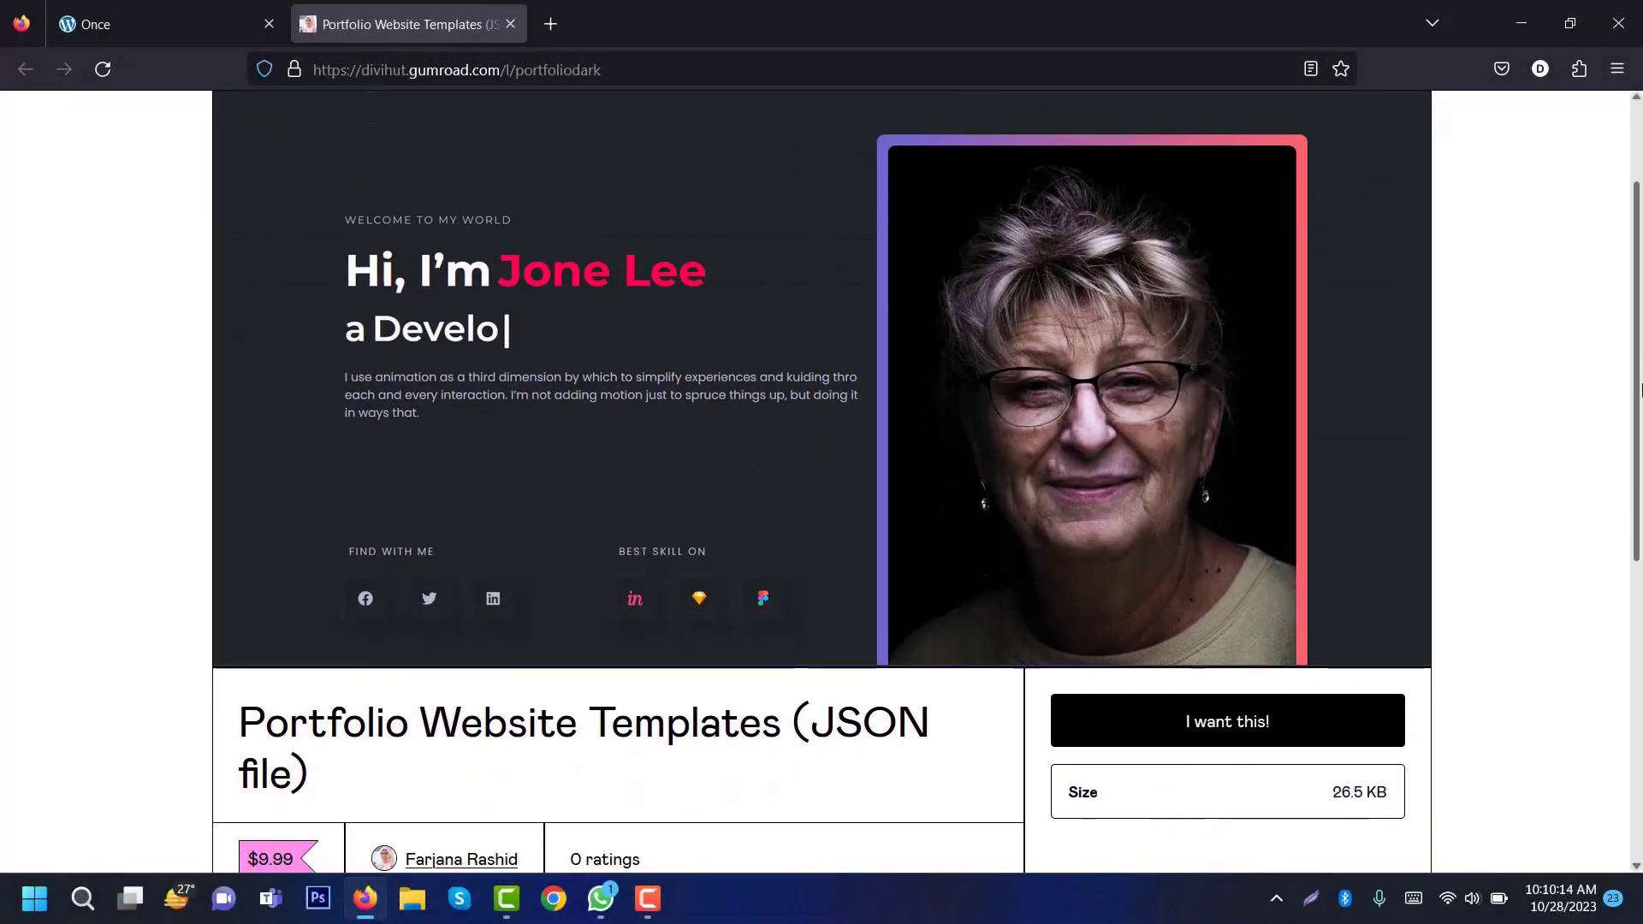
# Step: Scroll to the hero and select its Dual Color Heading widget to edit its Content settings
pyautogui.moveTo(1640, 390); pyautogui.dragTo(1640, 535)
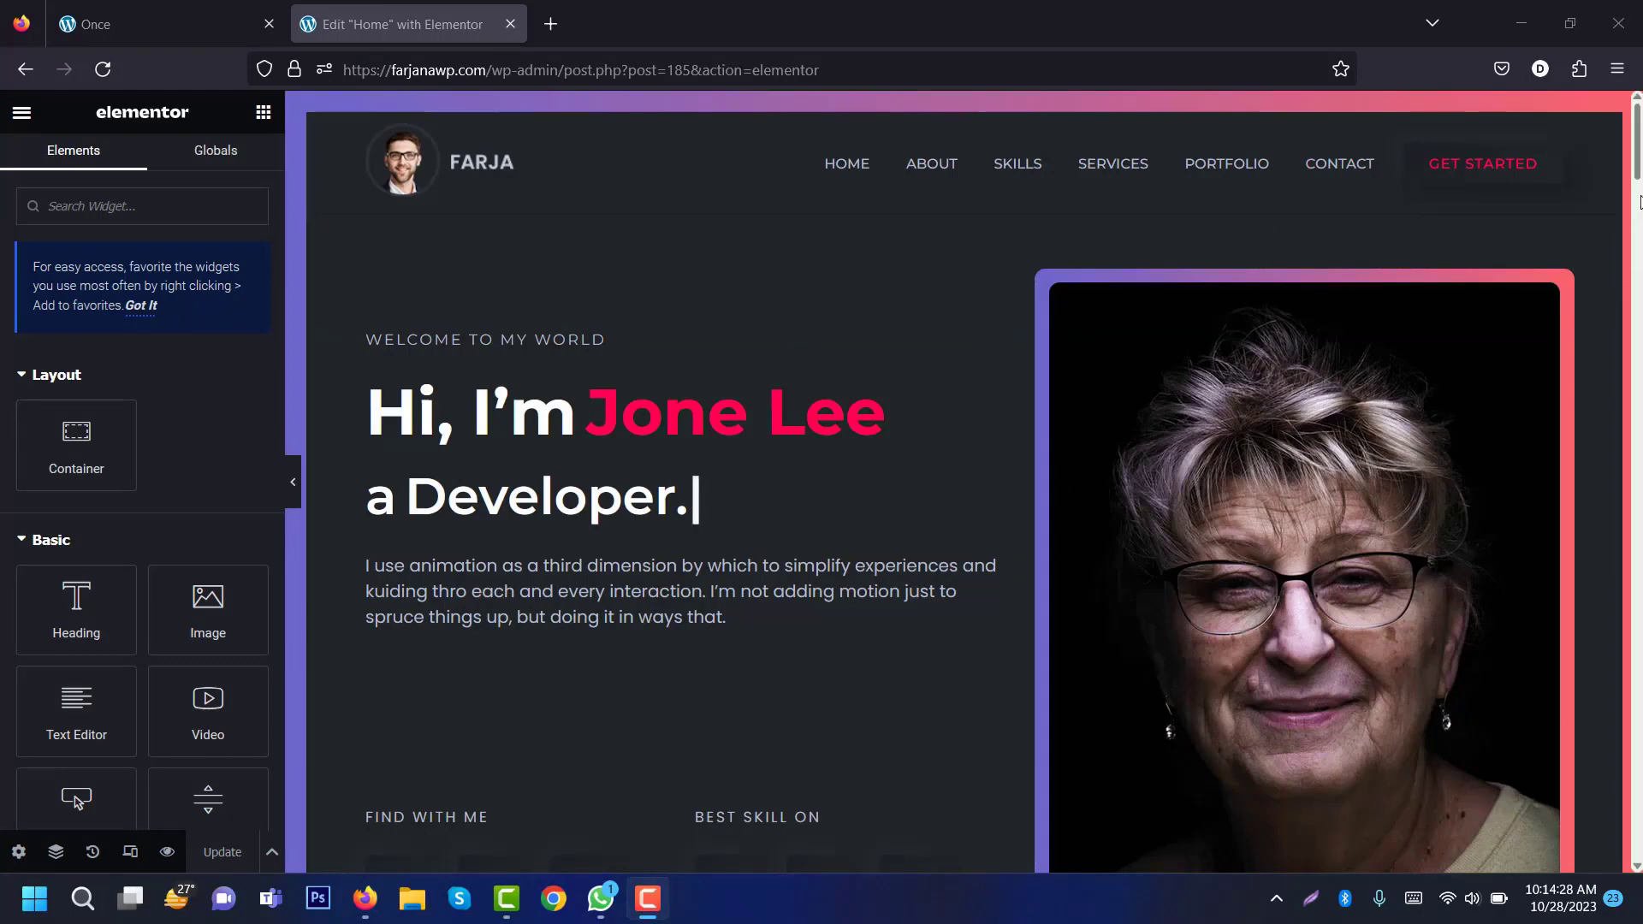
pyautogui.moveTo(1638, 164)
pyautogui.mouseDown()
pyautogui.moveTo(1639, 223)
pyautogui.moveTo(1641, 161)
pyautogui.mouseUp()
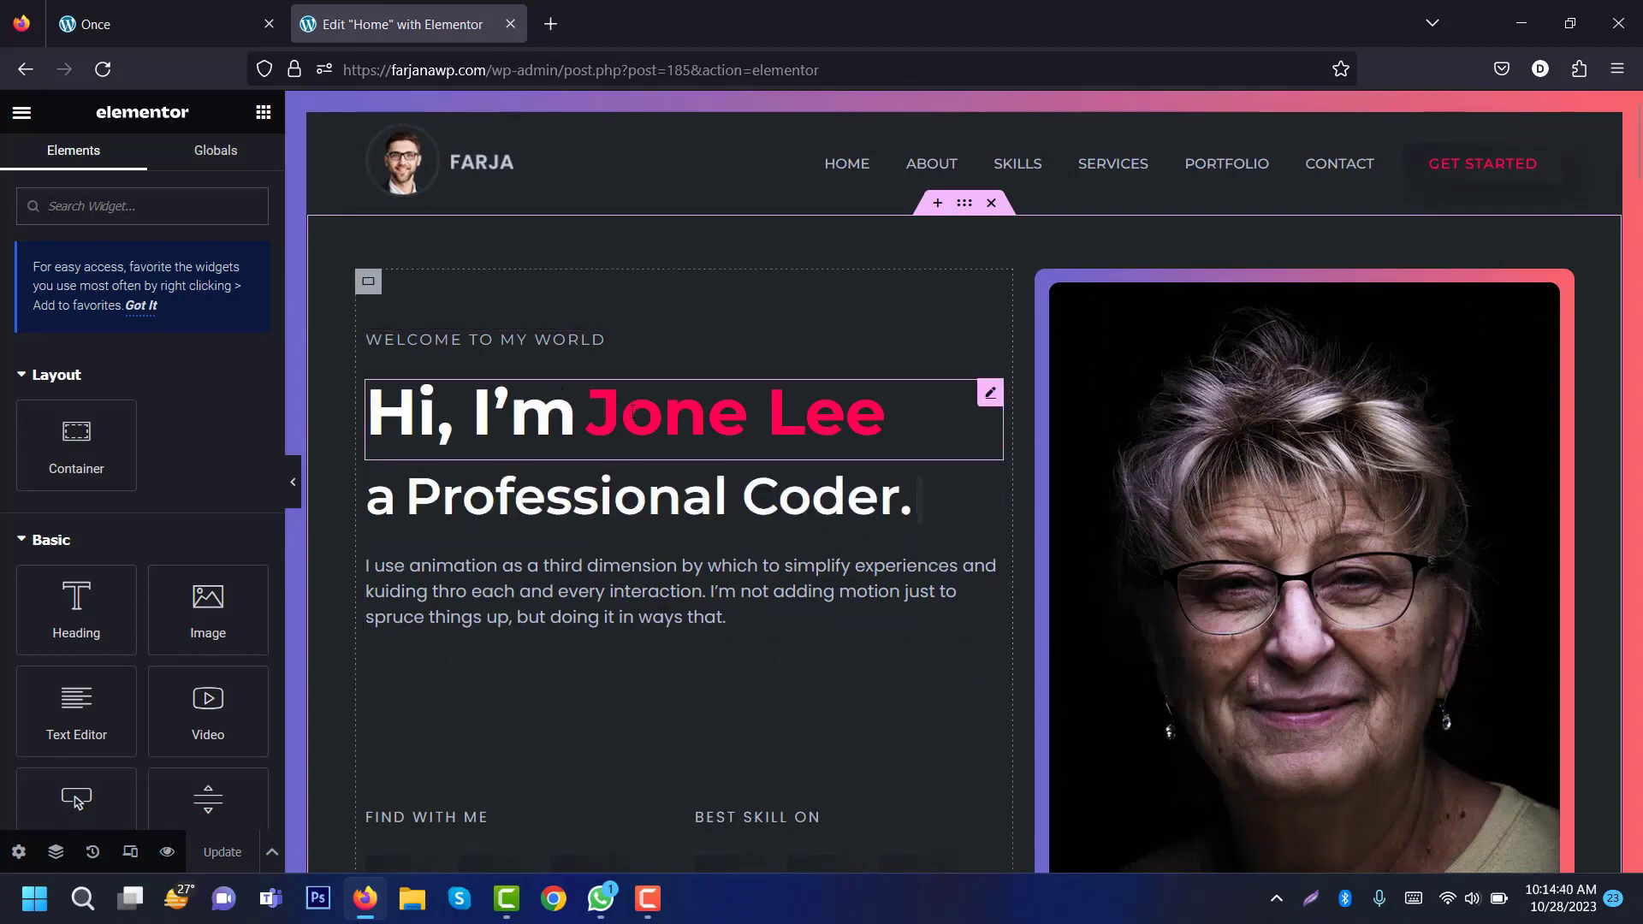
pyautogui.click(599, 415)
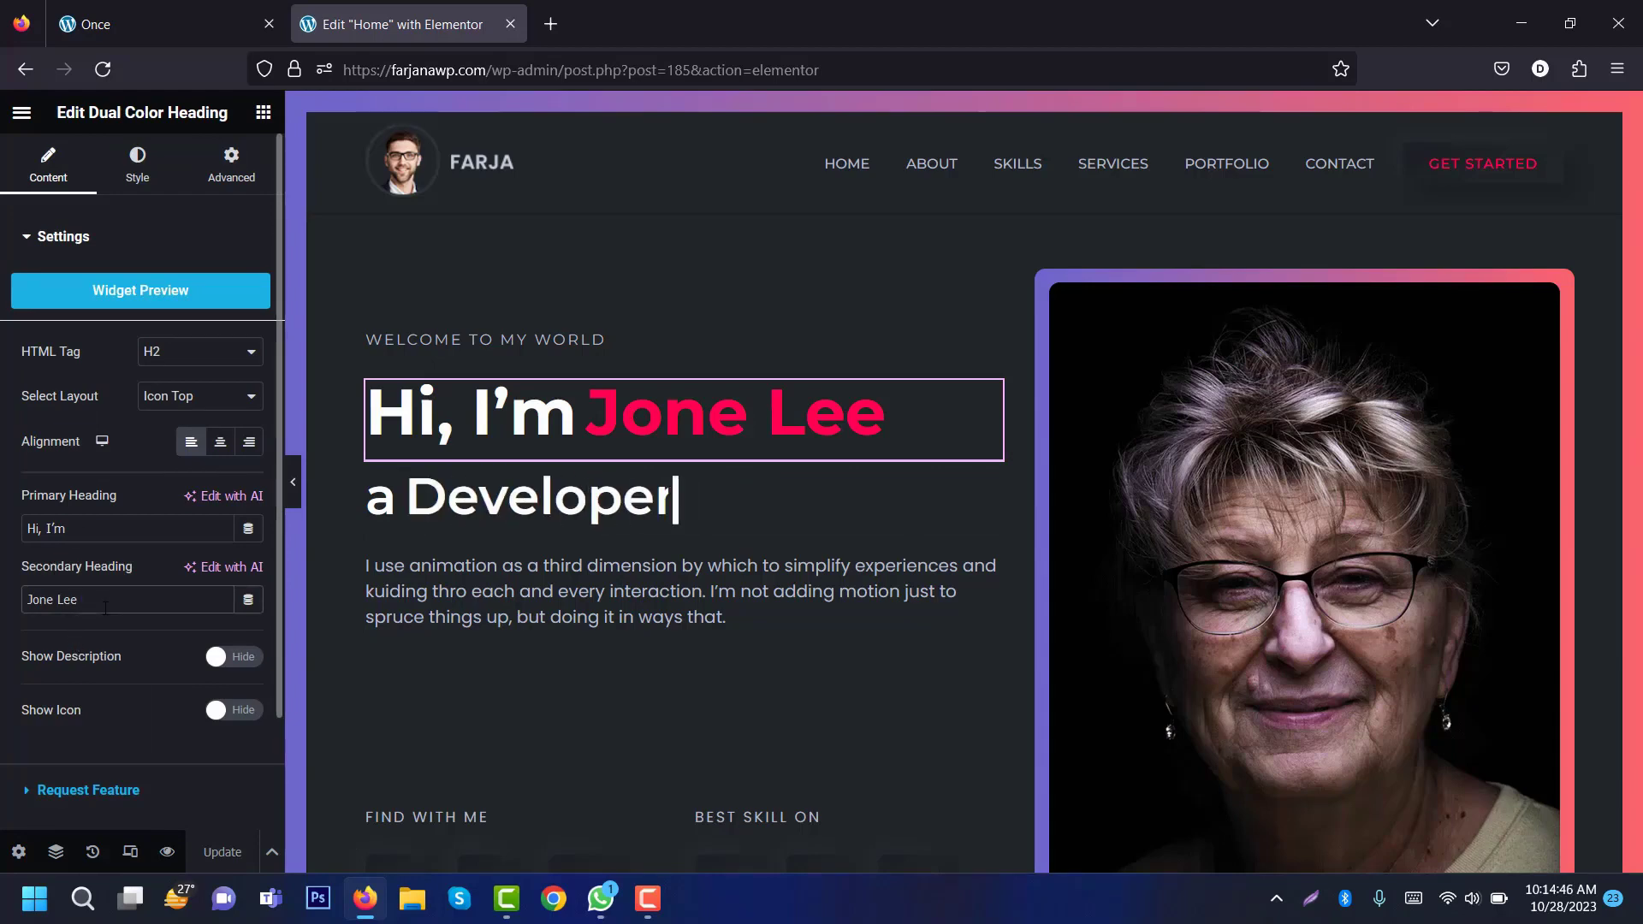
# Step: Replace the secondary heading with the owner's first name and give it the global red text colour
pyautogui.tripleClick(106, 608)
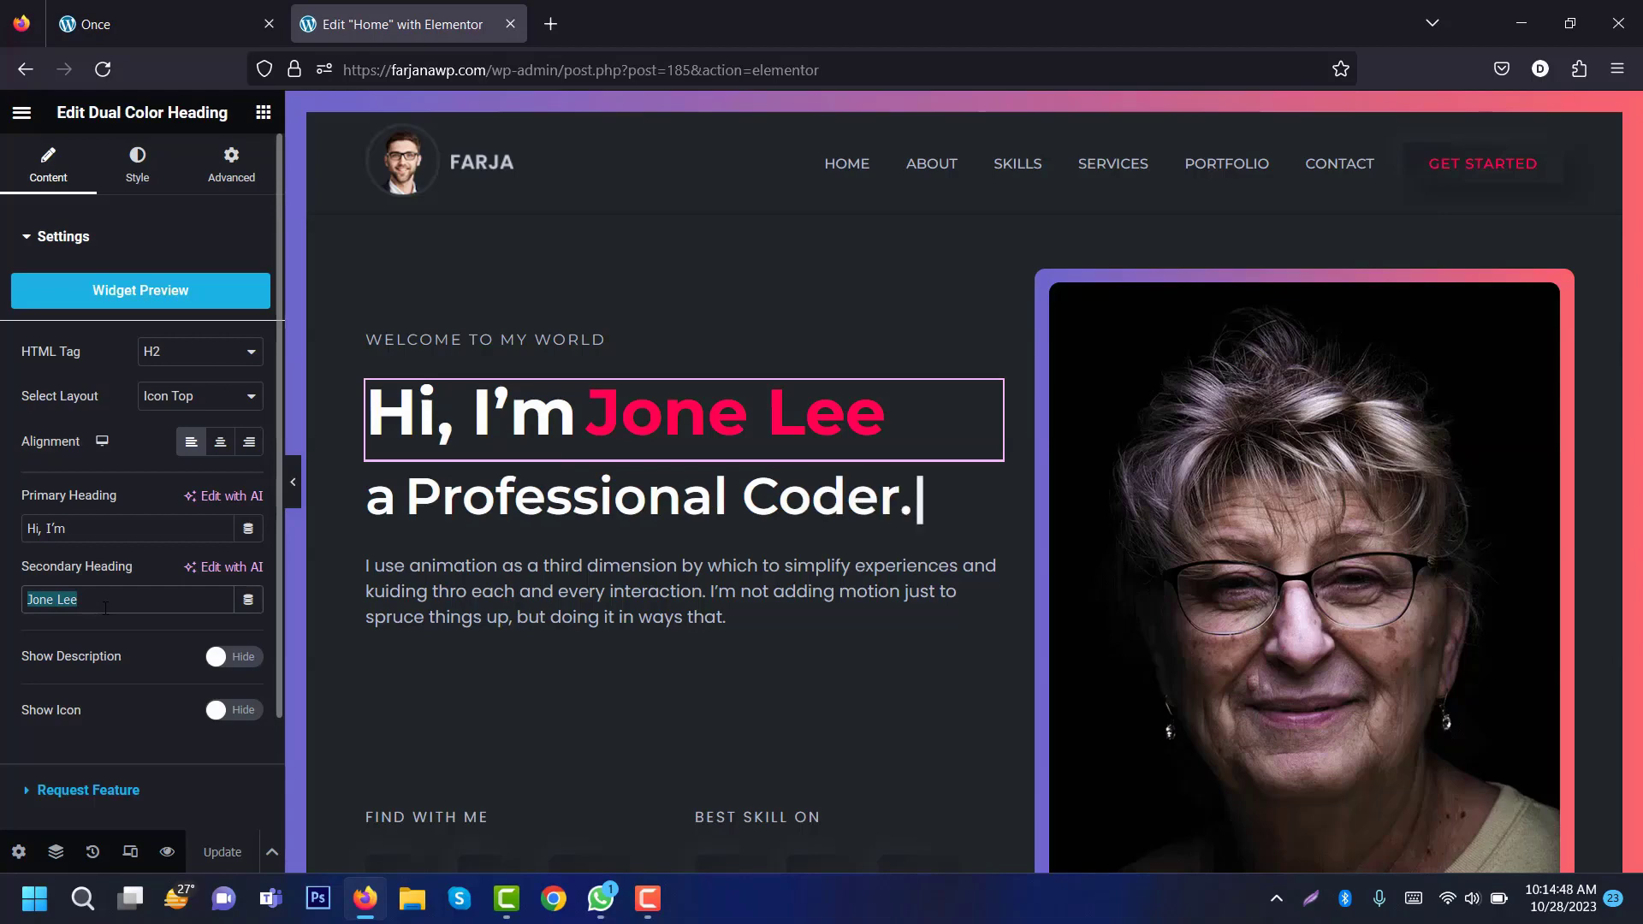
pyautogui.write('Farjana')
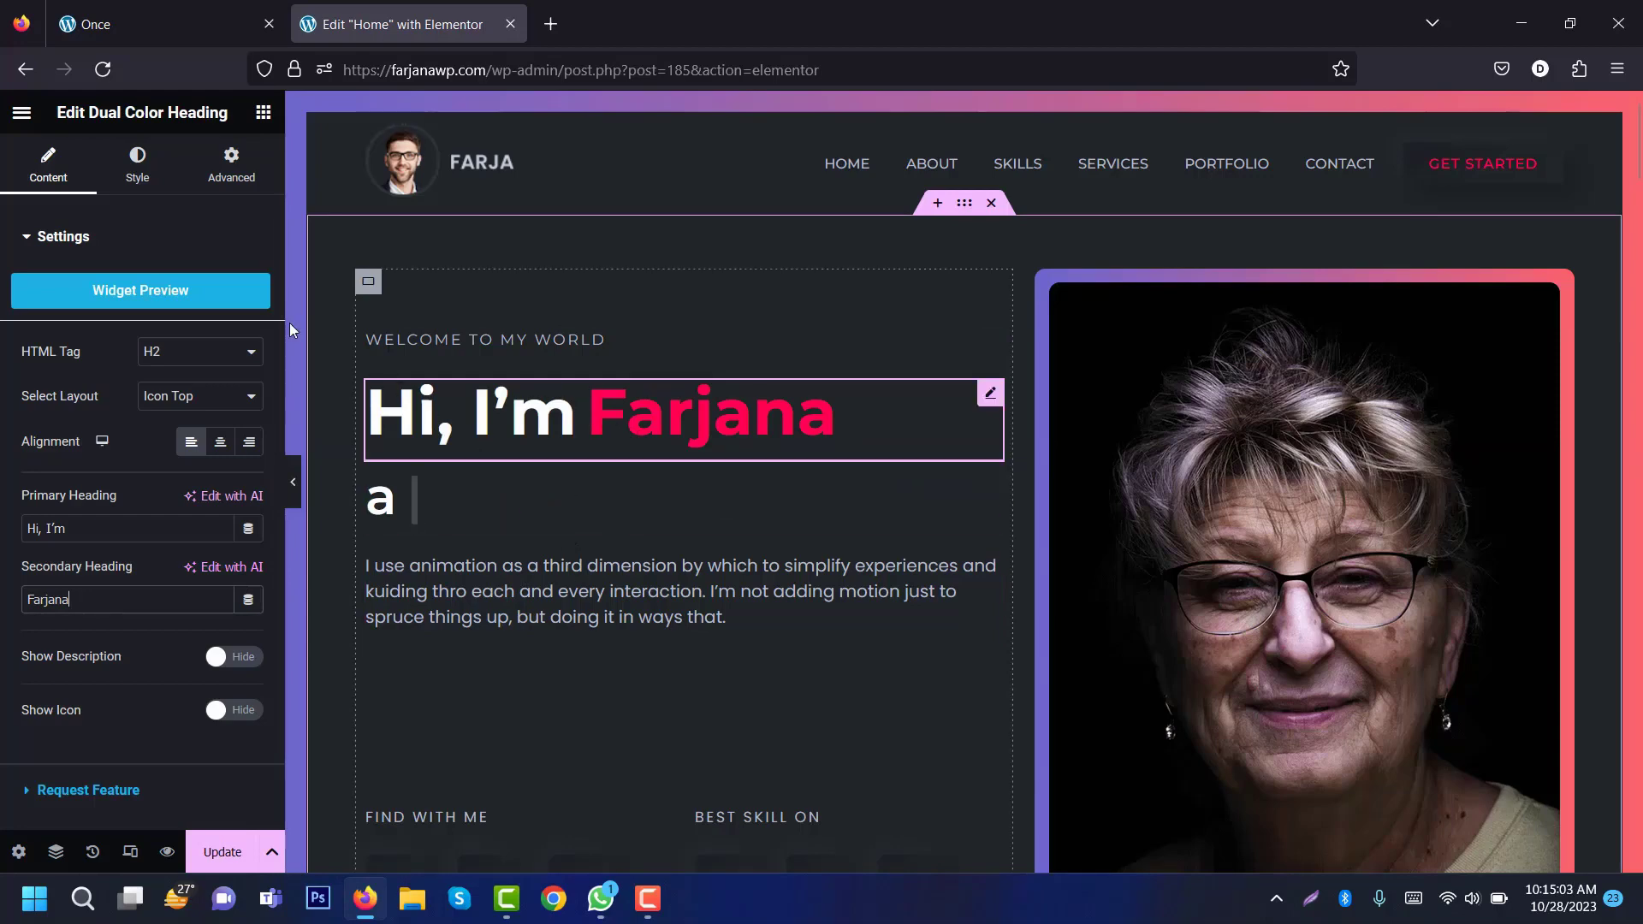
pyautogui.click(136, 167)
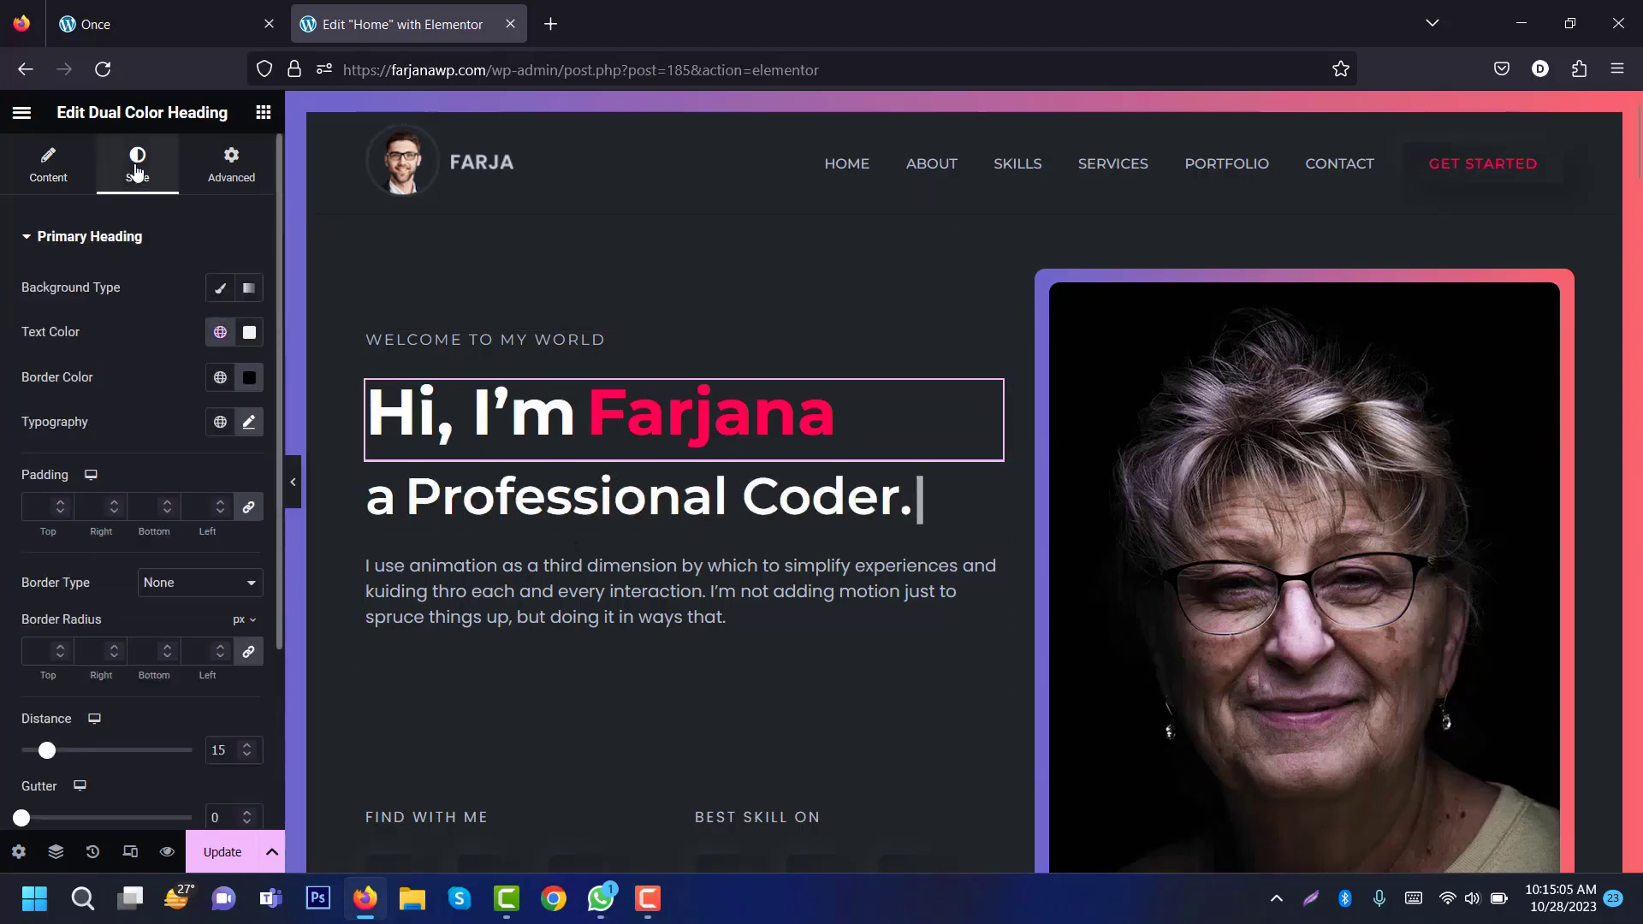
pyautogui.click(220, 410)
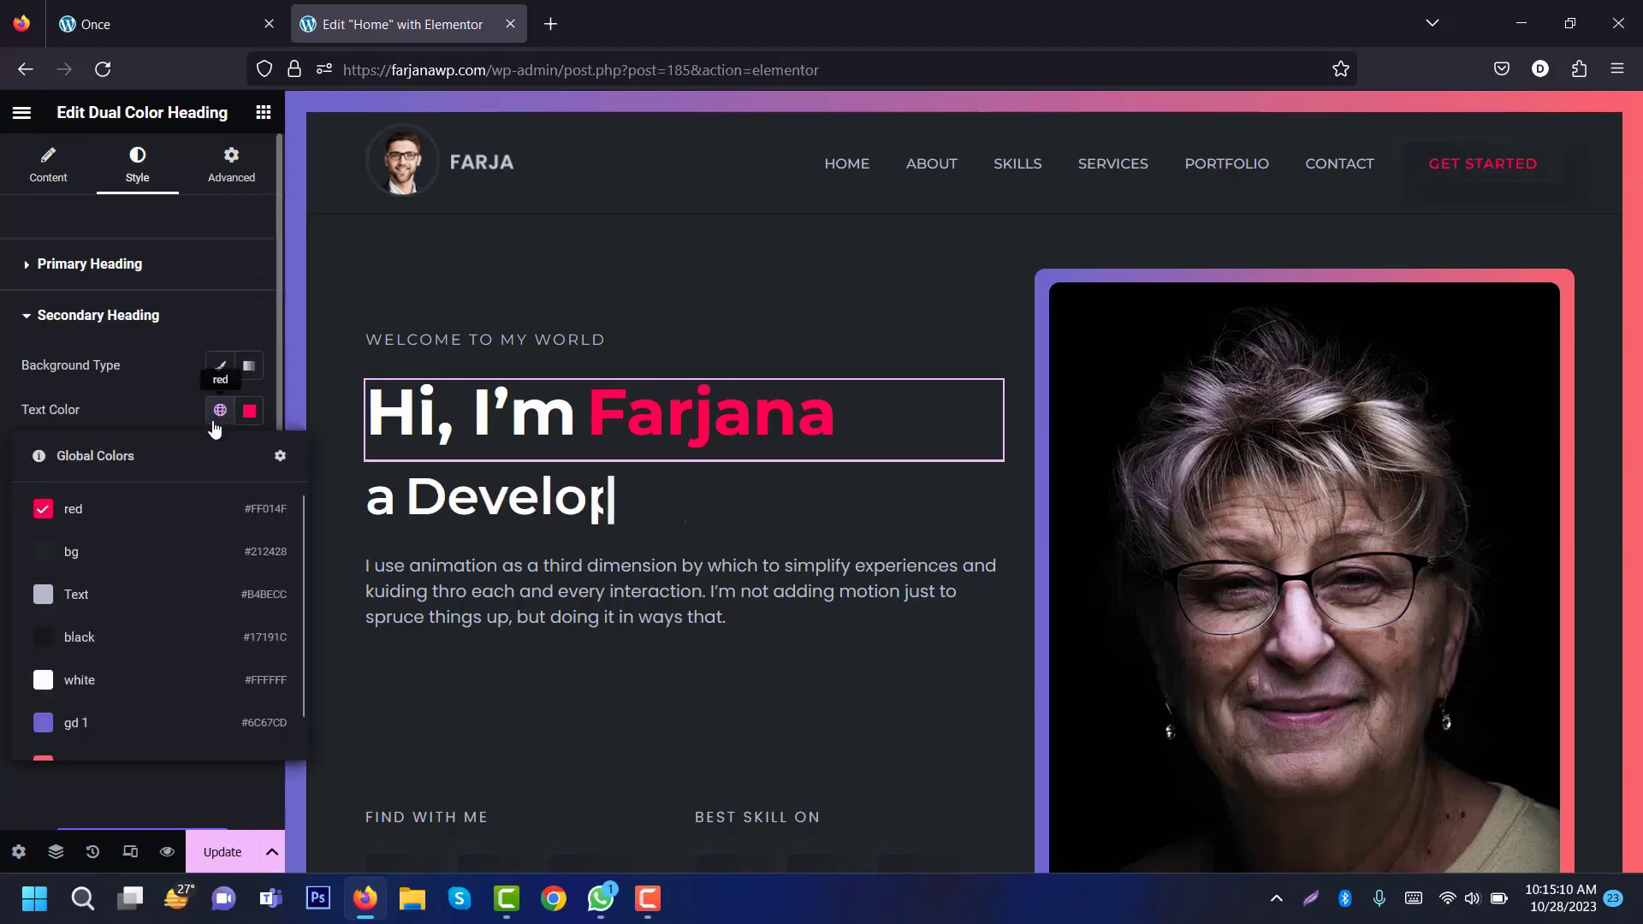
pyautogui.click(127, 728)
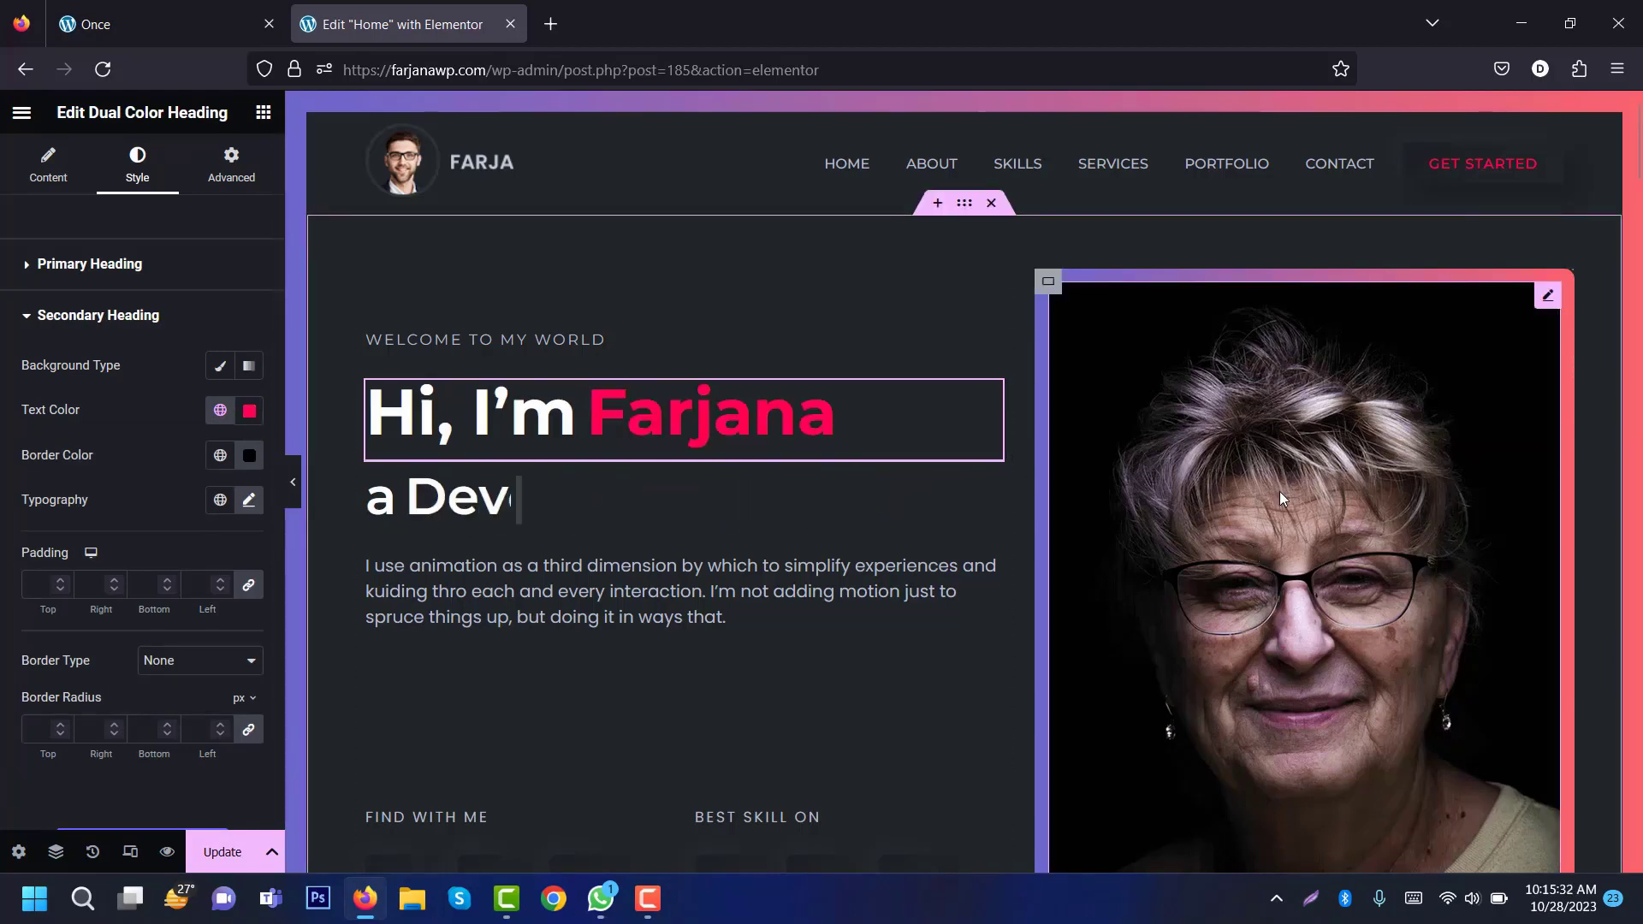
# Step: Select the hero portrait, keep the current photo, and view its Style settings (Cover, top centre)
pyautogui.click(1275, 448)
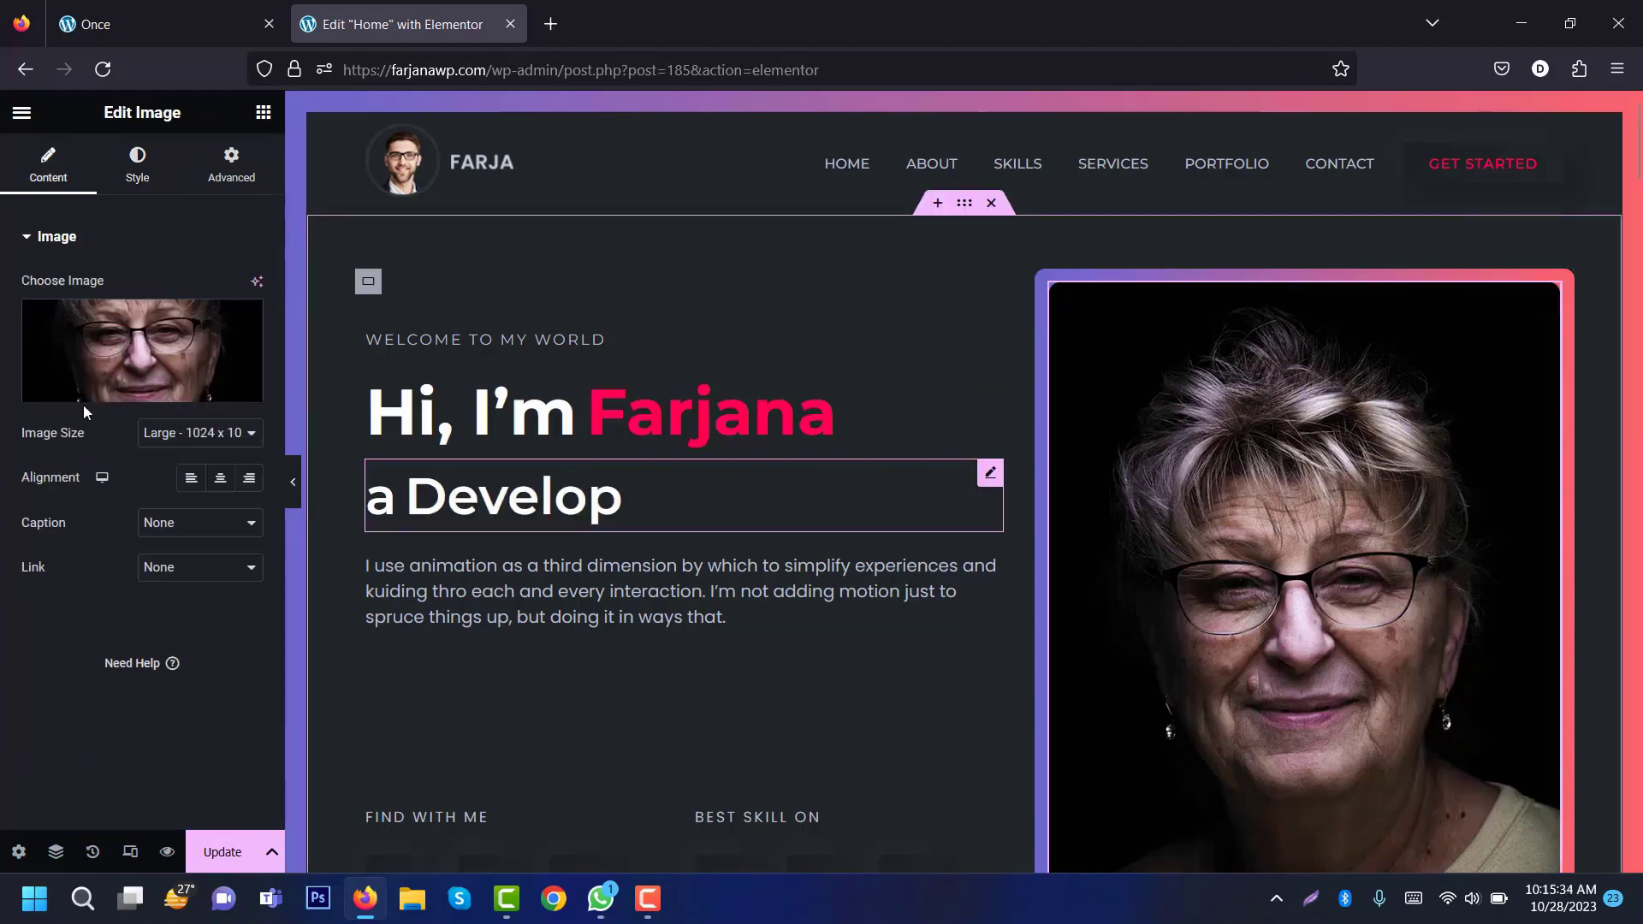
pyautogui.click(107, 354)
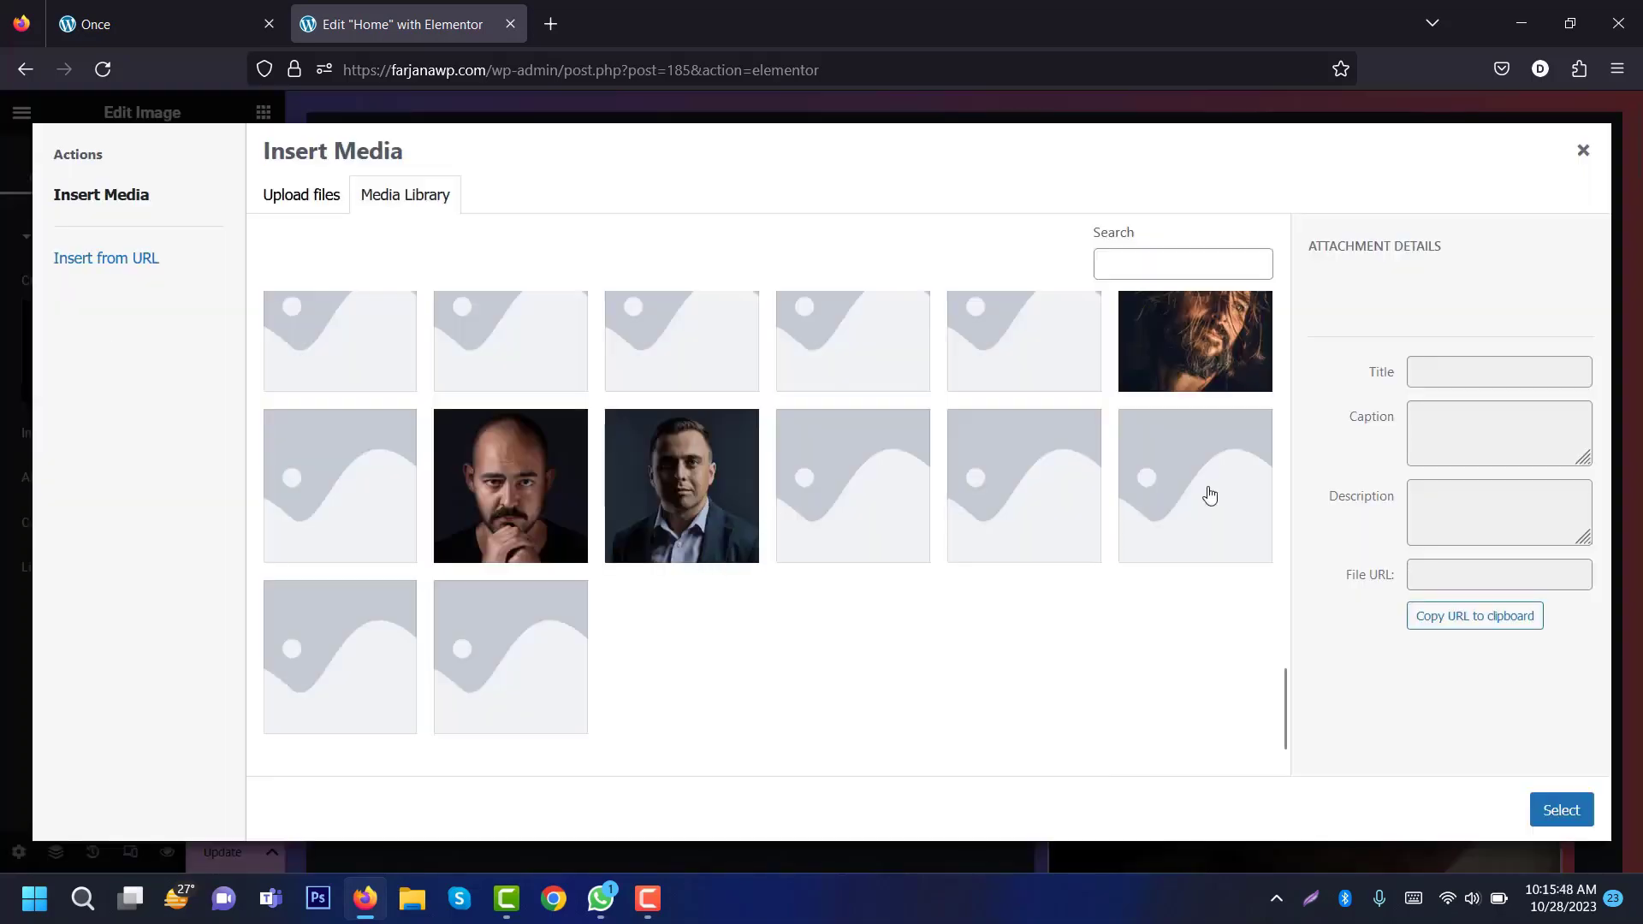
pyautogui.click(1582, 150)
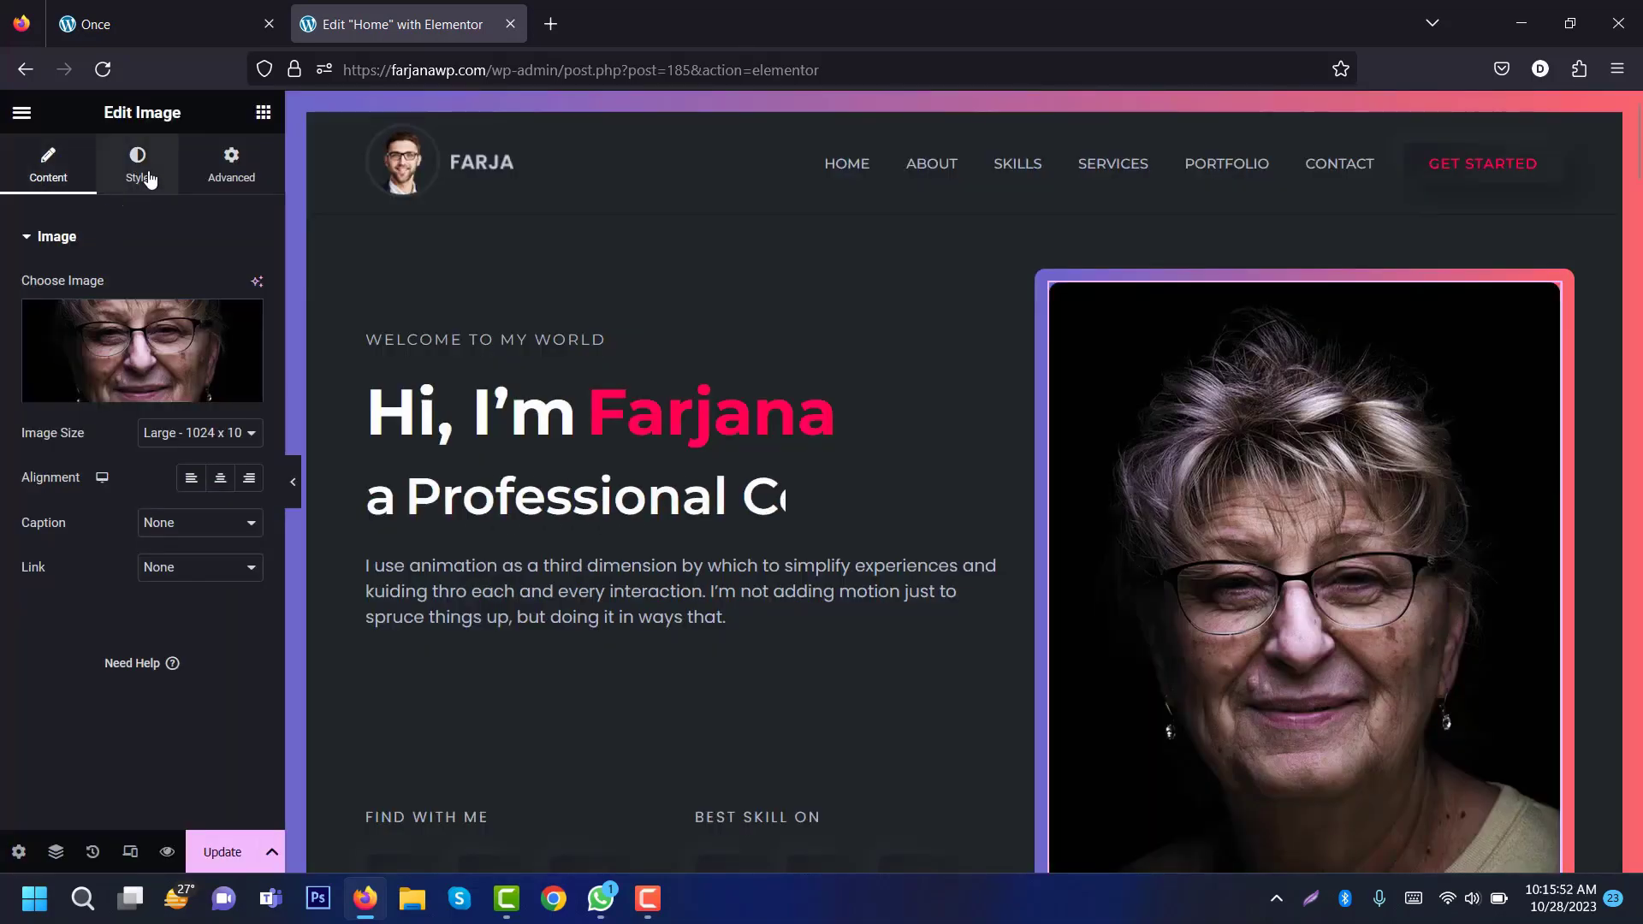
pyautogui.click(147, 176)
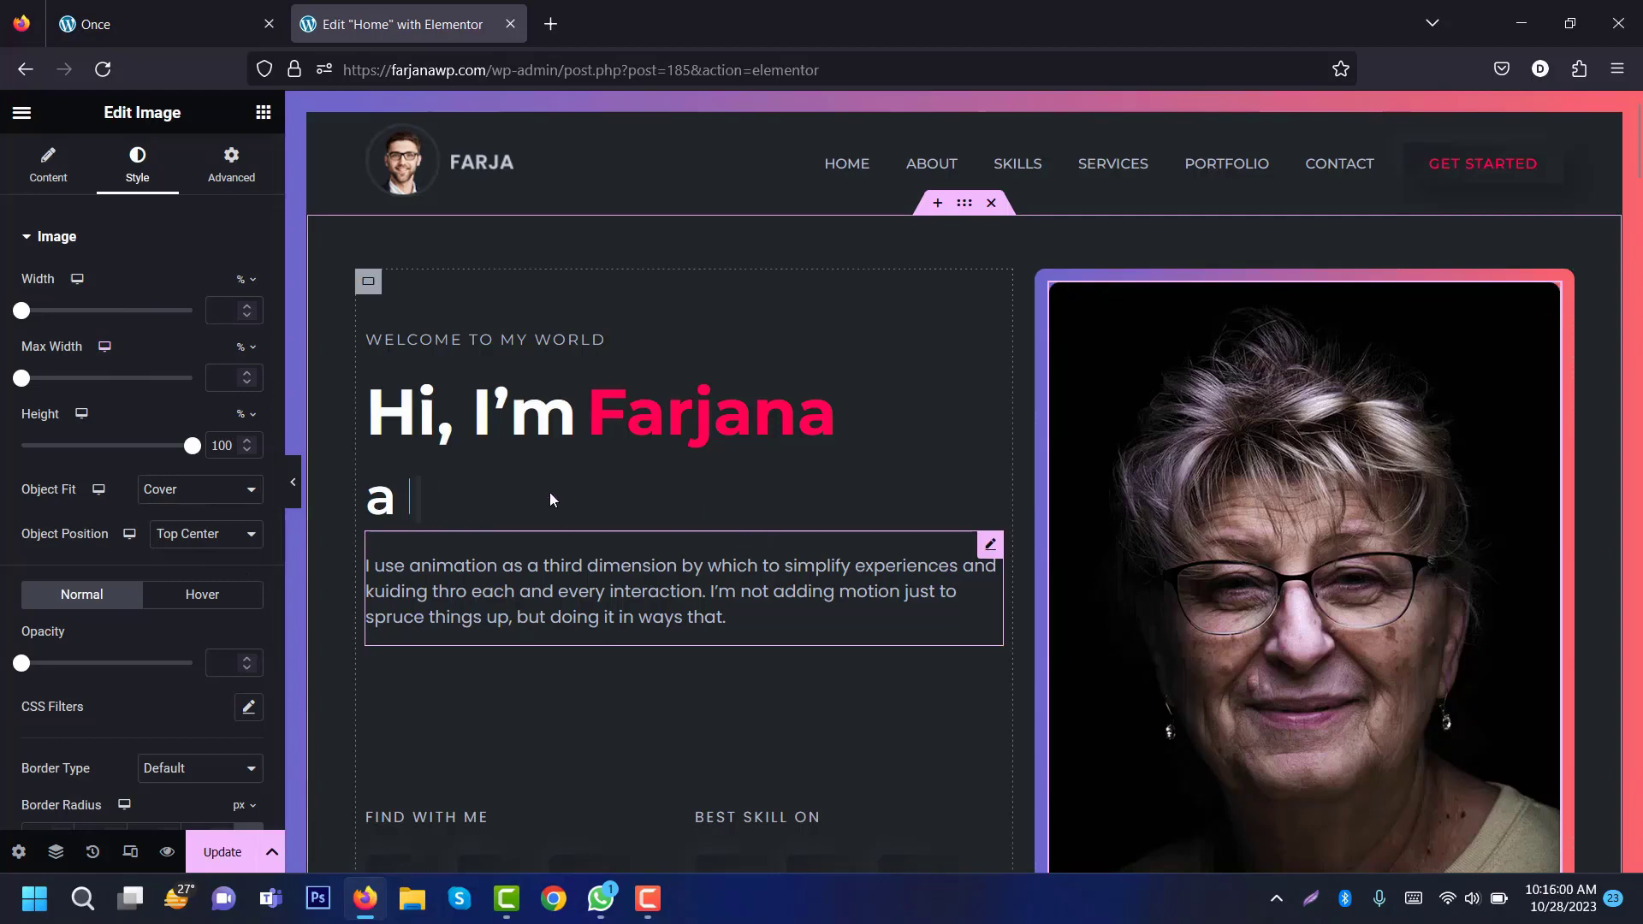
pyautogui.moveTo(1638, 149); pyautogui.dragTo(1639, 218)
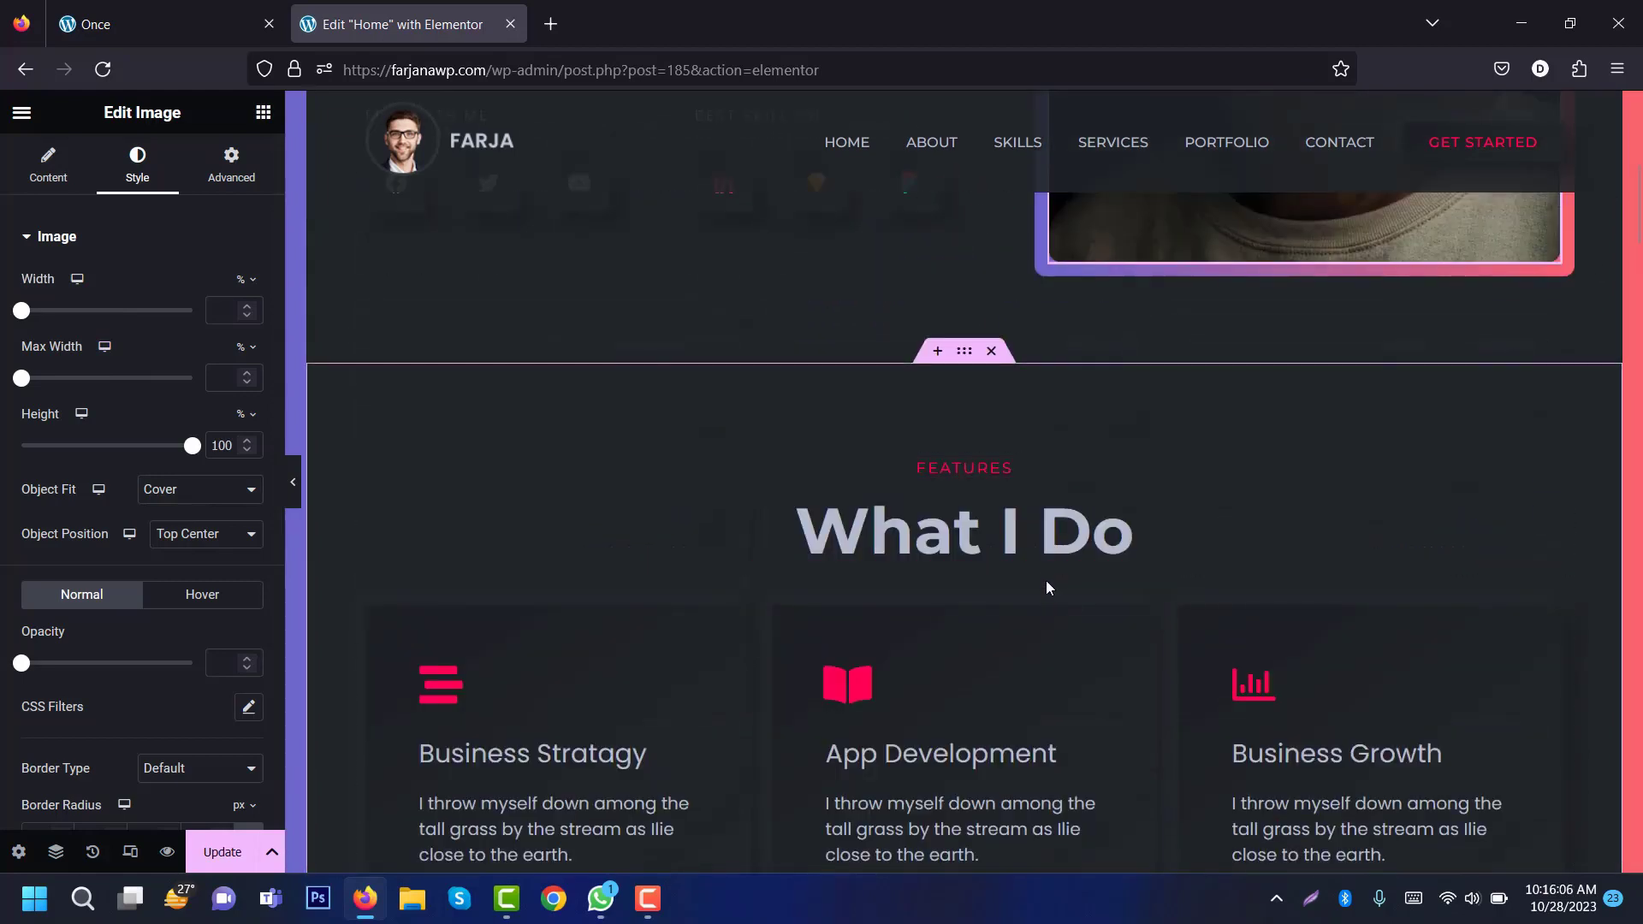
# Step: Inspect the What I Do heading's Title field and Style options
pyautogui.click(1028, 532)
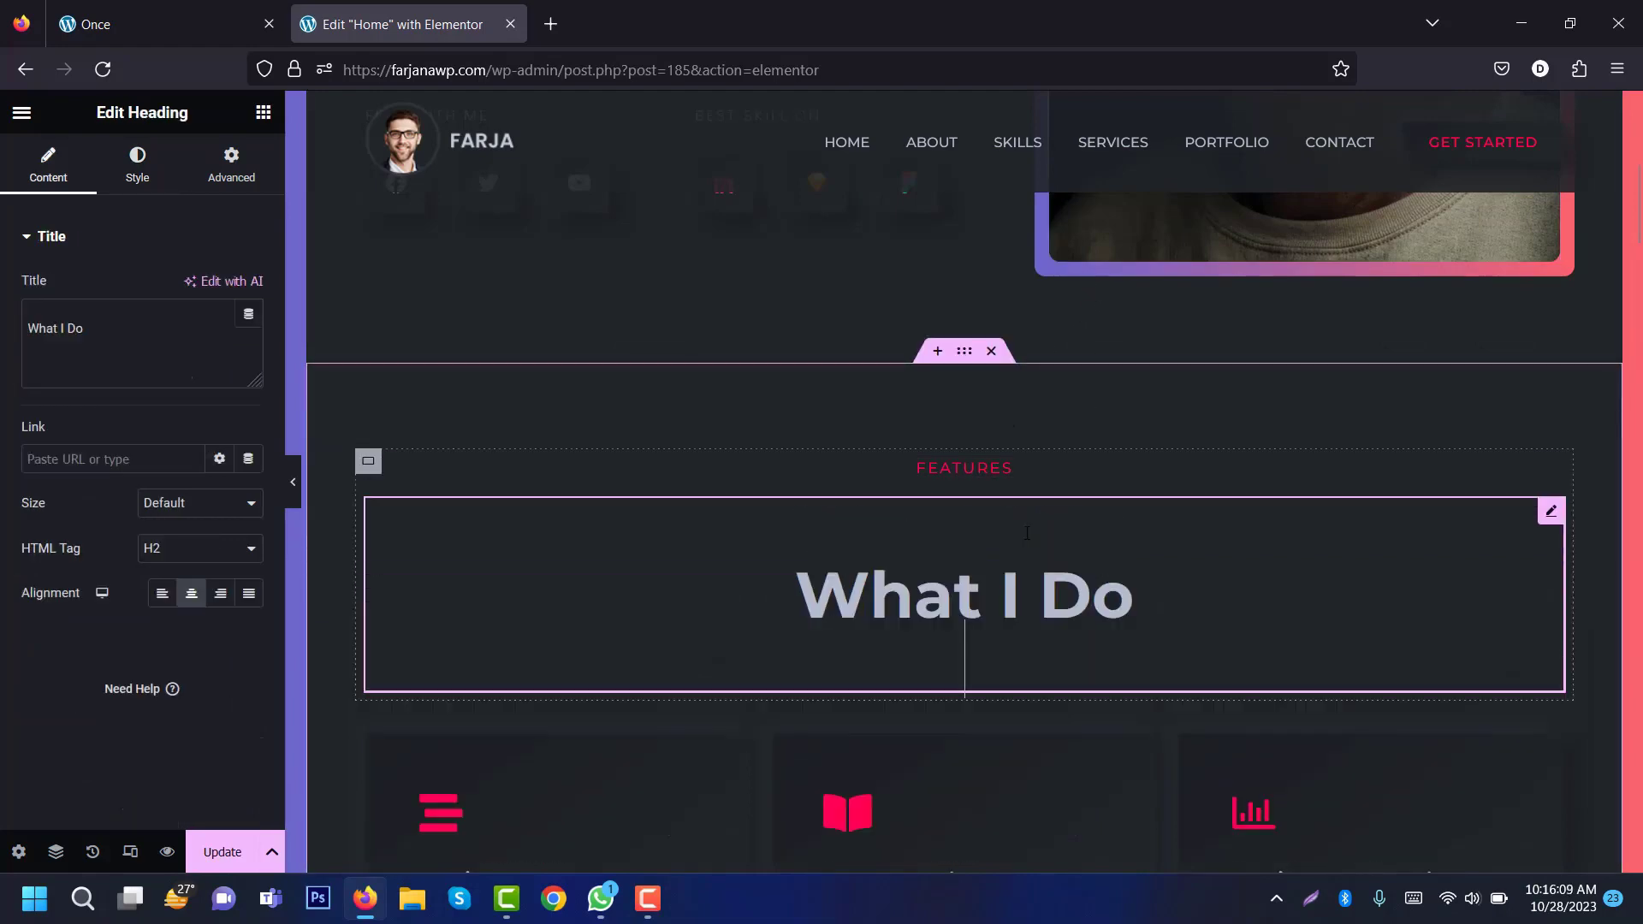
pyautogui.click(162, 352)
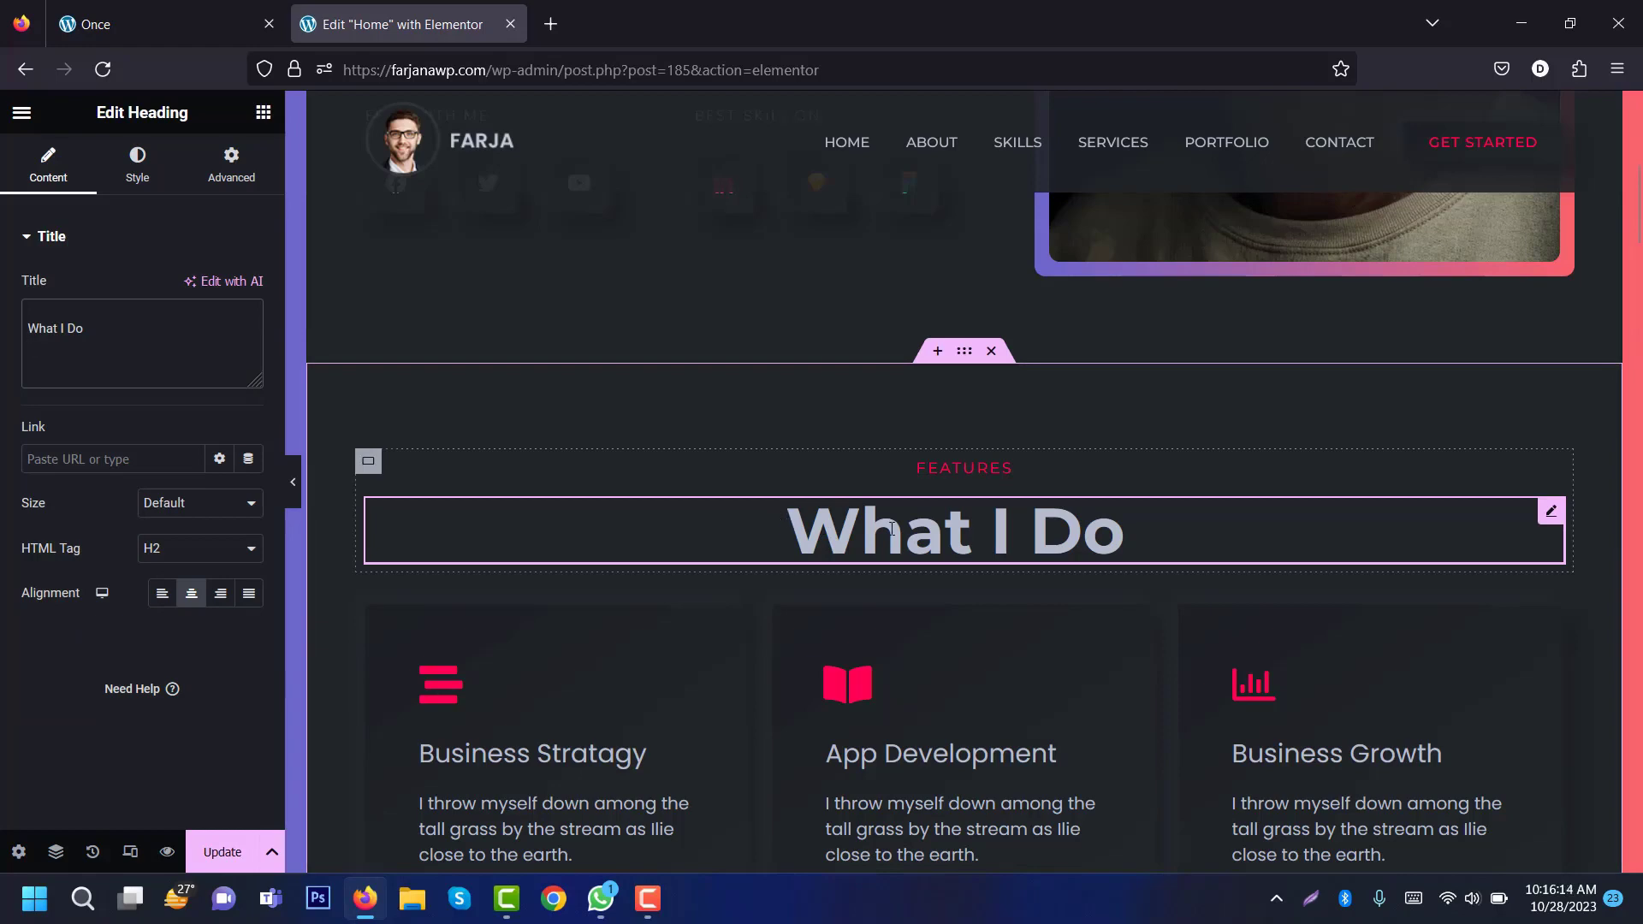
pyautogui.click(139, 166)
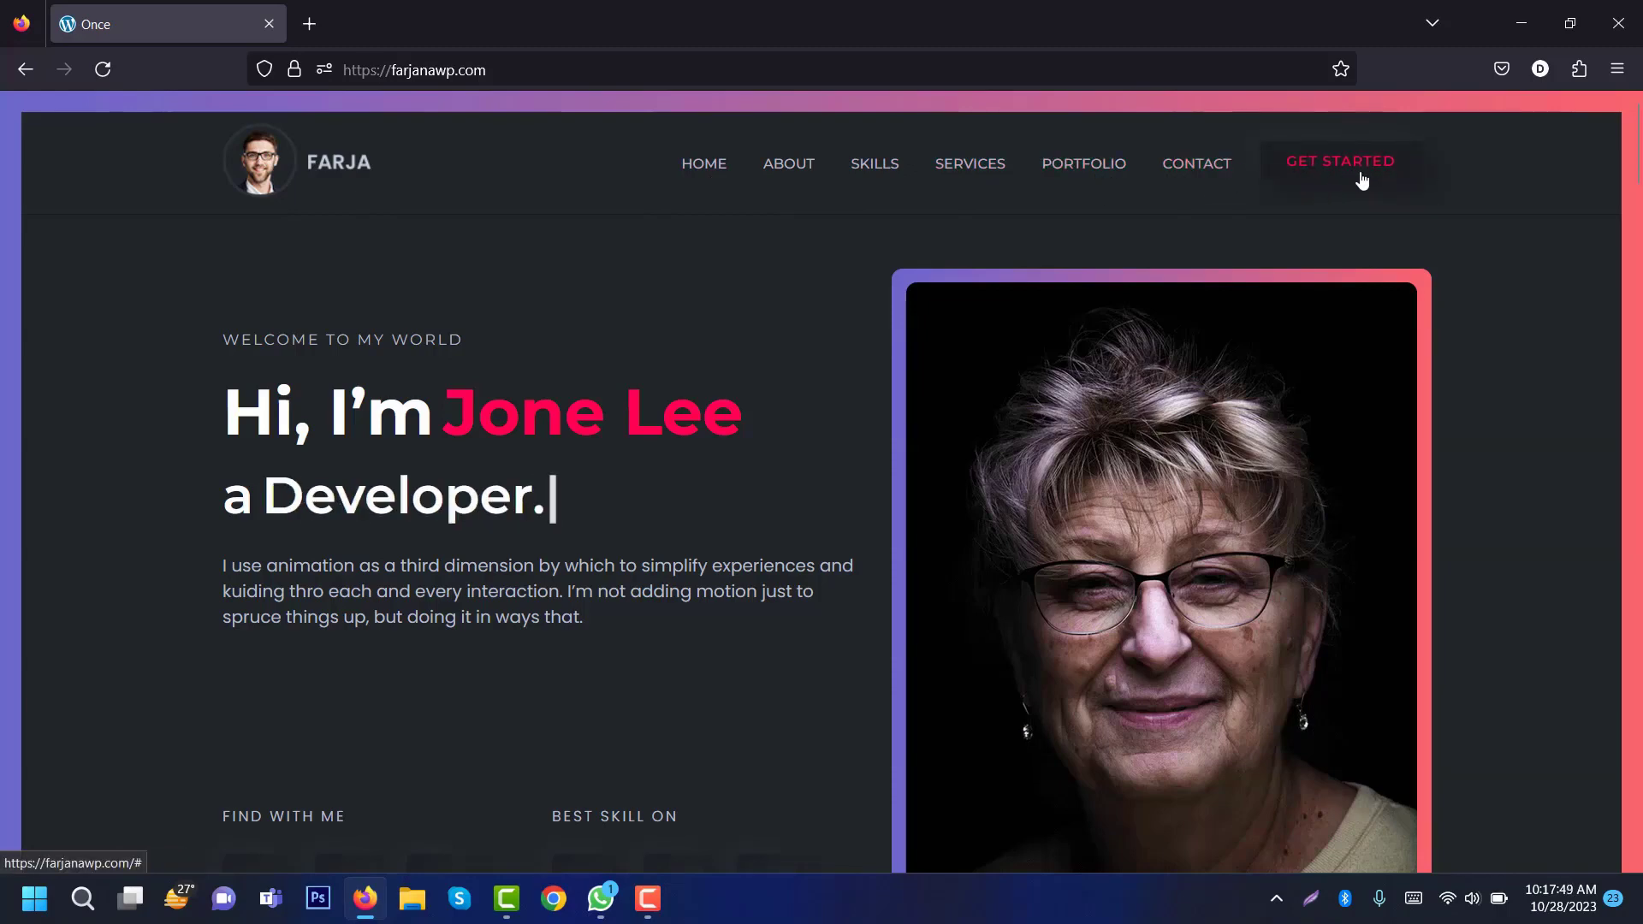
# Step: Scroll the live home page past What I Do and My Portfolio to My Resume
pyautogui.moveTo(1636, 149)
pyautogui.mouseDown()
pyautogui.moveTo(1637, 202)
pyautogui.moveTo(1635, 148)
pyautogui.mouseUp()
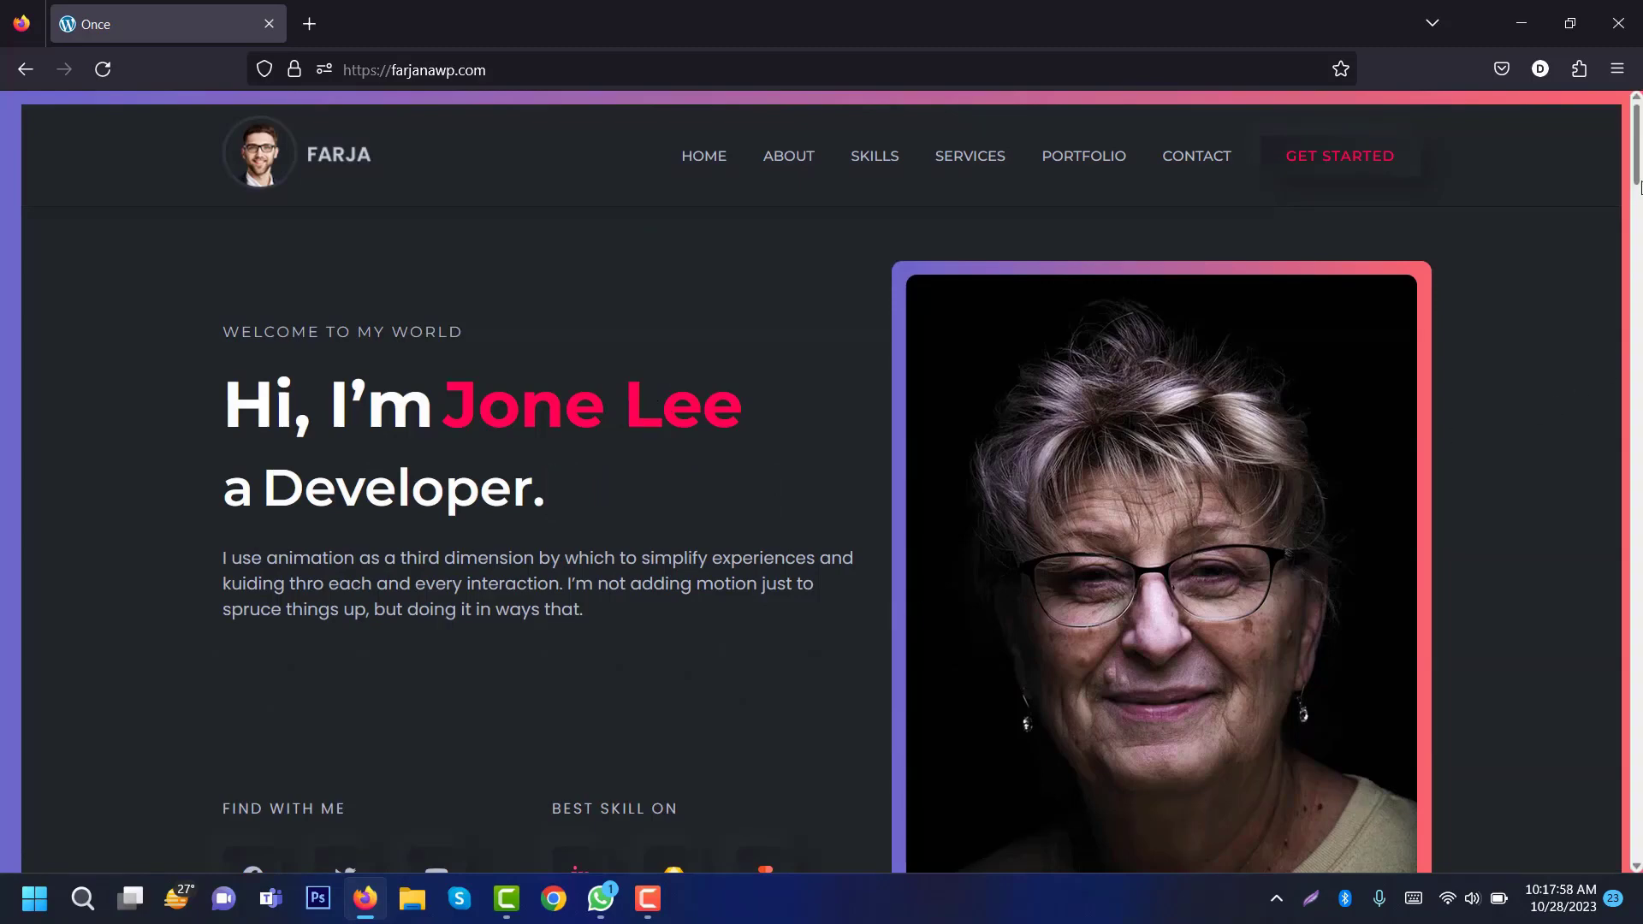
pyautogui.moveTo(1635, 148)
pyautogui.mouseDown()
pyautogui.moveTo(1635, 173)
pyautogui.moveTo(1635, 147)
pyautogui.mouseUp()
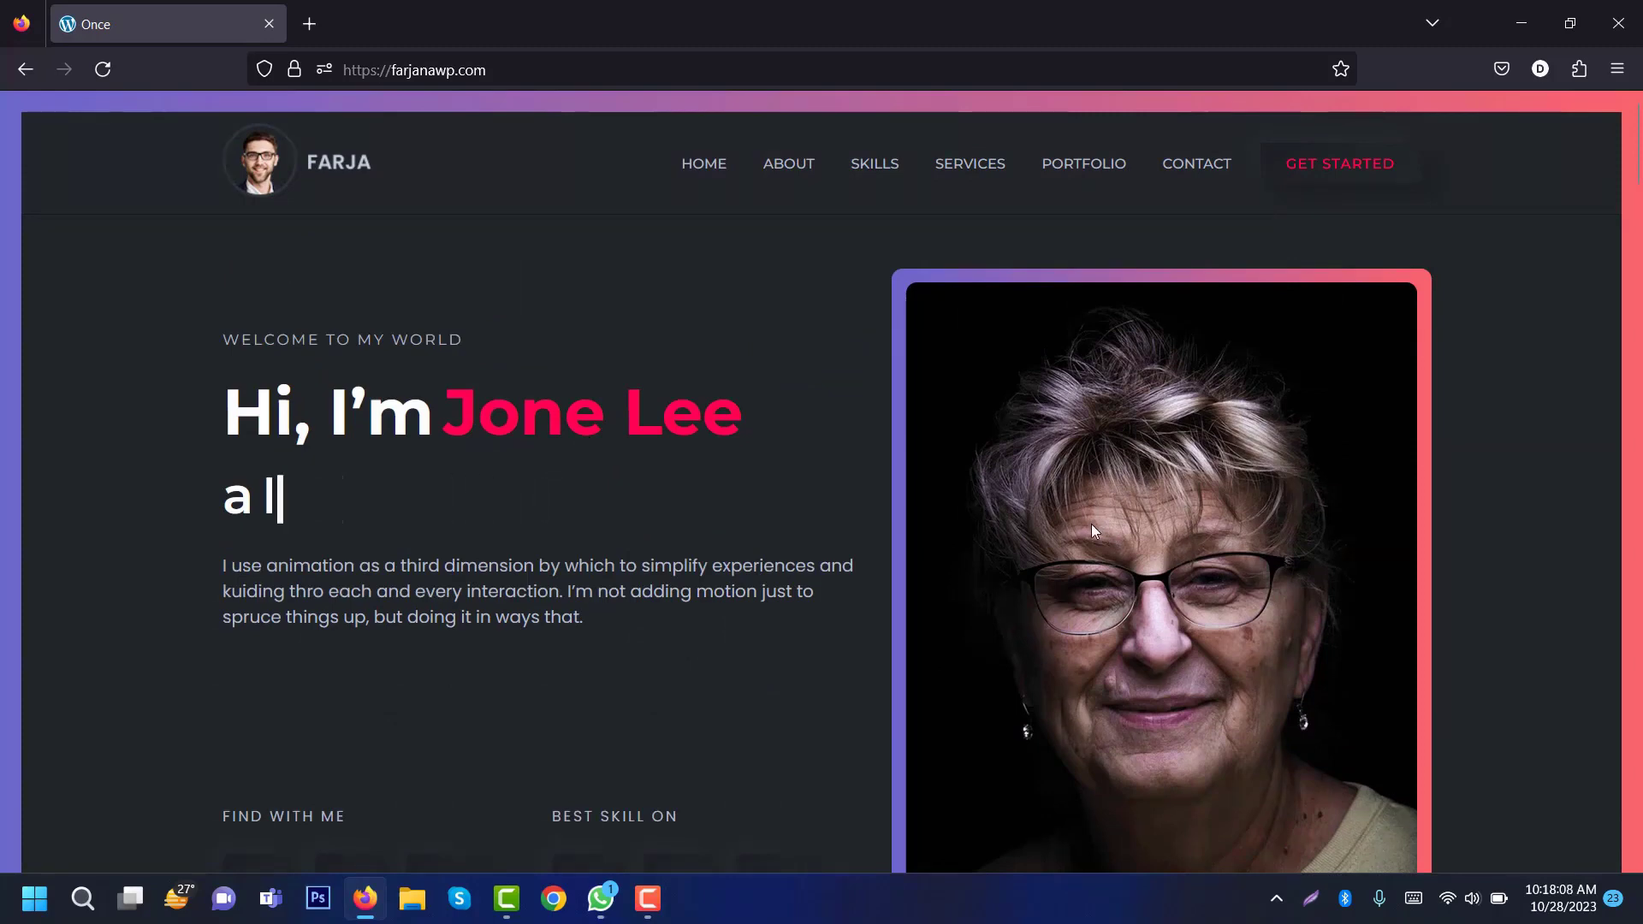
pyautogui.moveTo(1635, 149)
pyautogui.mouseDown()
pyautogui.moveTo(1635, 182)
pyautogui.moveTo(1635, 166)
pyautogui.mouseUp()
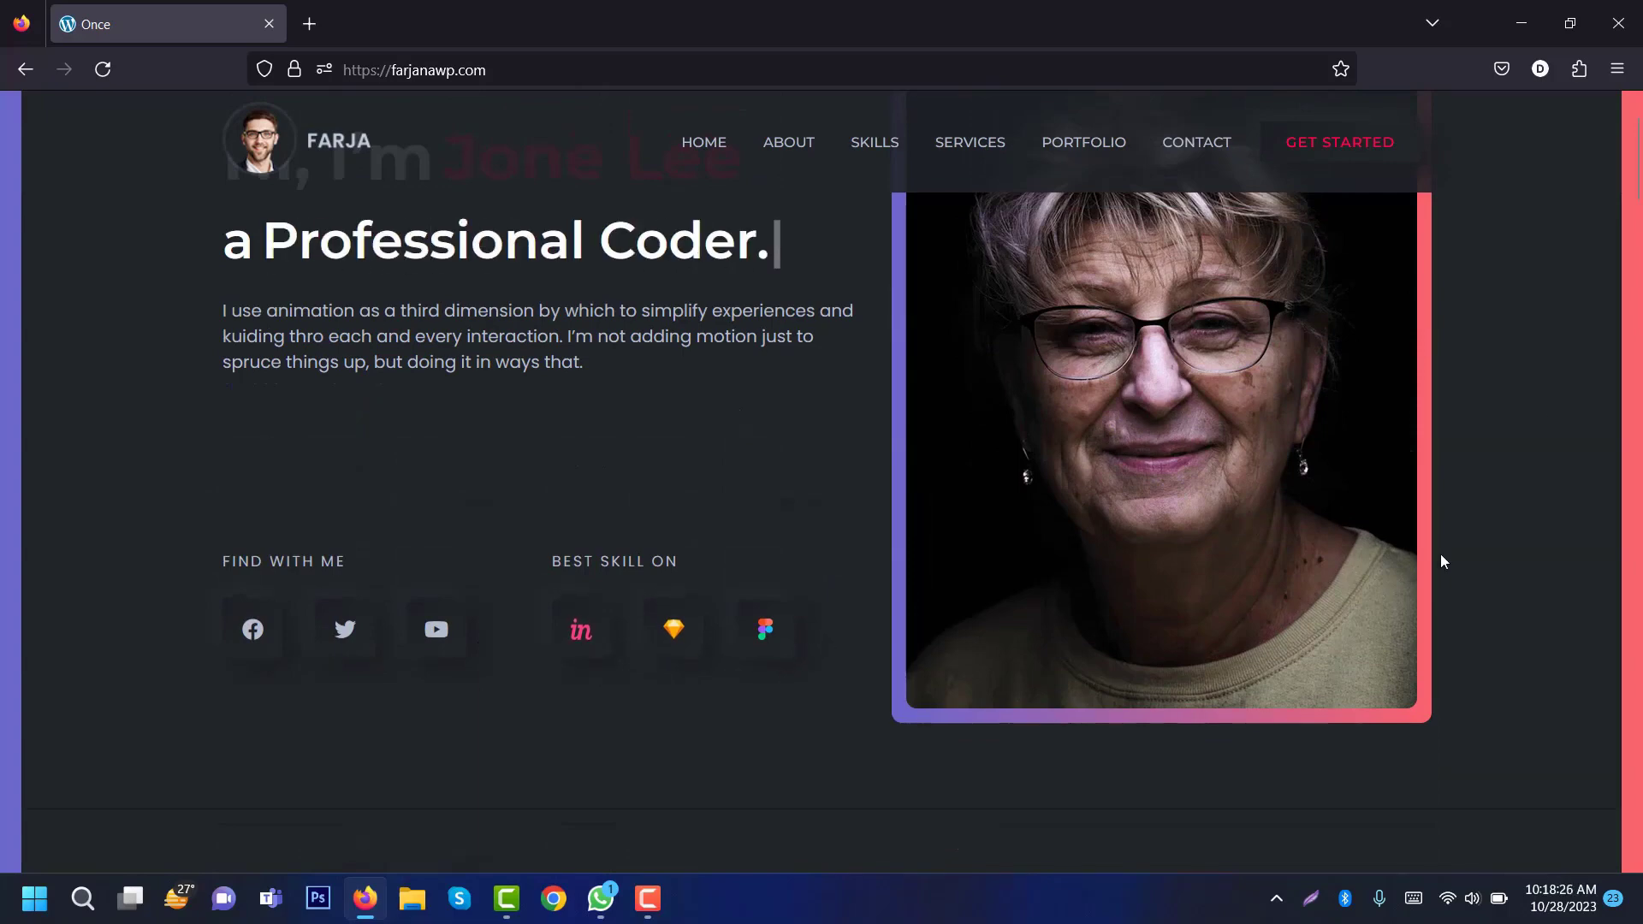
pyautogui.moveTo(1636, 171); pyautogui.dragTo(1640, 233)
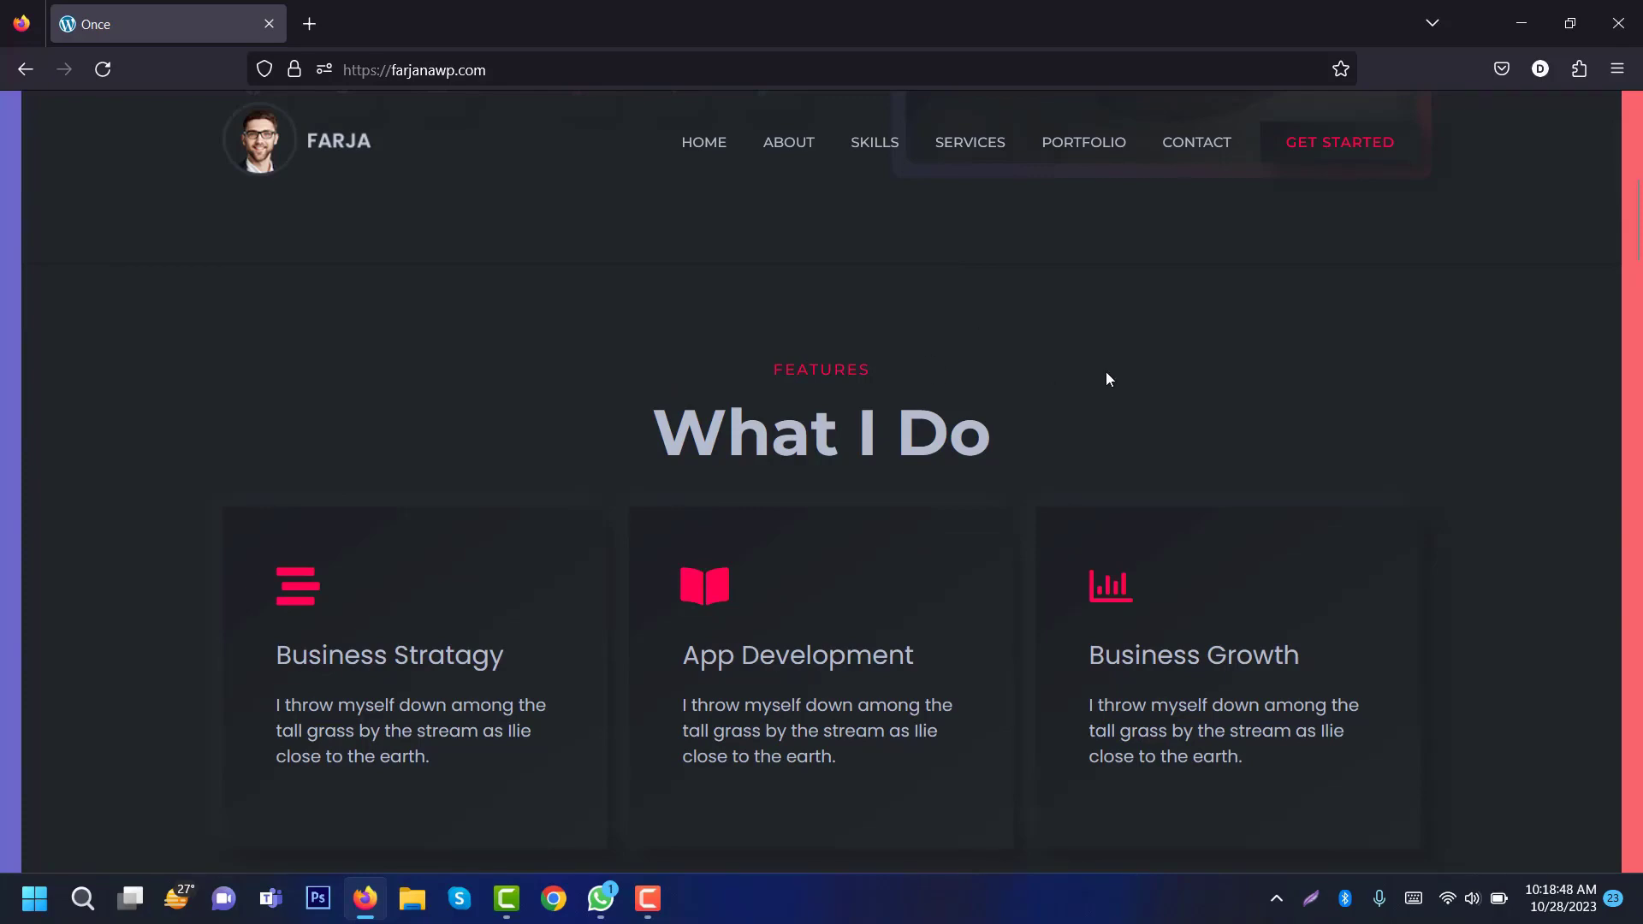
pyautogui.moveTo(1637, 226); pyautogui.dragTo(1638, 357)
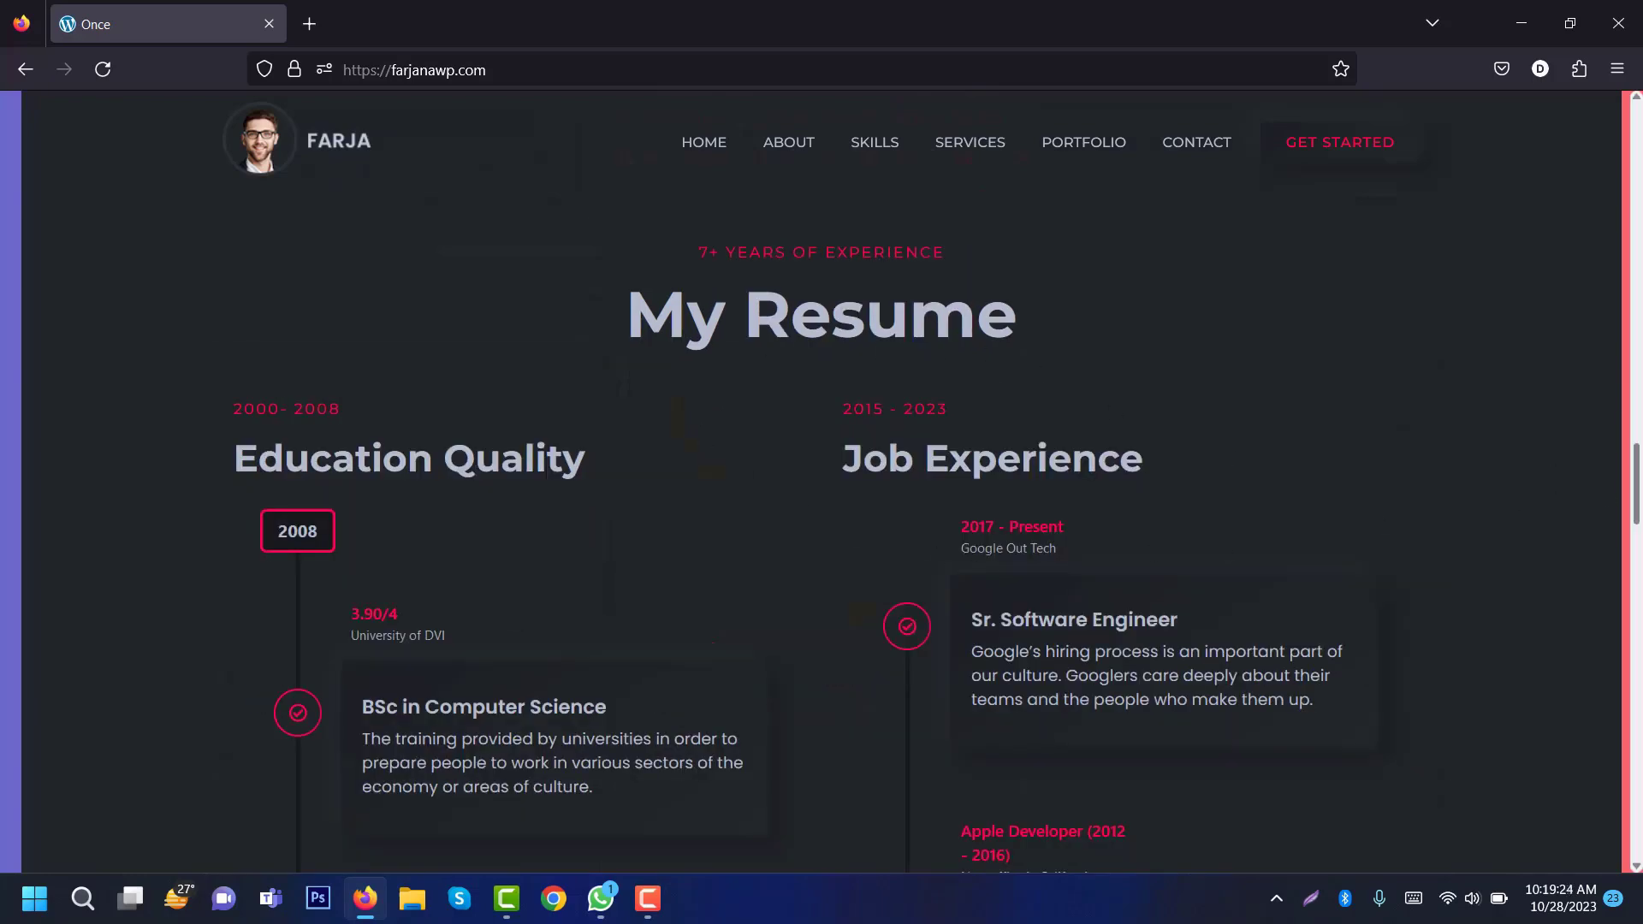
# Step: Highlight the Education Quality and Job Experience headings, then scroll down to the contact form
pyautogui.moveTo(1637, 512)
pyautogui.mouseDown()
pyautogui.moveTo(1637, 616)
pyautogui.moveTo(1637, 530)
pyautogui.mouseUp()
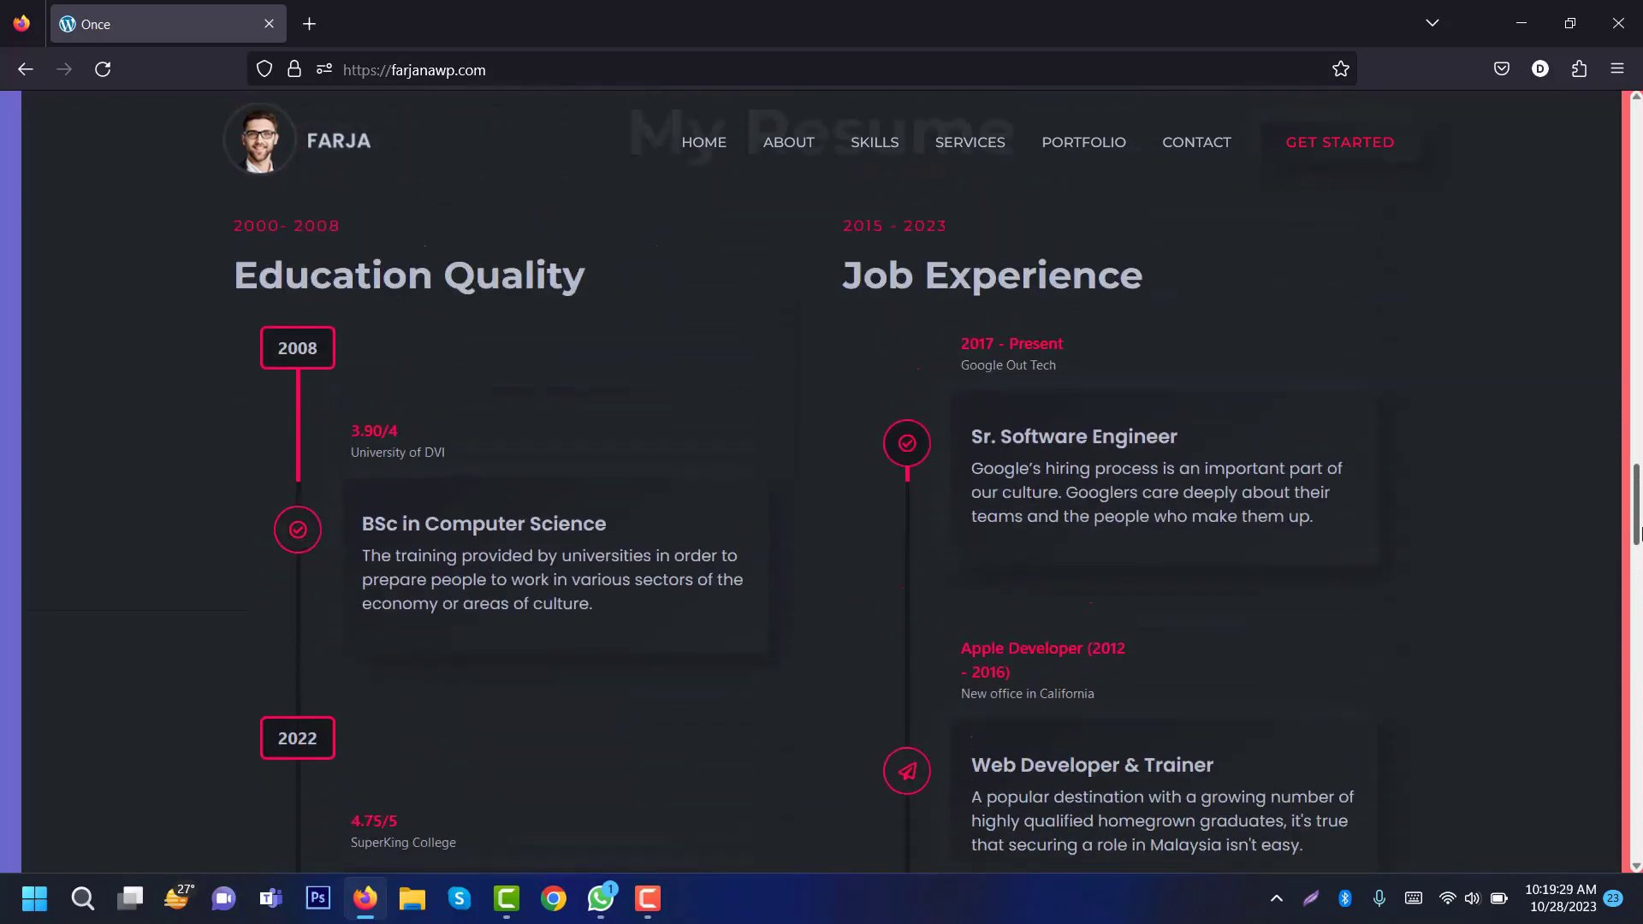
pyautogui.tripleClick(484, 282)
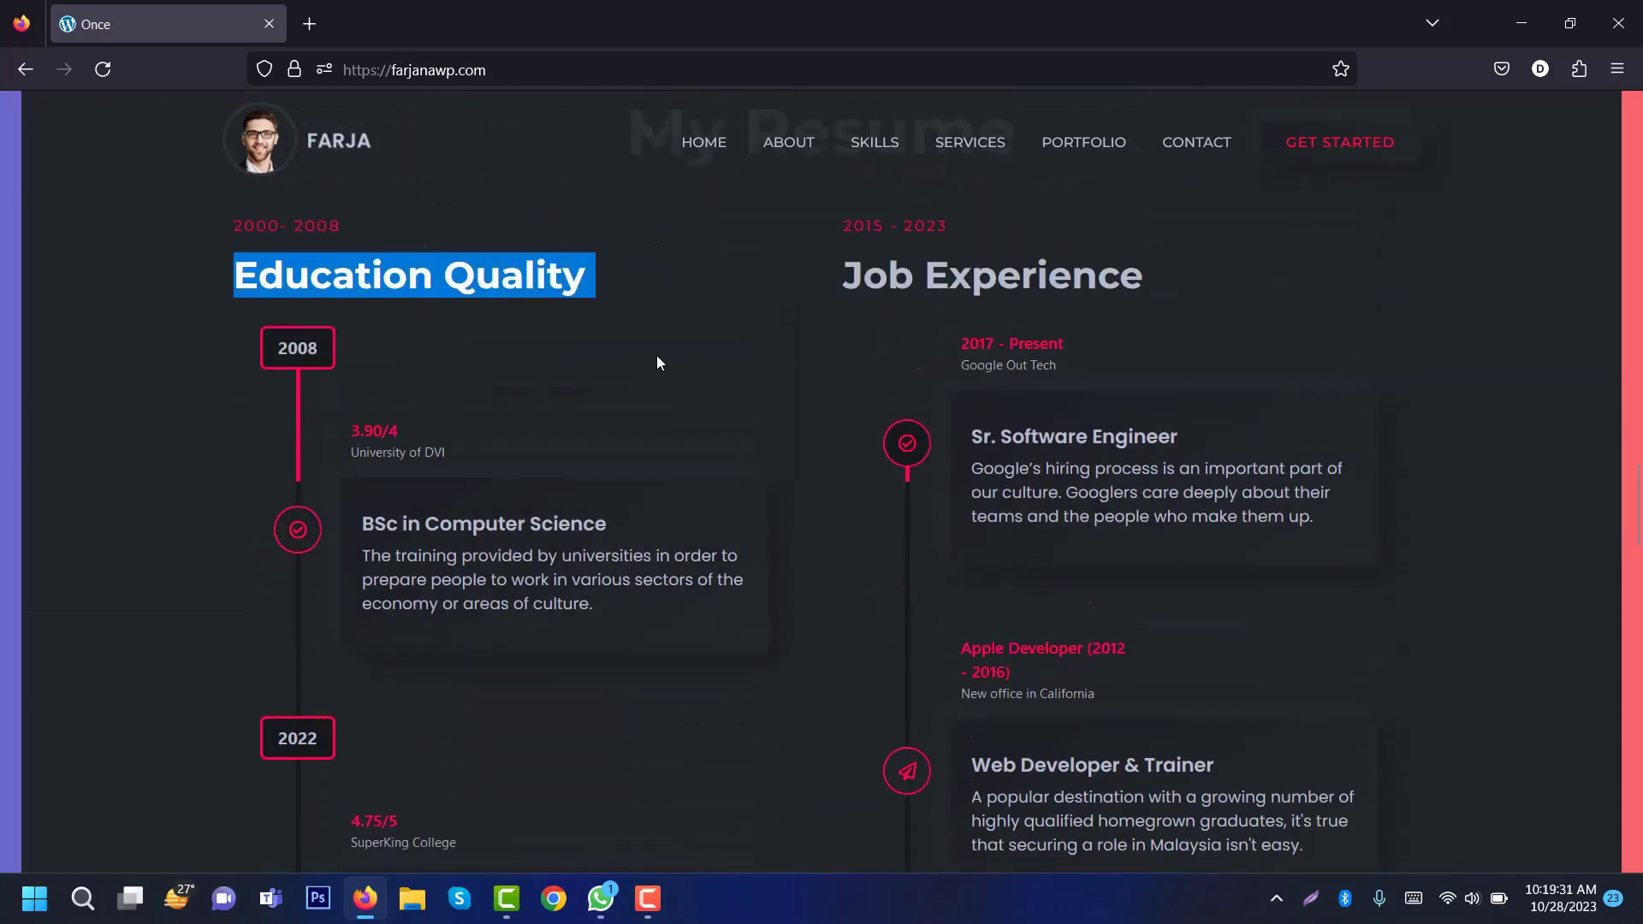
pyautogui.doubleClick(1064, 274)
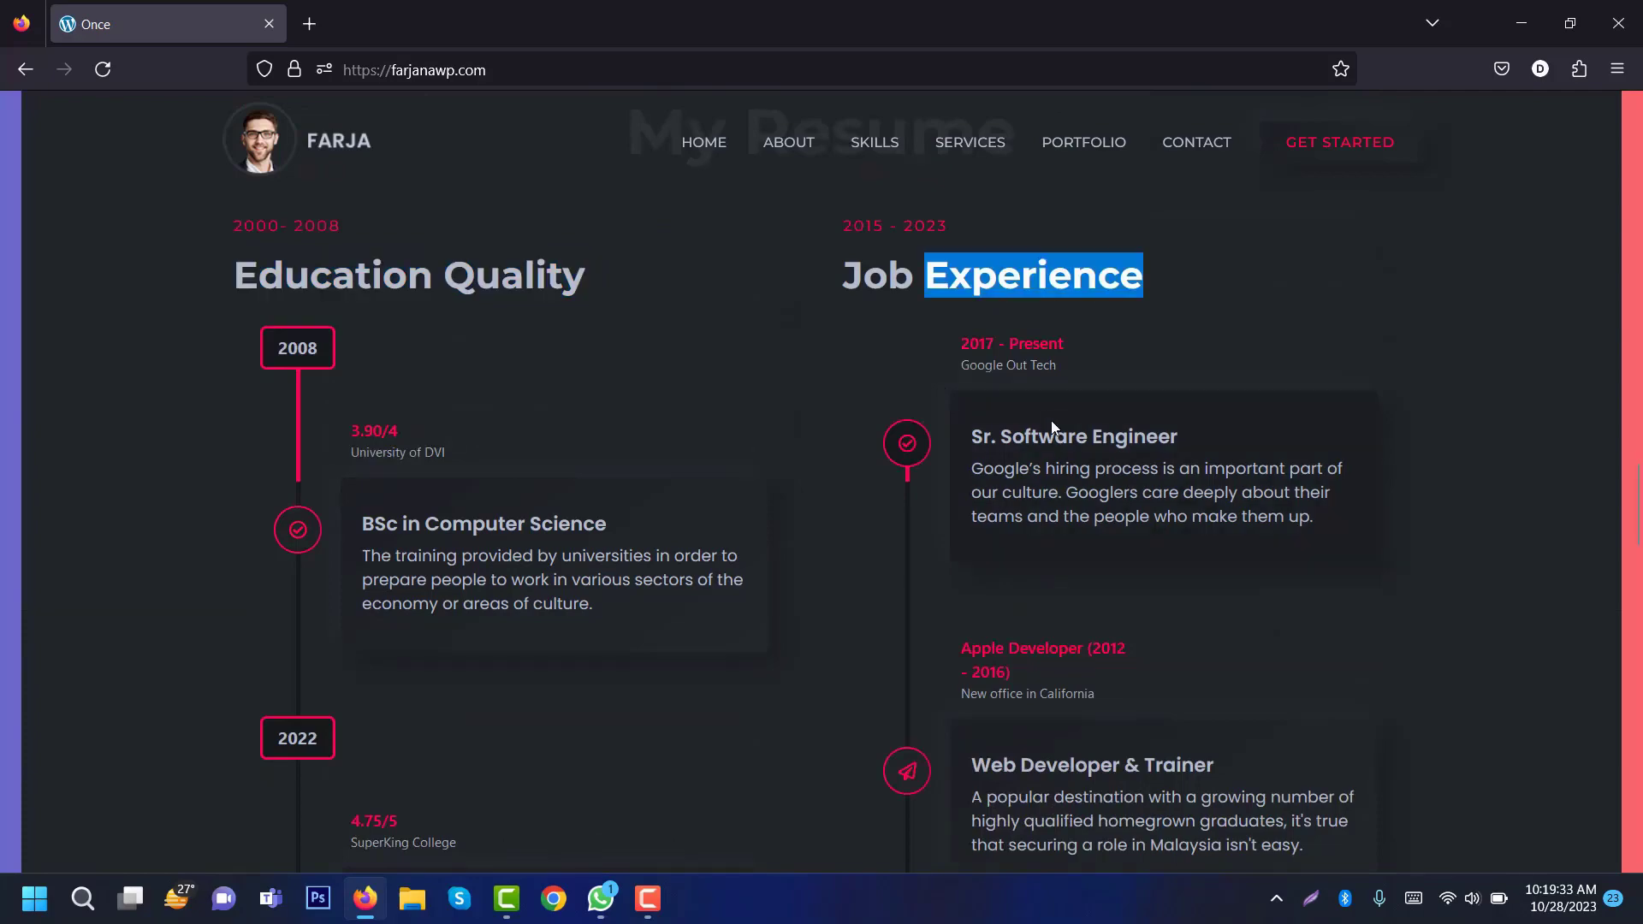
pyautogui.scroll(-1, 1053, 427)
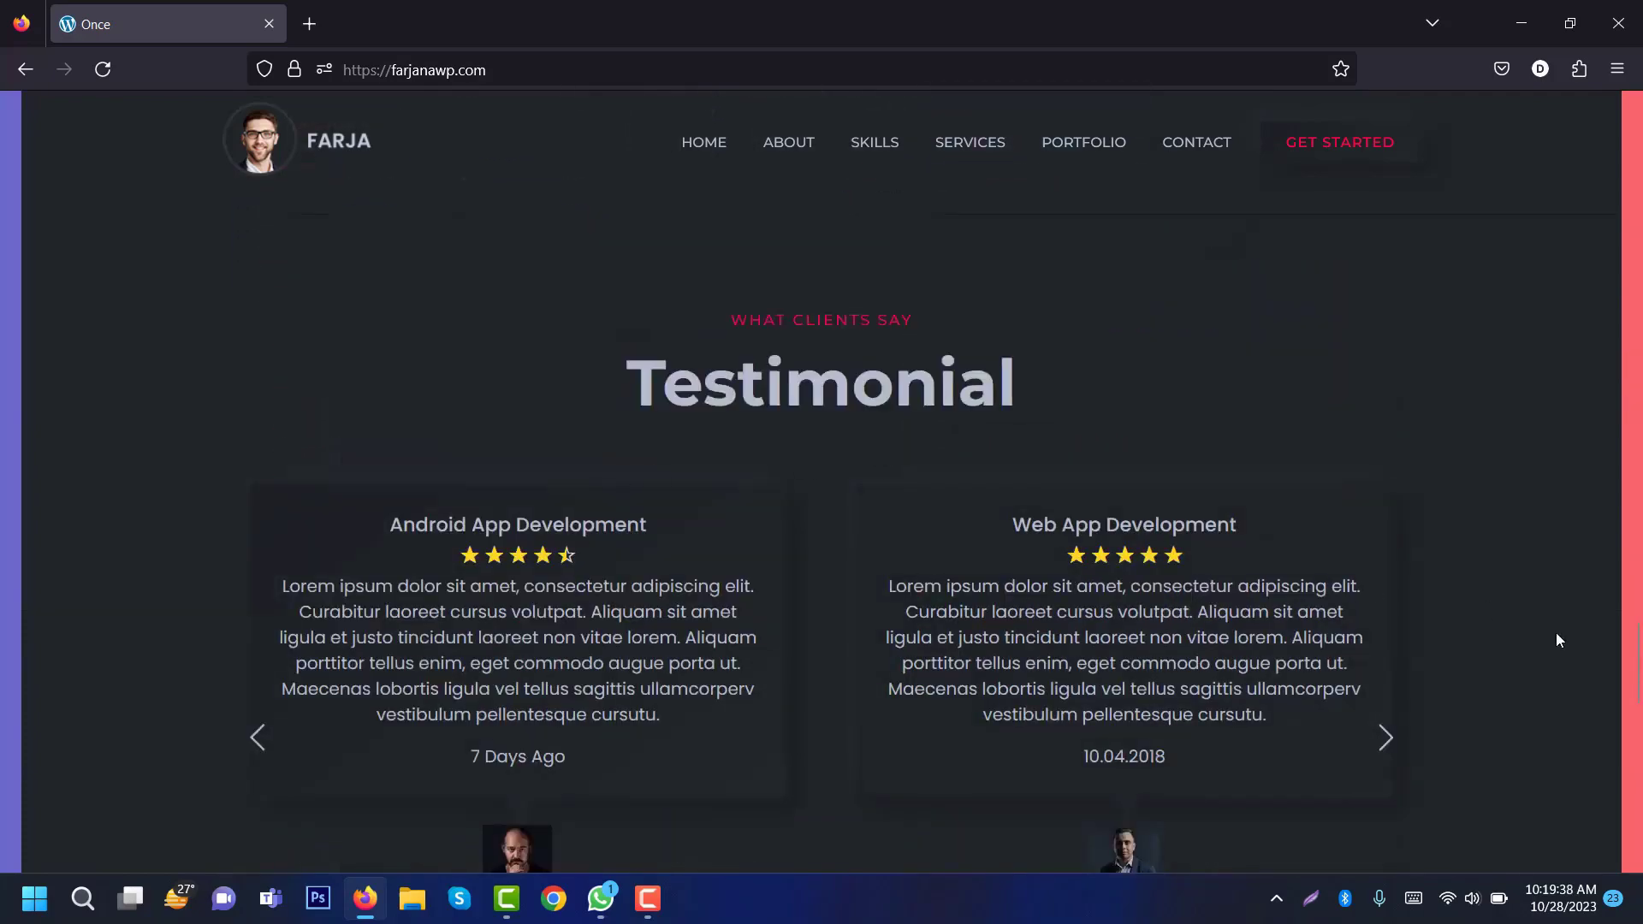
pyautogui.scroll(-1, 1557, 640)
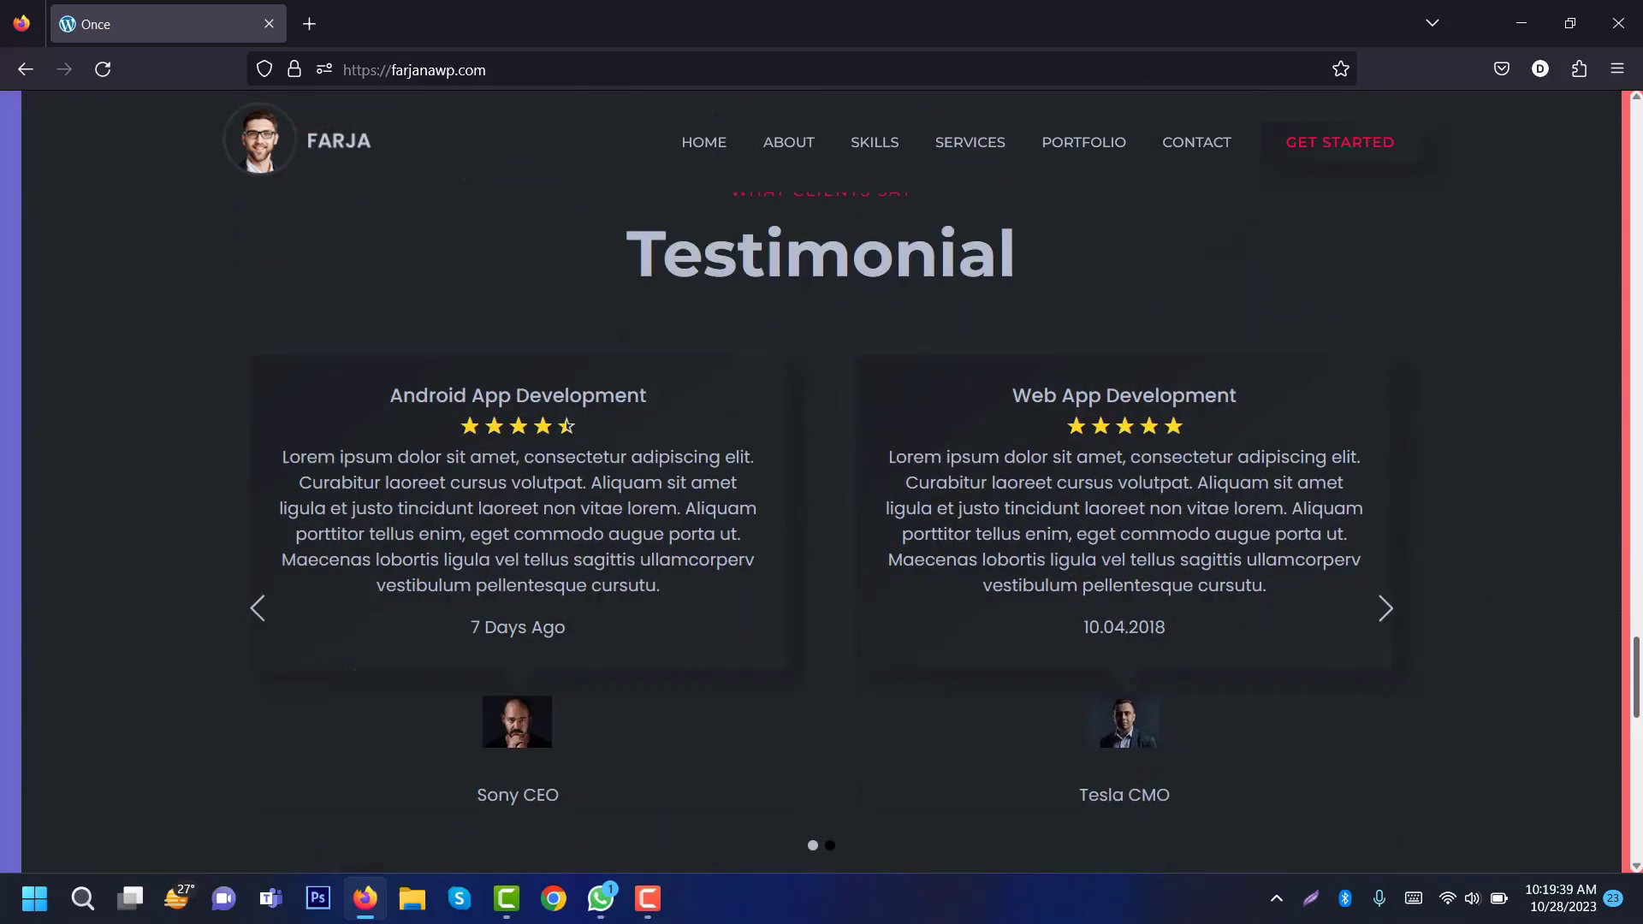
pyautogui.scroll(1, 1606, 687)
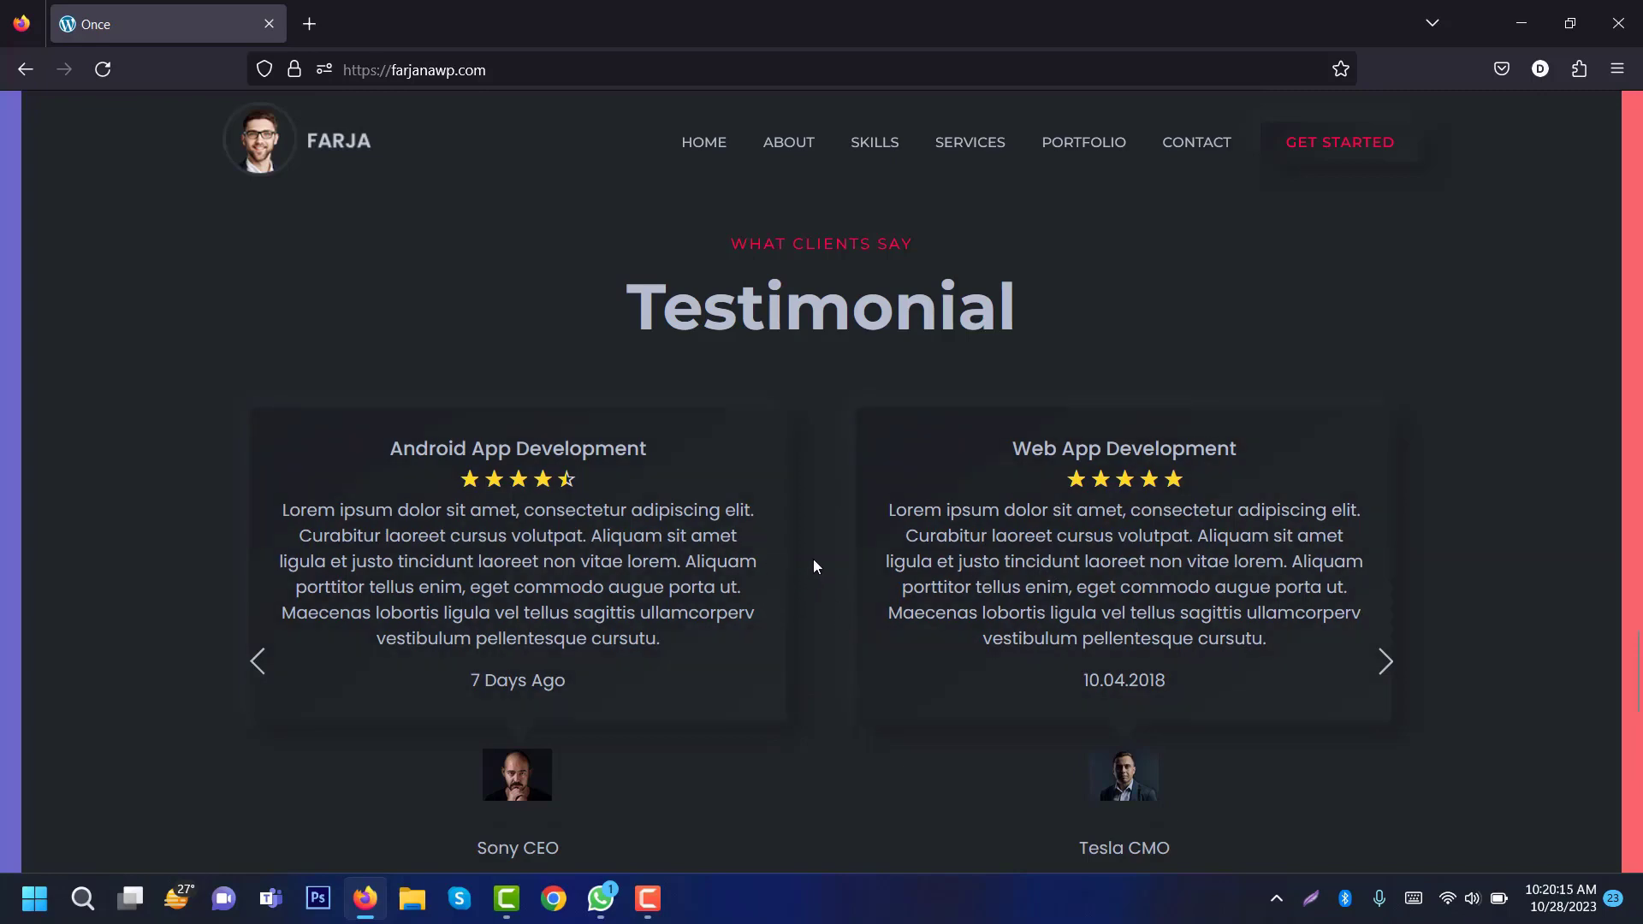
pyautogui.moveTo(1635, 645); pyautogui.dragTo(1630, 769)
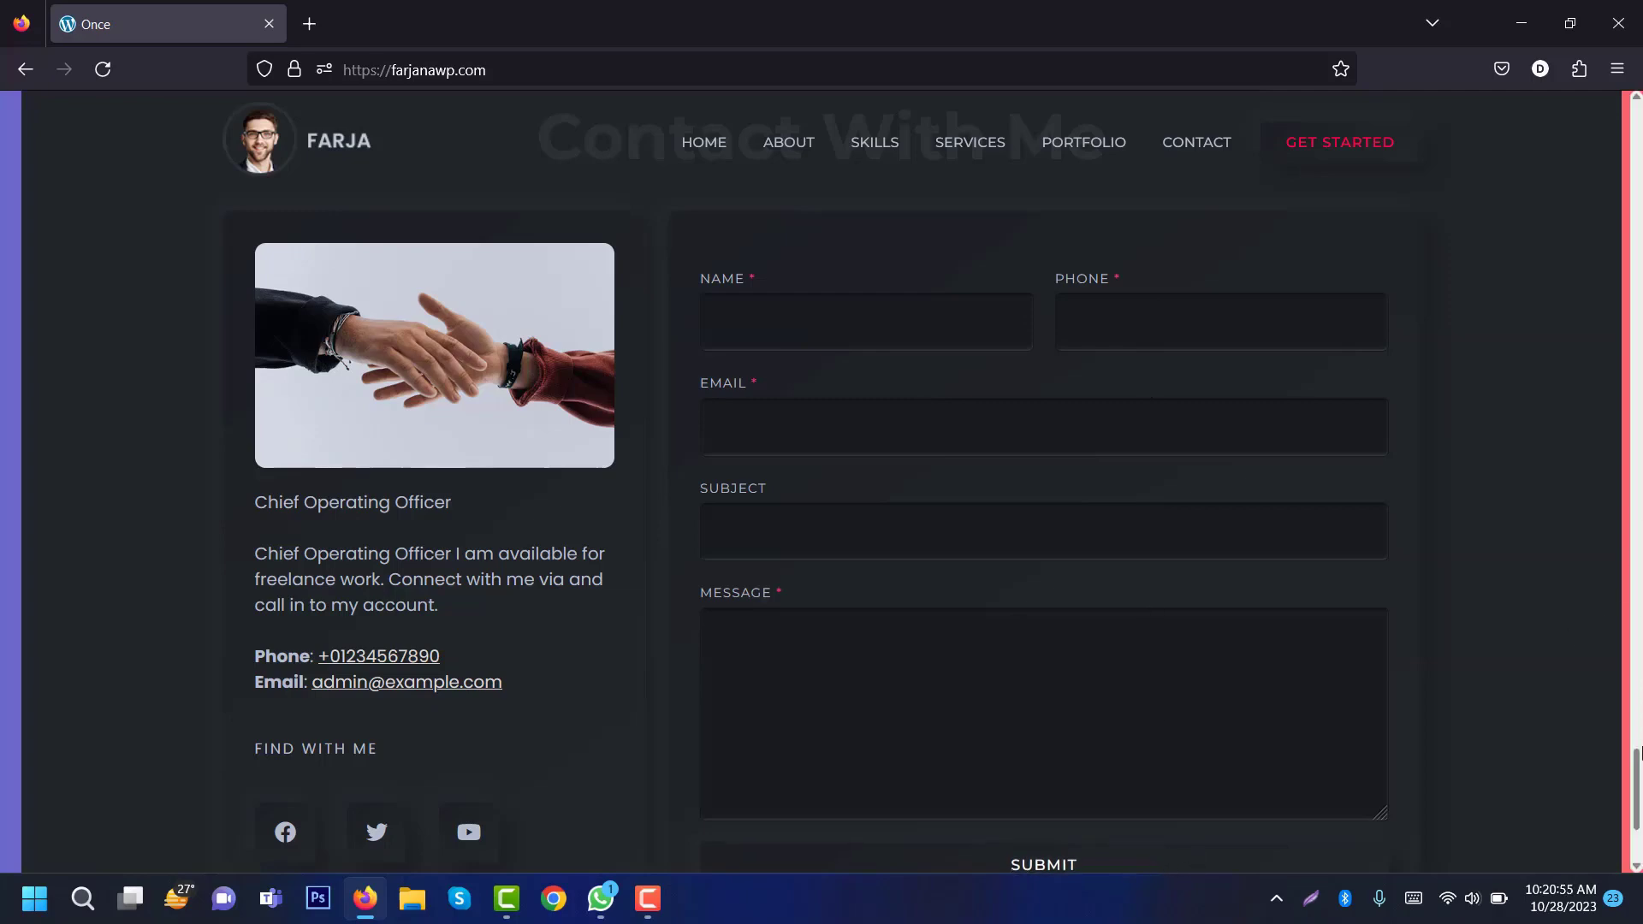
pyautogui.moveTo(1641, 768)
pyautogui.mouseDown()
pyautogui.moveTo(1640, 795)
pyautogui.moveTo(1640, 768)
pyautogui.mouseUp()
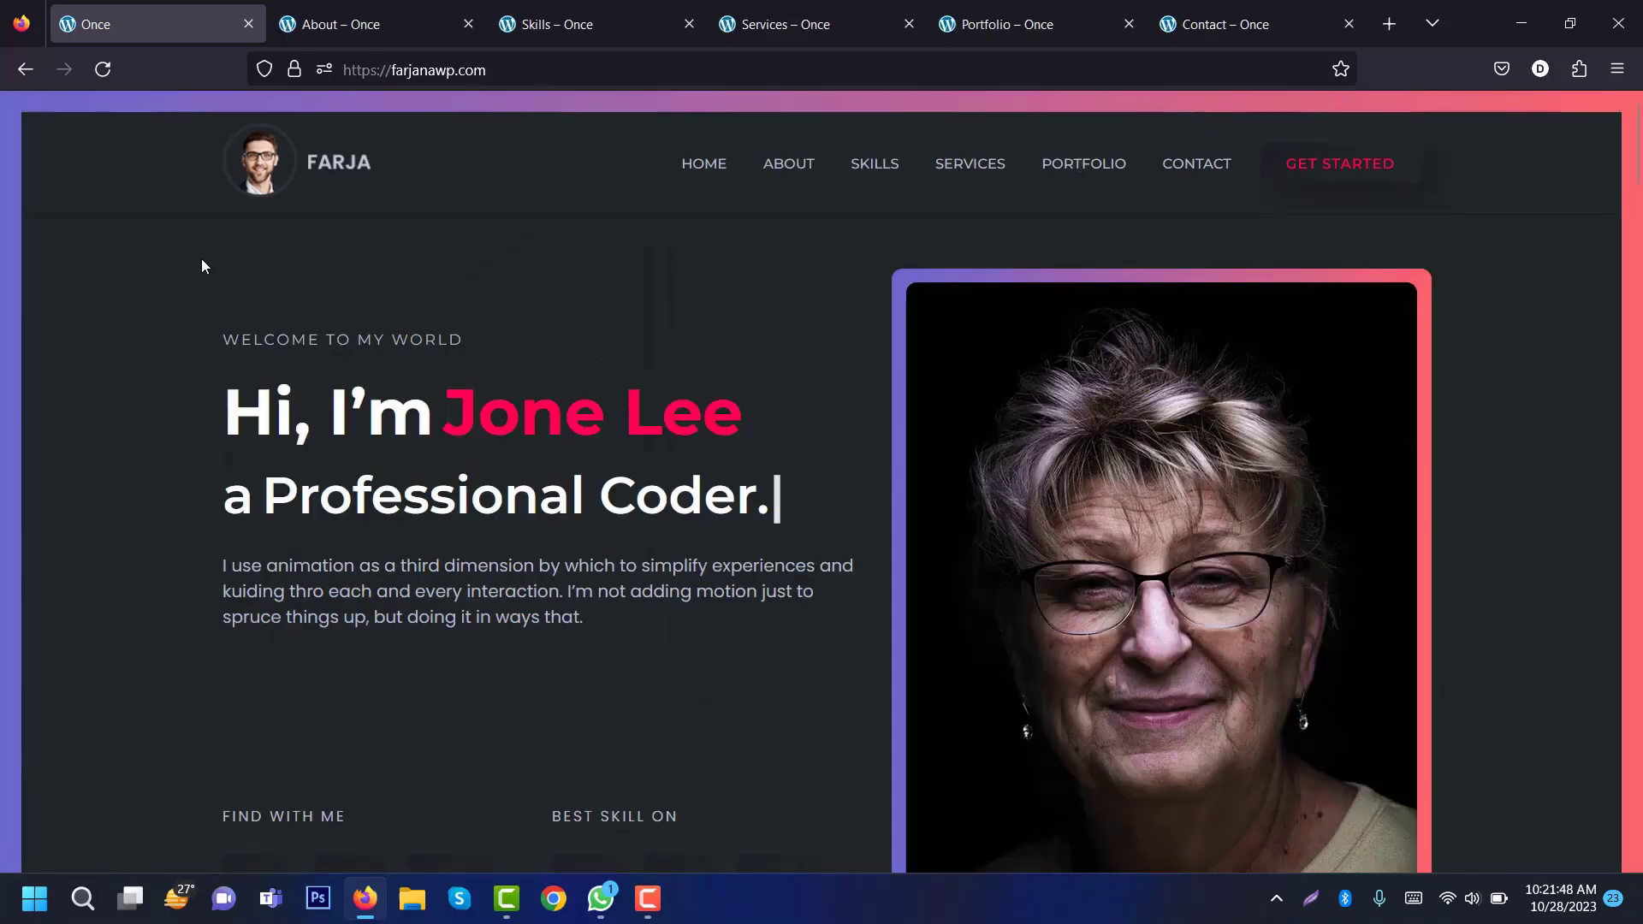
# Step: Scroll through the About page and the other page tabs, then return to the Home tab
pyautogui.click(379, 25)
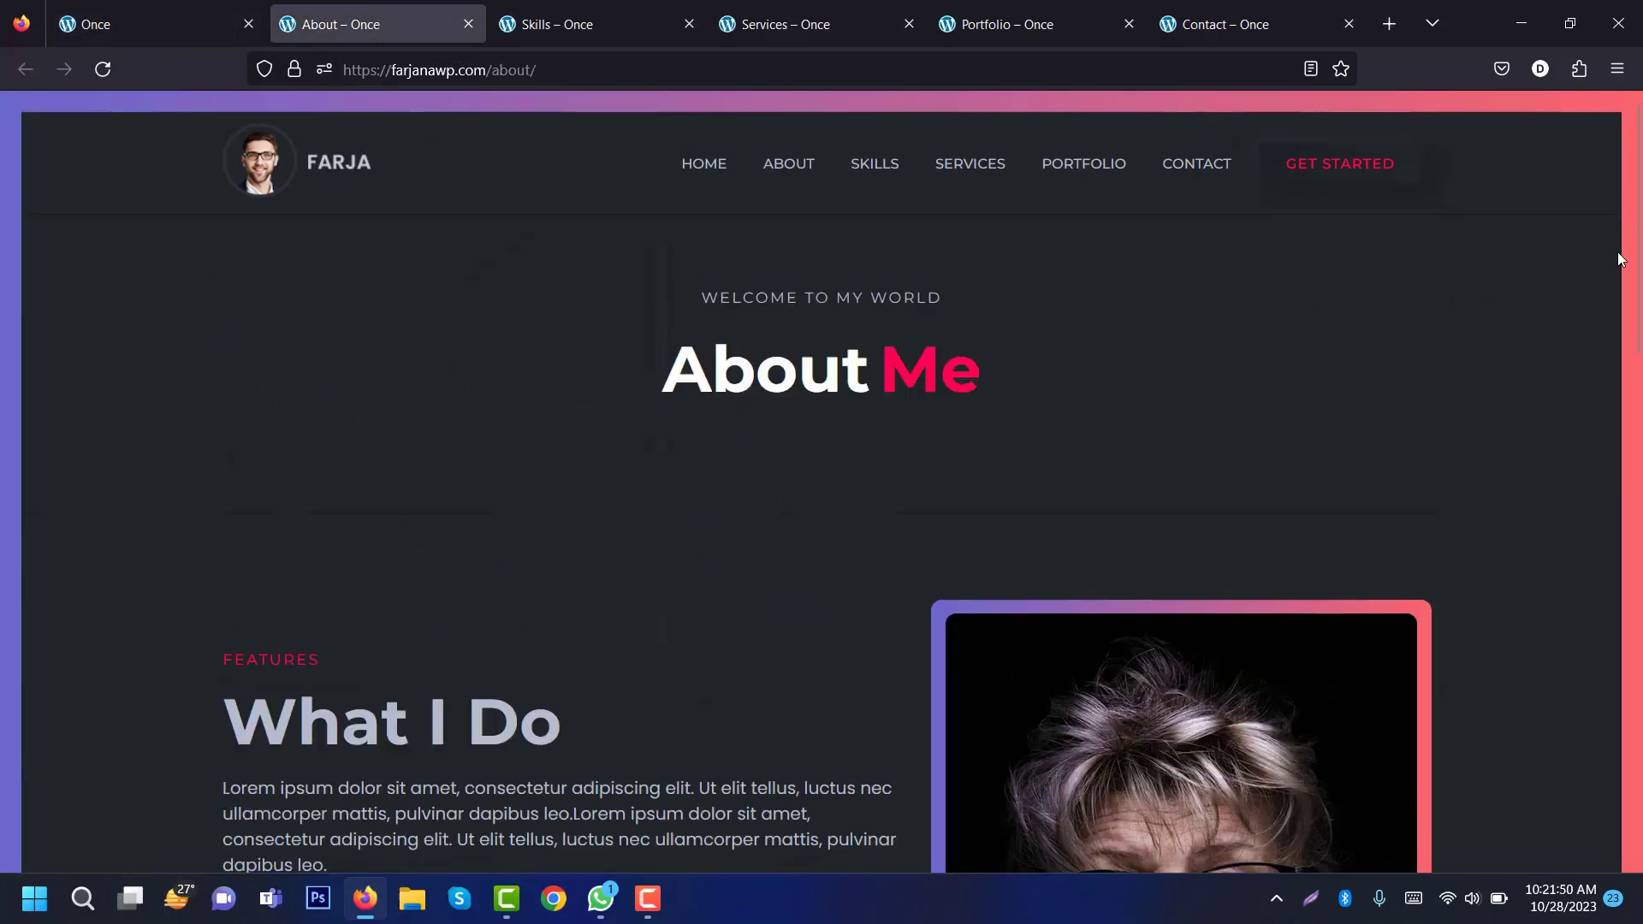
pyautogui.moveTo(1639, 221); pyautogui.dragTo(1639, 503)
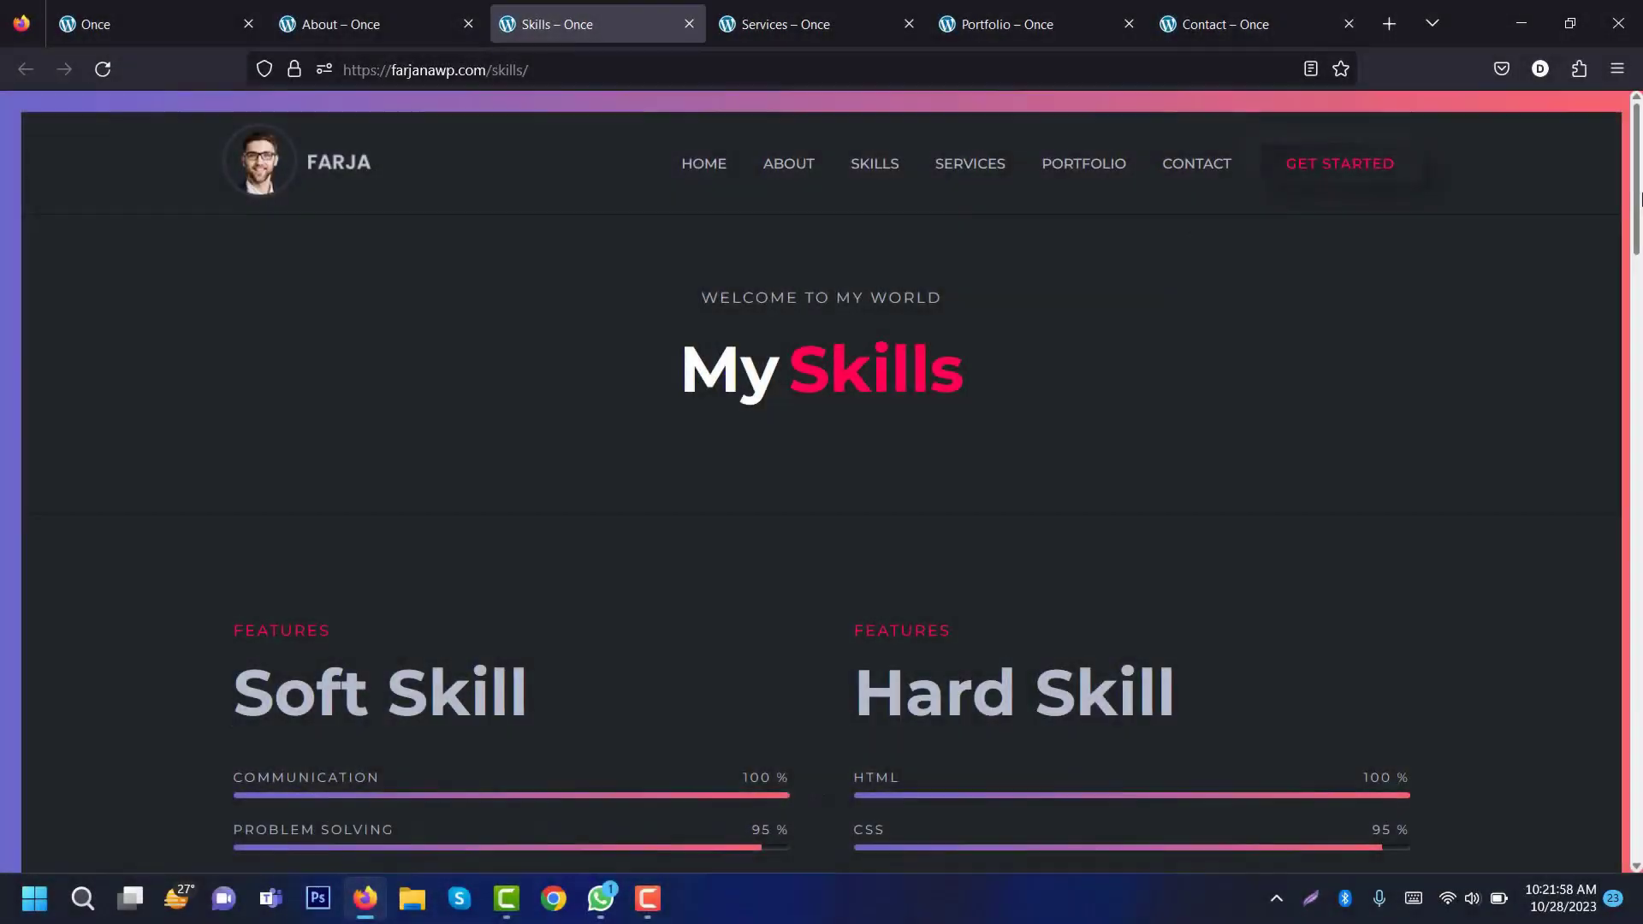
pyautogui.moveTo(1638, 192); pyautogui.dragTo(1638, 728)
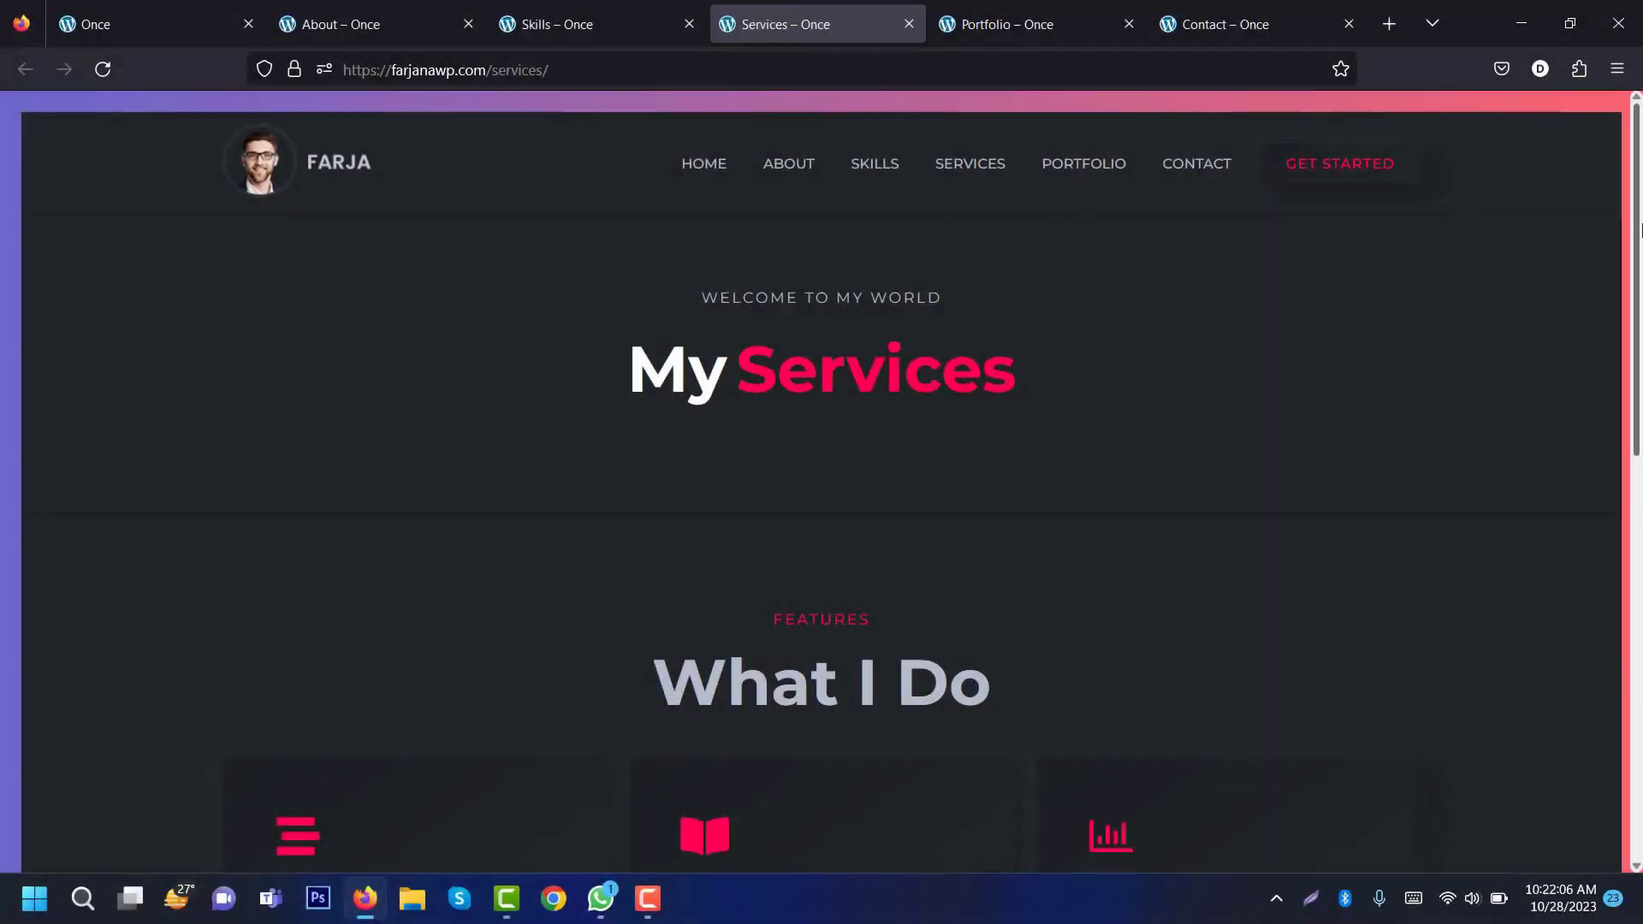
pyautogui.moveTo(1638, 229); pyautogui.dragTo(1638, 441)
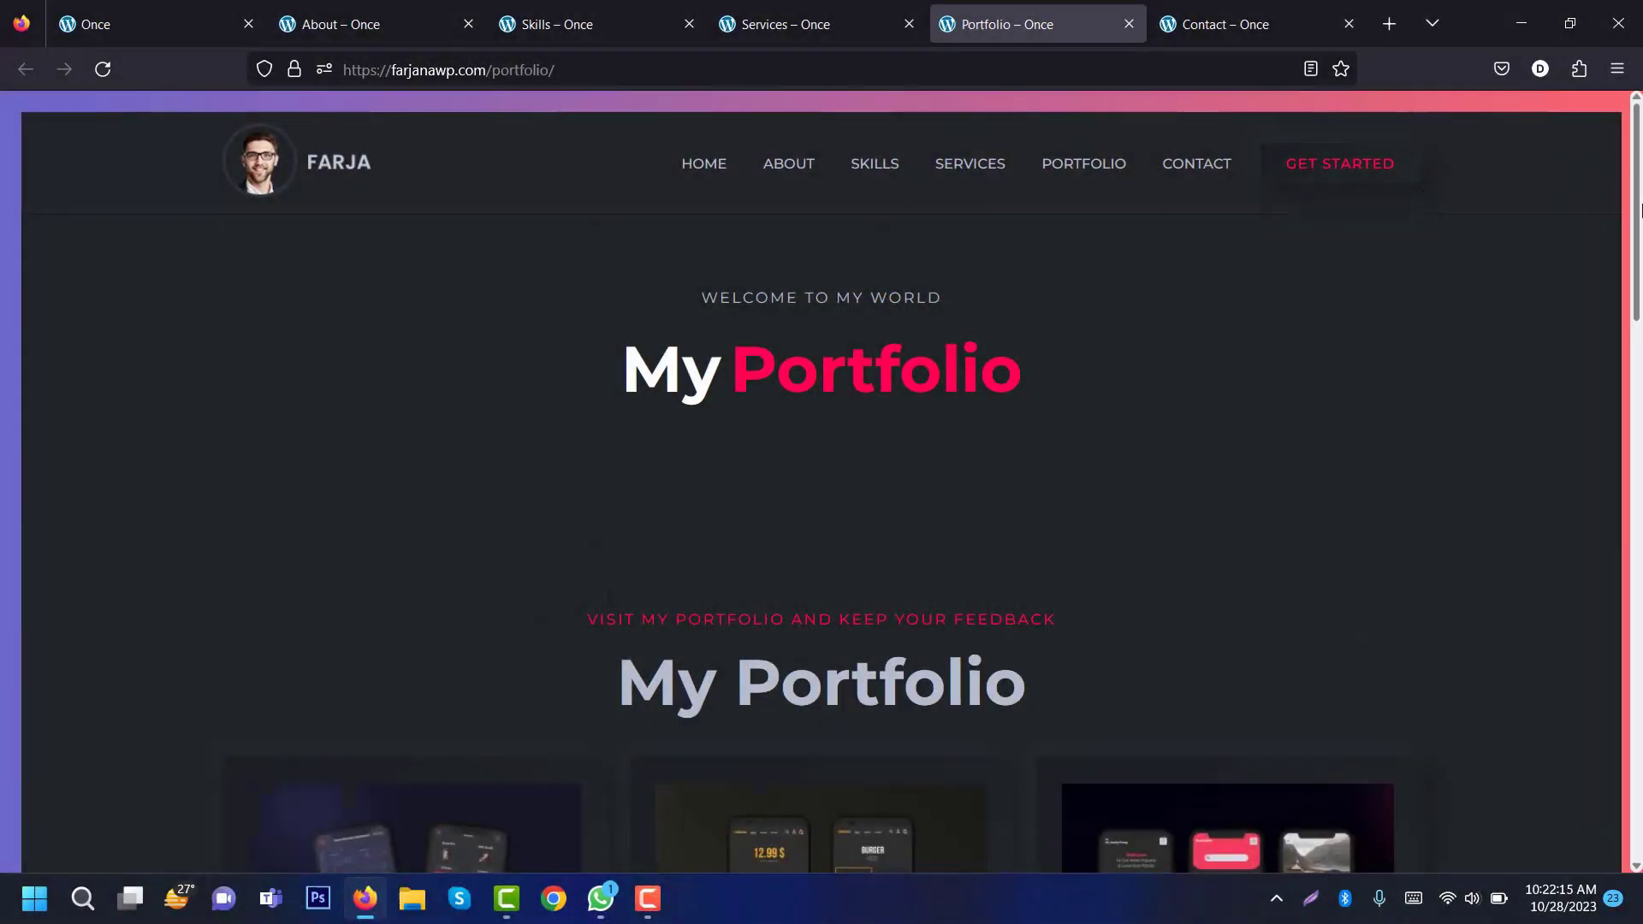
pyautogui.moveTo(1638, 198); pyautogui.dragTo(1639, 594)
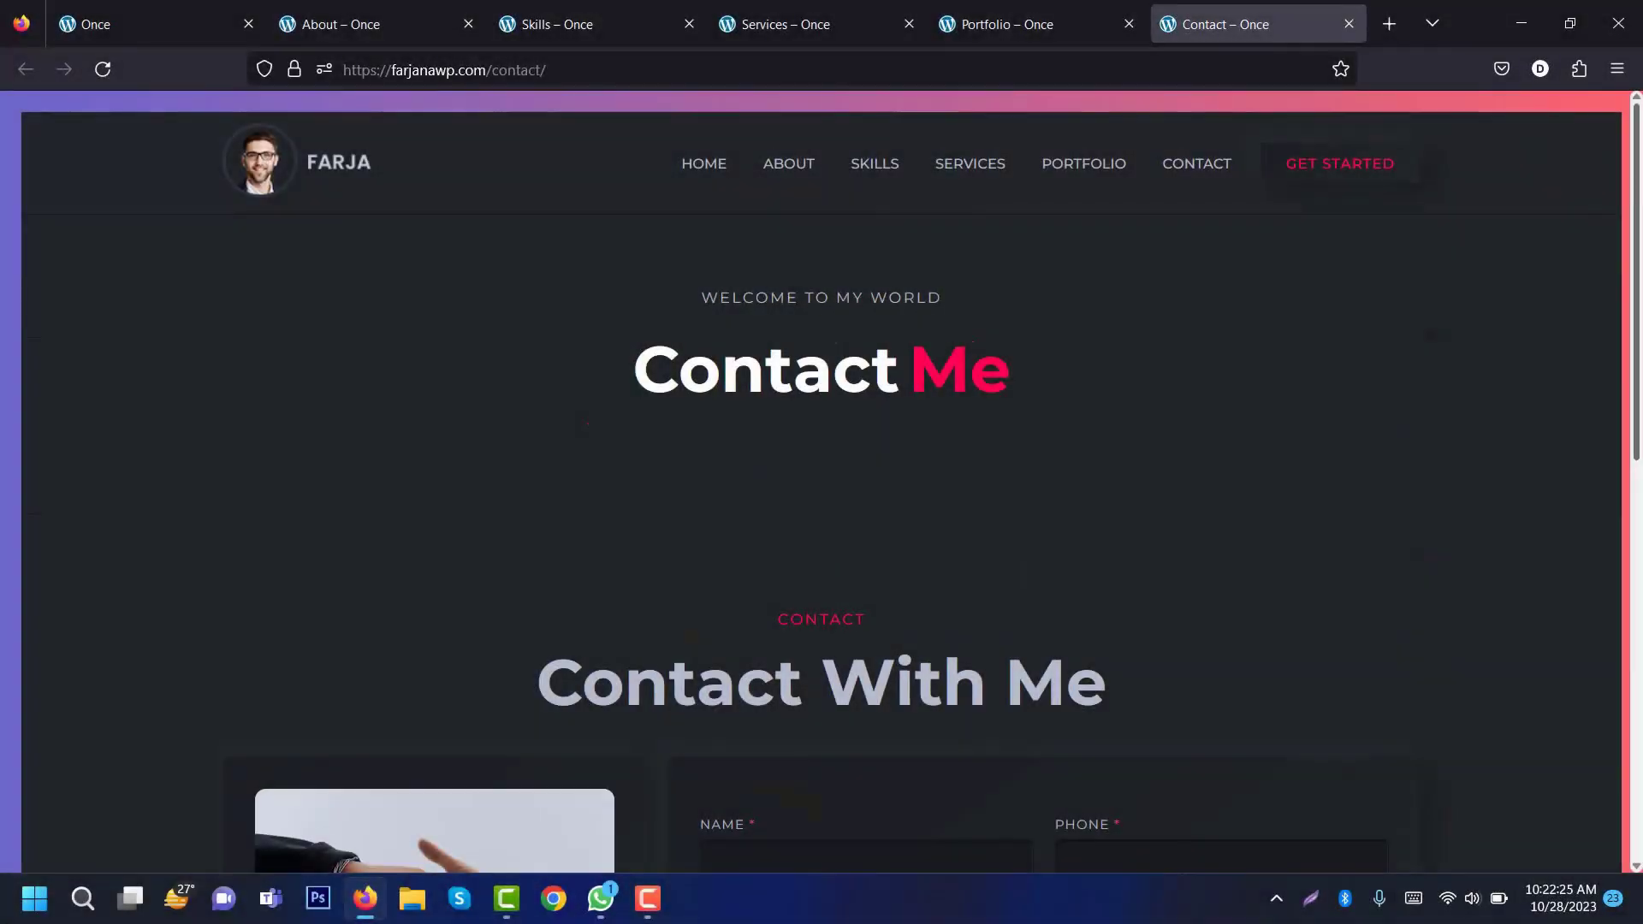
pyautogui.scroll(-7, 822, 480)
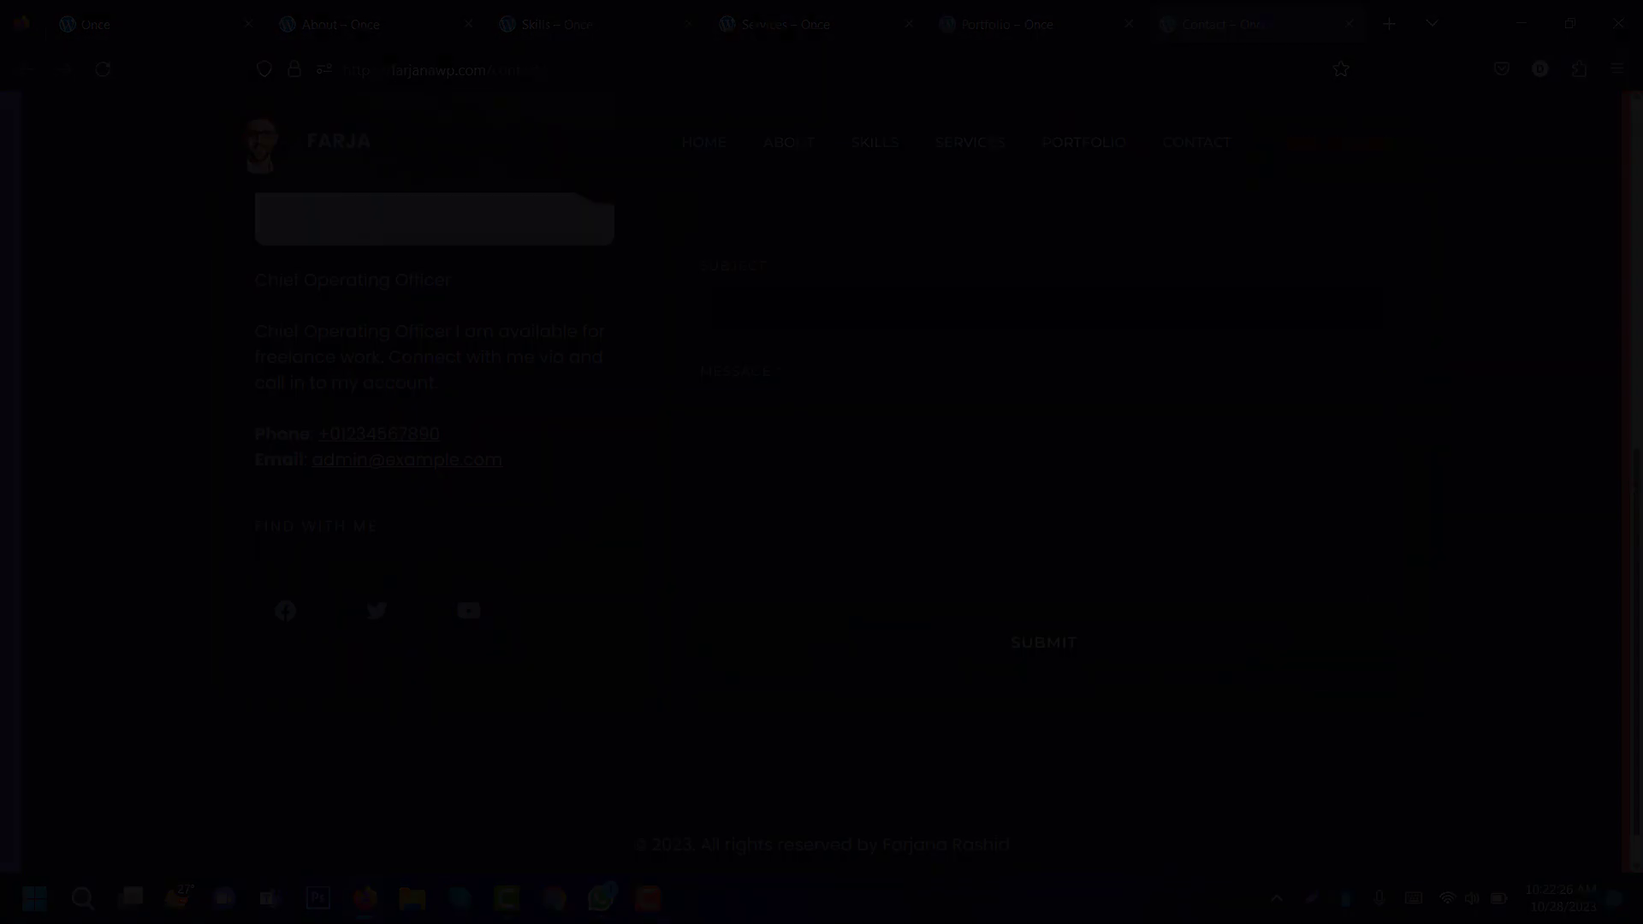
pyautogui.click(142, 17)
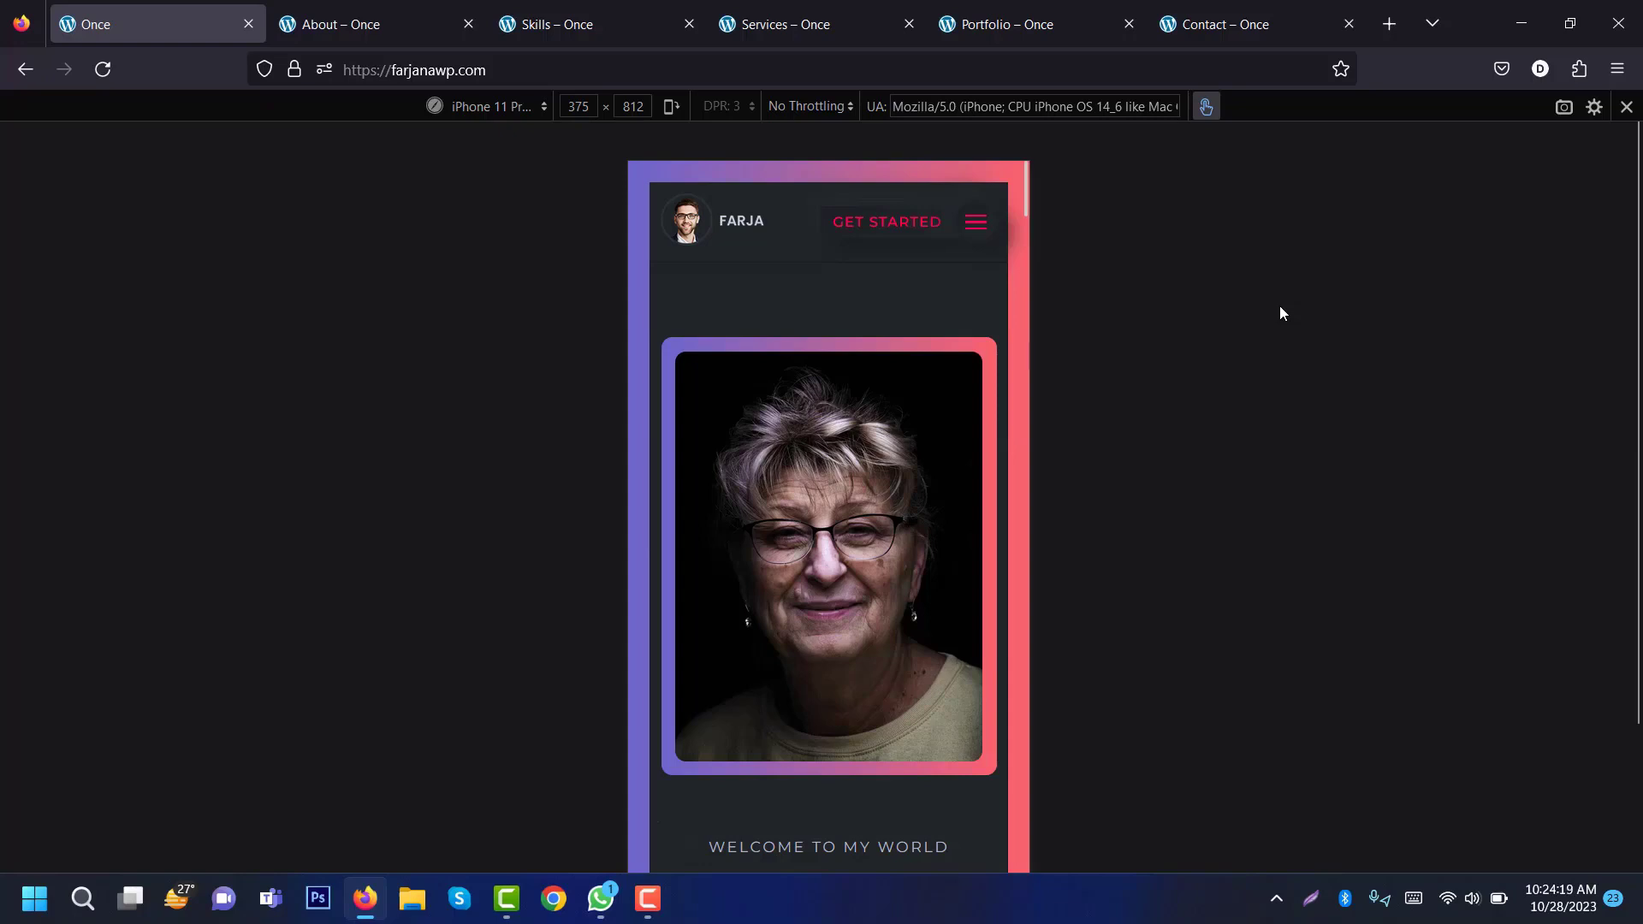
# Step: Scroll the iPhone and iPad previews down through Find With Me and the What I Do cards
pyautogui.press('Down')
pyautogui.press('Down')
pyautogui.press('Down')
pyautogui.press('Down')
pyautogui.press('Down')
pyautogui.press('Down')
pyautogui.press('Down')
pyautogui.press('Down')
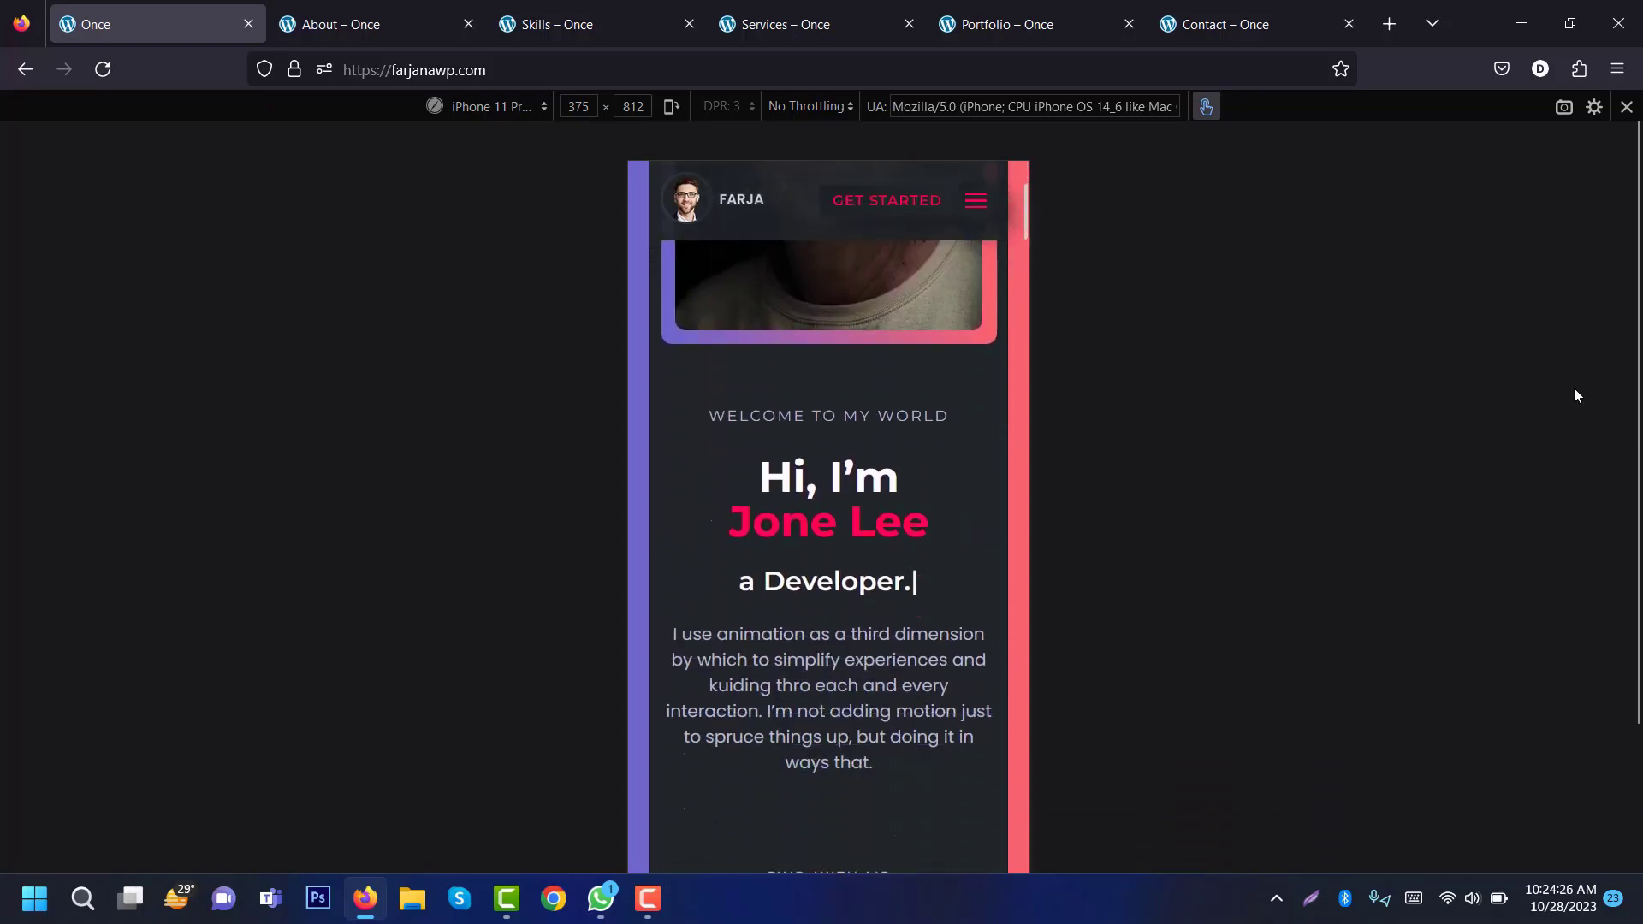
pyautogui.press('Down')
pyautogui.press('Down')
pyautogui.press('Down')
pyautogui.press('Down')
pyautogui.press('Down')
pyautogui.press('Down')
pyautogui.press('Down')
pyautogui.press('Down')
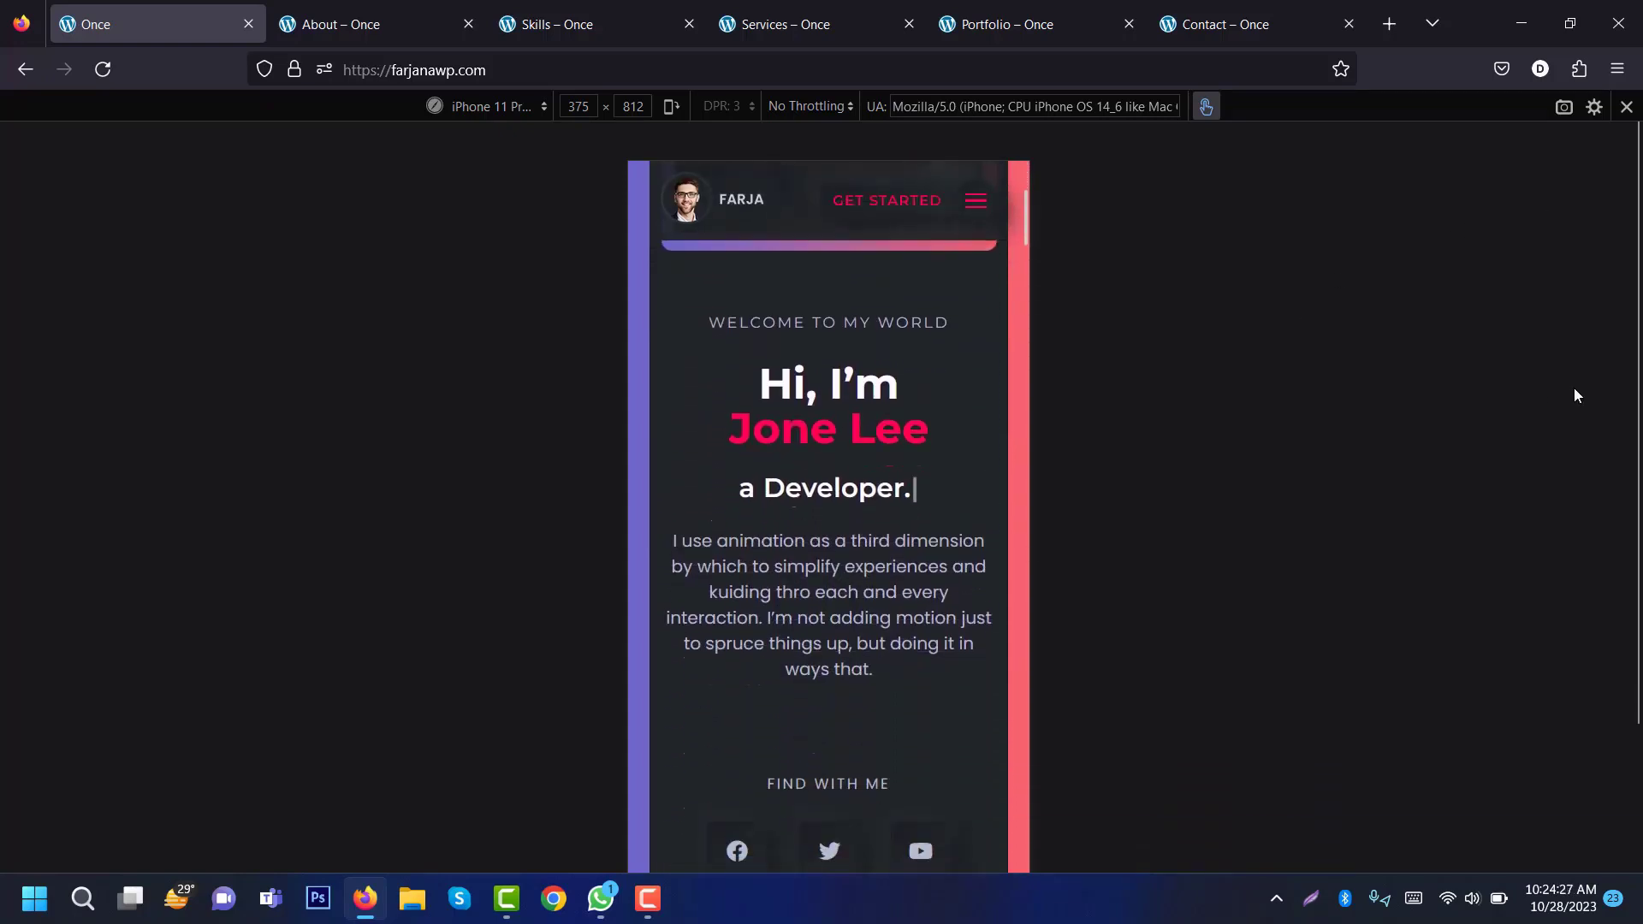
pyautogui.press('Down')
pyautogui.press('Down')
pyautogui.press('Down')
pyautogui.press('Down')
pyautogui.press('Down')
pyautogui.press('Down')
pyautogui.press('Down')
pyautogui.press('Down')
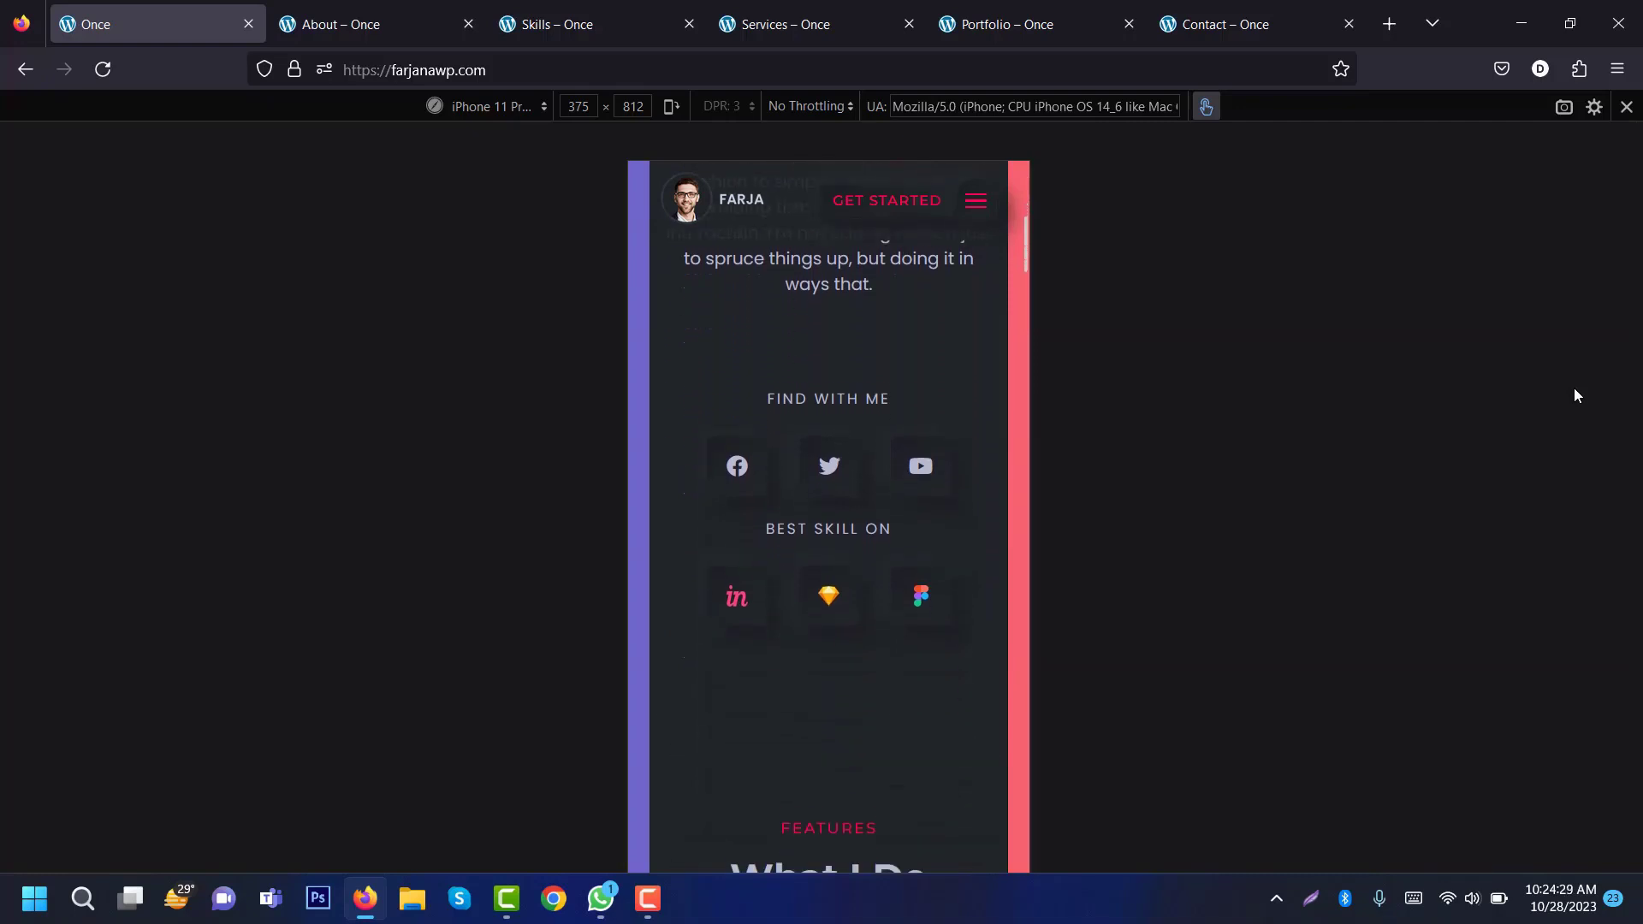
pyautogui.press('Down')
pyautogui.press('Down')
pyautogui.press('Down')
pyautogui.press('Down')
pyautogui.press('Down')
pyautogui.press('Down')
pyautogui.press('Down')
pyautogui.press('Down')
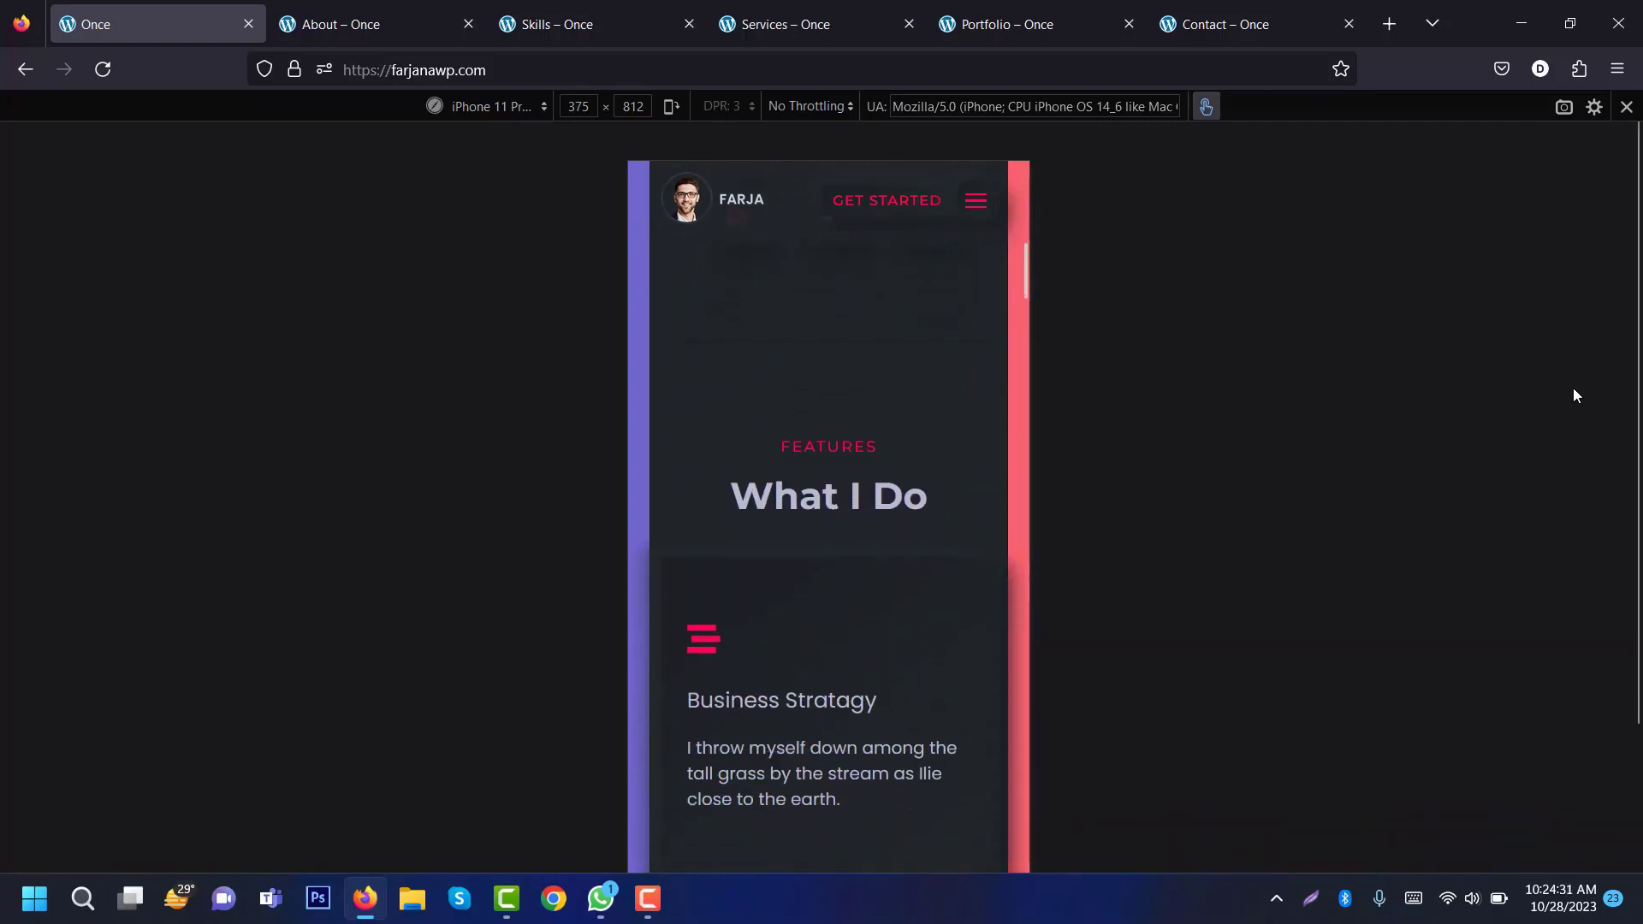
pyautogui.press('Down')
pyautogui.press('Down')
pyautogui.press('Down')
pyautogui.press('Down')
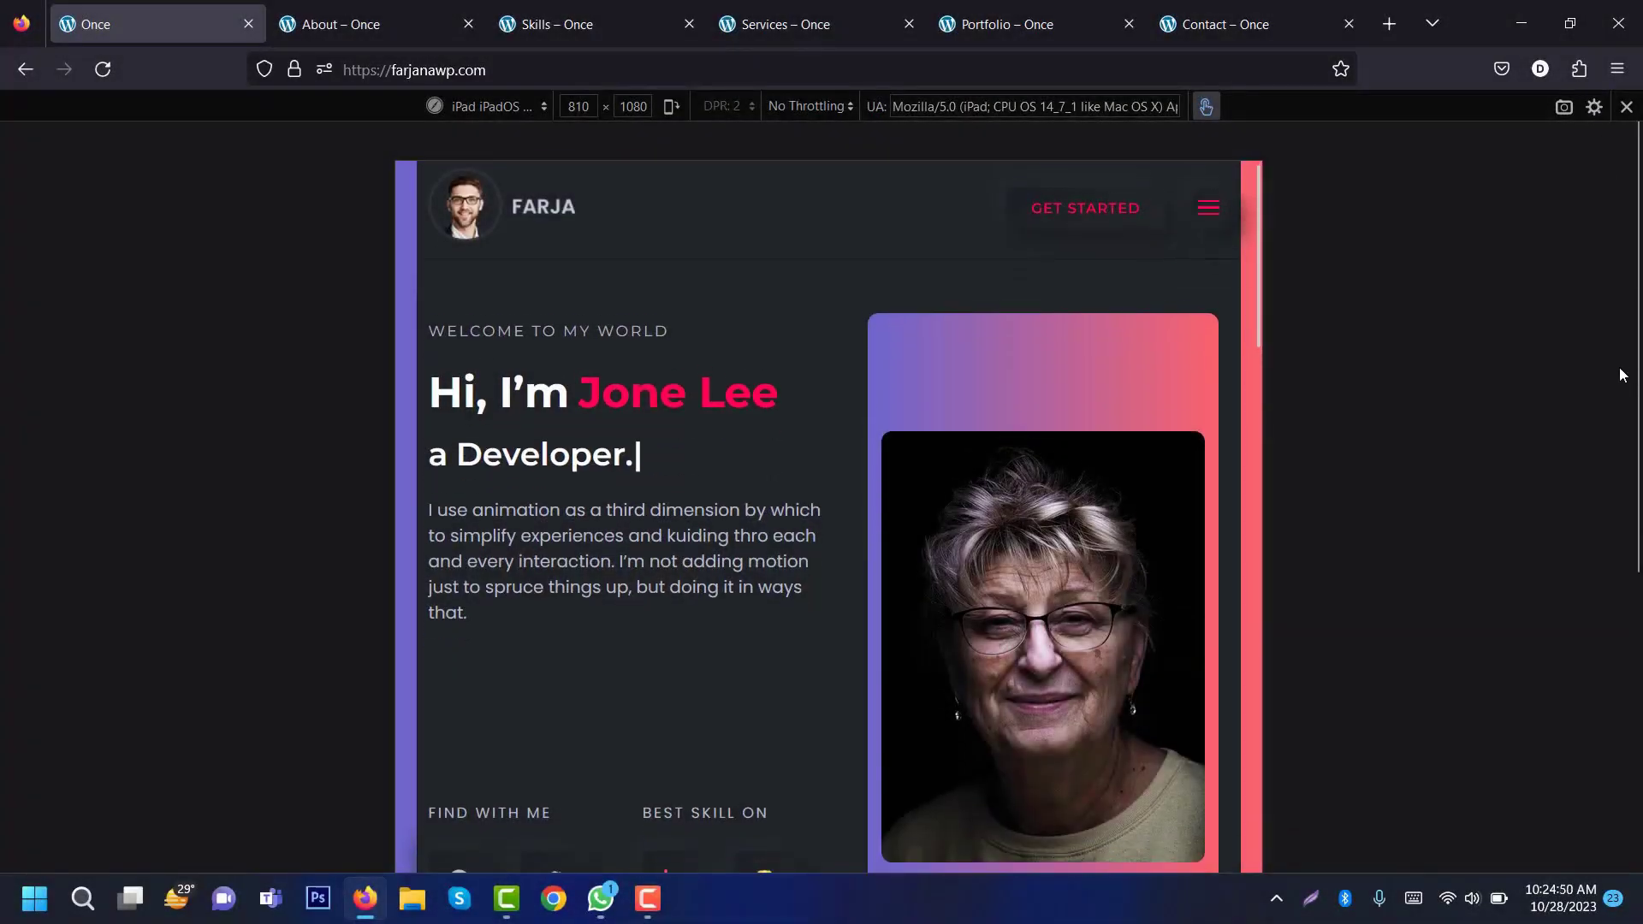
pyautogui.press('Down')
pyautogui.press('Down')
pyautogui.press('Down')
pyautogui.press('Down')
pyautogui.press('Down')
pyautogui.press('Down')
pyautogui.press('Down')
pyautogui.press('Down')
pyautogui.press('Down')
pyautogui.press('Down')
pyautogui.press('Down')
pyautogui.press('Down')
pyautogui.press('Down')
pyautogui.press('Down')
pyautogui.press('Down')
pyautogui.press('Down')
pyautogui.press('Down')
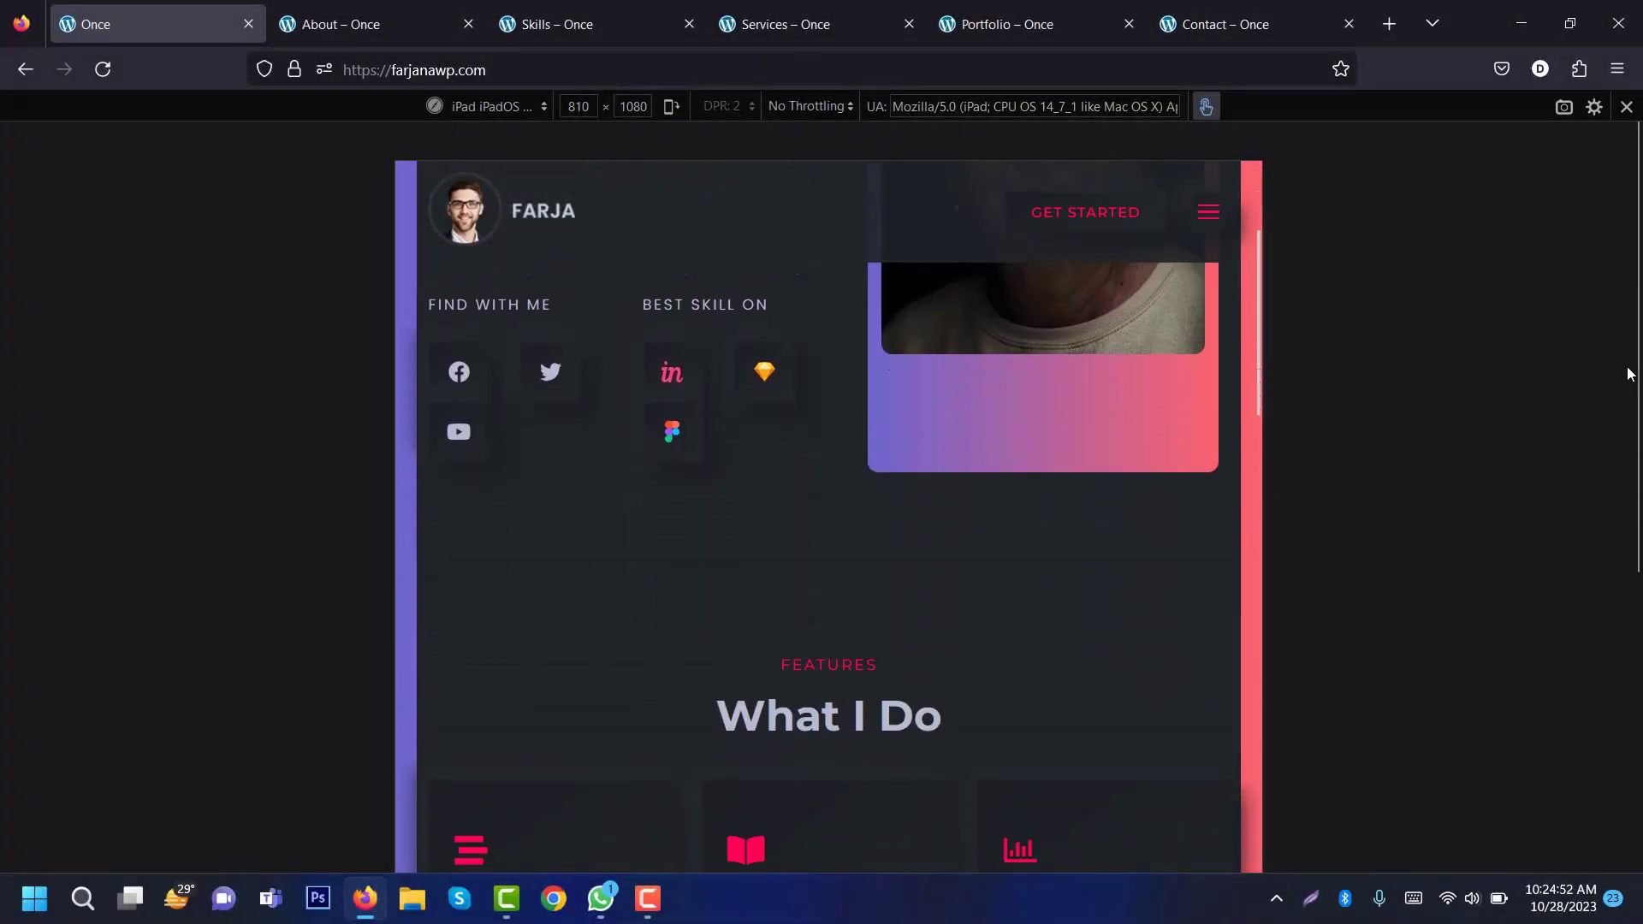
pyautogui.press('Down')
pyautogui.press('Down')
pyautogui.press('Down')
pyautogui.press('Down')
pyautogui.press('Down')
pyautogui.press('Down')
pyautogui.press('Down')
pyautogui.press('Down')
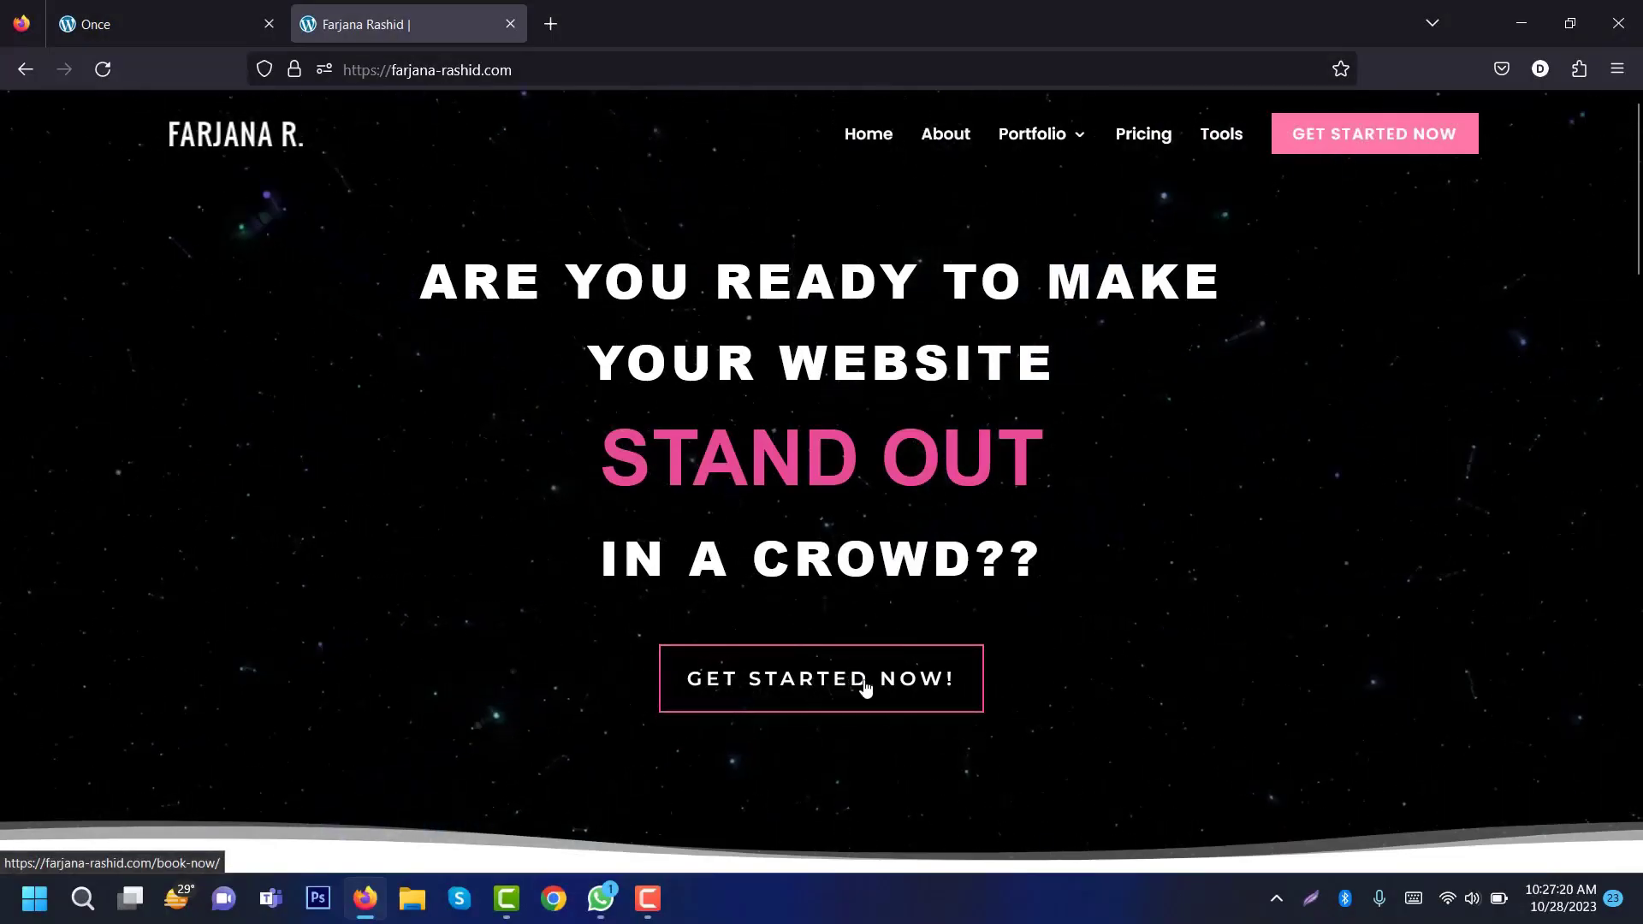
# Step: Follow GET STARTED NOW and scroll through the portfolio-website tutorial page
pyautogui.click(866, 687)
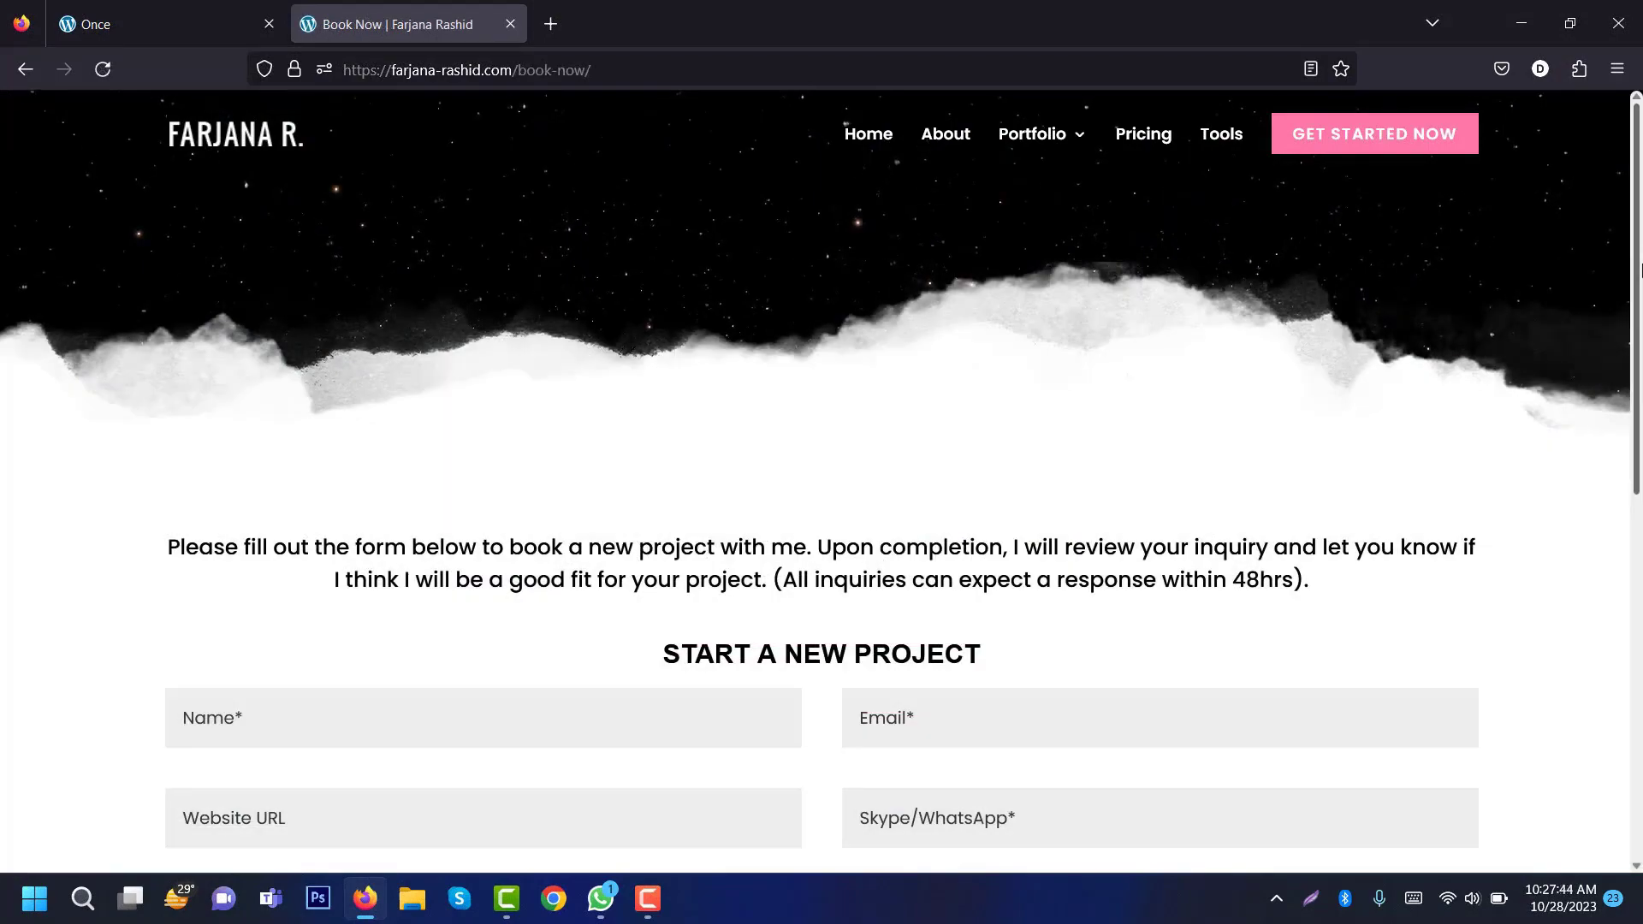
pyautogui.scroll(-4, 861, 687)
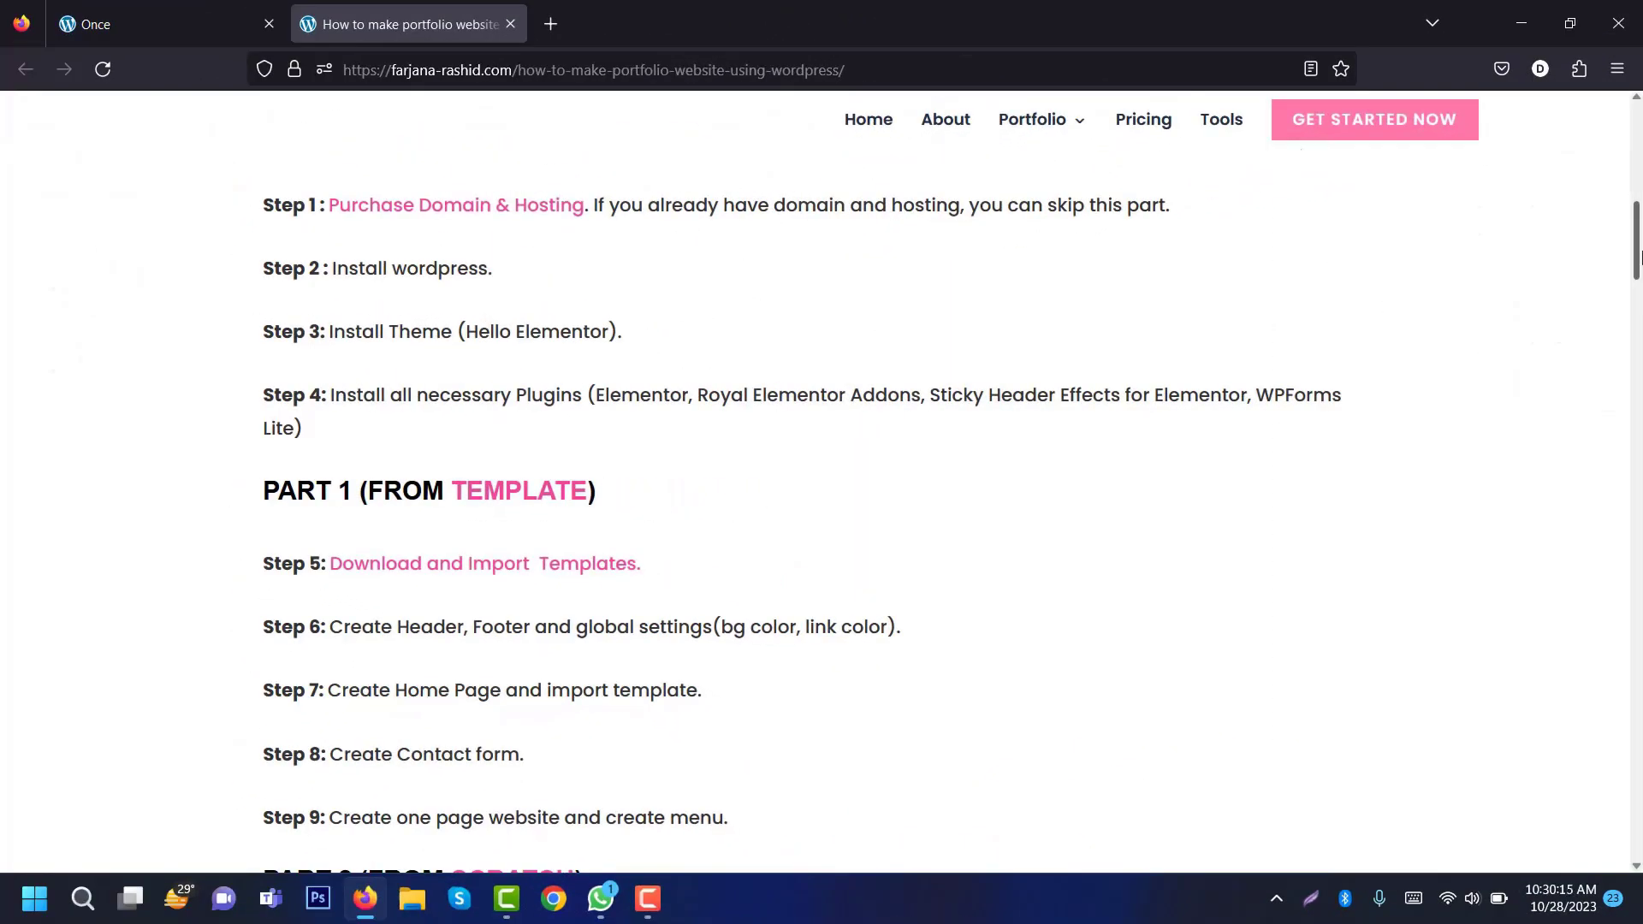
pyautogui.moveTo(1641, 257)
pyautogui.mouseDown()
pyautogui.moveTo(1640, 305)
pyautogui.moveTo(1640, 248)
pyautogui.mouseUp()
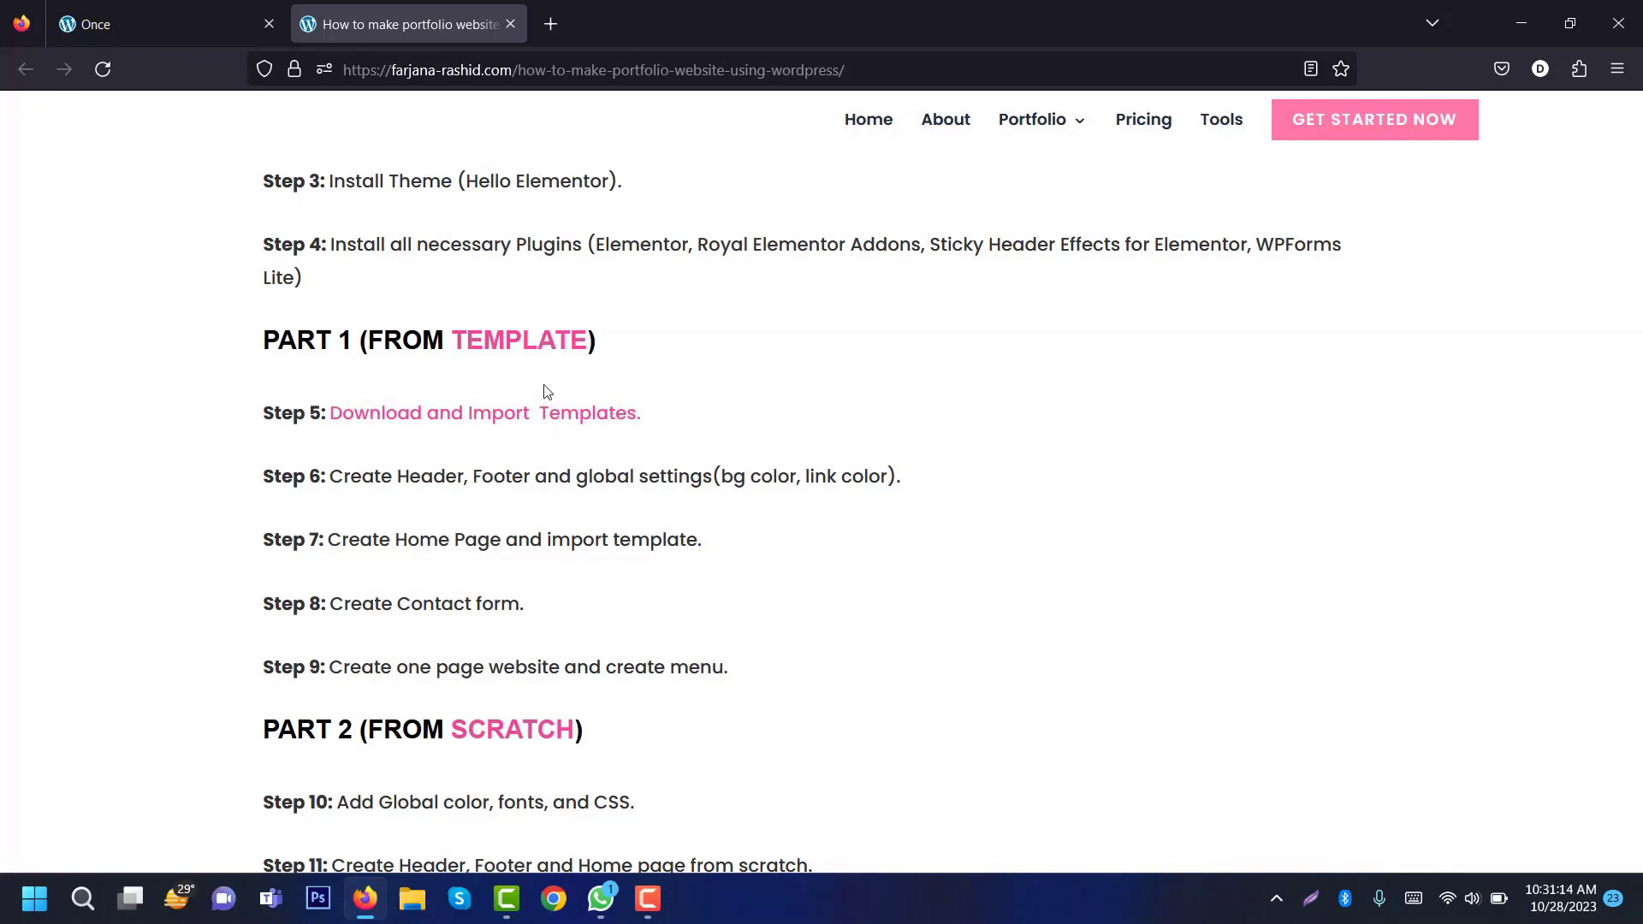
pyautogui.scroll(-5, 722, 351)
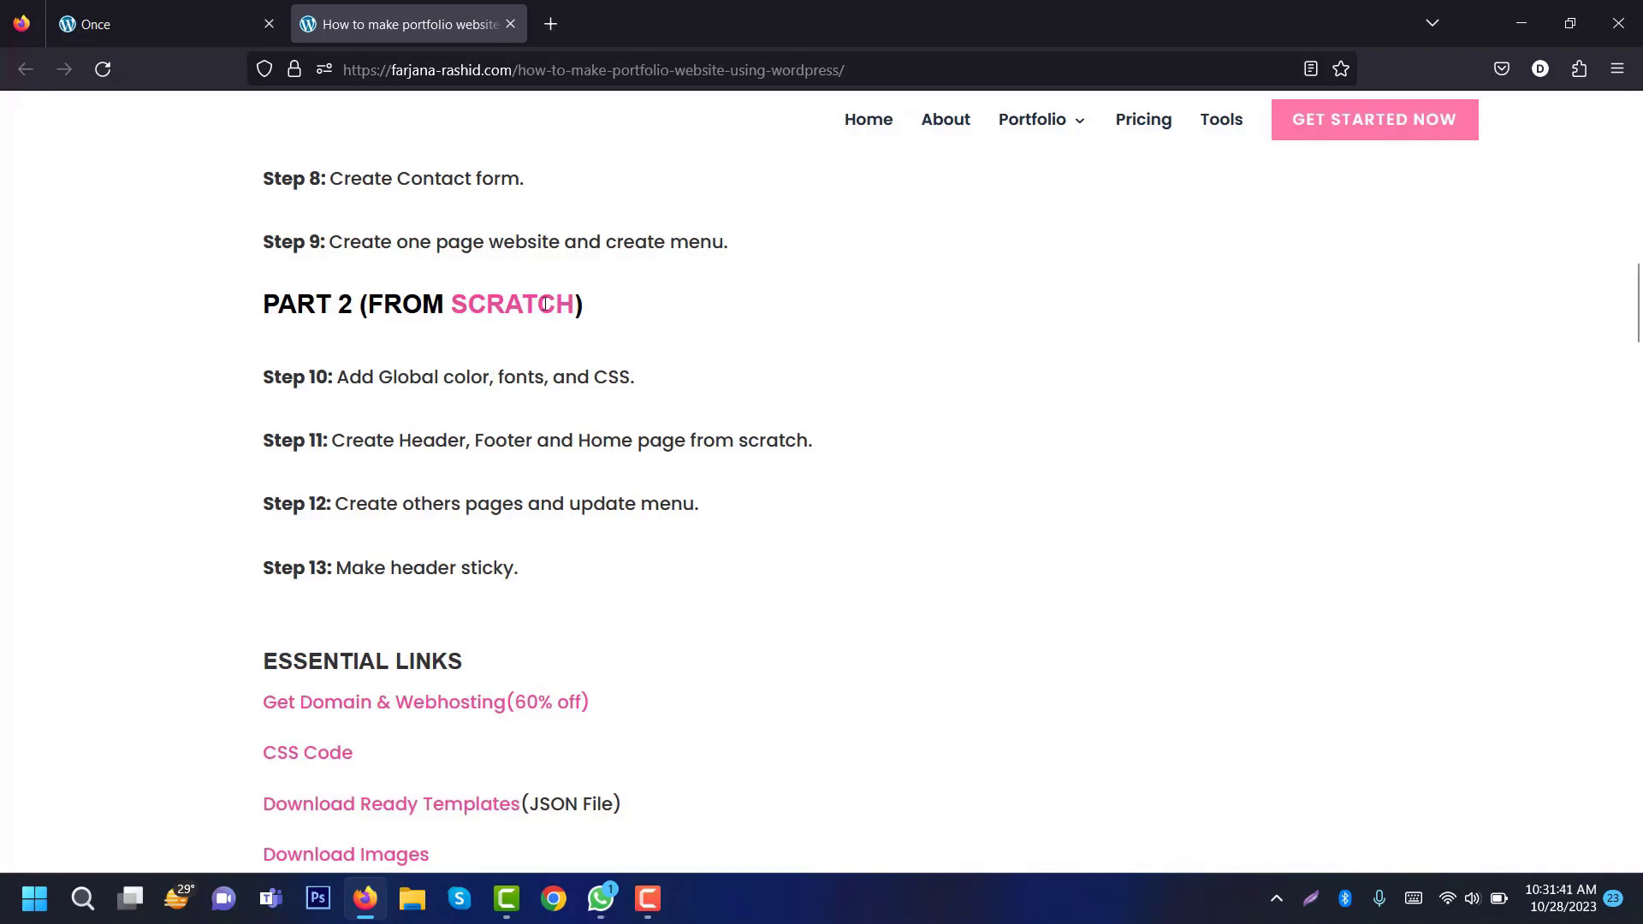
pyautogui.scroll(5, 1638, 301)
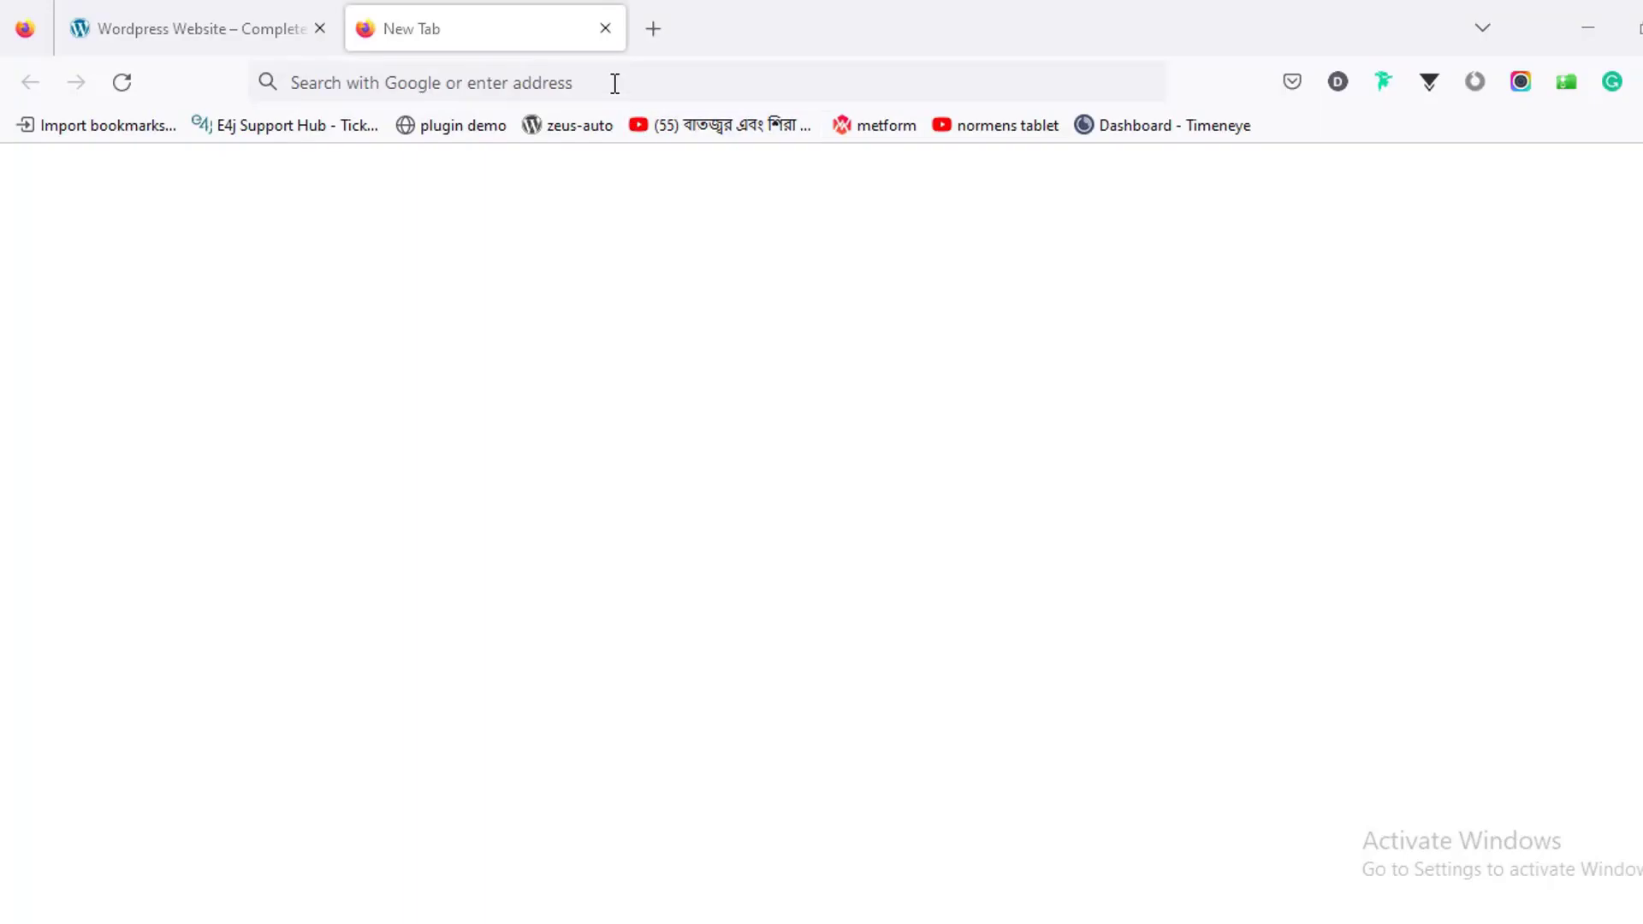
# Step: Load the tutorial website's address in the new tab
pyautogui.click(615, 82)
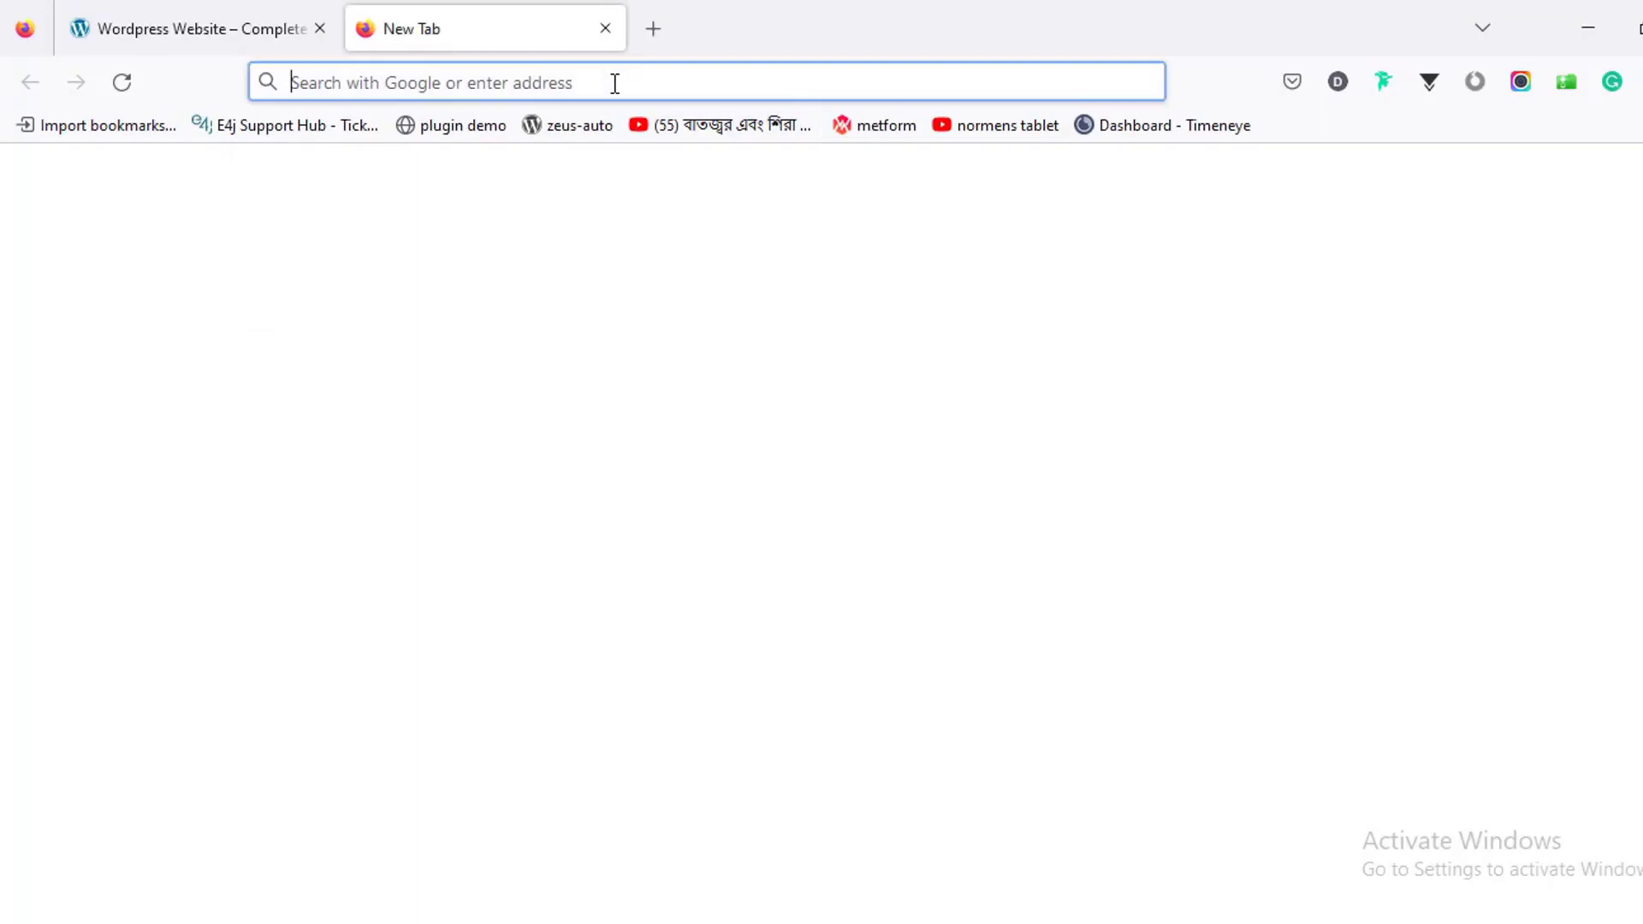
pyautogui.click(614, 82)
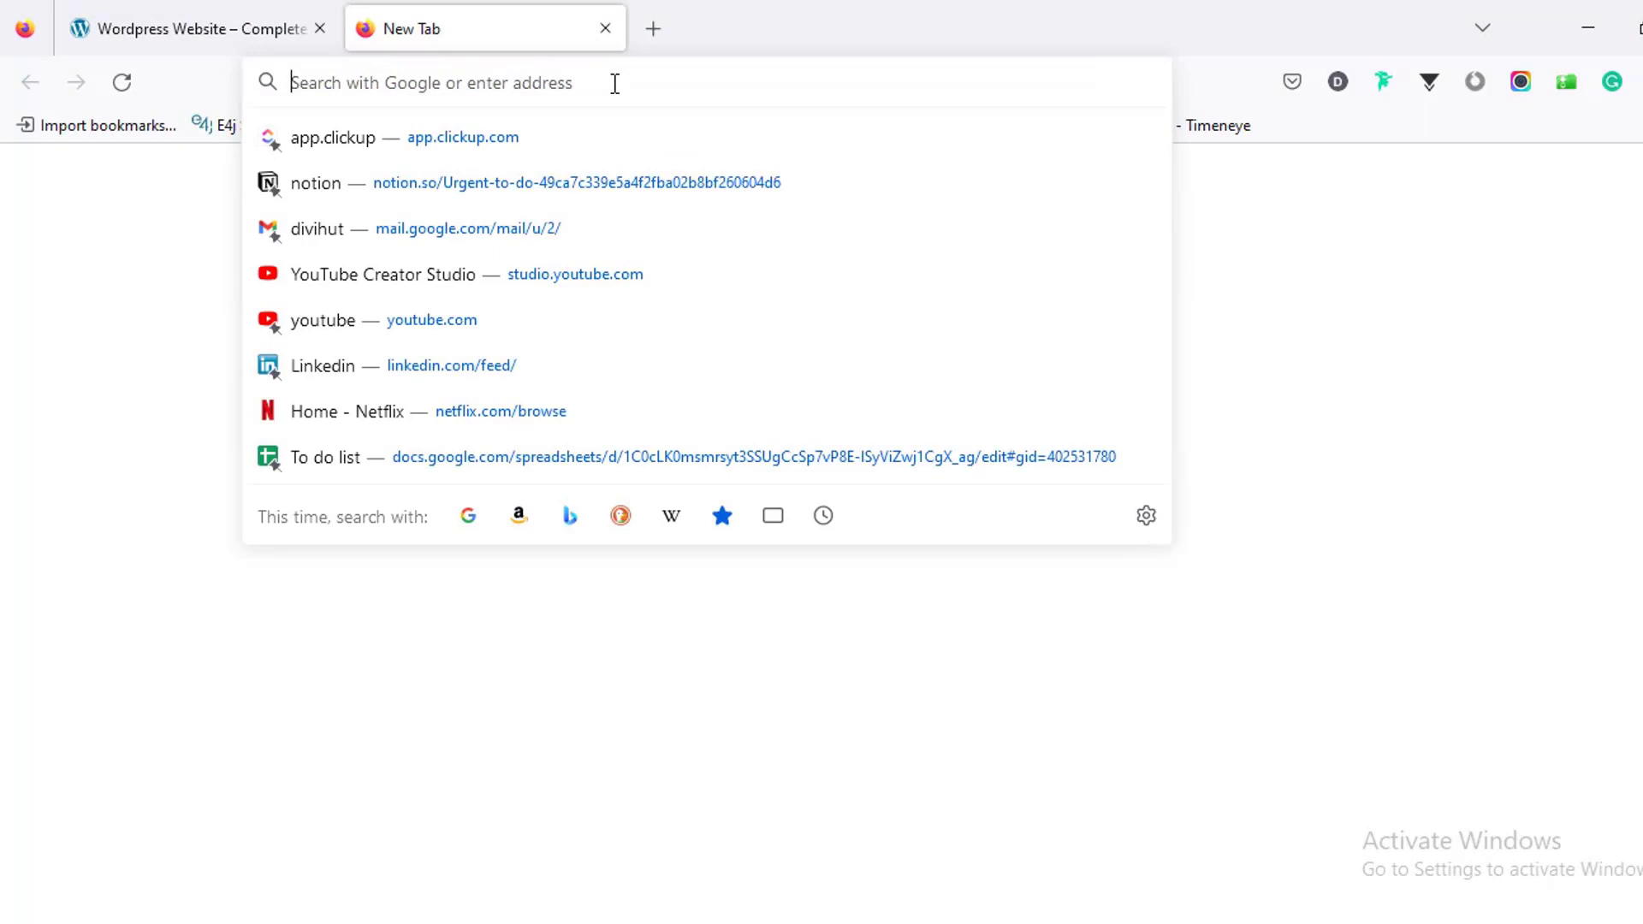
pyautogui.write('far')
pyautogui.write('jana-rashid.com/')
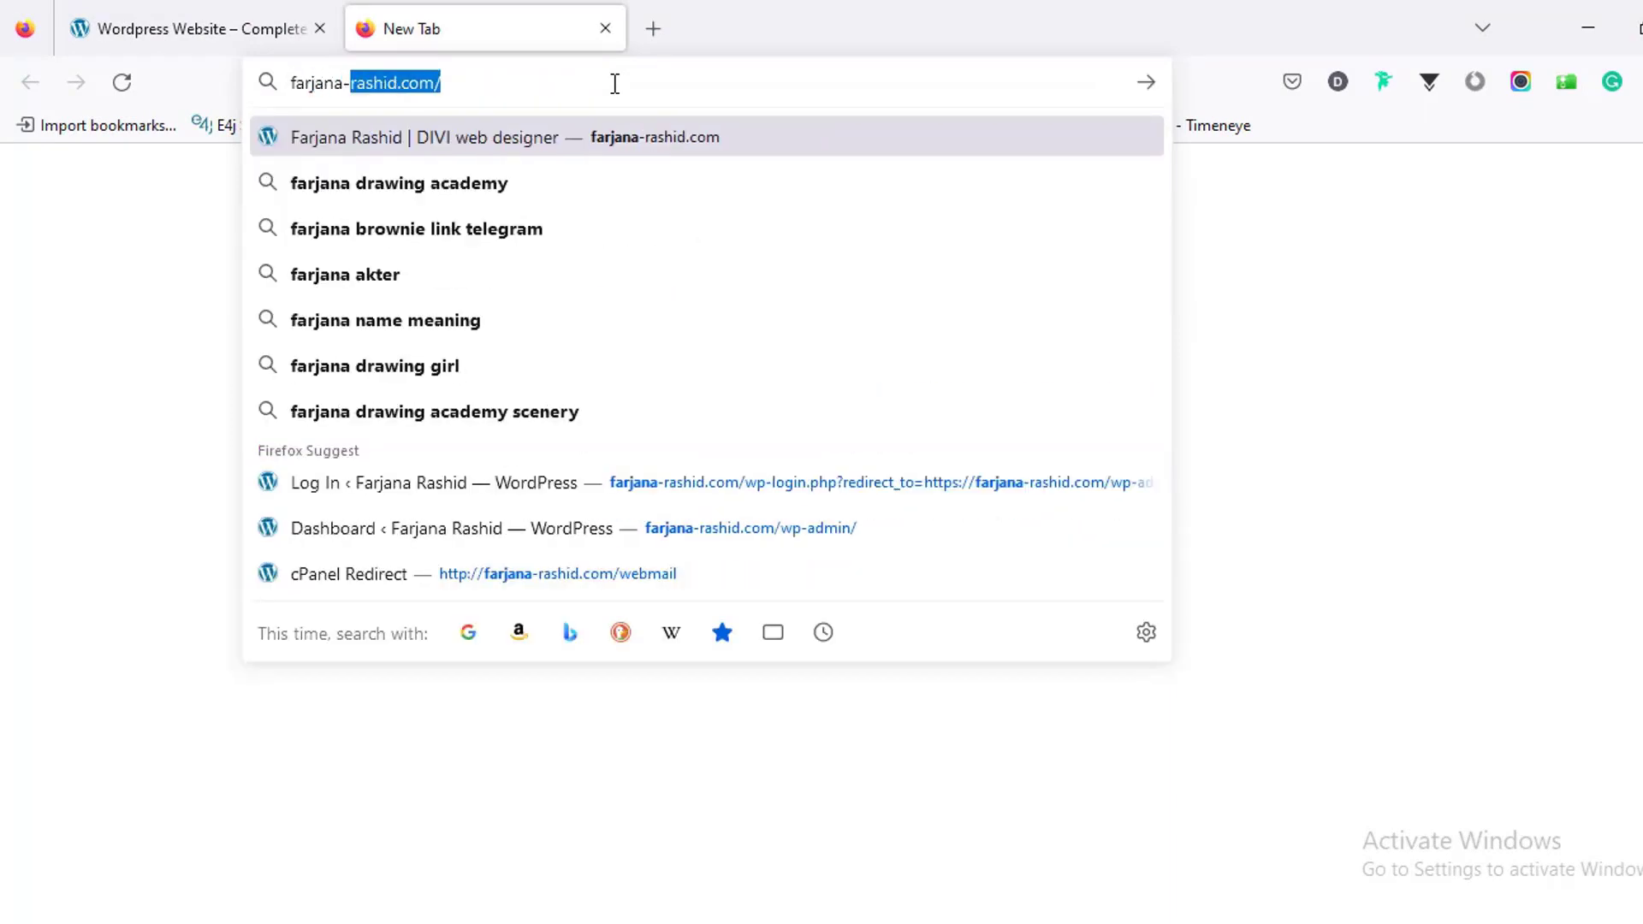
pyautogui.press('Return')
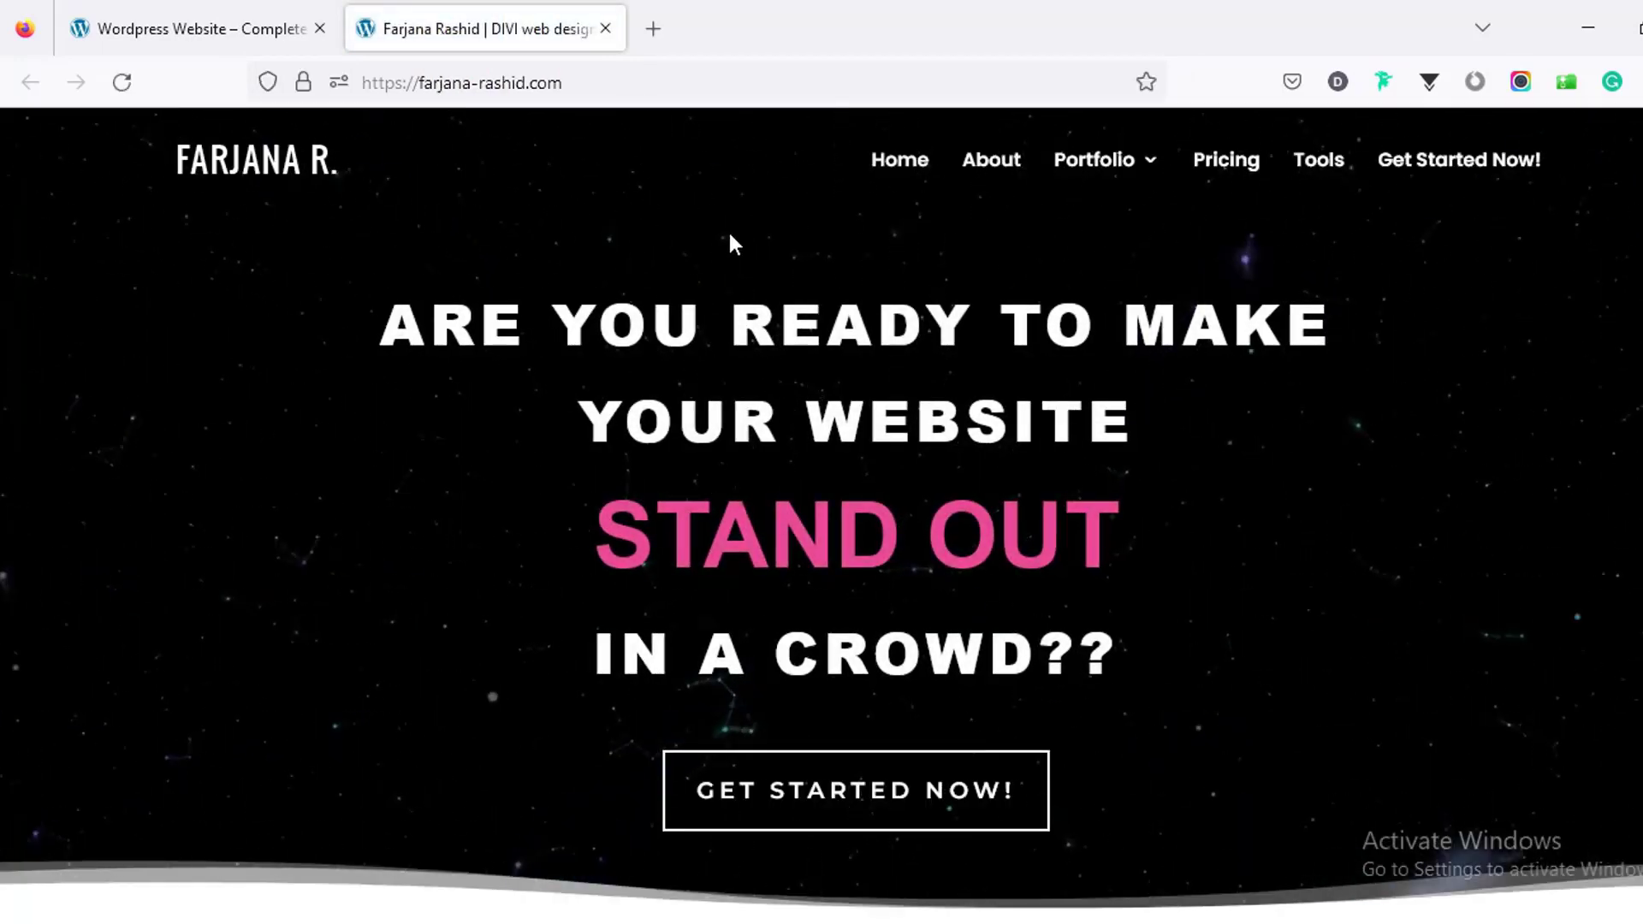
# Step: Open the Tools page and the Web Hosting section's Bluehost GET STARTED offer
pyautogui.click(1324, 168)
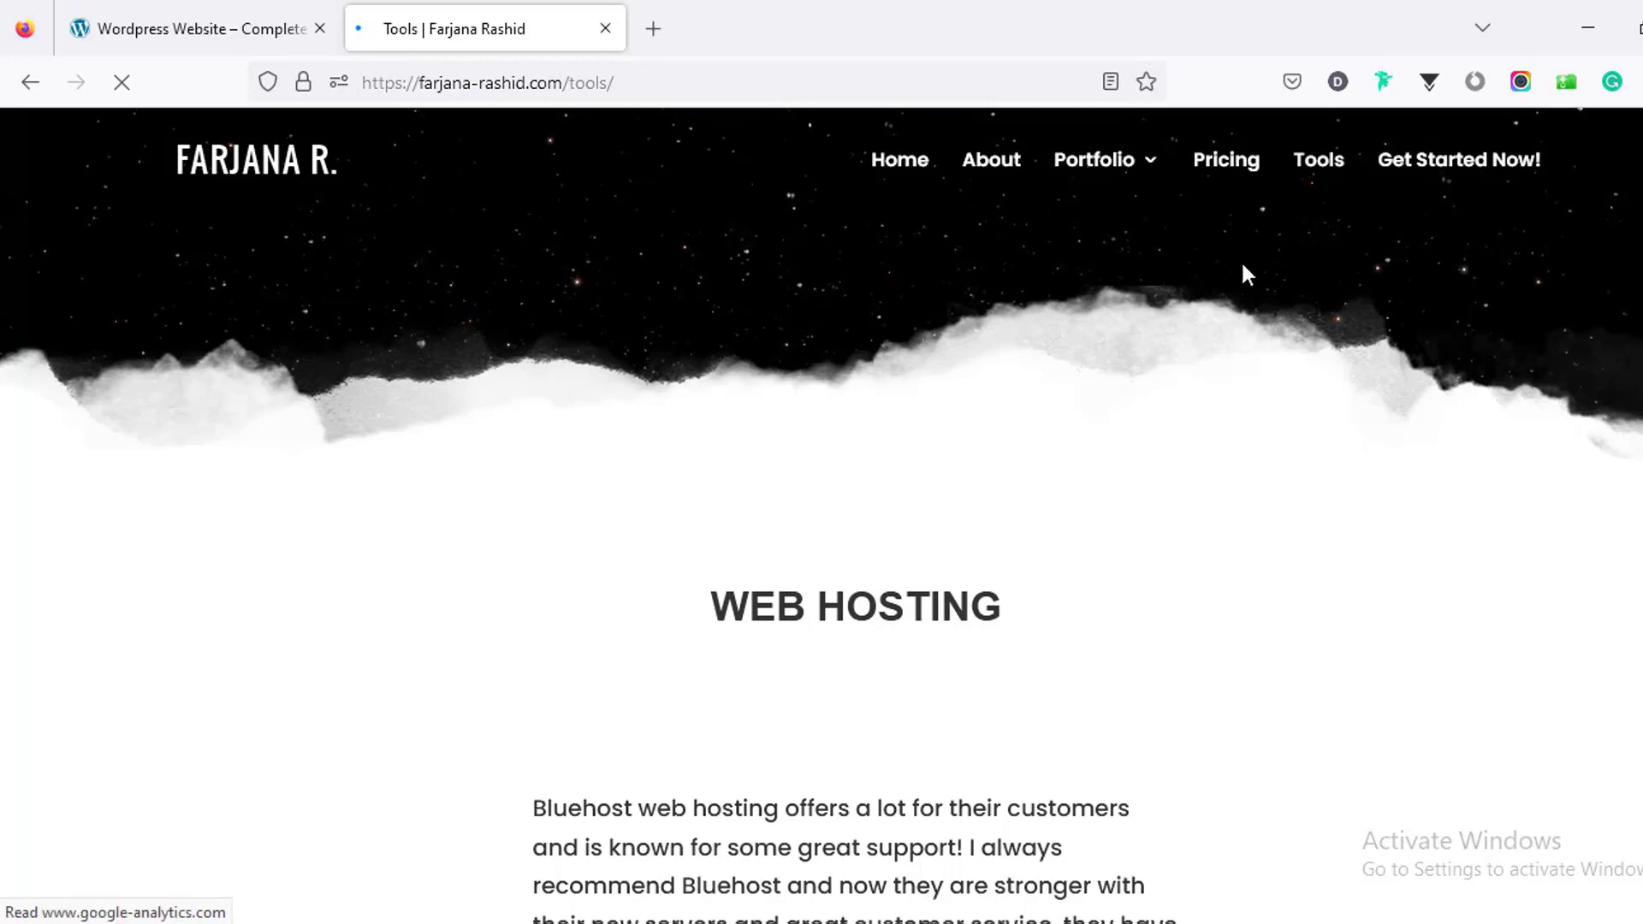
pyautogui.scroll(-5, 1063, 368)
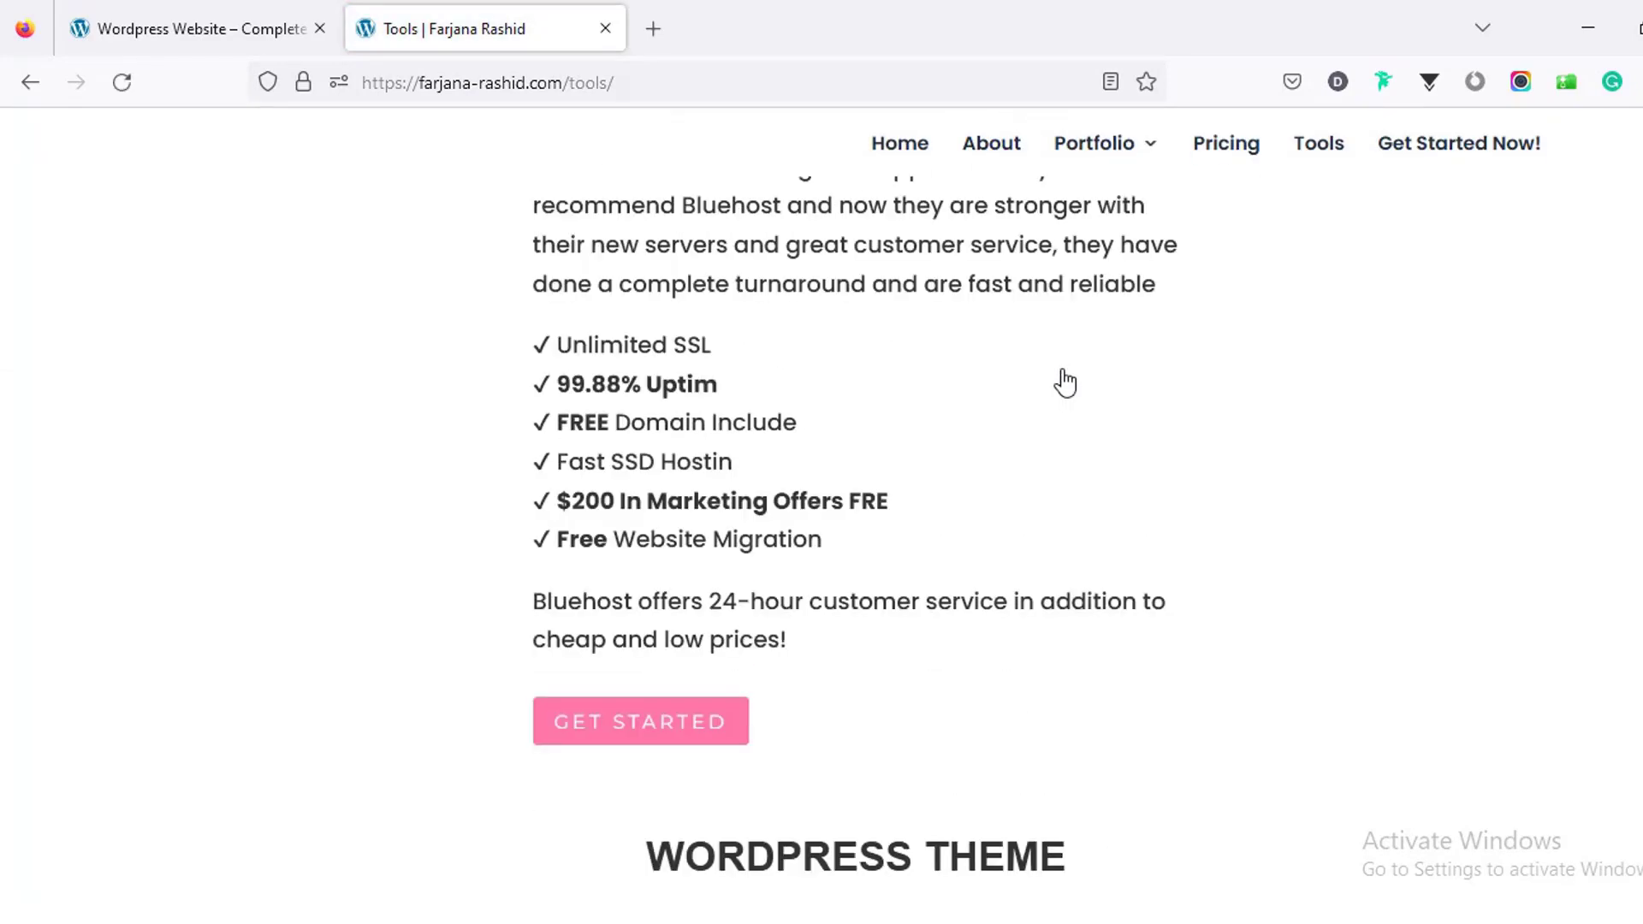
pyautogui.scroll(-4, 796, 504)
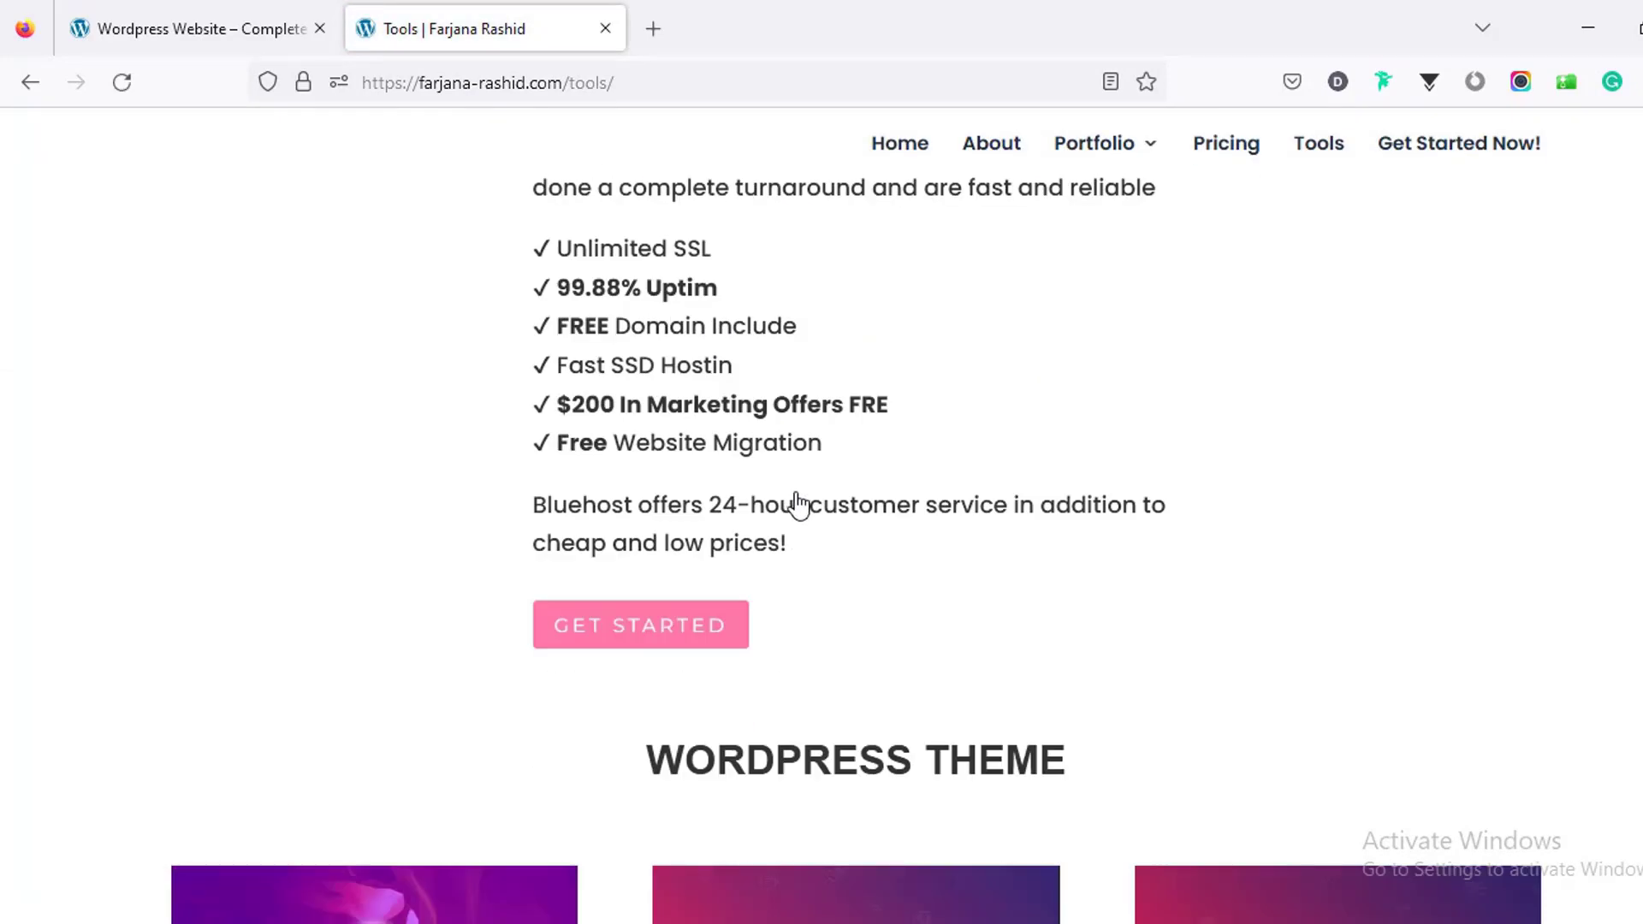
pyautogui.click(607, 633)
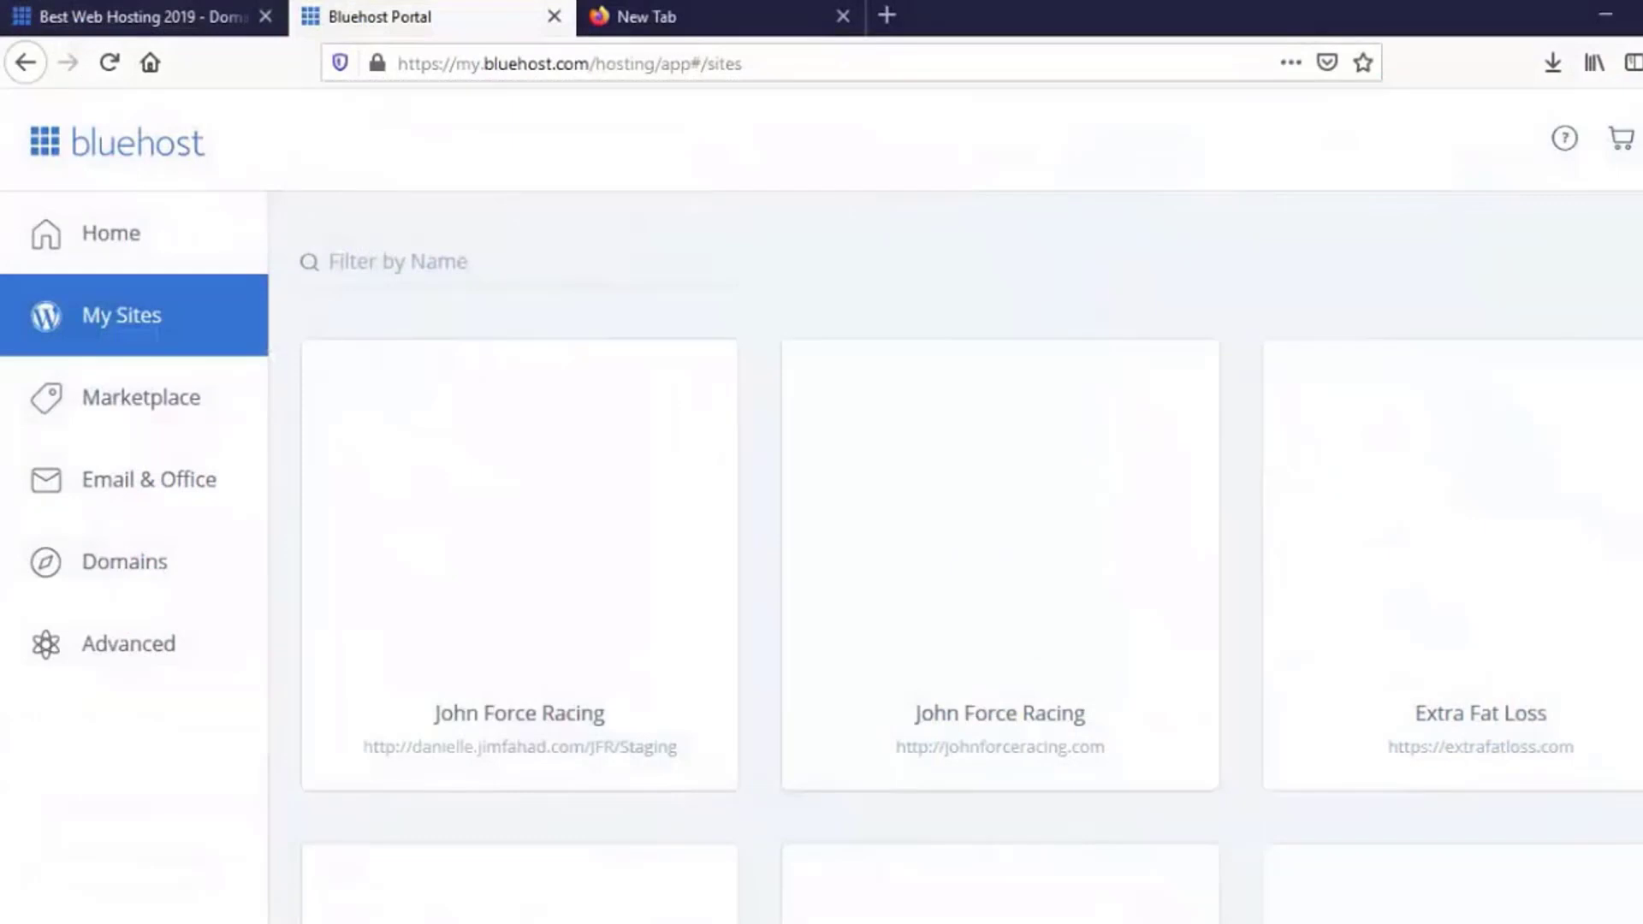
# Step: Scroll down and back through the hosted sites in the Bluehost My Sites grid
pyautogui.scroll(-6, 852, 440)
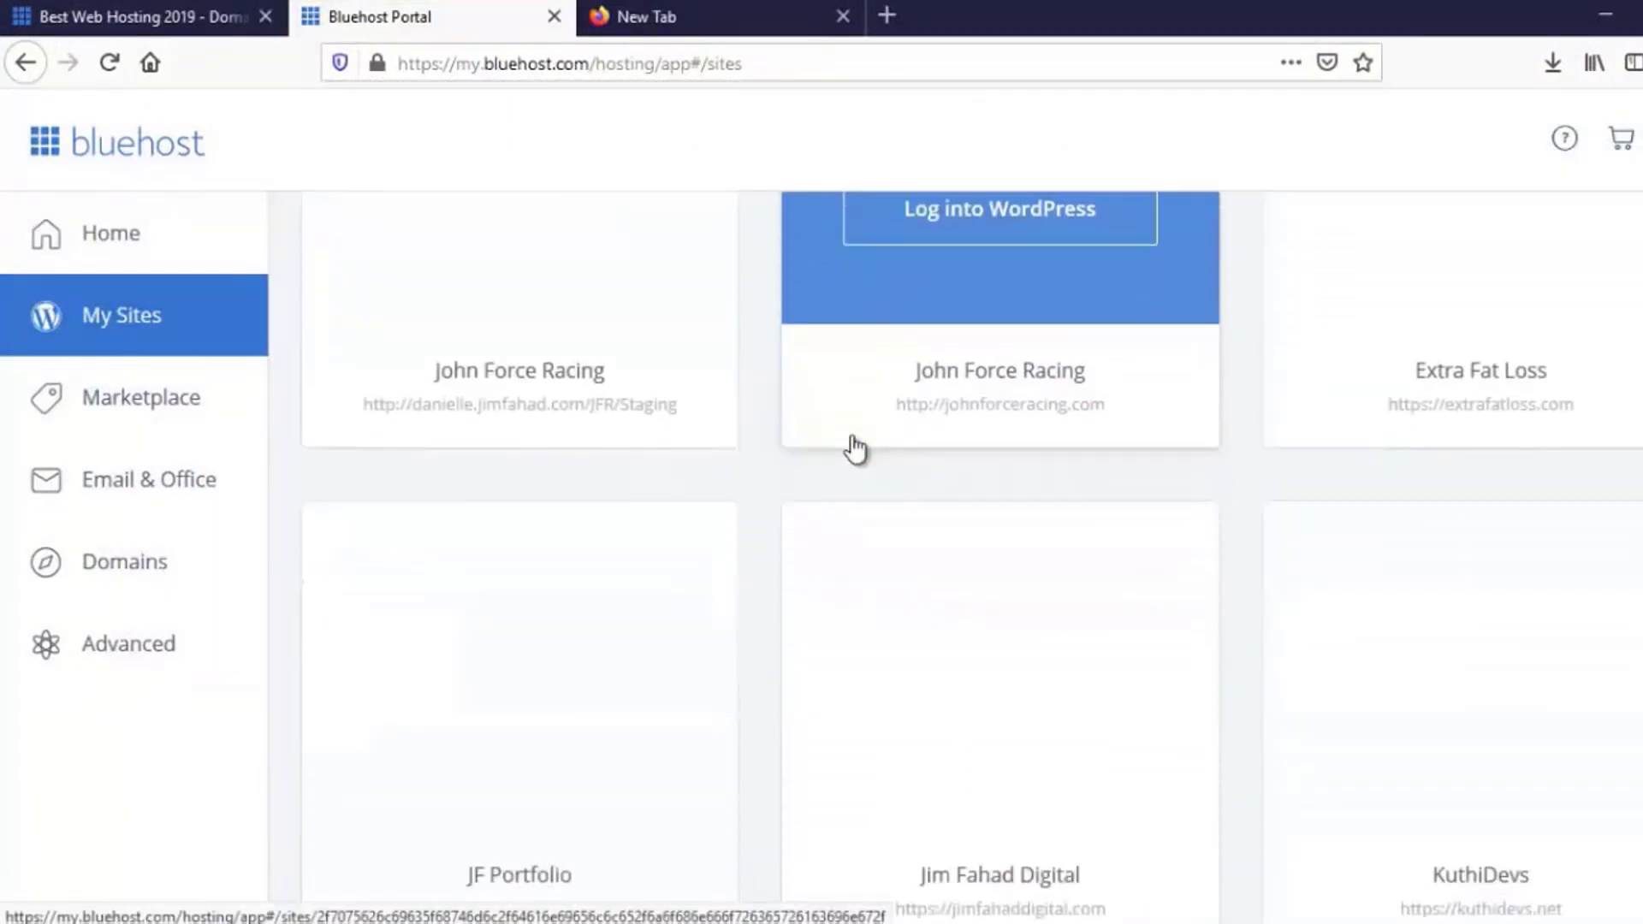
pyautogui.scroll(-10, 852, 449)
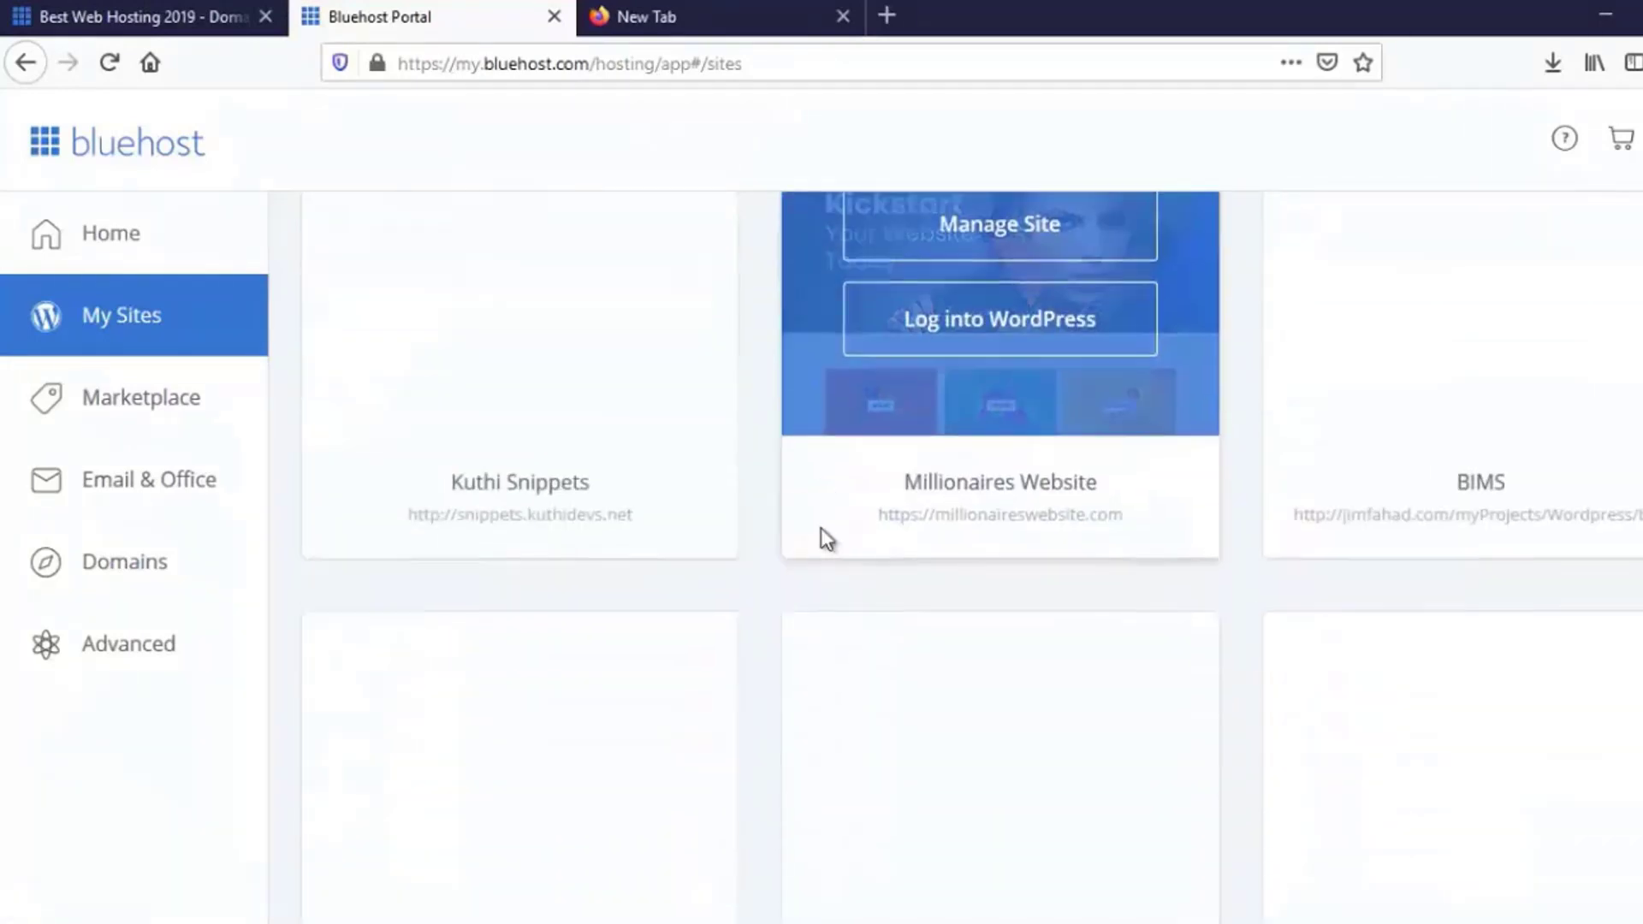
pyautogui.scroll(-10, 820, 539)
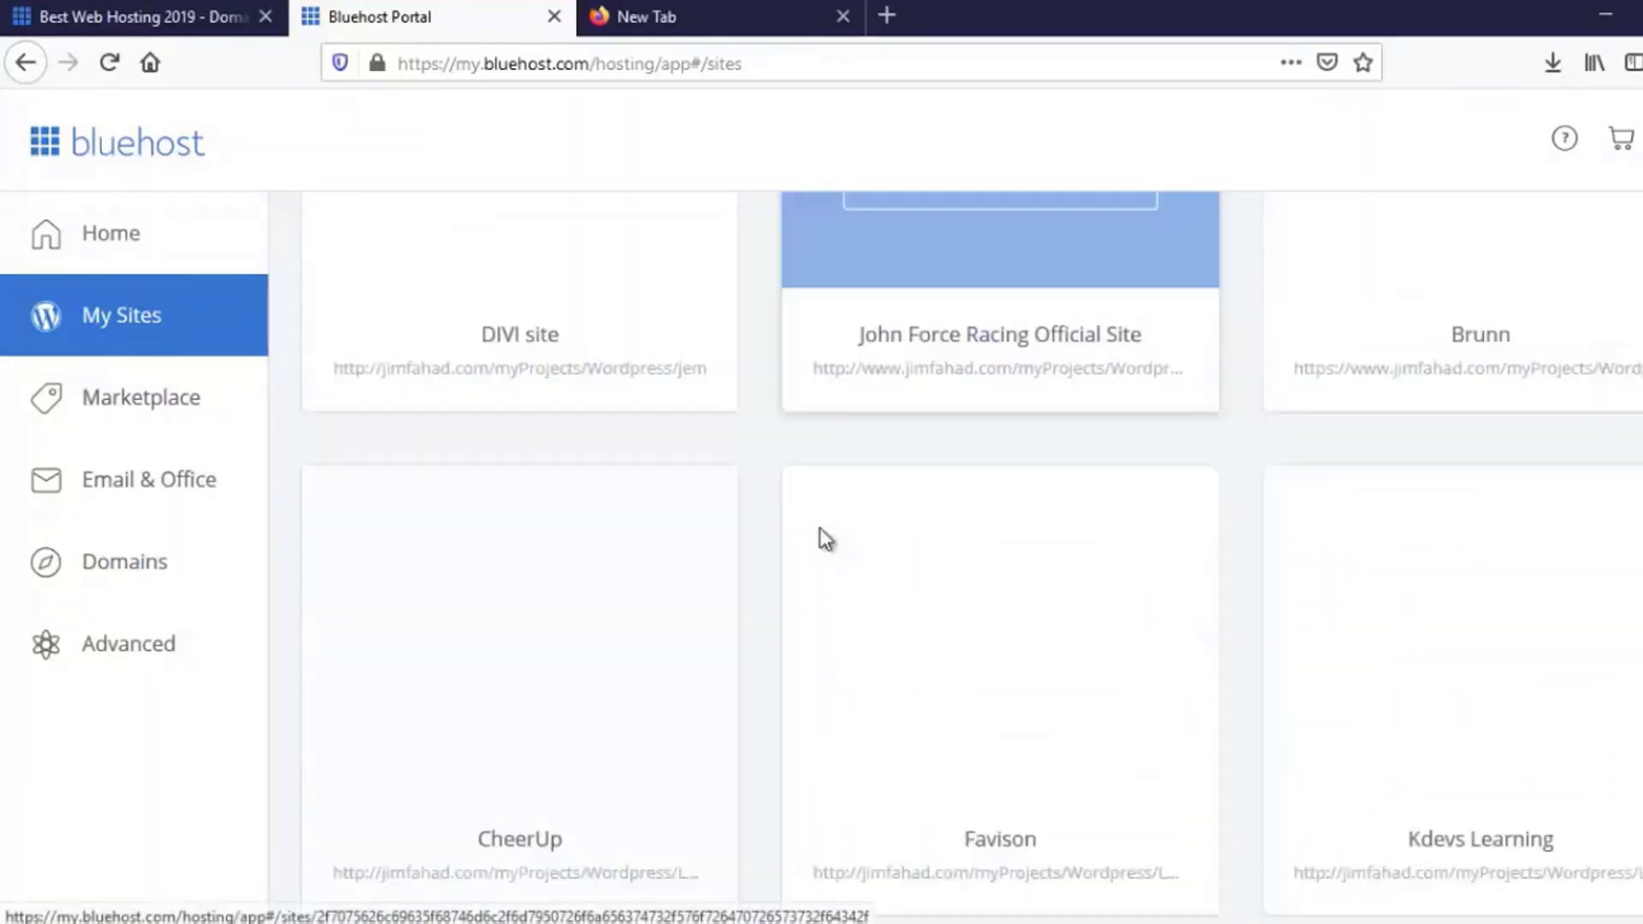
pyautogui.scroll(-8, 819, 539)
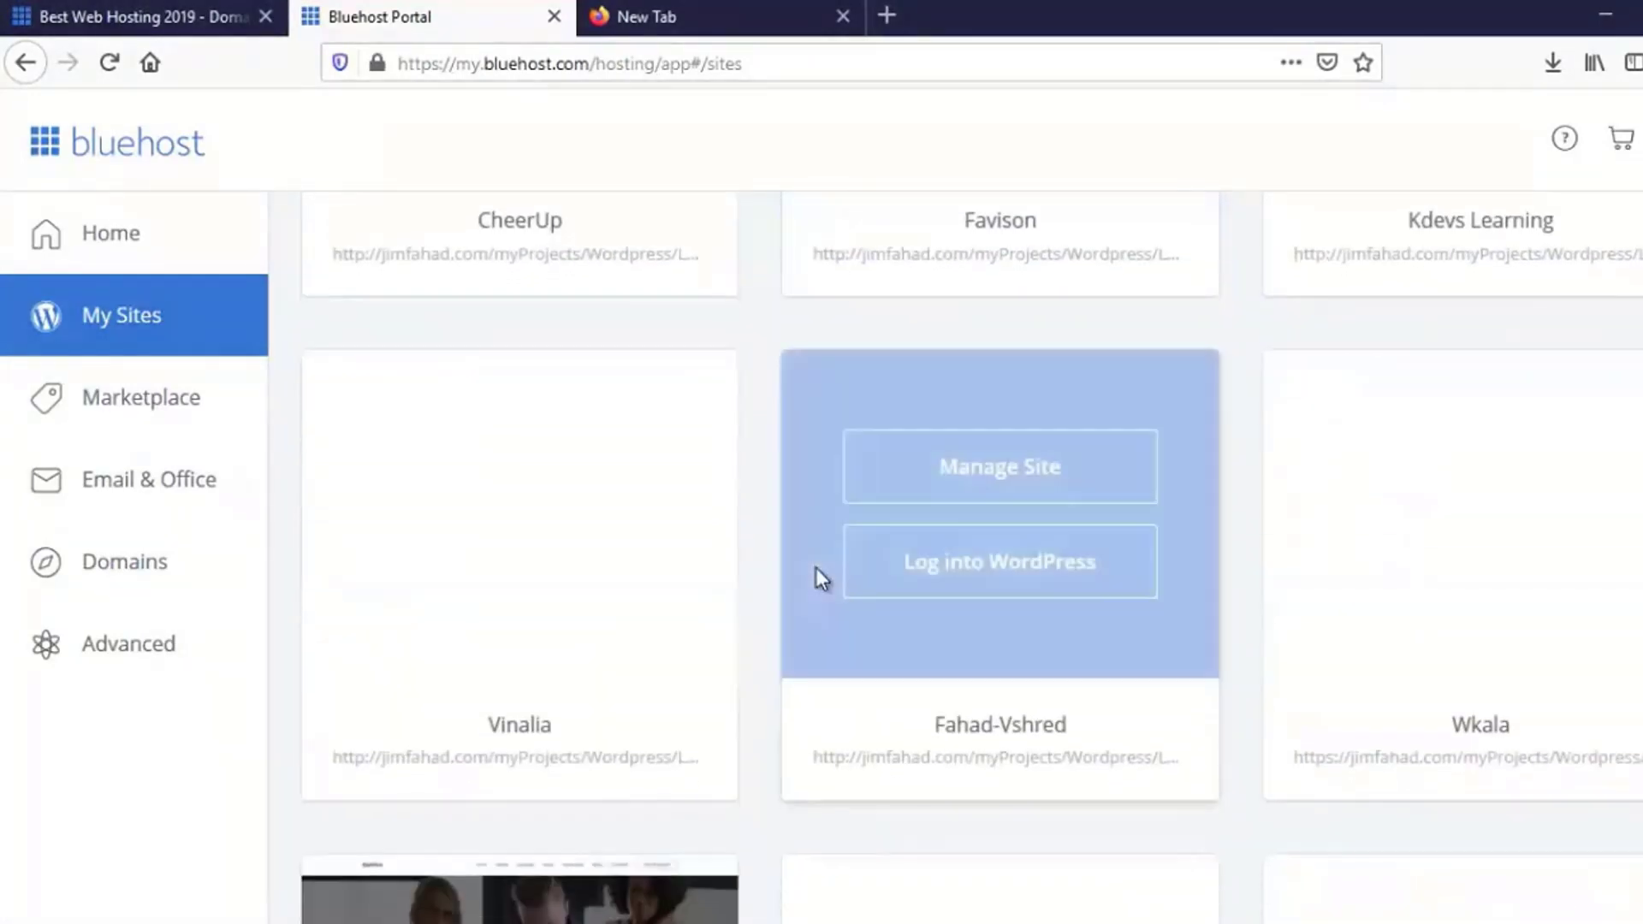
pyautogui.scroll(-3, 816, 570)
pyautogui.scroll(-3, 816, 570)
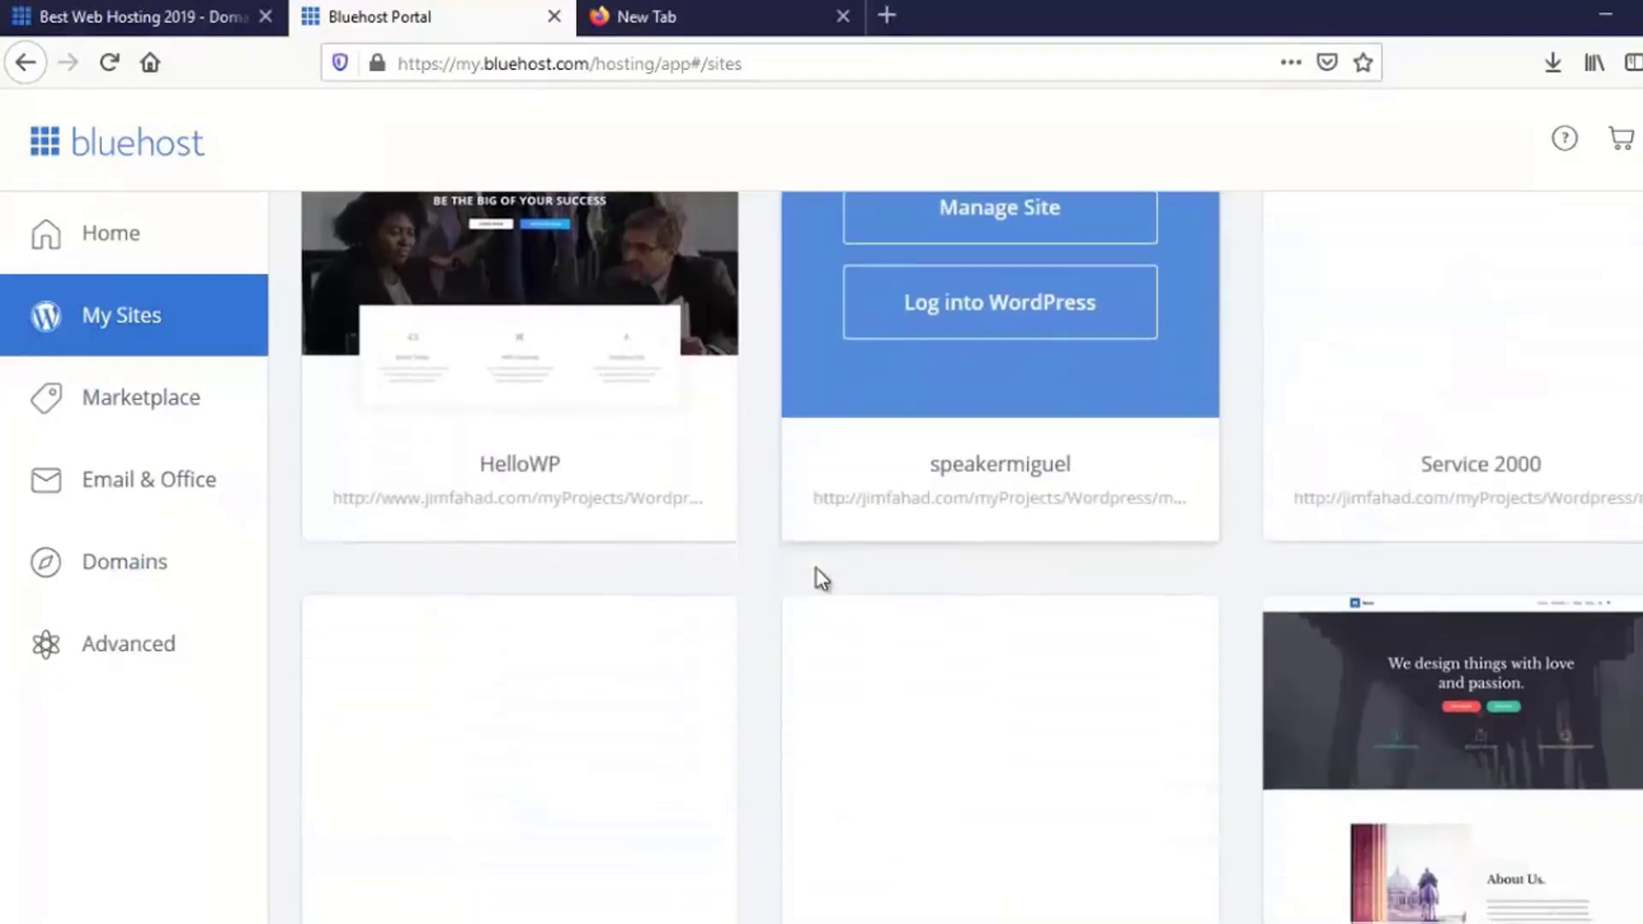
pyautogui.scroll(-3, 816, 570)
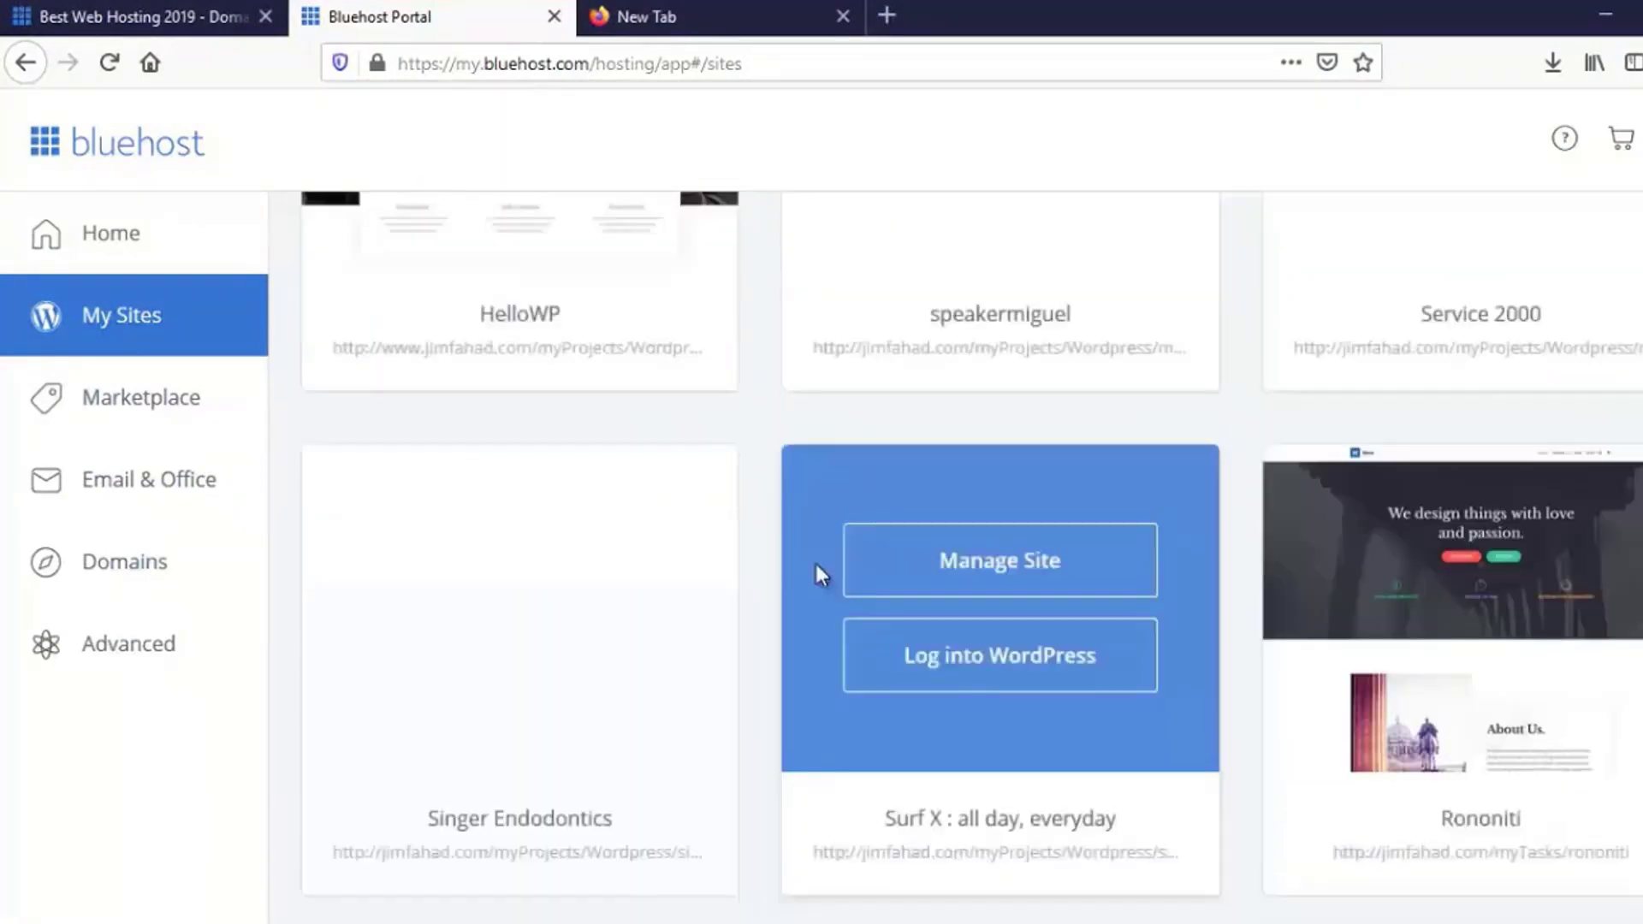
pyautogui.scroll(-2, 815, 566)
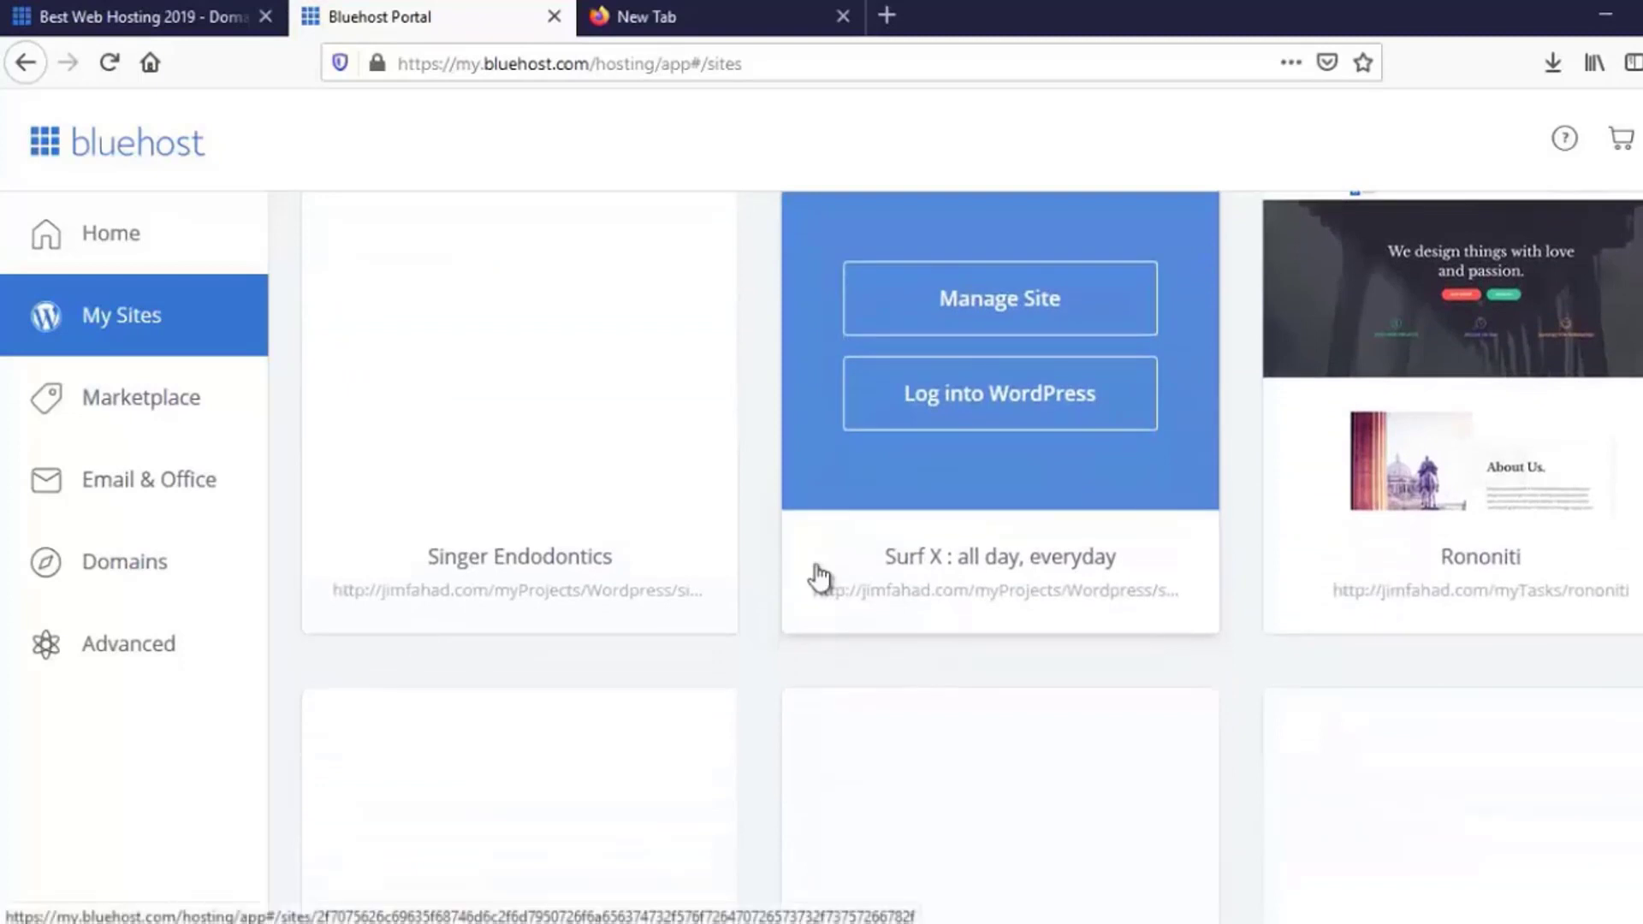
pyautogui.scroll(-5, 818, 573)
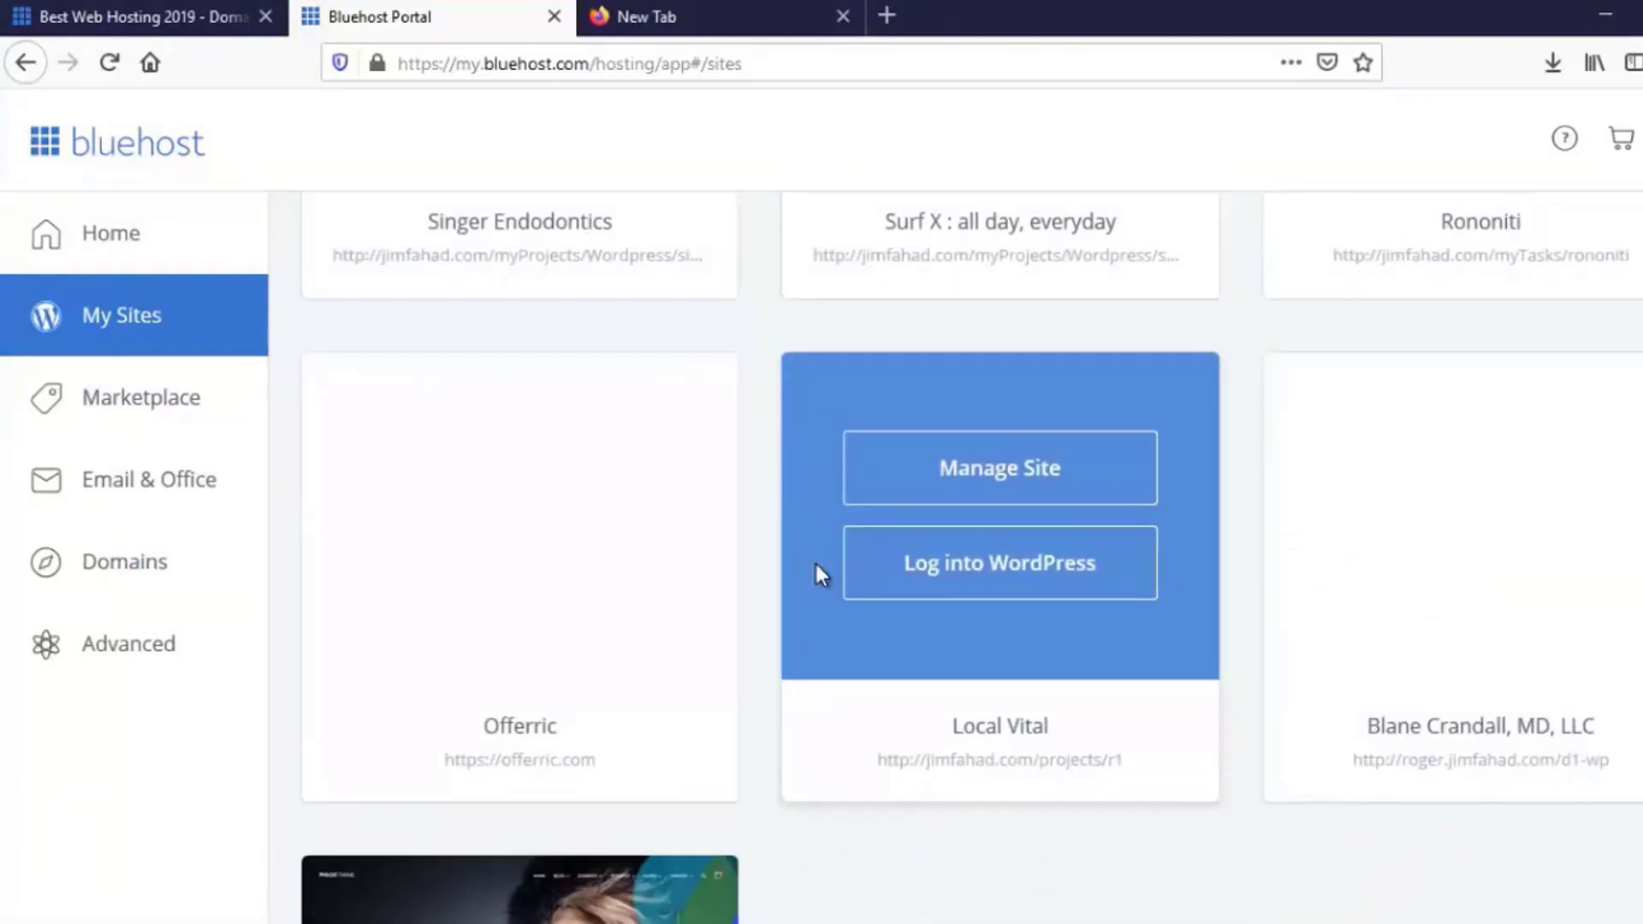
pyautogui.scroll(5, 817, 571)
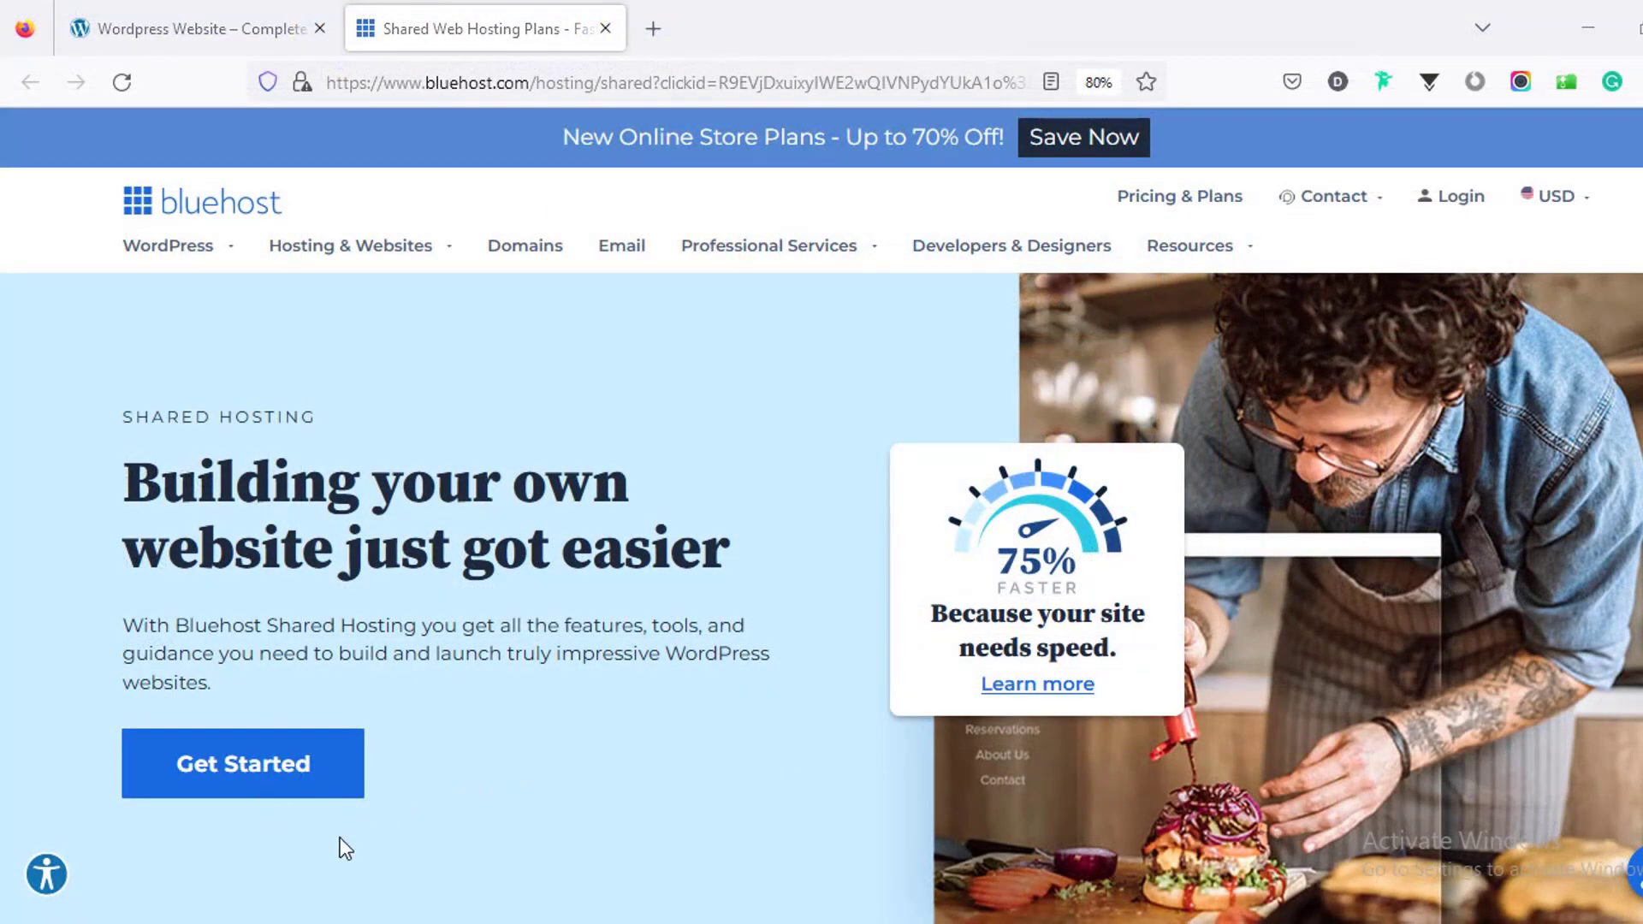
# Step: Jump to the 12-month plan cards: Basic $2.95, Plus and Choice Plus $5.45, Pro $13.95
pyautogui.click(265, 780)
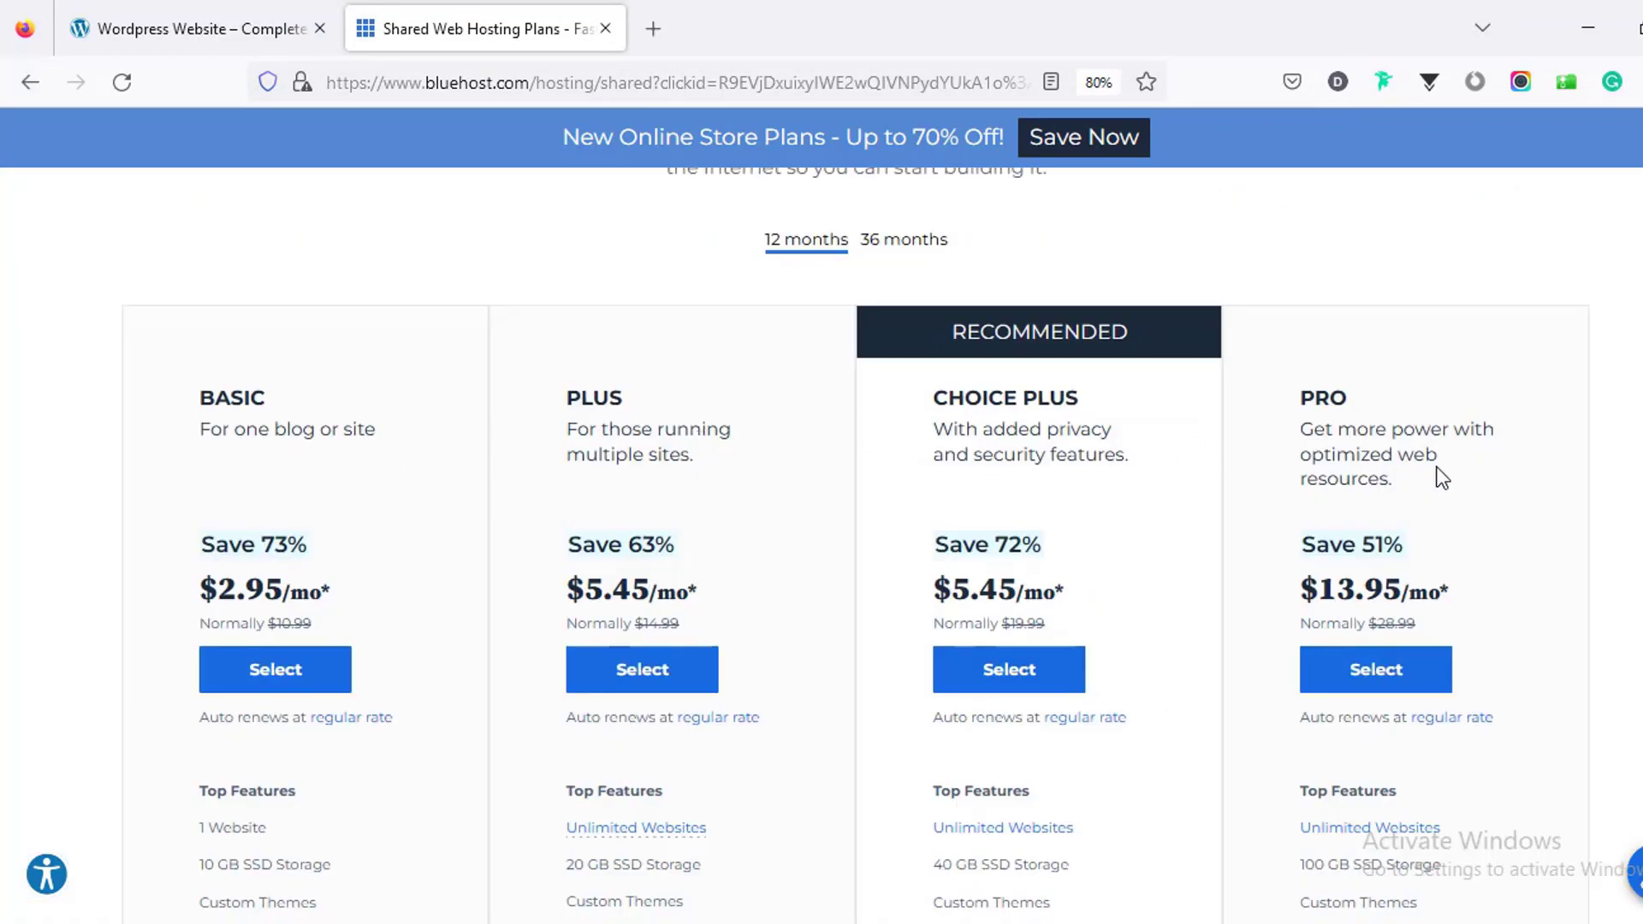
pyautogui.scroll(1, 1335, 488)
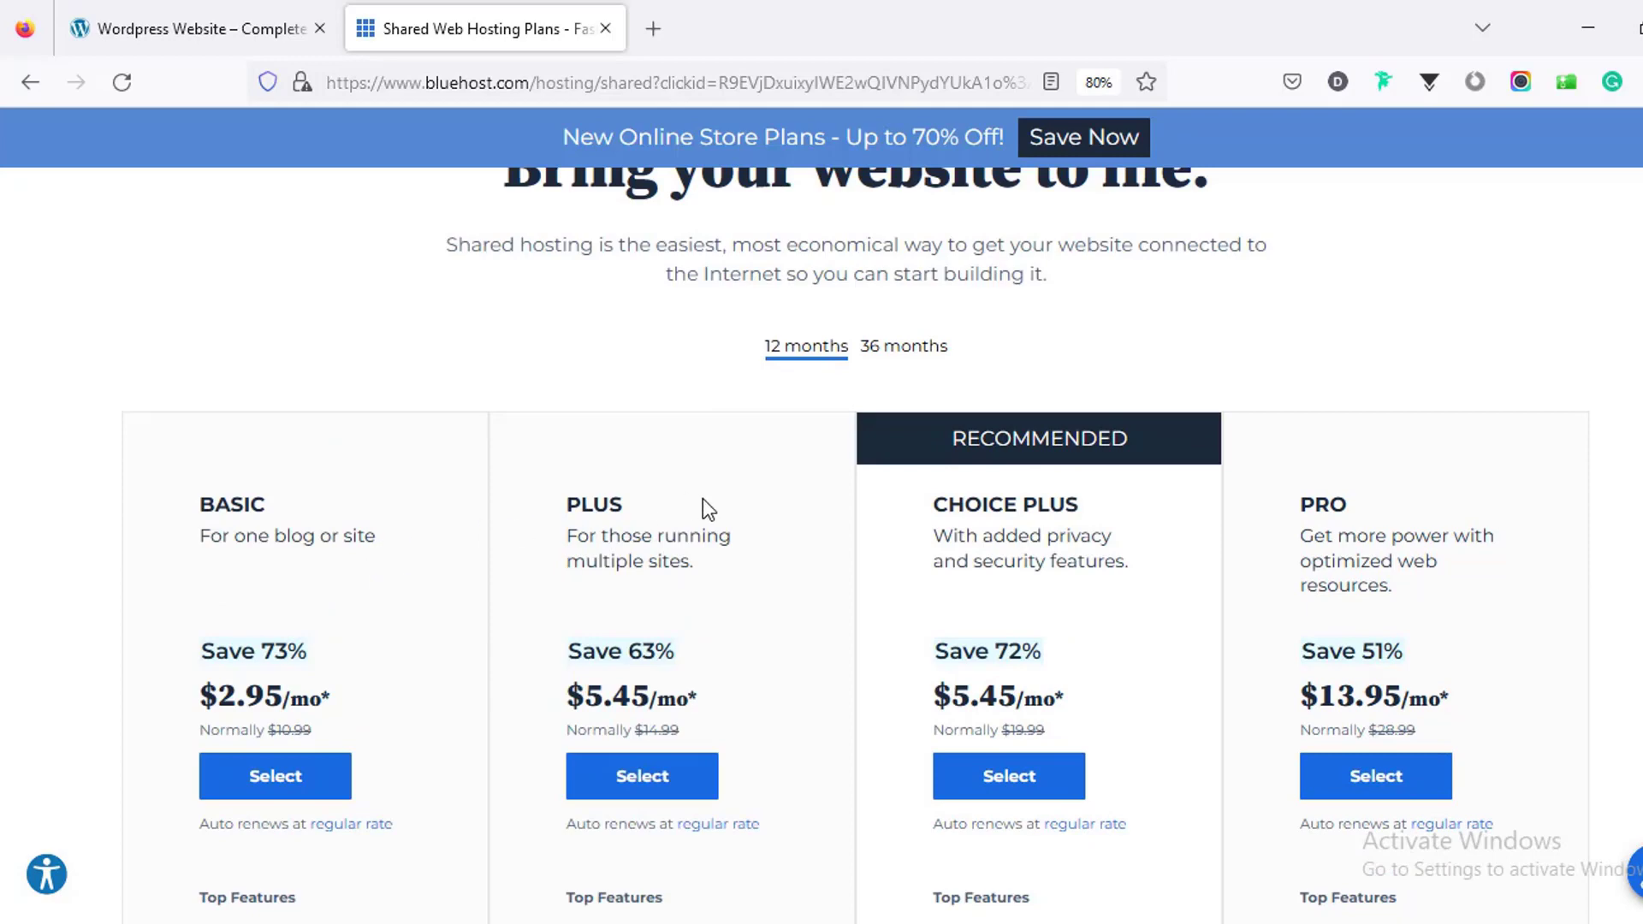
pyautogui.scroll(-2, 371, 590)
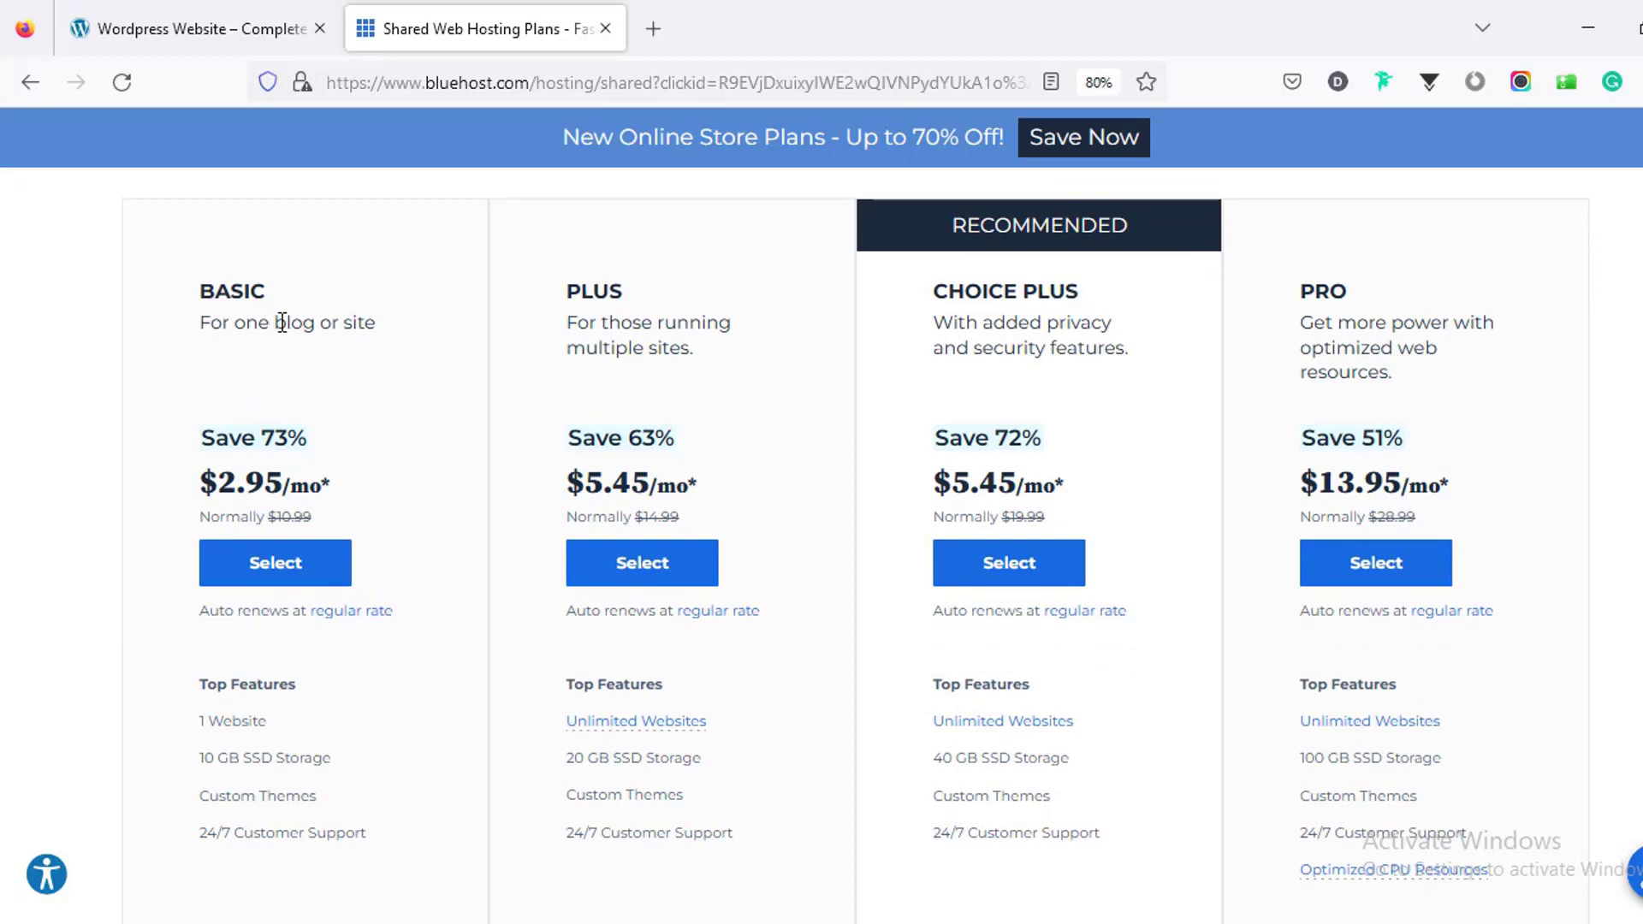
pyautogui.scroll(-1, 341, 466)
pyautogui.scroll(1, 340, 469)
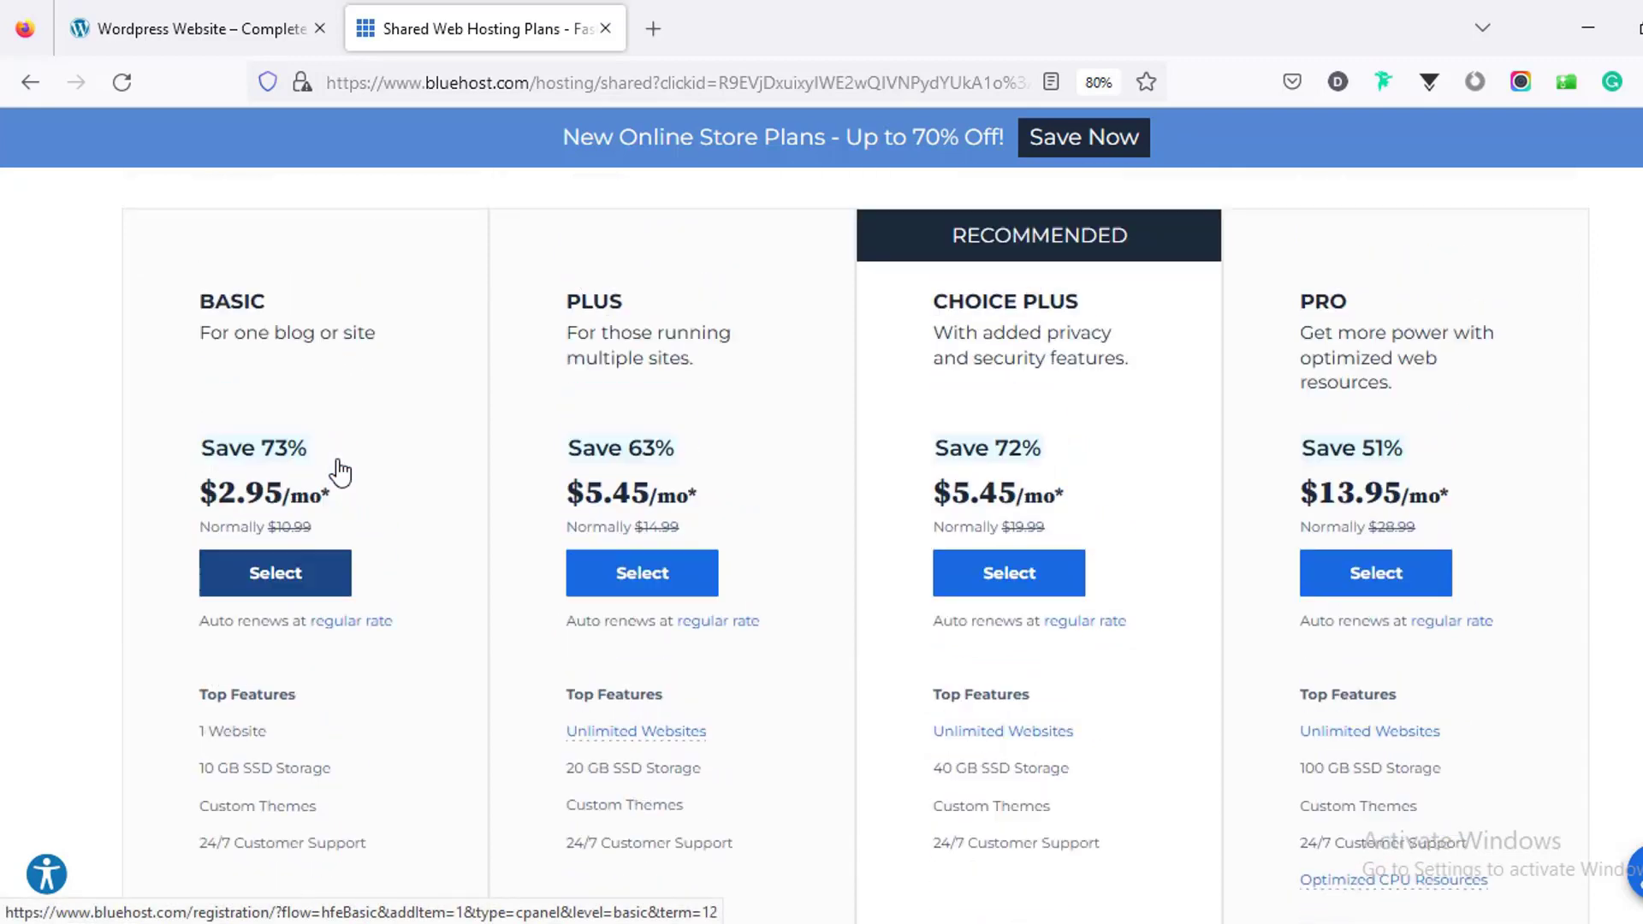
pyautogui.scroll(1, 342, 470)
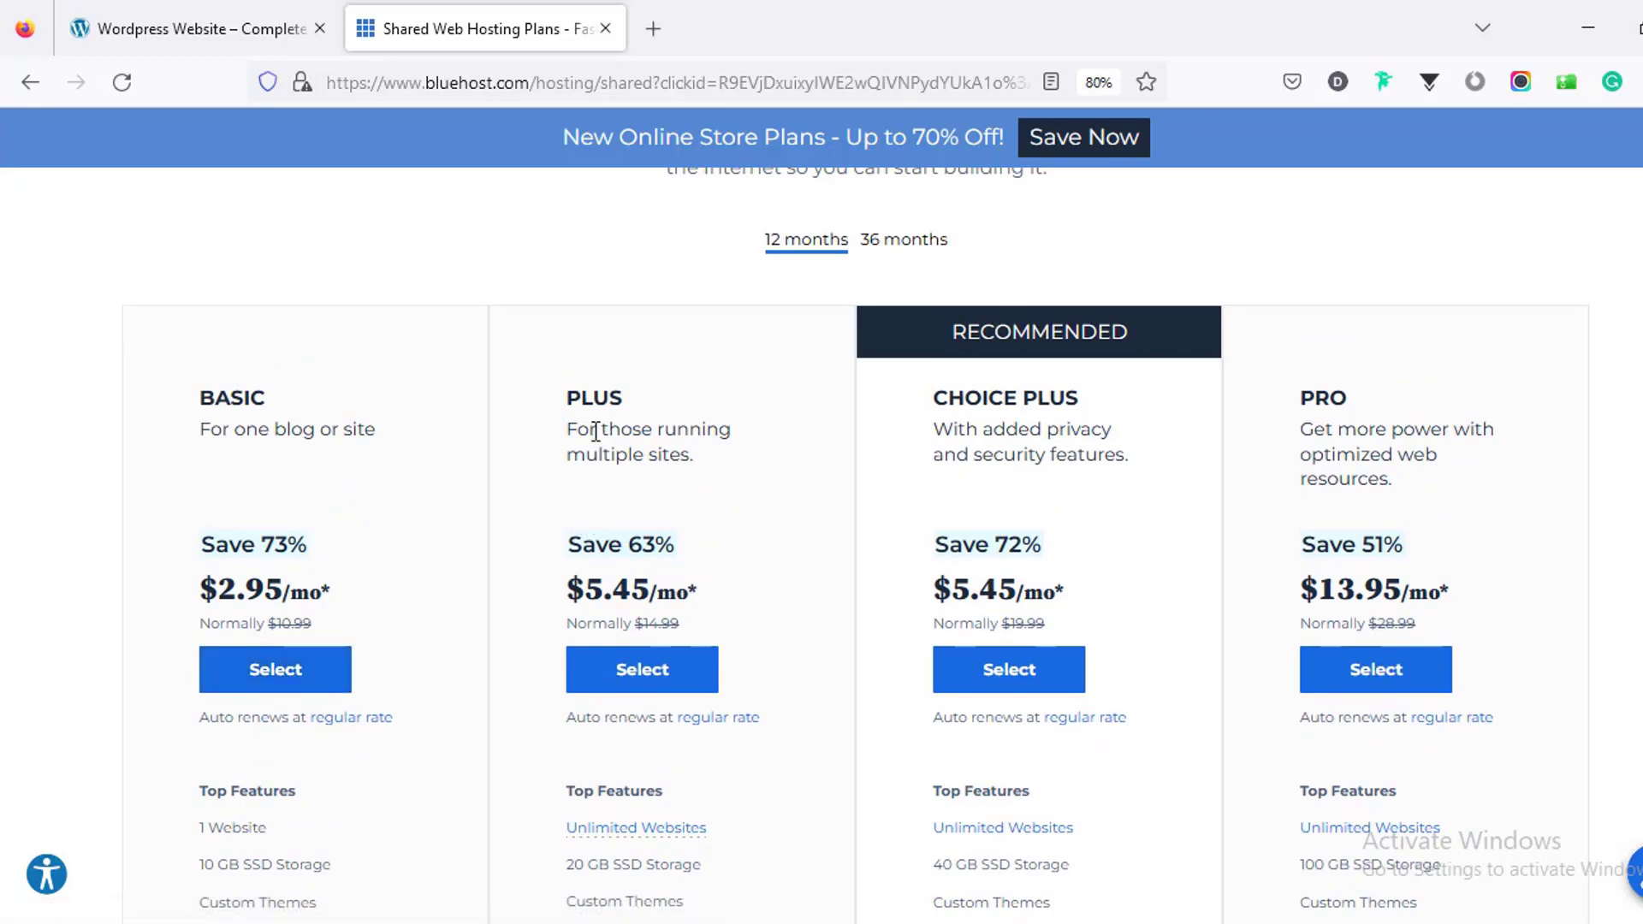
pyautogui.scroll(-1, 672, 425)
pyautogui.scroll(-2, 670, 432)
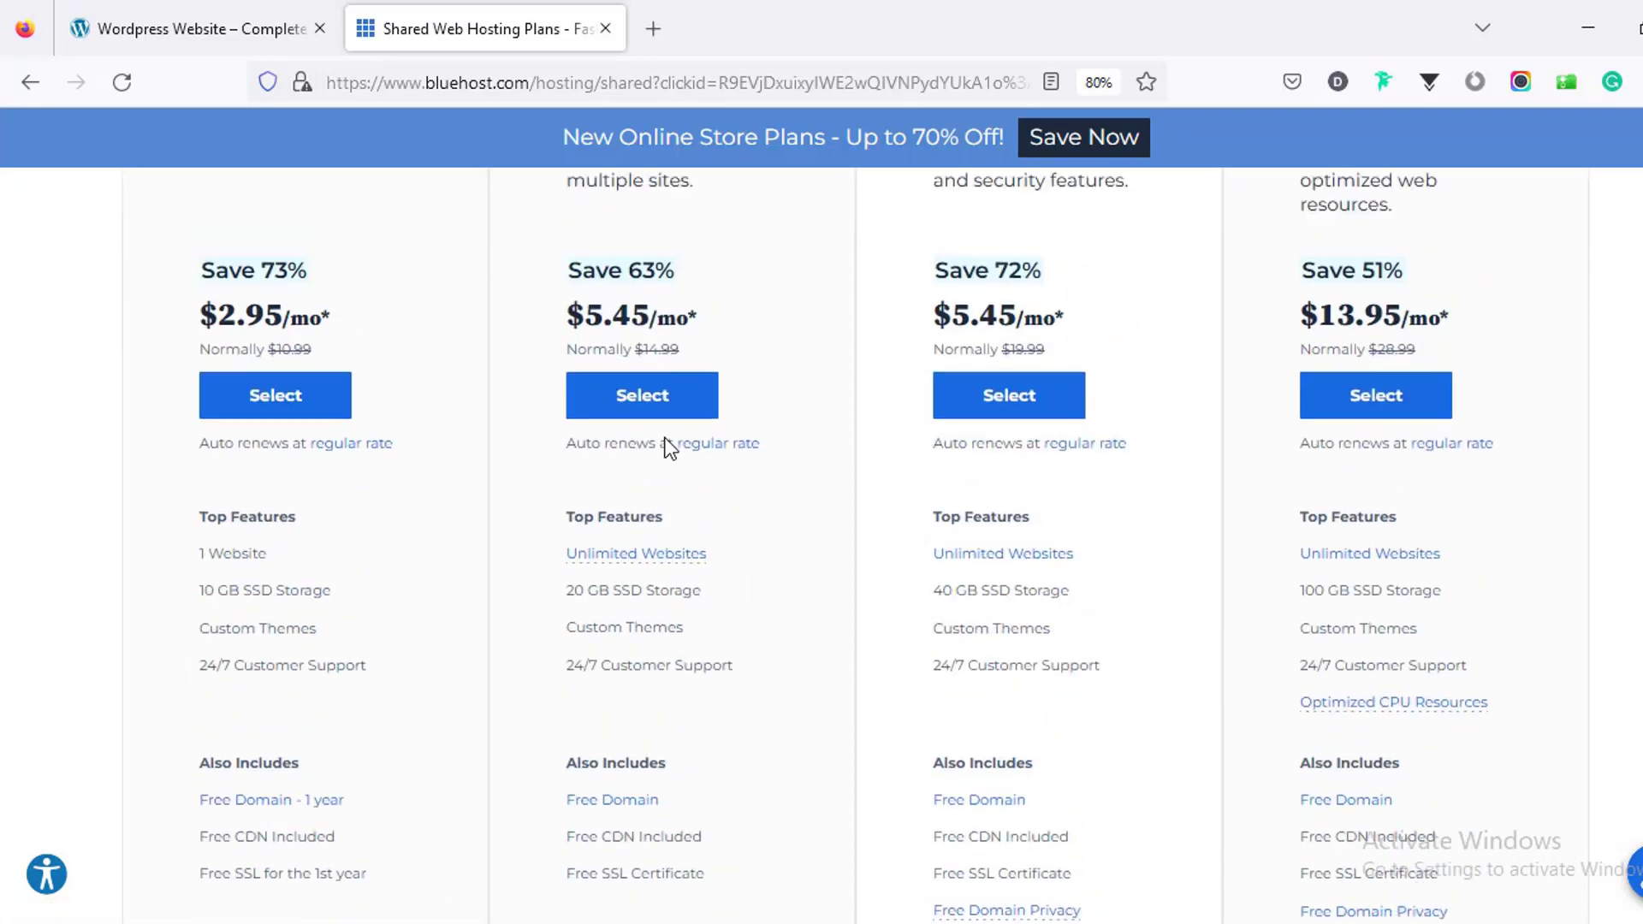
pyautogui.scroll(2, 668, 440)
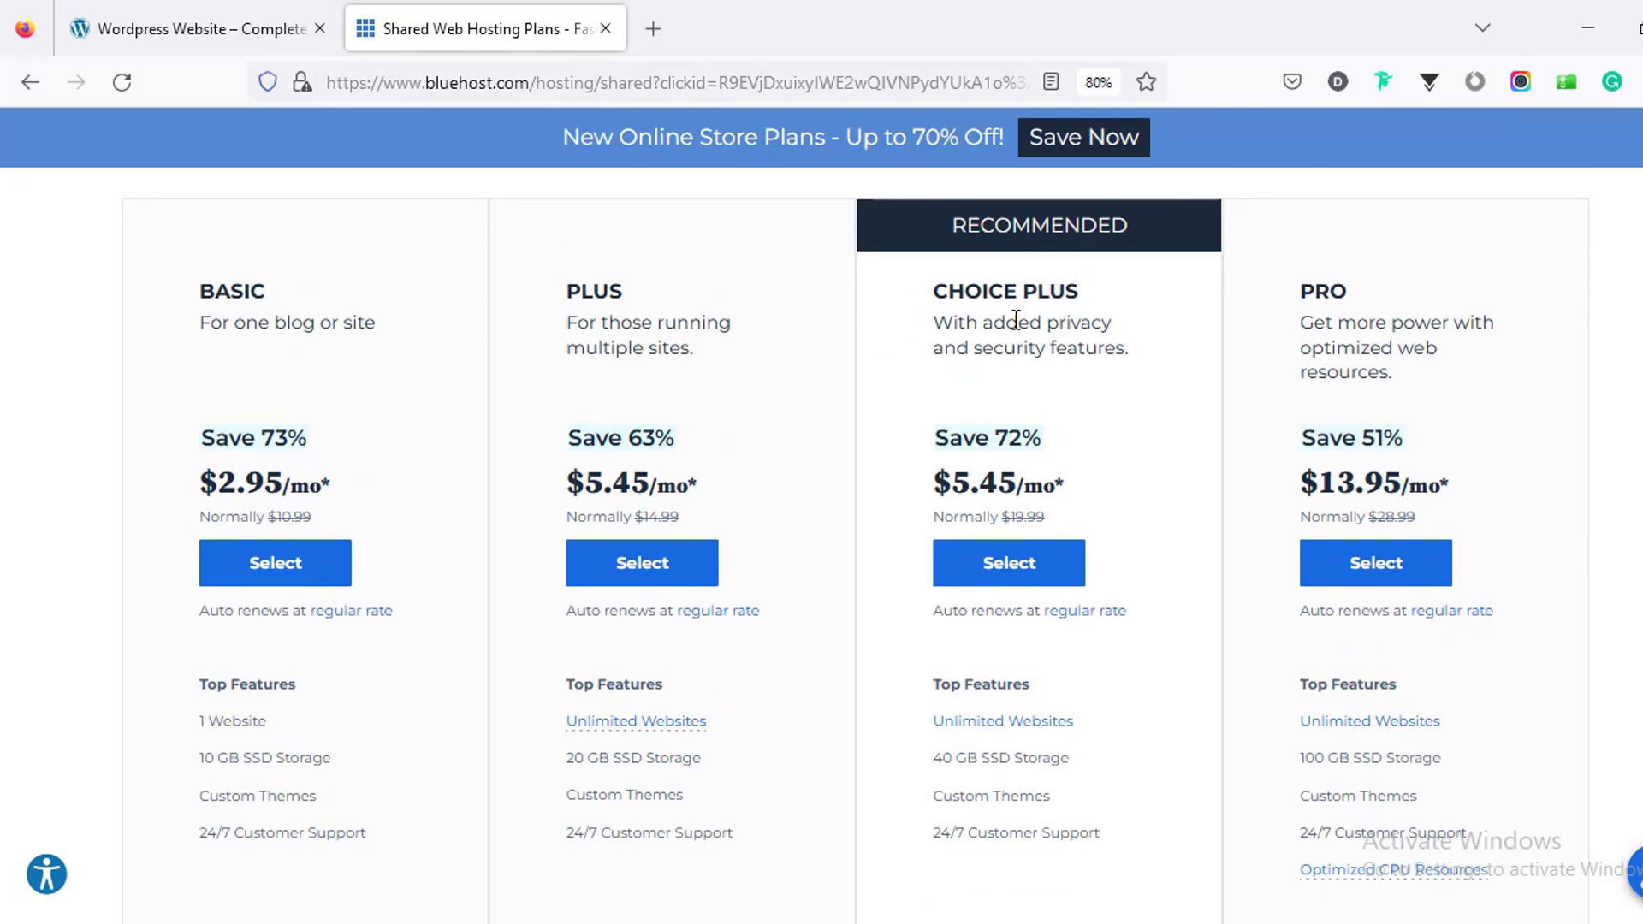
# Step: Compare the plans' Top Features, Also Includes and Pro Tools lists
pyautogui.scroll(-5, 1016, 325)
pyautogui.scroll(-2, 1018, 335)
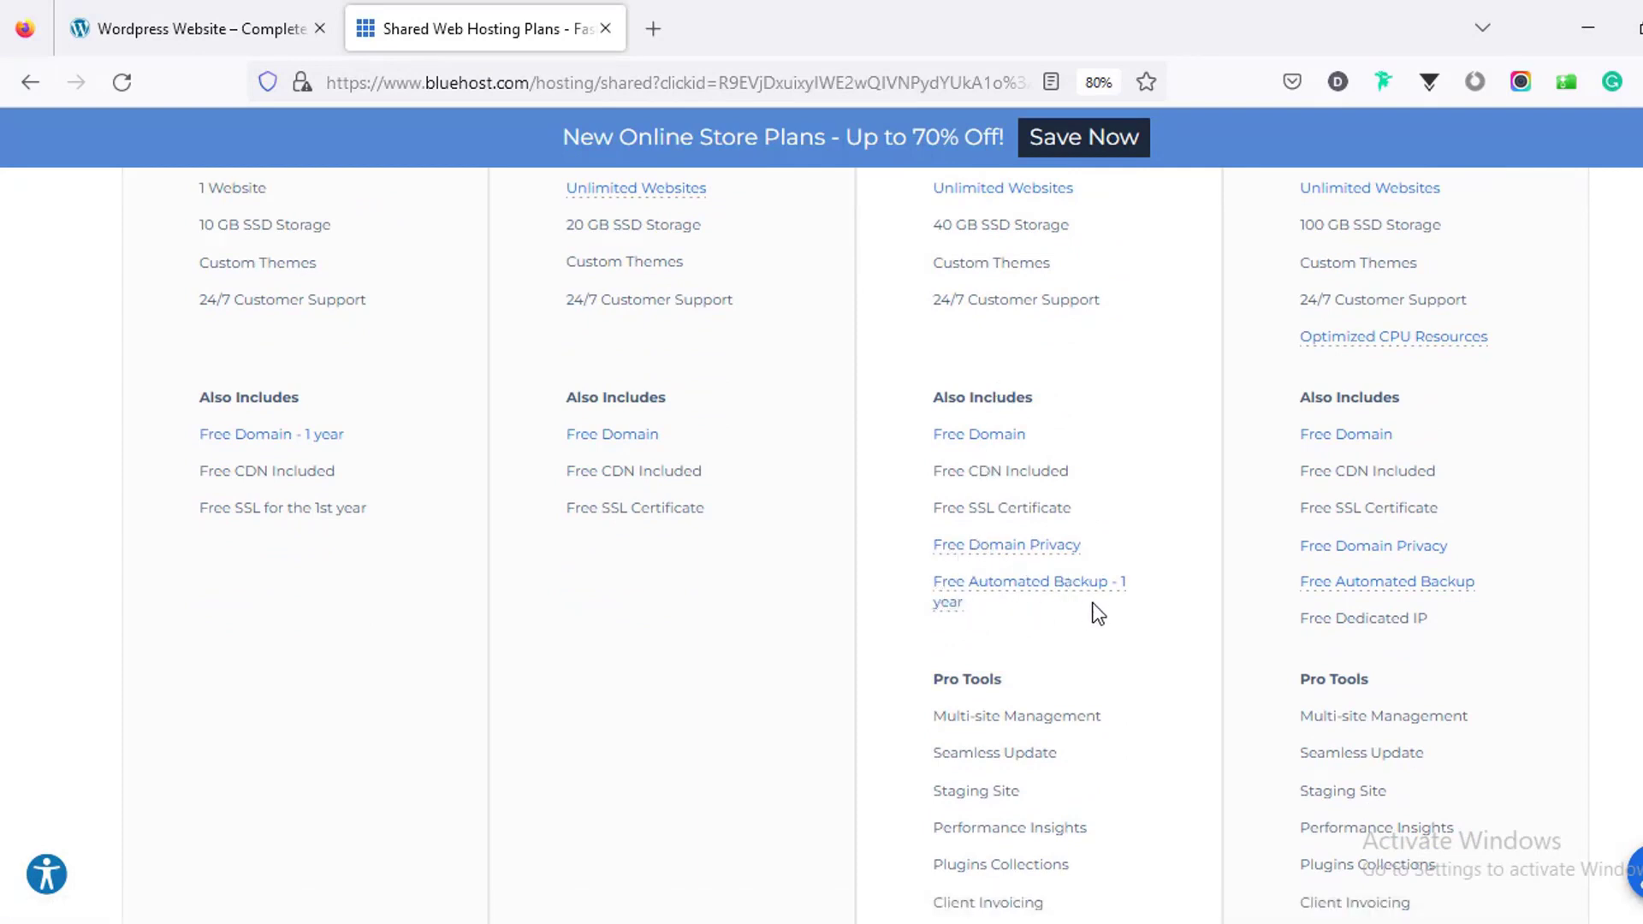
pyautogui.scroll(-3, 1039, 612)
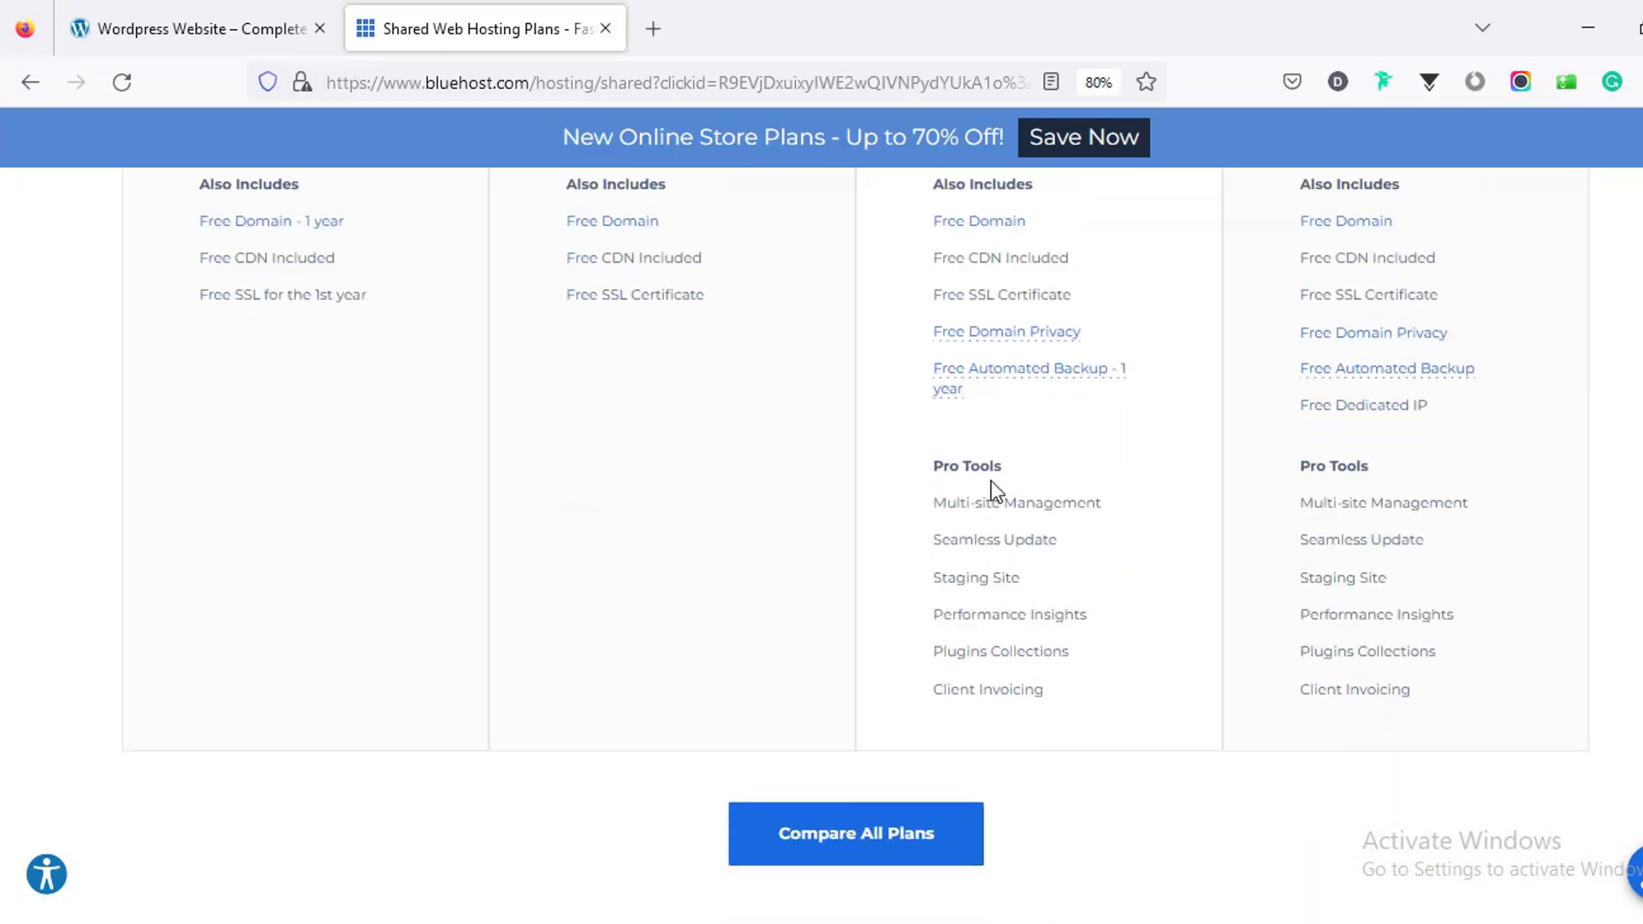
pyautogui.scroll(7, 1118, 605)
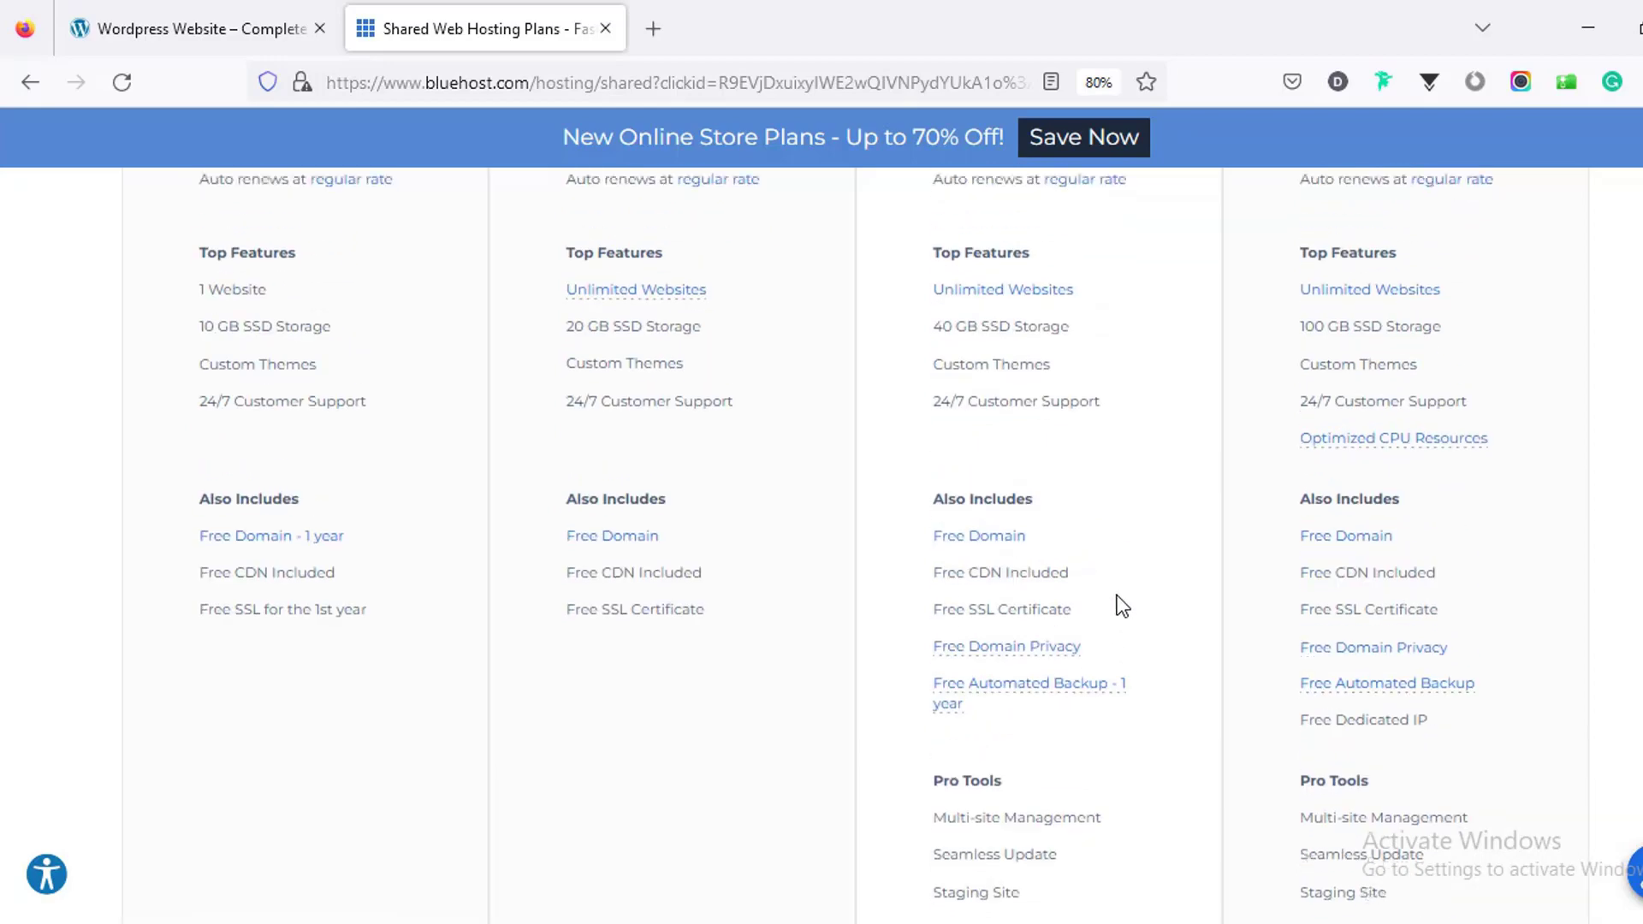
pyautogui.scroll(4, 1292, 397)
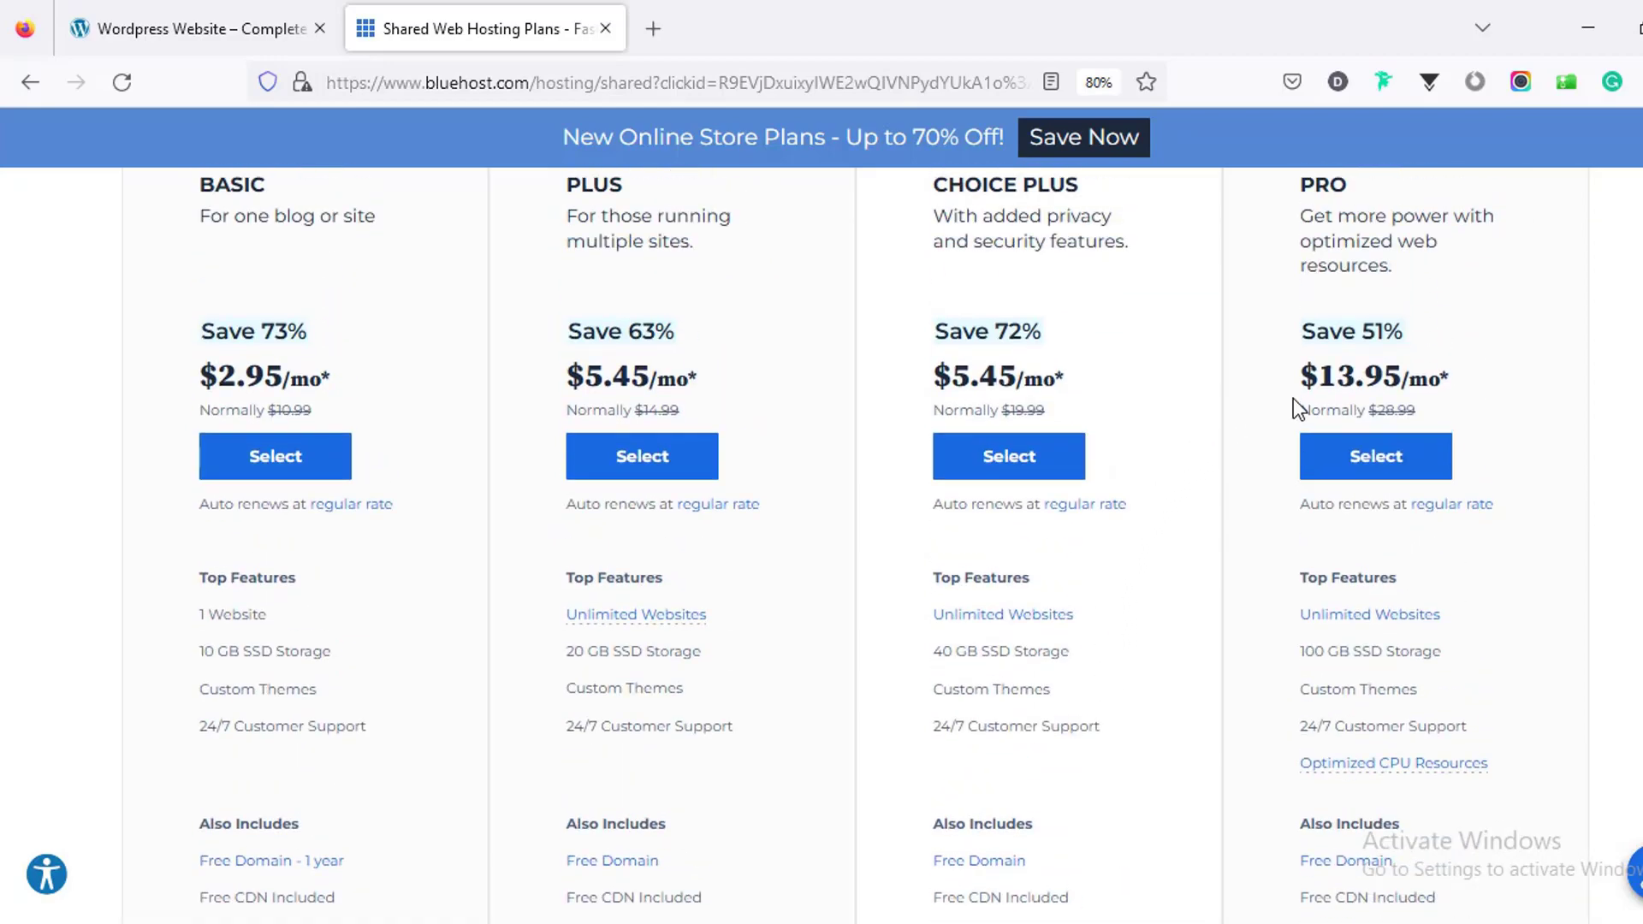
pyautogui.scroll(-8, 1425, 455)
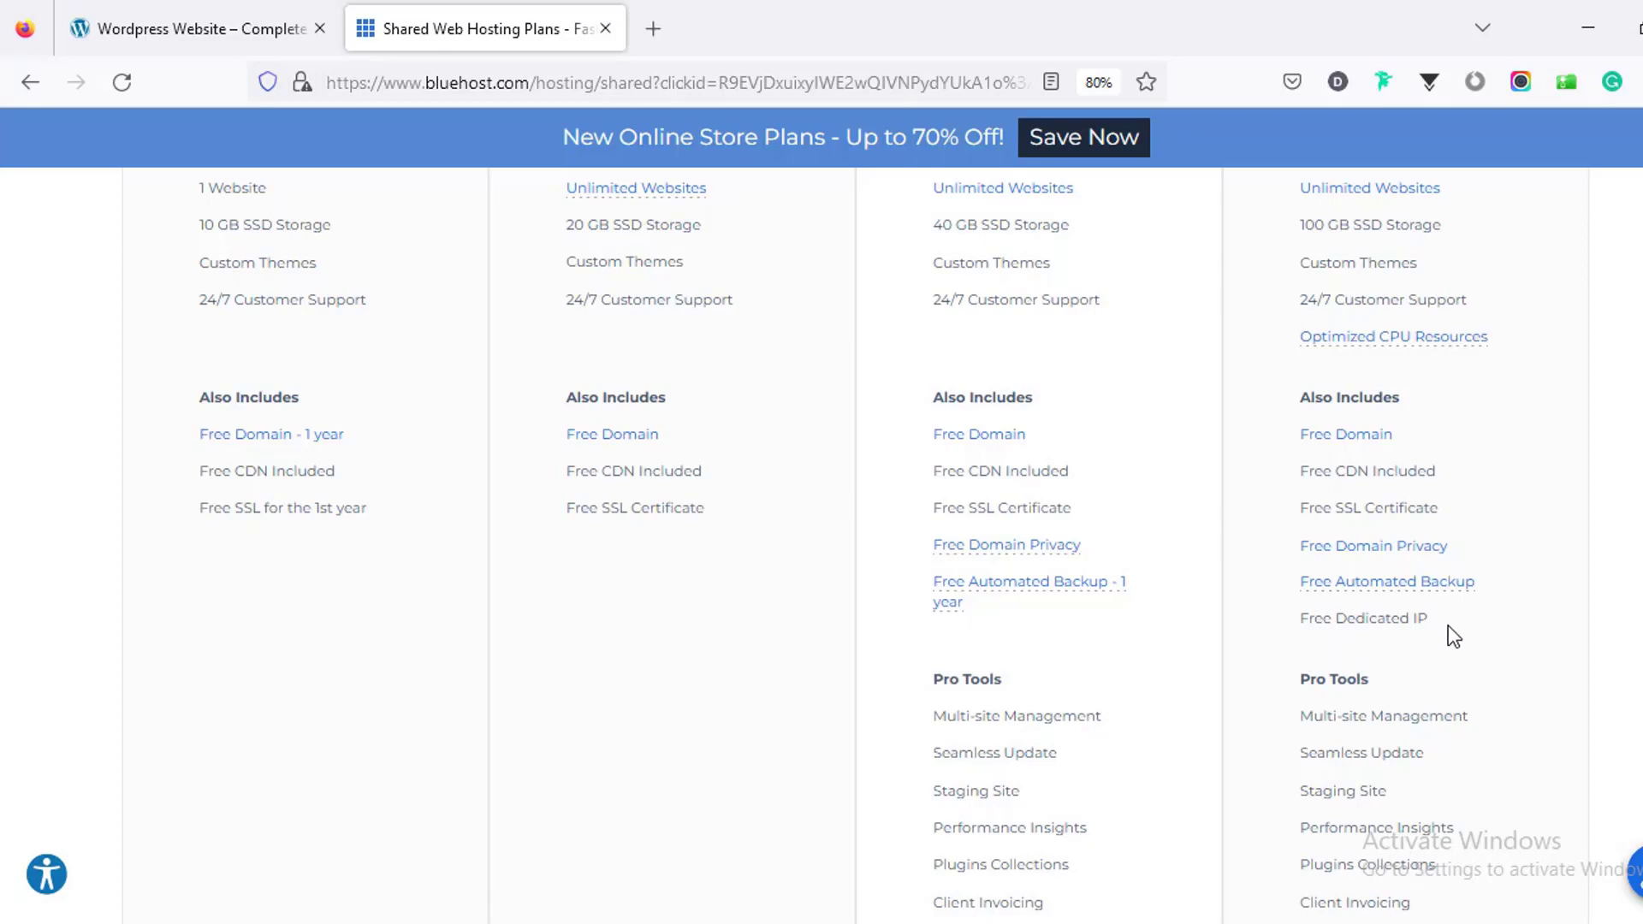
pyautogui.scroll(-3, 1448, 635)
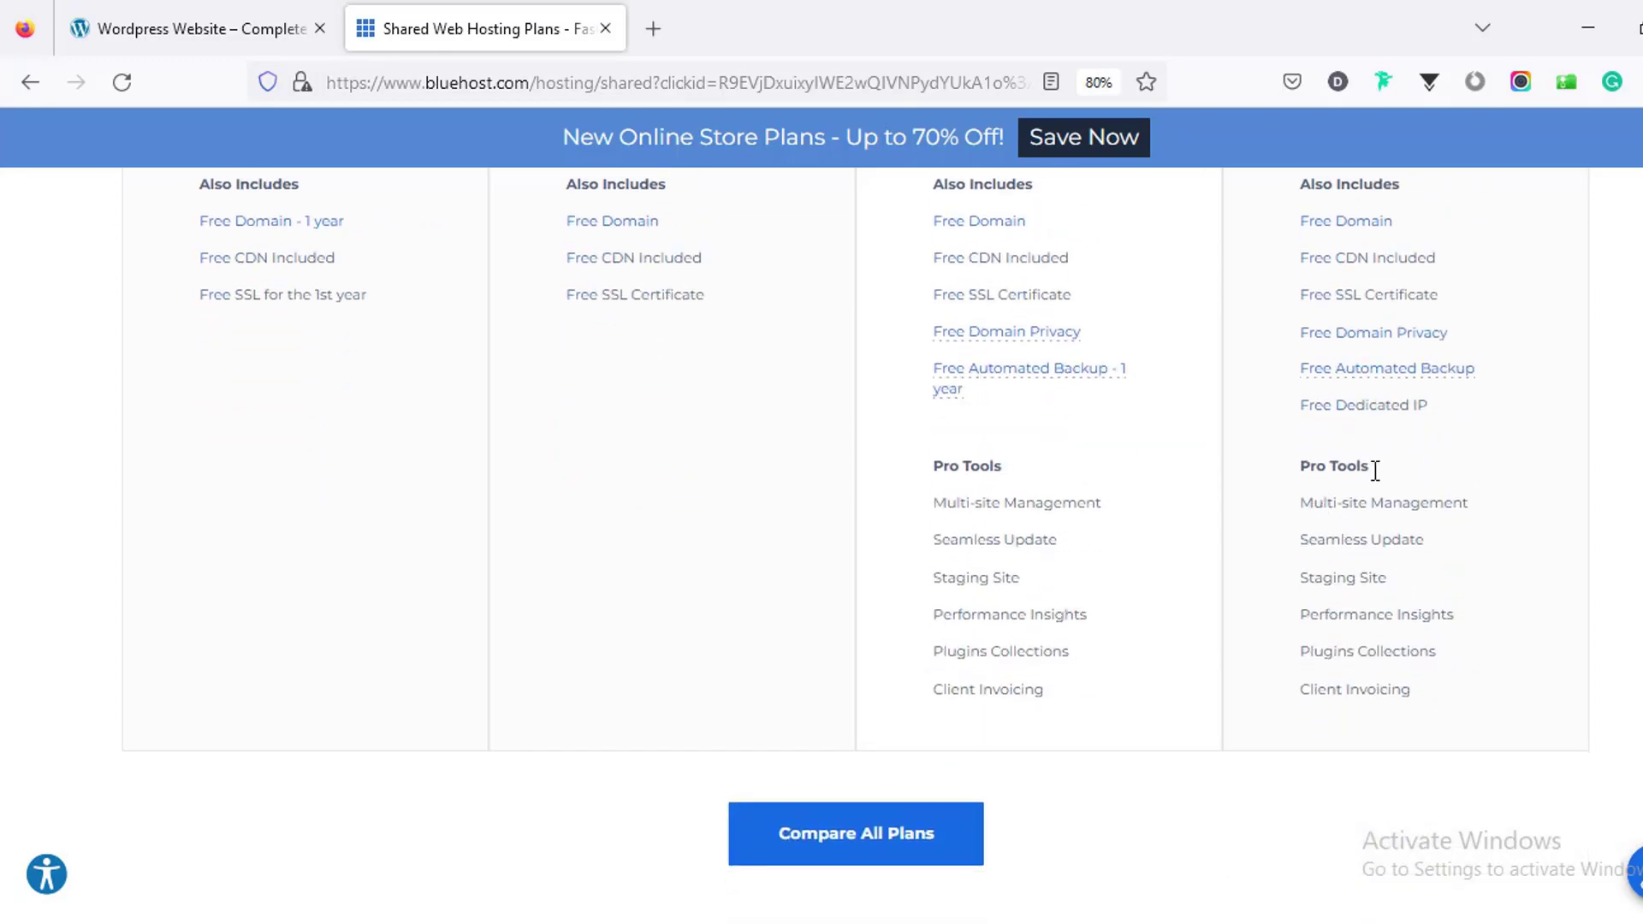
pyautogui.scroll(4, 1386, 644)
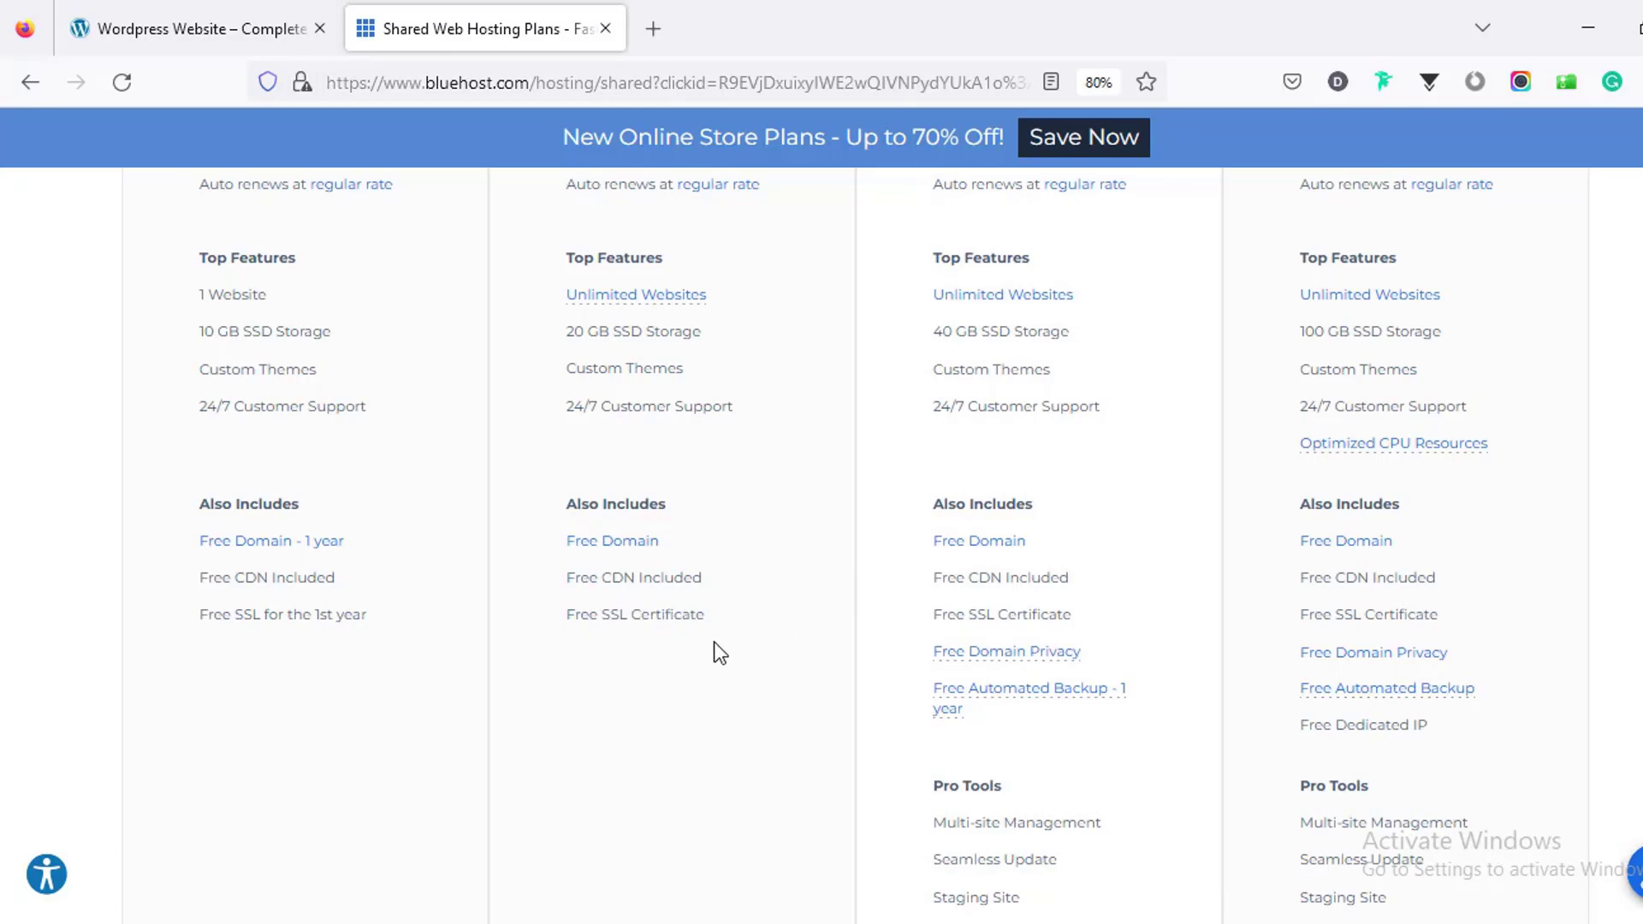
pyautogui.scroll(7, 1318, 620)
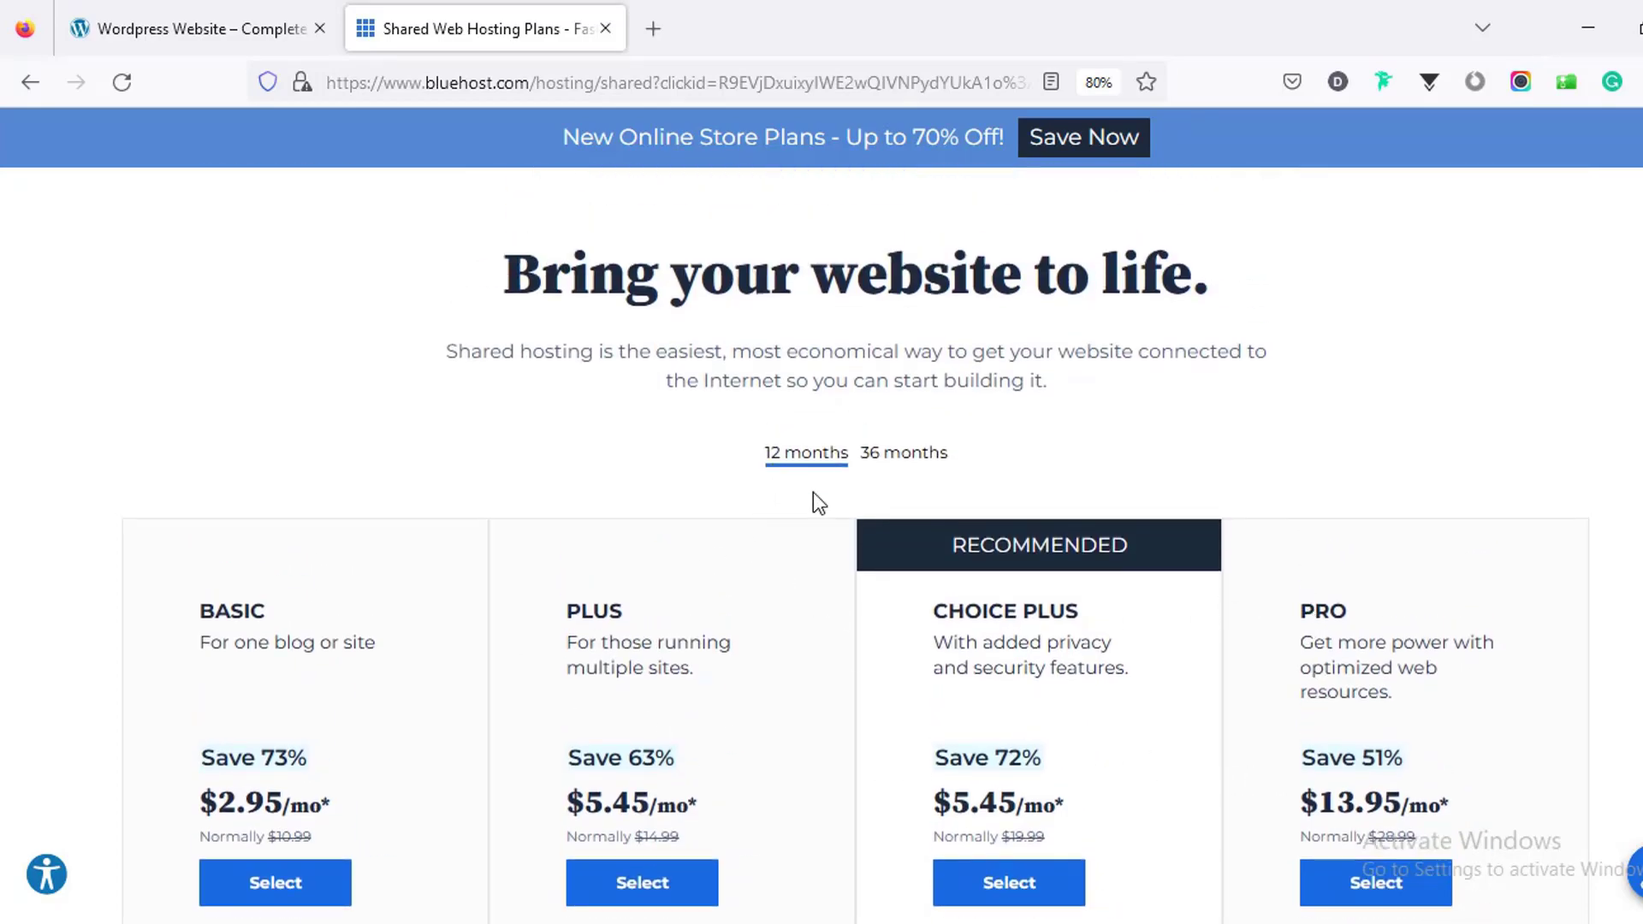
# Step: Switch the plan cards to 36-month billing and review the updated prices
pyautogui.click(905, 459)
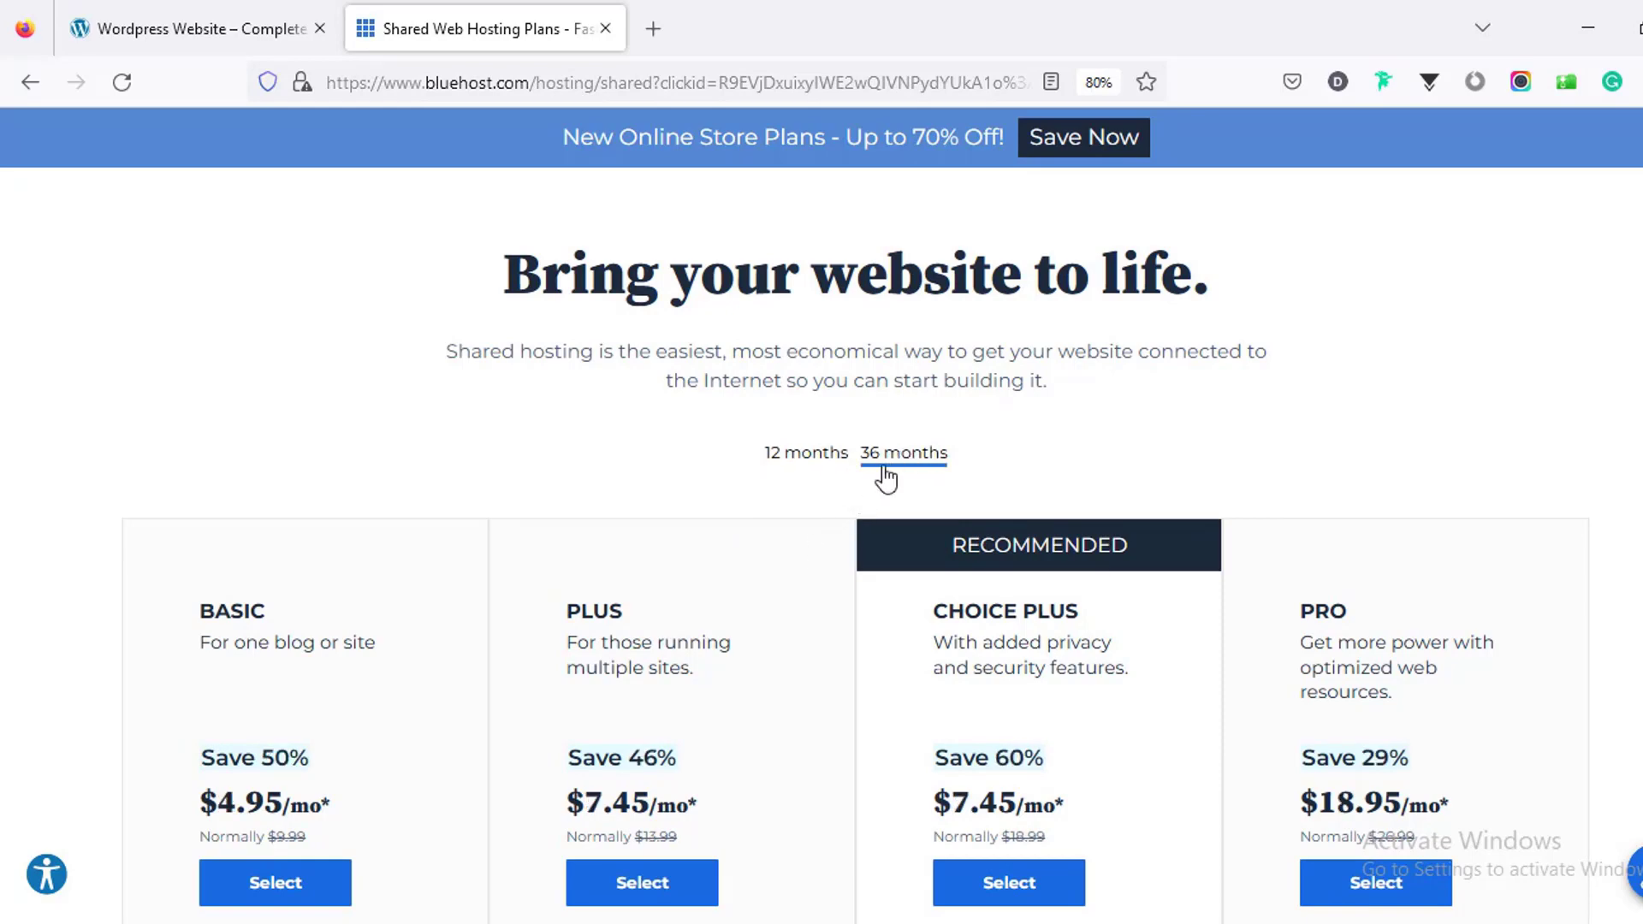
pyautogui.scroll(-5, 767, 715)
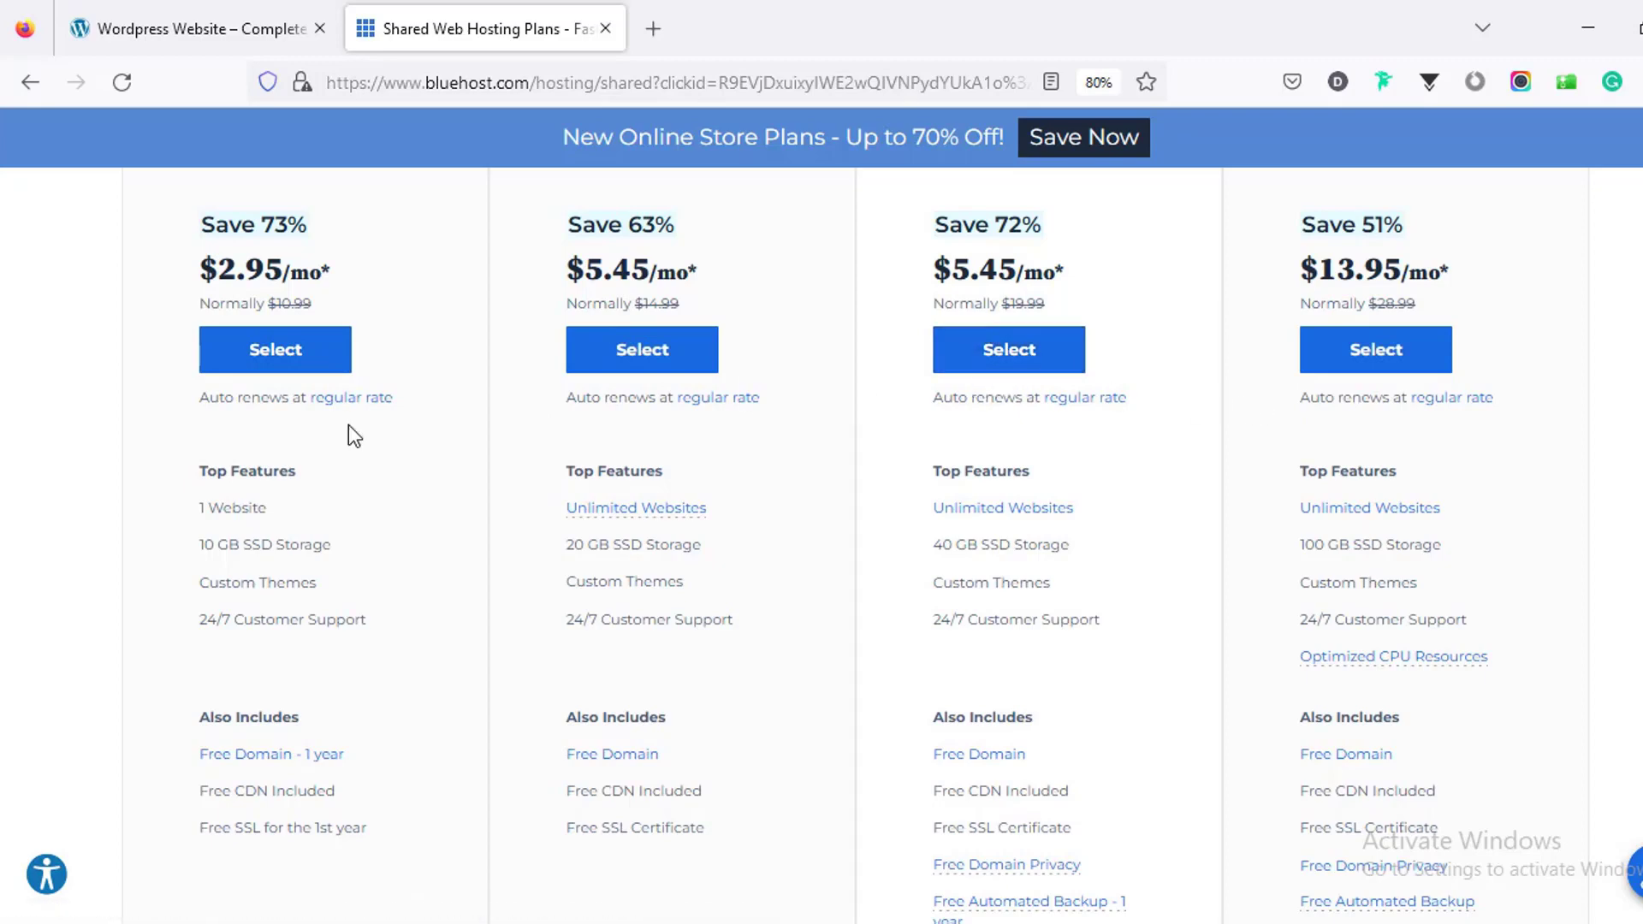
pyautogui.scroll(2, 348, 424)
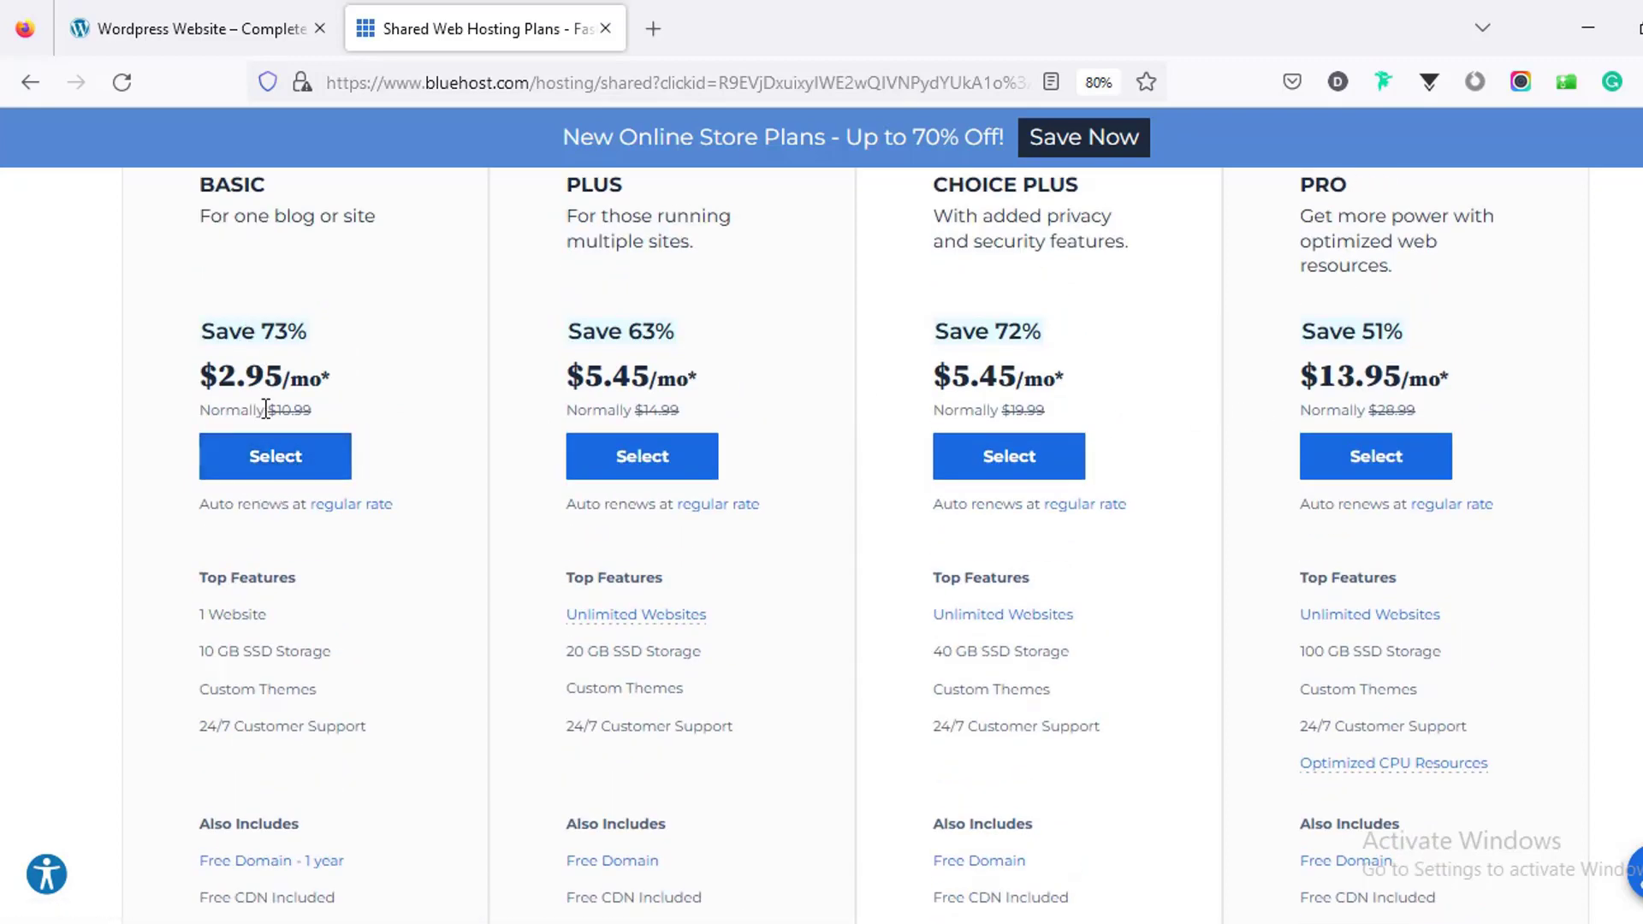
# Step: Choose the Basic plan, find farjanawp.com available with .com, and continue to checkout
pyautogui.click(276, 457)
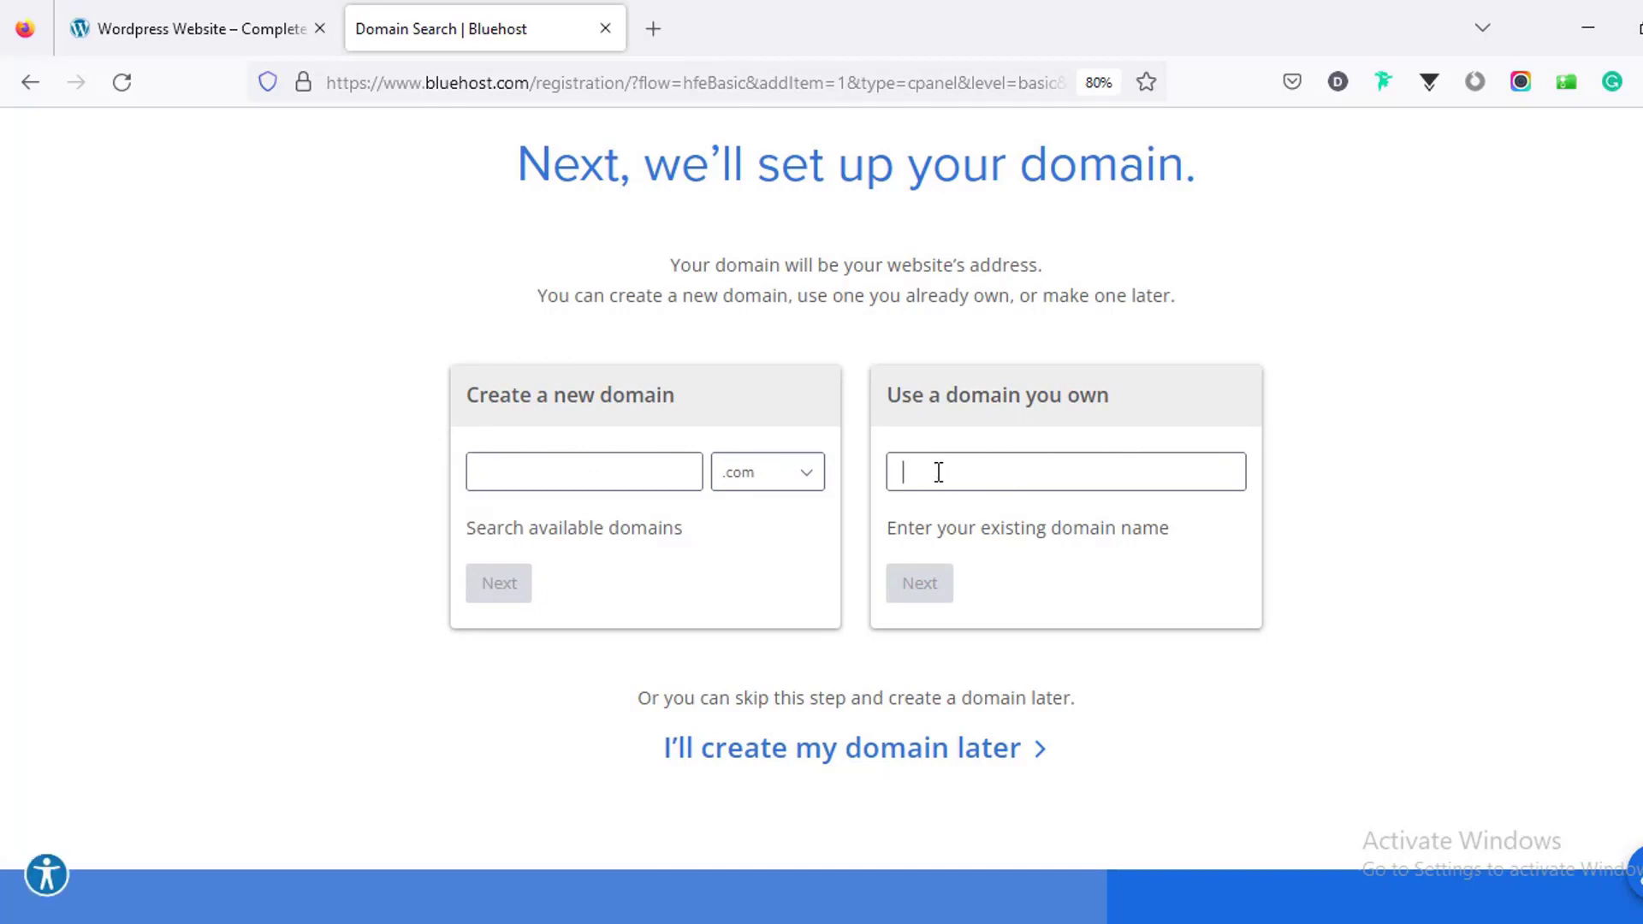
pyautogui.click(593, 474)
pyautogui.click(747, 475)
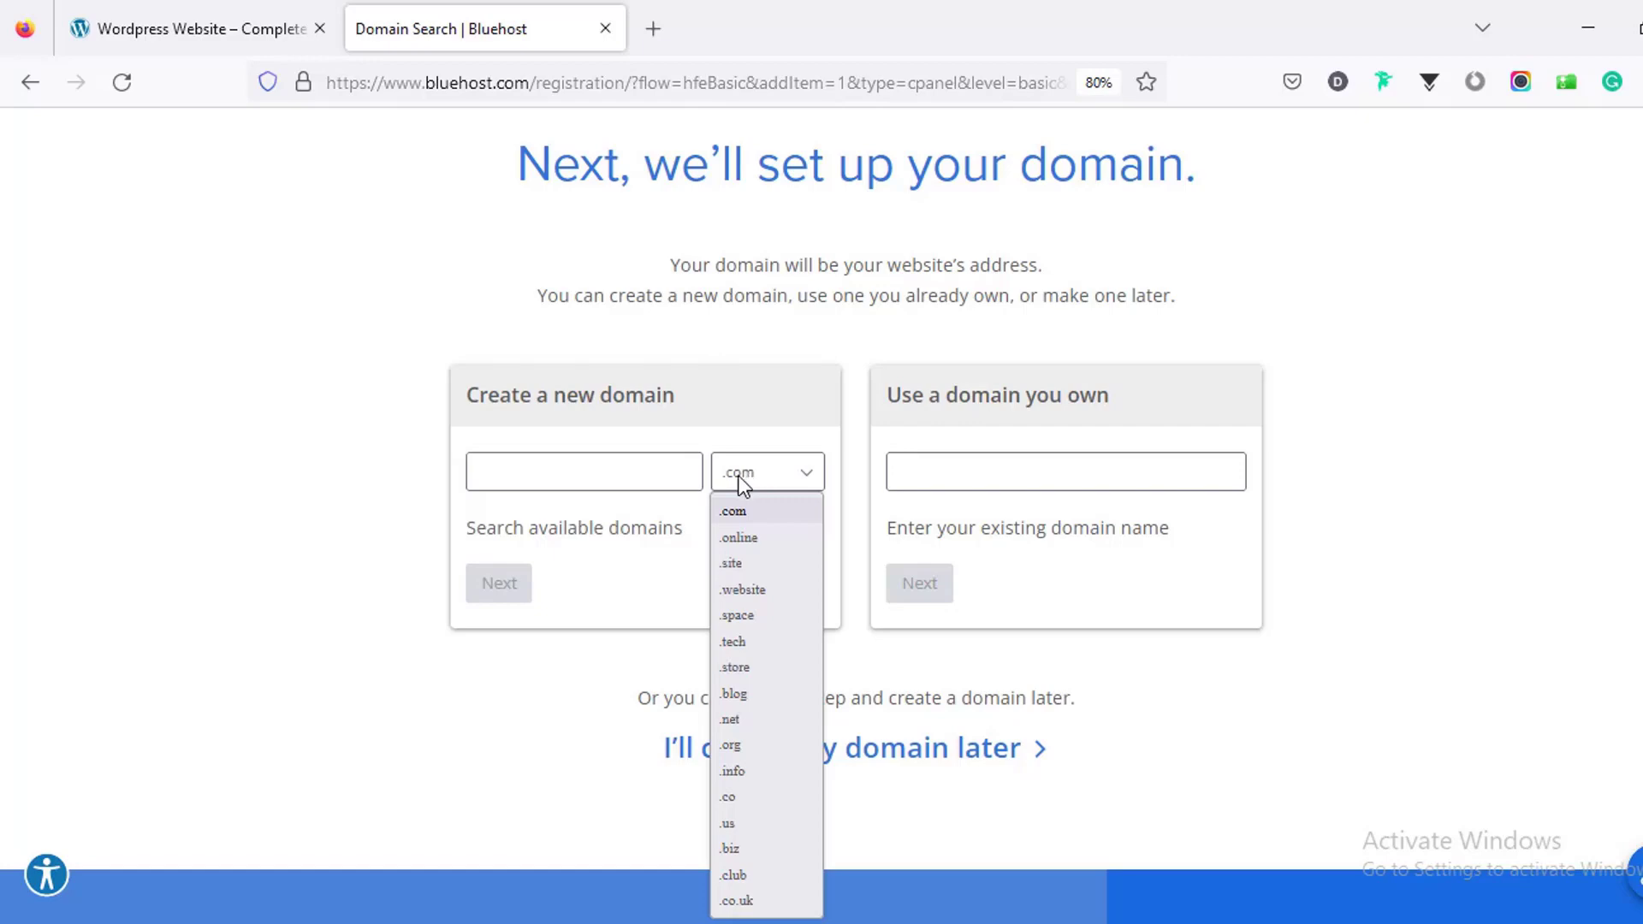
pyautogui.click(643, 468)
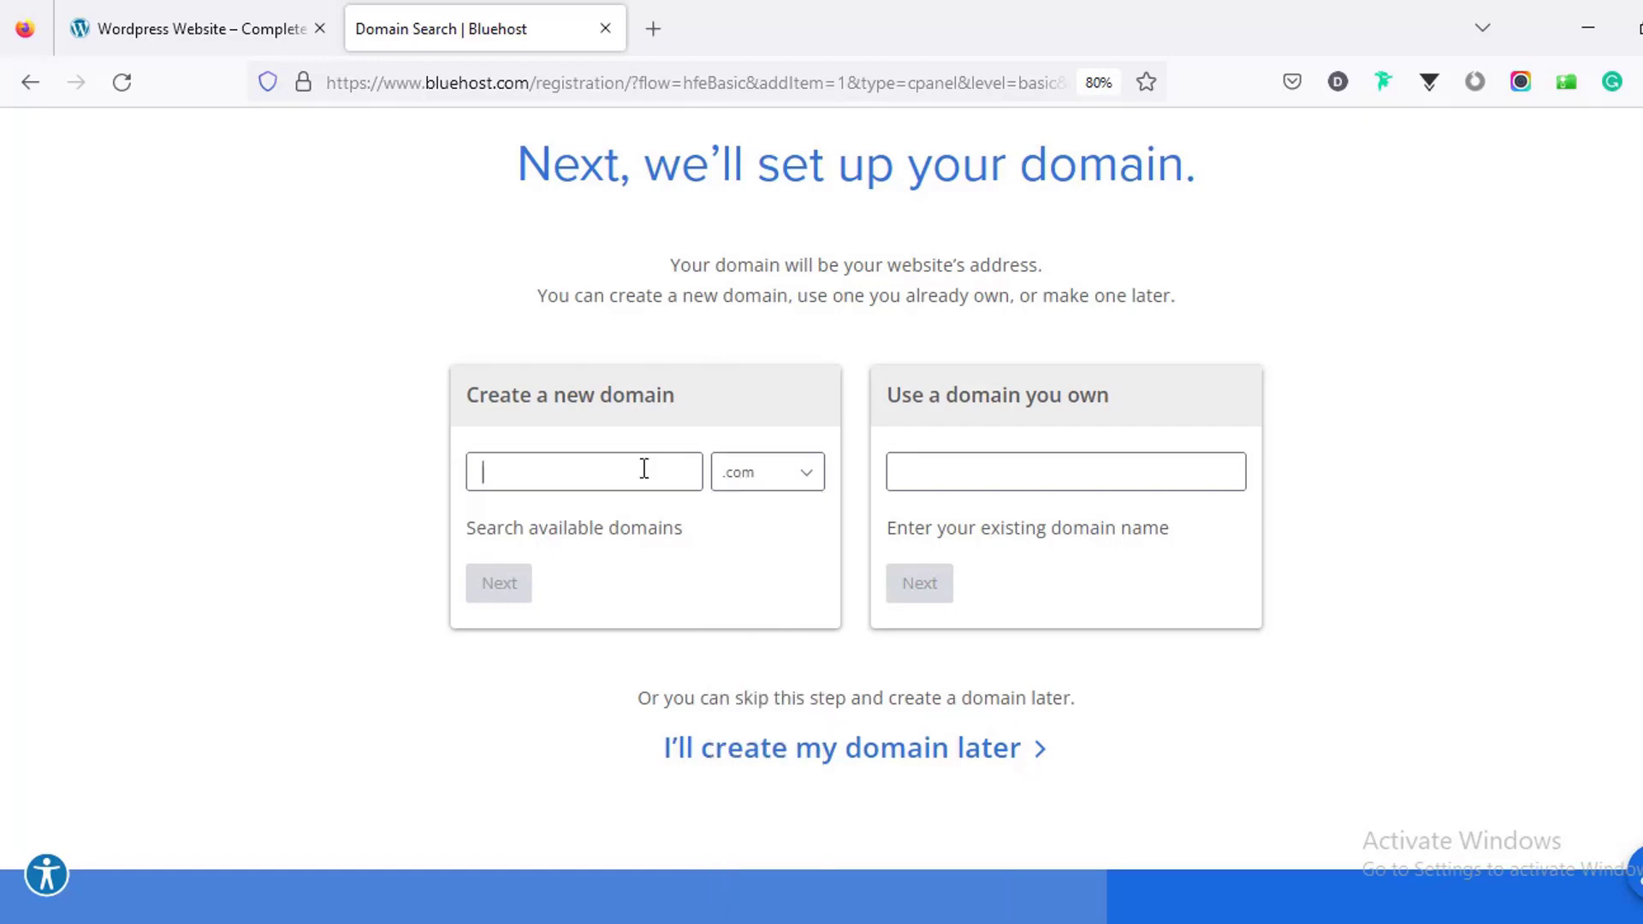
pyautogui.write('farjanawp')
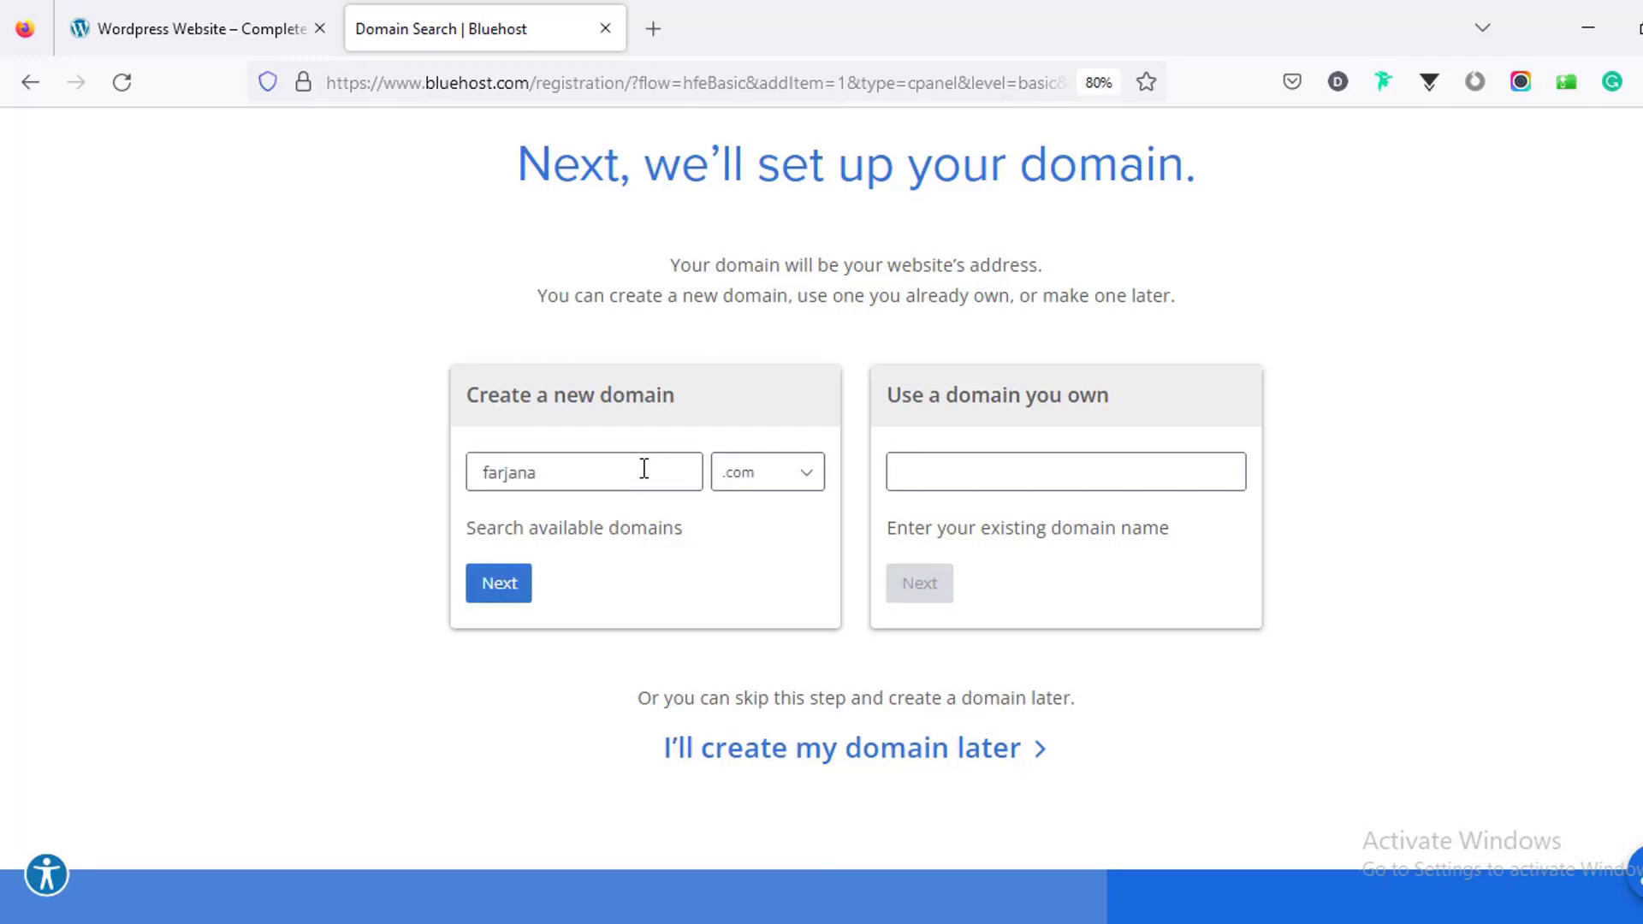
pyautogui.click(503, 590)
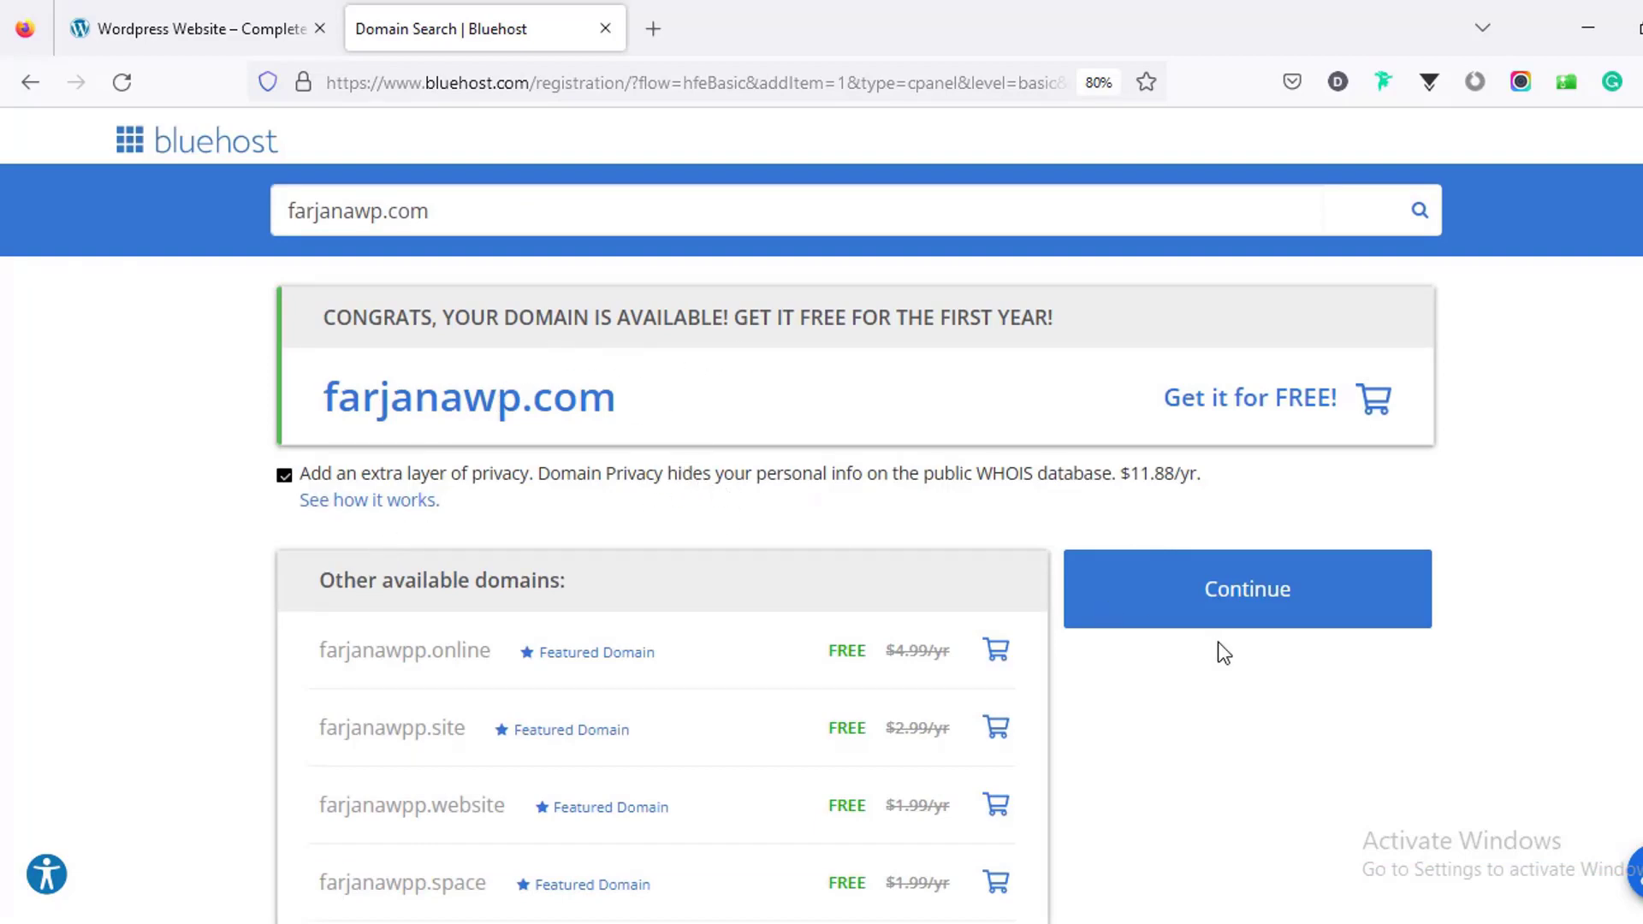
pyautogui.click(1203, 614)
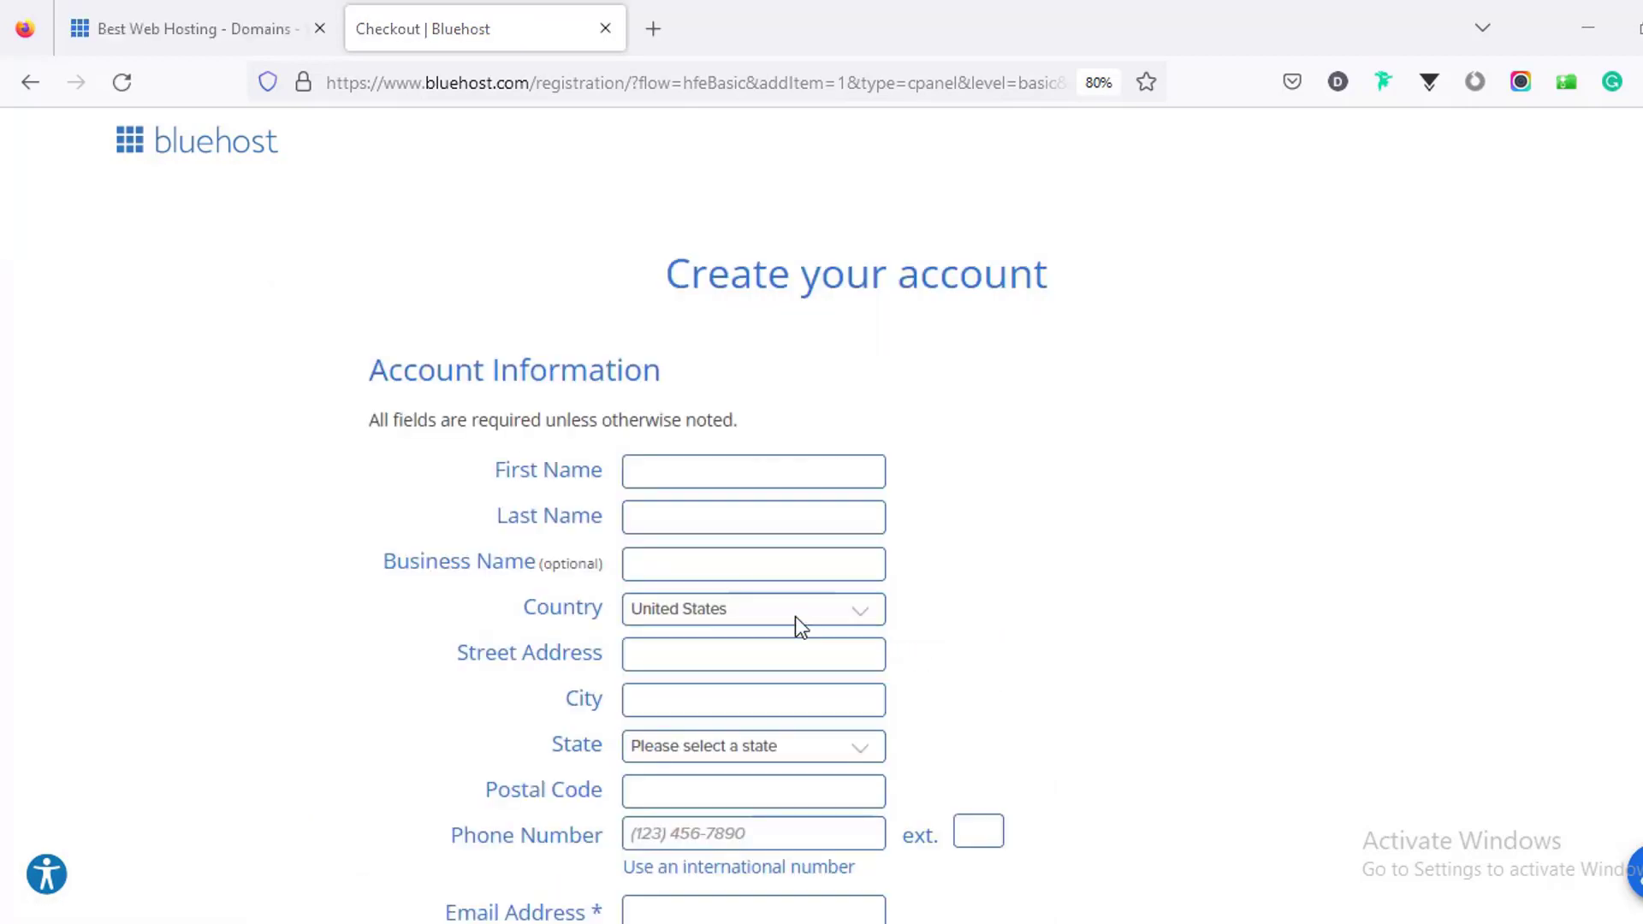
# Step: Set the service term to 12 Month - $2.95/mo, then view the WordPress hosting plan prices
pyautogui.scroll(-6, 983, 565)
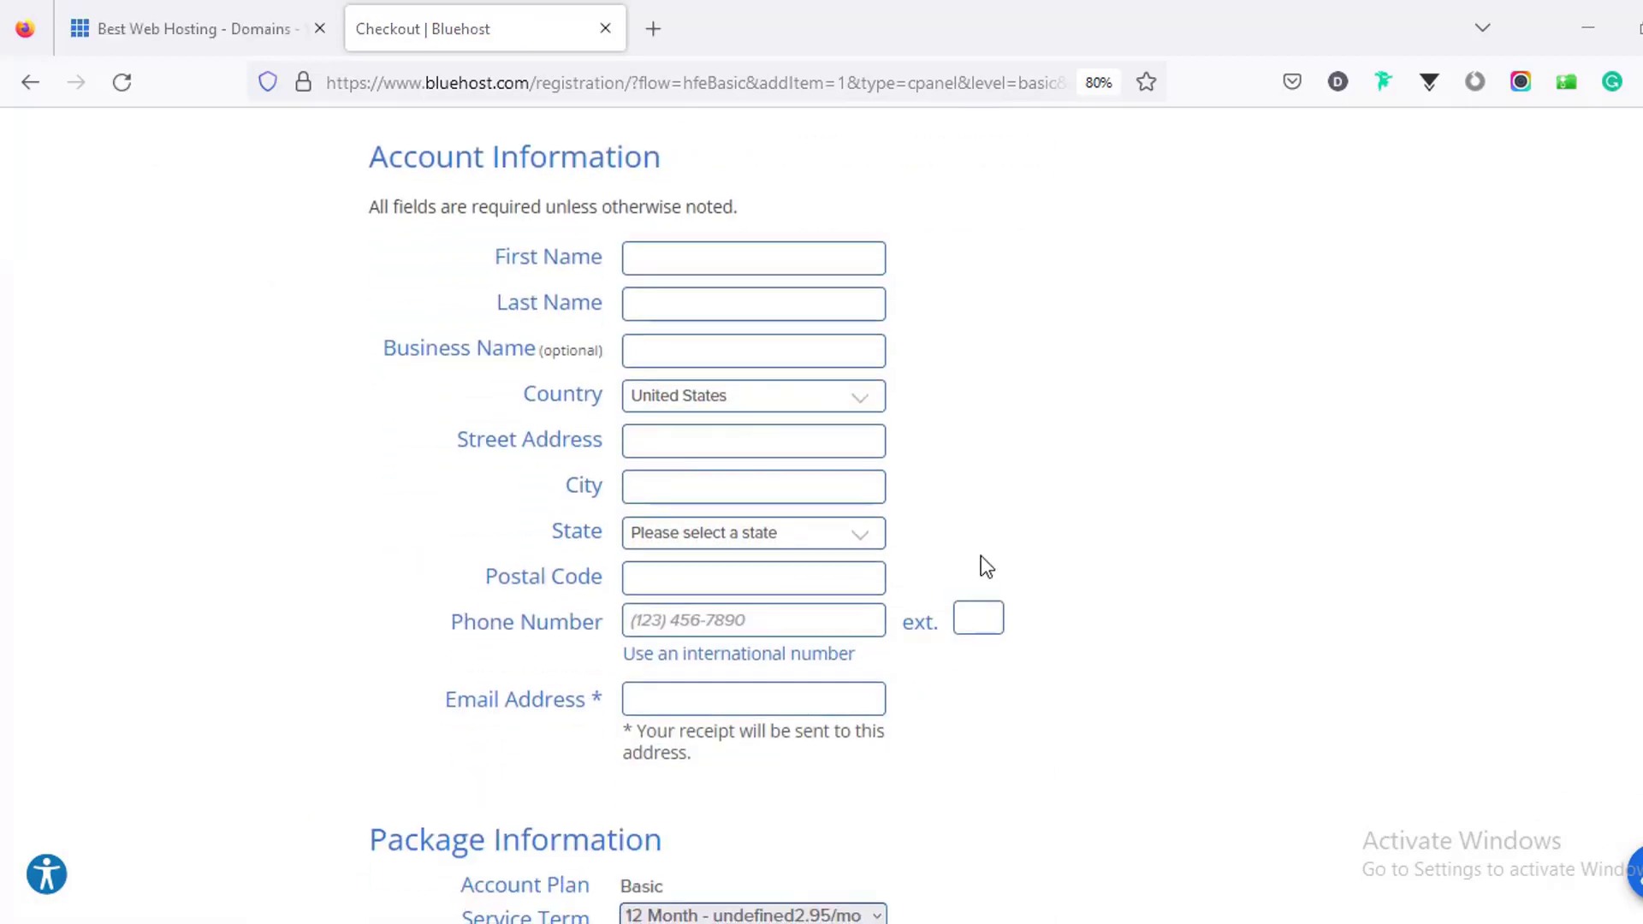
pyautogui.scroll(6, 928, 640)
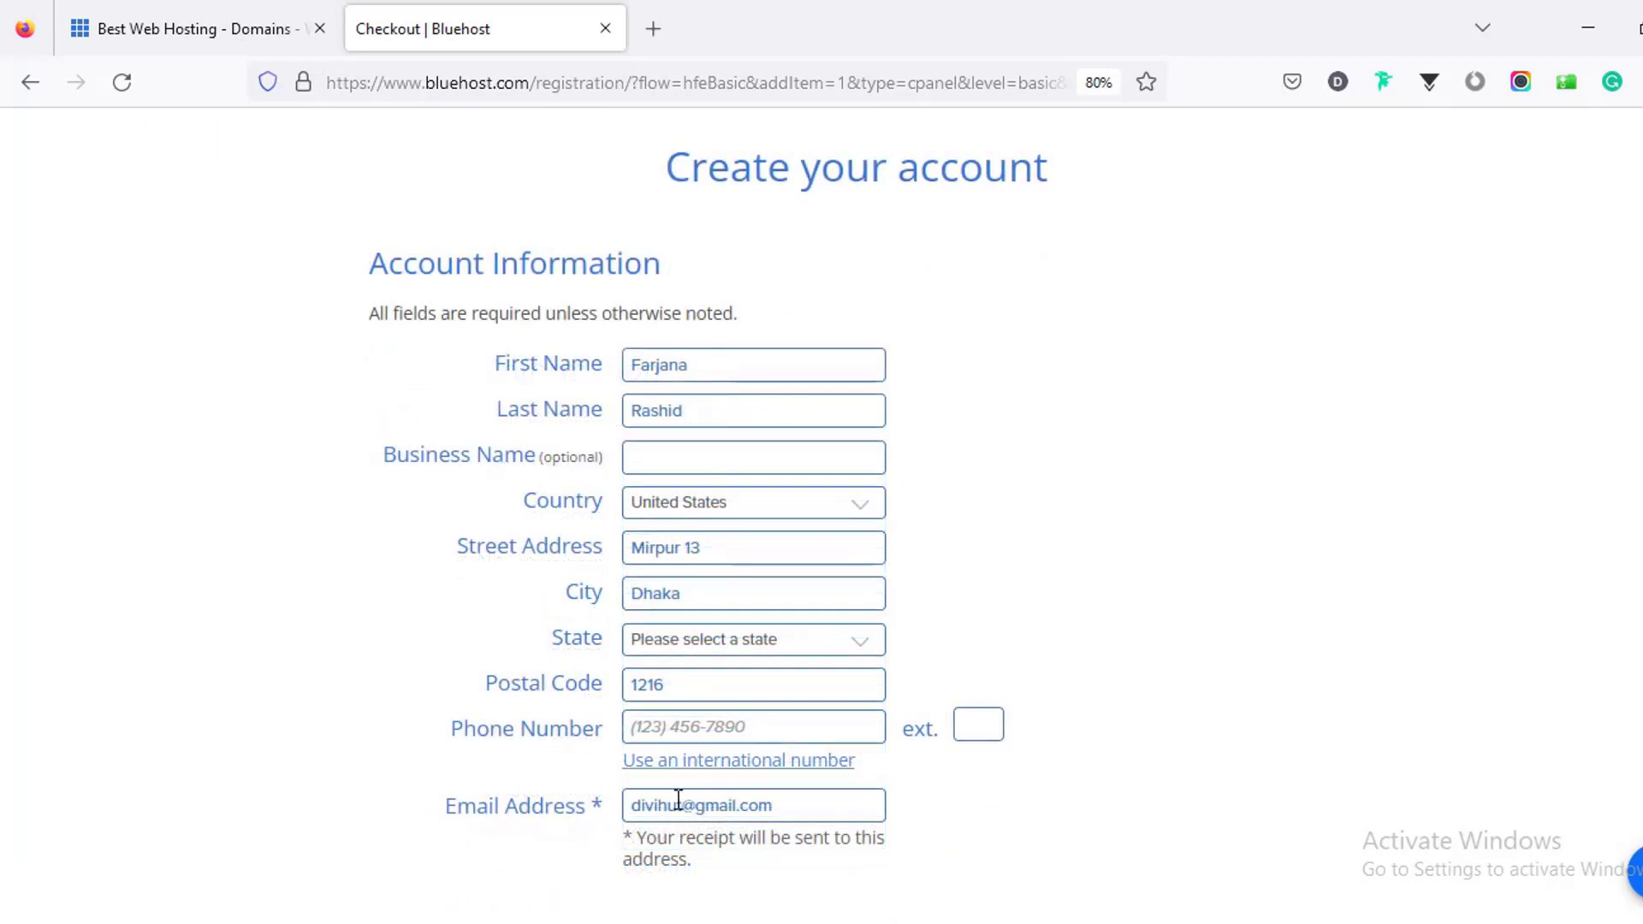
pyautogui.scroll(-4, 709, 558)
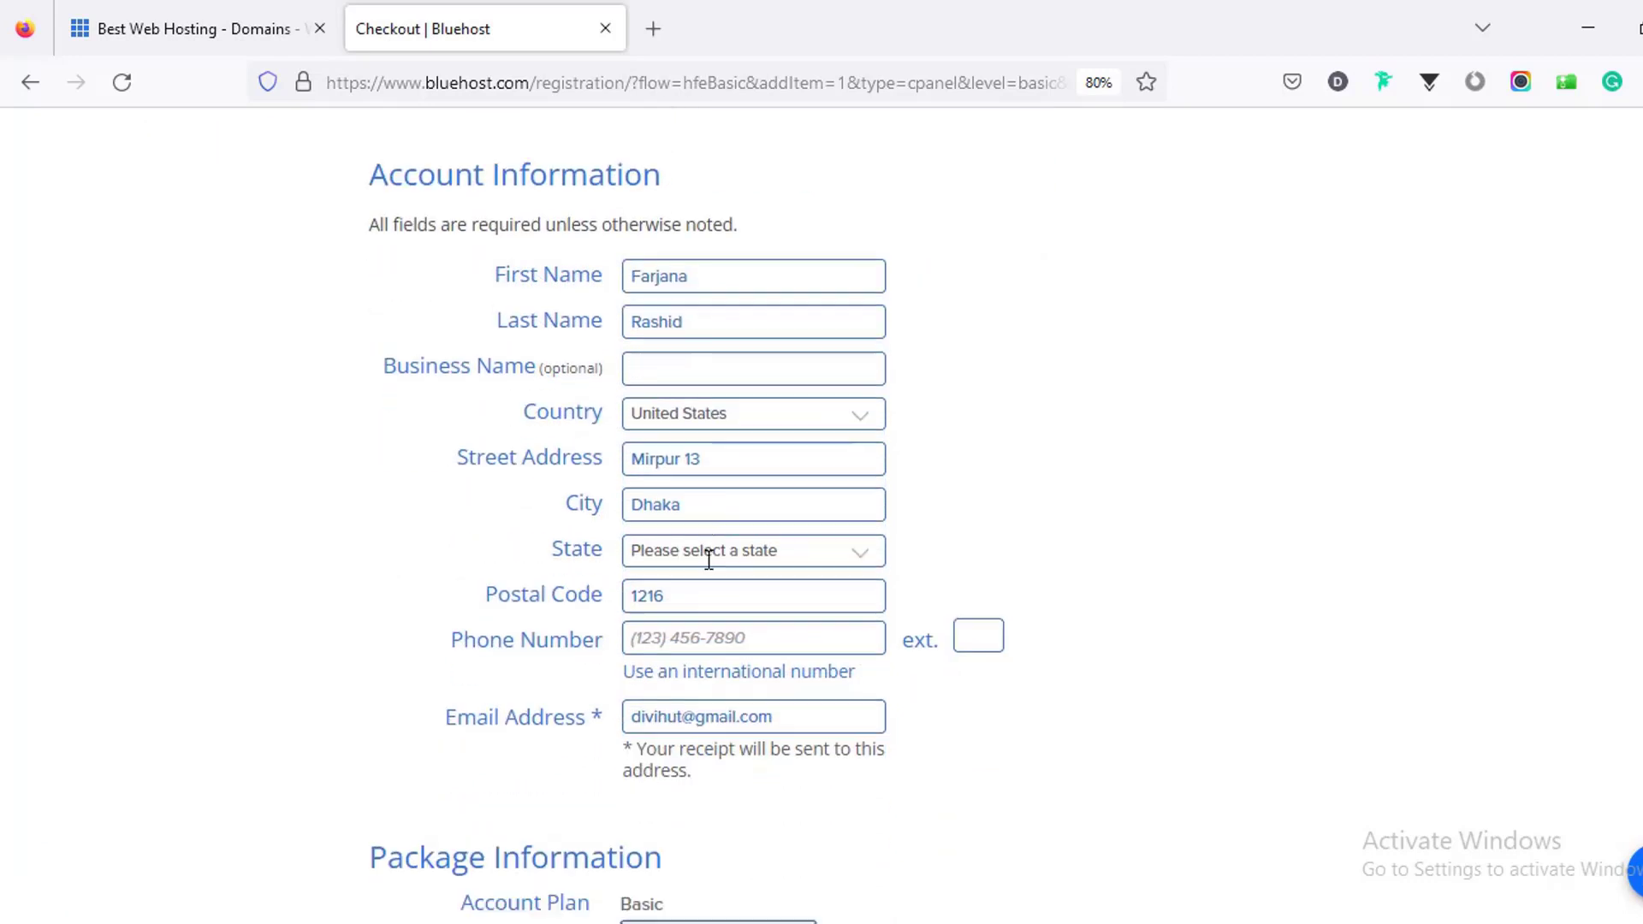
pyautogui.scroll(-1, 710, 547)
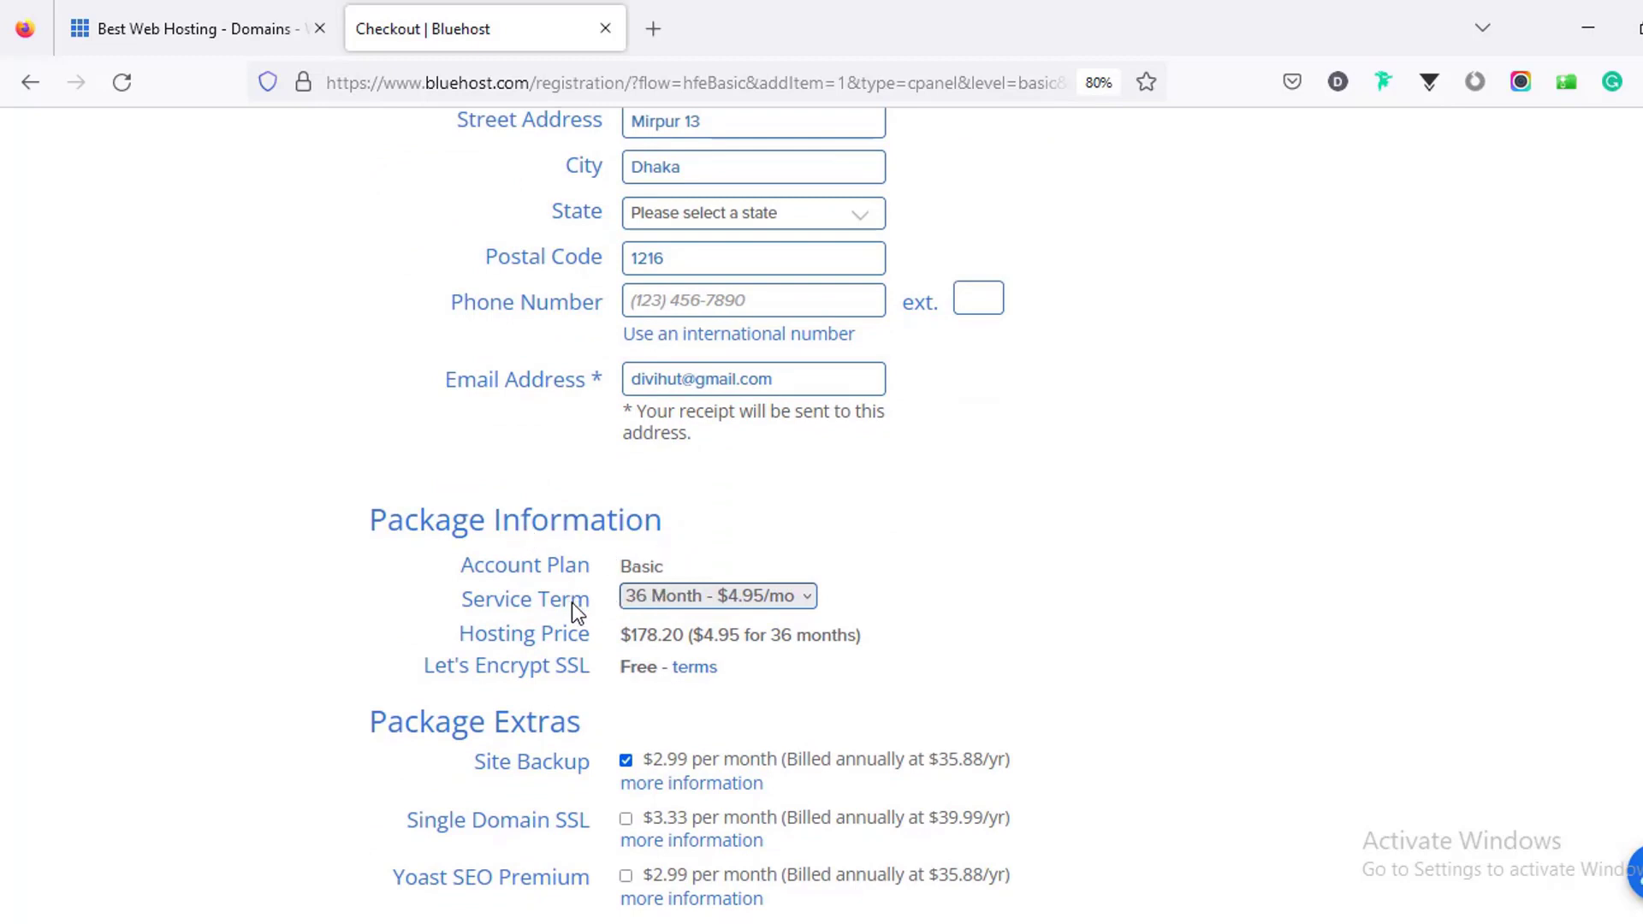
pyautogui.click(649, 599)
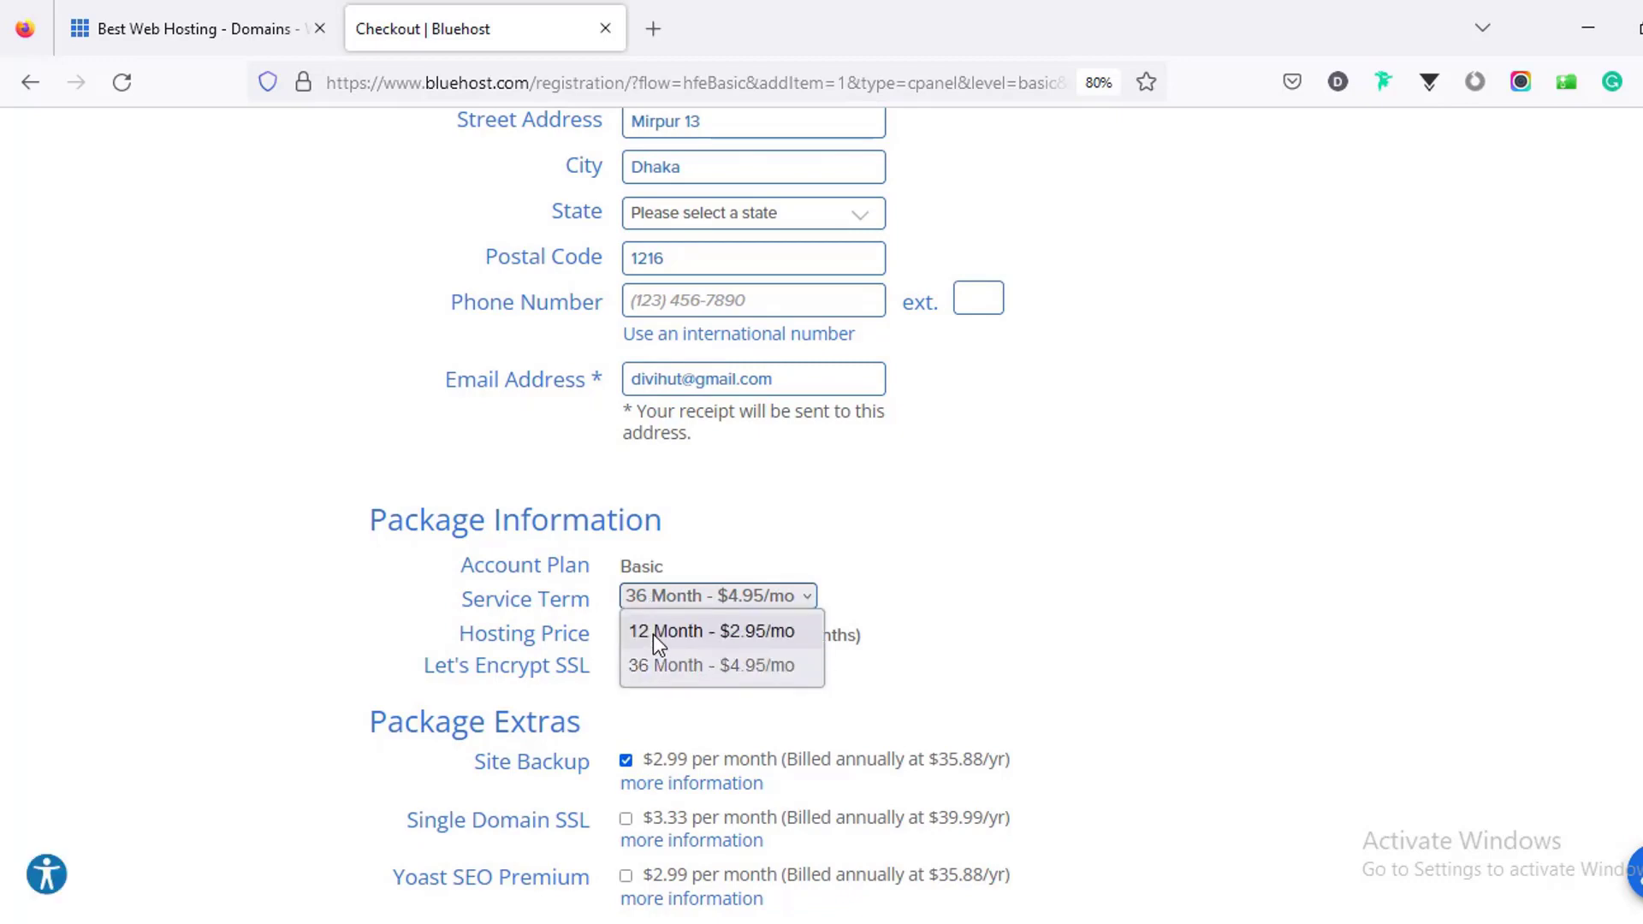
pyautogui.click(654, 634)
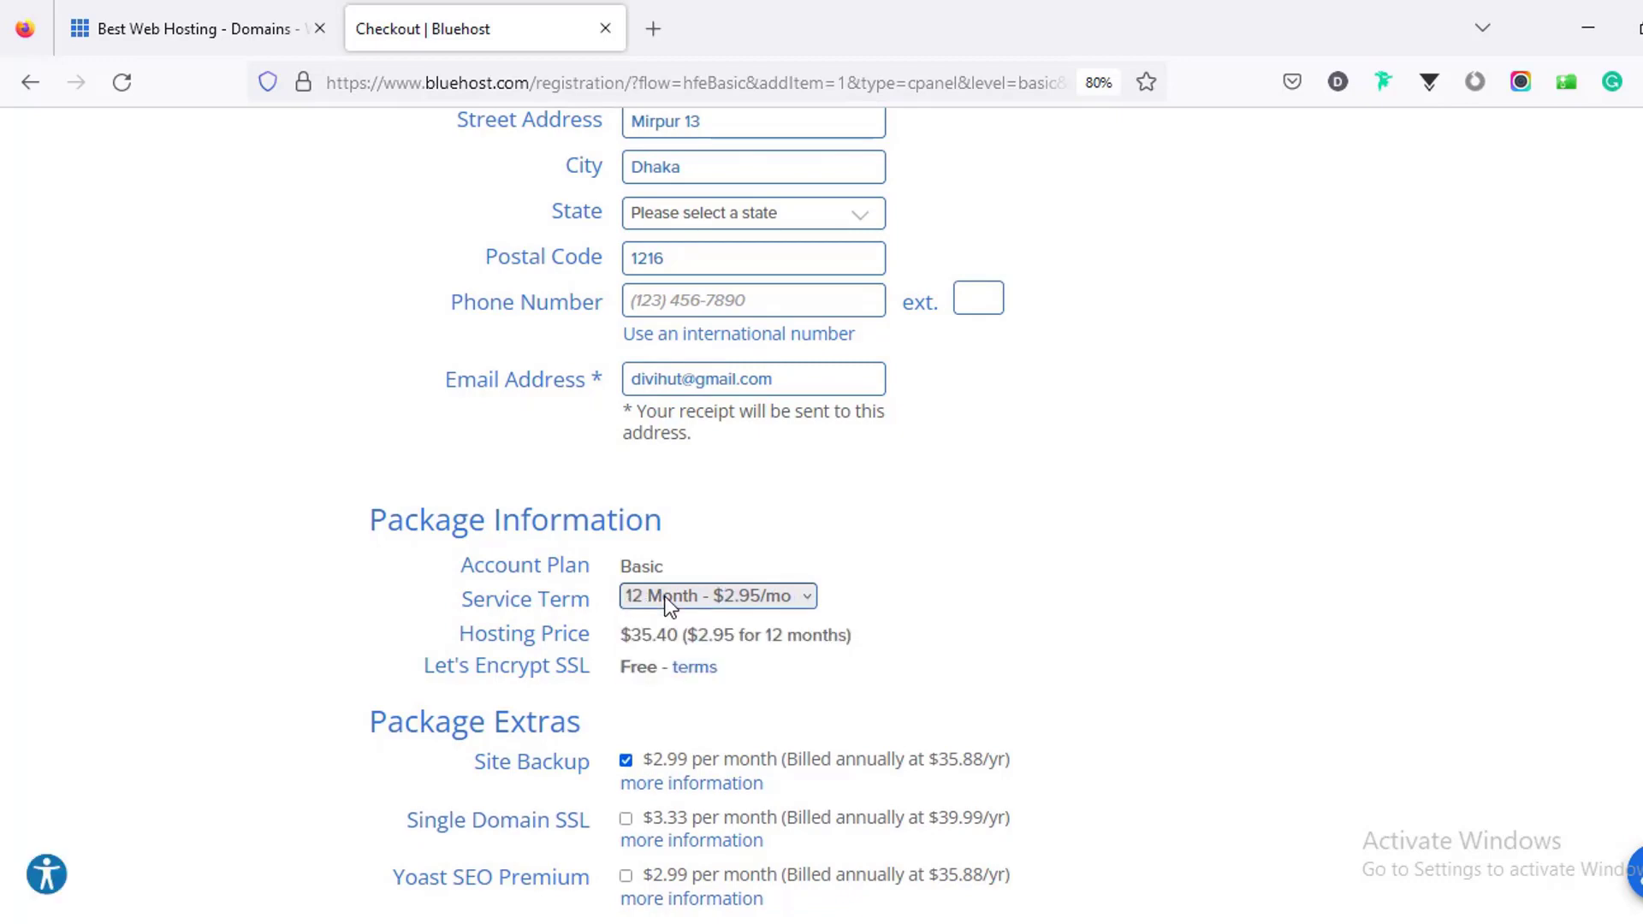
pyautogui.scroll(-2, 656, 547)
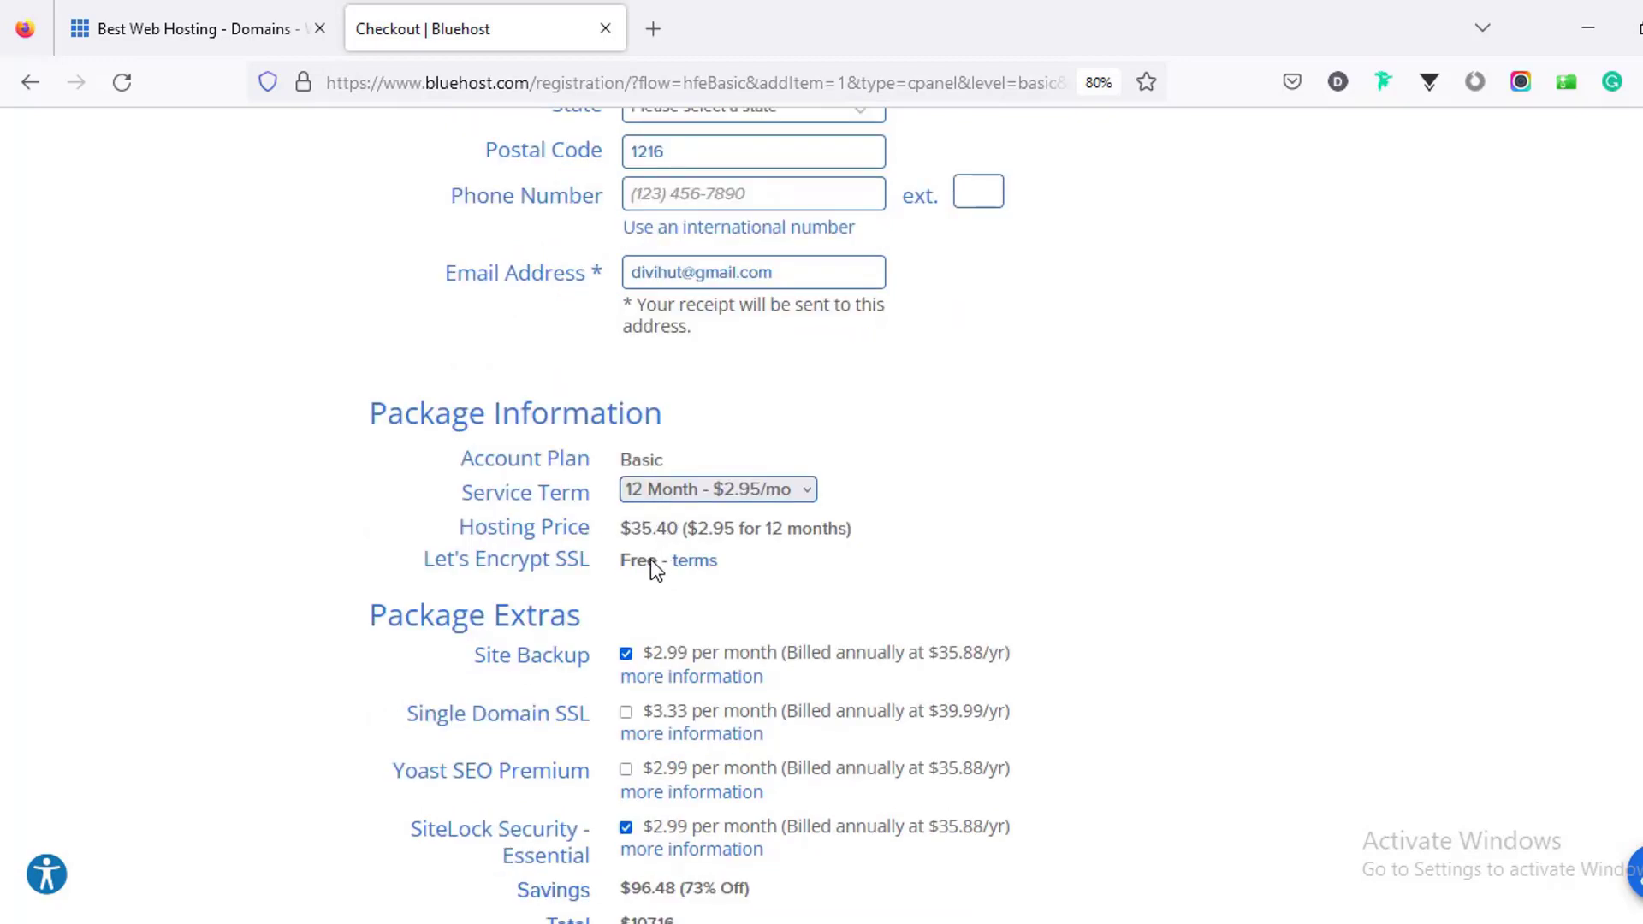
pyautogui.click(238, 29)
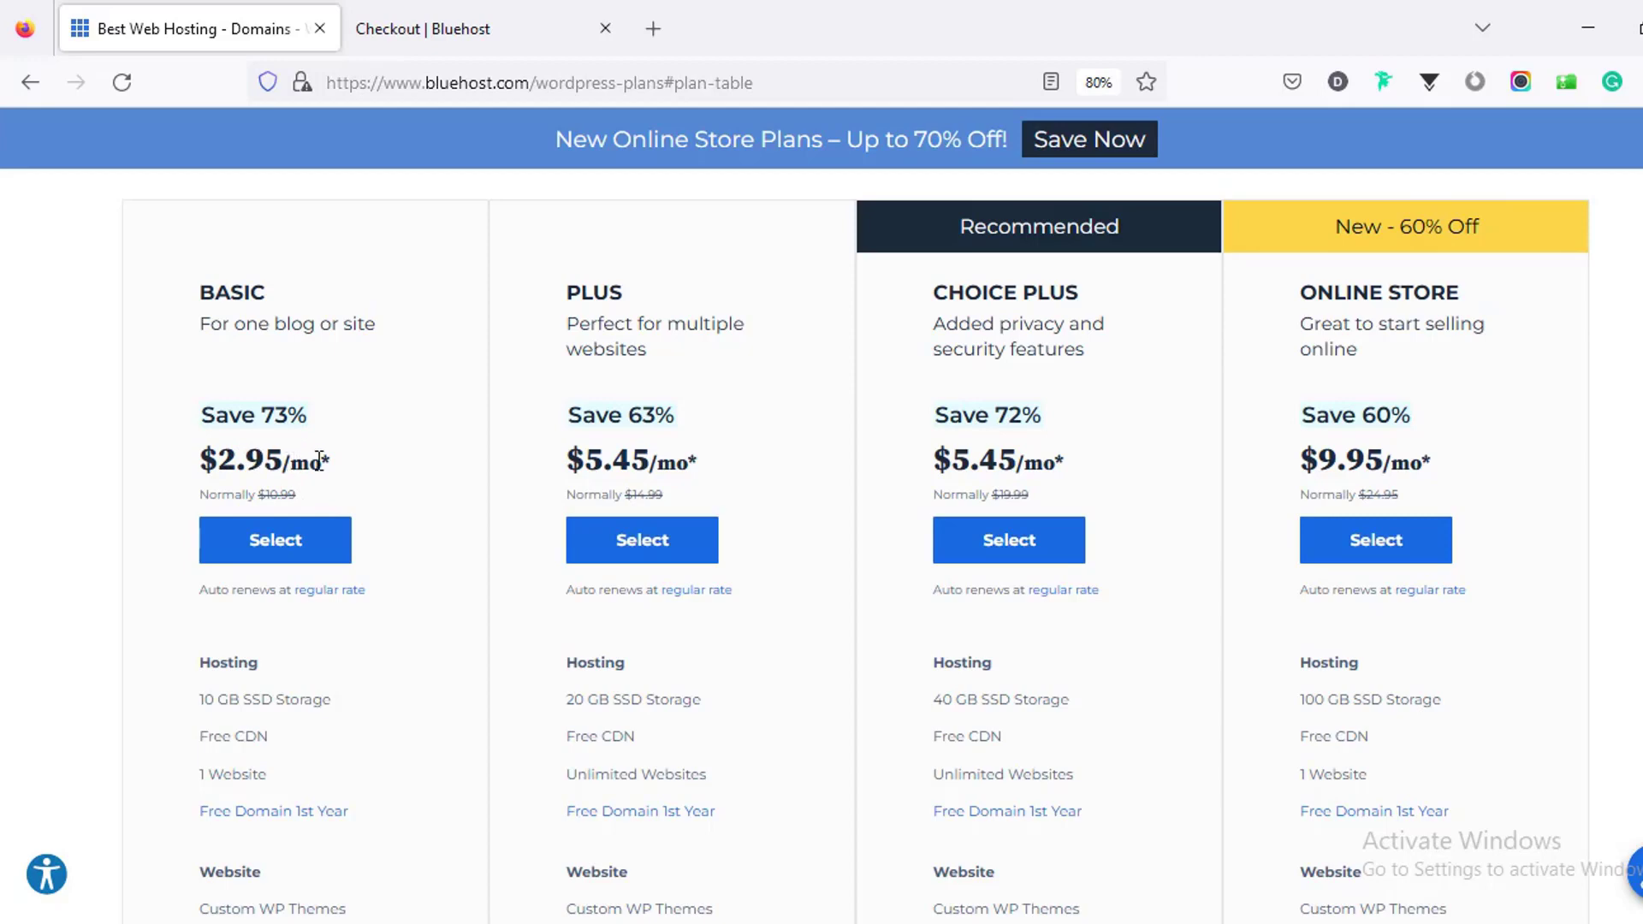
# Step: Untick the Site Backup and SiteLock Security extras in checkout, bringing the total to $35.40
pyautogui.click(466, 34)
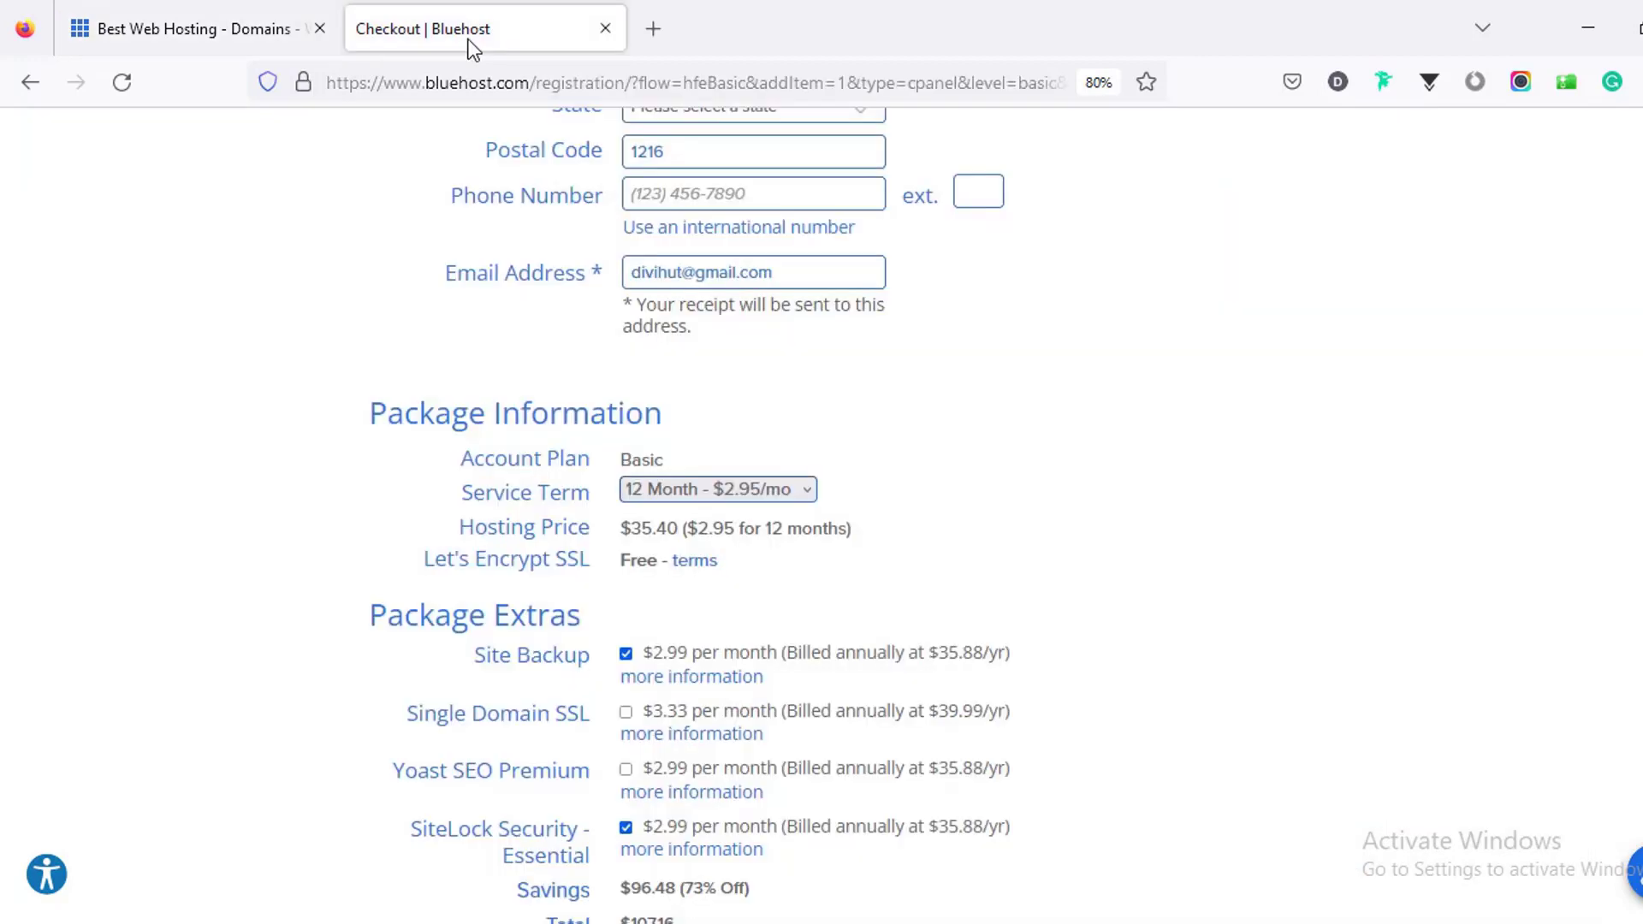
pyautogui.scroll(-3, 659, 540)
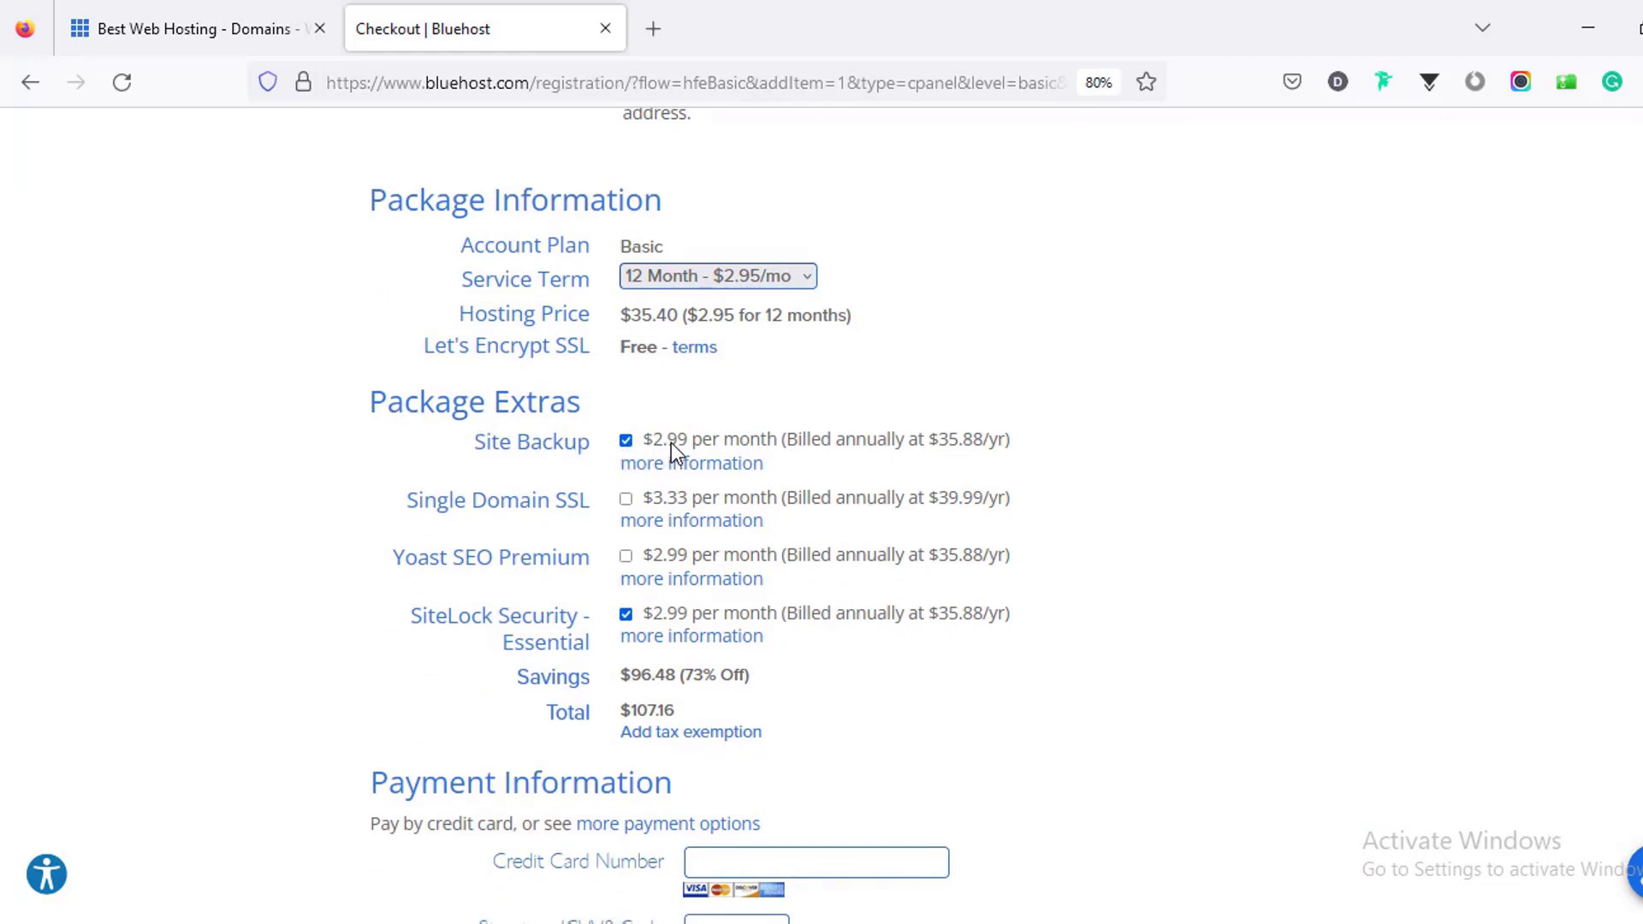
pyautogui.click(626, 441)
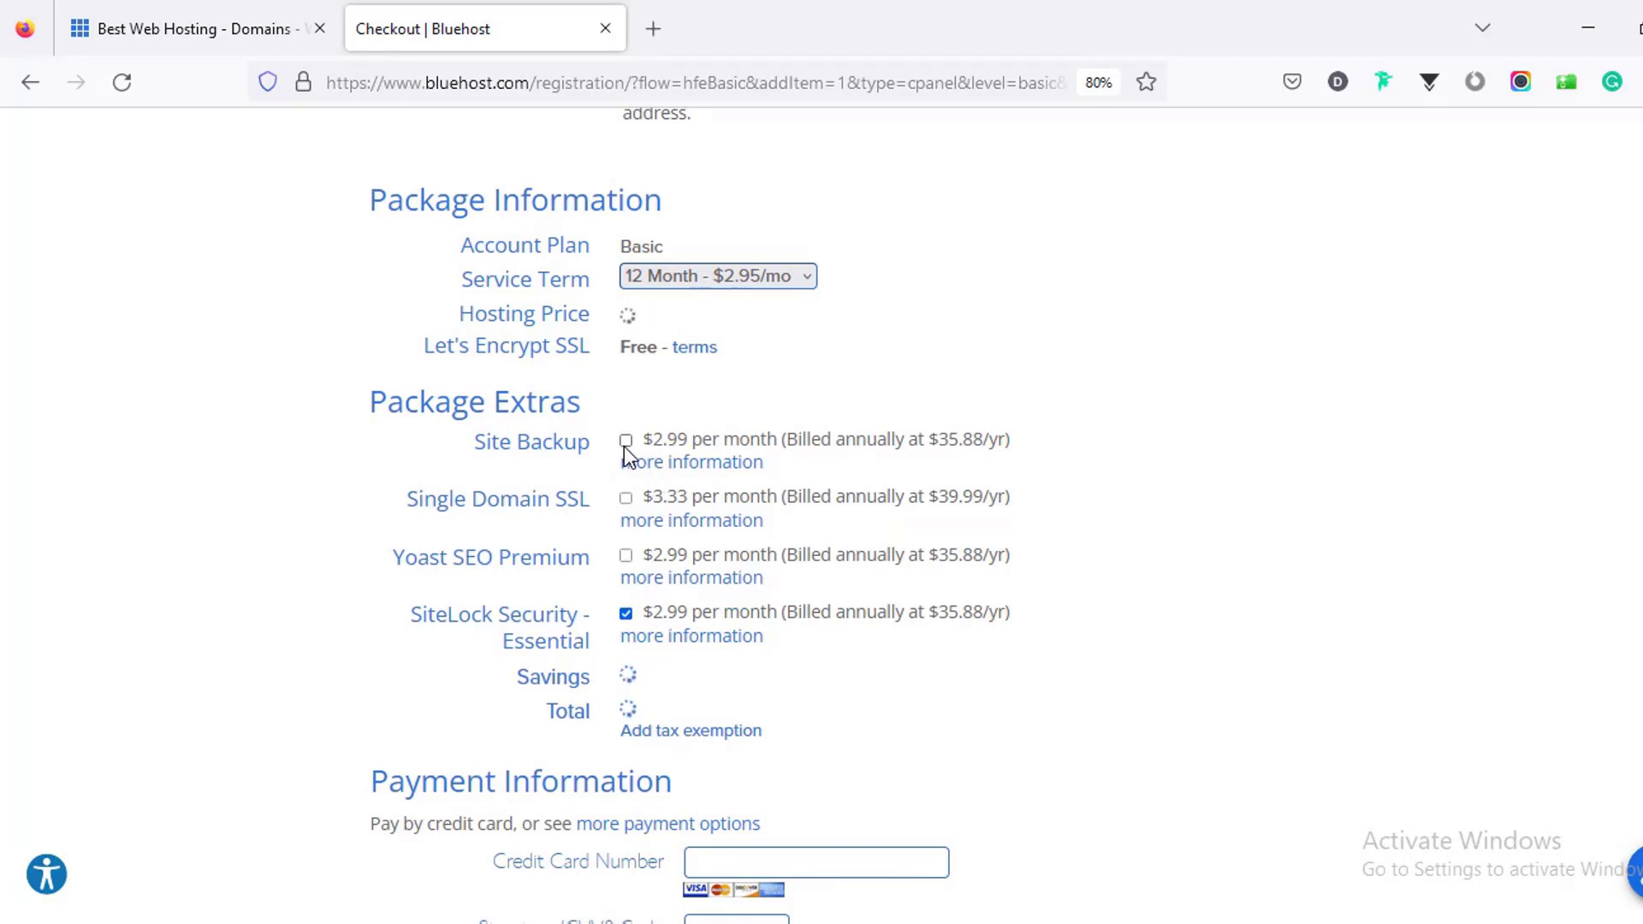
pyautogui.click(626, 614)
# Step: Enter the credit card details in the payment section
pyautogui.scroll(-3, 633, 611)
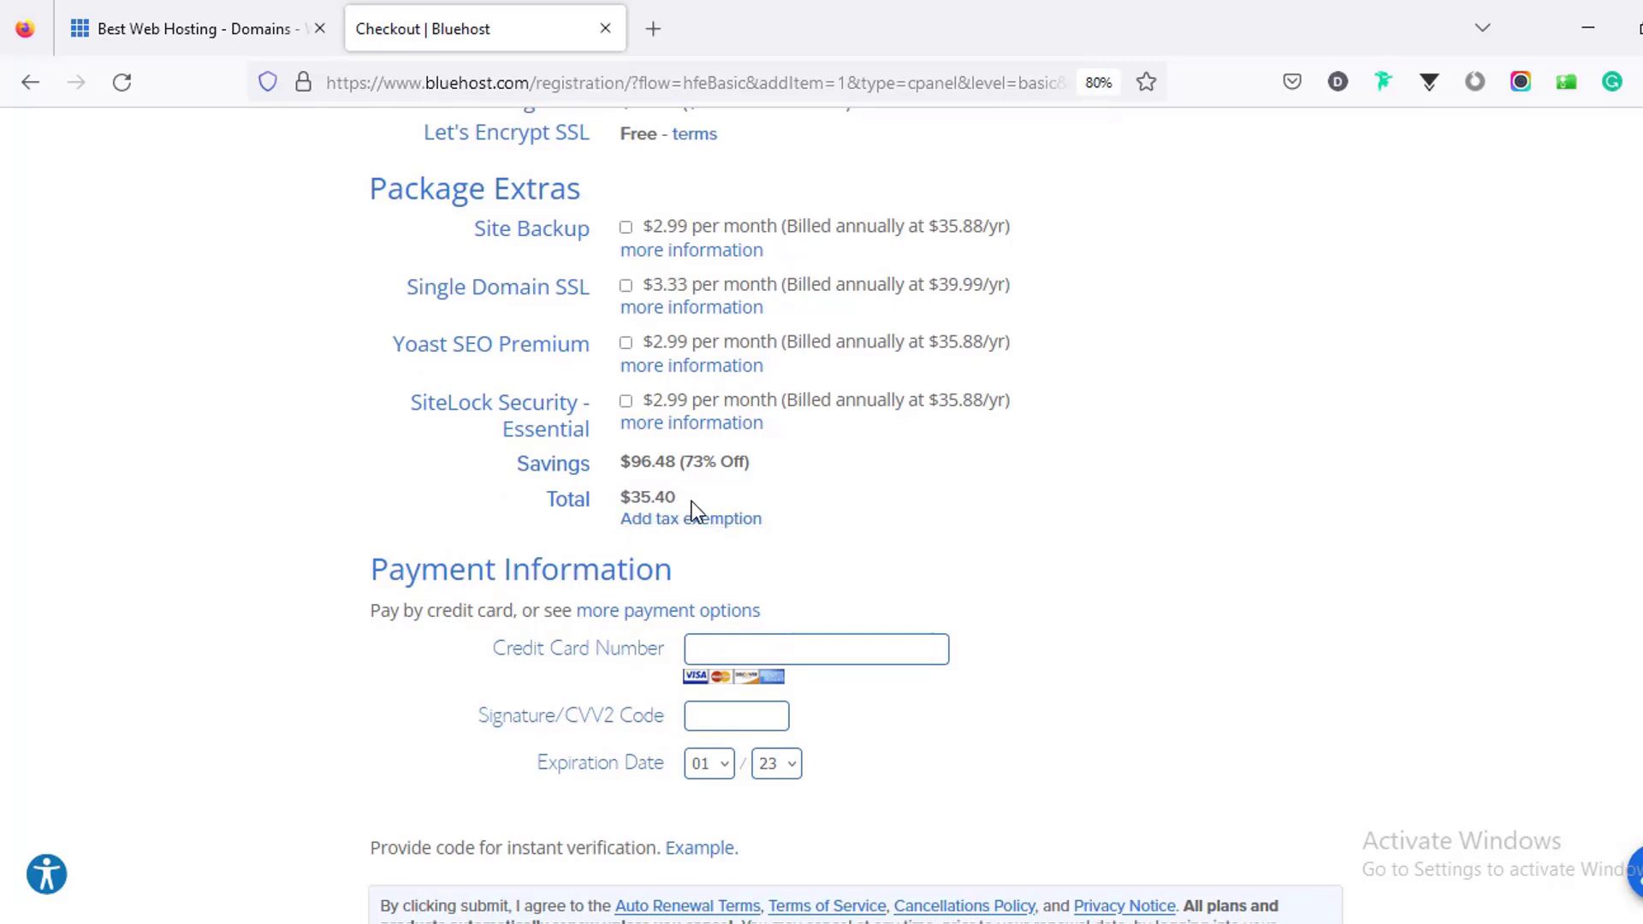
pyautogui.scroll(-1, 694, 484)
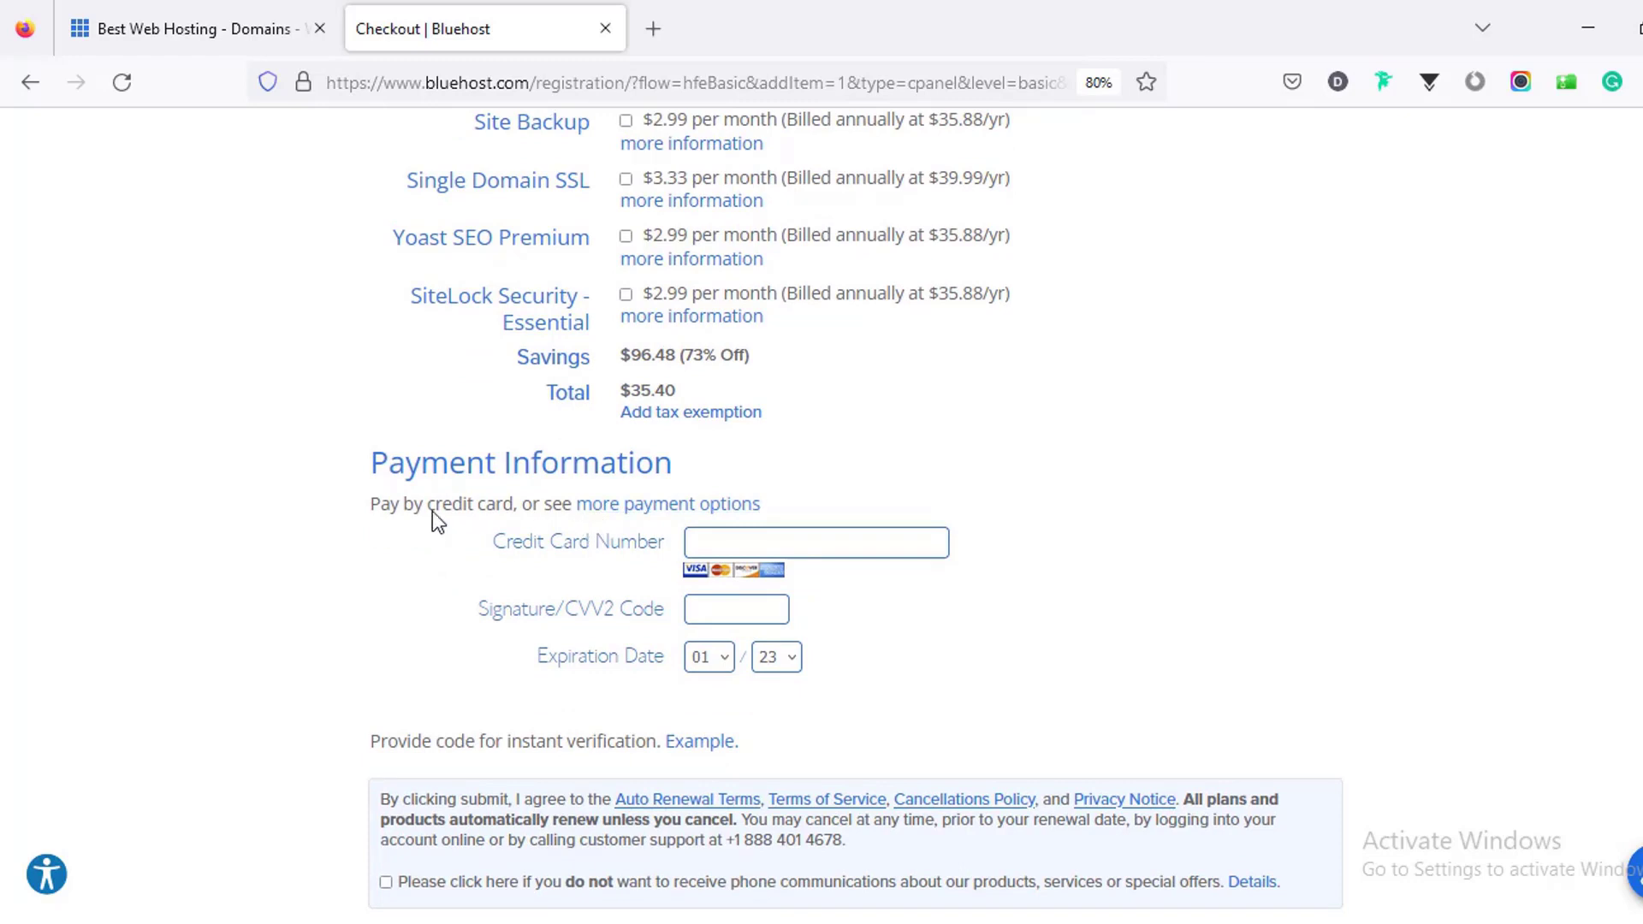
pyautogui.scroll(-1, 726, 522)
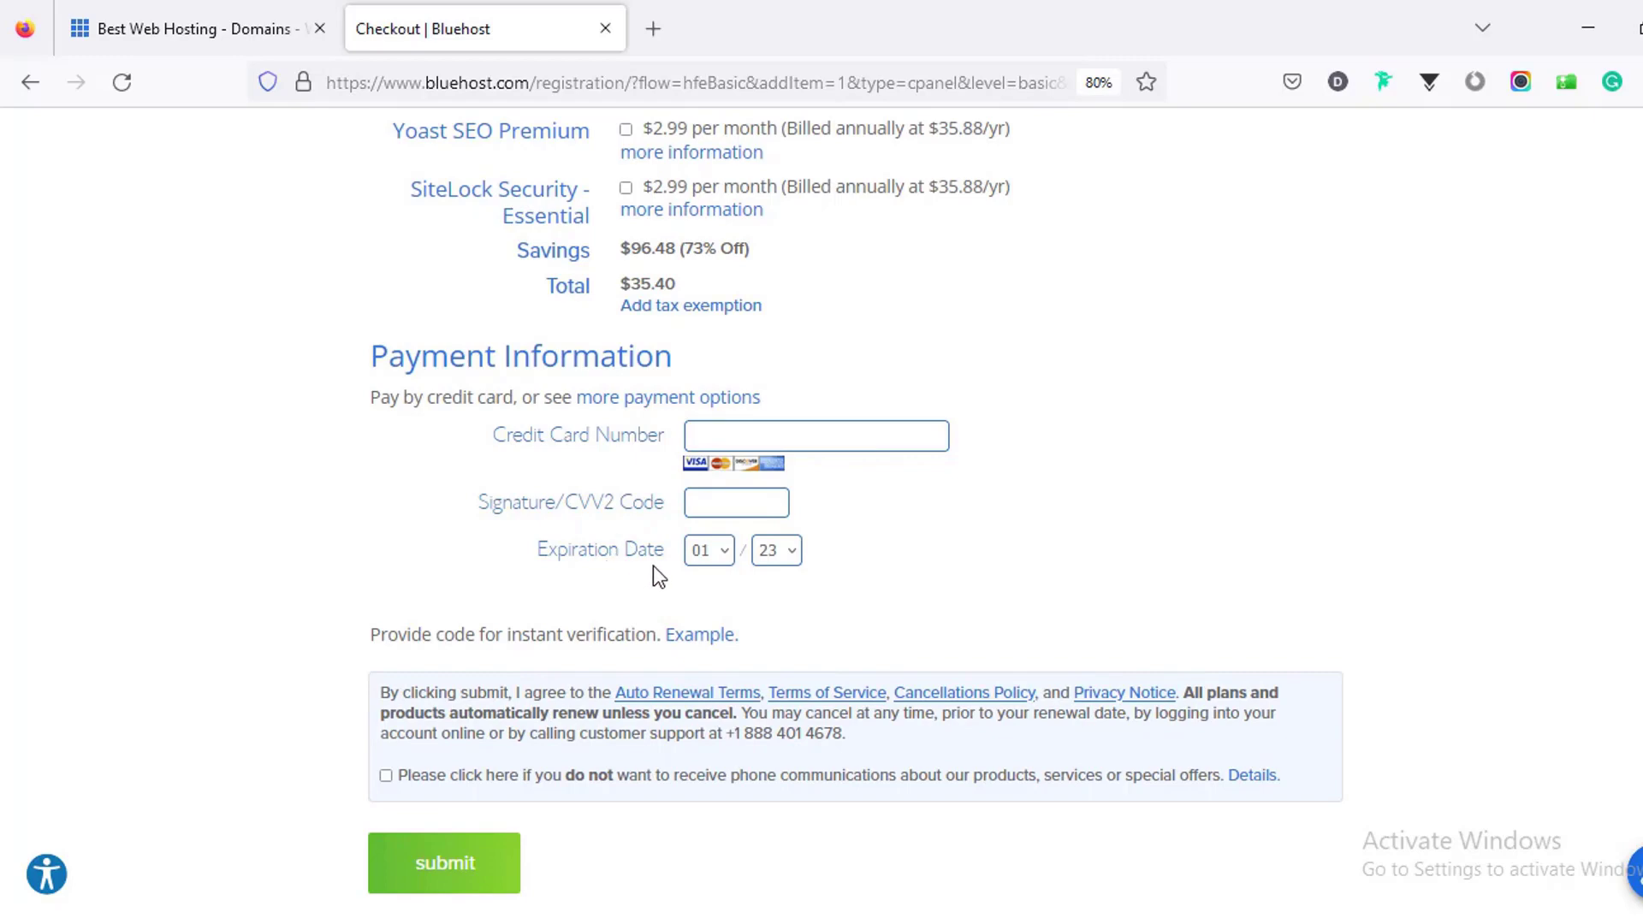
pyautogui.click(730, 436)
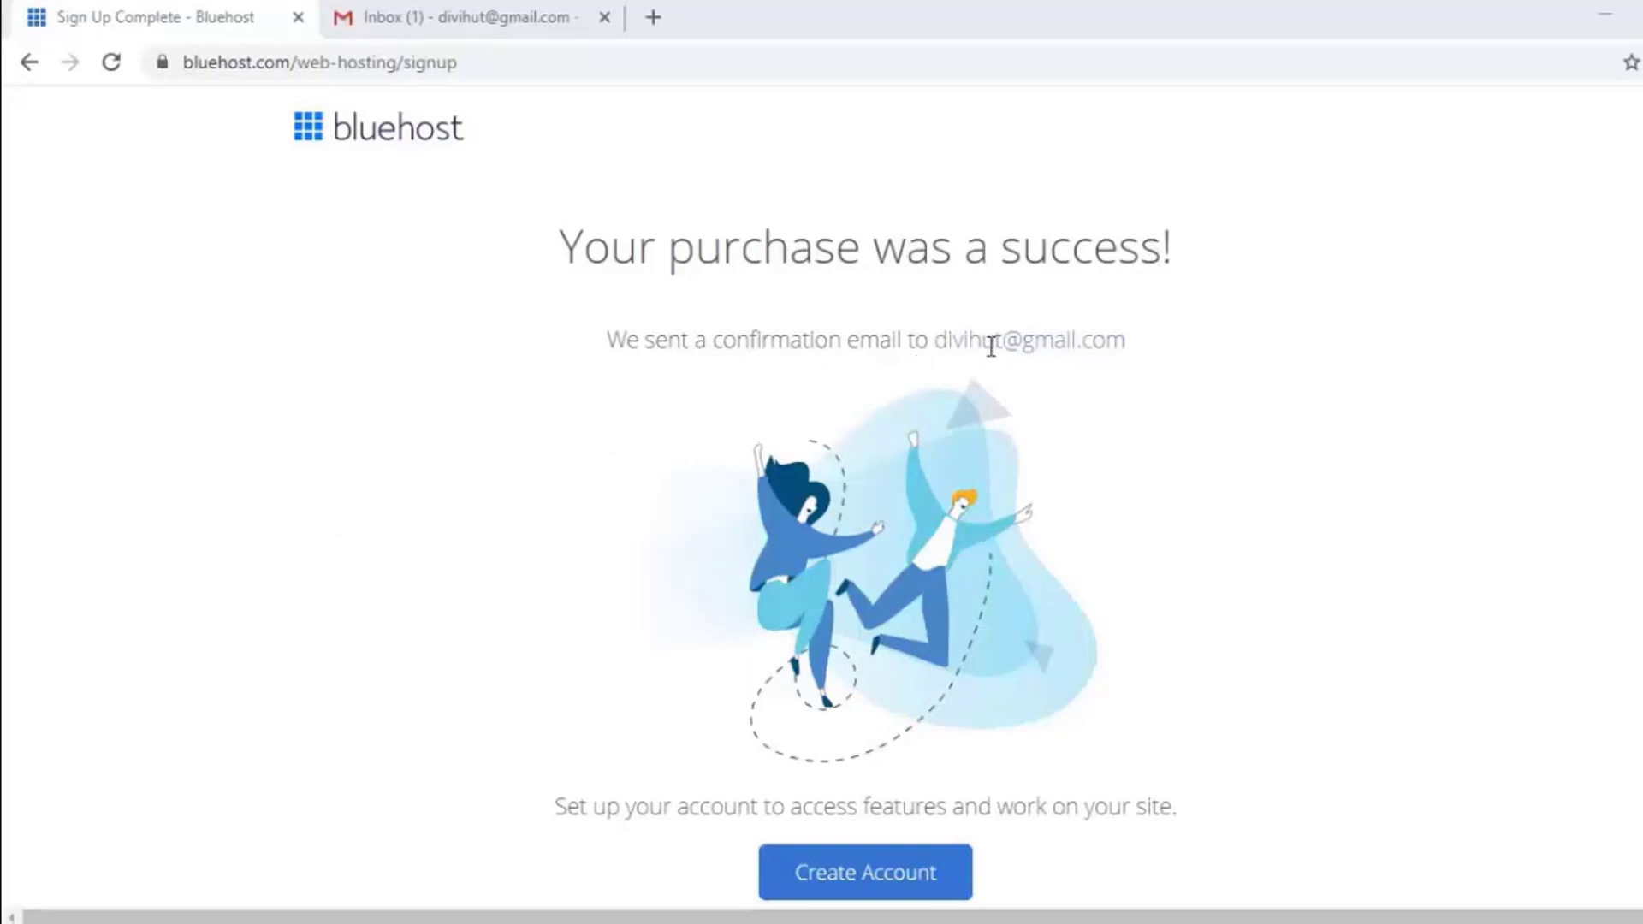
# Step: Open Bluehost's WHOIS Verification email in Gmail and verify the contact email
pyautogui.hotkey('ctrl', 'Tab')
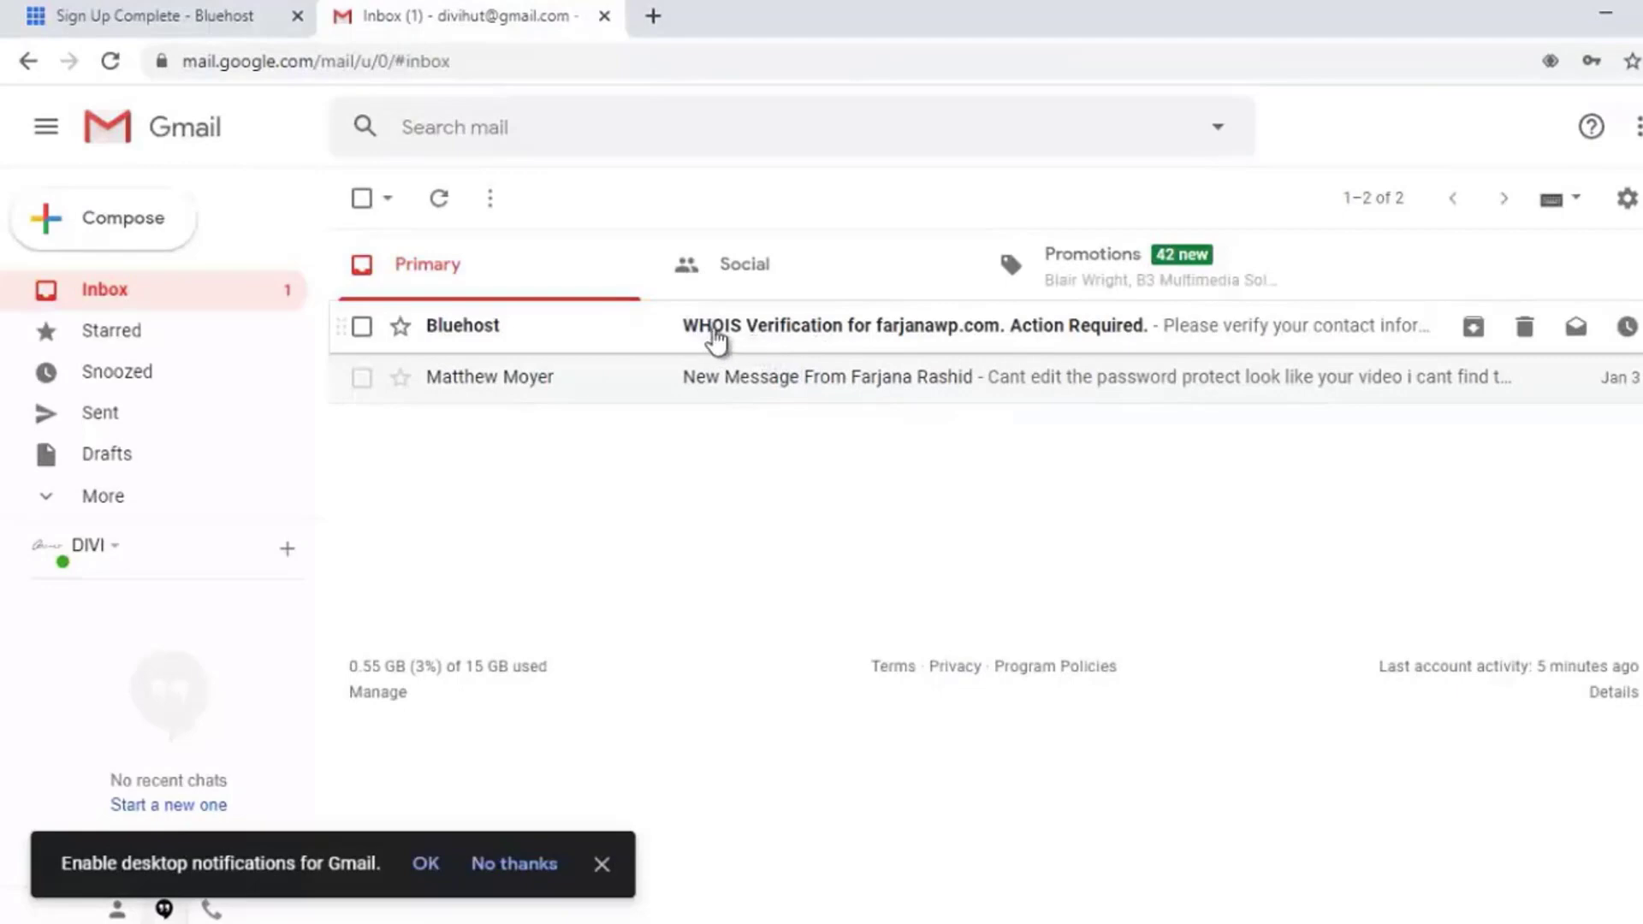
pyautogui.click(816, 340)
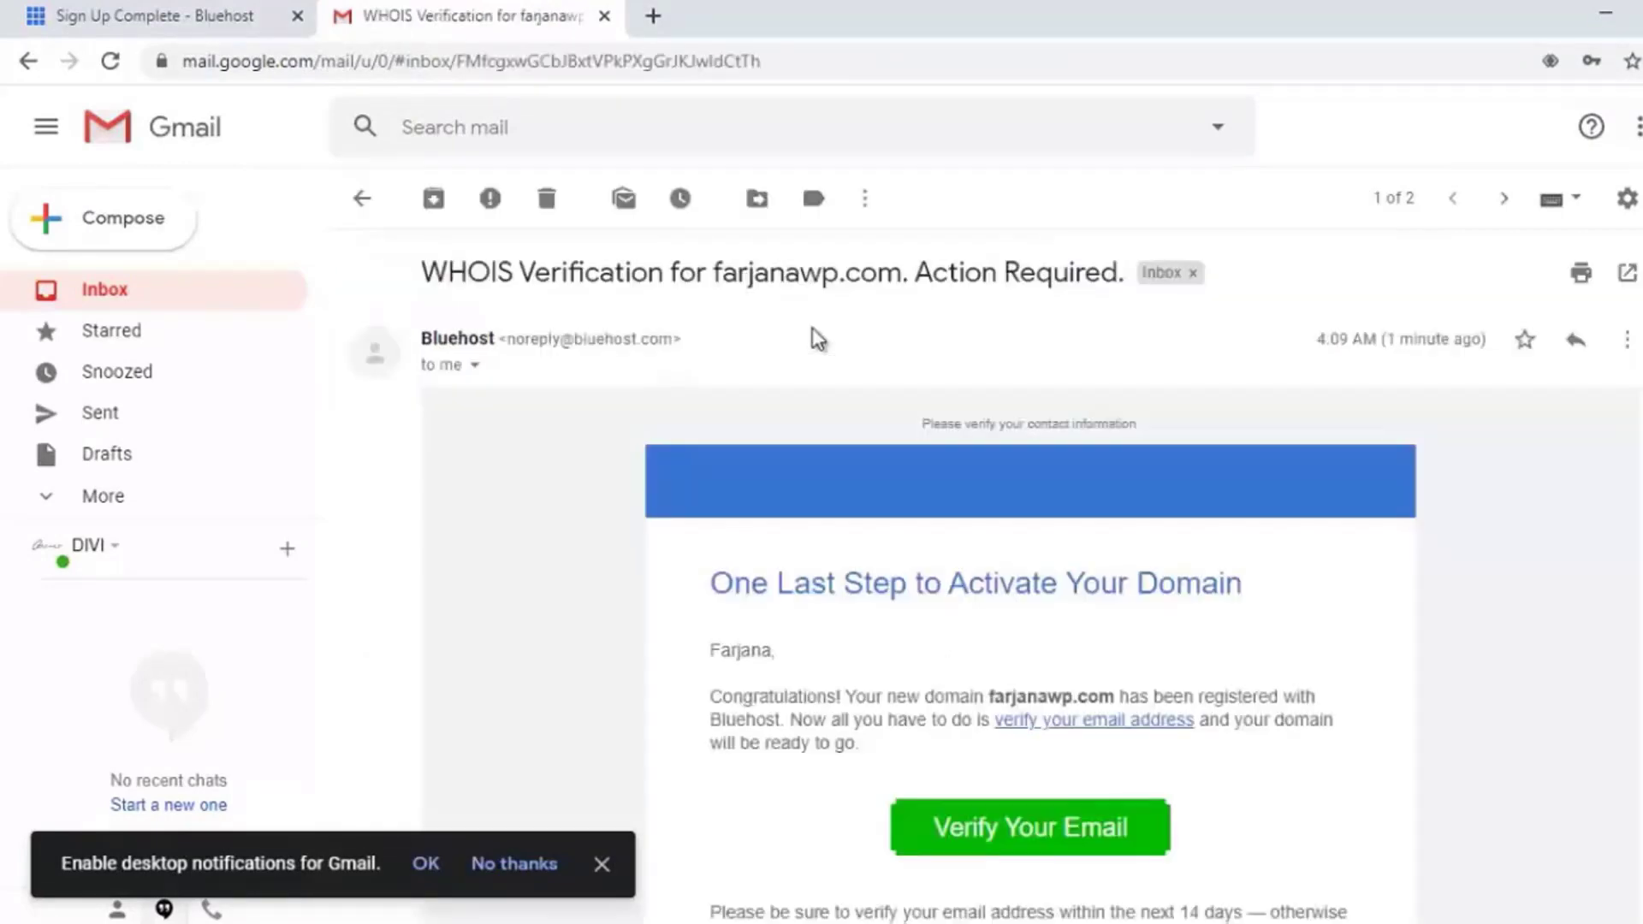
pyautogui.scroll(-3, 946, 539)
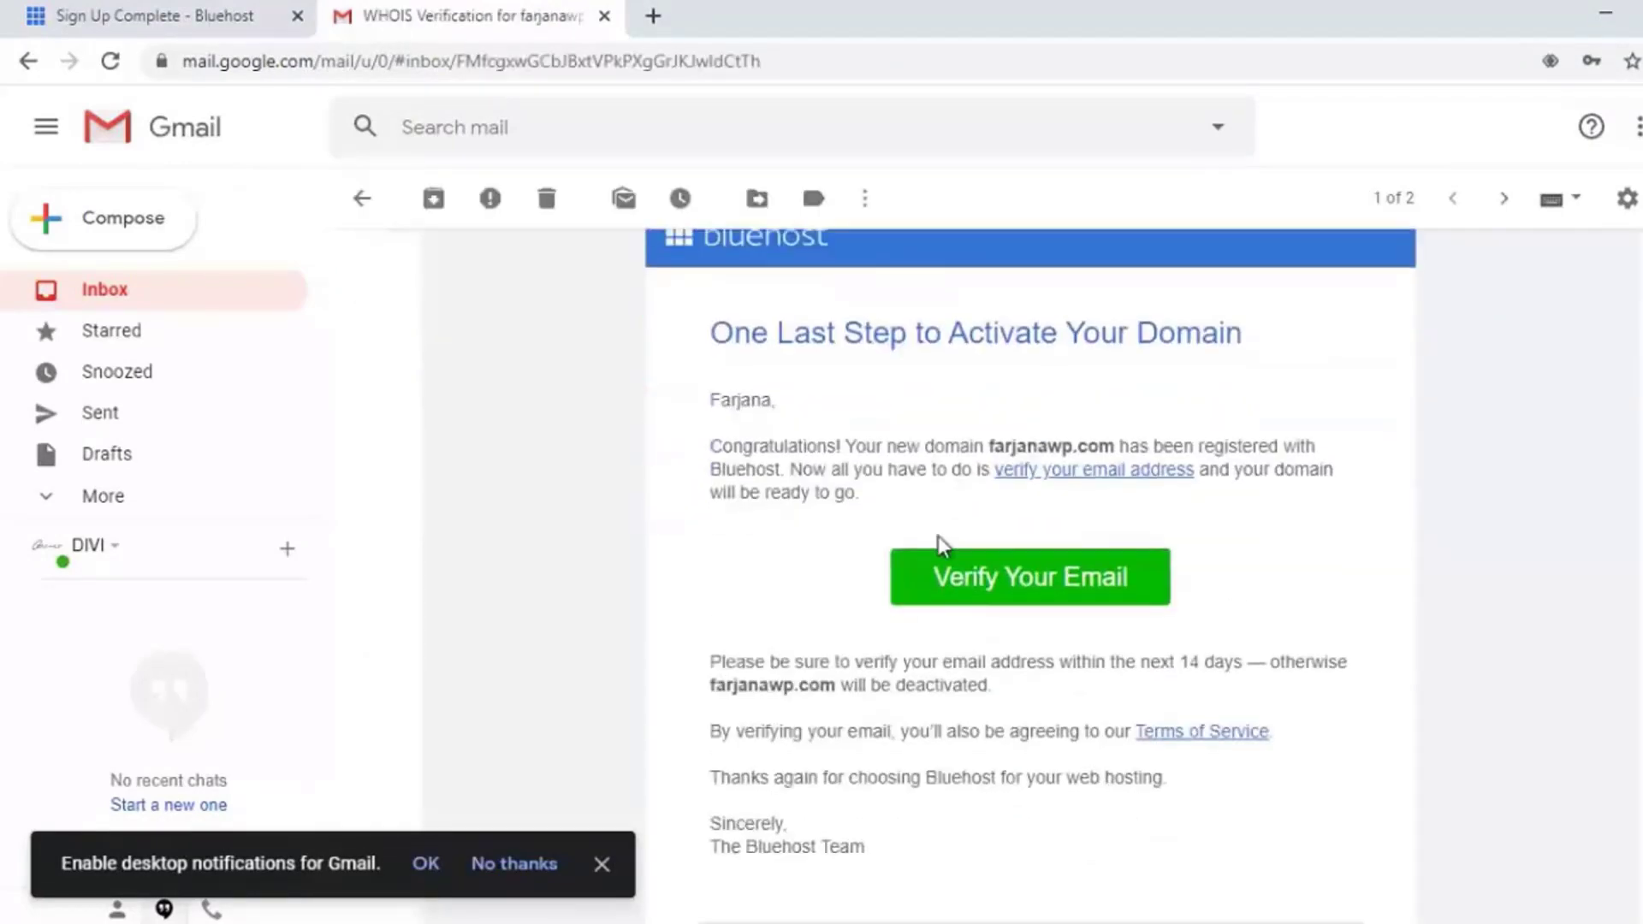
pyautogui.click(992, 575)
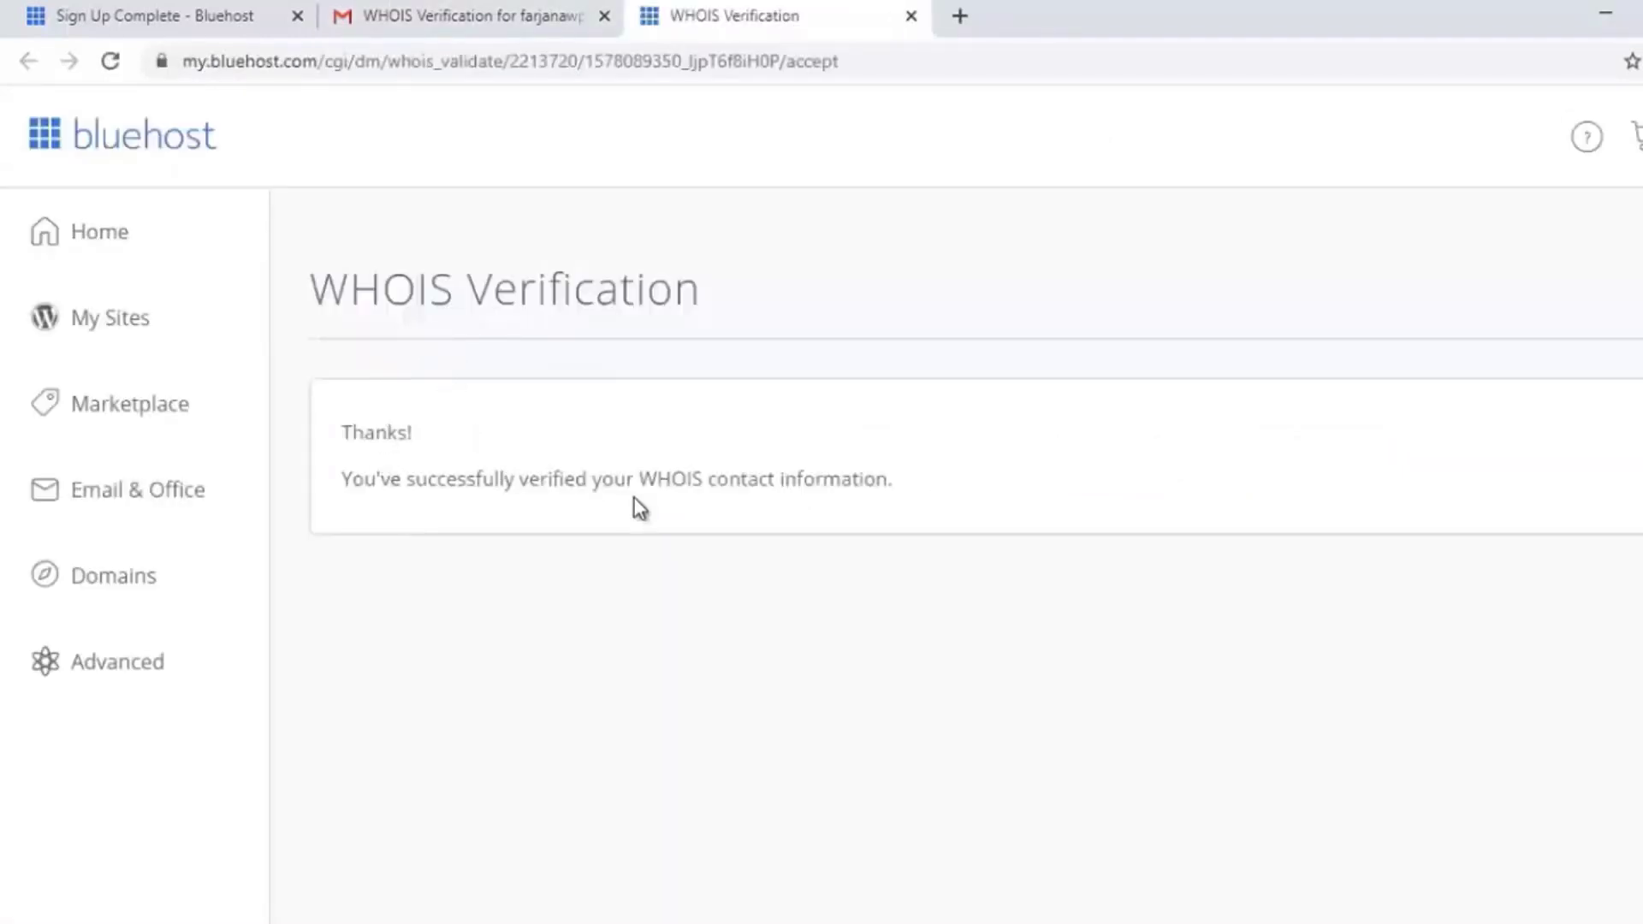
# Step: Read through the Welcome to Bluehost payment confirmation email
pyautogui.click(382, 14)
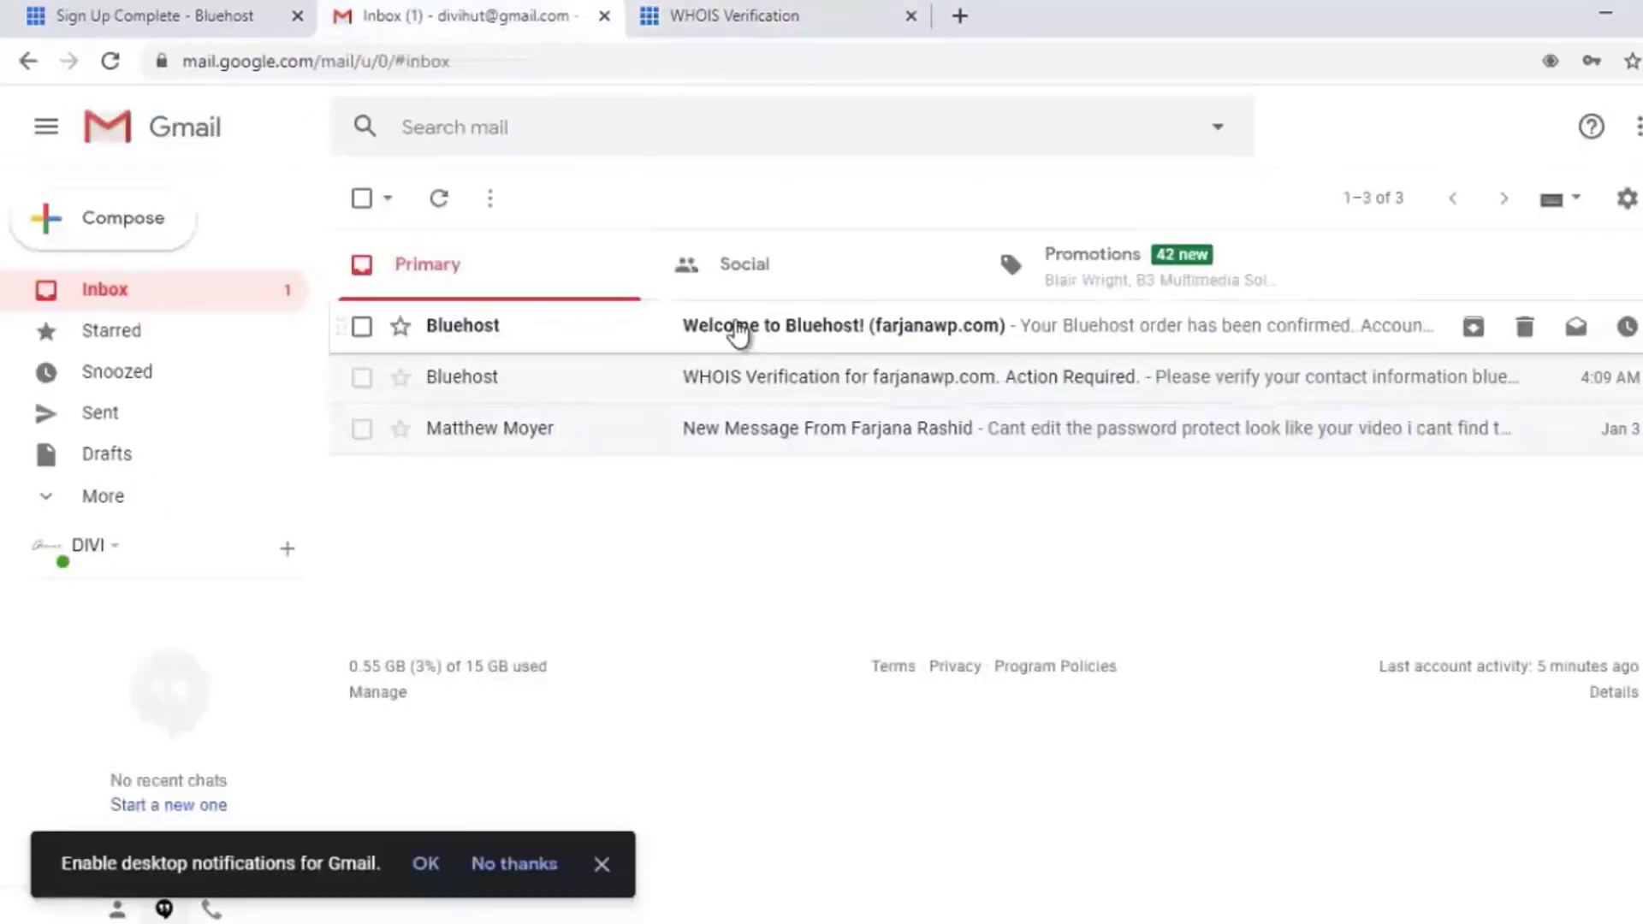
pyautogui.click(759, 336)
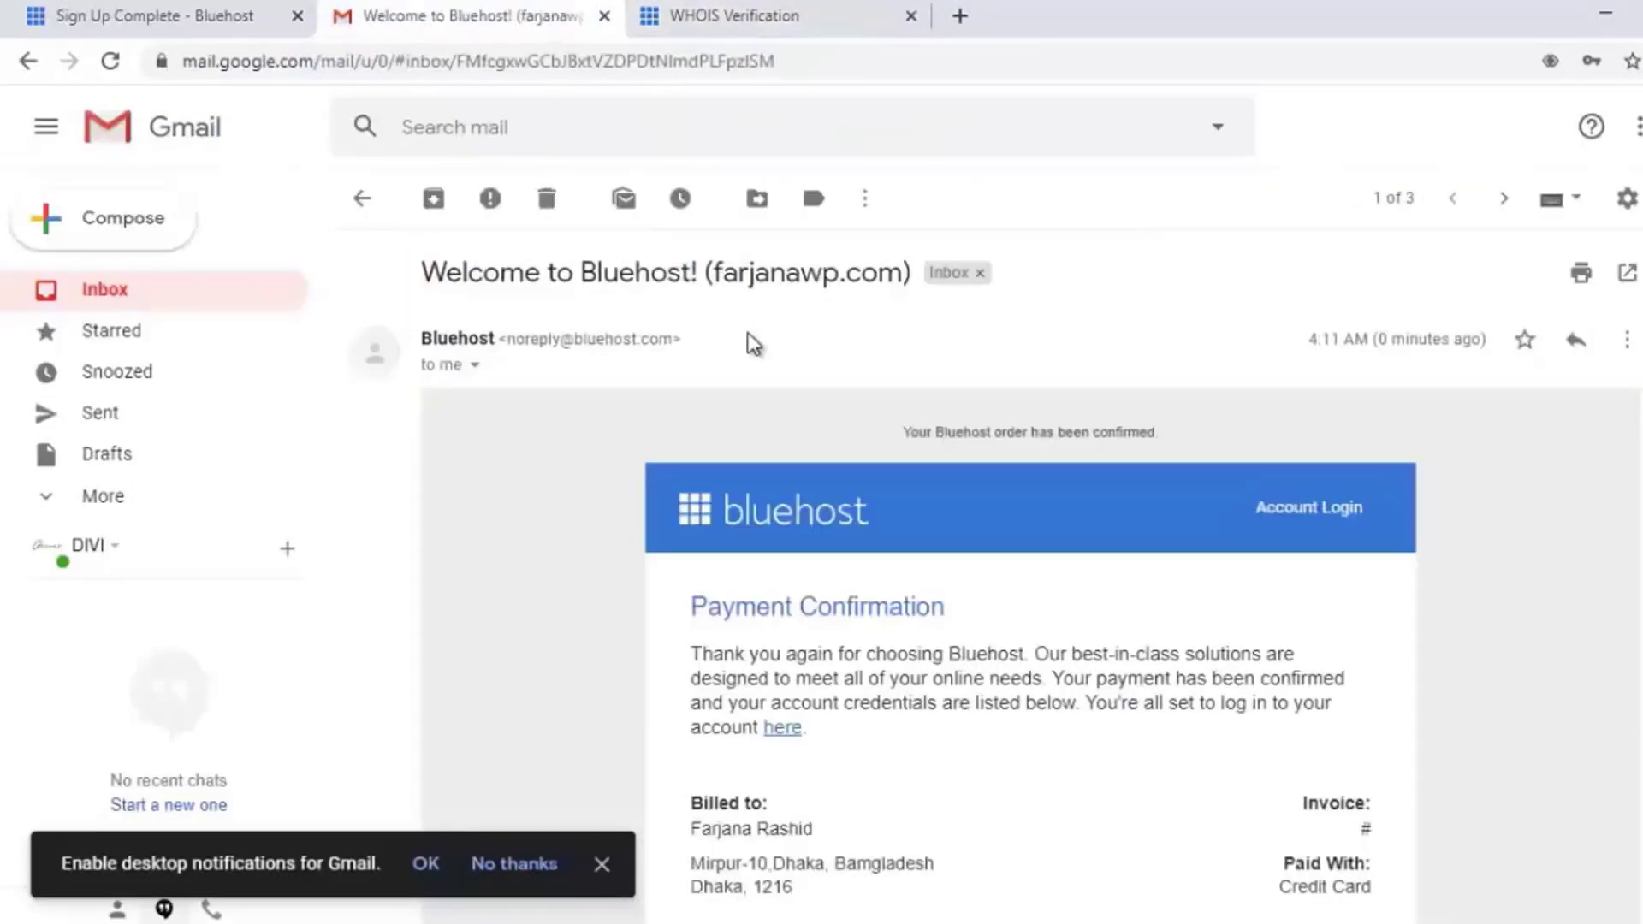
pyautogui.scroll(-3, 745, 359)
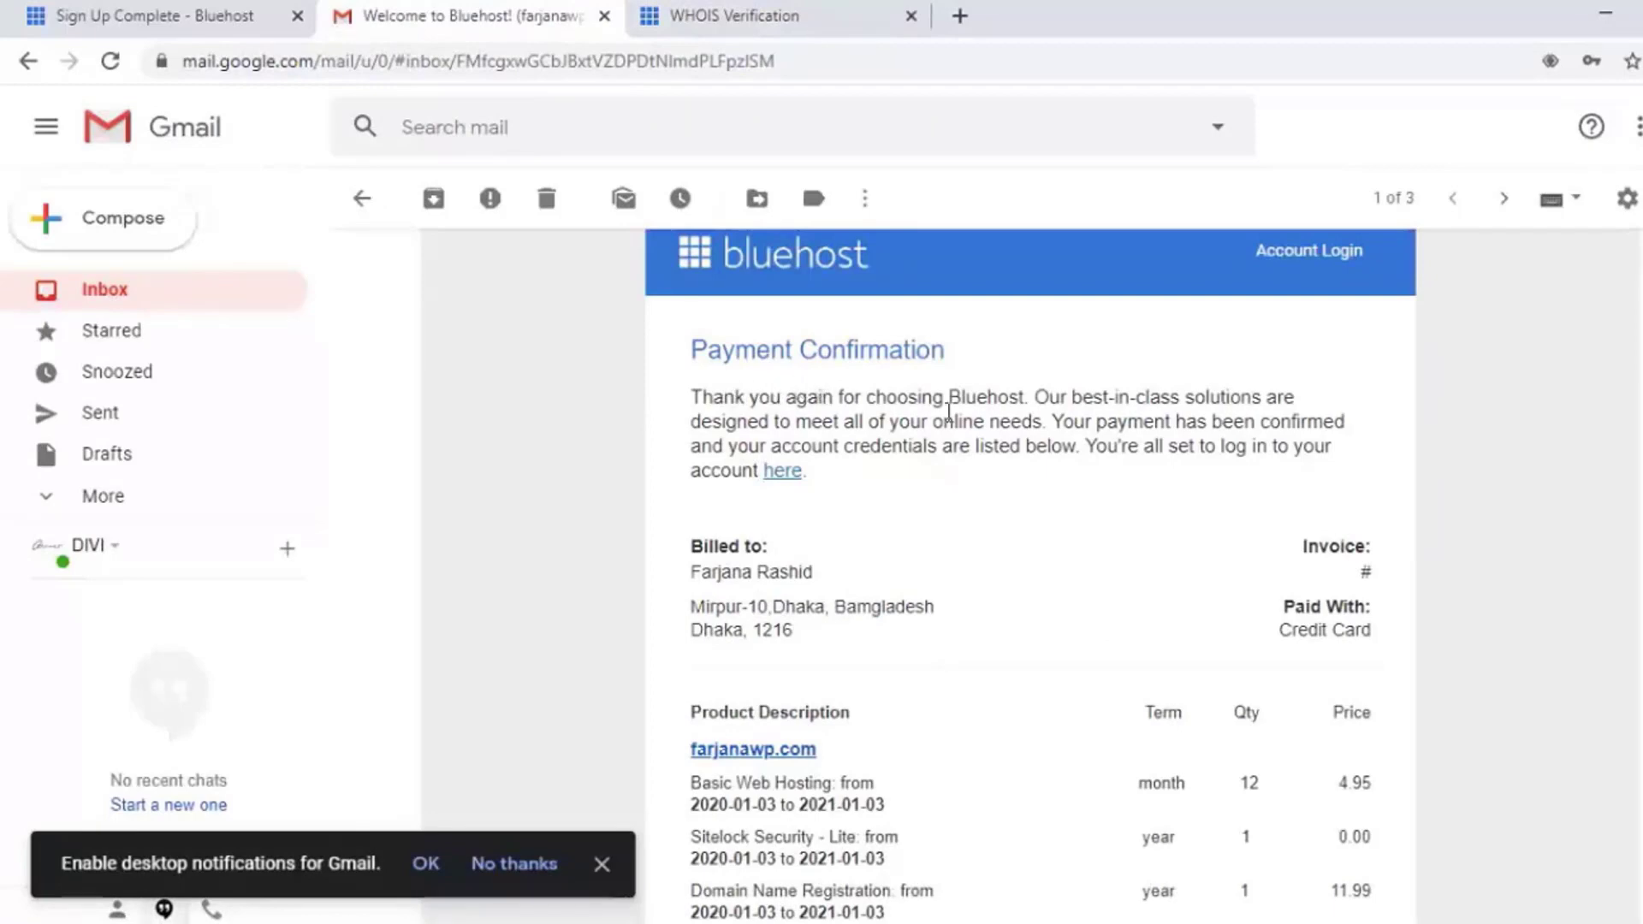
pyautogui.scroll(-3, 980, 490)
pyautogui.scroll(3, 977, 484)
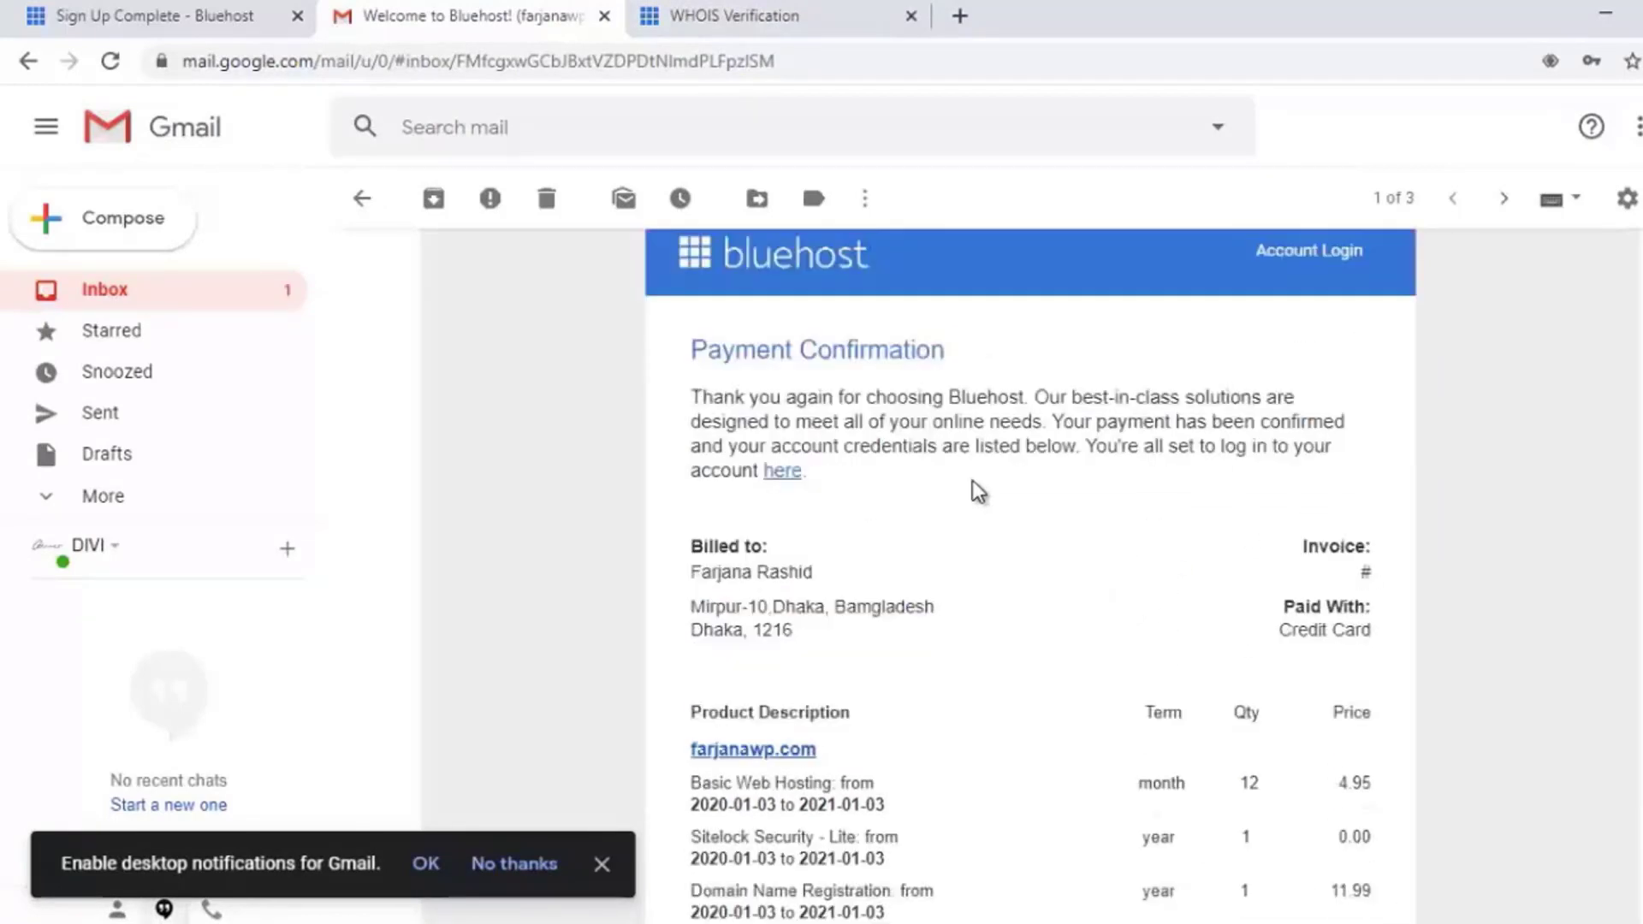
pyautogui.scroll(-2, 972, 480)
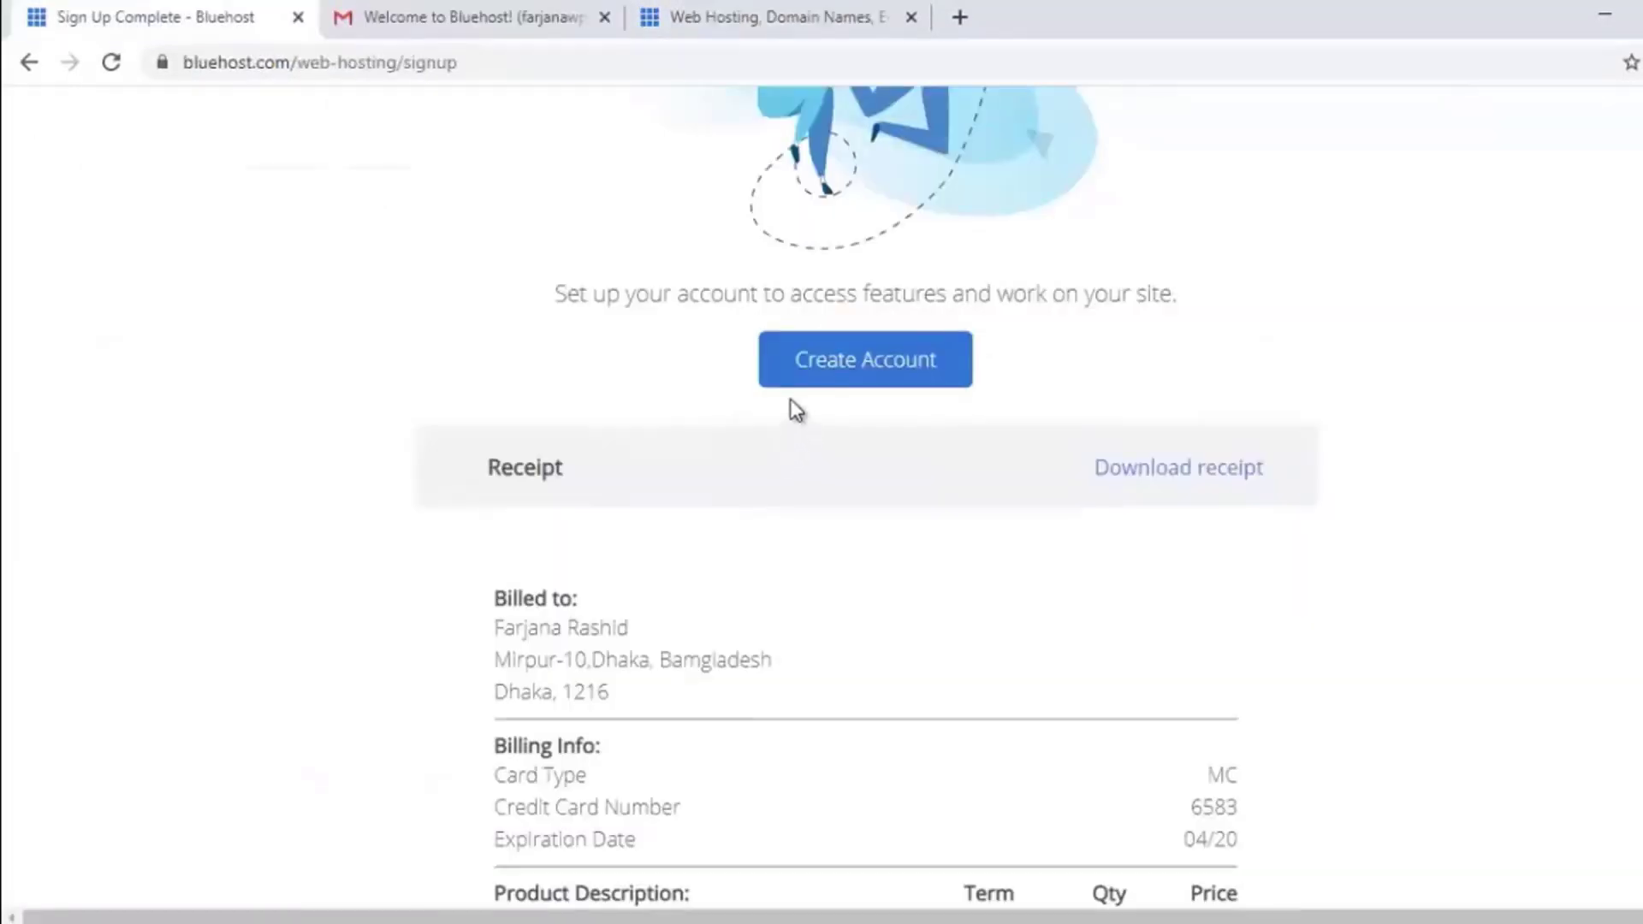
# Step: Enter and confirm the new account password, accept the terms, create the account, and save the password
pyautogui.click(812, 374)
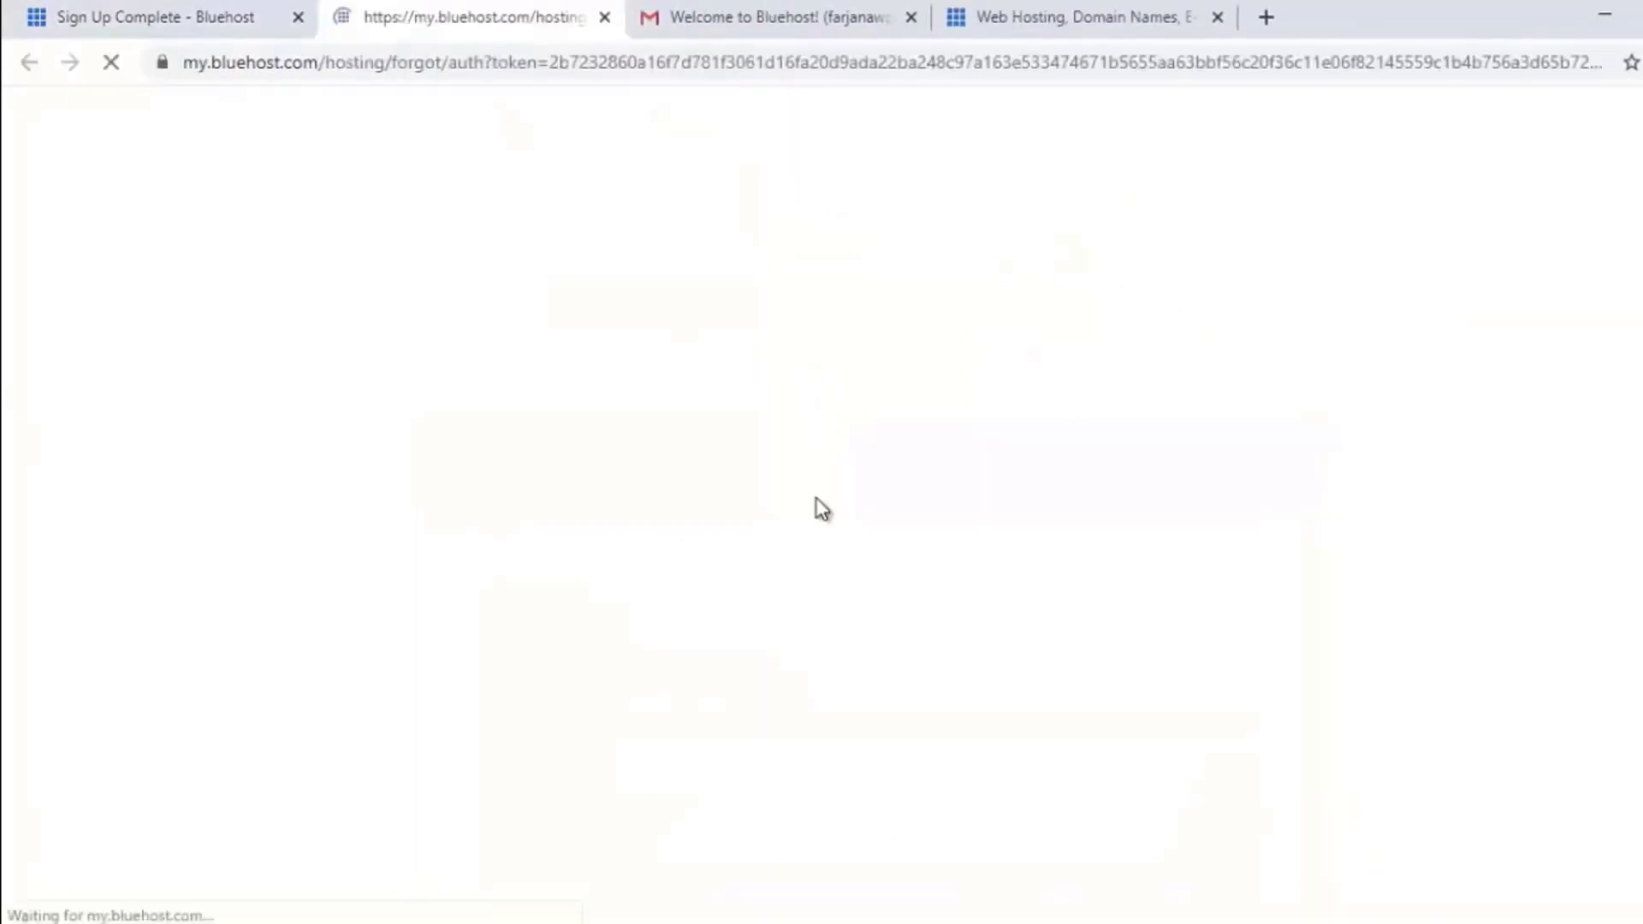
pyautogui.scroll(-2, 765, 554)
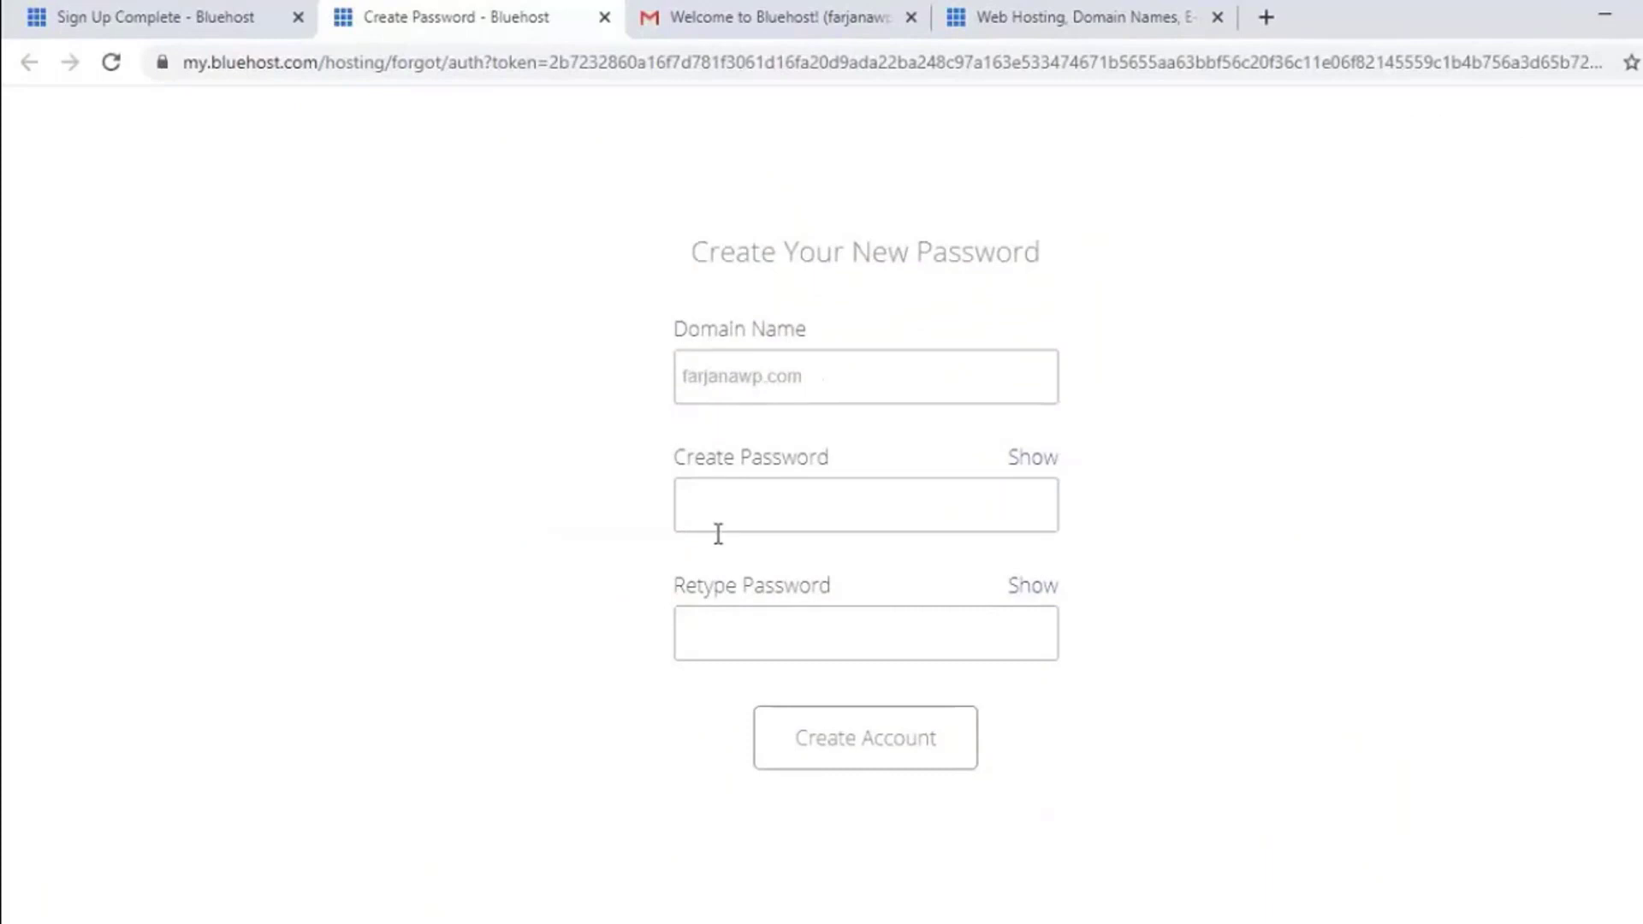
pyautogui.click(763, 507)
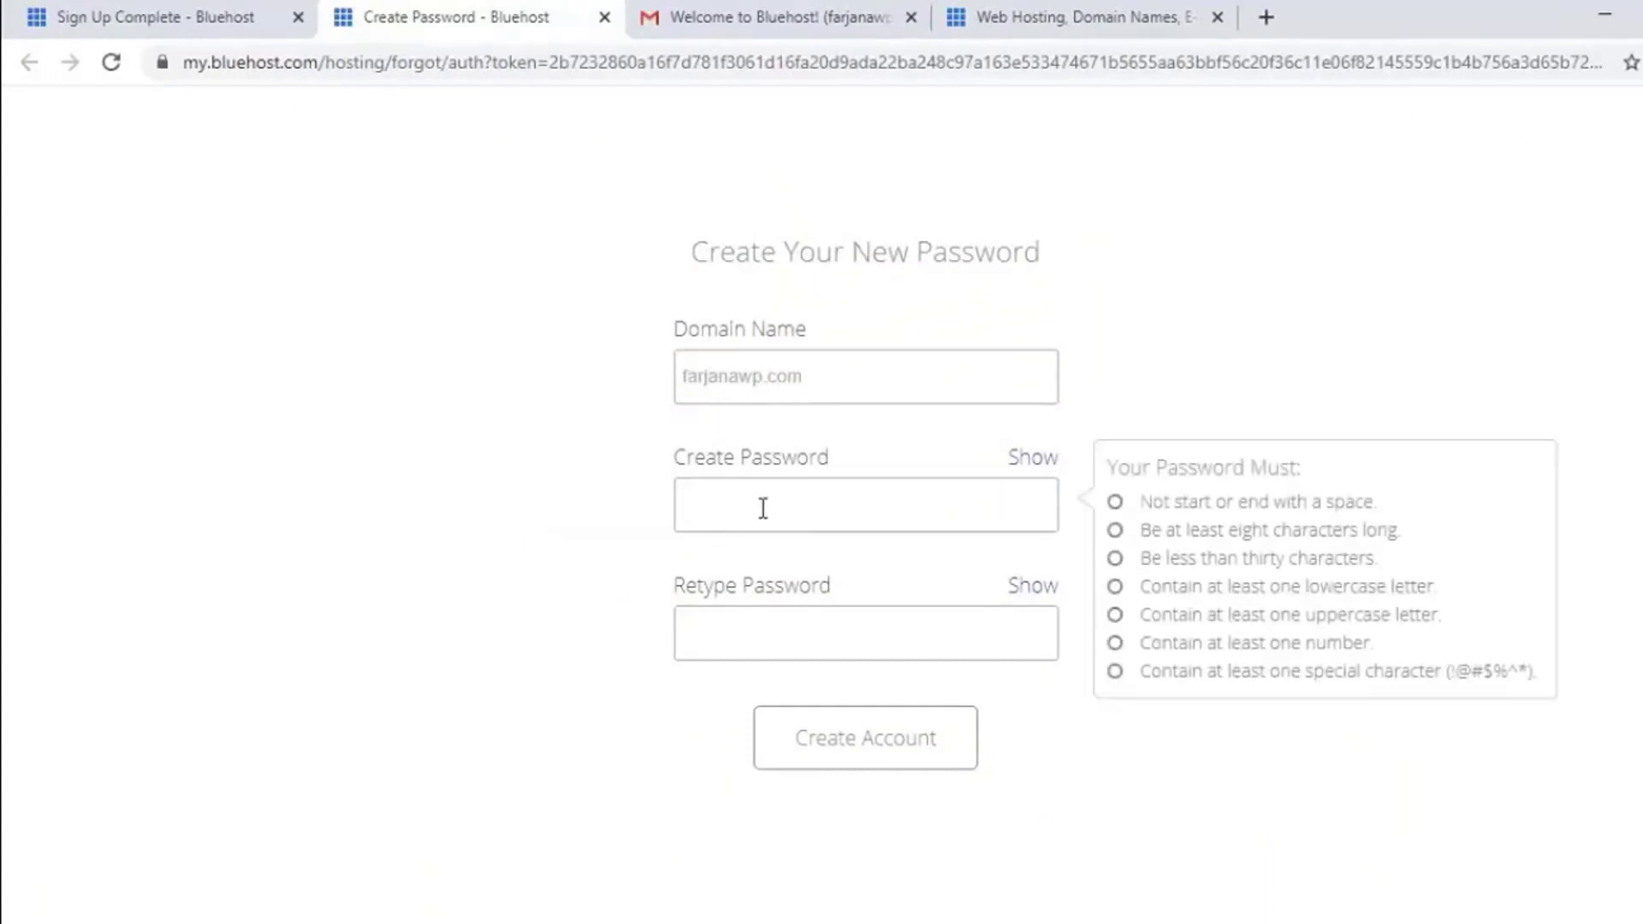
pyautogui.write('••••')
pyautogui.click(771, 643)
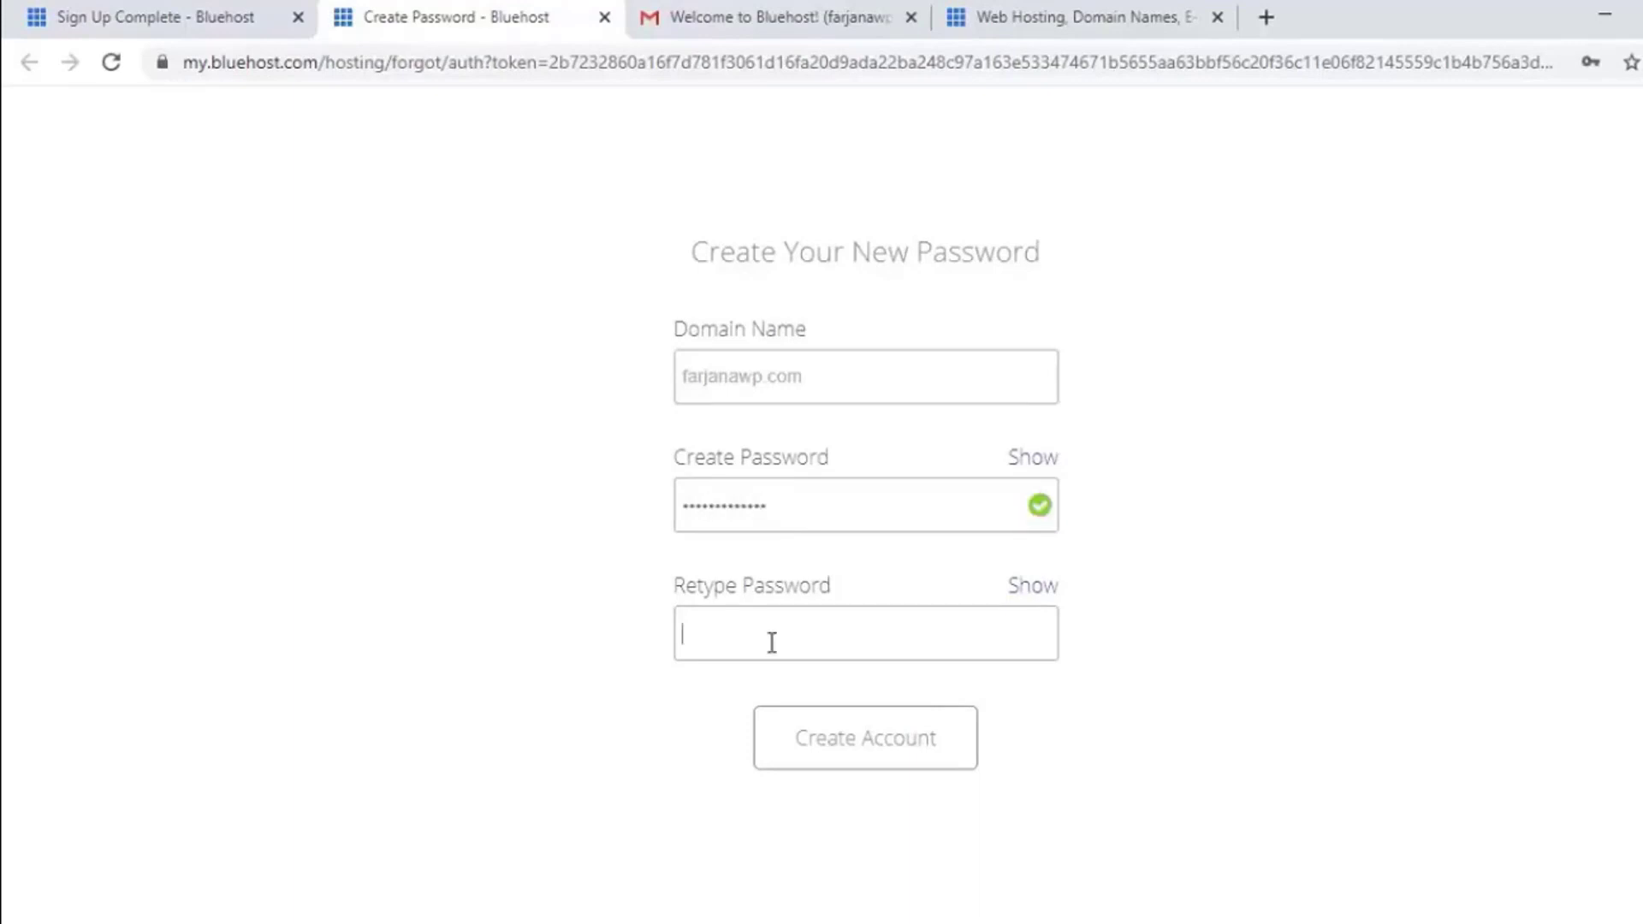
pyautogui.write('•••••••••••••')
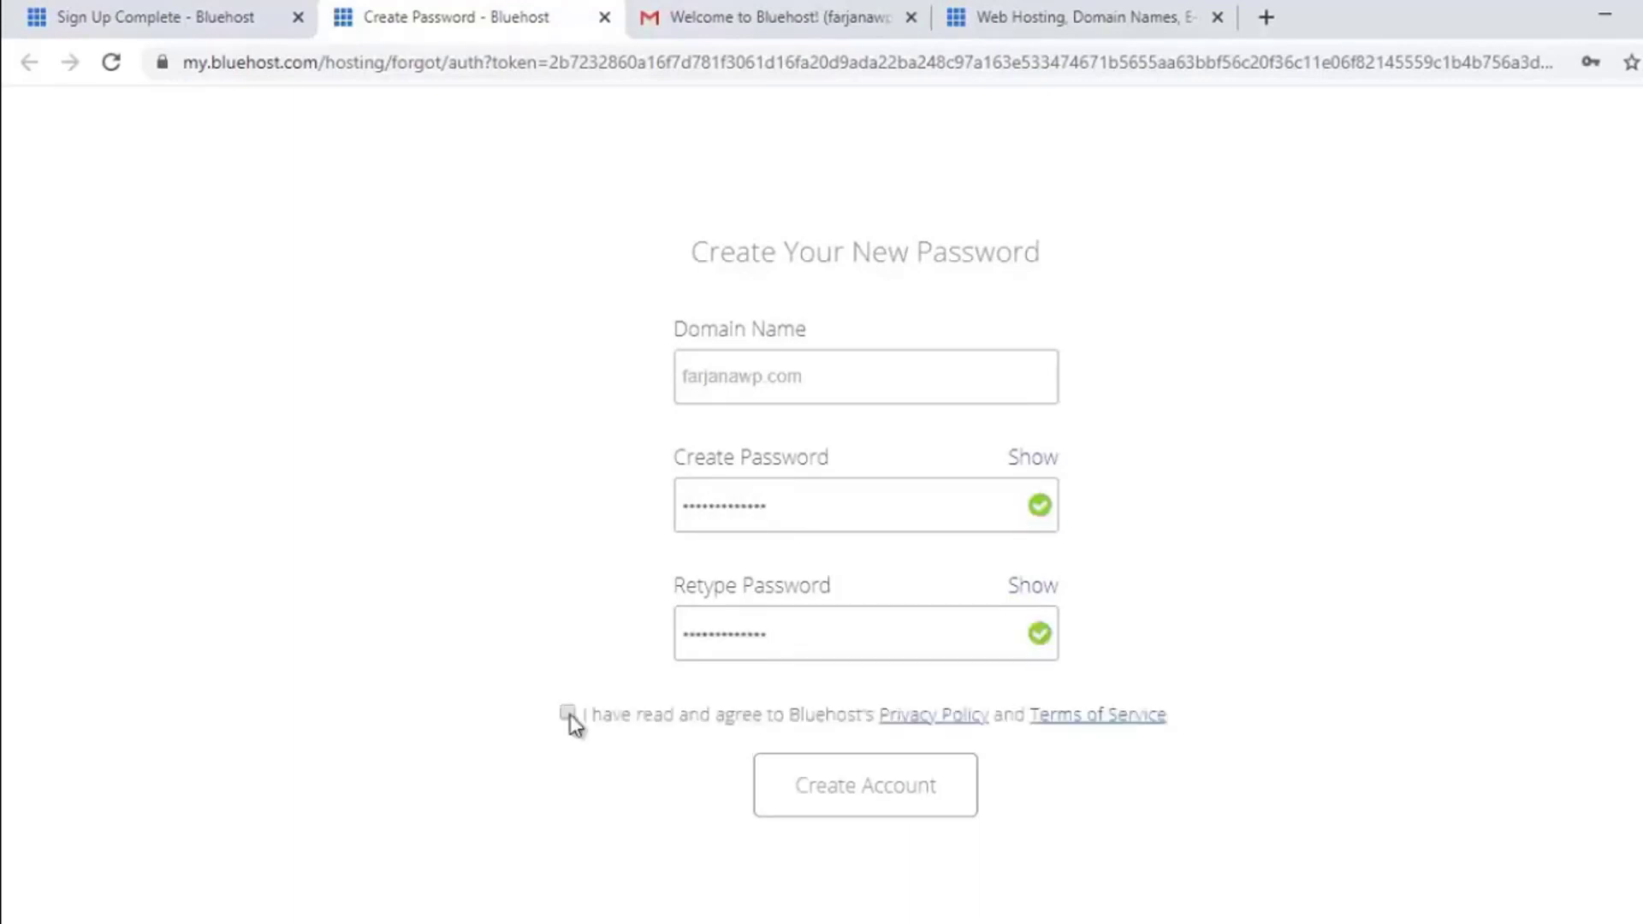
pyautogui.click(567, 714)
pyautogui.click(882, 809)
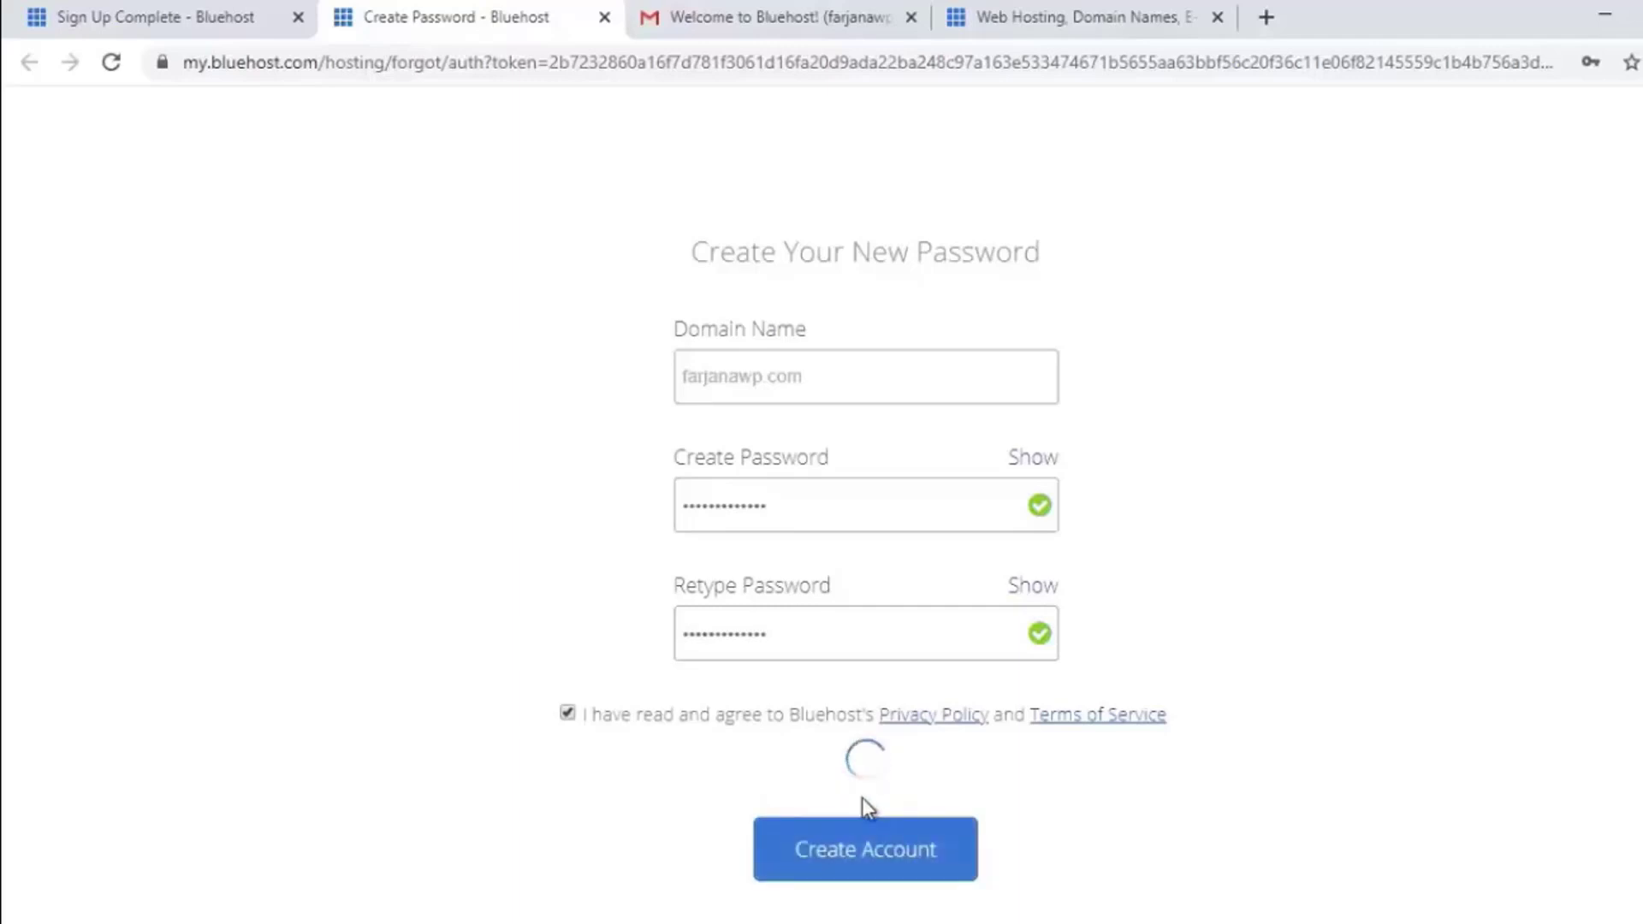
pyautogui.click(1495, 281)
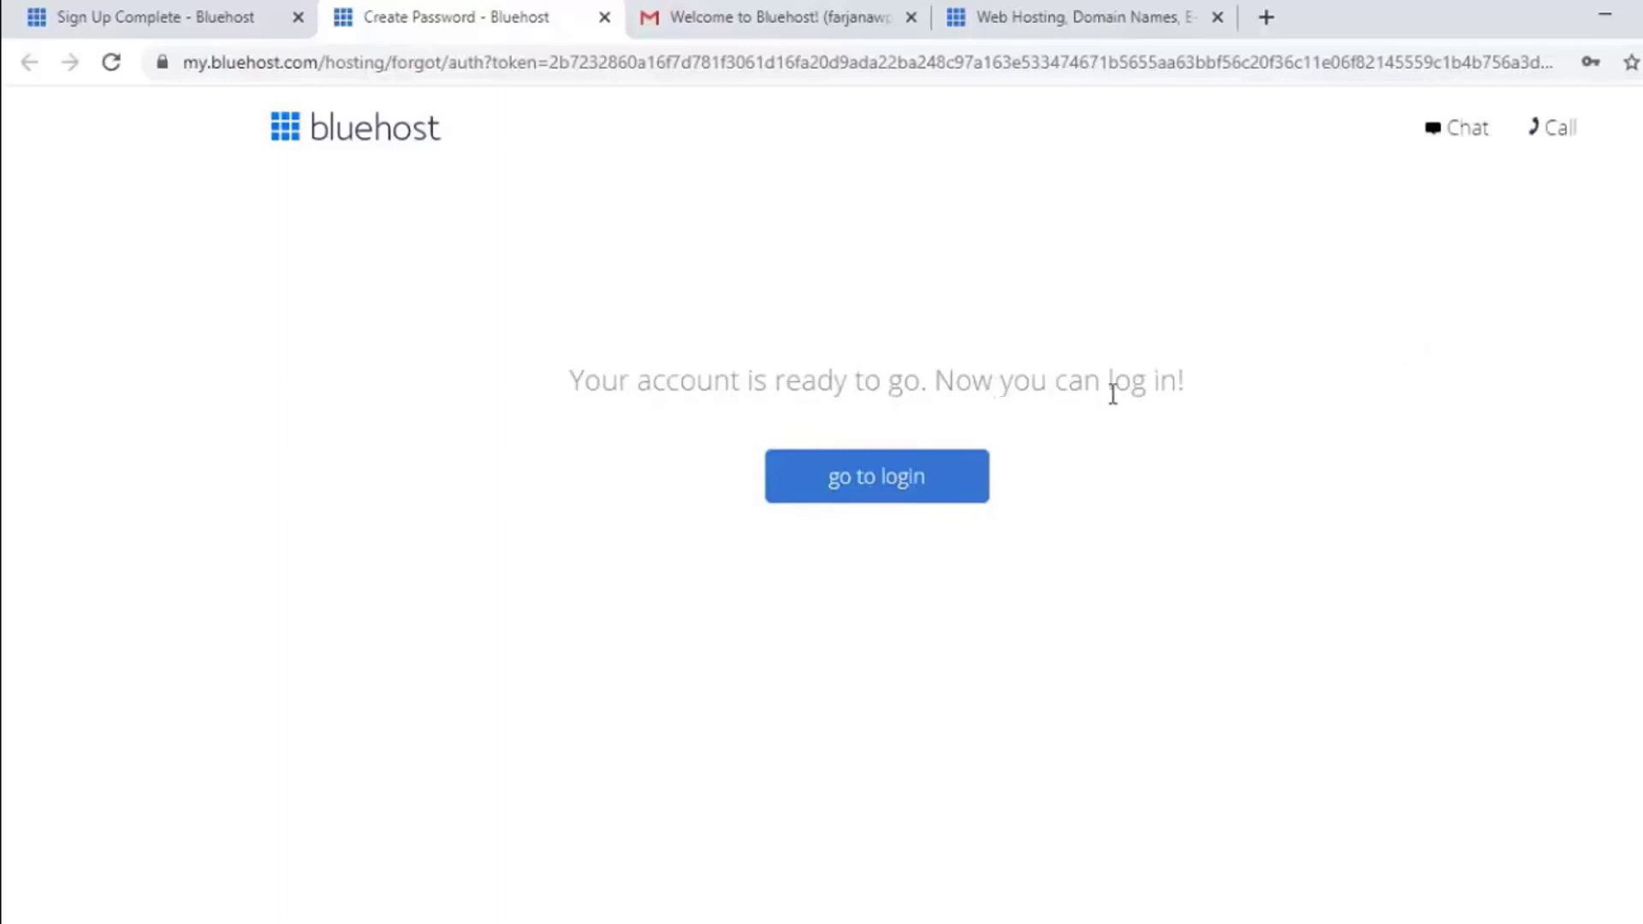
# Step: Log in to the new Bluehost account with its password and save the login in Chrome
pyautogui.click(891, 488)
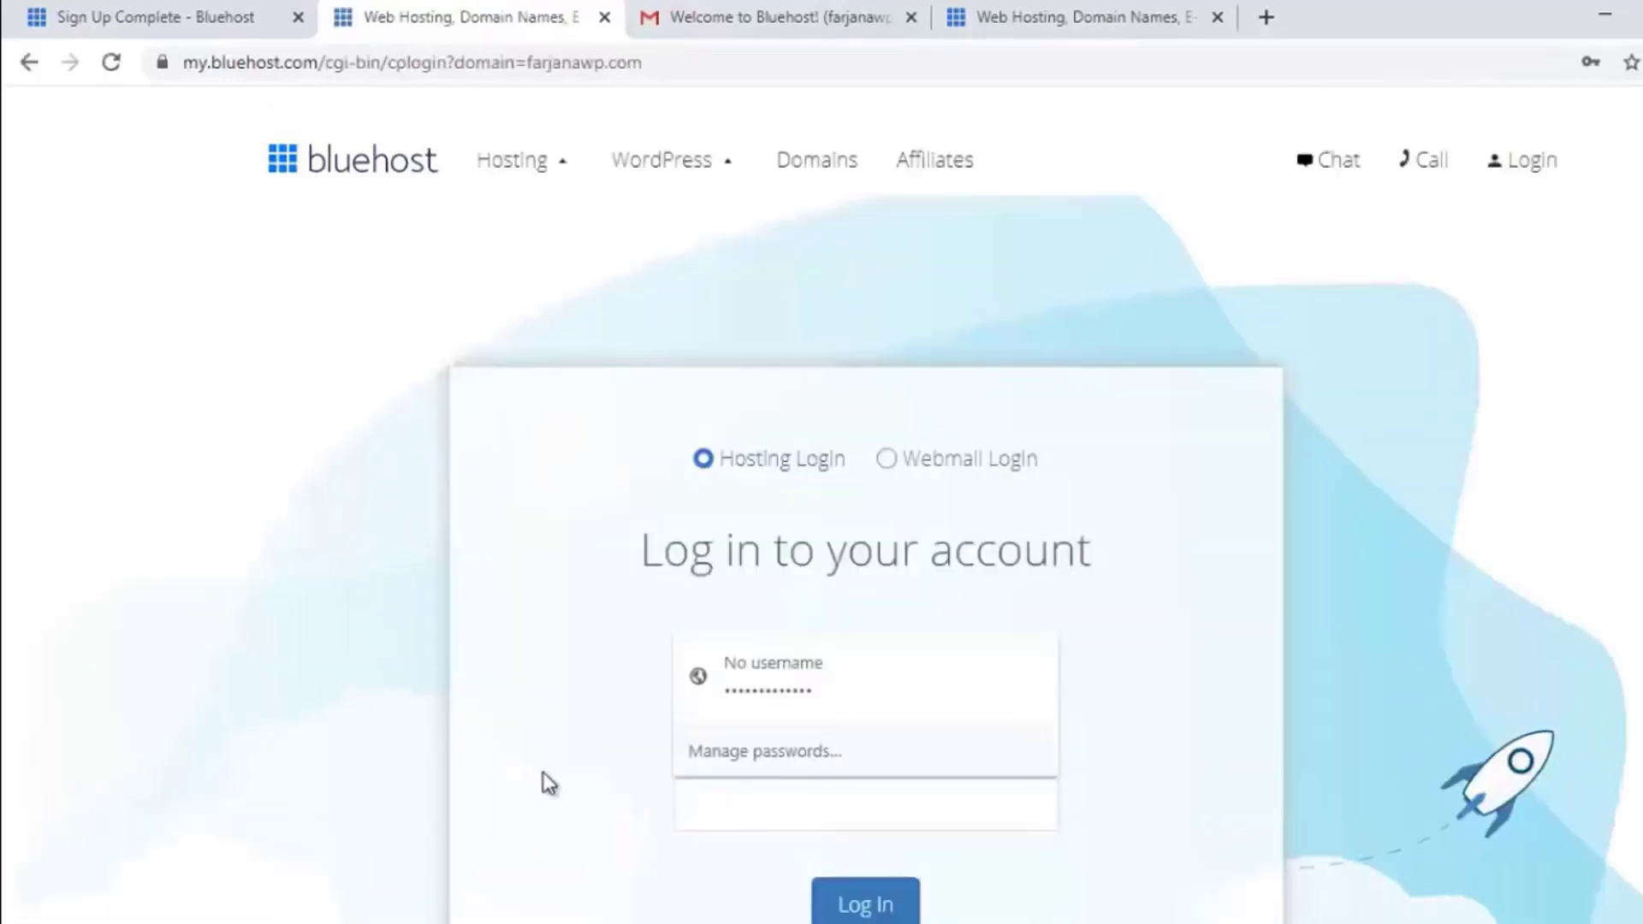
pyautogui.scroll(-3, 565, 774)
pyautogui.click(788, 557)
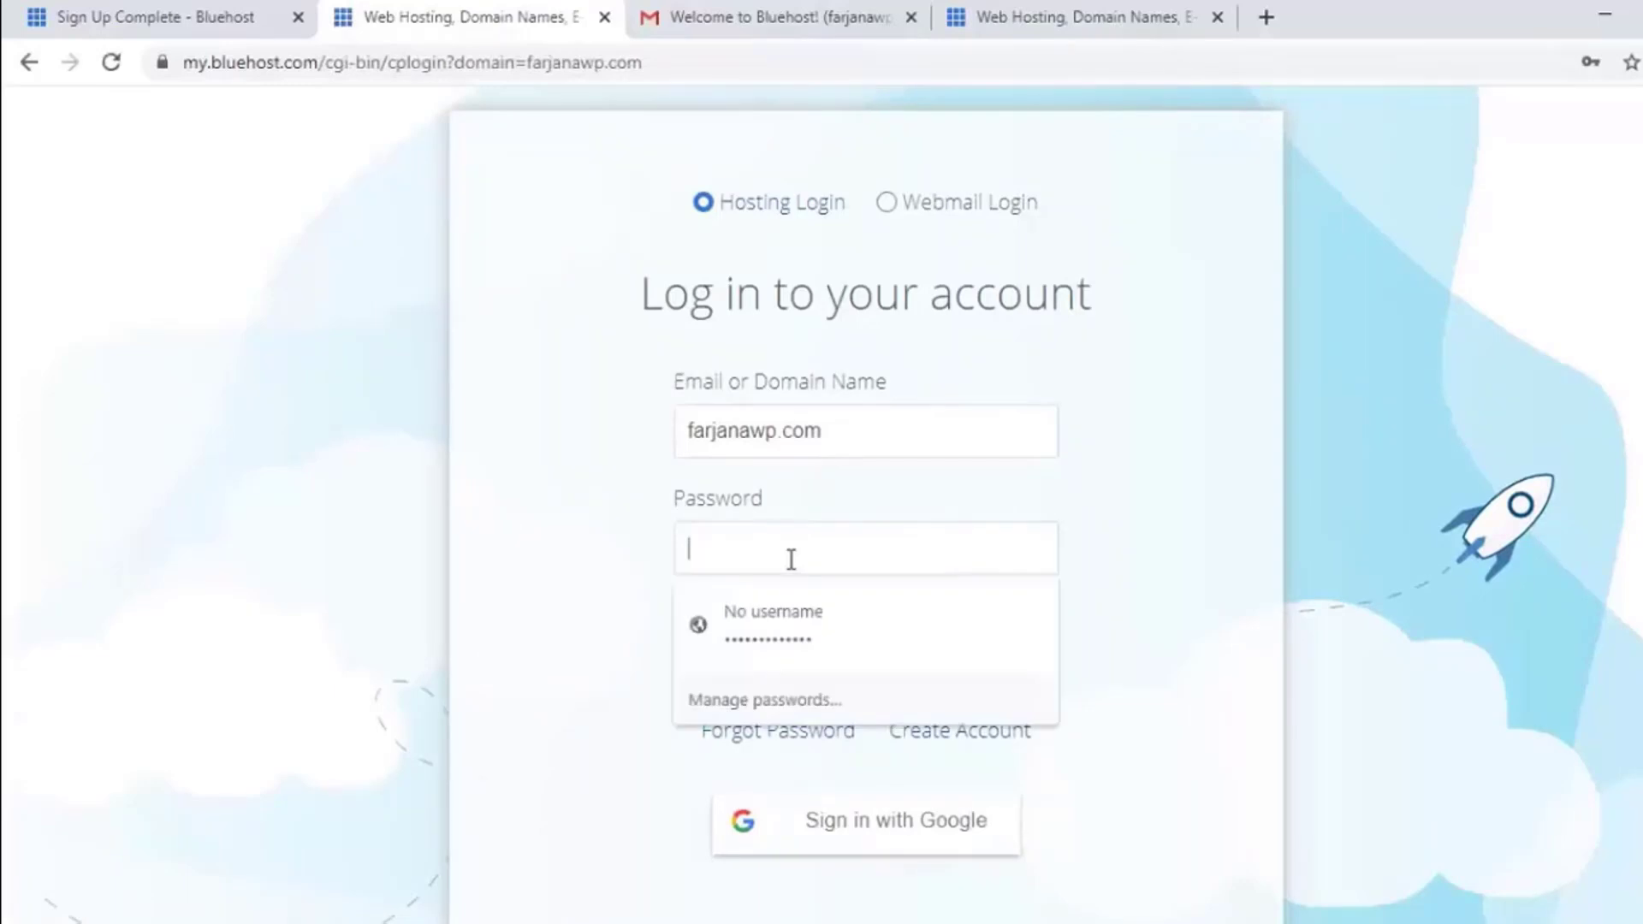
pyautogui.click(630, 537)
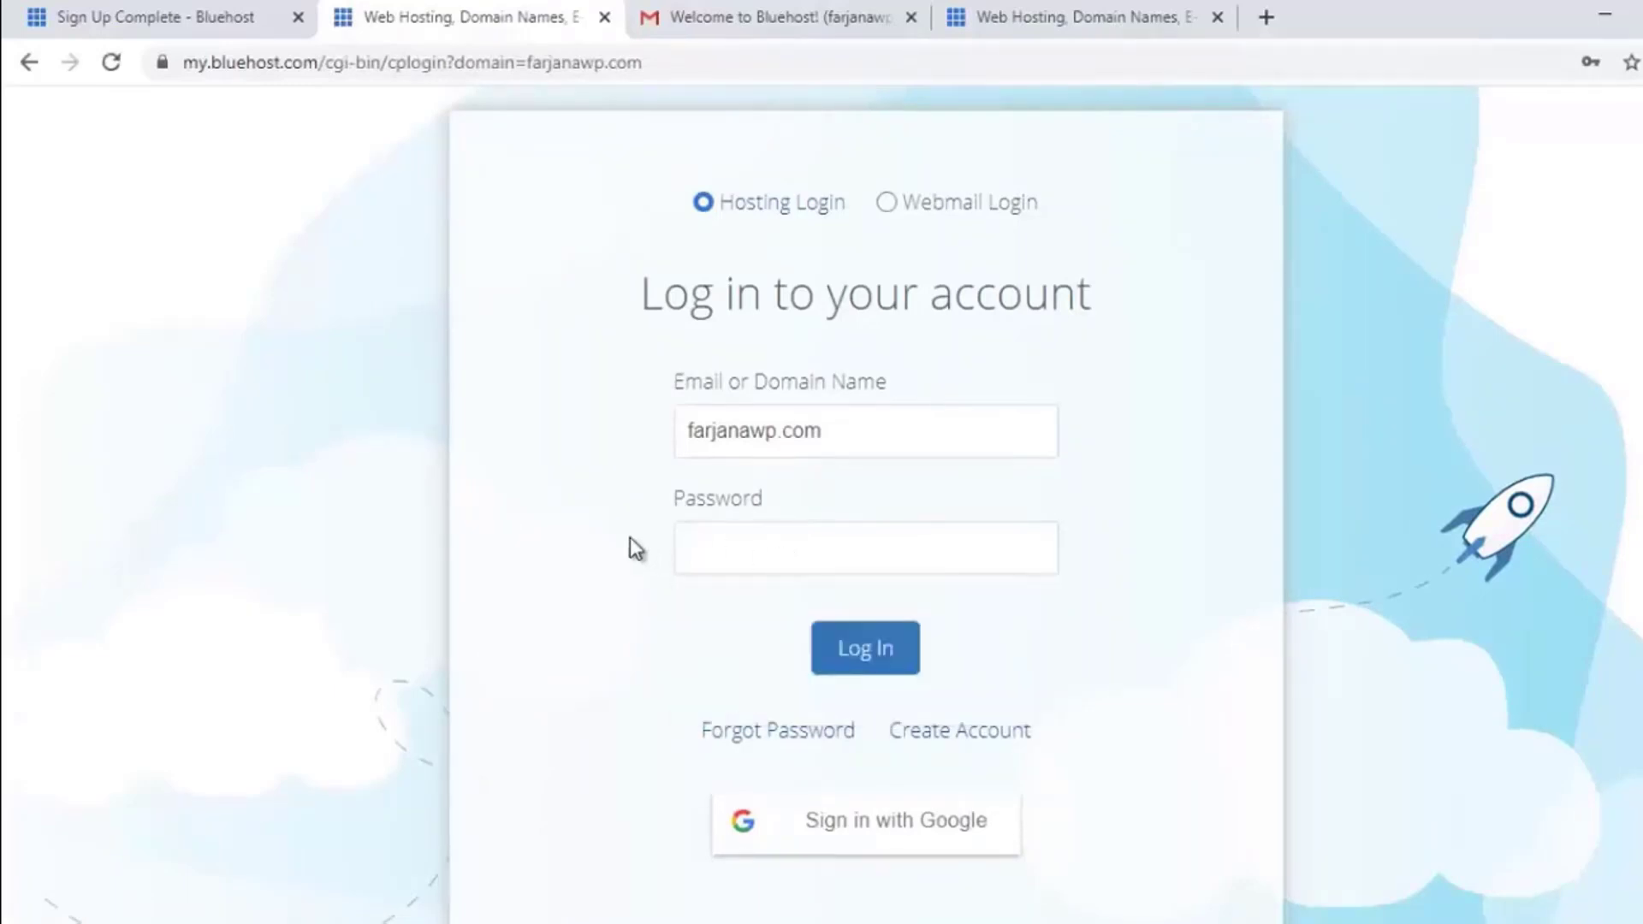
pyautogui.click(867, 651)
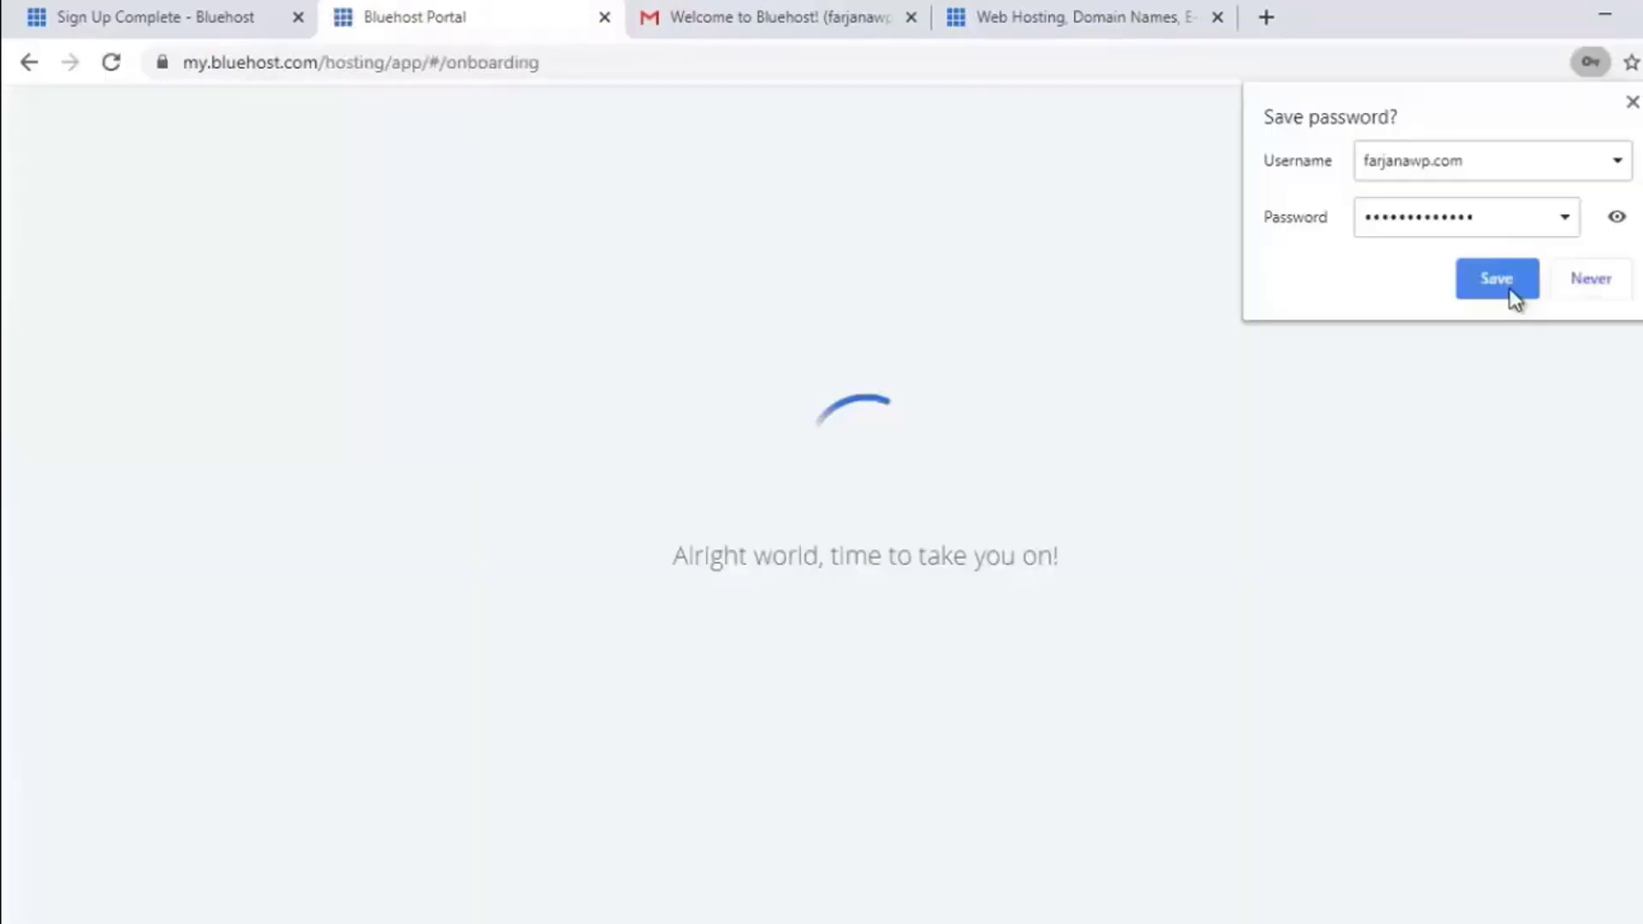
pyautogui.click(1509, 286)
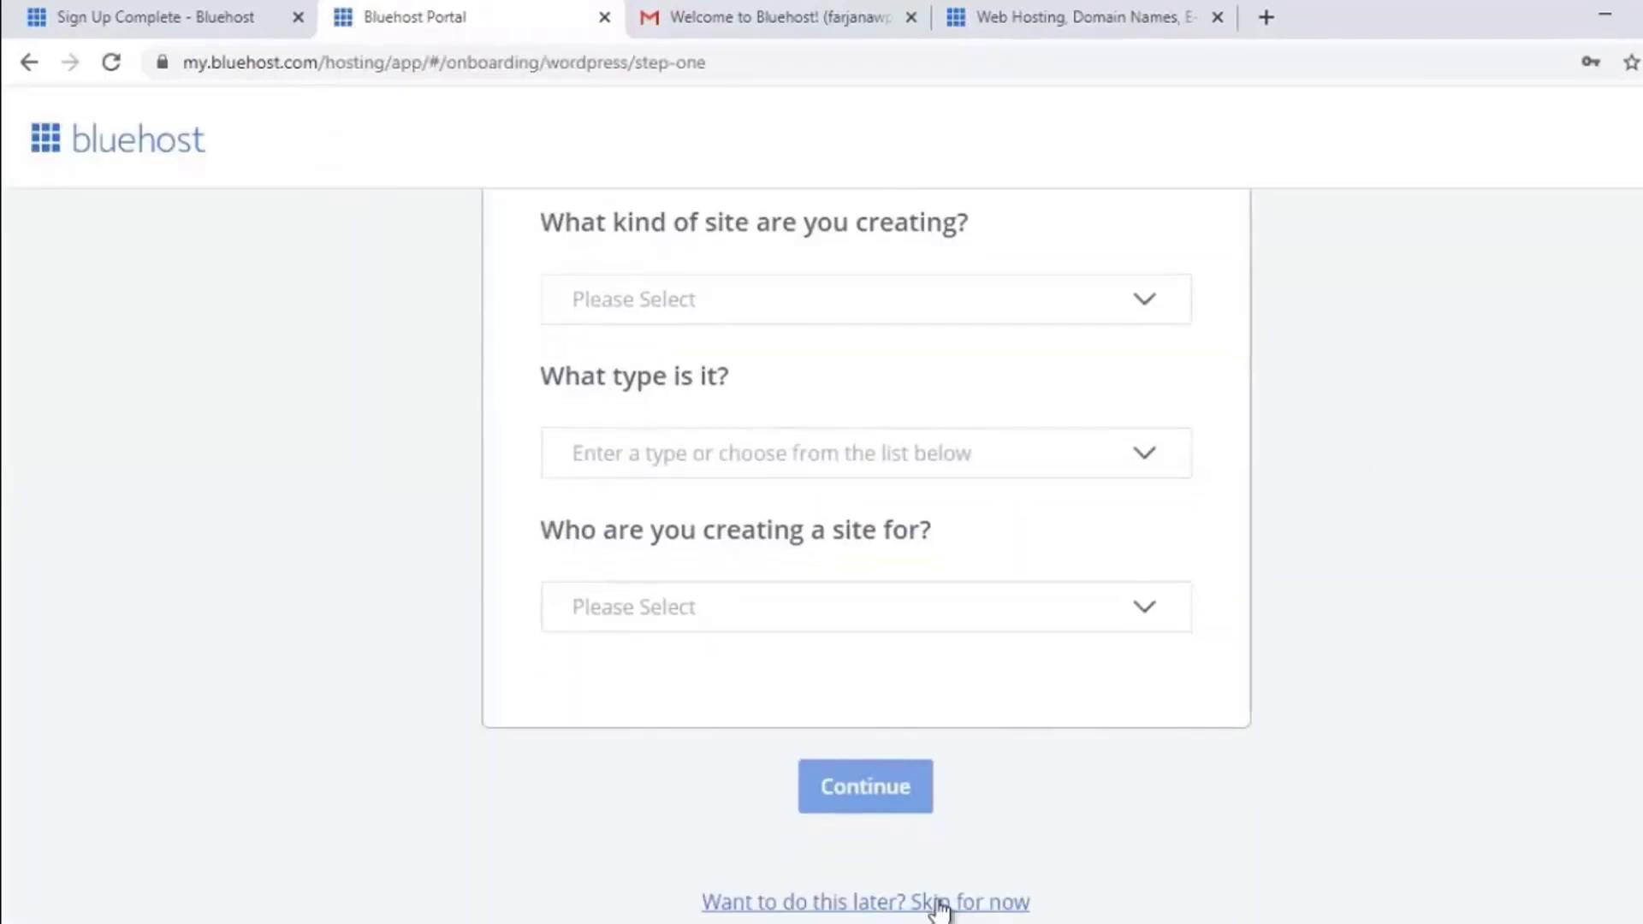
# Step: Skip the setup questions, close the welcome message, and turn Domain Privacy off without the trial
pyautogui.click(938, 904)
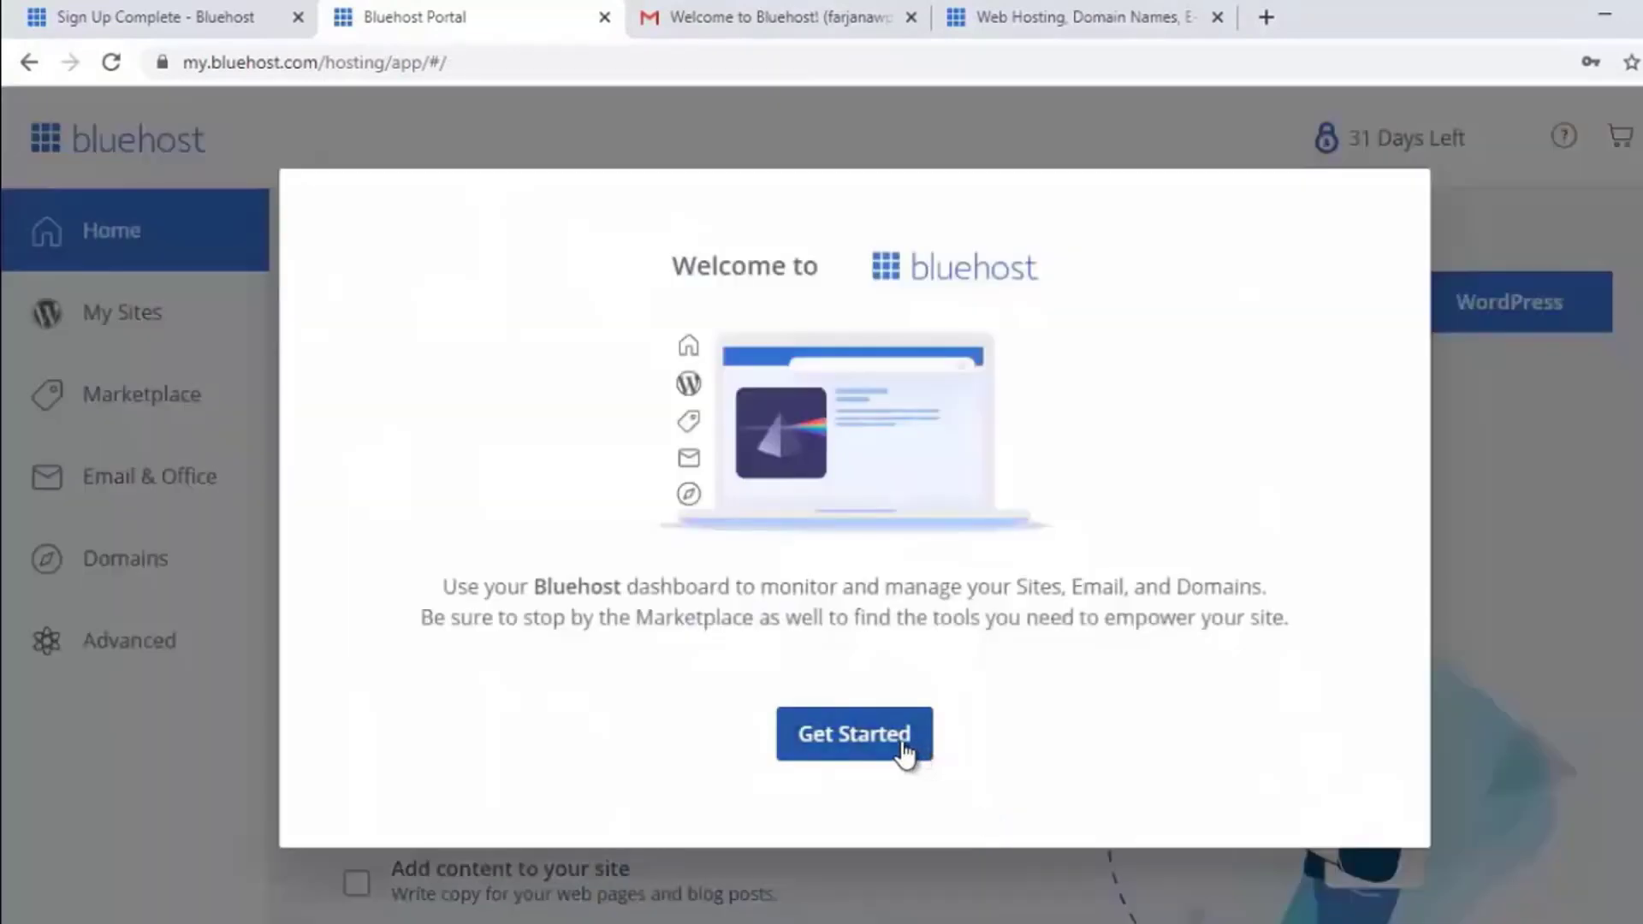
pyautogui.click(905, 753)
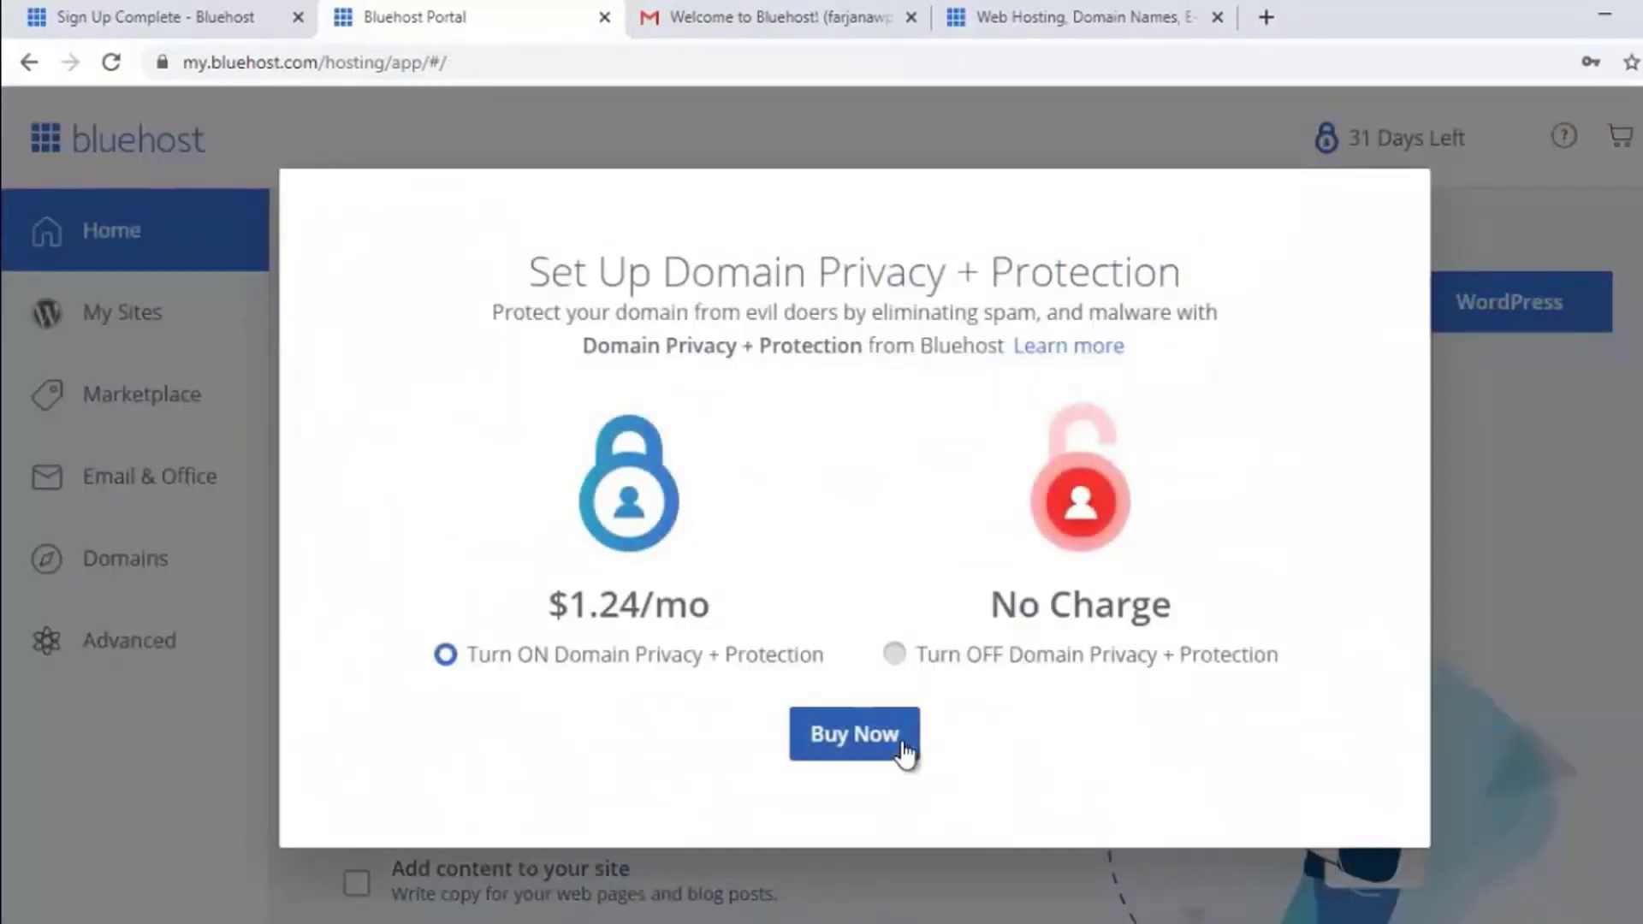
pyautogui.click(998, 671)
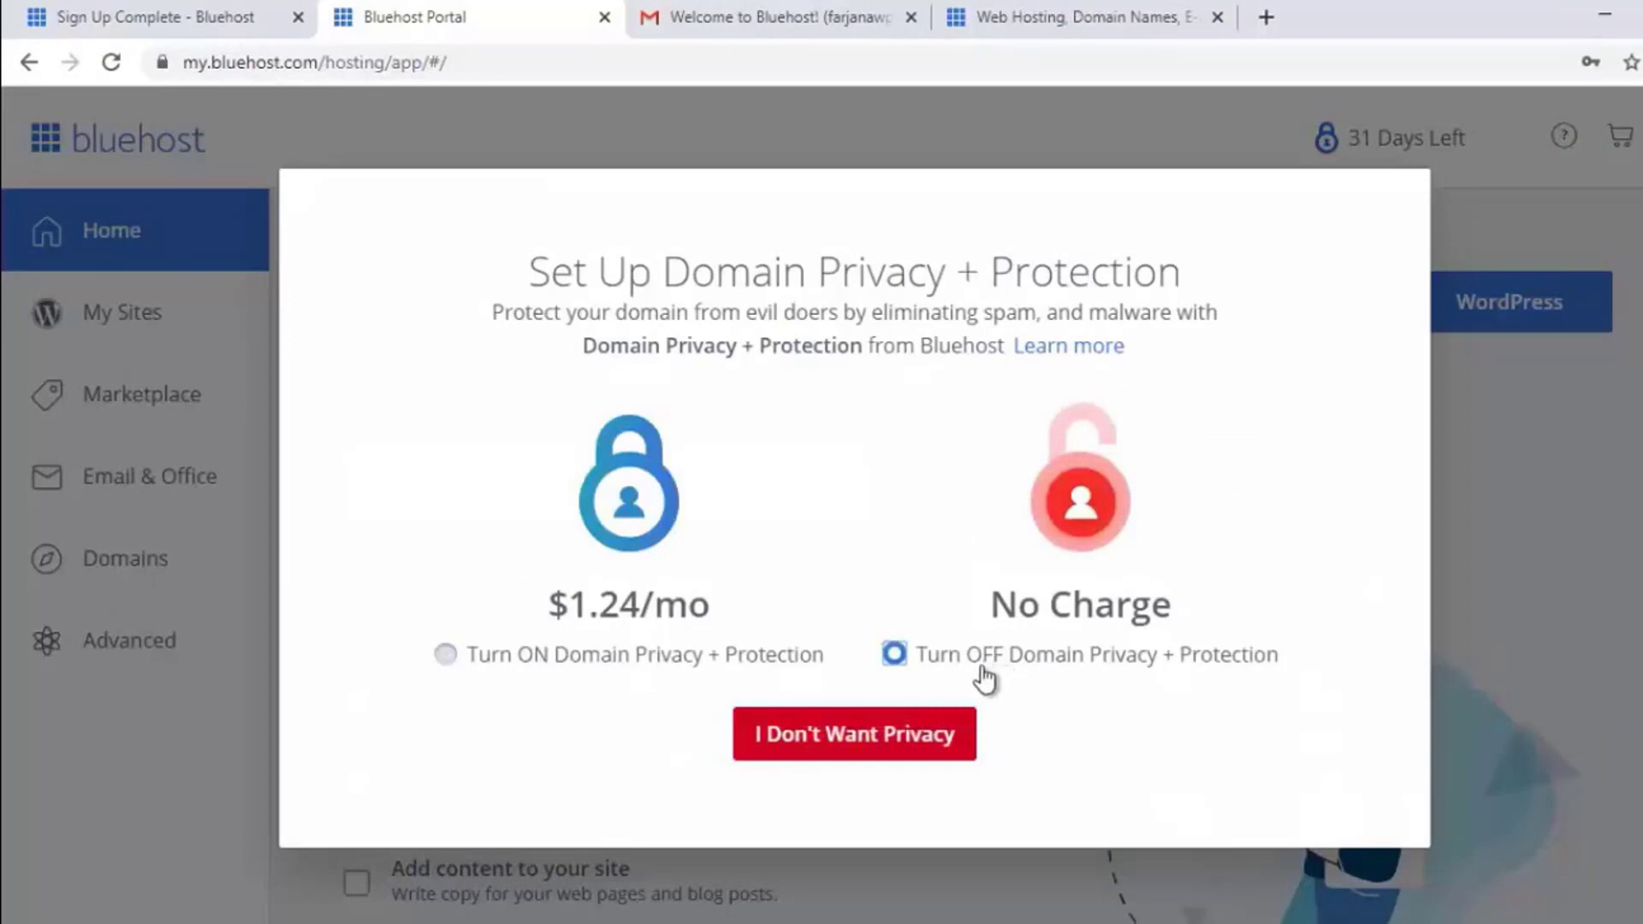
pyautogui.click(931, 734)
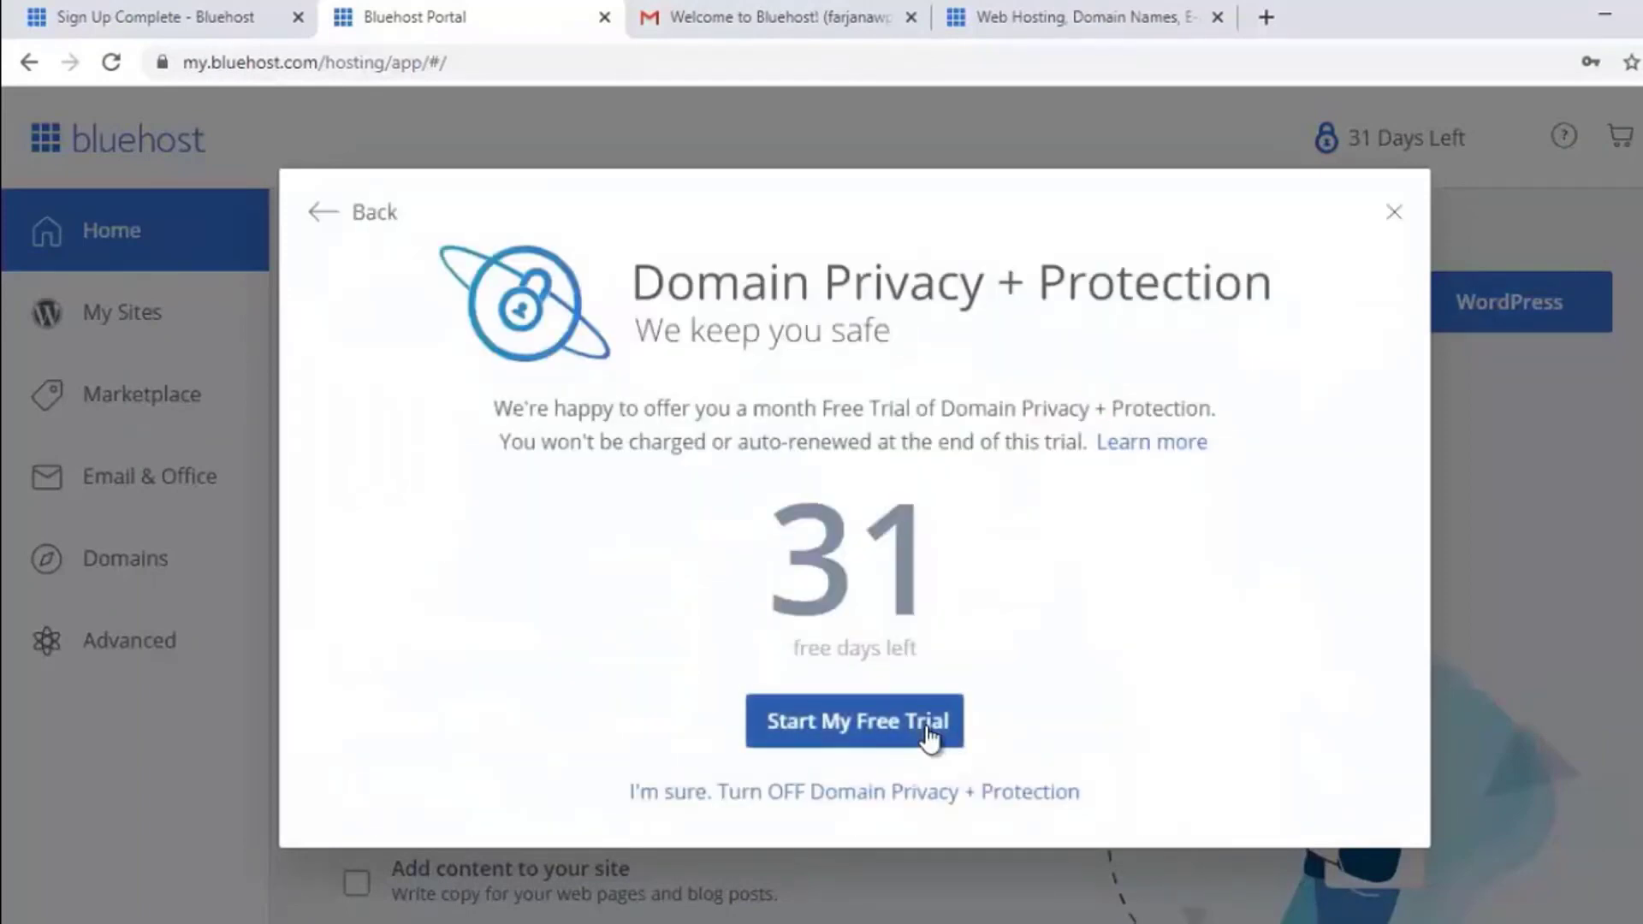
pyautogui.click(929, 795)
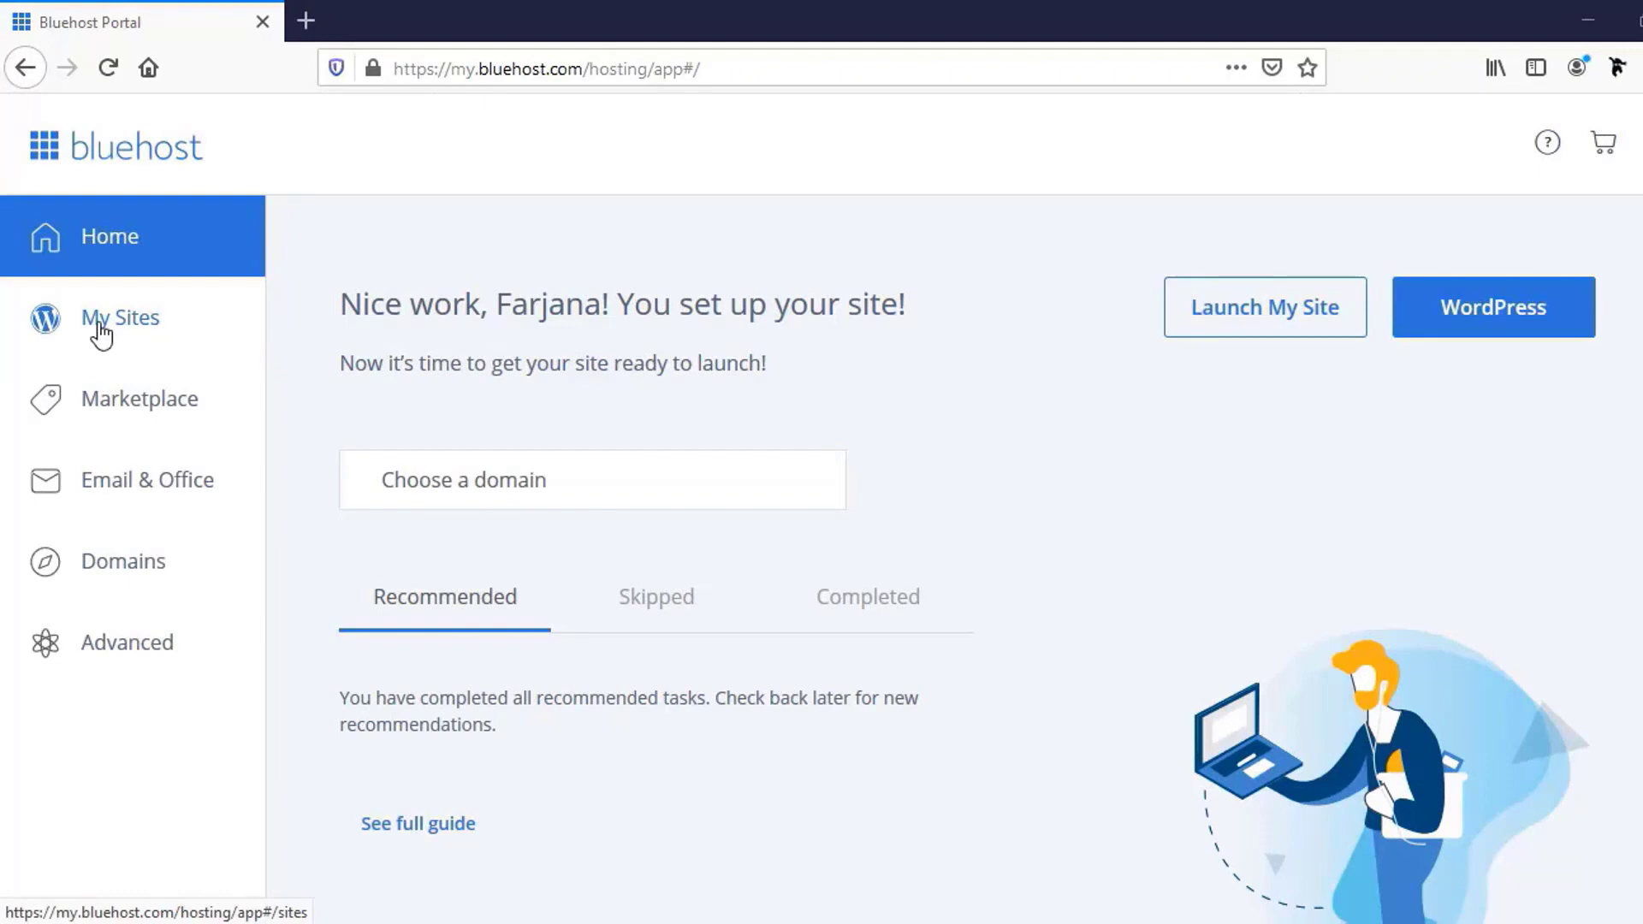
# Step: Go to My Sites in Bluehost and start creating a new WordPress site
pyautogui.click(130, 335)
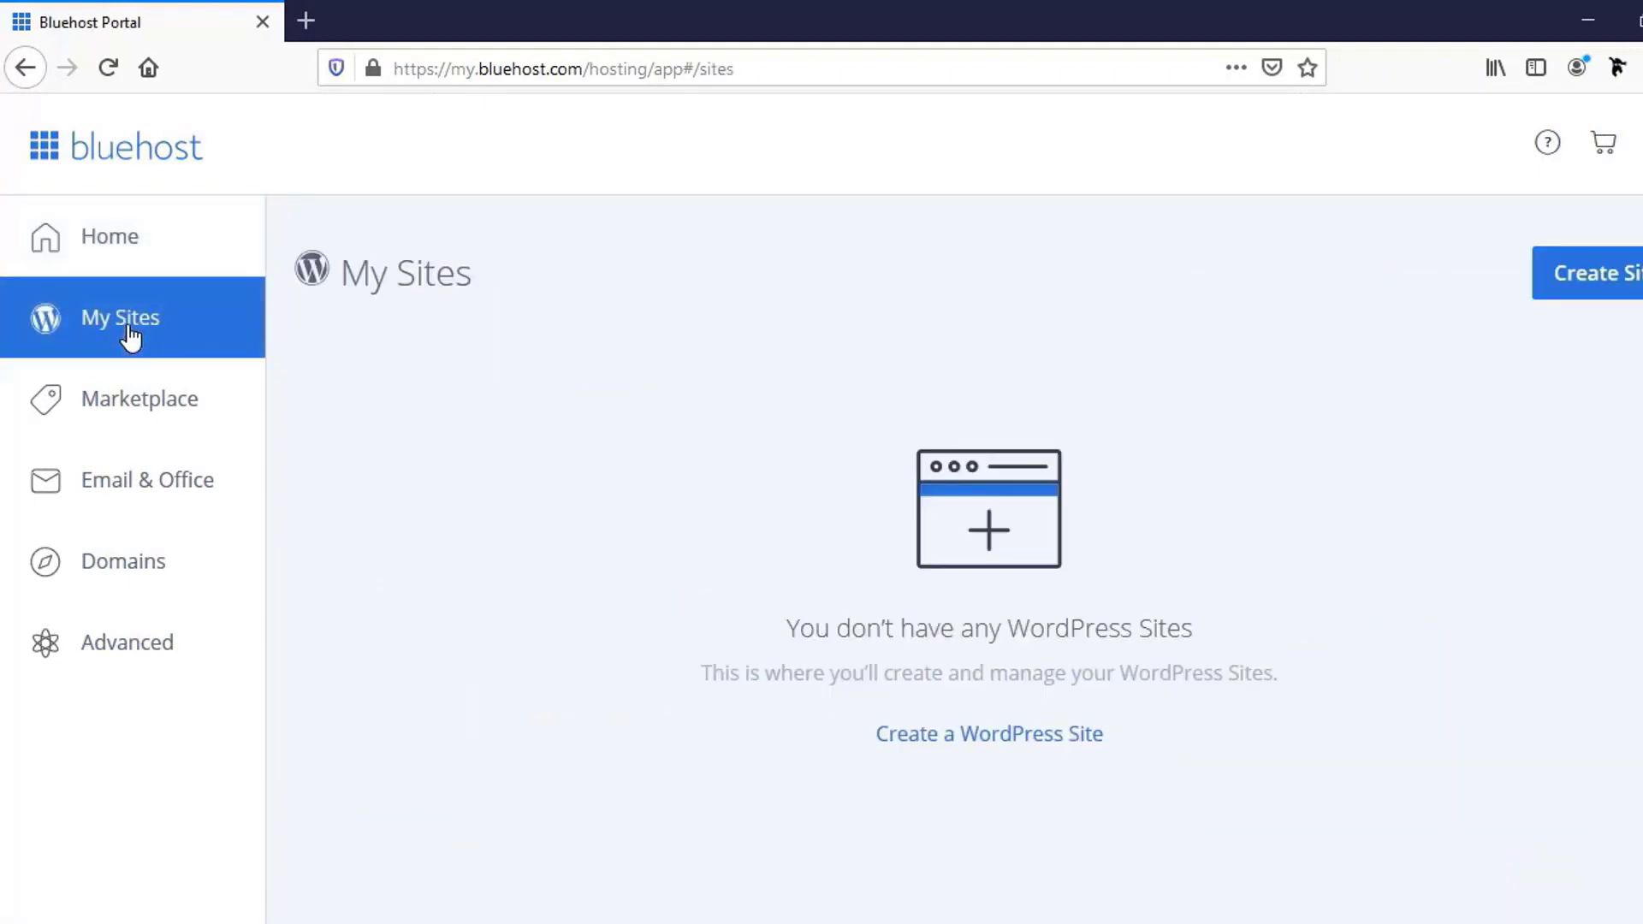
pyautogui.click(1591, 286)
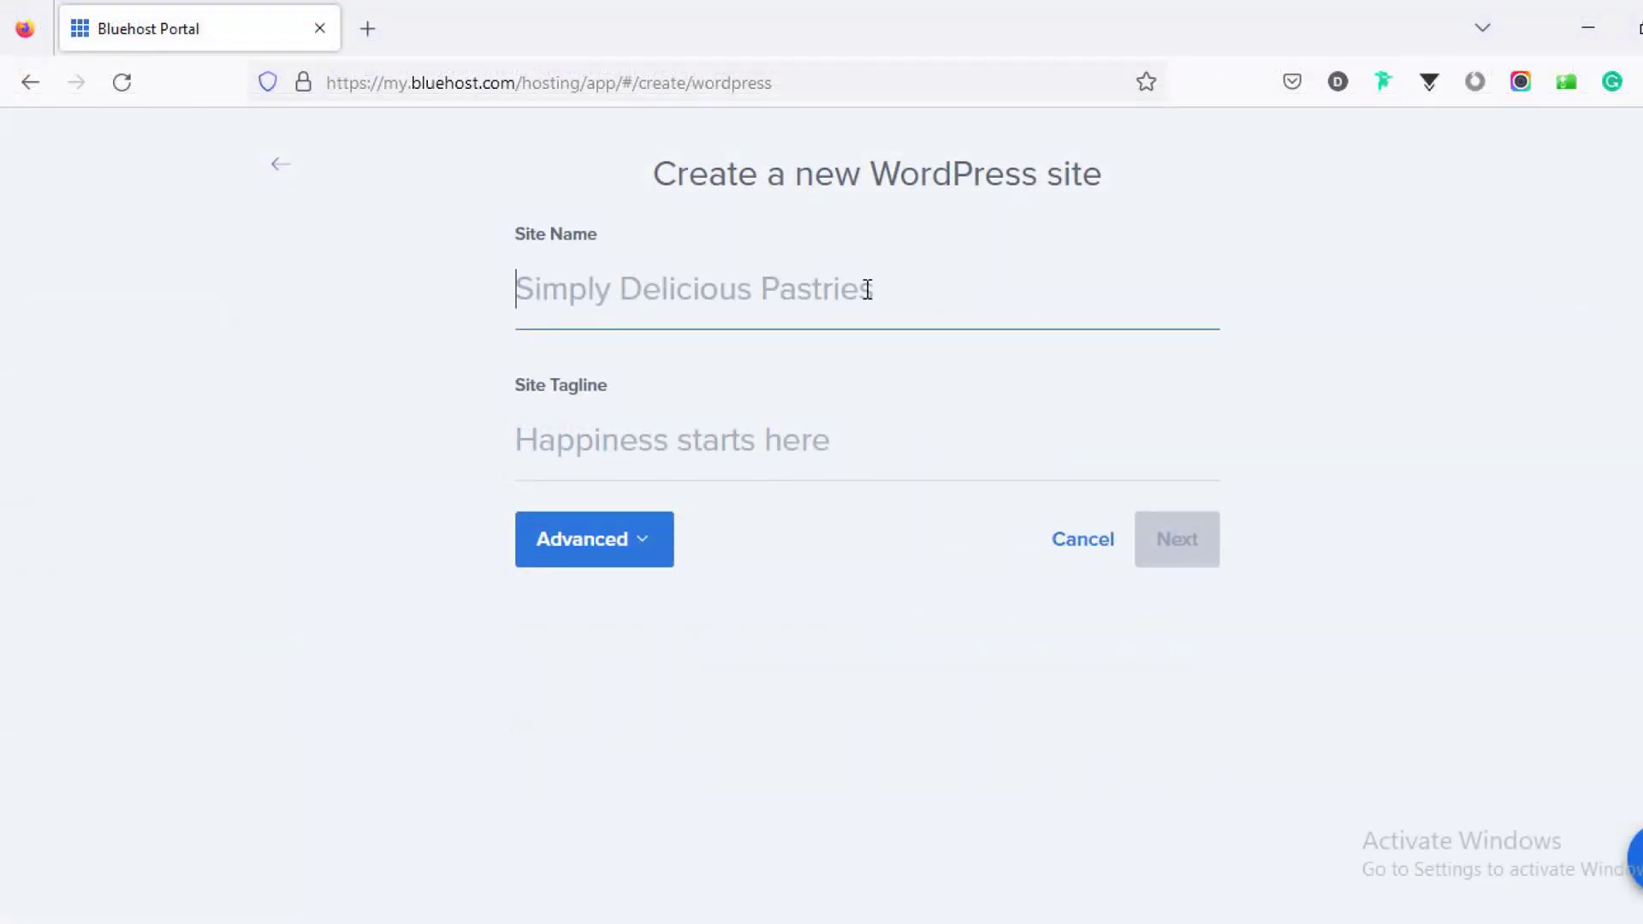
# Step: Name the site 'Wordpress Website' and give it a tagline crediting the author
pyautogui.write('Wordp')
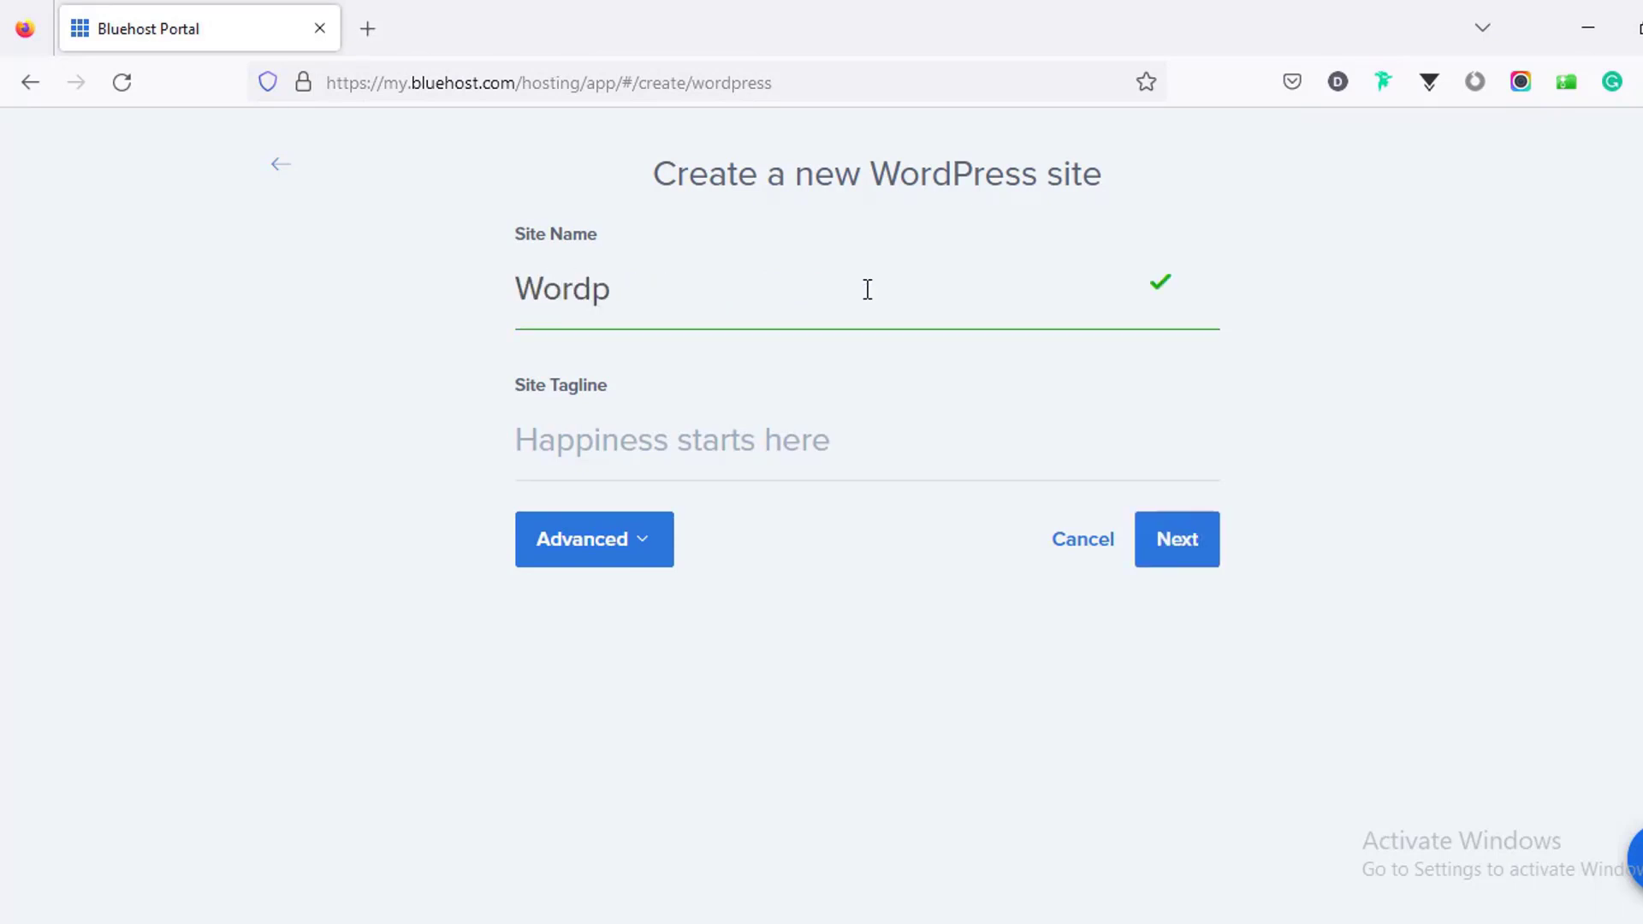
pyautogui.write('ress Website')
pyautogui.click(670, 430)
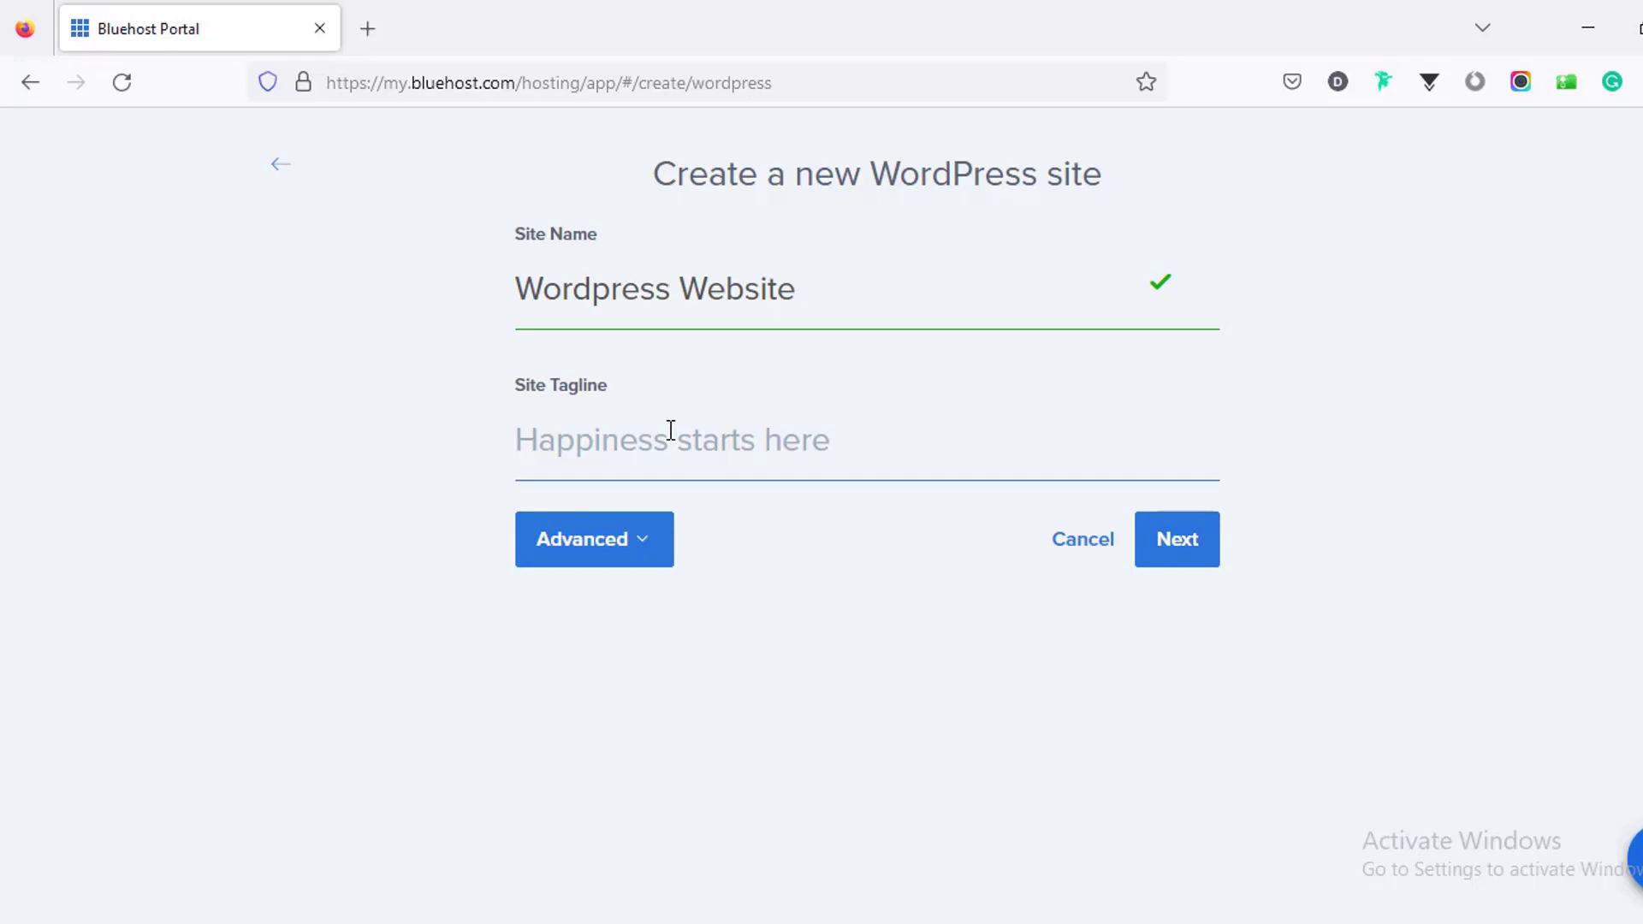
pyautogui.write('Complete Website by Farjana')
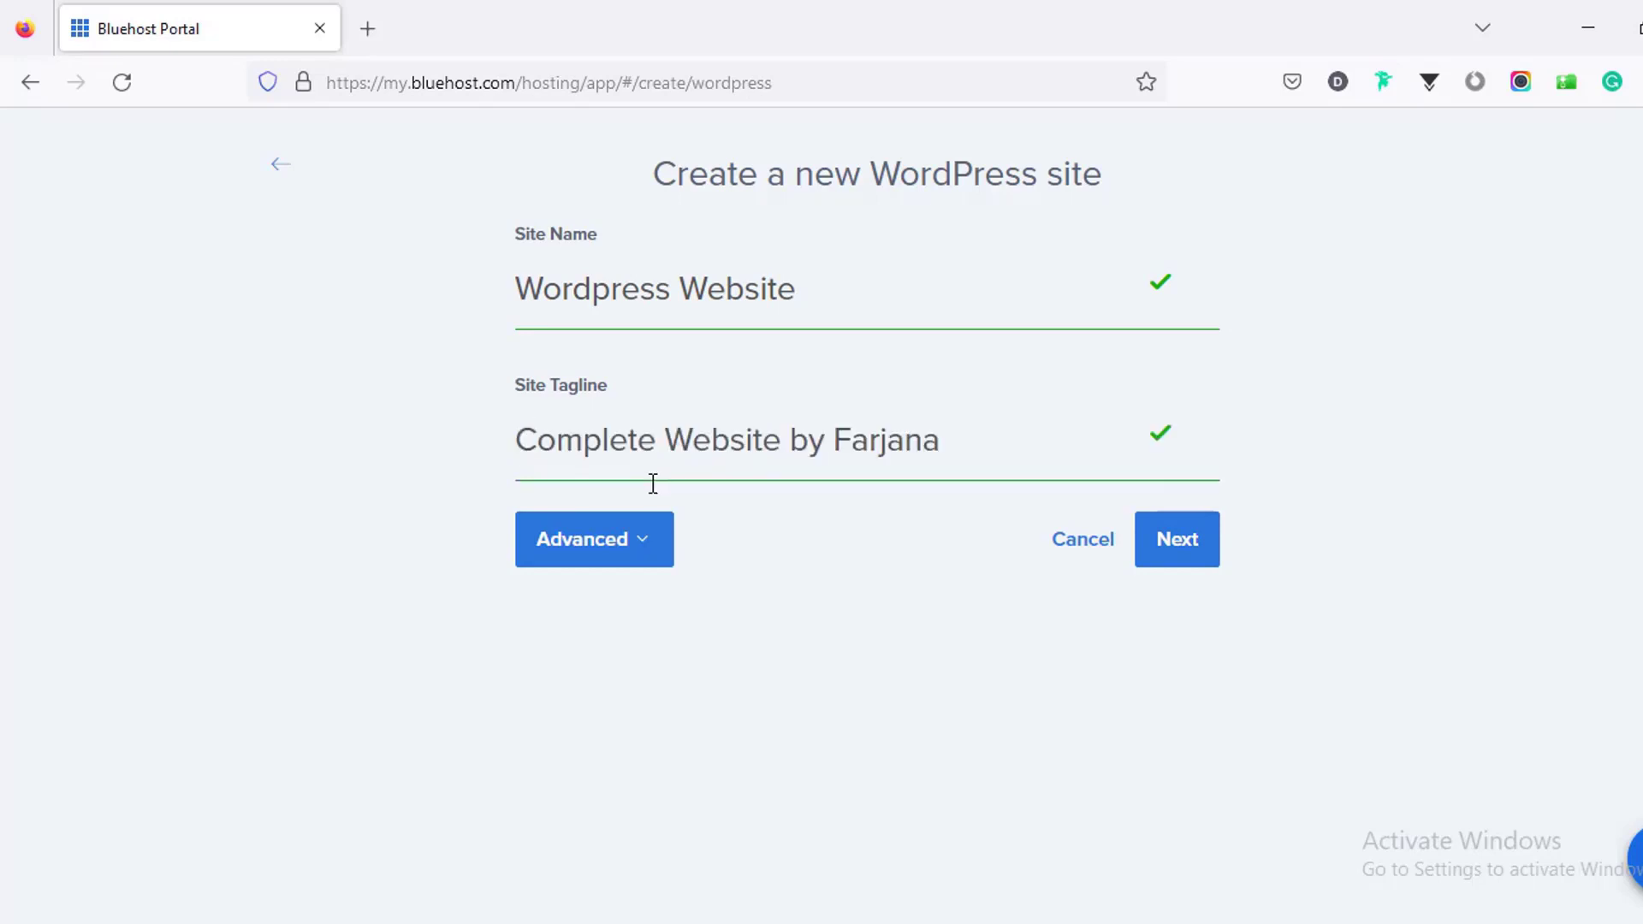
# Step: Review the Advanced admin email and username fields, then continue to domain selection
pyautogui.click(632, 563)
pyautogui.scroll(-3, 642, 547)
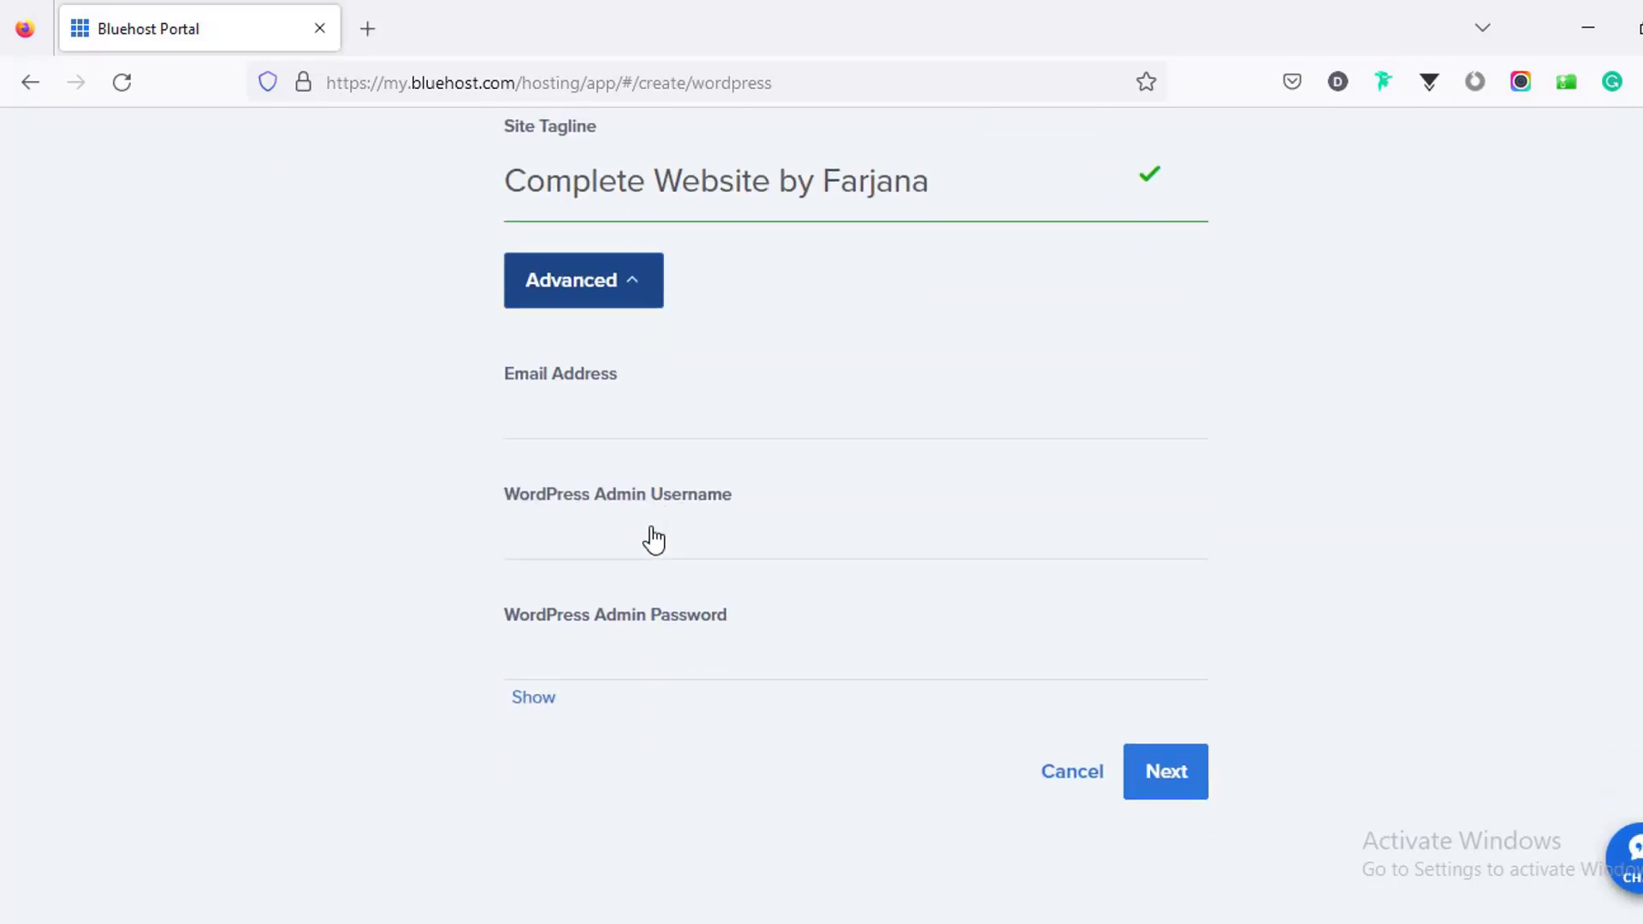
pyautogui.click(590, 412)
pyautogui.click(623, 534)
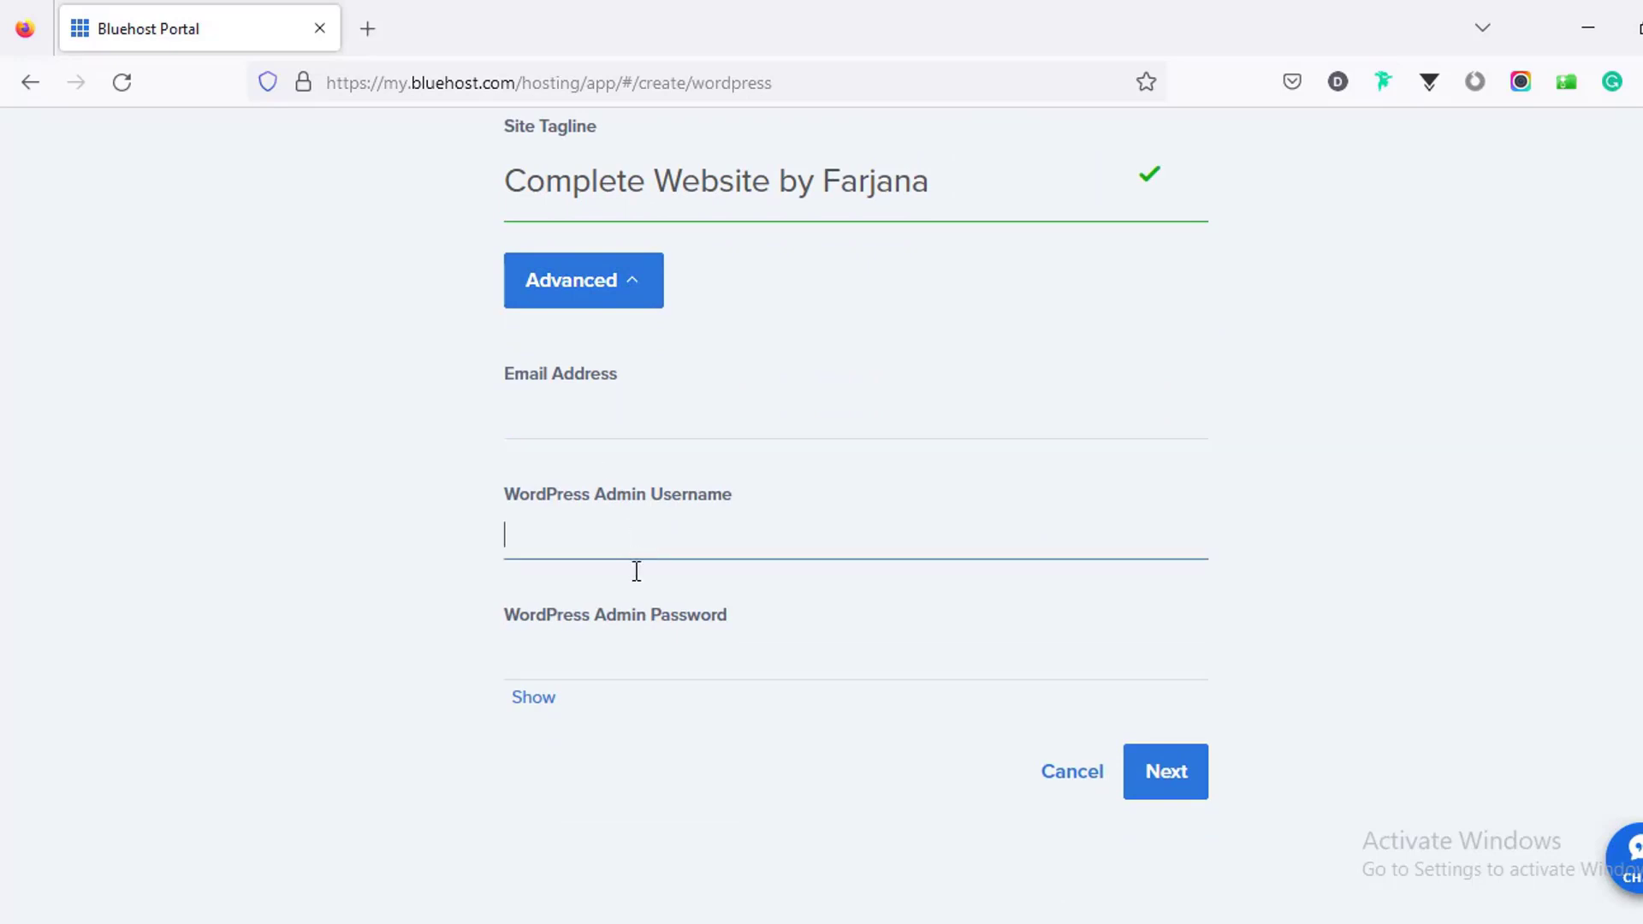
pyautogui.click(471, 532)
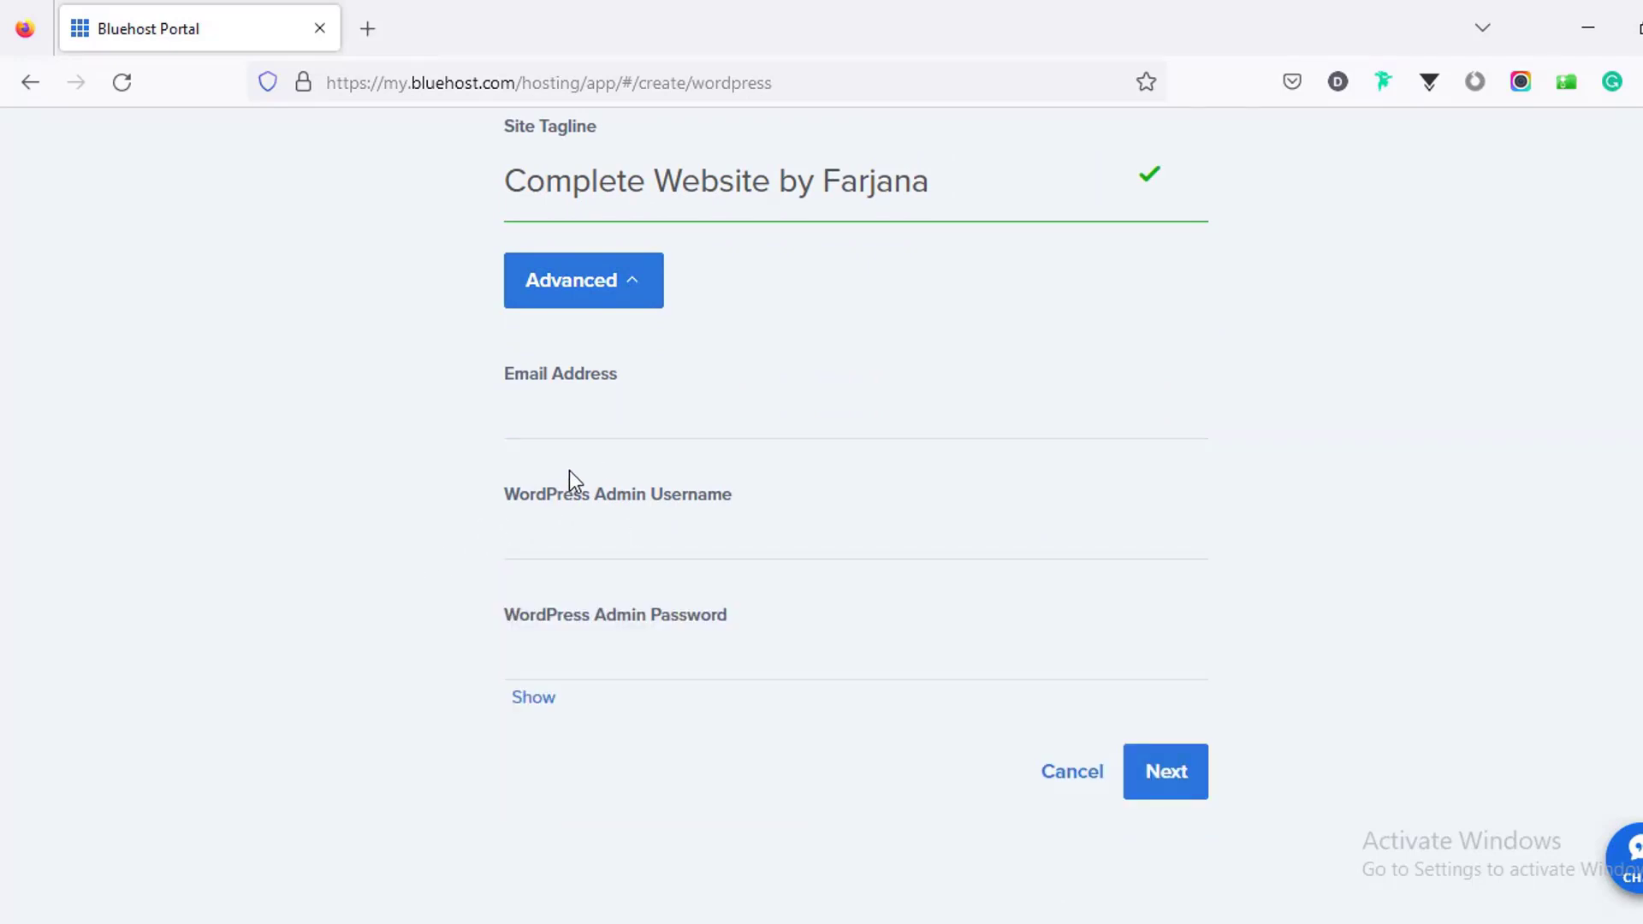
pyautogui.scroll(3, 568, 470)
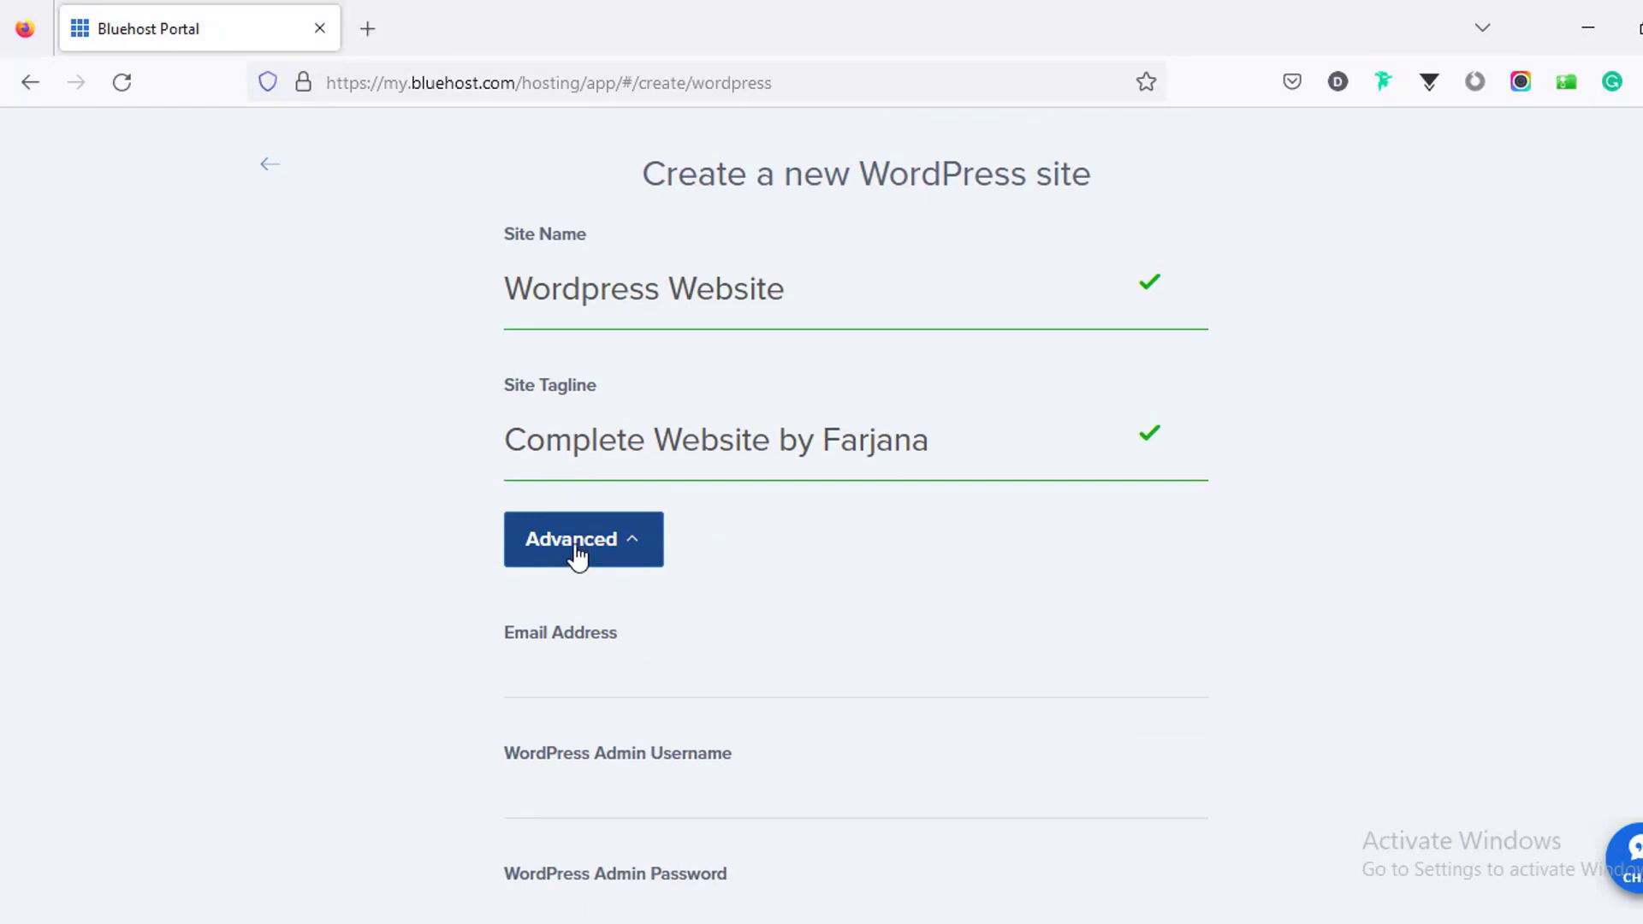
pyautogui.click(579, 653)
pyautogui.scroll(-4, 580, 652)
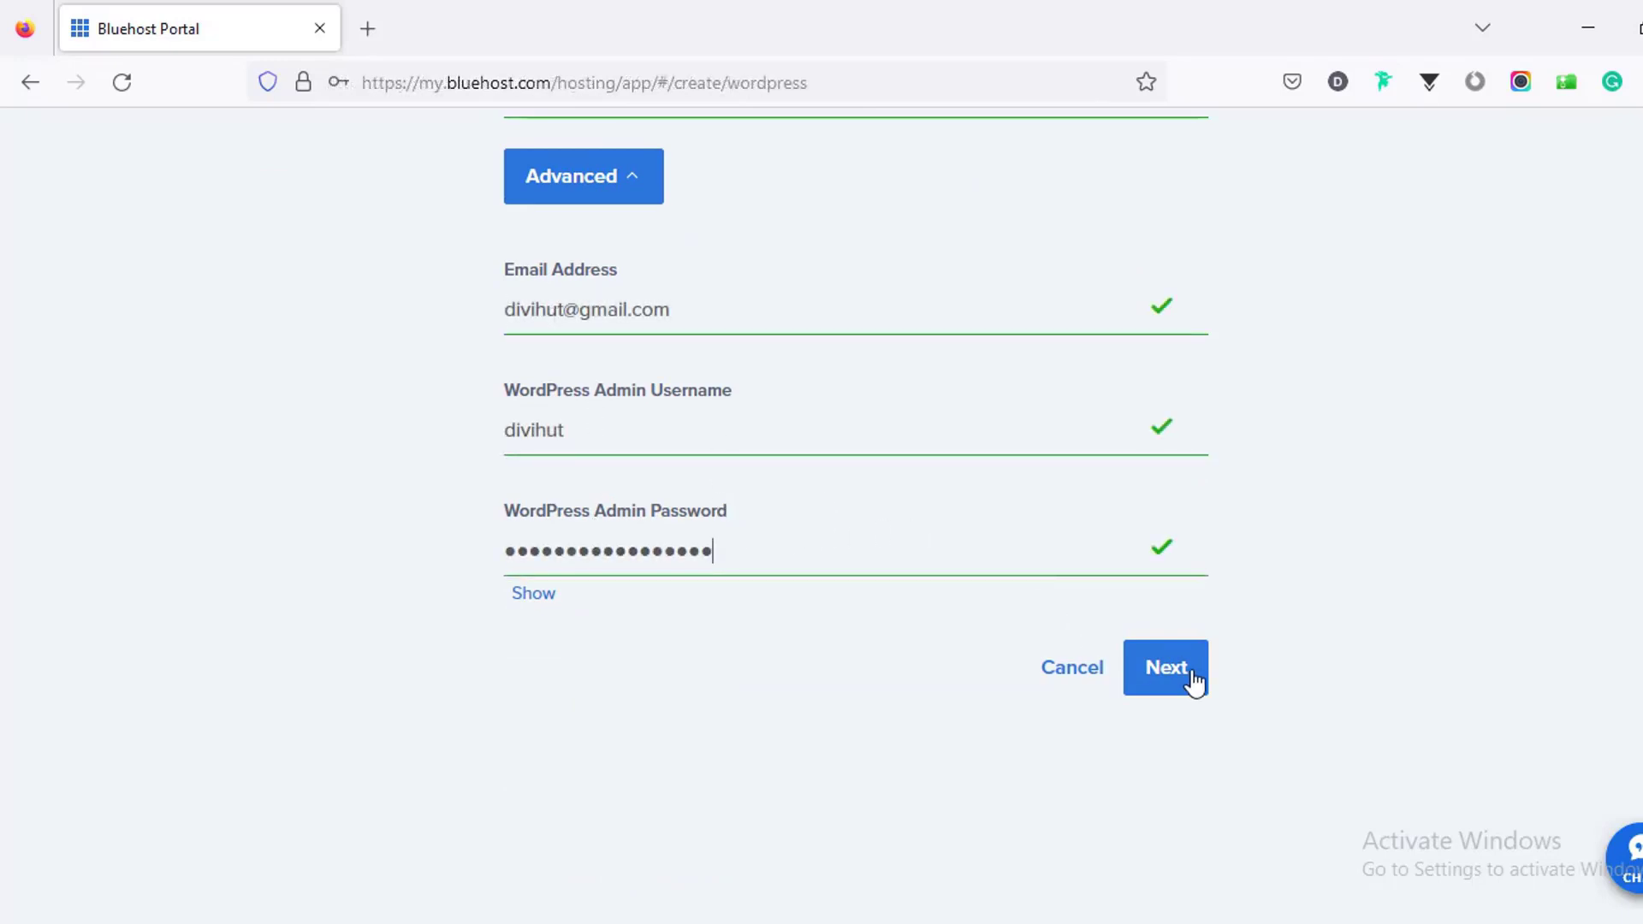
pyautogui.click(1195, 682)
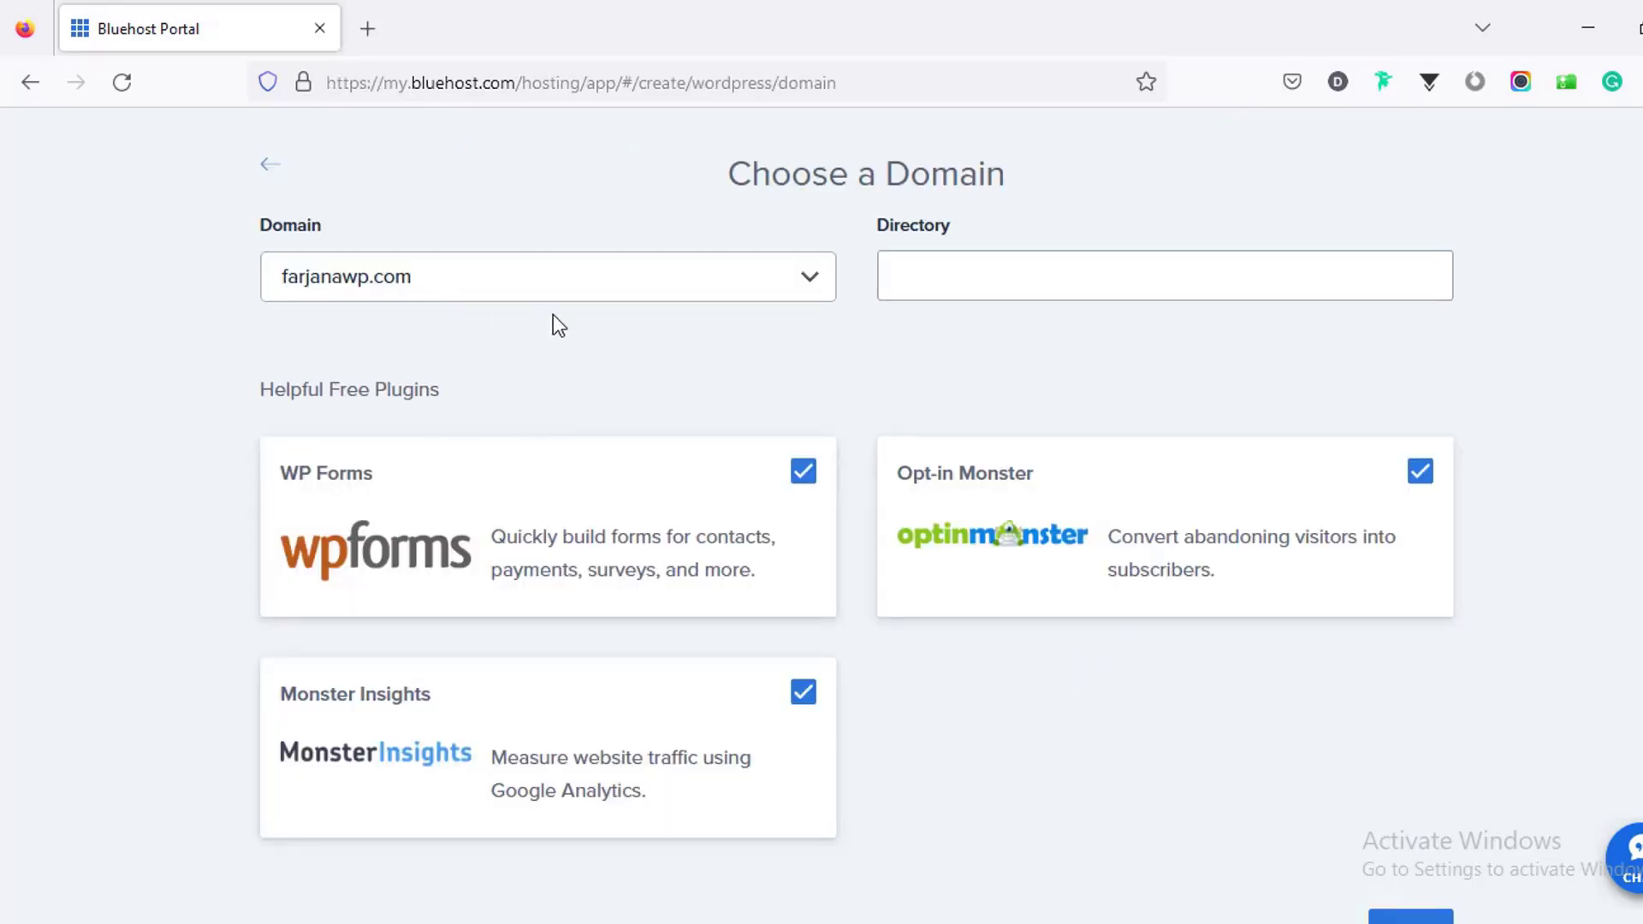
# Step: Leave out the WP Forms and OptinMonster plugins and start the WordPress install
pyautogui.click(916, 270)
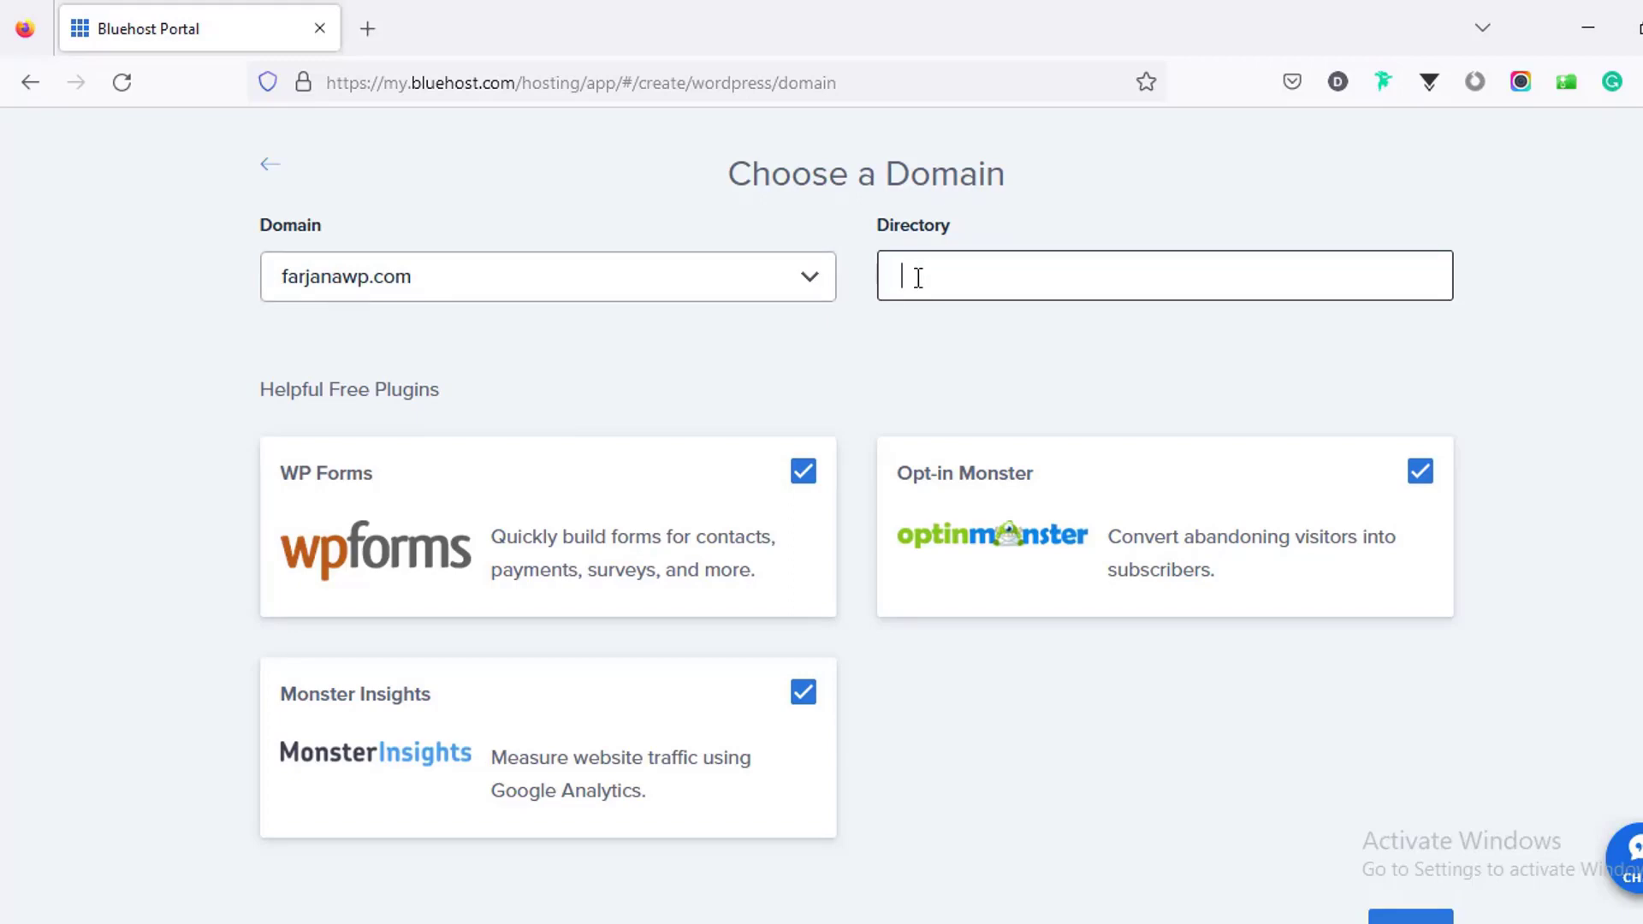
pyautogui.scroll(-2, 496, 569)
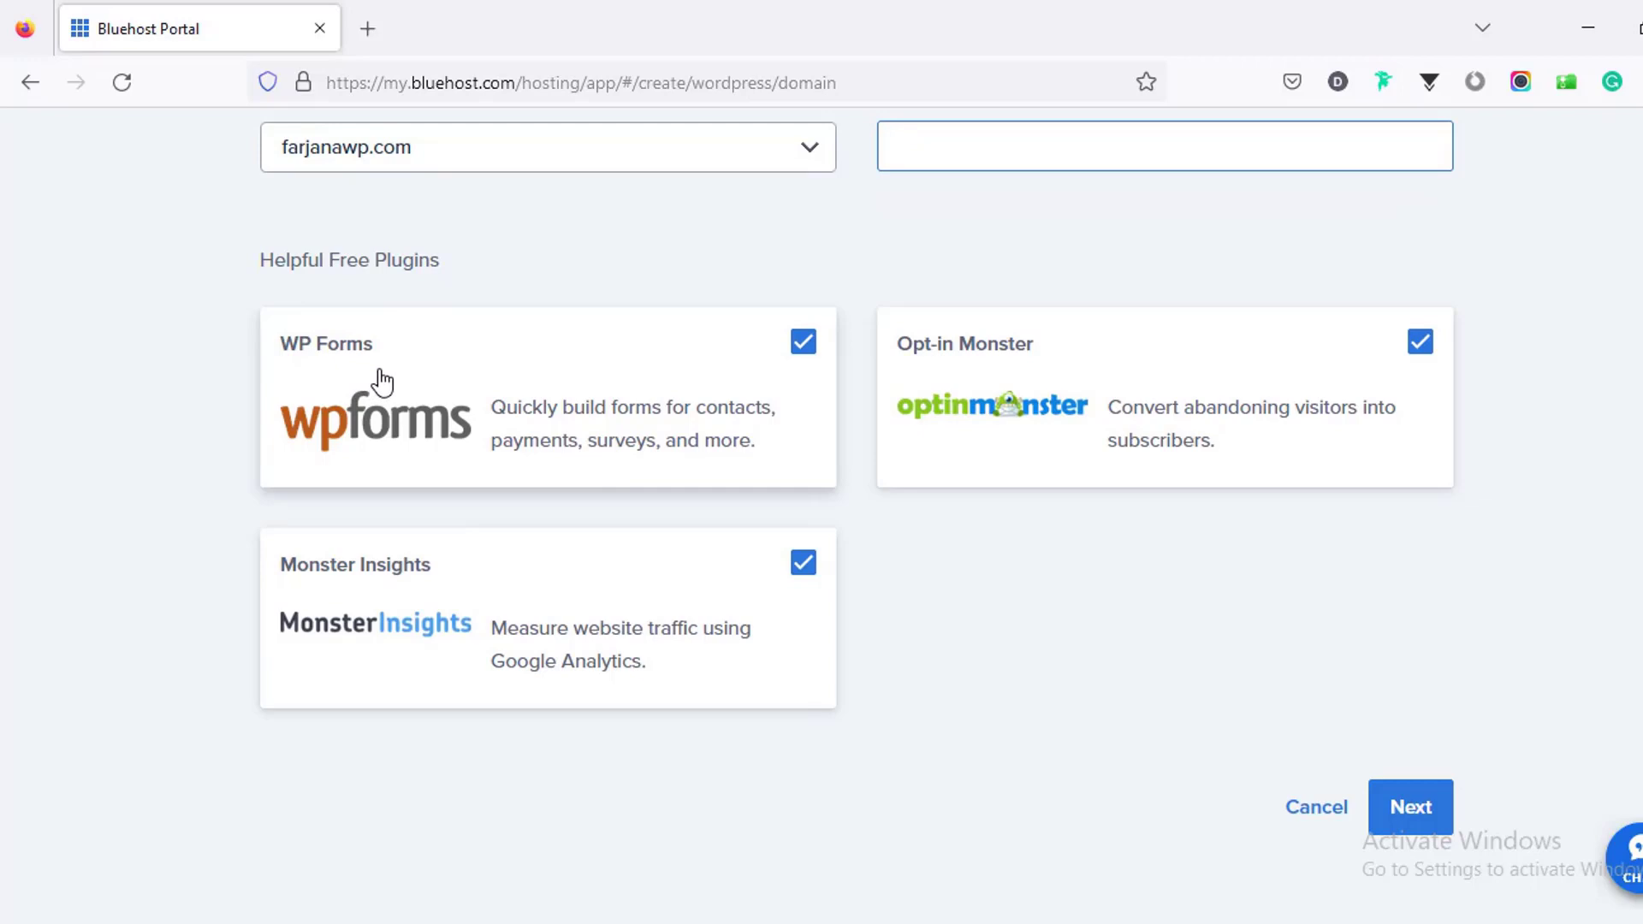
pyautogui.click(803, 344)
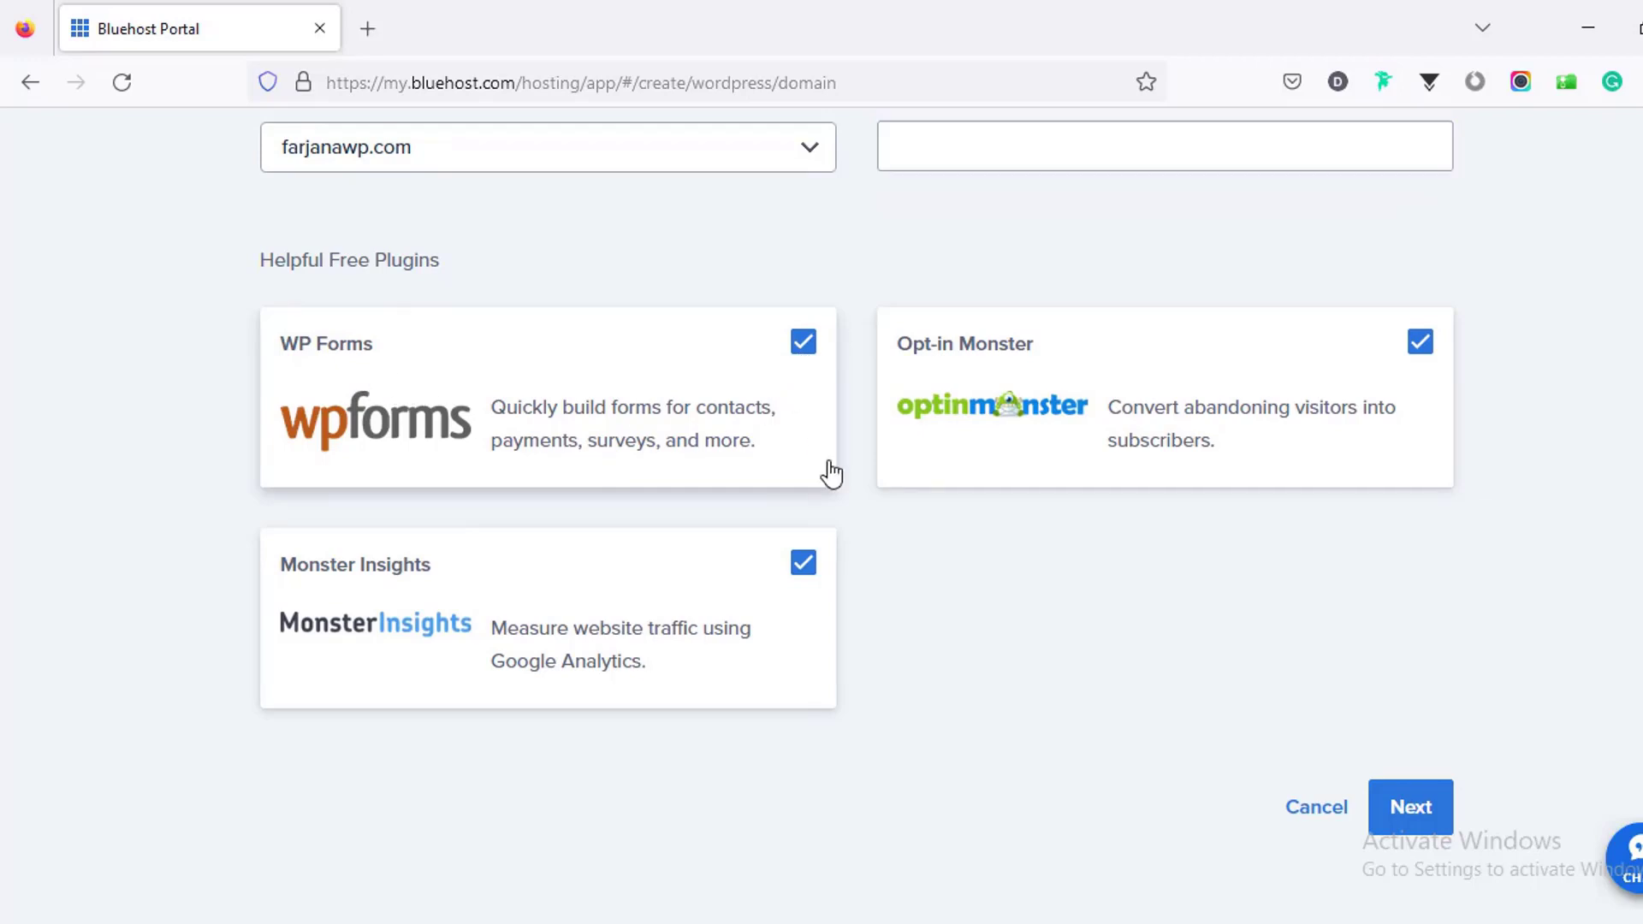
pyautogui.click(1419, 349)
pyautogui.scroll(-1, 1068, 646)
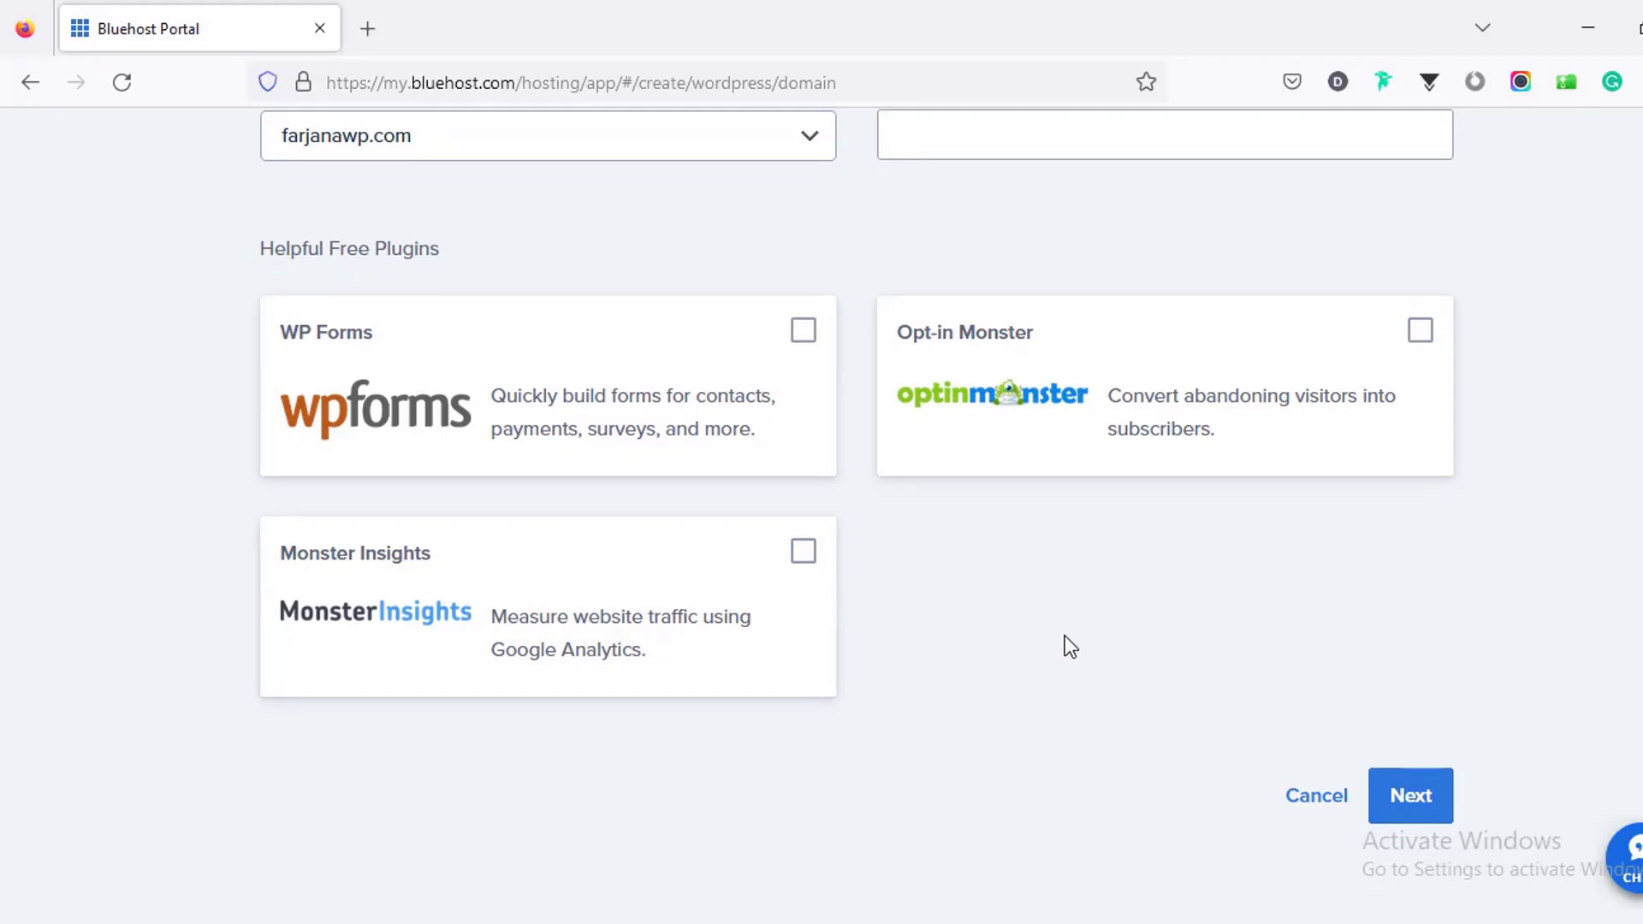
pyautogui.click(1403, 796)
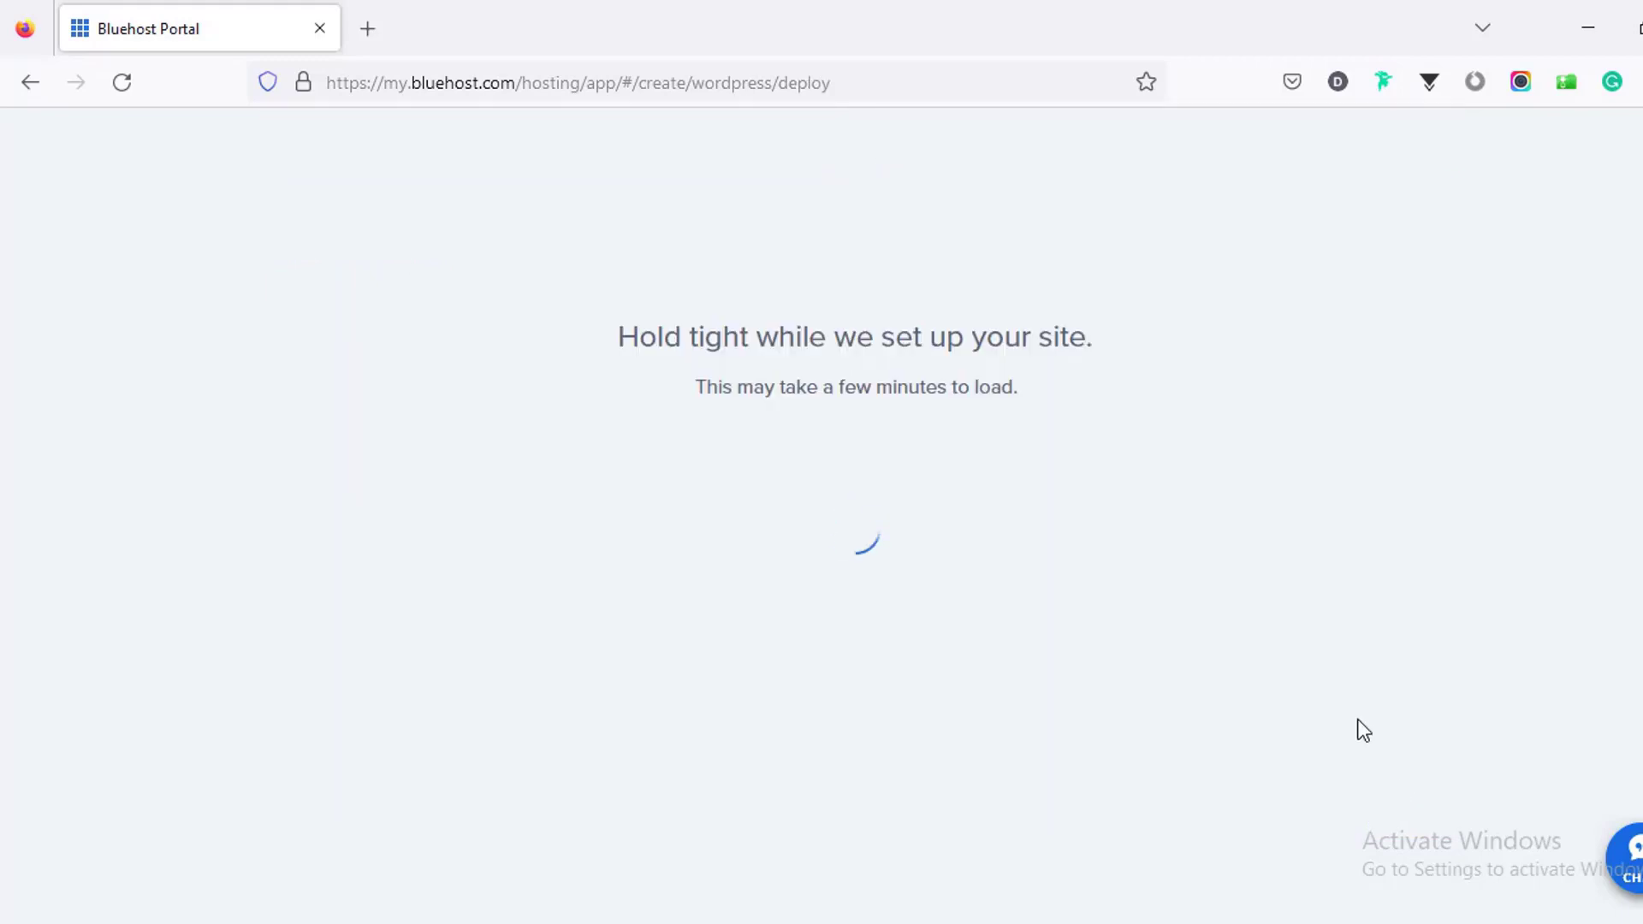
# Step: Skip the site-purpose question and log into the new WordPress admin
pyautogui.scroll(-4, 821, 513)
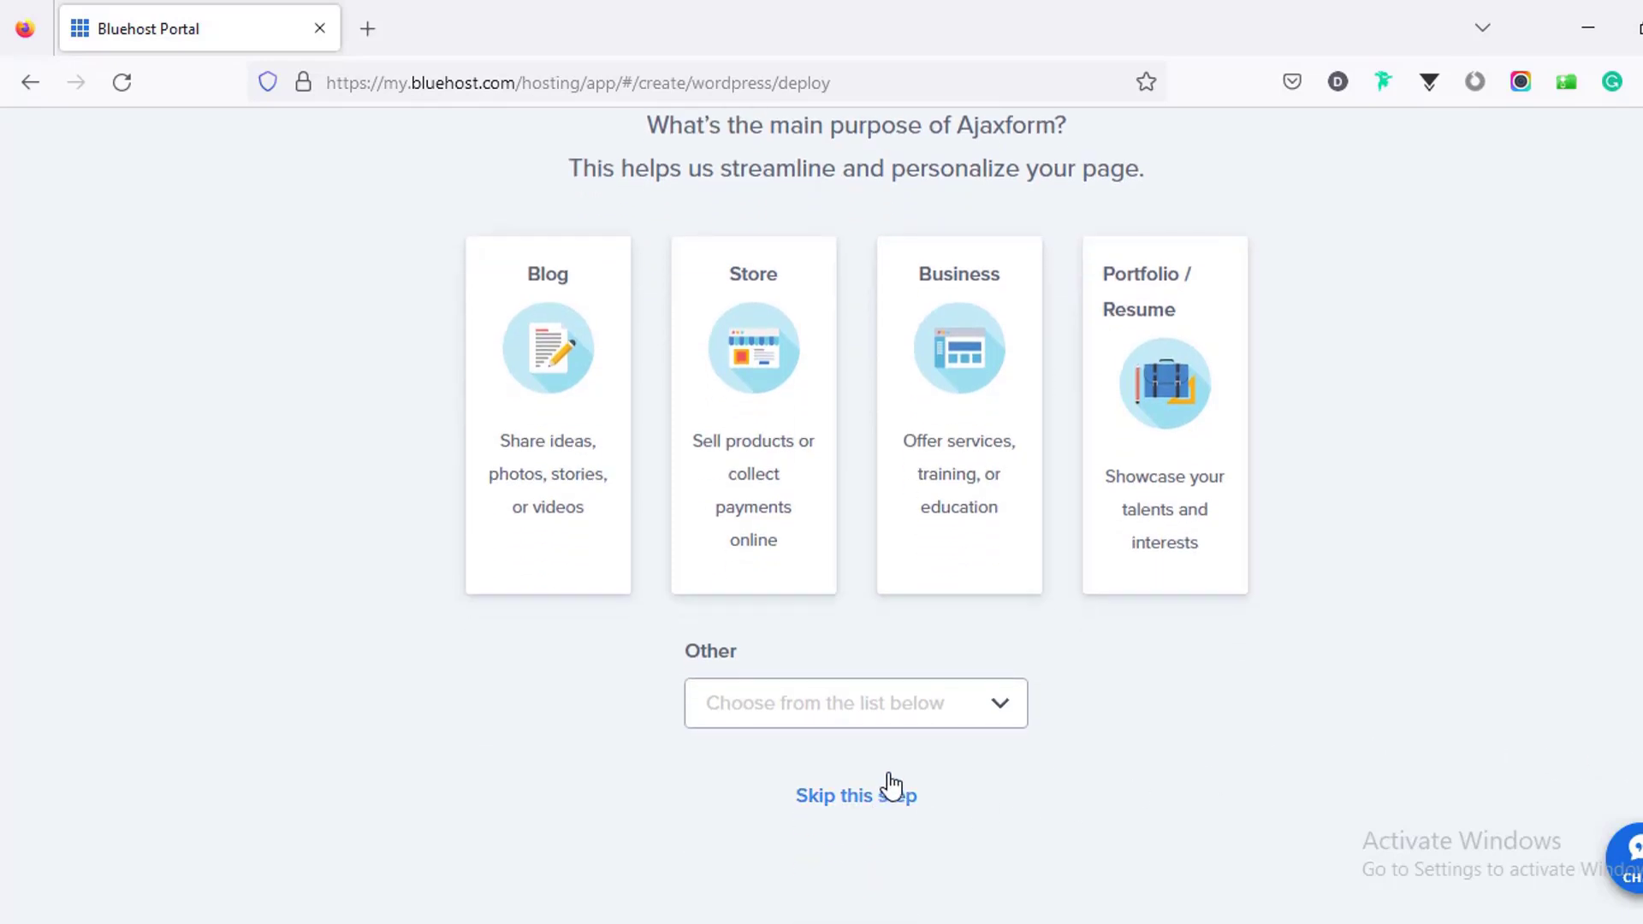
pyautogui.click(892, 796)
pyautogui.scroll(4, 907, 590)
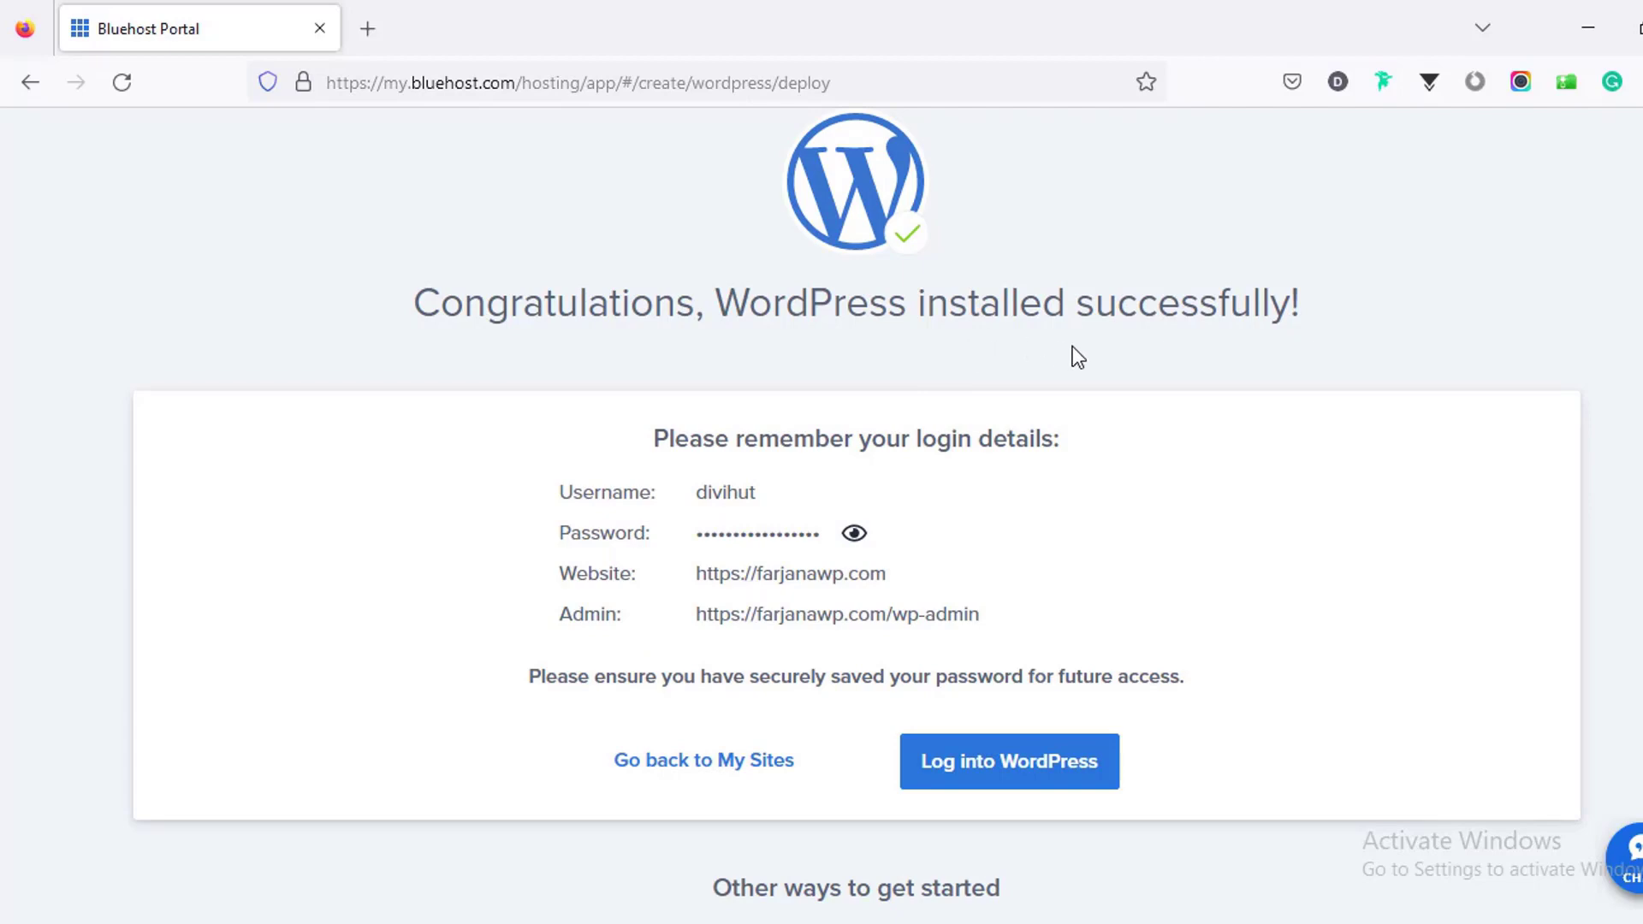
pyautogui.click(971, 772)
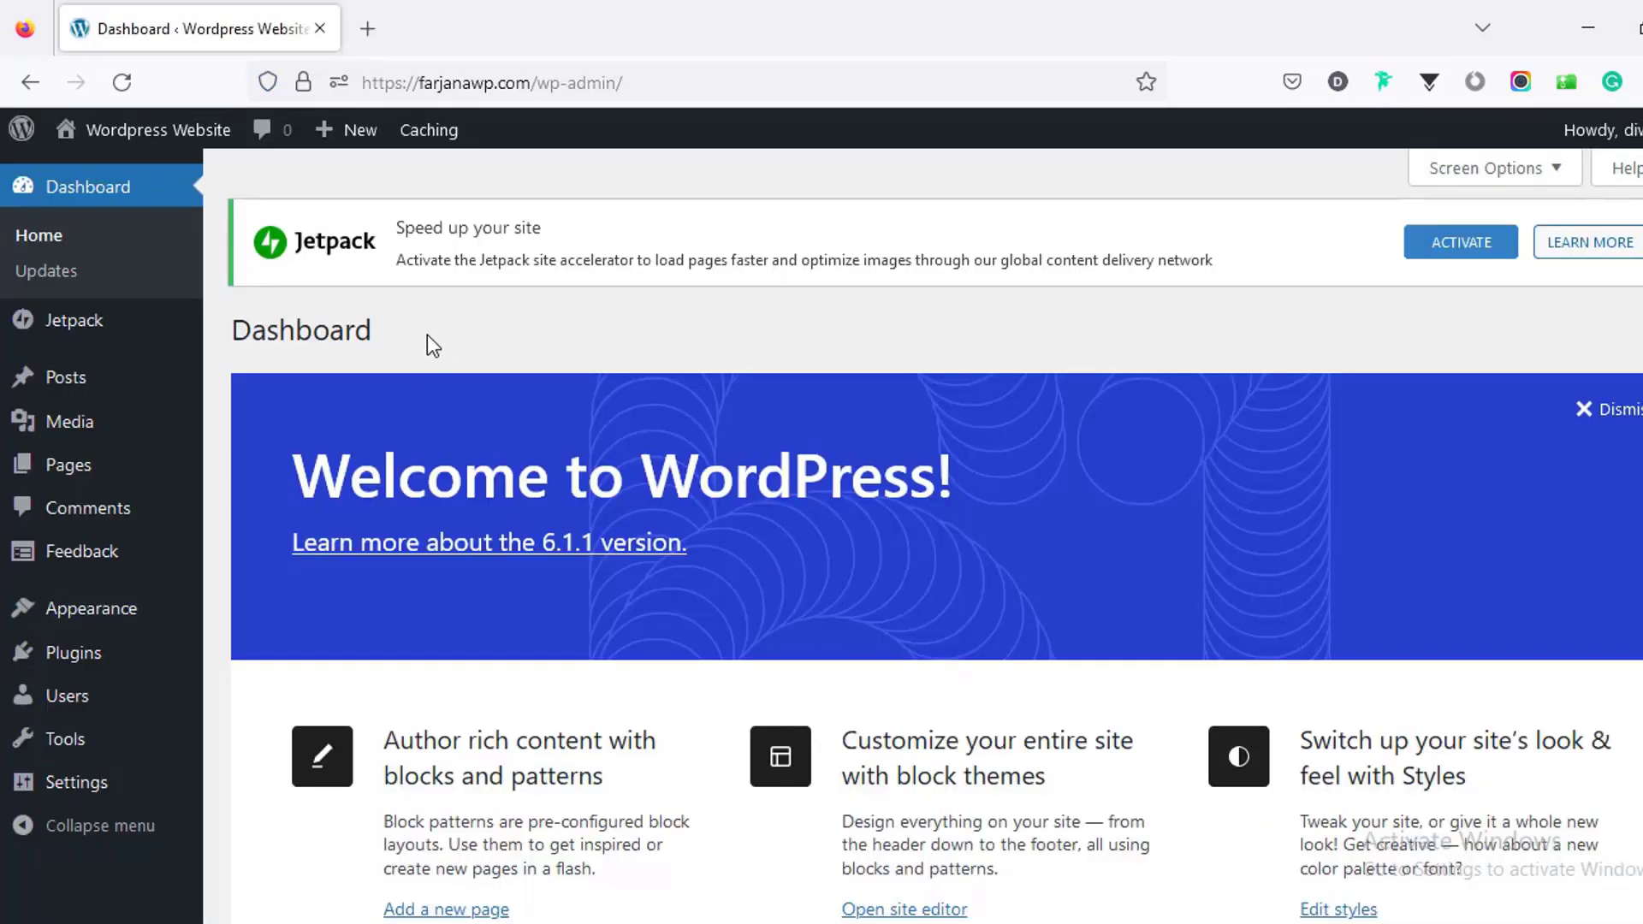
# Step: Open the live site in a new tab to view it, then go to Appearance > Themes
pyautogui.moveTo(171, 137)
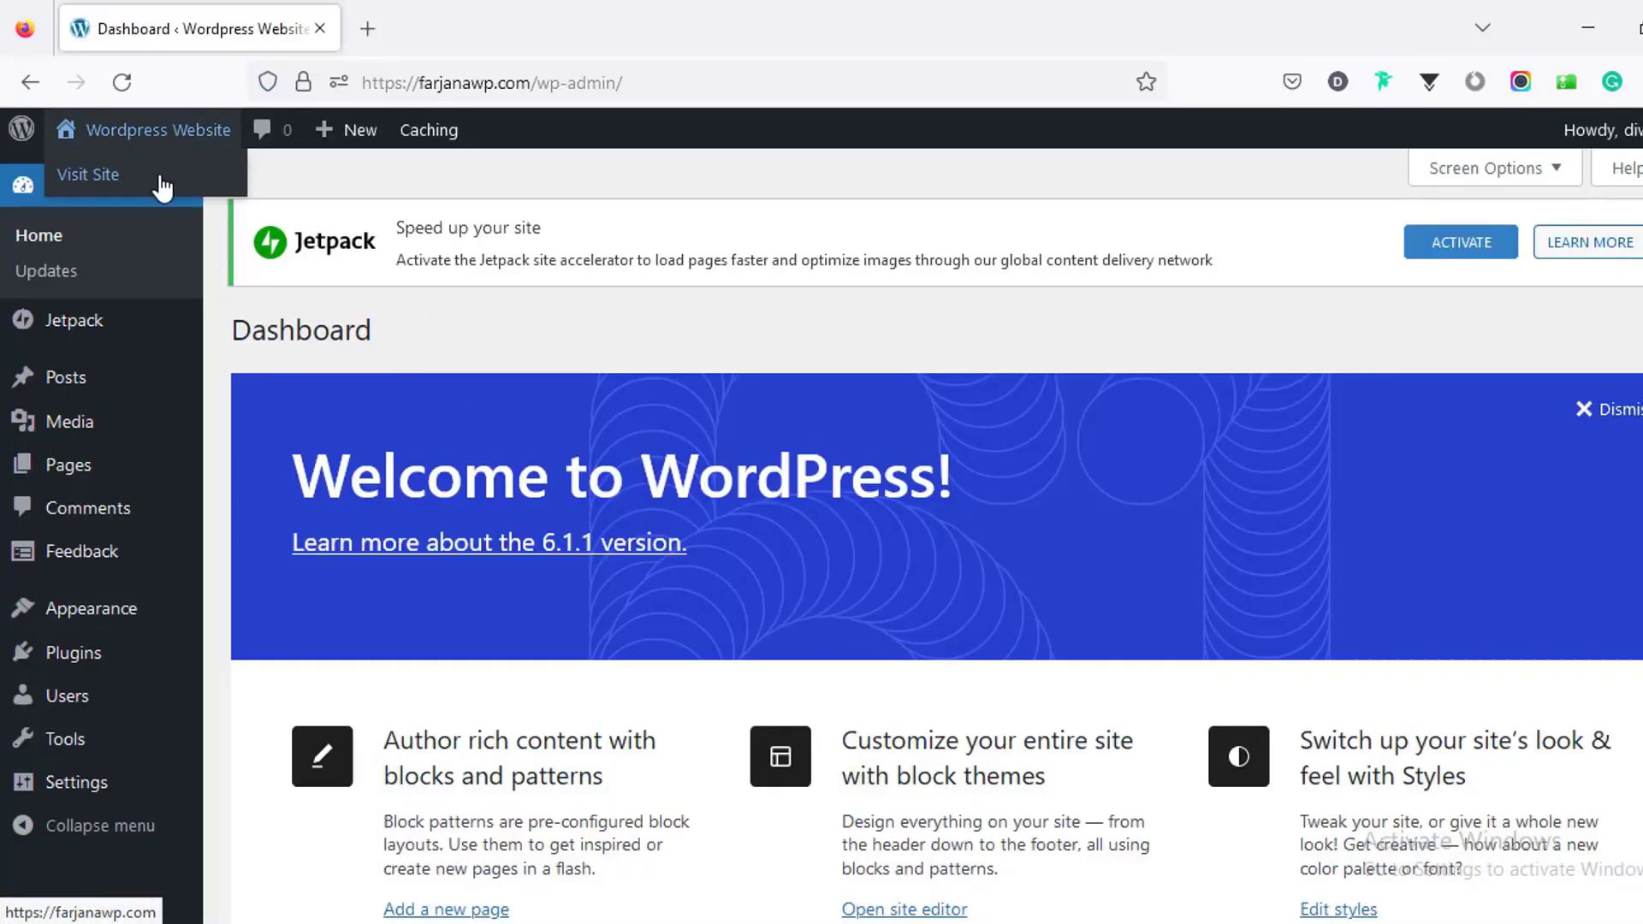
pyautogui.middleClick(162, 175)
pyautogui.click(445, 5)
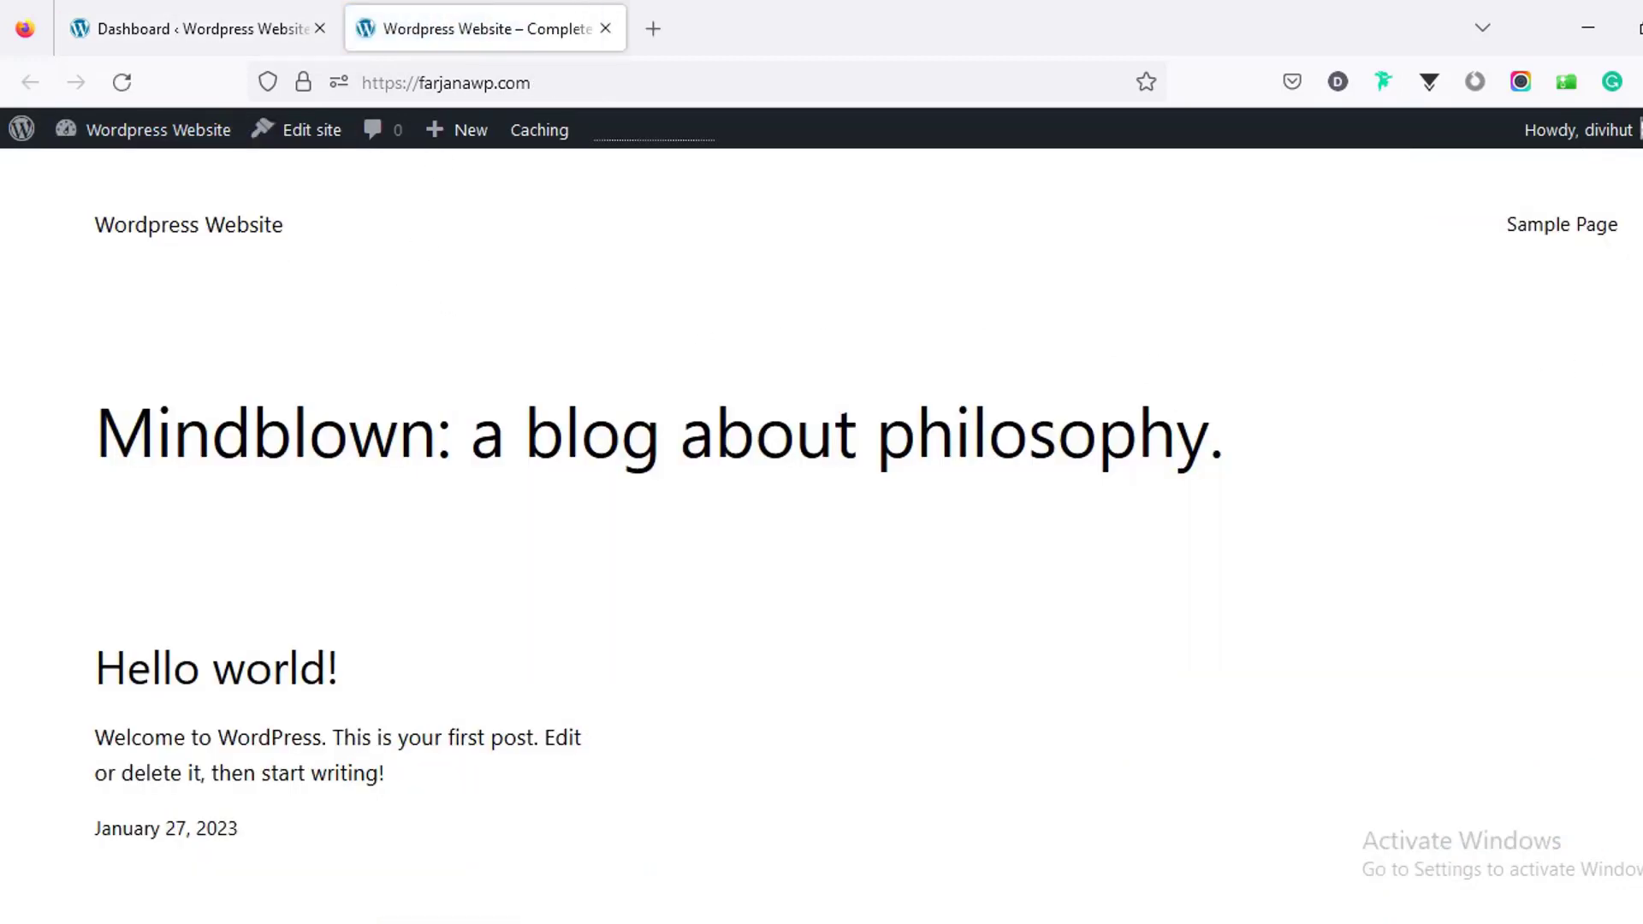
pyautogui.scroll(-6, 821, 514)
pyautogui.click(201, 28)
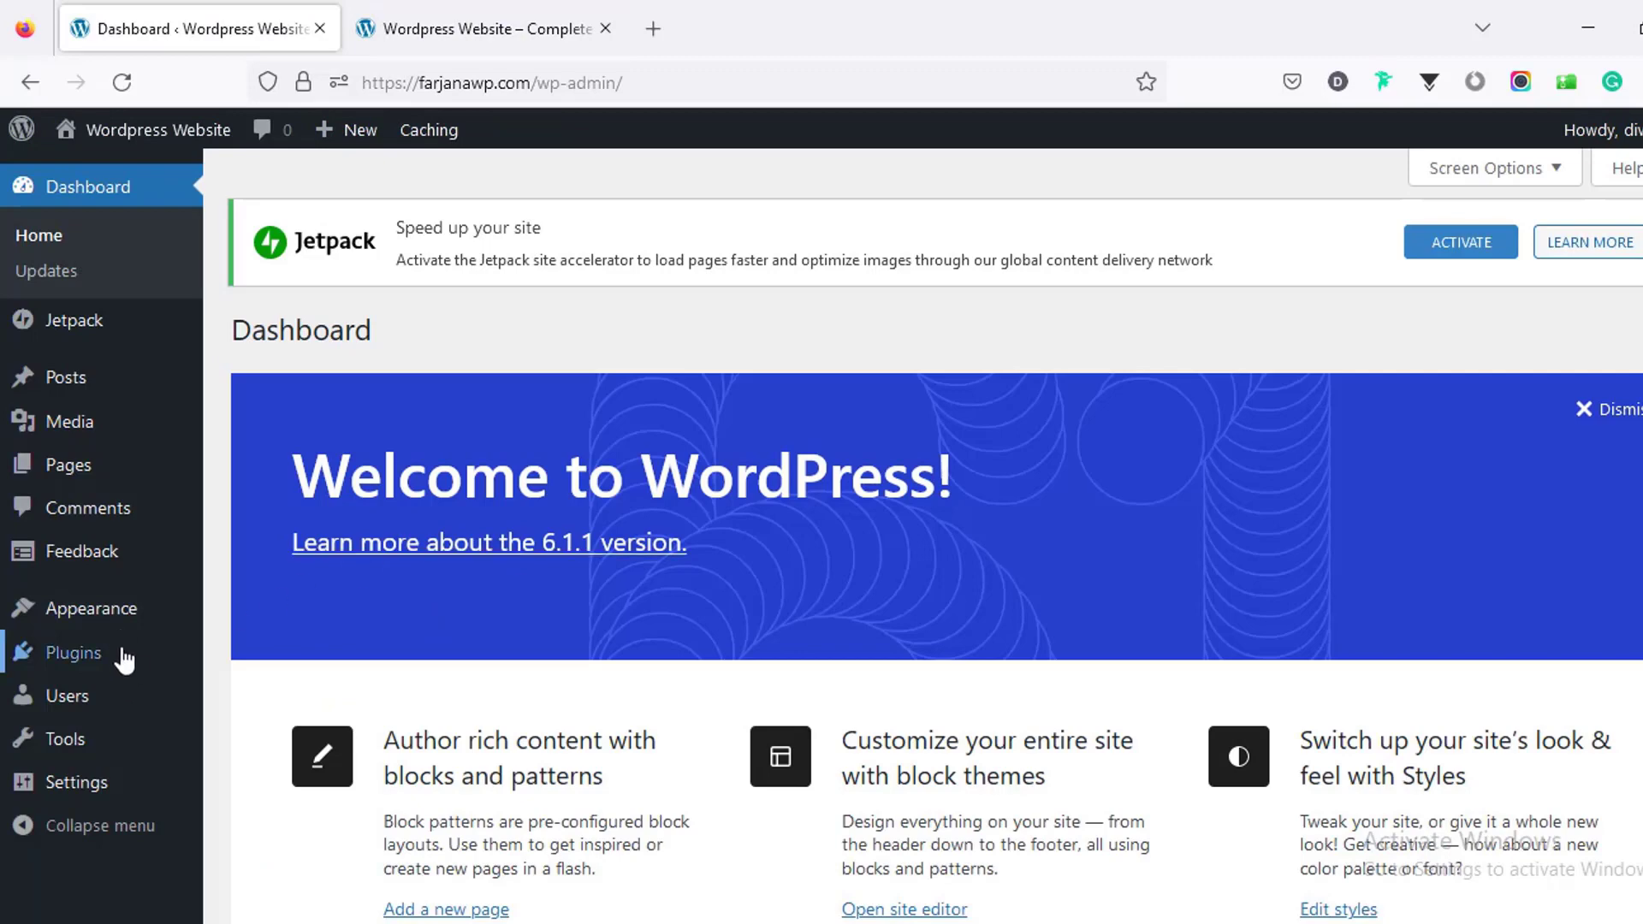
pyautogui.click(115, 616)
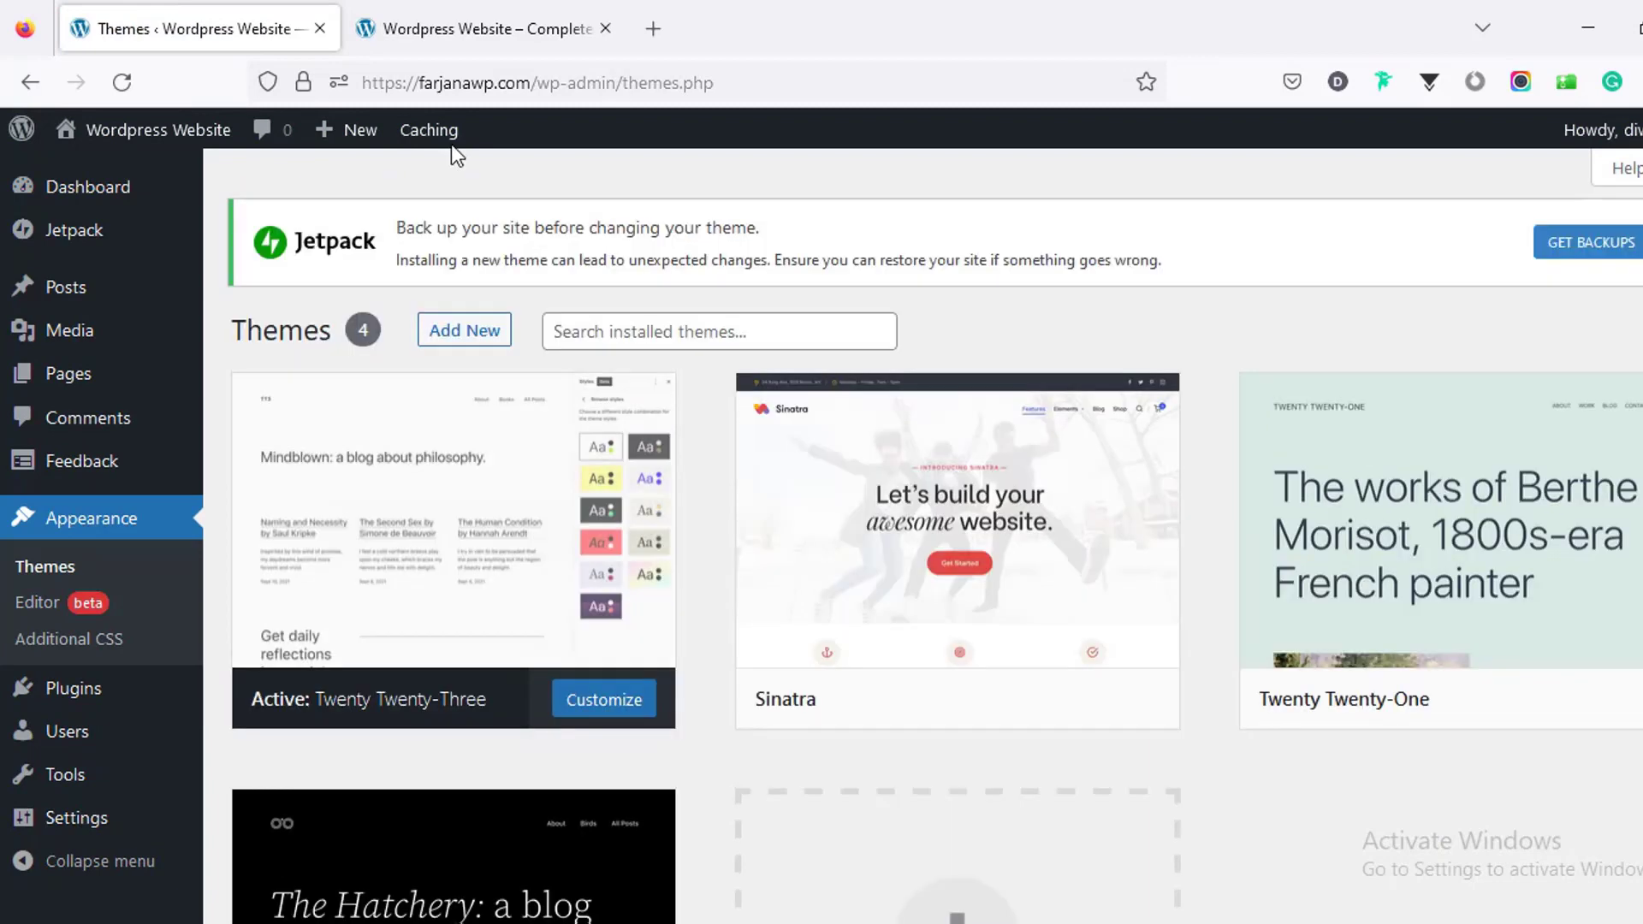
# Step: Activate the Sinatra theme and reload the live front page to see its layout
pyautogui.click(439, 11)
pyautogui.click(241, 17)
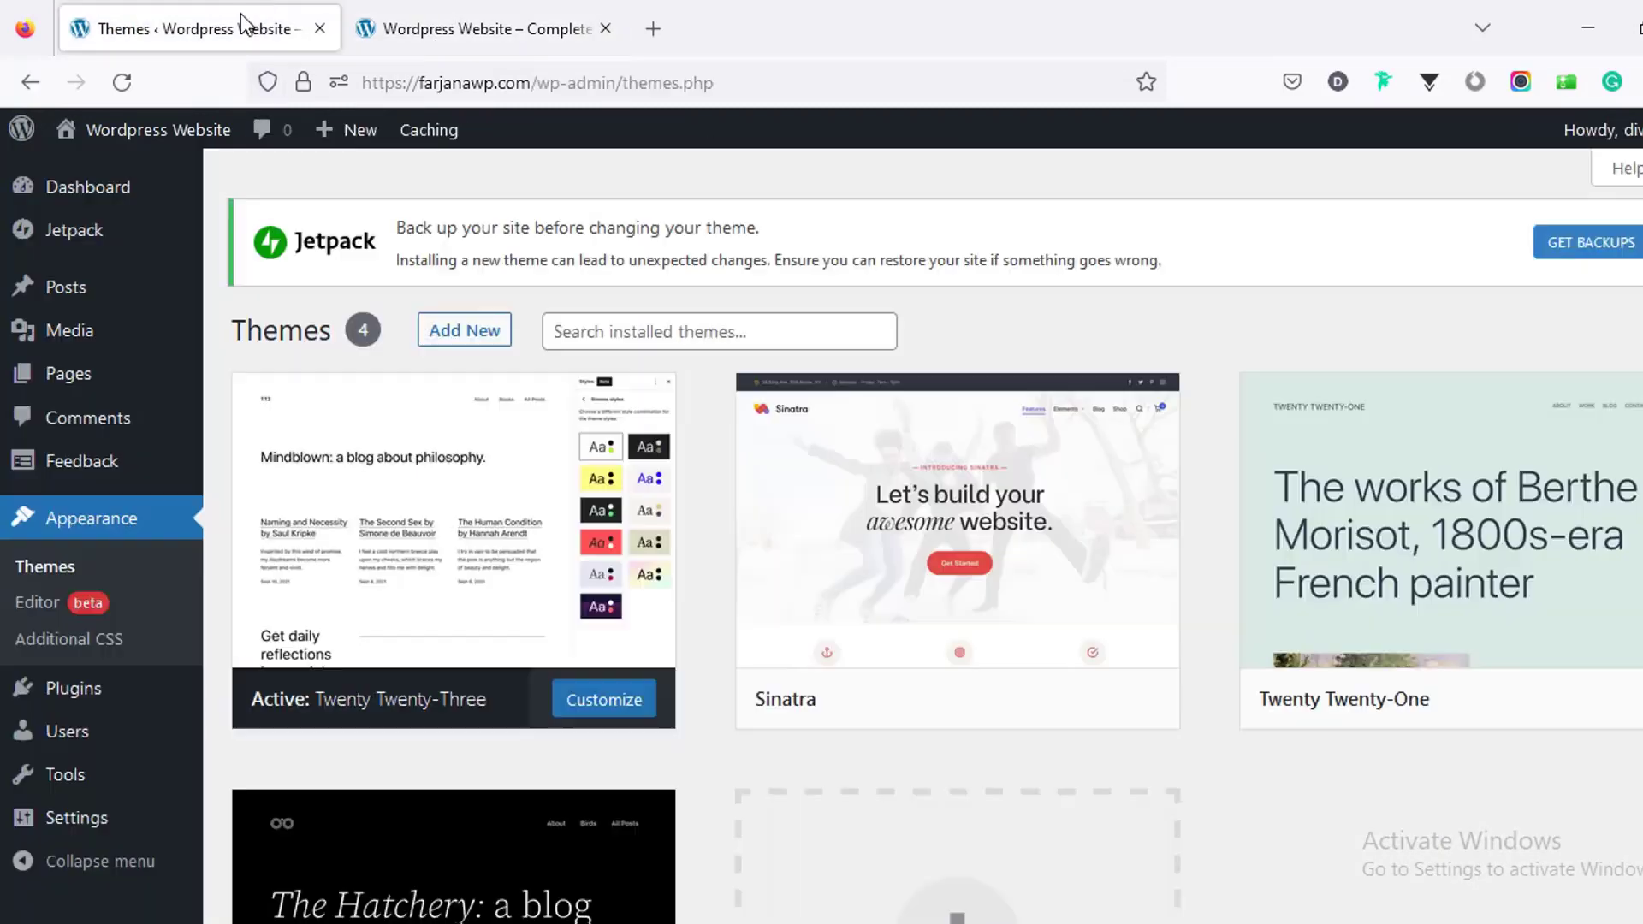
pyautogui.moveTo(788, 616)
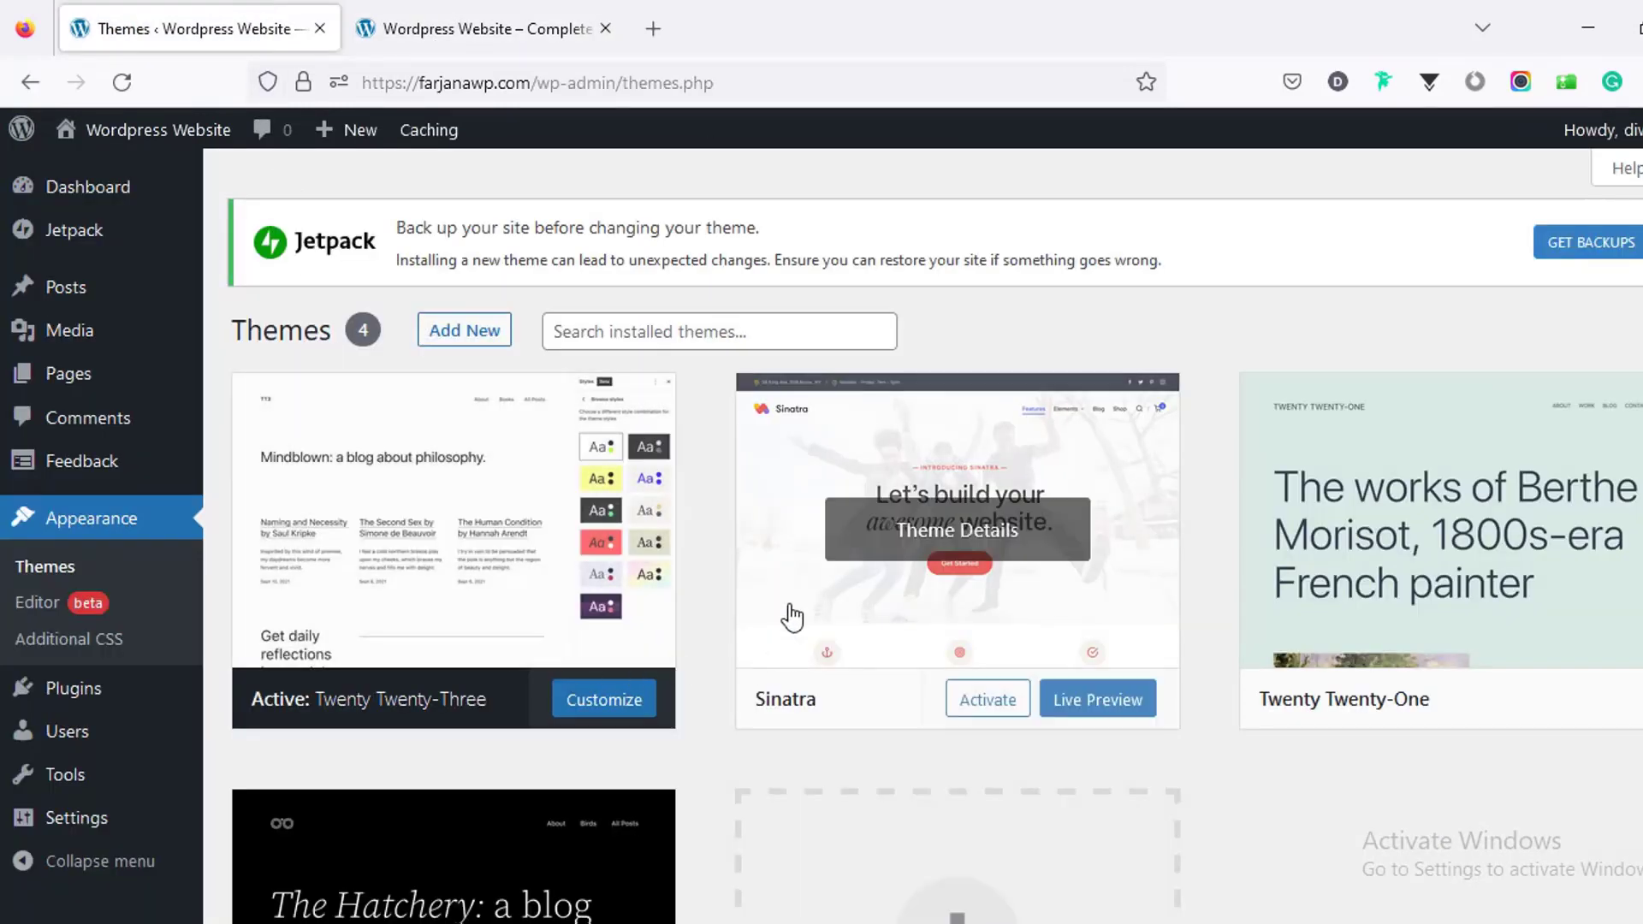
pyautogui.click(988, 700)
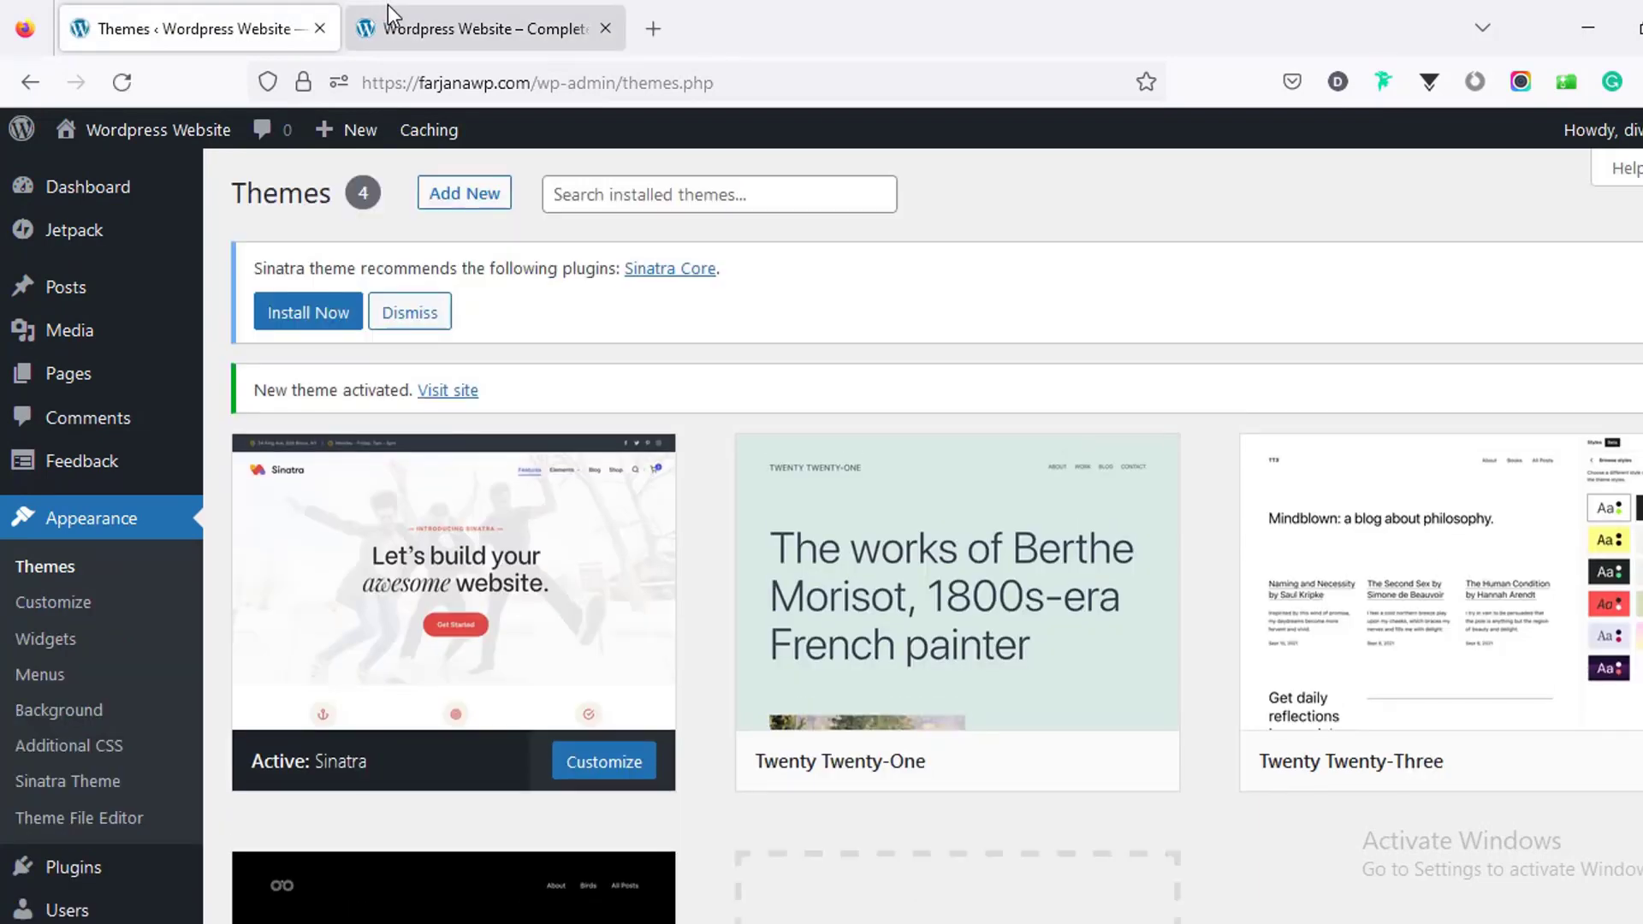
pyautogui.click(388, 17)
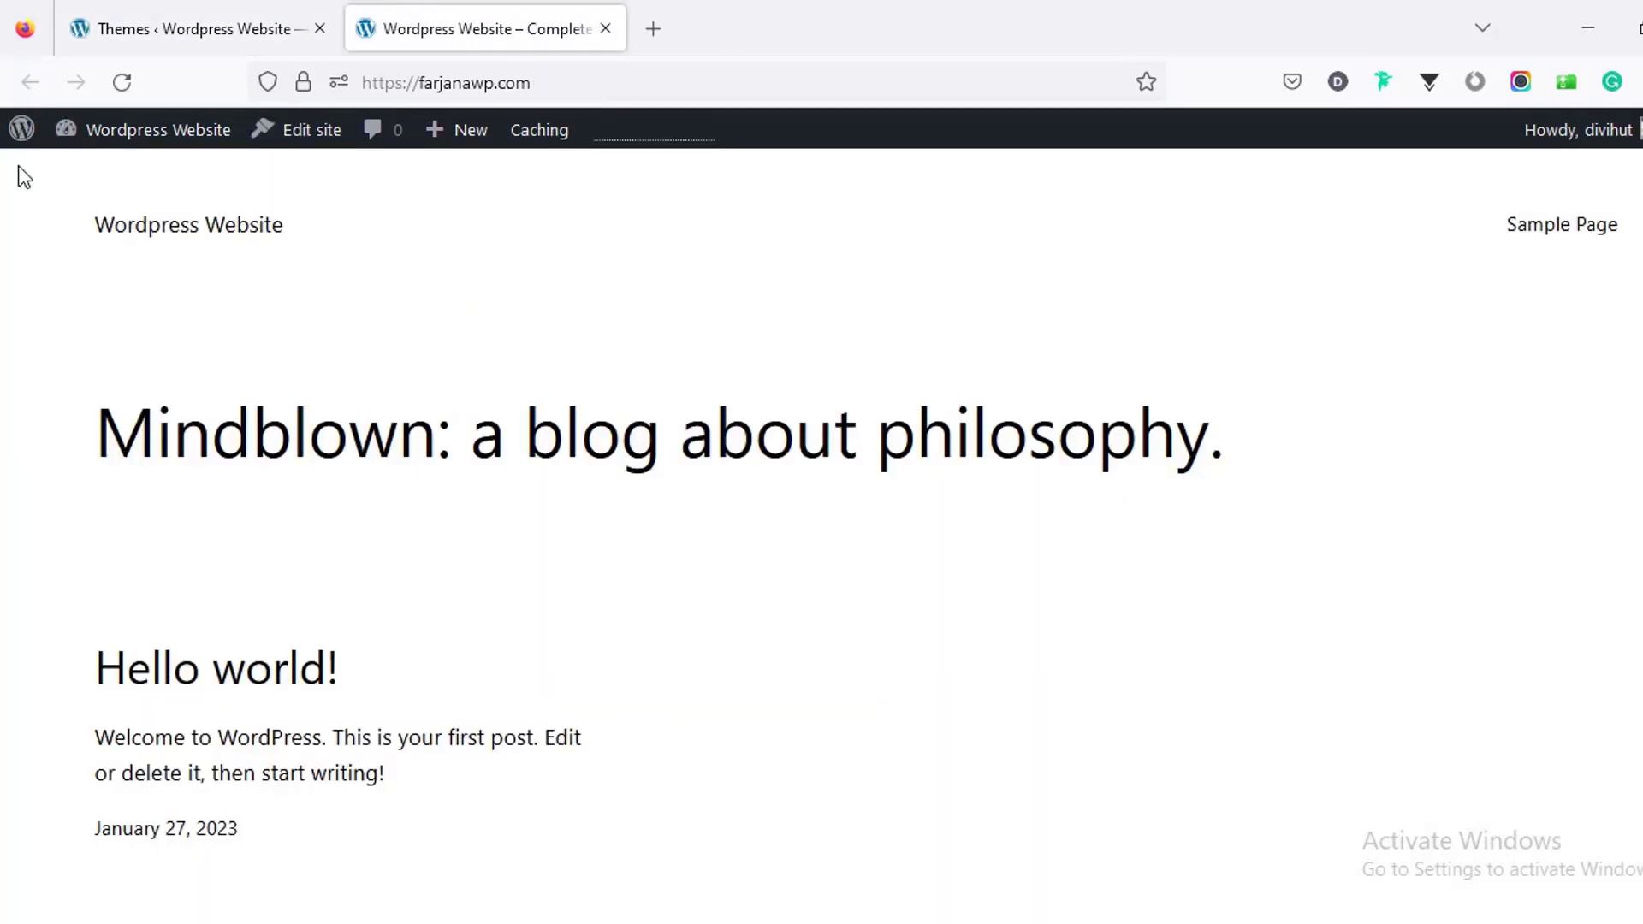
pyautogui.click(111, 83)
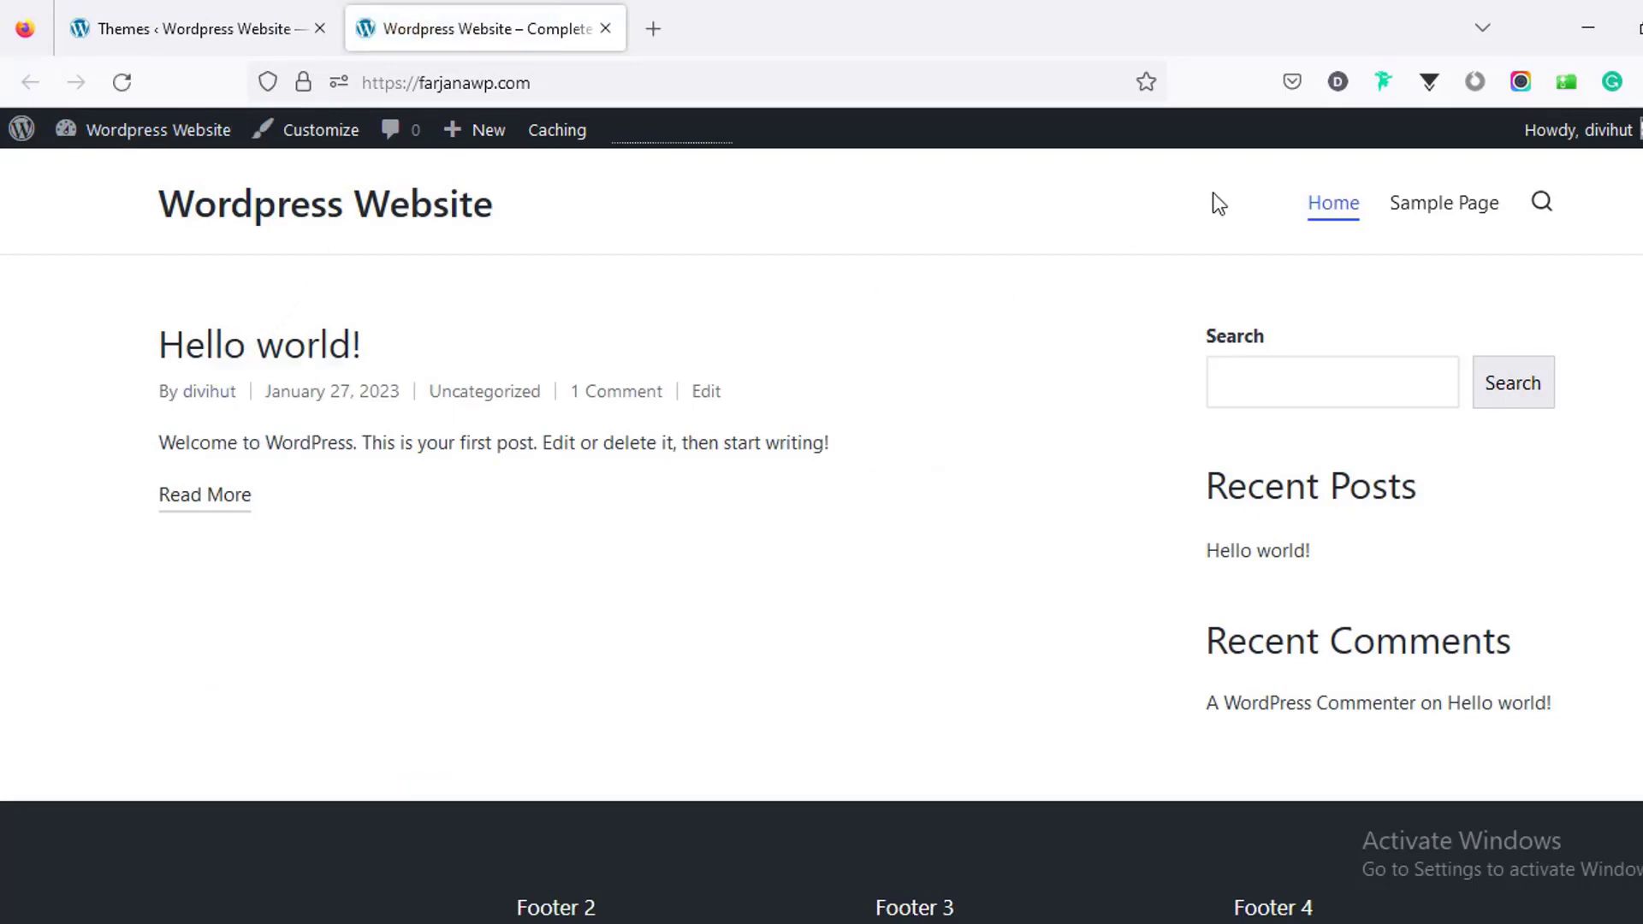
# Step: Return to the Dashboard and check At a Glance reports Sinatra as the theme
pyautogui.click(167, 2)
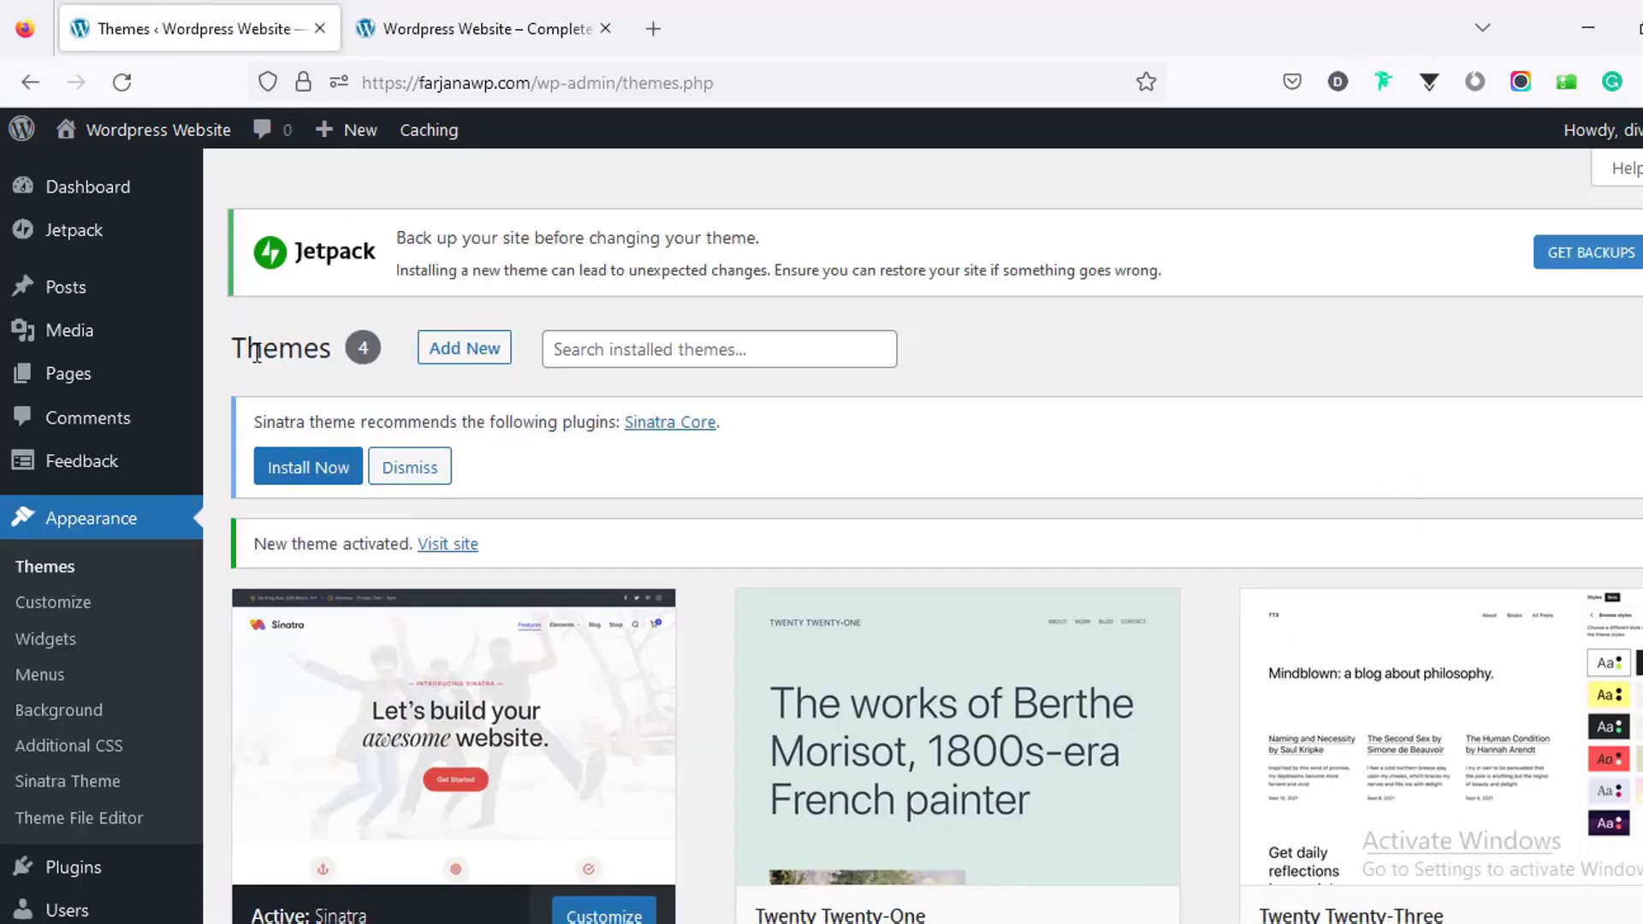
pyautogui.click(98, 198)
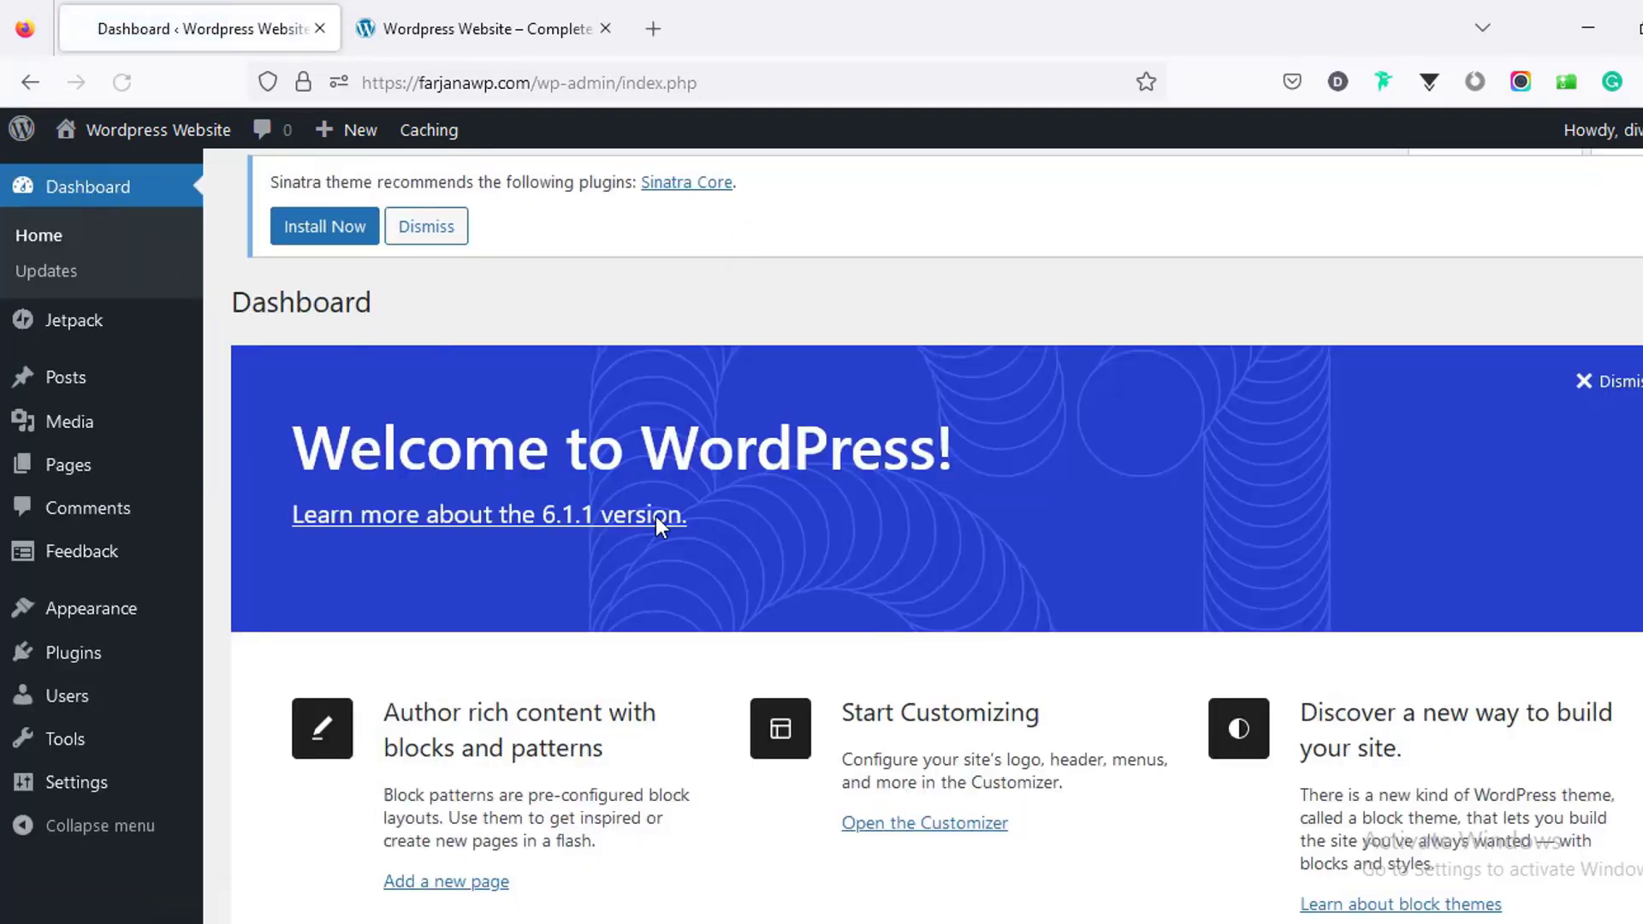
pyautogui.scroll(-15, 635, 516)
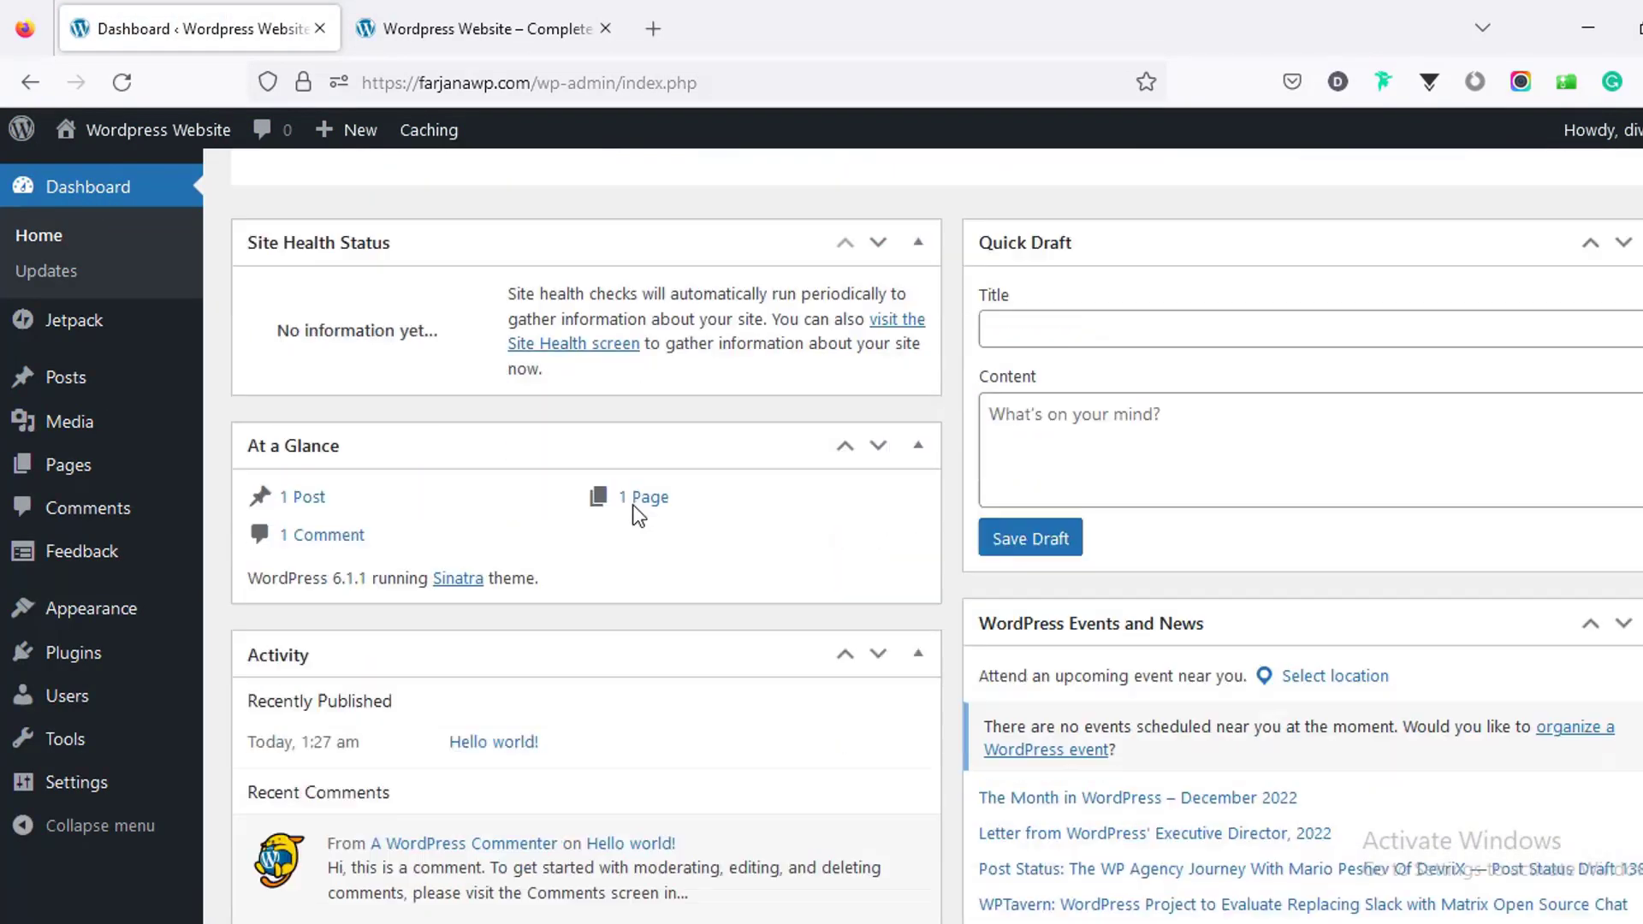
pyautogui.scroll(-4, 637, 516)
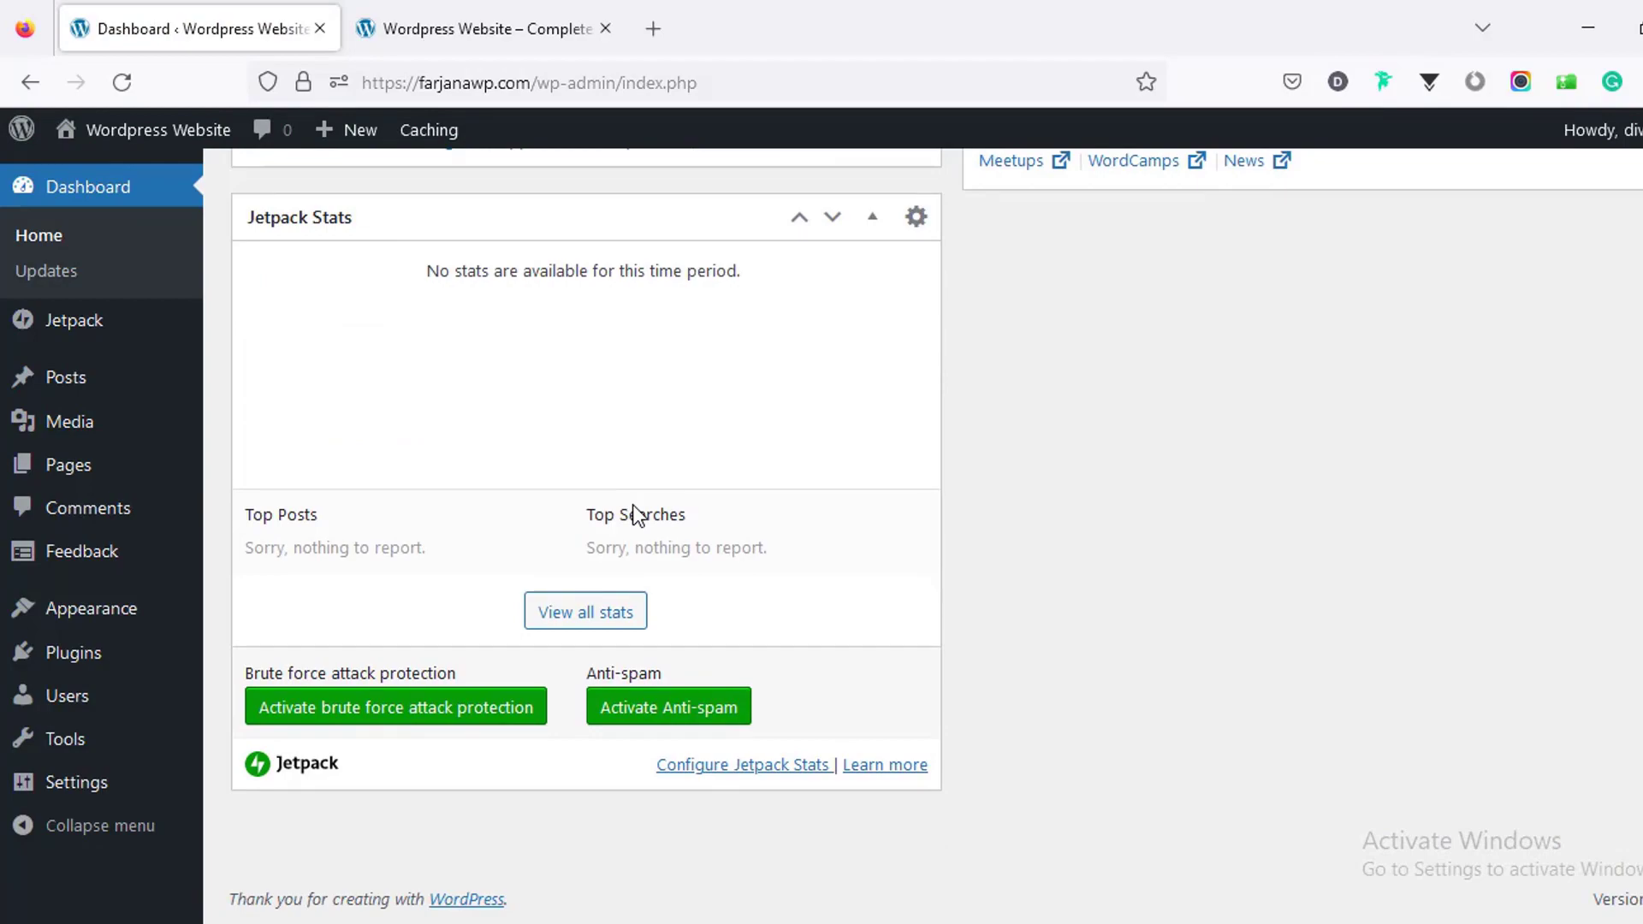
pyautogui.scroll(13, 634, 513)
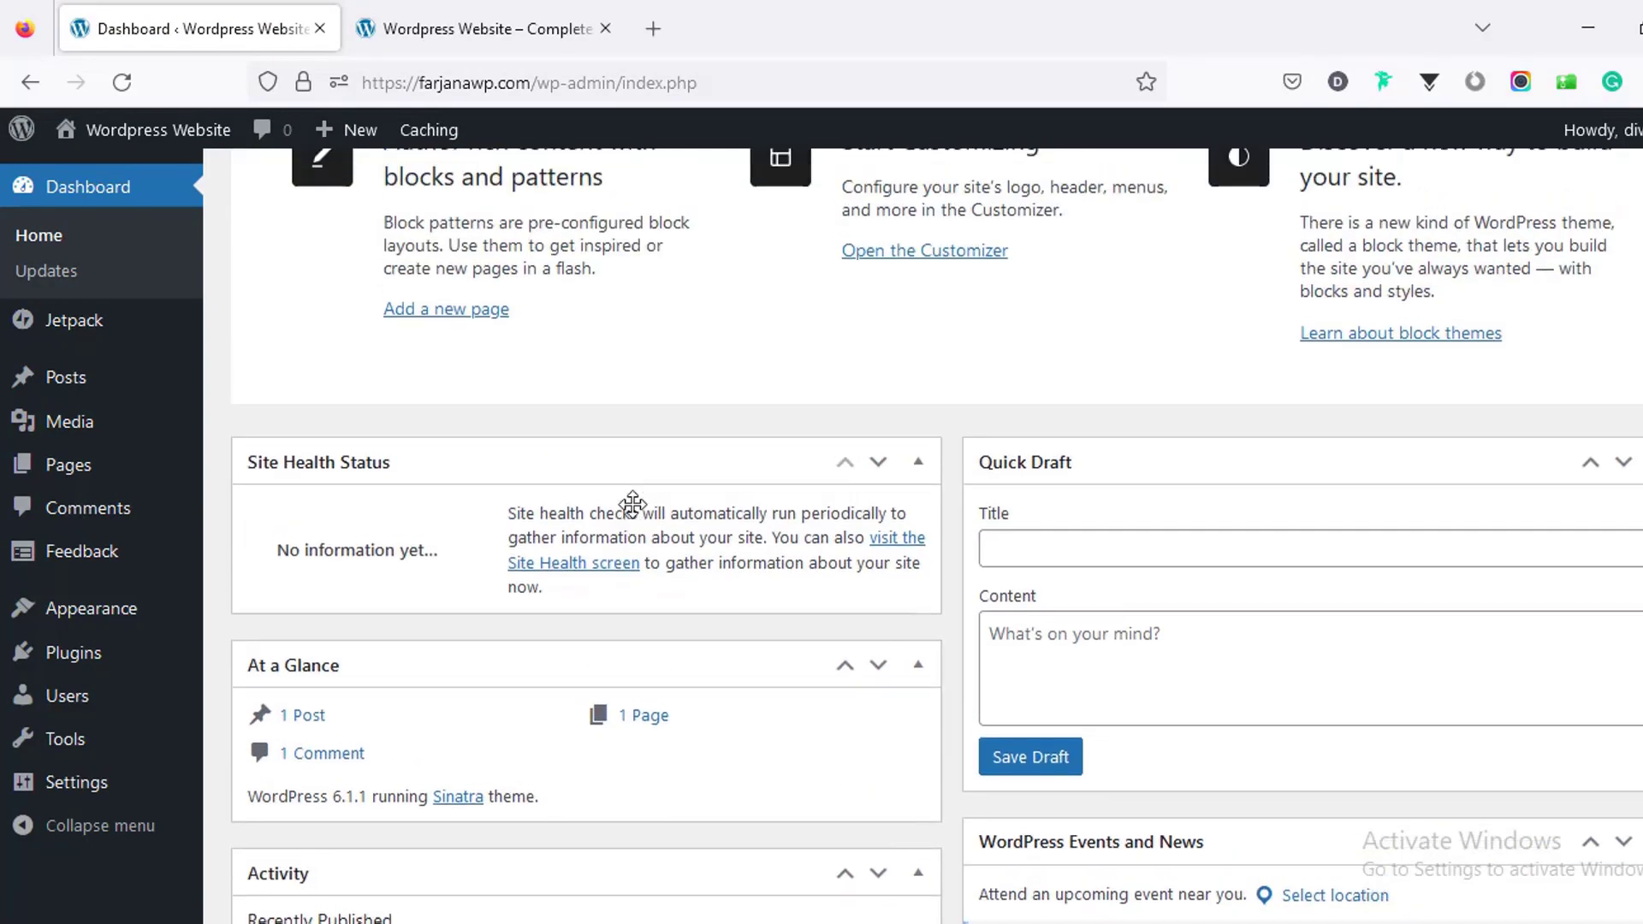
pyautogui.scroll(4, 632, 505)
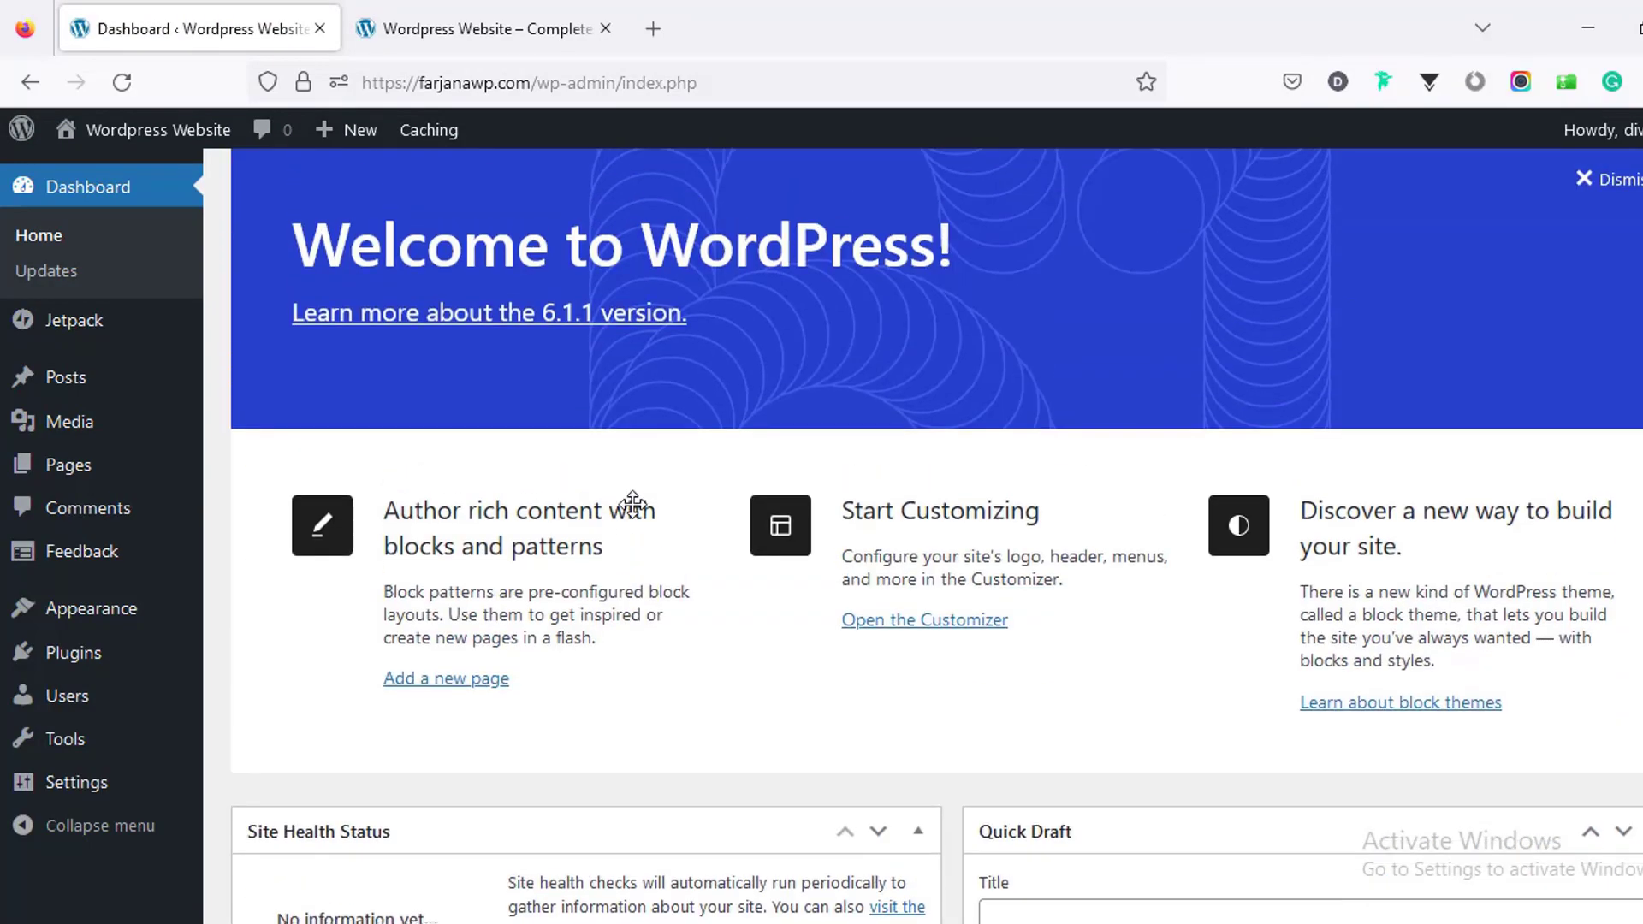
# Step: Bulk-deactivate all six installed plugins on the Plugins page
pyautogui.click(96, 660)
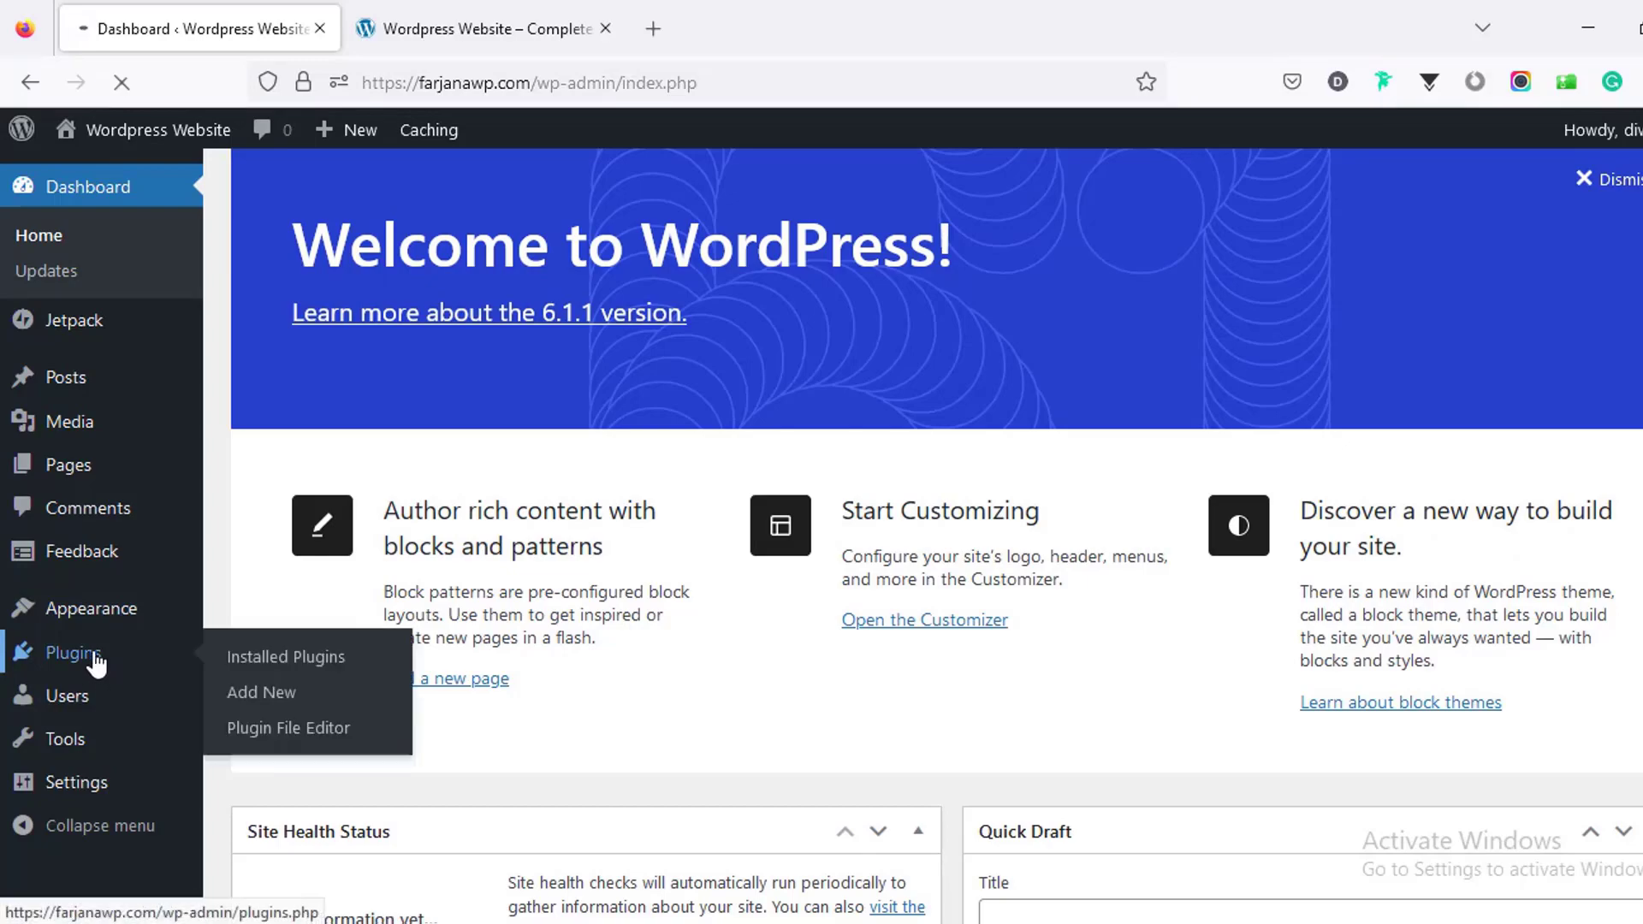
pyautogui.scroll(-5, 416, 509)
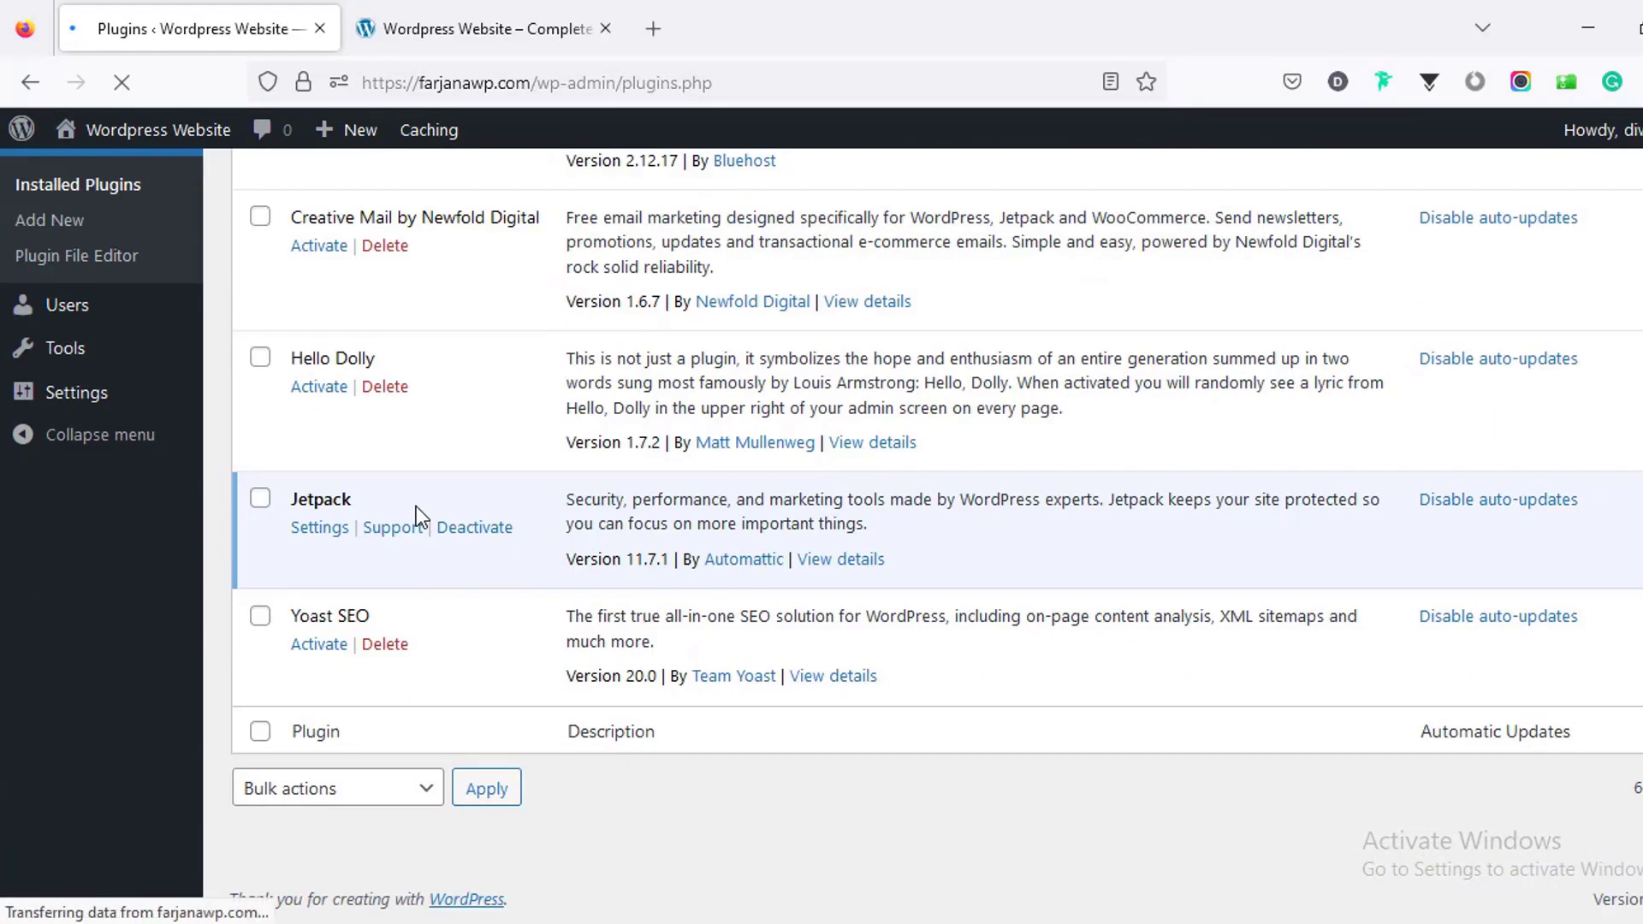
pyautogui.scroll(5, 416, 506)
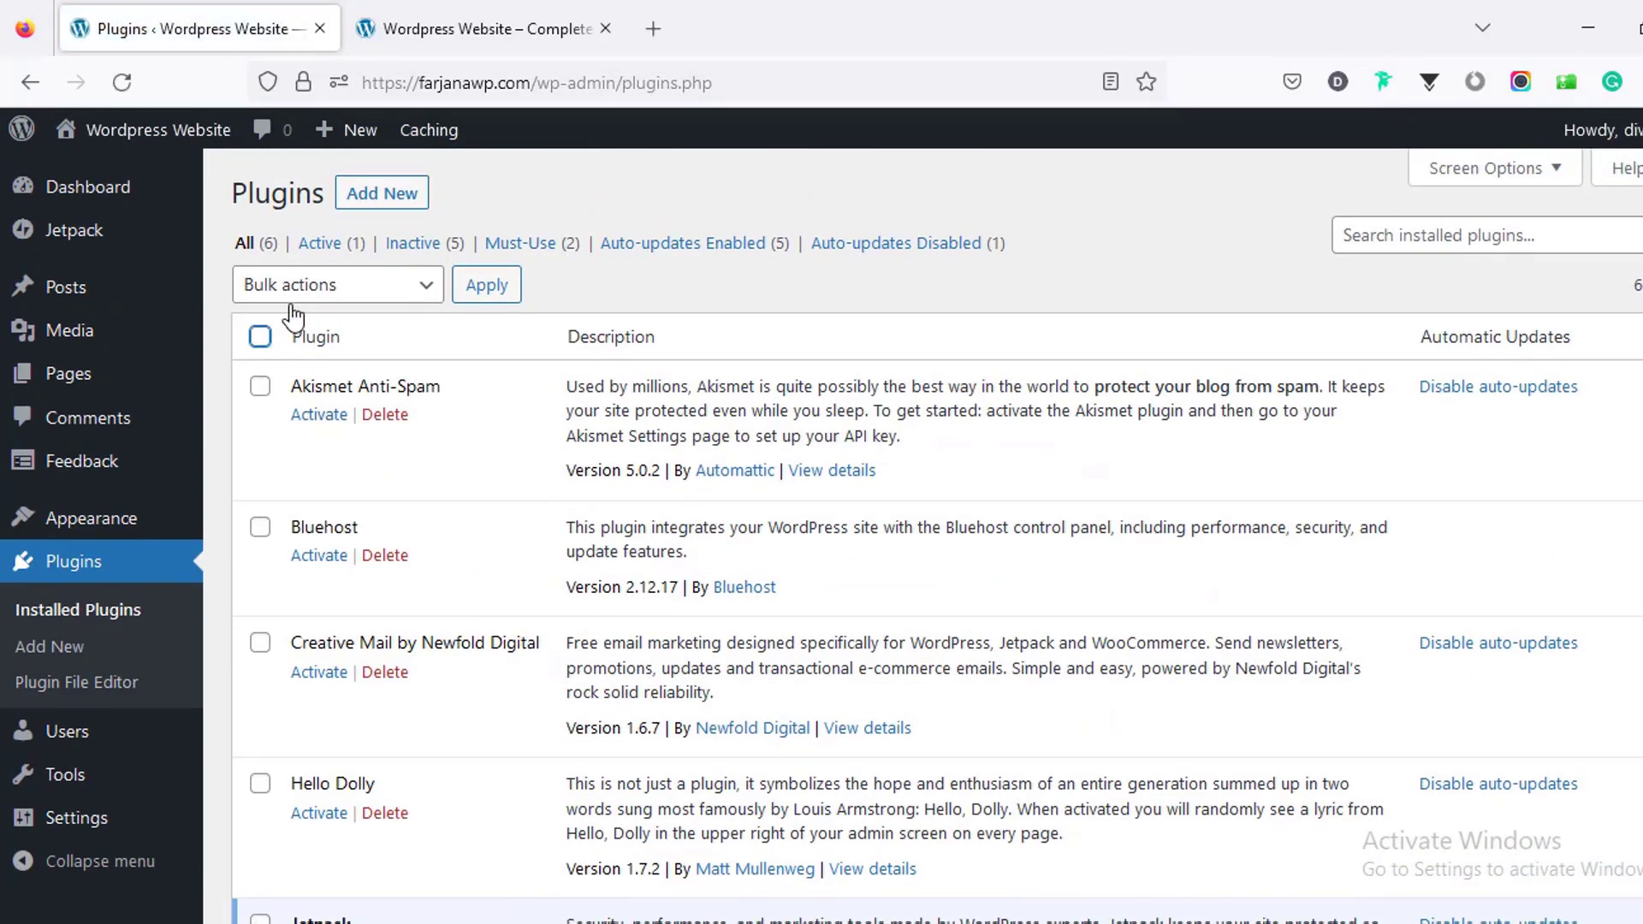
pyautogui.click(260, 335)
pyautogui.click(336, 421)
pyautogui.click(335, 540)
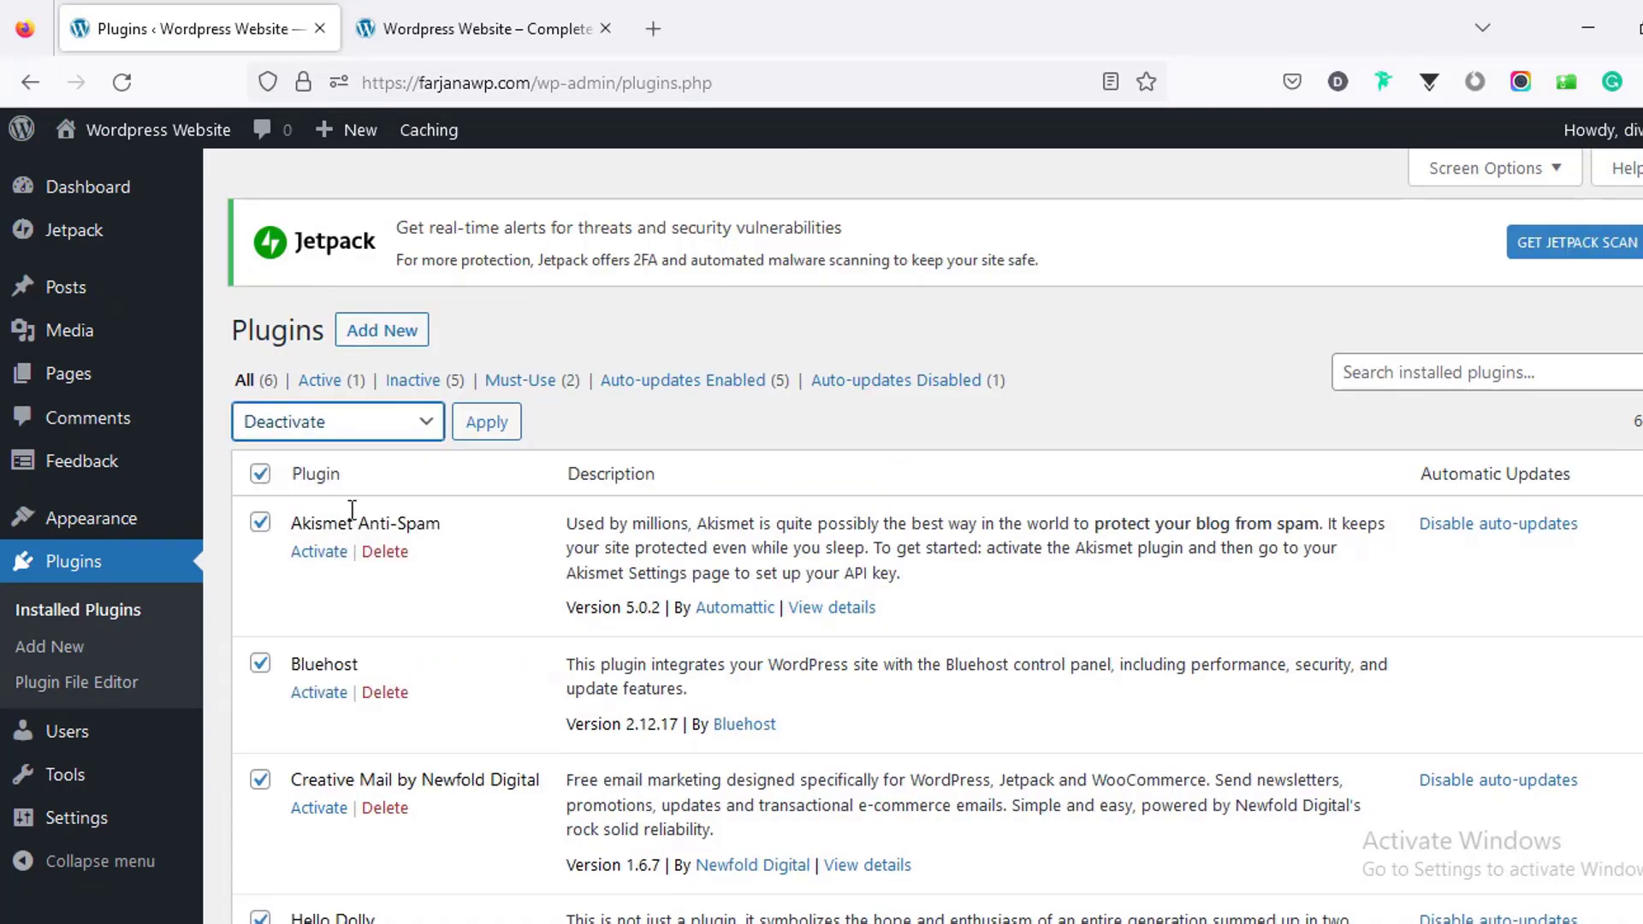
pyautogui.click(486, 422)
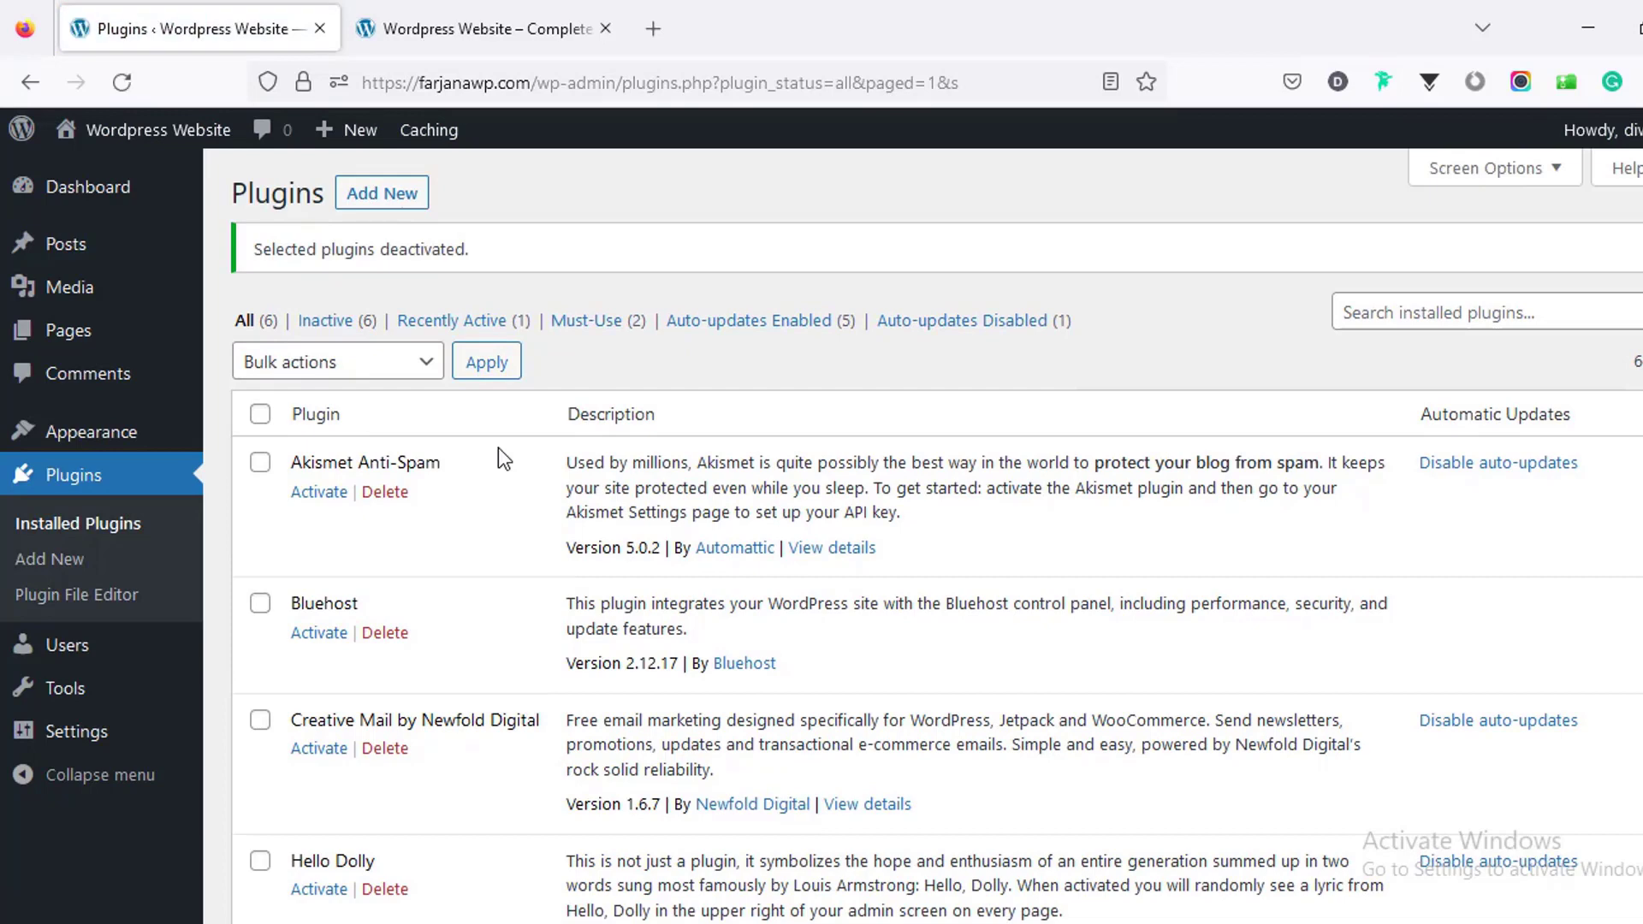
# Step: Bulk-delete all six plugins with their data and return to the Dashboard
pyautogui.click(260, 418)
pyautogui.click(340, 366)
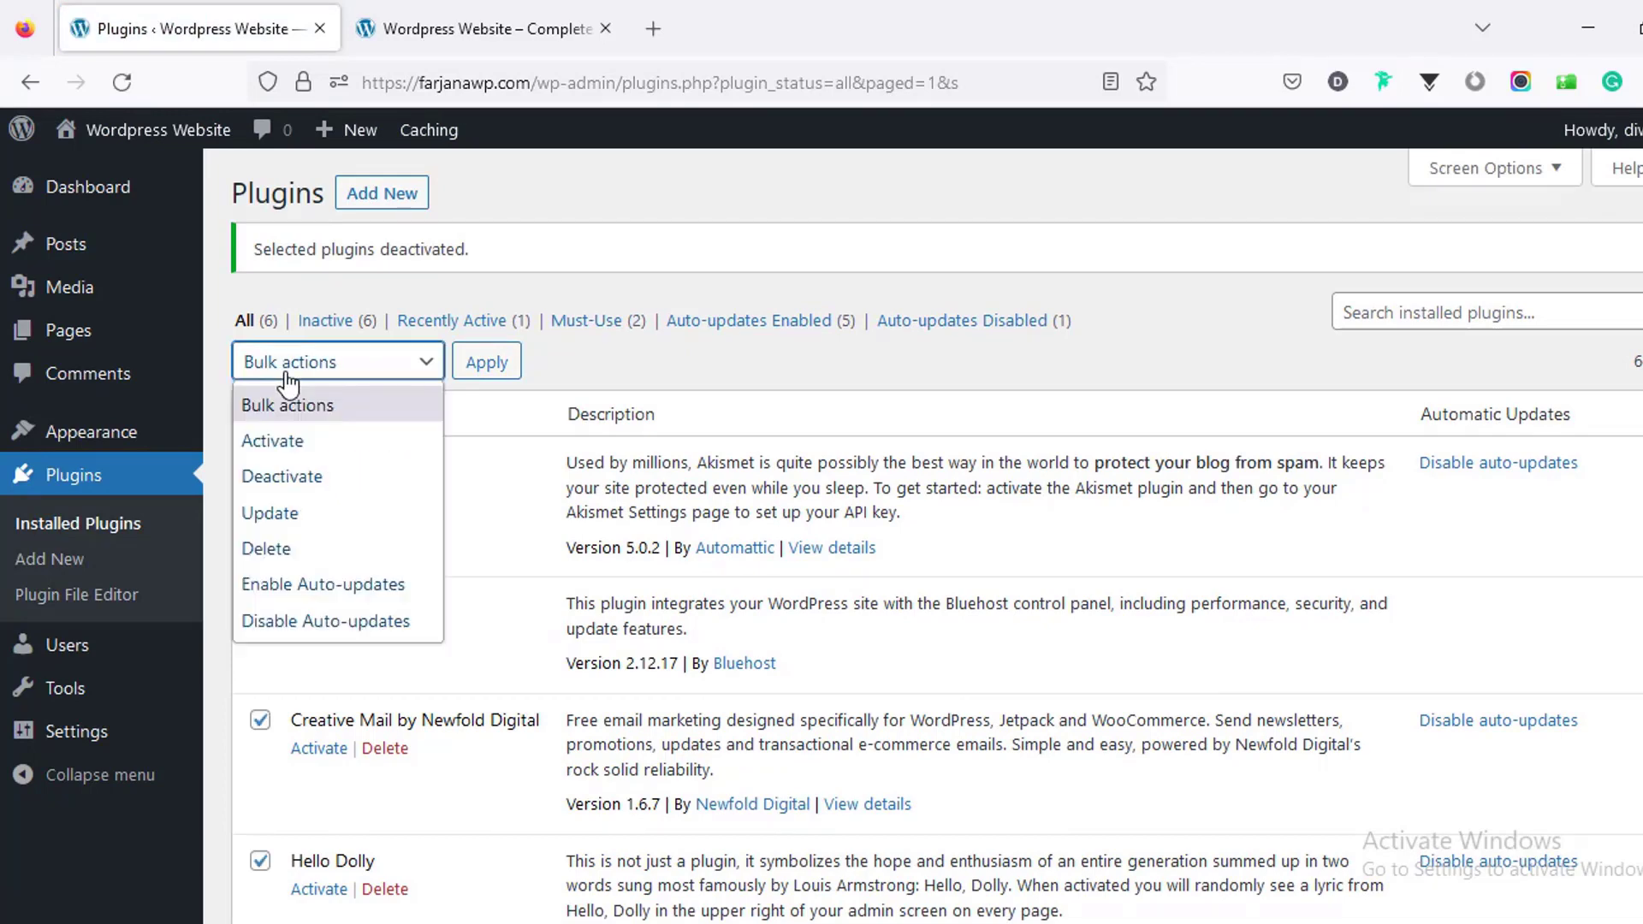
pyautogui.click(327, 552)
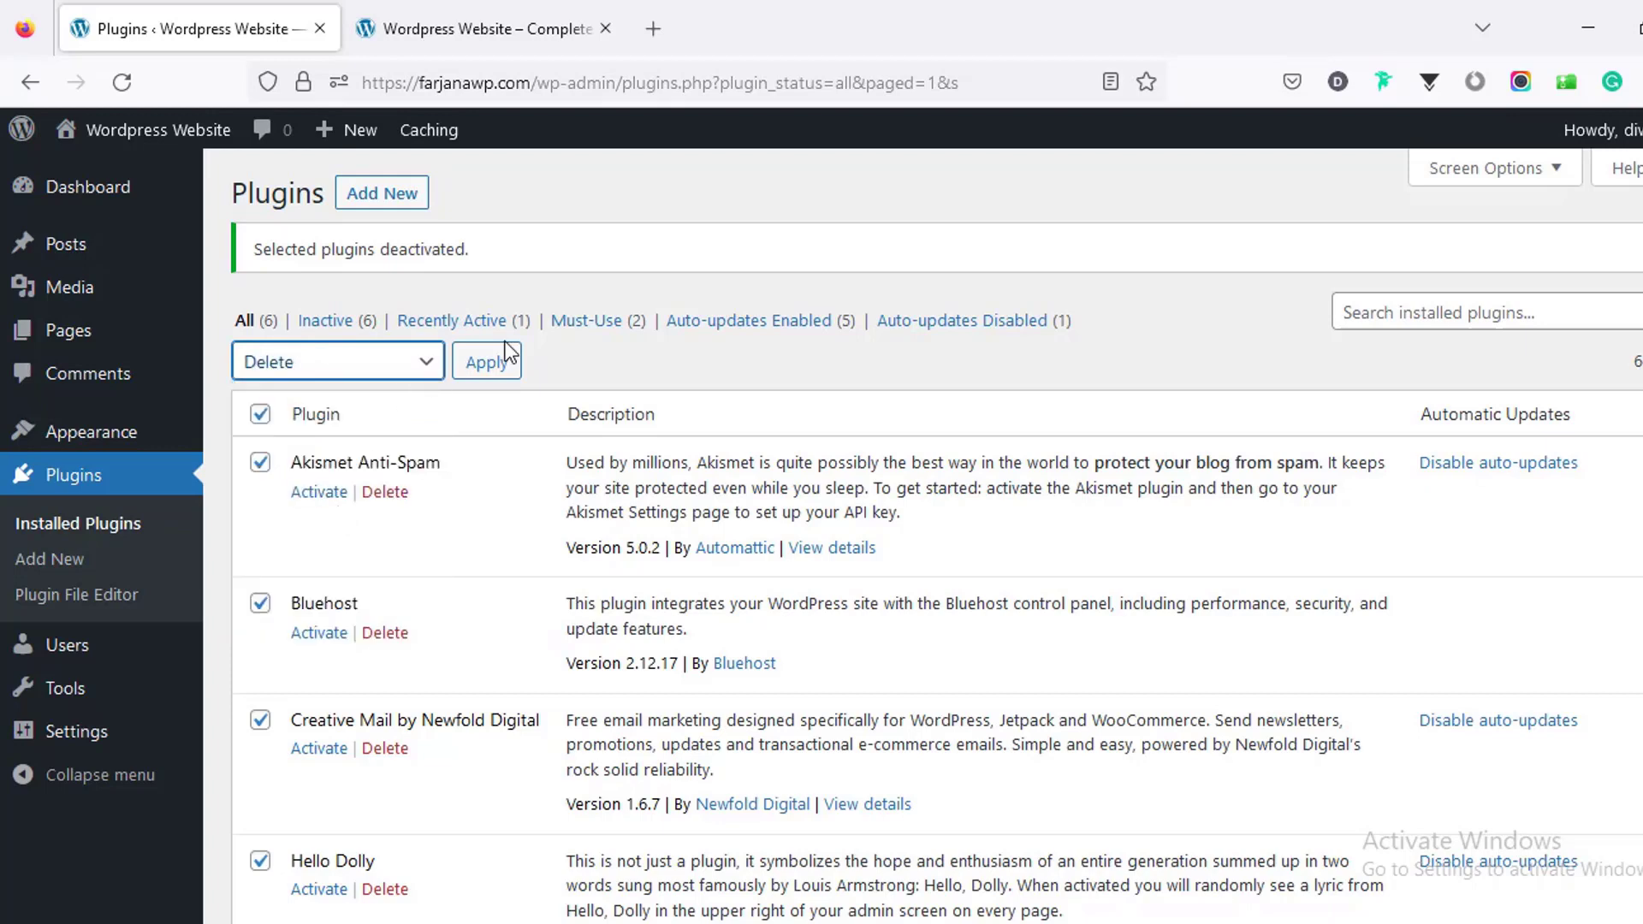
pyautogui.click(491, 367)
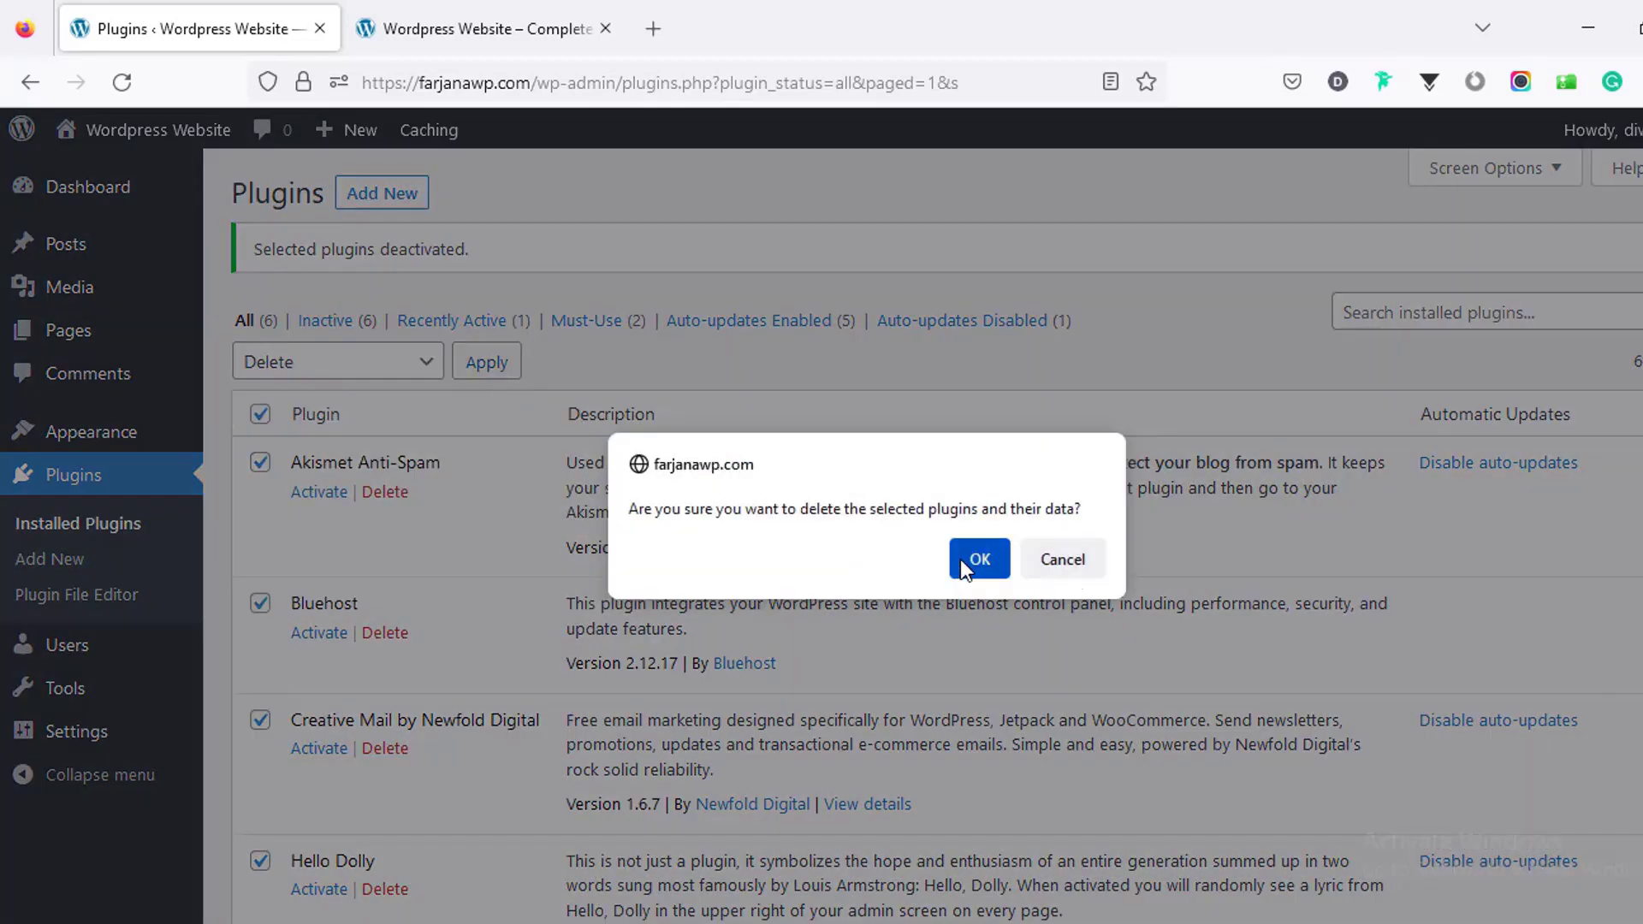
pyautogui.click(978, 559)
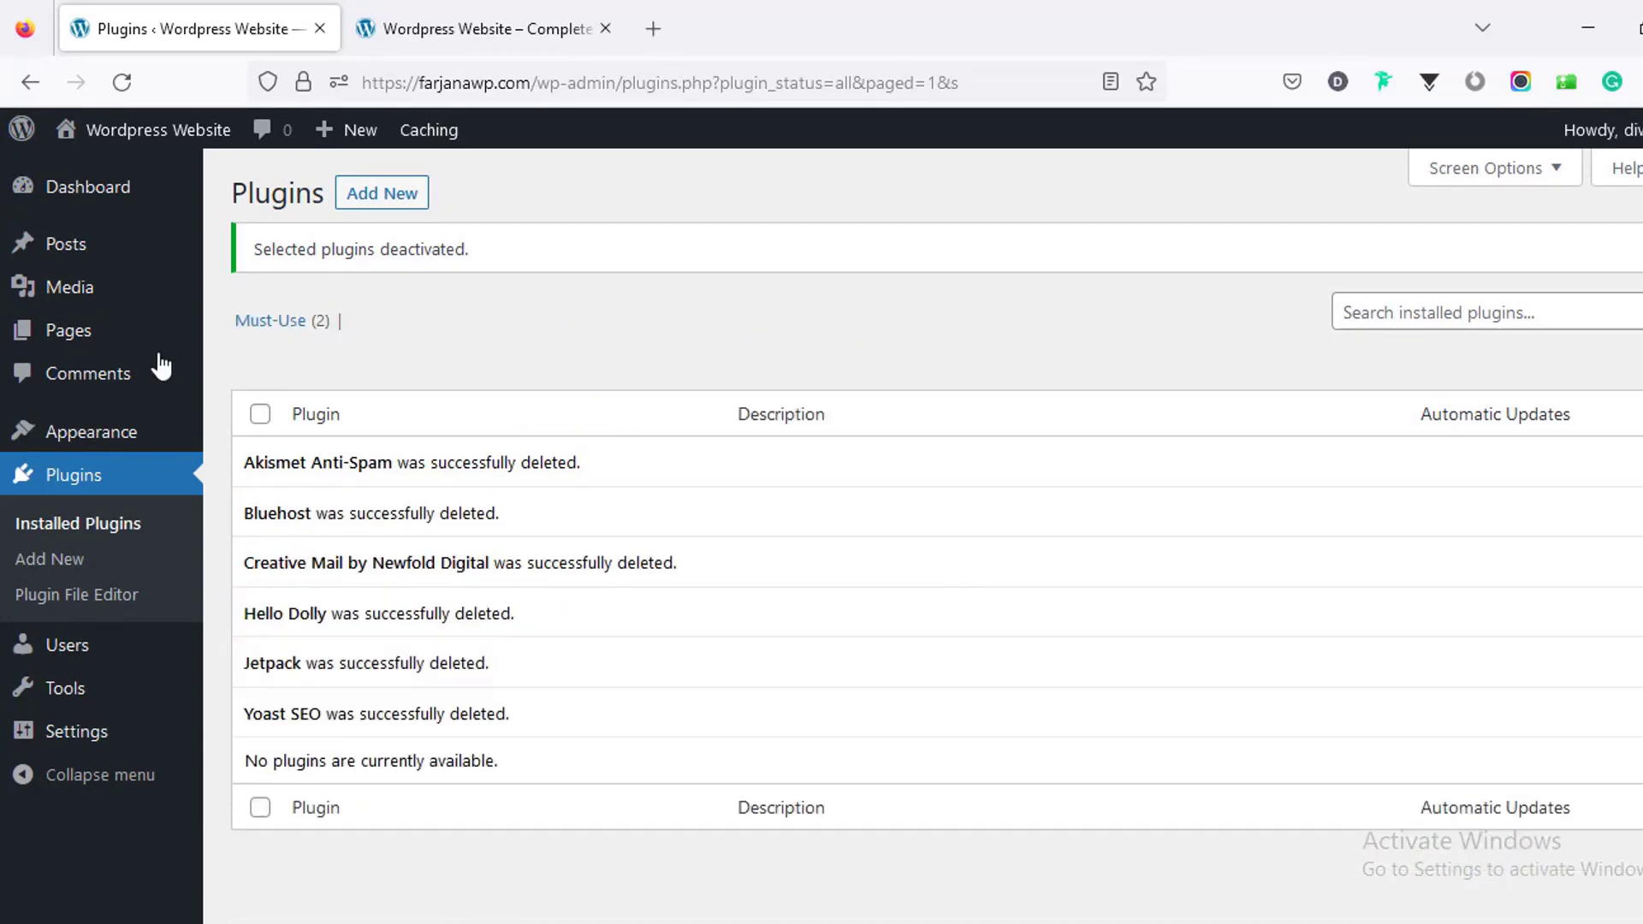
pyautogui.click(120, 204)
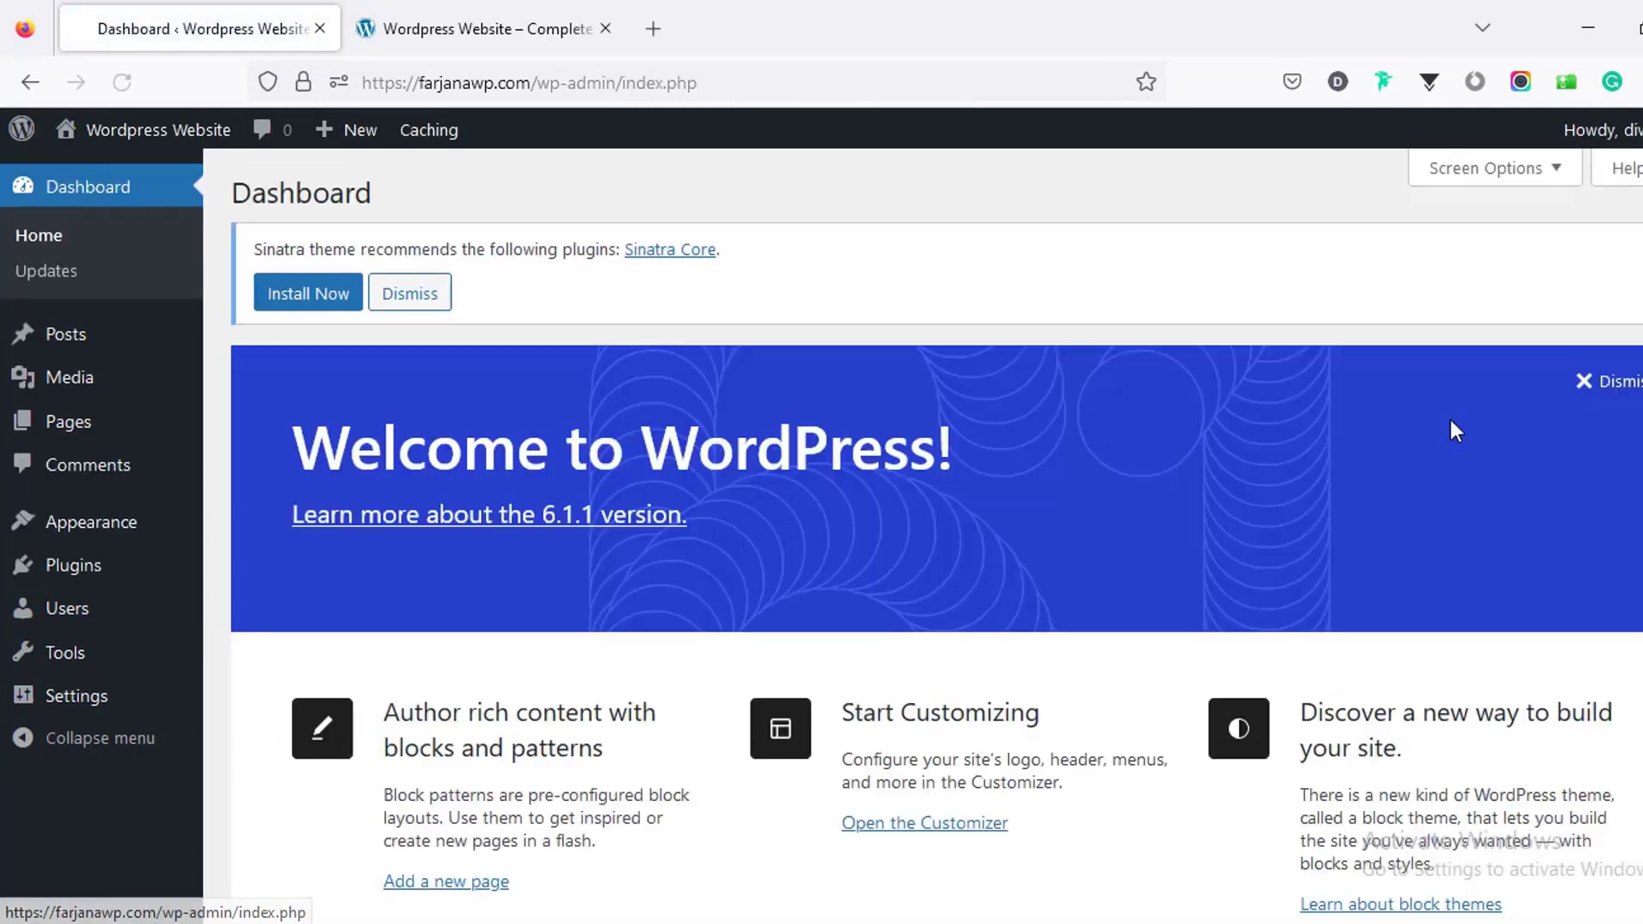
# Step: Dismiss the Welcome panel and Sinatra notice and collapse every dashboard box
pyautogui.click(1608, 380)
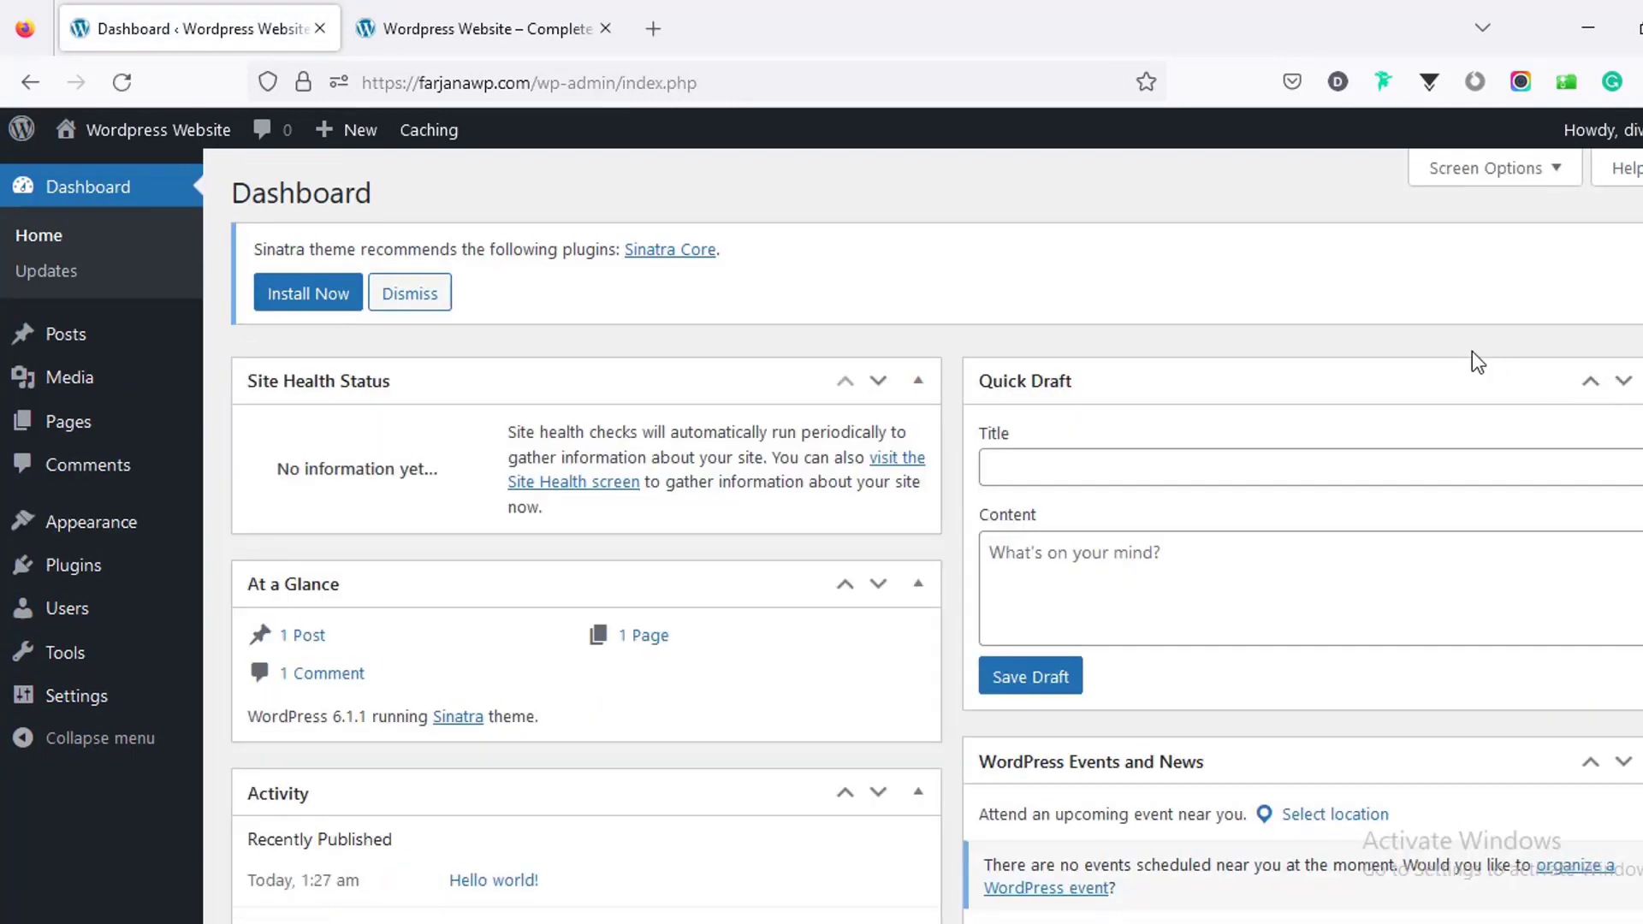
pyautogui.click(410, 294)
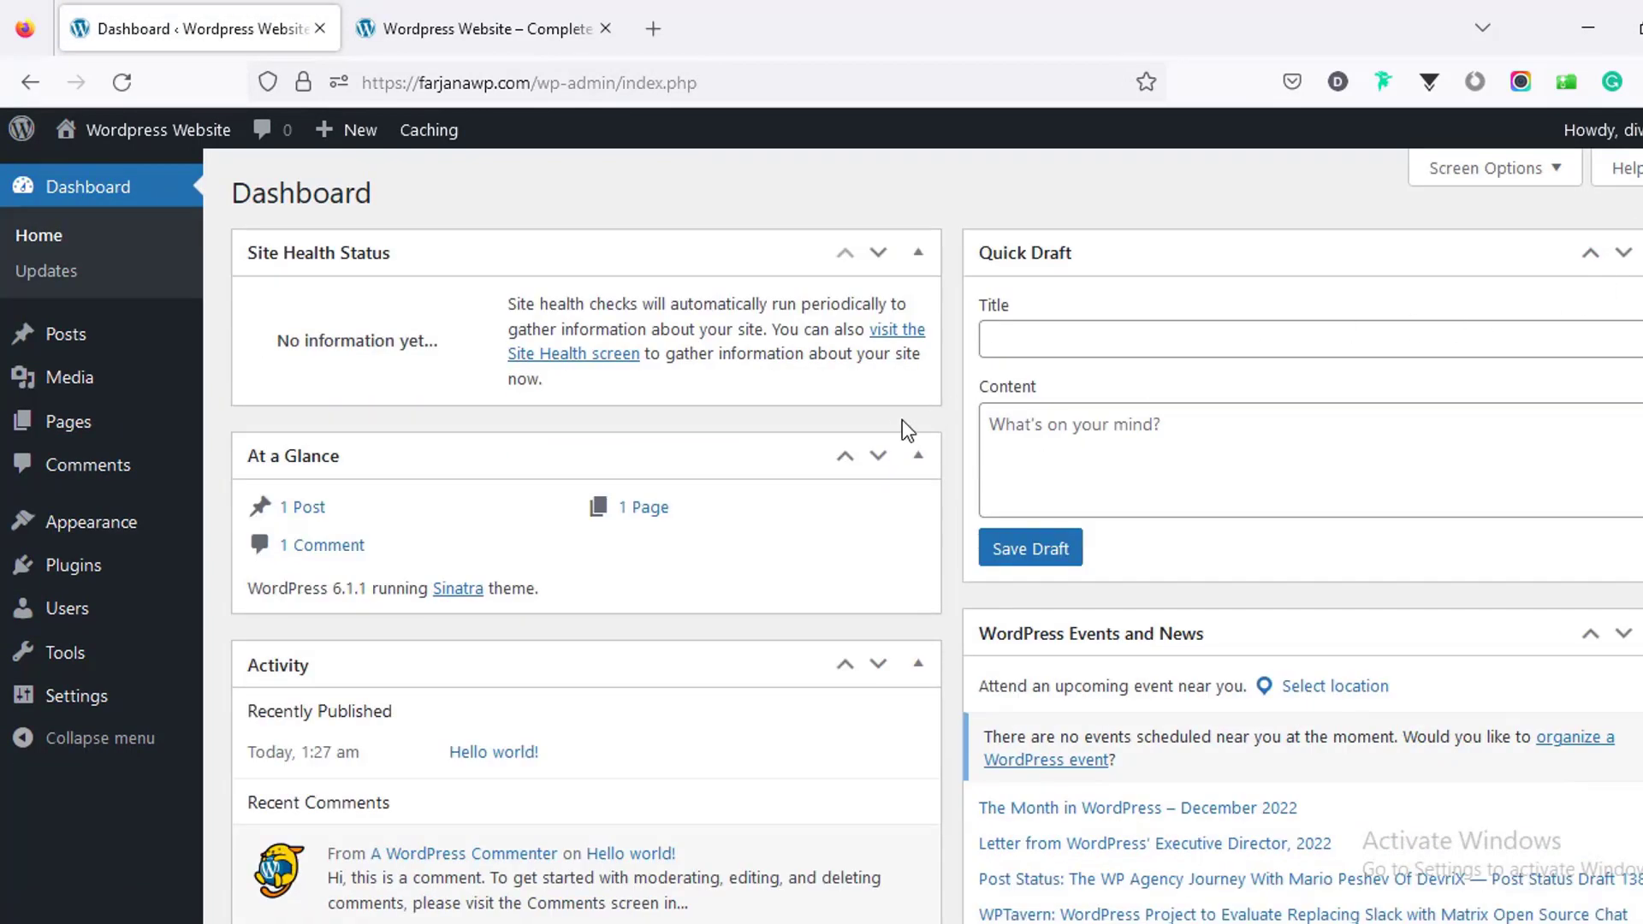
pyautogui.click(917, 253)
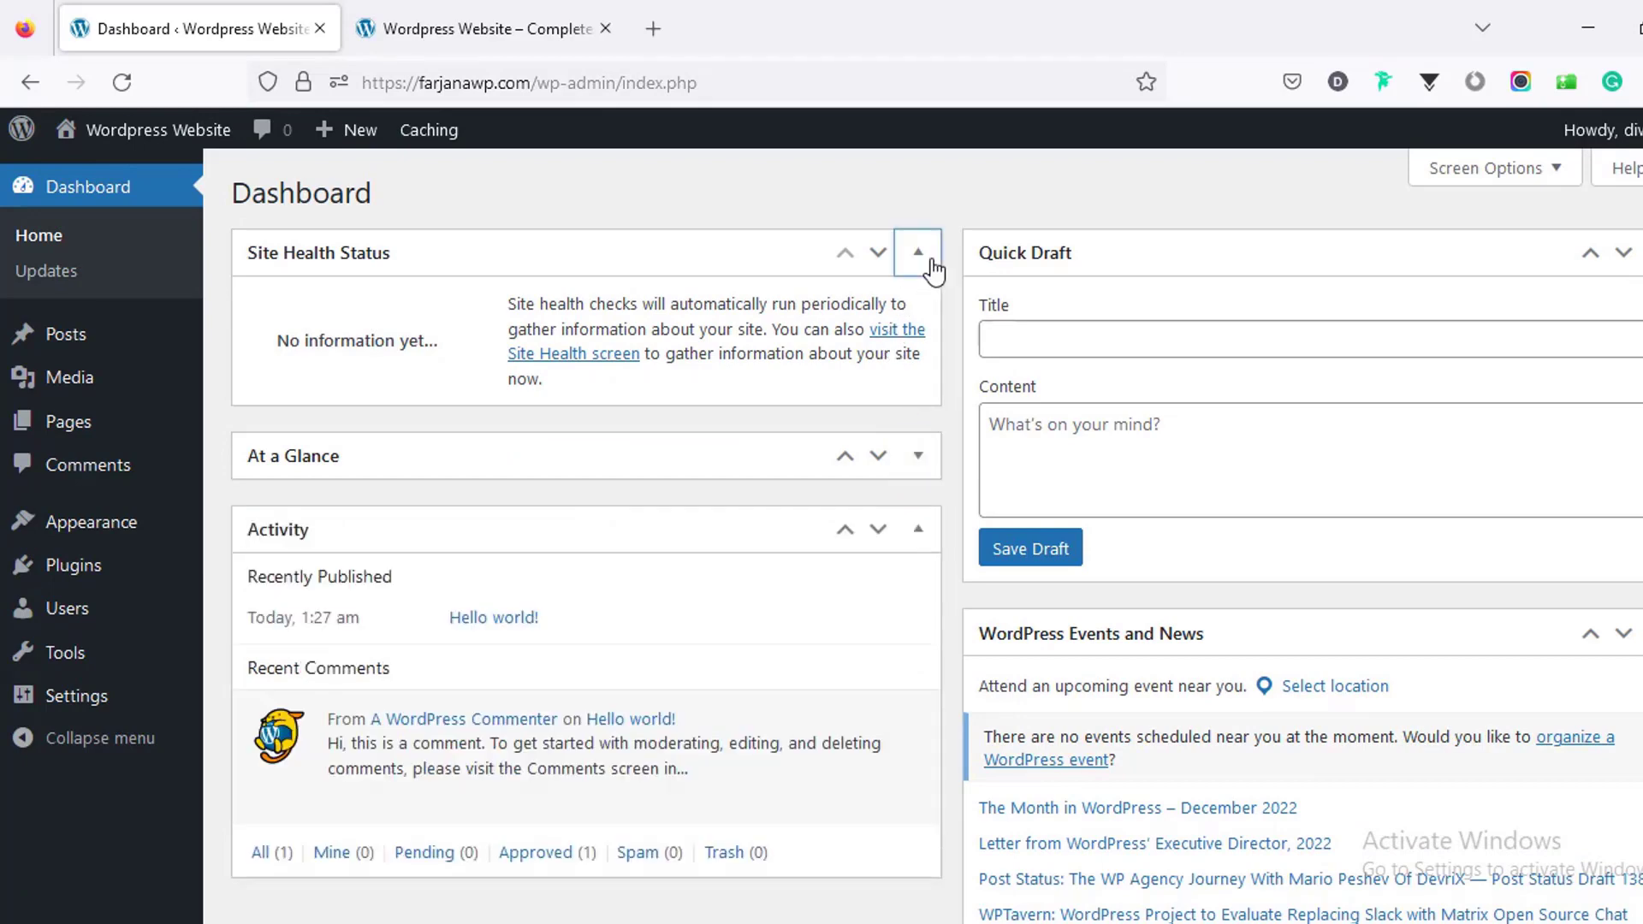
pyautogui.click(1641, 252)
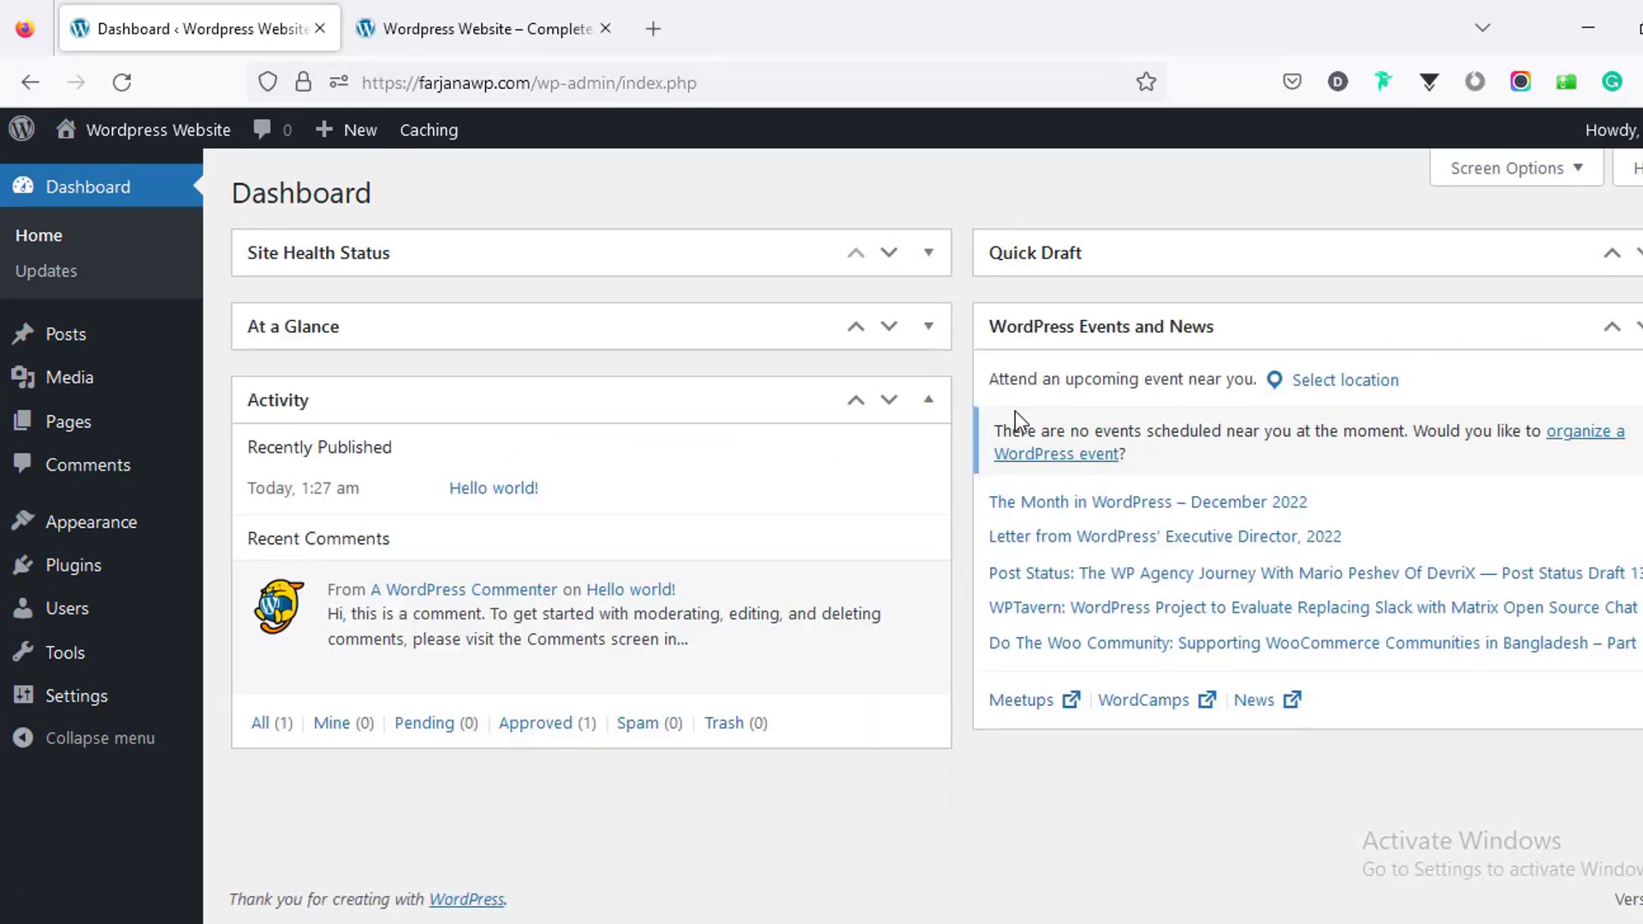
pyautogui.click(939, 411)
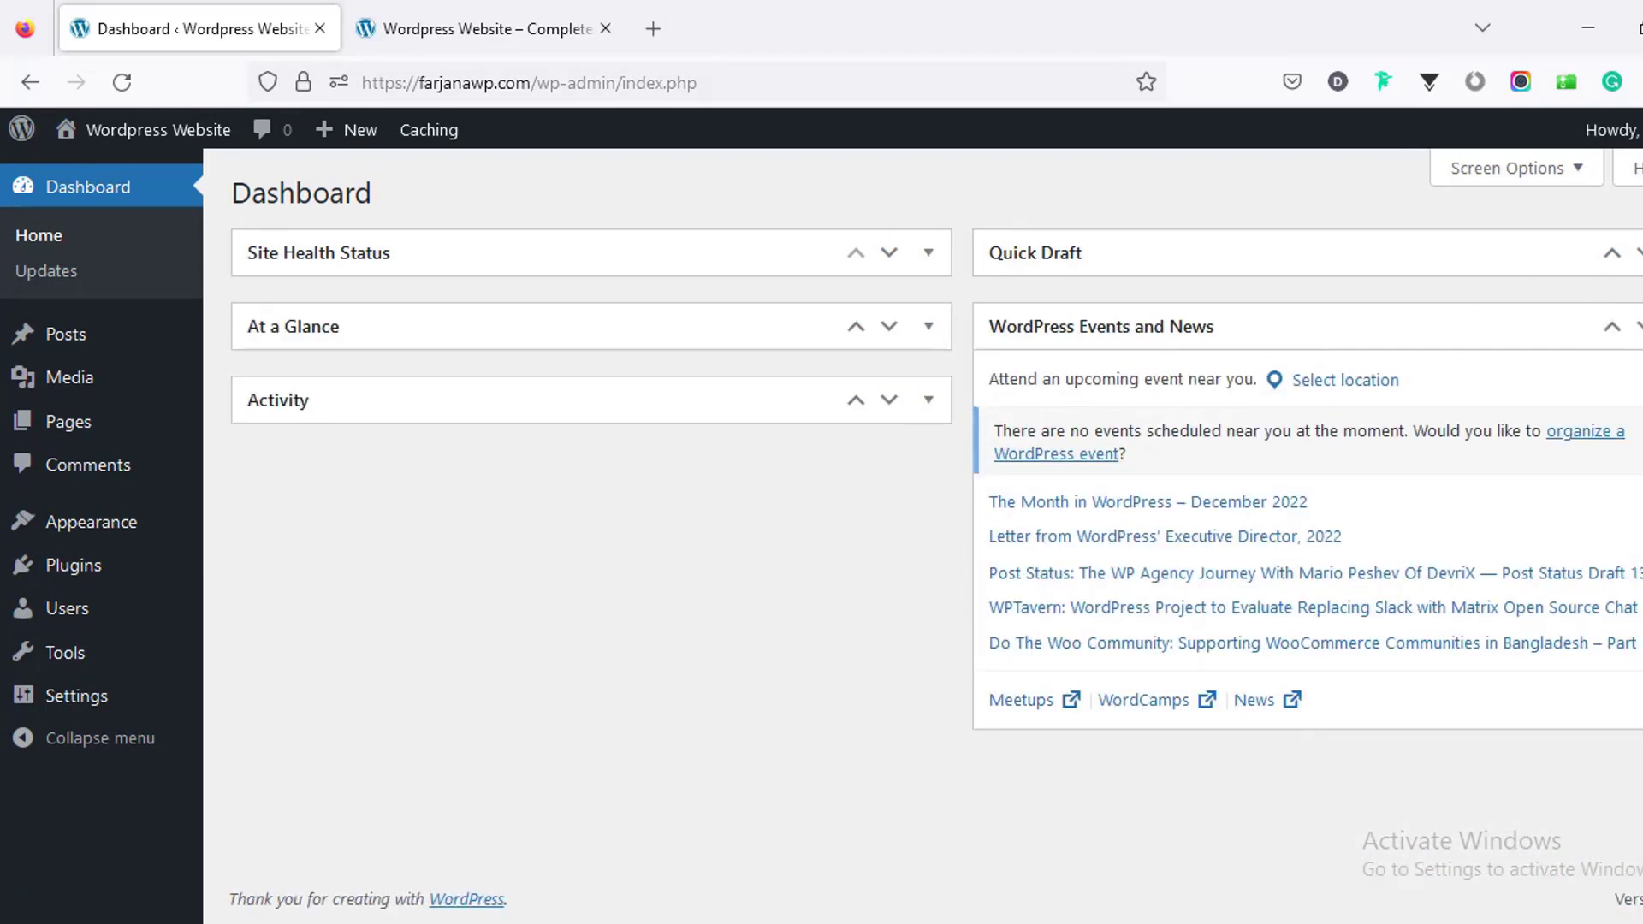
pyautogui.click(1639, 326)
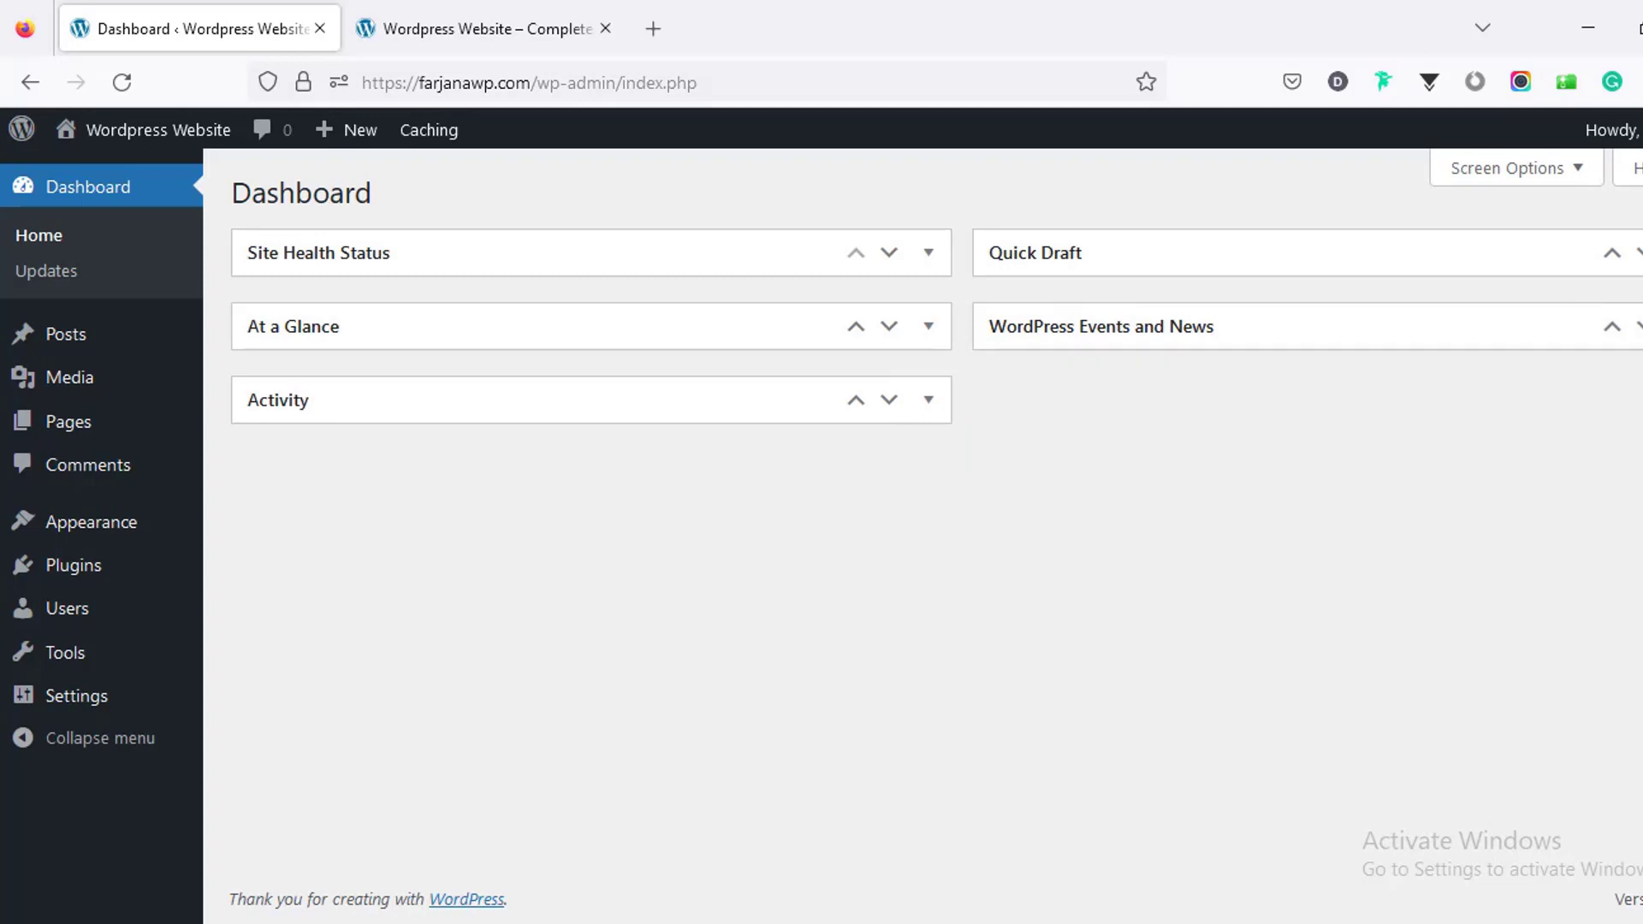
# Step: Trash the 'Hello world!' post and empty the posts trash
pyautogui.click(156, 342)
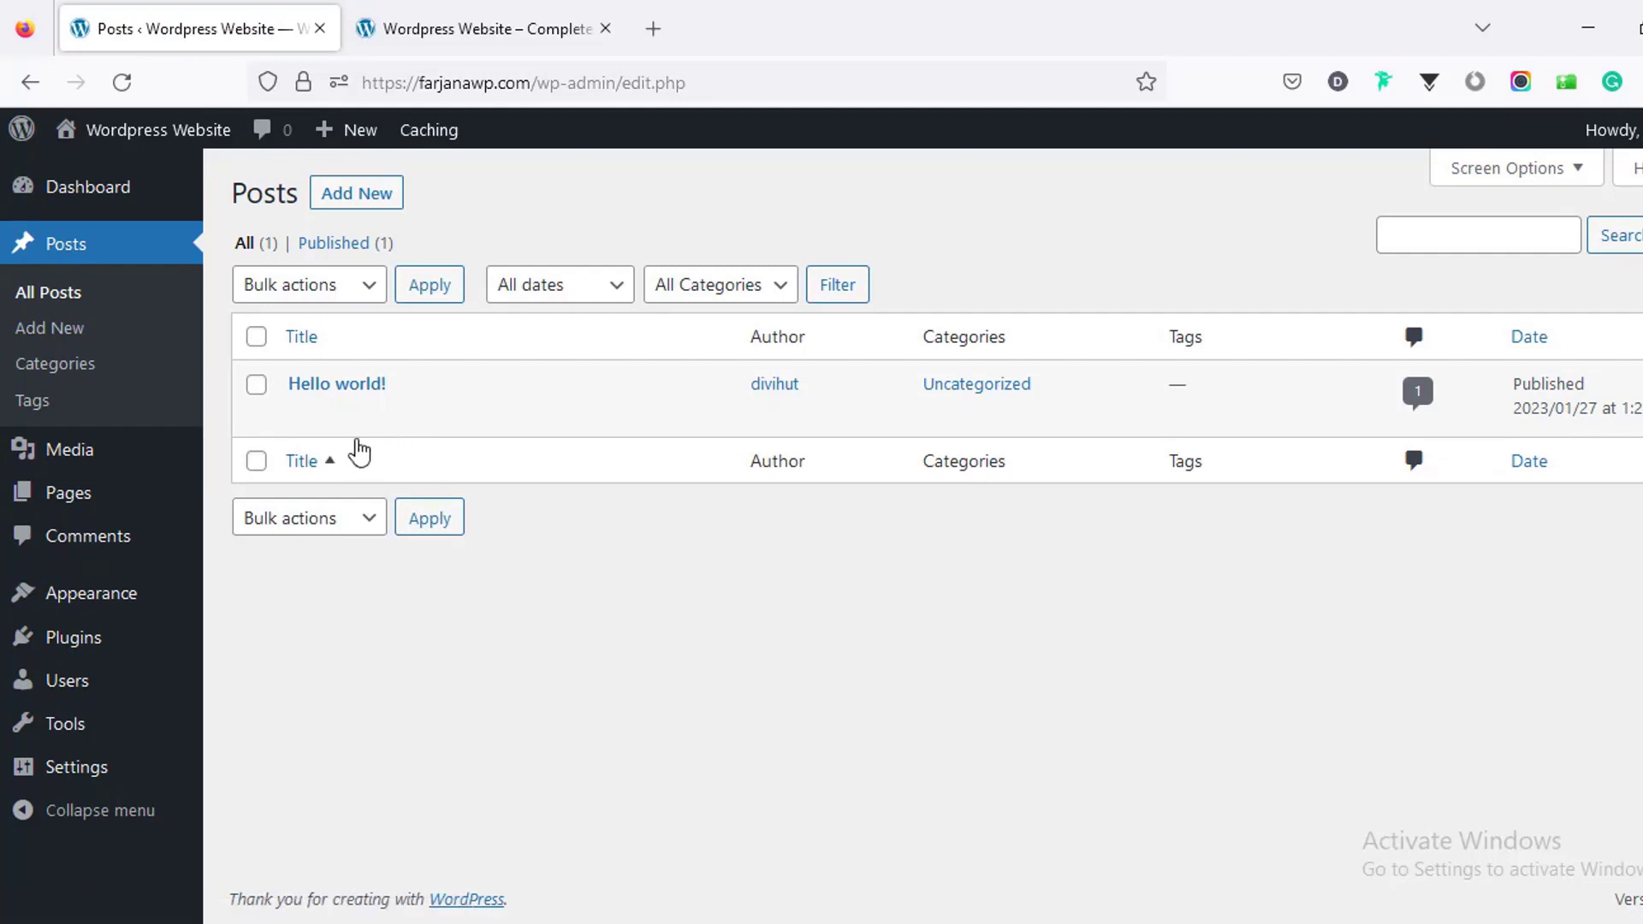
pyautogui.click(436, 422)
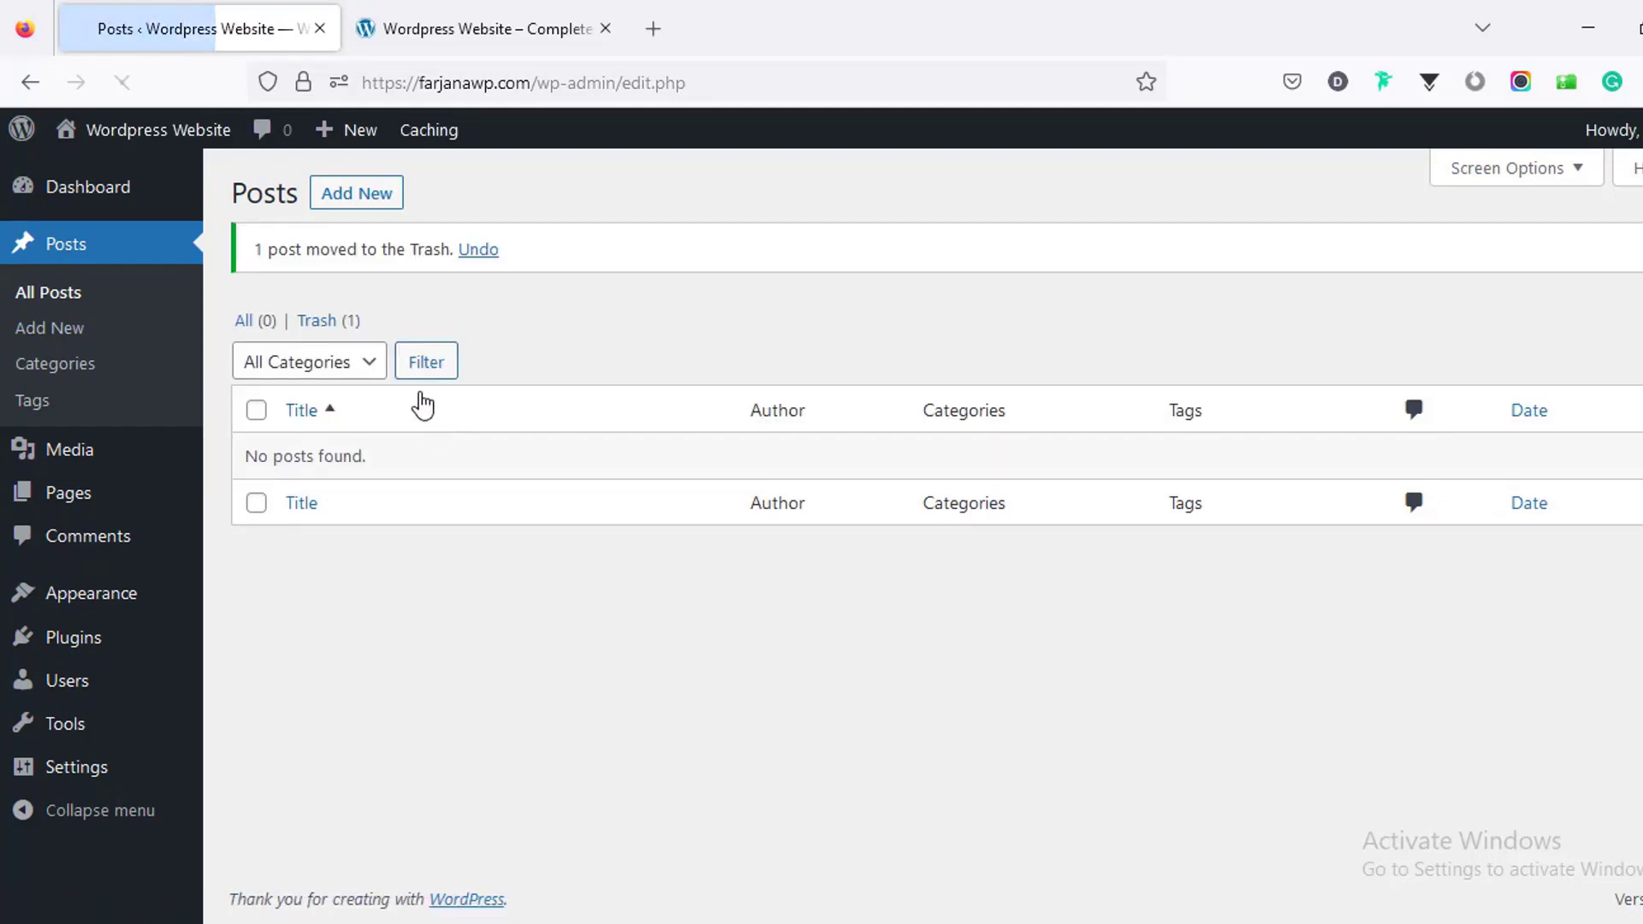
pyautogui.click(326, 323)
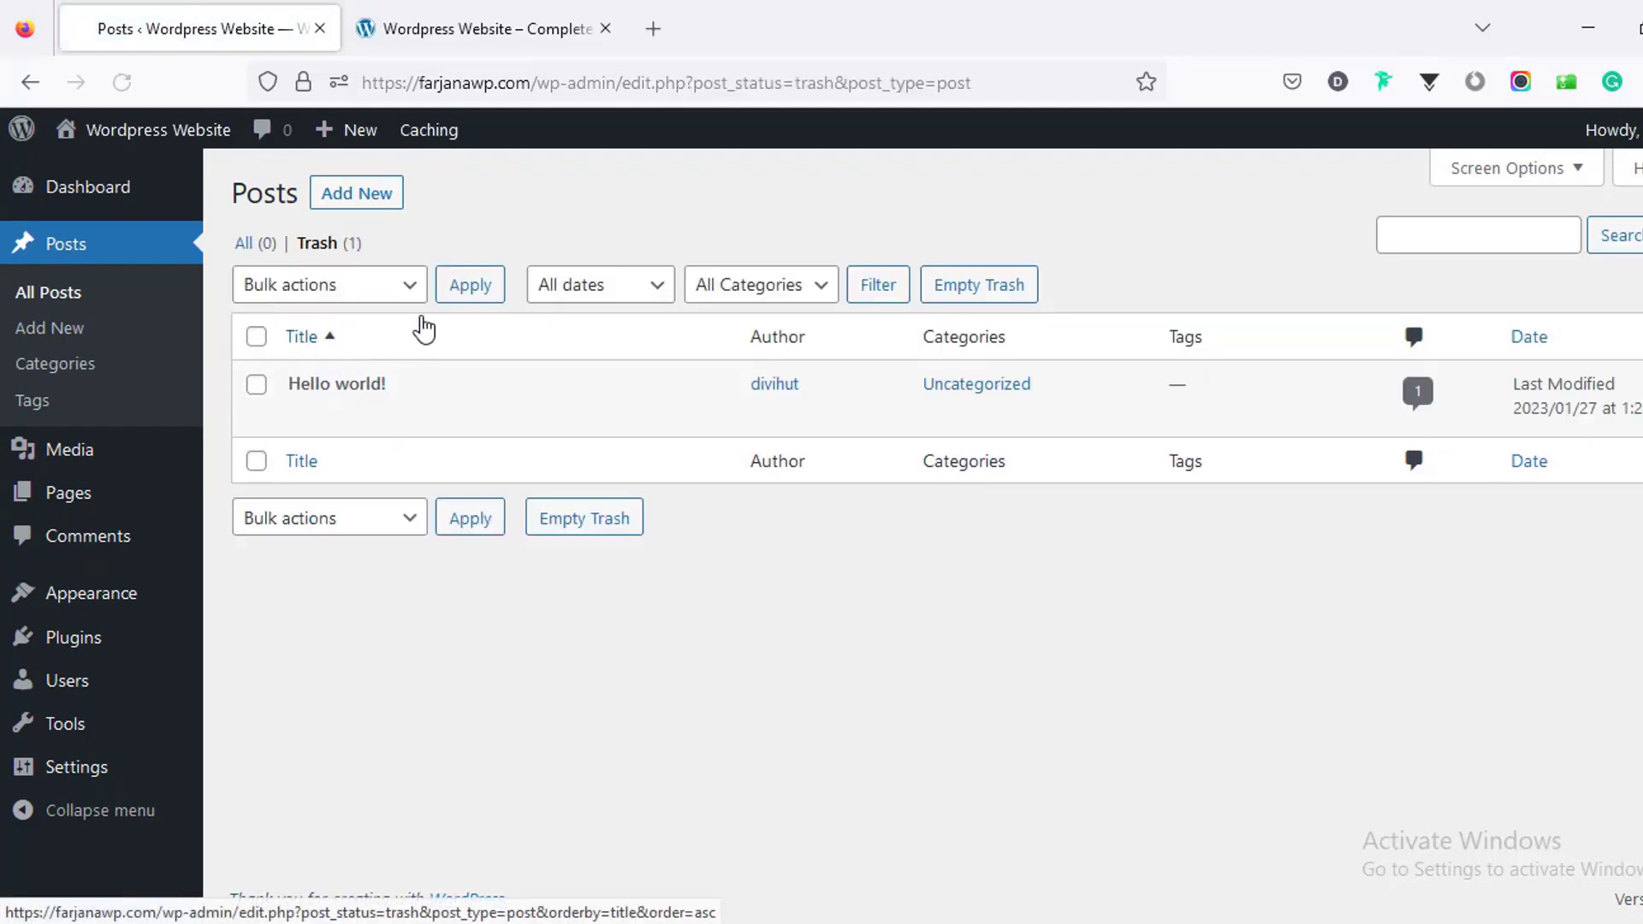
pyautogui.click(965, 294)
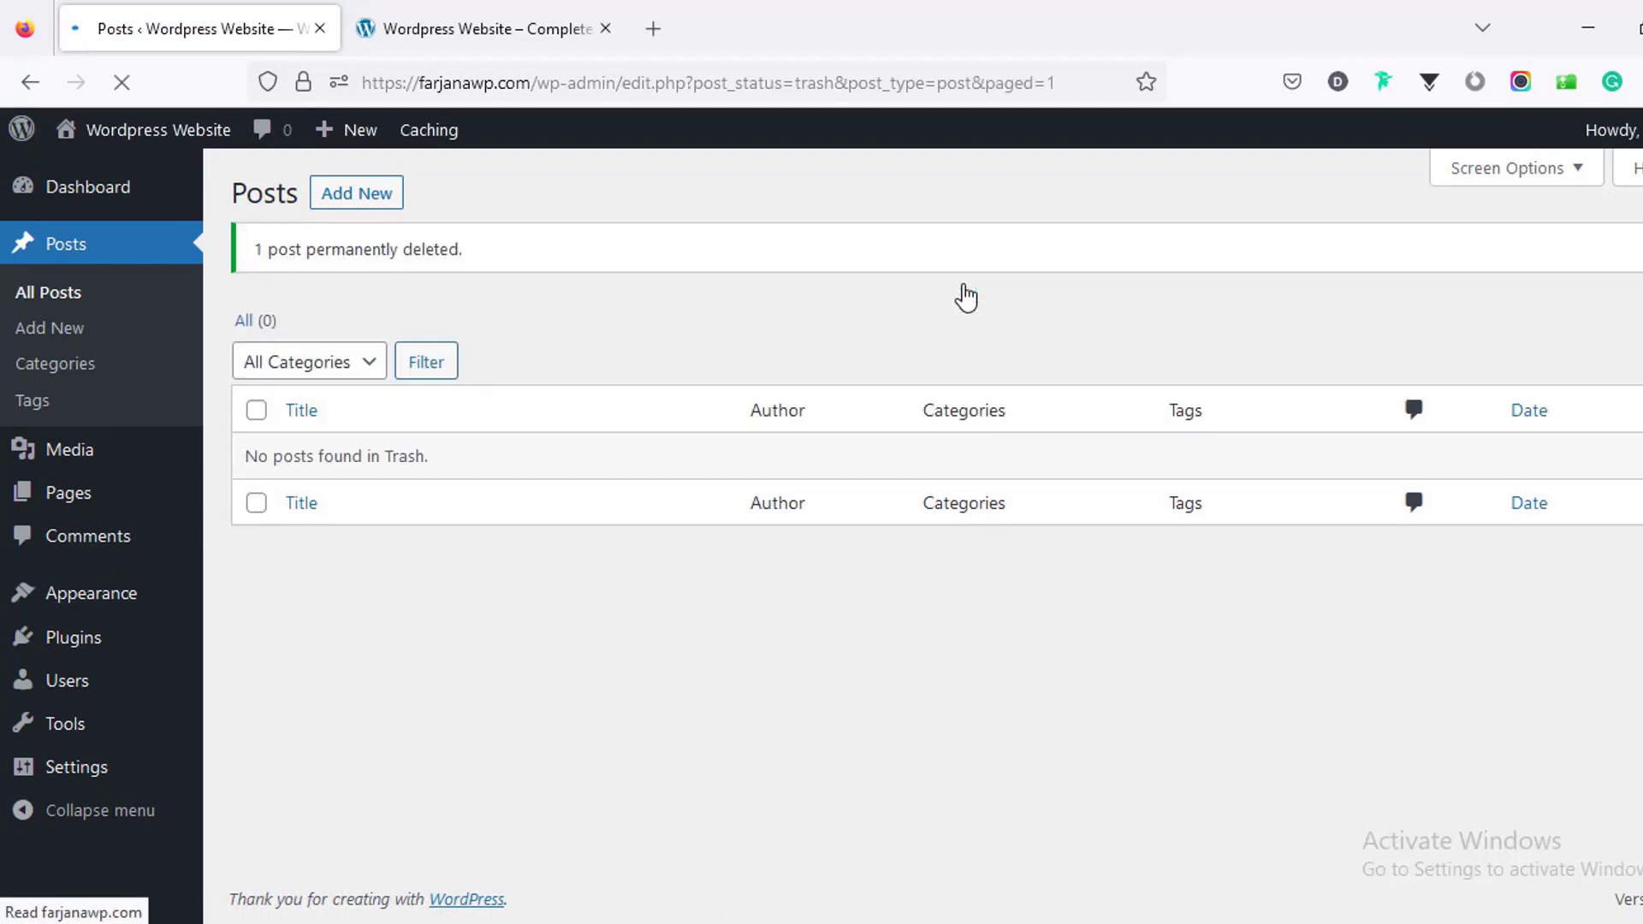
pyautogui.click(143, 504)
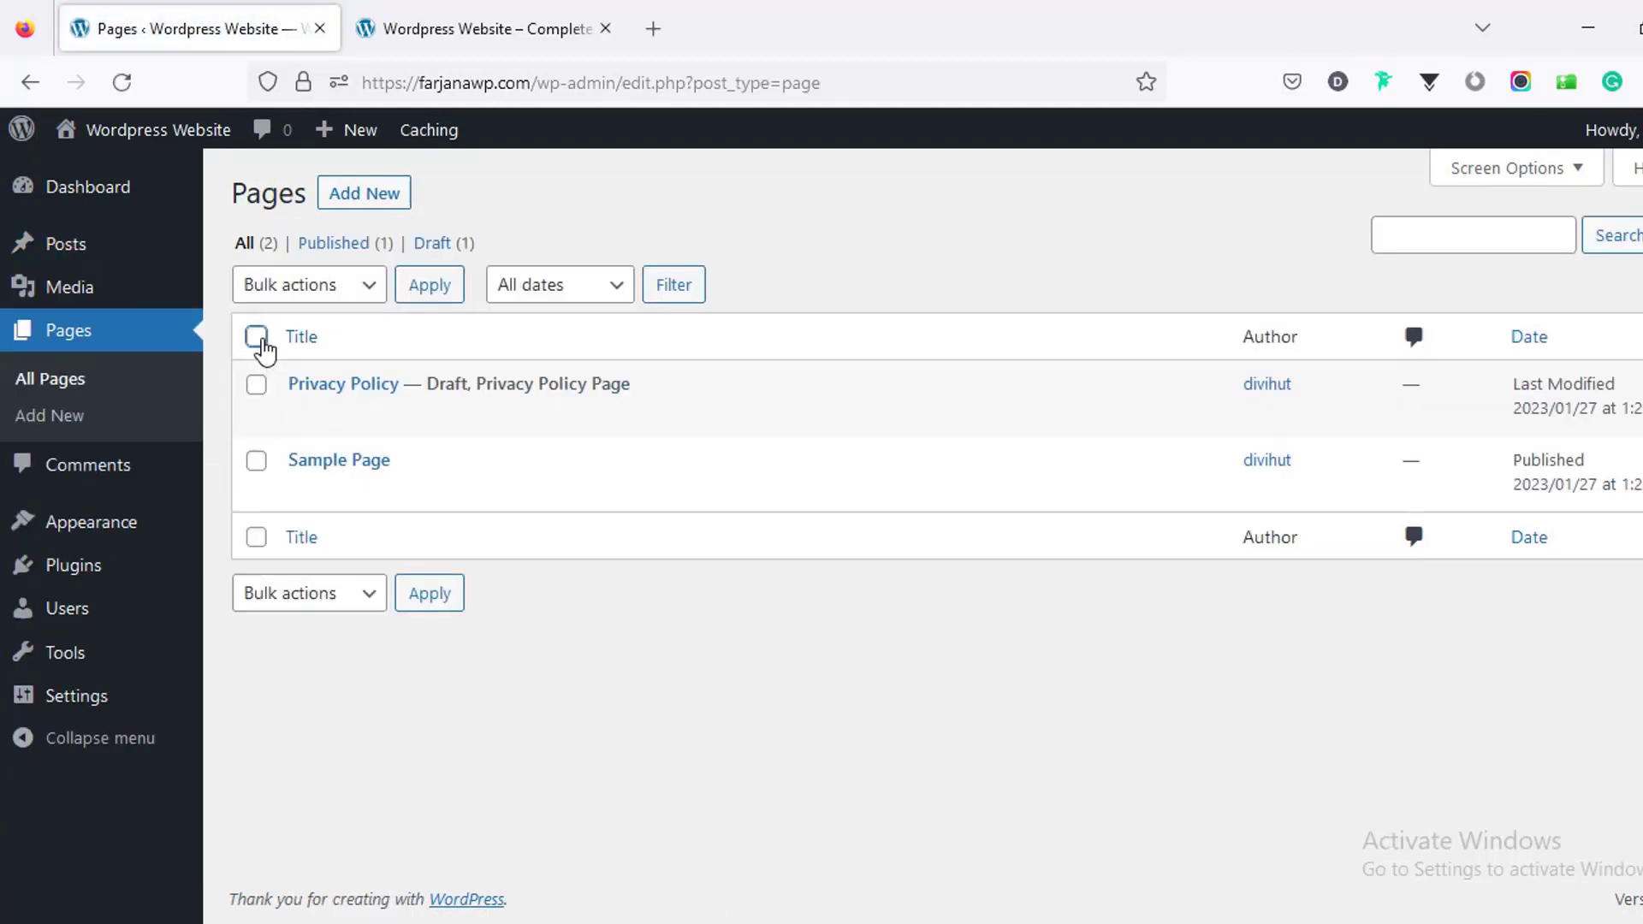
# Step: Bulk-trash Privacy Policy and Sample Page, then empty the pages trash
pyautogui.click(256, 336)
pyautogui.click(249, 291)
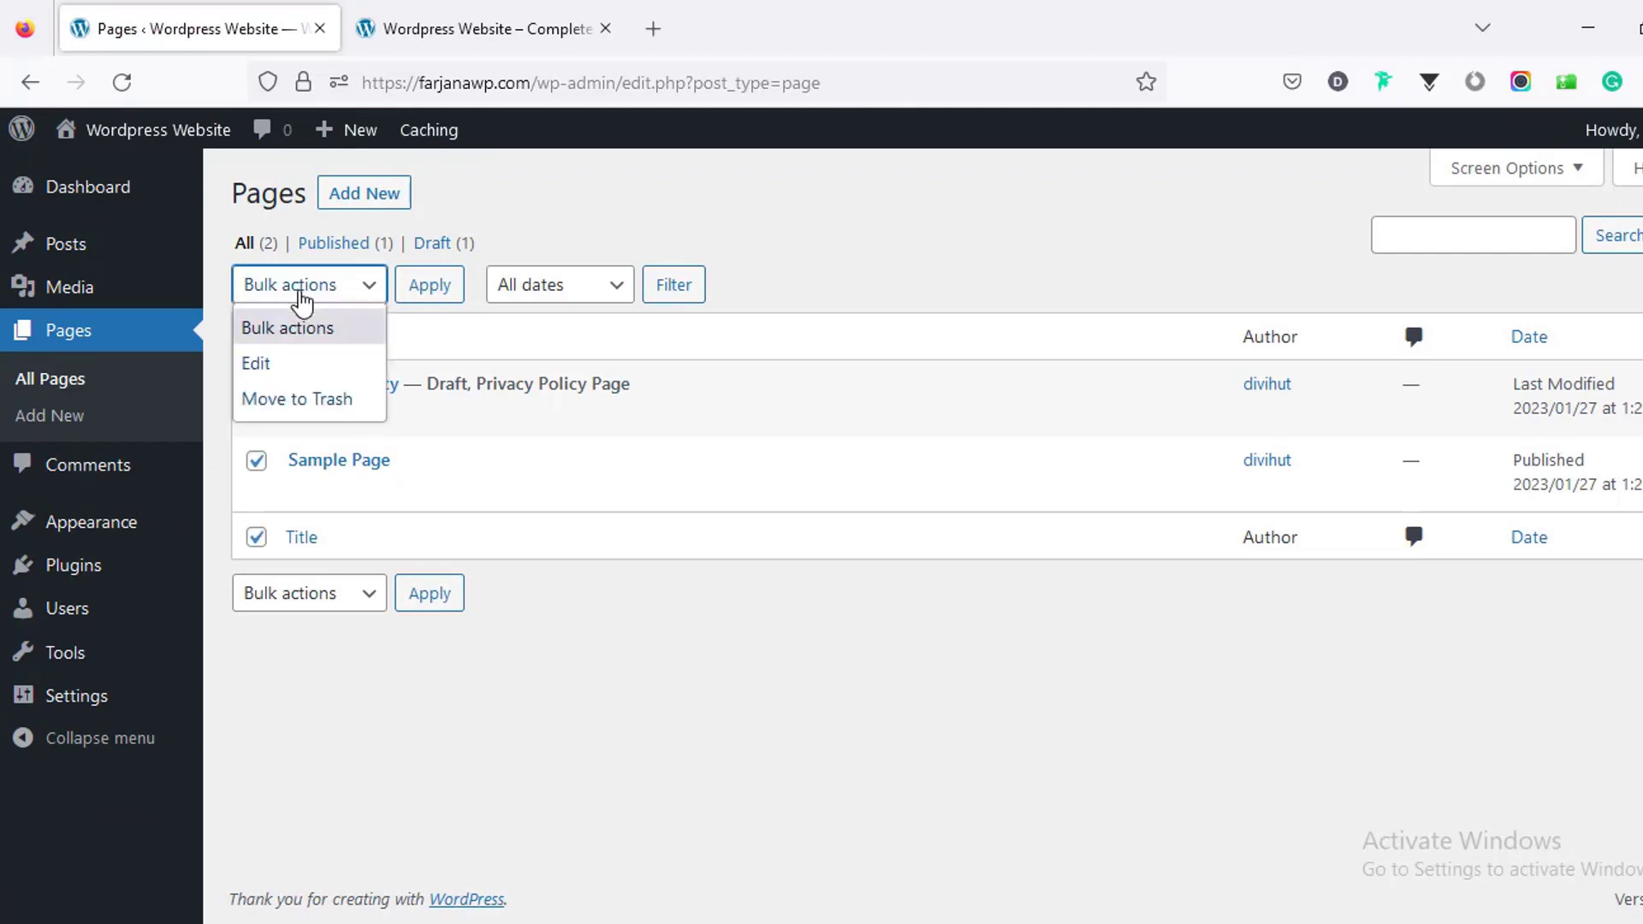
pyautogui.click(312, 400)
pyautogui.click(422, 295)
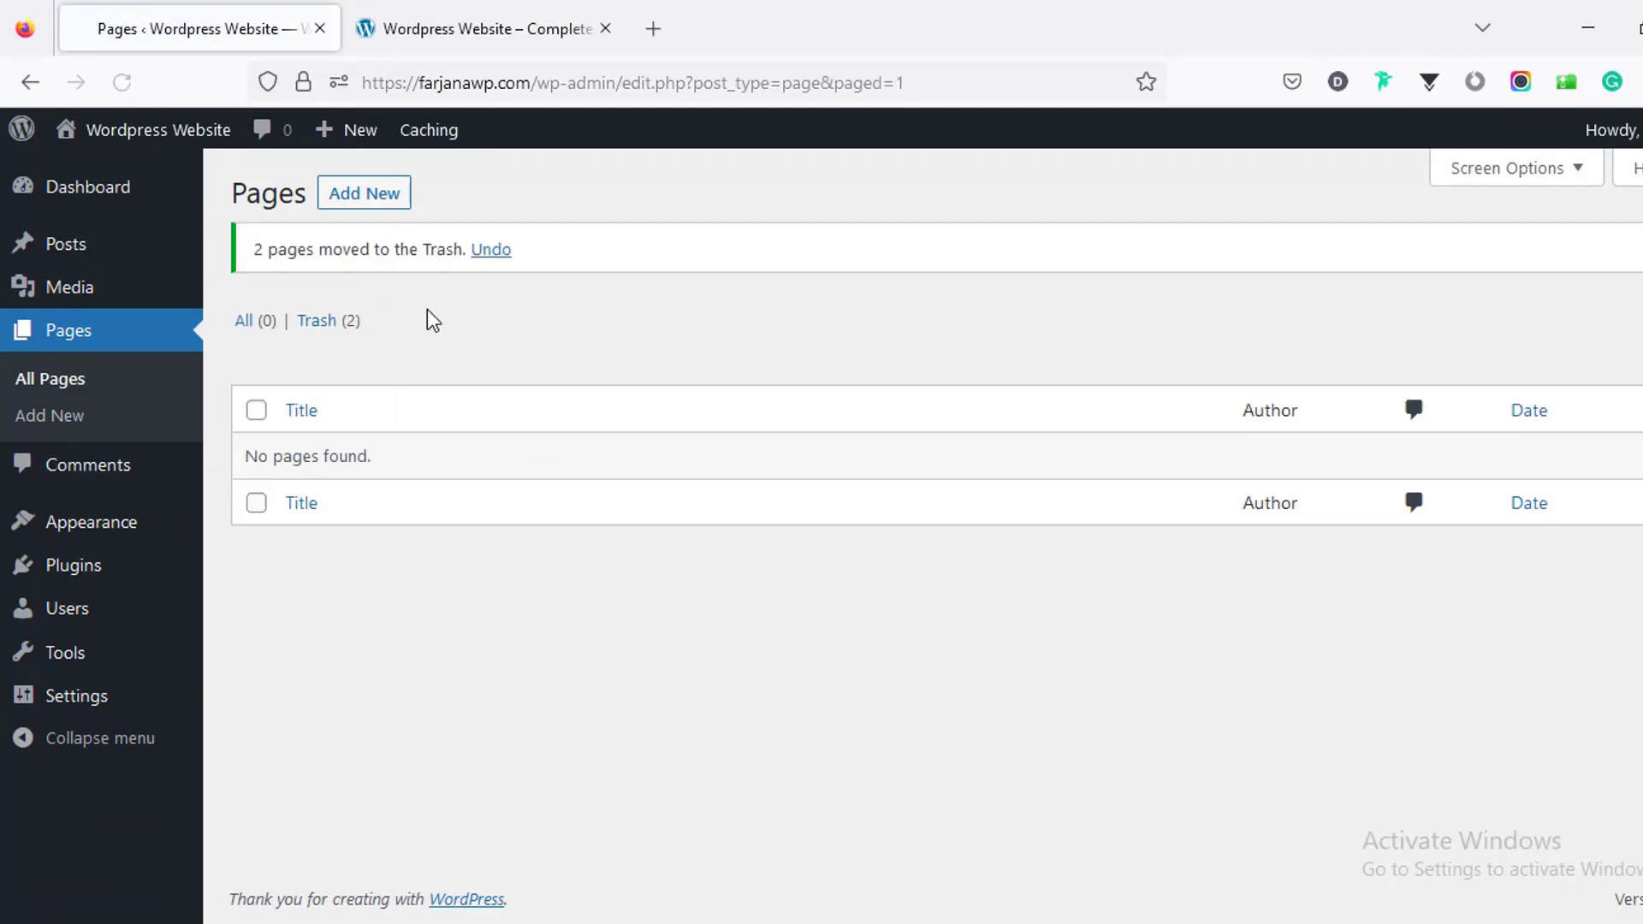
pyautogui.click(347, 334)
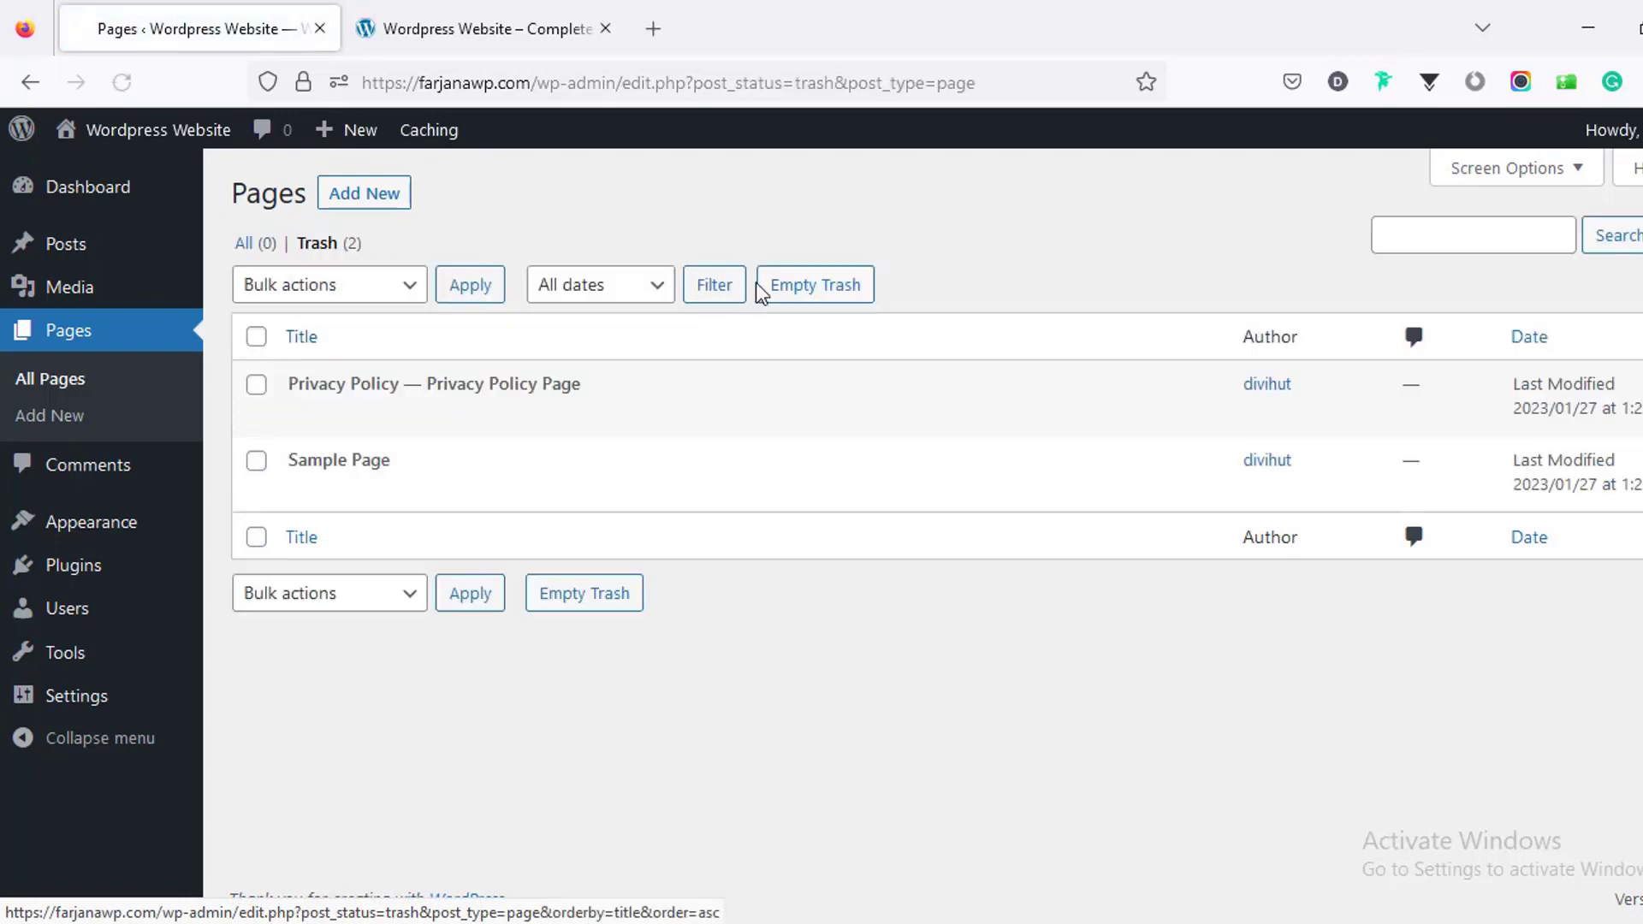
pyautogui.click(794, 287)
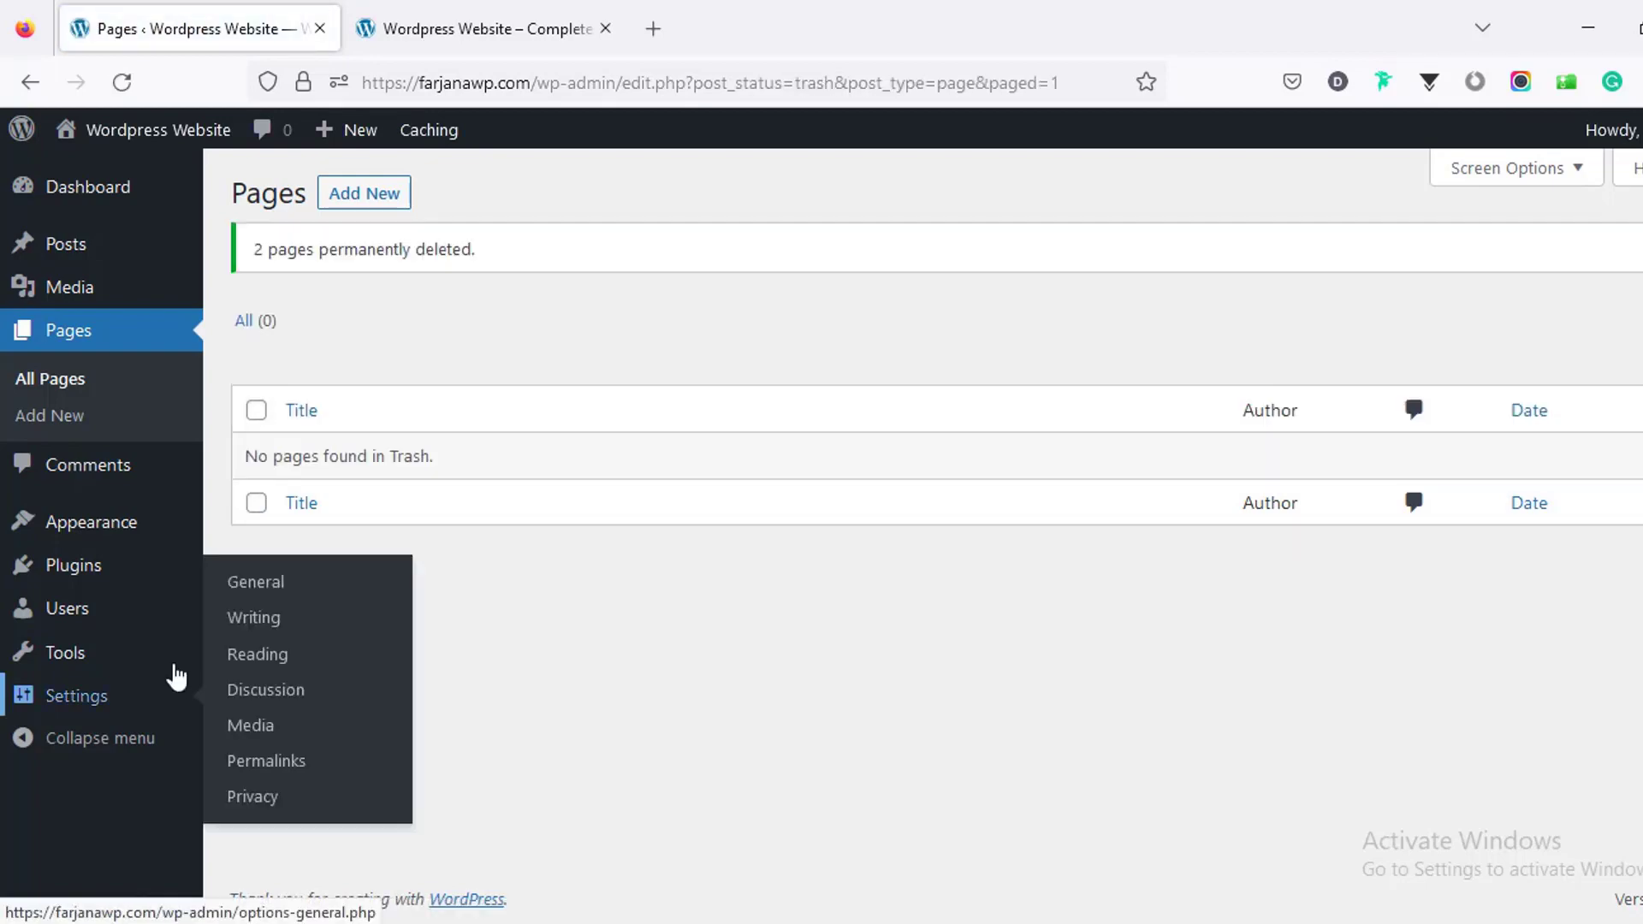
pyautogui.click(137, 695)
# Step: Save the Reading settings with 'Discourage search engines' kept ticked
pyautogui.scroll(-5, 349, 706)
pyautogui.scroll(-8, 346, 693)
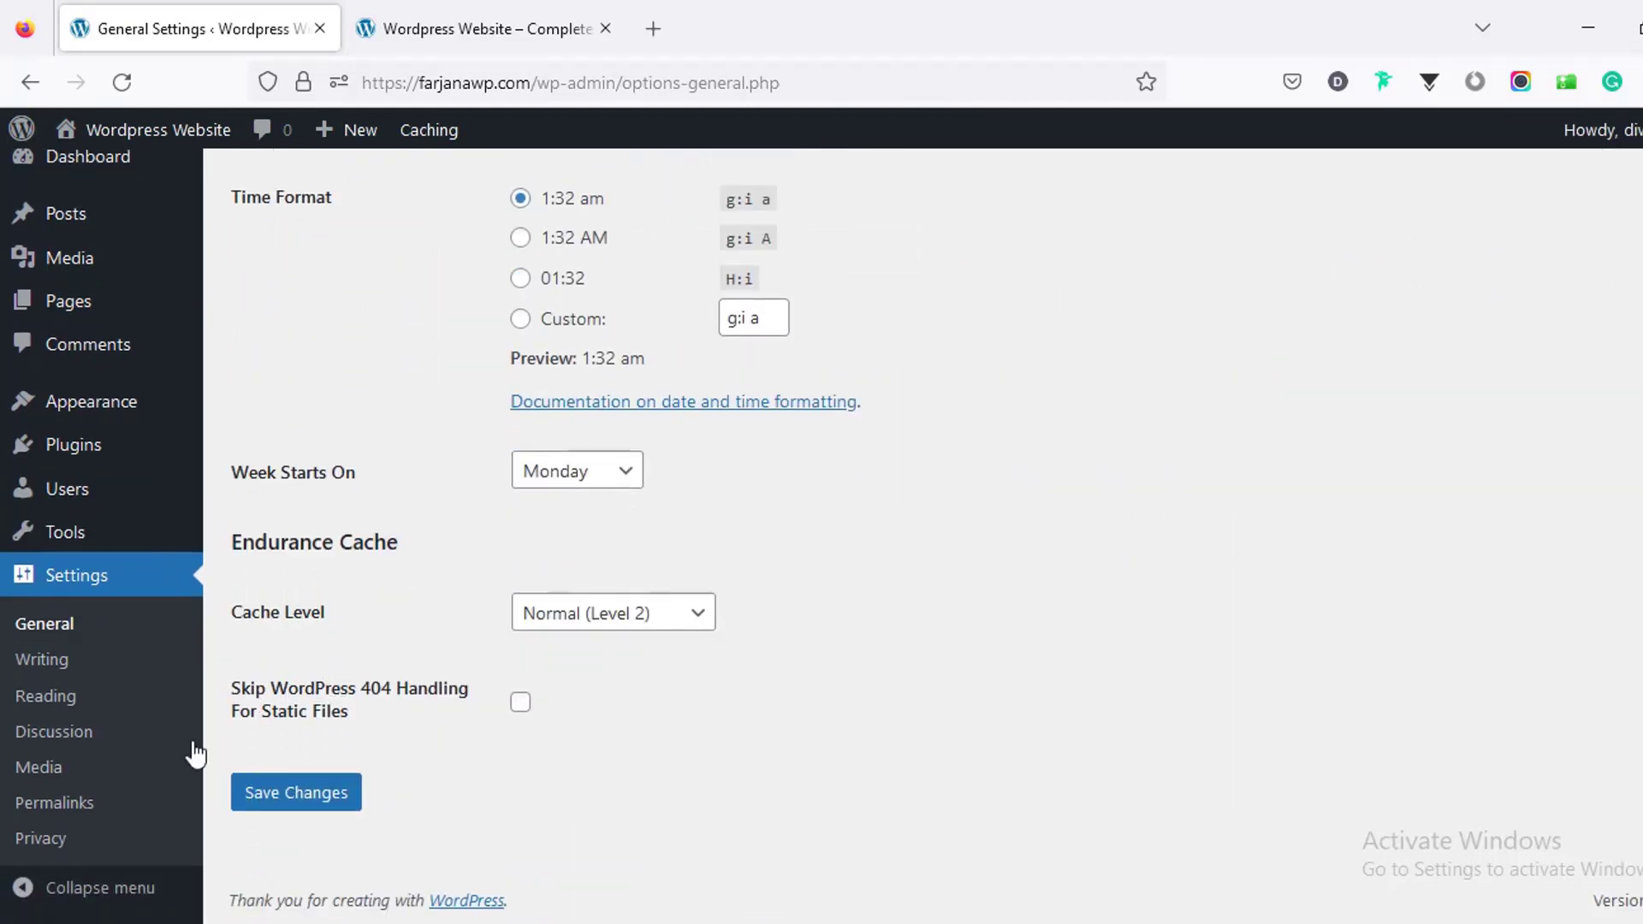
pyautogui.click(89, 700)
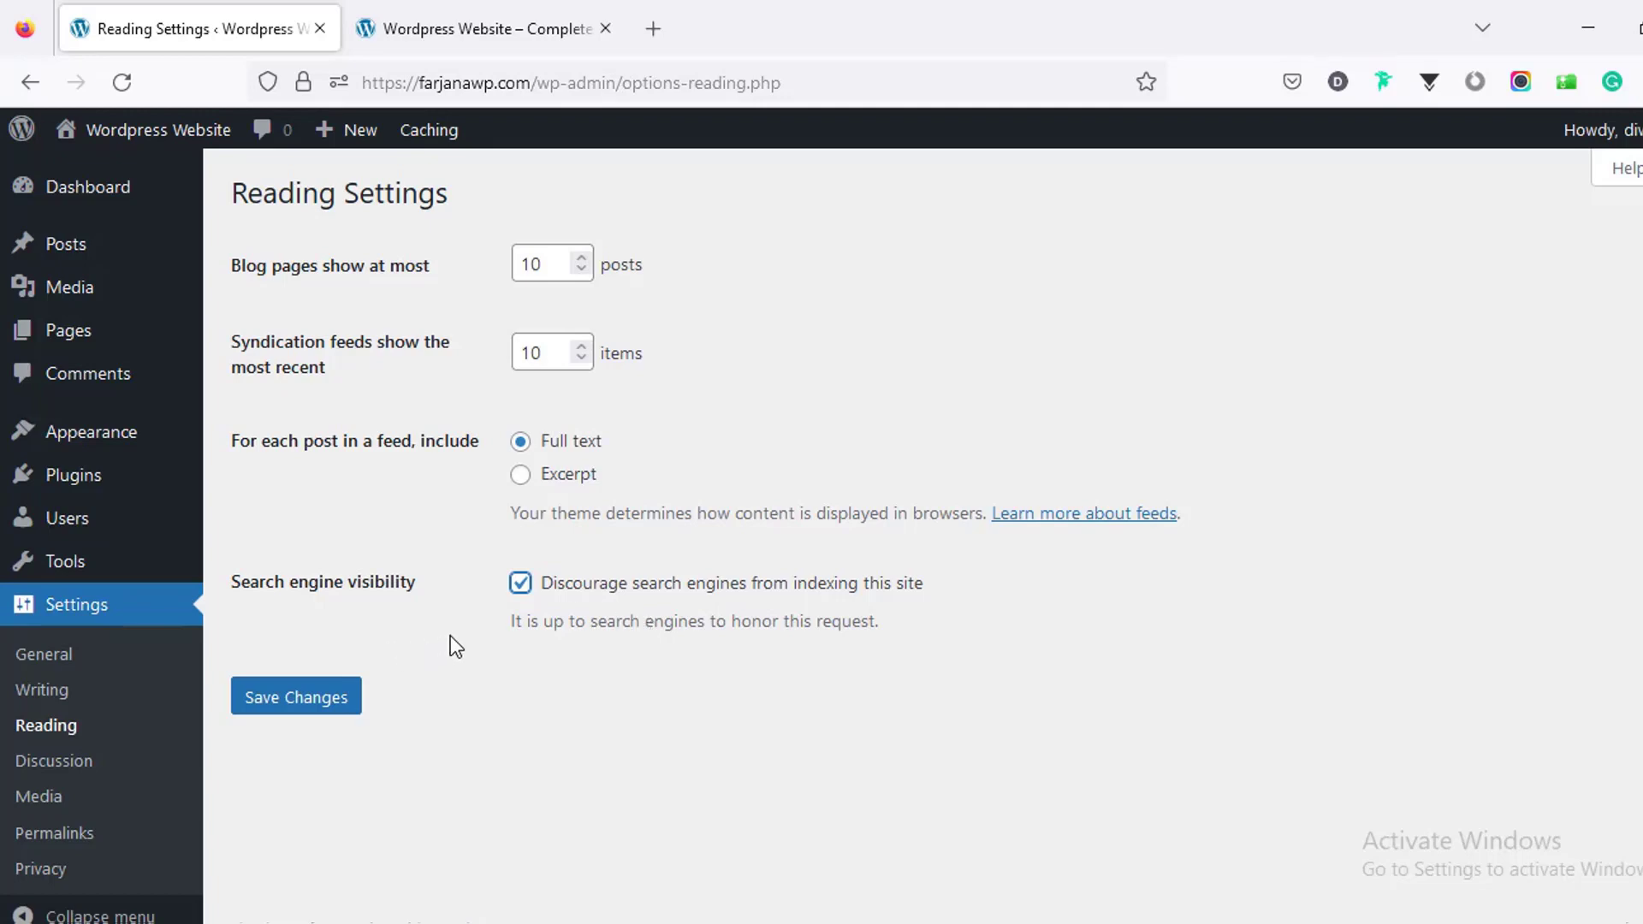
pyautogui.click(330, 716)
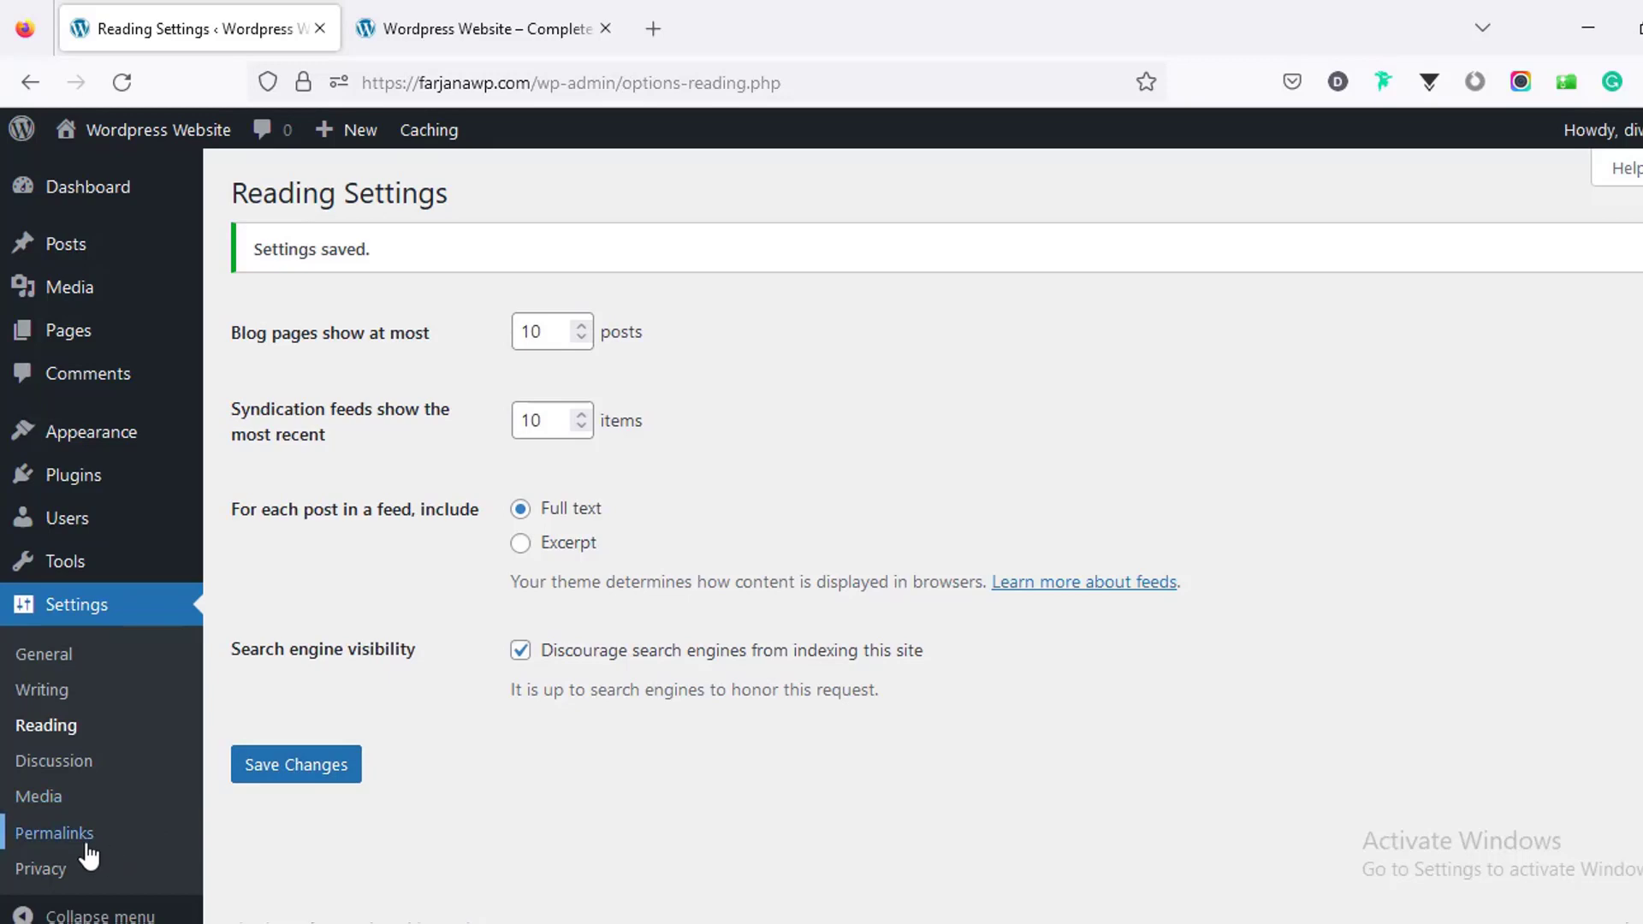
# Step: Confirm the Permalinks page uses the Post name structure (/%postname%/)
pyautogui.click(78, 836)
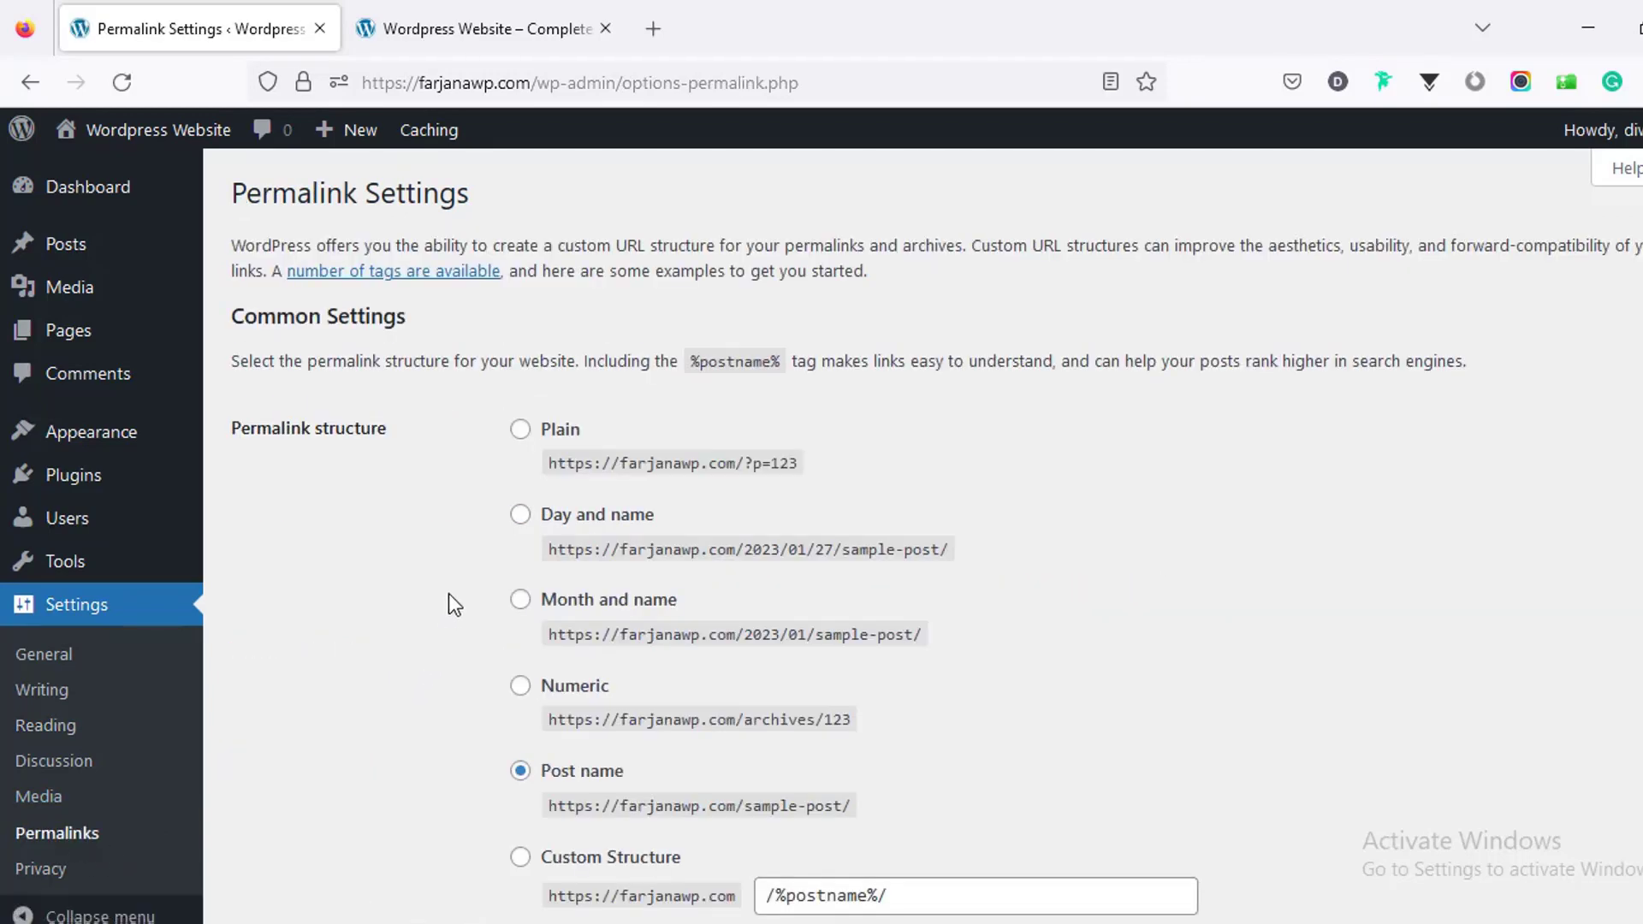
pyautogui.scroll(-2, 448, 593)
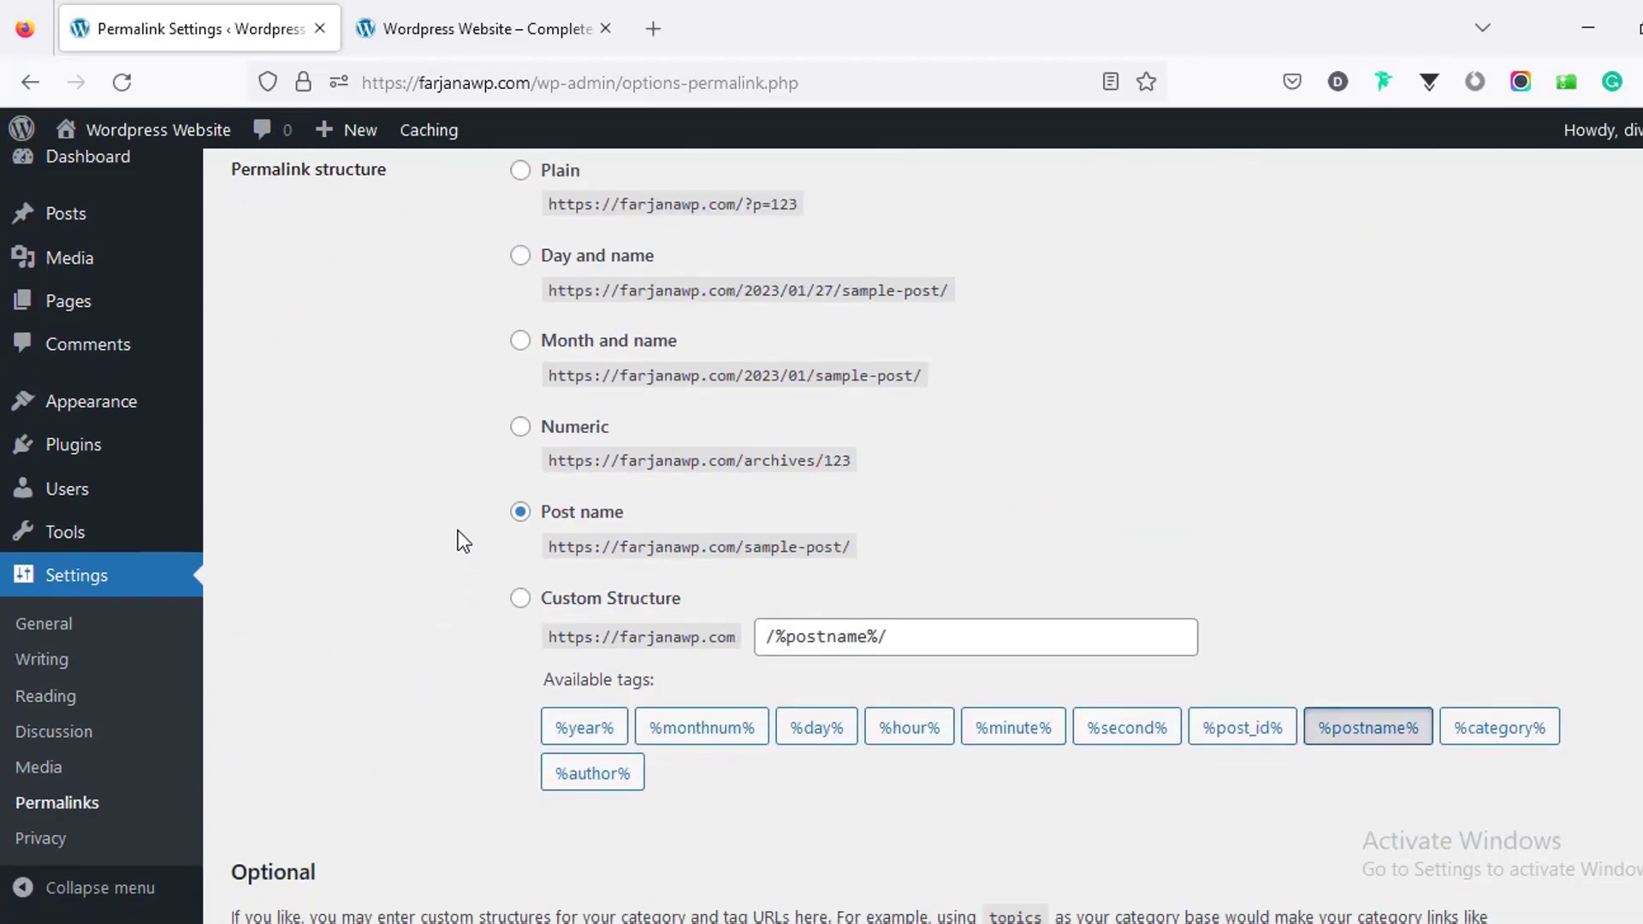
pyautogui.scroll(3, 458, 537)
pyautogui.scroll(-3, 461, 543)
pyautogui.scroll(3, 672, 593)
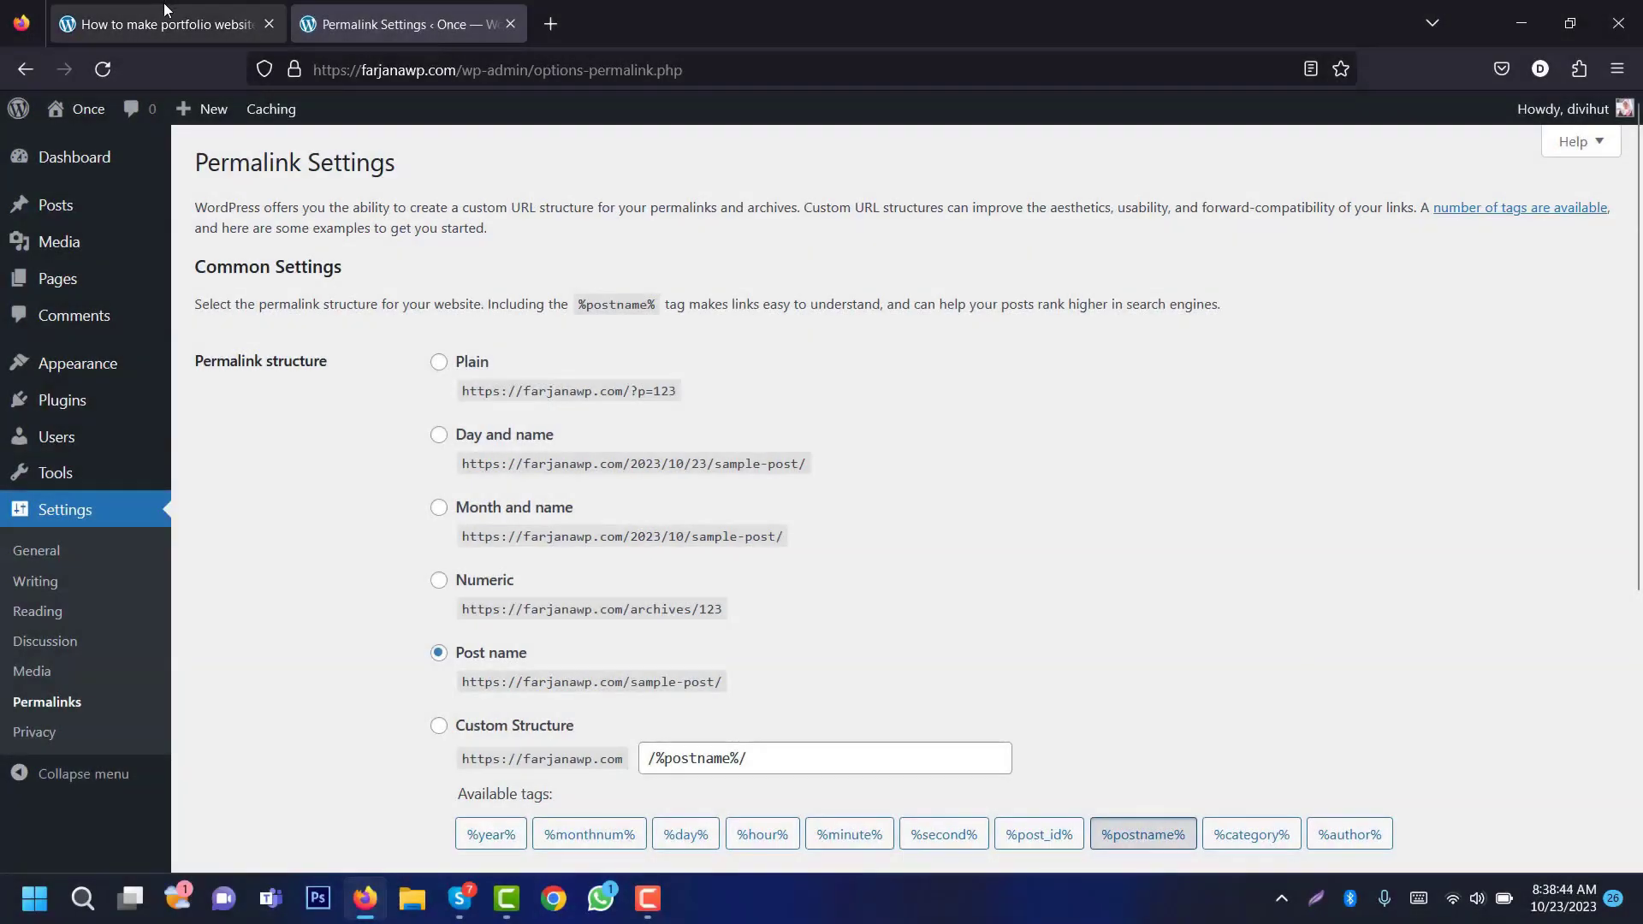
# Step: Check the tutorial article, then go to the installed Themes page
pyautogui.click(167, 15)
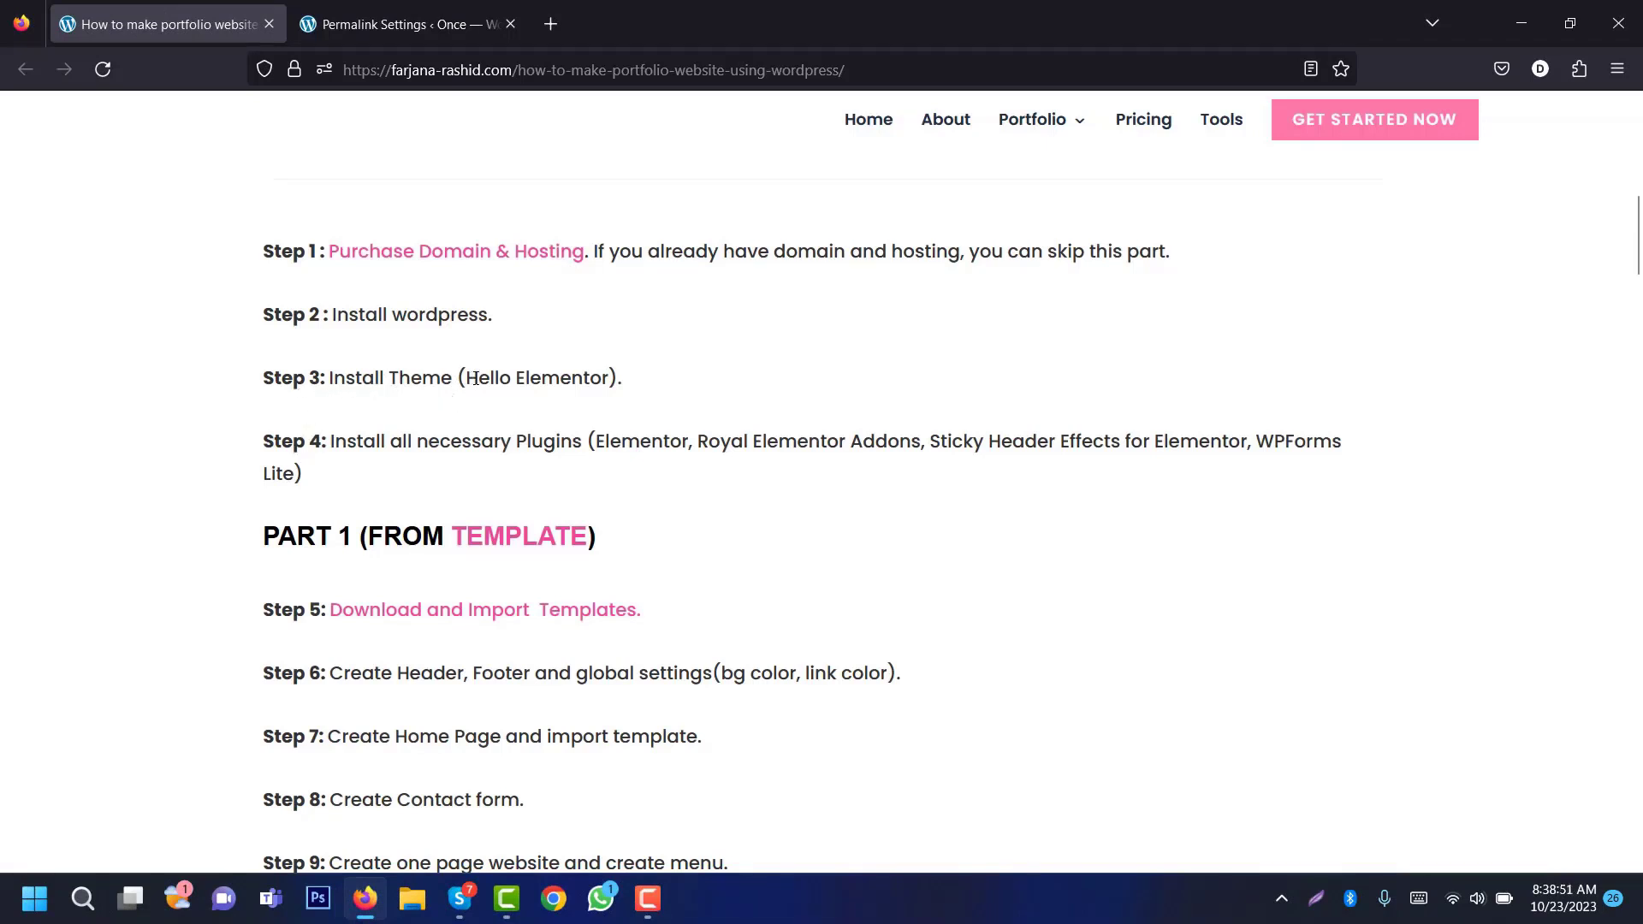
pyautogui.click(406, 19)
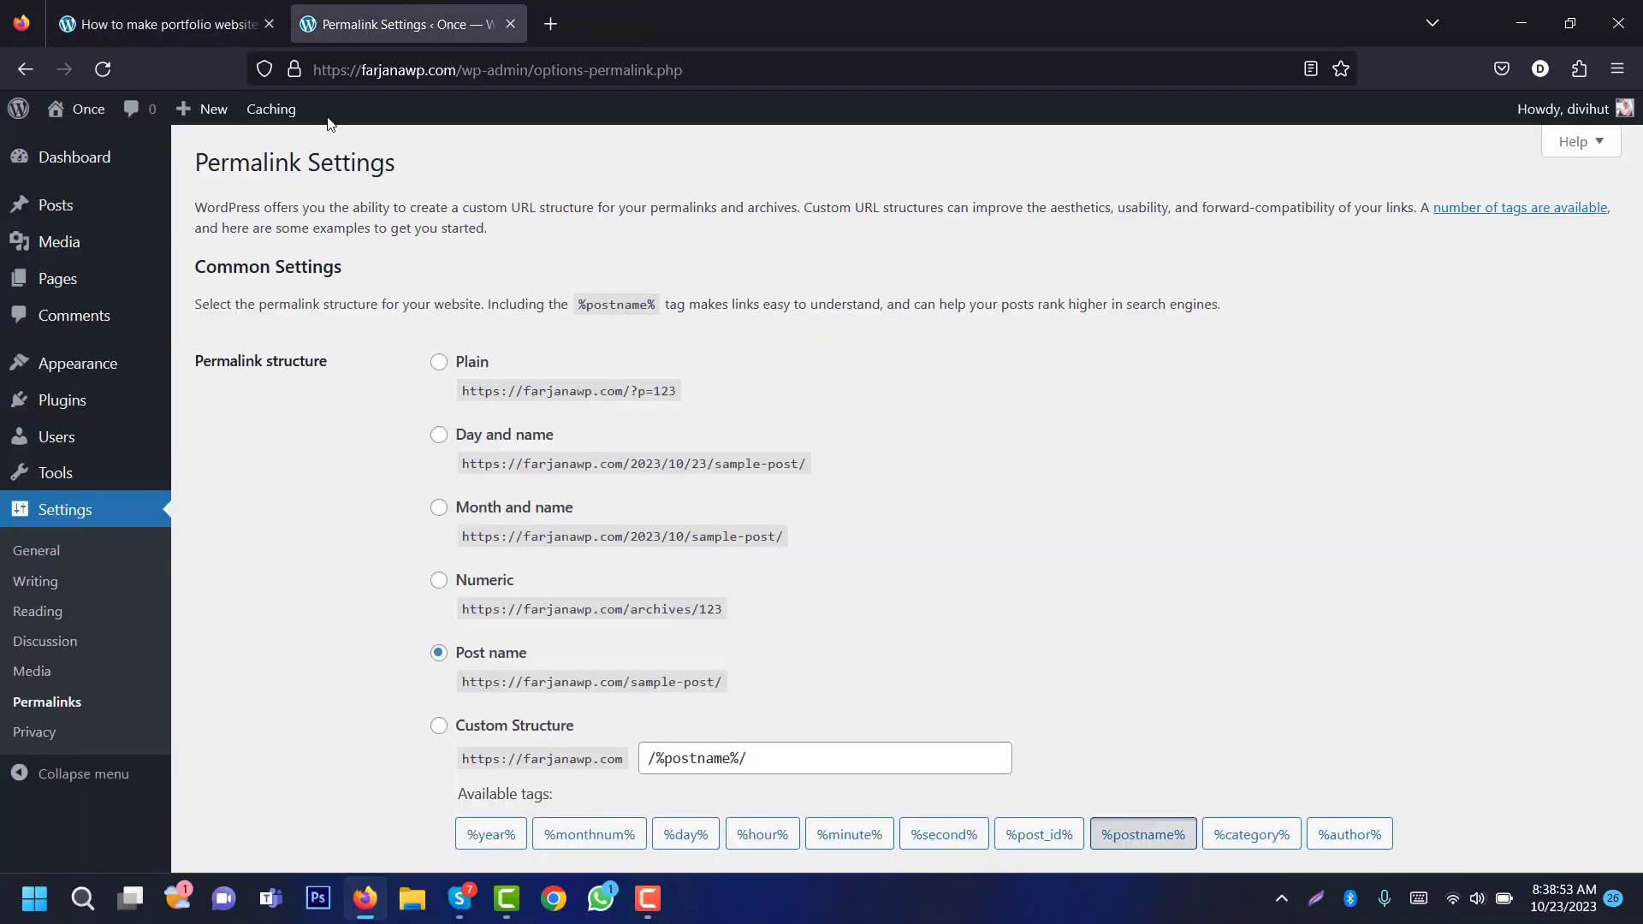
pyautogui.moveTo(95, 377)
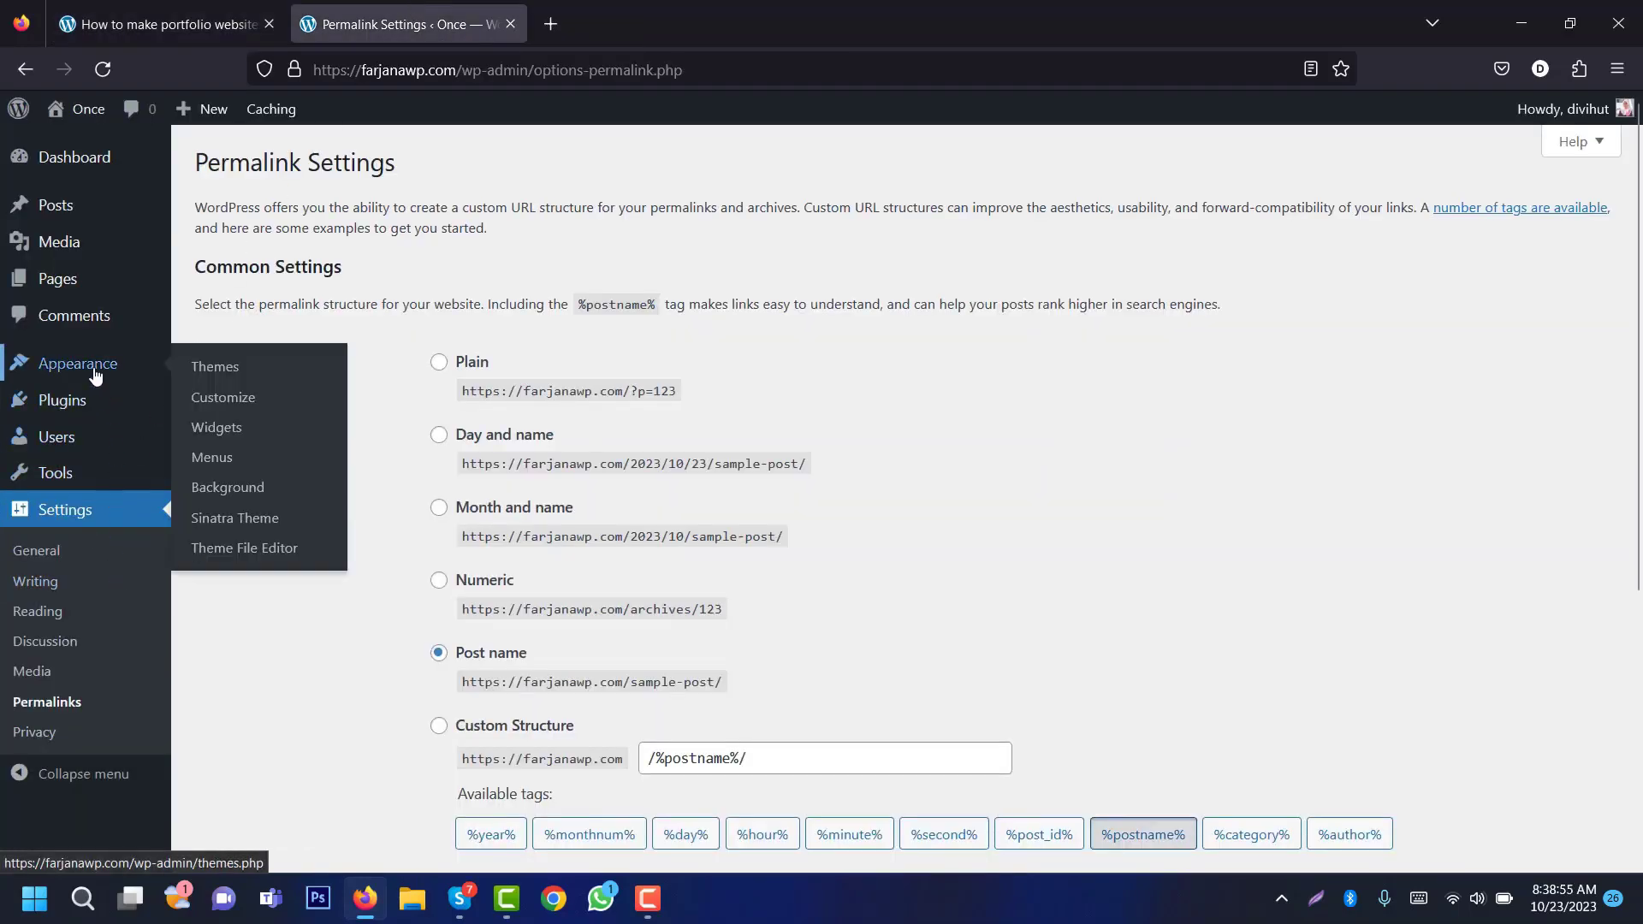
pyautogui.click(227, 368)
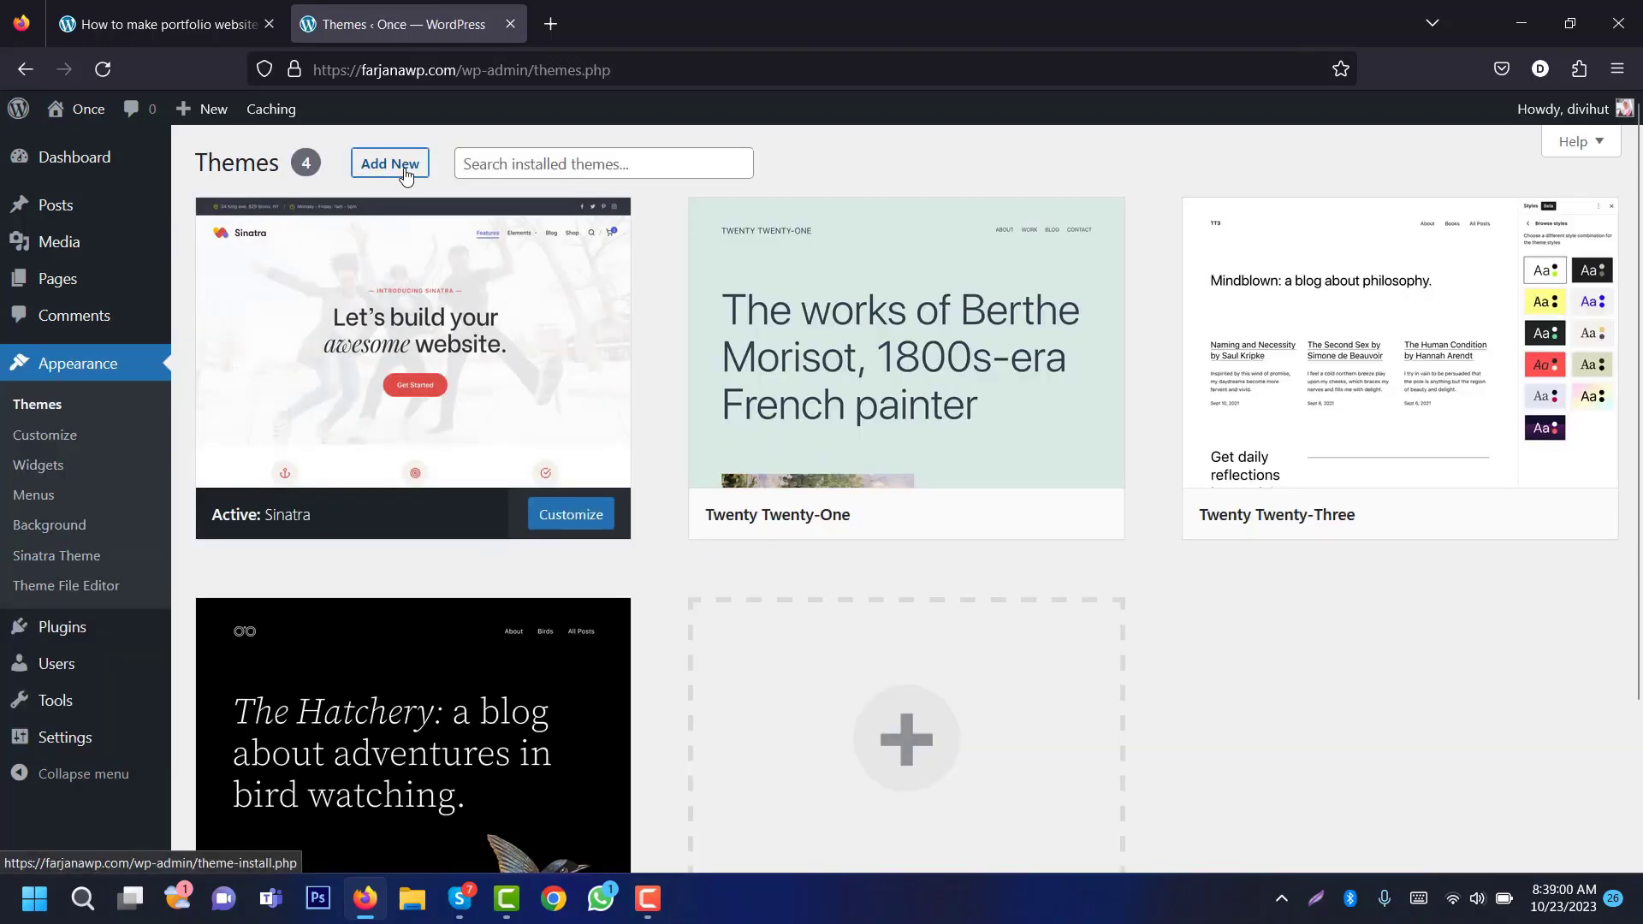
# Step: Install and activate the Hello Elementor theme from Add New themes
pyautogui.click(387, 162)
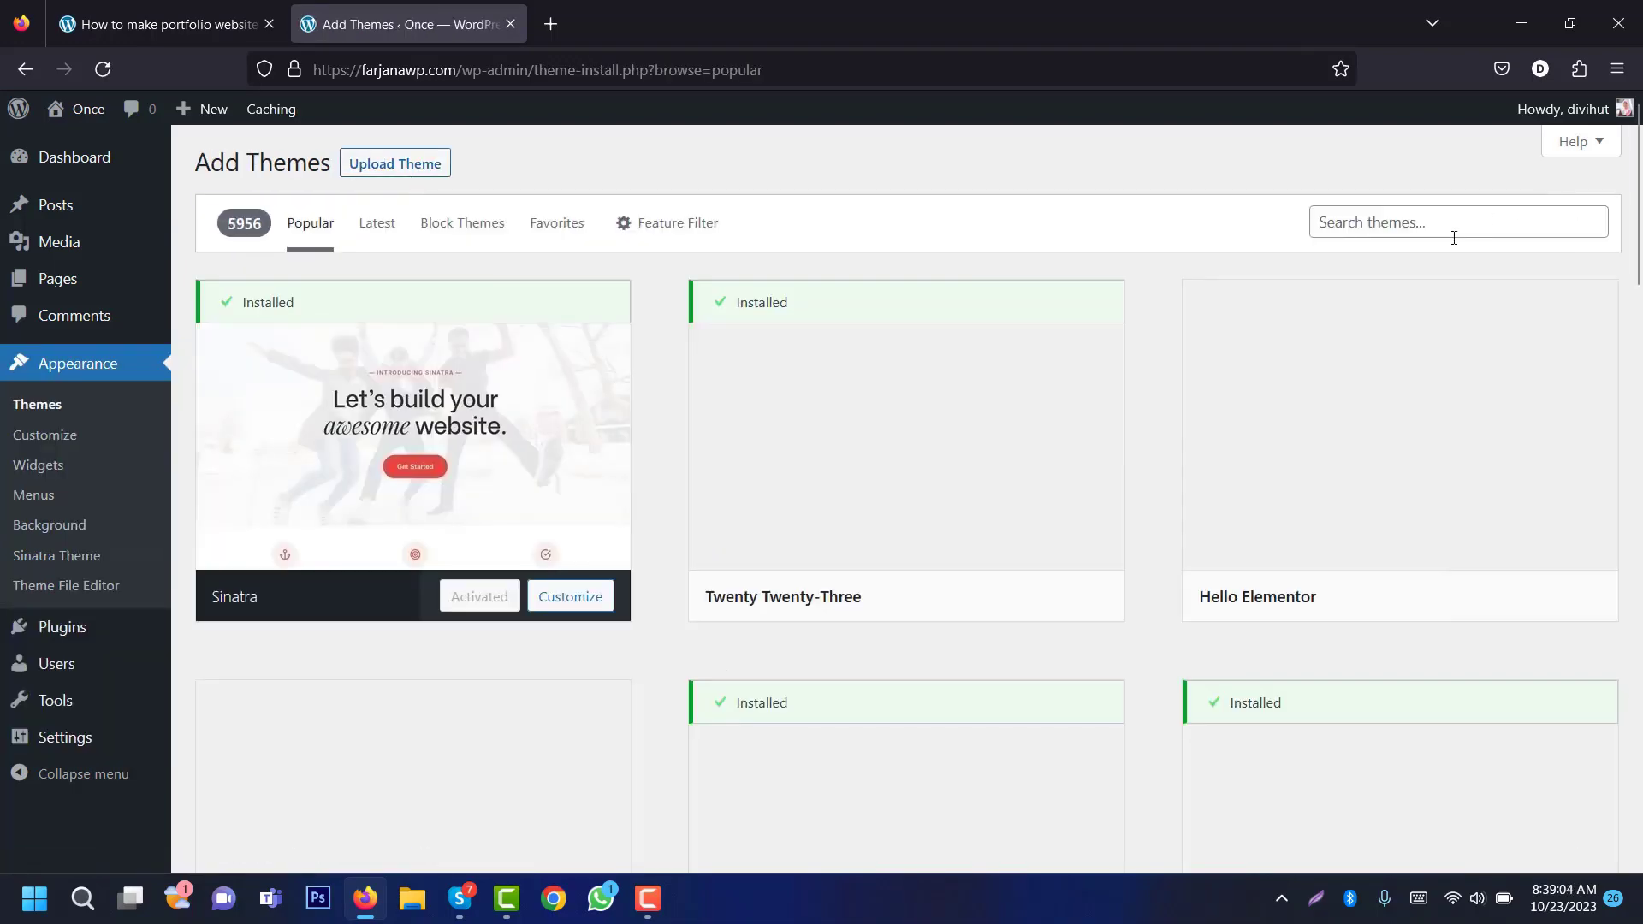
pyautogui.click(1387, 227)
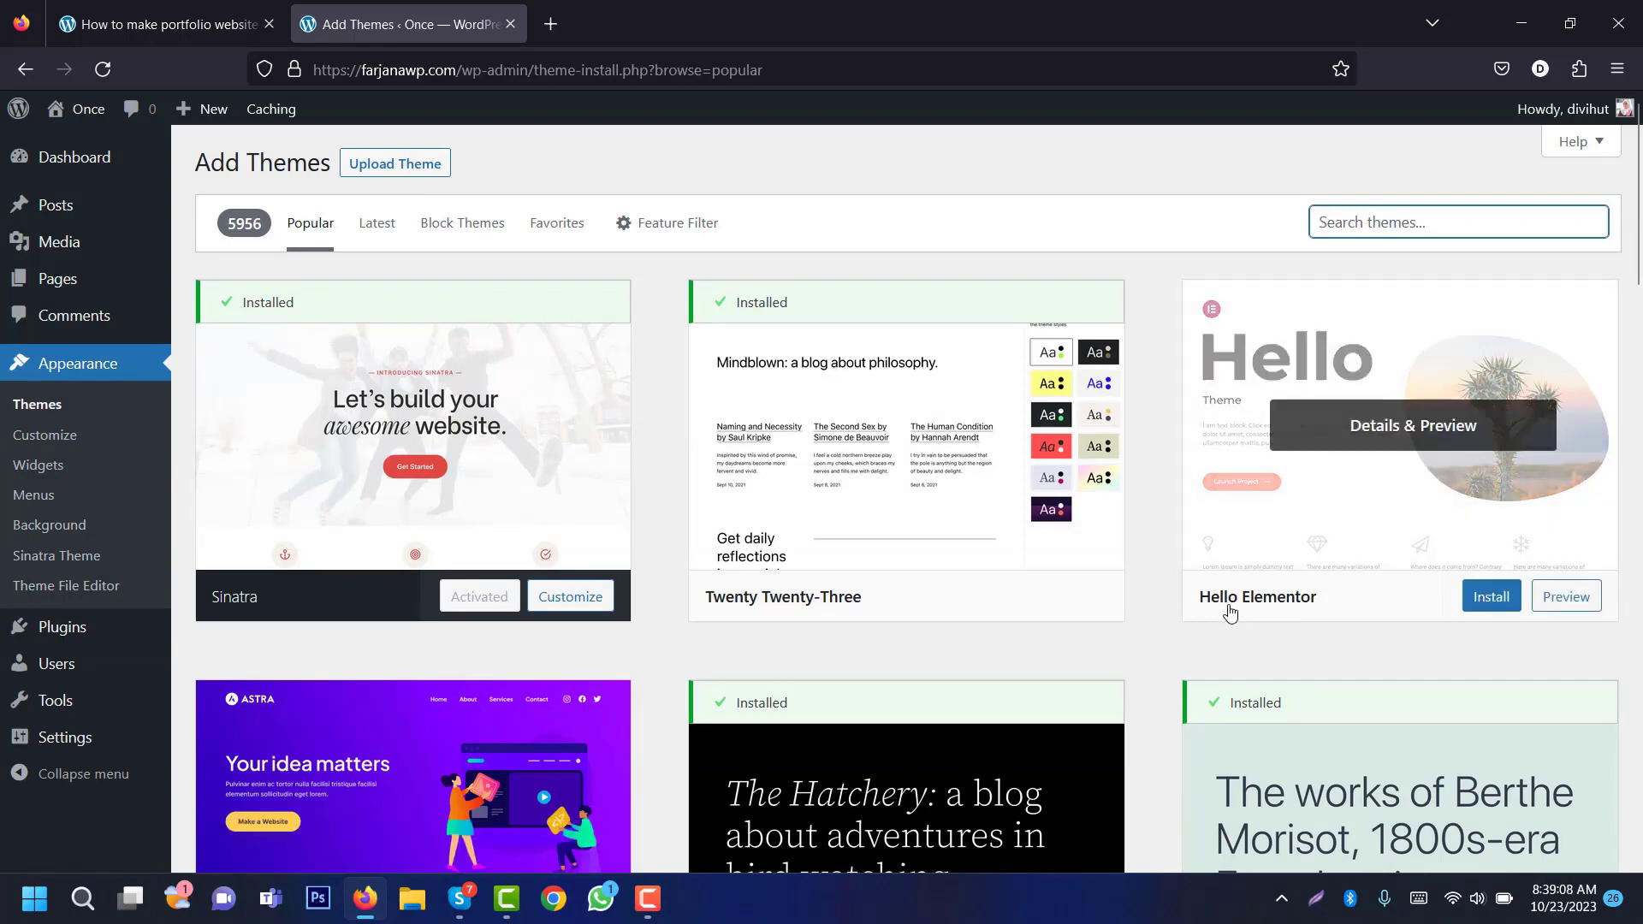
pyautogui.click(1472, 609)
pyautogui.click(1465, 605)
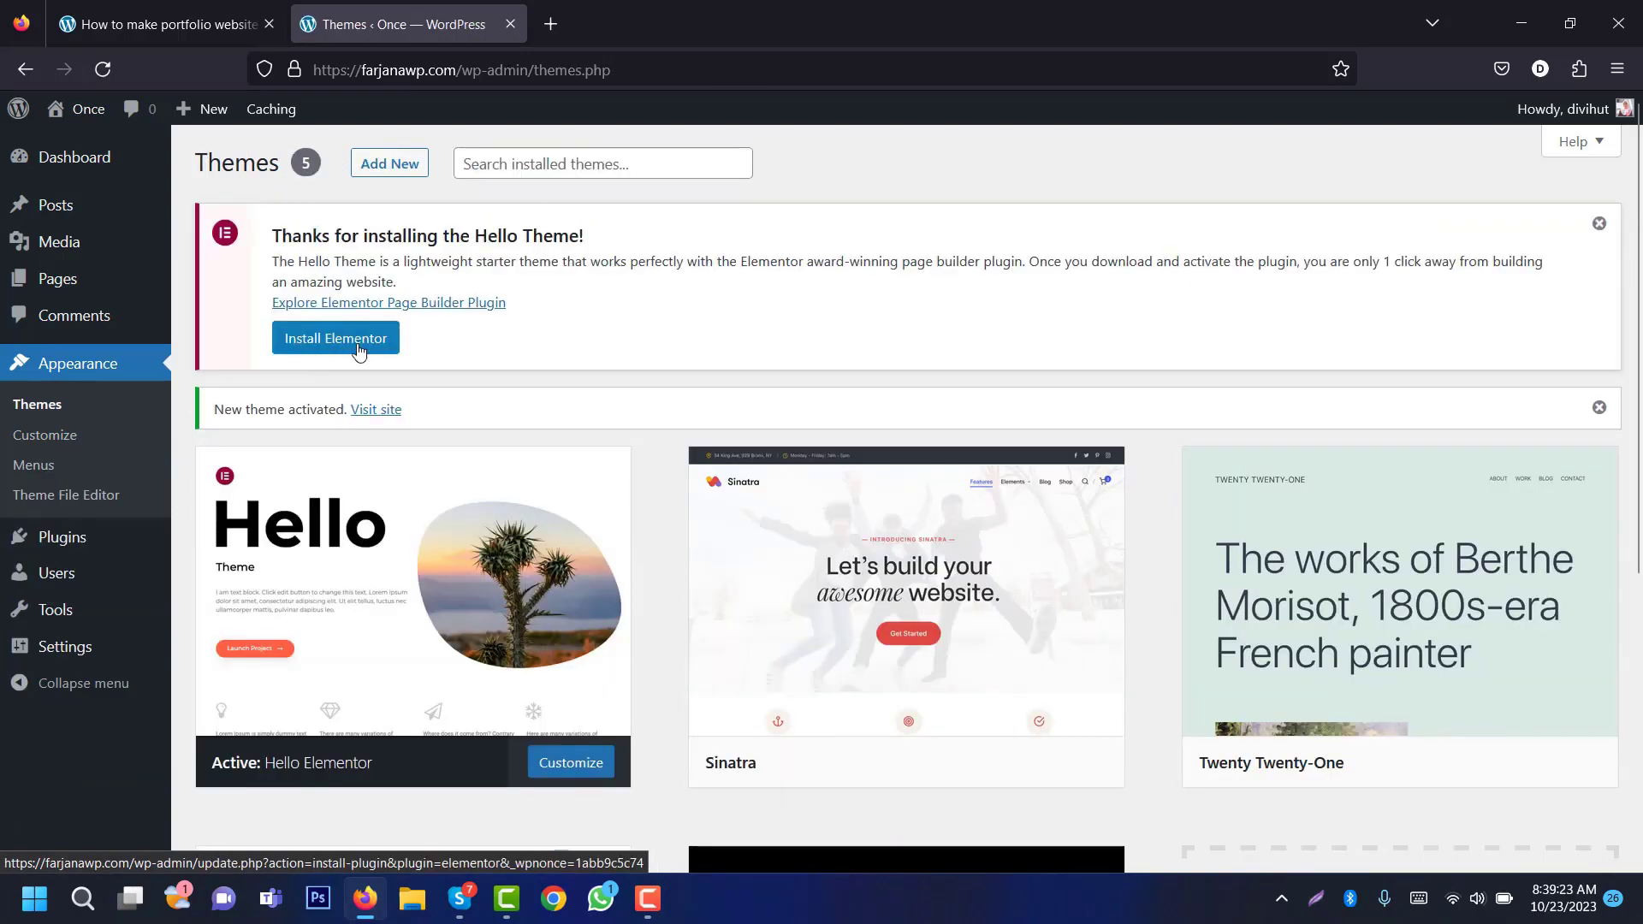
pyautogui.click(163, 24)
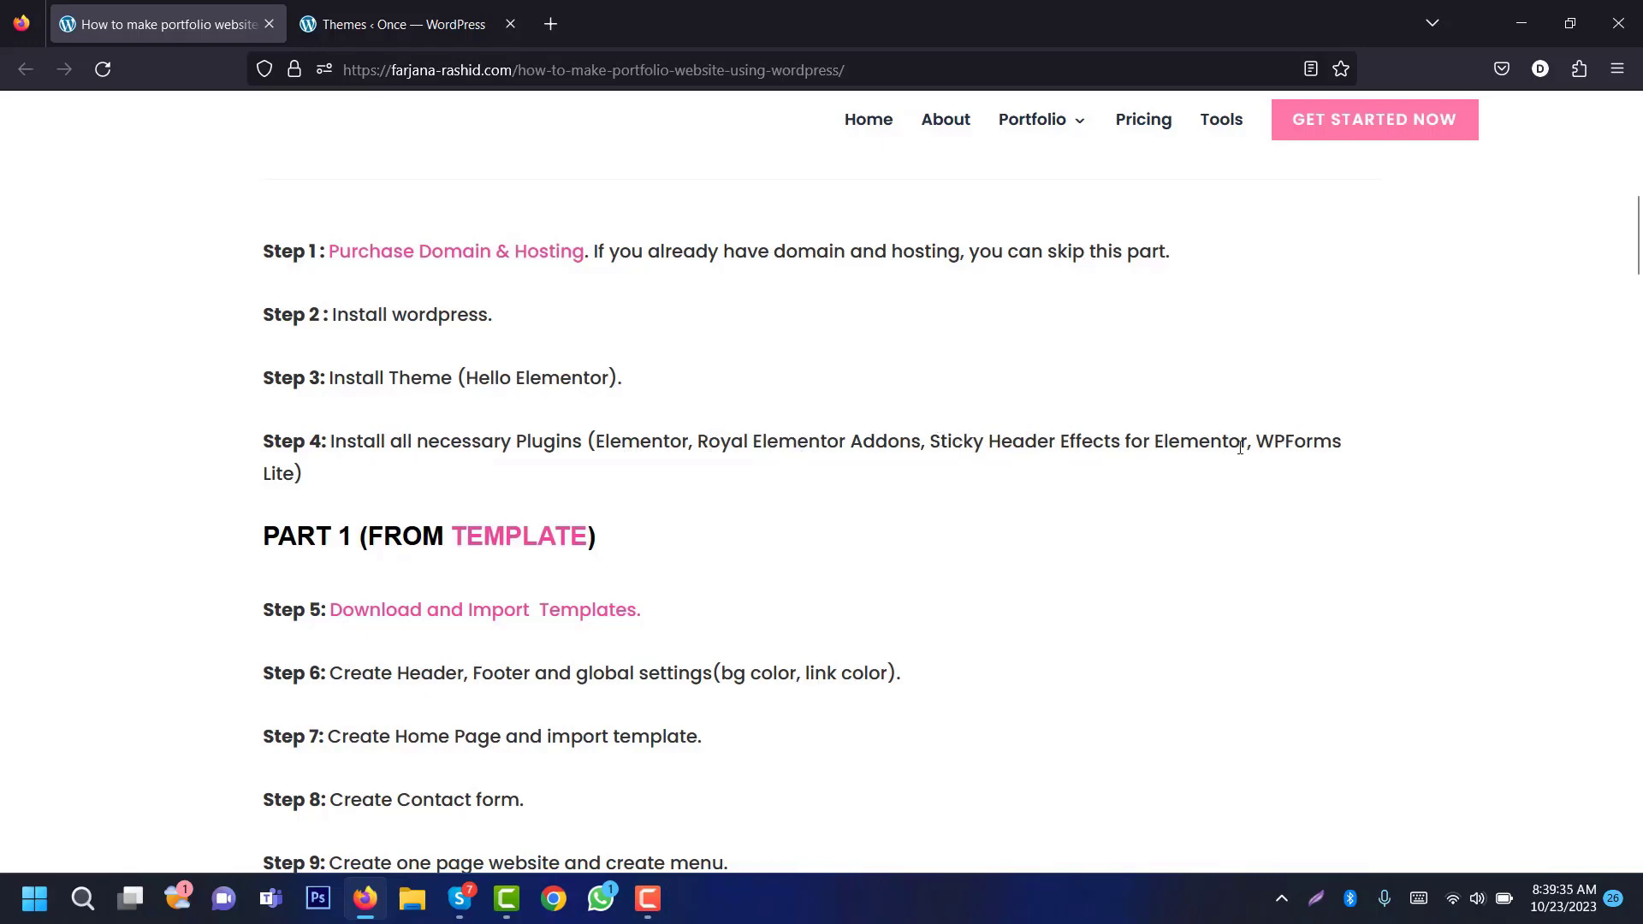
pyautogui.click(402, 24)
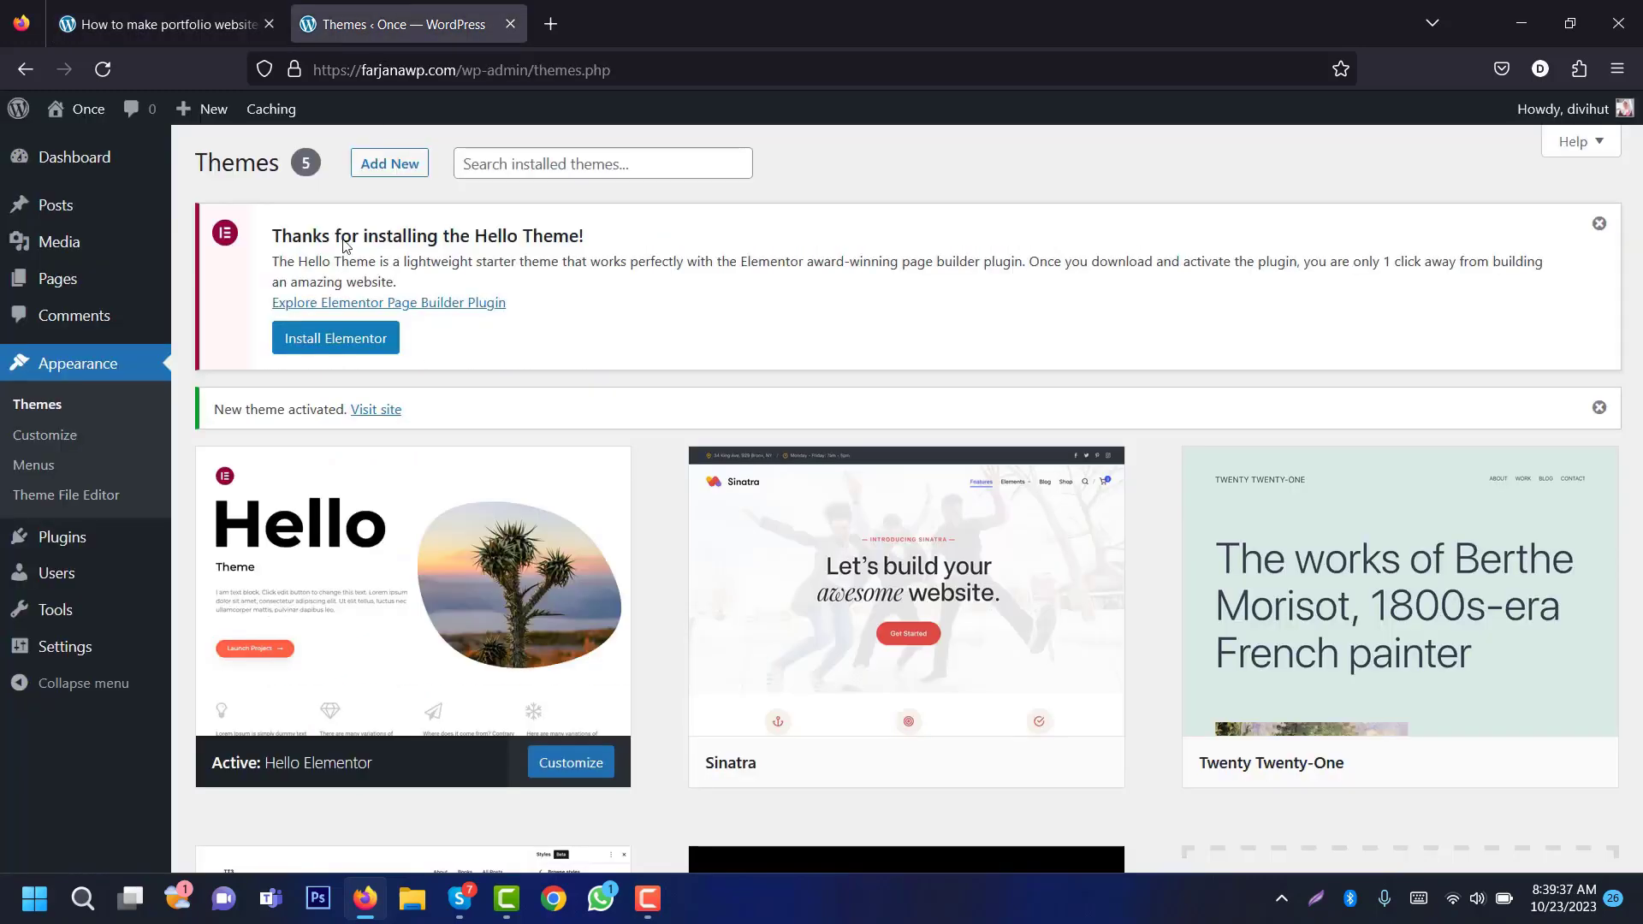
# Step: Search for and install the Elementor Website Builder and Royal Elementor Addons plugins
pyautogui.moveTo(85, 561)
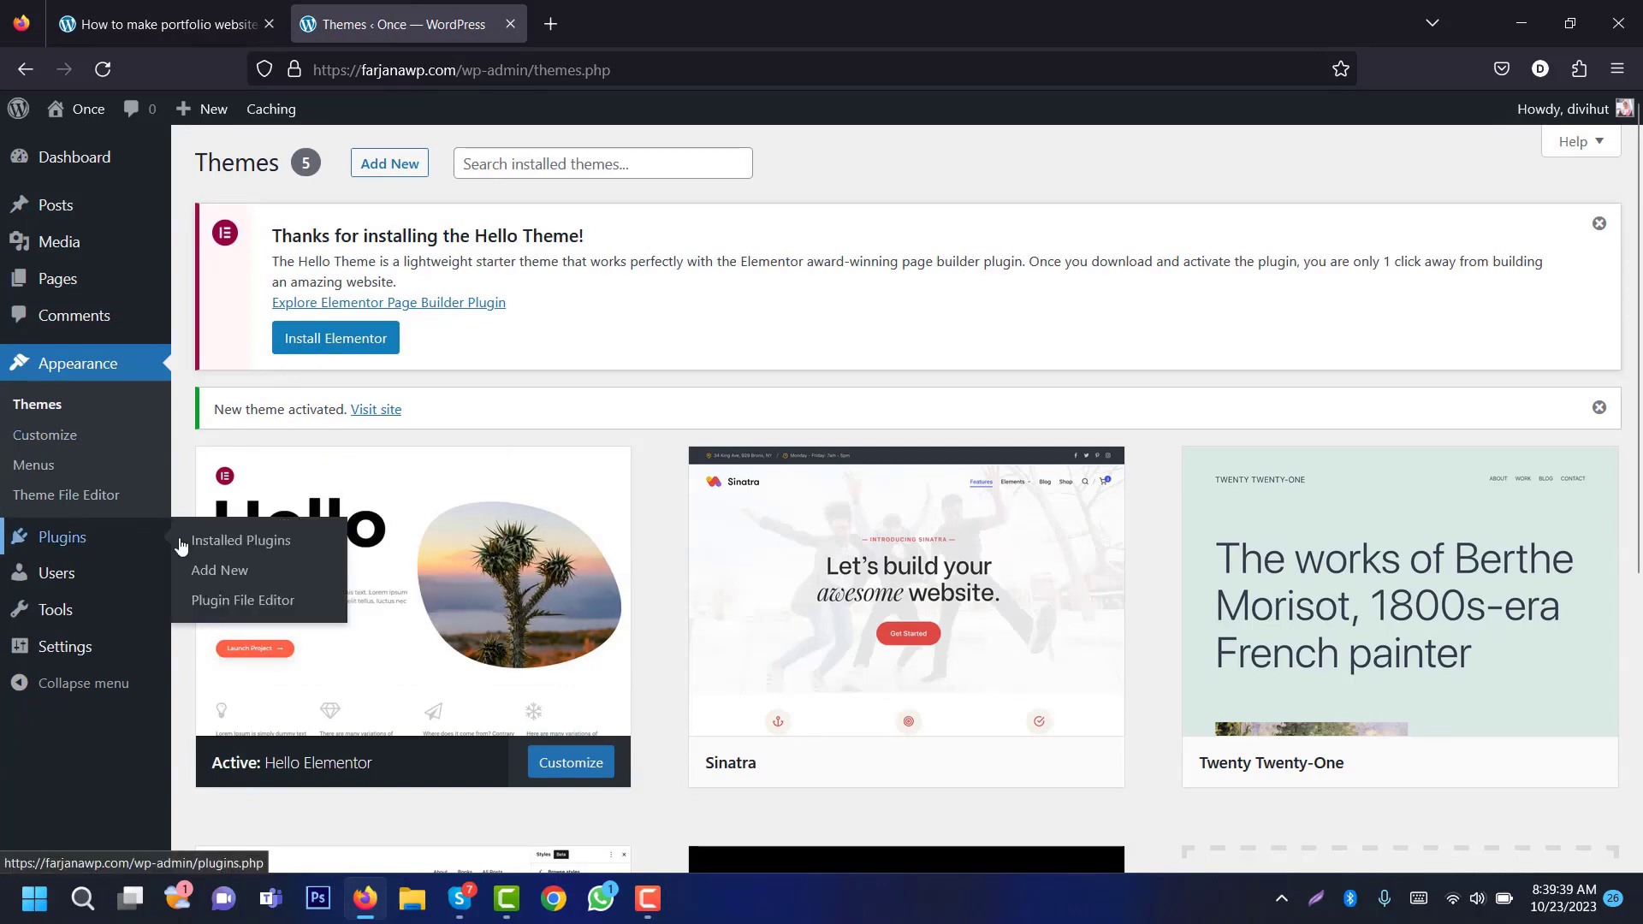
pyautogui.click(205, 571)
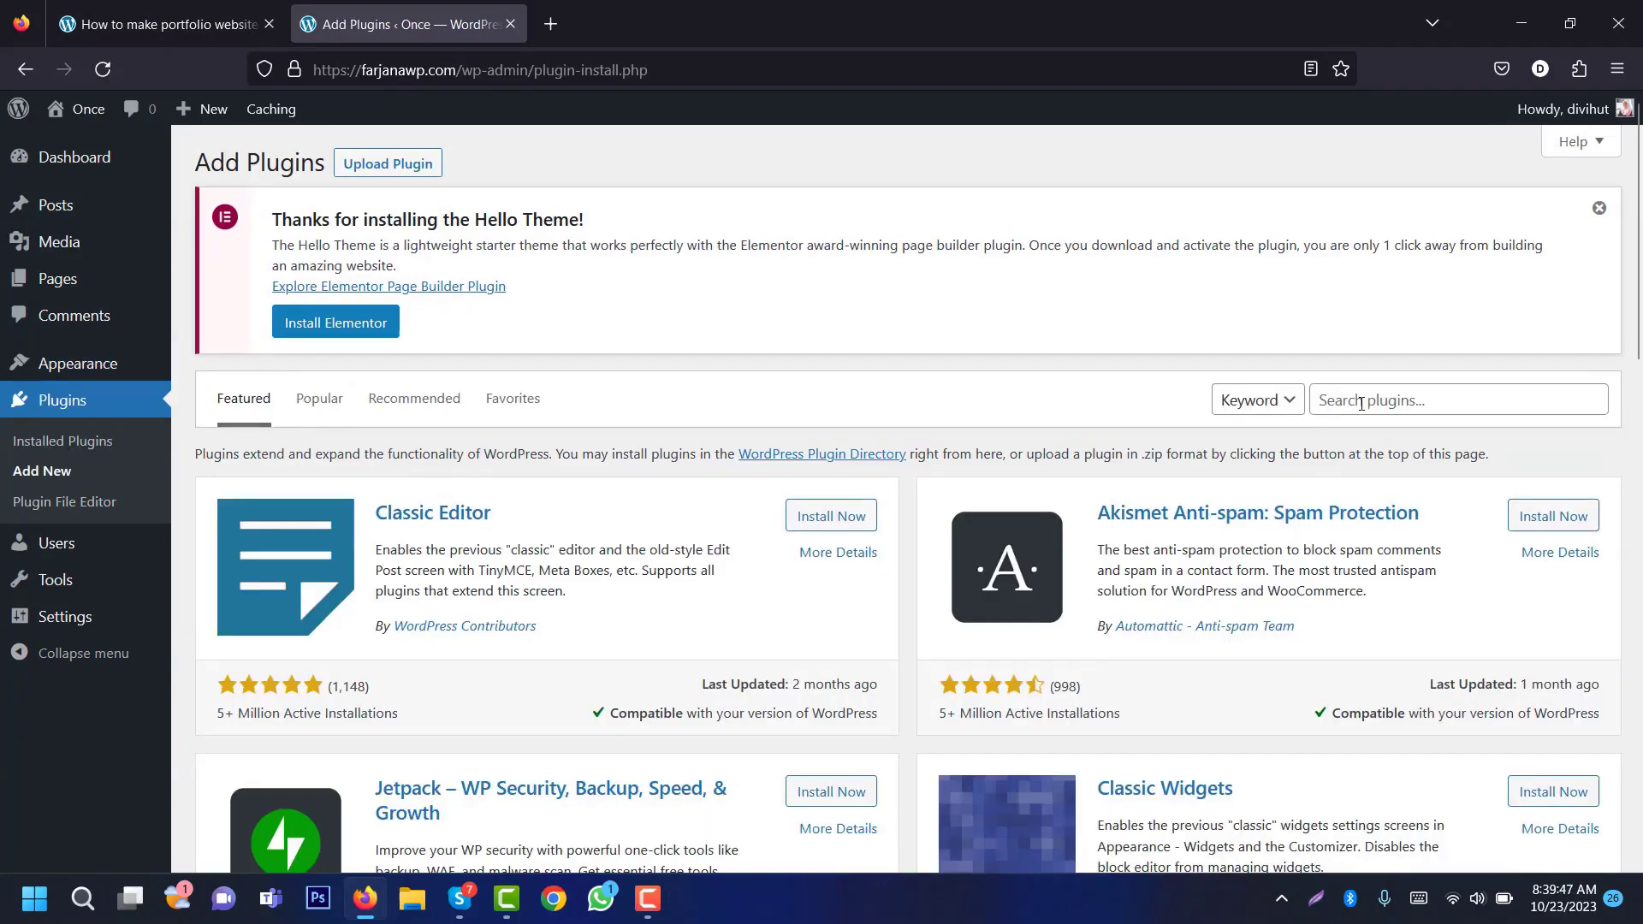
pyautogui.click(1361, 400)
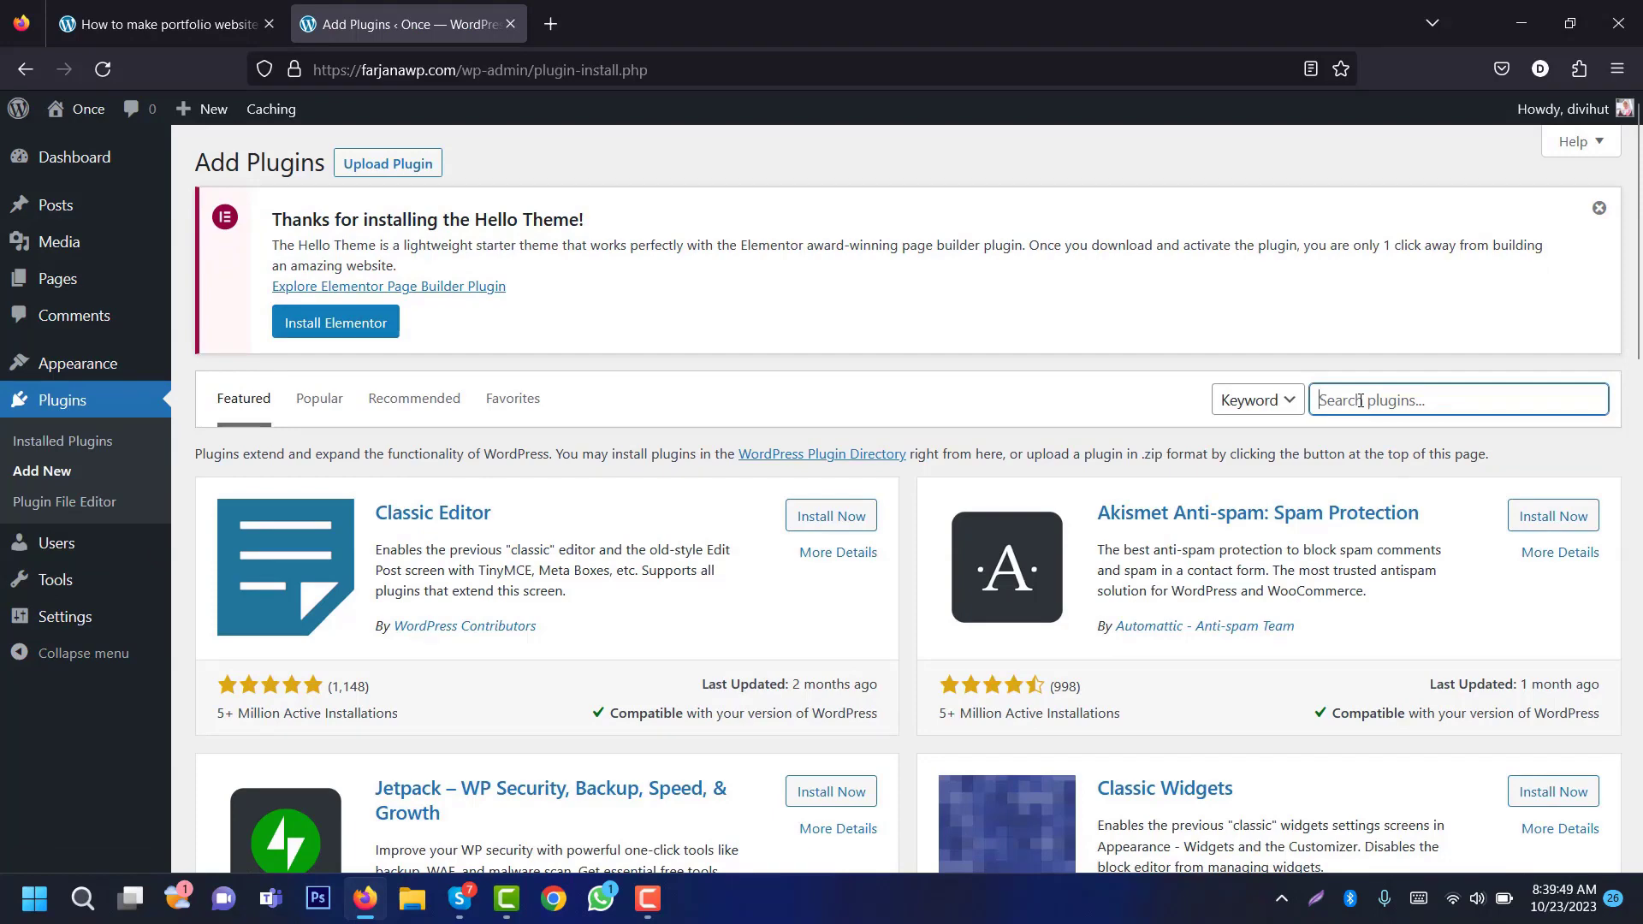
pyautogui.write('ele')
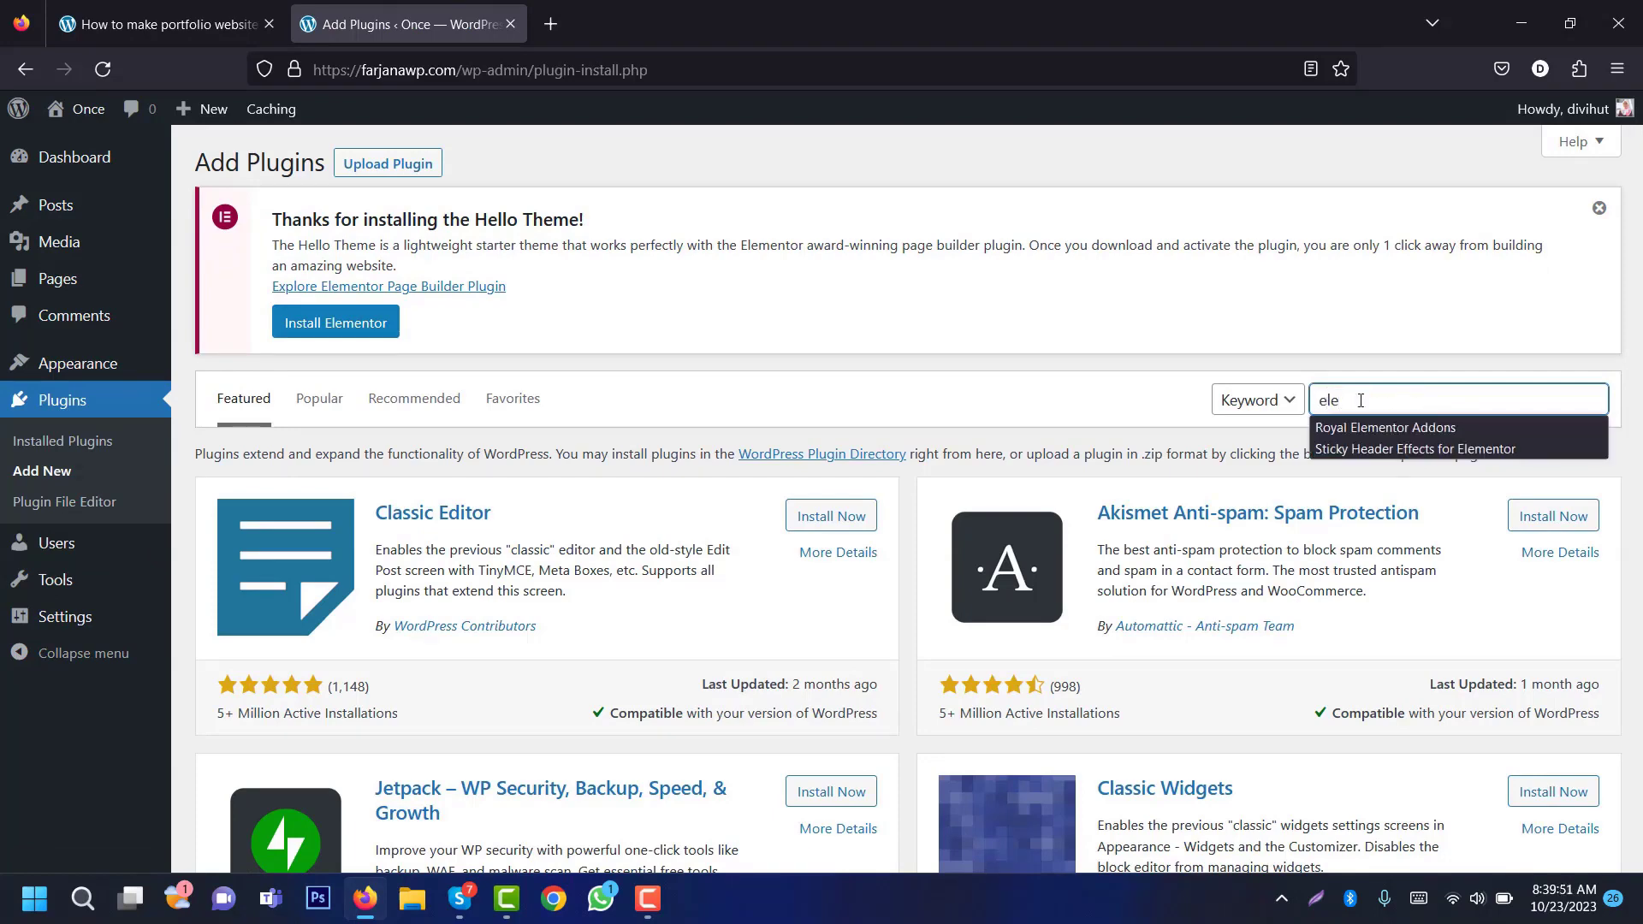
pyautogui.write('mentor')
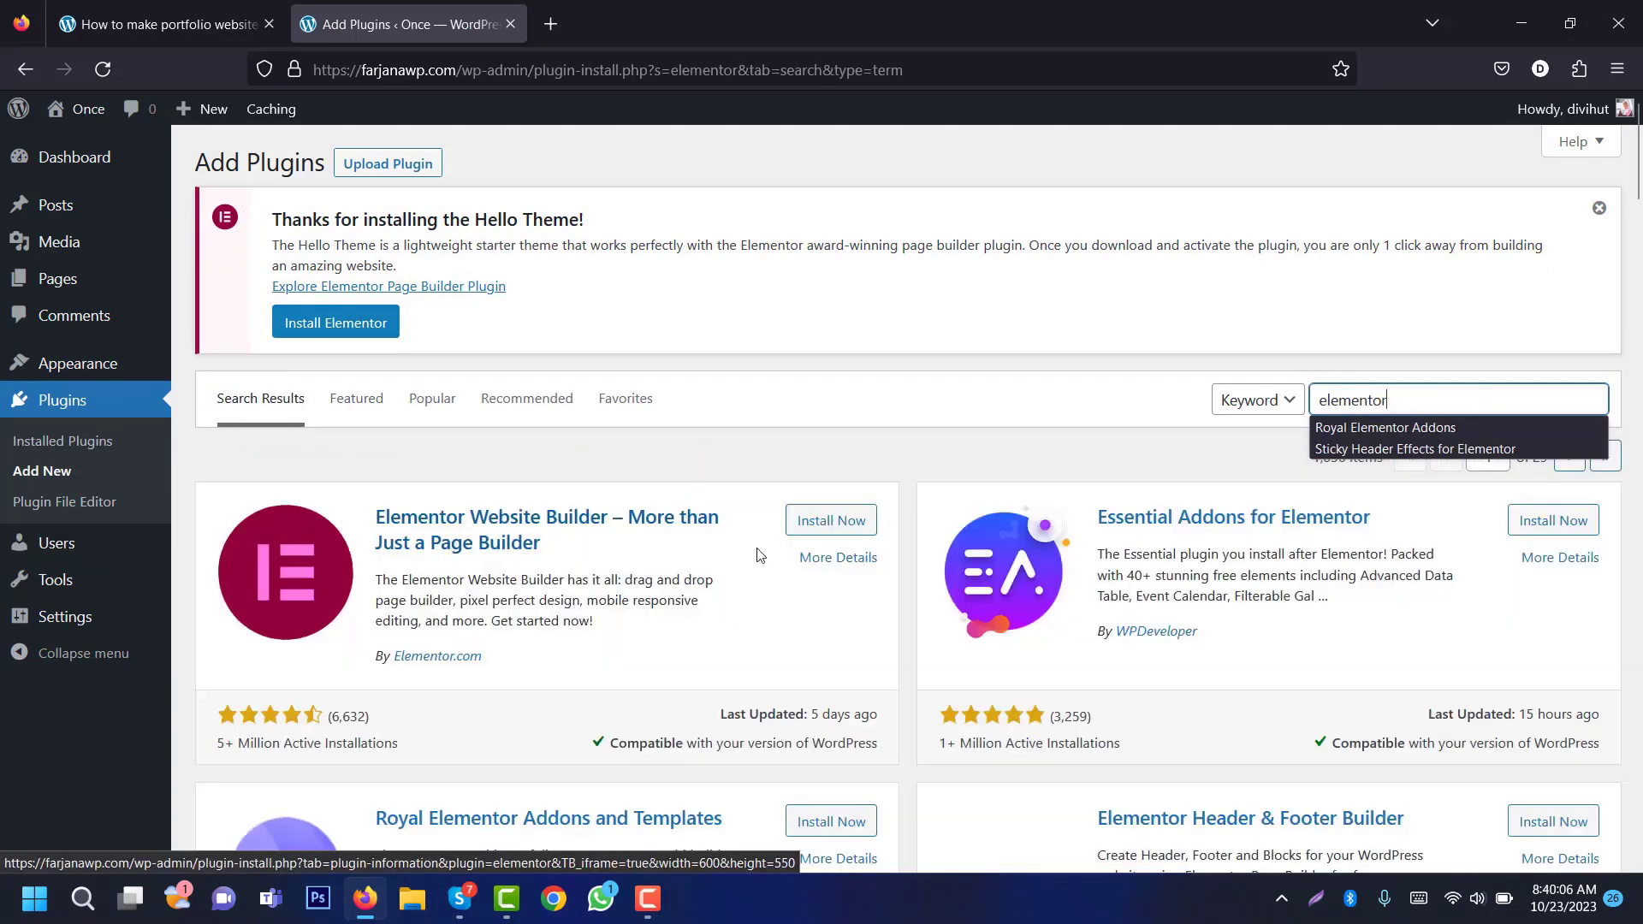
pyautogui.click(843, 531)
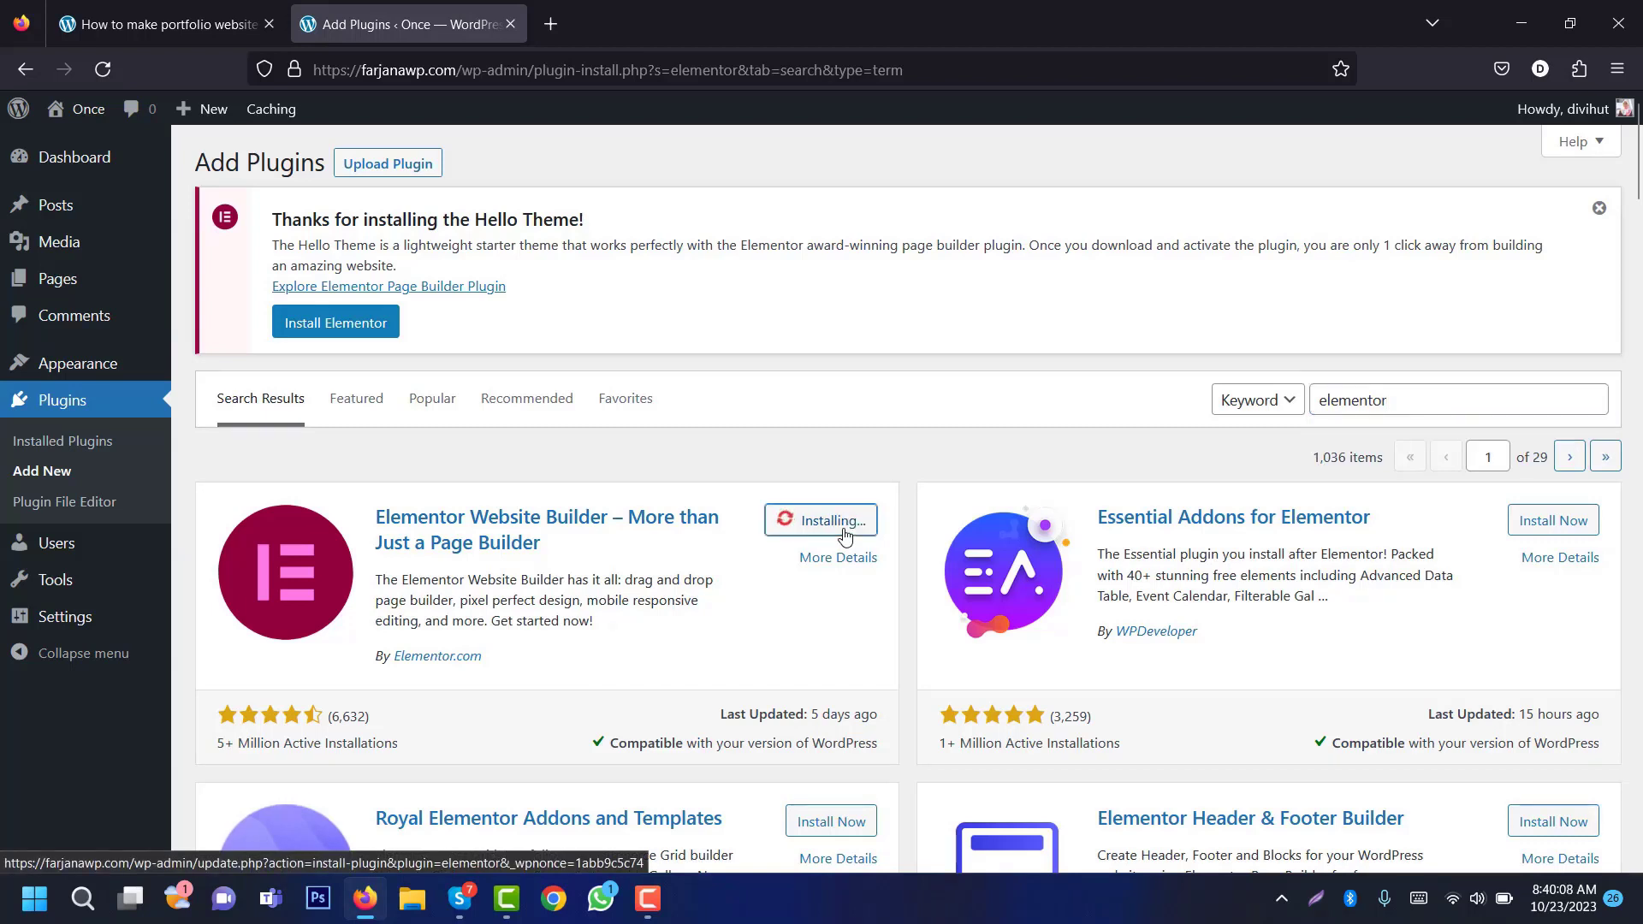
pyautogui.doubleClick(1367, 402)
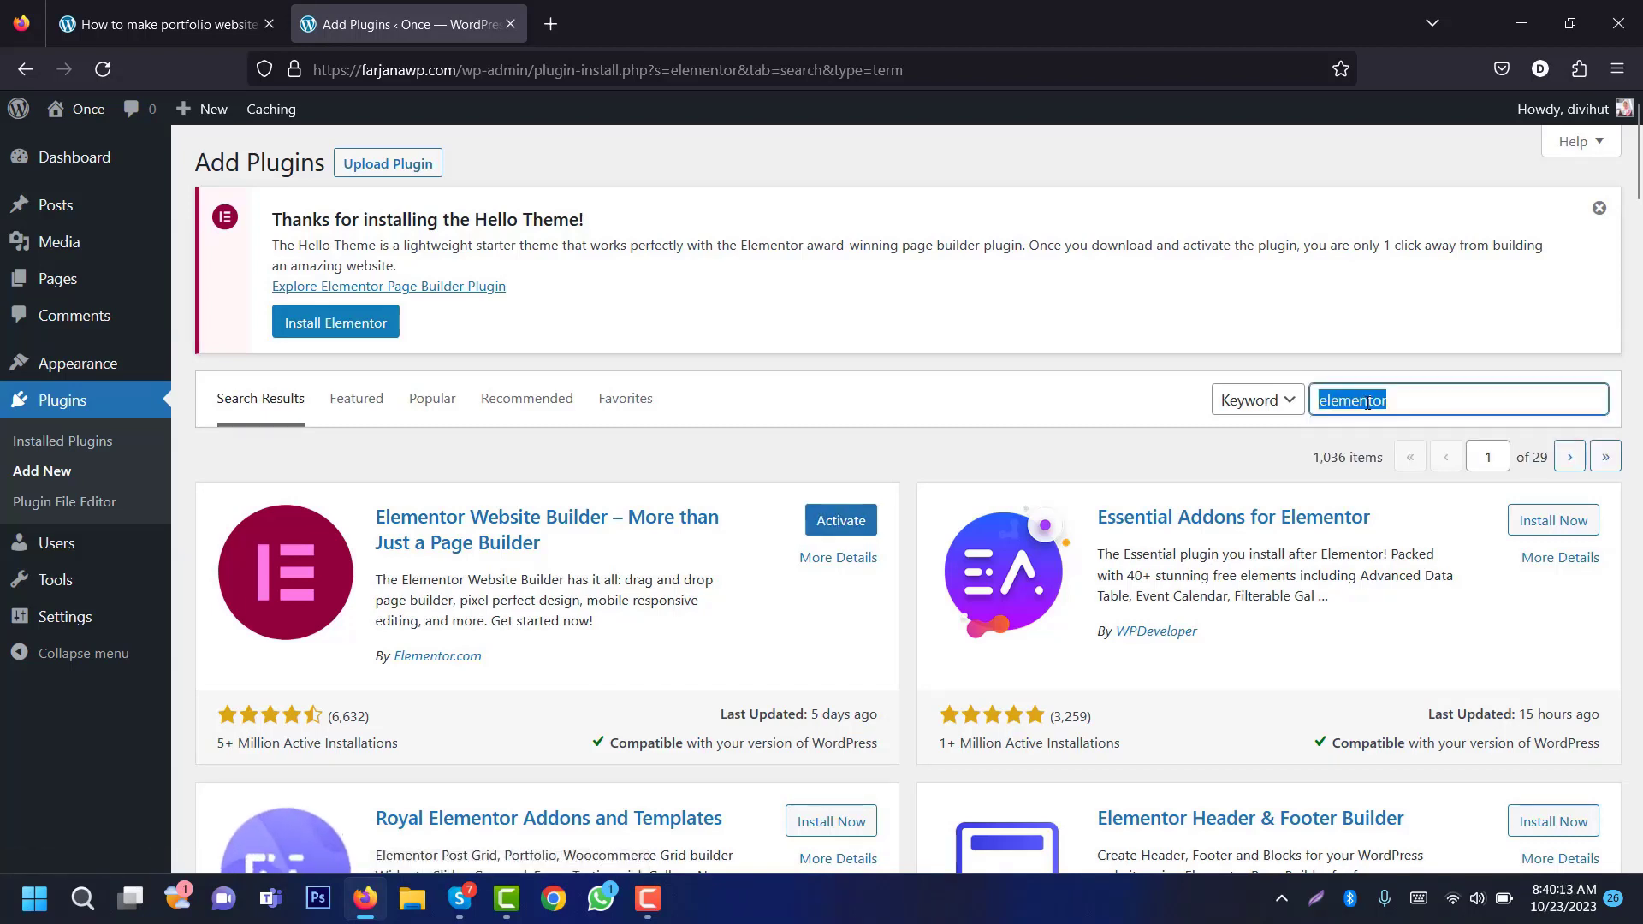
pyautogui.write('roya')
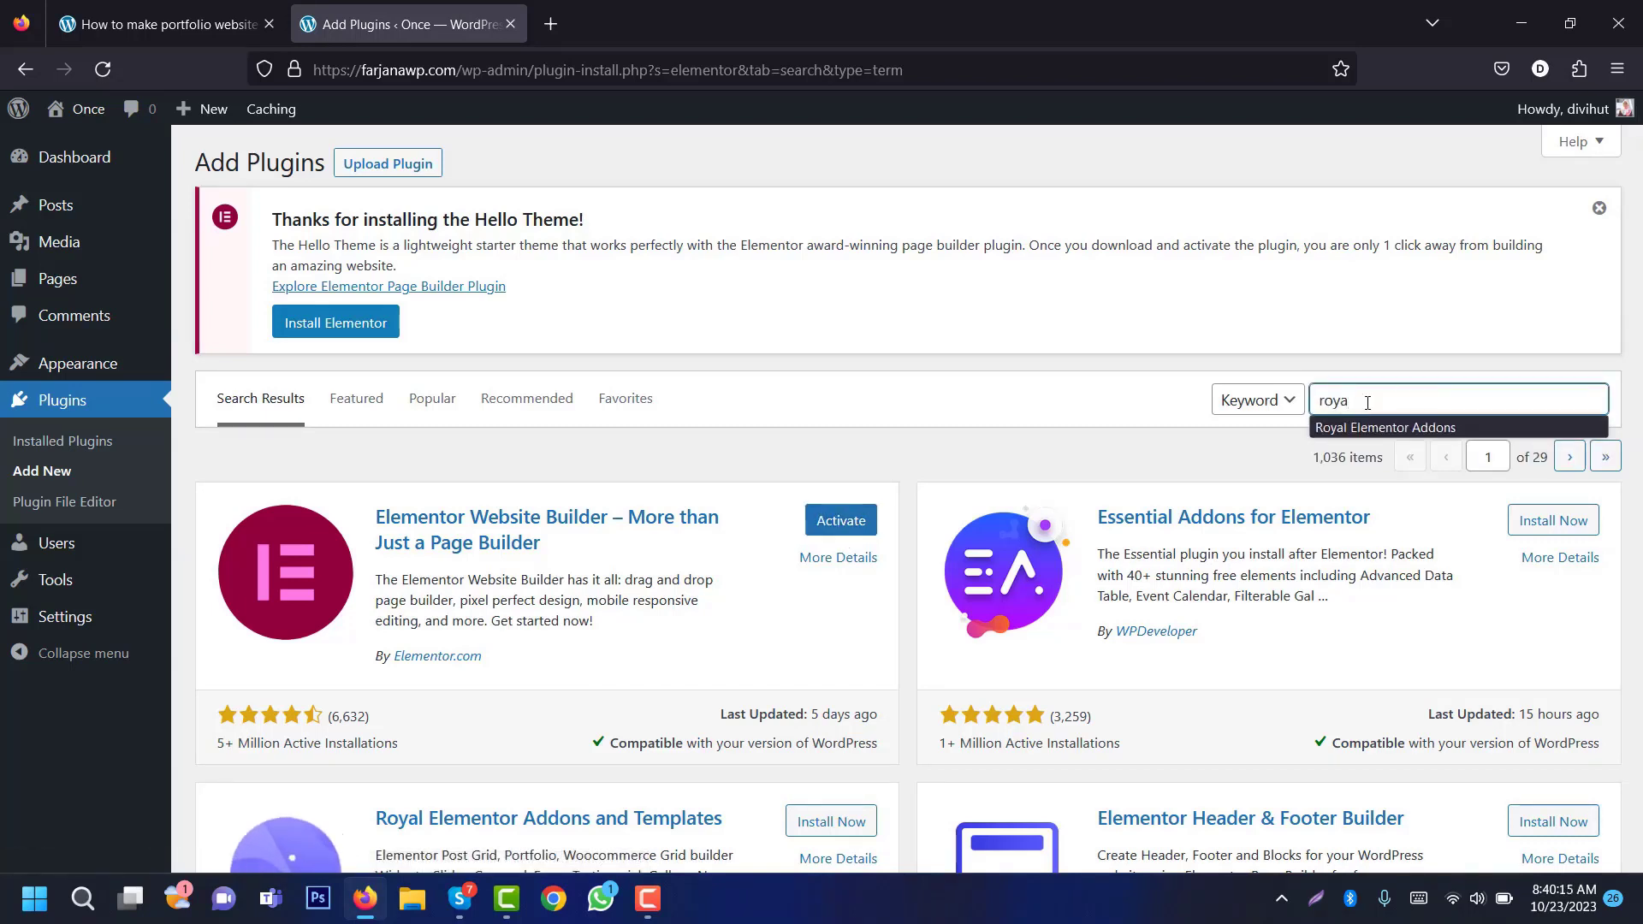
pyautogui.click(1395, 429)
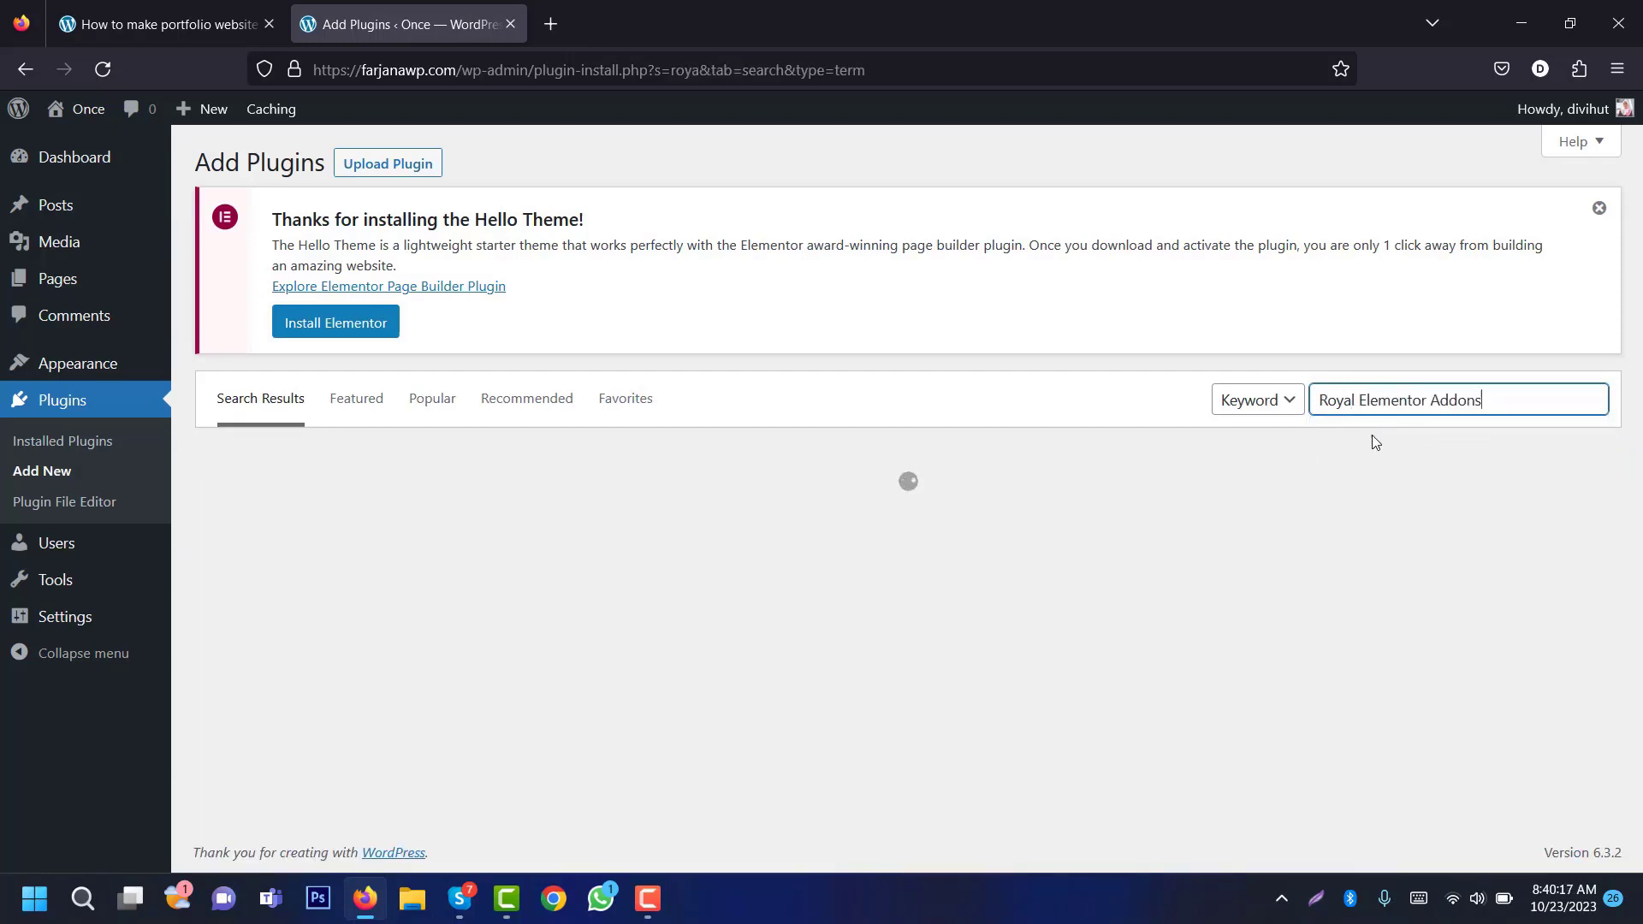
pyautogui.click(810, 524)
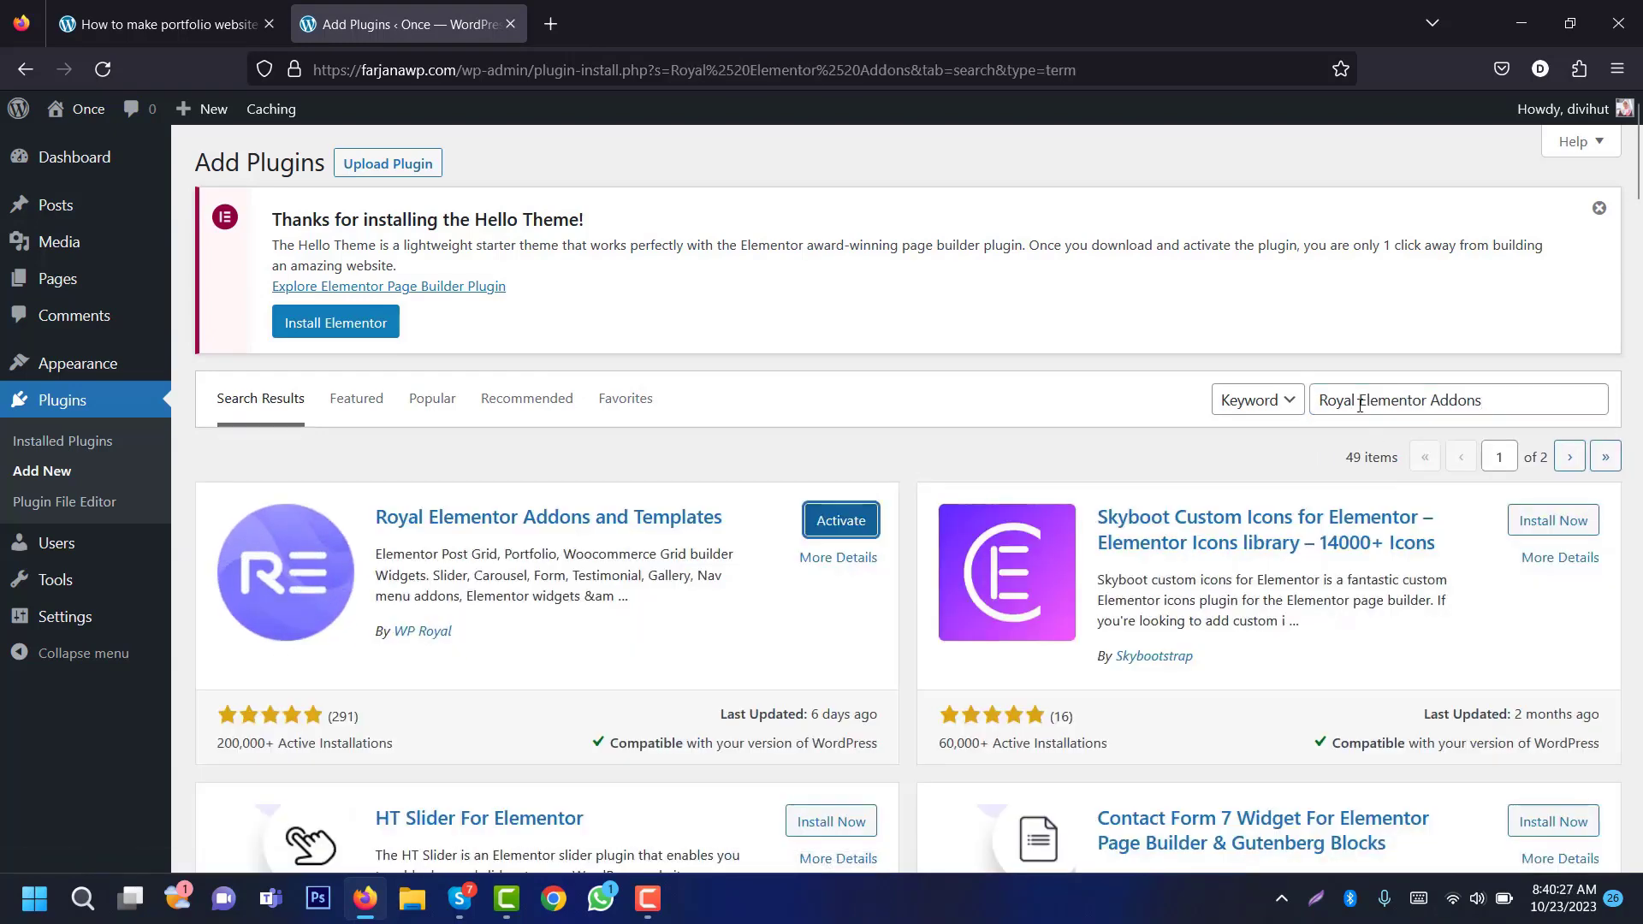
# Step: Install Sticky Header Effects for Elementor and WPForms, then view the installed plugins list
pyautogui.tripleClick(1353, 403)
pyautogui.write('stic')
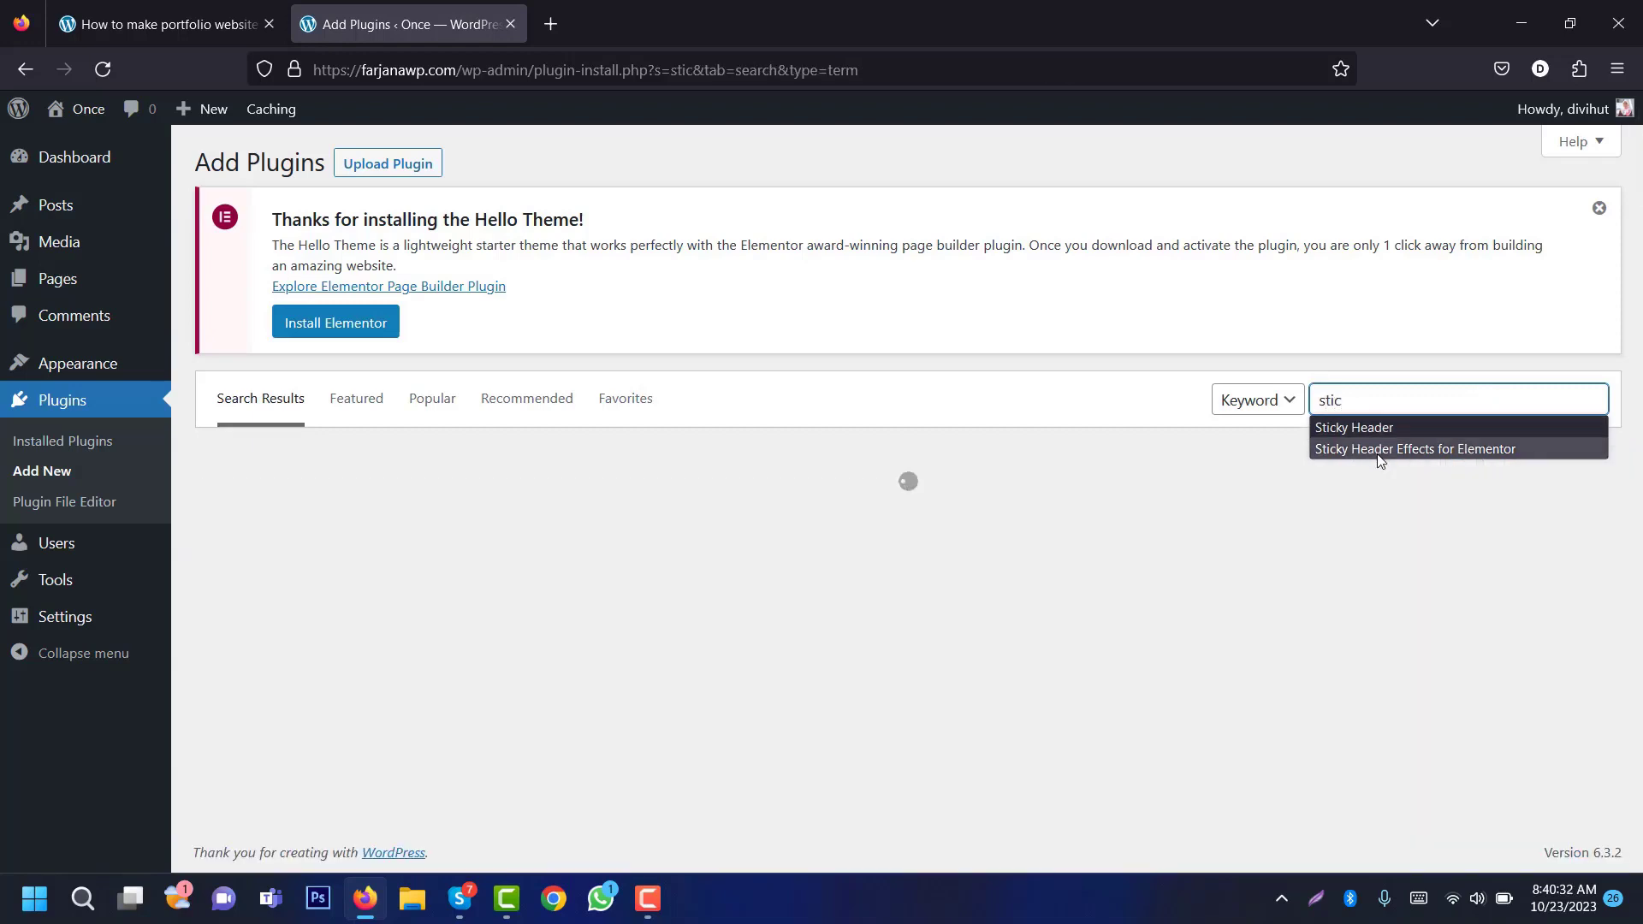
pyautogui.click(1375, 429)
pyautogui.hotkey('ctrl', 'shift', 'Left')
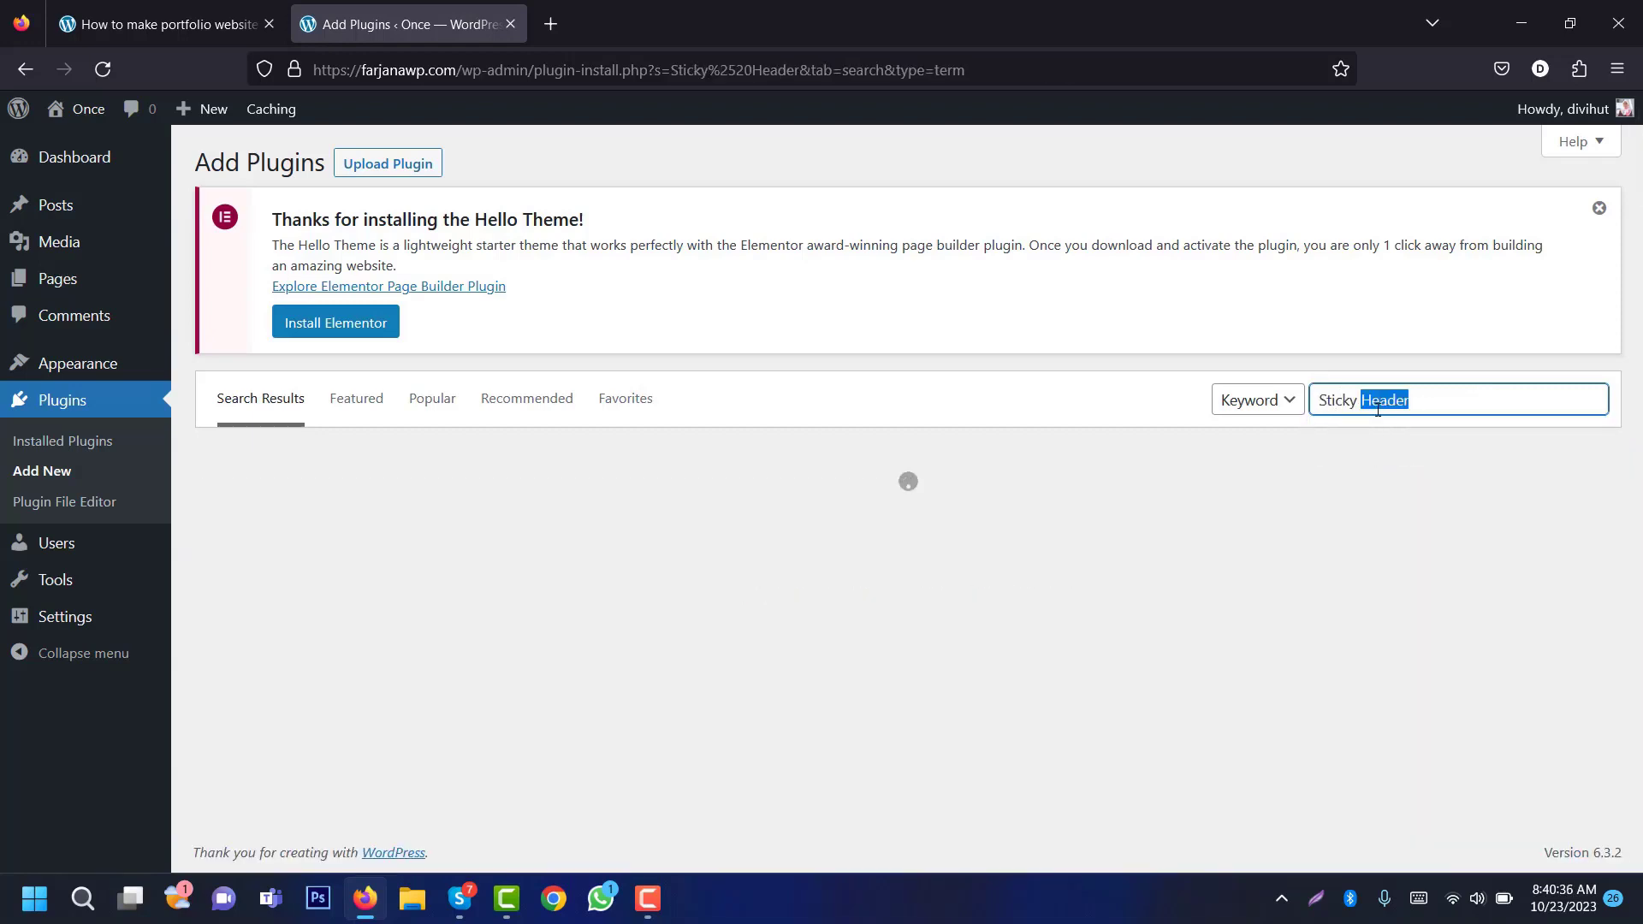
pyautogui.press('BackSpace')
pyautogui.click(1405, 449)
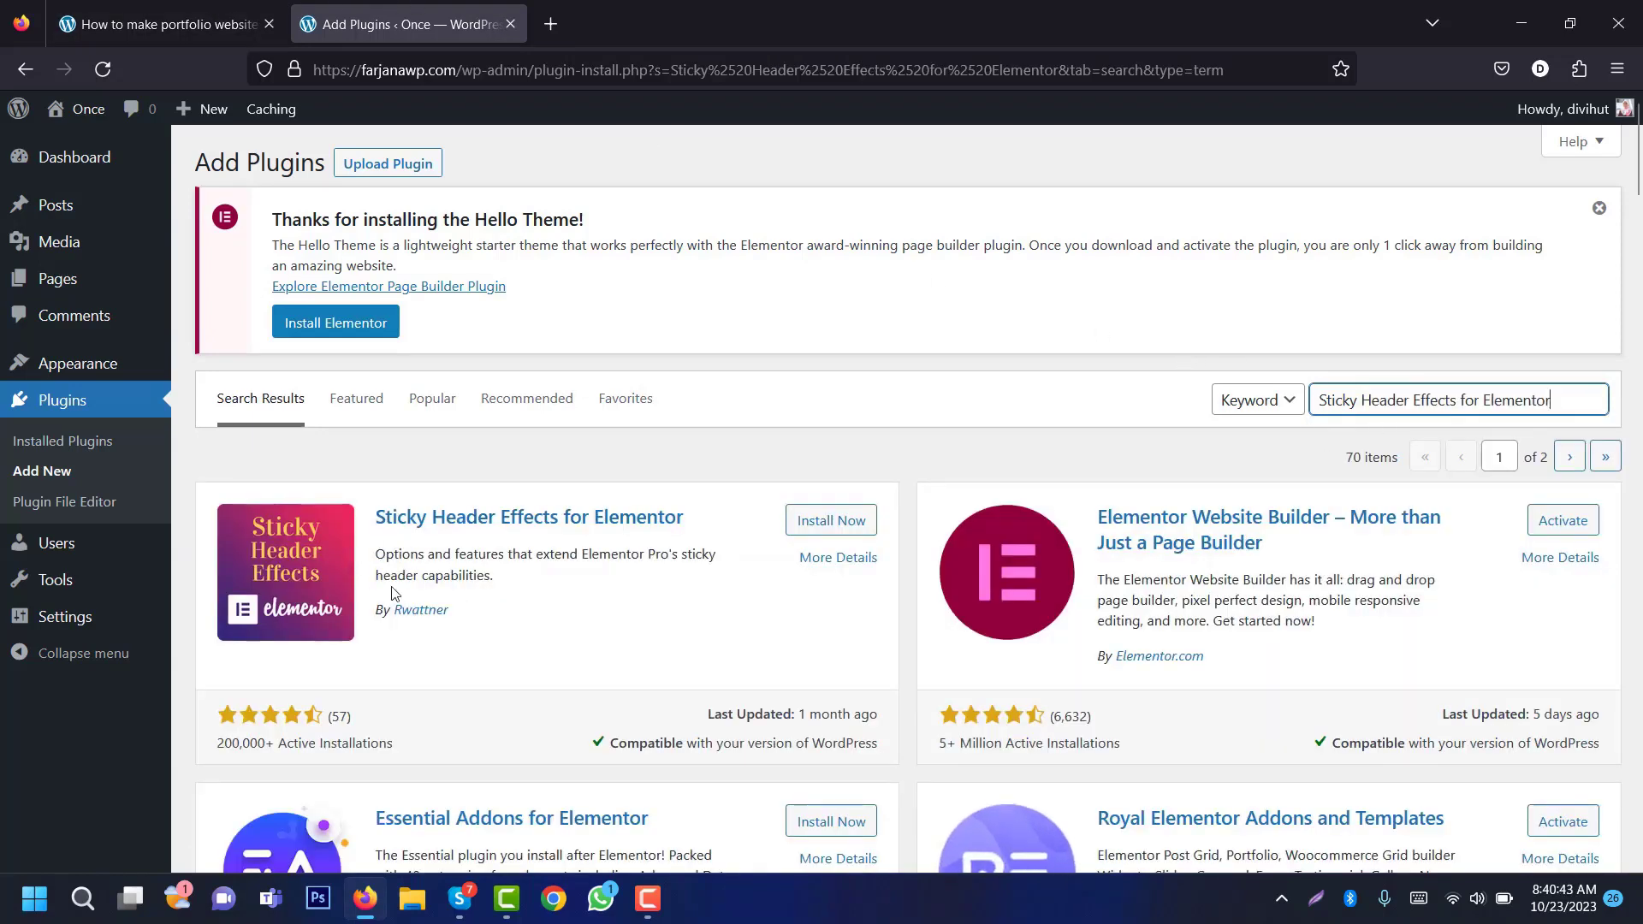
pyautogui.click(835, 520)
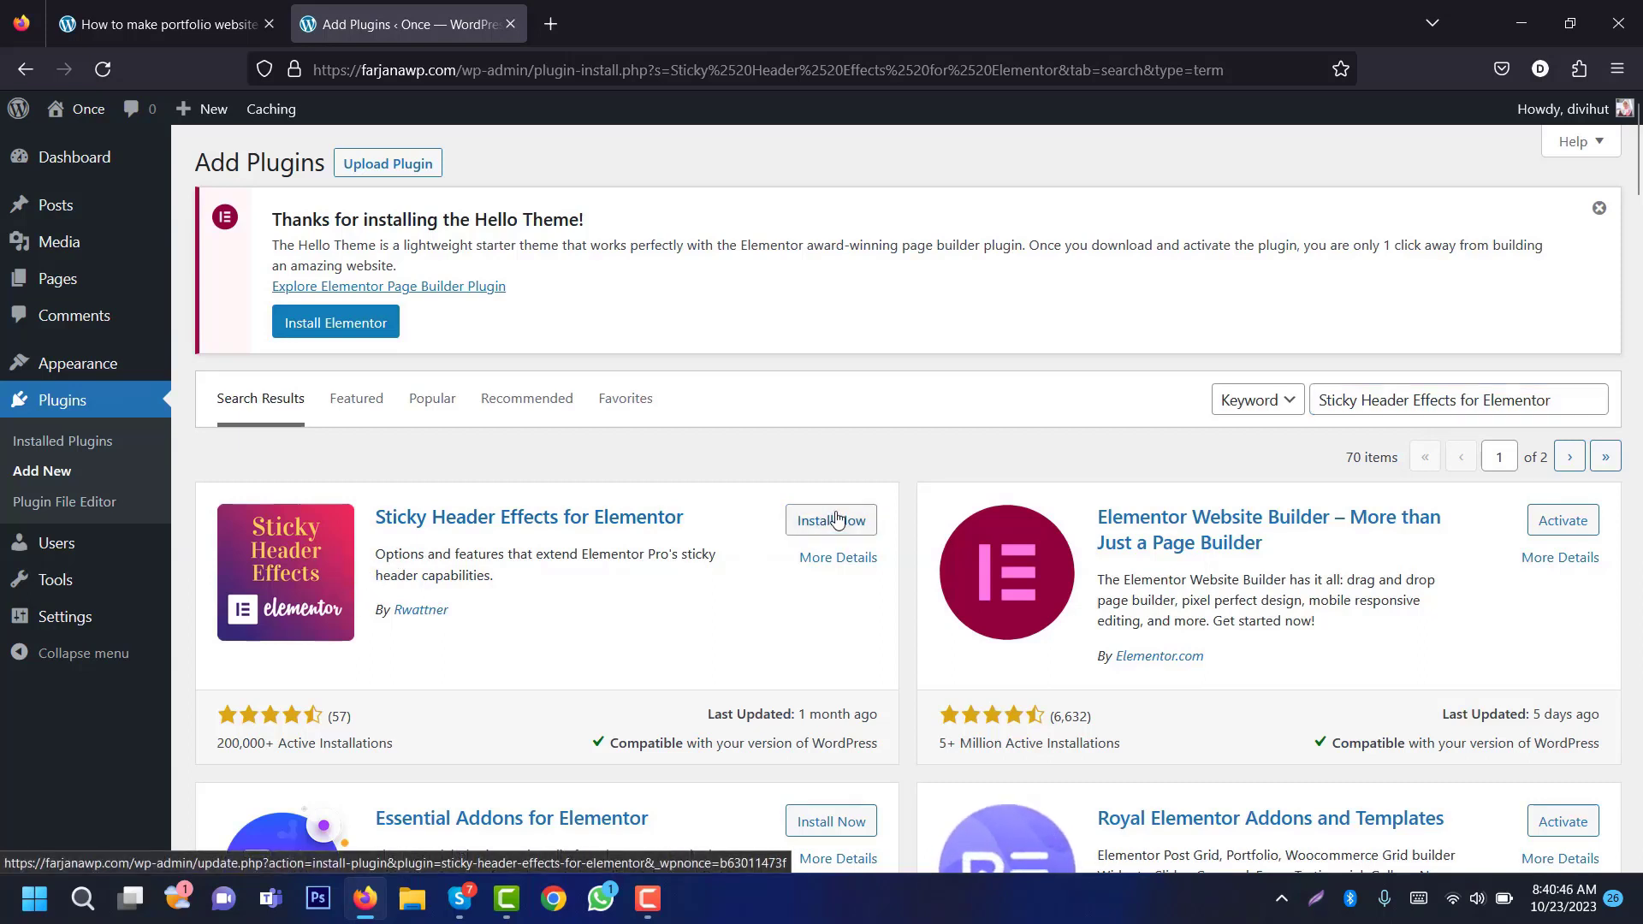
pyautogui.tripleClick(1337, 402)
pyautogui.write('wp')
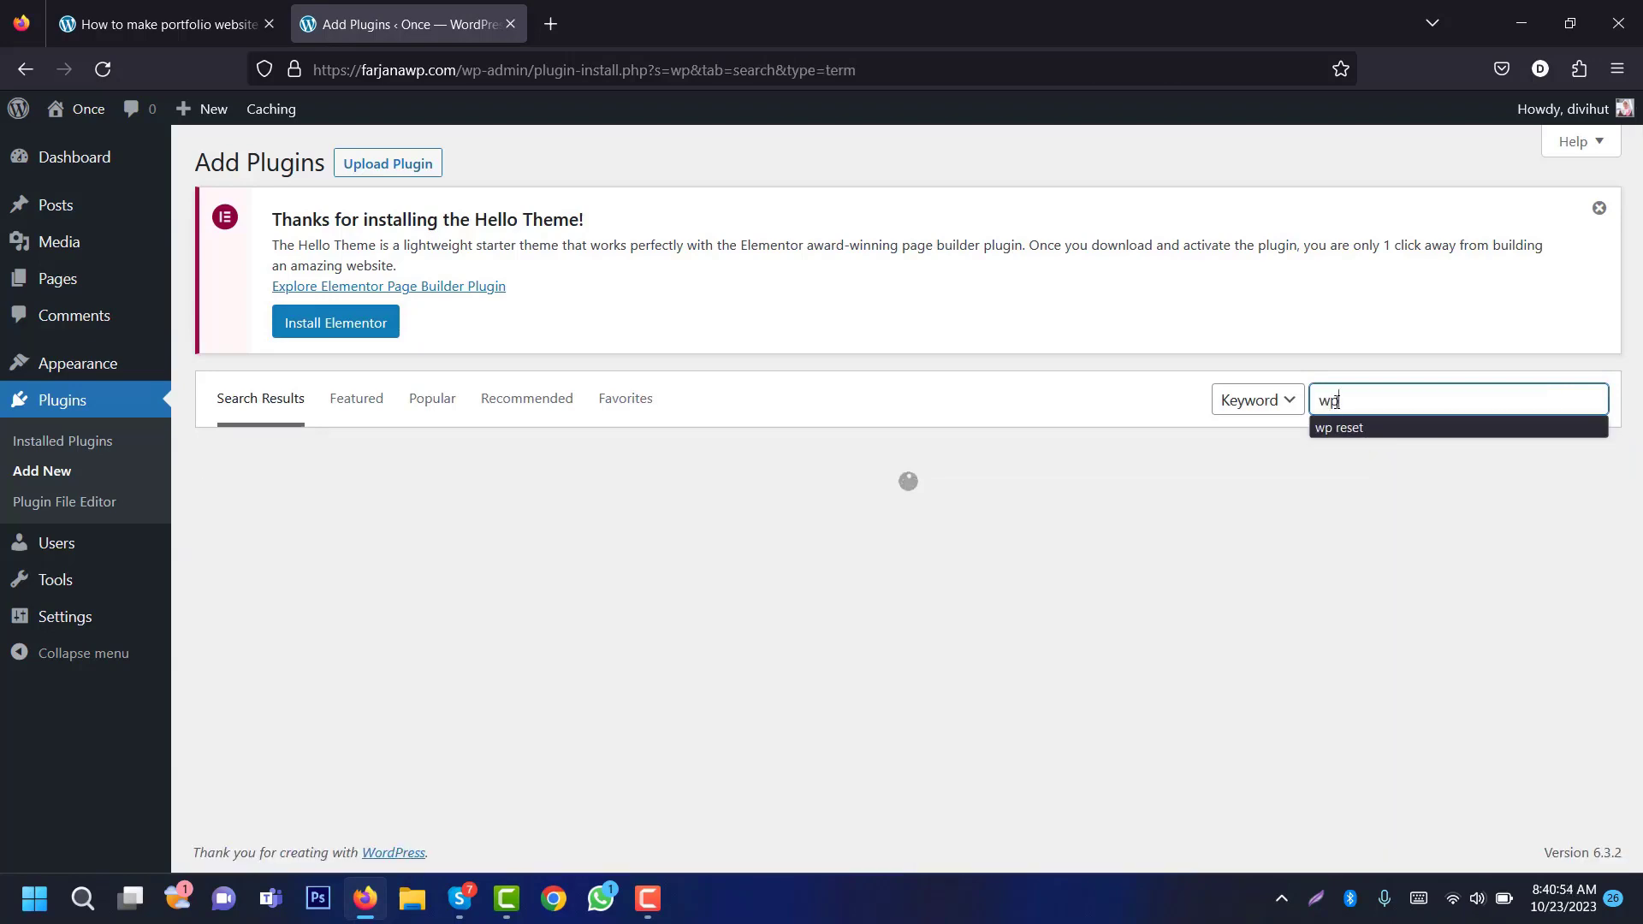
pyautogui.write('form')
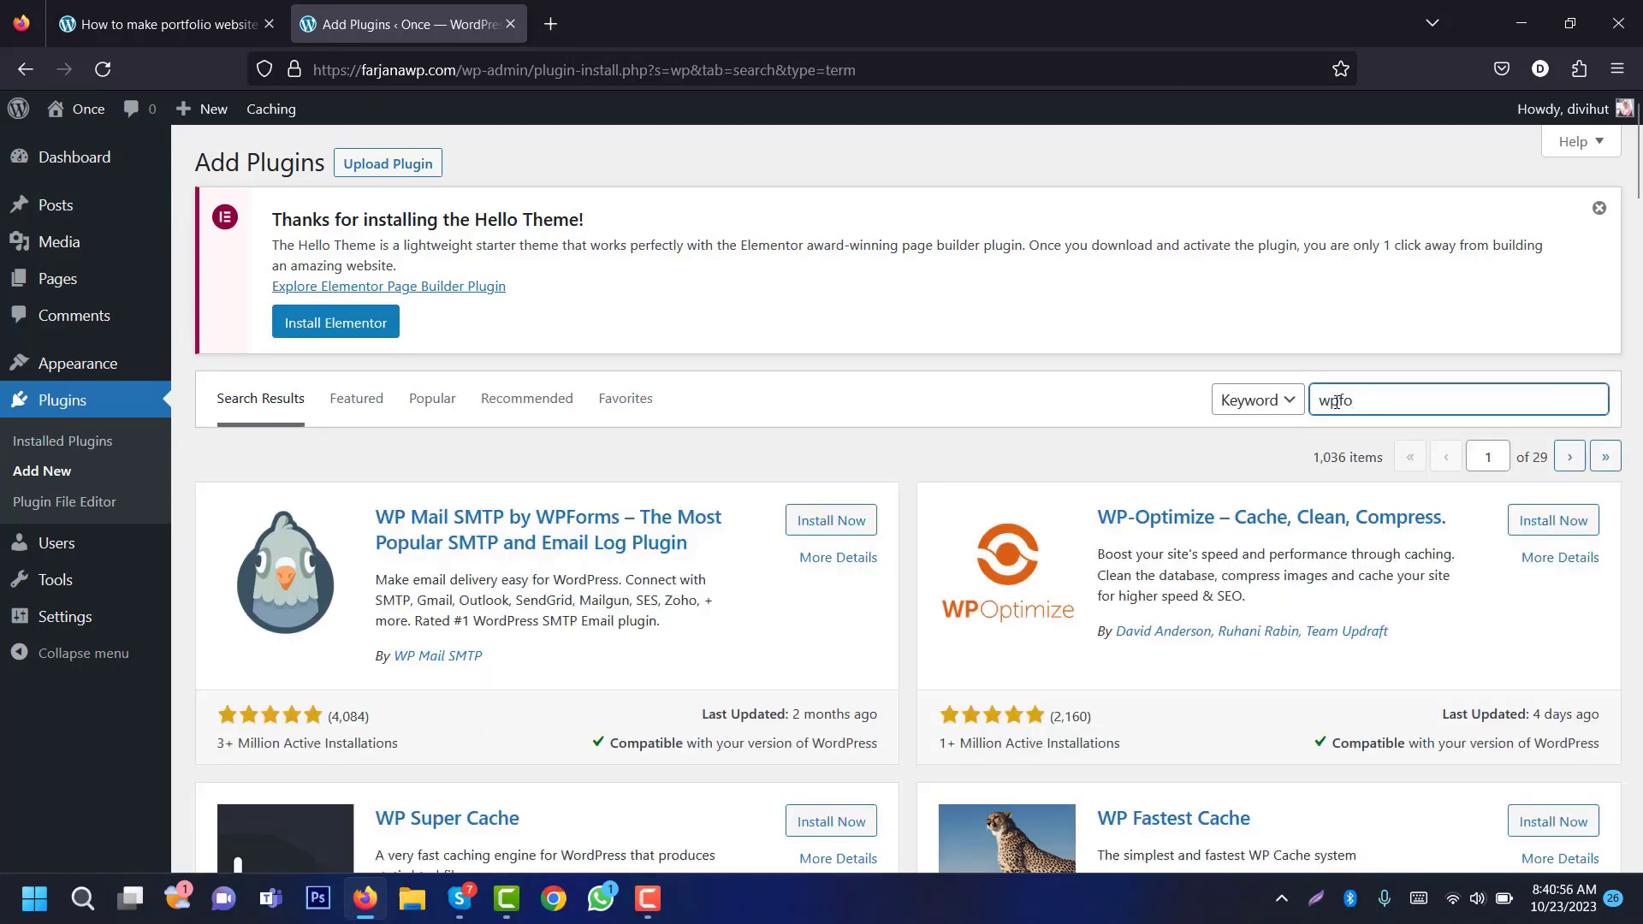
pyautogui.click(834, 520)
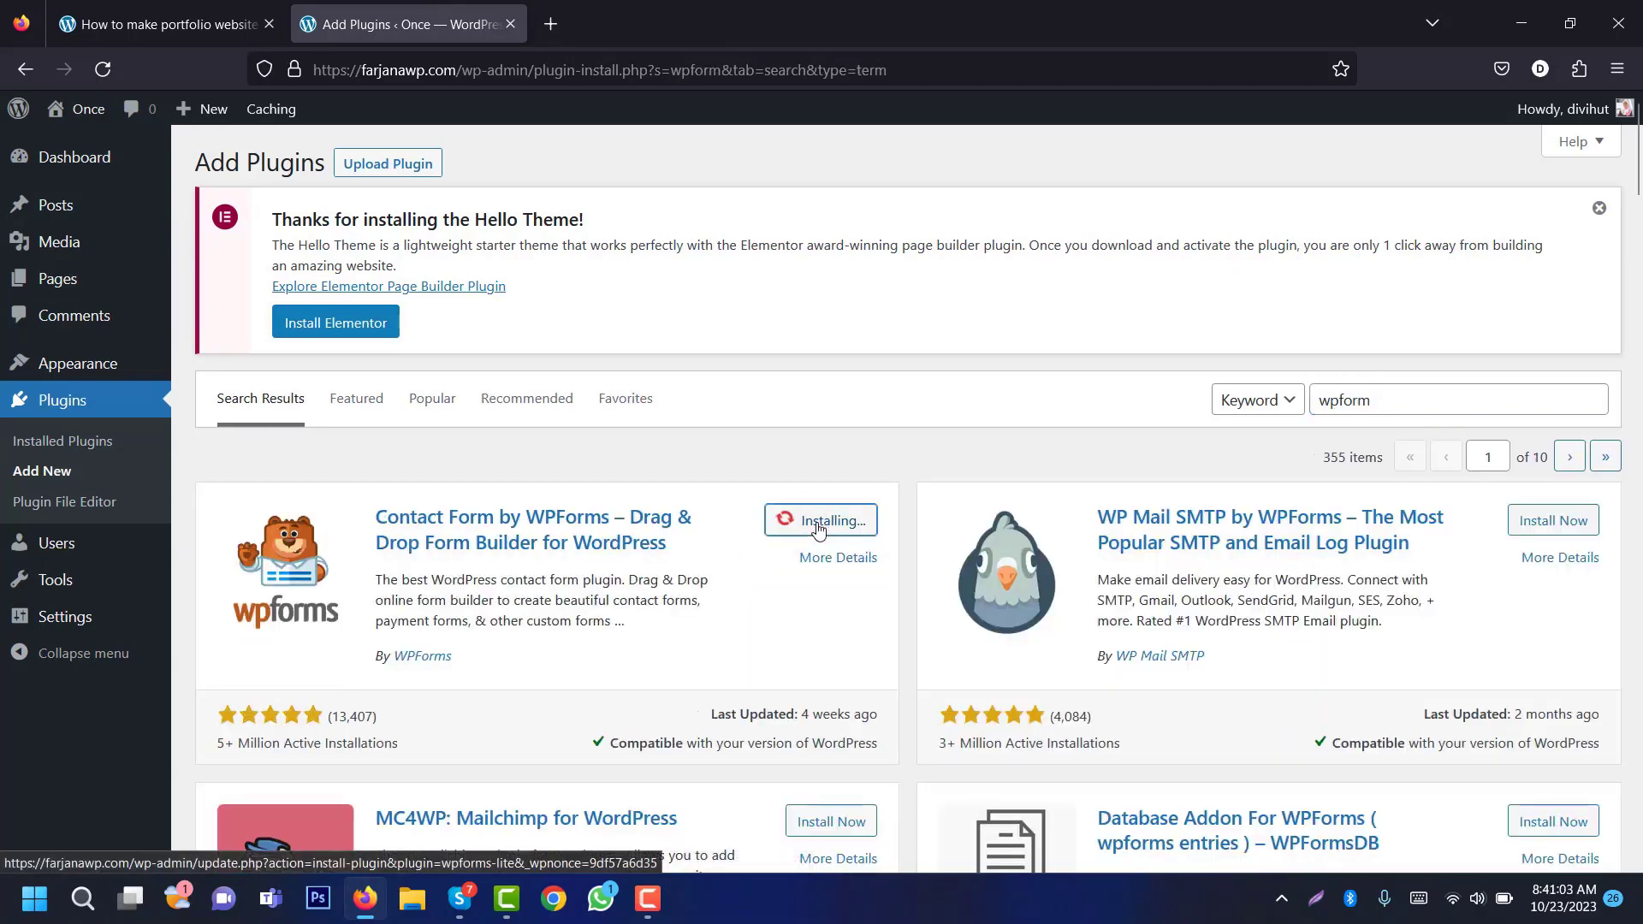
pyautogui.click(71, 440)
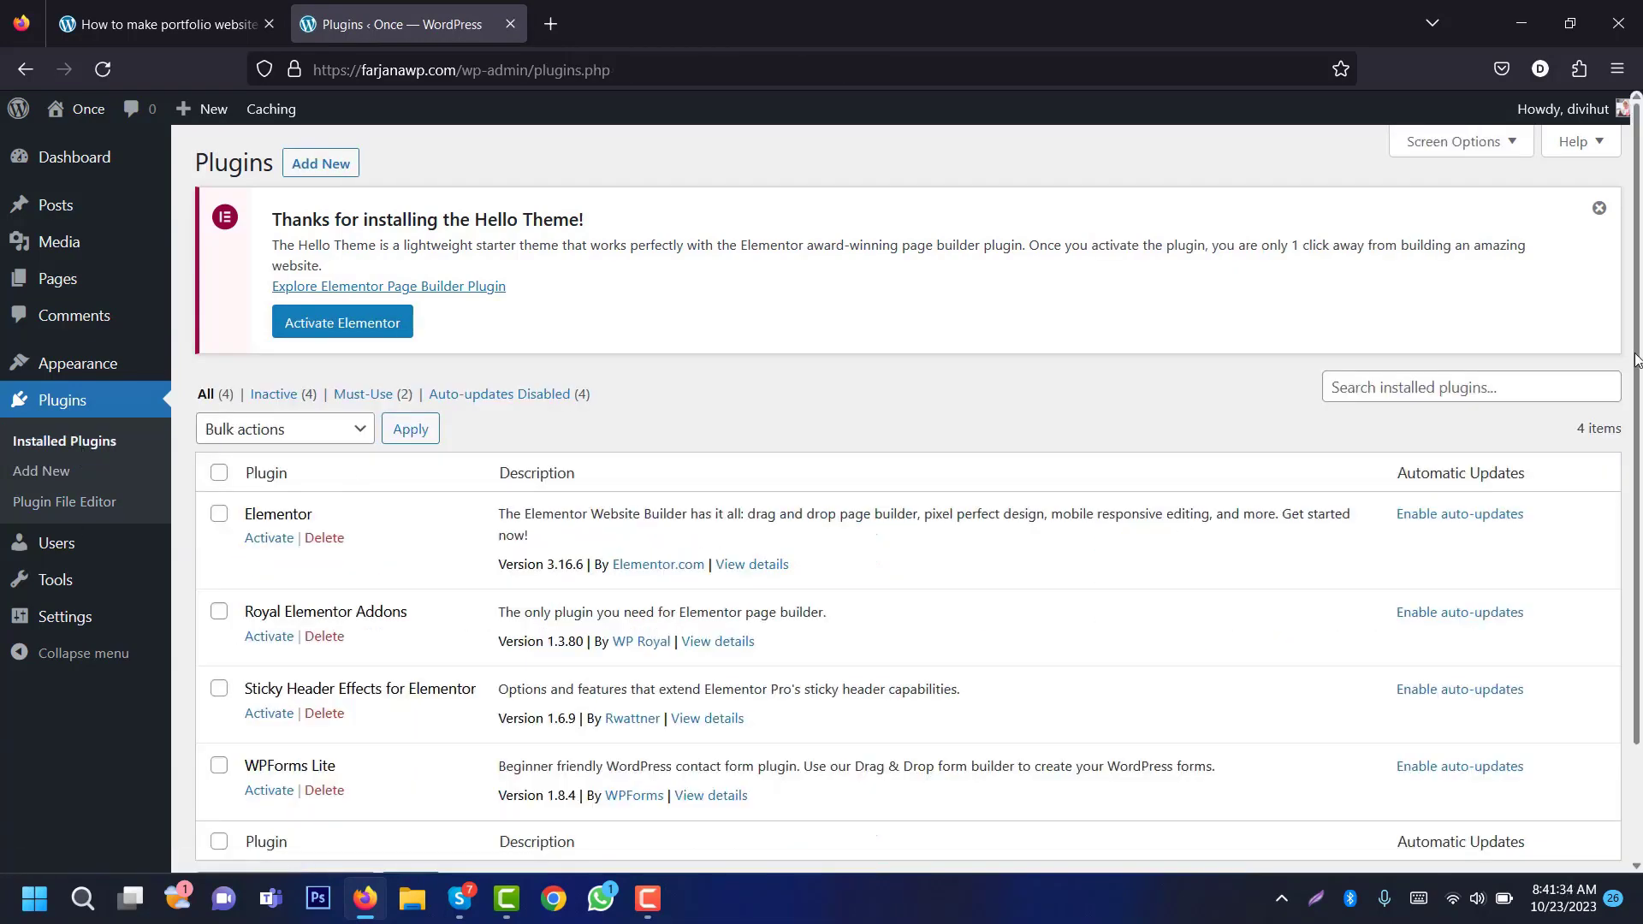
# Step: Bulk-activate all four installed plugins and dismiss the Royal Elementor Addons welcome panel
pyautogui.scroll(-1, 1640, 419)
pyautogui.scroll(-1, 1640, 419)
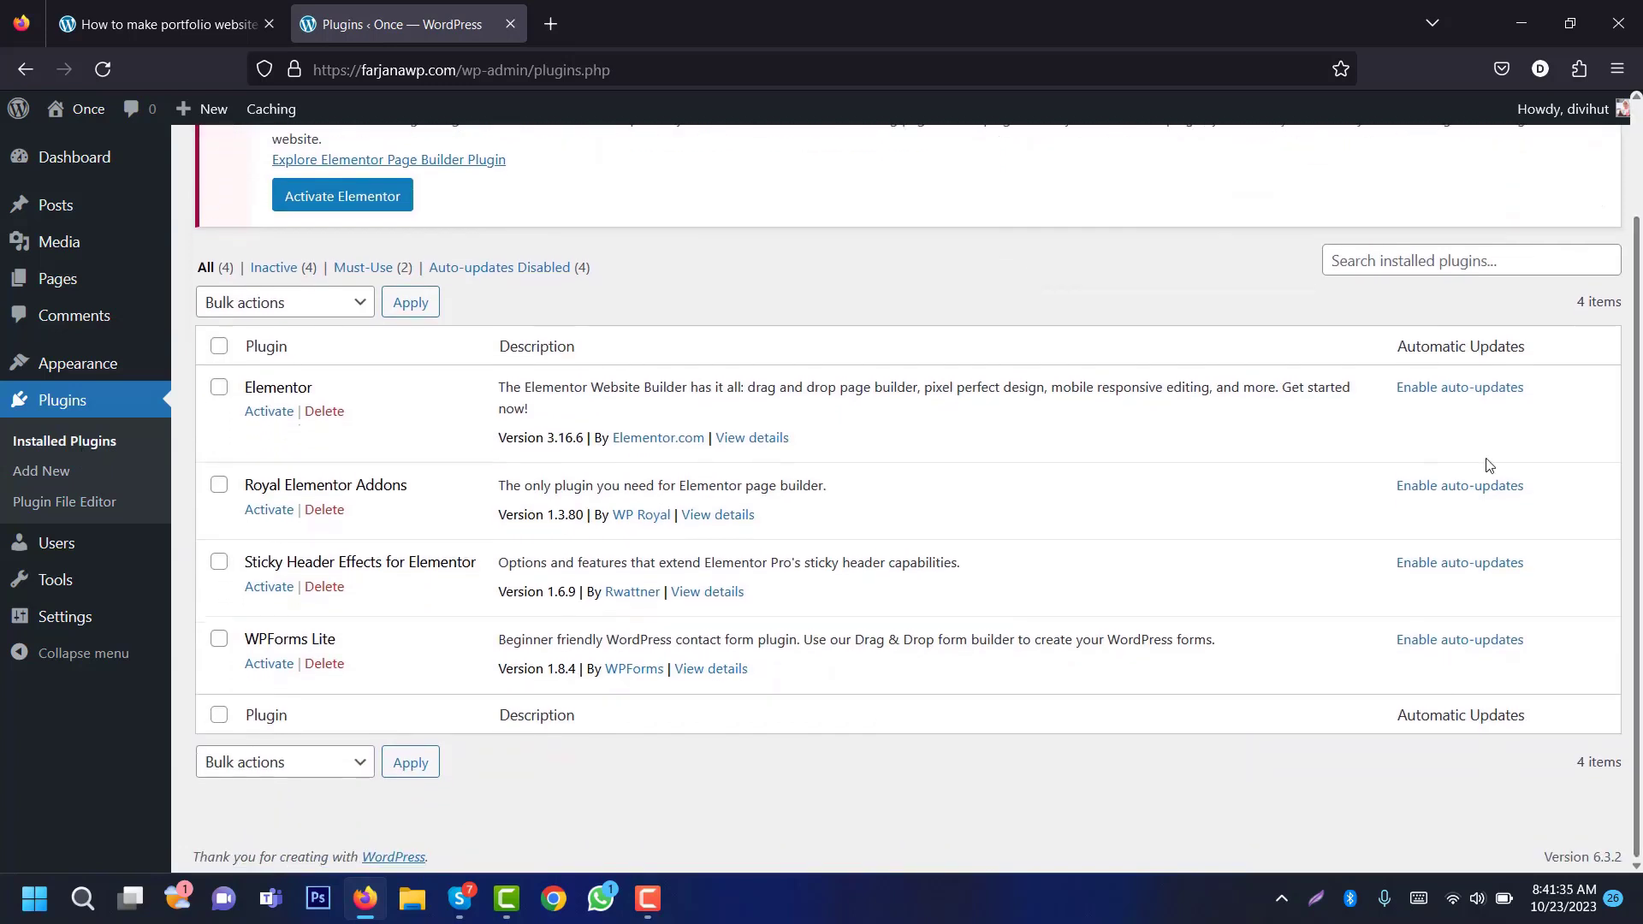
pyautogui.click(219, 346)
pyautogui.click(296, 306)
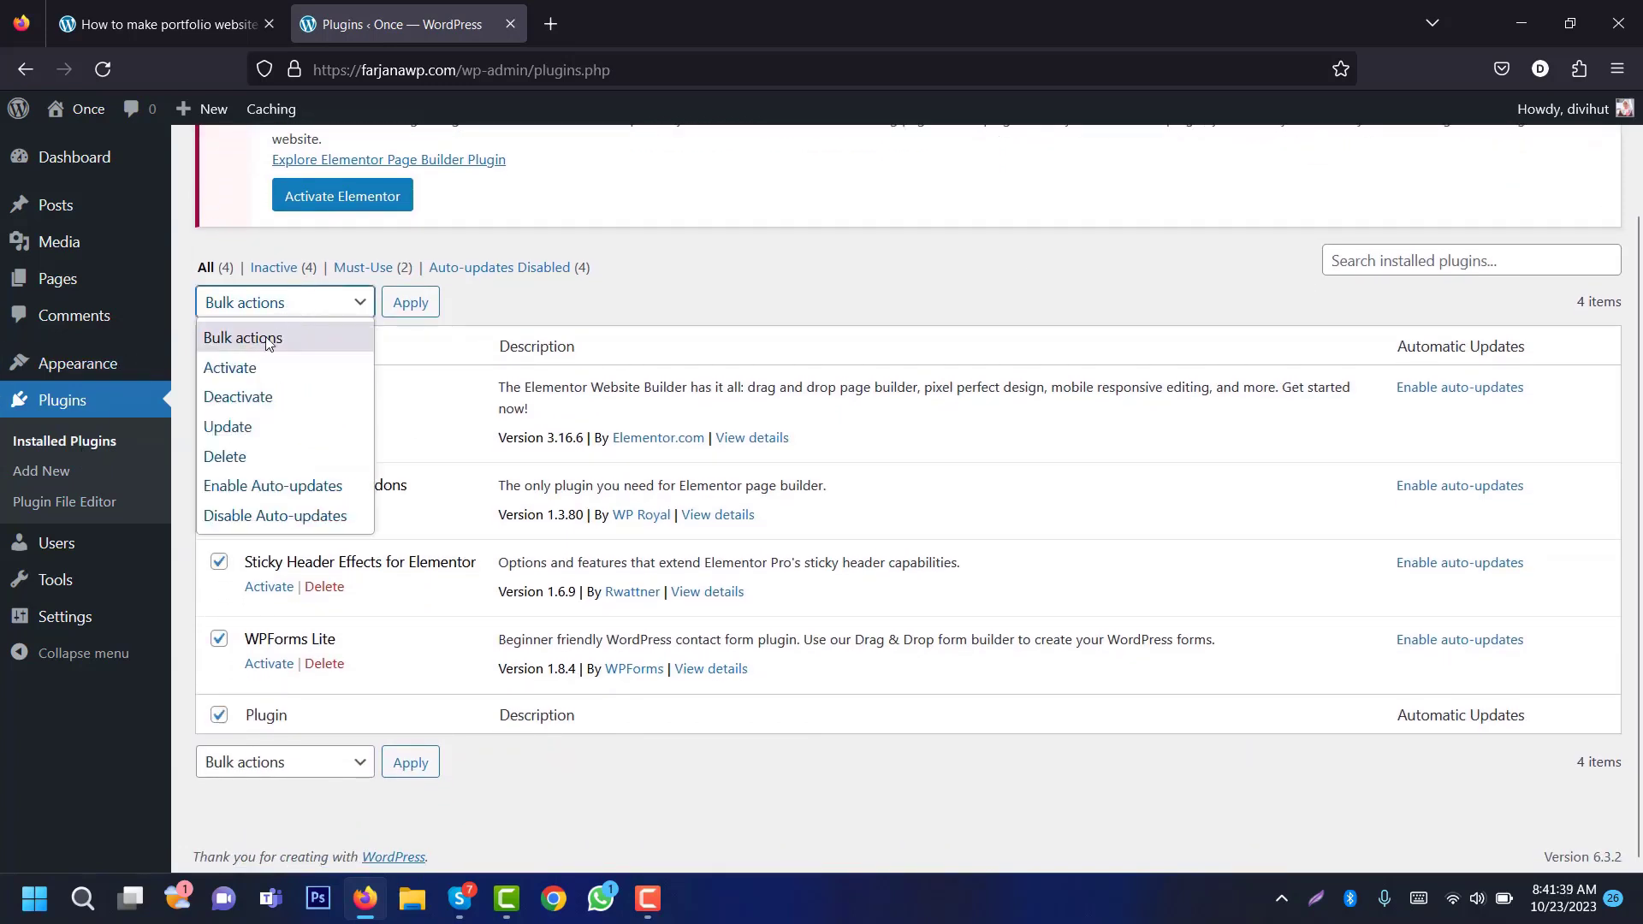
pyautogui.click(260, 368)
pyautogui.click(403, 304)
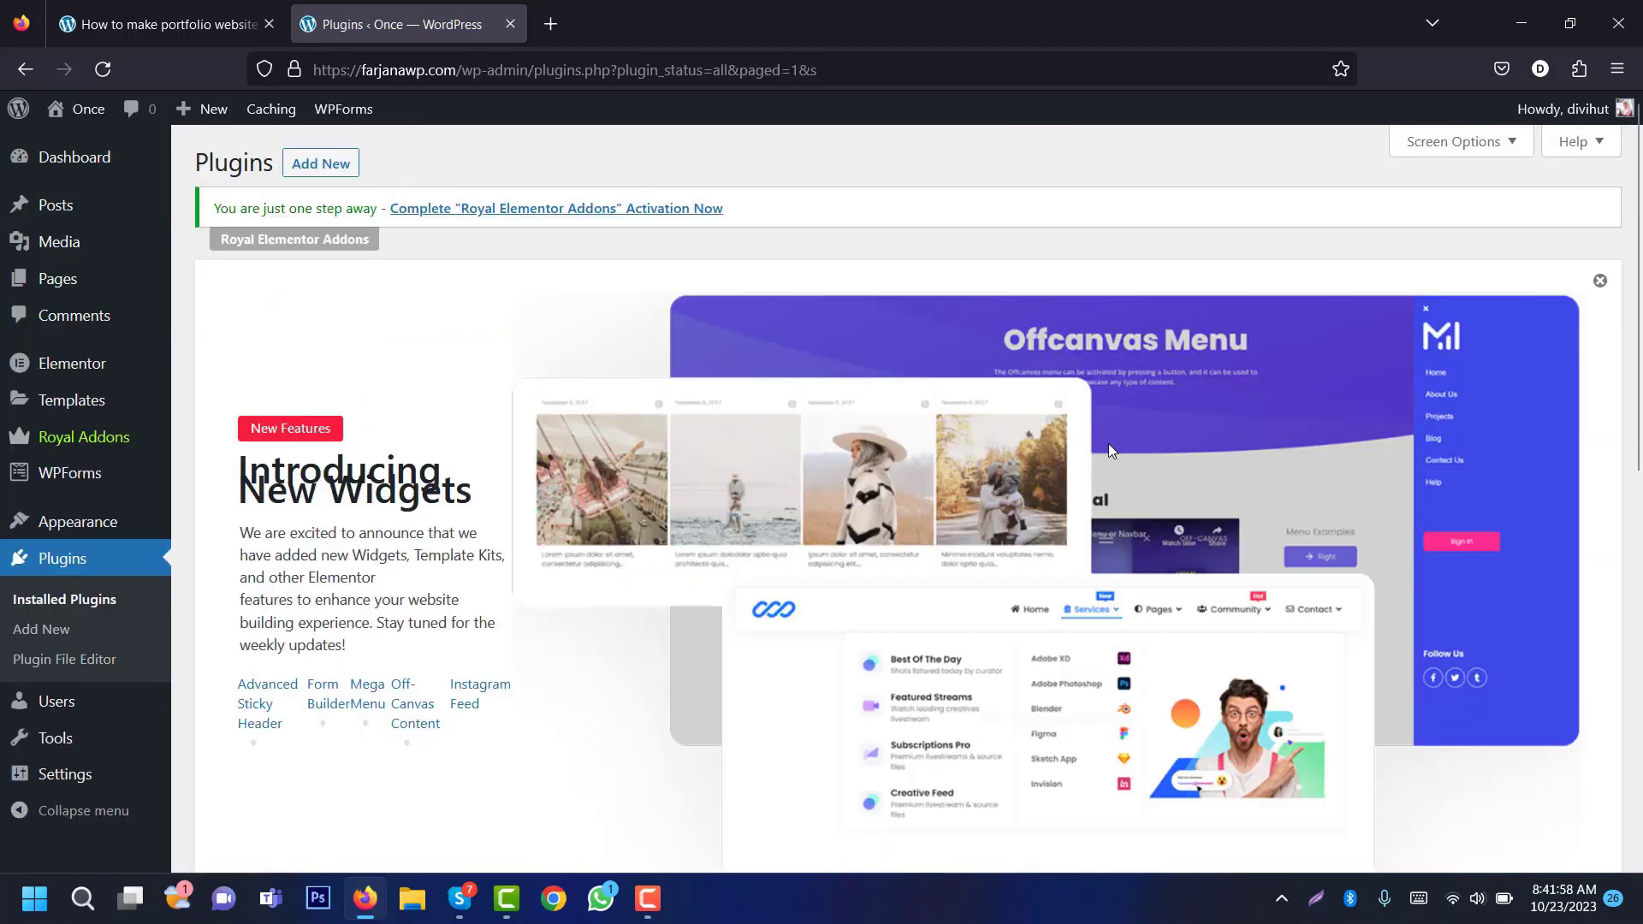
pyautogui.click(1599, 281)
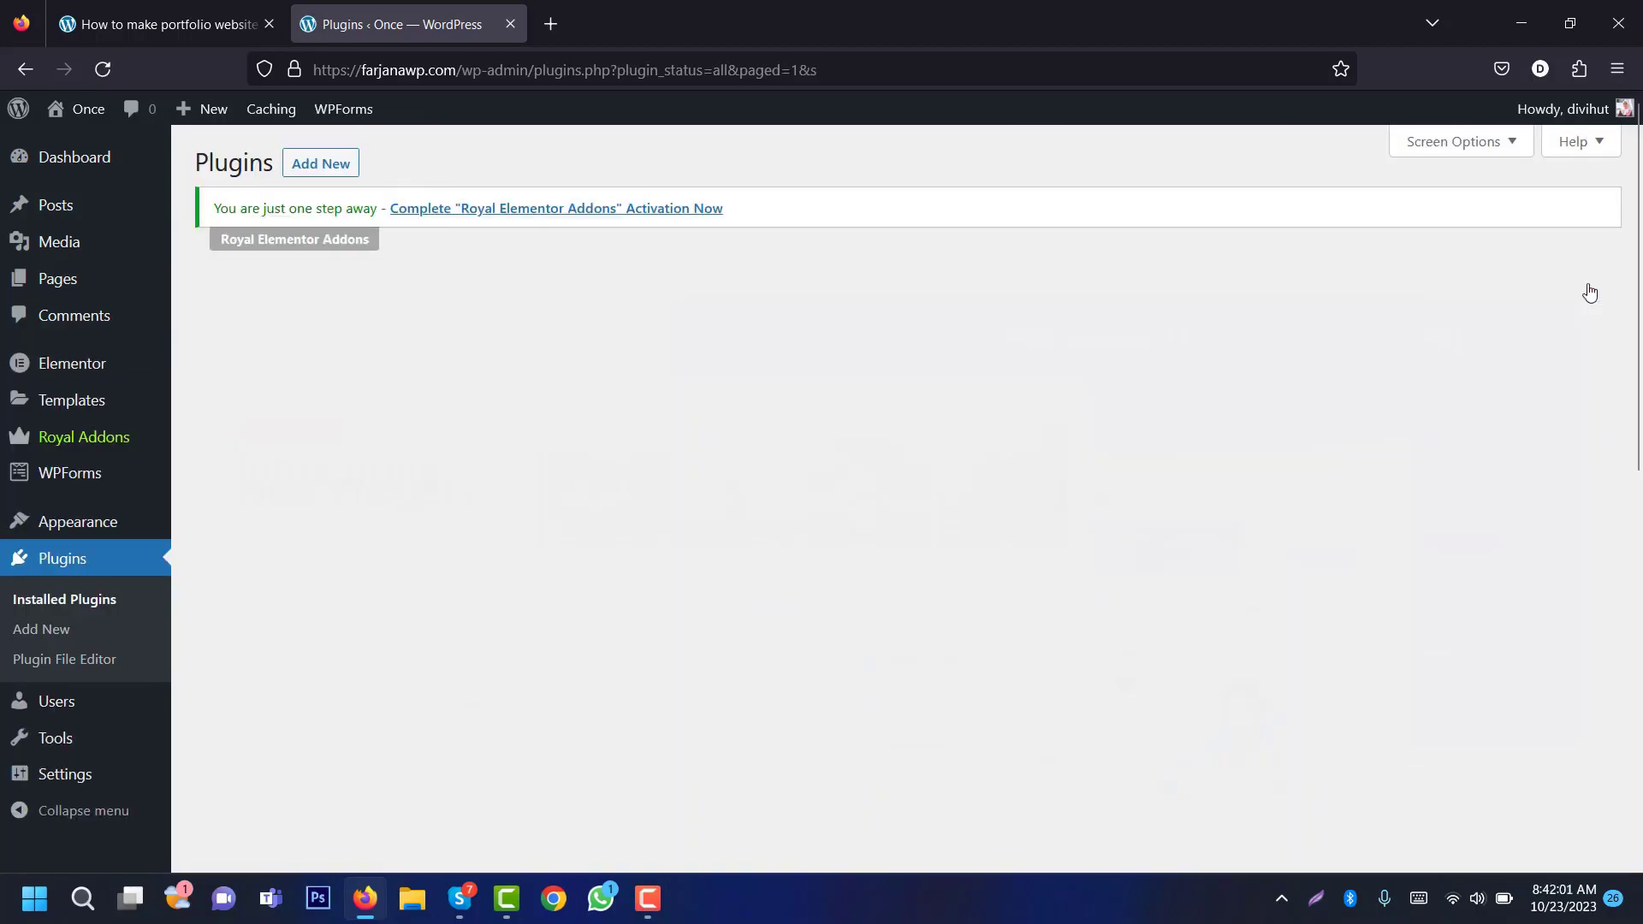
# Step: Return to the portfolio tutorial article to view its Part 1 and Part 2 steps
pyautogui.scroll(-1, 1003, 278)
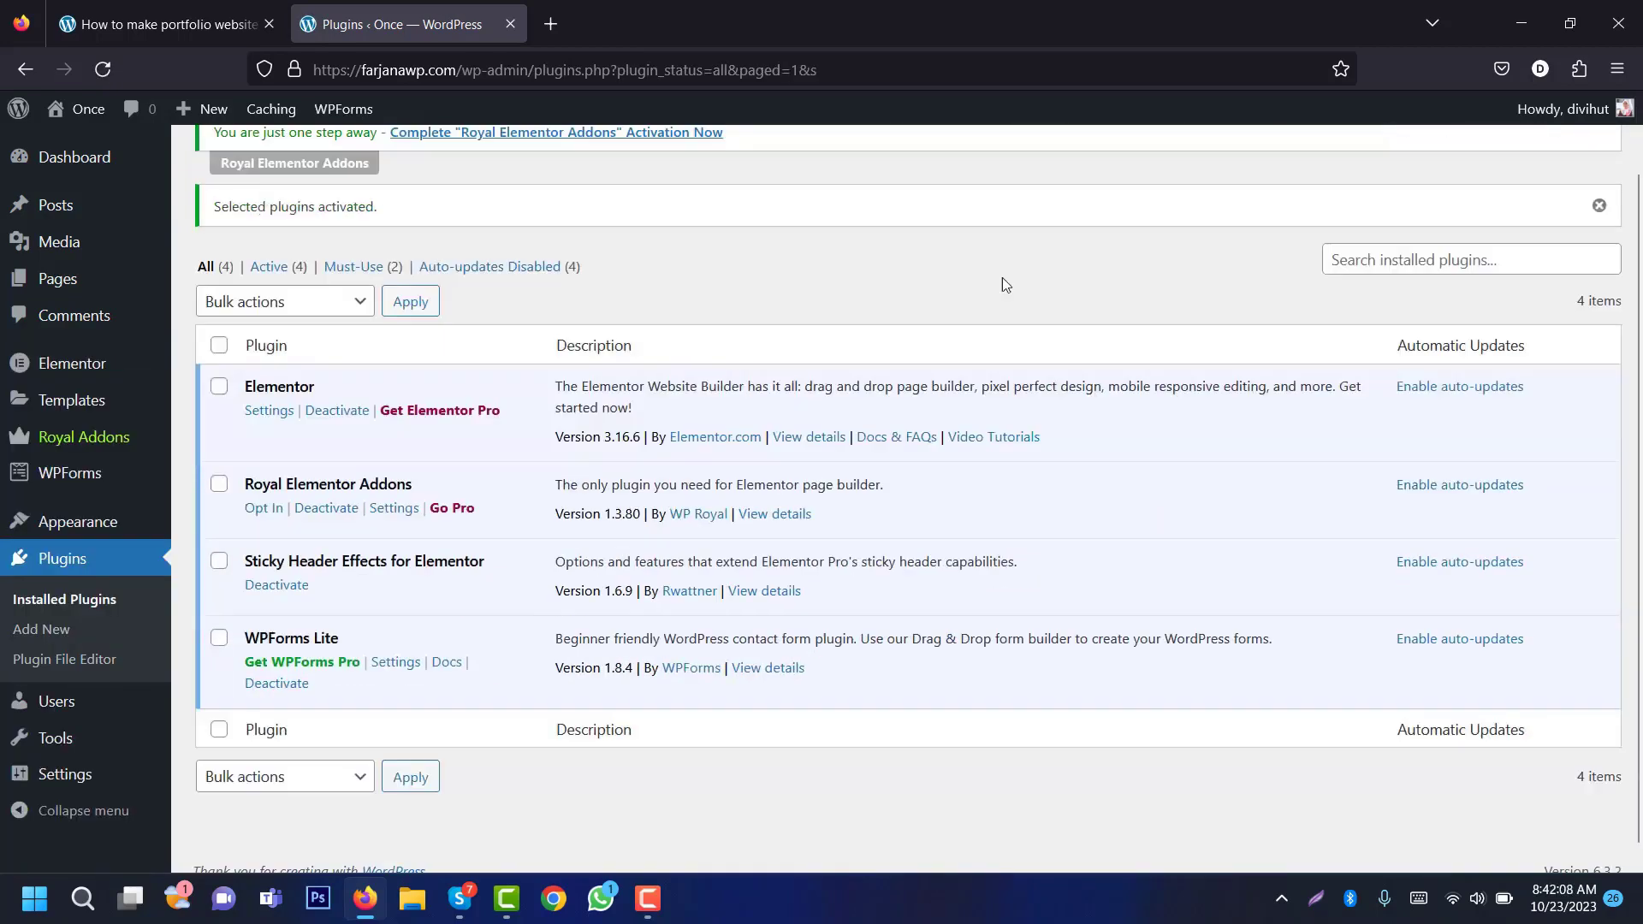
pyautogui.click(154, 9)
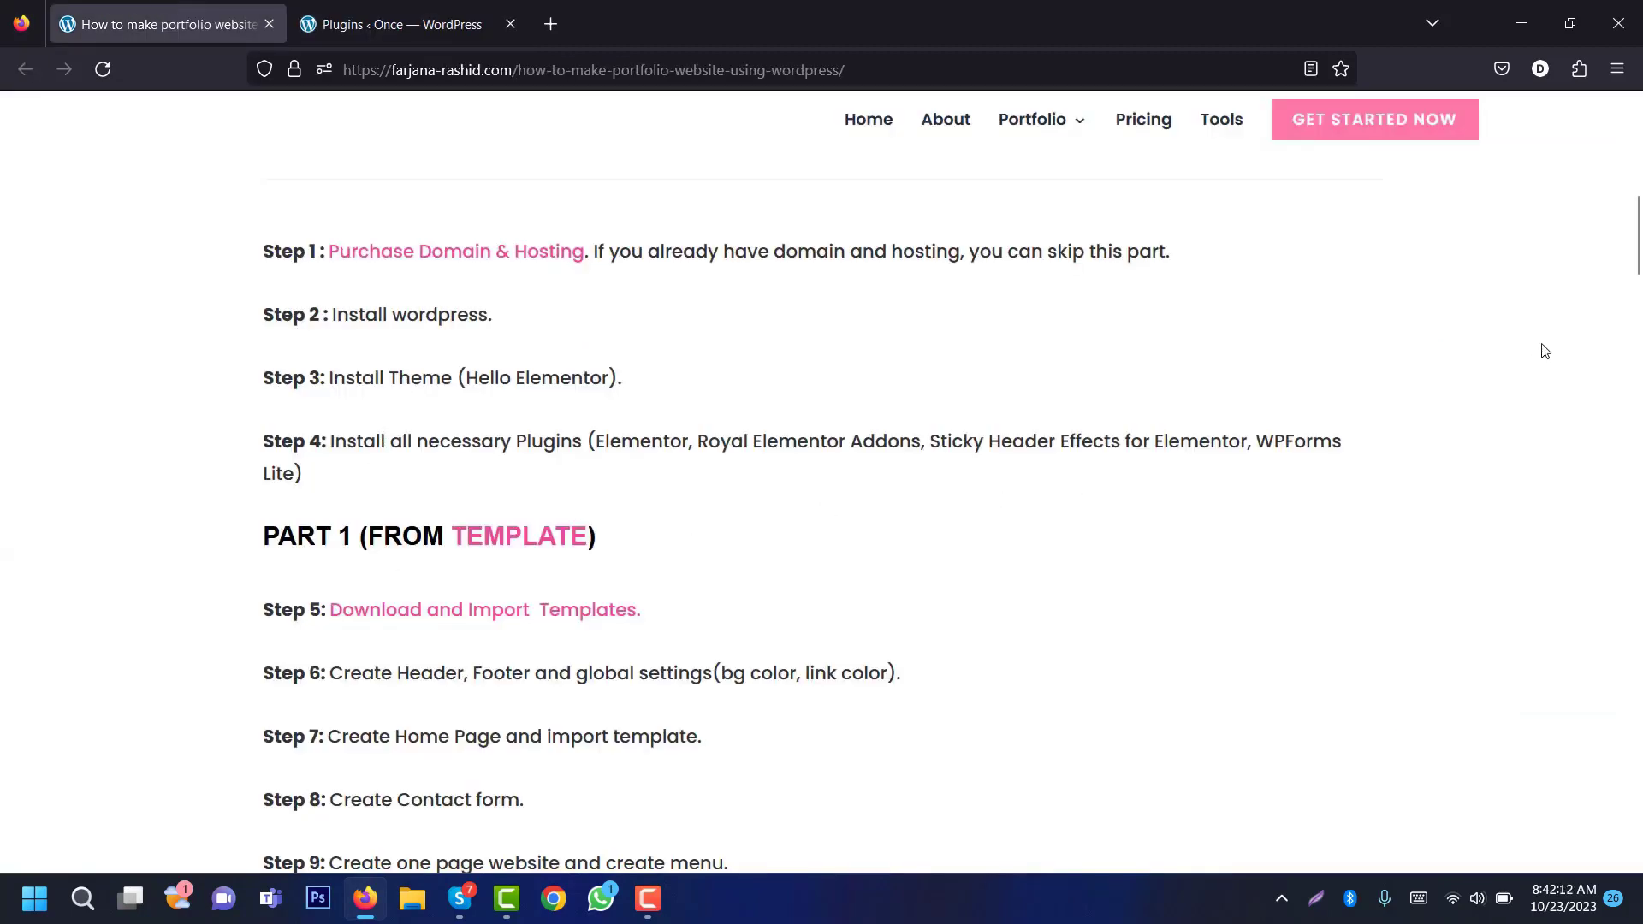
pyautogui.moveTo(1635, 258); pyautogui.dragTo(1638, 296)
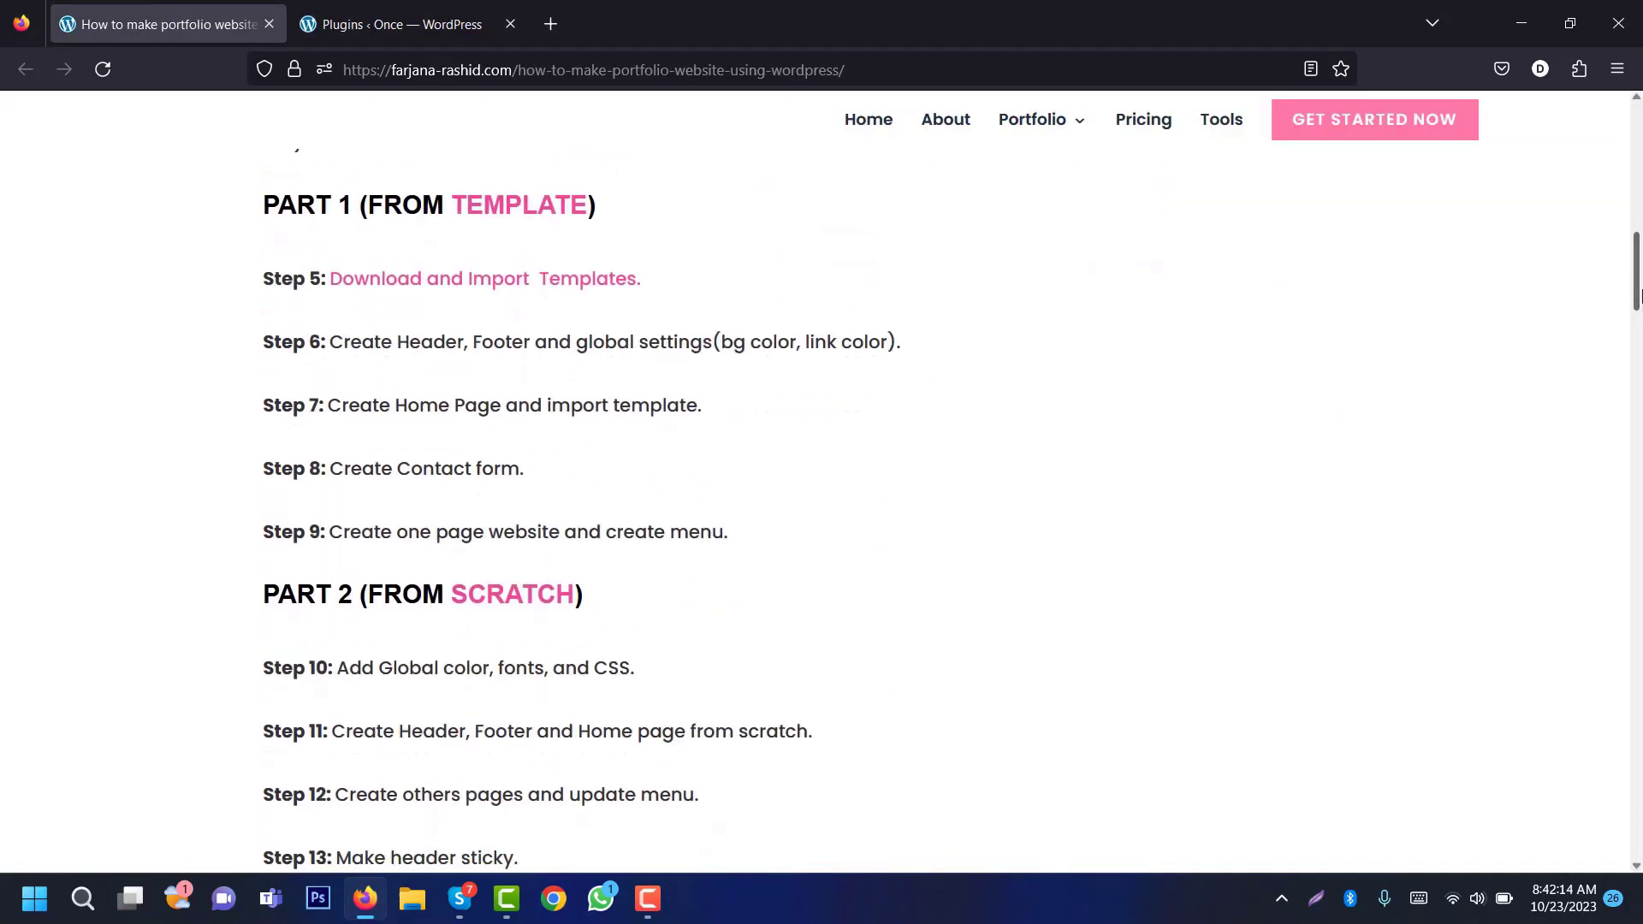
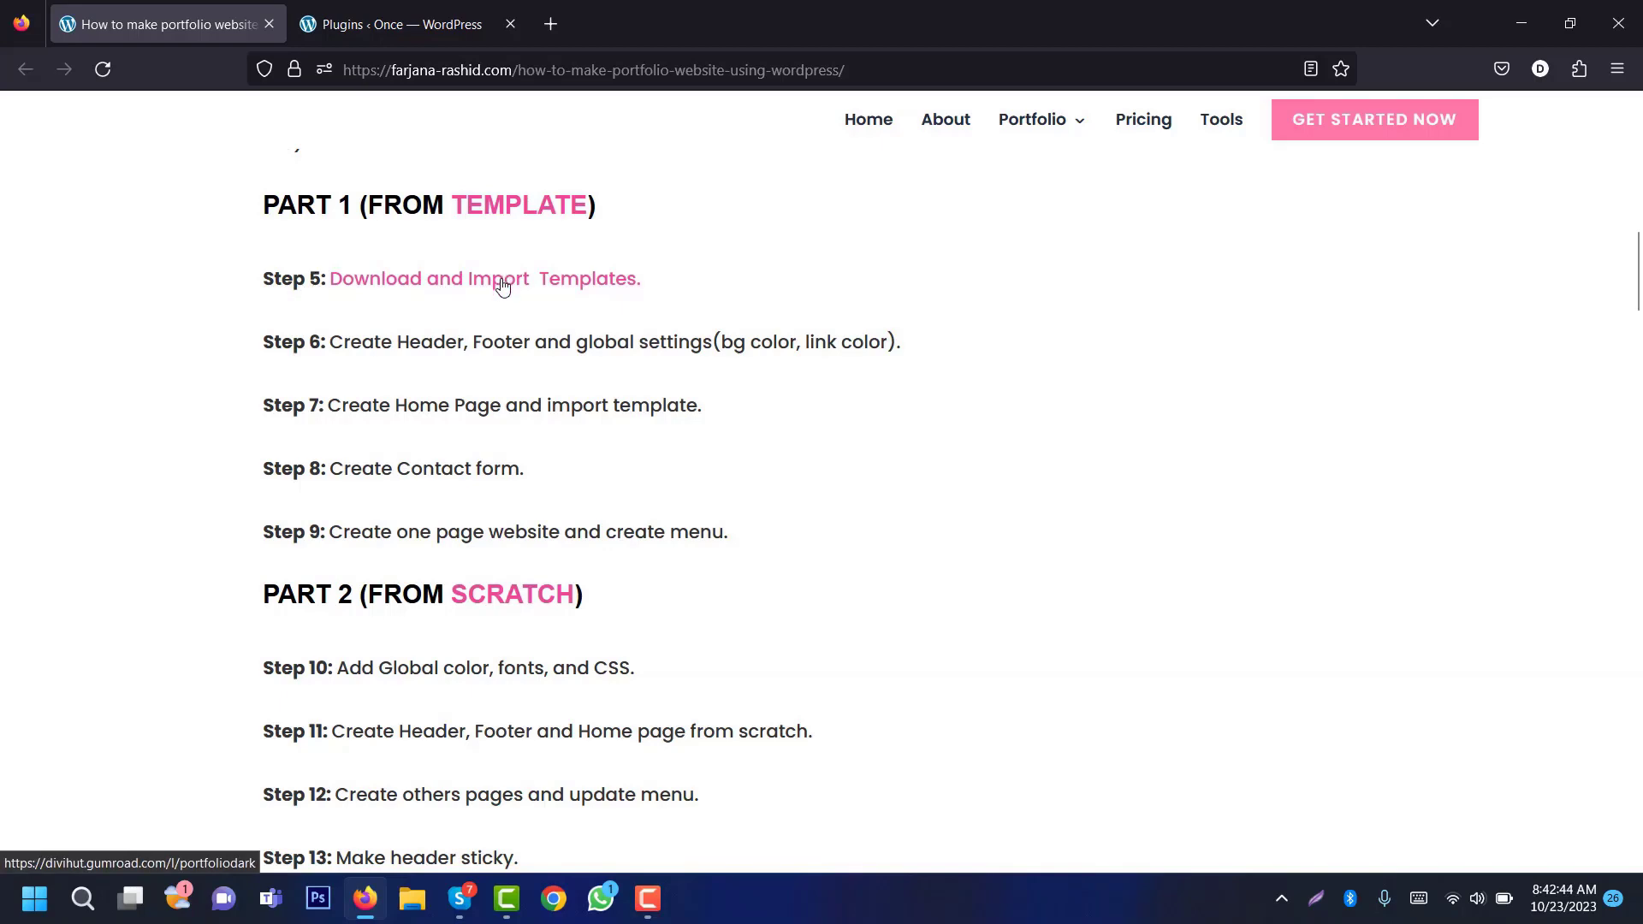
# Step: Follow the tutorial's Step 5 template link and switch to the Gumroad Portfolio Website Templates tab
pyautogui.click(503, 279)
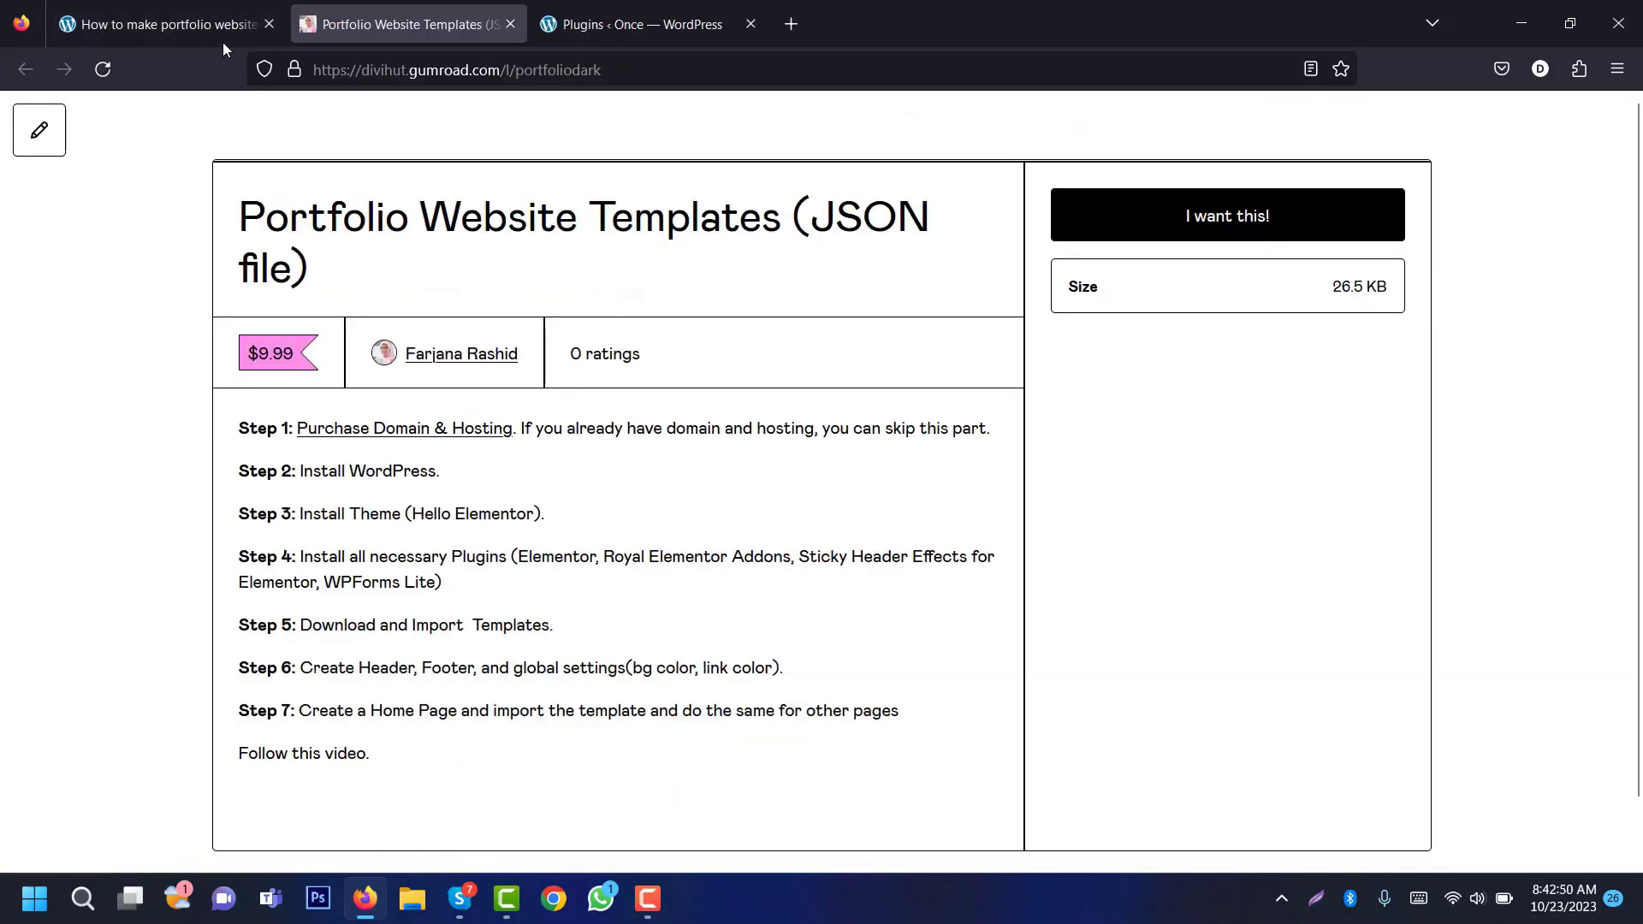
pyautogui.click(216, 32)
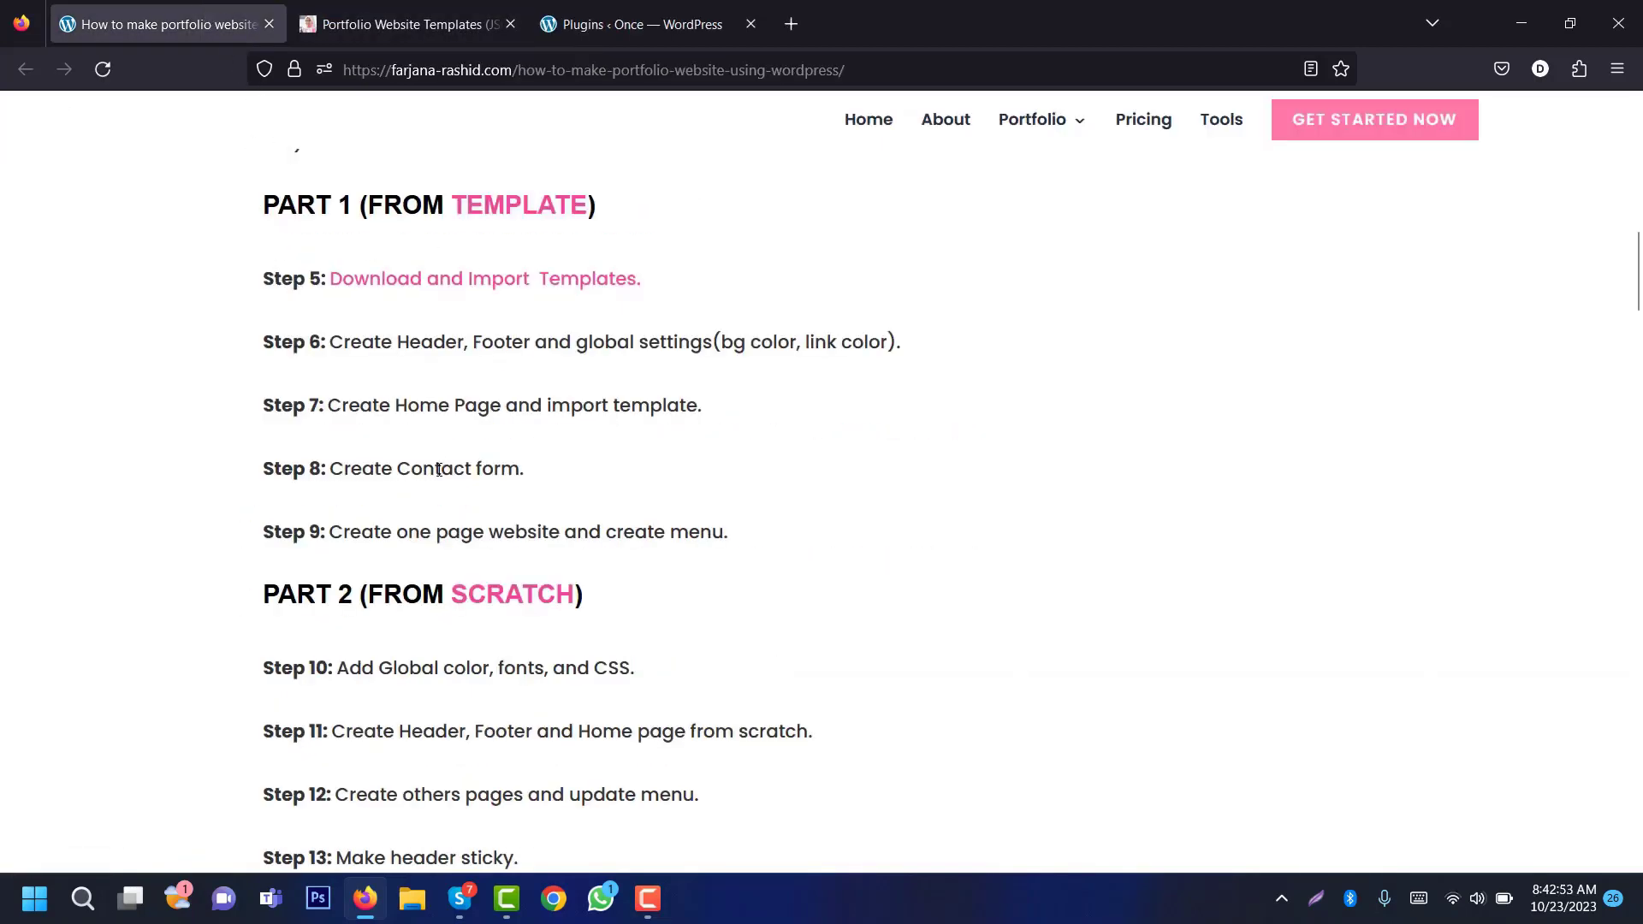
pyautogui.click(402, 24)
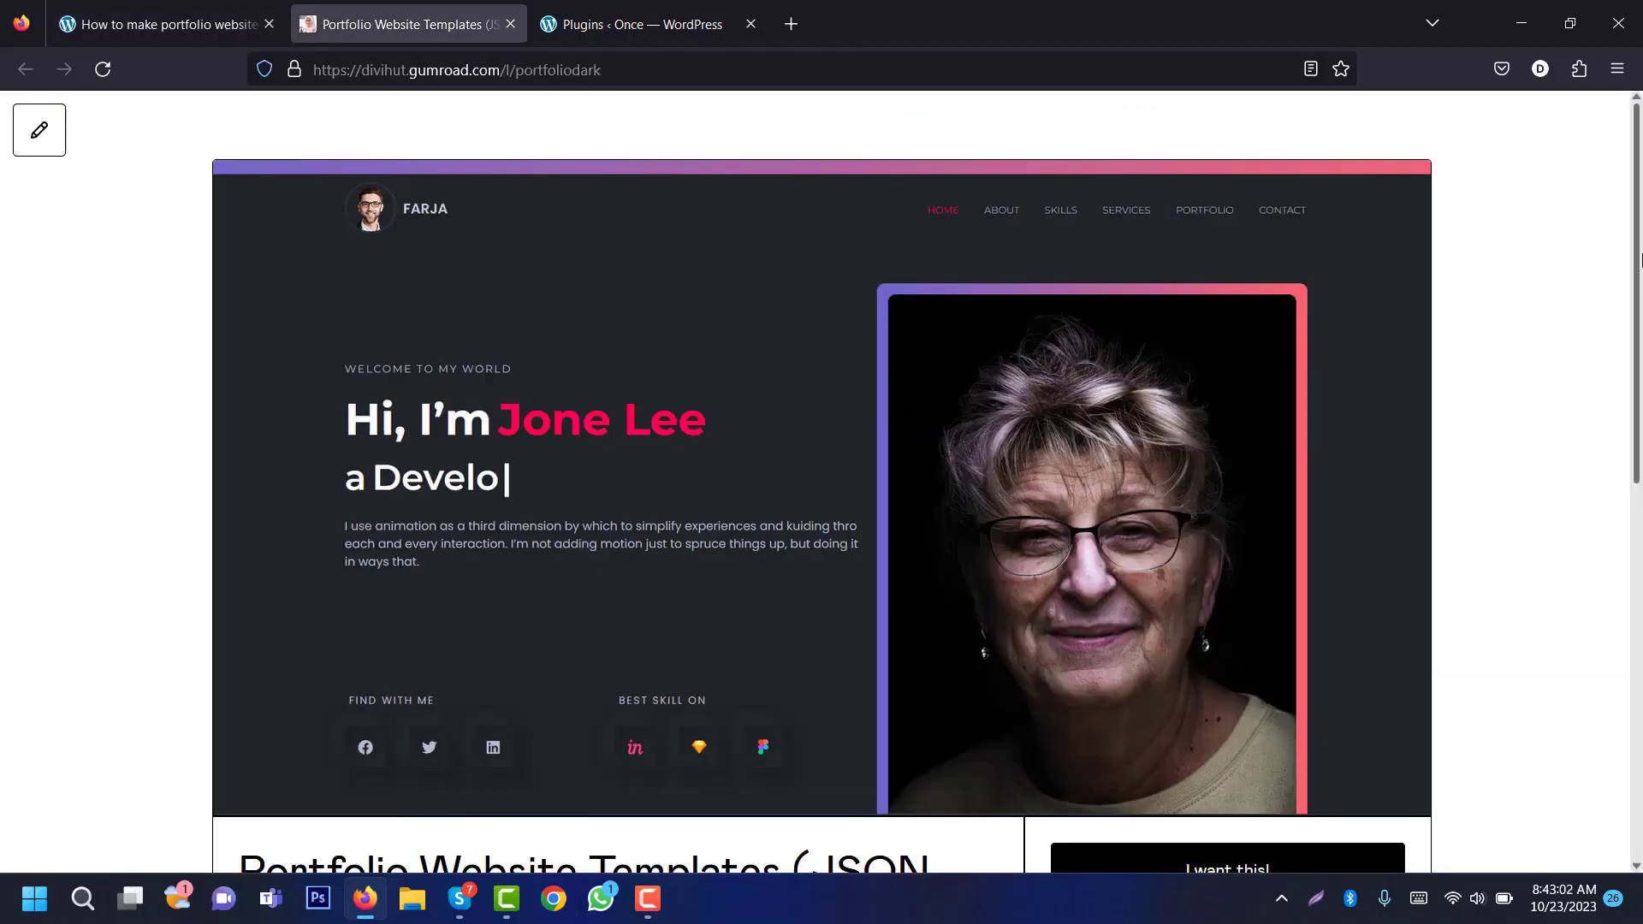
# Step: Start the US$9.99 Gumroad checkout for the templates, then bring up the Downloads folder
pyautogui.moveTo(1640, 260); pyautogui.dragTo(1640, 381)
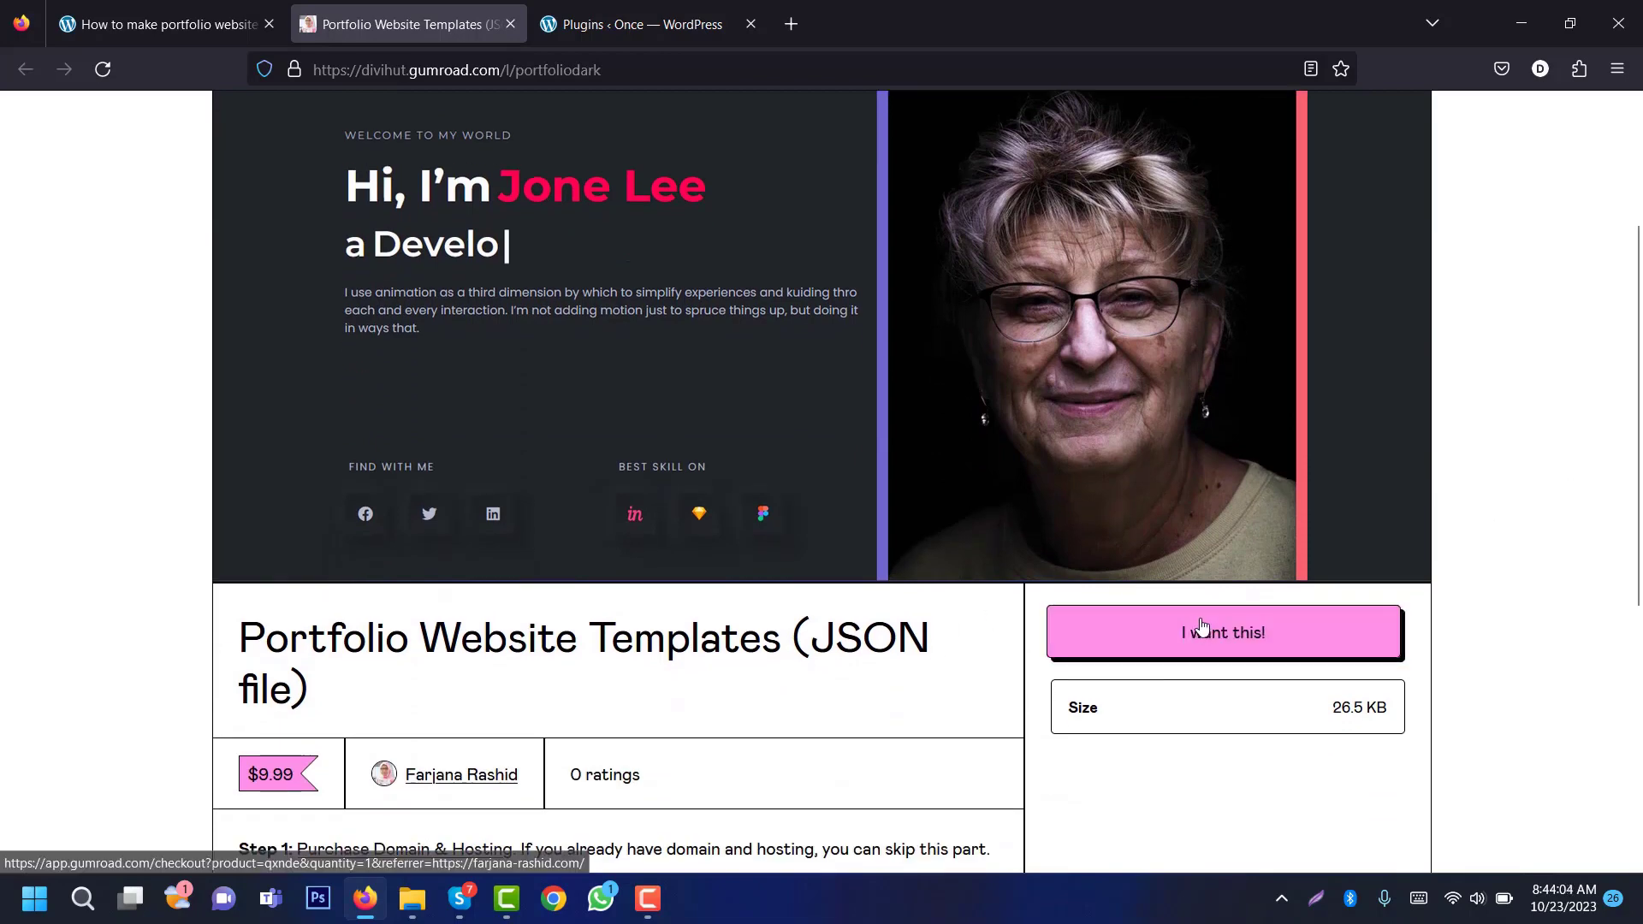
pyautogui.click(1247, 642)
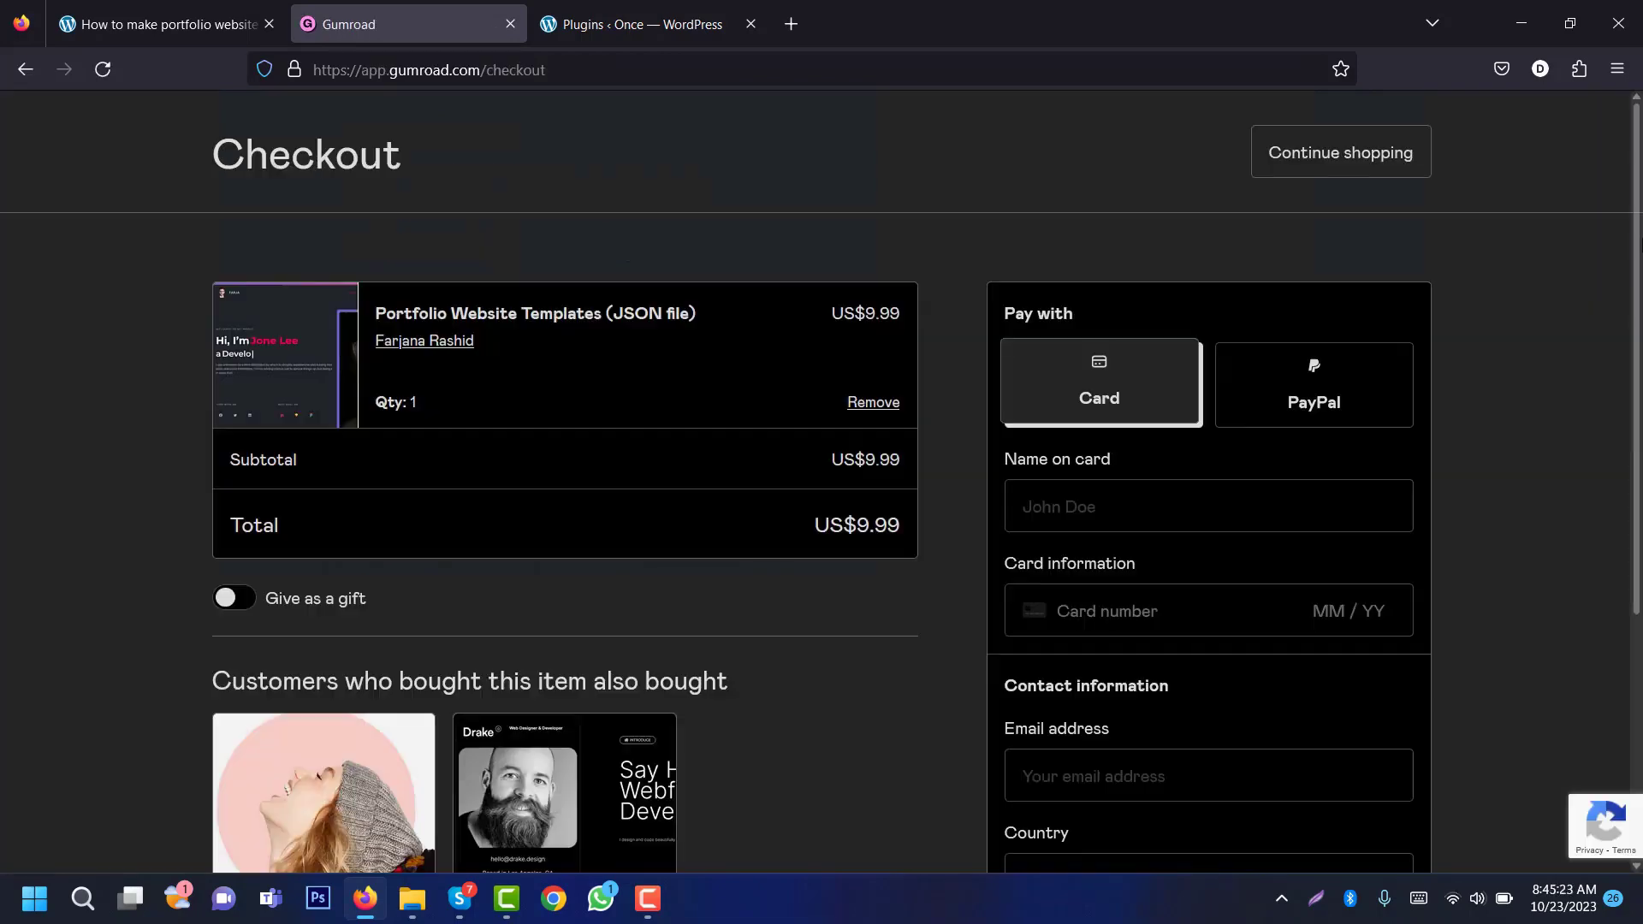
pyautogui.scroll(-3, 822, 479)
pyautogui.moveTo(1641, 385); pyautogui.dragTo(1641, 395)
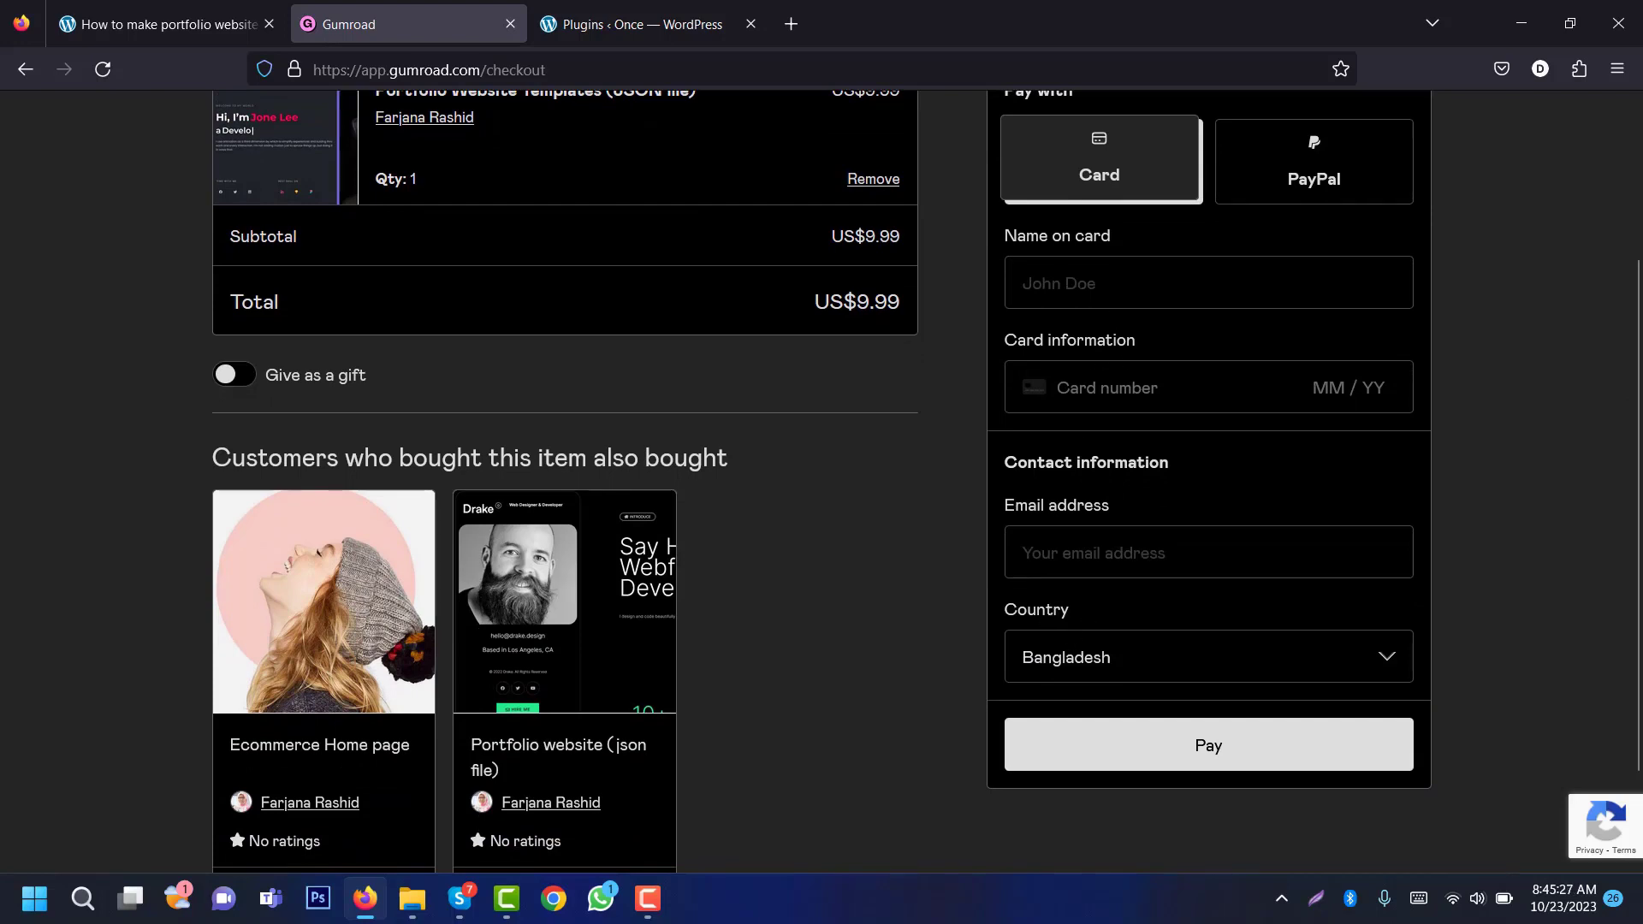
pyautogui.click(1127, 571)
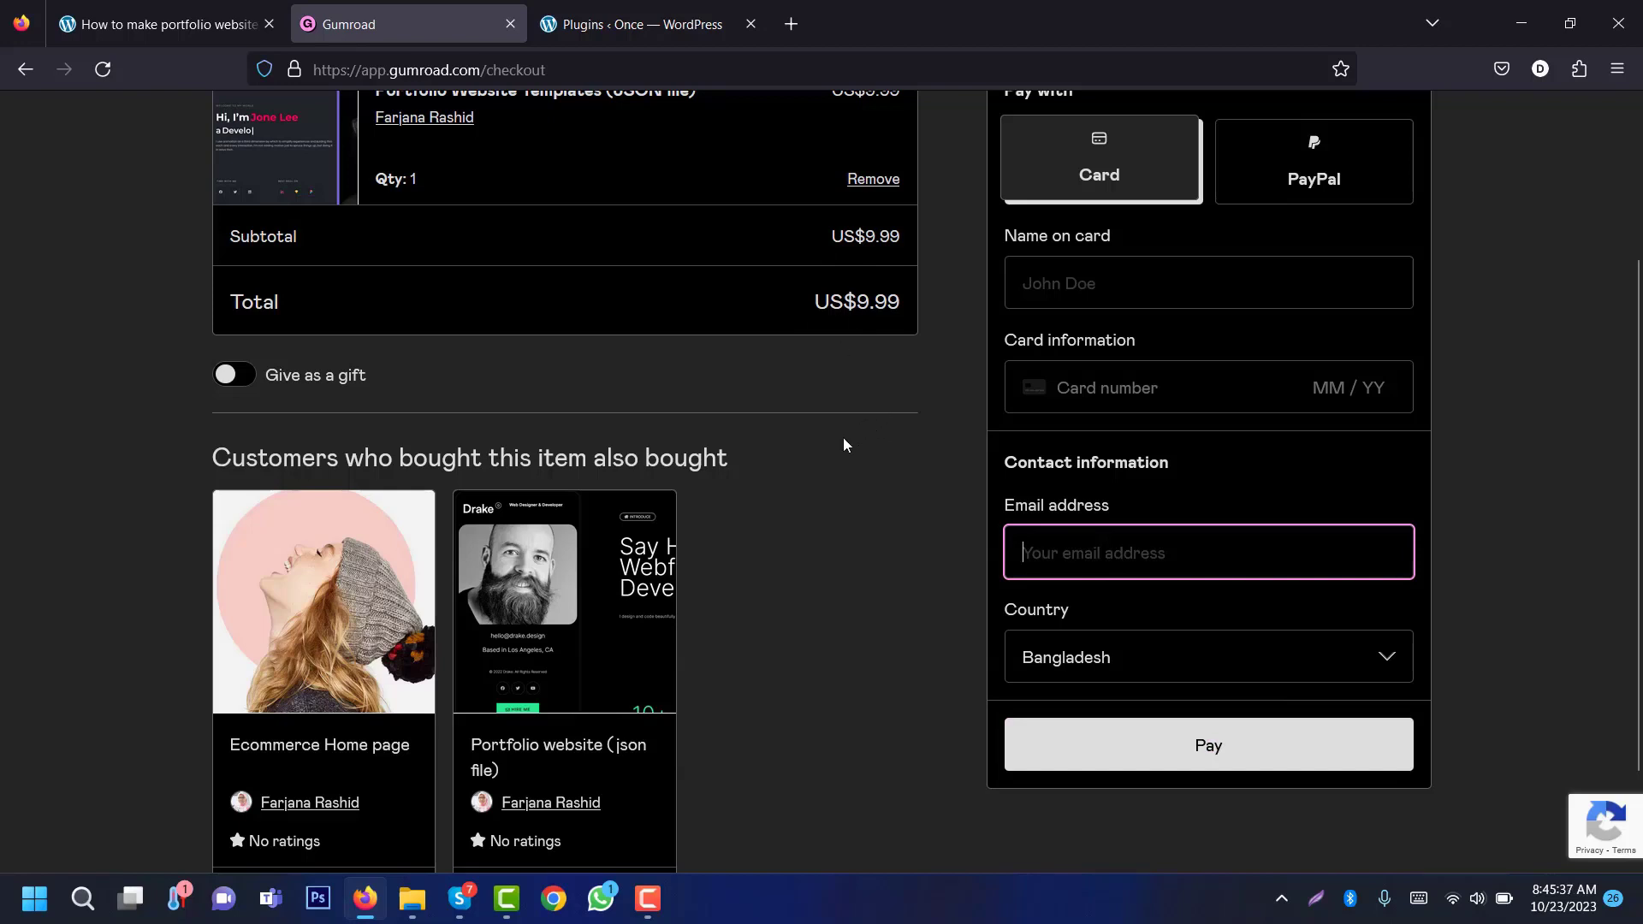
pyautogui.click(414, 885)
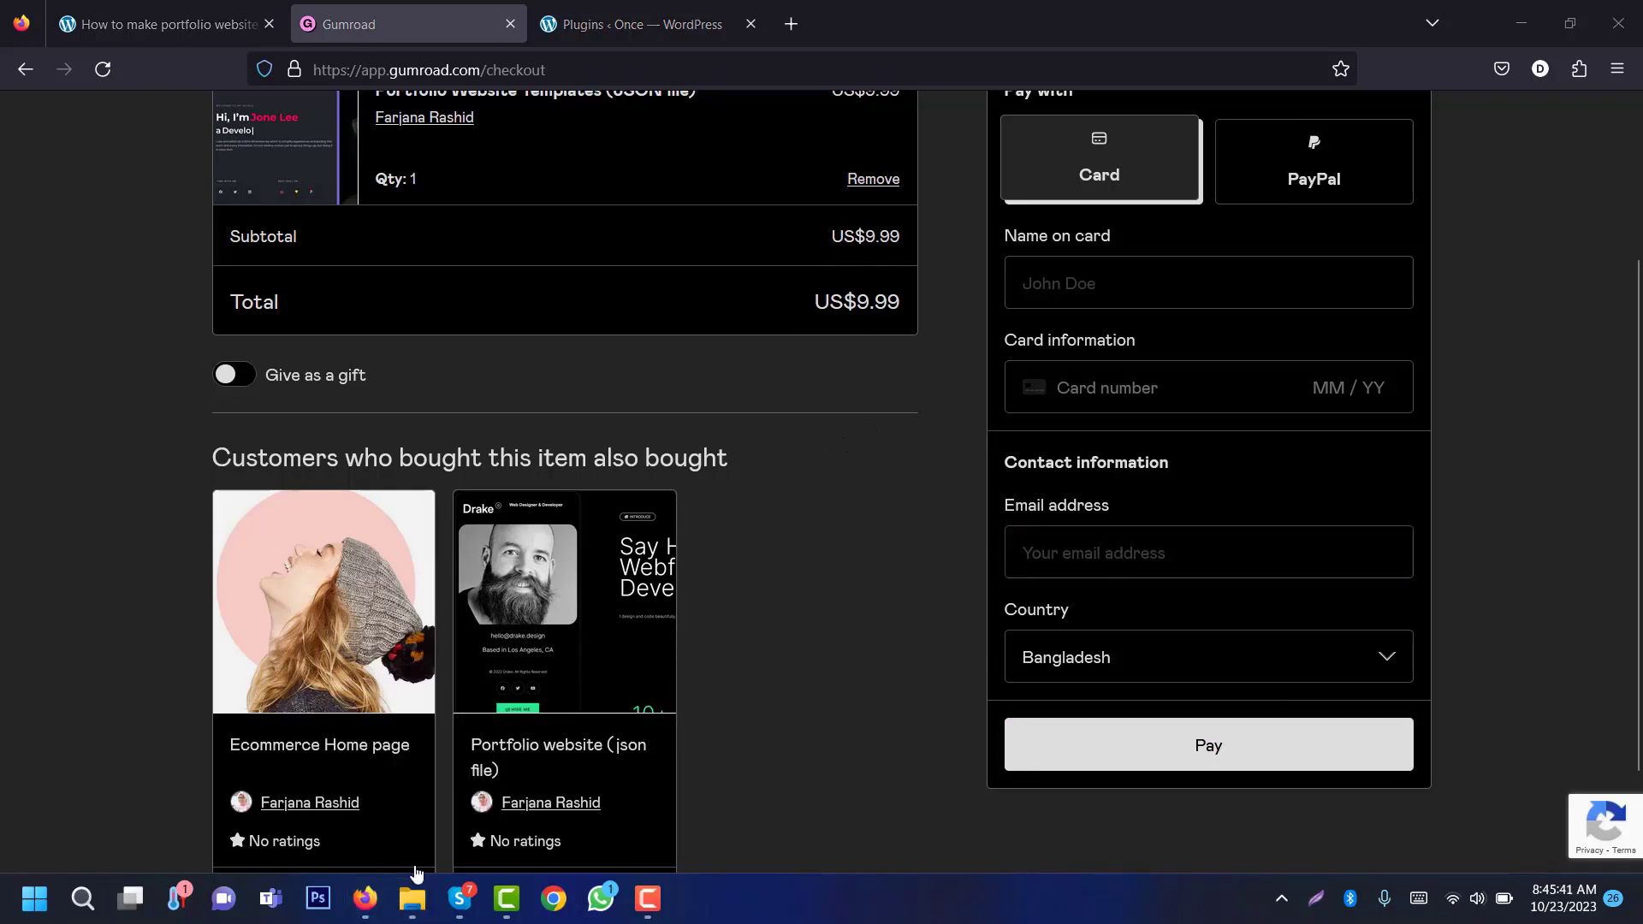
pyautogui.click(412, 894)
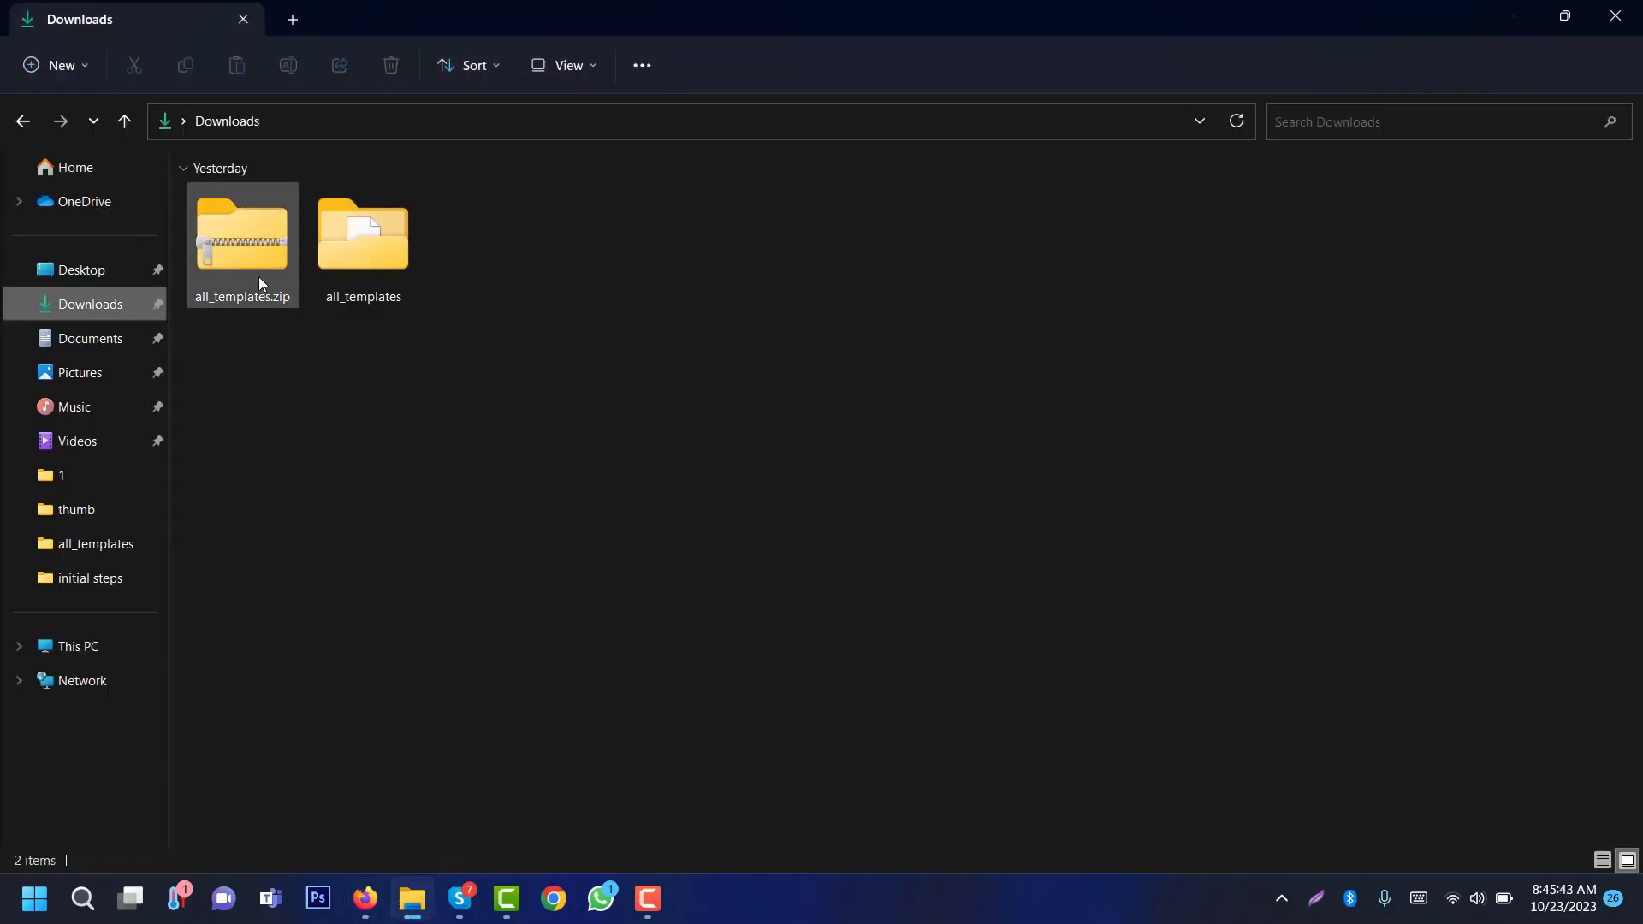
# Step: Open all_templates to view its eight JSON files, then return to the WordPress plugins page
pyautogui.doubleClick(350, 253)
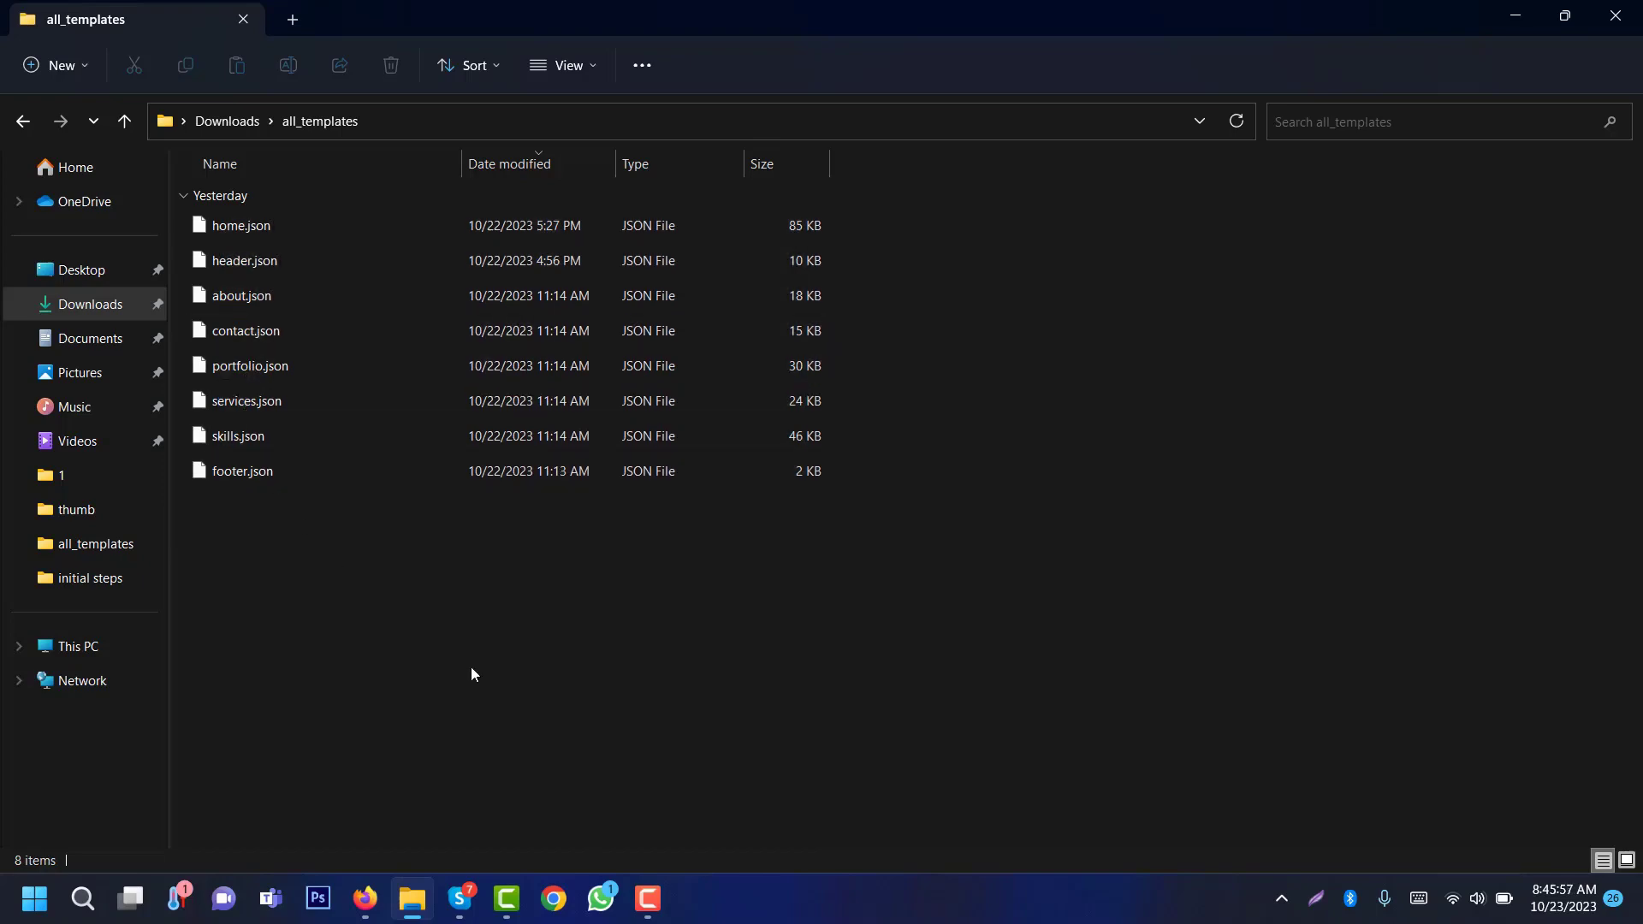
pyautogui.click(365, 907)
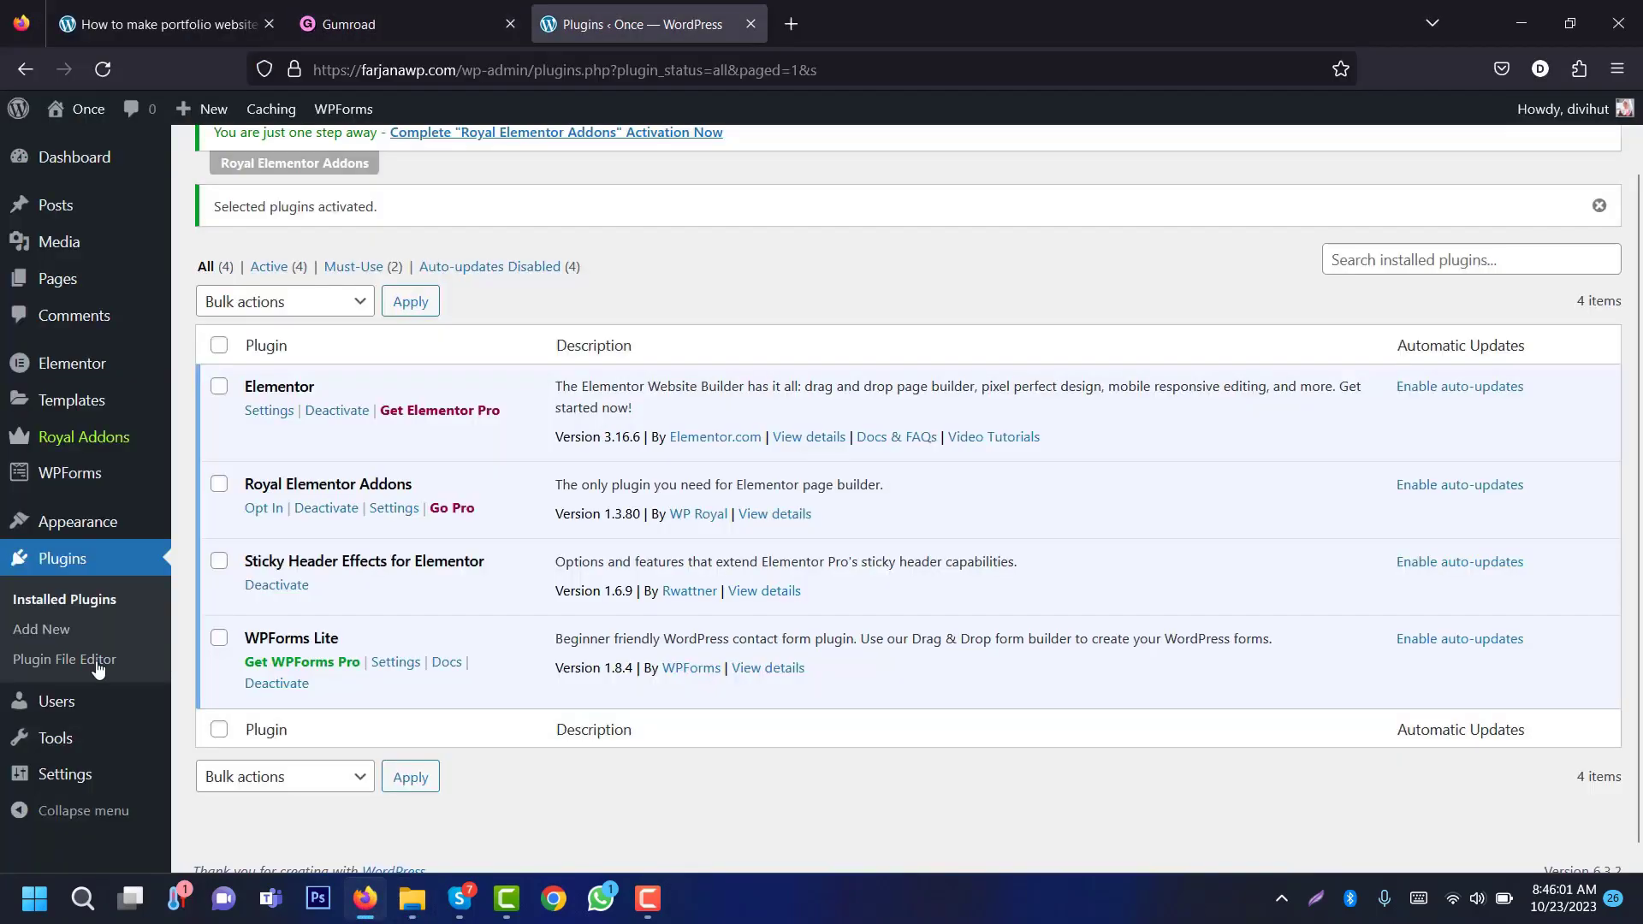
# Step: Import header.json into the Elementor saved templates, allowing unfiltered JSON uploads
pyautogui.moveTo(68, 404)
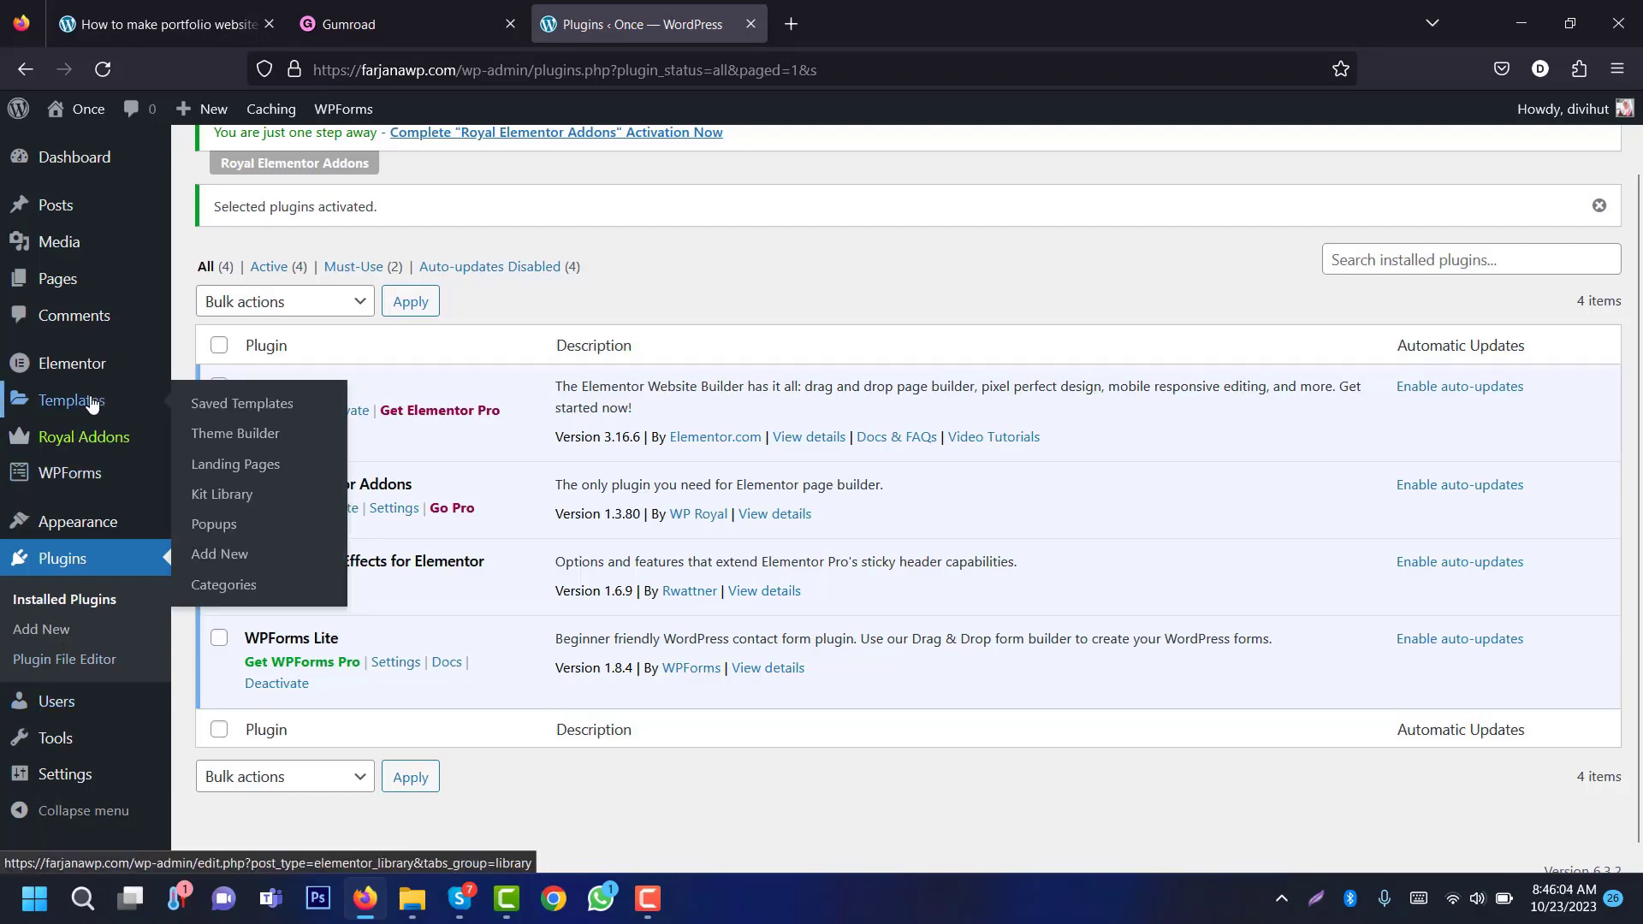
pyautogui.click(212, 403)
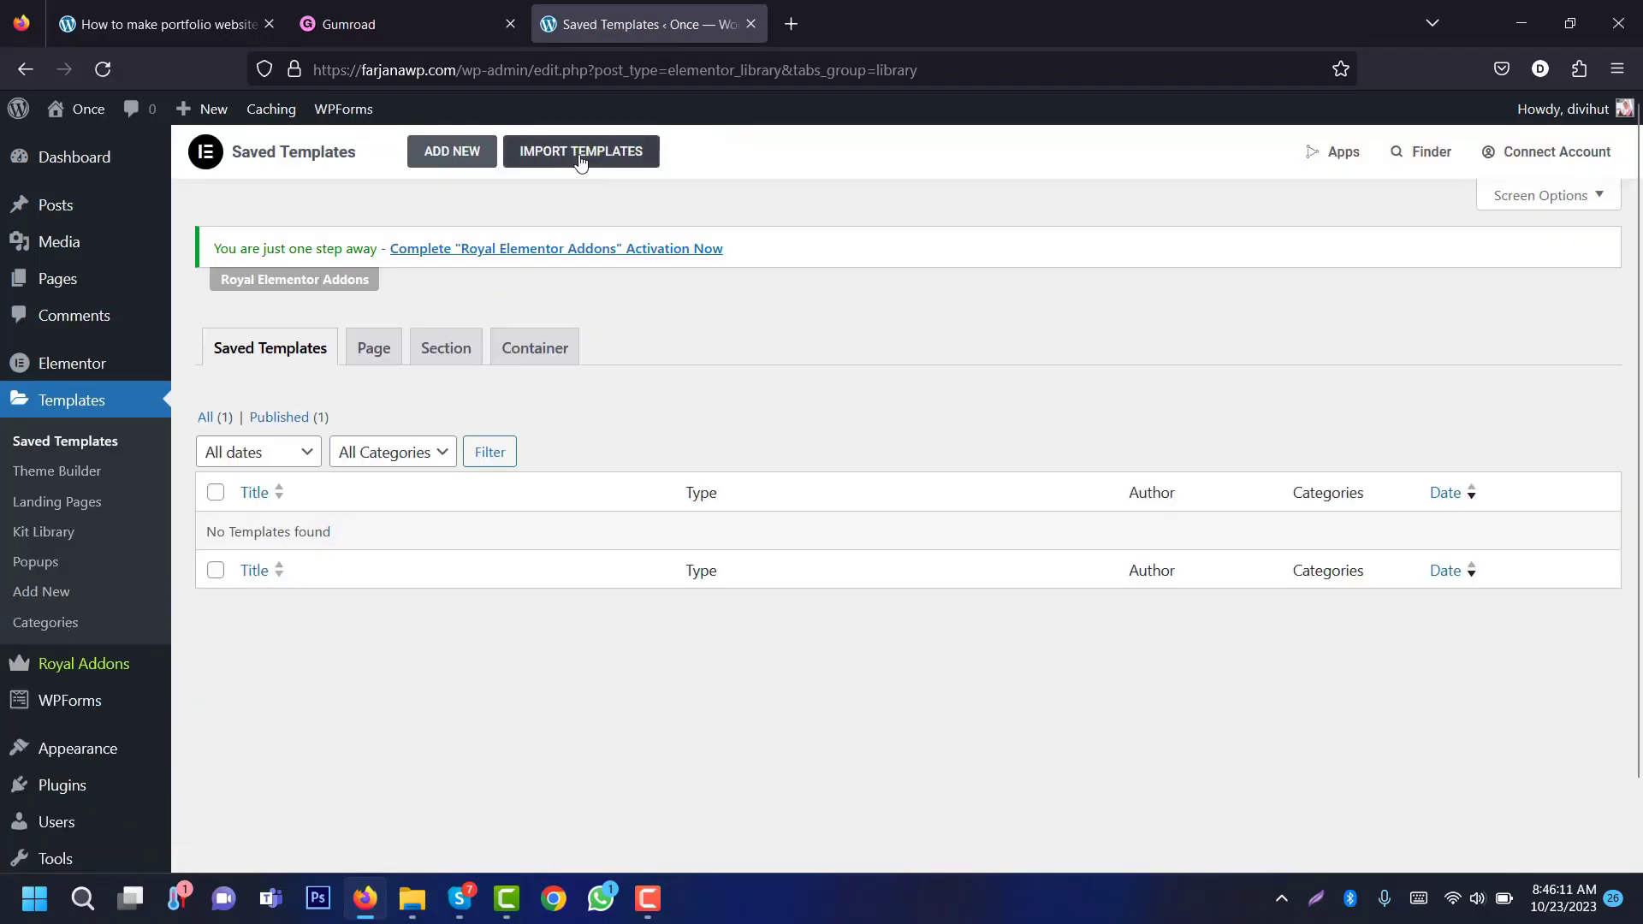
pyautogui.click(580, 161)
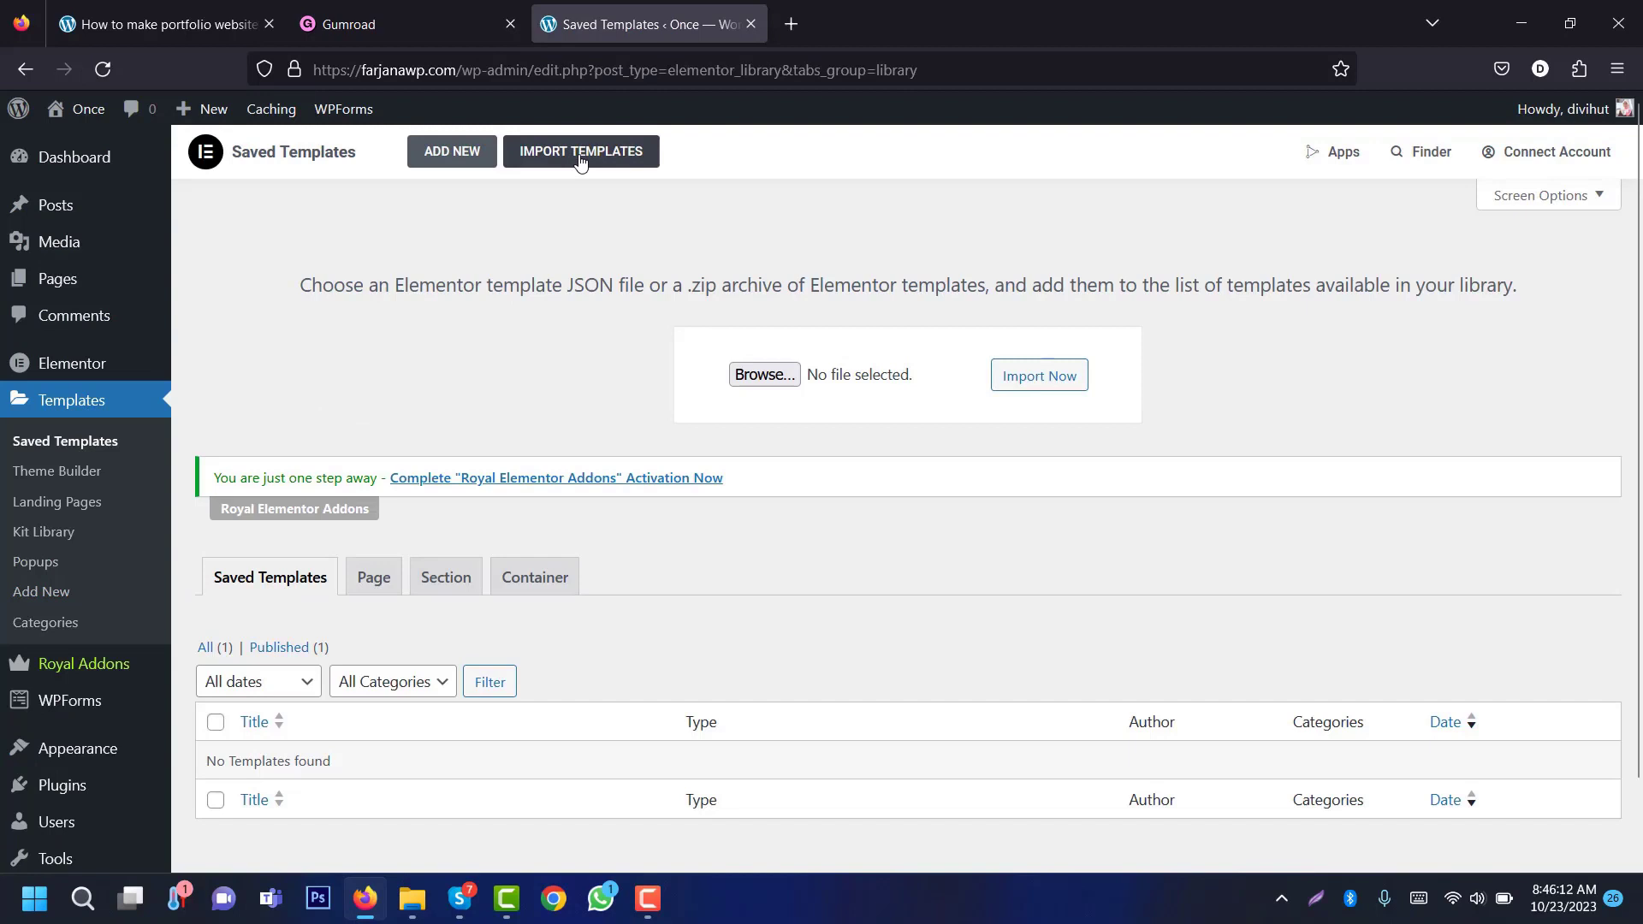
pyautogui.click(749, 381)
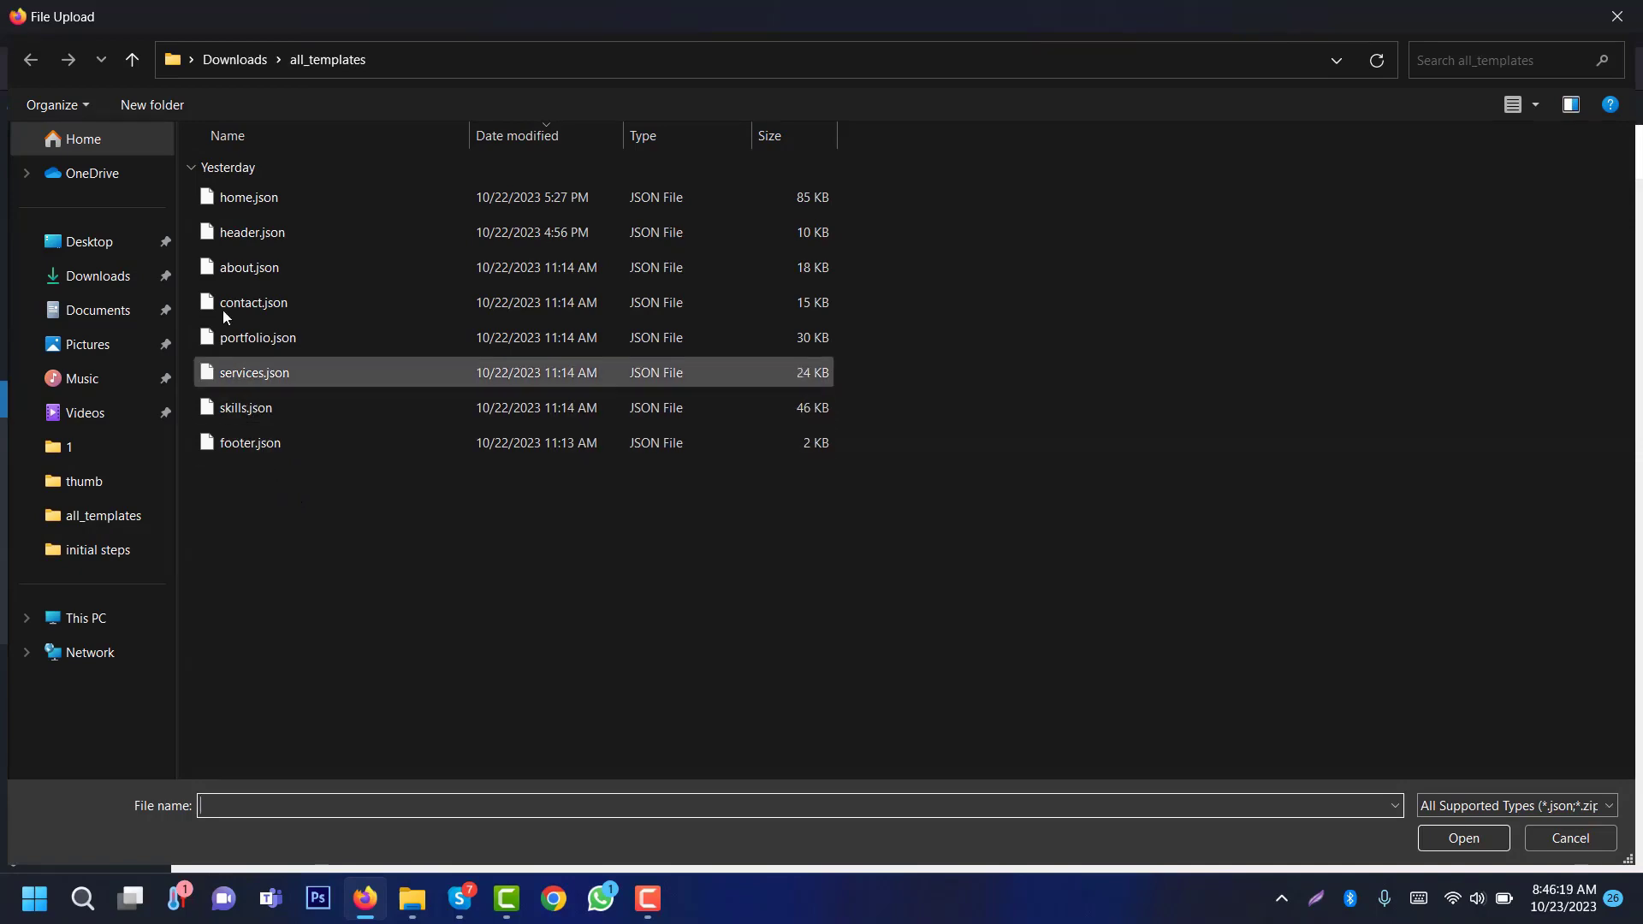
pyautogui.click(250, 235)
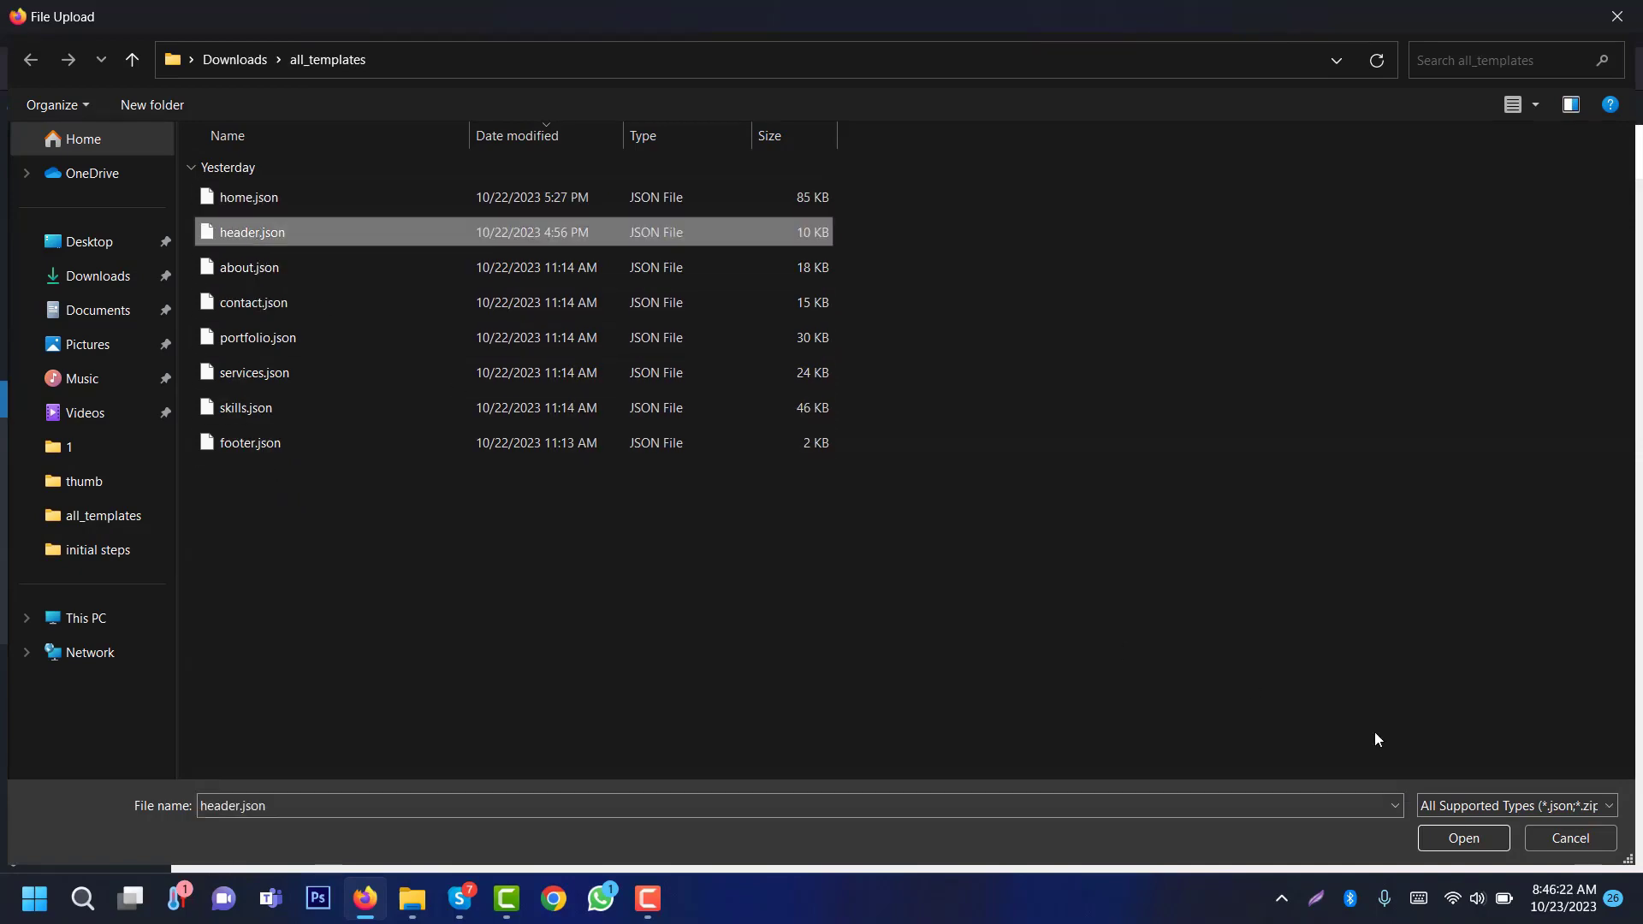
pyautogui.click(1459, 839)
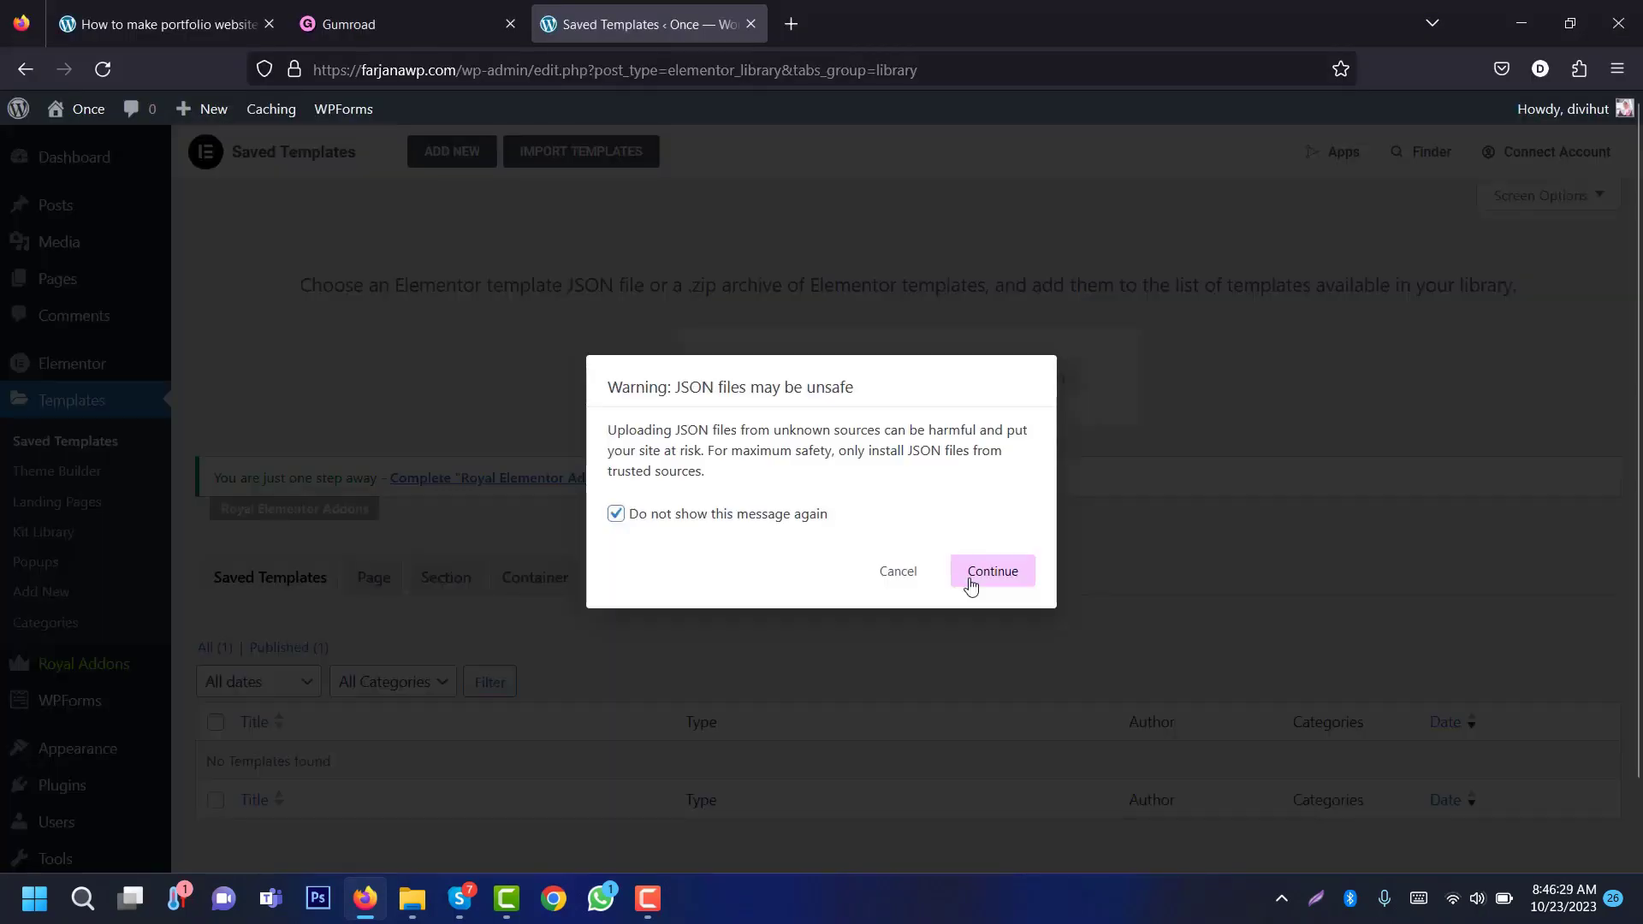
pyautogui.click(970, 585)
pyautogui.click(973, 592)
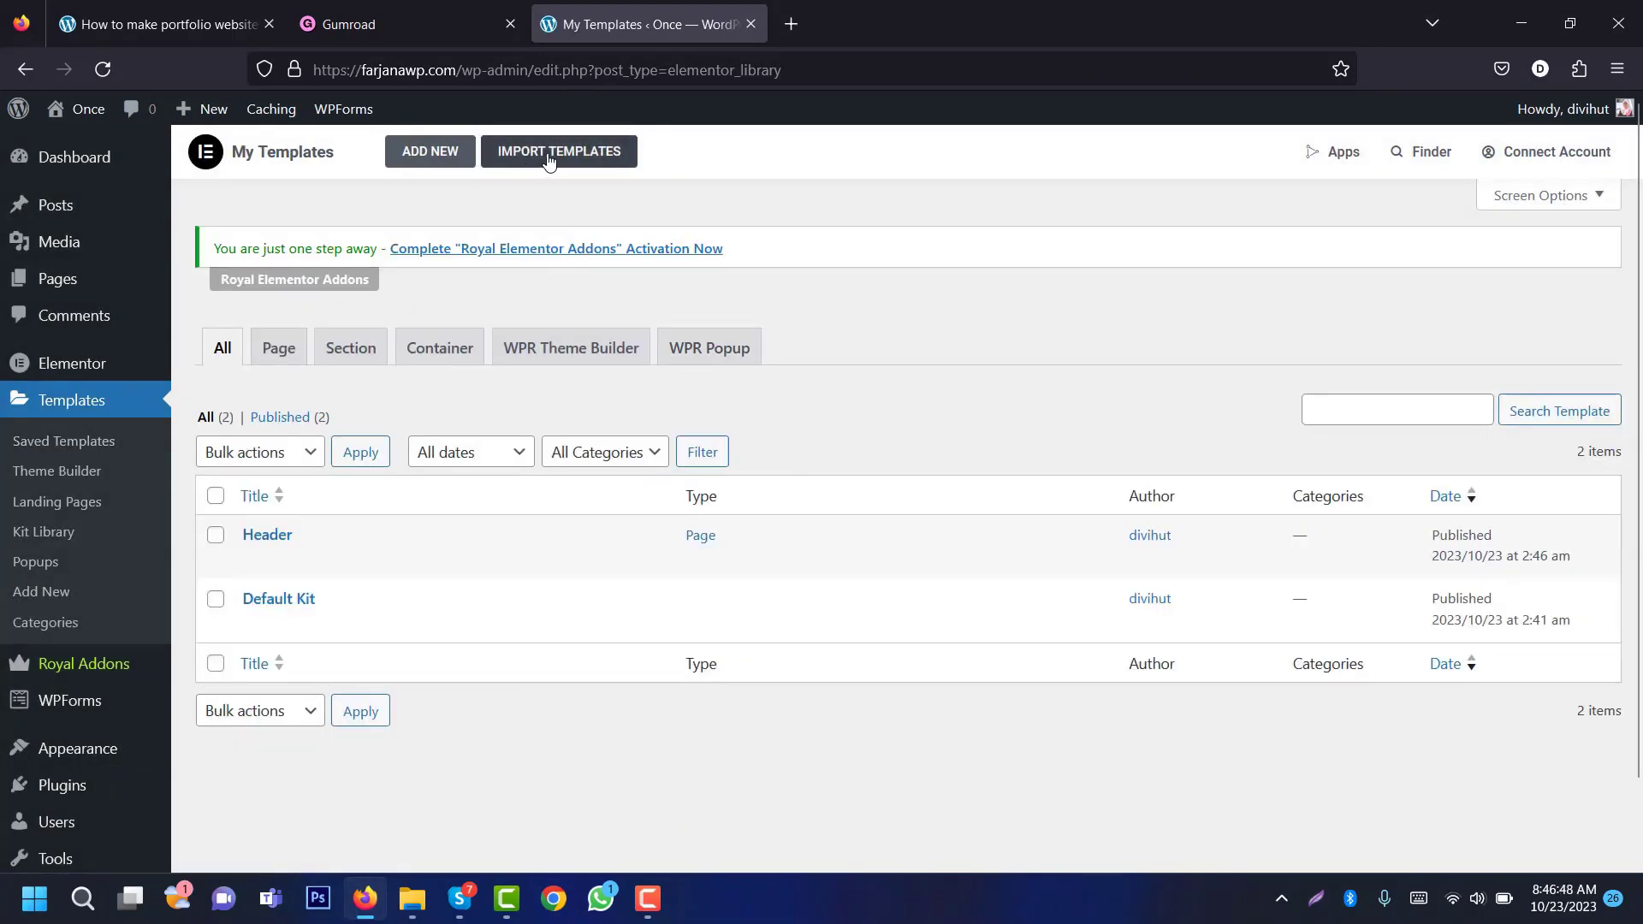
# Step: Import footer.json as a second saved template
pyautogui.click(549, 161)
pyautogui.click(761, 374)
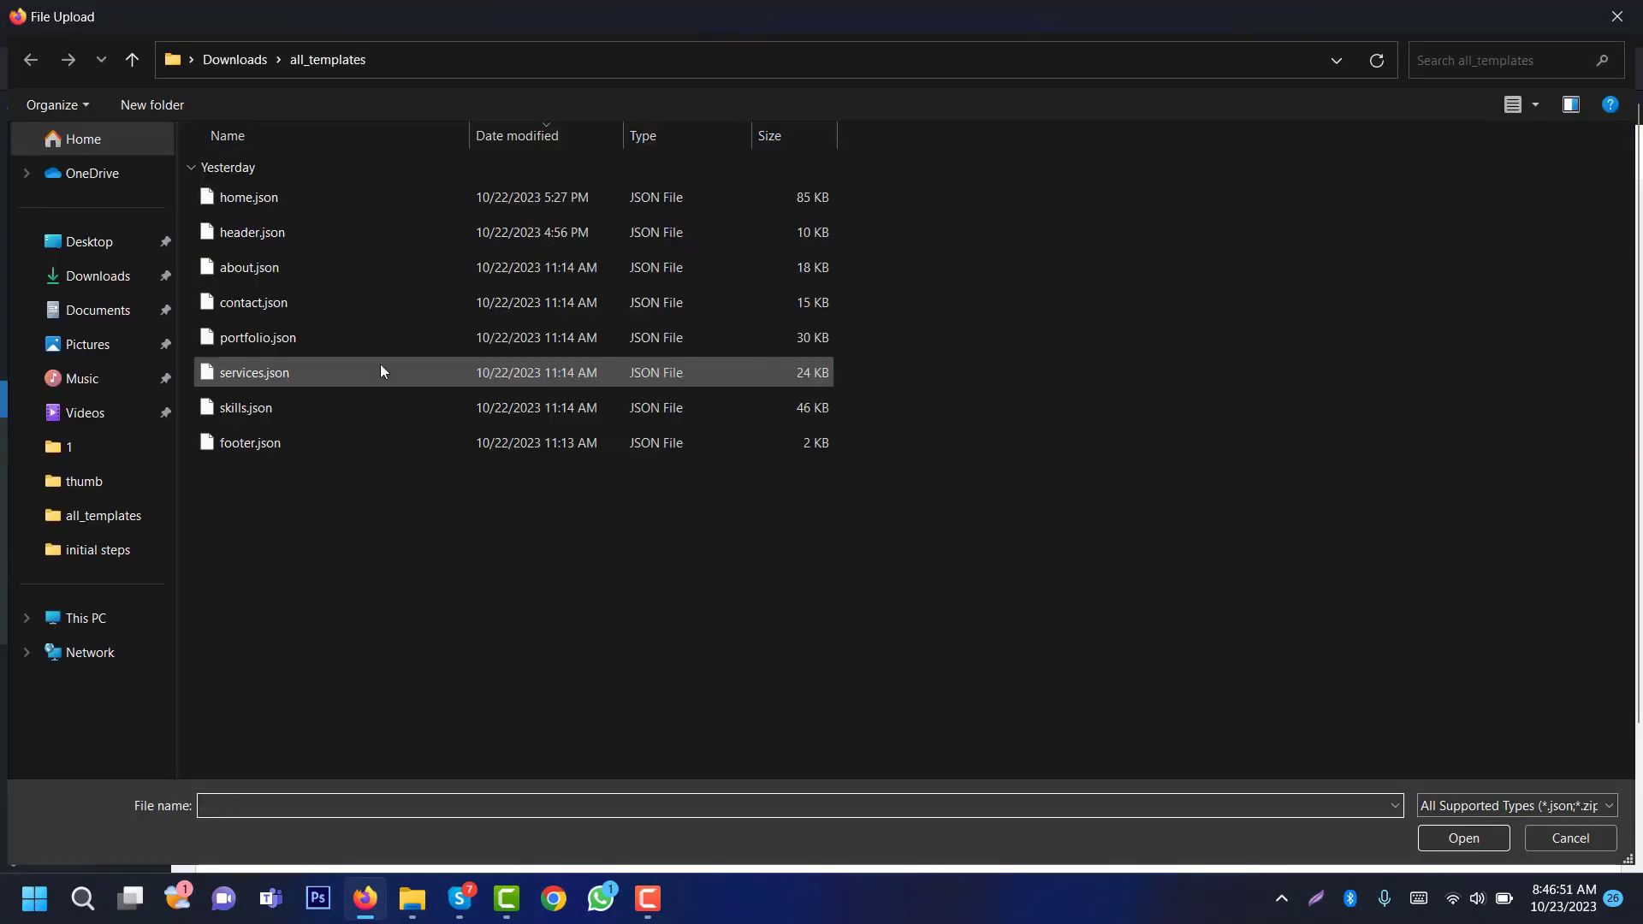
pyautogui.click(254, 443)
pyautogui.click(1455, 839)
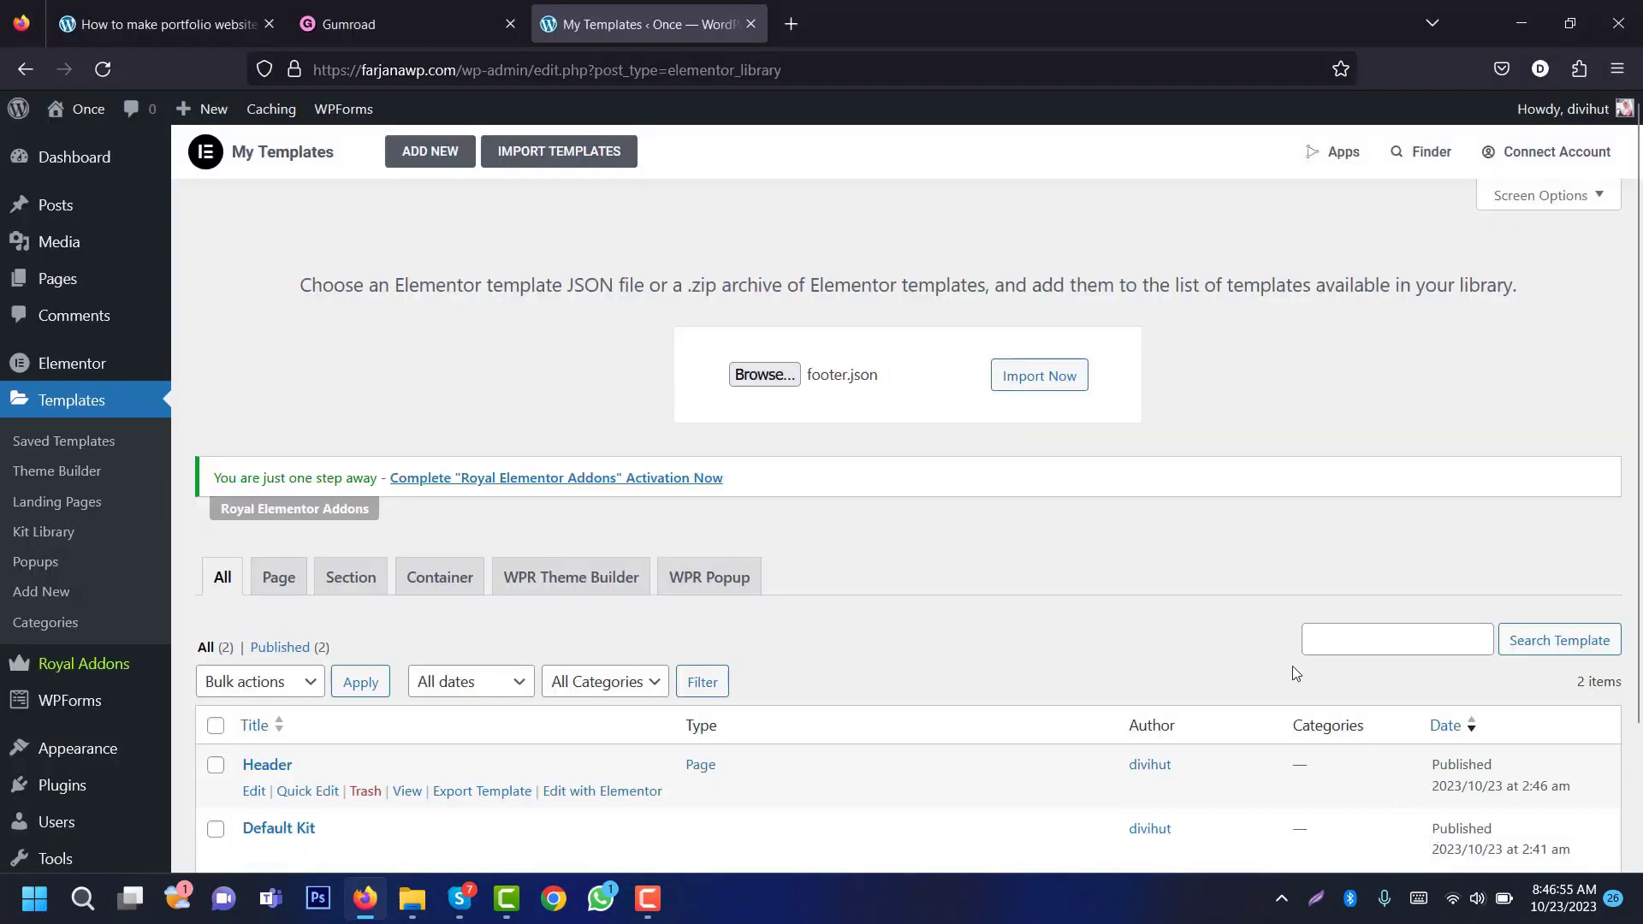
pyautogui.click(1039, 376)
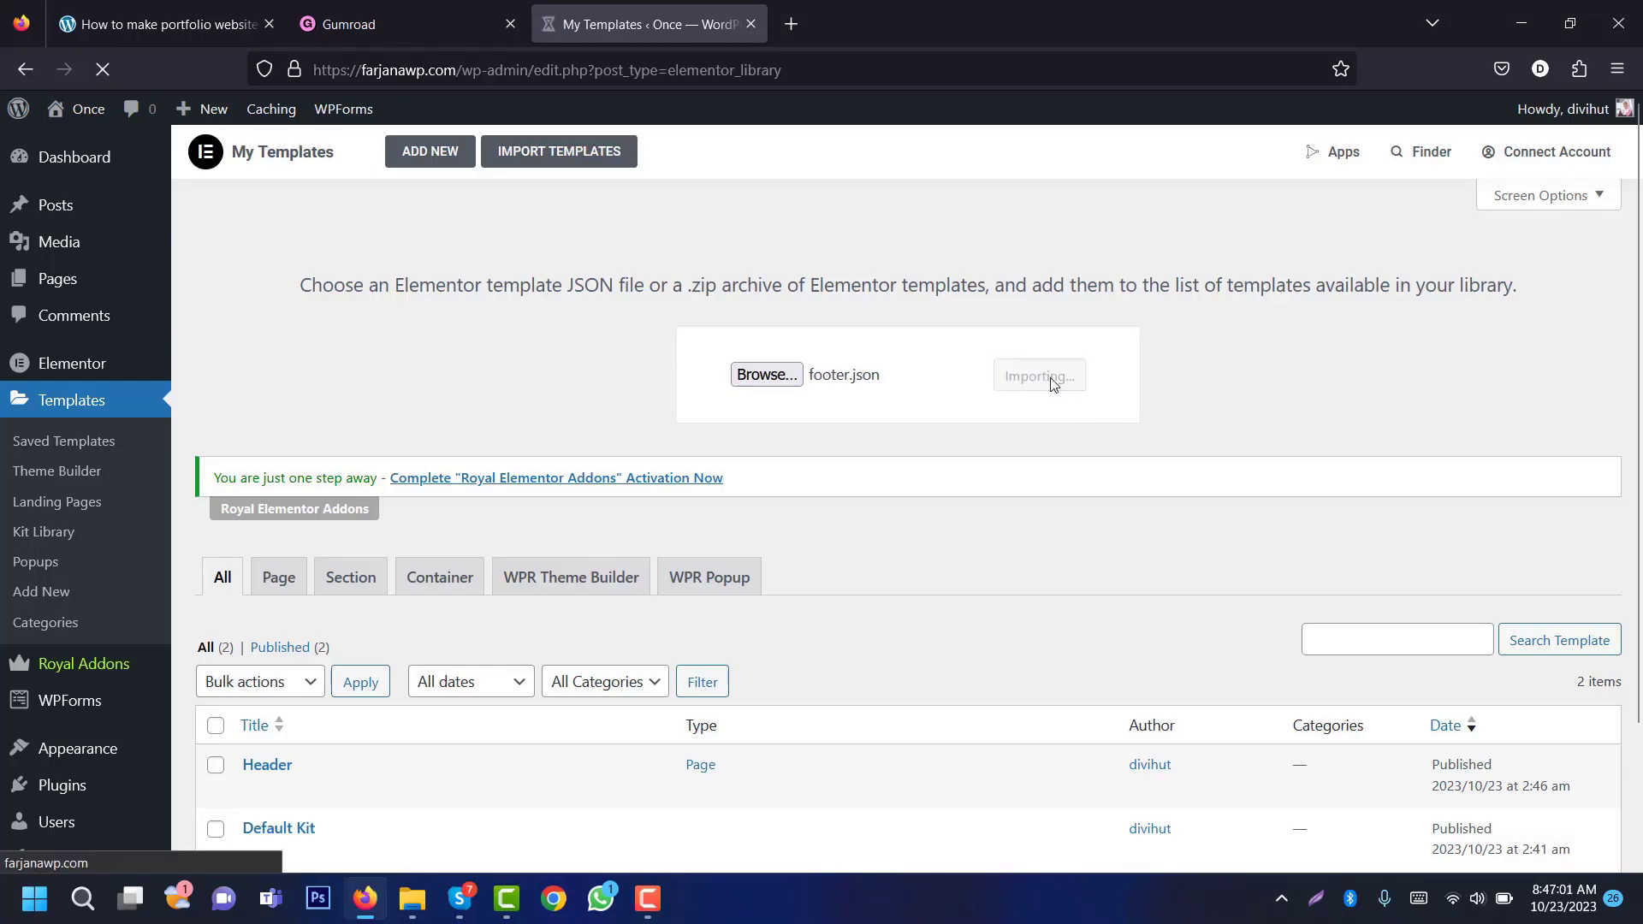
pyautogui.click(559, 151)
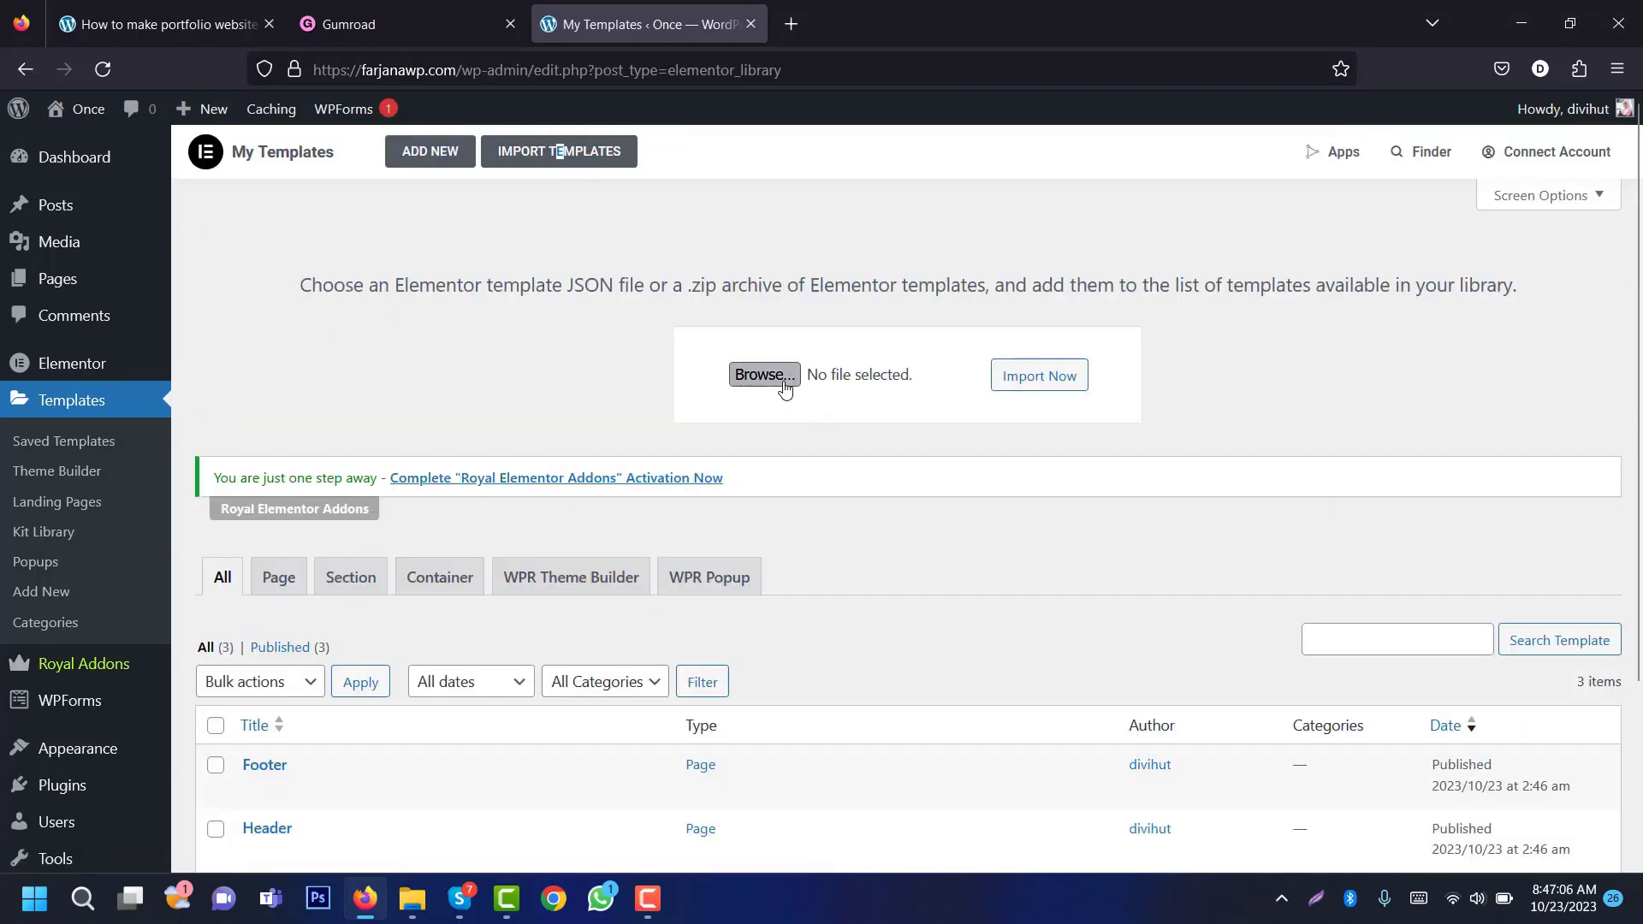
# Step: Pick the next template file, check the tutorial's next step, and return to the templates list
pyautogui.click(763, 375)
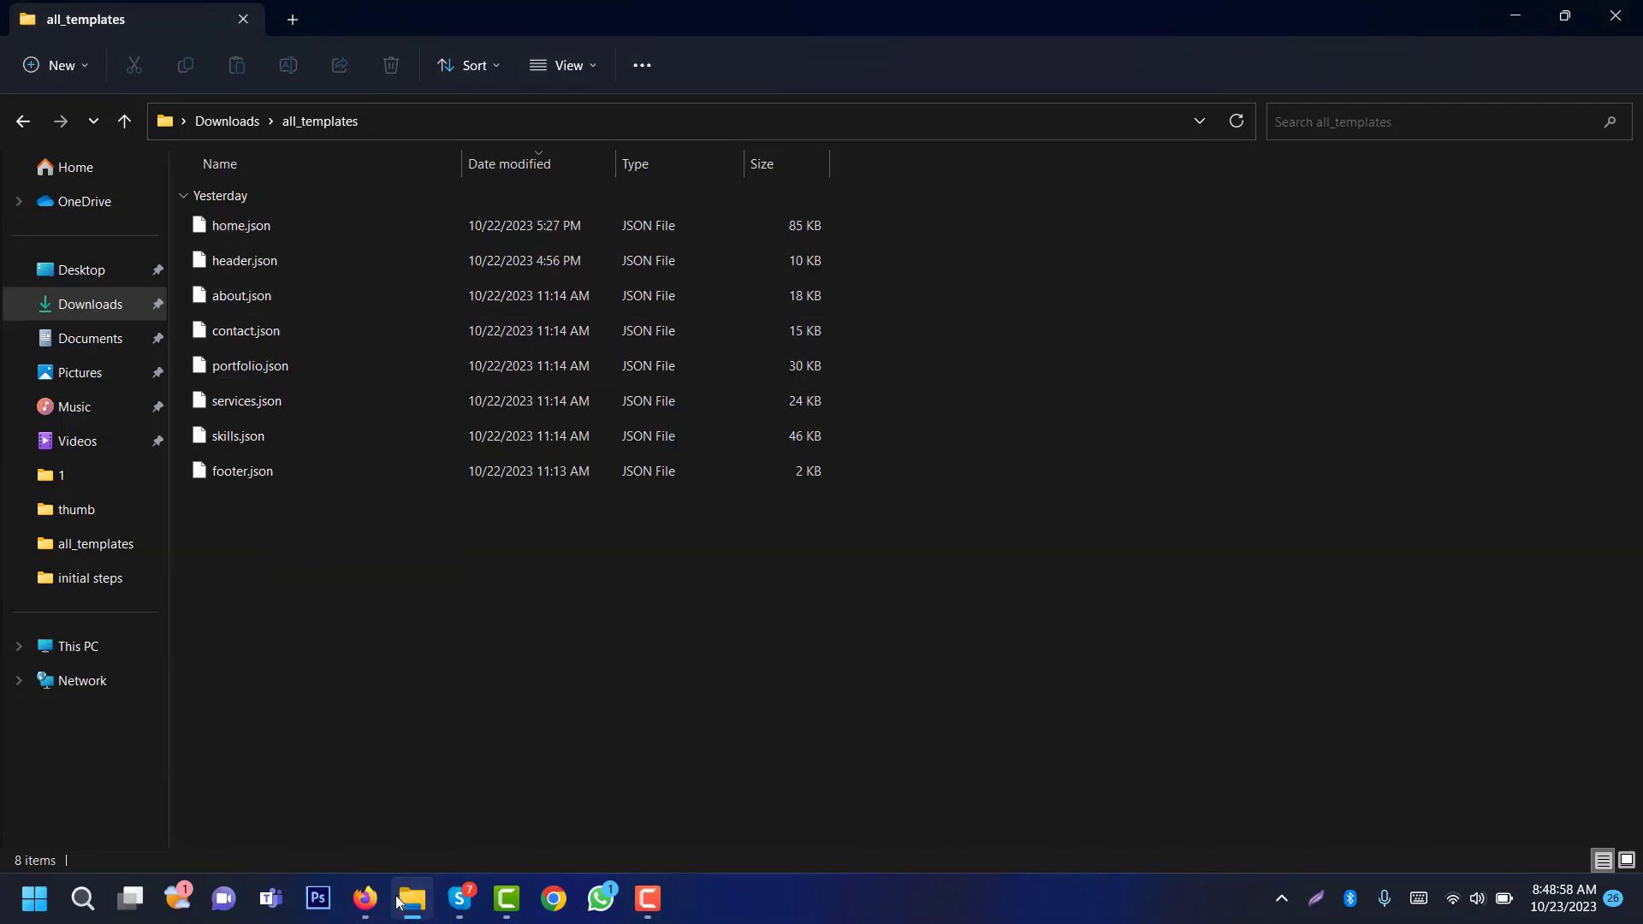
pyautogui.click(365, 897)
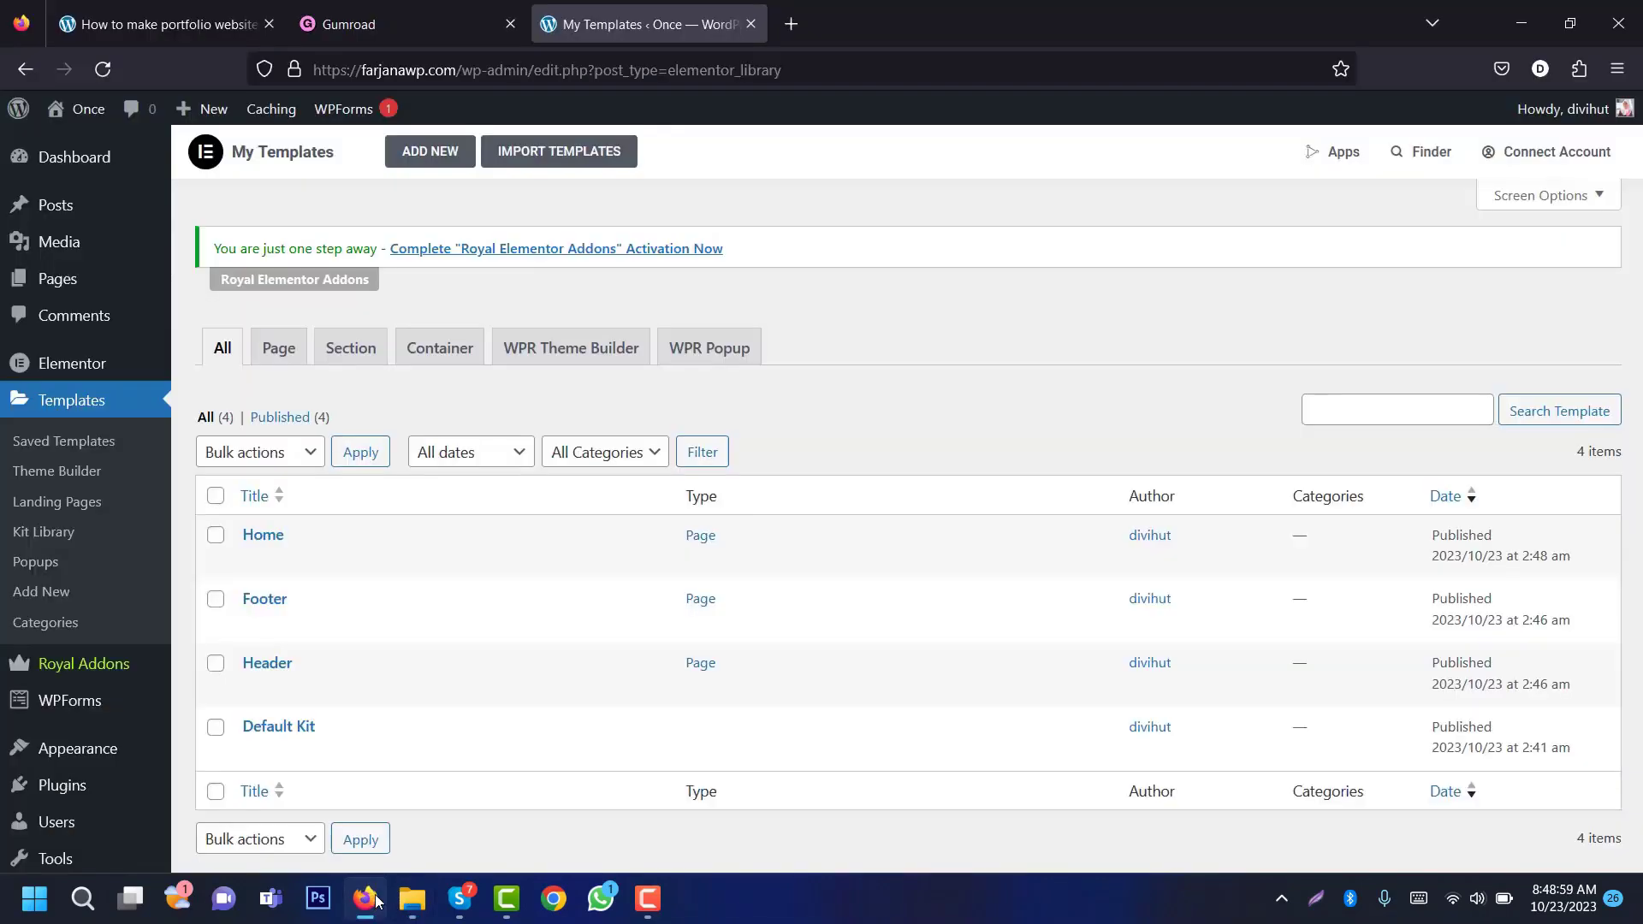
pyautogui.click(137, 21)
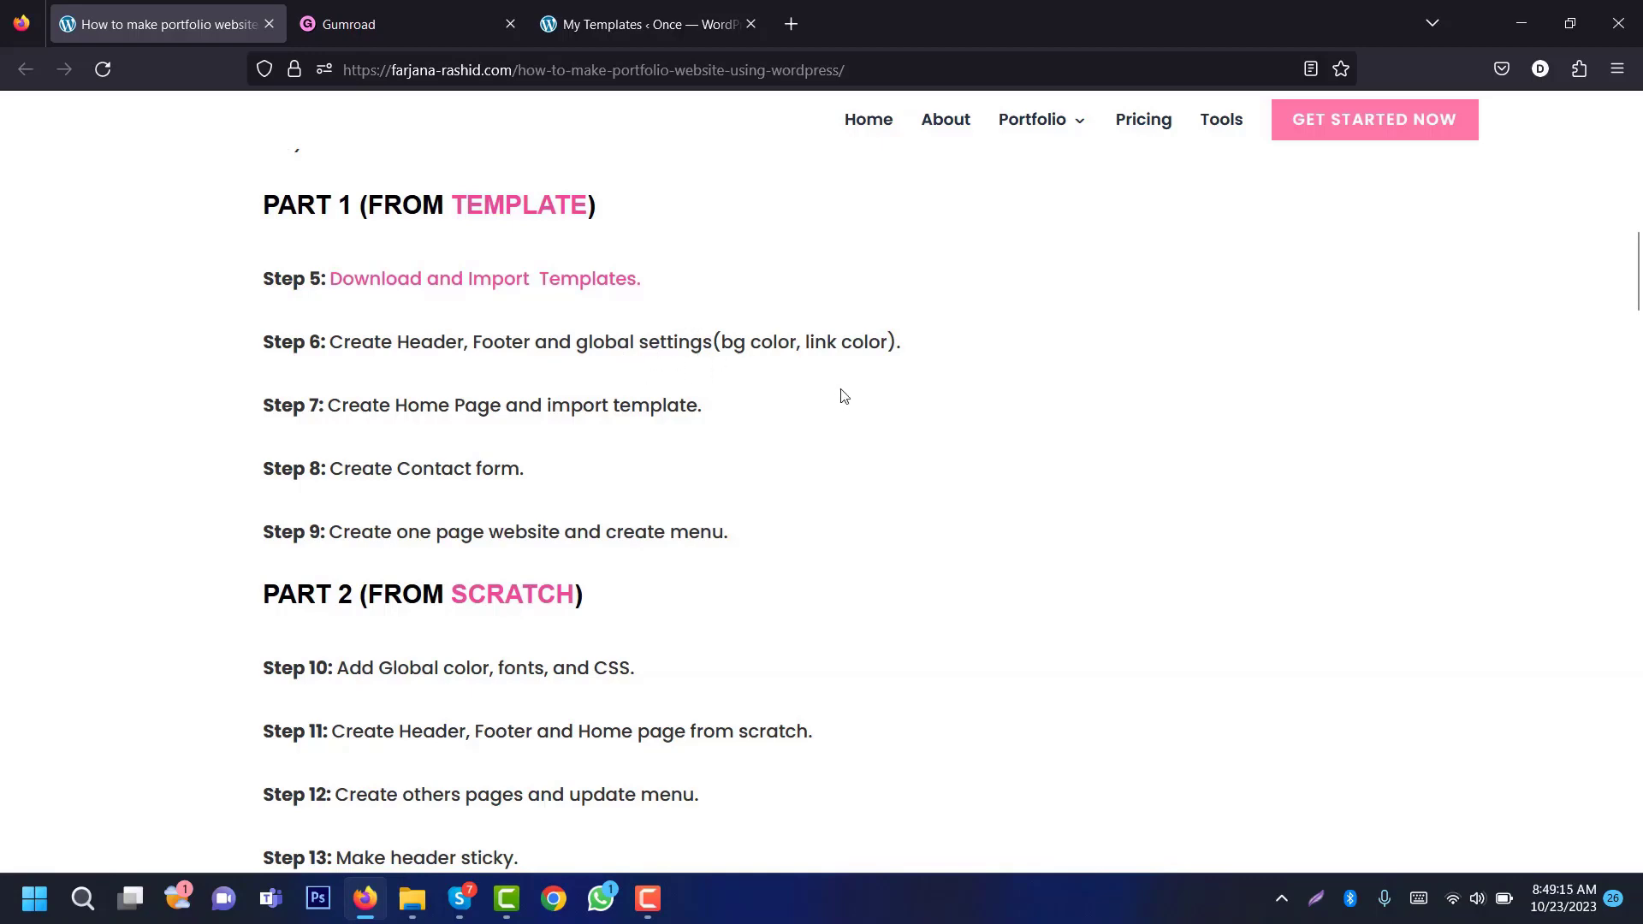
pyautogui.click(665, 26)
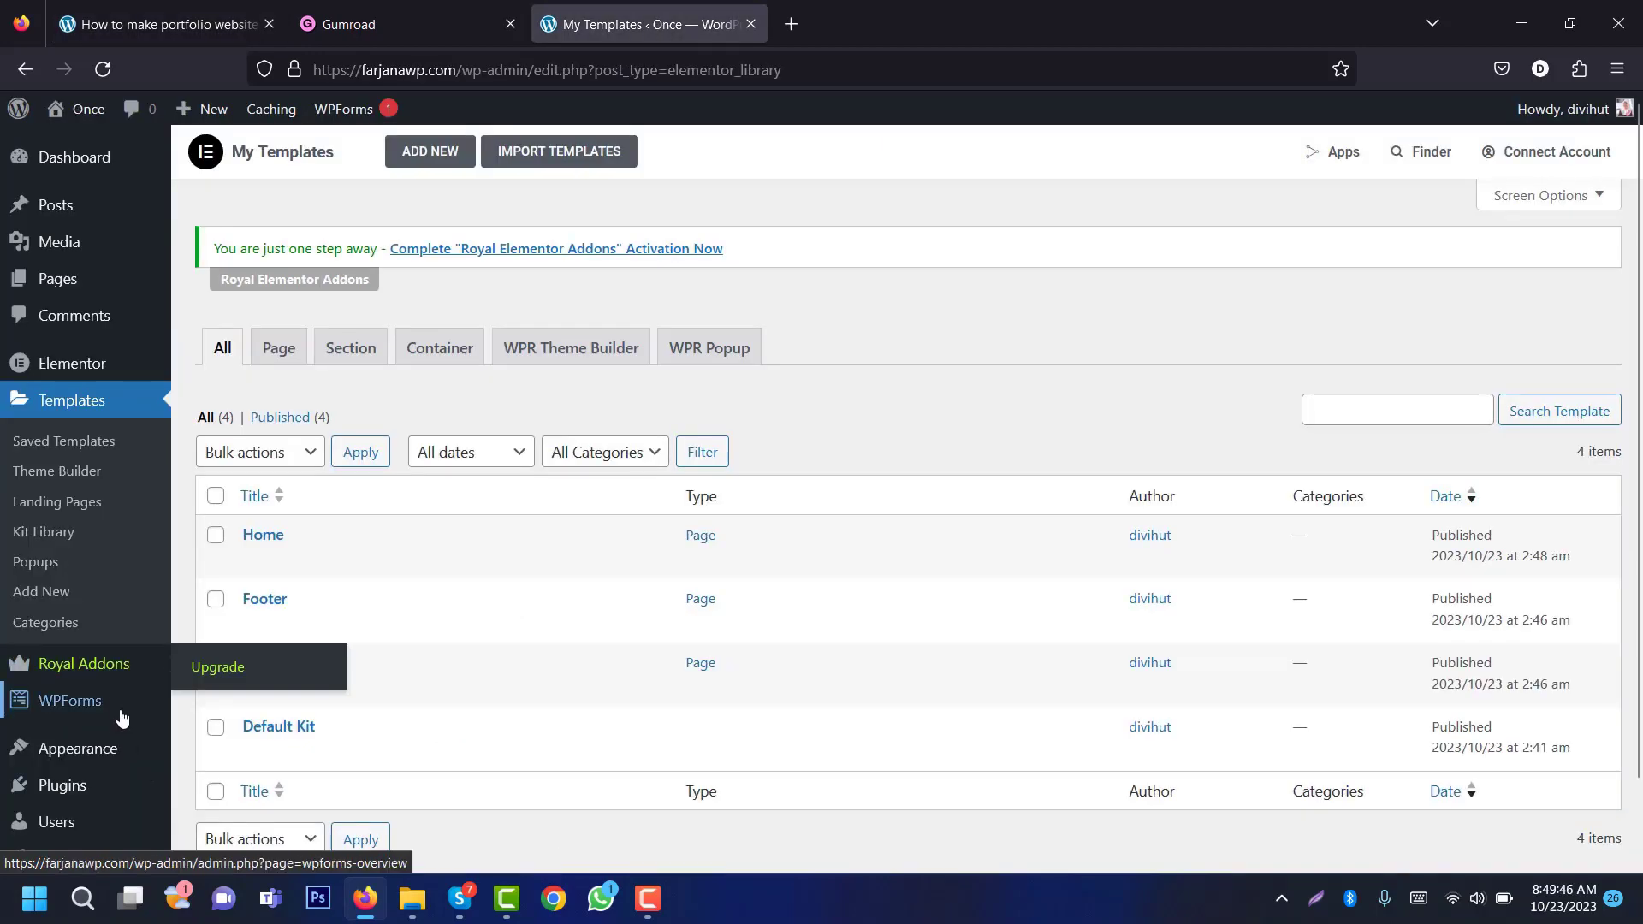
# Step: Skip the Royal Elementor Addons notification opt-in from the plugins list
pyautogui.click(76, 789)
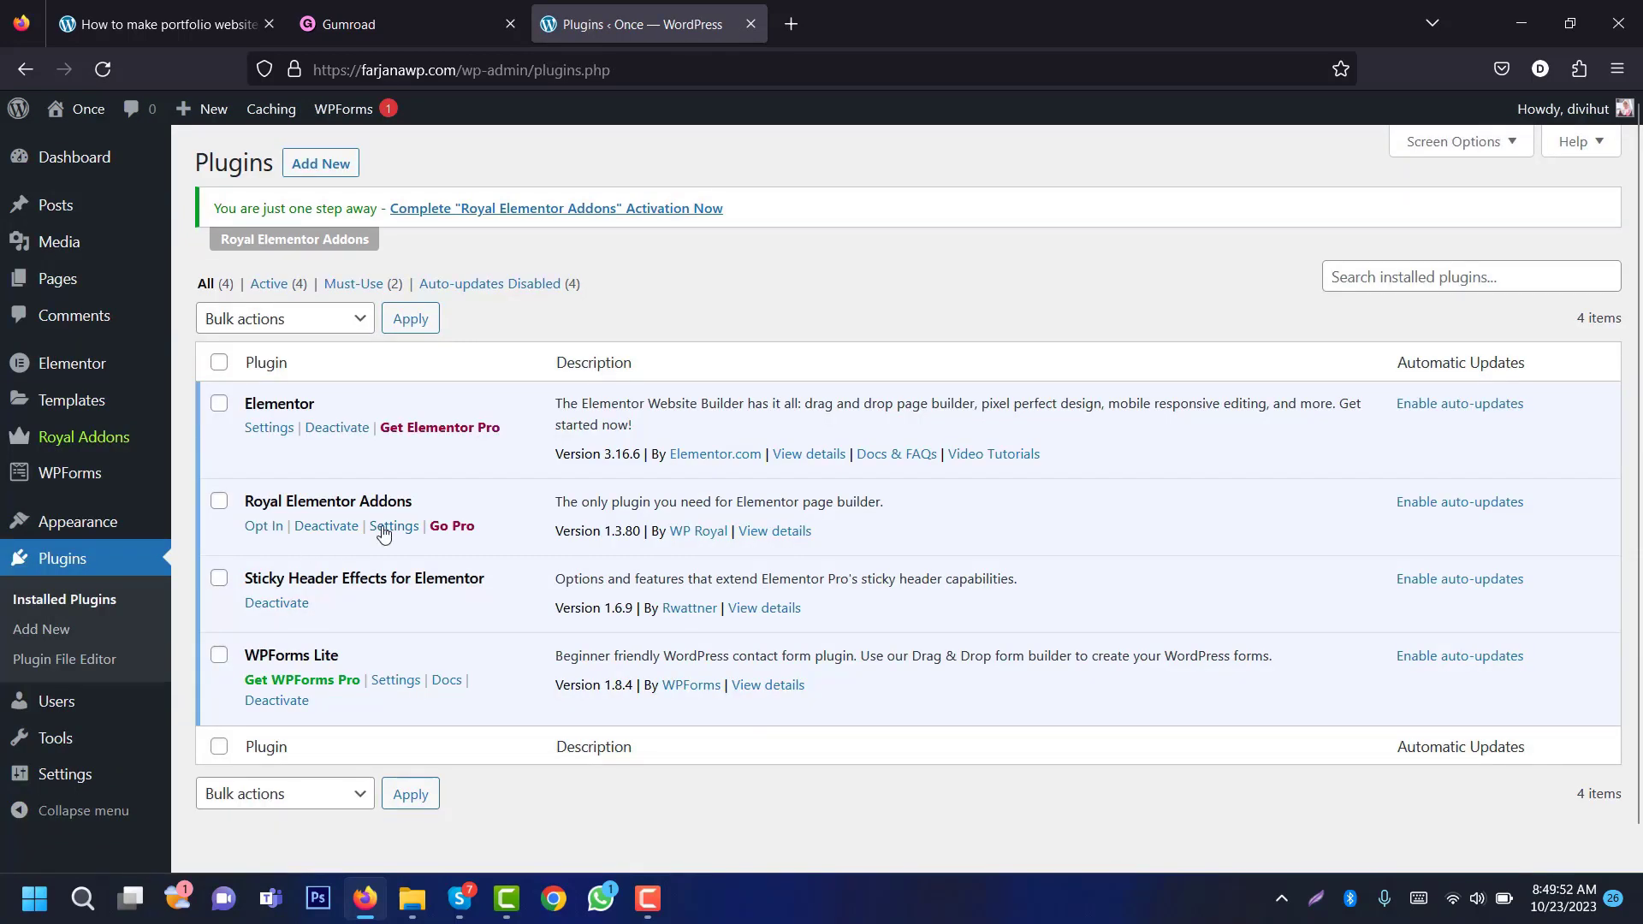
pyautogui.click(264, 528)
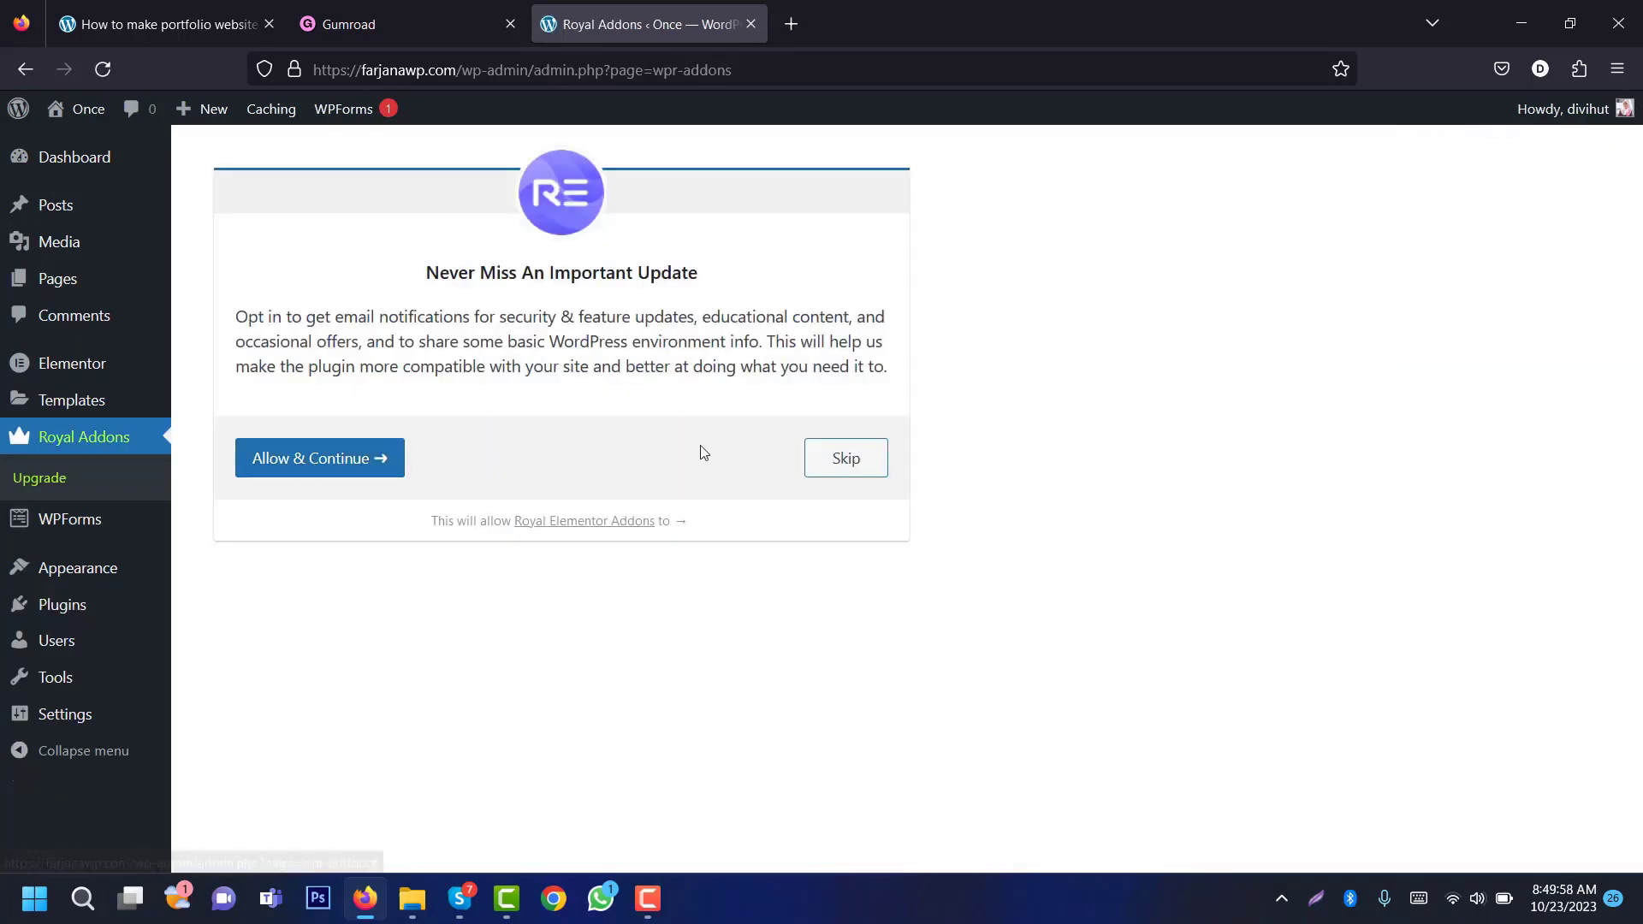
pyautogui.click(851, 462)
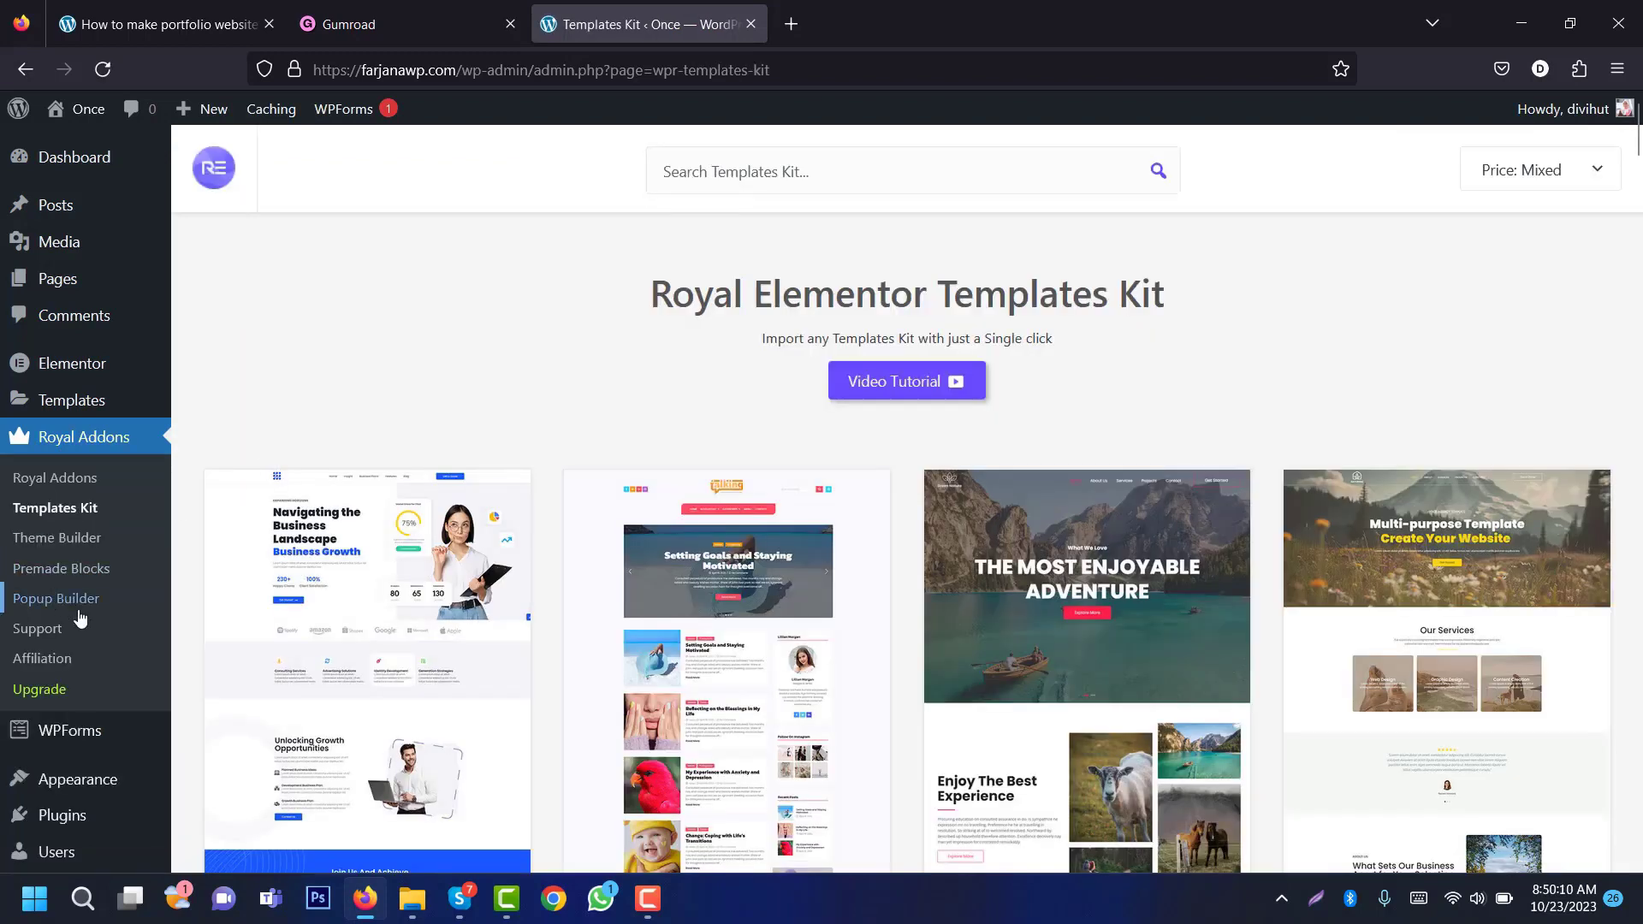
# Step: Create a theme-builder template named 'Header' with an Entire Site display condition
pyautogui.click(71, 550)
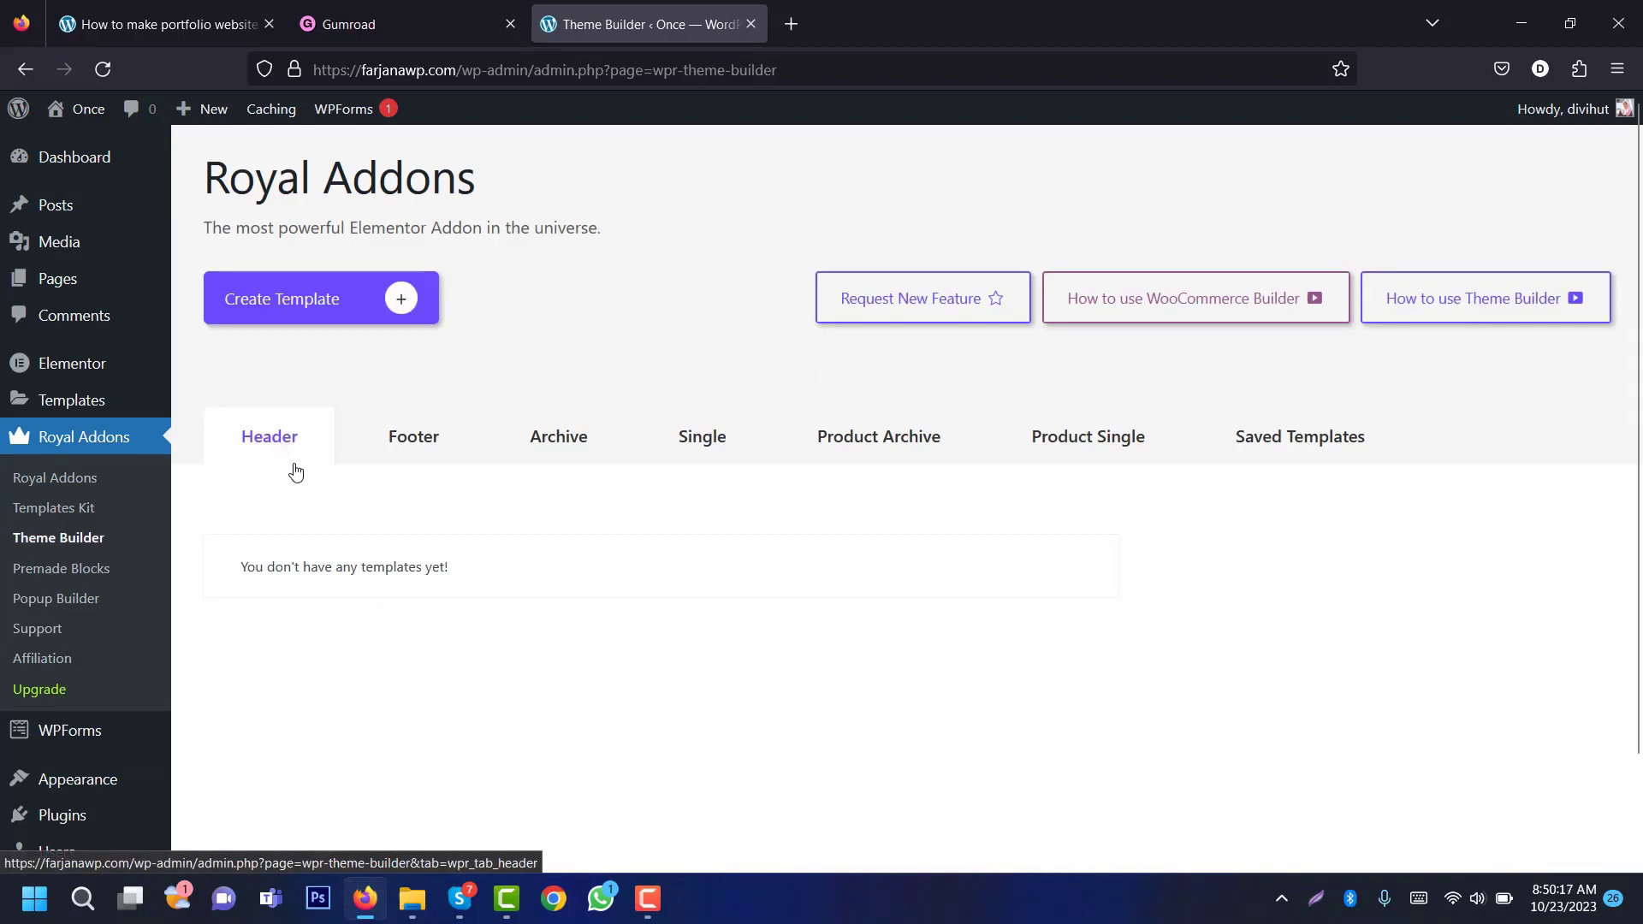
pyautogui.click(267, 302)
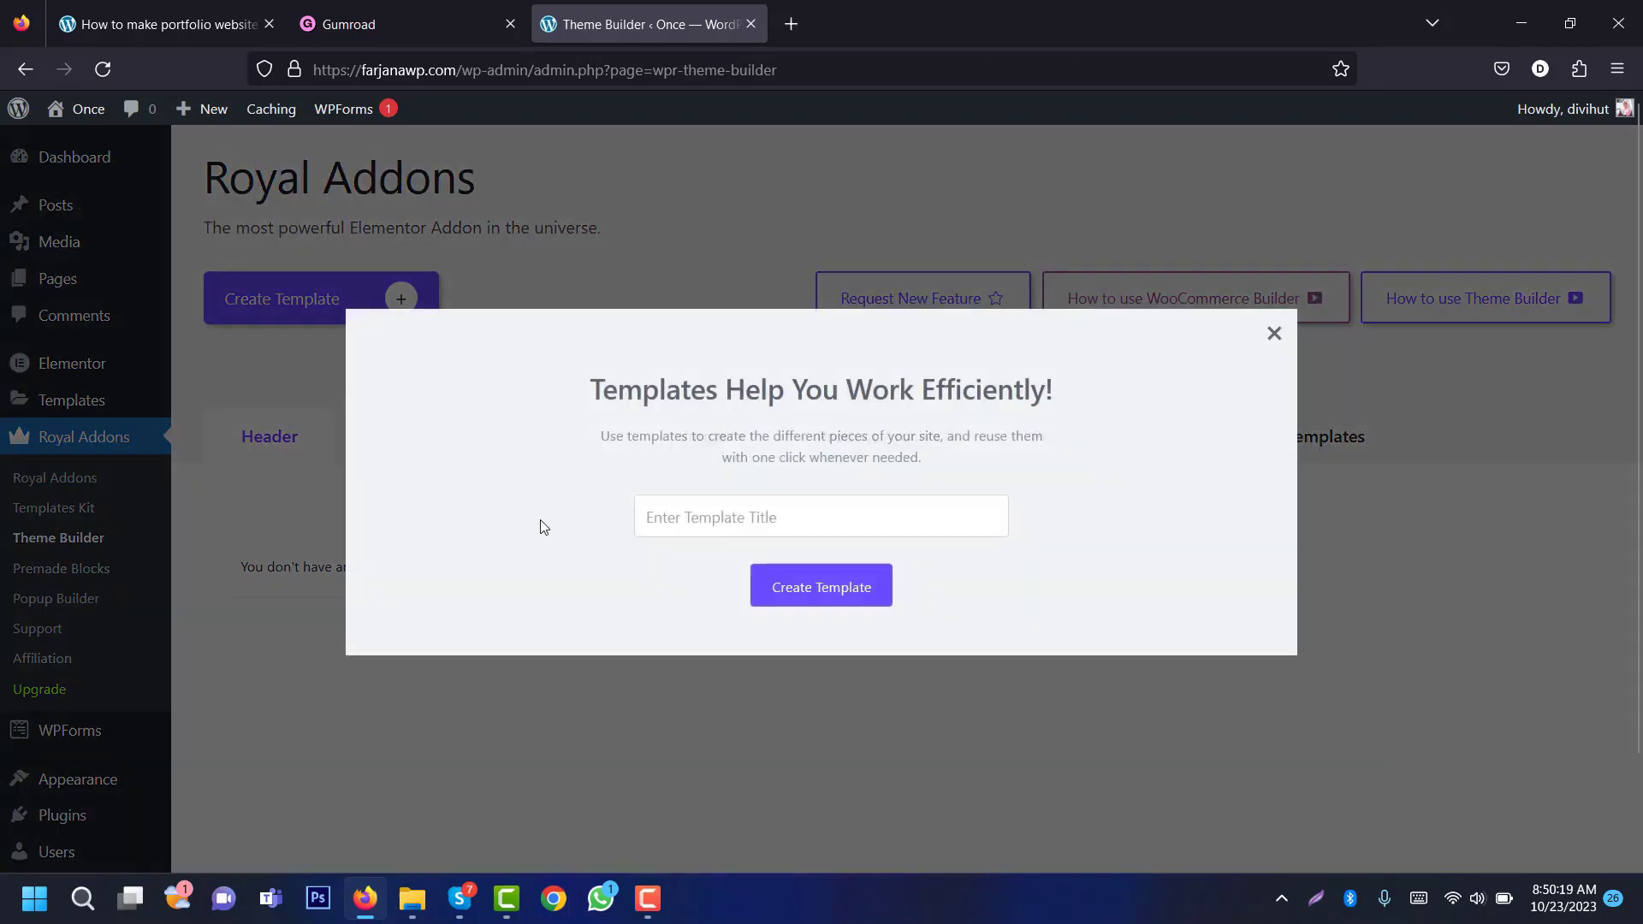
pyautogui.click(706, 519)
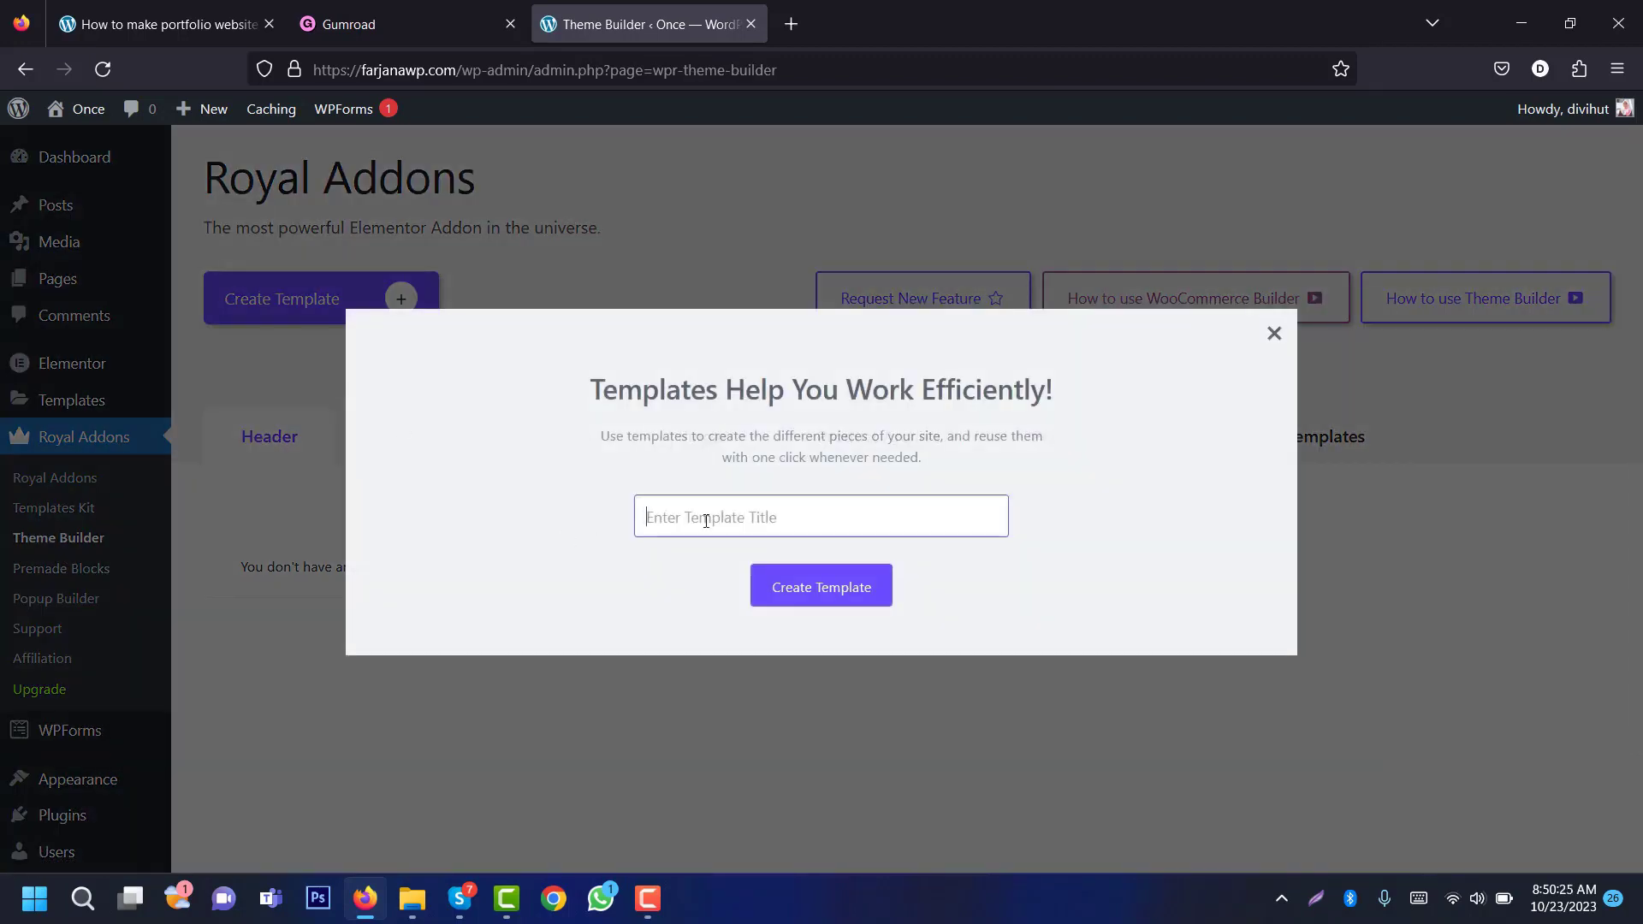
pyautogui.write('Header')
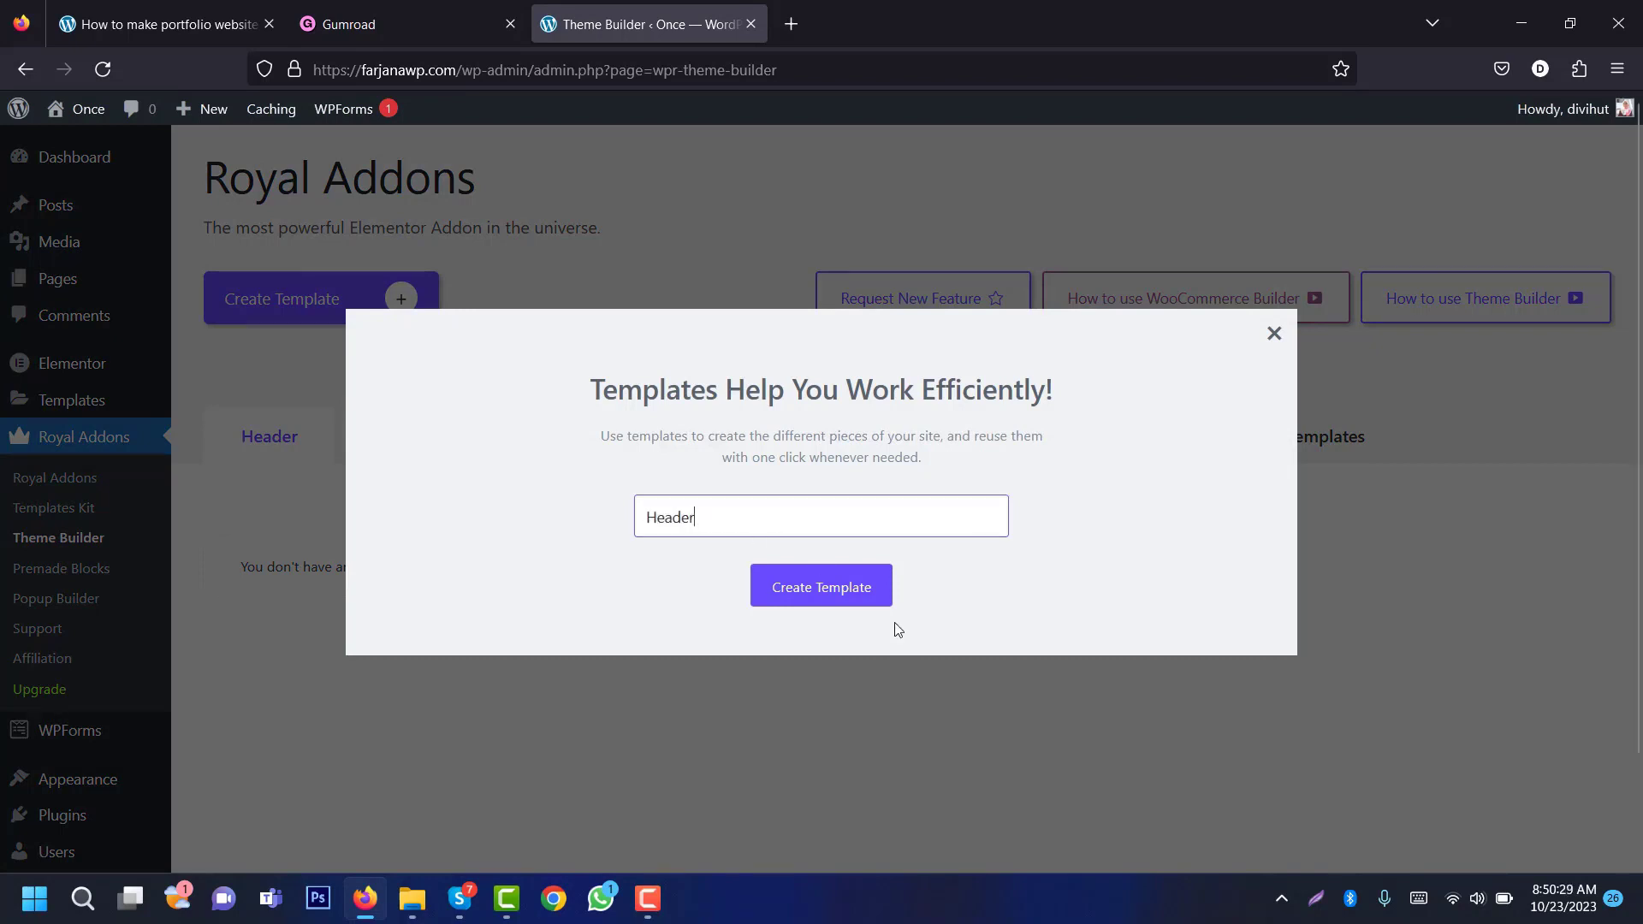
pyautogui.click(861, 586)
pyautogui.click(830, 557)
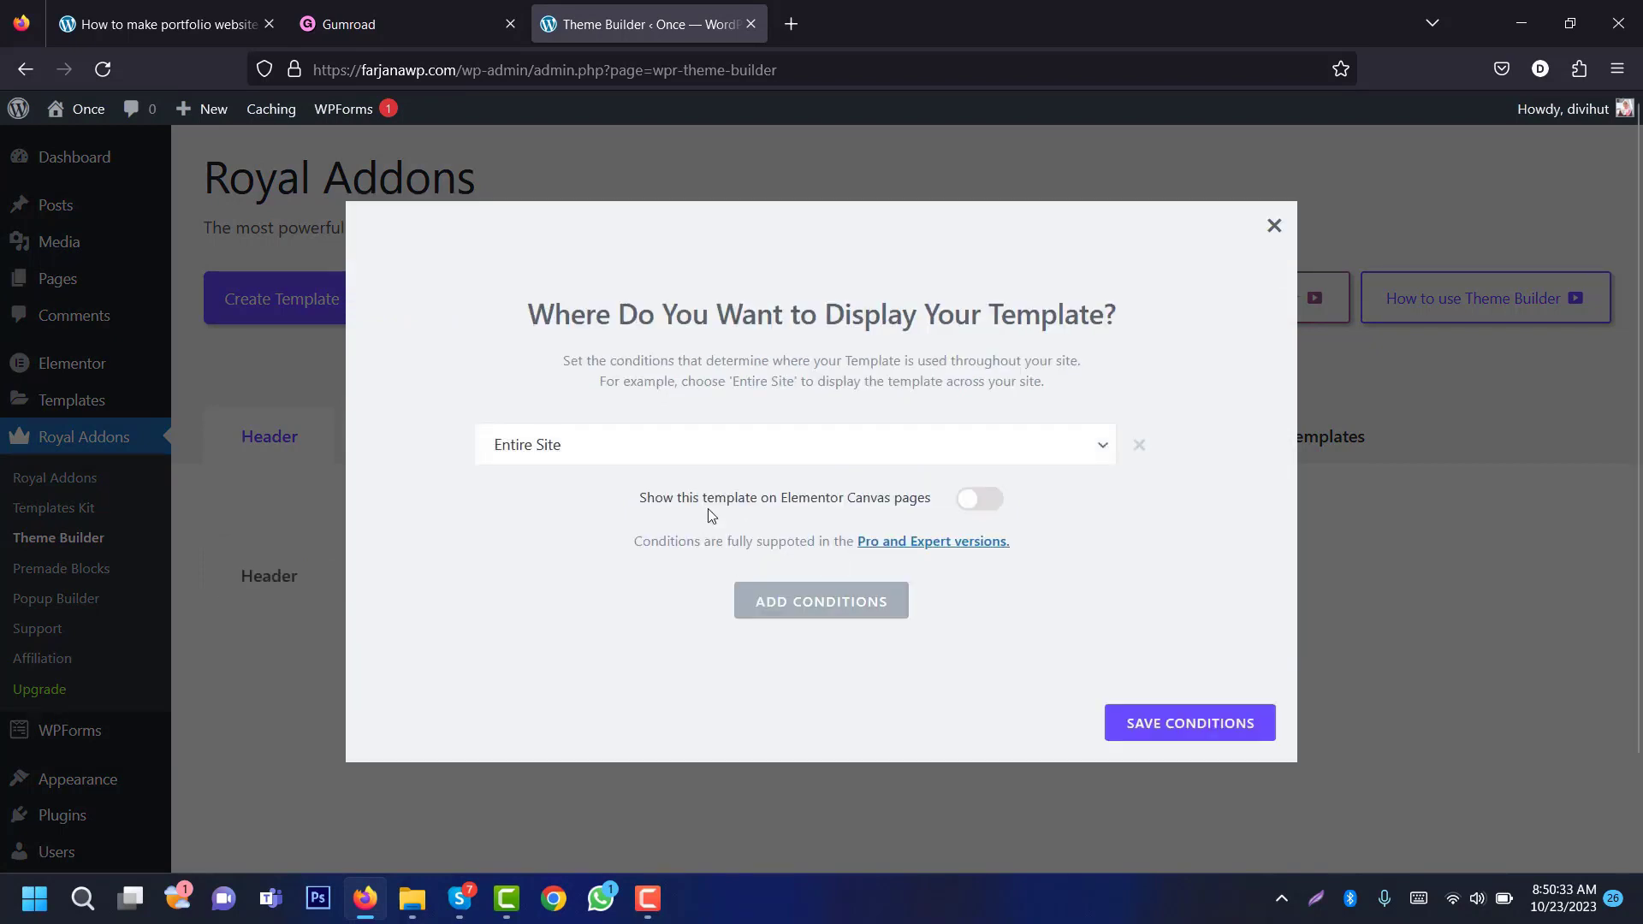
pyautogui.click(1195, 738)
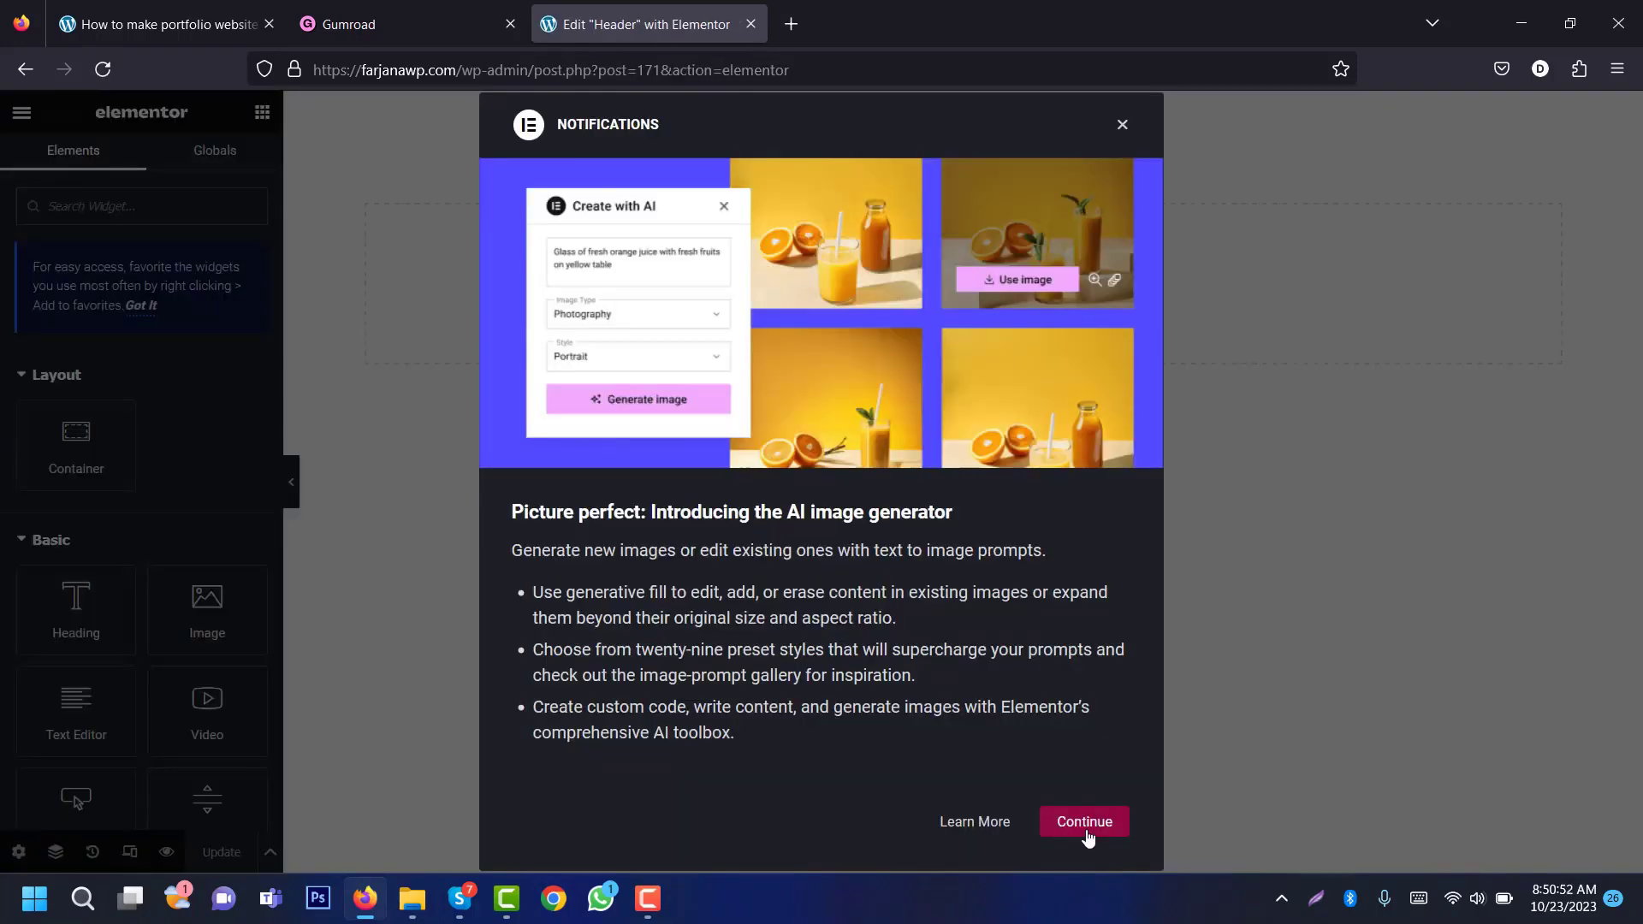
# Step: Insert the saved 'Header' template from My Templates, applying its page settings
pyautogui.click(1088, 830)
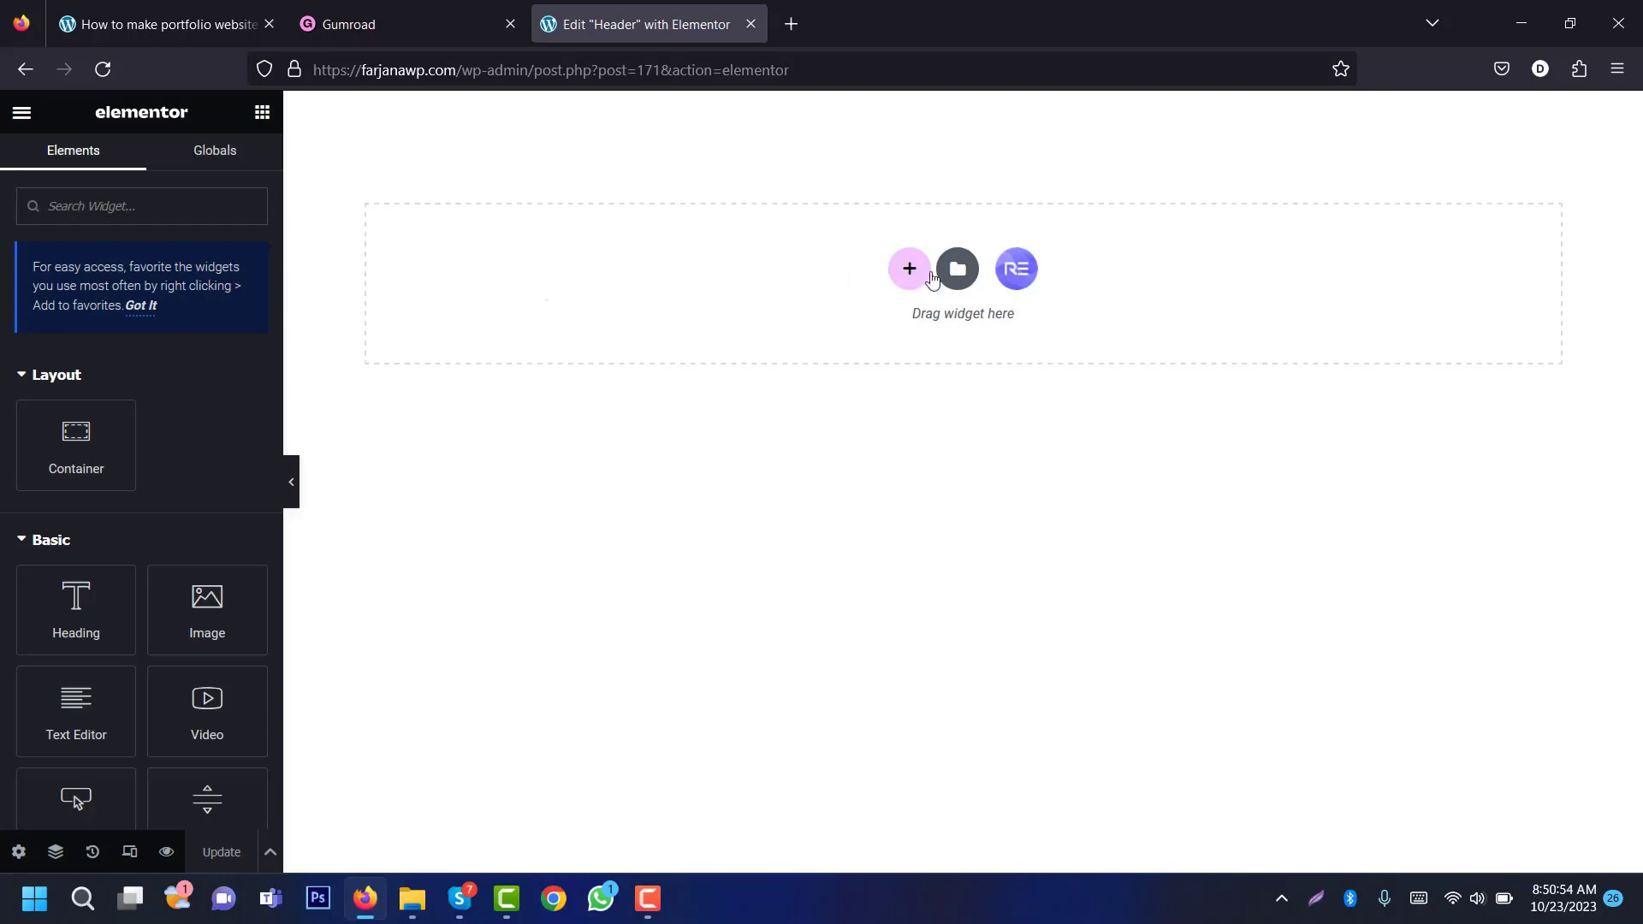
pyautogui.click(958, 272)
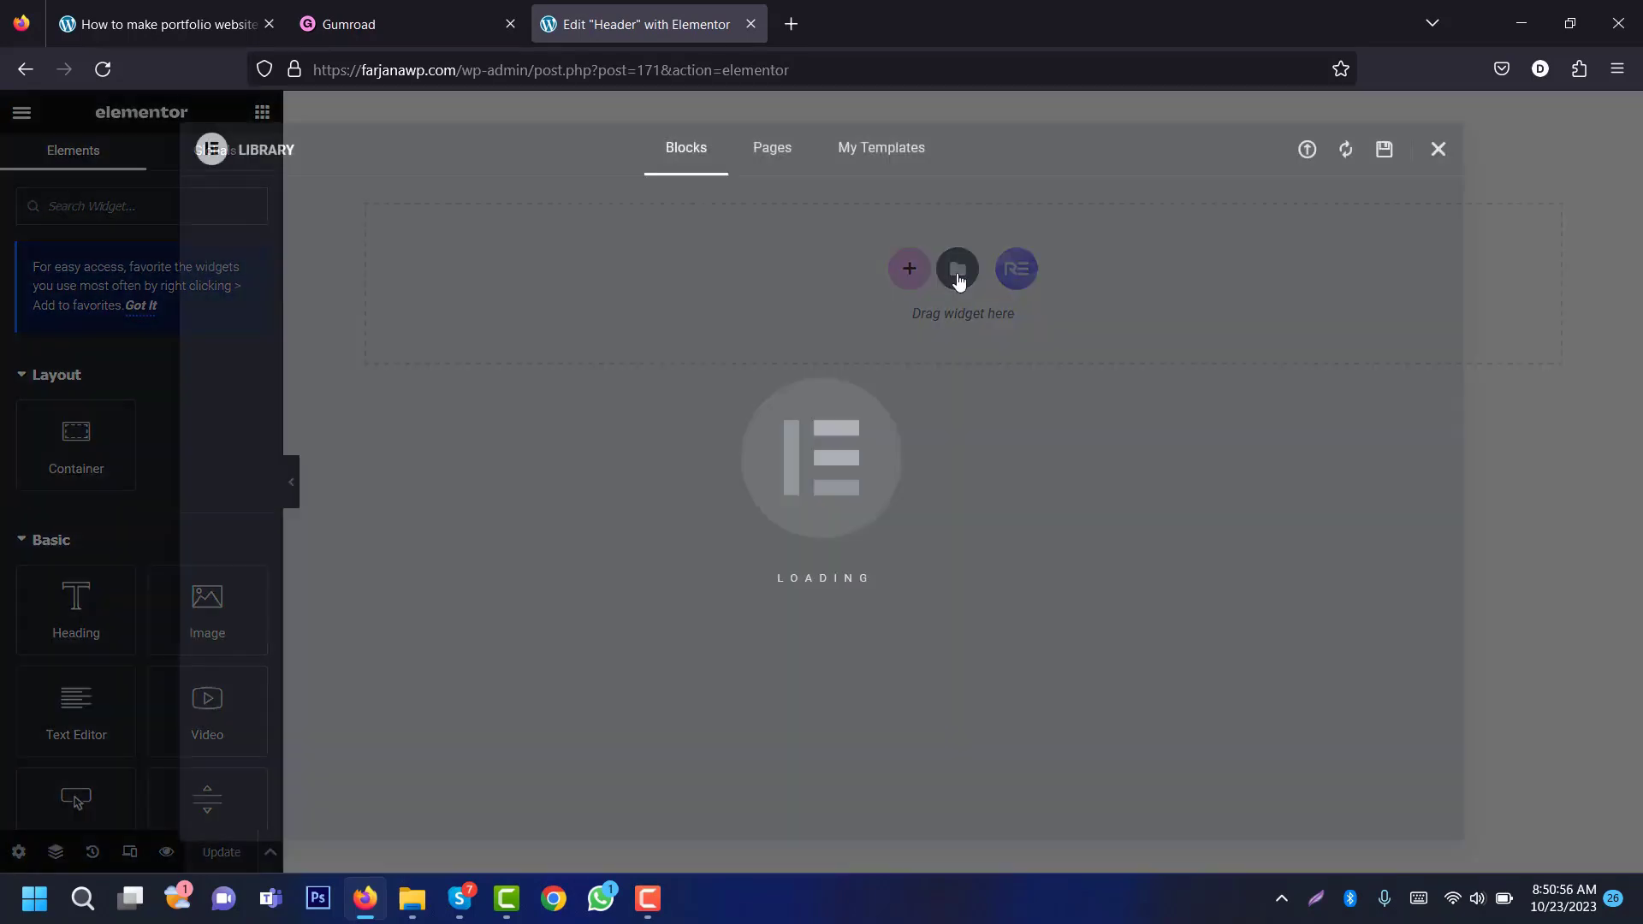
pyautogui.click(882, 147)
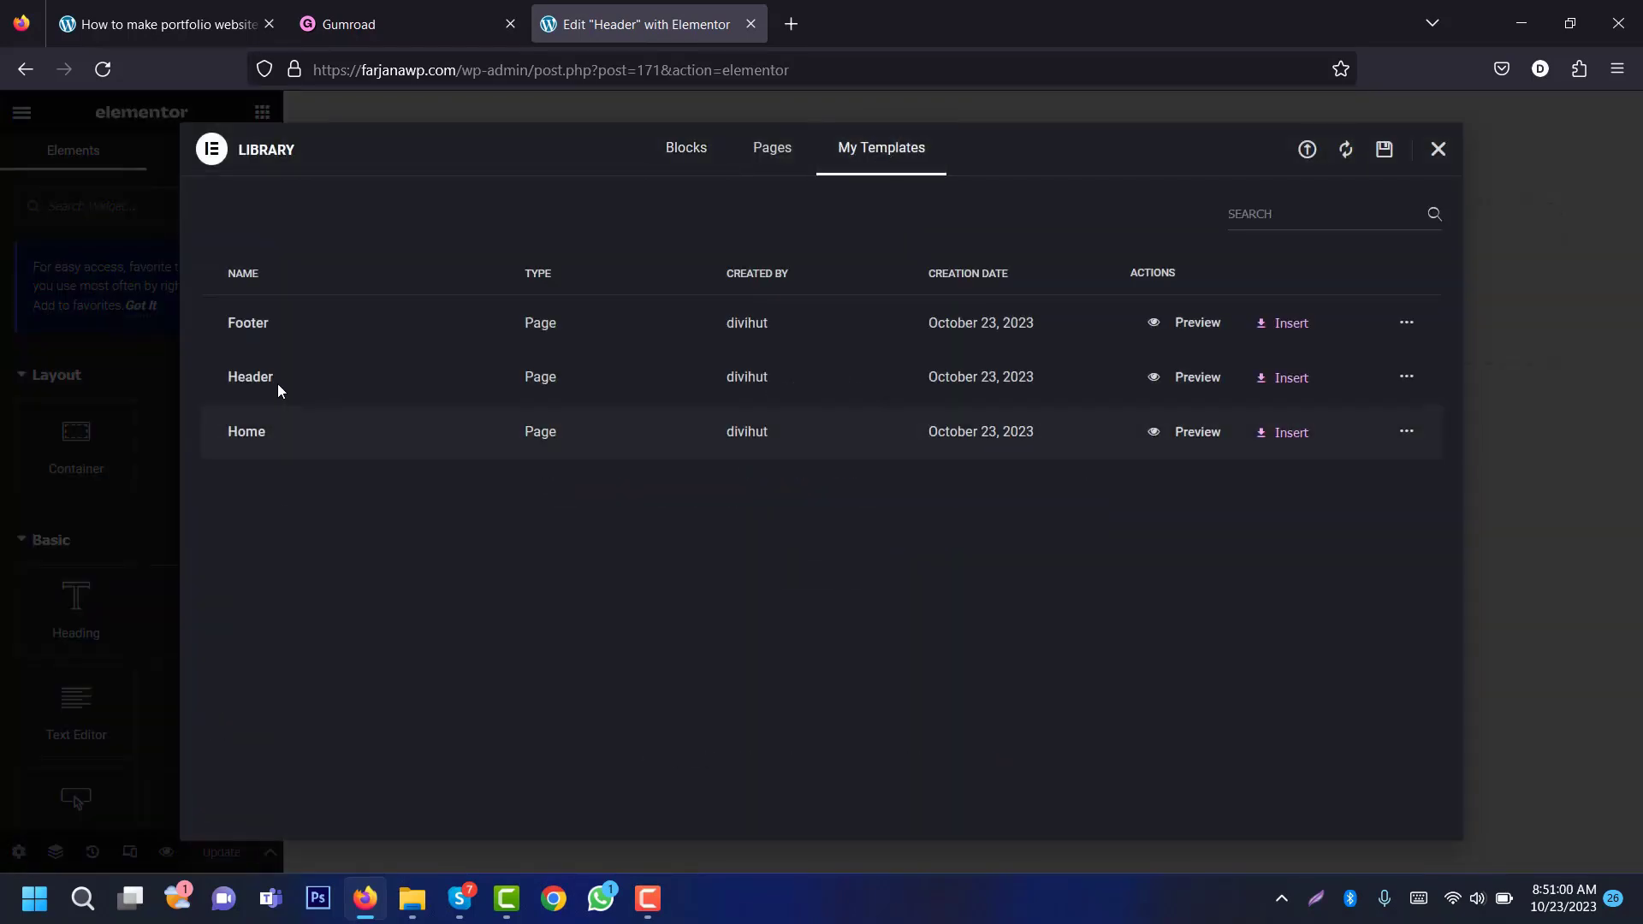
pyautogui.click(1294, 380)
pyautogui.click(984, 534)
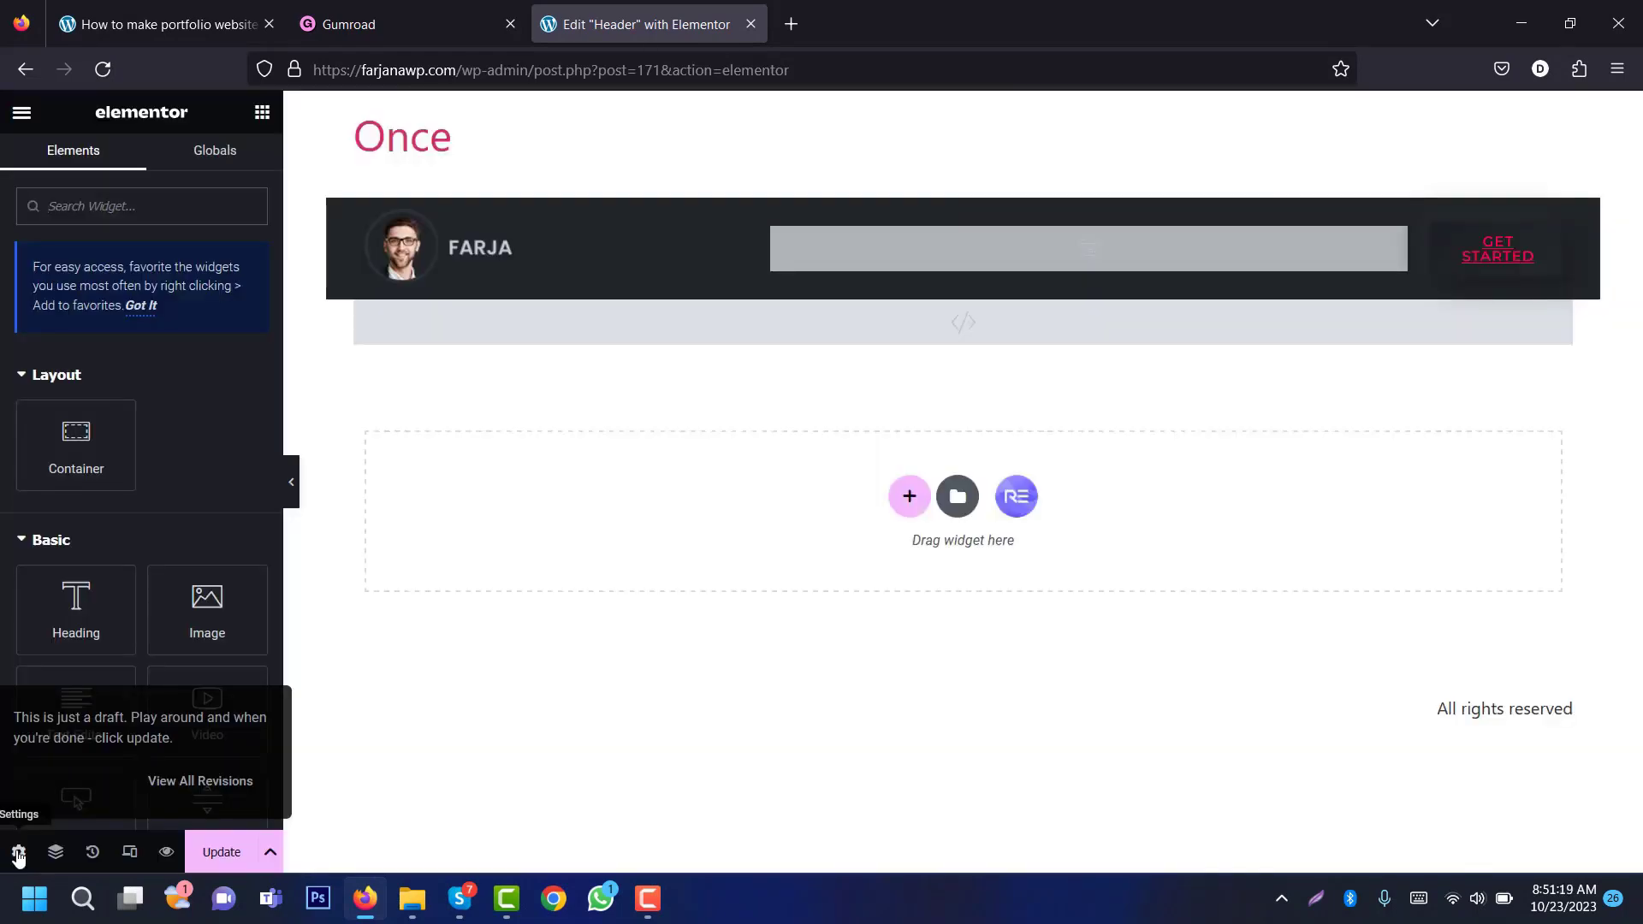
# Step: Set the page layout to Elementor Canvas and update the header template
pyautogui.click(18, 852)
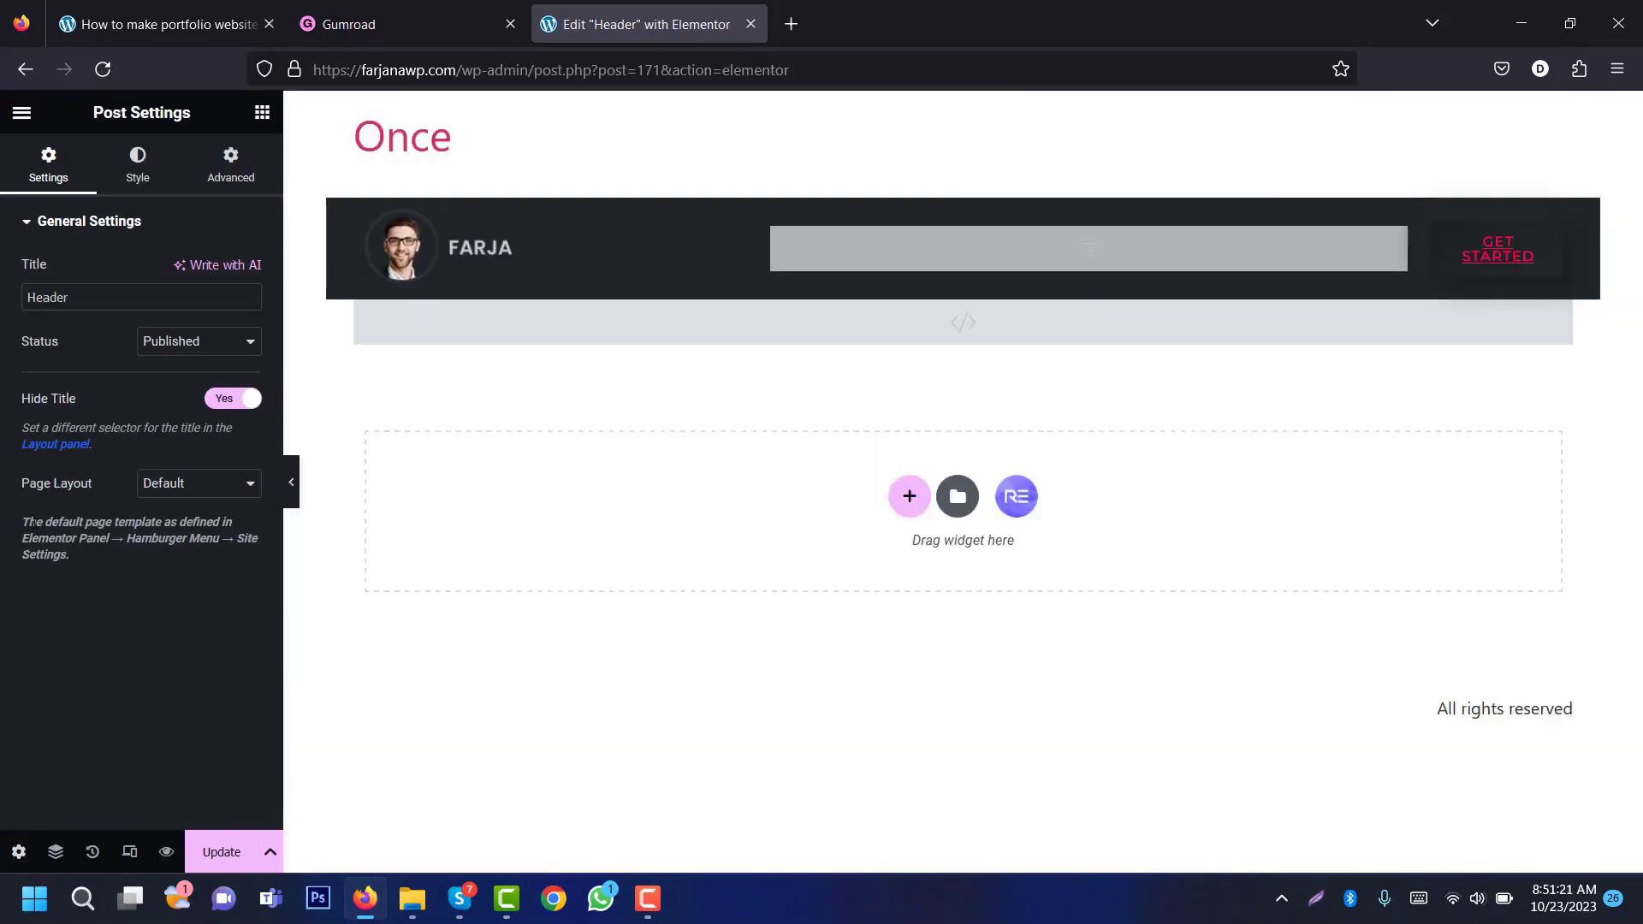
pyautogui.click(216, 484)
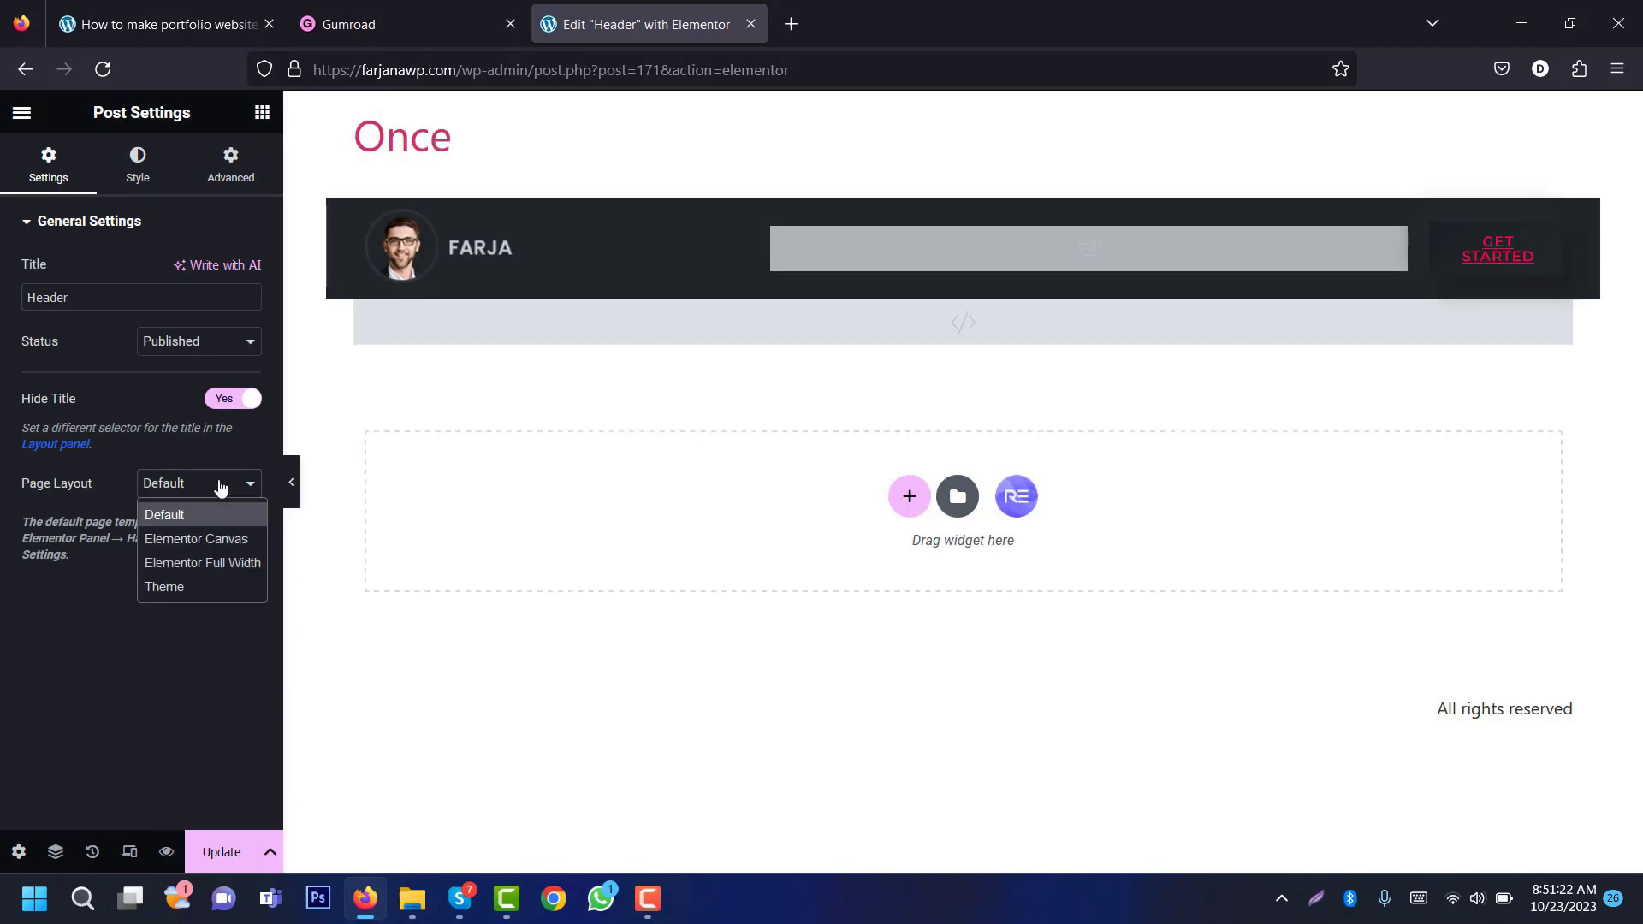
pyautogui.click(190, 545)
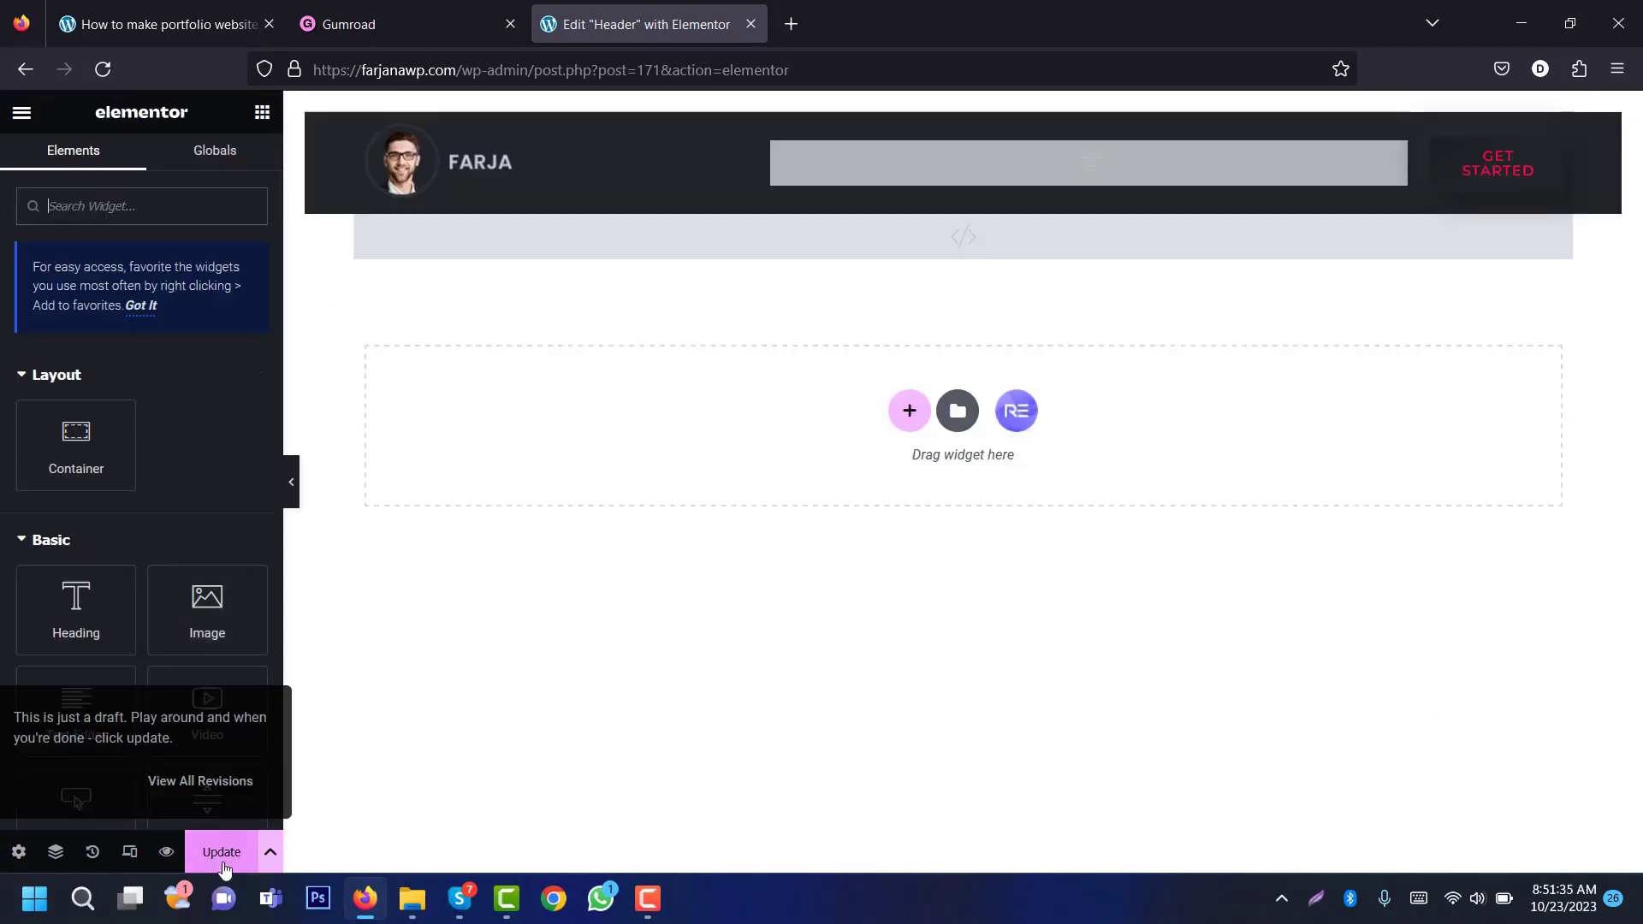
pyautogui.click(221, 852)
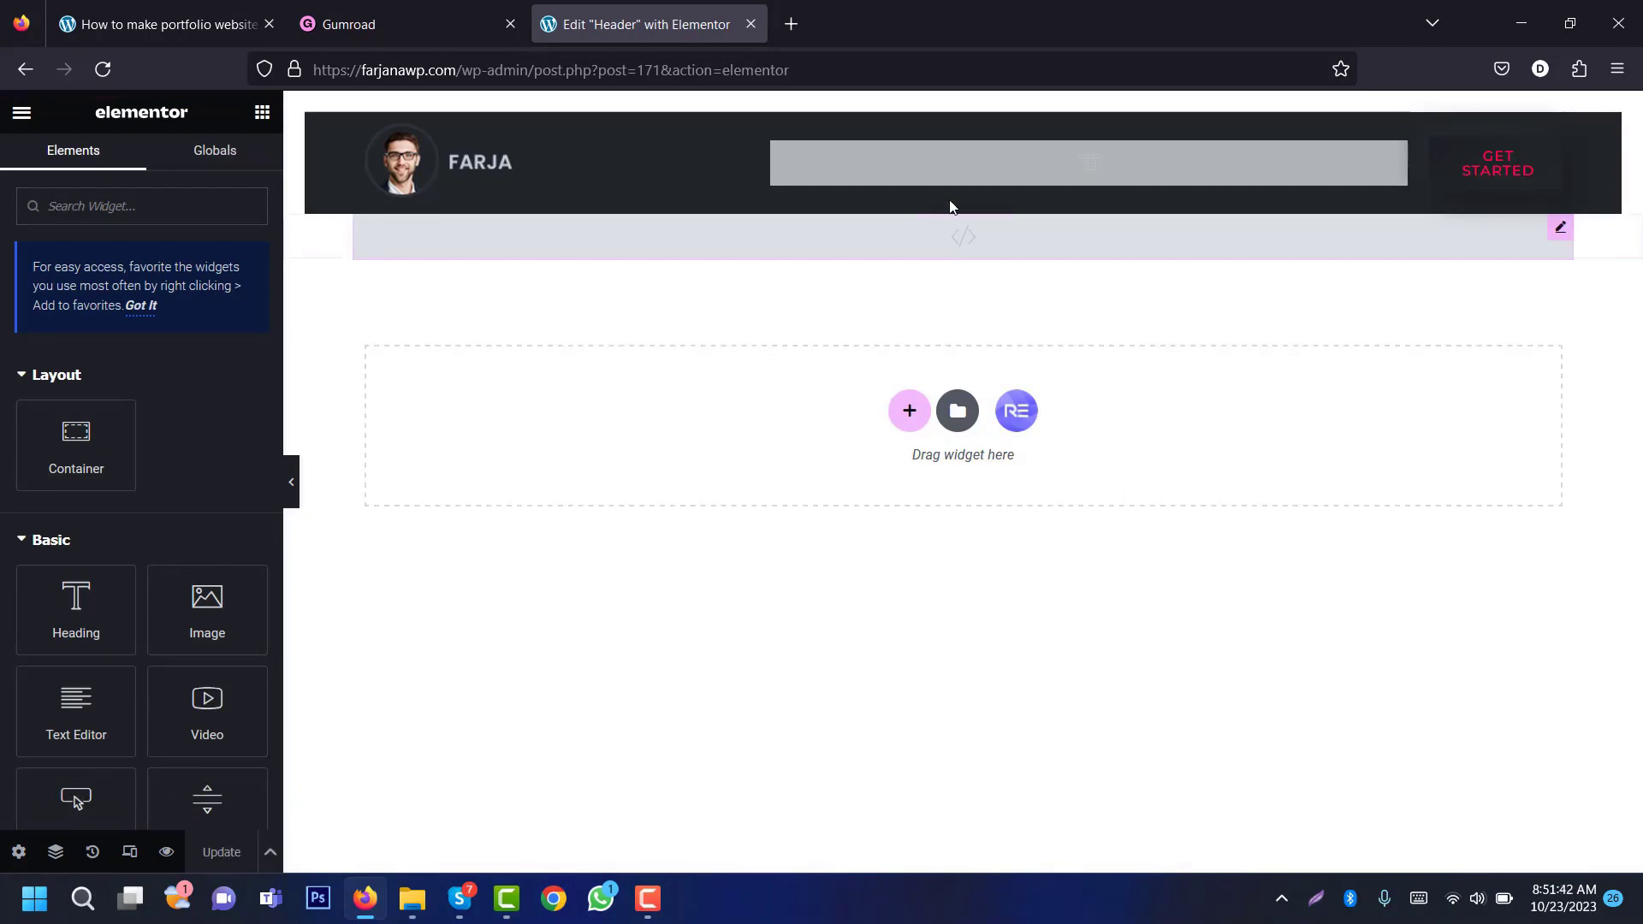
# Step: Inspect the settings of the FARJA logo, navigation menu and GET STARTED button
pyautogui.click(536, 171)
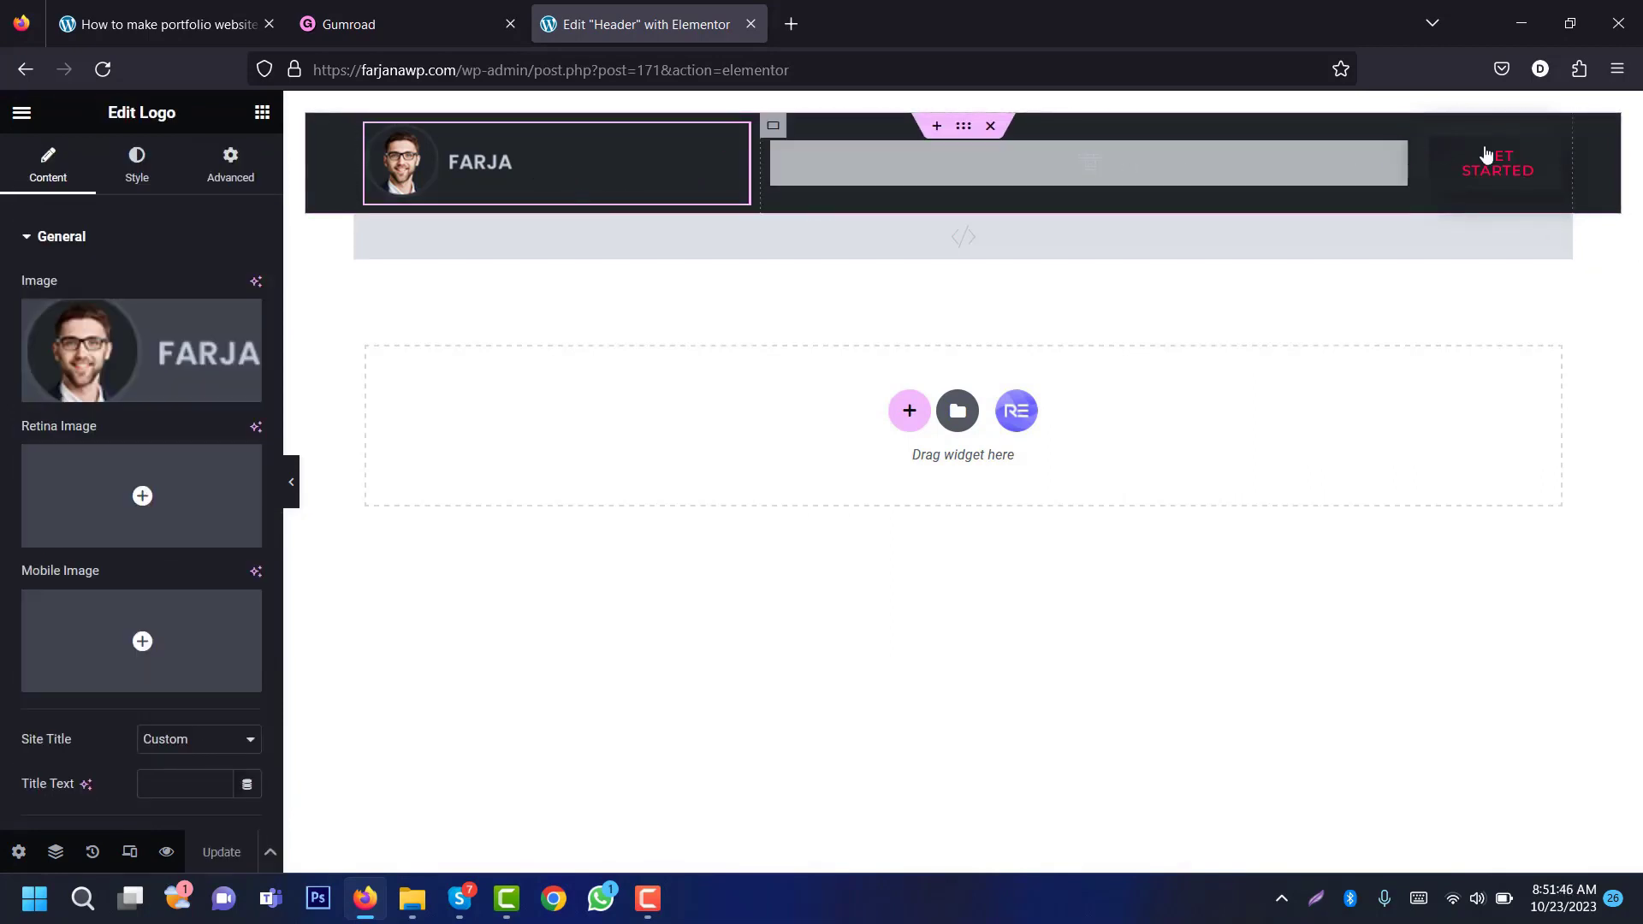
pyautogui.click(1245, 176)
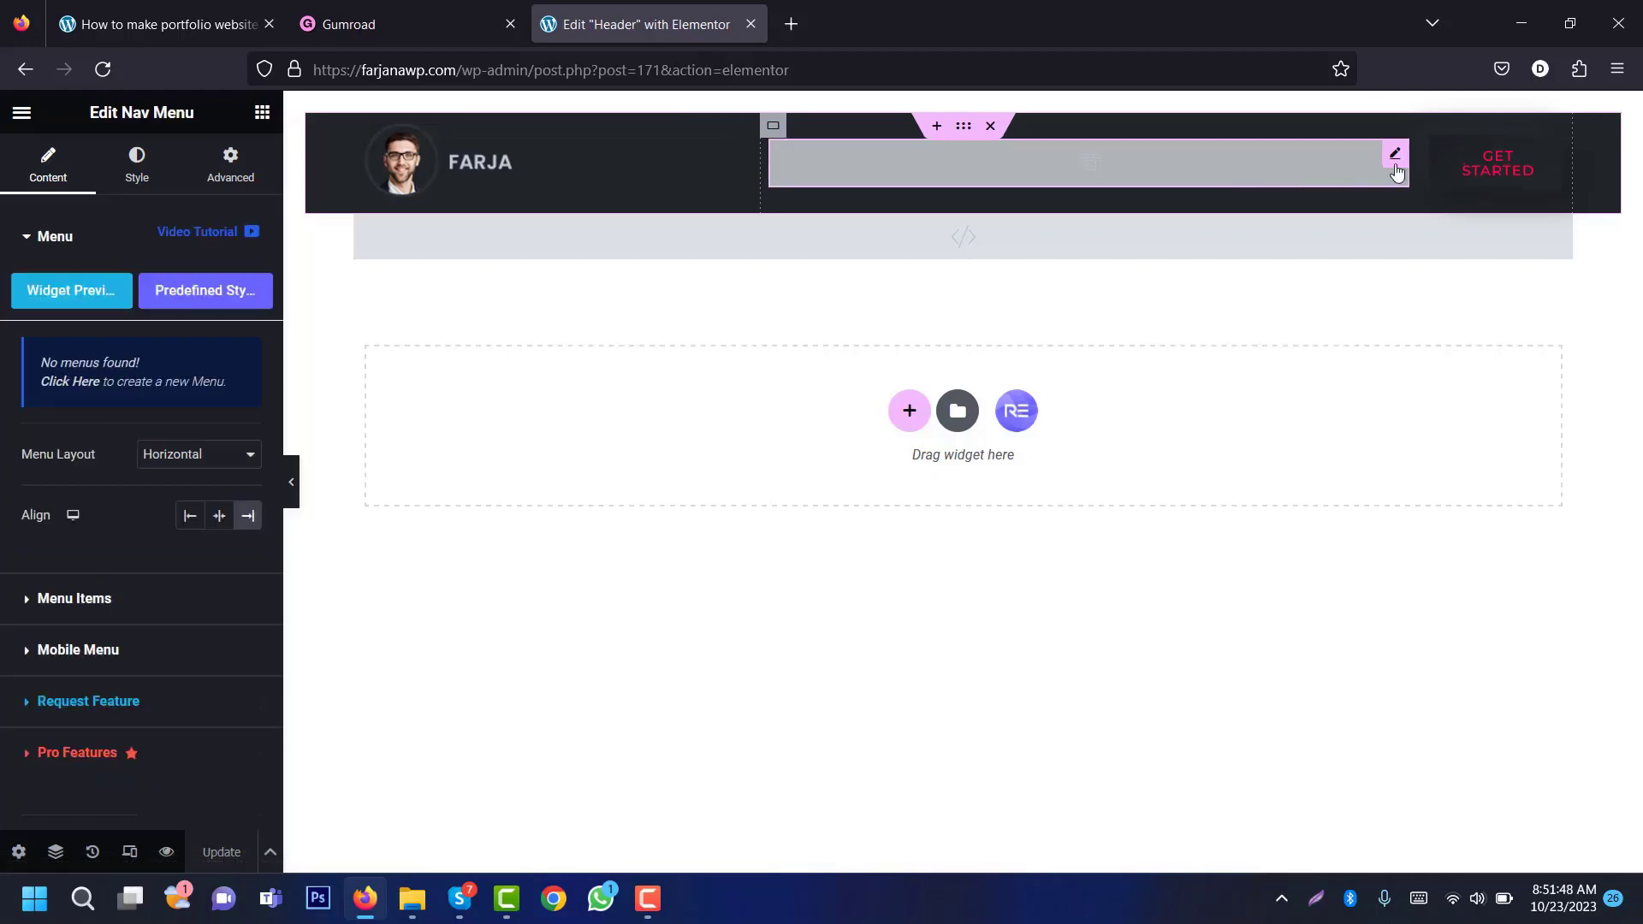
pyautogui.click(1490, 167)
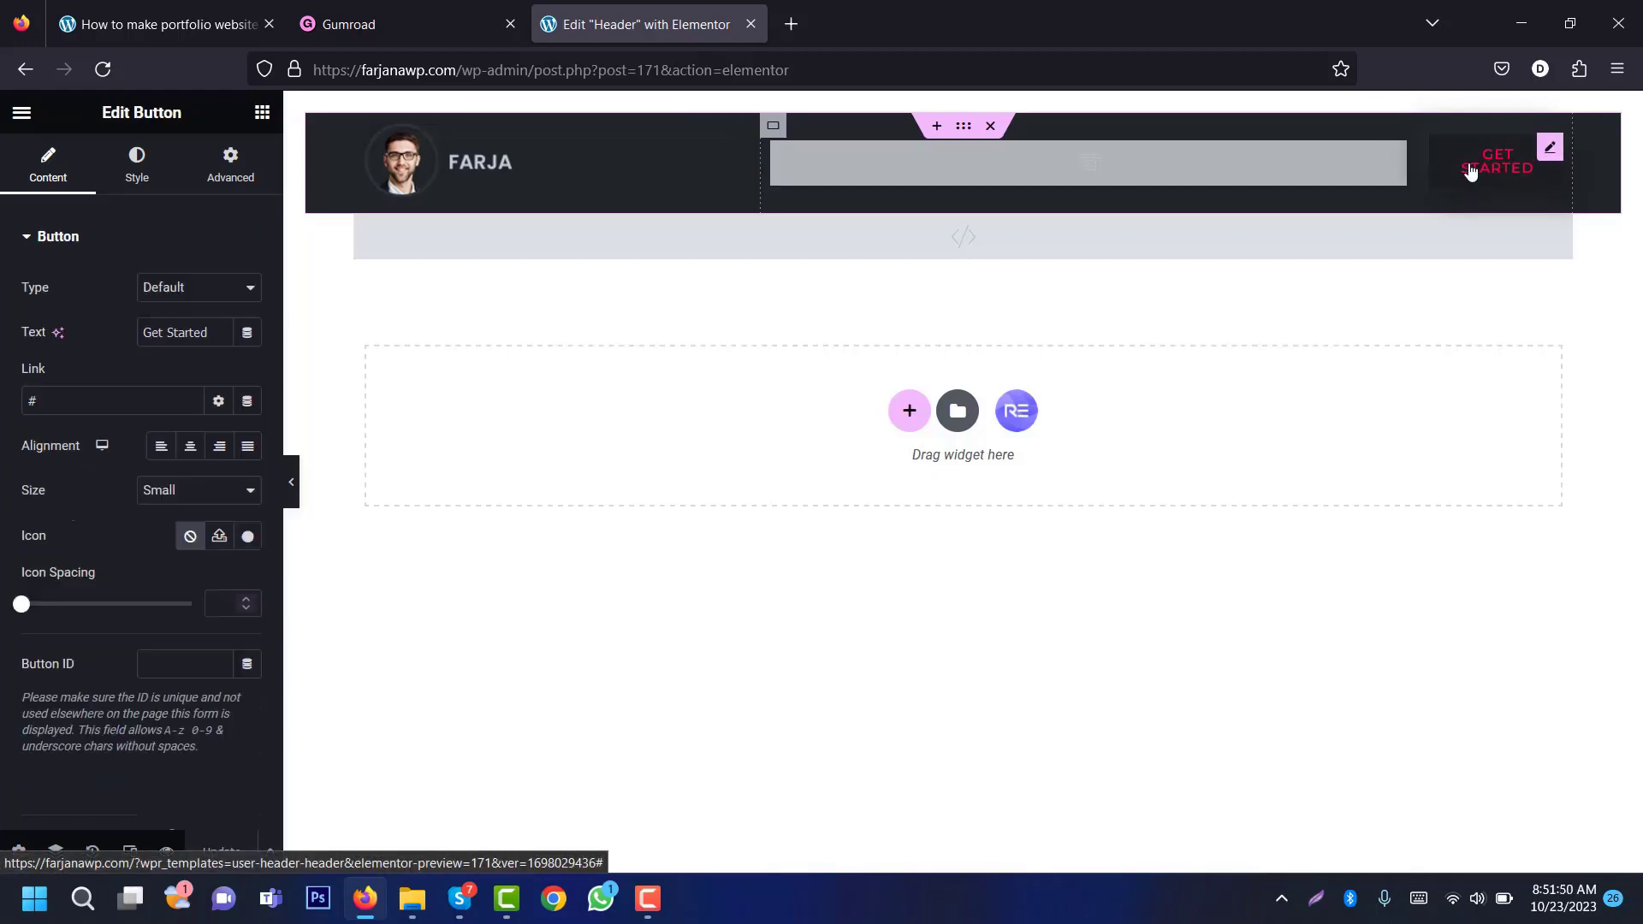
pyautogui.click(1285, 168)
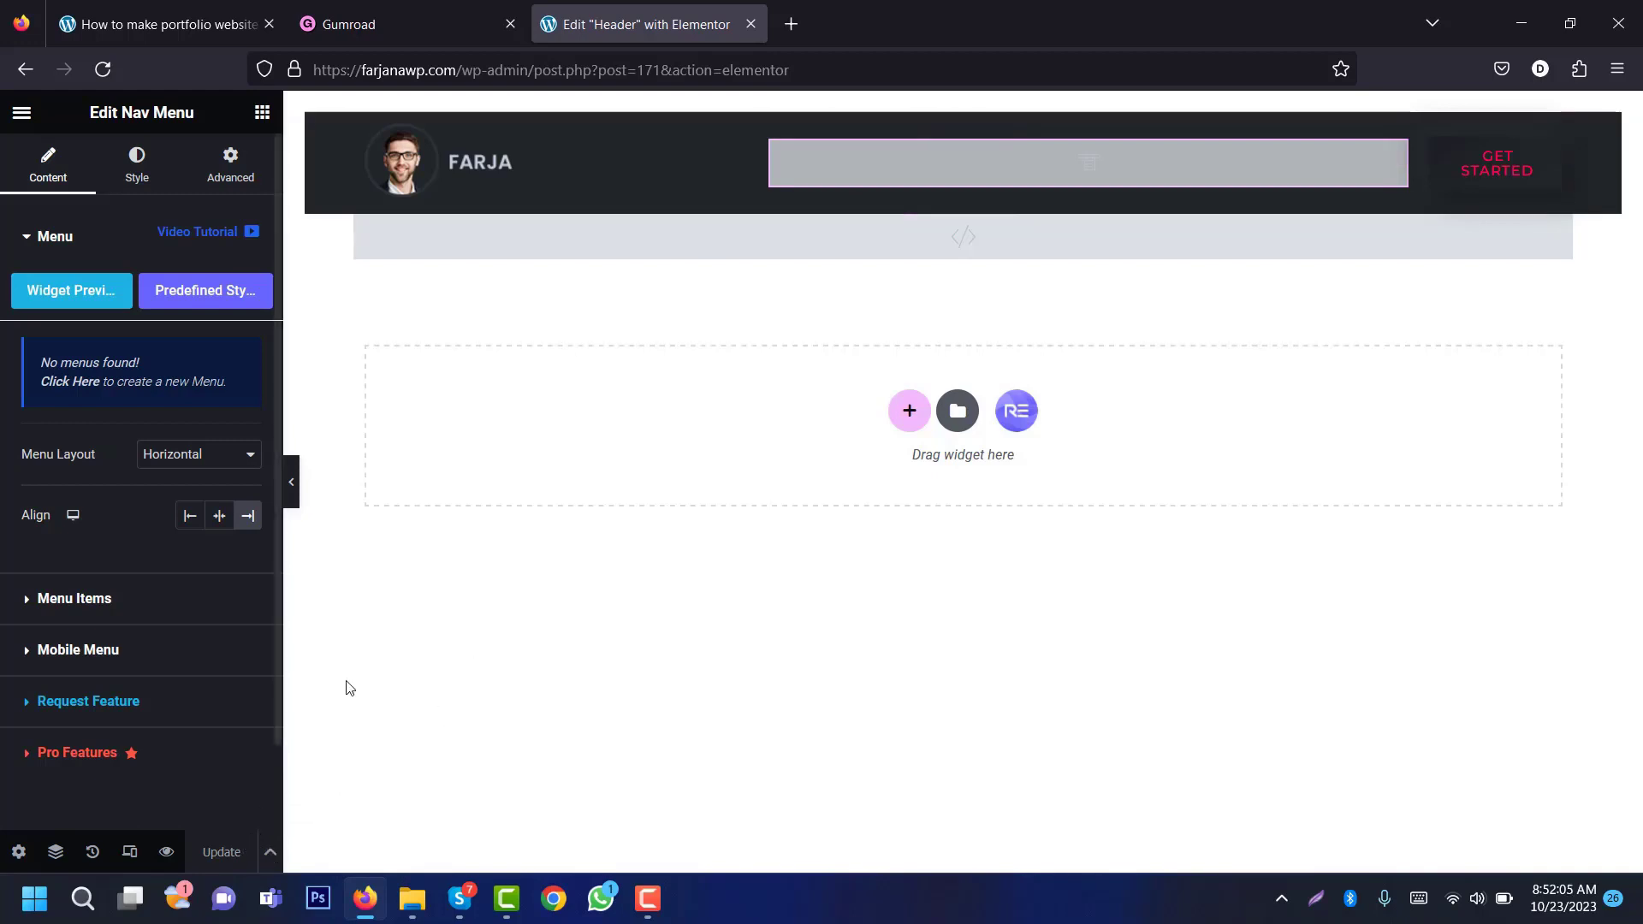
# Step: Exit the Elementor editor and go to the WordPress Menus page
pyautogui.click(22, 113)
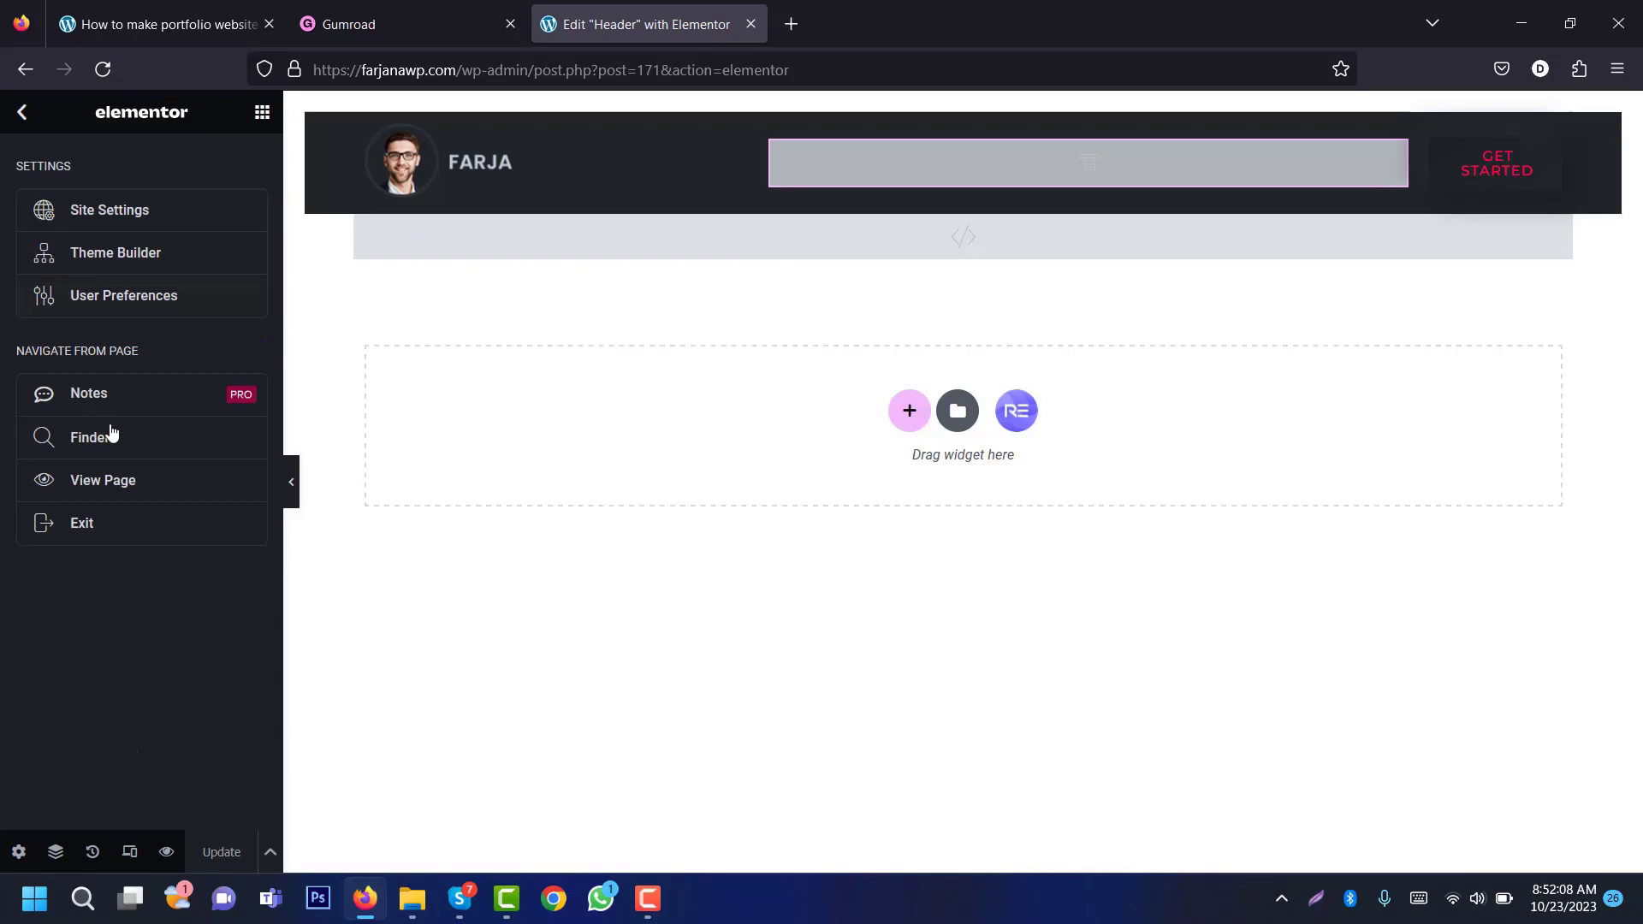
pyautogui.click(119, 538)
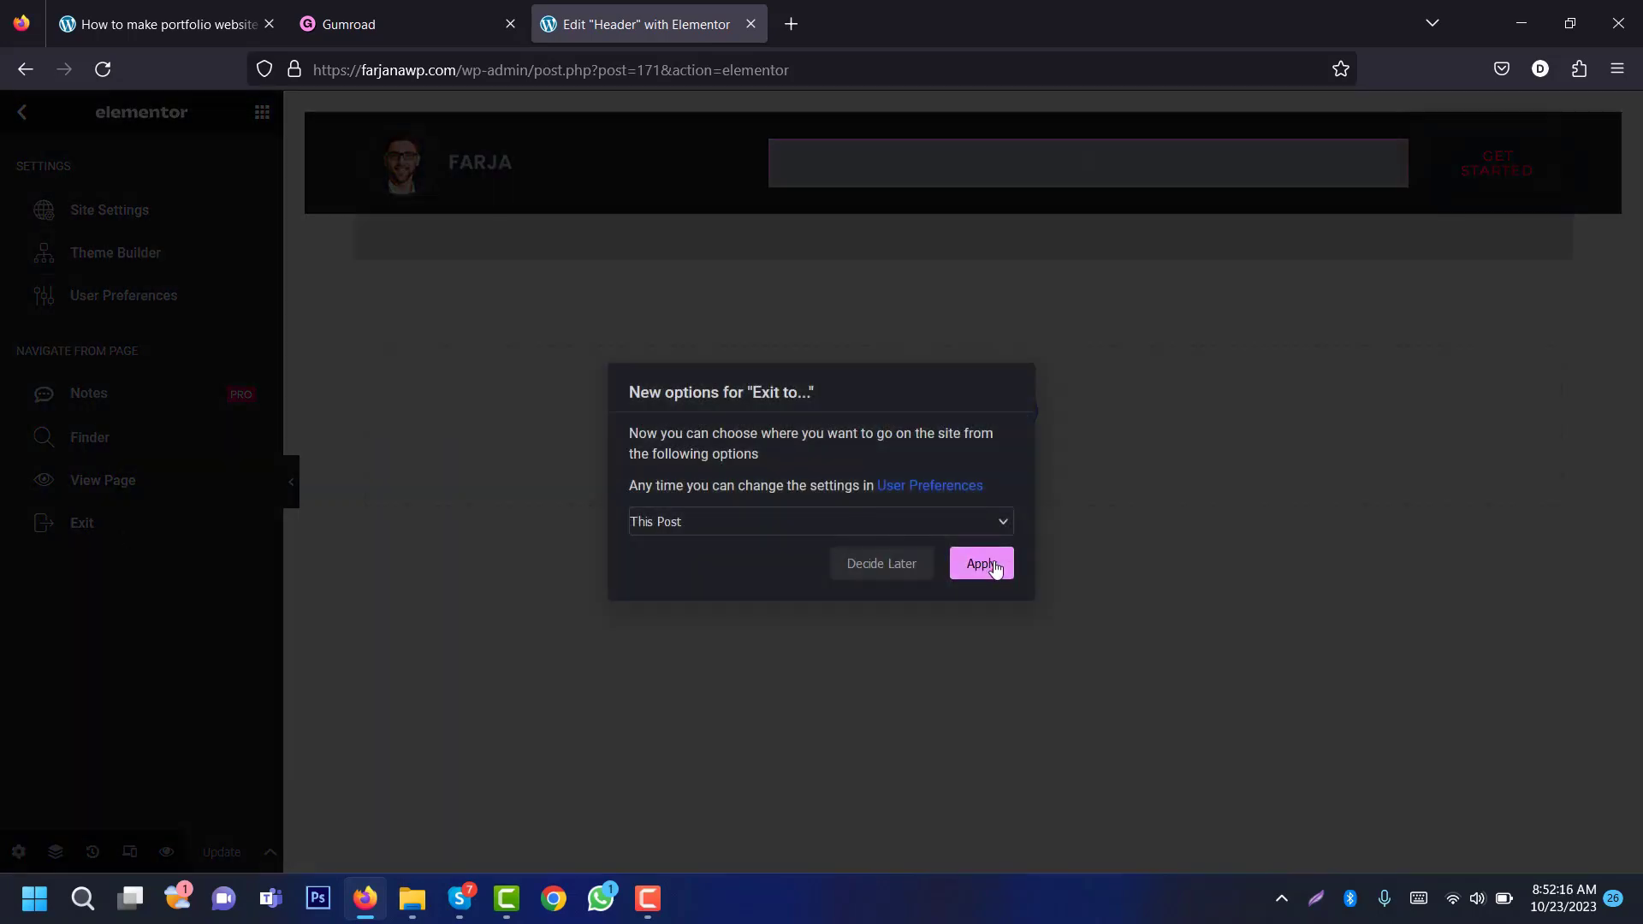
pyautogui.click(995, 569)
pyautogui.click(855, 525)
pyautogui.moveTo(88, 785)
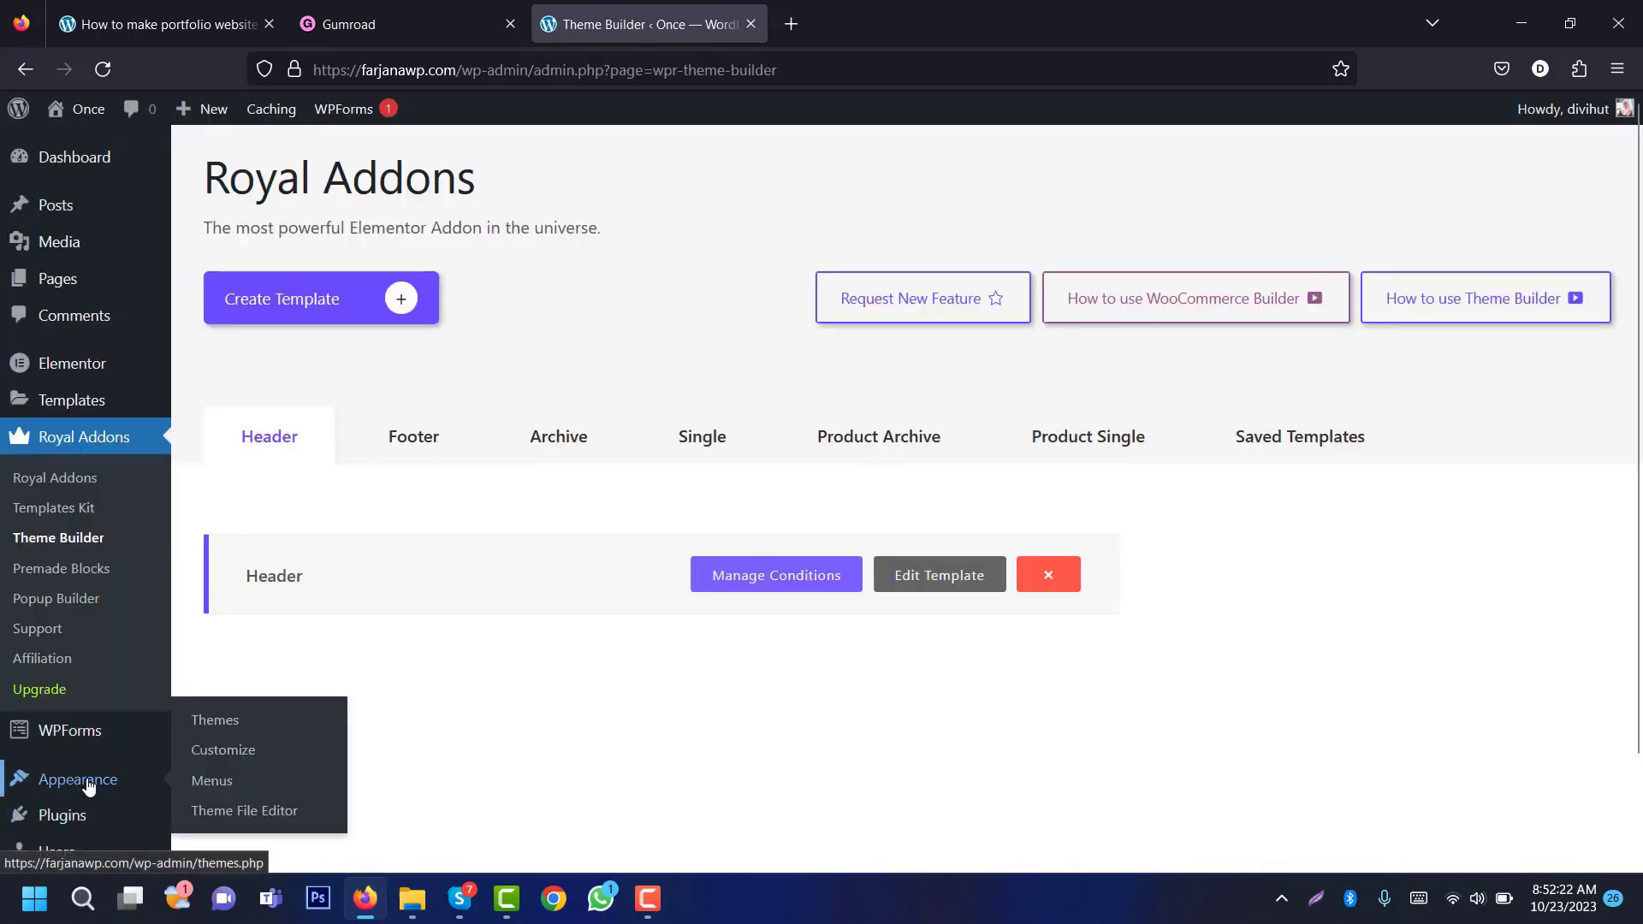
pyautogui.click(212, 779)
# Step: Create a new menu named 'Main Menu'
pyautogui.click(643, 405)
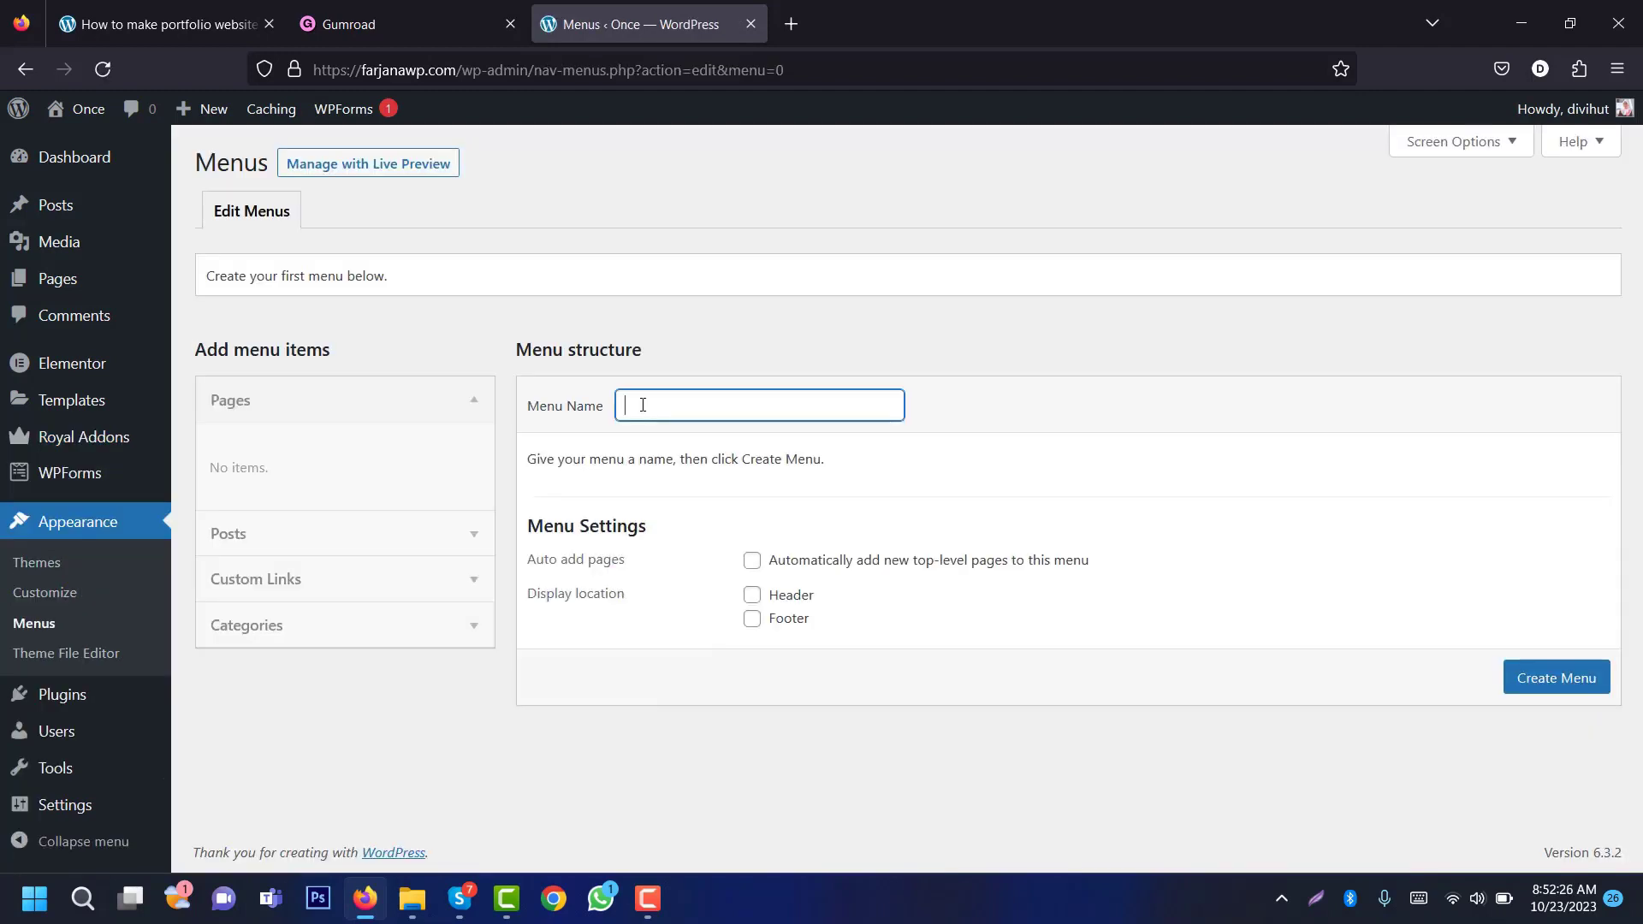
pyautogui.click(643, 405)
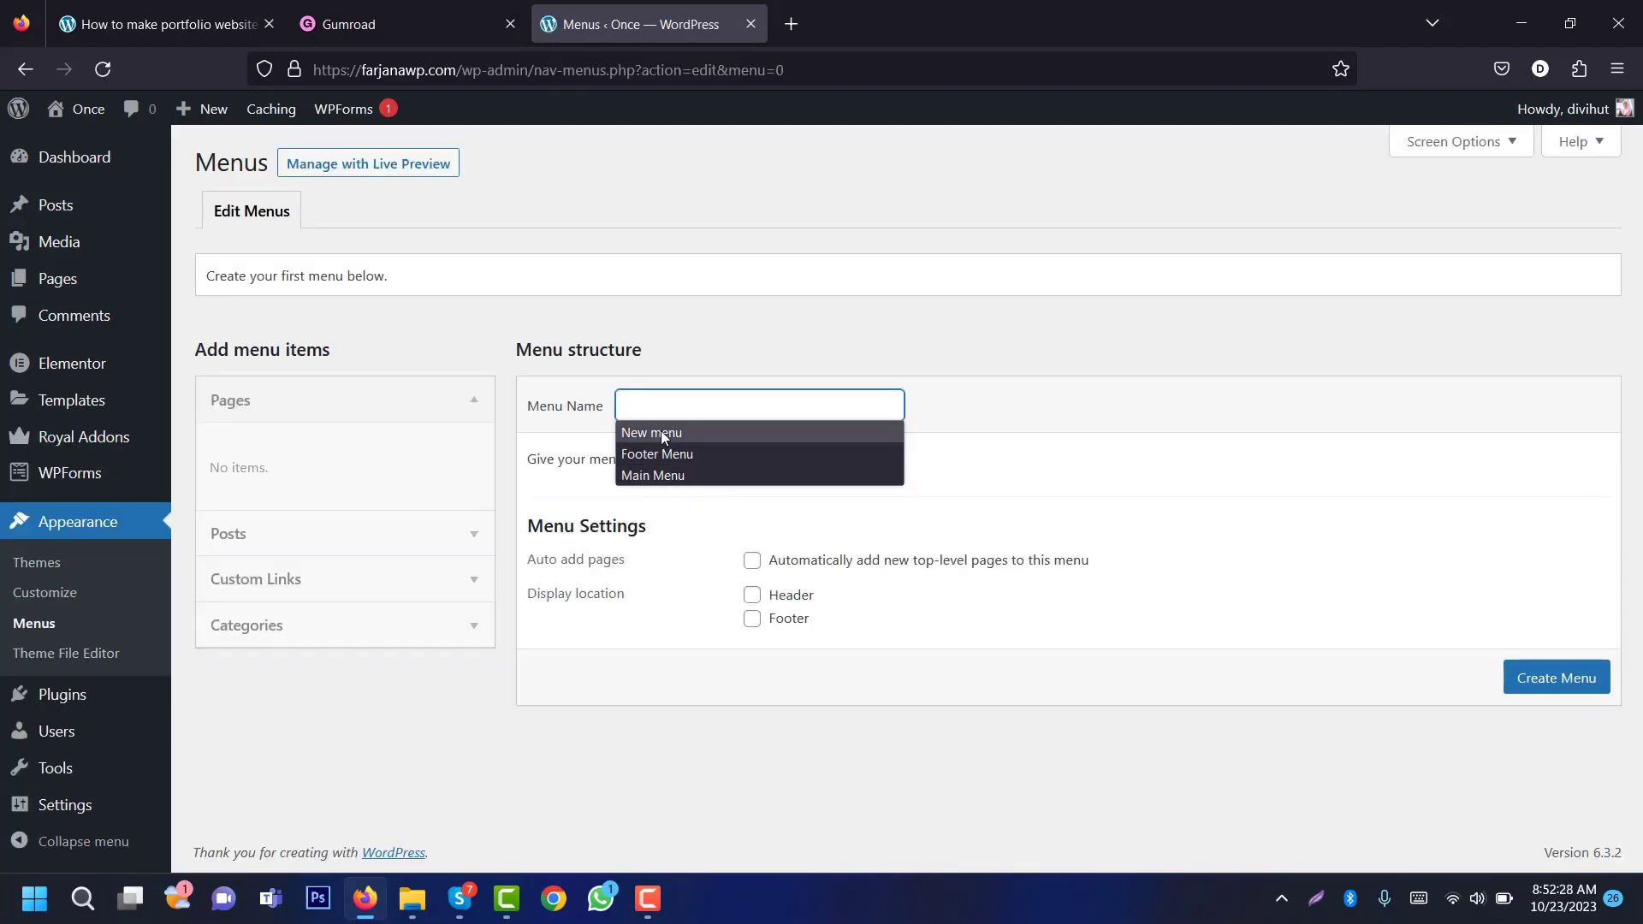
pyautogui.click(671, 475)
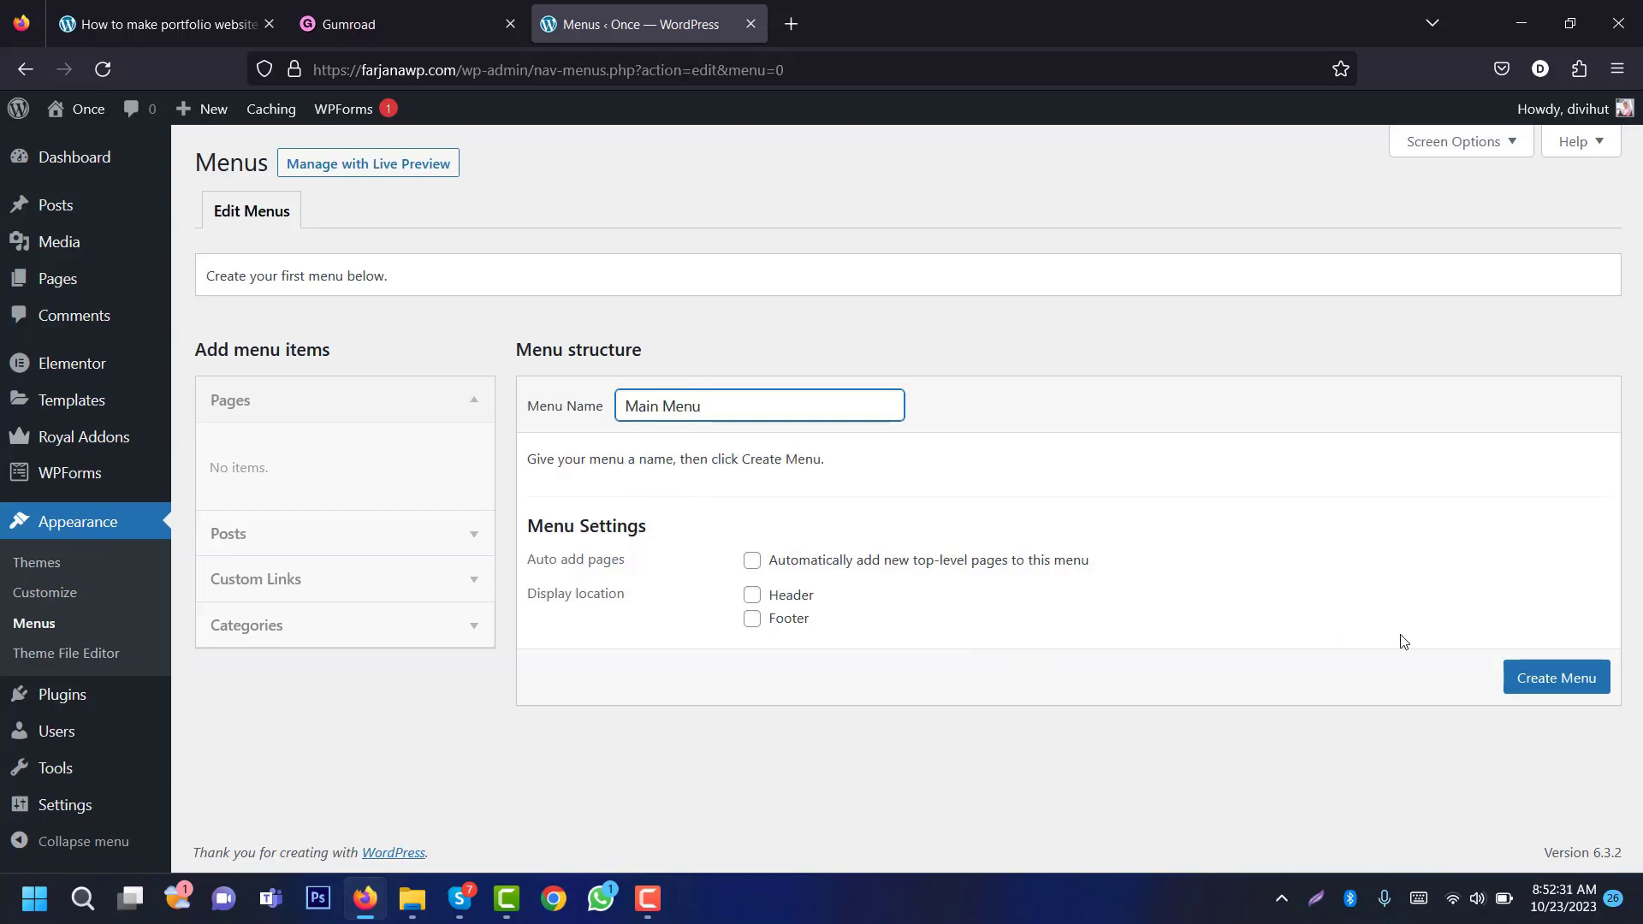
pyautogui.click(1536, 683)
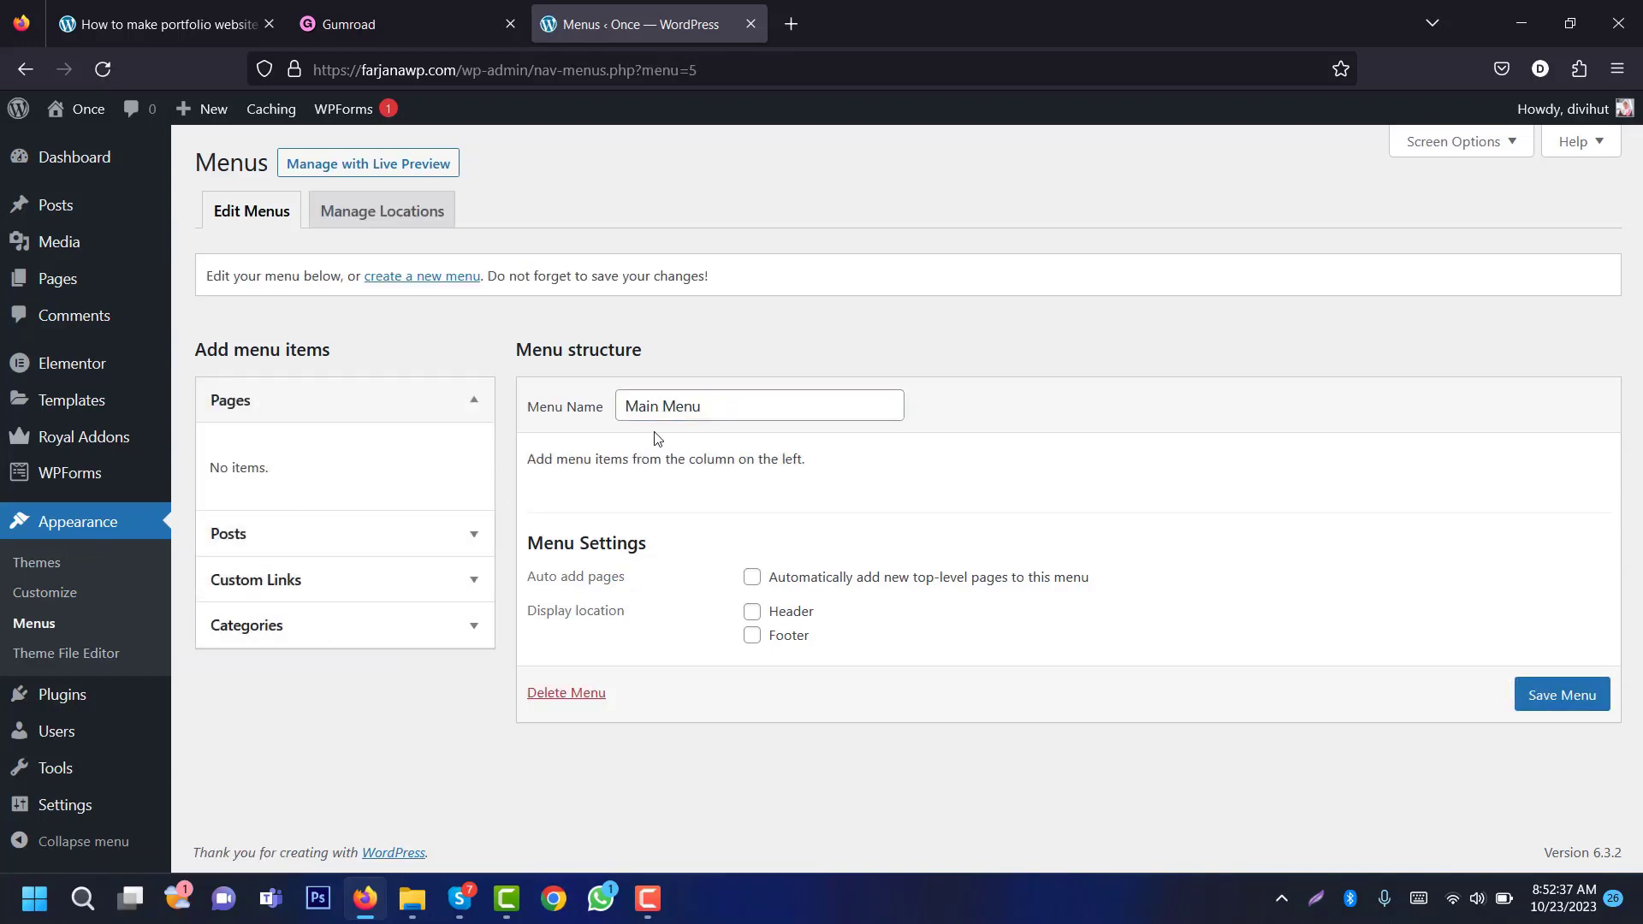
# Step: Add the home ('/') and About custom links to the Main Menu
pyautogui.click(303, 584)
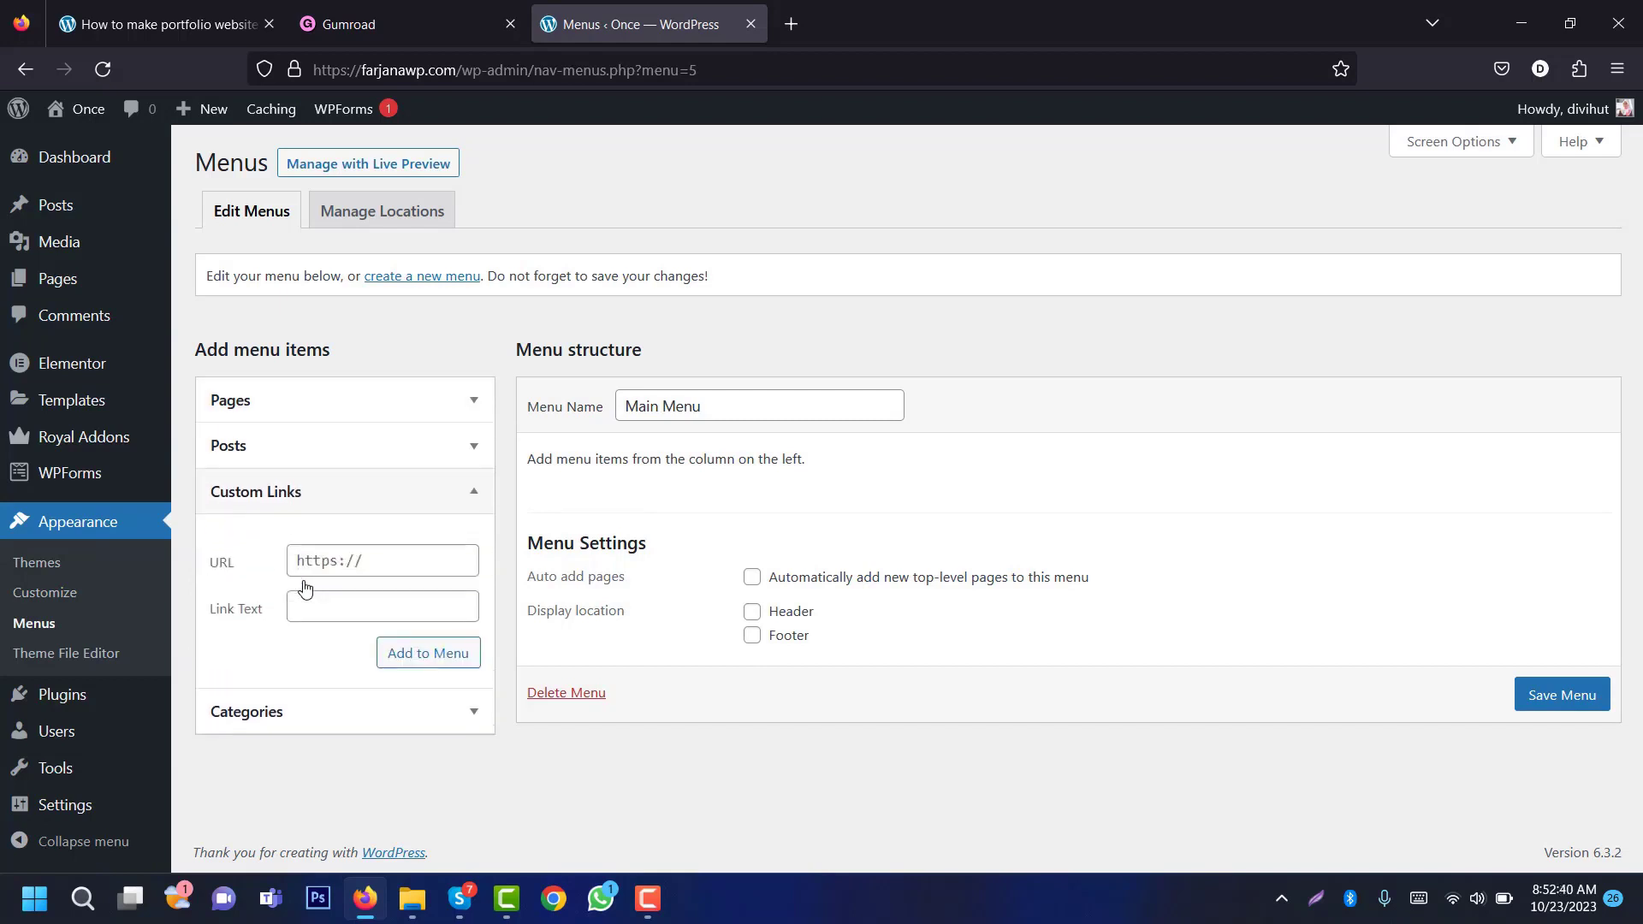
pyautogui.click(361, 614)
pyautogui.click(392, 563)
pyautogui.write('/')
pyautogui.click(444, 655)
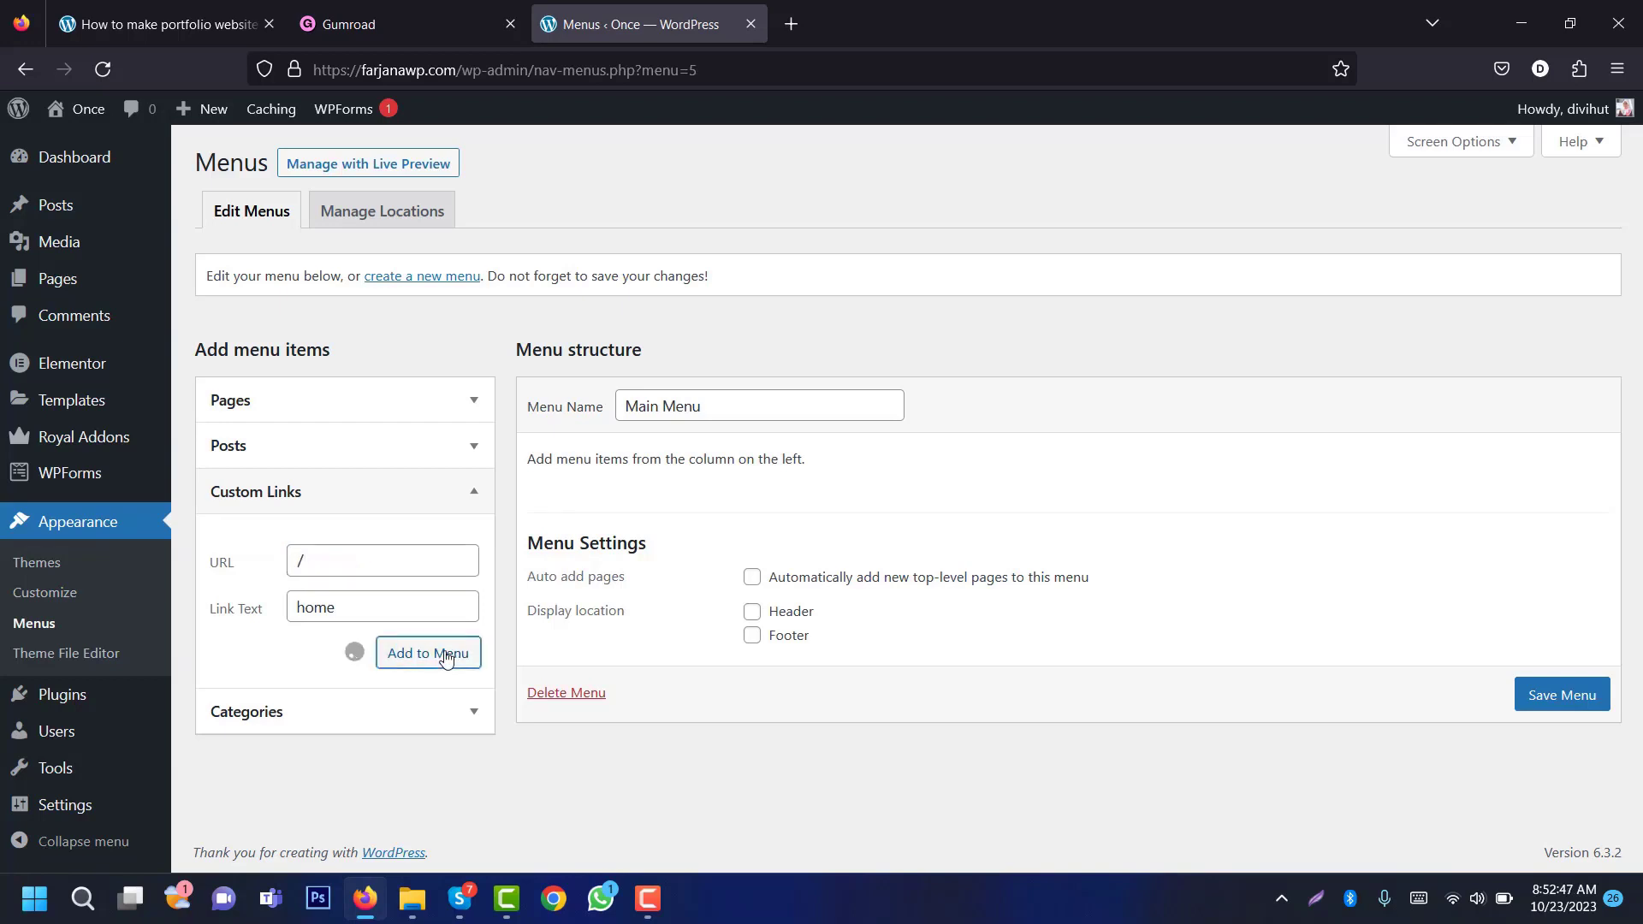
pyautogui.click(400, 612)
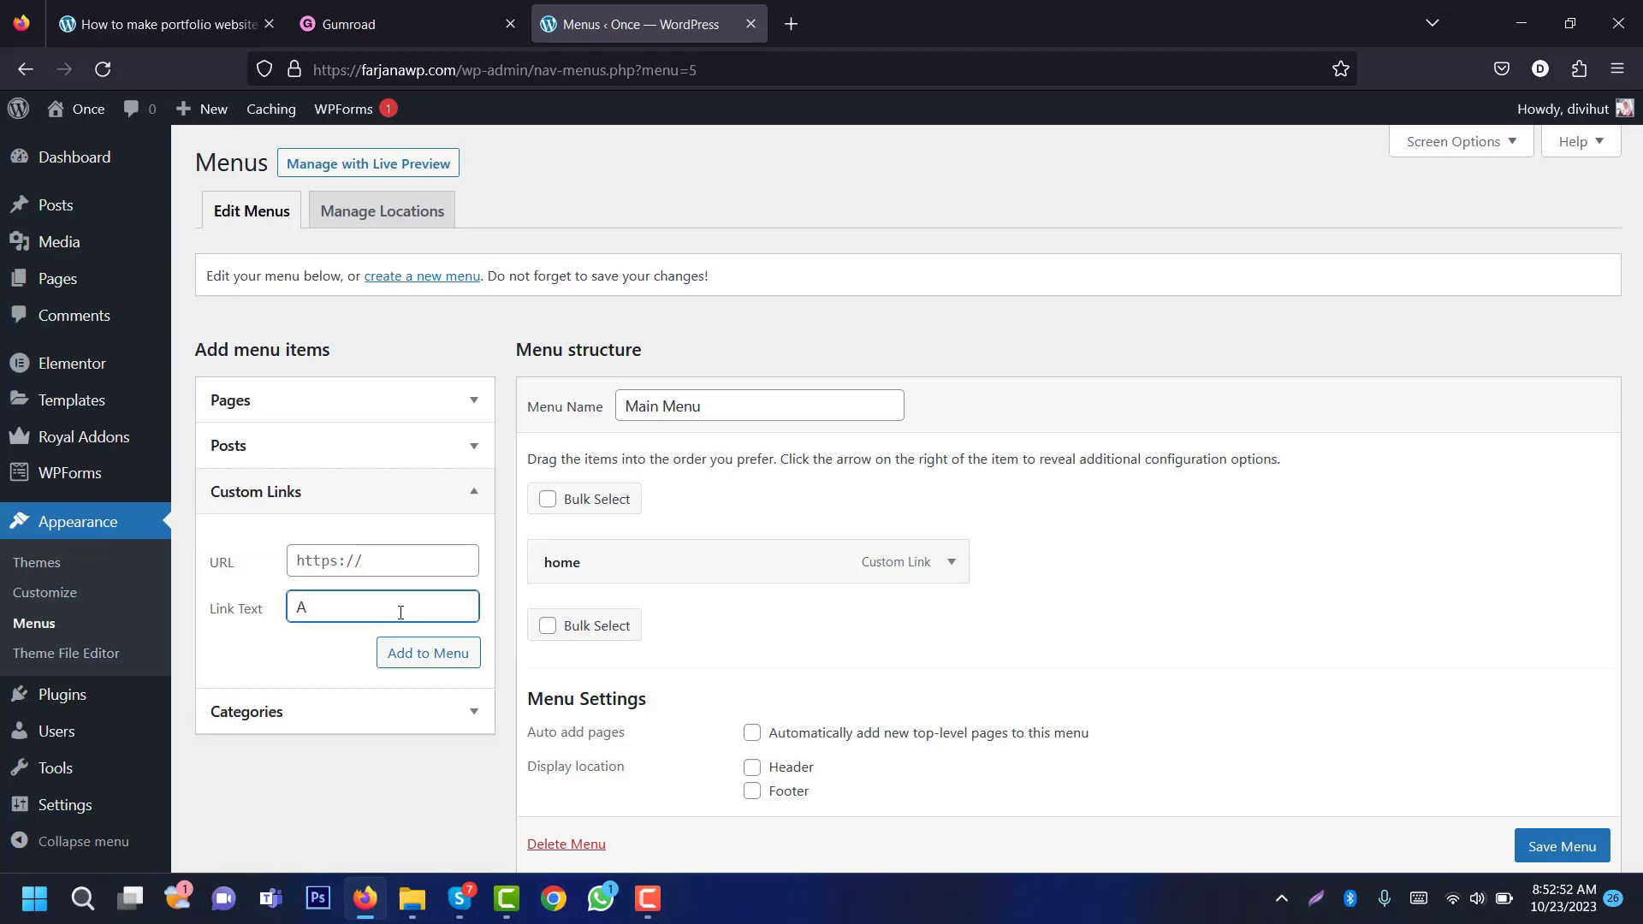
pyautogui.write('About')
pyautogui.press('Return')
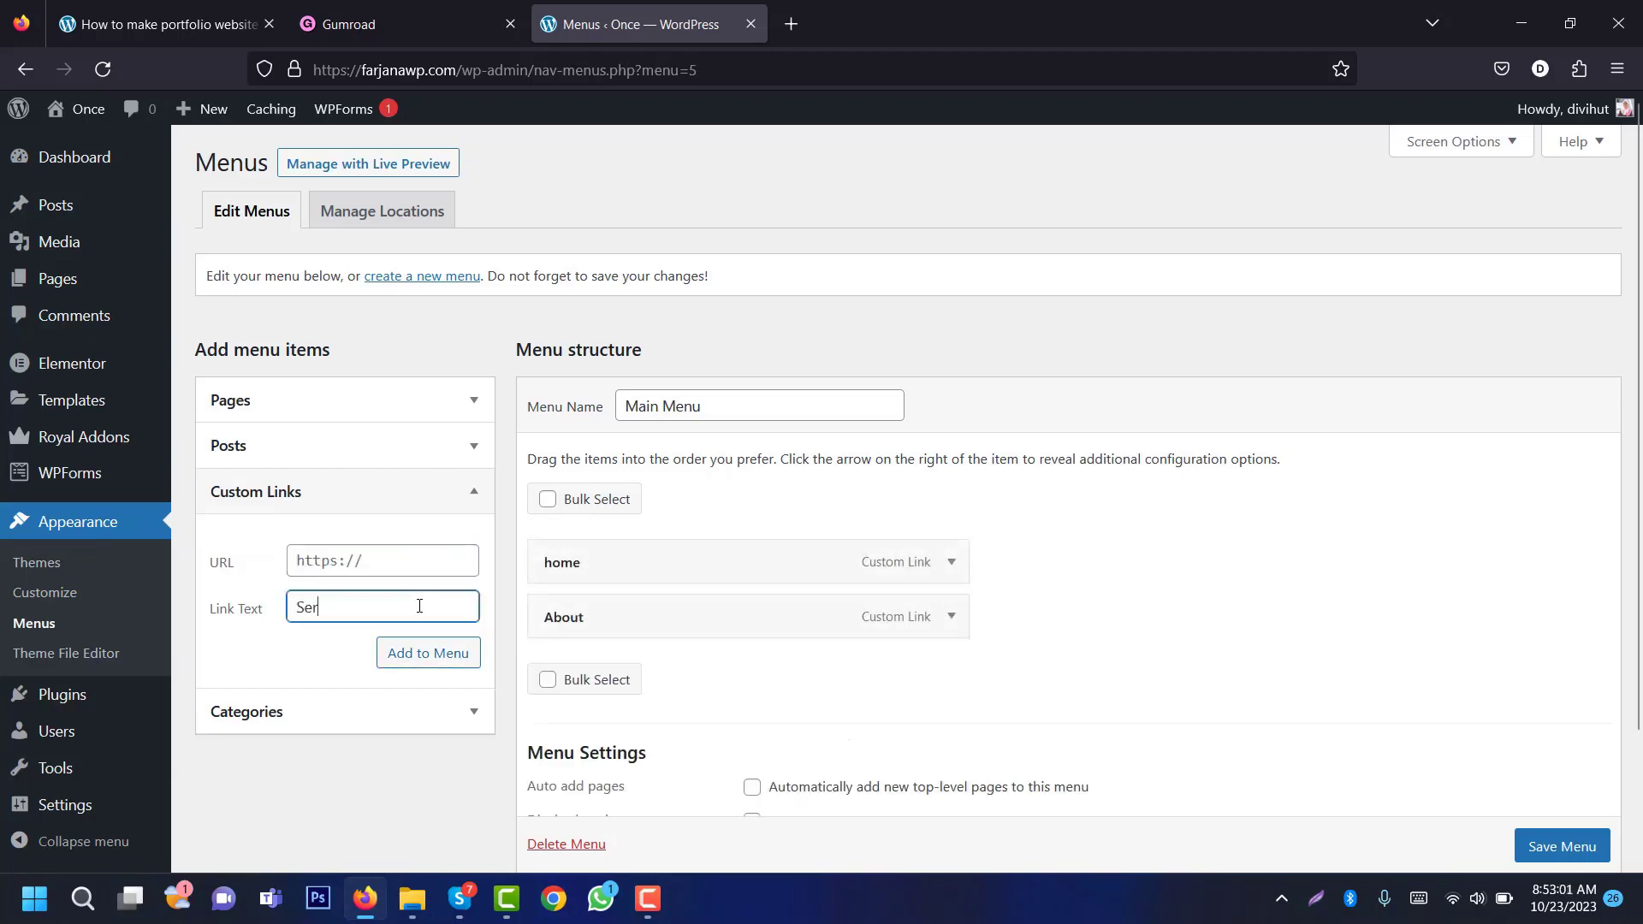
# Step: Add the Services, Portfolio and Contact custom links and save the Main Menu
pyautogui.write('es')
pyautogui.click(425, 557)
pyautogui.write('/')
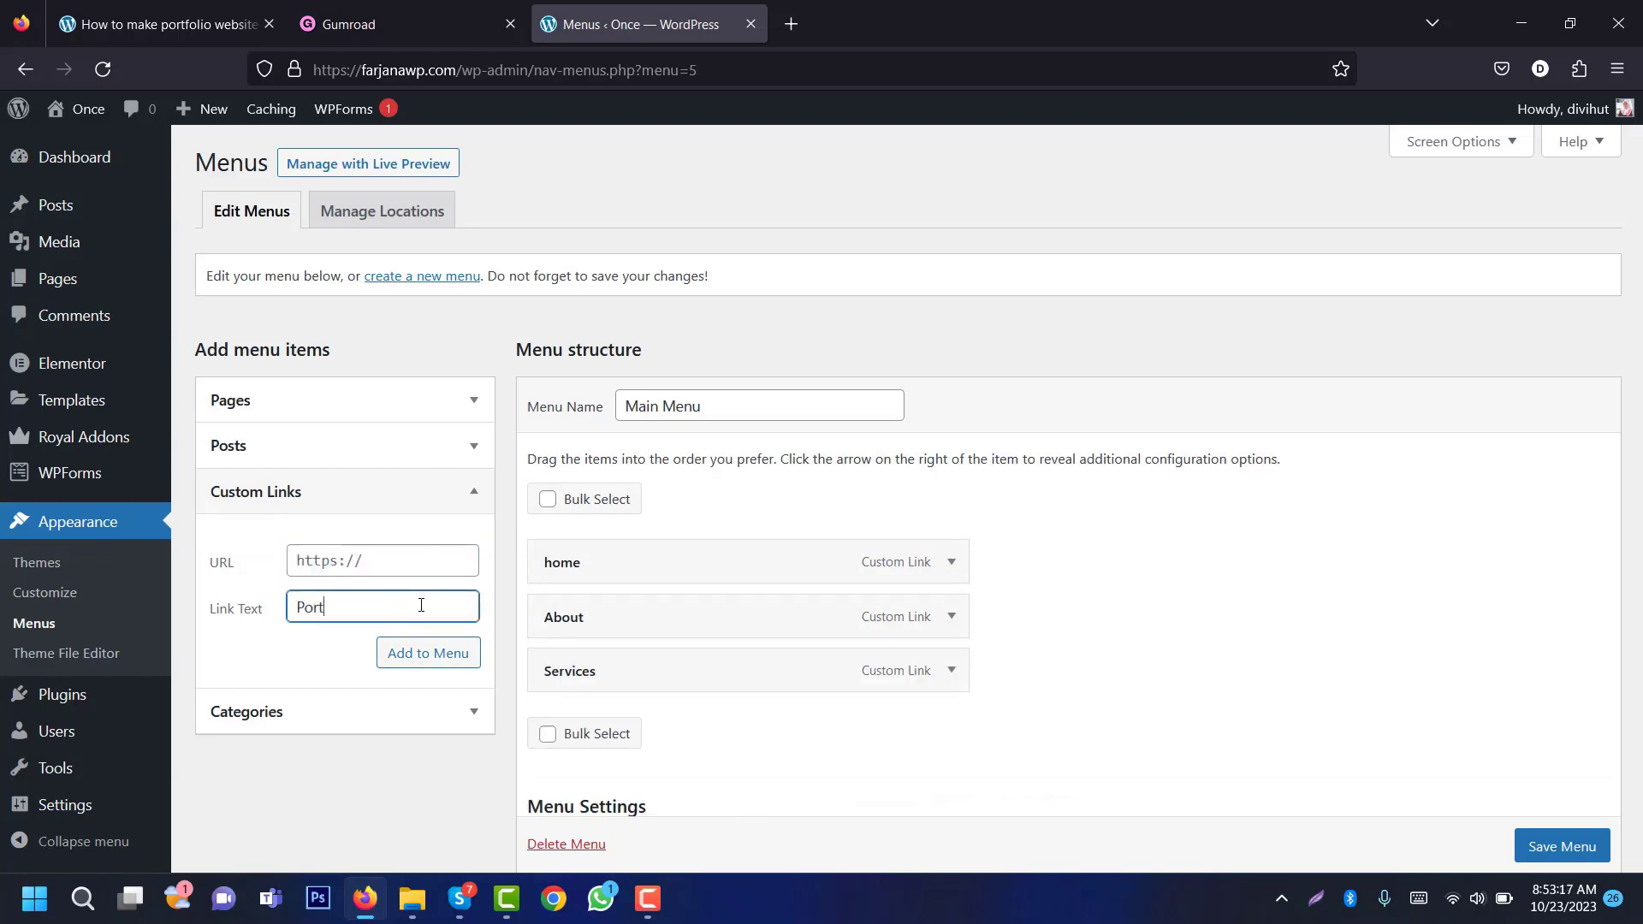
pyautogui.press('Return')
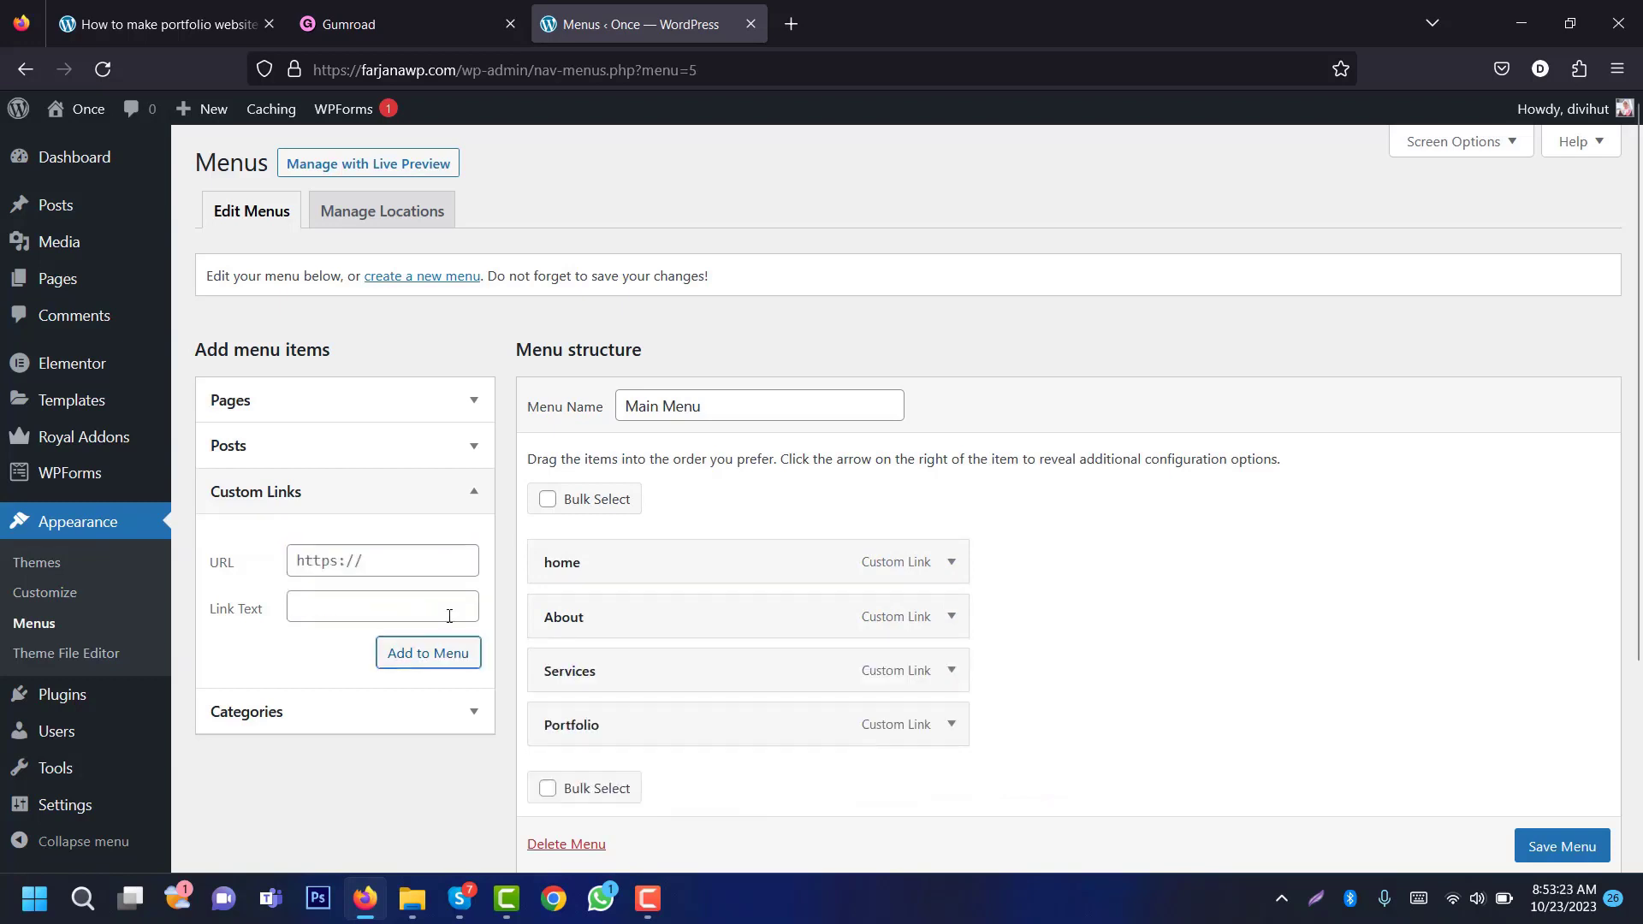
pyautogui.click(450, 611)
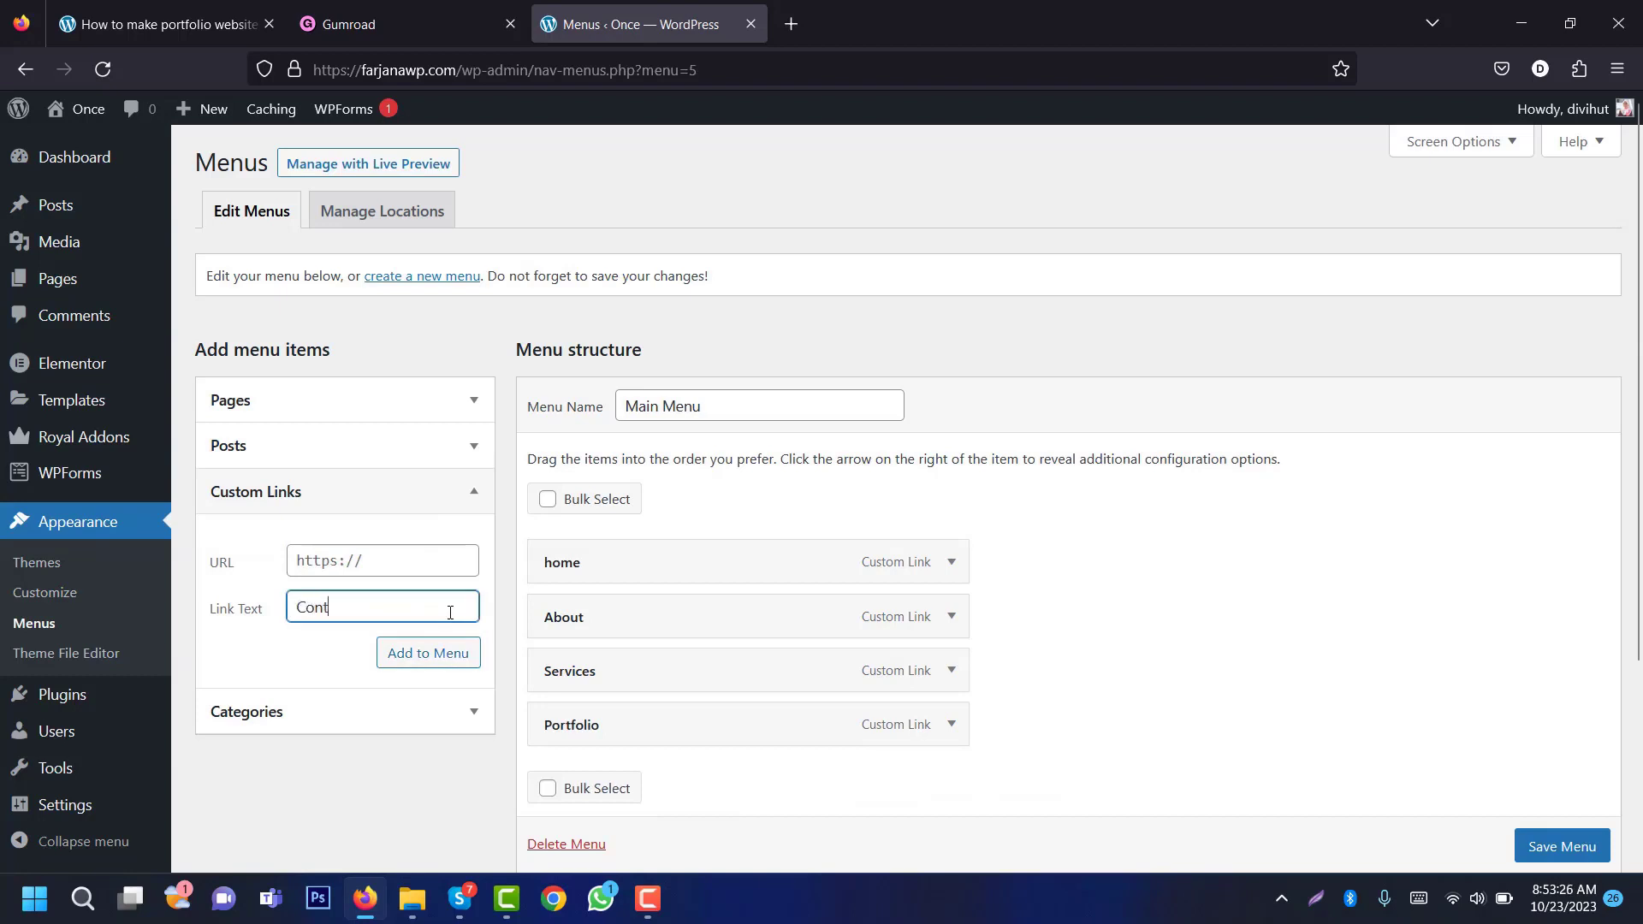
pyautogui.click(462, 566)
pyautogui.write('/')
pyautogui.press('Return')
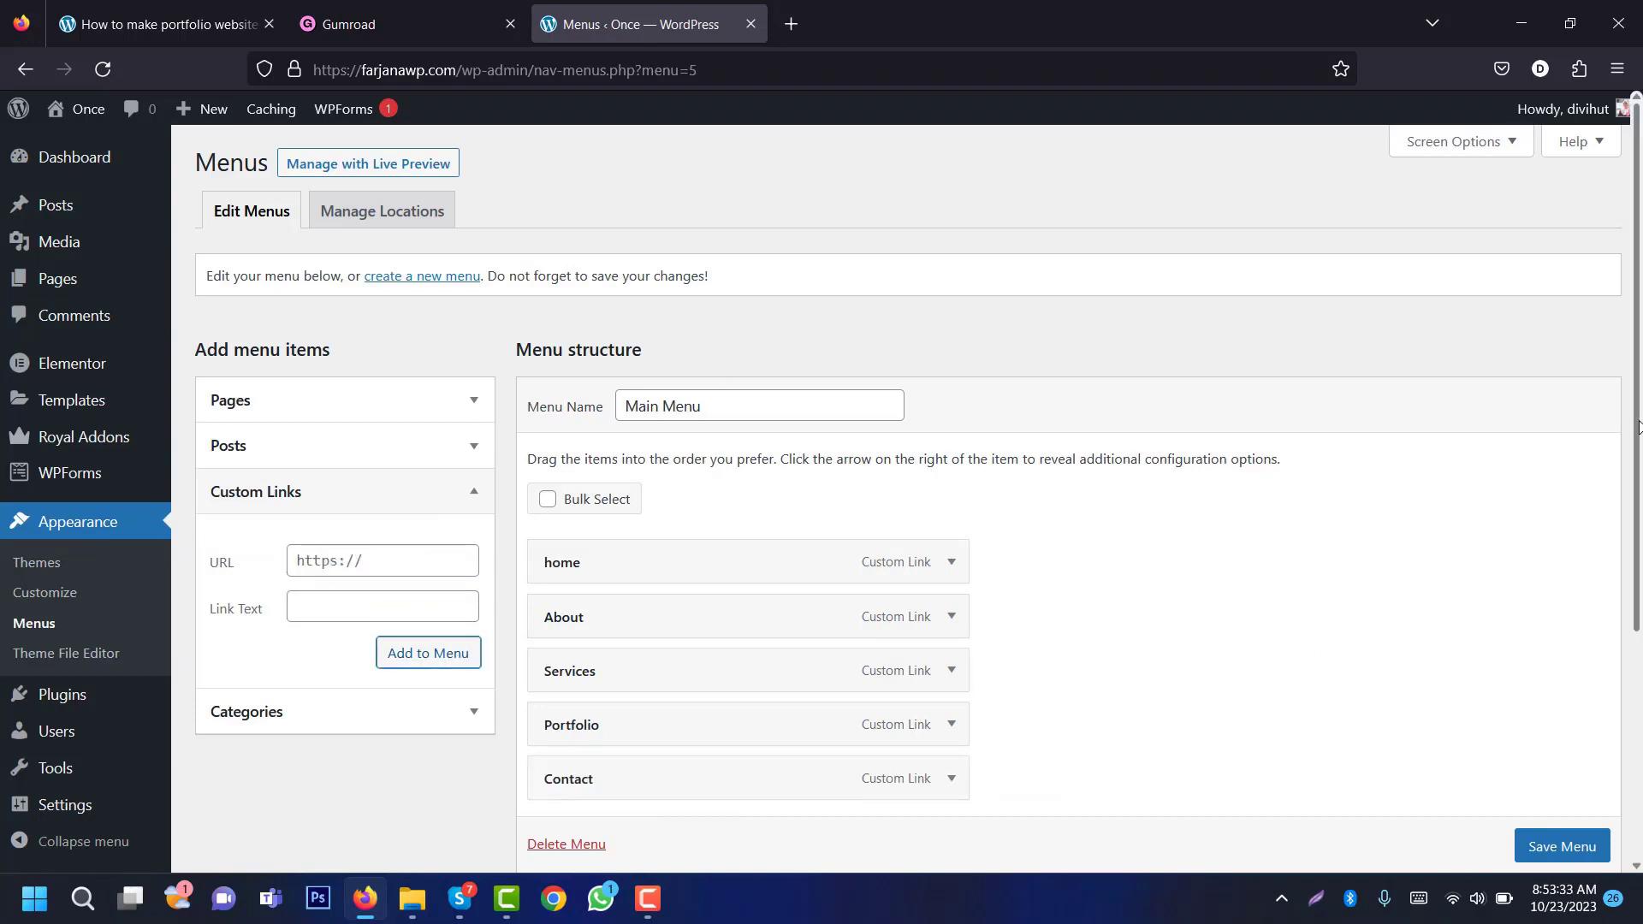
pyautogui.scroll(-3, 1636, 422)
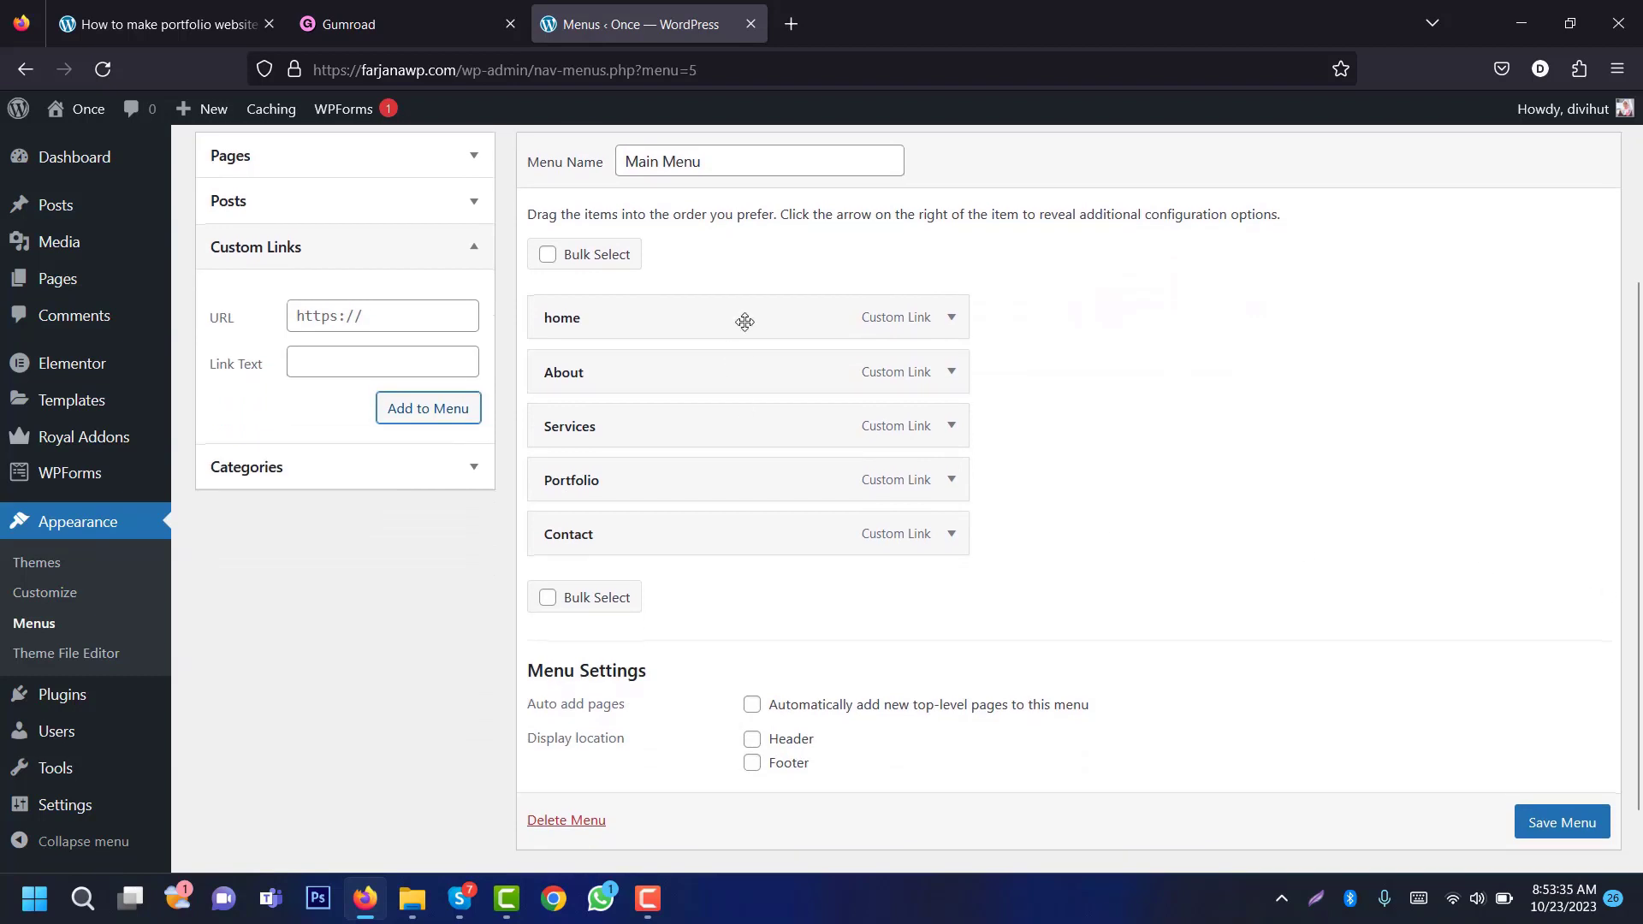
pyautogui.click(1570, 823)
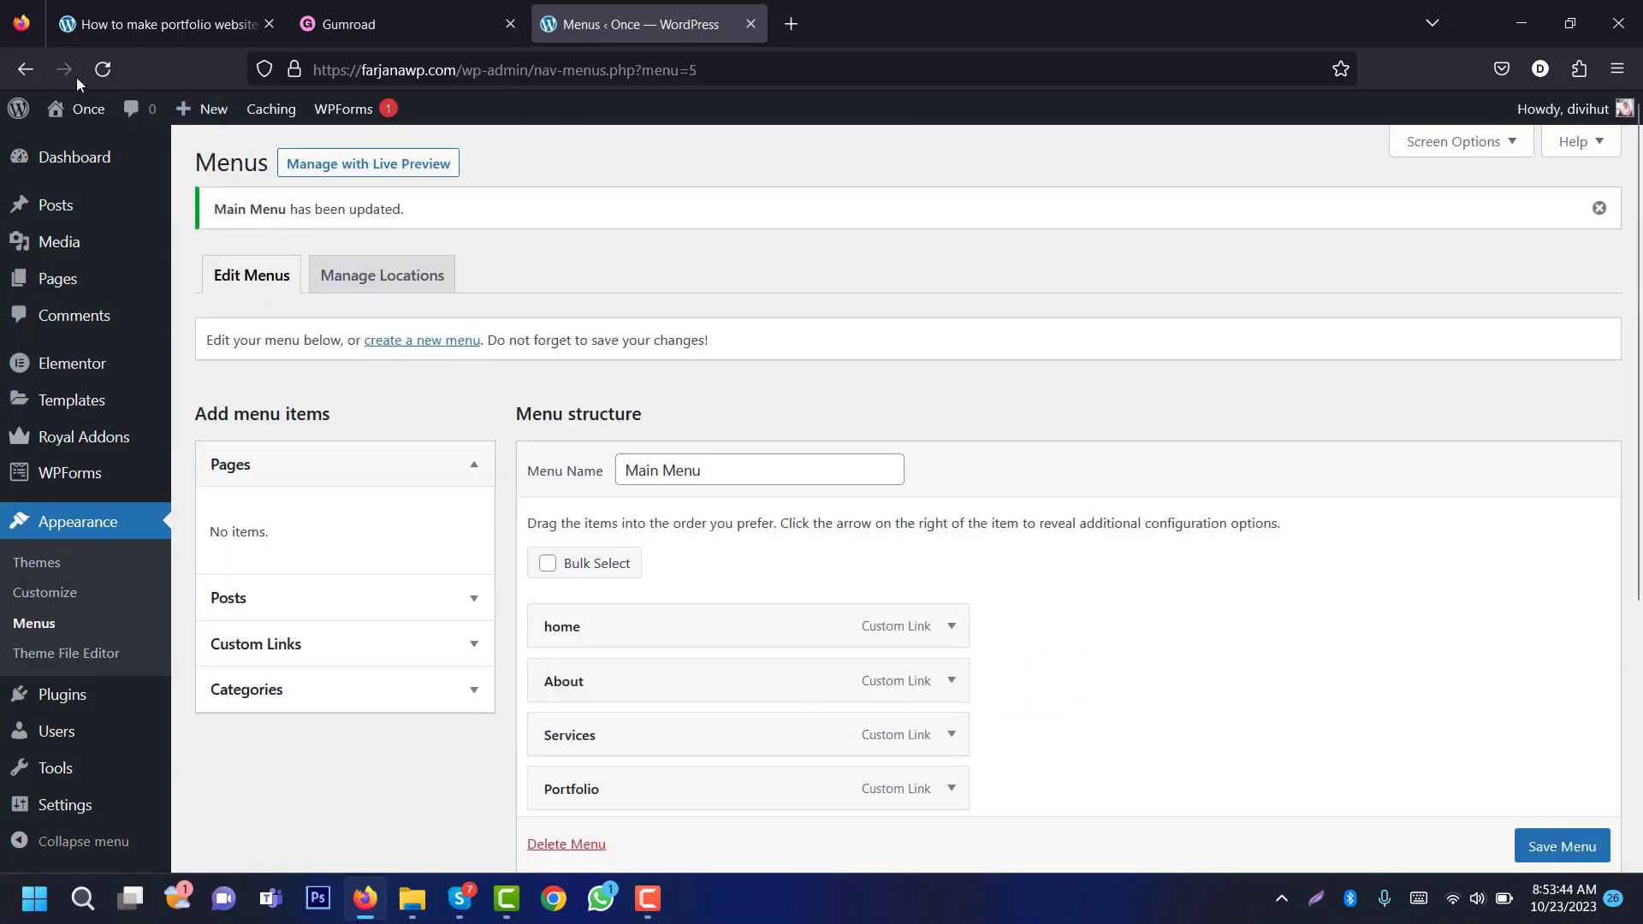
# Step: Open the live site in a new tab and edit its Header template in Elementor
pyautogui.moveTo(74, 109)
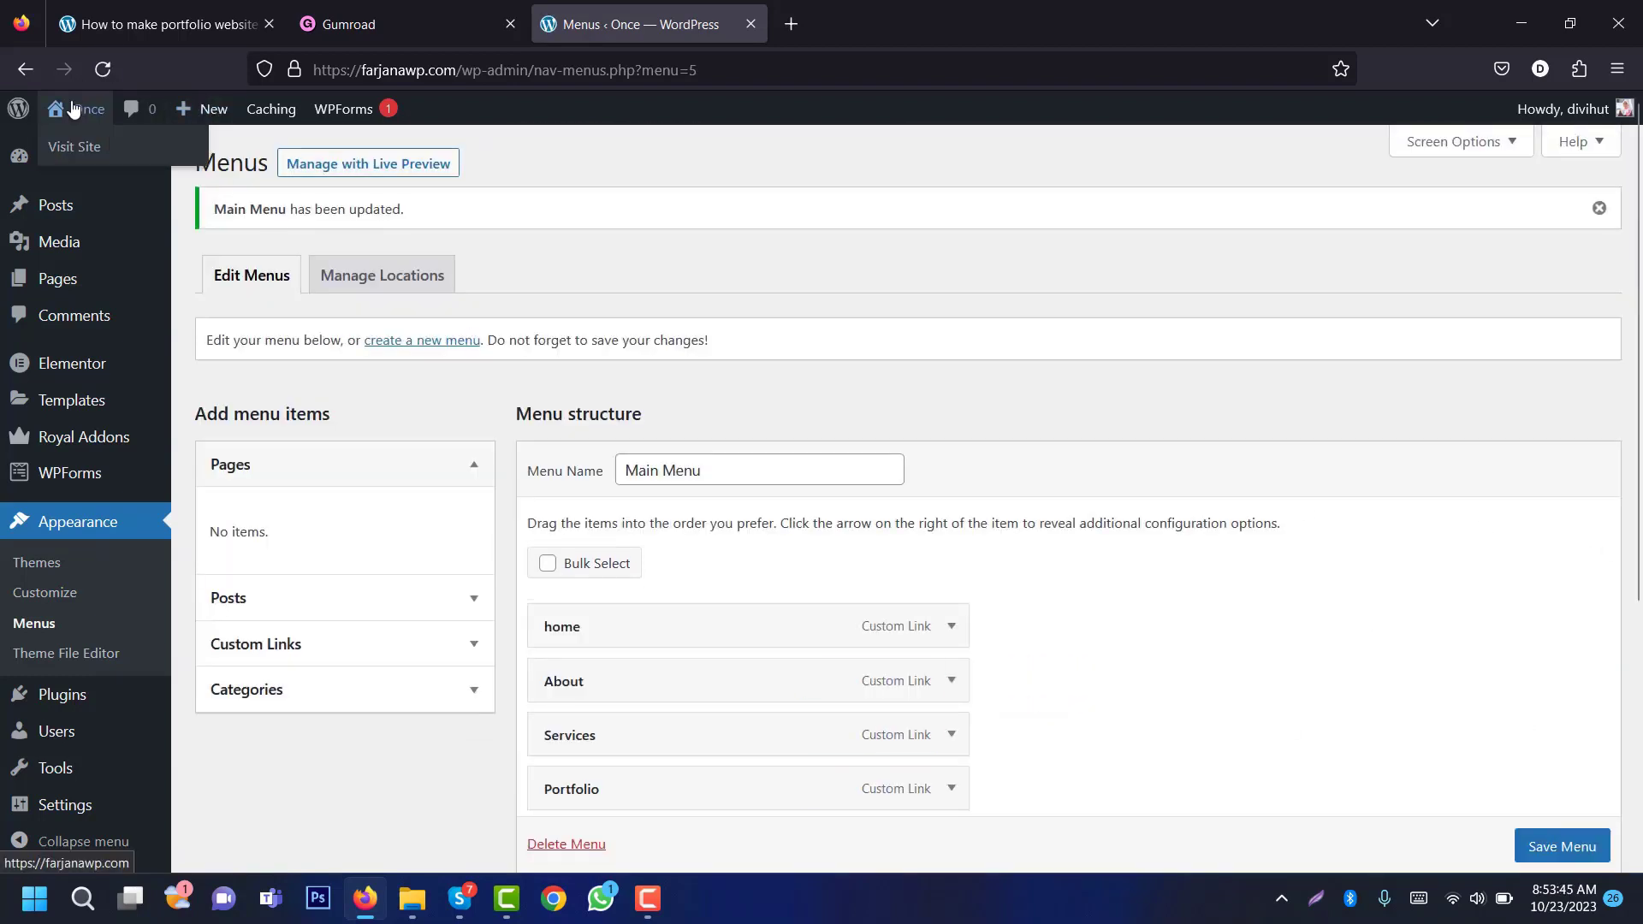
pyautogui.middleClick(89, 148)
pyautogui.click(879, 17)
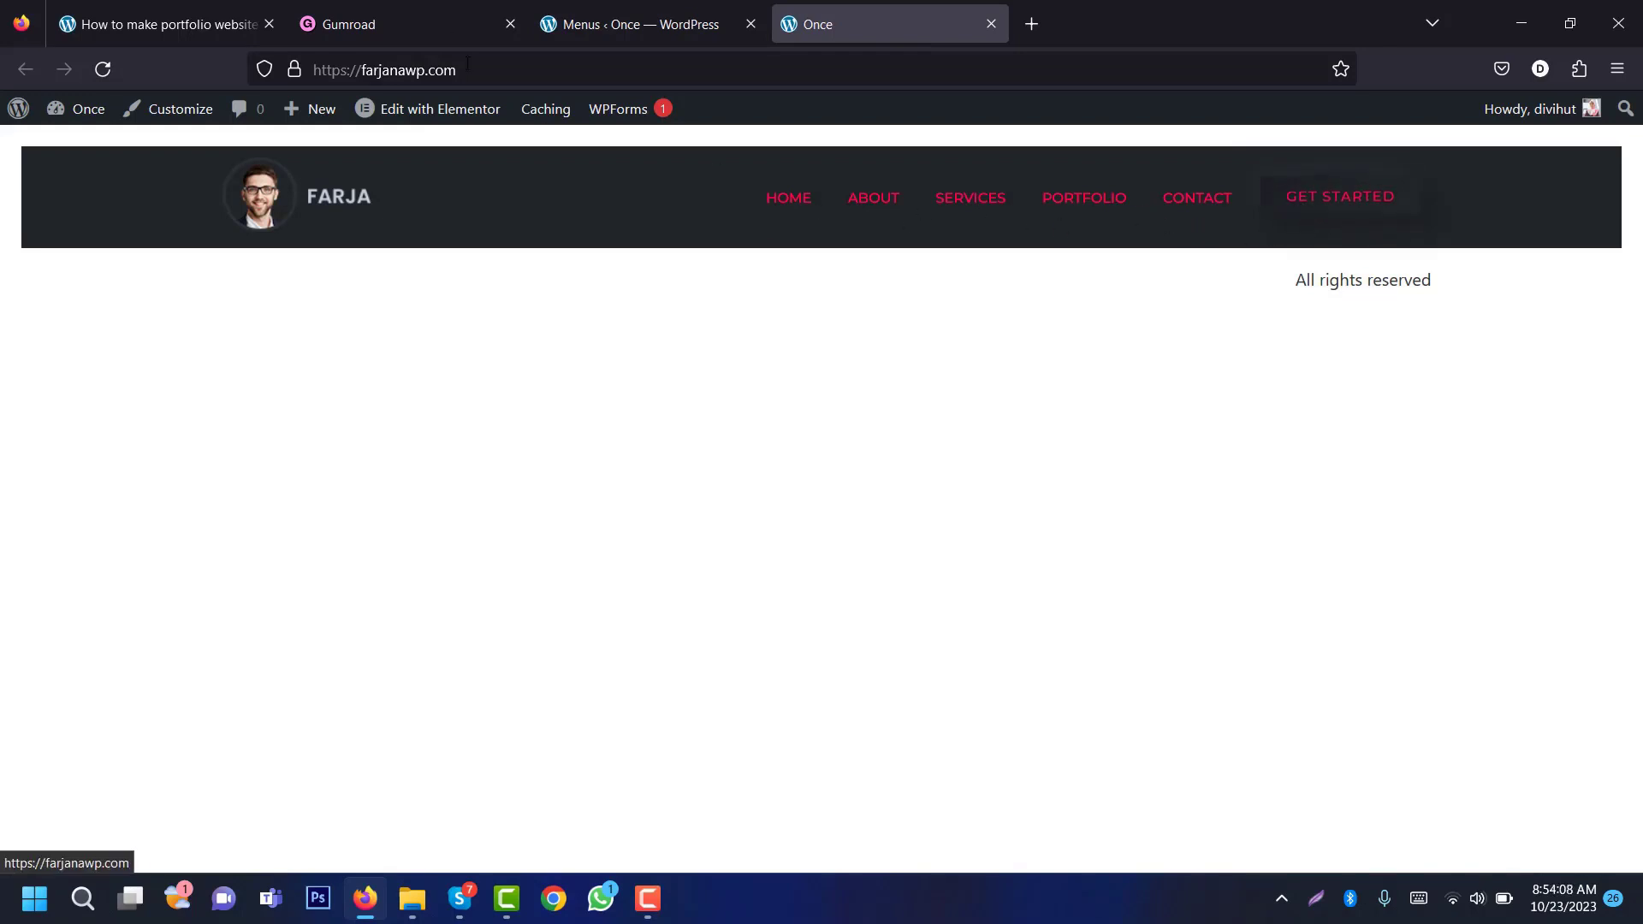
pyautogui.moveTo(471, 103)
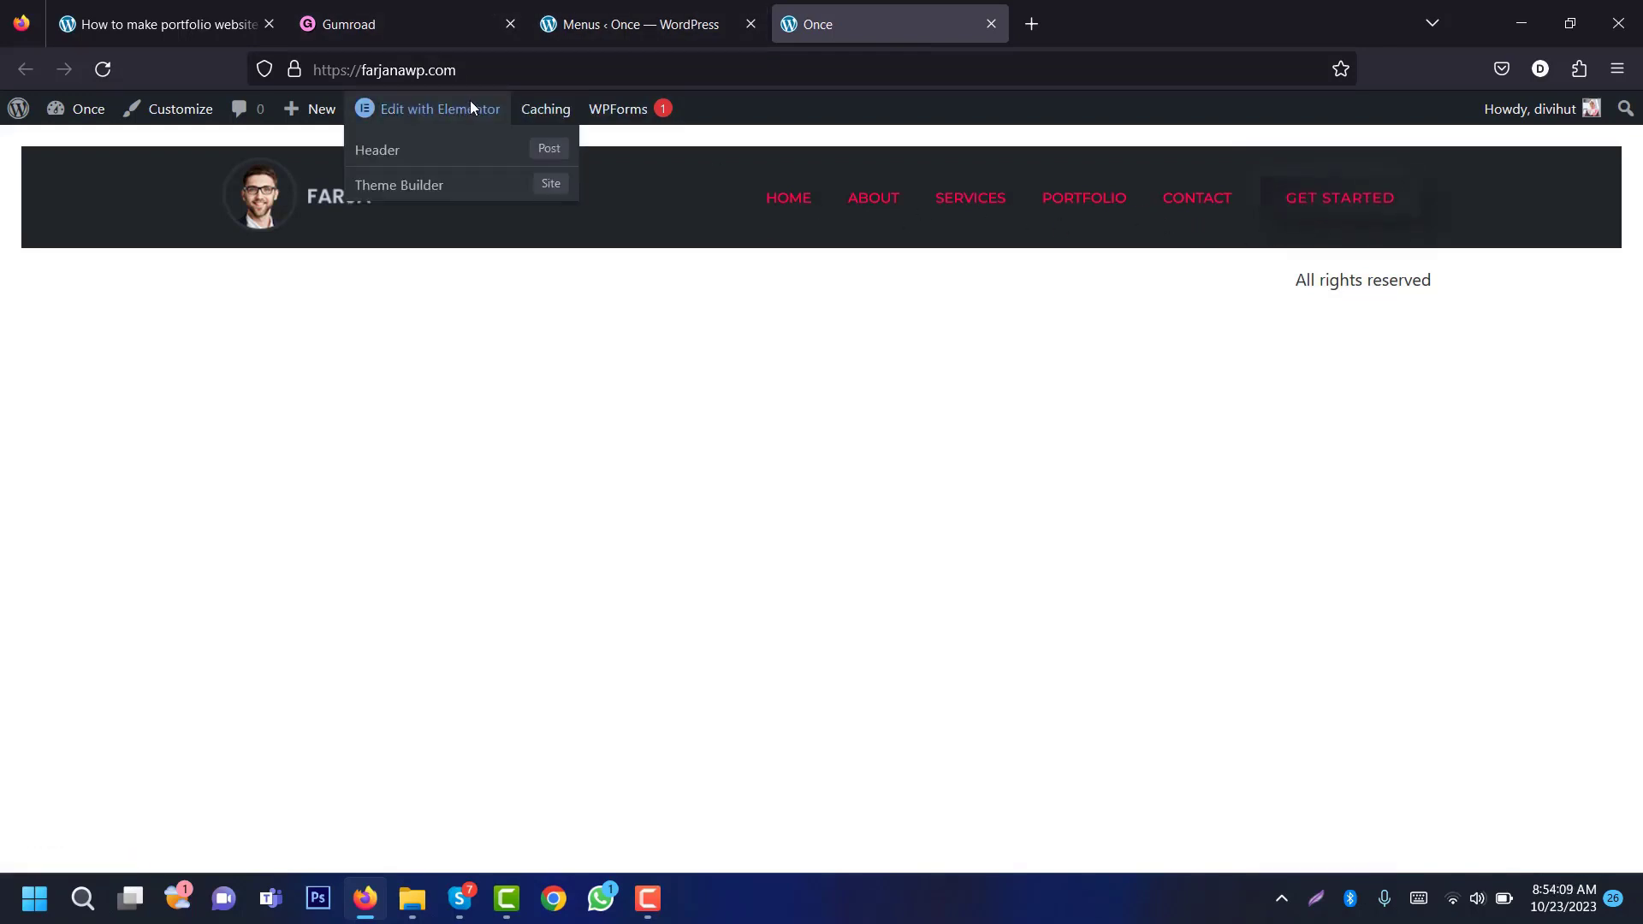
pyautogui.click(436, 153)
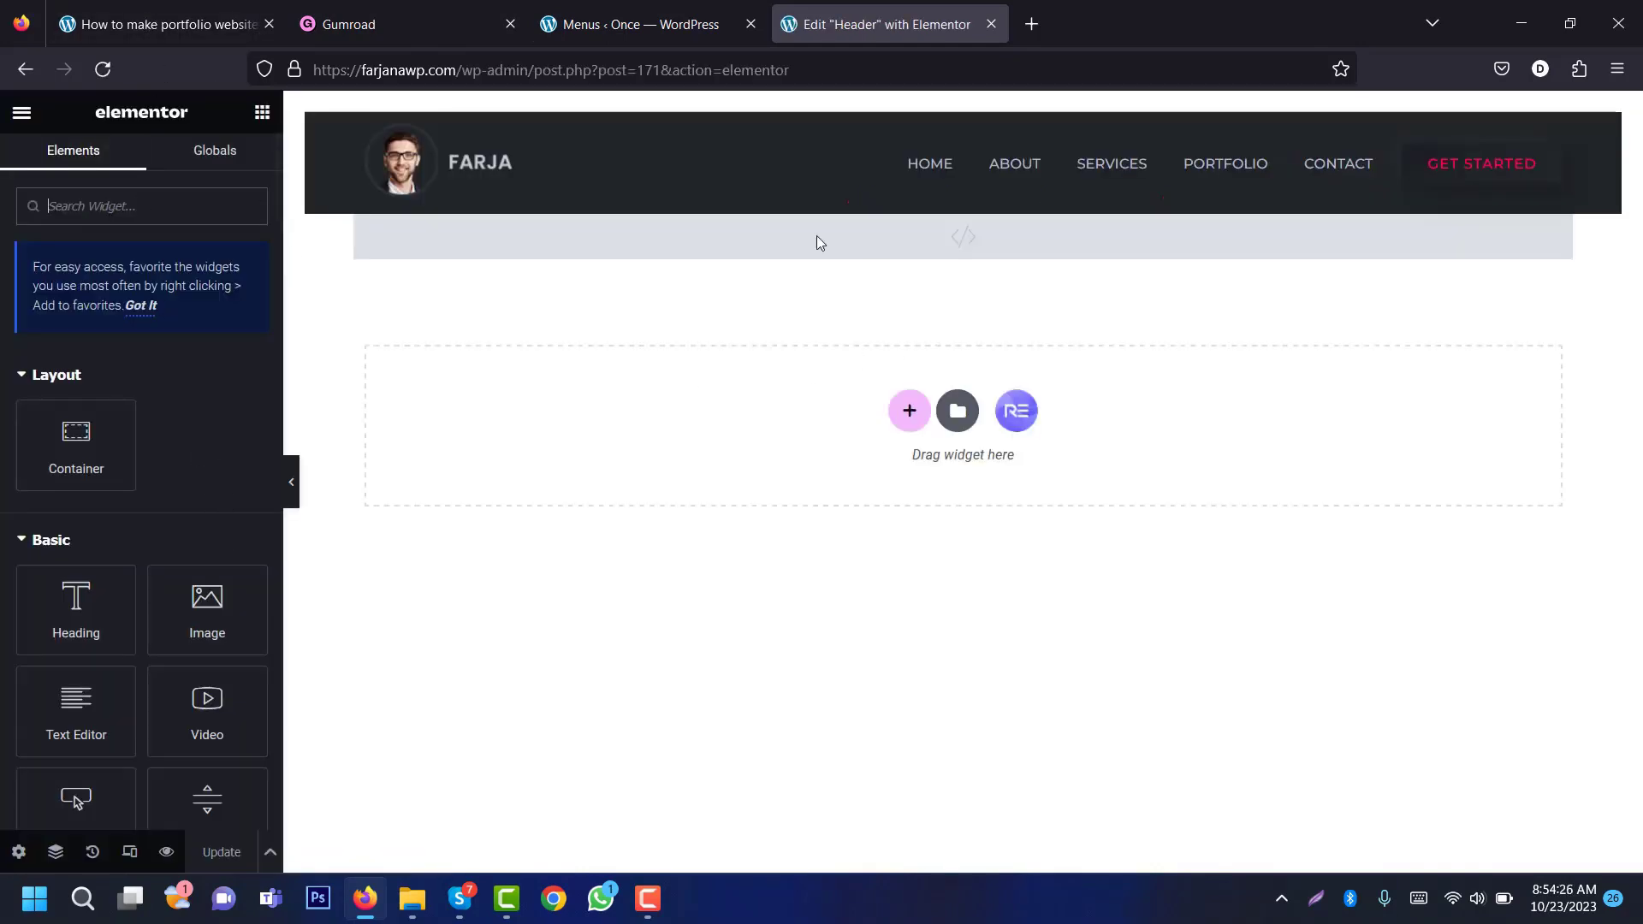
pyautogui.click(18, 120)
# Step: Set the Site Settings background type to Gradient, then return to the tutorial article
pyautogui.click(111, 212)
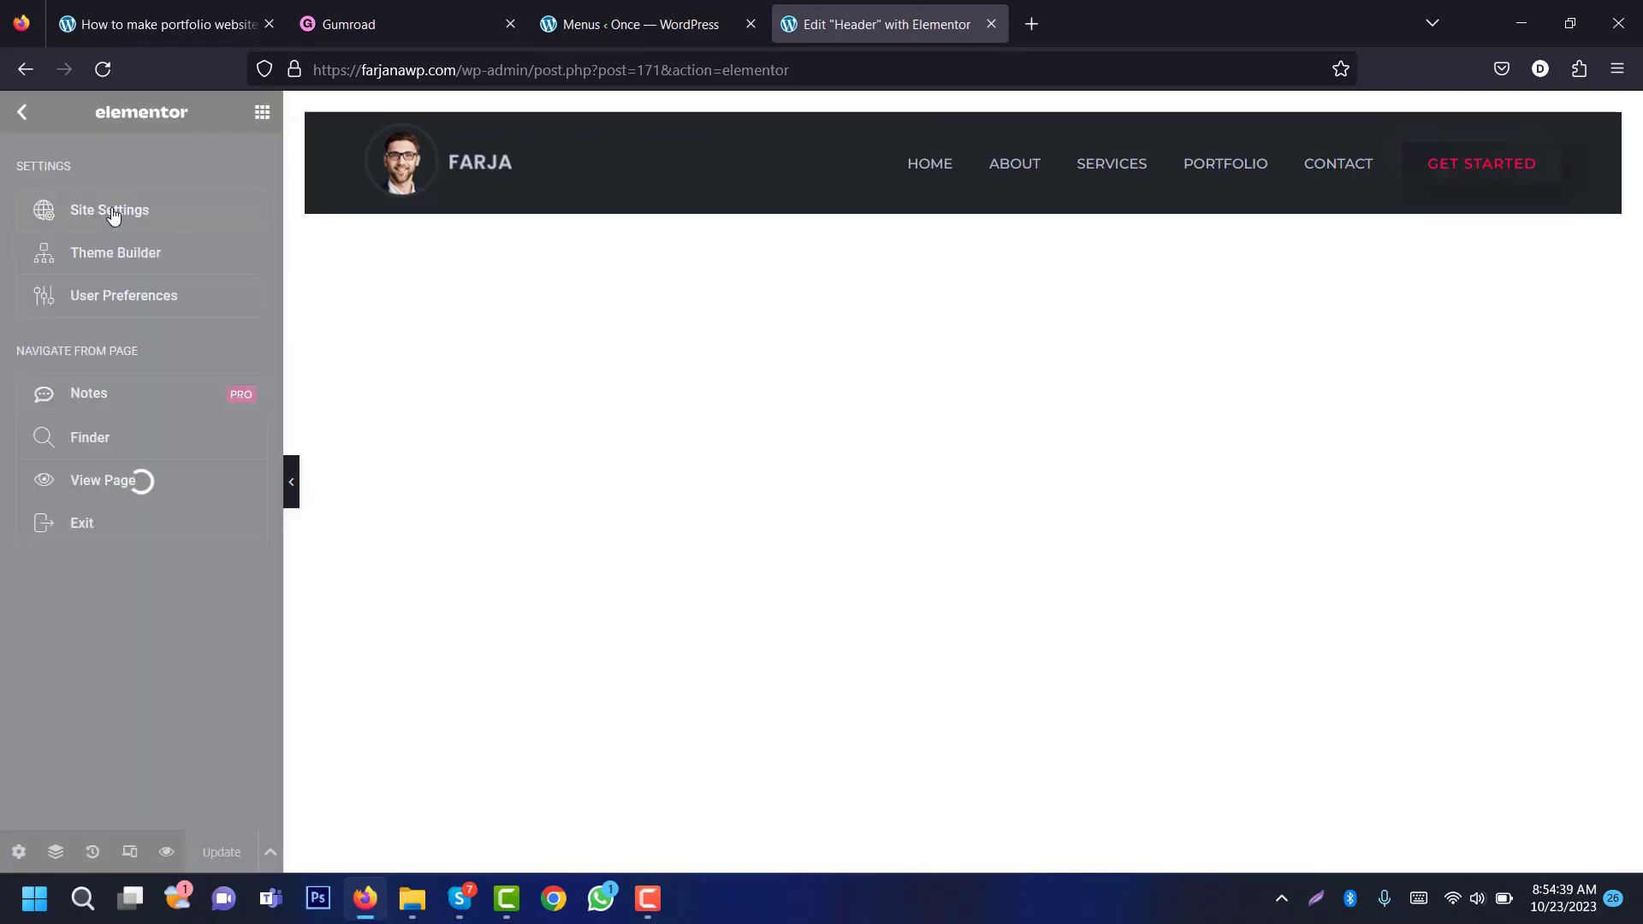
pyautogui.click(130, 703)
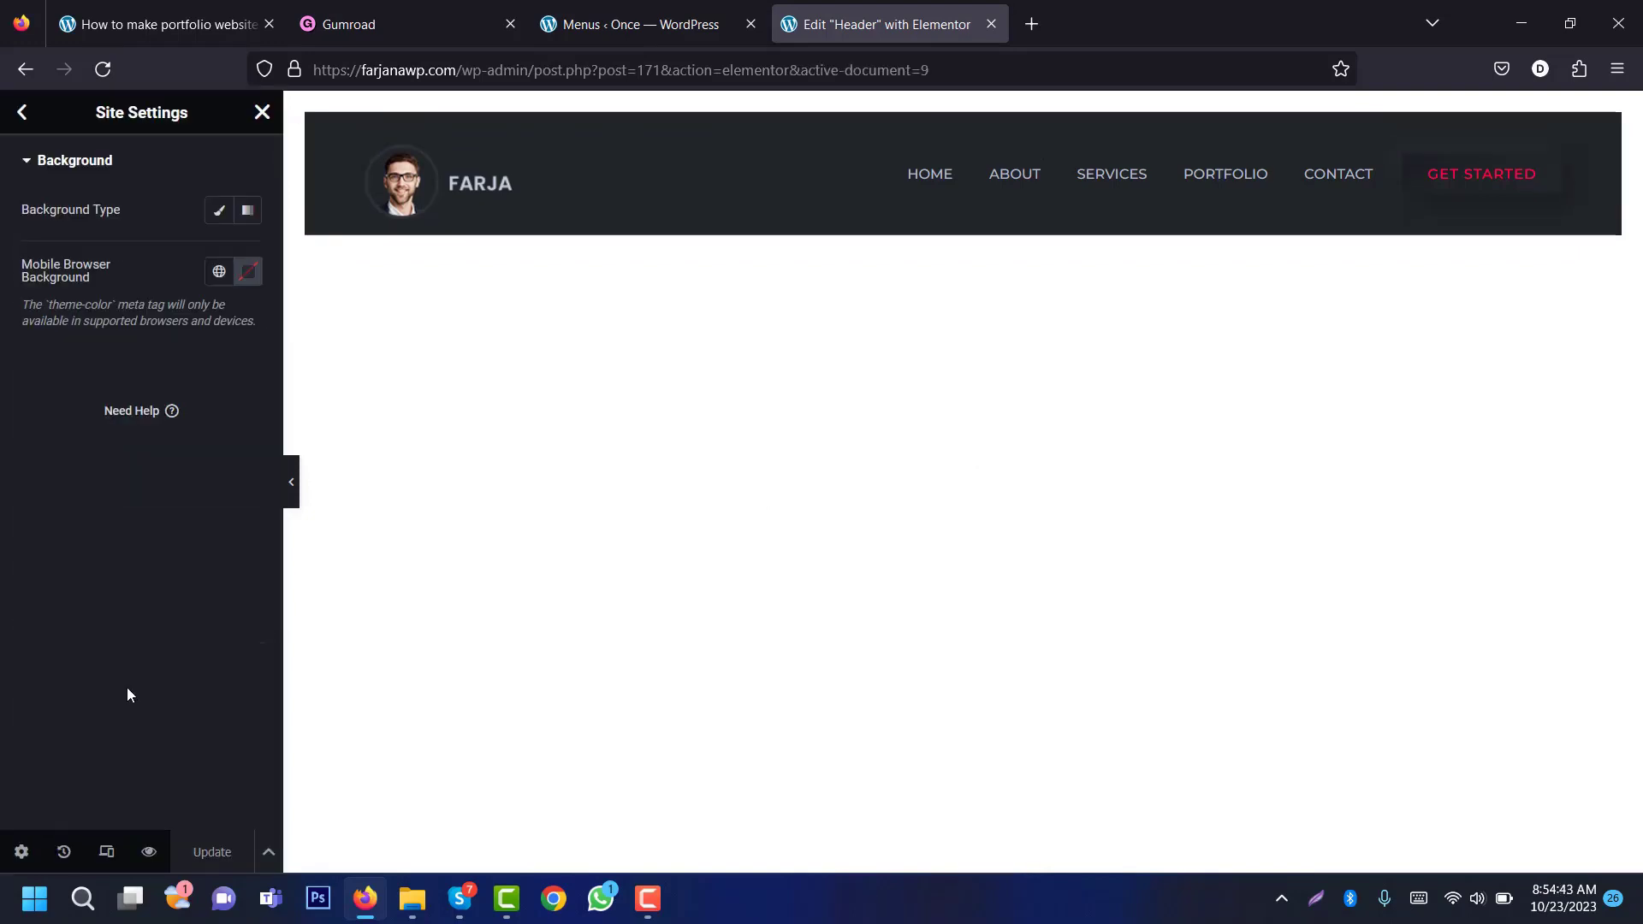
pyautogui.click(248, 214)
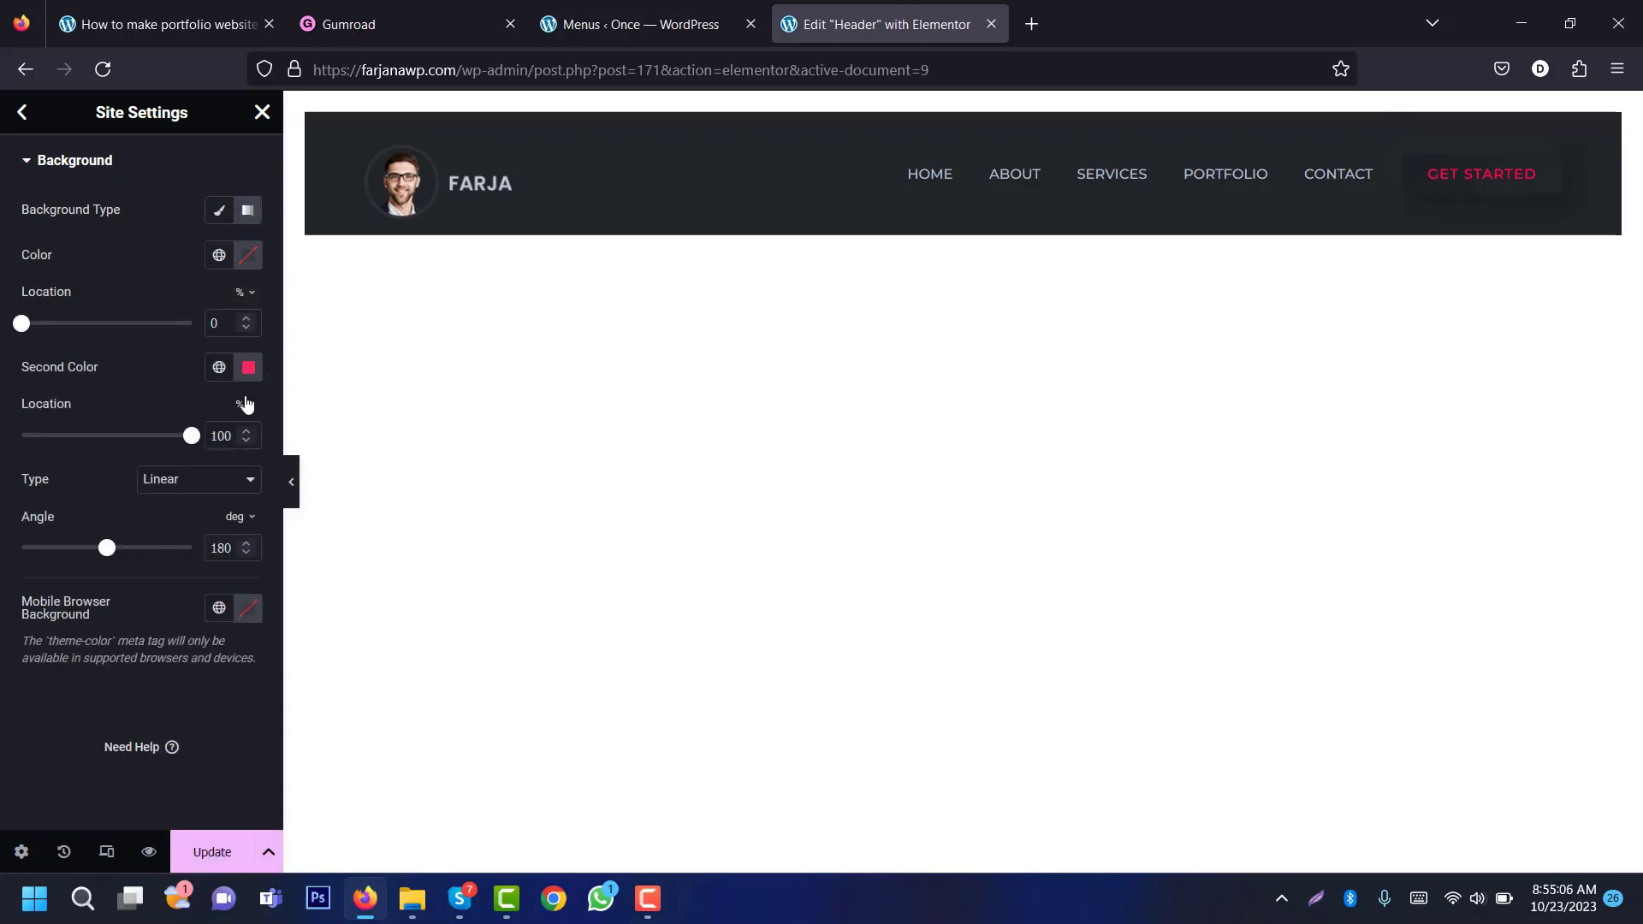
pyautogui.click(179, 19)
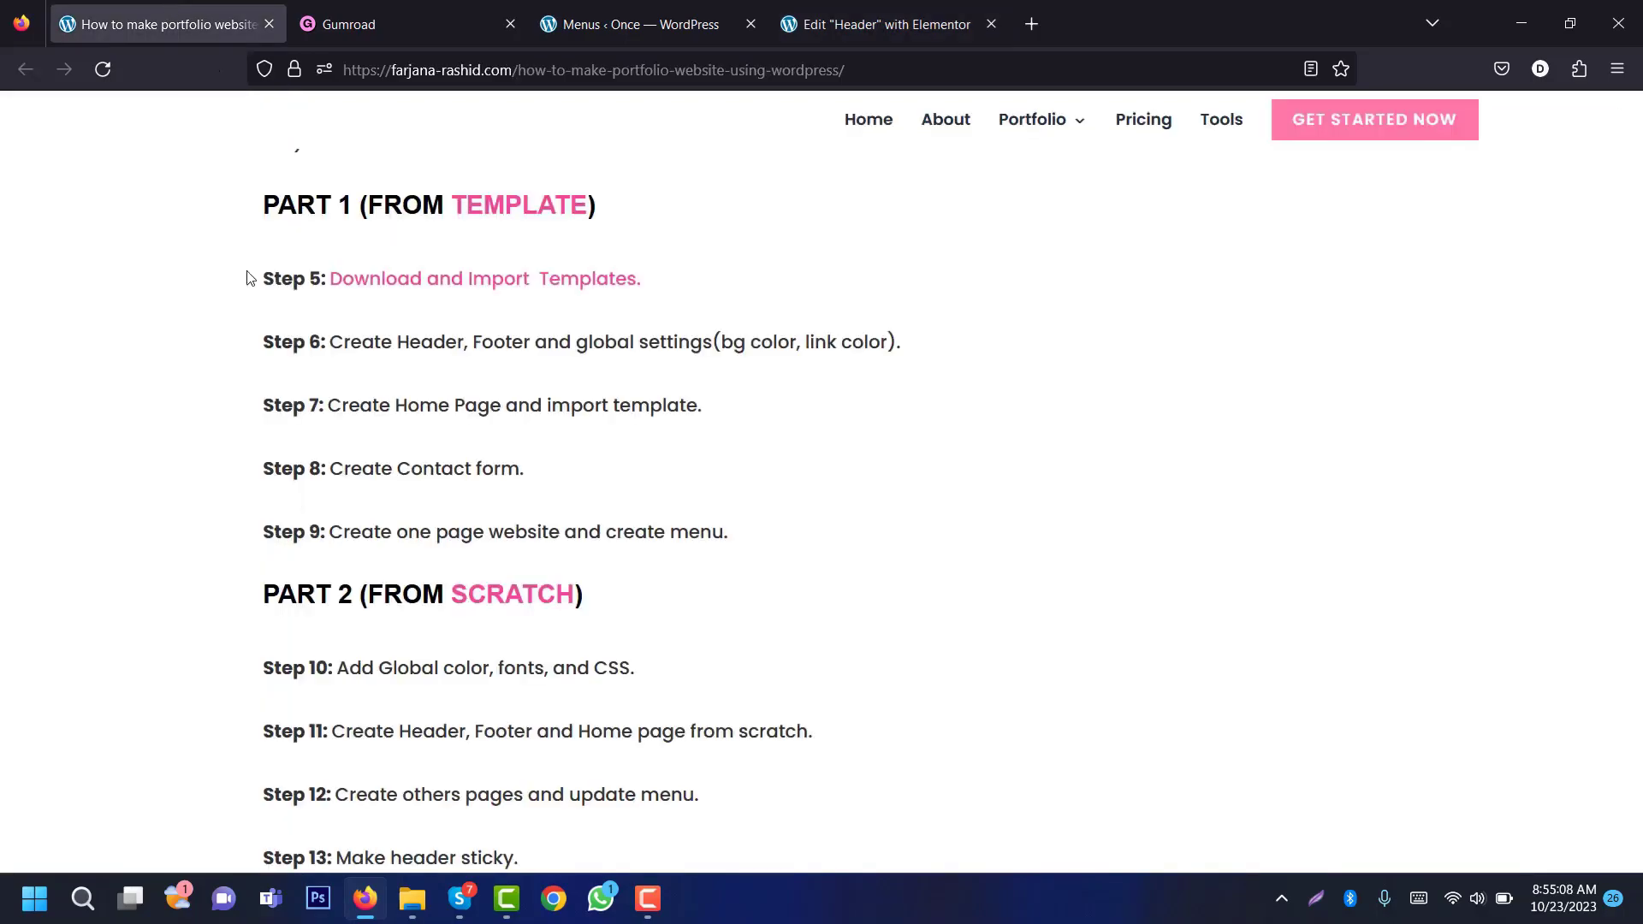
# Step: Download image_color_for_portfolio_10_23.zip from the tutorial's Direct Download Link, then open File Explorer
pyautogui.moveTo(1639, 239); pyautogui.dragTo(1613, 697)
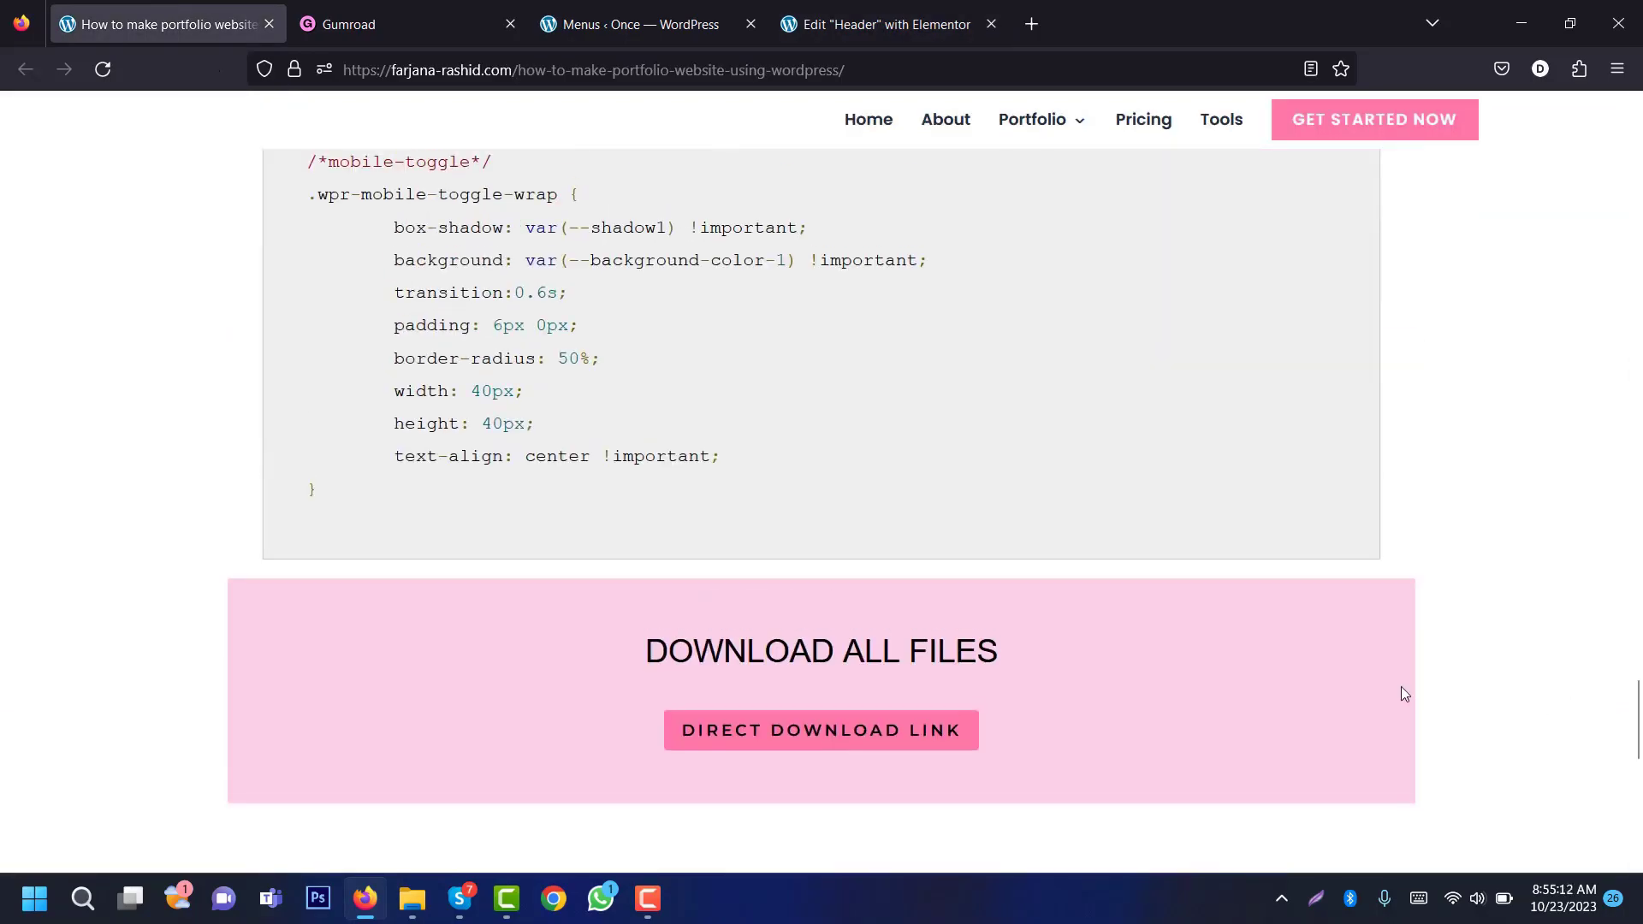
pyautogui.click(864, 733)
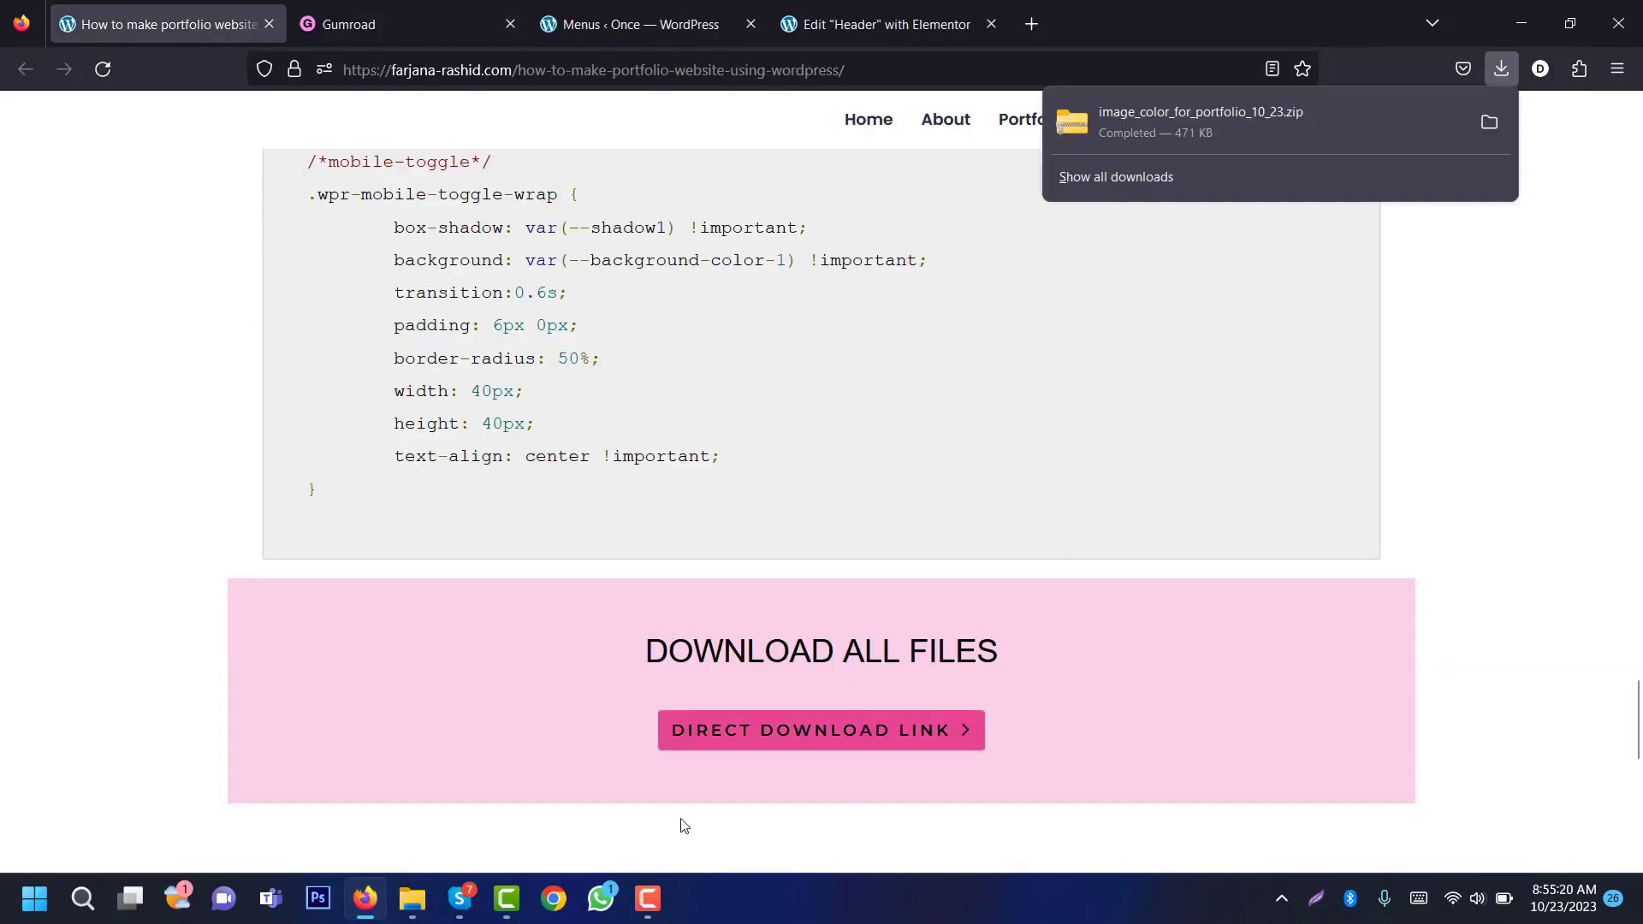
pyautogui.click(411, 898)
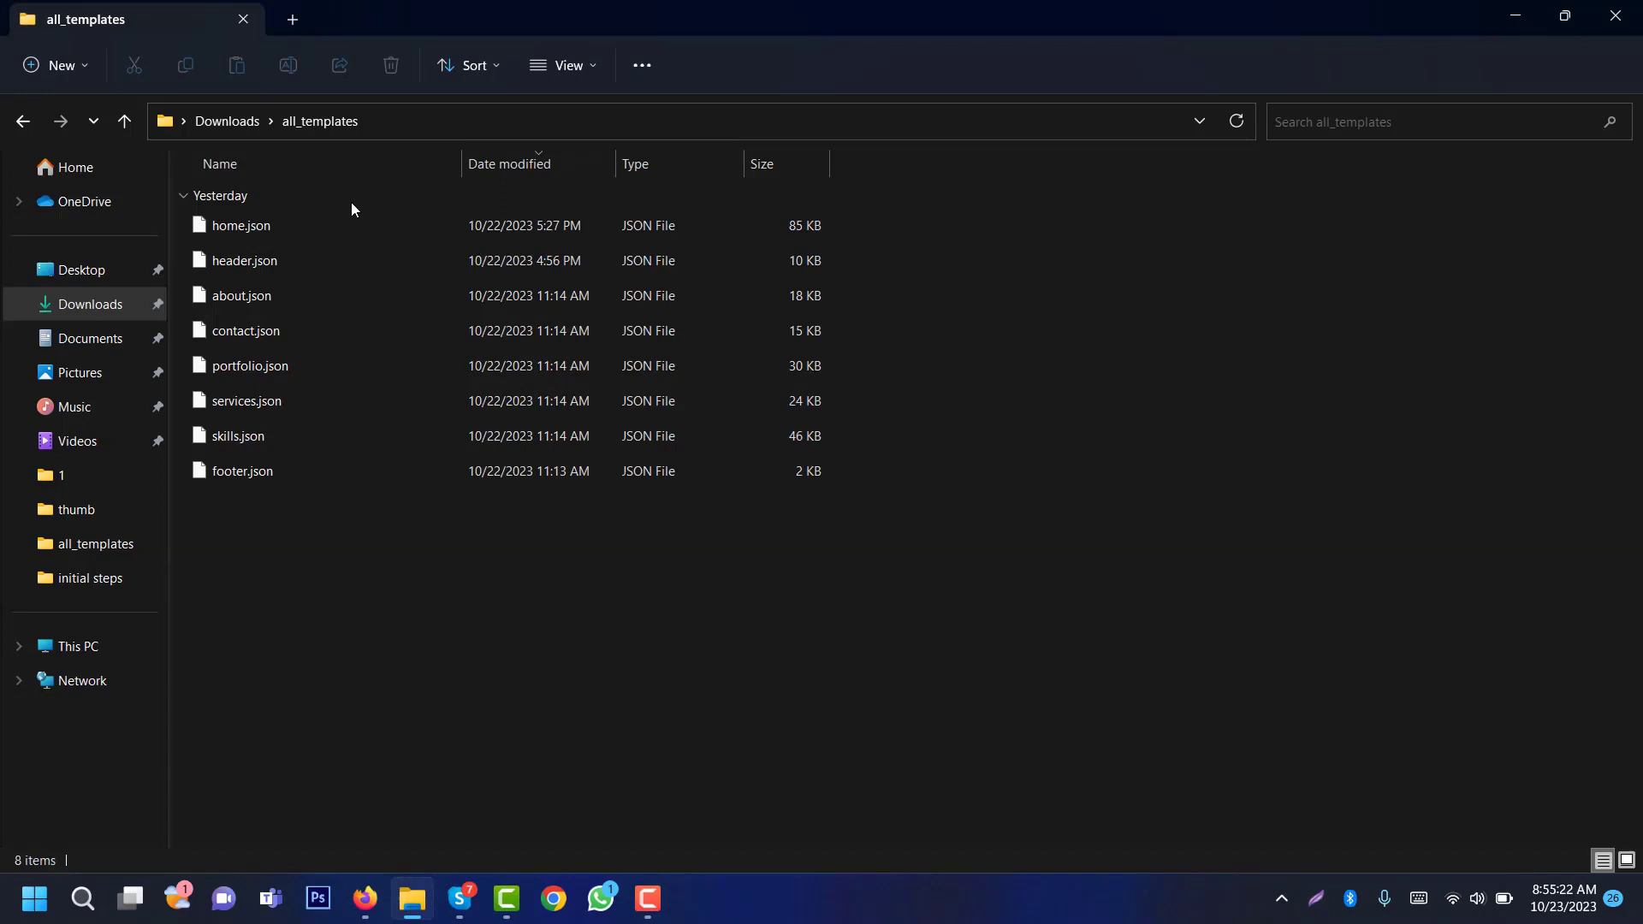
# Step: Open colors.txt from Downloads > image_color_for_portfolio_10_23 and copy the first gradient colour 6C67CD
pyautogui.click(226, 120)
pyautogui.click(258, 582)
pyautogui.doubleClick(258, 587)
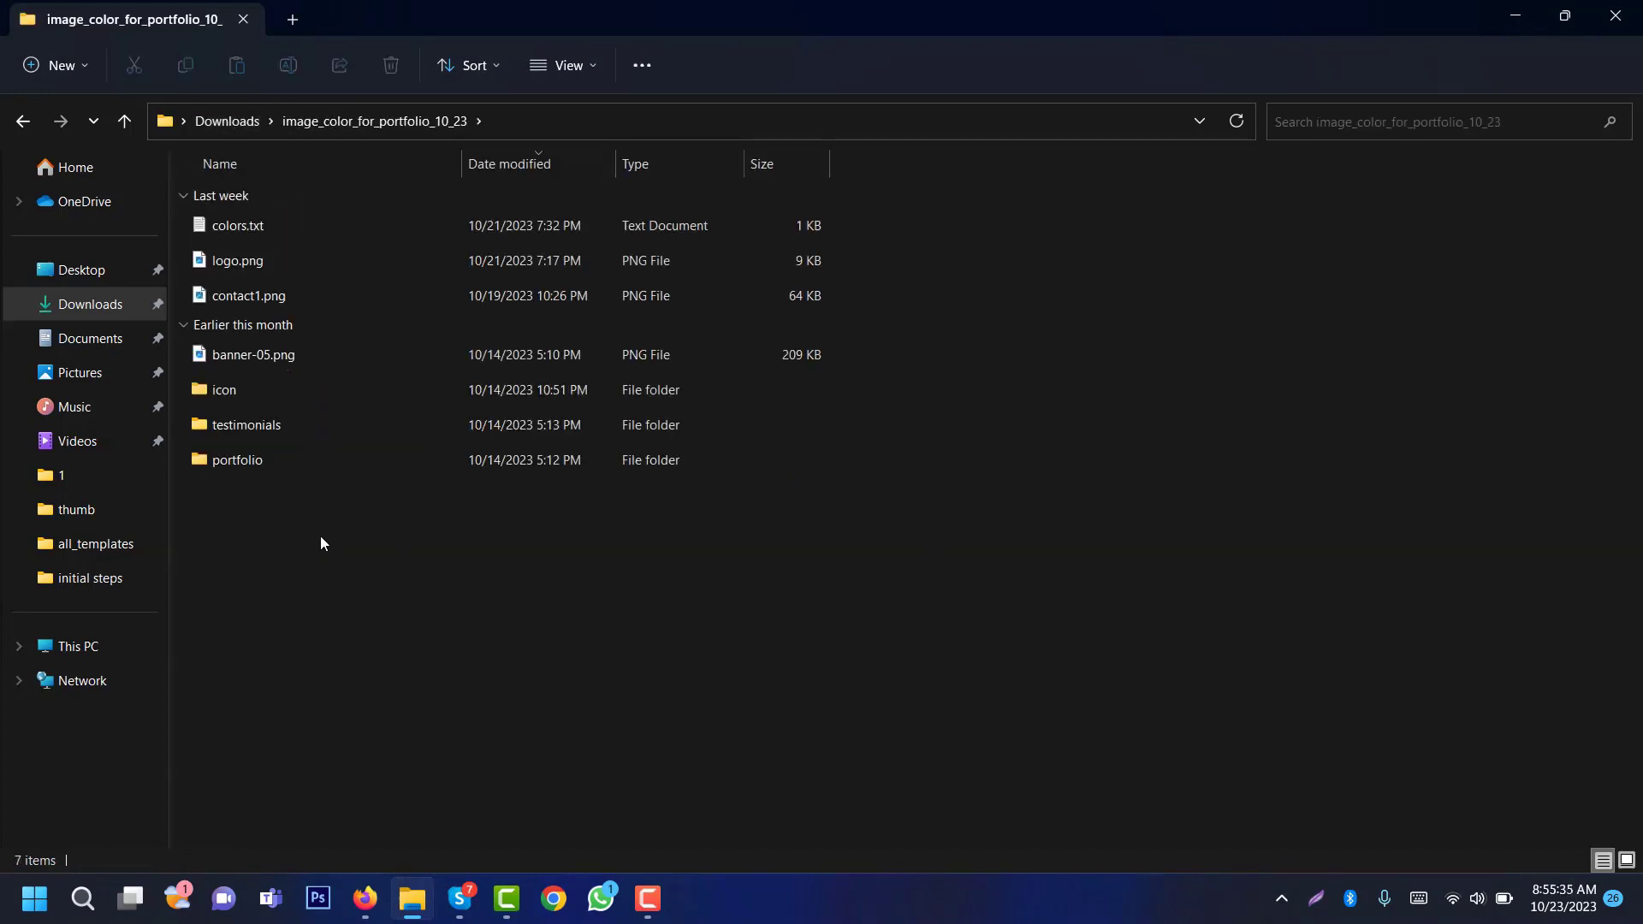
pyautogui.doubleClick(233, 227)
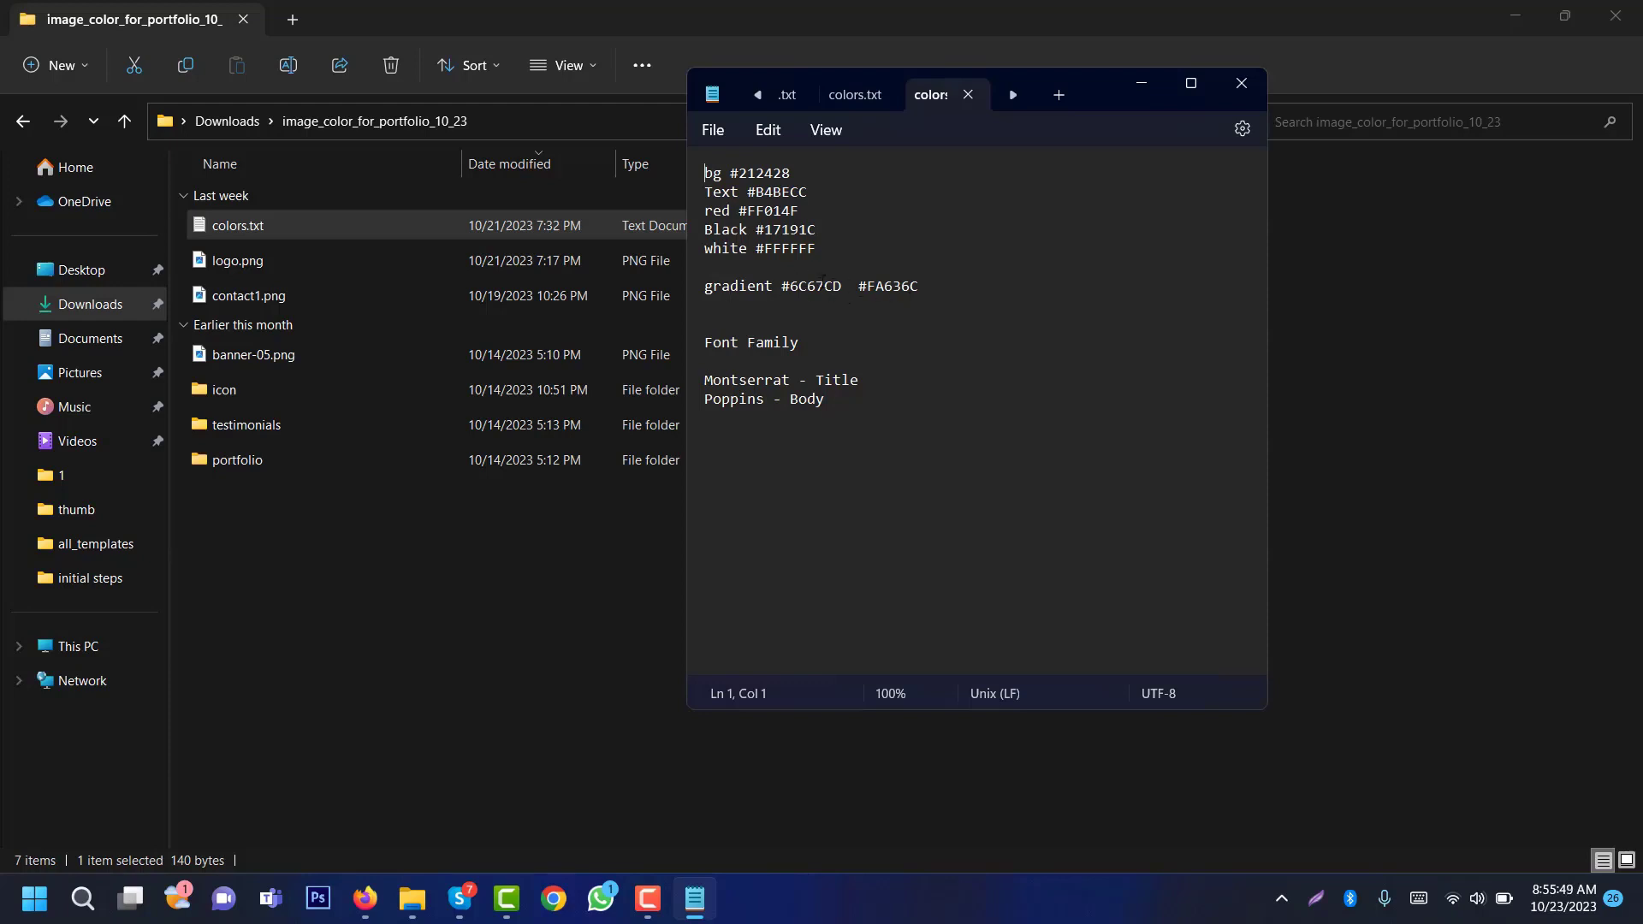
pyautogui.doubleClick(817, 288)
pyautogui.hotkey('ctrl', 'c')
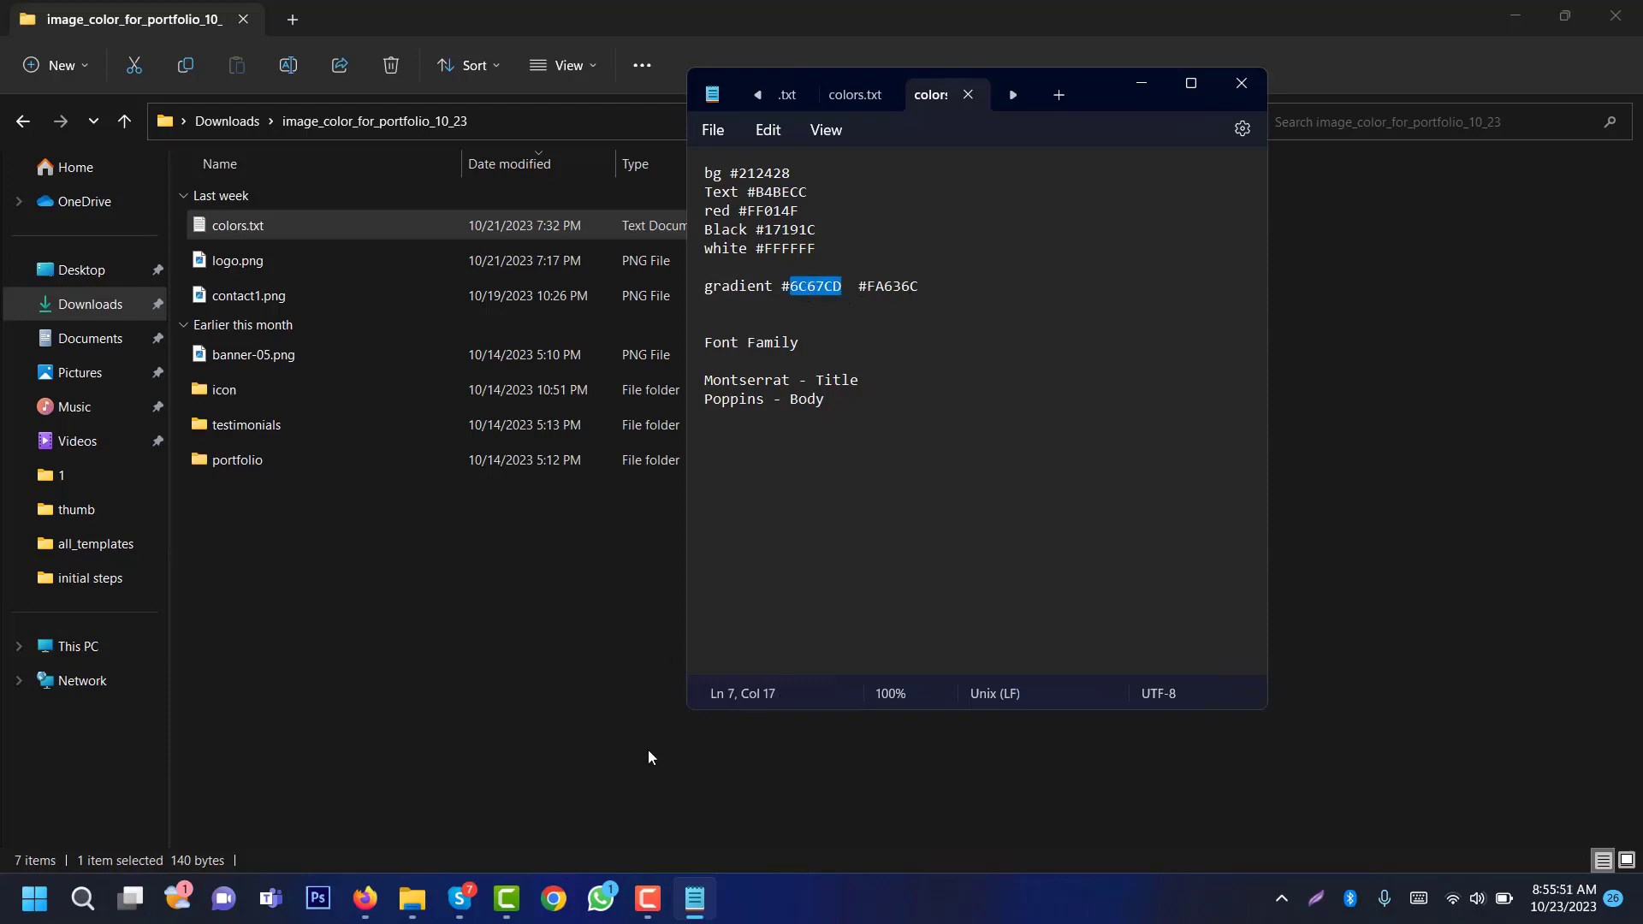
pyautogui.click(365, 899)
pyautogui.click(641, 24)
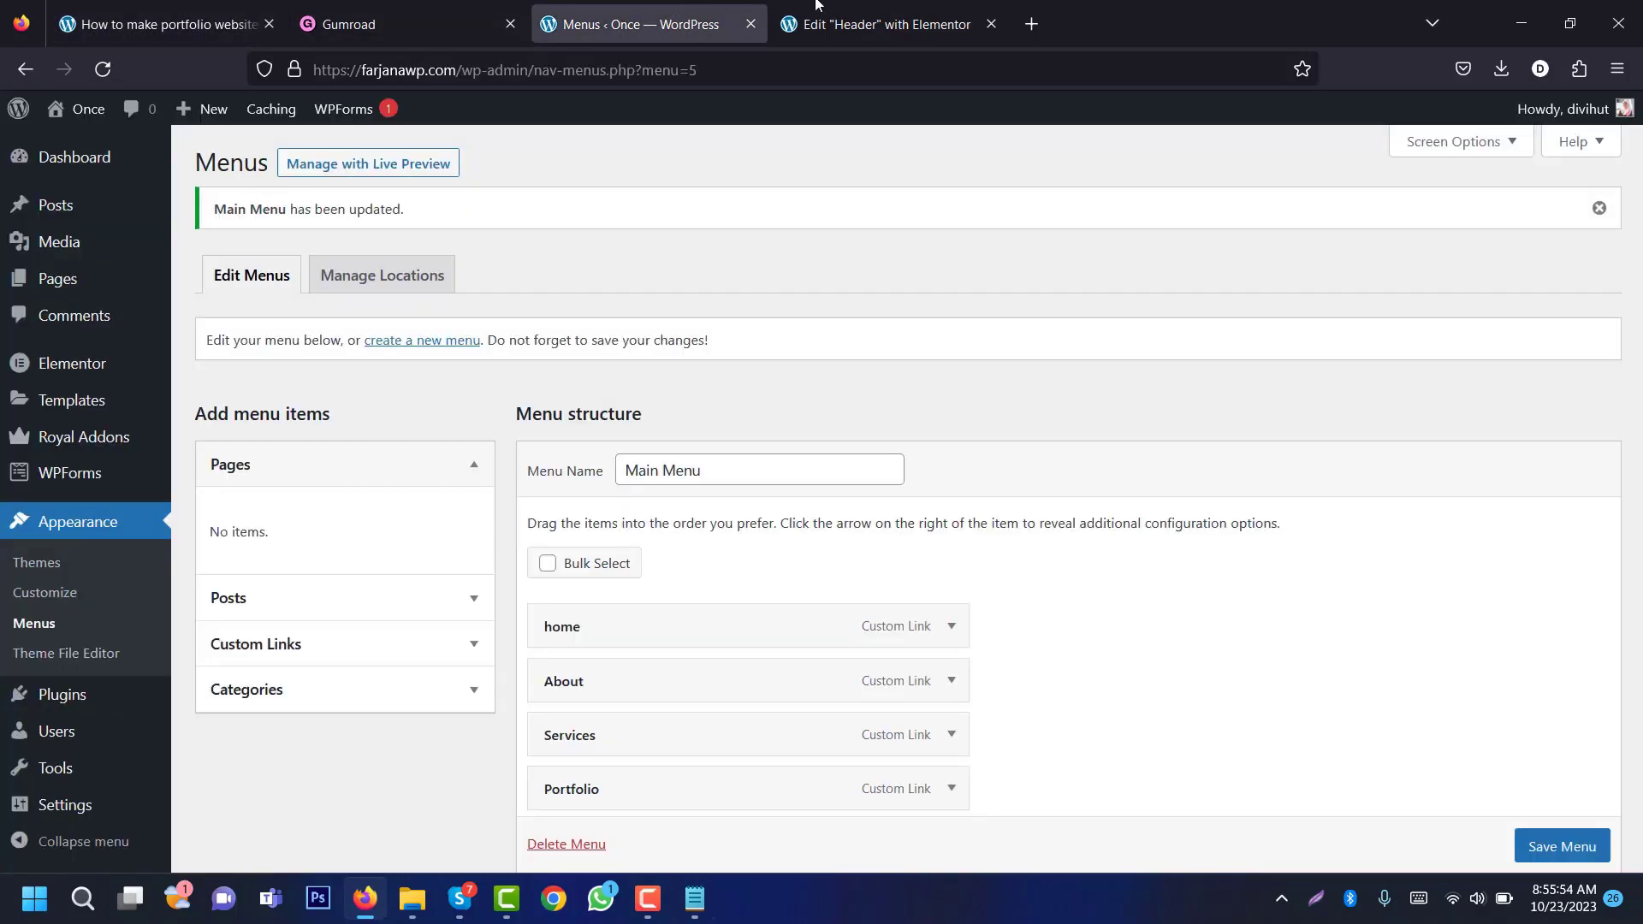
# Step: Paste 6C67CD as the background gradient's first colour
pyautogui.click(815, 6)
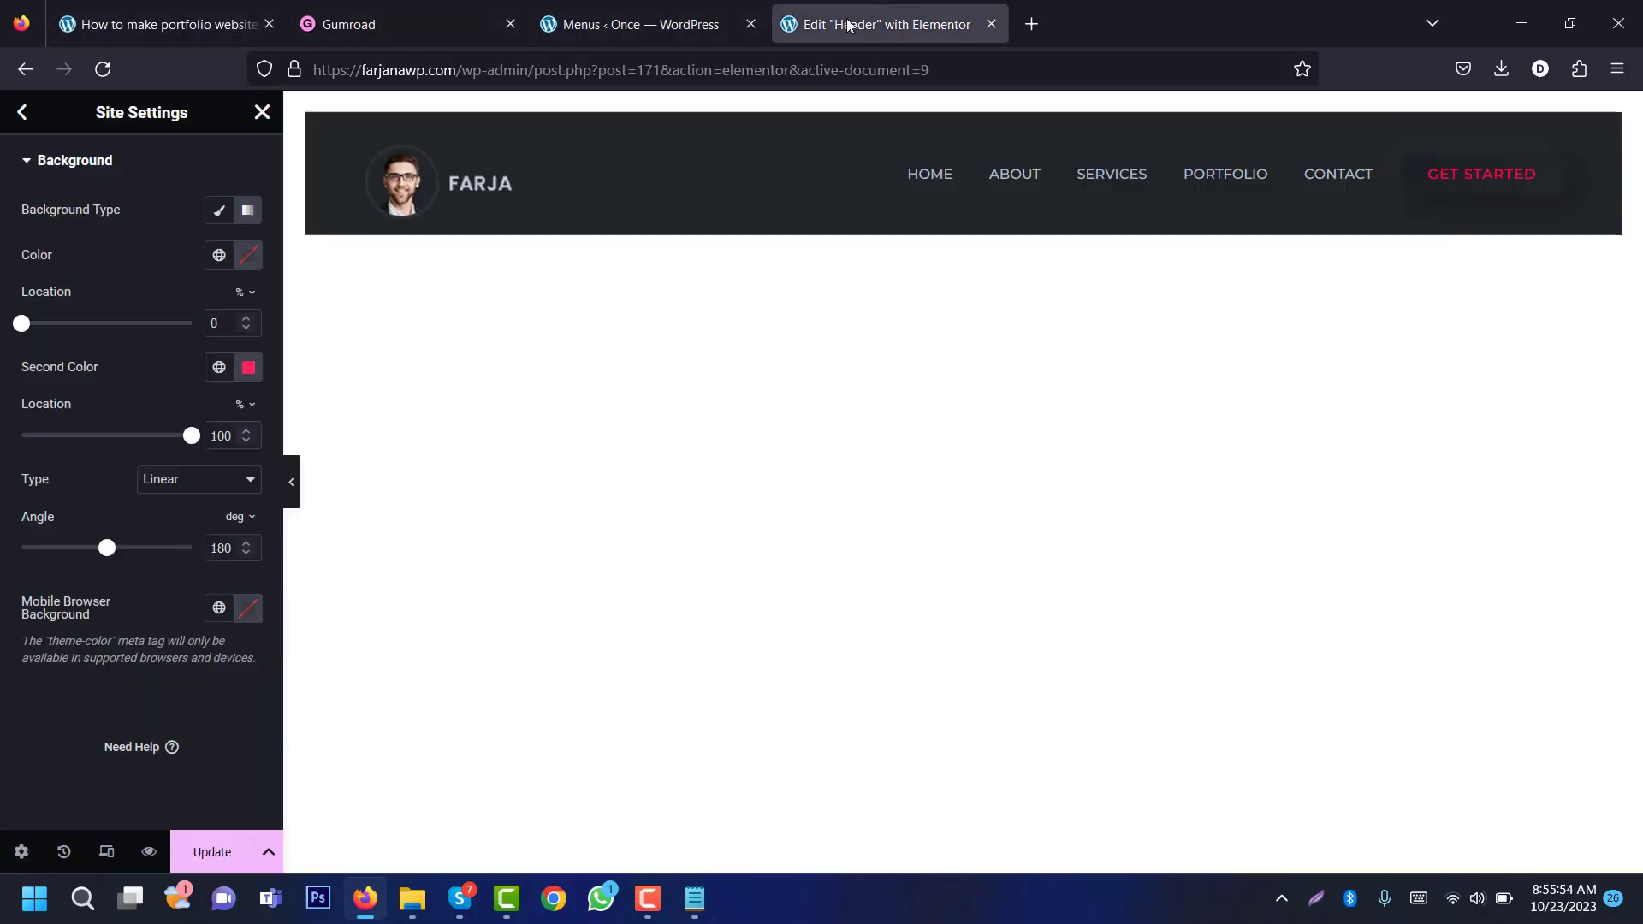
pyautogui.click(248, 255)
pyautogui.doubleClick(248, 559)
pyautogui.hotkey('ctrl', 'v')
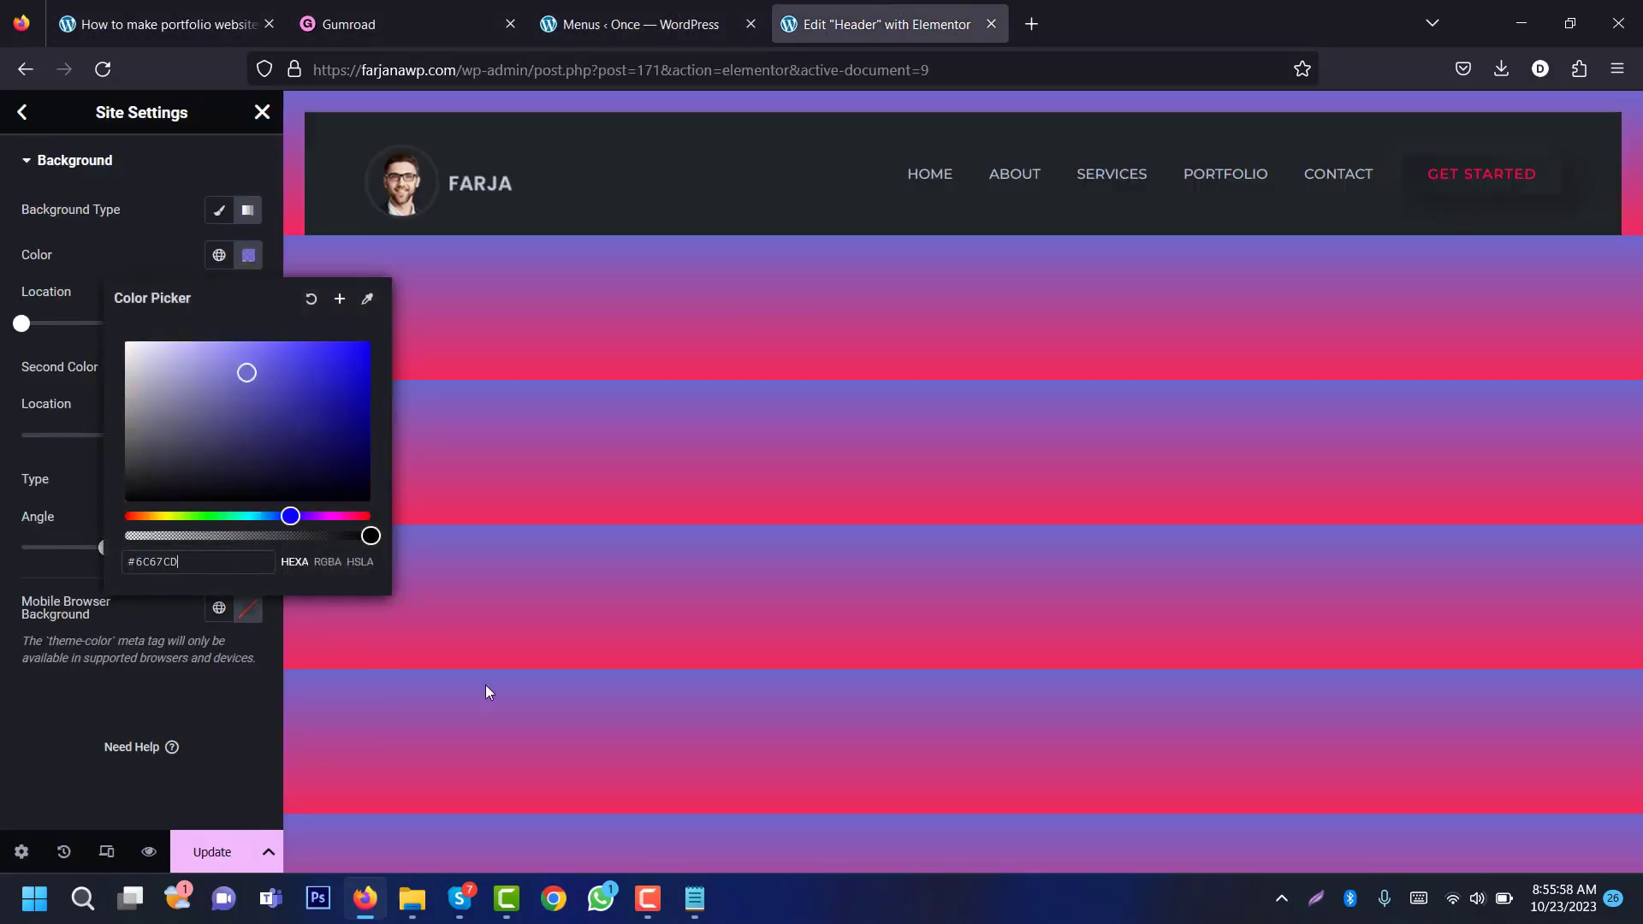
# Step: Copy FA636C from the colour notes and set it as the gradient's second colour
pyautogui.click(694, 897)
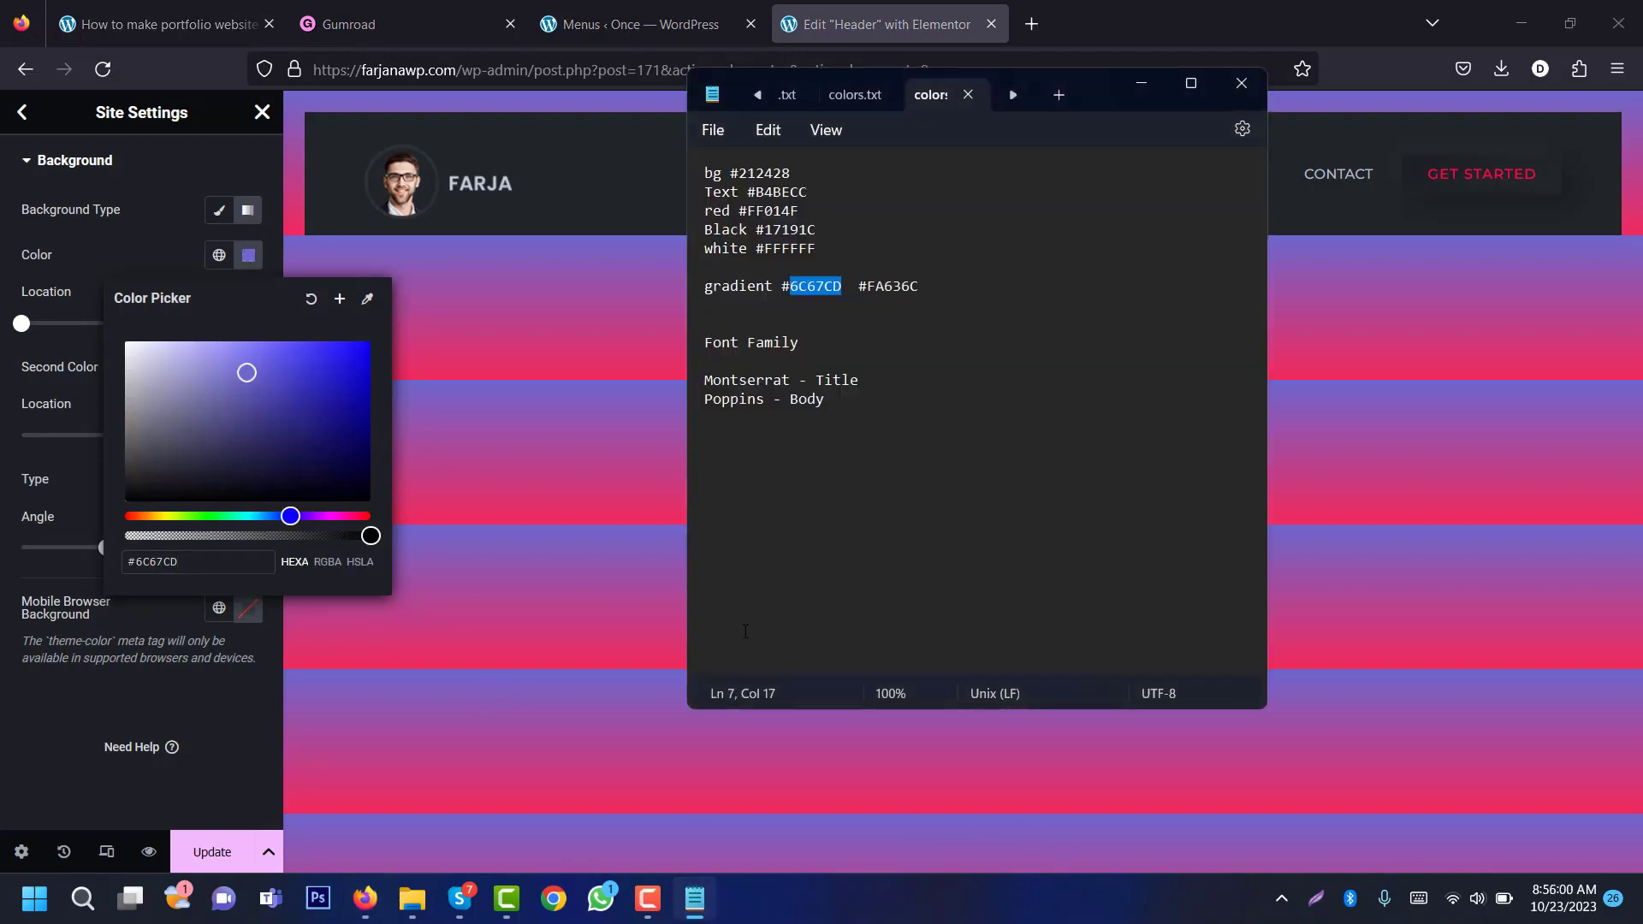
pyautogui.doubleClick(881, 286)
pyautogui.hotkey('ctrl', 'c')
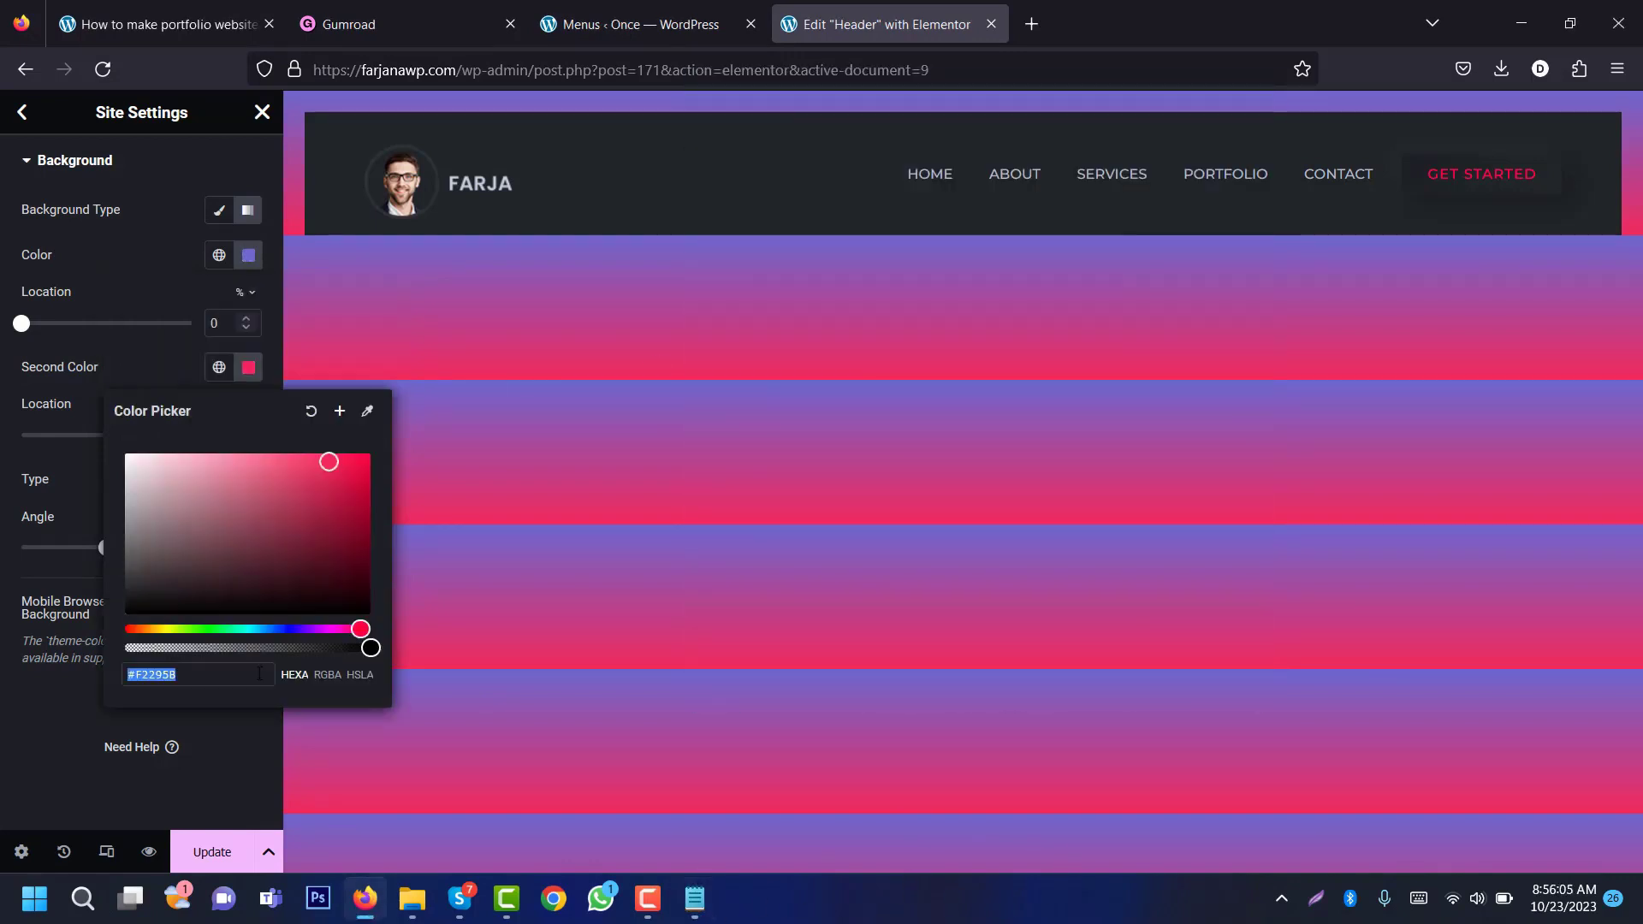
pyautogui.click(249, 674)
pyautogui.doubleClick(249, 674)
pyautogui.hotkey('ctrl', 'v')
pyautogui.click(52, 432)
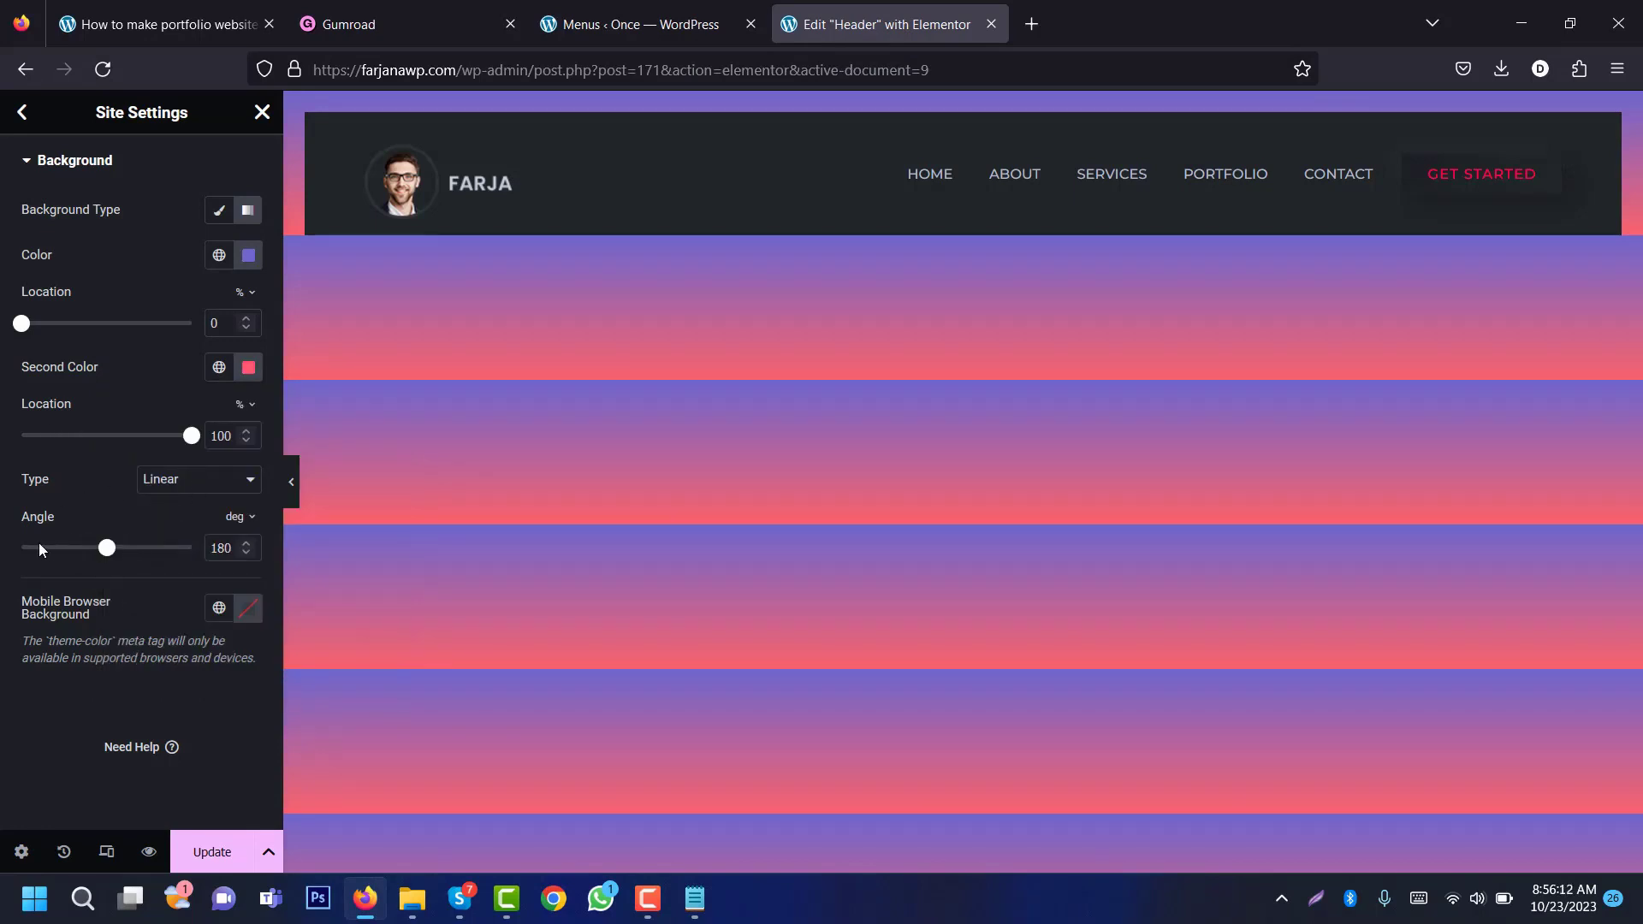
# Step: Set the gradient angle to 90 and save the background
pyautogui.moveTo(227, 547); pyautogui.dragTo(188, 553)
pyautogui.write('90')
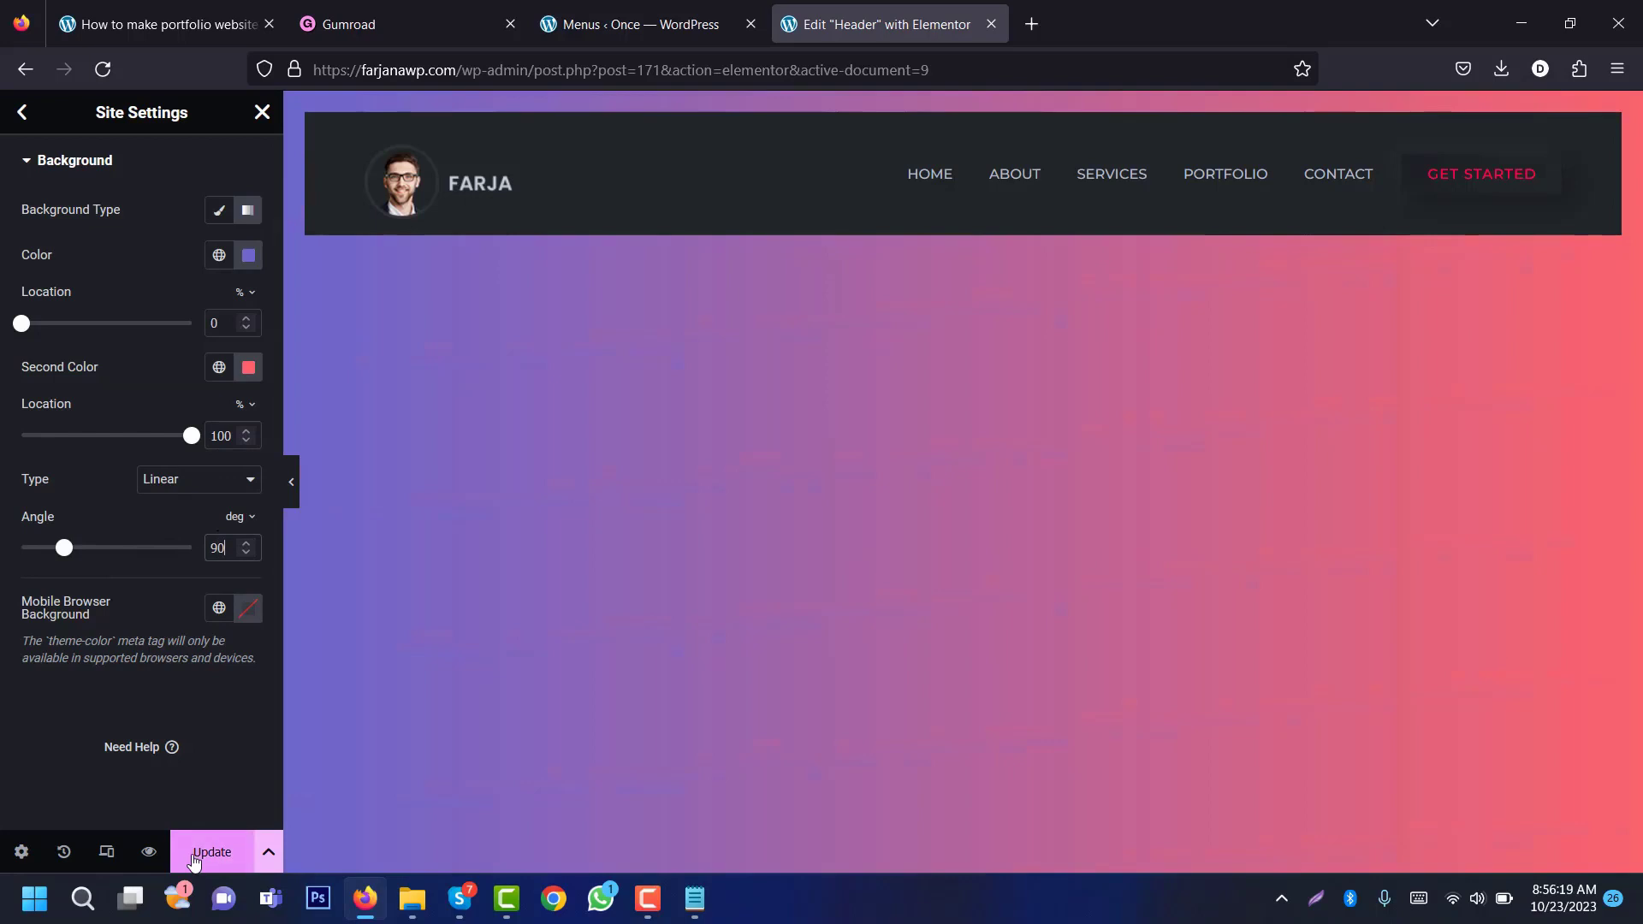
pyautogui.click(206, 850)
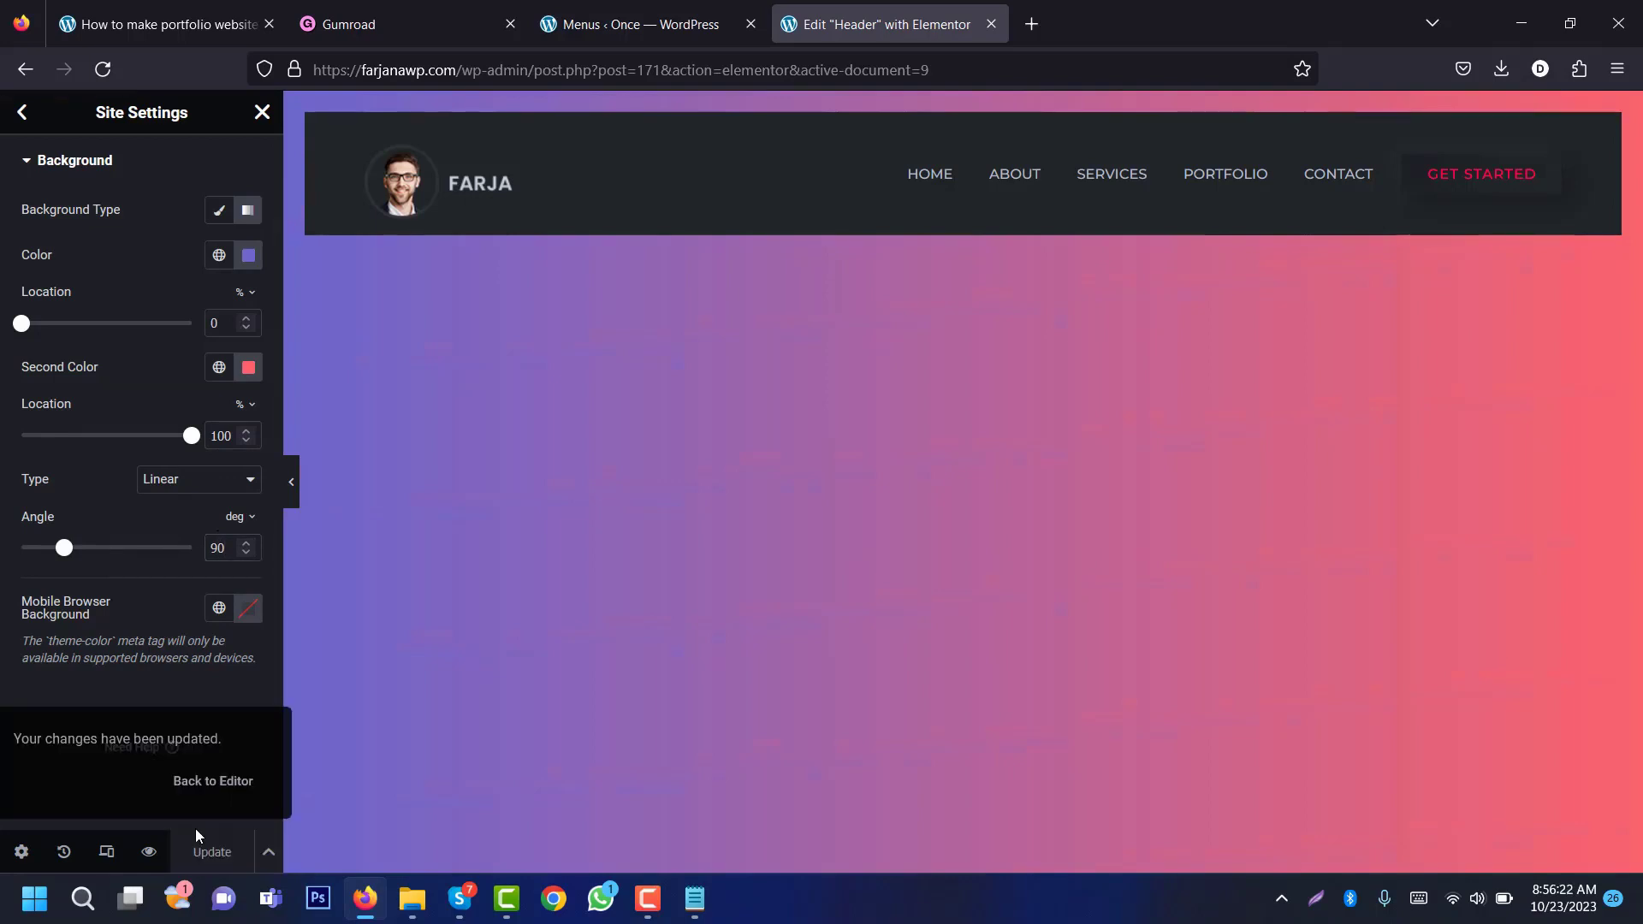
pyautogui.click(29, 112)
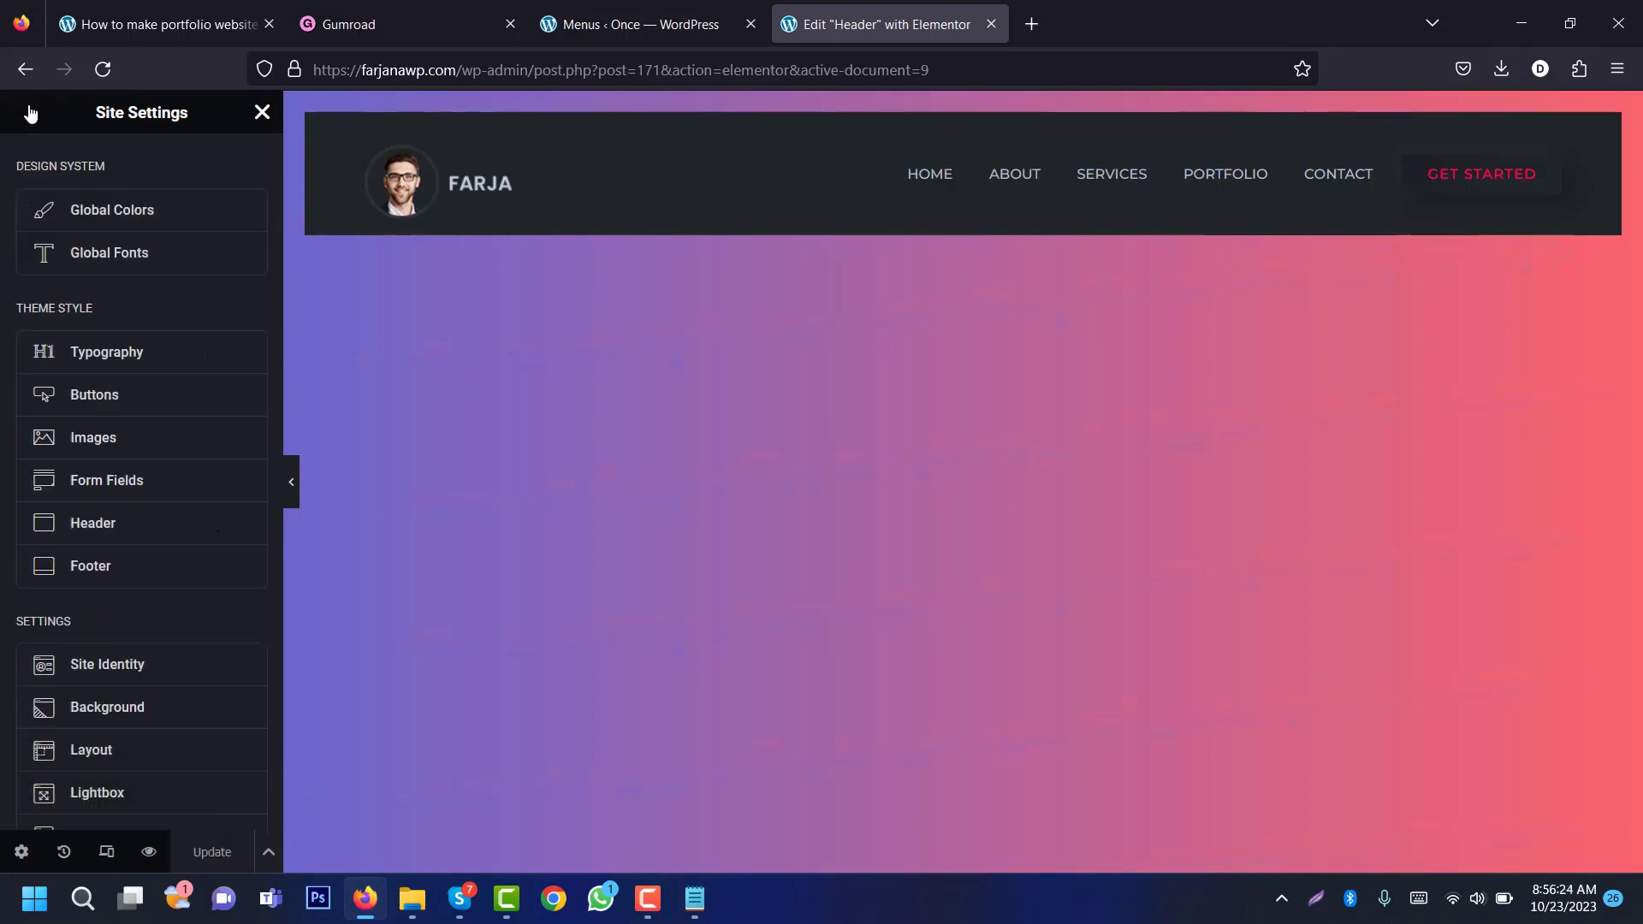
# Step: Give links the normal colour #AD9797 in Site Settings Typography and save
pyautogui.click(155, 353)
pyautogui.scroll(-3, 274, 514)
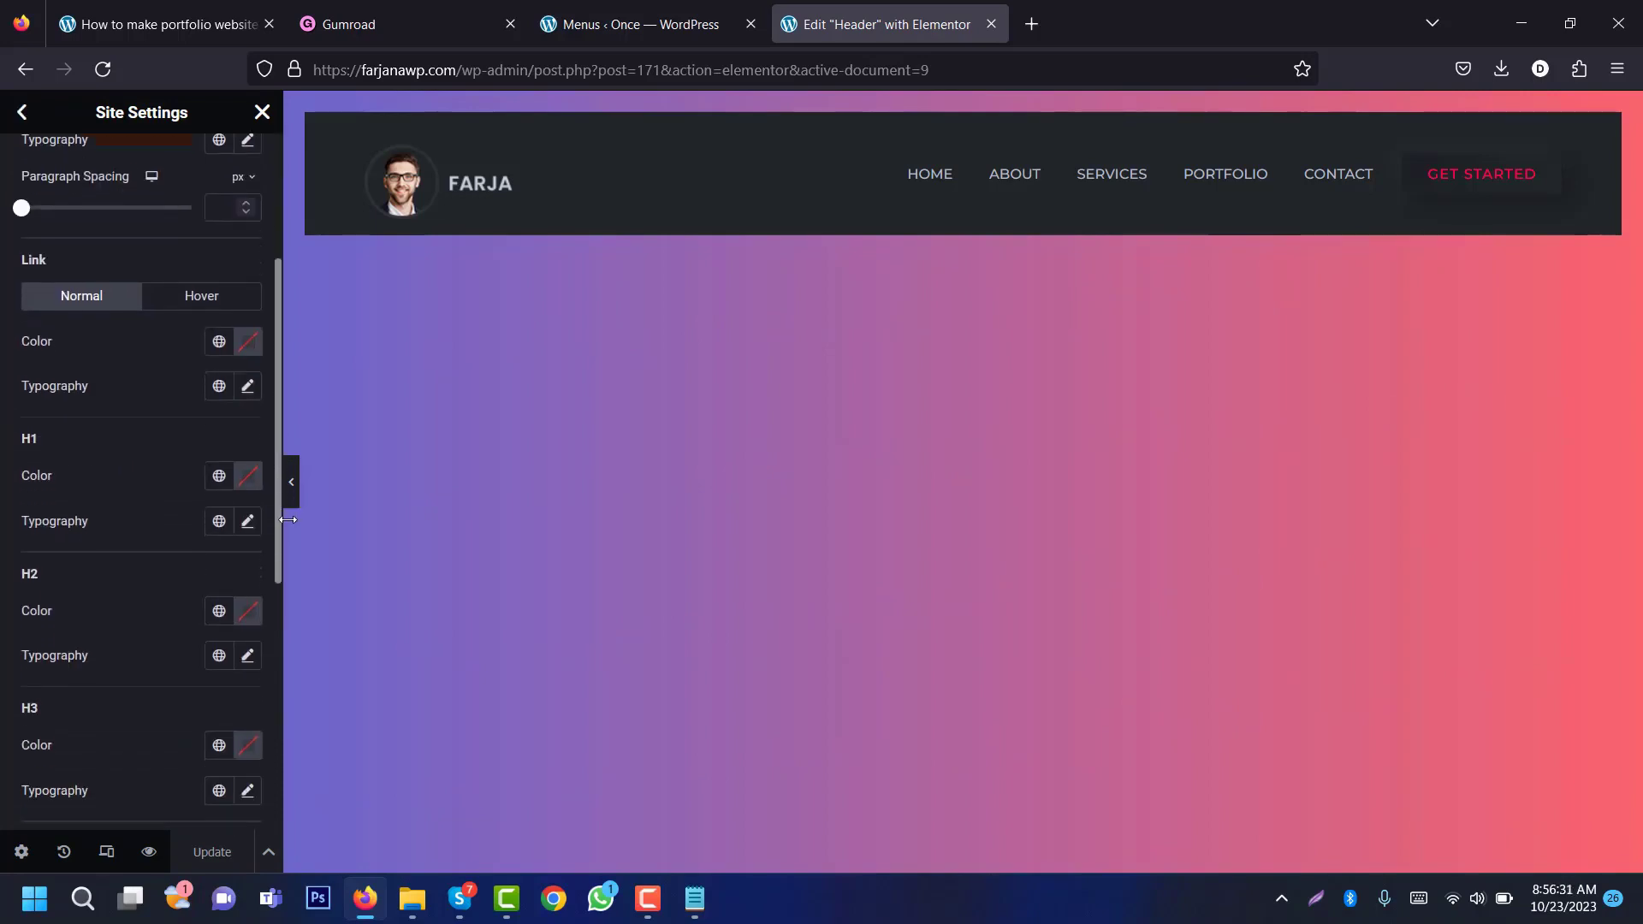
pyautogui.scroll(1, 41, 373)
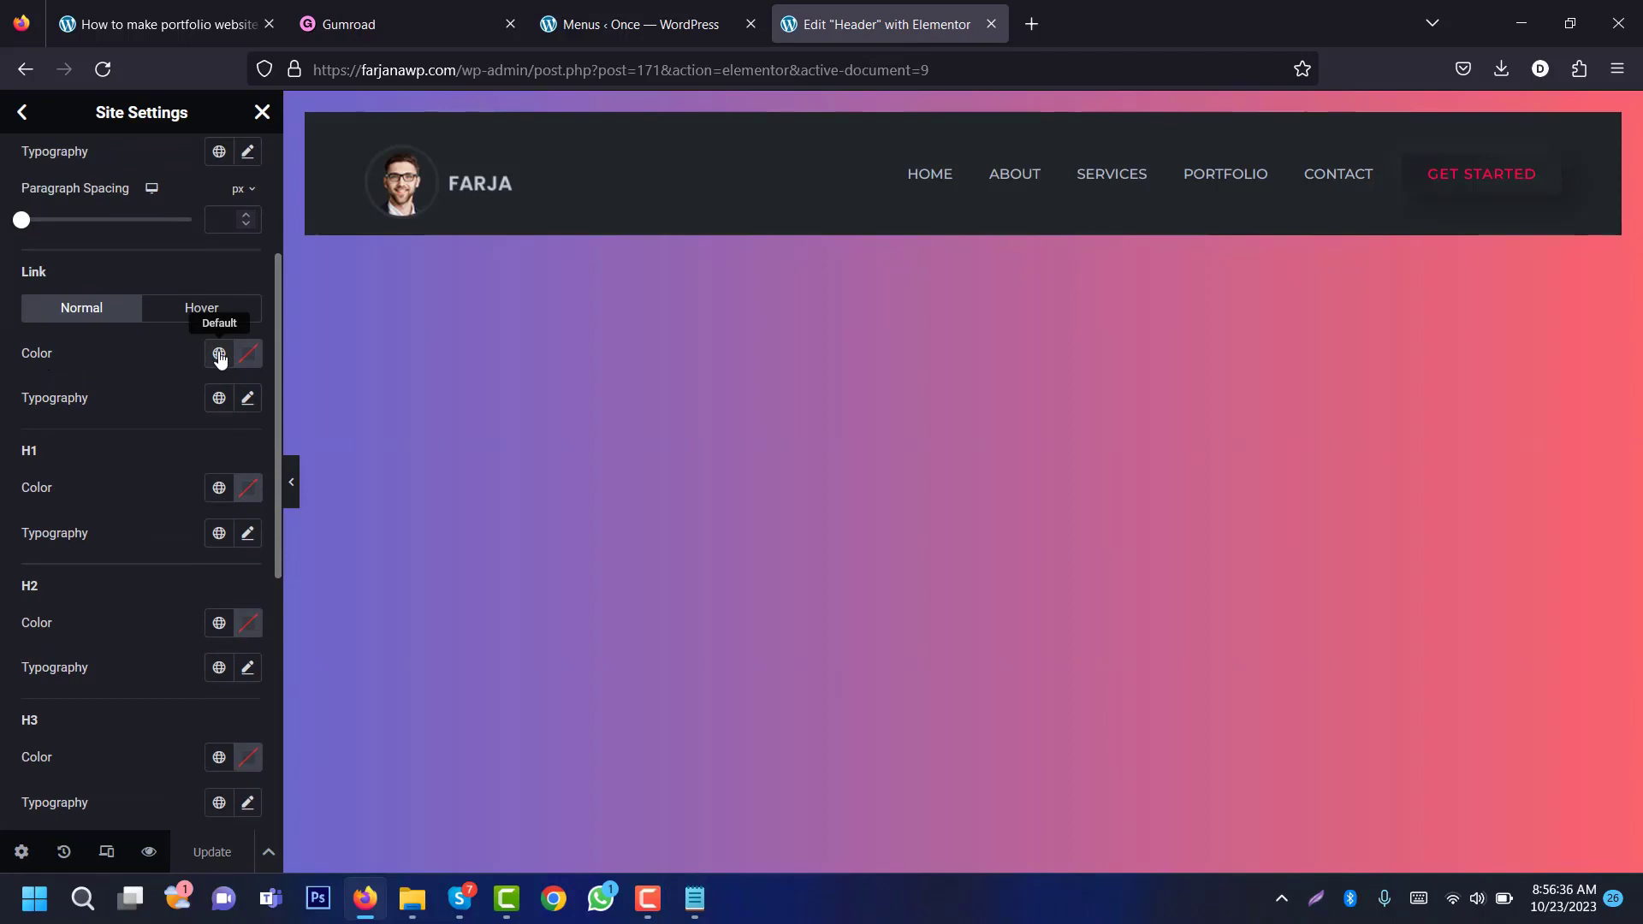
pyautogui.click(248, 353)
pyautogui.write('#AD9797')
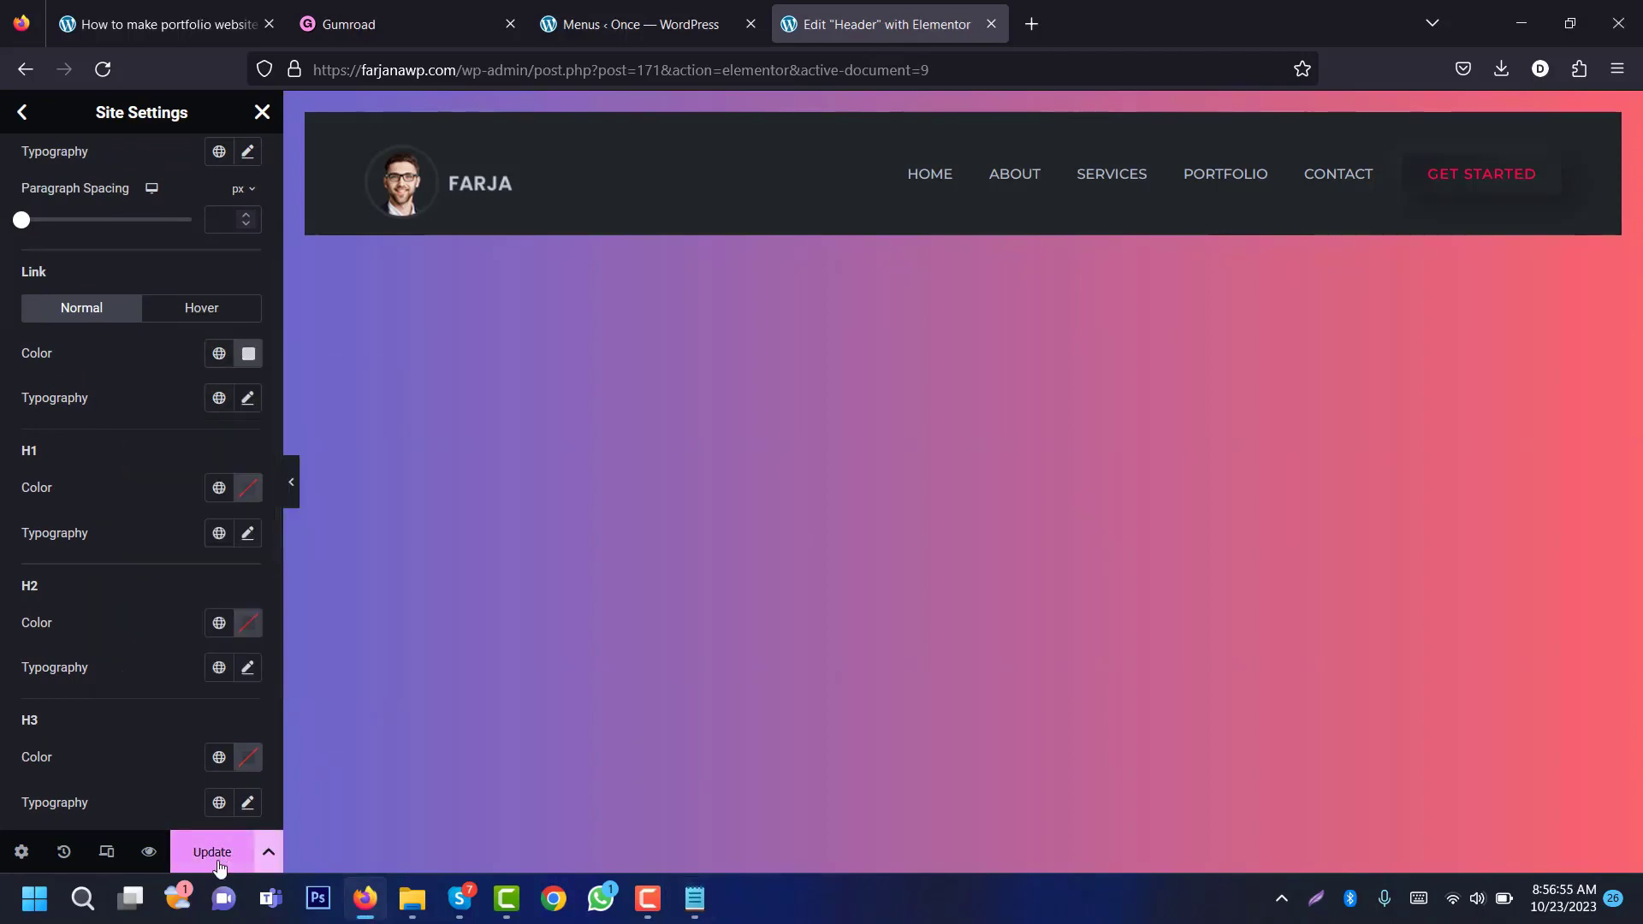
pyautogui.click(213, 852)
pyautogui.click(640, 11)
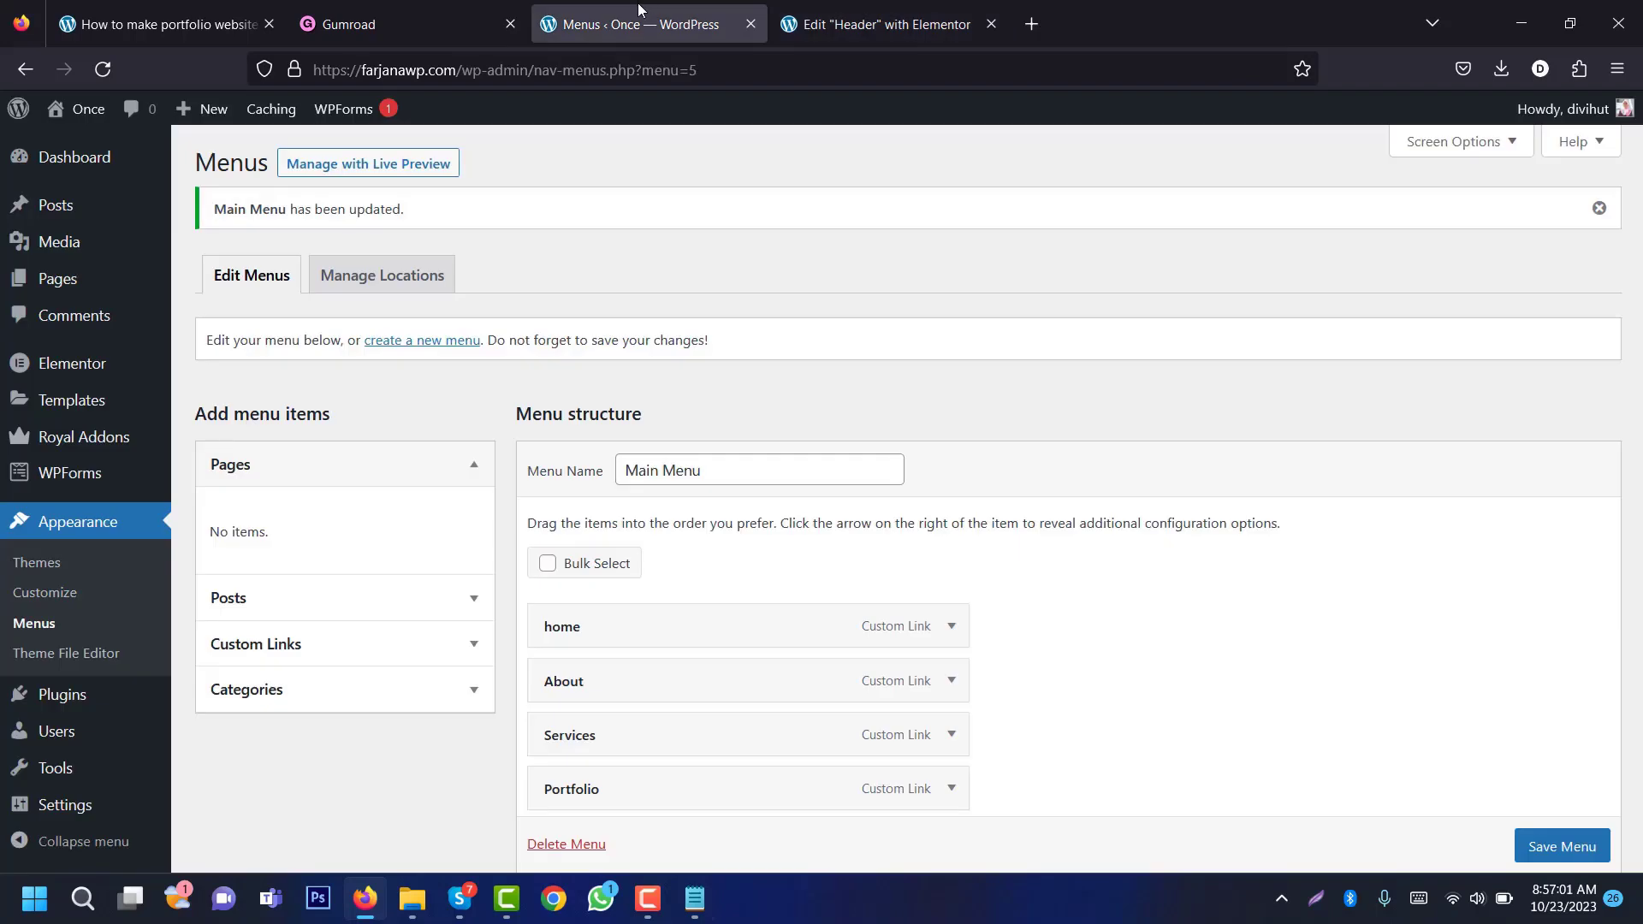
# Step: Open the live site in a new tab to check the FARJA header, then return to the header editor
pyautogui.moveTo(86, 111)
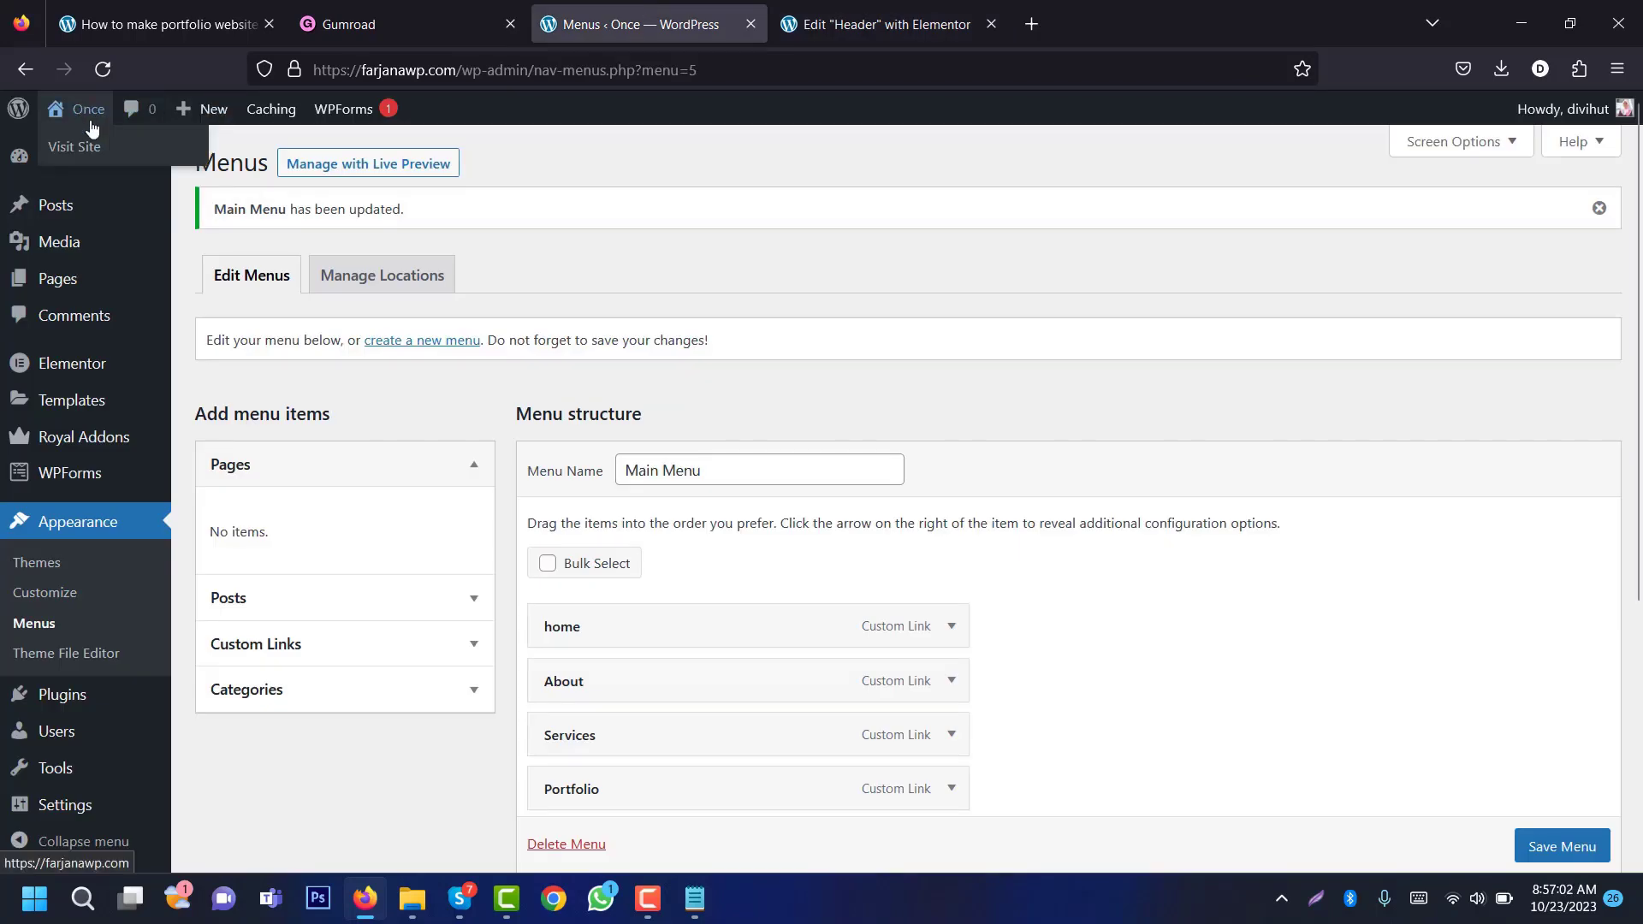
pyautogui.middleClick(92, 154)
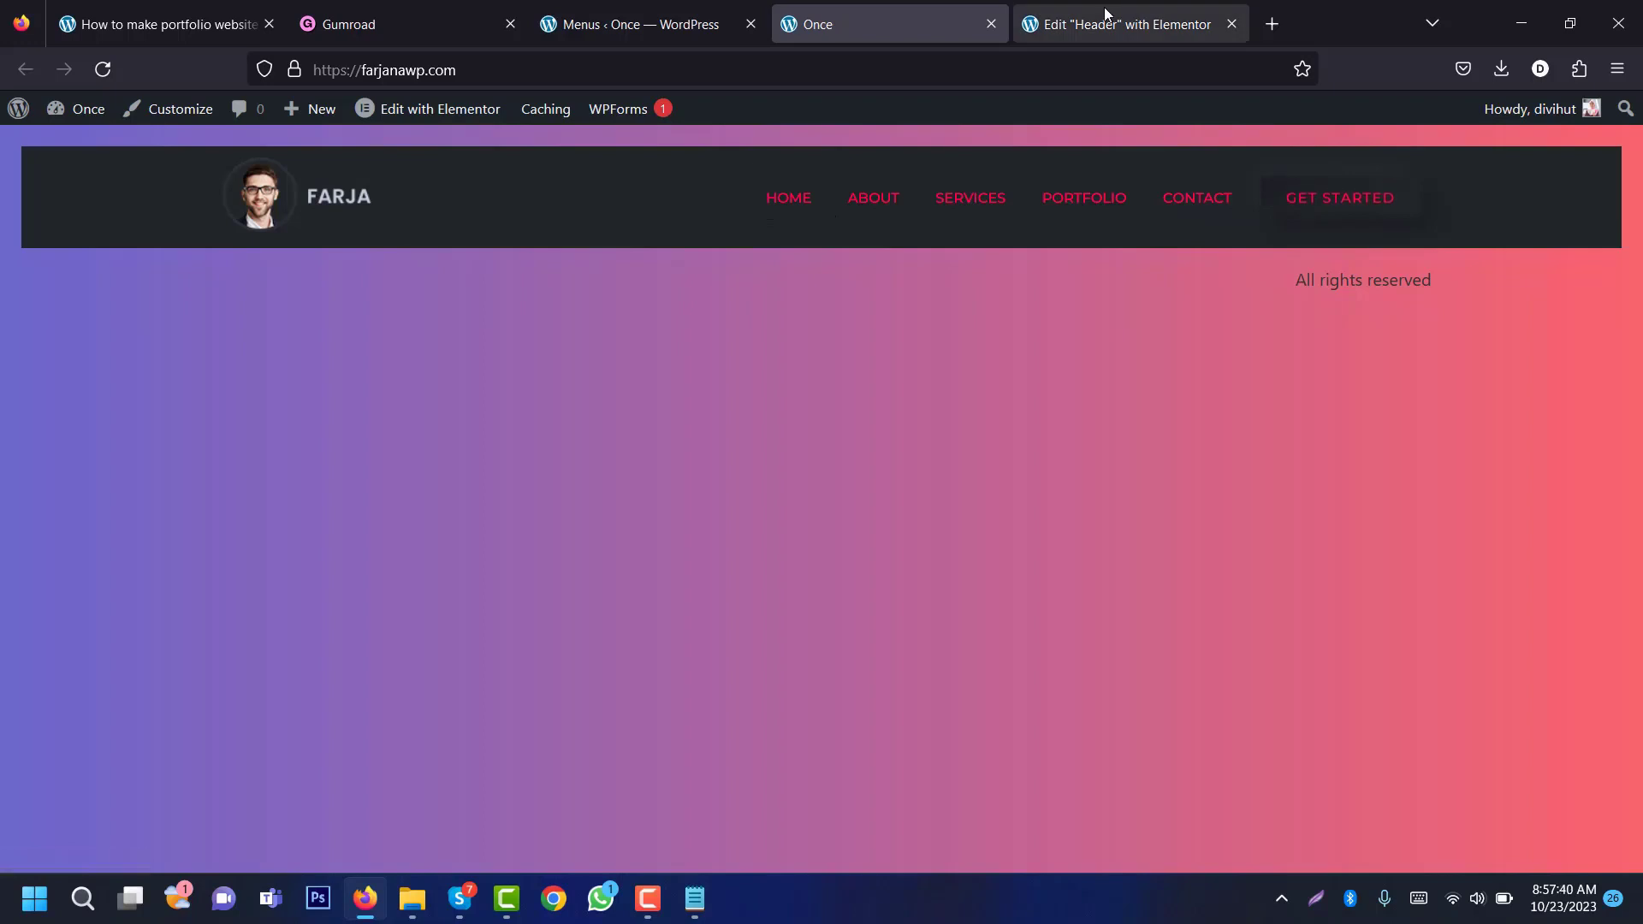
pyautogui.click(1134, 26)
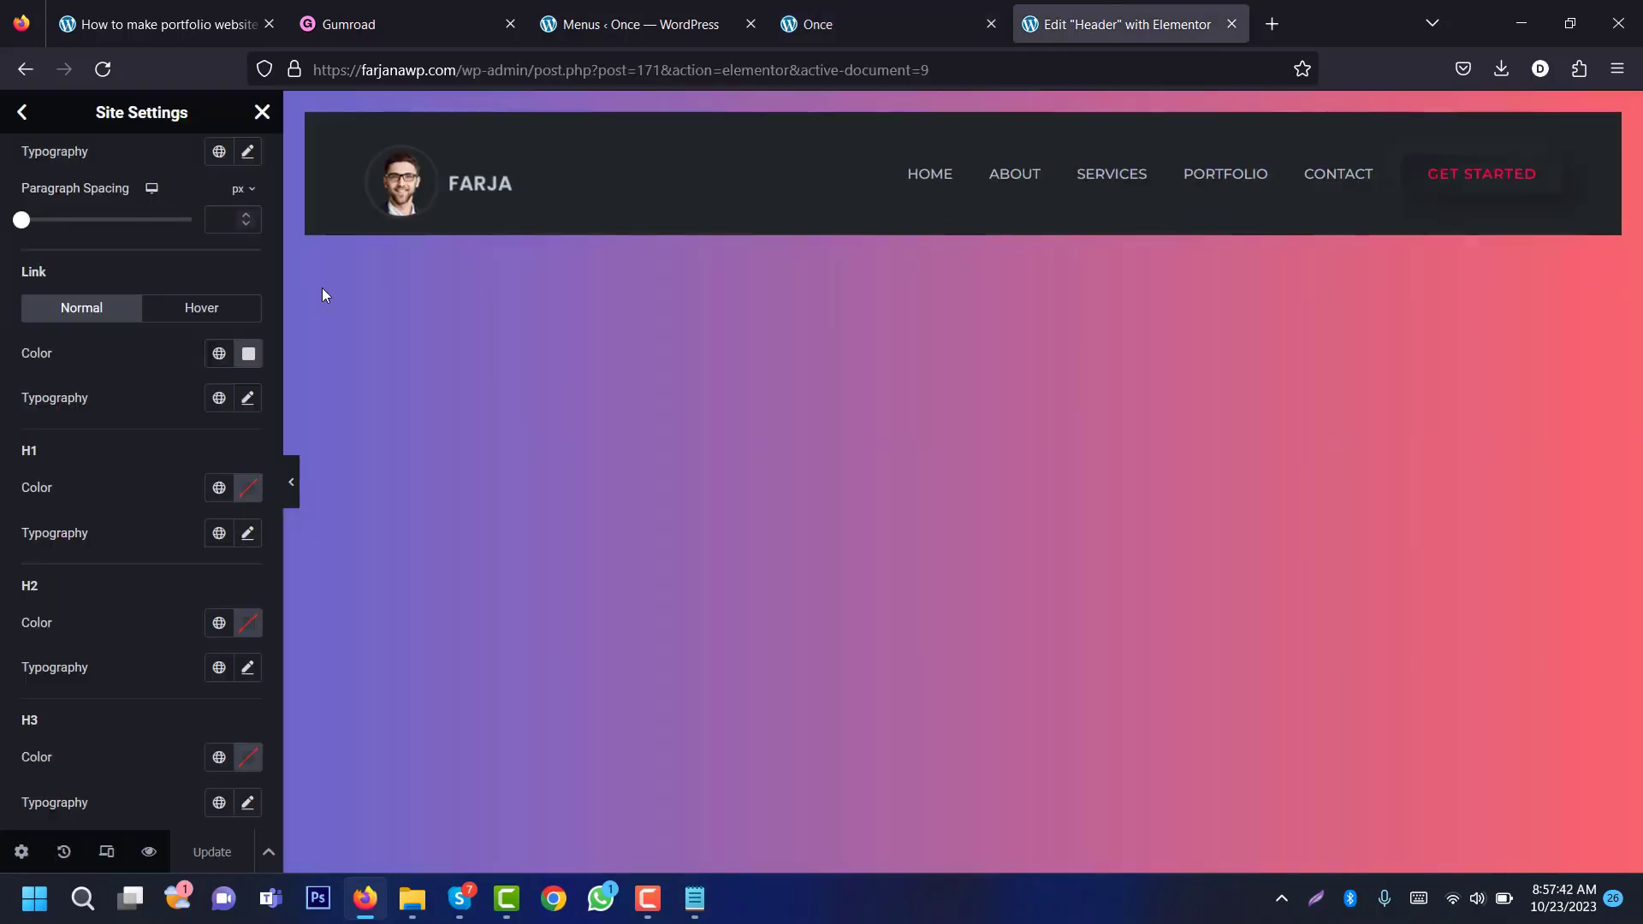
# Step: Set the Nav Menu's Highlight Active Item to No and save the header
pyautogui.click(262, 112)
pyautogui.click(938, 191)
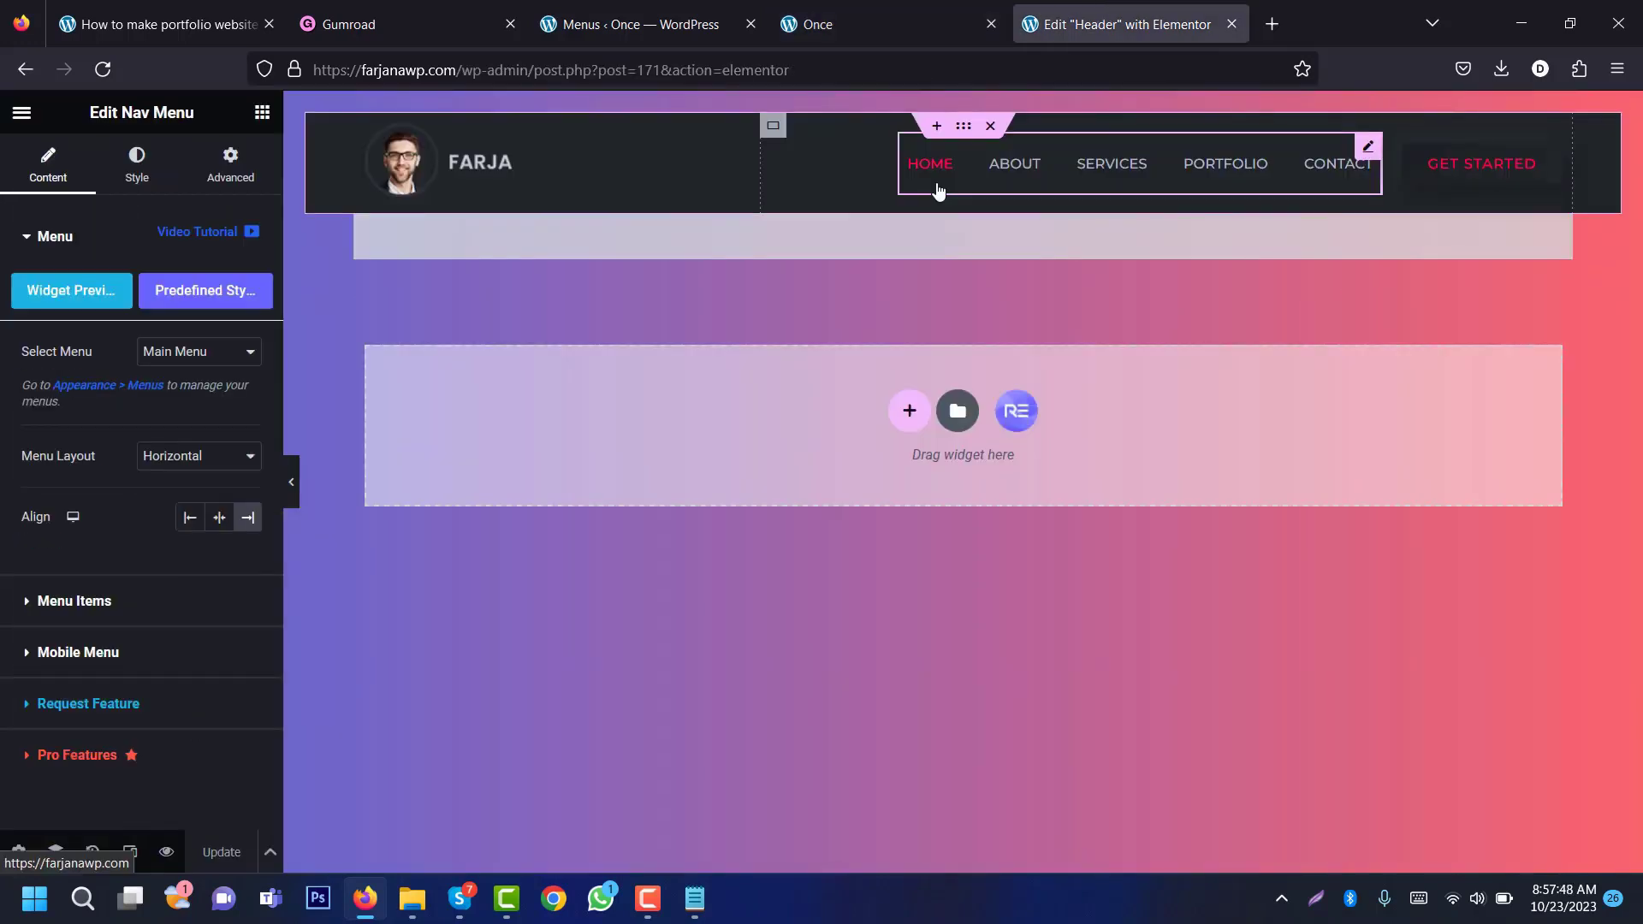
pyautogui.click(137, 163)
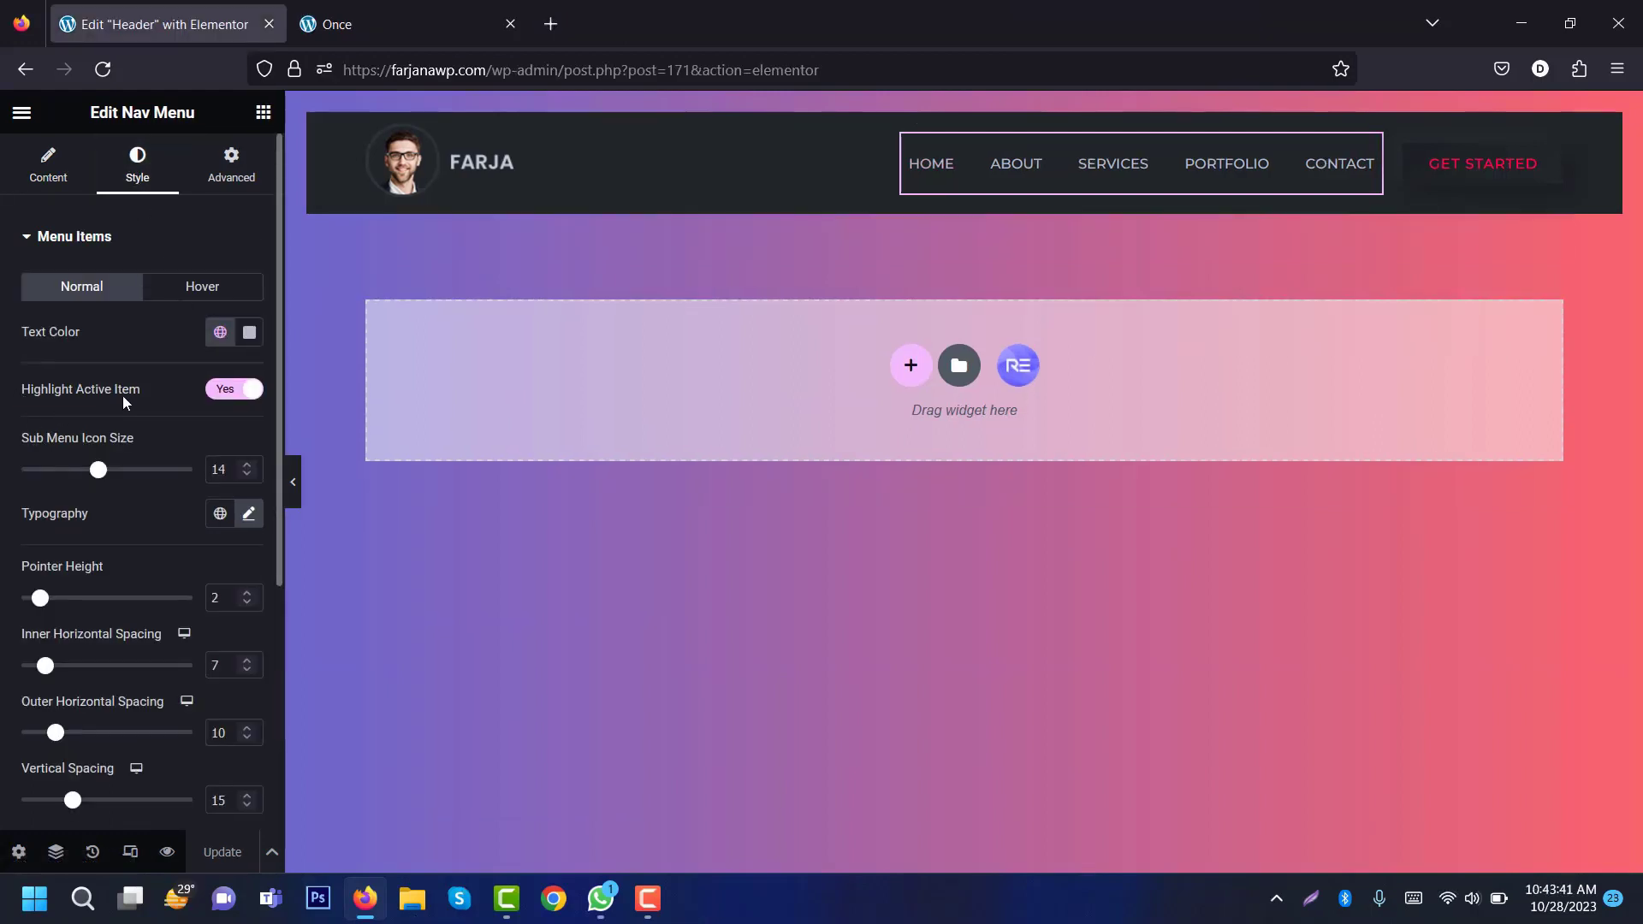
pyautogui.click(227, 391)
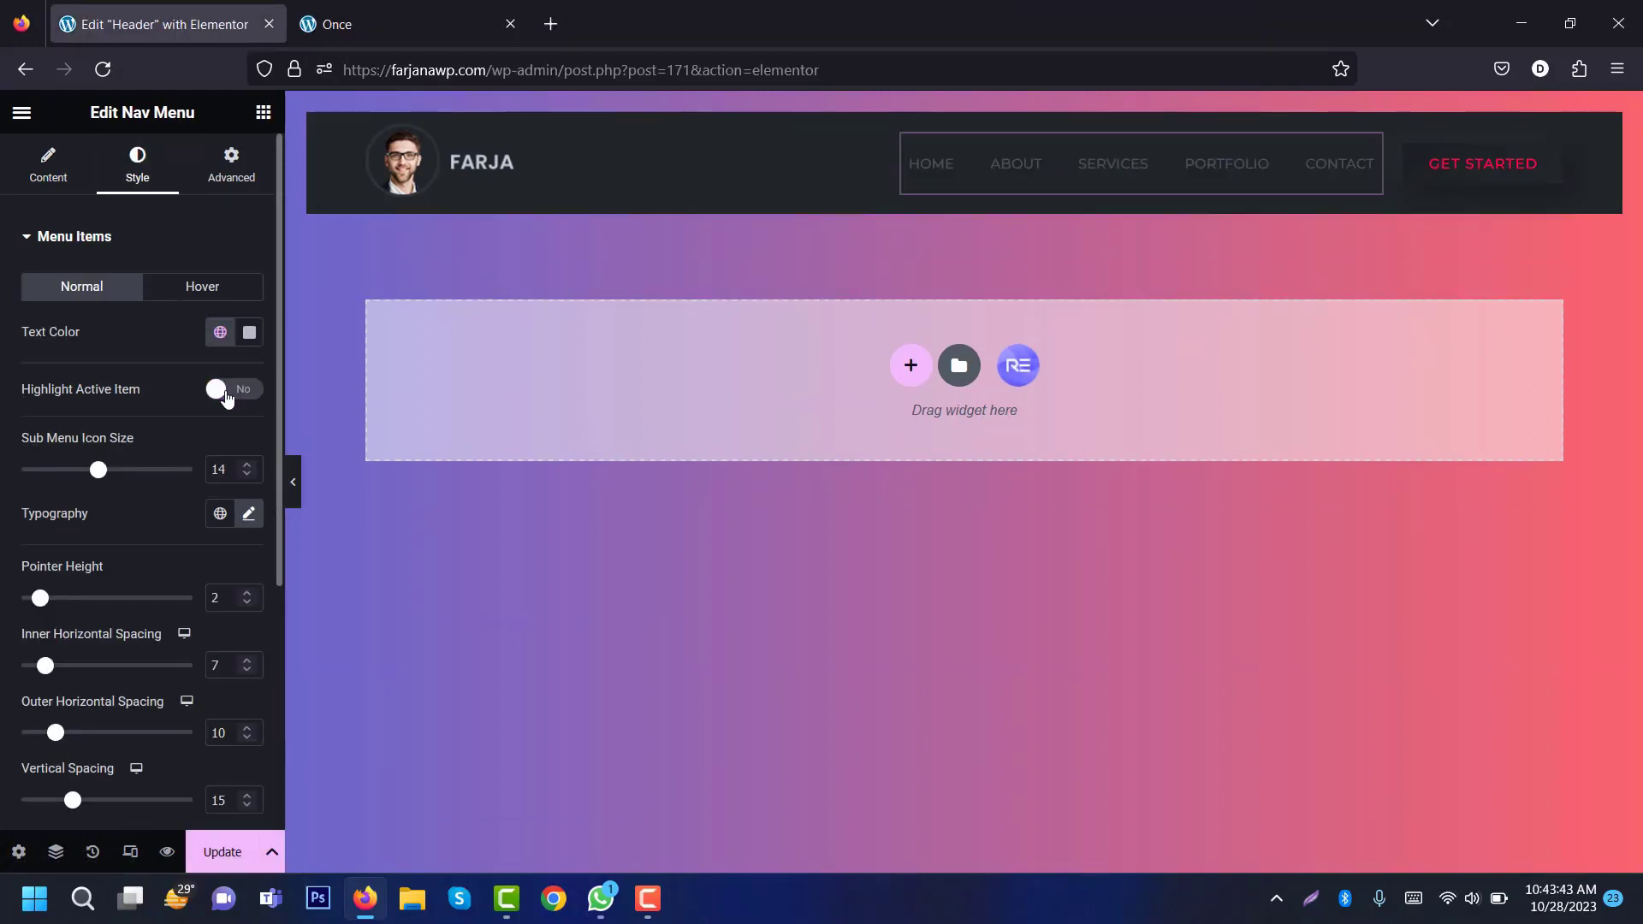
pyautogui.click(222, 853)
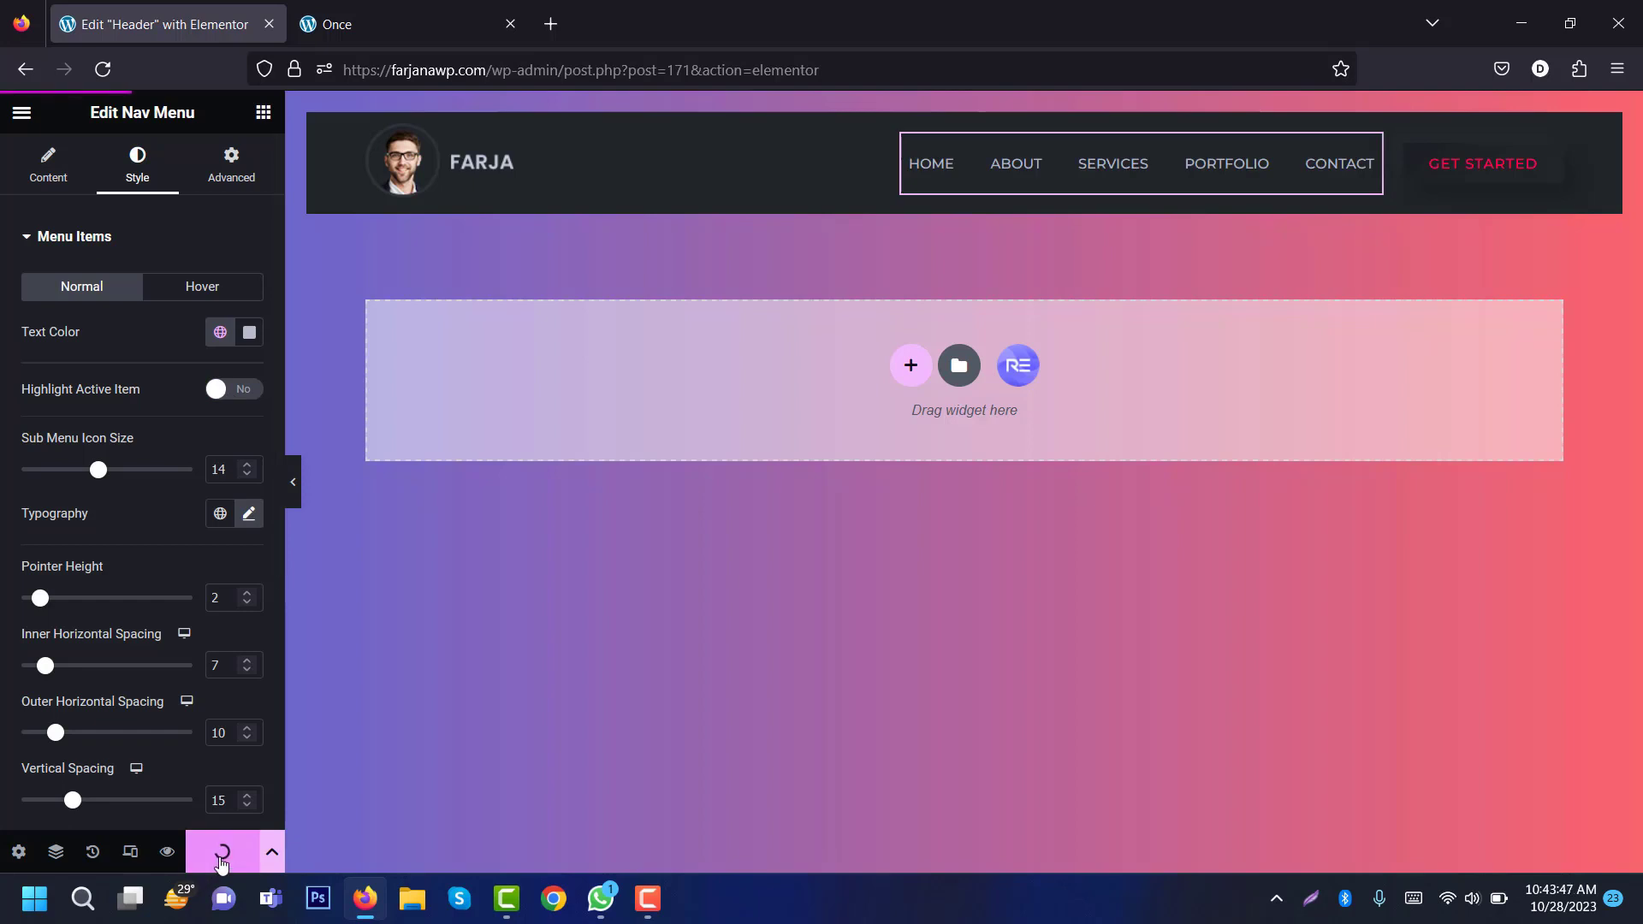
# Step: Reload the live site to verify the nav links, then return to the header editor
pyautogui.click(367, 21)
pyautogui.click(102, 70)
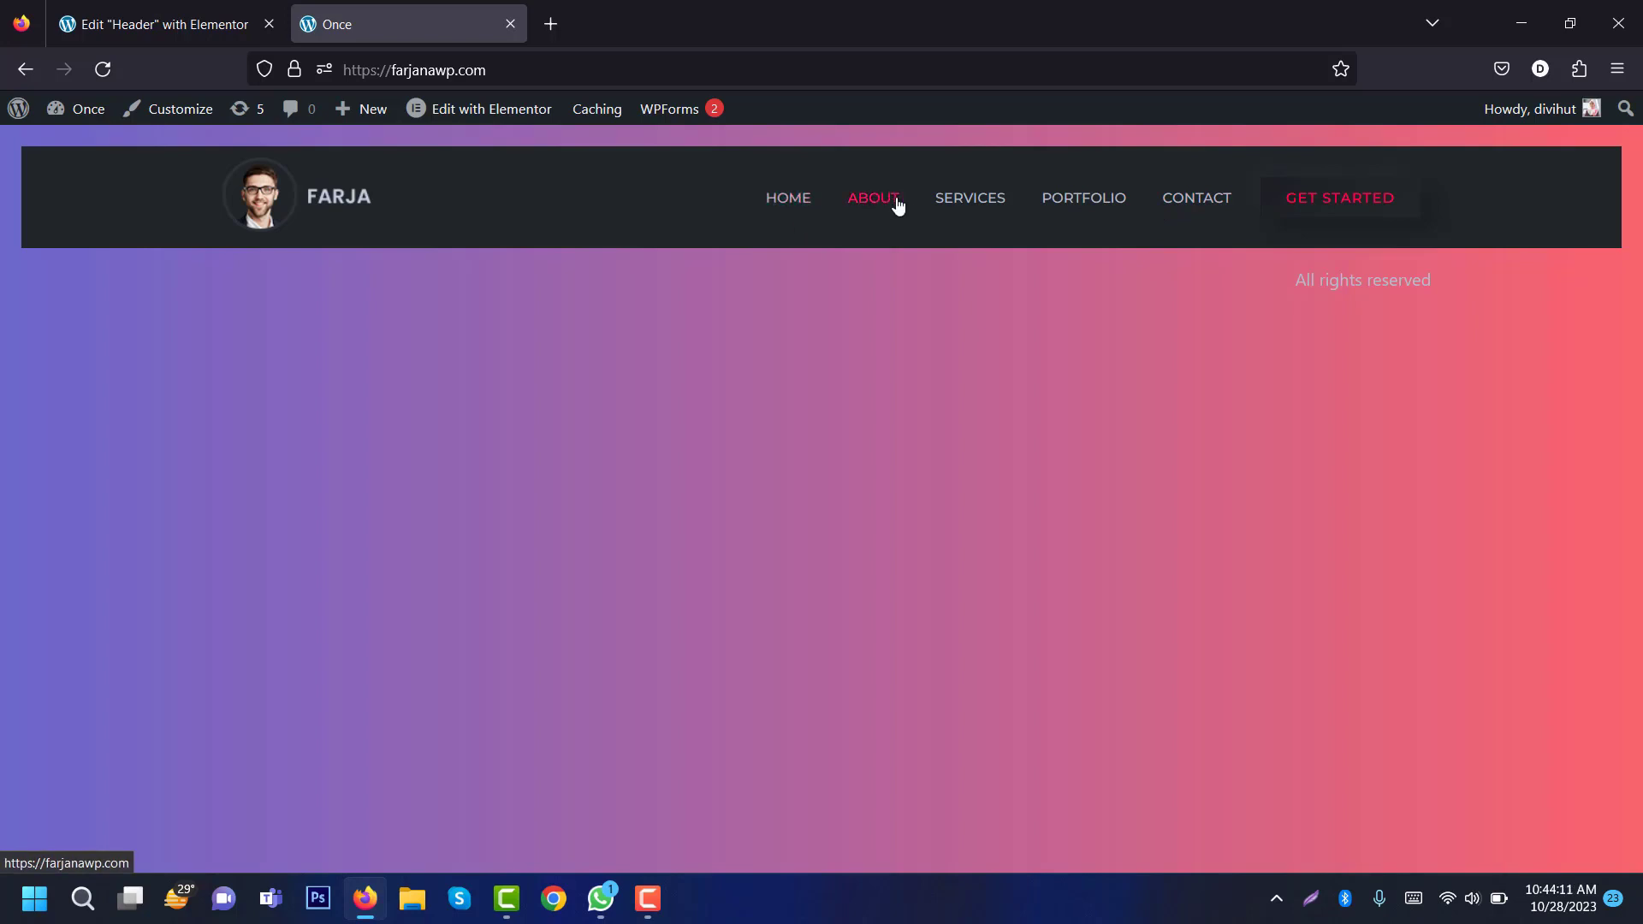
pyautogui.click(154, 24)
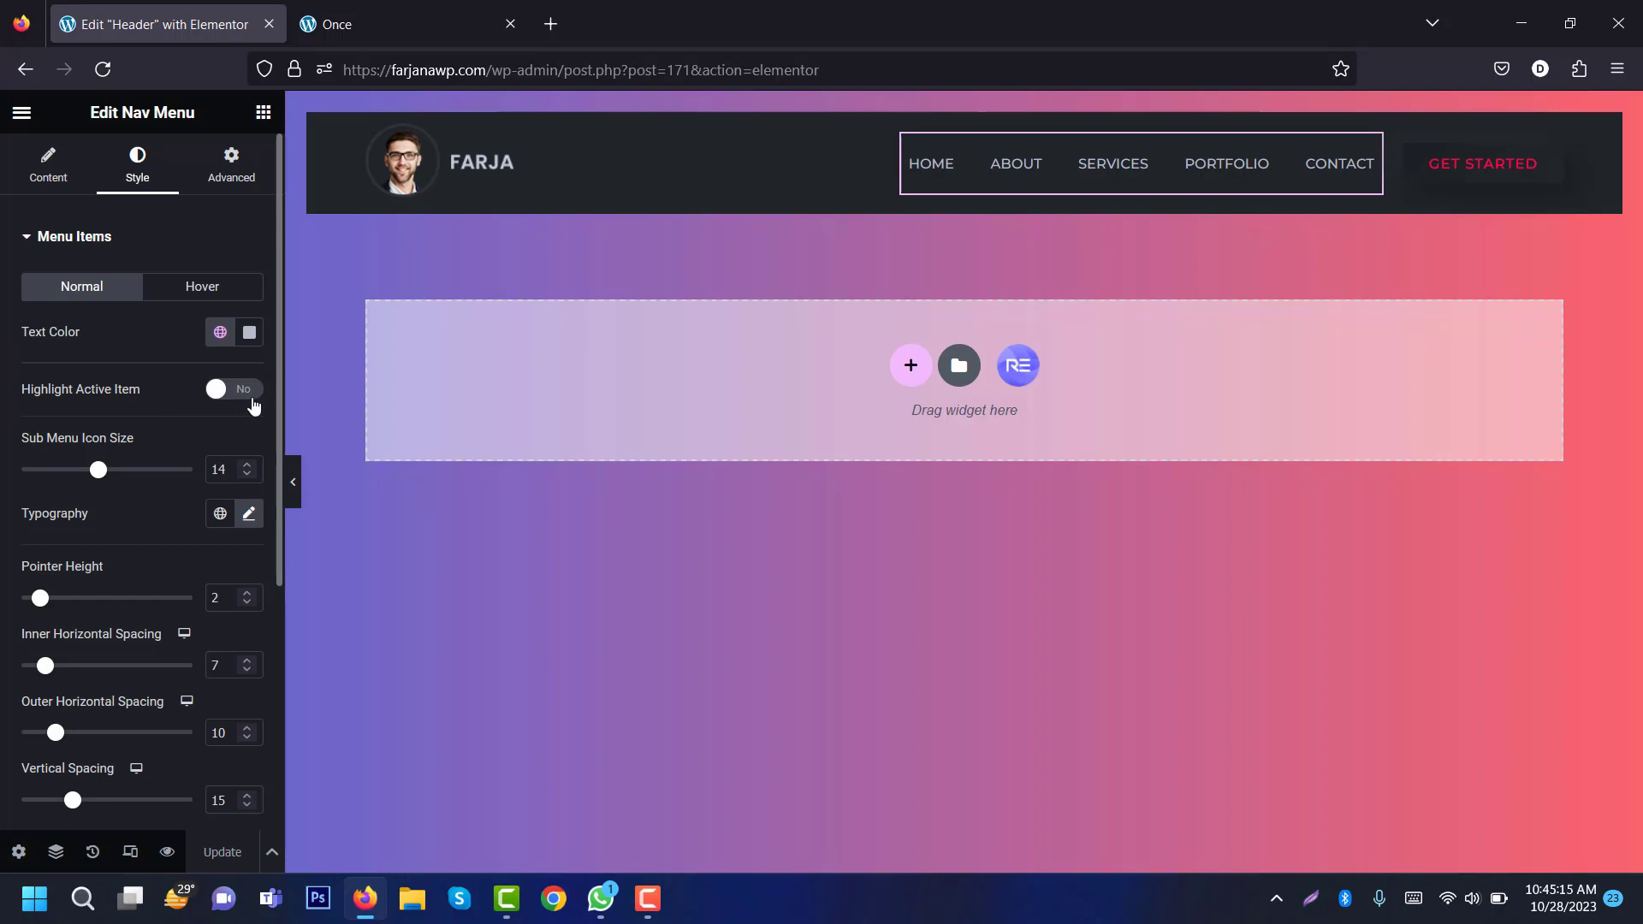
# Step: Exit Elementor and go to the Footer section of the Royal Addons Theme Builder
pyautogui.click(24, 112)
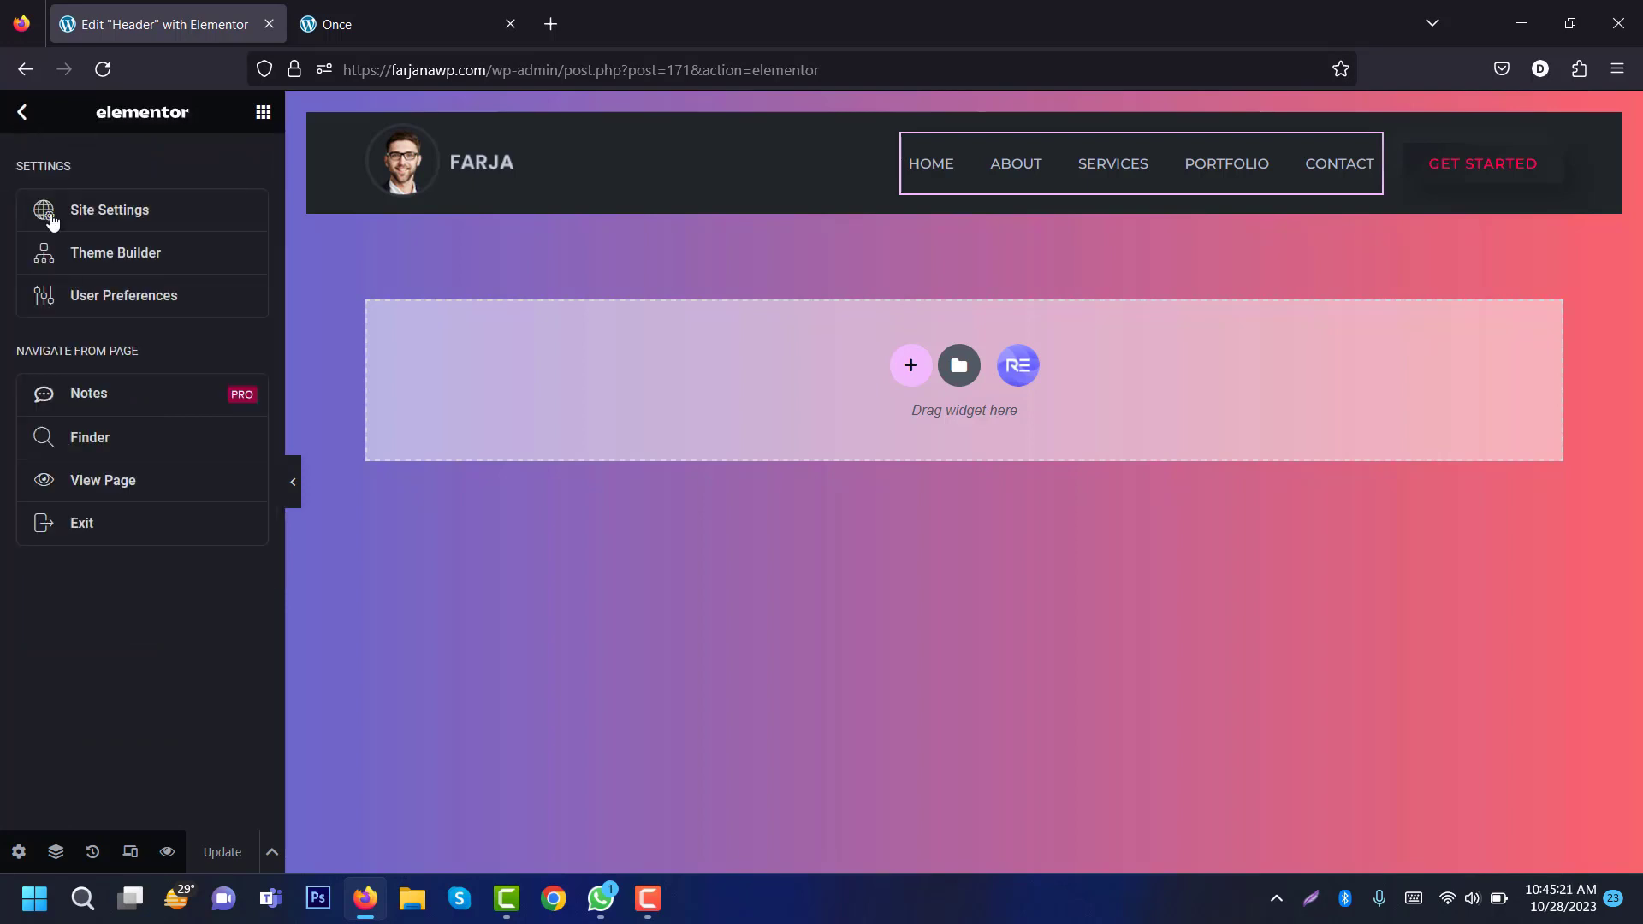
pyautogui.click(156, 524)
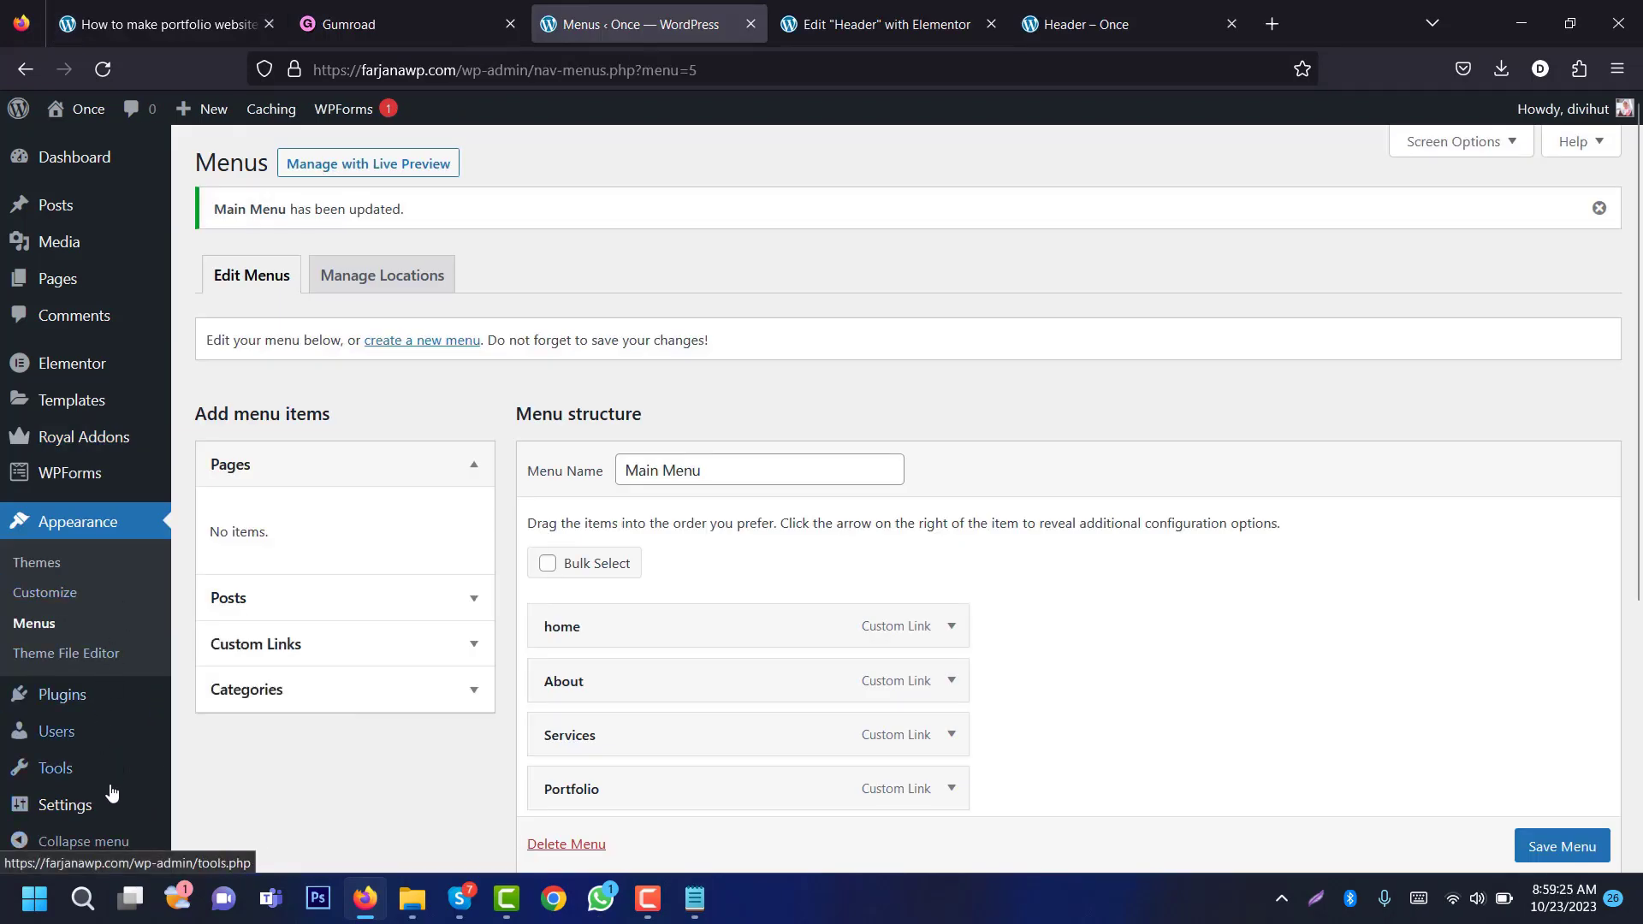
pyautogui.moveTo(137, 456)
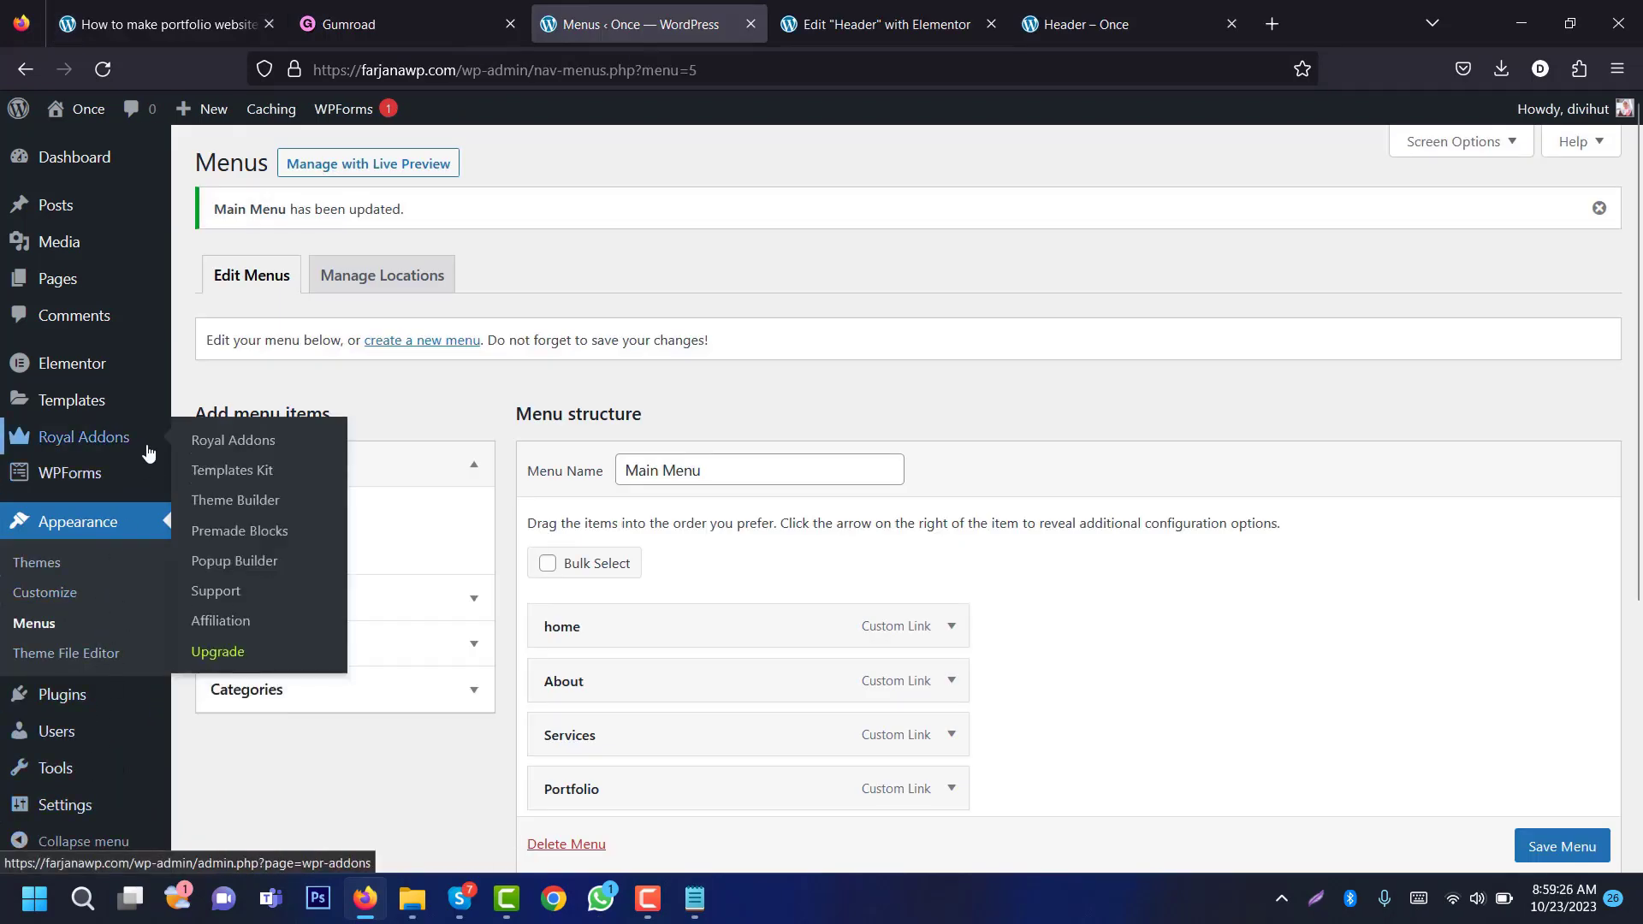
pyautogui.click(241, 501)
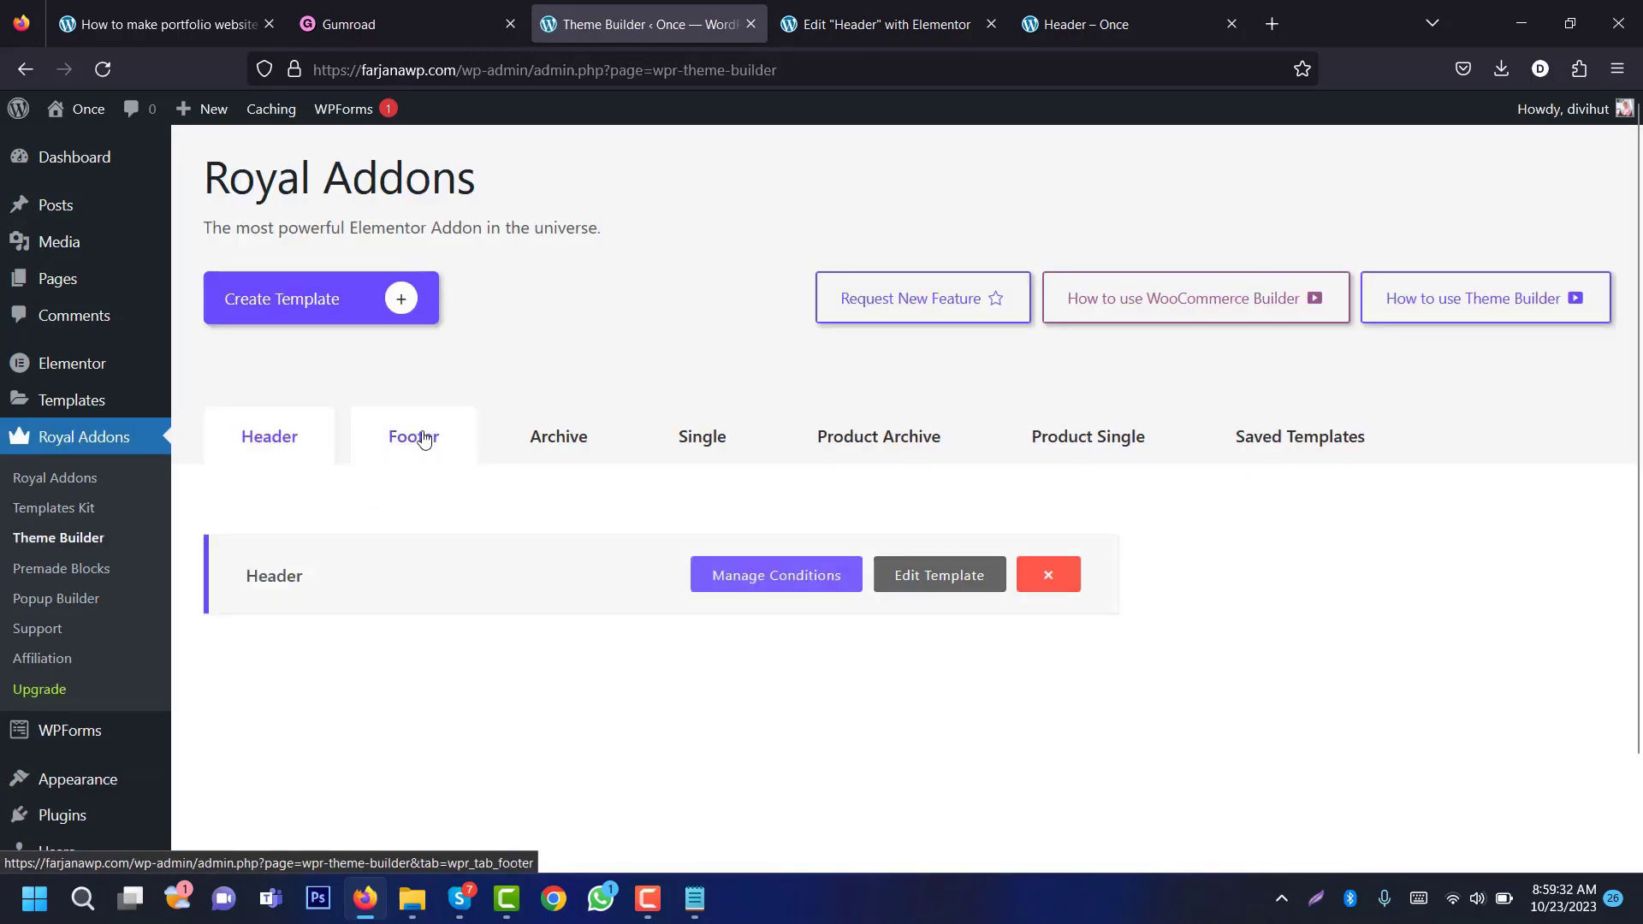
pyautogui.click(423, 440)
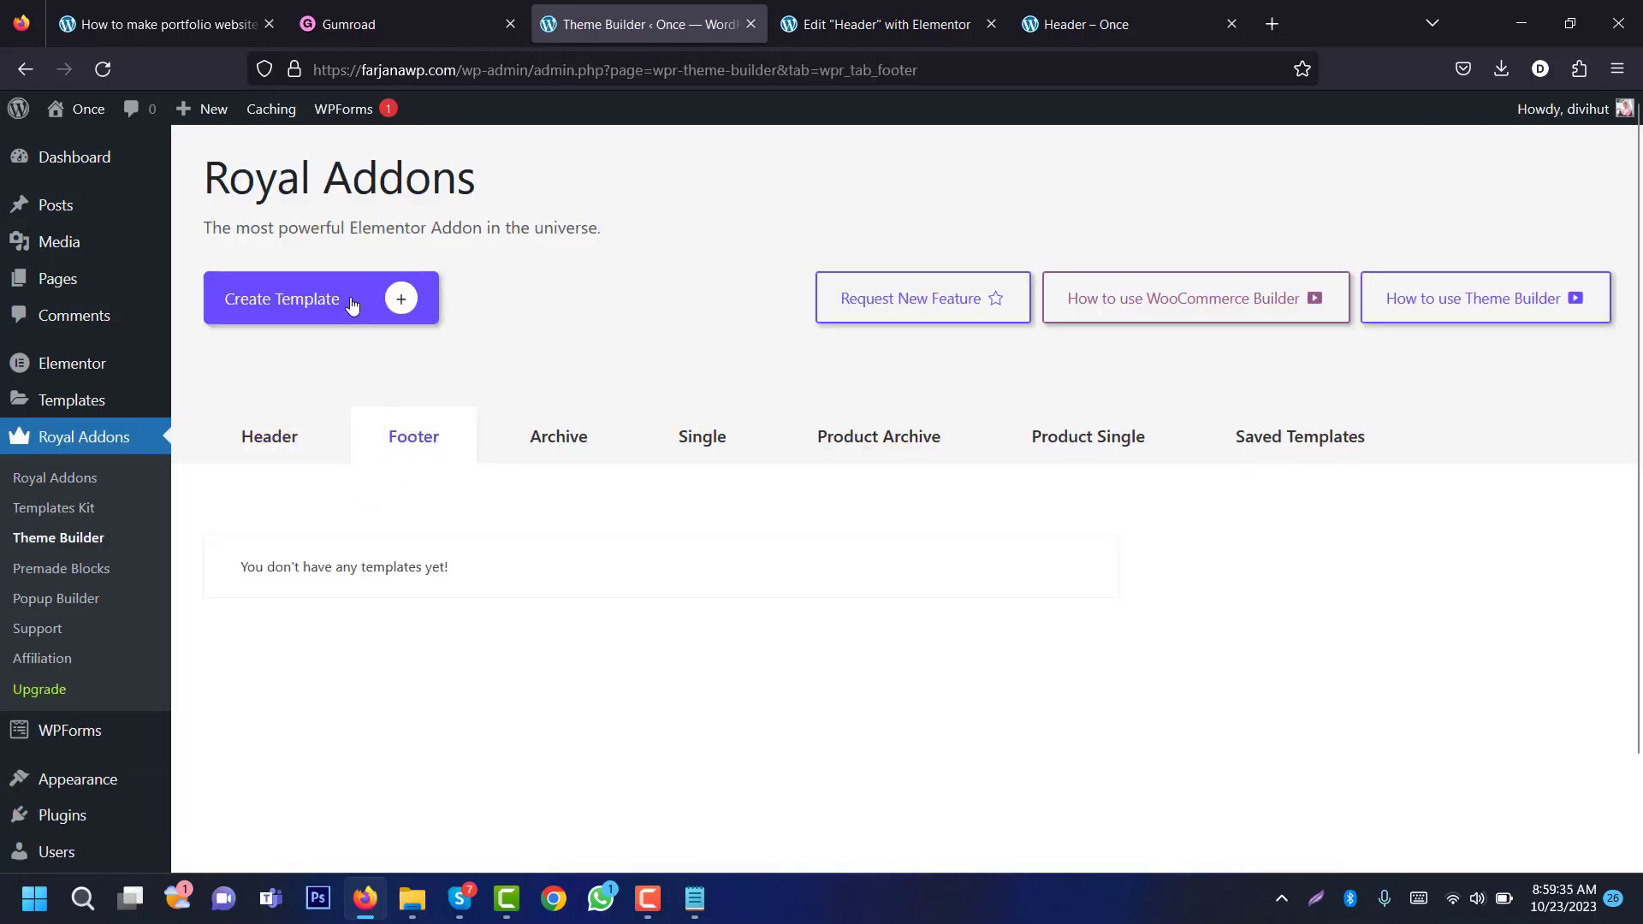
# Step: Create a template titled 'Footer' with an Entire Site display condition
pyautogui.click(353, 301)
pyautogui.click(800, 531)
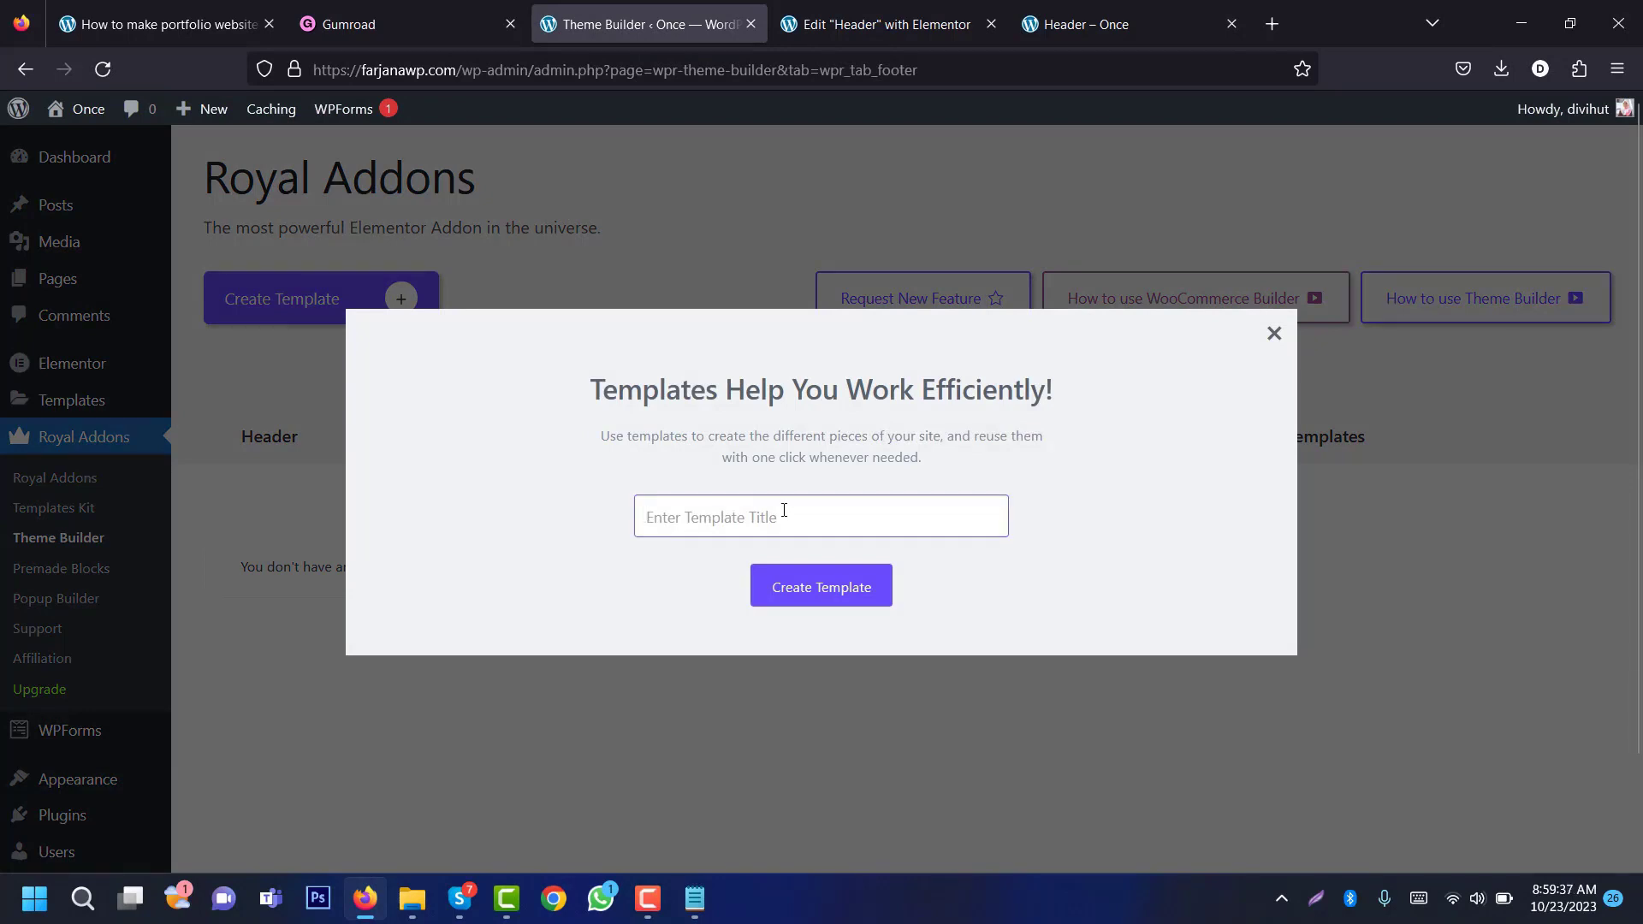
pyautogui.write('Footer')
pyautogui.click(802, 568)
pyautogui.click(802, 558)
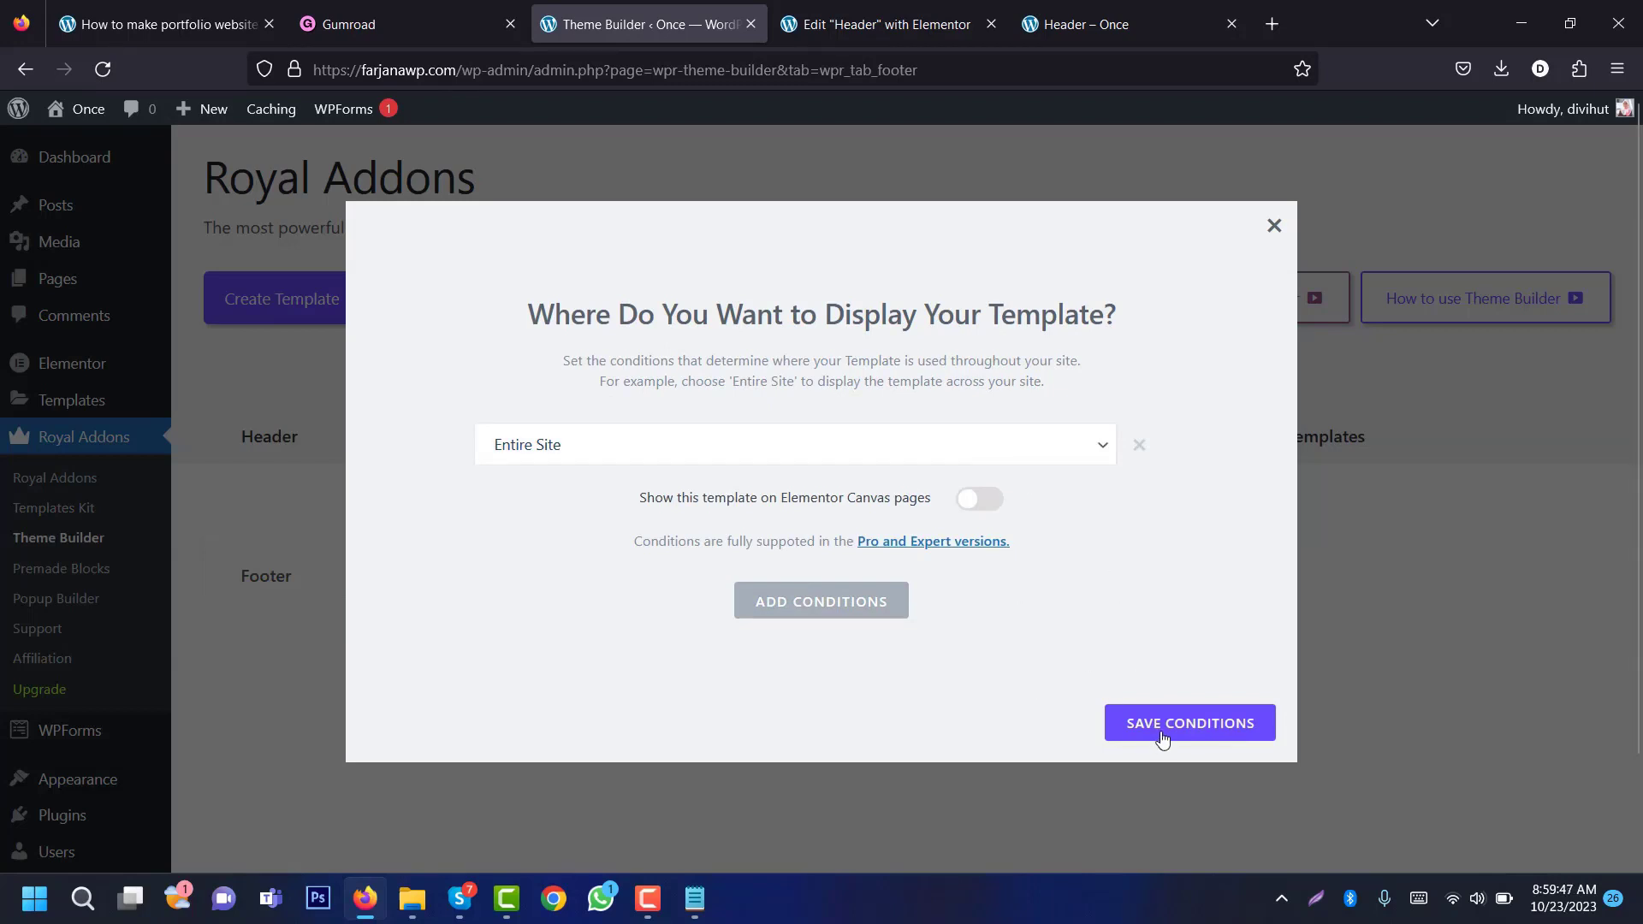
pyautogui.click(1189, 723)
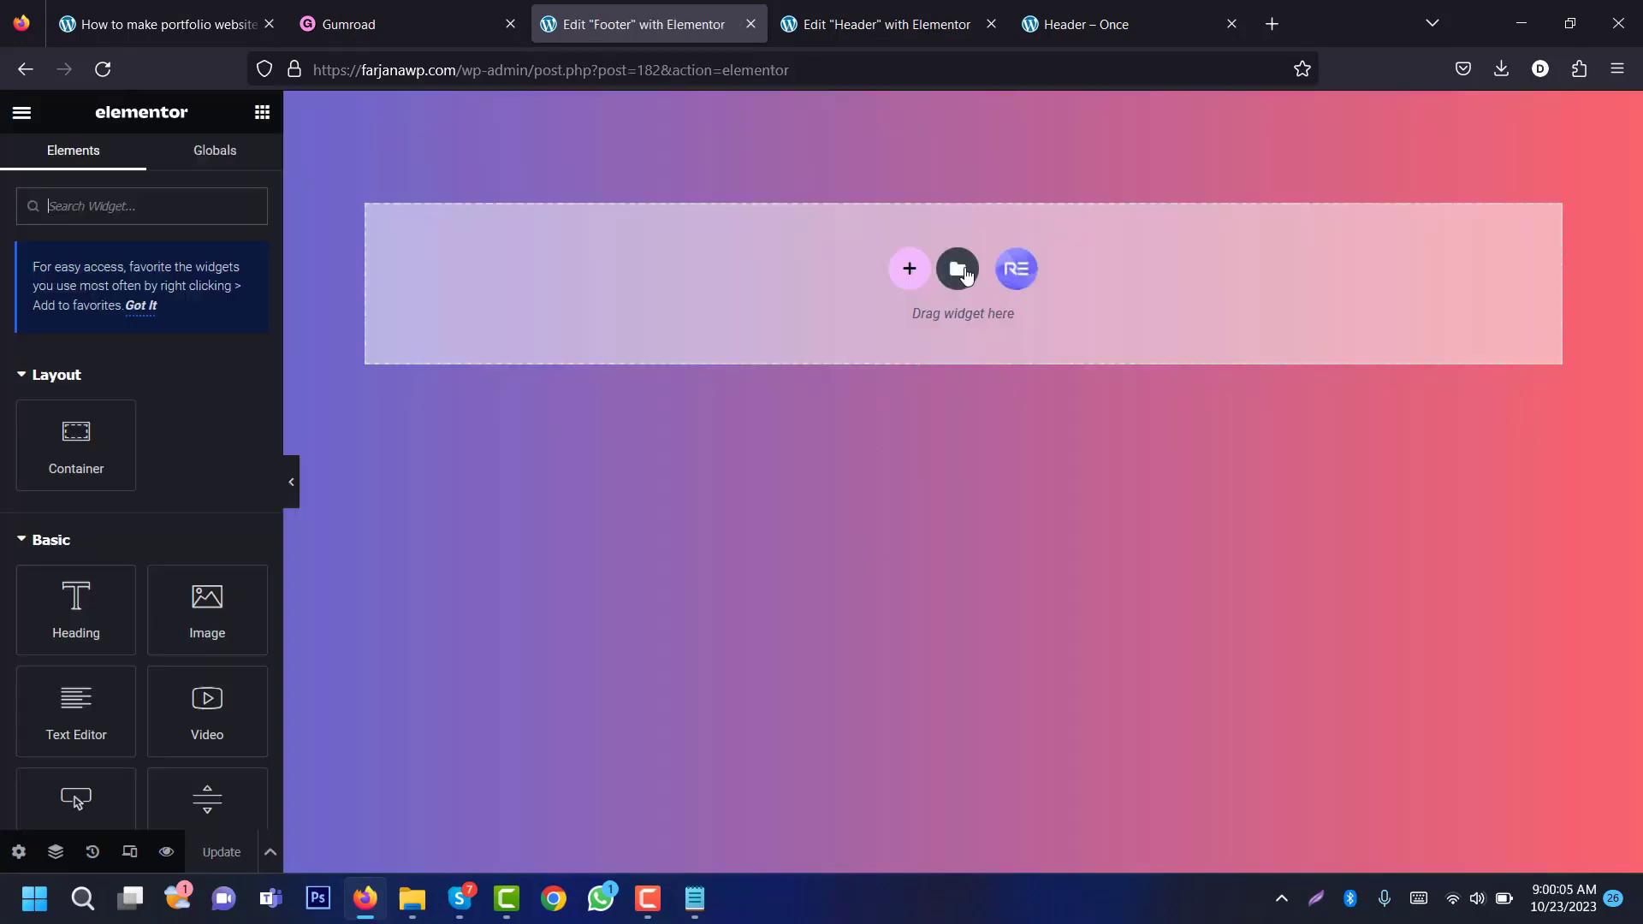
# Step: Insert the saved Footer template from My Templates
pyautogui.click(958, 270)
pyautogui.click(865, 156)
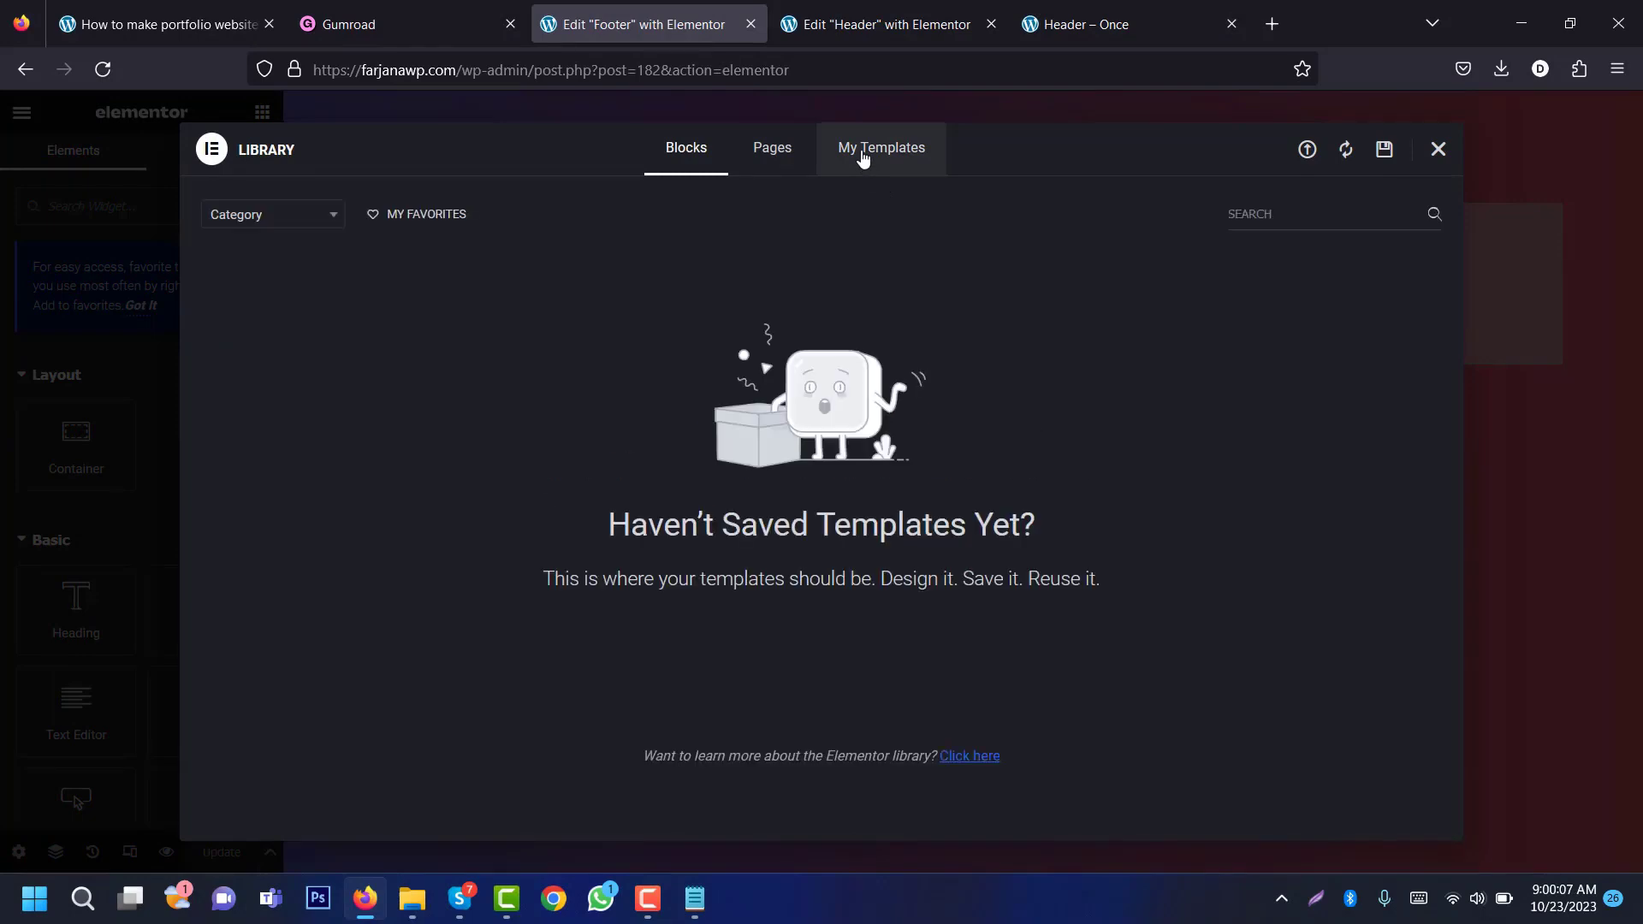
pyautogui.click(863, 159)
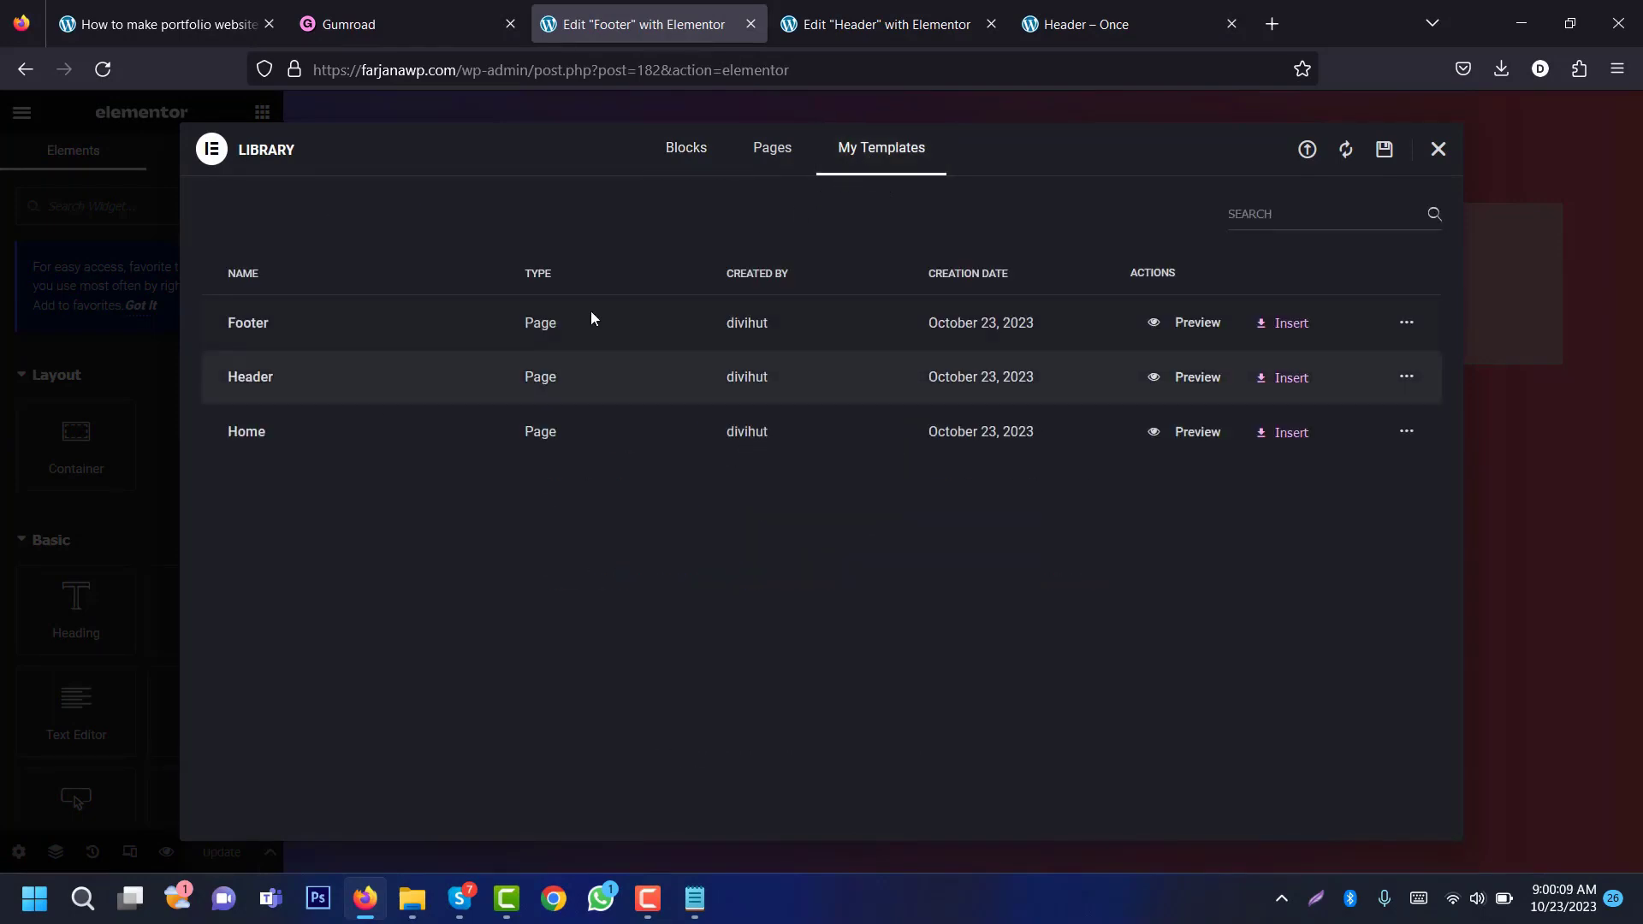
pyautogui.click(1284, 323)
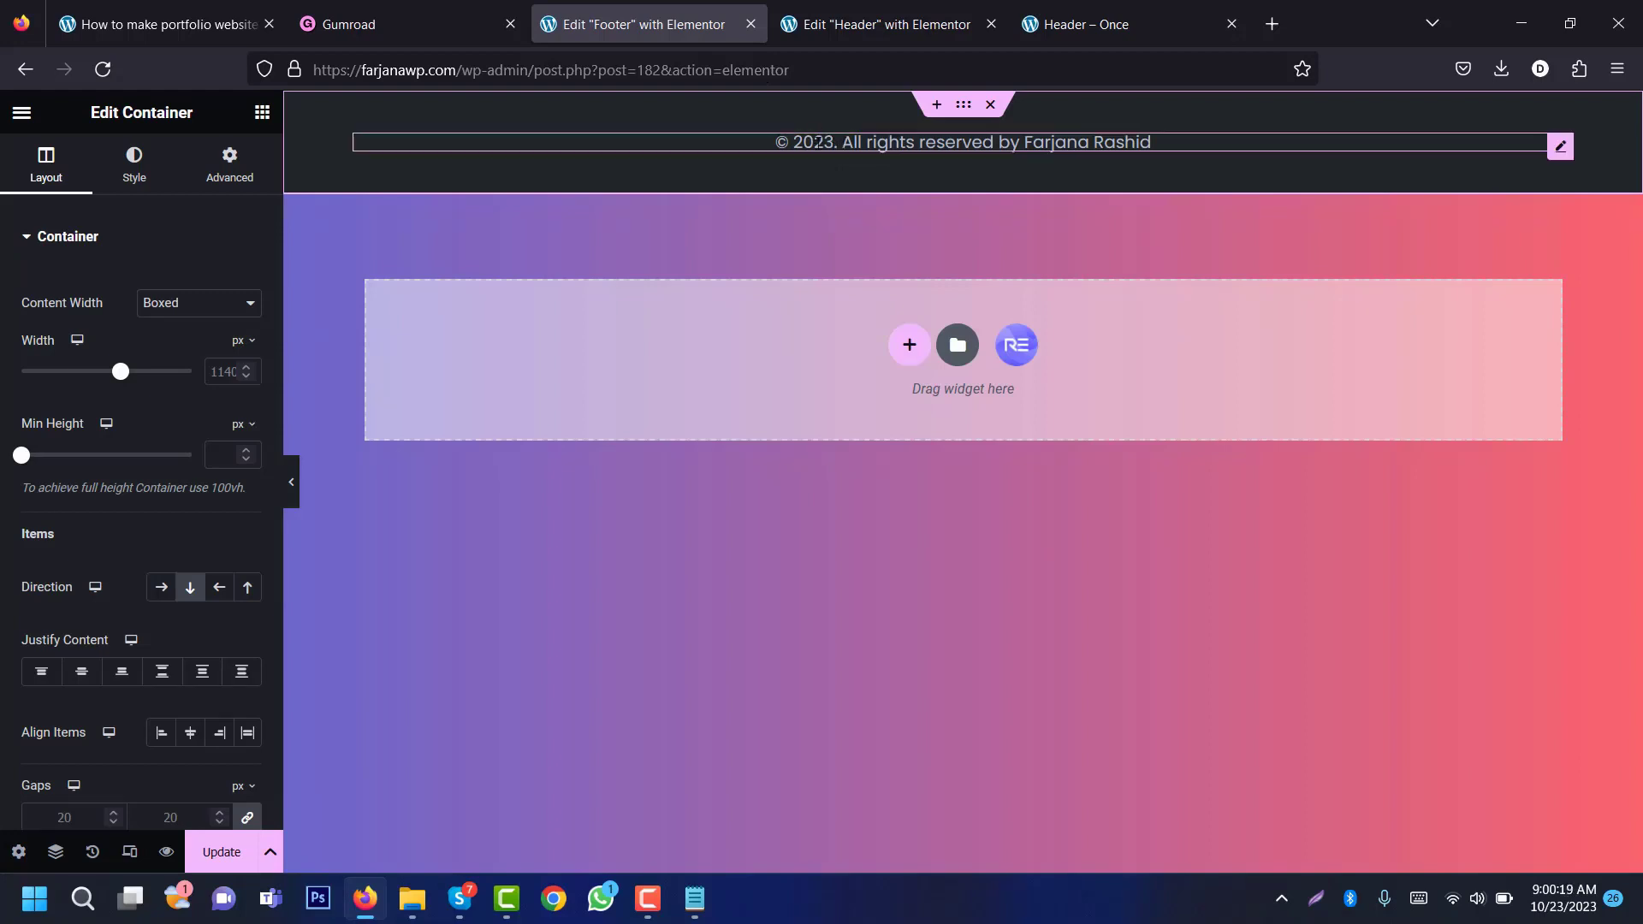
# Step: Review the copyright heading and footer container styles, then save the footer
pyautogui.click(819, 141)
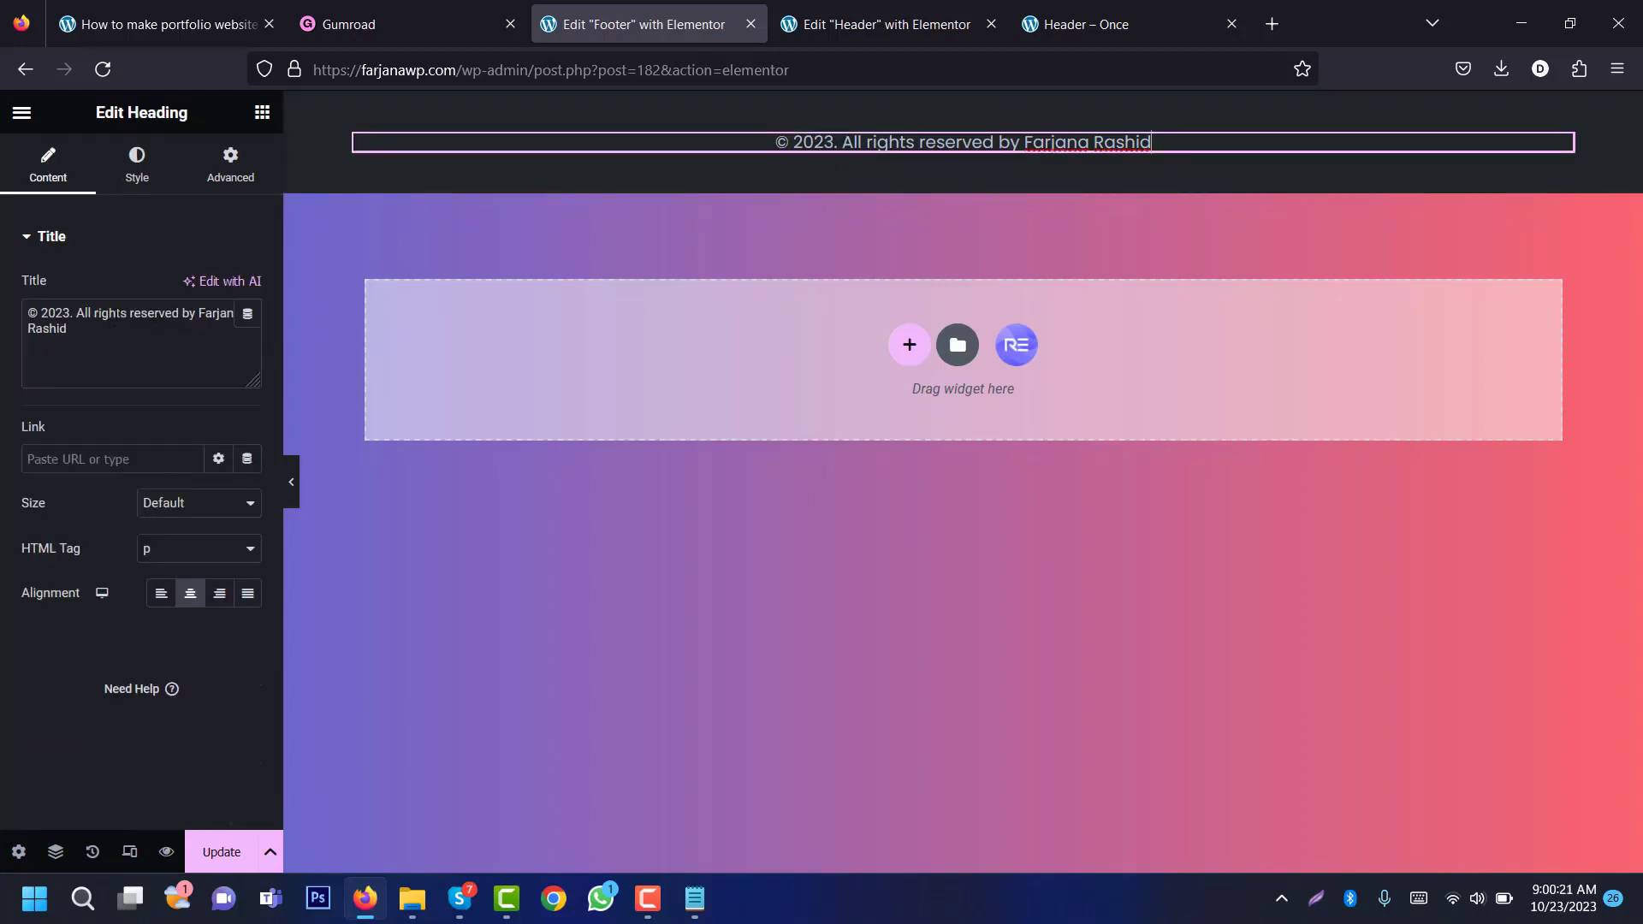
pyautogui.click(137, 165)
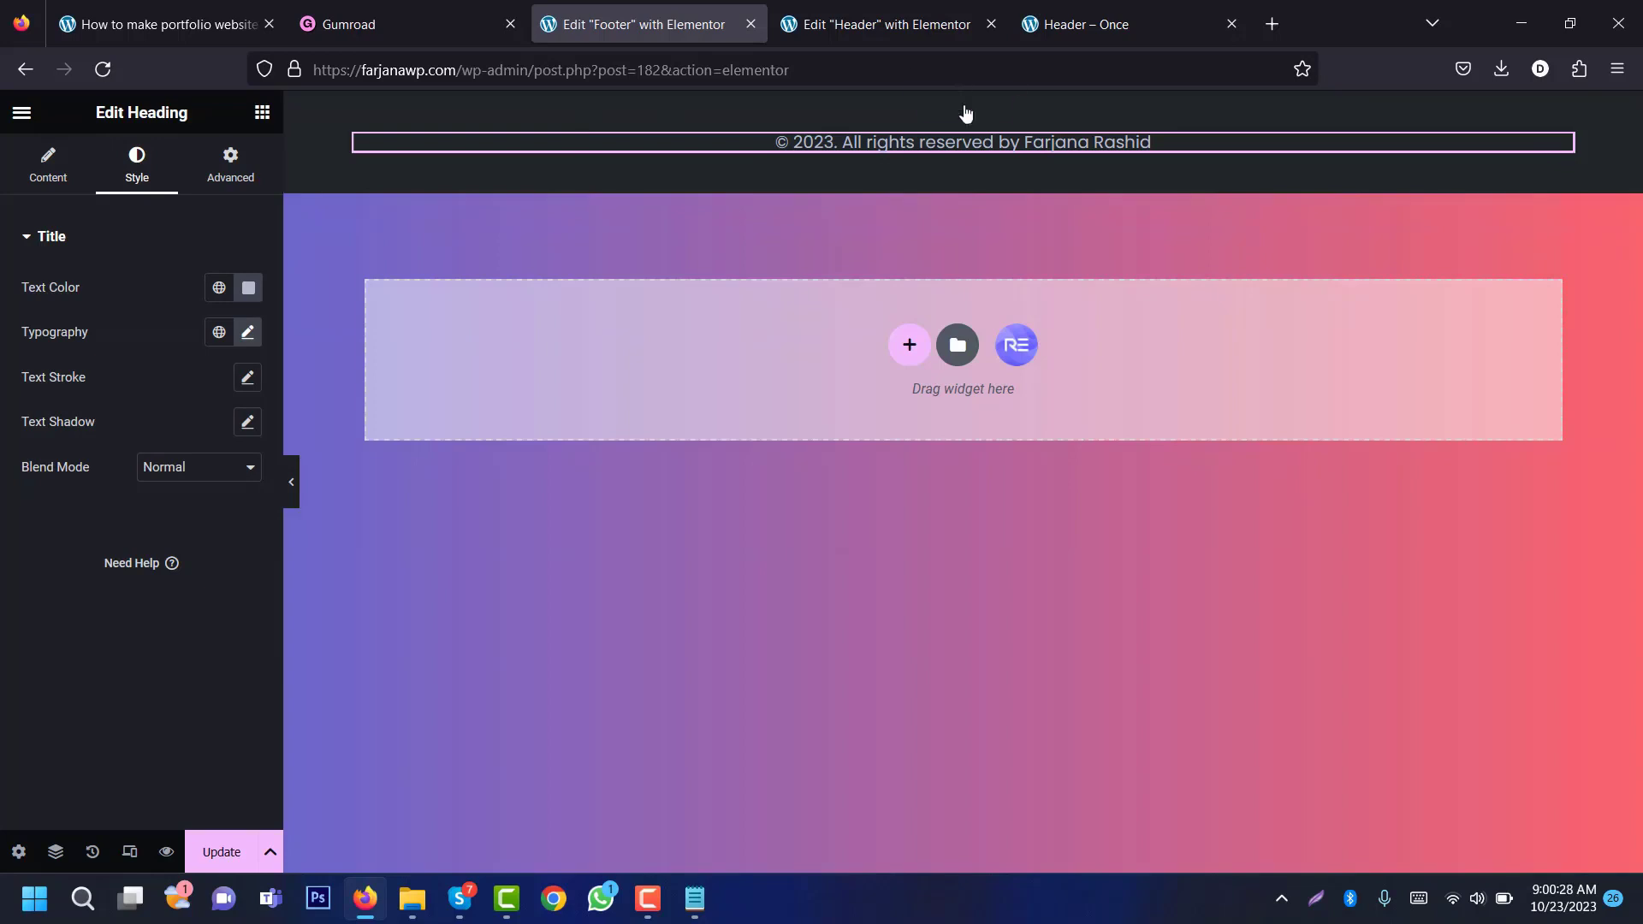
pyautogui.click(961, 106)
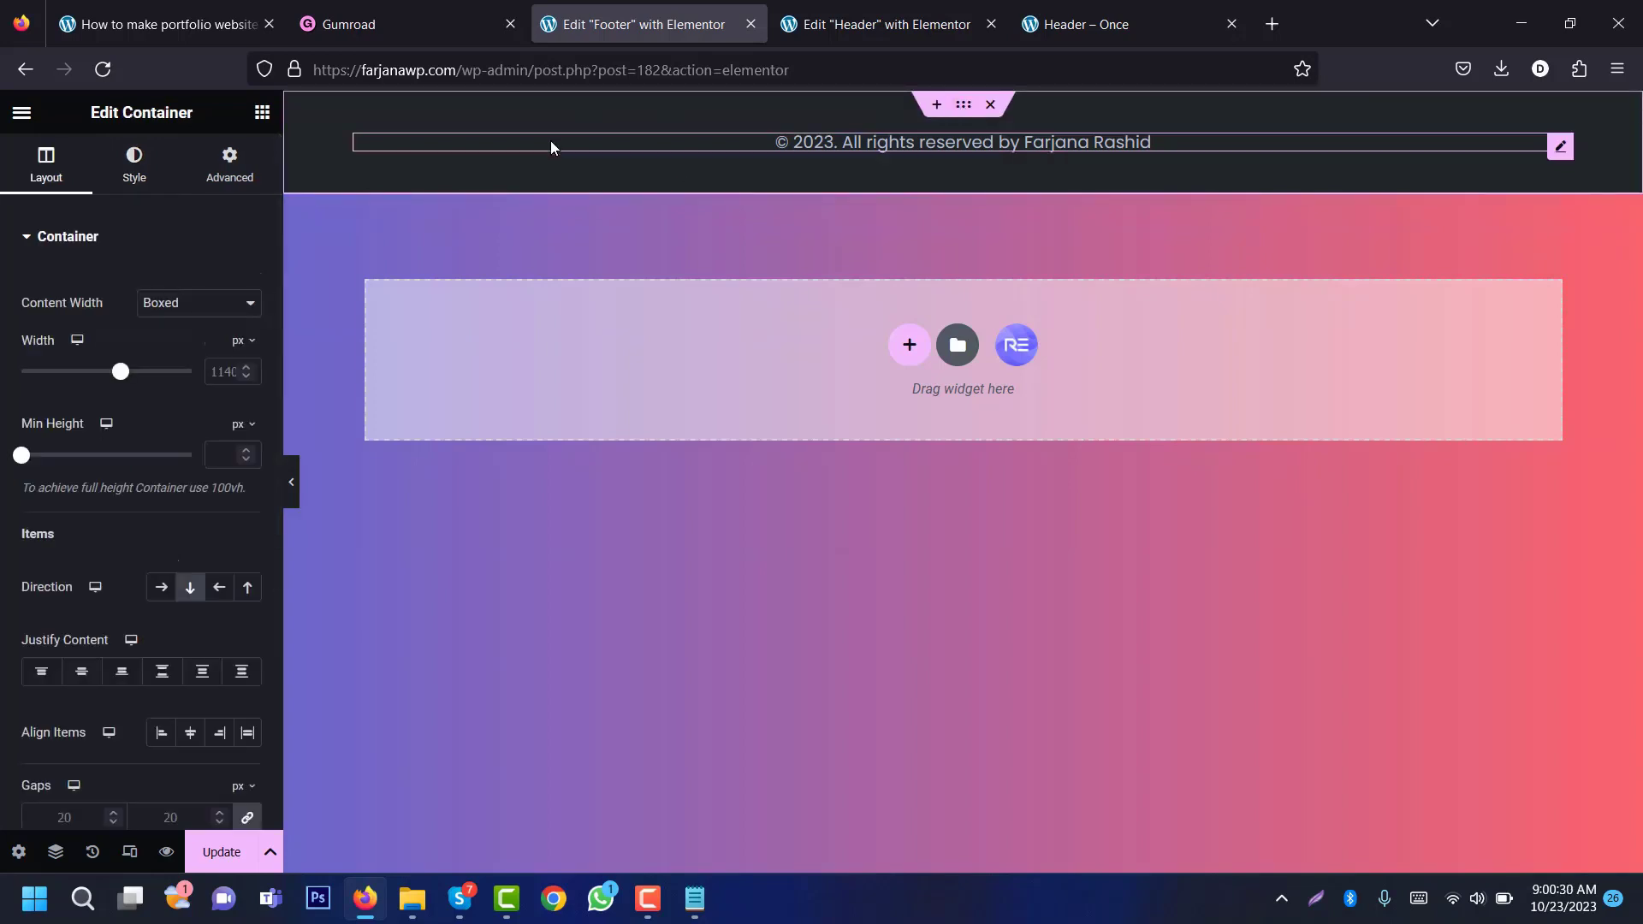
pyautogui.click(137, 170)
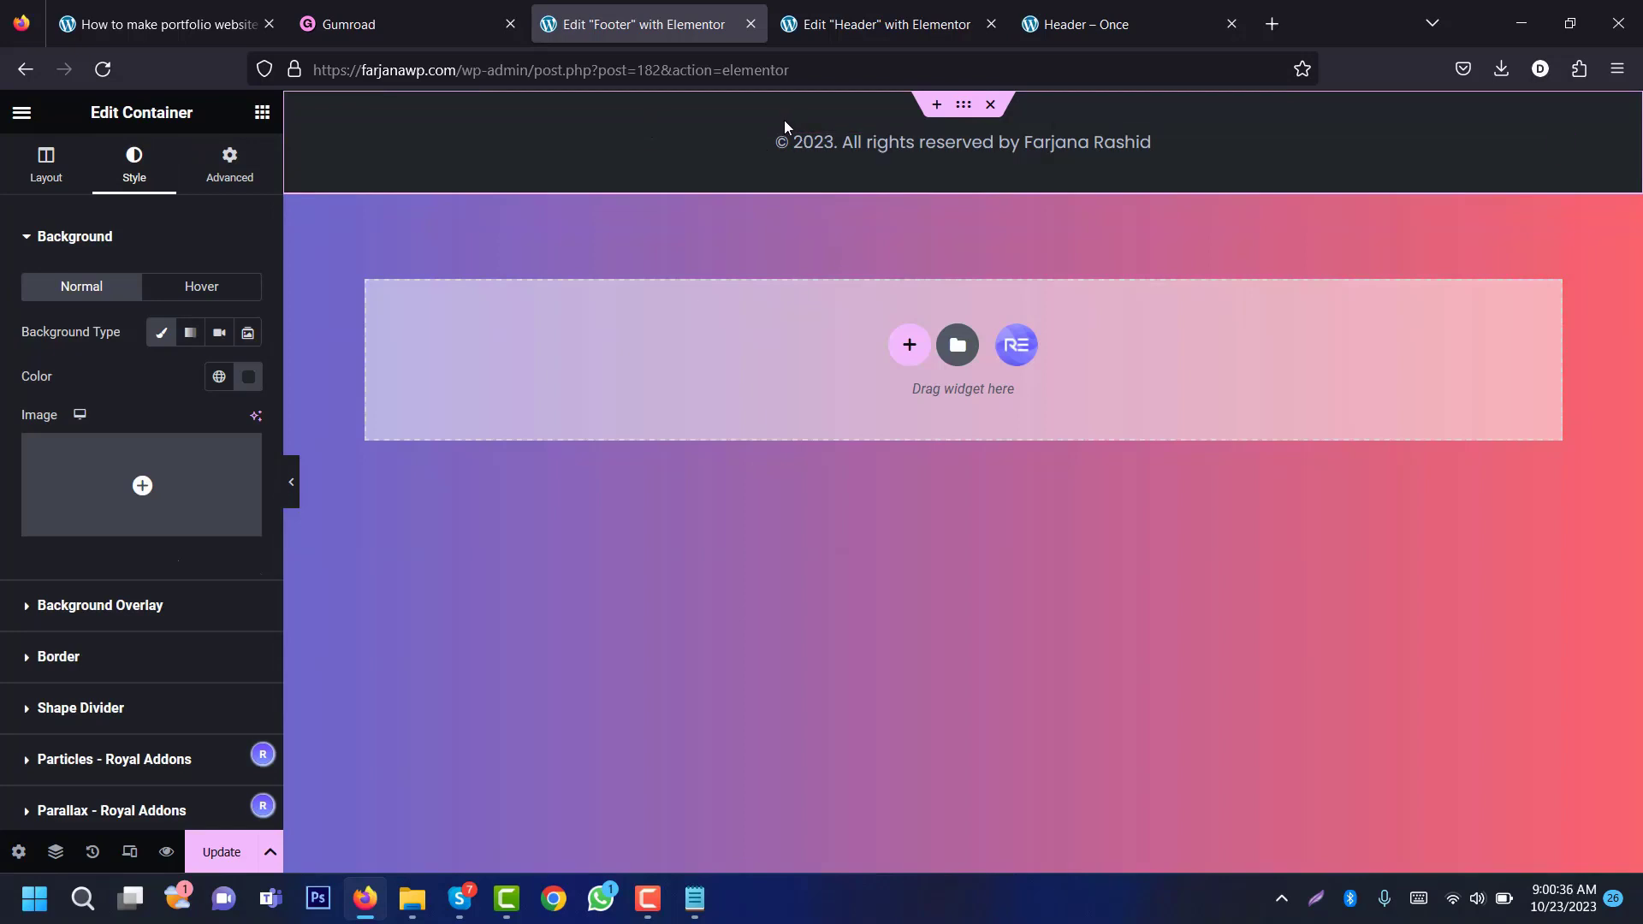
pyautogui.click(883, 23)
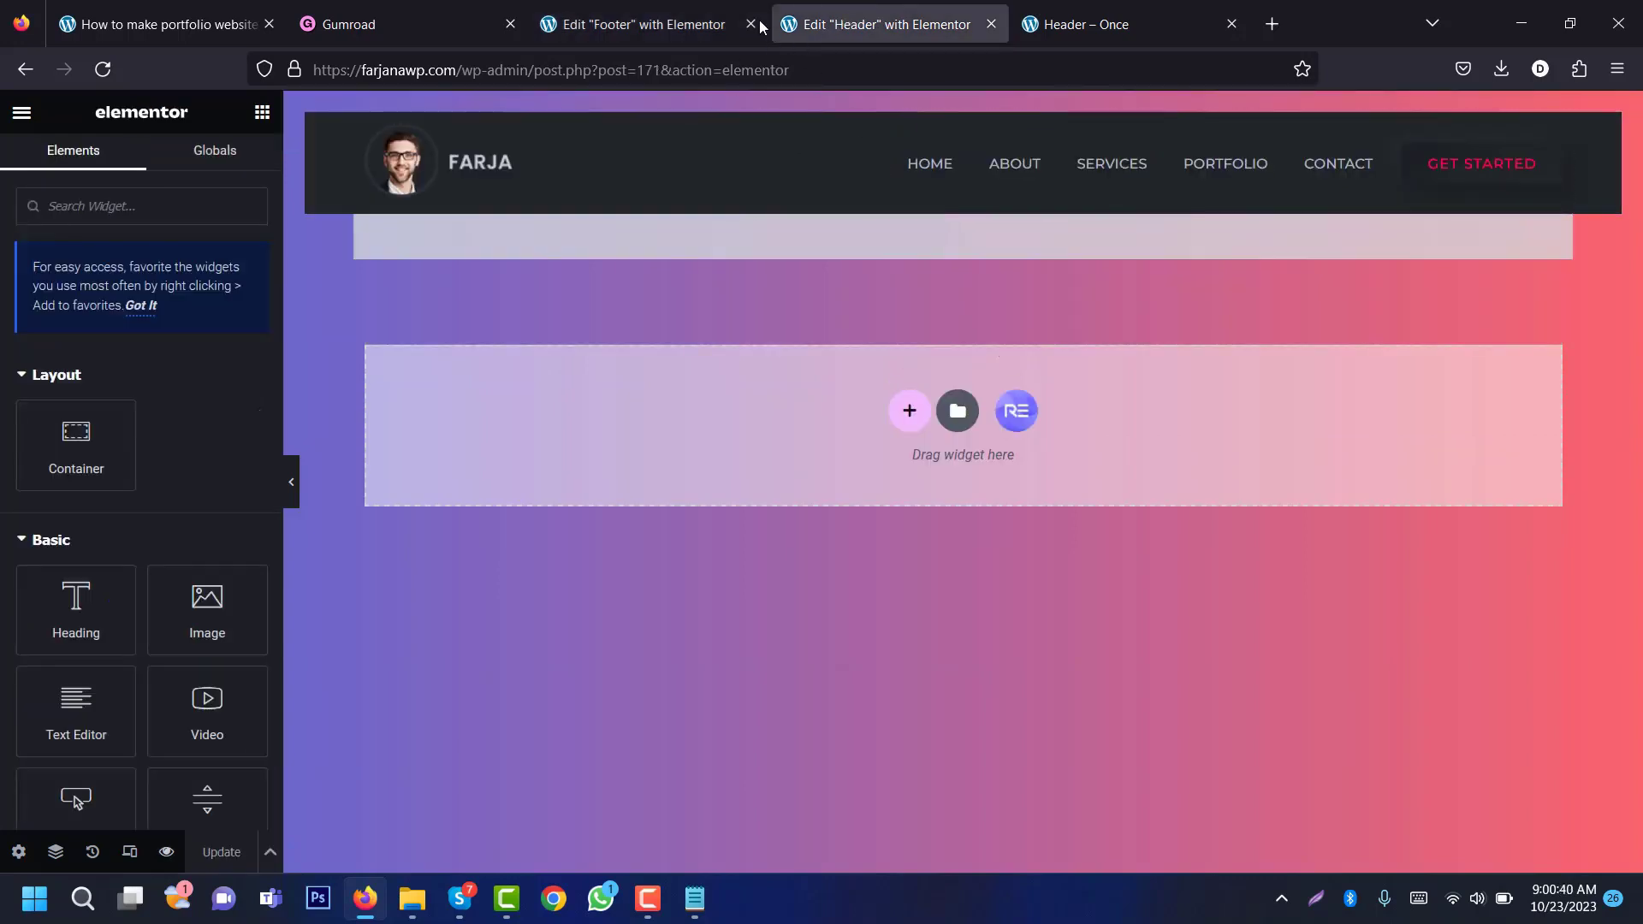
pyautogui.click(711, 9)
pyautogui.click(210, 849)
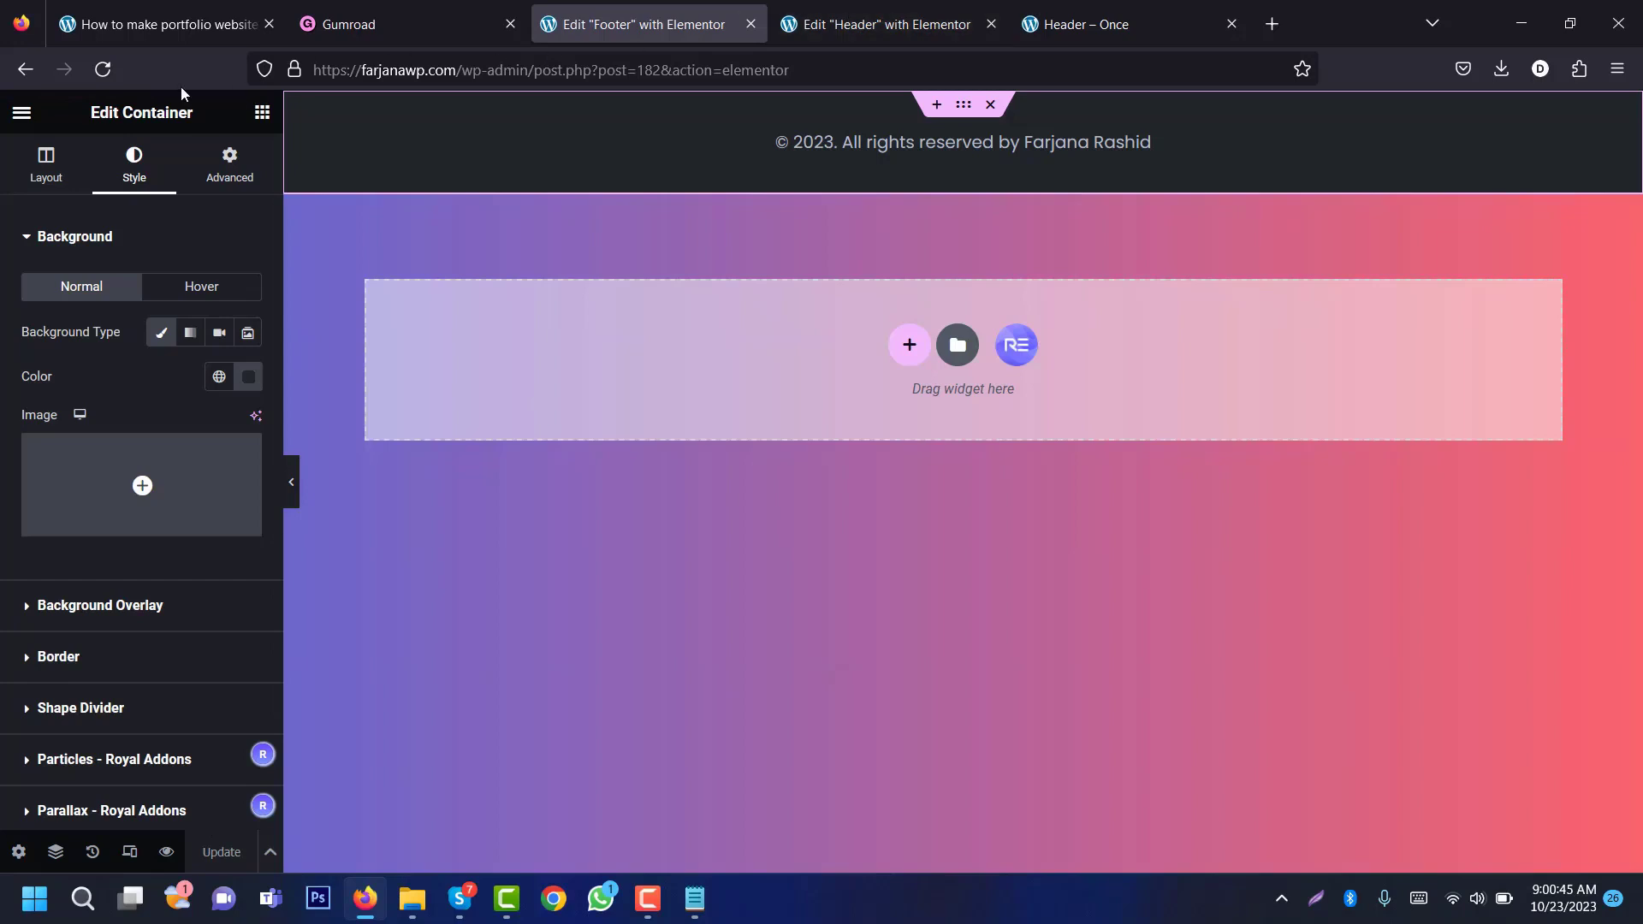
# Step: Leave Elementor and start a new page titled 'Home'
pyautogui.click(23, 115)
pyautogui.click(103, 205)
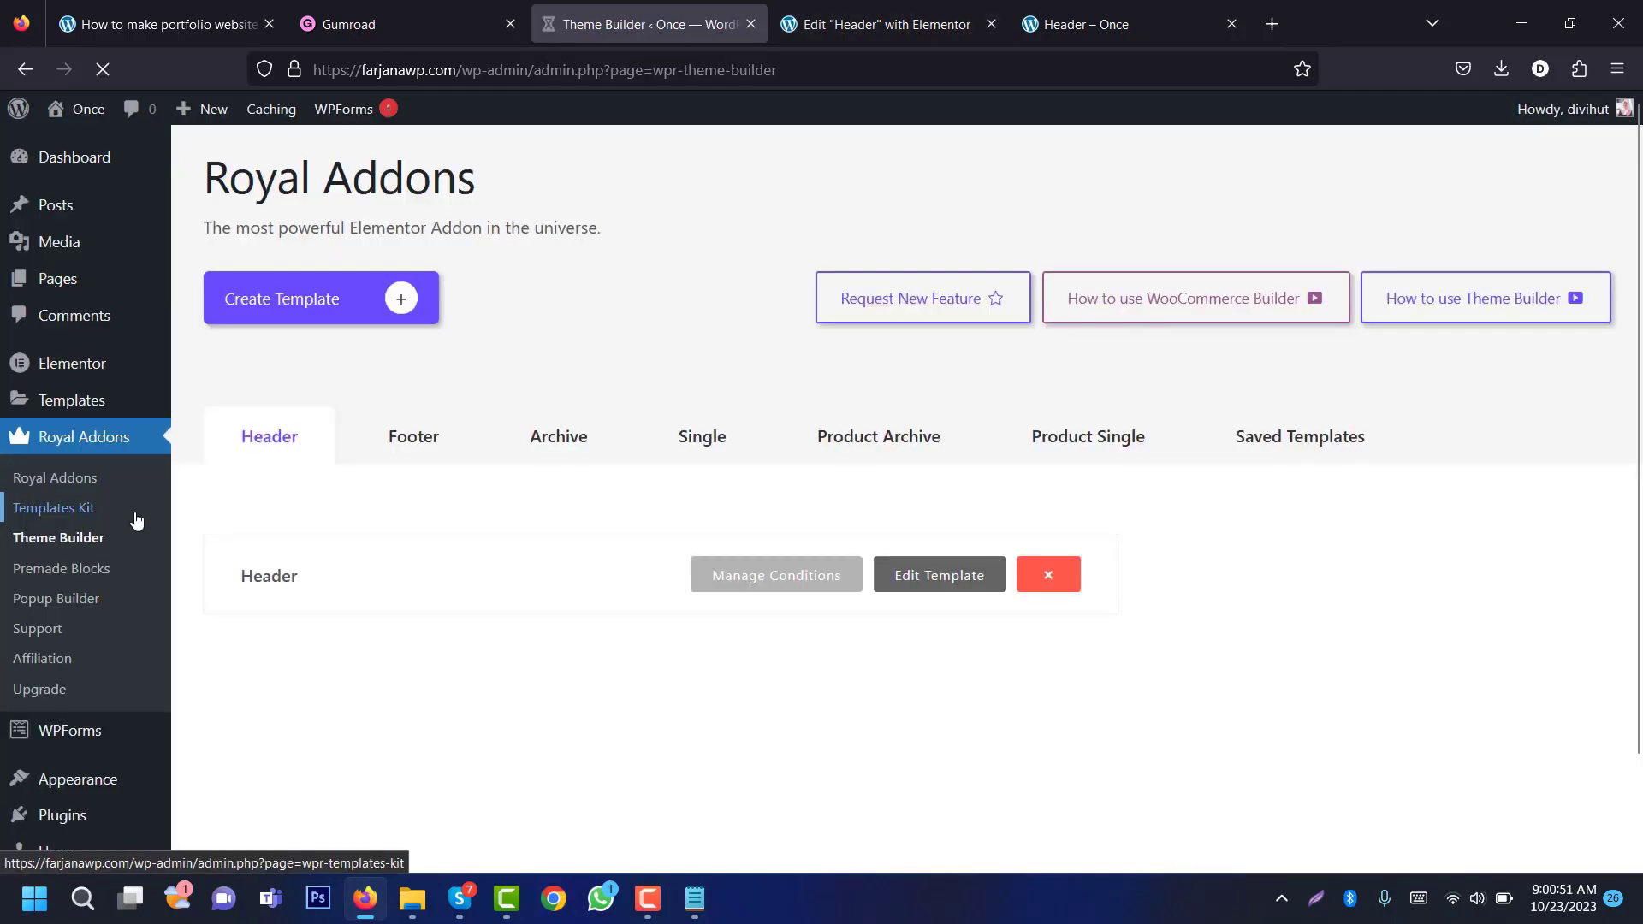
pyautogui.click(105, 291)
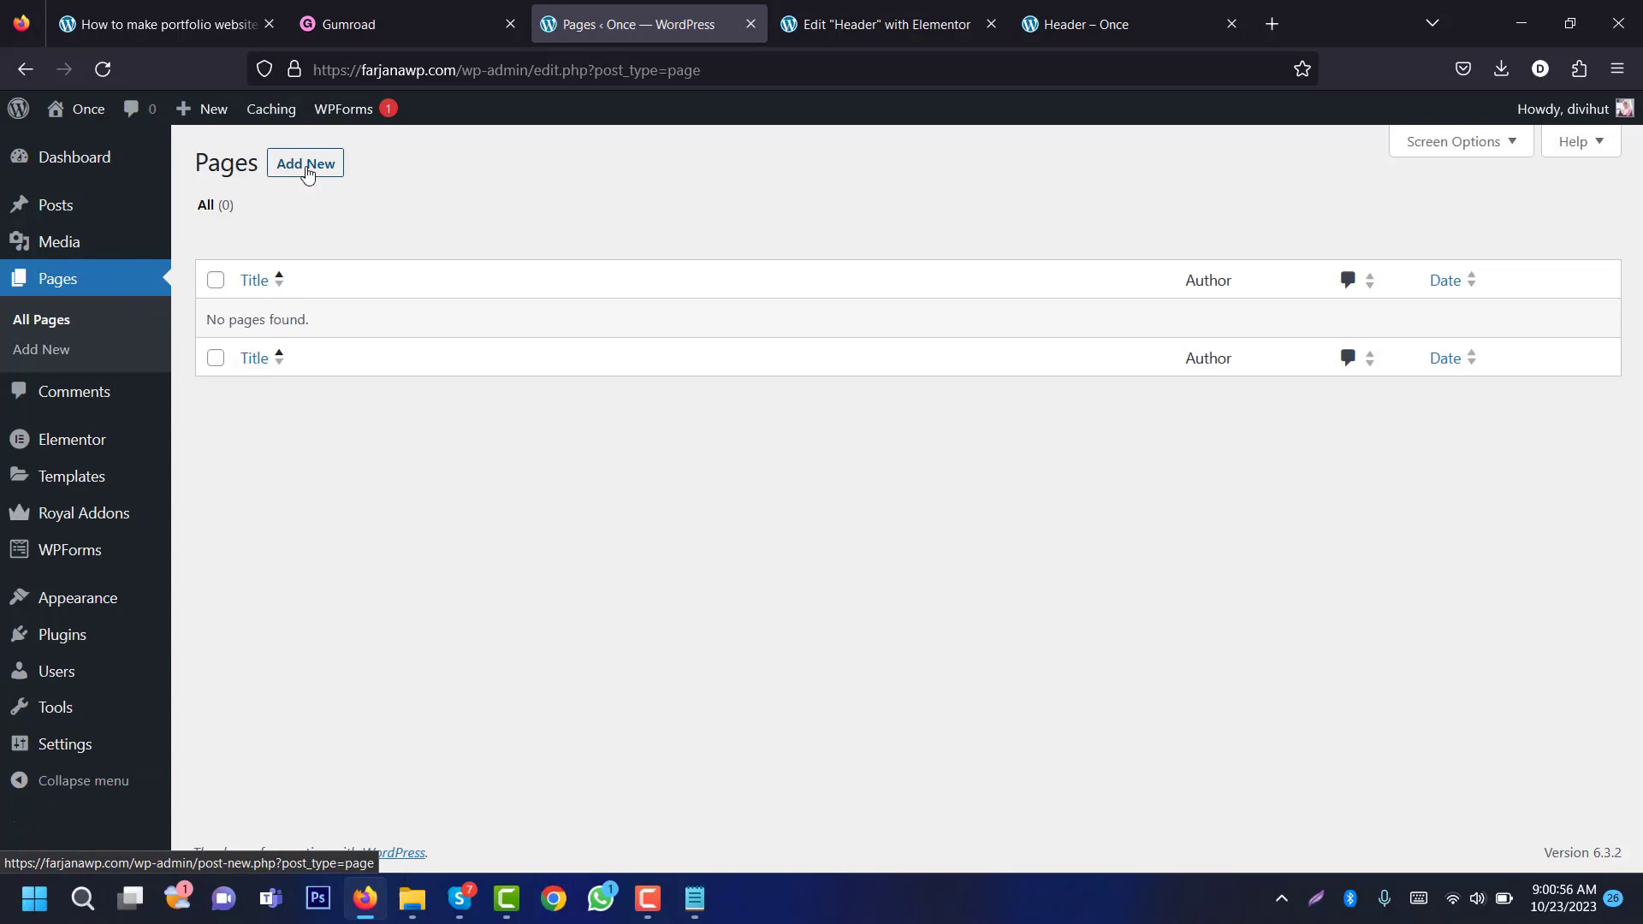
pyautogui.click(308, 174)
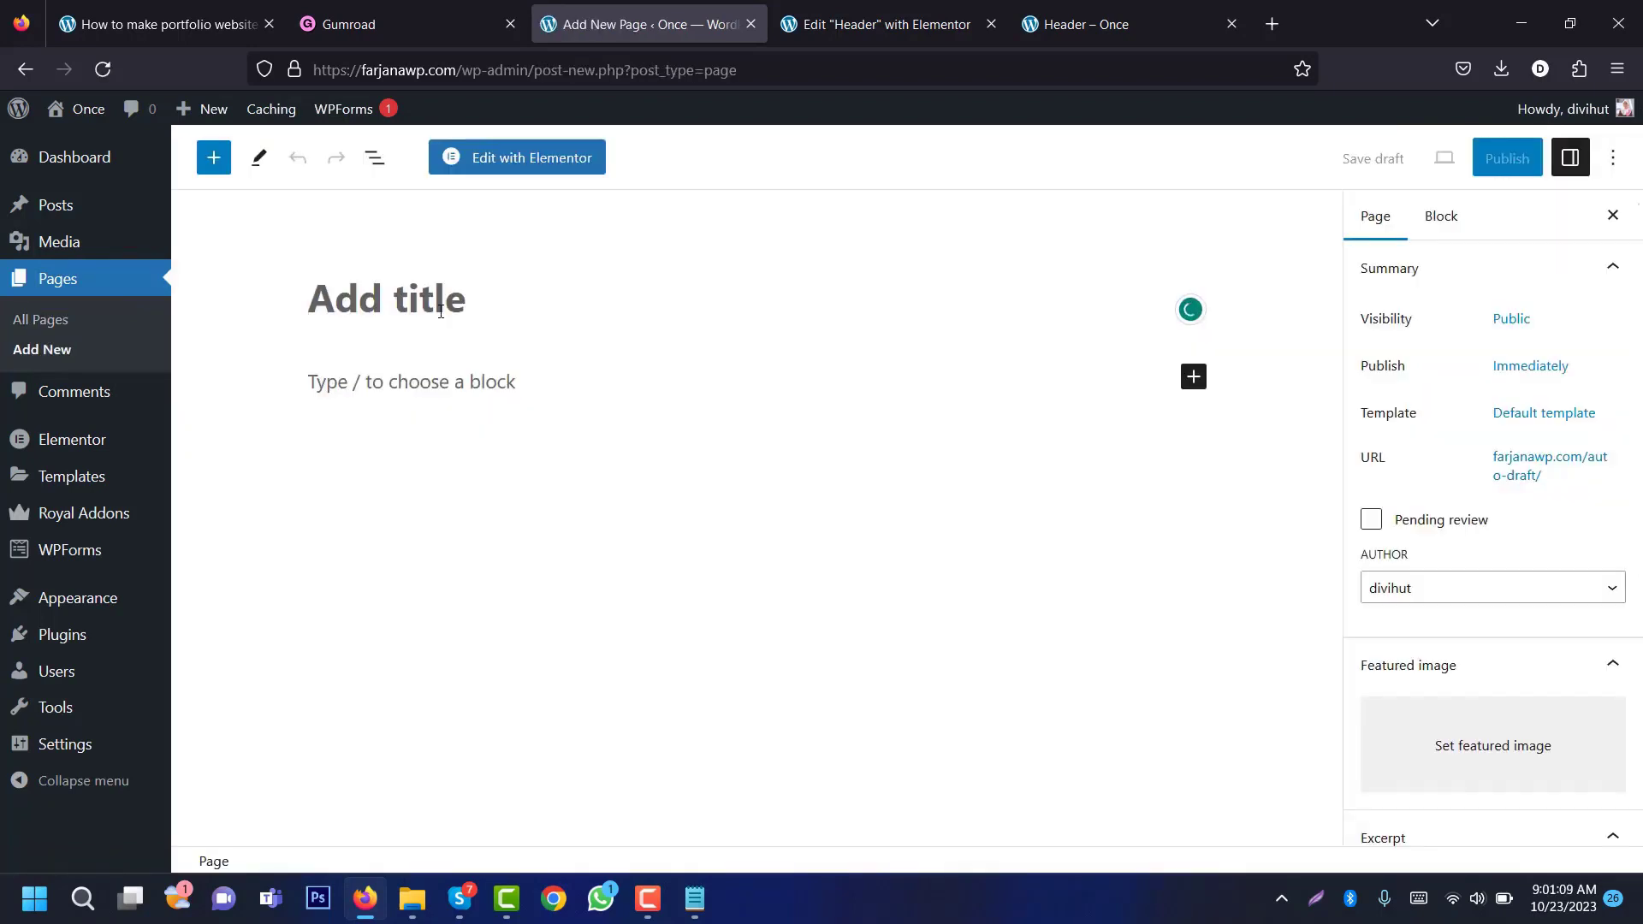
pyautogui.write('Home')
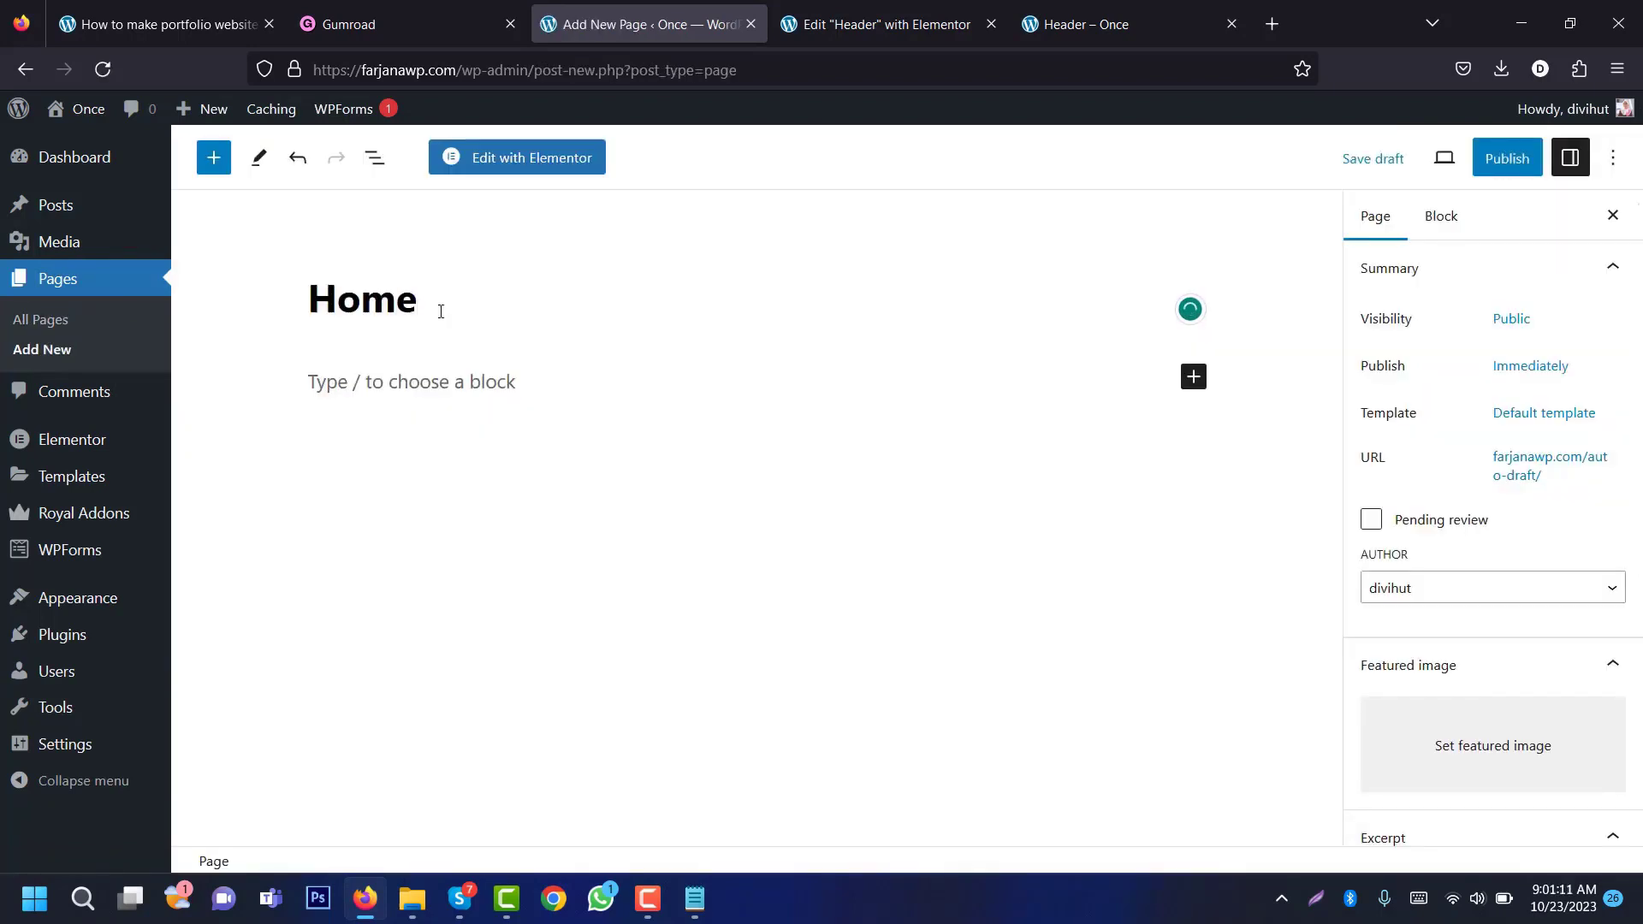
# Step: Publish the Home page and open it with Elementor
pyautogui.click(1506, 158)
pyautogui.click(1459, 161)
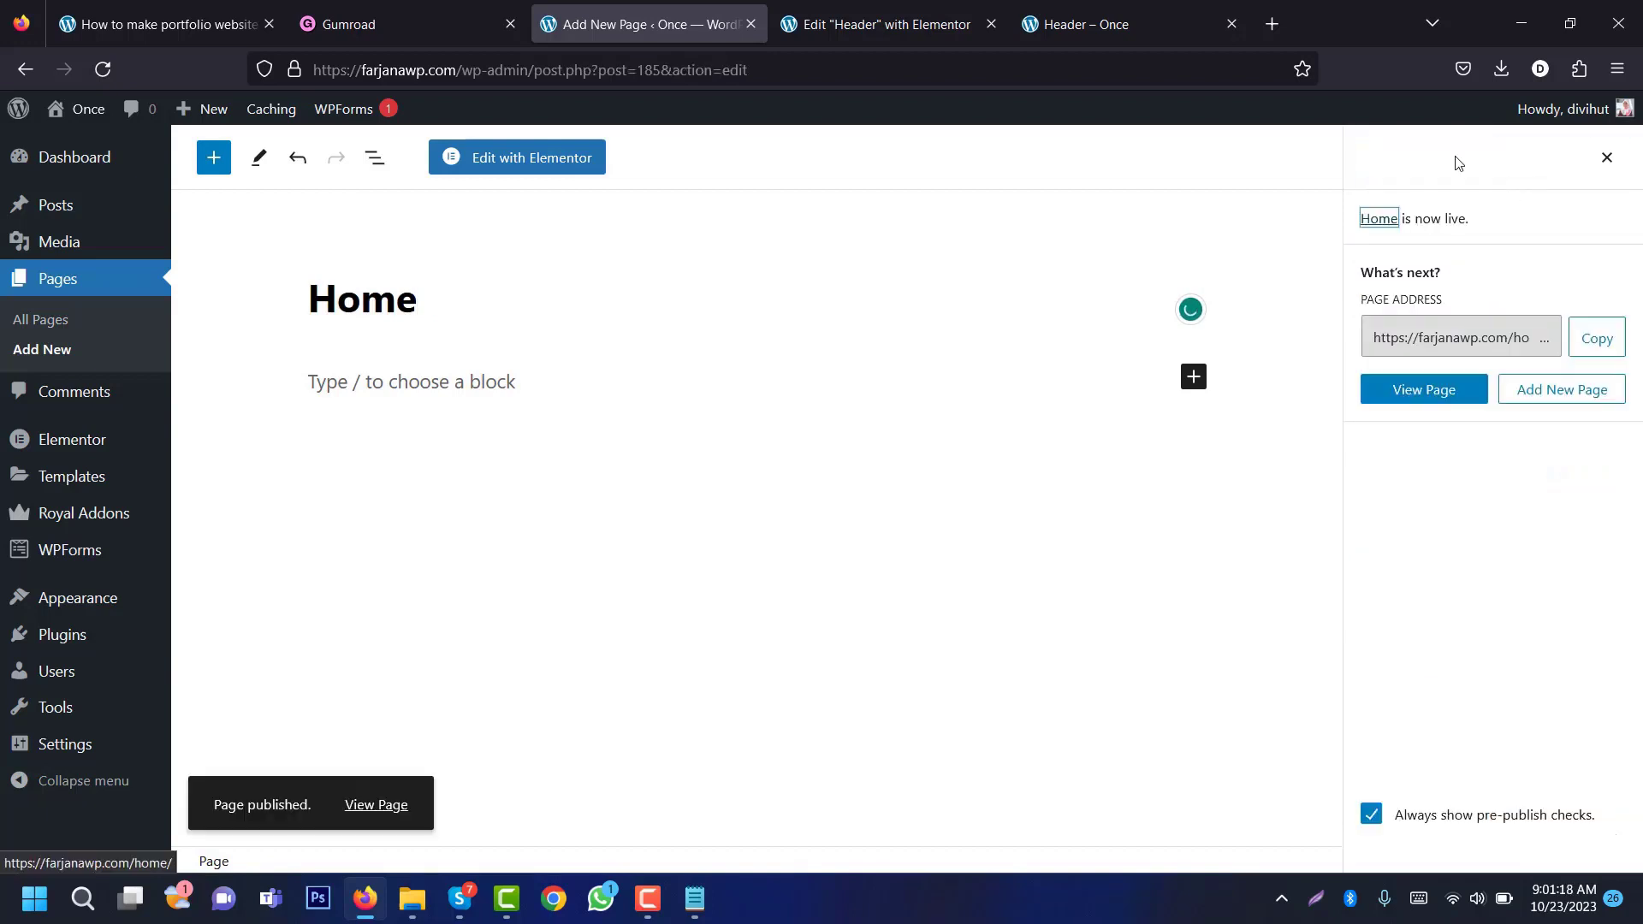
pyautogui.click(514, 166)
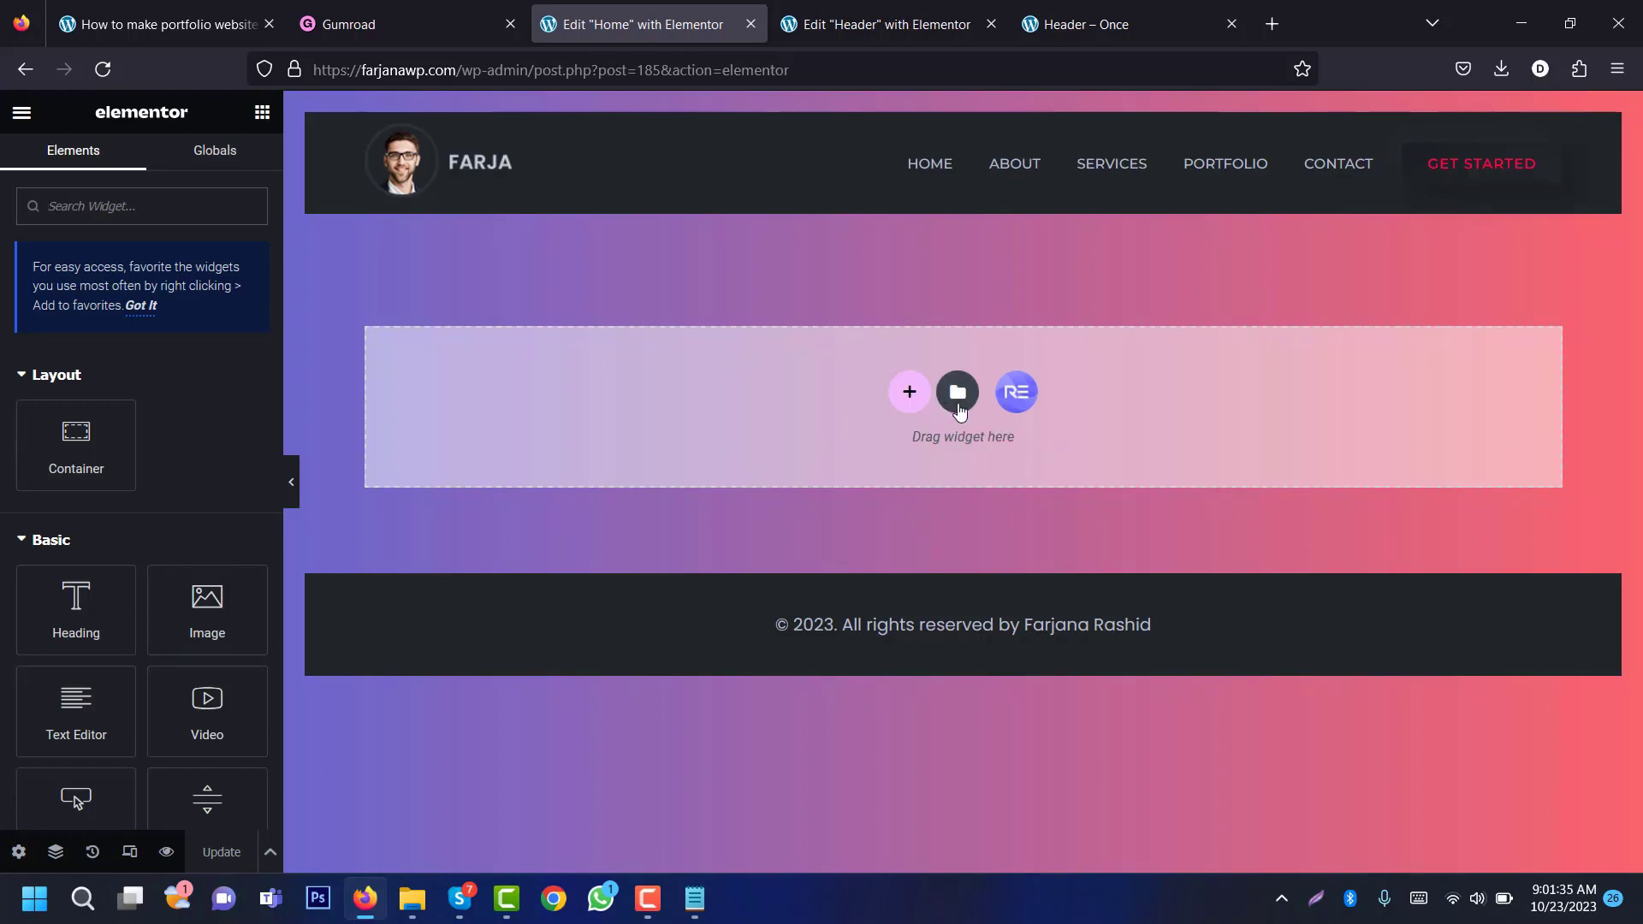
# Step: Insert the saved Home template from My Templates with its page settings applied
pyautogui.click(957, 393)
pyautogui.click(894, 162)
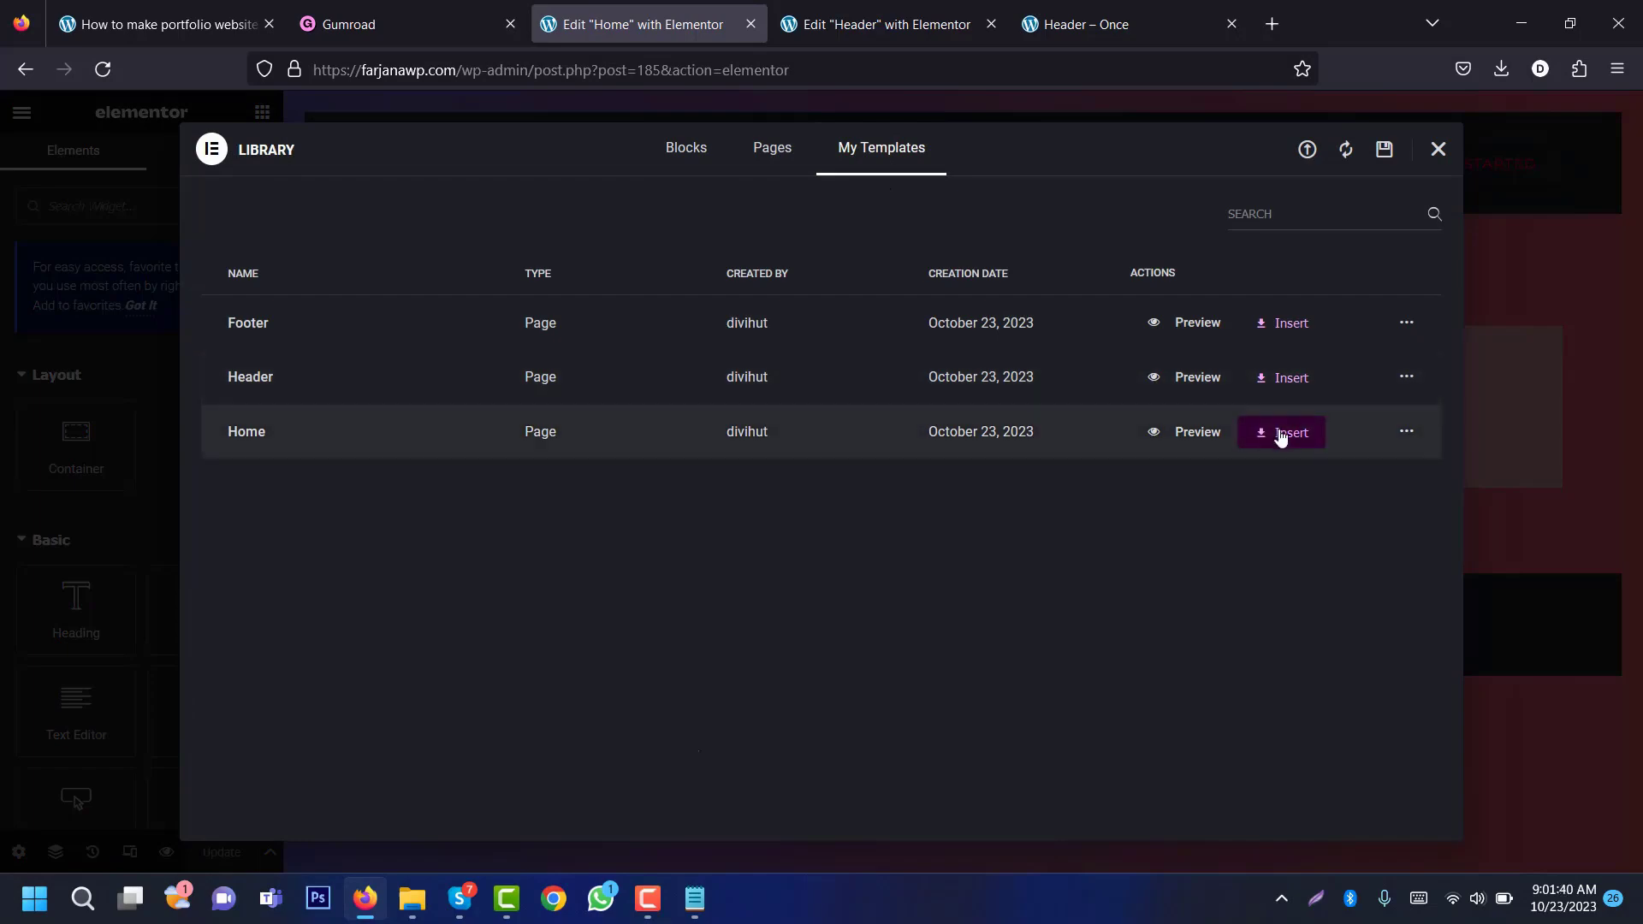
pyautogui.click(1274, 434)
pyautogui.click(981, 534)
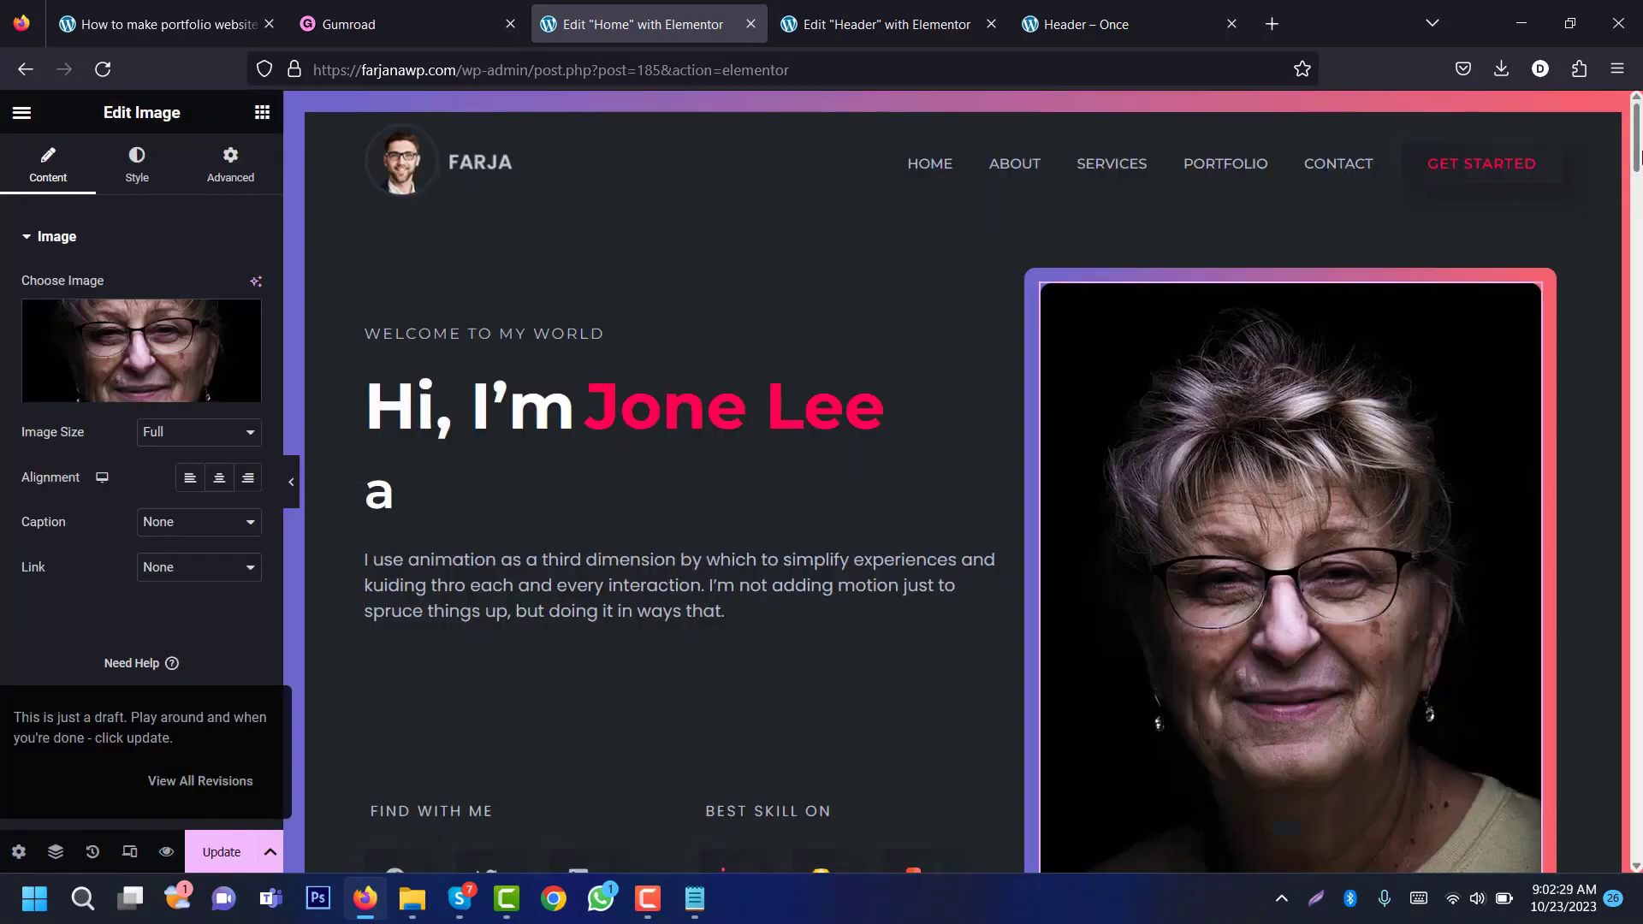
pyautogui.scroll(-3, 1636, 162)
pyautogui.moveTo(1637, 163); pyautogui.dragTo(1640, 654)
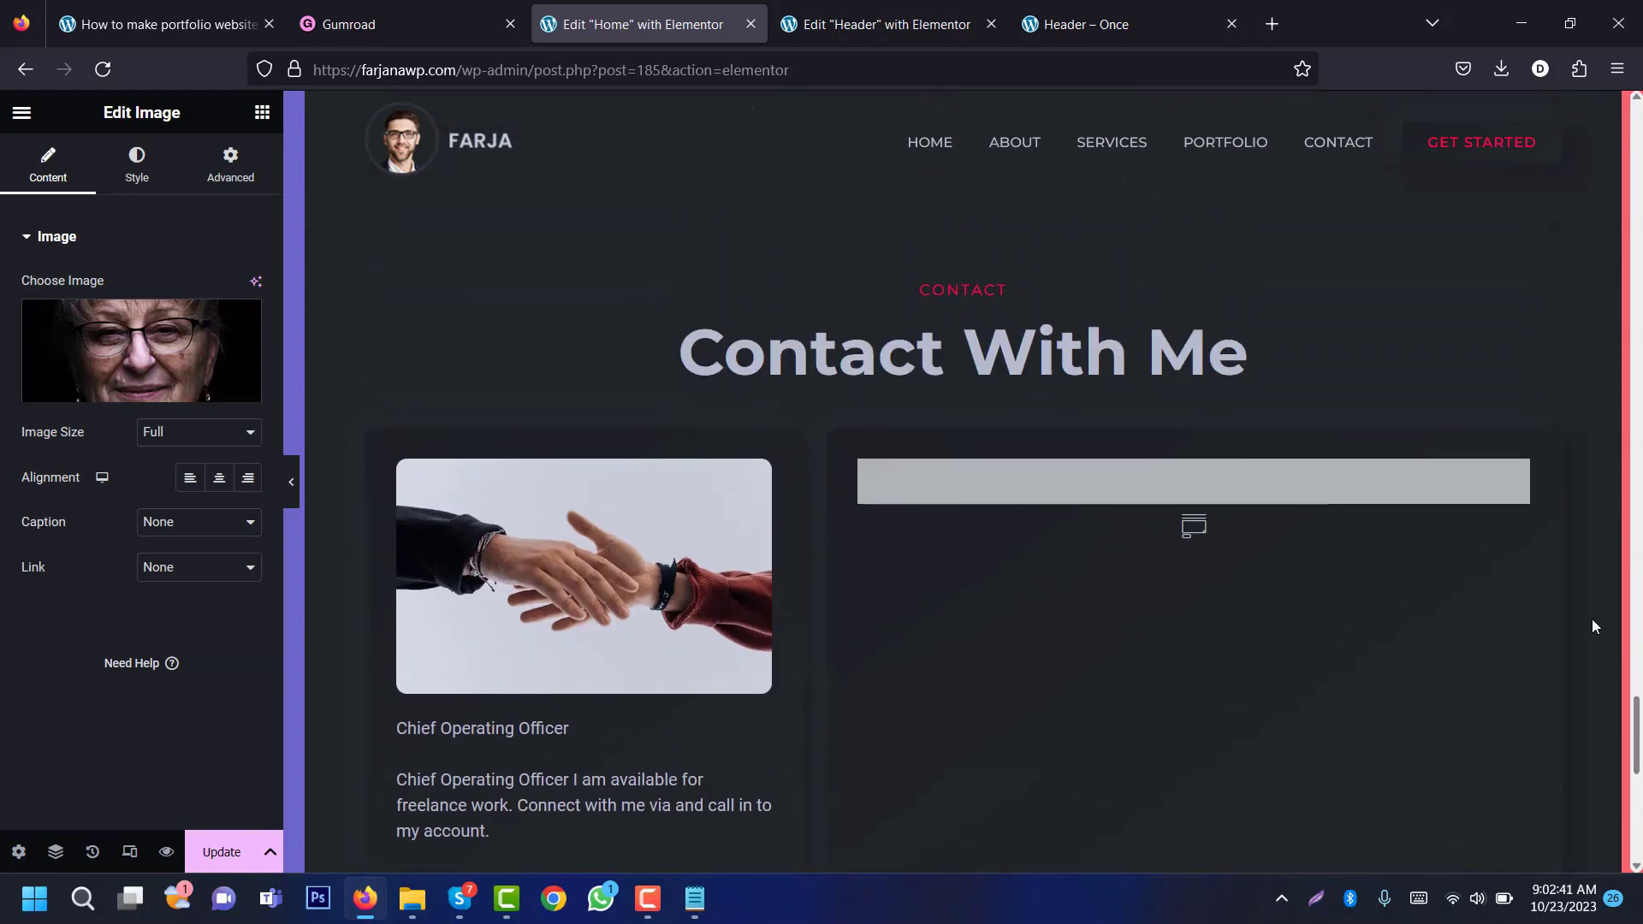
# Step: Check the Form Styler's template list (No Forms Found), then save the Home page
pyautogui.click(1382, 480)
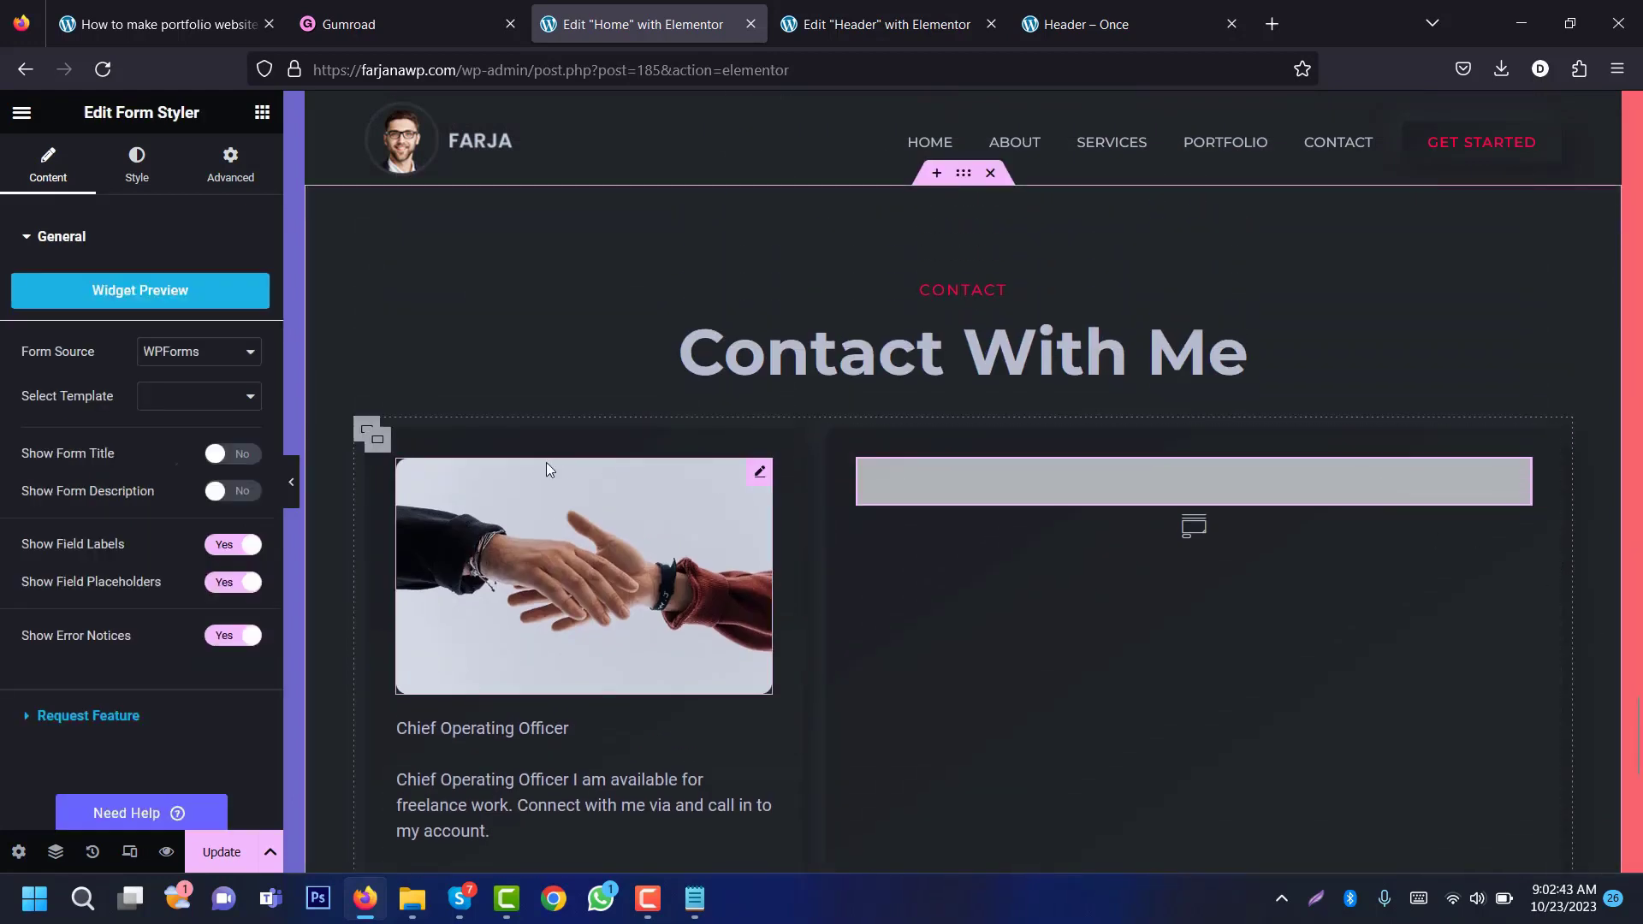
pyautogui.click(193, 399)
pyautogui.click(196, 406)
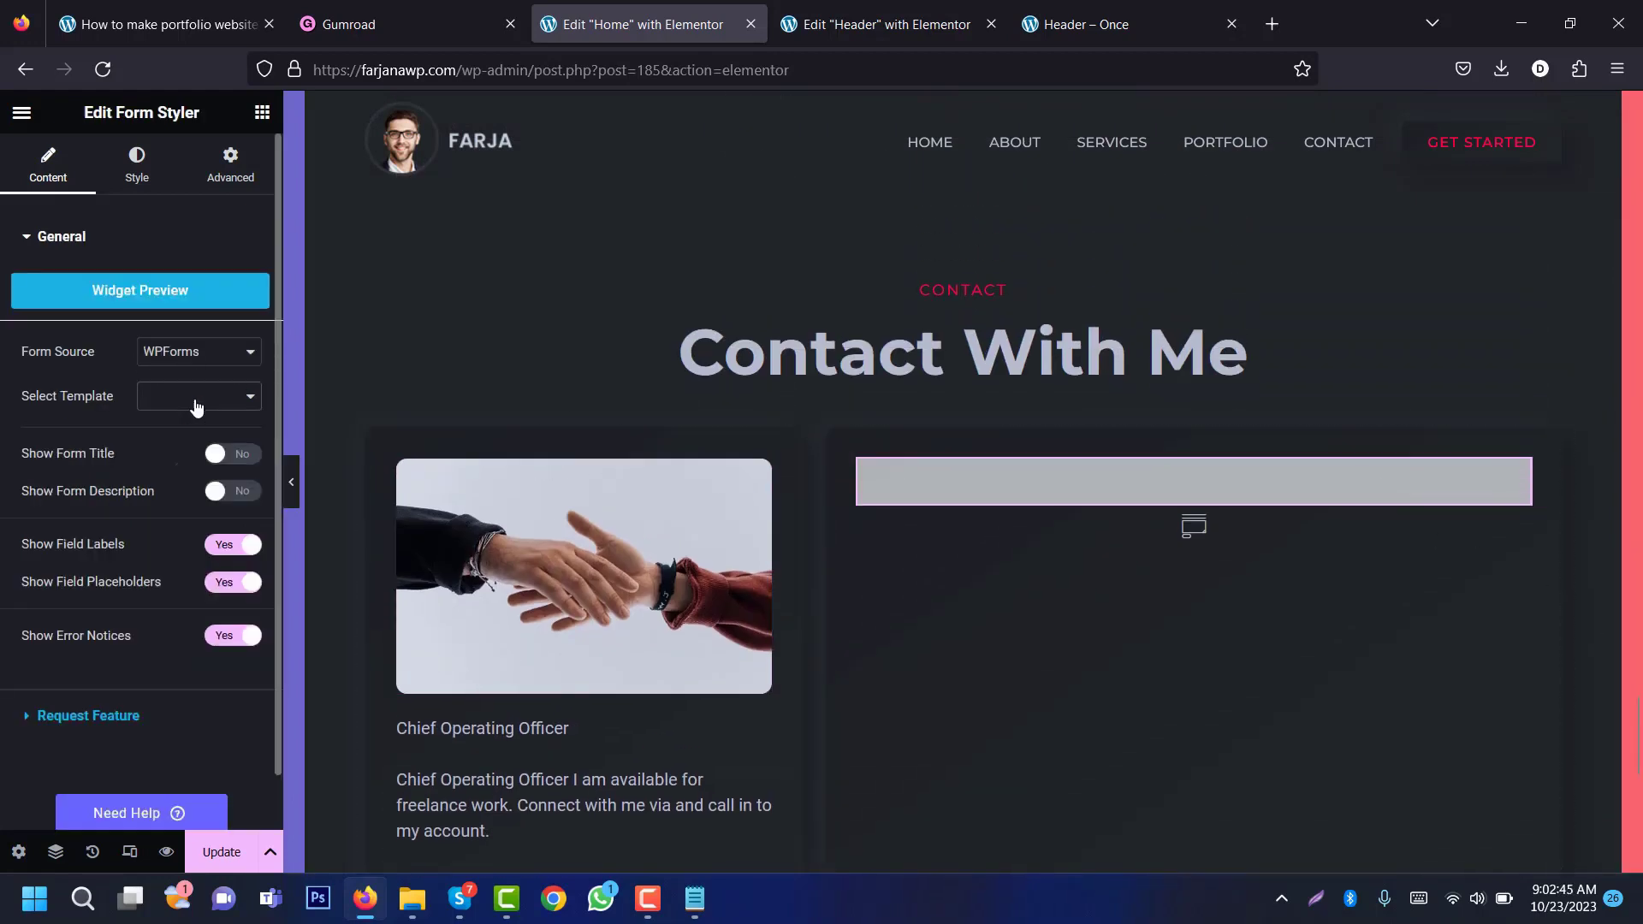
pyautogui.click(220, 861)
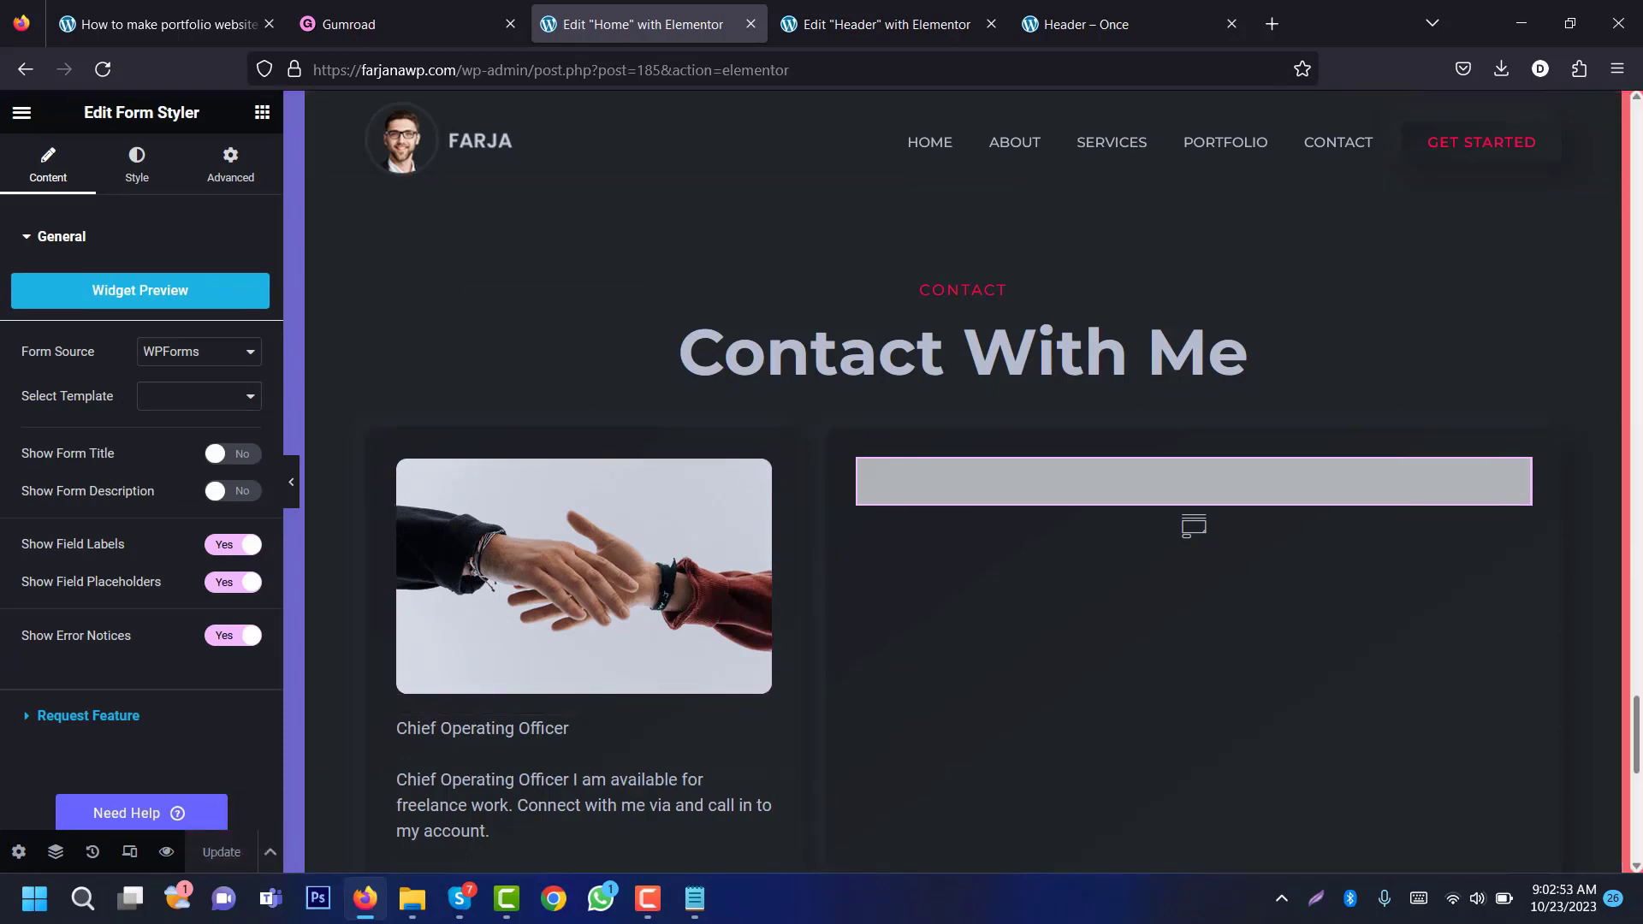
pyautogui.moveTo(1636, 725); pyautogui.dragTo(1636, 120)
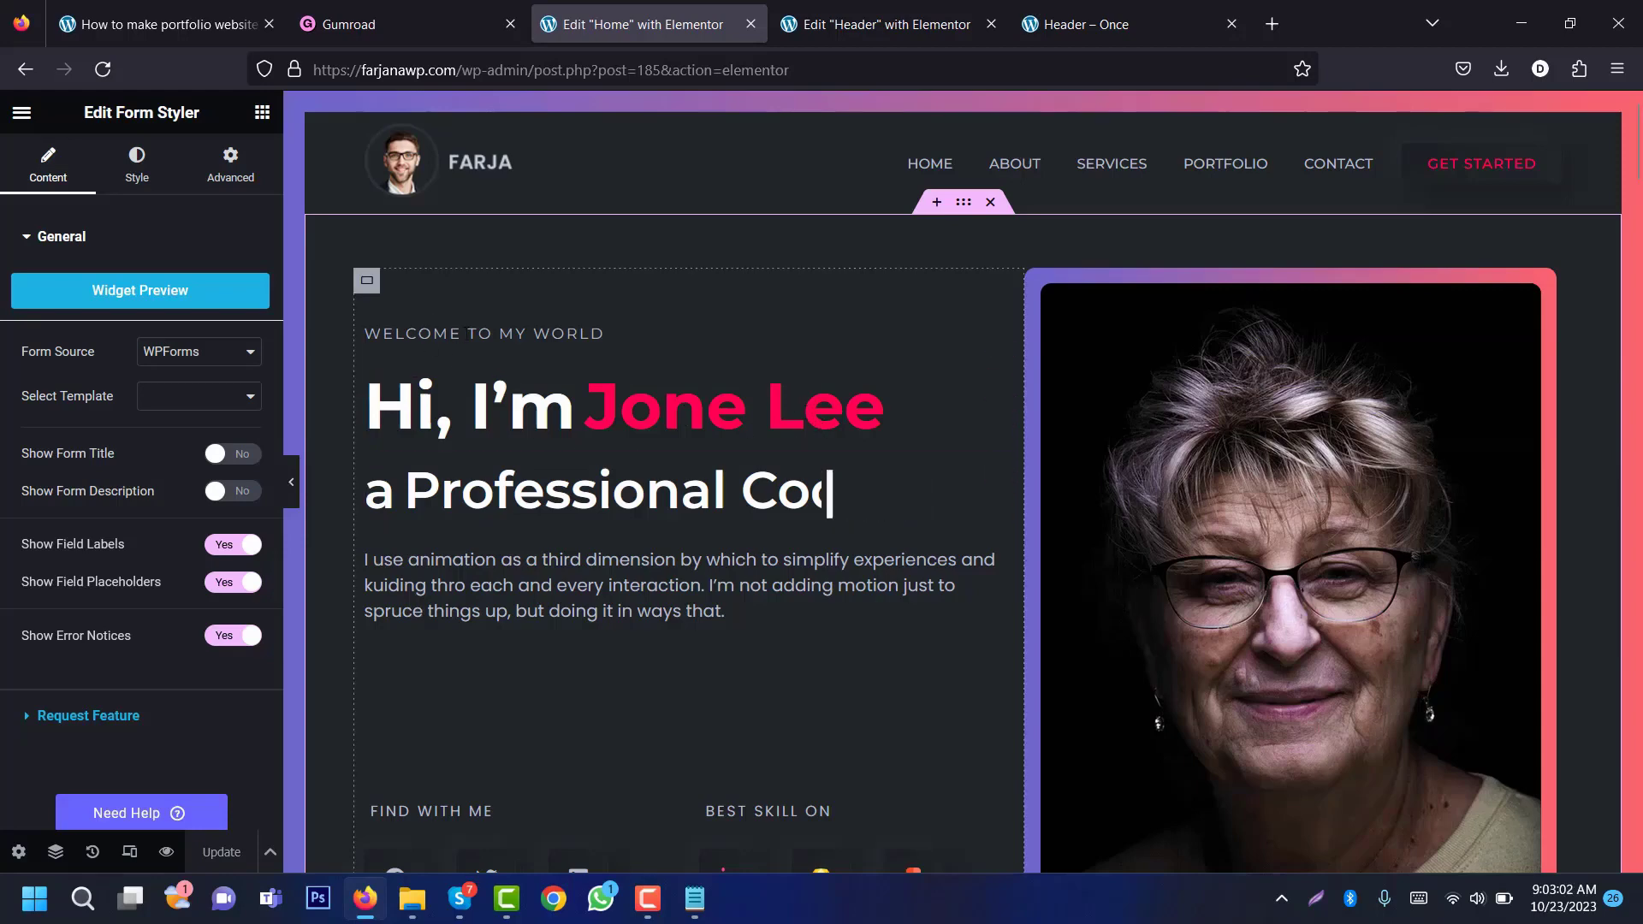
# Step: Replace the hero greeting's name Jone Lee with Farjan Rashid in the Dual Color Heading
pyautogui.click(538, 414)
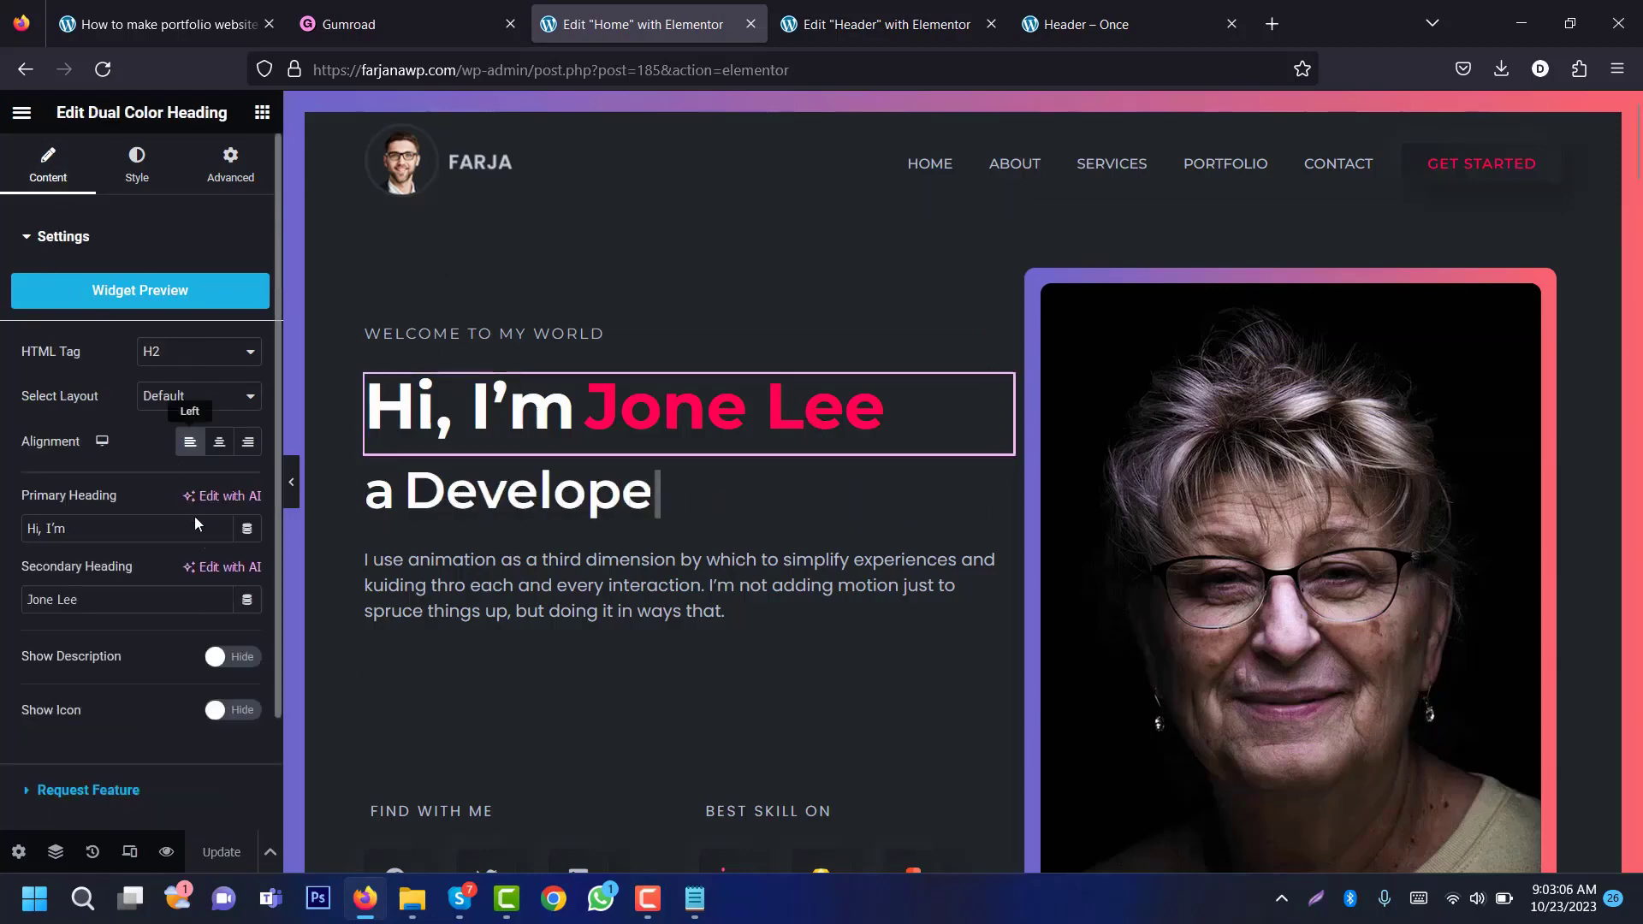
pyautogui.tripleClick(74, 598)
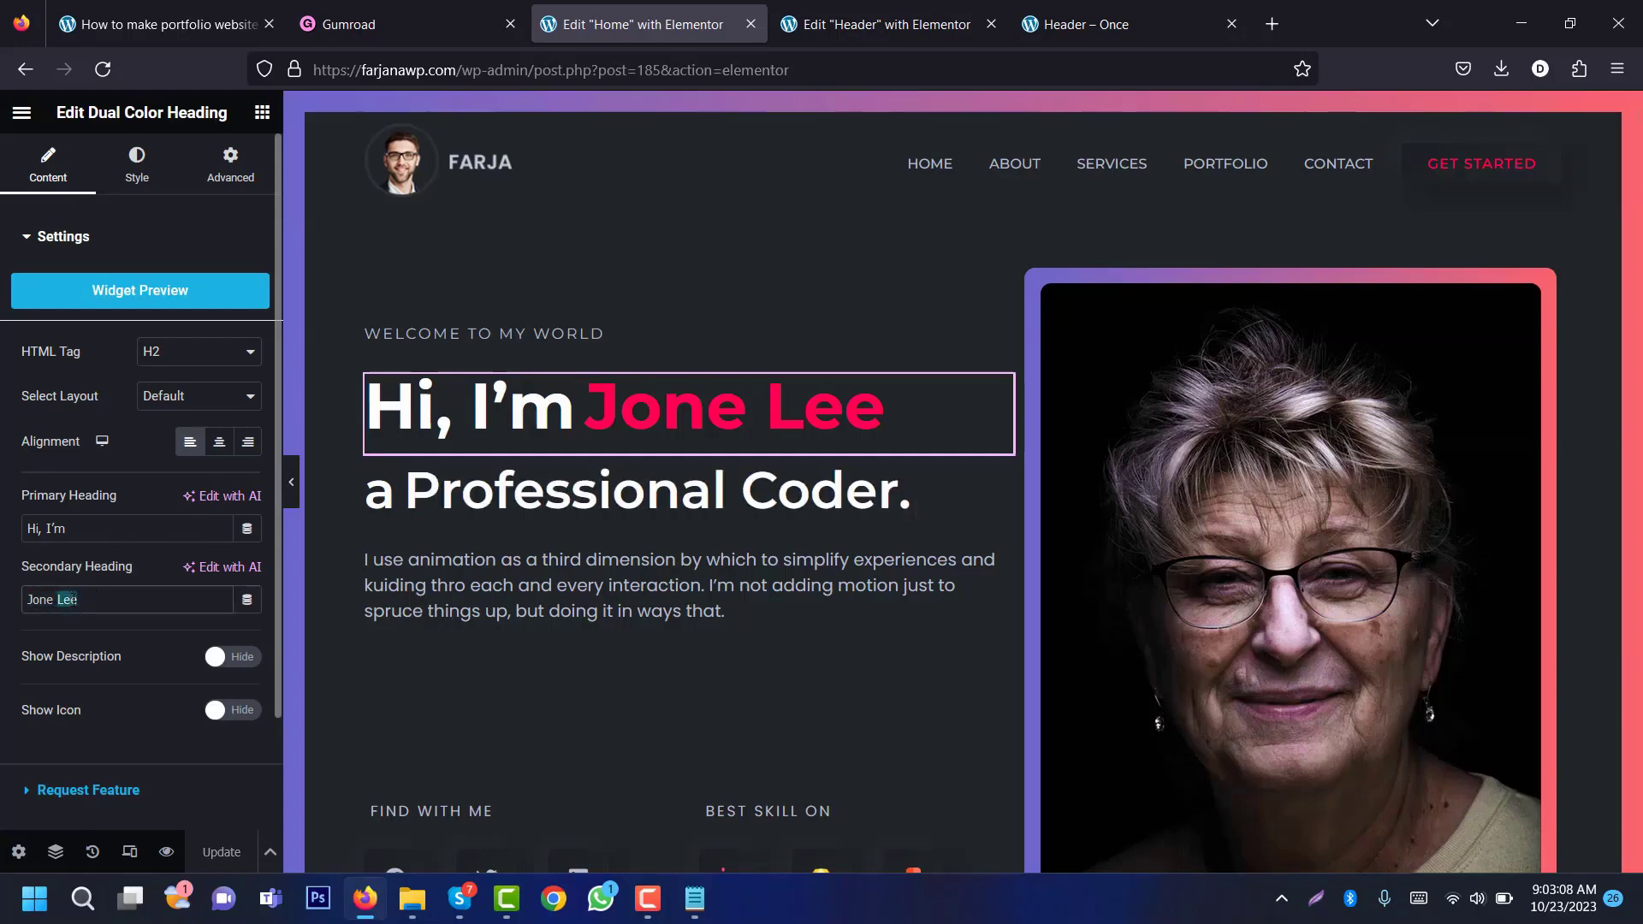
pyautogui.tripleClick(75, 599)
pyautogui.write('Farjan Rashid')
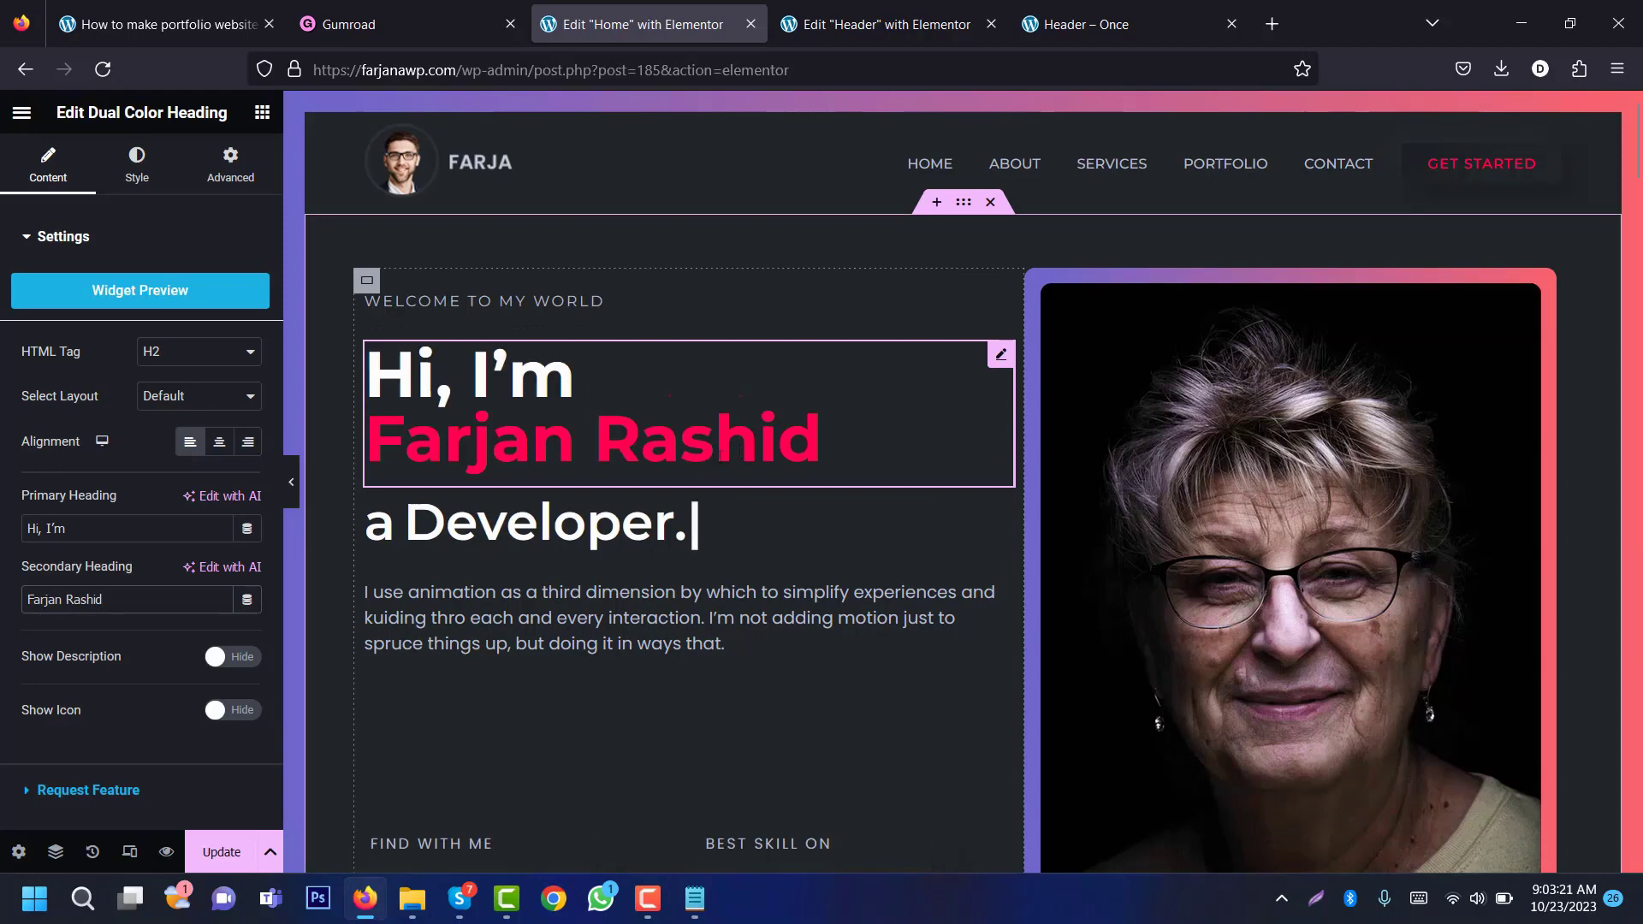
# Step: Set the heading's primary and secondary typography size to 51 px so the greeting fits one line
pyautogui.click(156, 174)
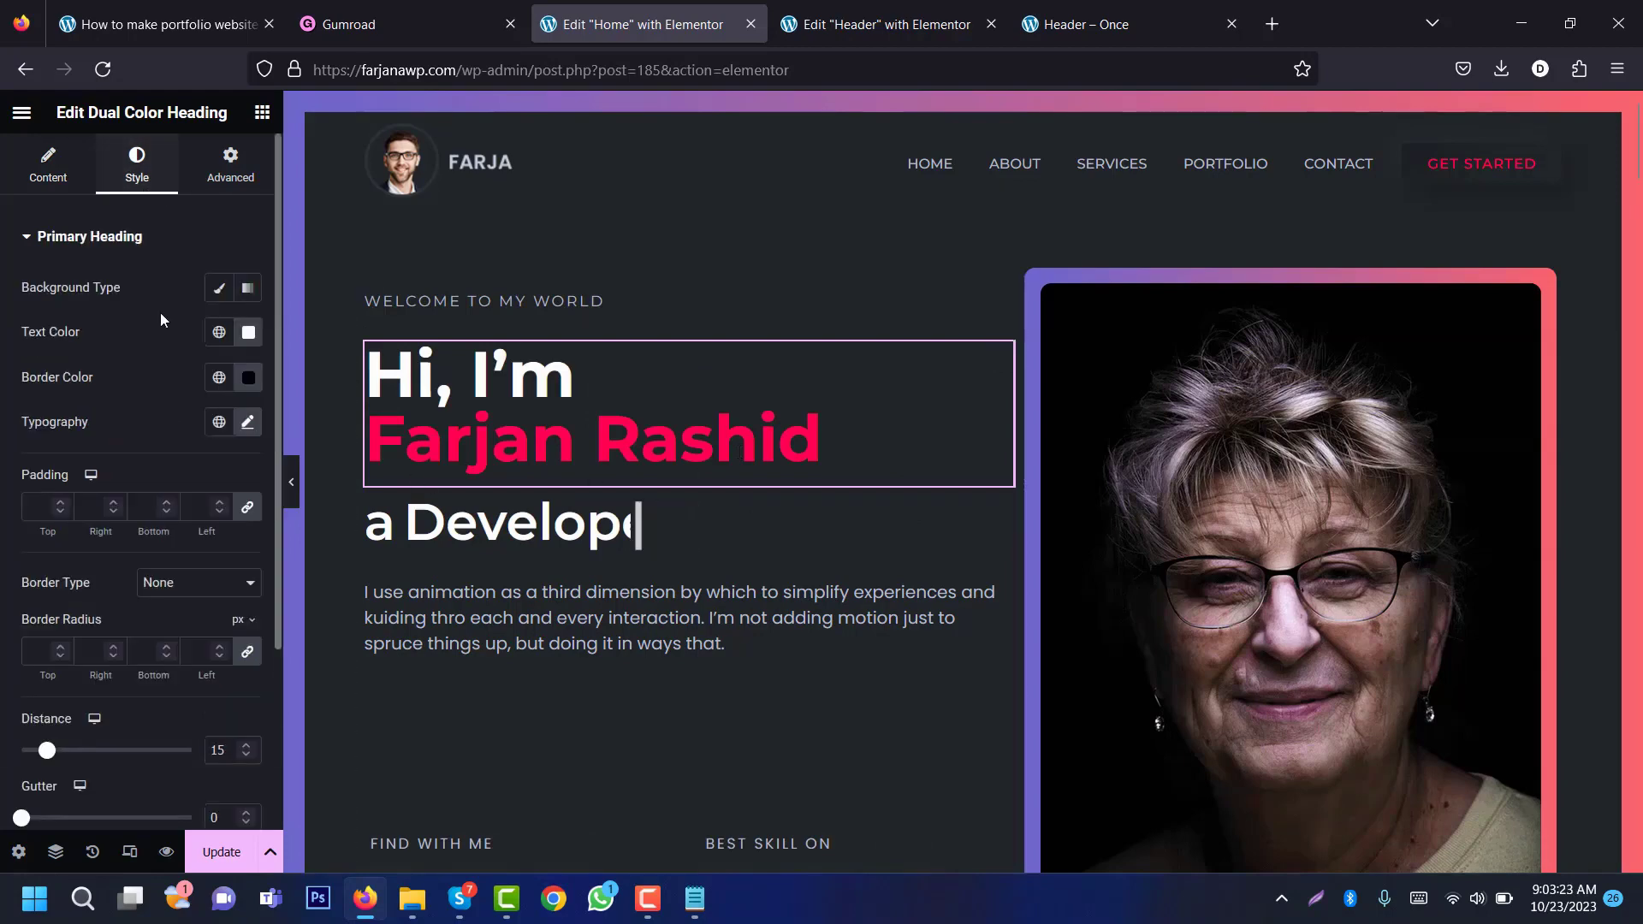
pyautogui.click(247, 421)
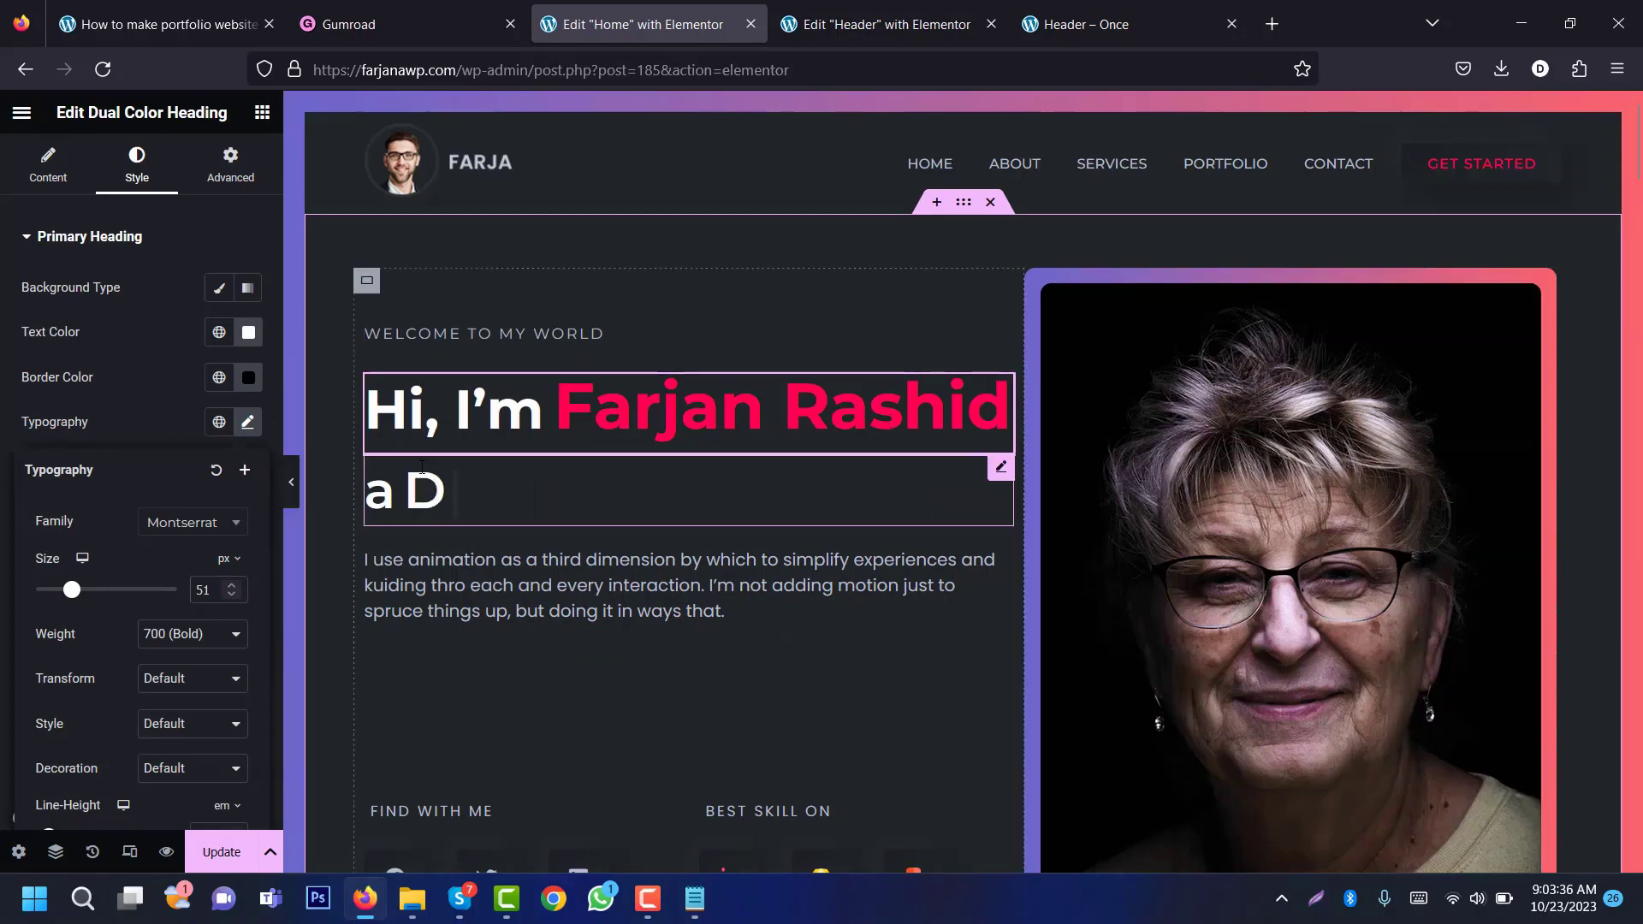
pyautogui.click(168, 381)
pyautogui.click(86, 236)
pyautogui.click(62, 324)
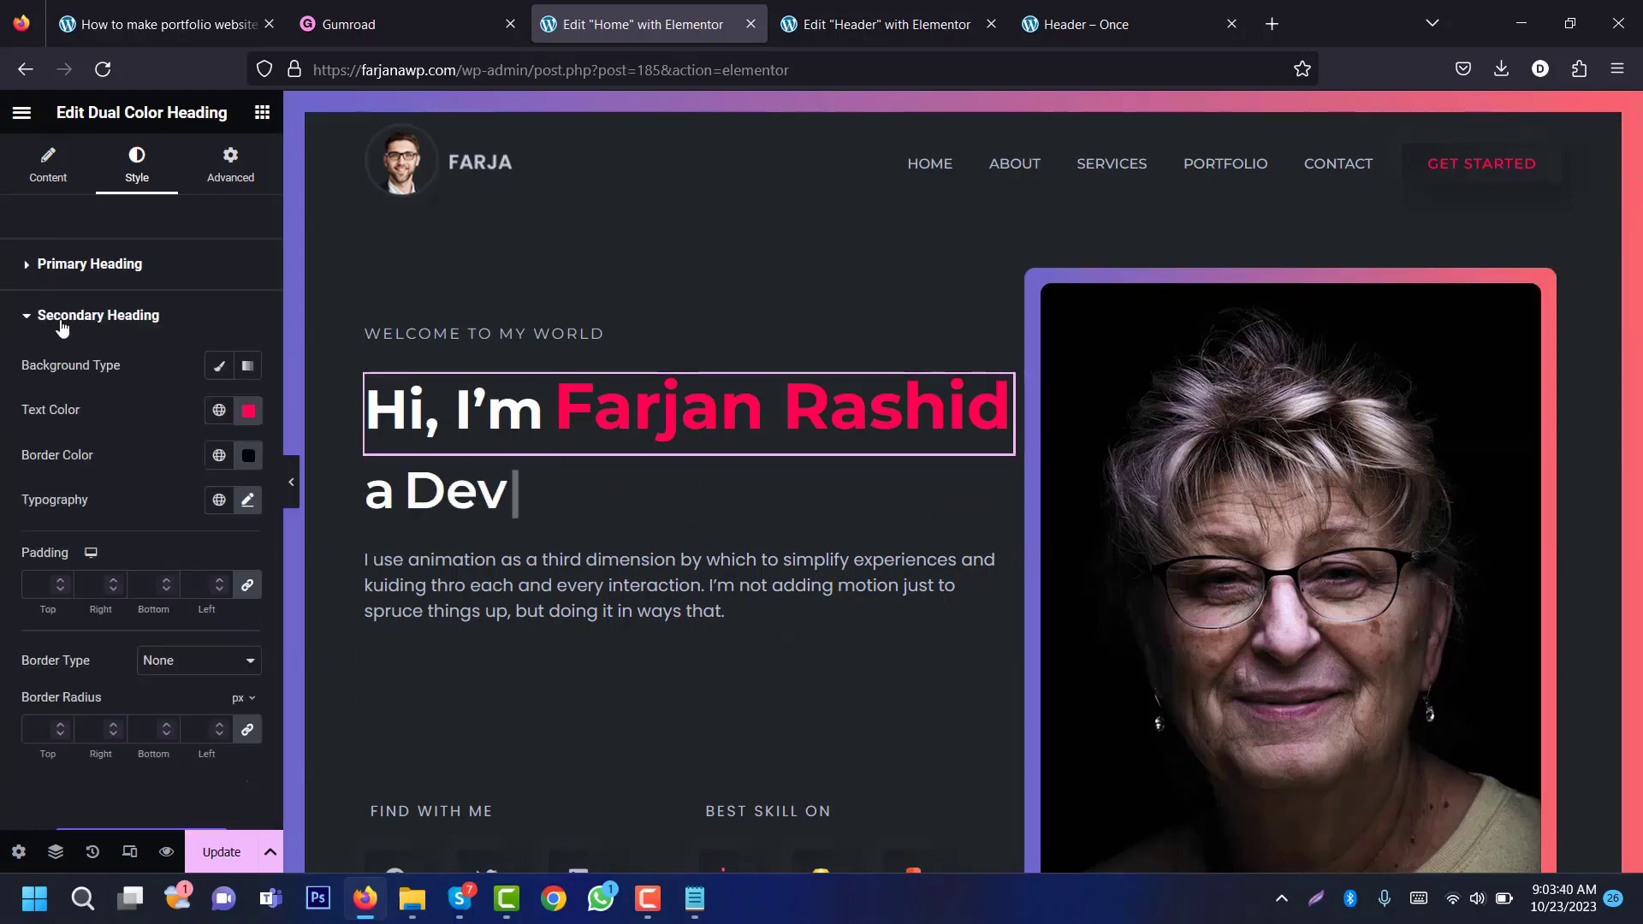
pyautogui.click(247, 501)
pyautogui.doubleClick(201, 670)
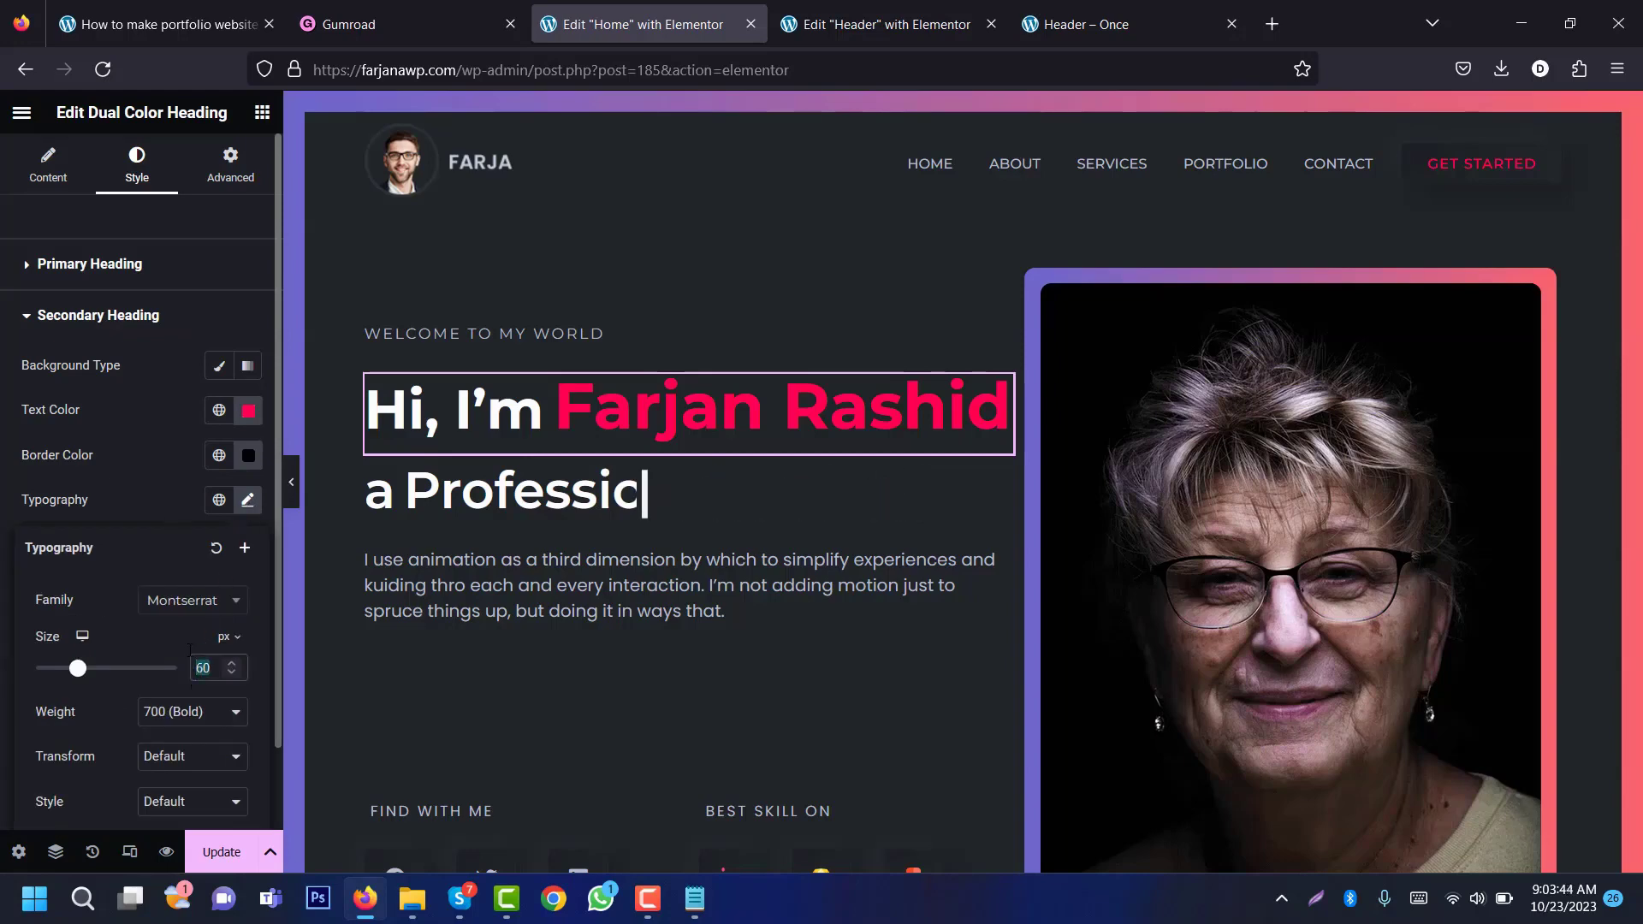
pyautogui.click(164, 409)
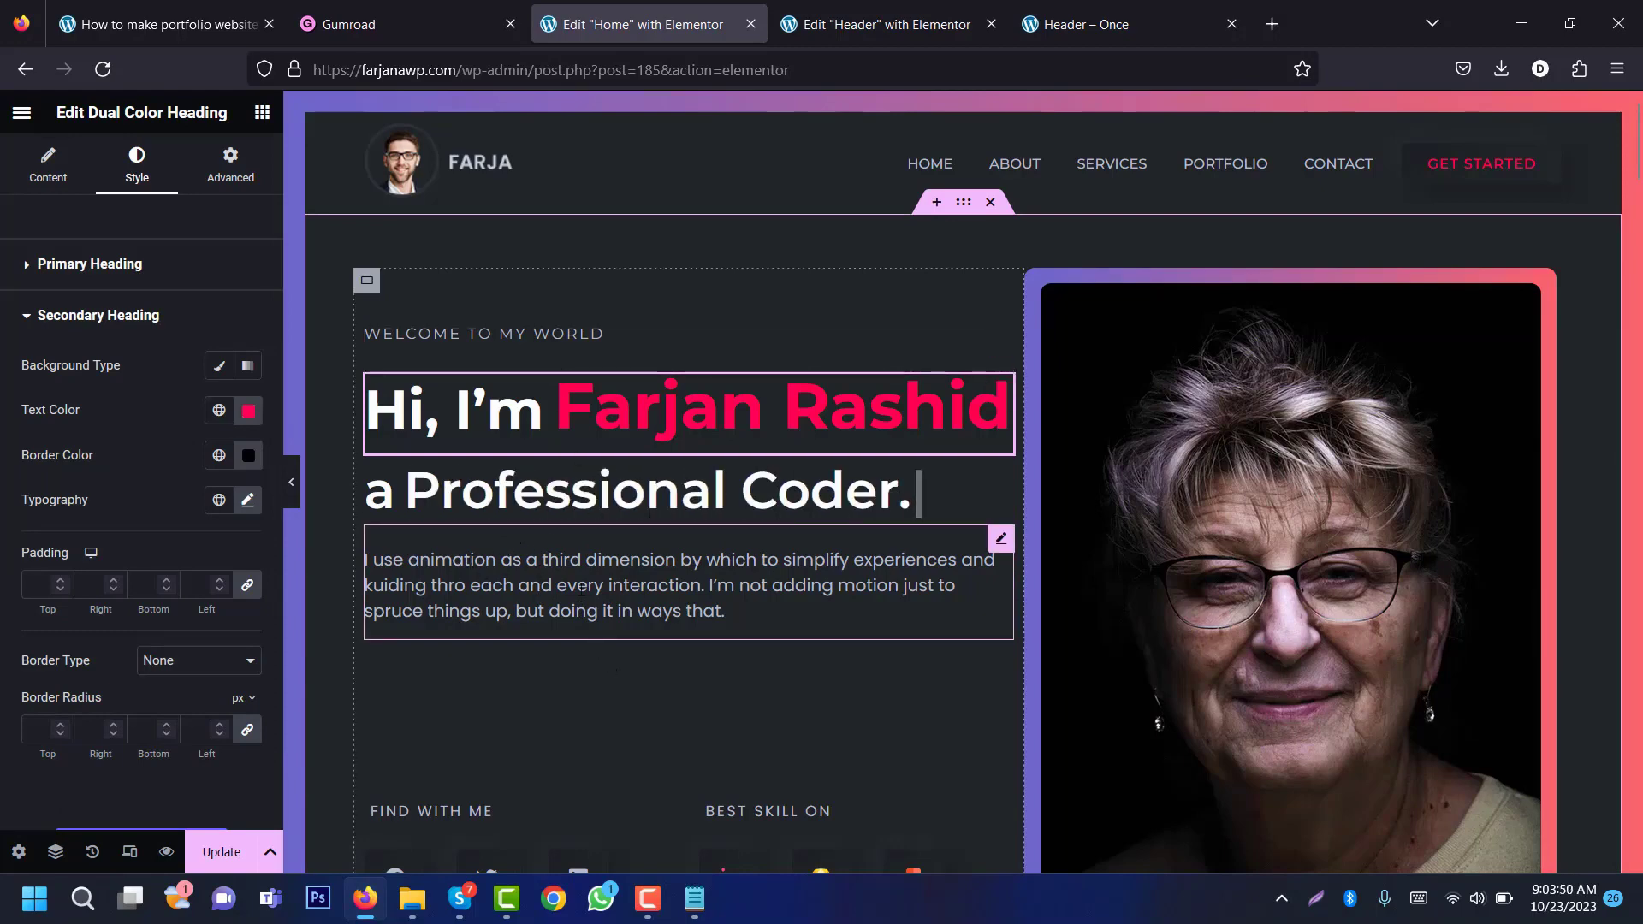
pyautogui.click(595, 564)
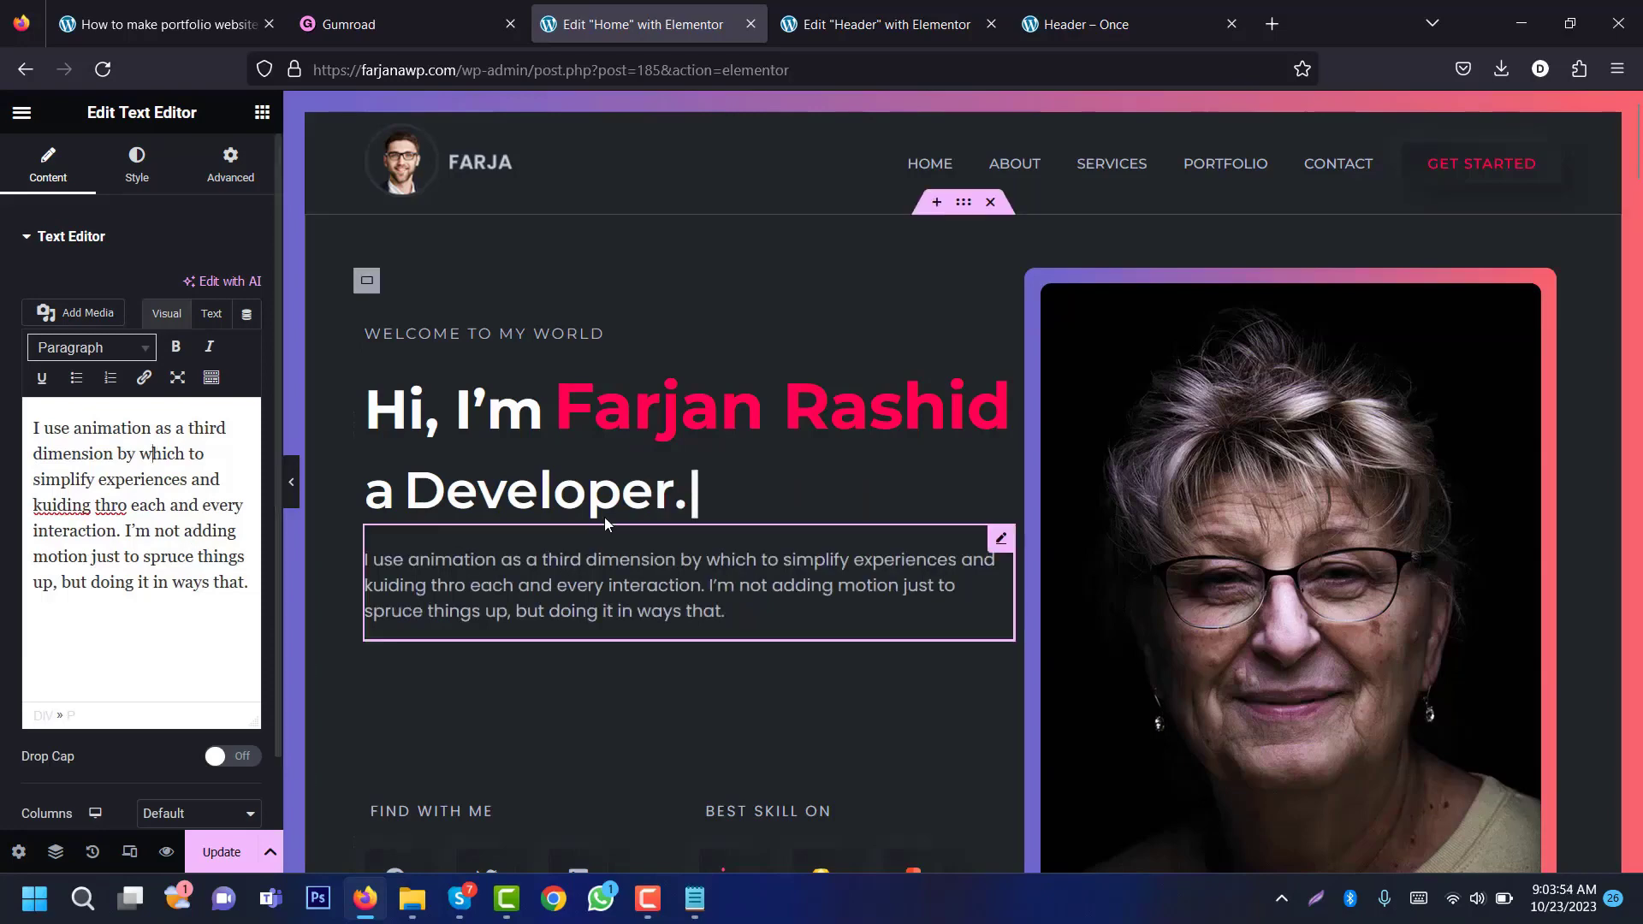
pyautogui.click(1341, 462)
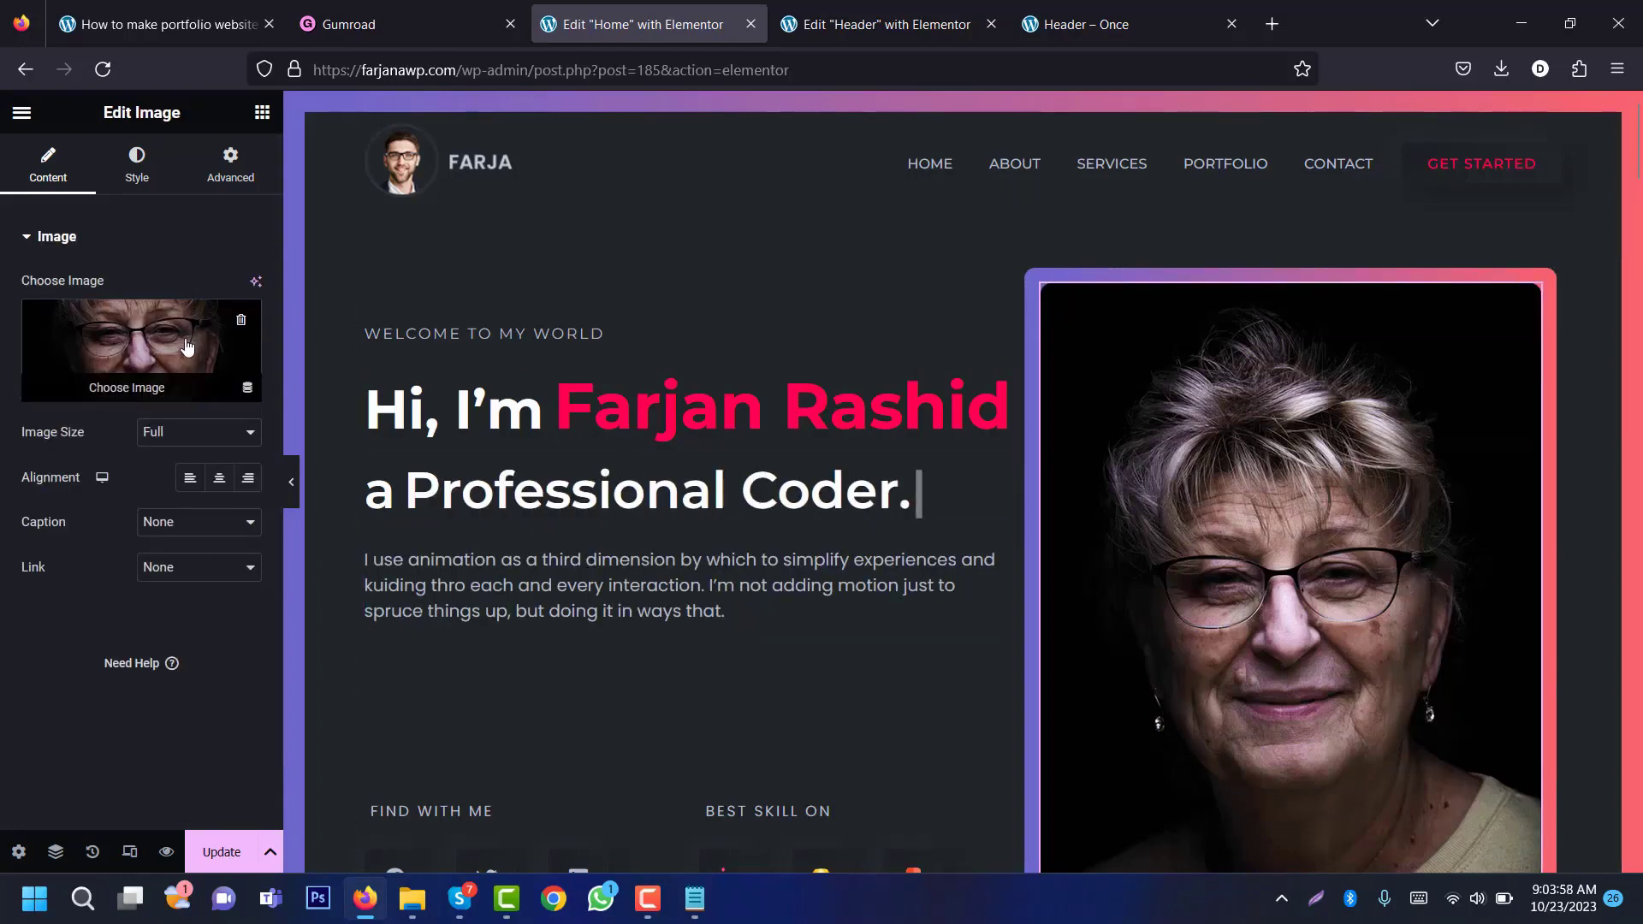
pyautogui.click(114, 353)
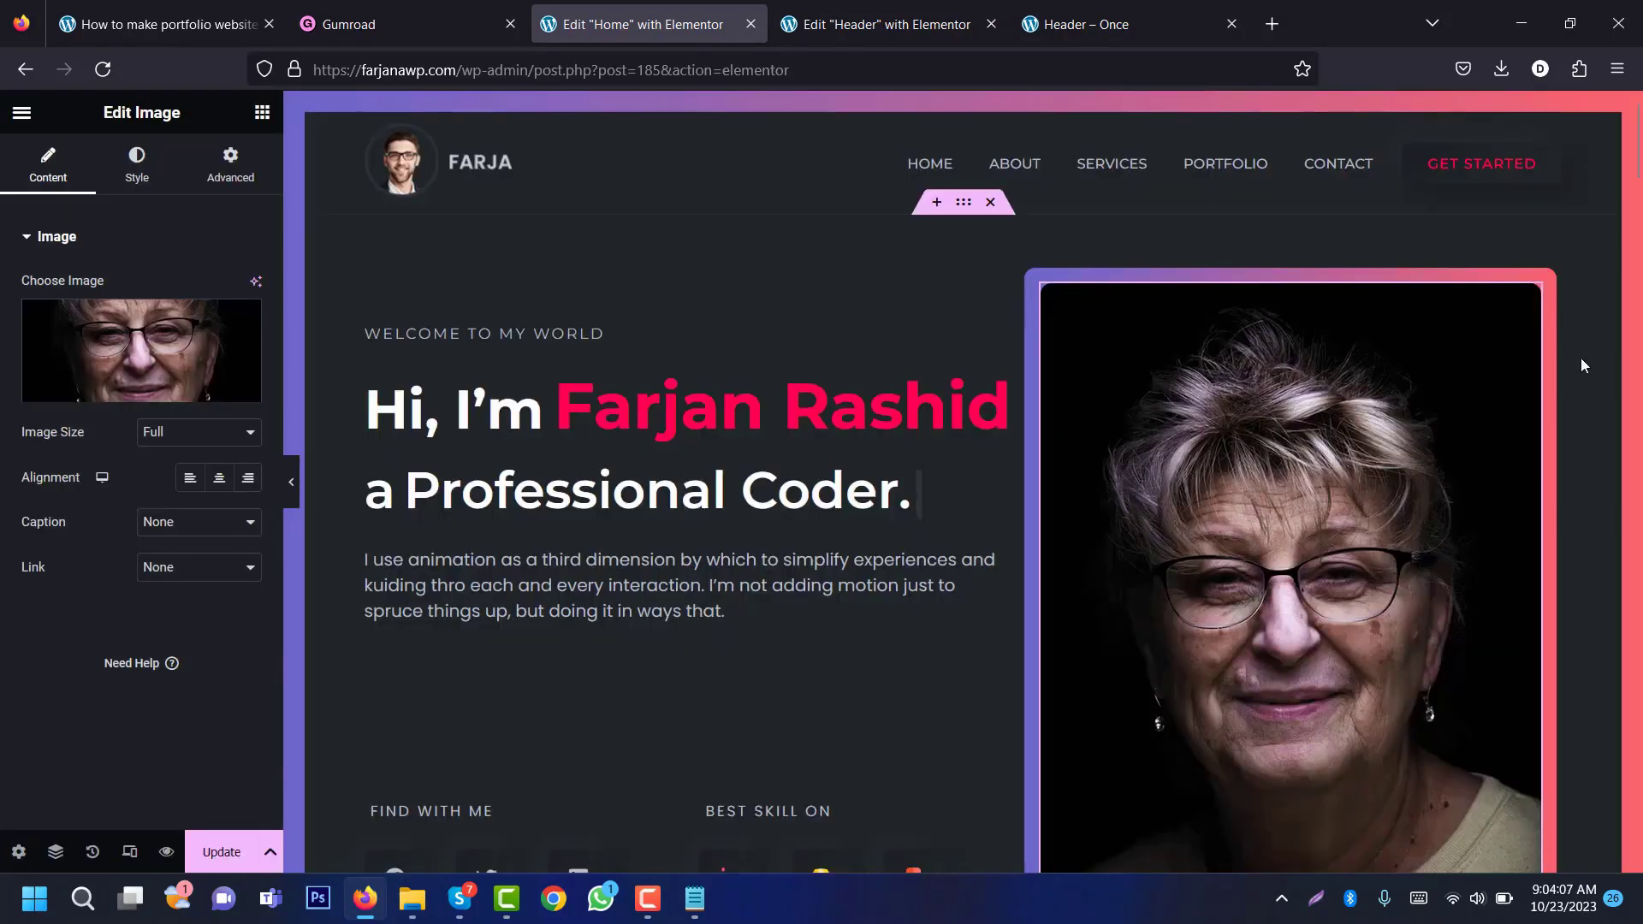
pyautogui.scroll(-5, 1636, 214)
pyautogui.scroll(-3, 1636, 214)
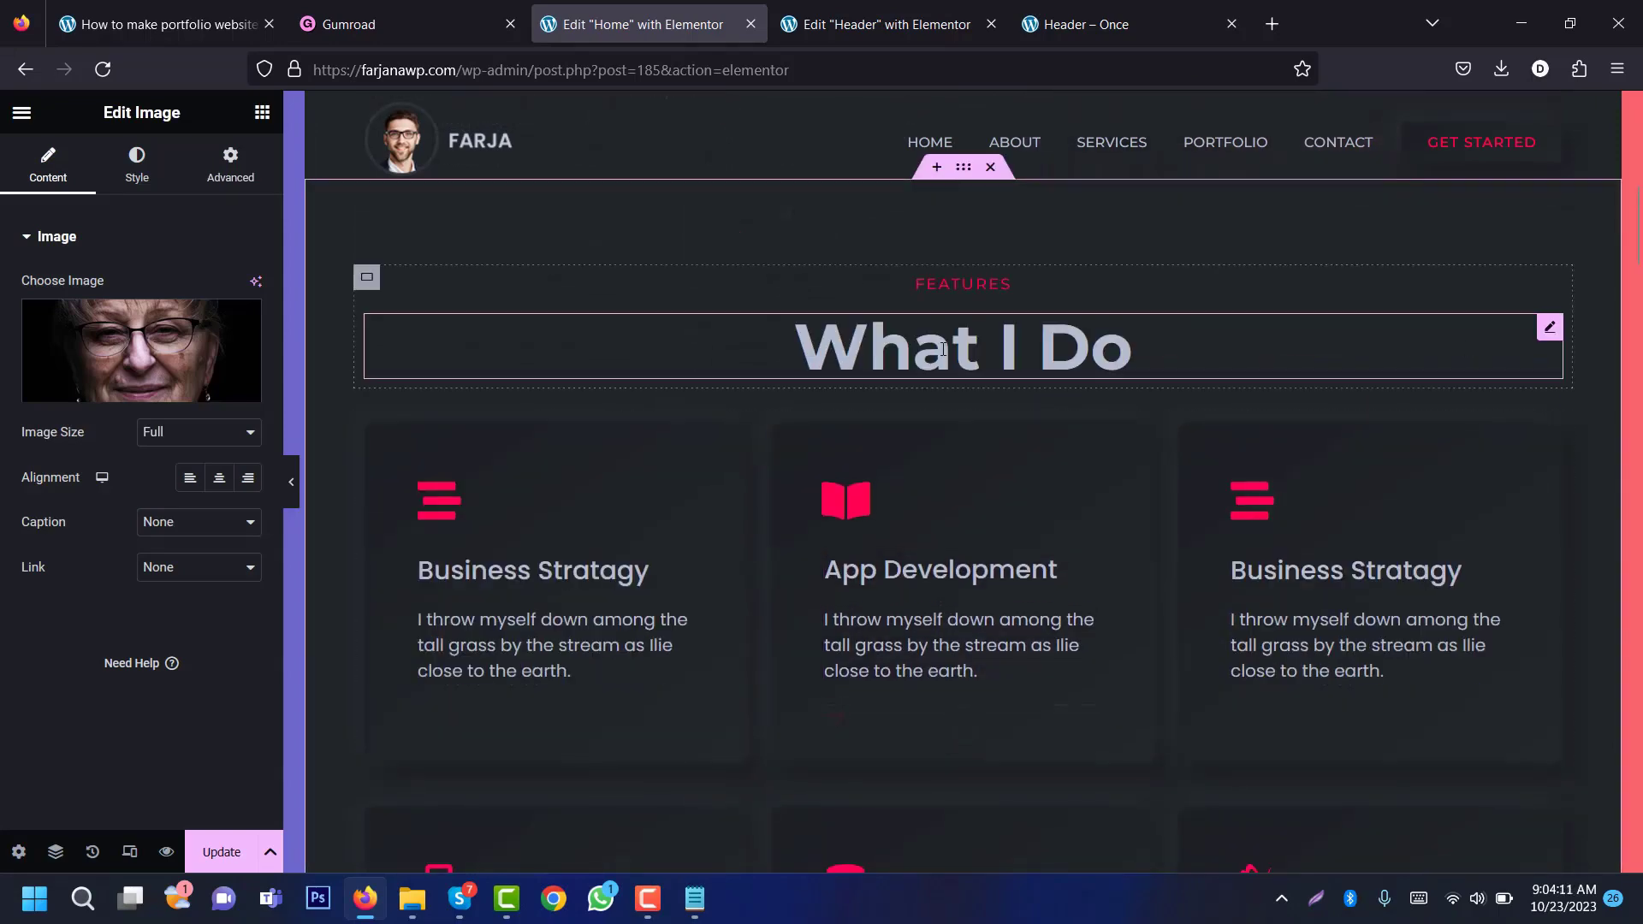
pyautogui.click(943, 349)
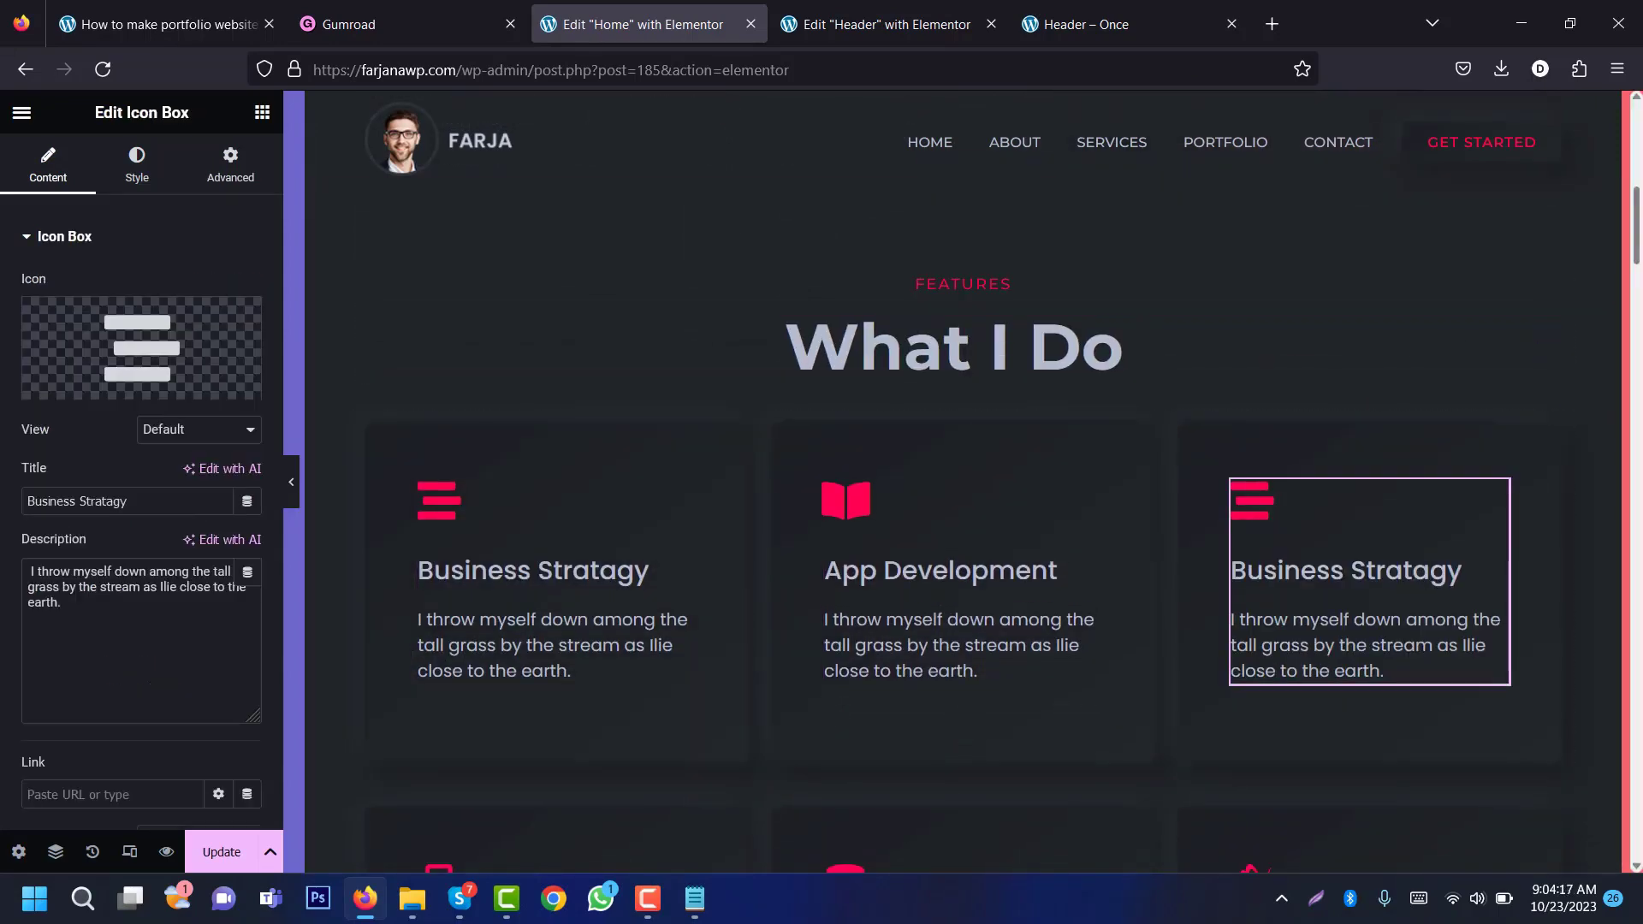
pyautogui.moveTo(1638, 229); pyautogui.dragTo(1639, 360)
pyautogui.click(563, 508)
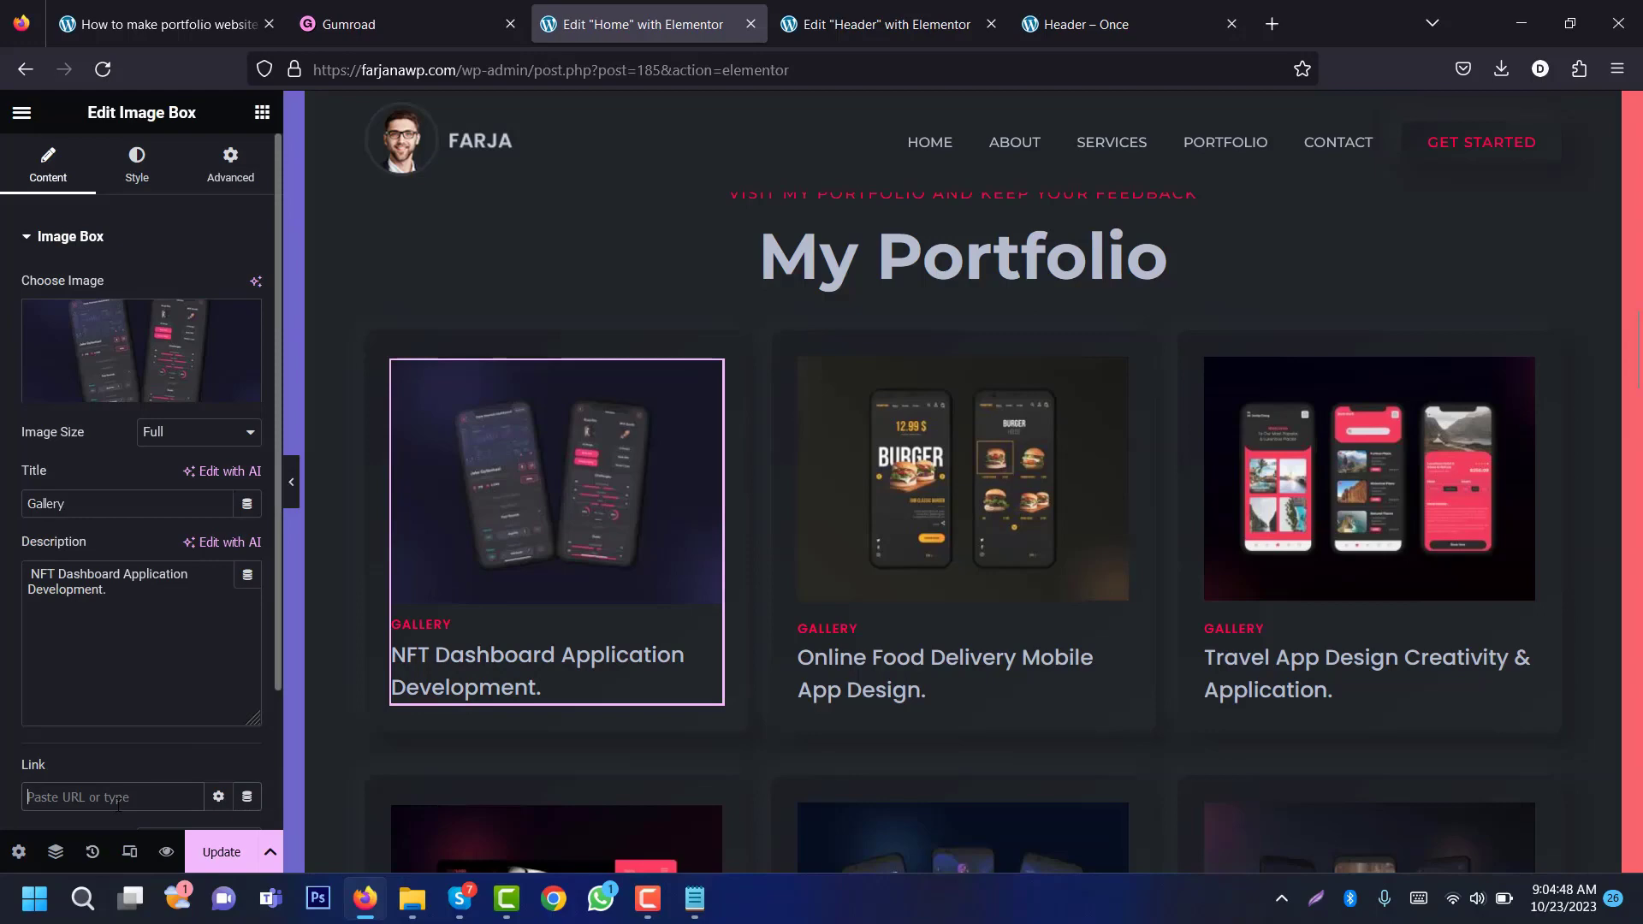
pyautogui.moveTo(1635, 359); pyautogui.dragTo(1635, 494)
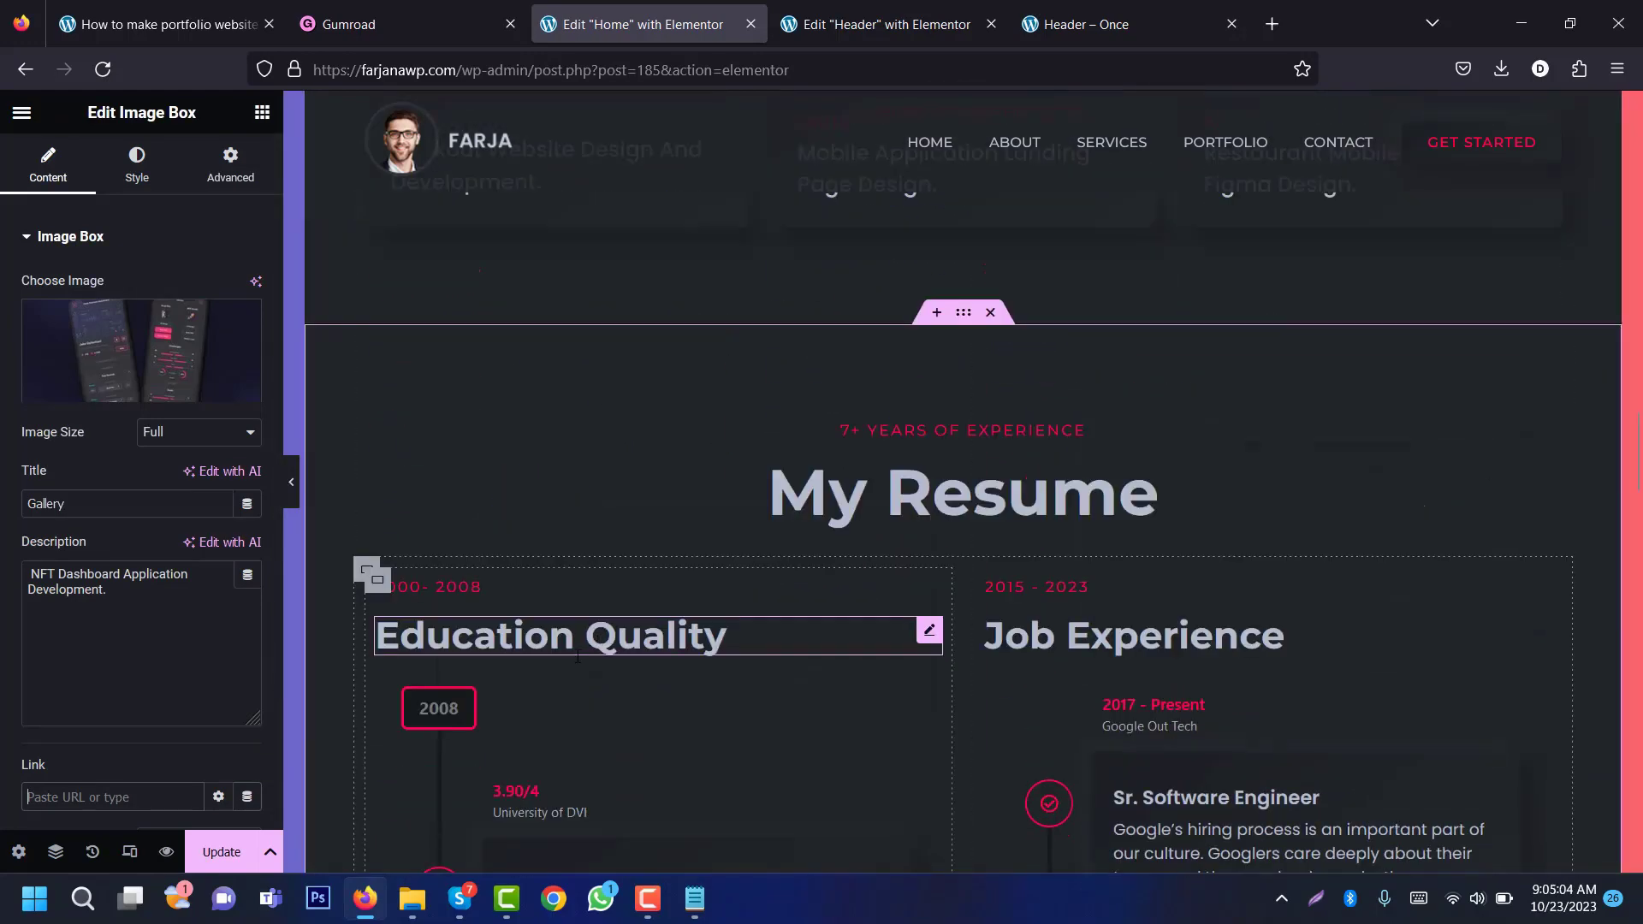
pyautogui.click(988, 637)
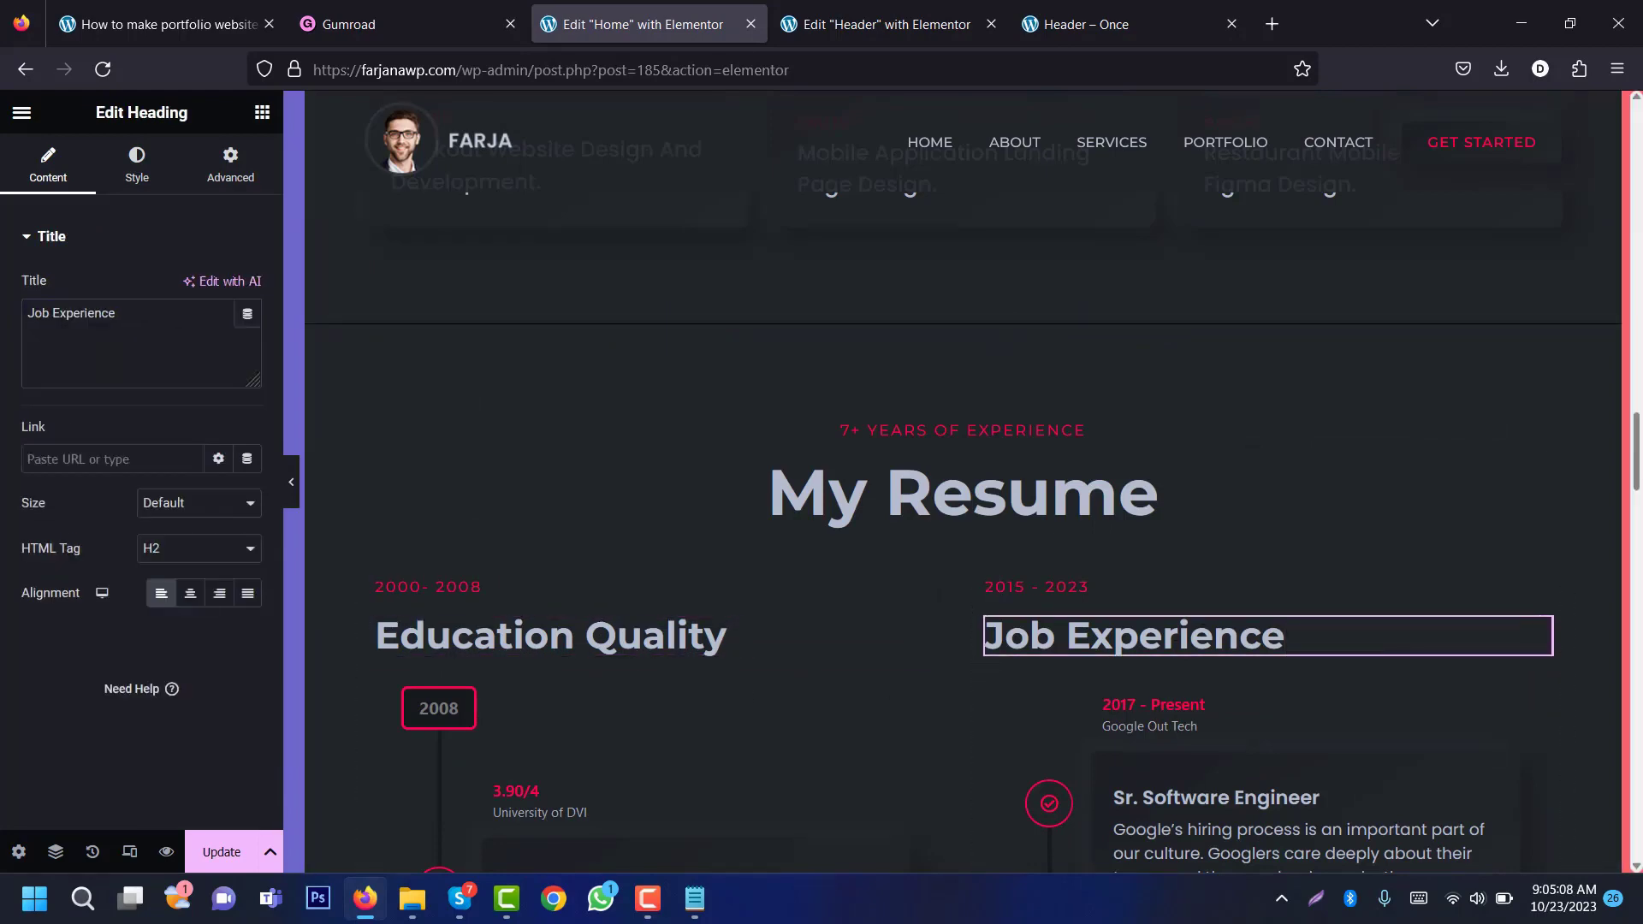
pyautogui.moveTo(1636, 462); pyautogui.dragTo(1636, 757)
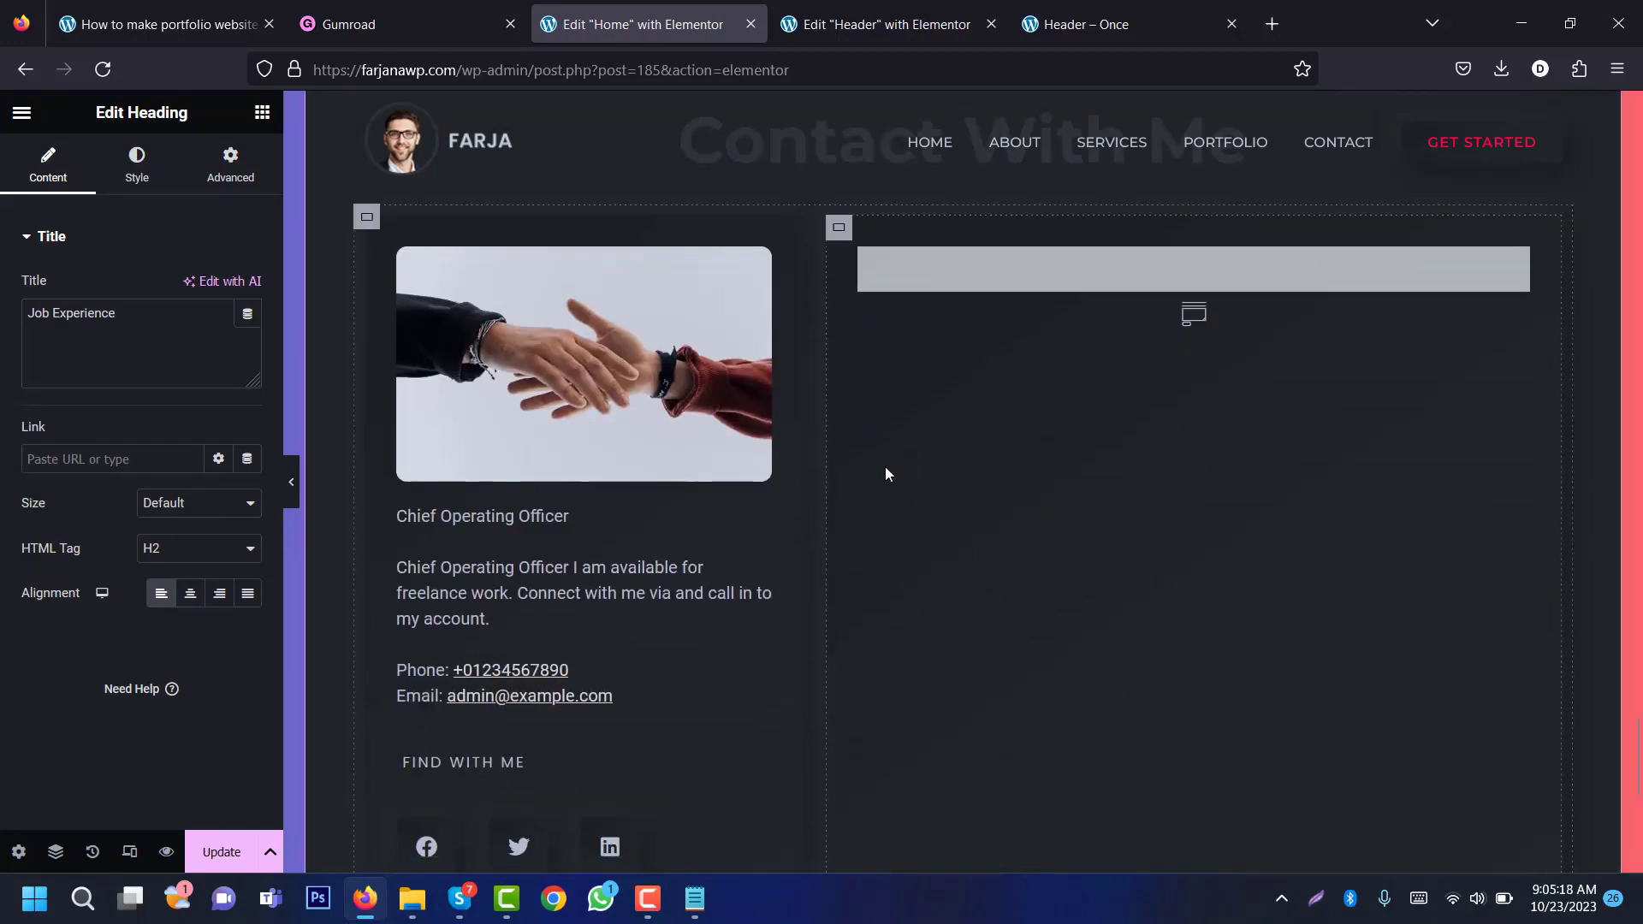
# Step: Update the Home page, then exit the header editor back to the Royal Addons Theme Builder
pyautogui.click(906, 269)
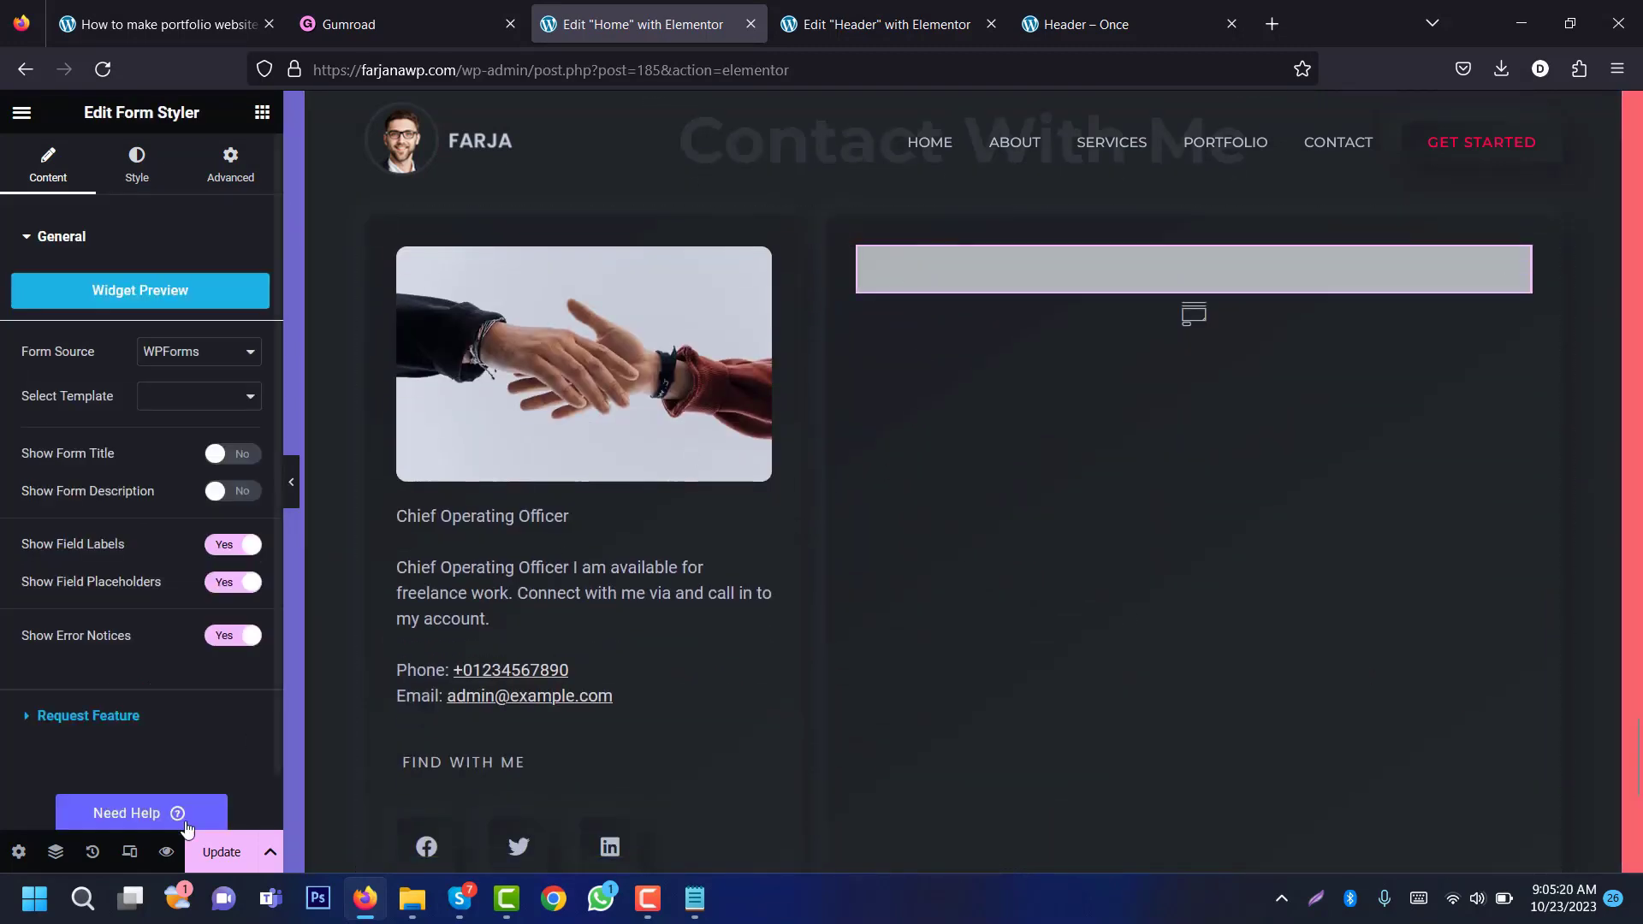
pyautogui.click(218, 854)
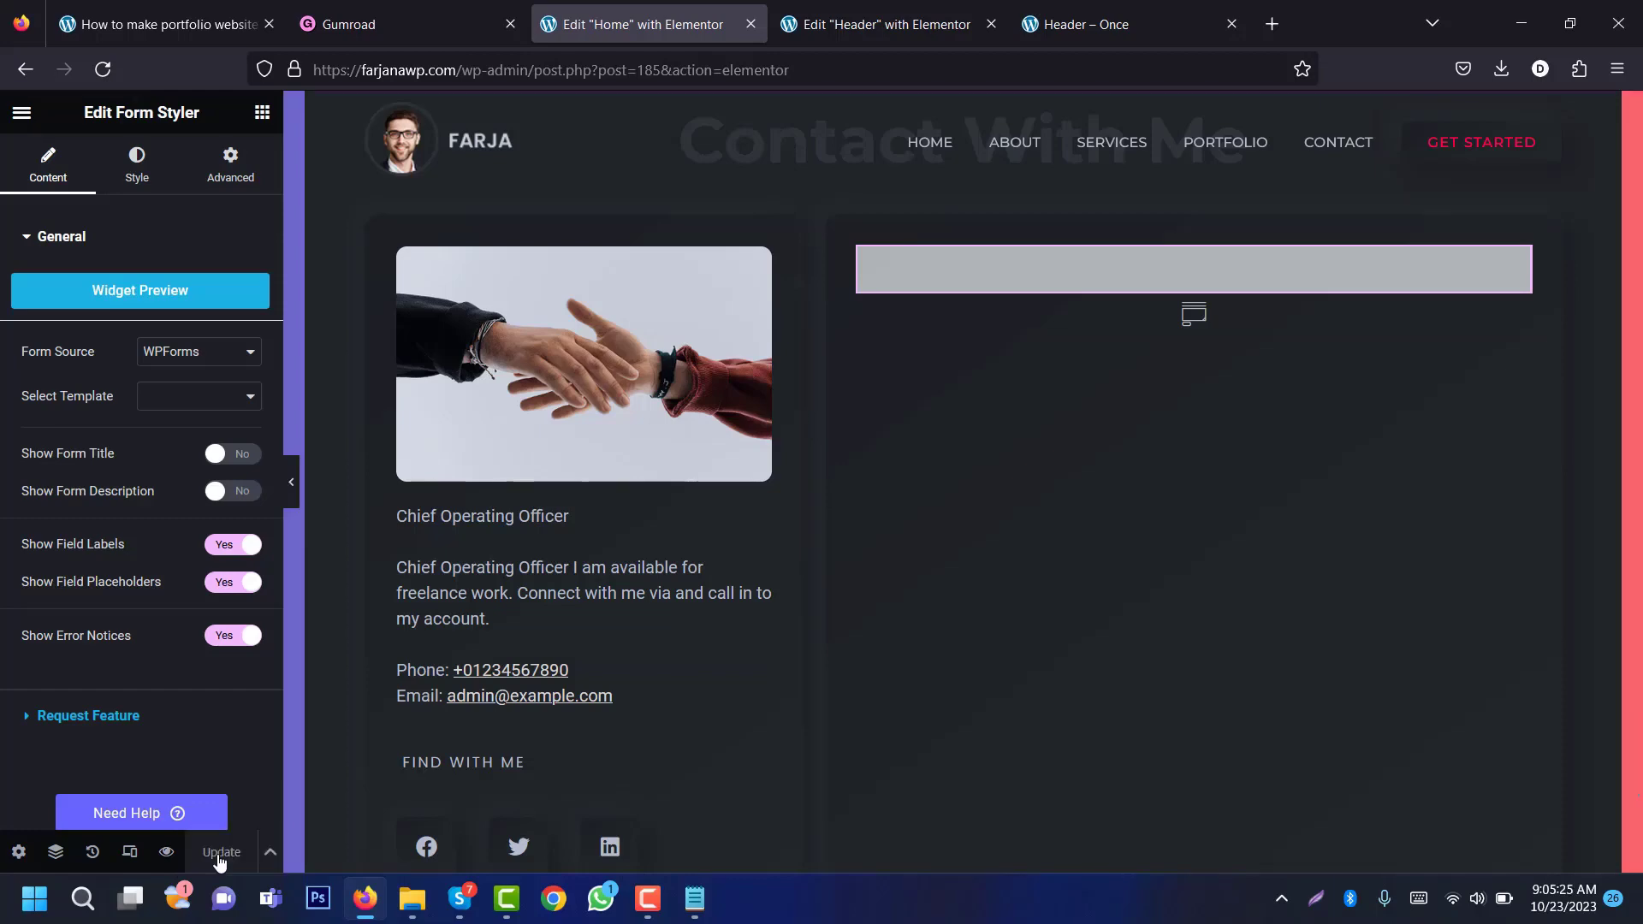
pyautogui.click(914, 22)
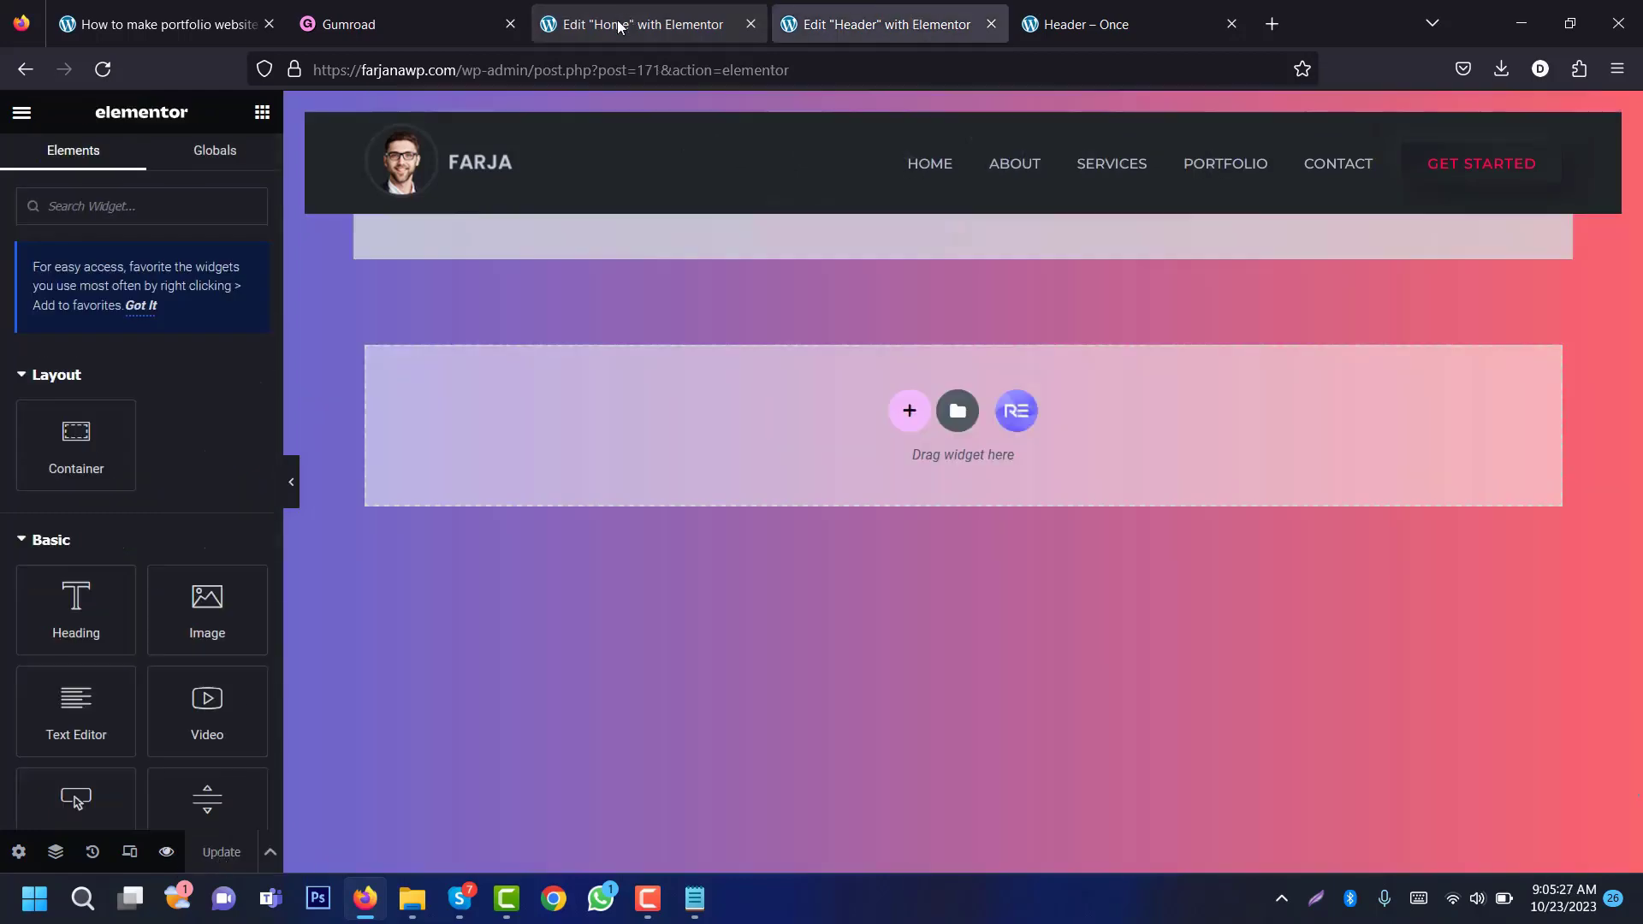
pyautogui.click(24, 113)
pyautogui.click(104, 526)
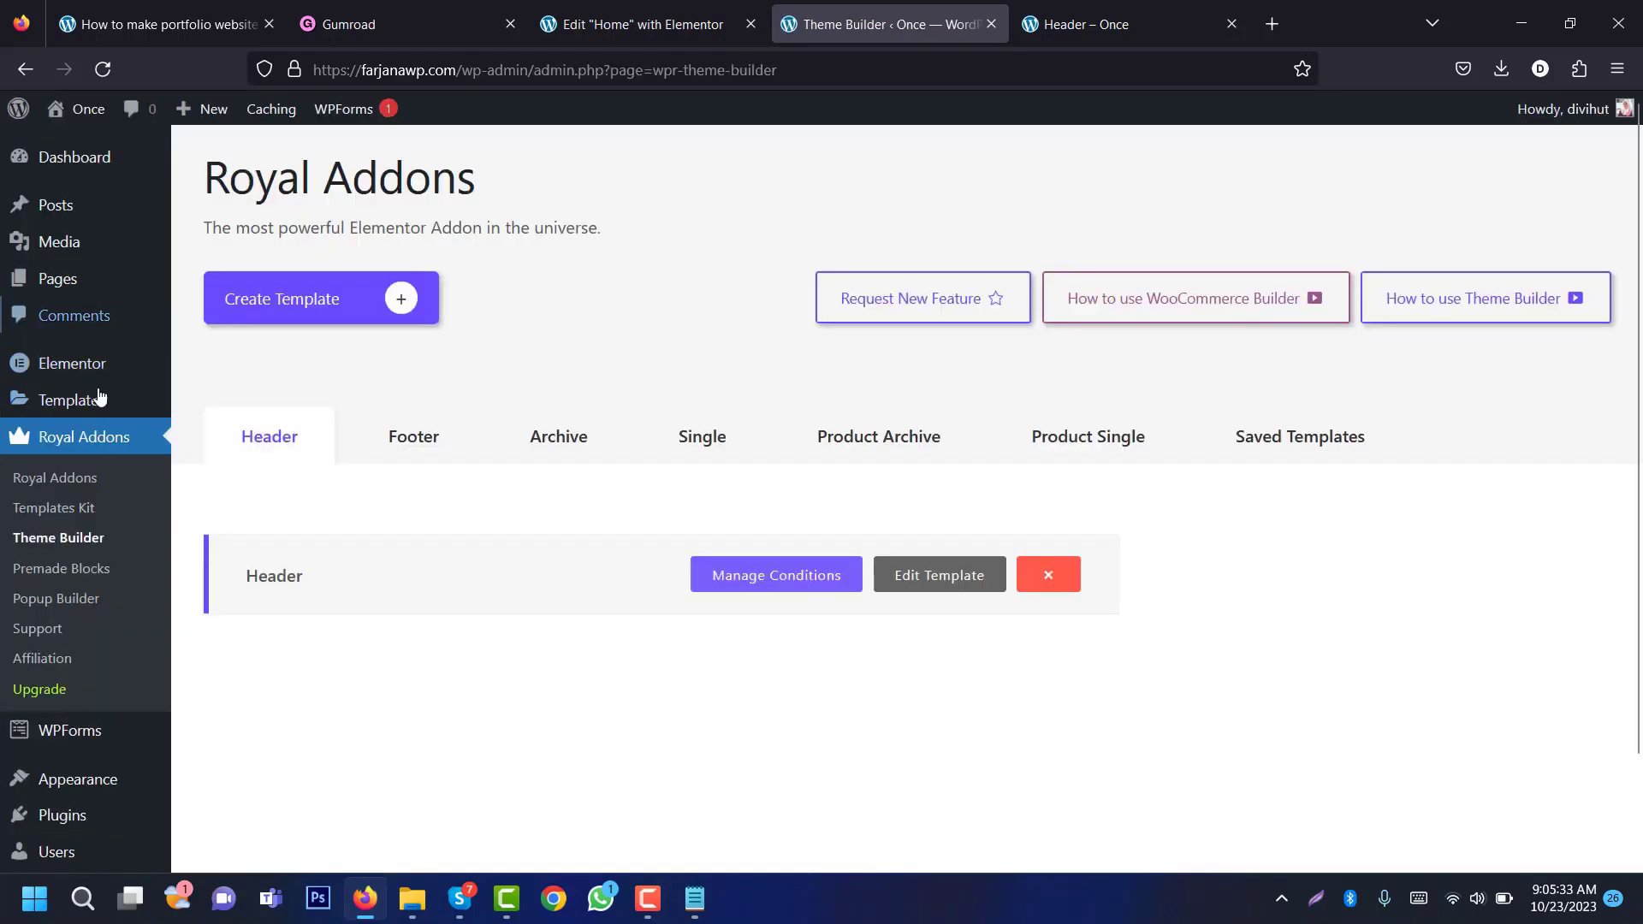
# Step: Create a new WPForms form from the Simple Contact Form template
pyautogui.click(70, 730)
pyautogui.click(451, 313)
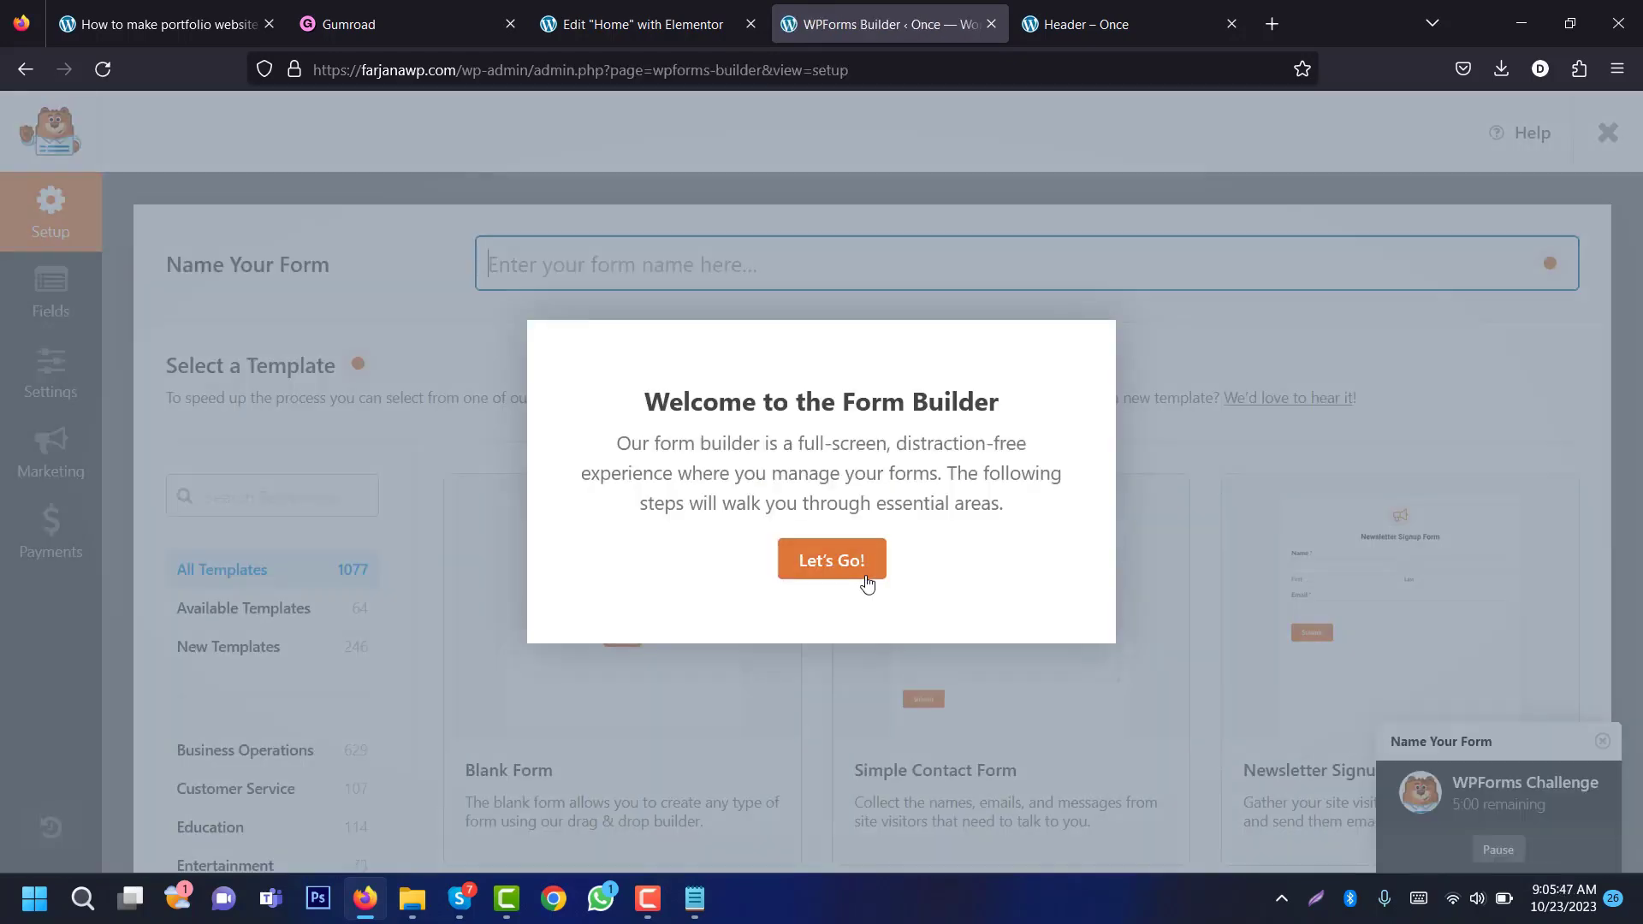
pyautogui.click(841, 564)
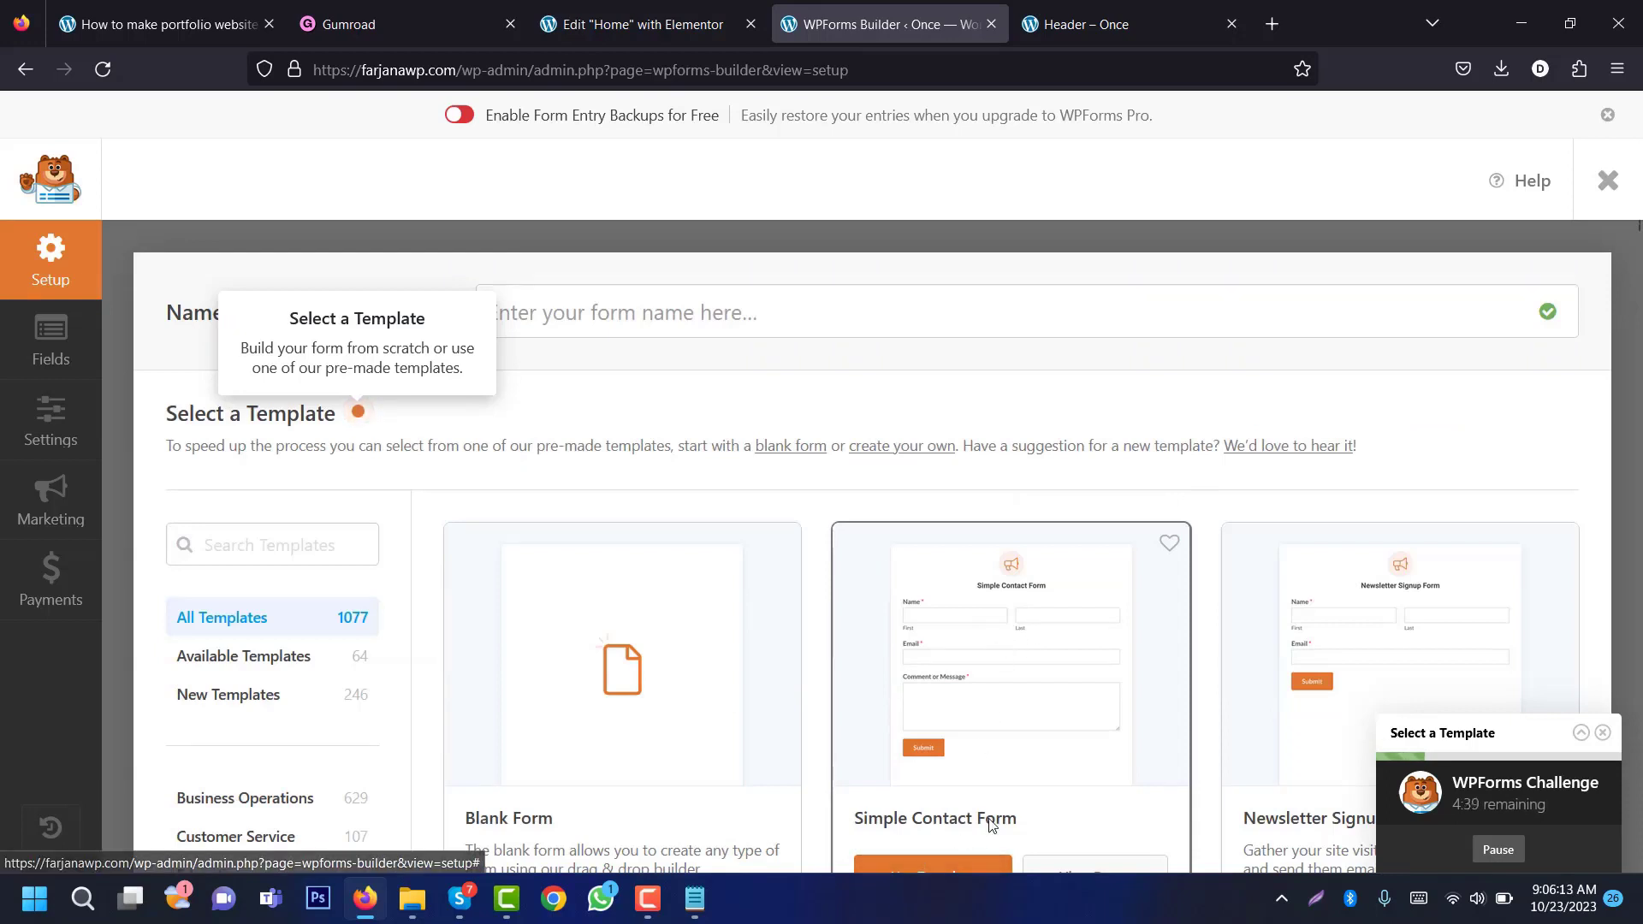
pyautogui.click(965, 863)
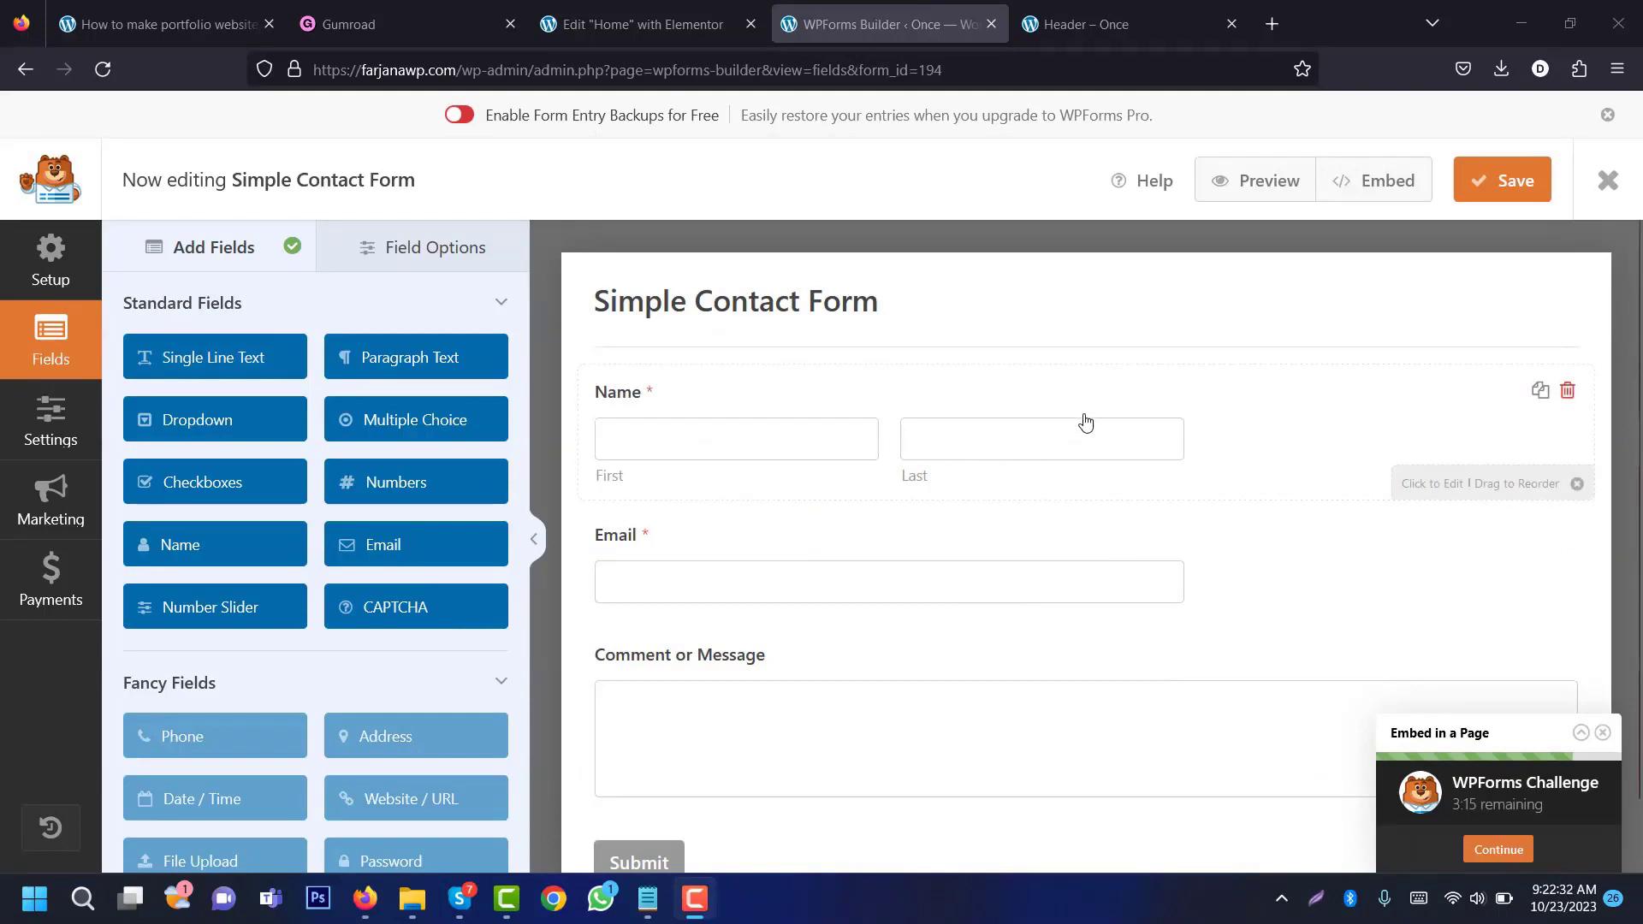
# Step: Set the Name field's format to Simple and its field size to Large
pyautogui.click(711, 406)
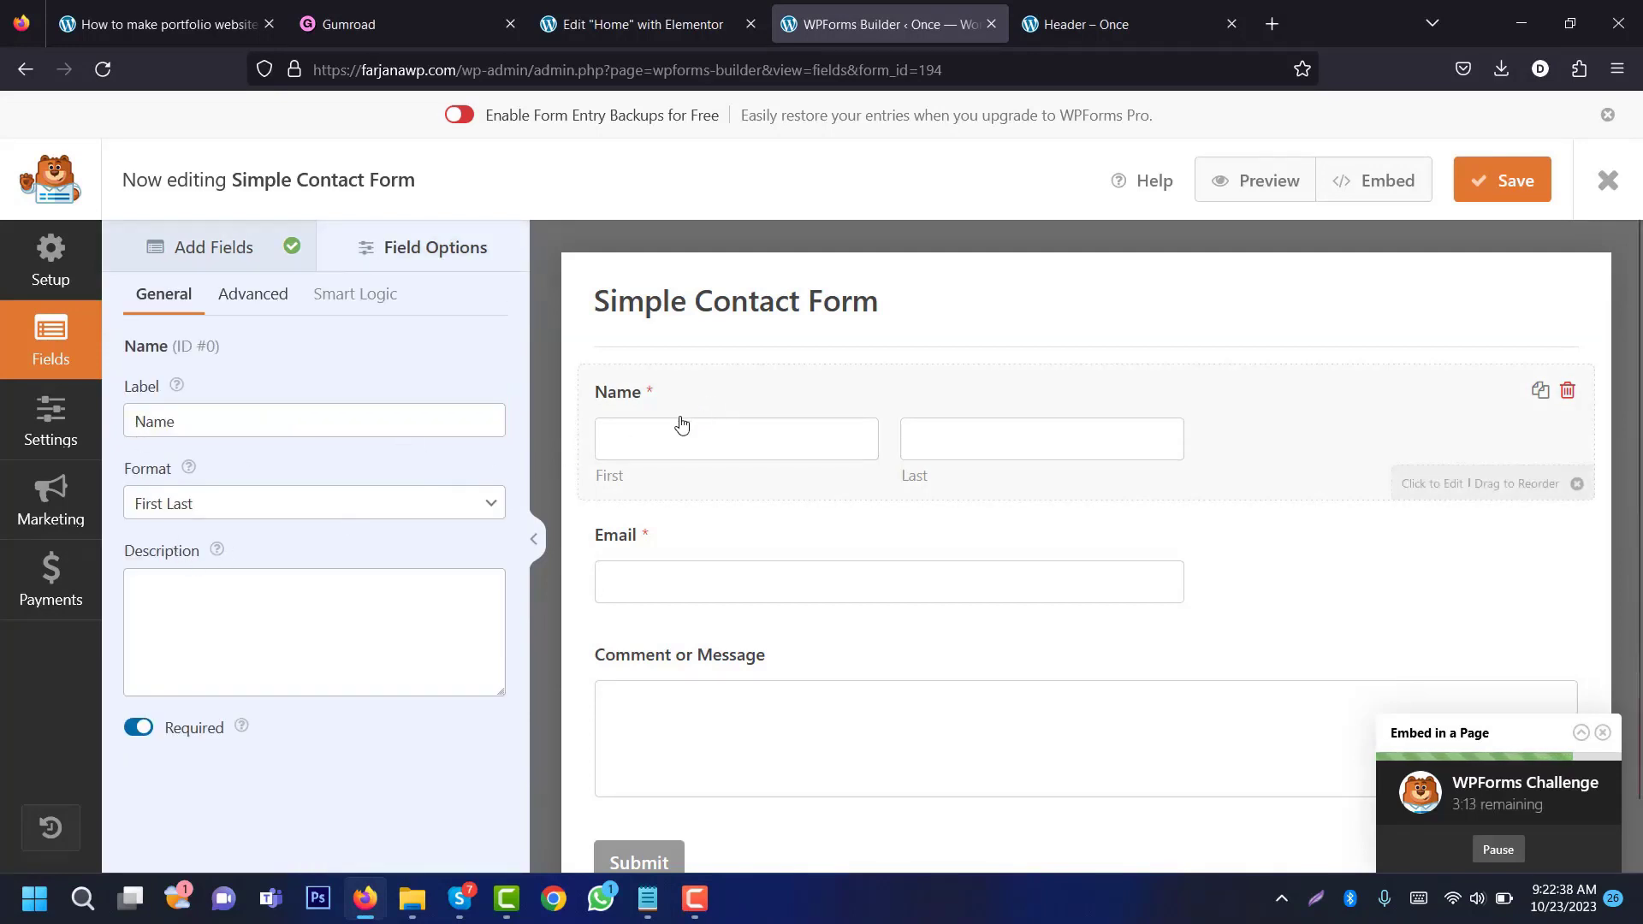
pyautogui.click(262, 506)
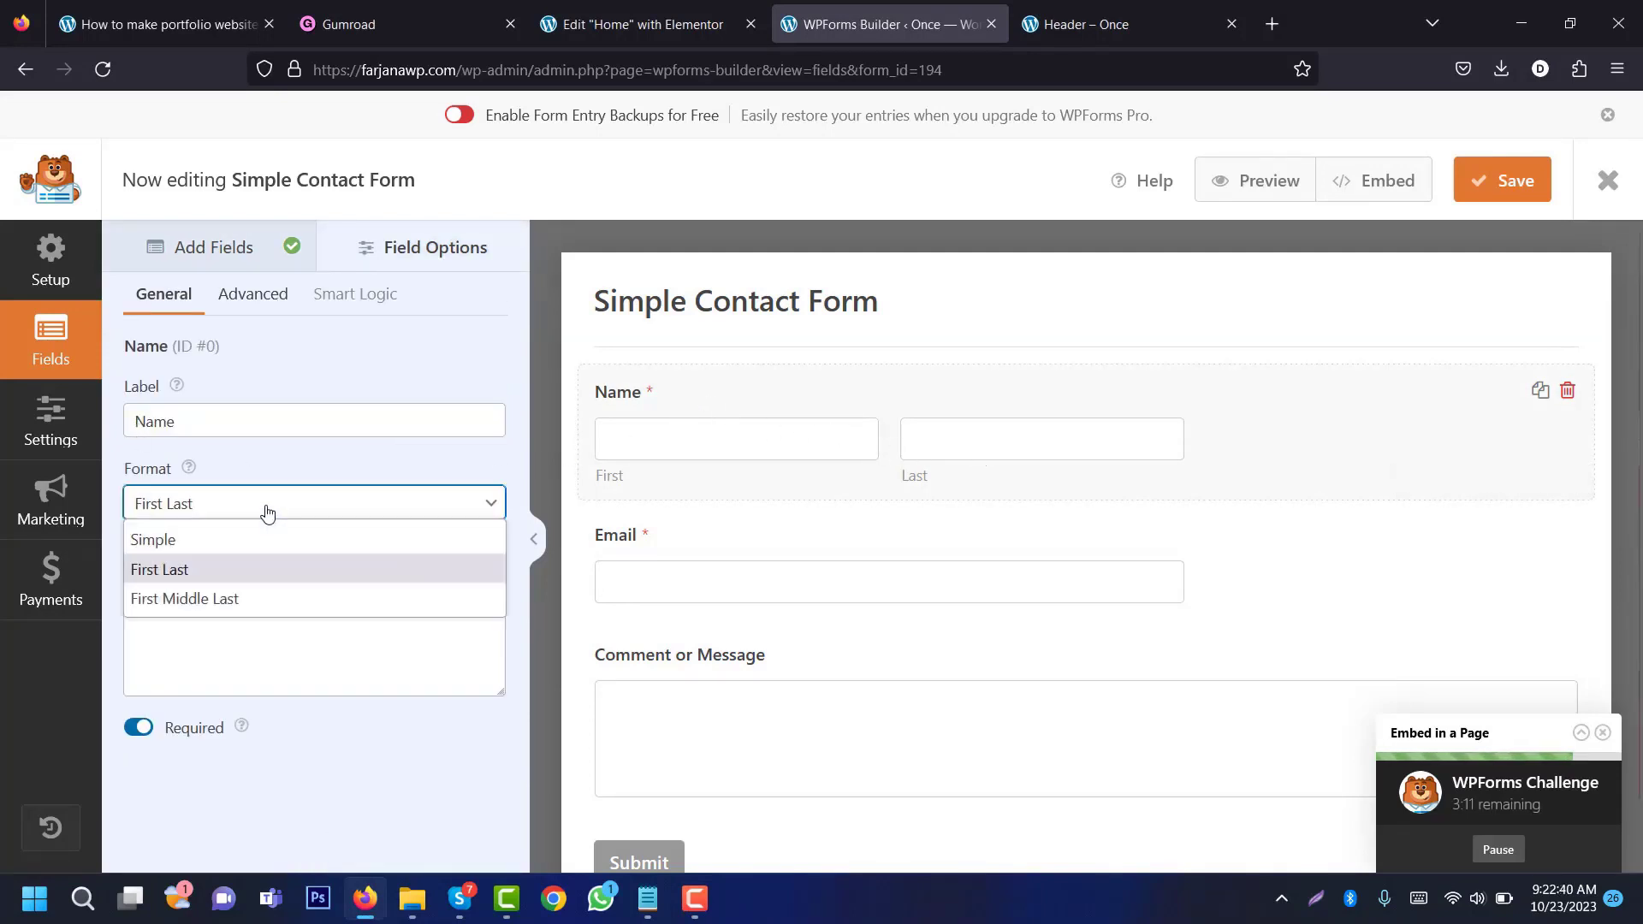
pyautogui.click(247, 551)
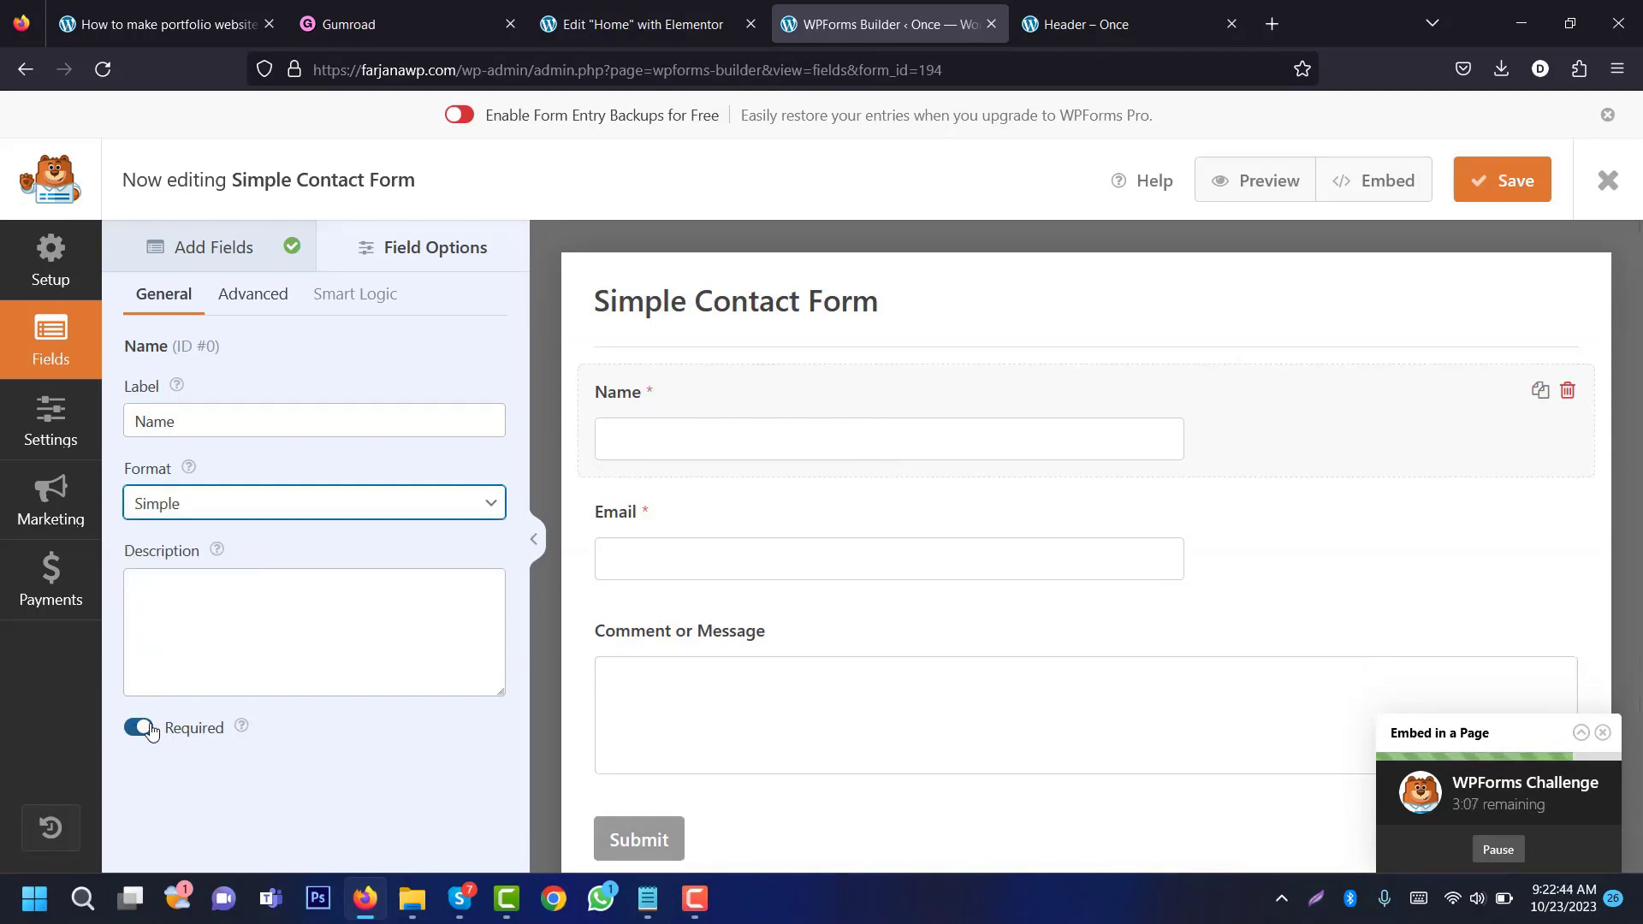
pyautogui.click(189, 596)
pyautogui.click(257, 298)
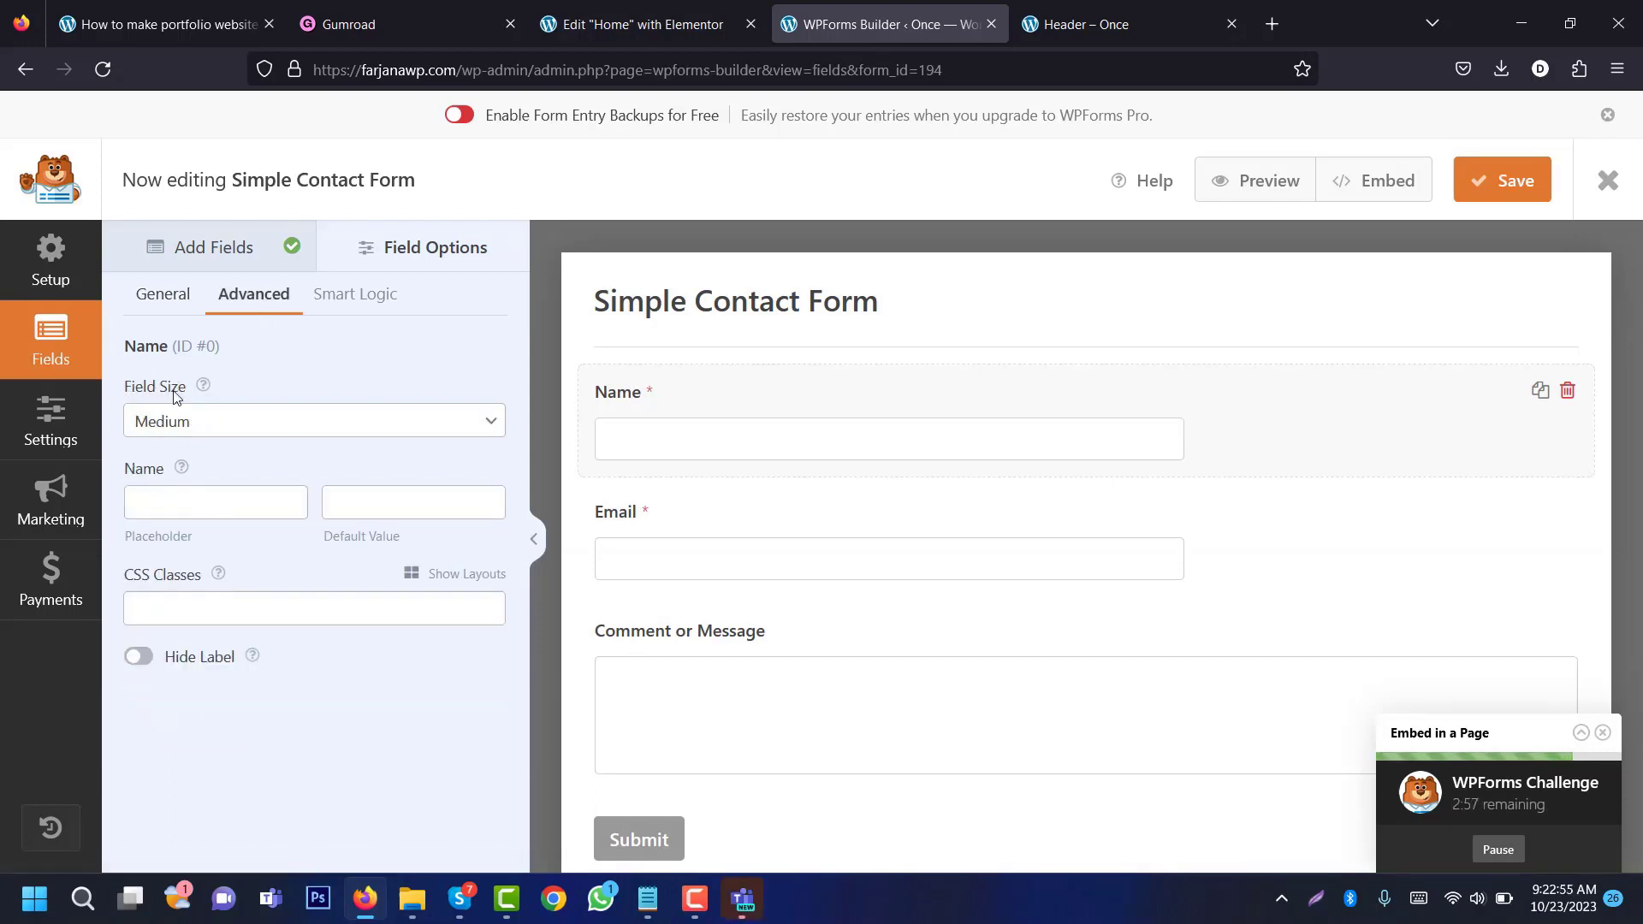
pyautogui.click(192, 424)
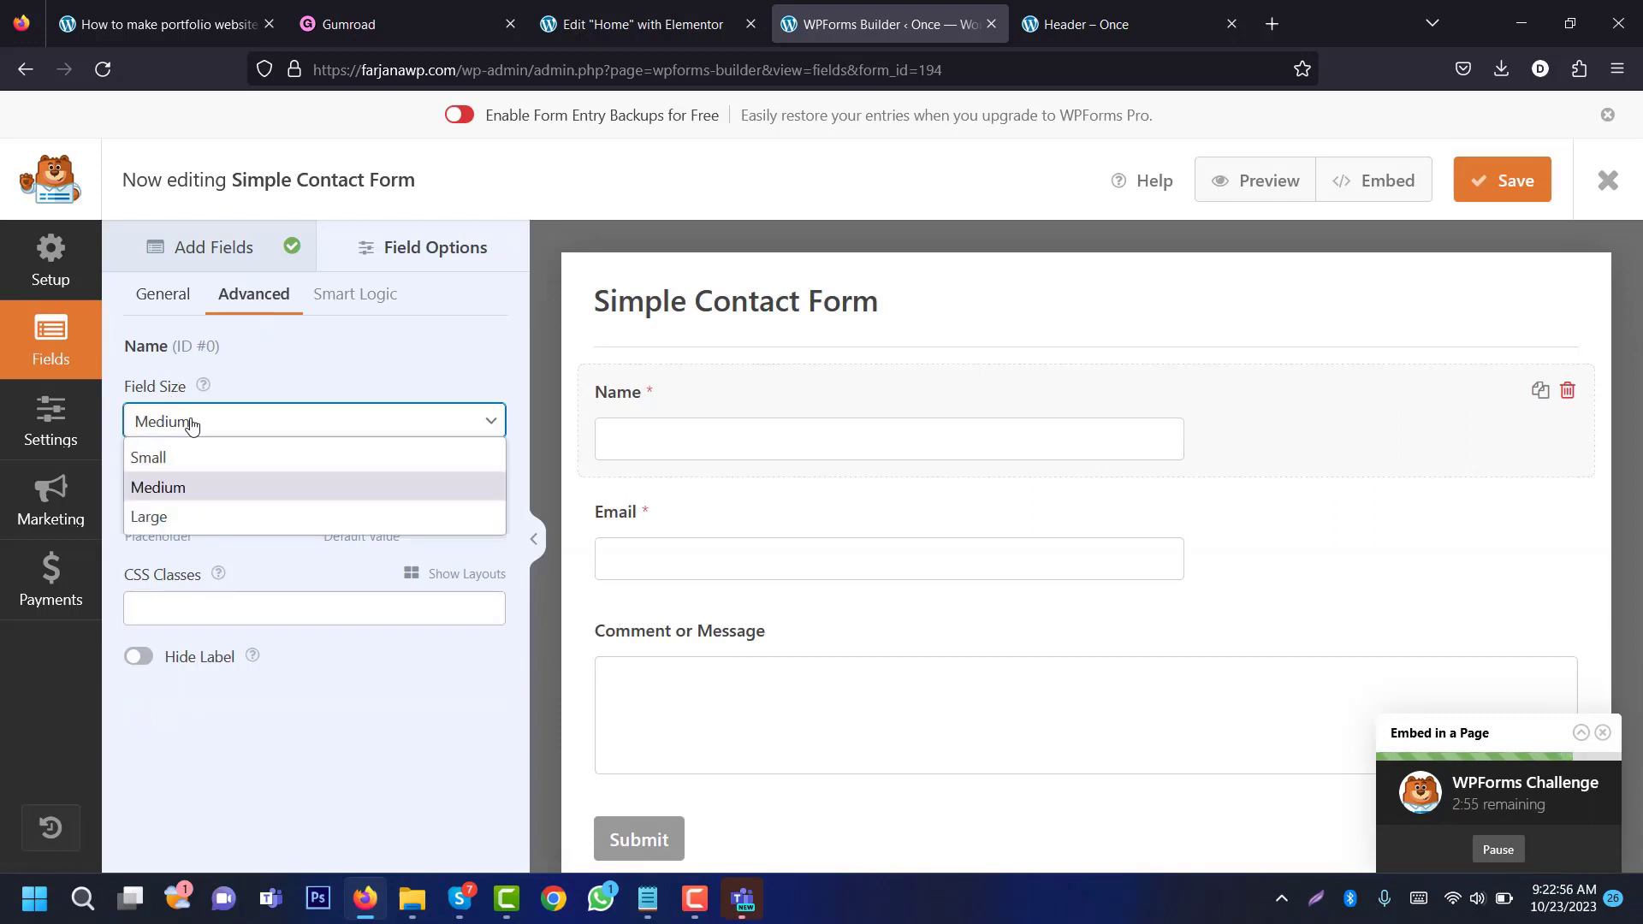
pyautogui.click(179, 518)
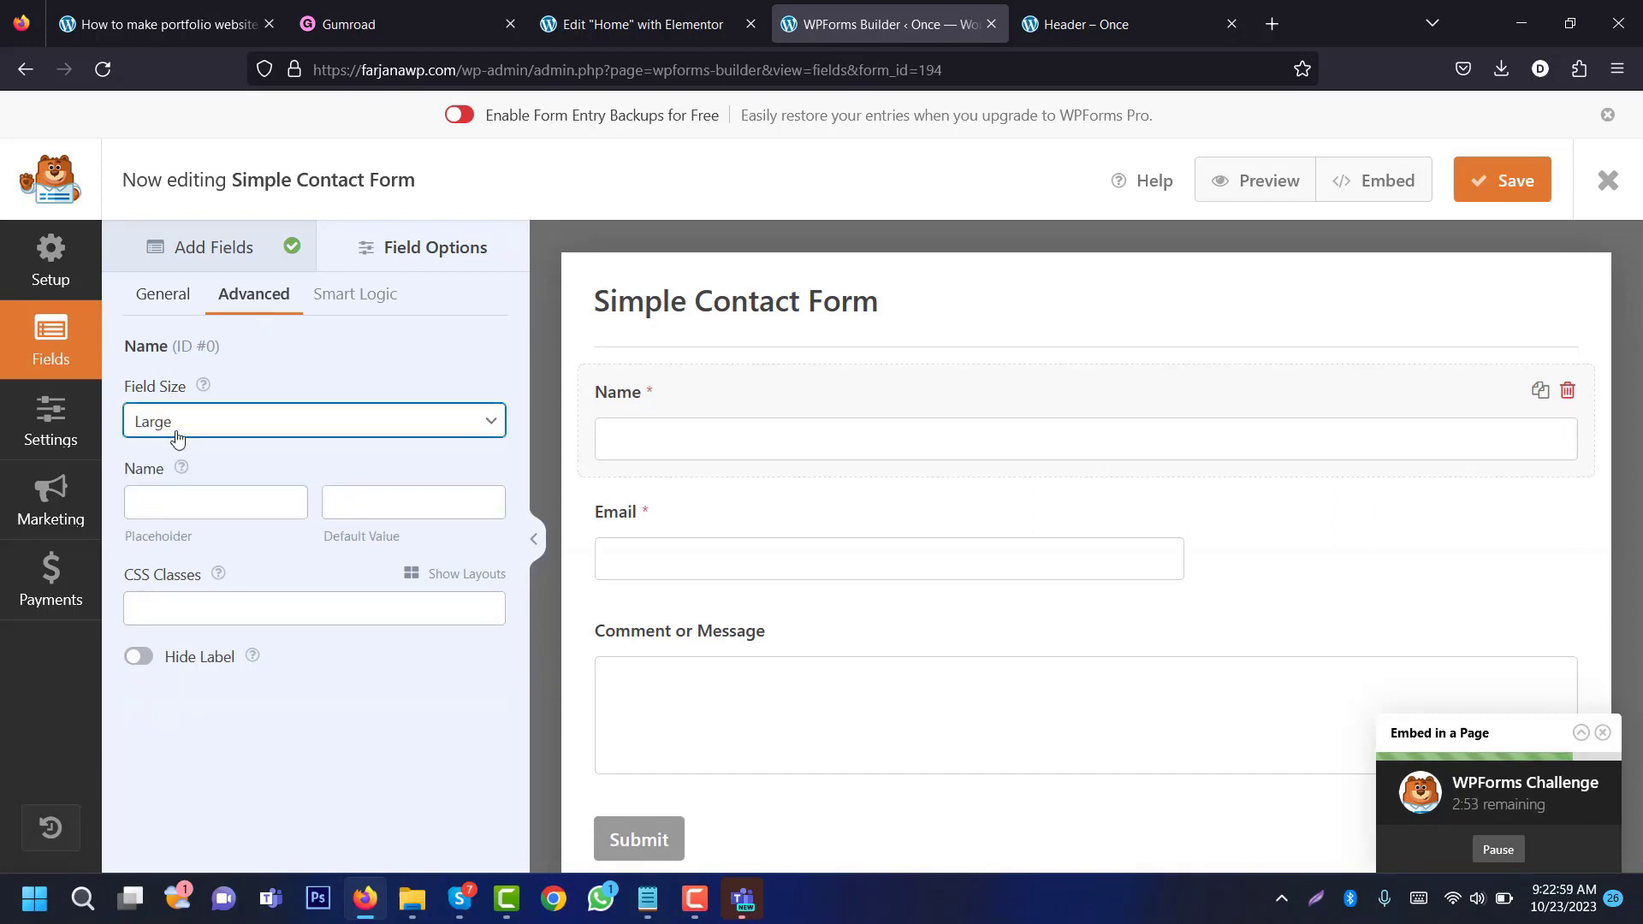
# Step: Place the Name field in the left column of a two-column layout
pyautogui.click(192, 505)
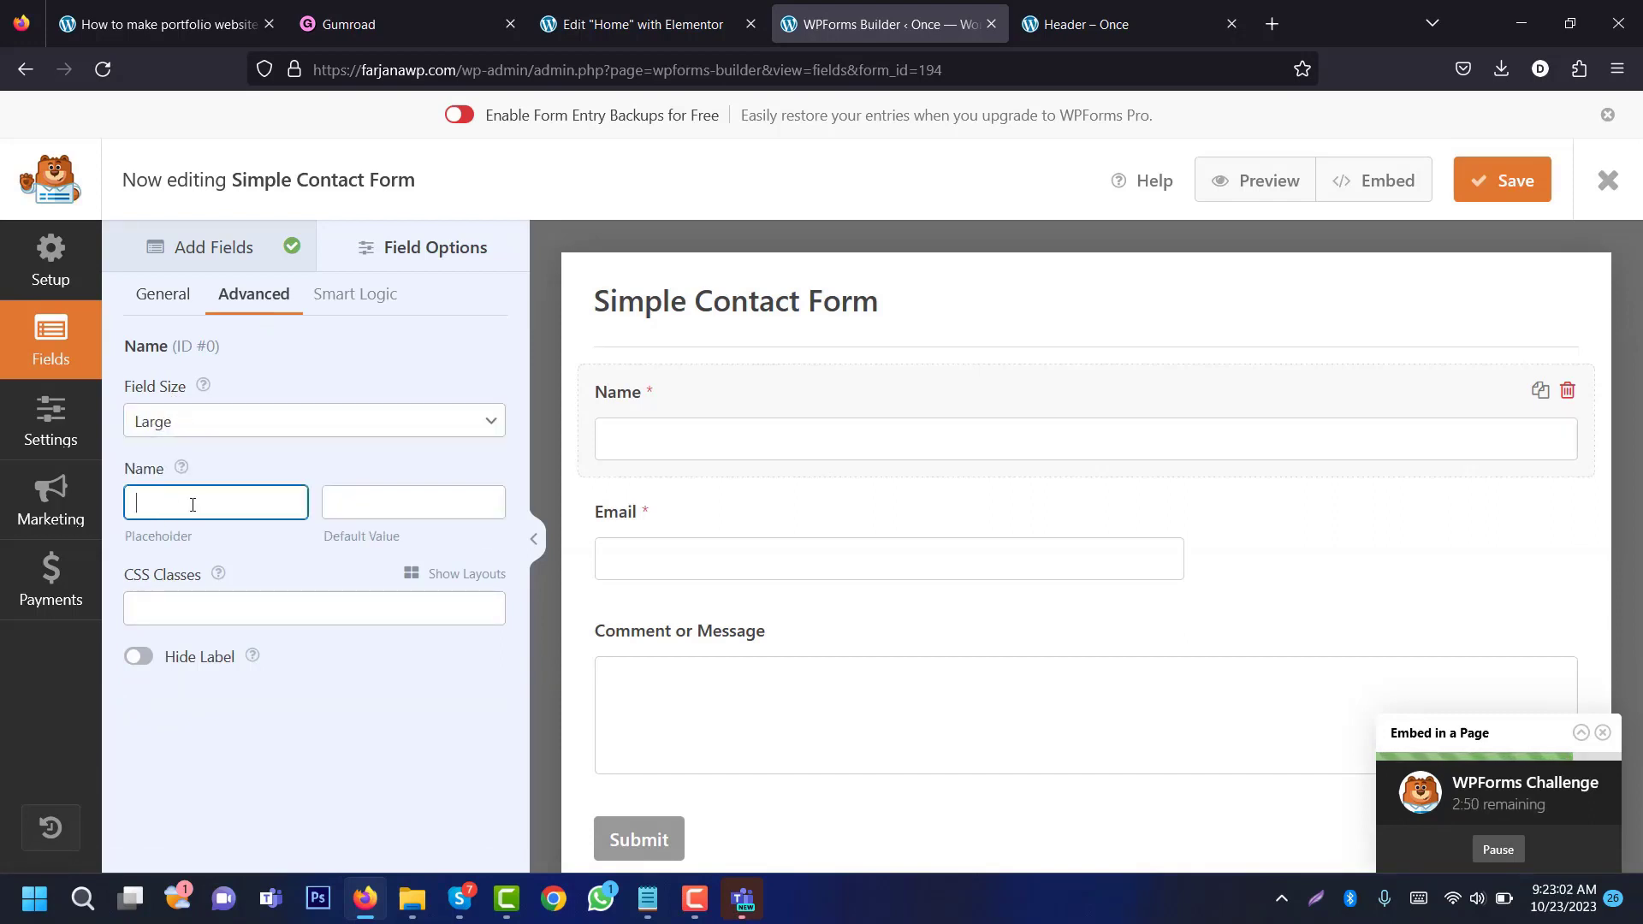
pyautogui.click(391, 507)
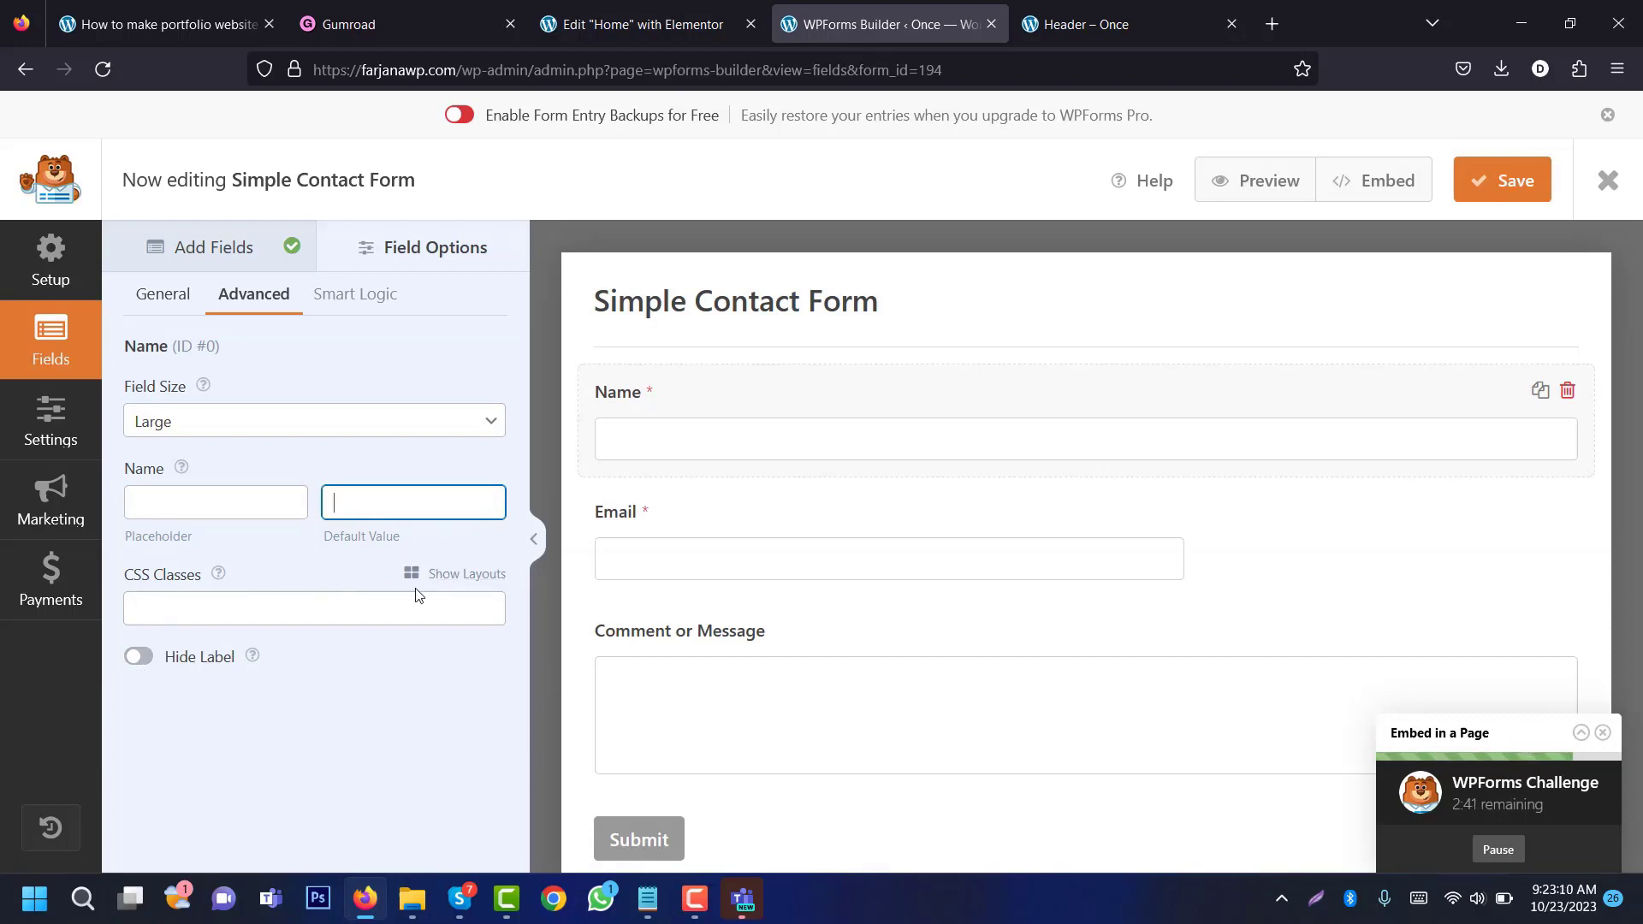
pyautogui.click(445, 582)
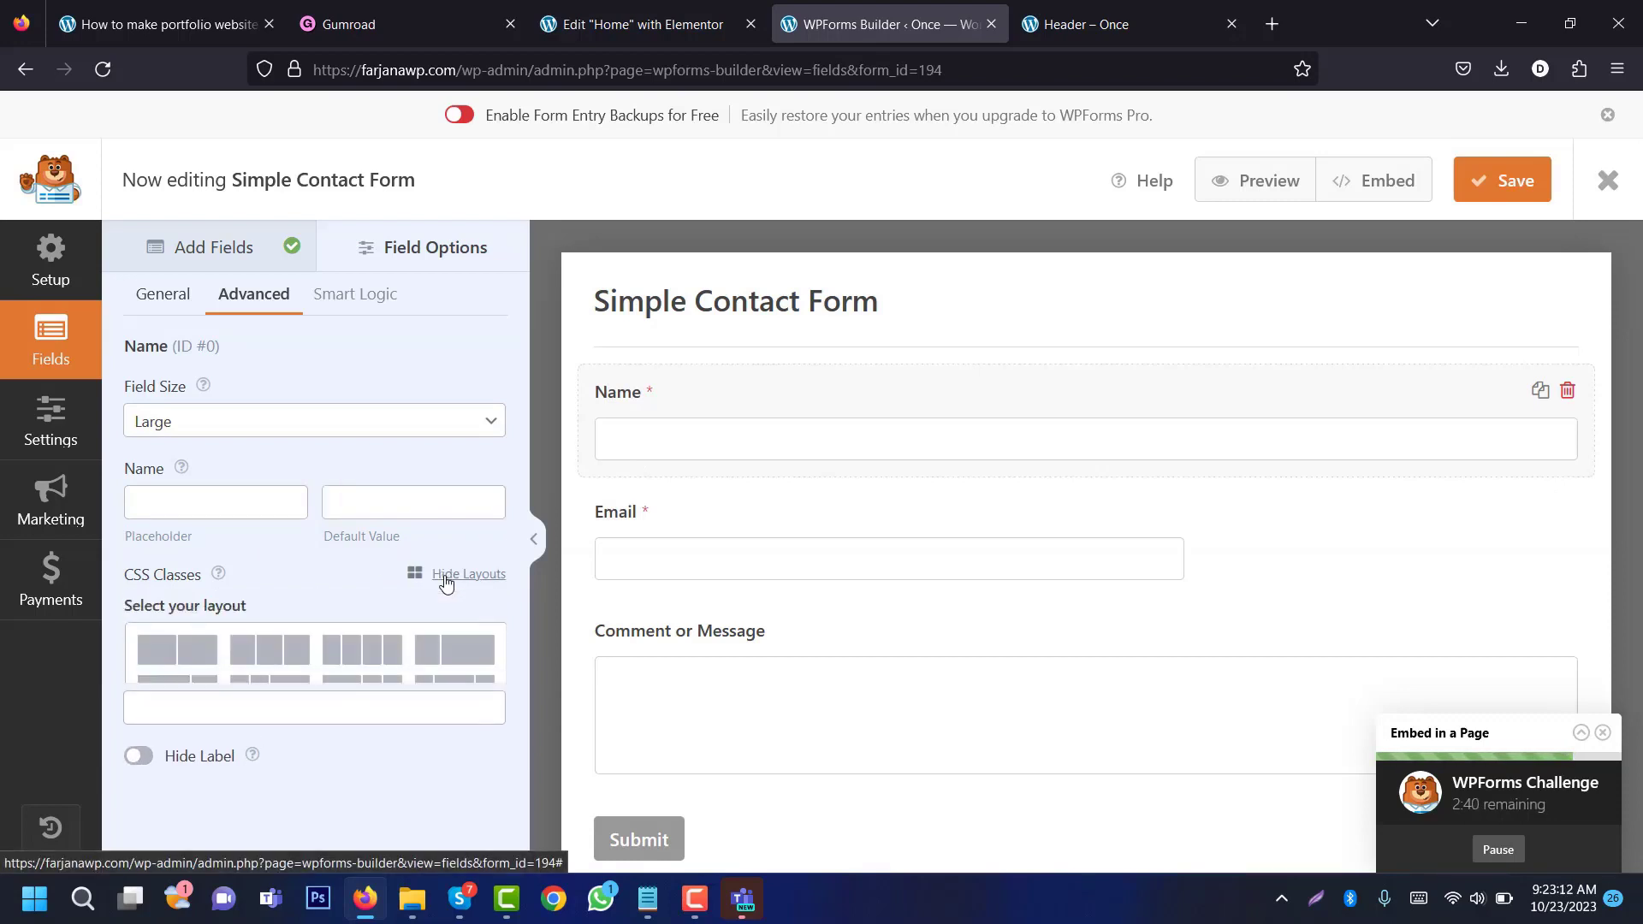
pyautogui.click(183, 660)
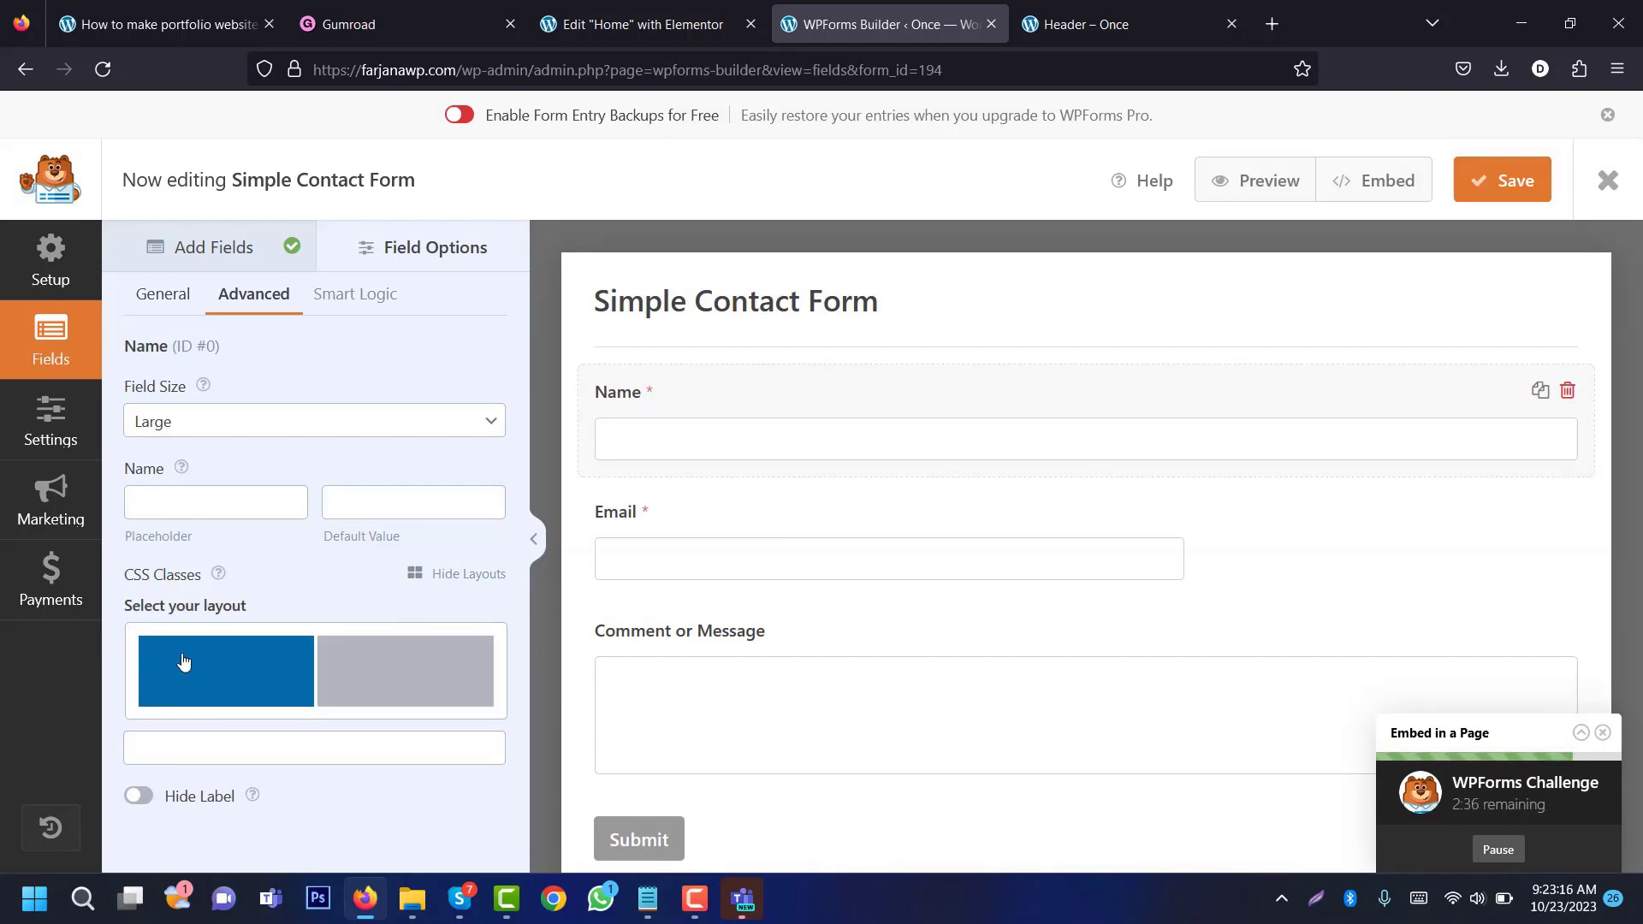
pyautogui.click(267, 671)
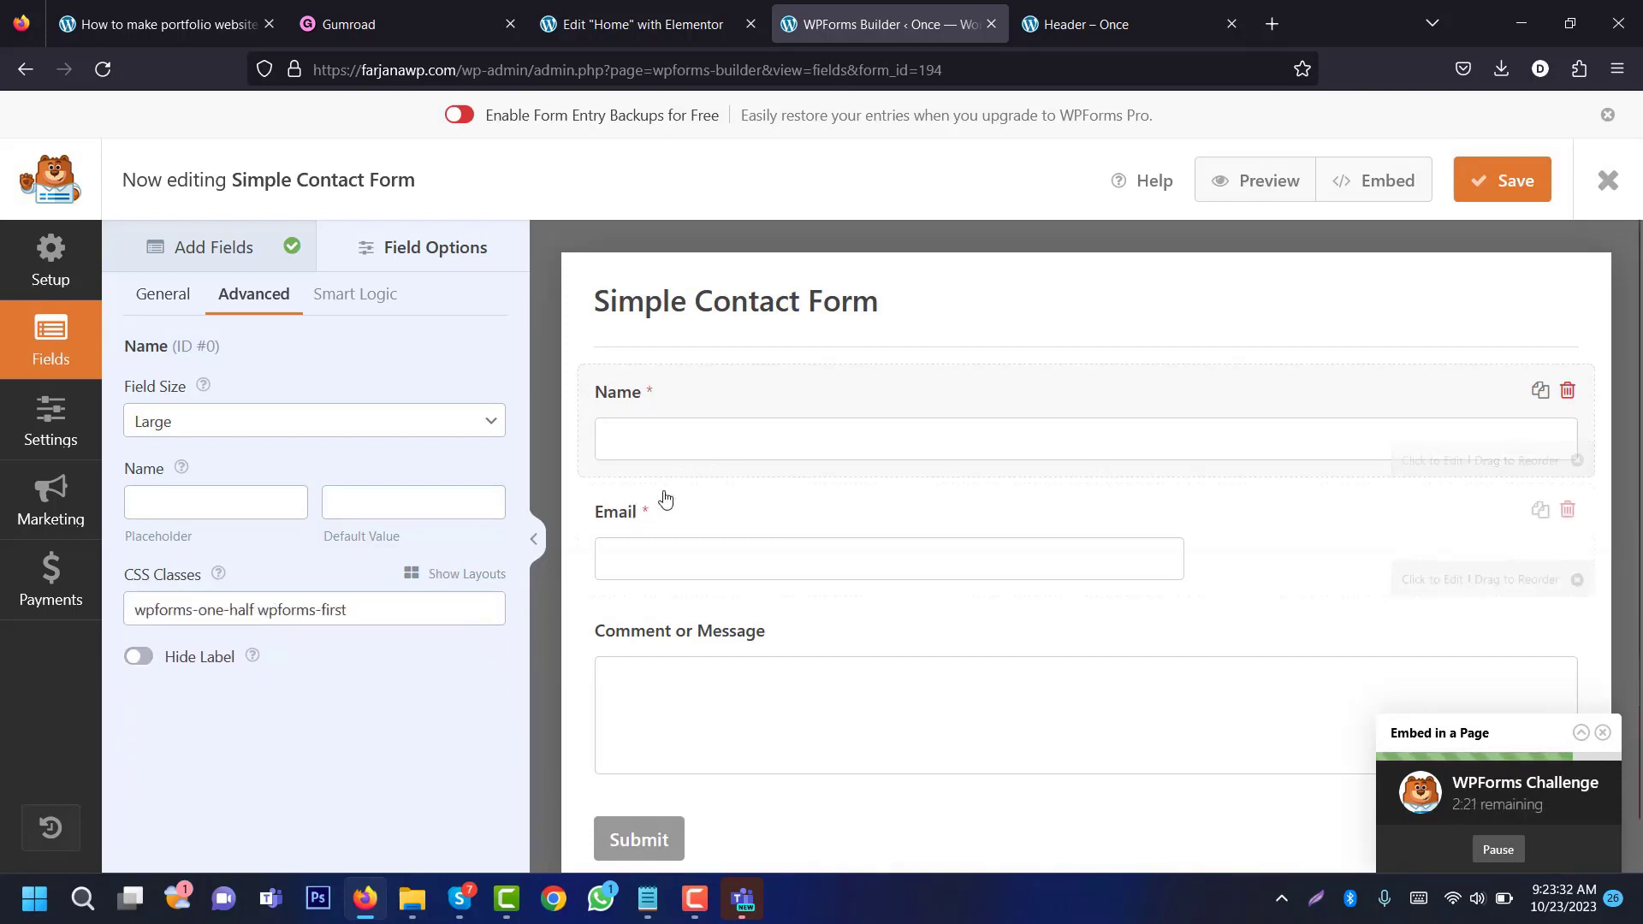
# Step: Duplicate the Name field and relabel the copy Phone
pyautogui.click(1541, 392)
pyautogui.click(764, 547)
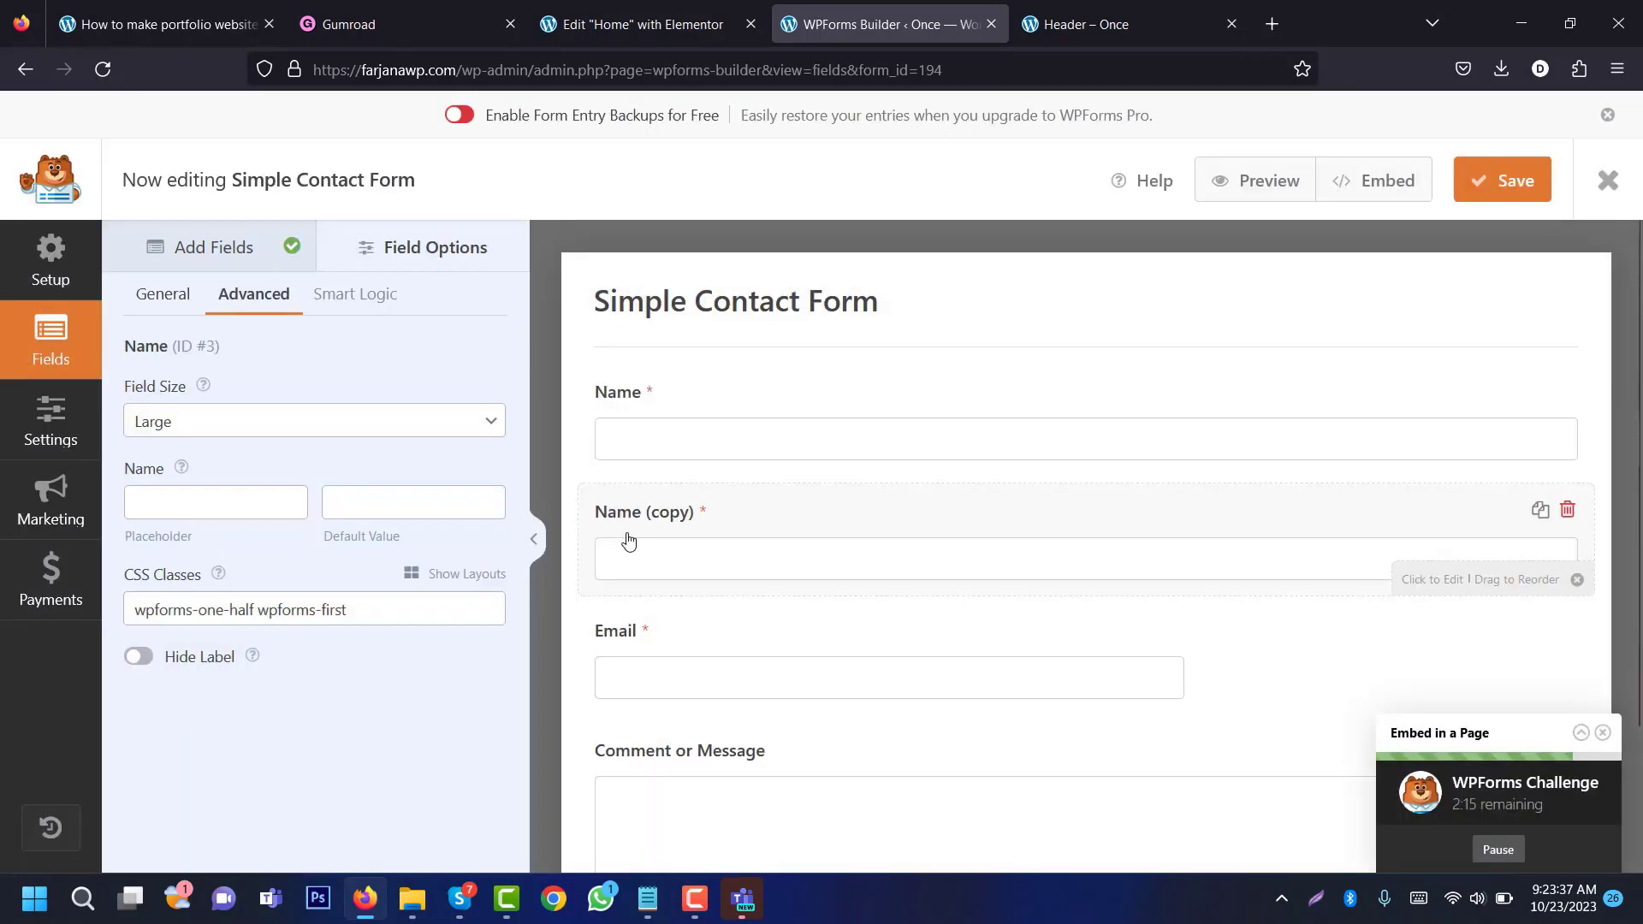
pyautogui.click(143, 300)
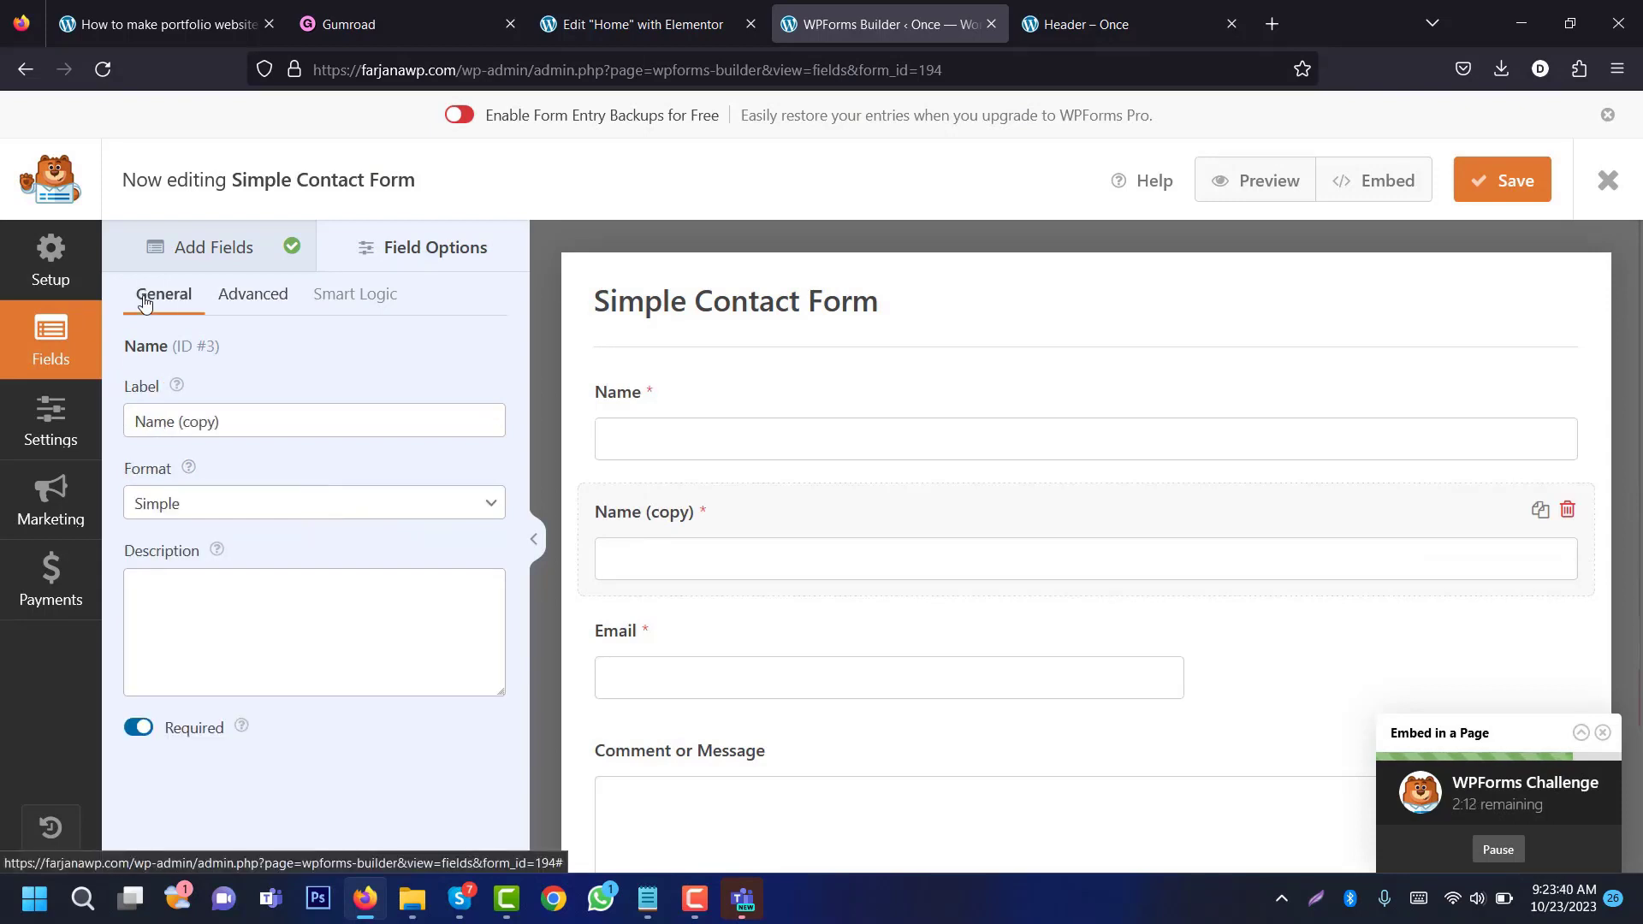
pyautogui.tripleClick(184, 425)
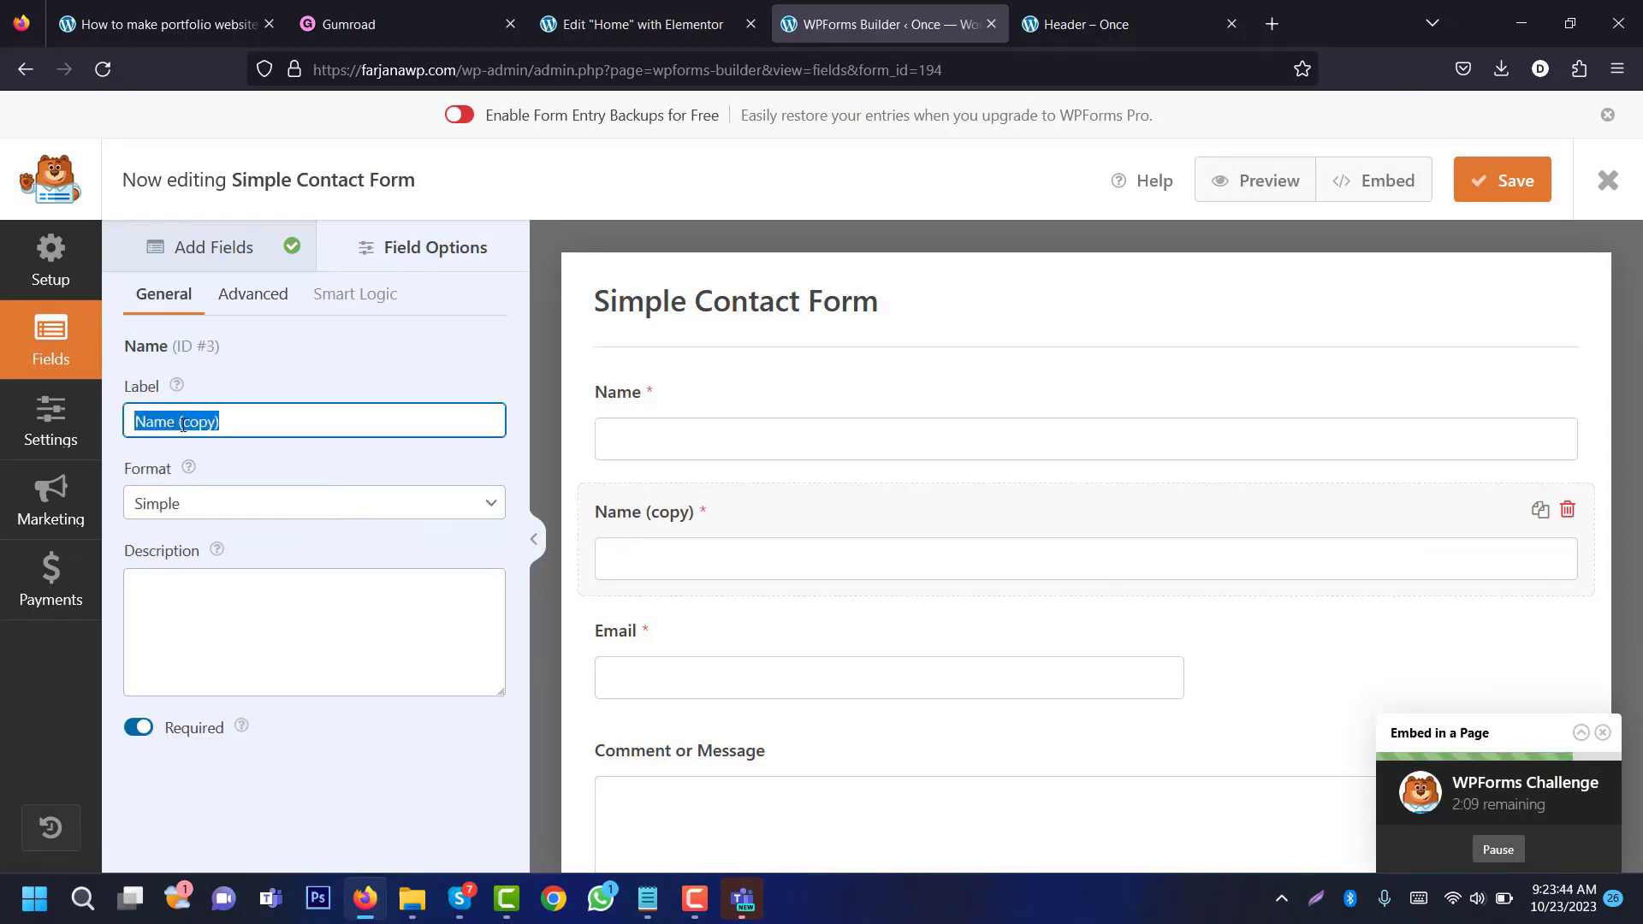
pyautogui.write('Phone')
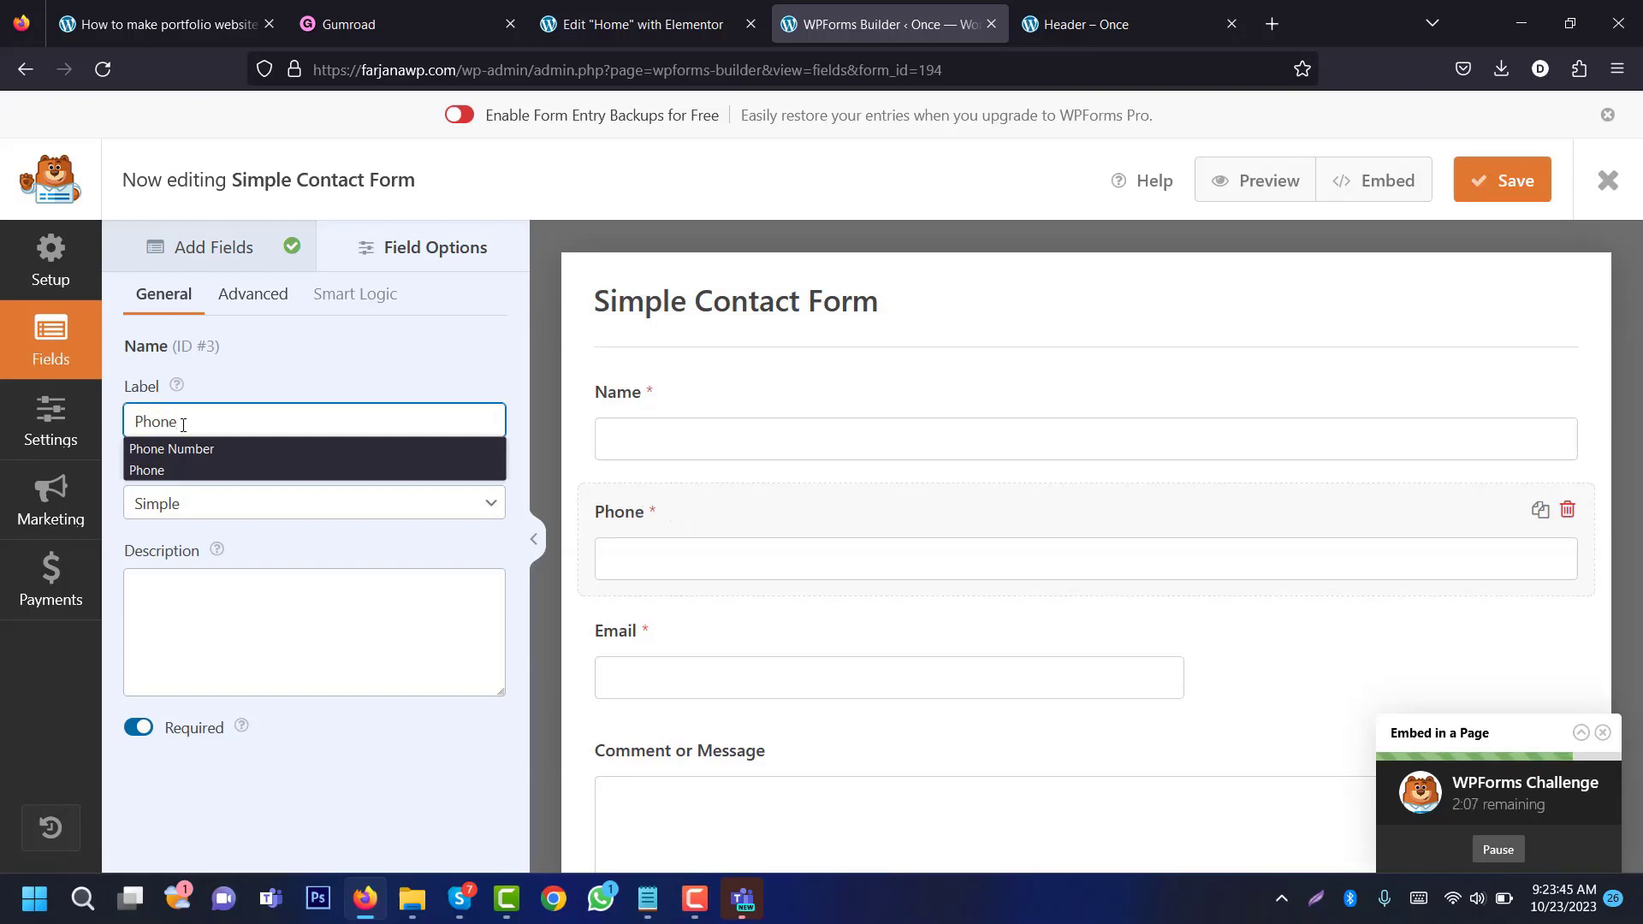
# Step: Put the Phone field in the right half of the two-column layout
pyautogui.click(253, 296)
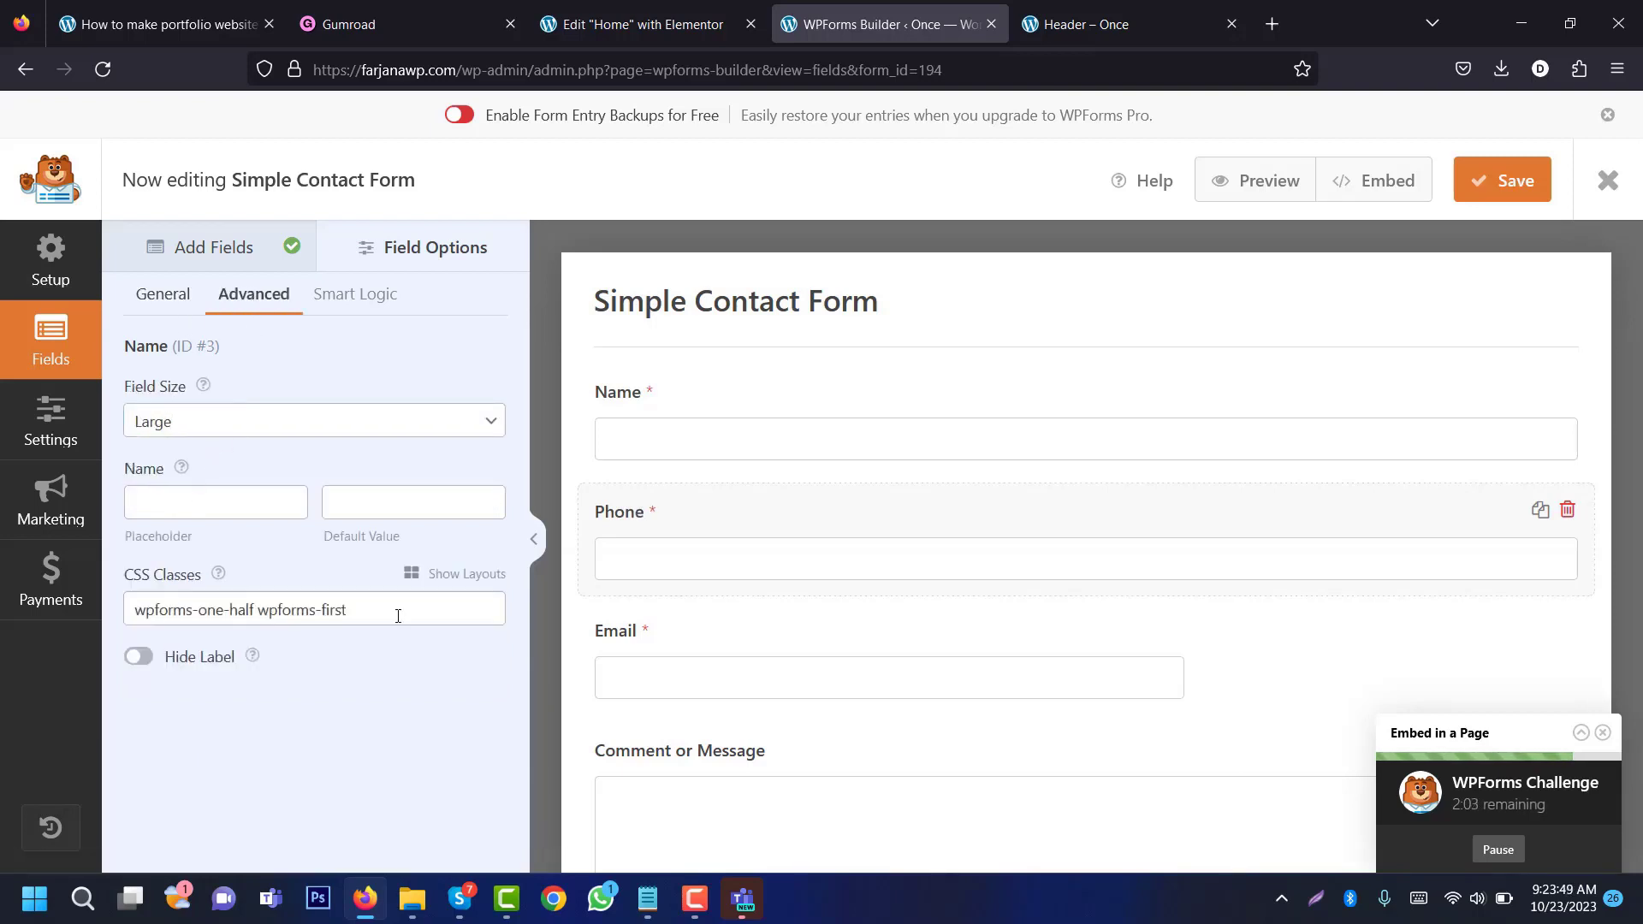
pyautogui.click(449, 573)
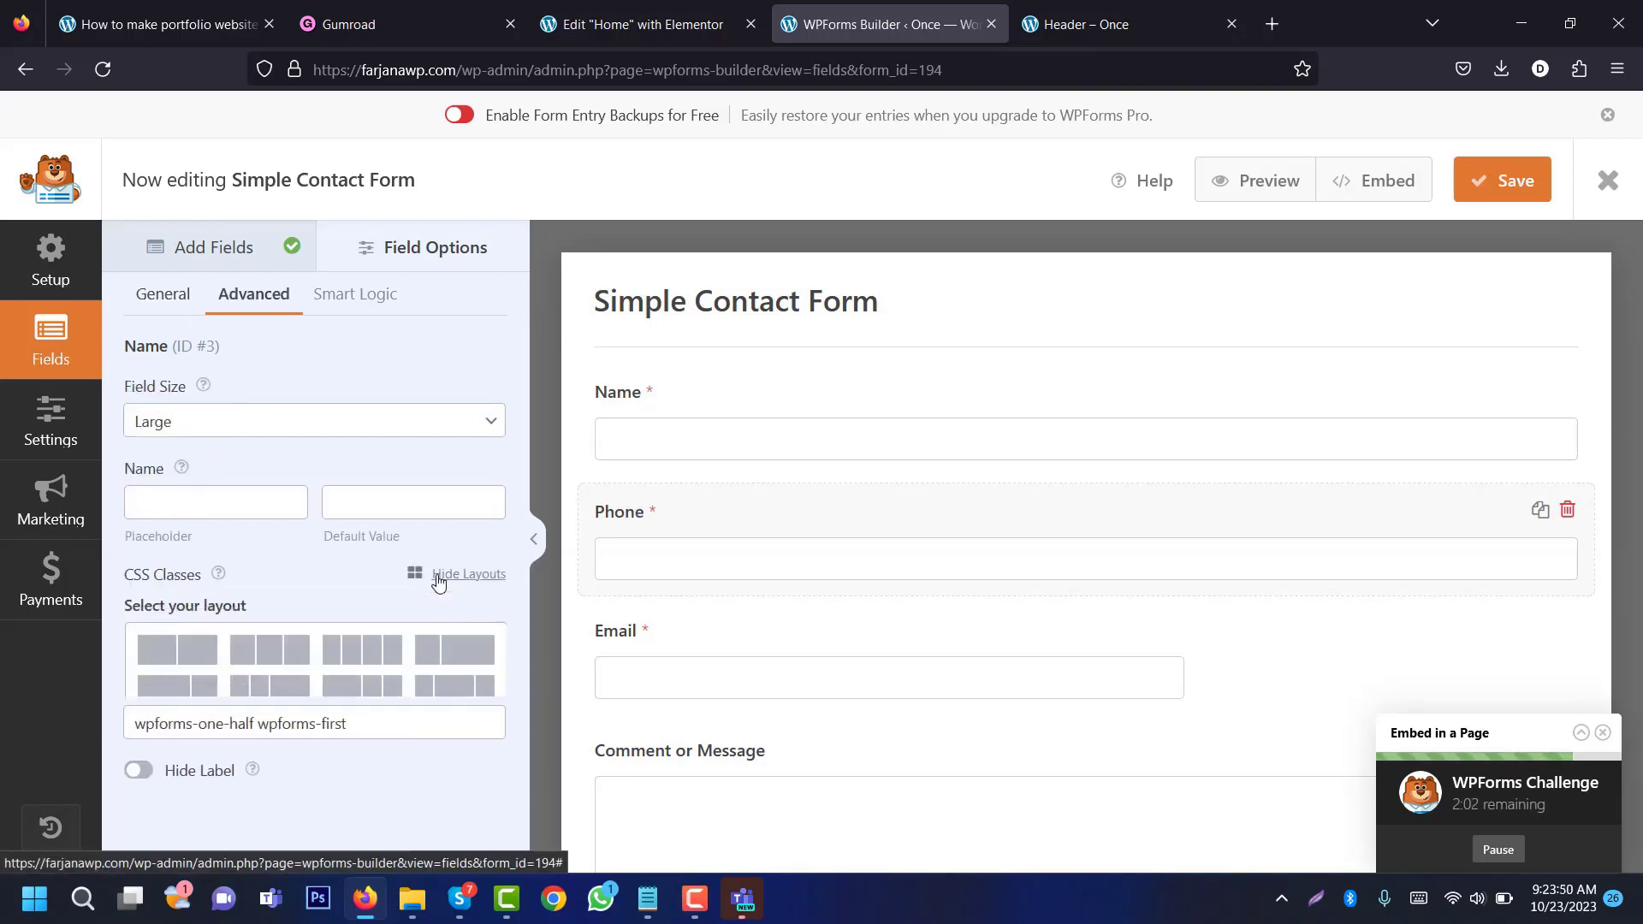
pyautogui.click(180, 657)
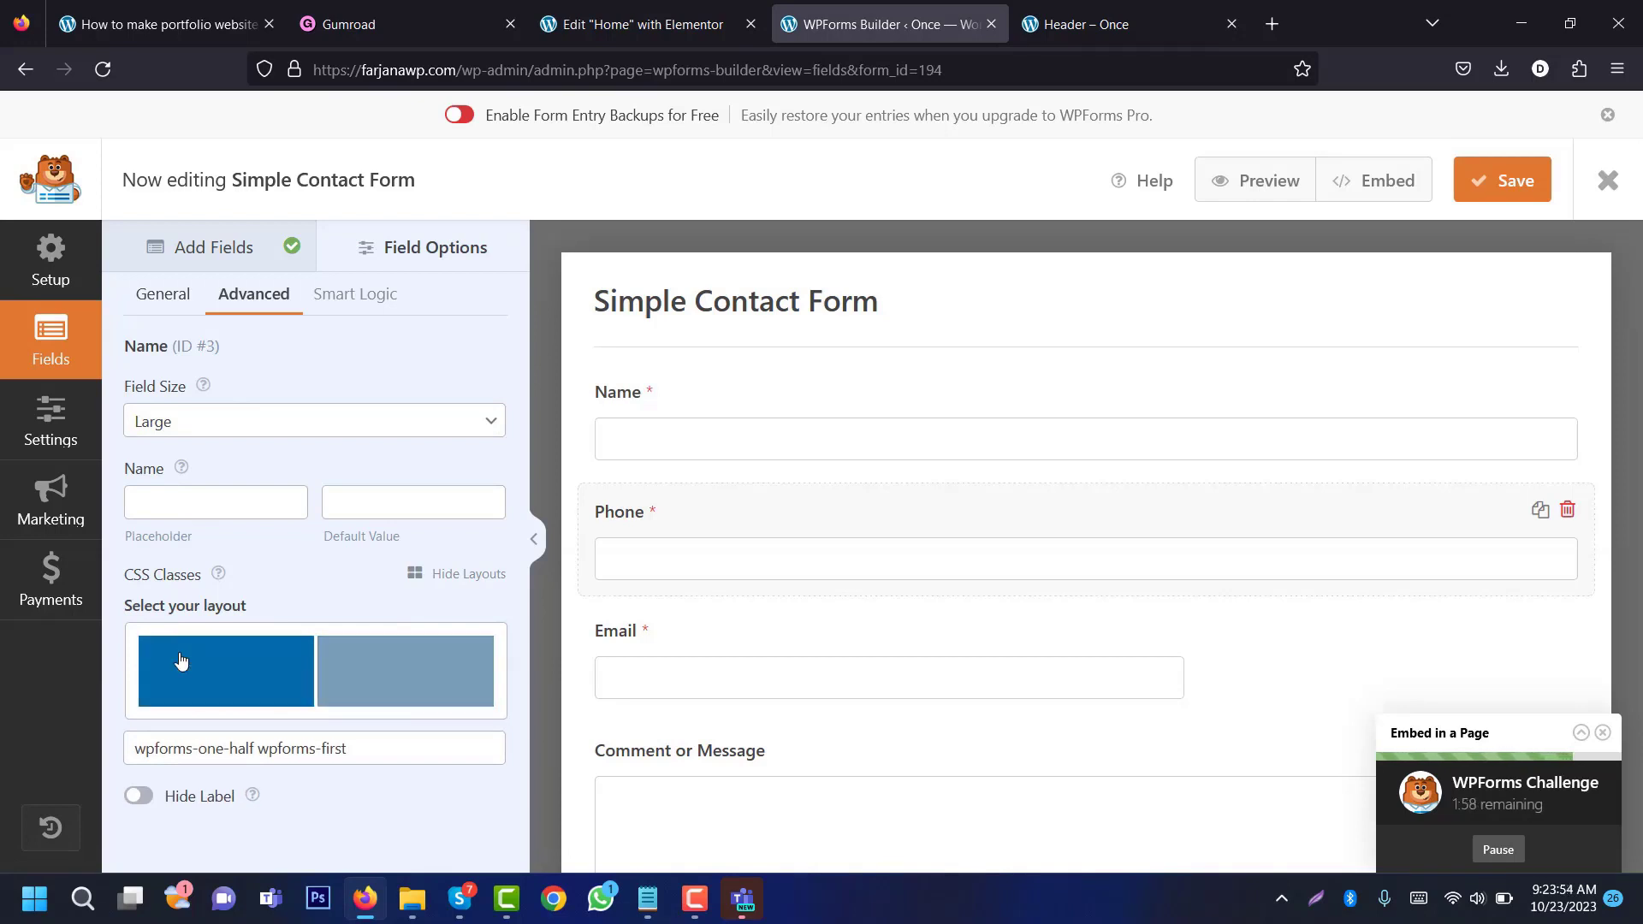
pyautogui.click(384, 660)
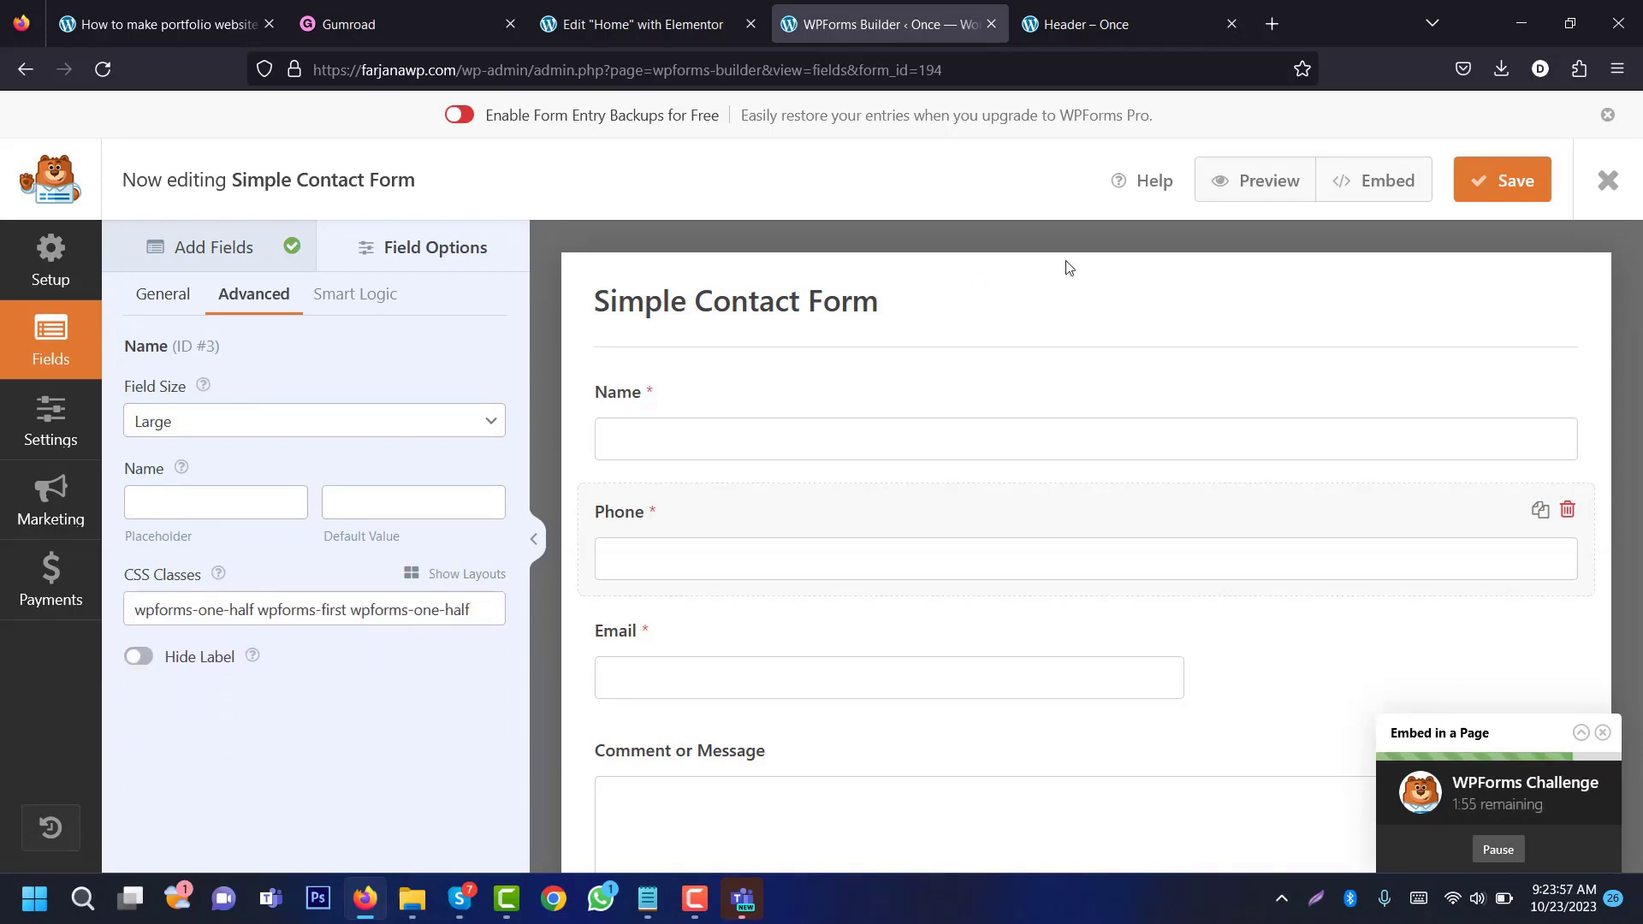
pyautogui.click(1252, 190)
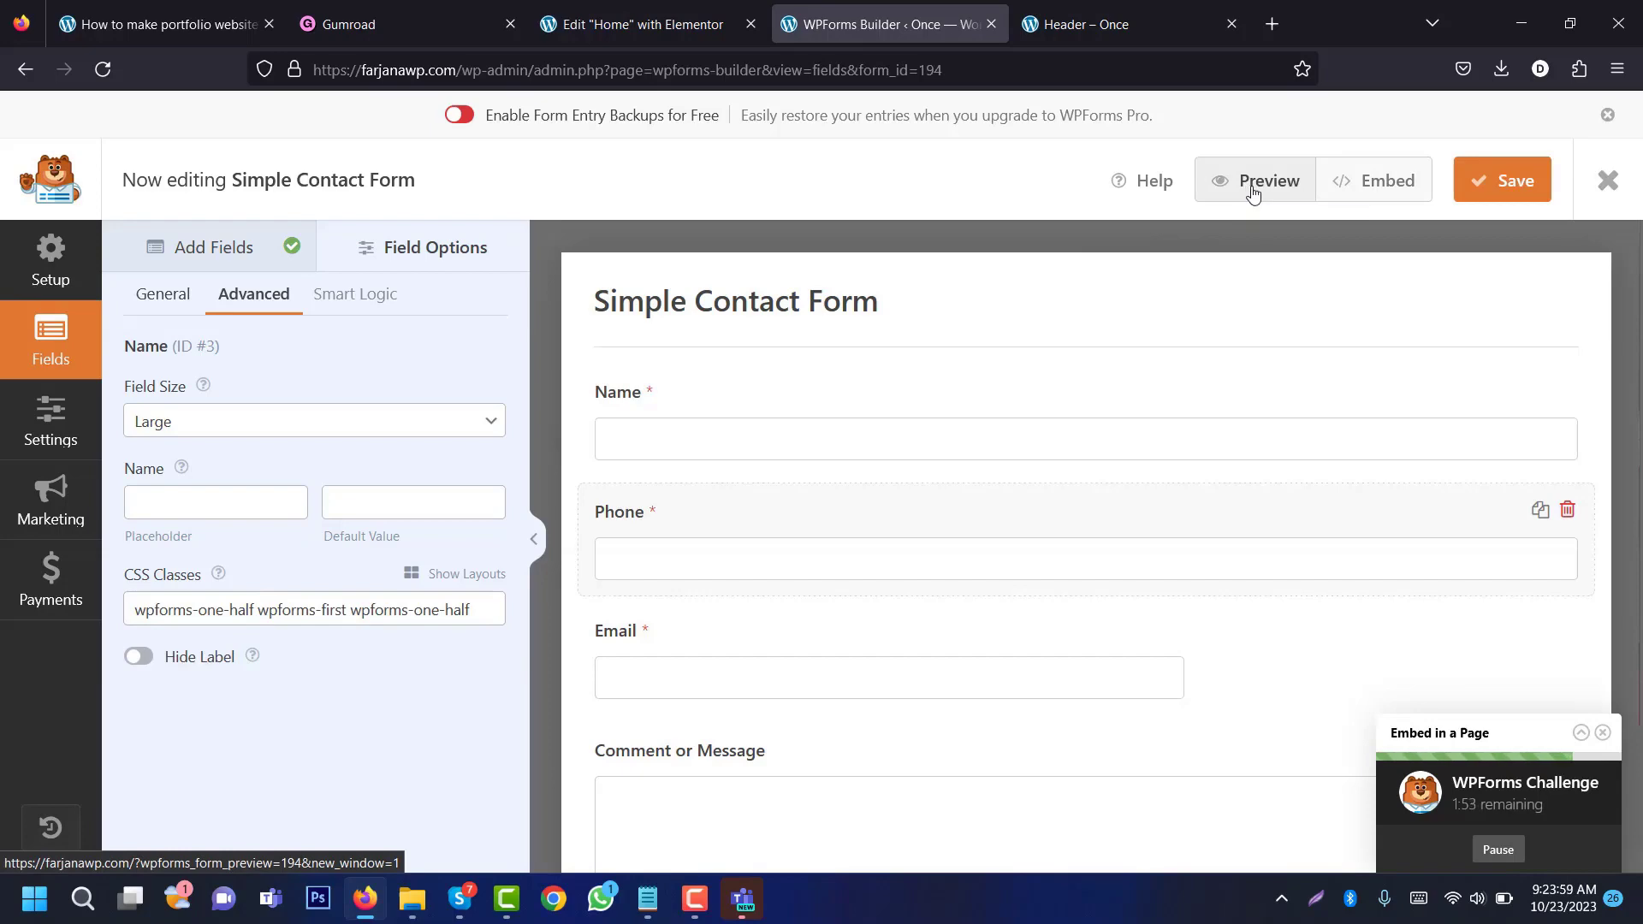
# Step: Save the form and reload the preview to test the Name and Phone fields
pyautogui.click(787, 23)
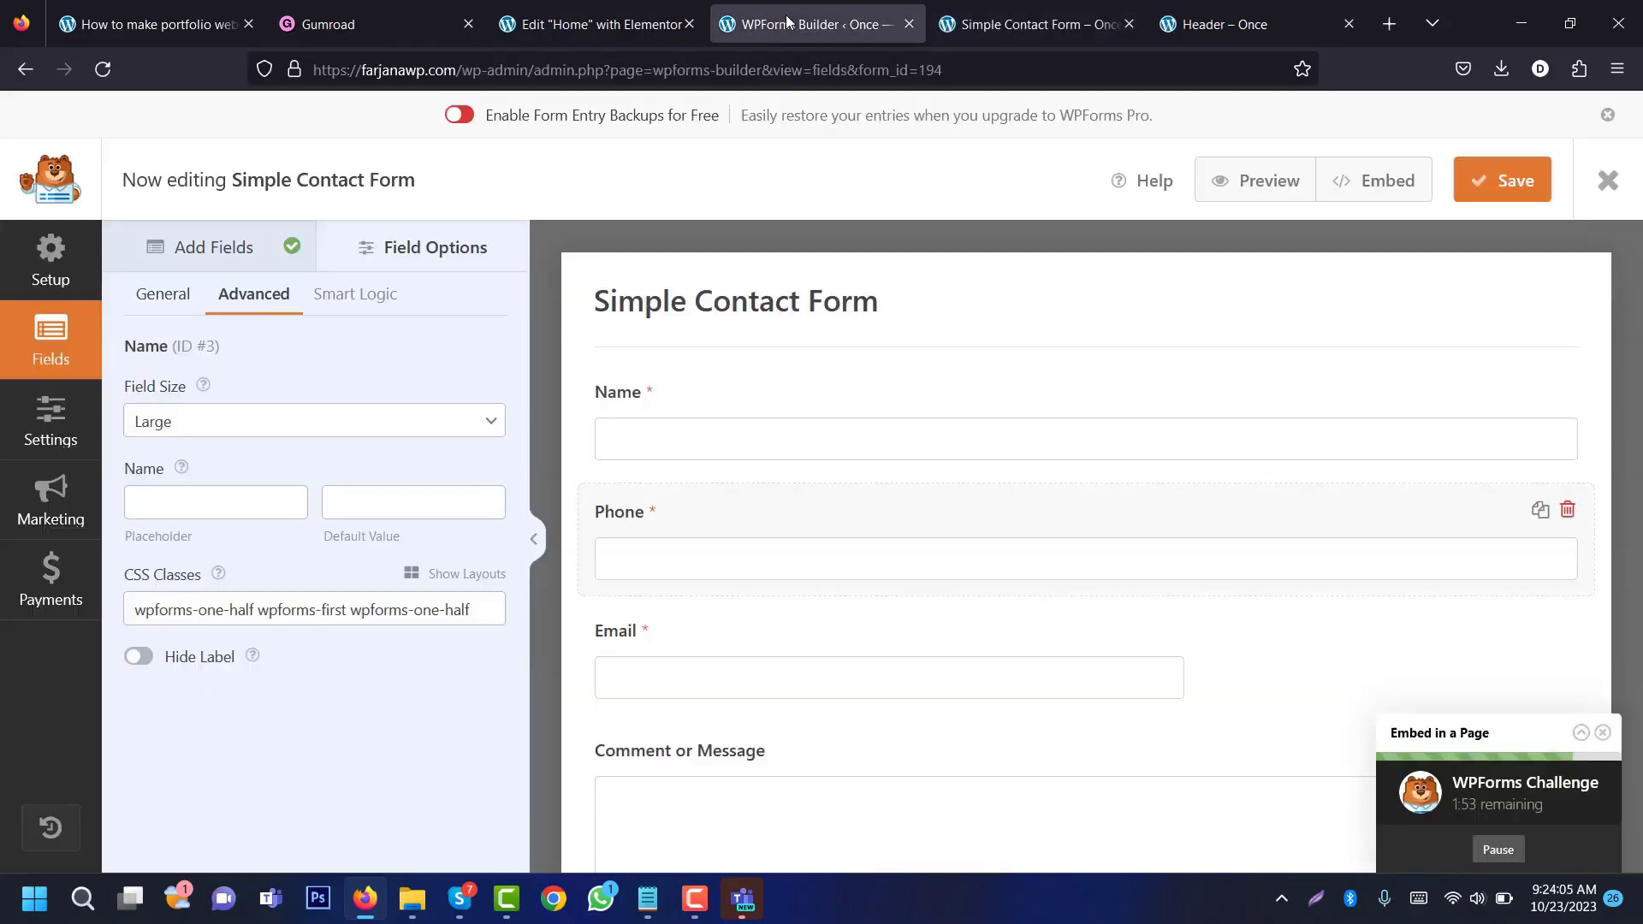
pyautogui.click(1536, 190)
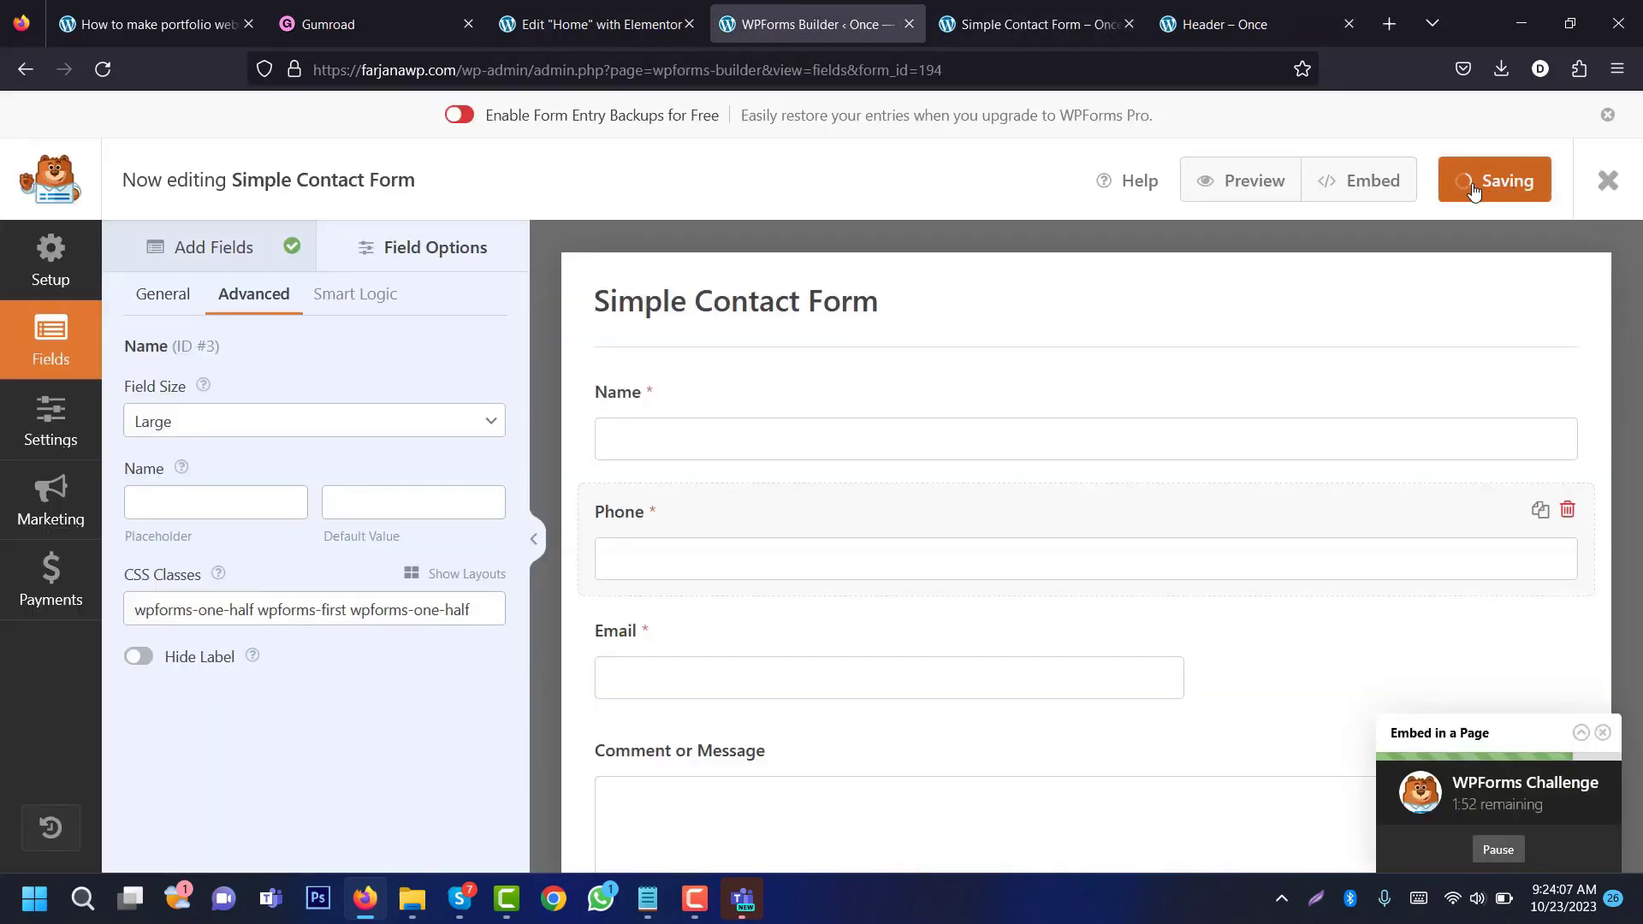
pyautogui.hotkey('ctrl', 'Tab')
pyautogui.click(95, 74)
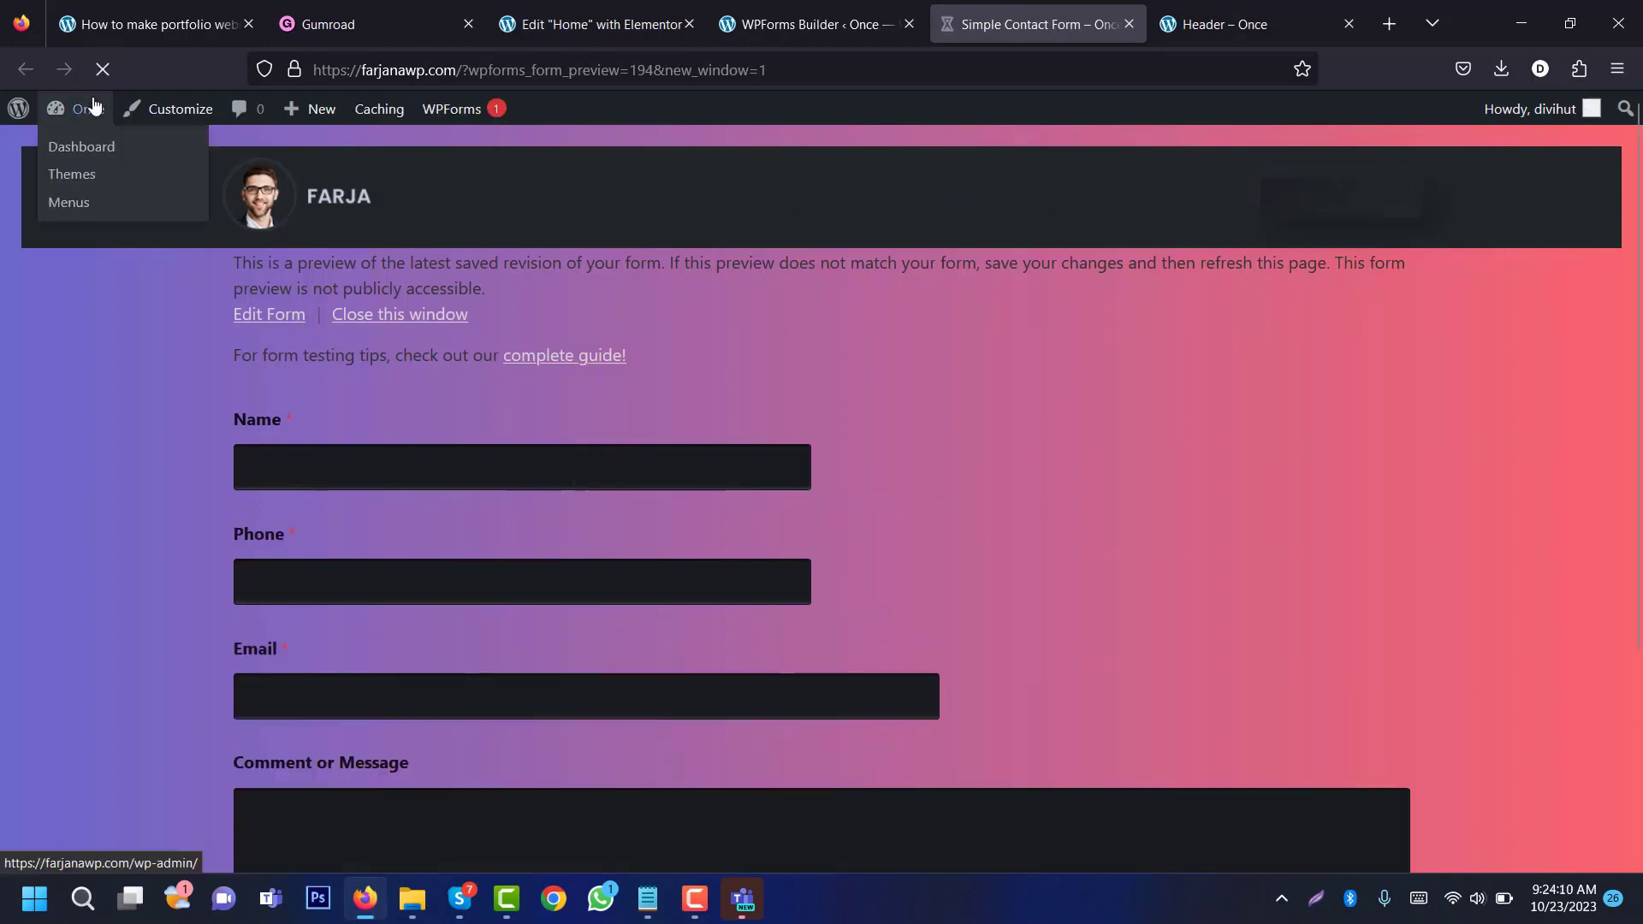
pyautogui.click(350, 463)
pyautogui.click(349, 584)
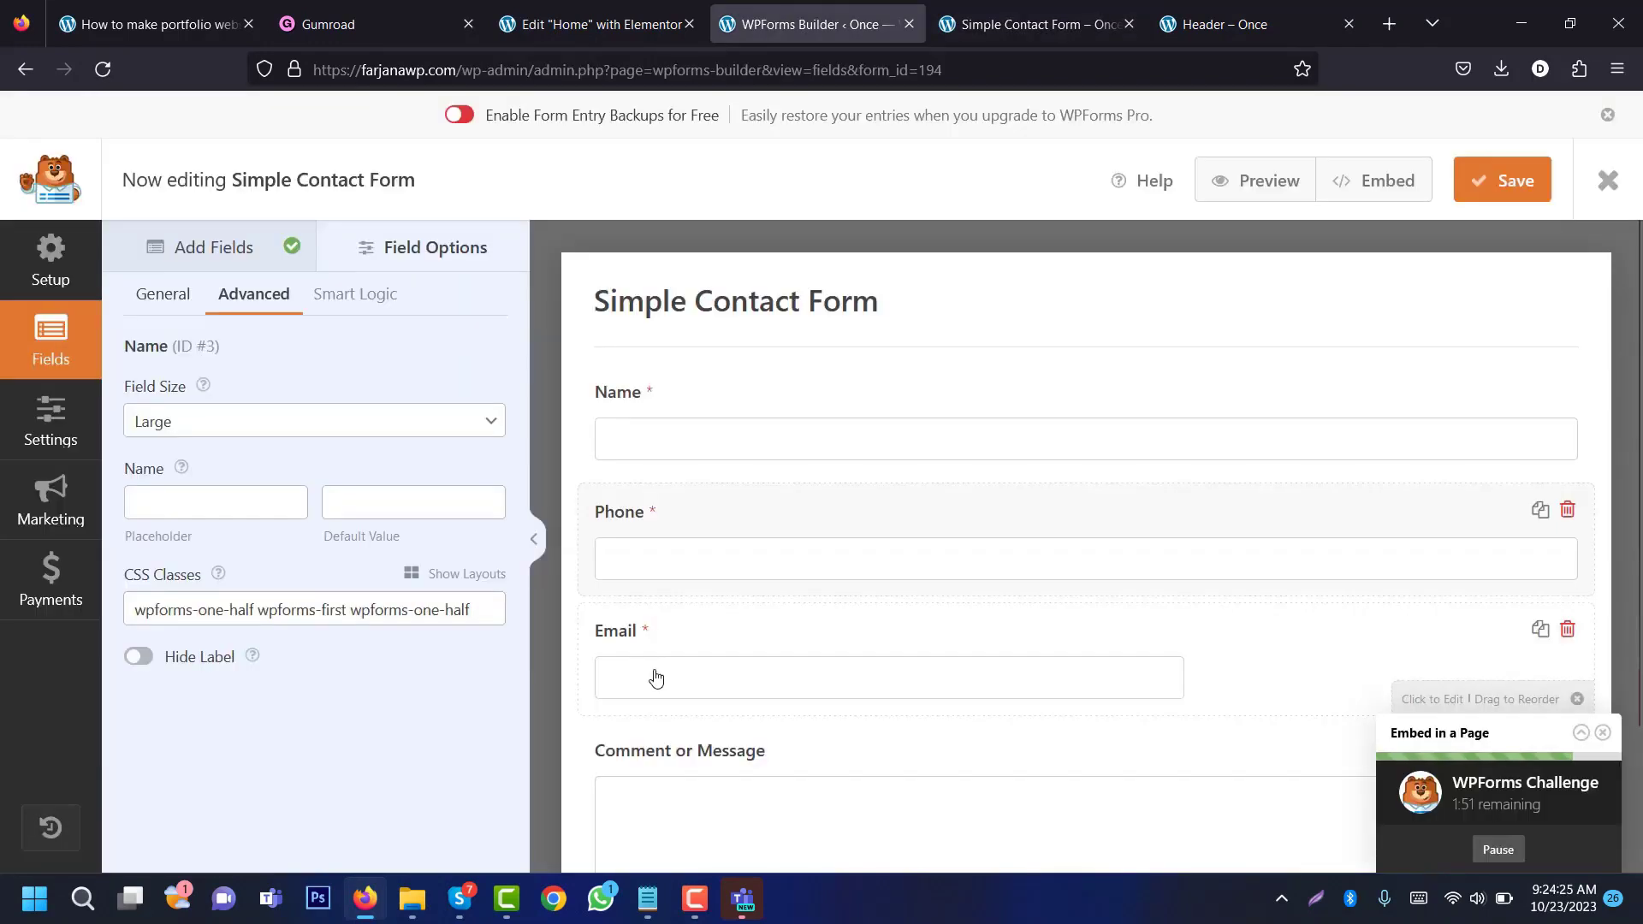
pyautogui.click(650, 677)
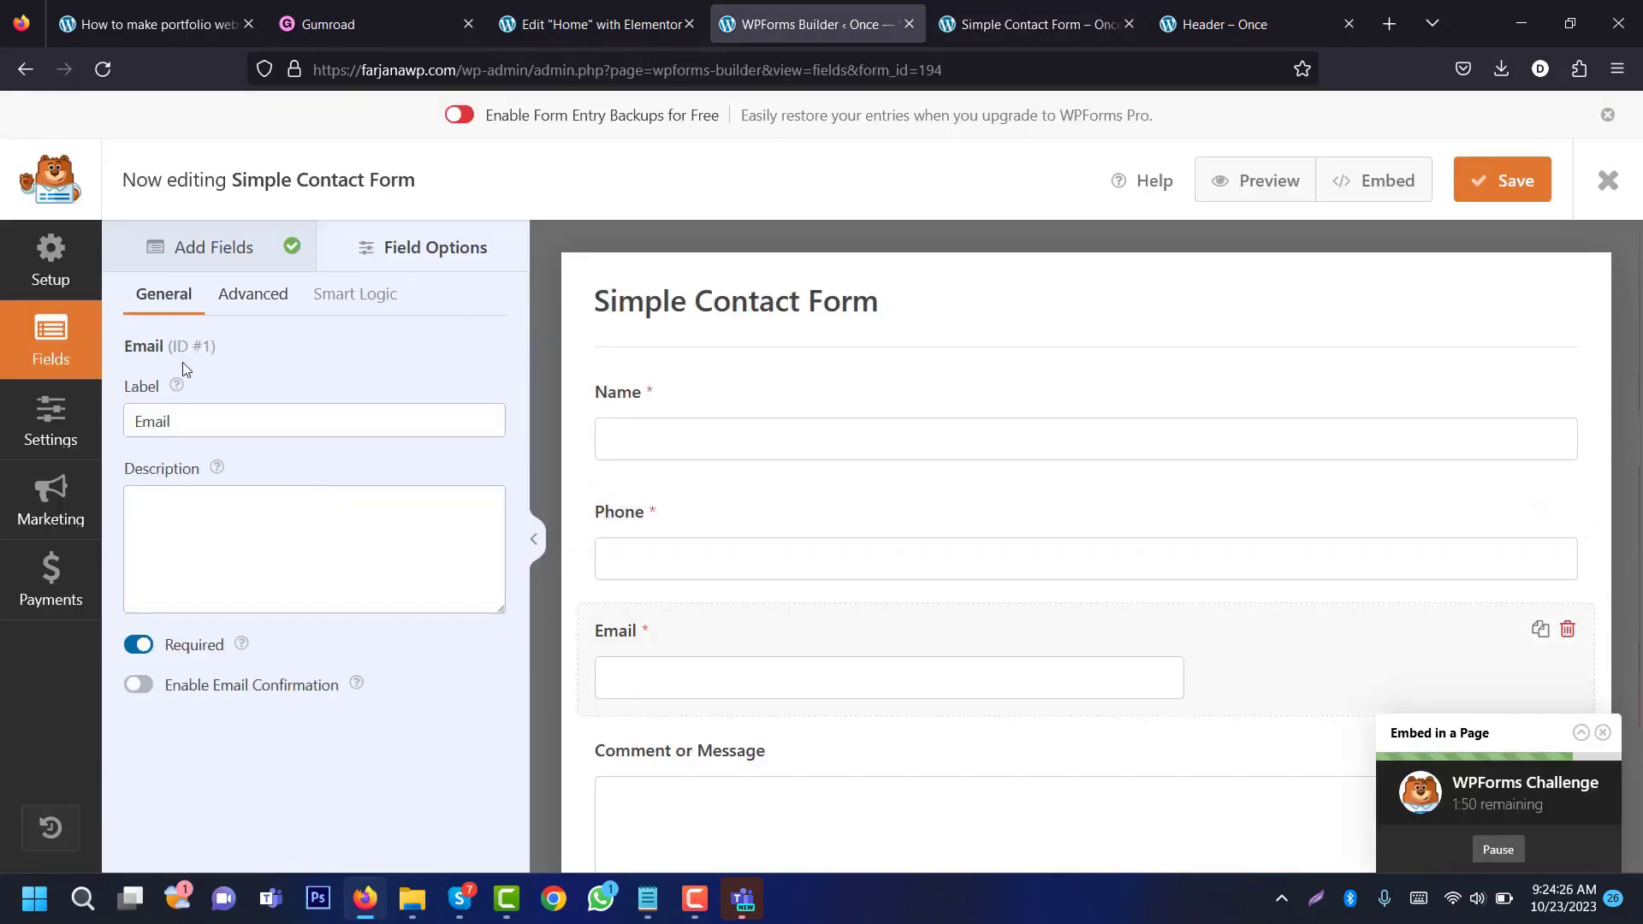
# Step: Set the Email field's size to Large so it spans the full width
pyautogui.click(273, 302)
pyautogui.click(257, 427)
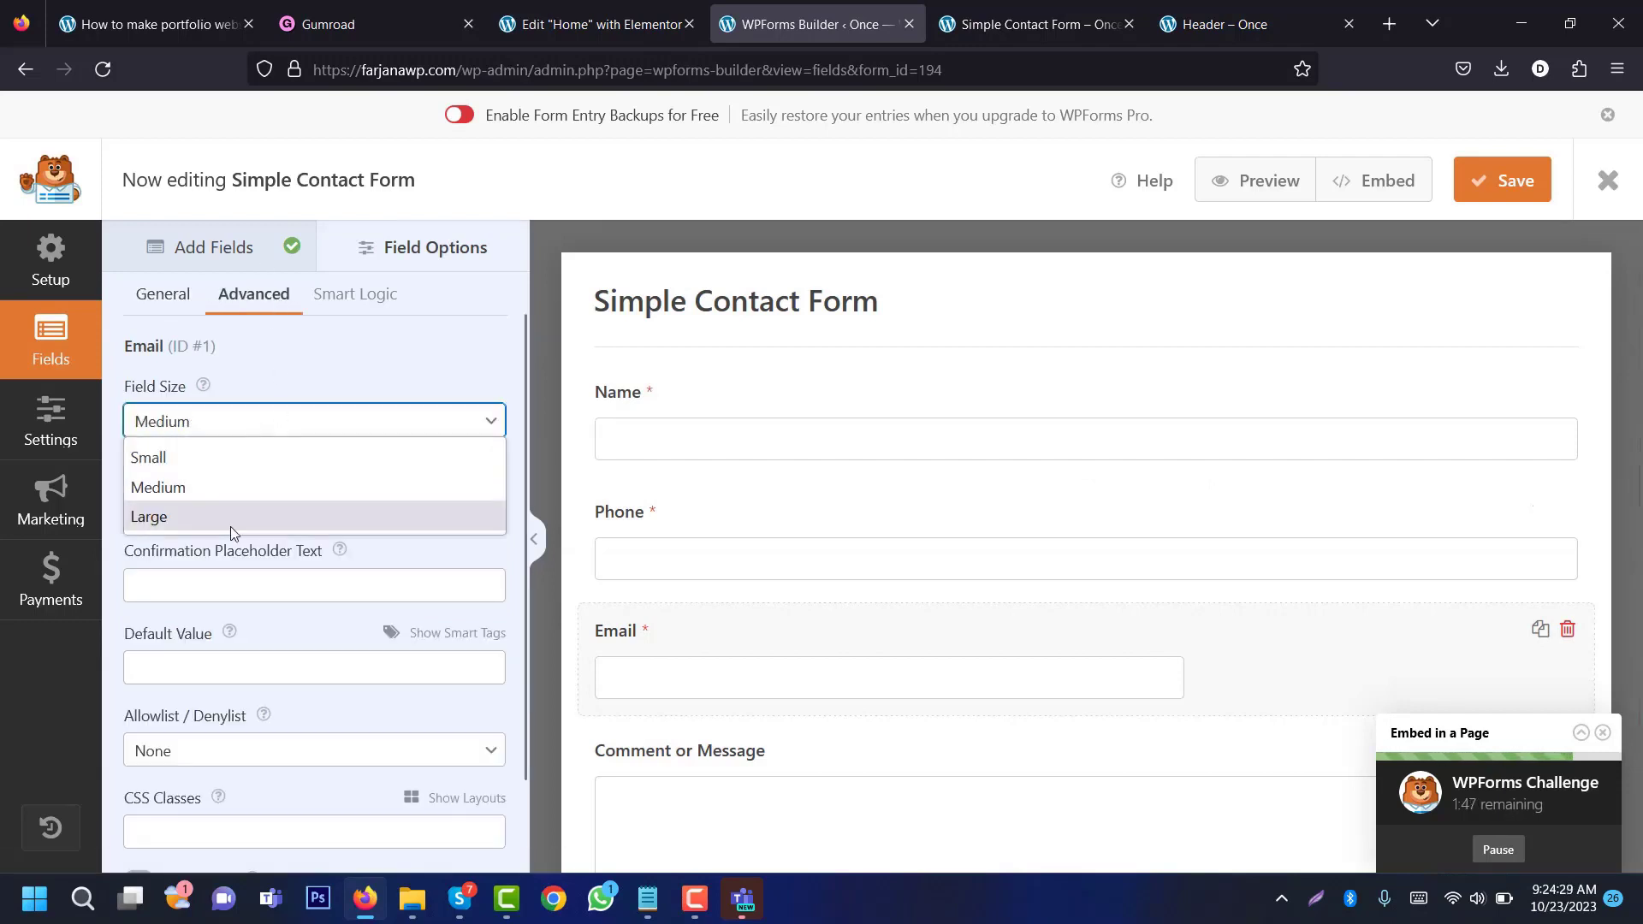
pyautogui.click(231, 517)
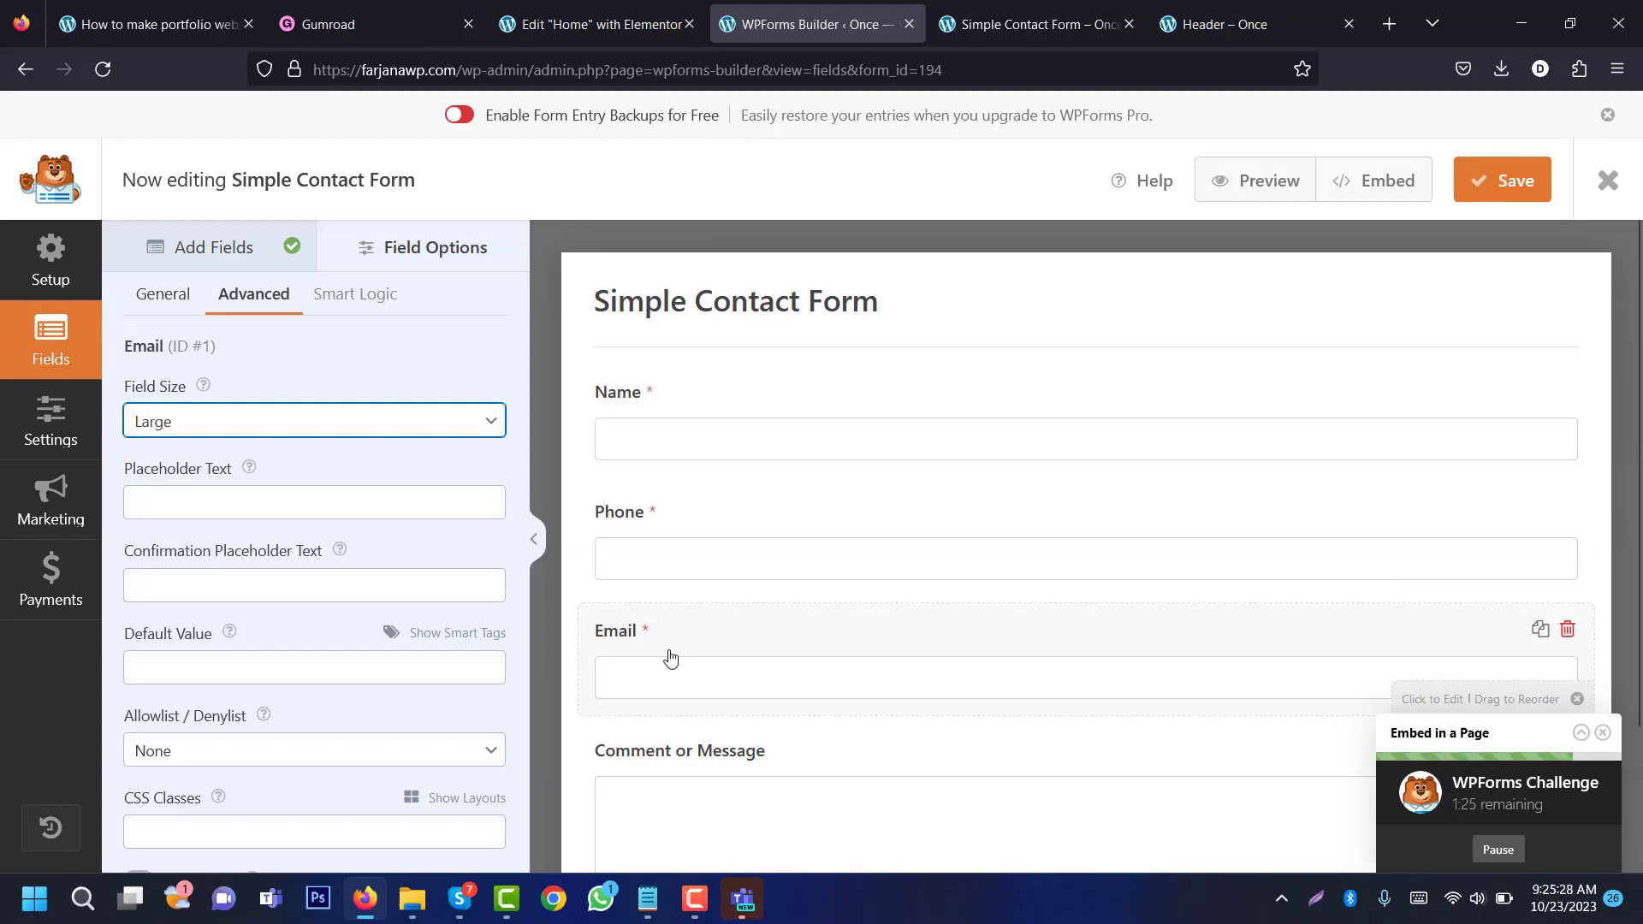
pyautogui.click(180, 248)
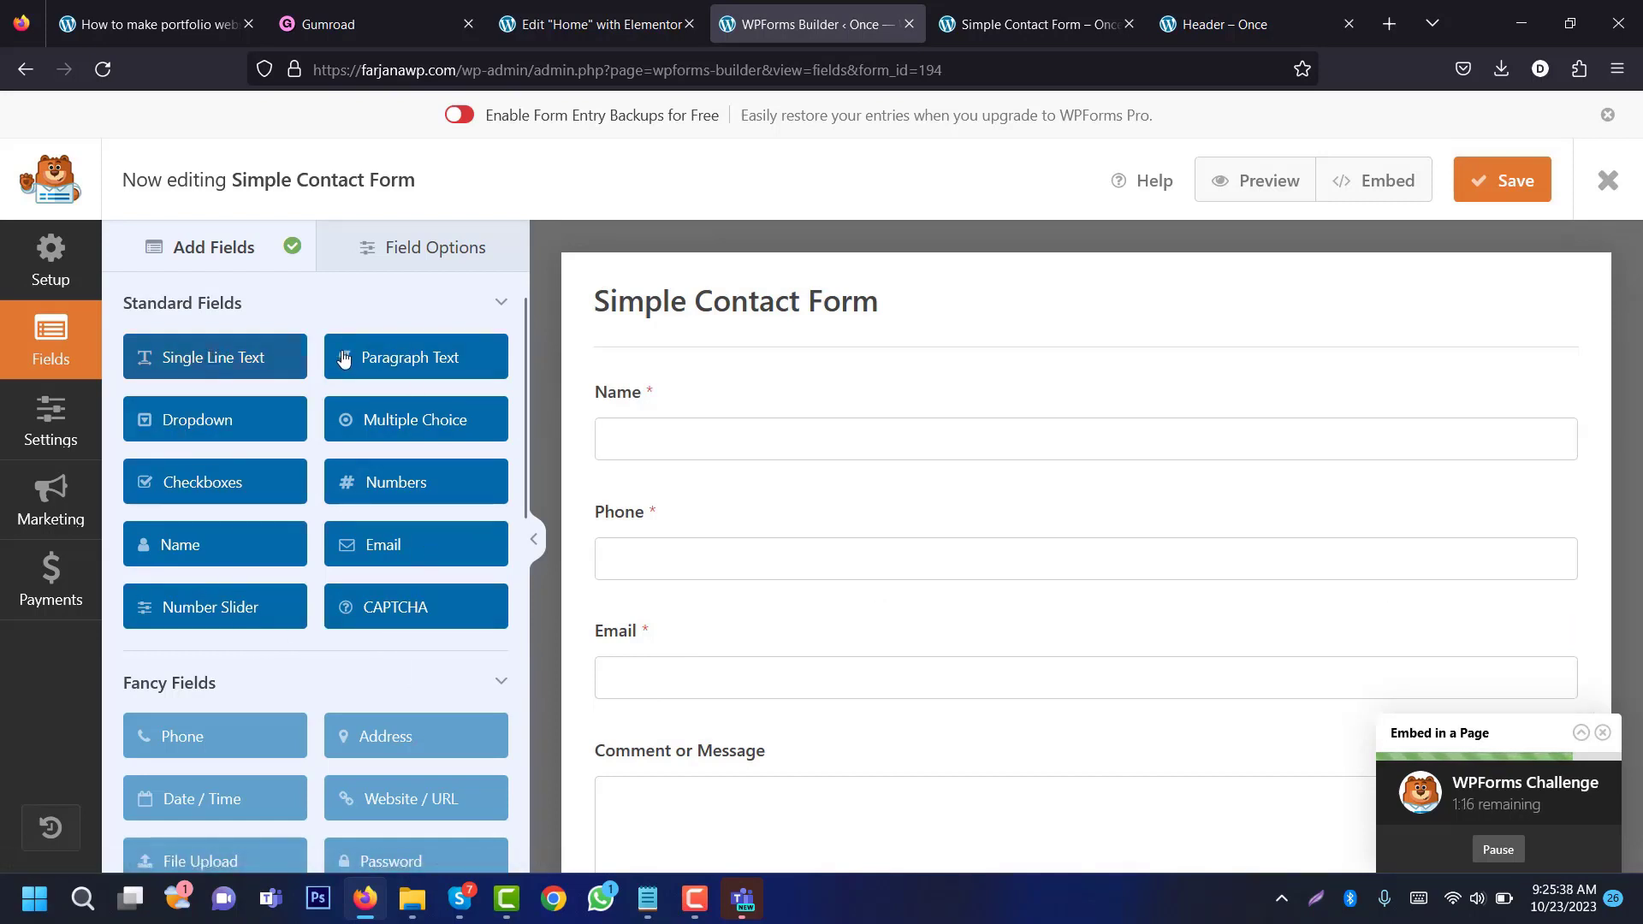
# Step: Add a Single Line Text field below Email, labelled Subject, with Large size
pyautogui.moveTo(218, 365); pyautogui.dragTo(723, 736)
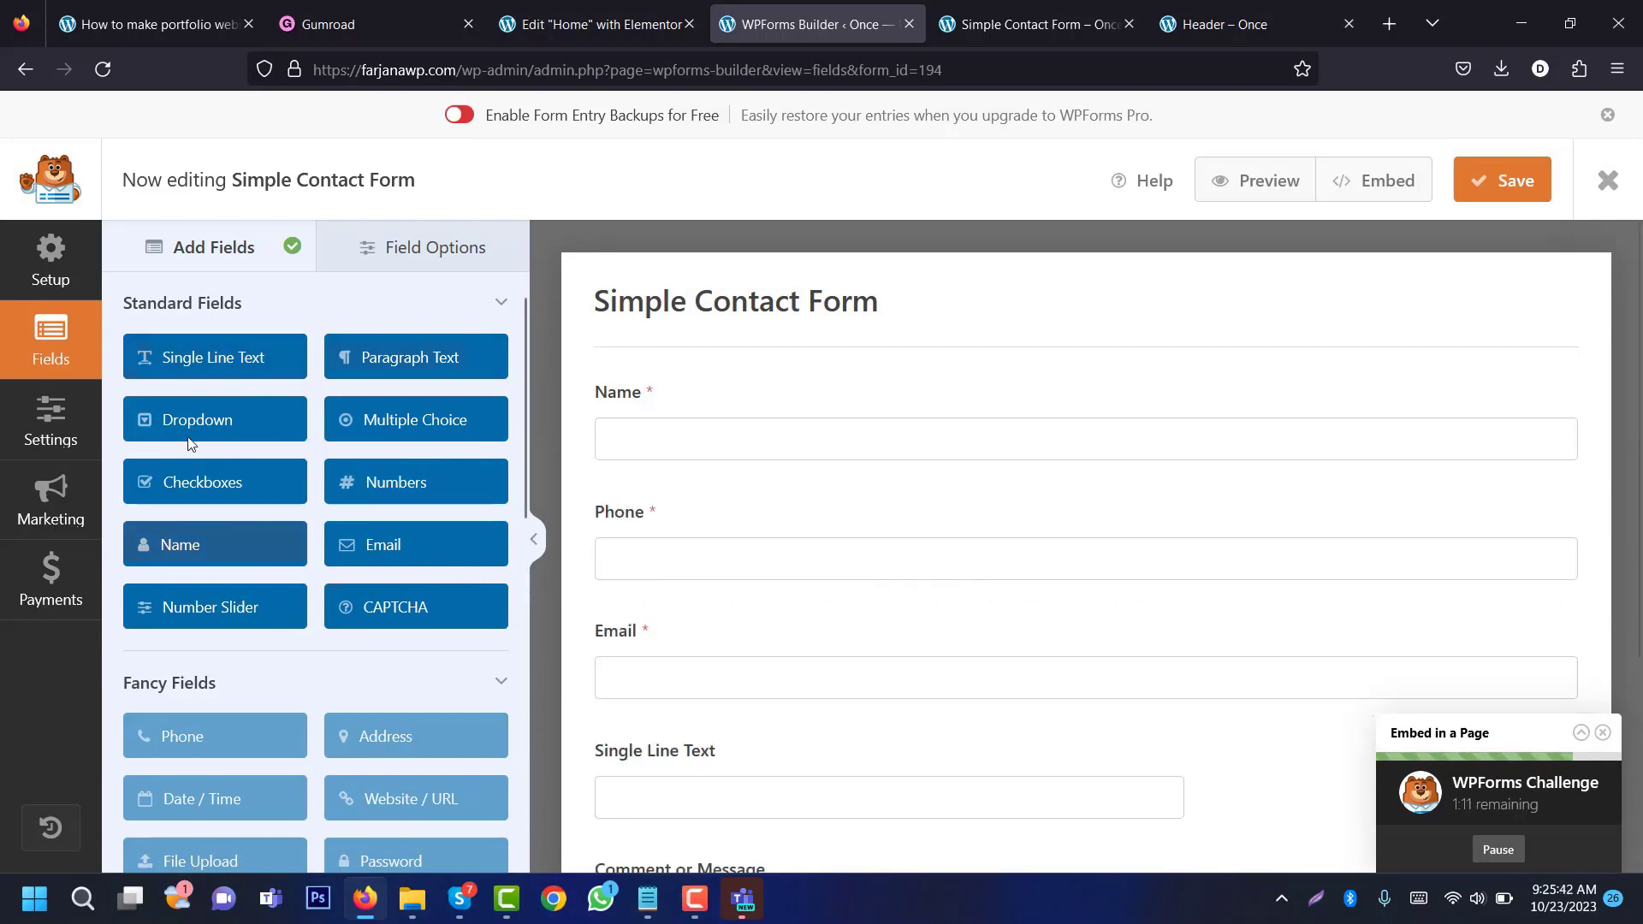
pyautogui.click(699, 776)
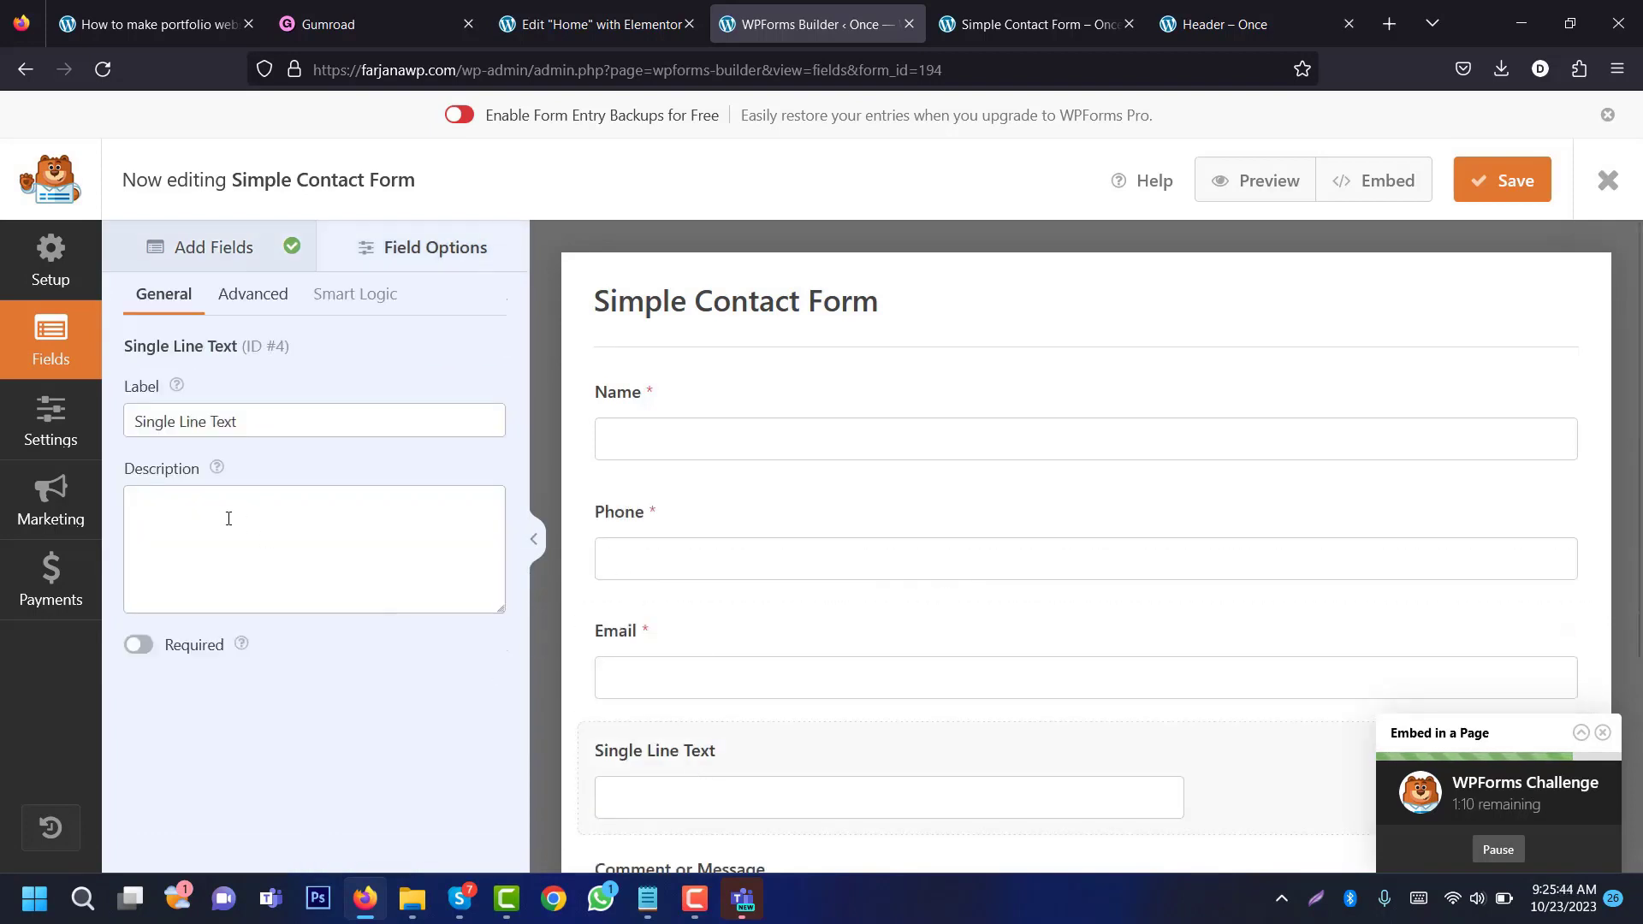
pyautogui.tripleClick(207, 434)
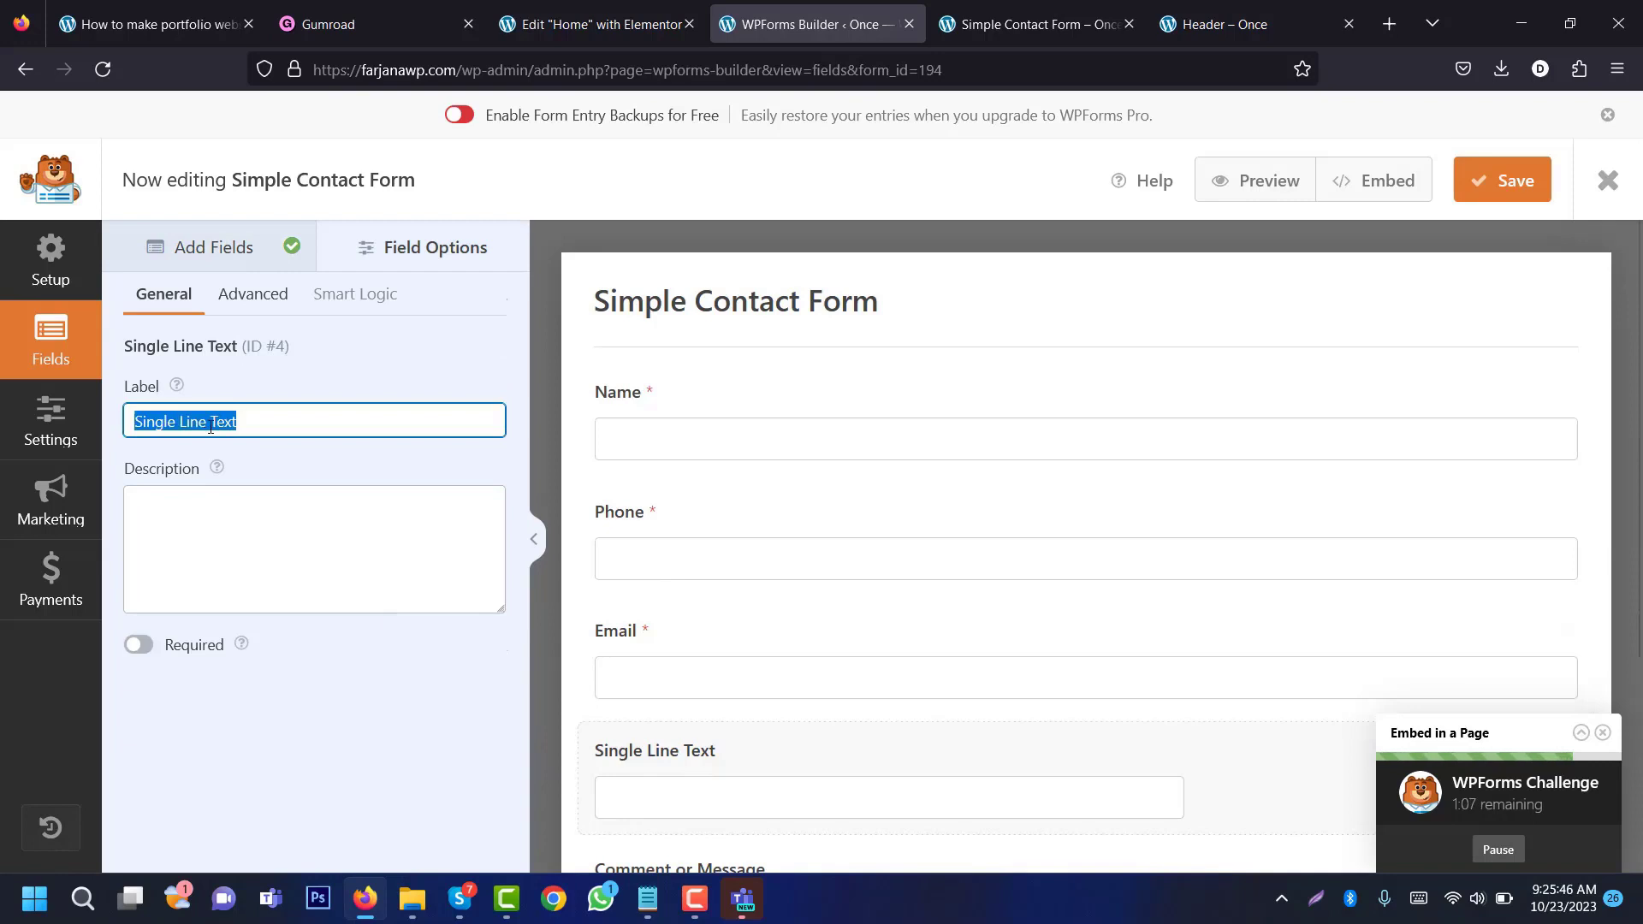
pyautogui.write('Subject')
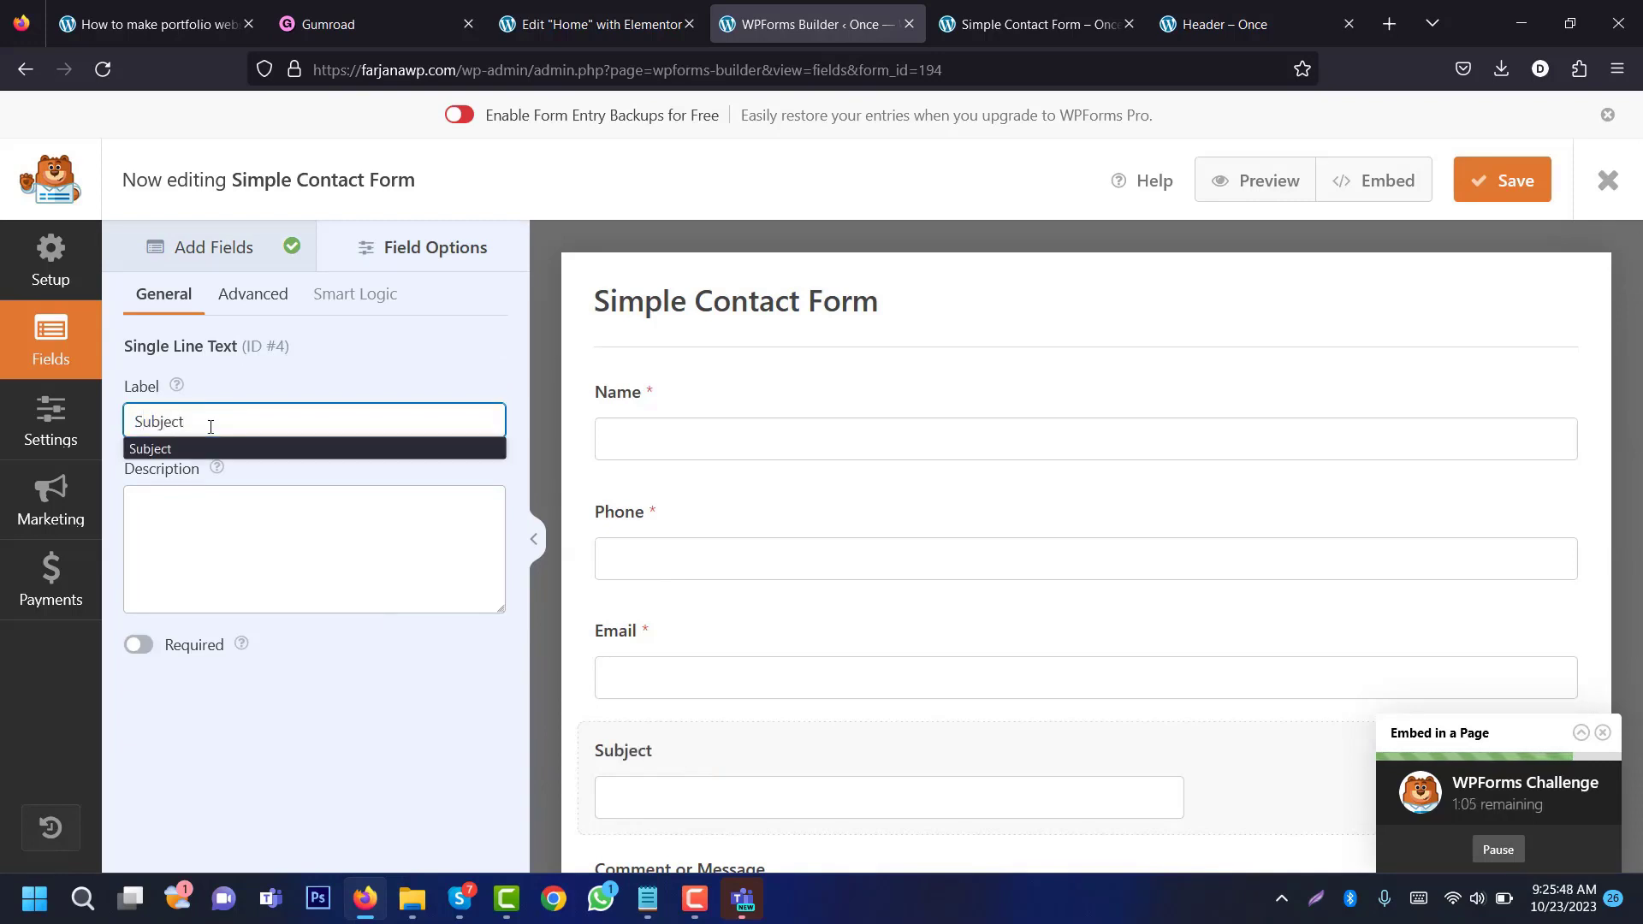
pyautogui.click(236, 294)
pyautogui.click(202, 422)
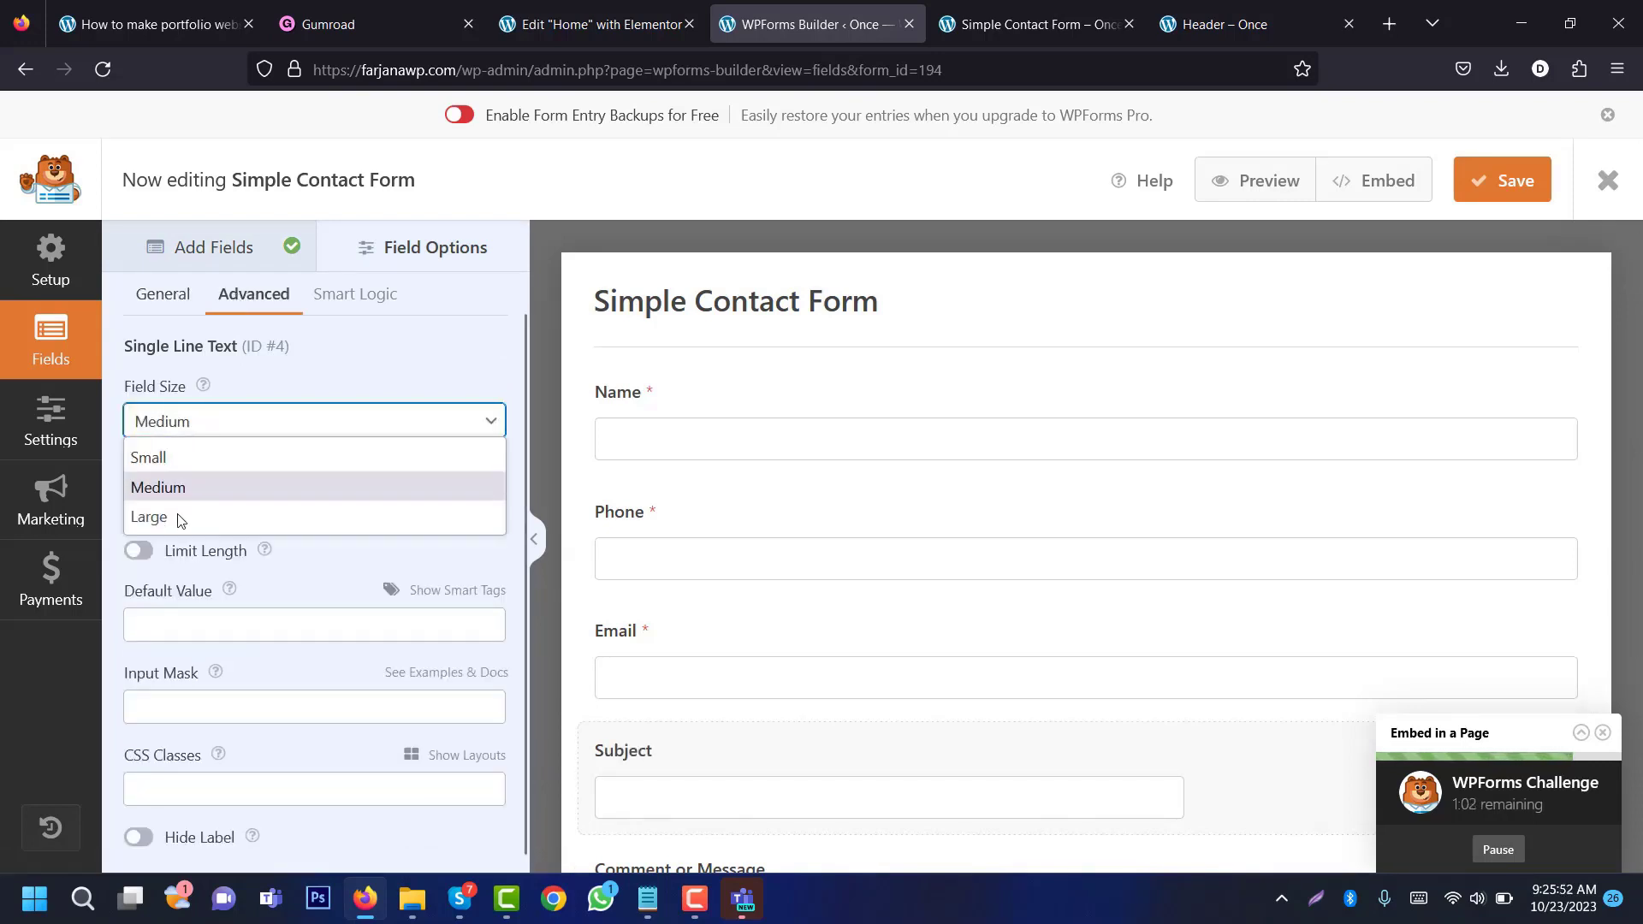
pyautogui.click(181, 519)
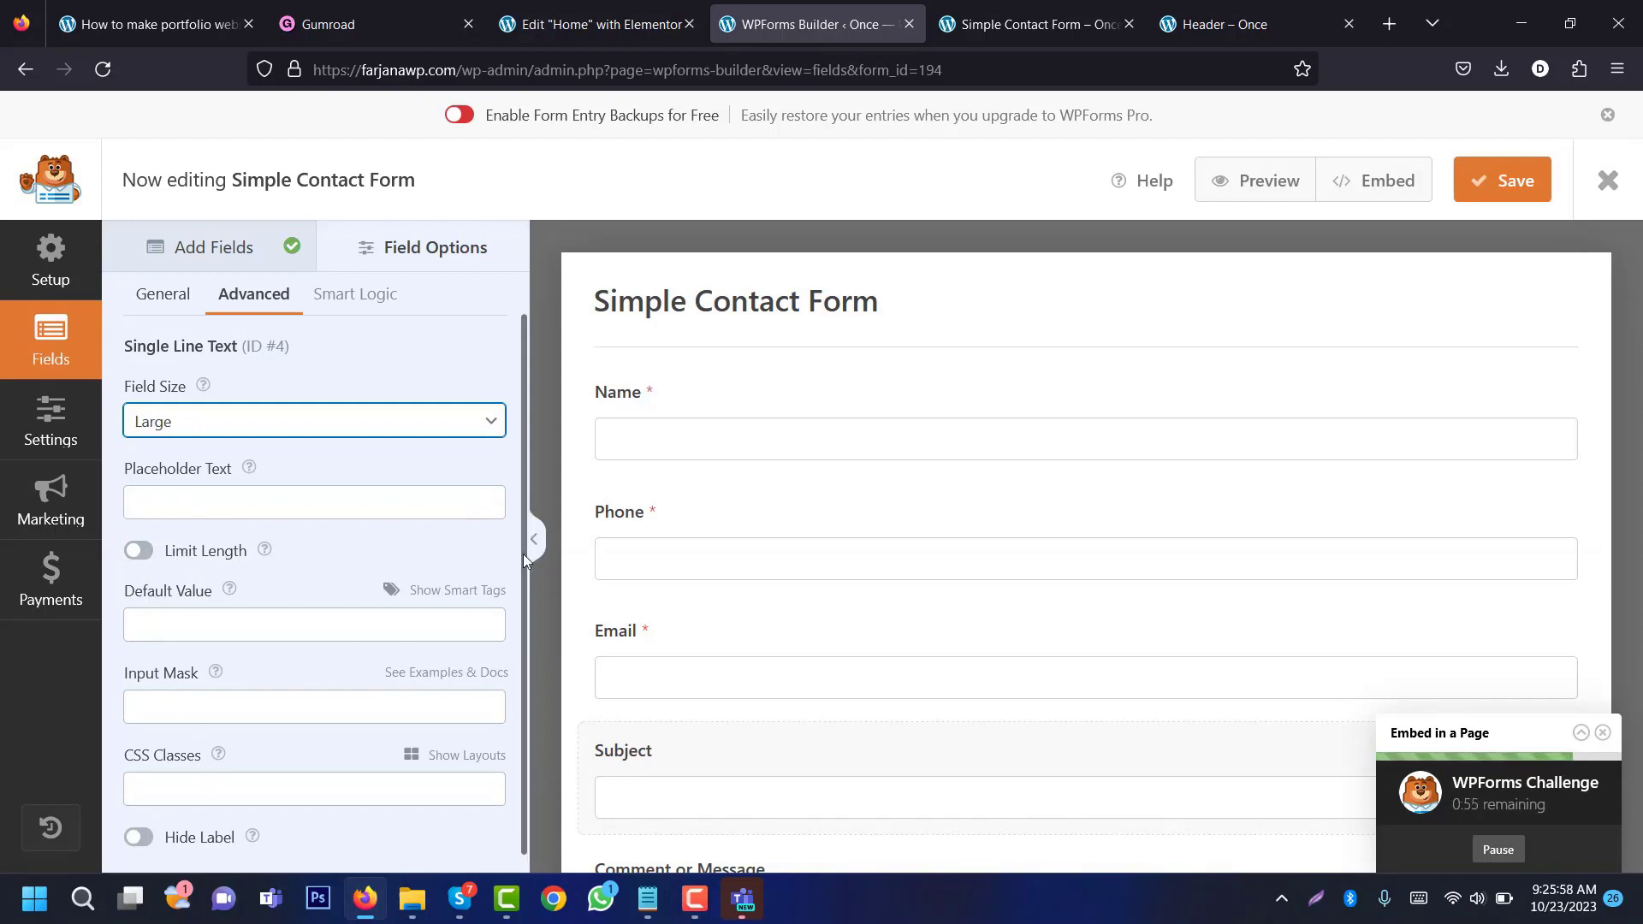
# Step: Rename Comment or Message to Message, make it required and keep it Medium size
pyautogui.scroll(-1, 522, 588)
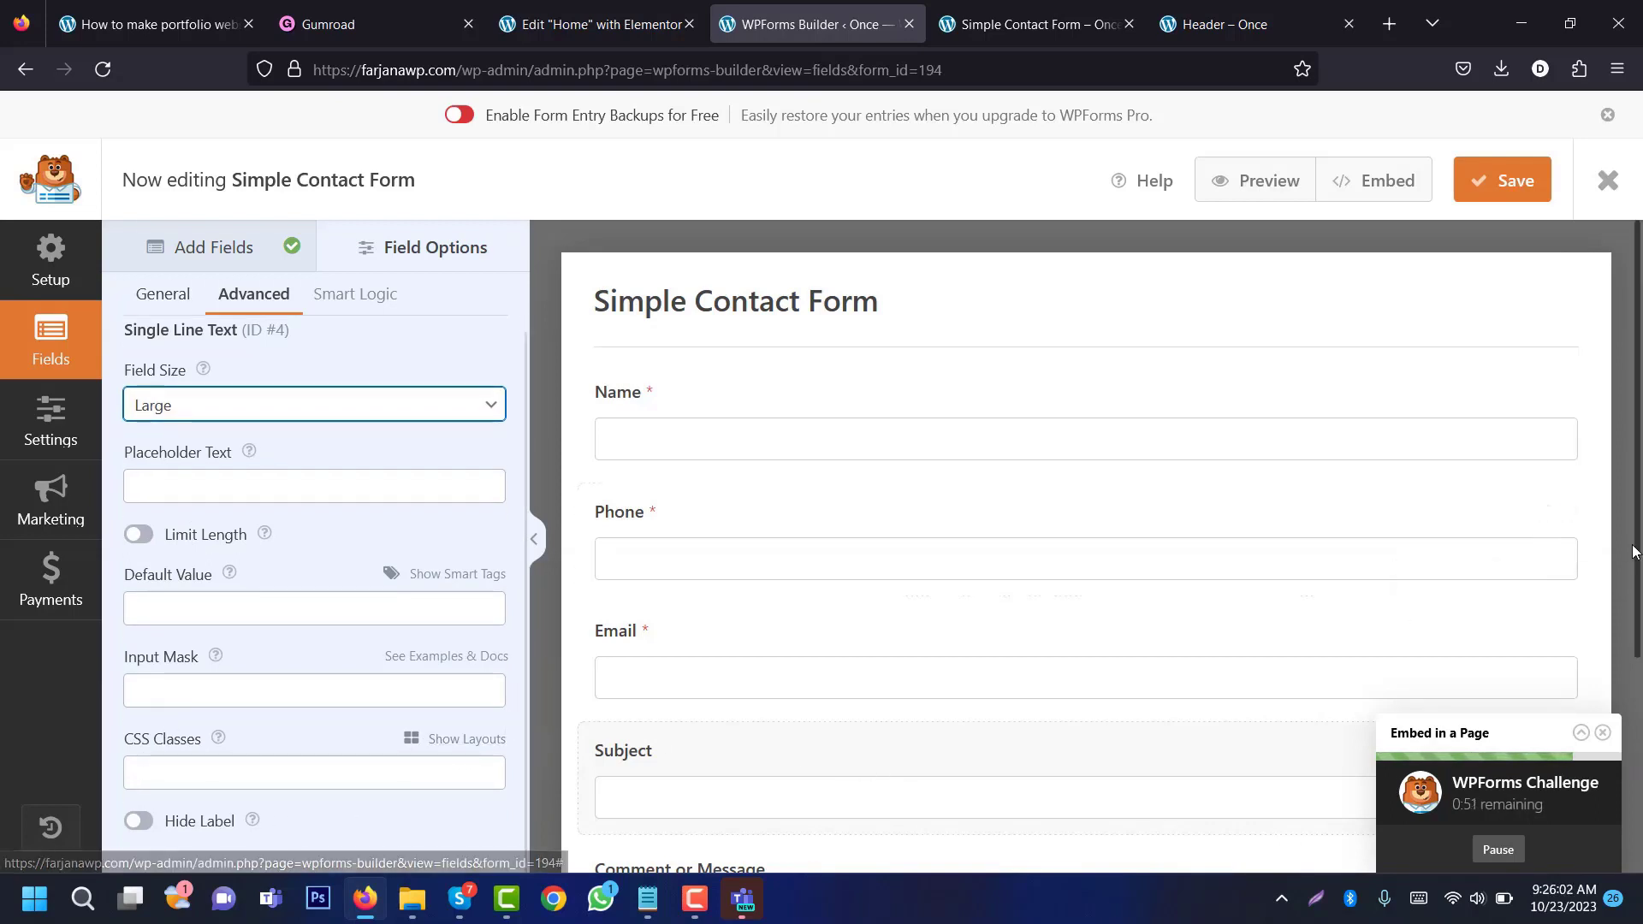
pyautogui.scroll(-3, 777, 721)
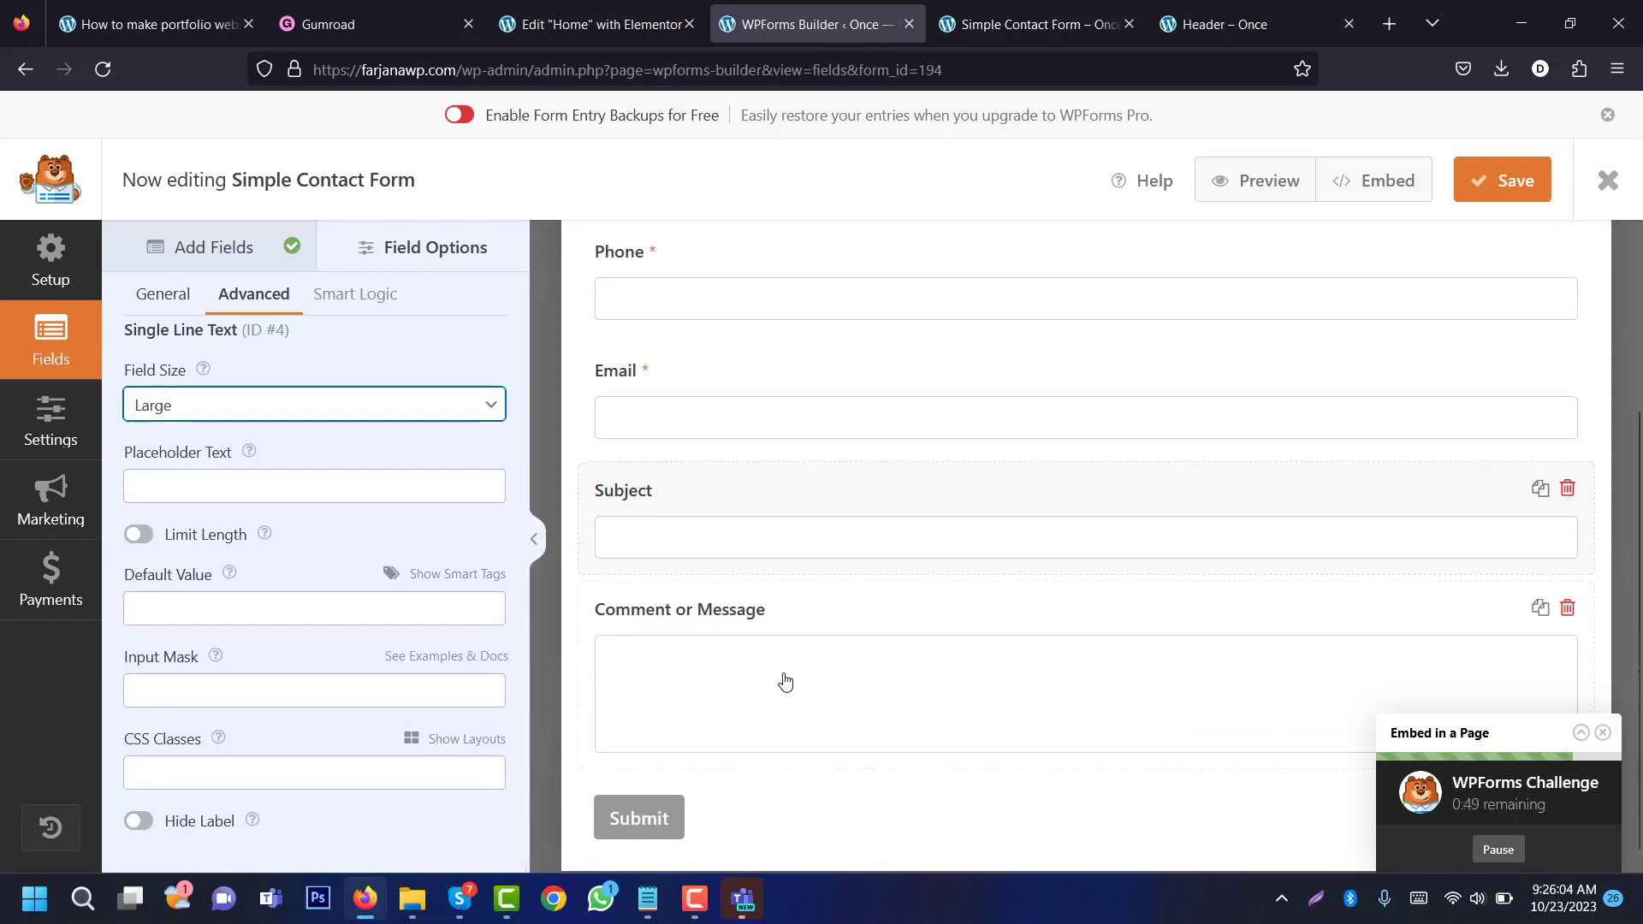
pyautogui.click(604, 590)
pyautogui.tripleClick(183, 420)
pyautogui.write('Message')
pyautogui.press('Tab')
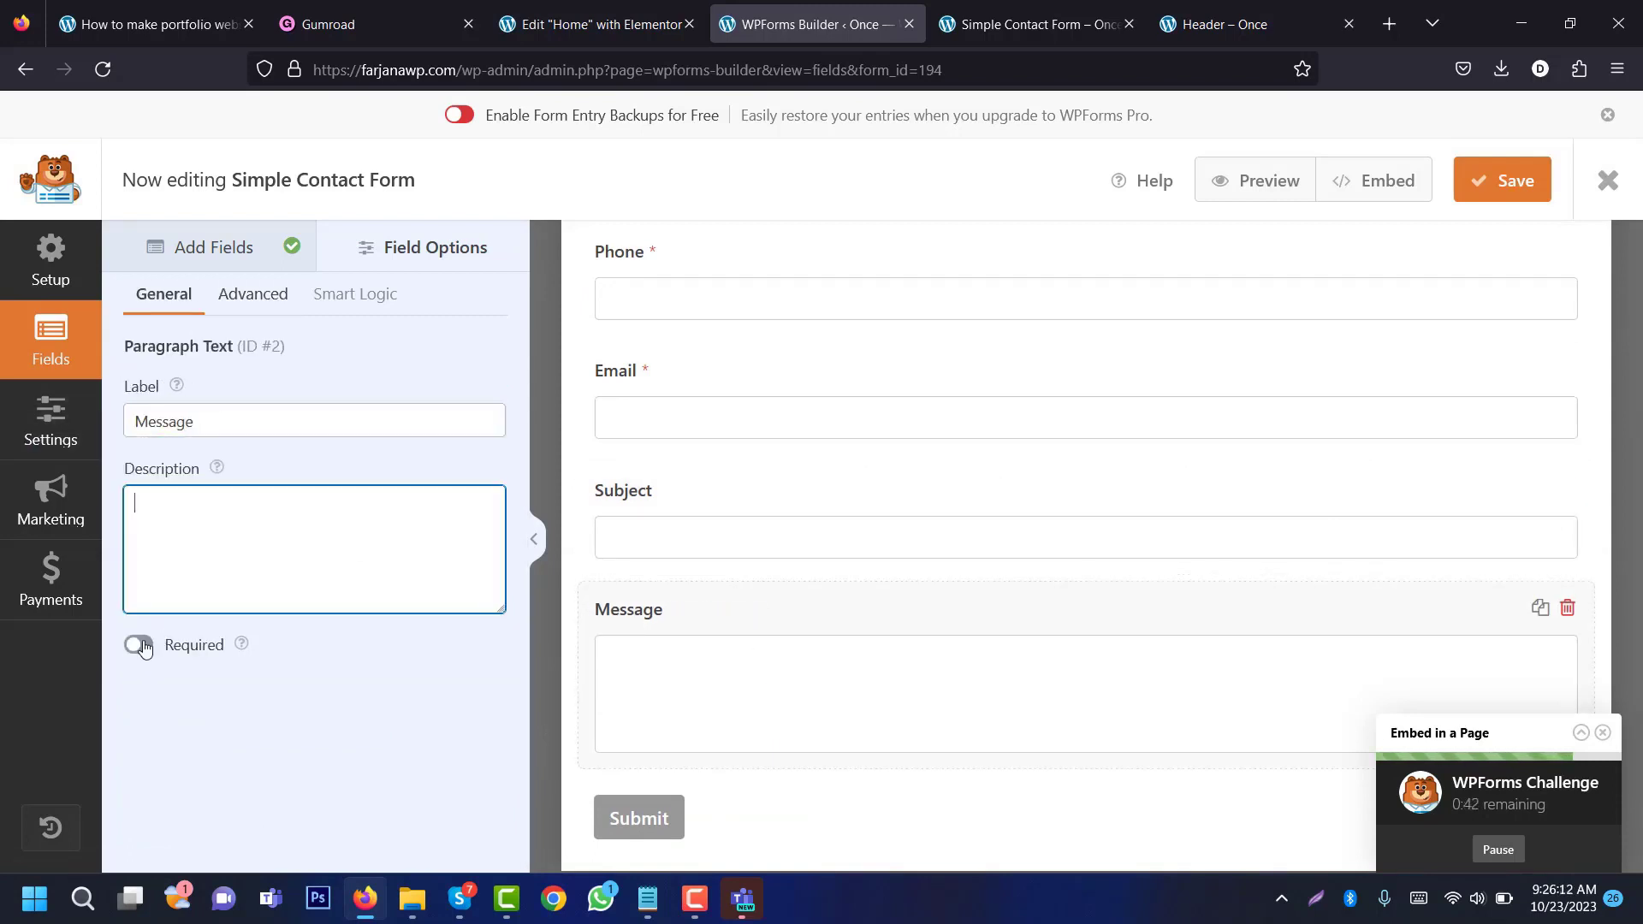
pyautogui.click(139, 646)
pyautogui.click(240, 299)
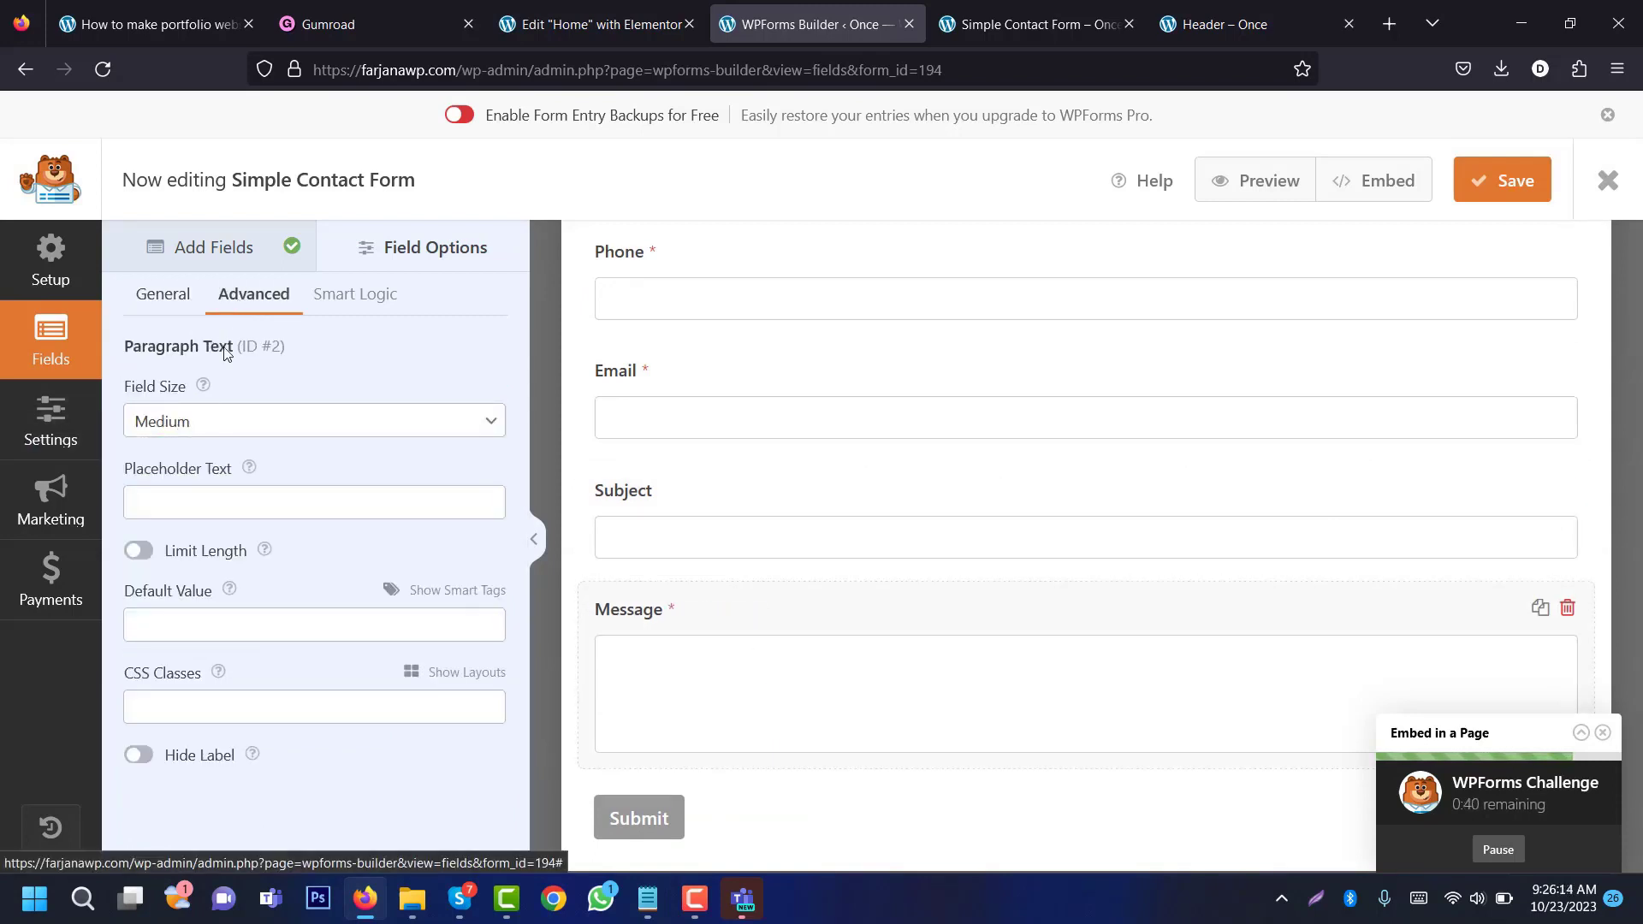
pyautogui.click(190, 437)
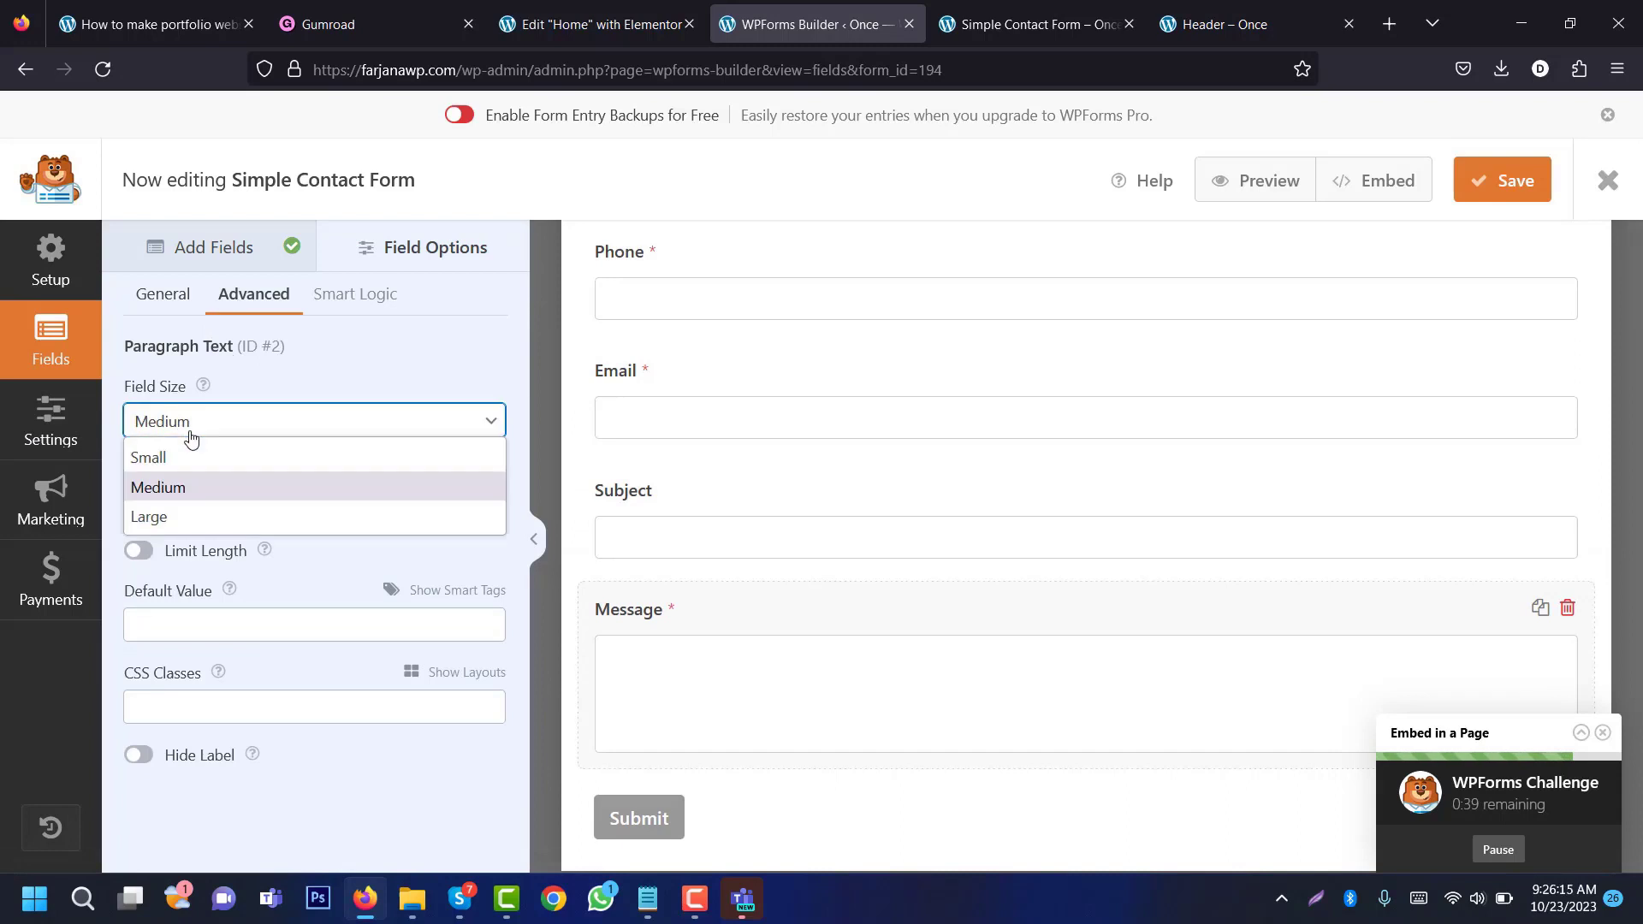
pyautogui.click(188, 485)
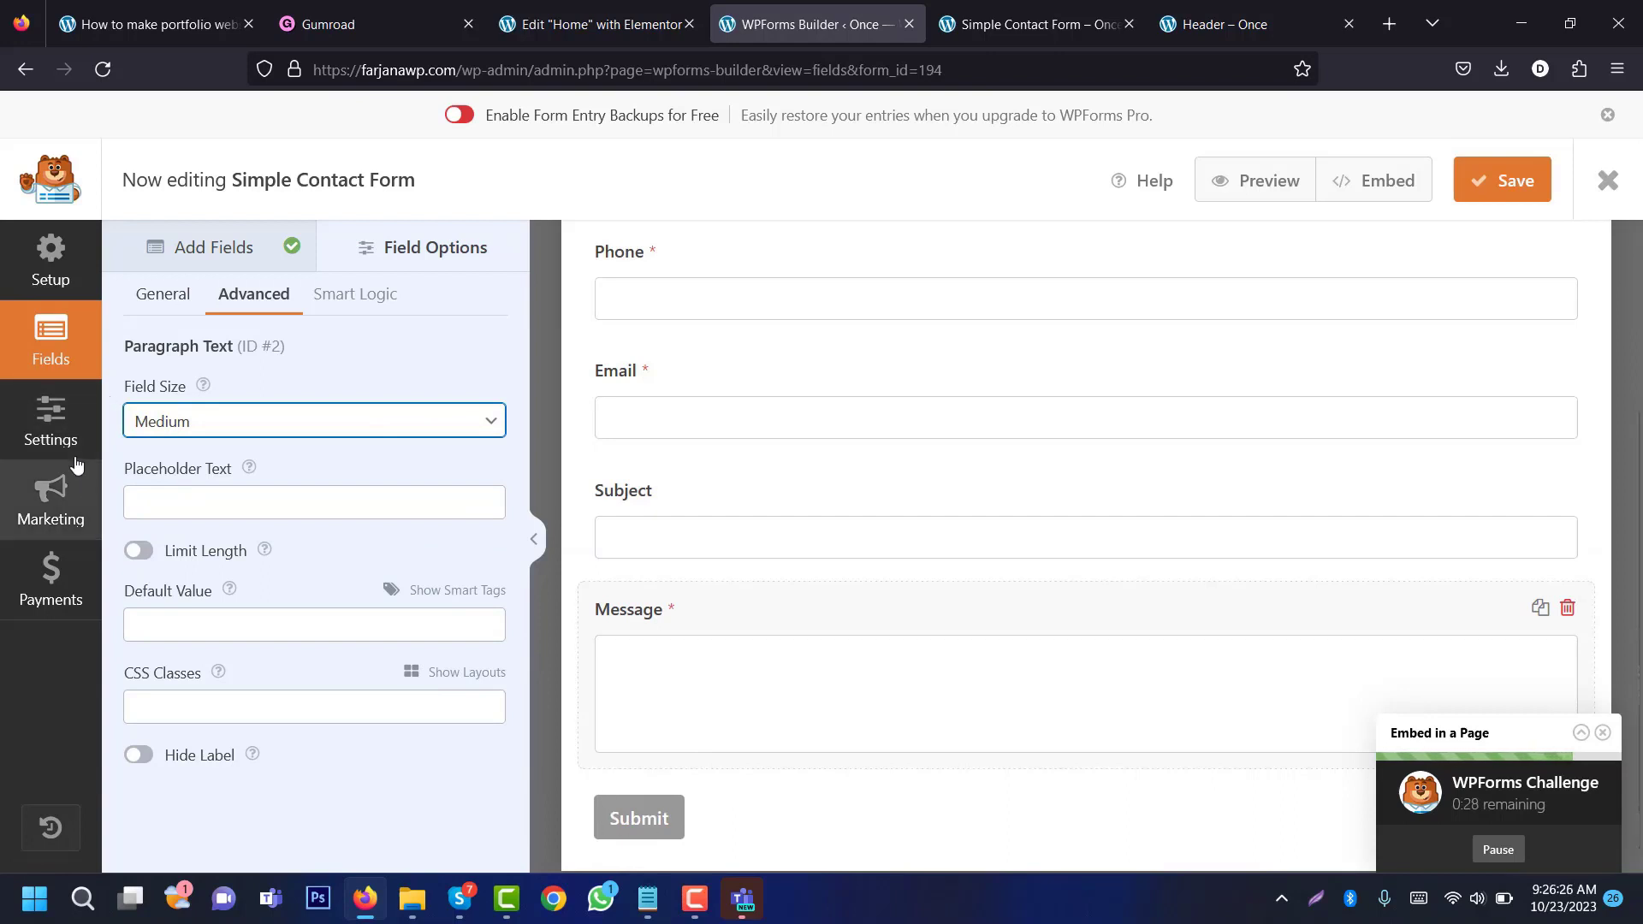
pyautogui.click(52, 416)
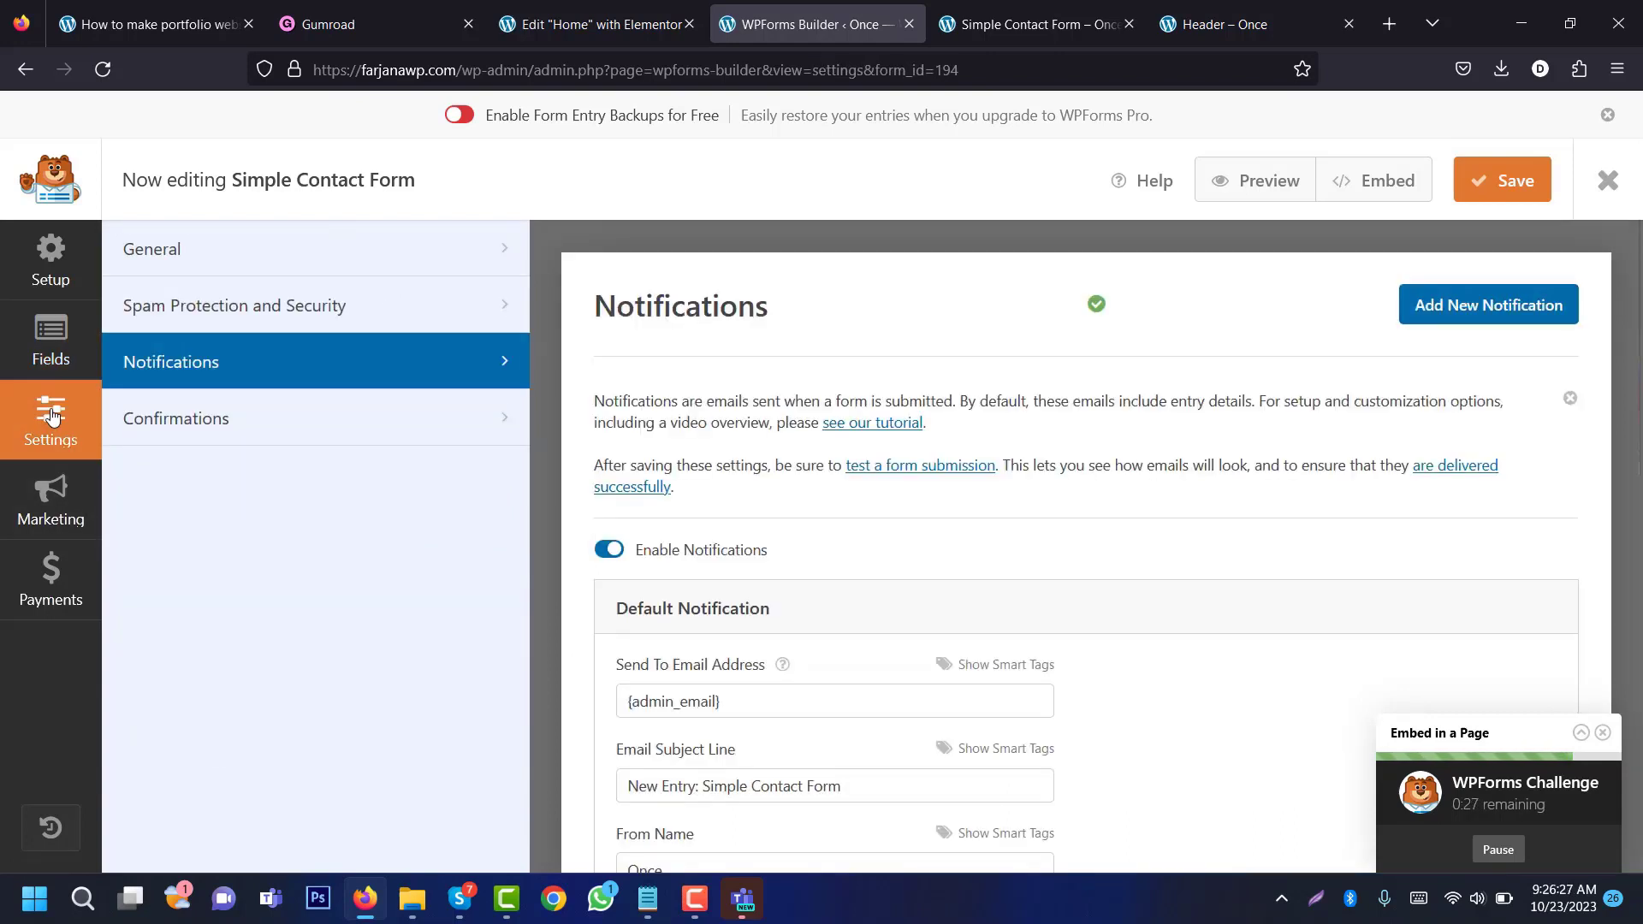
# Step: Review the Form Name, description and Submit Button Text, then open Spam Protection and Security
pyautogui.click(260, 267)
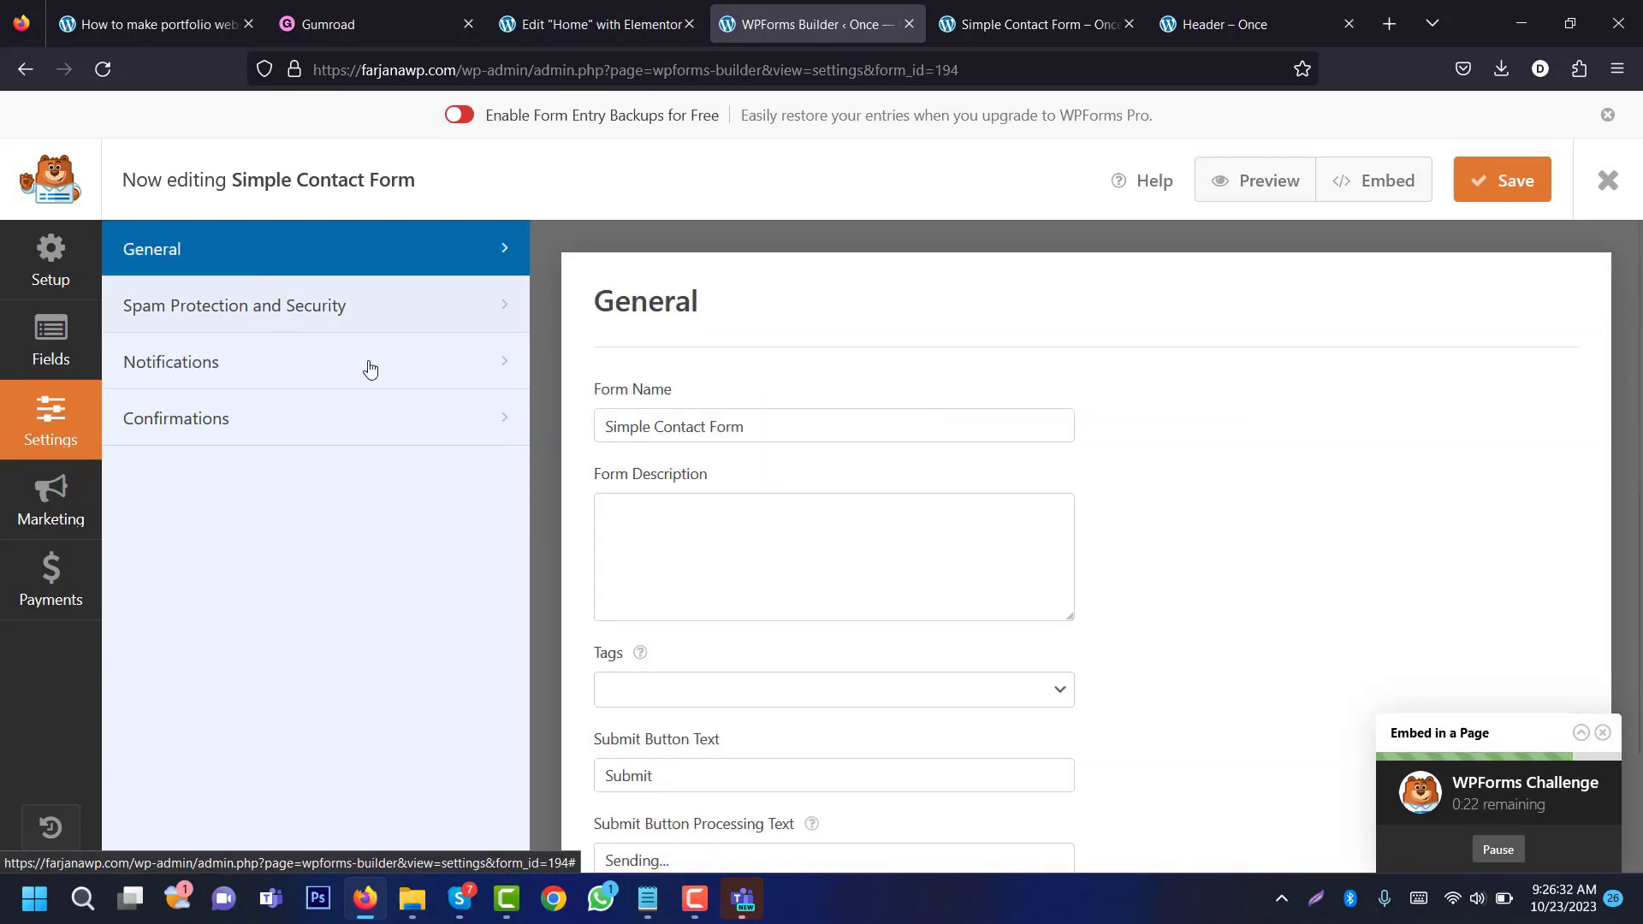
pyautogui.click(626, 433)
pyautogui.hotkey('ctrl', 'a')
pyautogui.click(674, 565)
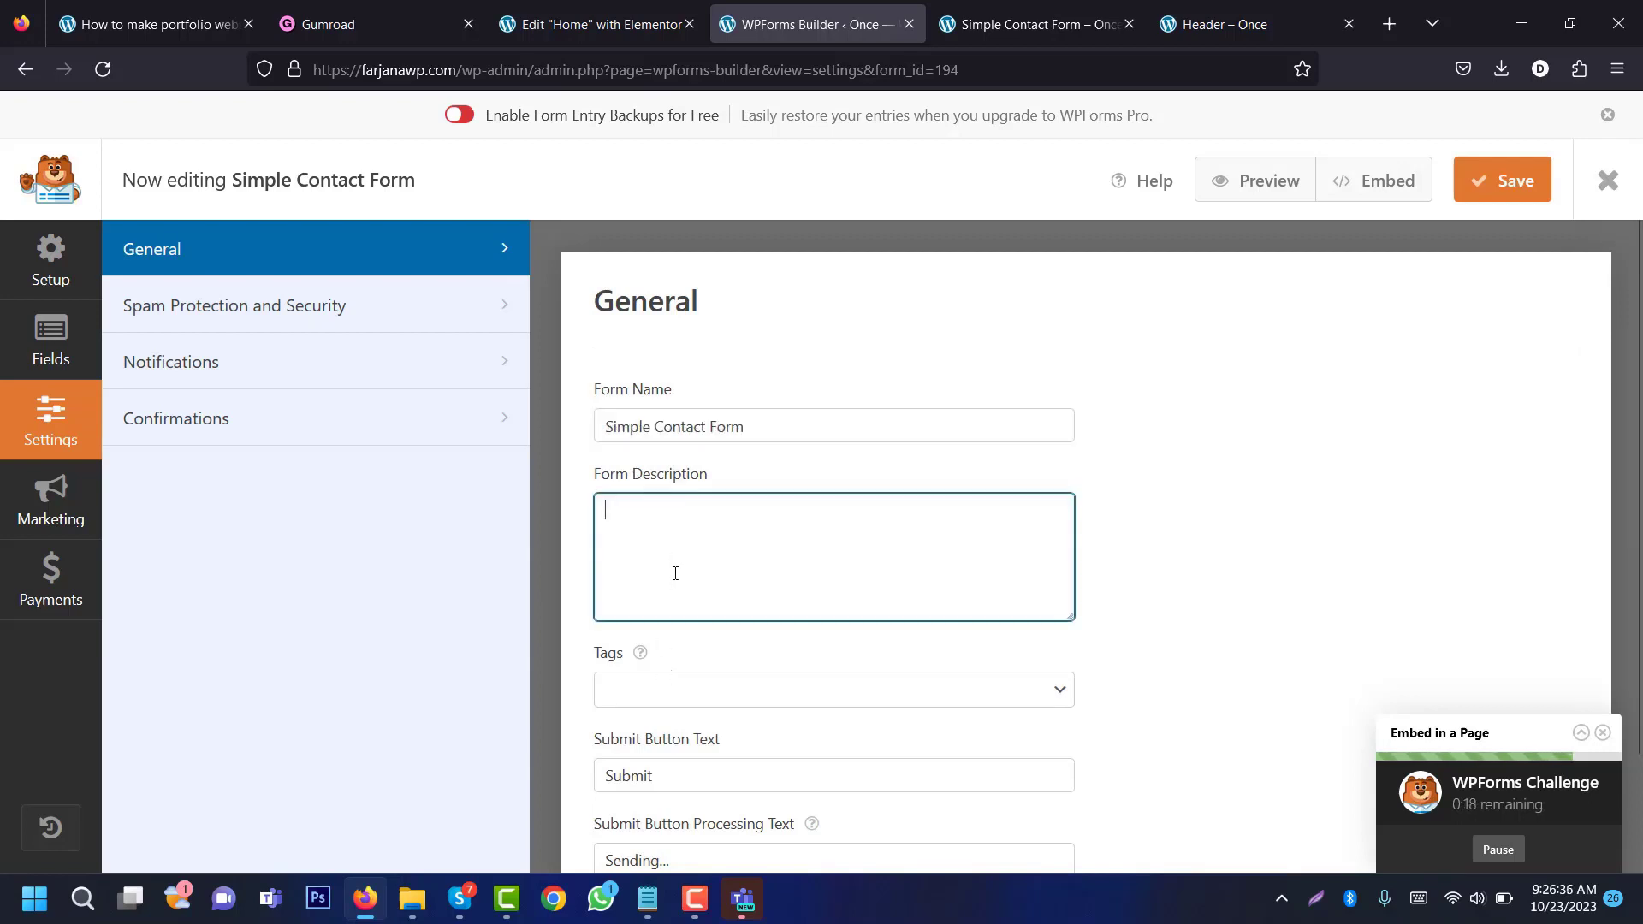
pyautogui.click(663, 778)
pyautogui.hotkey('ctrl', 'a')
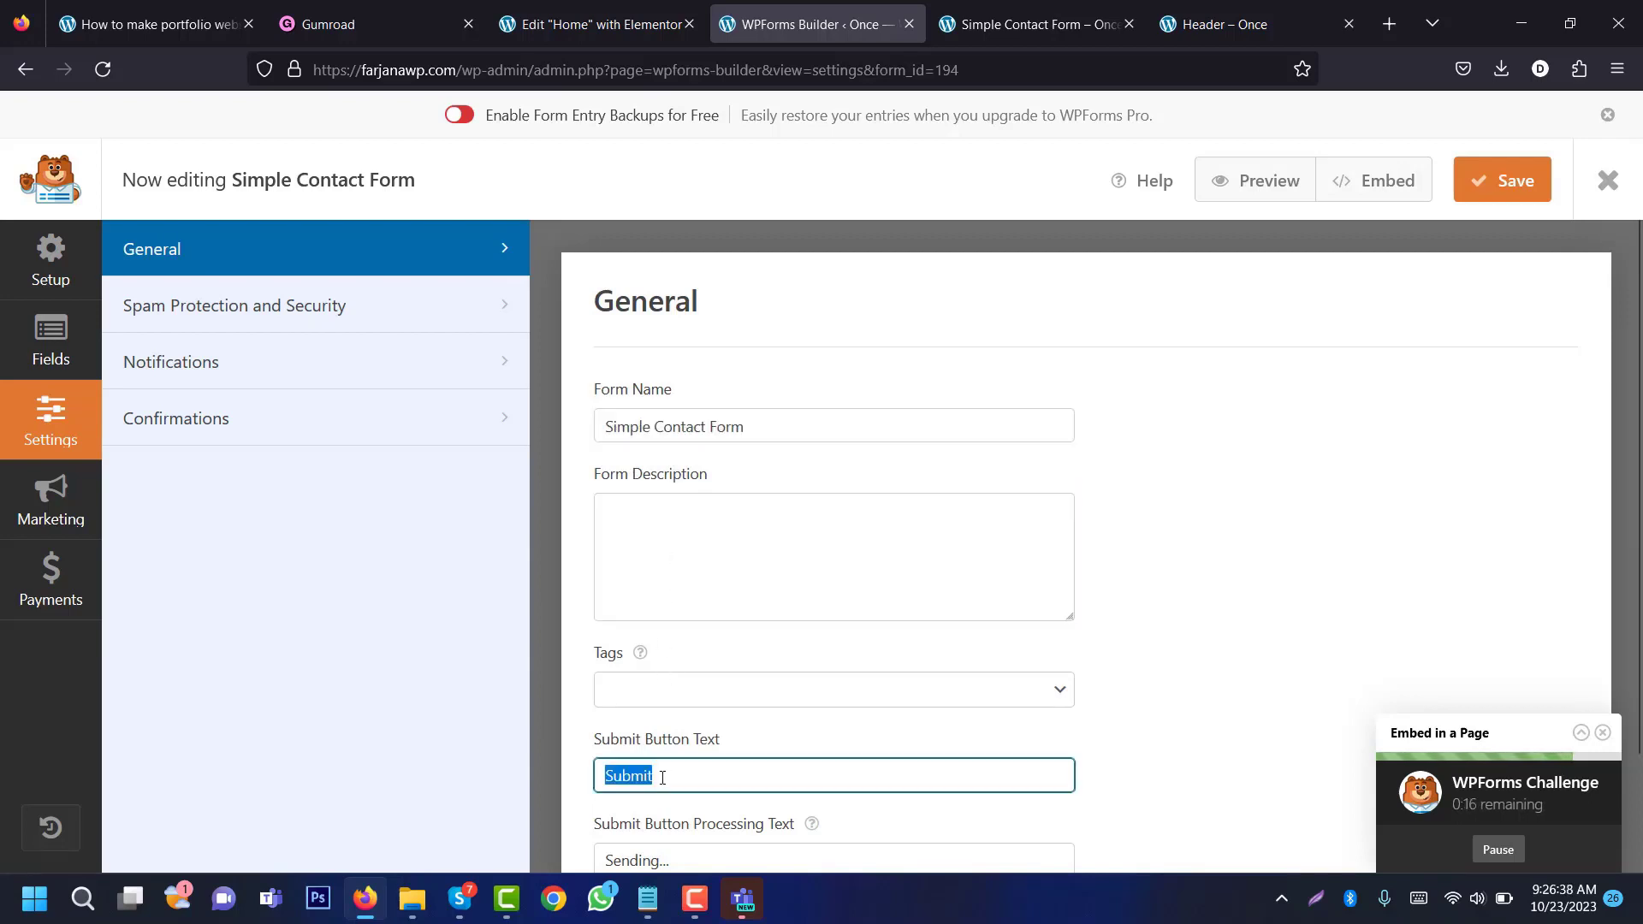
pyautogui.scroll(-2, 1290, 792)
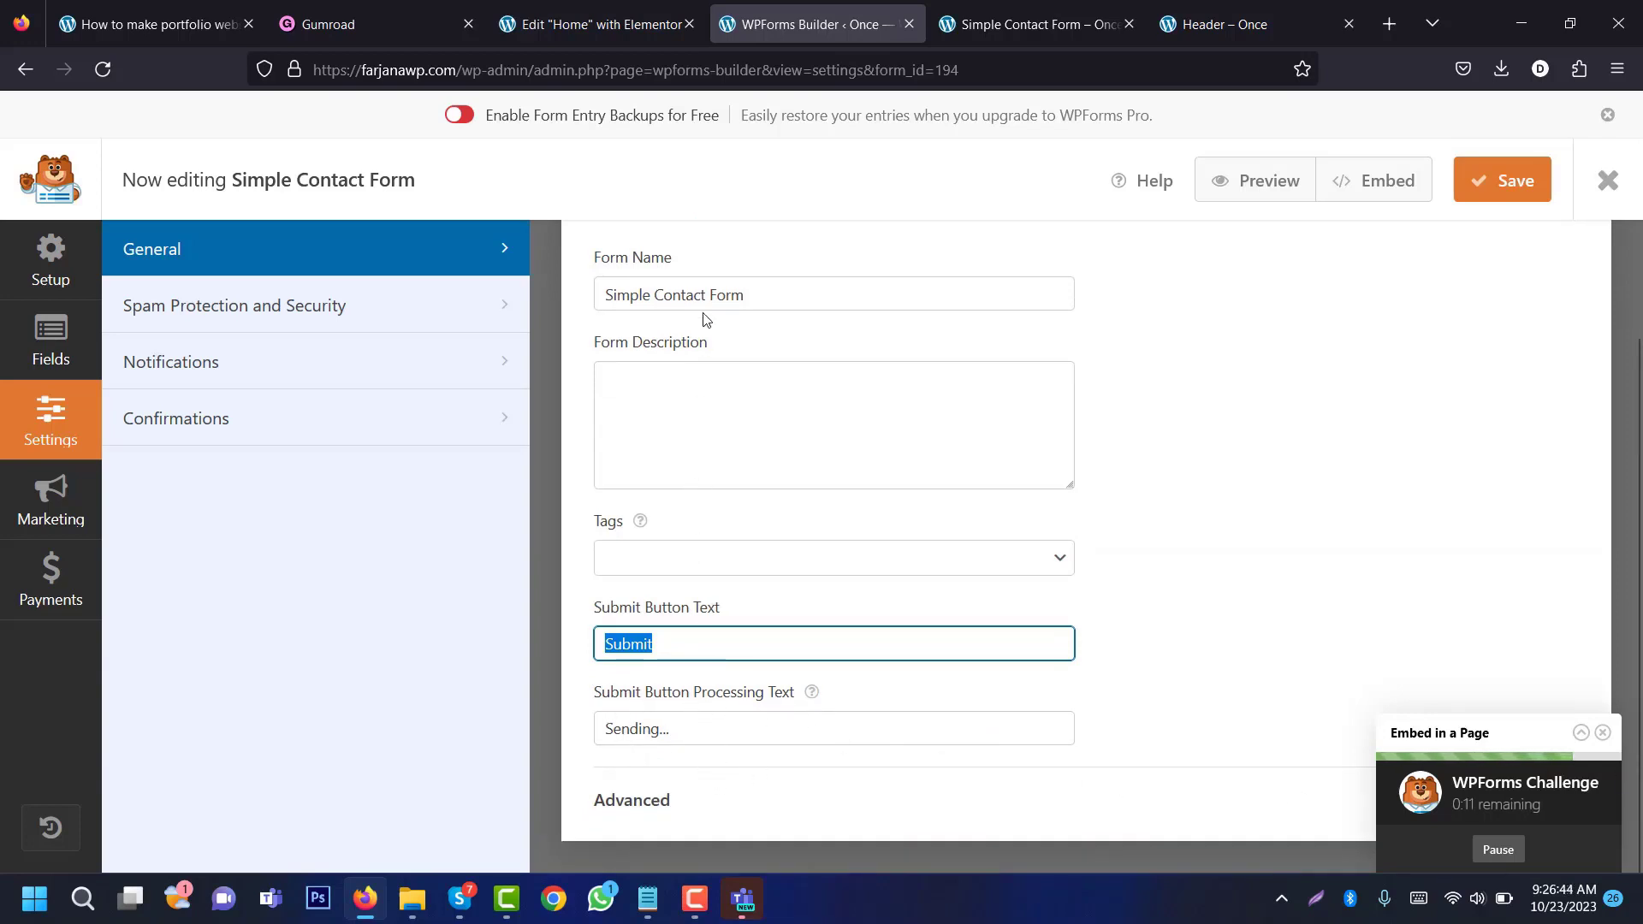
pyautogui.click(205, 323)
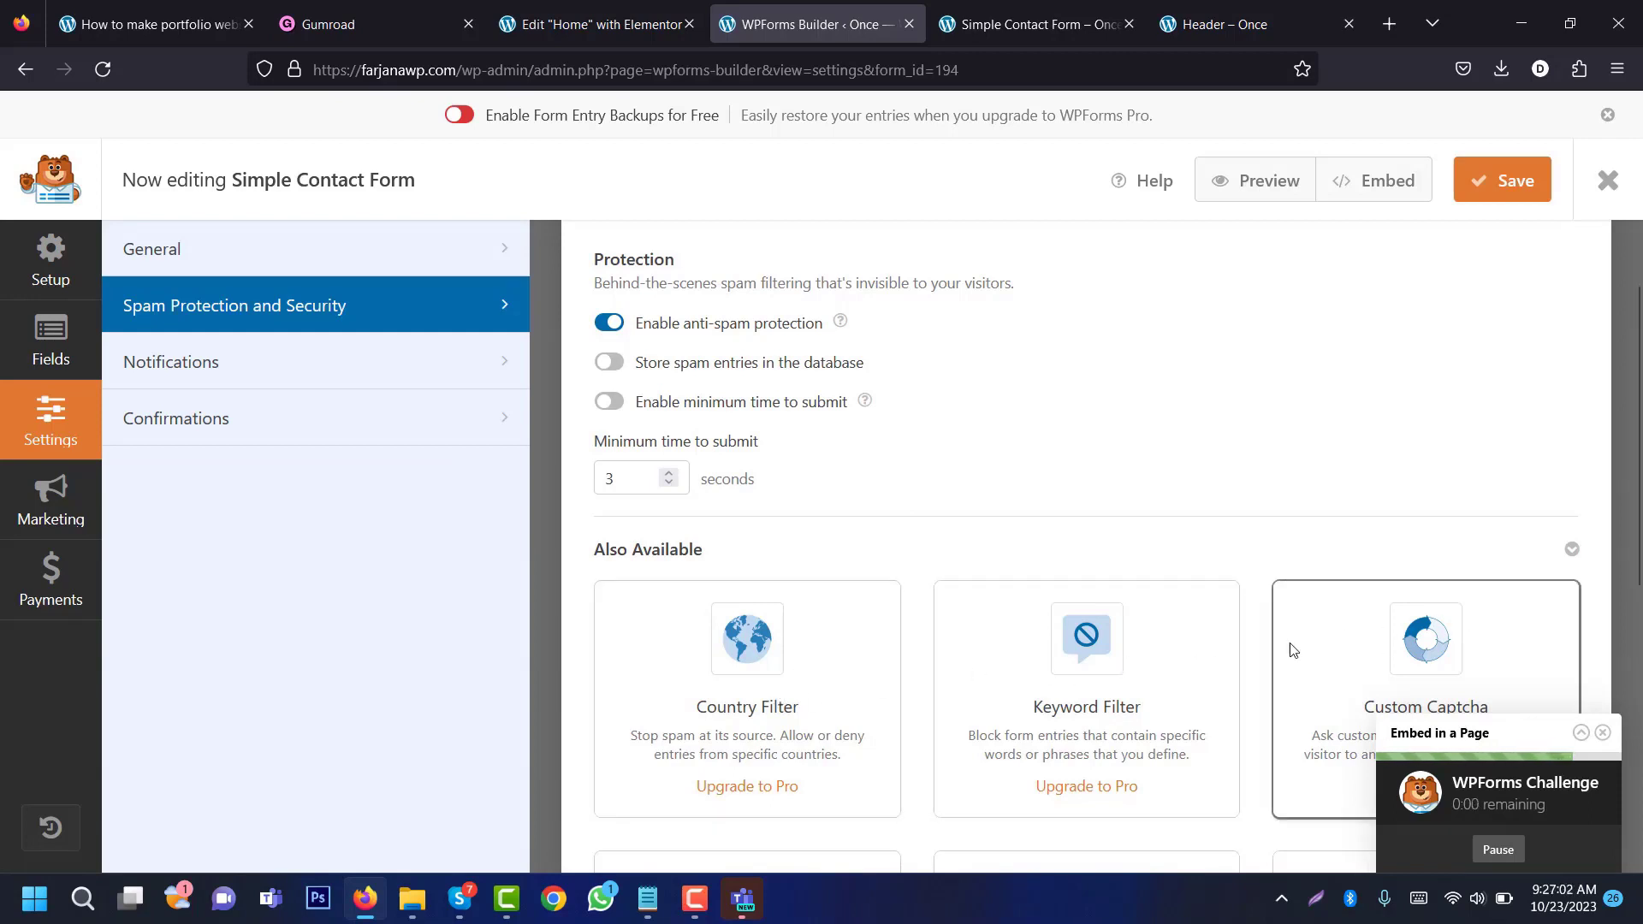
# Step: Review the notification's Send To address, Email Subject Line and From Name values
pyautogui.click(179, 359)
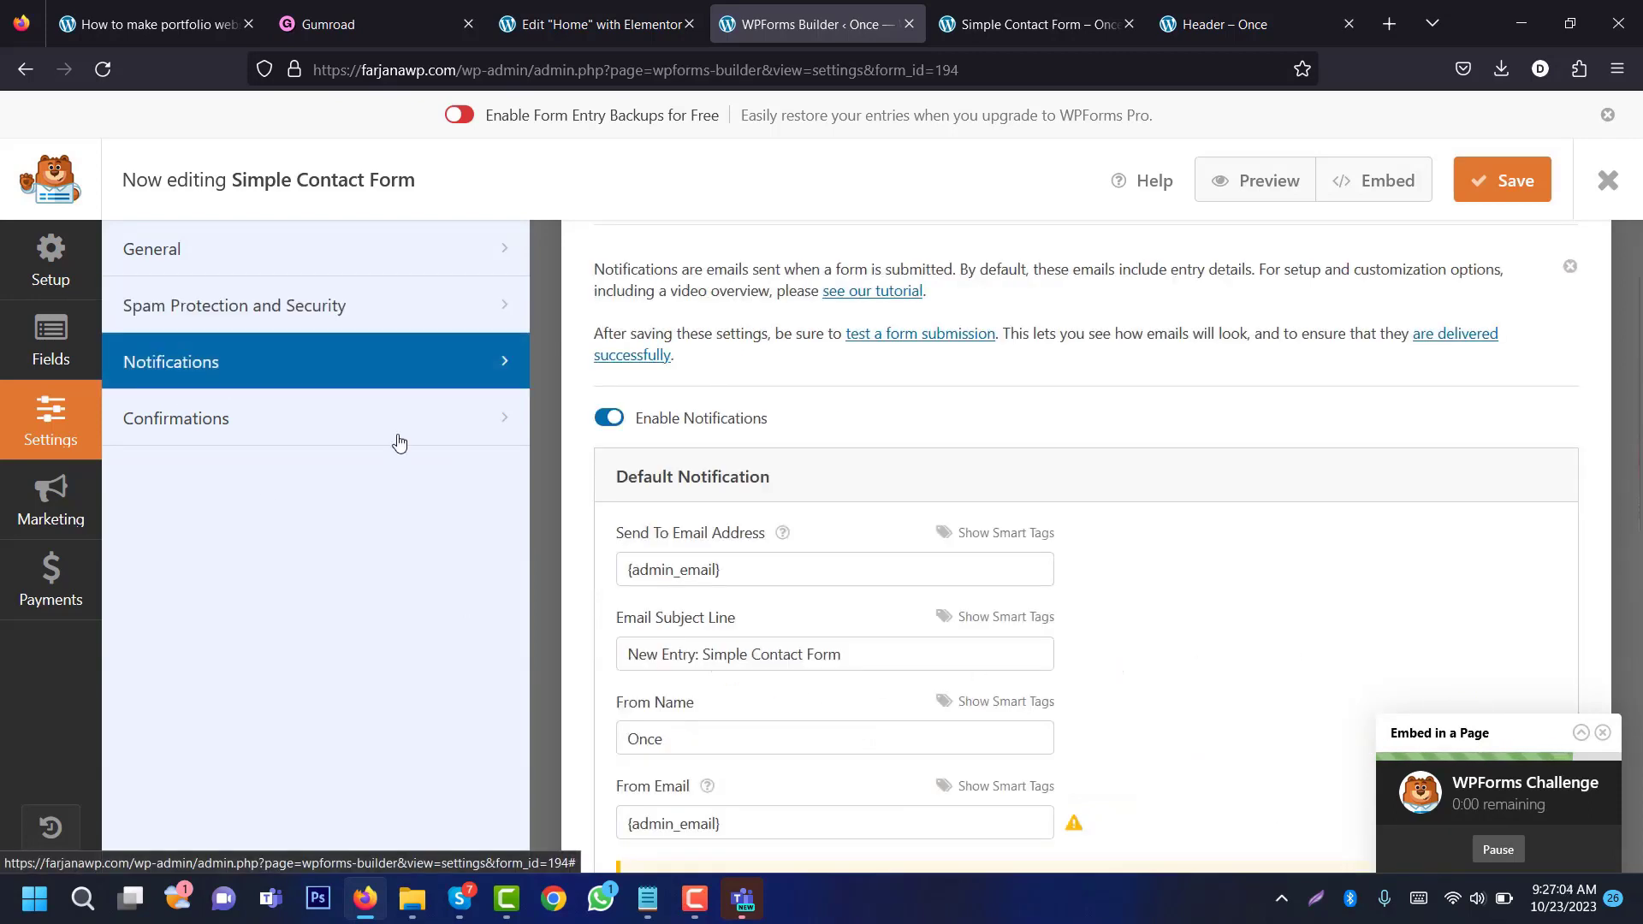
pyautogui.moveTo(1639, 360); pyautogui.dragTo(1641, 479)
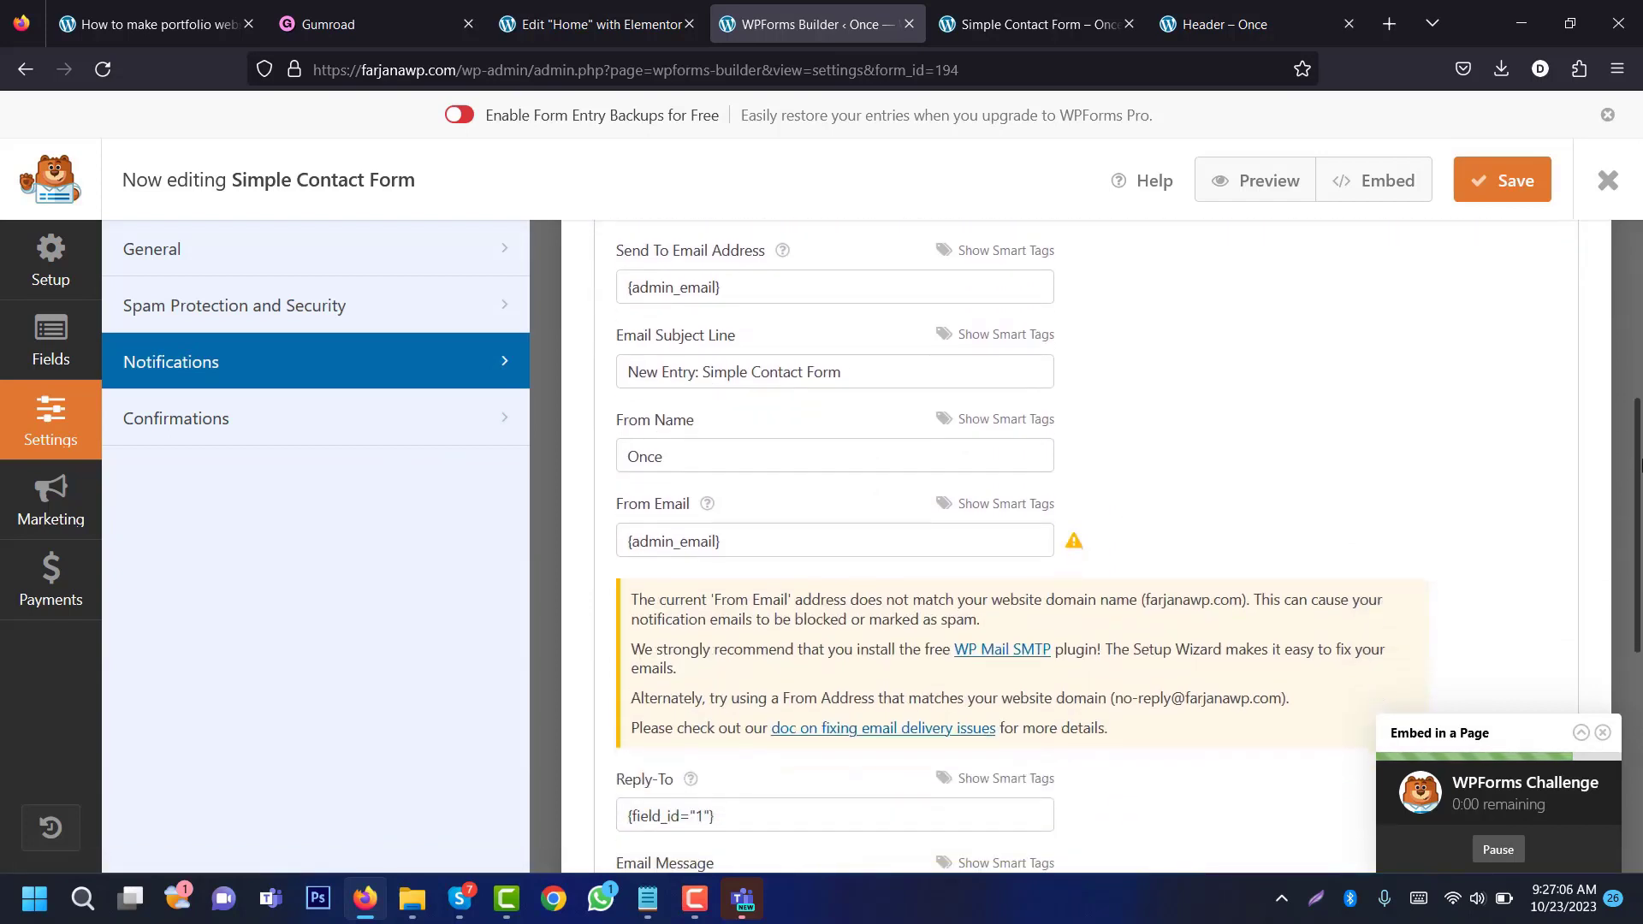
pyautogui.tripleClick(631, 291)
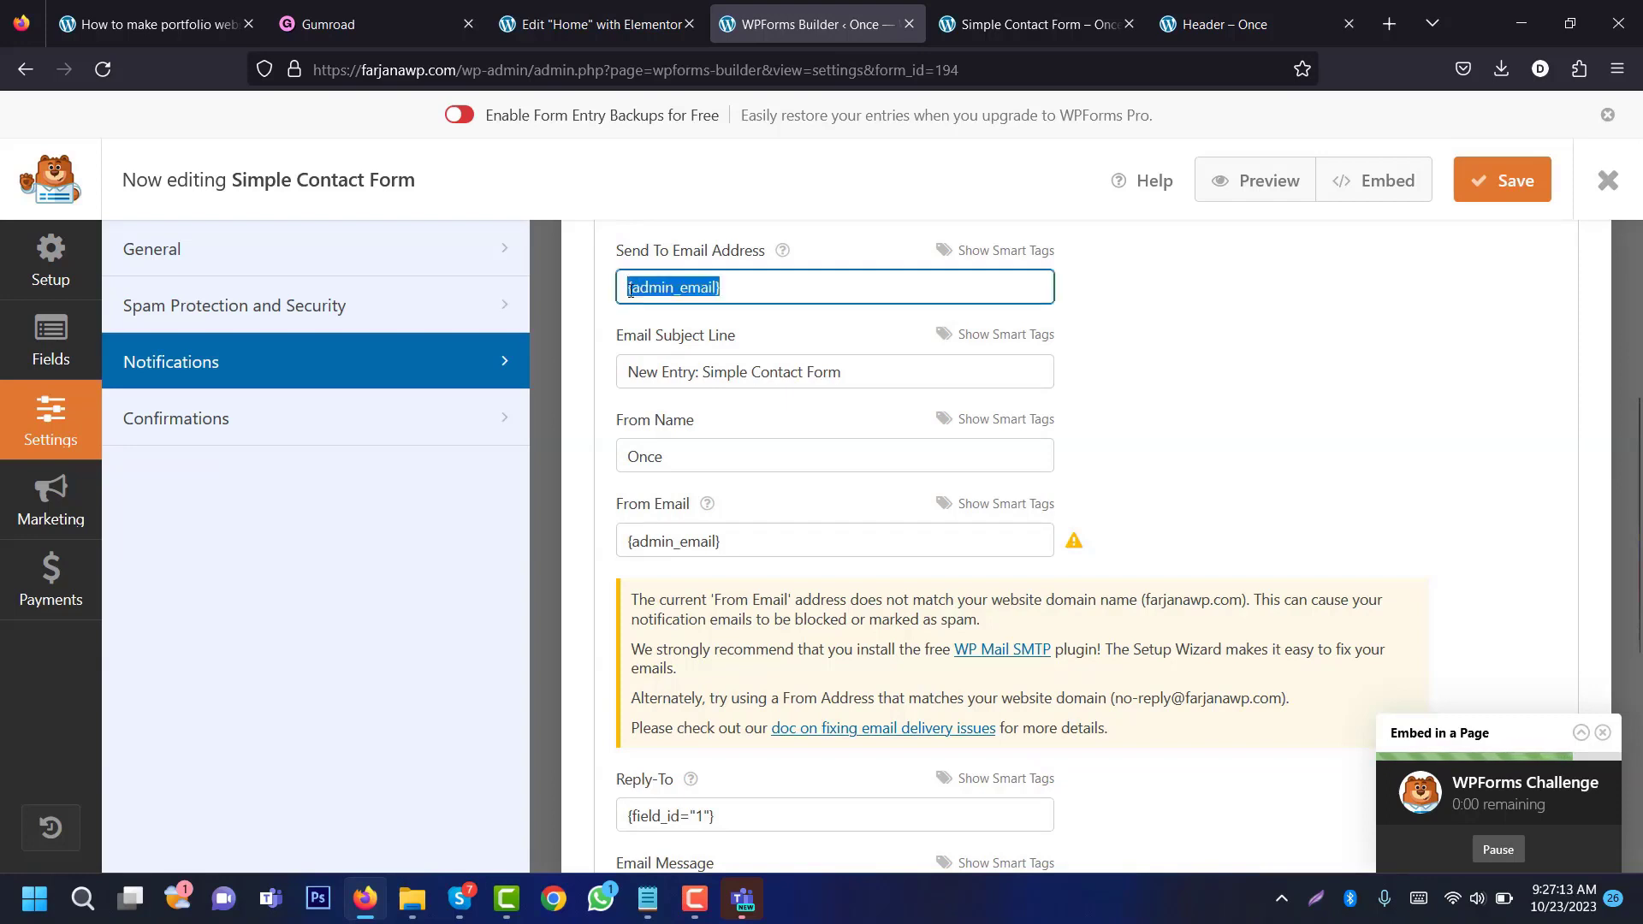
pyautogui.click(693, 380)
pyautogui.hotkey('ctrl', 'a')
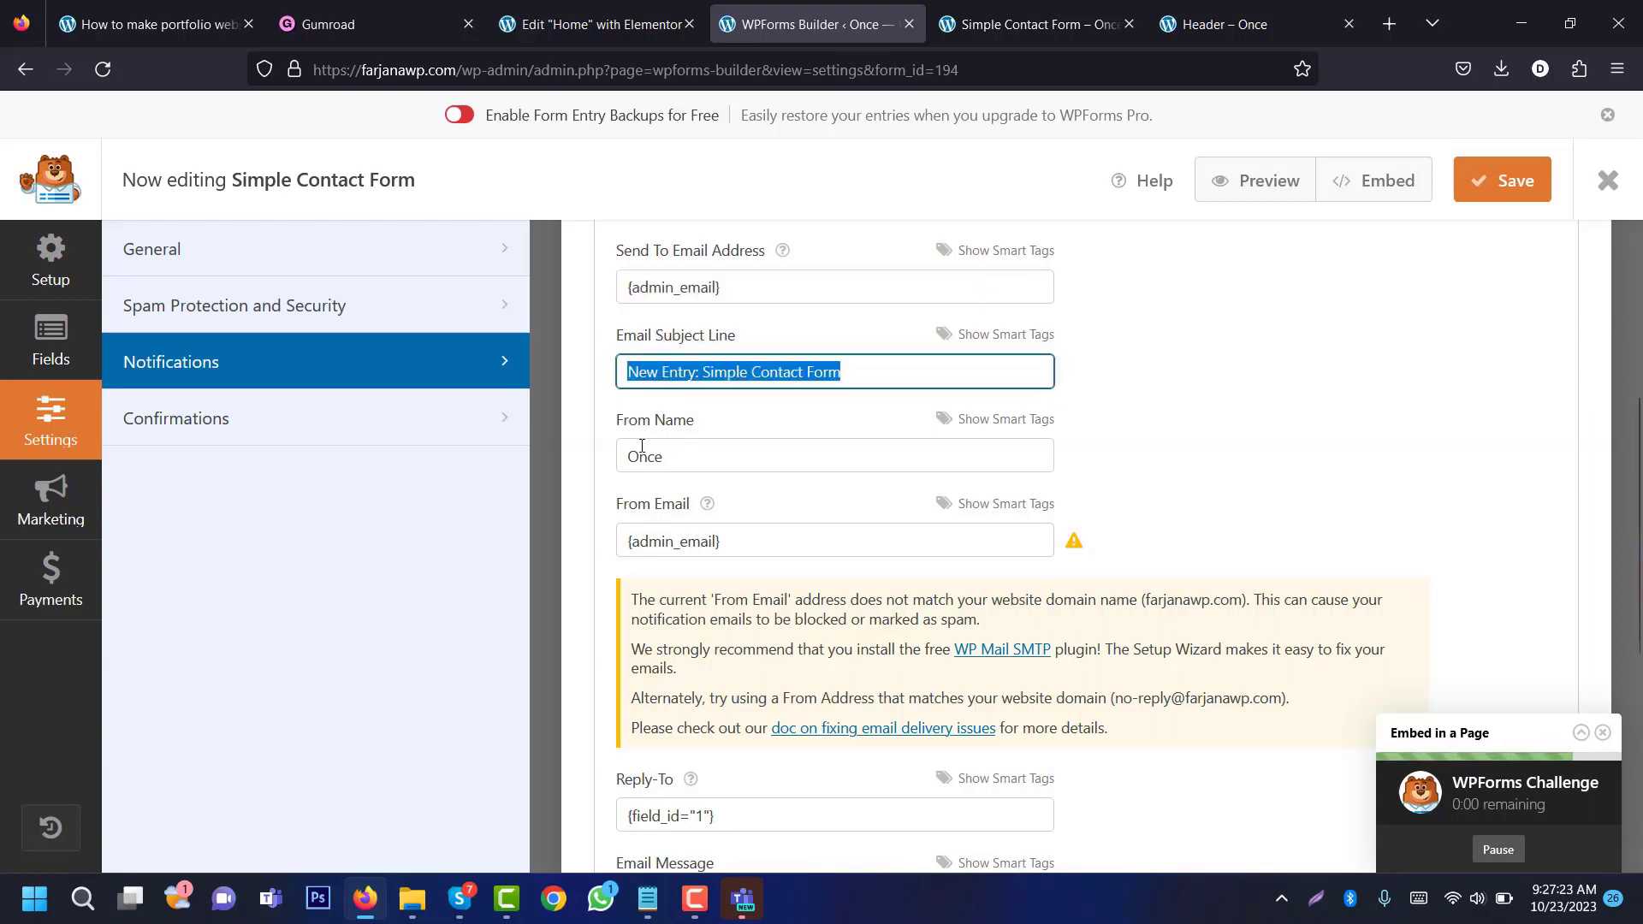
pyautogui.click(649, 451)
pyautogui.click(650, 542)
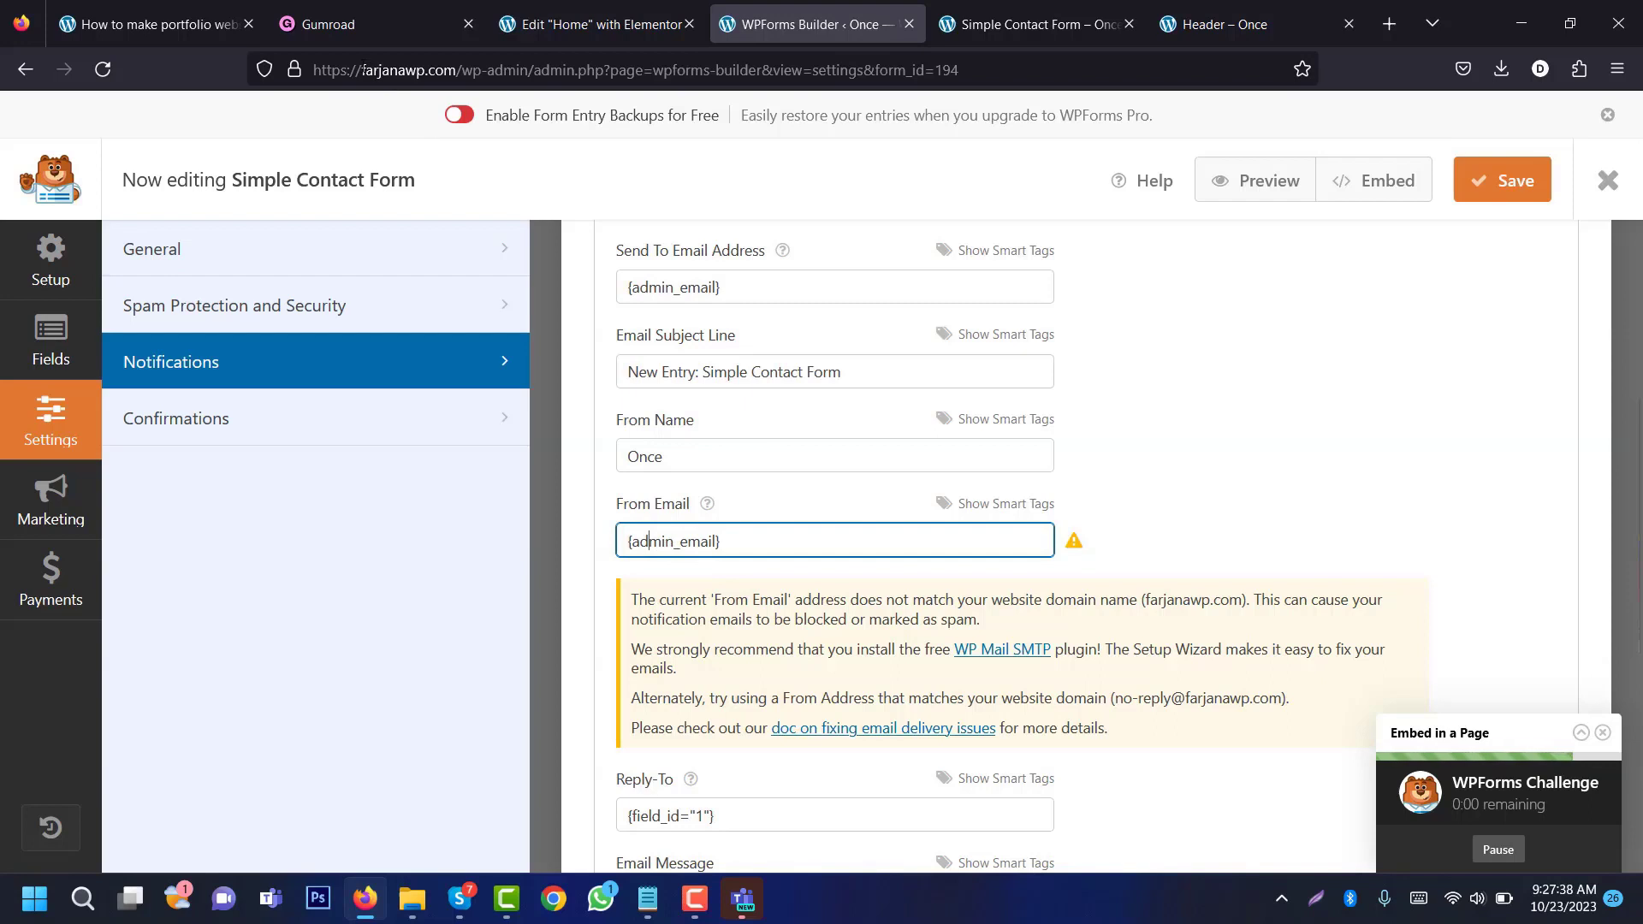
# Step: Replace {admin_email} in From Email with the site's contact address and check the {all_fields} message
pyautogui.moveTo(362, 71); pyautogui.dragTo(457, 71)
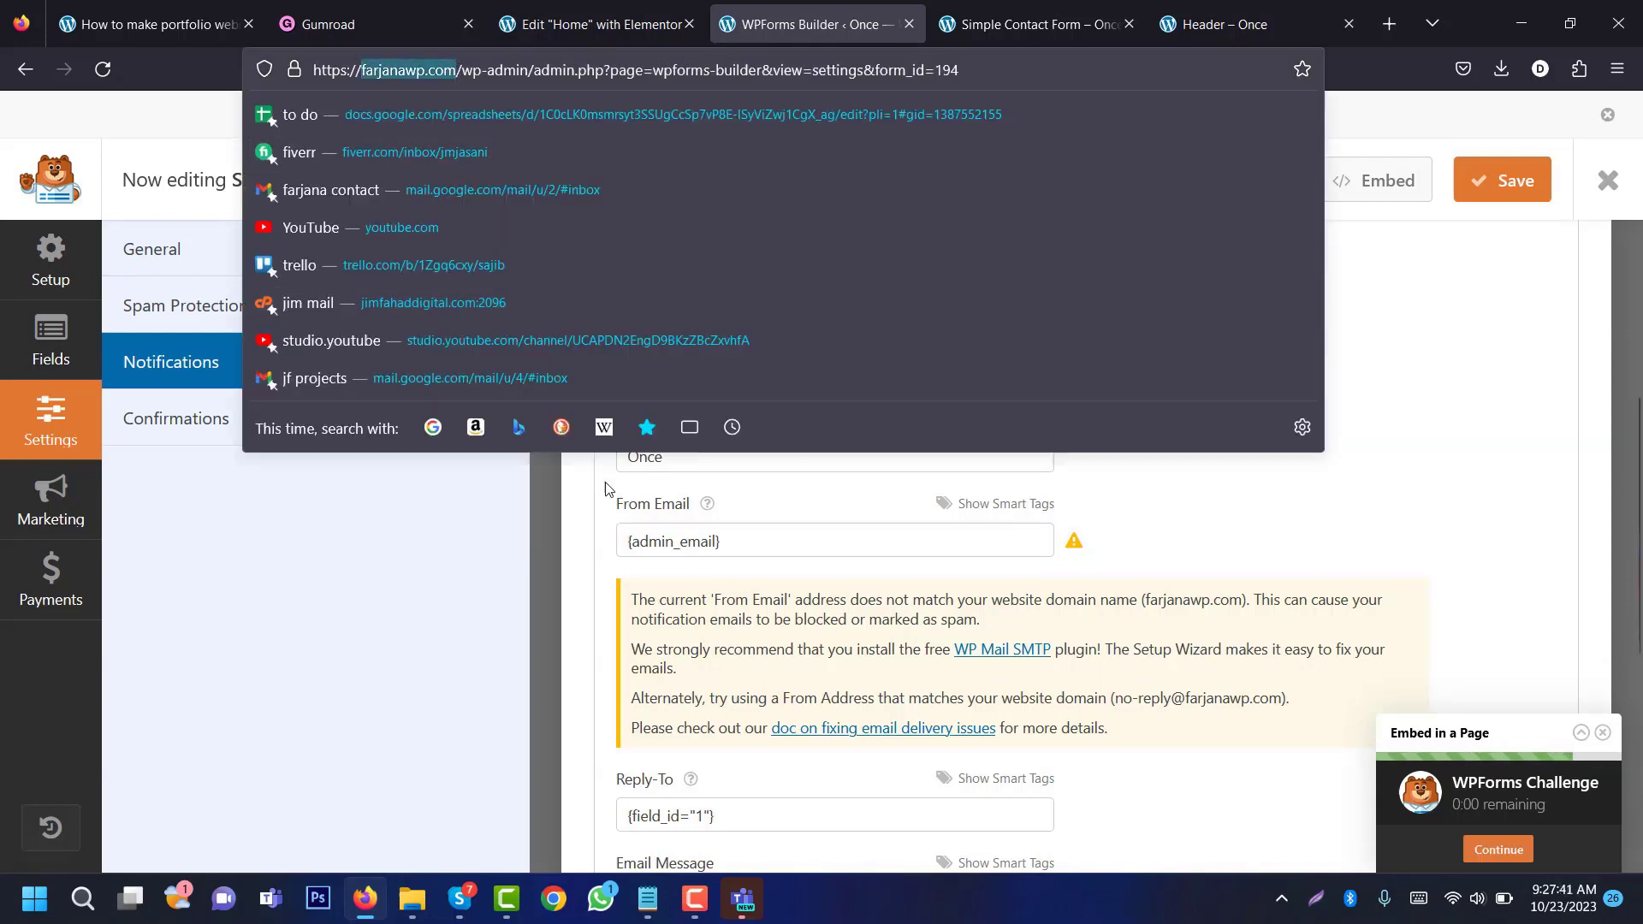
pyautogui.doubleClick(641, 536)
pyautogui.hotkey('ctrl', 'a')
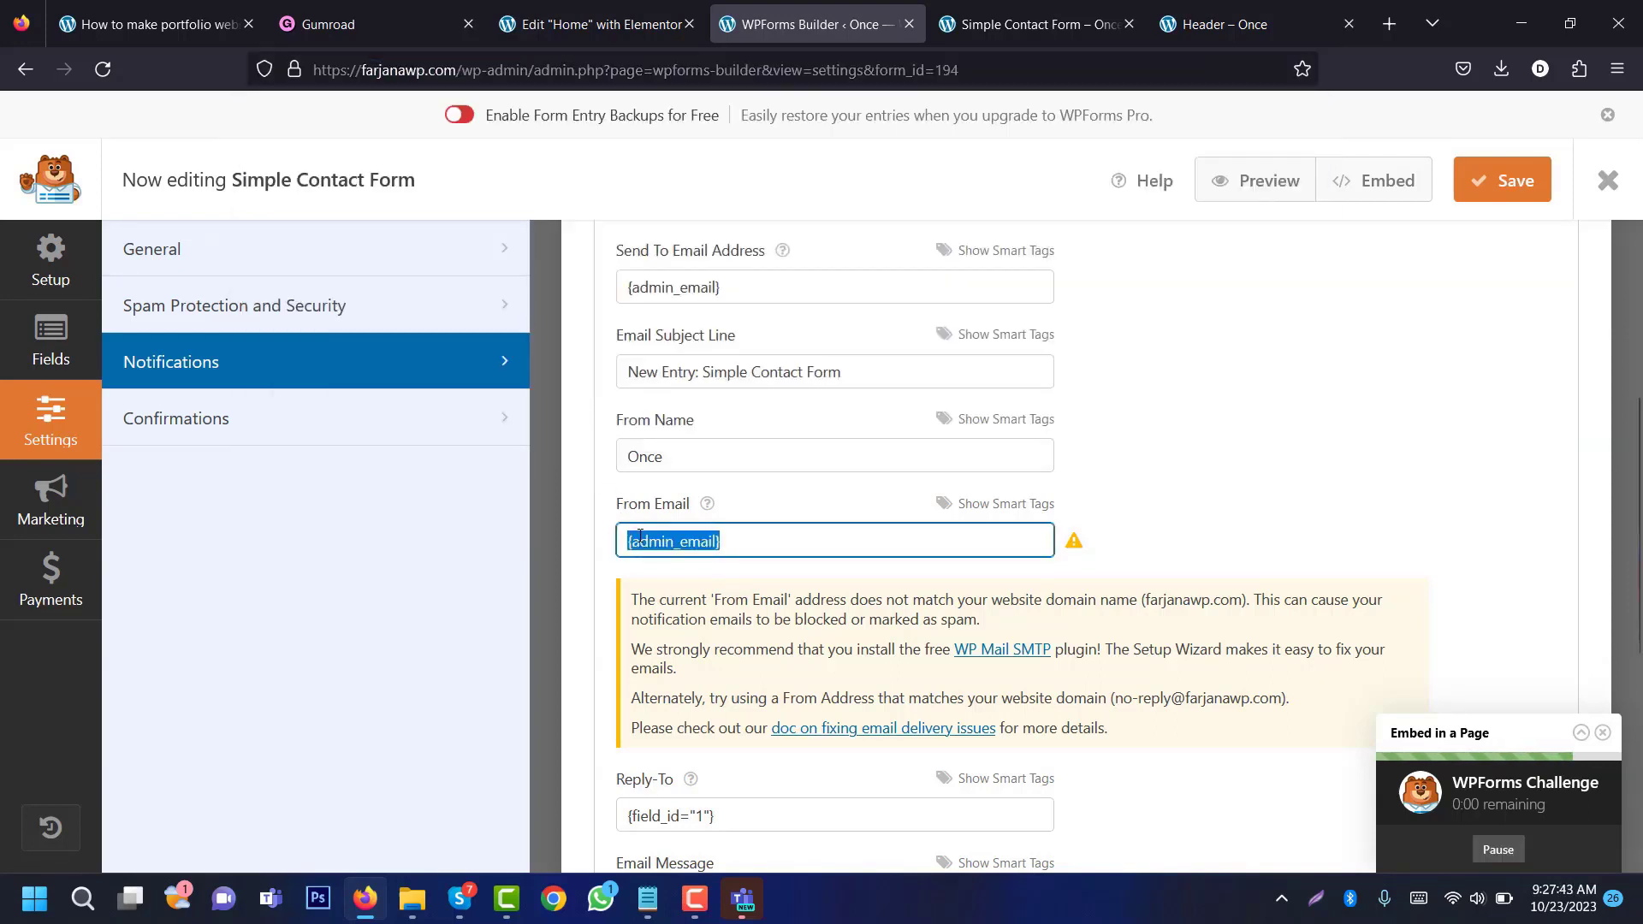
pyautogui.write('conta')
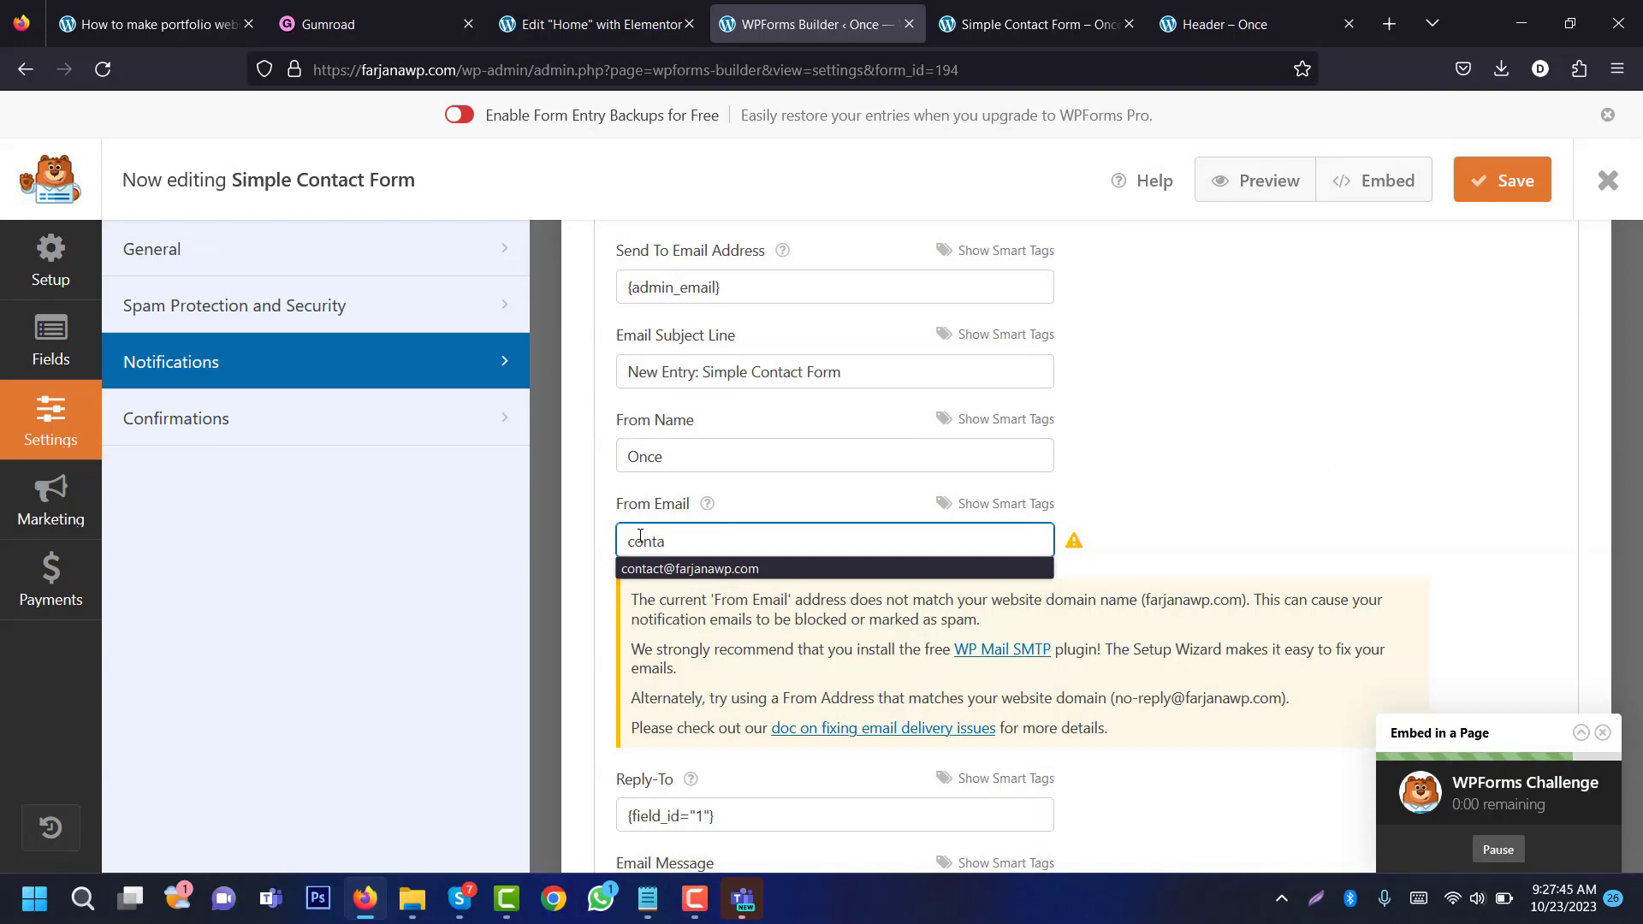
pyautogui.press('Down')
pyautogui.press('Return')
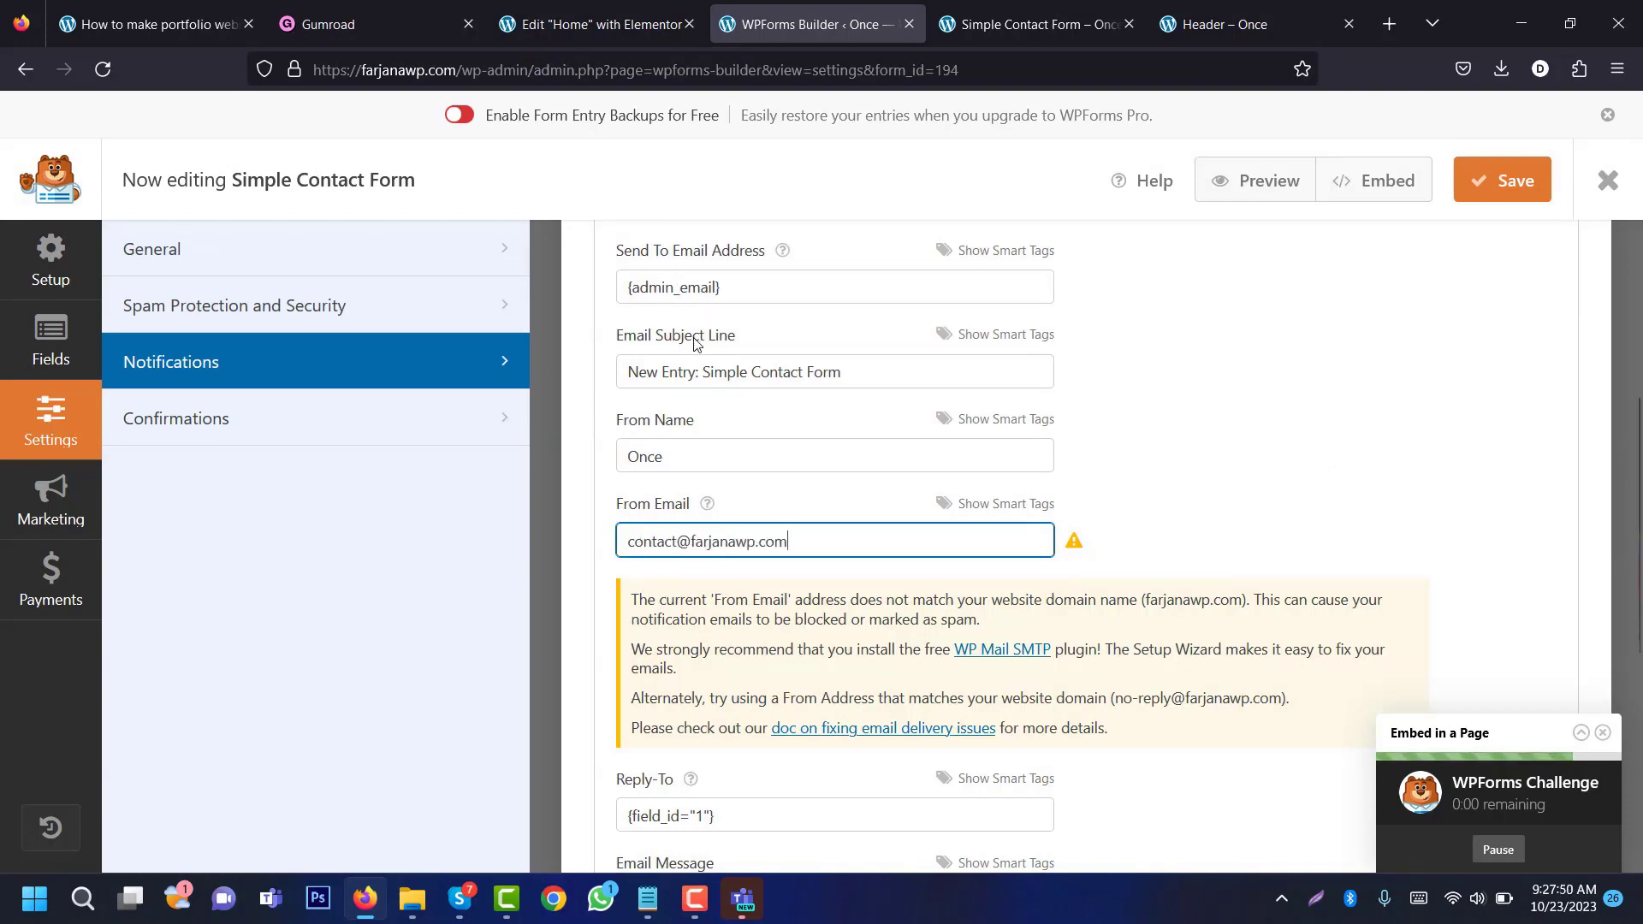
pyautogui.scroll(-4, 1161, 590)
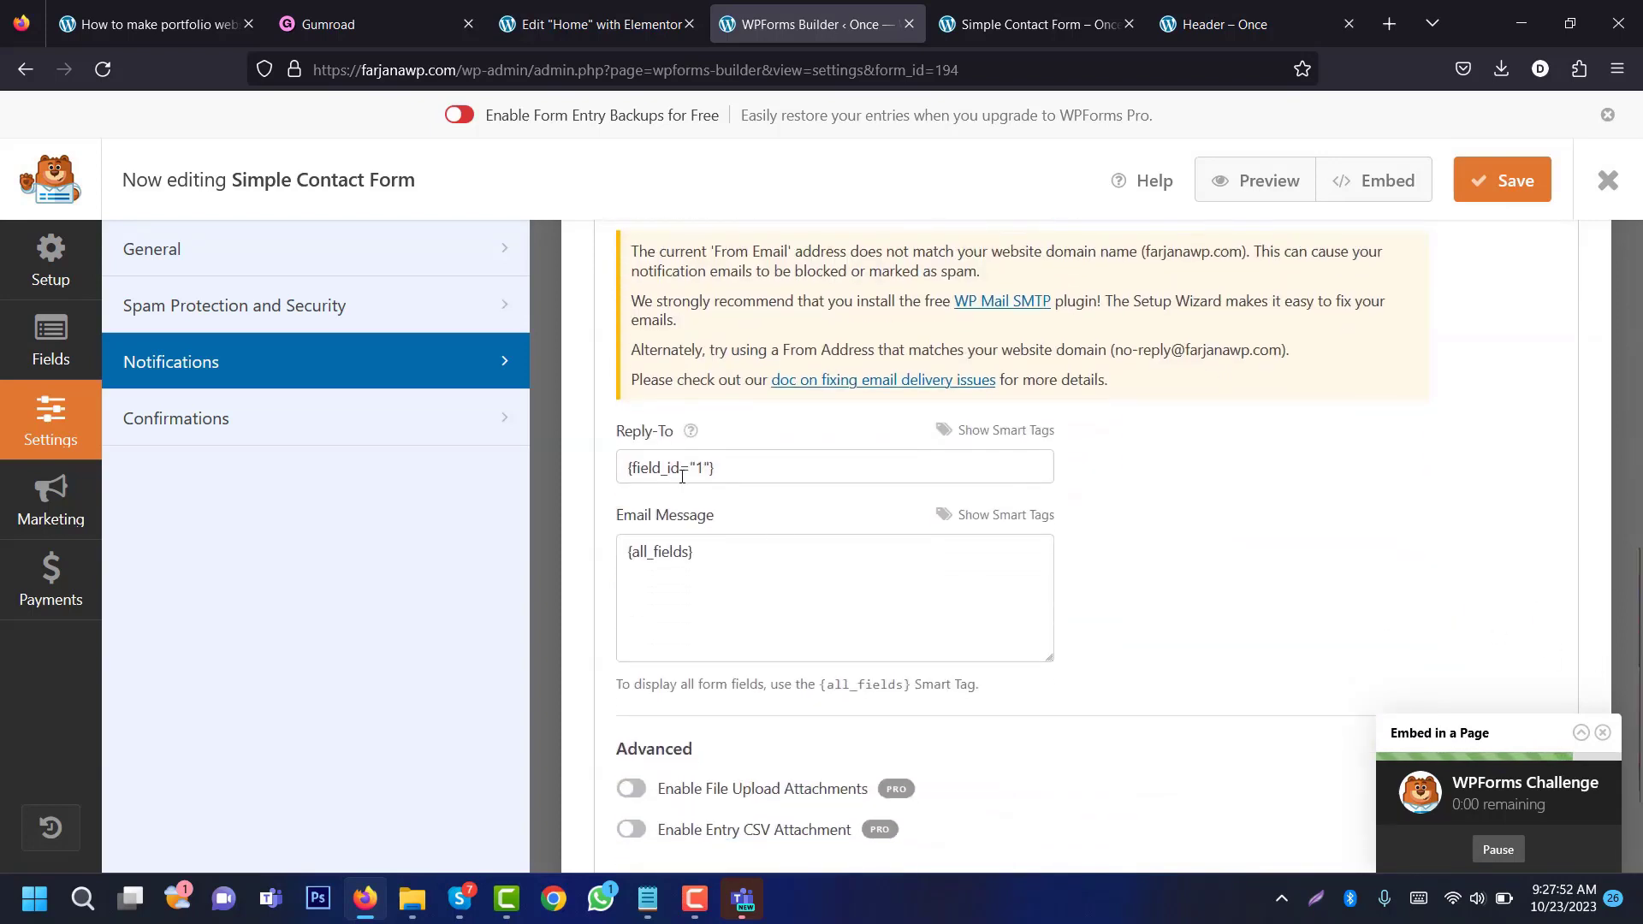
pyautogui.click(658, 555)
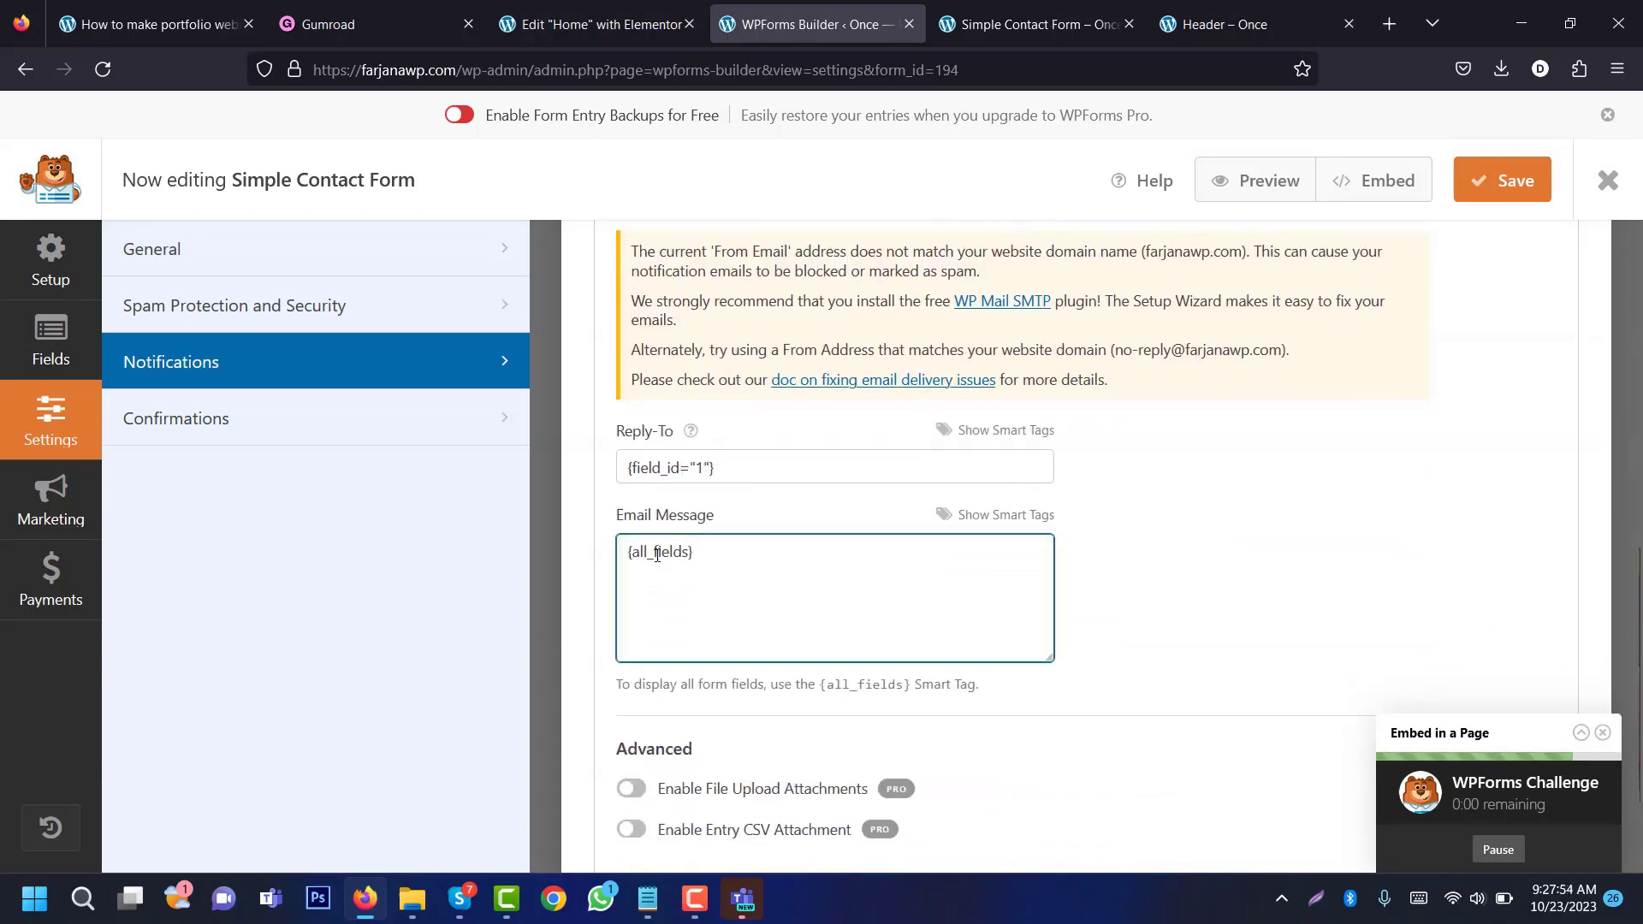
pyautogui.scroll(-2, 650, 560)
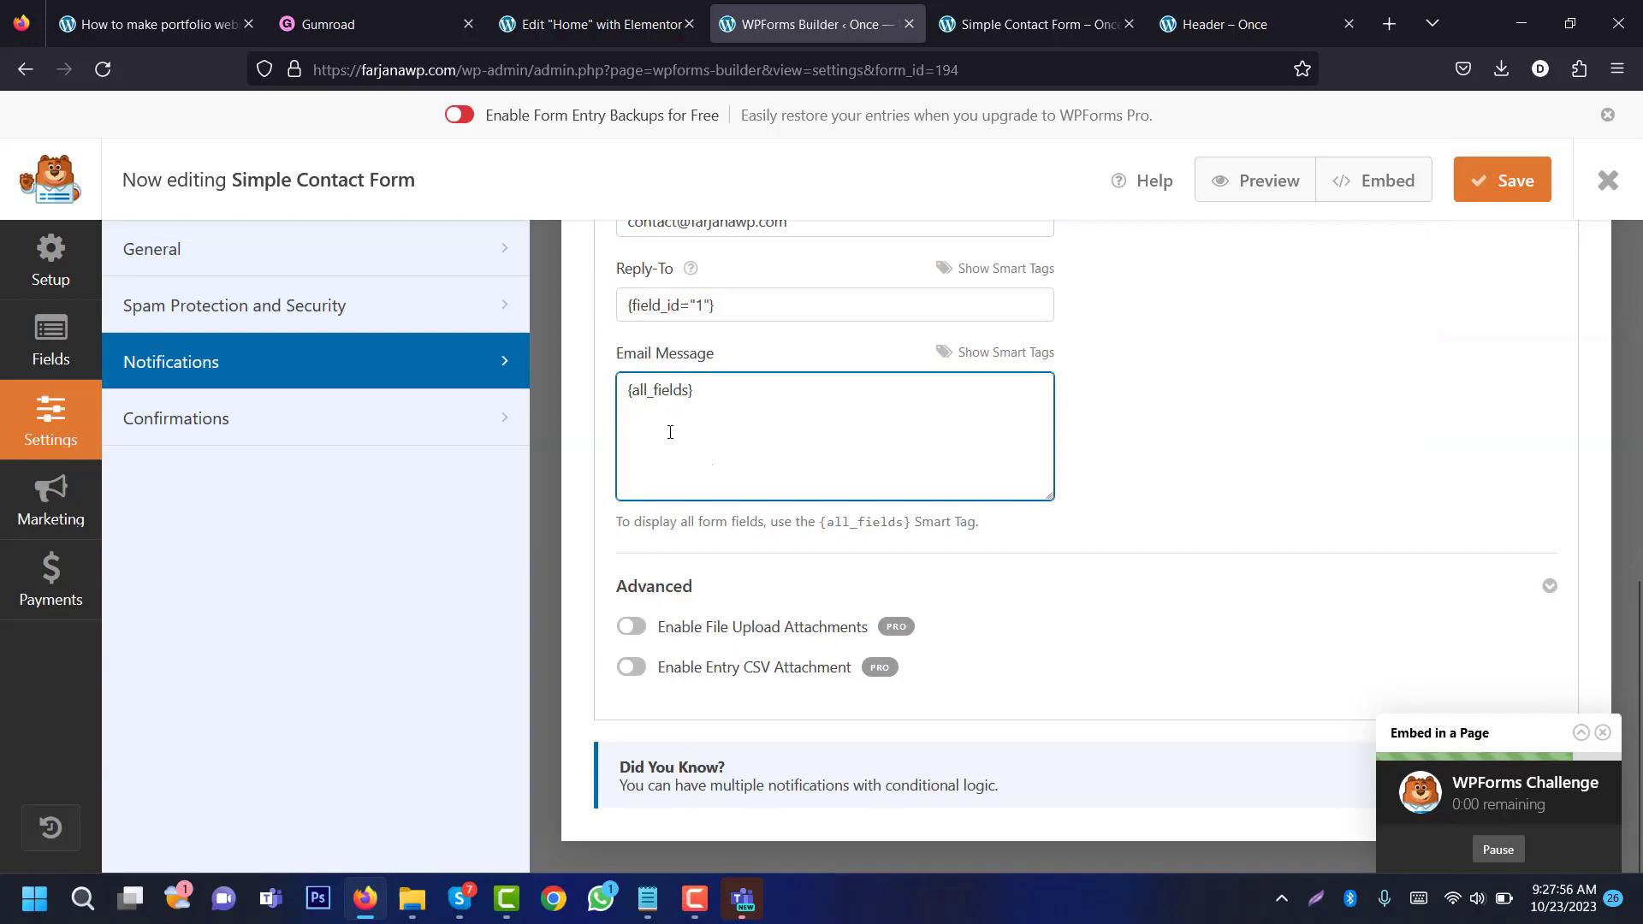
# Step: Keep the Message confirmation 'Thanks for contacting us! We will be in touch with you shortly.' and save the form
pyautogui.click(279, 426)
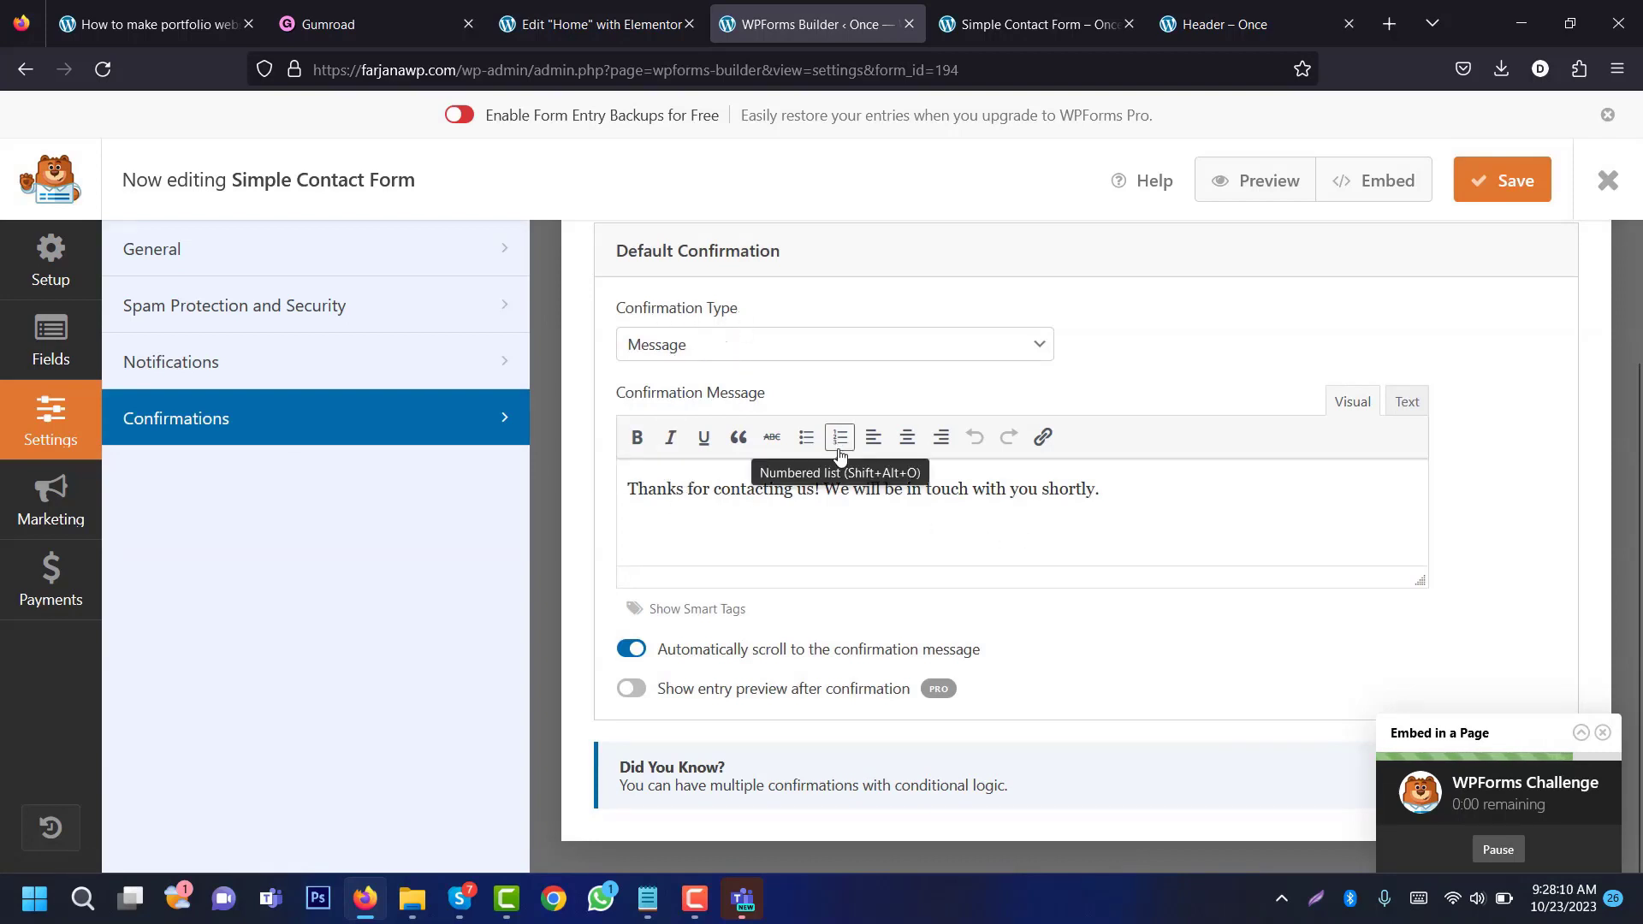
pyautogui.tripleClick(860, 489)
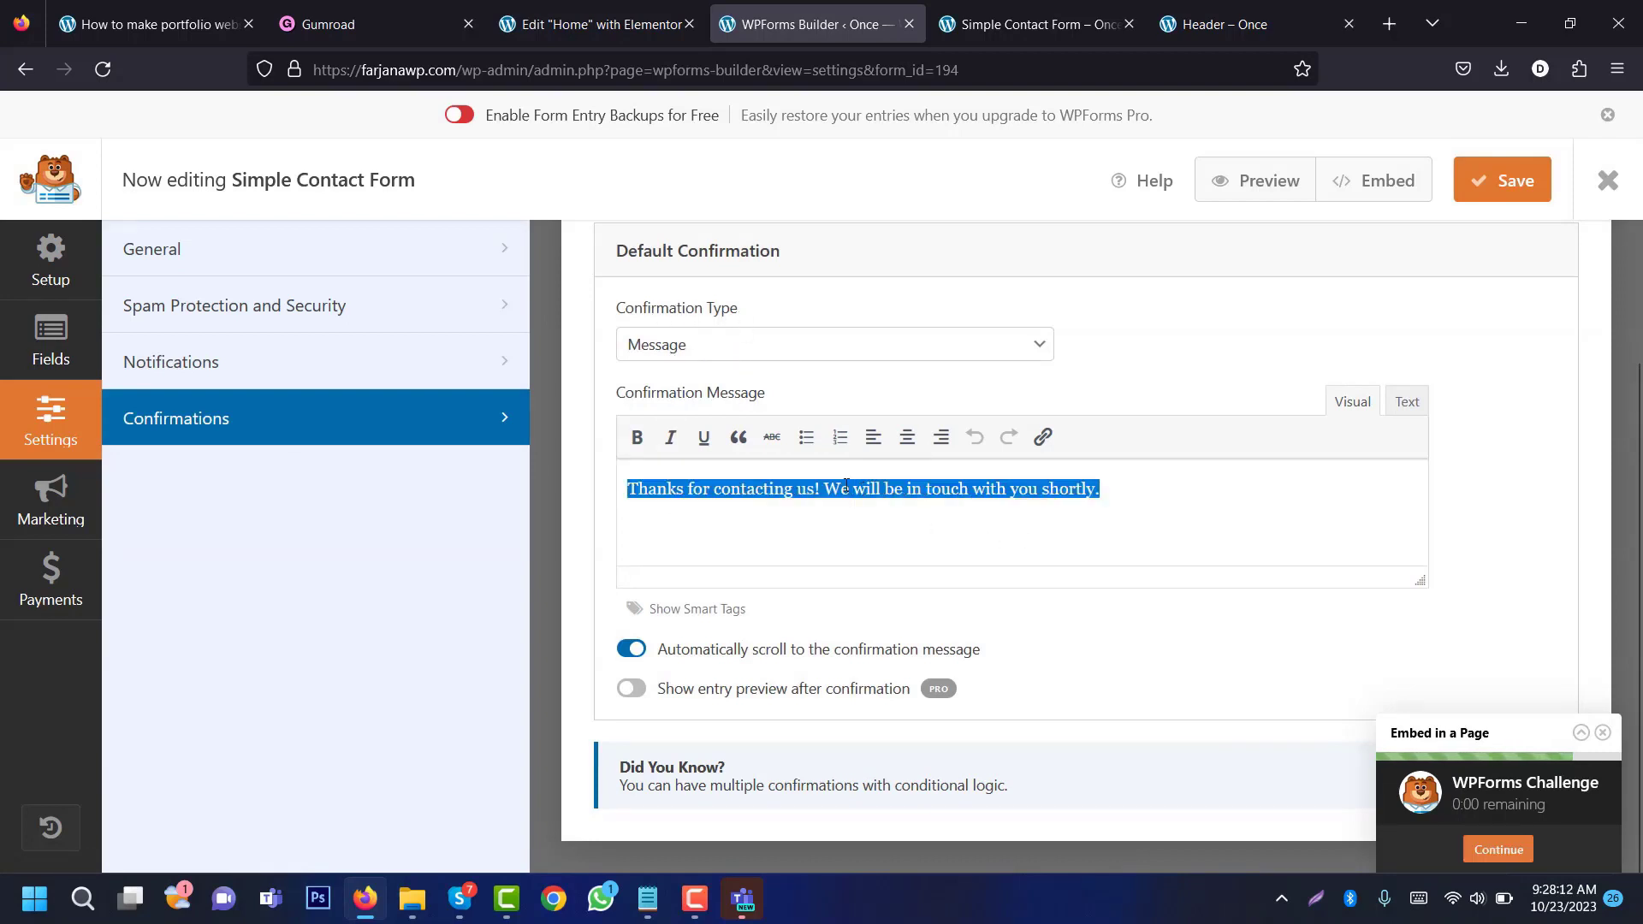
pyautogui.click(667, 346)
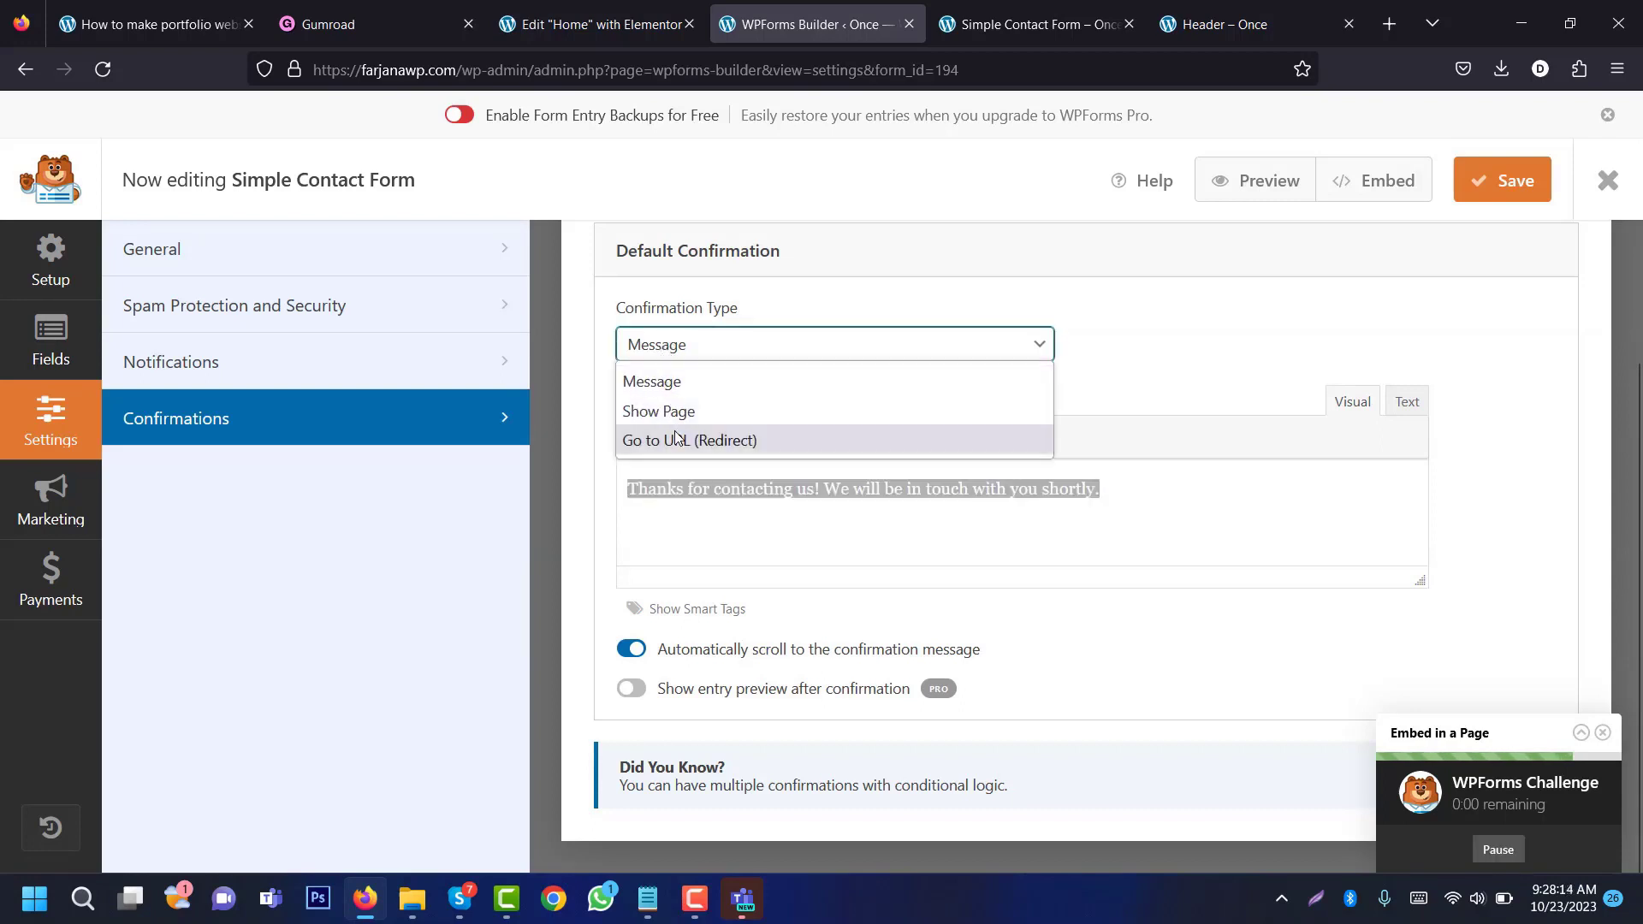
pyautogui.click(1104, 377)
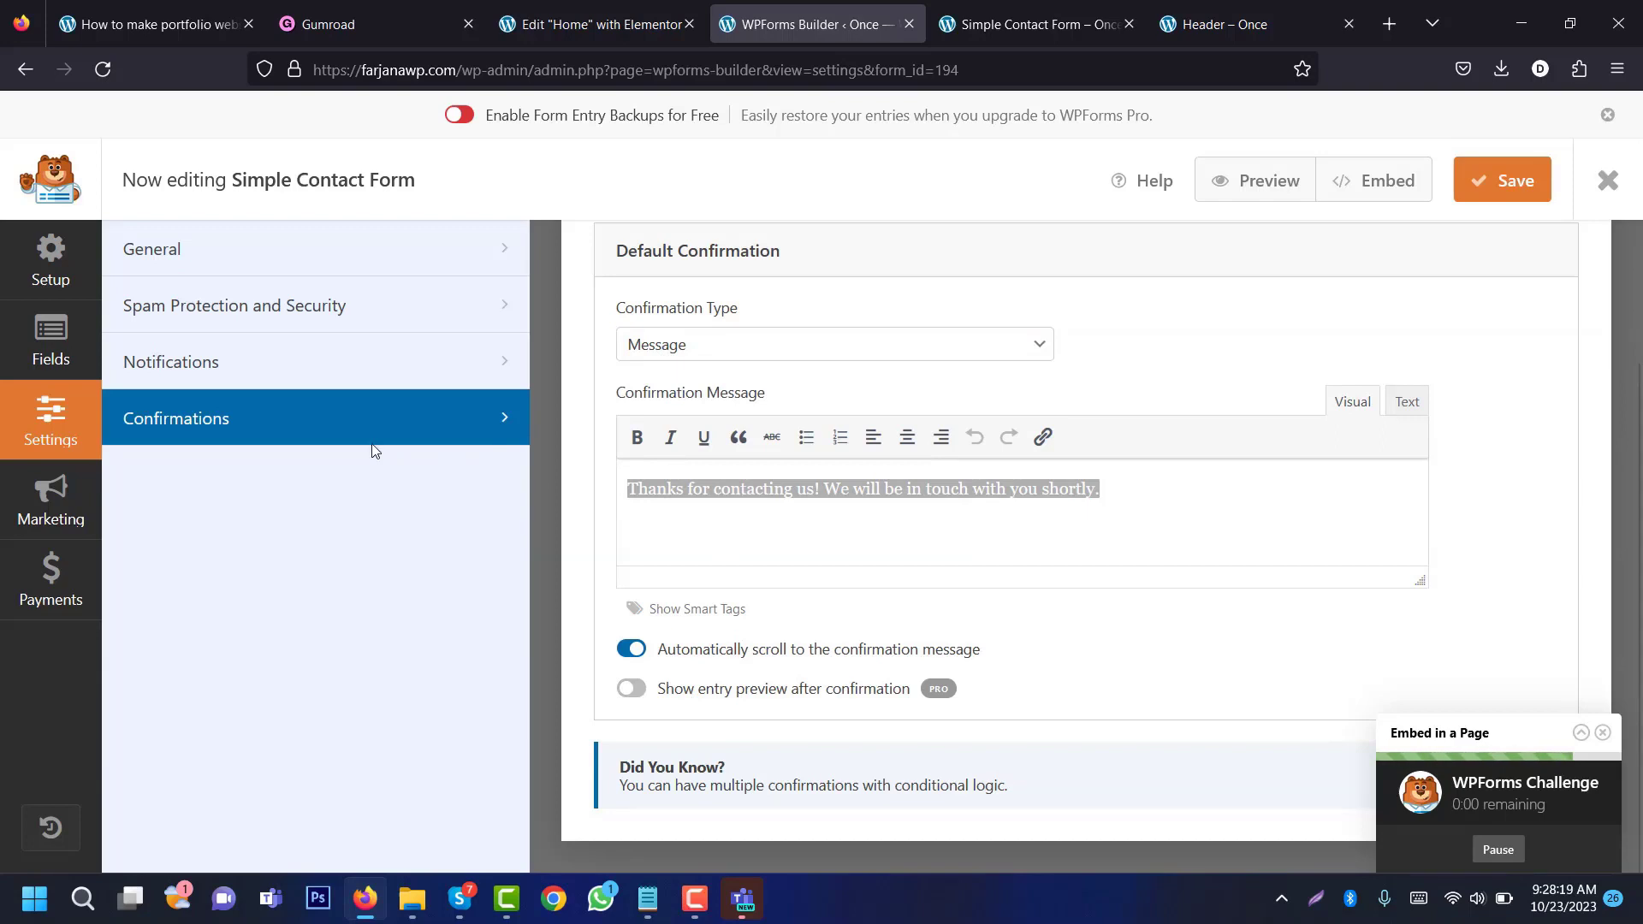
pyautogui.click(1508, 186)
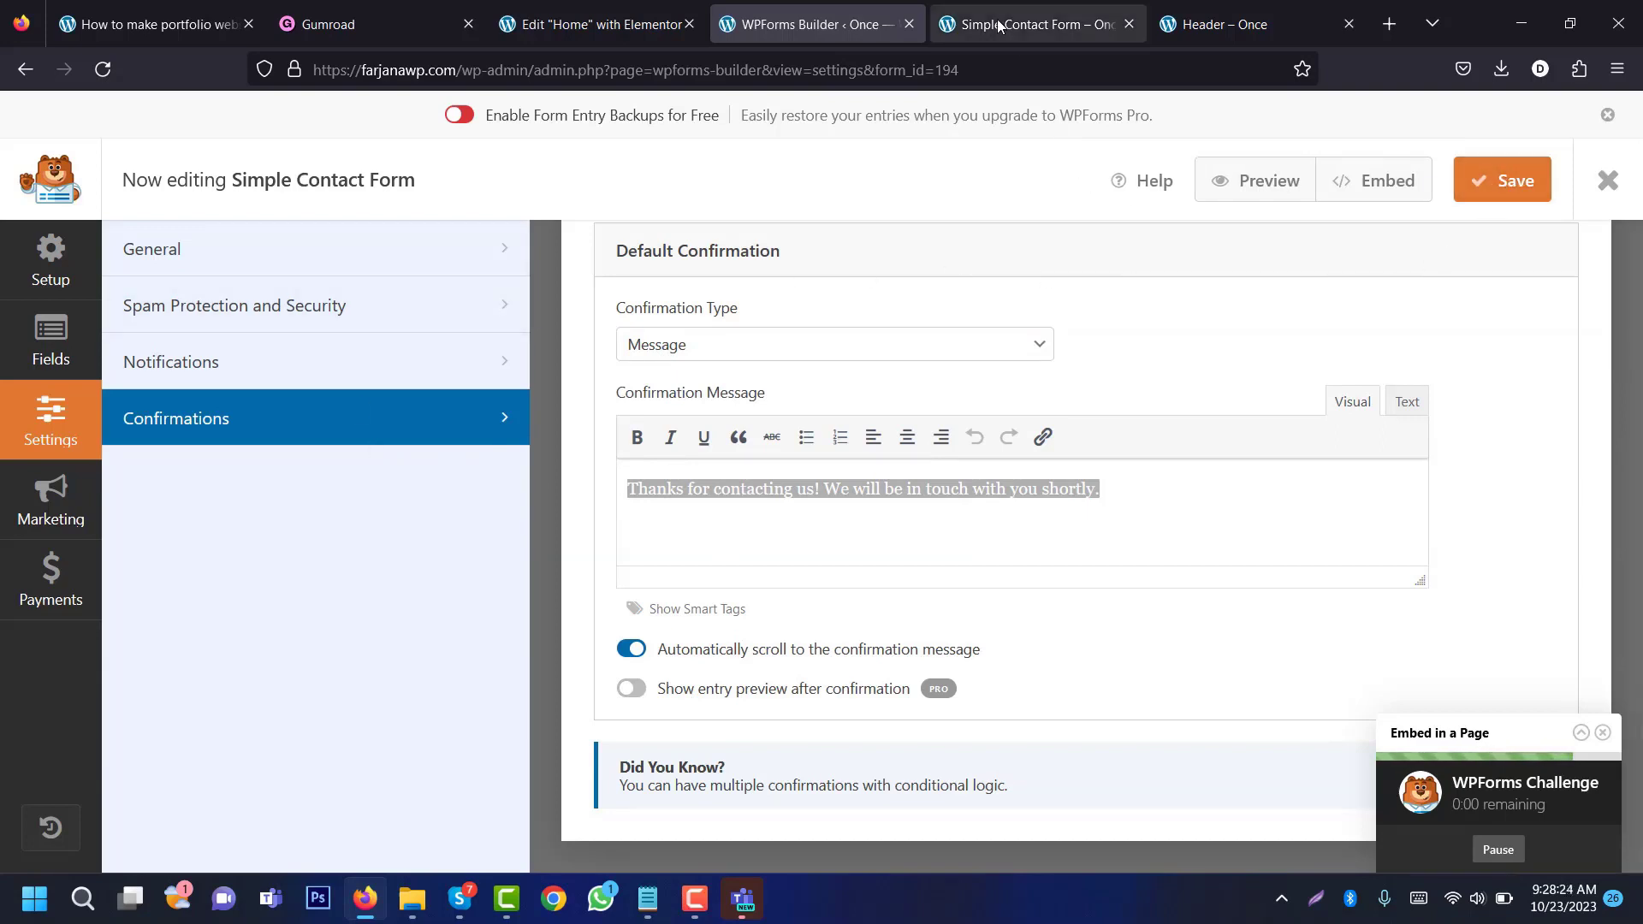
# Step: Reload the Home page editor and set the Contact With Me form widget to Simple Contact Form
pyautogui.click(1061, 24)
pyautogui.click(614, 20)
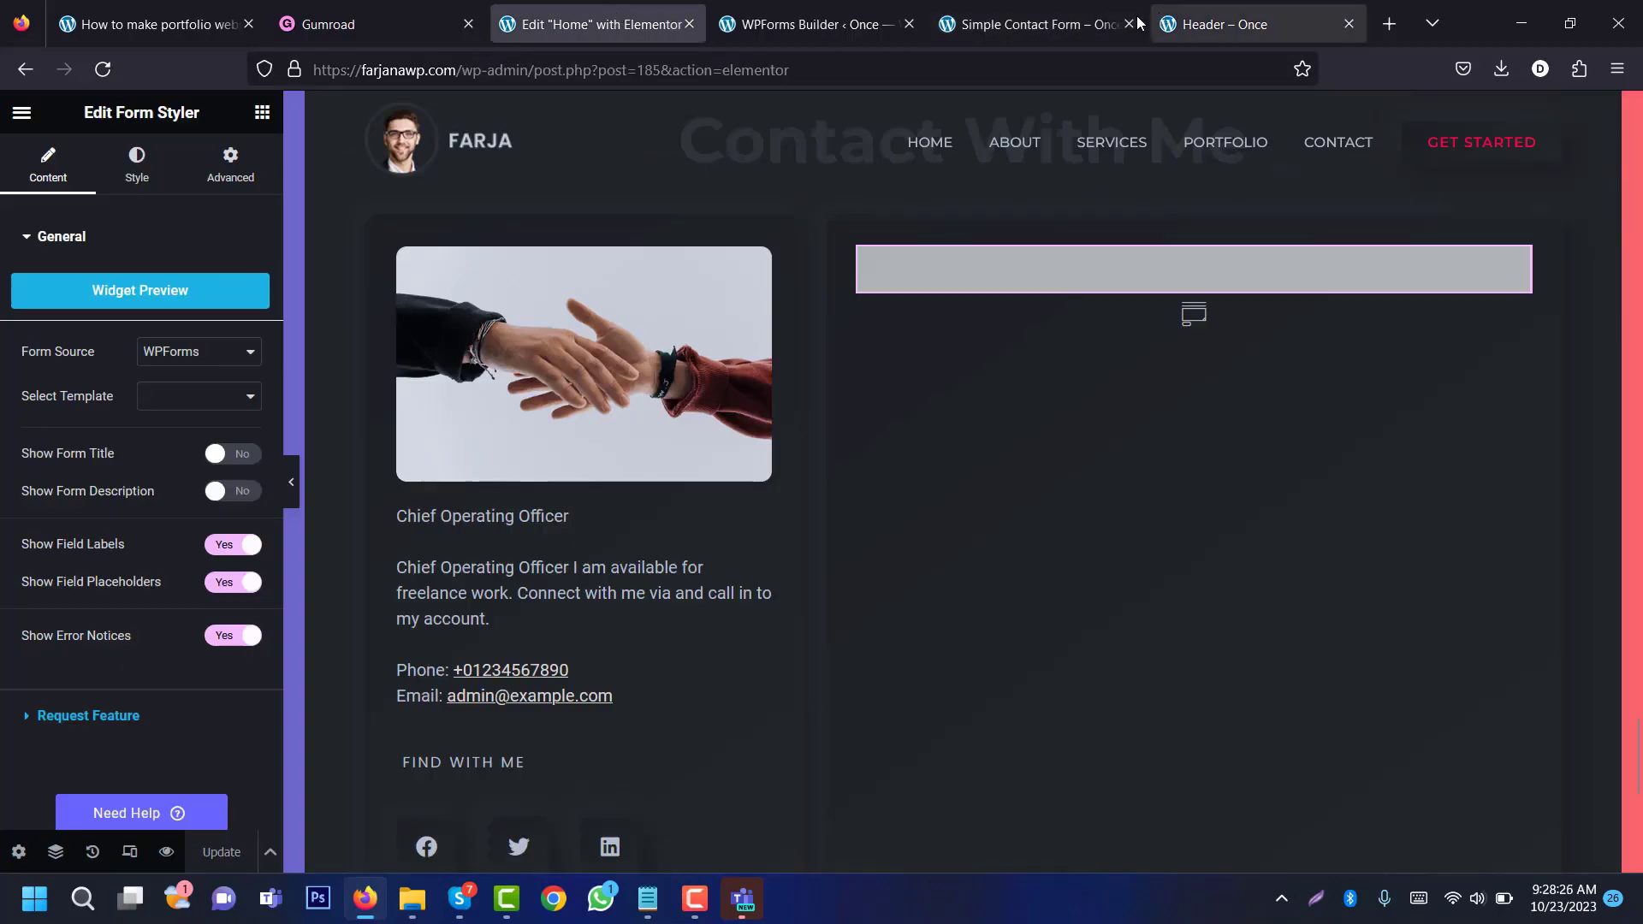
pyautogui.click(101, 69)
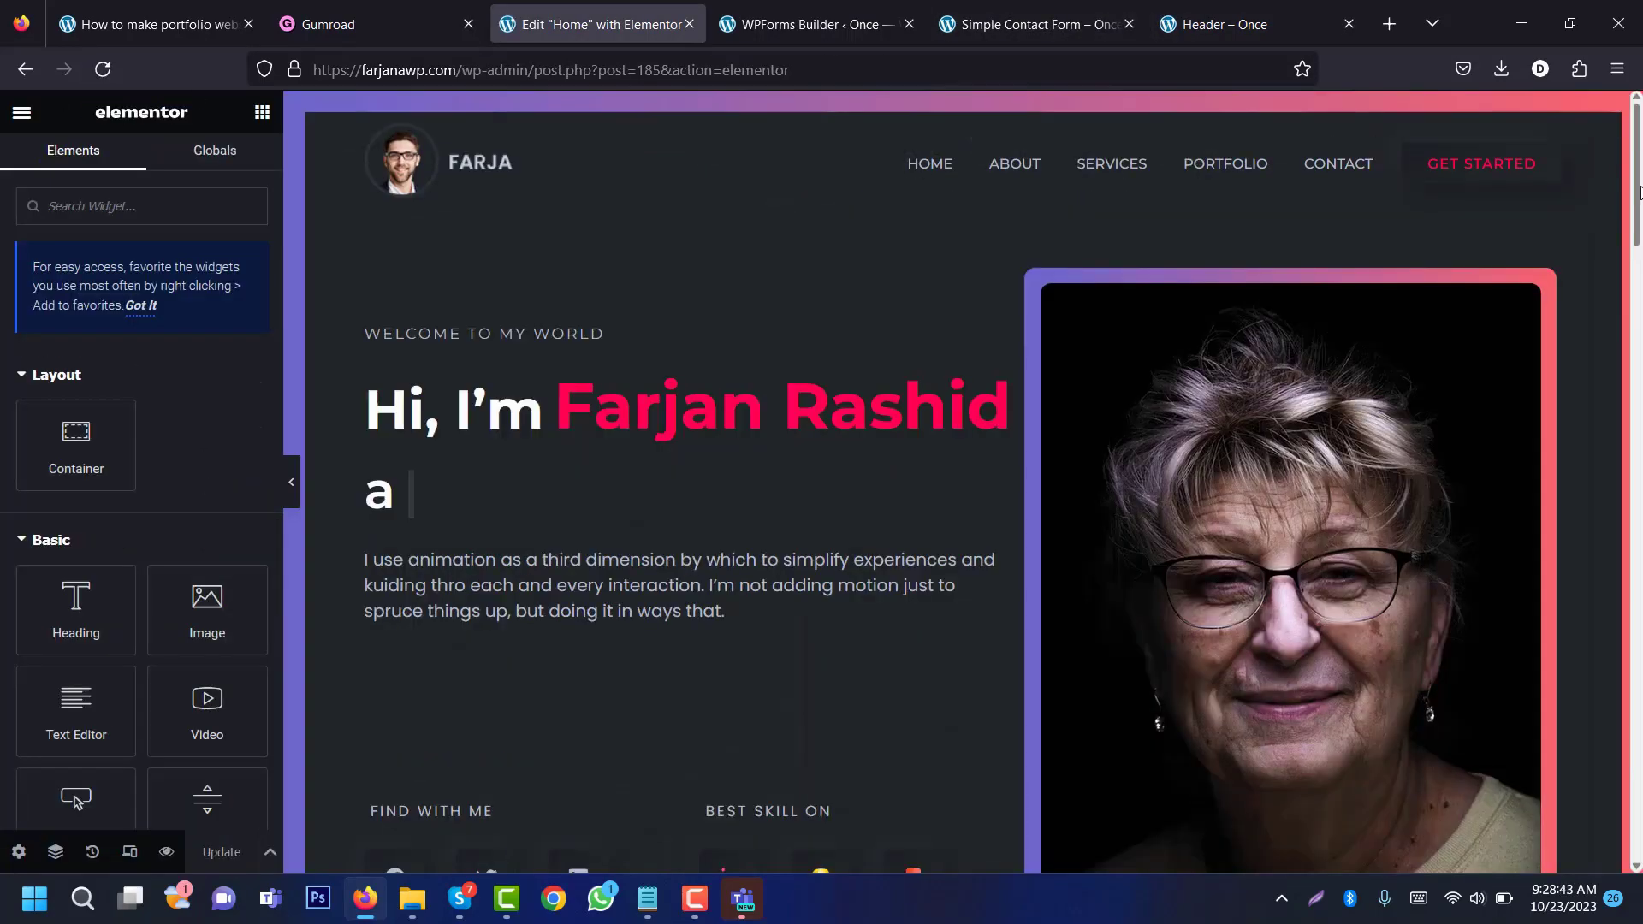
pyautogui.scroll(-15, 963, 479)
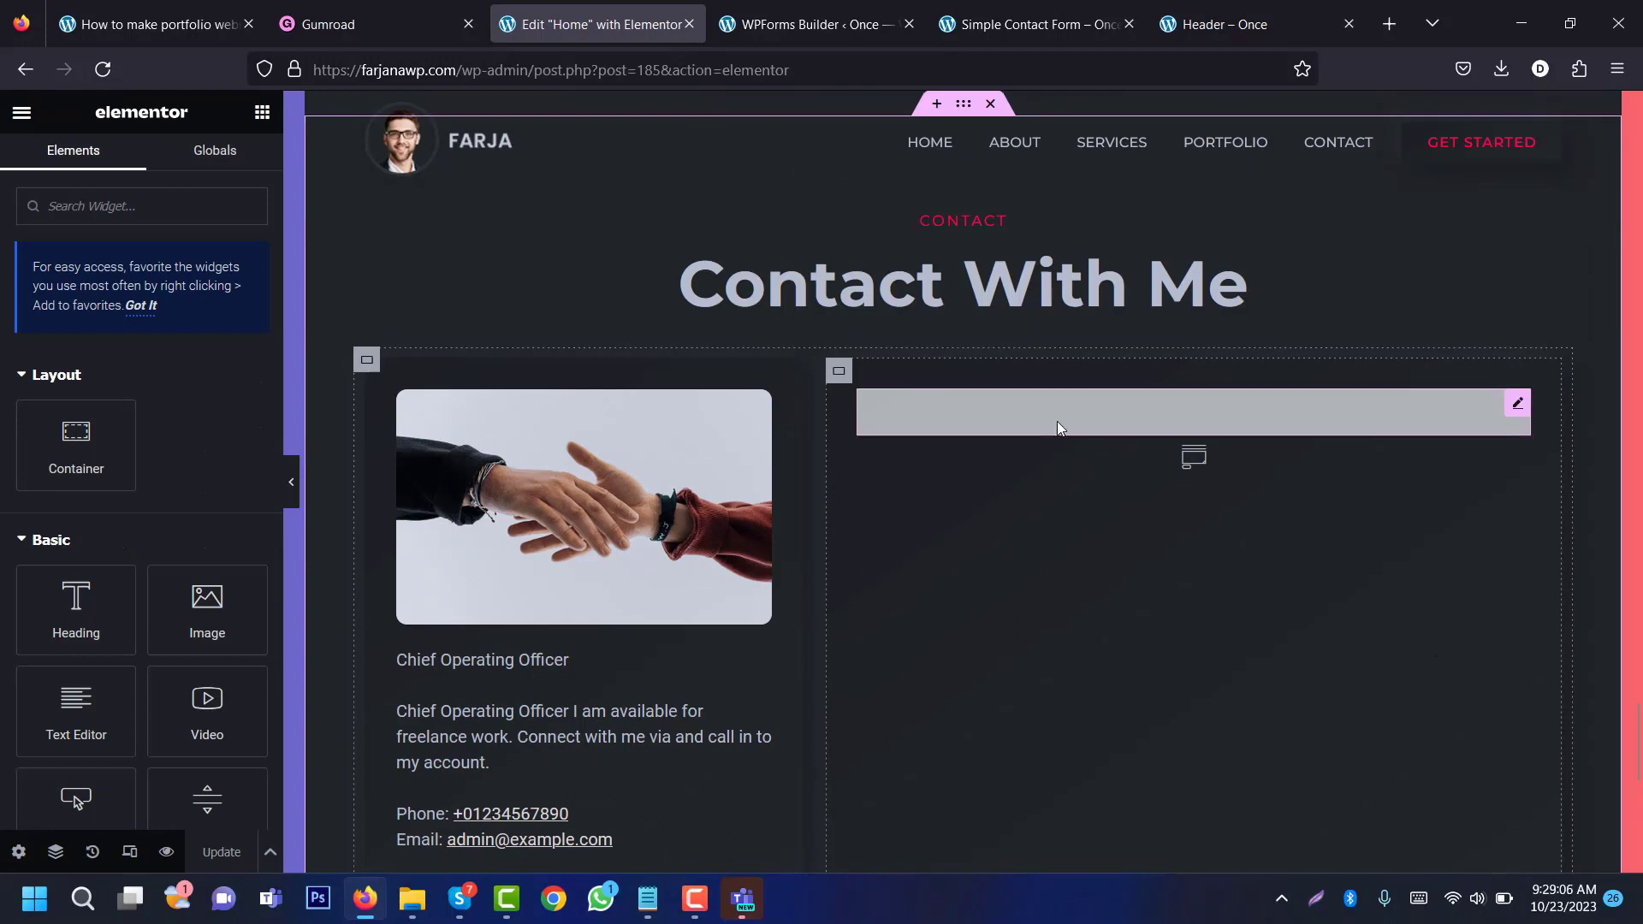
pyautogui.click(1056, 421)
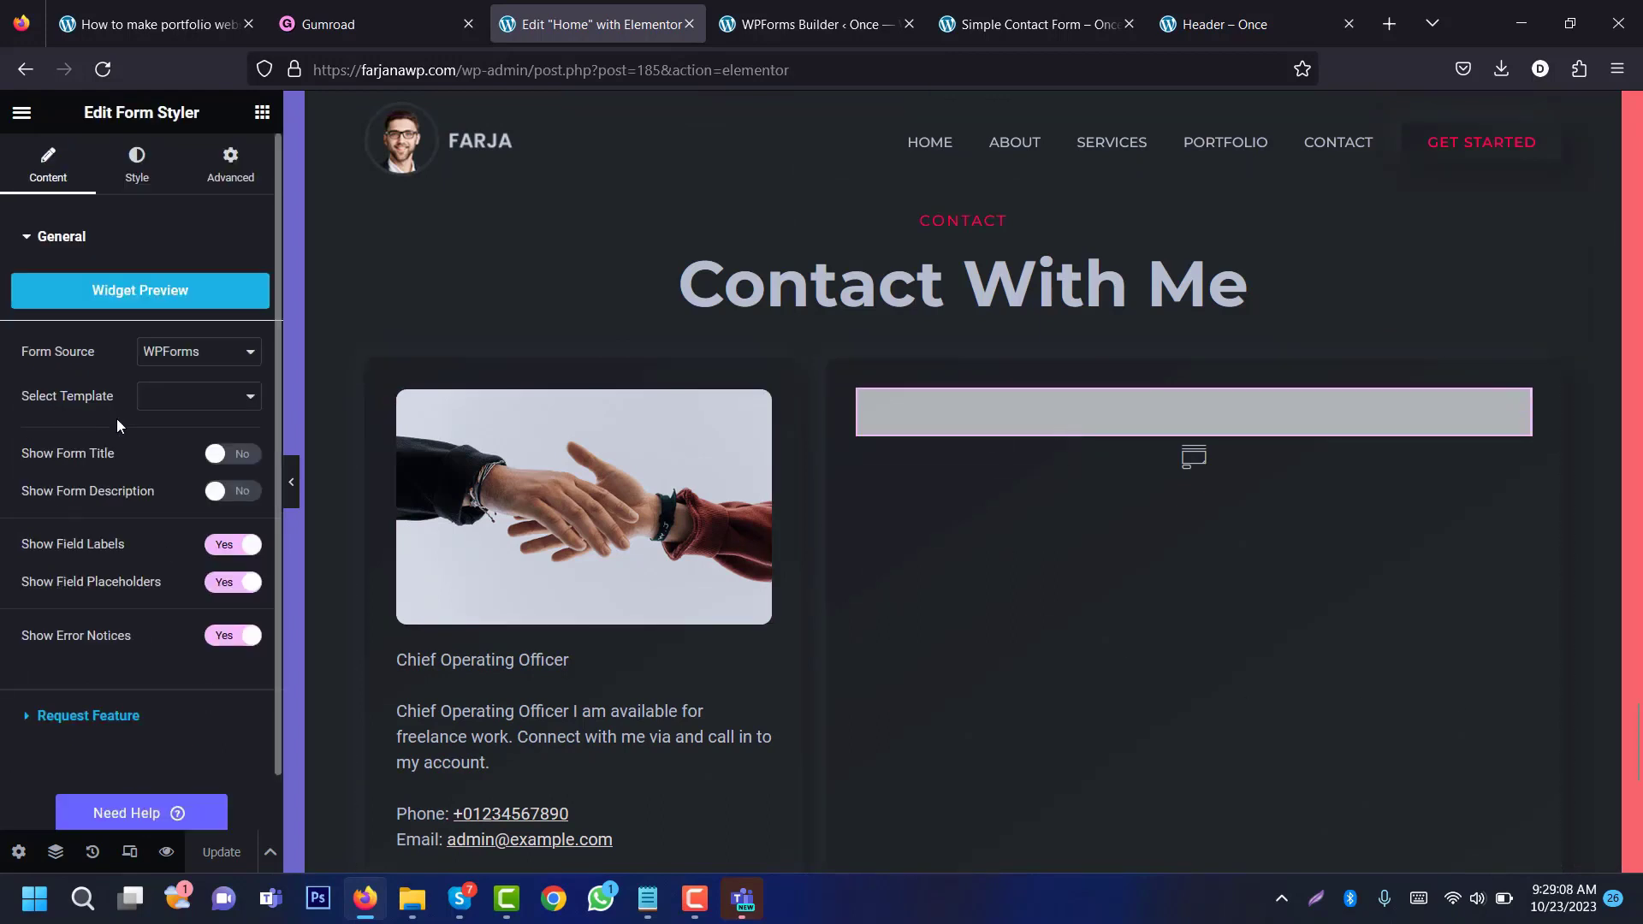
pyautogui.click(199, 396)
pyautogui.click(198, 429)
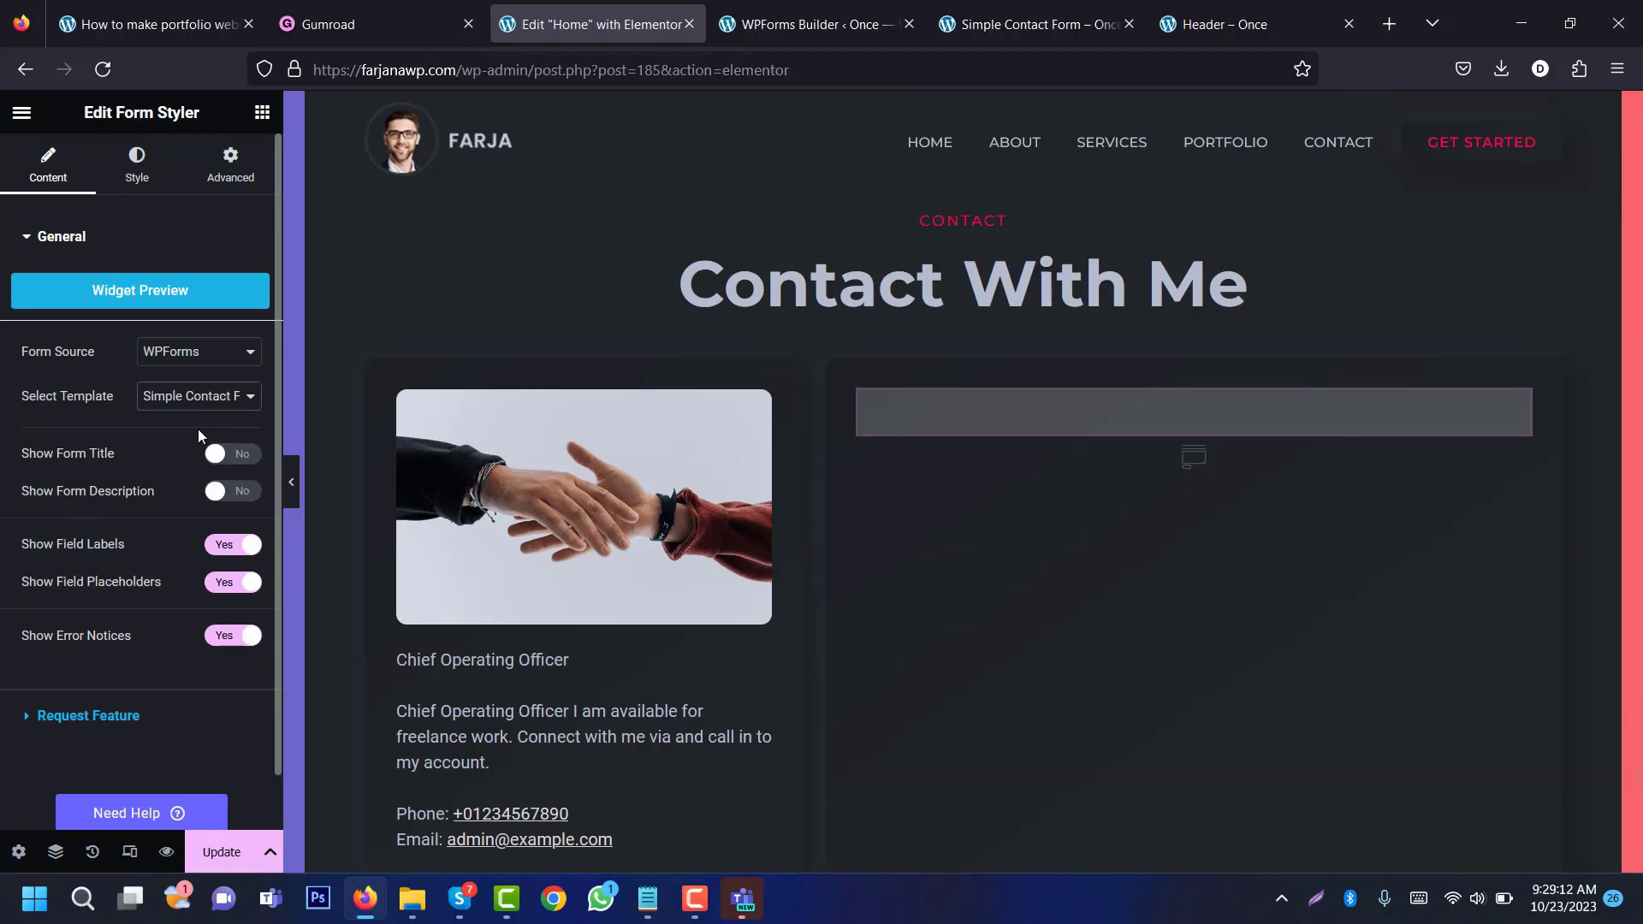
# Step: Check the embedded form's Name and Phone fields, then update the Home page
pyautogui.scroll(-2, 1056, 510)
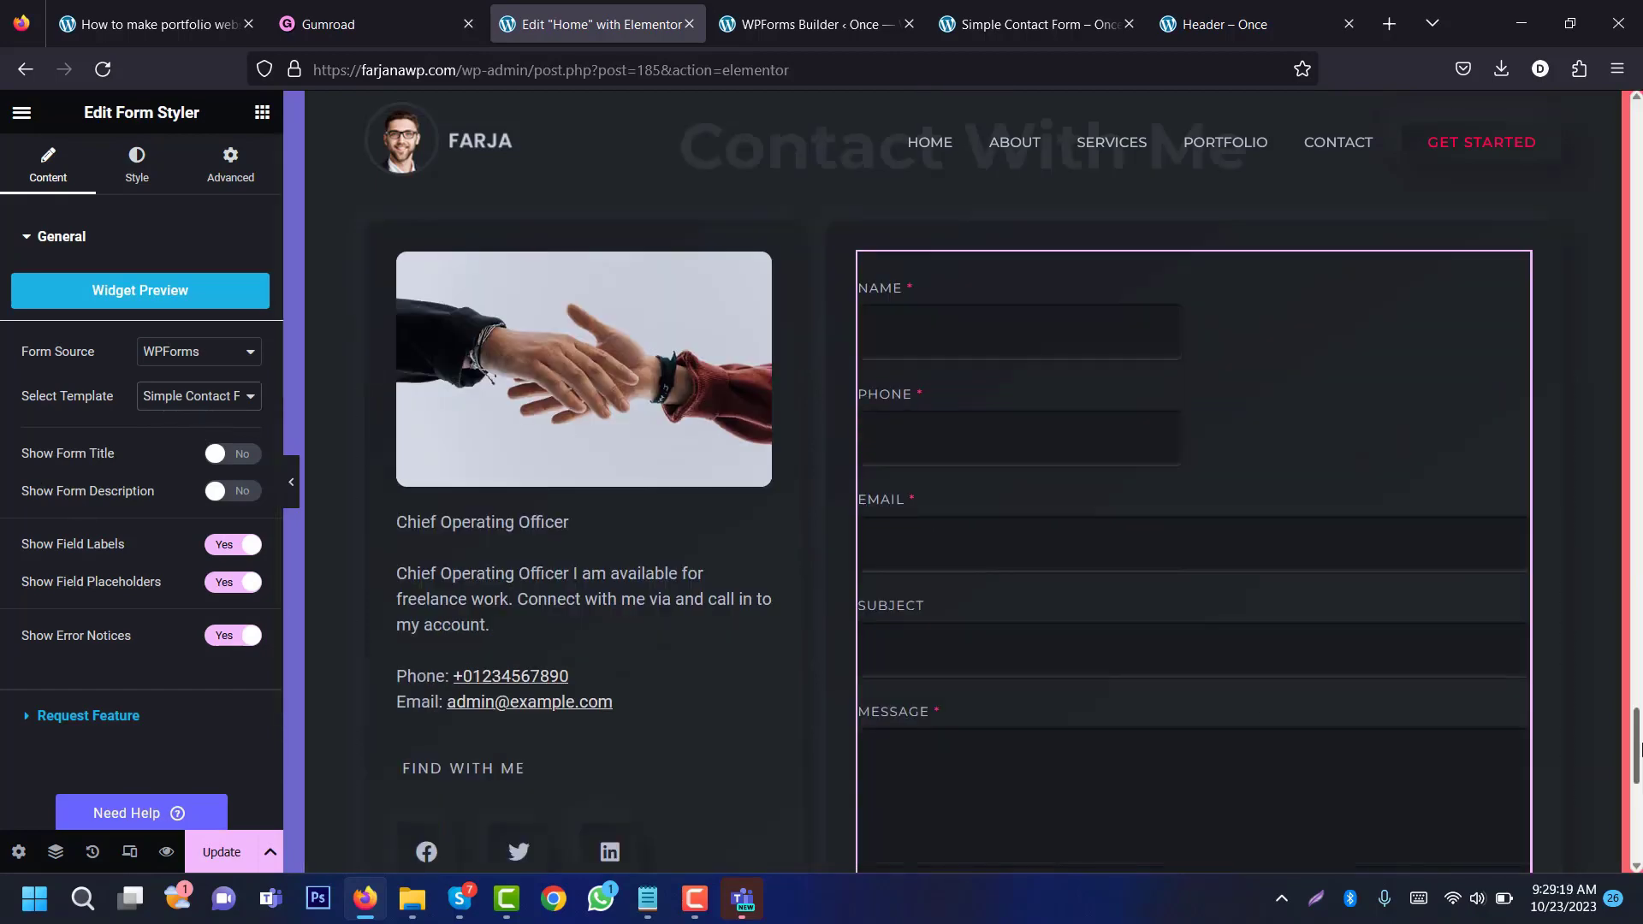
pyautogui.scroll(-2, 1639, 750)
pyautogui.scroll(3, 1452, 634)
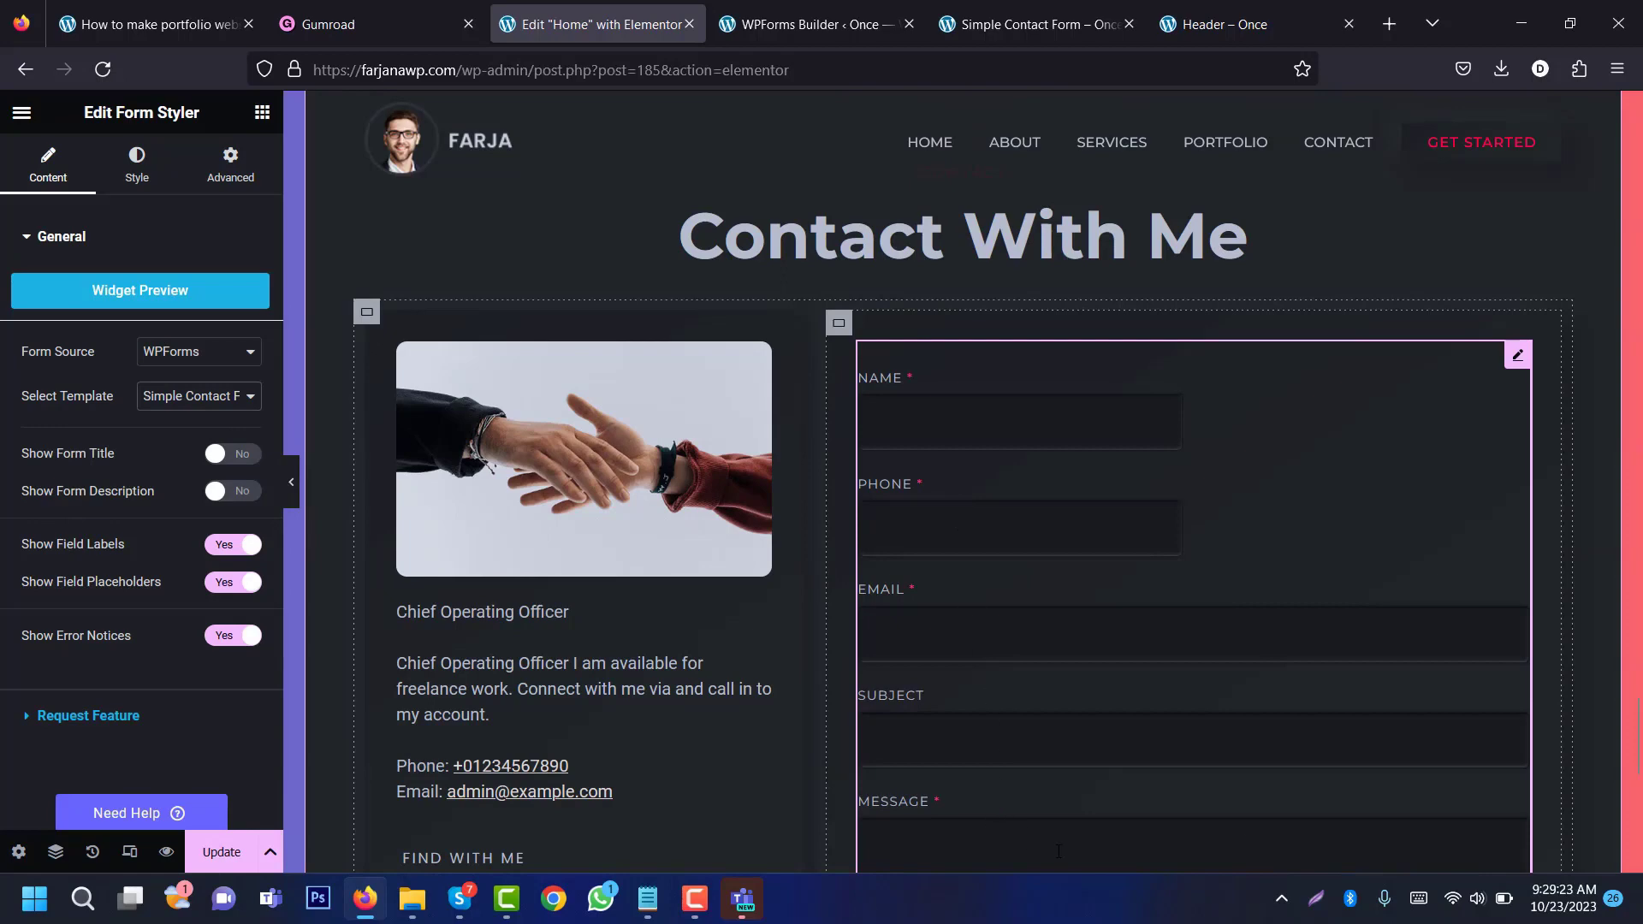
pyautogui.scroll(-3, 1058, 851)
pyautogui.scroll(4, 1020, 480)
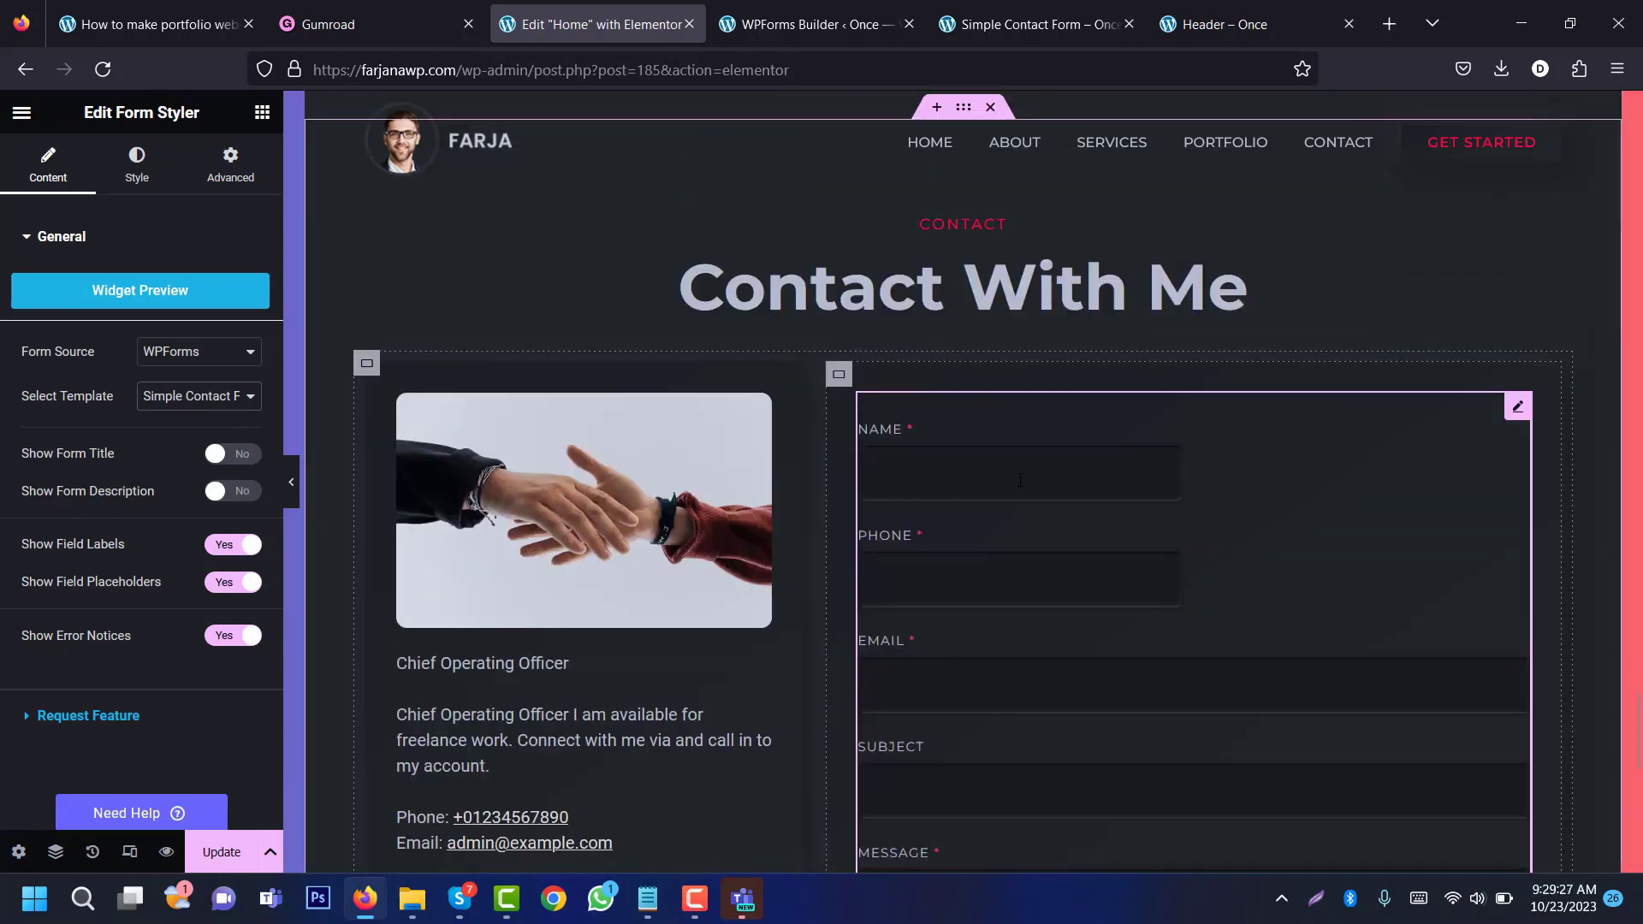
pyautogui.click(1020, 480)
pyautogui.click(1017, 589)
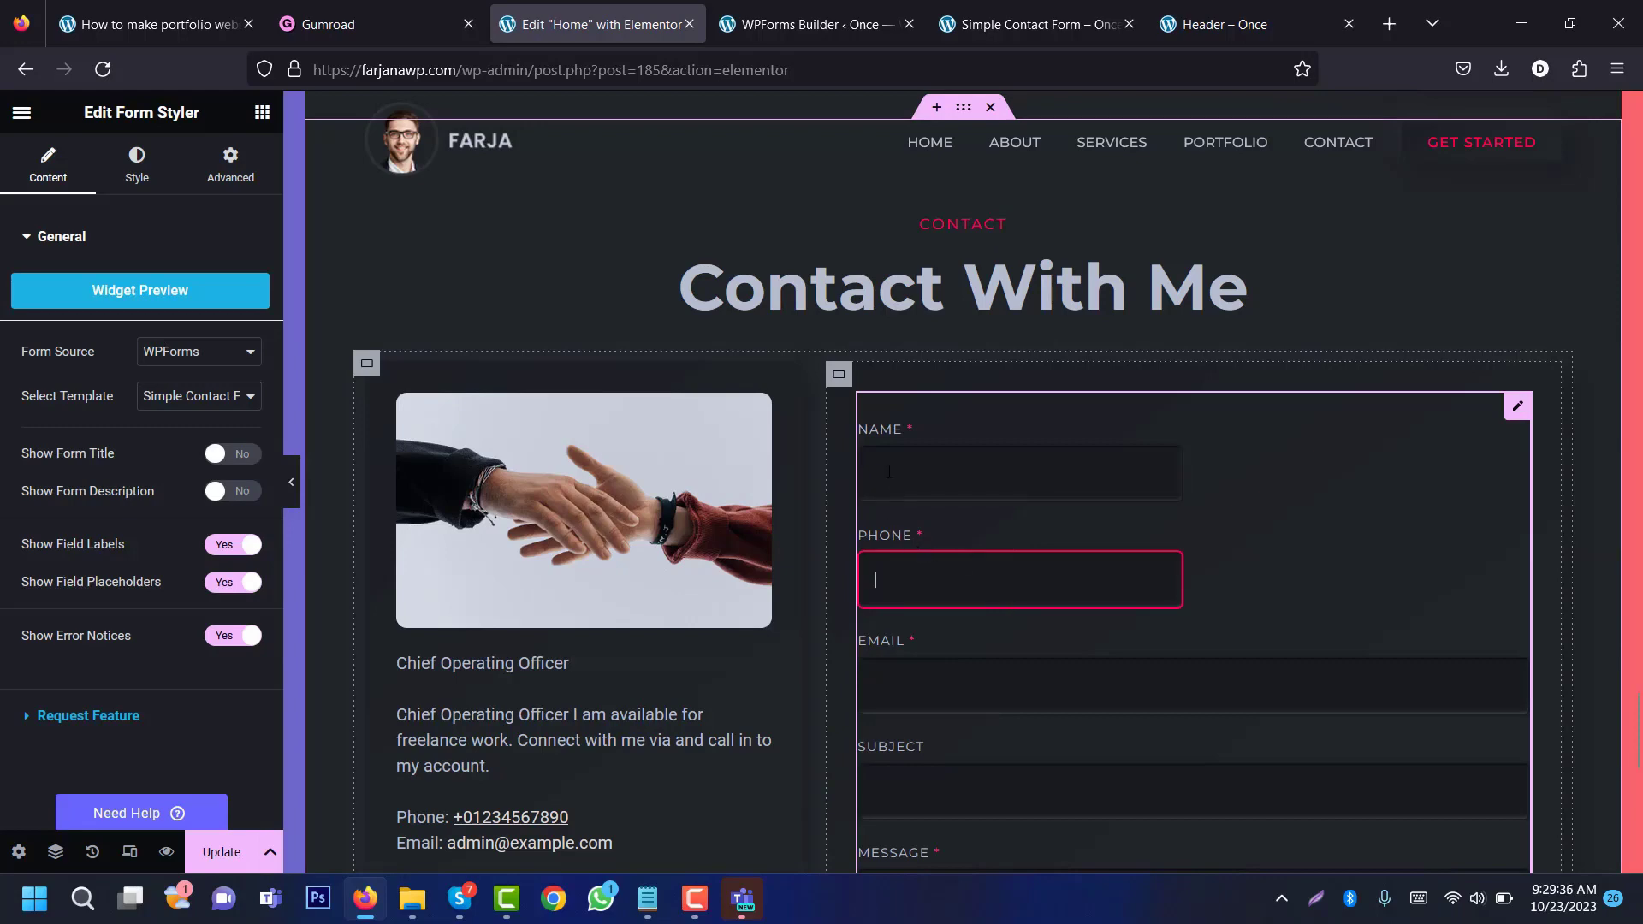
pyautogui.click(935, 476)
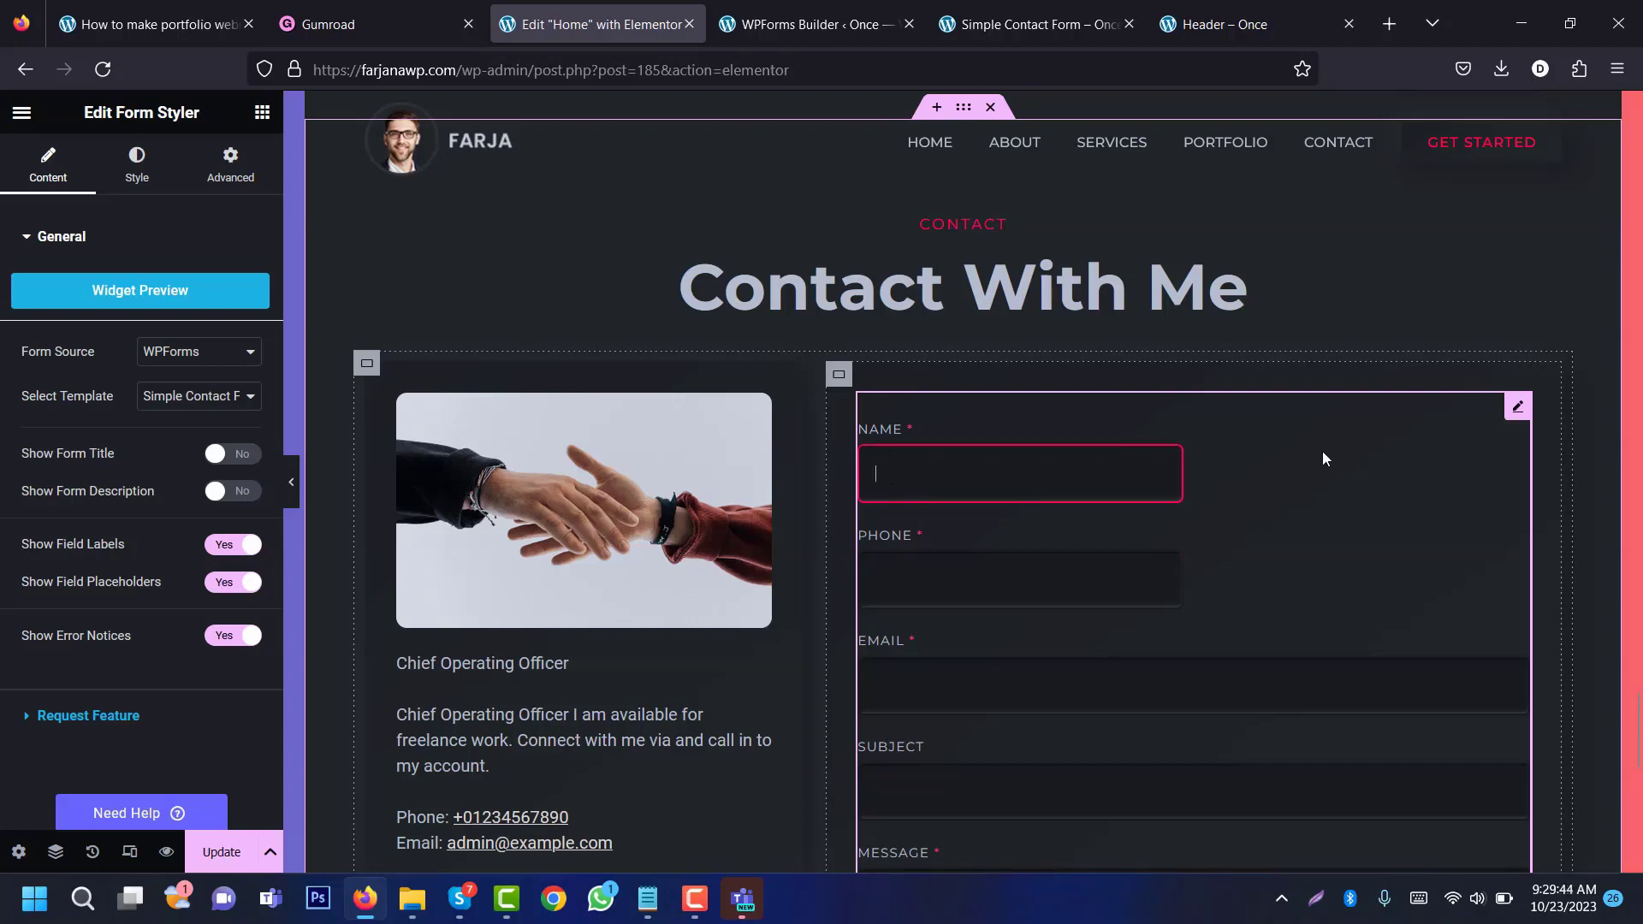
pyautogui.click(221, 851)
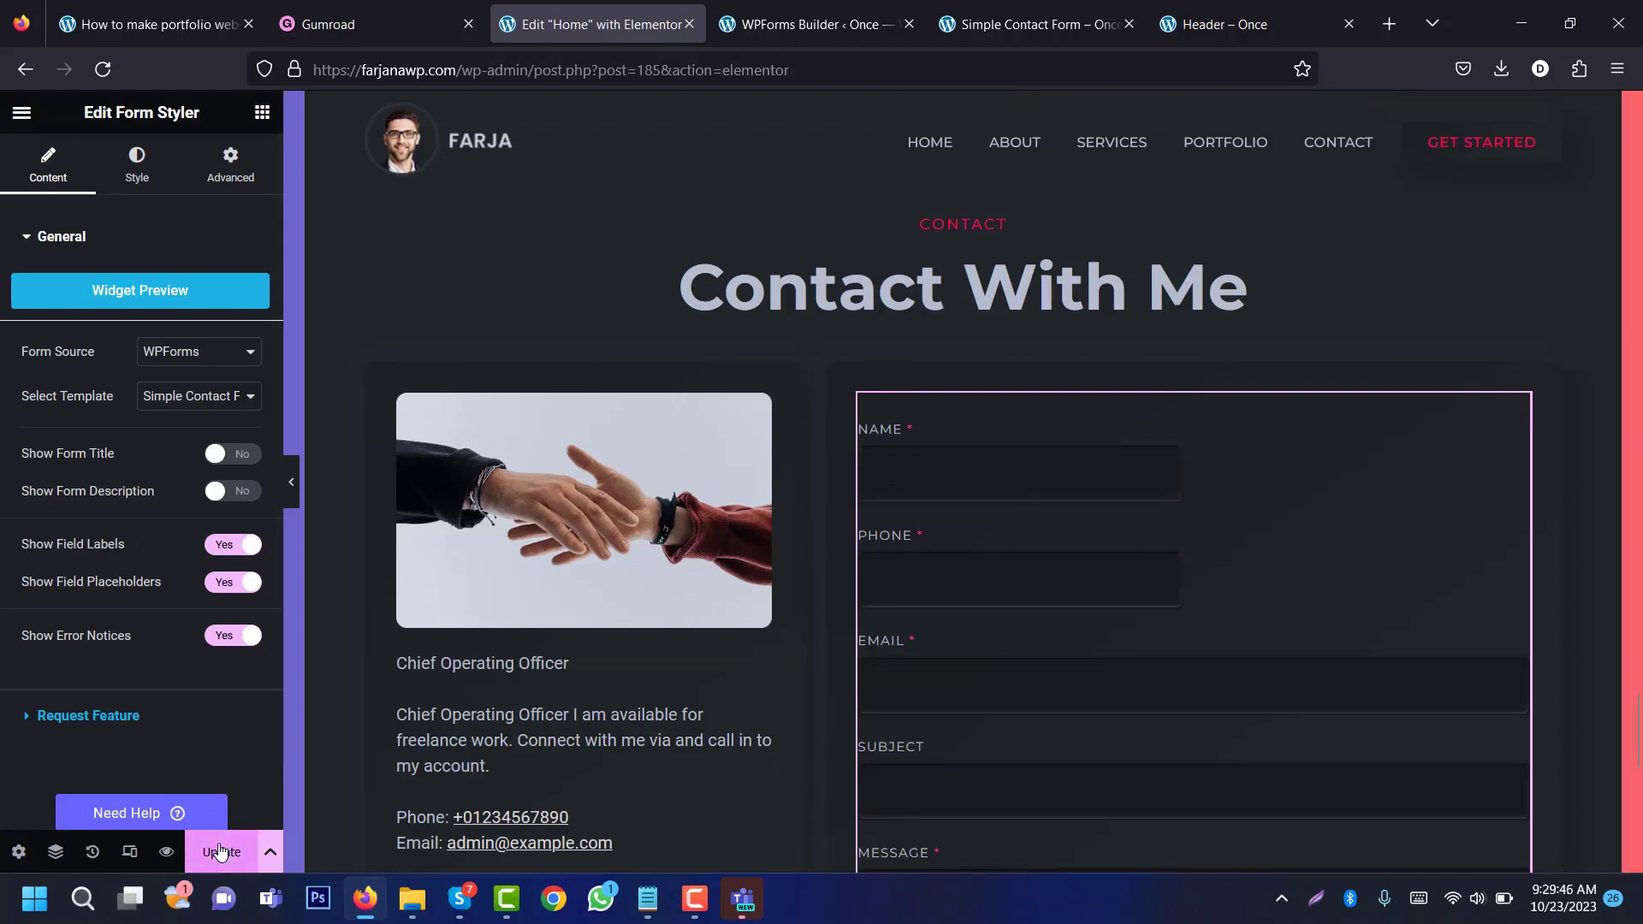
pyautogui.click(788, 27)
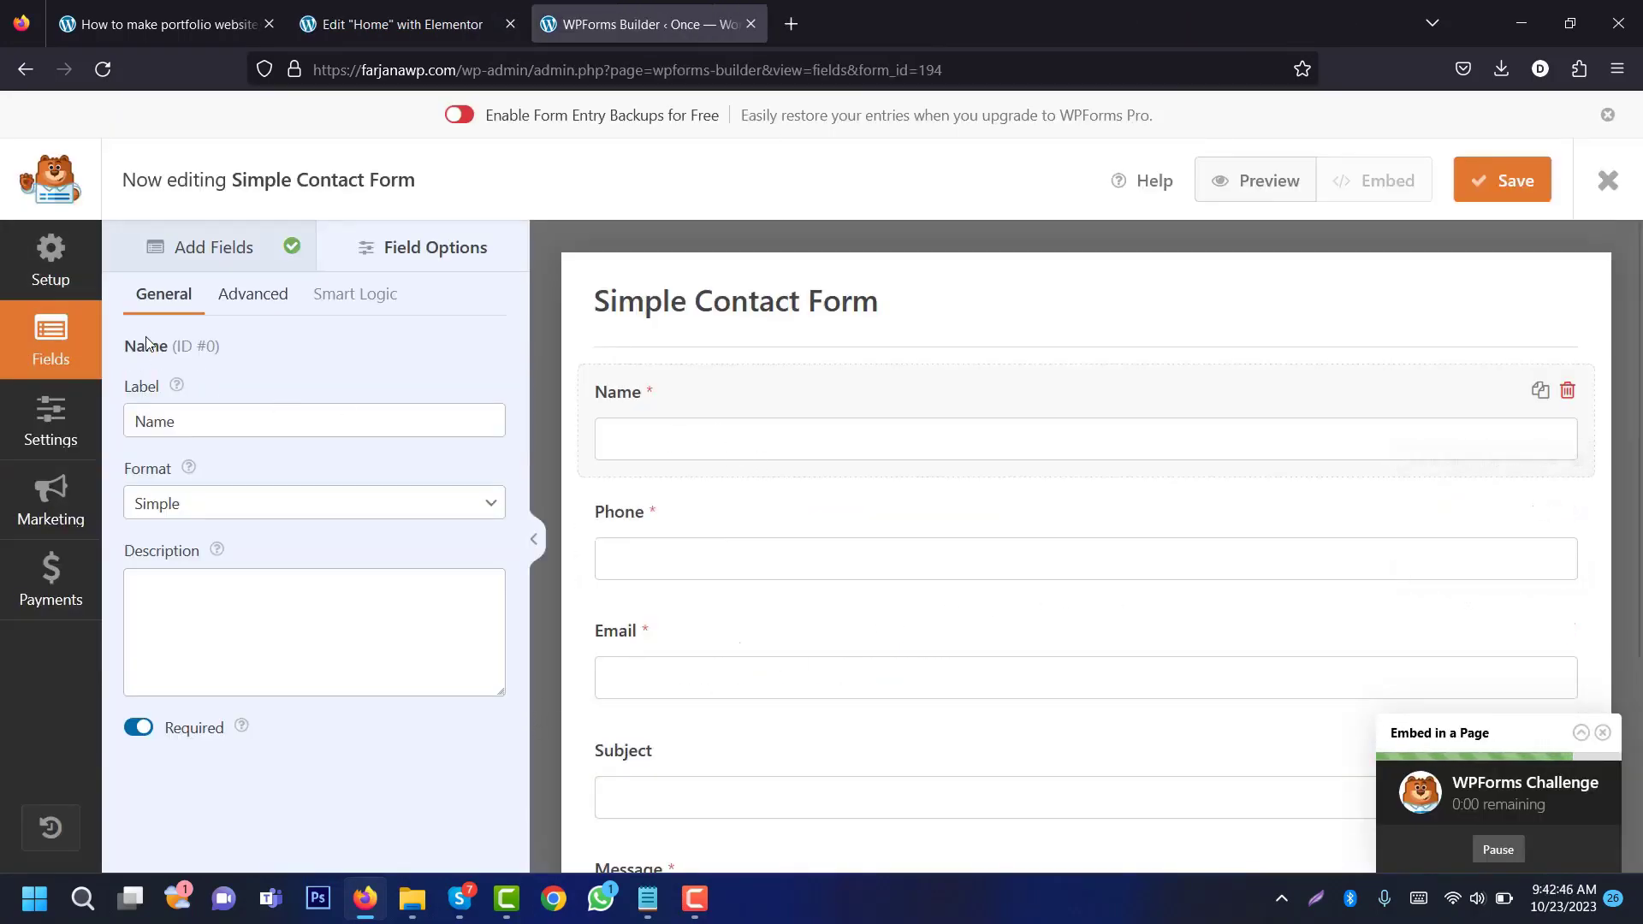
# Step: Give the Name field a two-column layout, placed in the left half
pyautogui.click(250, 294)
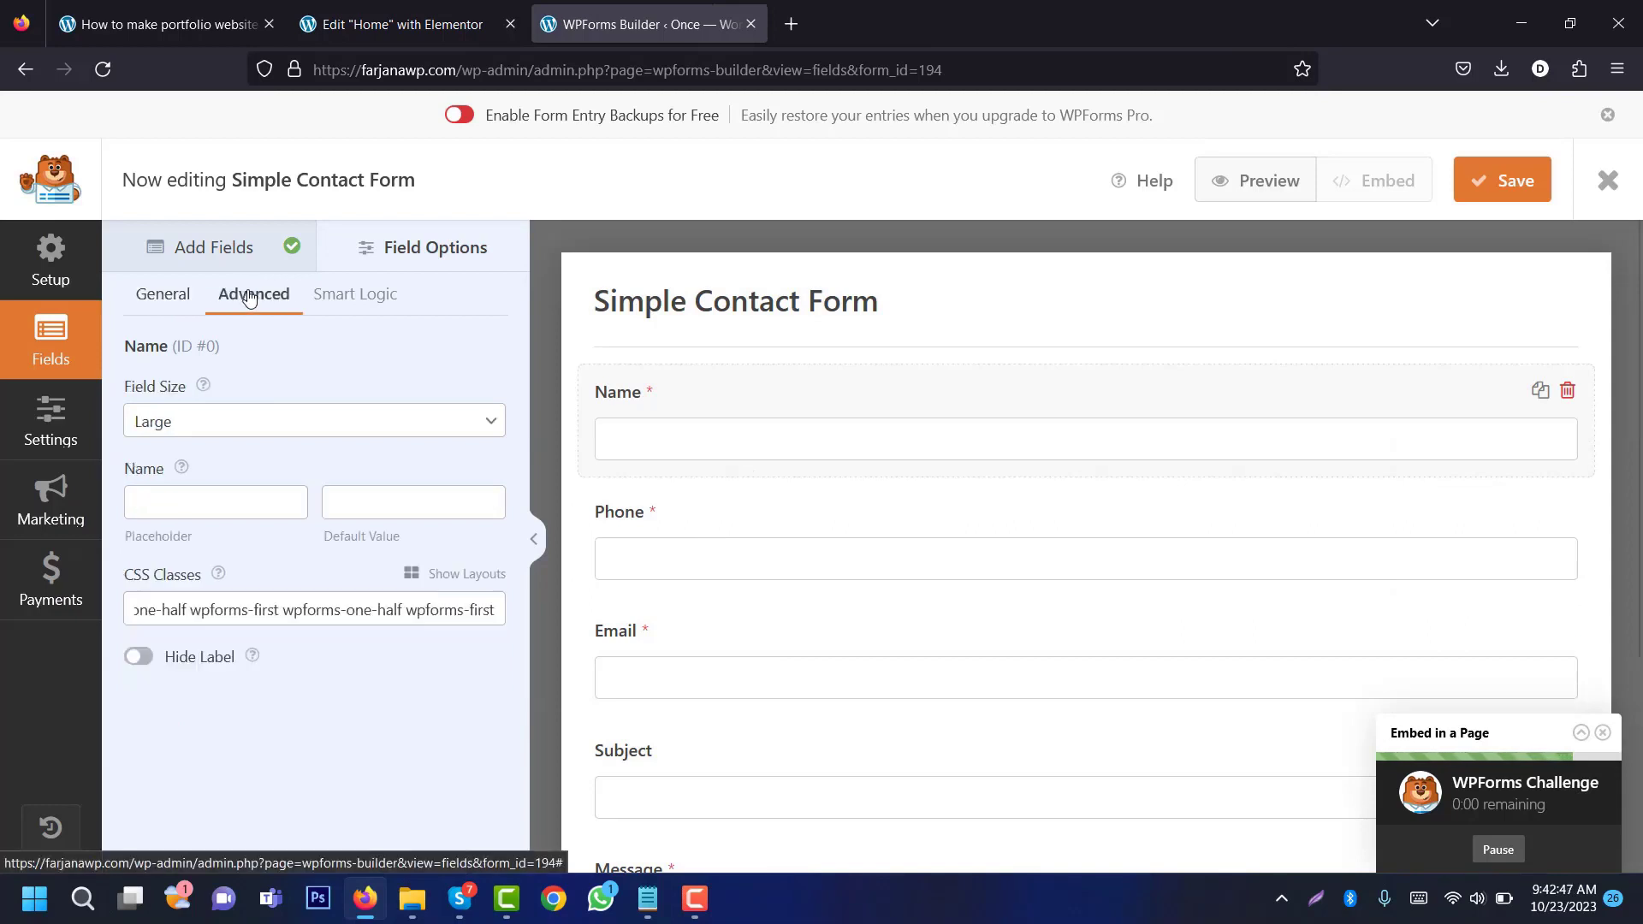
pyautogui.click(413, 574)
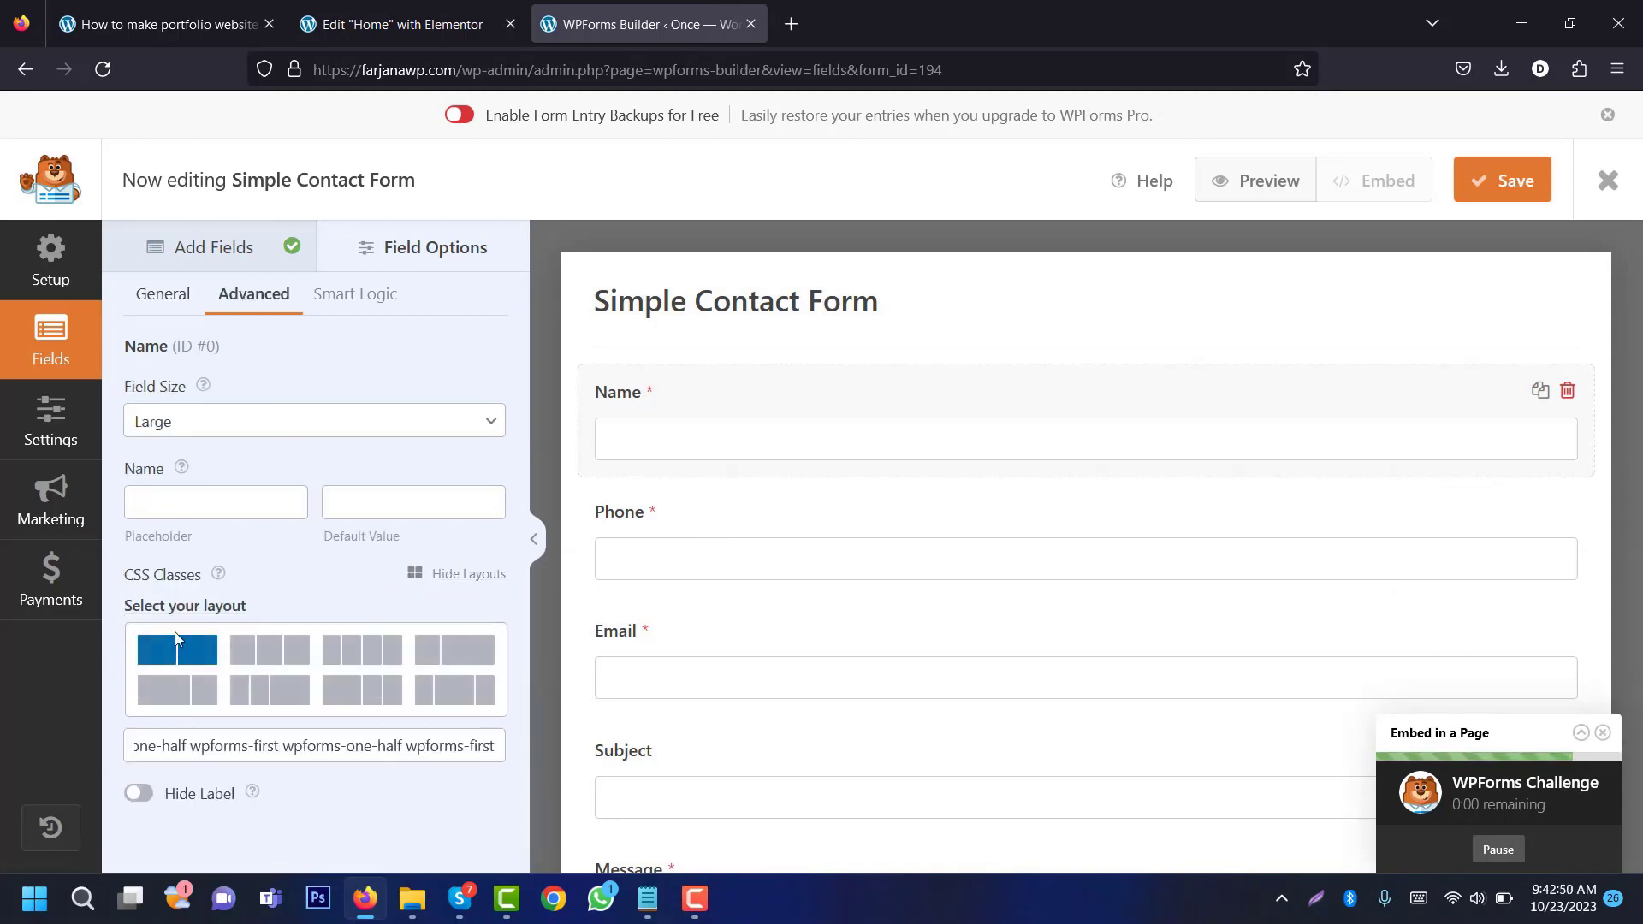
pyautogui.click(189, 652)
pyautogui.click(233, 666)
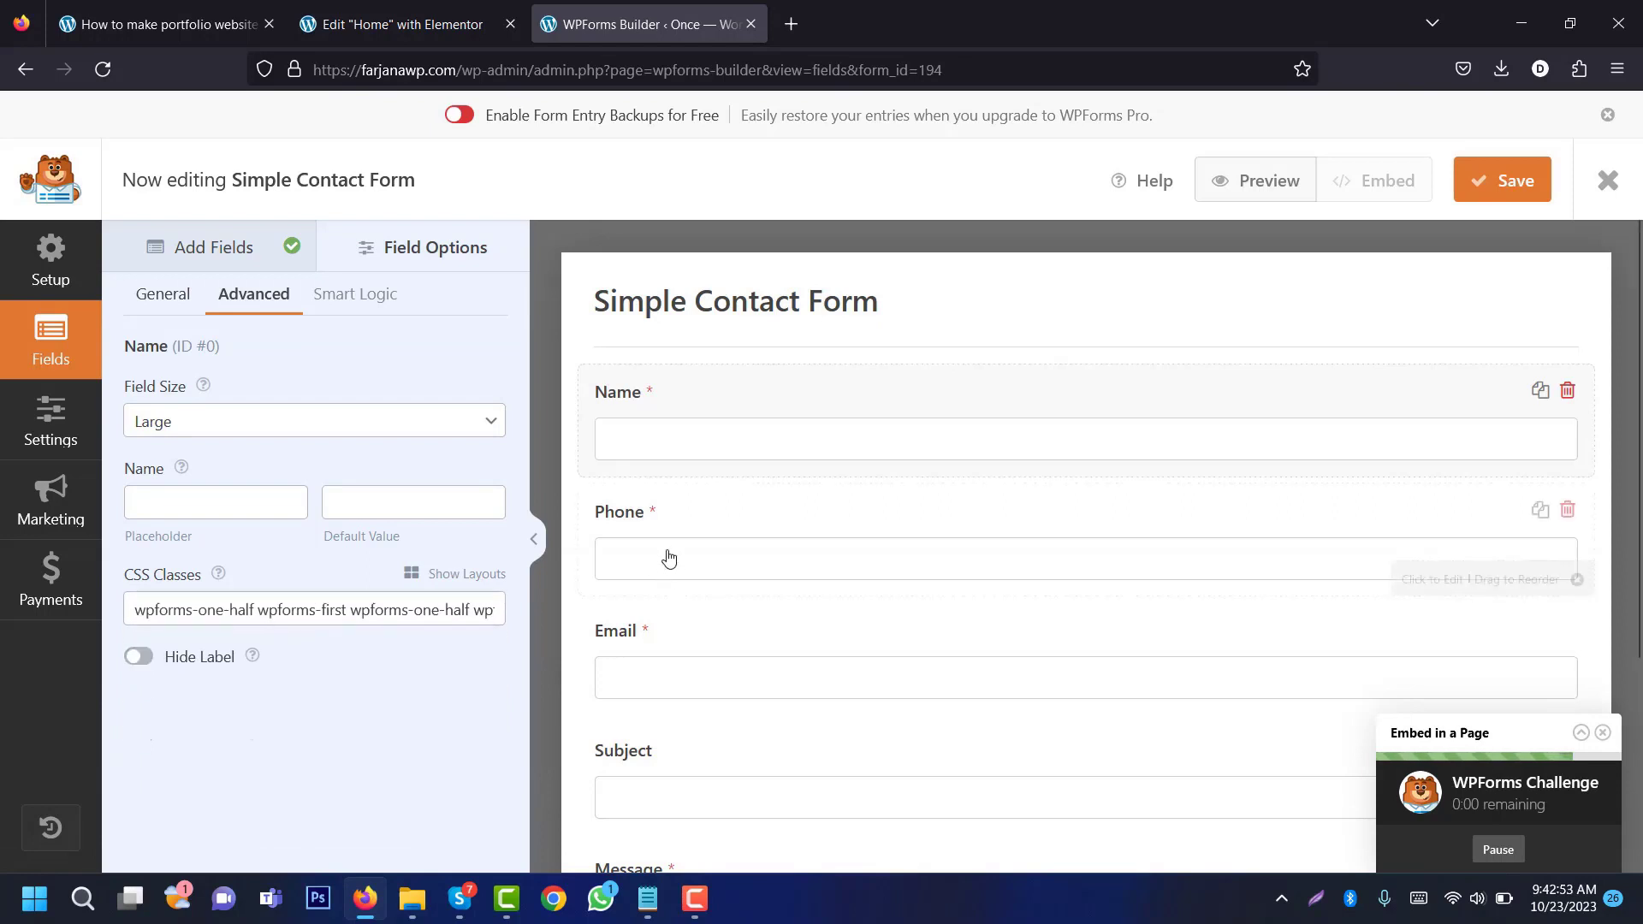
# Step: Place the Phone field in the right half of a two-column layout, then save and preview the form
pyautogui.click(668, 557)
pyautogui.click(444, 575)
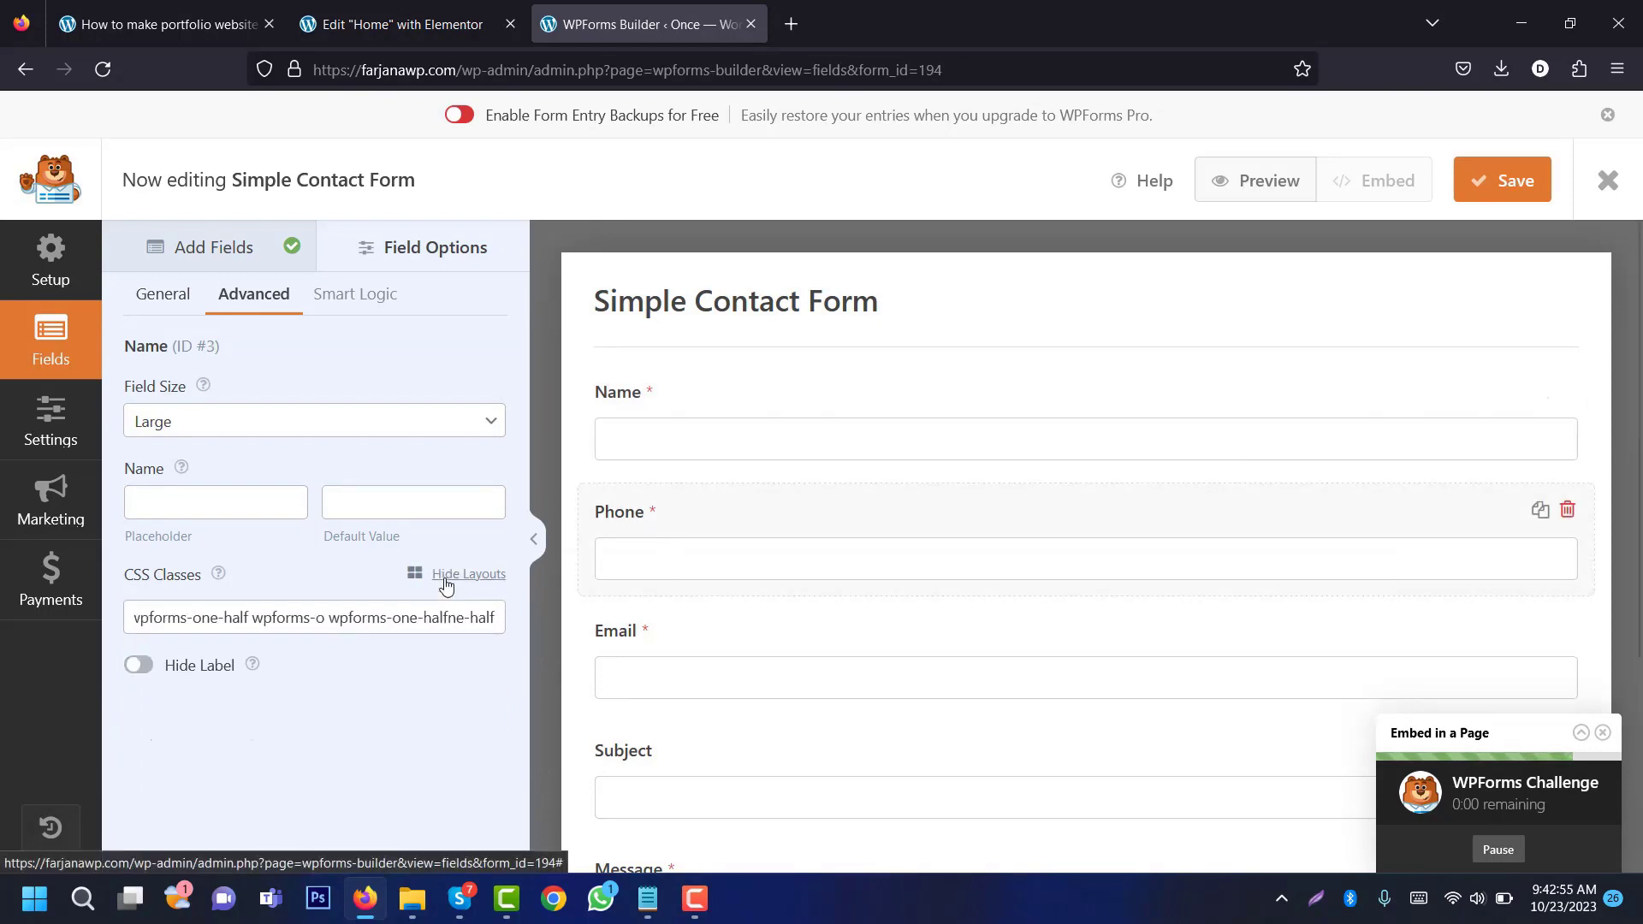
pyautogui.click(184, 654)
pyautogui.click(425, 663)
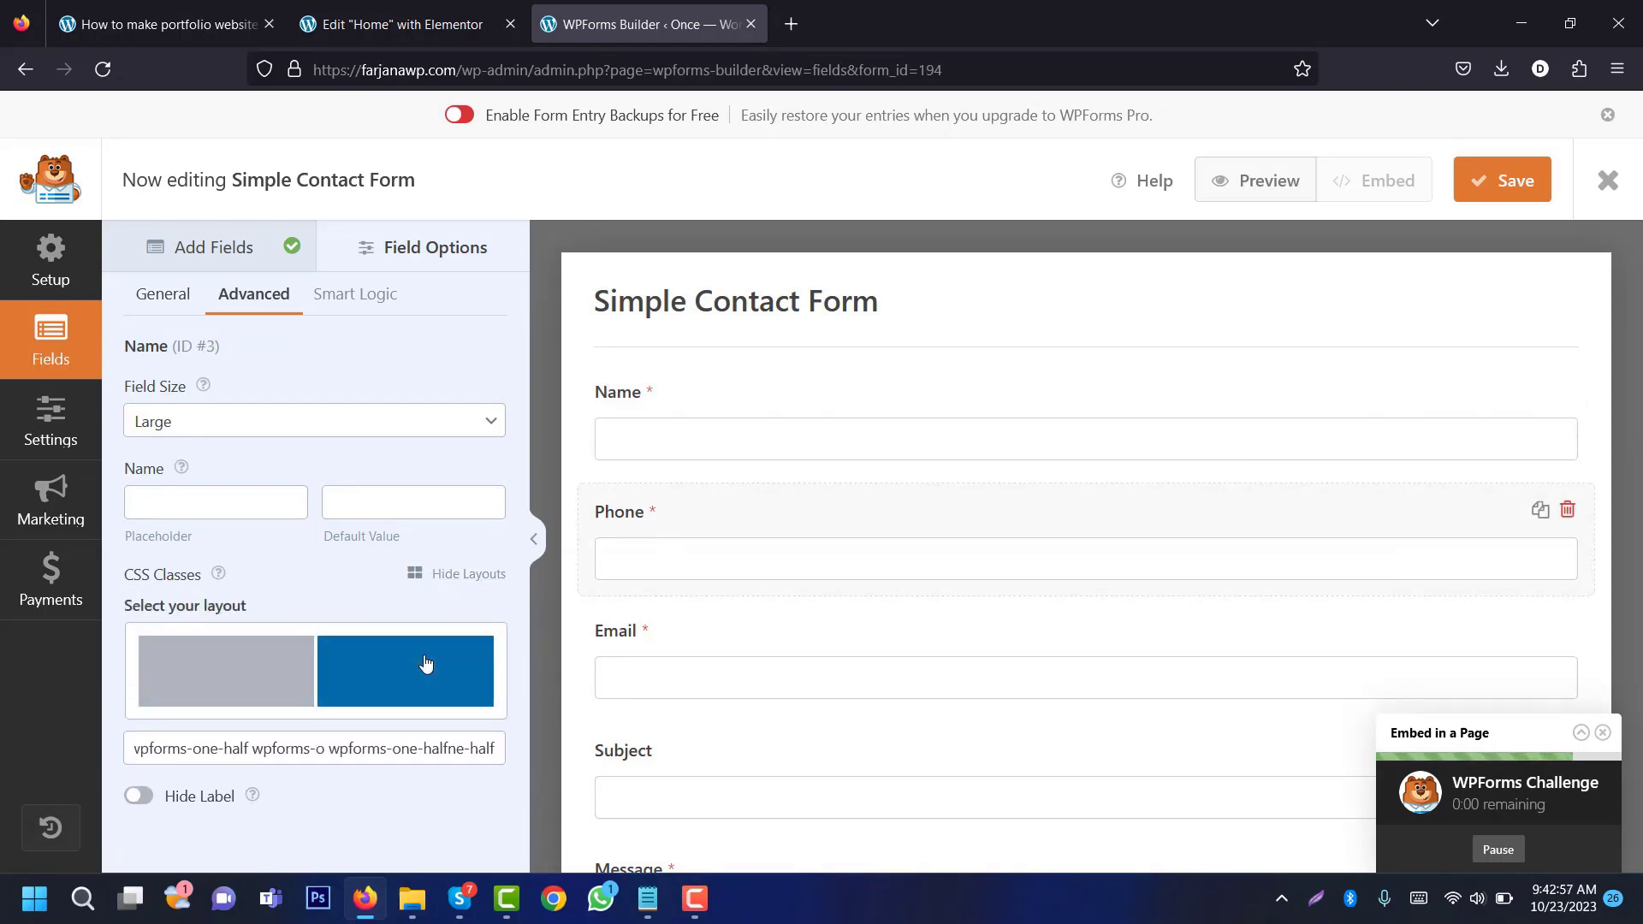
pyautogui.moveTo(492, 609); pyautogui.dragTo(79, 627)
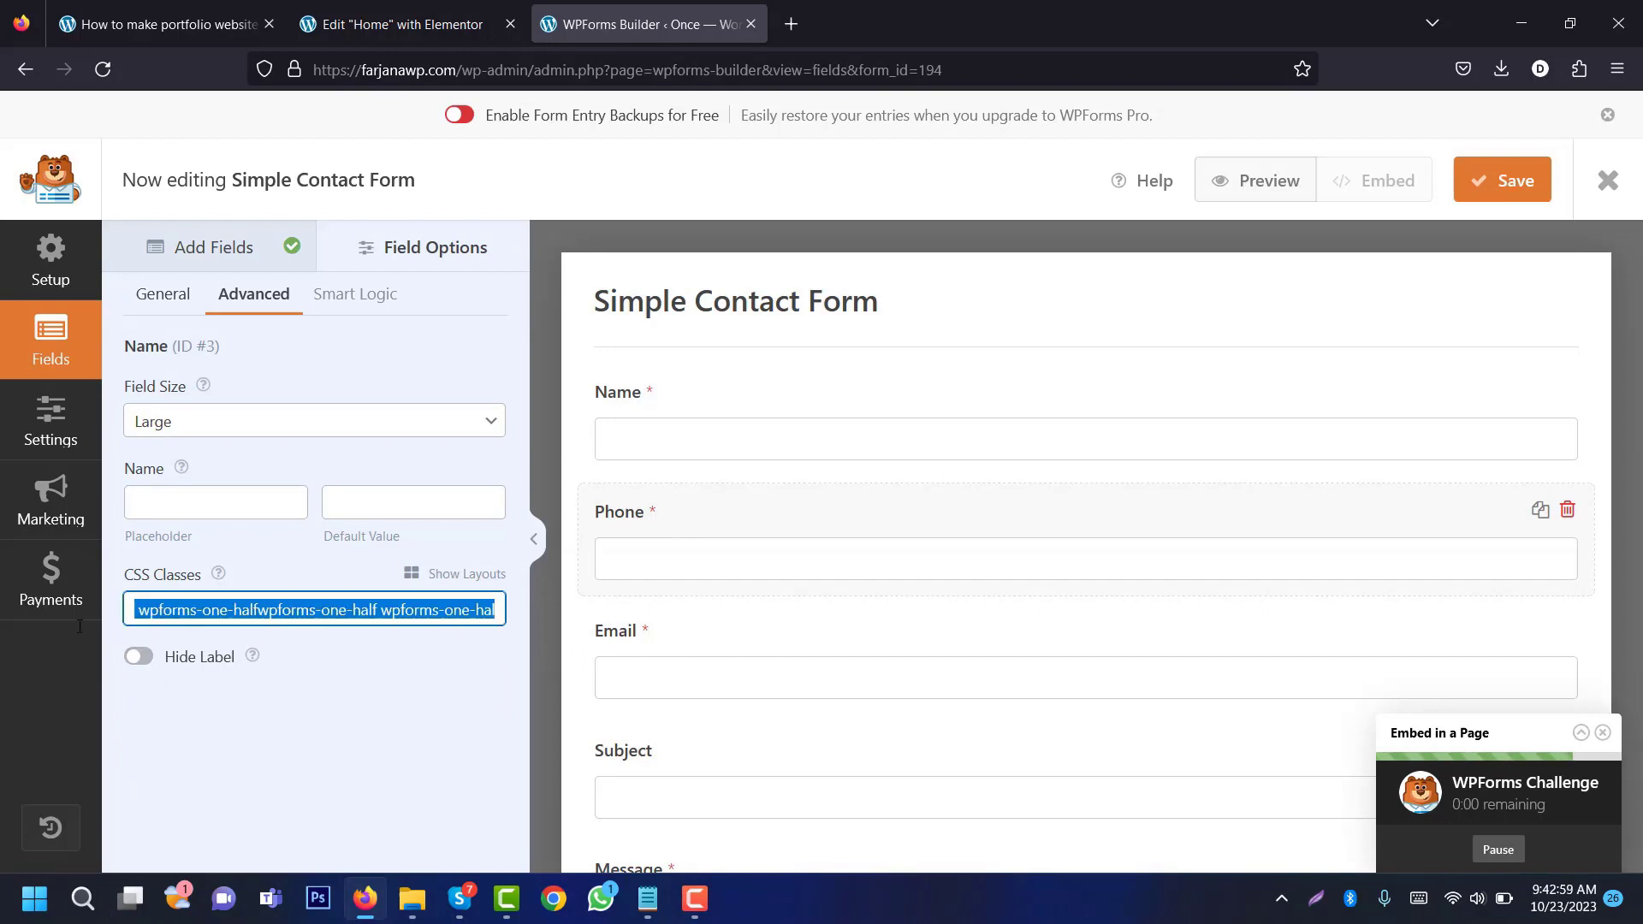
pyautogui.click(181, 608)
pyautogui.moveTo(176, 609); pyautogui.dragTo(135, 610)
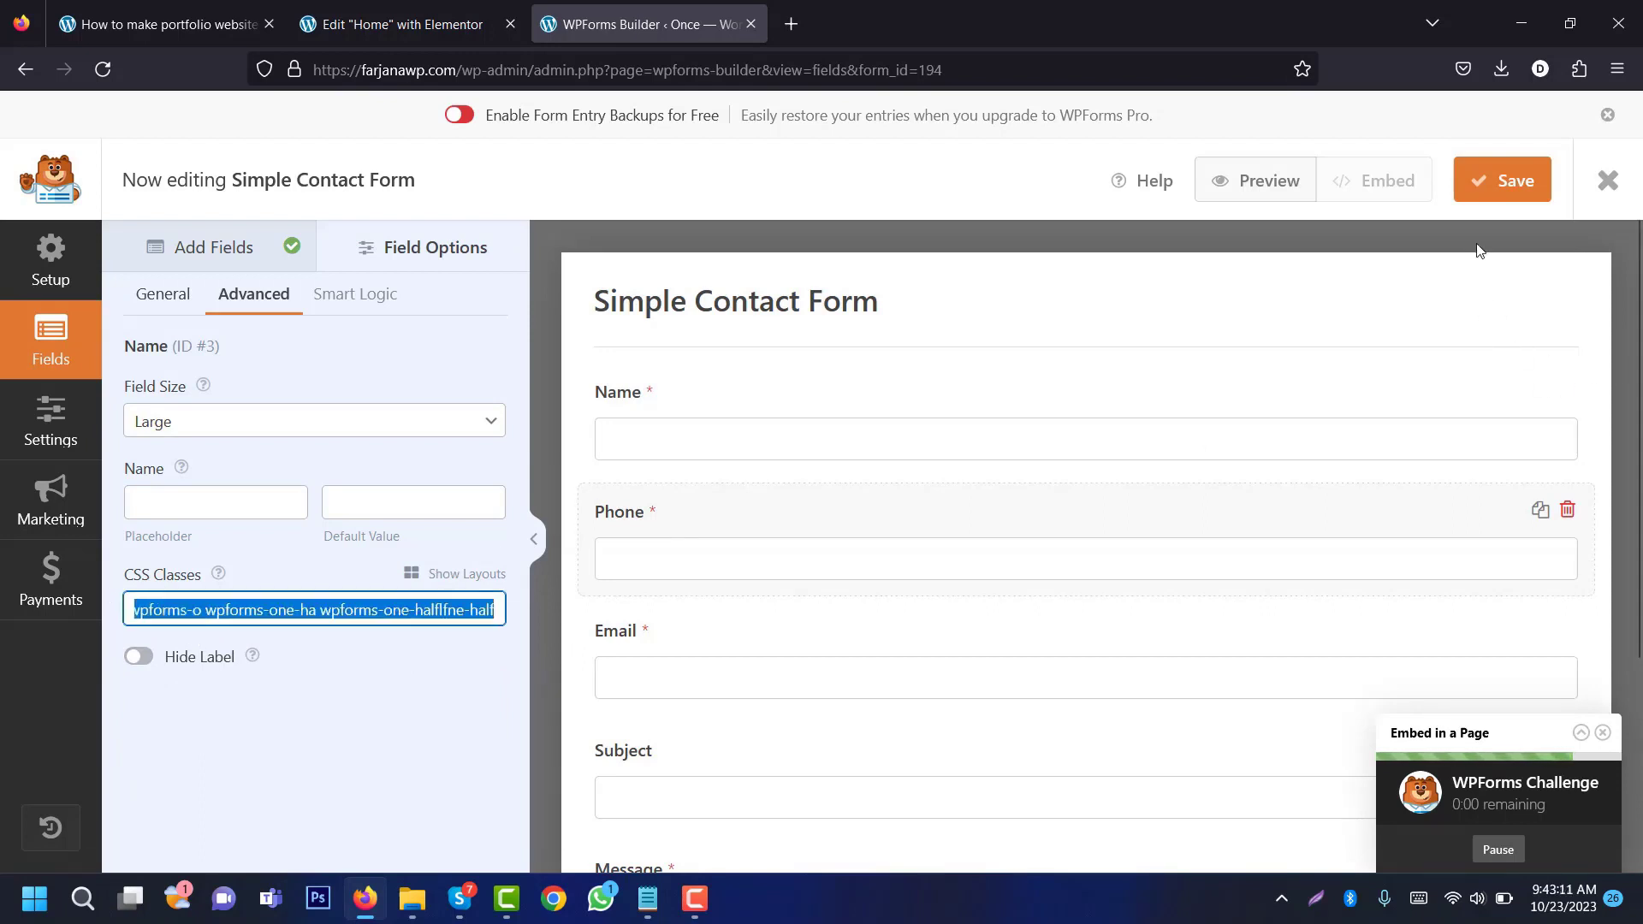
pyautogui.click(1481, 196)
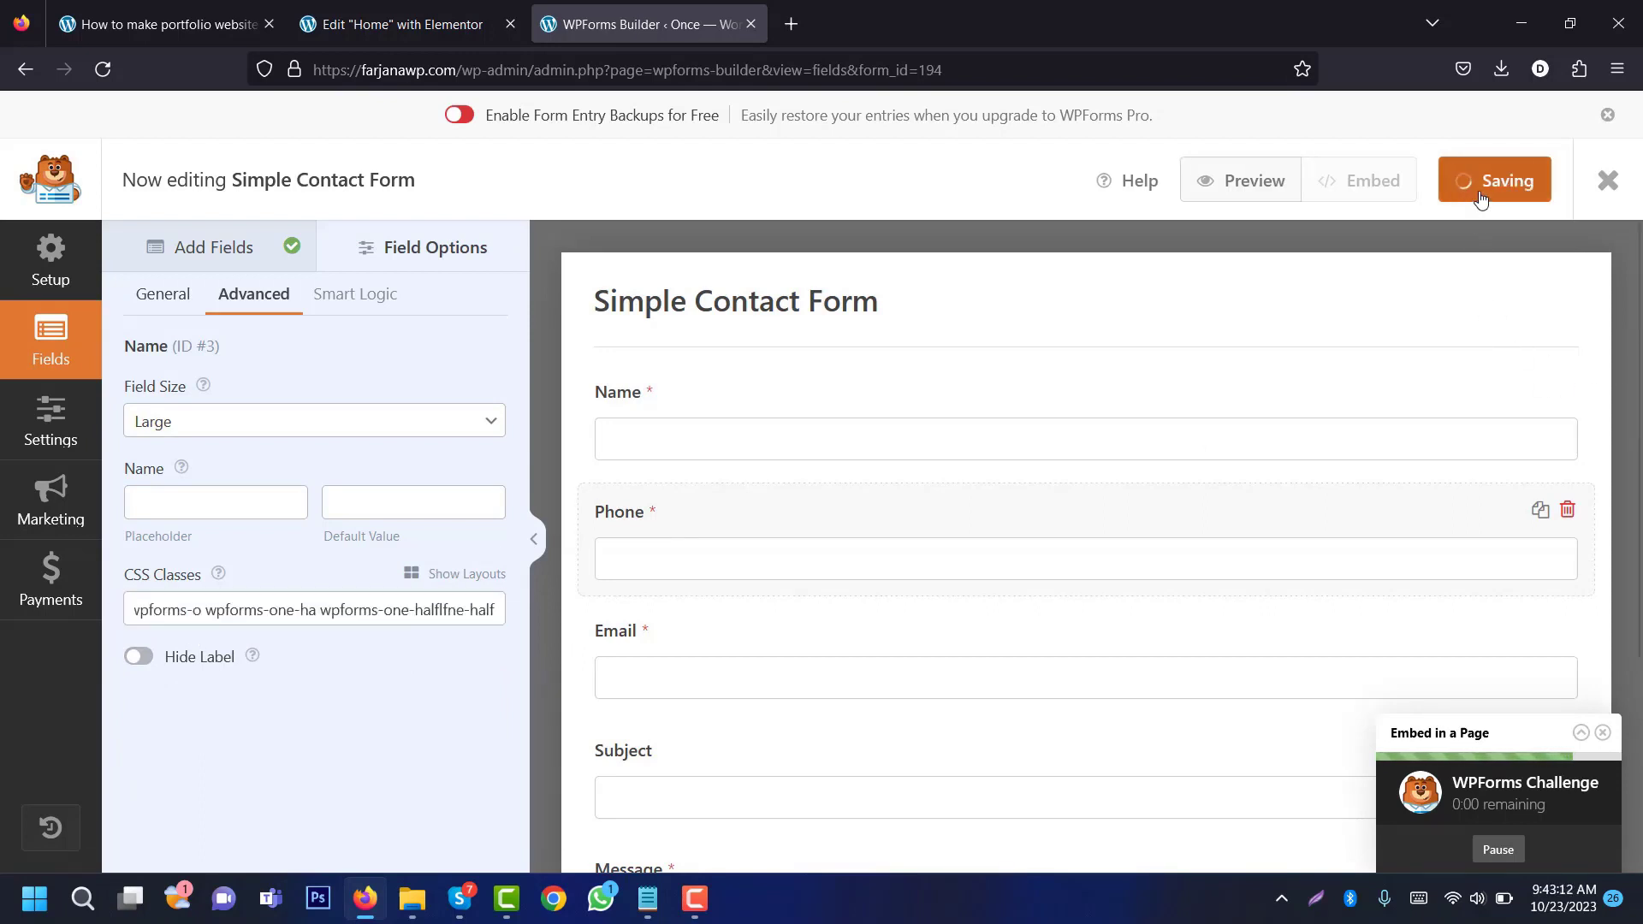
pyautogui.click(1251, 192)
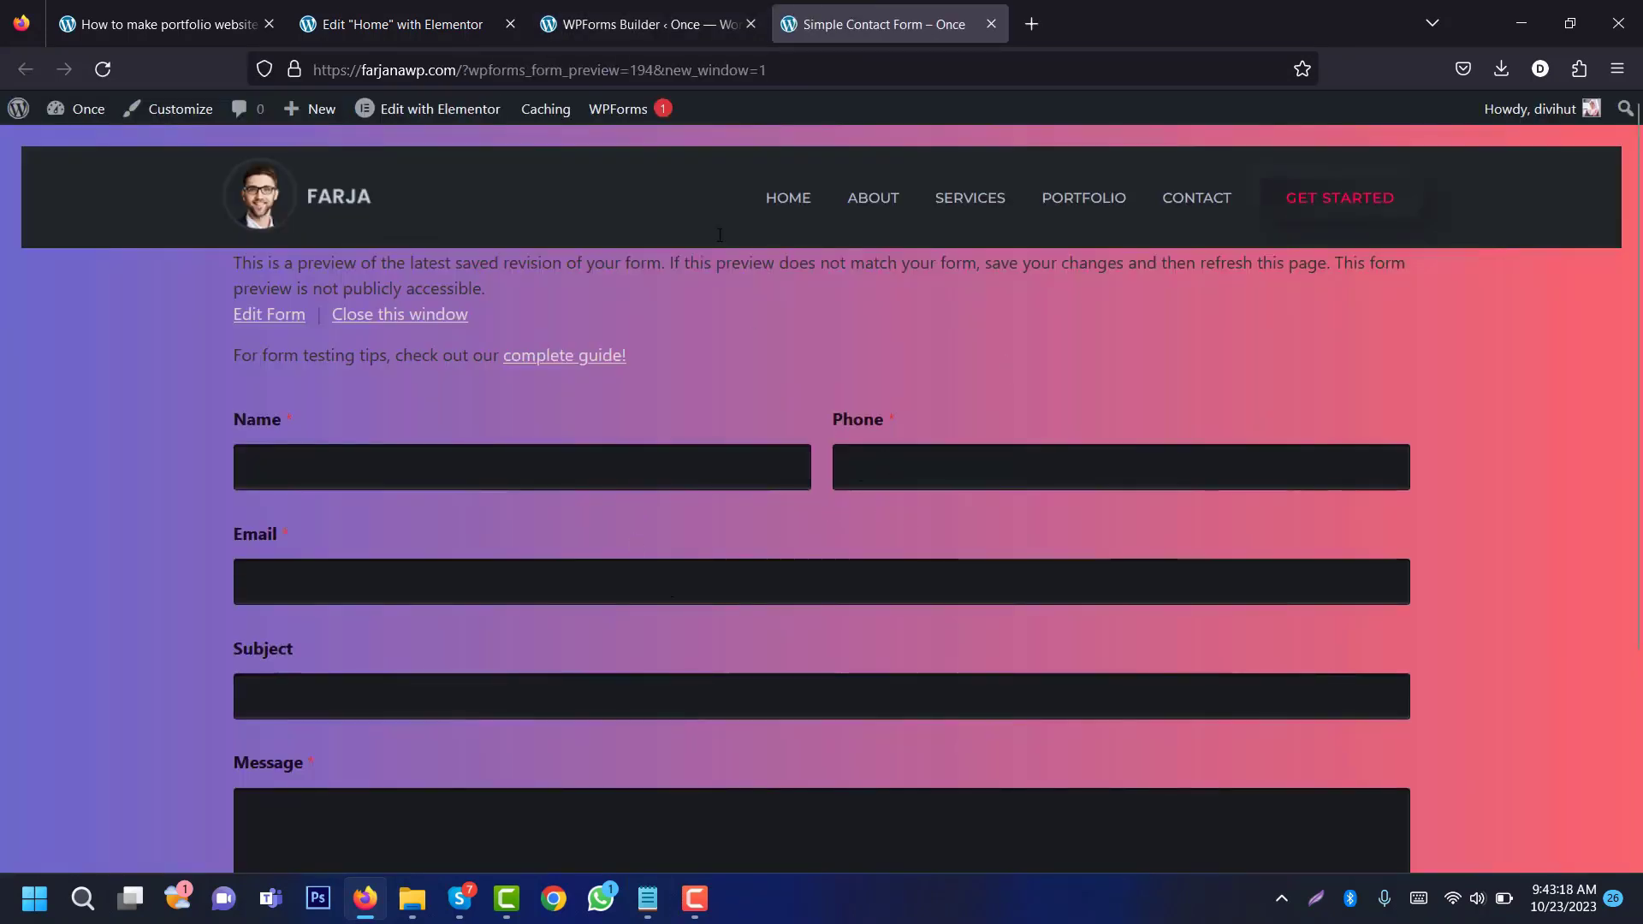
# Step: Reload the Home page editor to show the two-column contact form, then open Site Settings
pyautogui.click(432, 15)
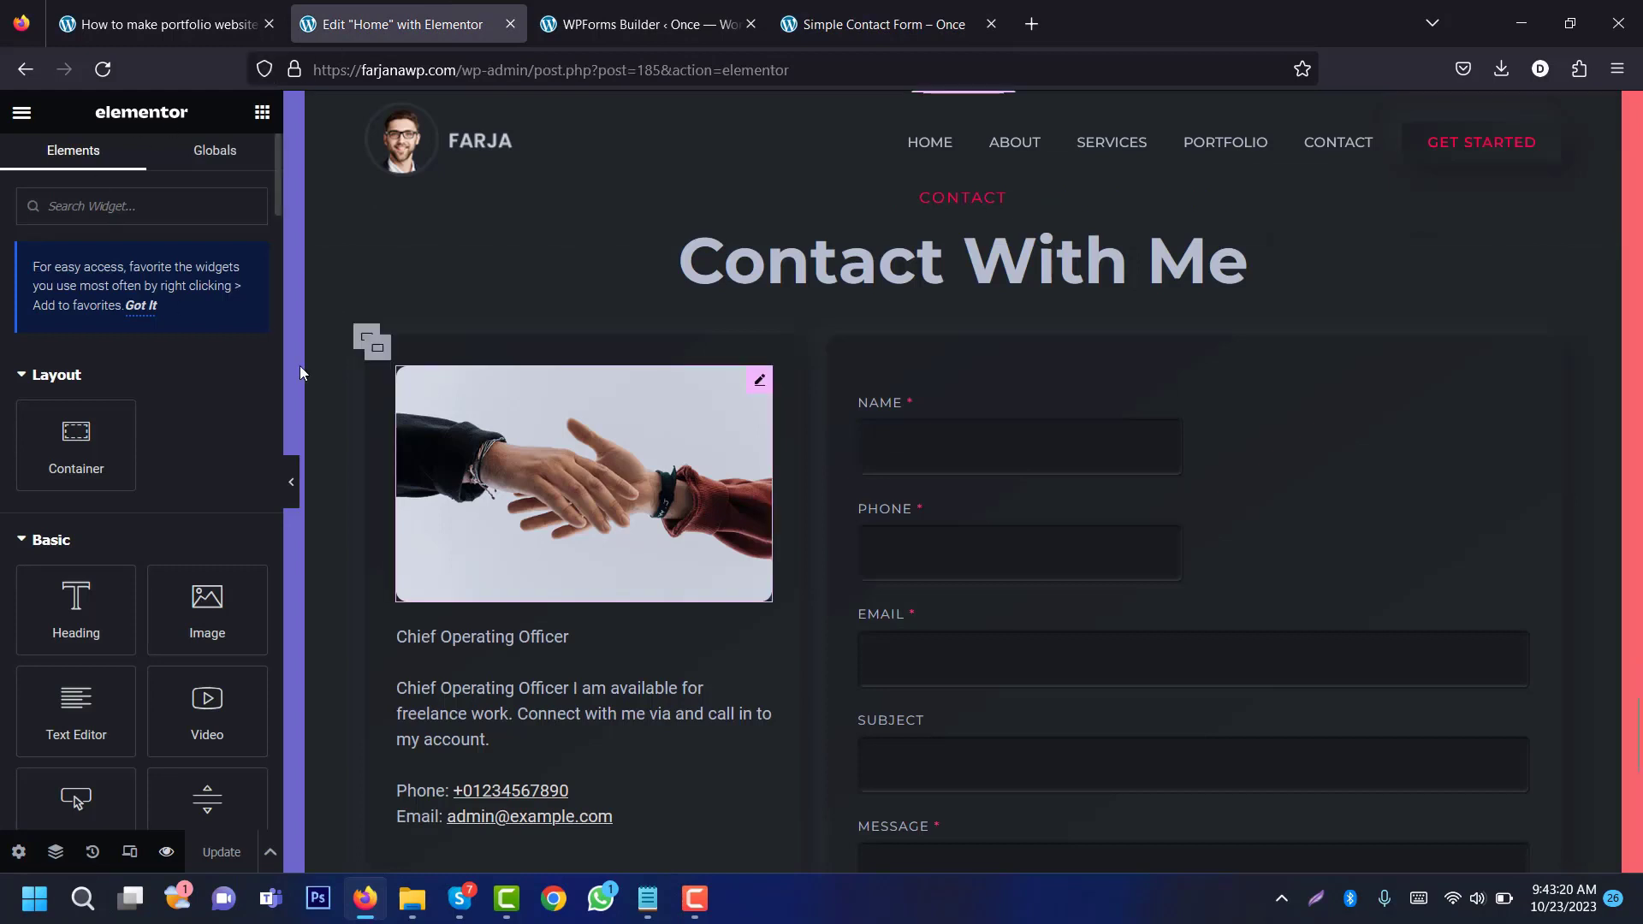
pyautogui.click(102, 69)
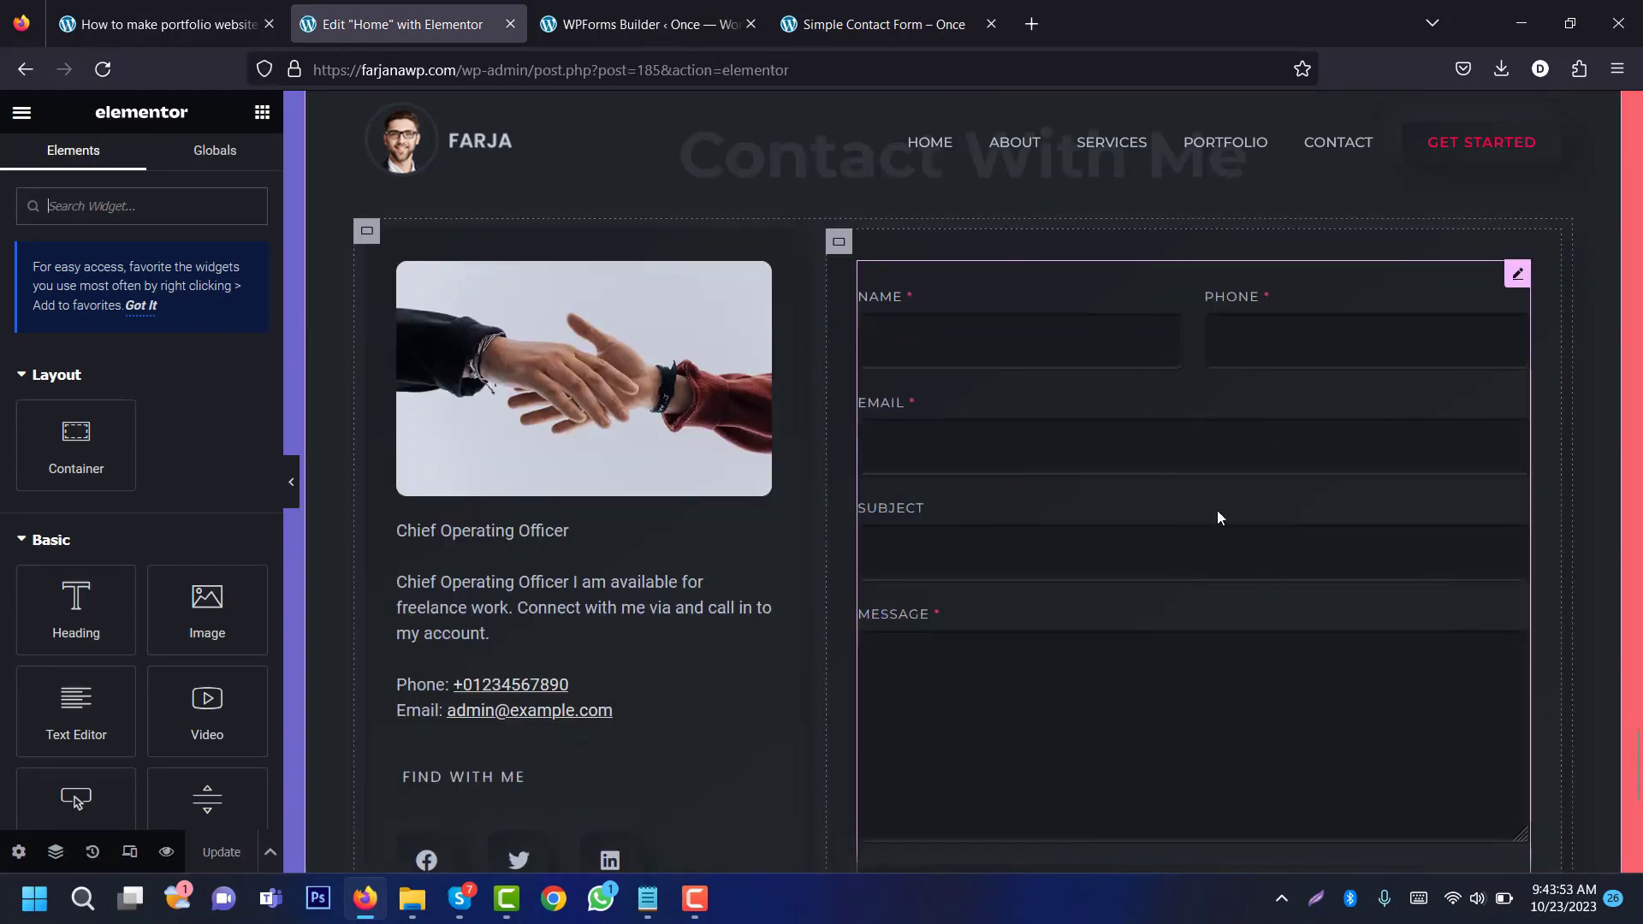
pyautogui.scroll(-2, 1225, 524)
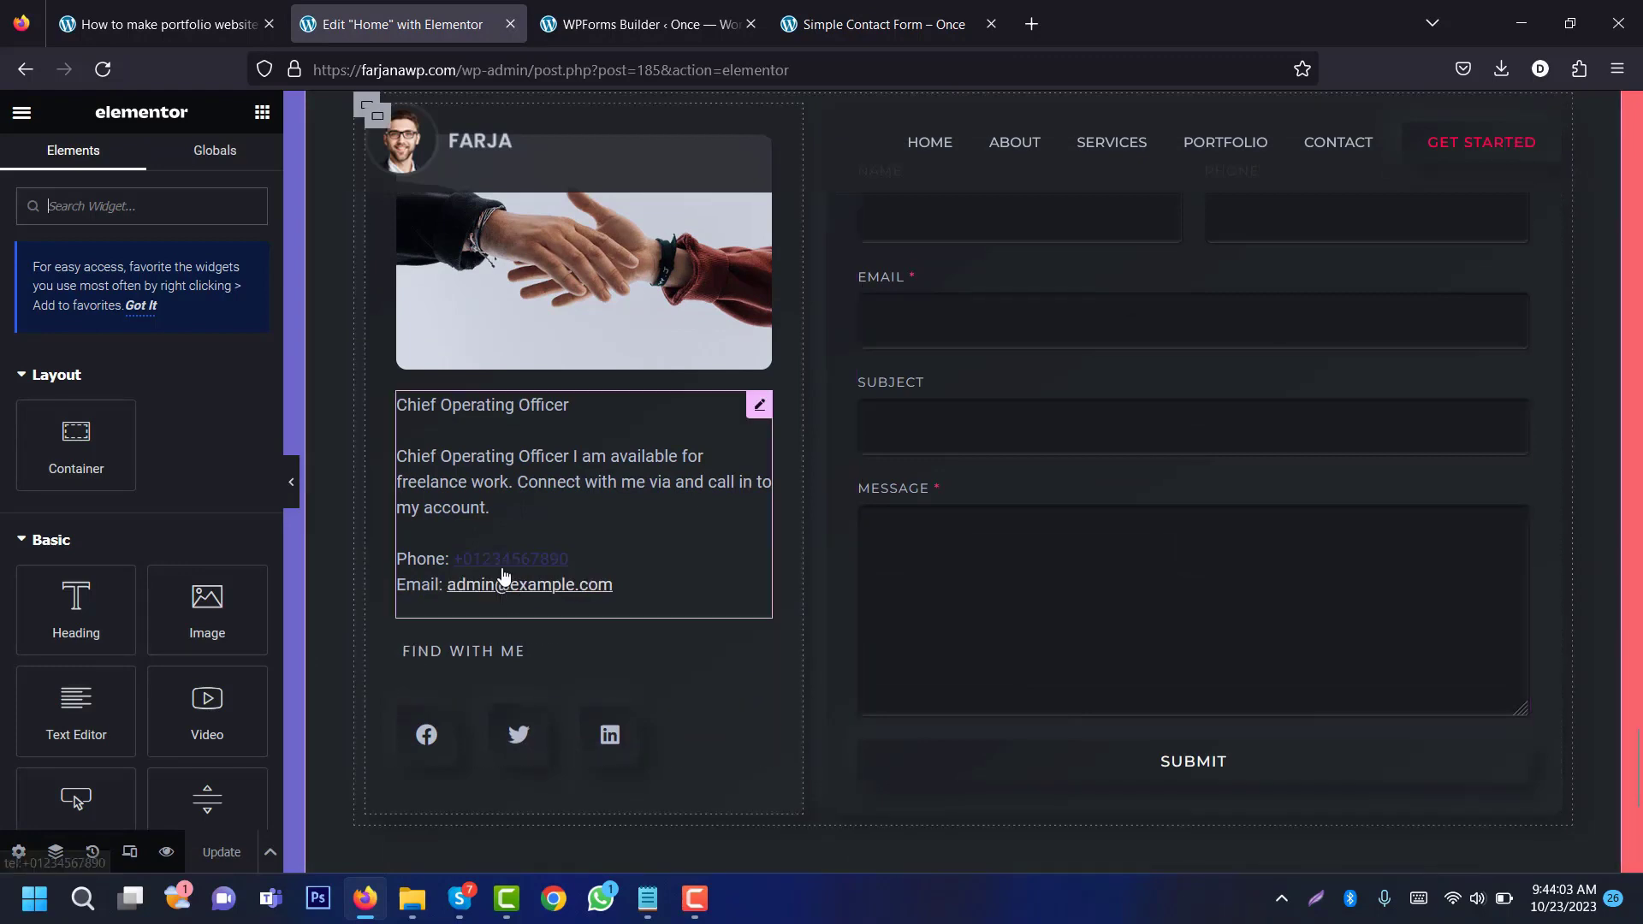
pyautogui.click(649, 574)
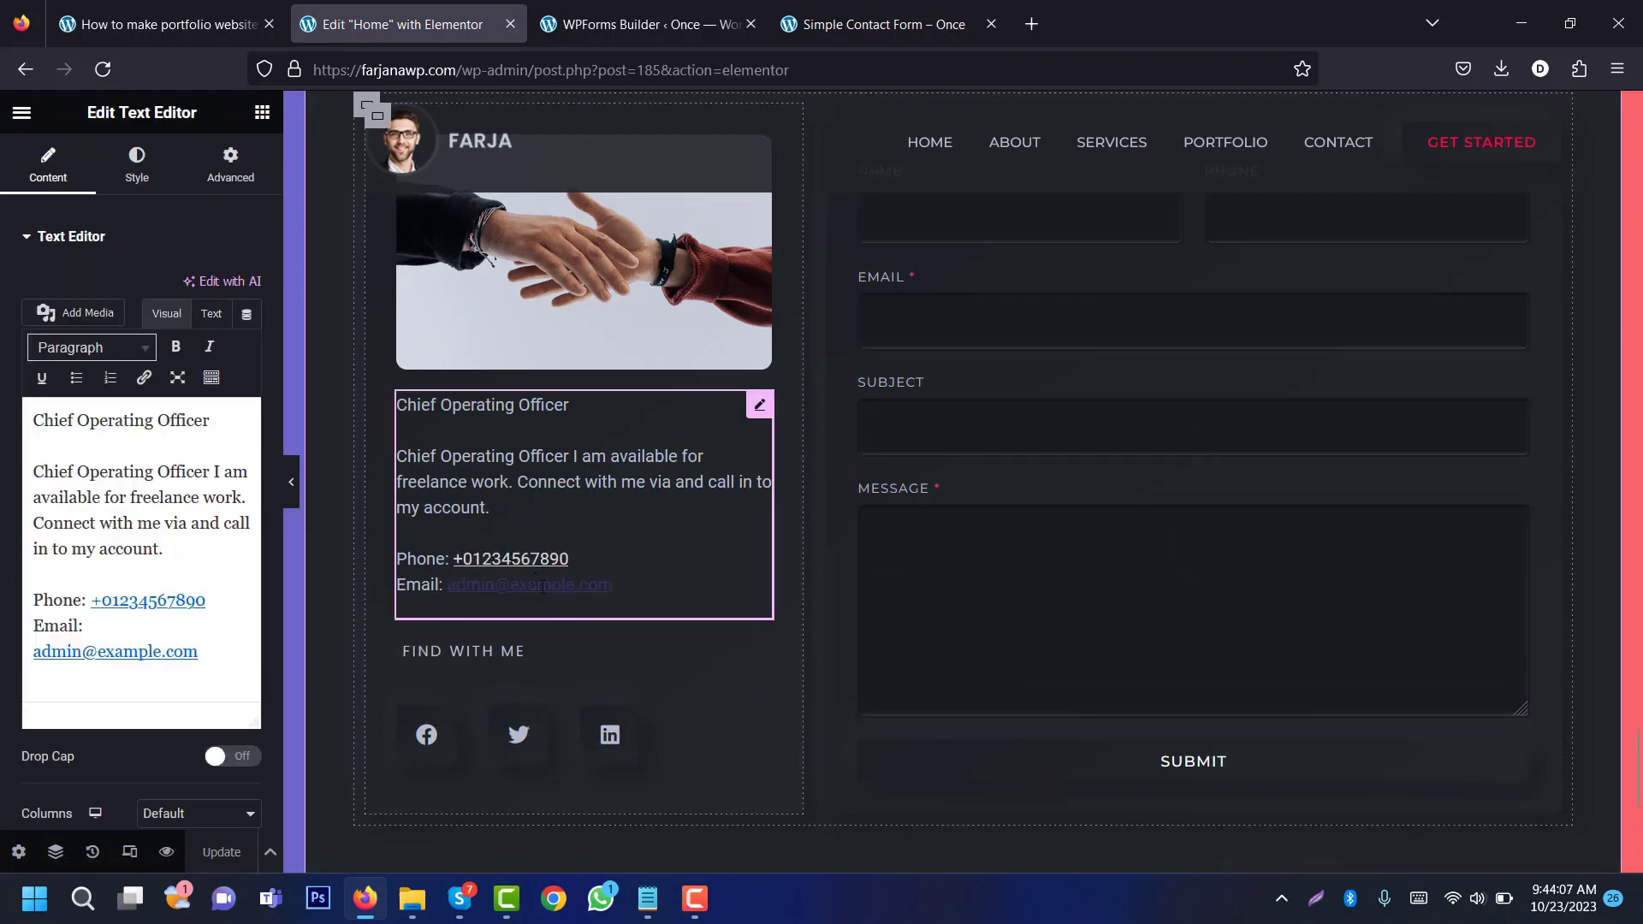
pyautogui.click(22, 116)
pyautogui.click(82, 214)
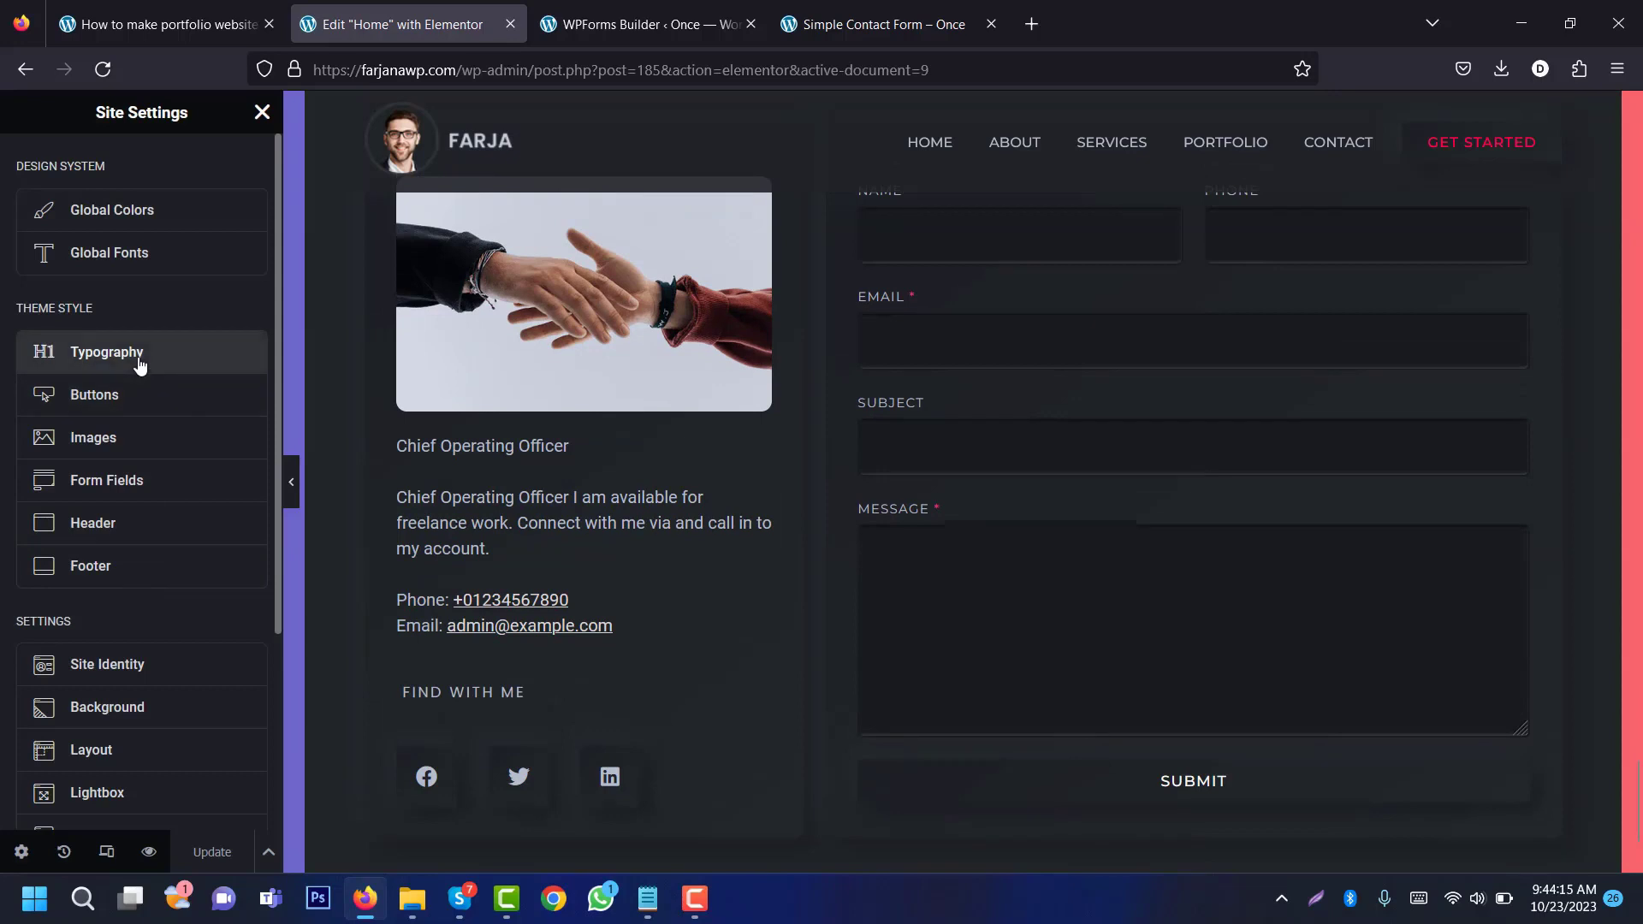
# Step: Set the global link typography decoration to None to remove underlines
pyautogui.click(139, 372)
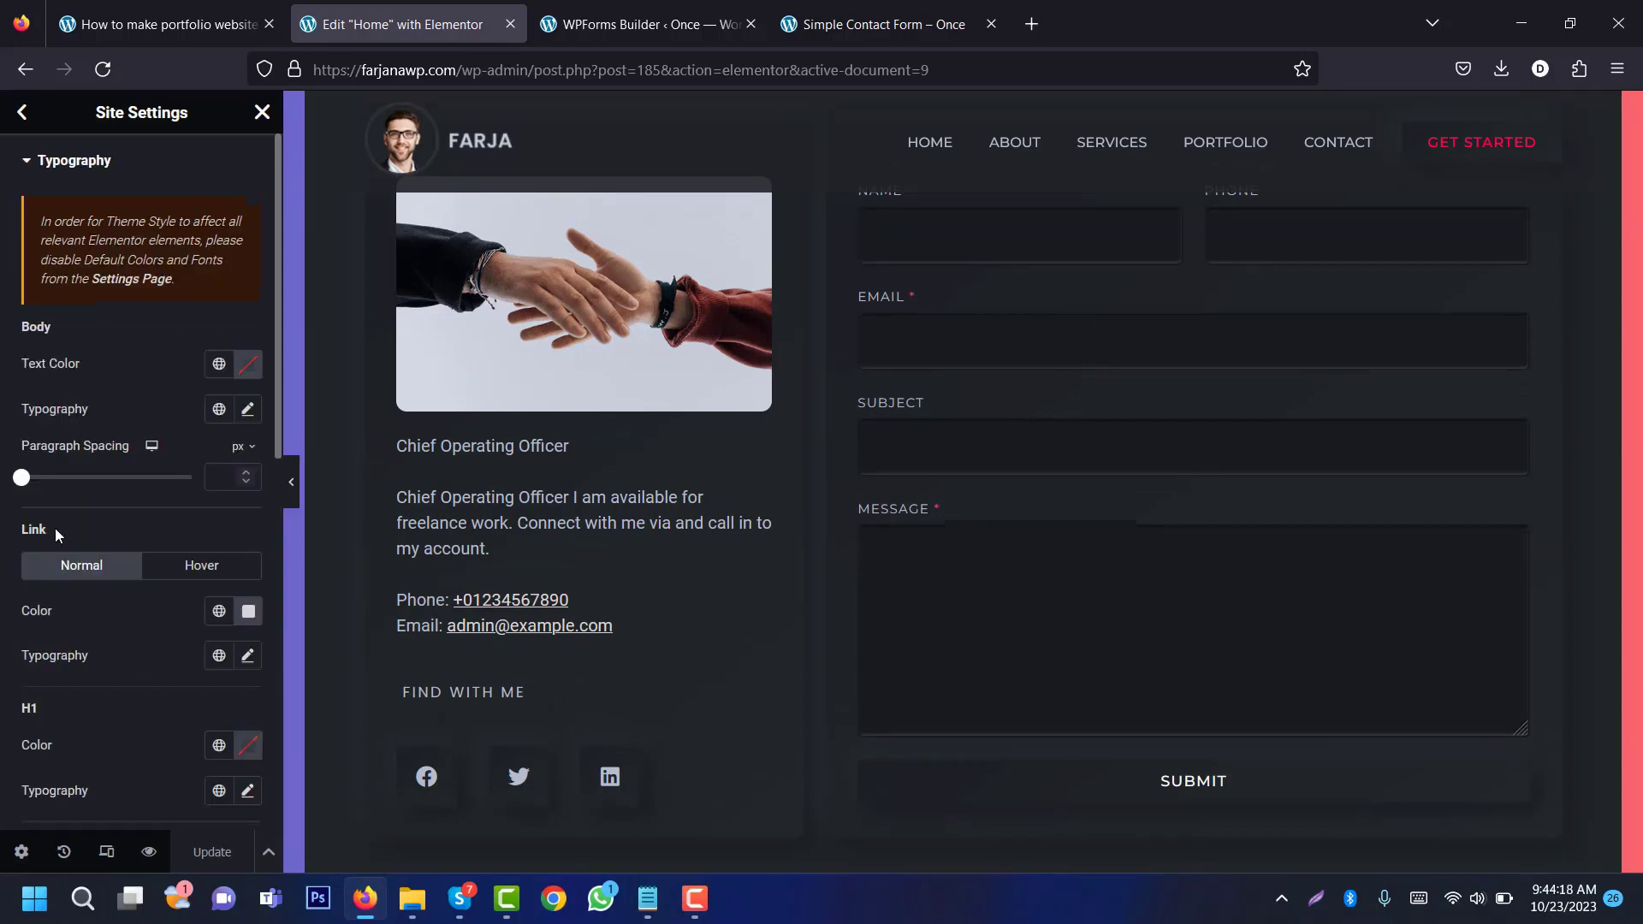
pyautogui.click(247, 655)
pyautogui.scroll(-3, 210, 498)
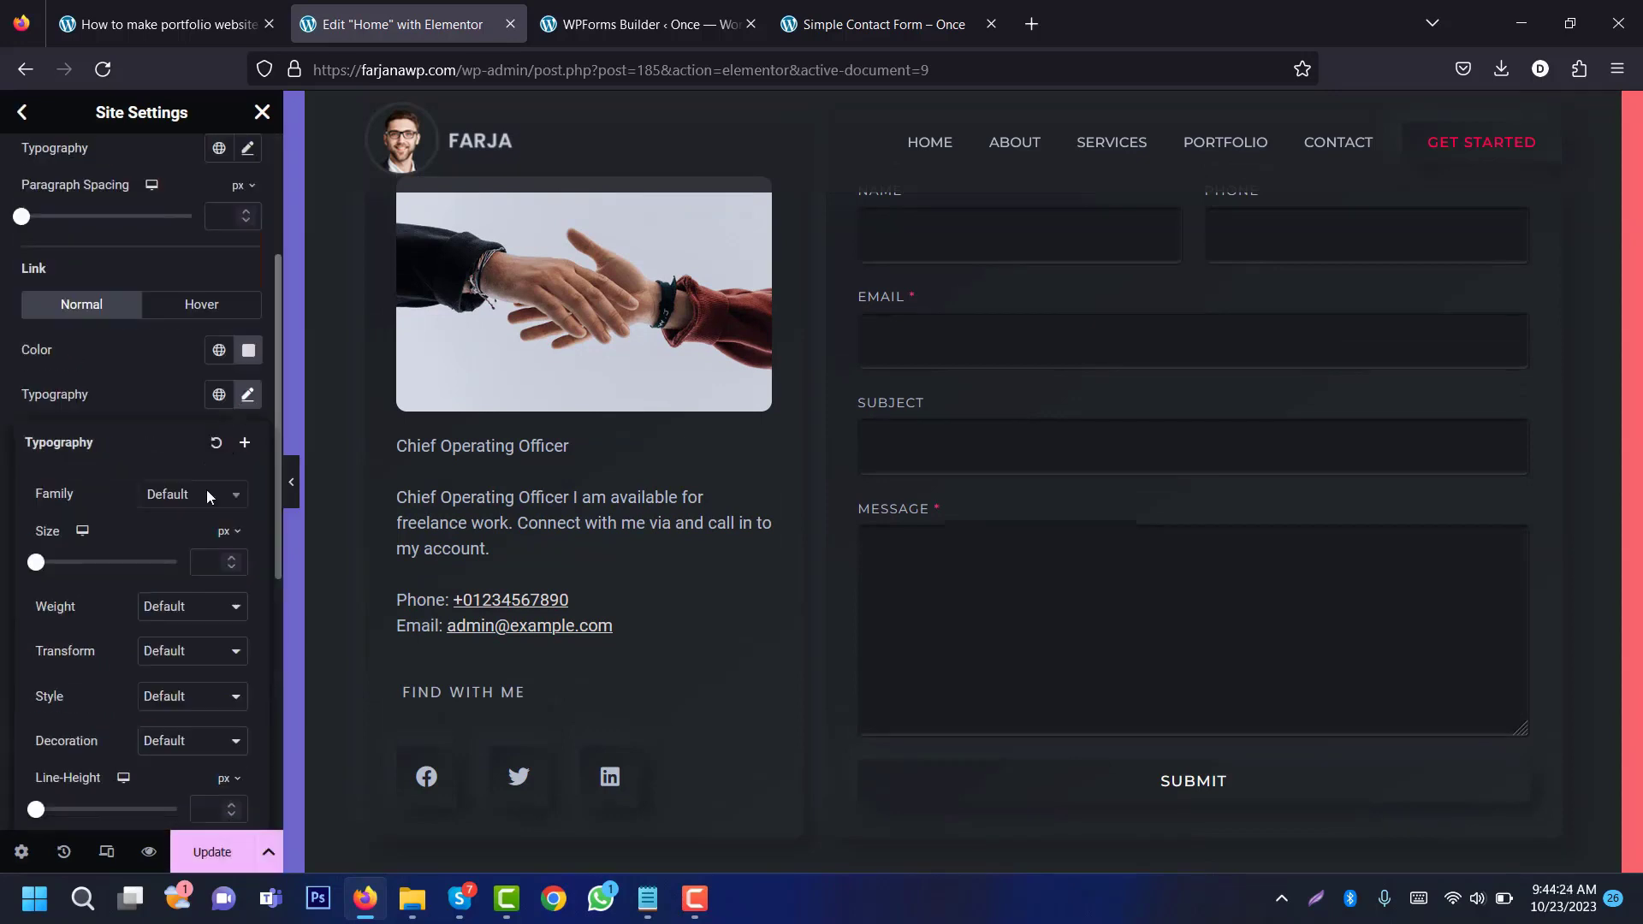
pyautogui.click(162, 750)
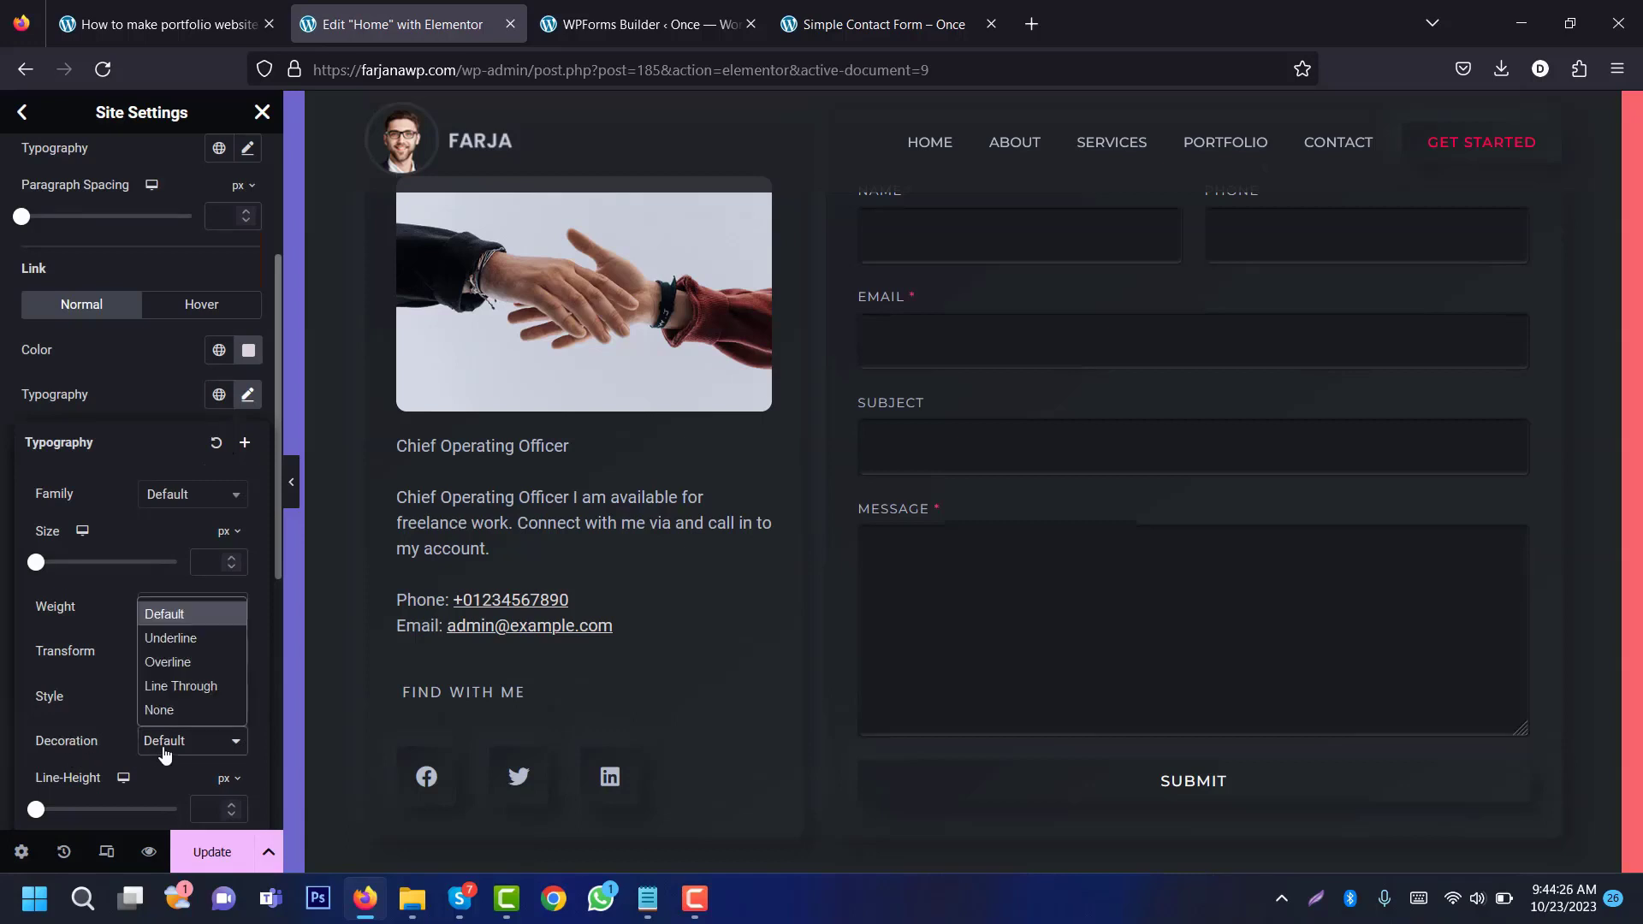
pyautogui.click(173, 708)
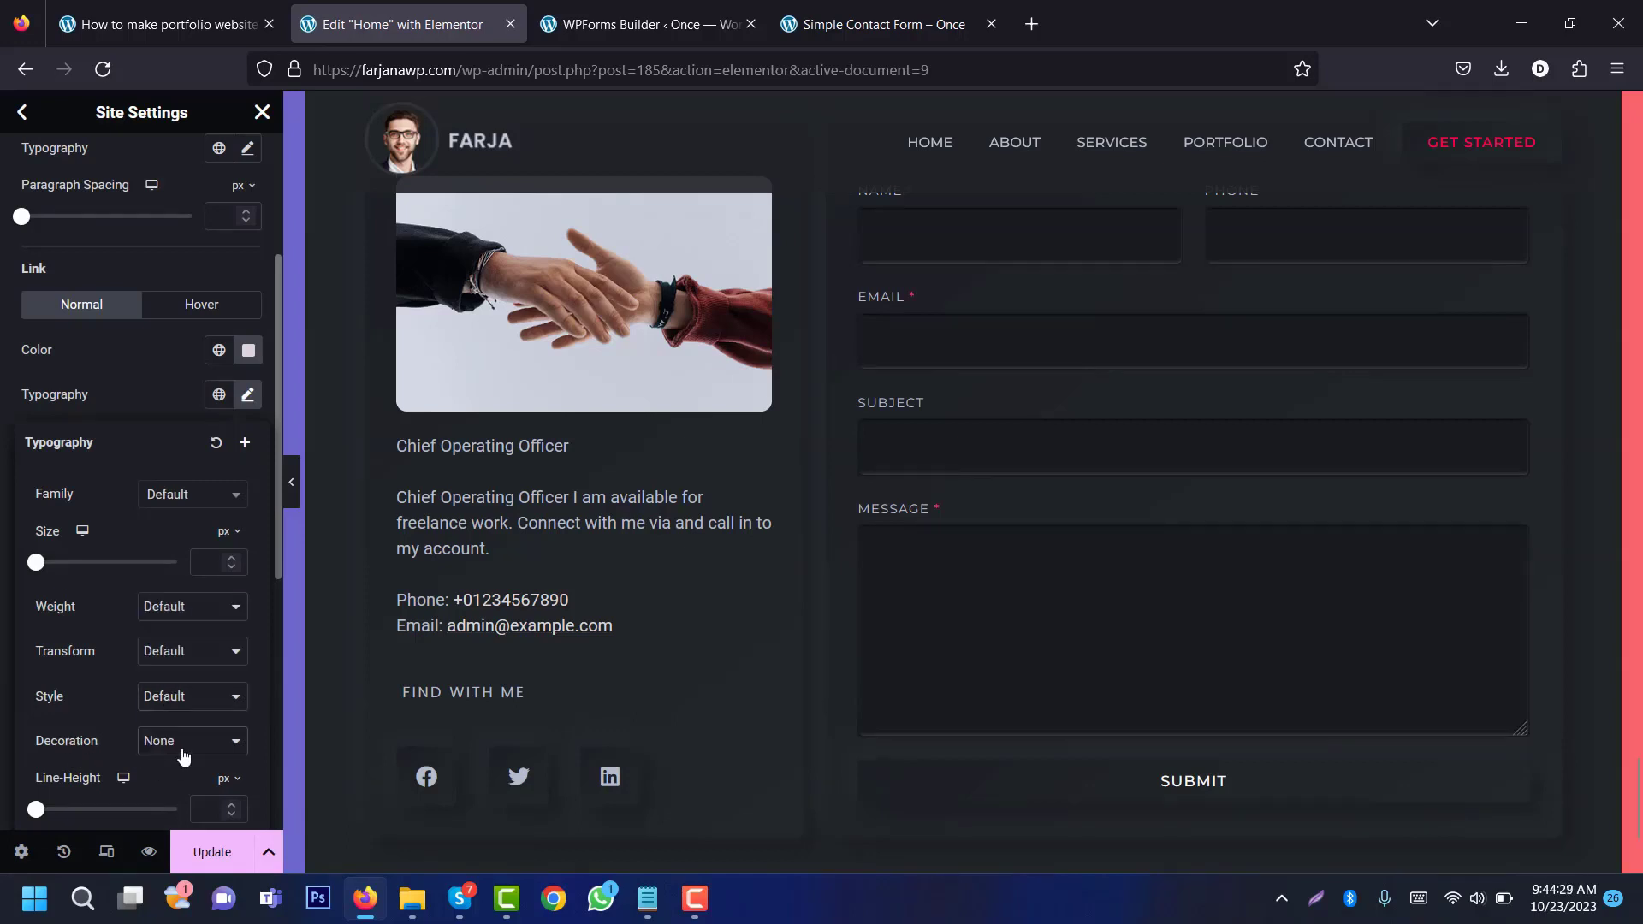
pyautogui.click(516, 631)
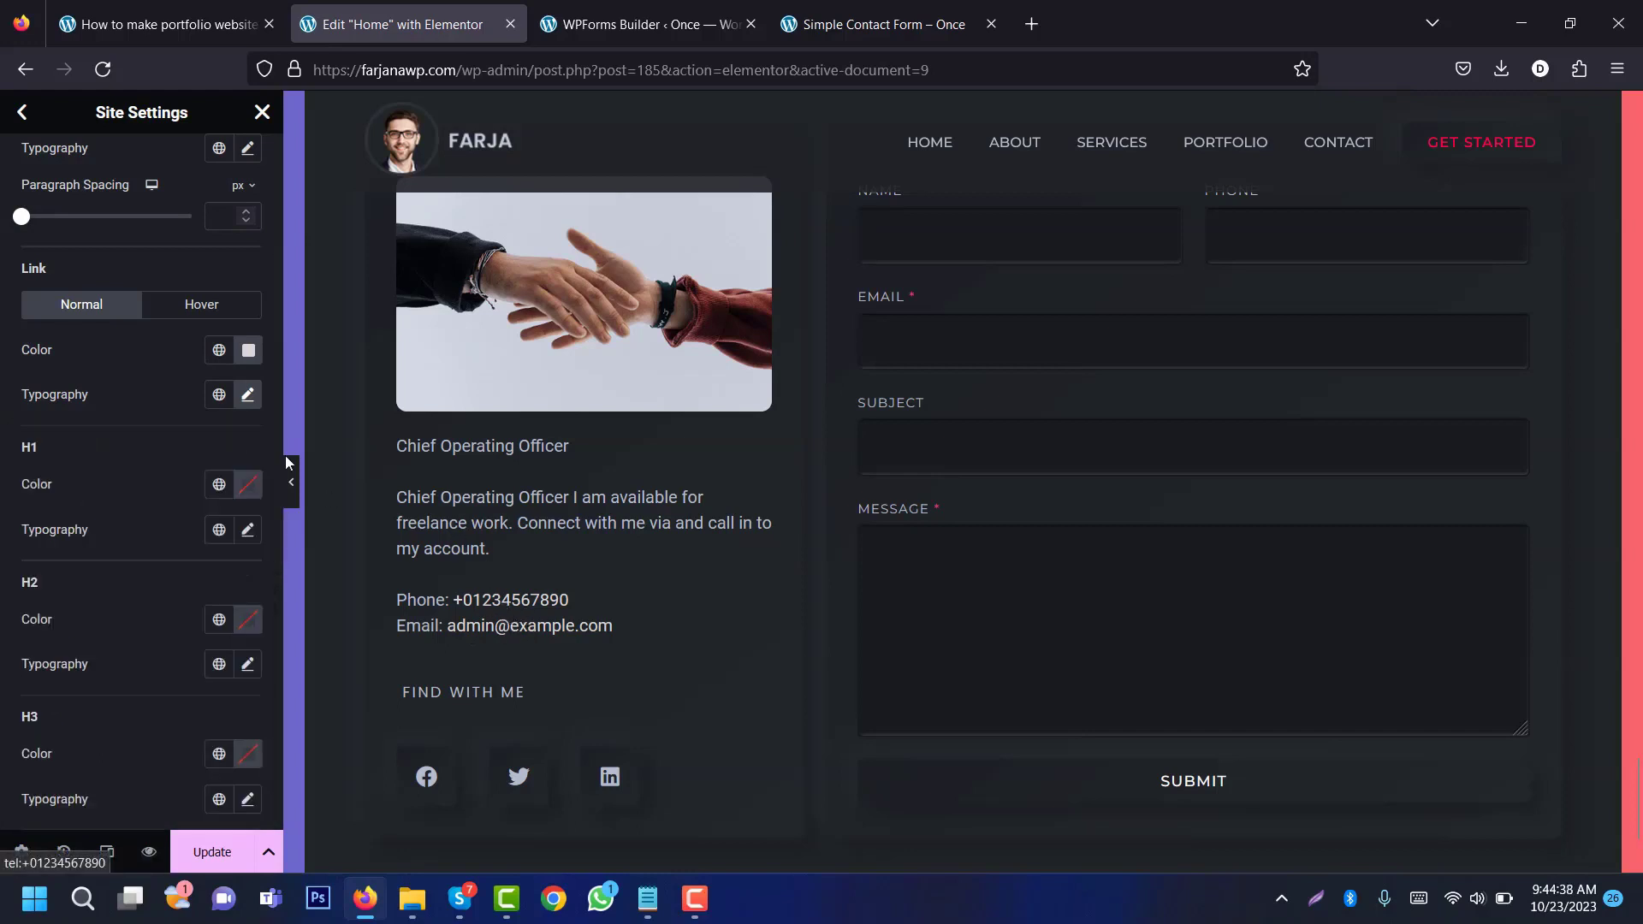
# Step: Set the link hover colour to #FF014F, update the site settings and preview the changes
pyautogui.click(199, 310)
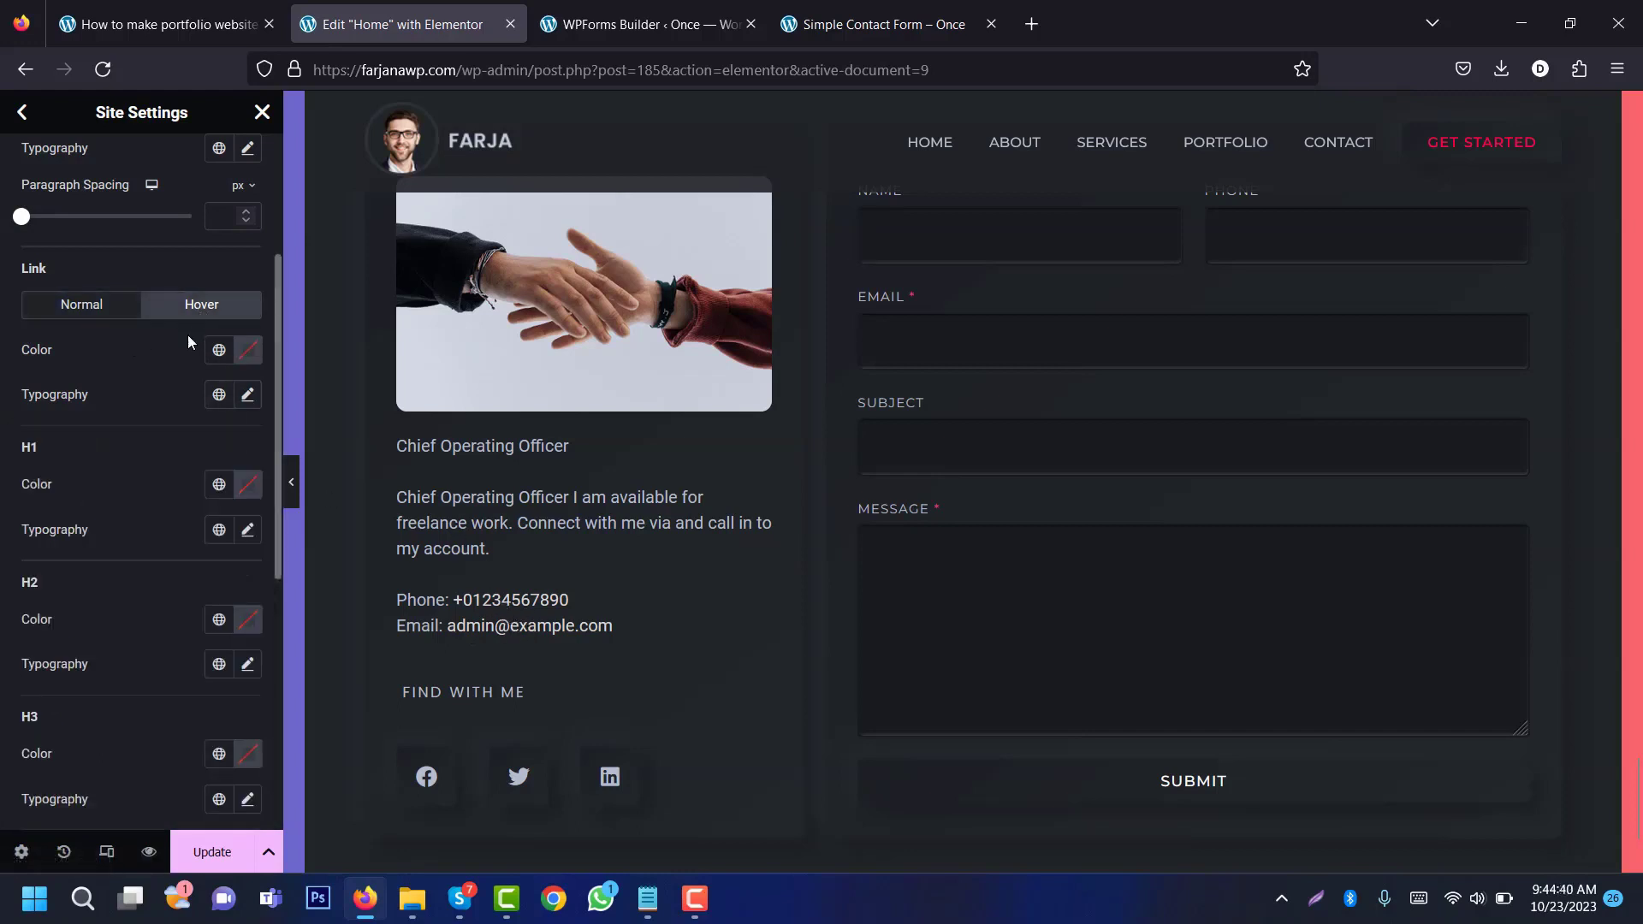
pyautogui.click(219, 354)
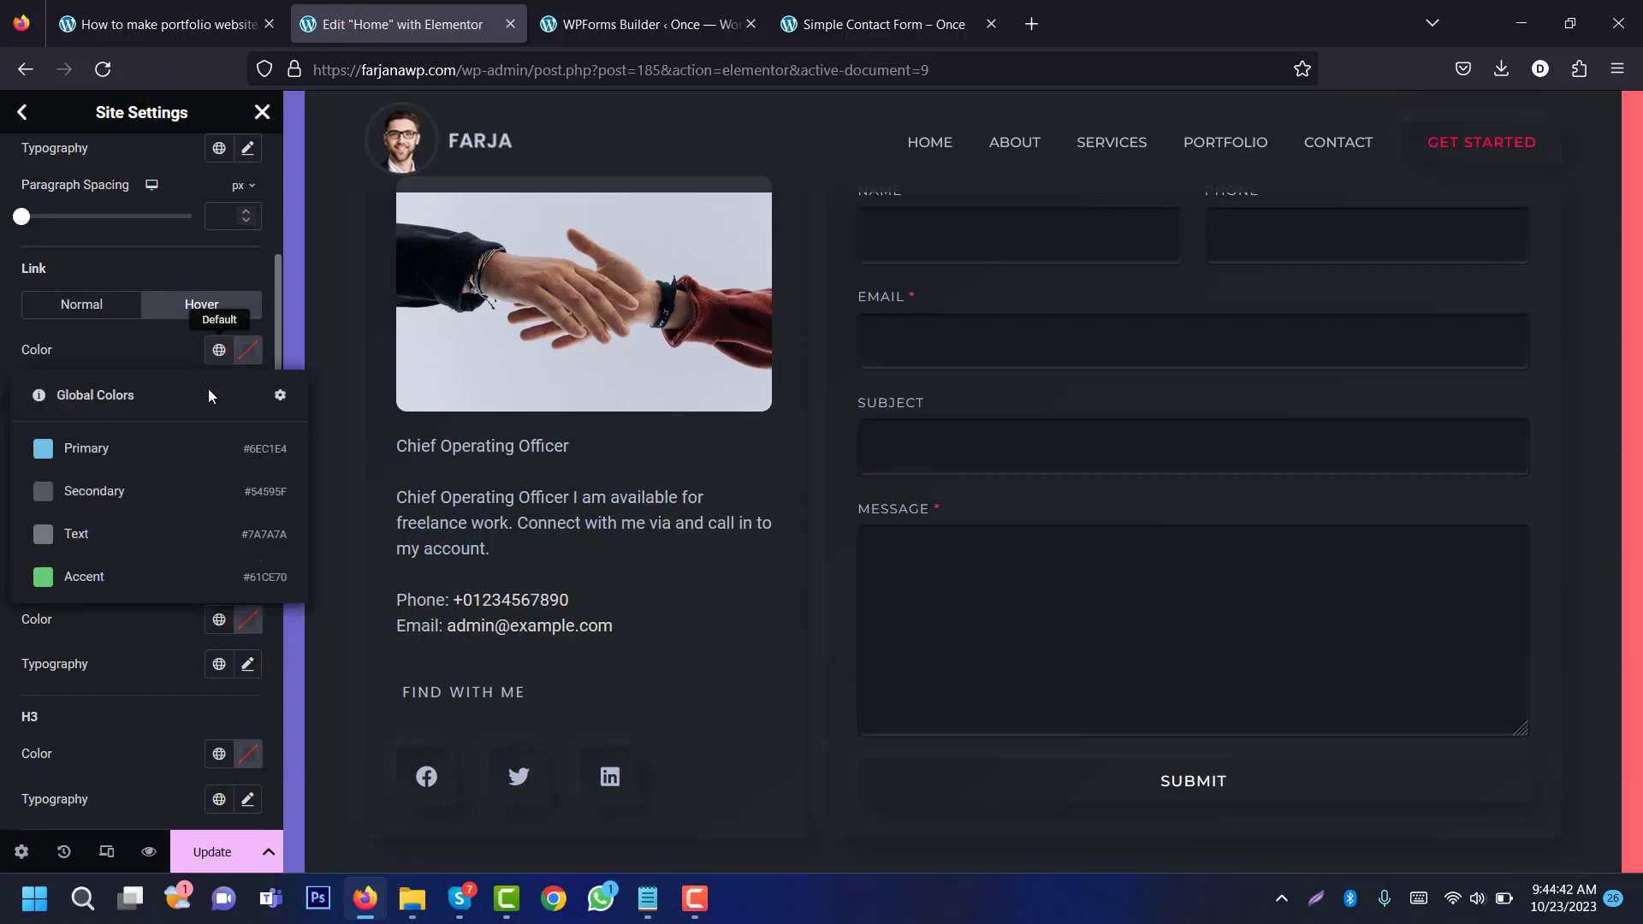
pyautogui.click(160, 353)
pyautogui.click(248, 351)
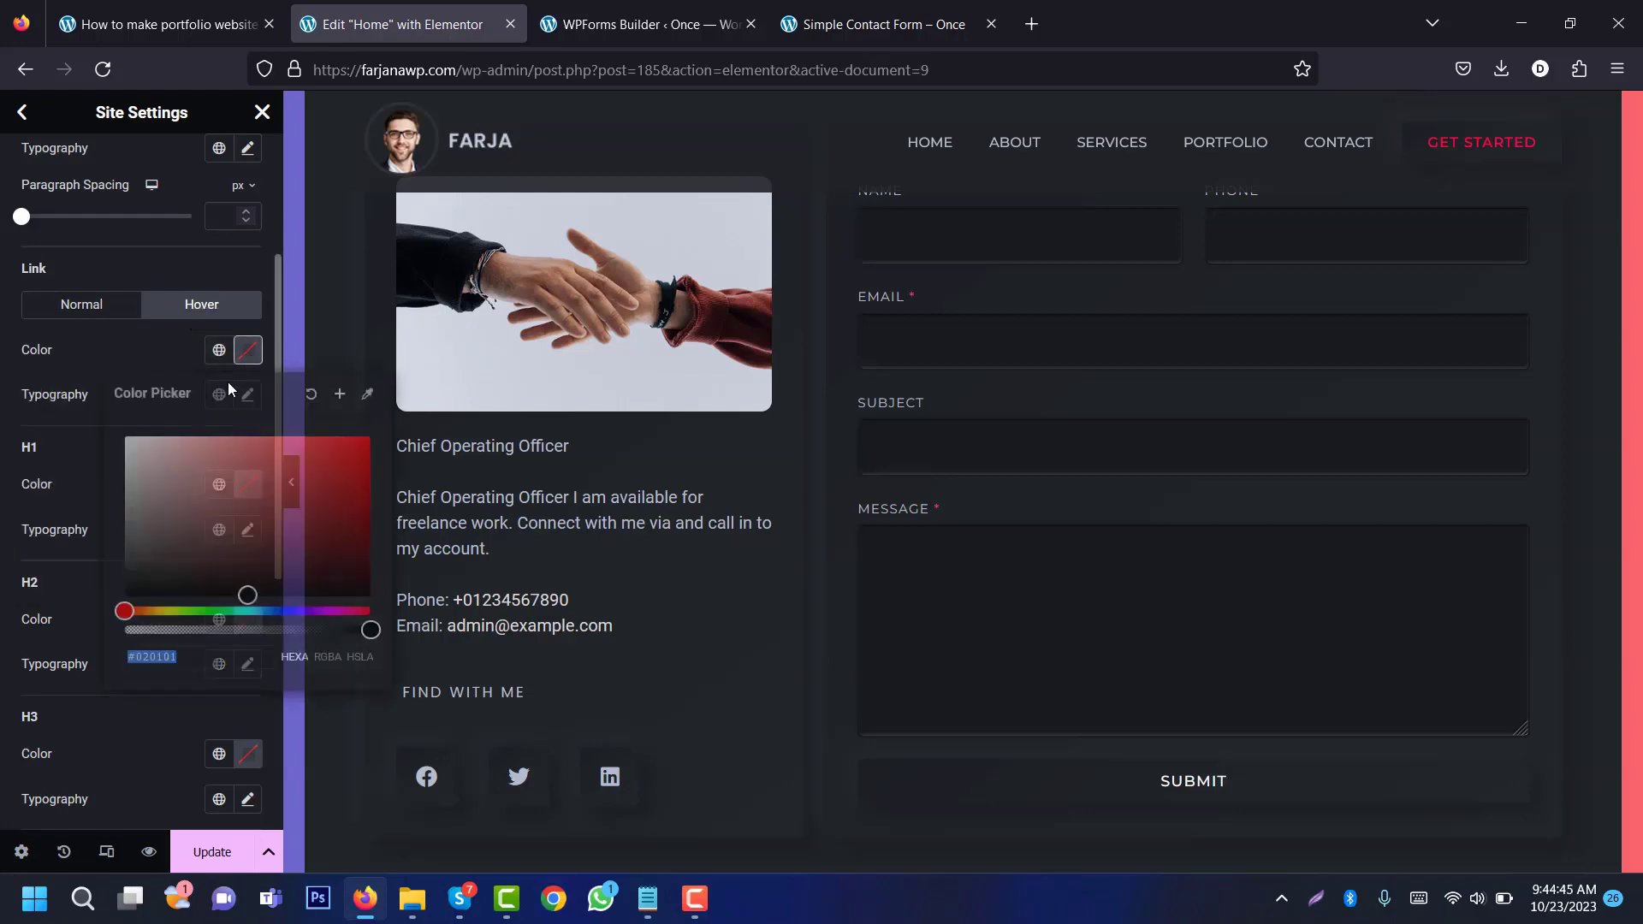
pyautogui.click(345, 449)
pyautogui.click(344, 443)
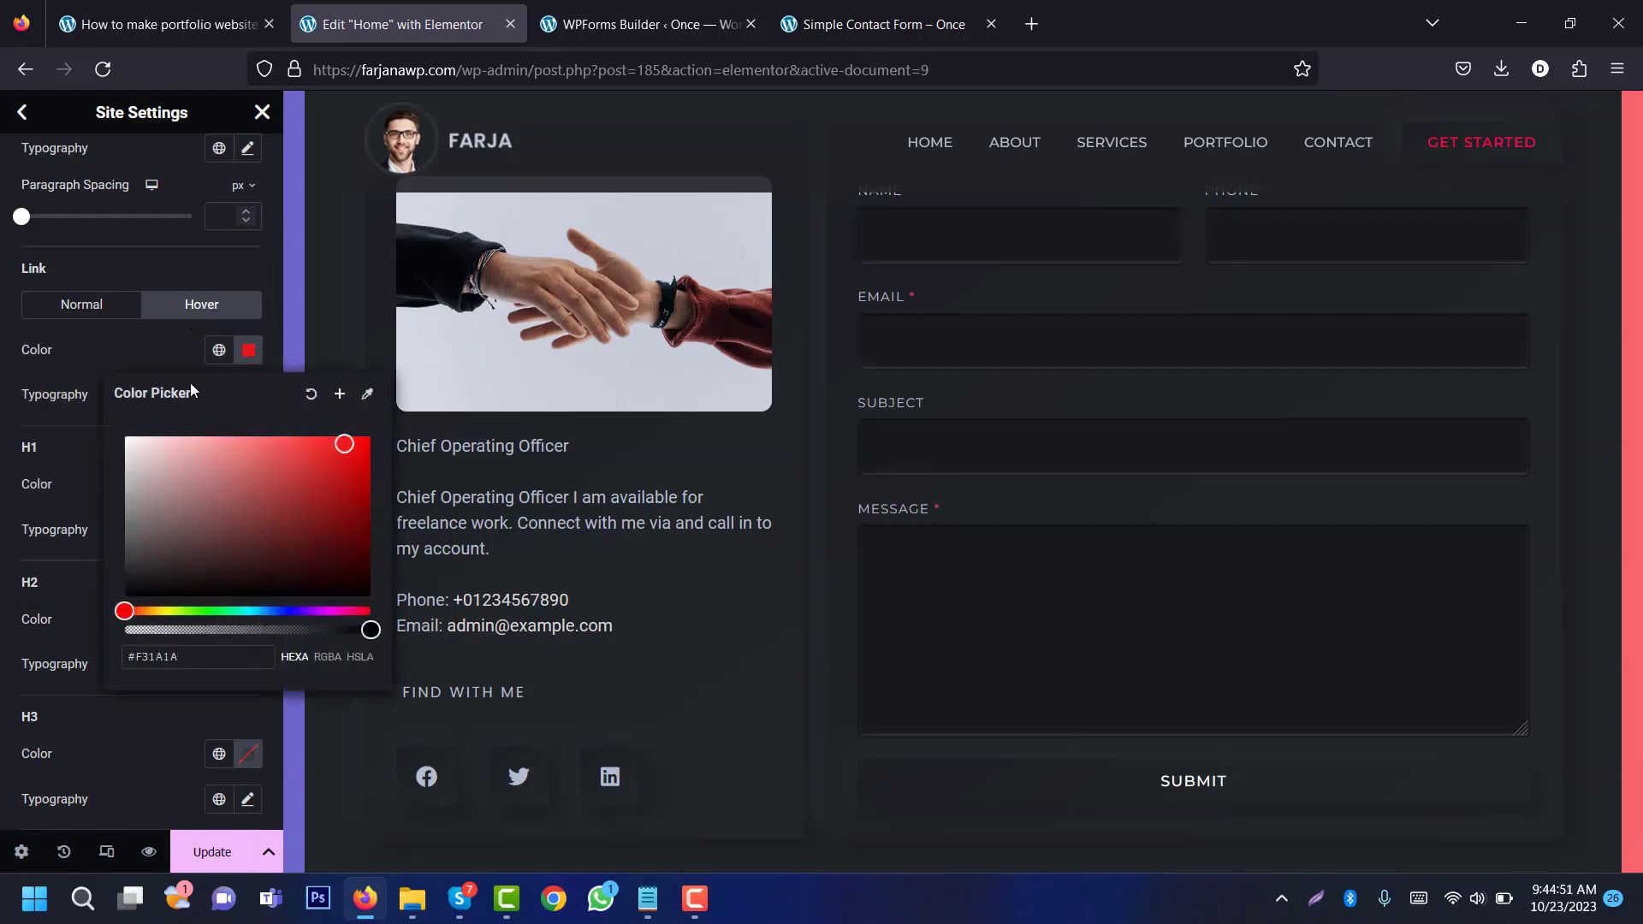
pyautogui.hotkey('alt', 'Tab')
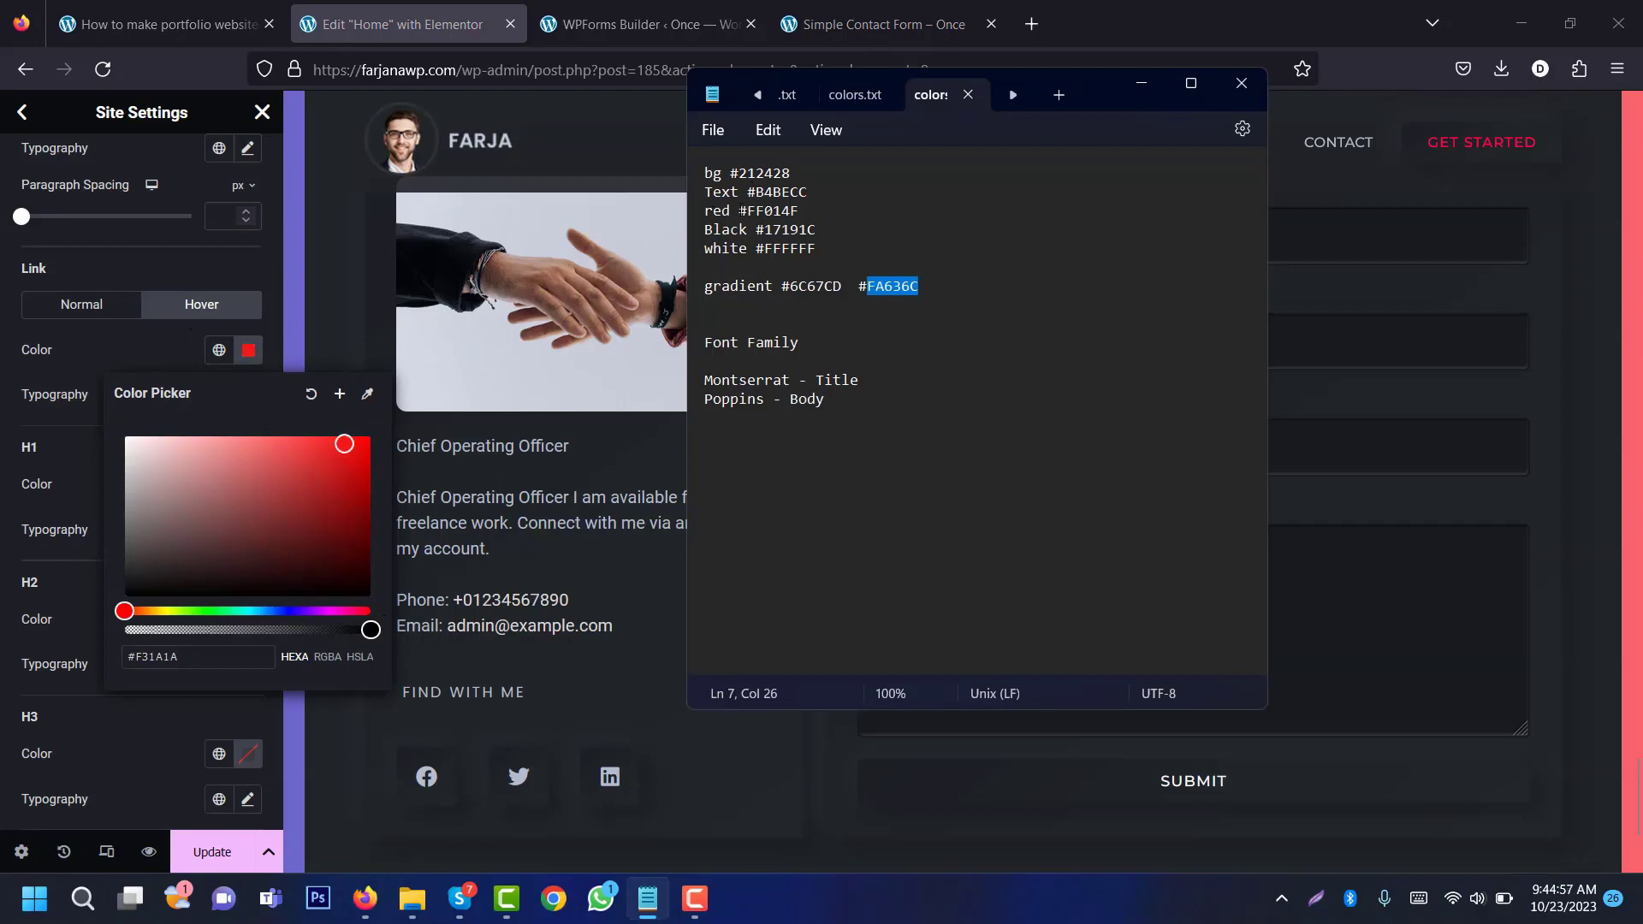
pyautogui.doubleClick(758, 212)
pyautogui.hotkey('ctrl', 'c')
pyautogui.click(248, 655)
pyautogui.doubleClick(233, 658)
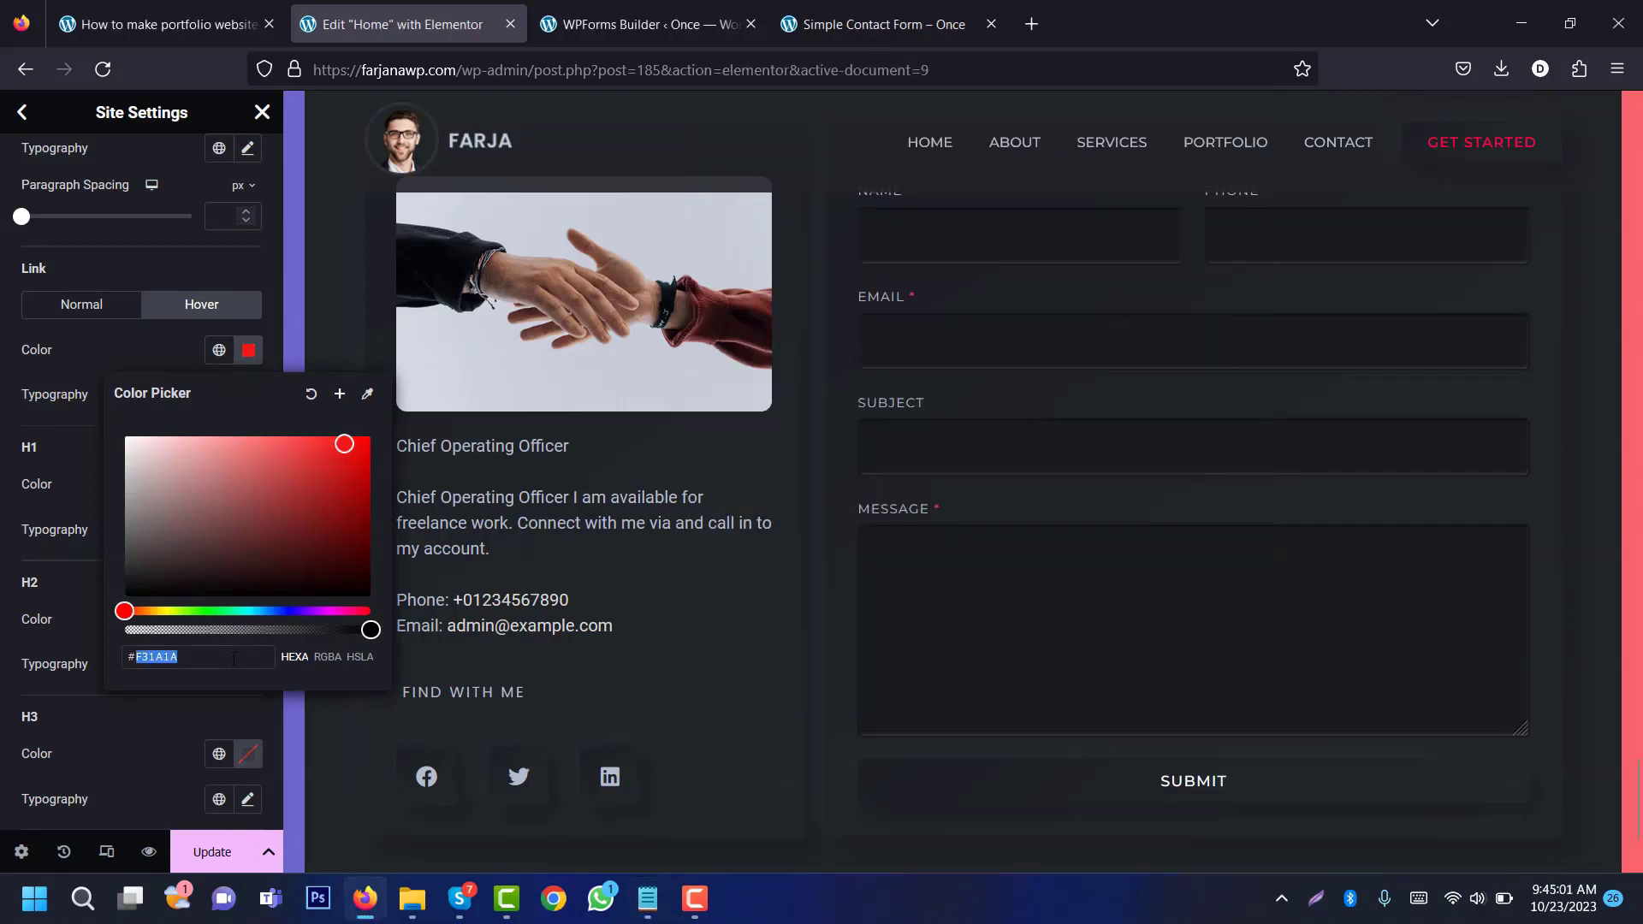
pyautogui.hotkey('ctrl', 'v')
pyautogui.click(394, 706)
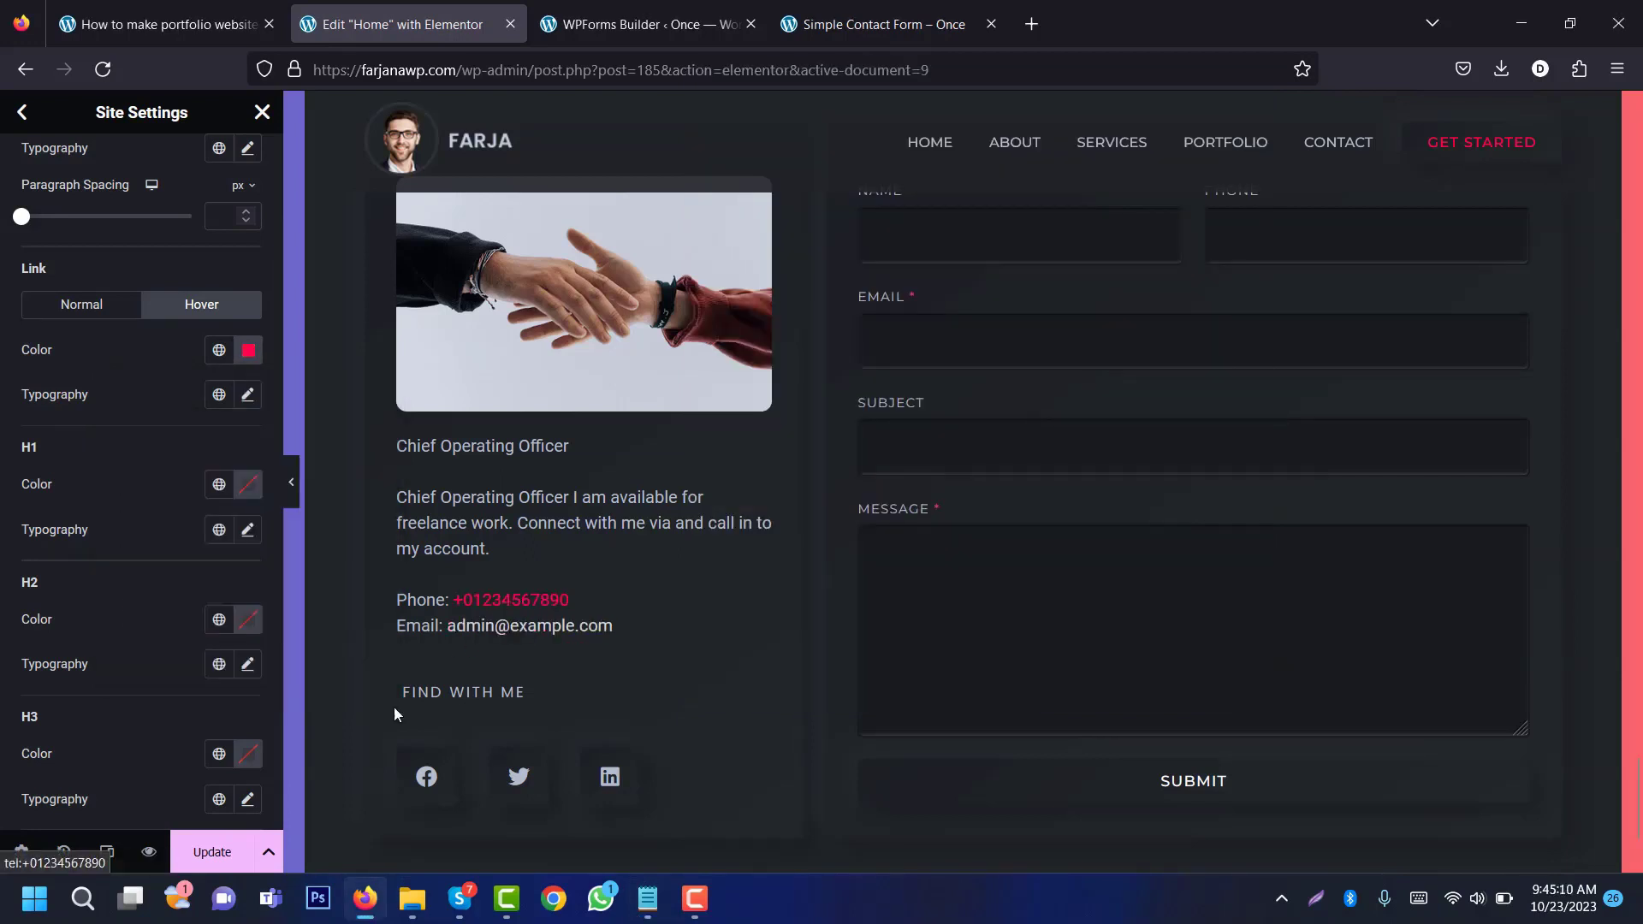
pyautogui.click(224, 853)
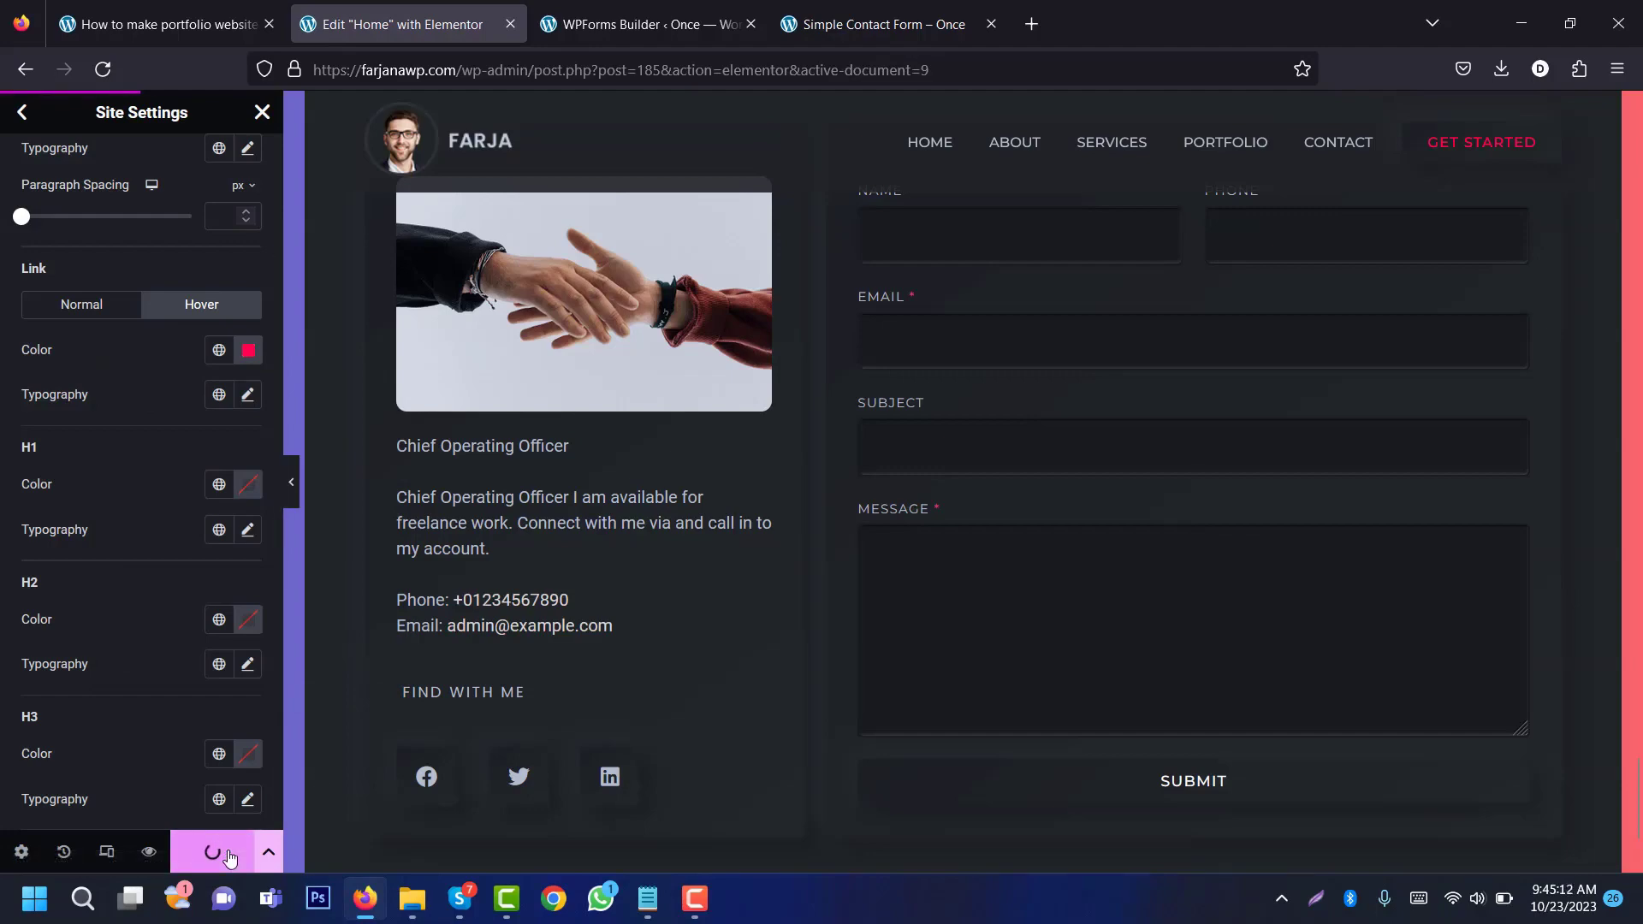
pyautogui.click(151, 852)
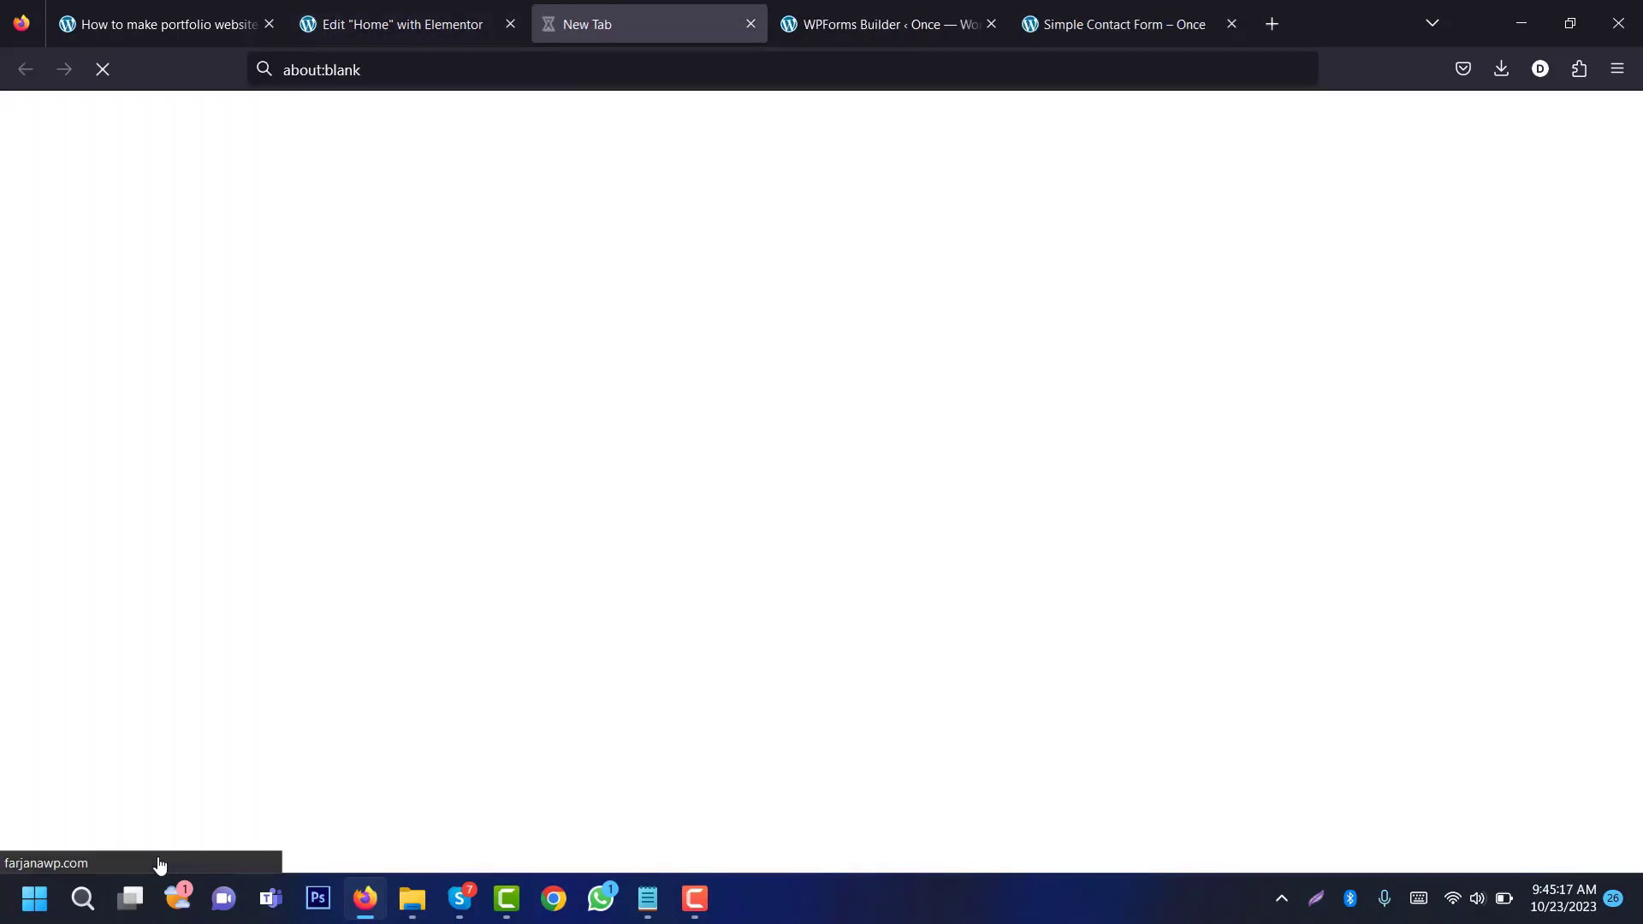
# Step: View the live Home page at phone and iPad sizes in responsive mode, then return to desktop width
pyautogui.scroll(-3, 1636, 159)
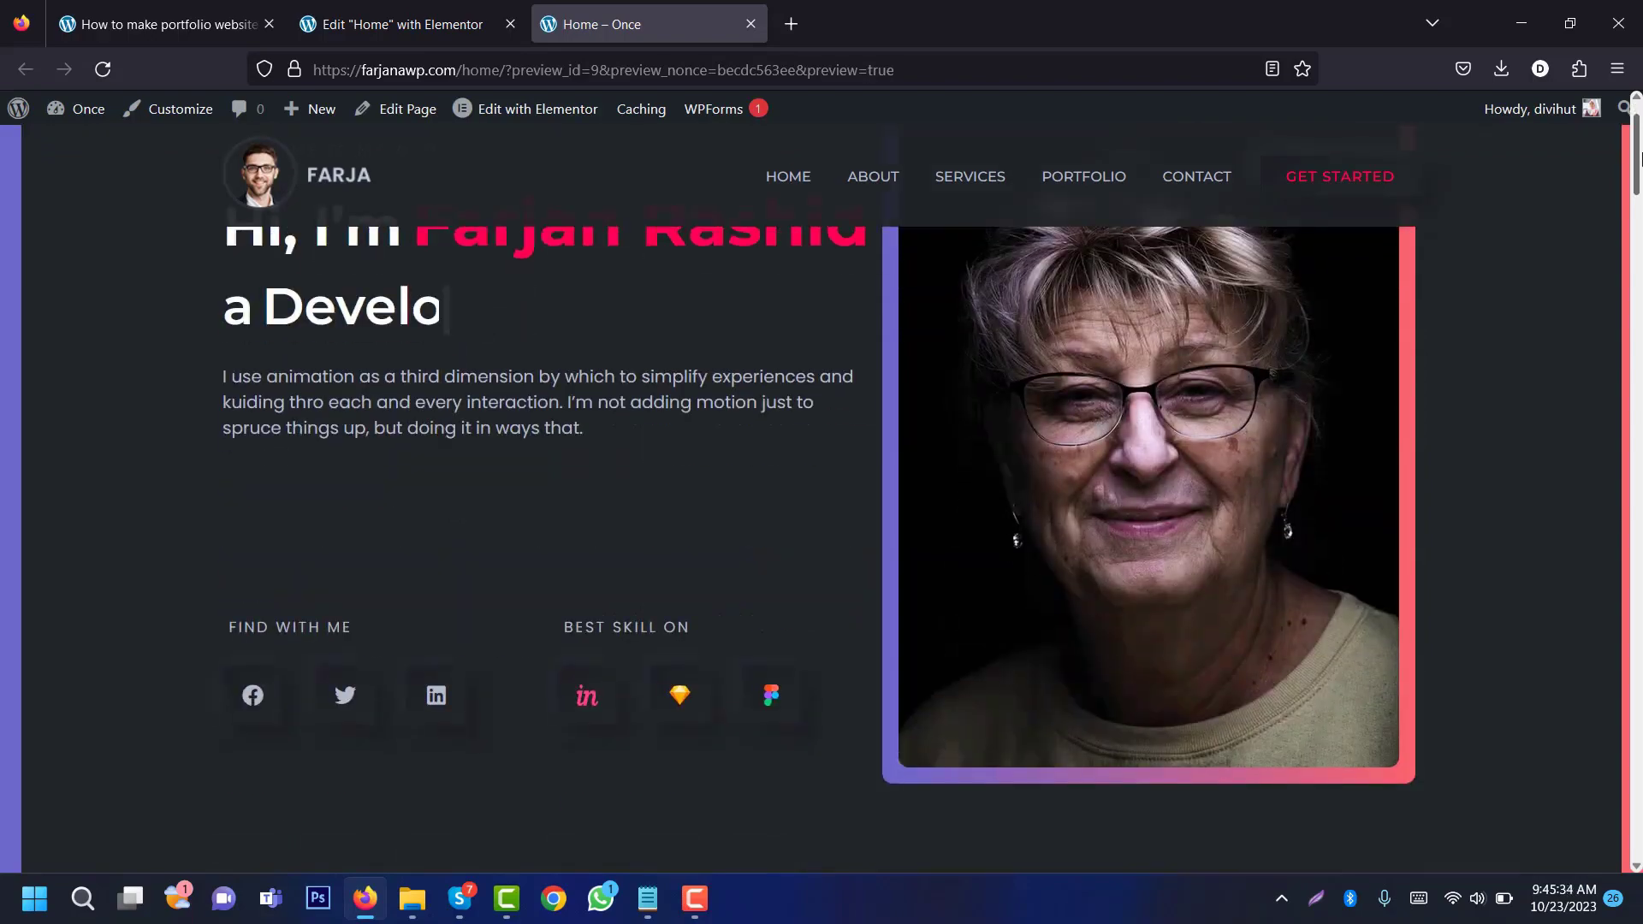
pyautogui.moveTo(1641, 160); pyautogui.dragTo(1638, 620)
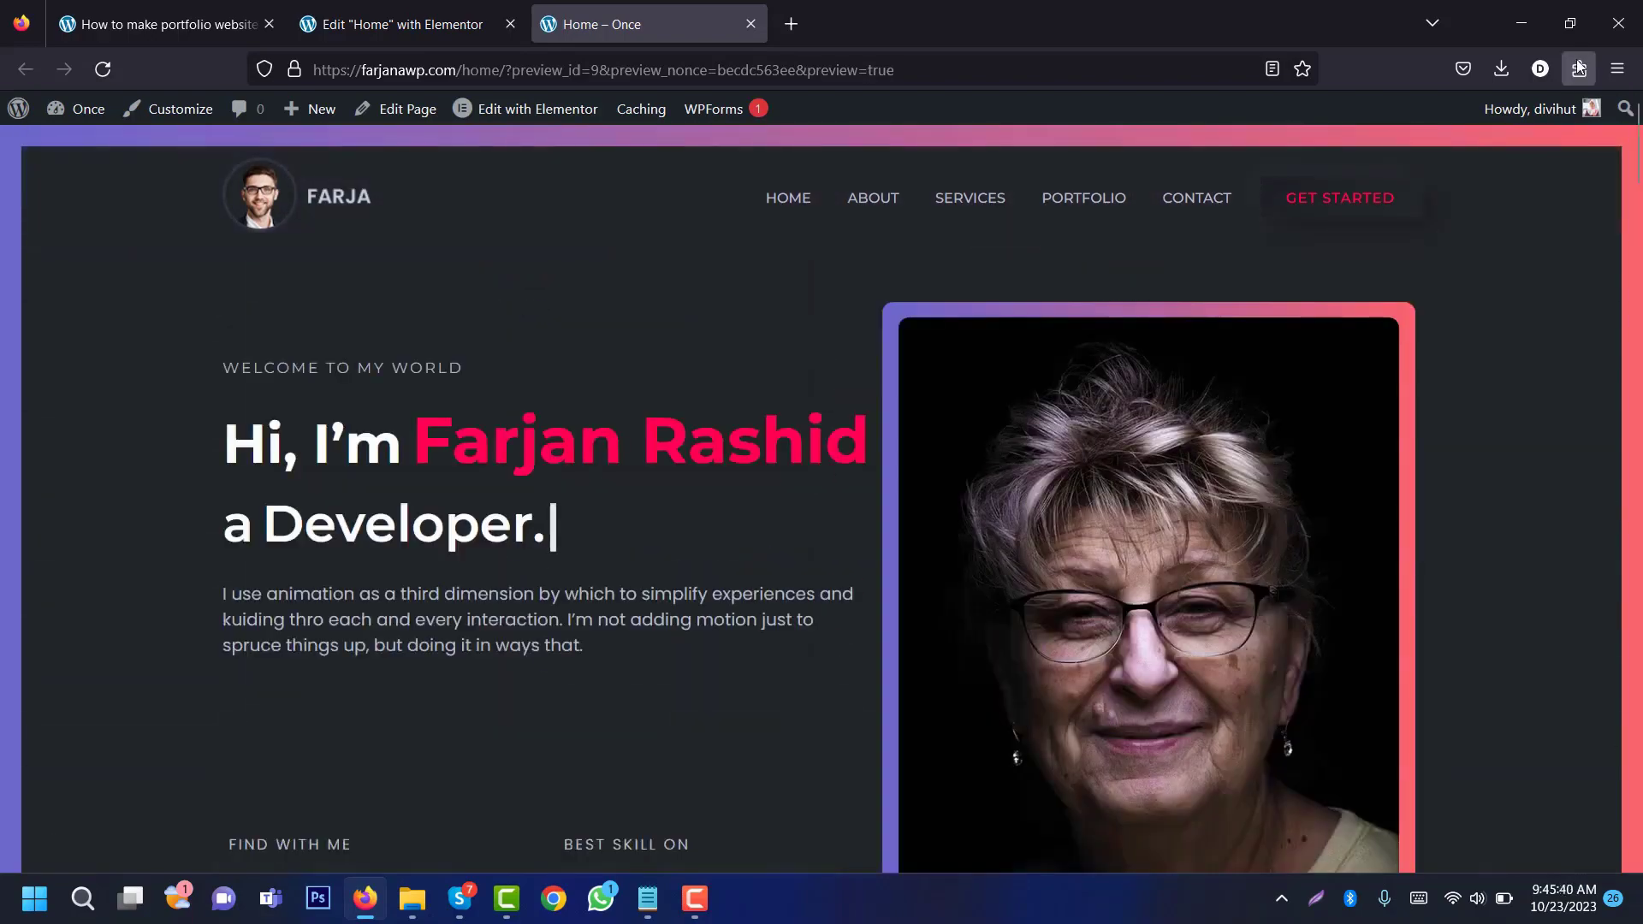
pyautogui.hotkey('ctrl', 'shift', 'm')
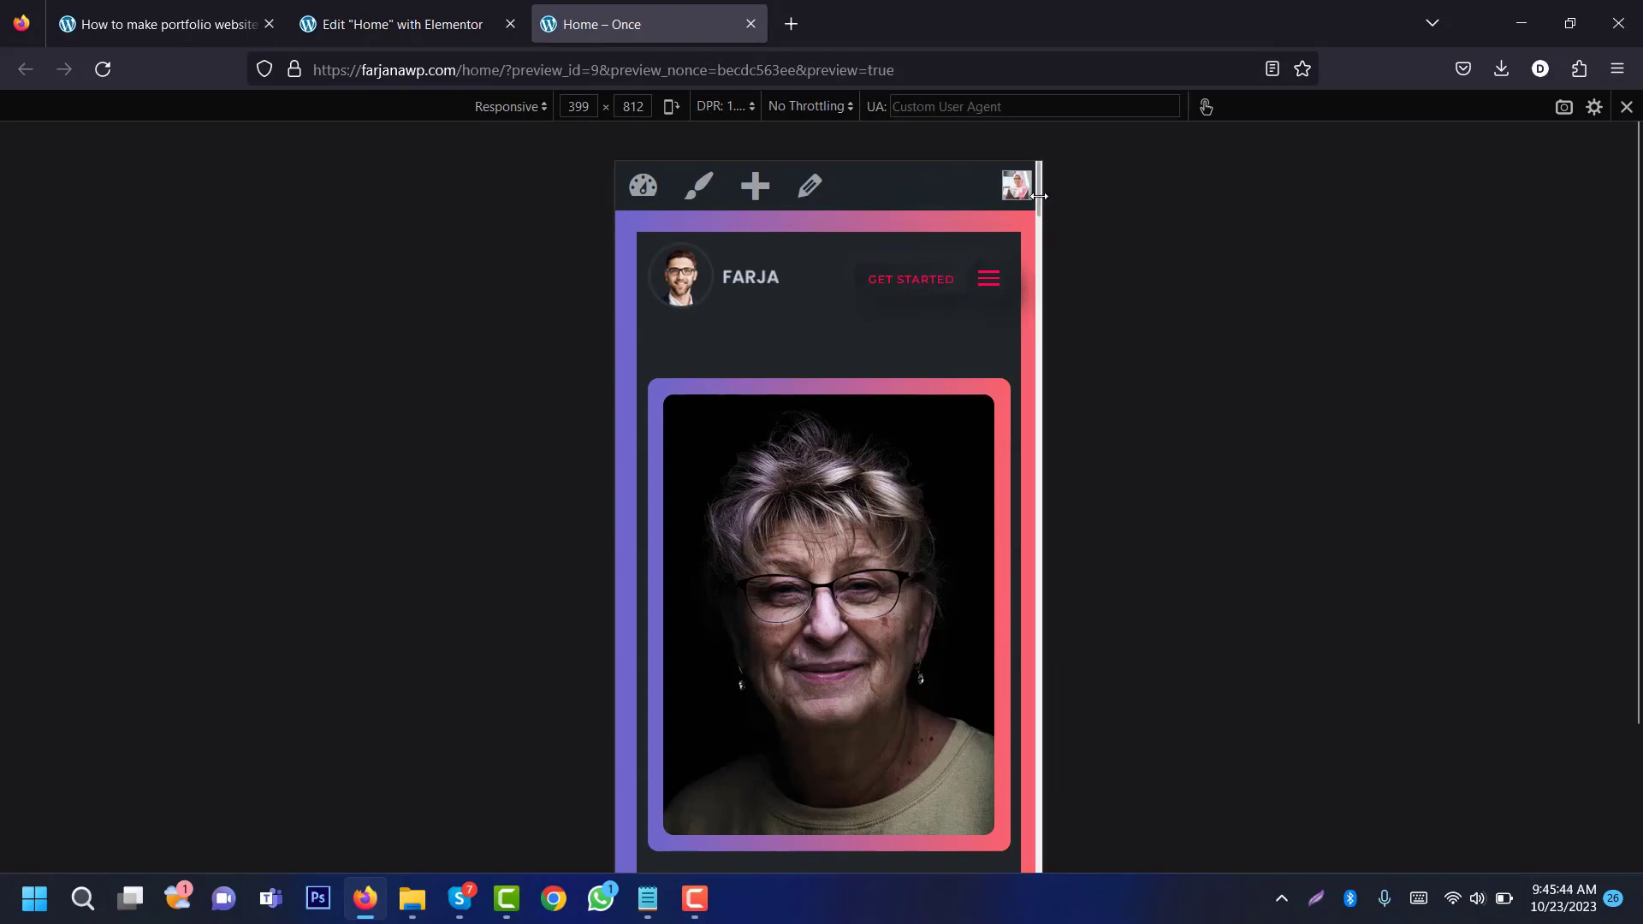
pyautogui.moveTo(1037, 204)
pyautogui.mouseDown()
pyautogui.moveTo(1082, 462)
pyautogui.moveTo(1063, 476)
pyautogui.moveTo(1041, 624)
pyautogui.moveTo(1041, 184)
pyautogui.mouseUp()
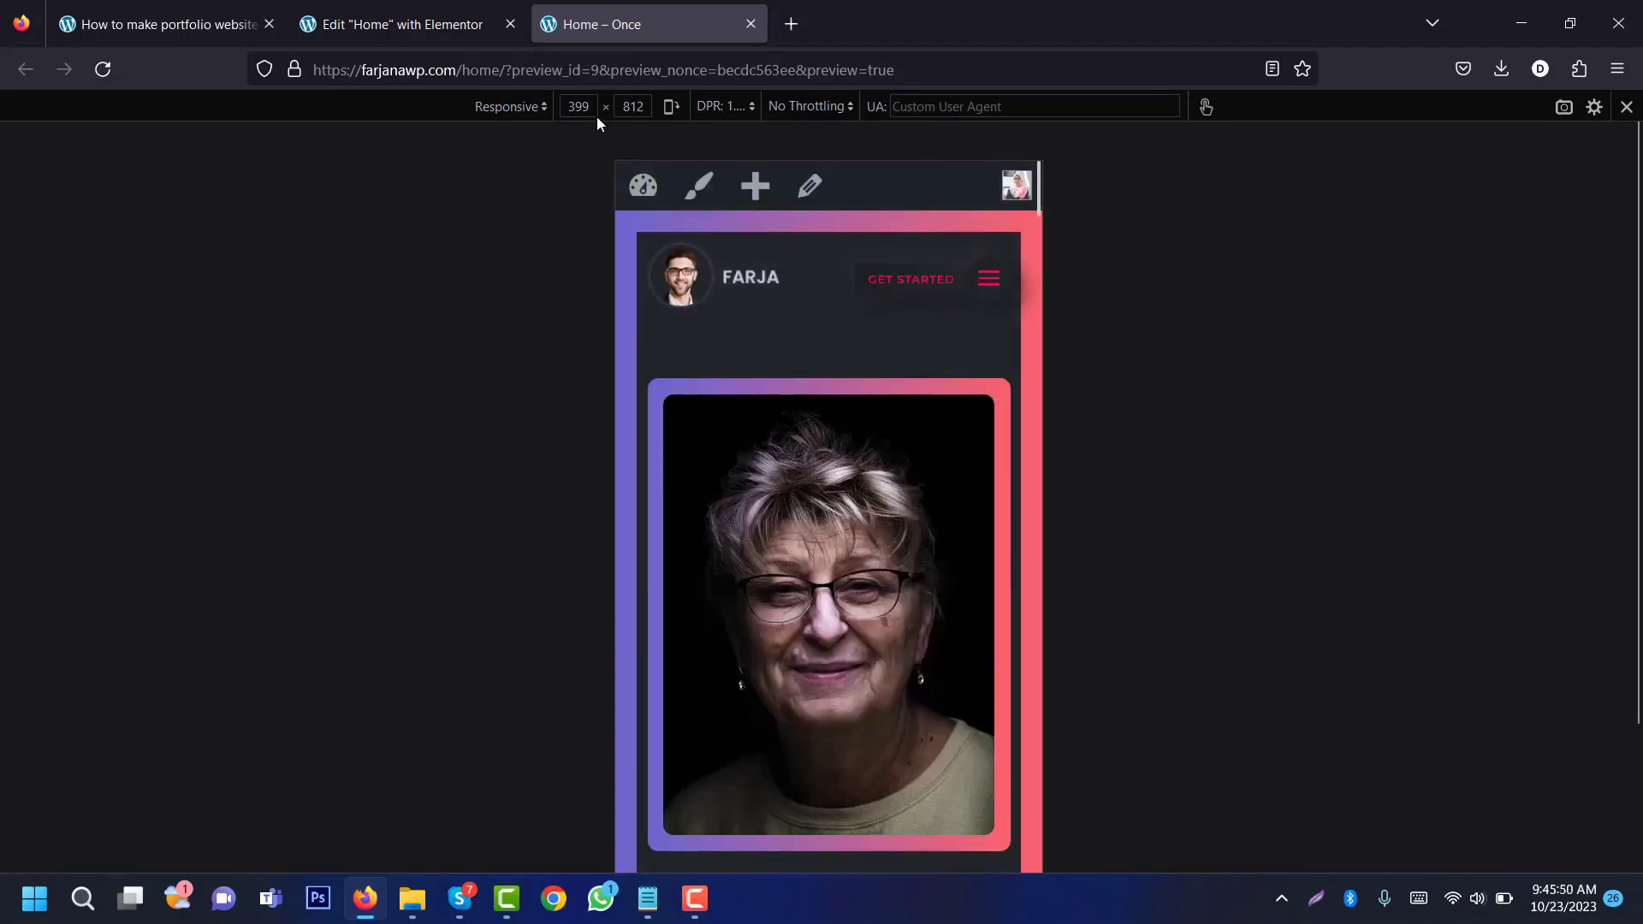
pyautogui.click(511, 107)
pyautogui.click(573, 308)
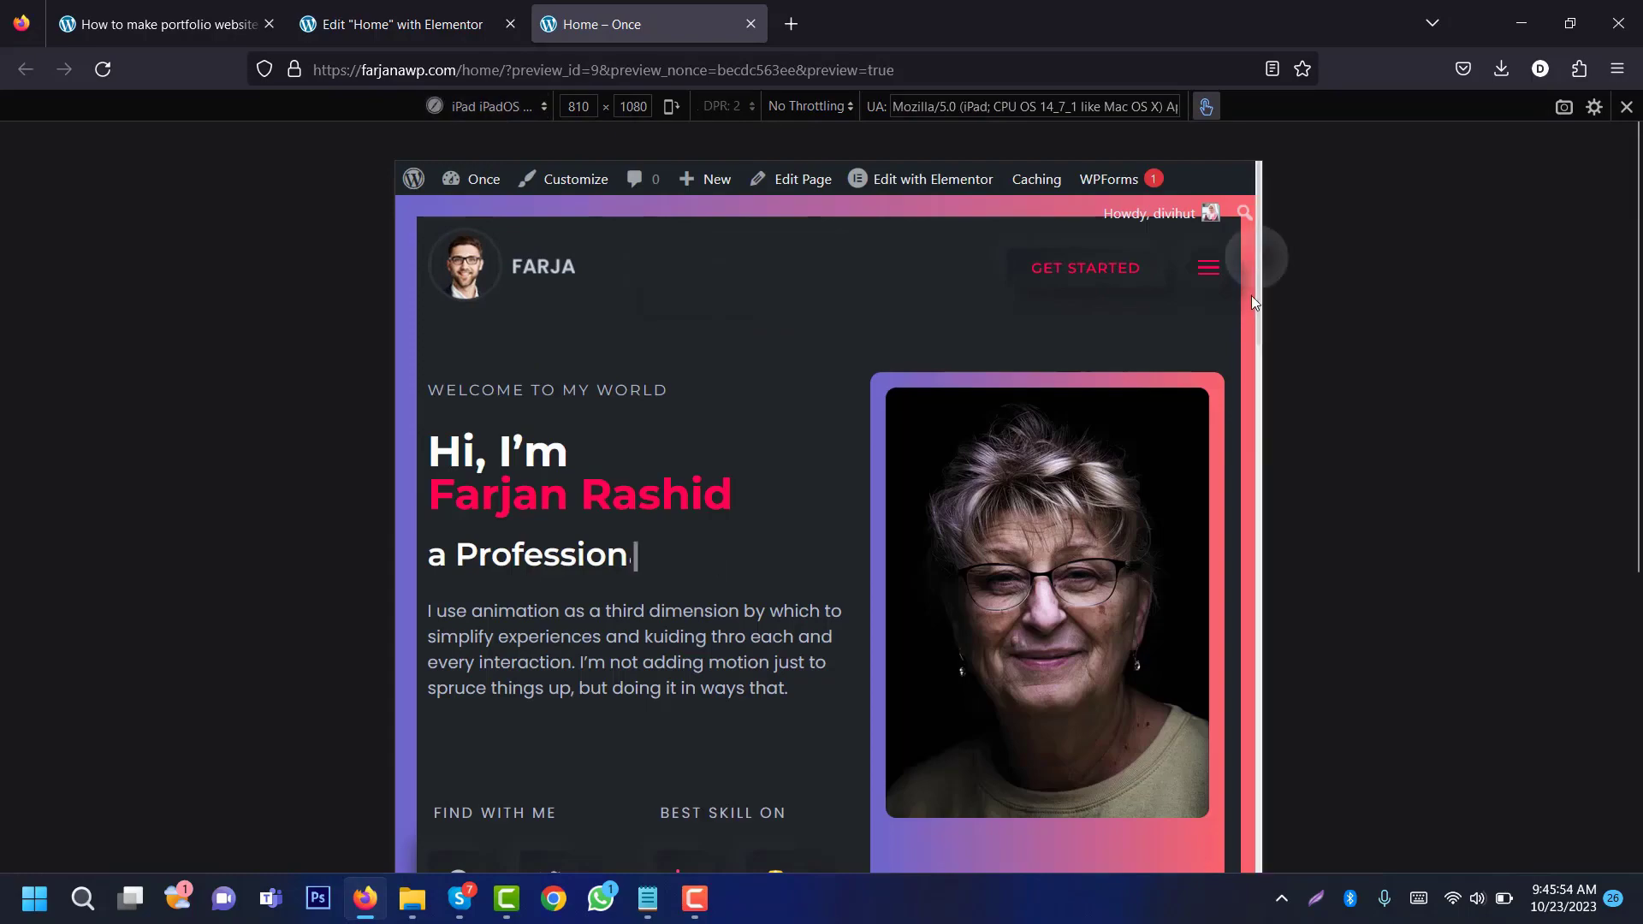
pyautogui.scroll(-1, 1251, 273)
pyautogui.scroll(-15, 828, 530)
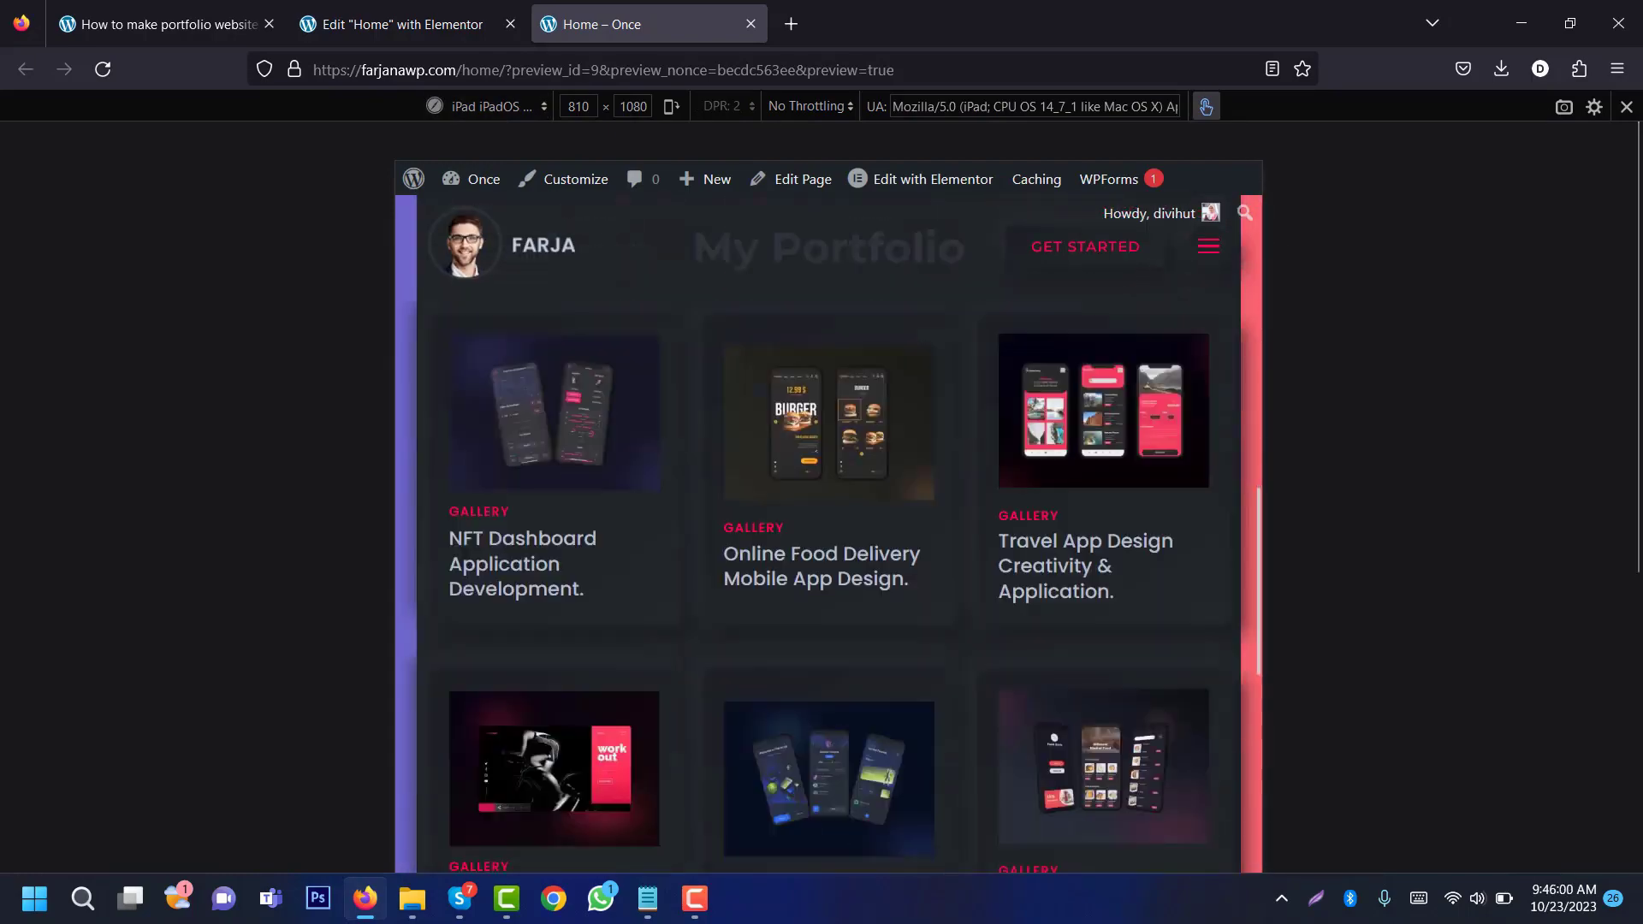
pyautogui.hotkey('ctrl', 'shift', 'm')
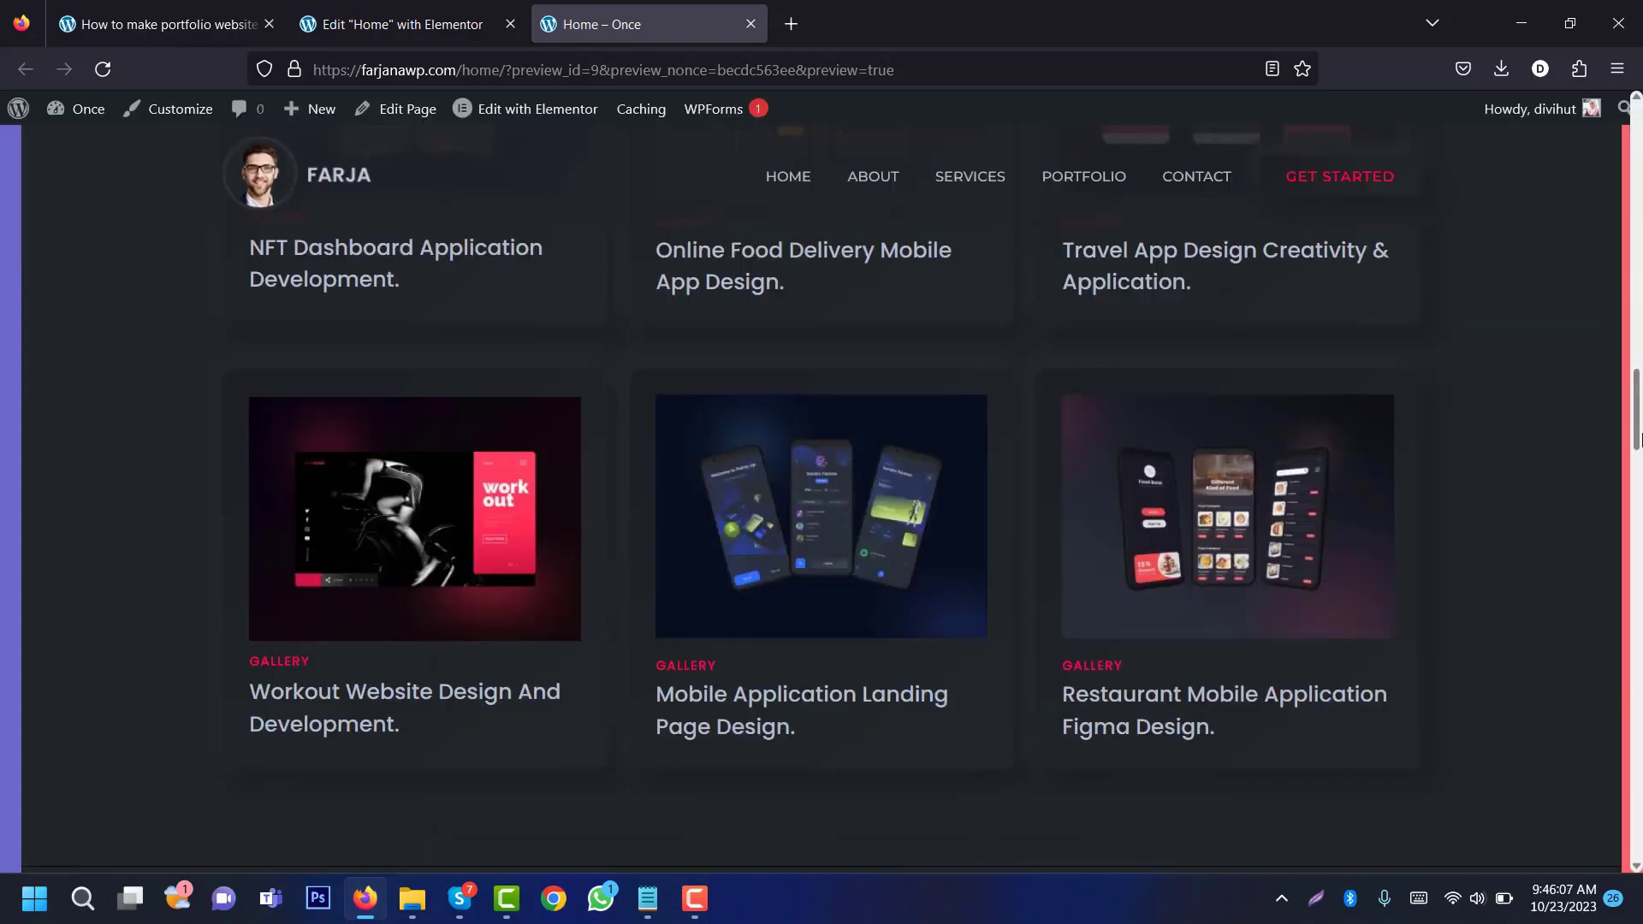
pyautogui.moveTo(1635, 438); pyautogui.dragTo(1636, 67)
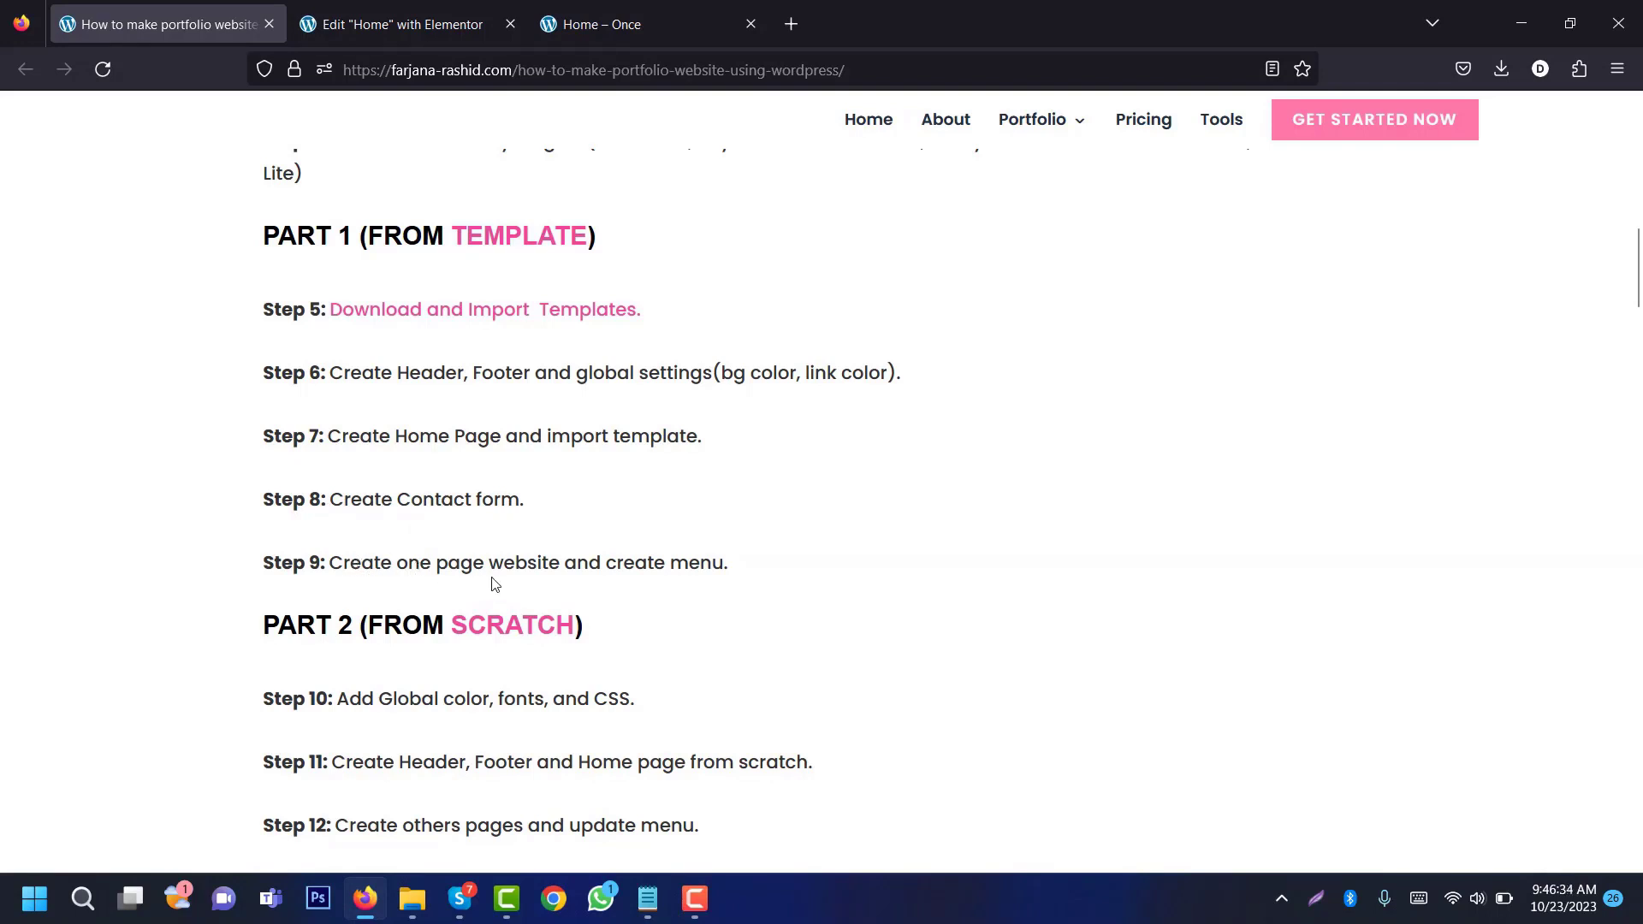
pyautogui.click(602, 24)
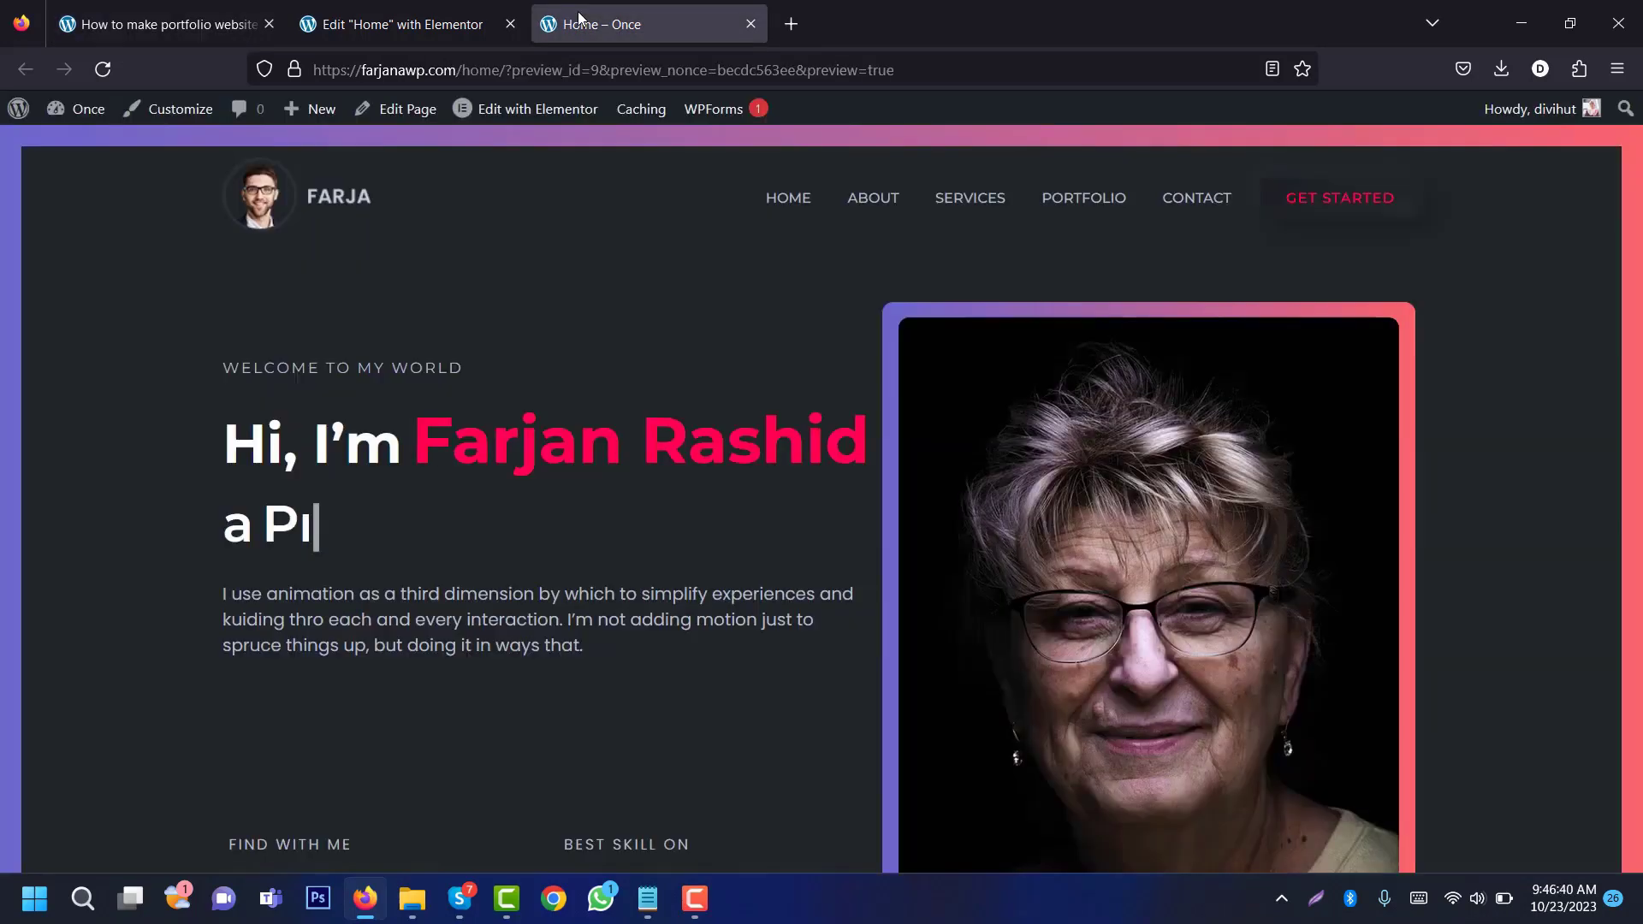
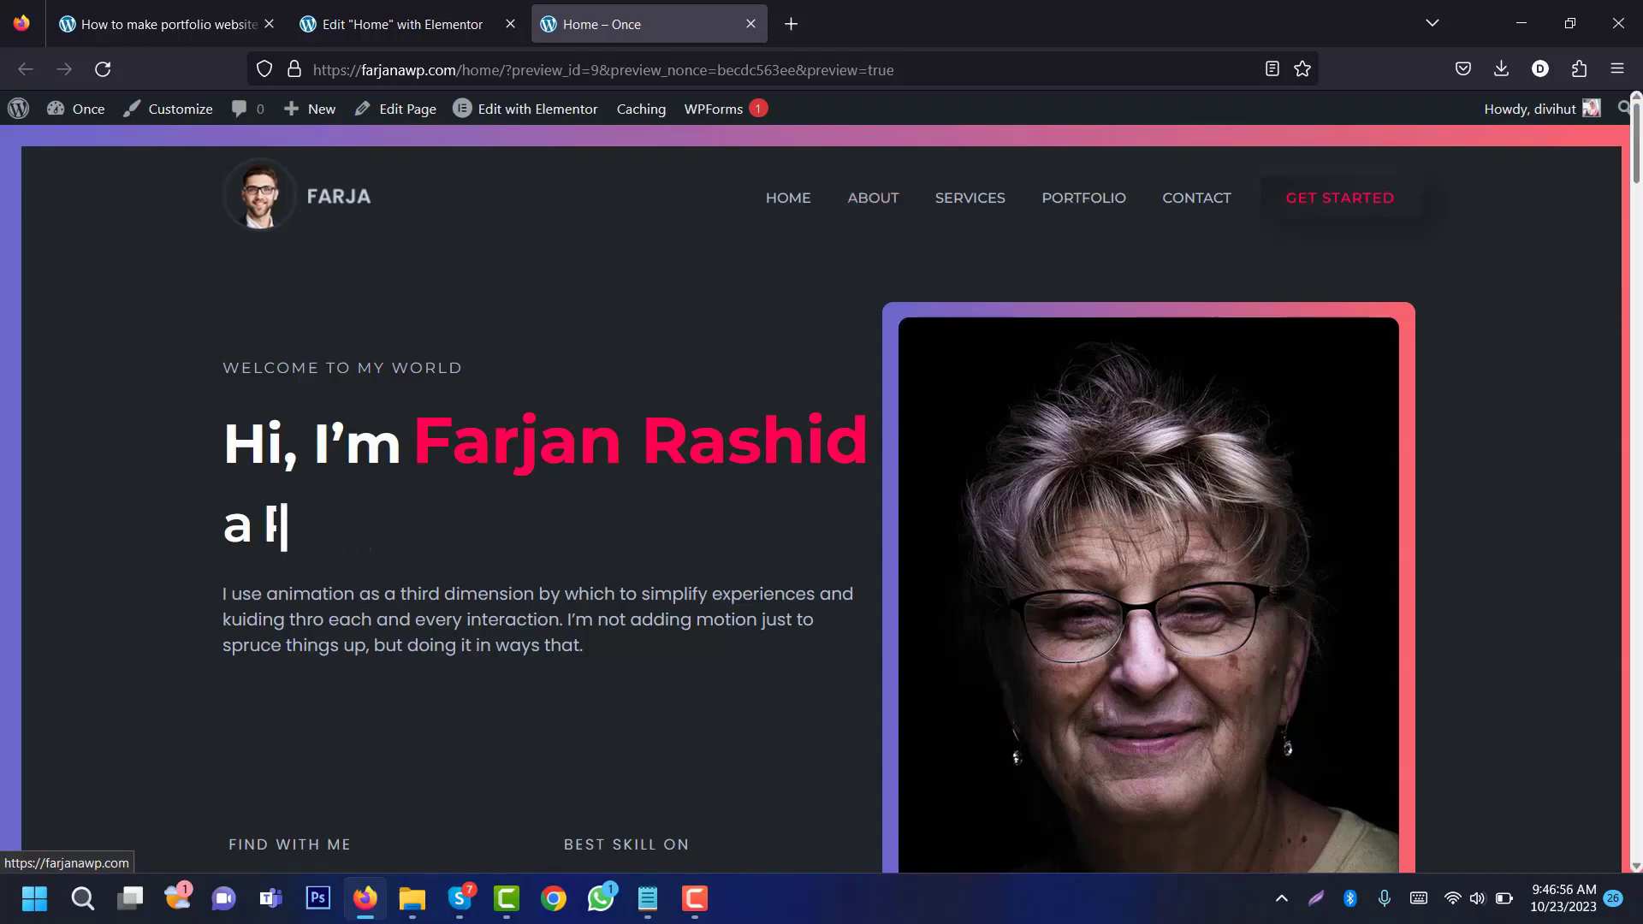
# Step: Back in the Elementor editor, give the hero container the CSS ID 'home' under Advanced
pyautogui.moveTo(1641, 152); pyautogui.dragTo(984, 213)
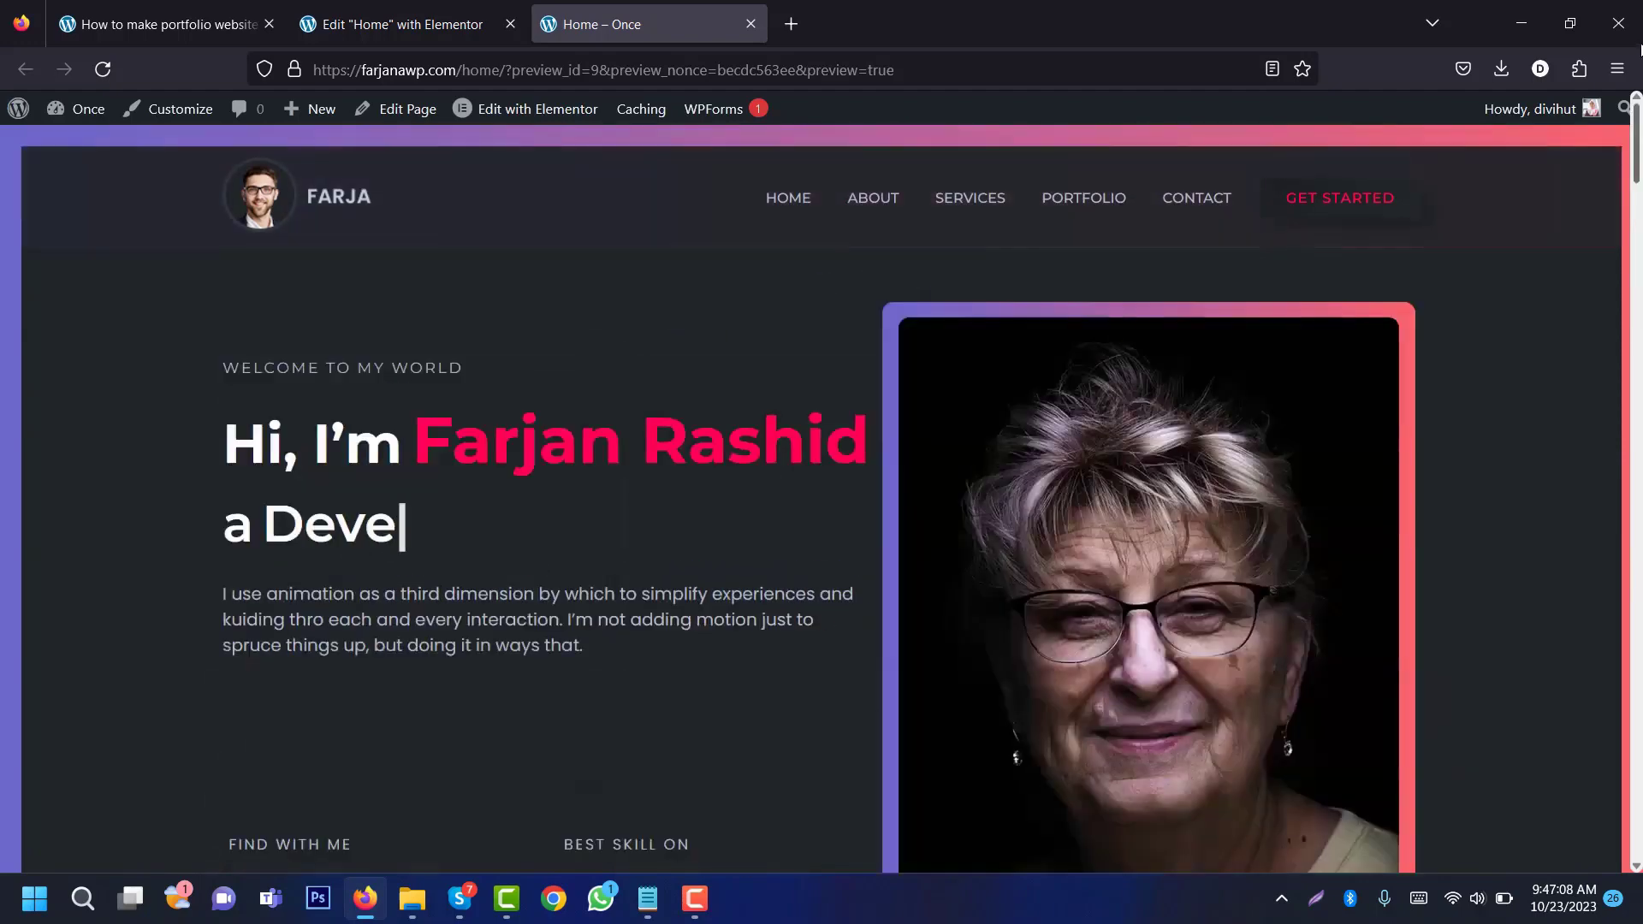
pyautogui.click(409, 6)
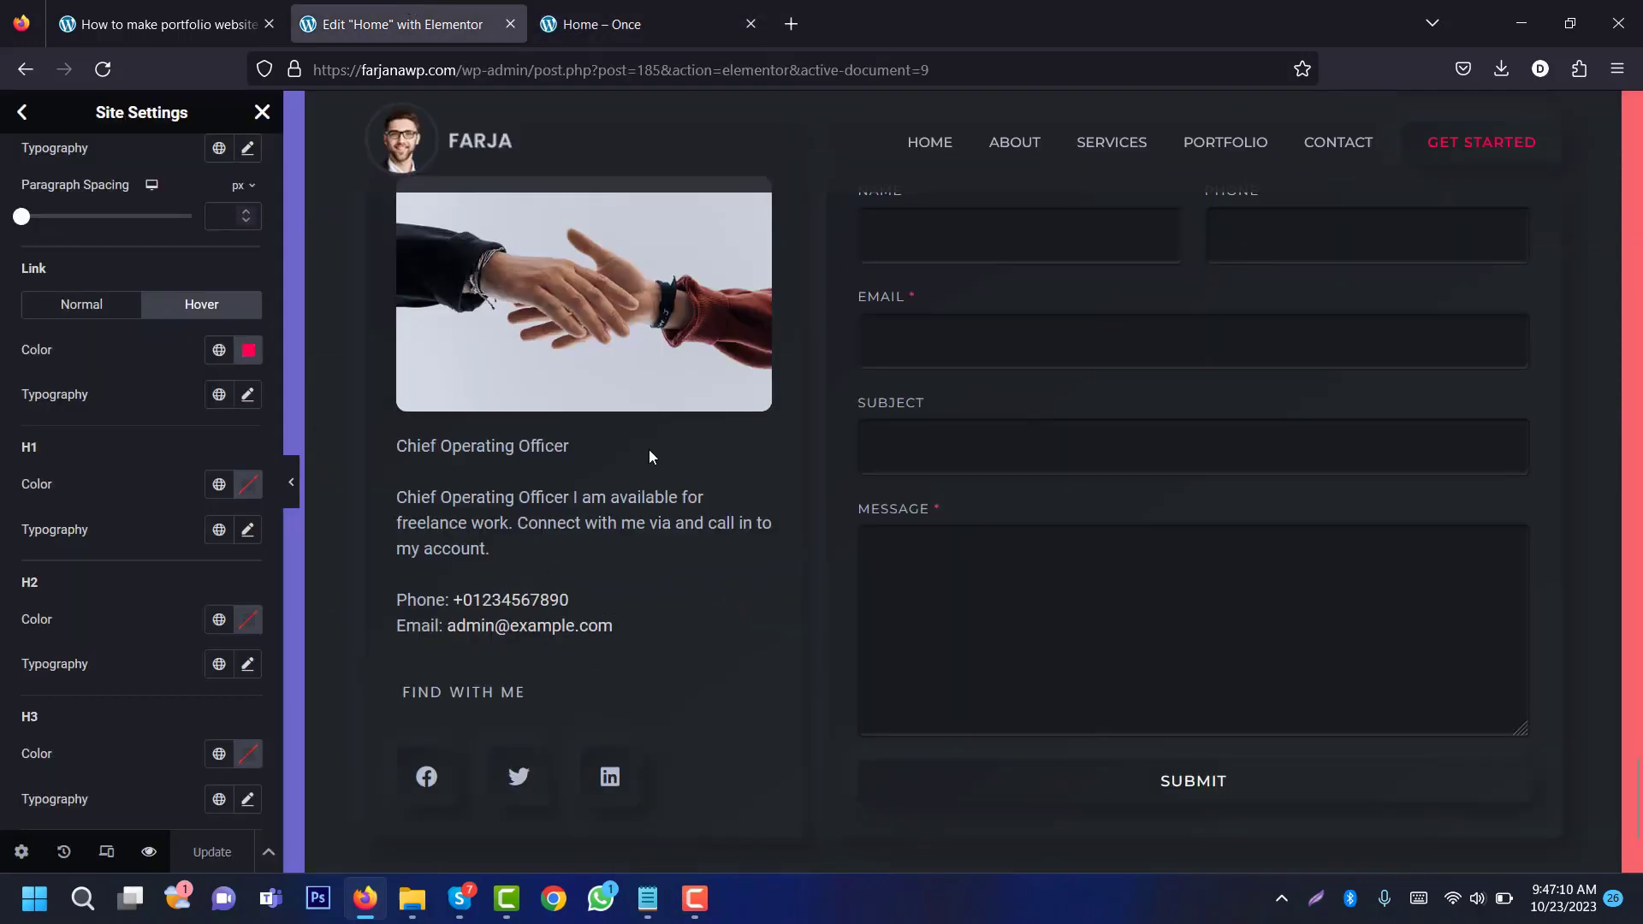
pyautogui.moveTo(1636, 797); pyautogui.dragTo(1596, 121)
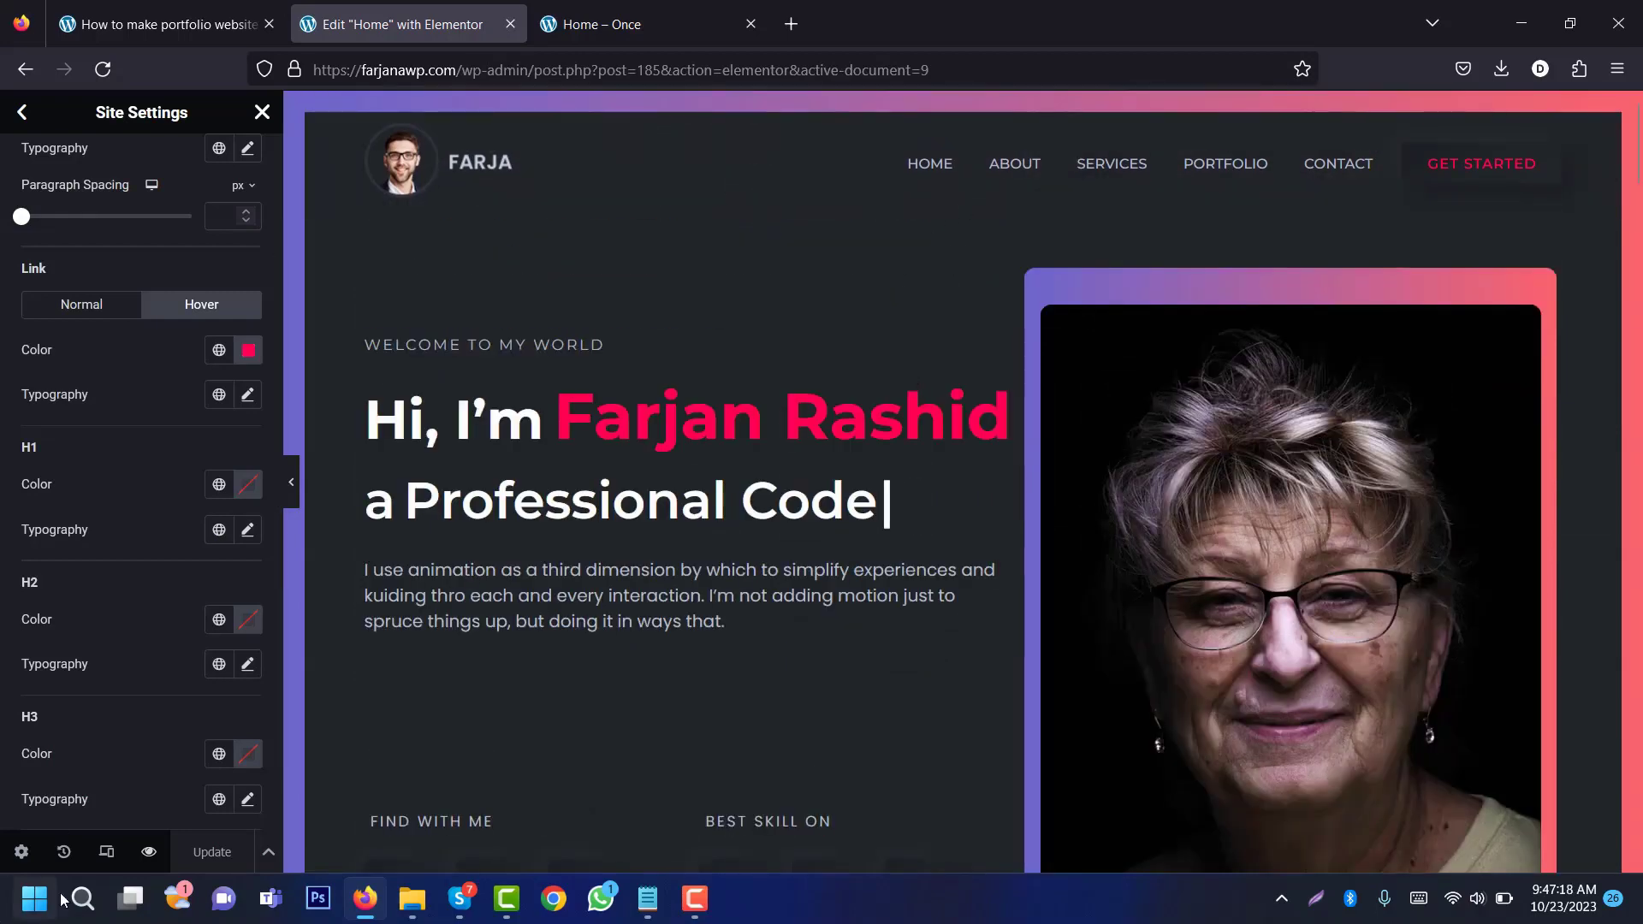
pyautogui.click(262, 112)
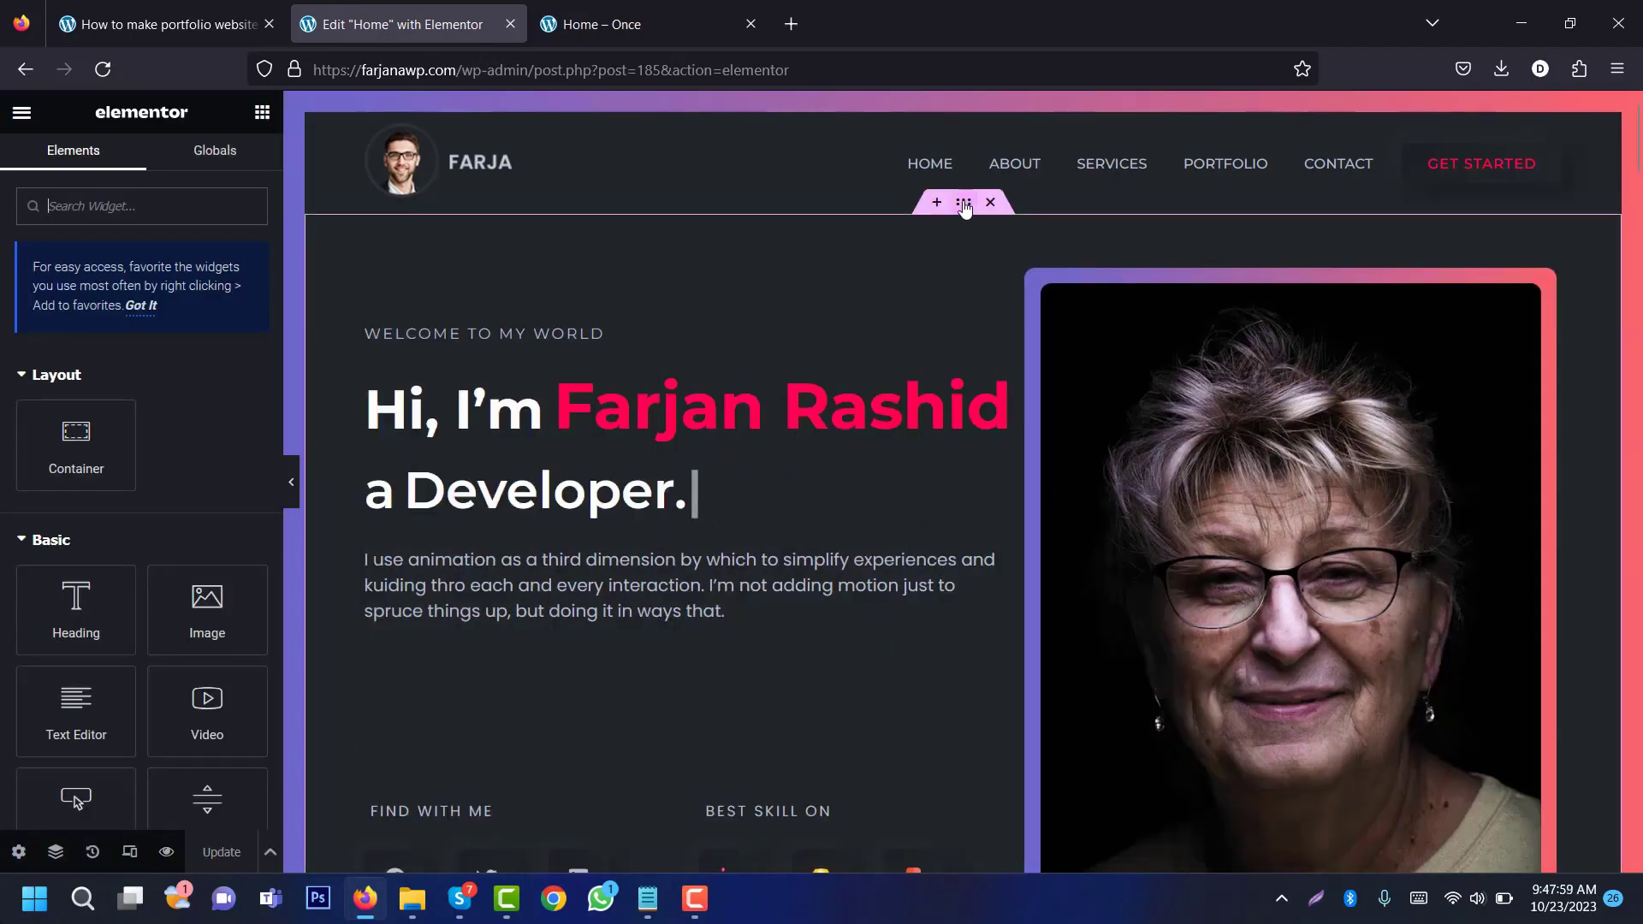
pyautogui.click(964, 203)
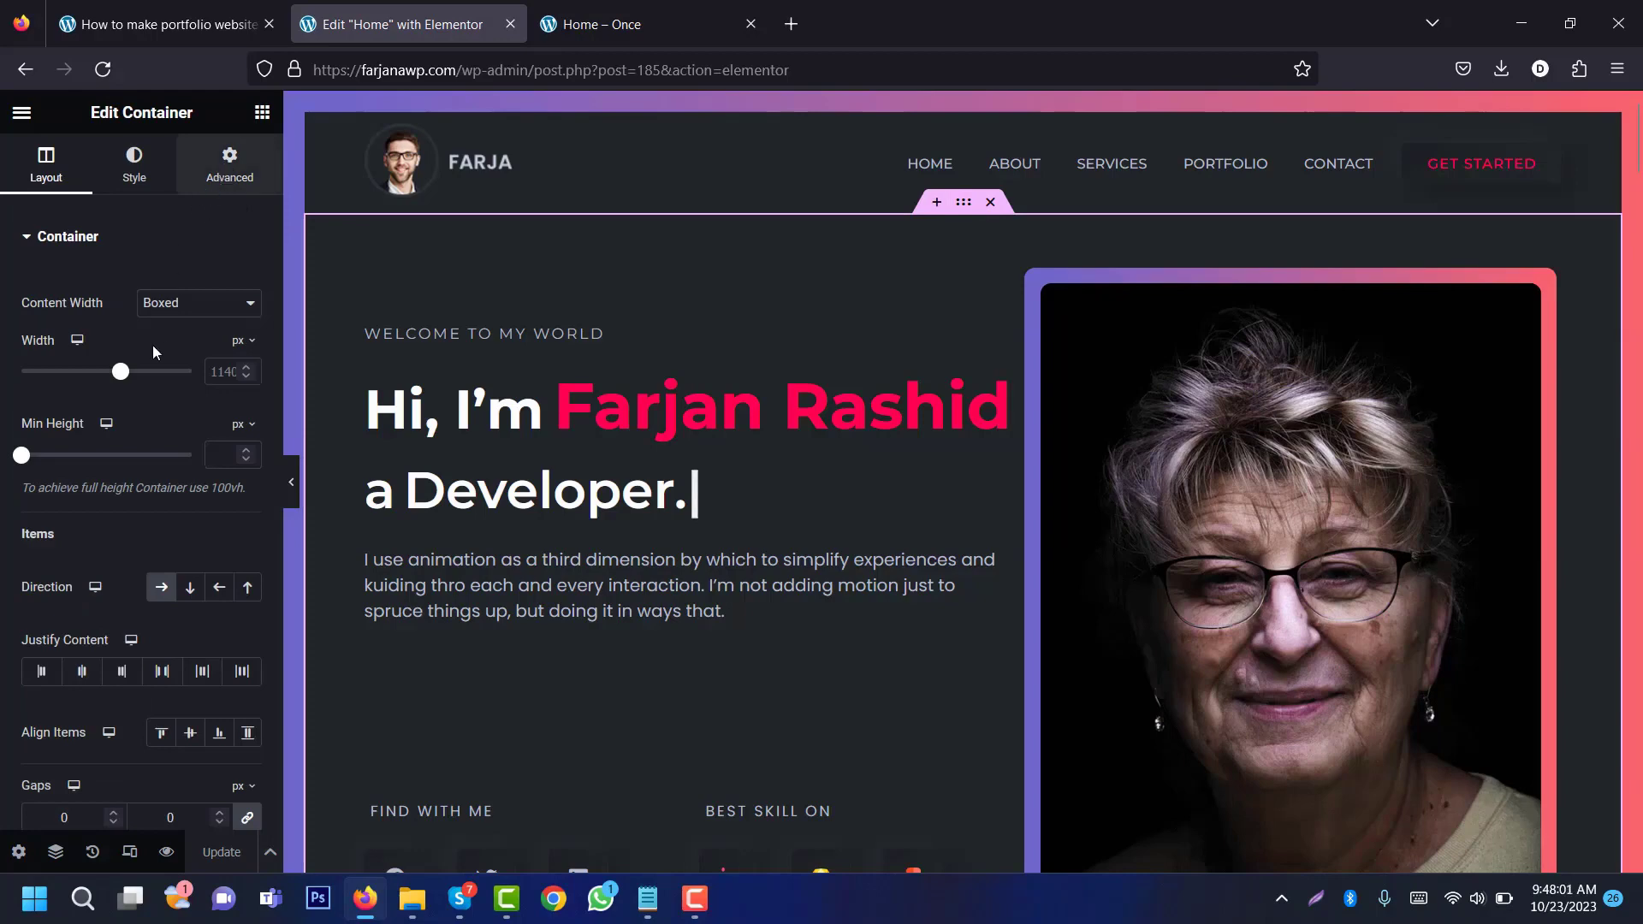
pyautogui.click(230, 164)
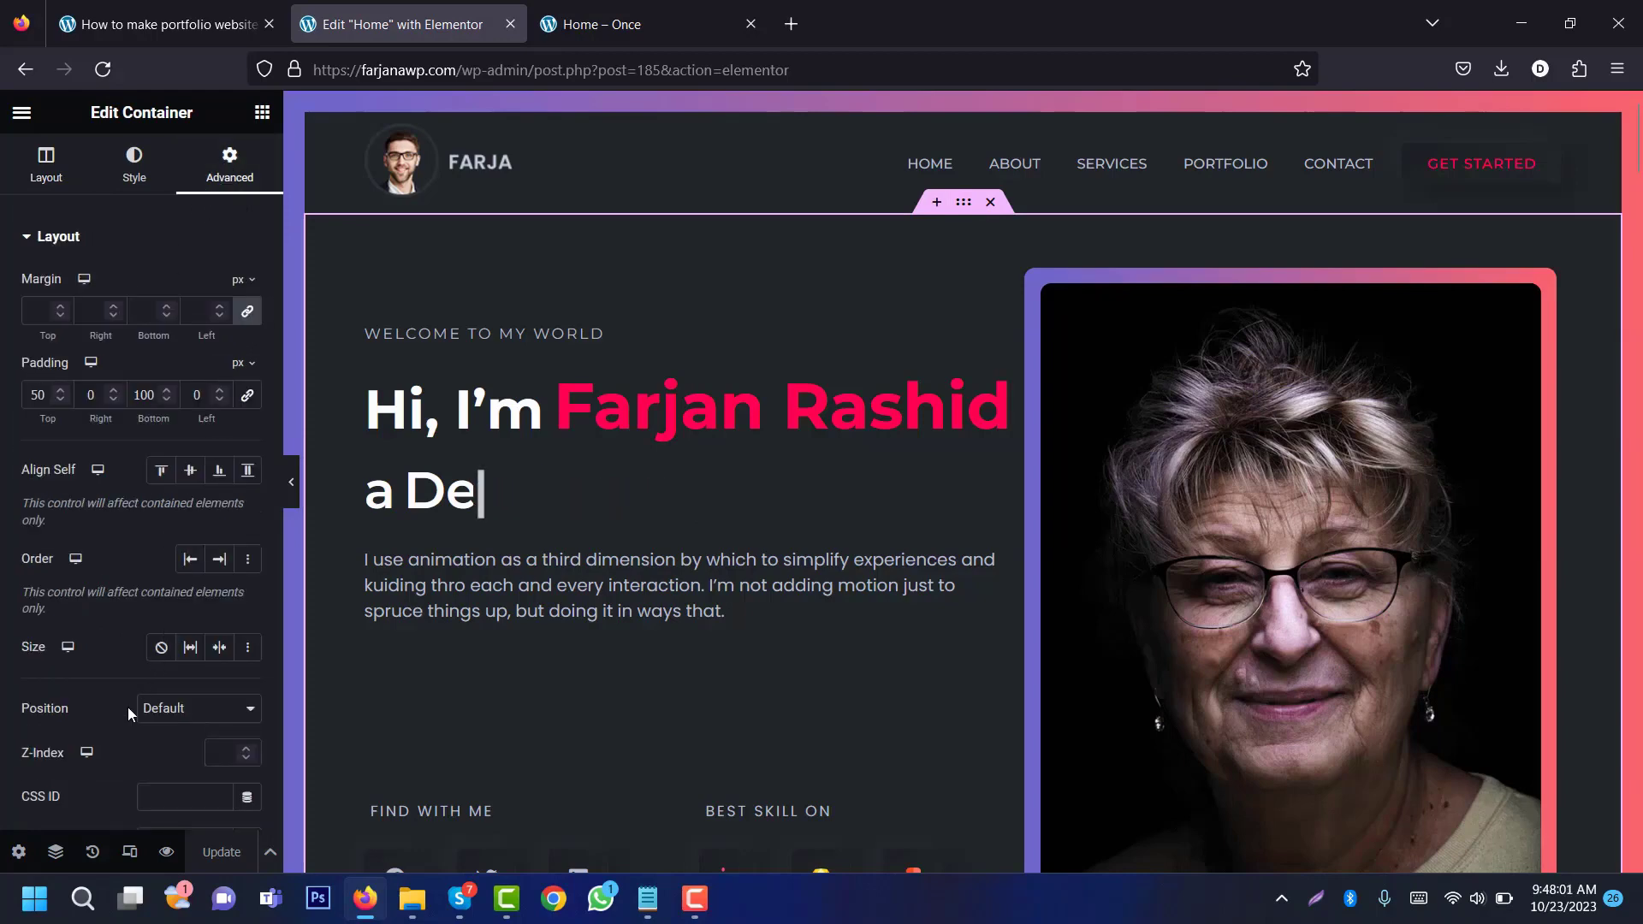
pyautogui.click(159, 802)
pyautogui.write('ho')
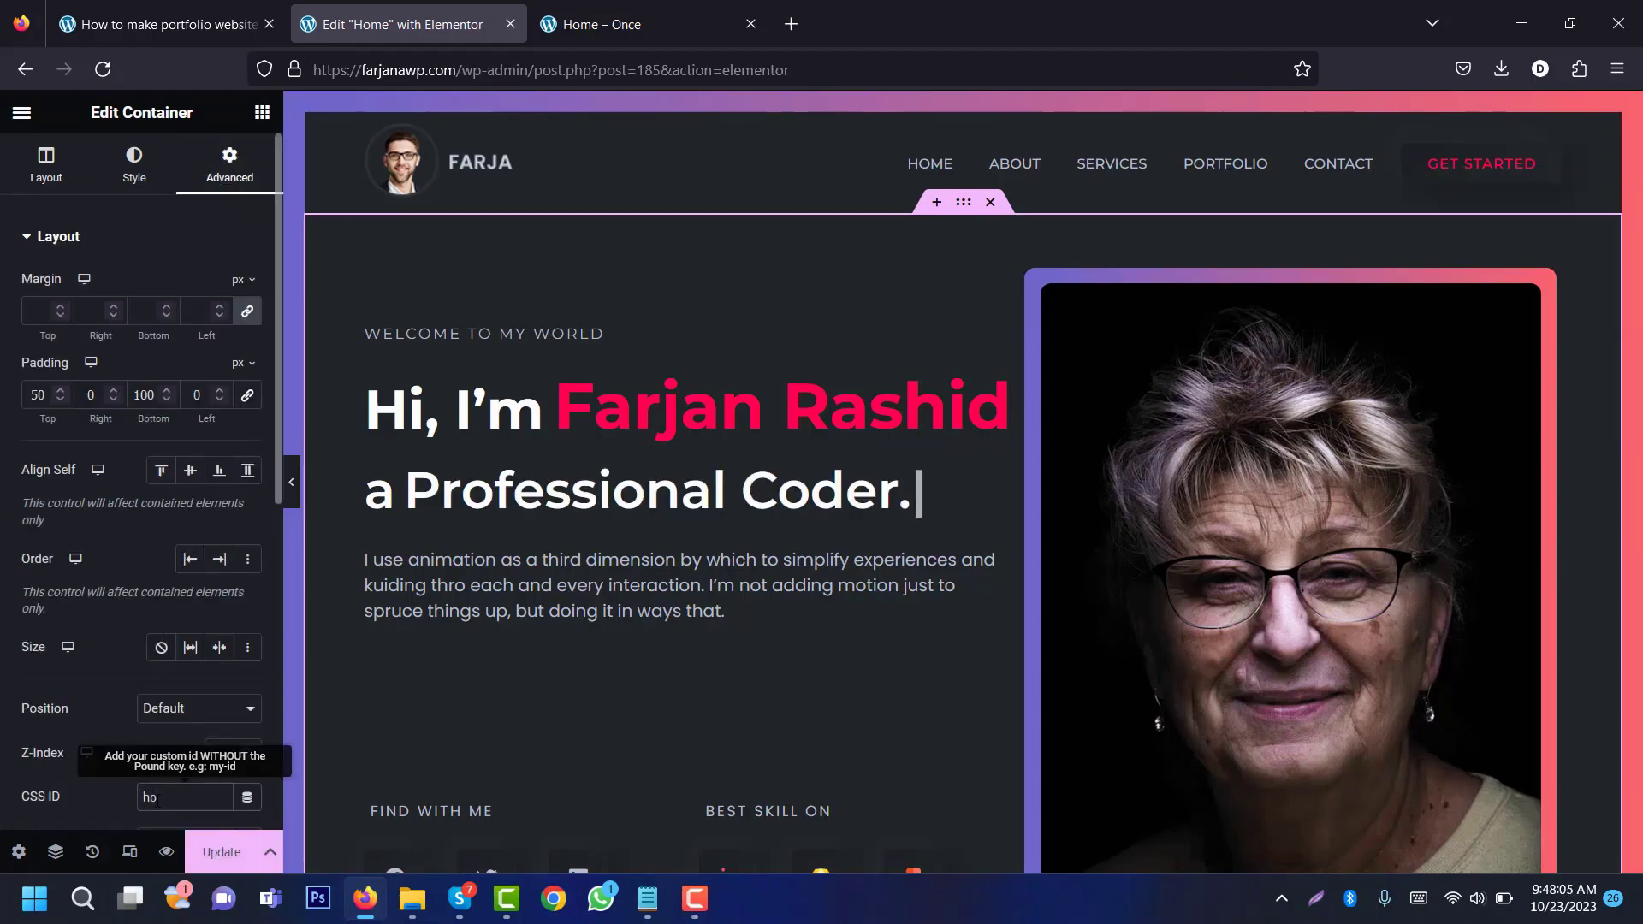
pyautogui.write('me')
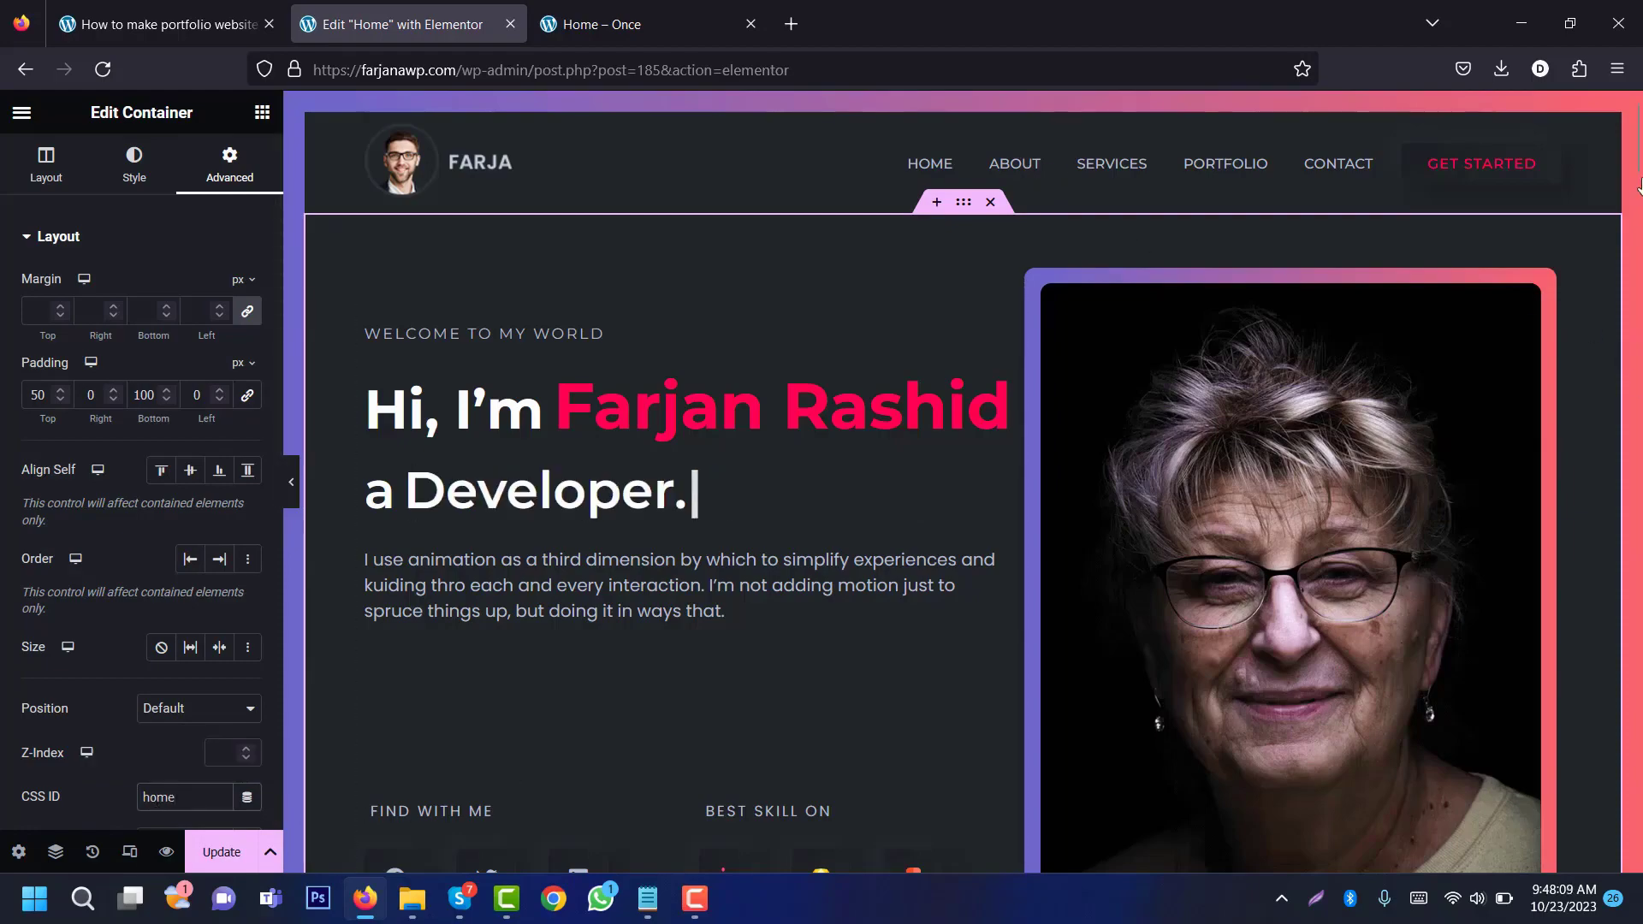
pyautogui.moveTo(1638, 187)
pyautogui.mouseDown()
pyautogui.moveTo(1638, 368)
pyautogui.moveTo(1641, 126)
pyautogui.moveTo(1639, 213)
pyautogui.mouseUp()
# Step: Import about.json from the template library and insert it below the hero, applying its page settings
pyautogui.click(937, 313)
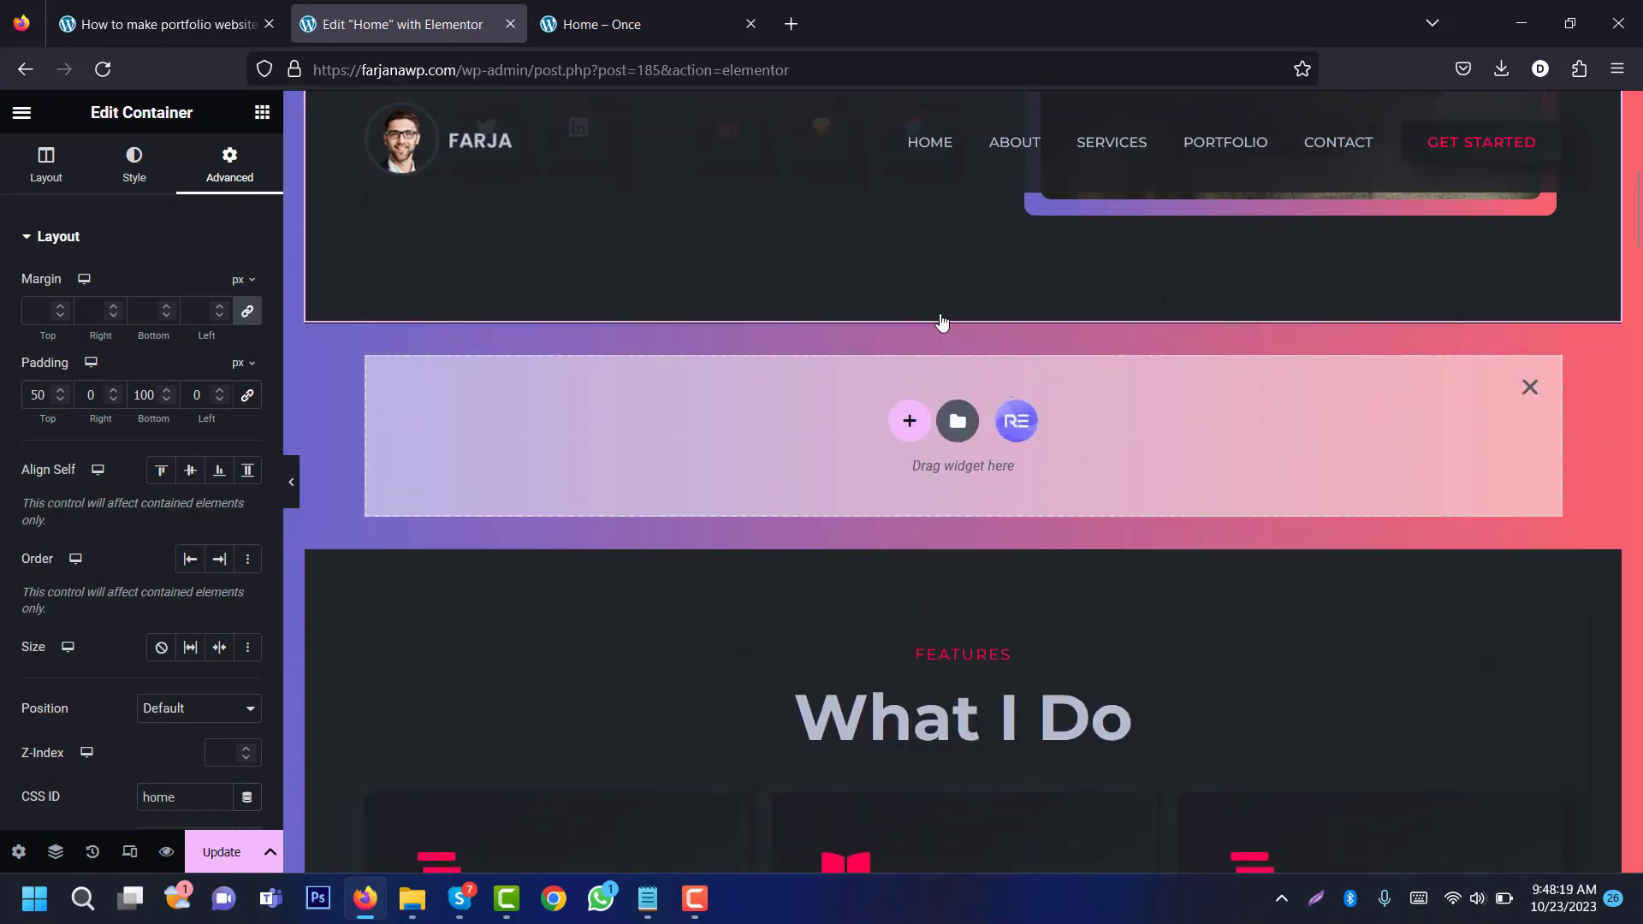
pyautogui.click(959, 423)
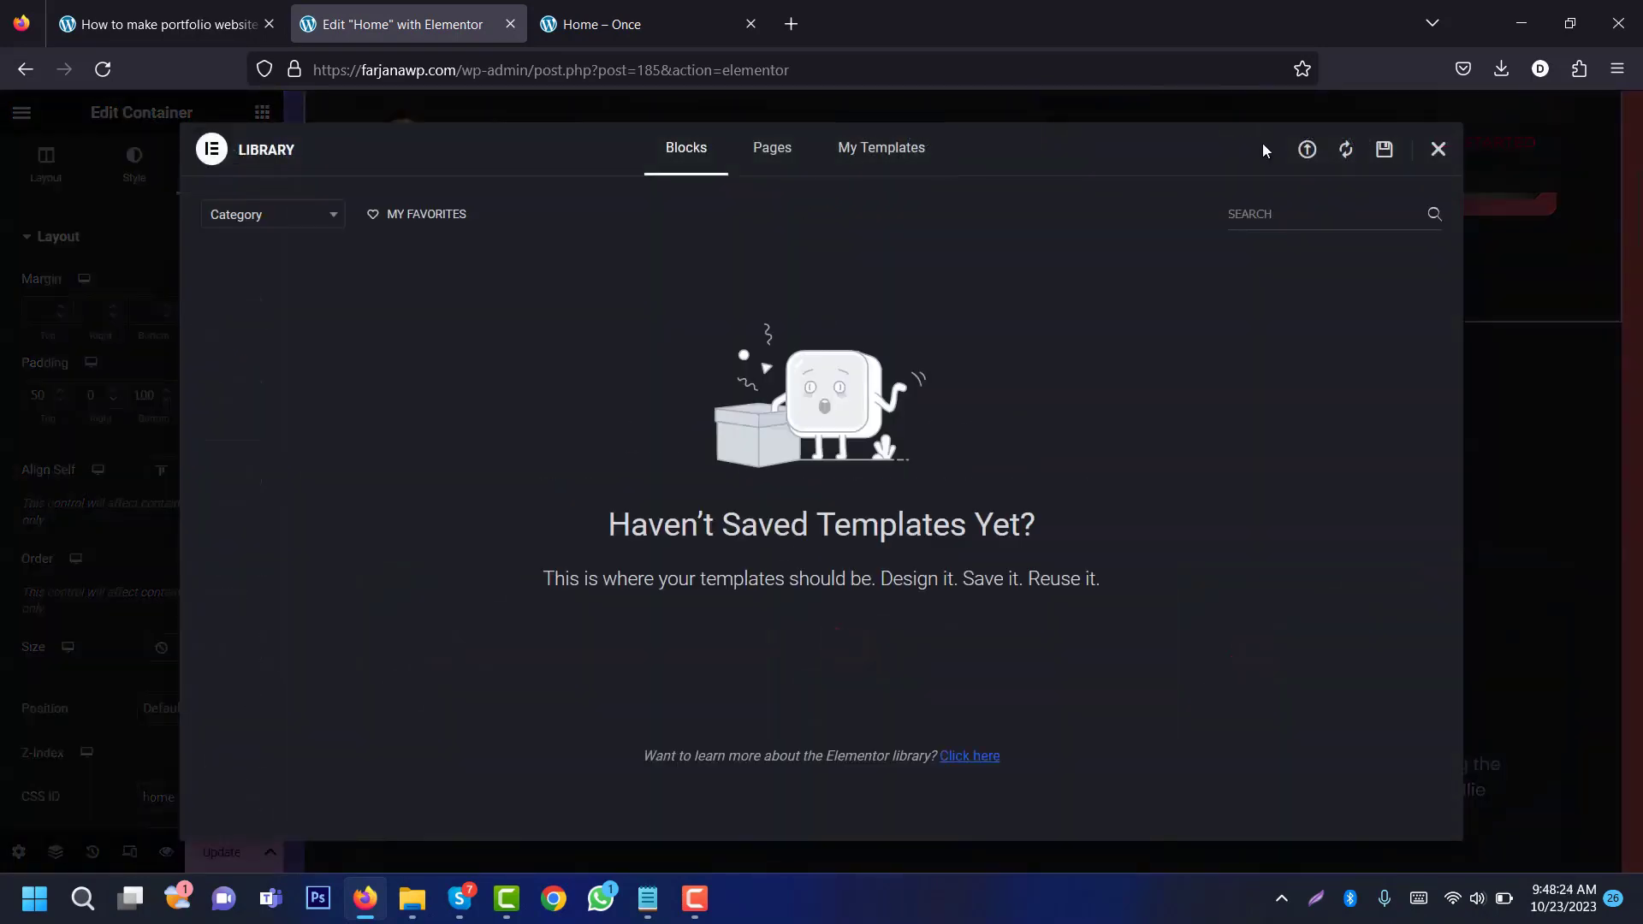
pyautogui.click(1306, 152)
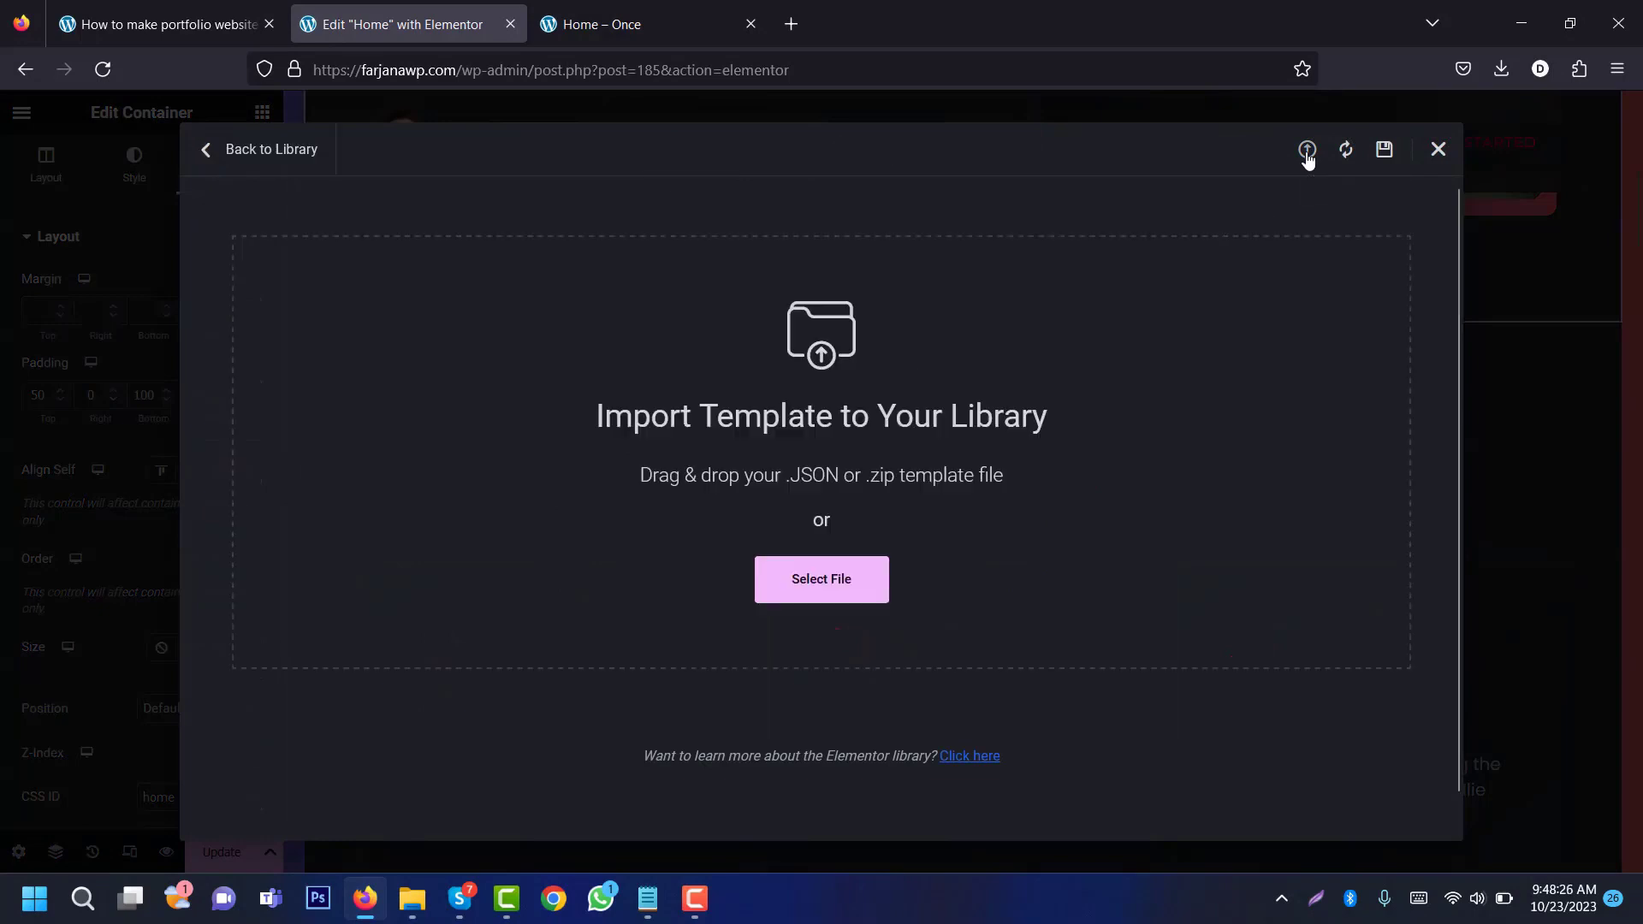
pyautogui.click(823, 582)
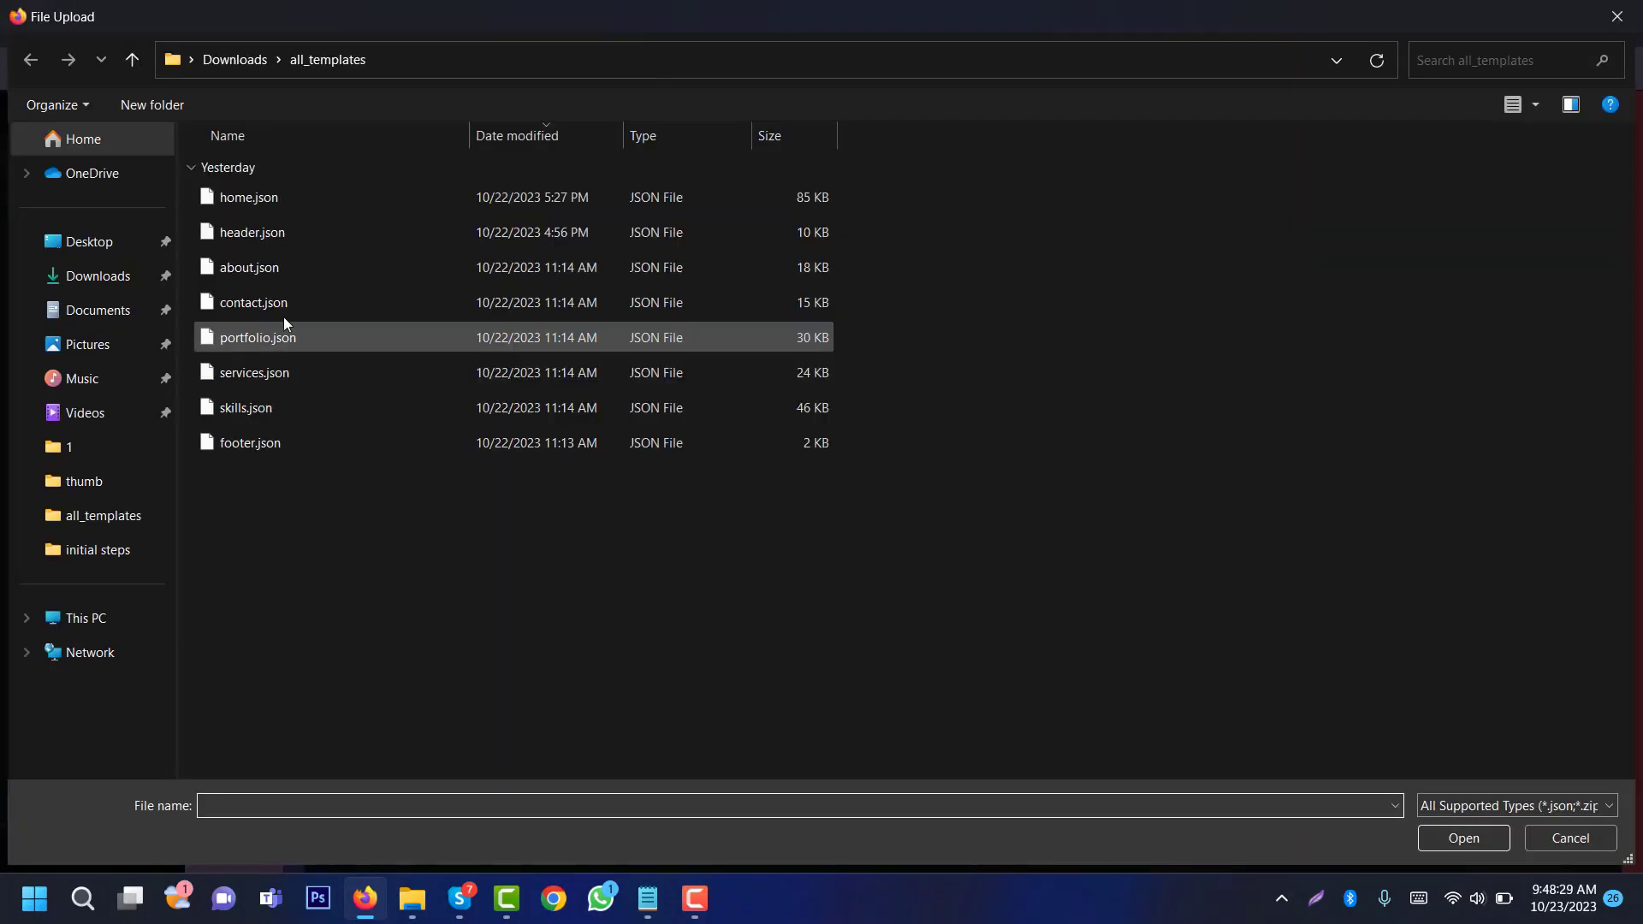
pyautogui.doubleClick(274, 268)
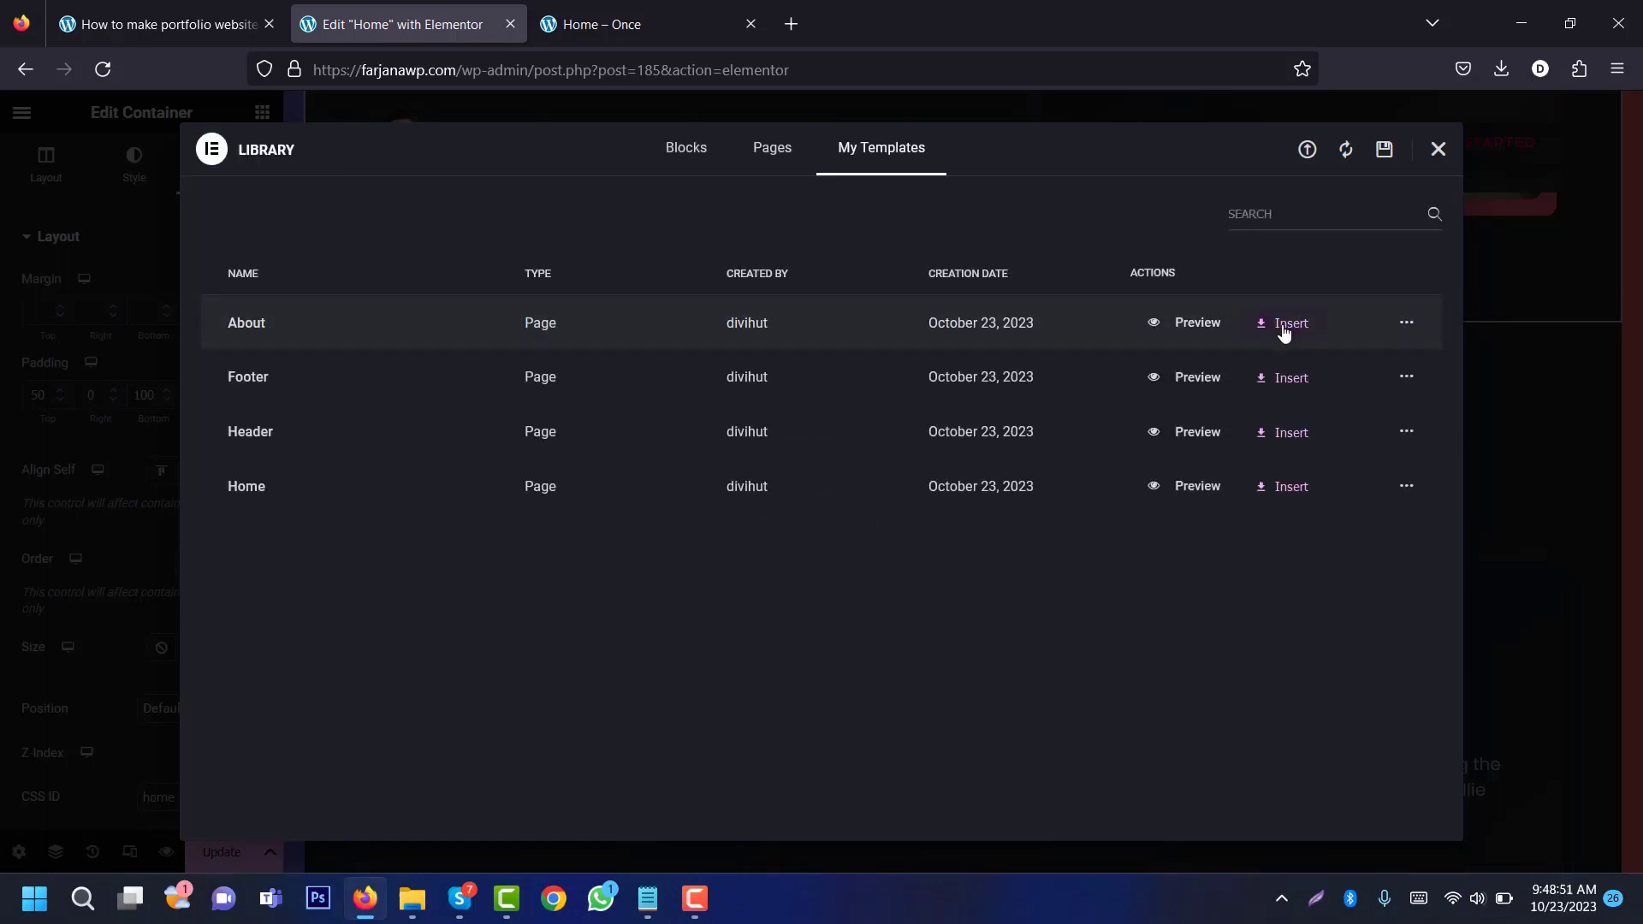
pyautogui.click(1283, 330)
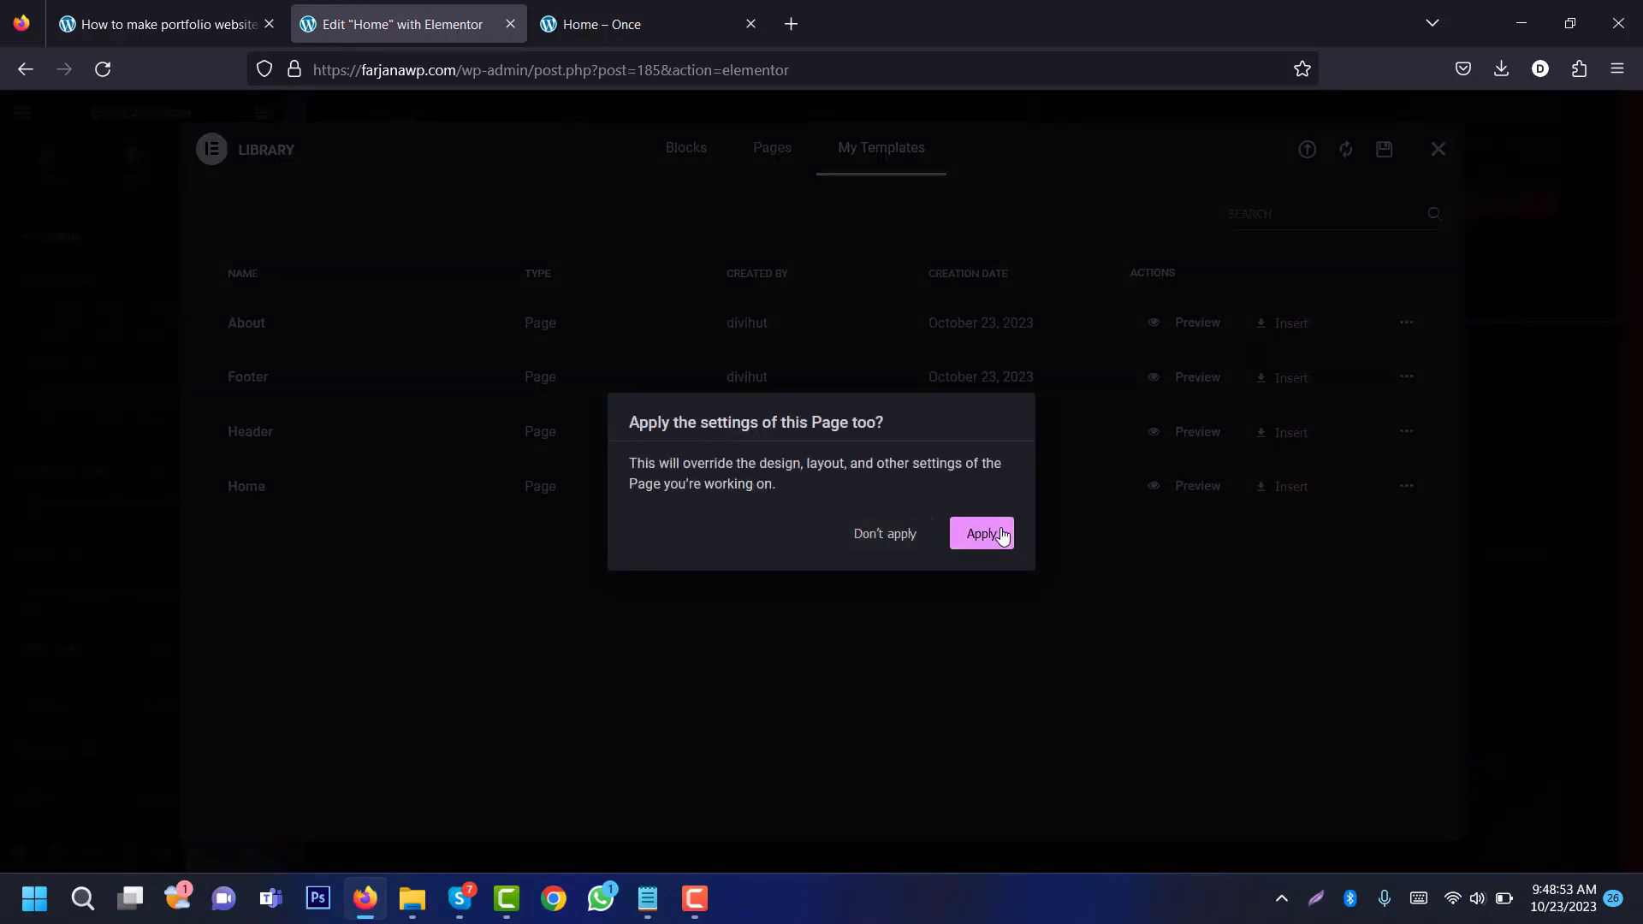
pyautogui.click(982, 534)
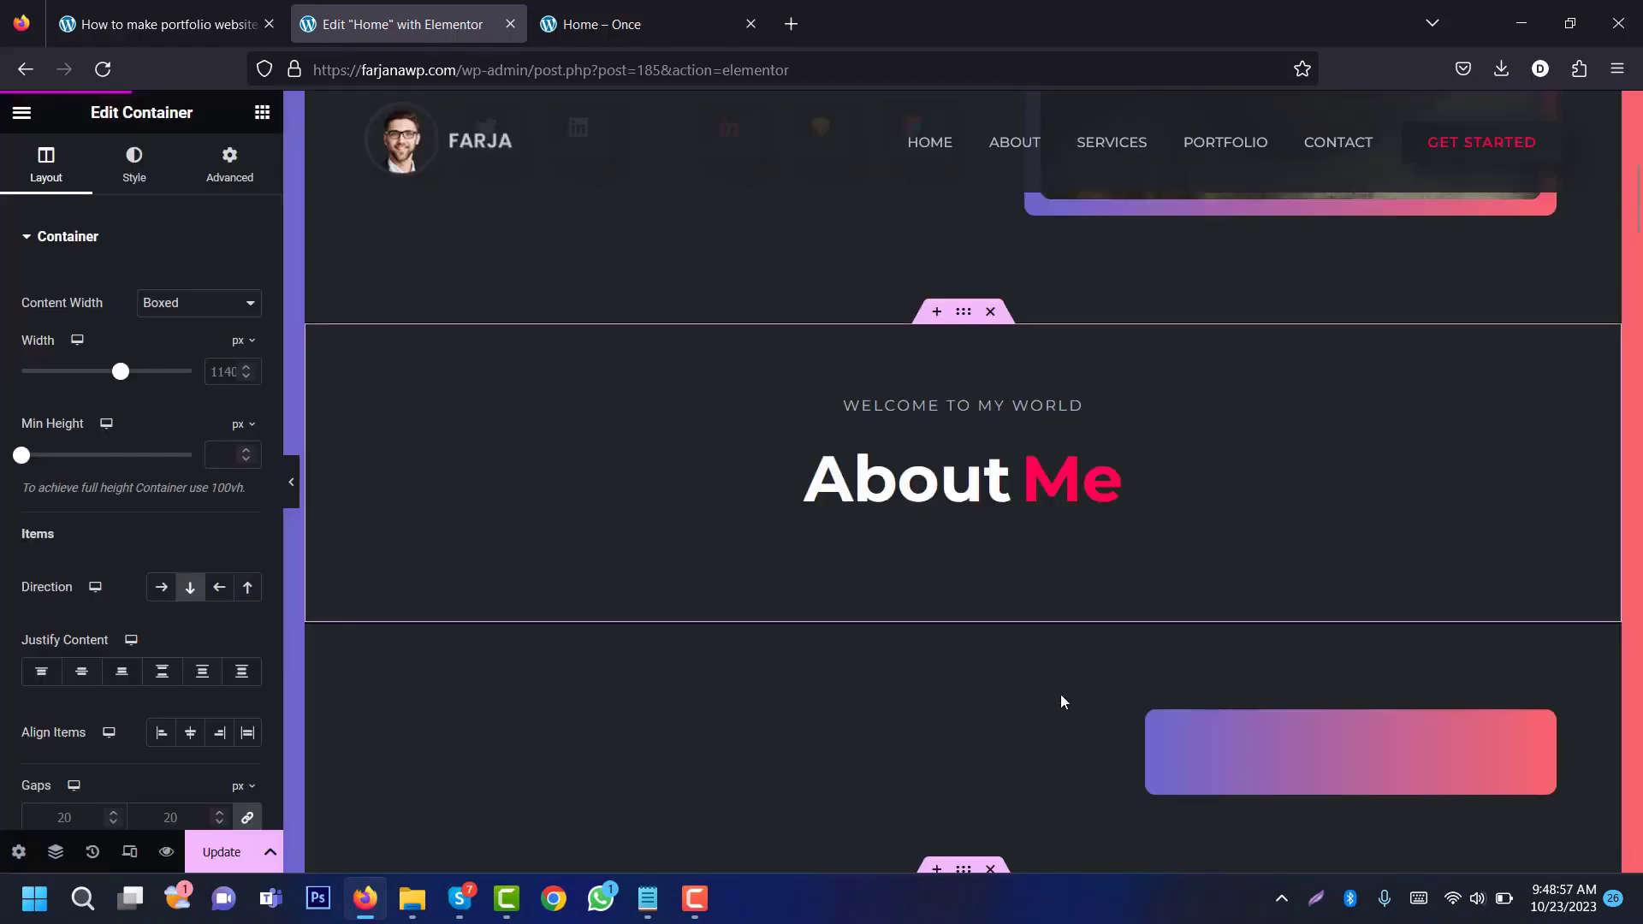
# Step: Delete the duplicate About Me heading block and the Testimonial section
pyautogui.click(990, 312)
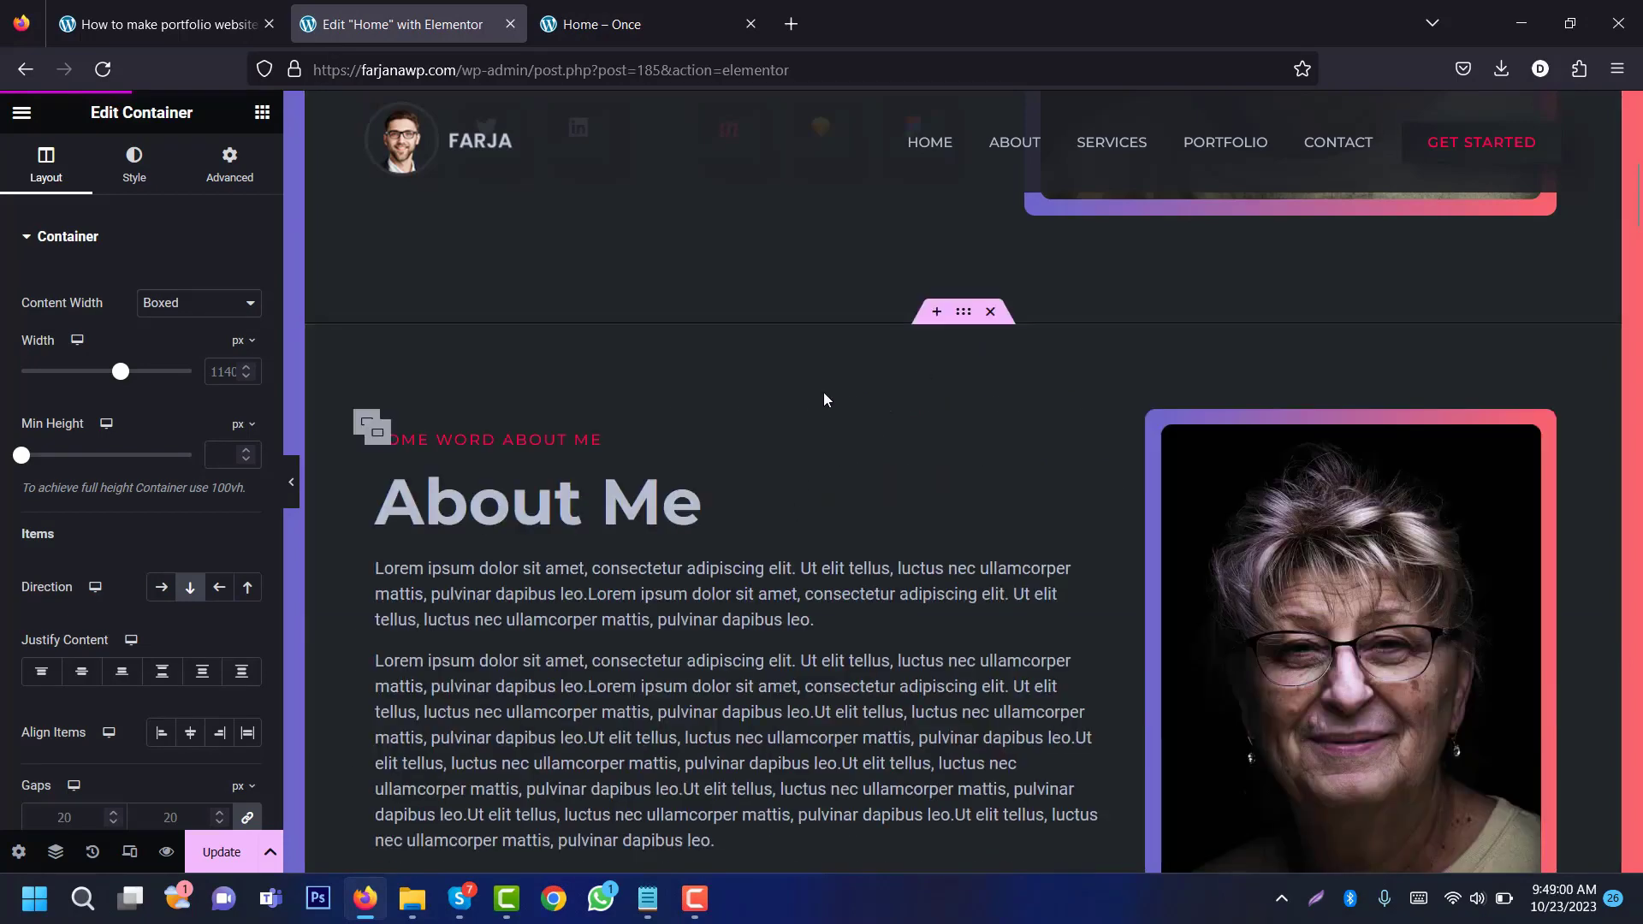
pyautogui.moveTo(1638, 193); pyautogui.dragTo(1638, 247)
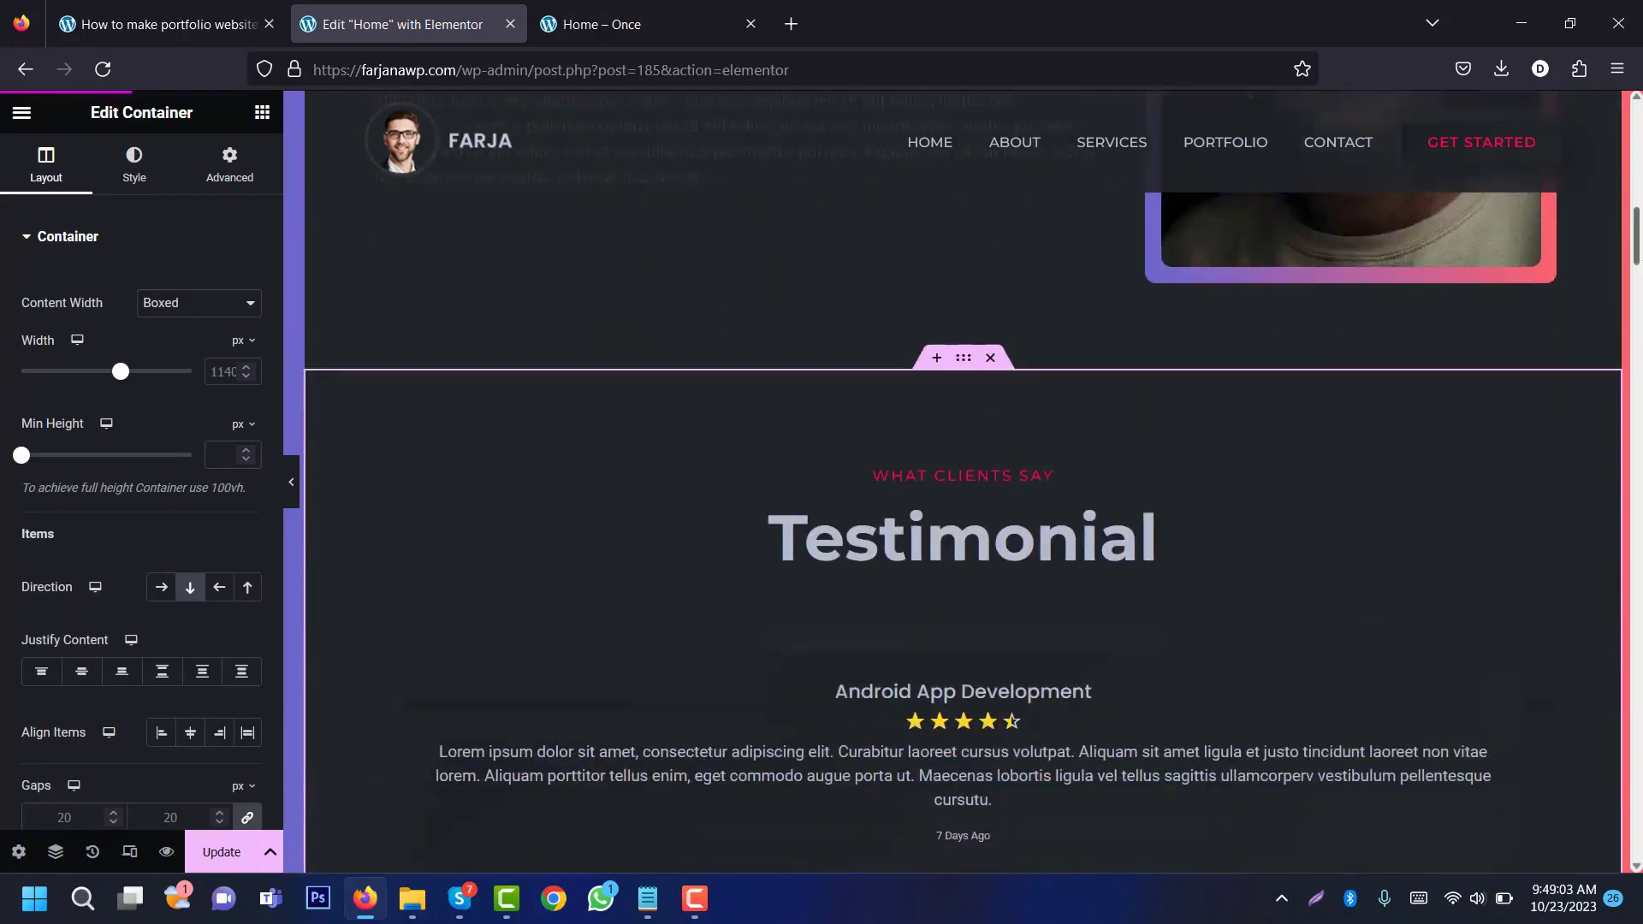
pyautogui.click(993, 360)
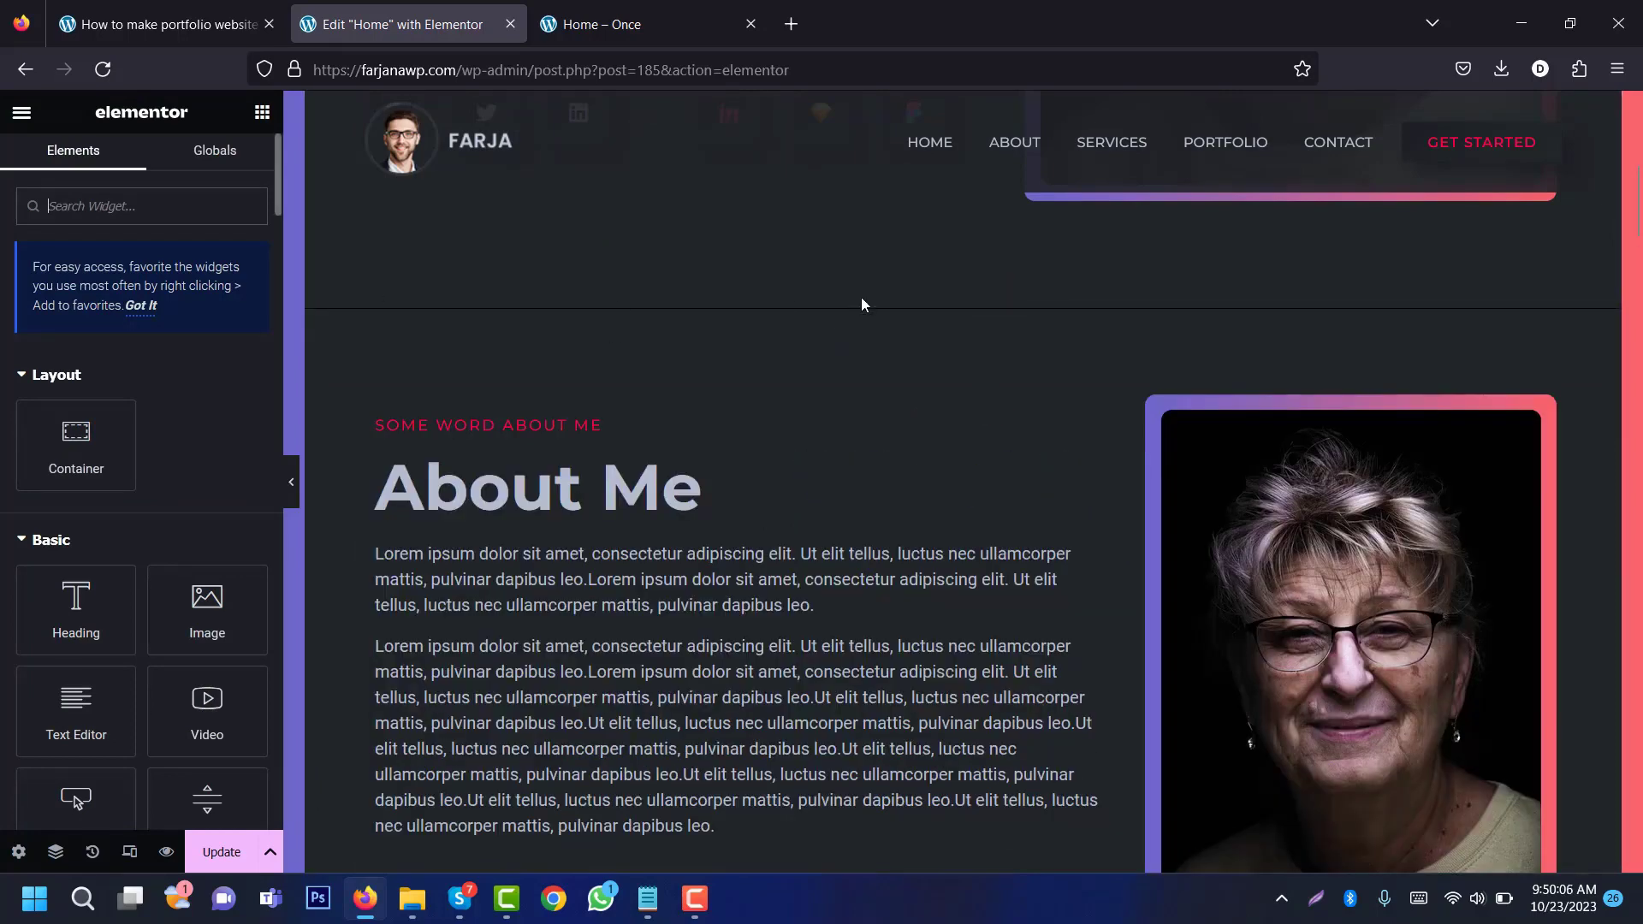
# Step: Check the Advanced settings of the About Me, What I Do, Portfolio and Resume containers
pyautogui.click(963, 297)
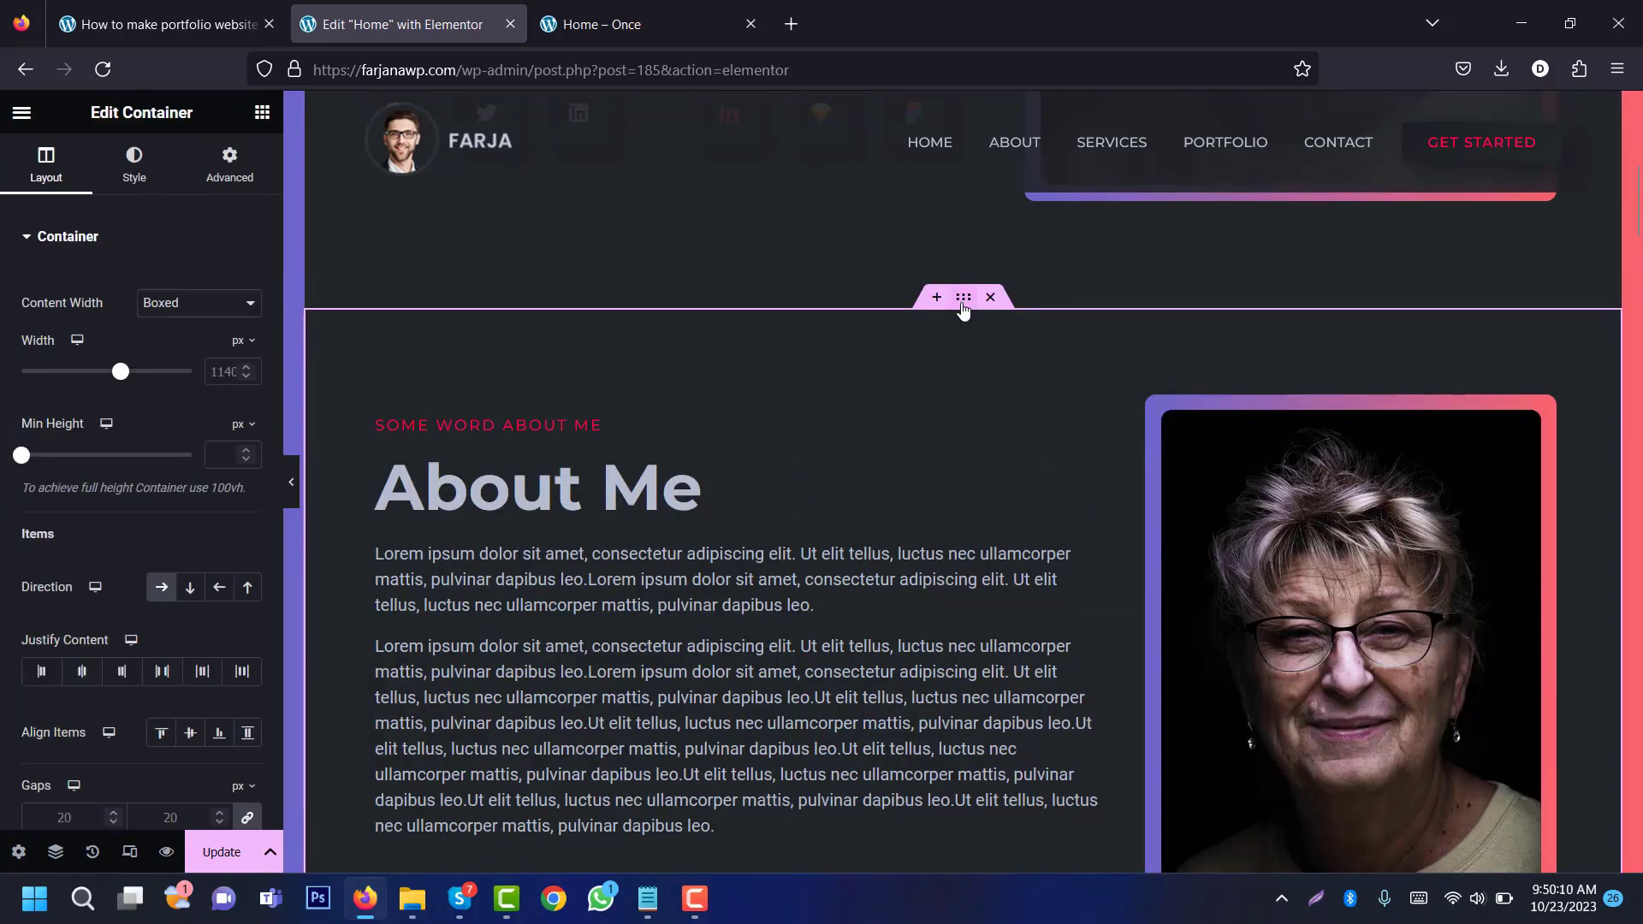
pyautogui.click(229, 163)
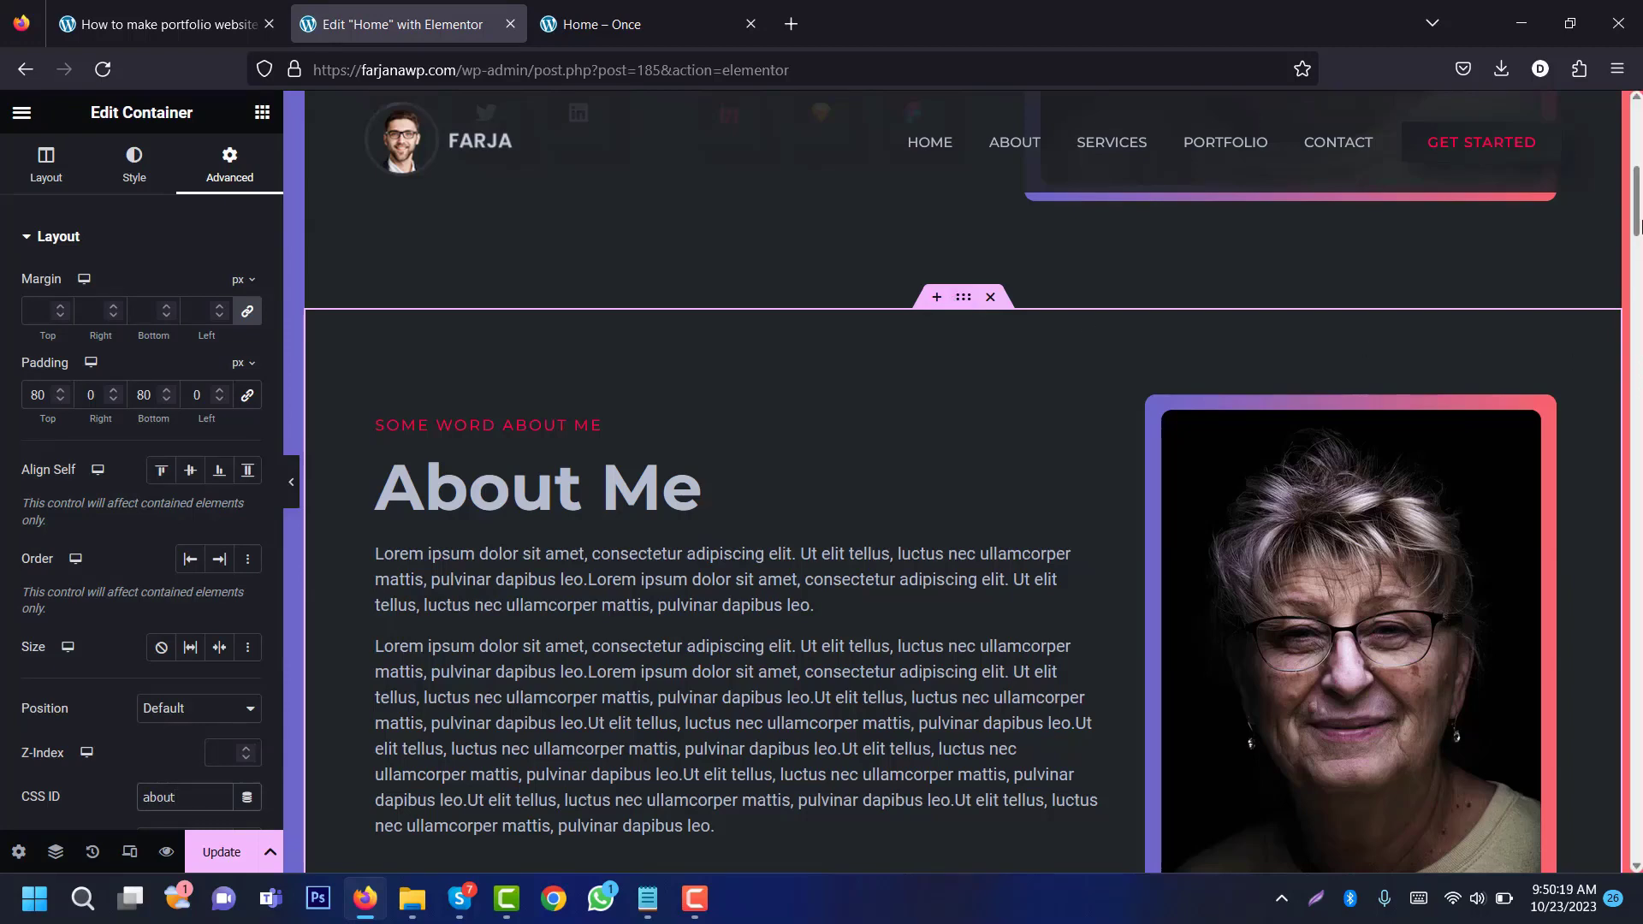
pyautogui.scroll(-10, 1637, 225)
pyautogui.click(961, 221)
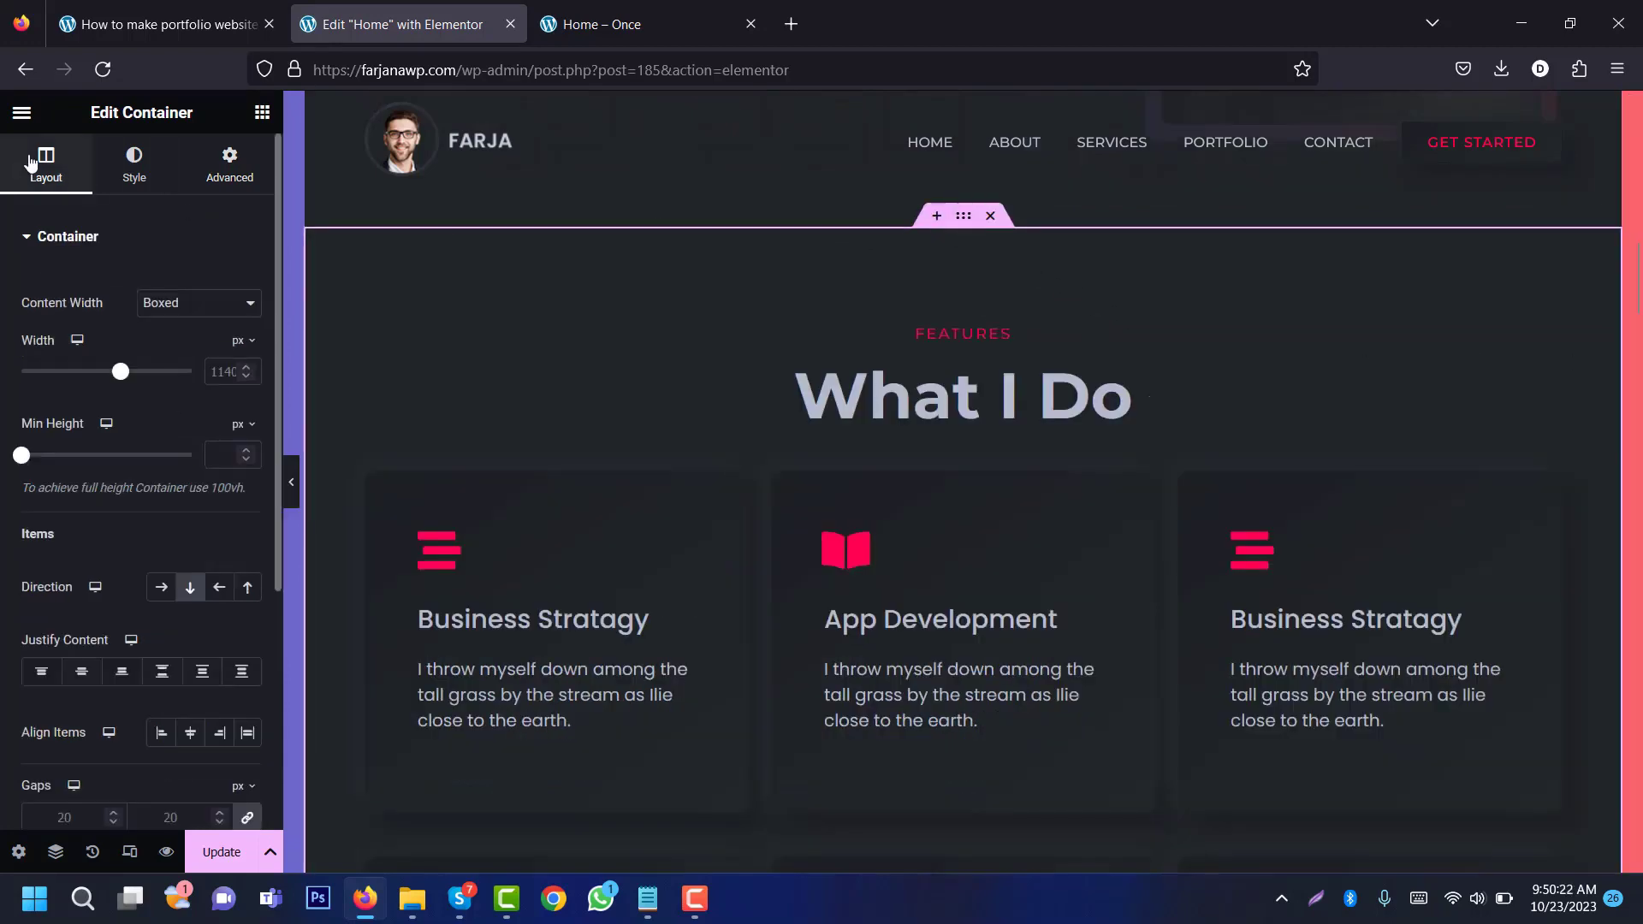
pyautogui.click(227, 162)
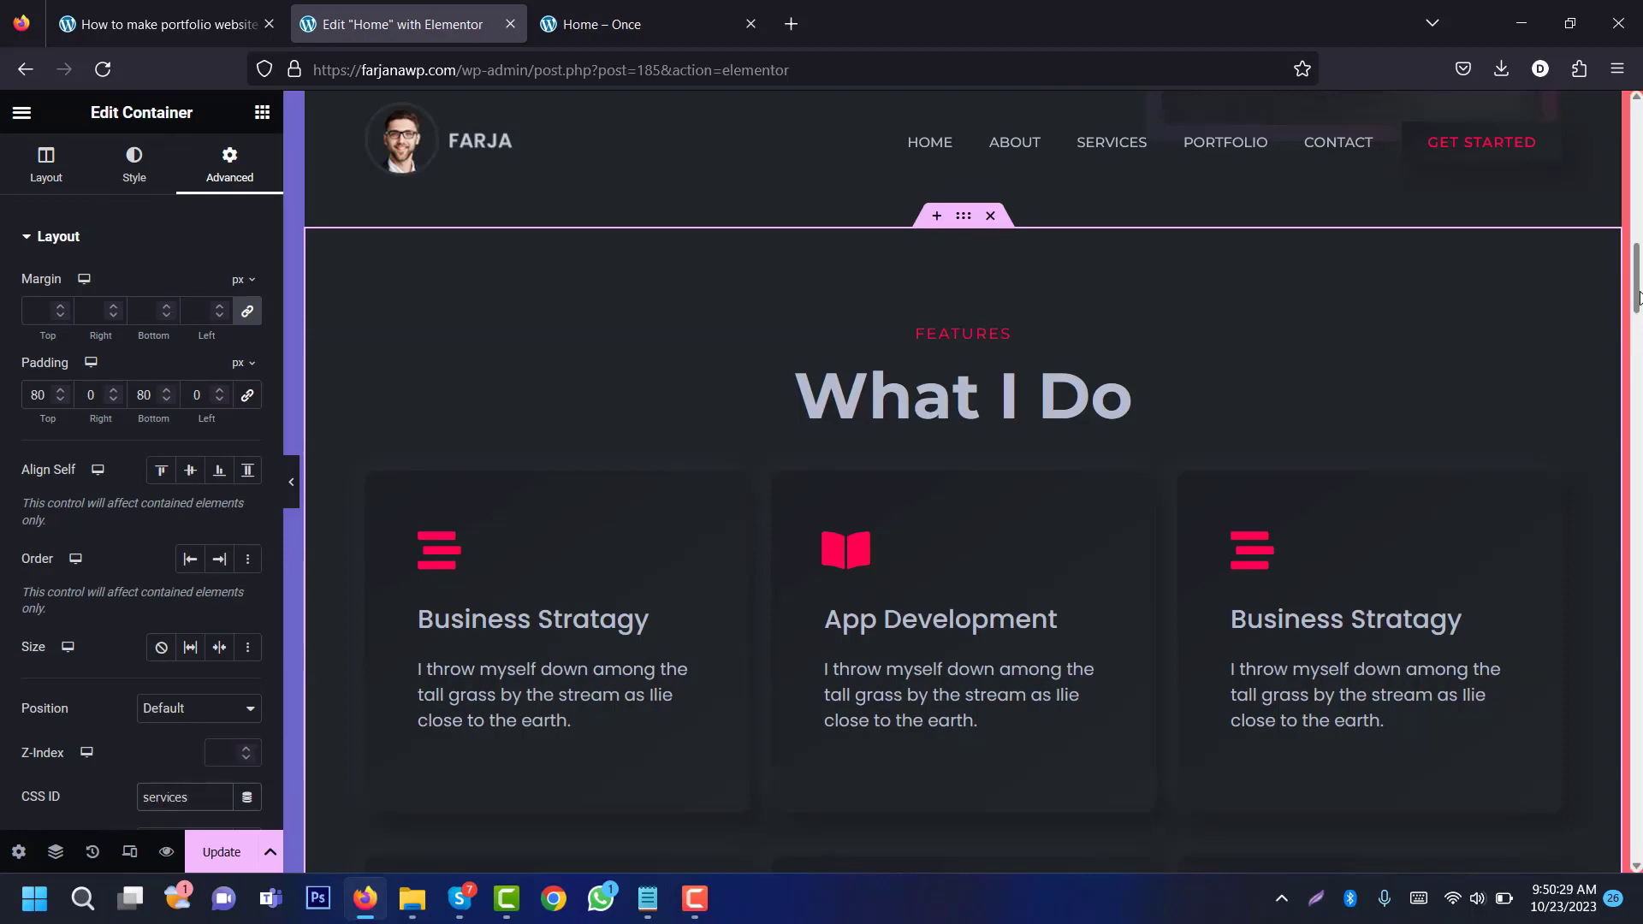
pyautogui.scroll(-10, 1637, 297)
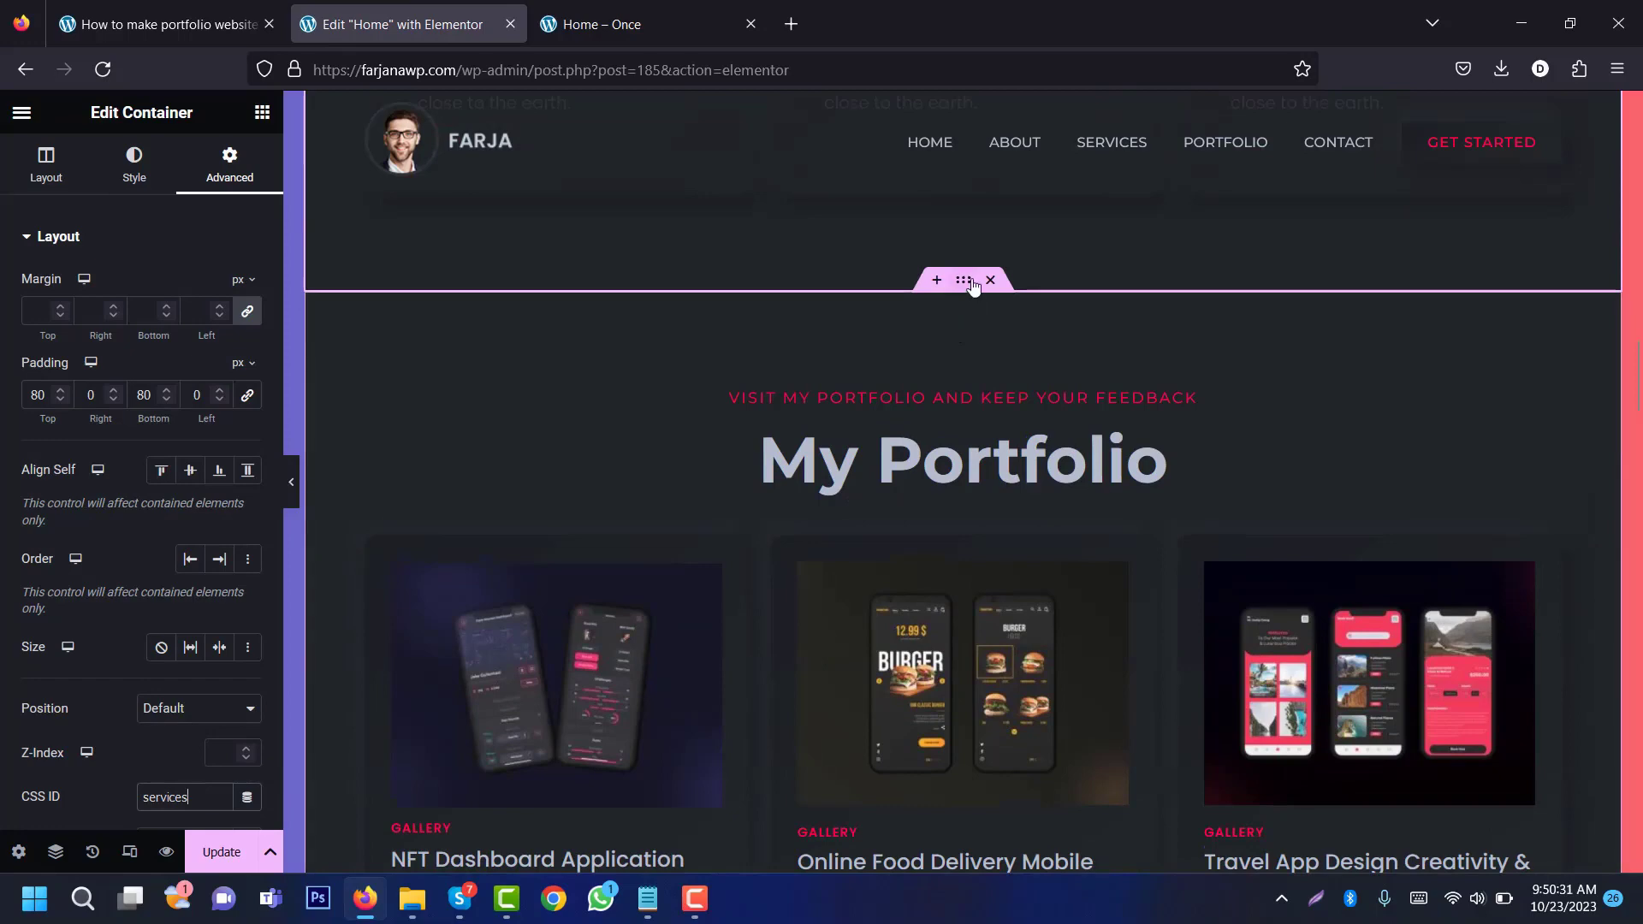
pyautogui.click(965, 281)
pyautogui.click(229, 165)
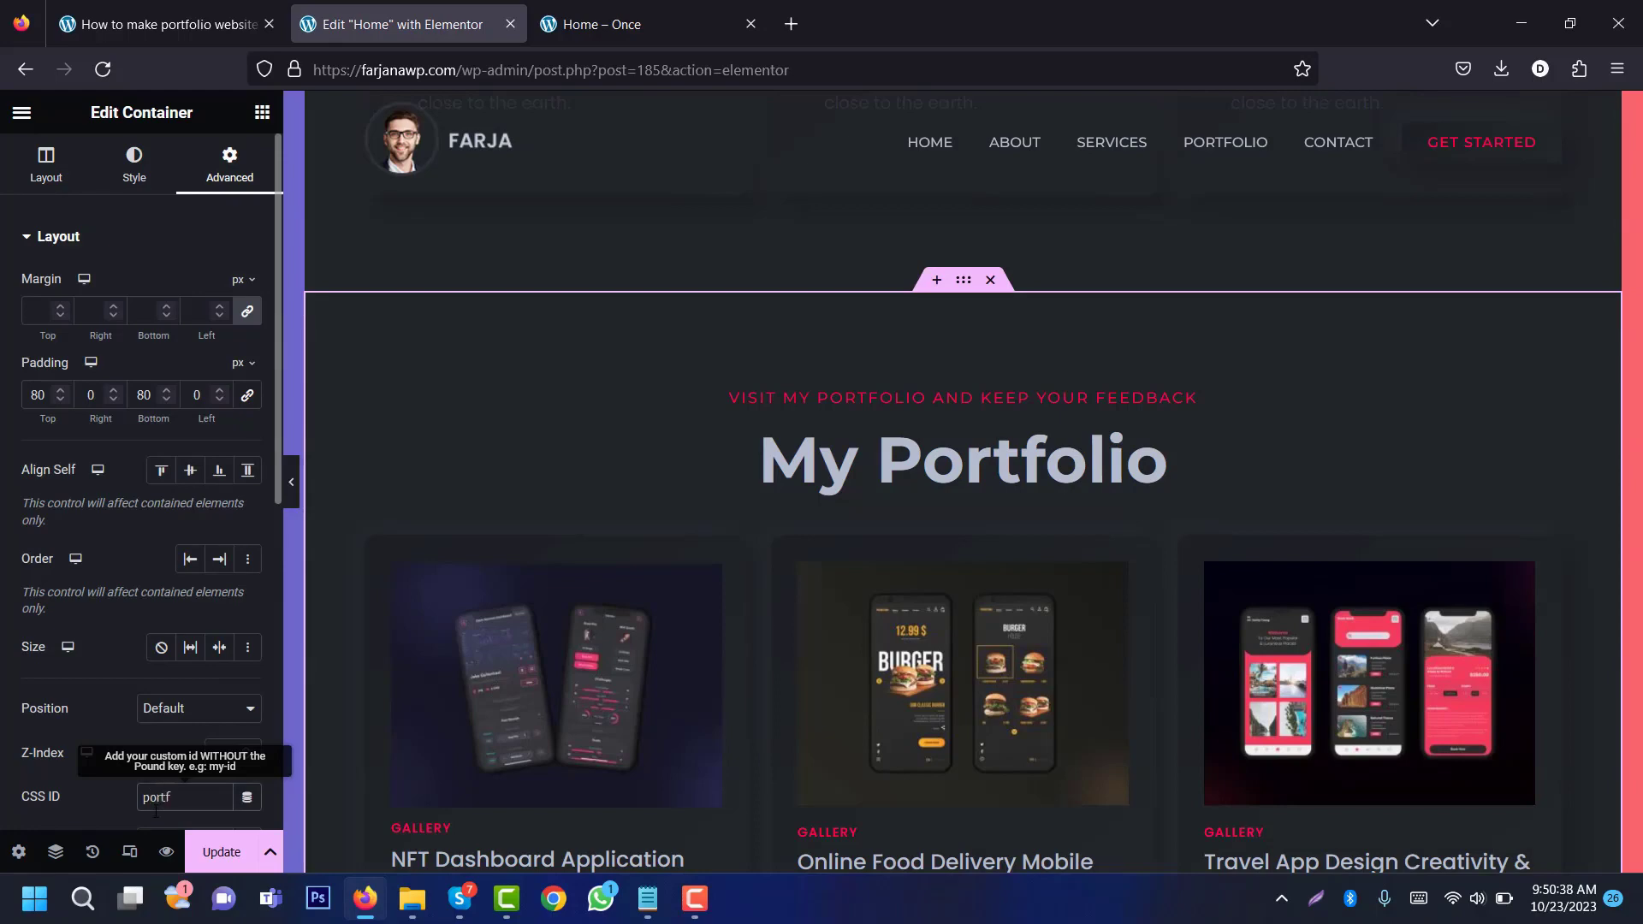
pyautogui.scroll(-5, 1571, 472)
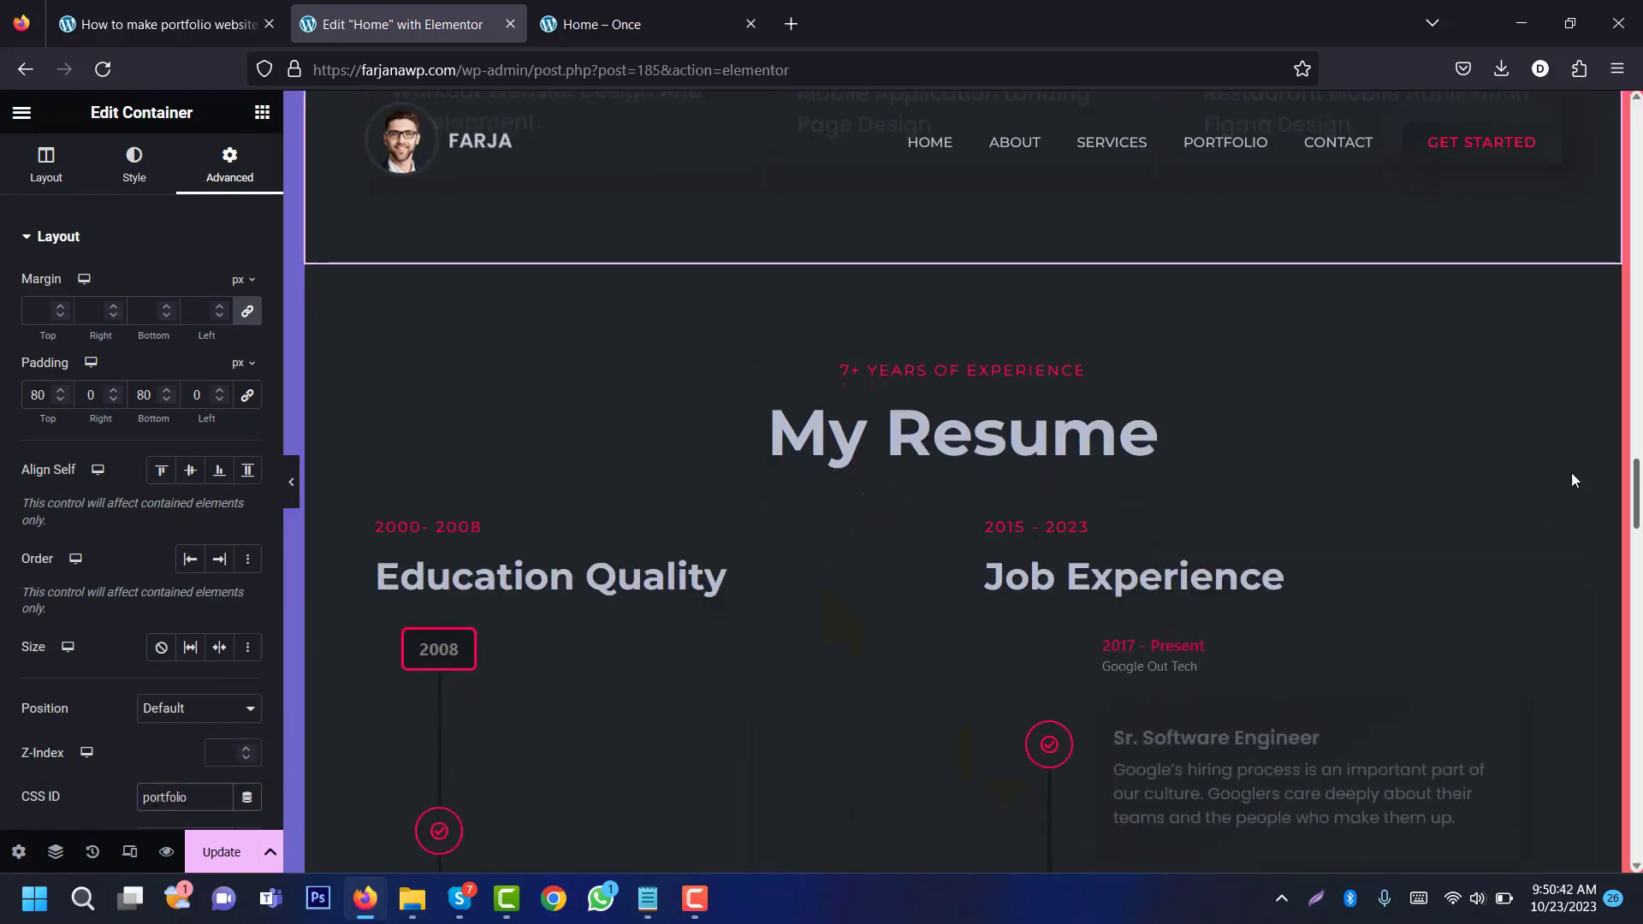
pyautogui.click(966, 250)
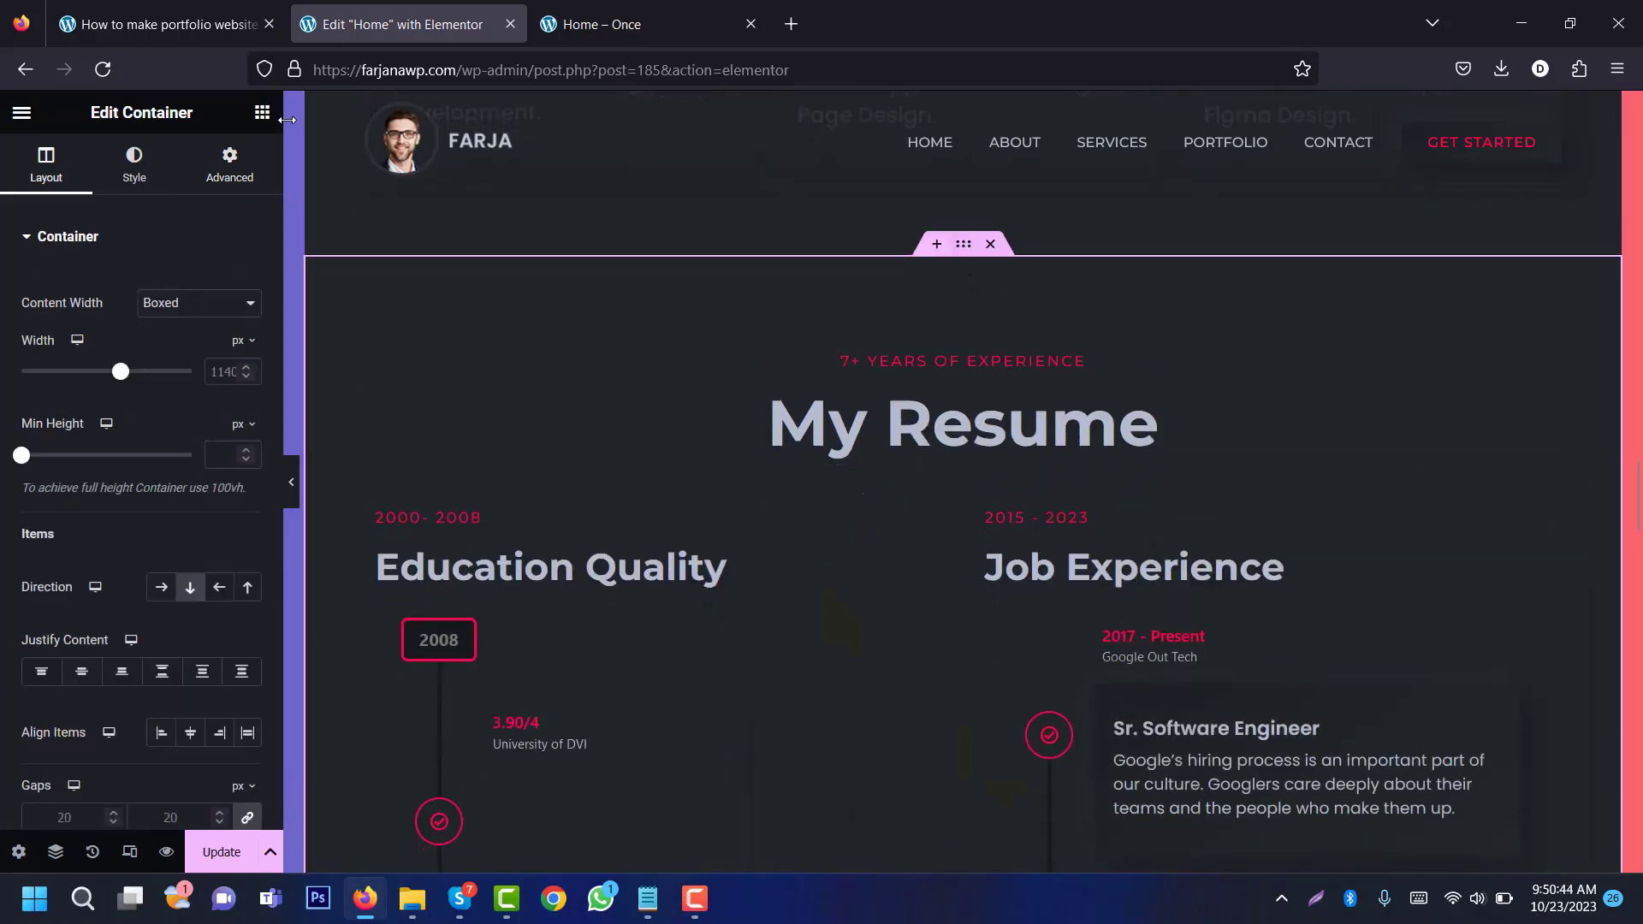
pyautogui.click(248, 162)
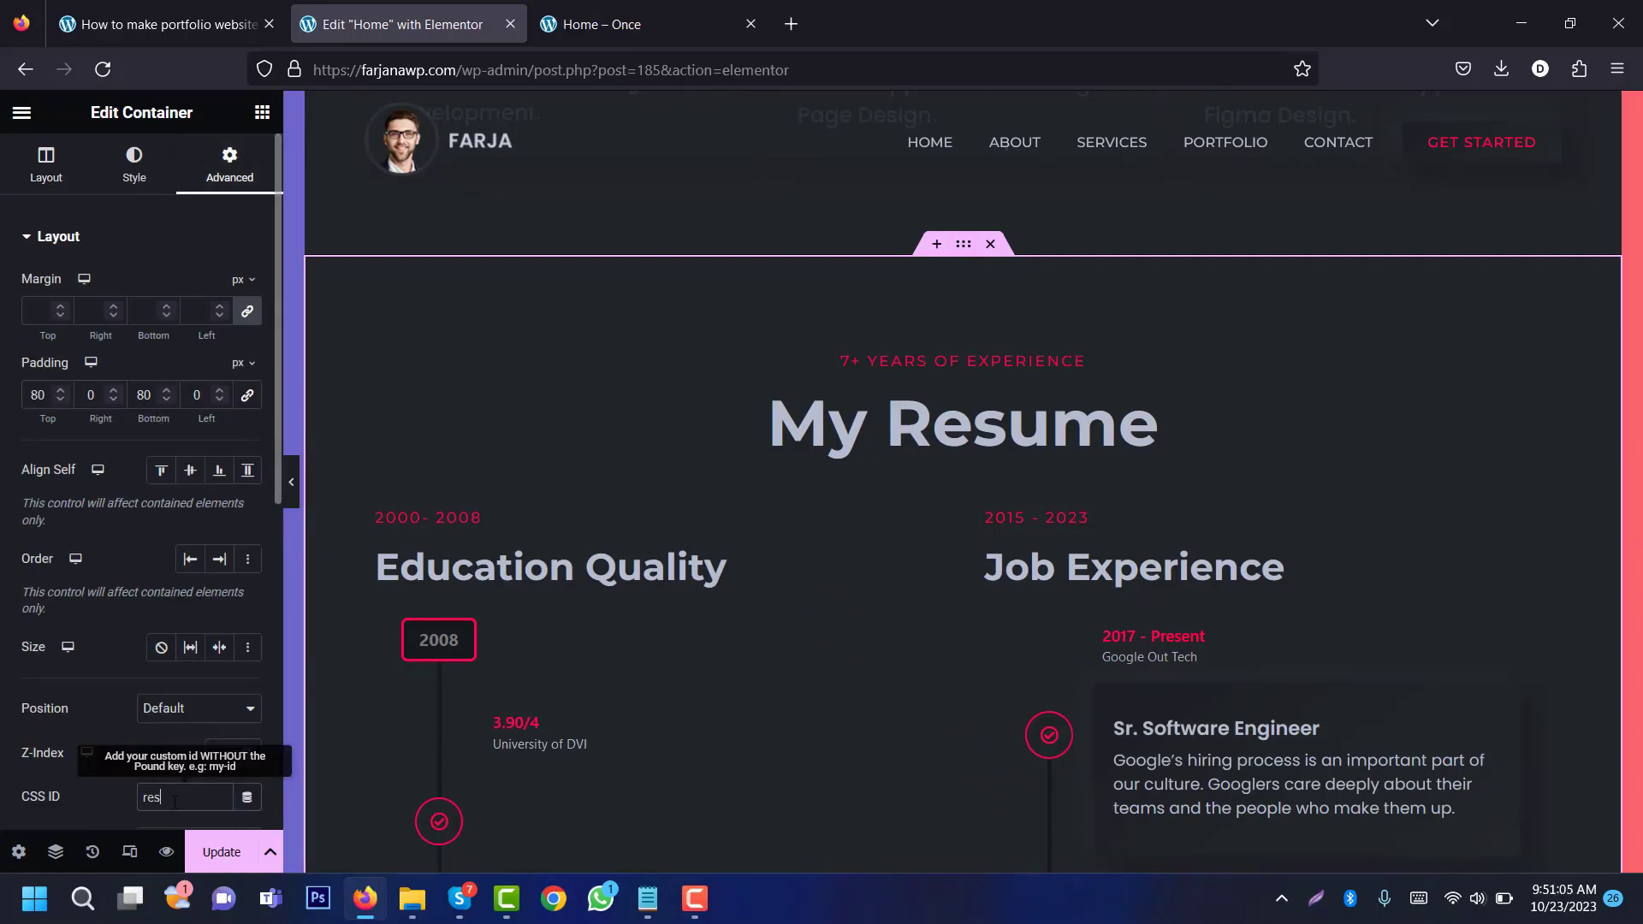
# Step: Set the Contact With Me container's CSS ID to 'contact' and update the page
pyautogui.scroll(-12, 964, 395)
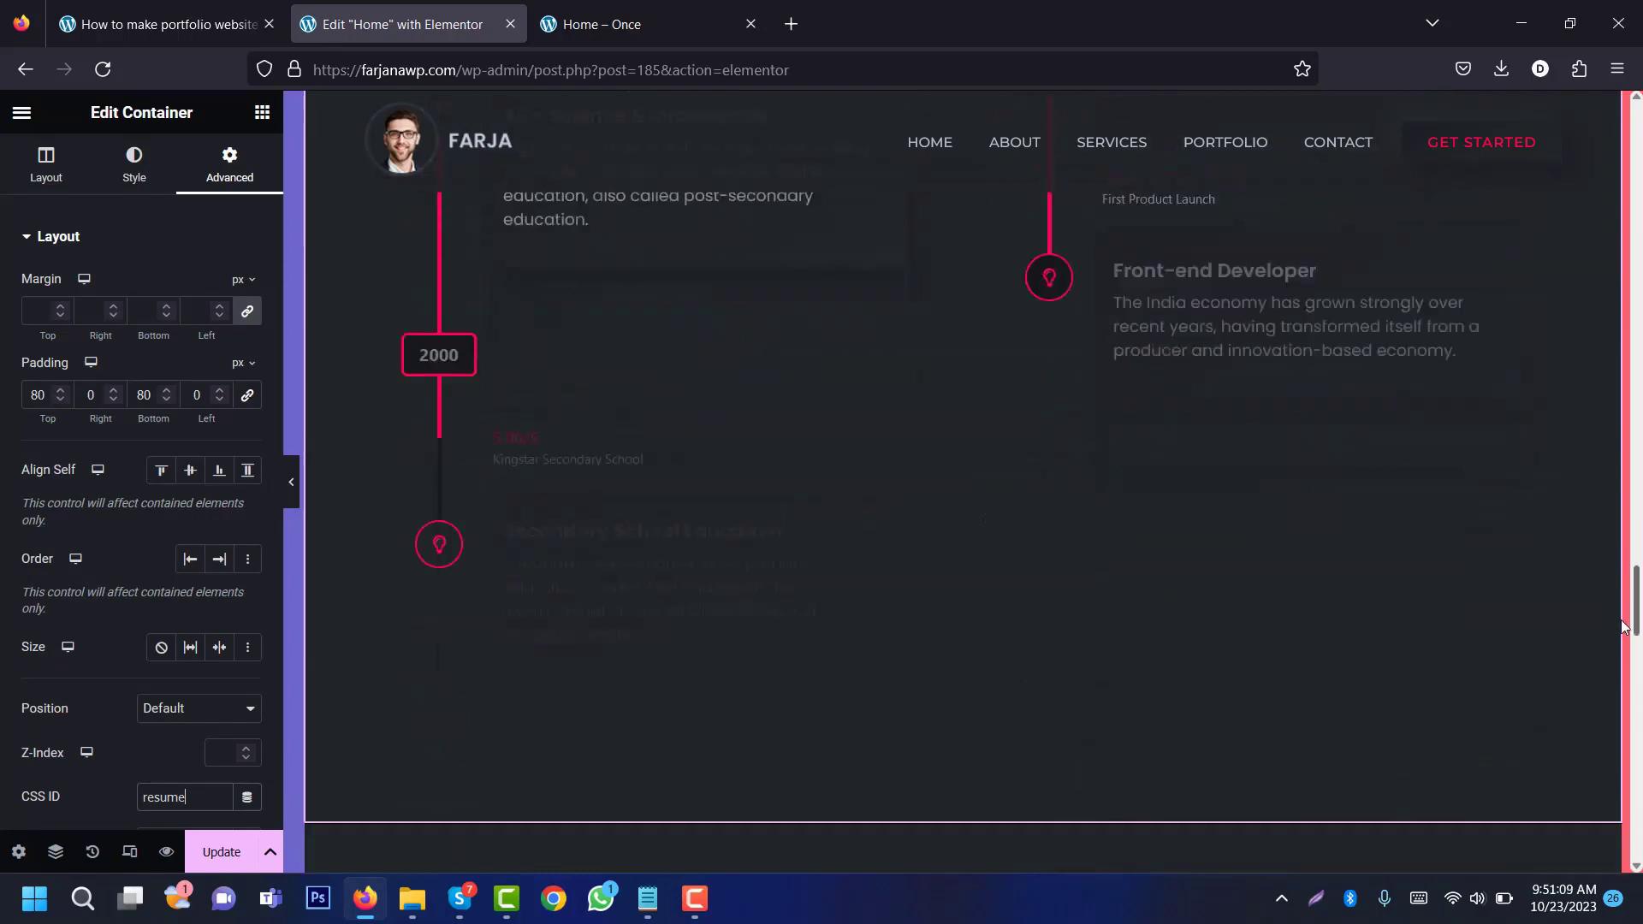
pyautogui.scroll(-10, 965, 395)
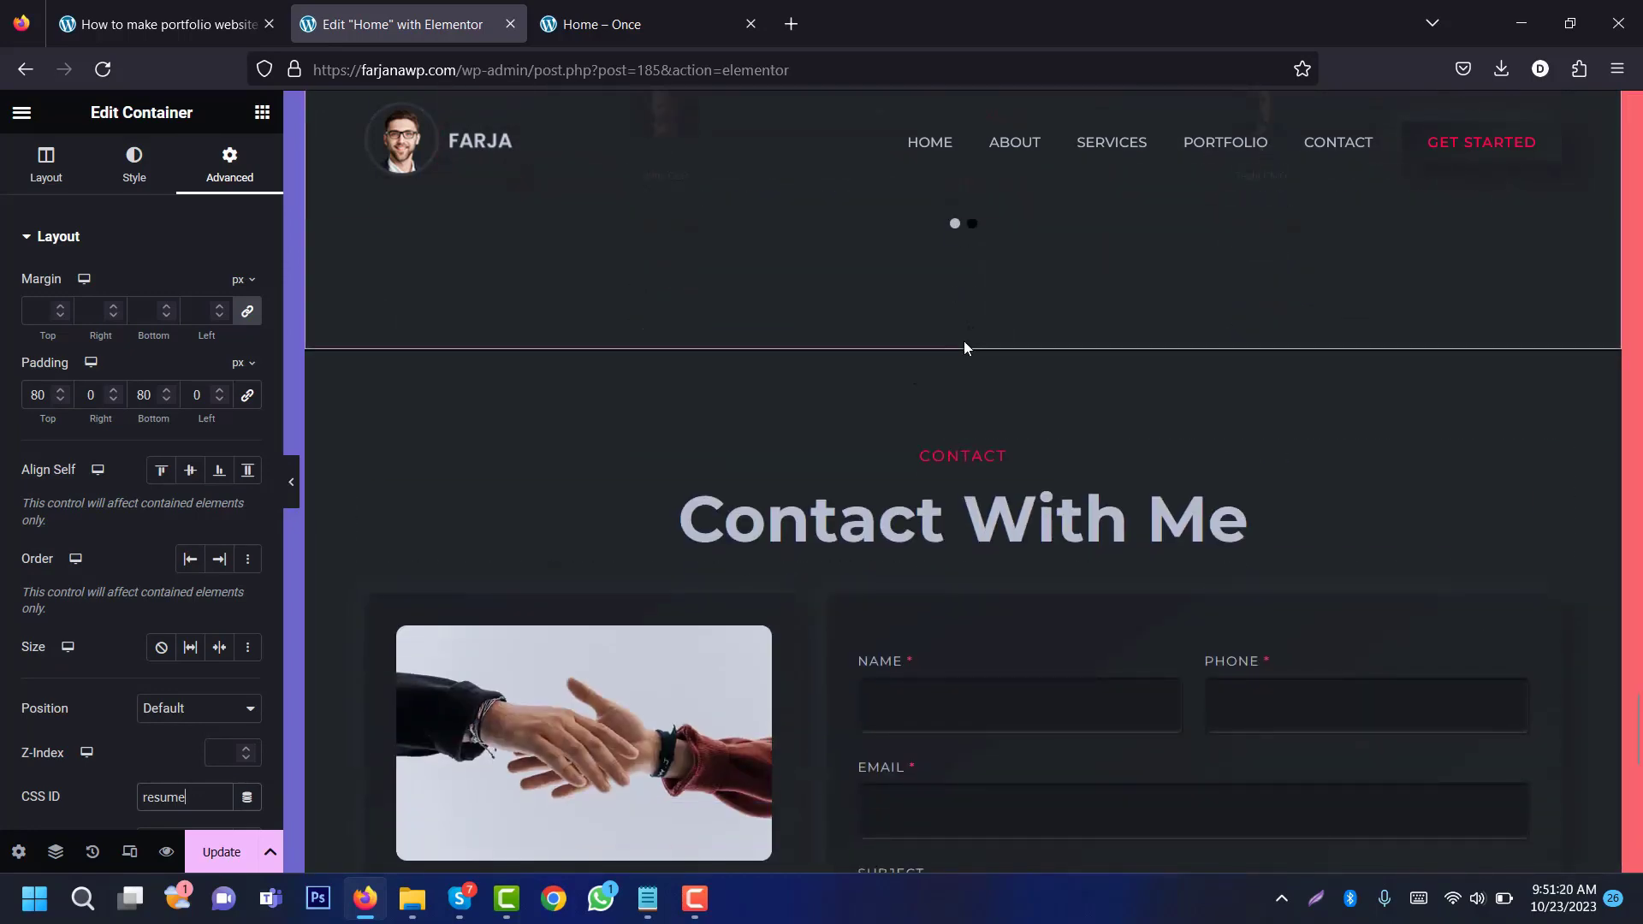
pyautogui.click(964, 341)
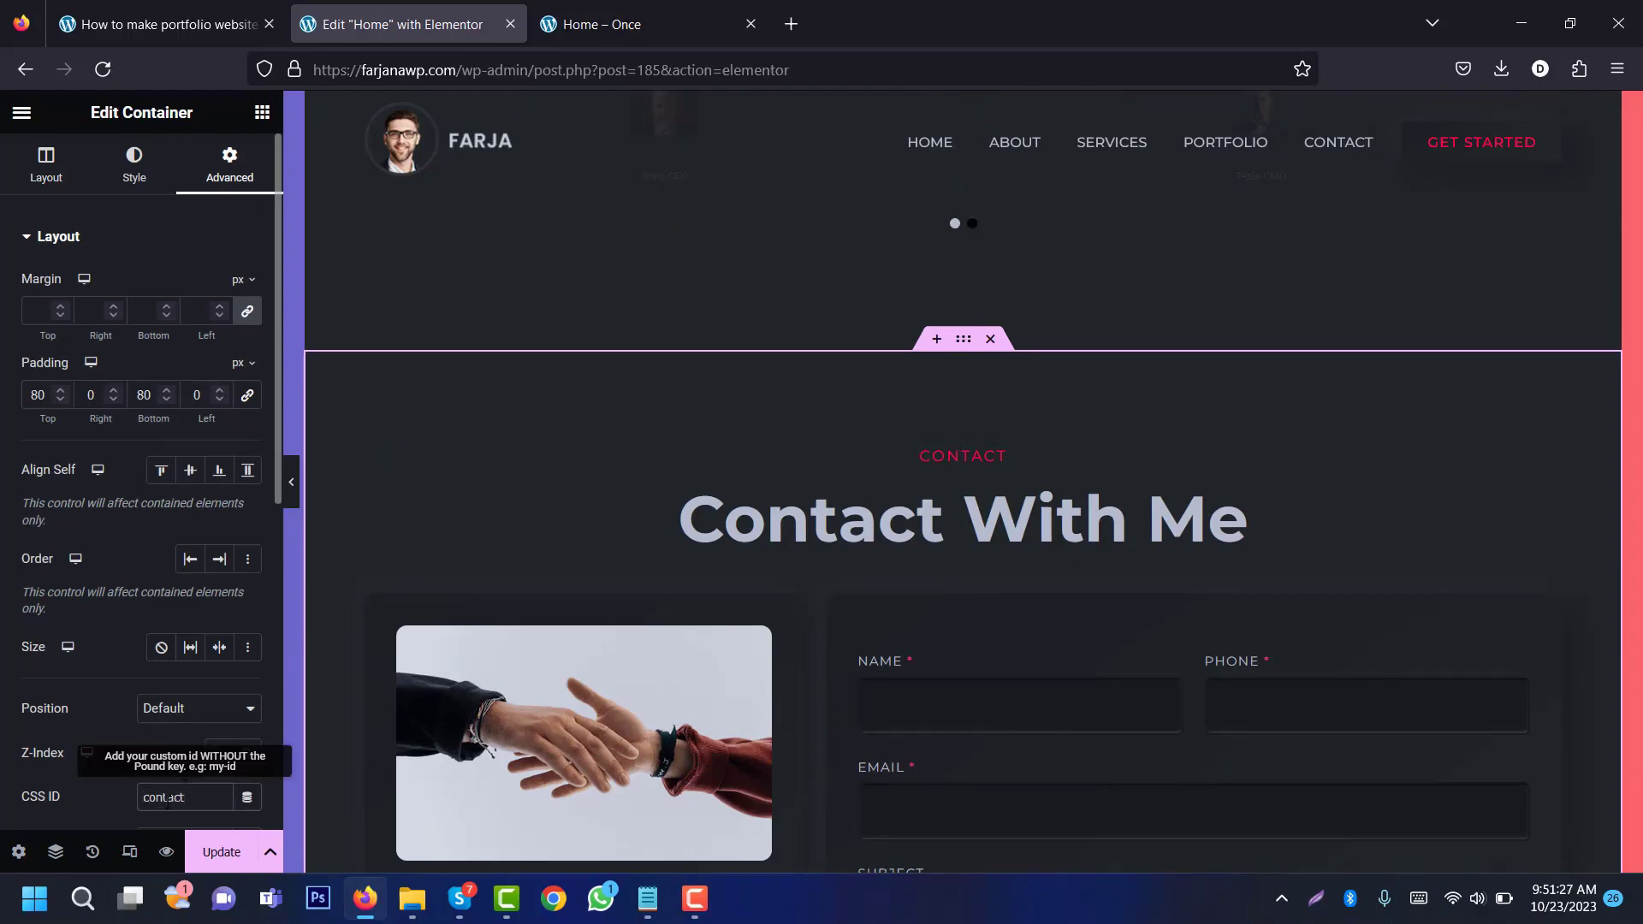
pyautogui.write('contact')
pyautogui.click(246, 850)
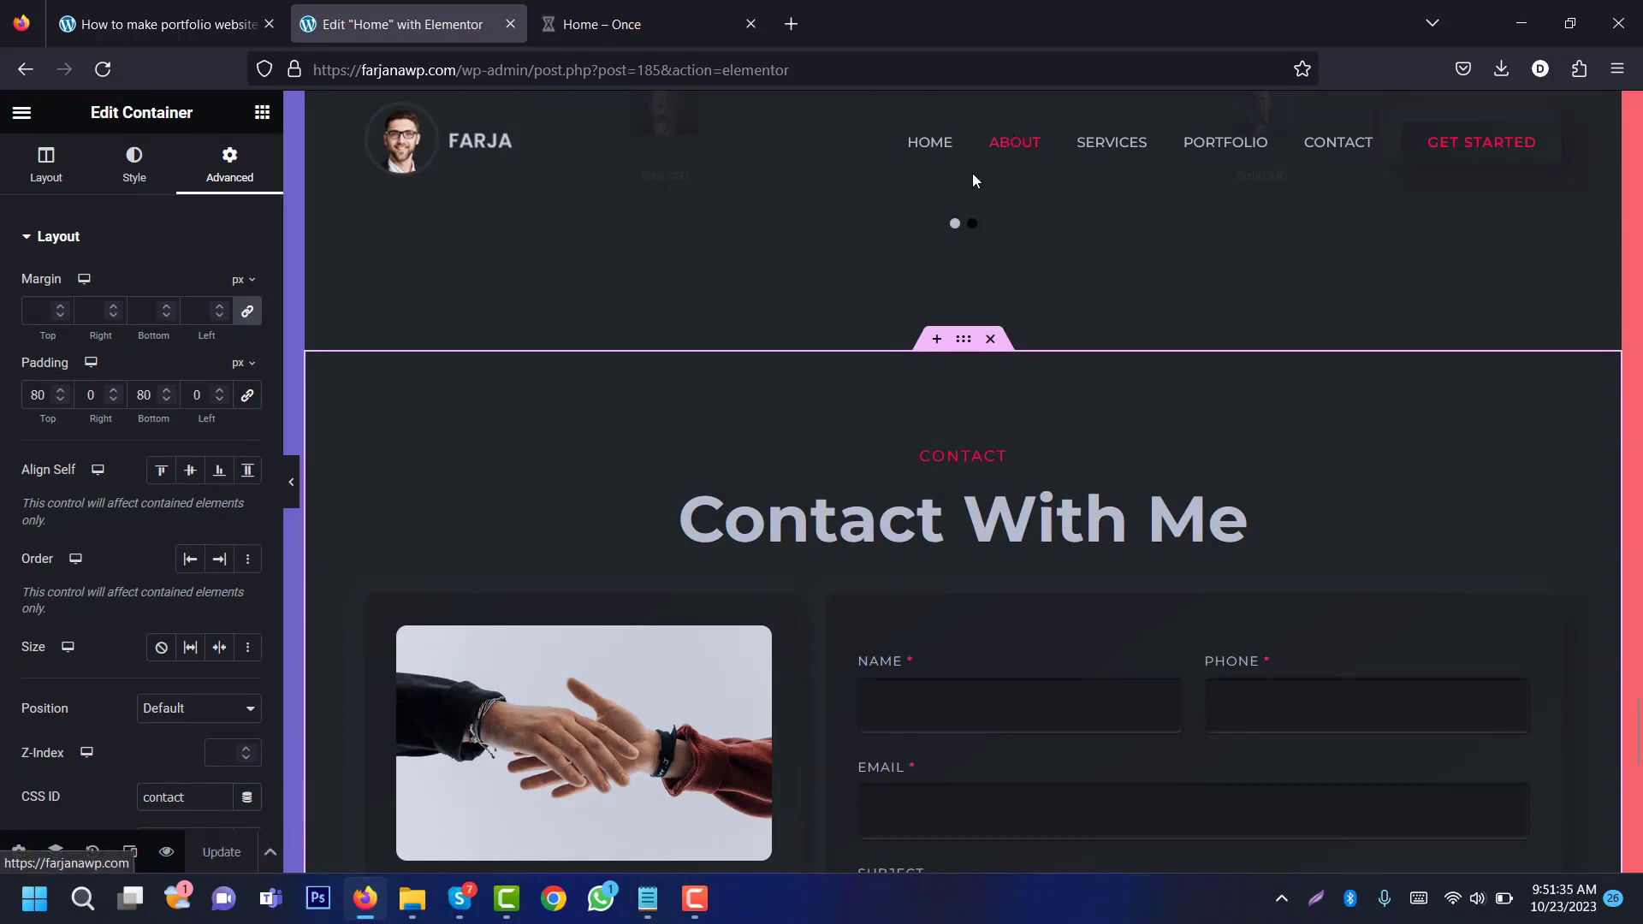
# Step: In Appearance > Menus, set the home menu item's URL to #home
pyautogui.click(572, 15)
pyautogui.moveTo(81, 109)
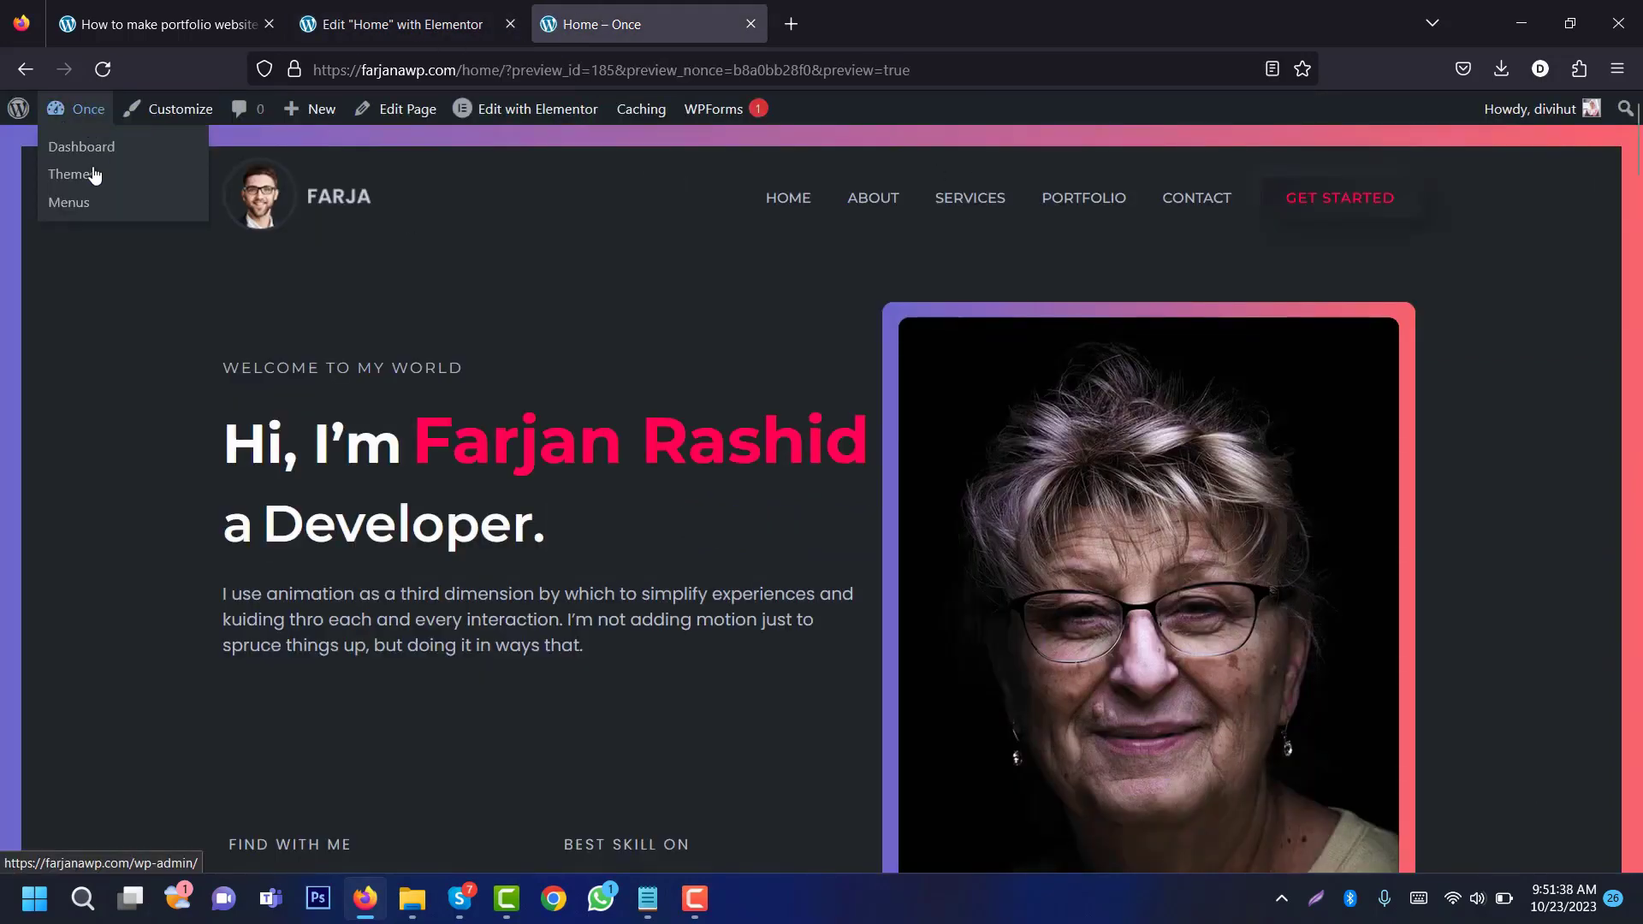
pyautogui.click(94, 203)
pyautogui.click(951, 561)
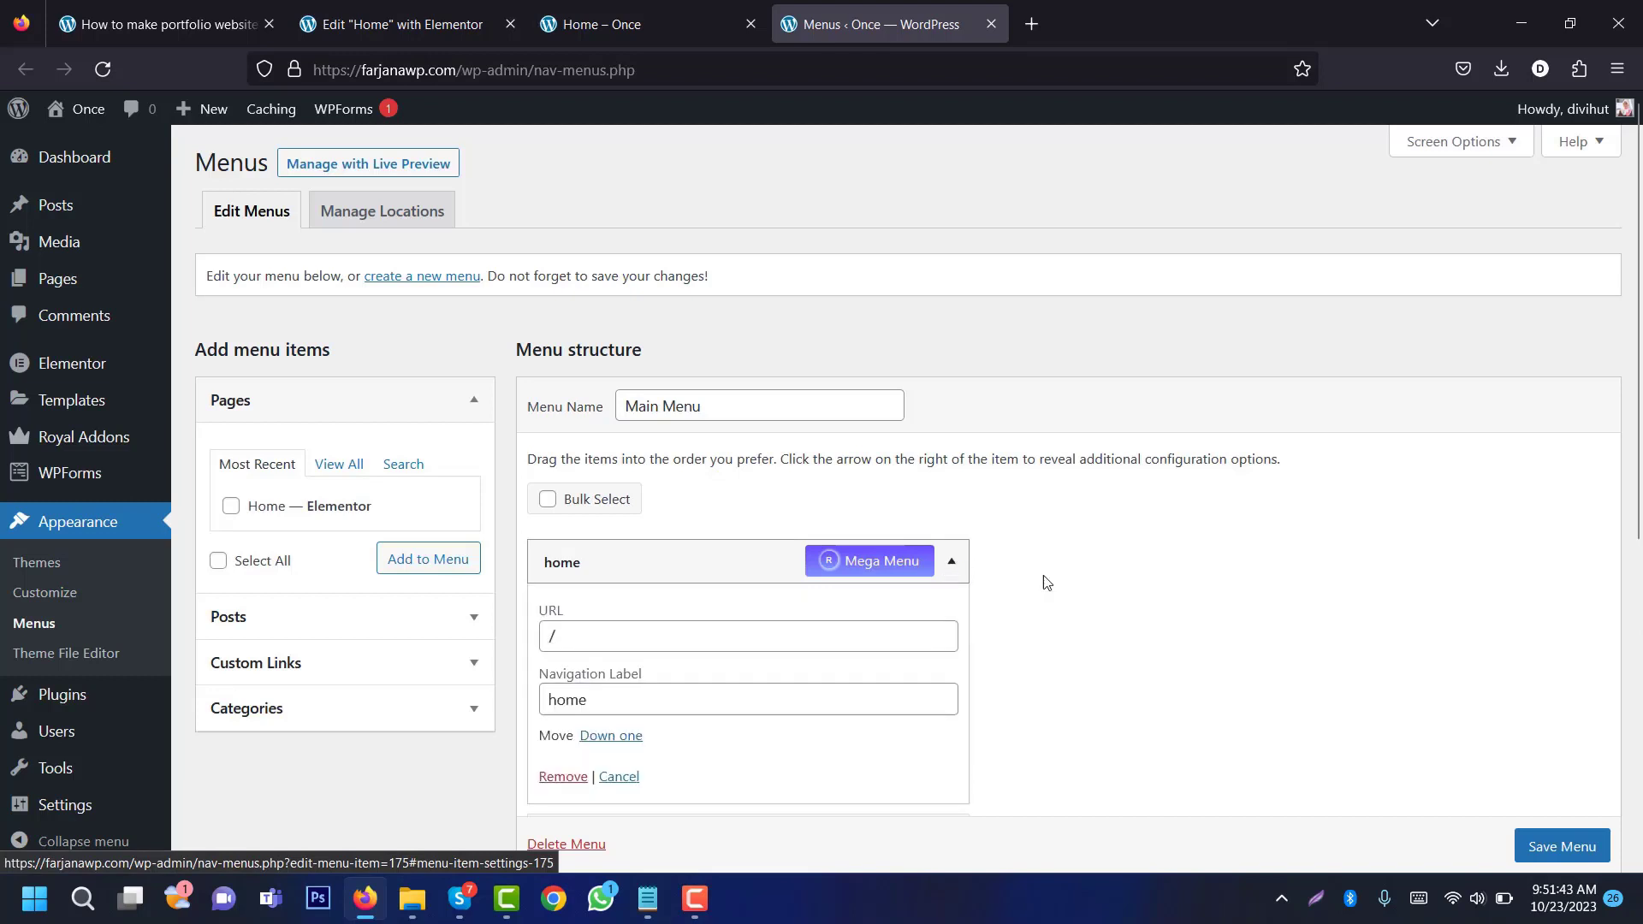
pyautogui.scroll(-2, 602, 498)
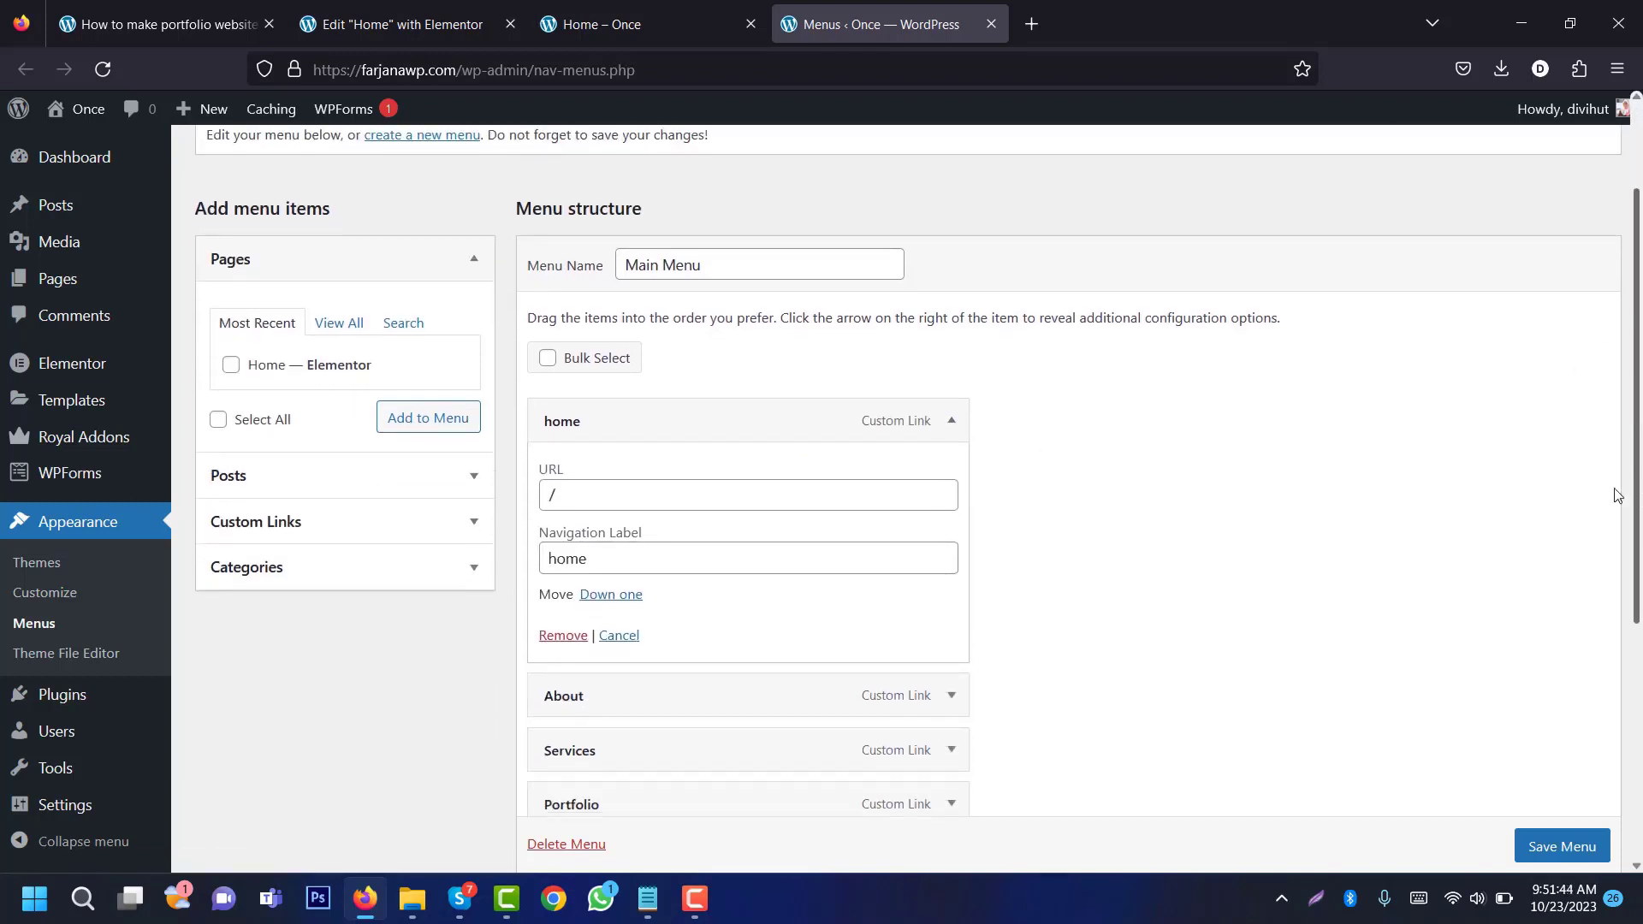
pyautogui.click(557, 495)
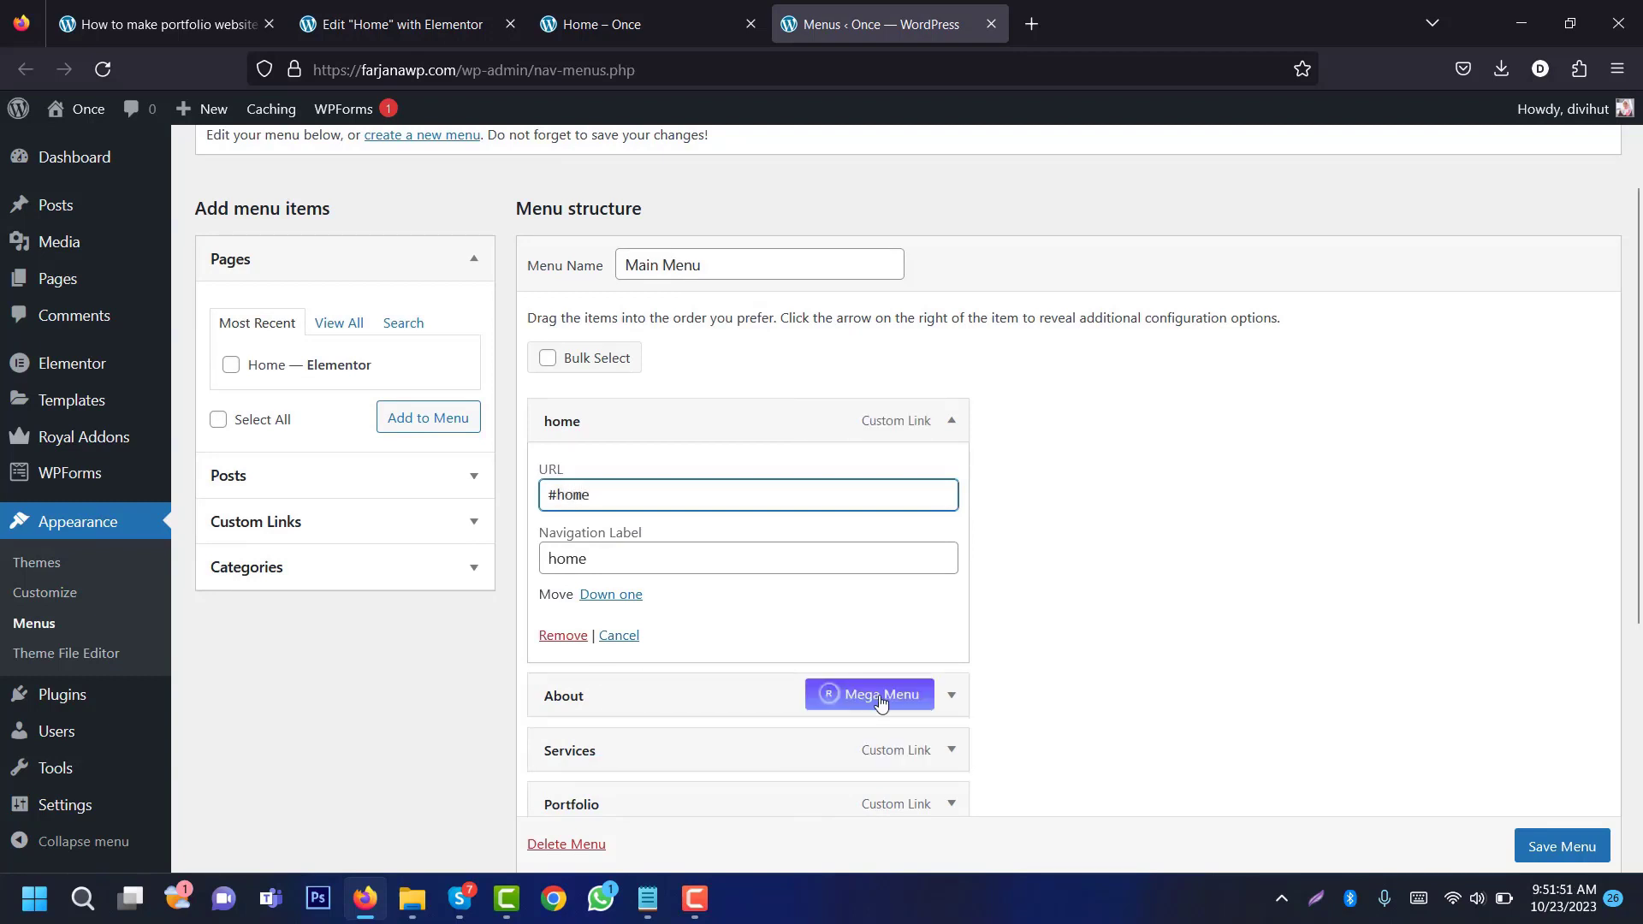
# Step: Point the About and Services menu items to #about and #services
pyautogui.click(950, 694)
pyautogui.click(838, 769)
pyautogui.hotkey('ctrl', 'a')
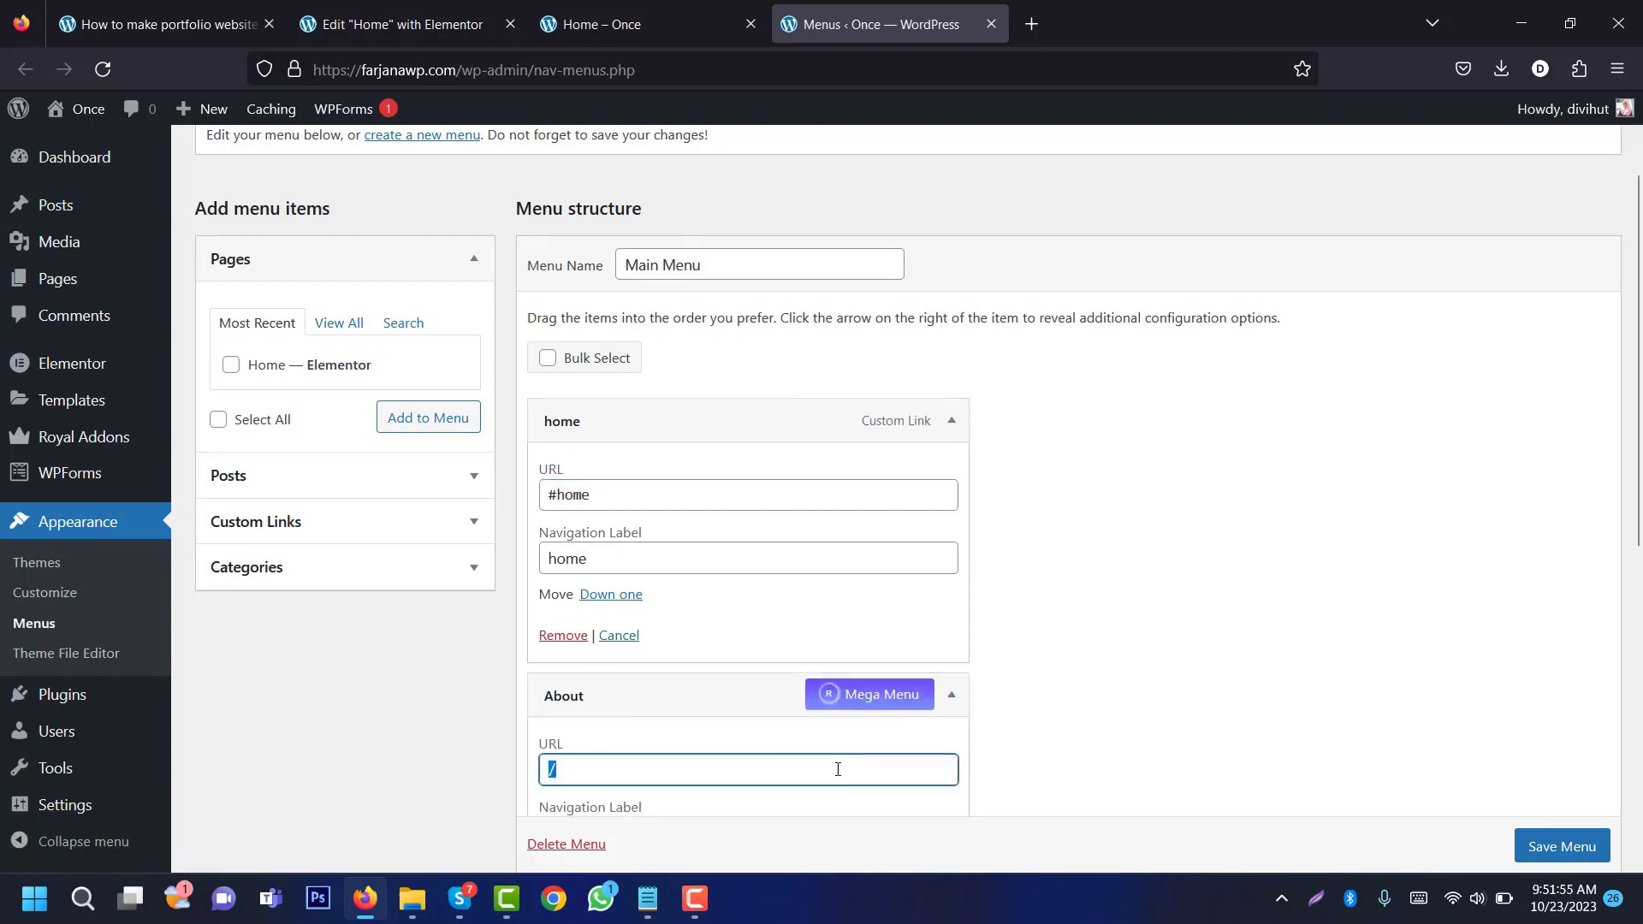
pyautogui.write('#about')
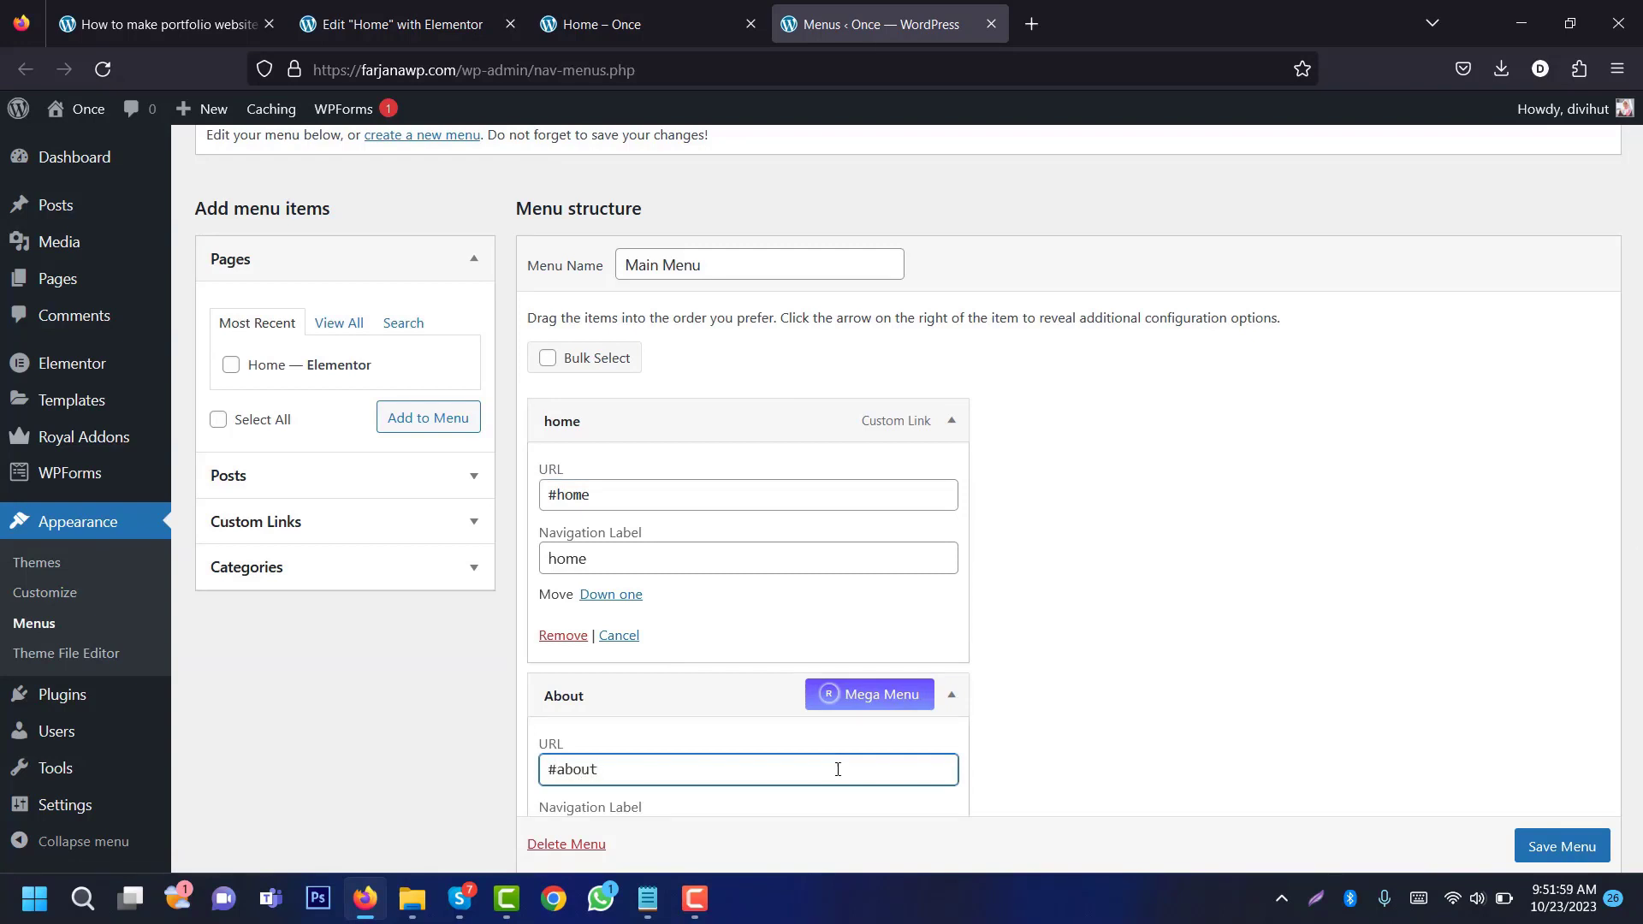
pyautogui.click(950, 697)
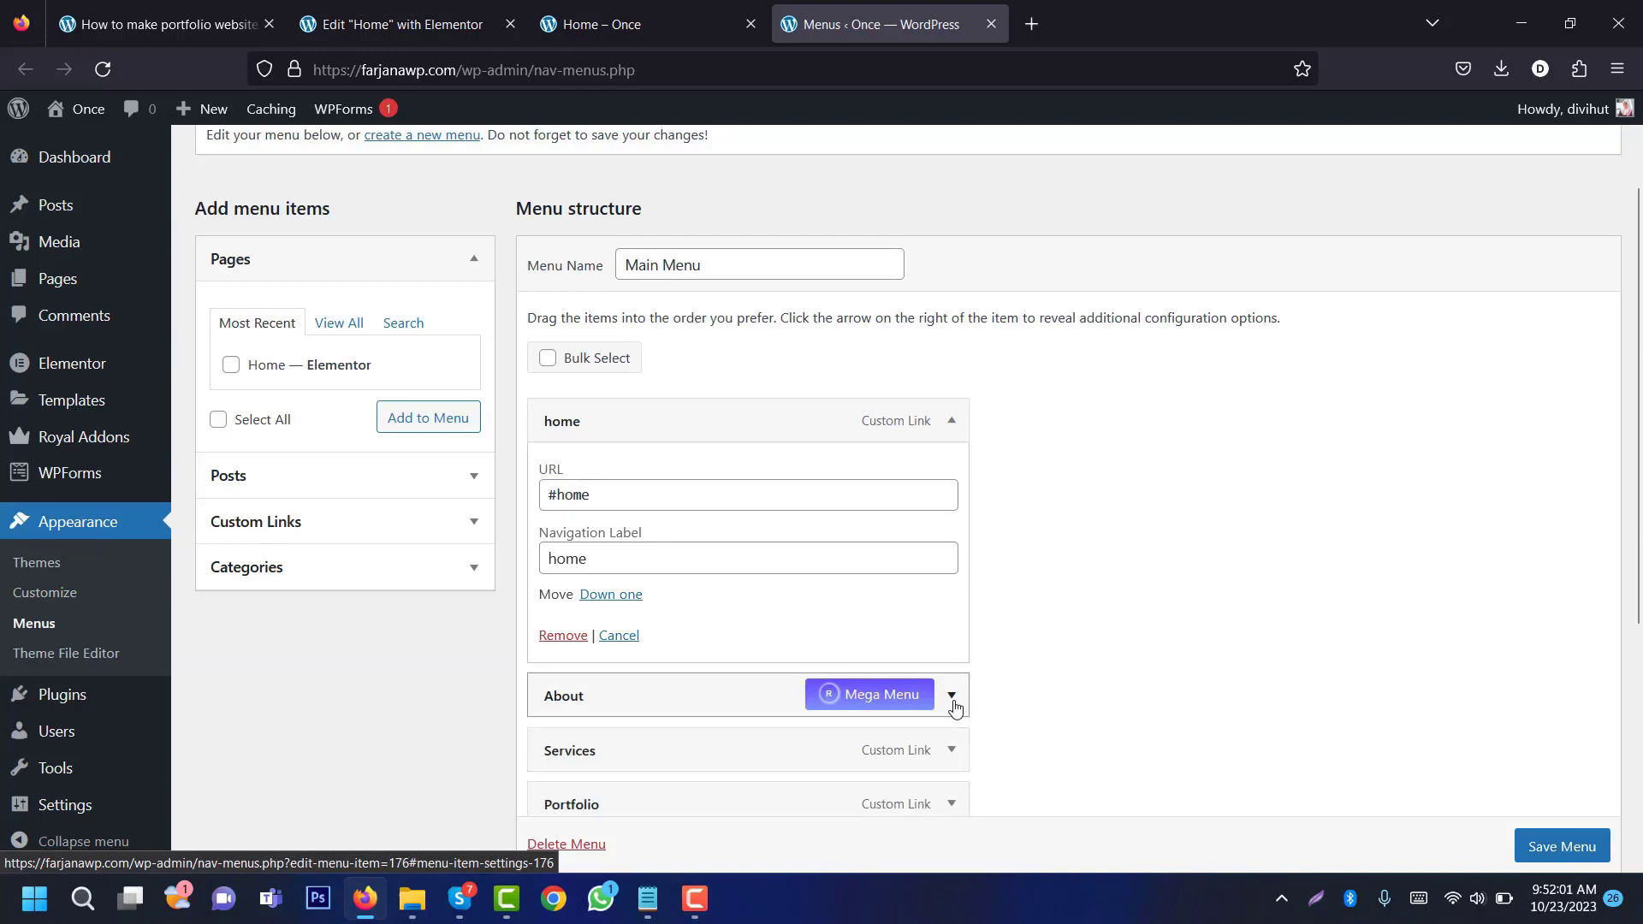
pyautogui.scroll(-4, 1052, 667)
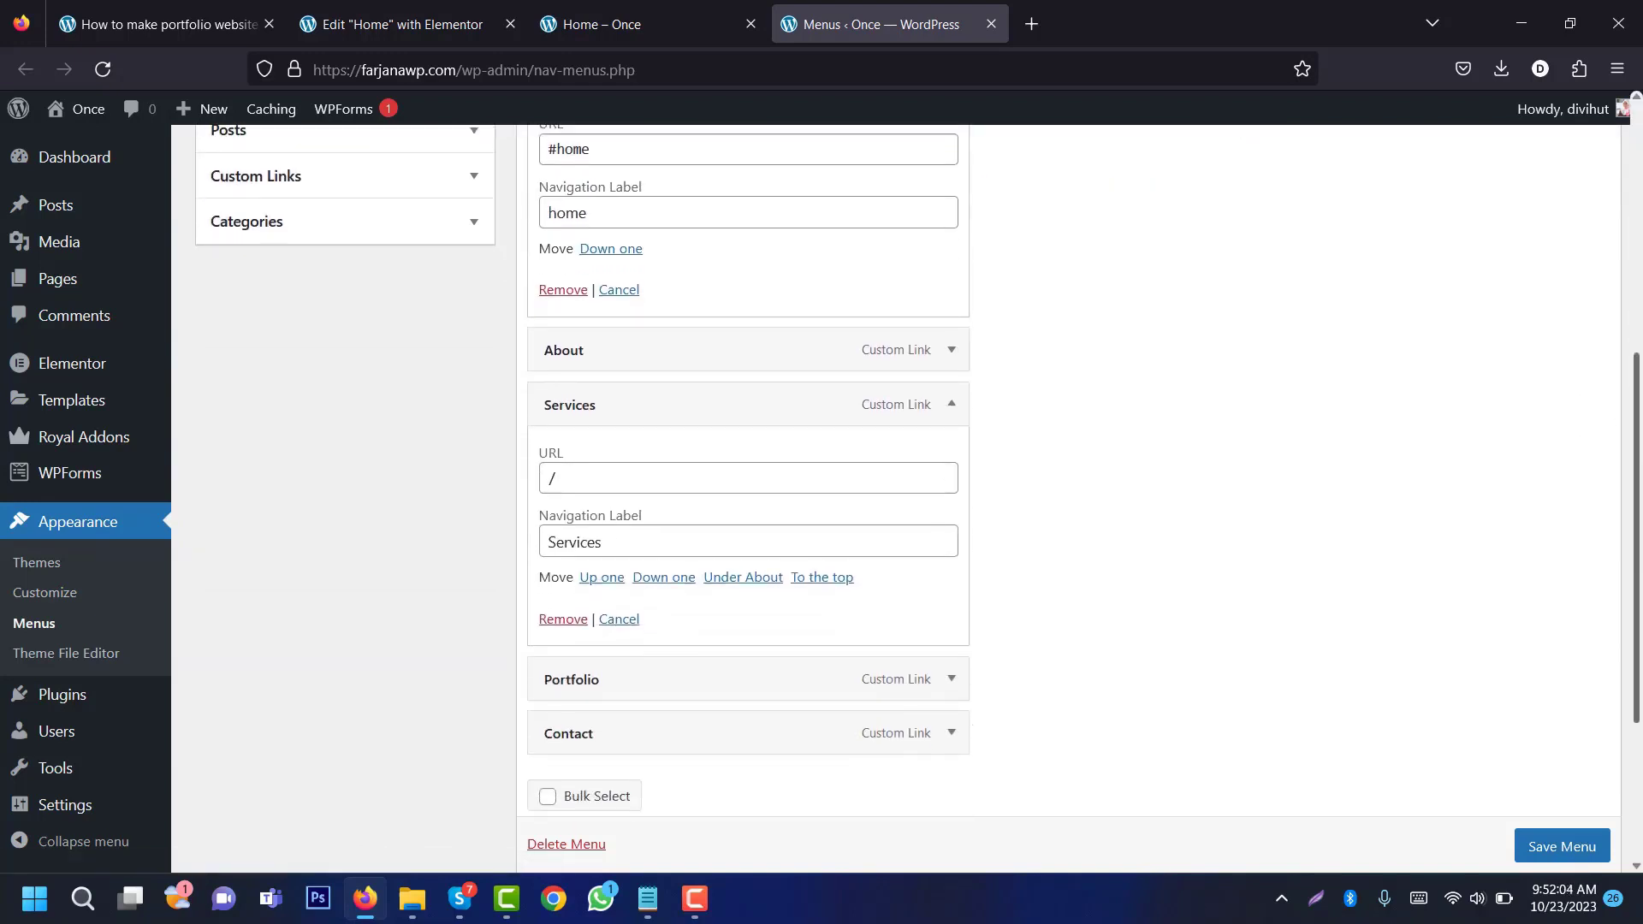
pyautogui.doubleClick(906, 476)
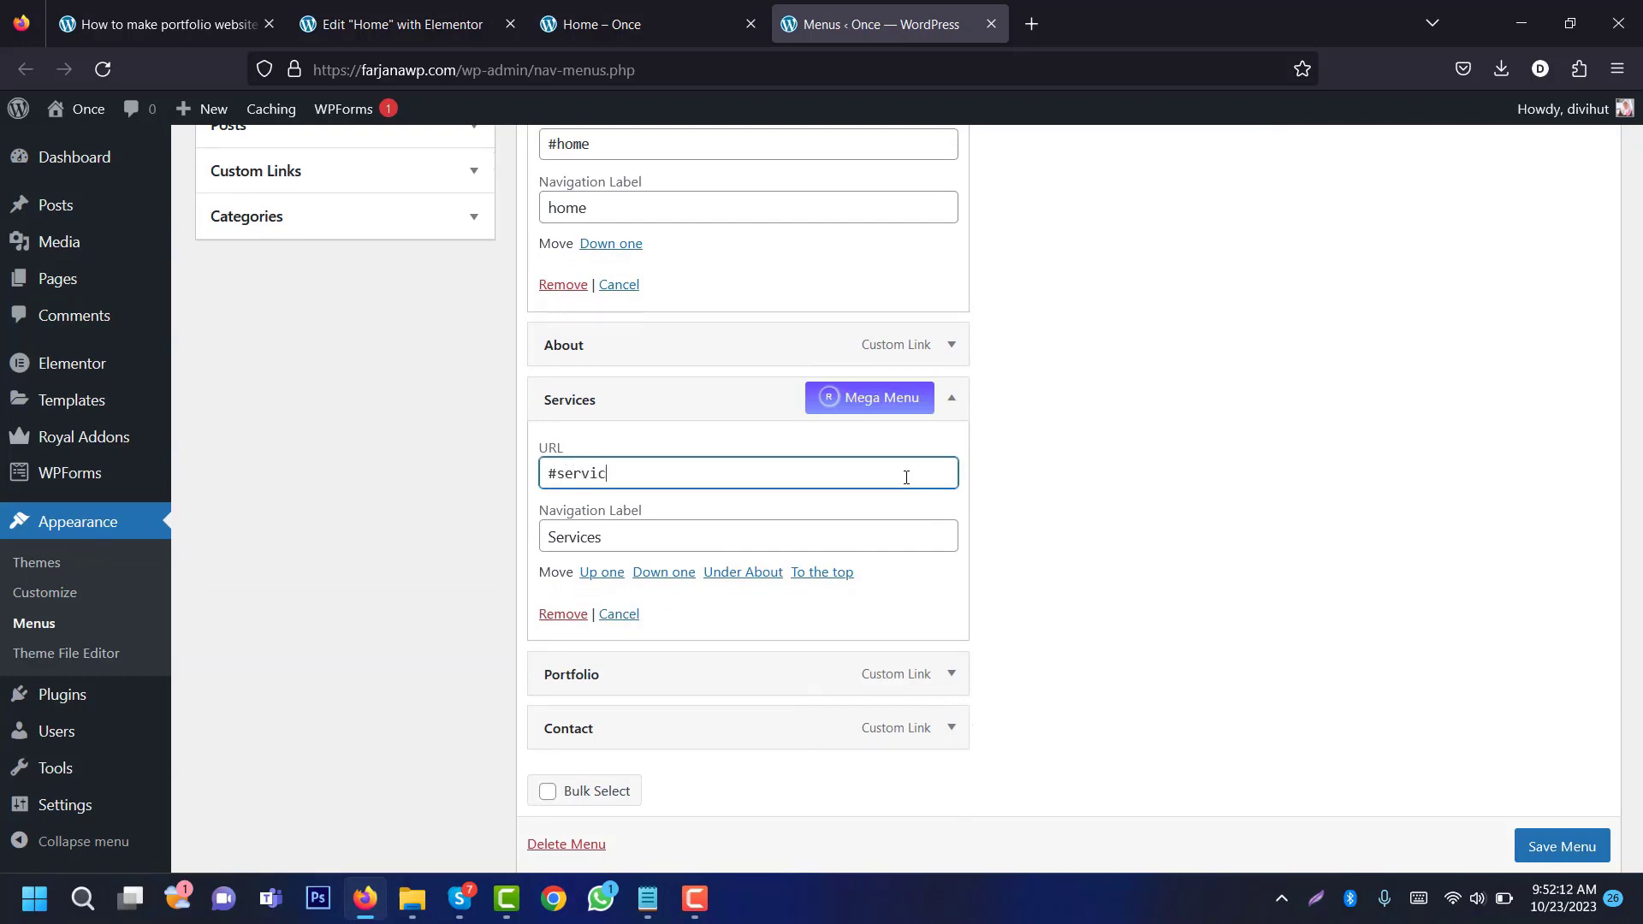
# Step: Set the Portfolio and Contact item URLs to #portfolio and #contact, and save the Main Menu
pyautogui.click(951, 674)
pyautogui.doubleClick(899, 745)
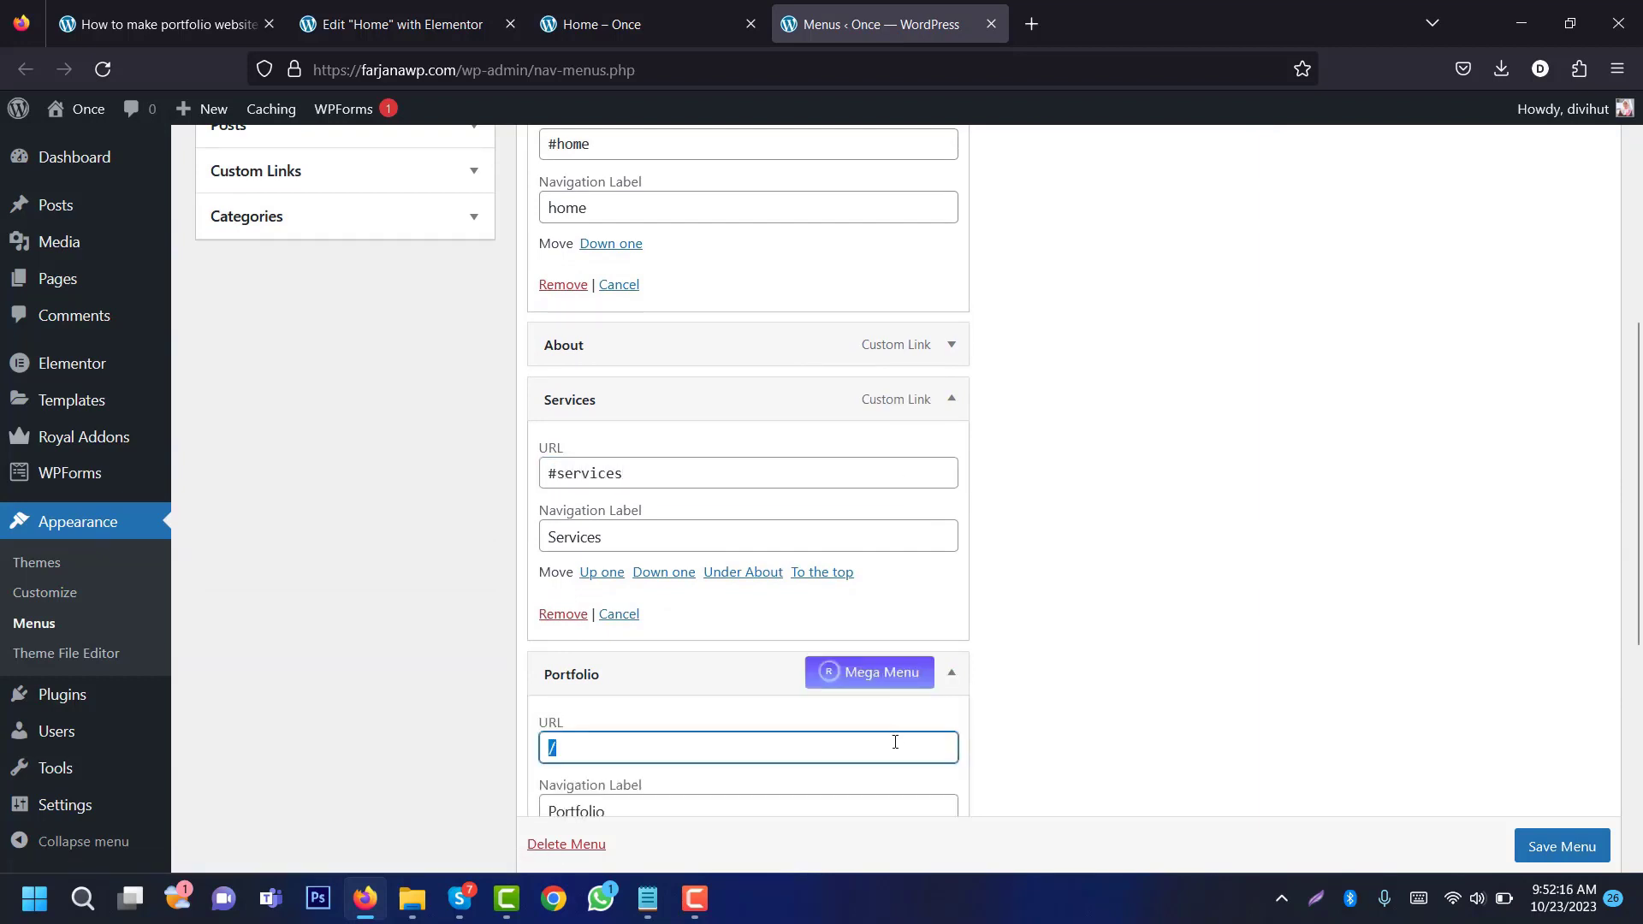
pyautogui.press('BackSpace')
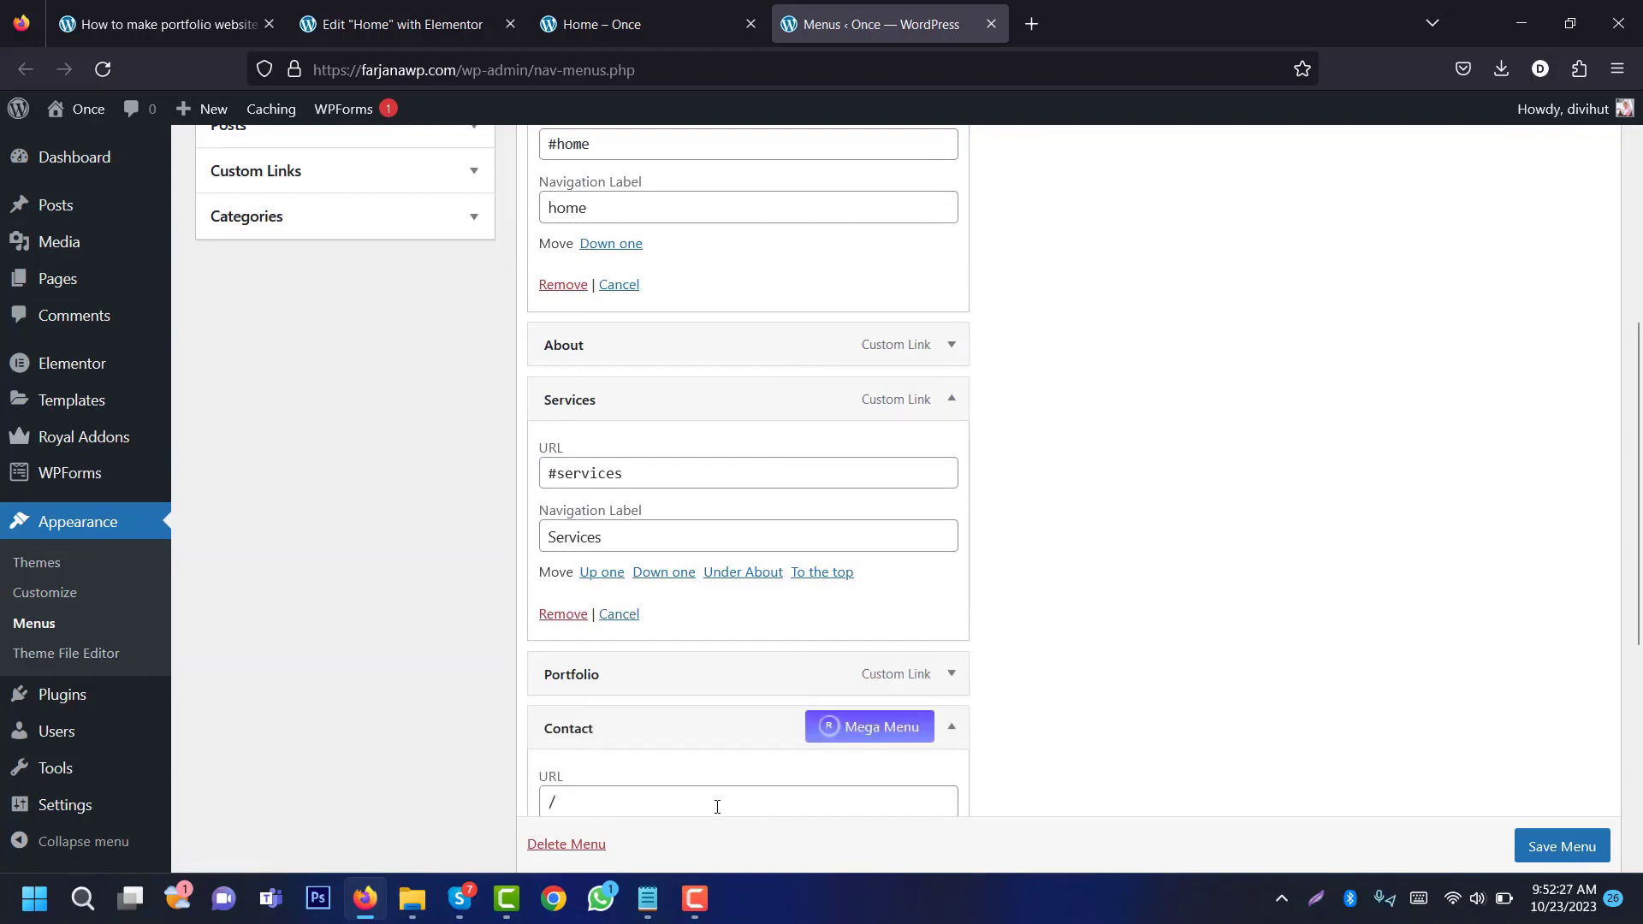
pyautogui.scroll(-1, 715, 804)
pyautogui.doubleClick(706, 785)
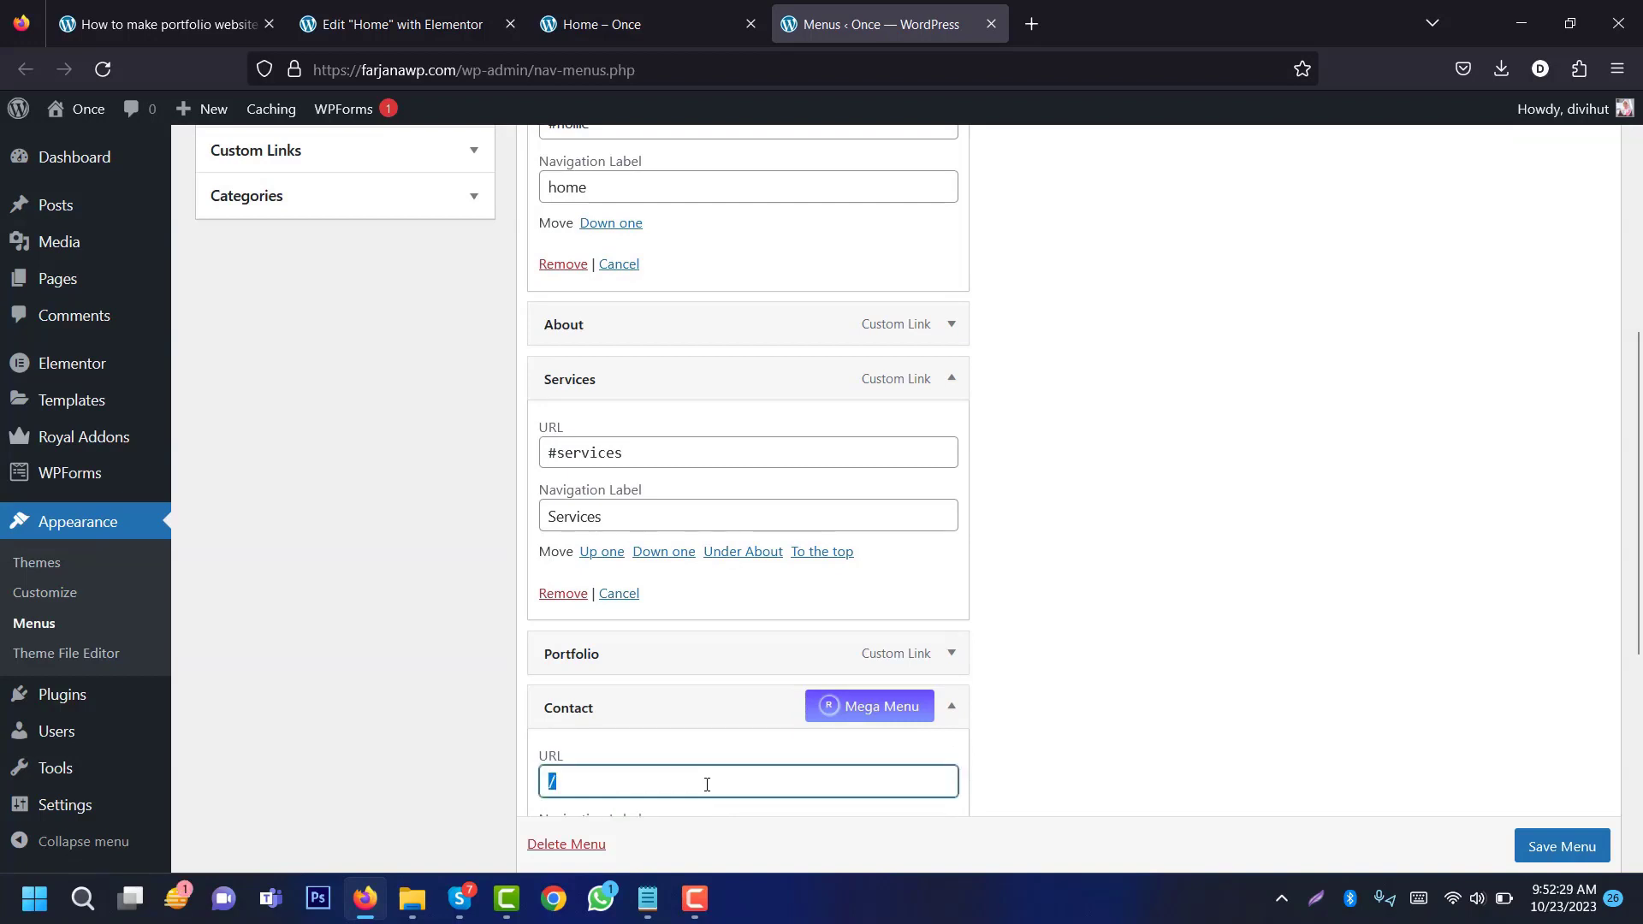
pyautogui.write('#contact')
pyautogui.click(1241, 628)
pyautogui.scroll(-4, 1566, 847)
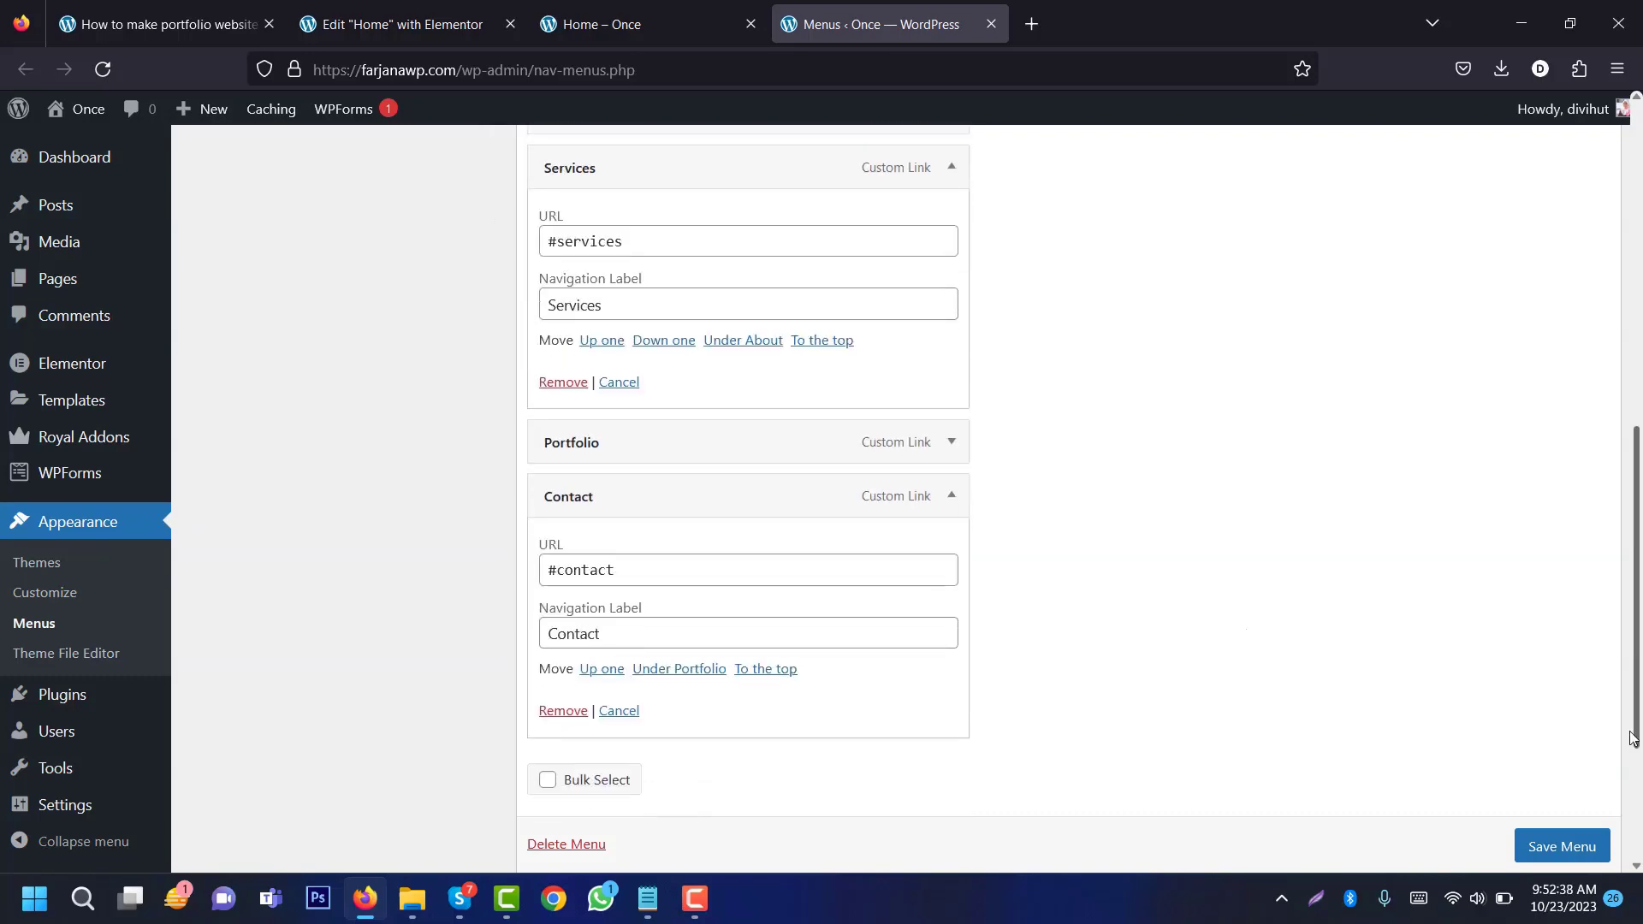
pyautogui.click(1567, 847)
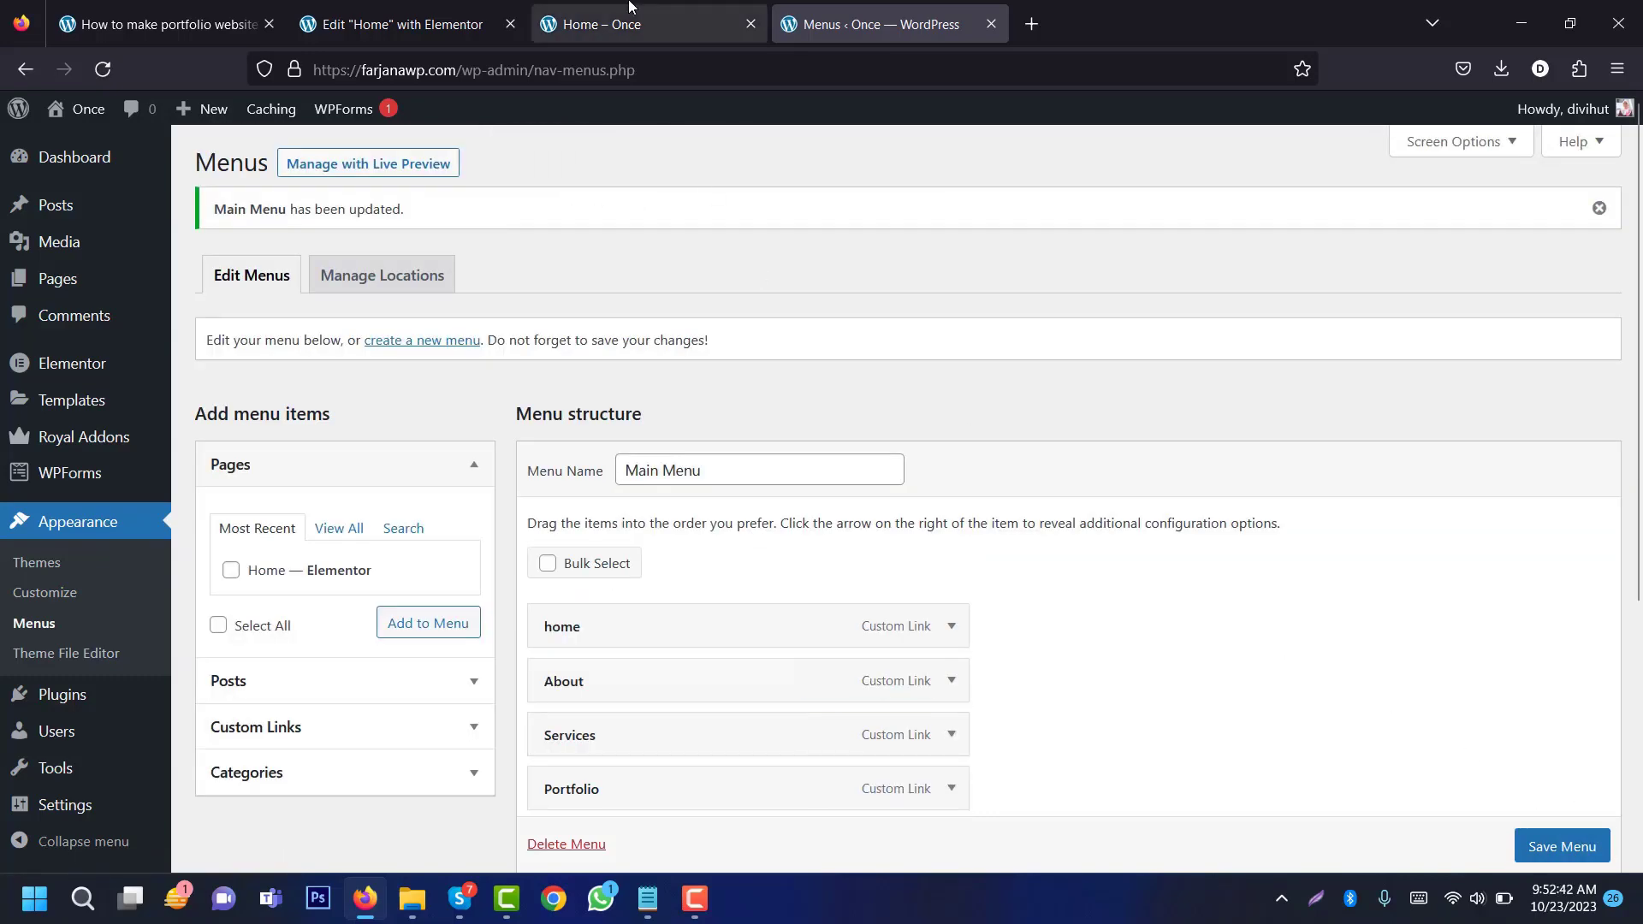
pyautogui.click(616, 24)
# Step: Reload the preview and test the ABOUT, SERVICES, PORTFOLIO and CONTACT header links
pyautogui.click(102, 72)
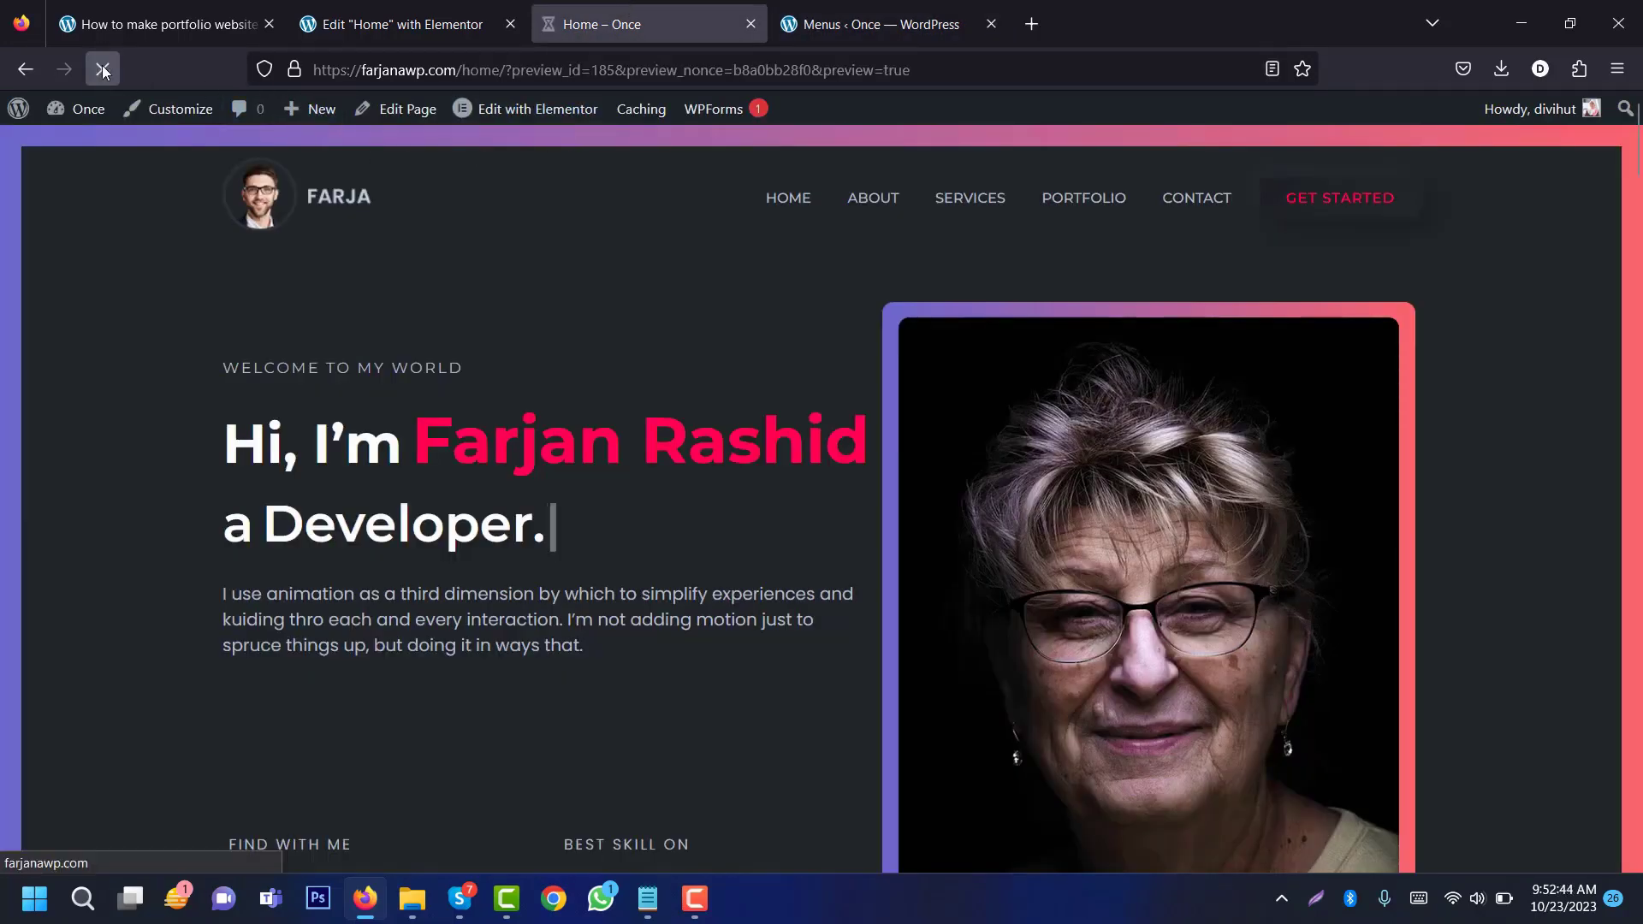
pyautogui.click(869, 205)
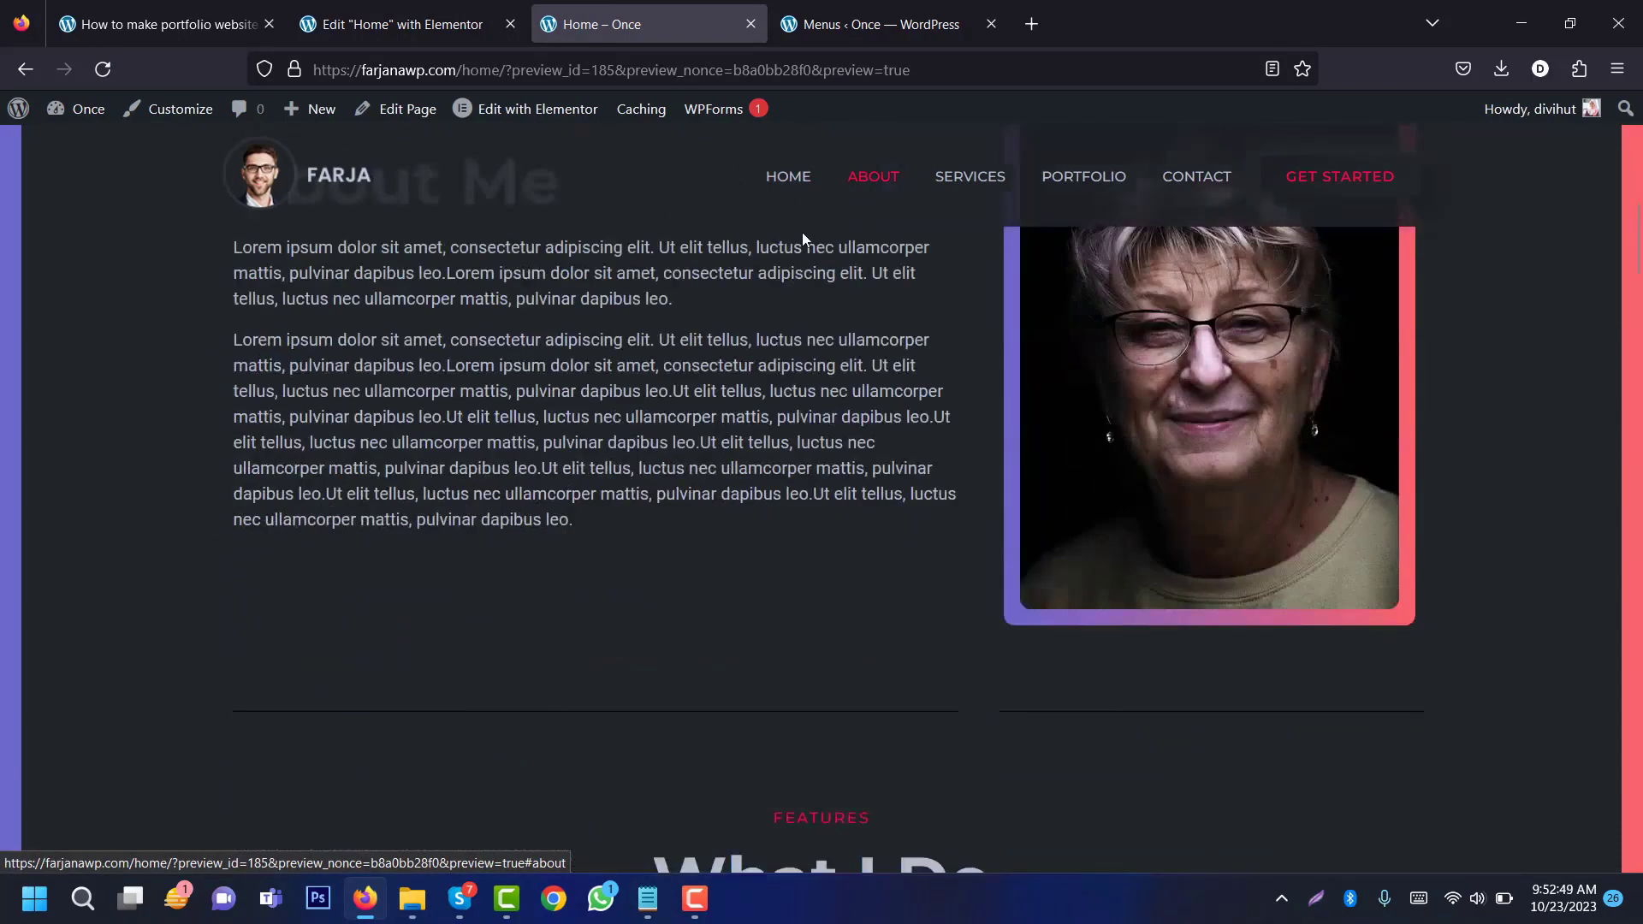
pyautogui.scroll(3, 964, 260)
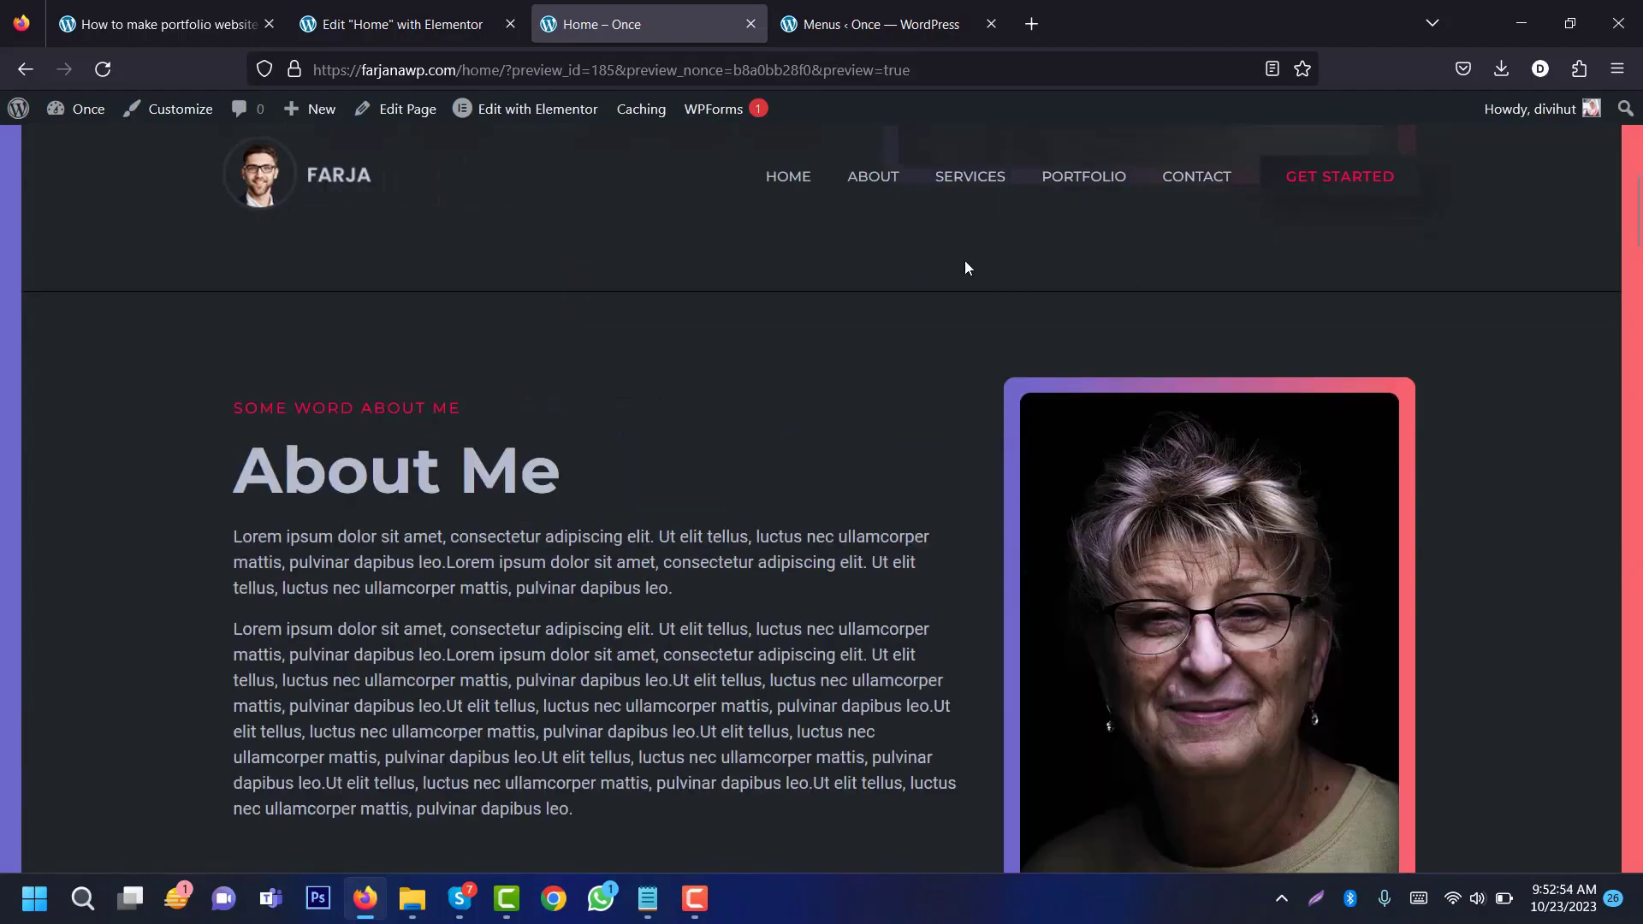
pyautogui.click(960, 186)
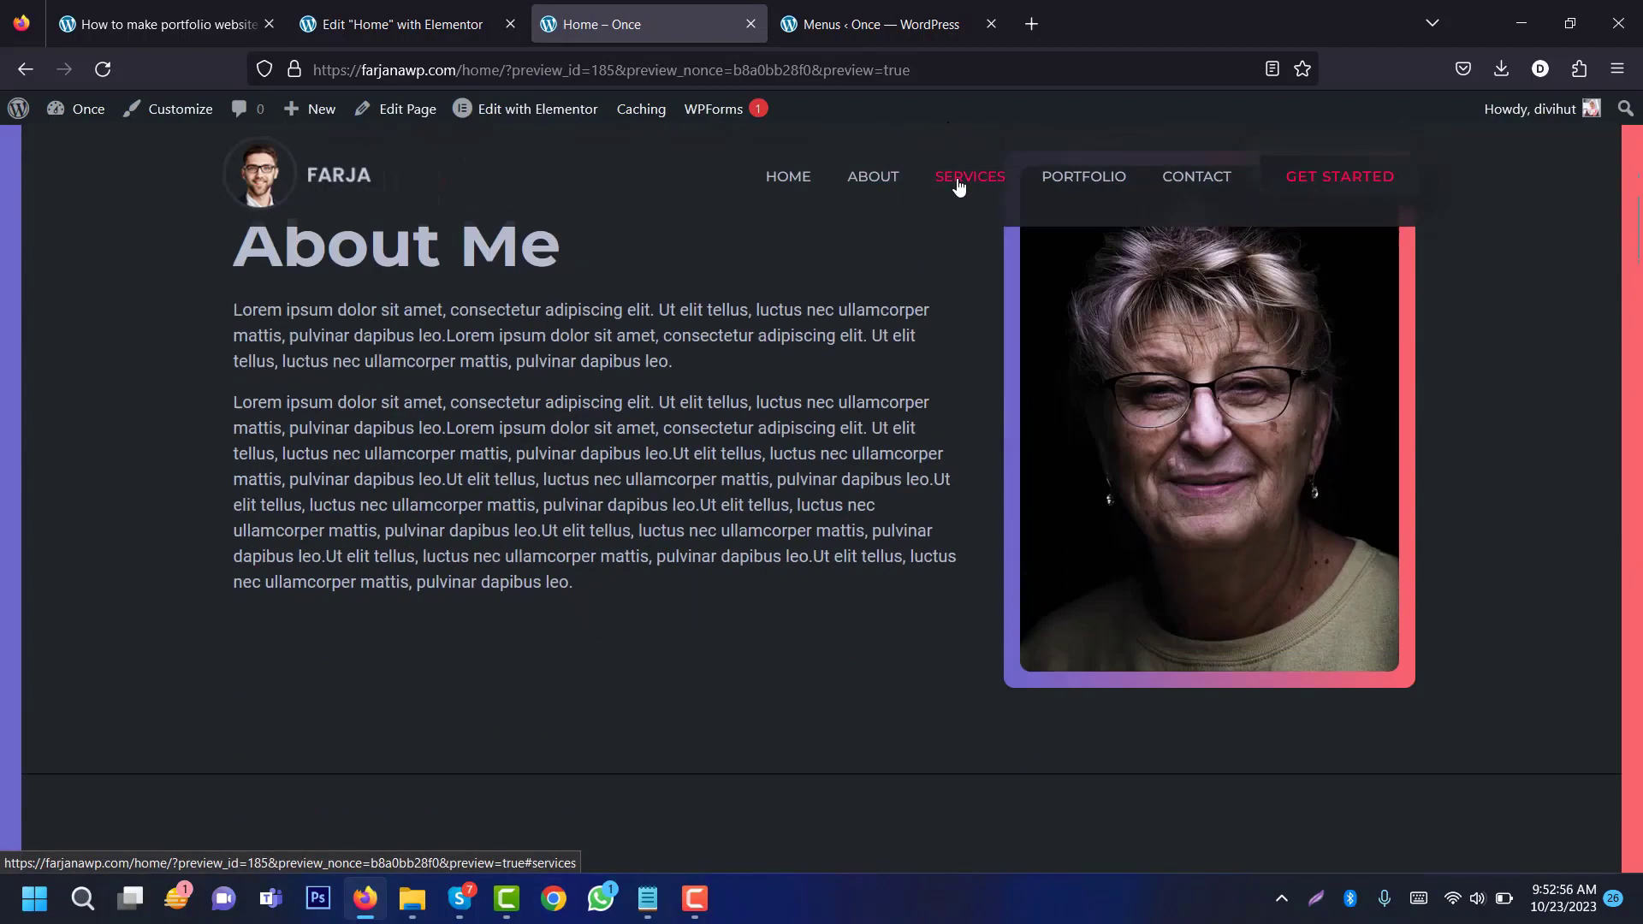
pyautogui.click(1078, 179)
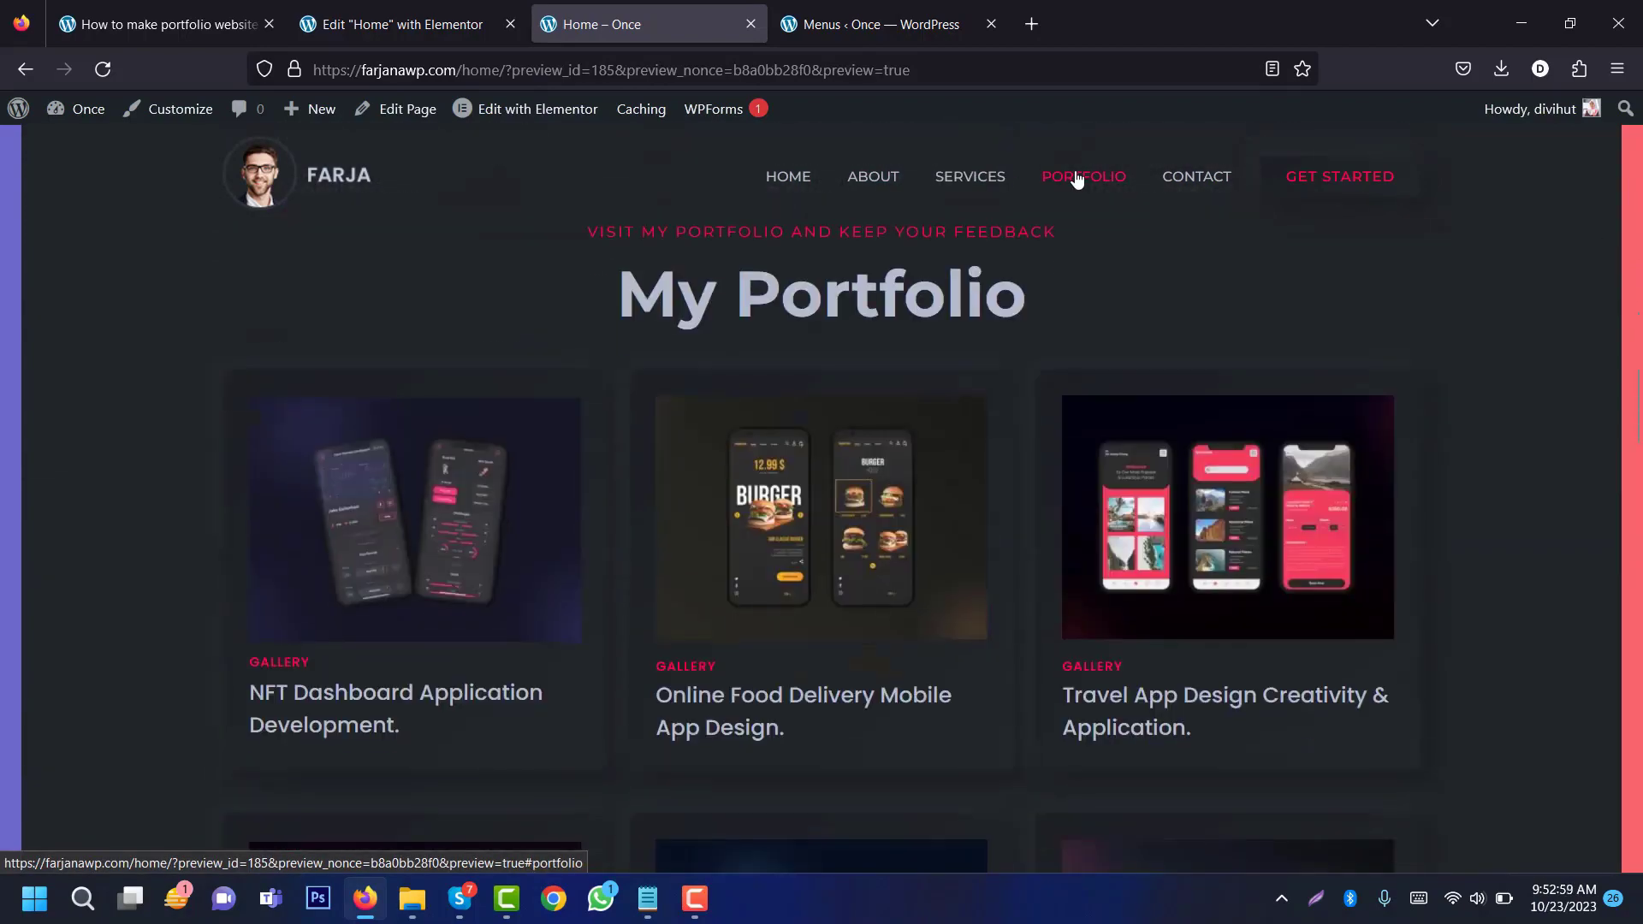
pyautogui.click(1196, 183)
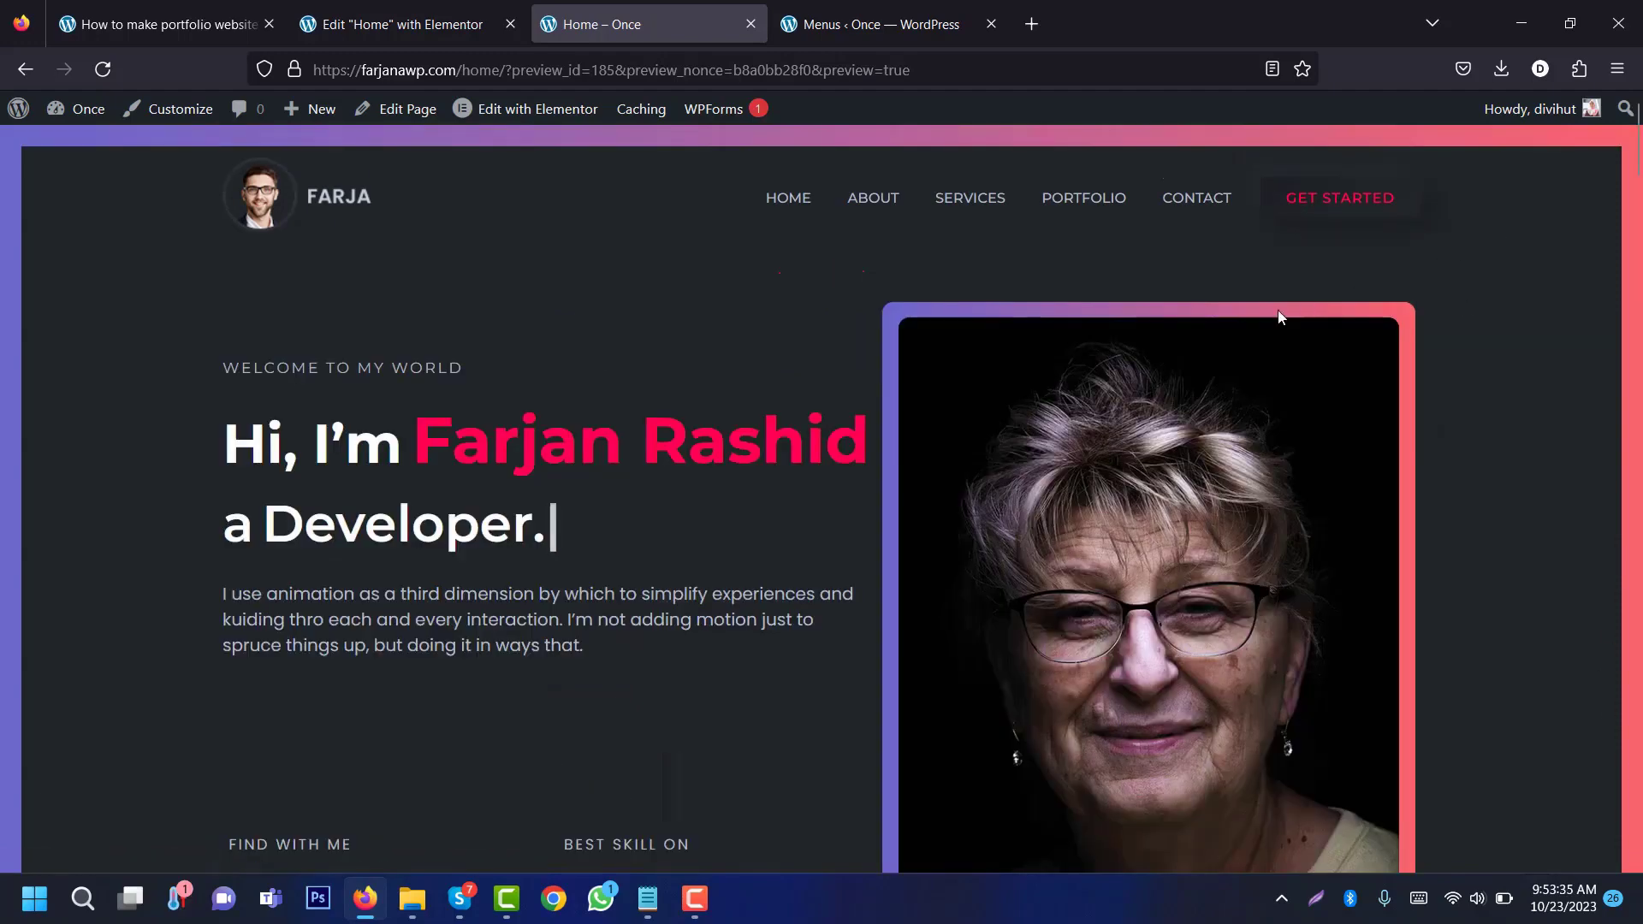
# Step: Review the tutorial's list of steps, then go back to the Home page's Elementor editor
pyautogui.click(132, 25)
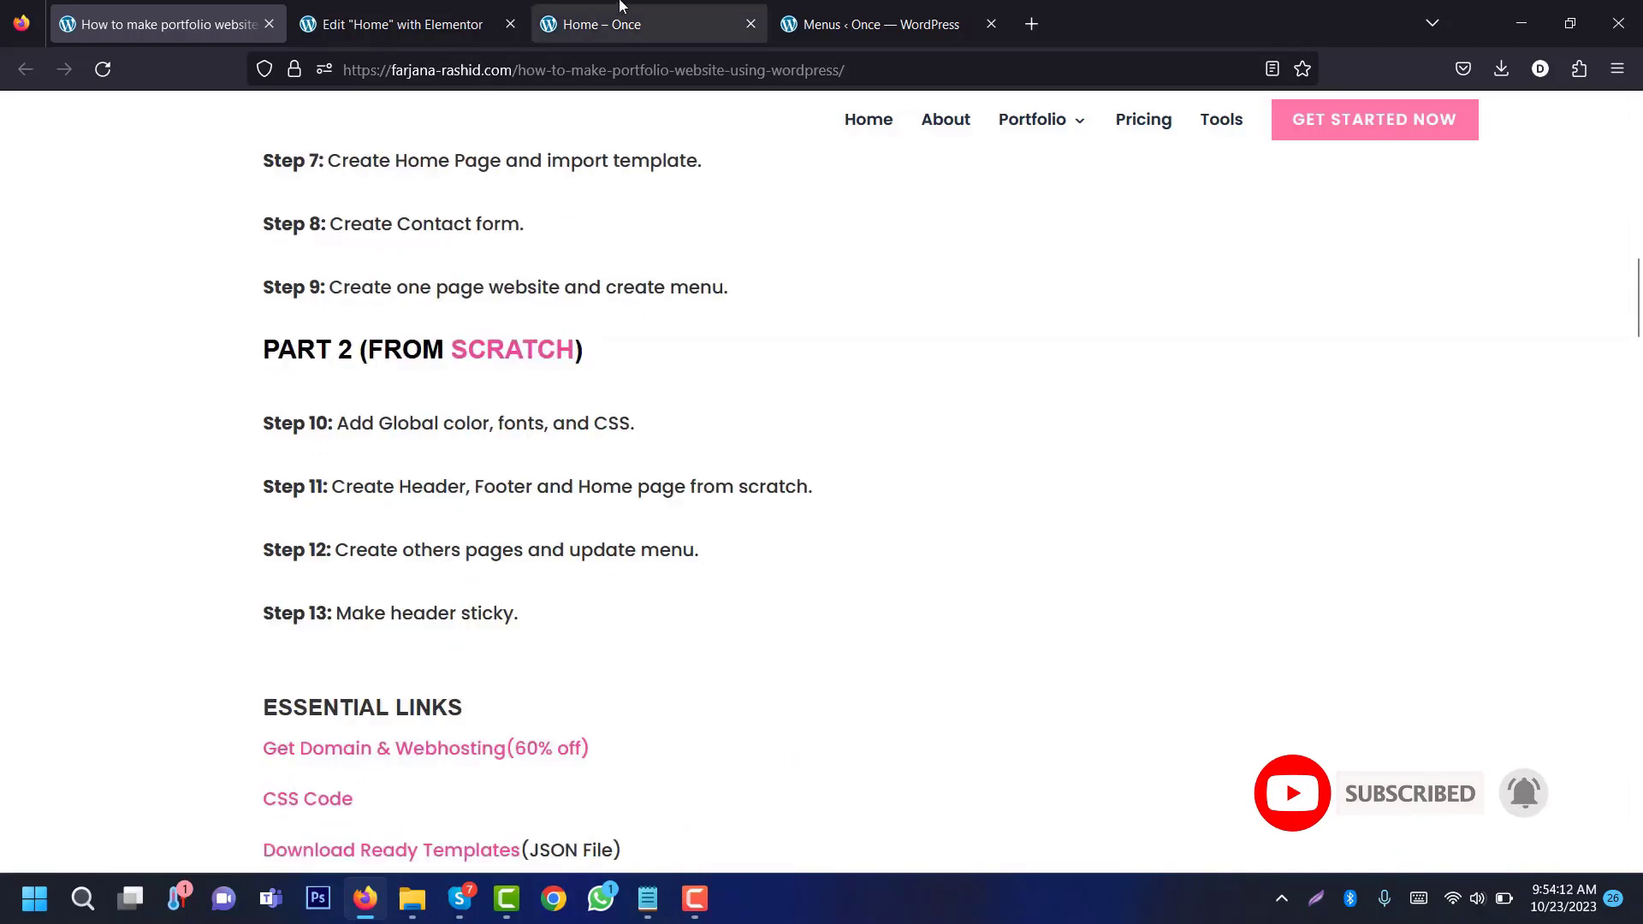
pyautogui.click(621, 7)
pyautogui.click(424, 31)
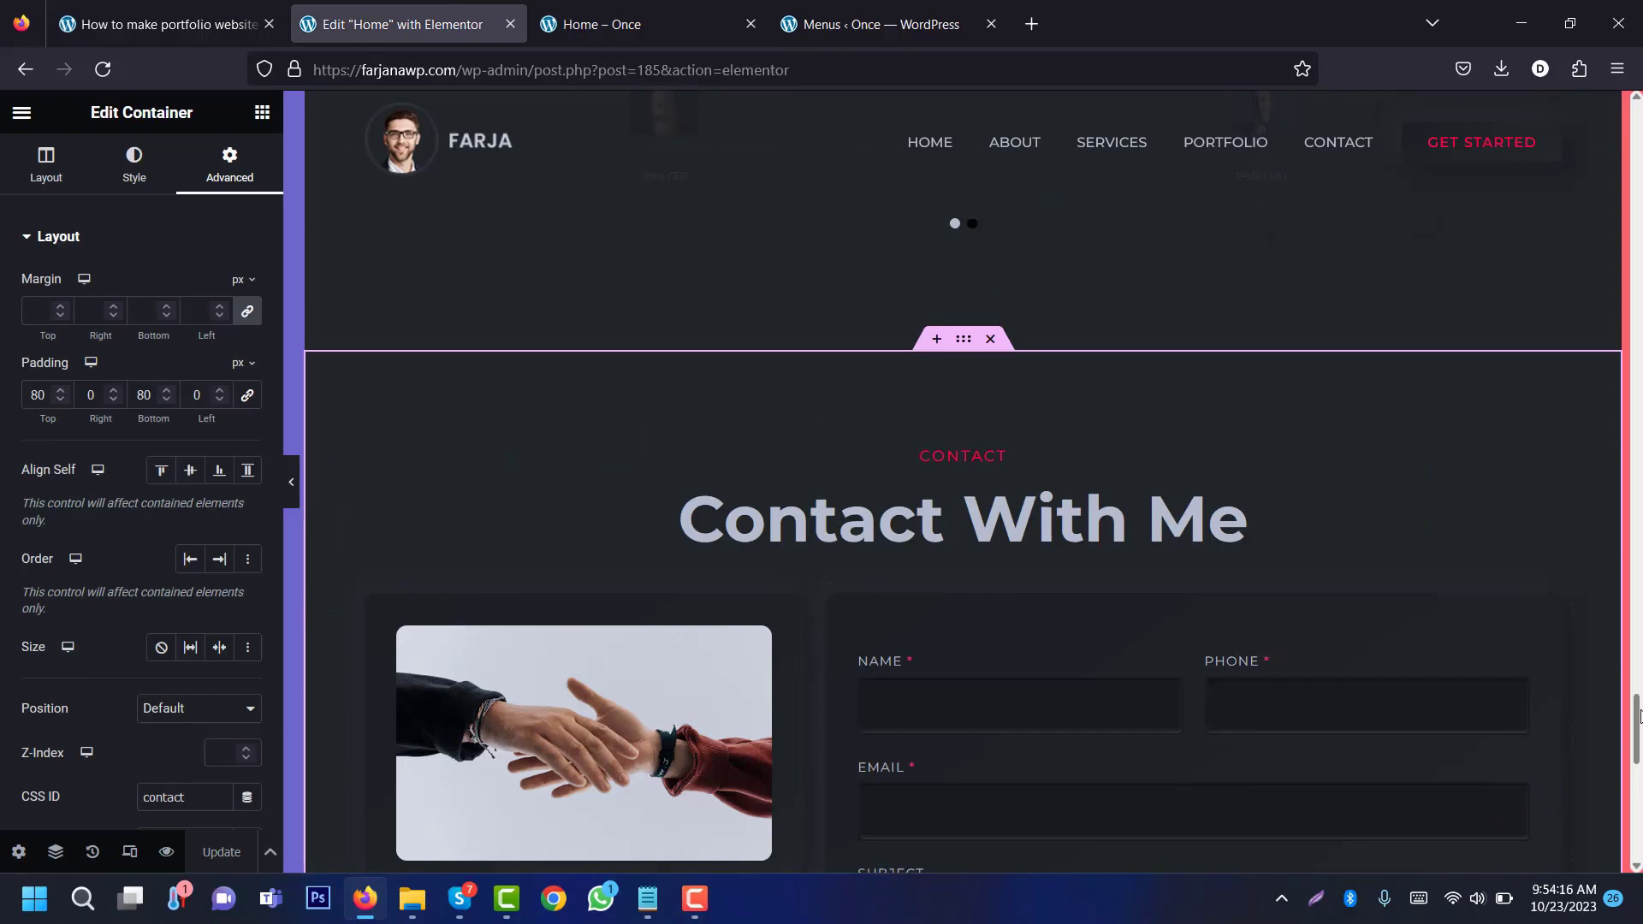
# Step: Scroll the canvas to the top and update the Home page
pyautogui.moveTo(1639, 717); pyautogui.dragTo(1637, 120)
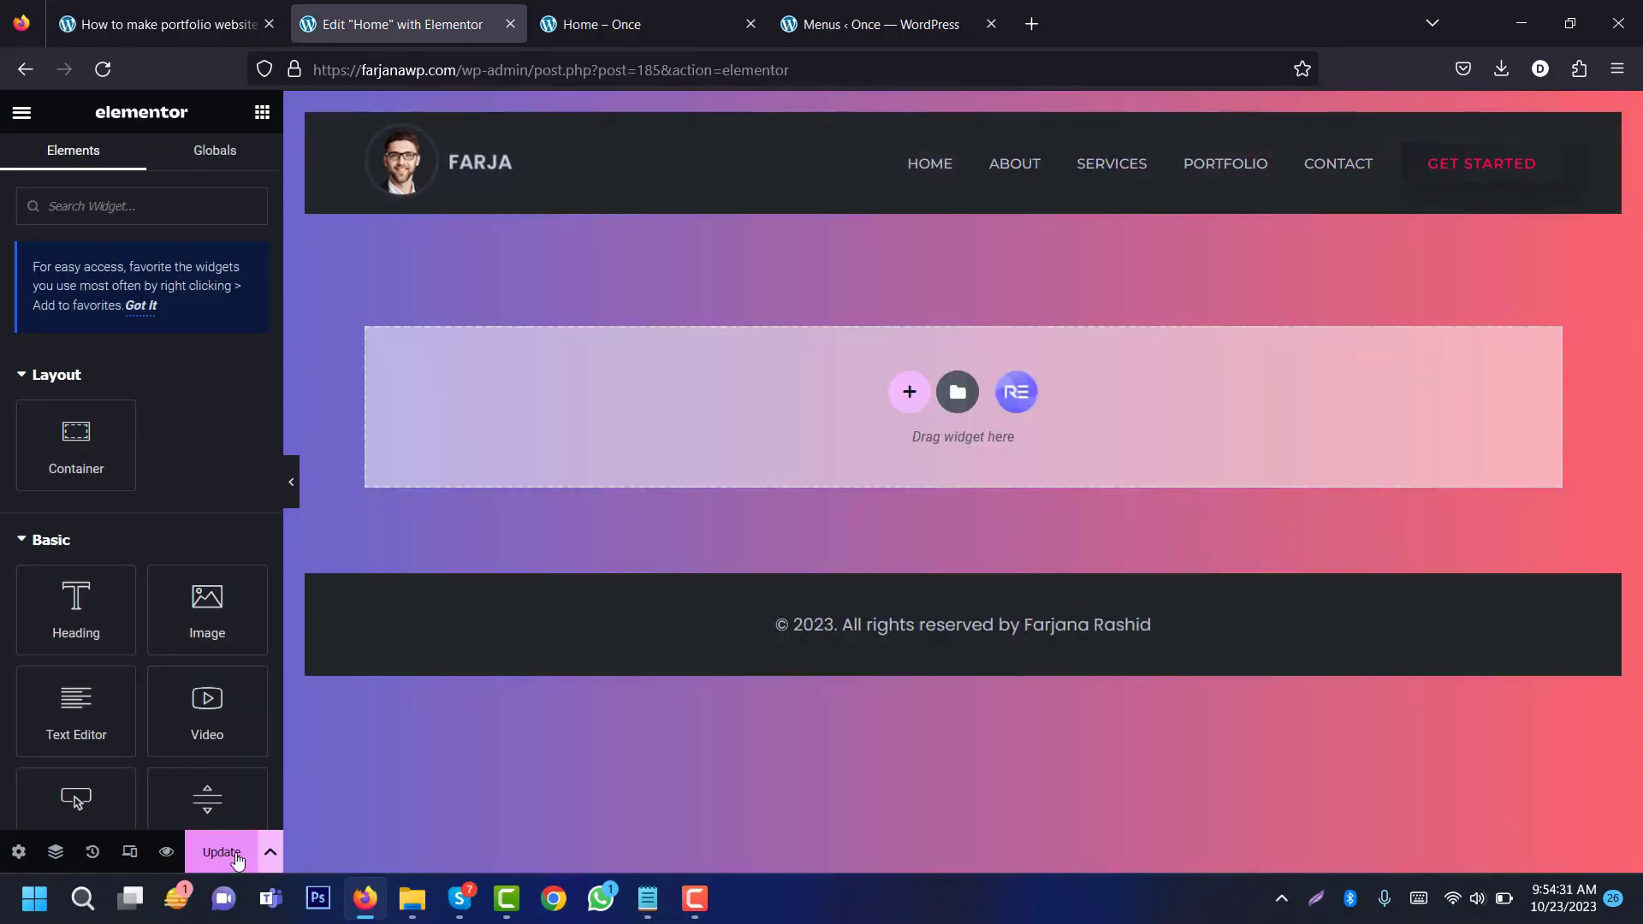
pyautogui.click(238, 859)
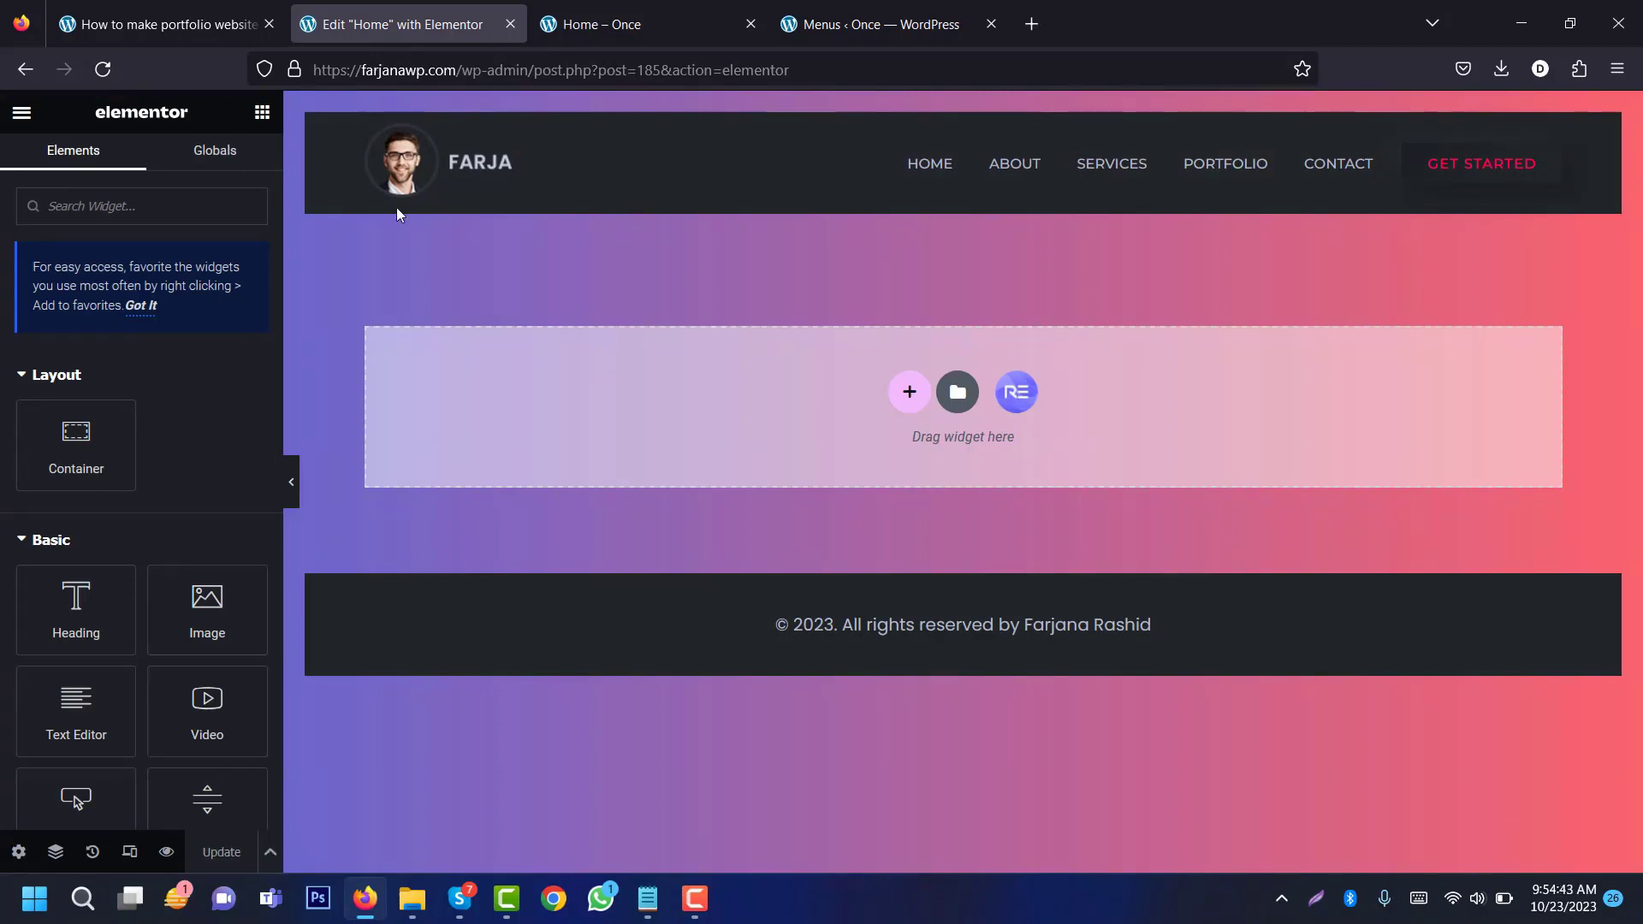
# Step: Exit Elementor and open the Royal Addons Header and Footer templates for editing
pyautogui.click(21, 112)
pyautogui.click(175, 523)
pyautogui.moveTo(101, 534)
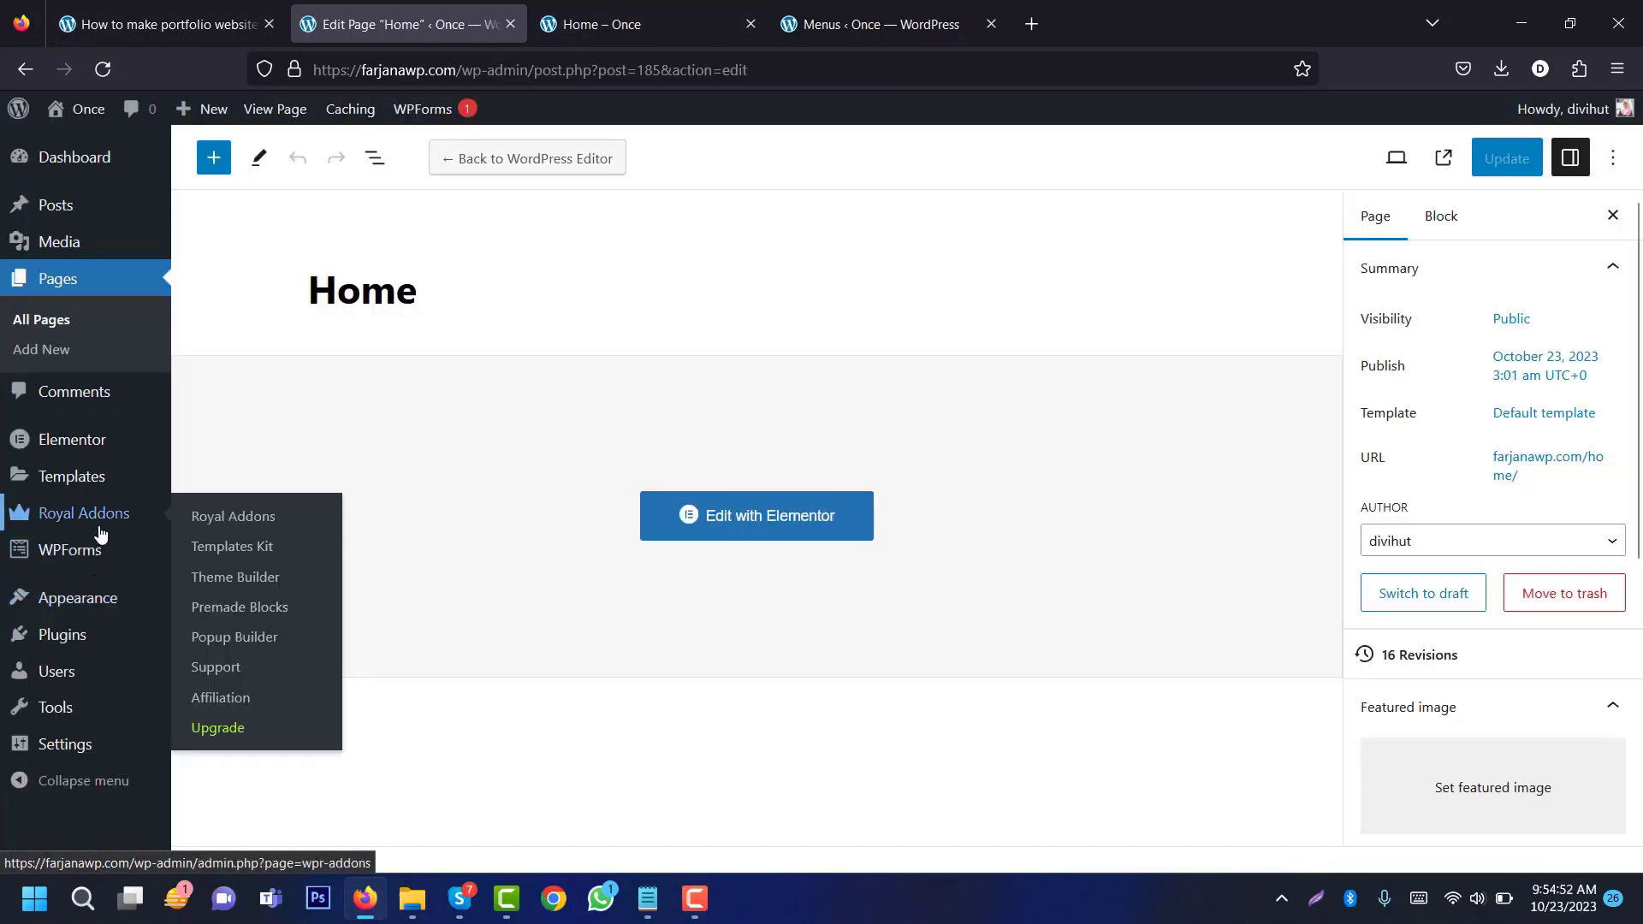
pyautogui.click(254, 580)
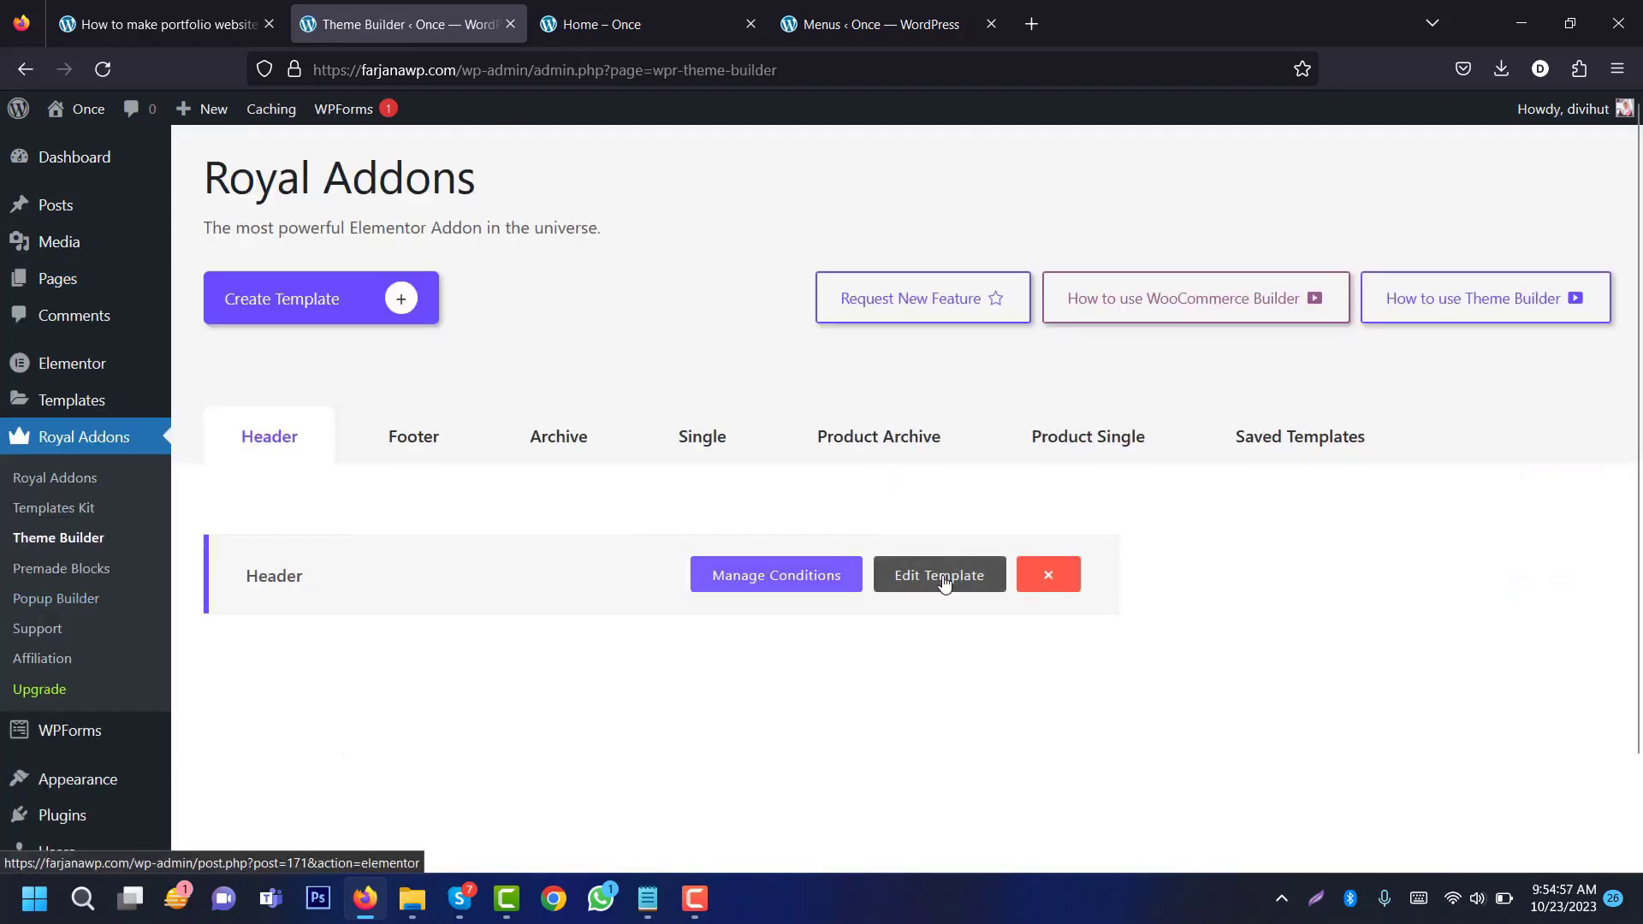
pyautogui.click(944, 578)
pyautogui.click(418, 445)
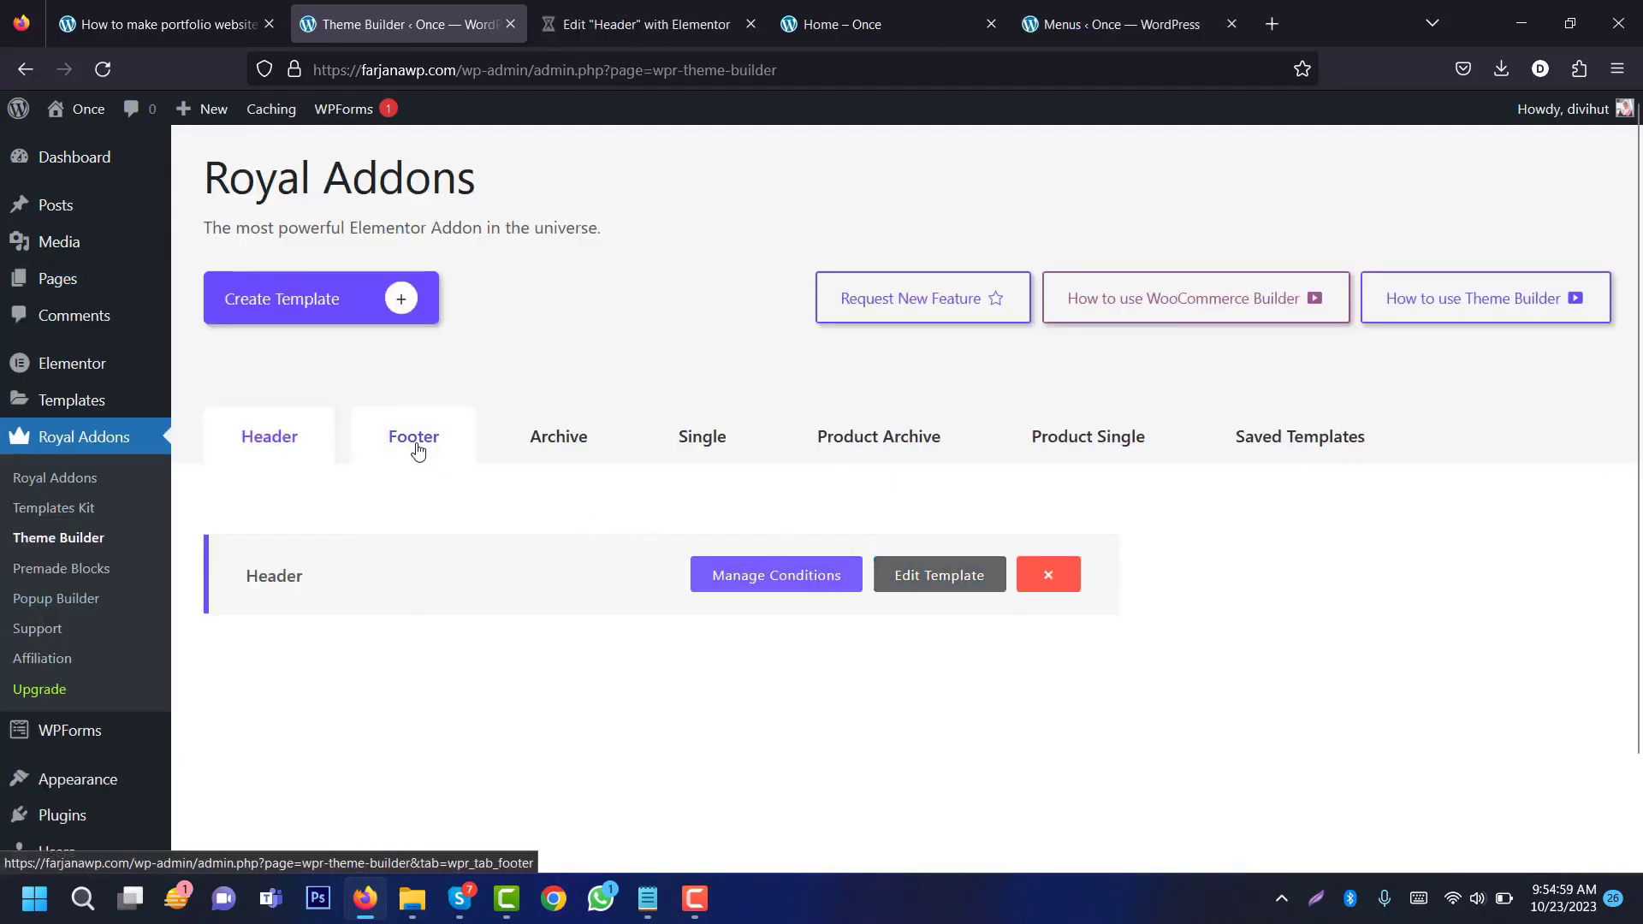
pyautogui.click(932, 599)
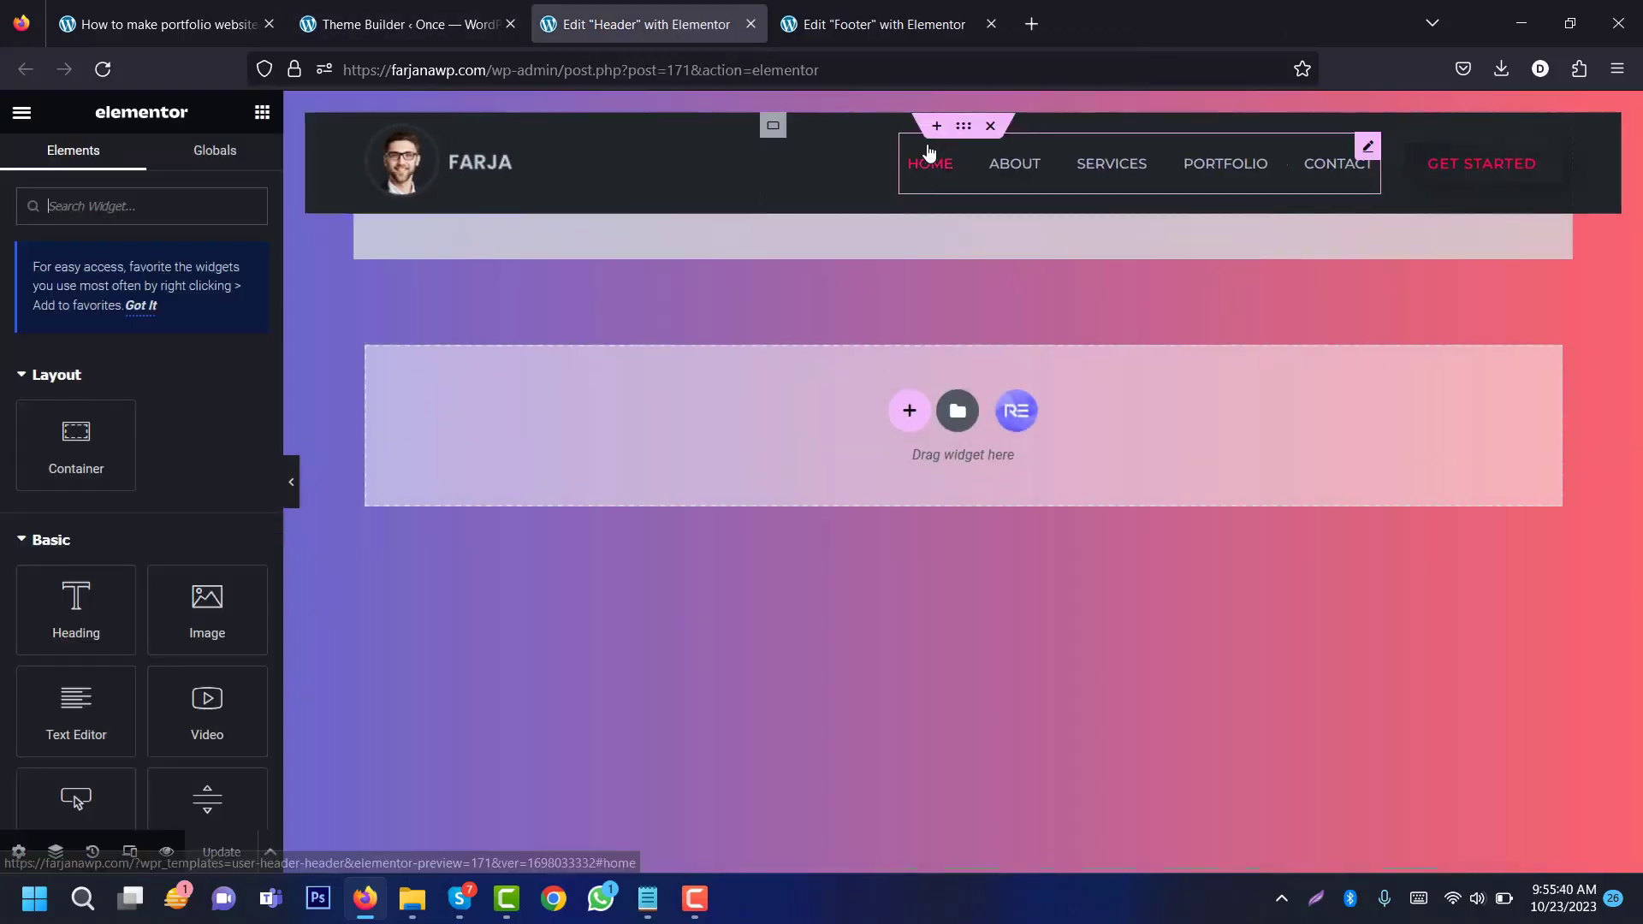
# Step: Delete the header and footer sections, update both templates, and return to the header editor
pyautogui.click(990, 125)
pyautogui.click(990, 104)
pyautogui.click(221, 851)
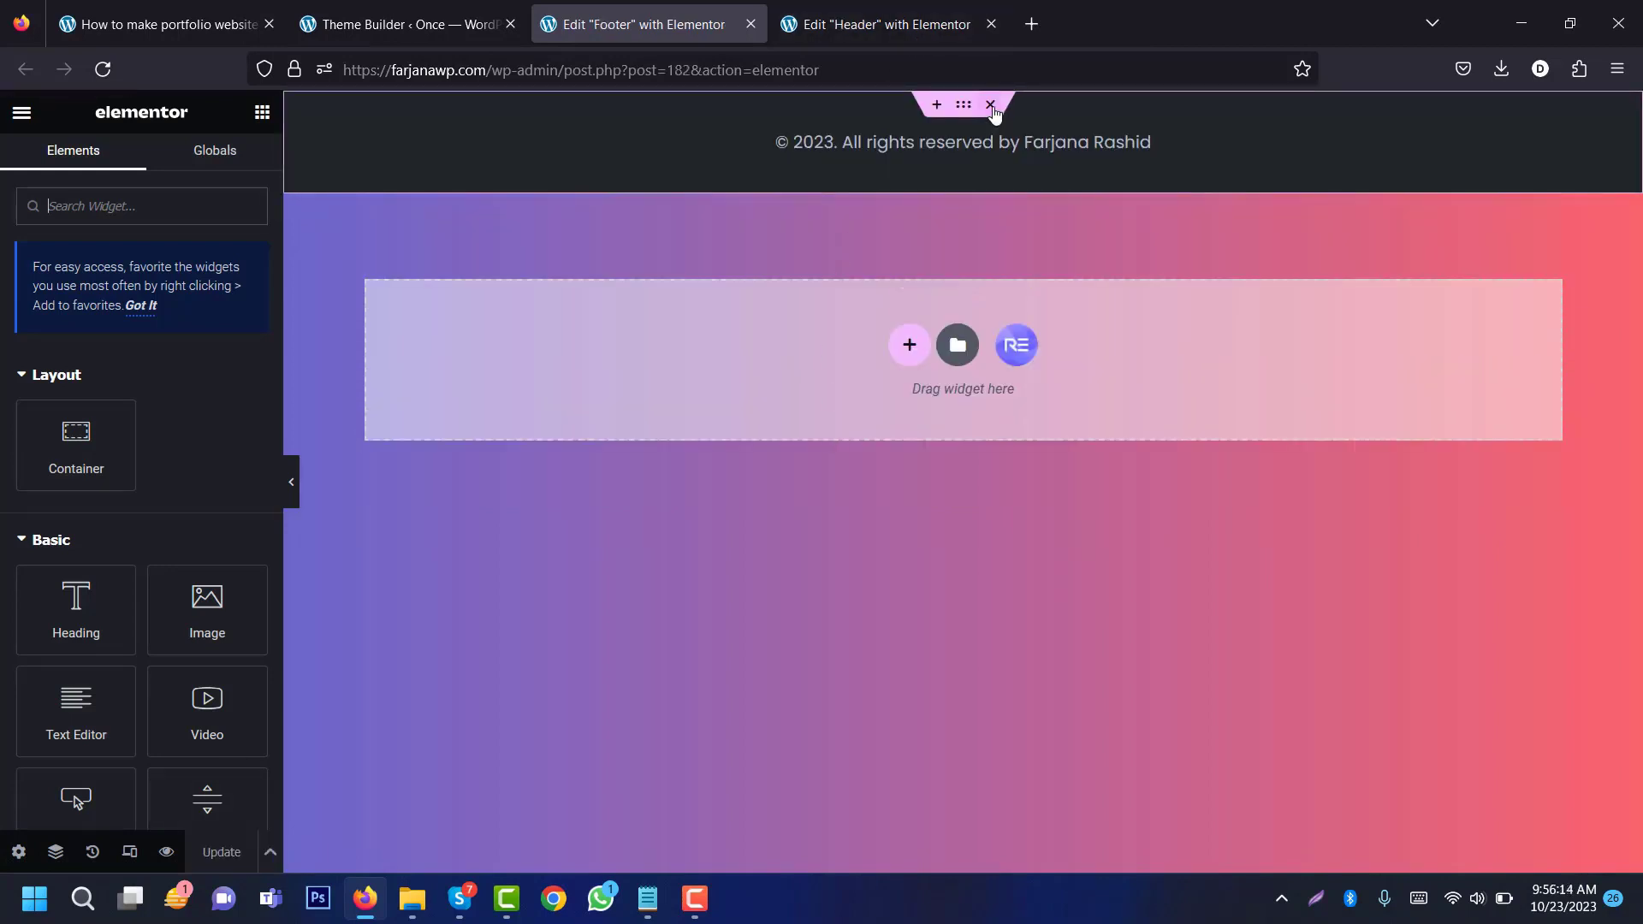
pyautogui.click(988, 101)
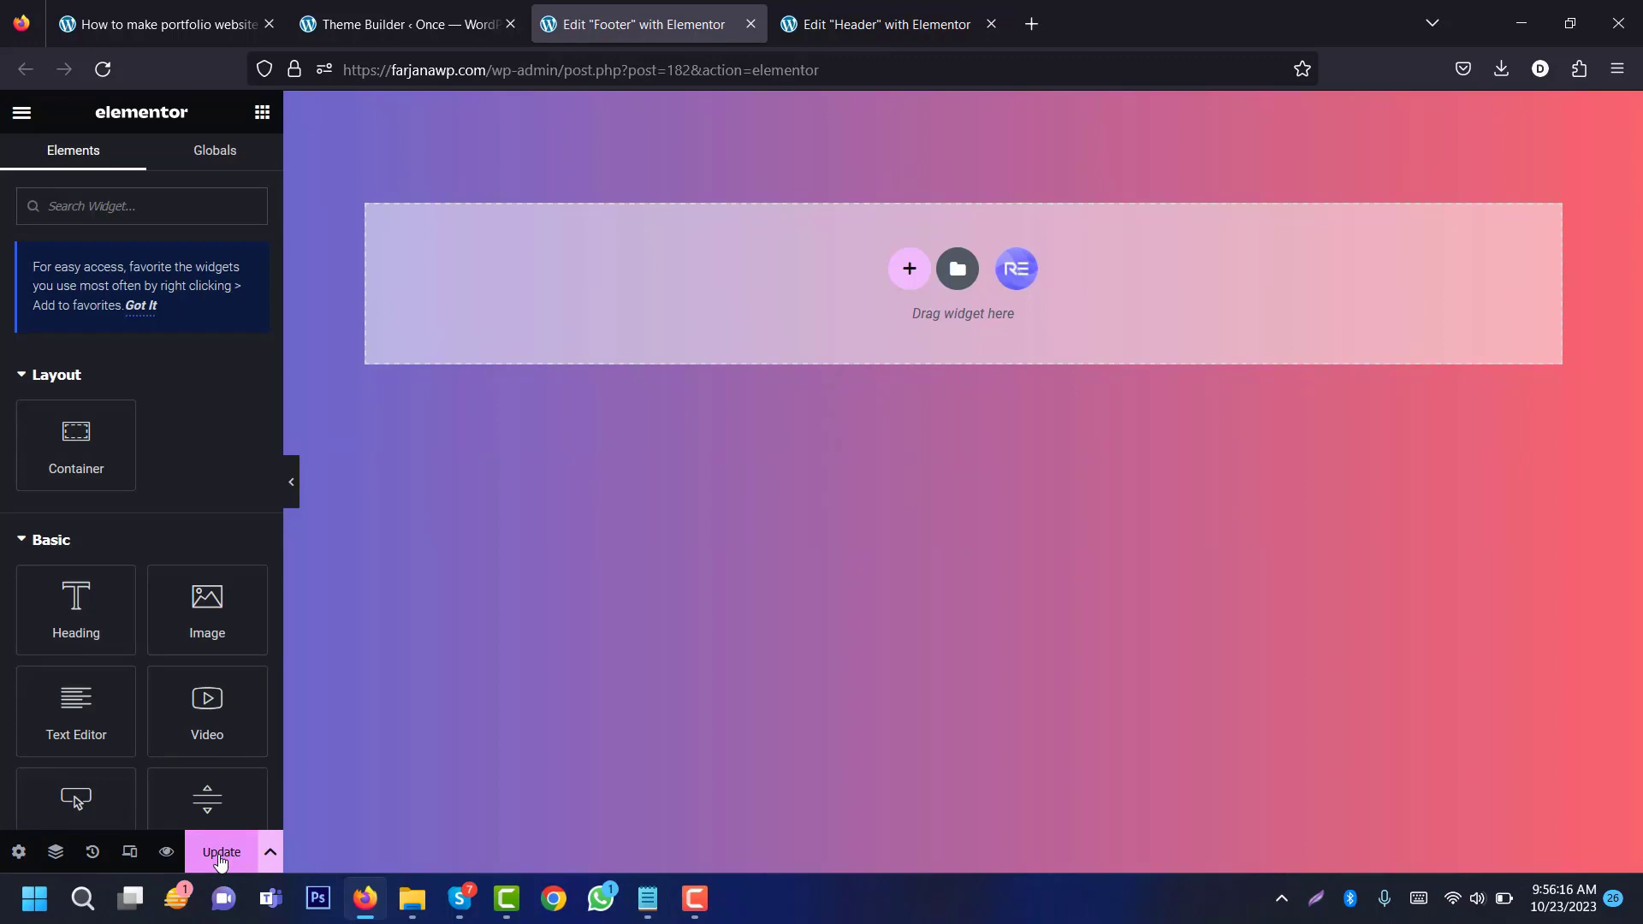
pyautogui.click(222, 851)
pyautogui.click(750, 26)
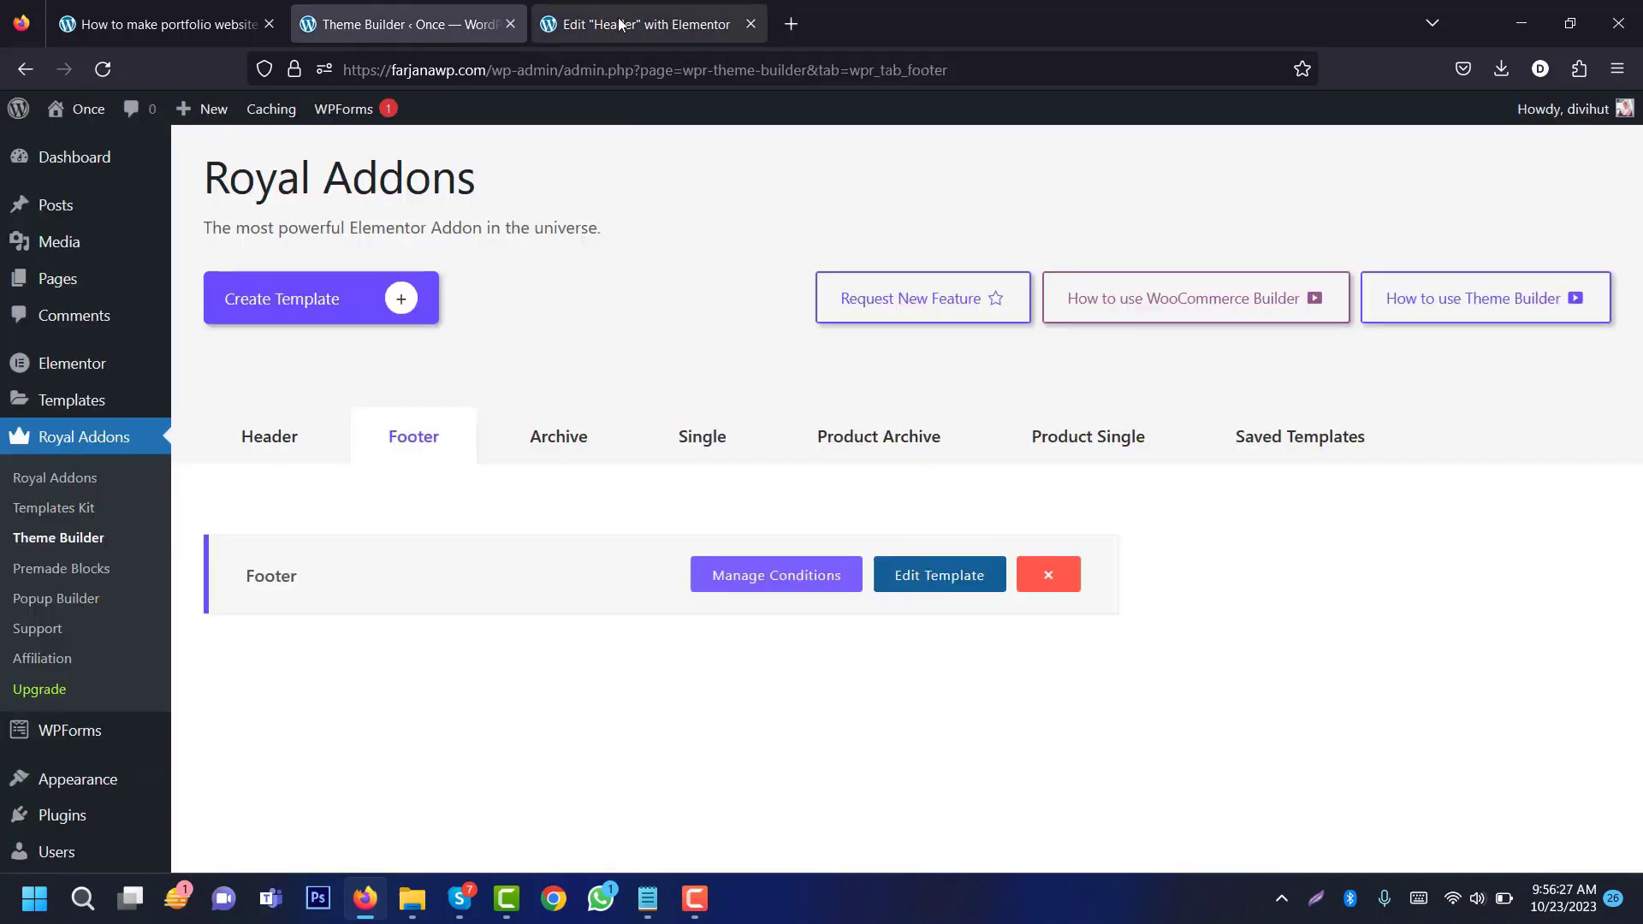
pyautogui.click(621, 26)
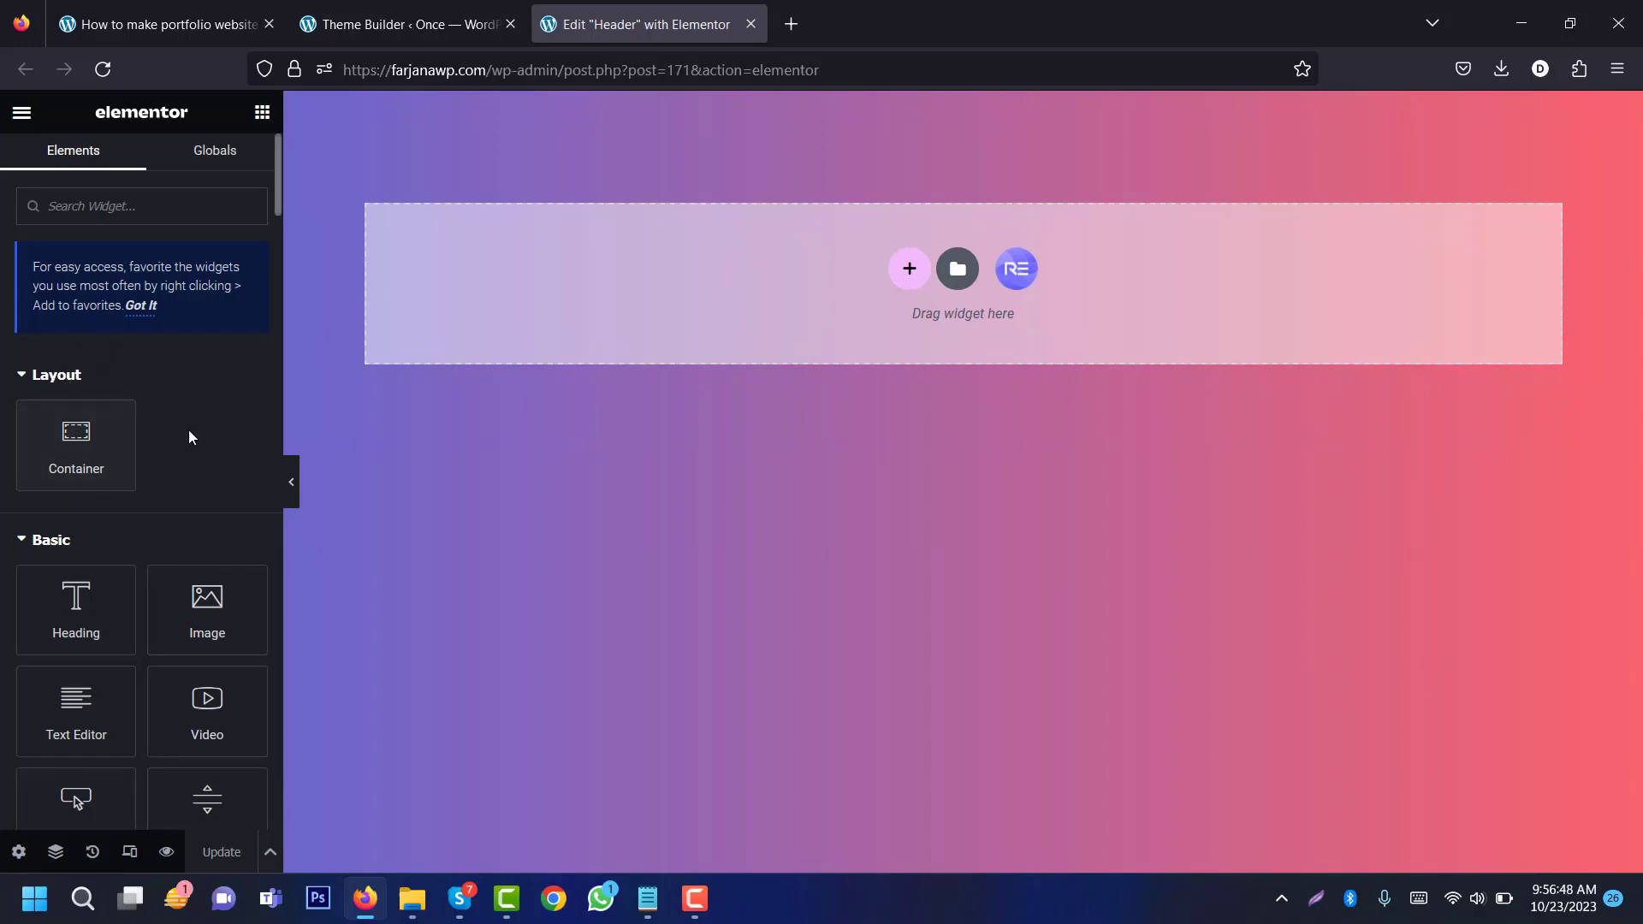
# Step: Copy the whole CSS Code block from the portfolio tutorial page
pyautogui.click(149, 17)
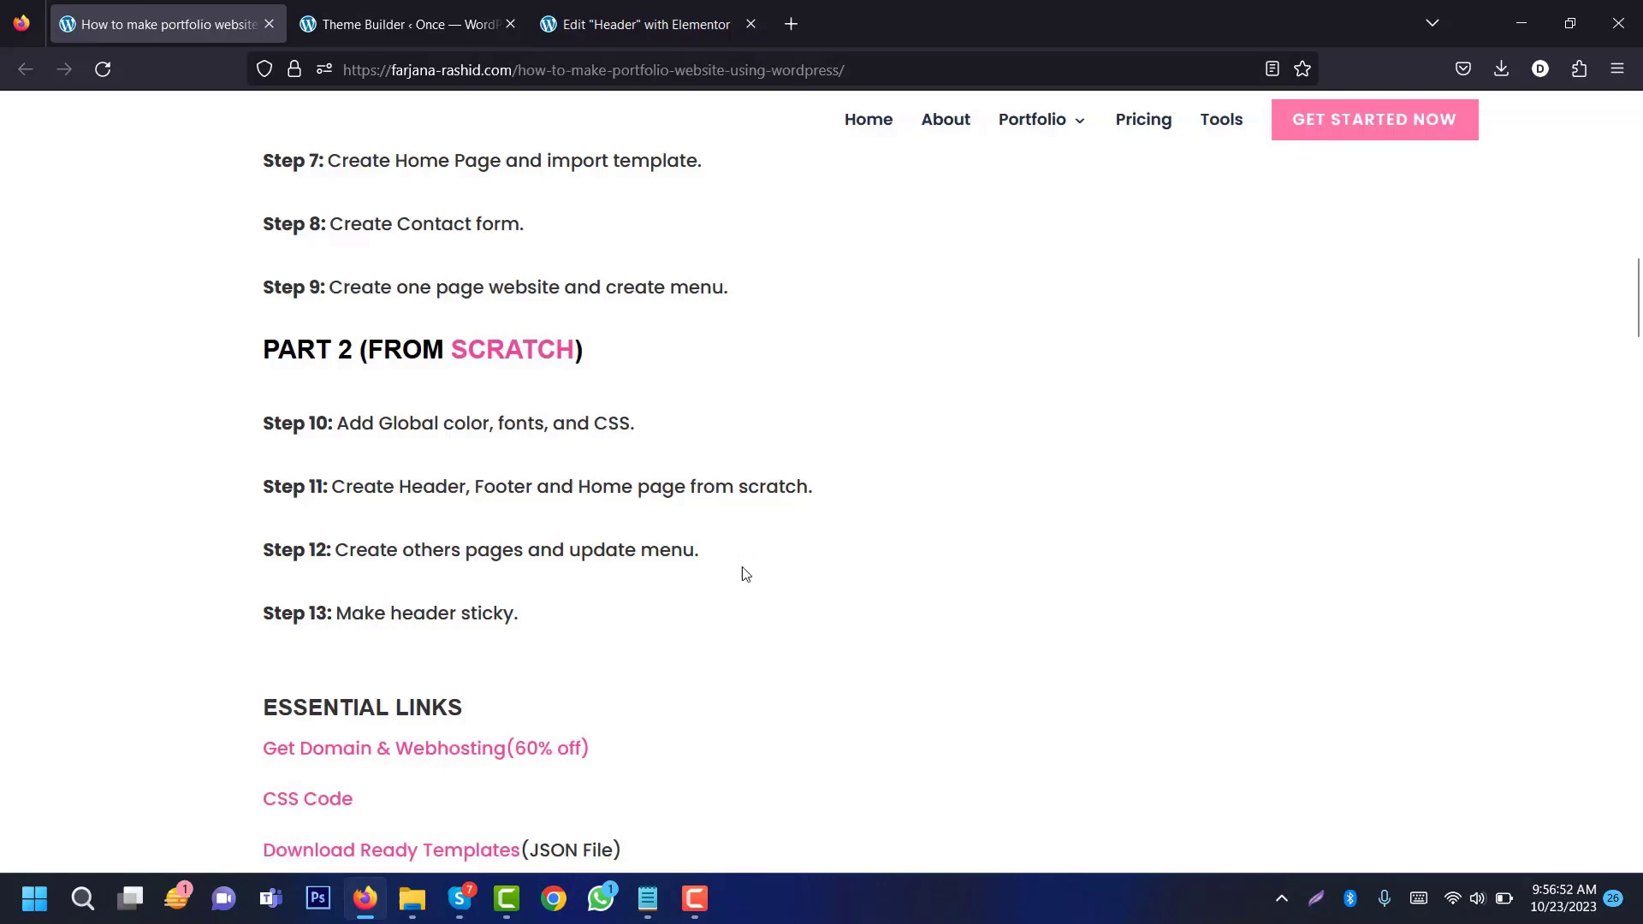
pyautogui.click(329, 799)
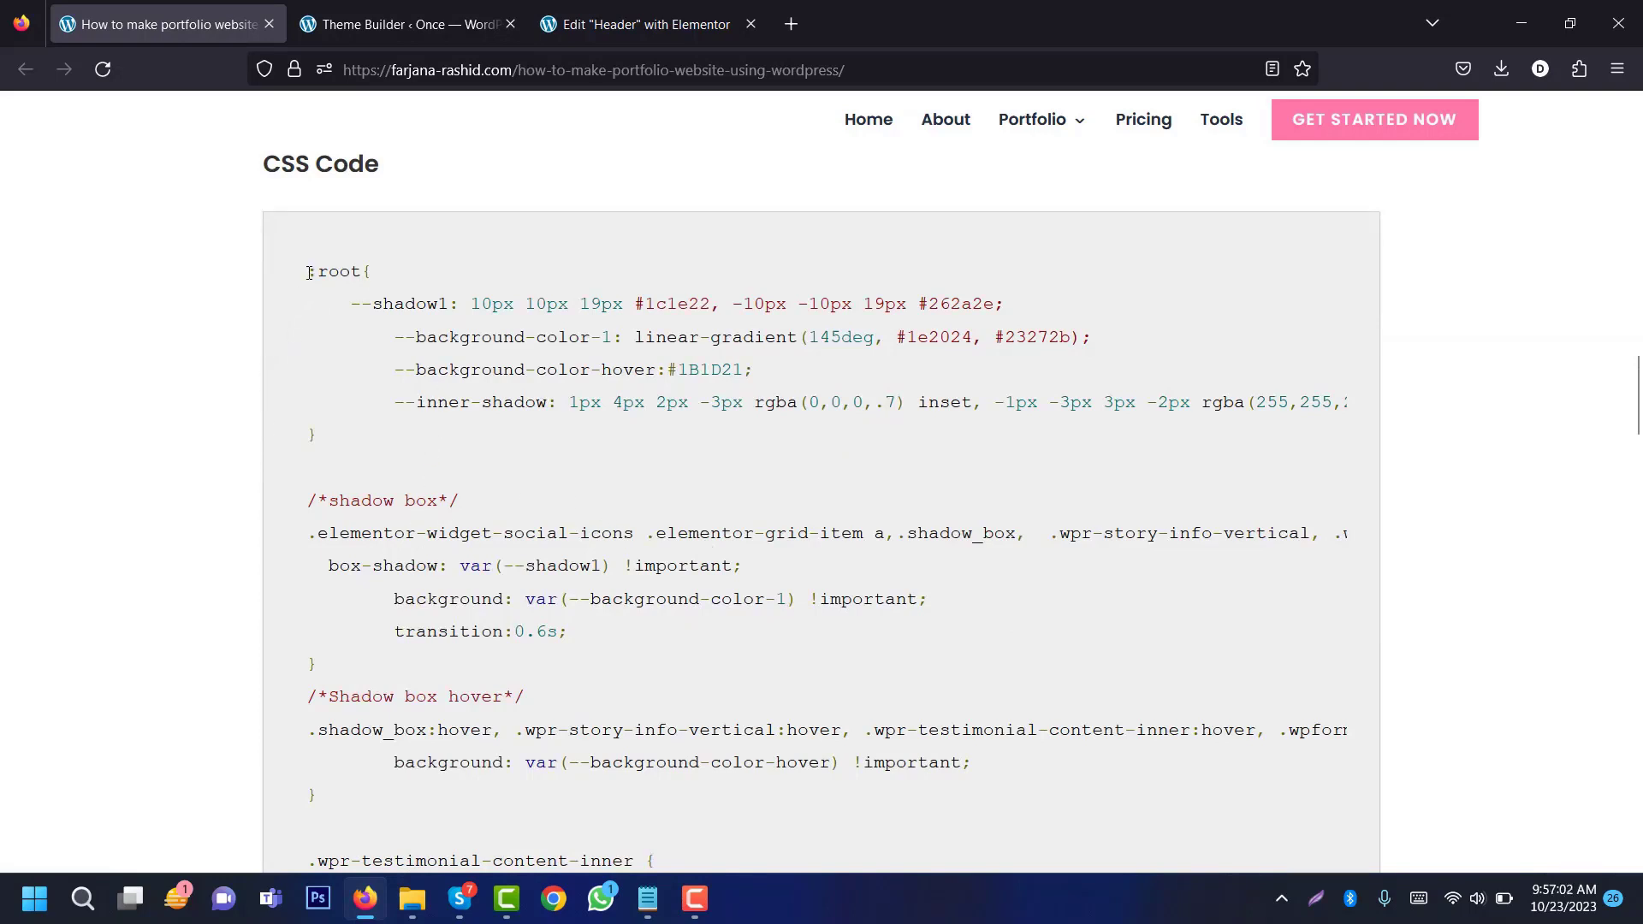
pyautogui.moveTo(310, 272); pyautogui.dragTo(449, 860)
pyautogui.rightClick(446, 383)
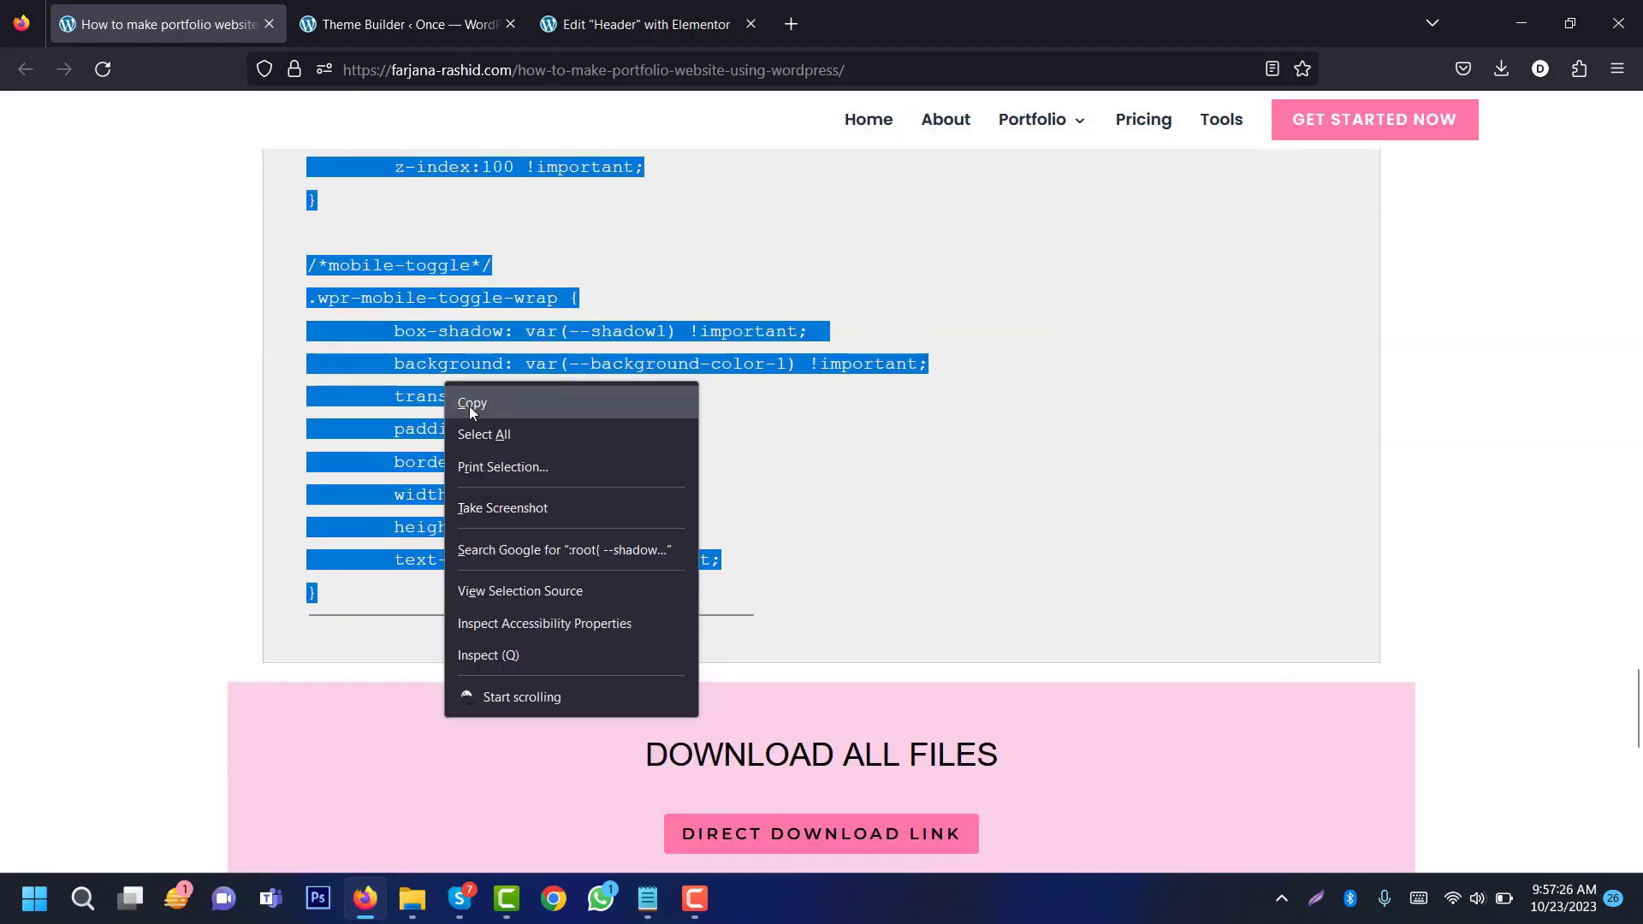
pyautogui.click(471, 403)
# Step: Paste the CSS into Customize > Additional CSS and publish it
pyautogui.click(402, 24)
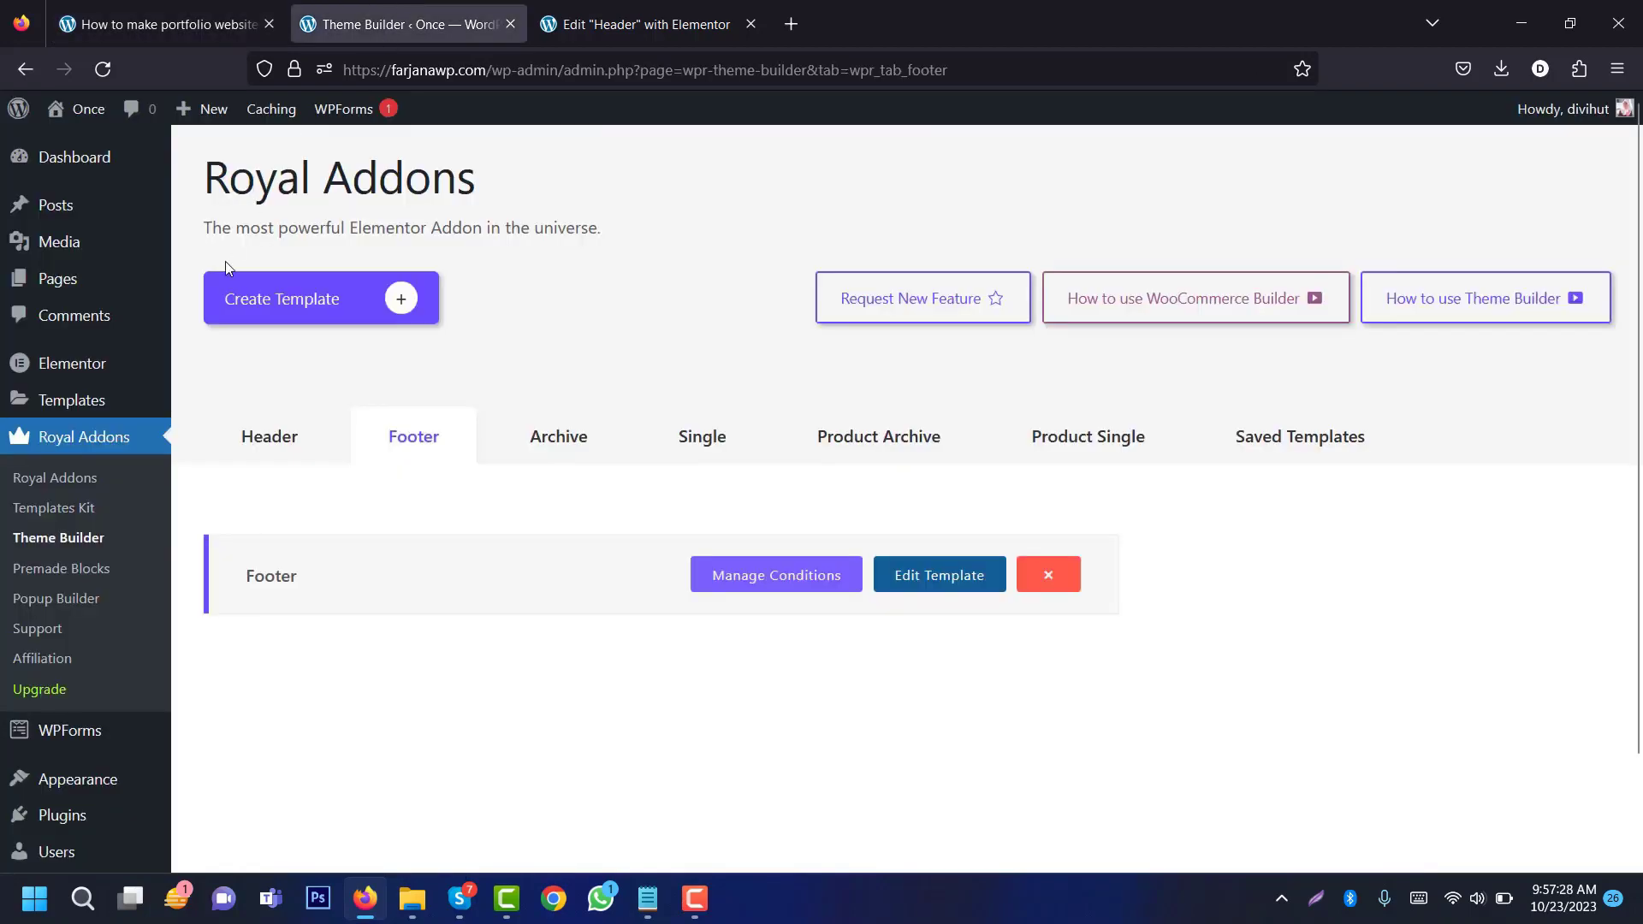
pyautogui.moveTo(120, 794)
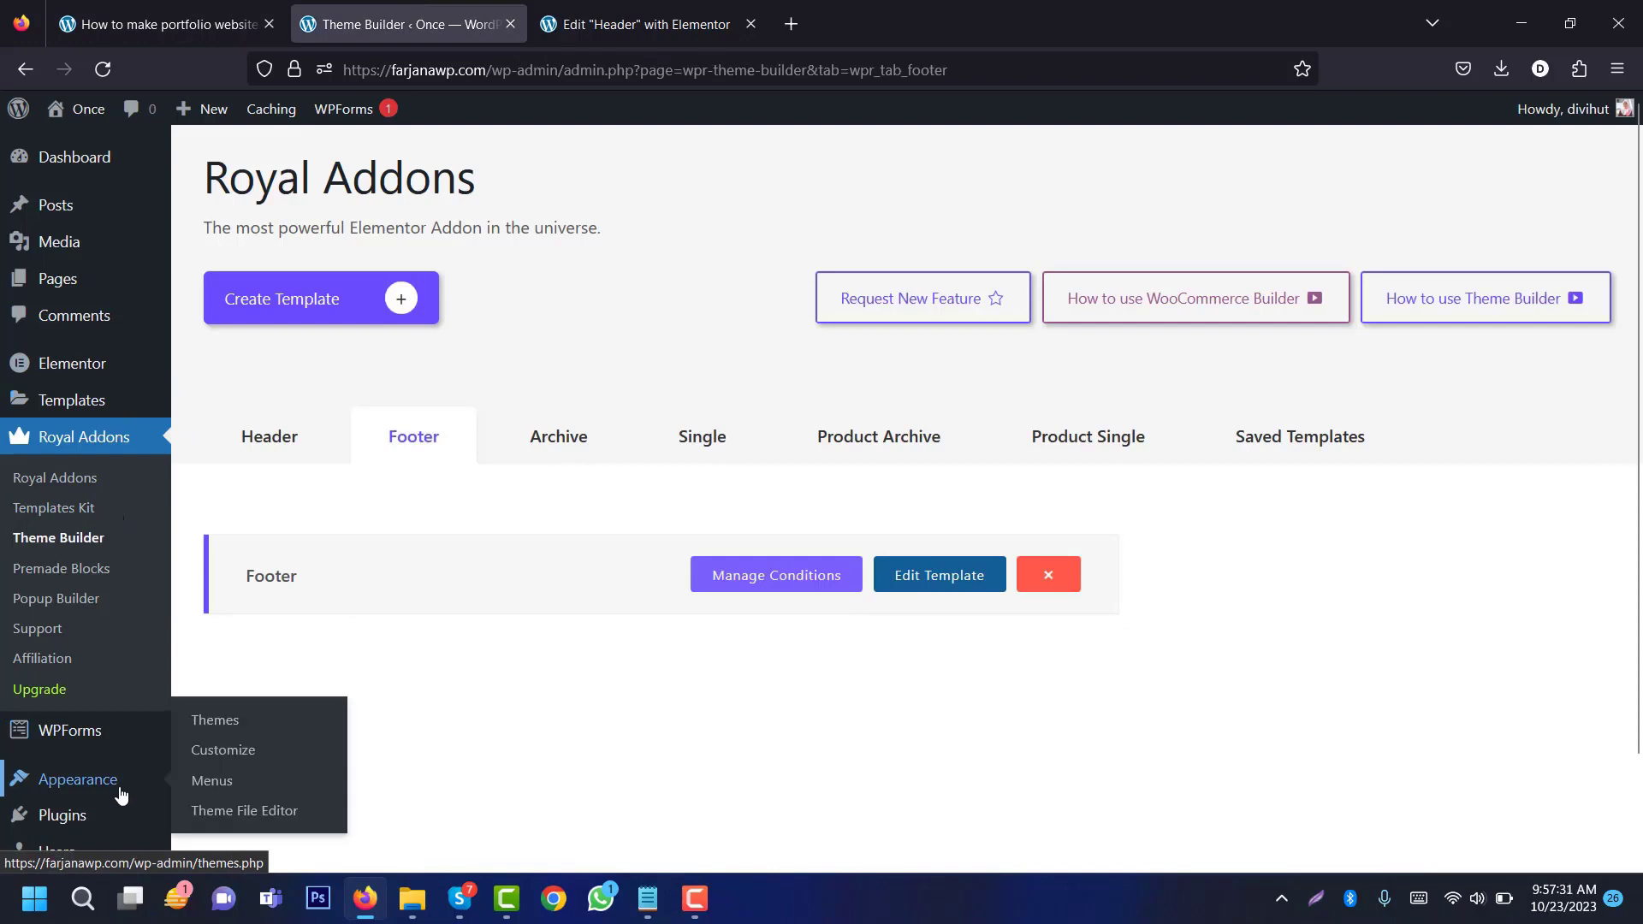
pyautogui.click(240, 759)
pyautogui.click(183, 556)
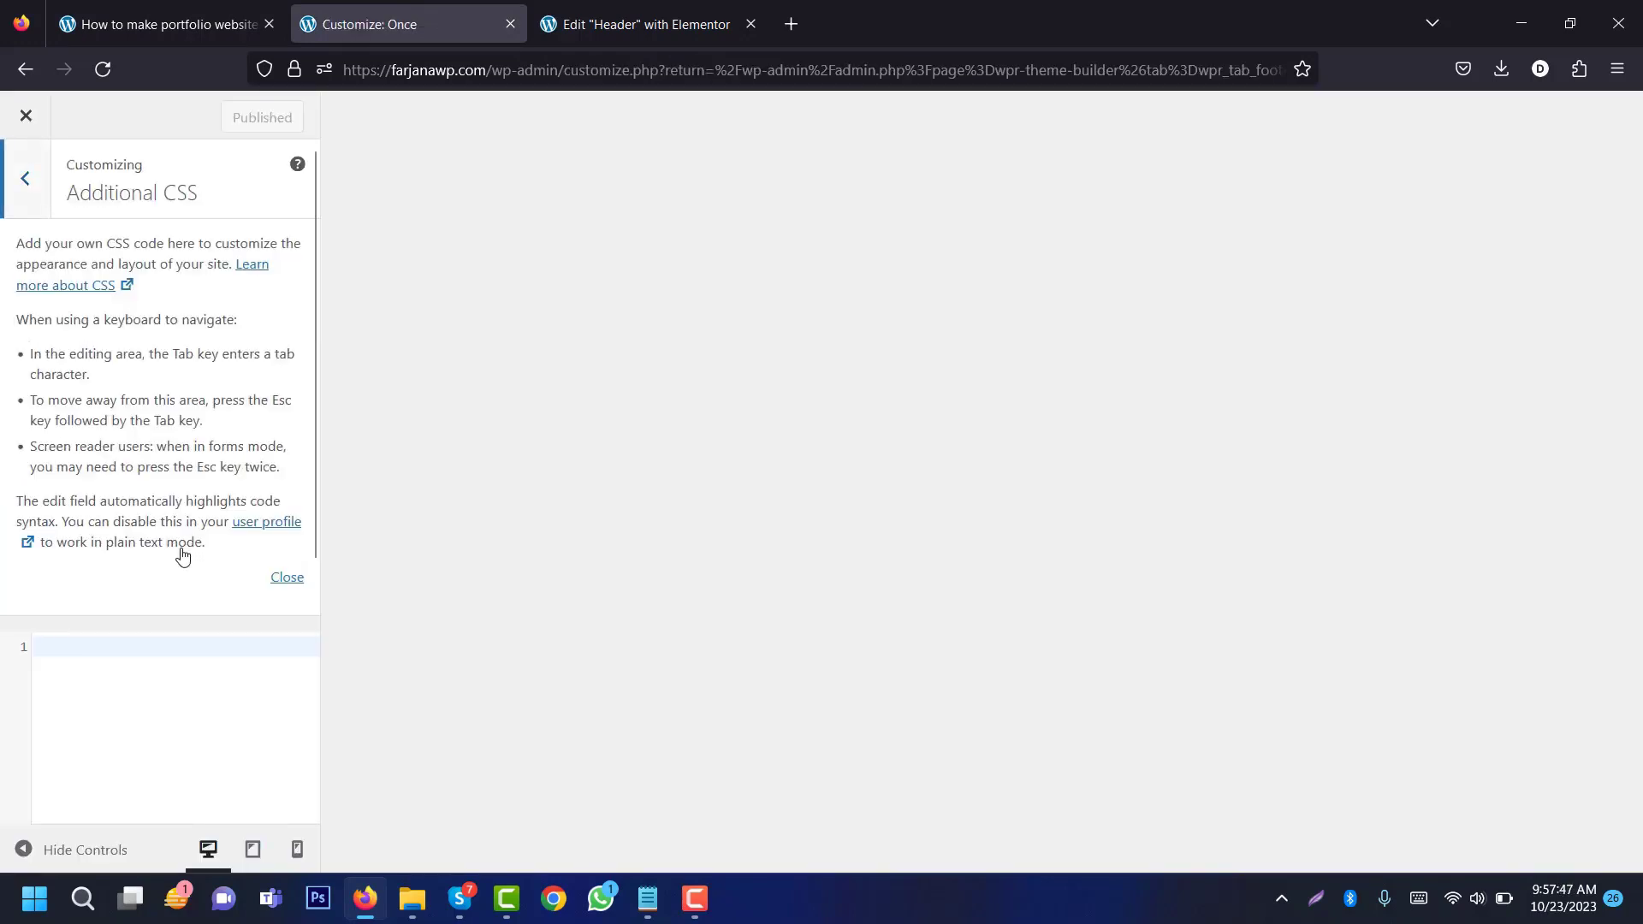
pyautogui.click(286, 577)
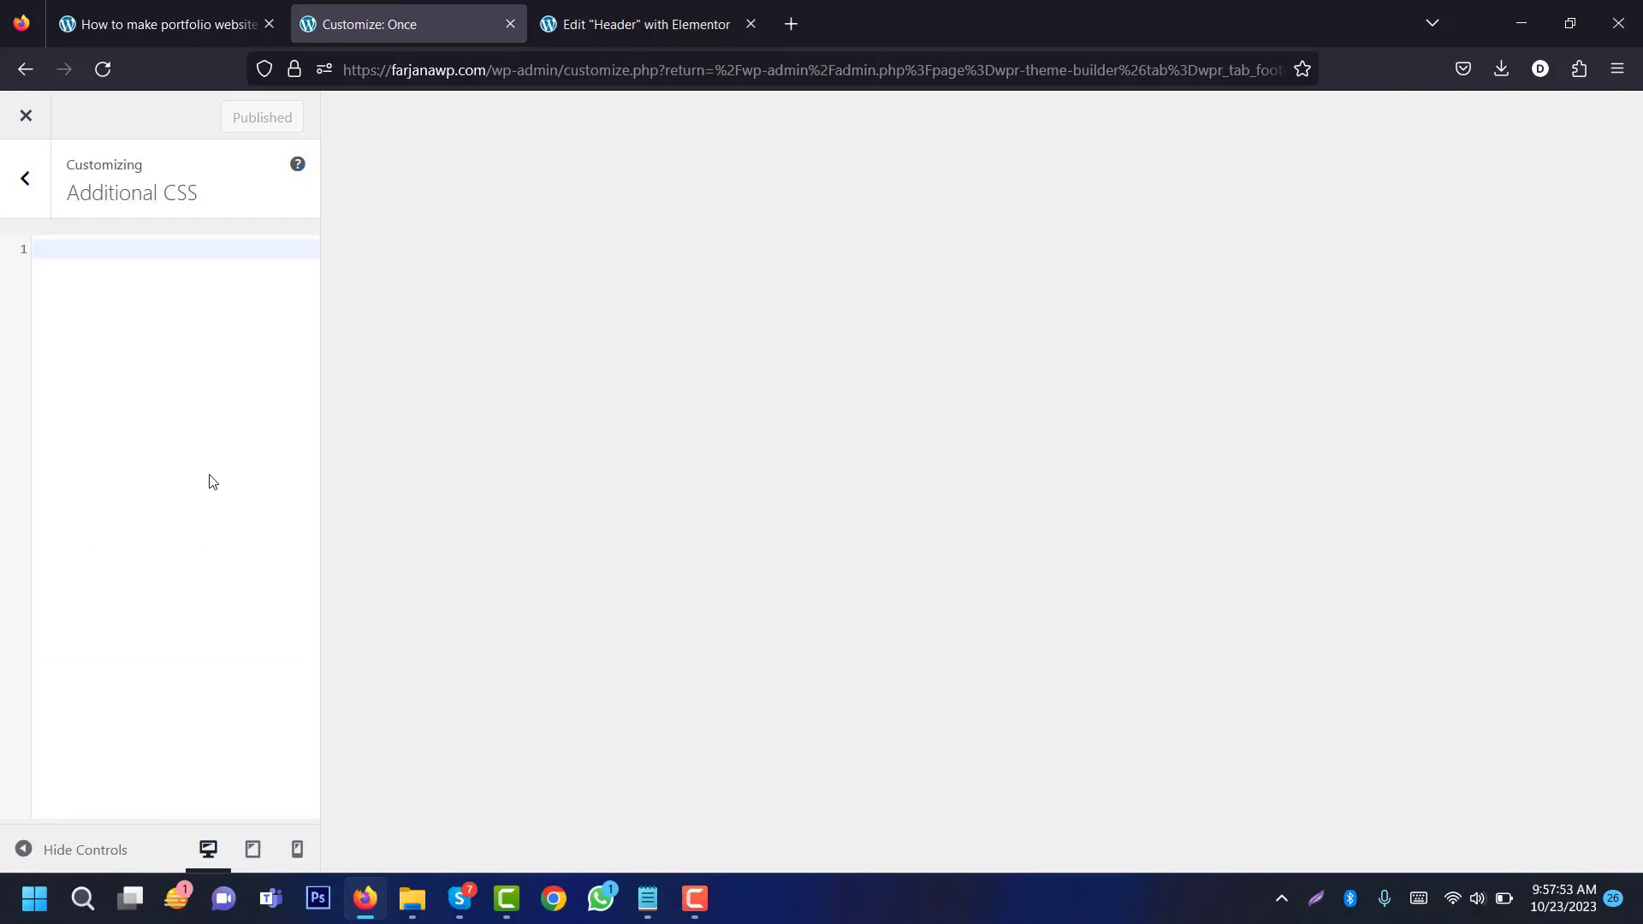
pyautogui.hotkey('ctrl', 'v')
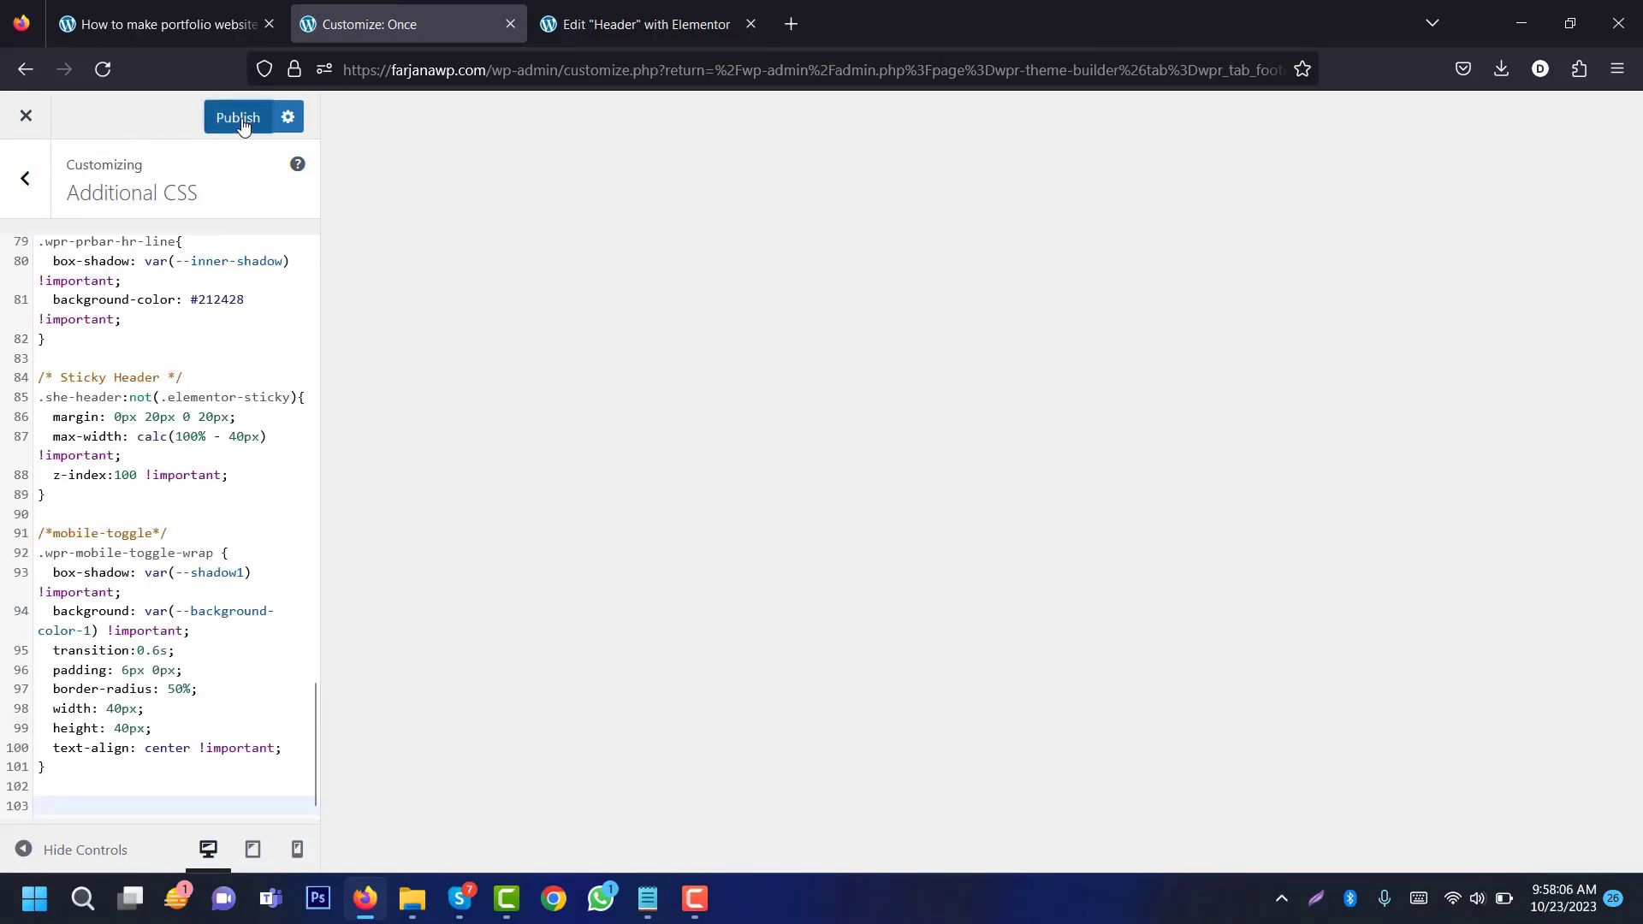
pyautogui.click(236, 118)
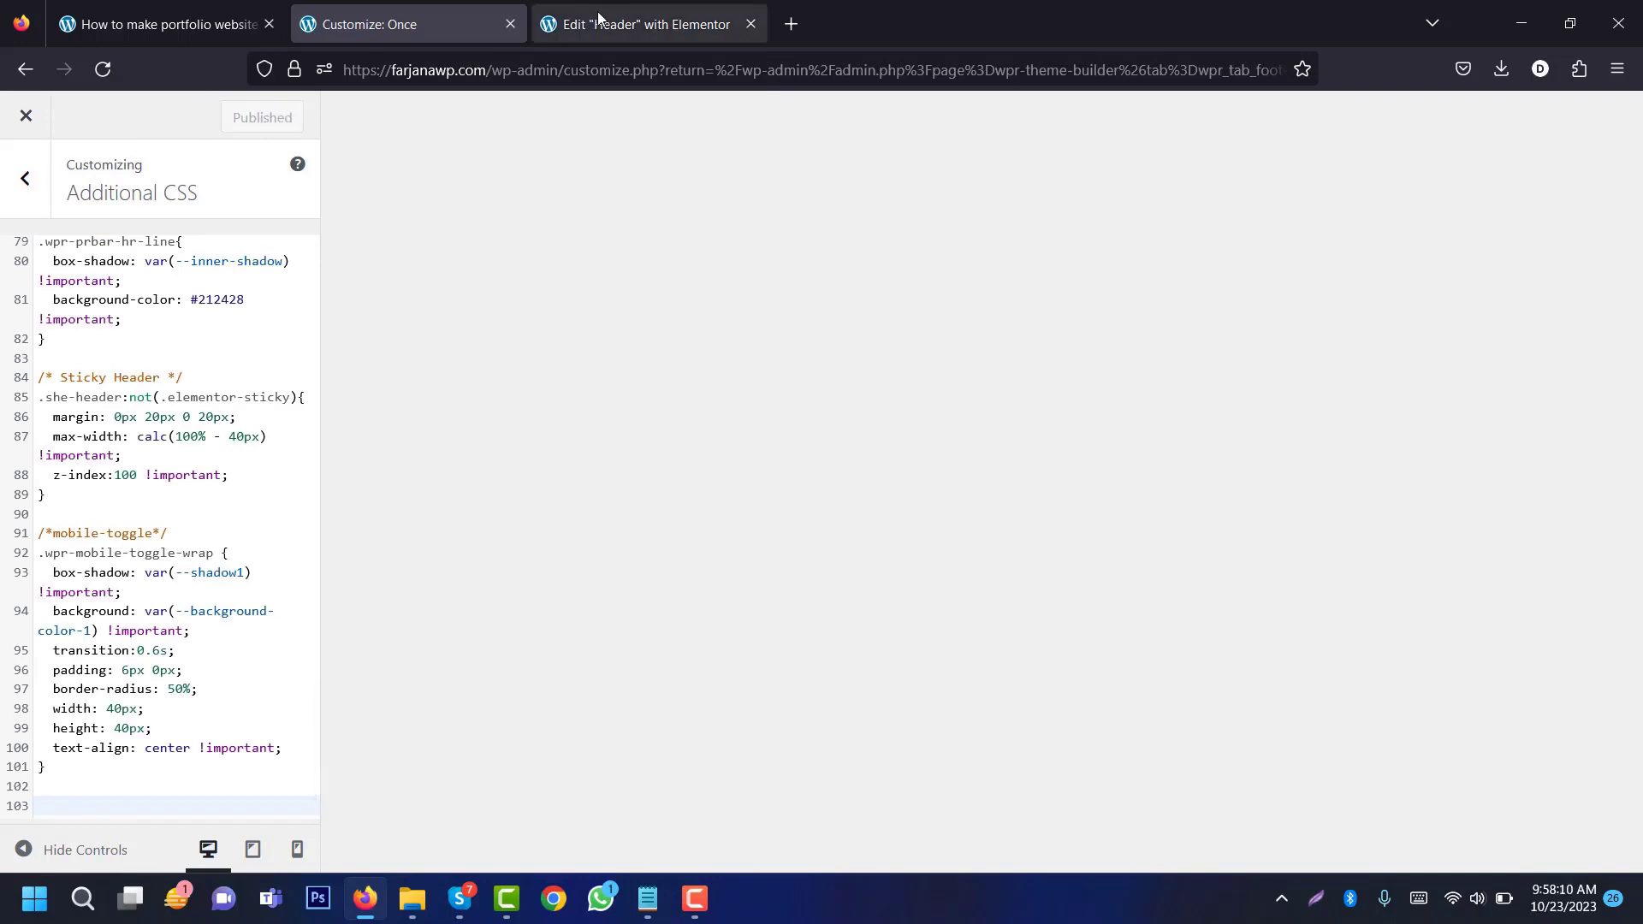
pyautogui.click(599, 17)
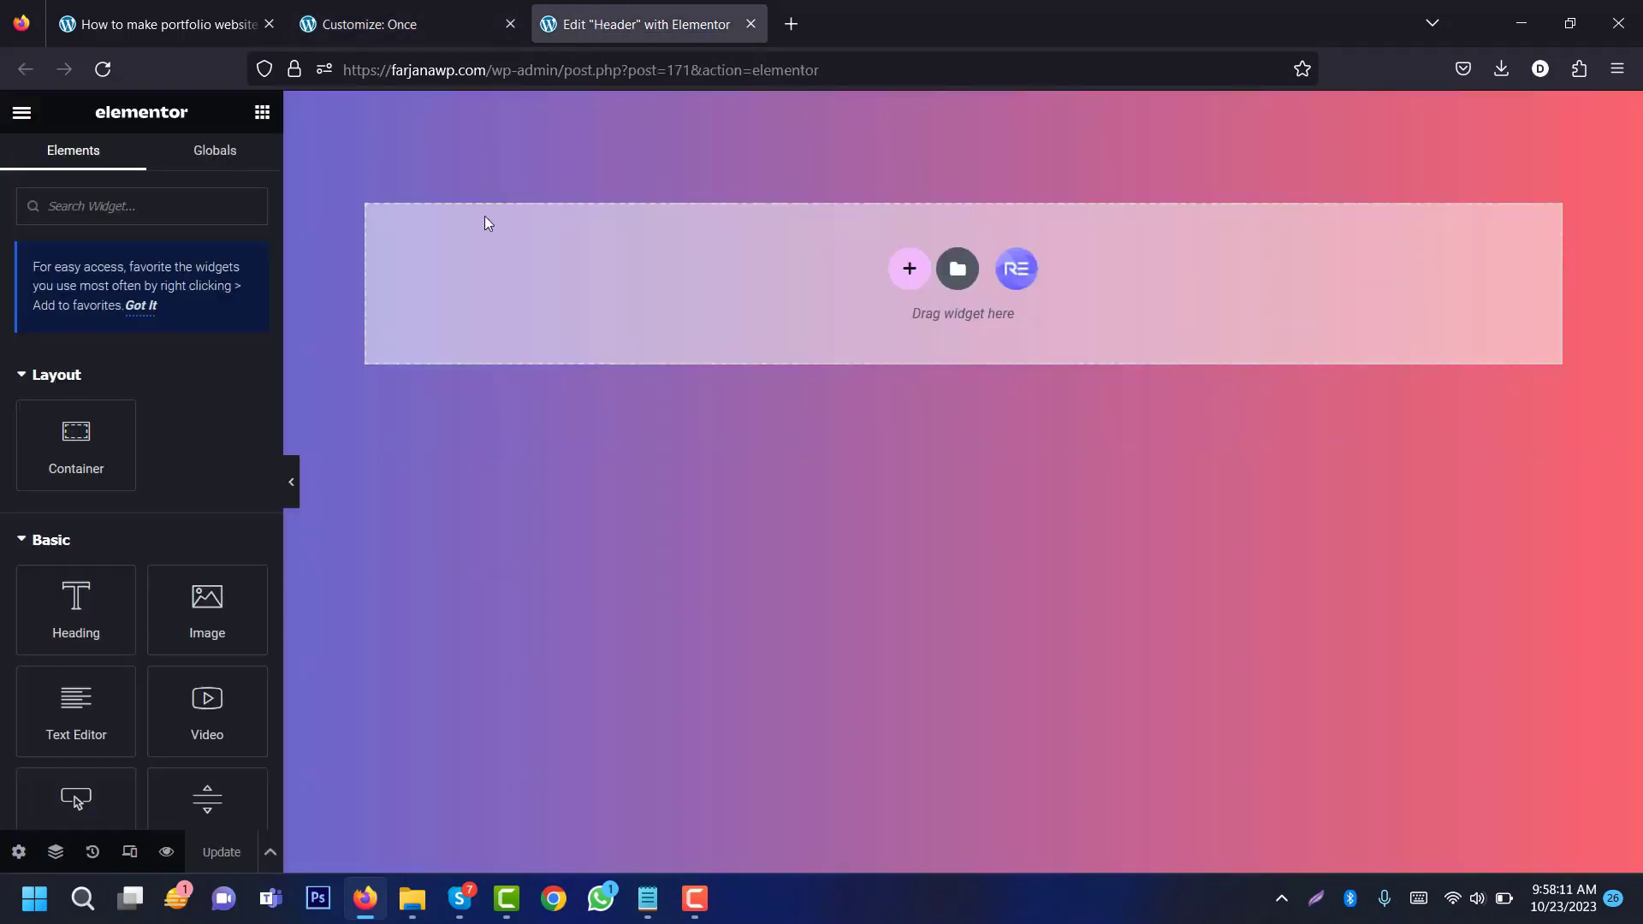
# Step: In Site Settings > Global Colors, set the Text colour to #B4BECC
pyautogui.click(22, 114)
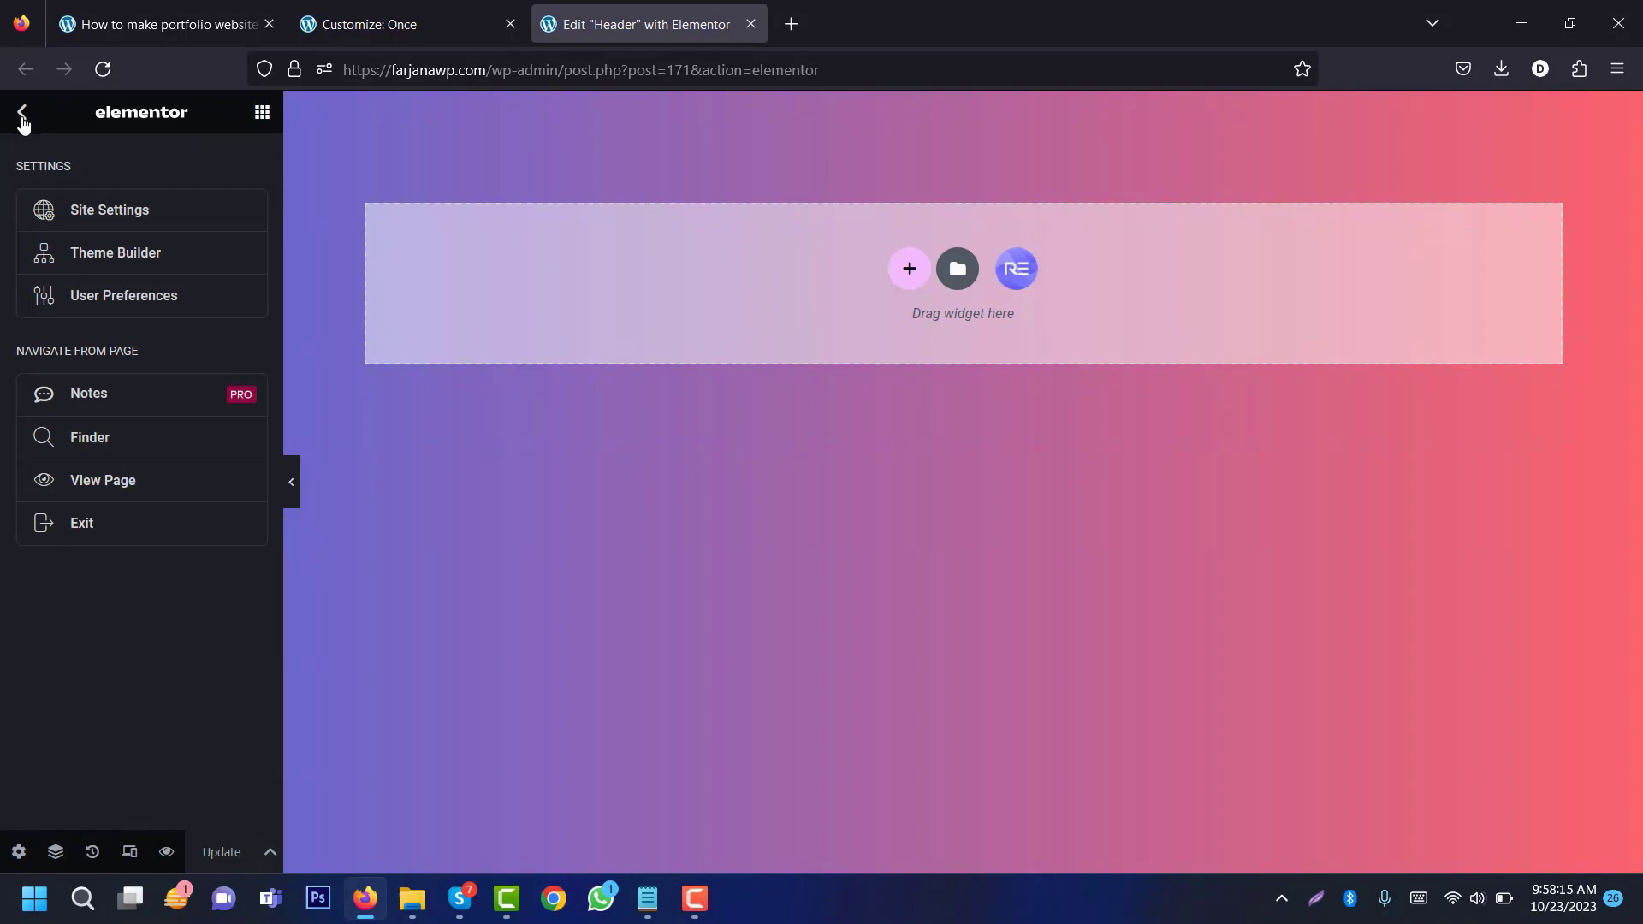
pyautogui.click(101, 210)
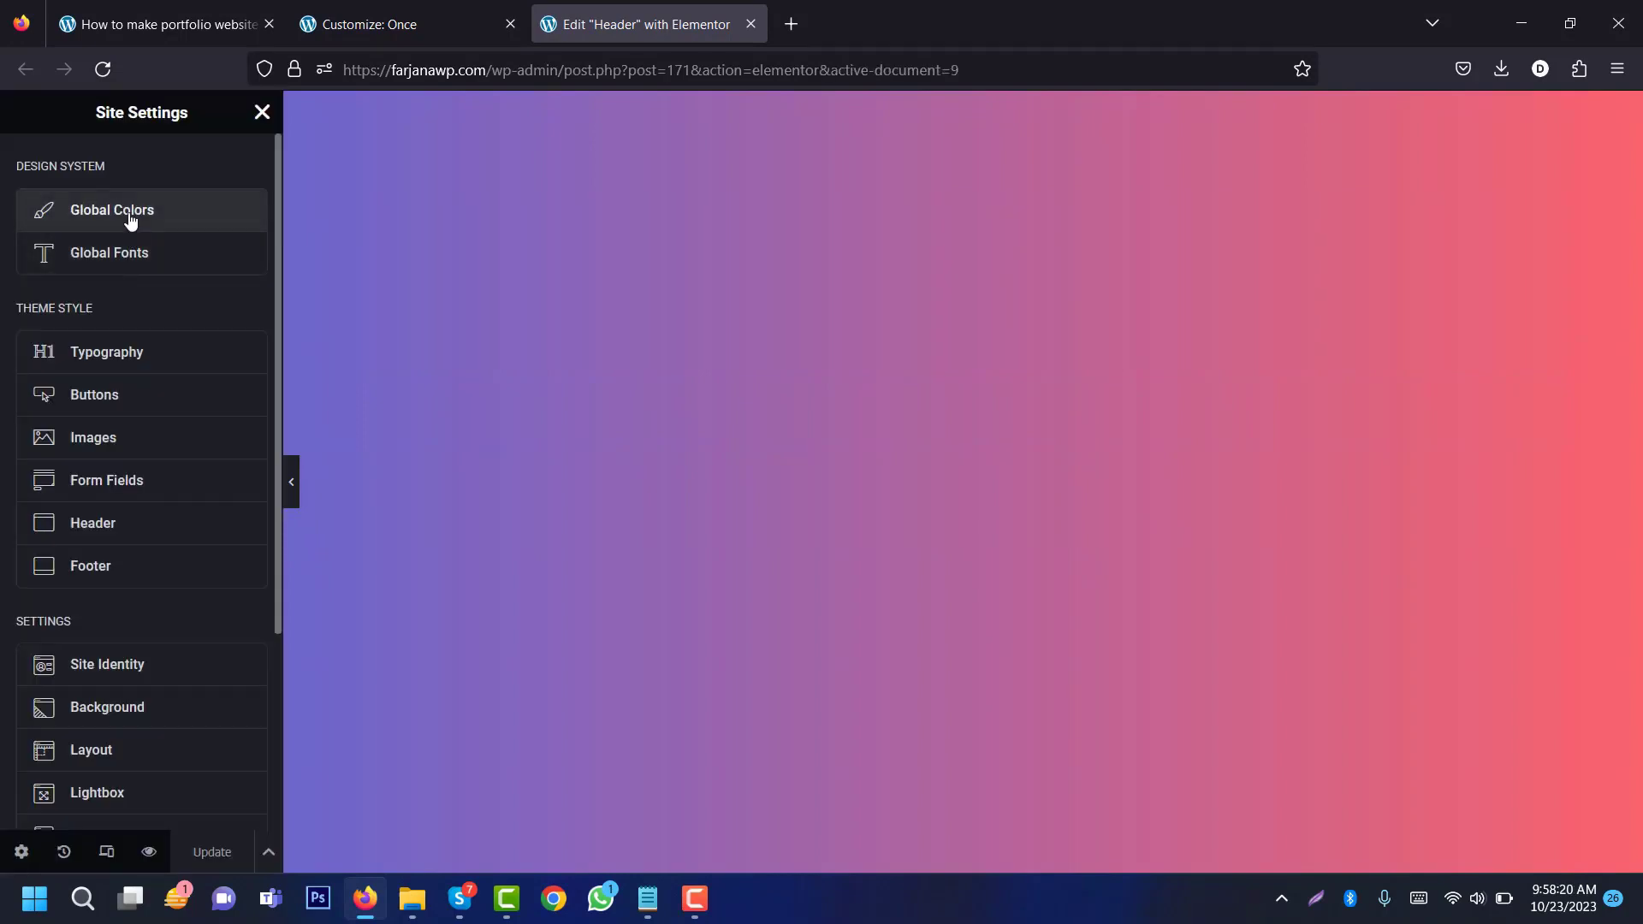
pyautogui.click(130, 221)
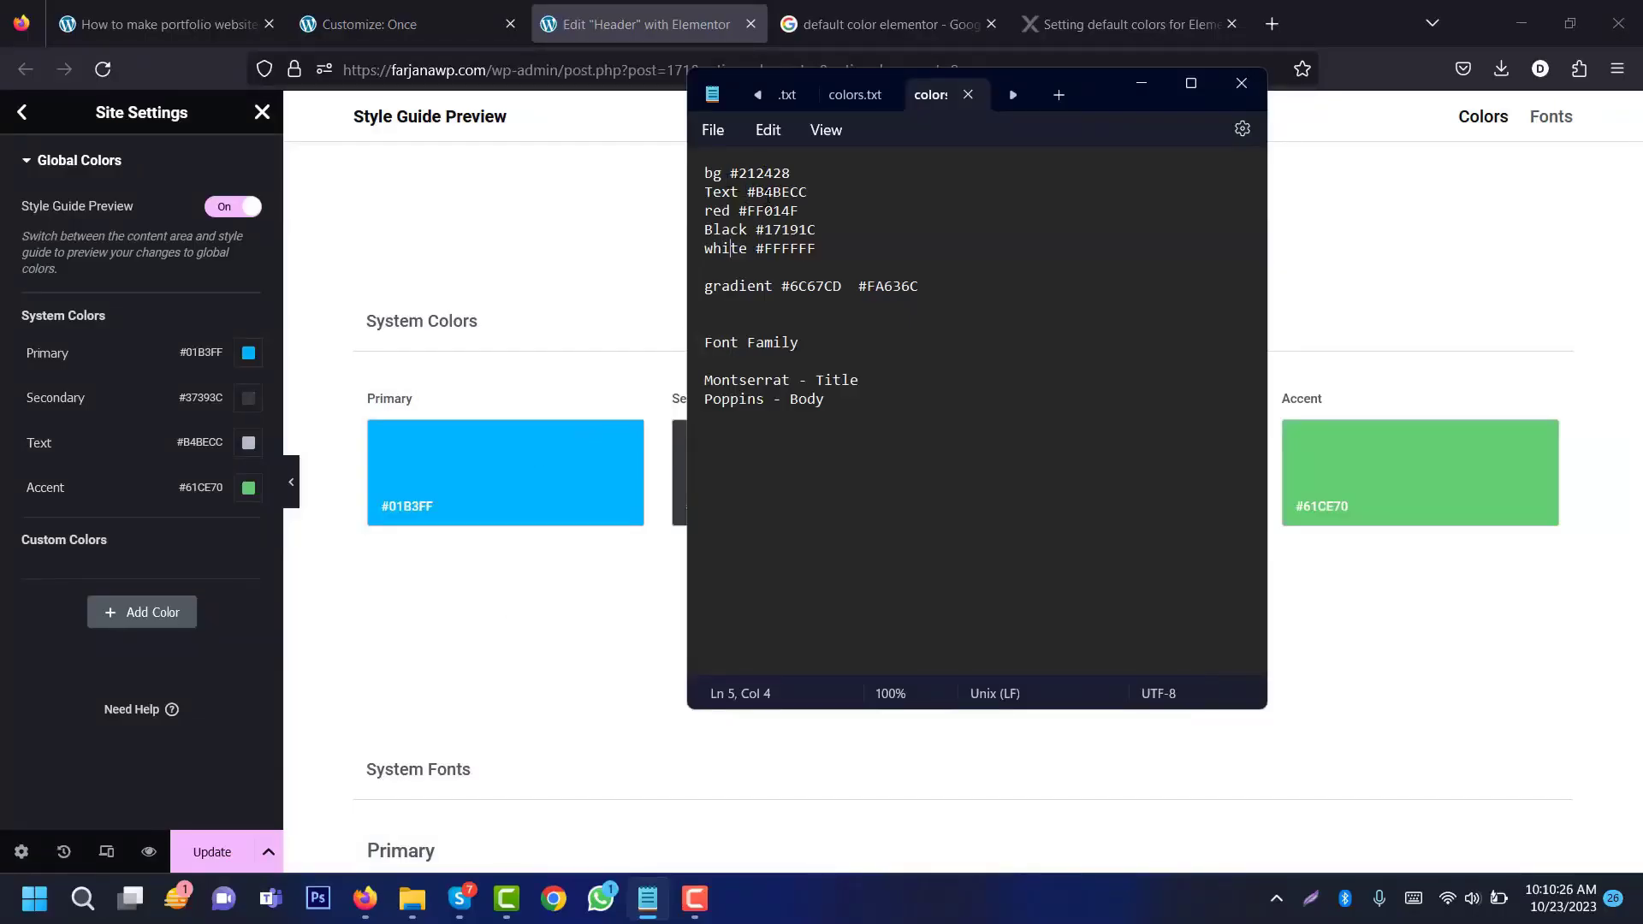
pyautogui.doubleClick(767, 192)
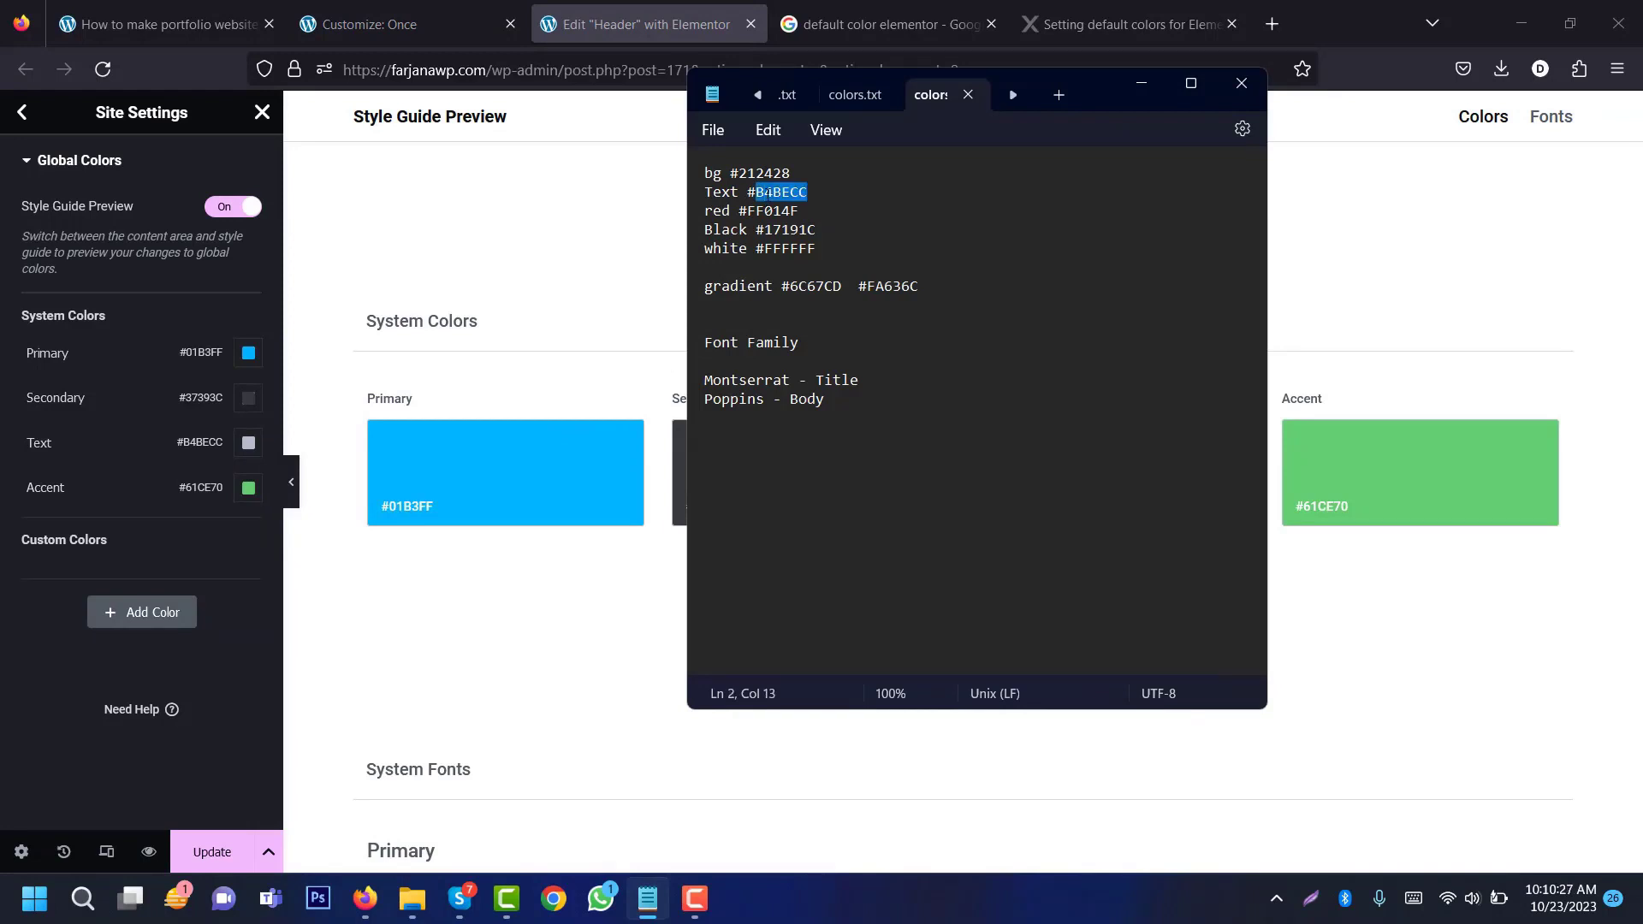
pyautogui.click(248, 442)
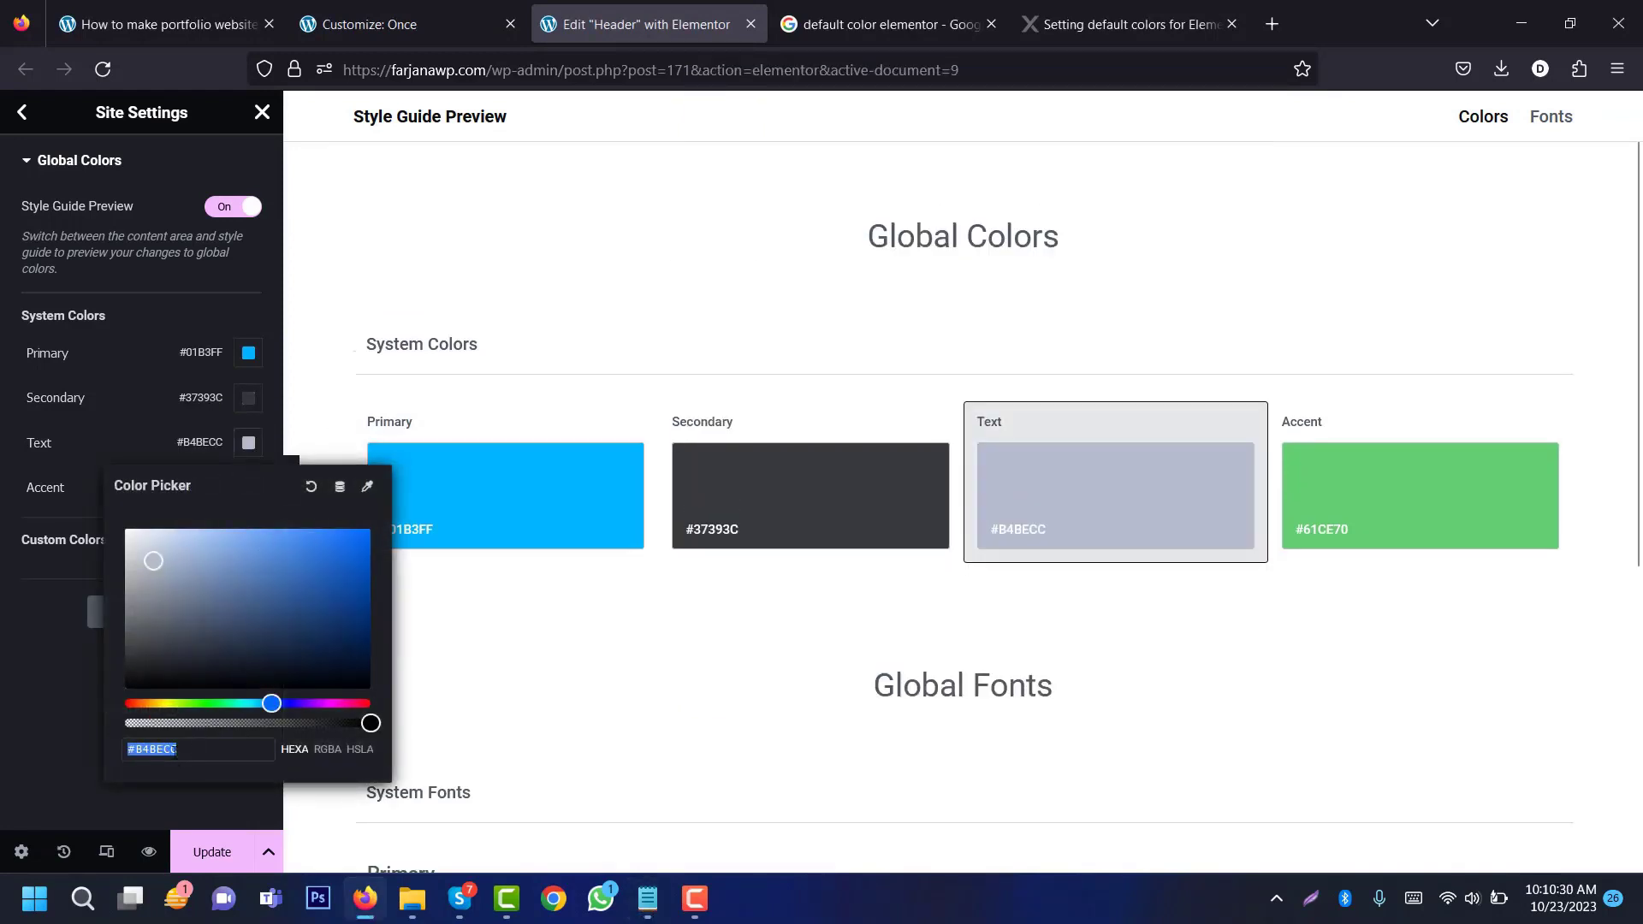
pyautogui.doubleClick(162, 750)
pyautogui.hotkey('ctrl', 'v')
pyautogui.click(16, 629)
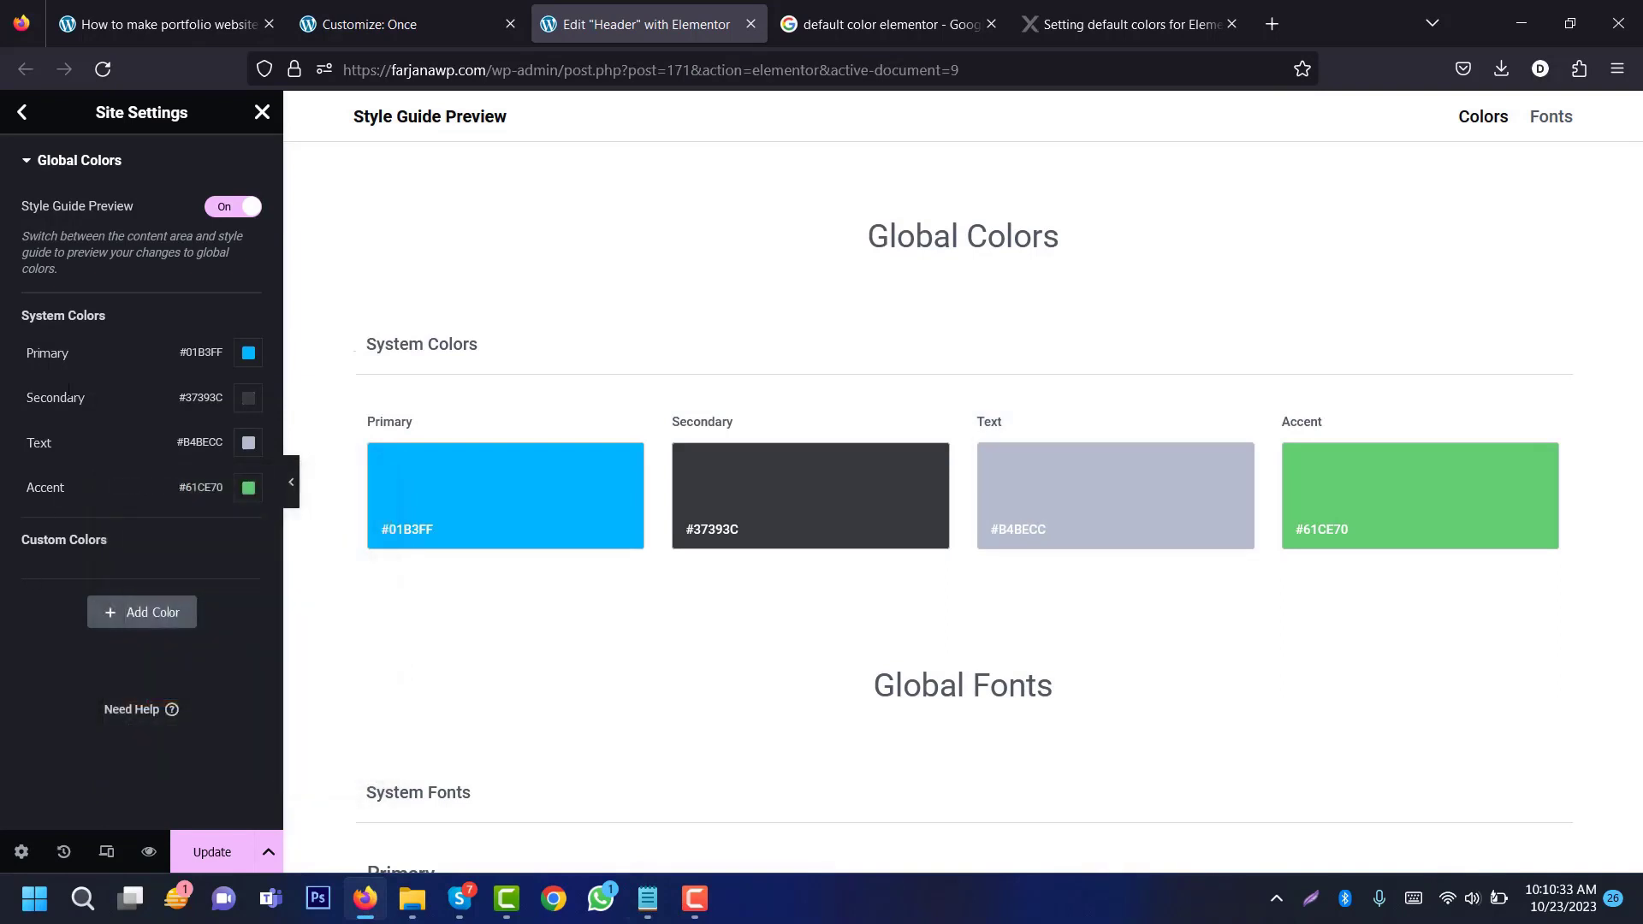
# Step: Set the Primary colour to #FF014F and rename it red
pyautogui.click(648, 899)
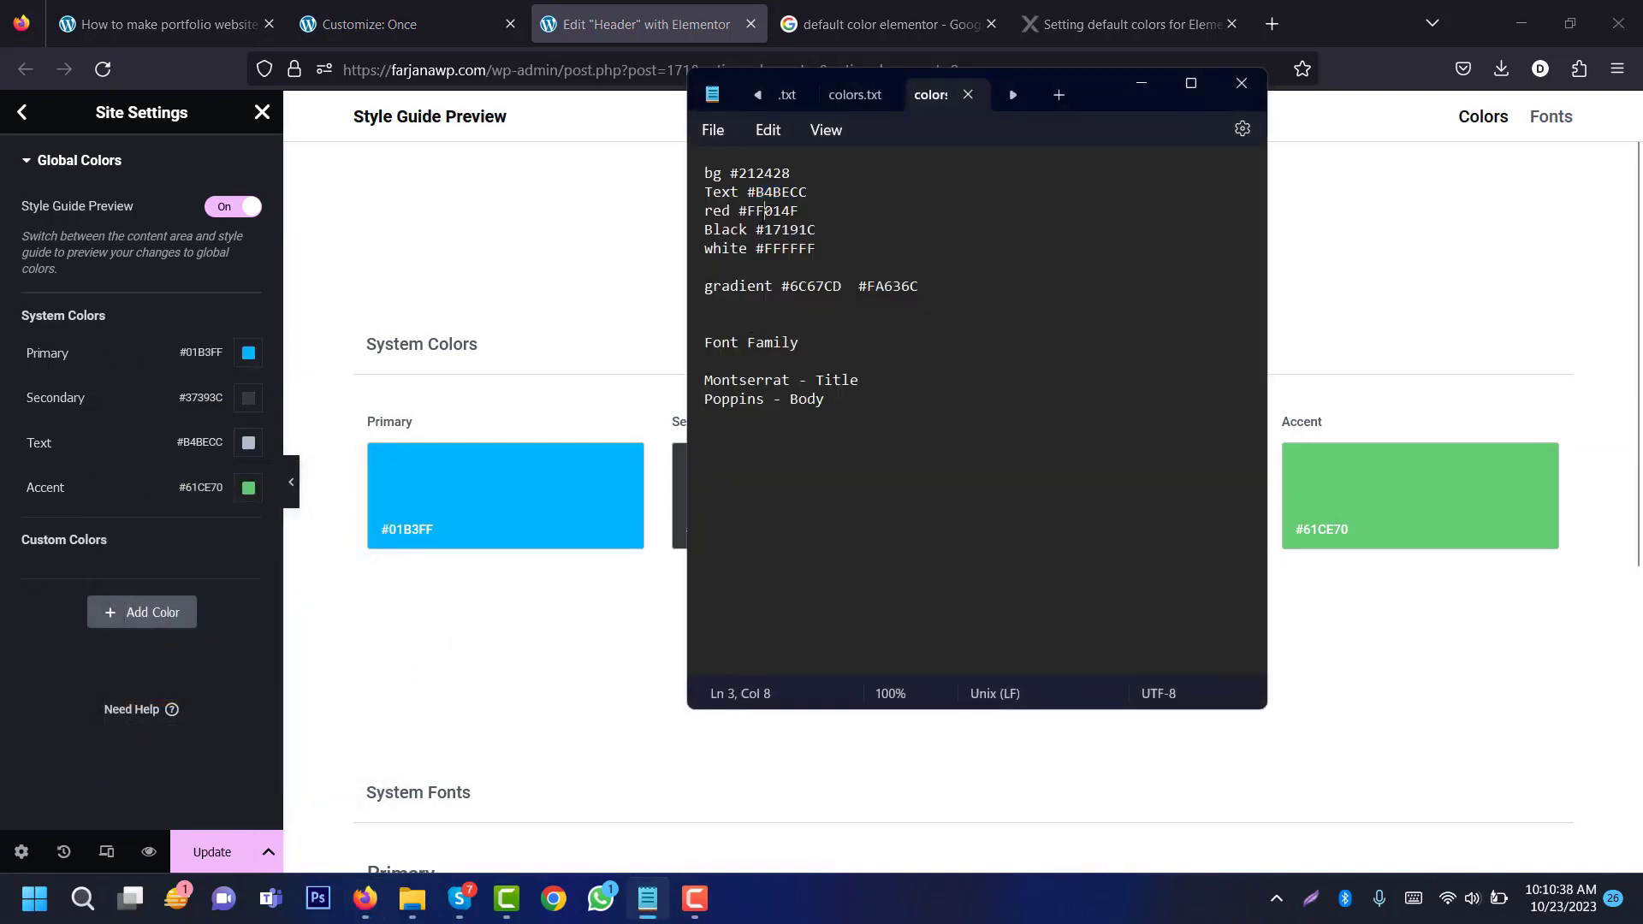
pyautogui.doubleClick(758, 212)
pyautogui.click(248, 352)
pyautogui.doubleClick(156, 660)
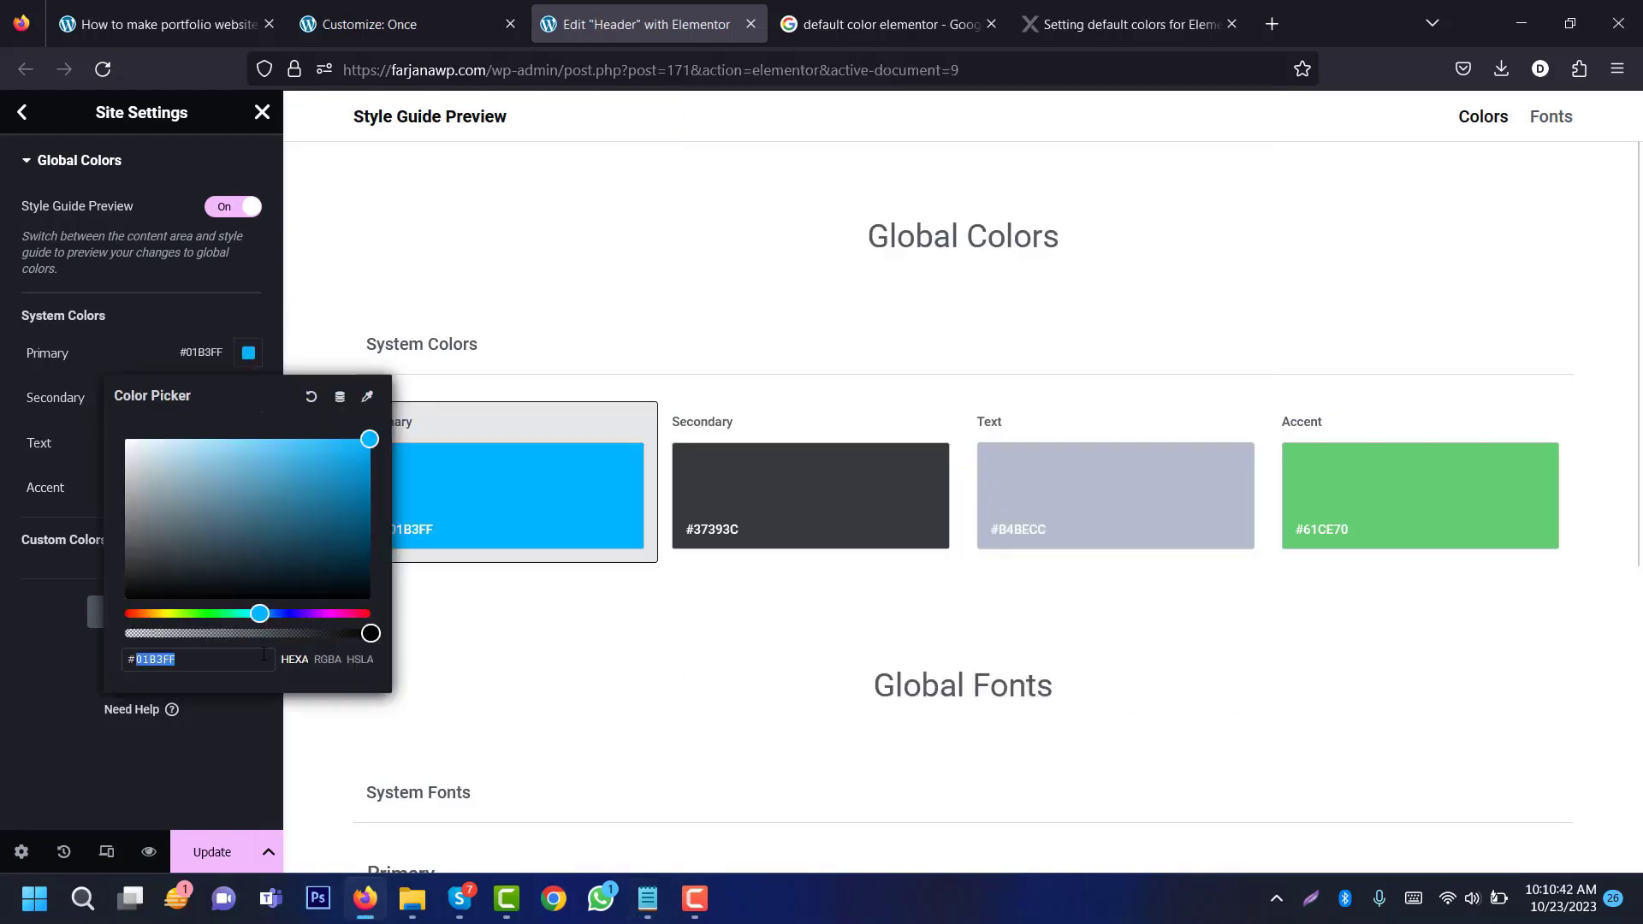
pyautogui.hotkey('ctrl', 'v')
pyautogui.click(55, 353)
pyautogui.write('r')
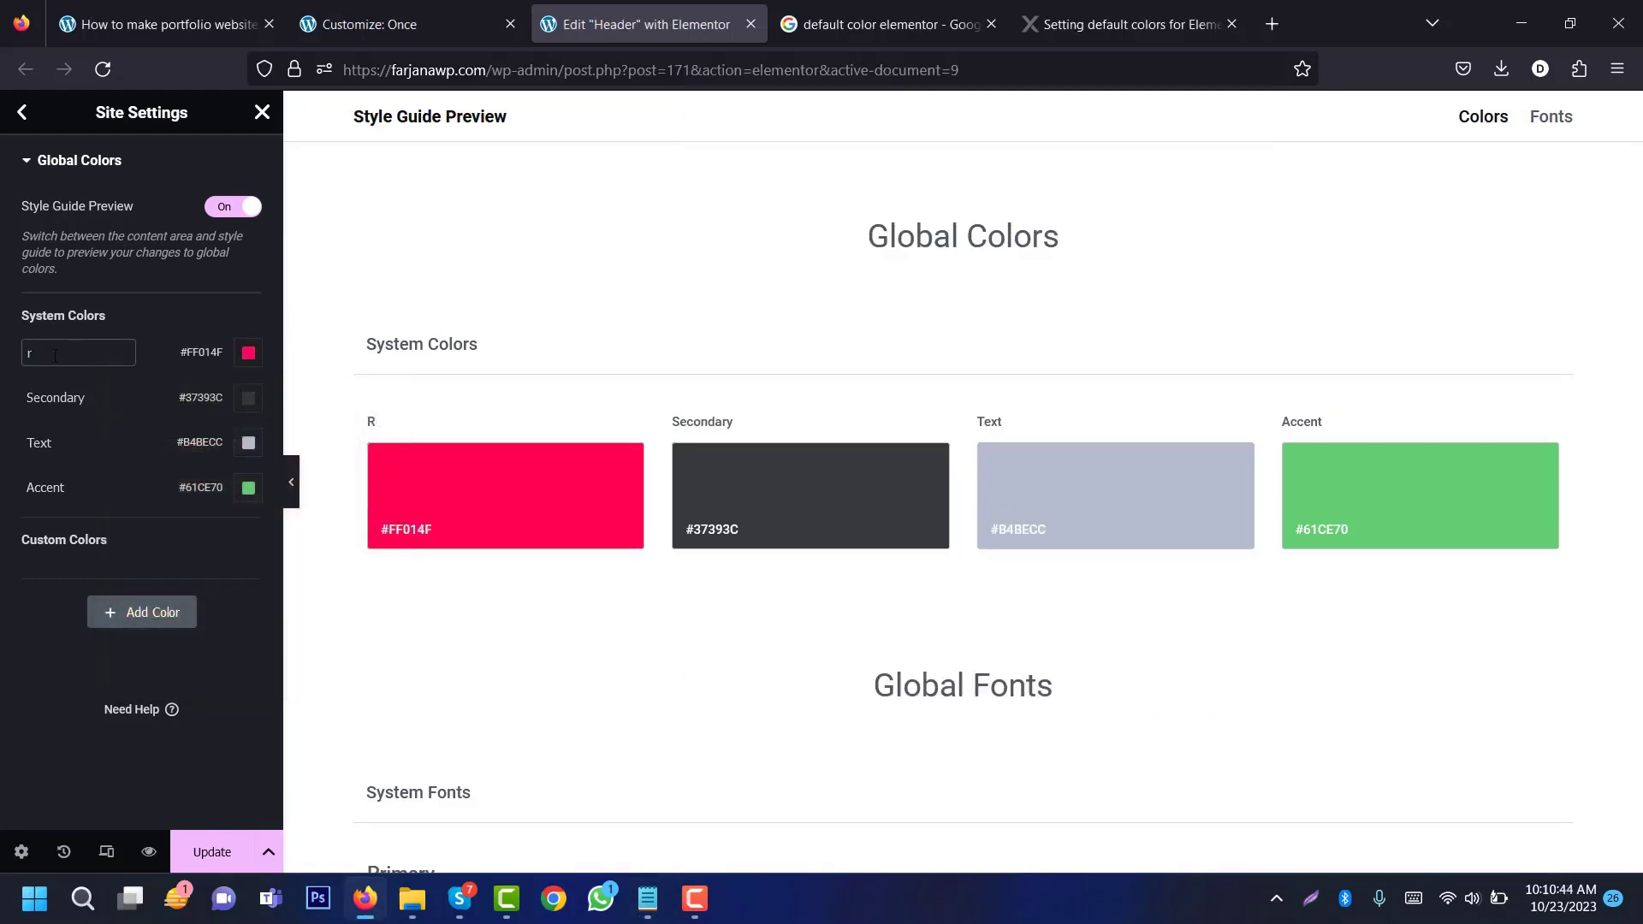
# Step: Set the Secondary colour to #212428 and rename it bg
pyautogui.moveTo(650, 899)
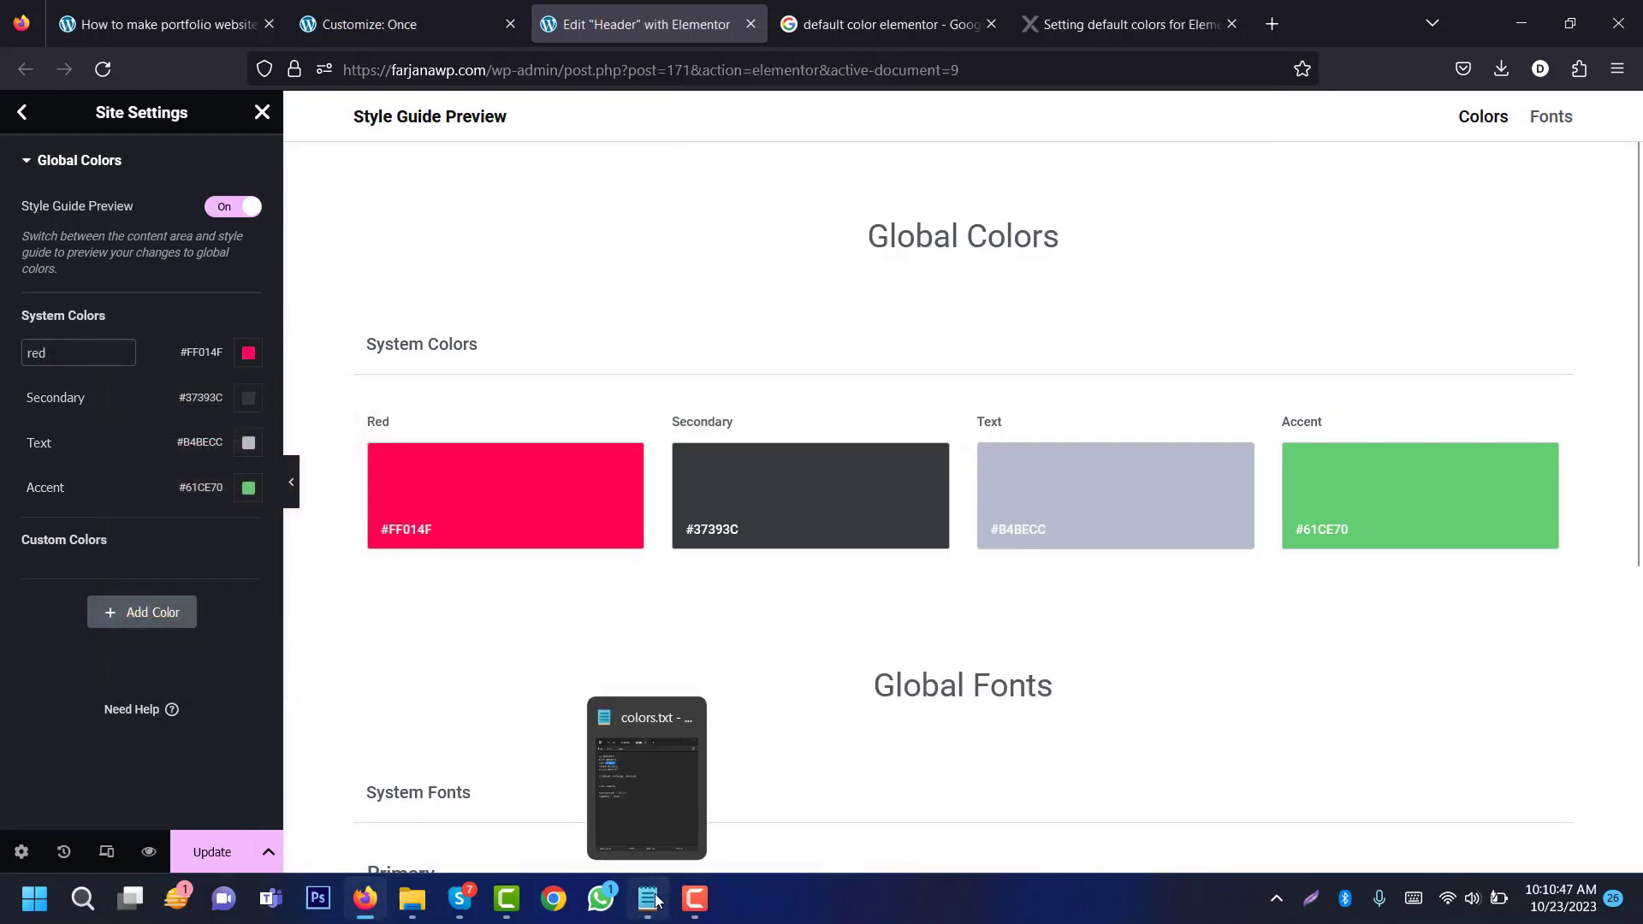
pyautogui.click(612, 845)
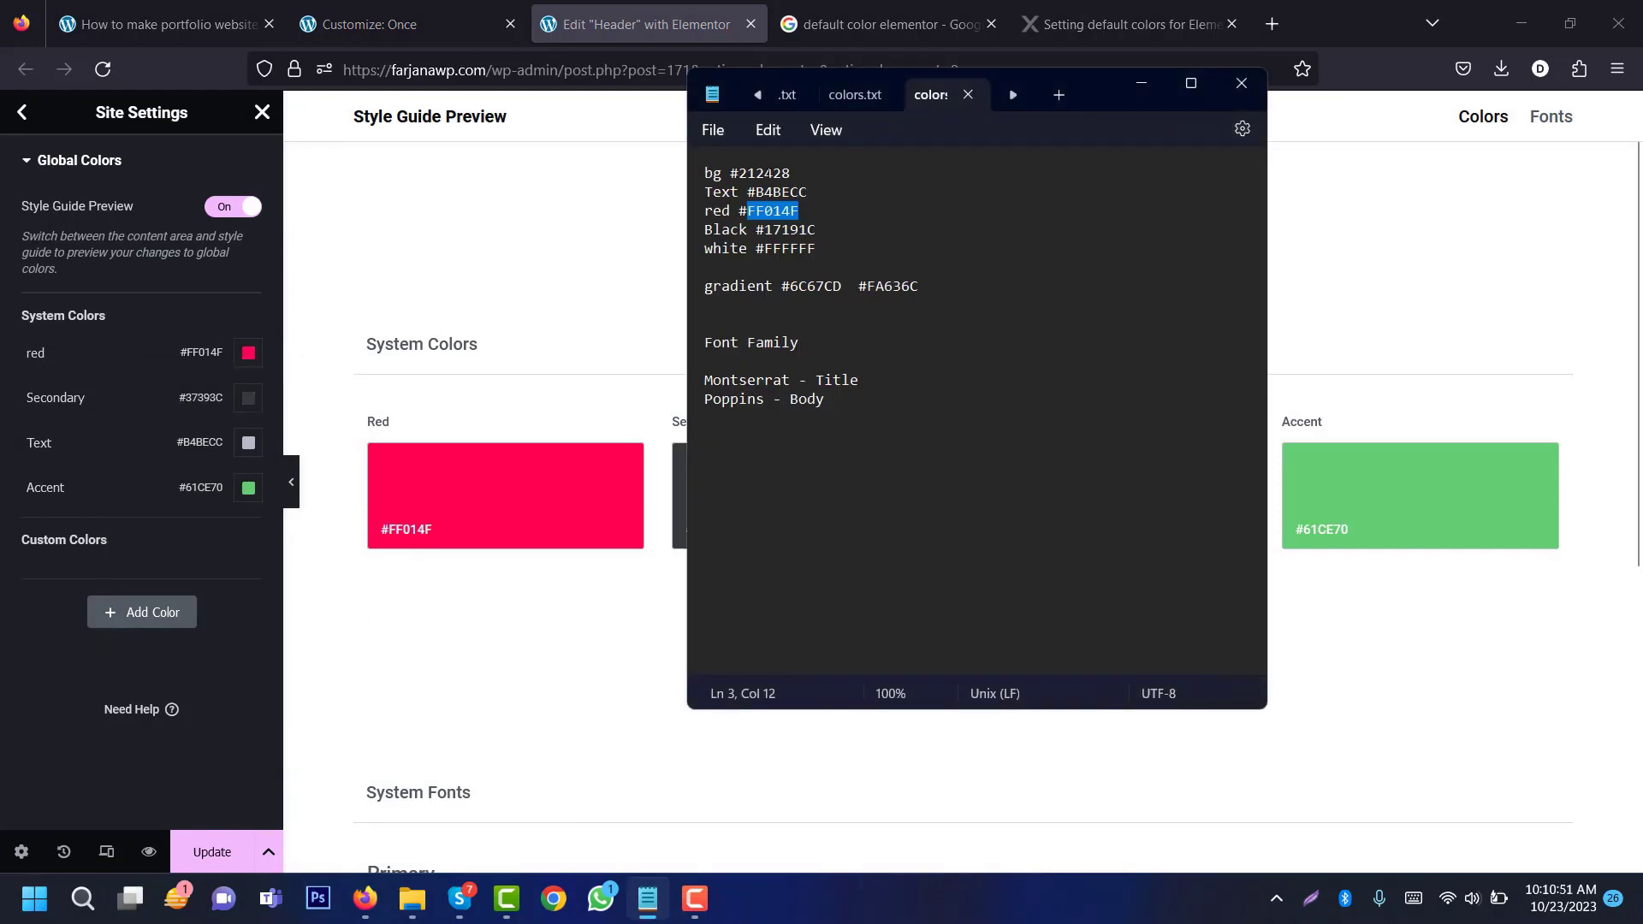
pyautogui.doubleClick(768, 173)
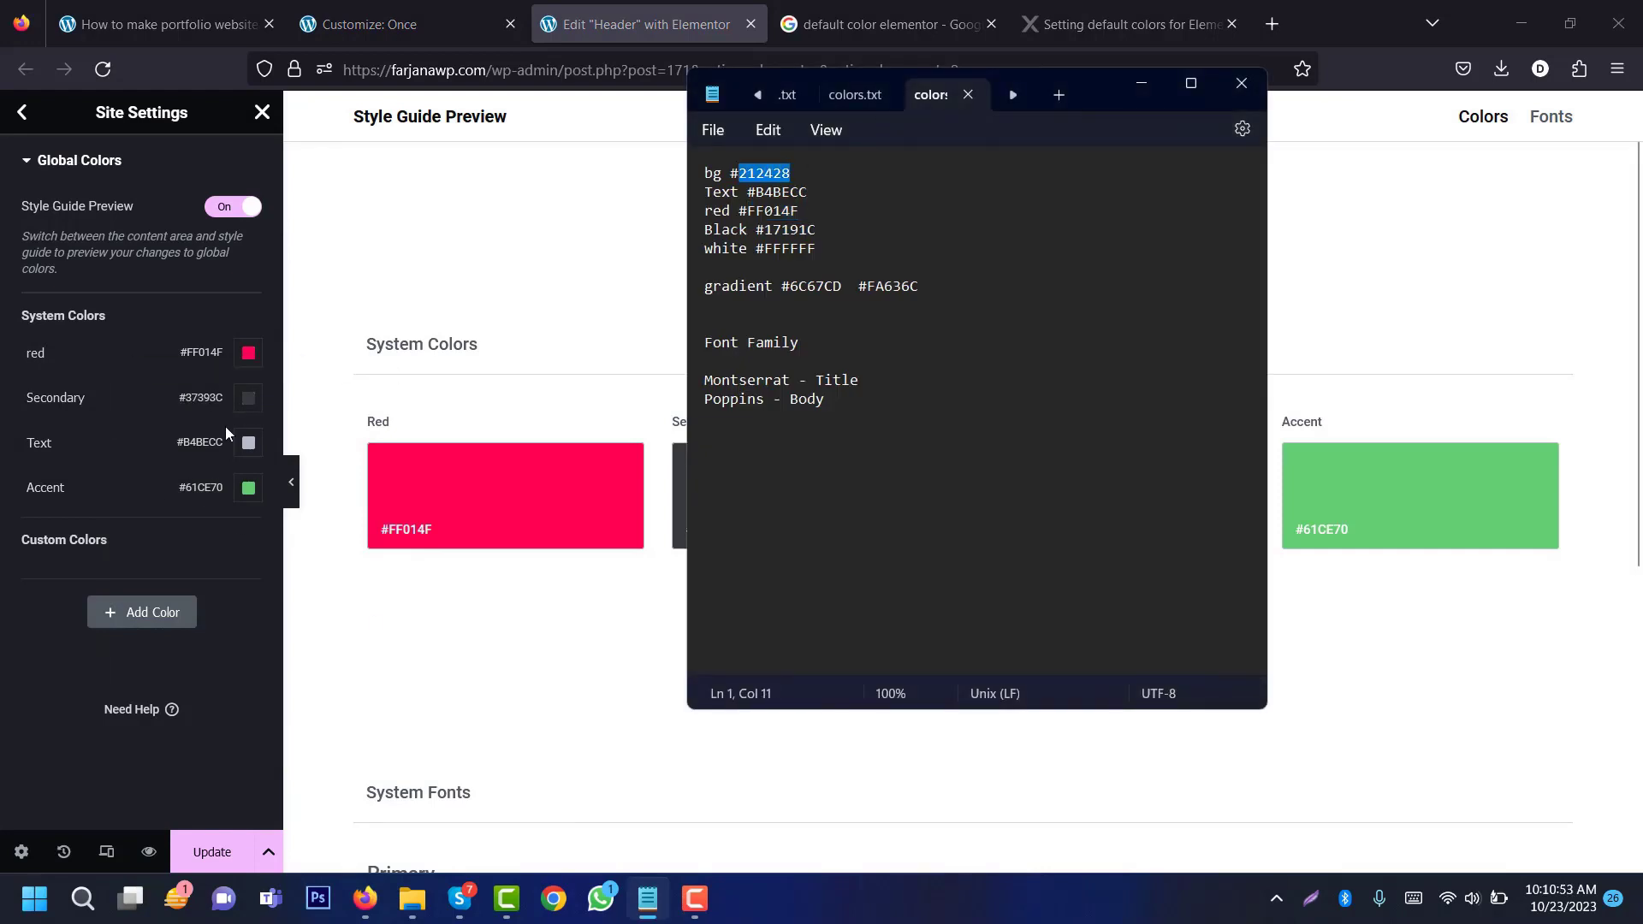
pyautogui.click(202, 413)
pyautogui.hotkey('ctrl', 'a')
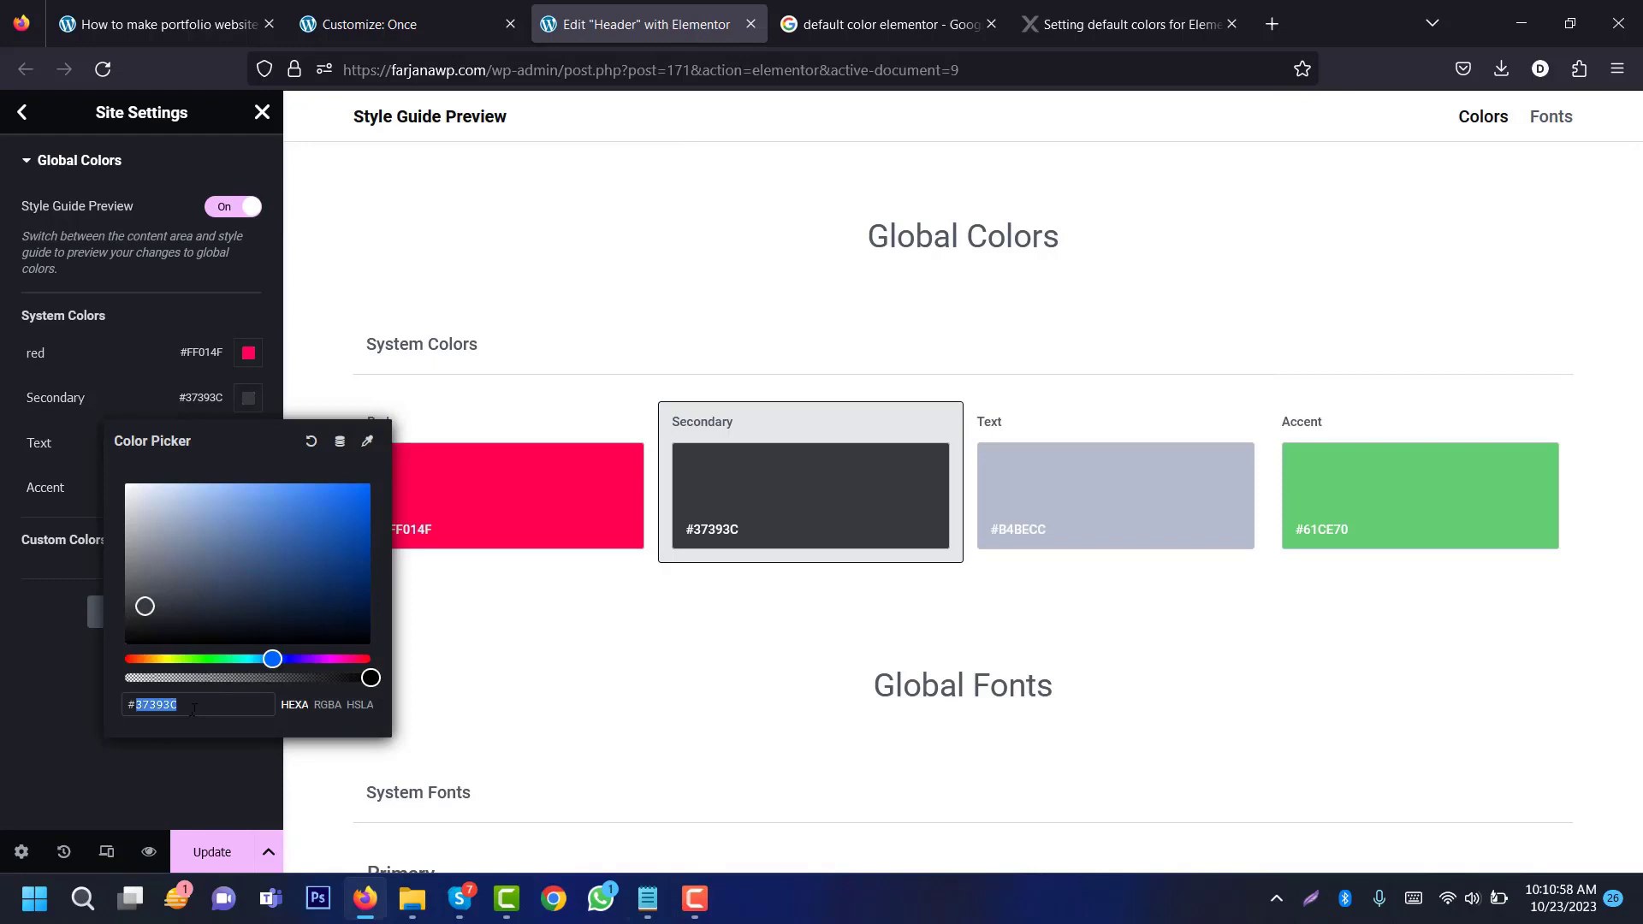
pyautogui.hotkey('ctrl', 'v')
pyautogui.doubleClick(55, 397)
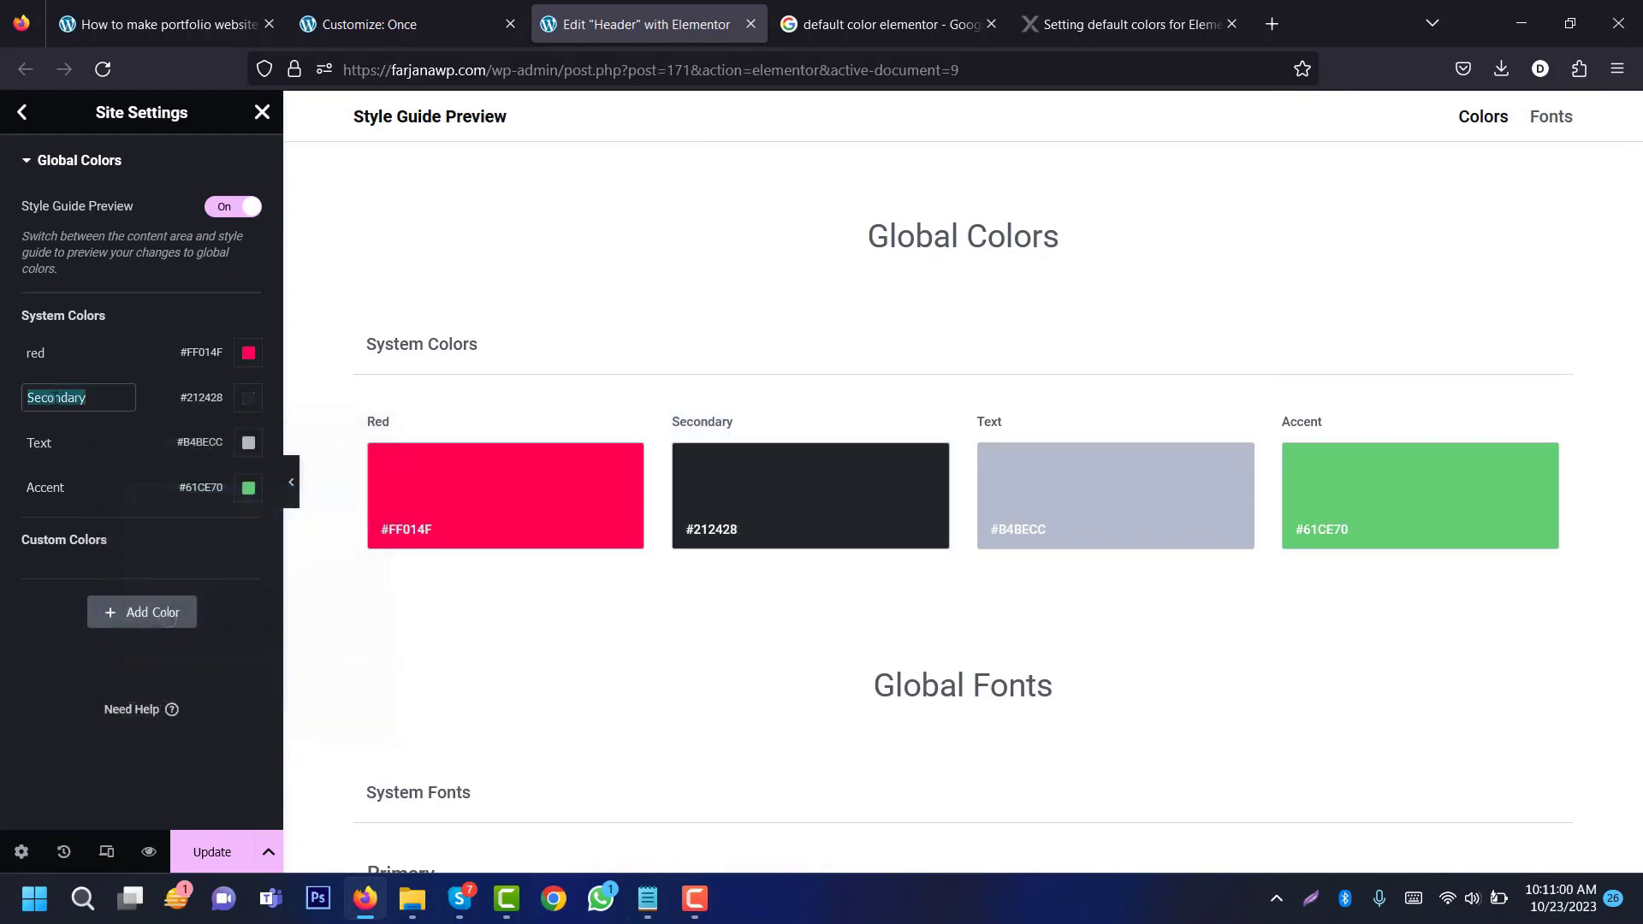
pyautogui.write('bg')
# Step: Set the Accent colour to #17191C and rename it black
pyautogui.click(648, 898)
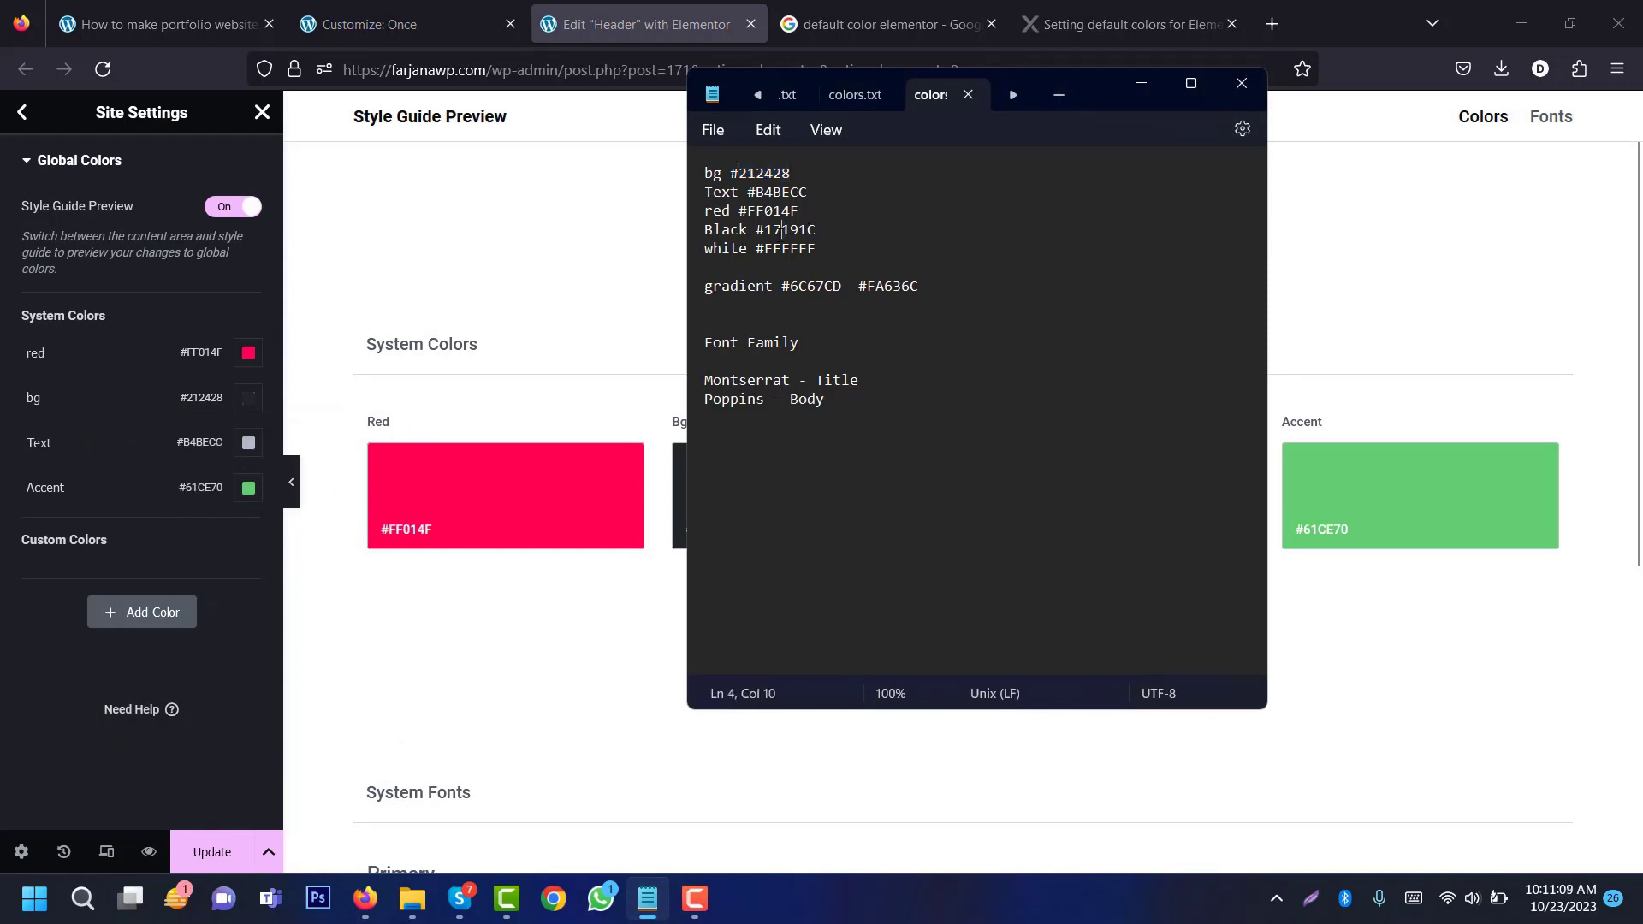
pyautogui.doubleClick(780, 229)
pyautogui.click(249, 488)
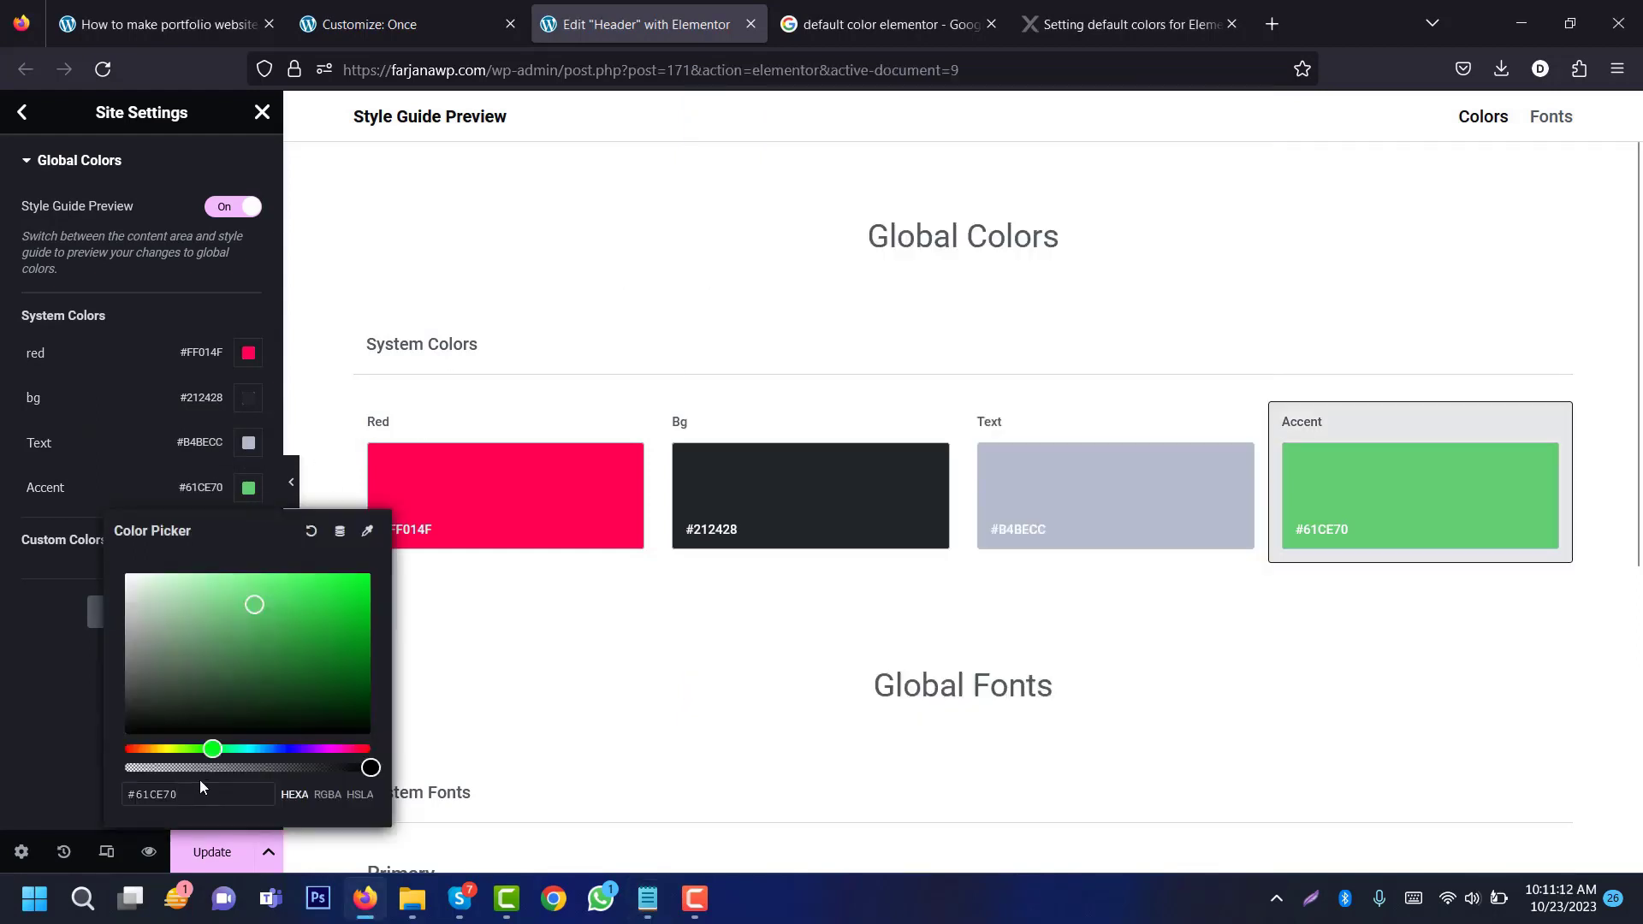
pyautogui.doubleClick(163, 794)
pyautogui.hotkey('ctrl', 'v')
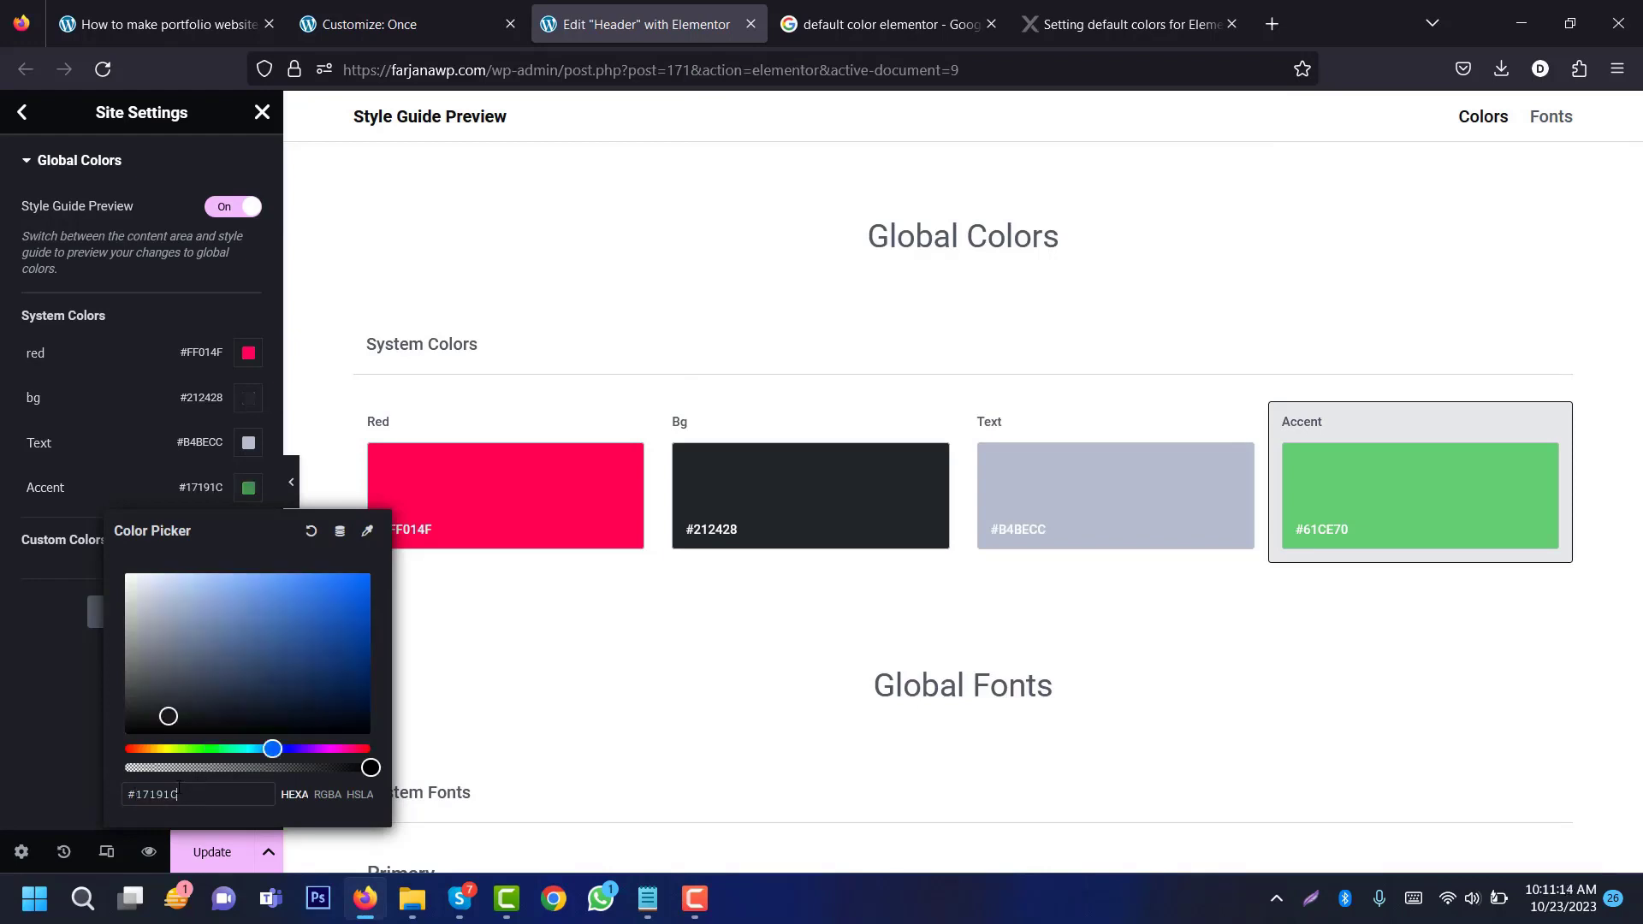
pyautogui.click(28, 487)
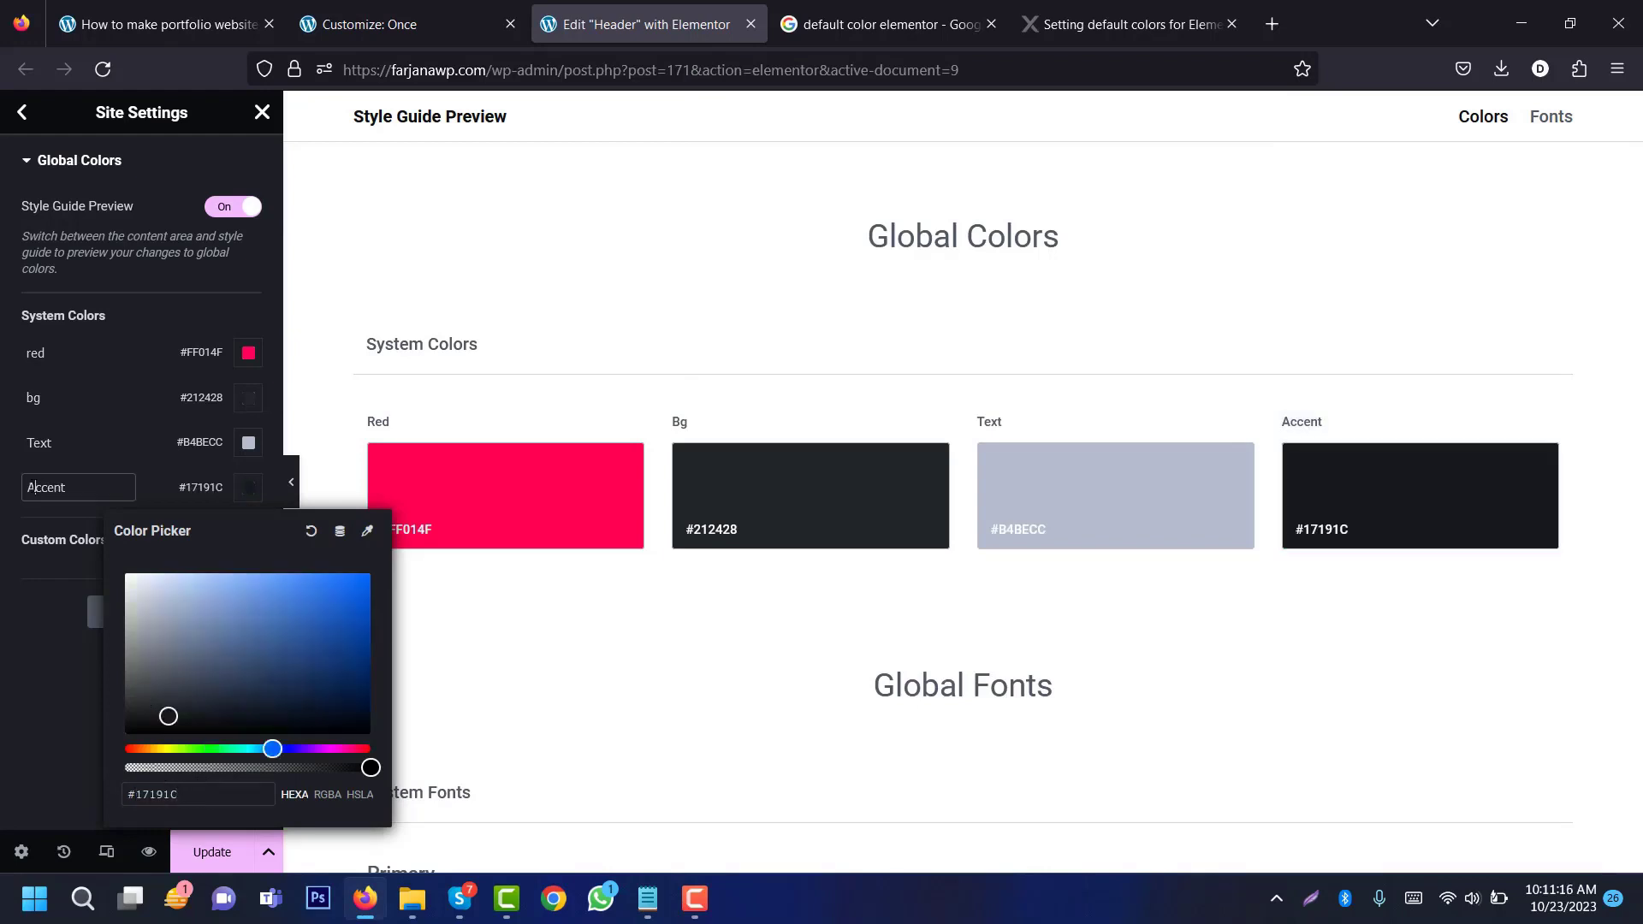
pyautogui.doubleClick(29, 487)
pyautogui.write('black')
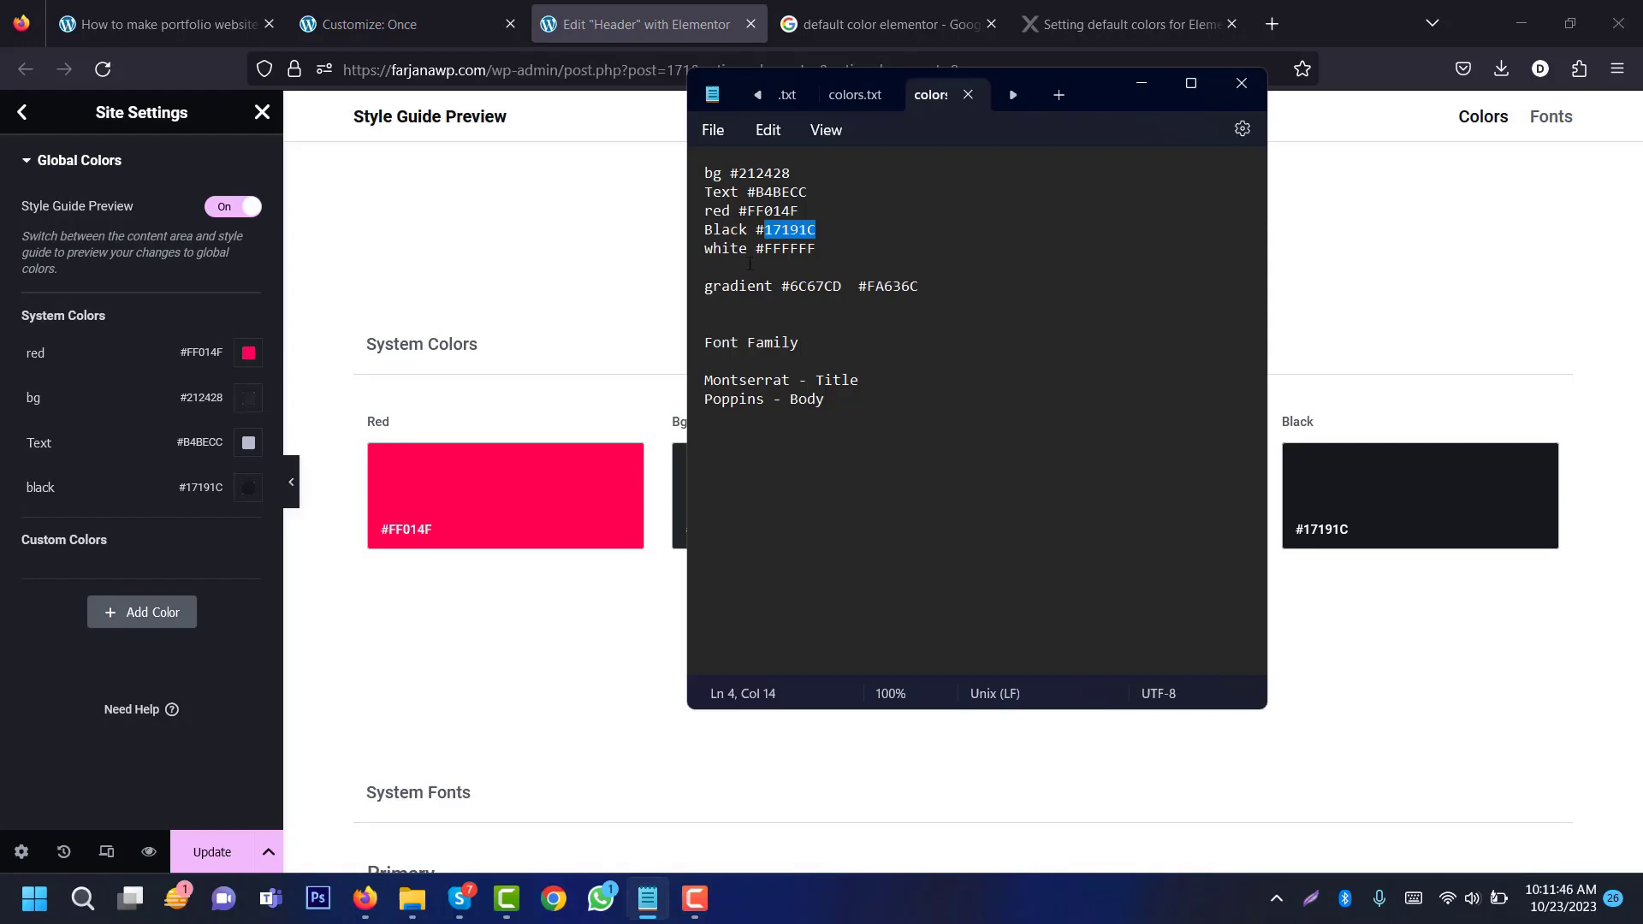
pyautogui.doubleClick(783, 249)
pyautogui.hotkey('ctrl', 'c')
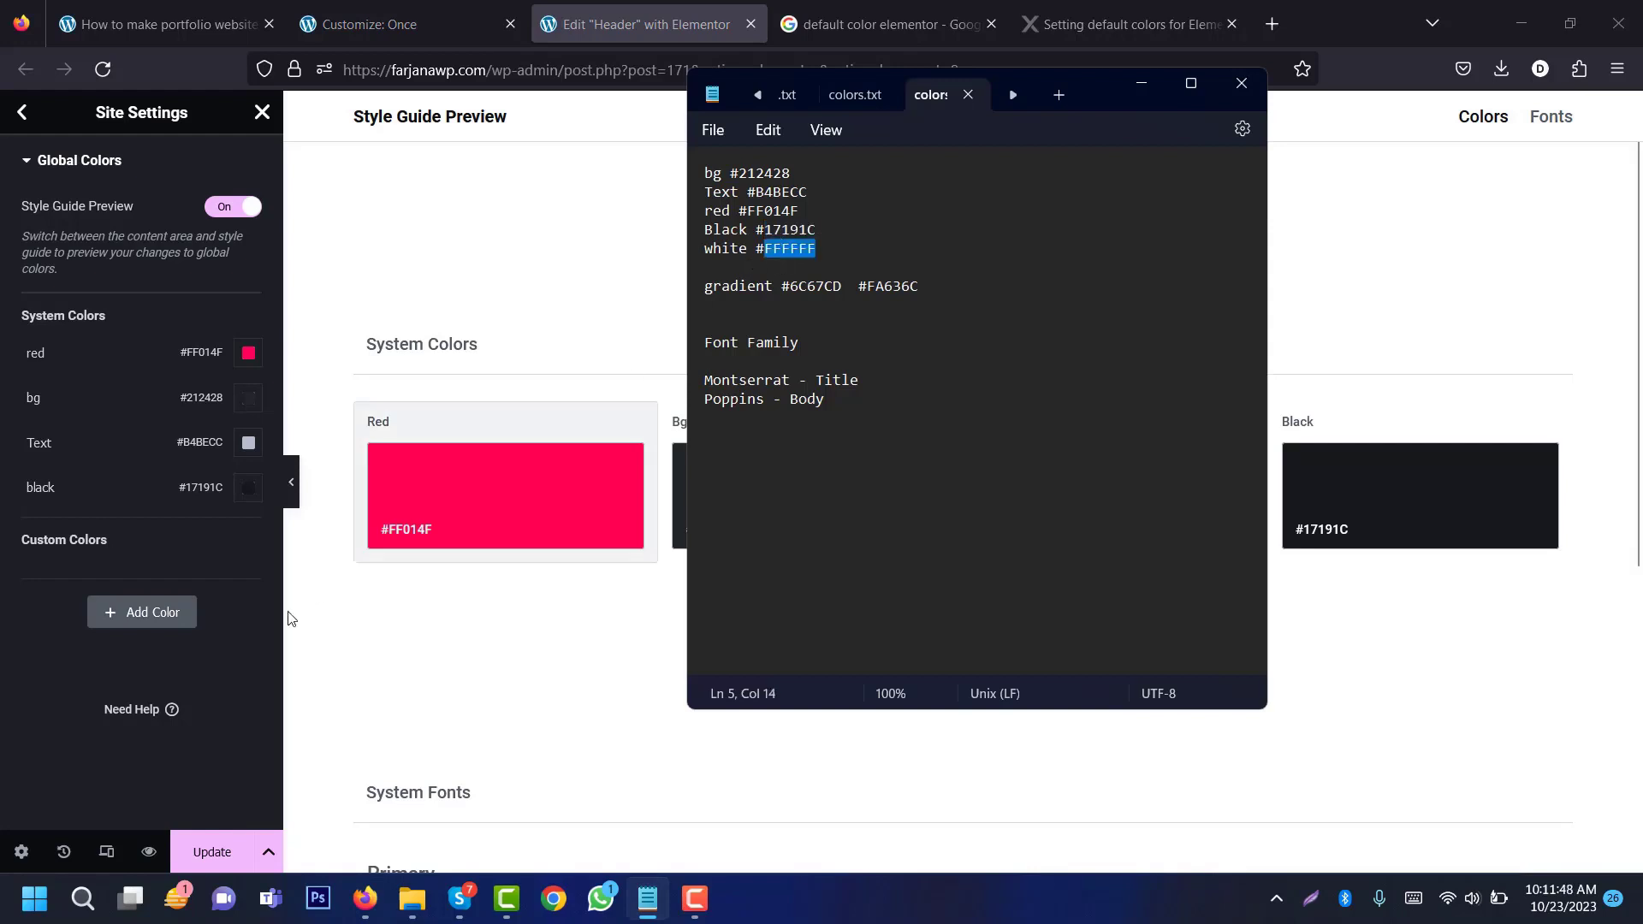
# Step: Add a custom global colour named white with value #FFFFFF
pyautogui.click(129, 613)
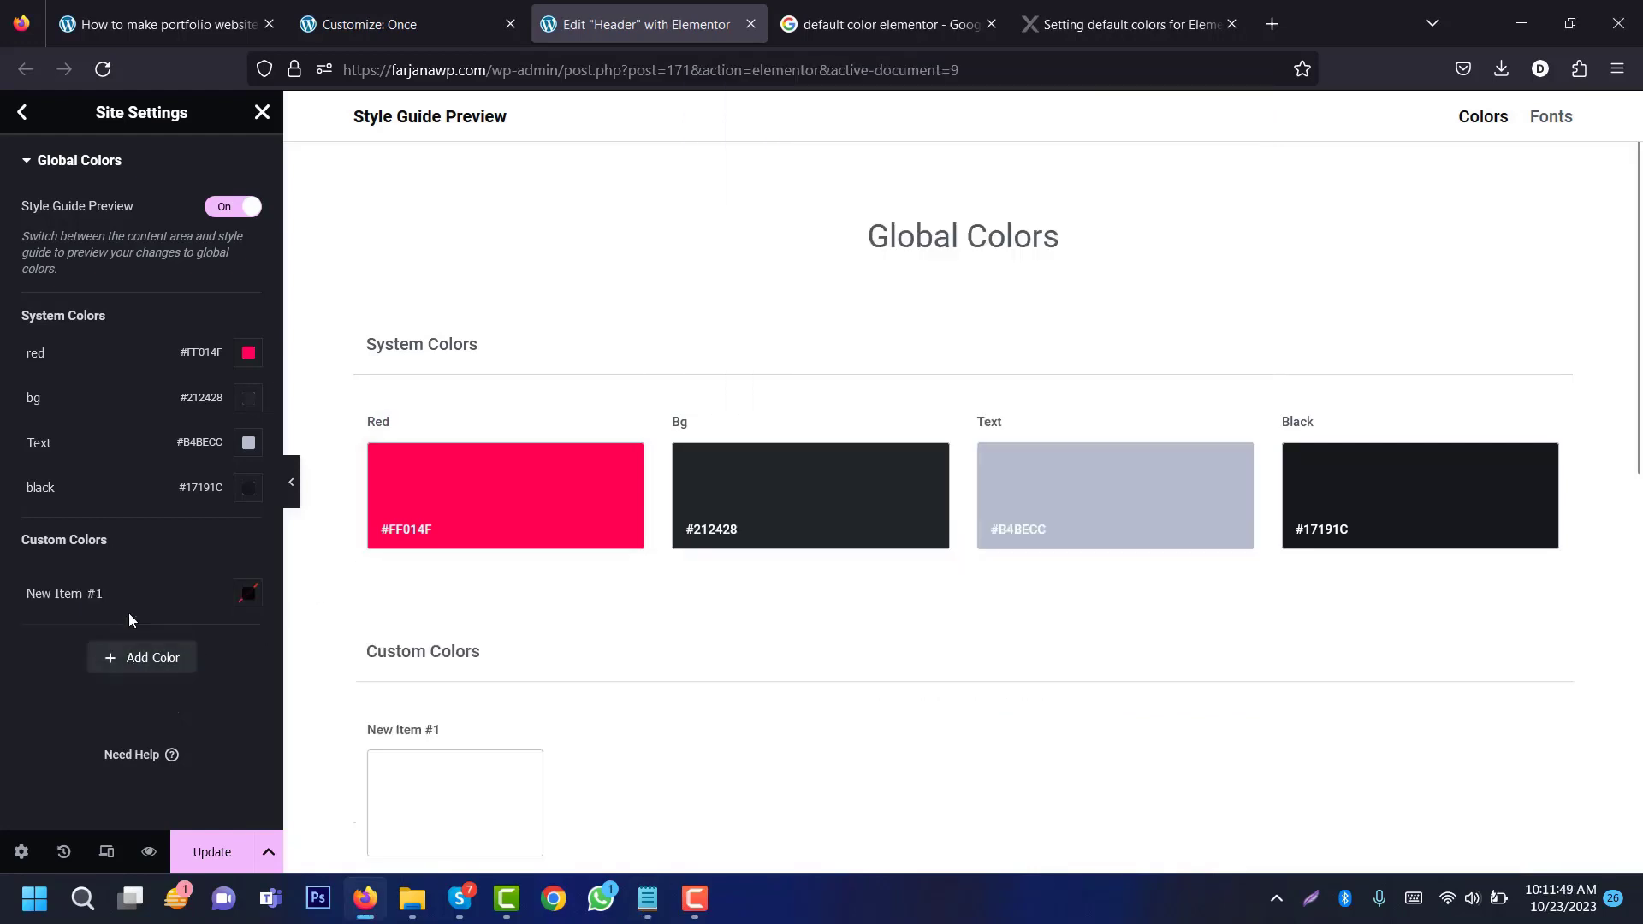
pyautogui.click(247, 593)
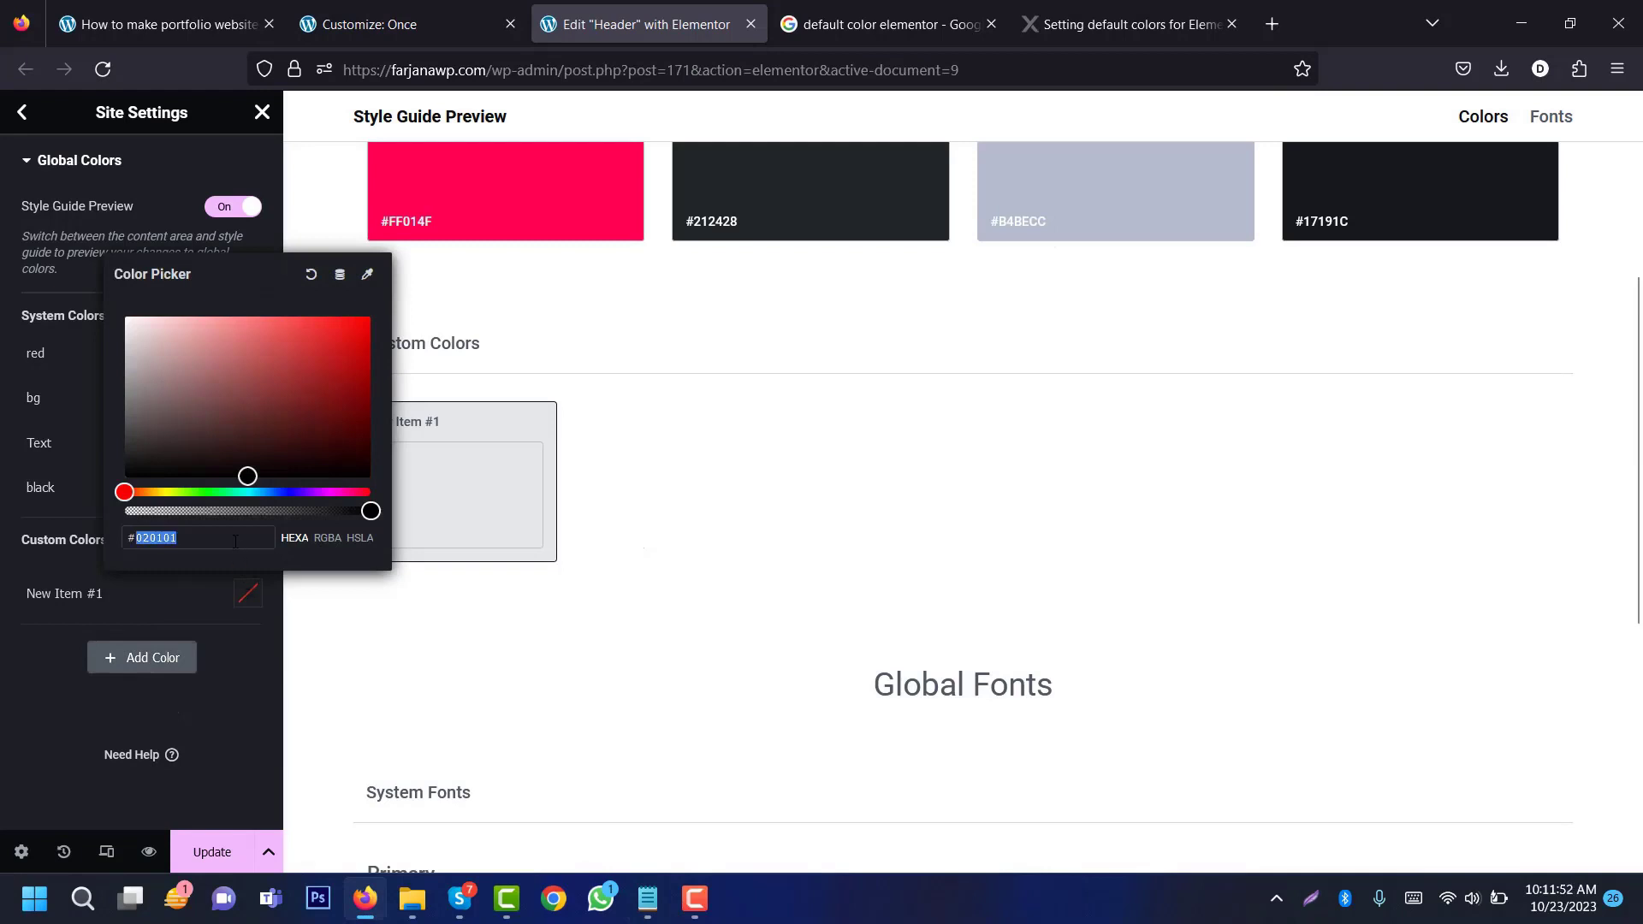
pyautogui.hotkey('ctrl', 'v')
pyautogui.tripleClick(101, 590)
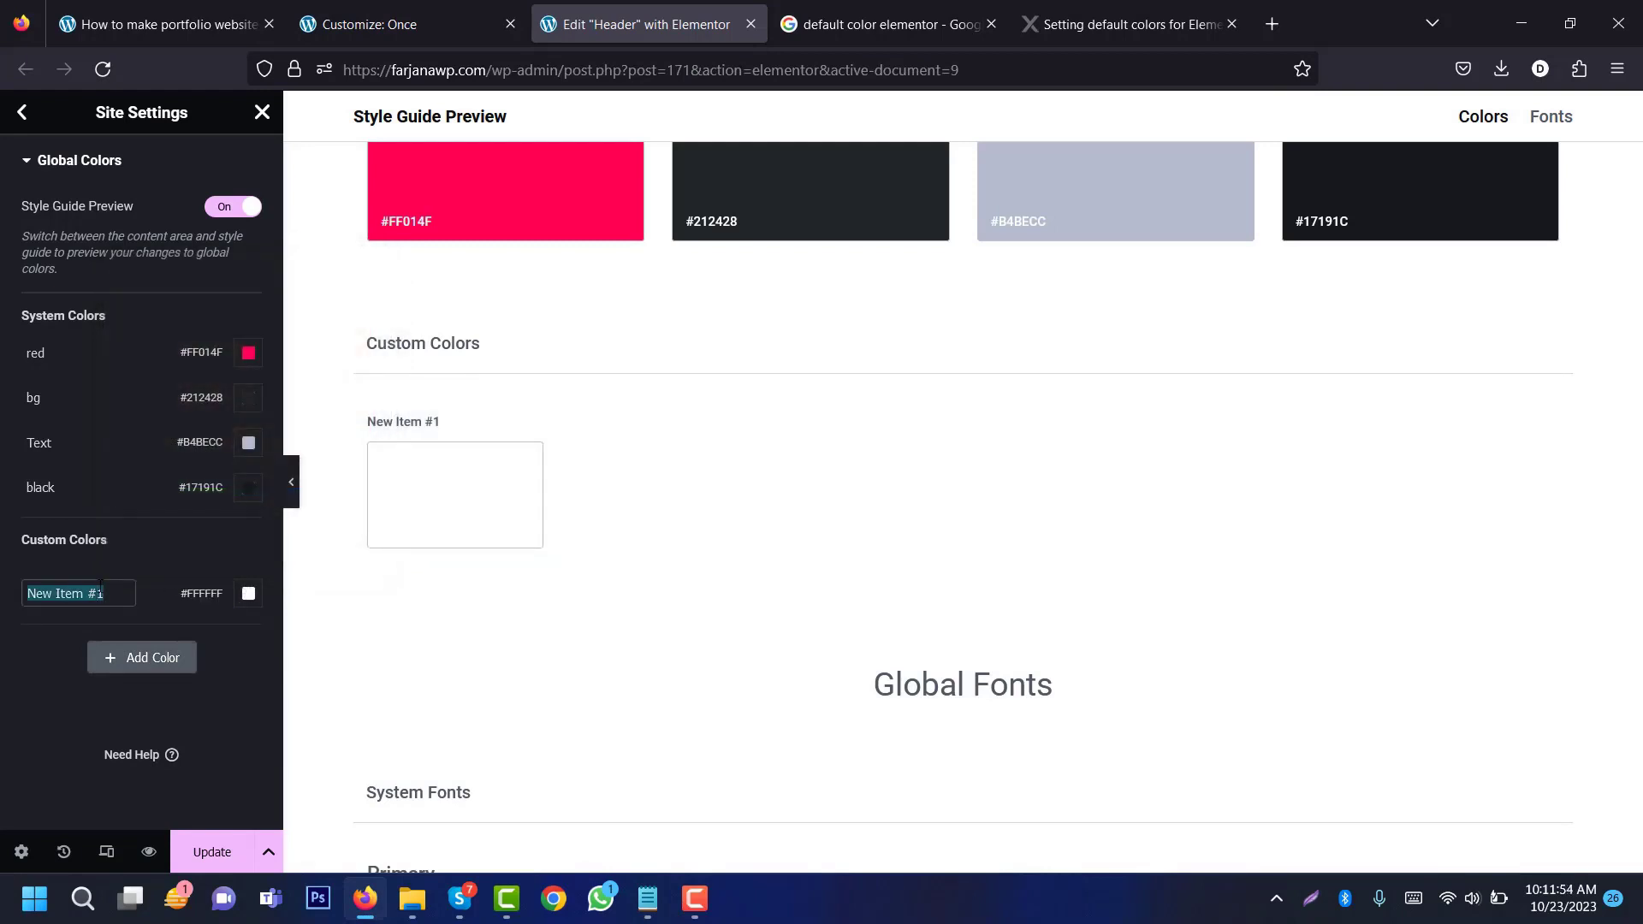
pyautogui.write('whie')
pyautogui.click(647, 899)
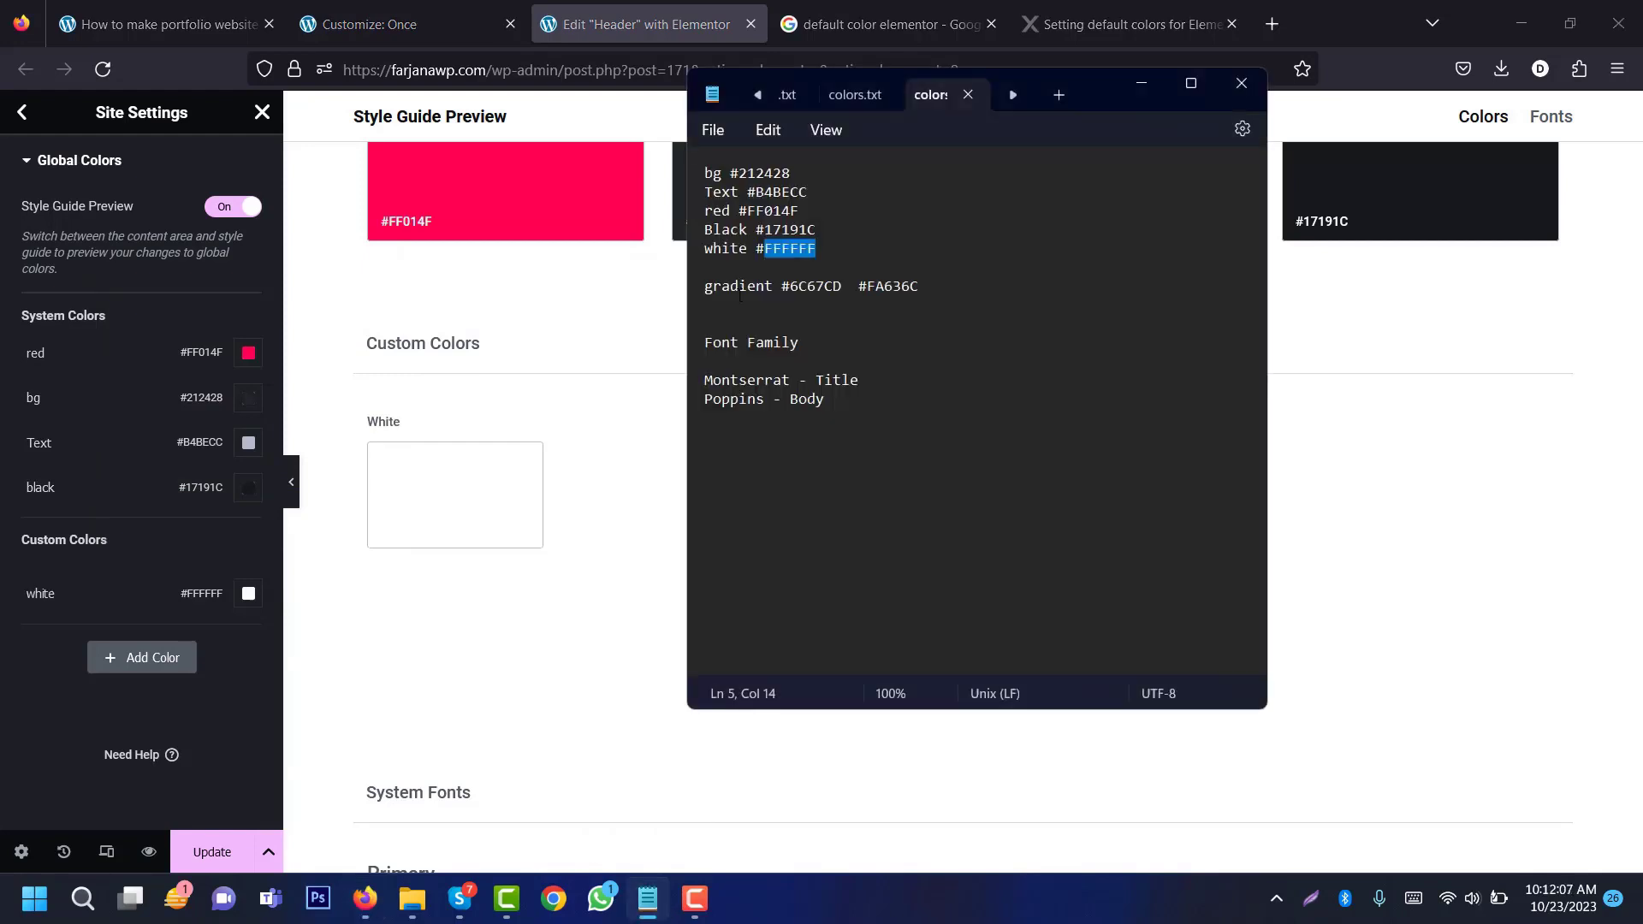
# Step: Add a custom global colour named gd 1 with value #6C67CD
pyautogui.doubleClick(815, 286)
pyautogui.hotkey('ctrl', 'c')
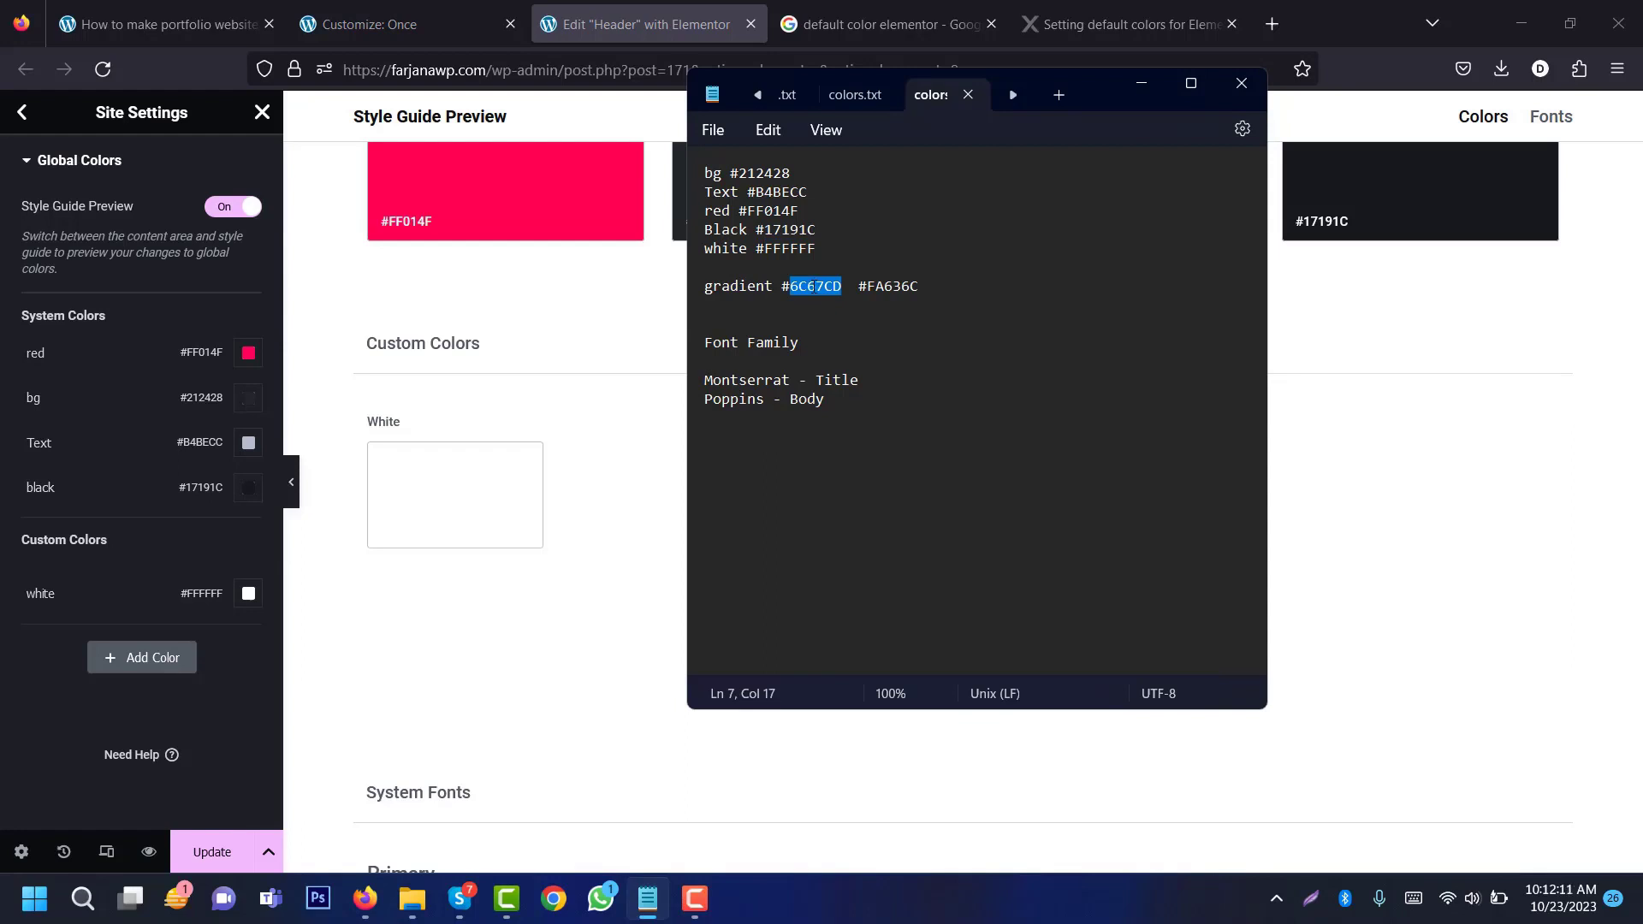
pyautogui.click(159, 655)
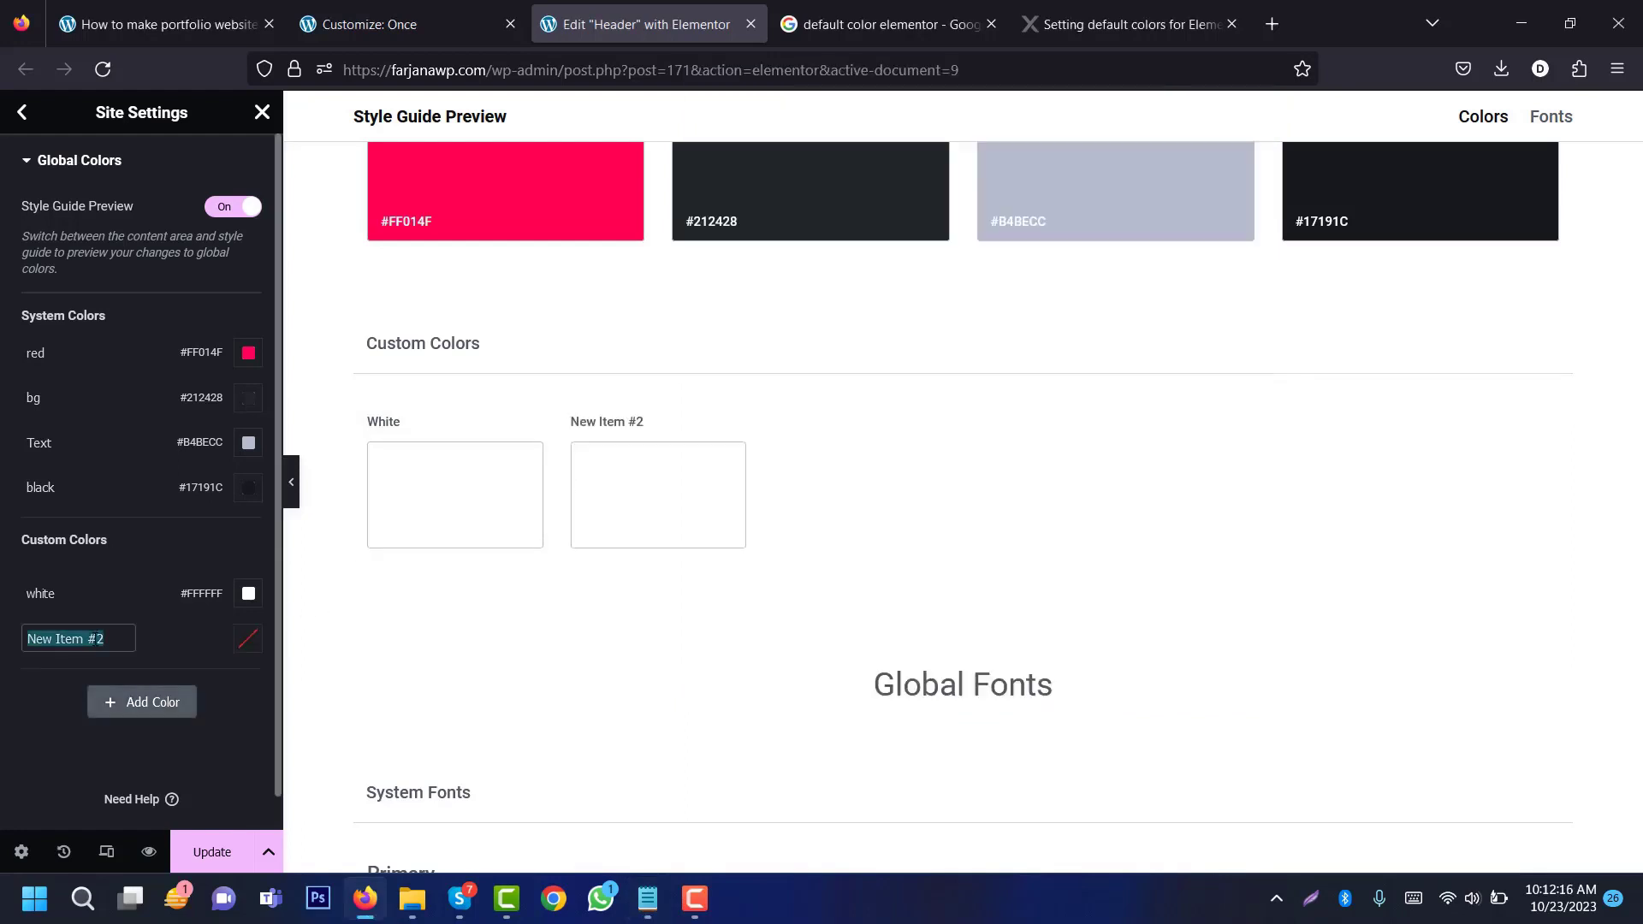
pyautogui.write('gd 1')
pyautogui.click(248, 639)
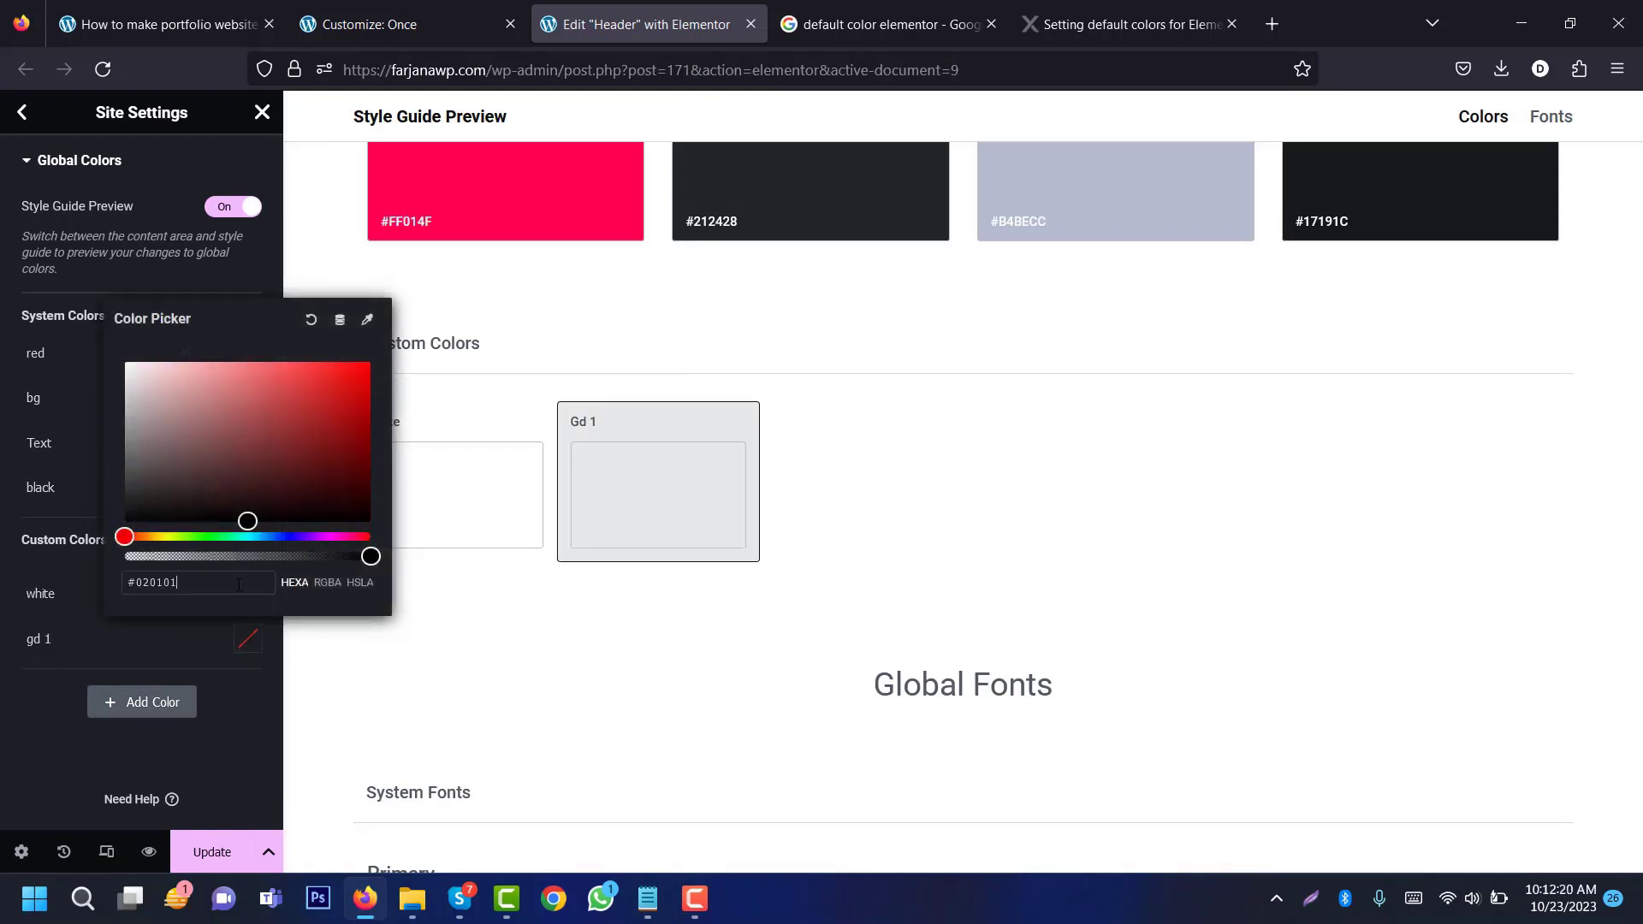
pyautogui.doubleClick(239, 584)
pyautogui.hotkey('ctrl', 'v')
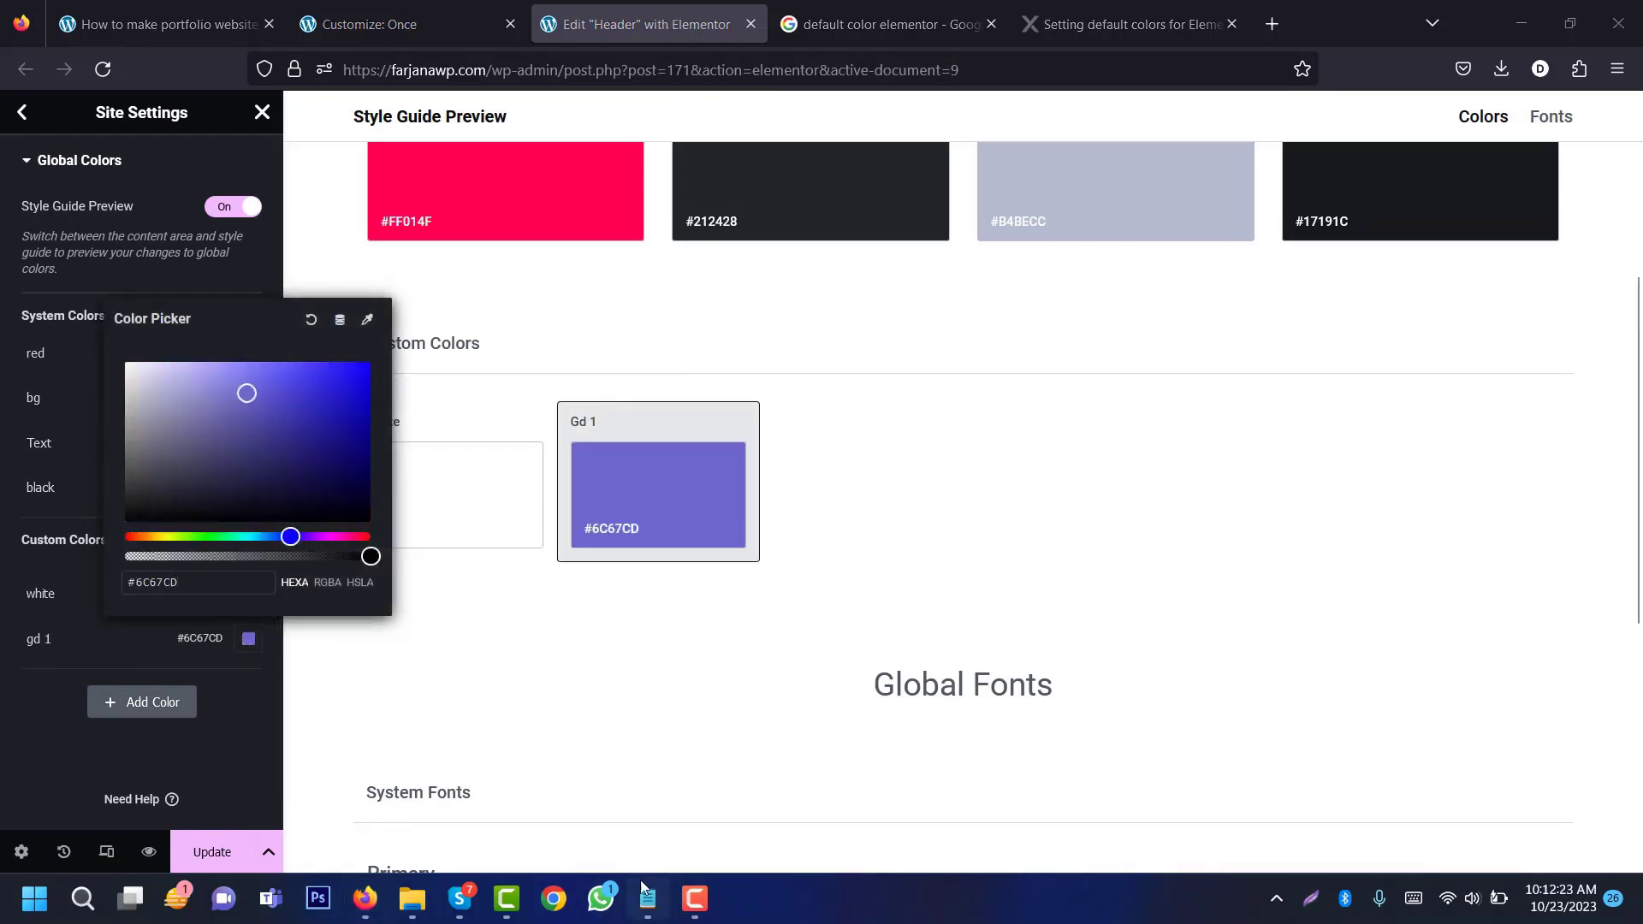
pyautogui.click(645, 894)
# Step: Add global colour gd 2 with value #FA636C and save the site settings
pyautogui.doubleClick(884, 289)
pyautogui.hotkey('ctrl', 'c')
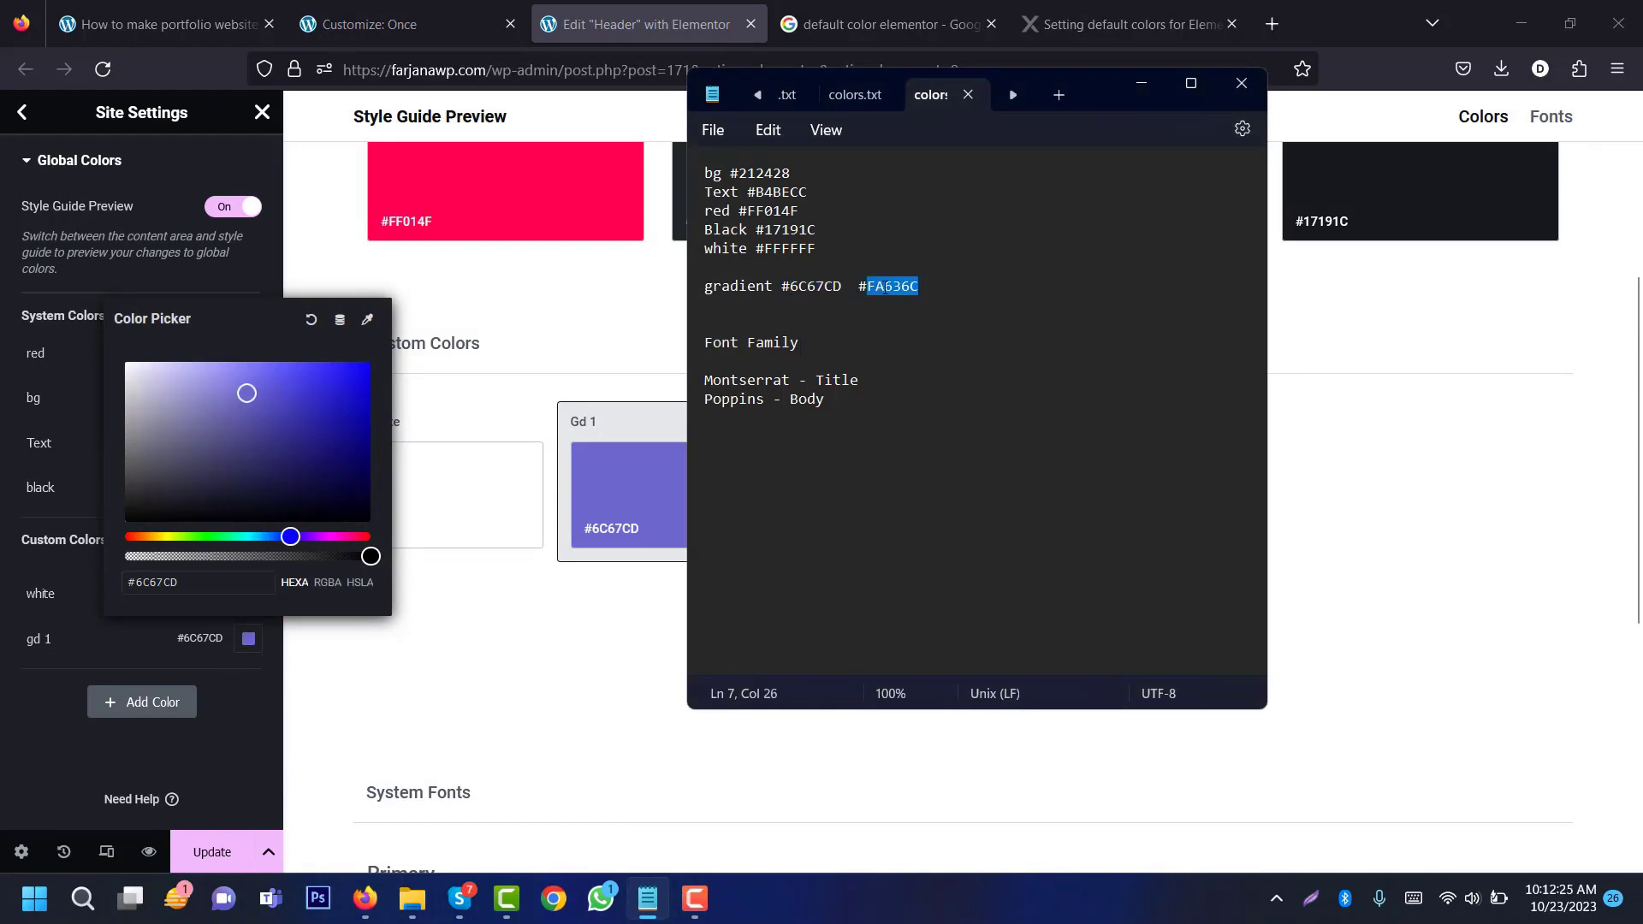
pyautogui.click(142, 702)
pyautogui.click(248, 682)
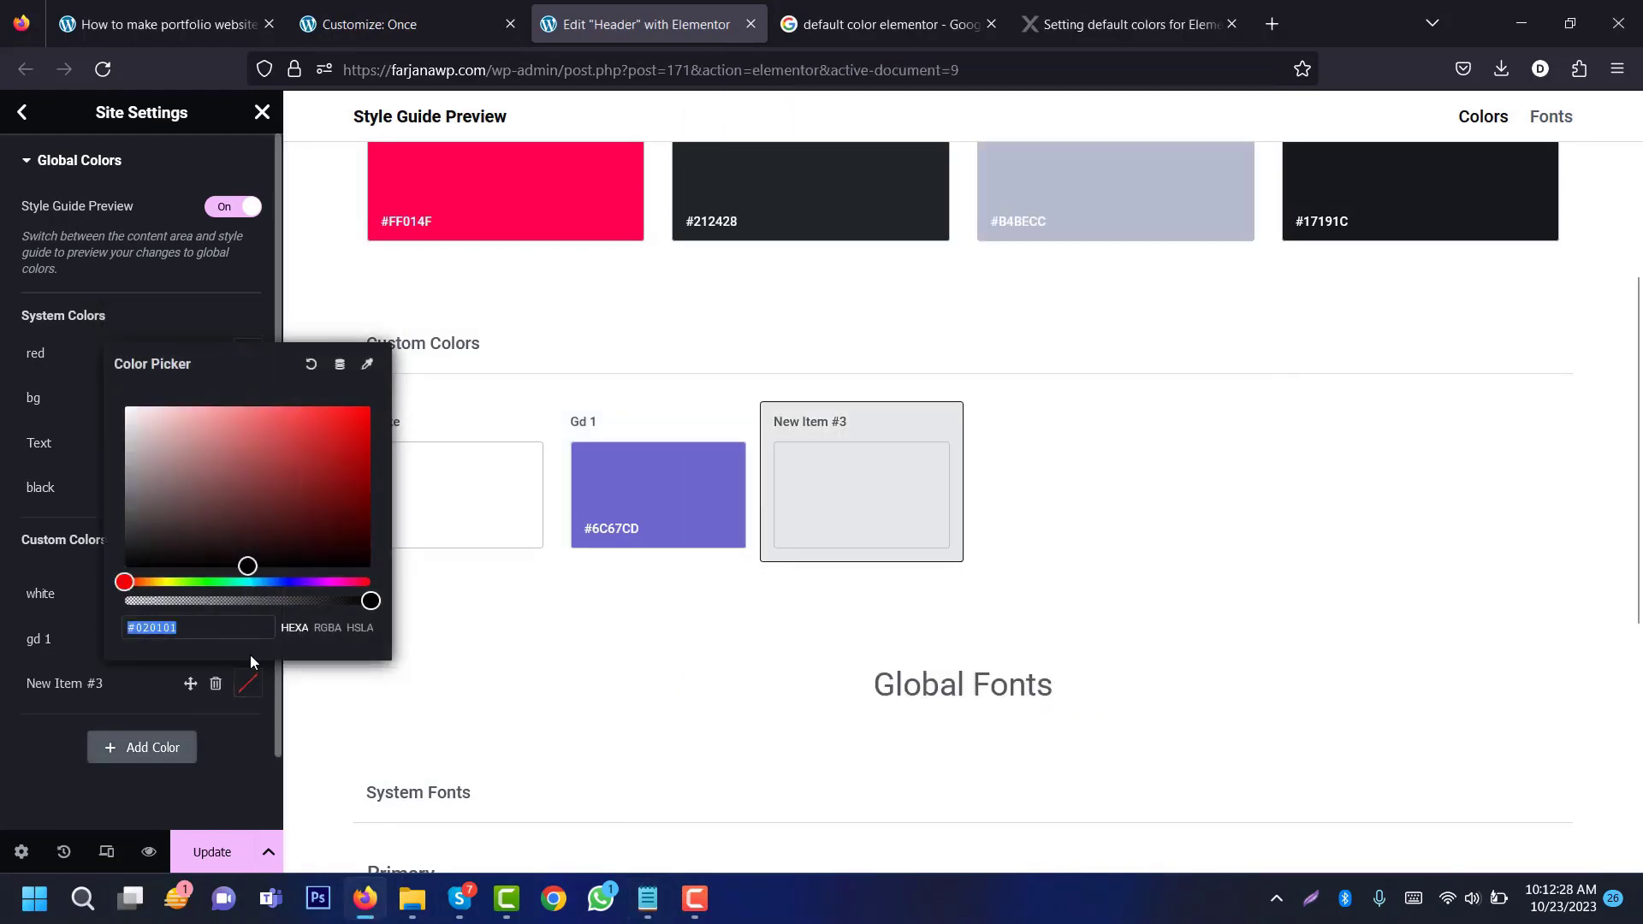
pyautogui.hotkey('ctrl', 'v')
pyautogui.doubleClick(51, 684)
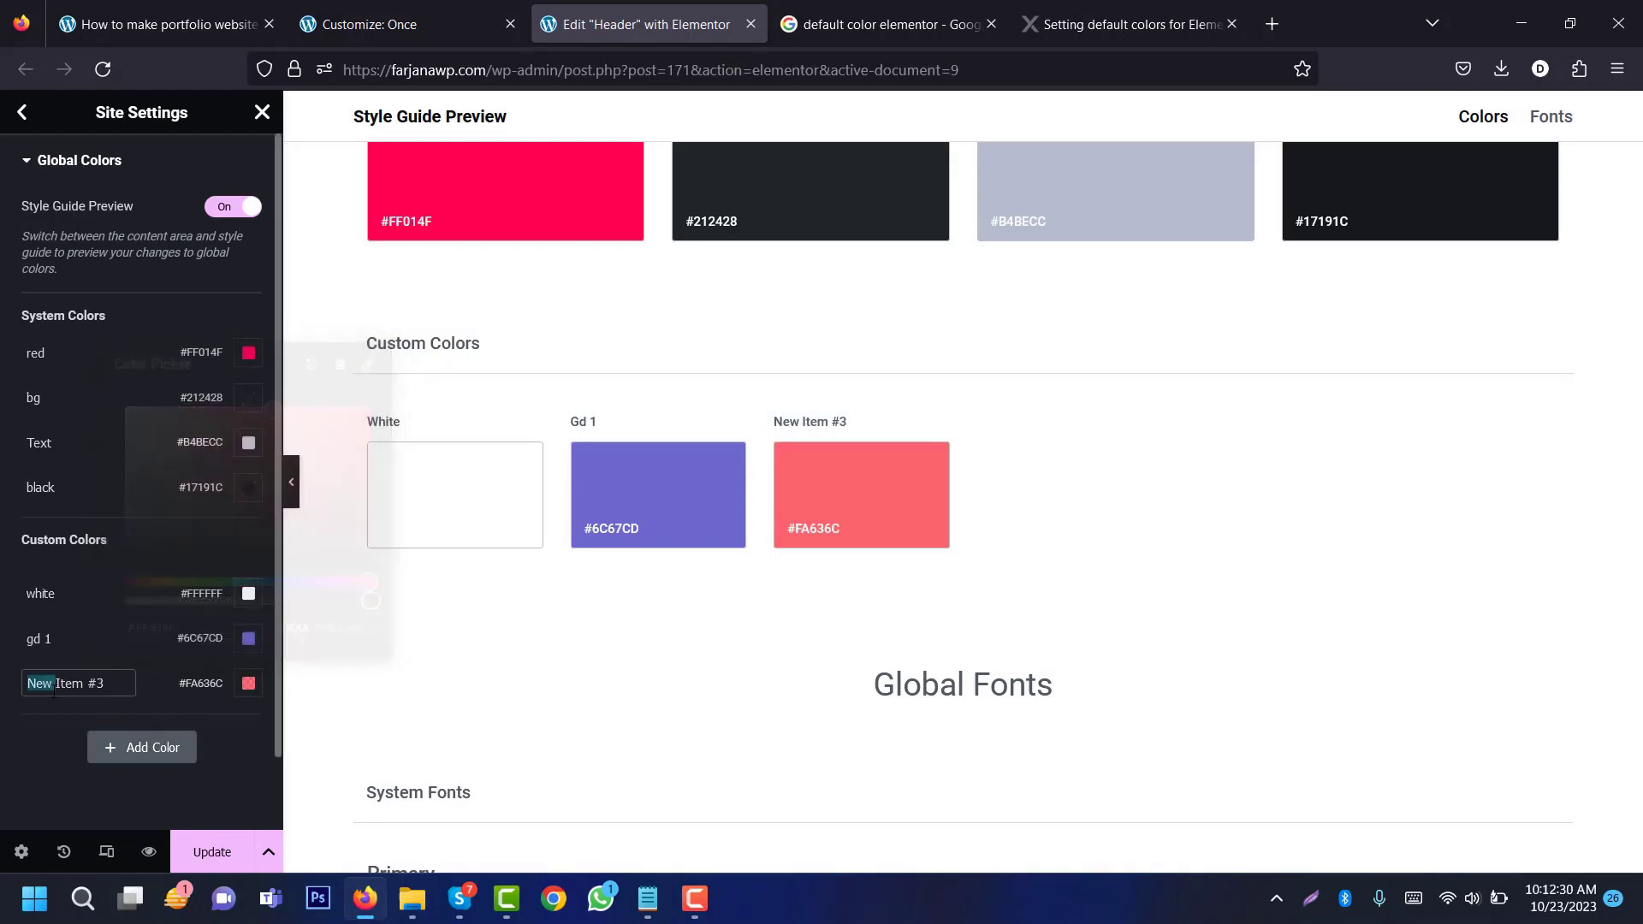
pyautogui.tripleClick(53, 690)
pyautogui.write('gd 2')
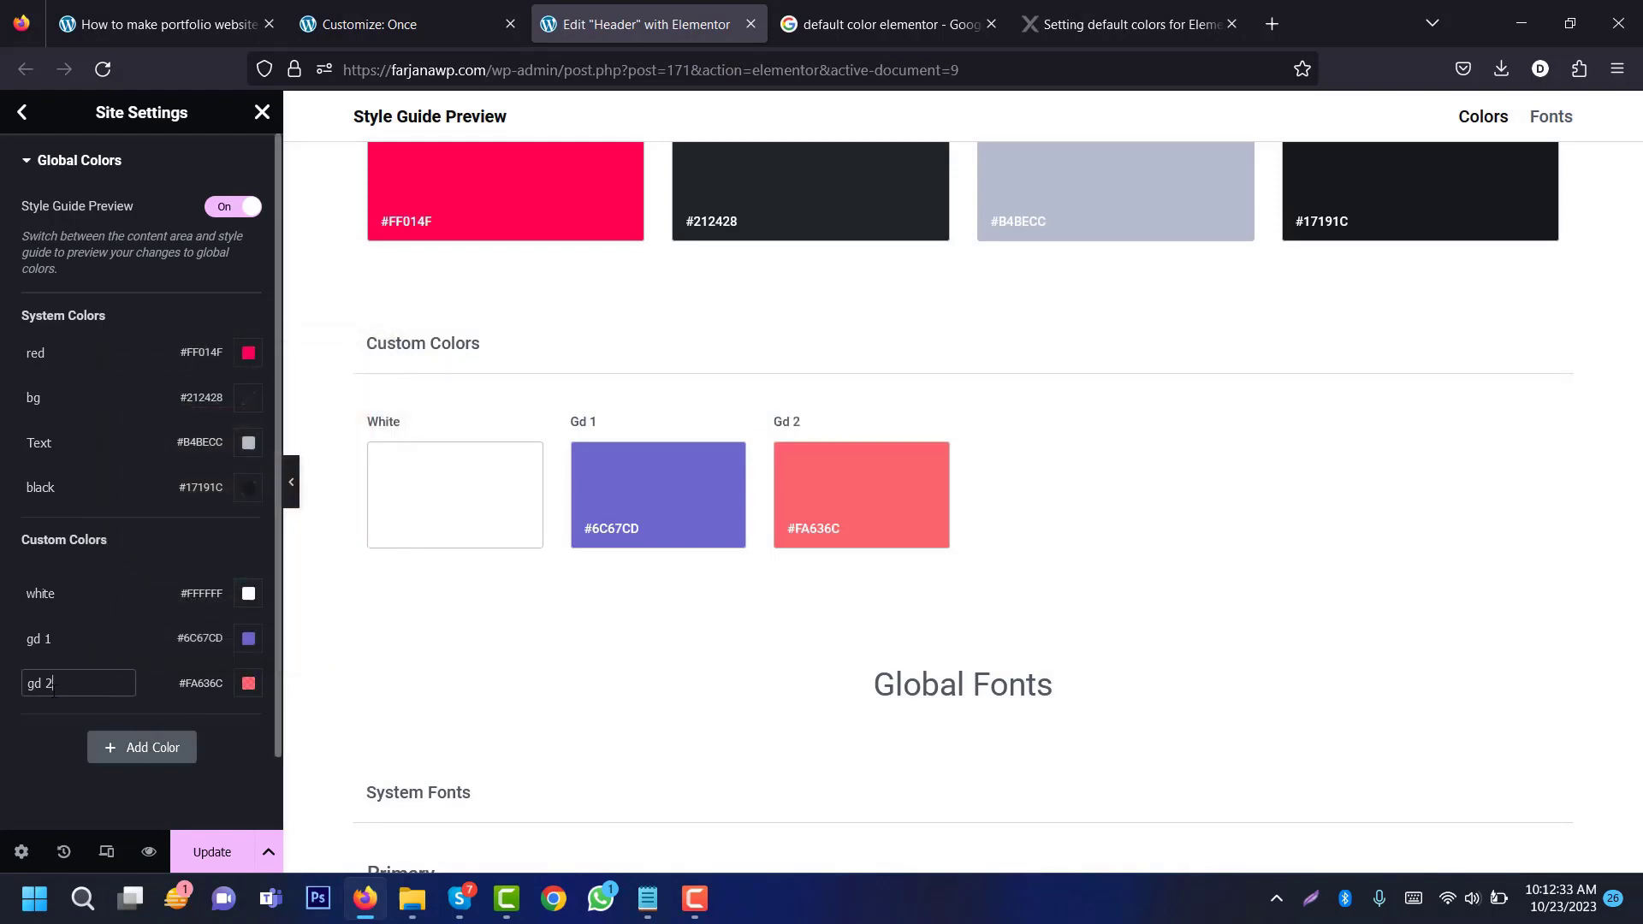
pyautogui.hotkey('alt', 'Tab')
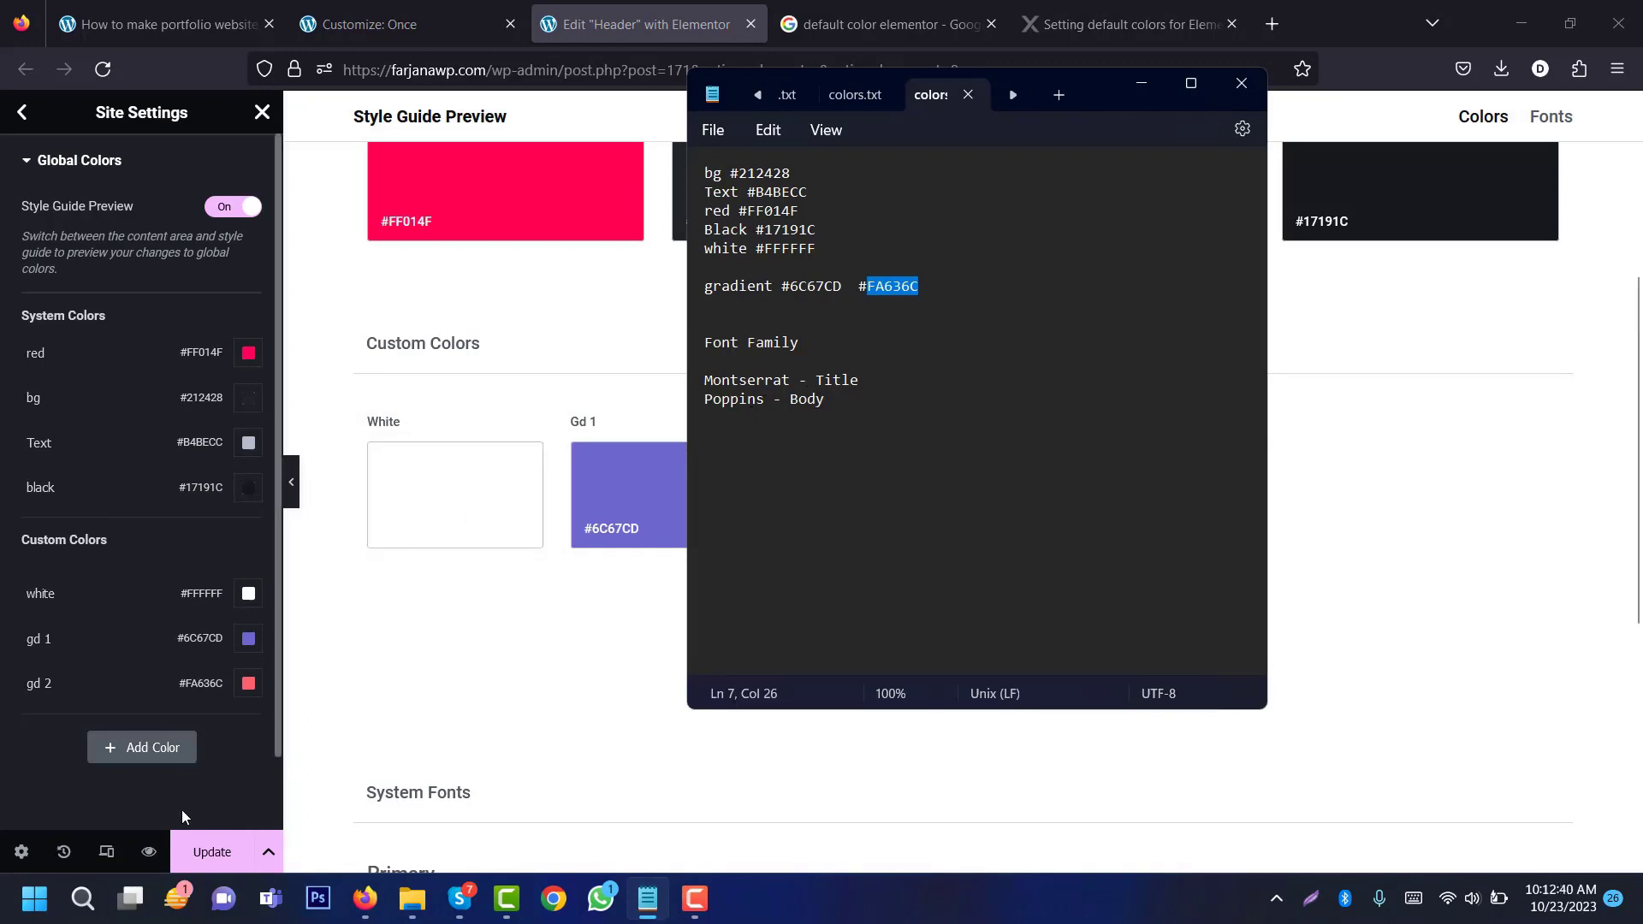
pyautogui.click(211, 852)
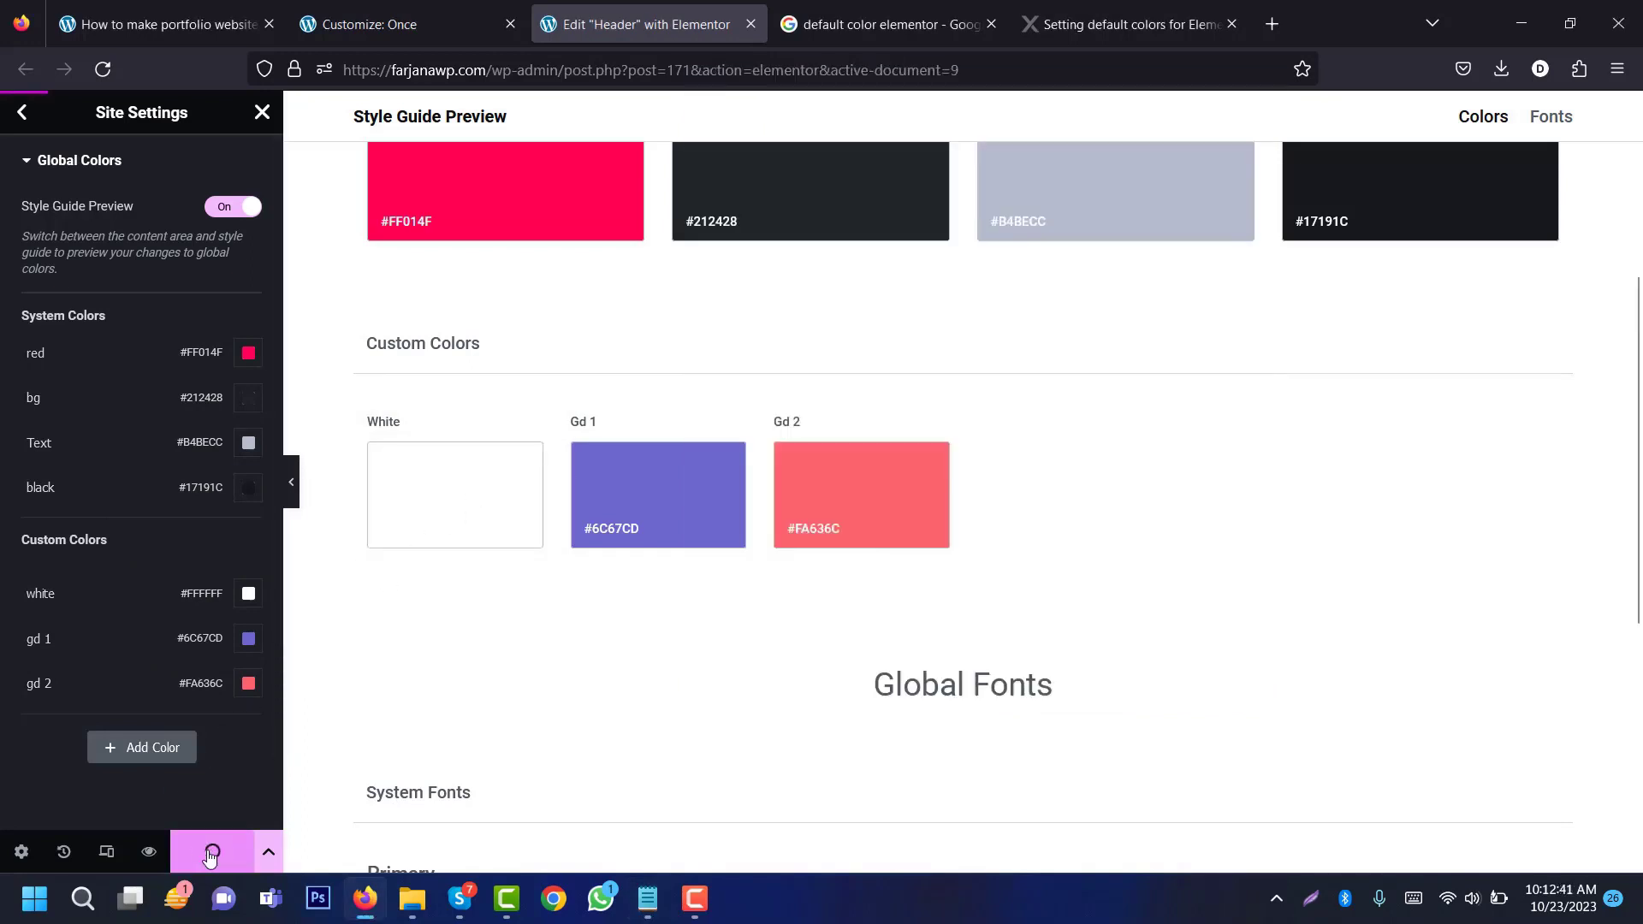
# Step: Set the Primary global font to Poppins, size 16, weight 400 Normal
pyautogui.click(22, 112)
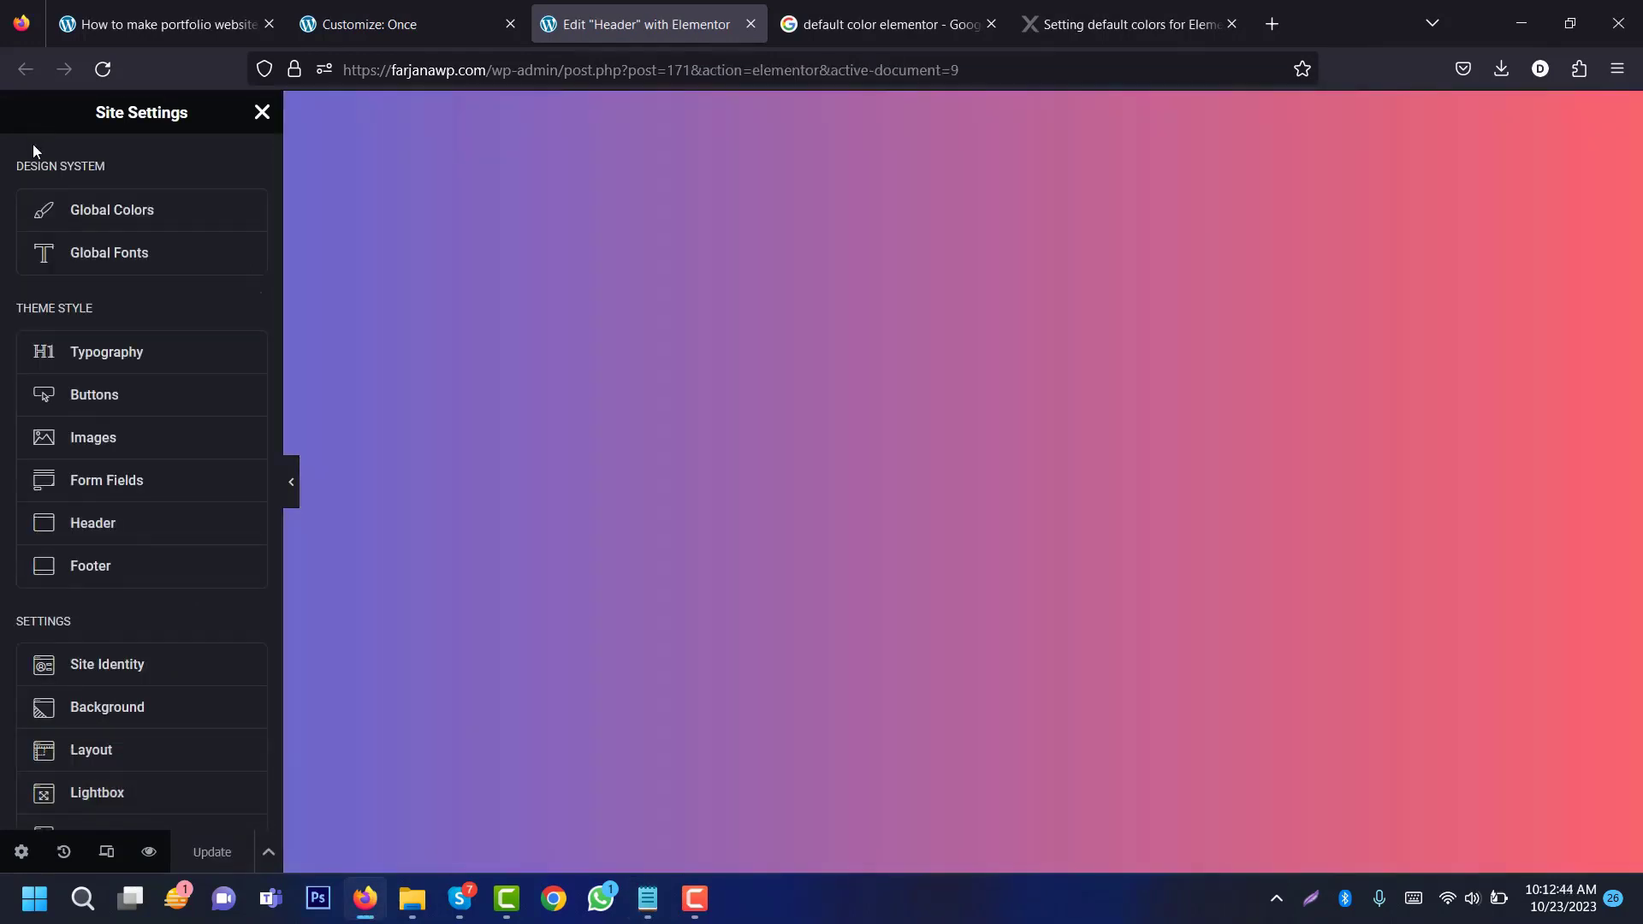
pyautogui.click(124, 255)
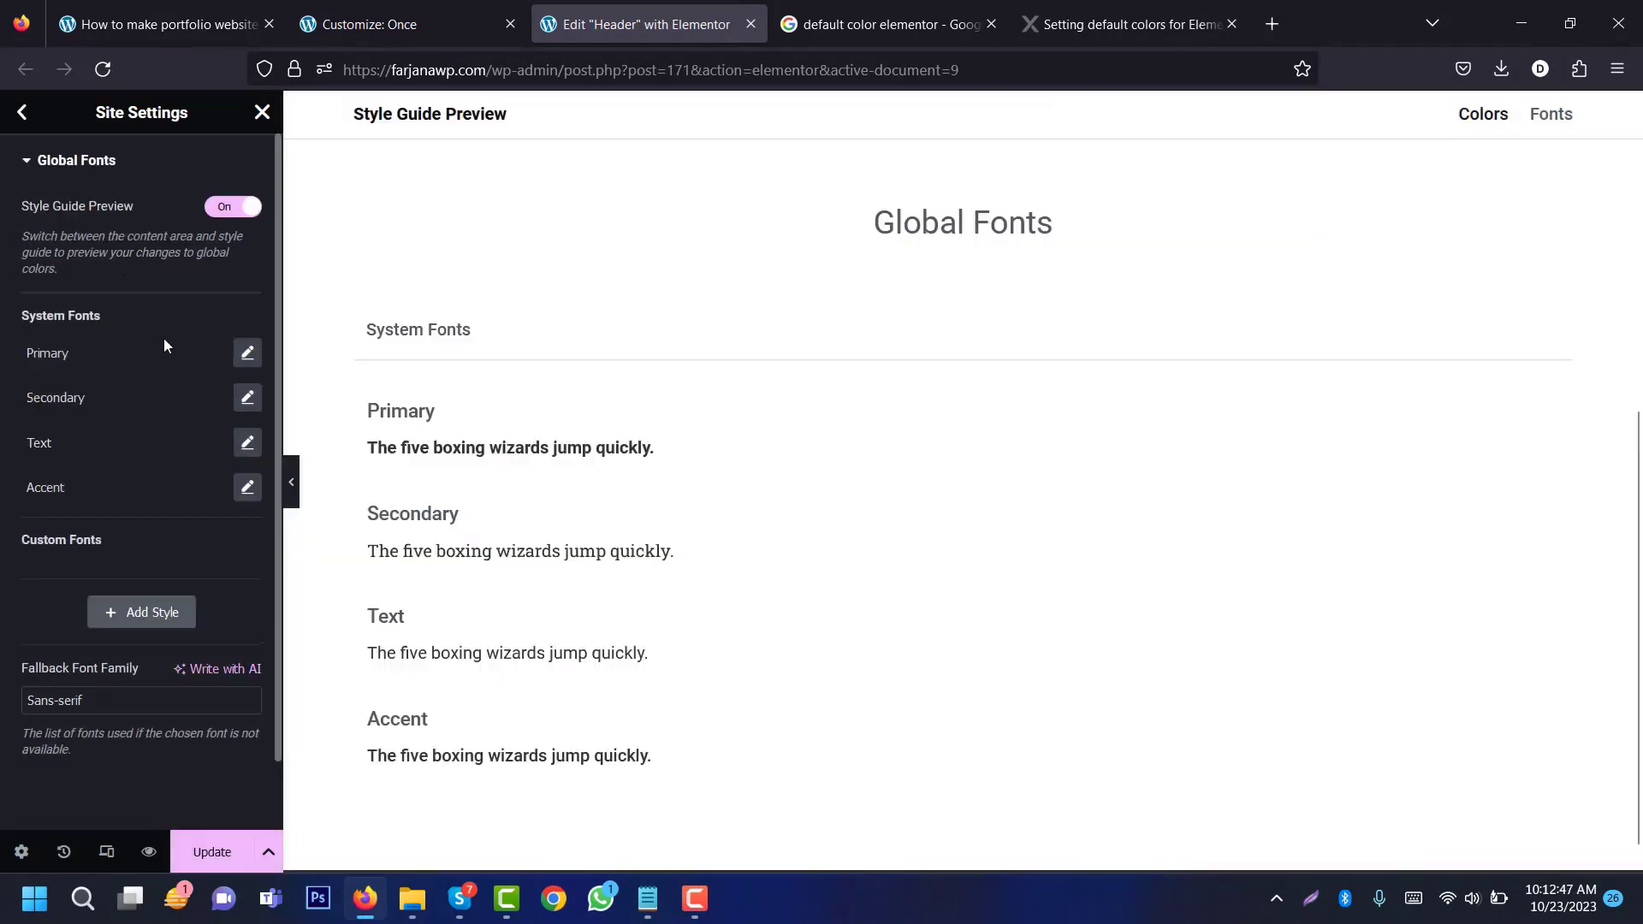
pyautogui.click(648, 897)
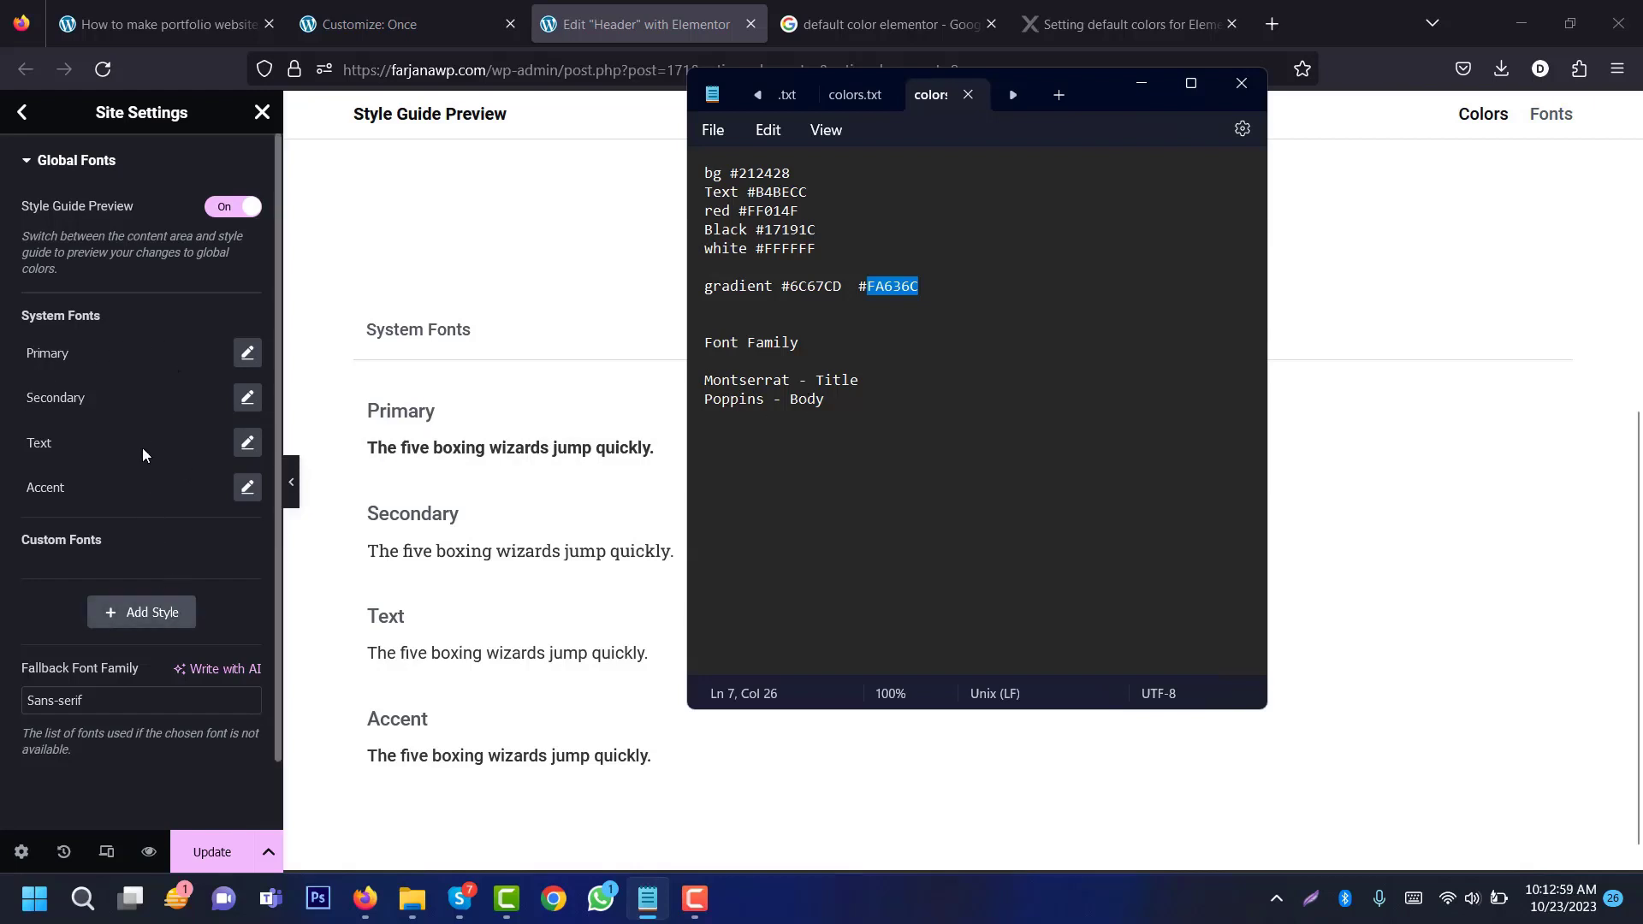
pyautogui.click(245, 355)
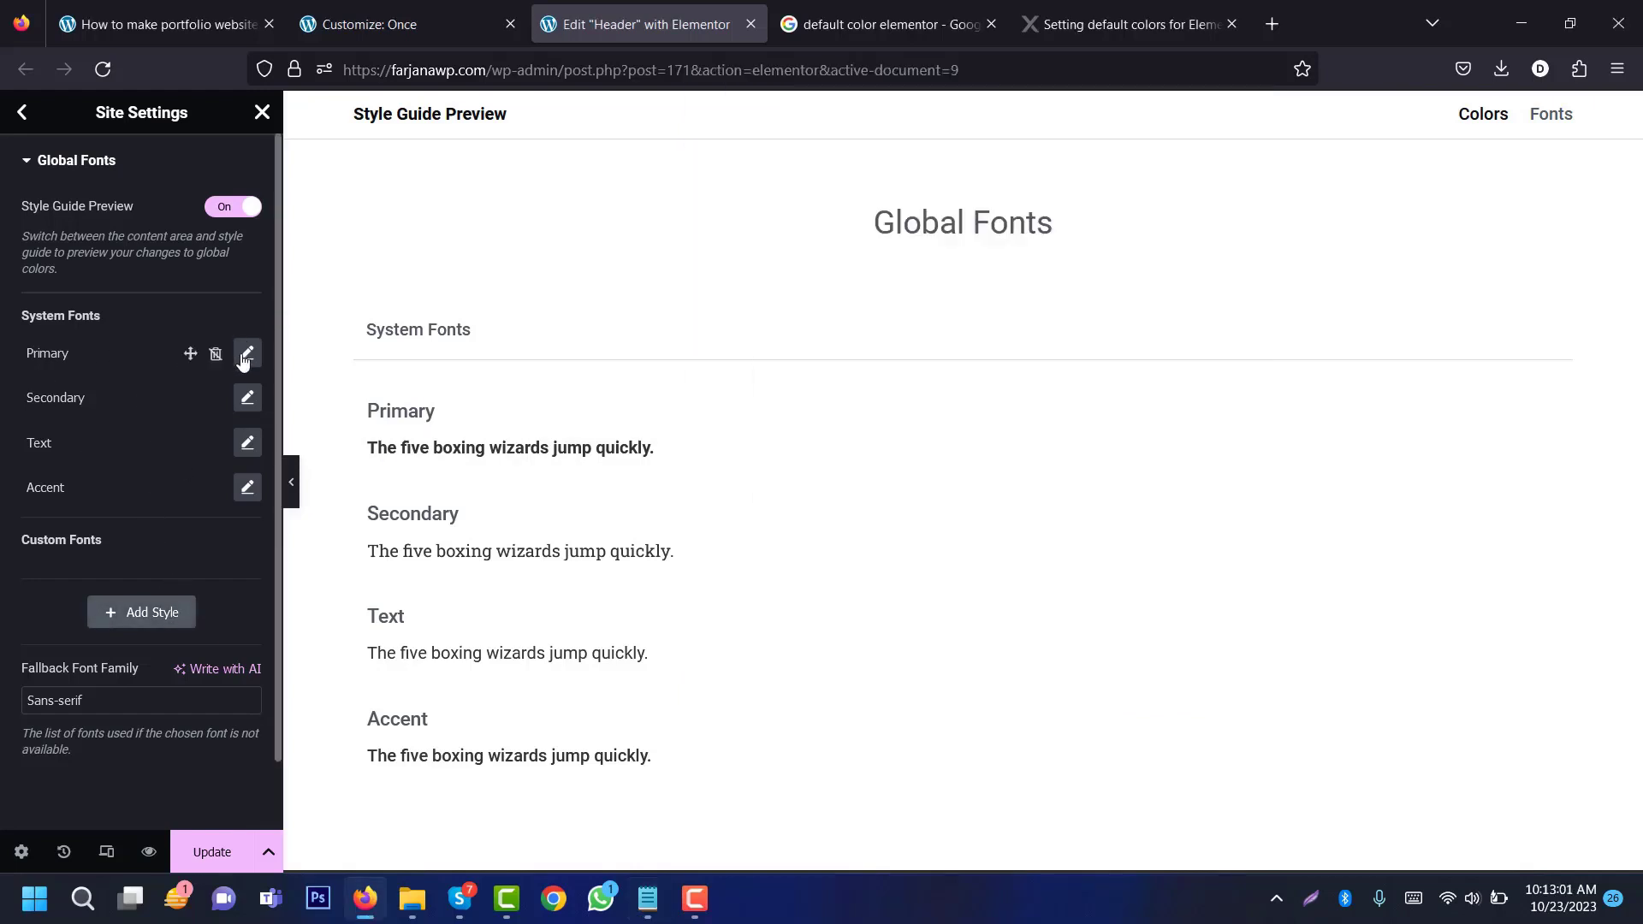
pyautogui.click(188, 433)
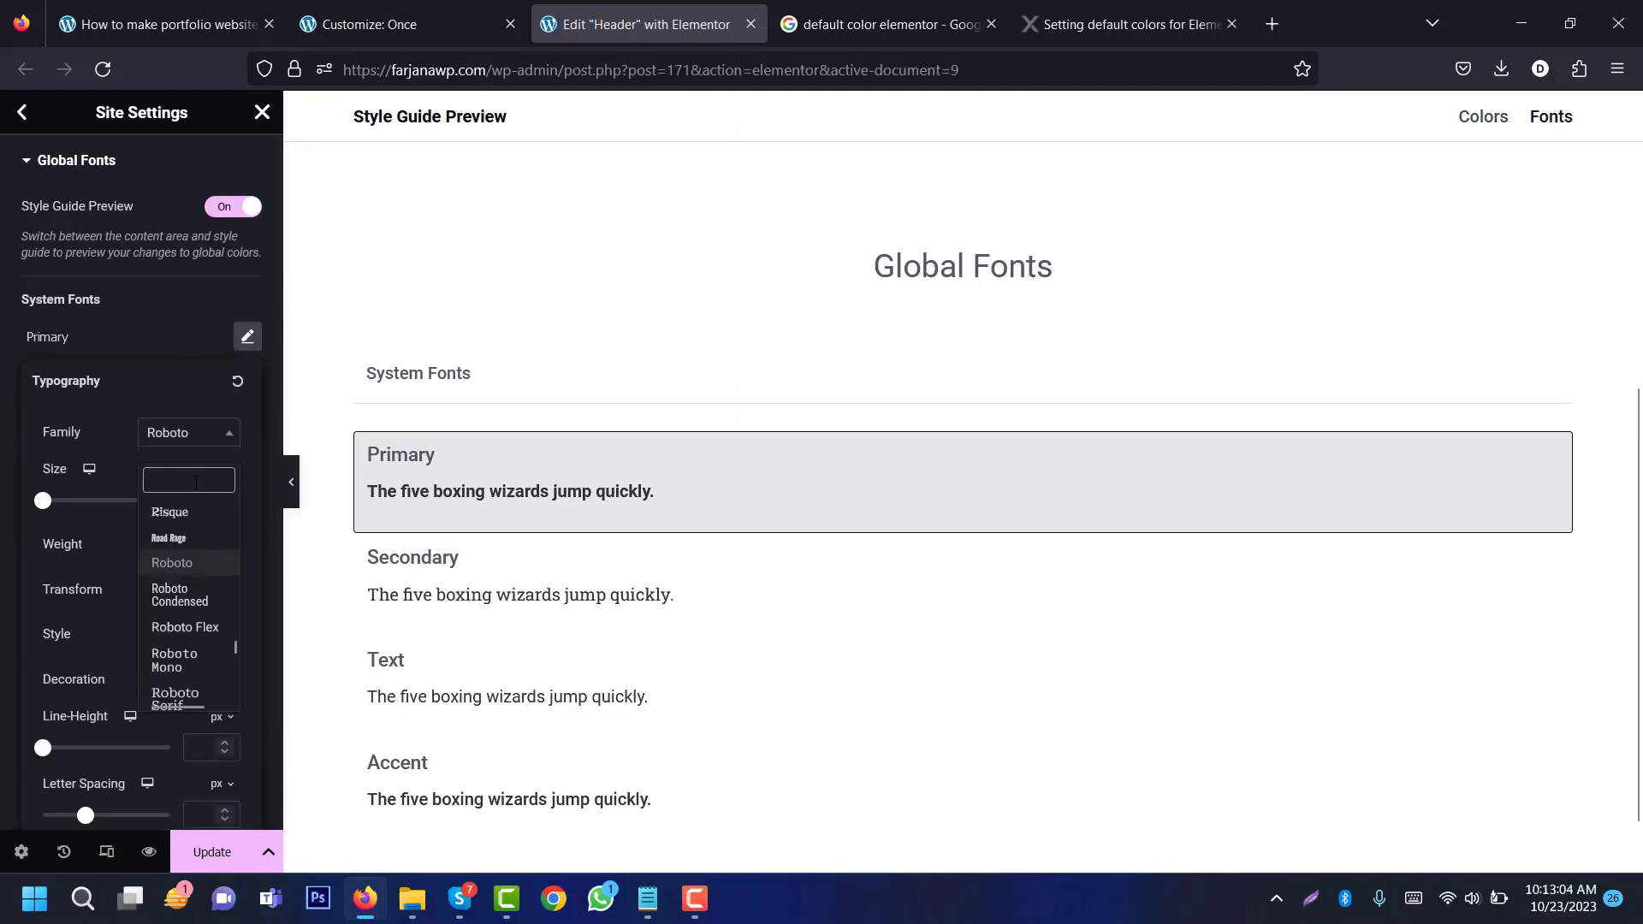
pyautogui.write('popp')
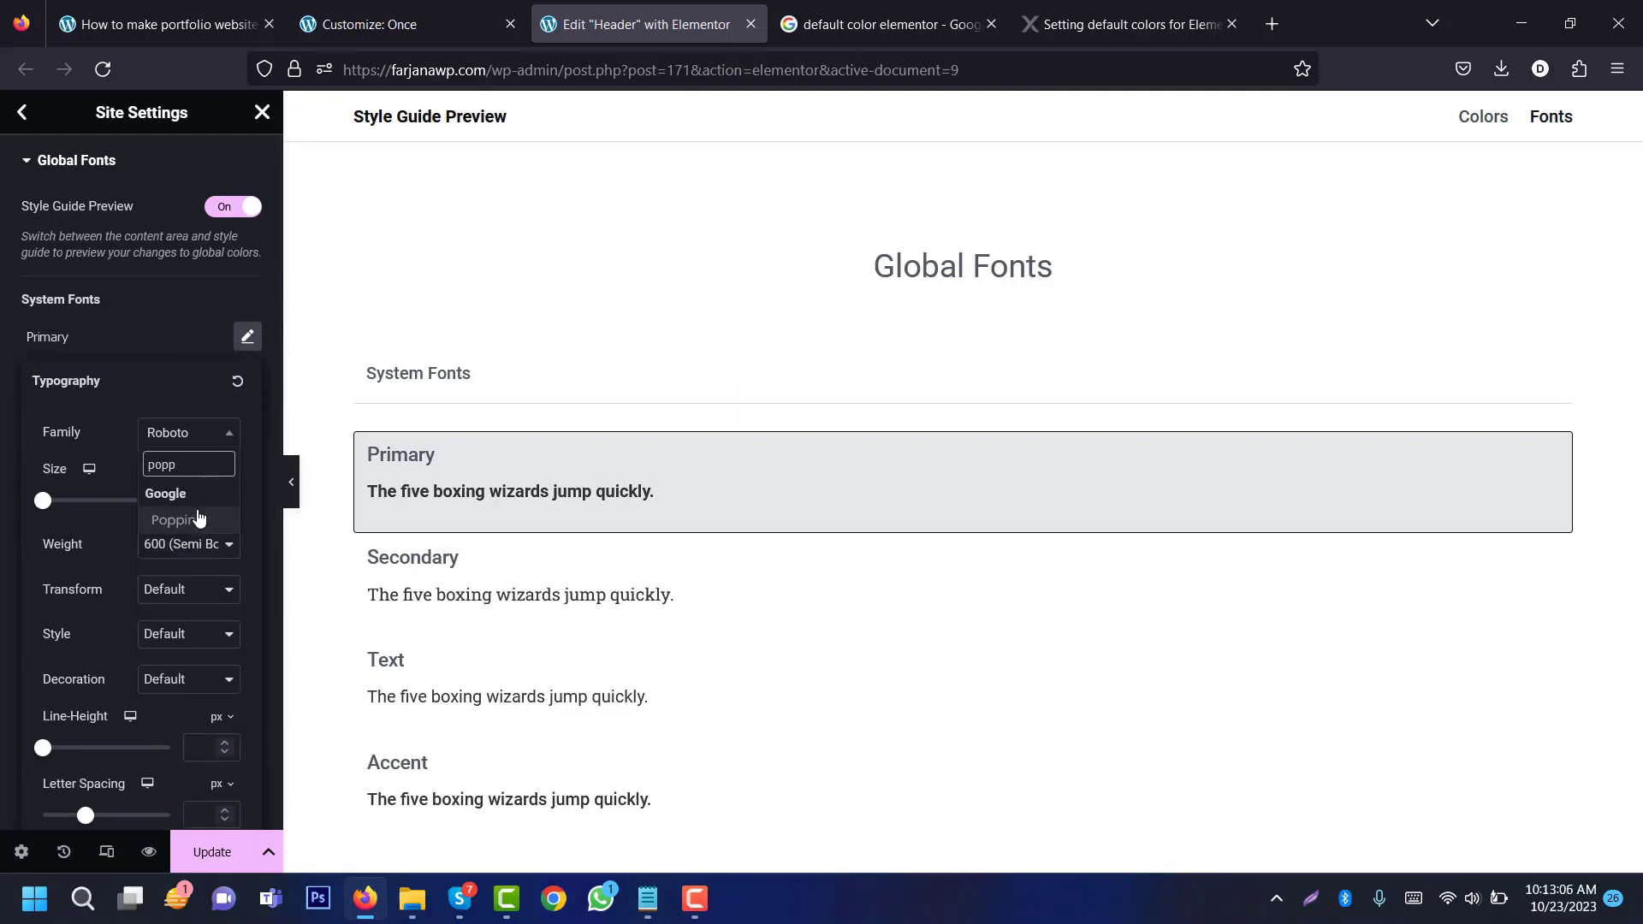
pyautogui.click(199, 519)
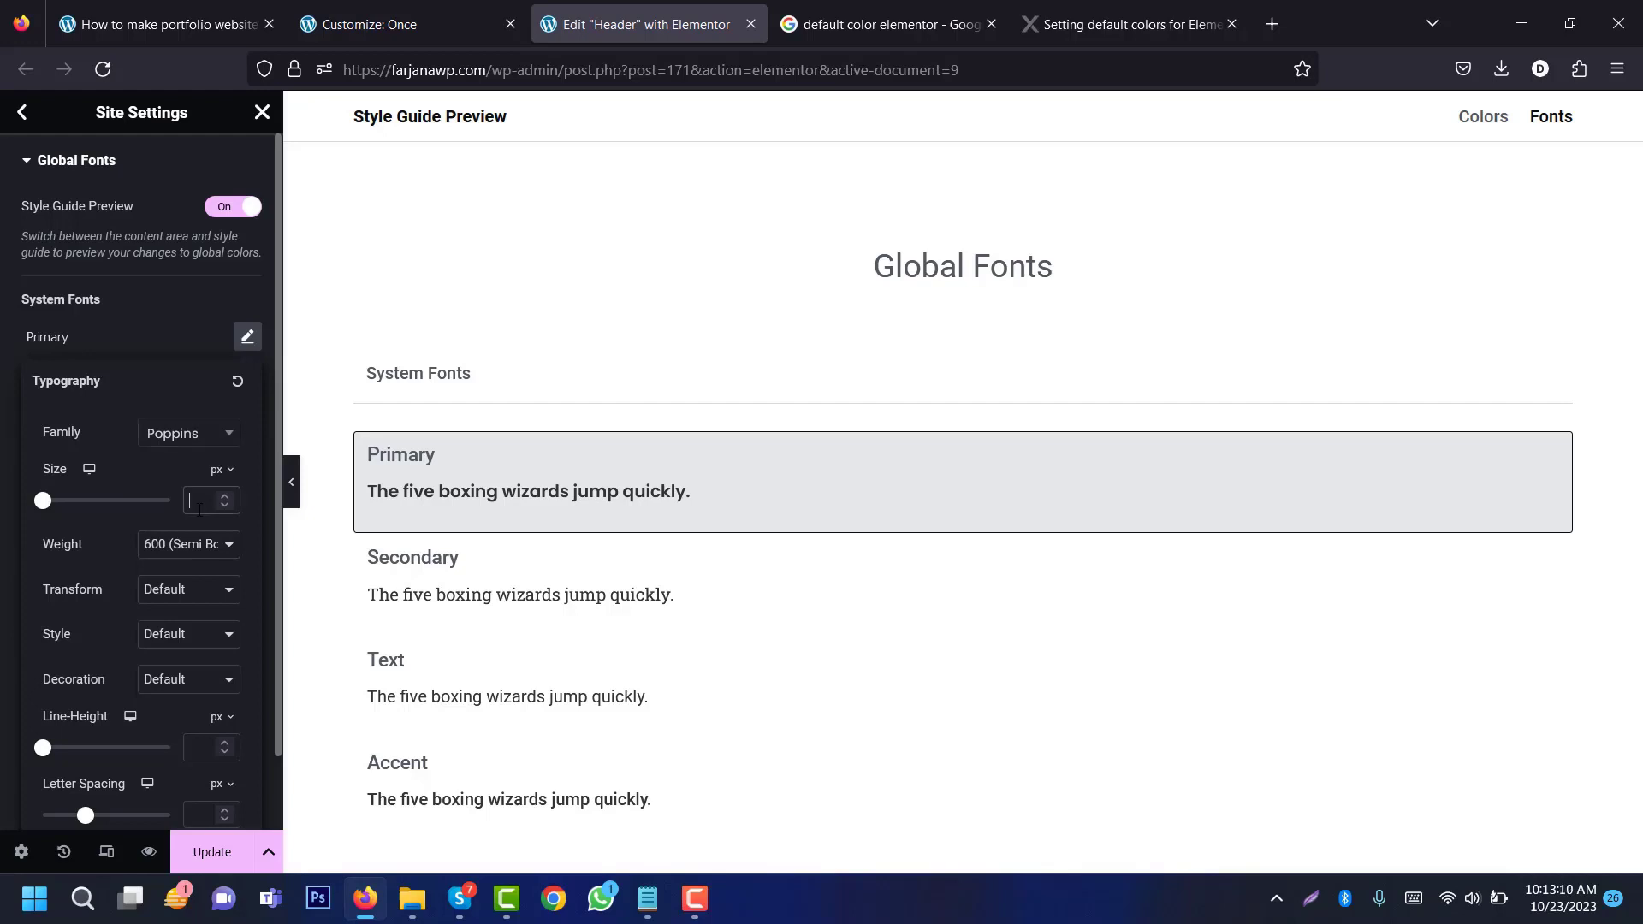
pyautogui.click(198, 506)
pyautogui.write('16')
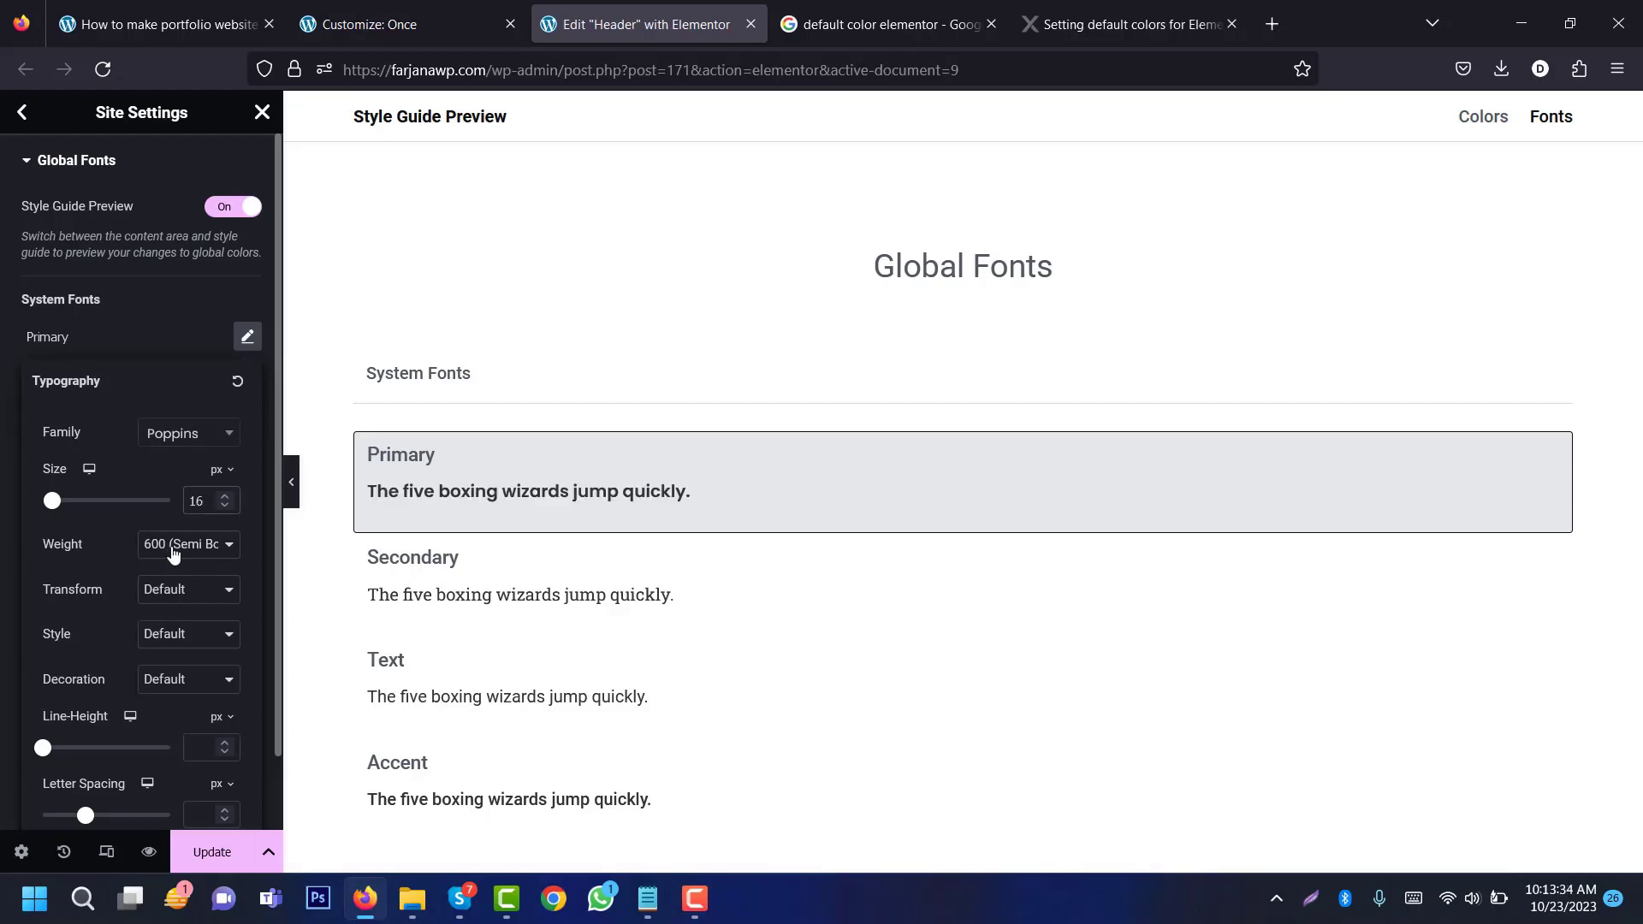
pyautogui.click(172, 549)
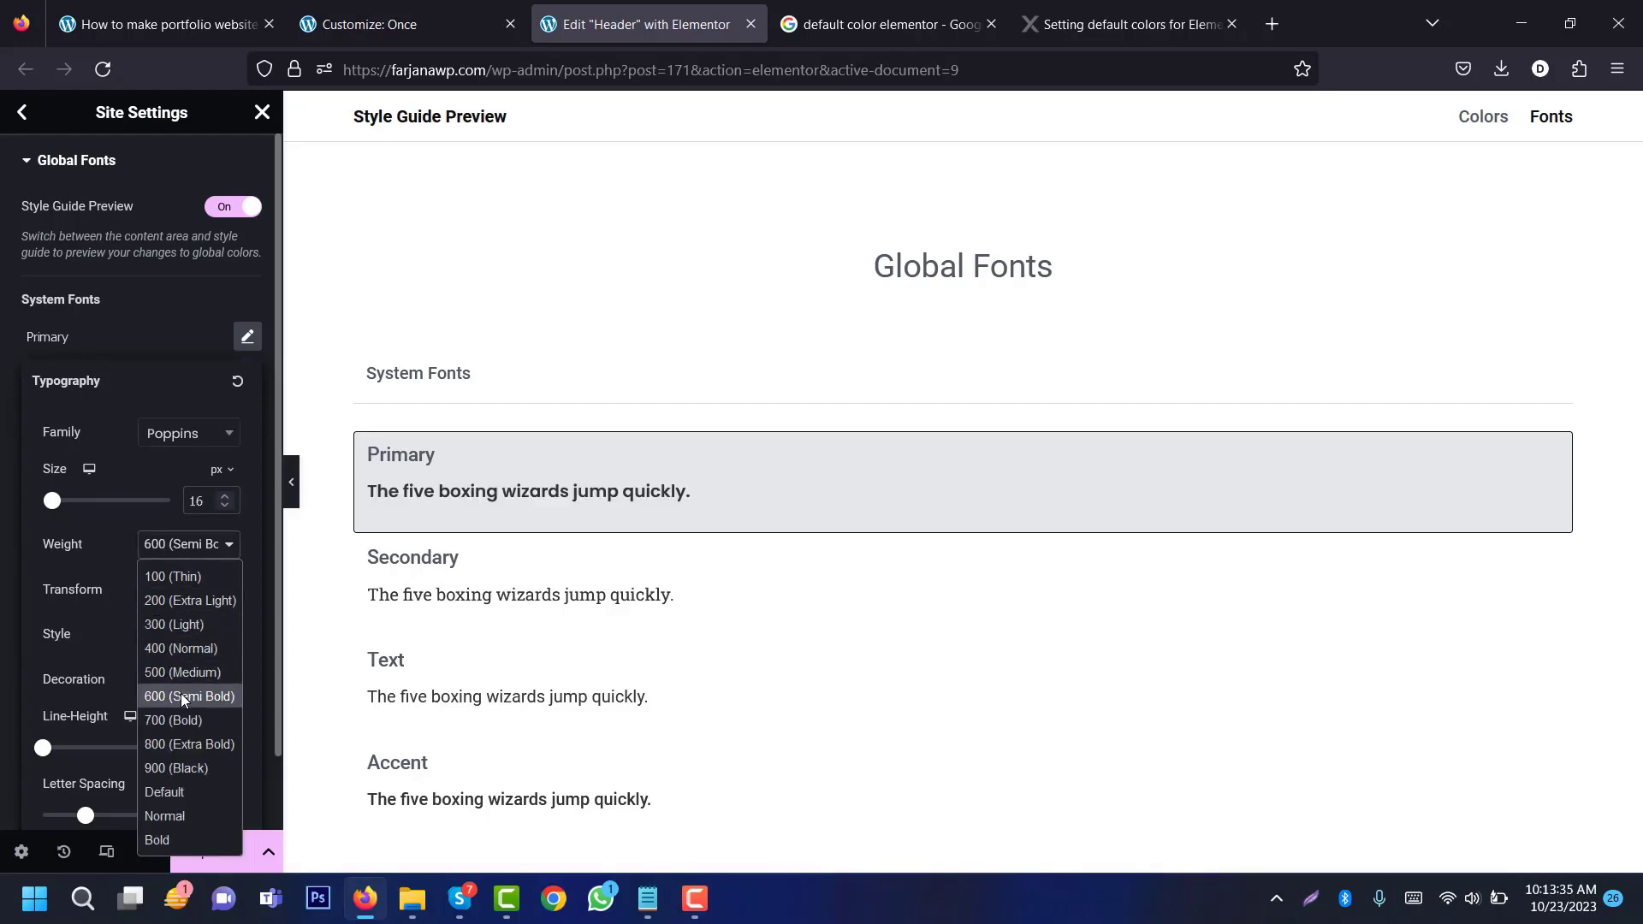
pyautogui.click(183, 646)
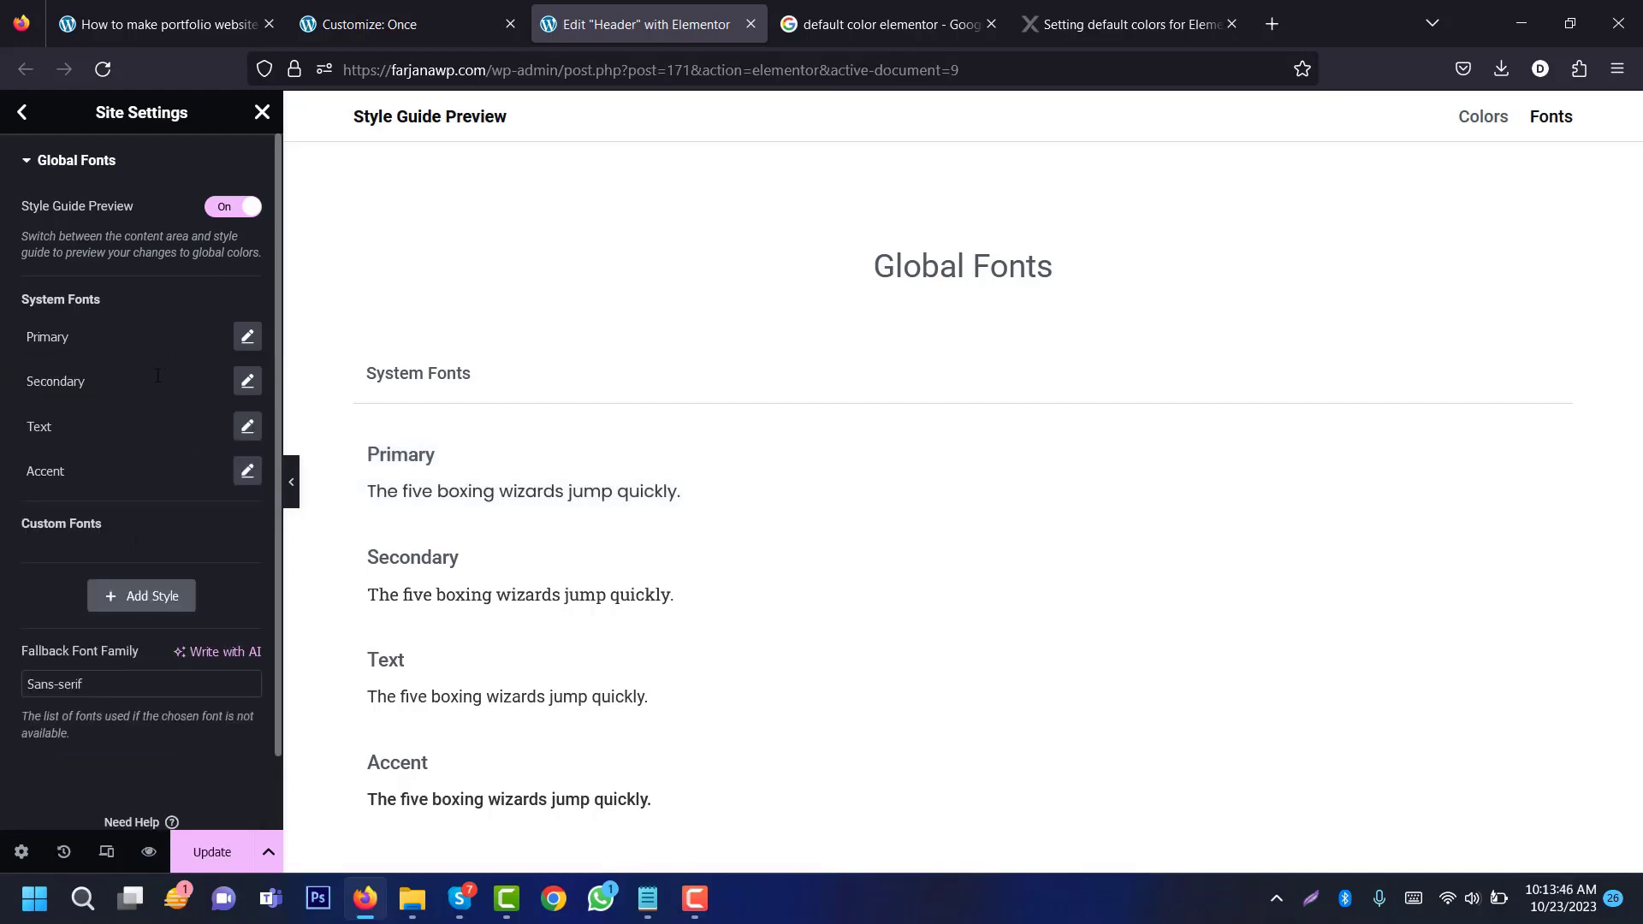
# Step: Set the Secondary and Text global fonts to Poppins at size 16
pyautogui.click(247, 382)
pyautogui.click(188, 479)
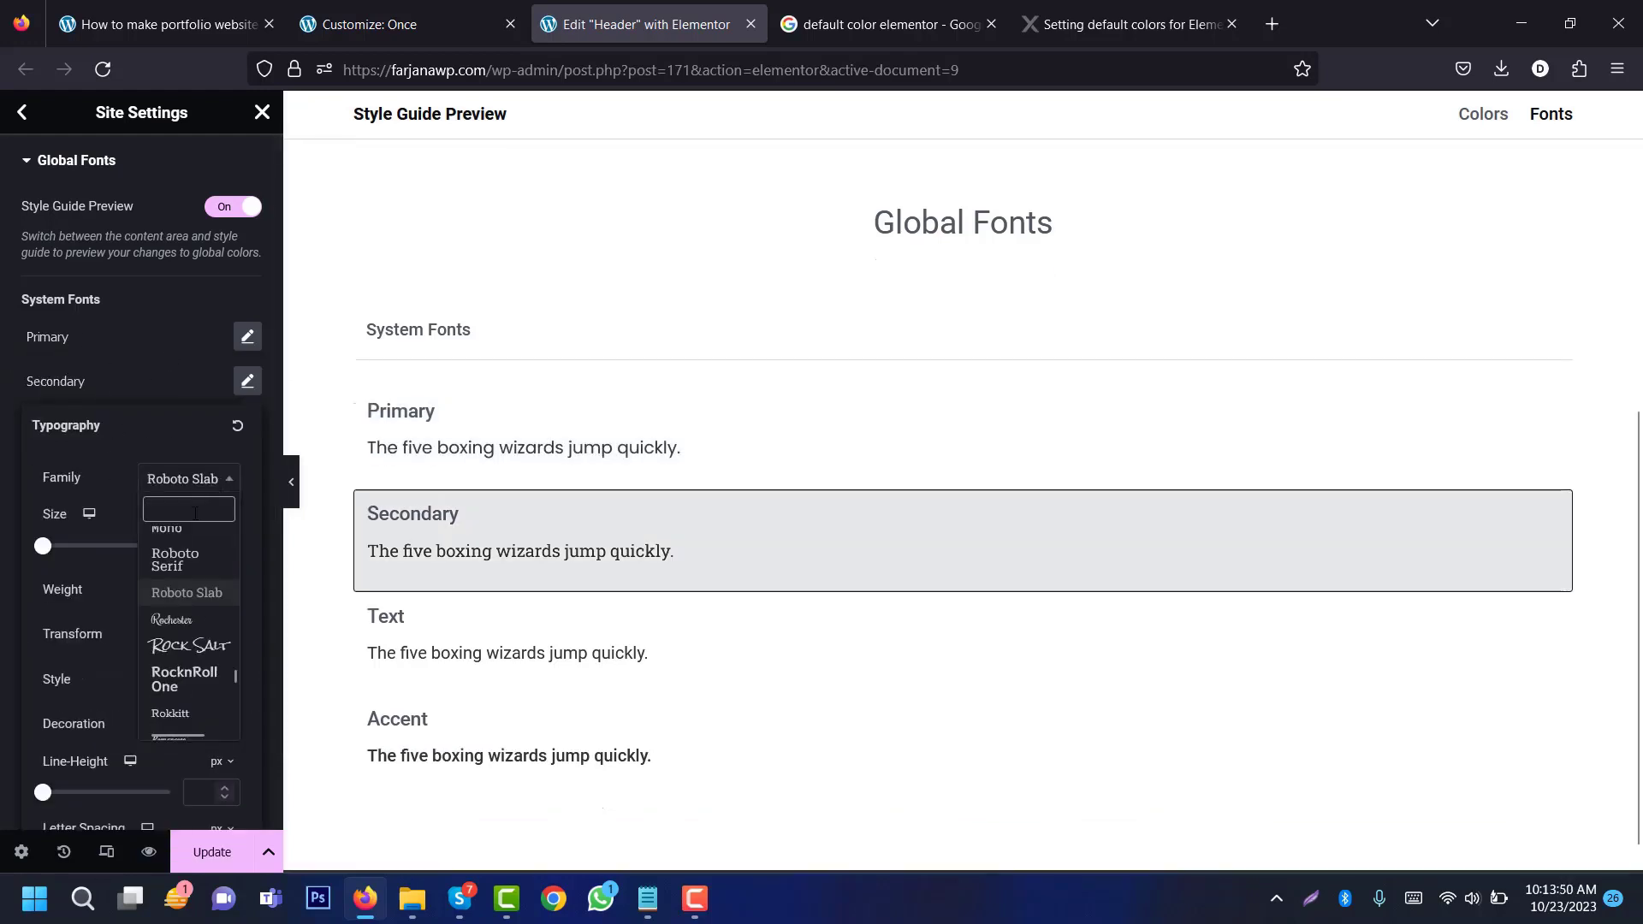
pyautogui.write('popp')
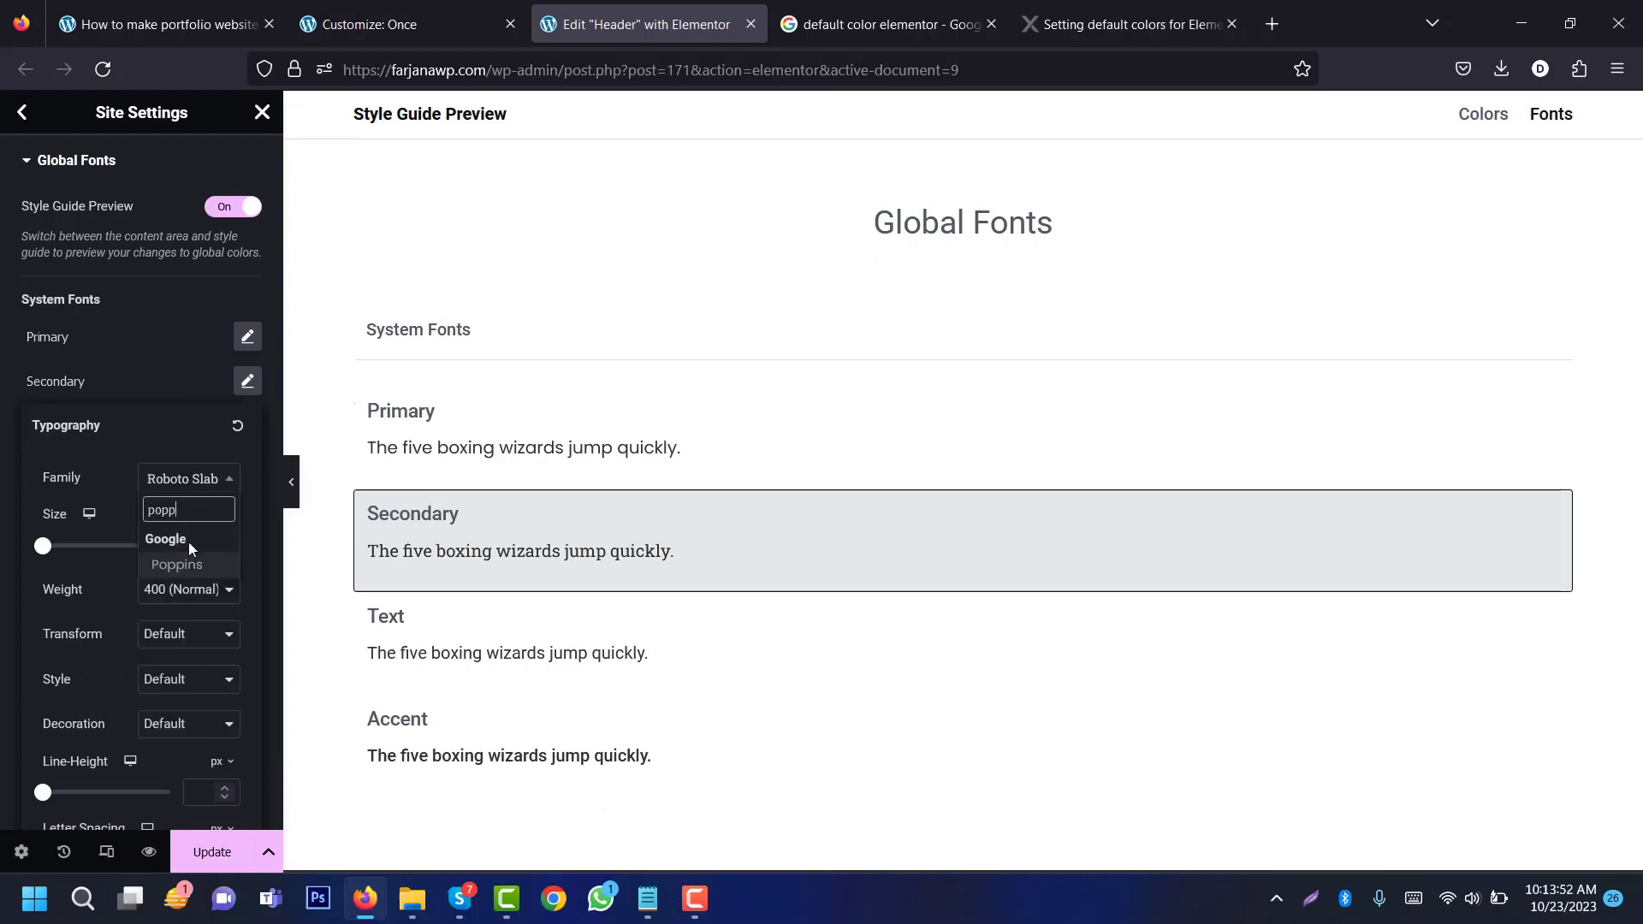
pyautogui.click(195, 564)
pyautogui.click(205, 546)
pyautogui.write('16')
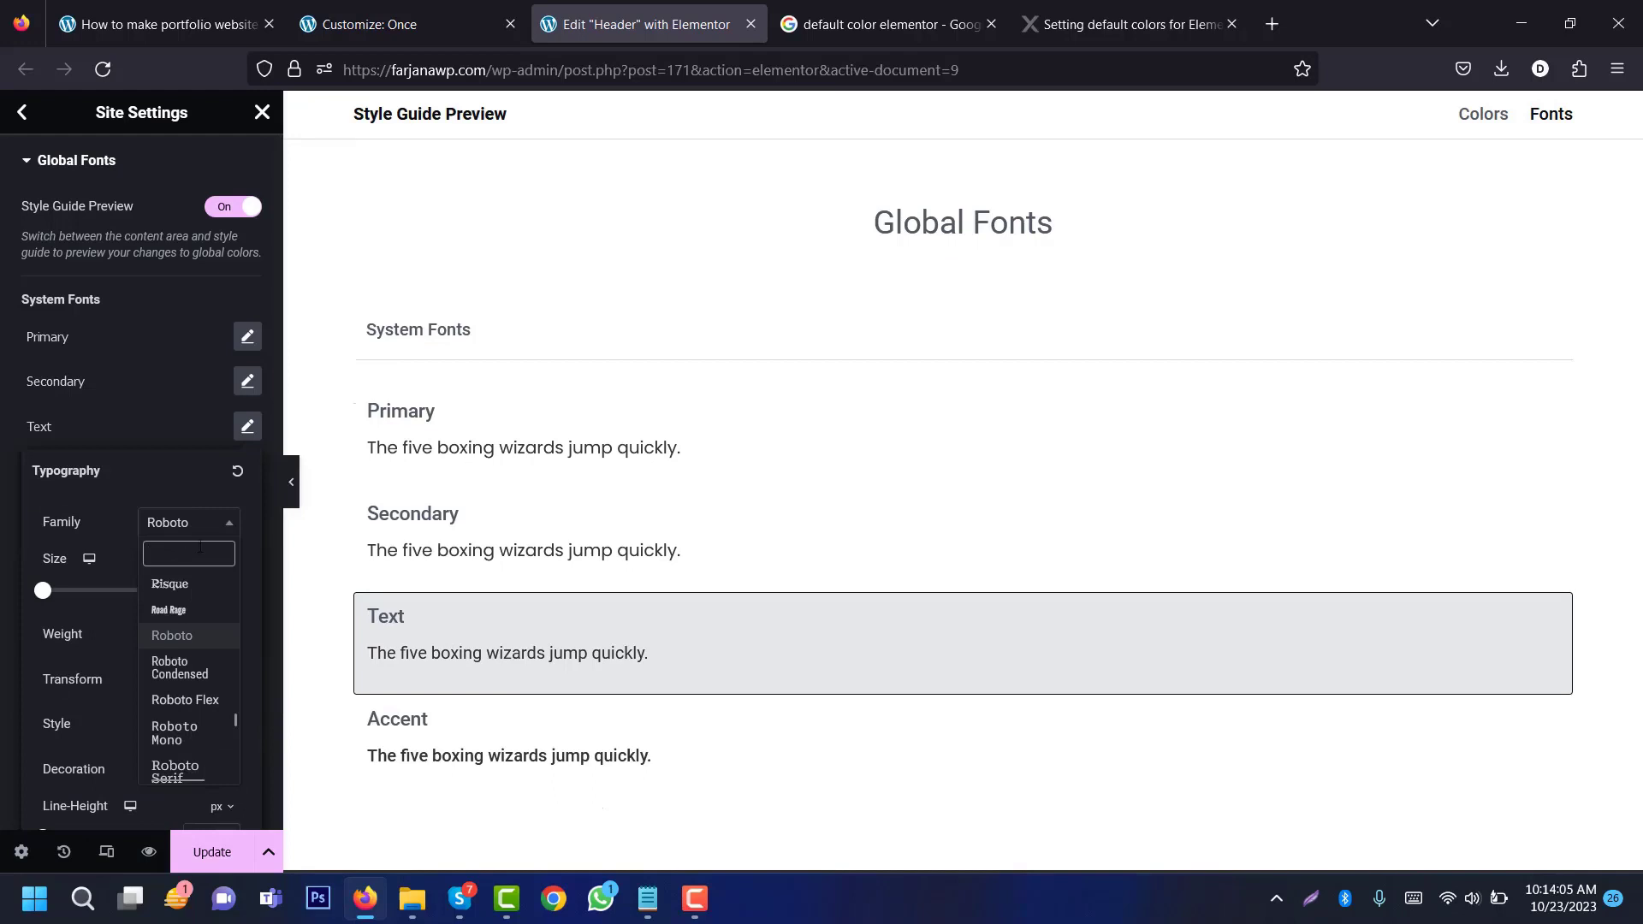
pyautogui.write('popp')
pyautogui.click(188, 601)
pyautogui.click(209, 592)
pyautogui.write('1')
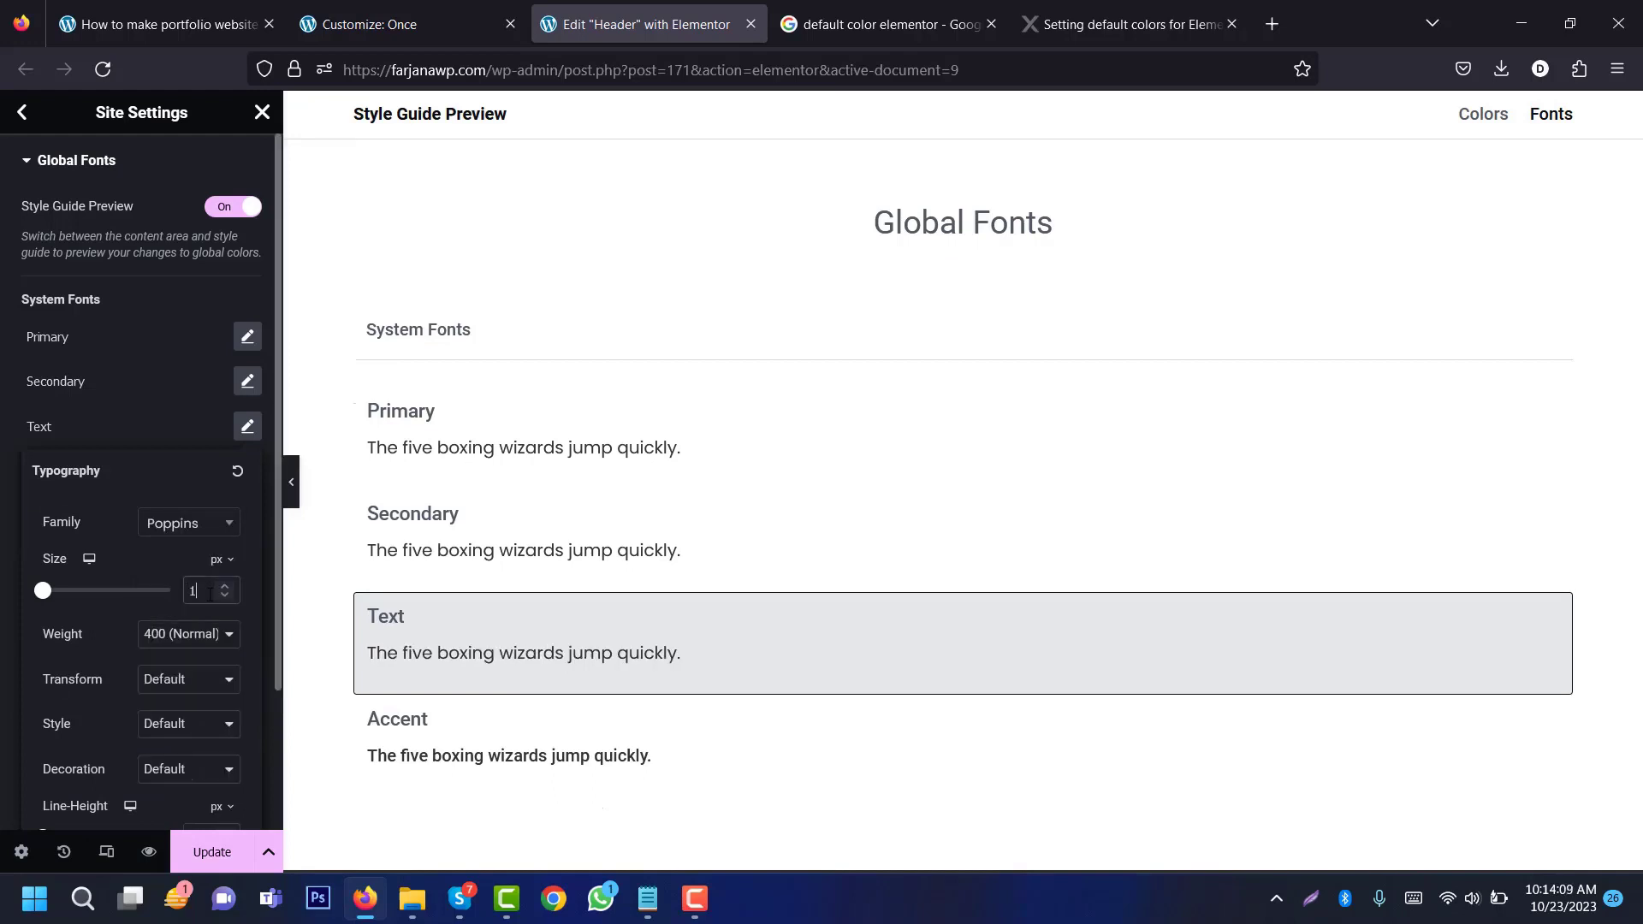
pyautogui.write('6')
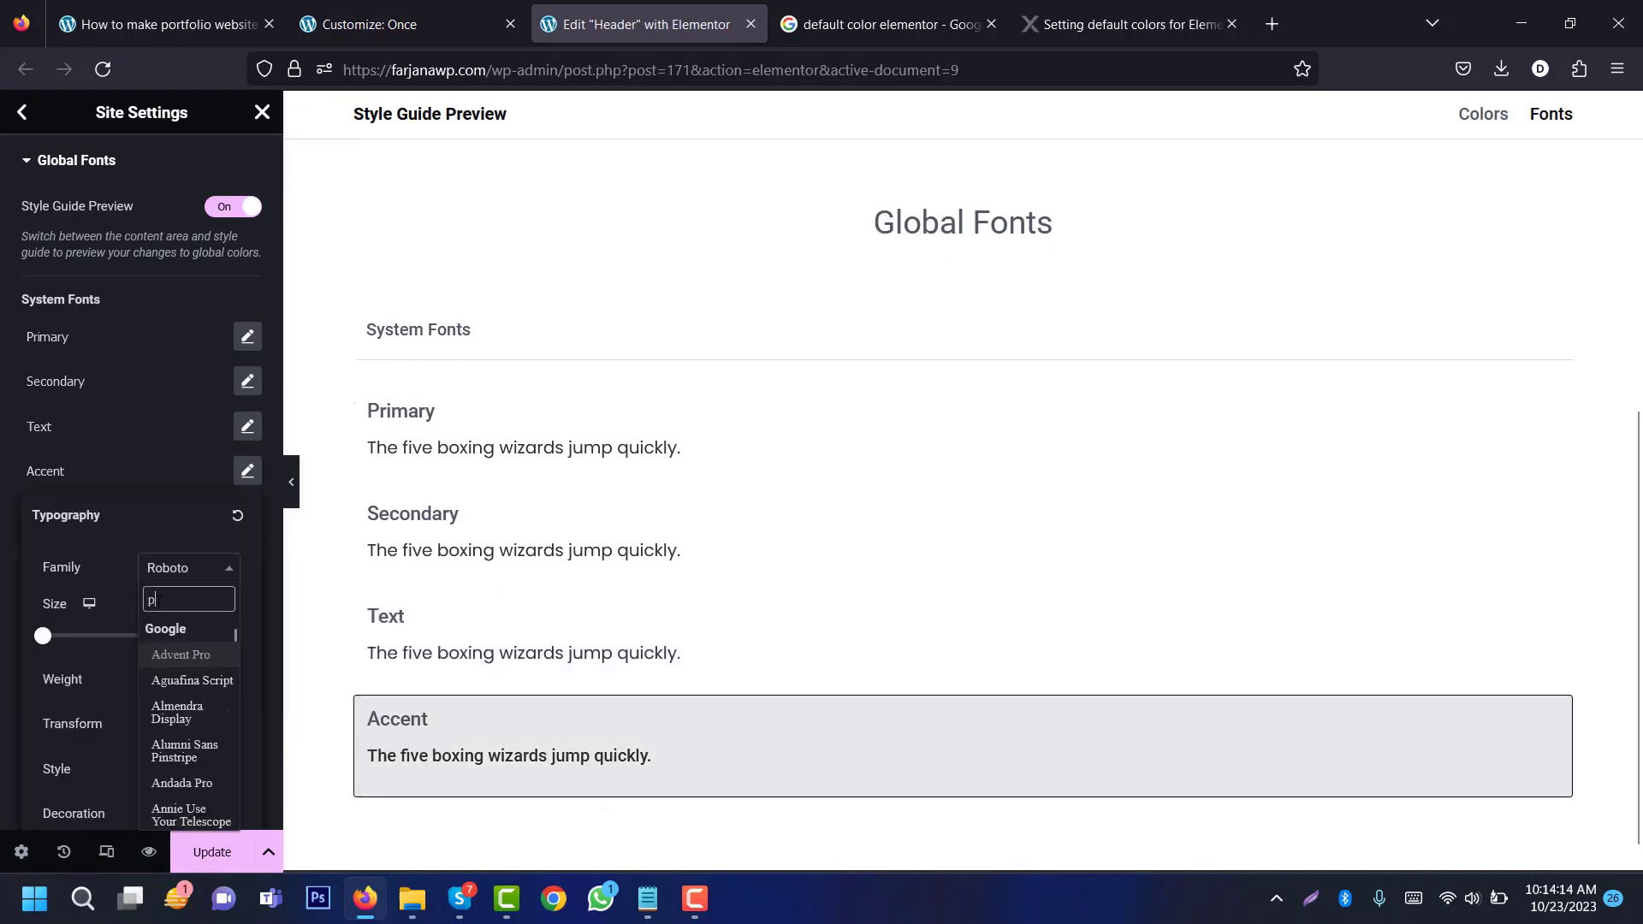
# Step: Set the Accent global font to Poppins and save the global font changes
pyautogui.write('popp')
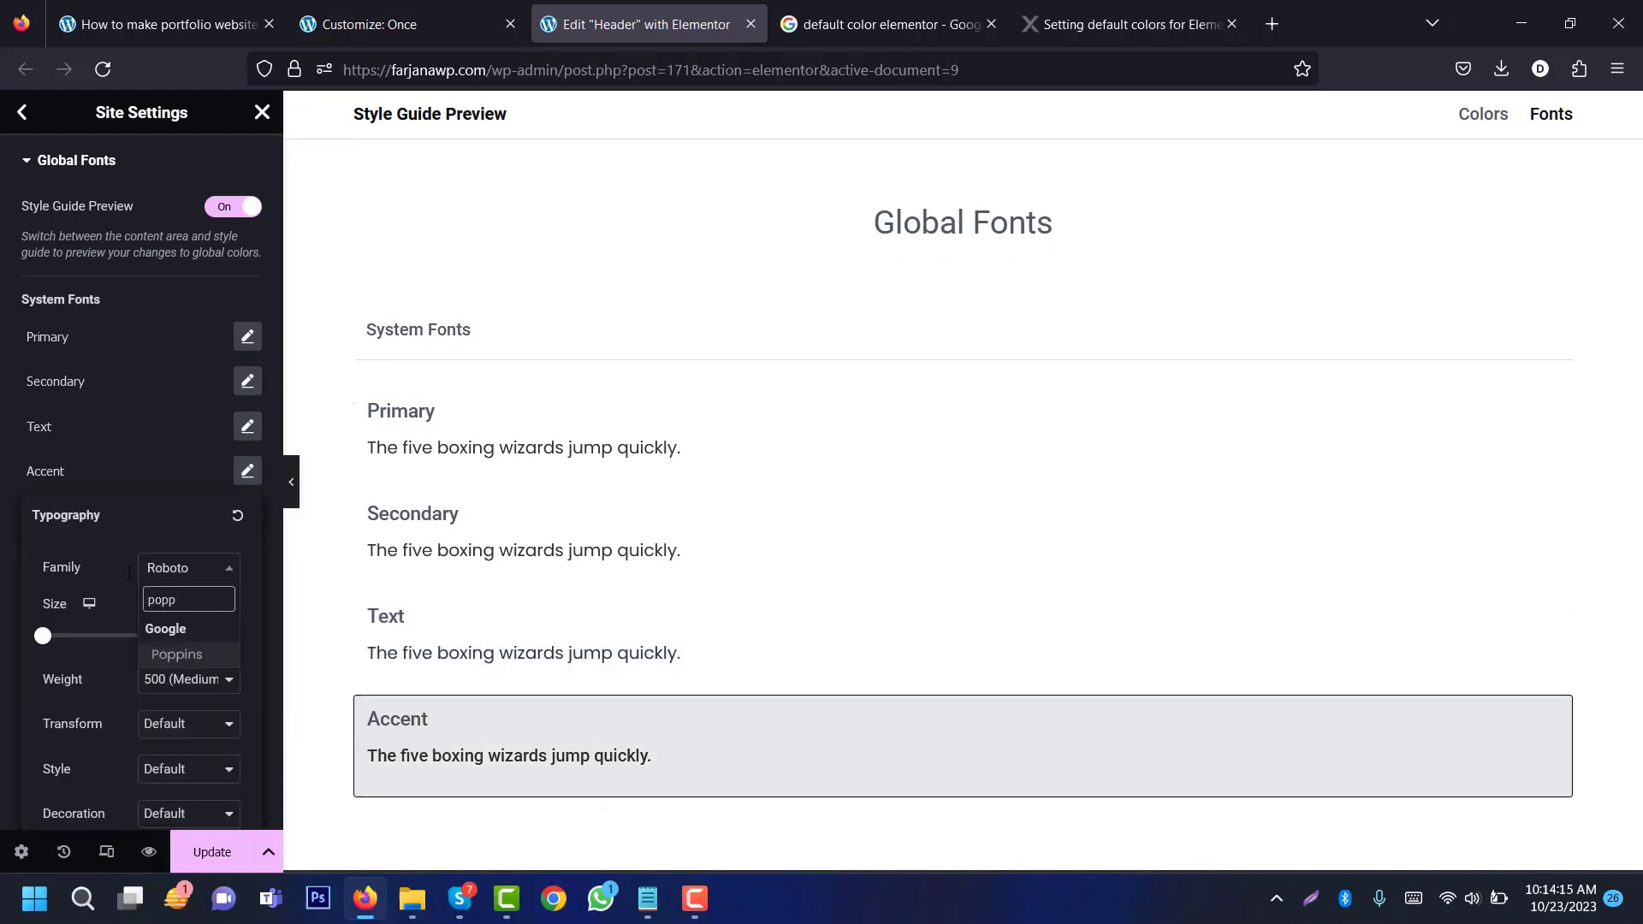
pyautogui.click(171, 659)
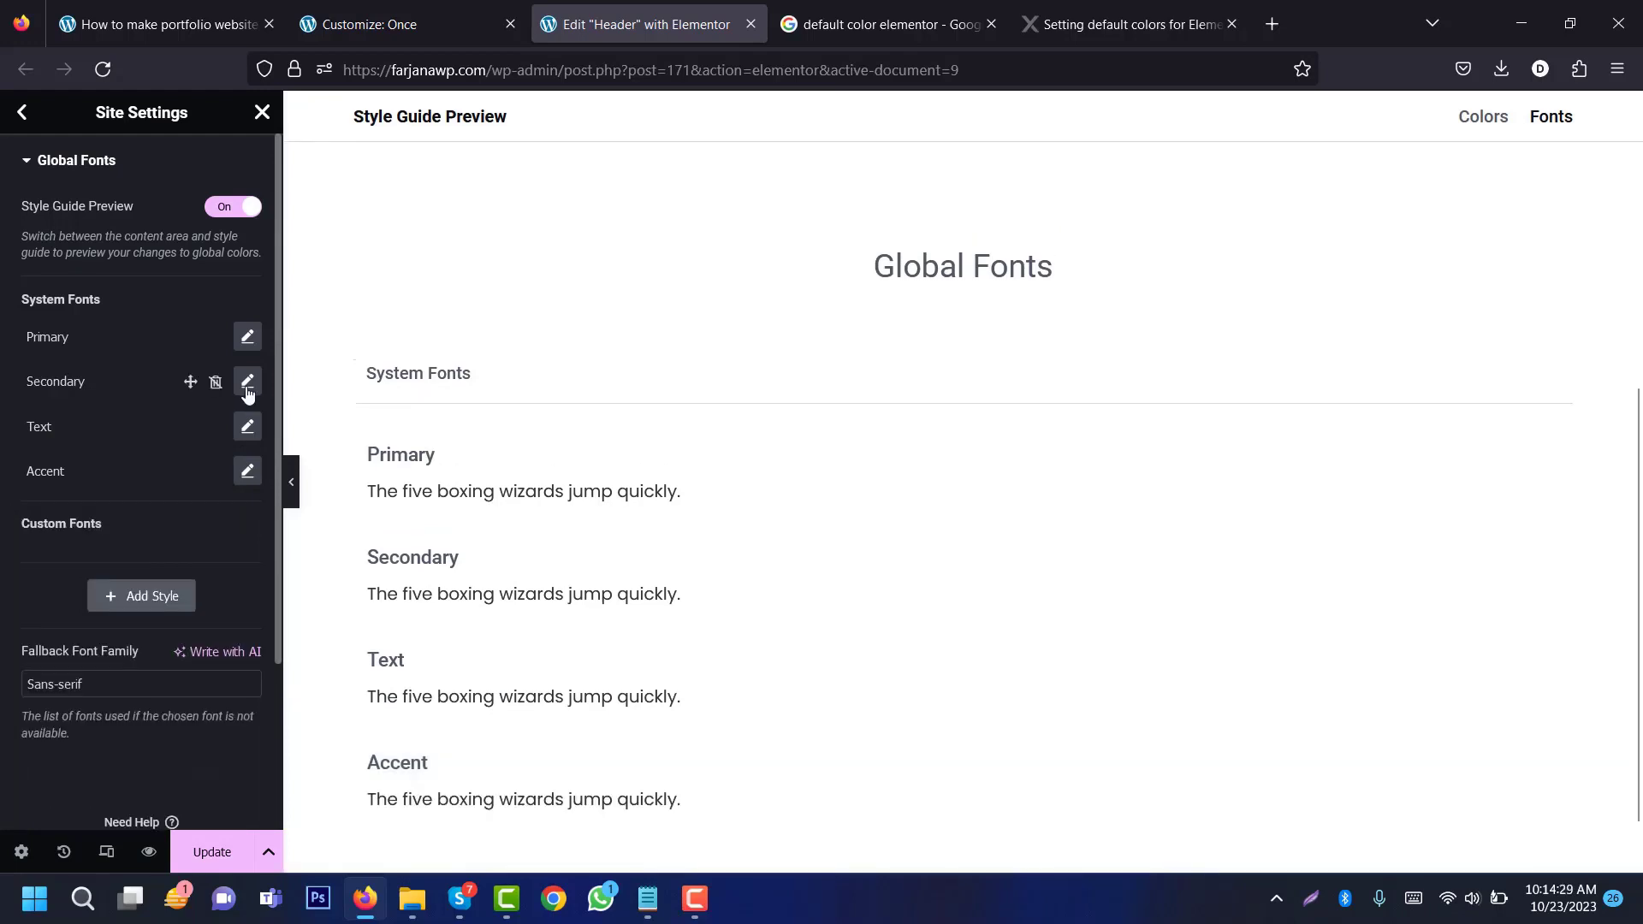
pyautogui.scroll(-2, 256, 351)
pyautogui.scroll(2, 259, 318)
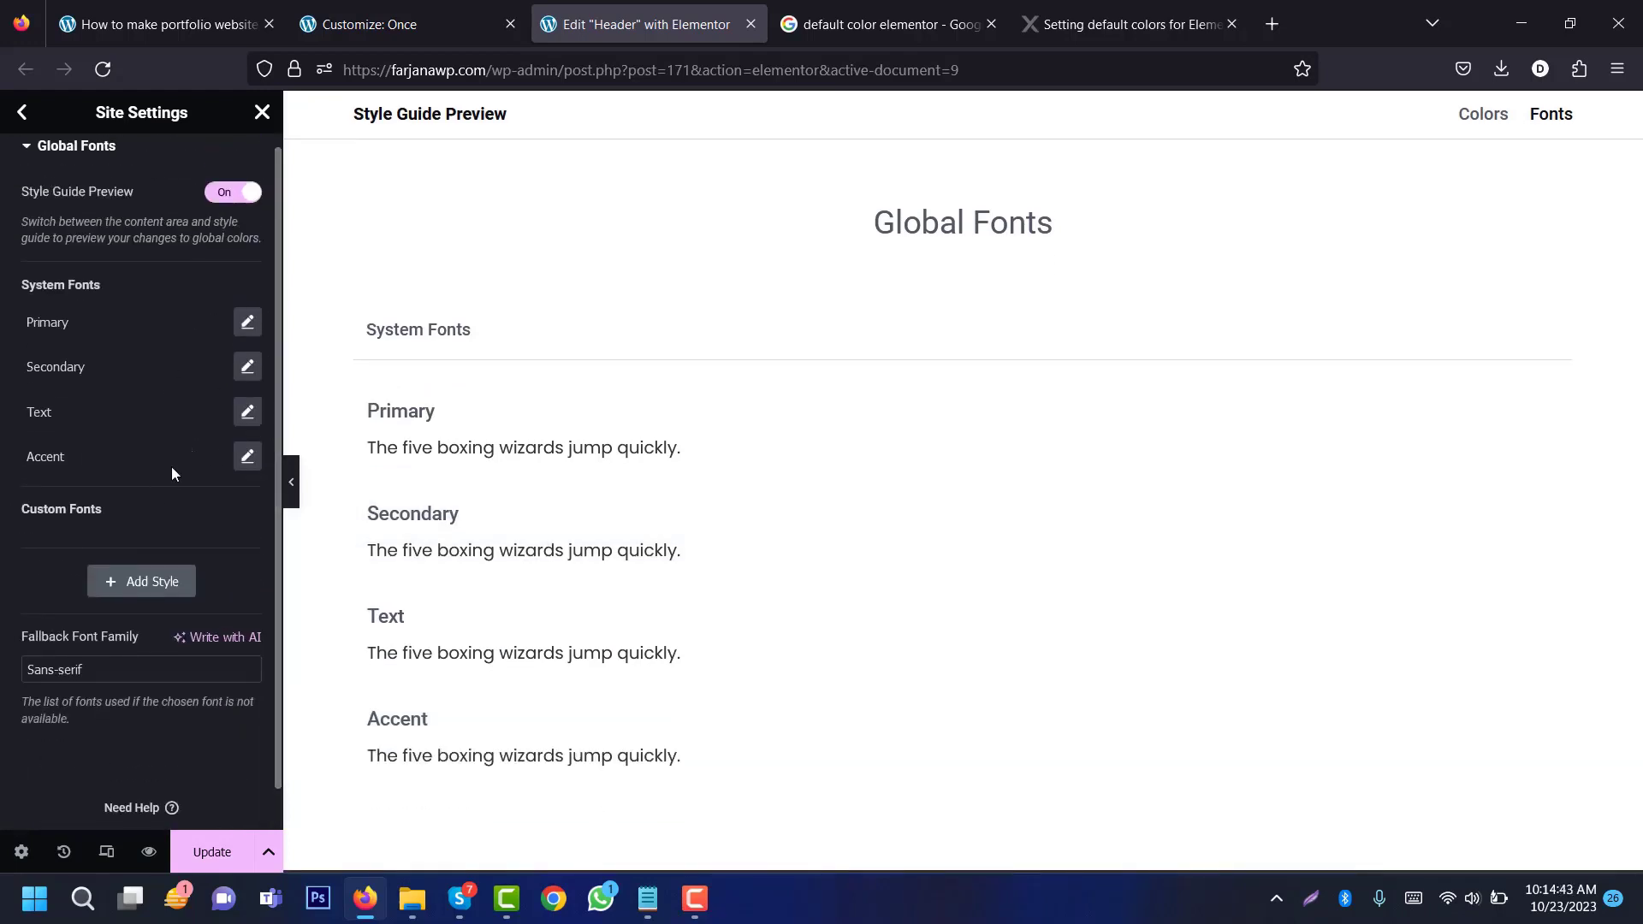
pyautogui.click(26, 121)
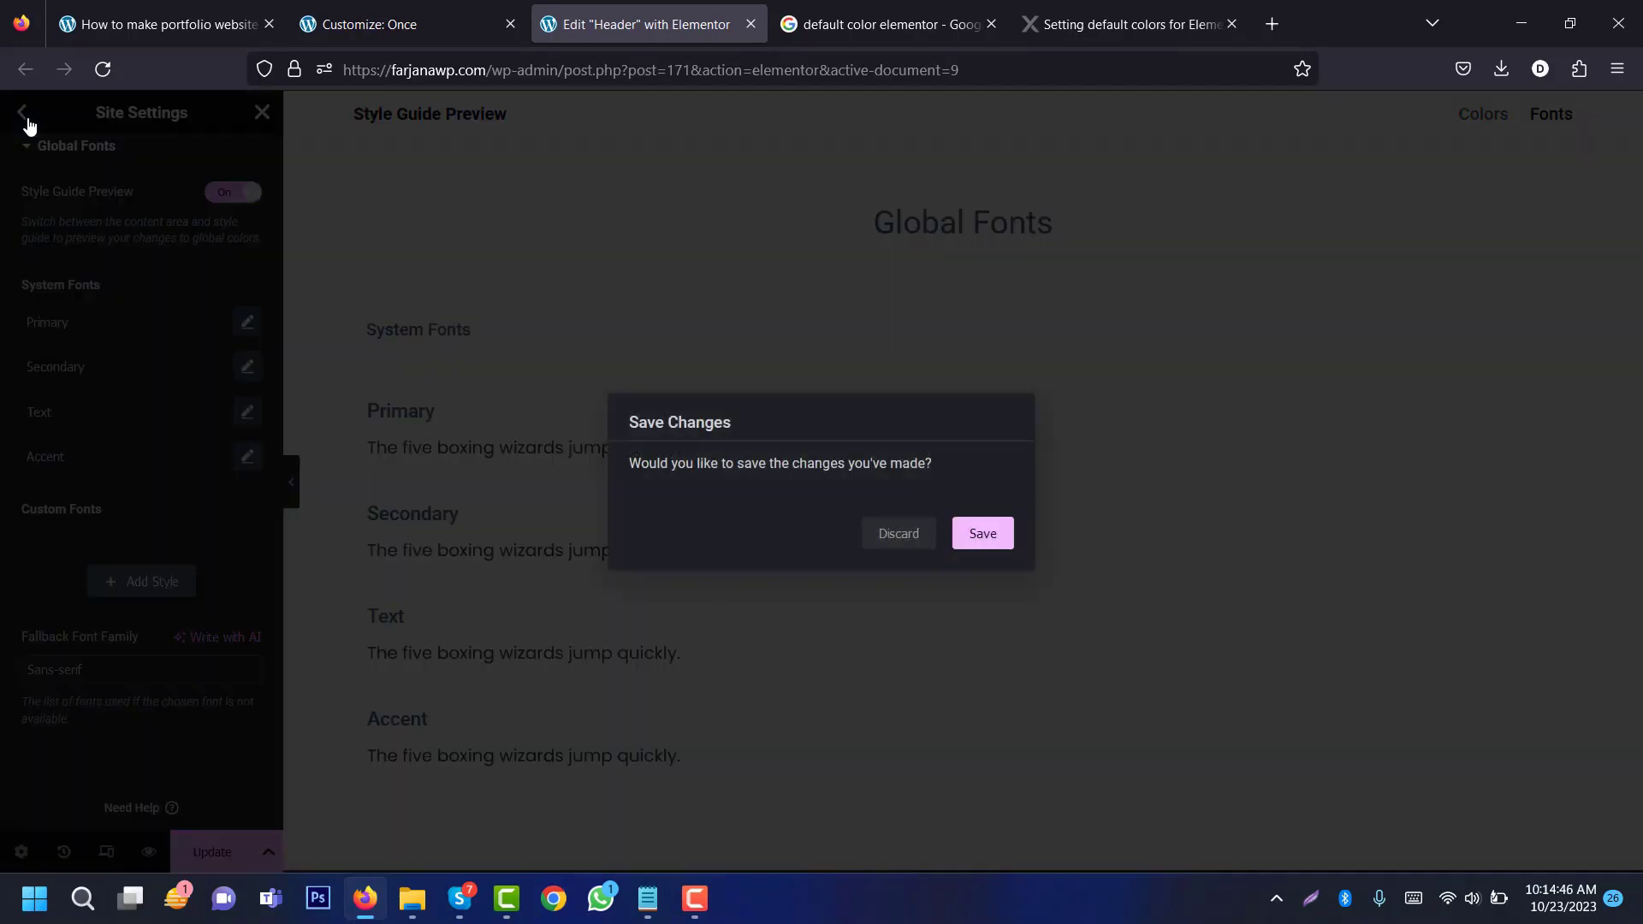
pyautogui.click(985, 535)
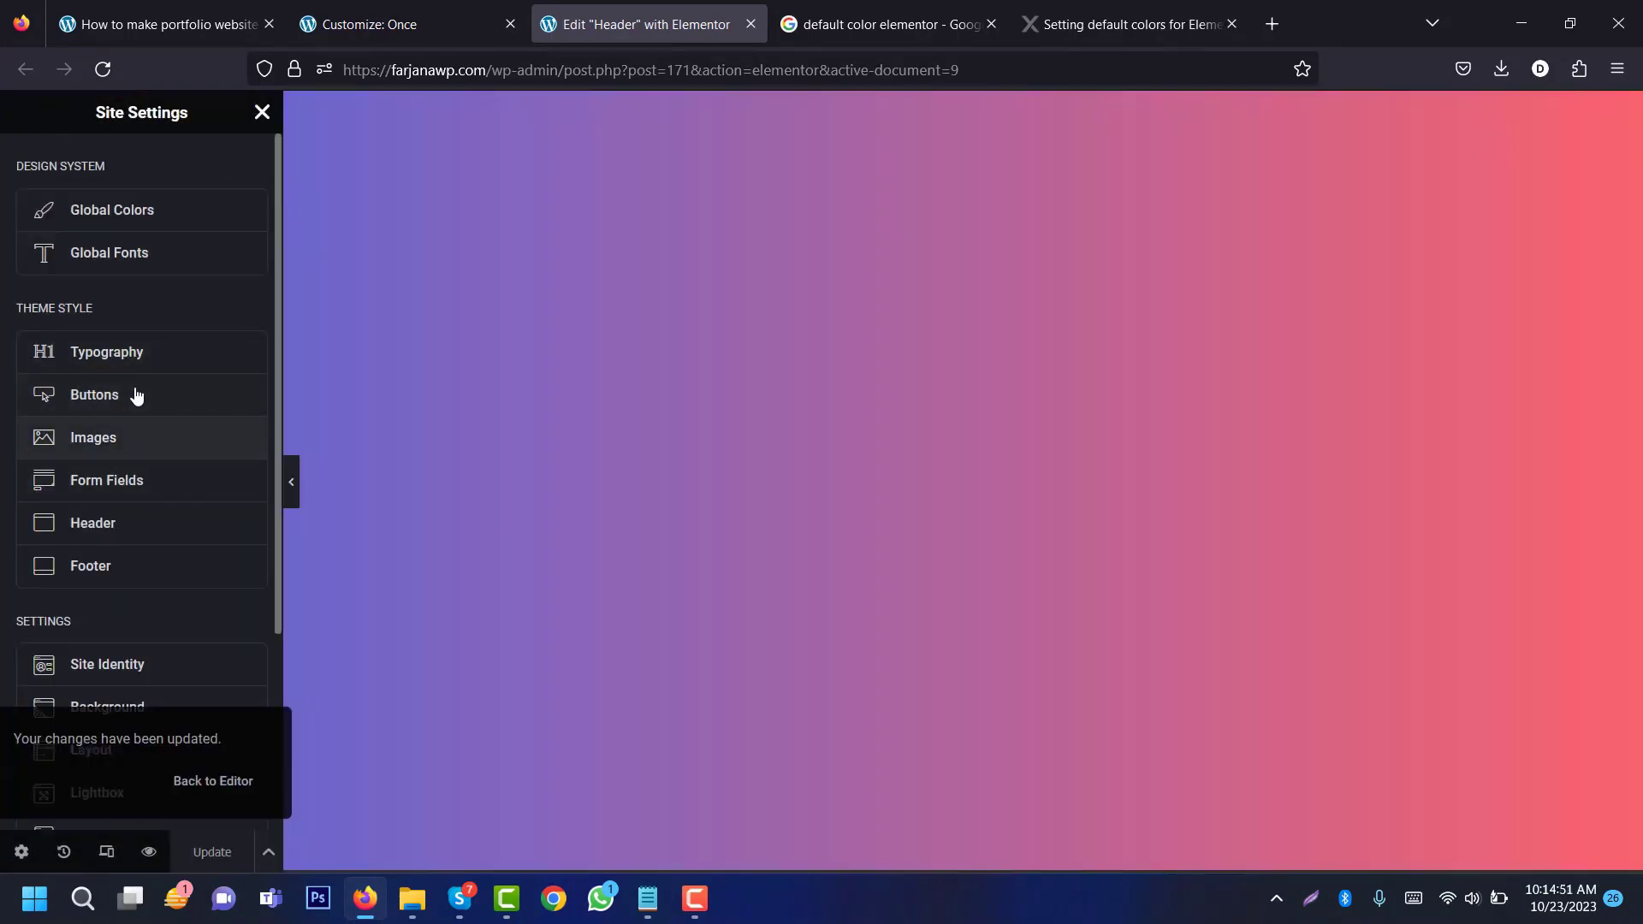
# Step: Link the Theme Style body text colour to the Text global colour
pyautogui.click(139, 368)
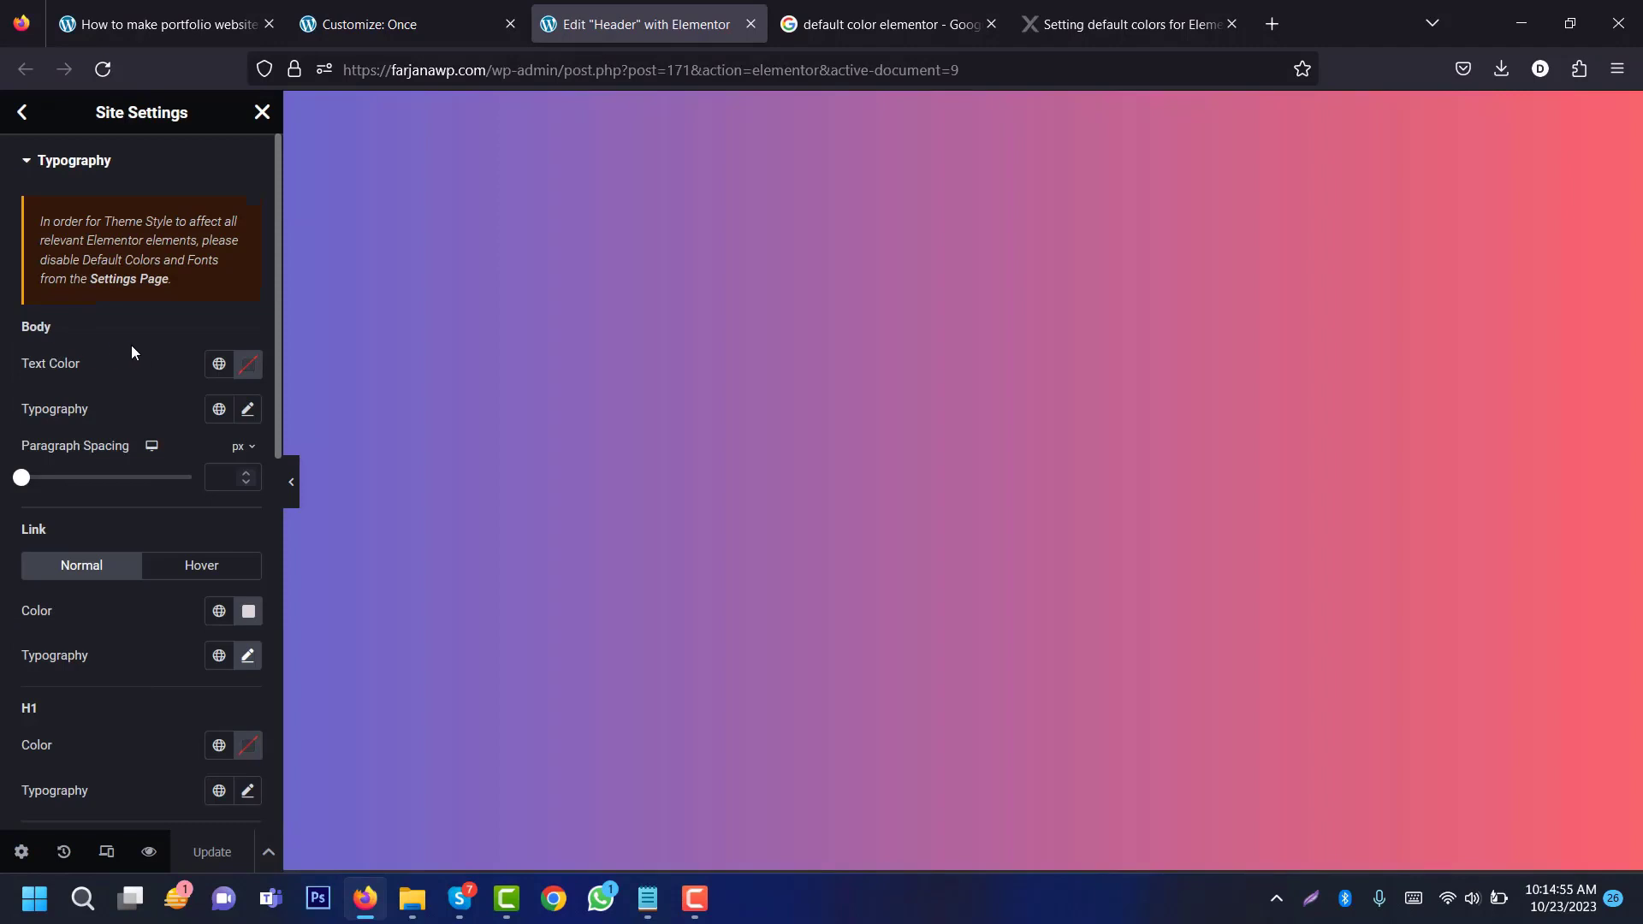
pyautogui.click(219, 368)
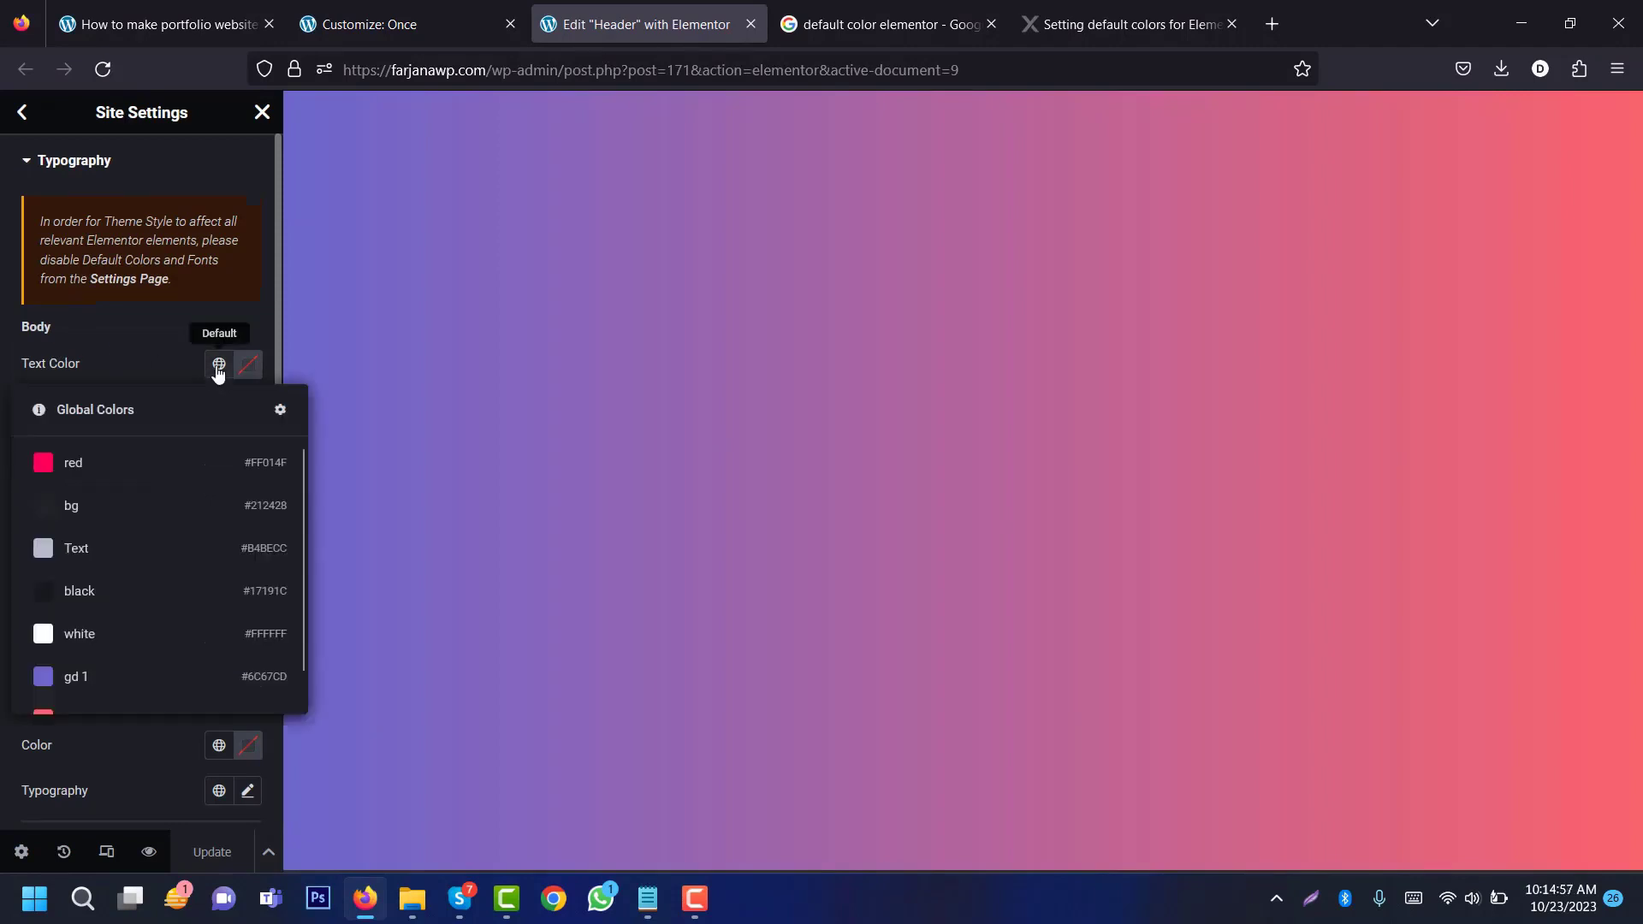
pyautogui.click(126, 547)
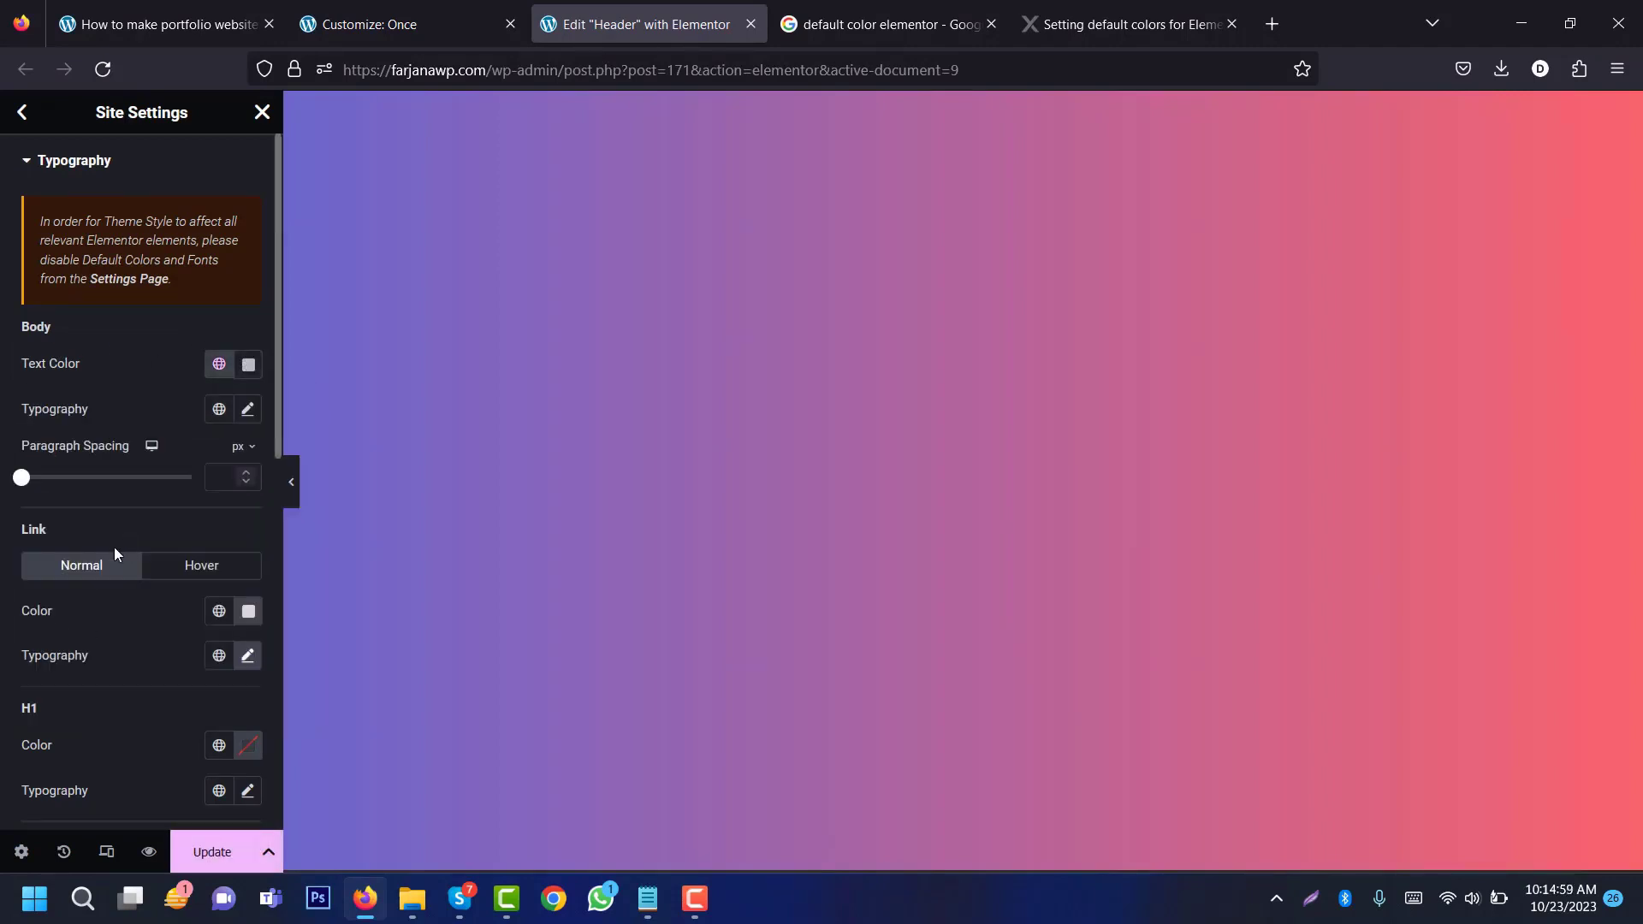
pyautogui.moveTo(278, 440); pyautogui.dragTo(263, 544)
pyautogui.scroll(-2, 264, 544)
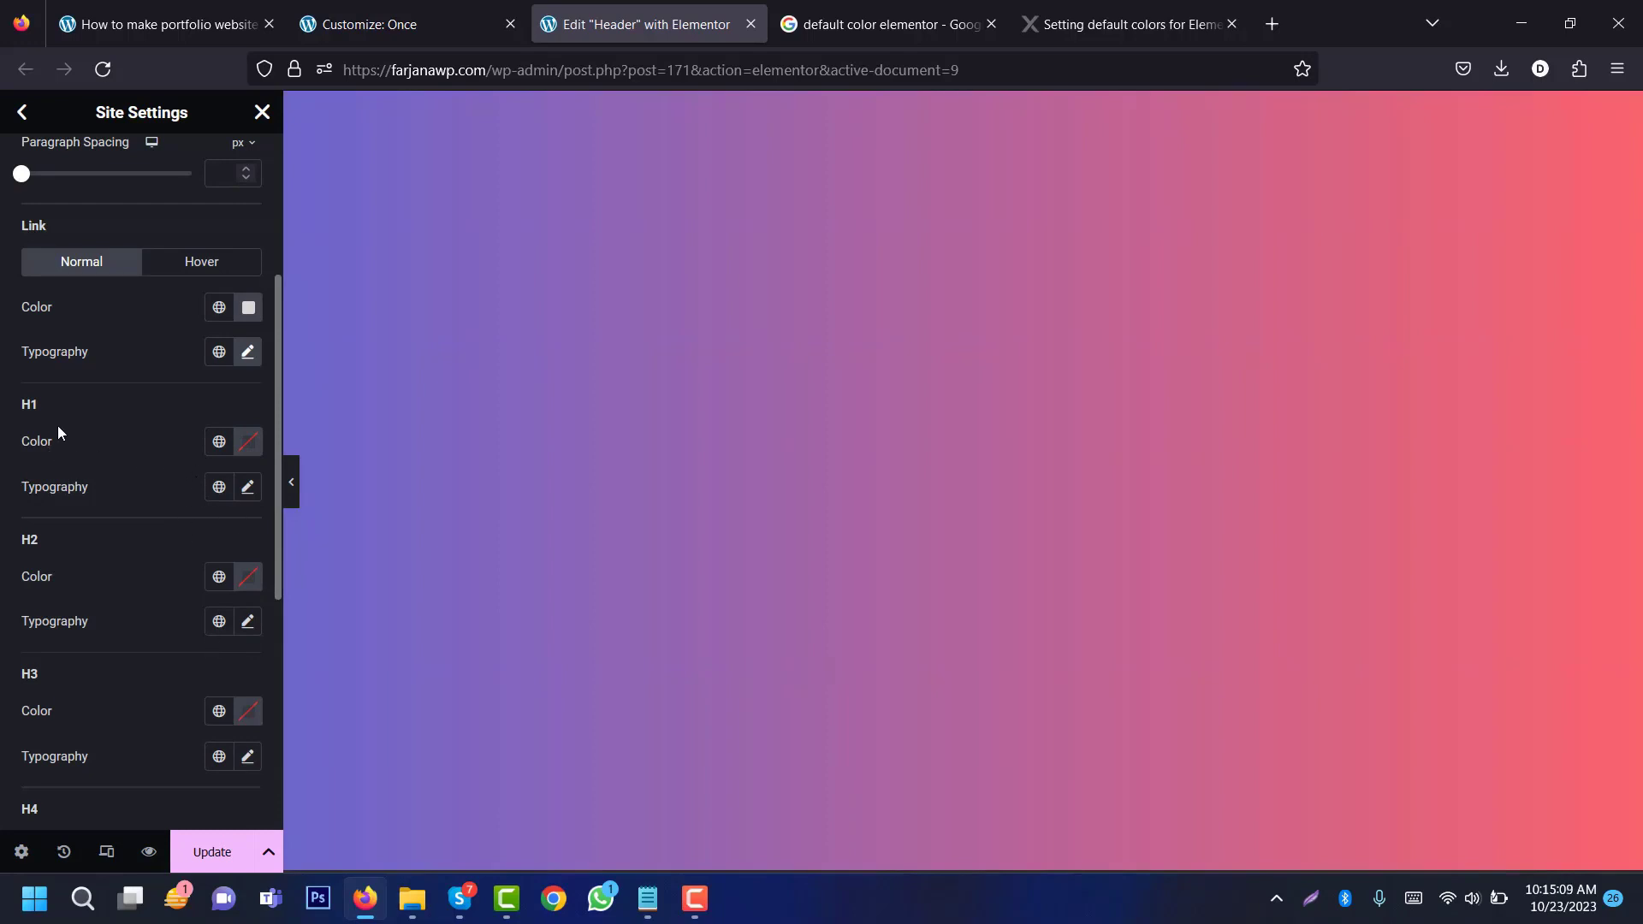
# Step: Give H1 headings the Text global colour and search for the Montserrat font
pyautogui.click(219, 442)
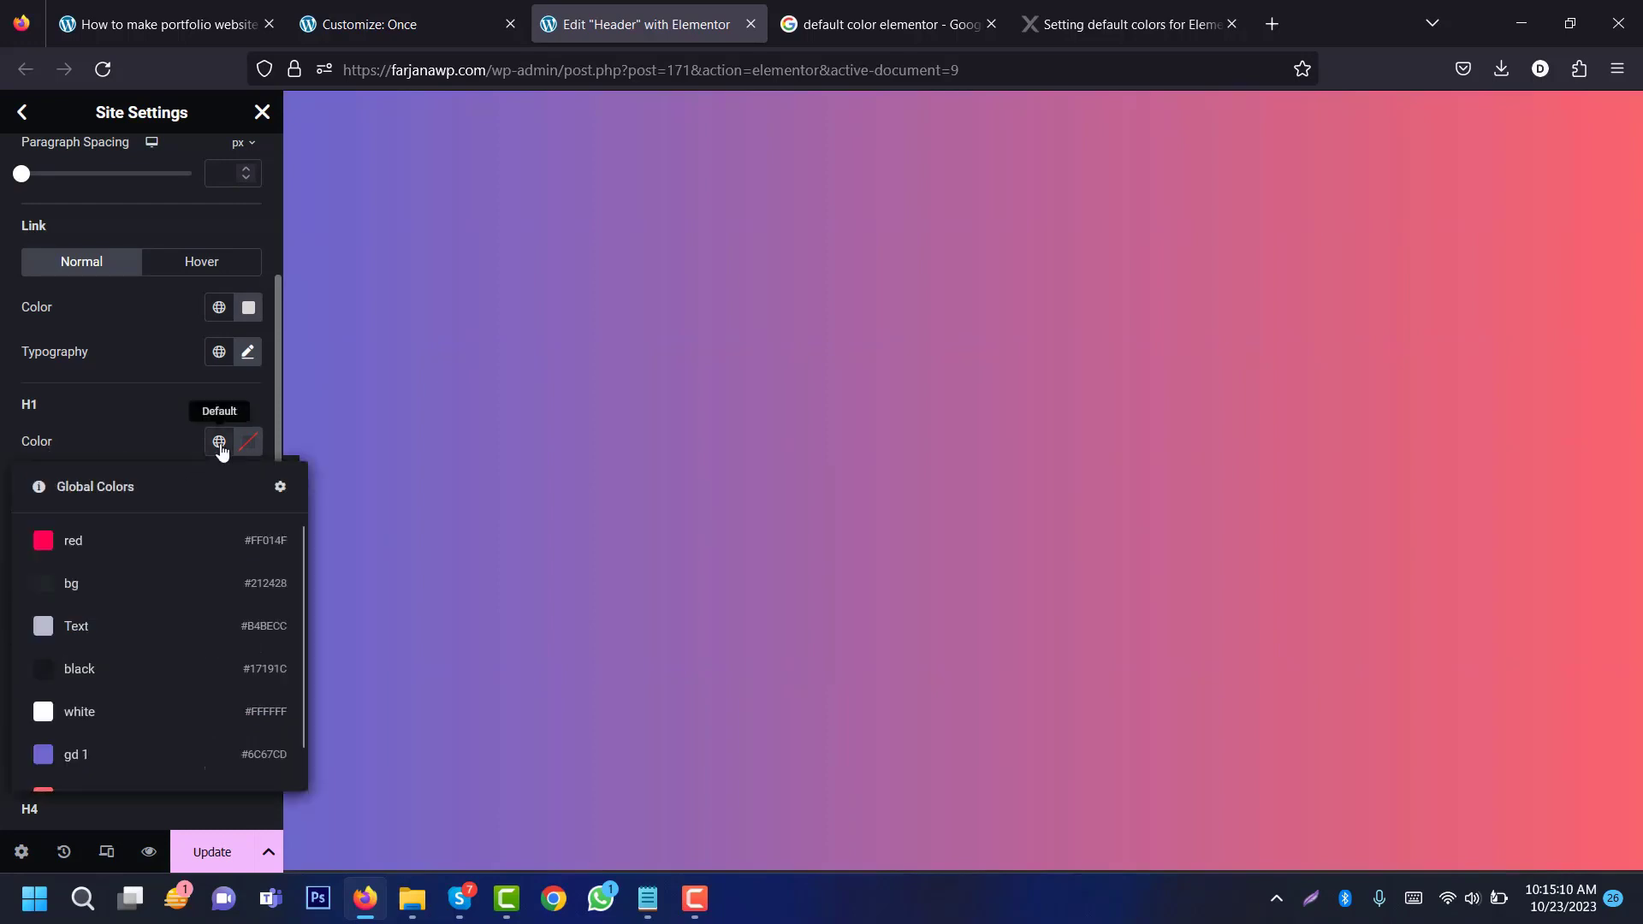
pyautogui.click(141, 625)
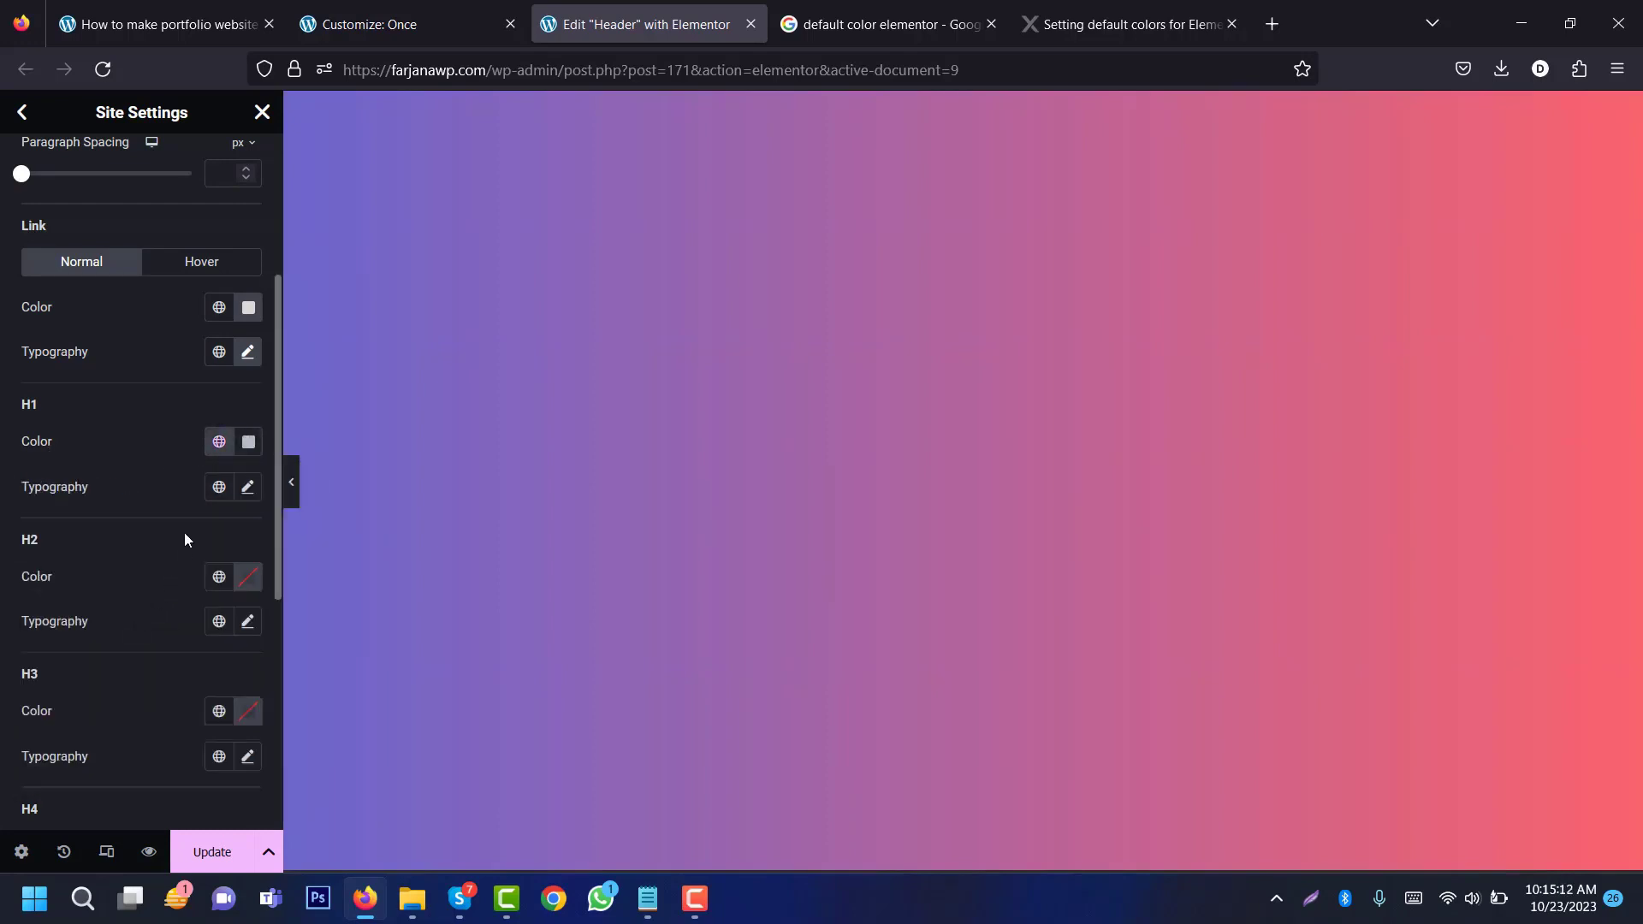
pyautogui.click(247, 487)
pyautogui.click(190, 591)
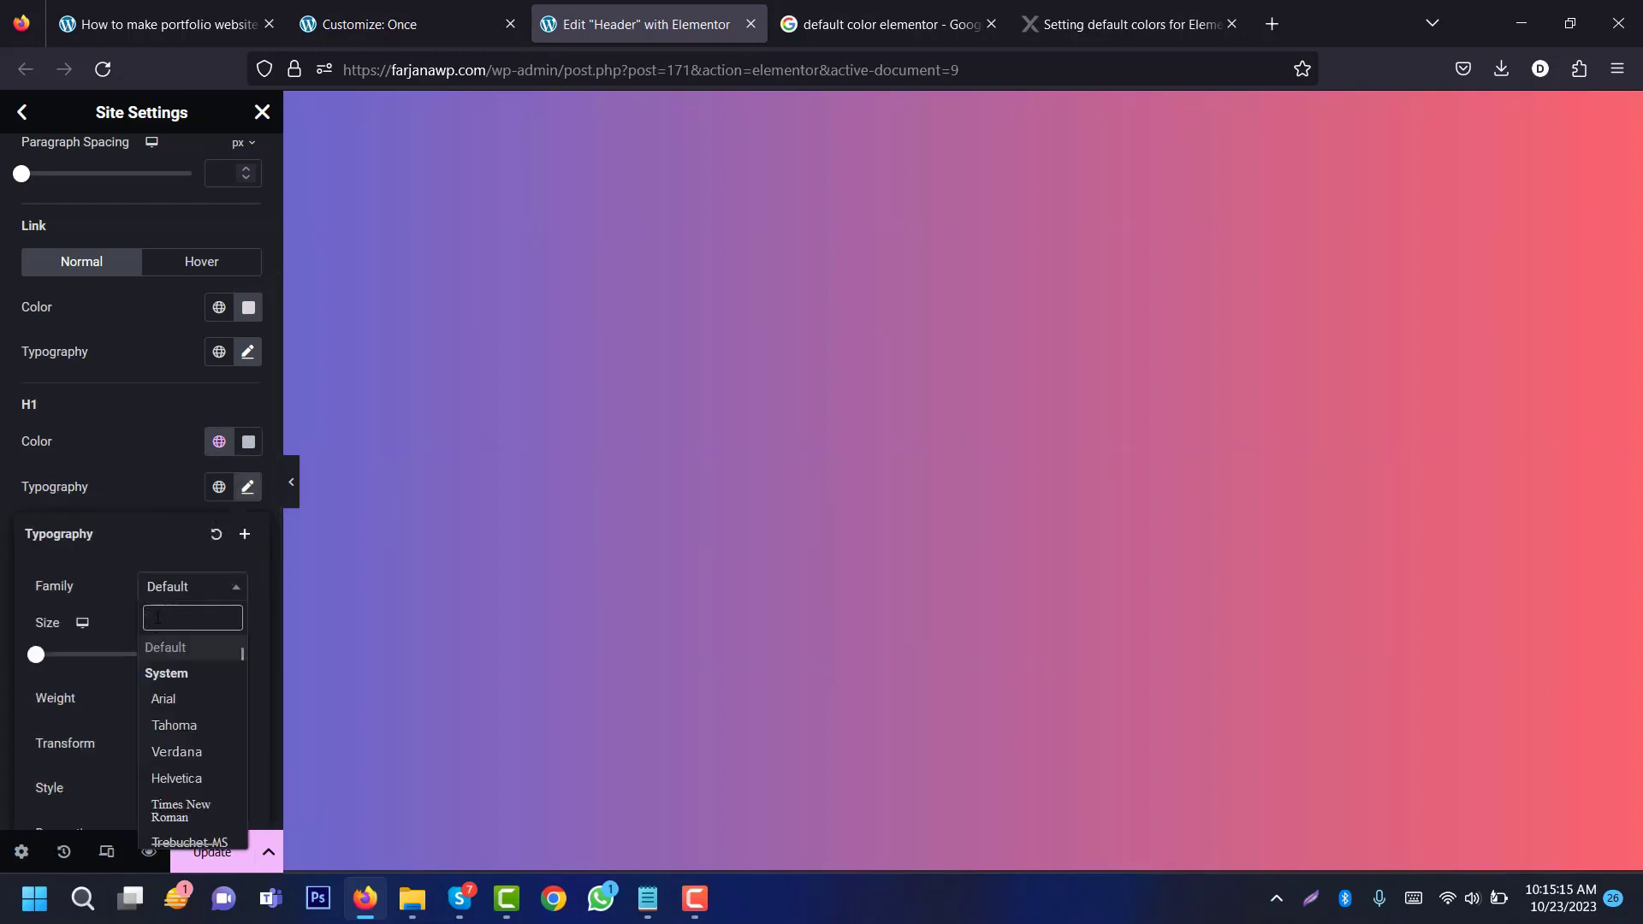
pyautogui.write('mpnt')
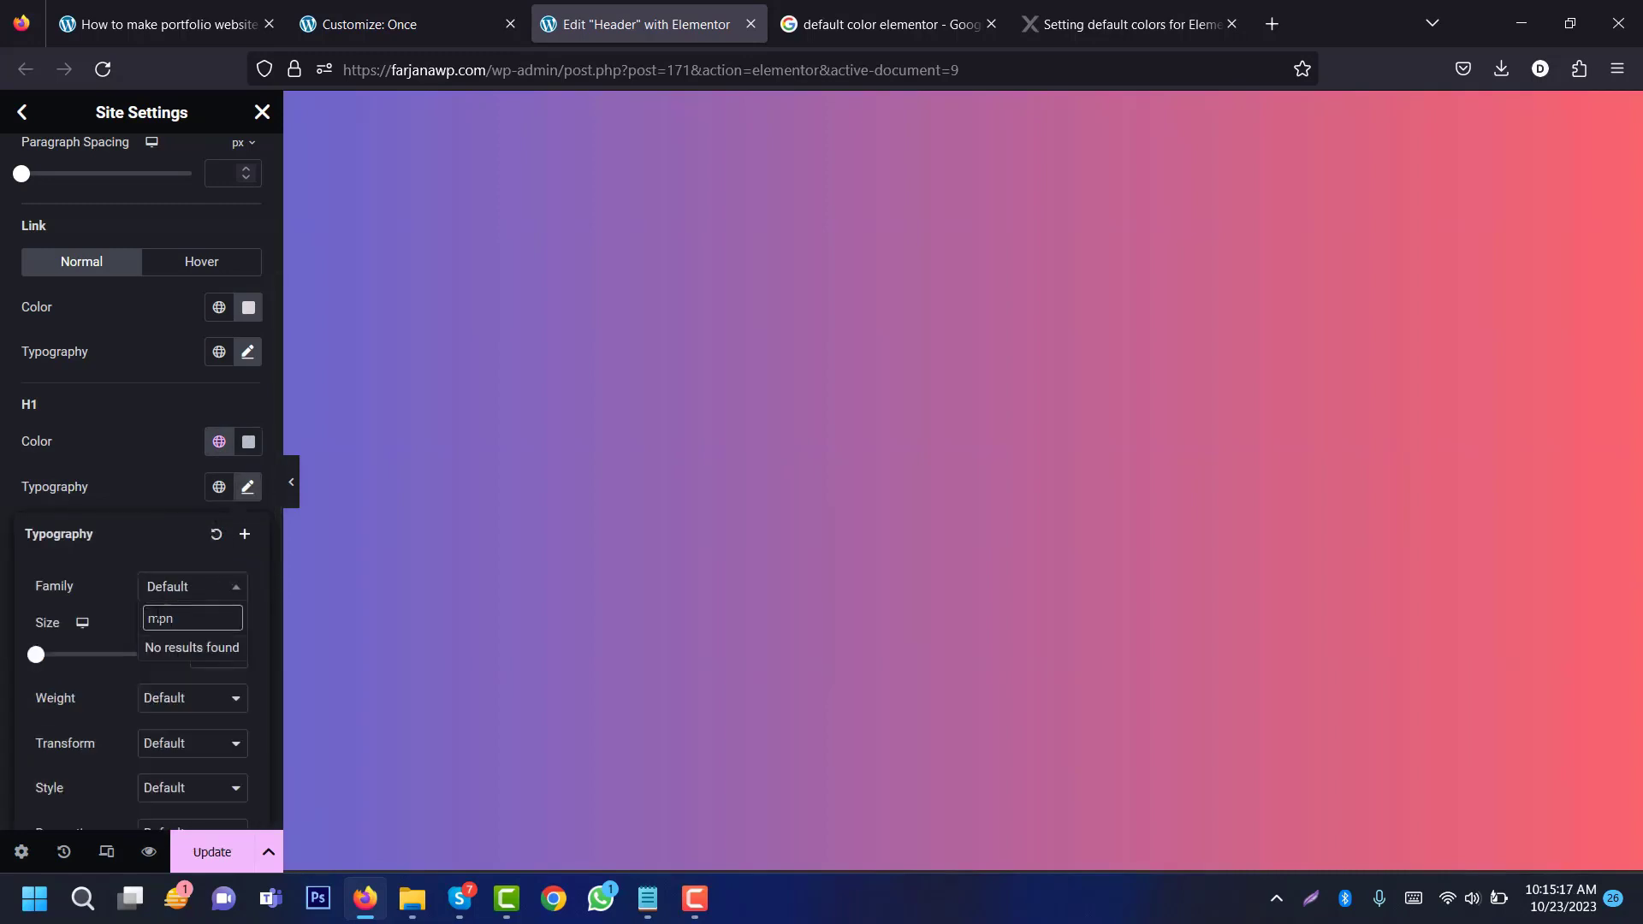
pyautogui.press('BackSpace')
pyautogui.press('BackSpace')
pyautogui.press('BackSpace')
pyautogui.write('ont')
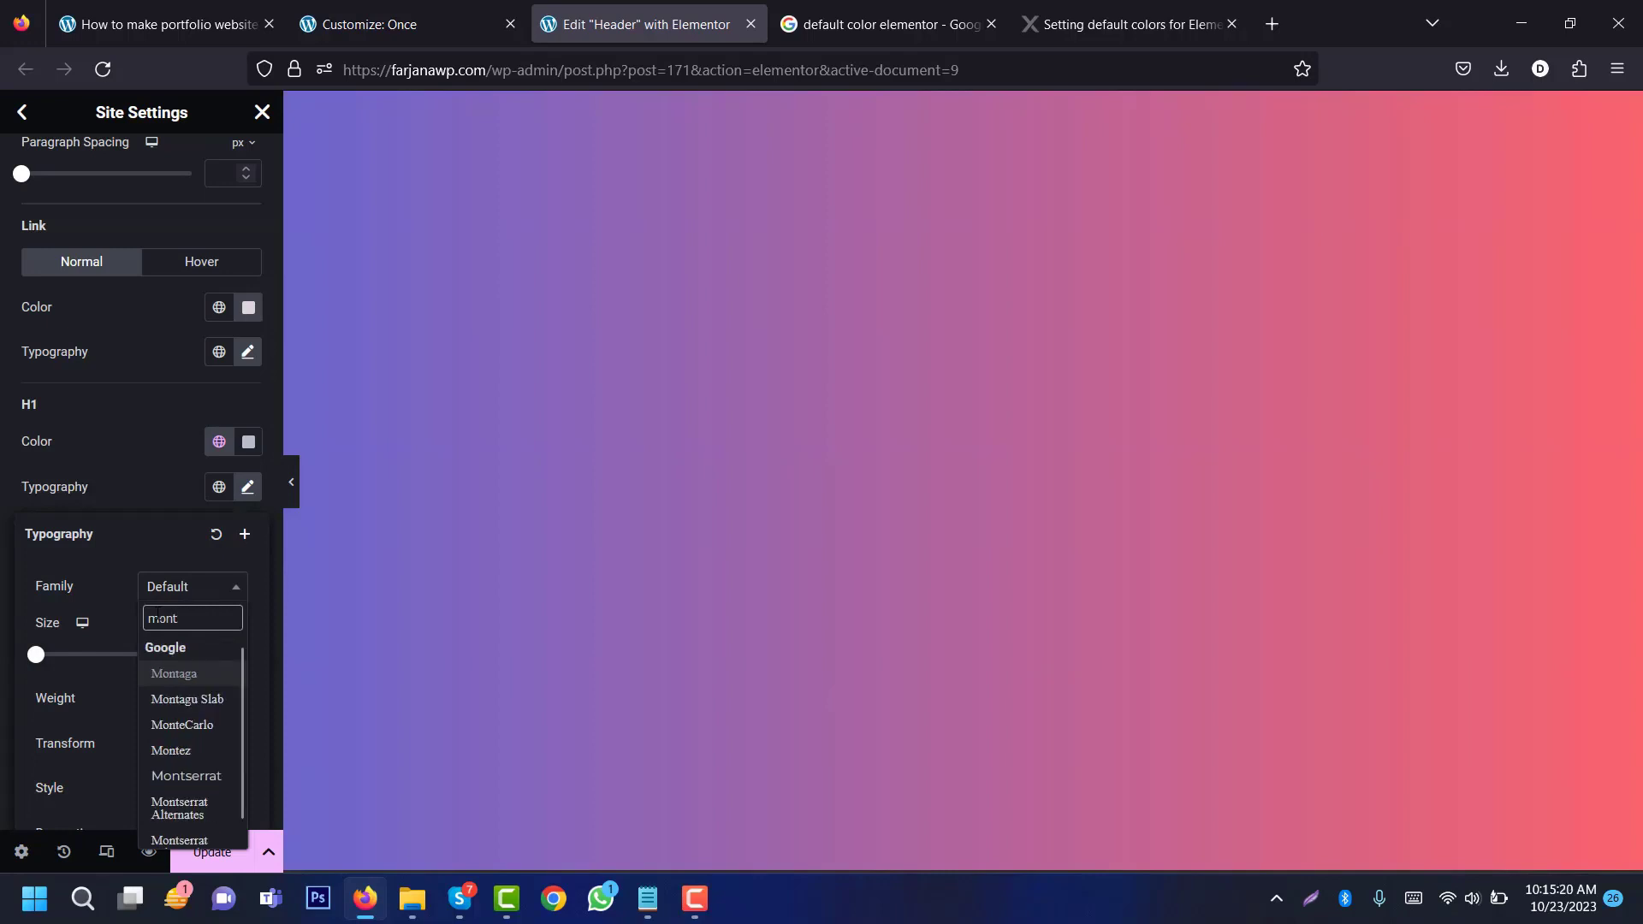
pyautogui.write('ser')
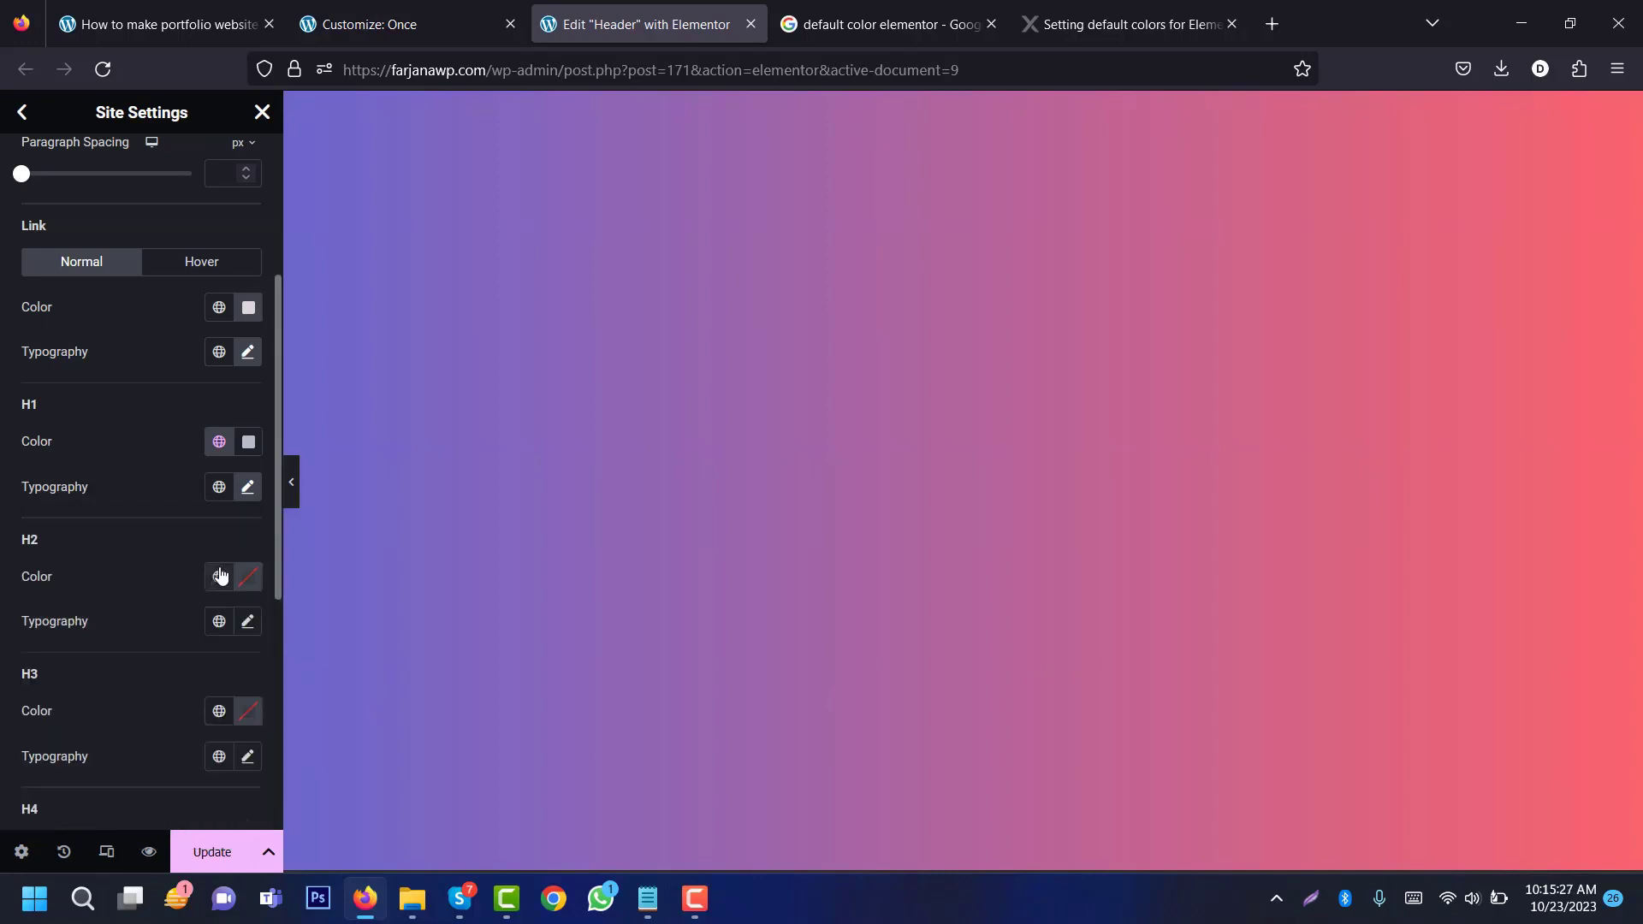
# Step: Give H2 headings the Text global colour and the Montserrat font
pyautogui.click(219, 576)
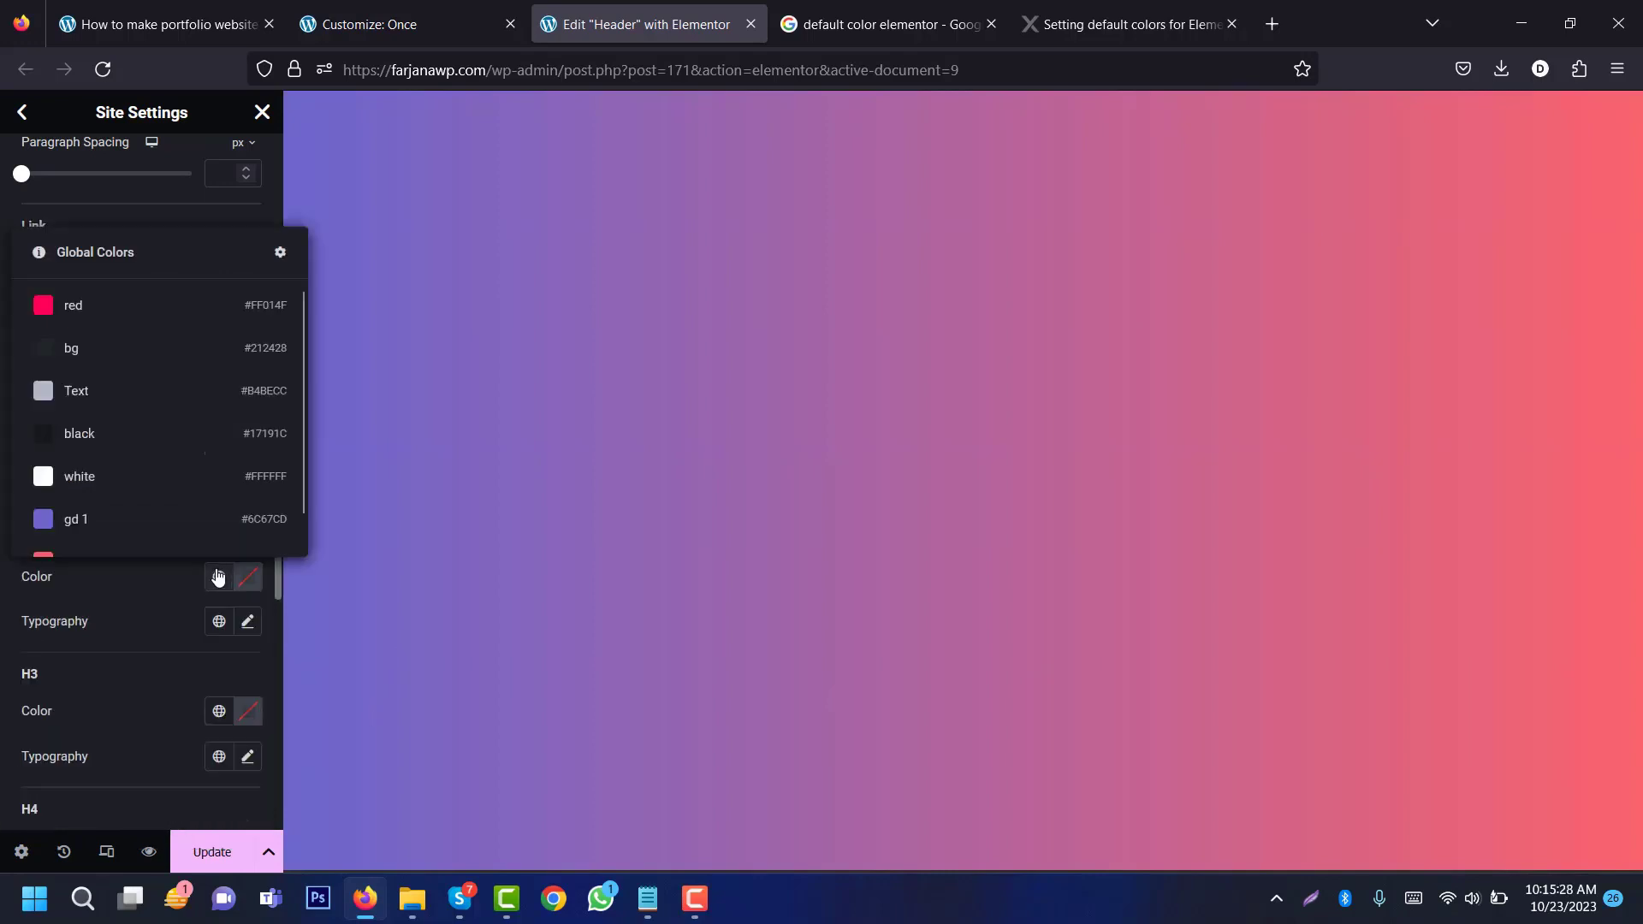
pyautogui.click(138, 392)
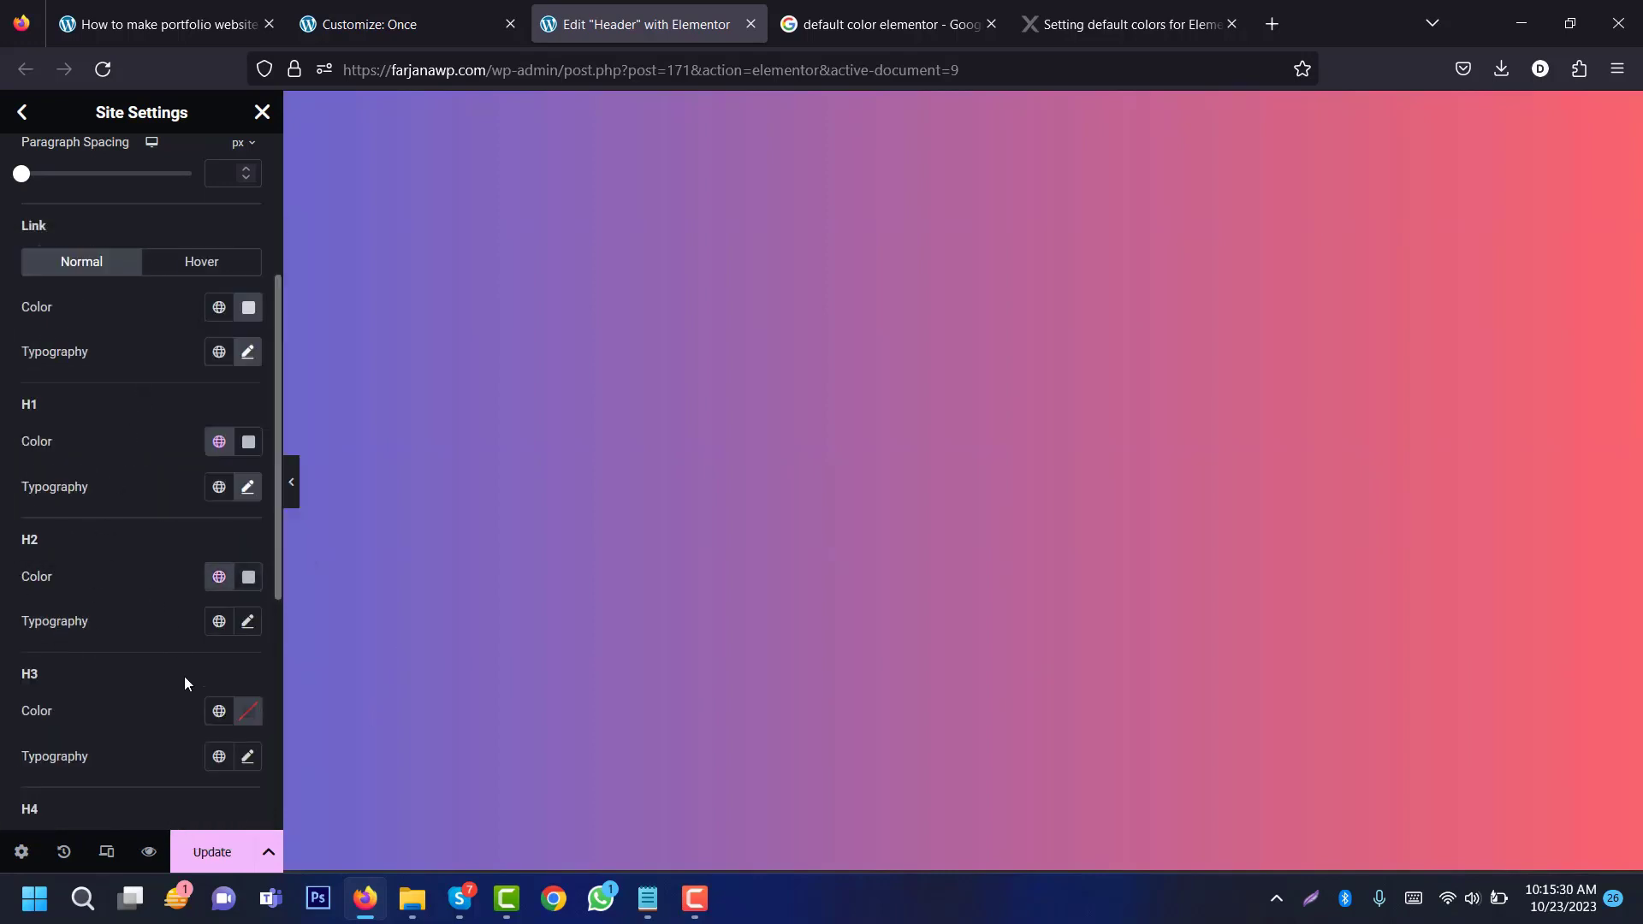
pyautogui.click(242, 631)
pyautogui.click(179, 721)
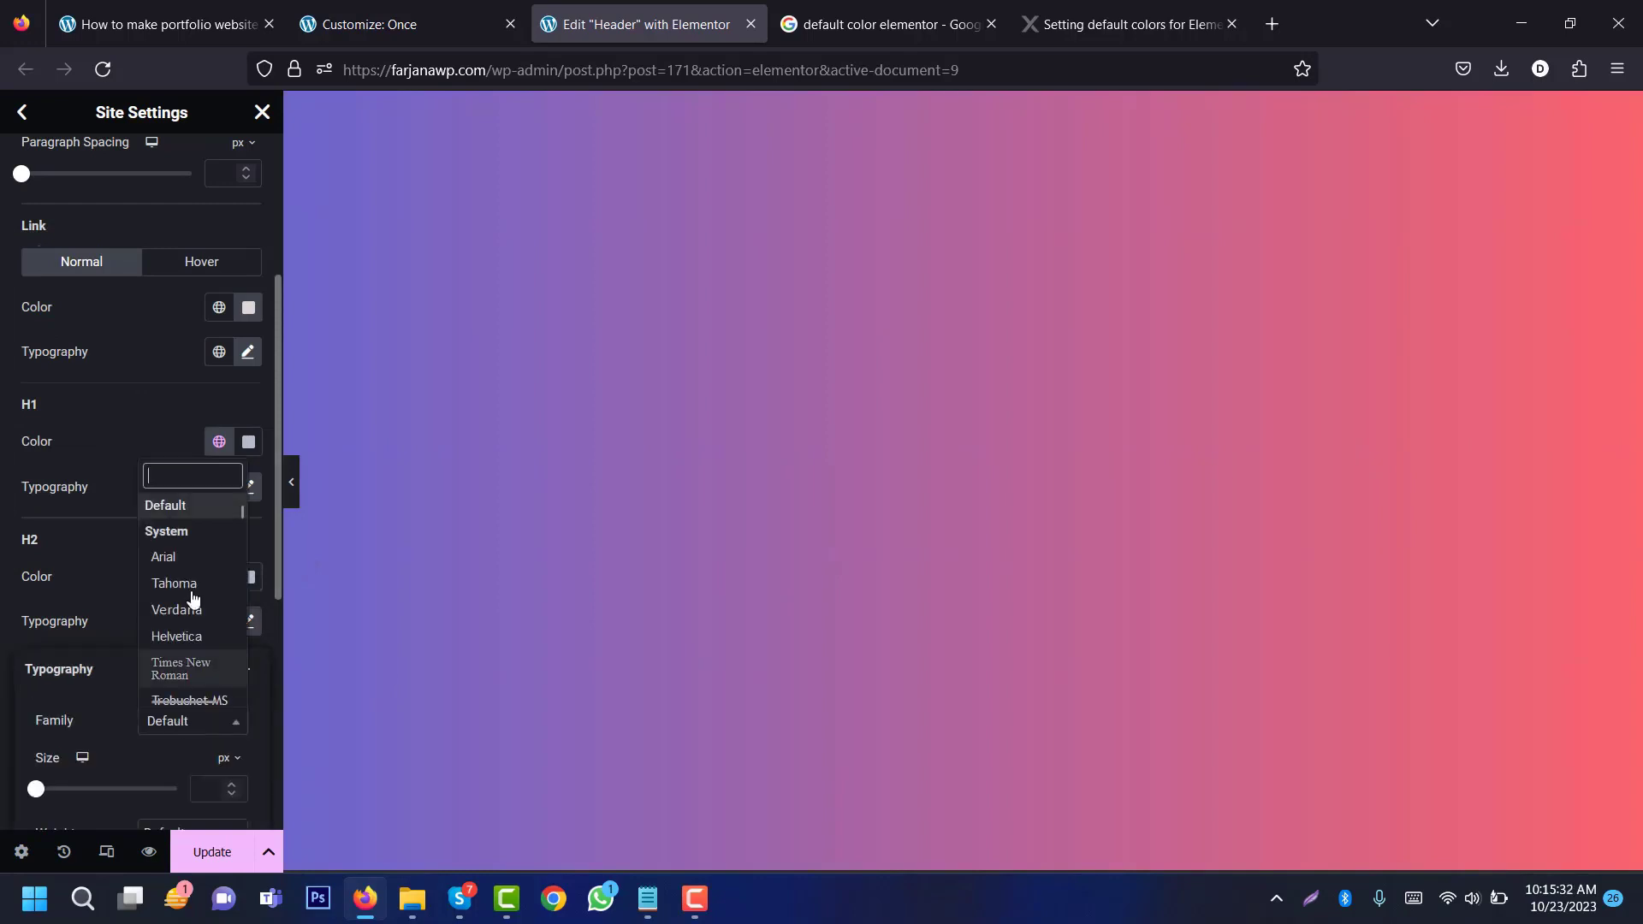
pyautogui.write('mont')
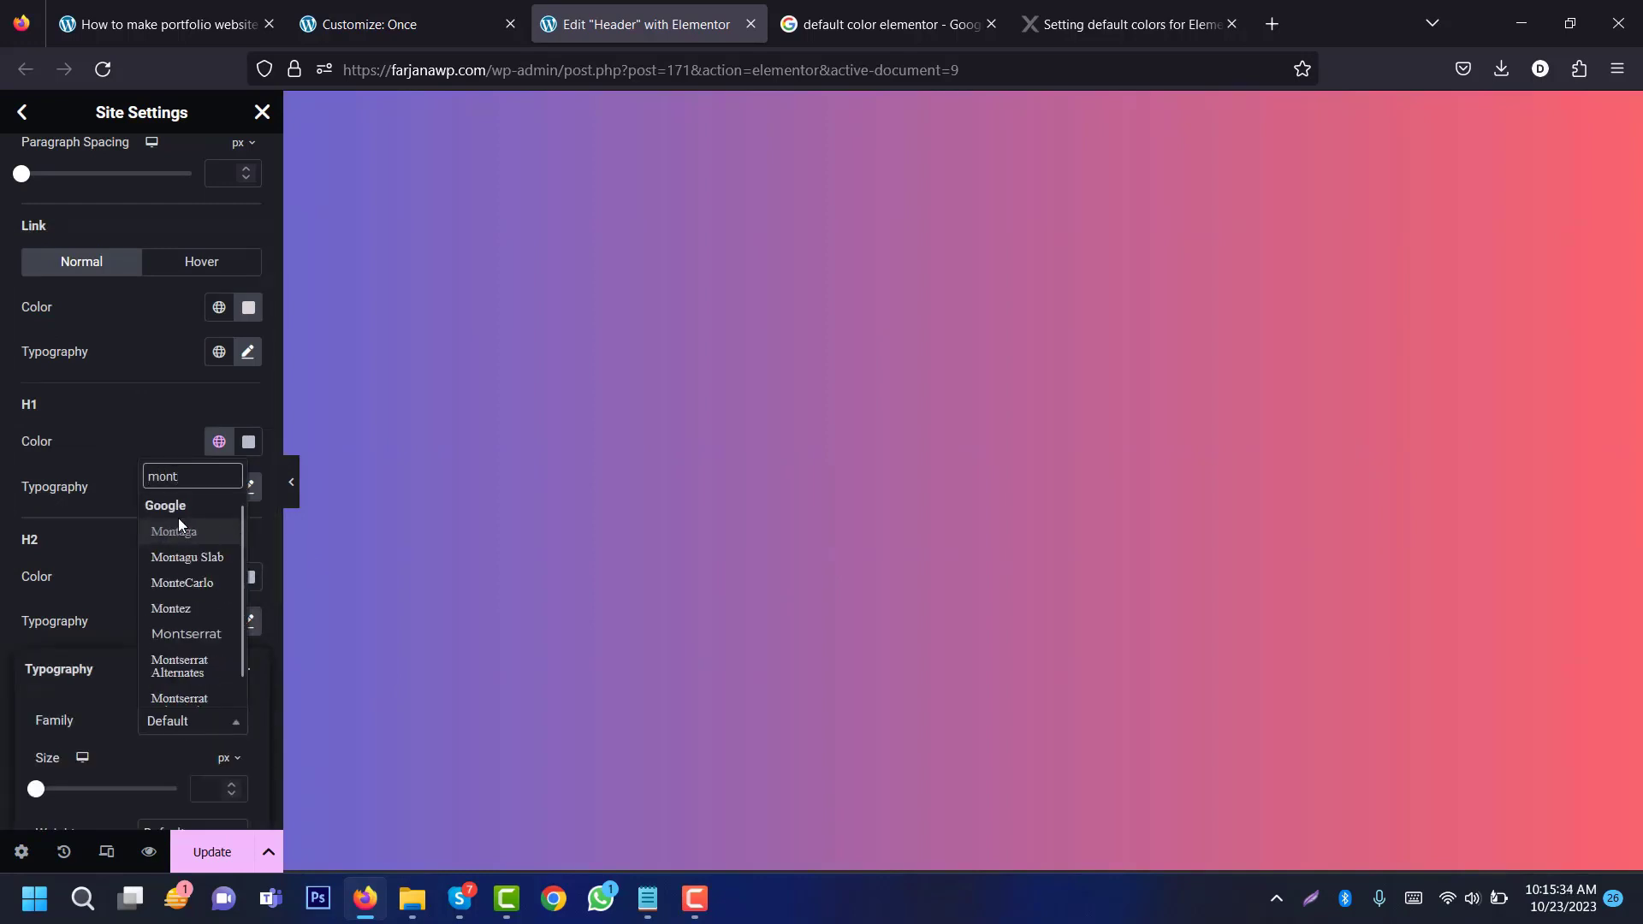
pyautogui.write('se')
pyautogui.click(163, 616)
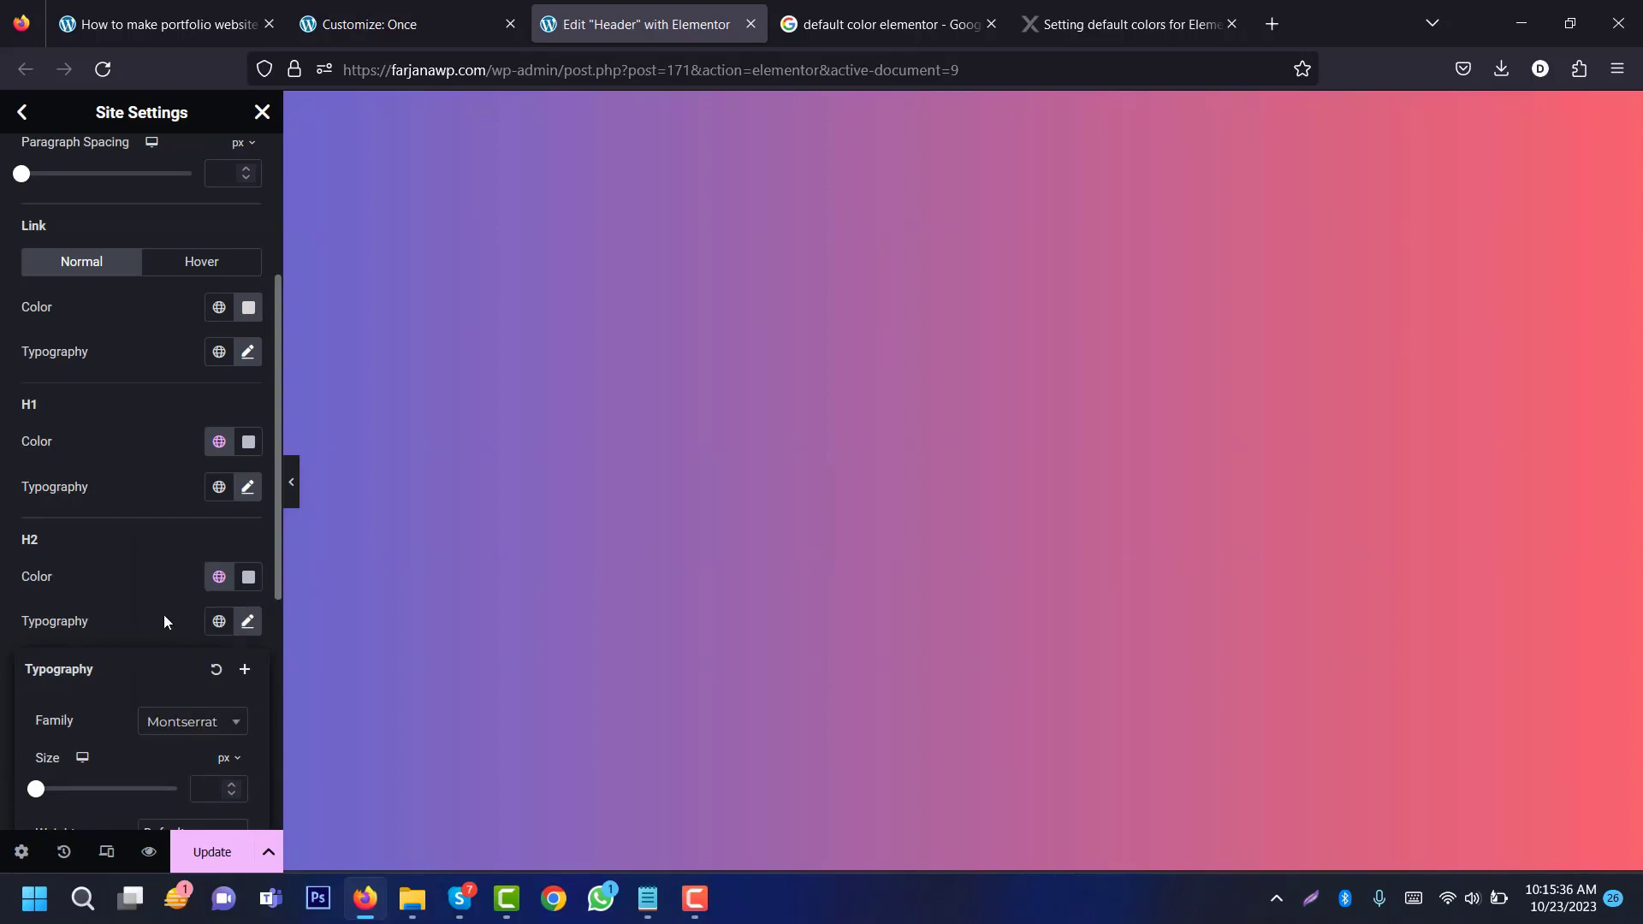
pyautogui.click(164, 605)
# Step: Set the remaining heading levels' font to Montserrat and save the Theme Style
pyautogui.scroll(-5, 97, 295)
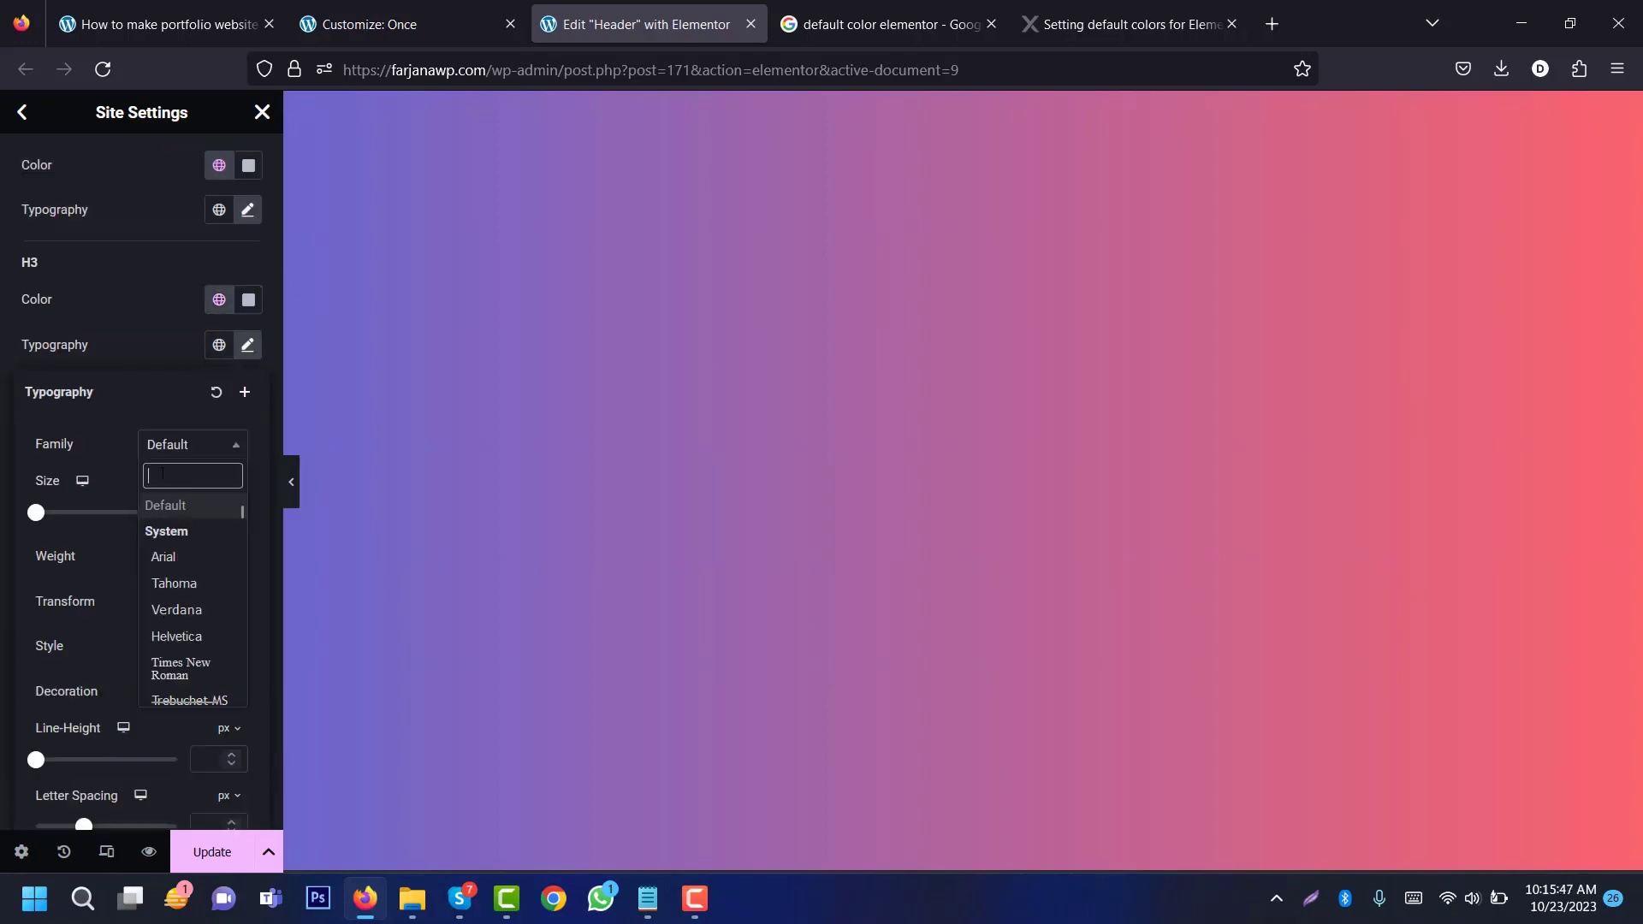
pyautogui.write('montse')
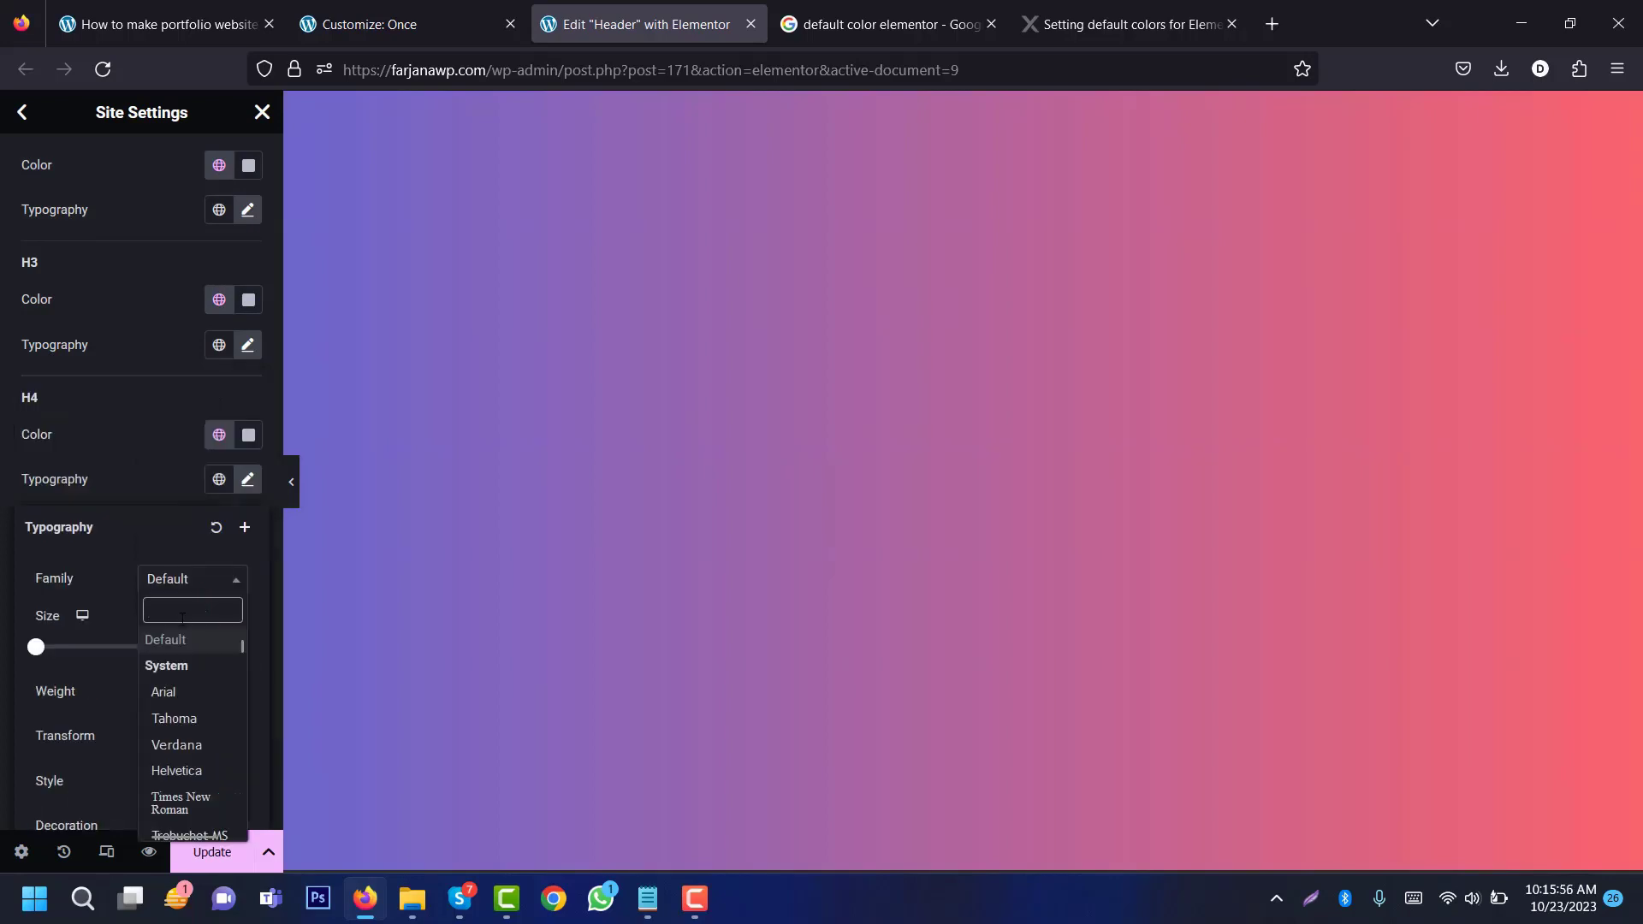
pyautogui.write('monts')
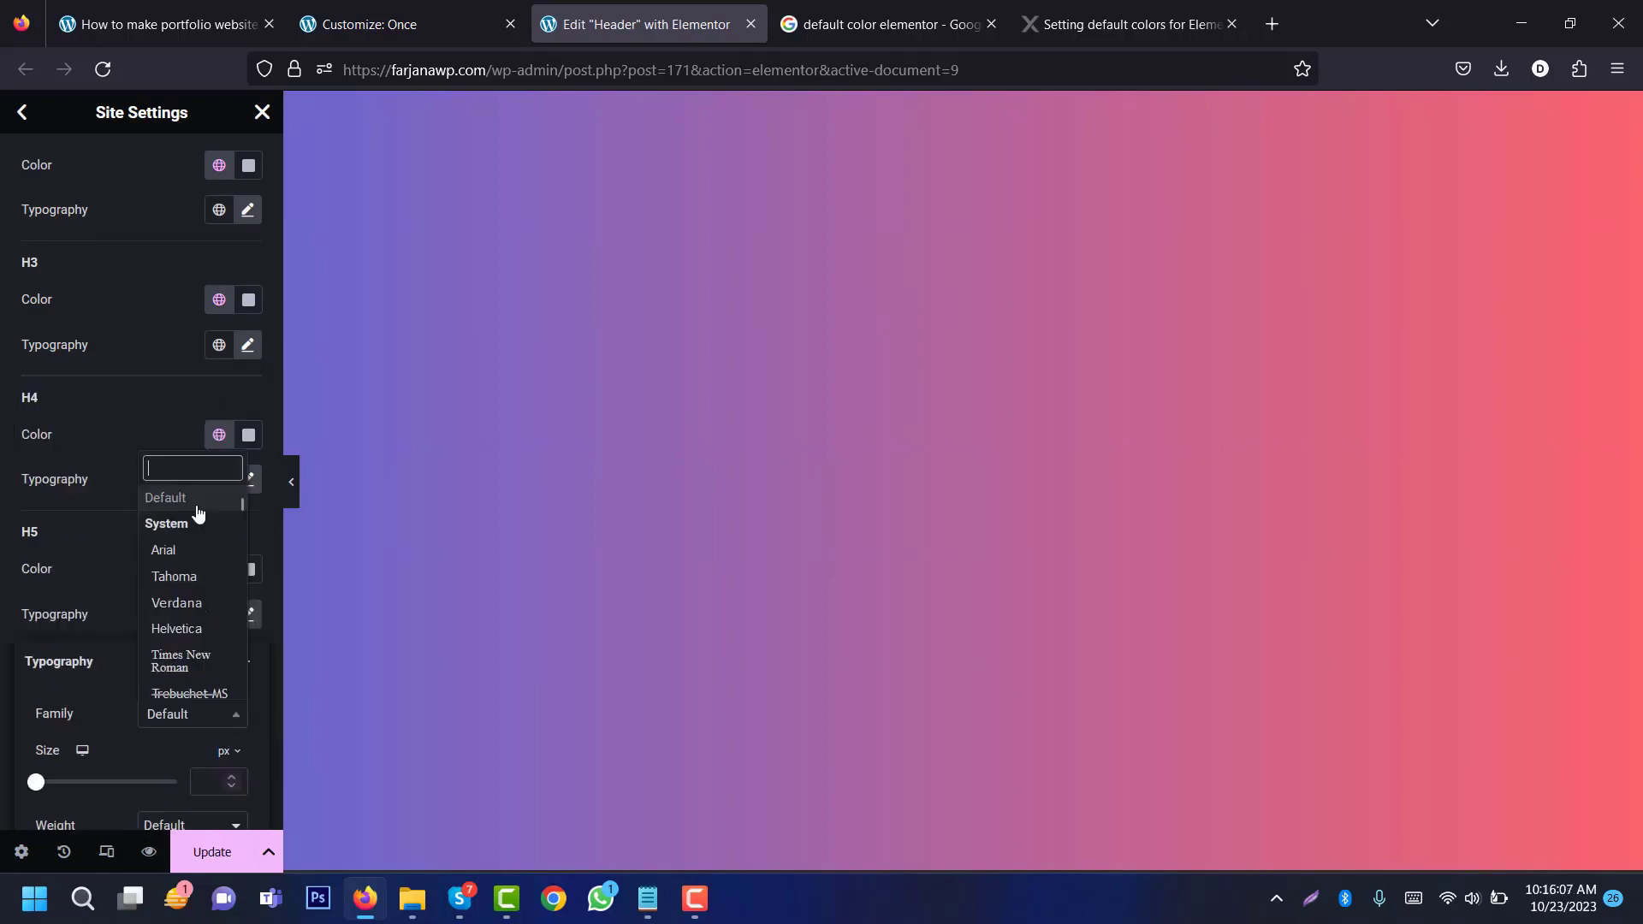
pyautogui.write('monts')
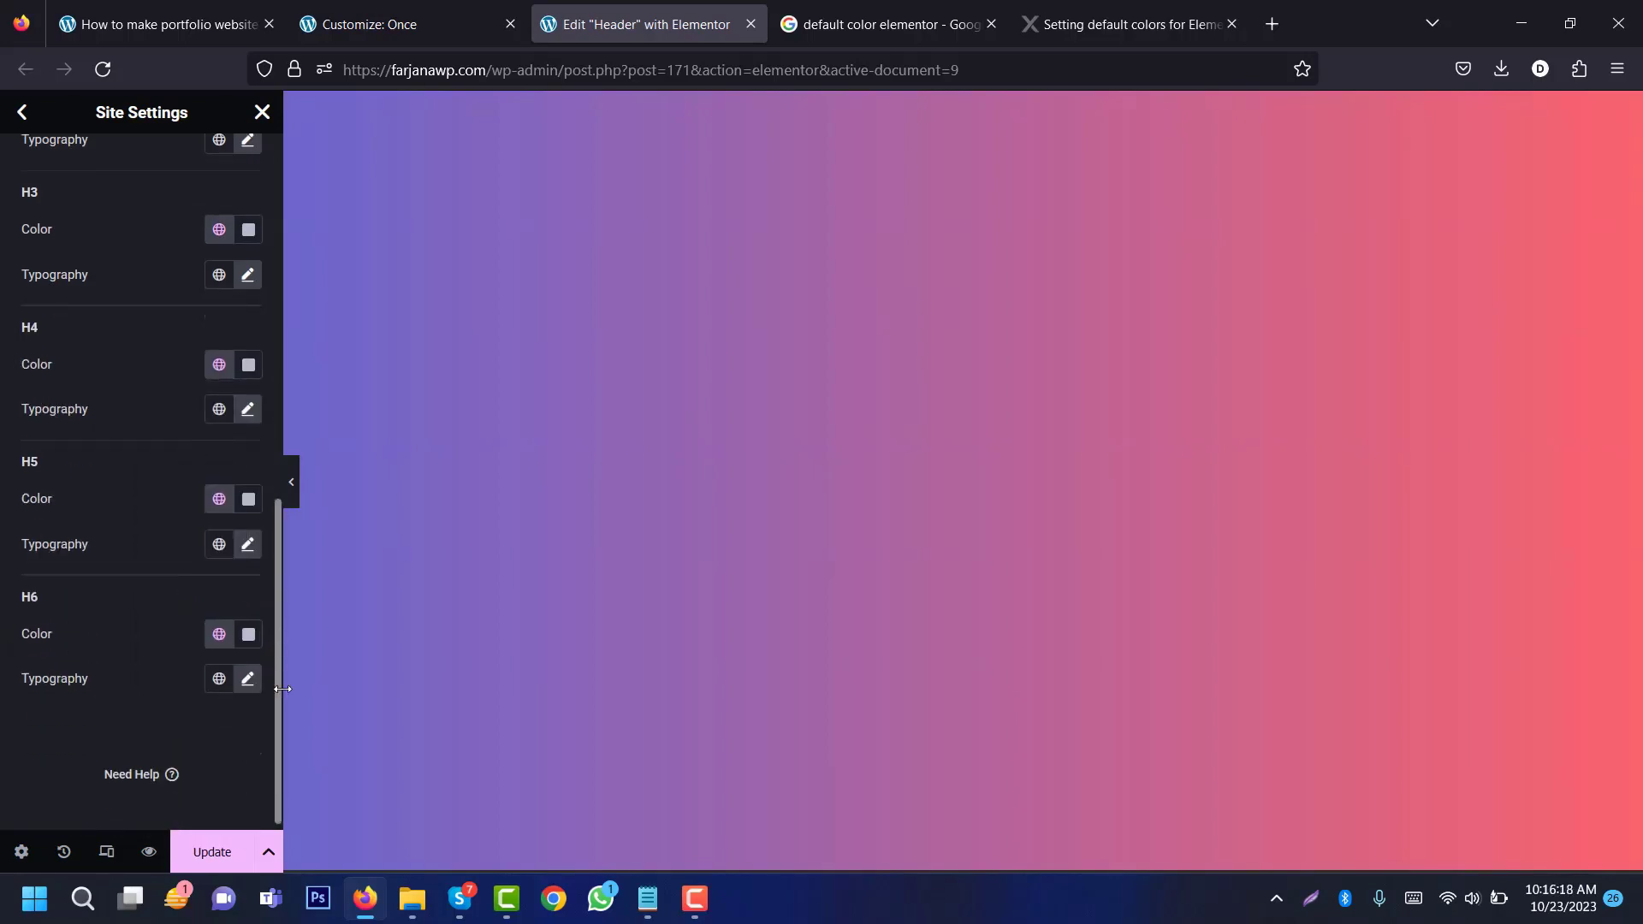
pyautogui.click(192, 769)
pyautogui.write('monts')
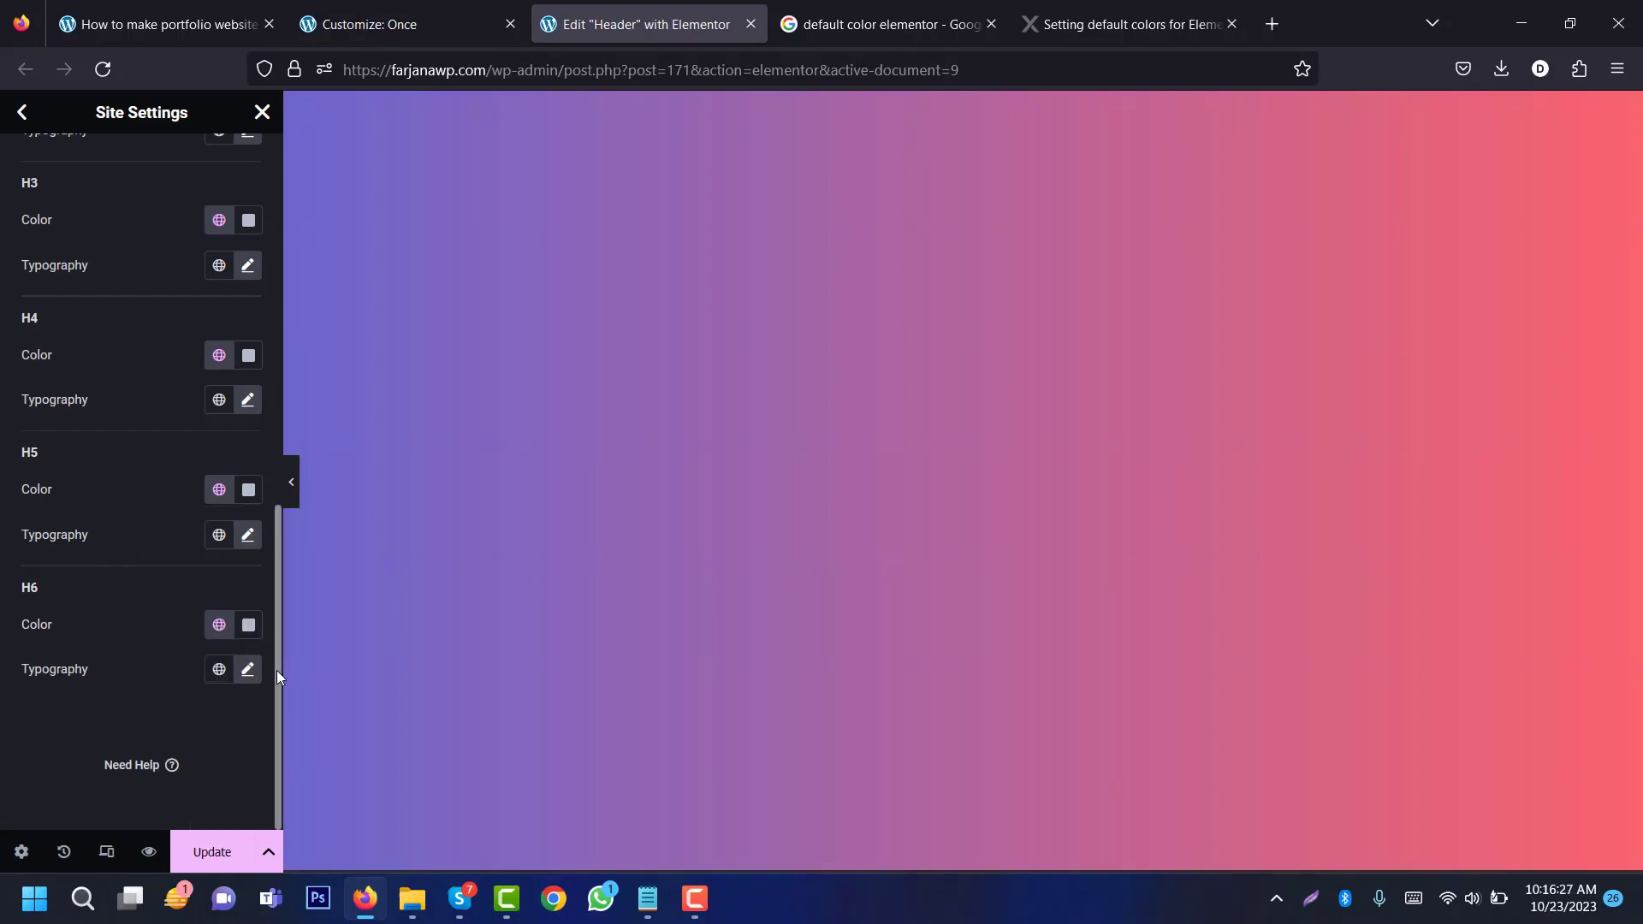
pyautogui.moveTo(275, 670)
pyautogui.mouseDown()
pyautogui.moveTo(277, 563)
pyautogui.moveTo(278, 647)
pyautogui.mouseUp()
pyautogui.scroll(10, 278, 646)
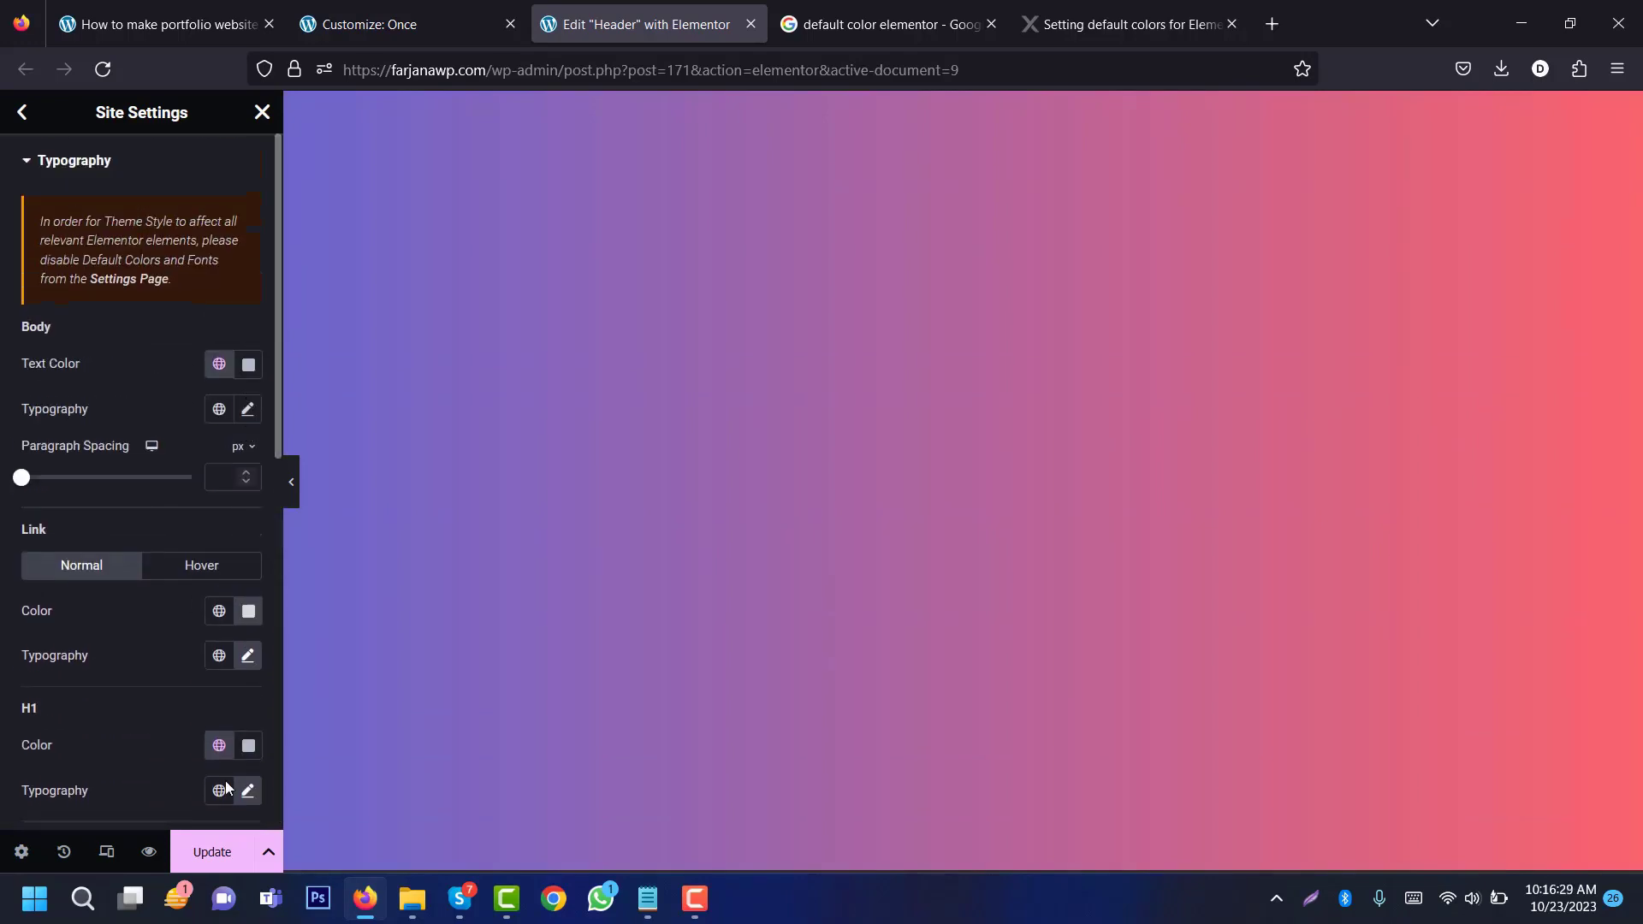
pyautogui.click(211, 853)
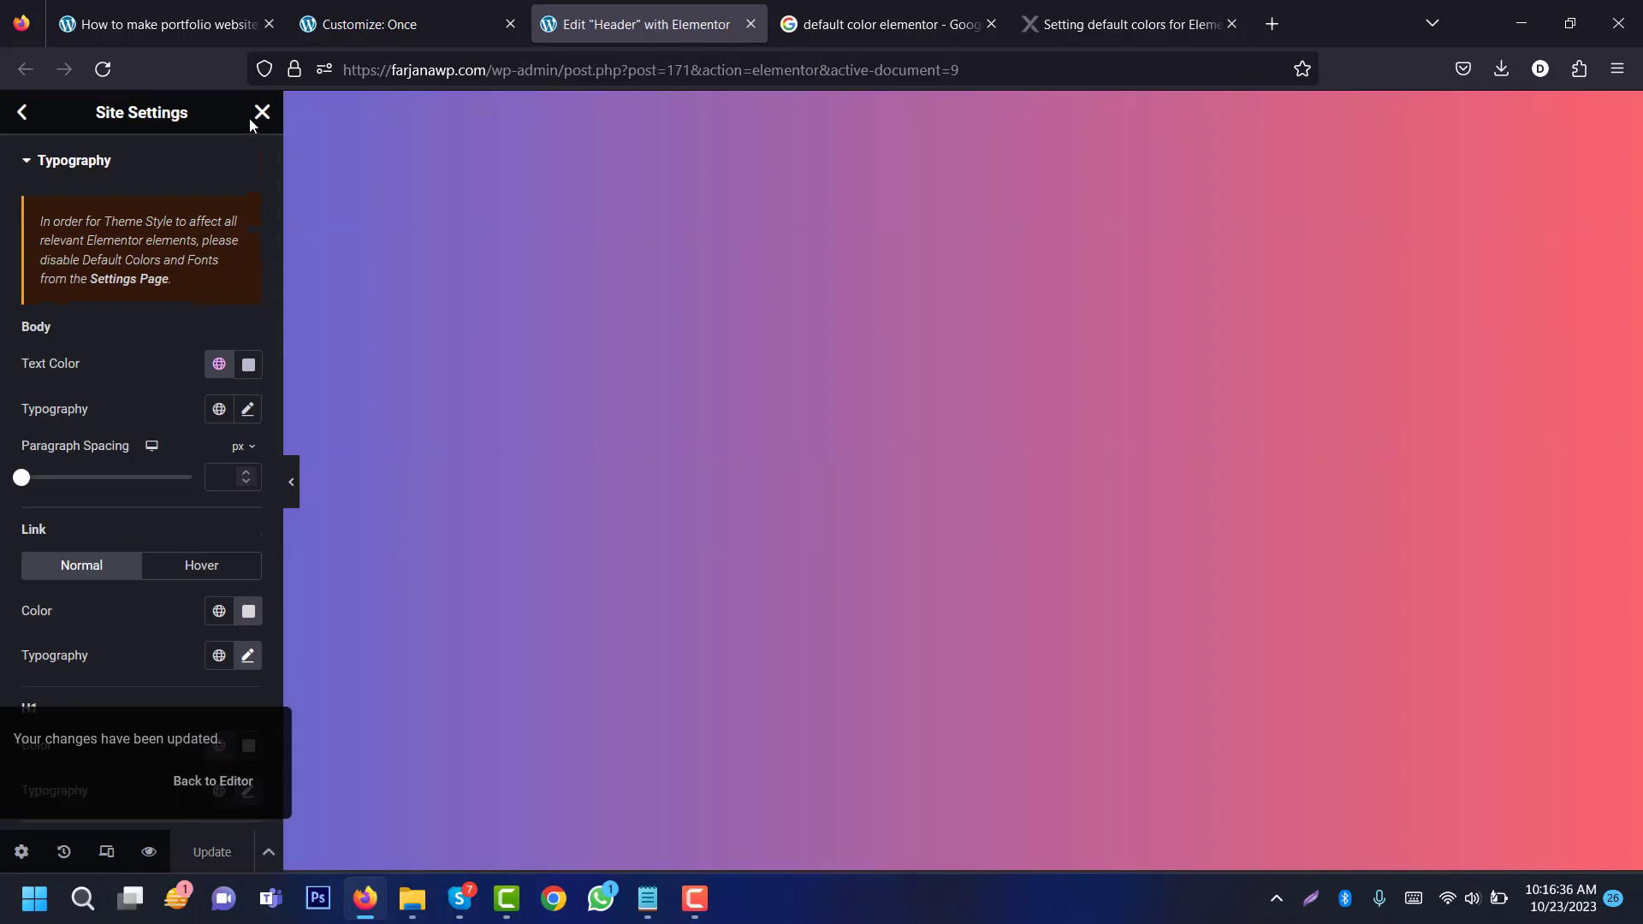
# Step: Close Site Settings, review the tutorial's Part 2 step list, and return to Elementor
pyautogui.click(262, 112)
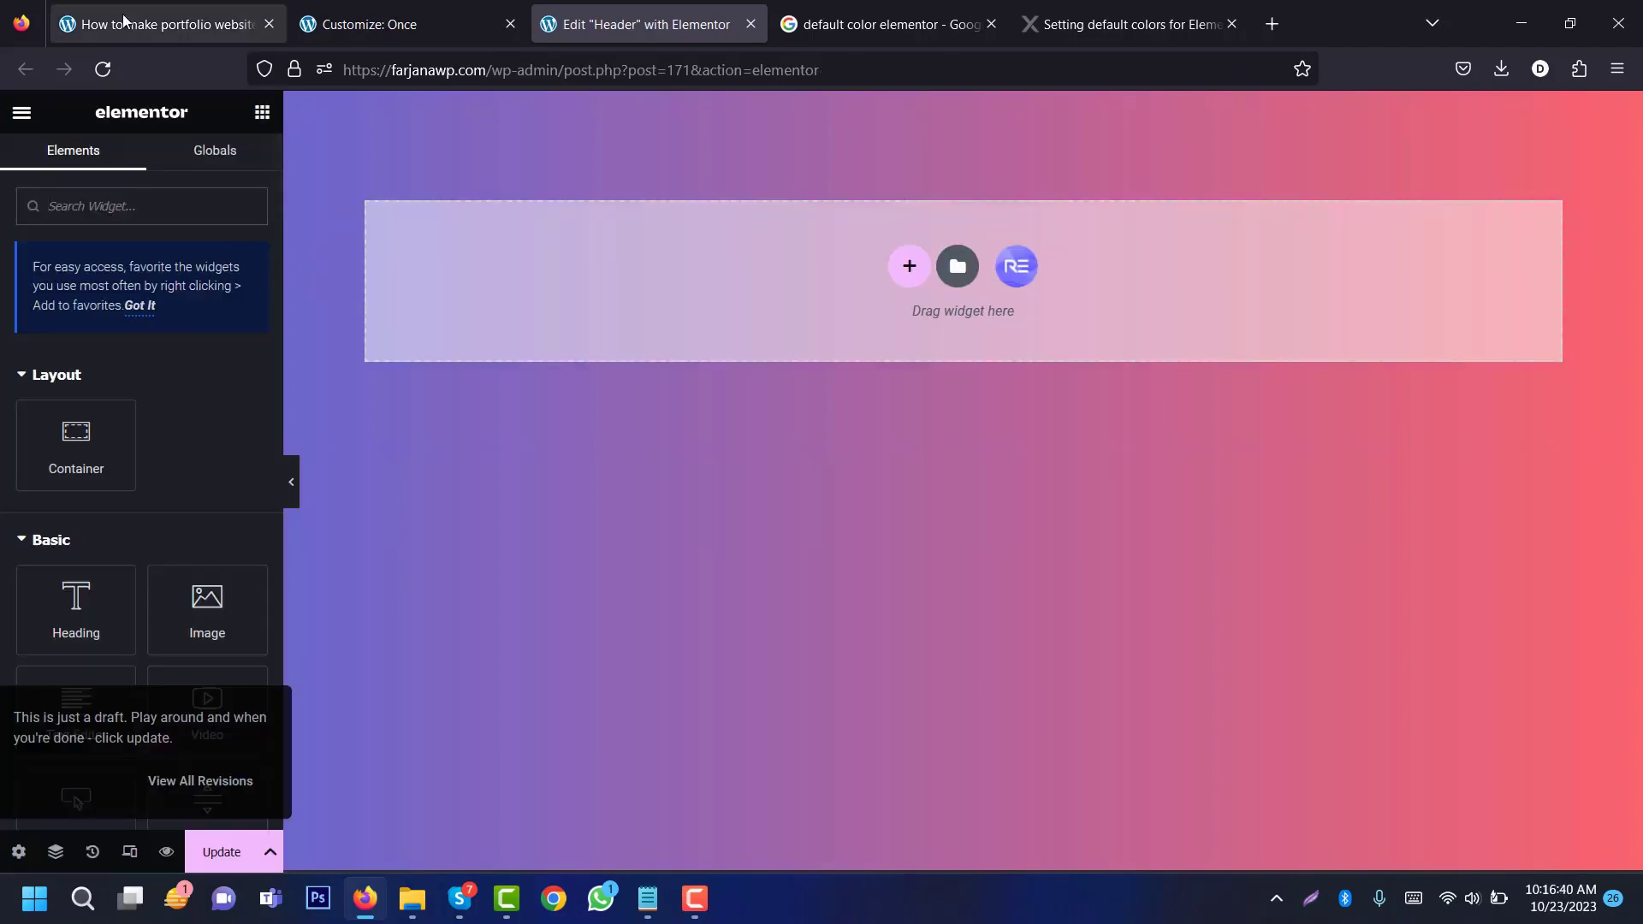
pyautogui.click(162, 24)
pyautogui.click(172, 284)
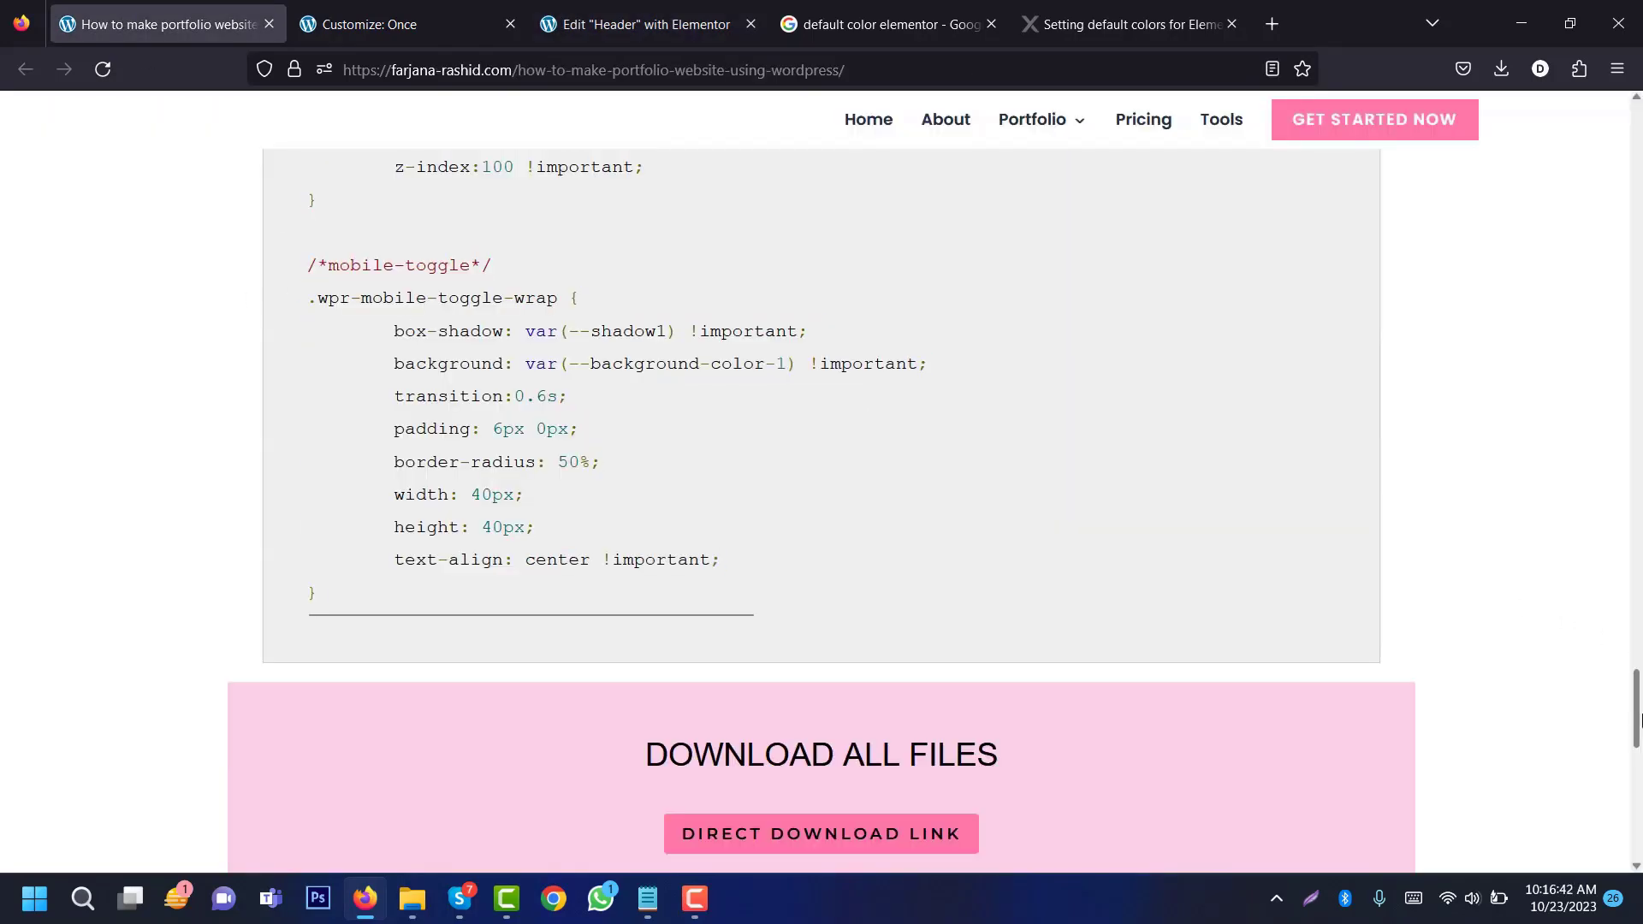
pyautogui.moveTo(1636, 708); pyautogui.dragTo(1634, 214)
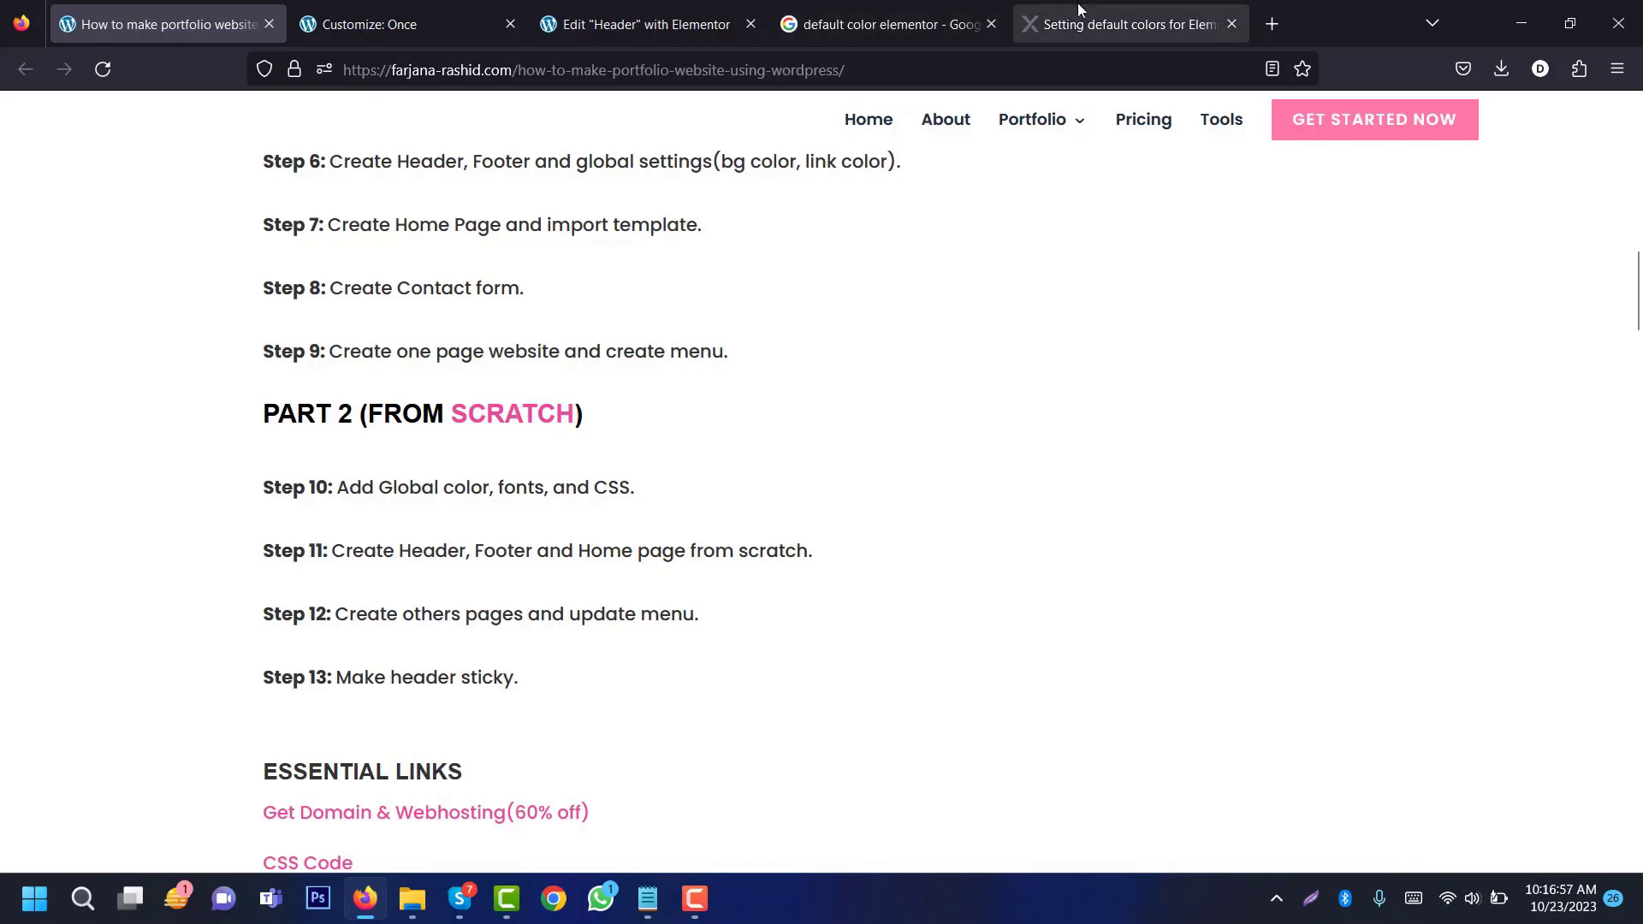
pyautogui.click(645, 39)
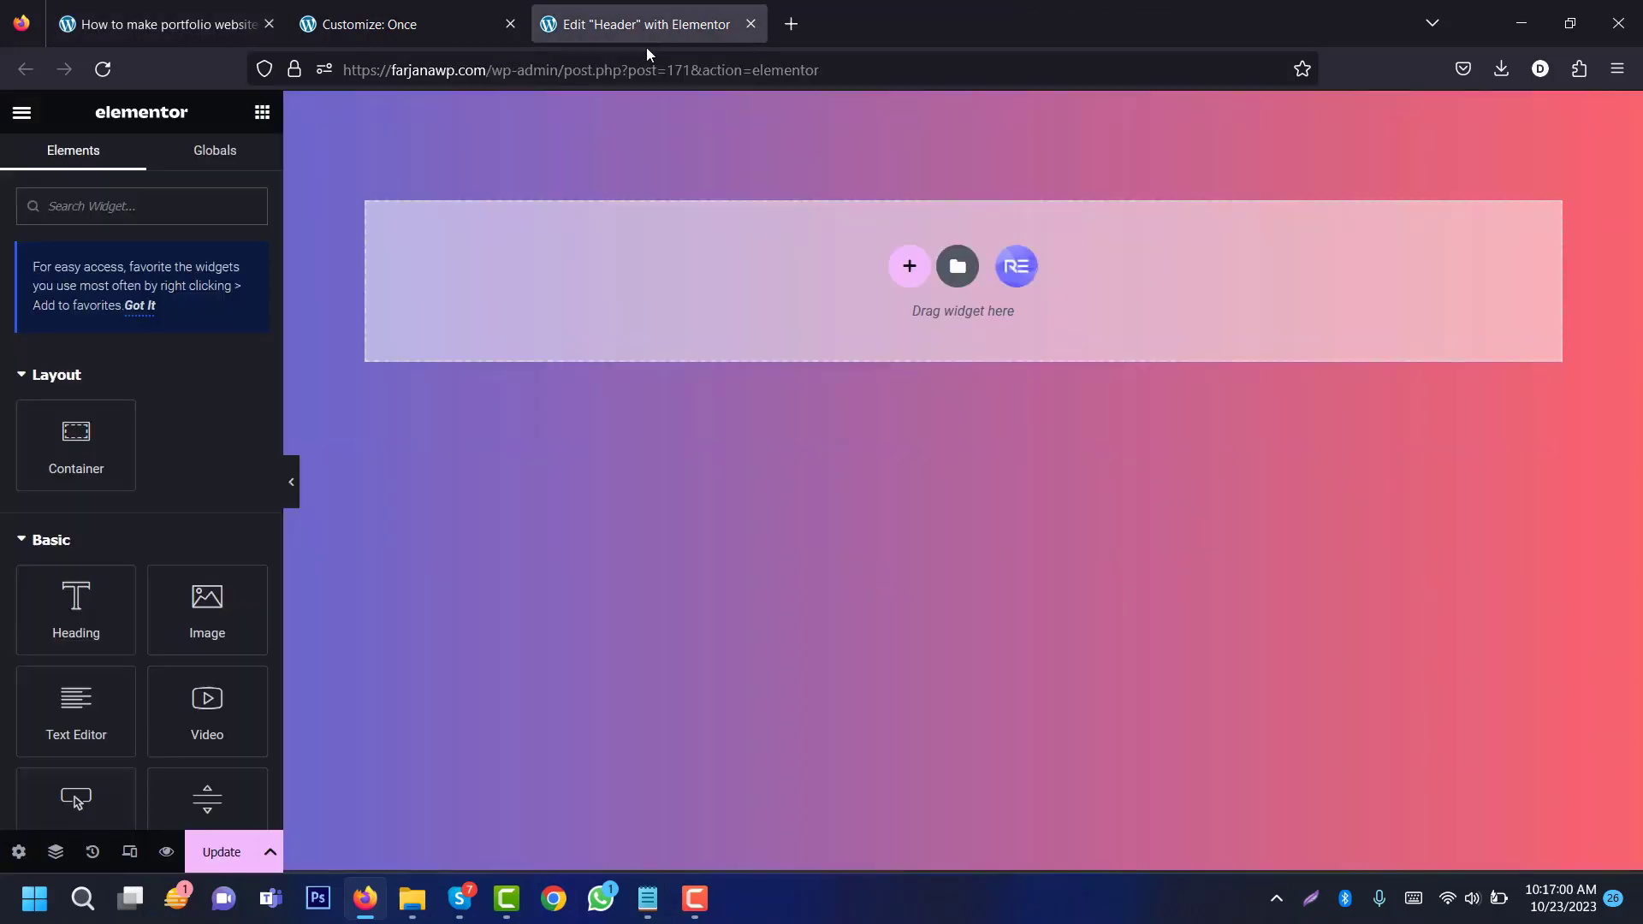
# Step: Add a 1/3 + 2/3 two-column container to the header, checking the demo page layout
pyautogui.click(909, 267)
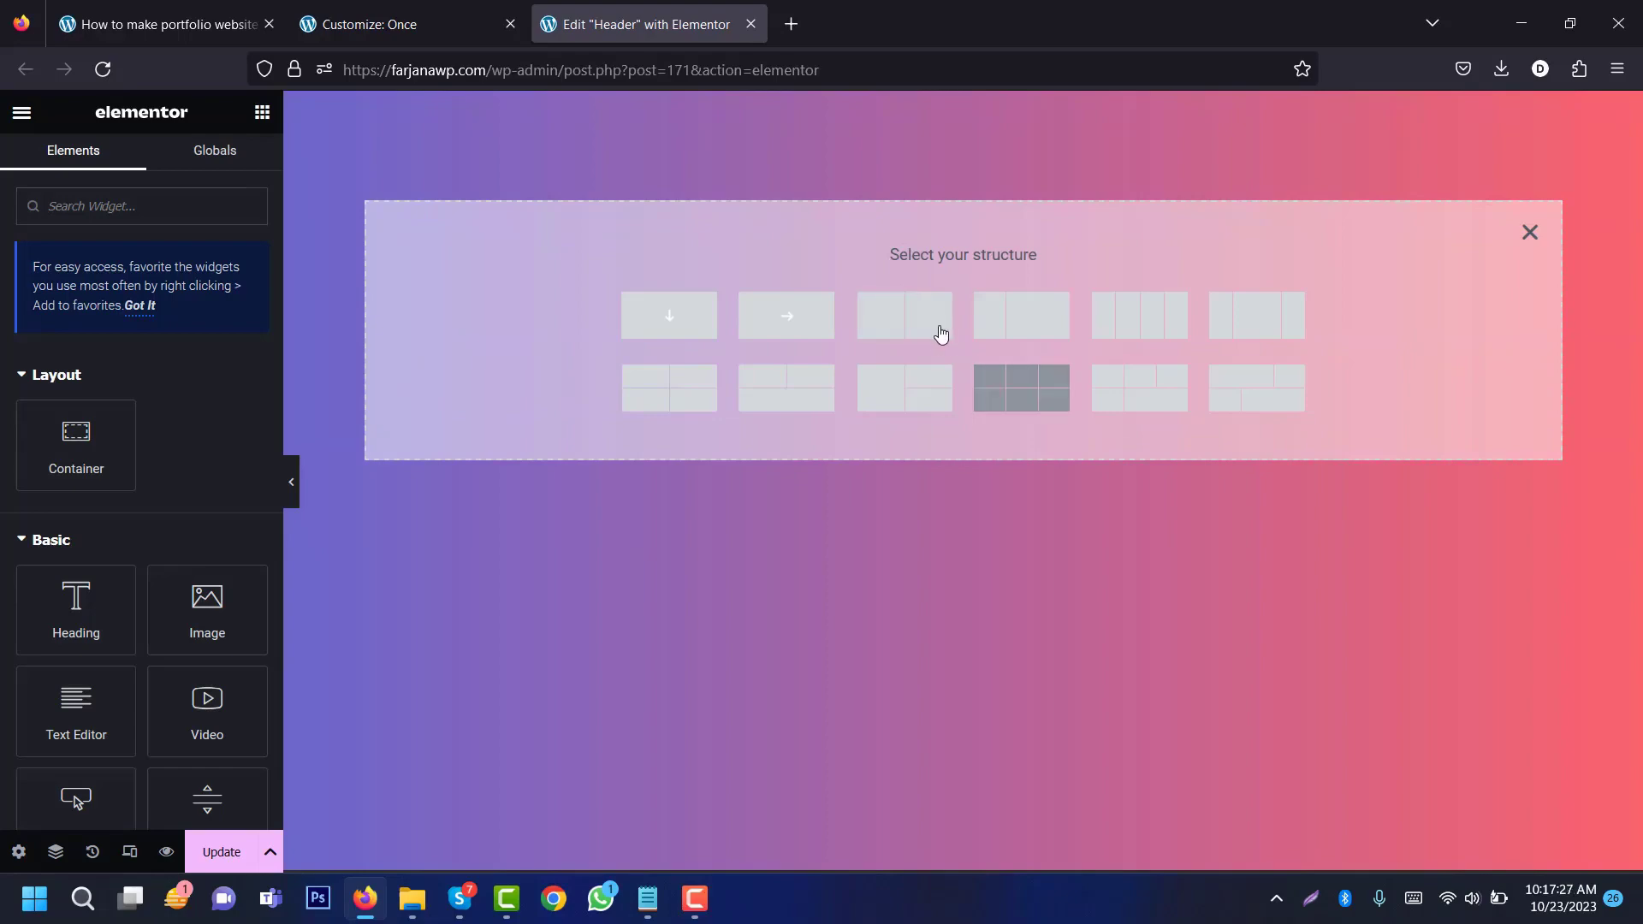
pyautogui.click(1023, 322)
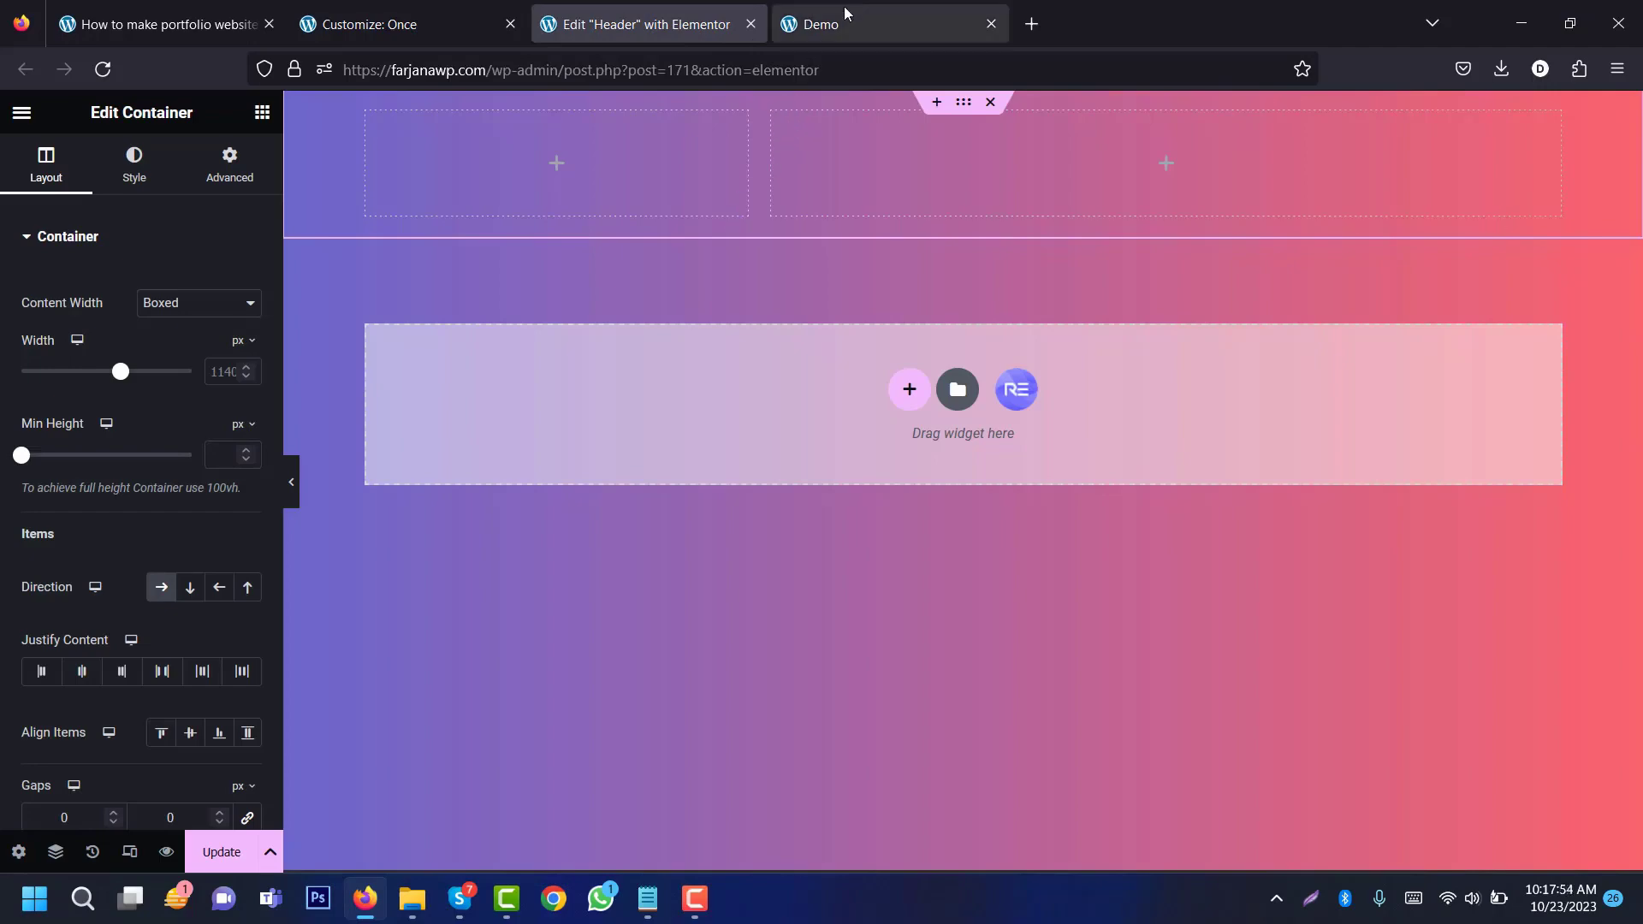
pyautogui.click(852, 5)
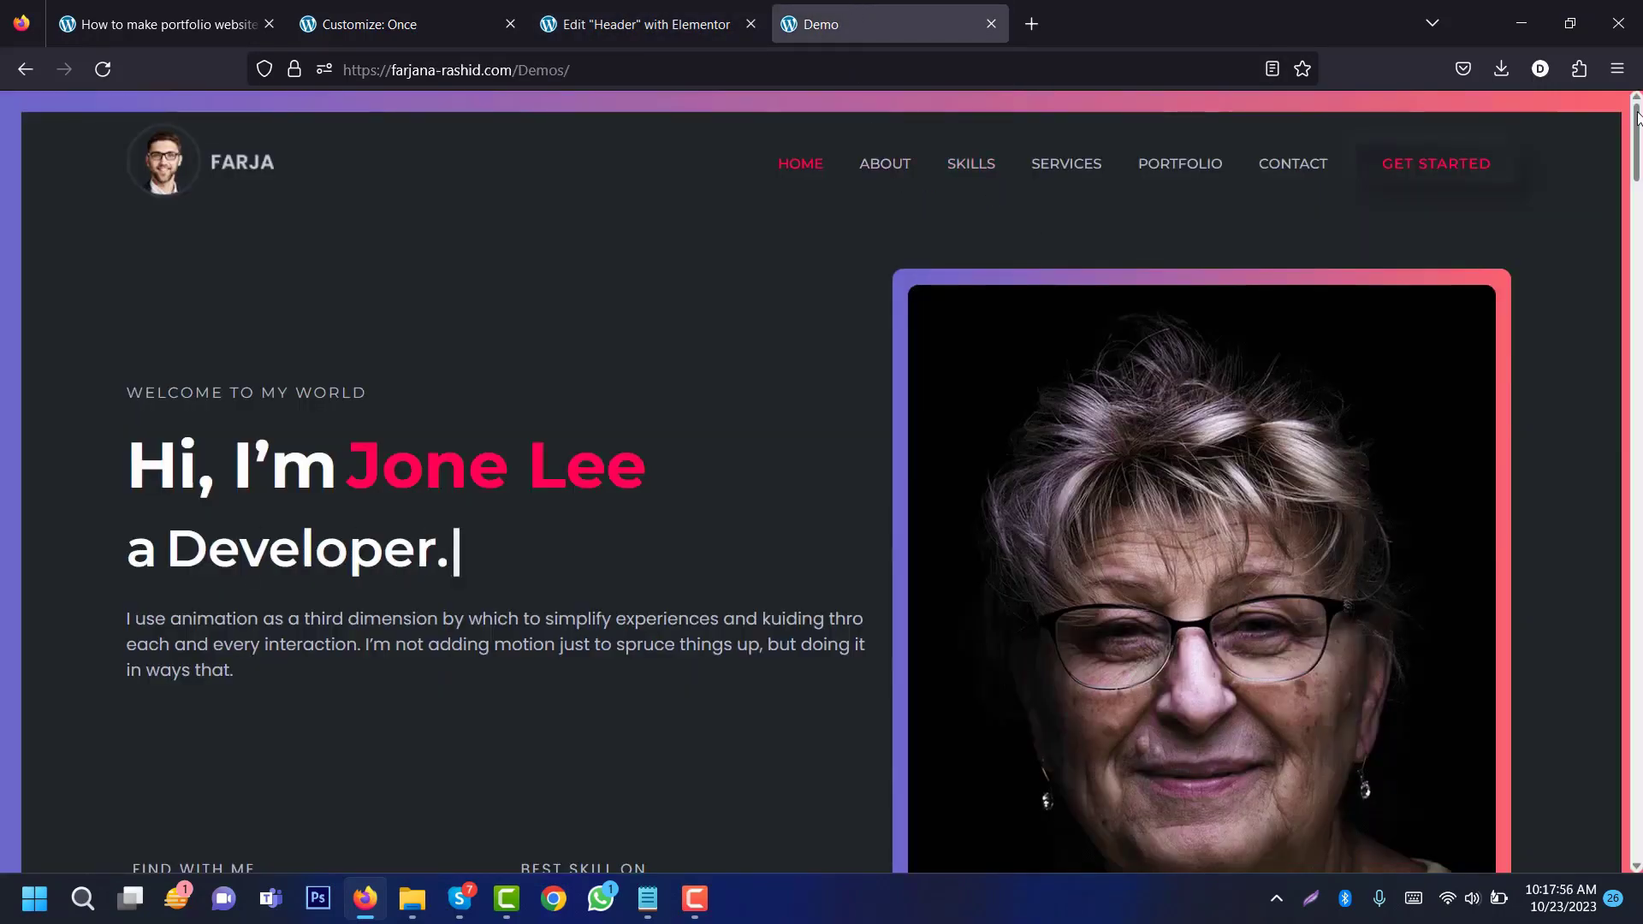
pyautogui.scroll(-5, 1639, 163)
pyautogui.moveTo(1641, 163); pyautogui.dragTo(1641, 116)
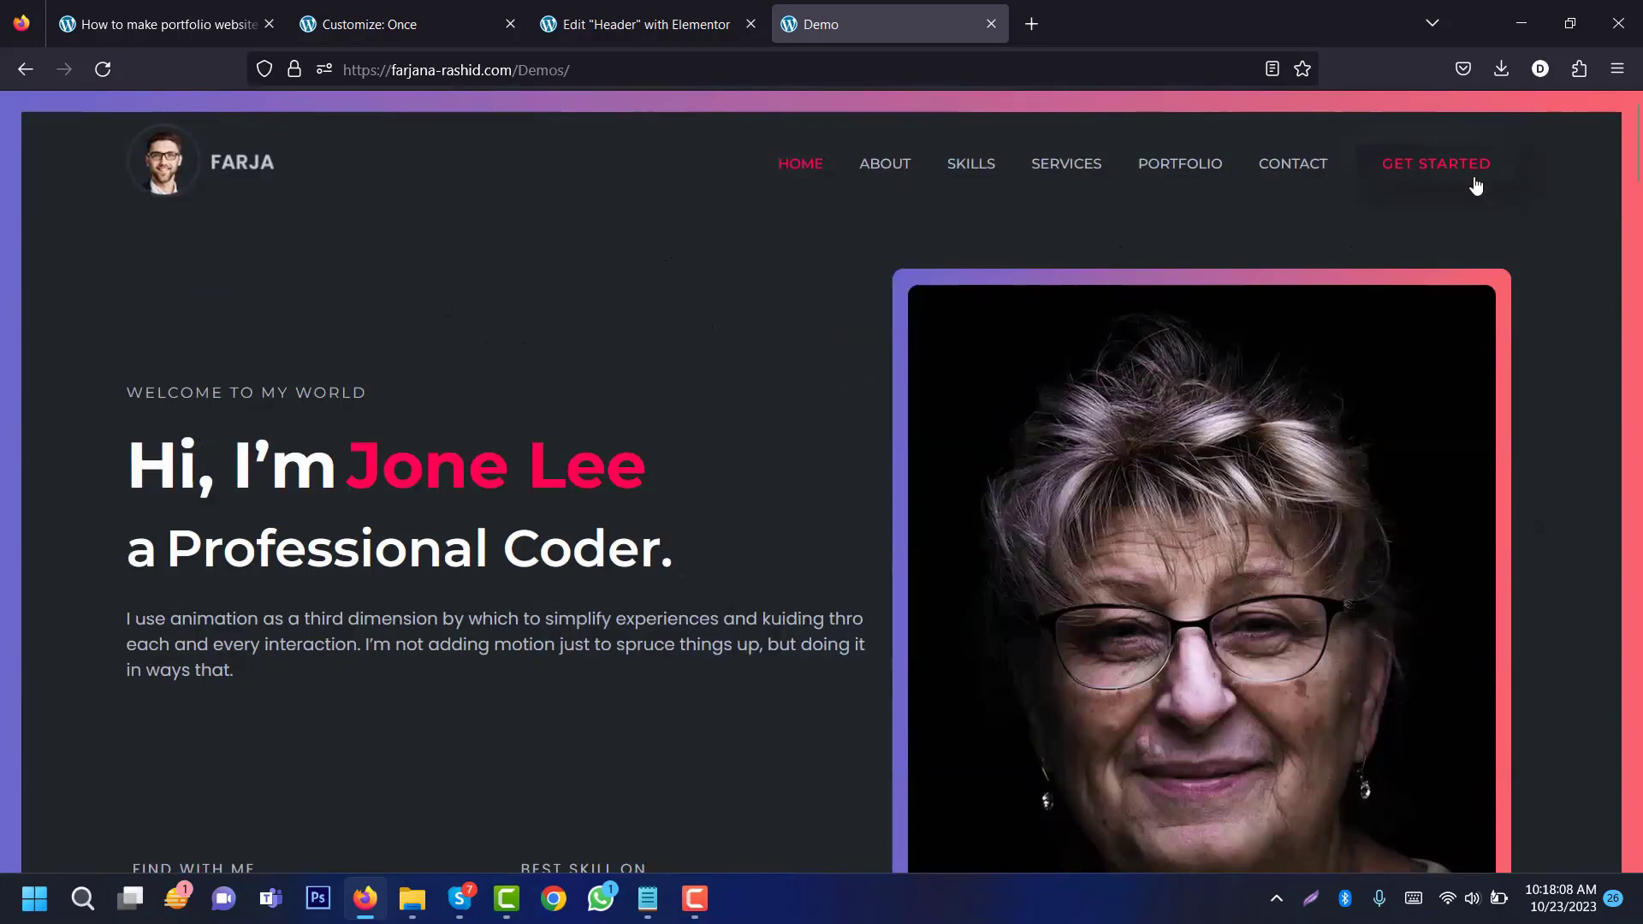
pyautogui.click(592, 4)
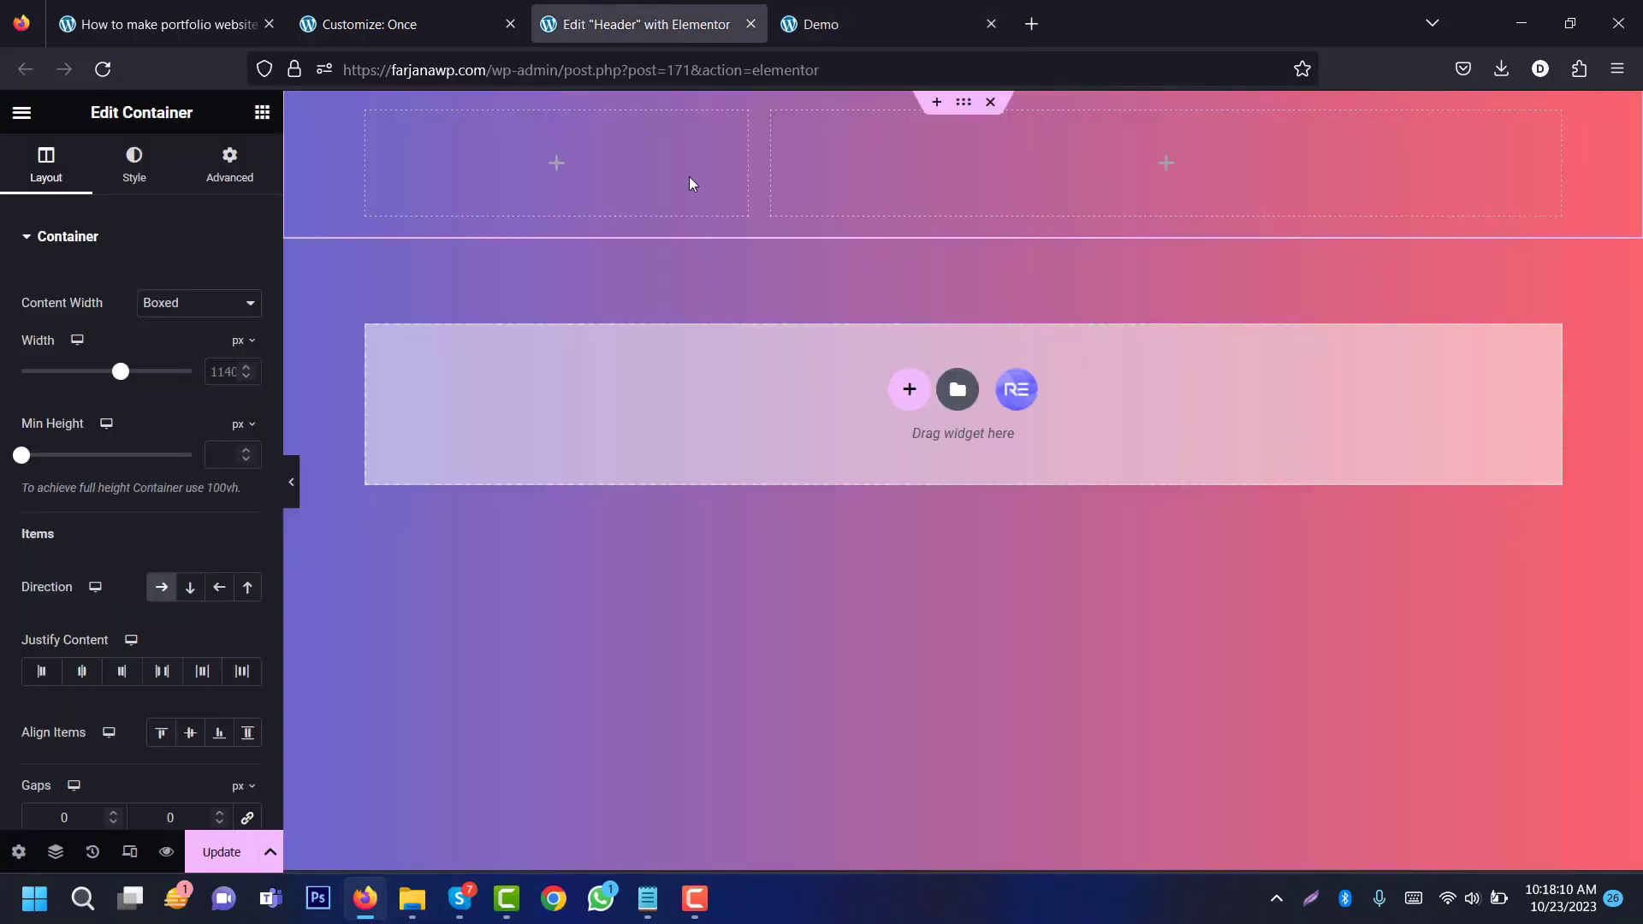
# Step: Drag a Logo widget into the header's left column
pyautogui.click(558, 165)
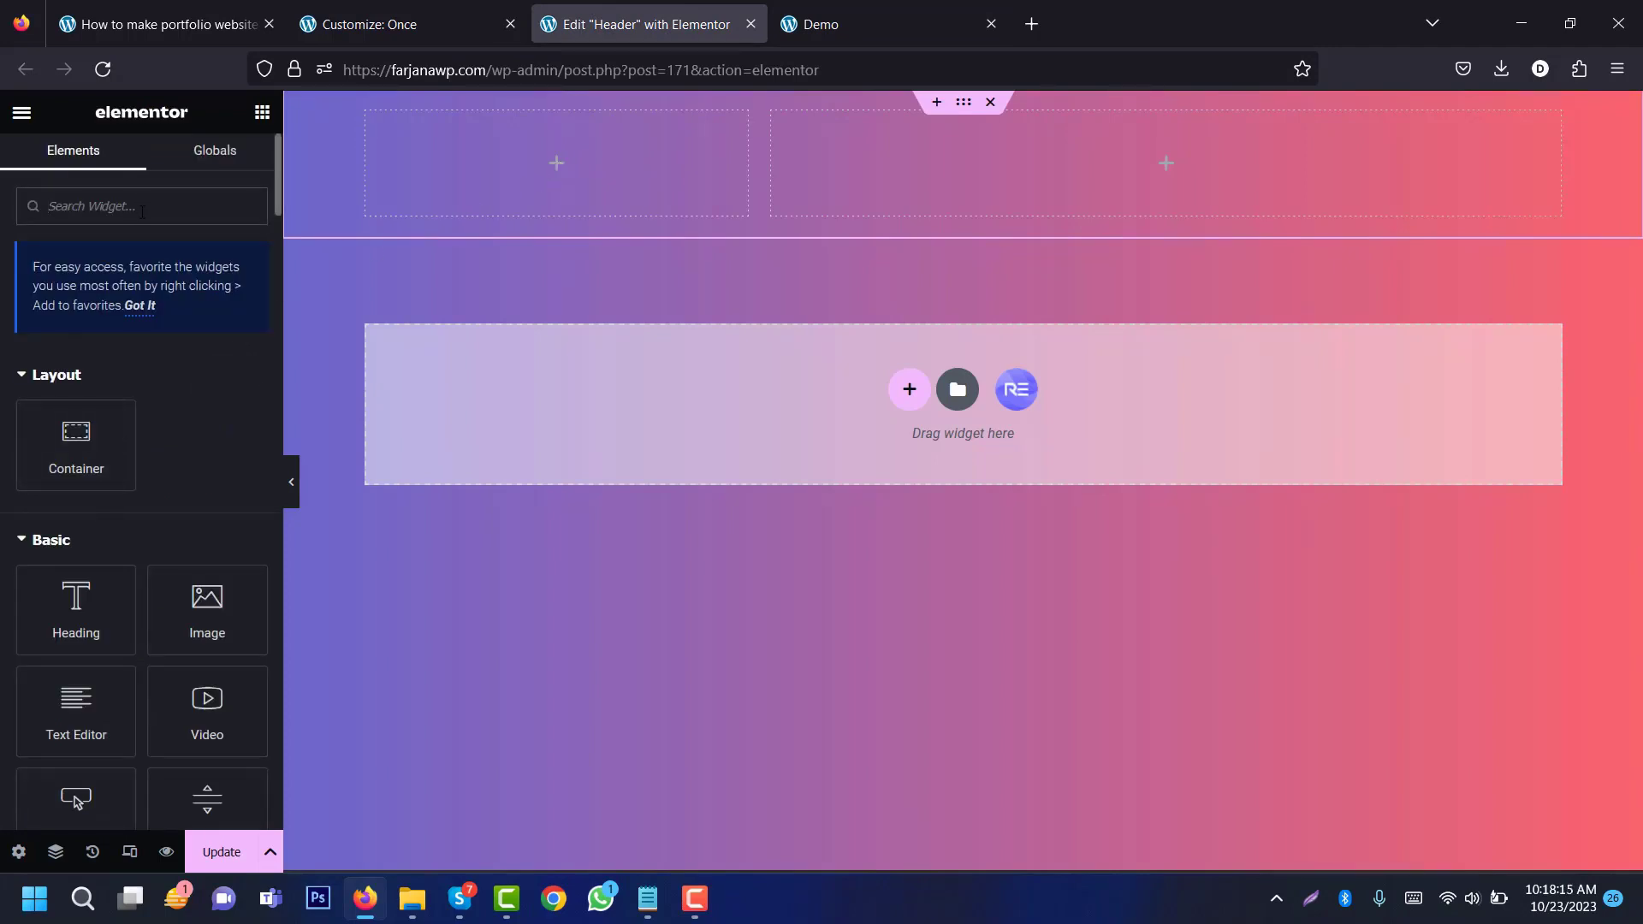
pyautogui.write('logo')
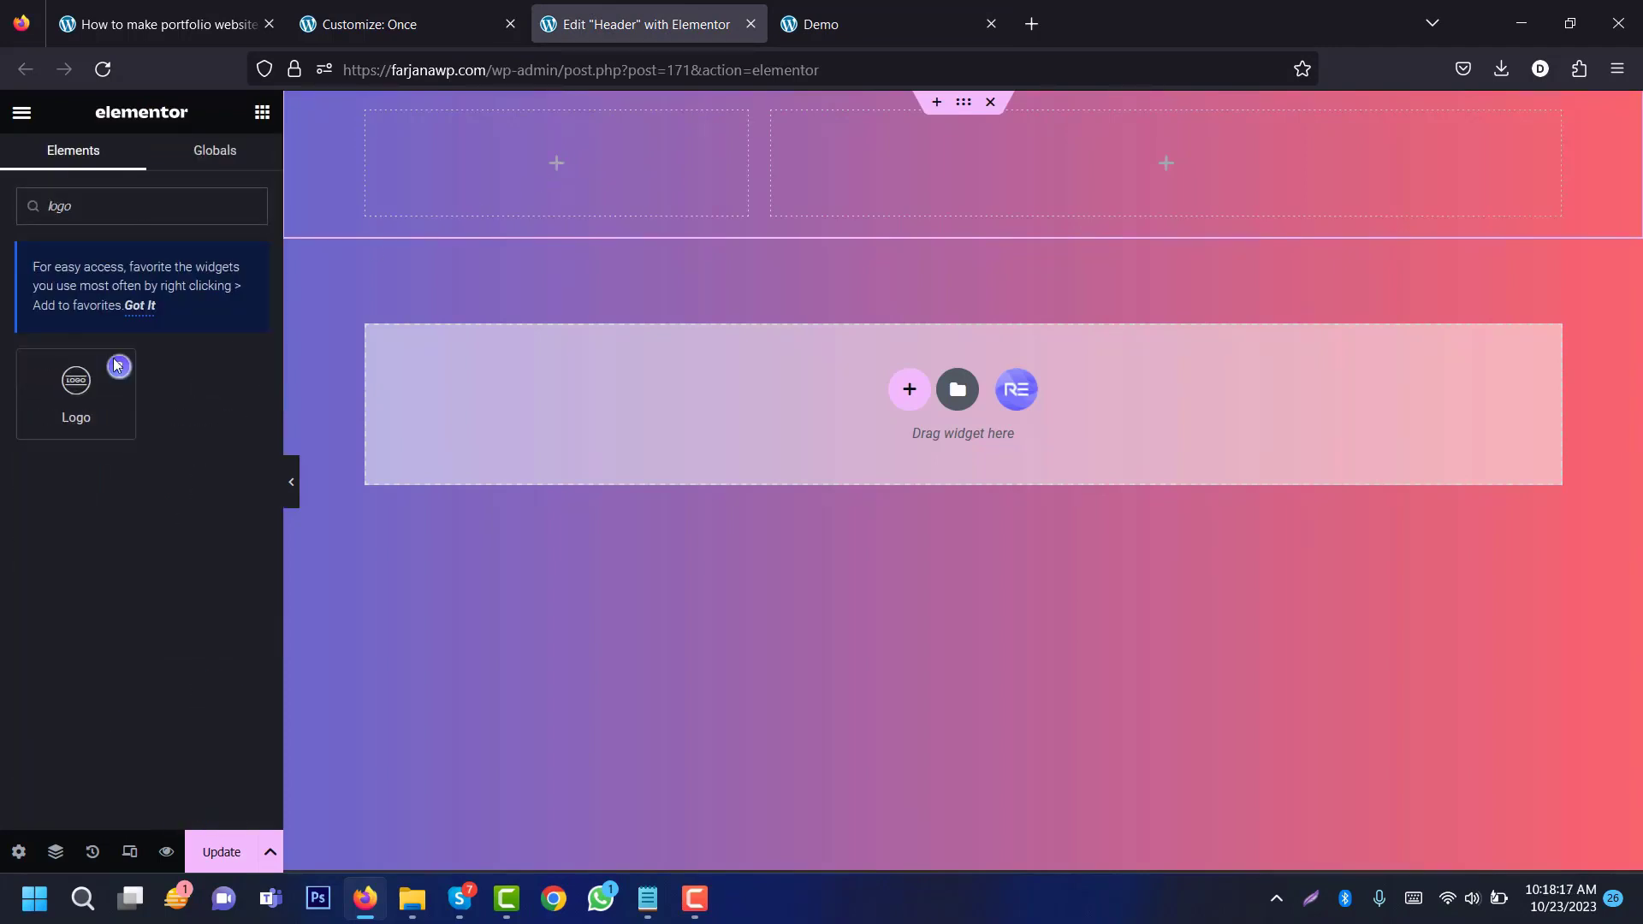
pyautogui.moveTo(118, 366); pyautogui.dragTo(633, 195)
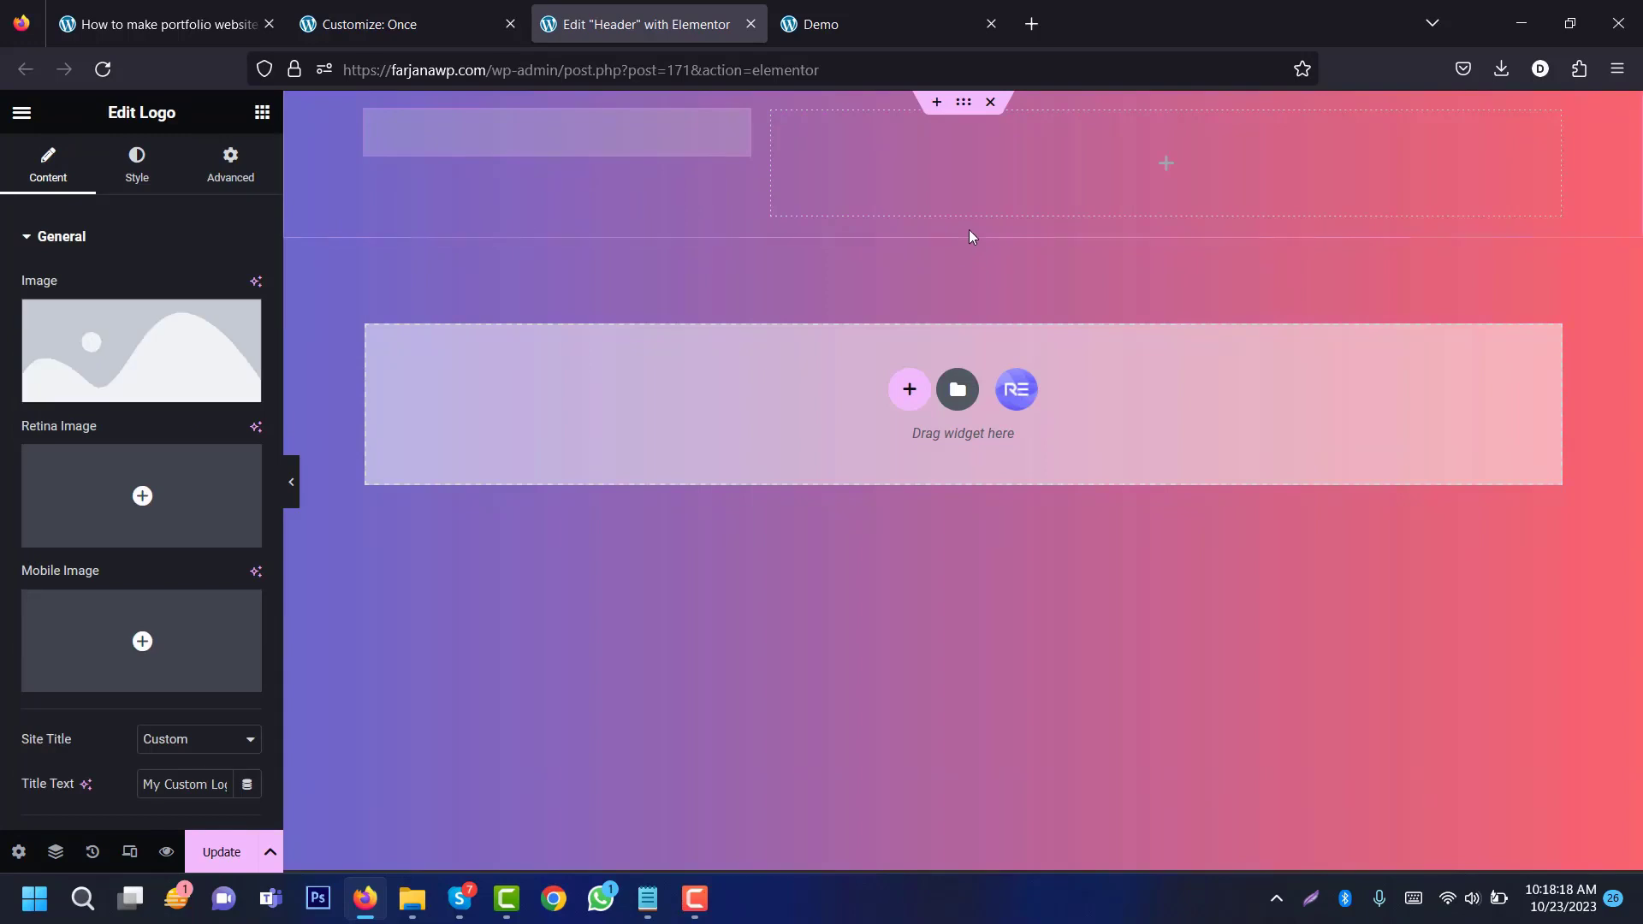
# Step: Upload logo.png from the image_color_for_portfolio_10_23 folder and insert it as the logo
pyautogui.click(164, 358)
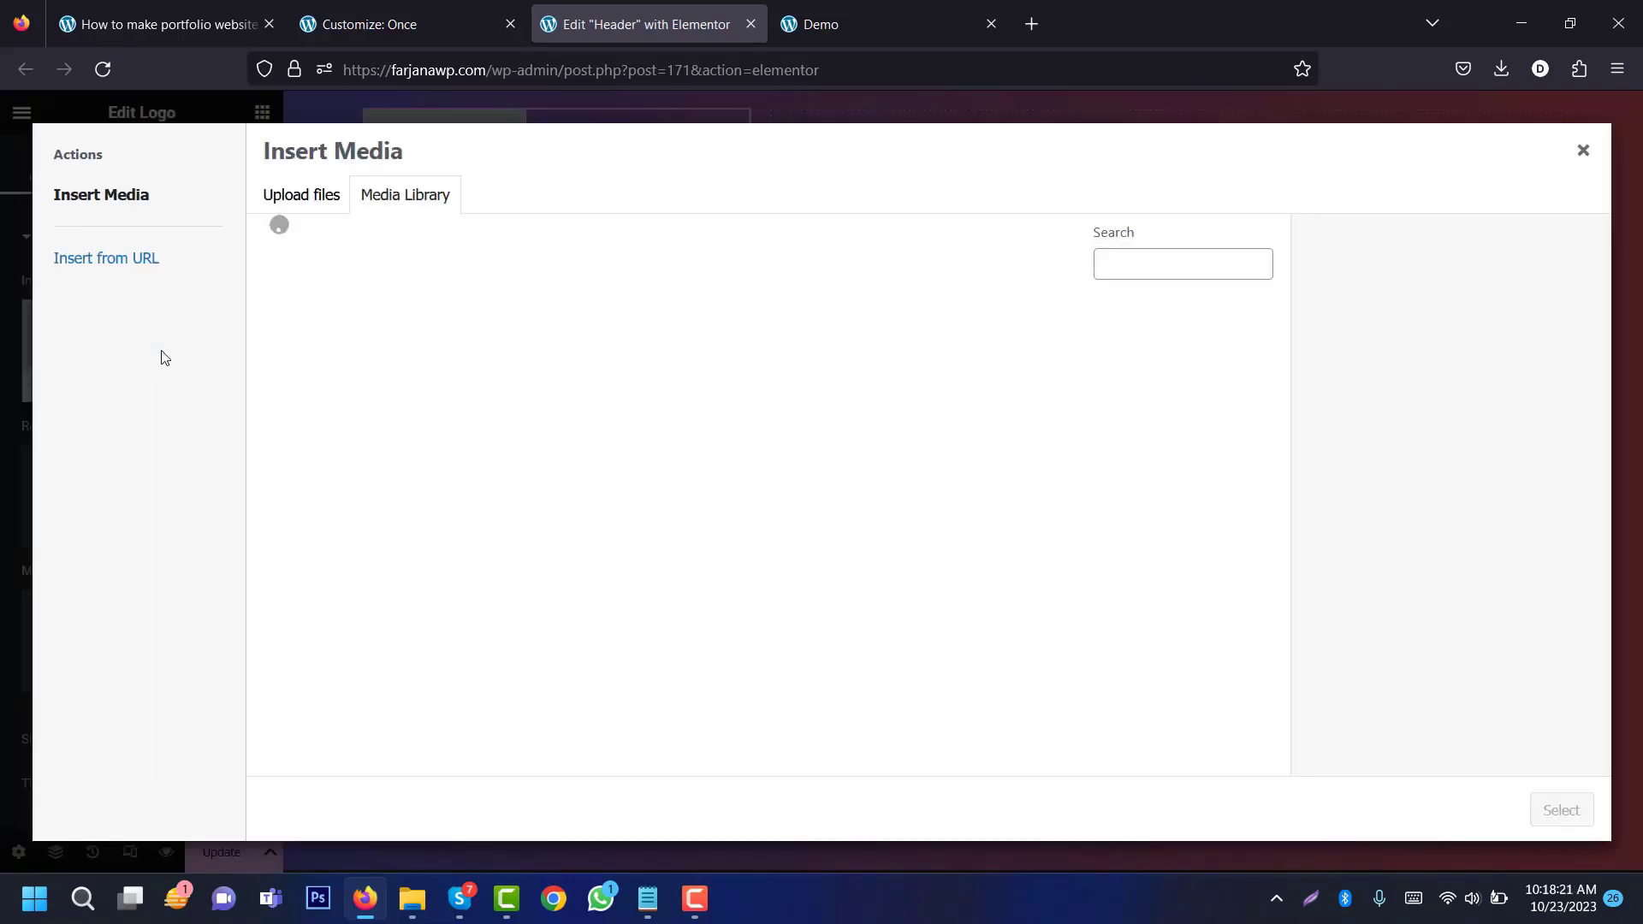
pyautogui.click(315, 207)
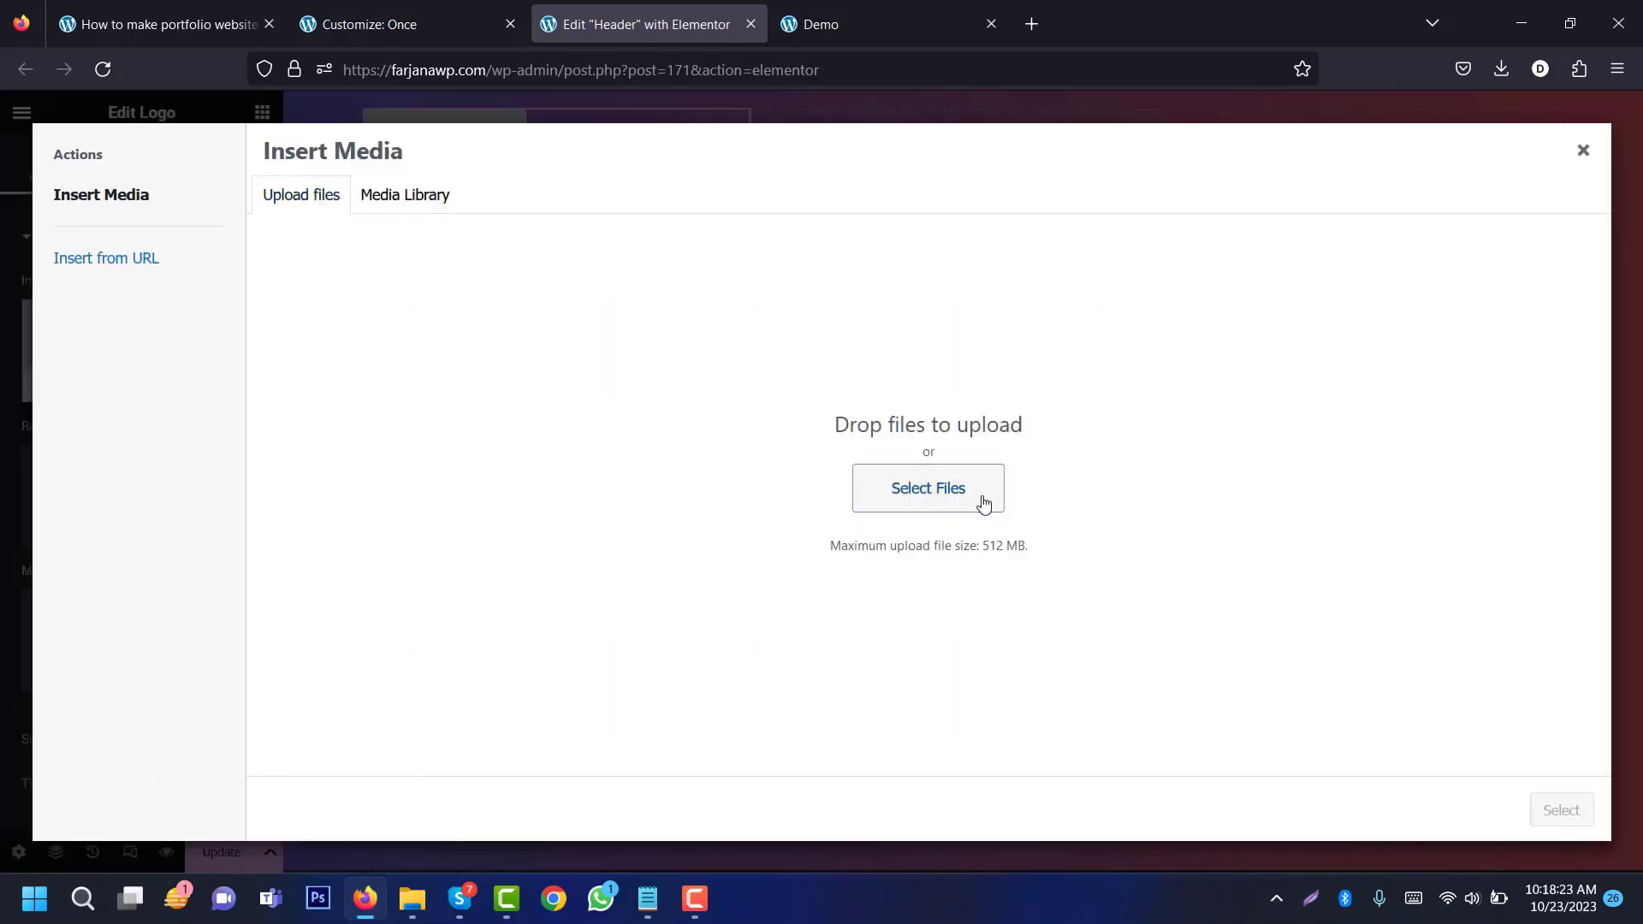
pyautogui.click(984, 503)
pyautogui.click(244, 63)
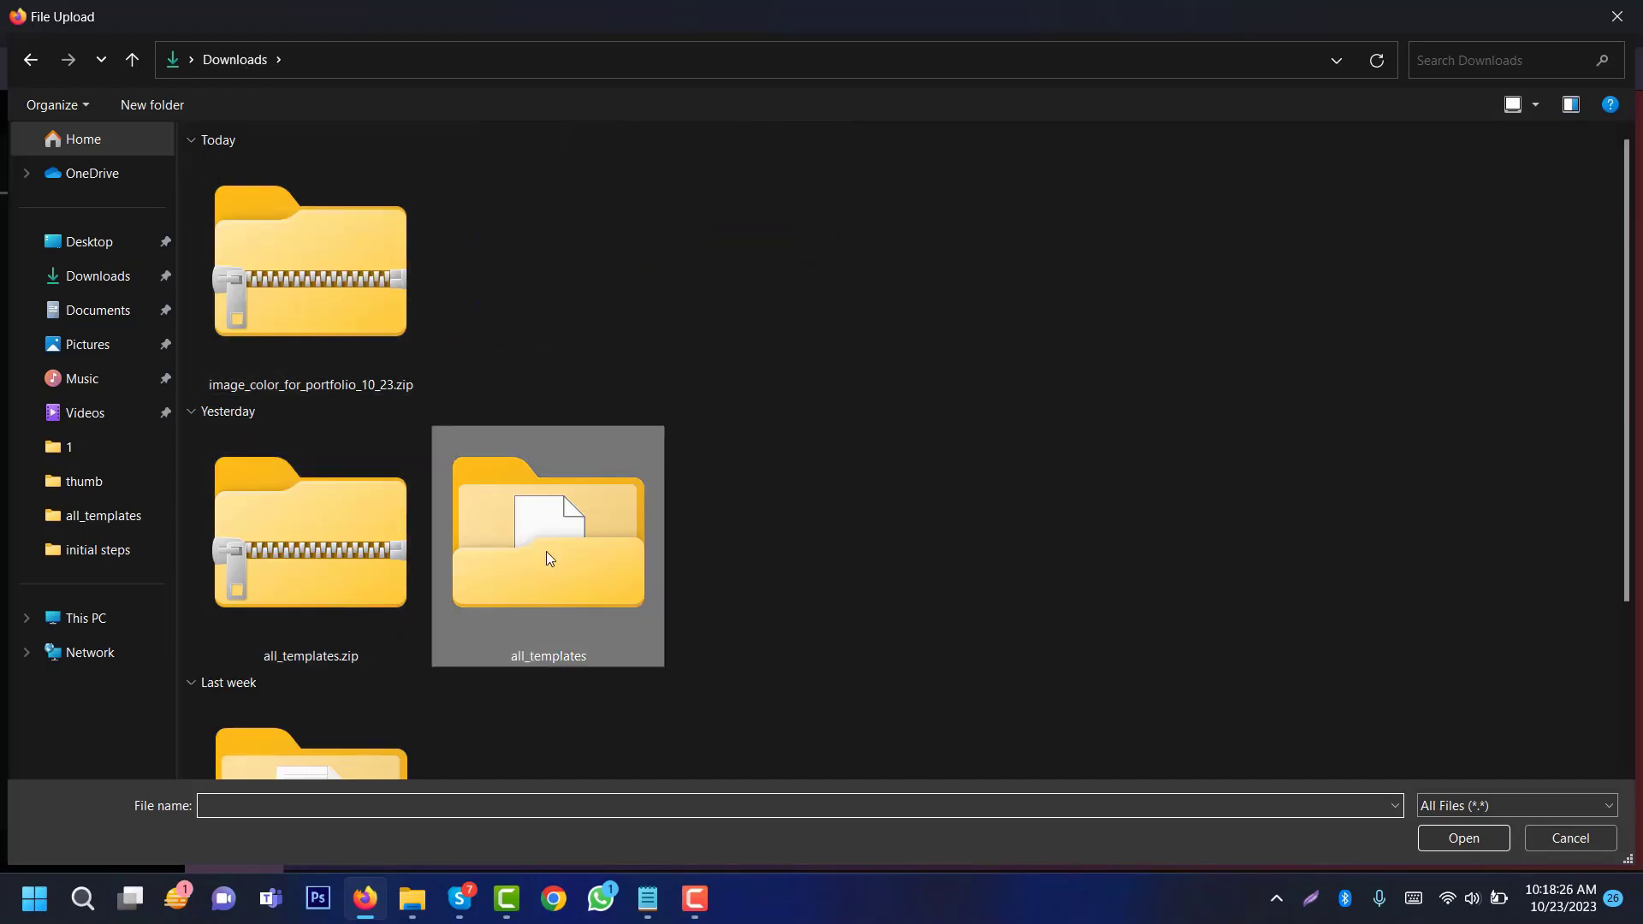
pyautogui.scroll(-2, 601, 641)
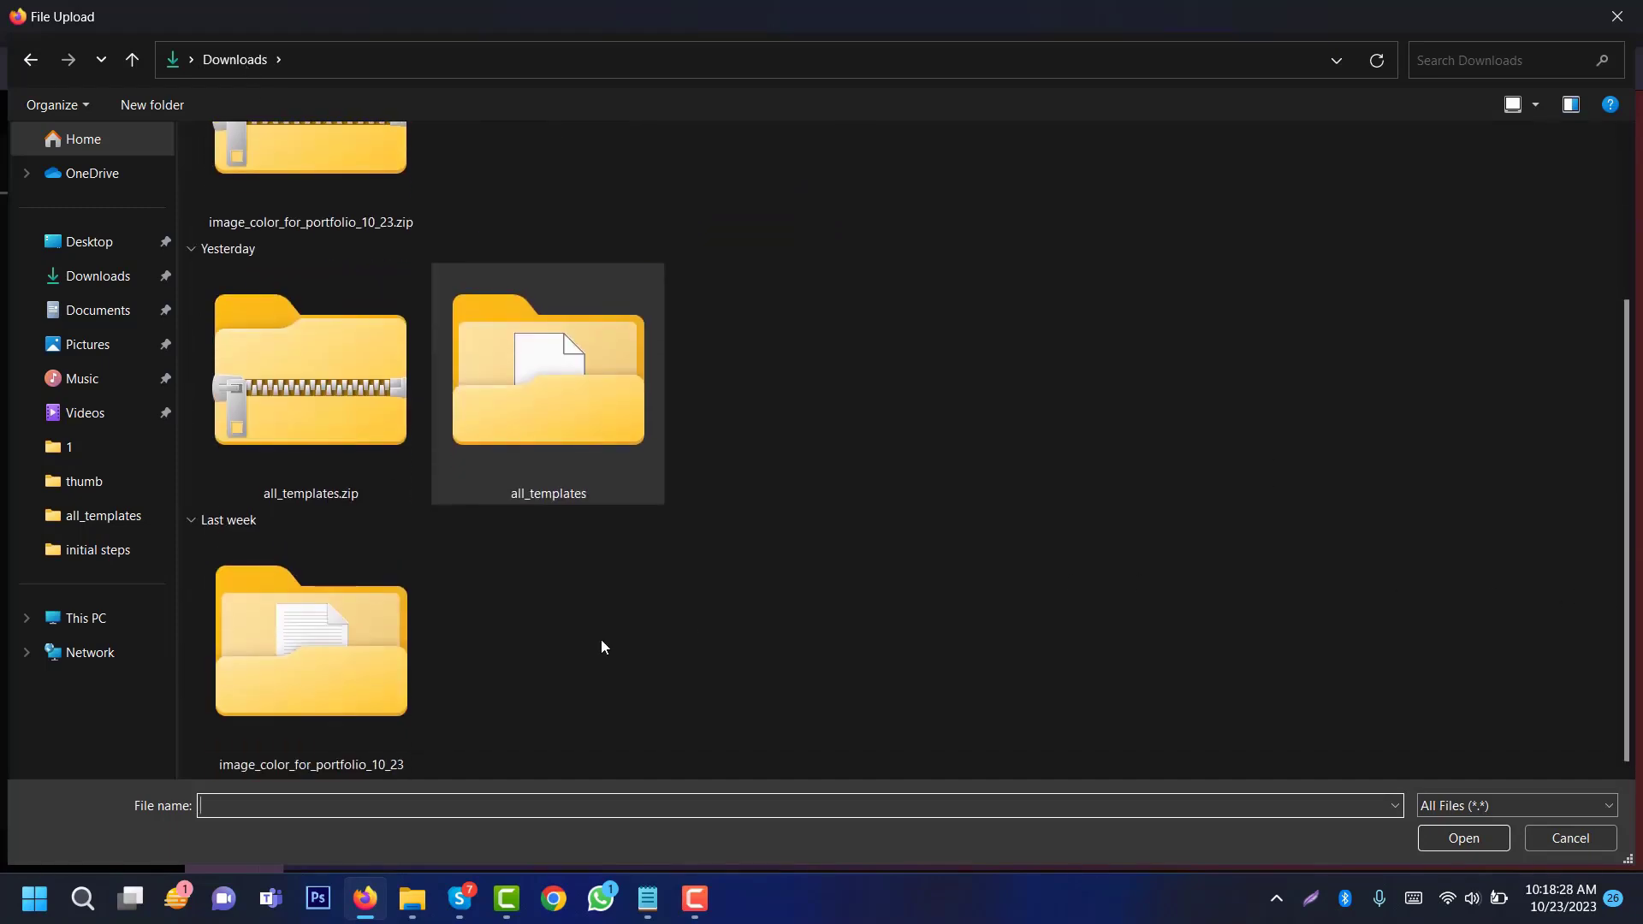
pyautogui.doubleClick(294, 656)
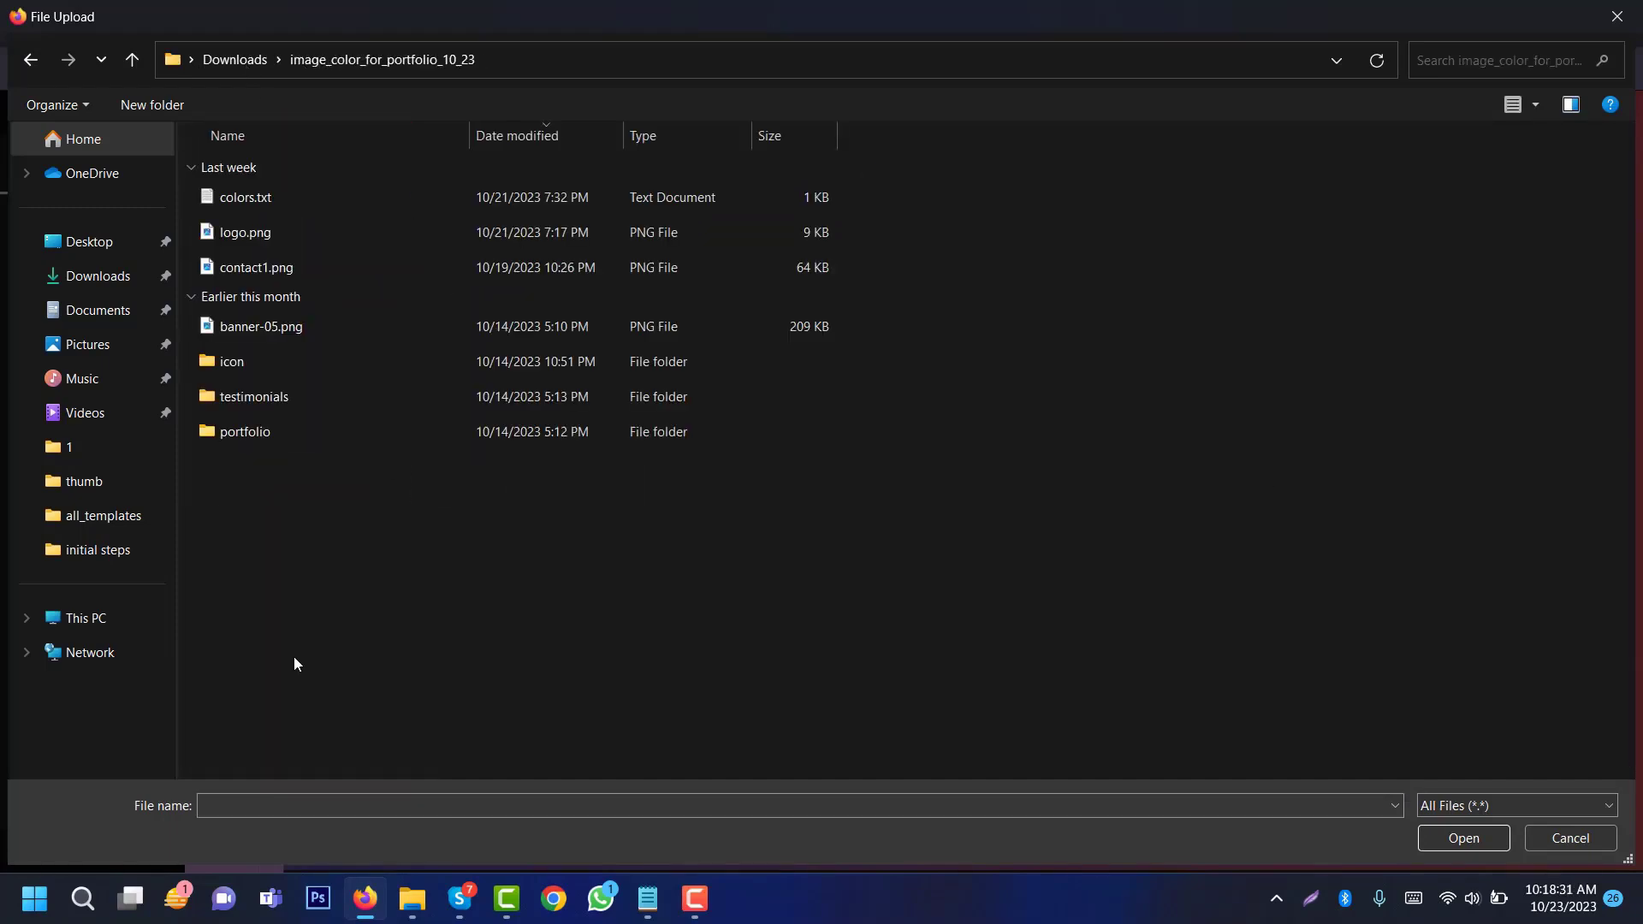
pyautogui.rightClick(1069, 243)
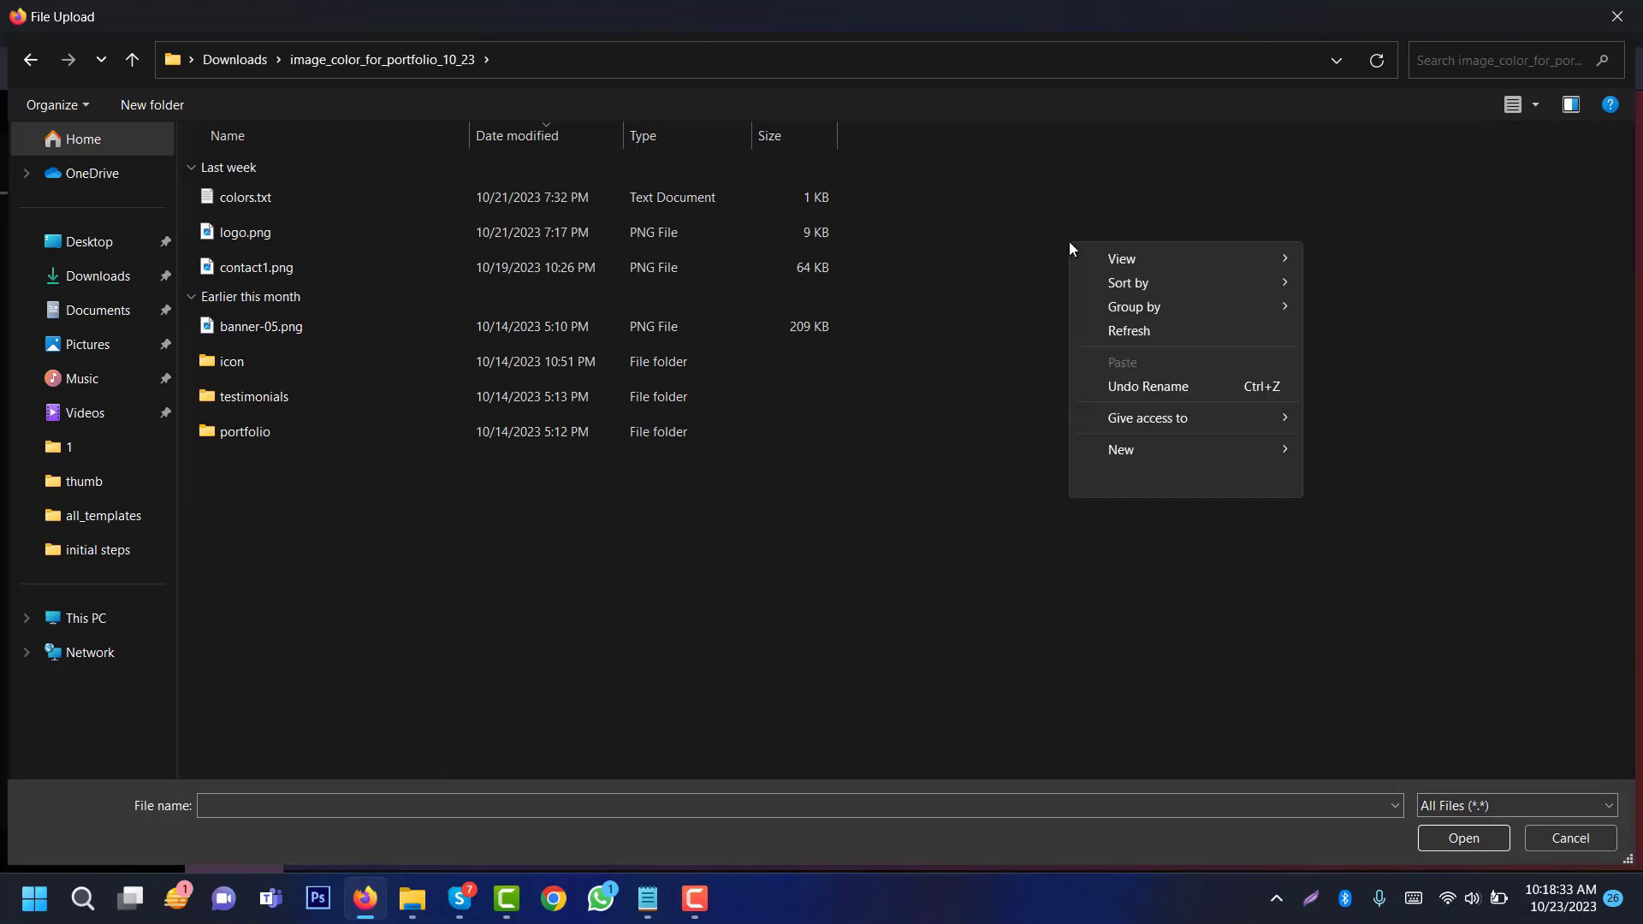
pyautogui.moveTo(1086, 258)
pyautogui.click(1367, 282)
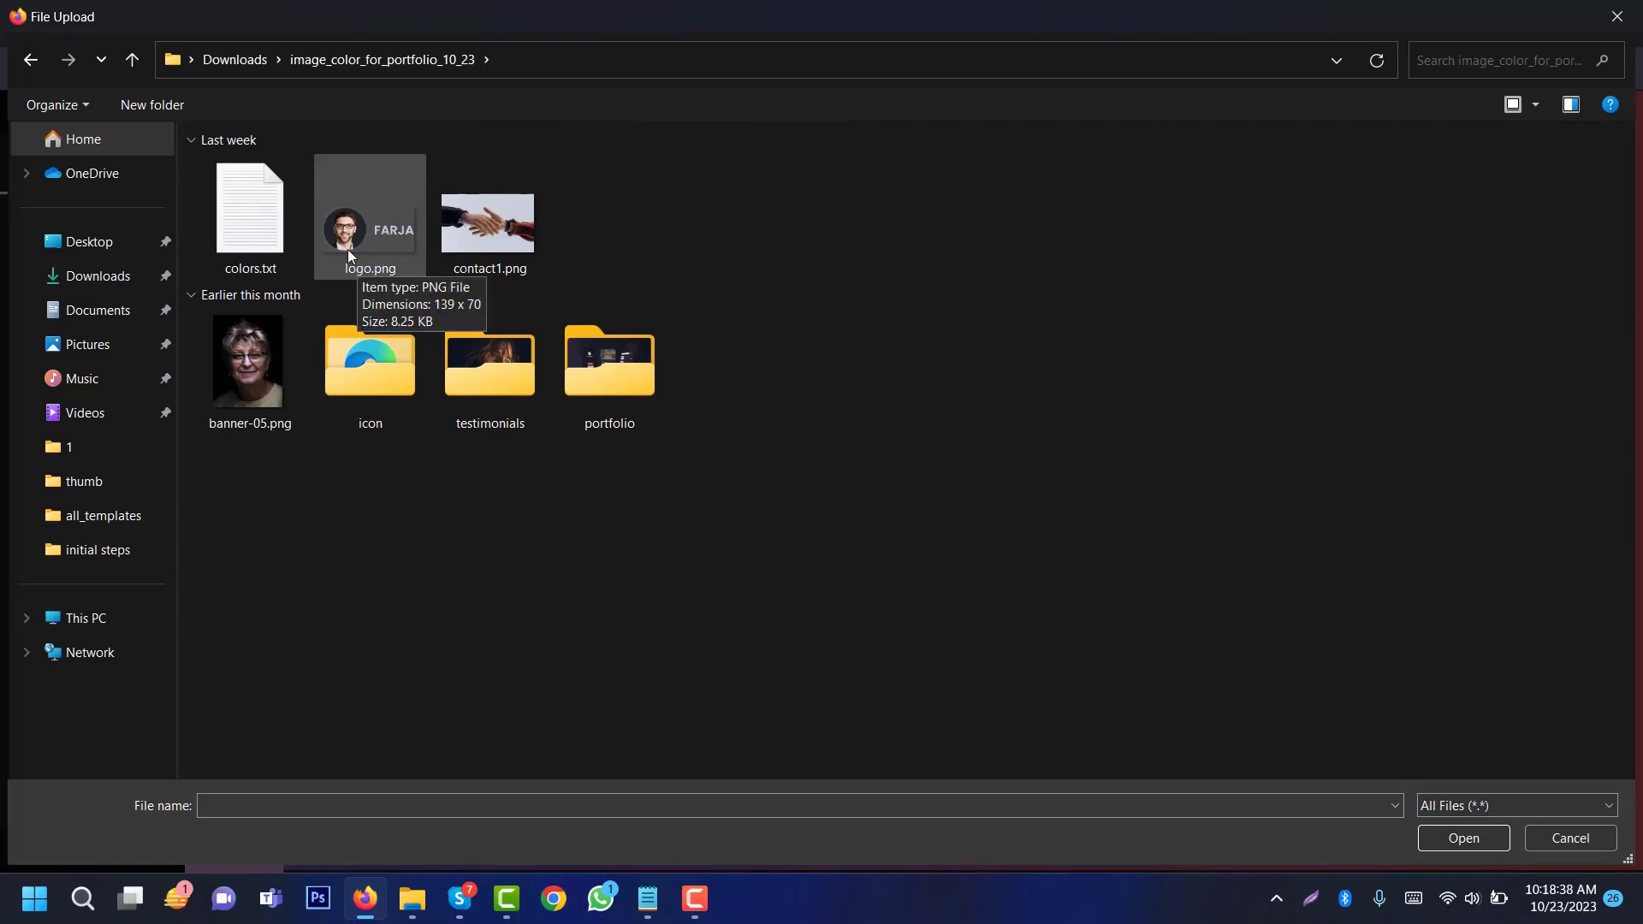
pyautogui.click(374, 267)
pyautogui.click(1466, 836)
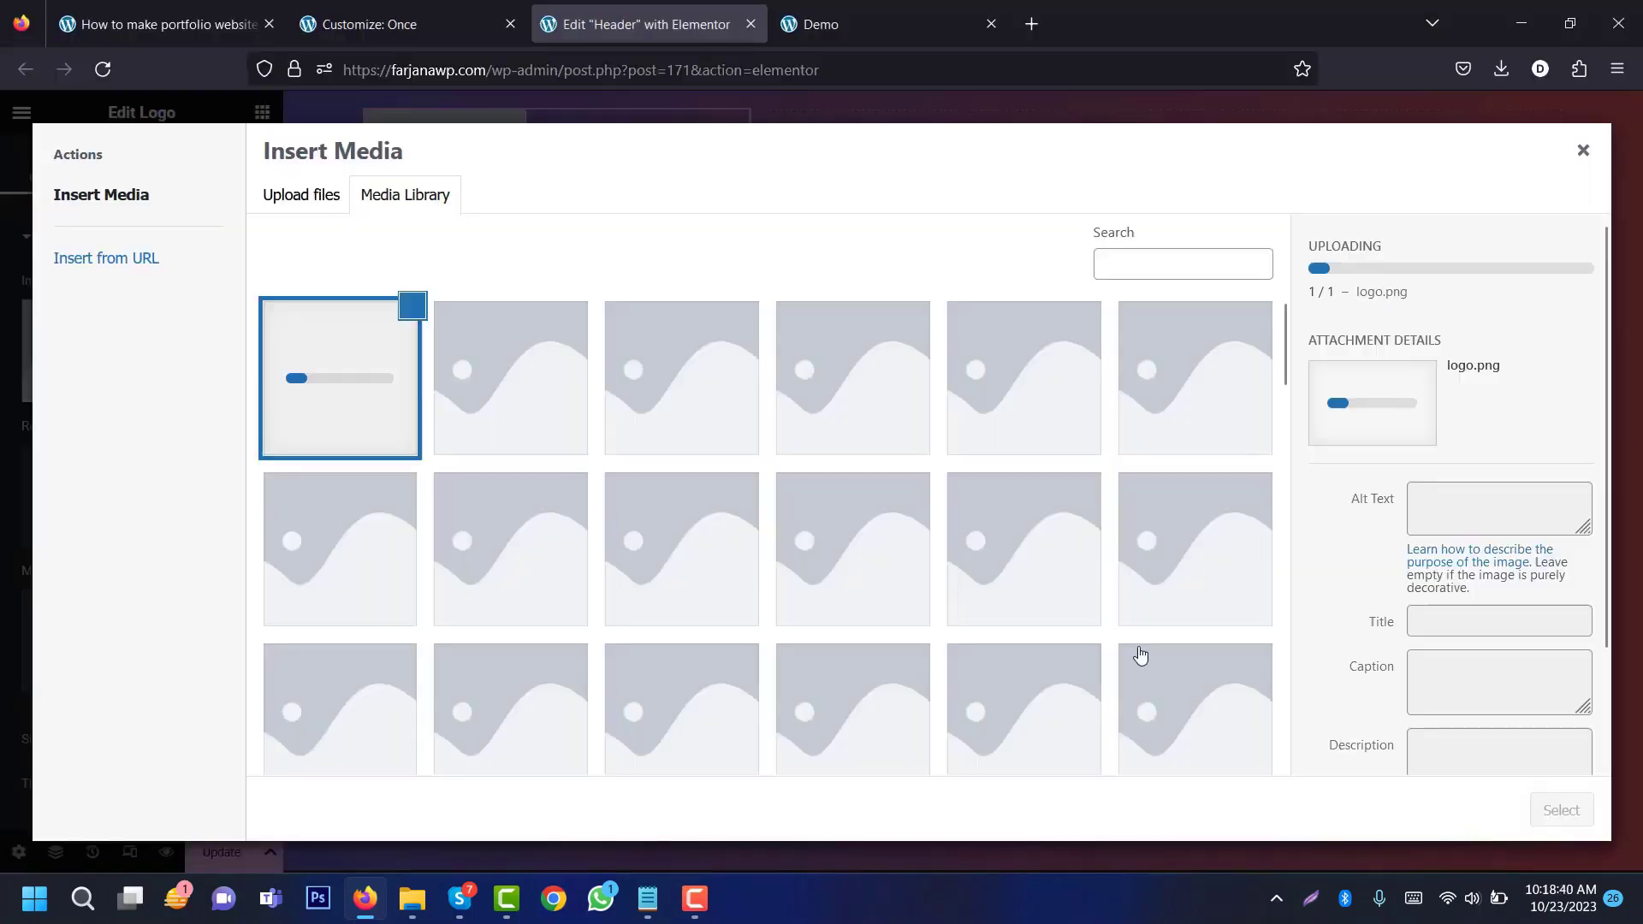
pyautogui.click(1560, 807)
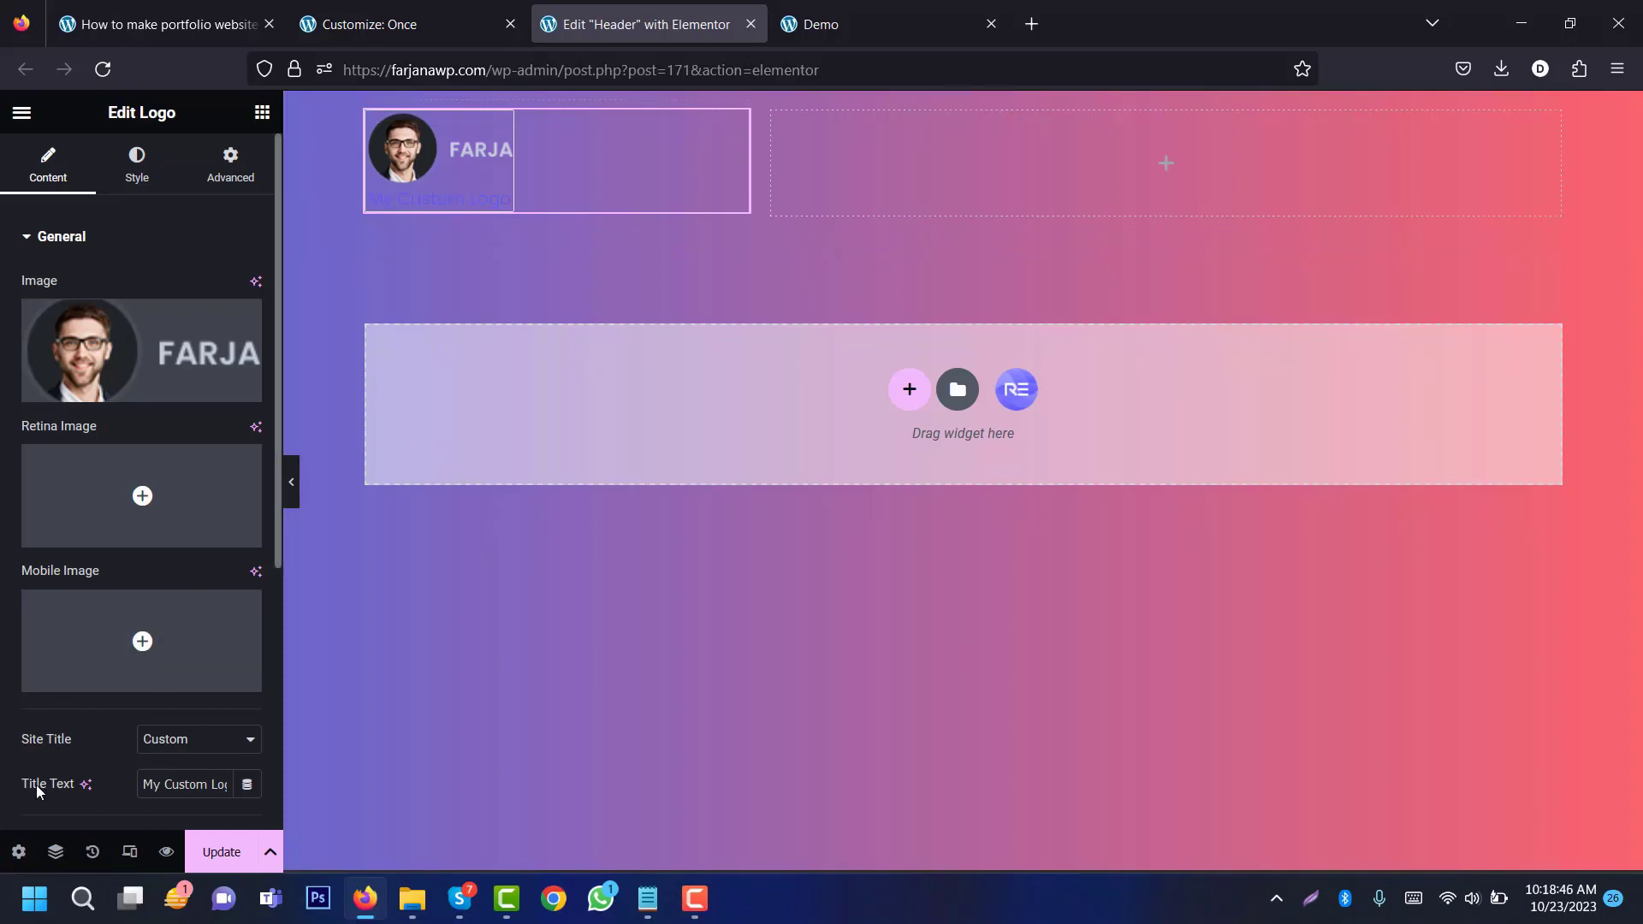
# Step: Set the logo's Site Title option to None
pyautogui.click(192, 751)
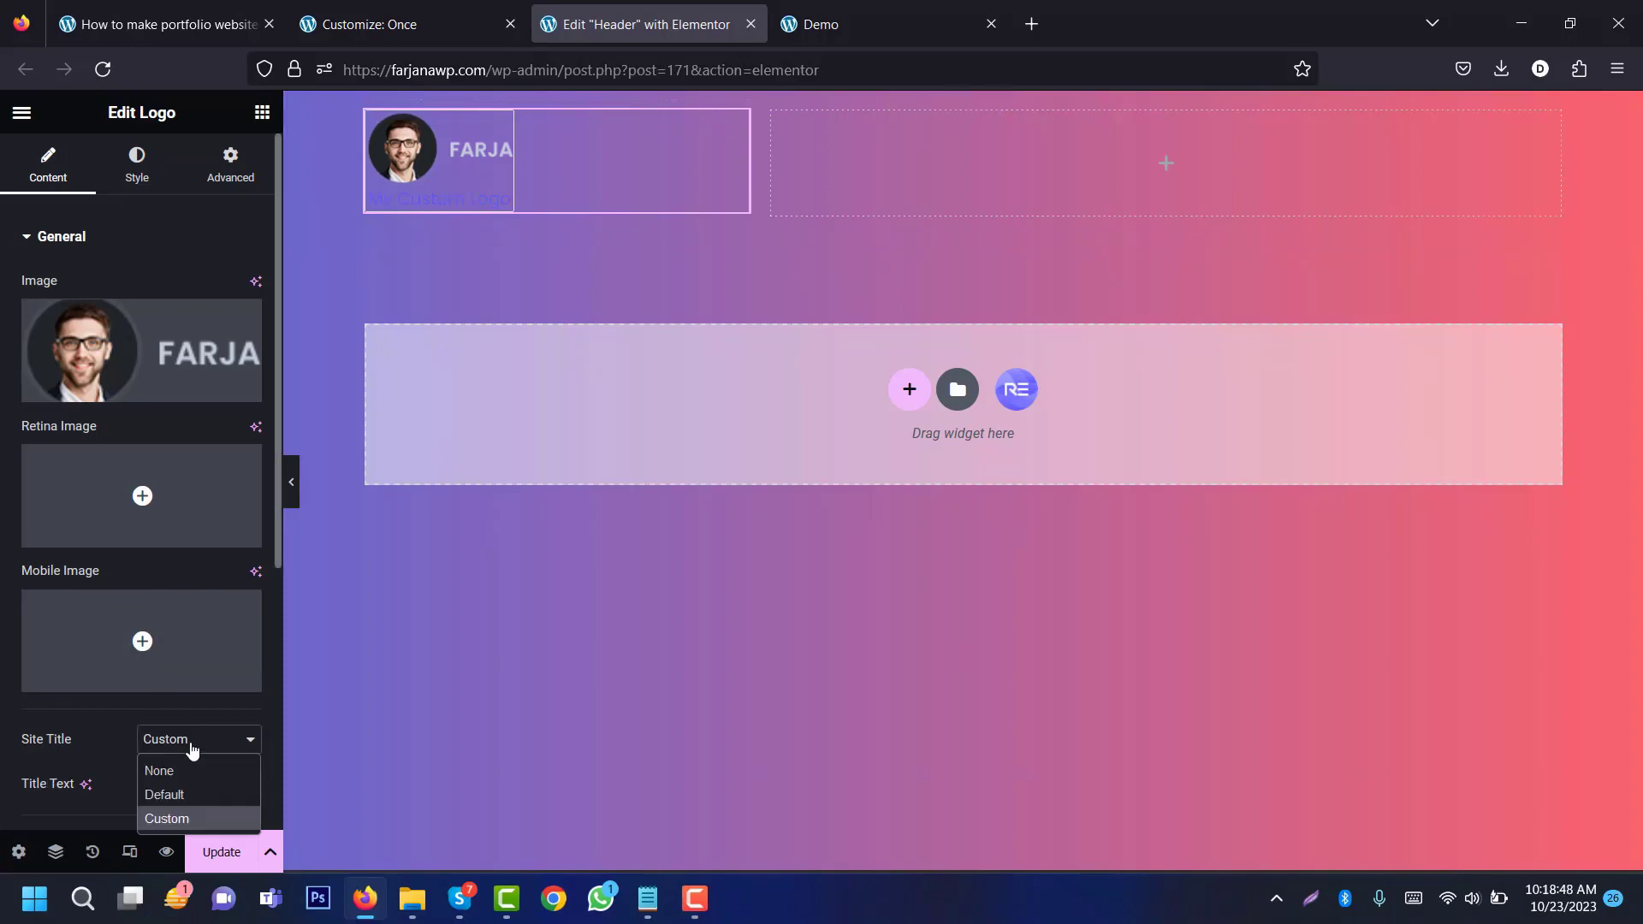
pyautogui.click(178, 770)
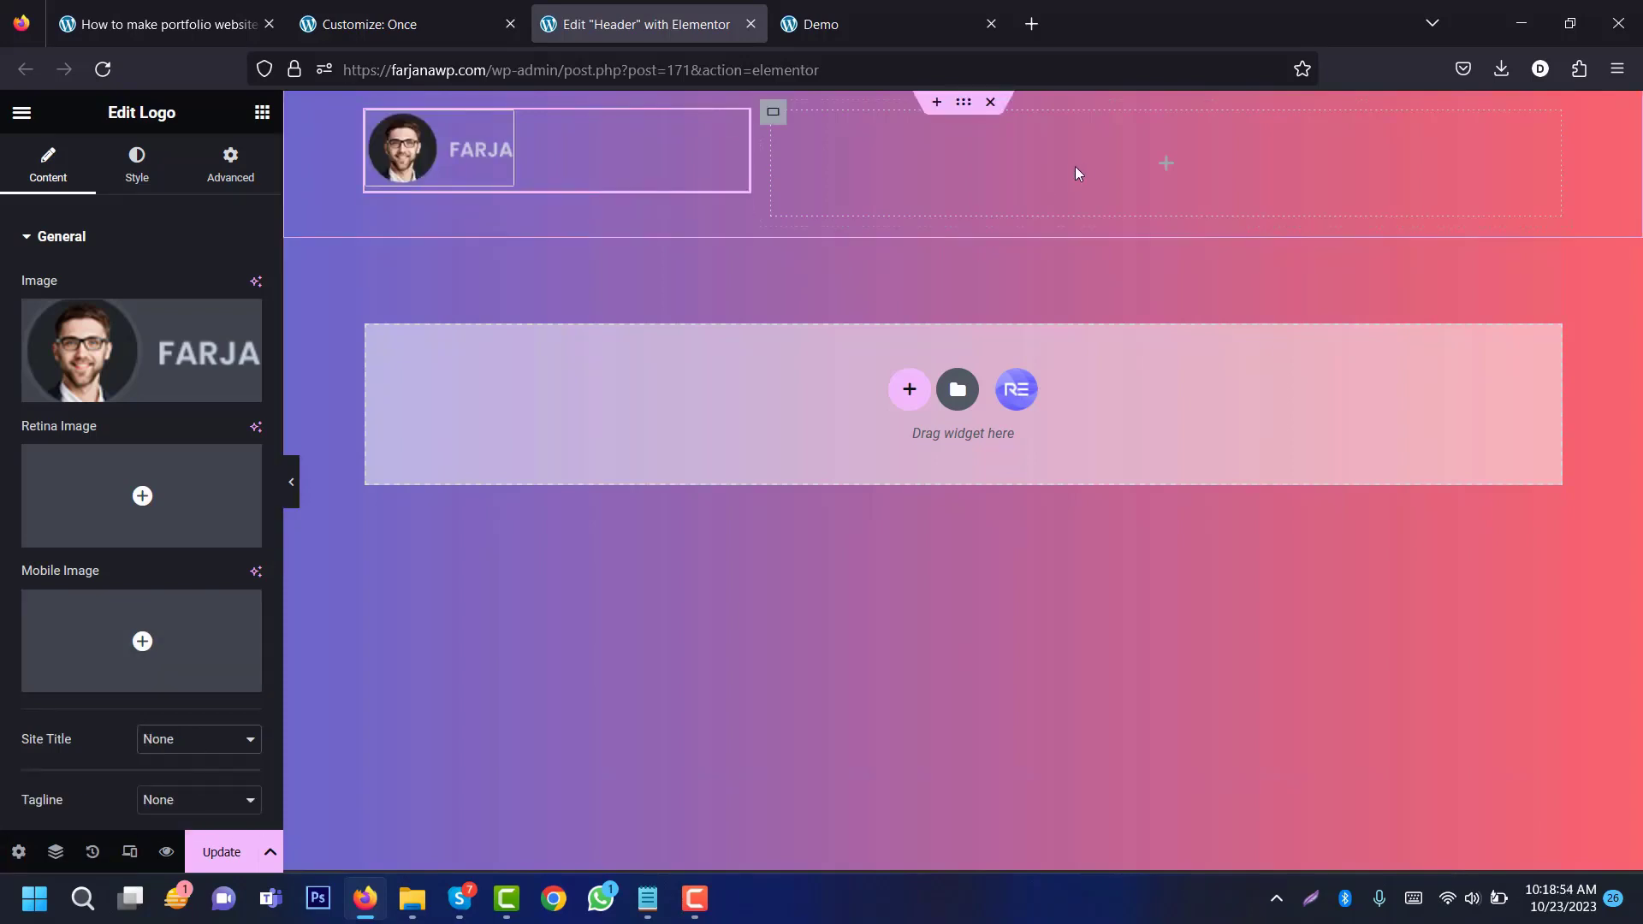
pyautogui.click(1165, 162)
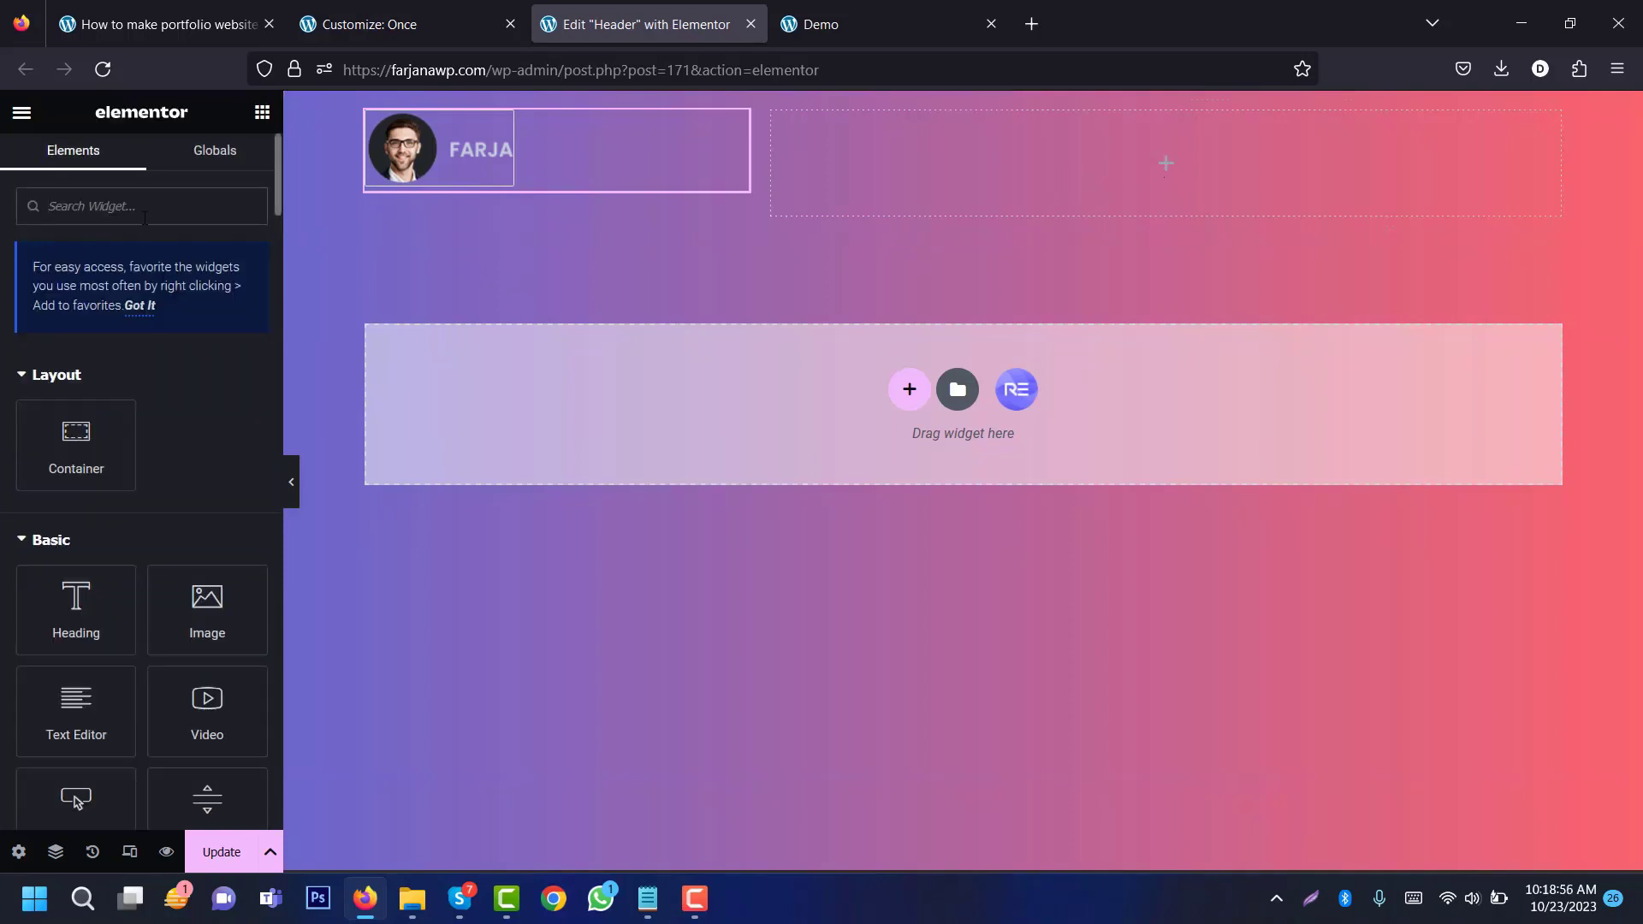
# Step: Add a Nav Menu widget and a Button to the header's right column
pyautogui.write('me')
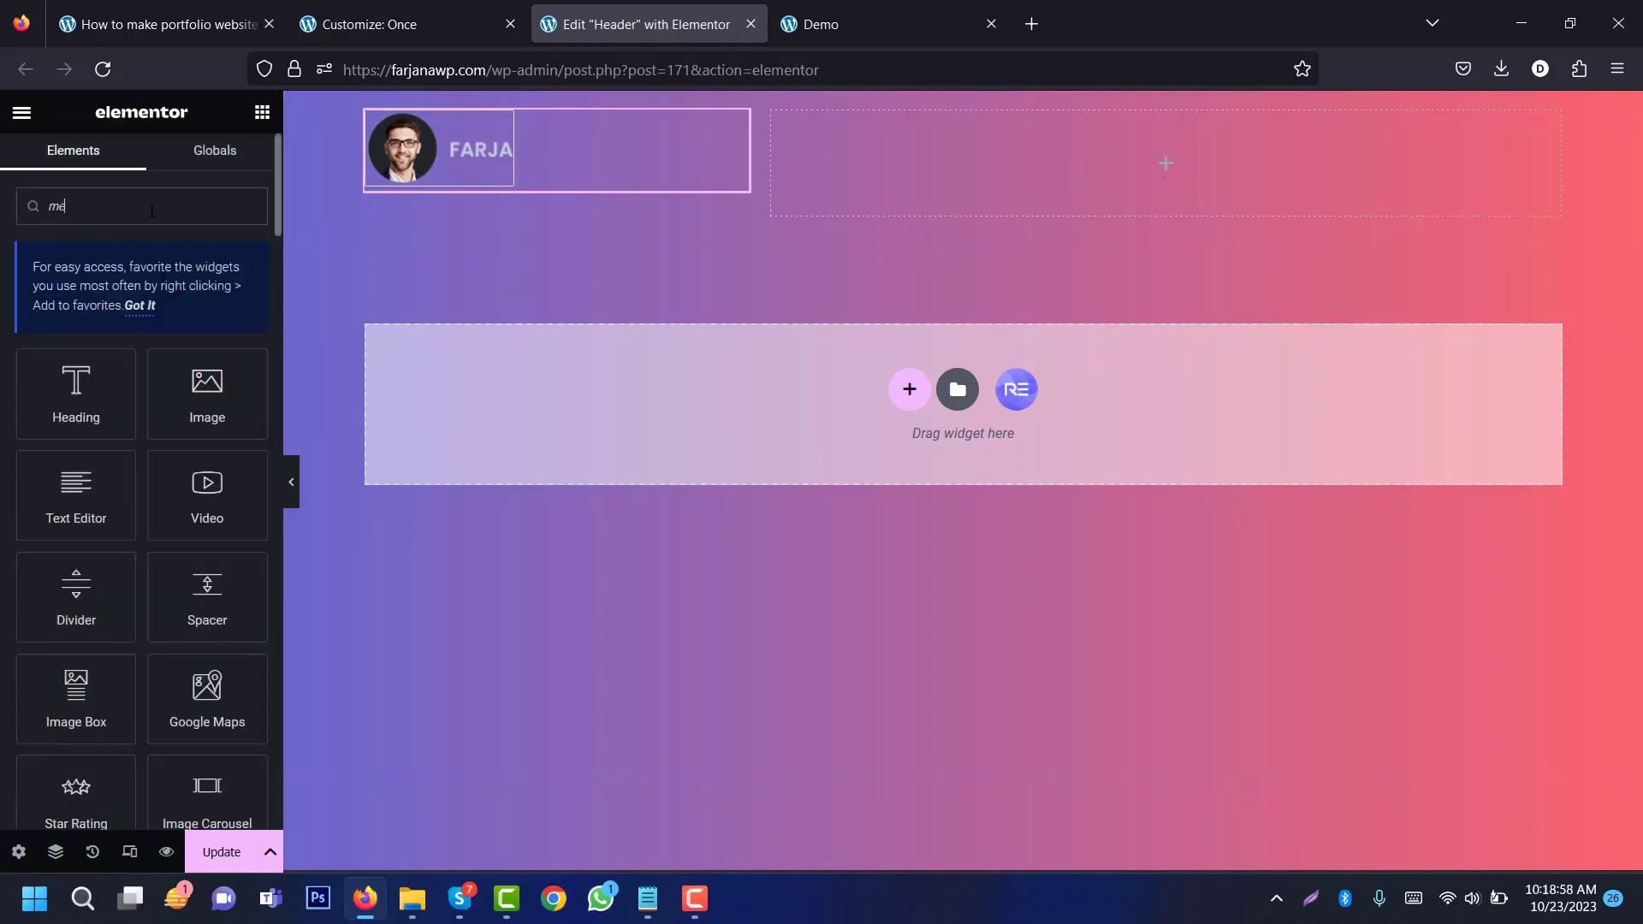
pyautogui.write('nu')
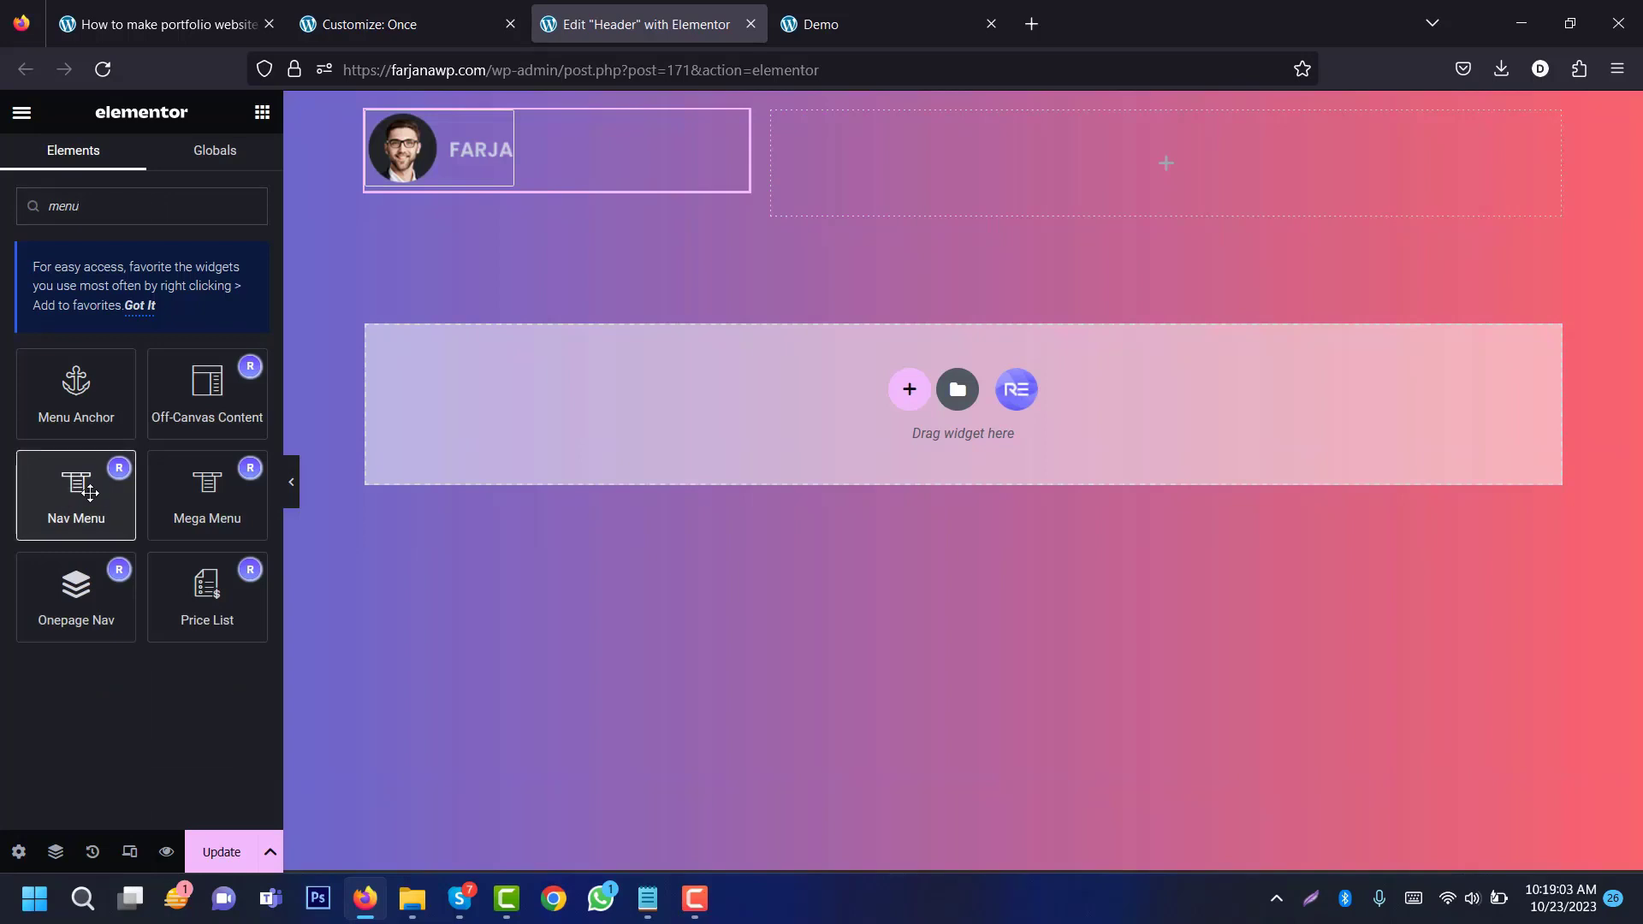
pyautogui.moveTo(89, 492); pyautogui.dragTo(993, 192)
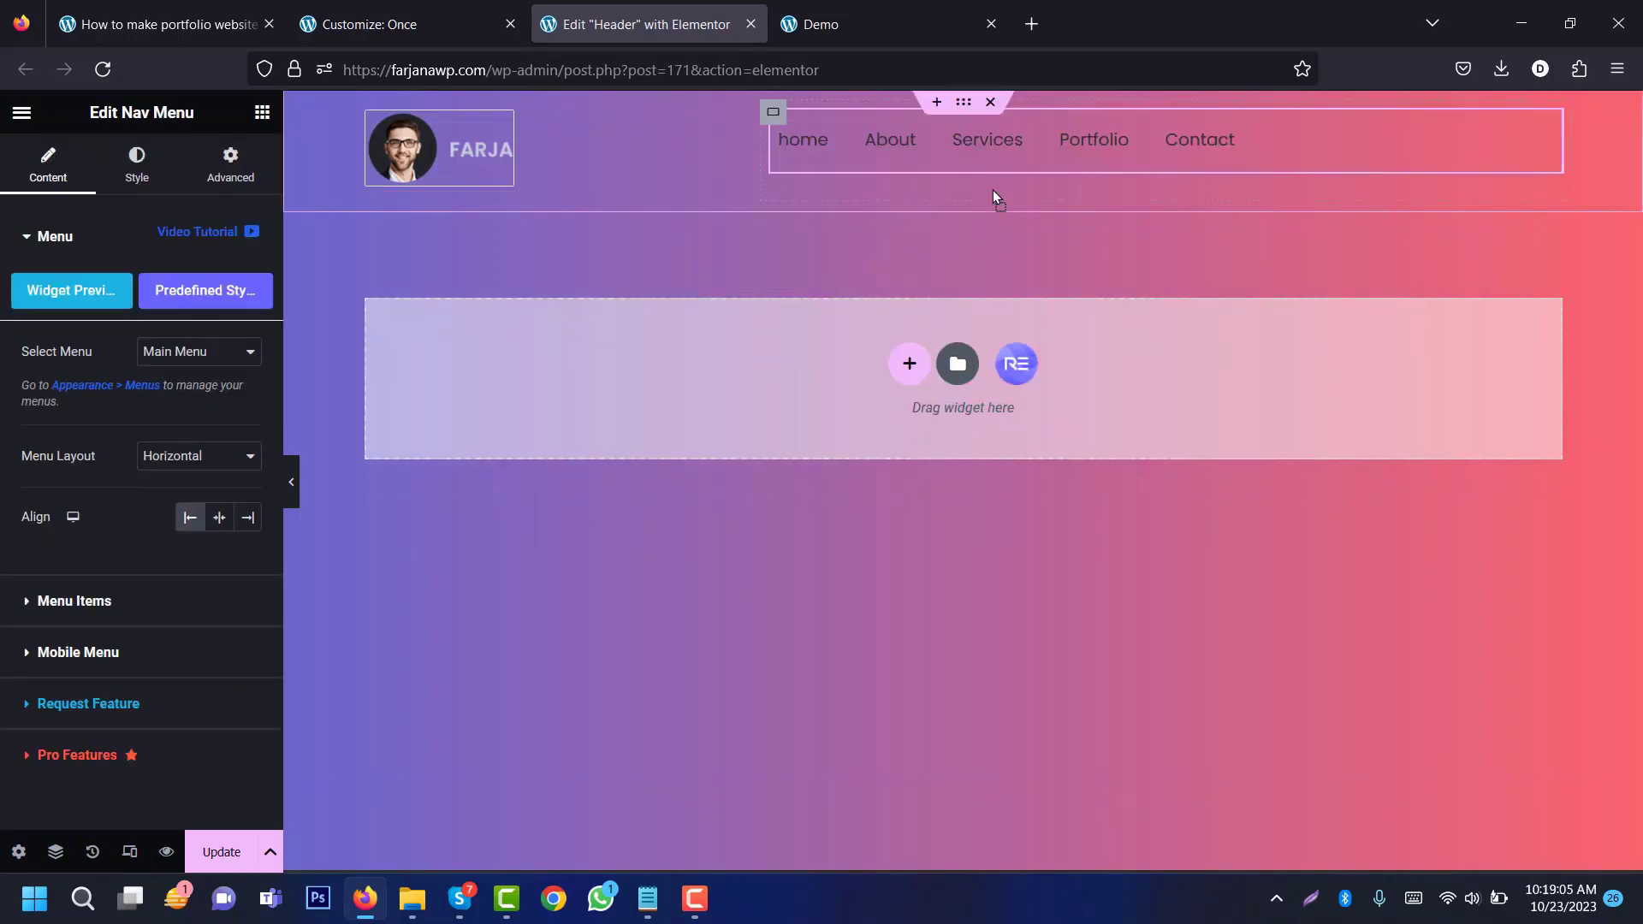
pyautogui.click(262, 113)
pyautogui.moveTo(101, 795); pyautogui.dragTo(1174, 156)
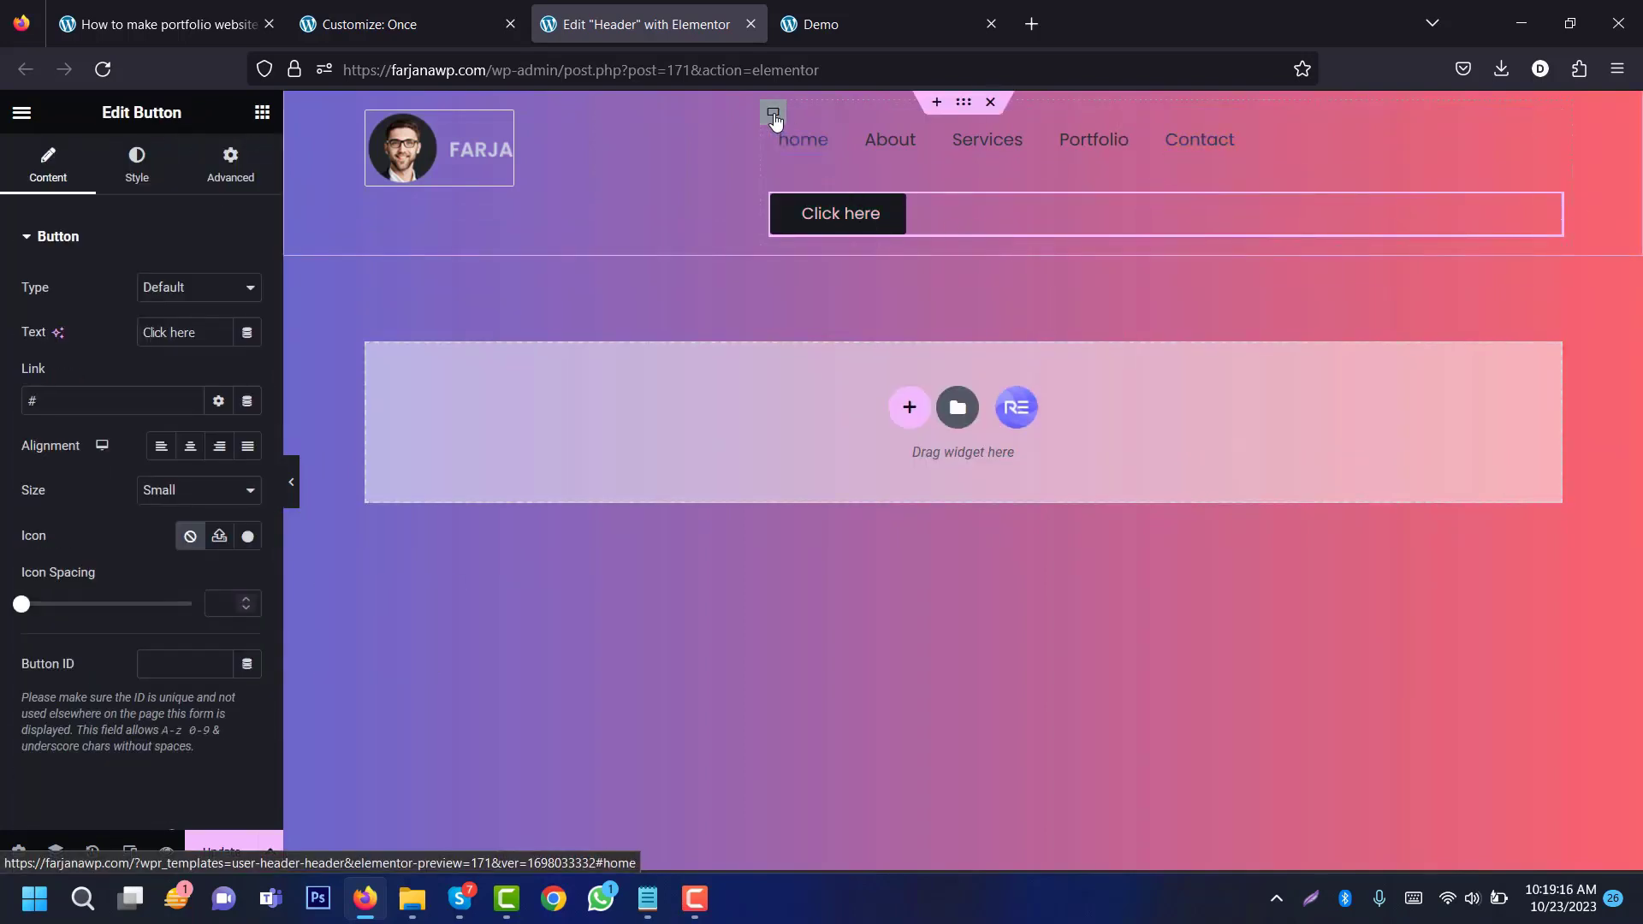
# Step: Set the right container to Direction Row, Justify Content End, Align Items Center
pyautogui.click(773, 114)
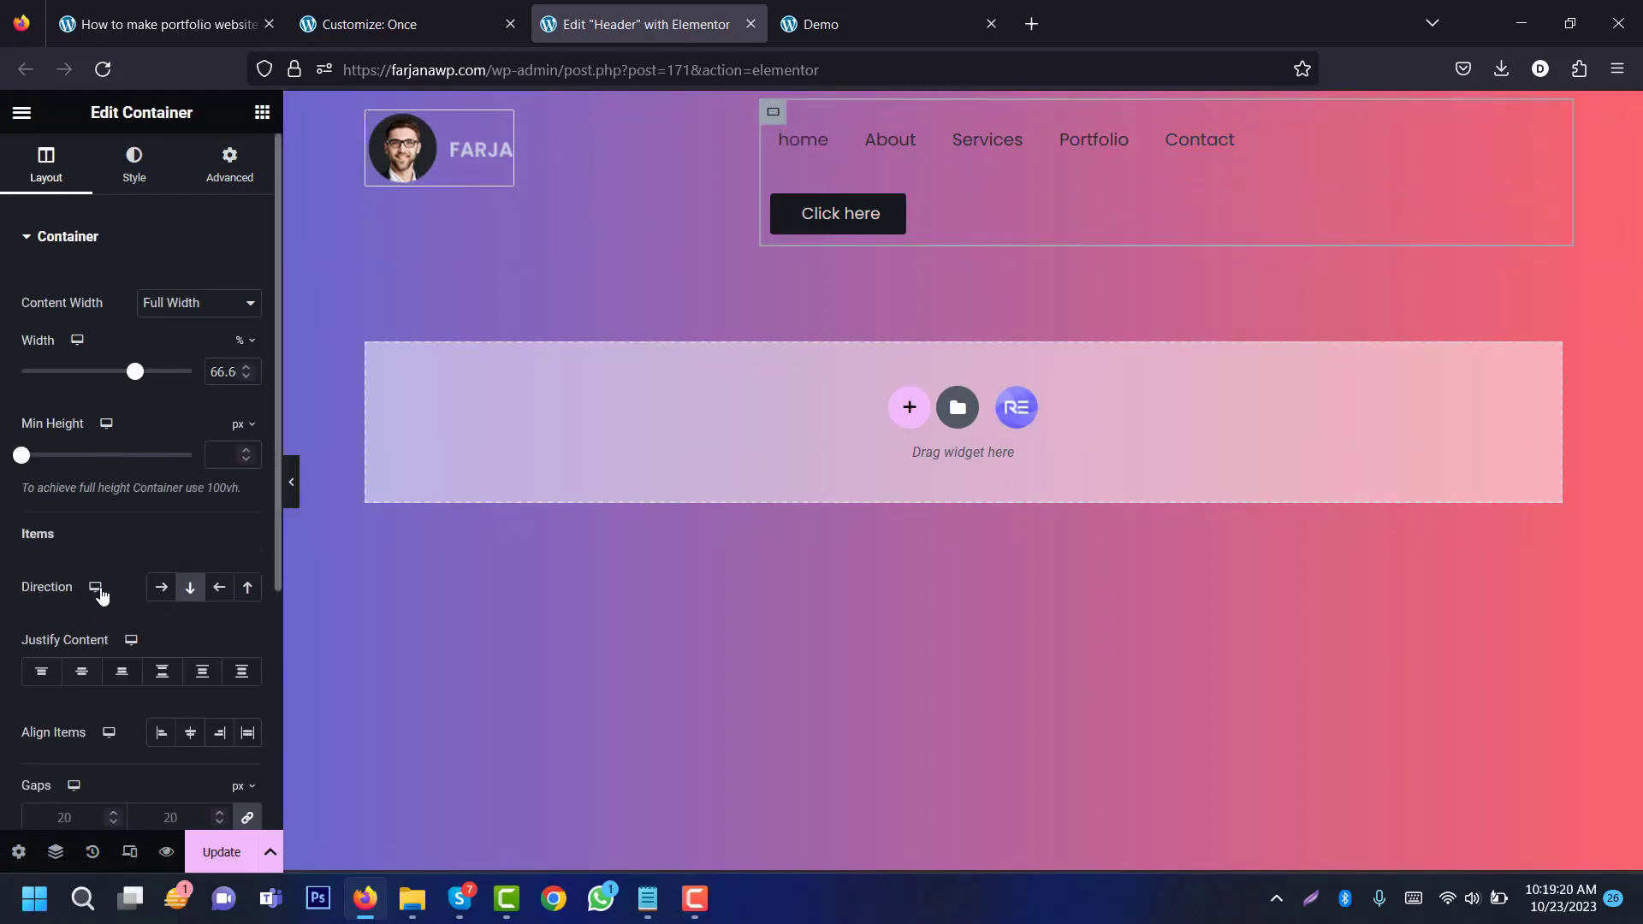
pyautogui.click(160, 589)
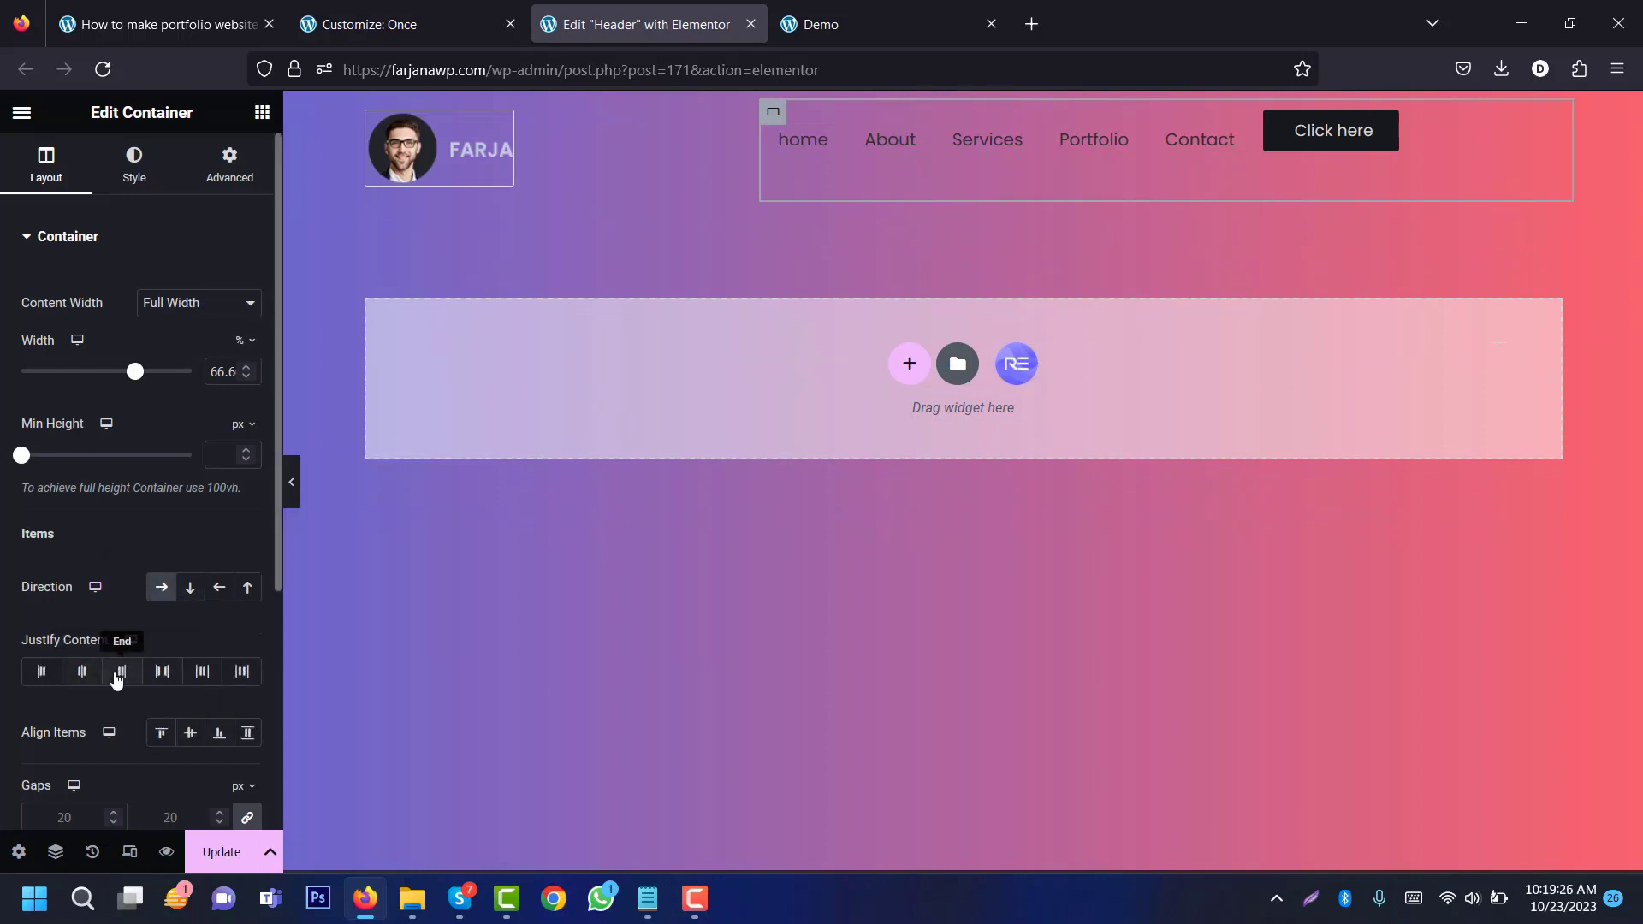
pyautogui.click(122, 672)
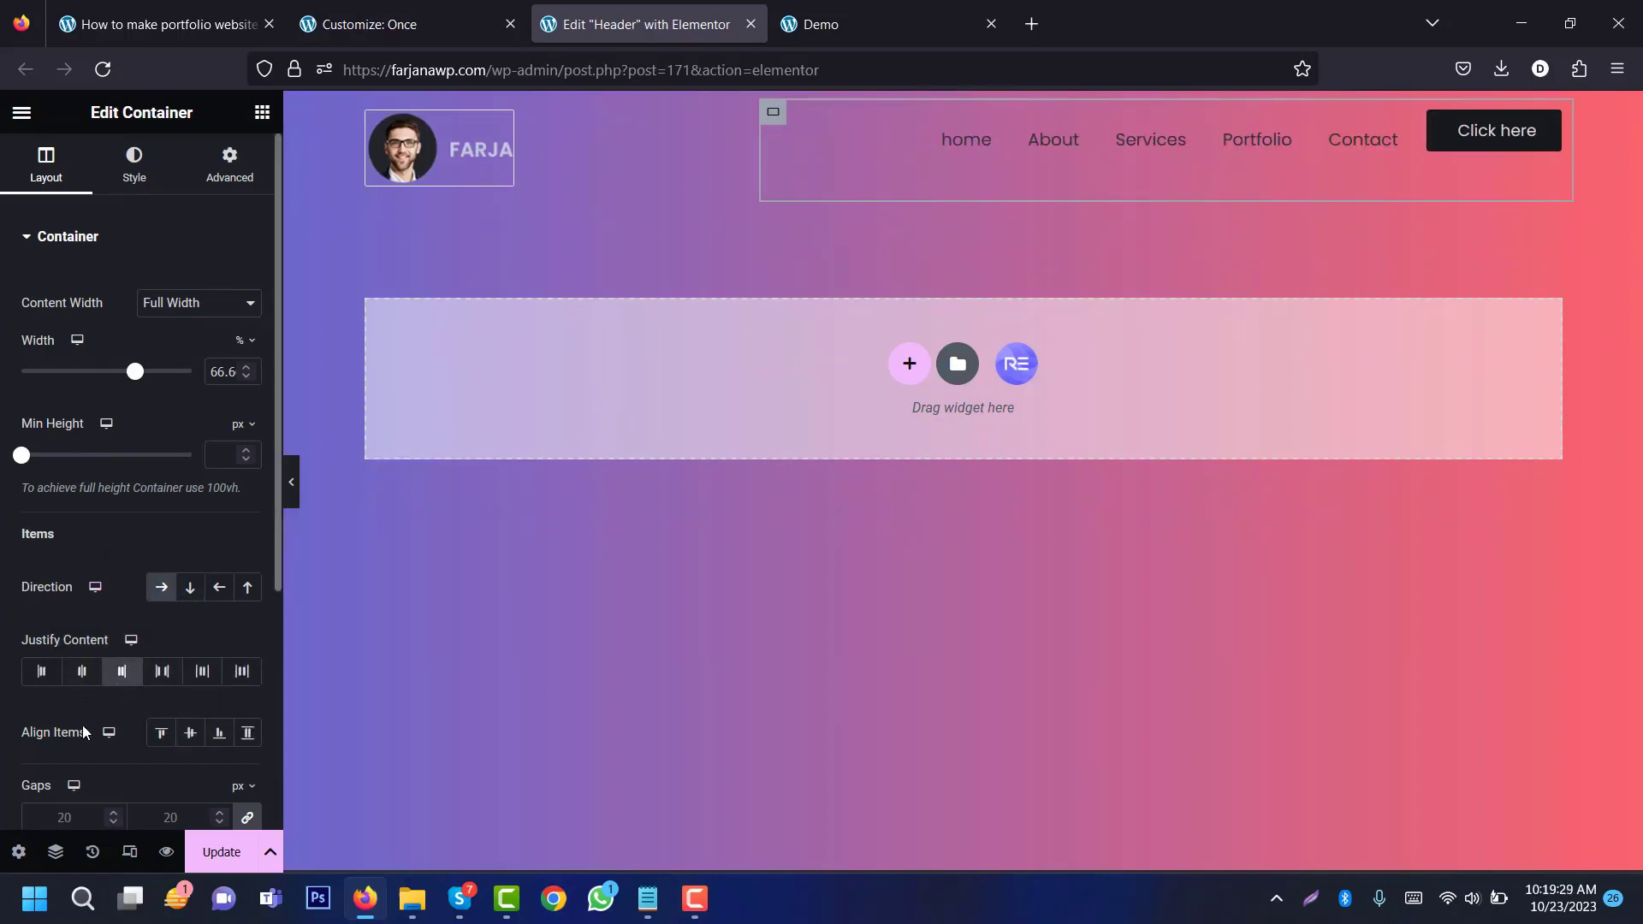
pyautogui.click(190, 742)
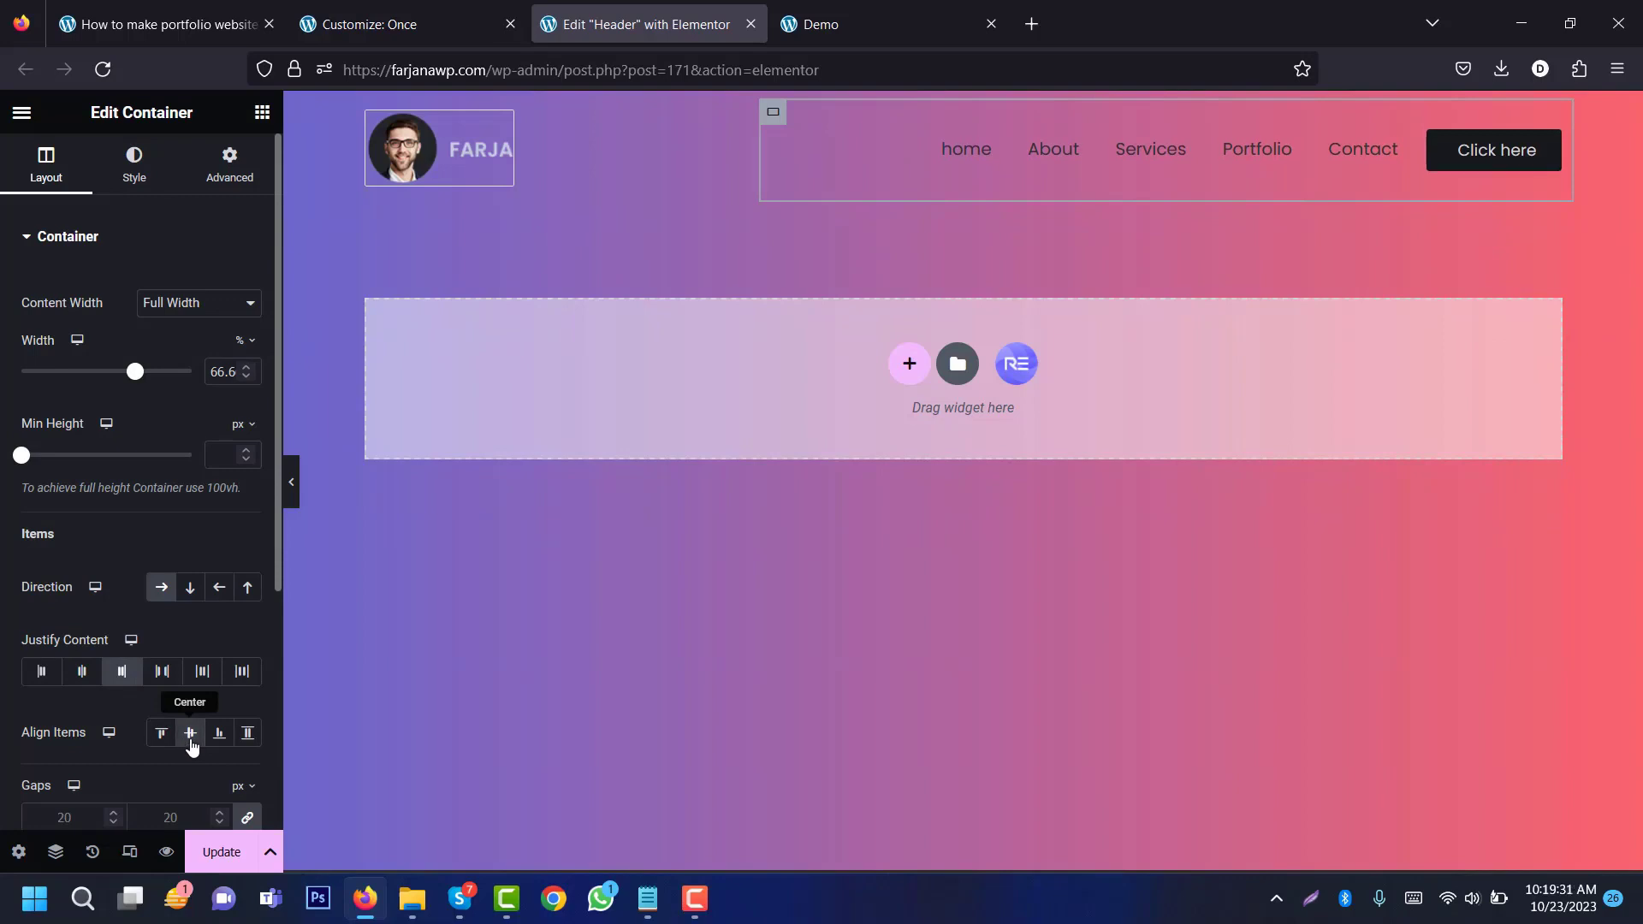
pyautogui.hotkey('ctrl', 'h')
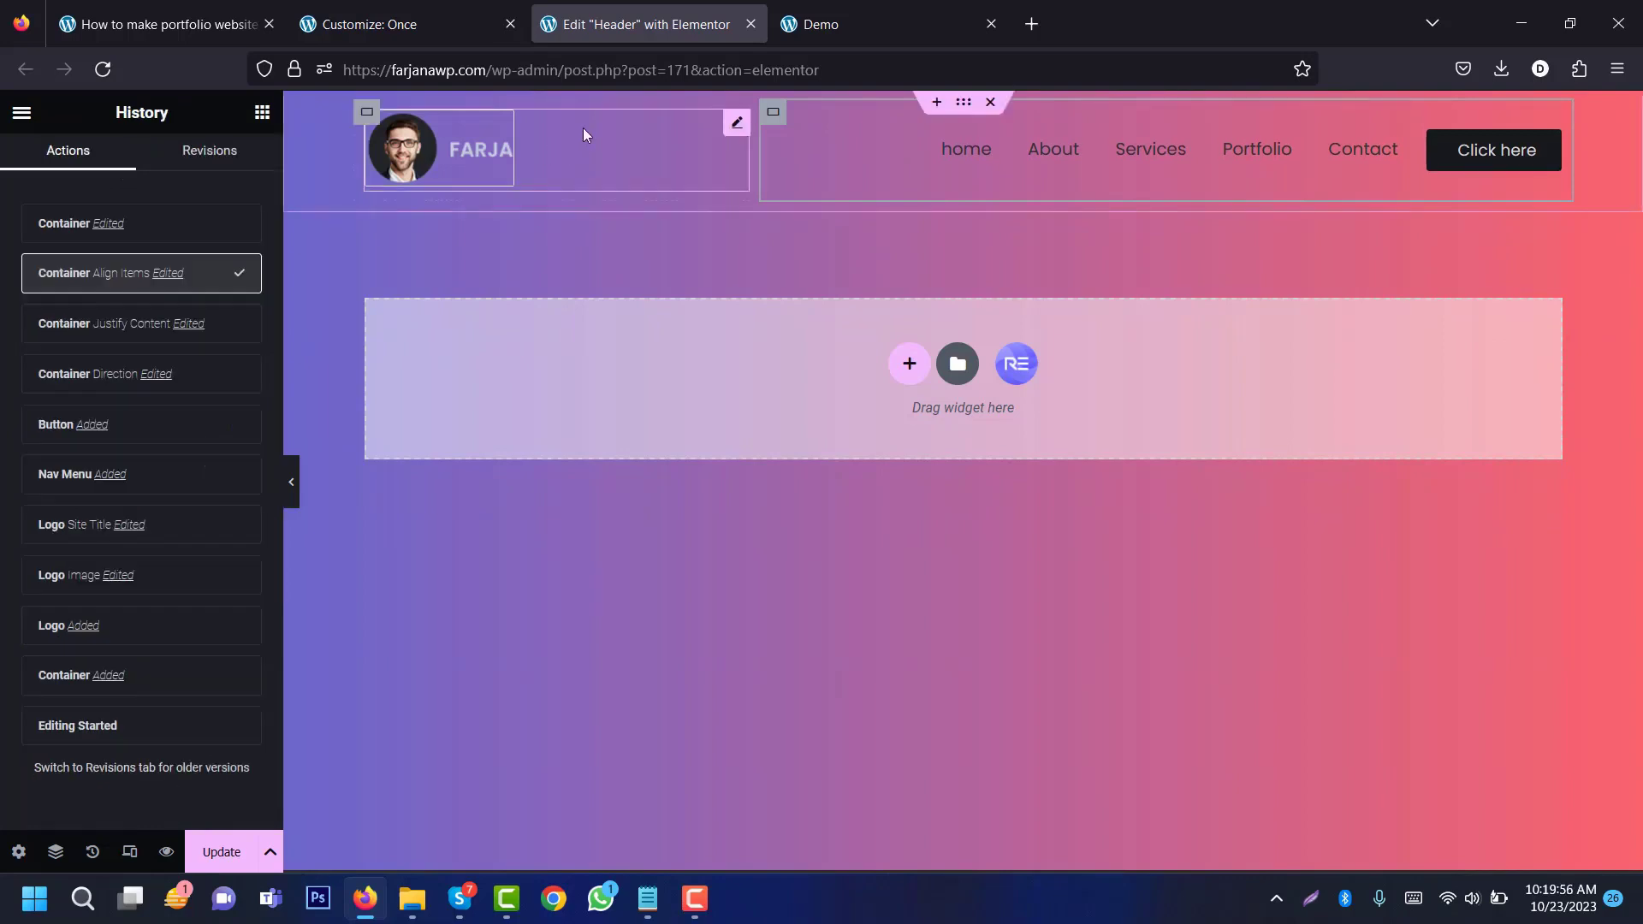
pyautogui.click(962, 107)
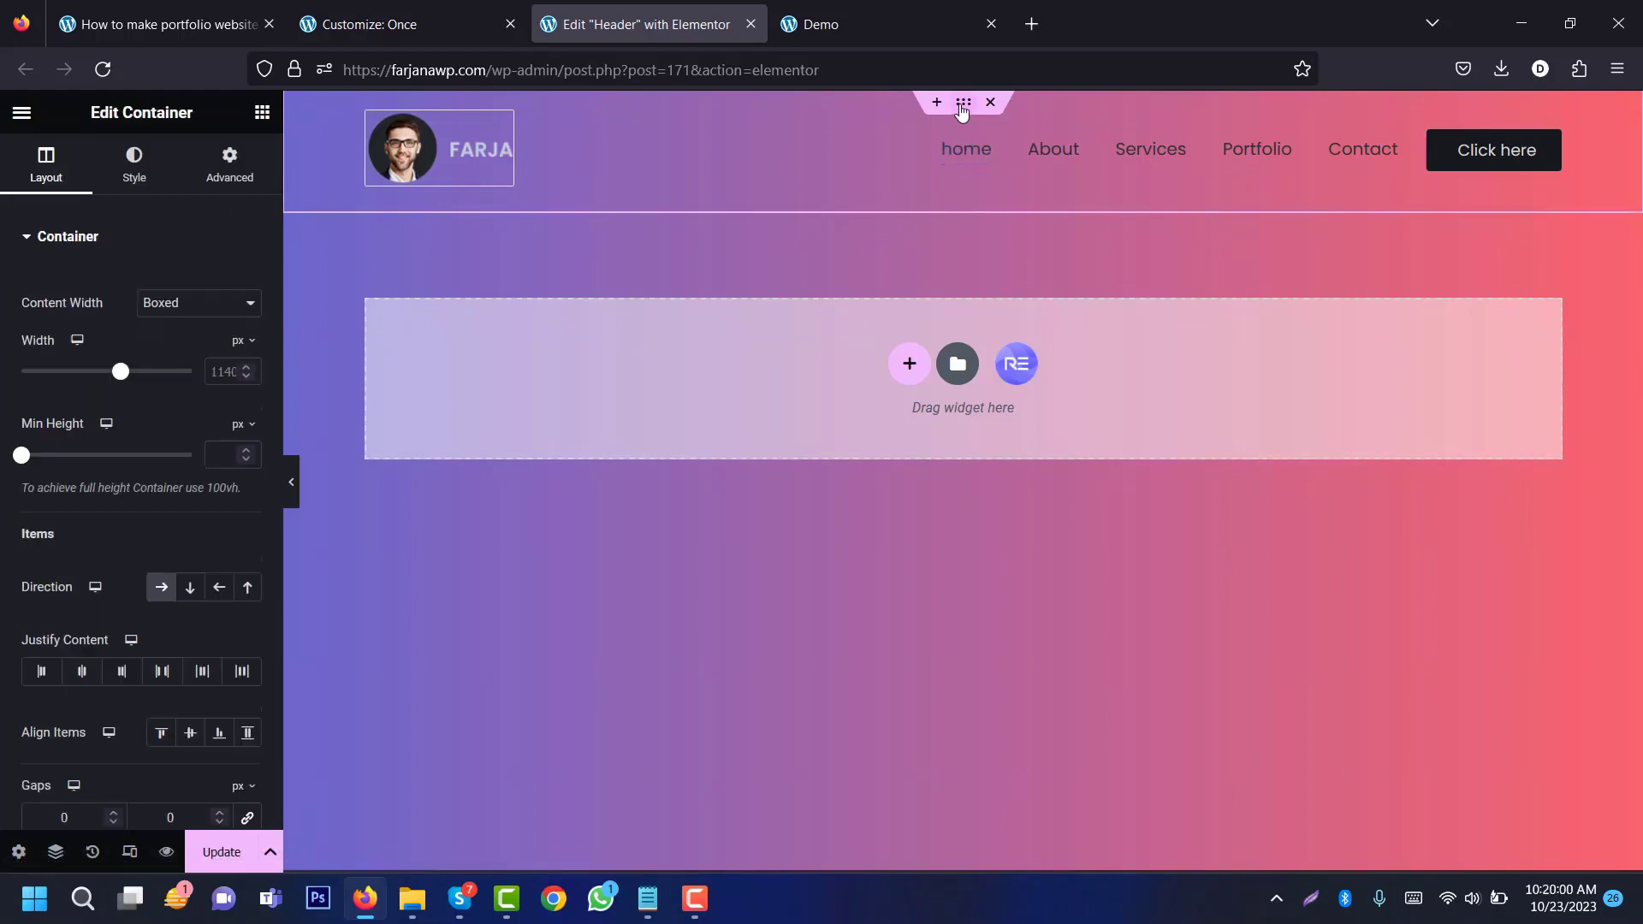
# Step: Give the header container a Classic background using the global 'bg' colour
pyautogui.click(152, 175)
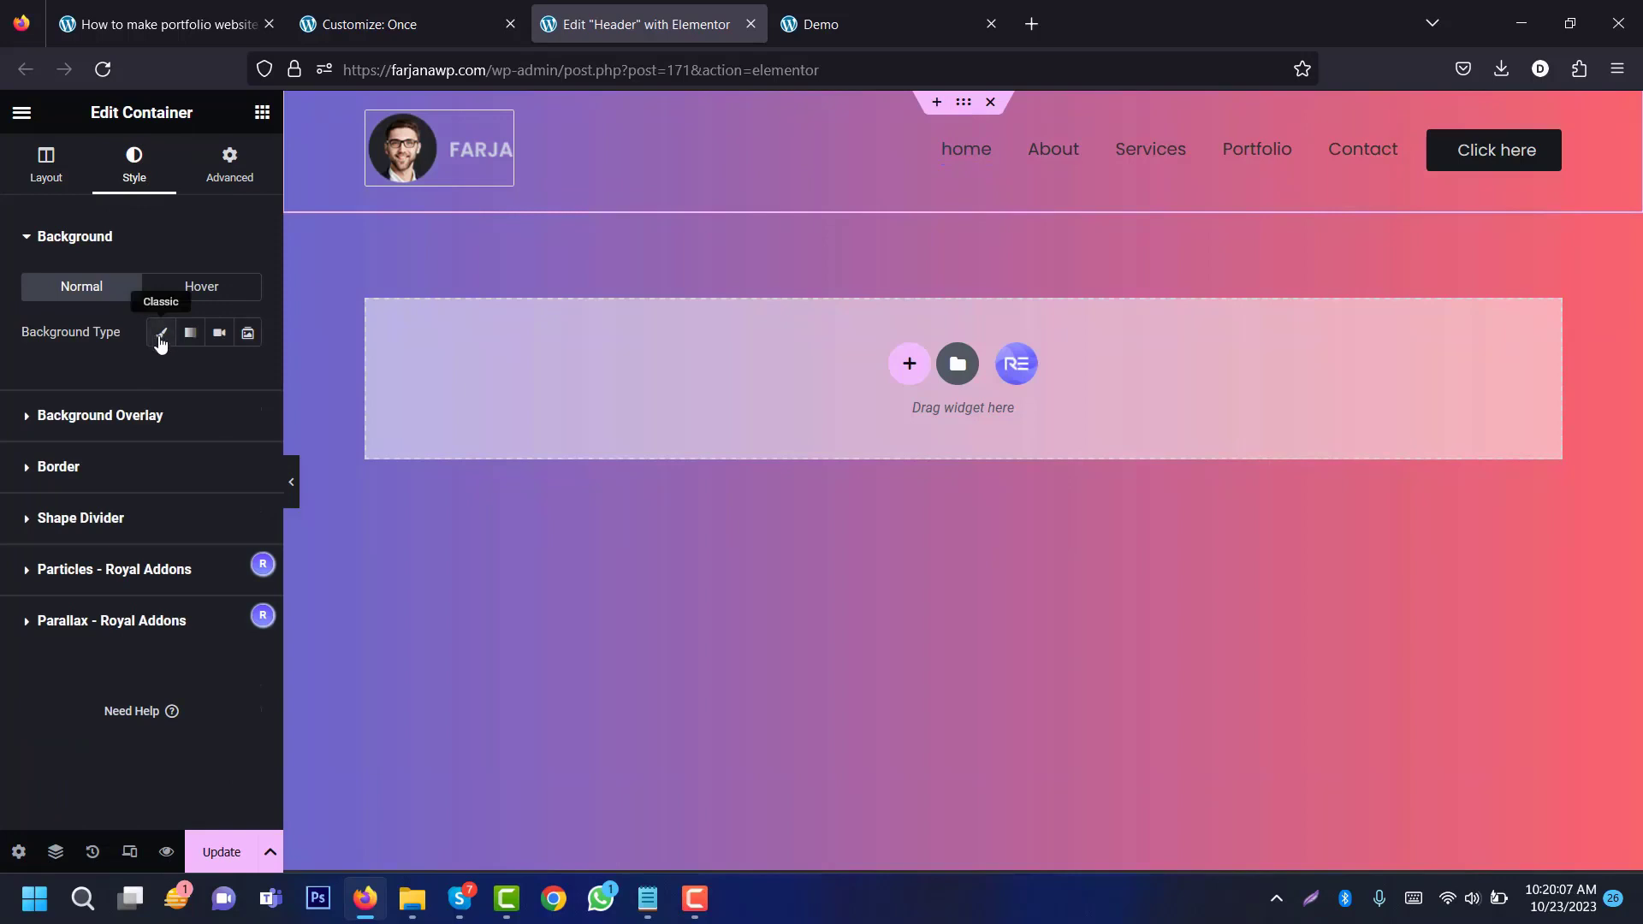
pyautogui.click(161, 341)
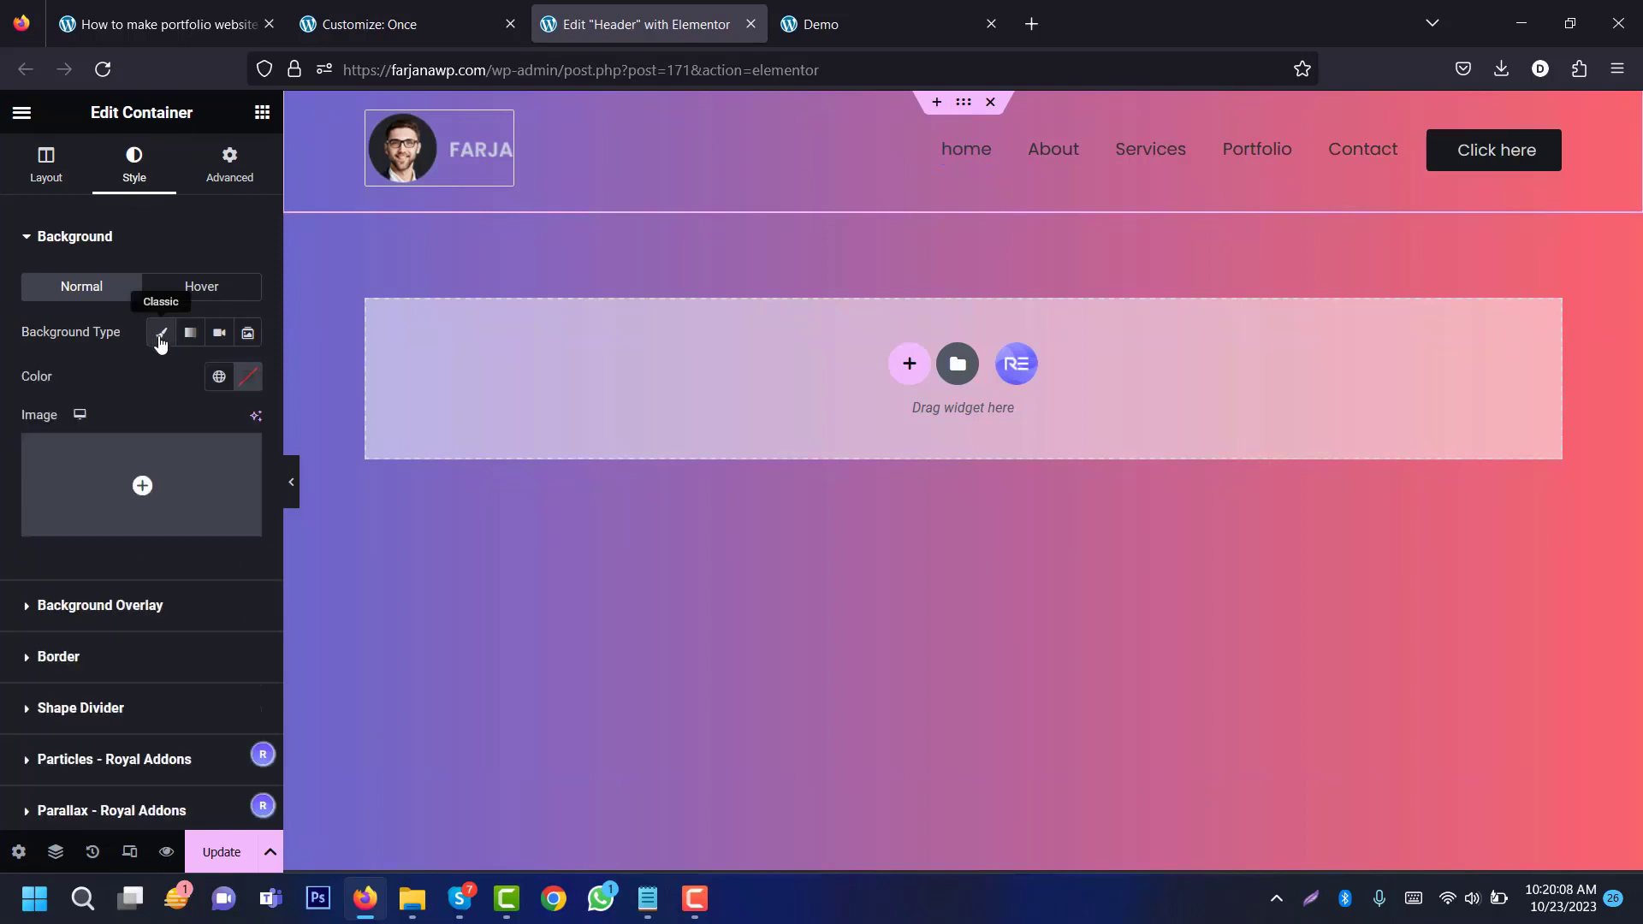
pyautogui.click(219, 378)
pyautogui.click(128, 517)
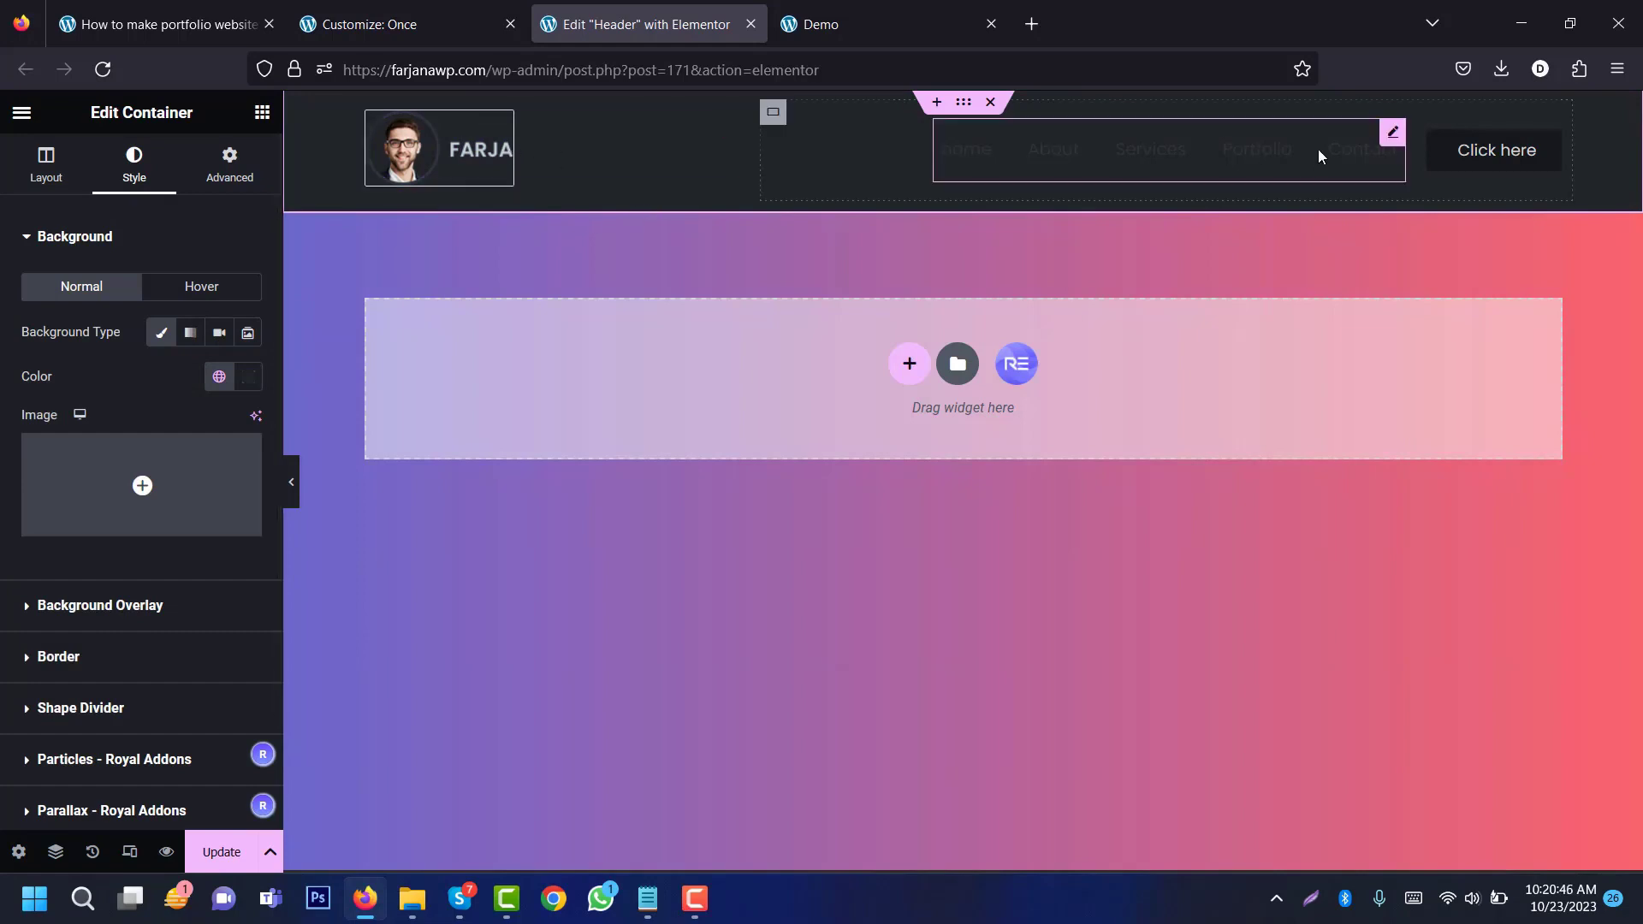
pyautogui.click(35, 171)
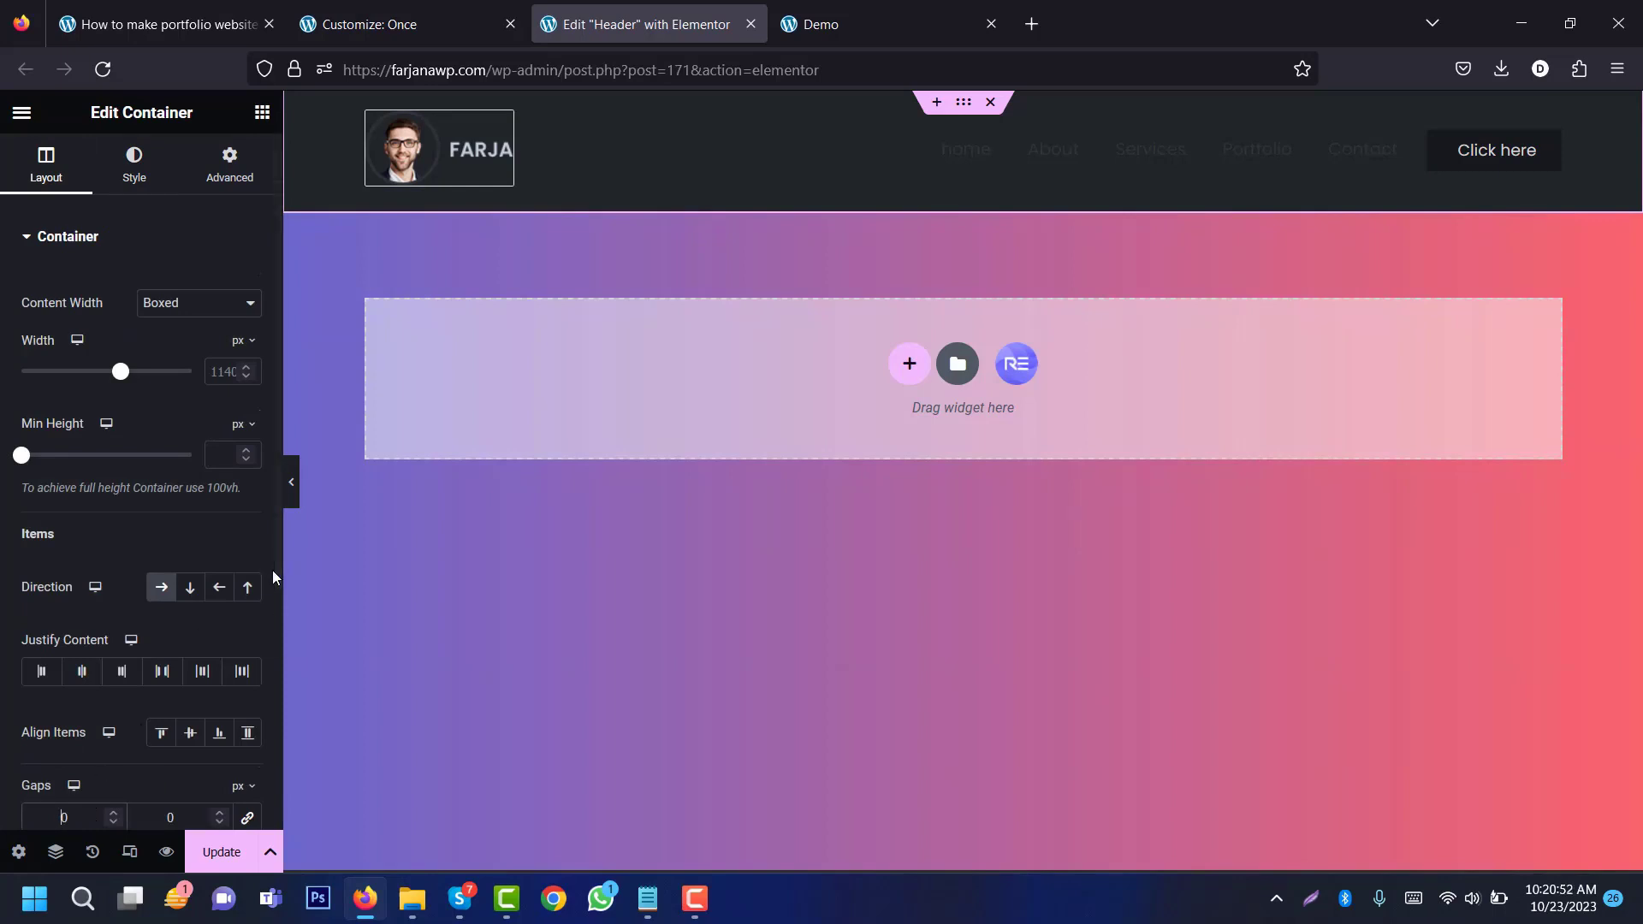
# Step: Set header padding to 0 and CSS class 'header', then save and reload the editor
pyautogui.scroll(-3, 184, 592)
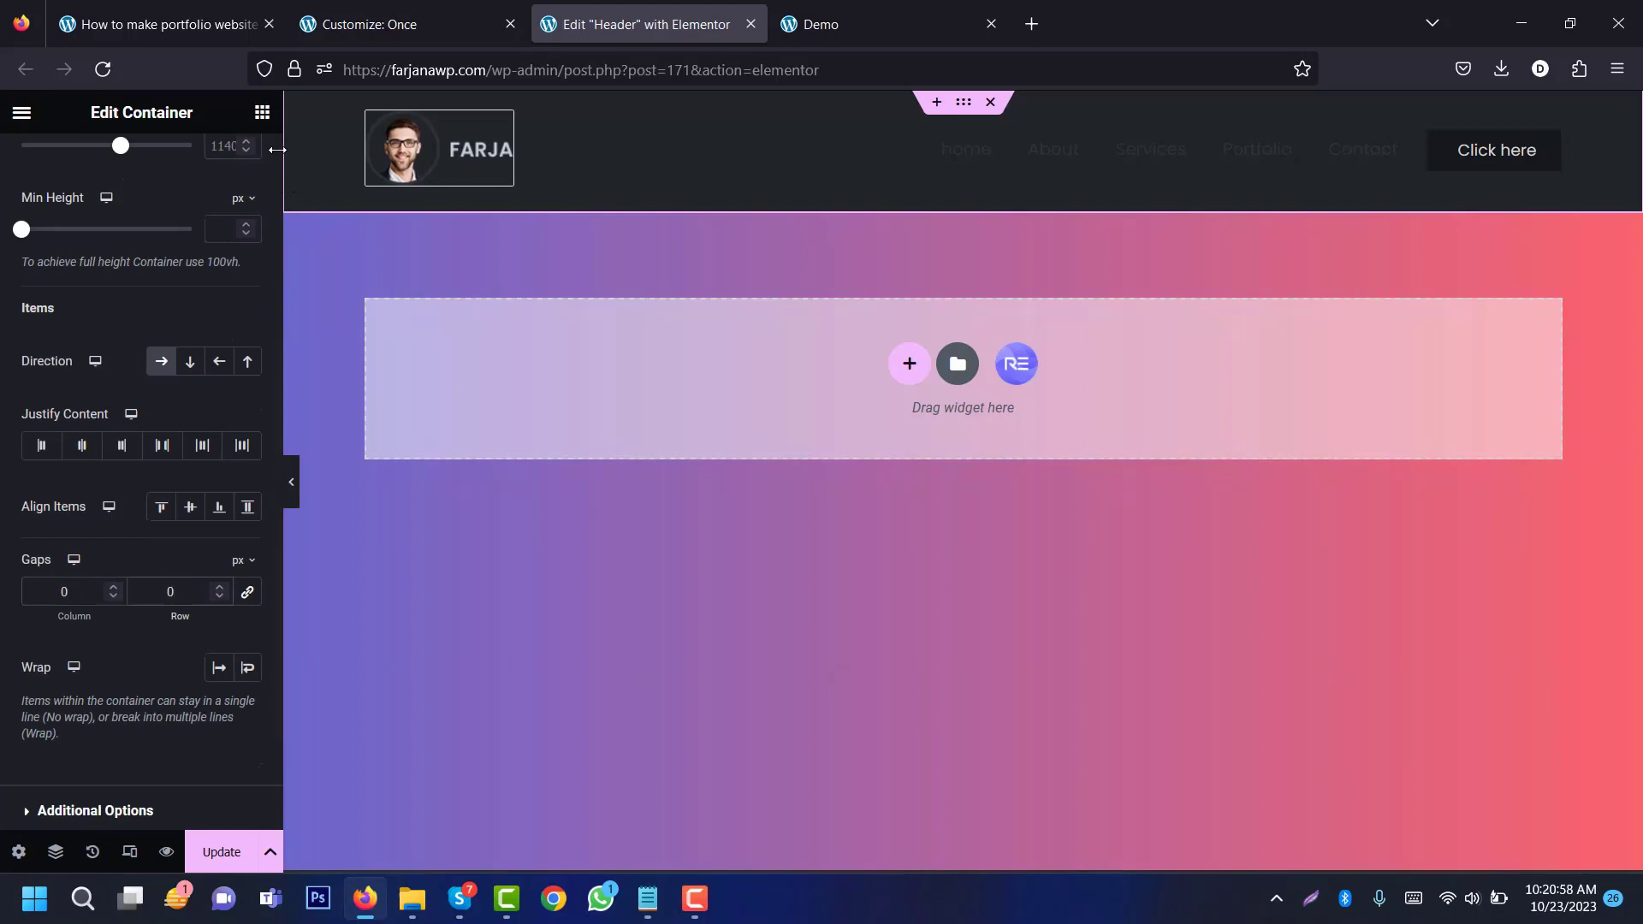
pyautogui.scroll(3, 277, 151)
pyautogui.click(230, 162)
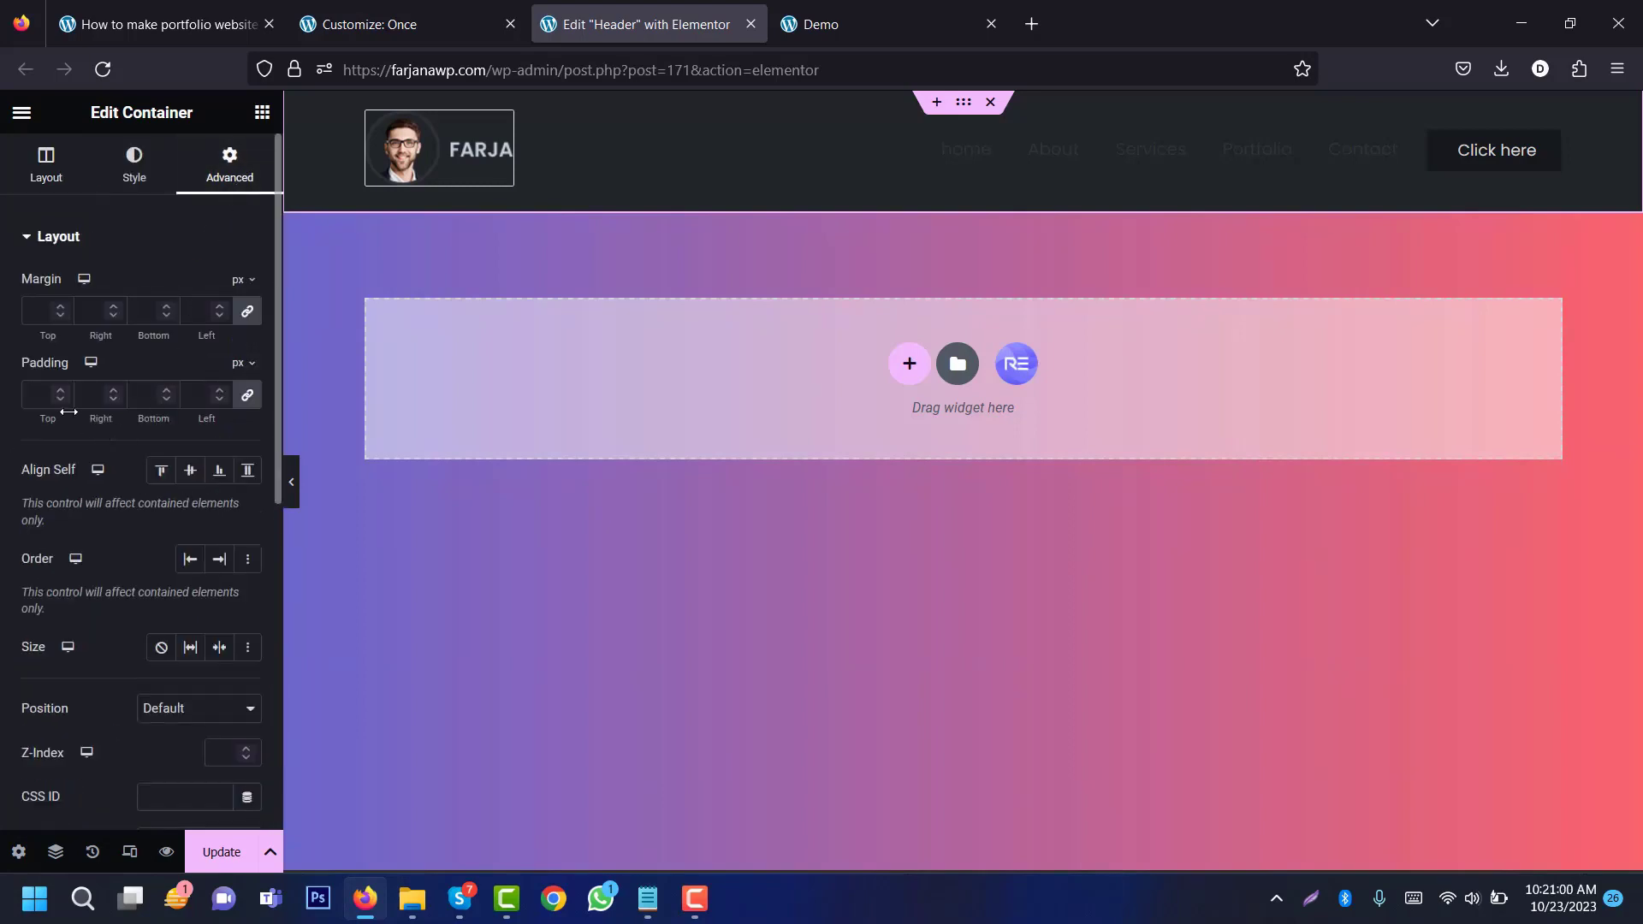
pyautogui.click(97, 396)
pyautogui.write('0')
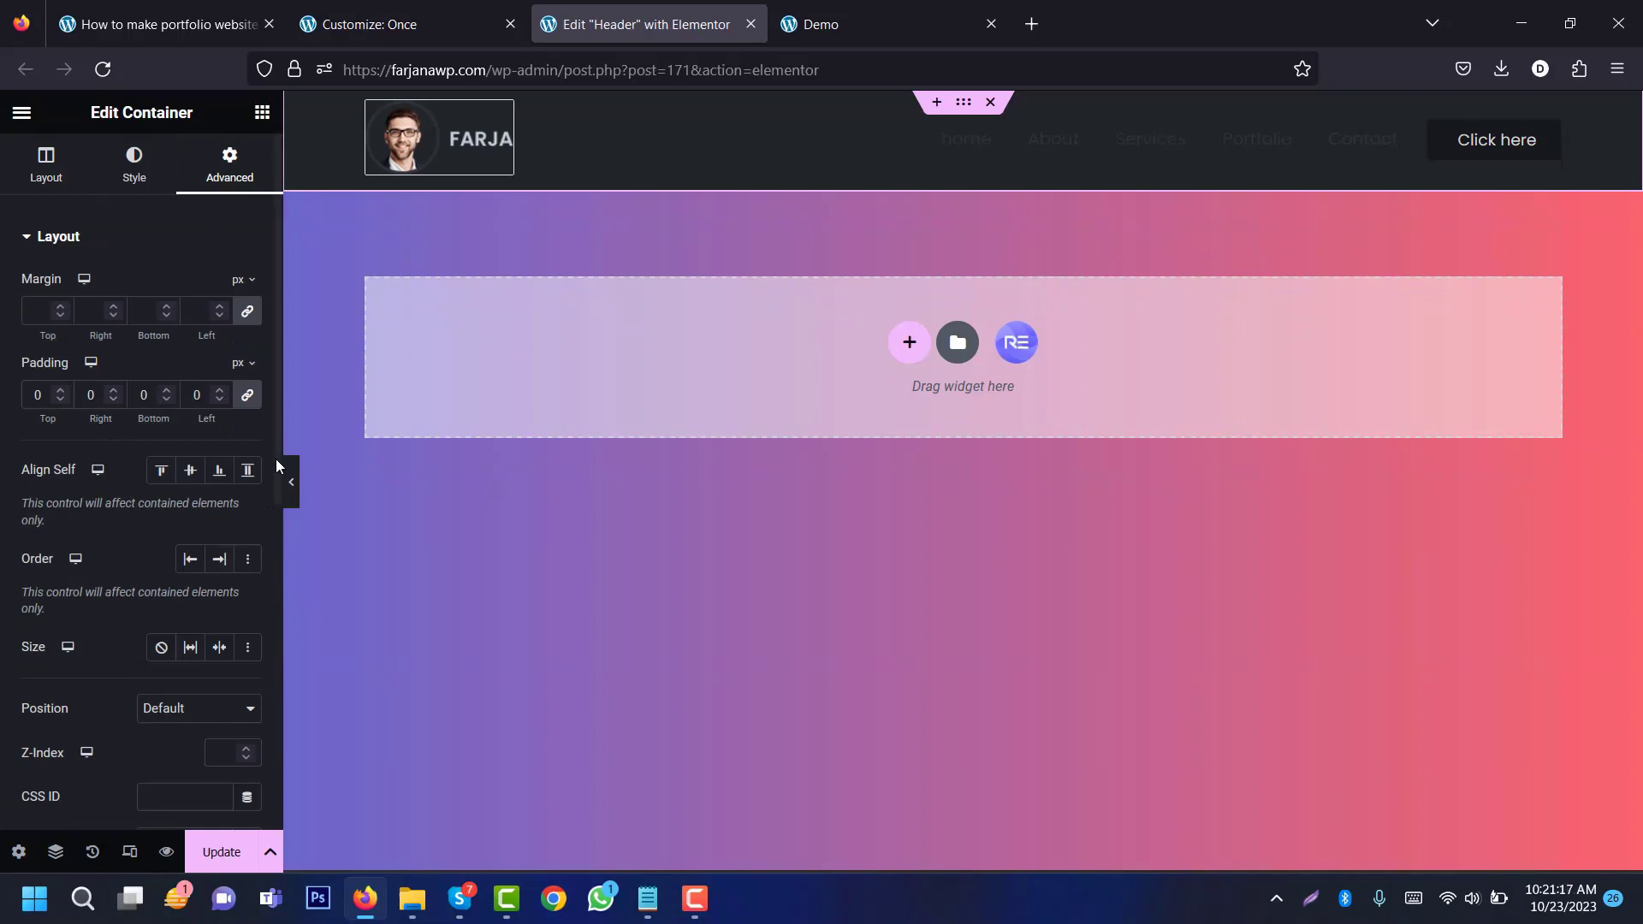
pyautogui.scroll(-3, 266, 505)
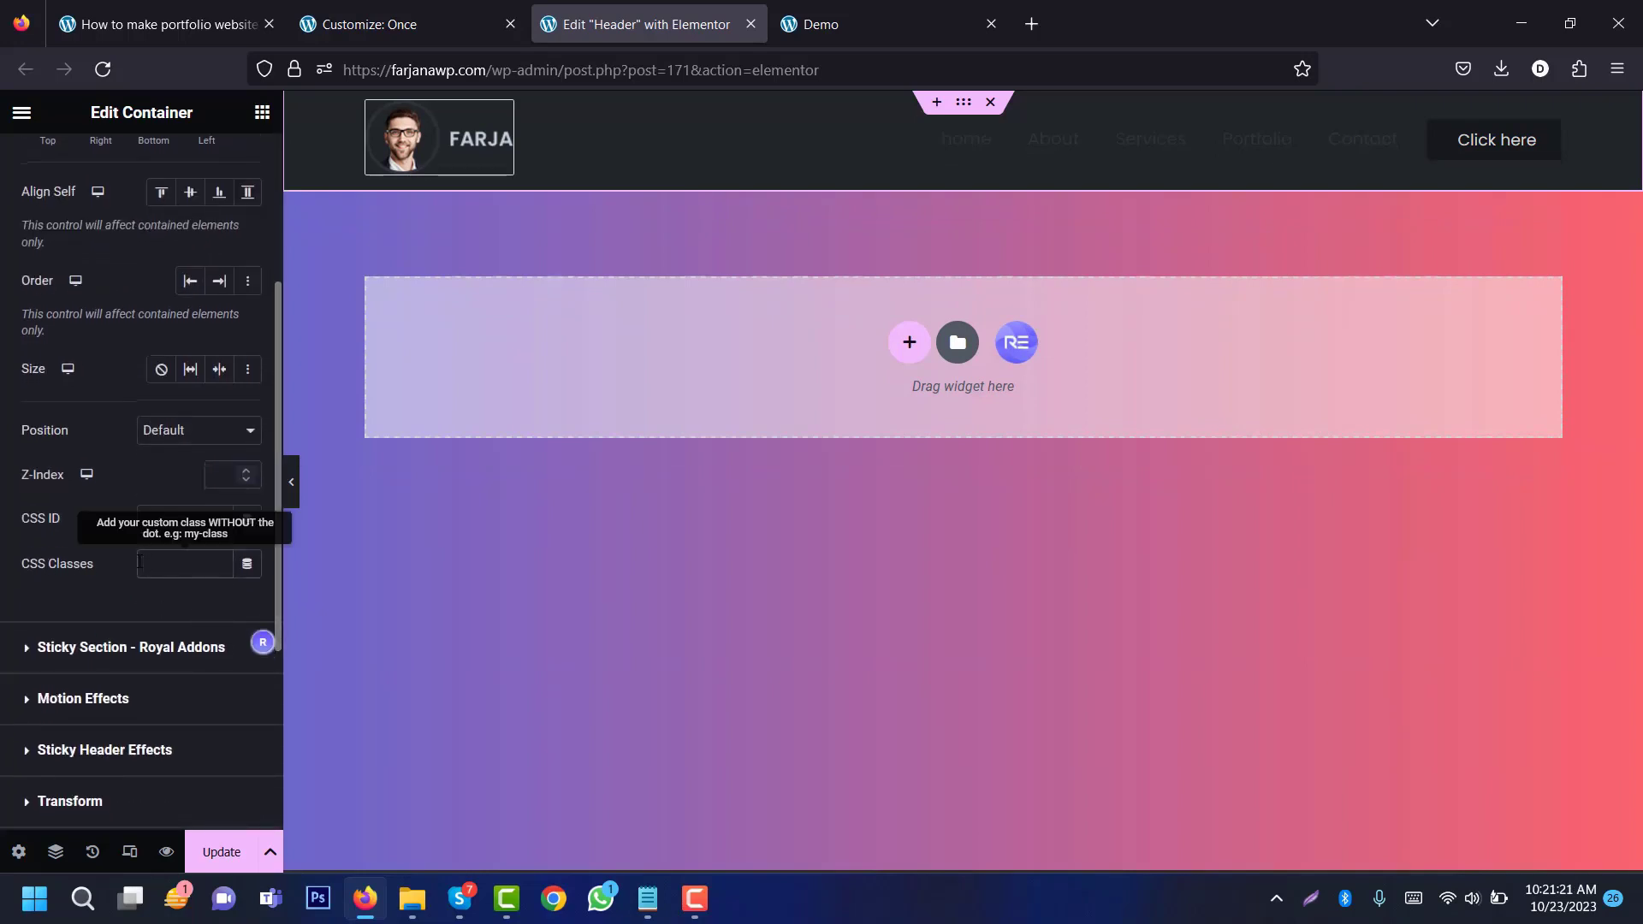
pyautogui.click(140, 562)
pyautogui.write('header')
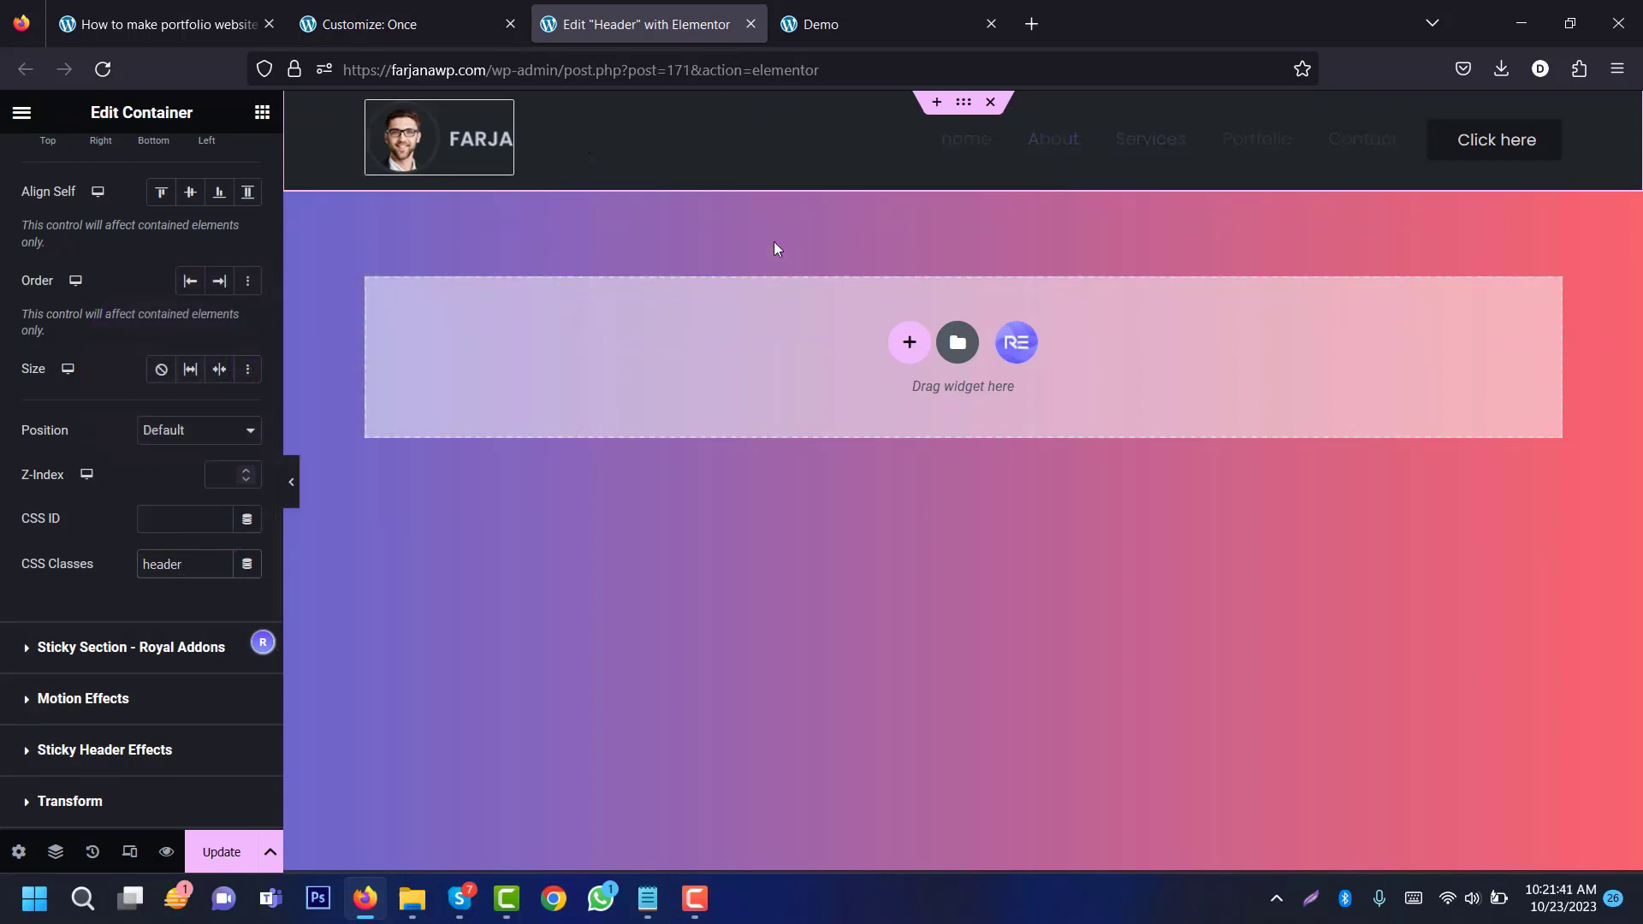
pyautogui.click(222, 852)
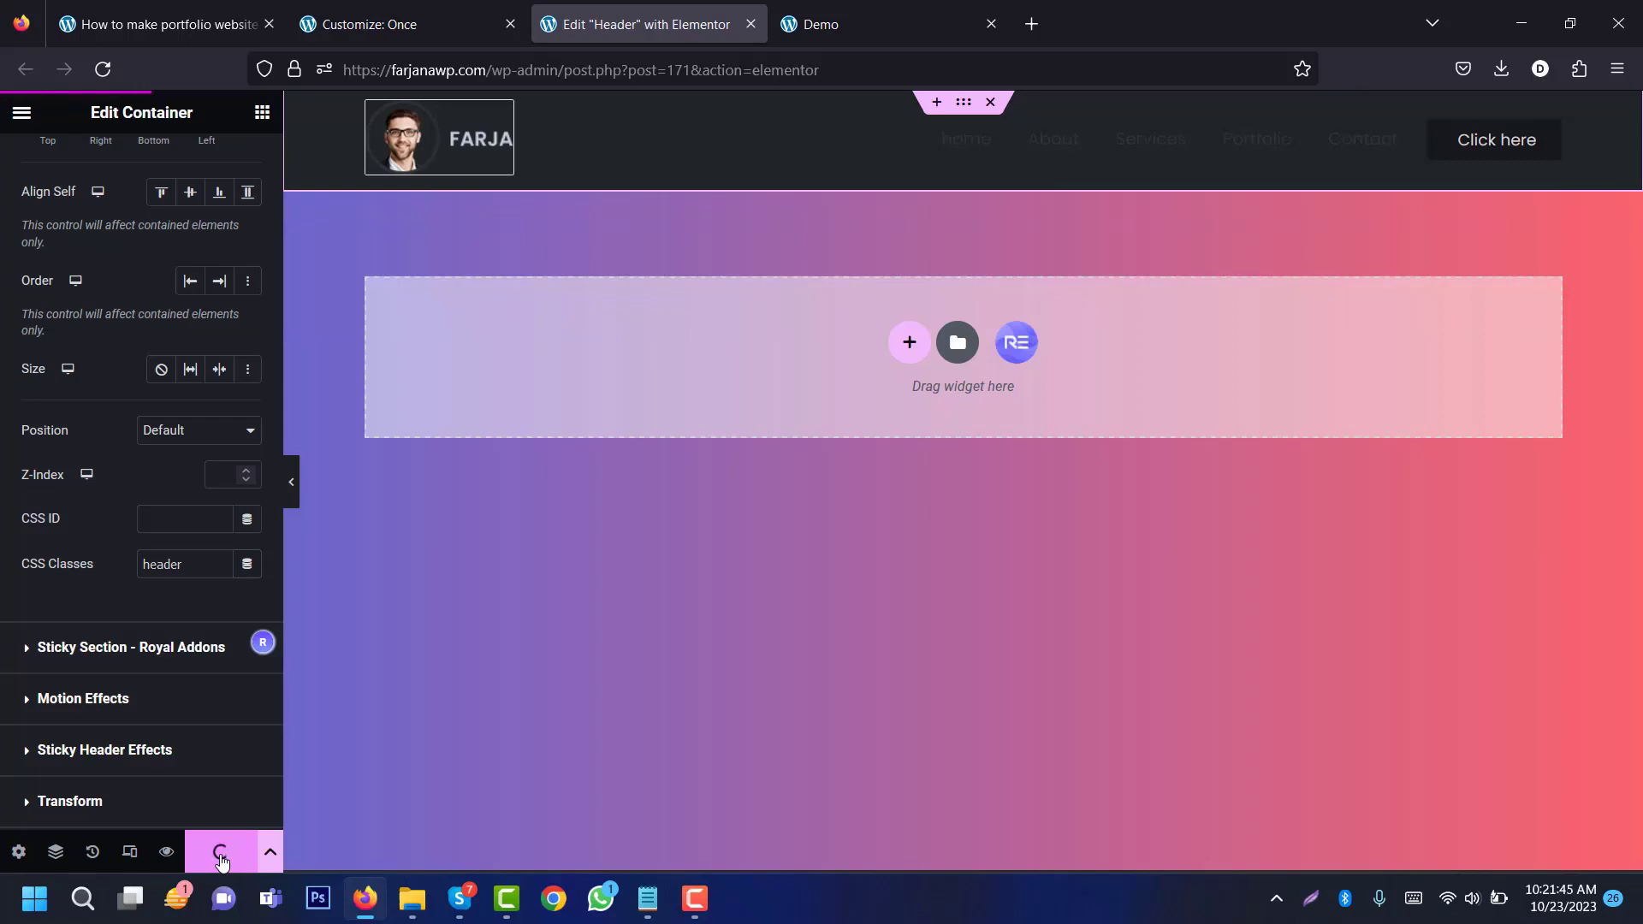
pyautogui.click(97, 73)
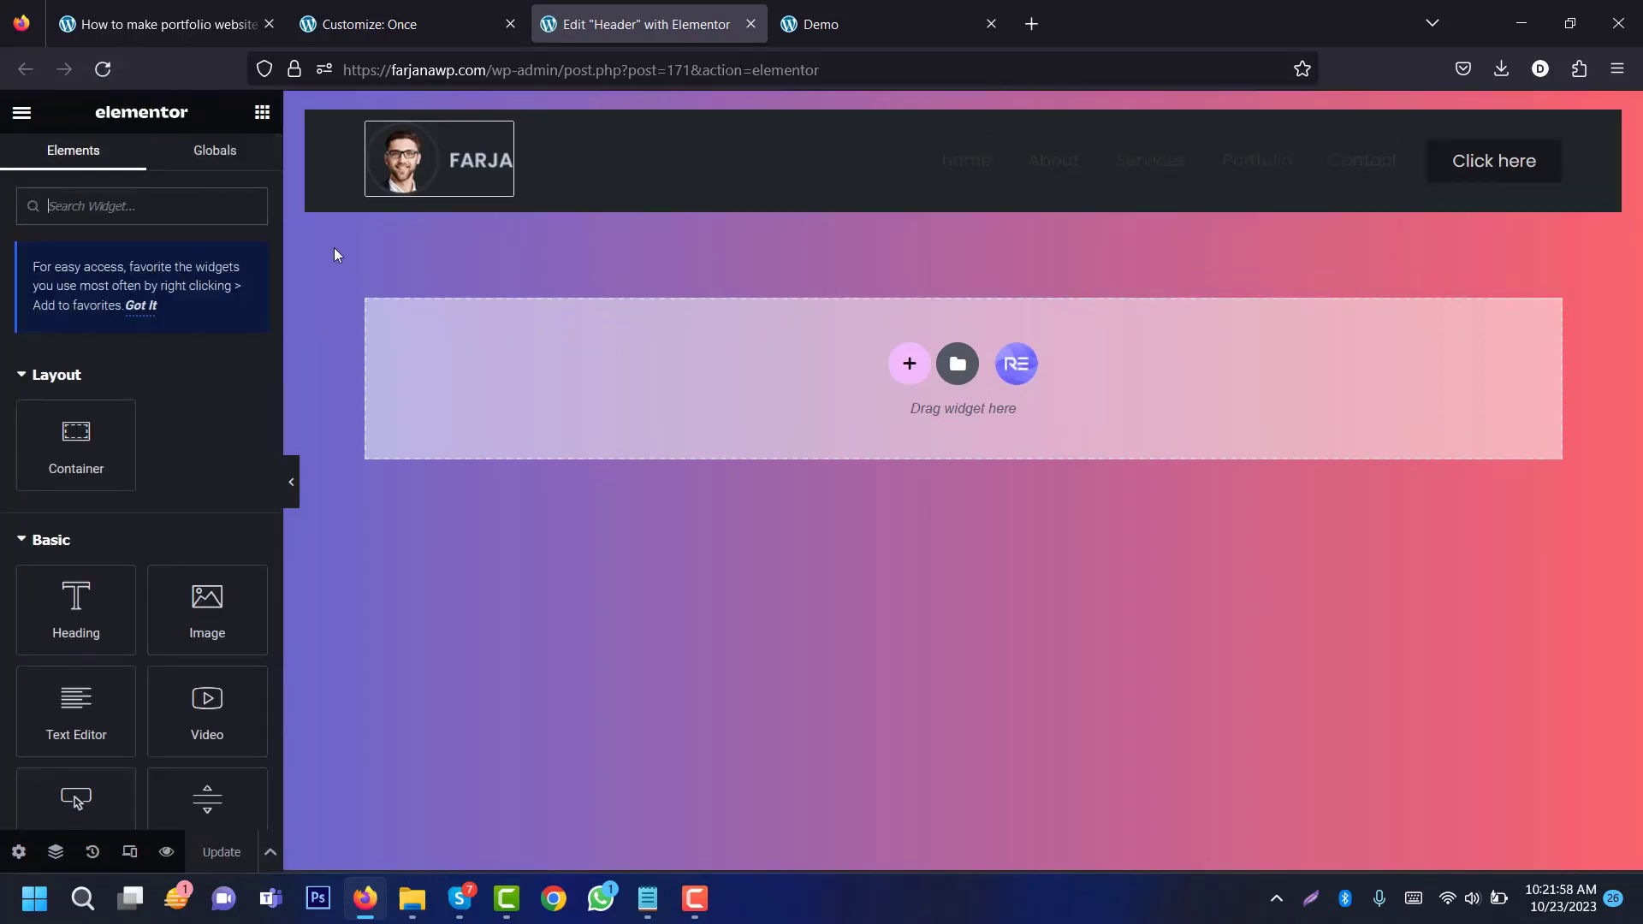
# Step: Set the FARJA Logo widget's linked border width to 0
pyautogui.click(521, 178)
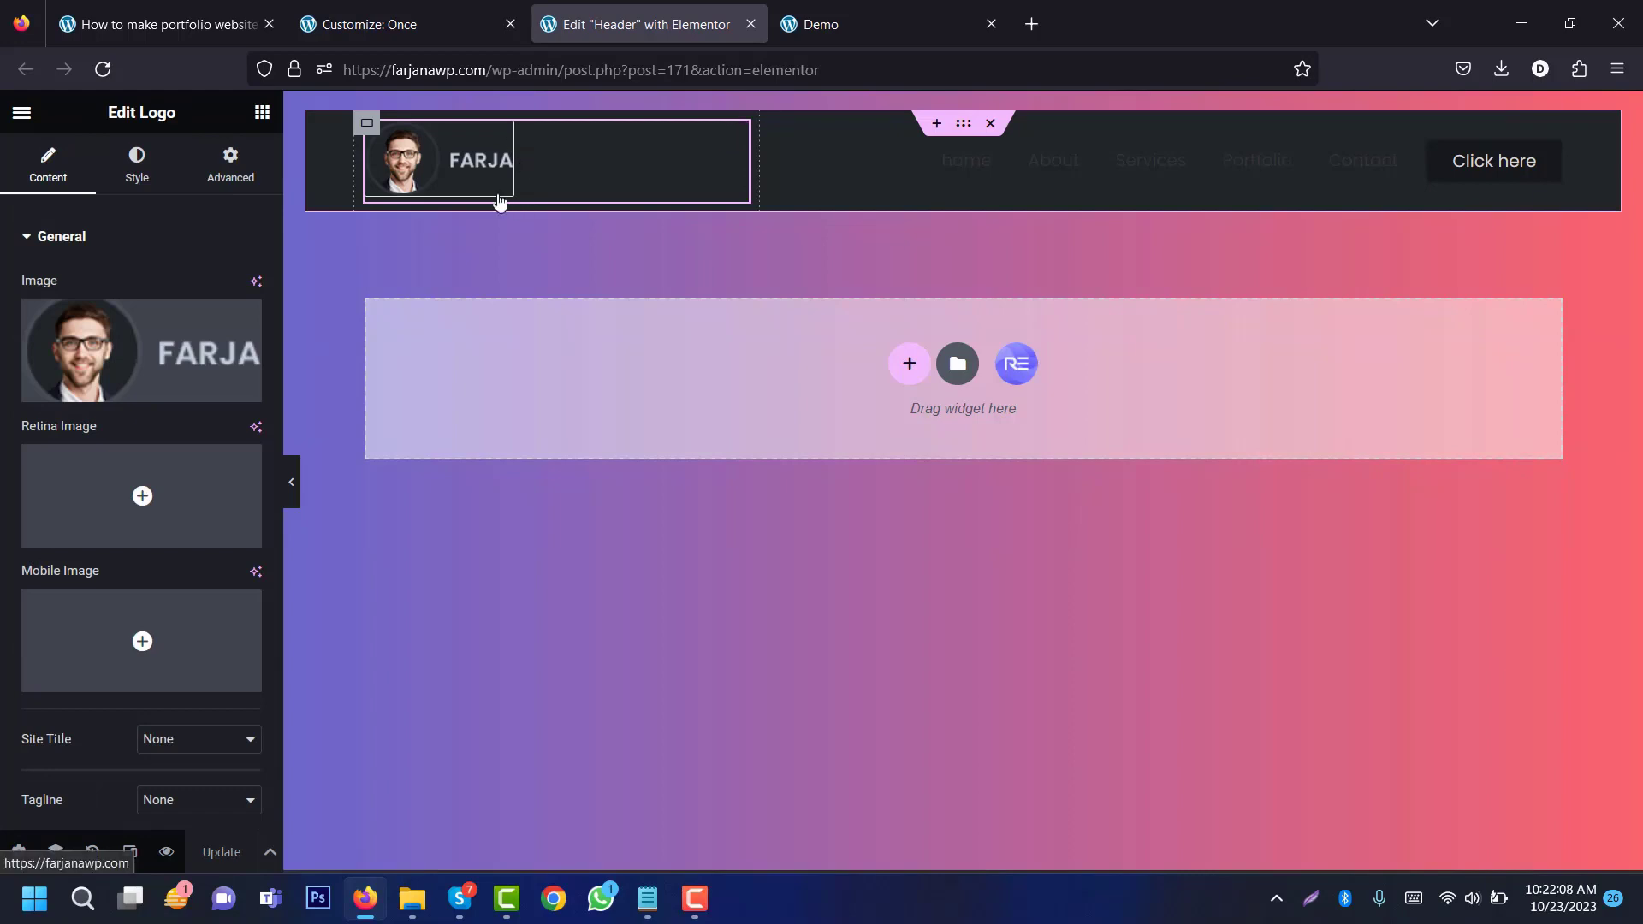
pyautogui.click(149, 180)
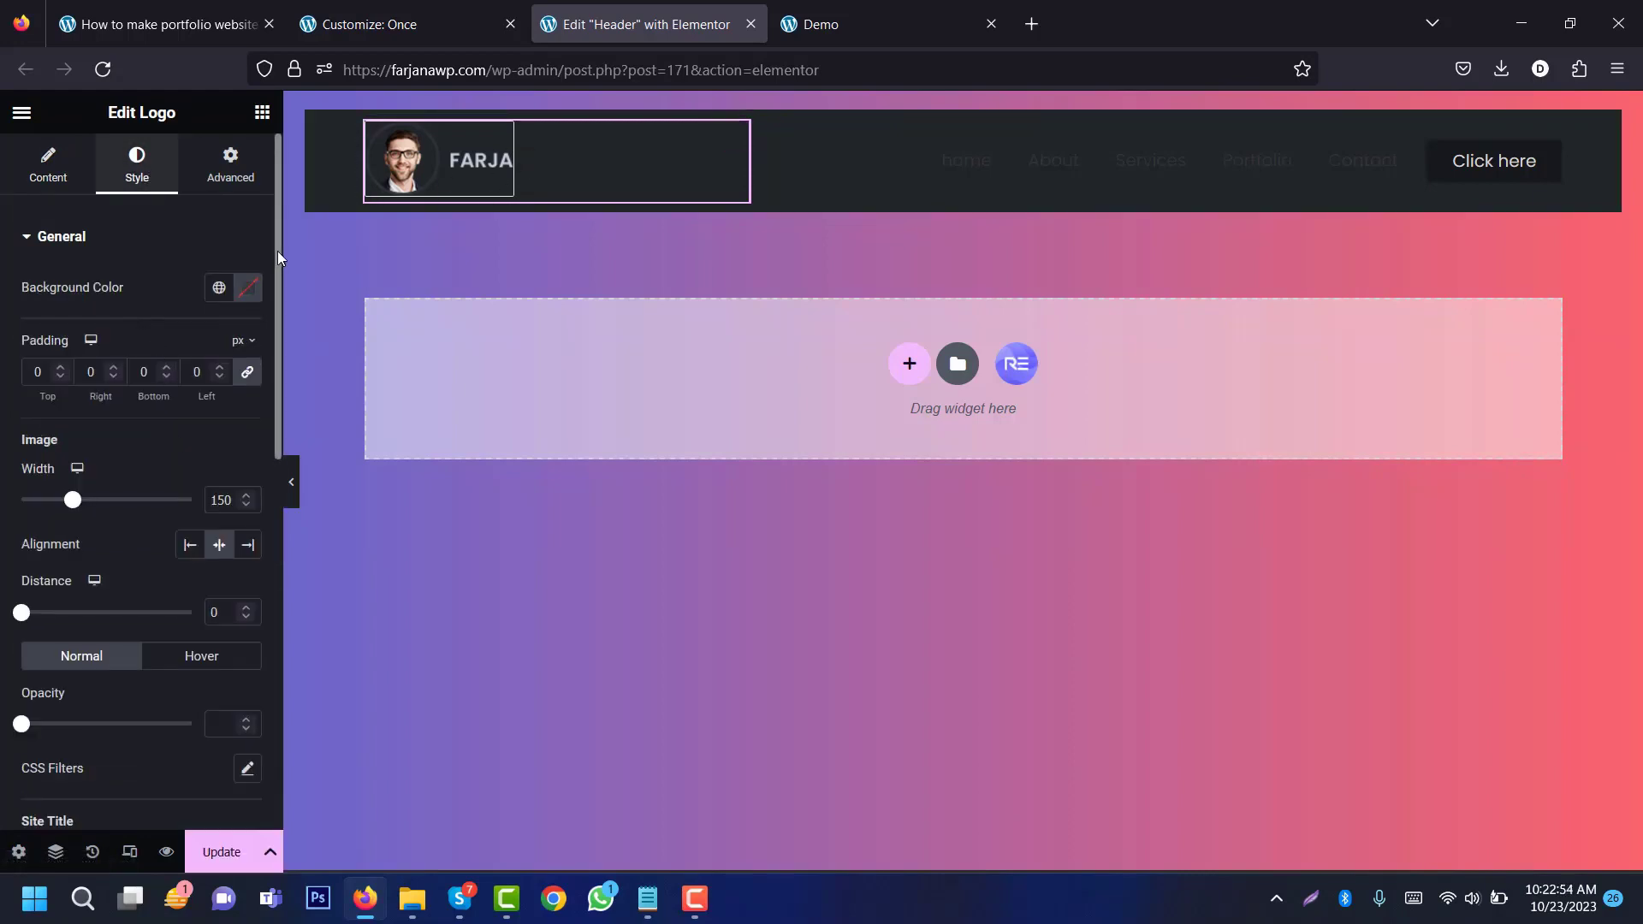
pyautogui.scroll(-8, 278, 250)
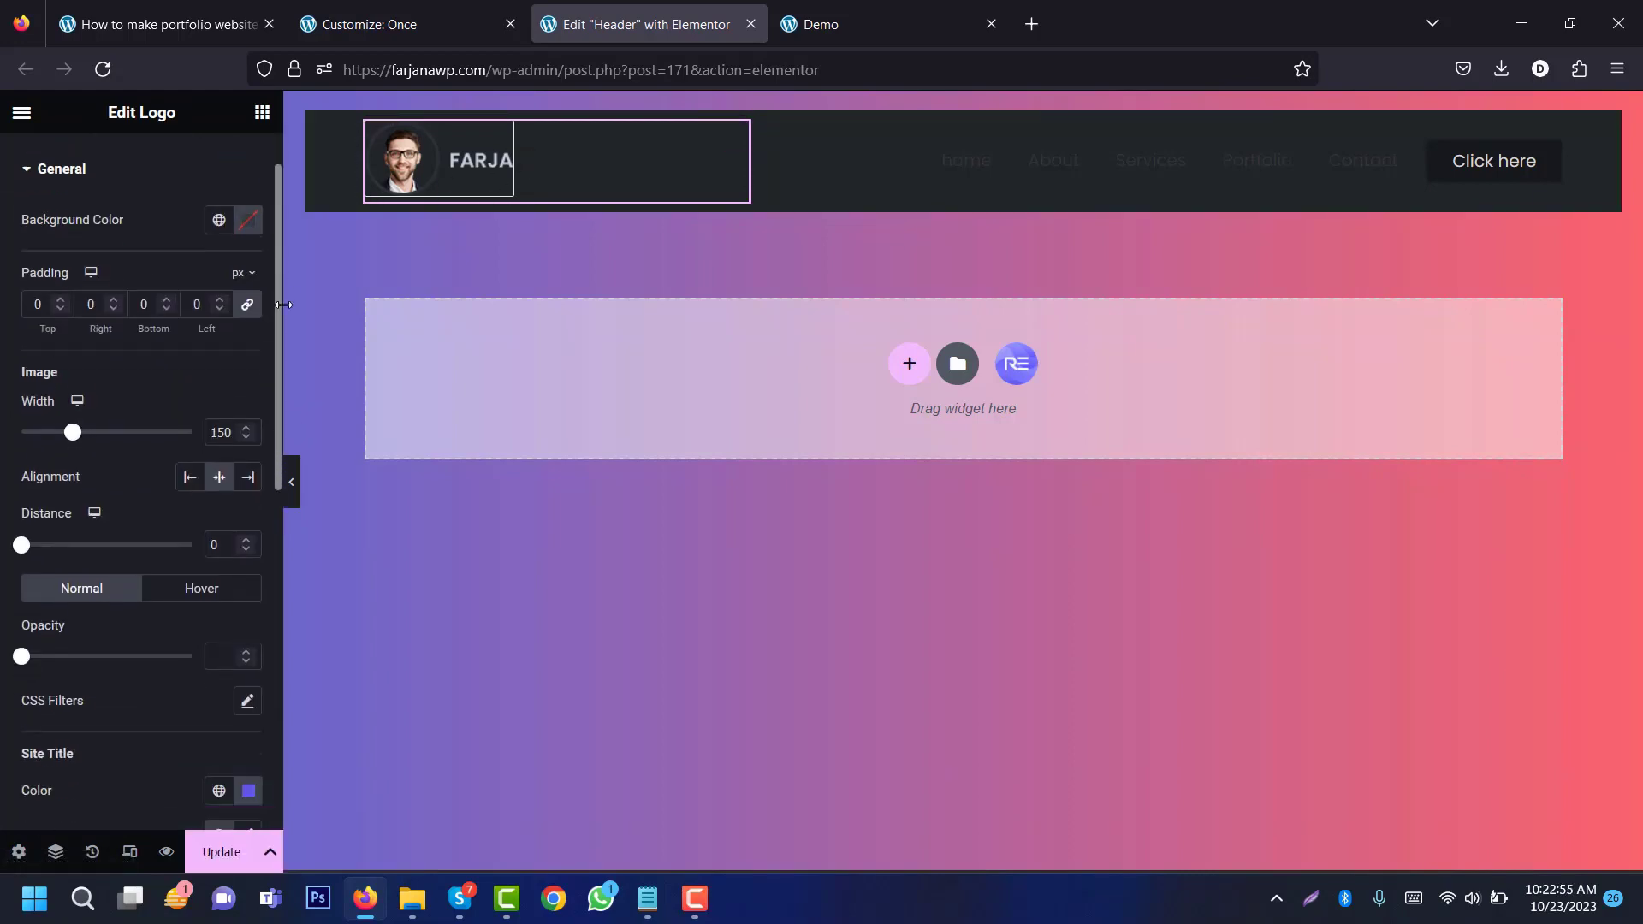
pyautogui.scroll(1, 101, 573)
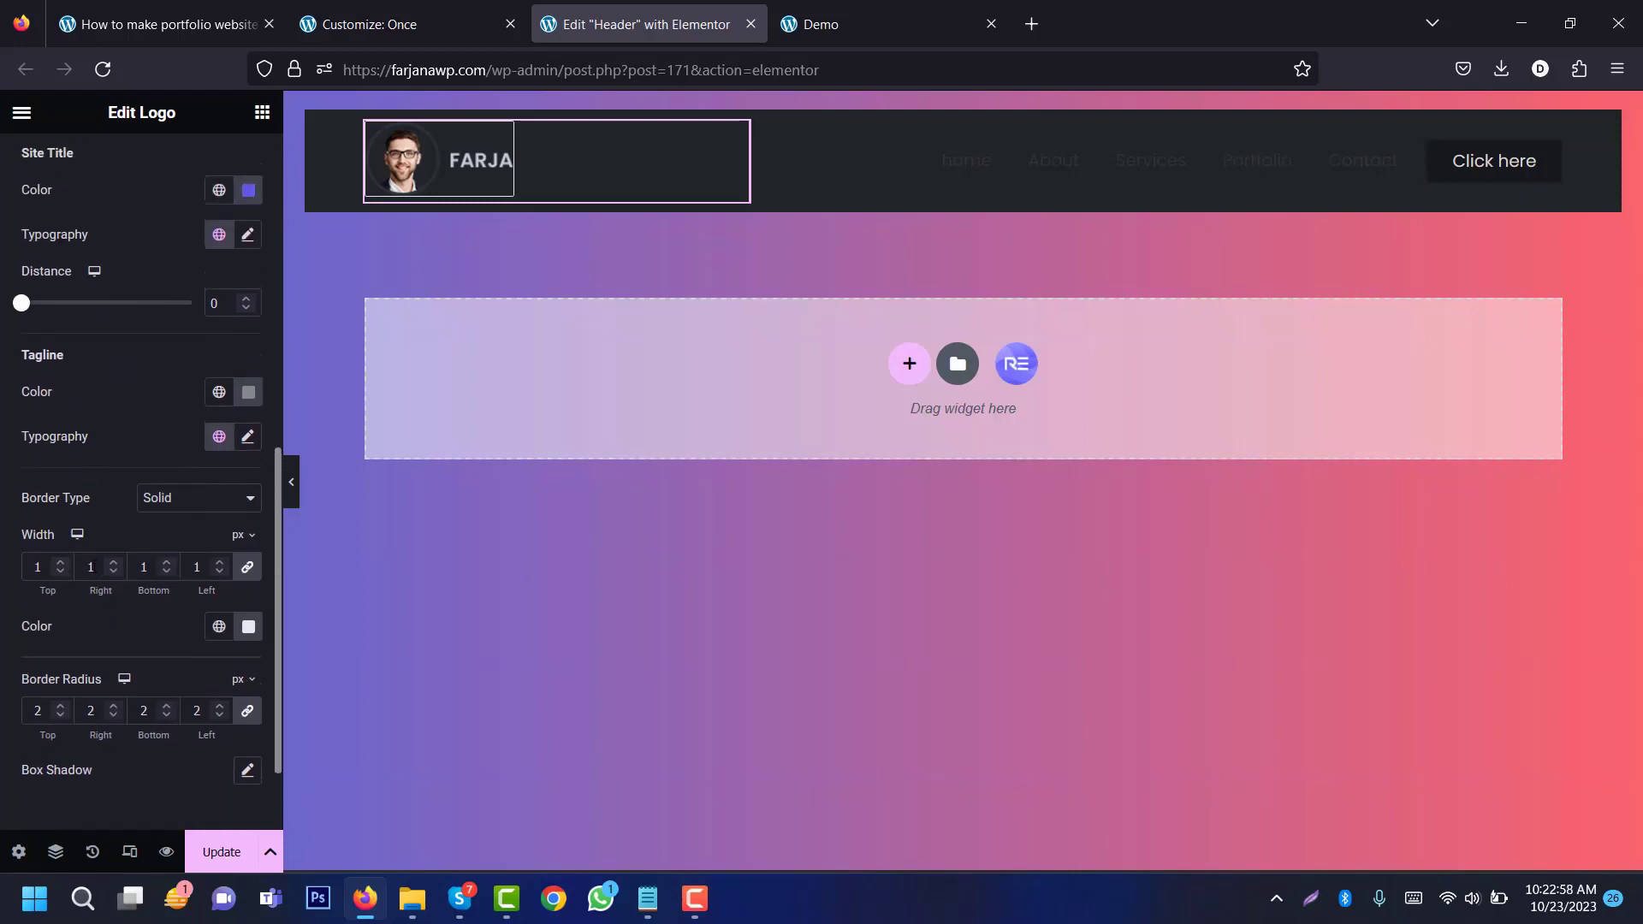
pyautogui.doubleClick(91, 567)
pyautogui.write('0')
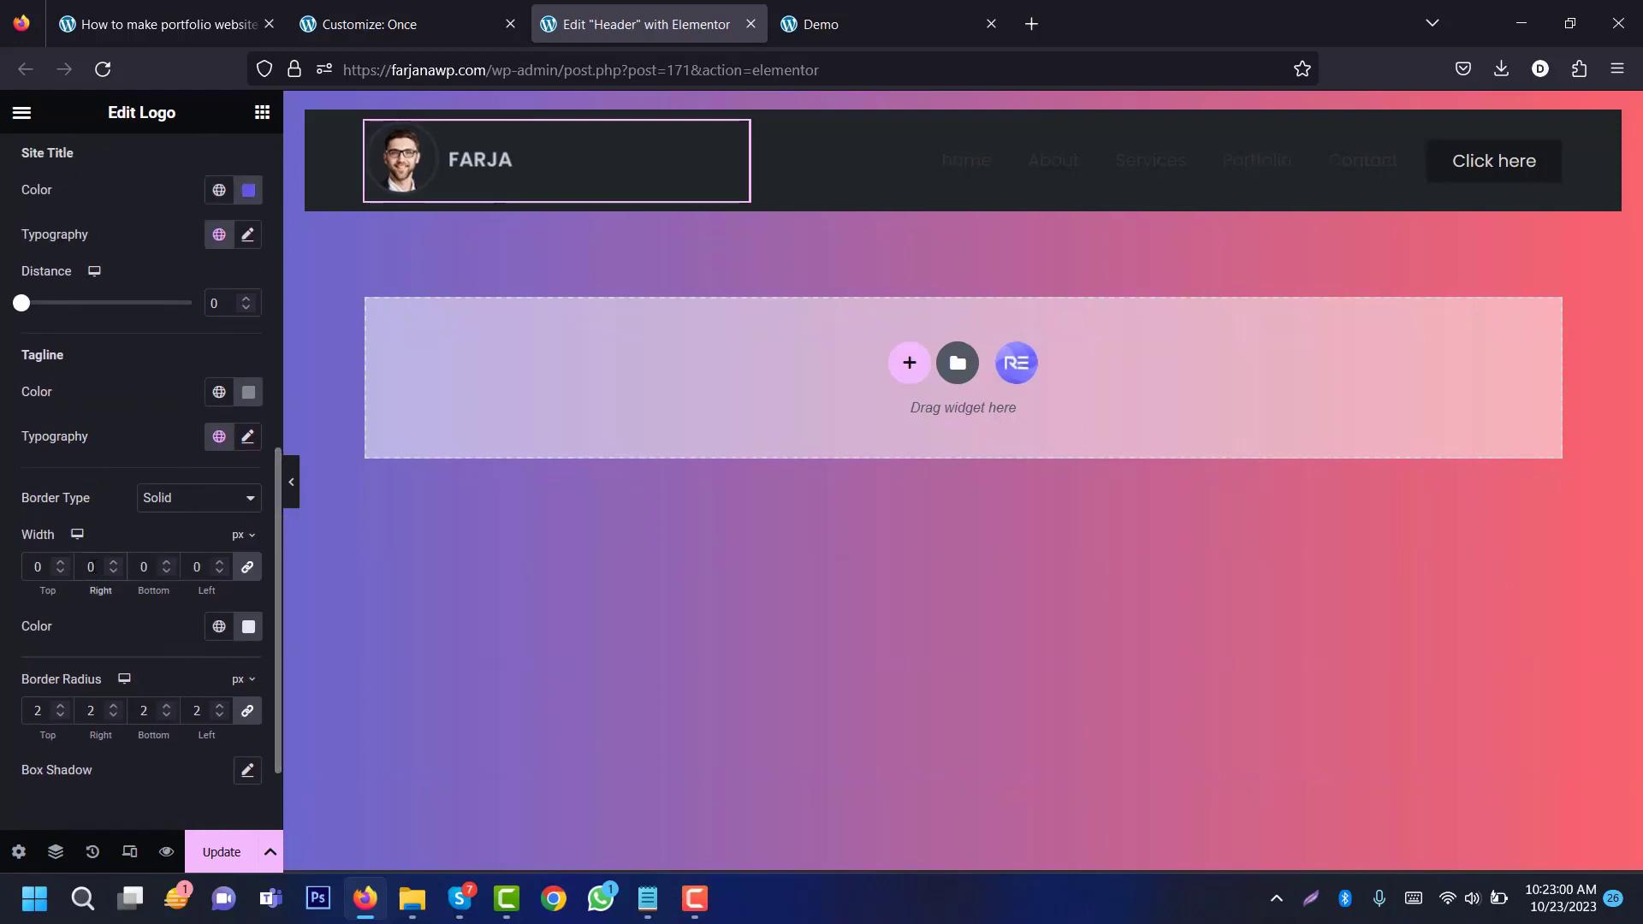
pyautogui.click(948, 167)
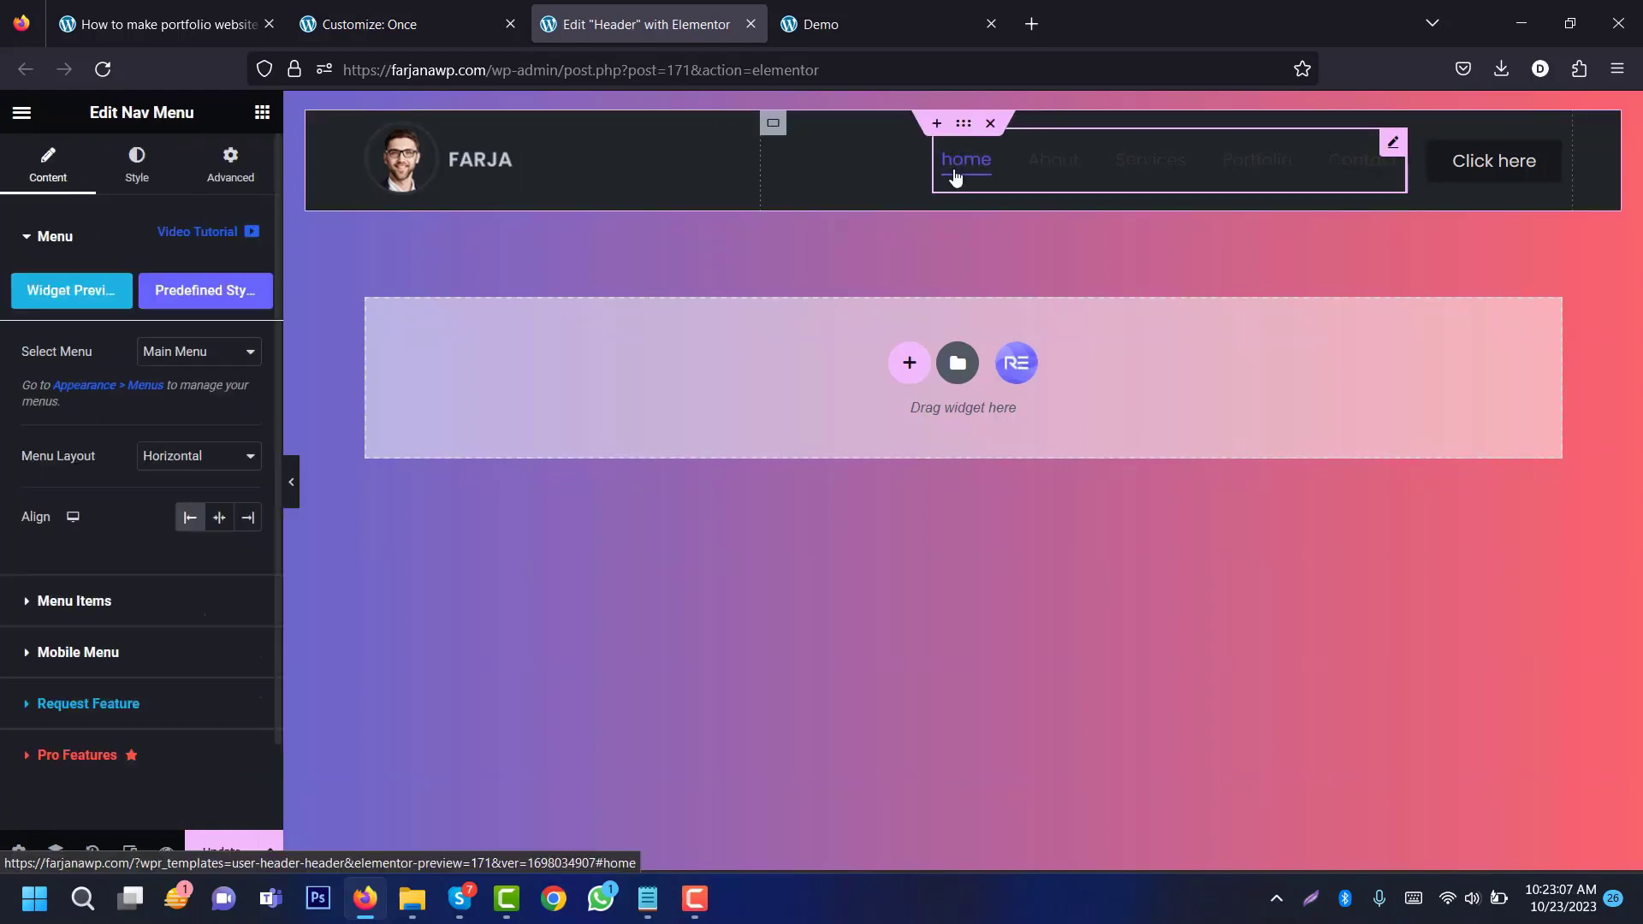
# Step: Colour the menu items with global Text, with red text and a red underline on hover
pyautogui.click(152, 176)
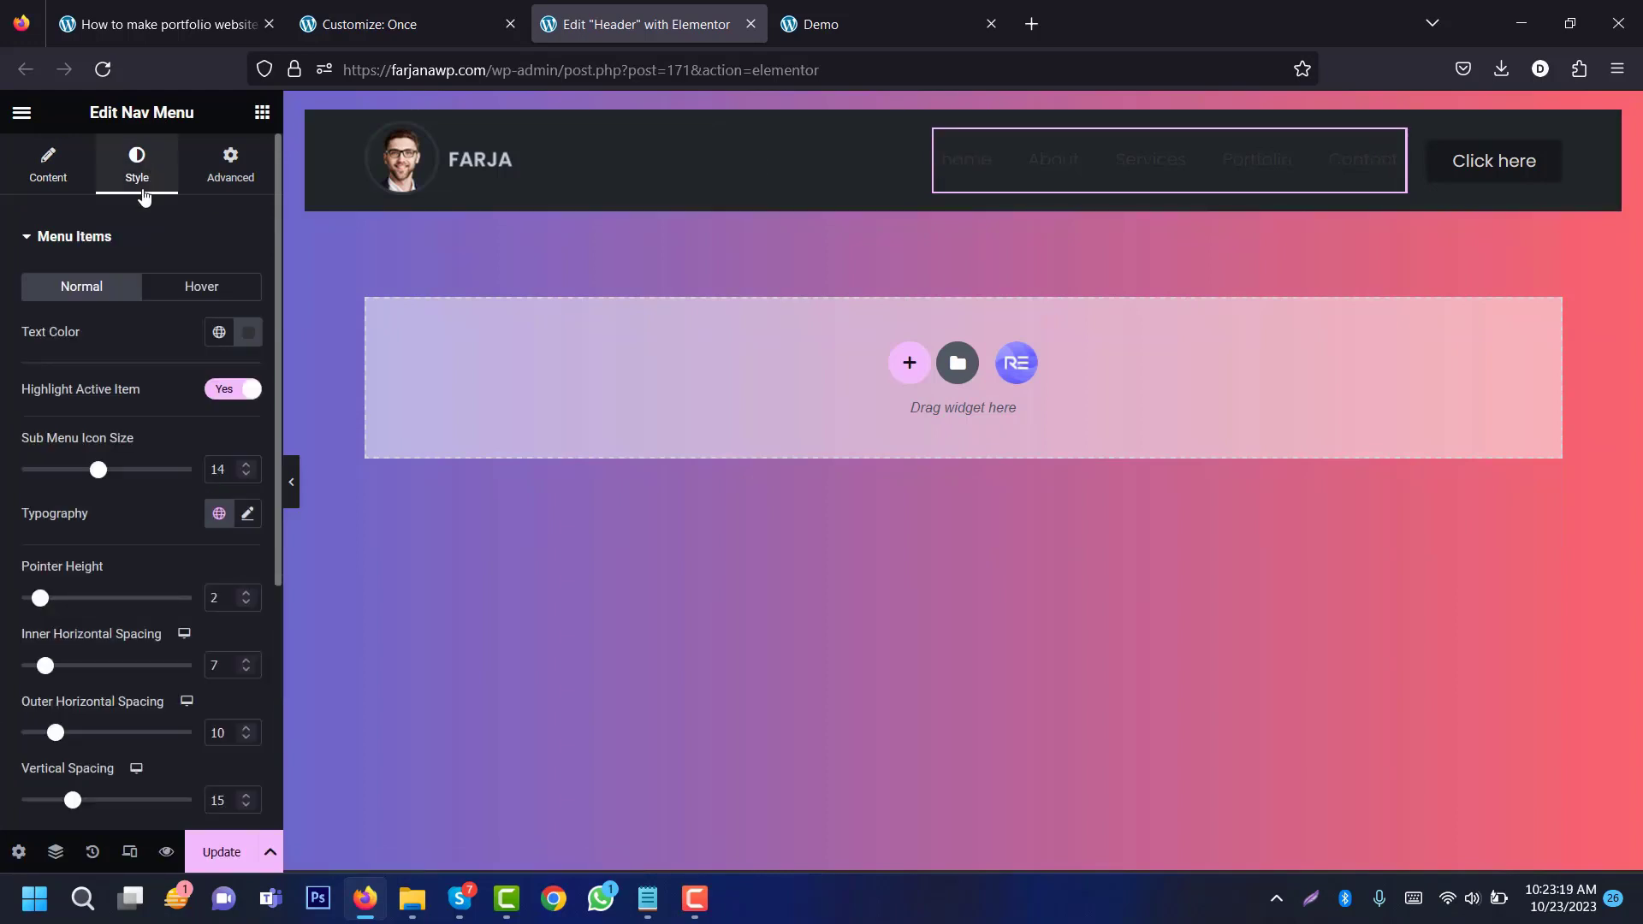
pyautogui.click(215, 339)
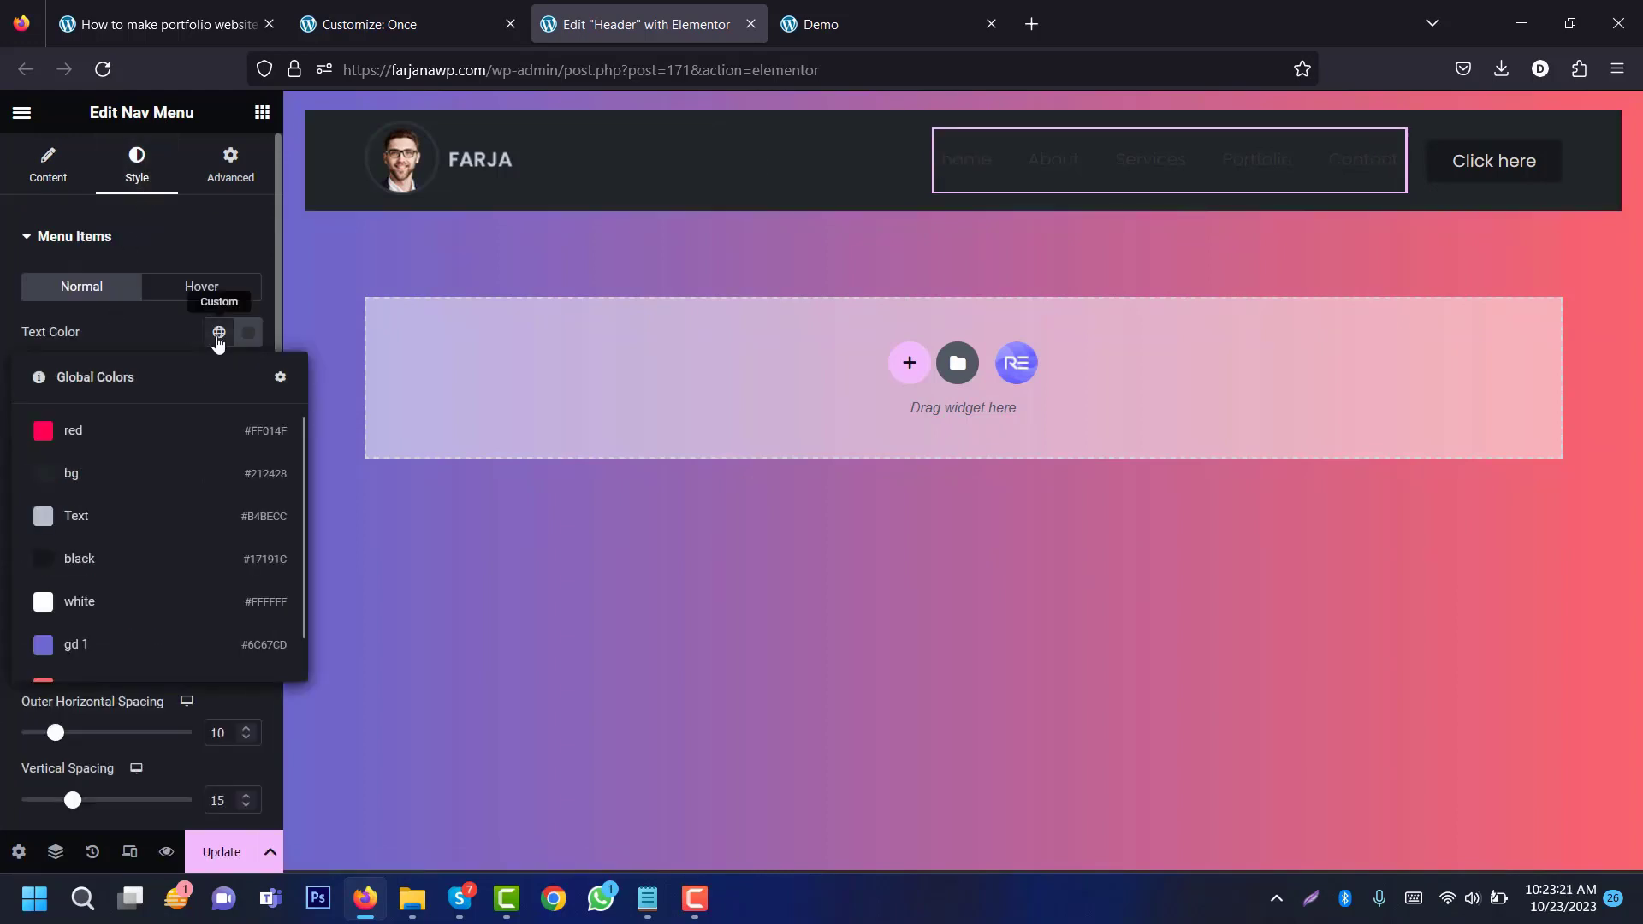
pyautogui.click(143, 527)
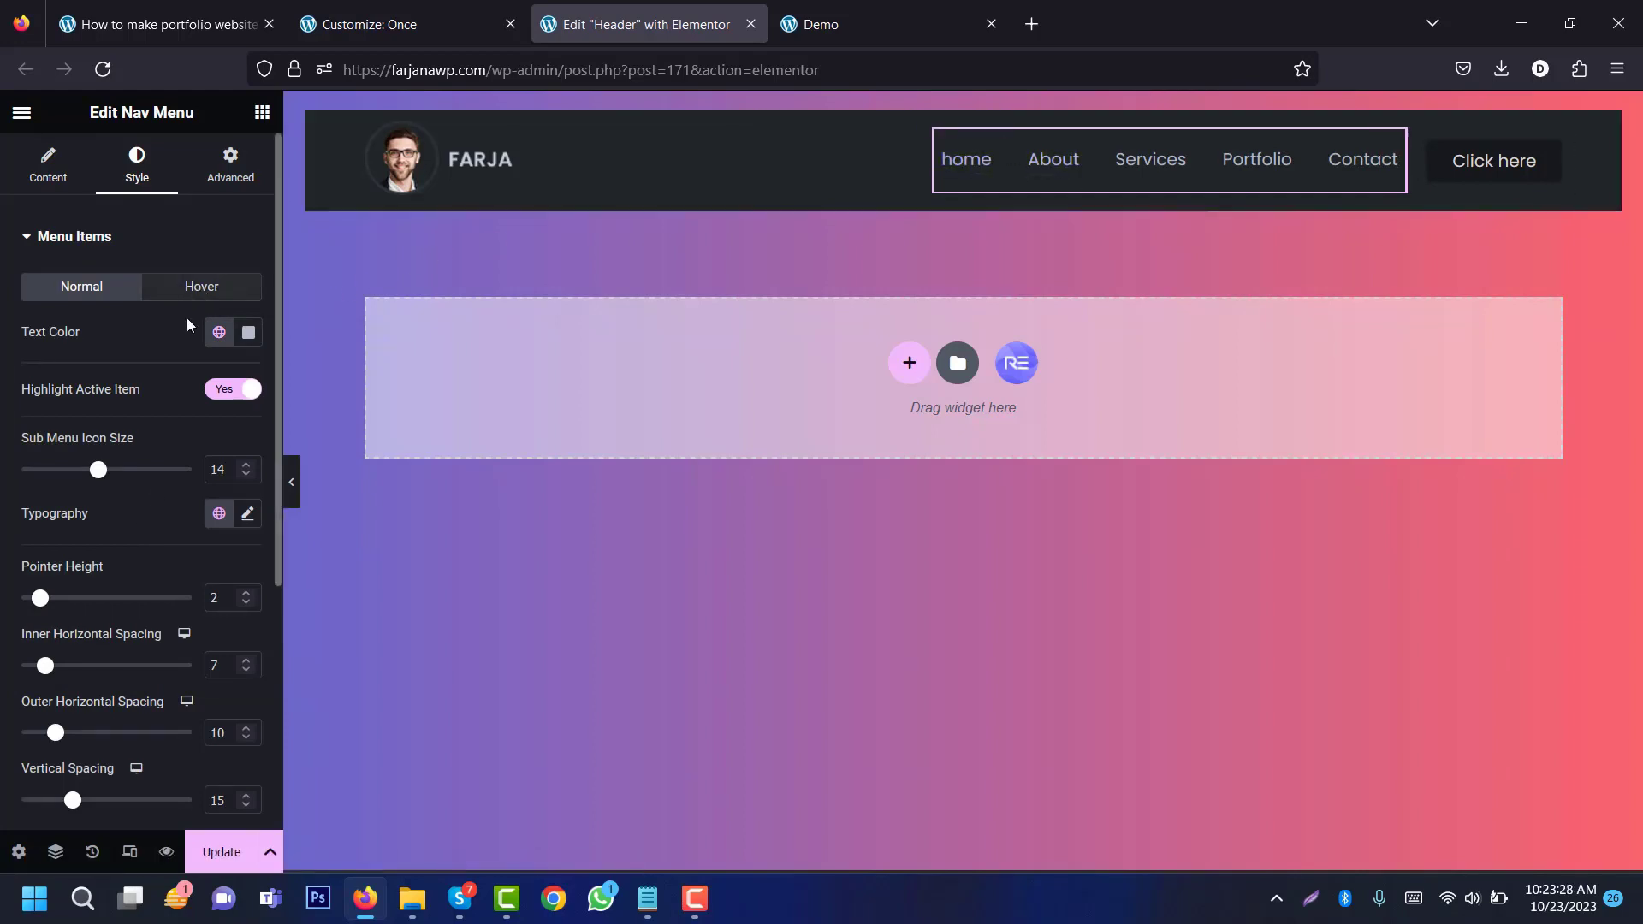
pyautogui.click(183, 286)
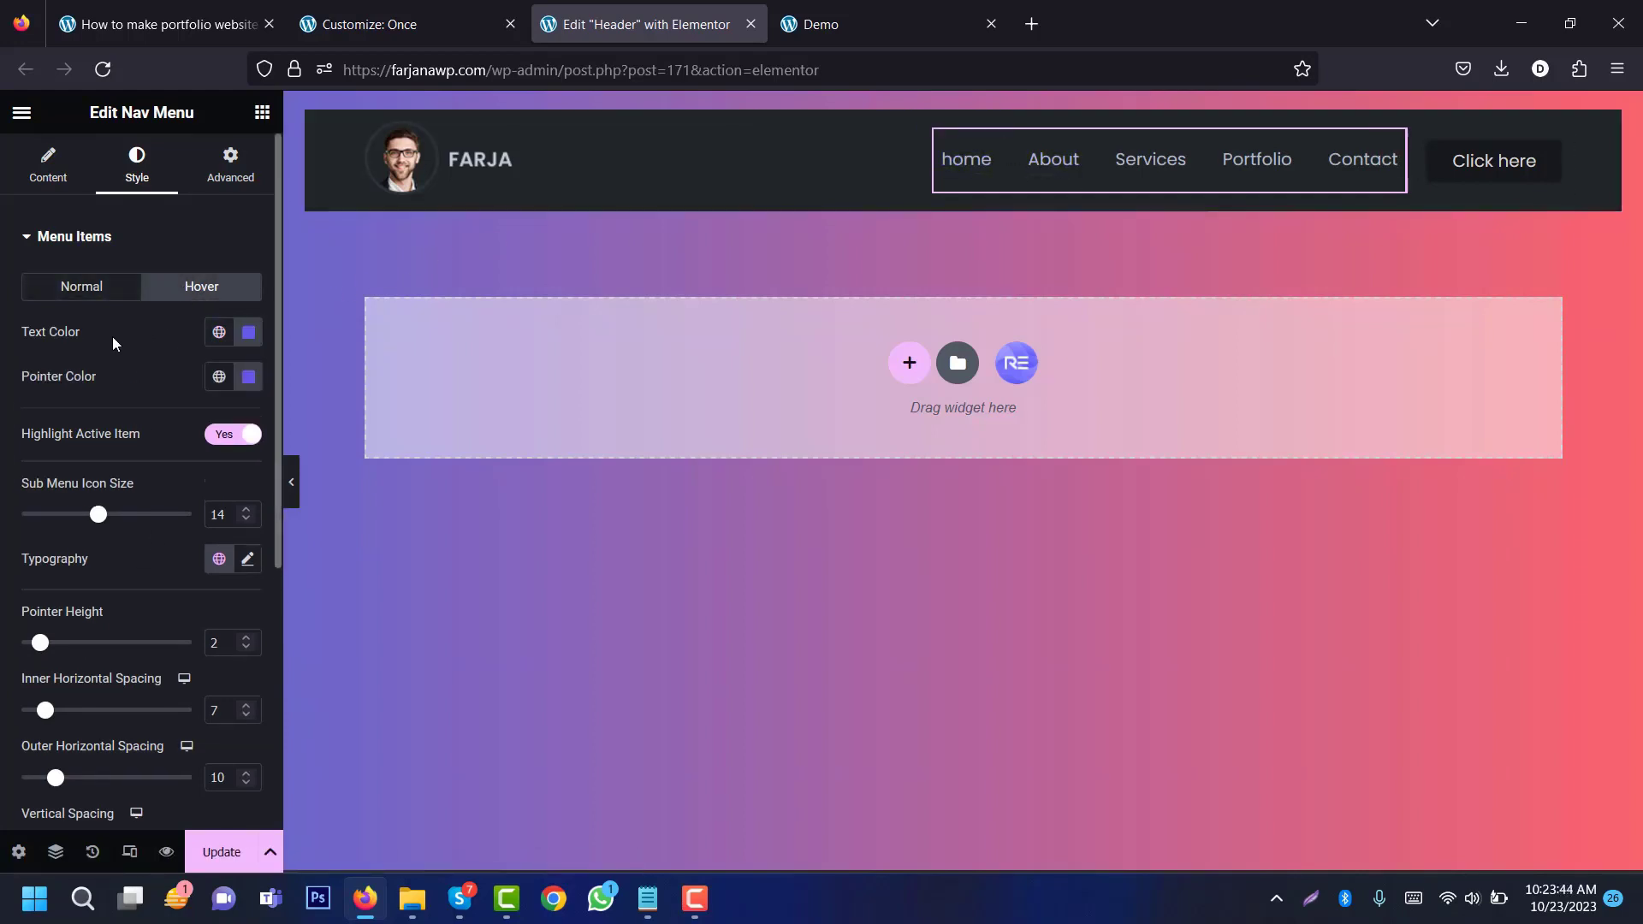
pyautogui.click(220, 334)
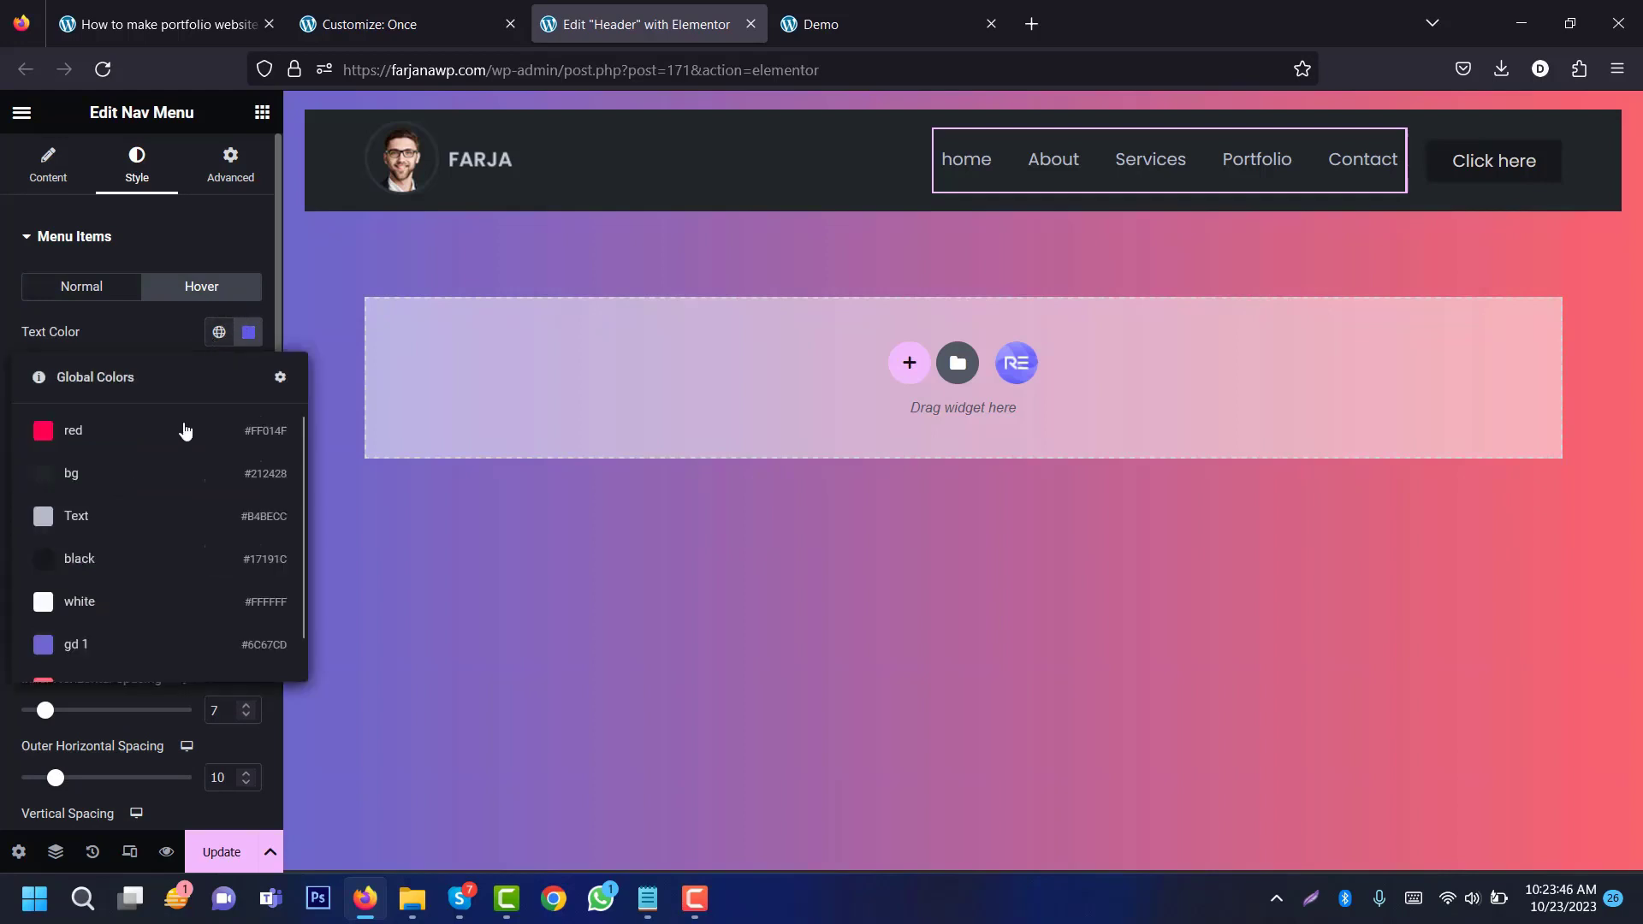
pyautogui.click(180, 426)
pyautogui.click(225, 379)
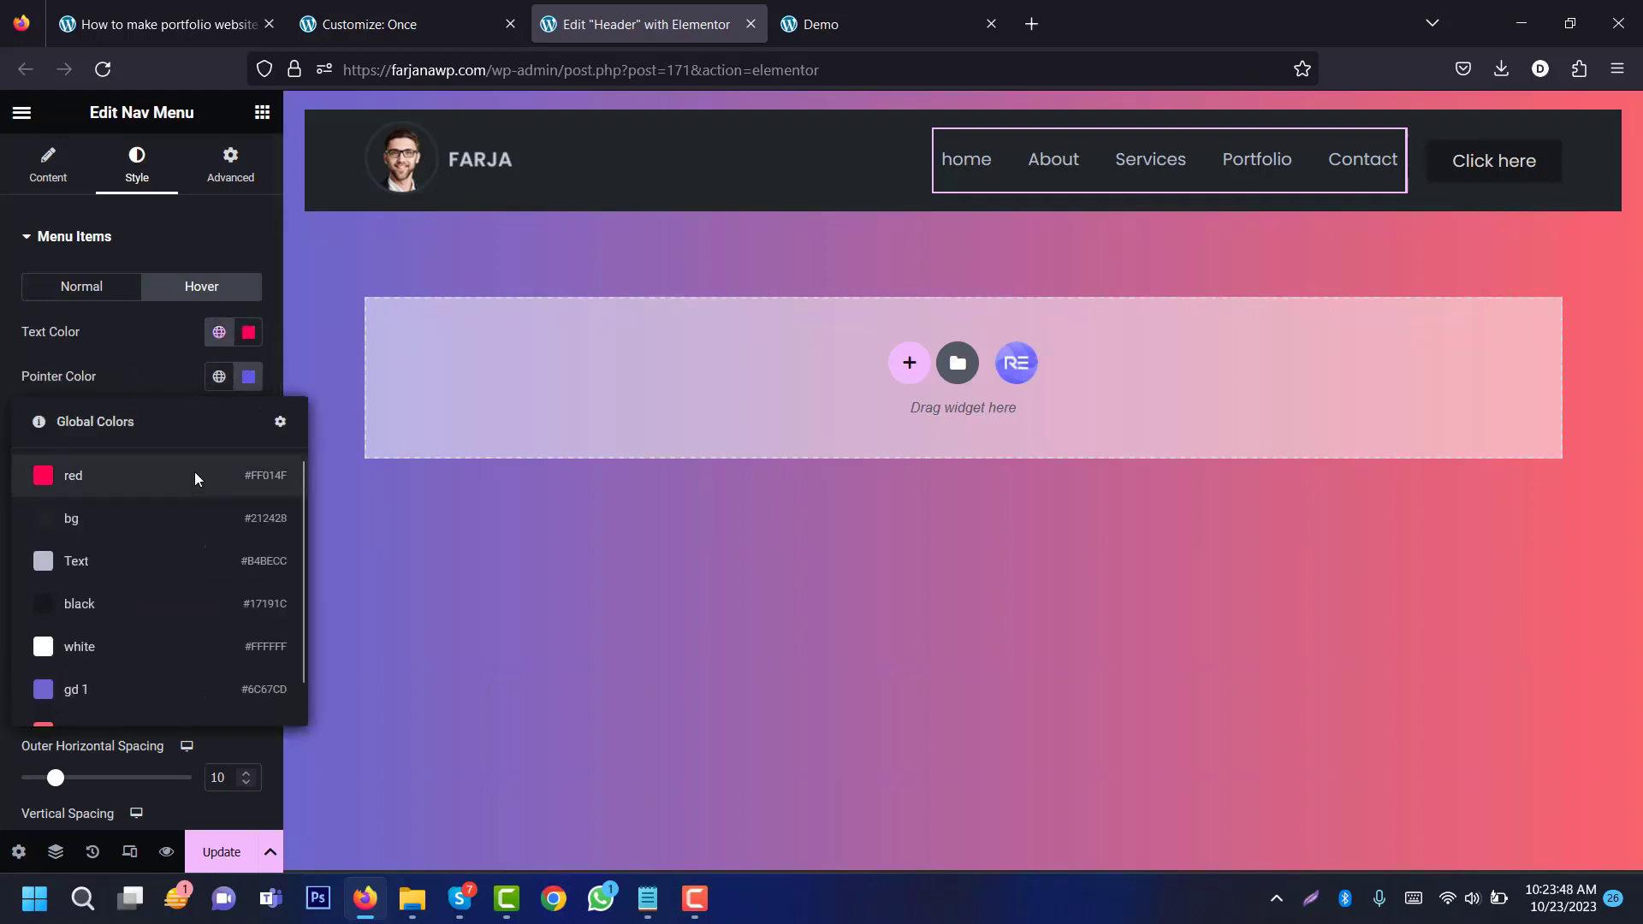
pyautogui.click(201, 476)
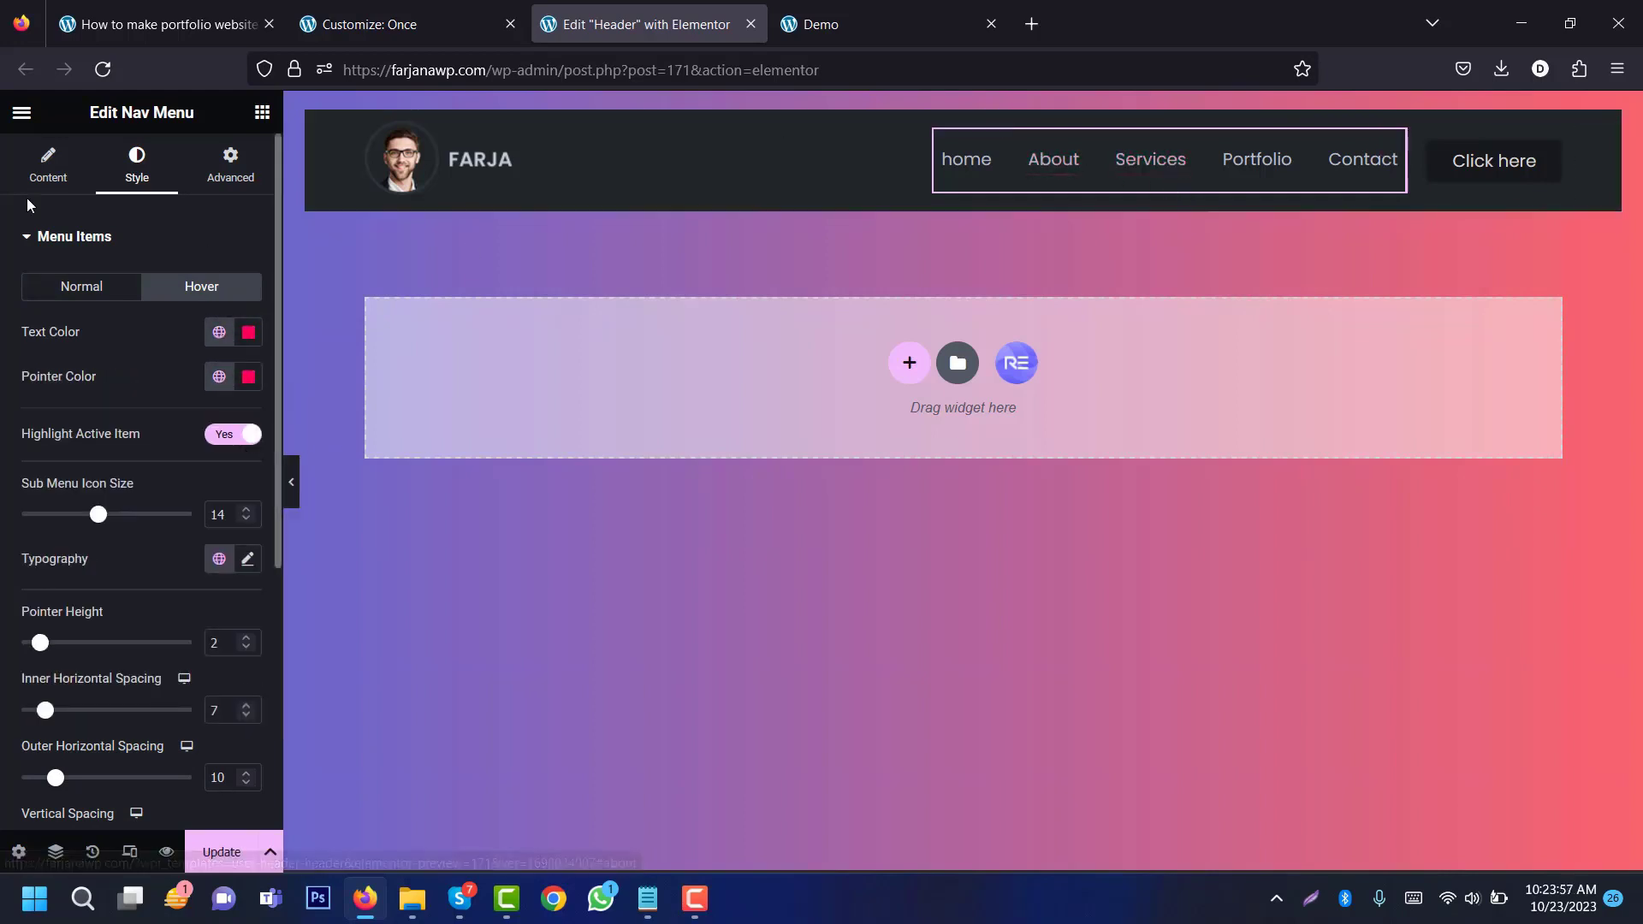
# Step: Set the menu items' Hover Effect to None
pyautogui.click(49, 171)
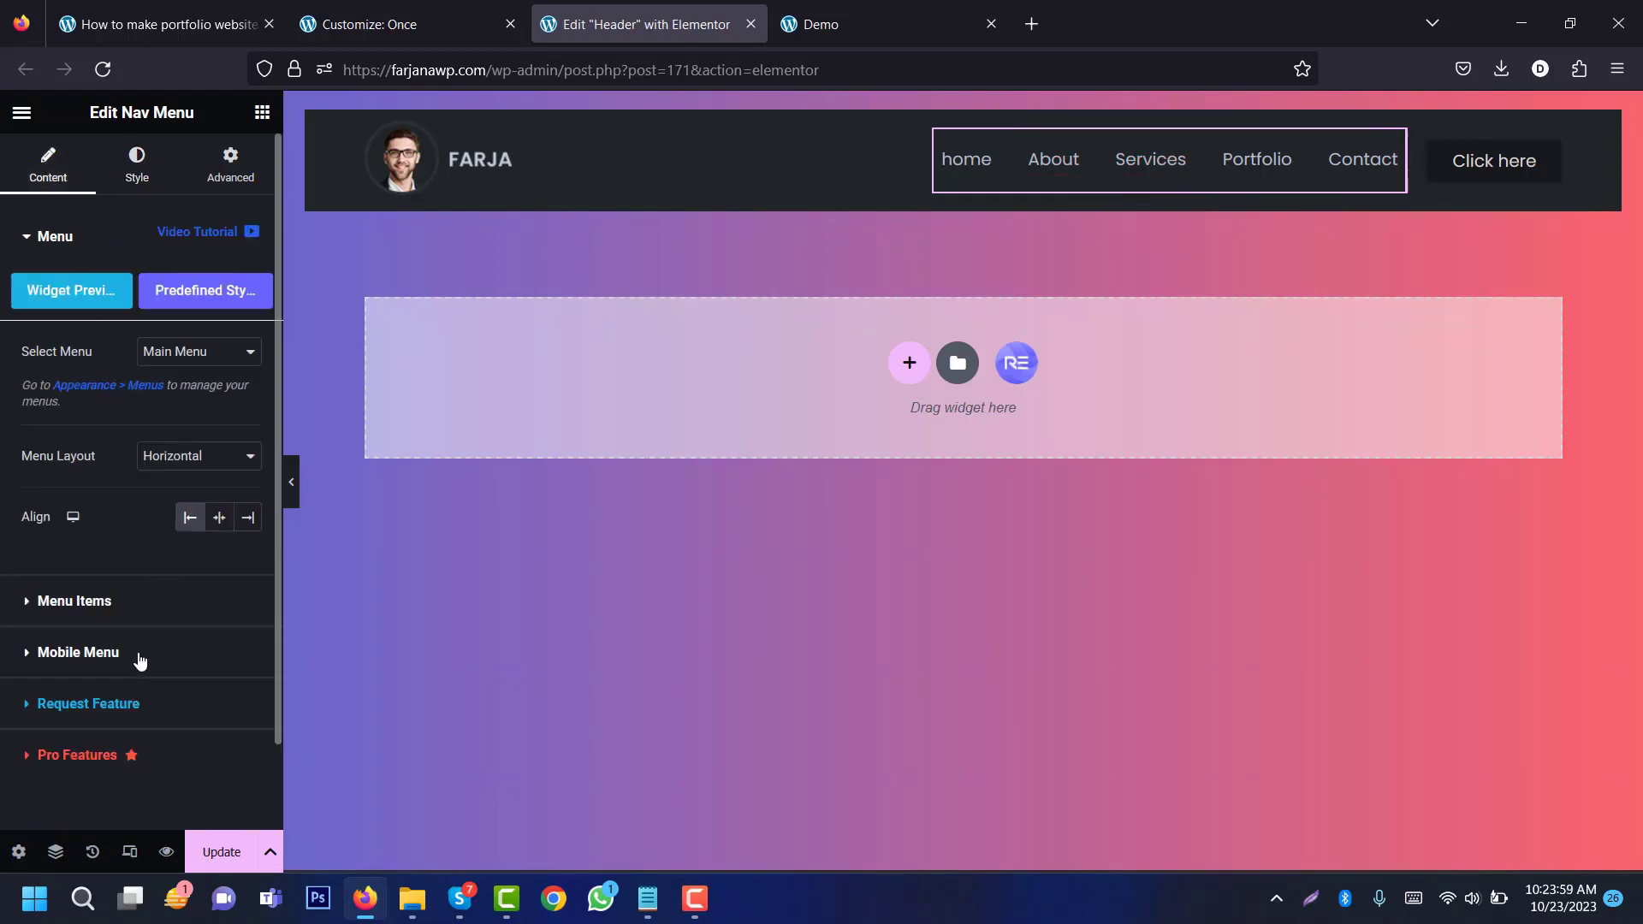
pyautogui.click(101, 608)
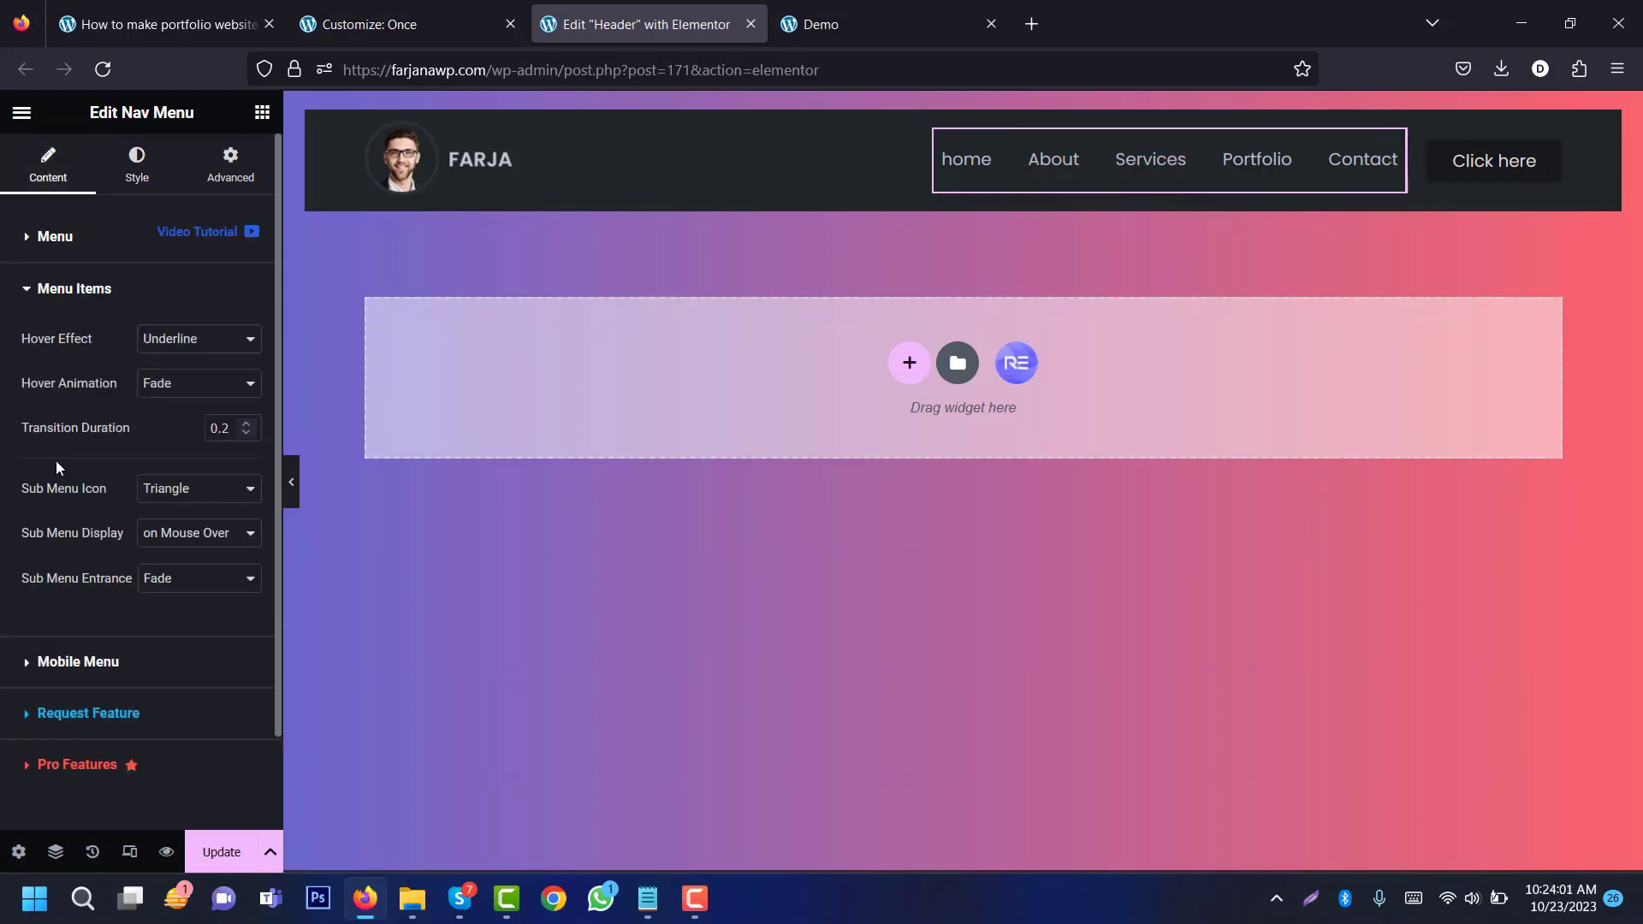
pyautogui.click(184, 340)
pyautogui.click(176, 368)
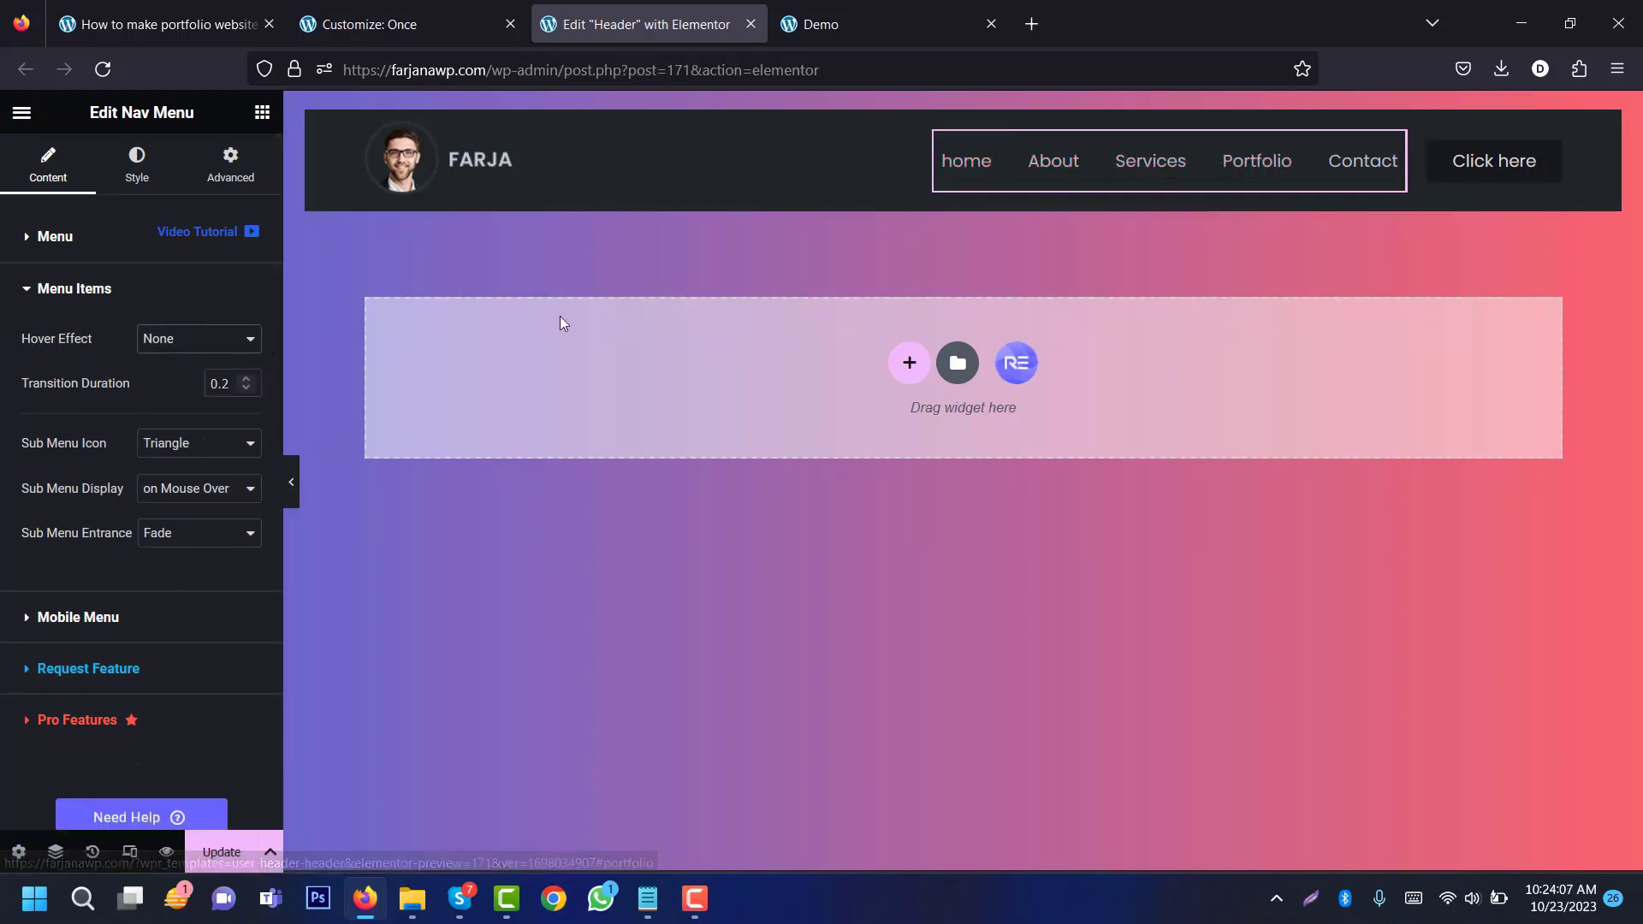
# Step: Make the mobile menu show on Tablet (< 1025px)
pyautogui.click(133, 616)
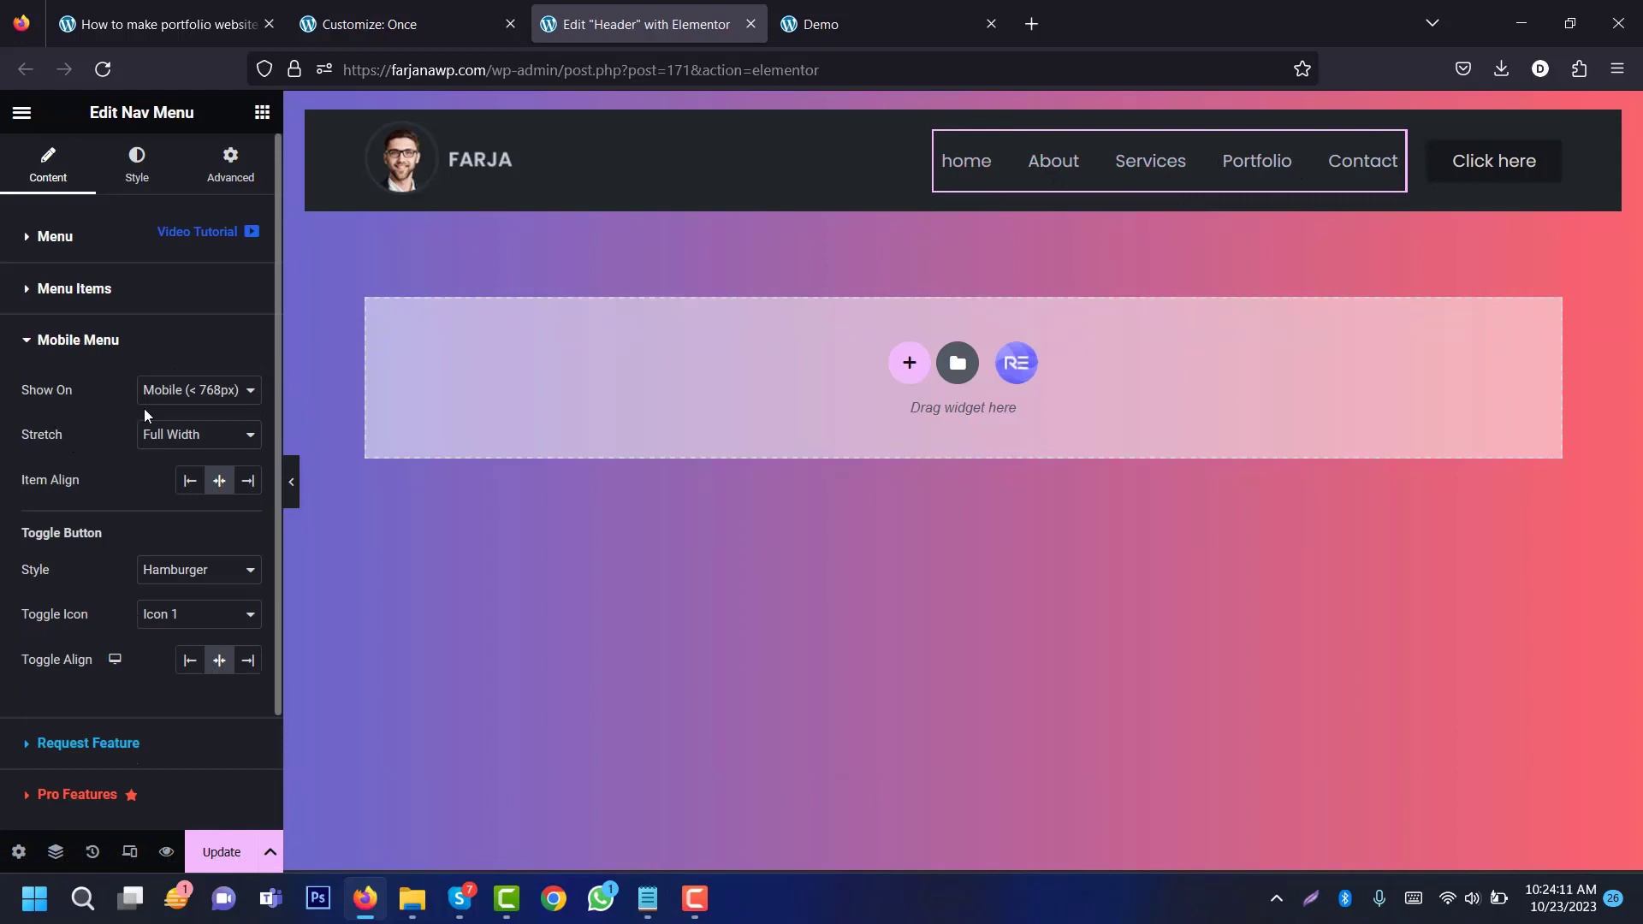
pyautogui.click(219, 393)
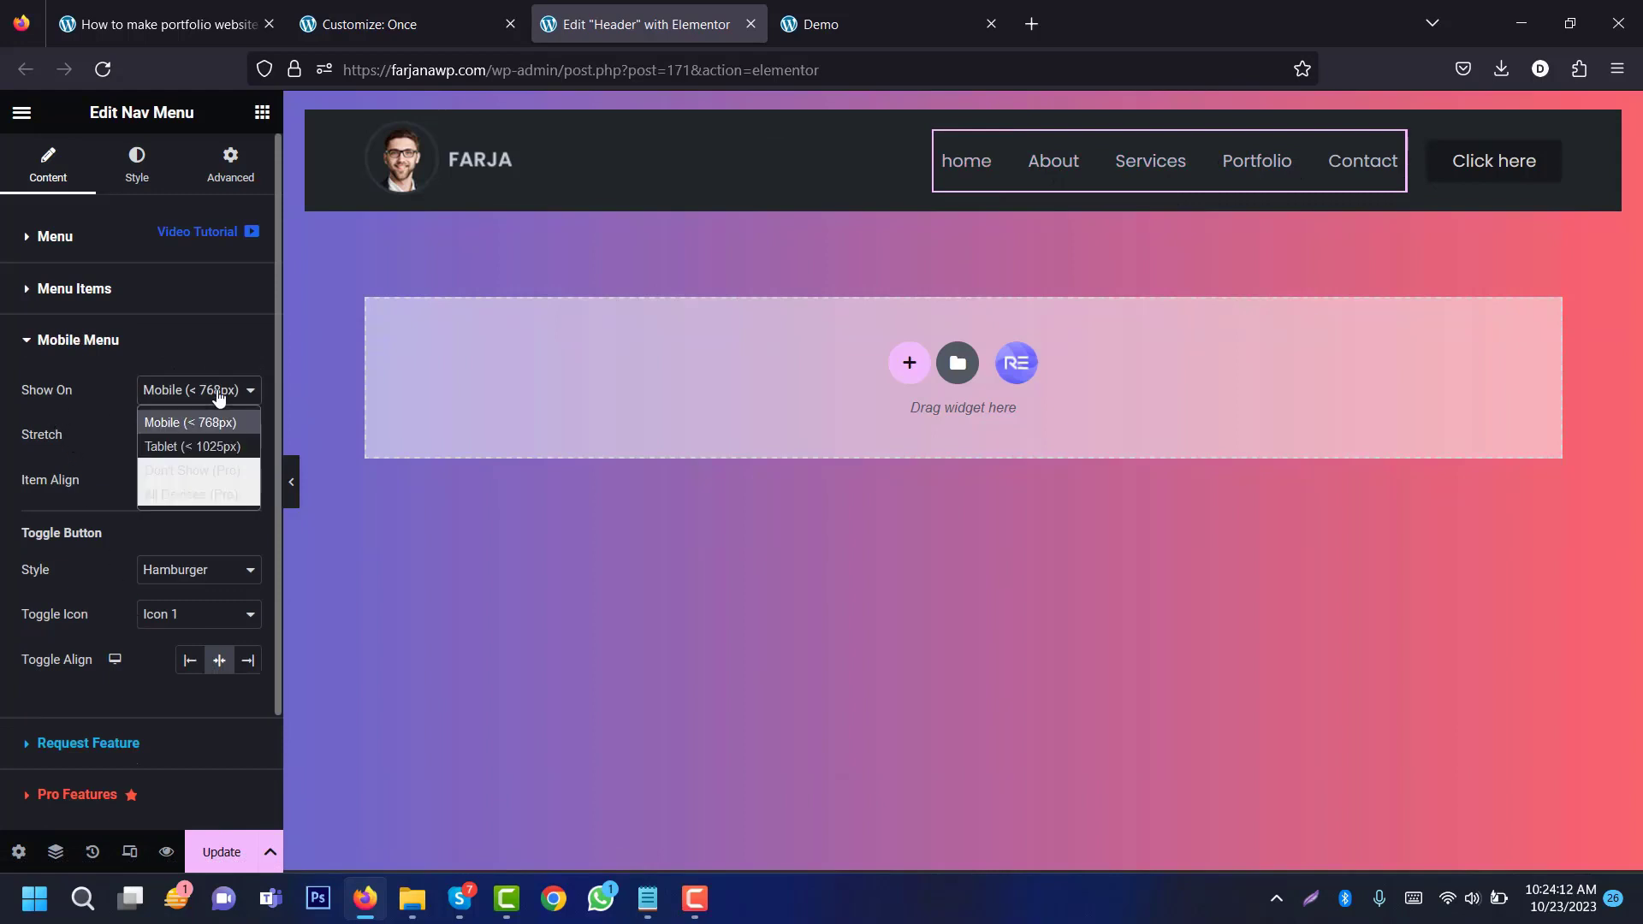
pyautogui.click(212, 449)
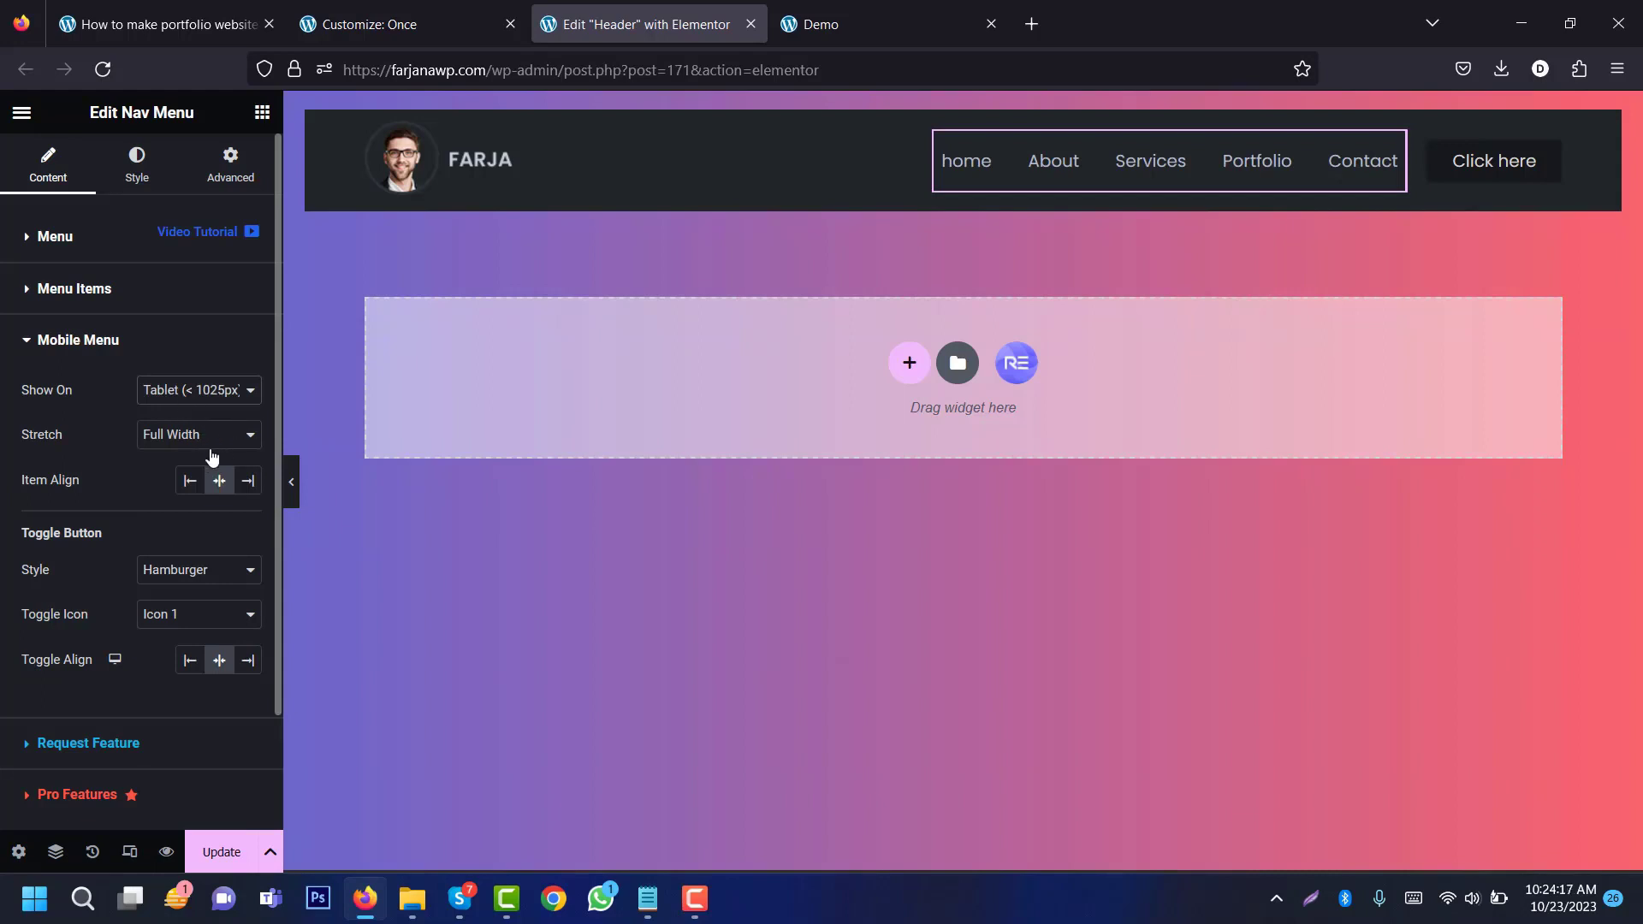
pyautogui.click(129, 852)
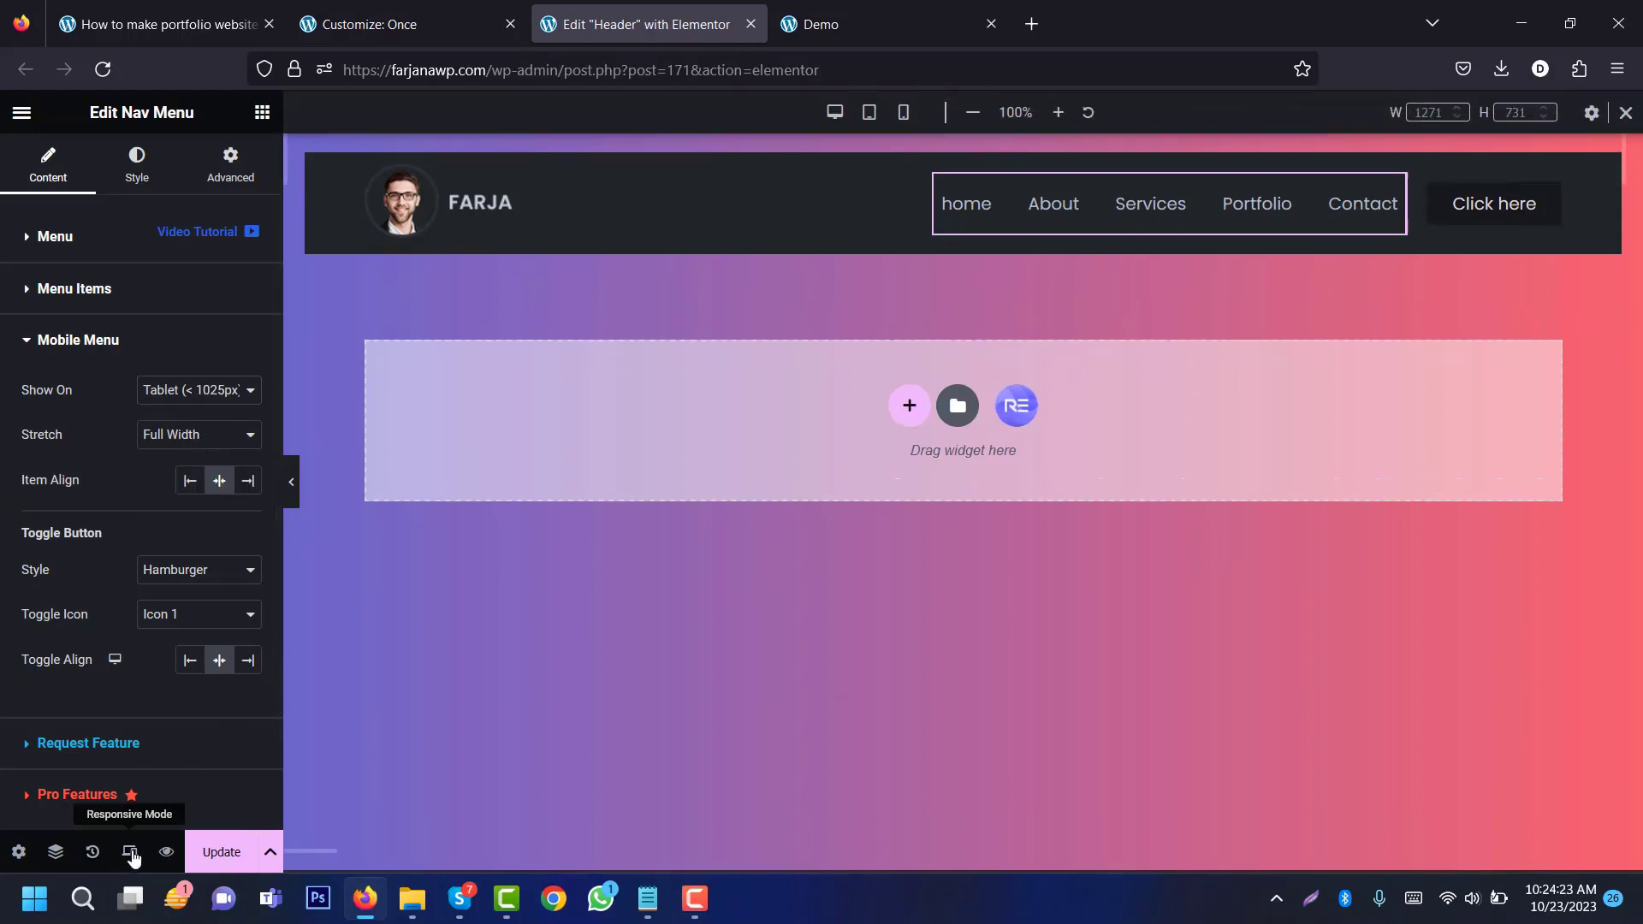
# Step: In tablet view, give the dropdown a custom 300px width and right-align the dropdown and hamburger
pyautogui.click(868, 112)
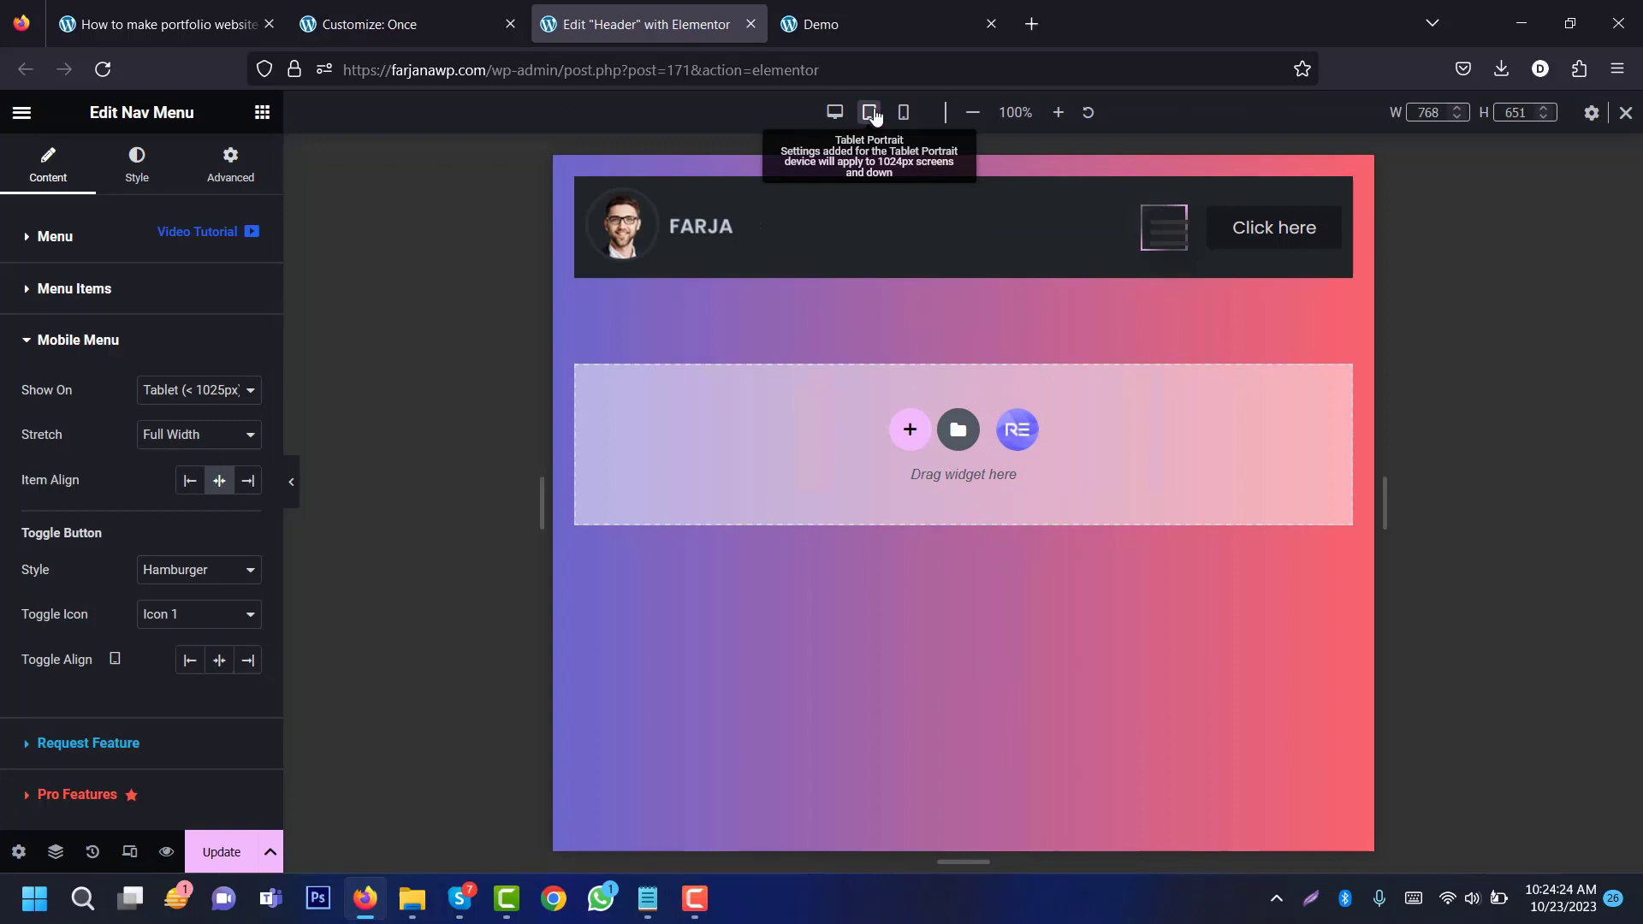
pyautogui.click(1162, 229)
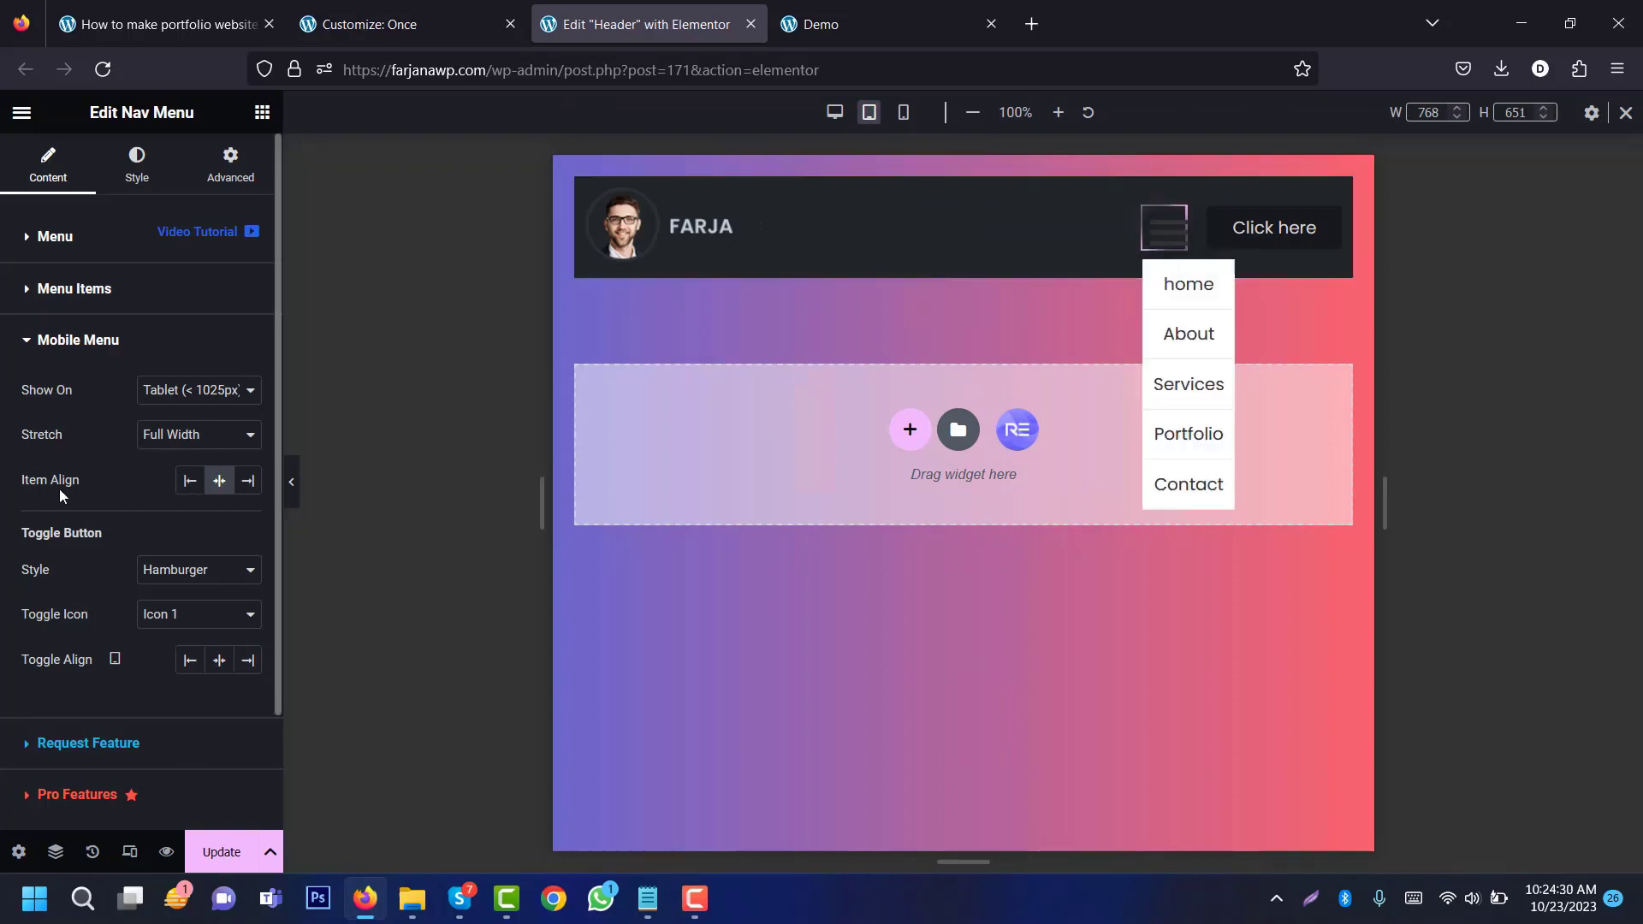
pyautogui.click(246, 483)
pyautogui.click(219, 481)
pyautogui.click(179, 436)
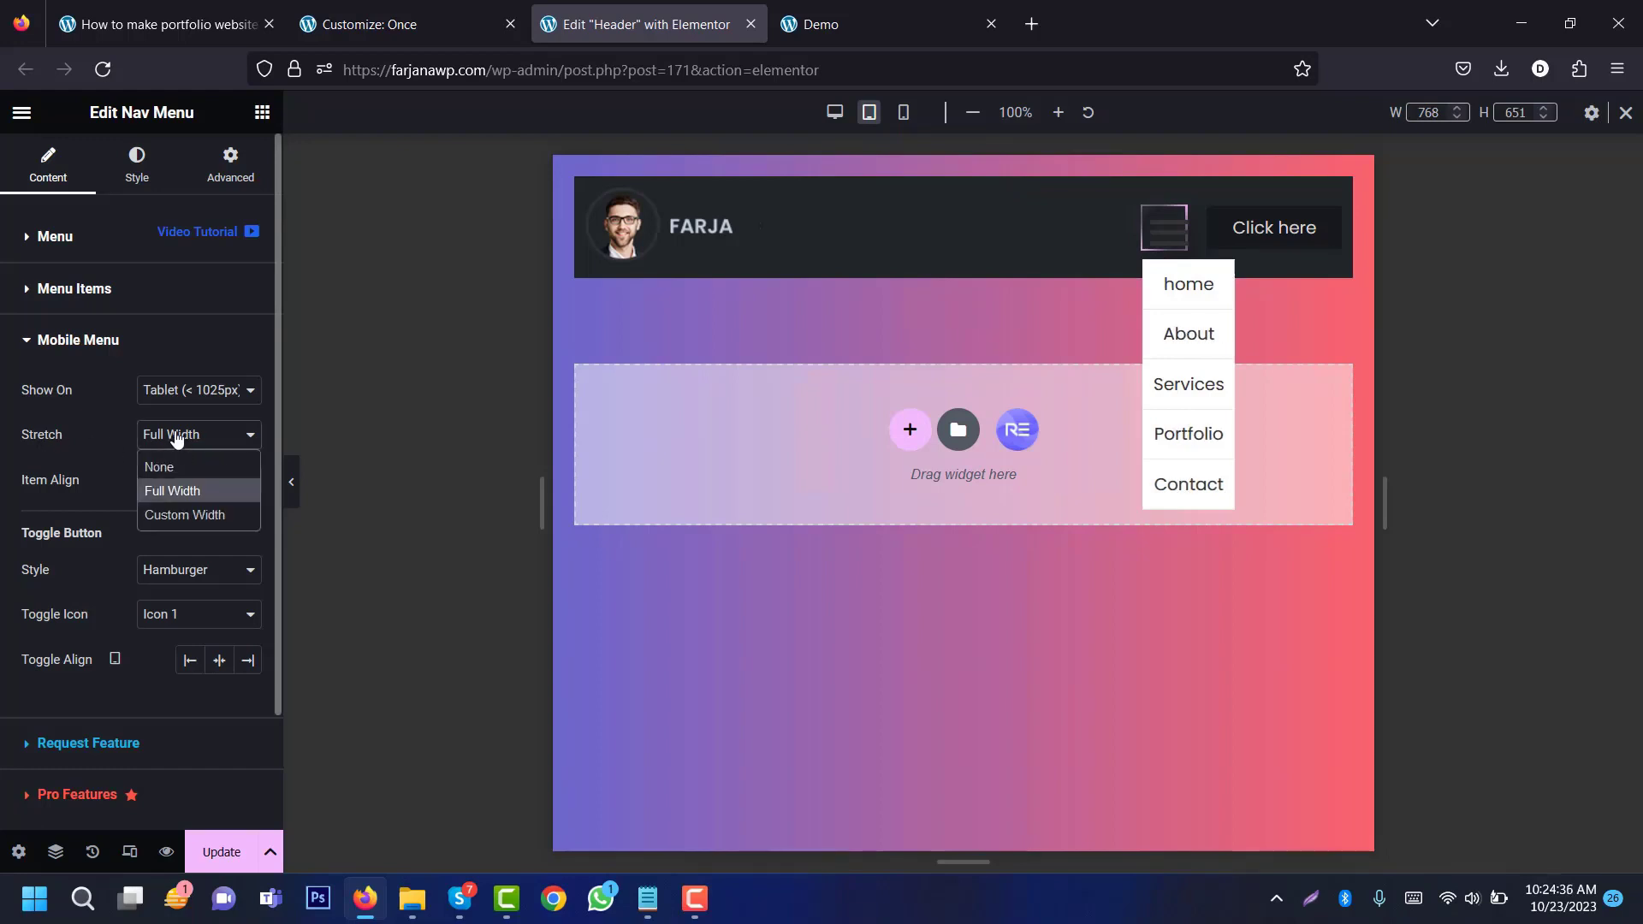
pyautogui.click(183, 518)
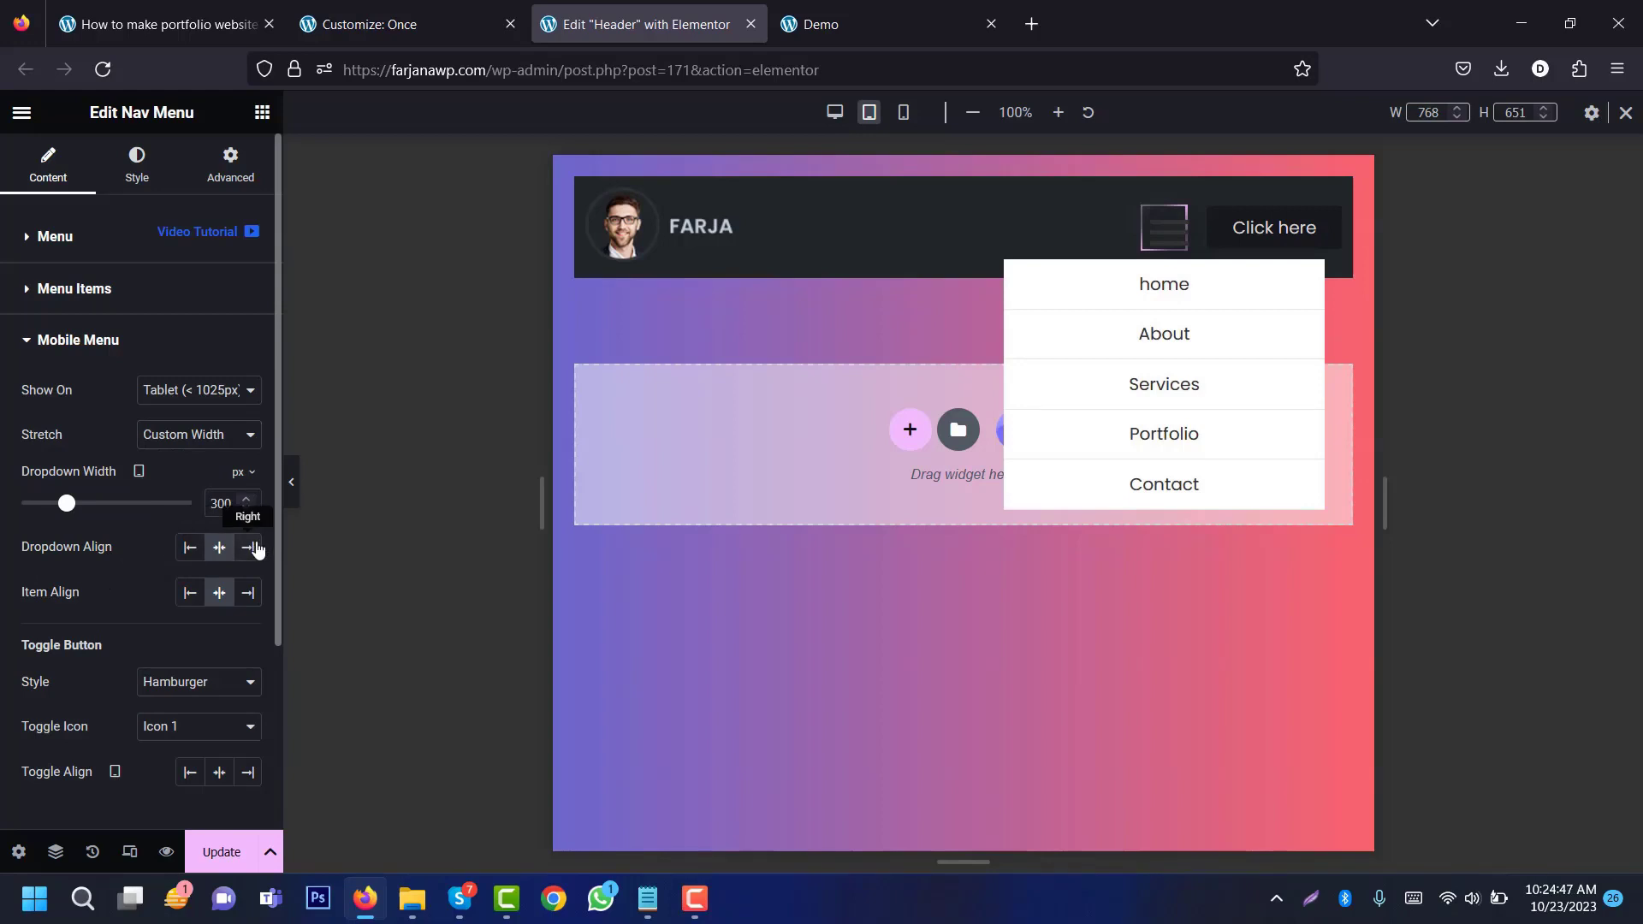
pyautogui.click(251, 549)
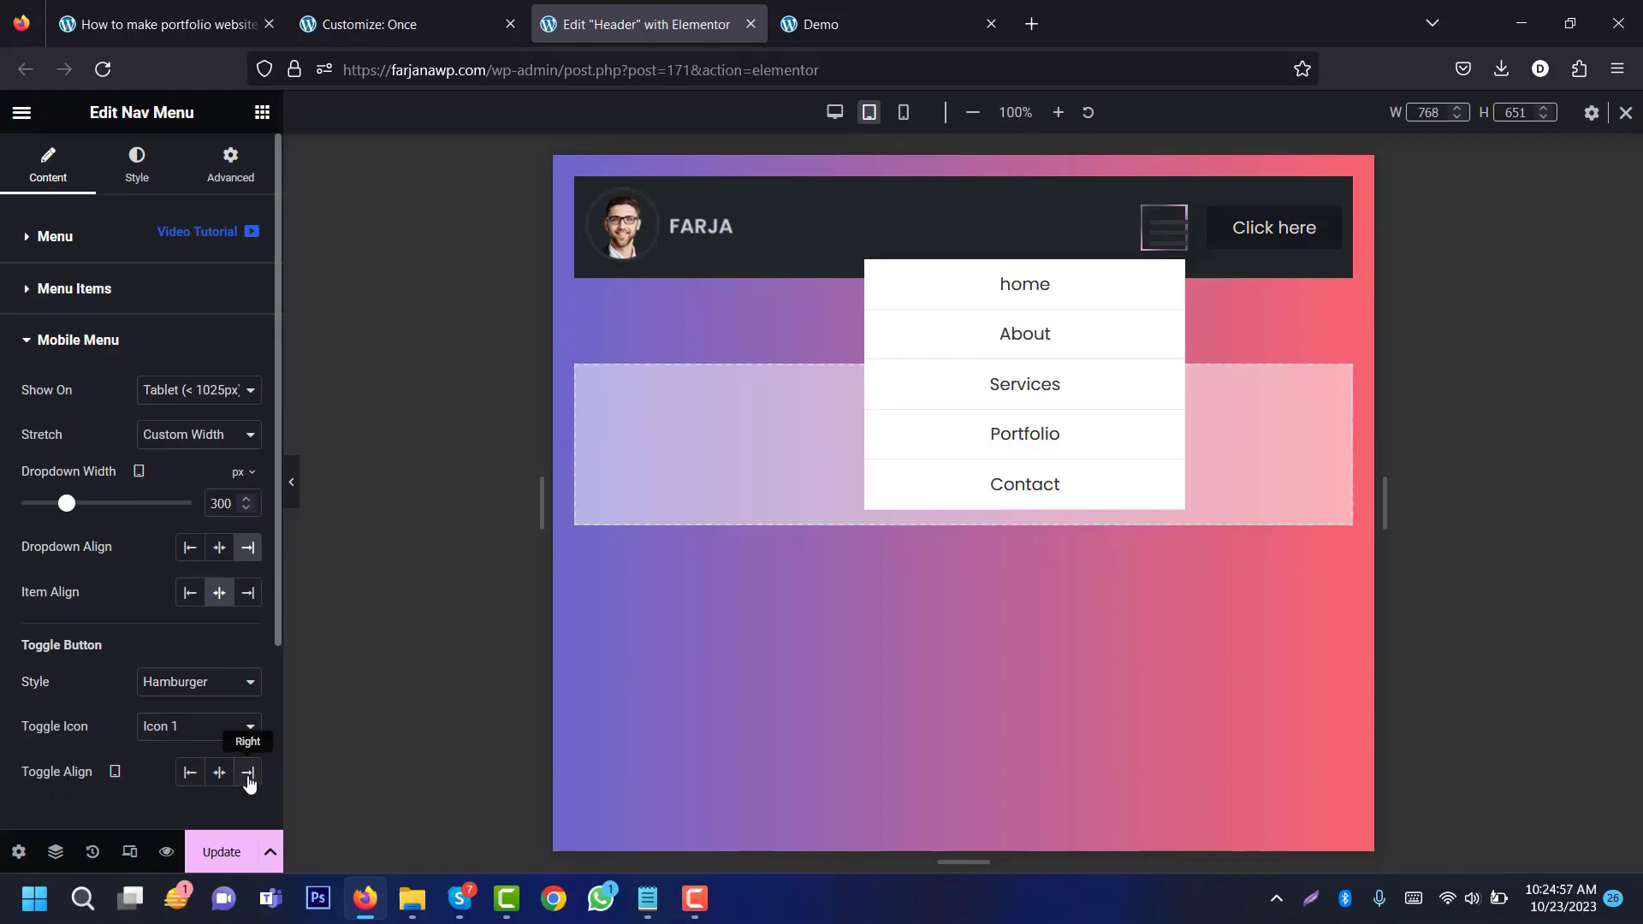
pyautogui.click(249, 781)
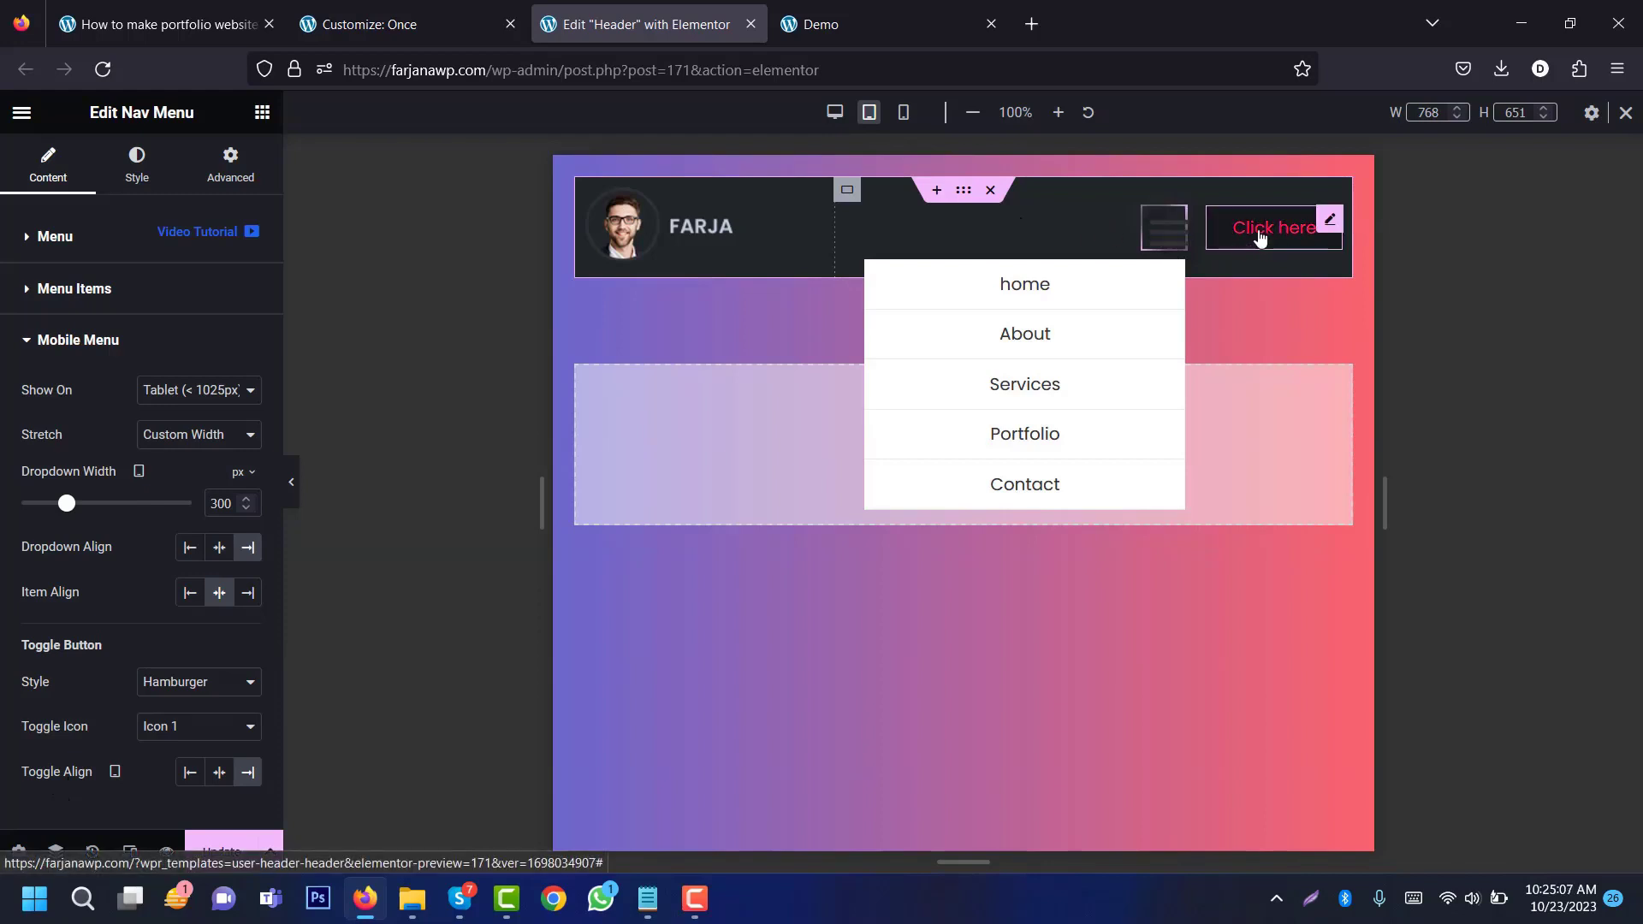
# Step: Set the Click here button's order to Start so it sits before the hamburger
pyautogui.click(1331, 221)
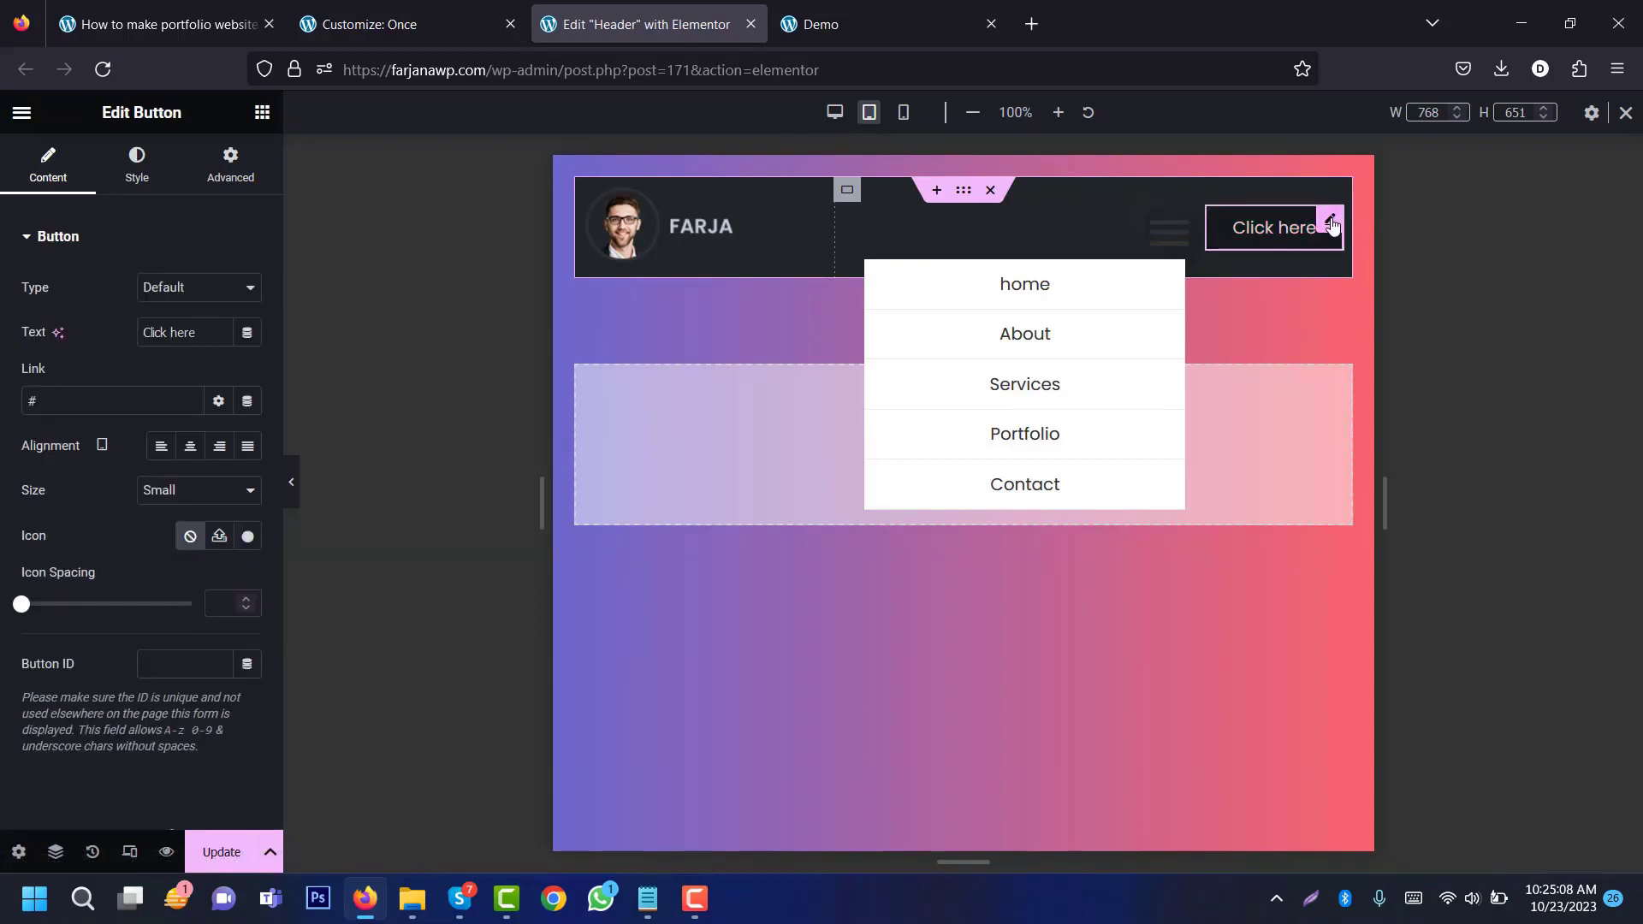
pyautogui.click(229, 163)
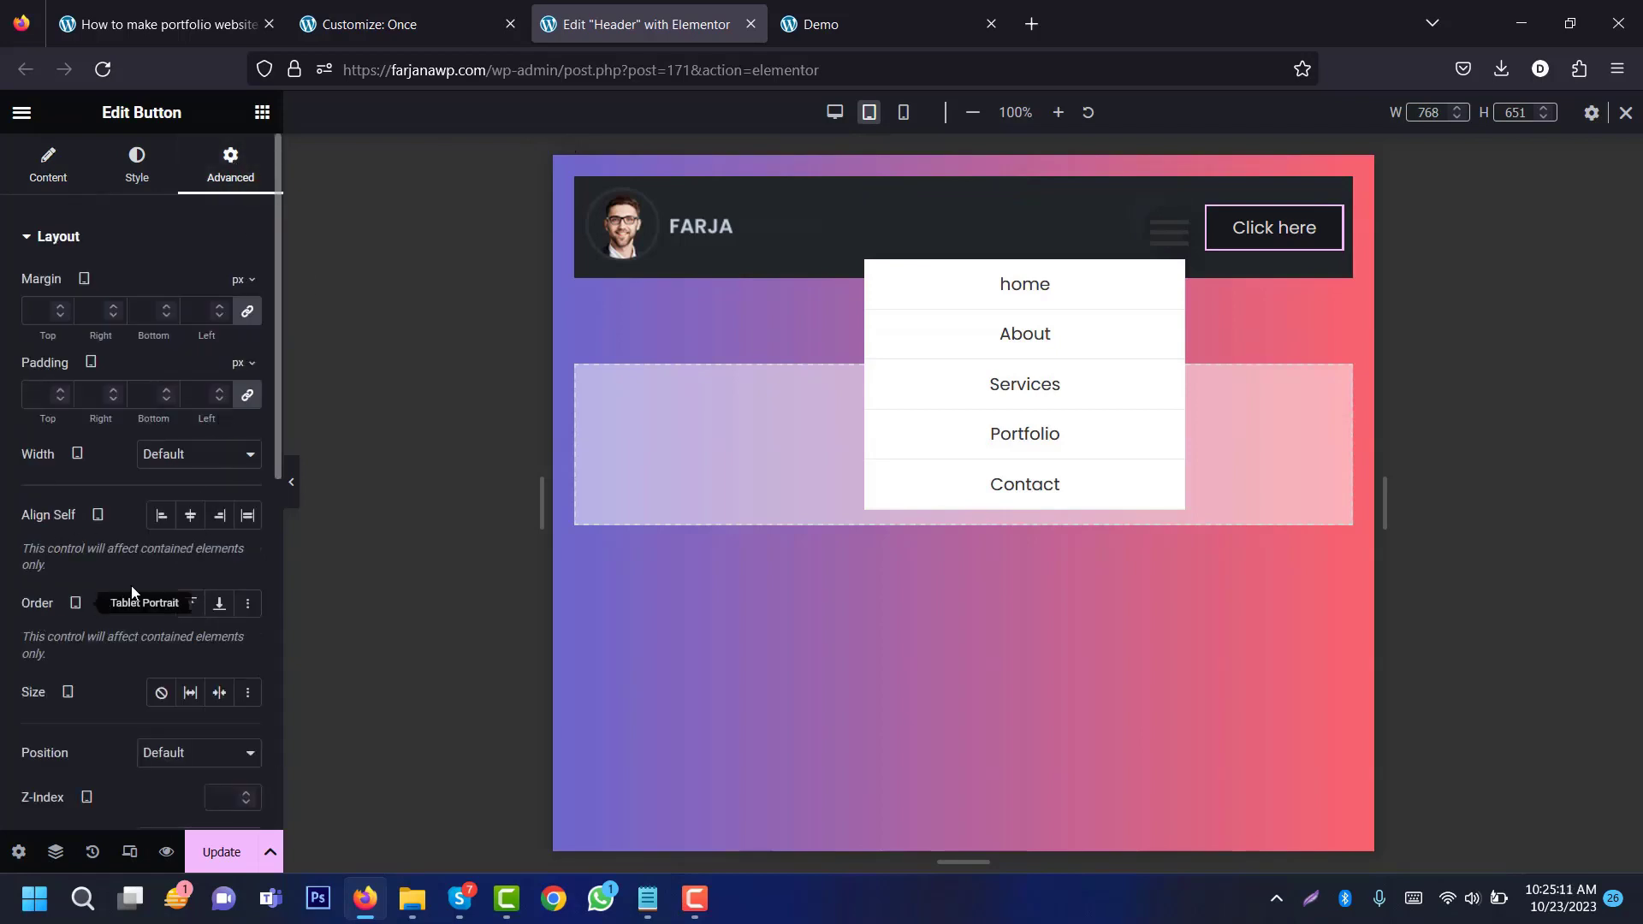
pyautogui.click(191, 614)
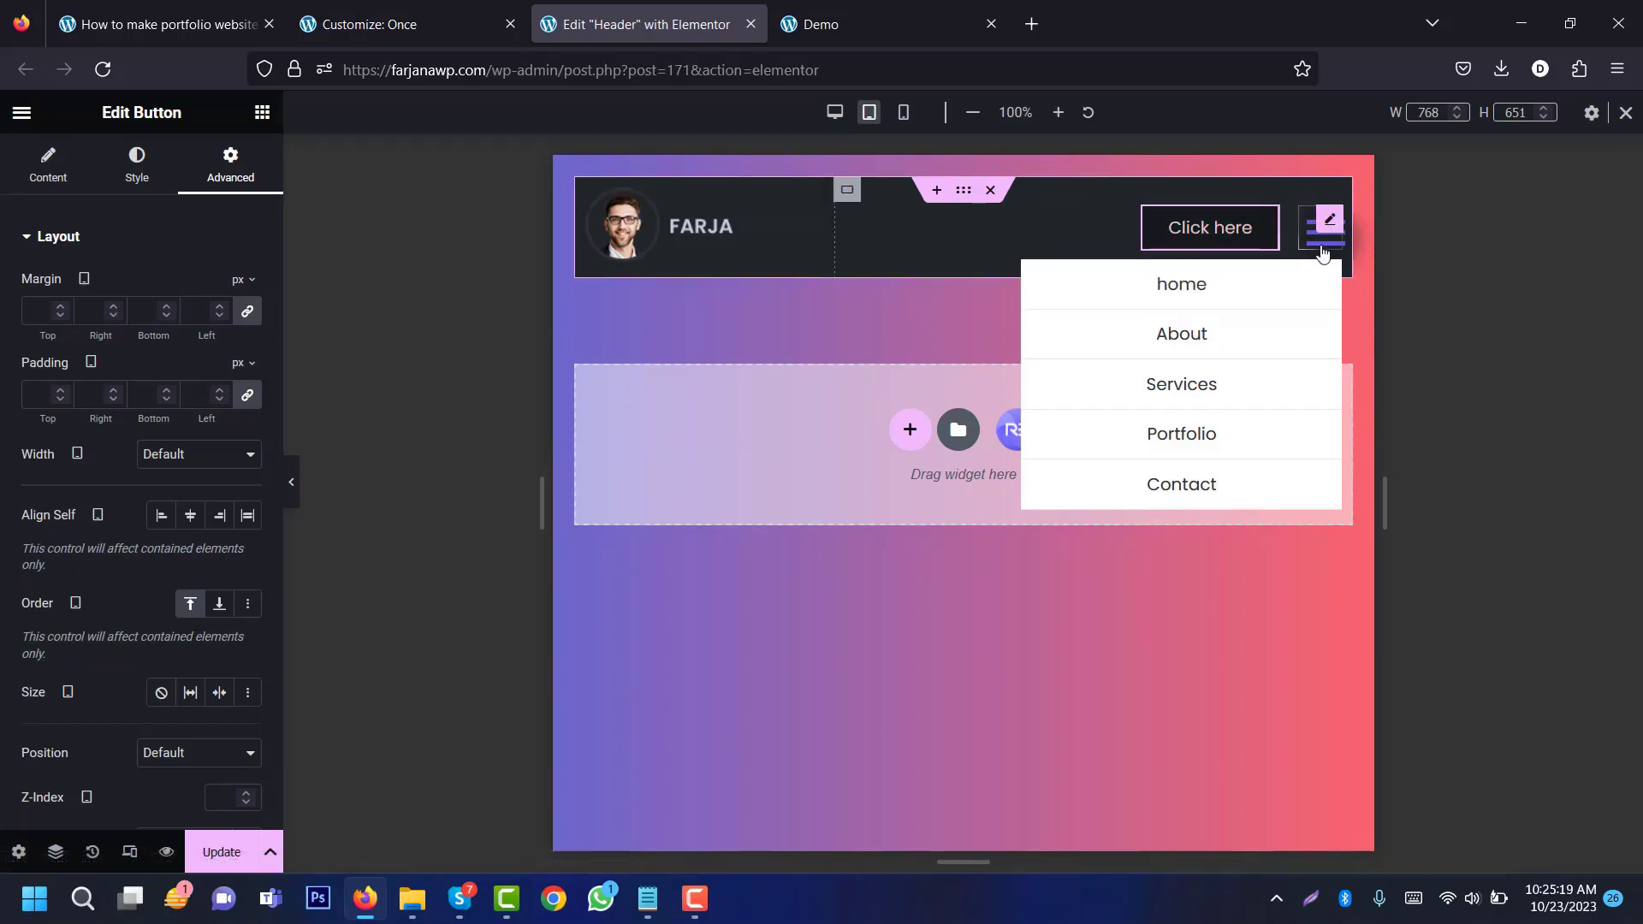
# Step: Back in desktop view, turn off Highlight Active Item for the nav menu
pyautogui.click(835, 112)
pyautogui.click(974, 208)
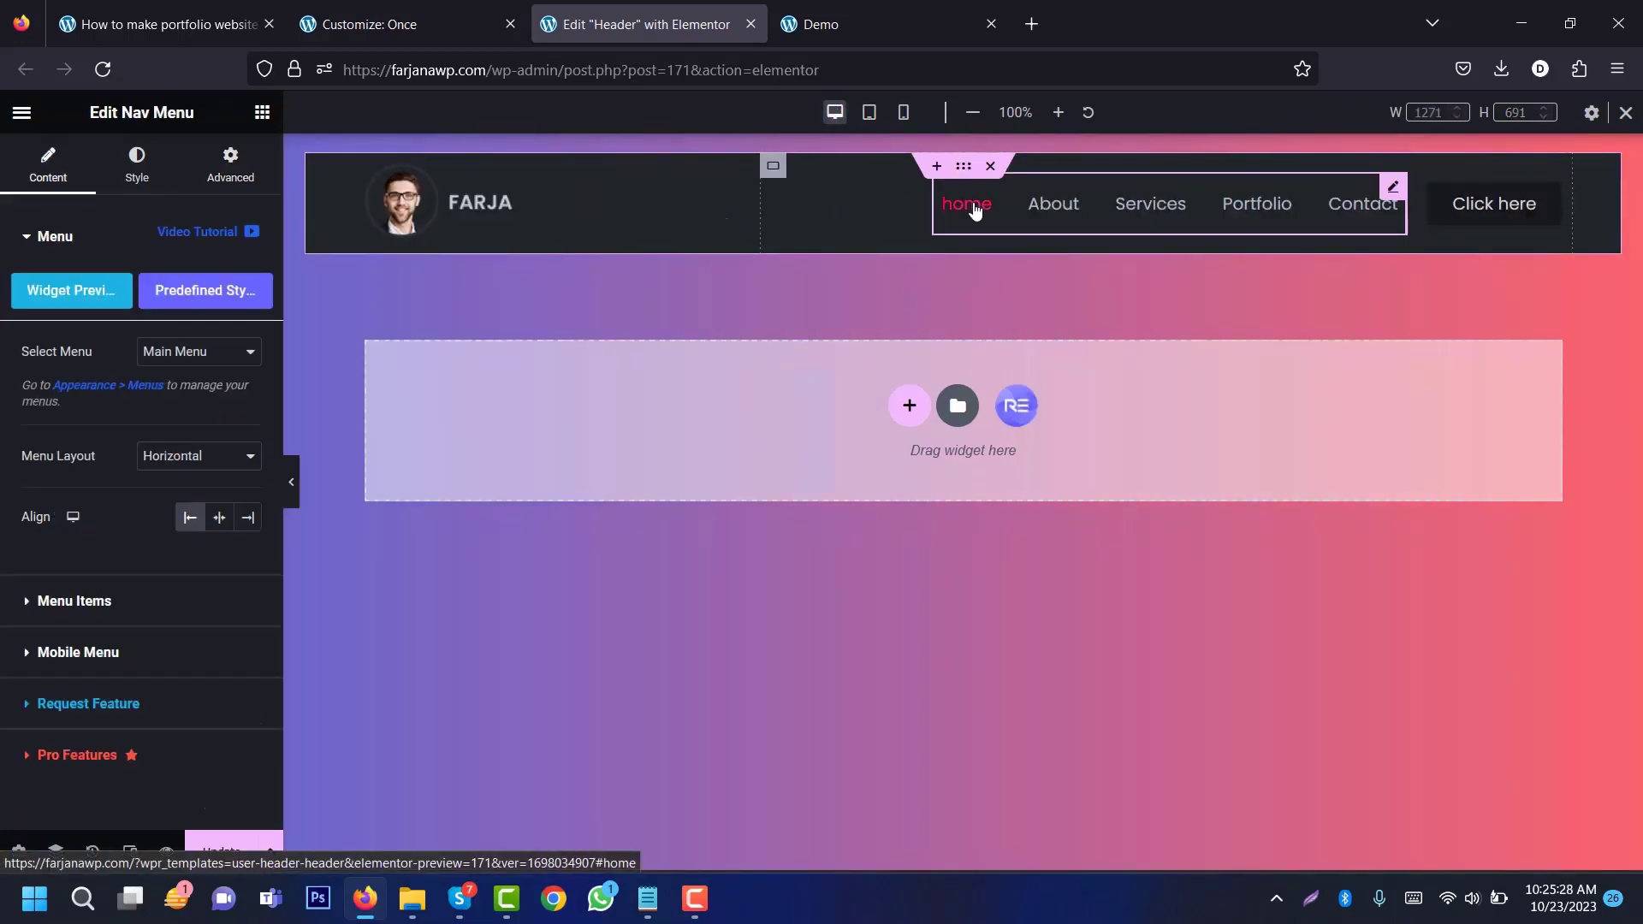
pyautogui.click(138, 168)
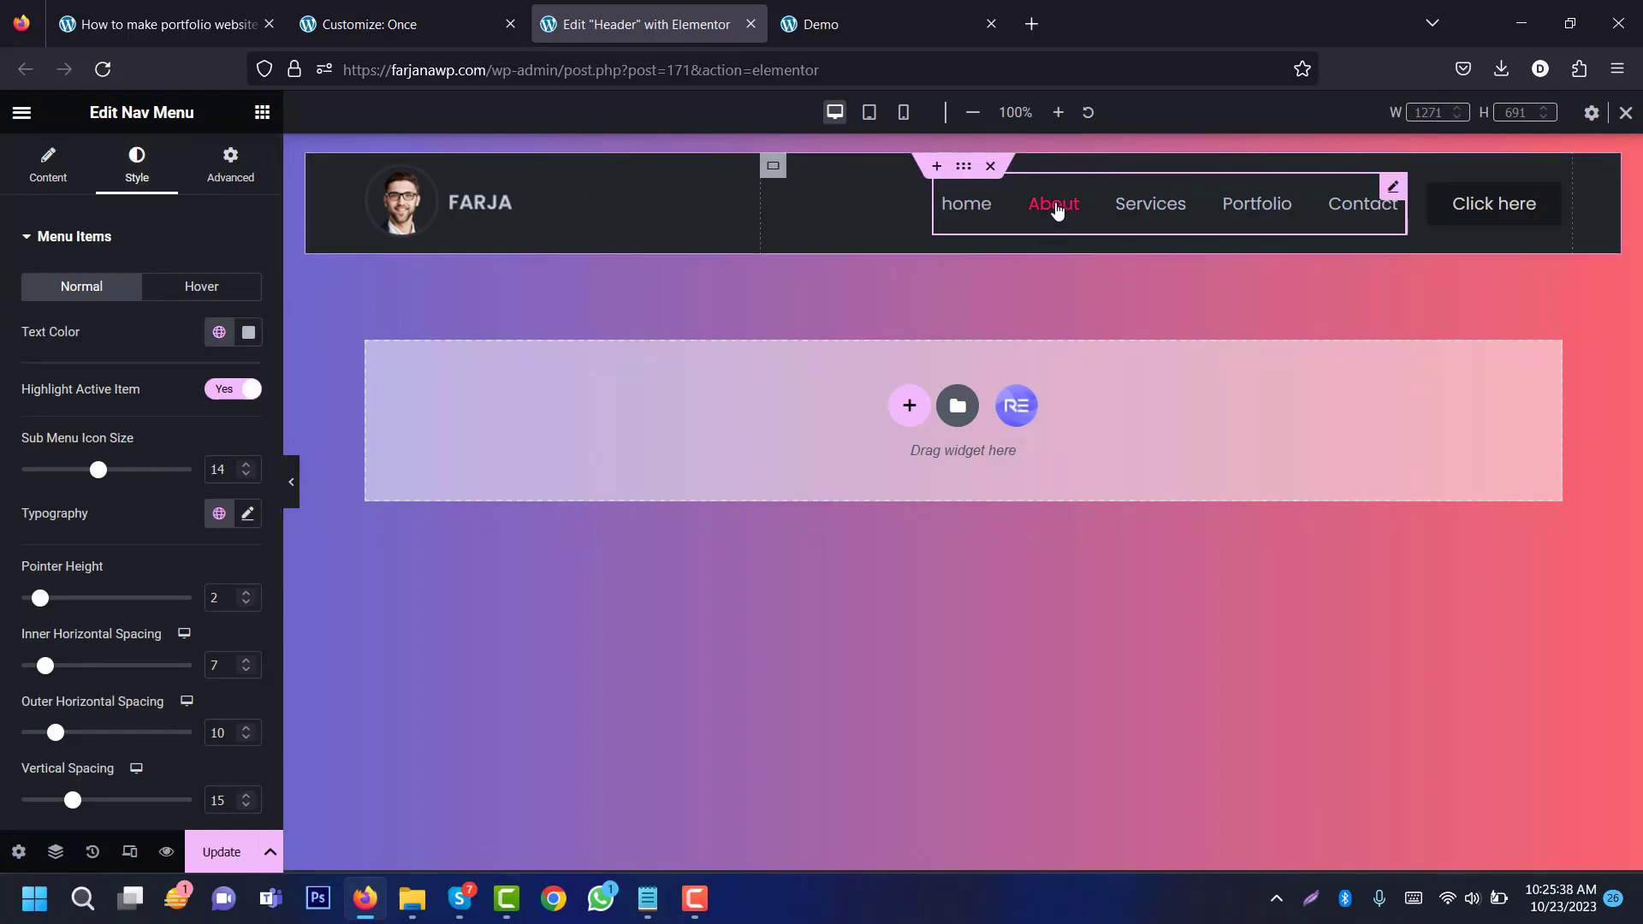
pyautogui.click(225, 390)
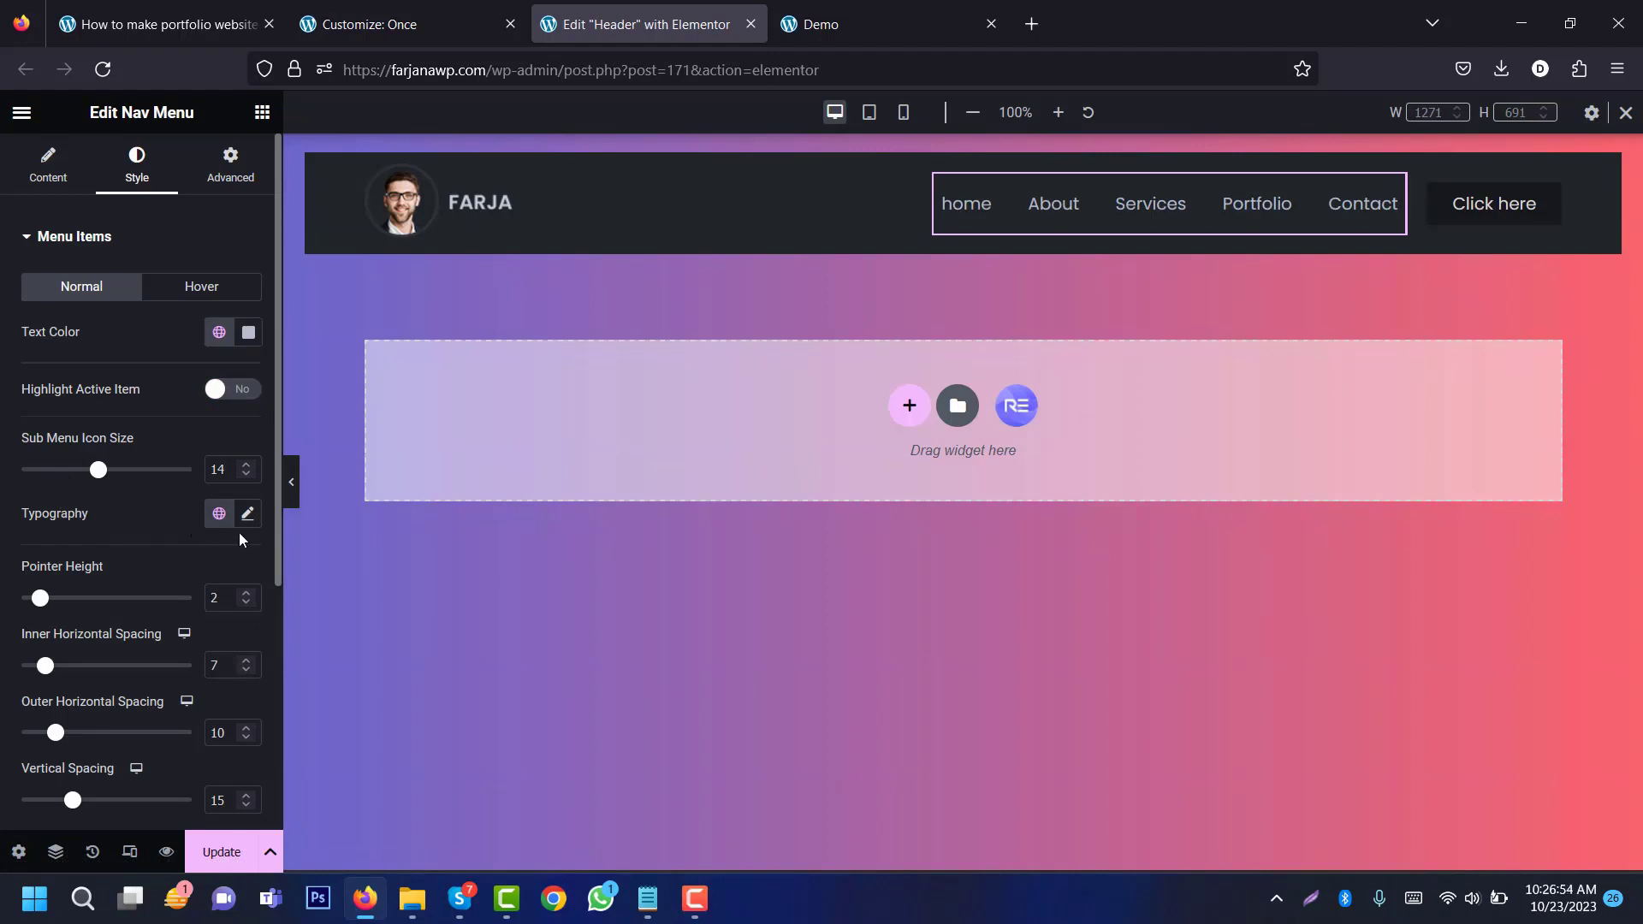
# Step: Set the menu typography to Montserrat, 13px, weight 500, uppercase
pyautogui.click(247, 514)
pyautogui.click(194, 614)
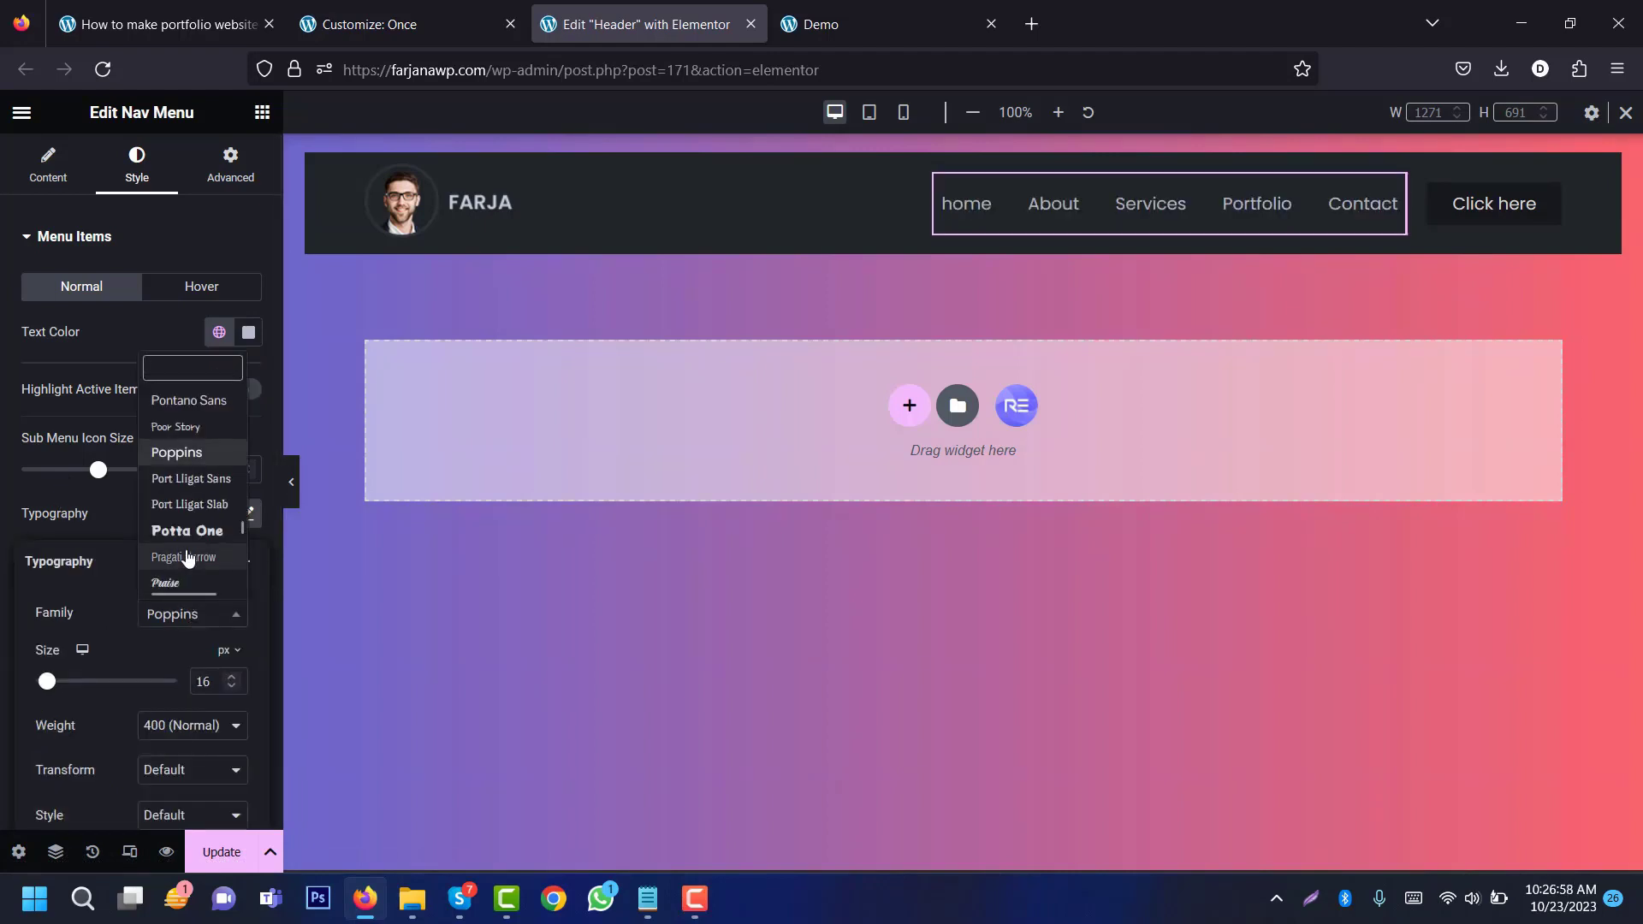
pyautogui.write('monts')
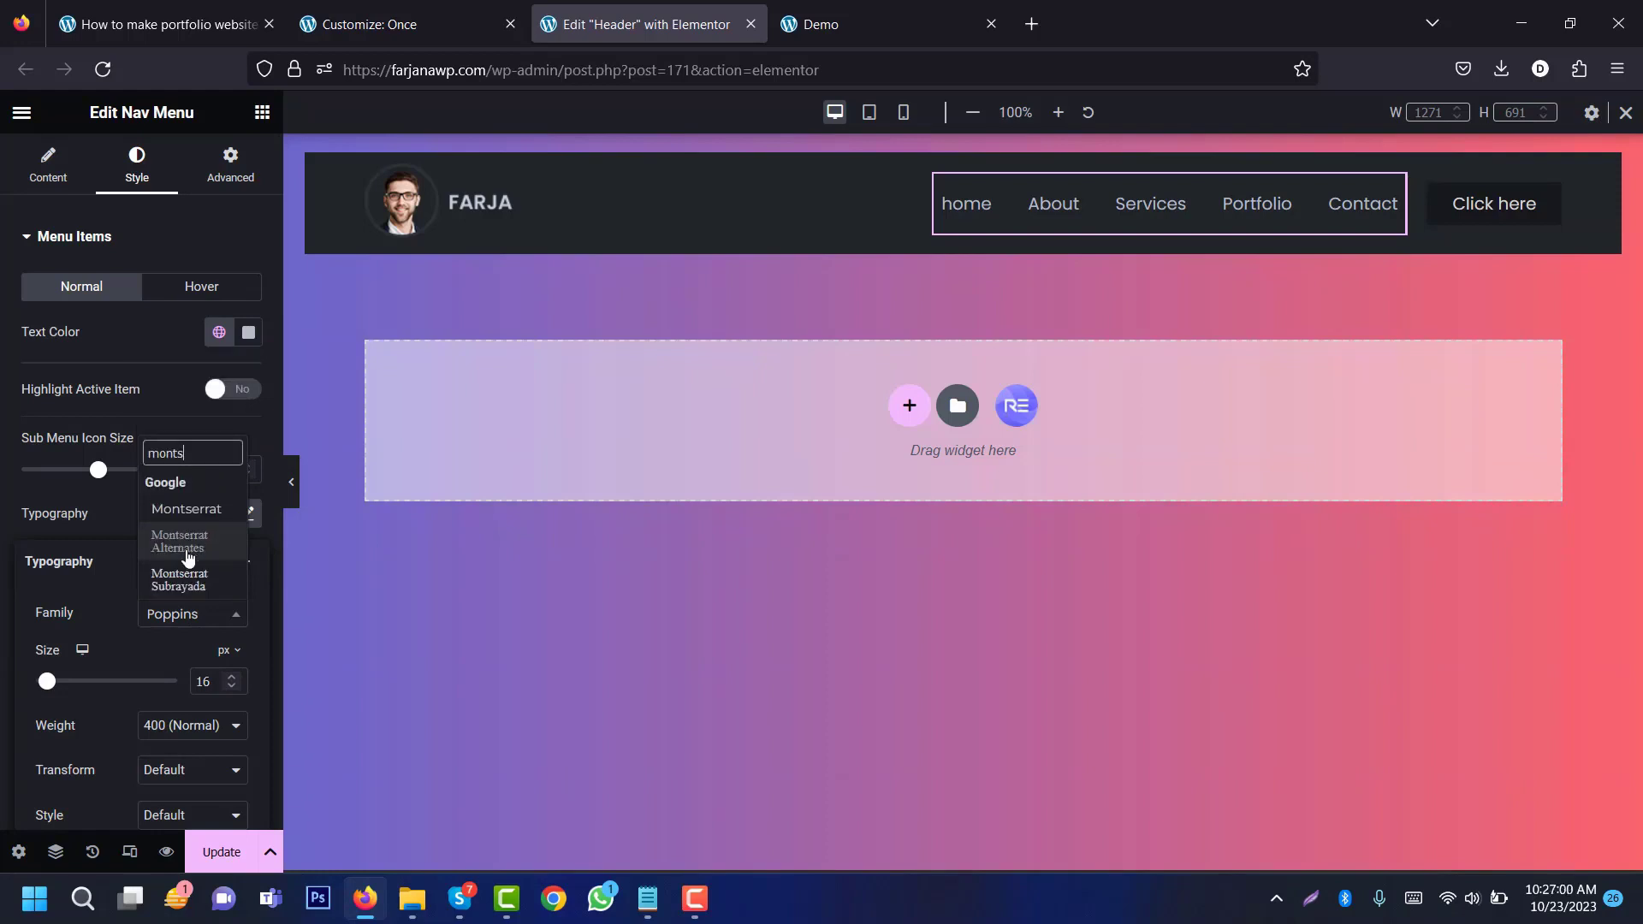
pyautogui.click(186, 509)
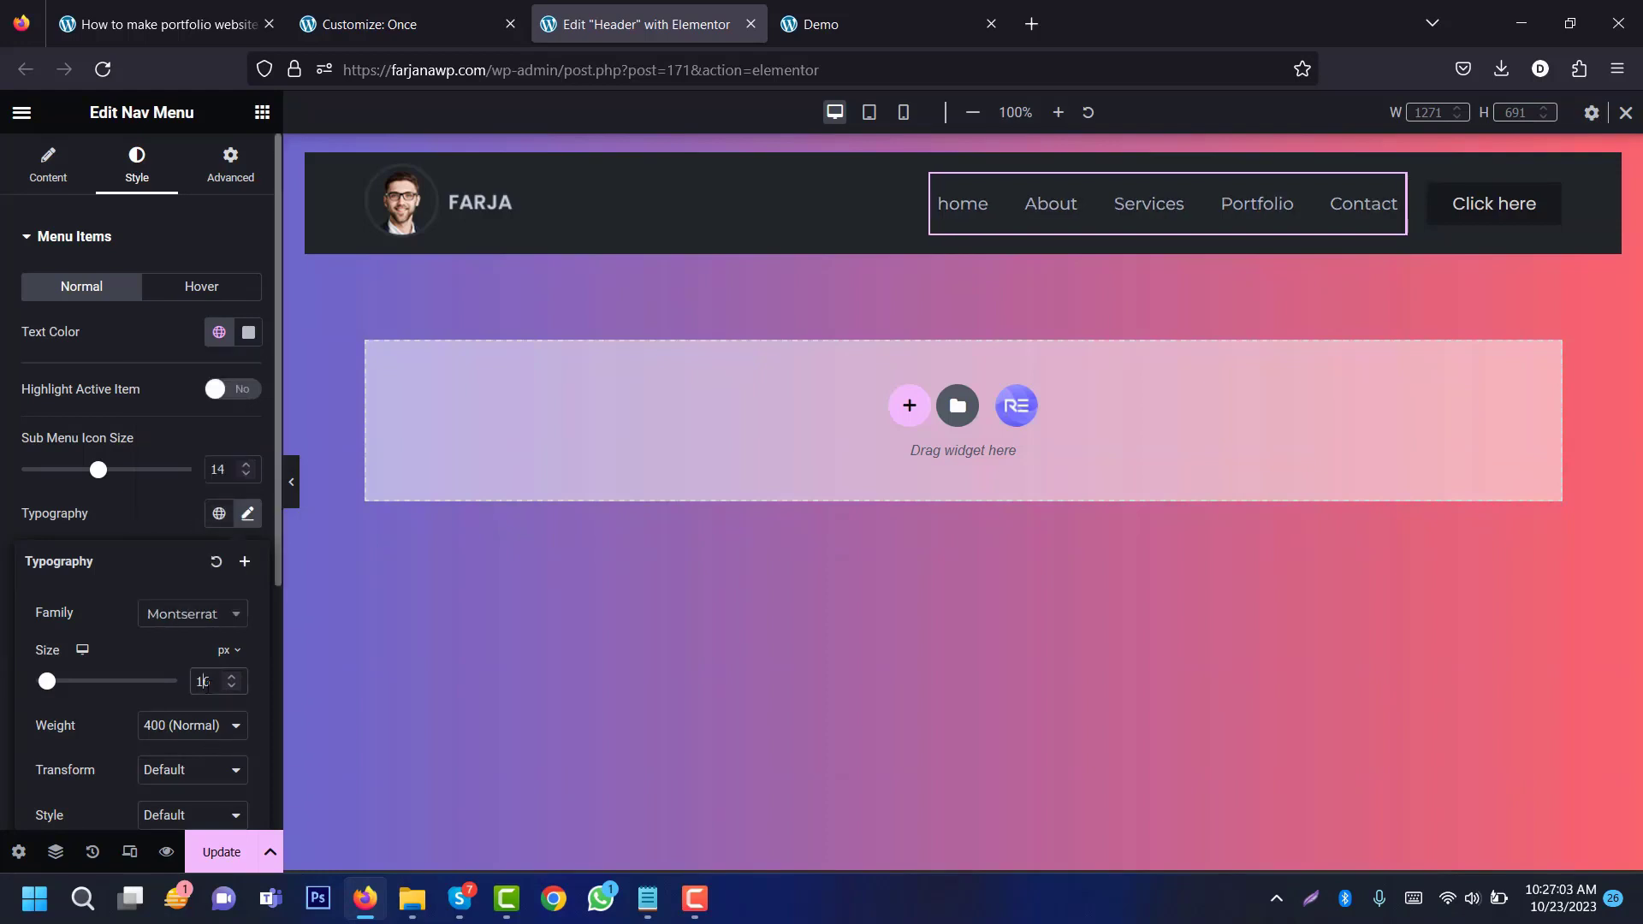
pyautogui.doubleClick(205, 682)
pyautogui.press('Down')
pyautogui.press('Down')
pyautogui.press('Down')
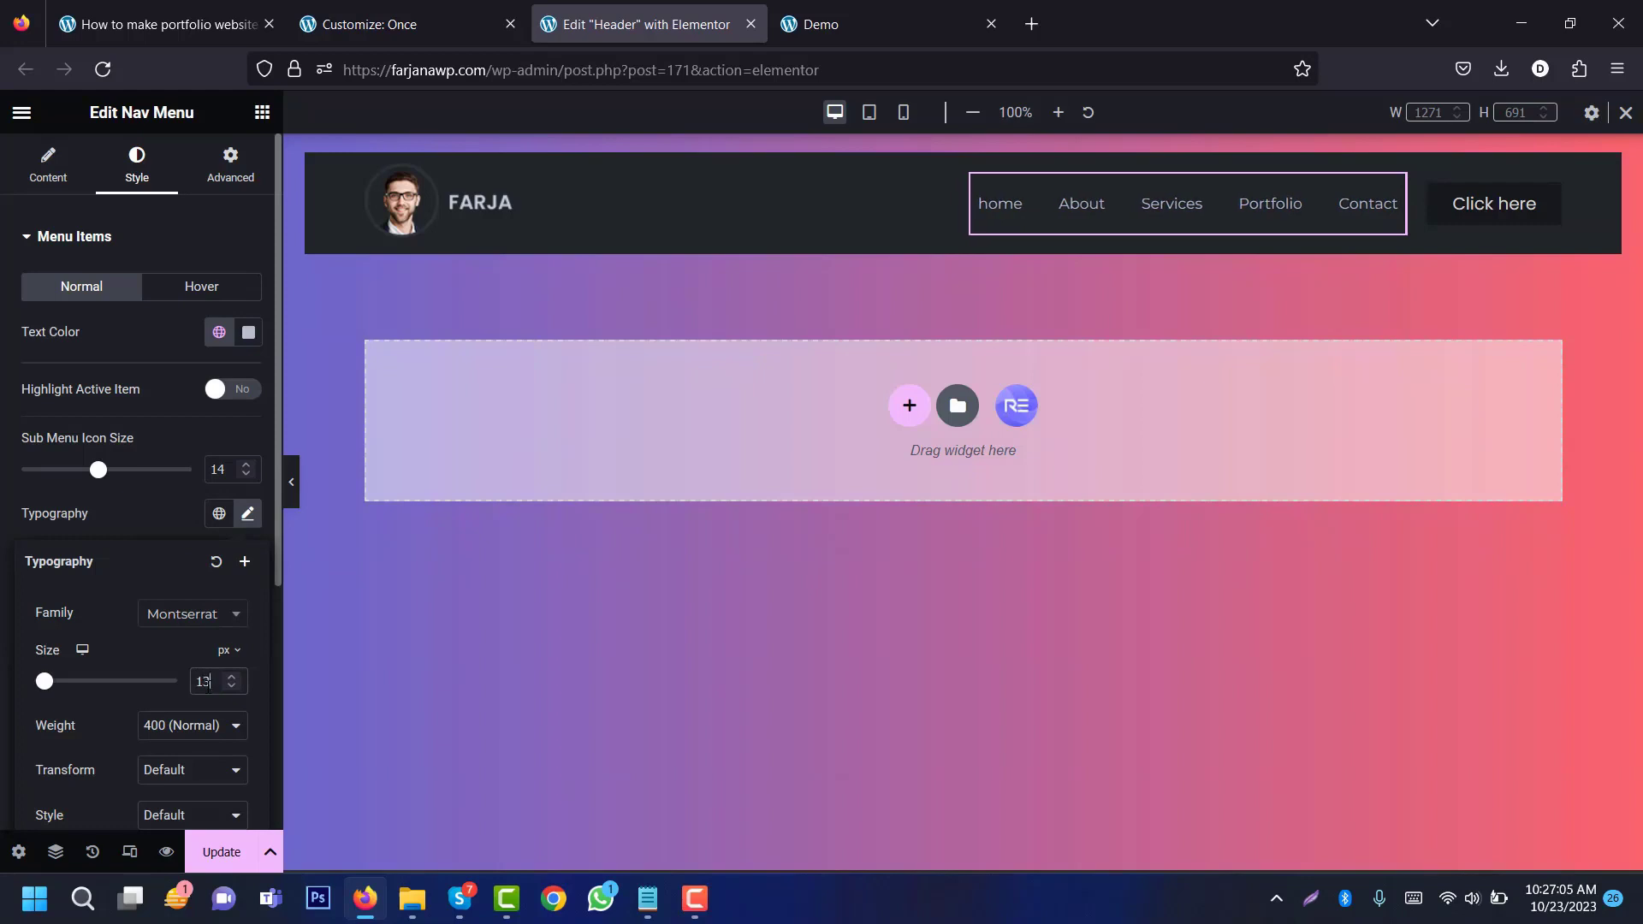
pyautogui.click(159, 736)
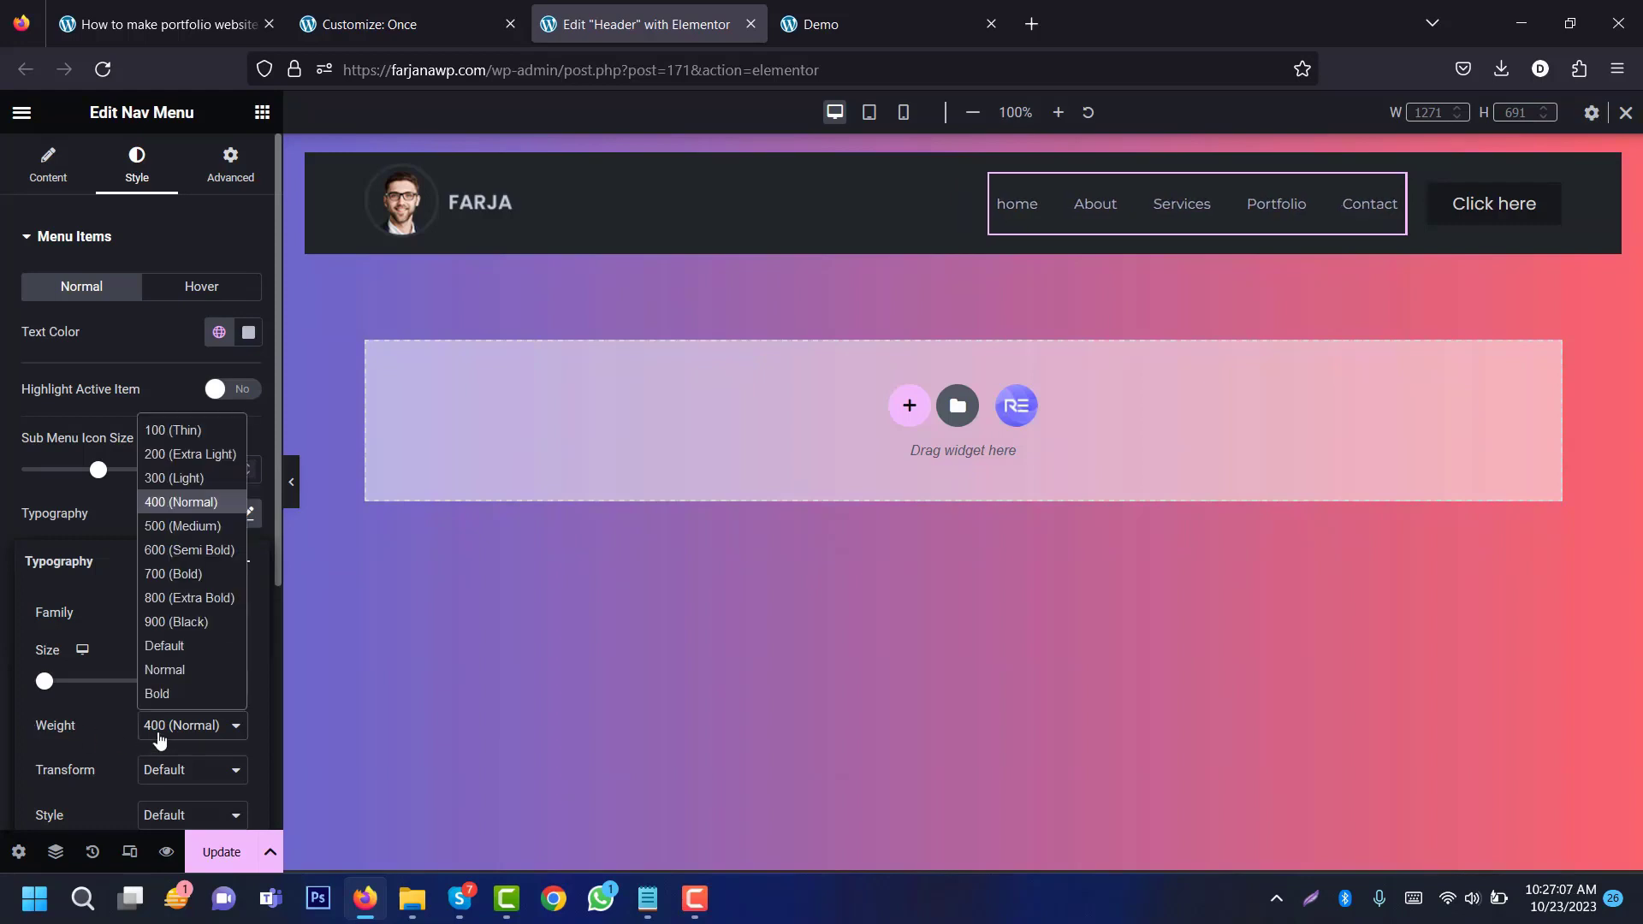
pyautogui.click(193, 527)
pyautogui.click(172, 785)
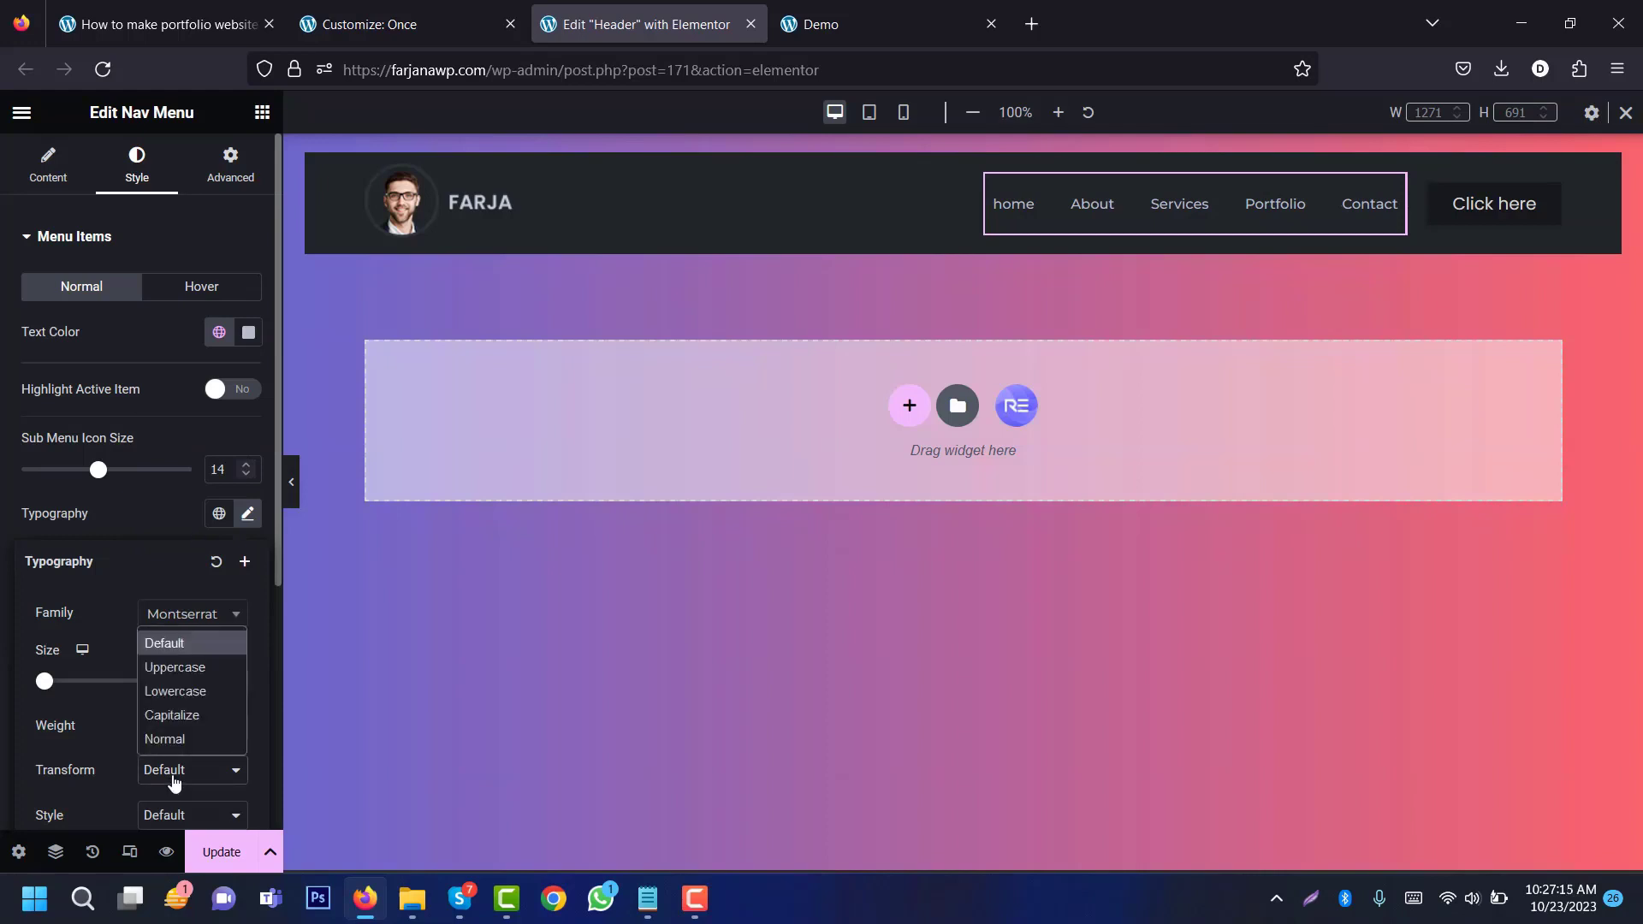
pyautogui.click(189, 672)
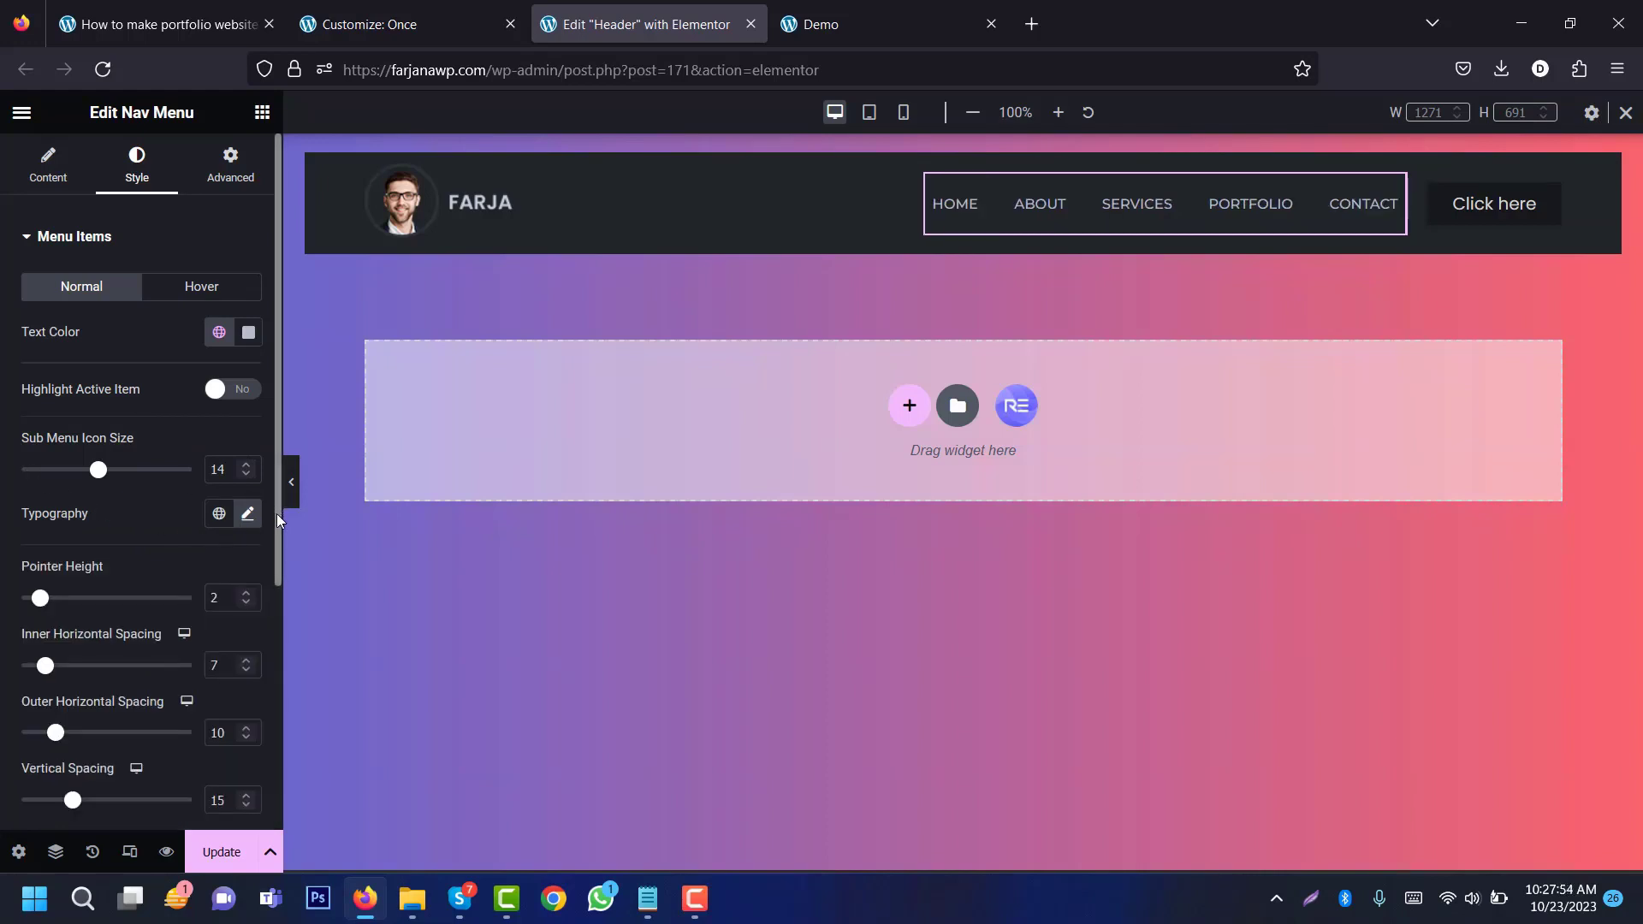
pyautogui.moveTo(275, 514); pyautogui.dragTo(189, 684)
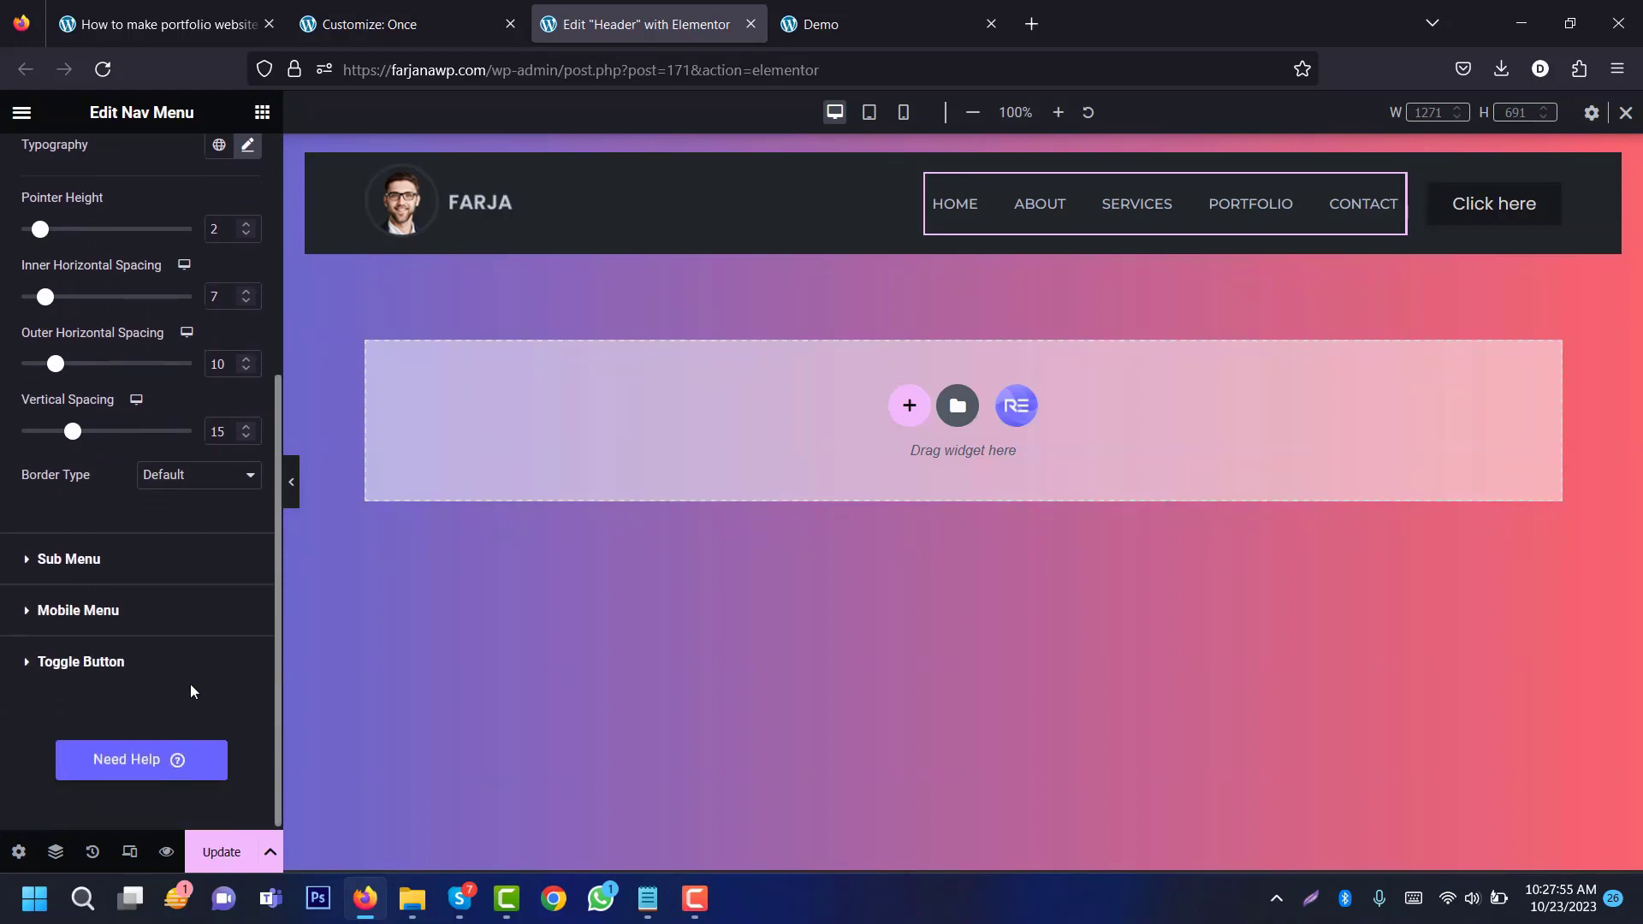
# Step: Set the sub menu text to global Text and its background to global bg
pyautogui.click(69, 559)
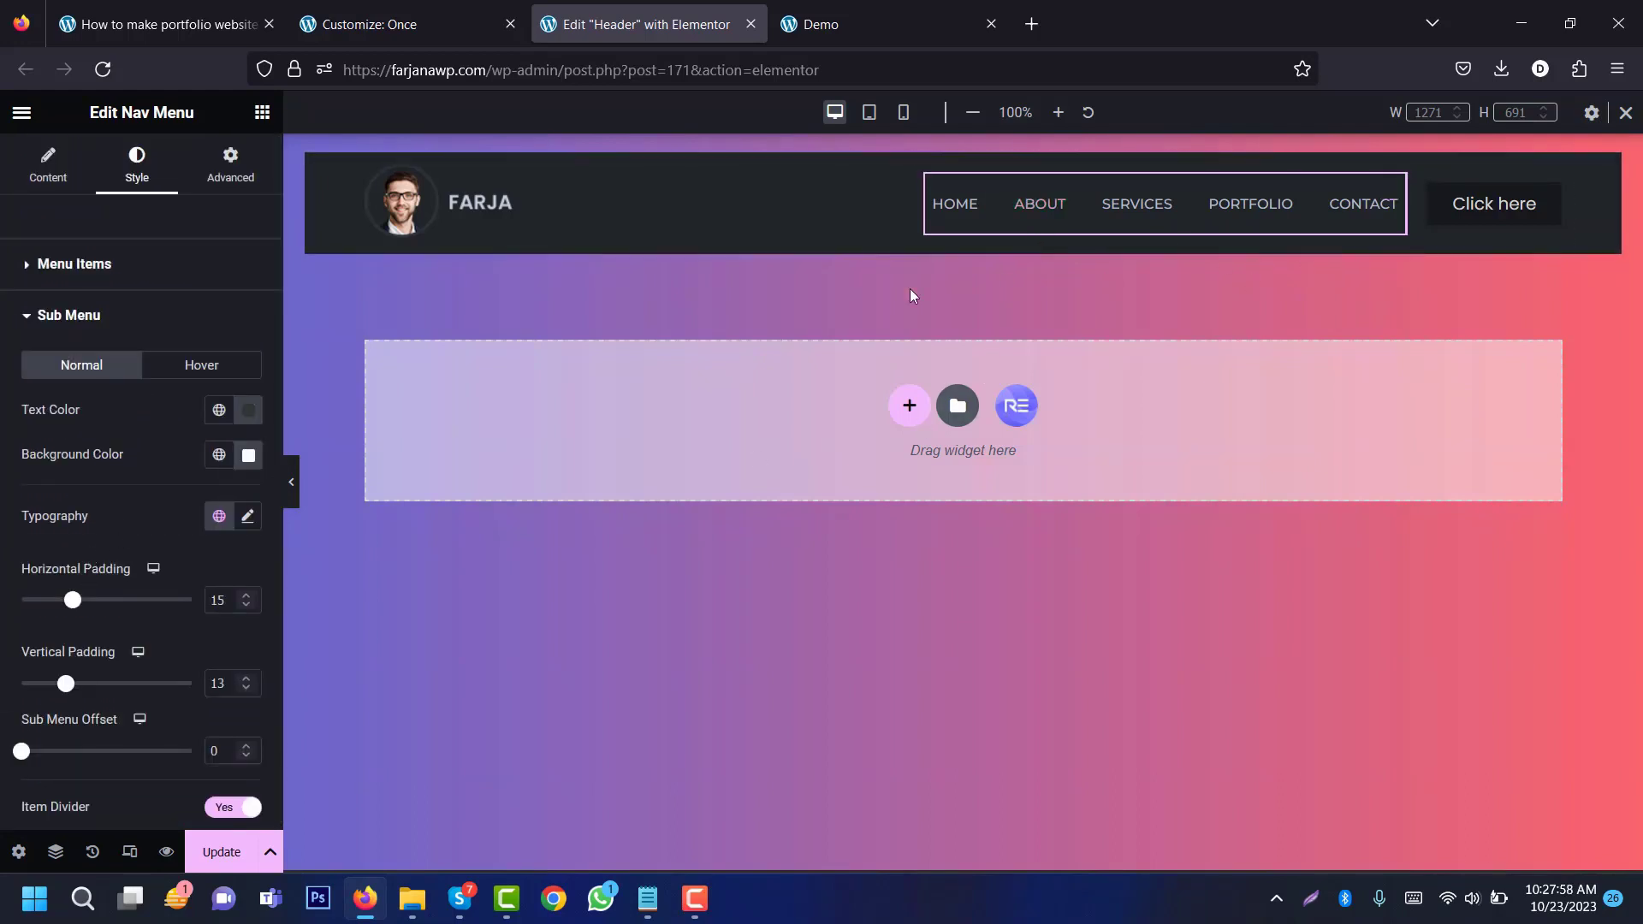
pyautogui.click(210, 414)
pyautogui.click(151, 592)
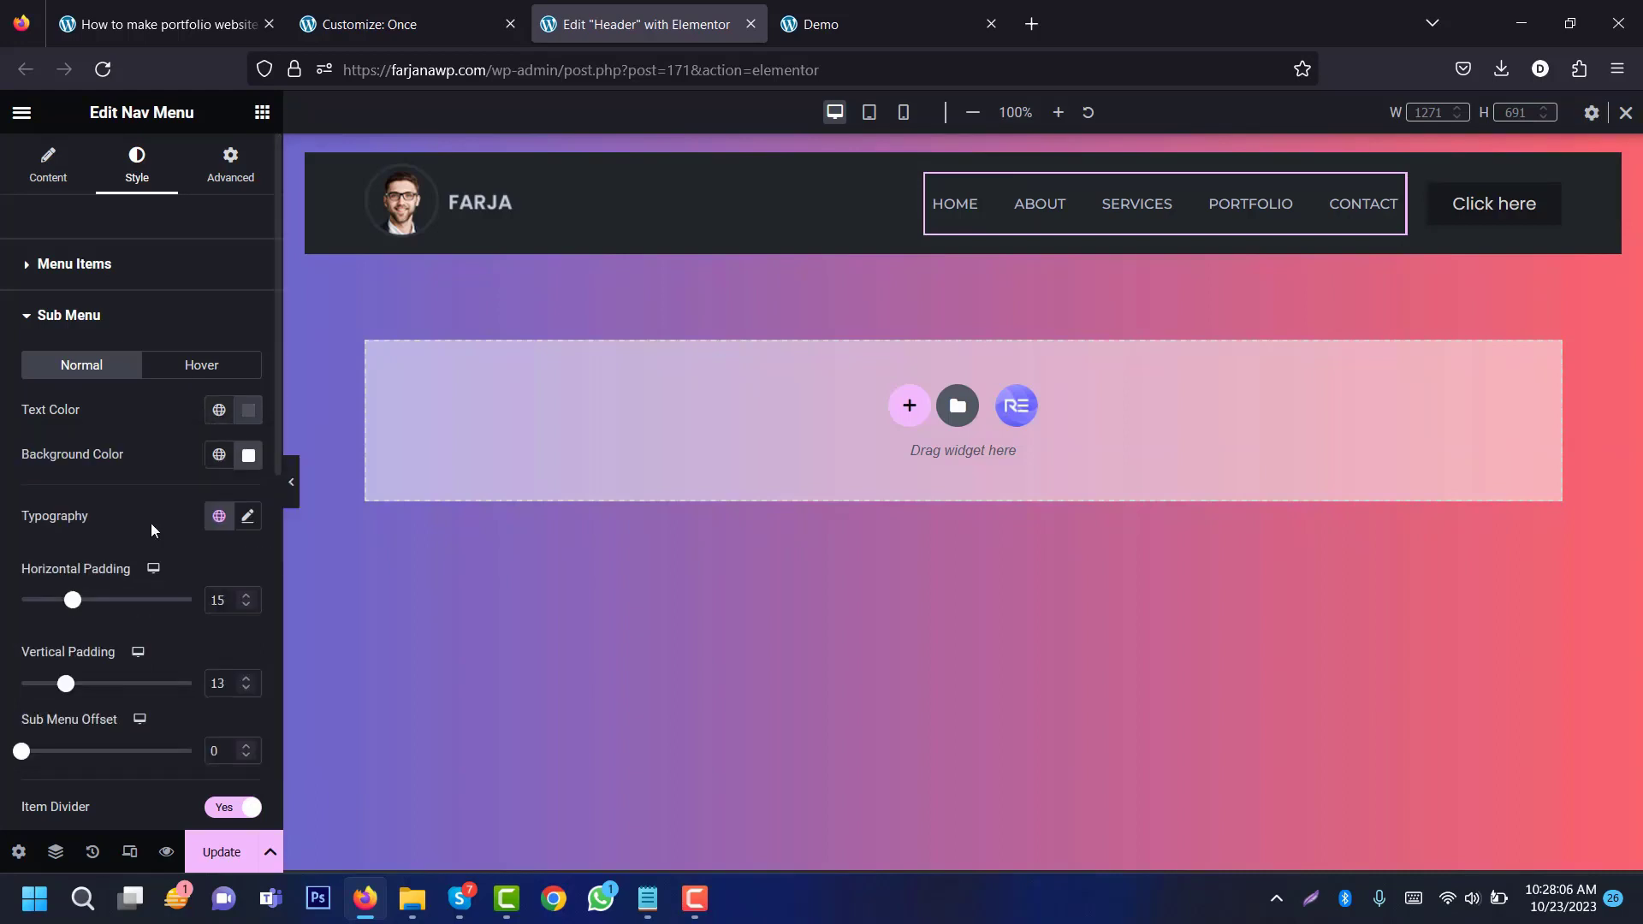
pyautogui.click(218, 455)
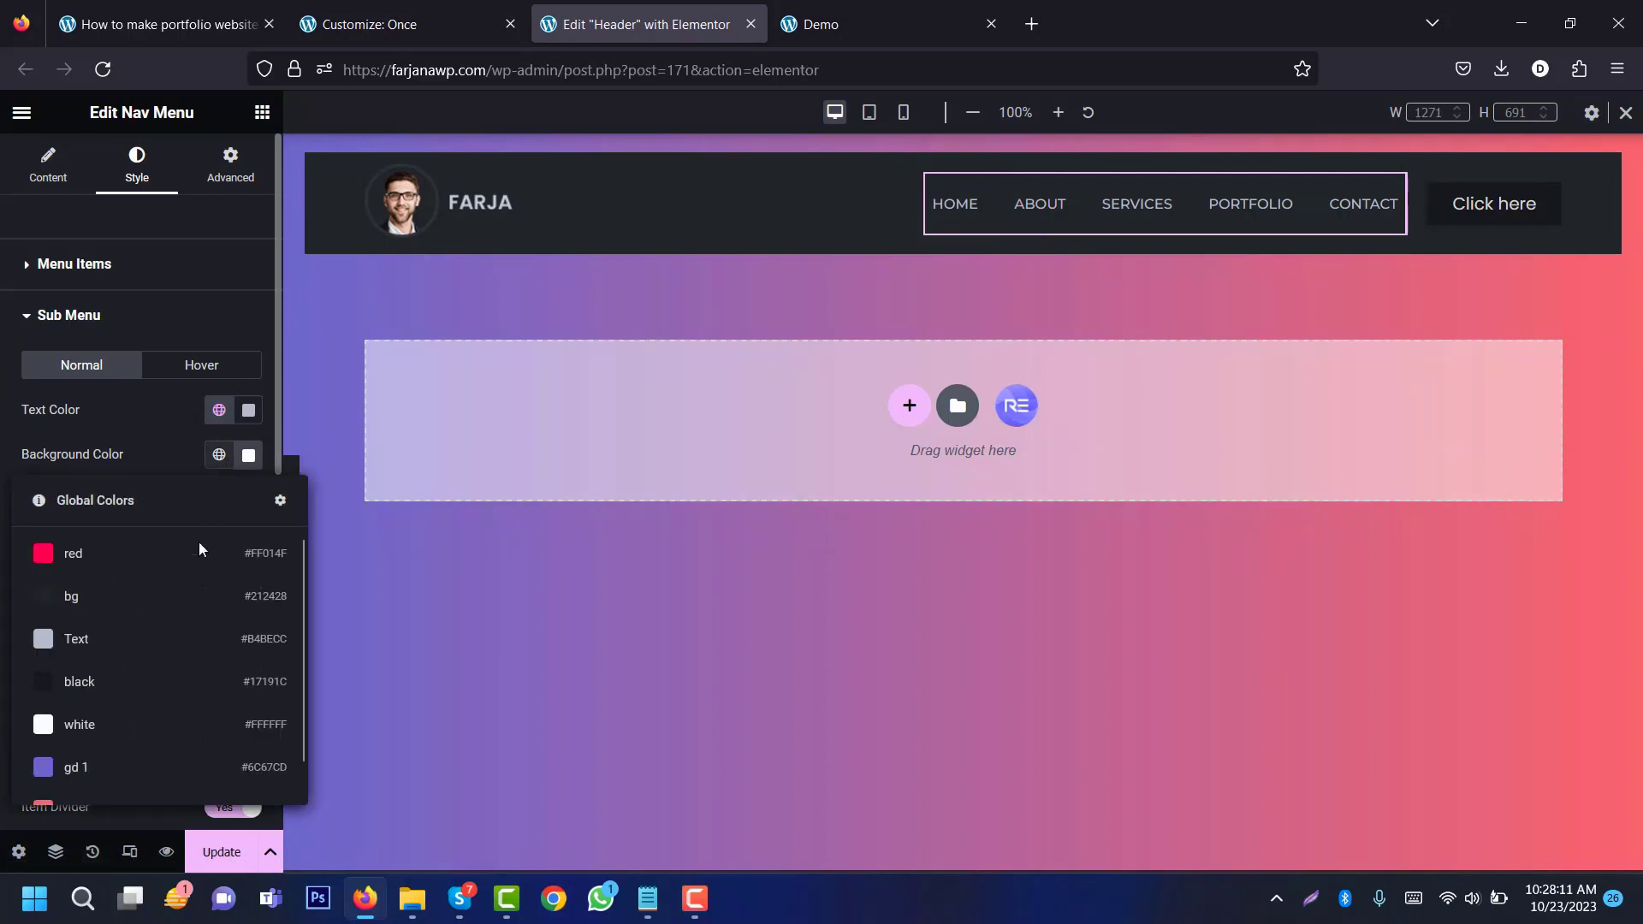
pyautogui.click(157, 603)
# Step: Review the sub menu font and hover colours, then collapse the sub menu section
pyautogui.click(252, 519)
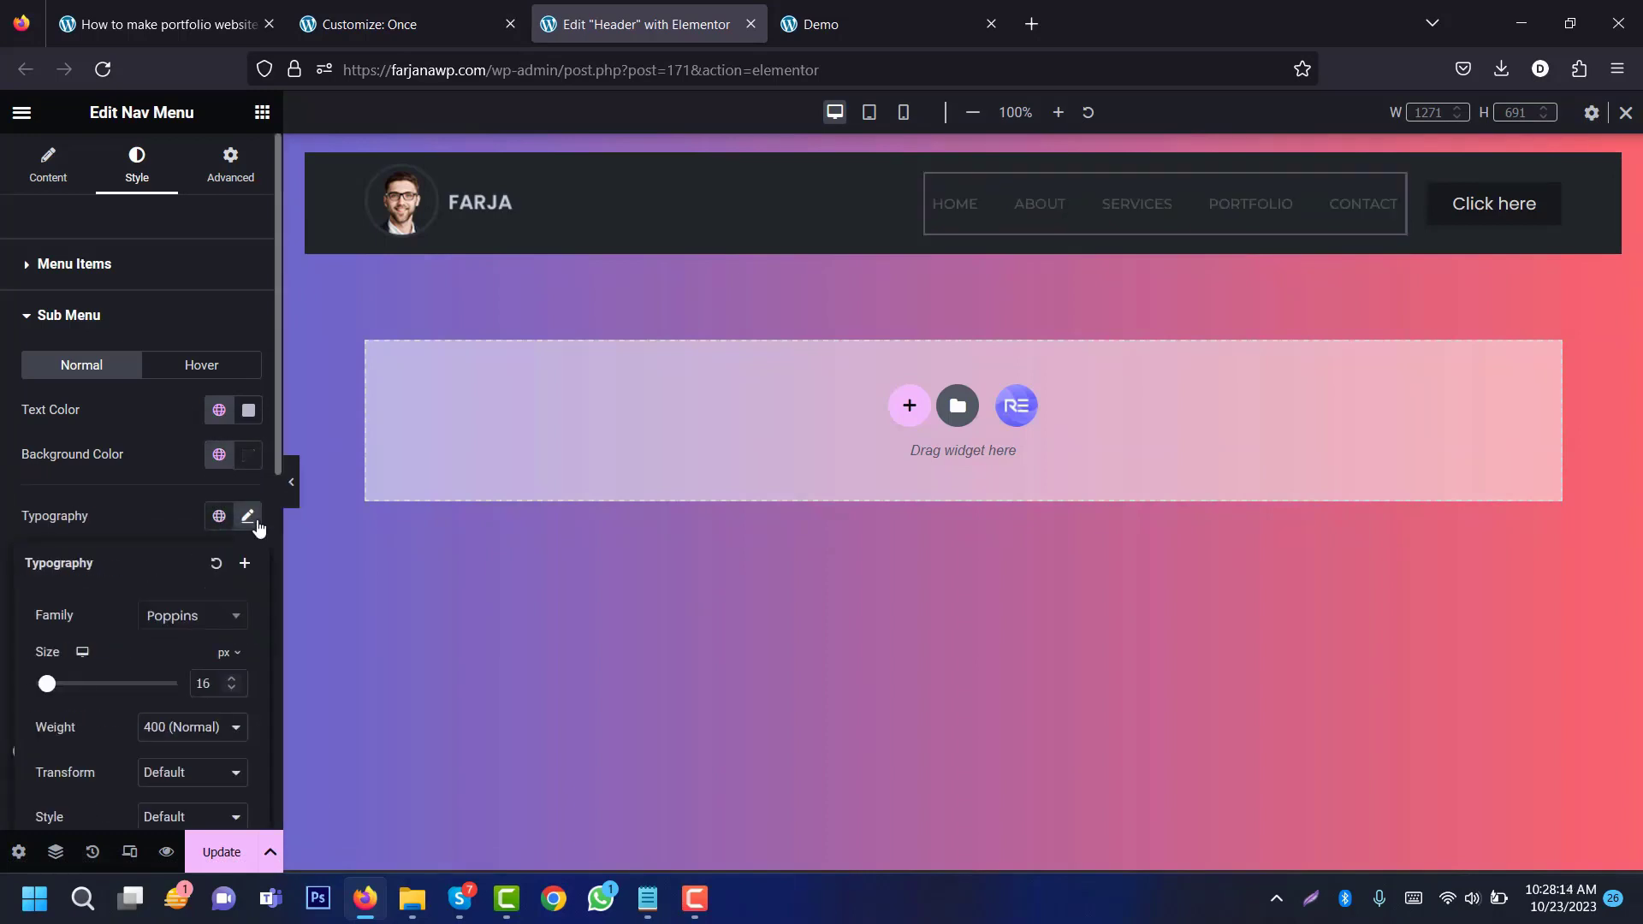
pyautogui.click(154, 485)
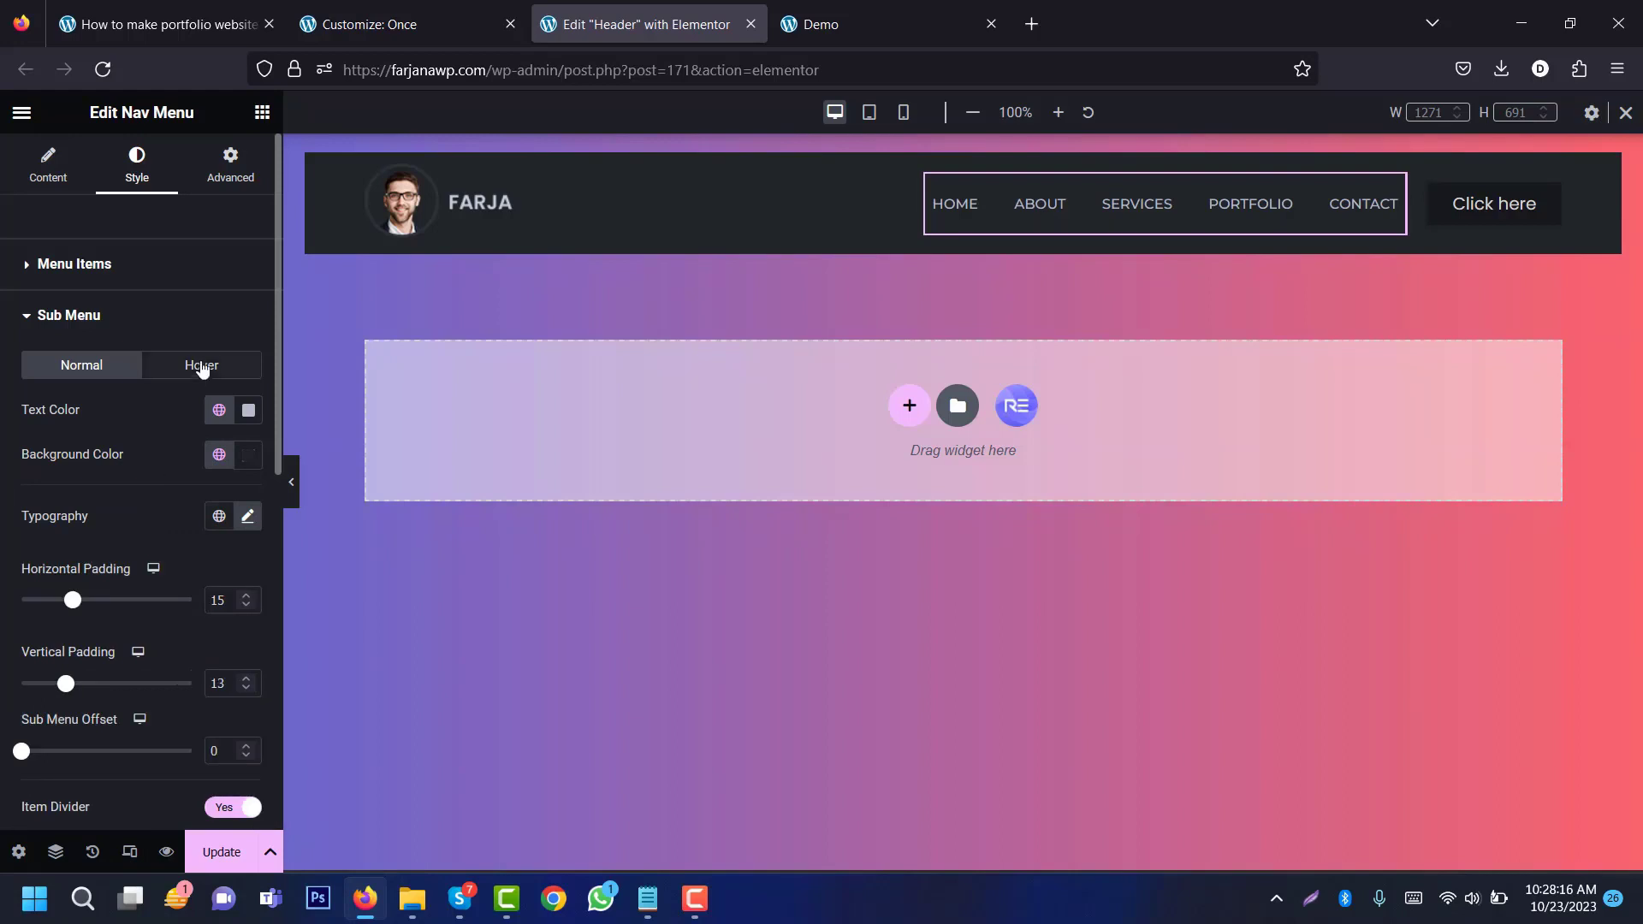
pyautogui.click(191, 366)
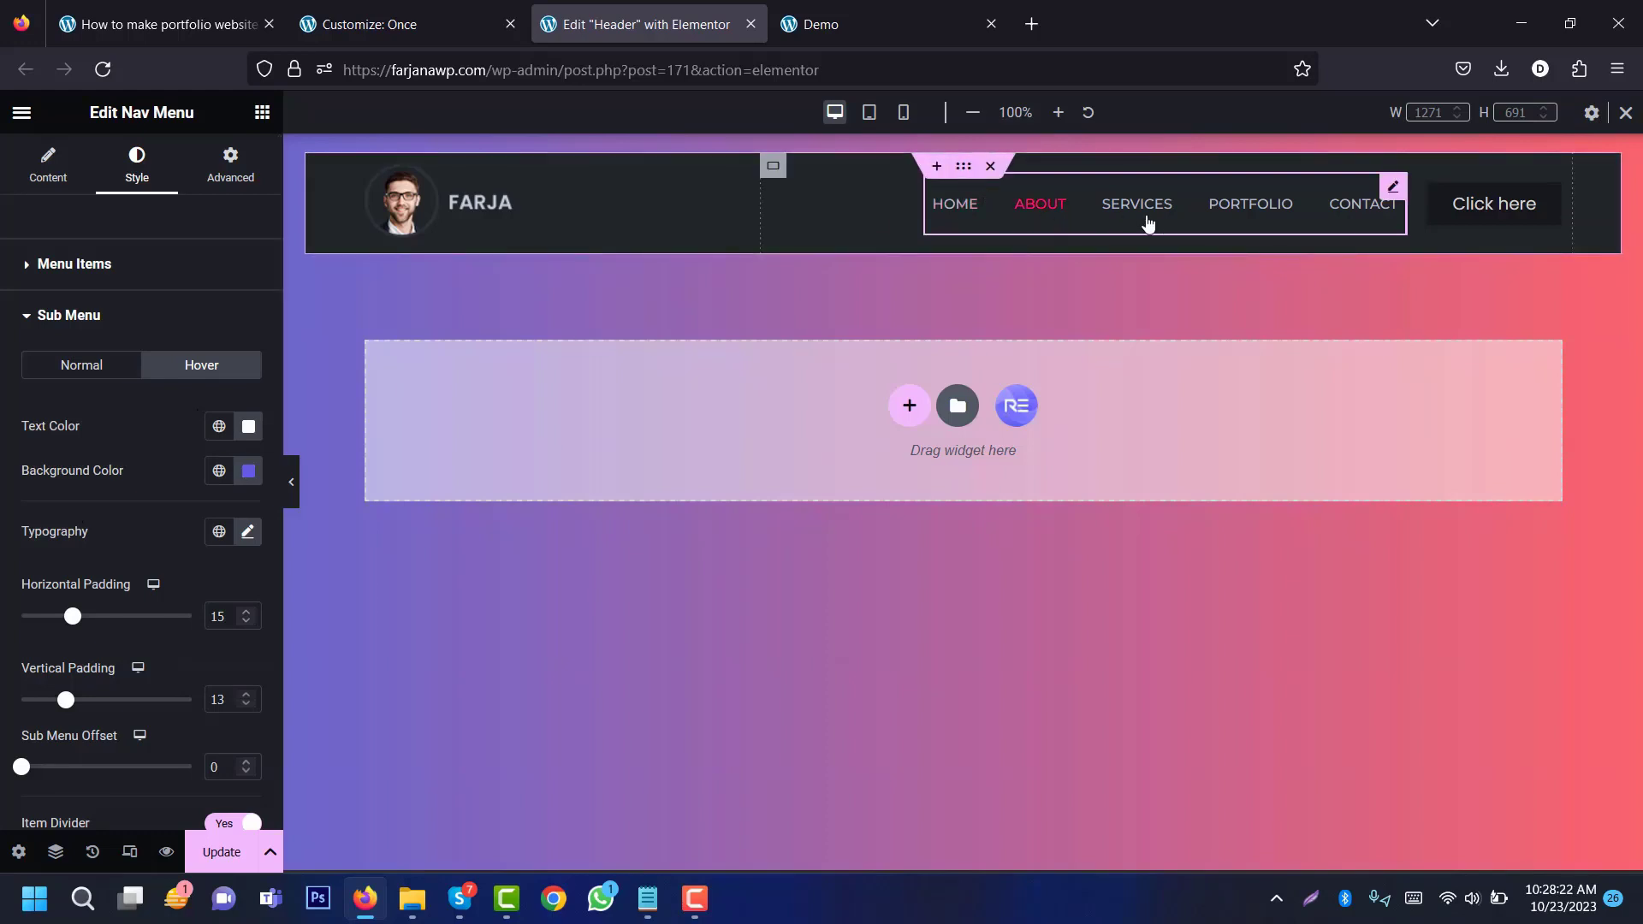
pyautogui.click(71, 319)
pyautogui.click(56, 372)
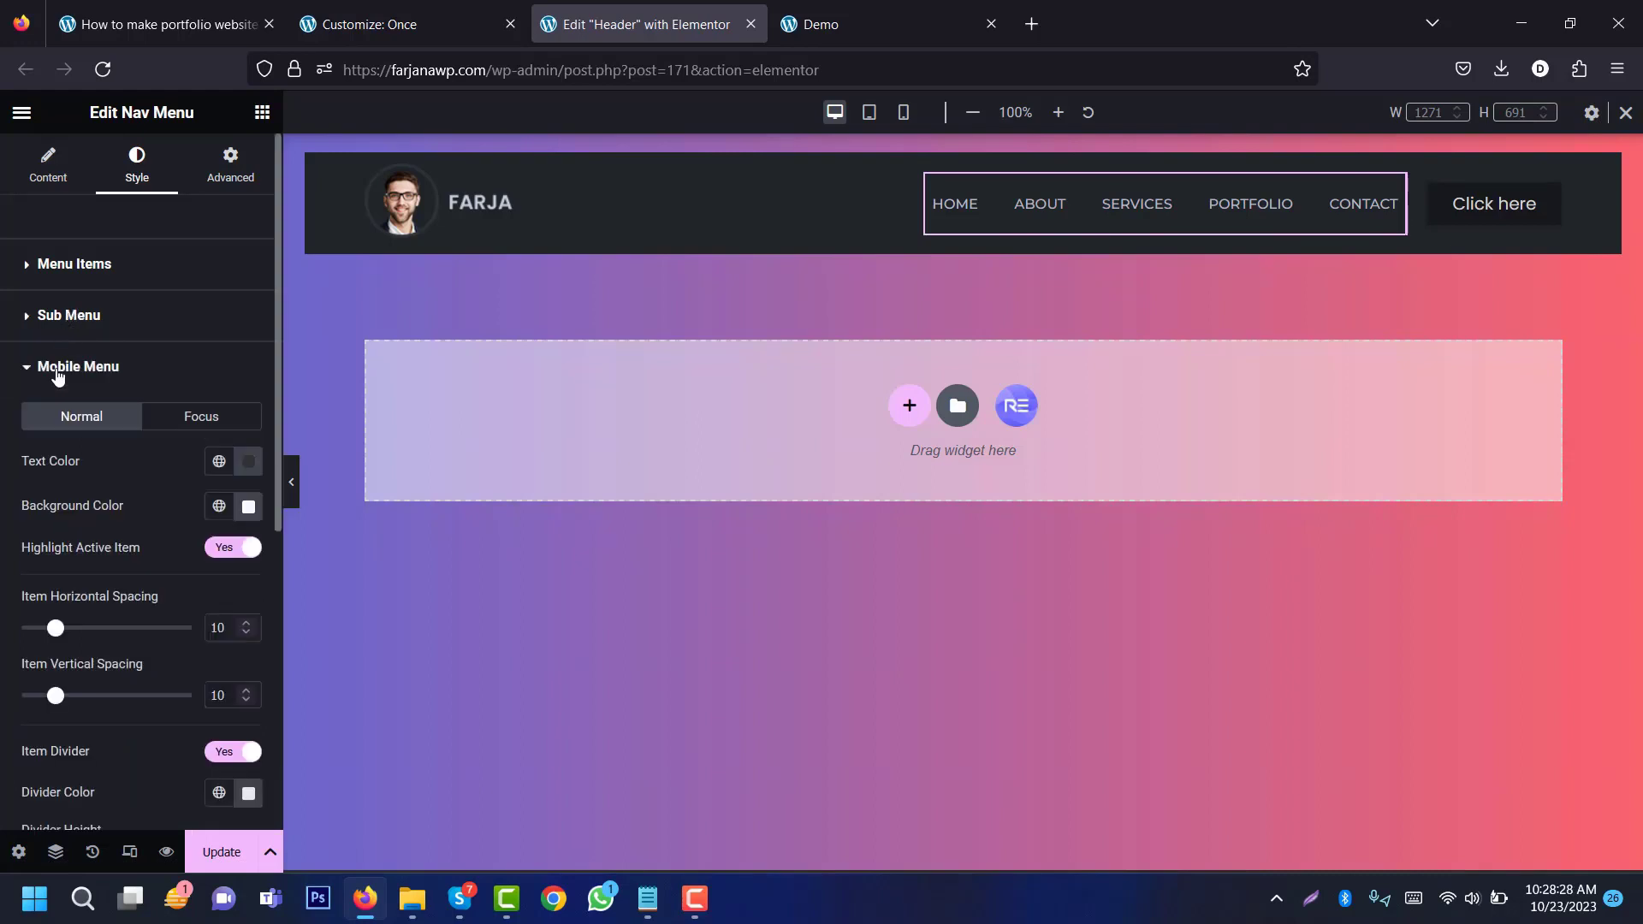
# Step: In tablet preview, give the mobile menu global Text items on the dark bg background
pyautogui.click(868, 114)
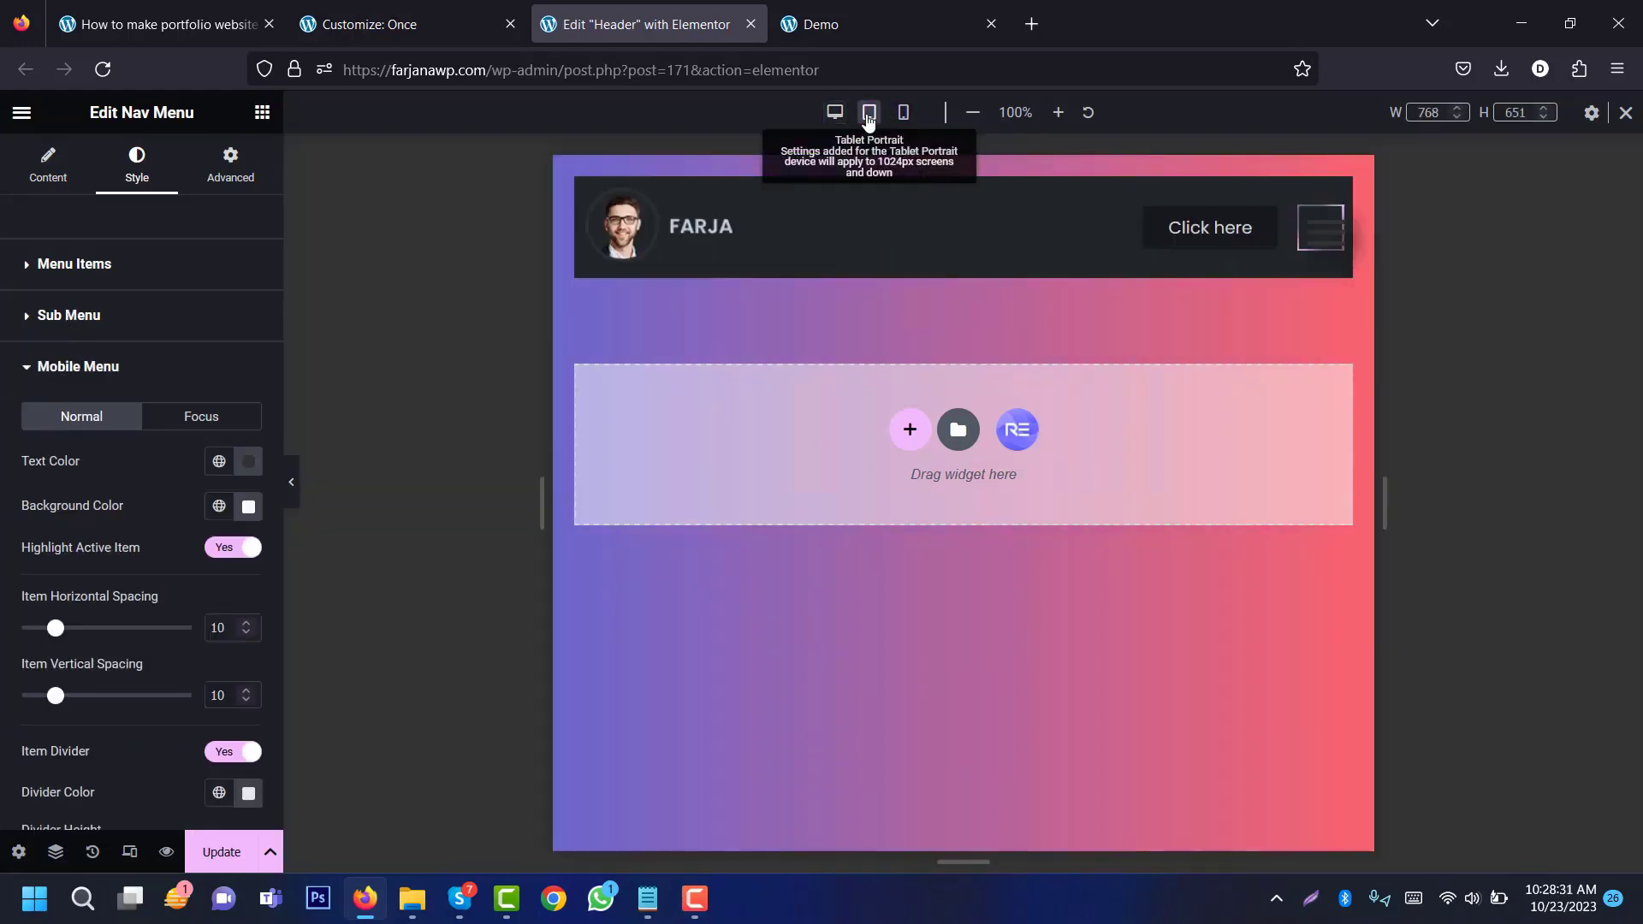
pyautogui.click(1317, 247)
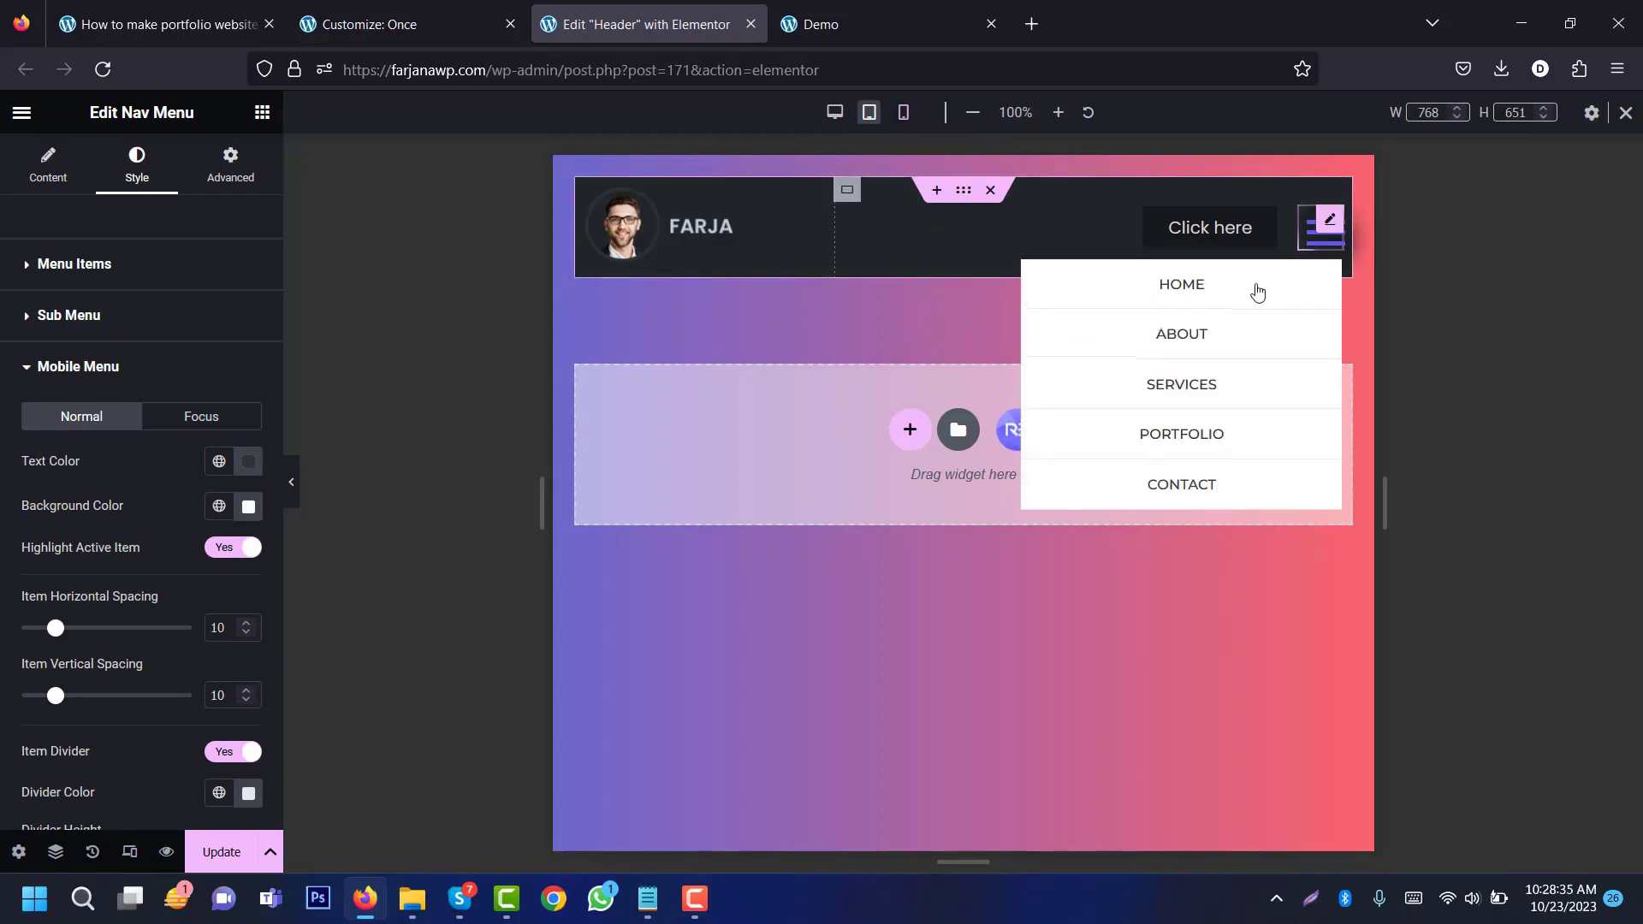
pyautogui.click(219, 461)
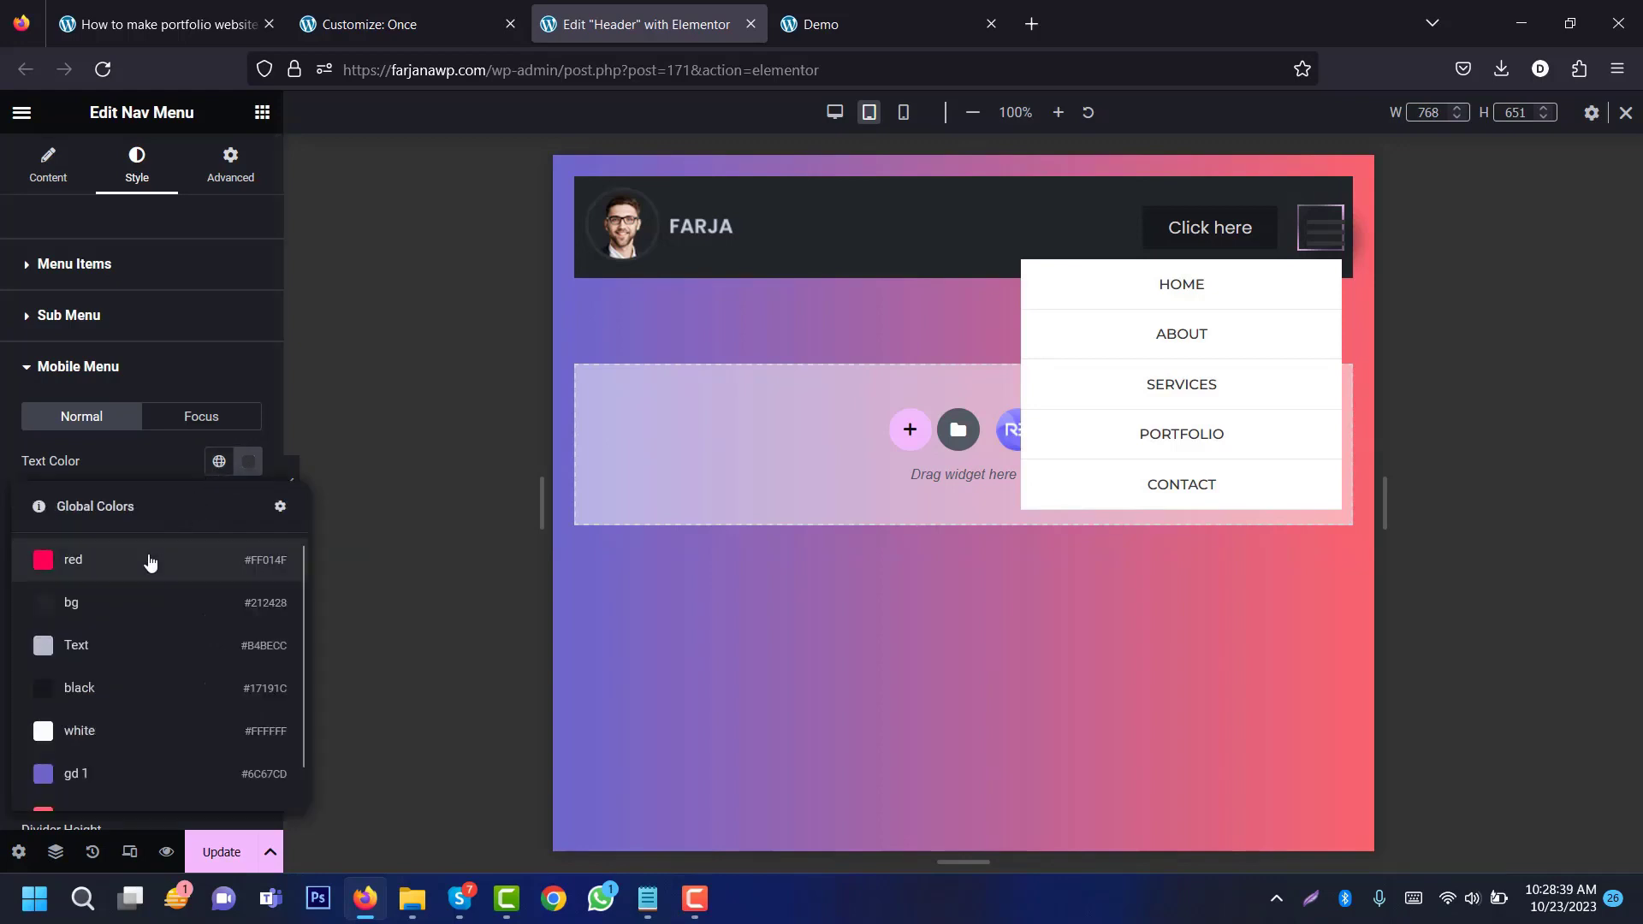
pyautogui.click(116, 647)
pyautogui.click(221, 507)
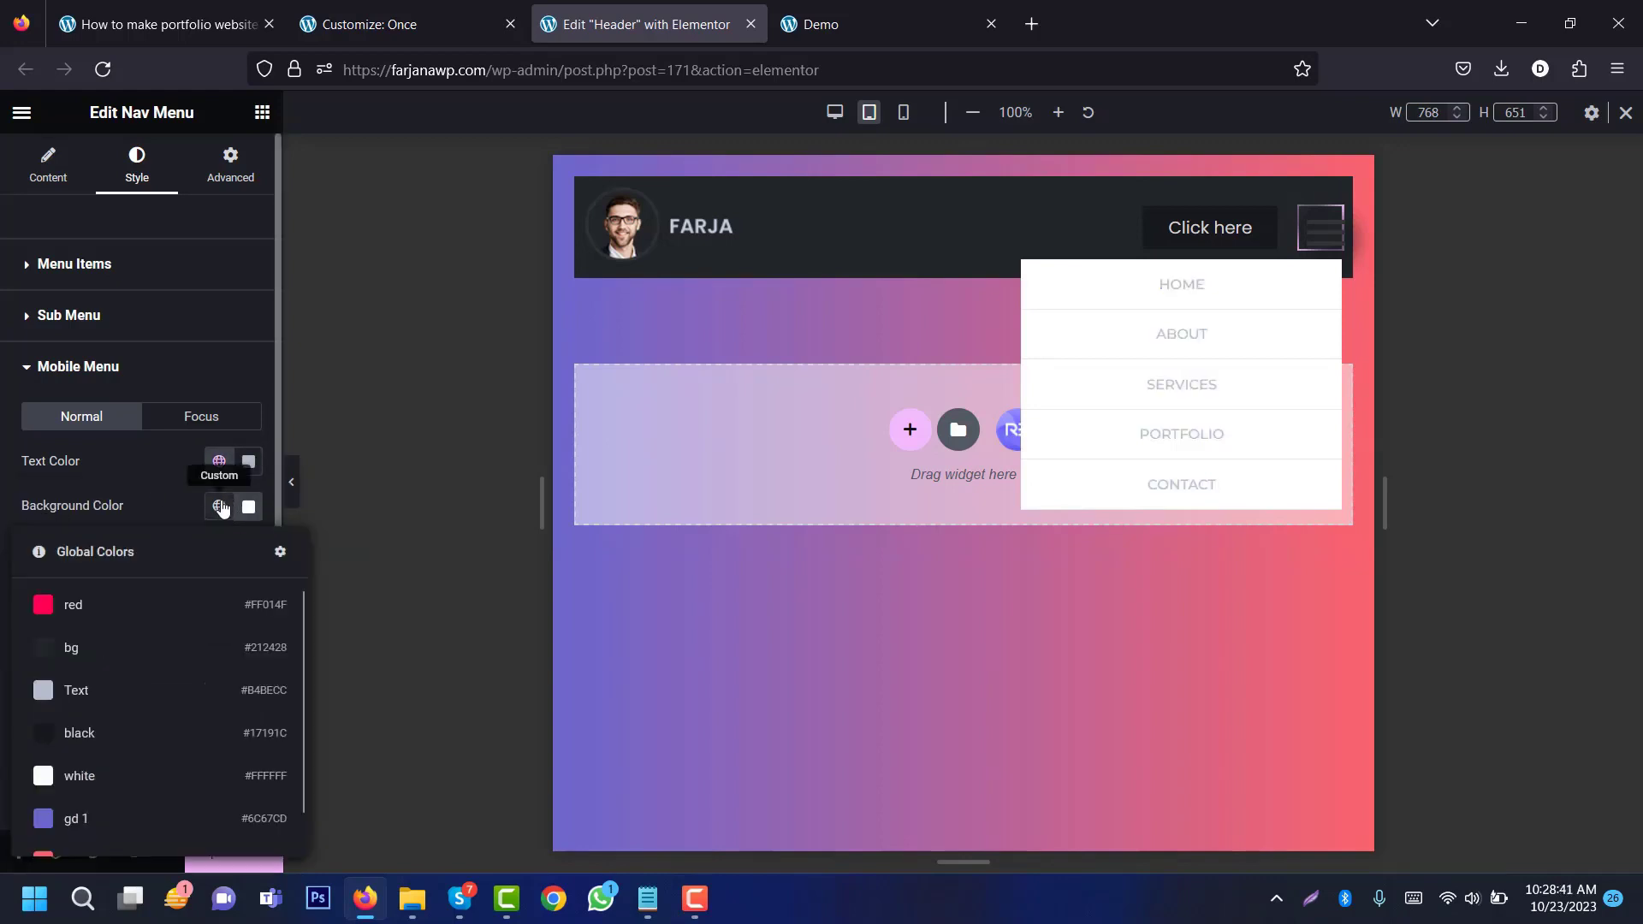
pyautogui.click(143, 652)
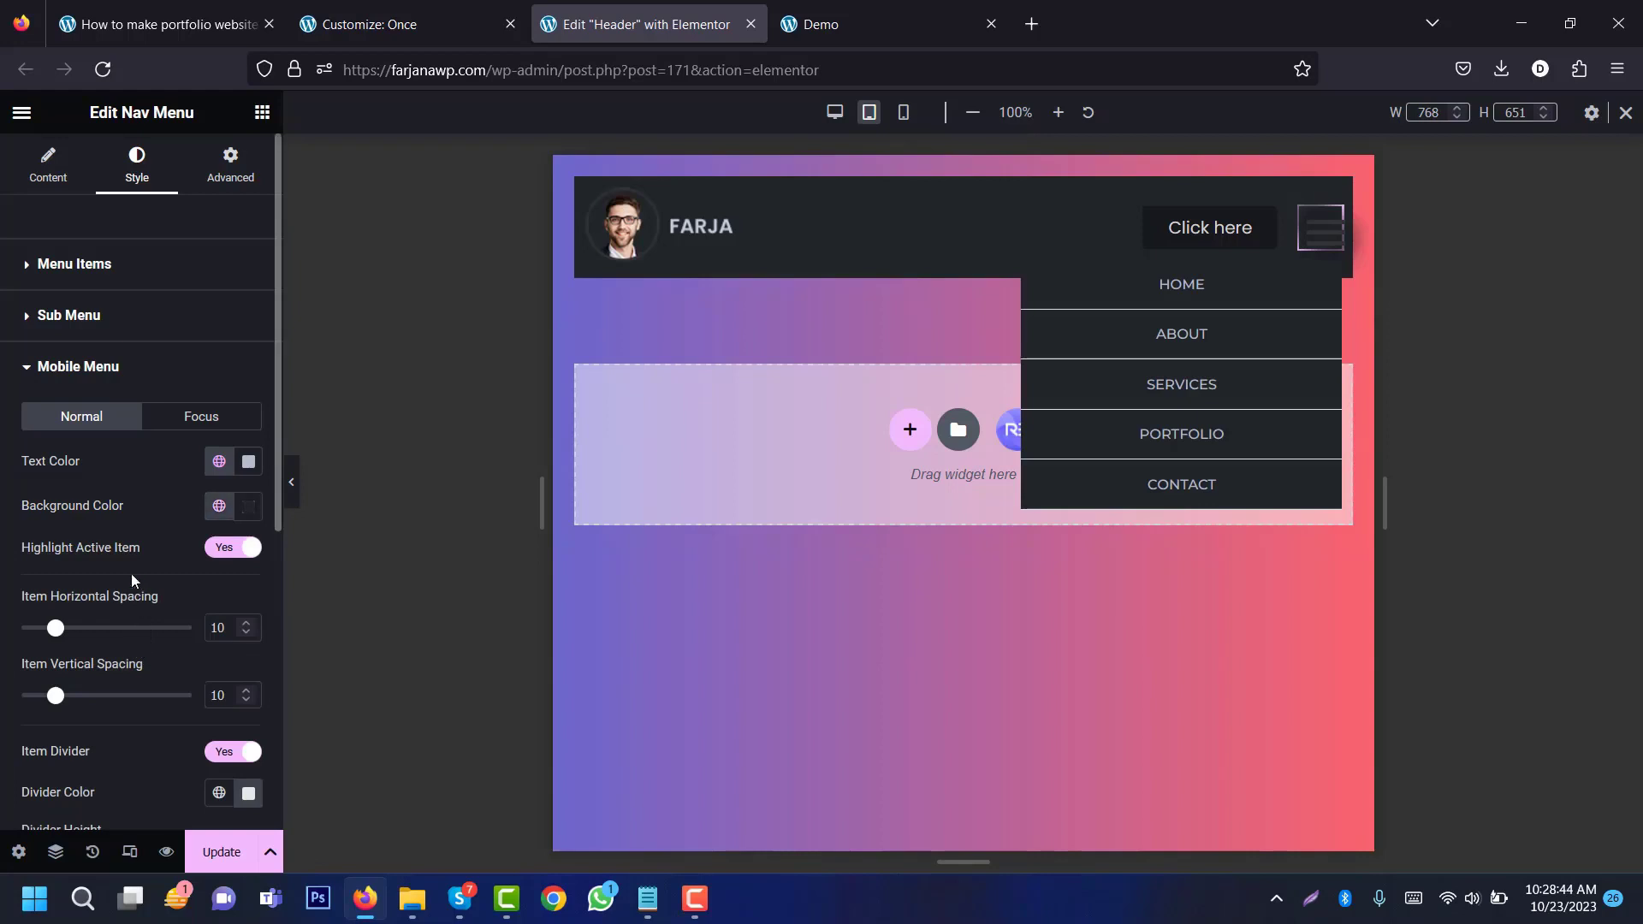
# Step: Make focused mobile menu items red text on a black background
pyautogui.click(214, 417)
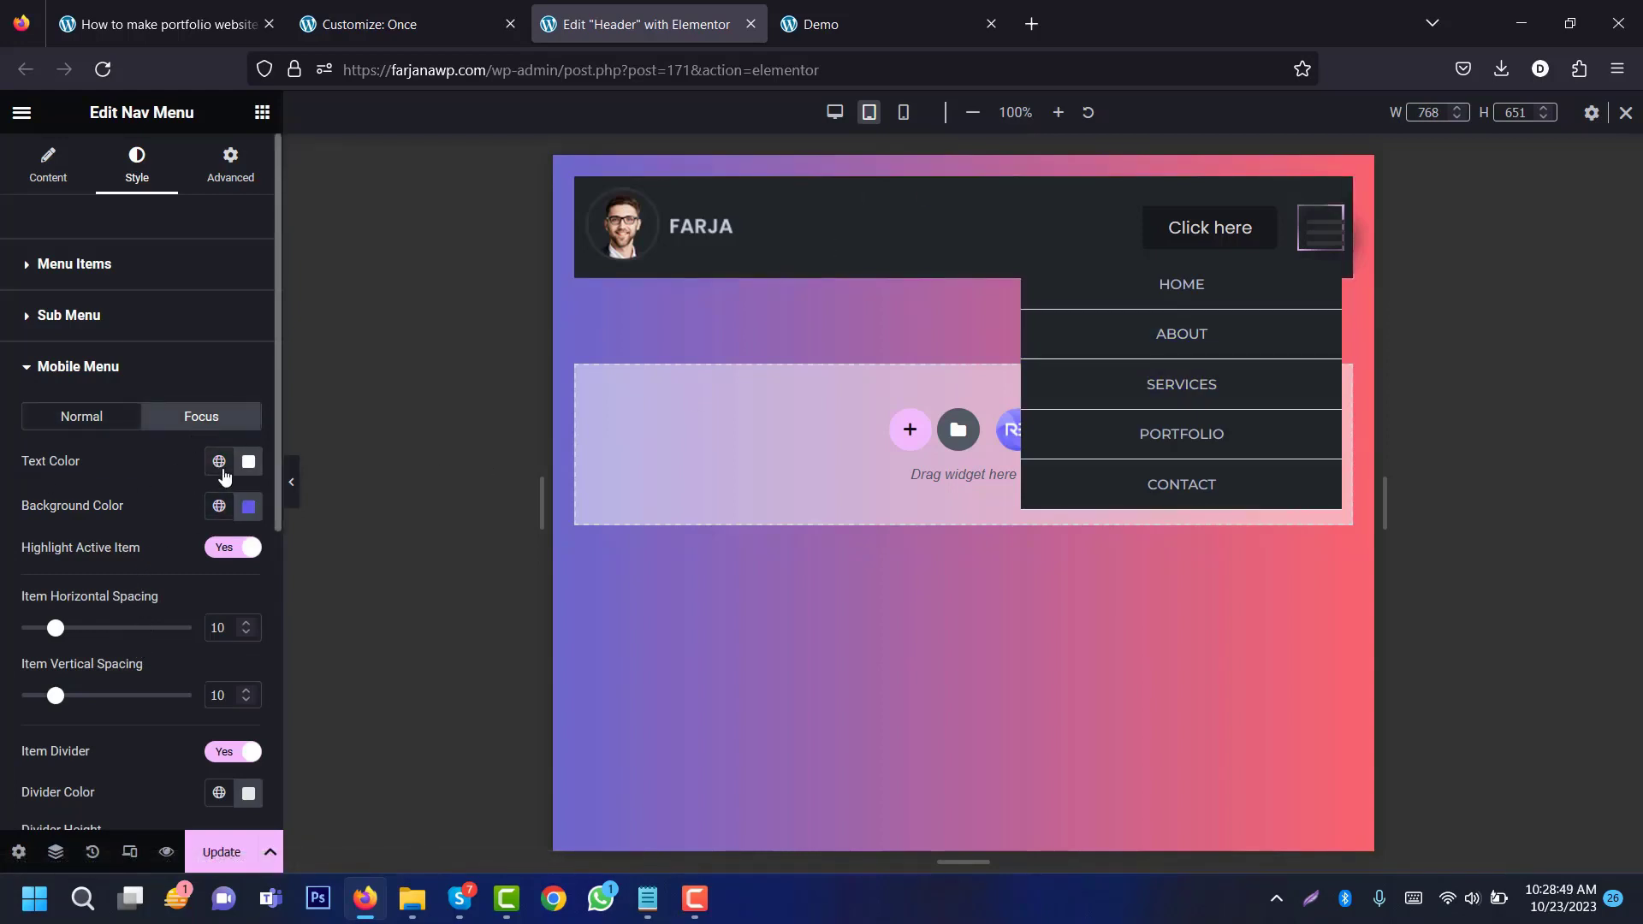
pyautogui.click(219, 462)
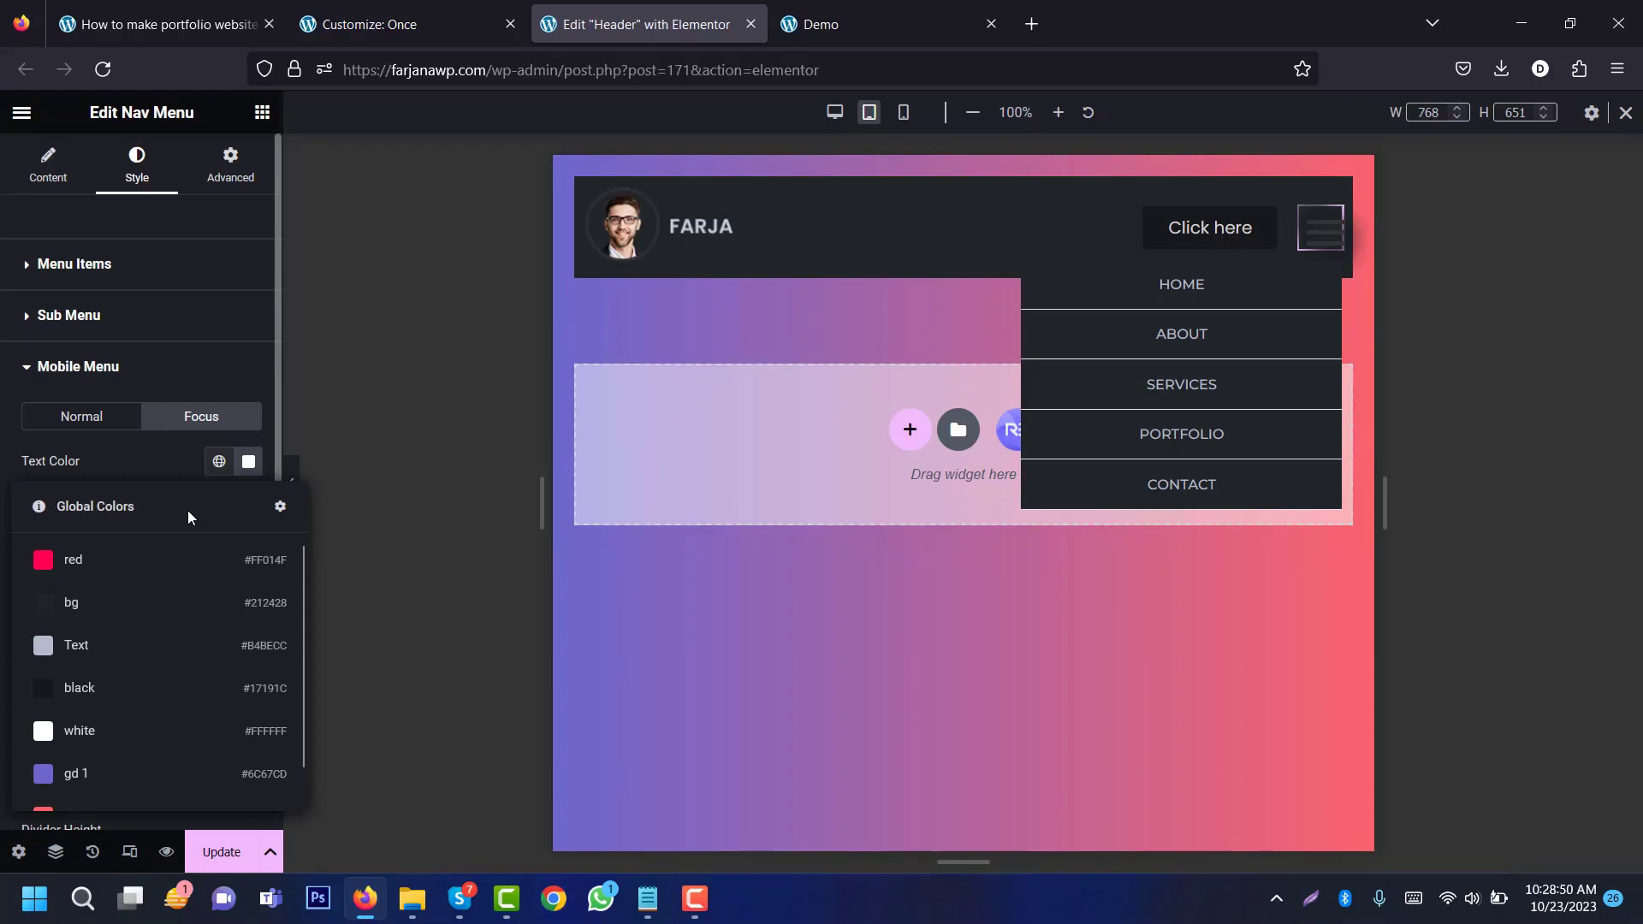
pyautogui.click(125, 561)
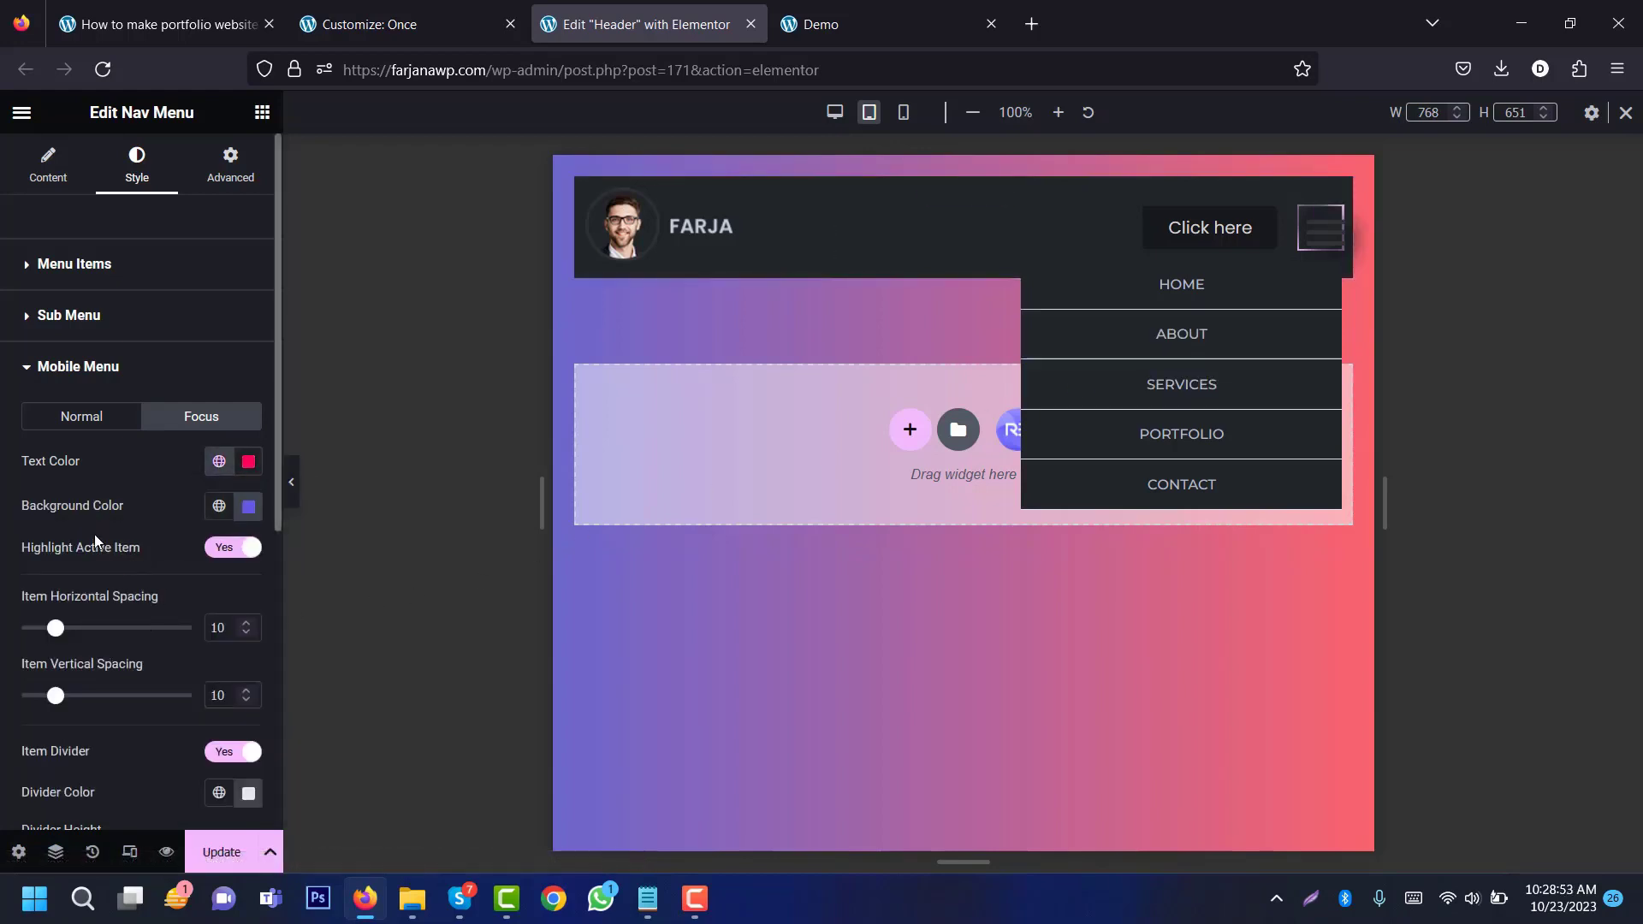
pyautogui.click(224, 506)
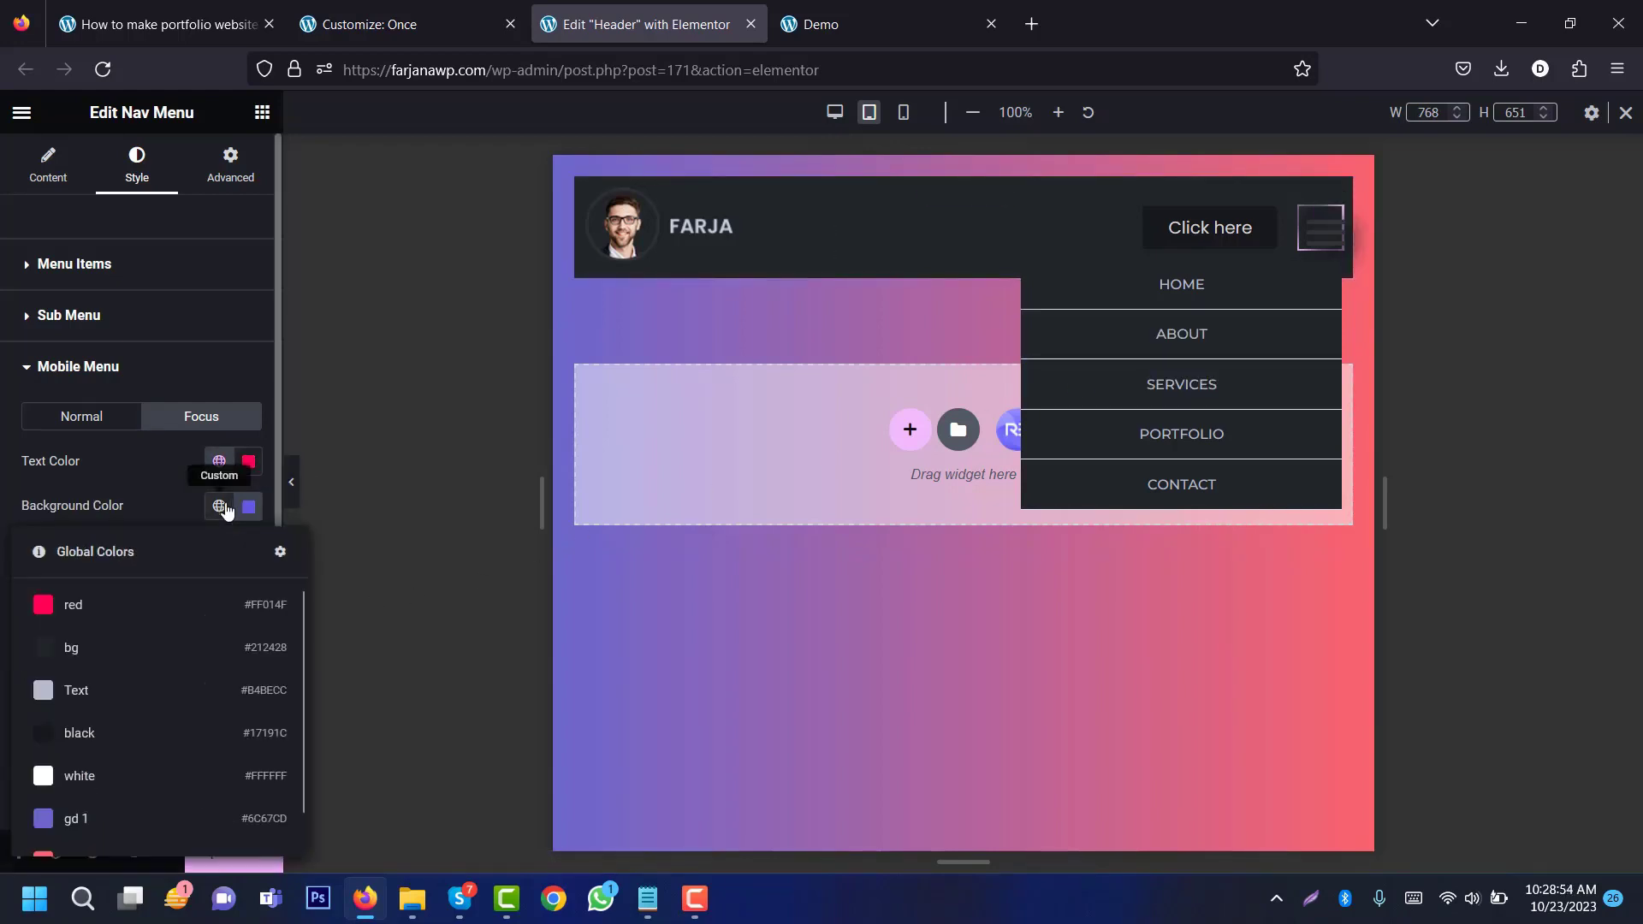
pyautogui.click(113, 736)
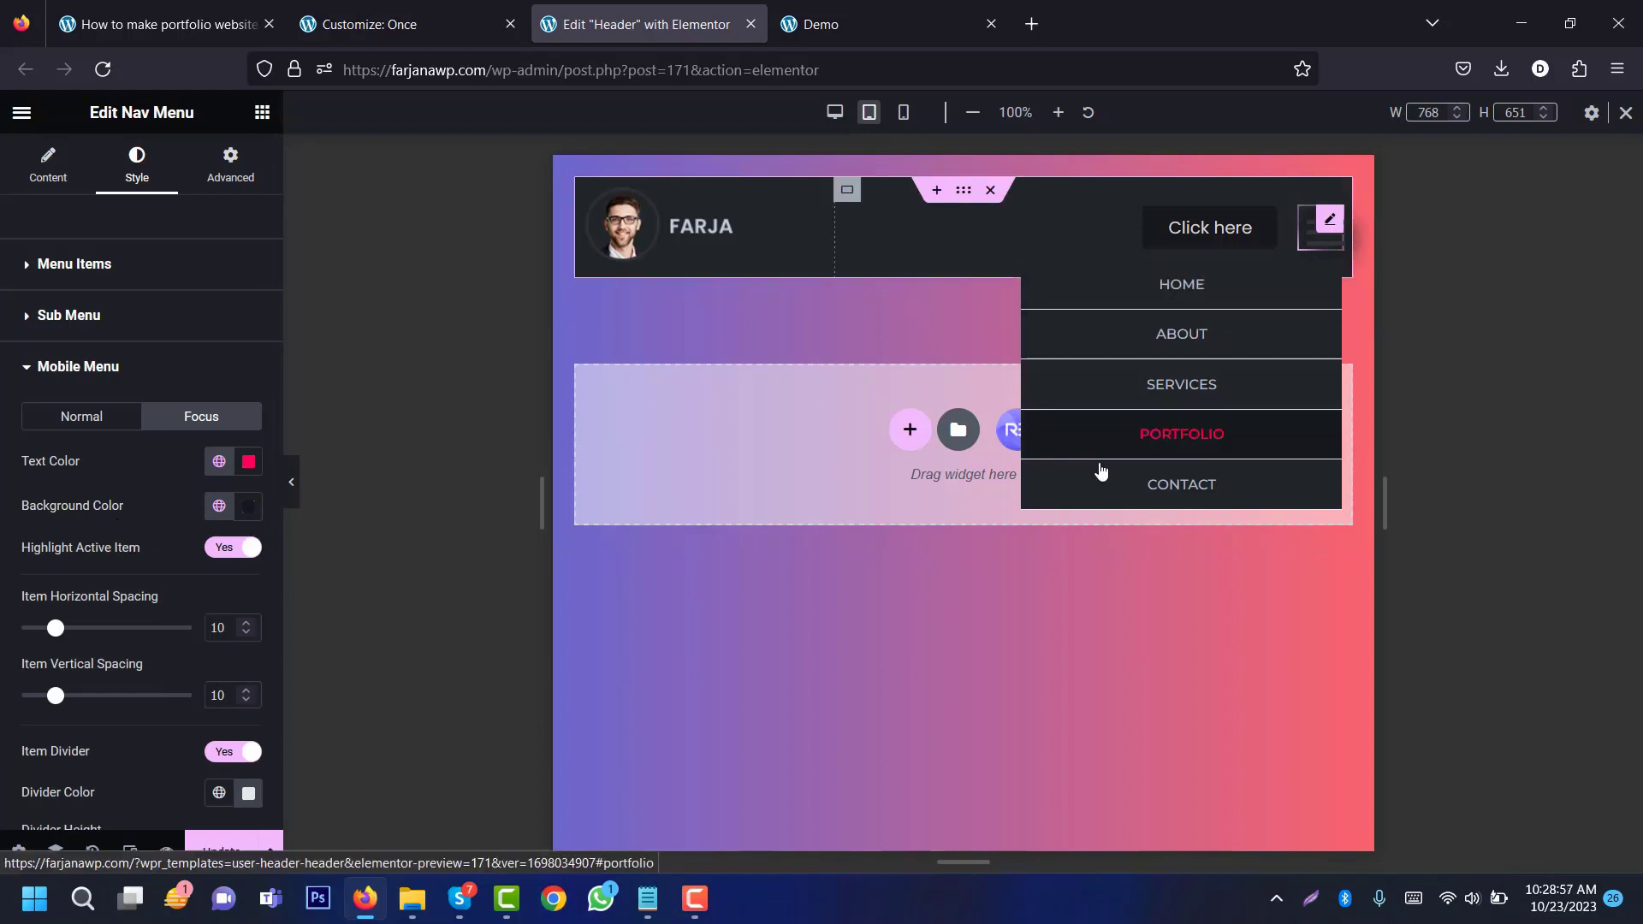
# Step: Turn off active-item highlighting and make the mobile menu dividers dark
pyautogui.scroll(-3, 137, 603)
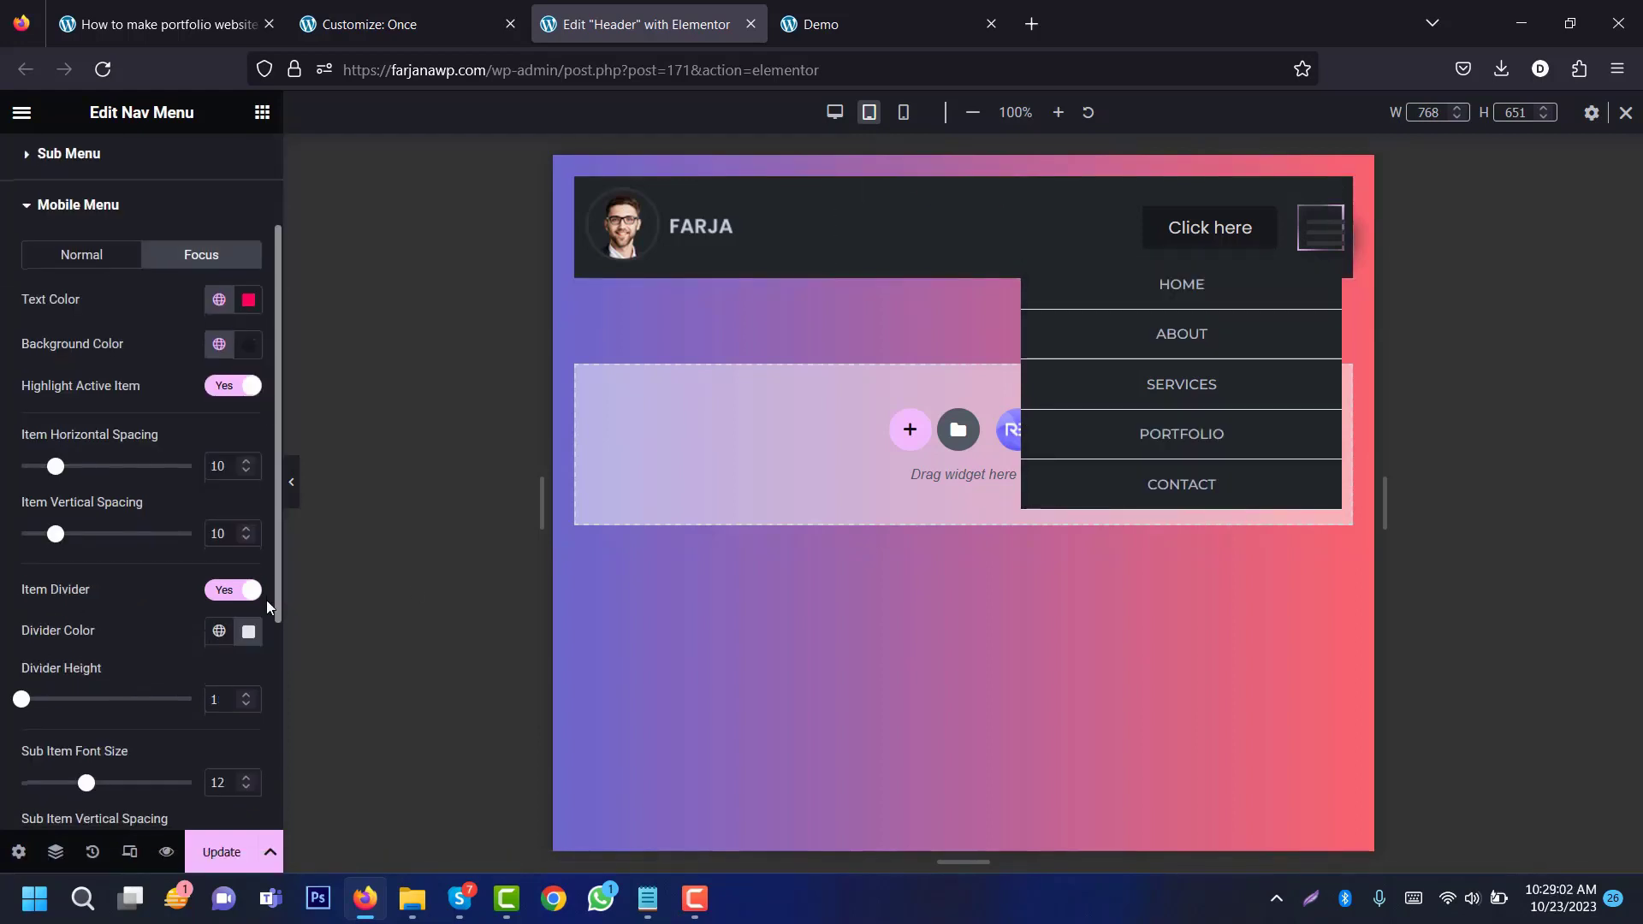
pyautogui.click(223, 386)
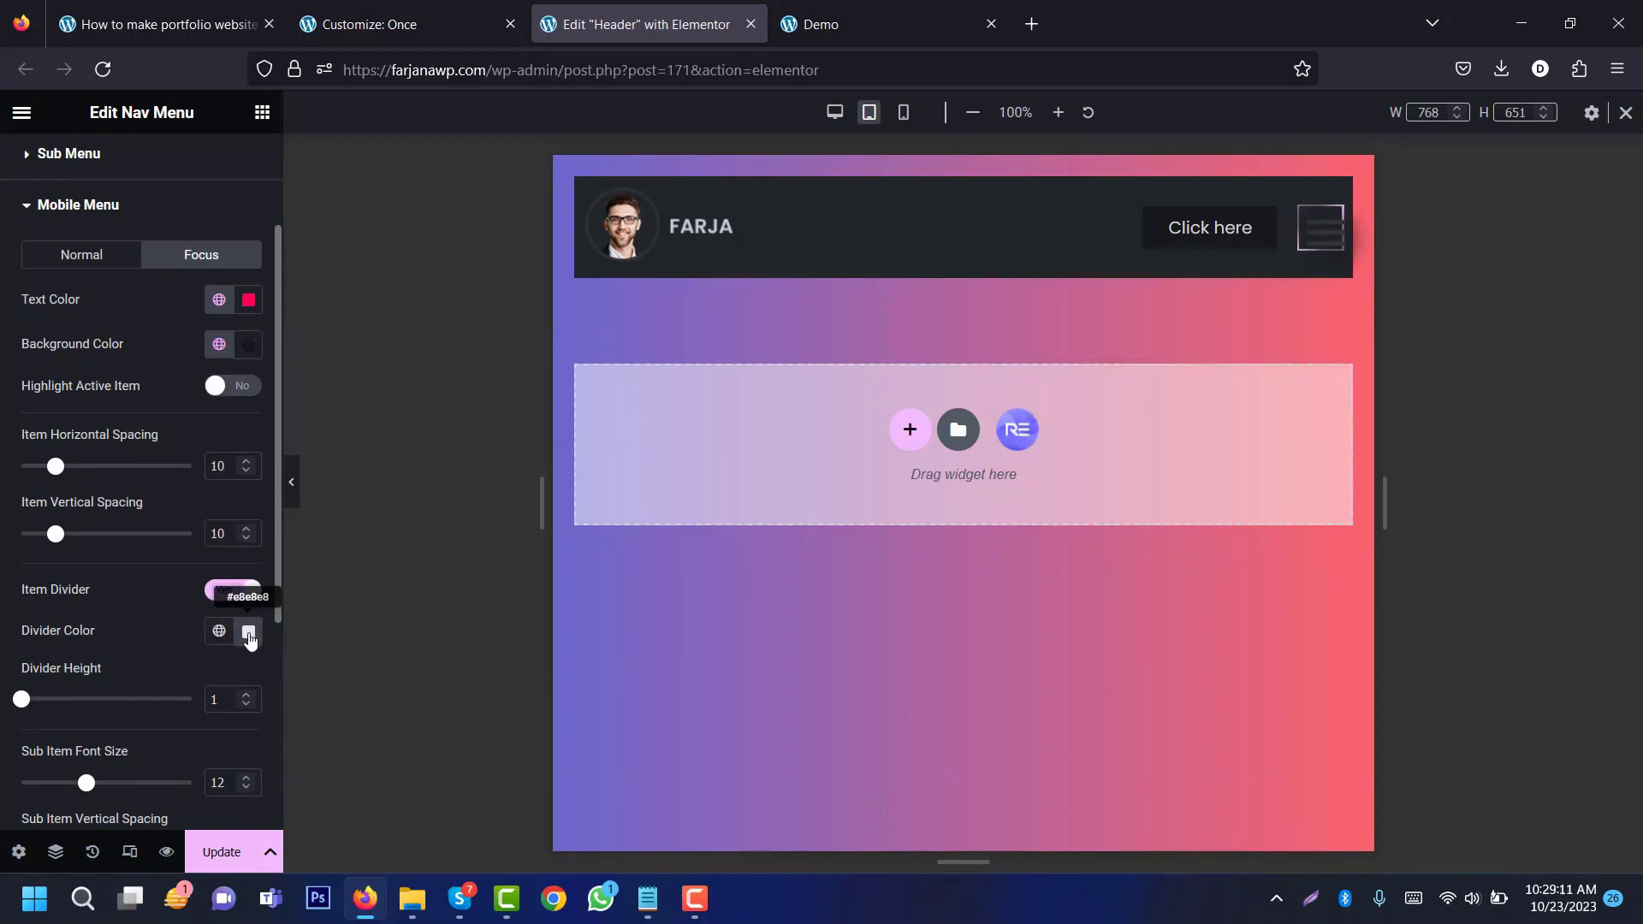
pyautogui.click(218, 631)
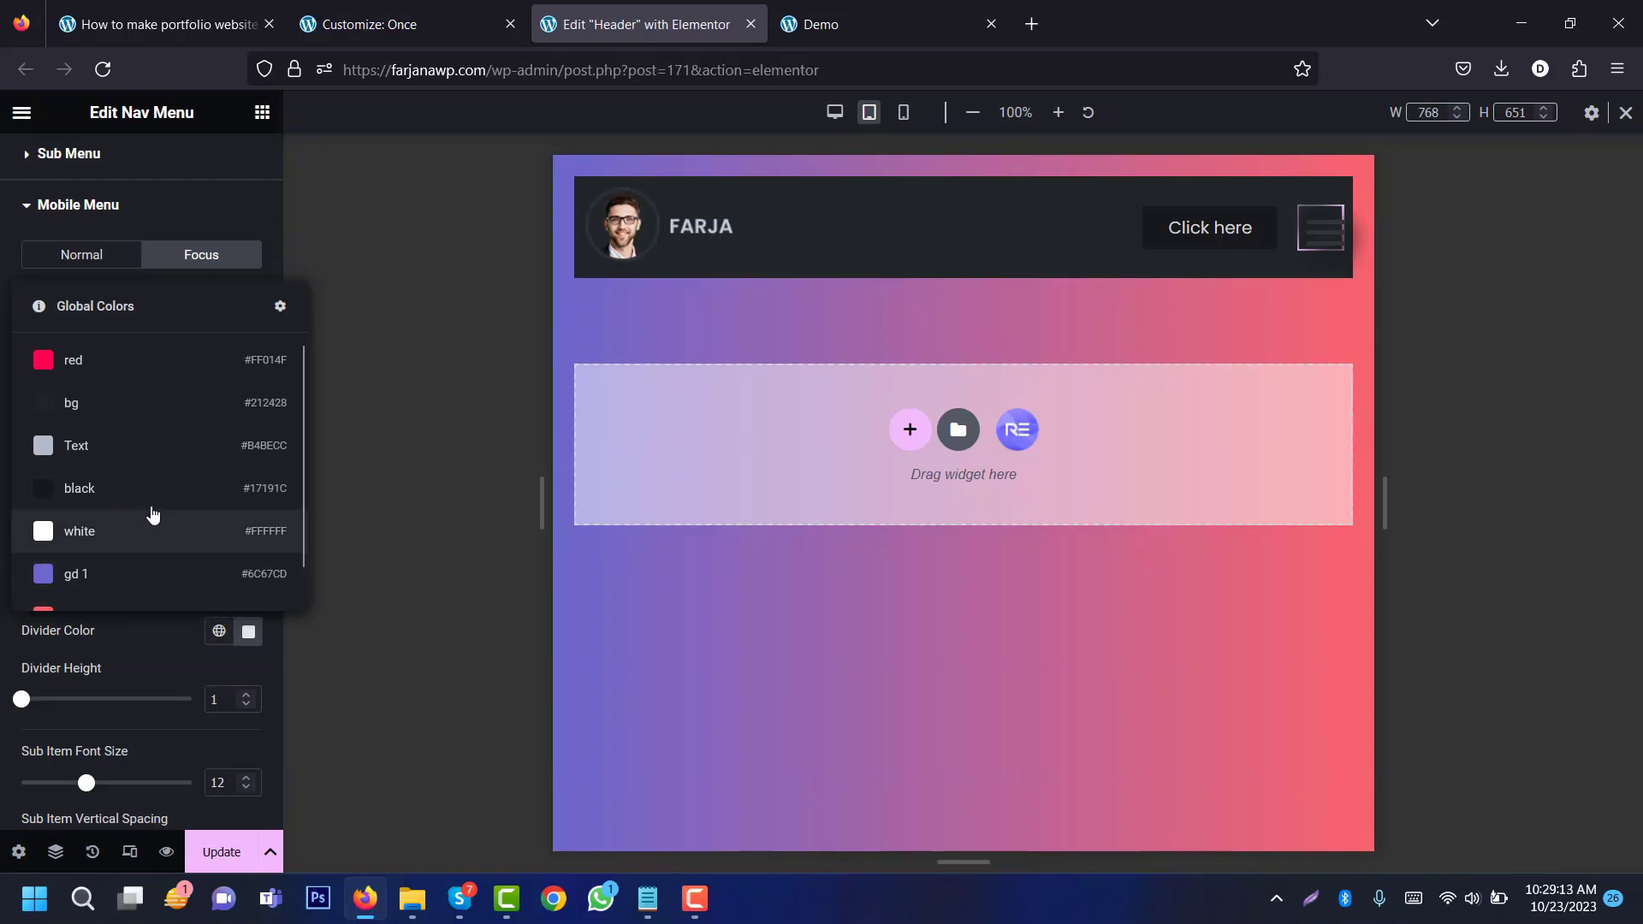
pyautogui.click(137, 484)
pyautogui.click(1315, 244)
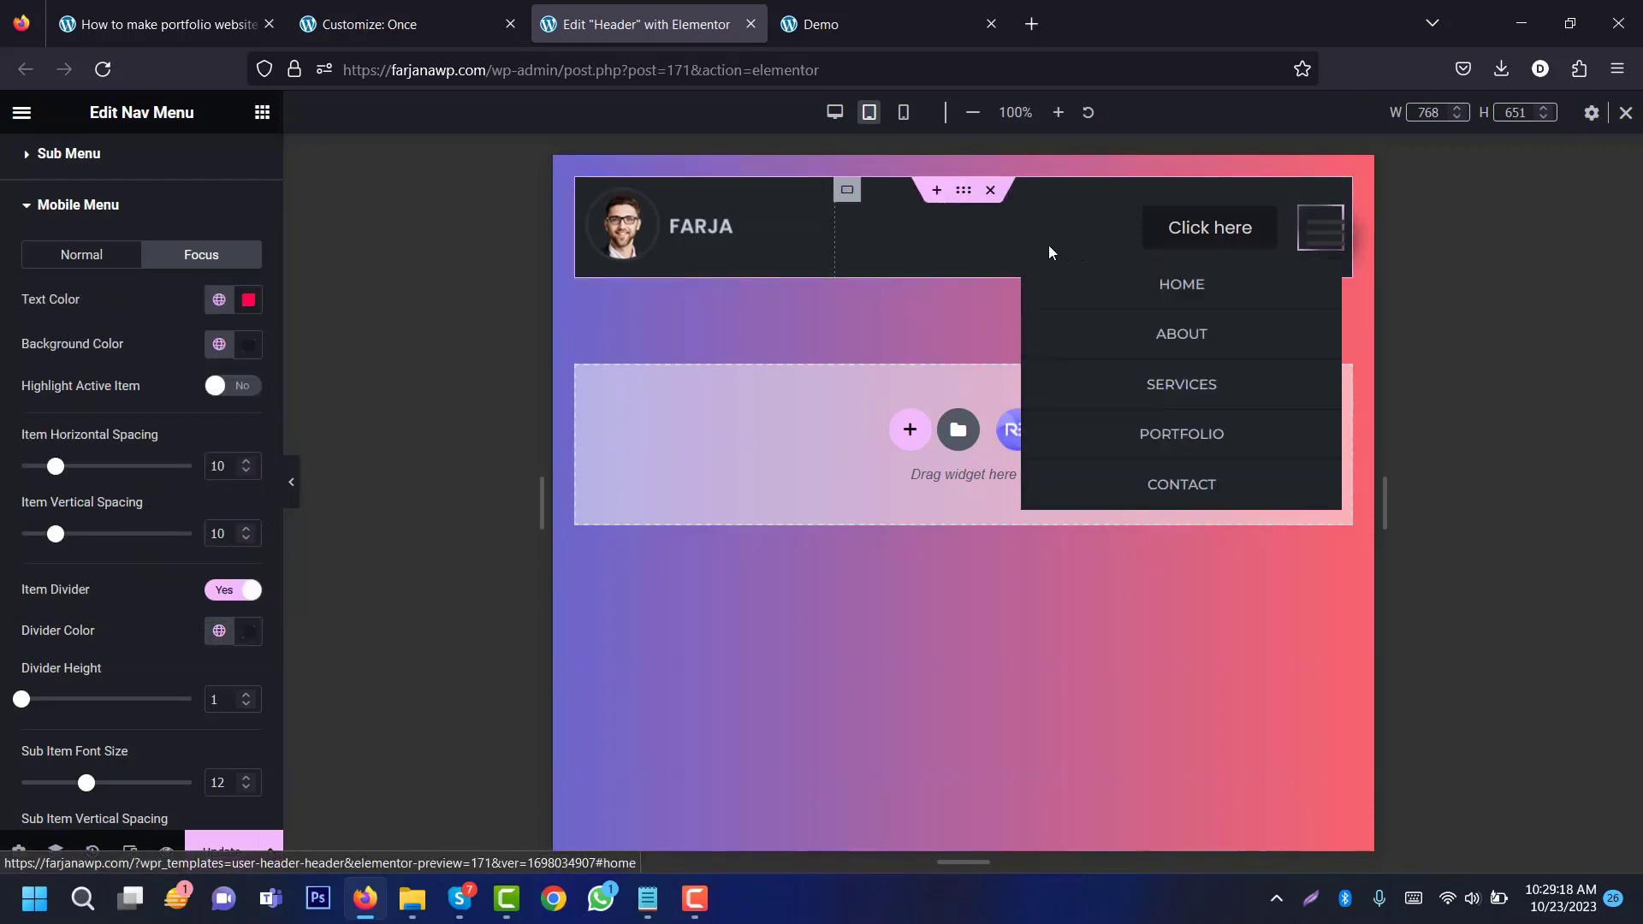
pyautogui.click(70, 208)
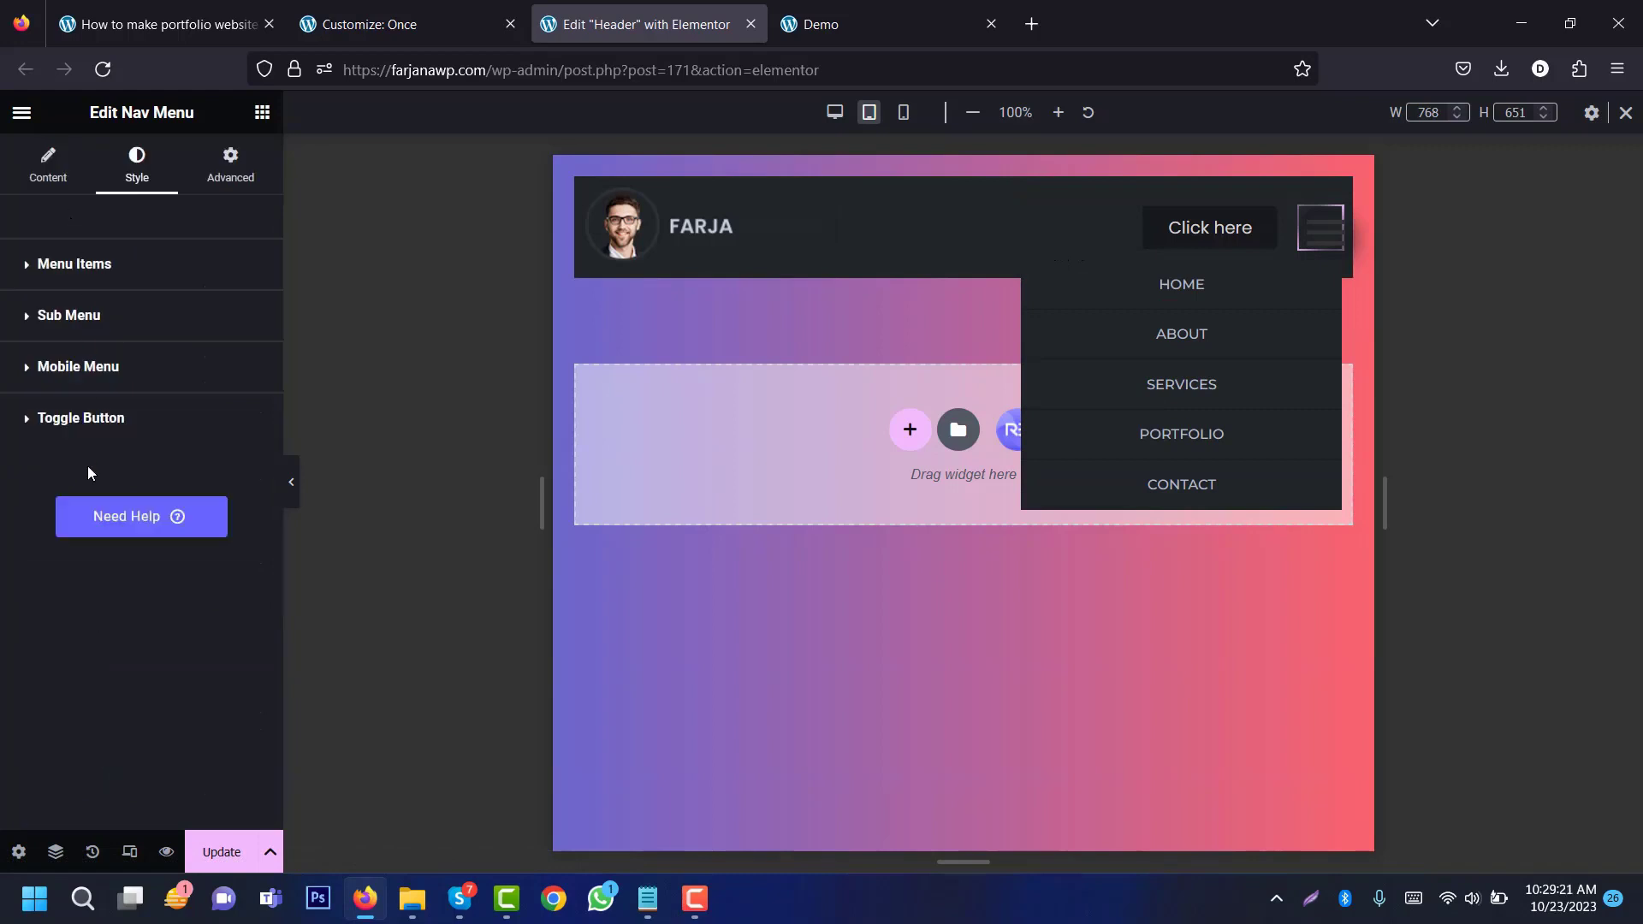
# Step: Make the hamburger icon red on a mostly transparent background, light grey Text on hover
pyautogui.click(67, 428)
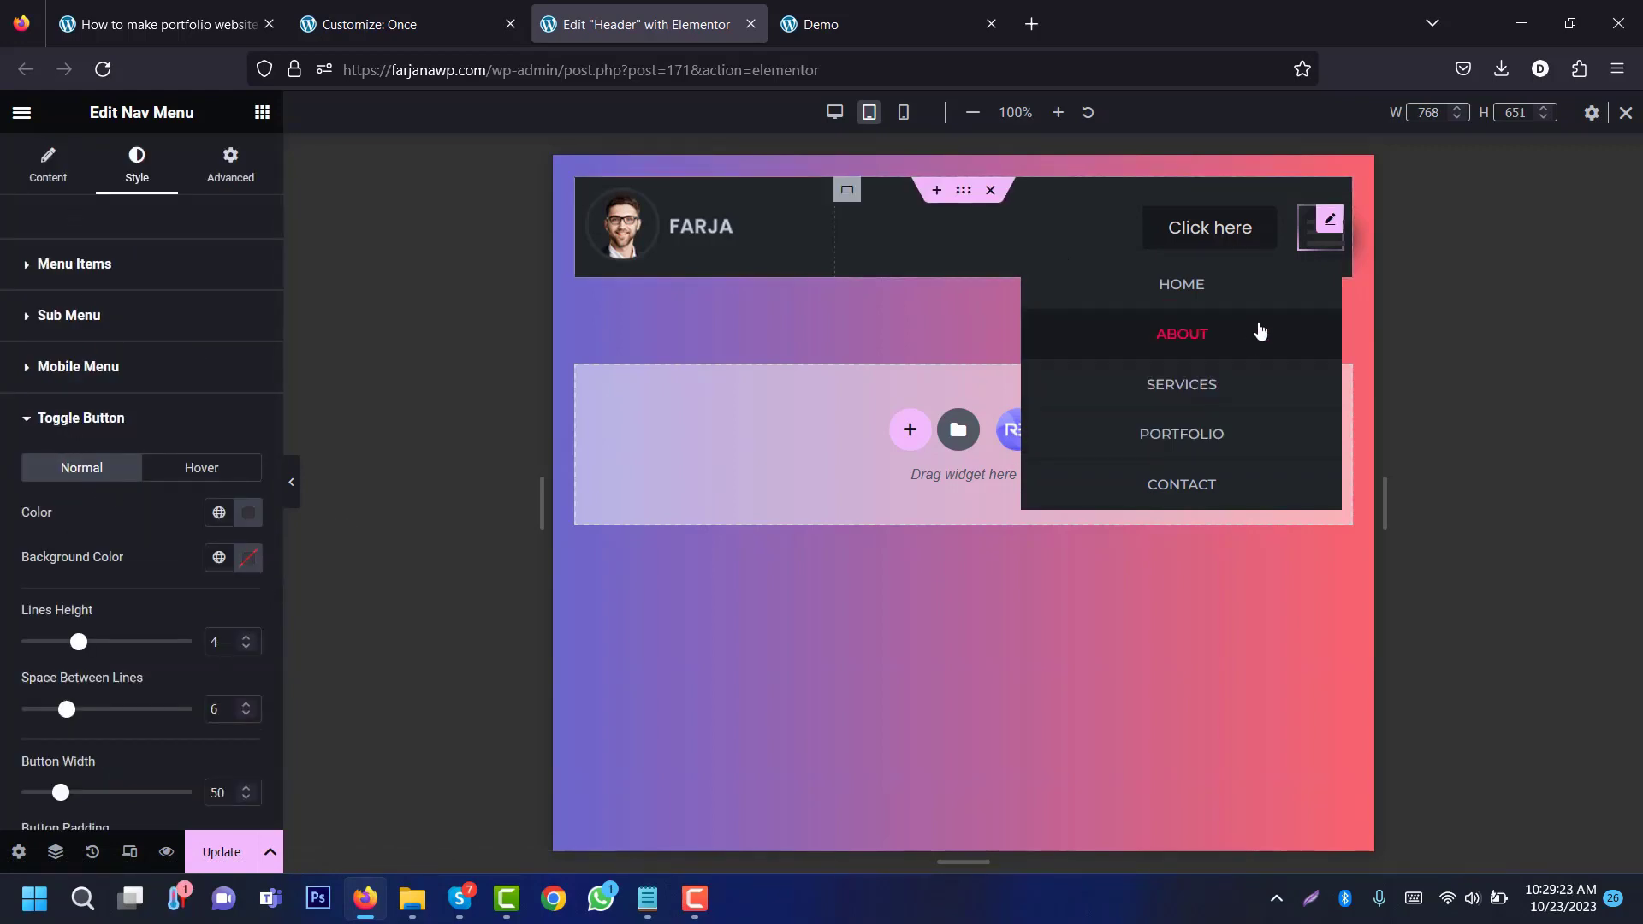
pyautogui.click(219, 512)
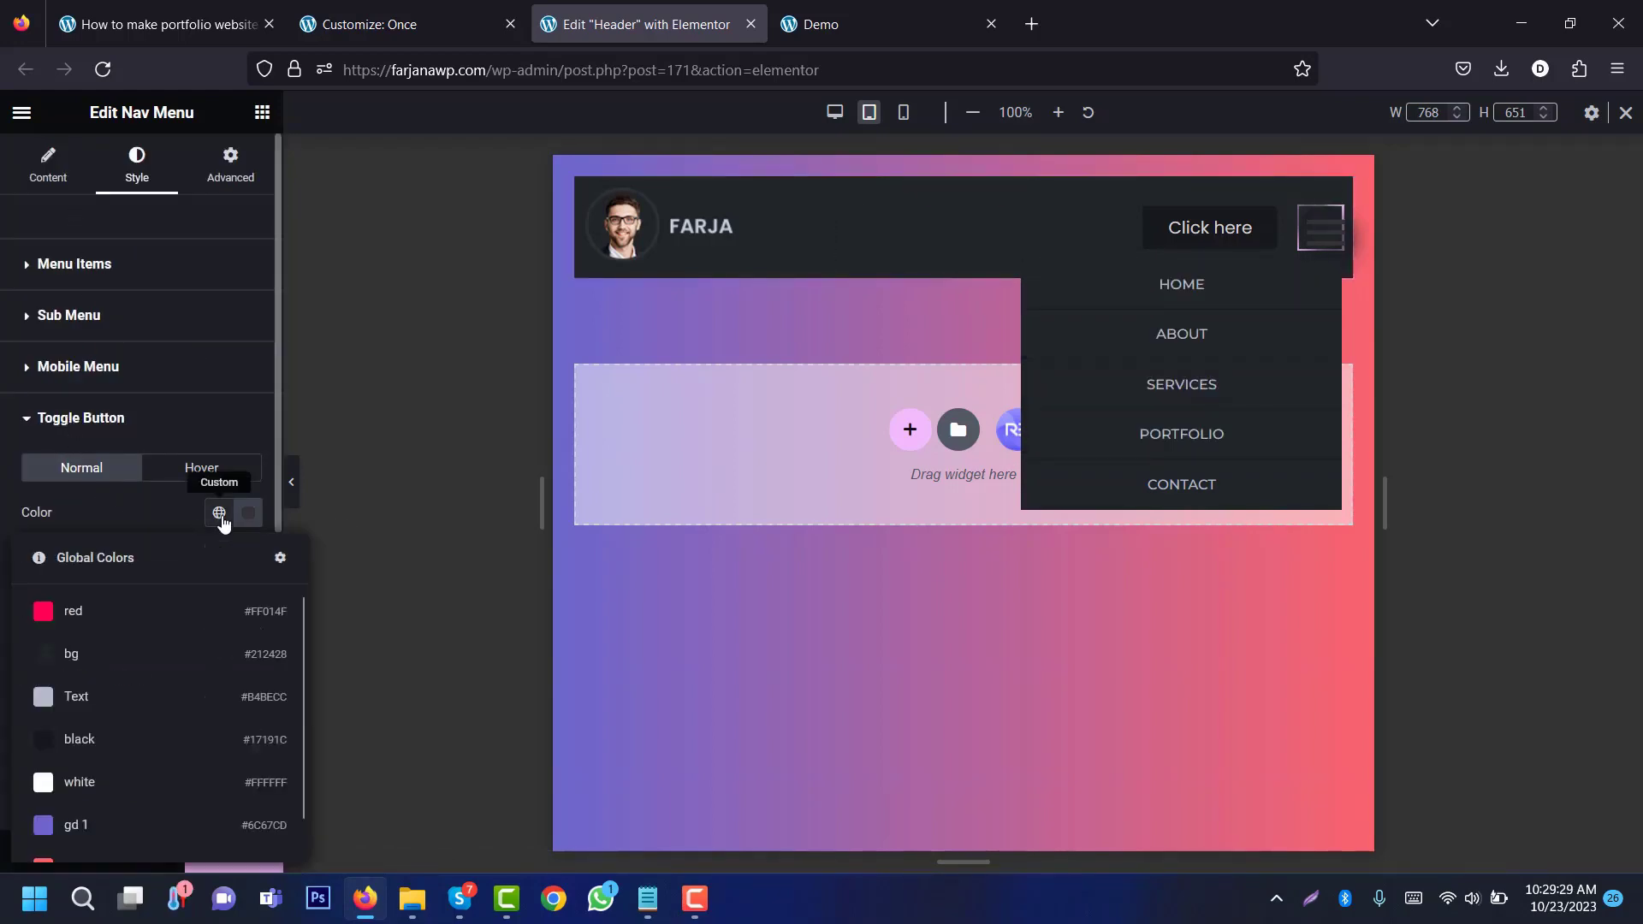
pyautogui.click(167, 611)
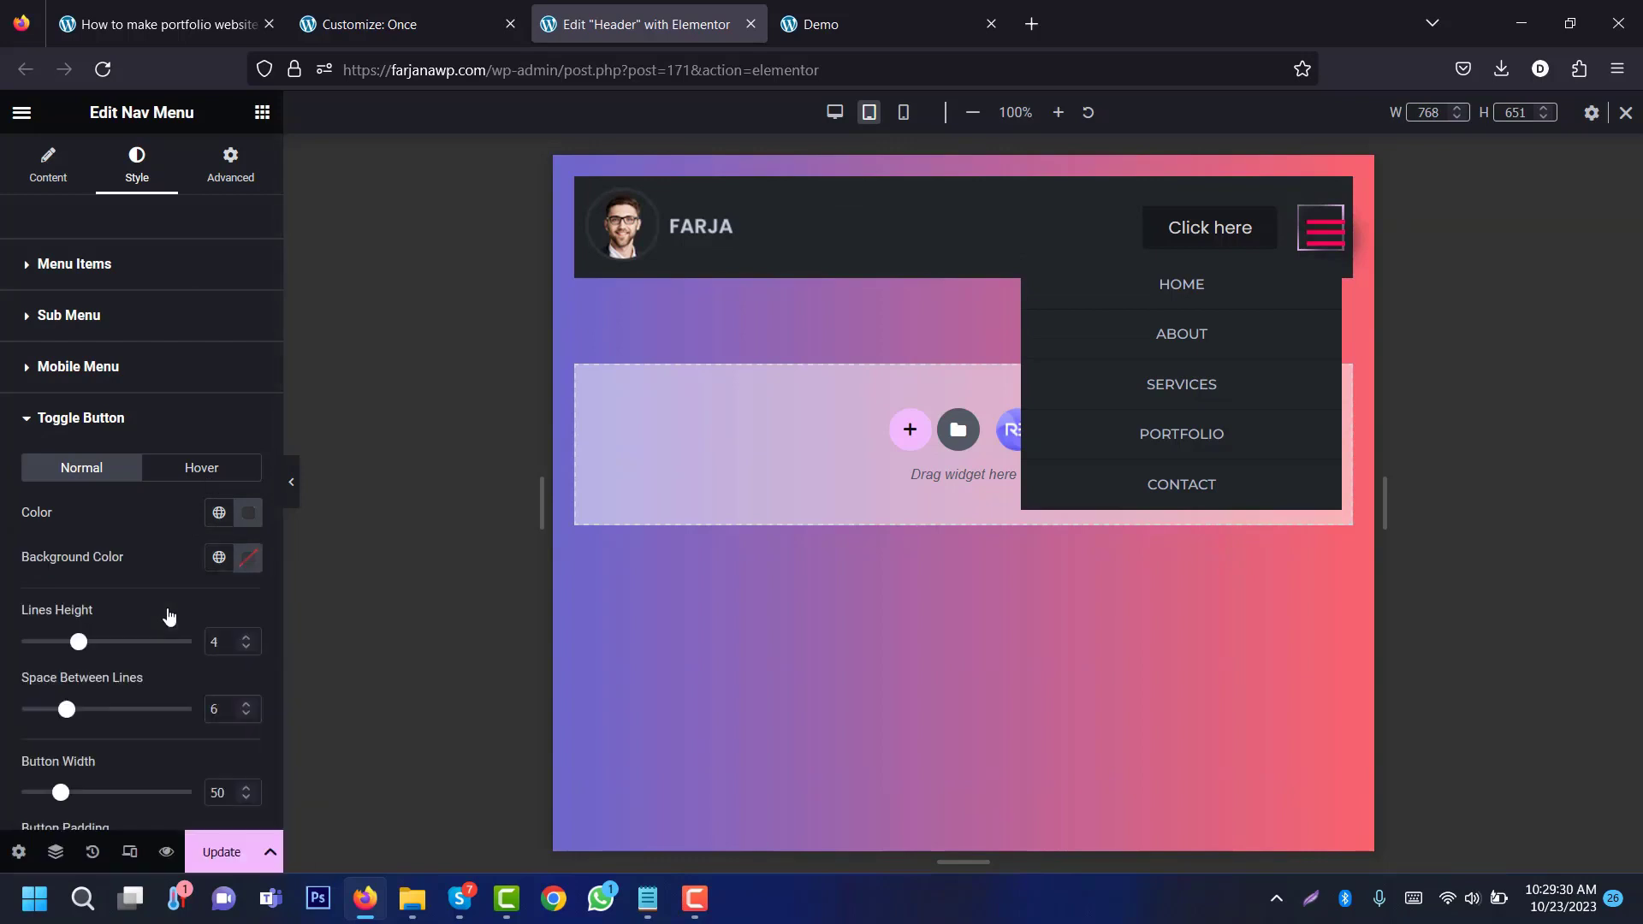
pyautogui.click(248, 565)
pyautogui.moveTo(367, 475); pyautogui.dragTo(151, 473)
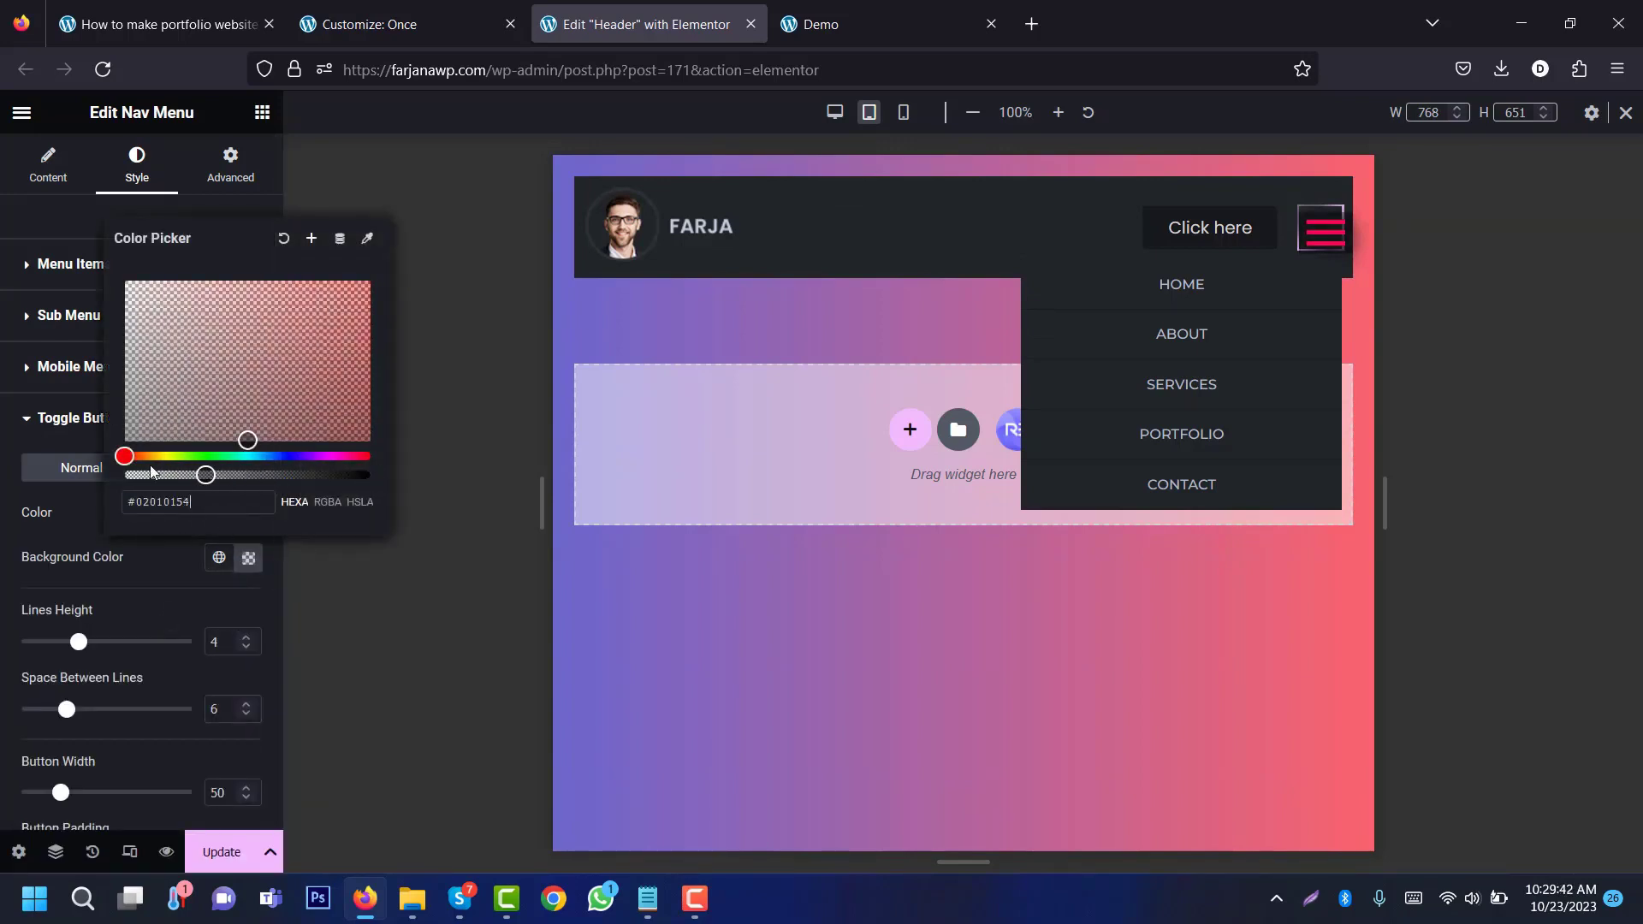
pyautogui.click(56, 495)
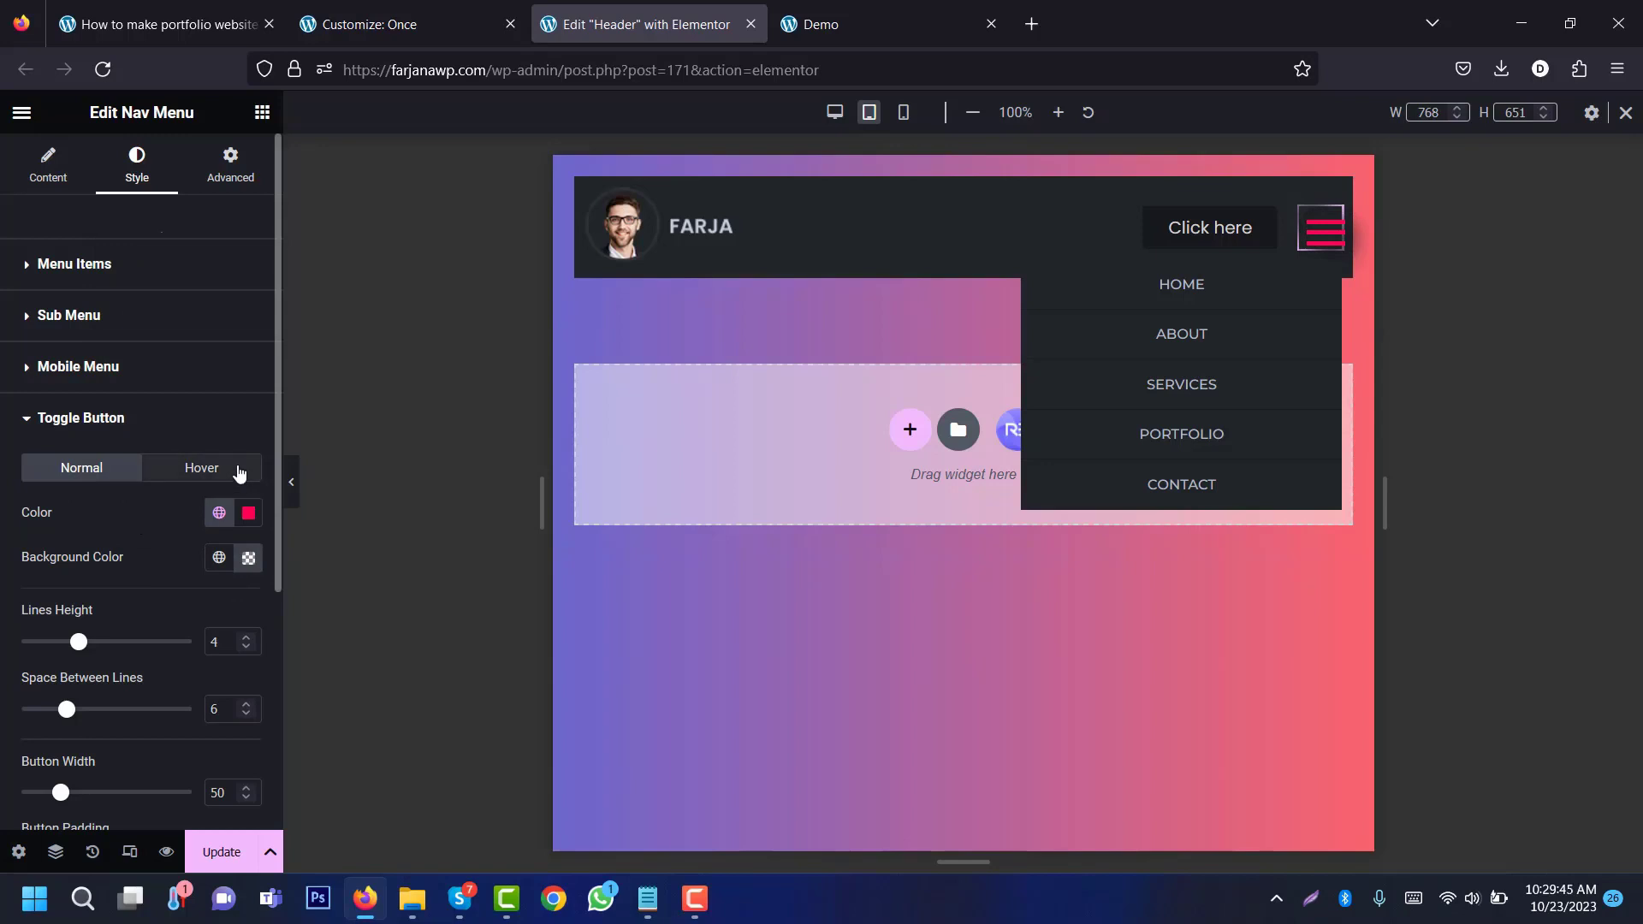
pyautogui.click(239, 470)
pyautogui.click(219, 513)
pyautogui.click(132, 695)
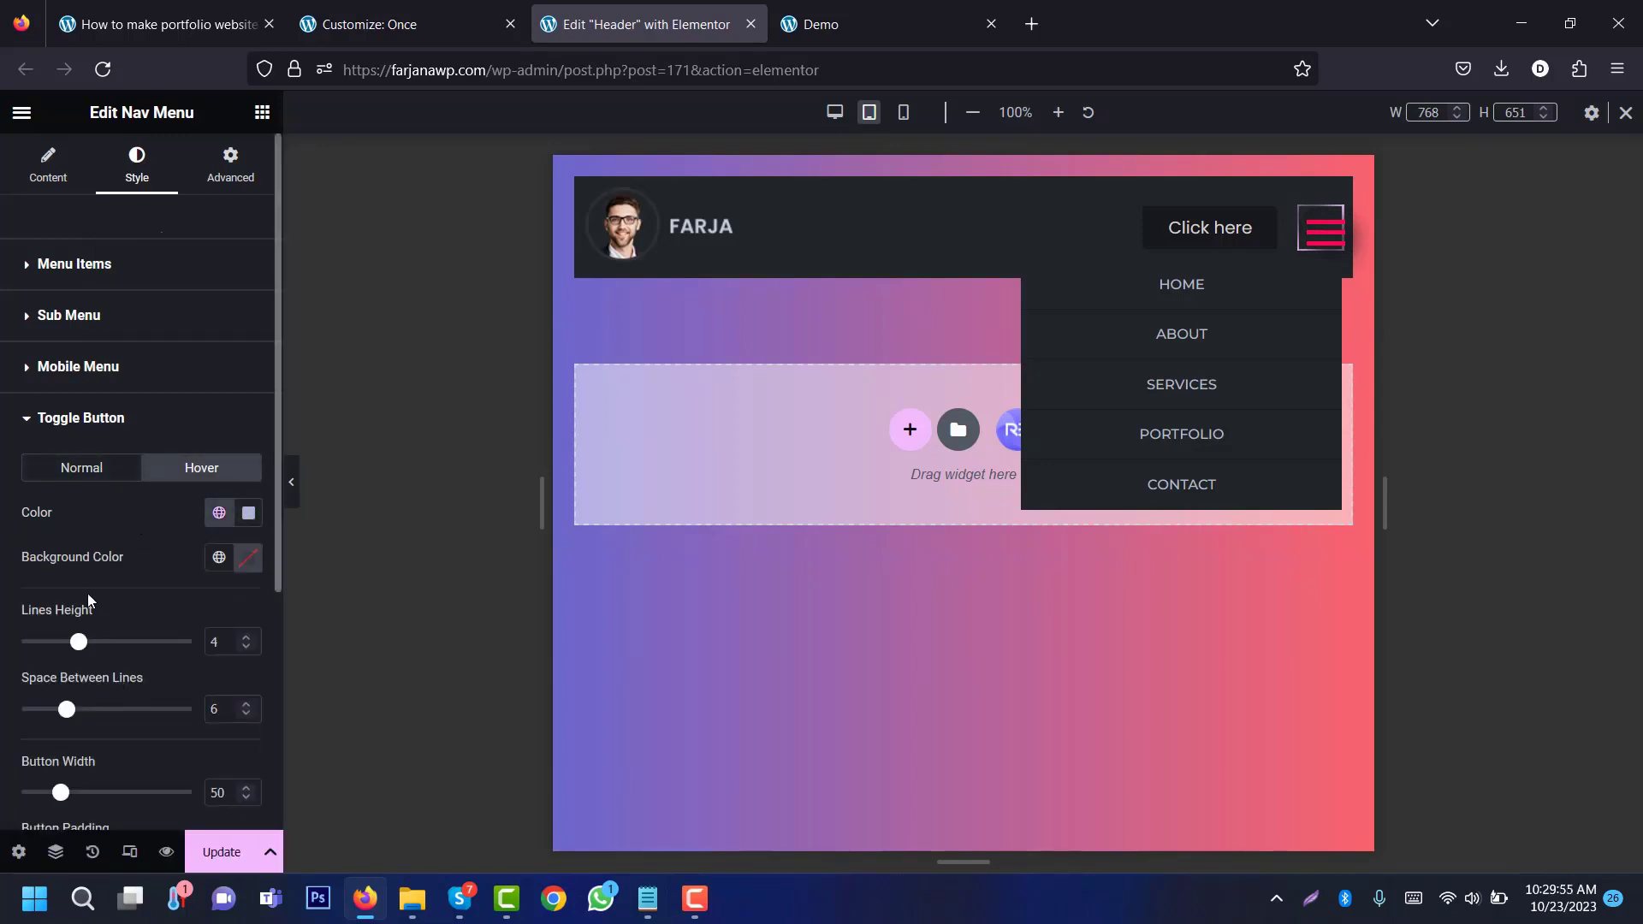
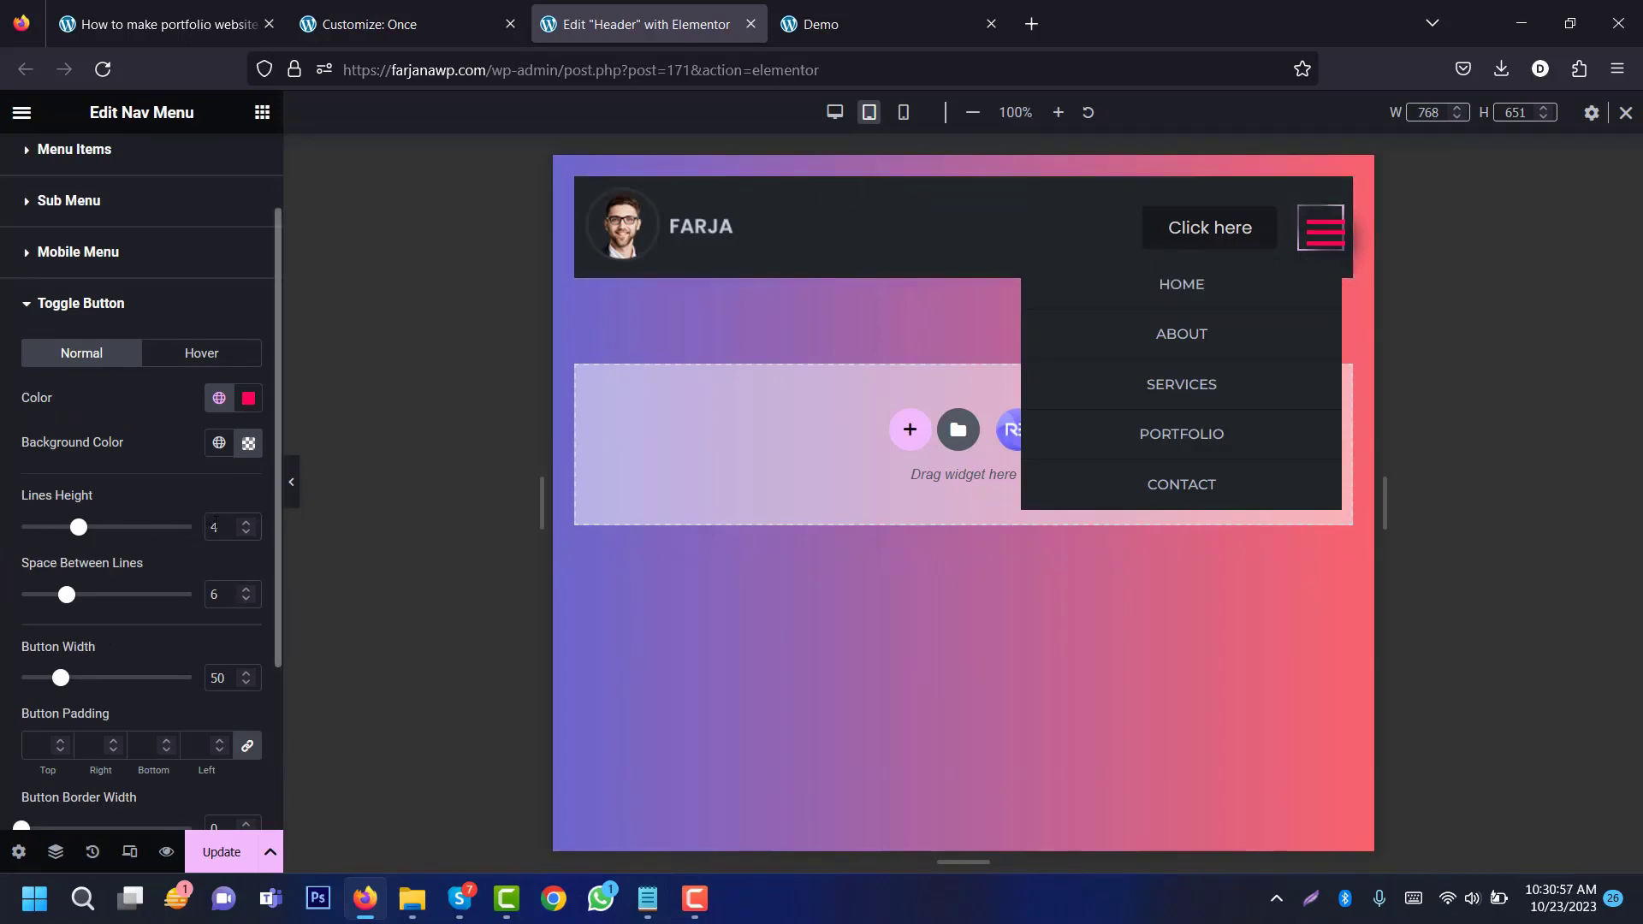
# Step: Give the tablet menu toggle line height 2, line spacing 4 and width 34, then return to desktop view
pyautogui.moveTo(80, 528); pyautogui.dragTo(41, 529)
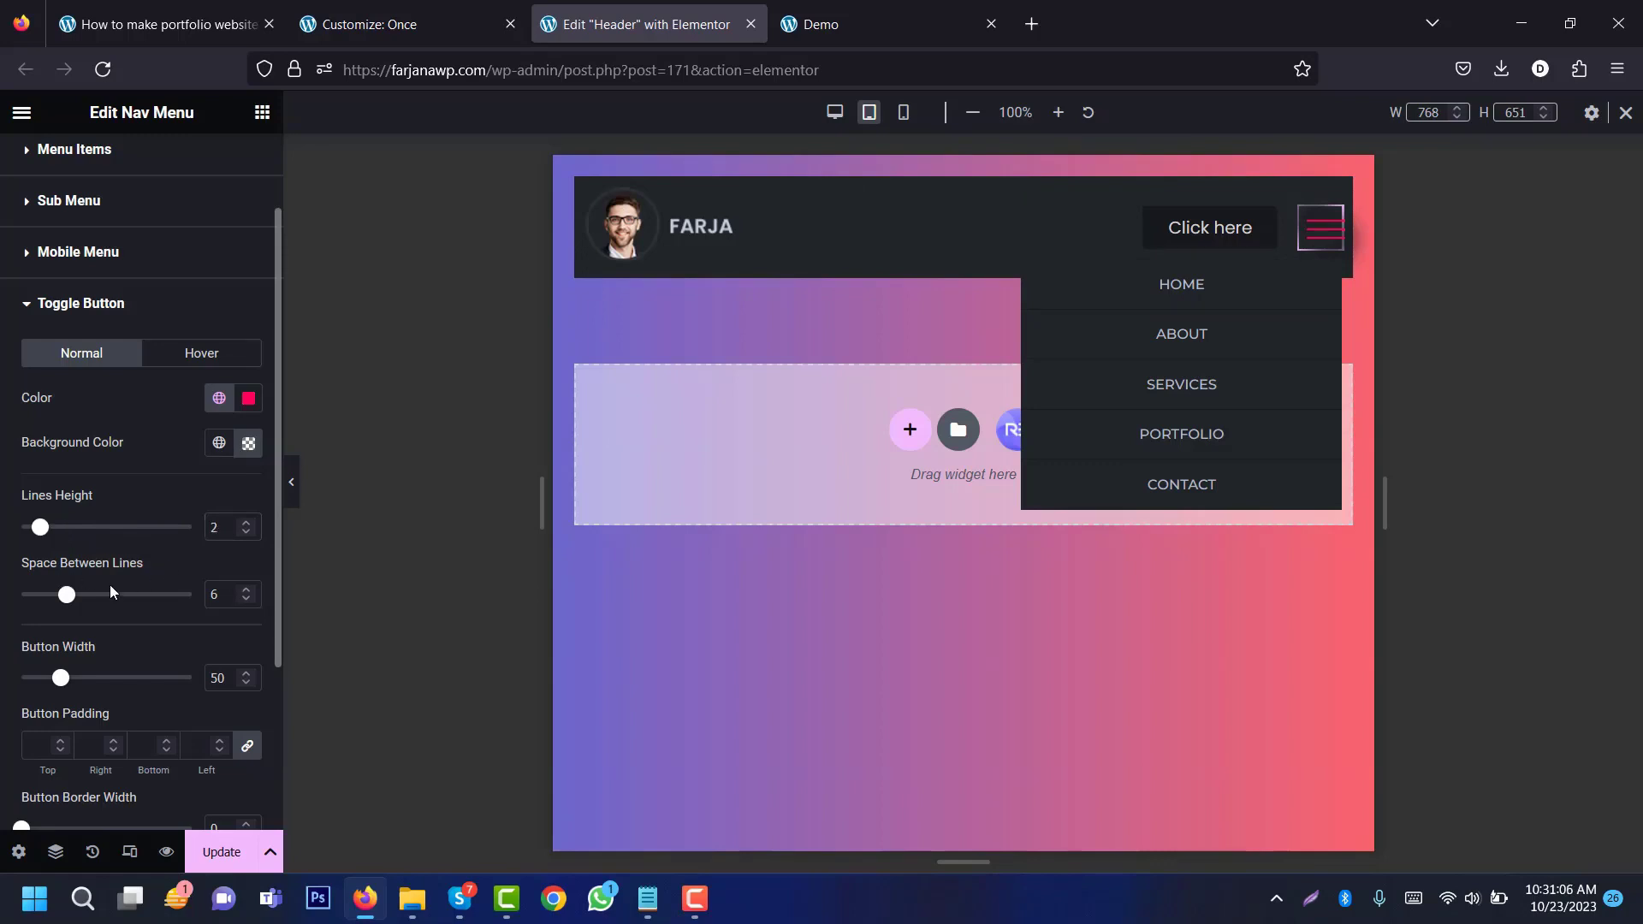
pyautogui.moveTo(71, 602); pyautogui.dragTo(52, 596)
pyautogui.moveTo(59, 678); pyautogui.dragTo(36, 677)
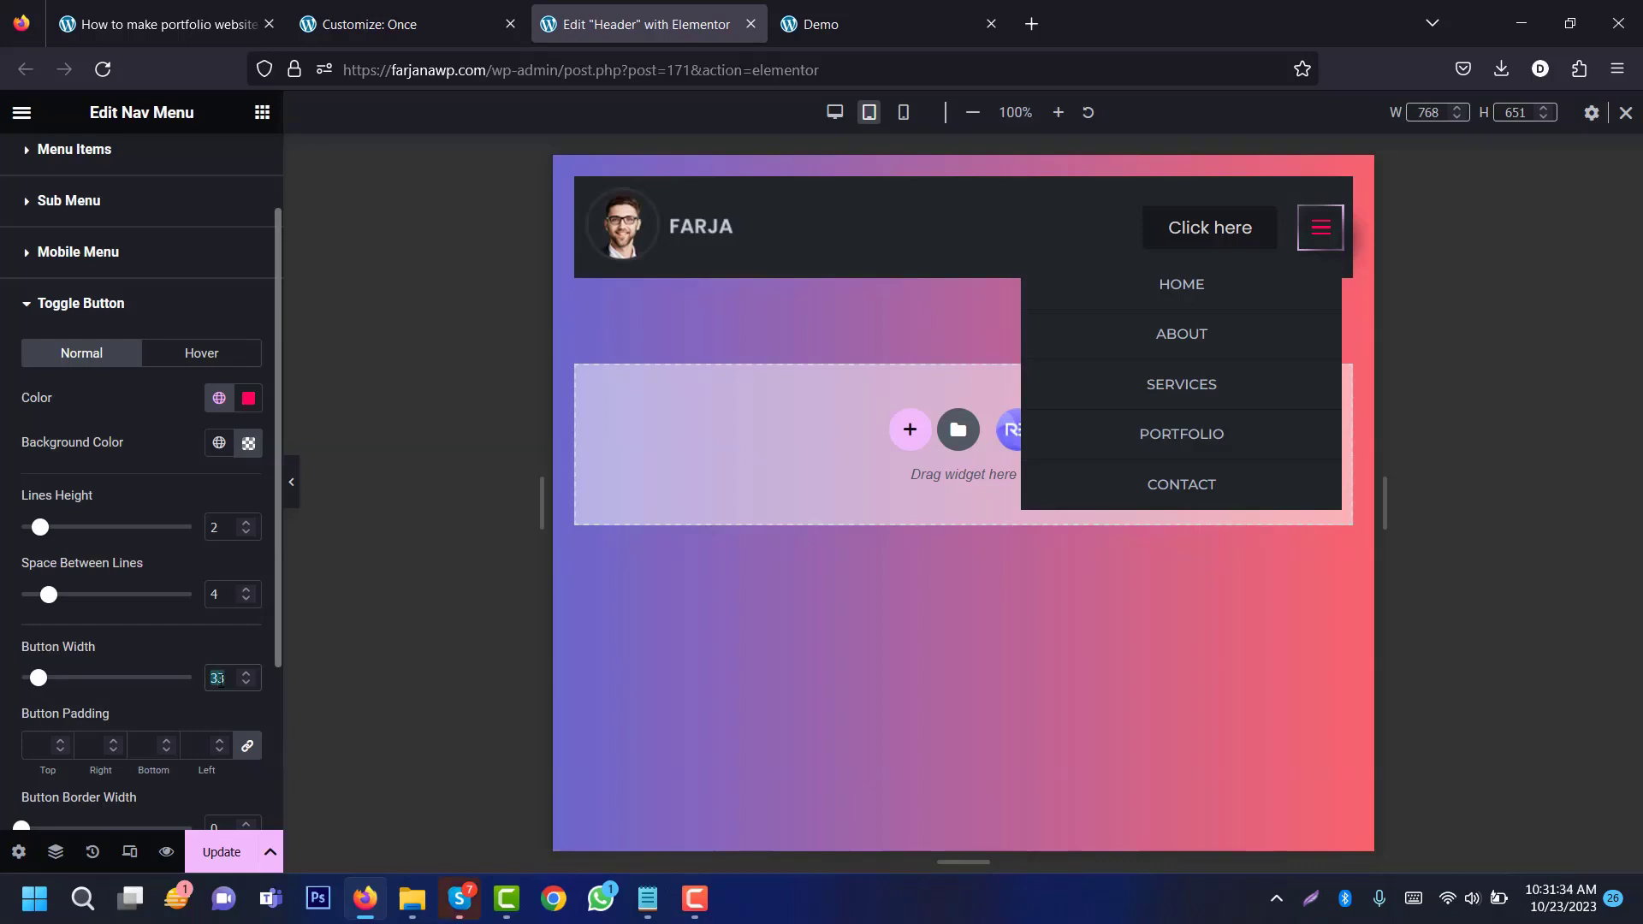
pyautogui.press('Up')
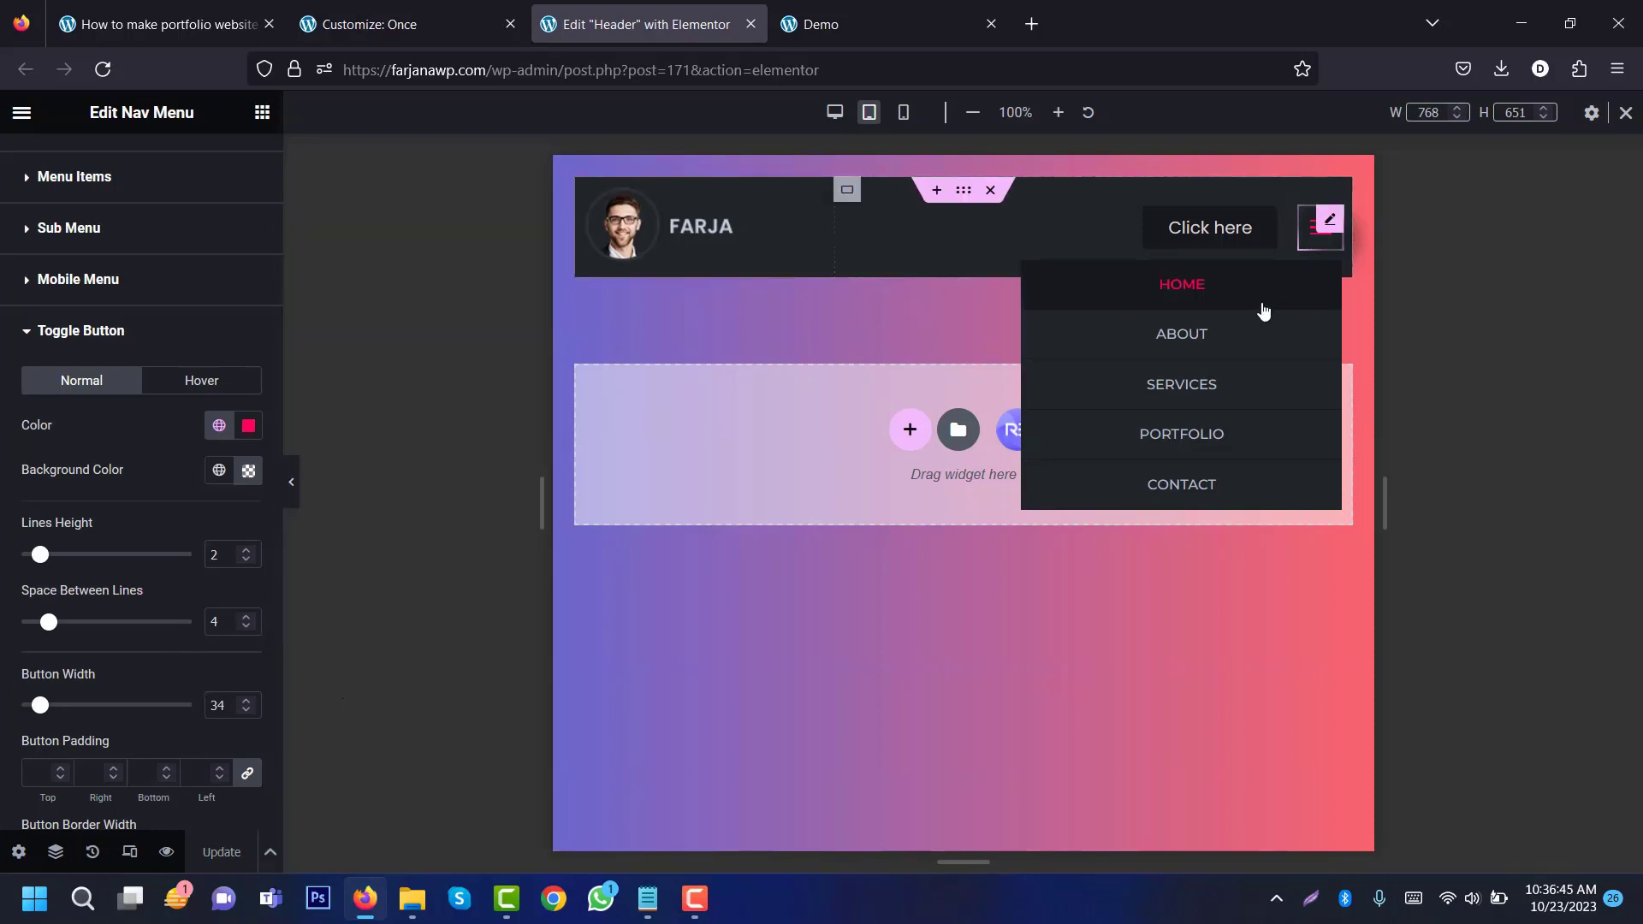
pyautogui.click(835, 112)
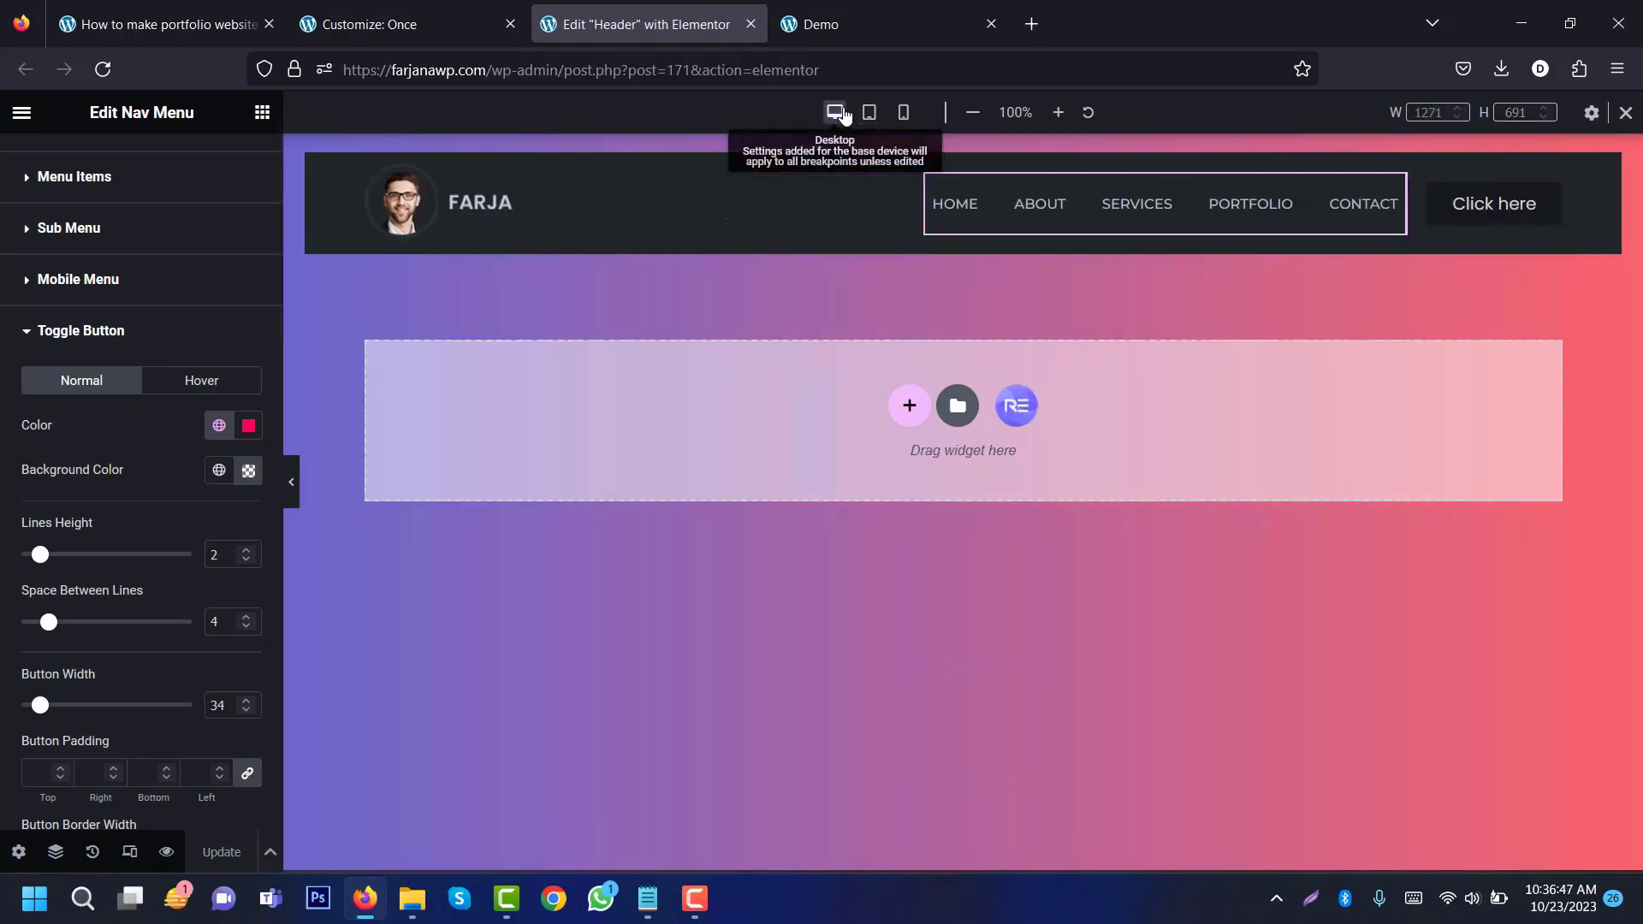
# Step: Change the header button's label from 'Click here' to 'Get started'
pyautogui.click(1499, 209)
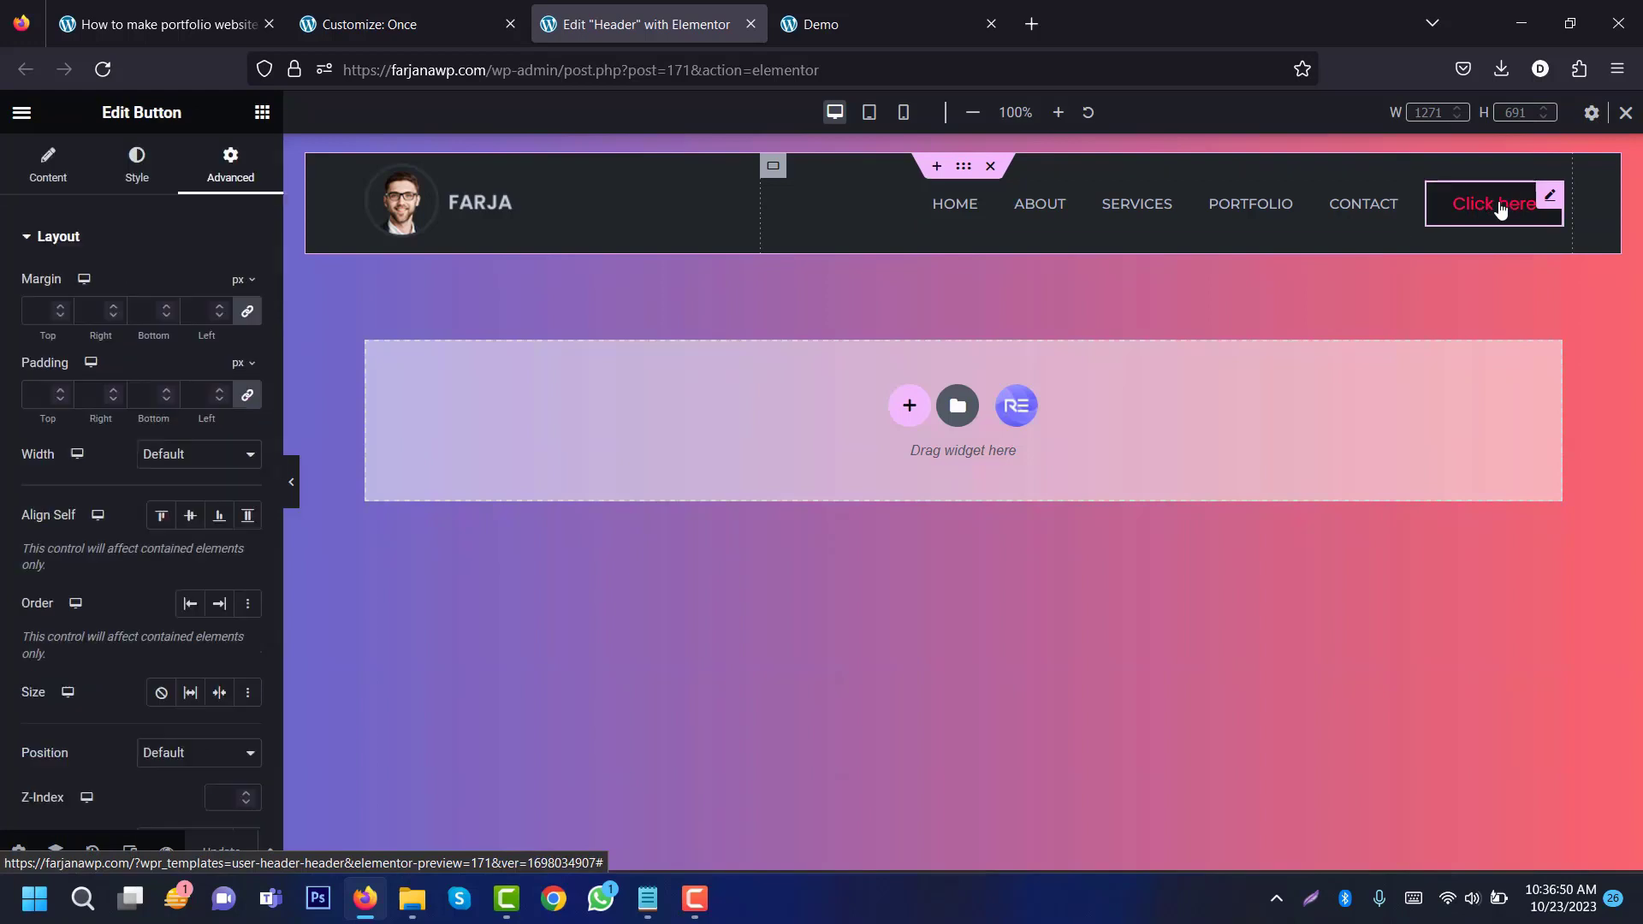
pyautogui.click(48, 177)
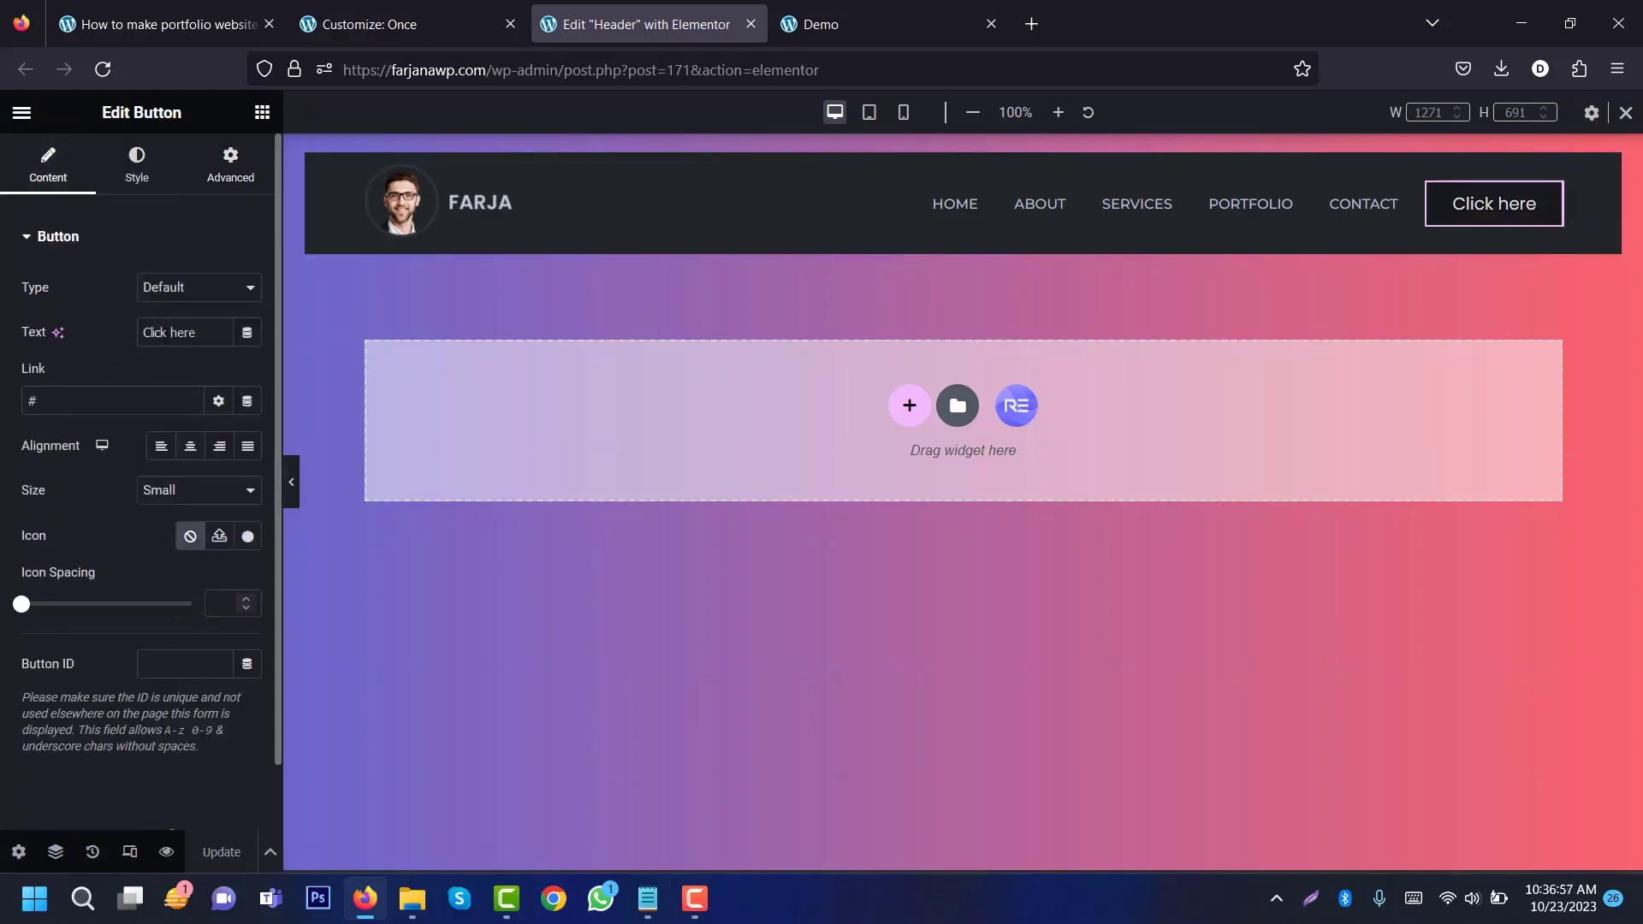
pyautogui.tripleClick(166, 332)
pyautogui.write('G')
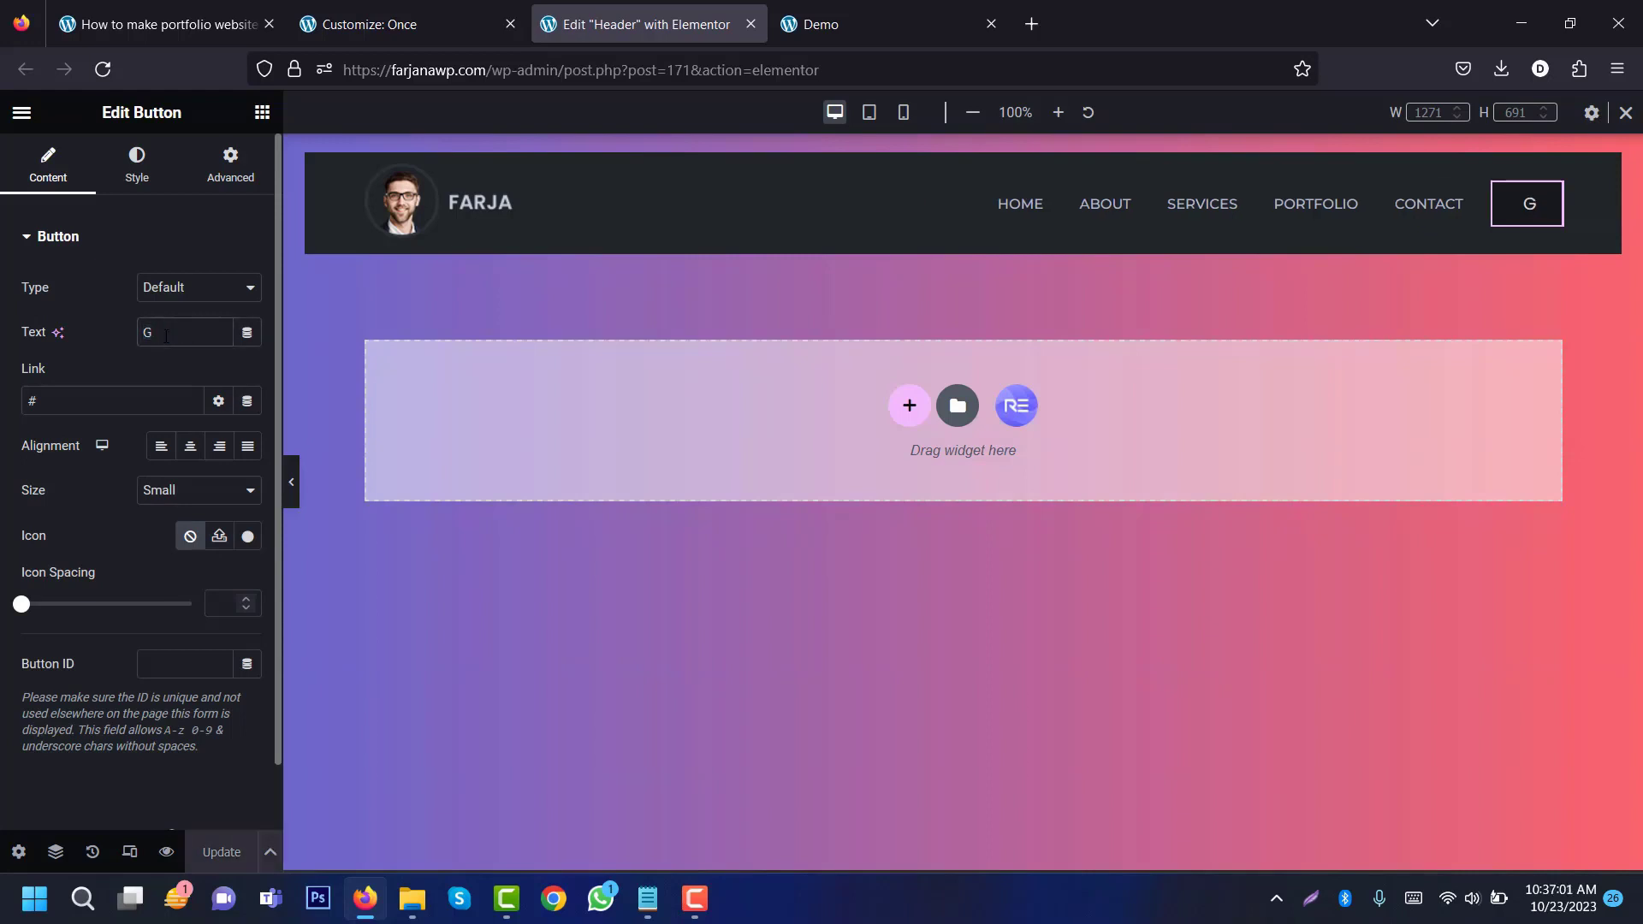
pyautogui.write('et started')
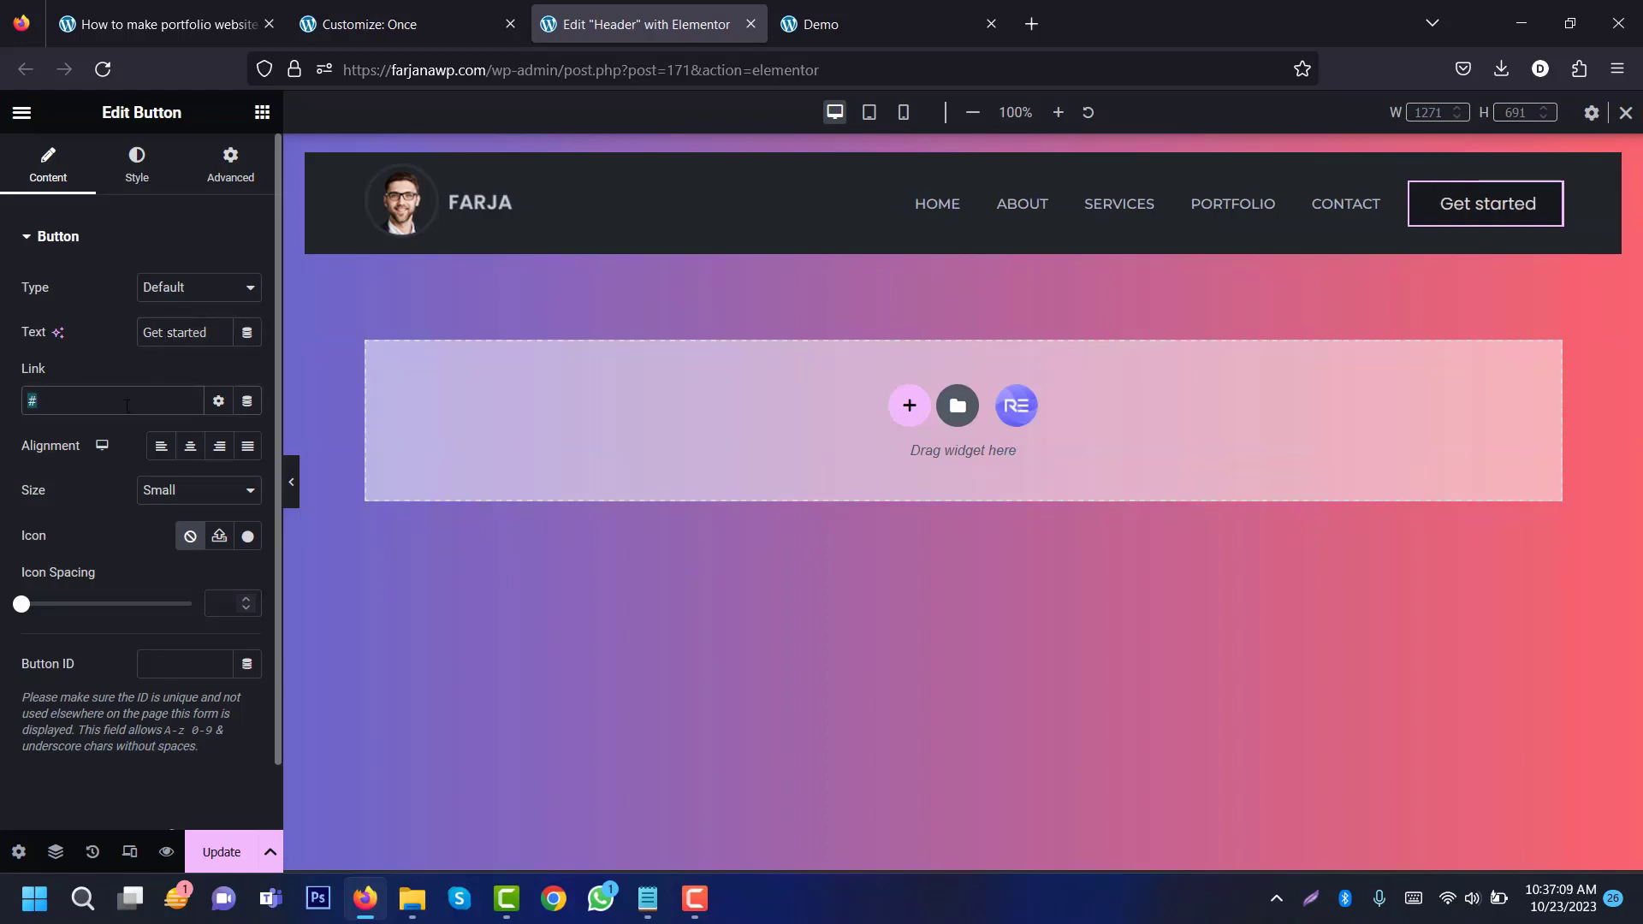
pyautogui.click(218, 448)
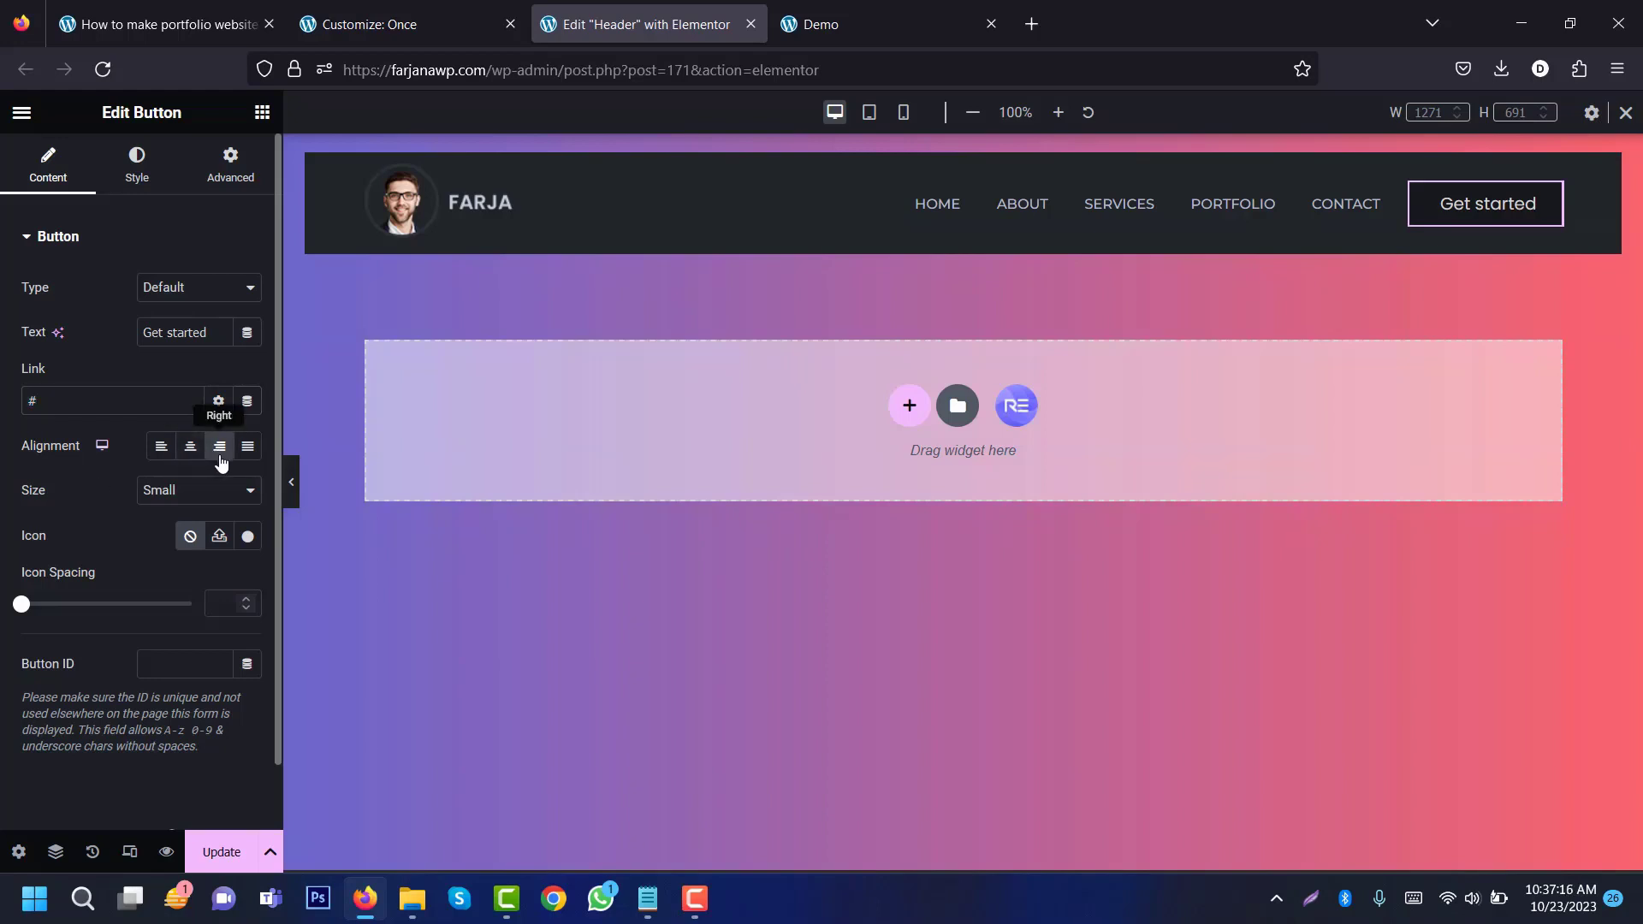
pyautogui.click(219, 448)
pyautogui.click(131, 178)
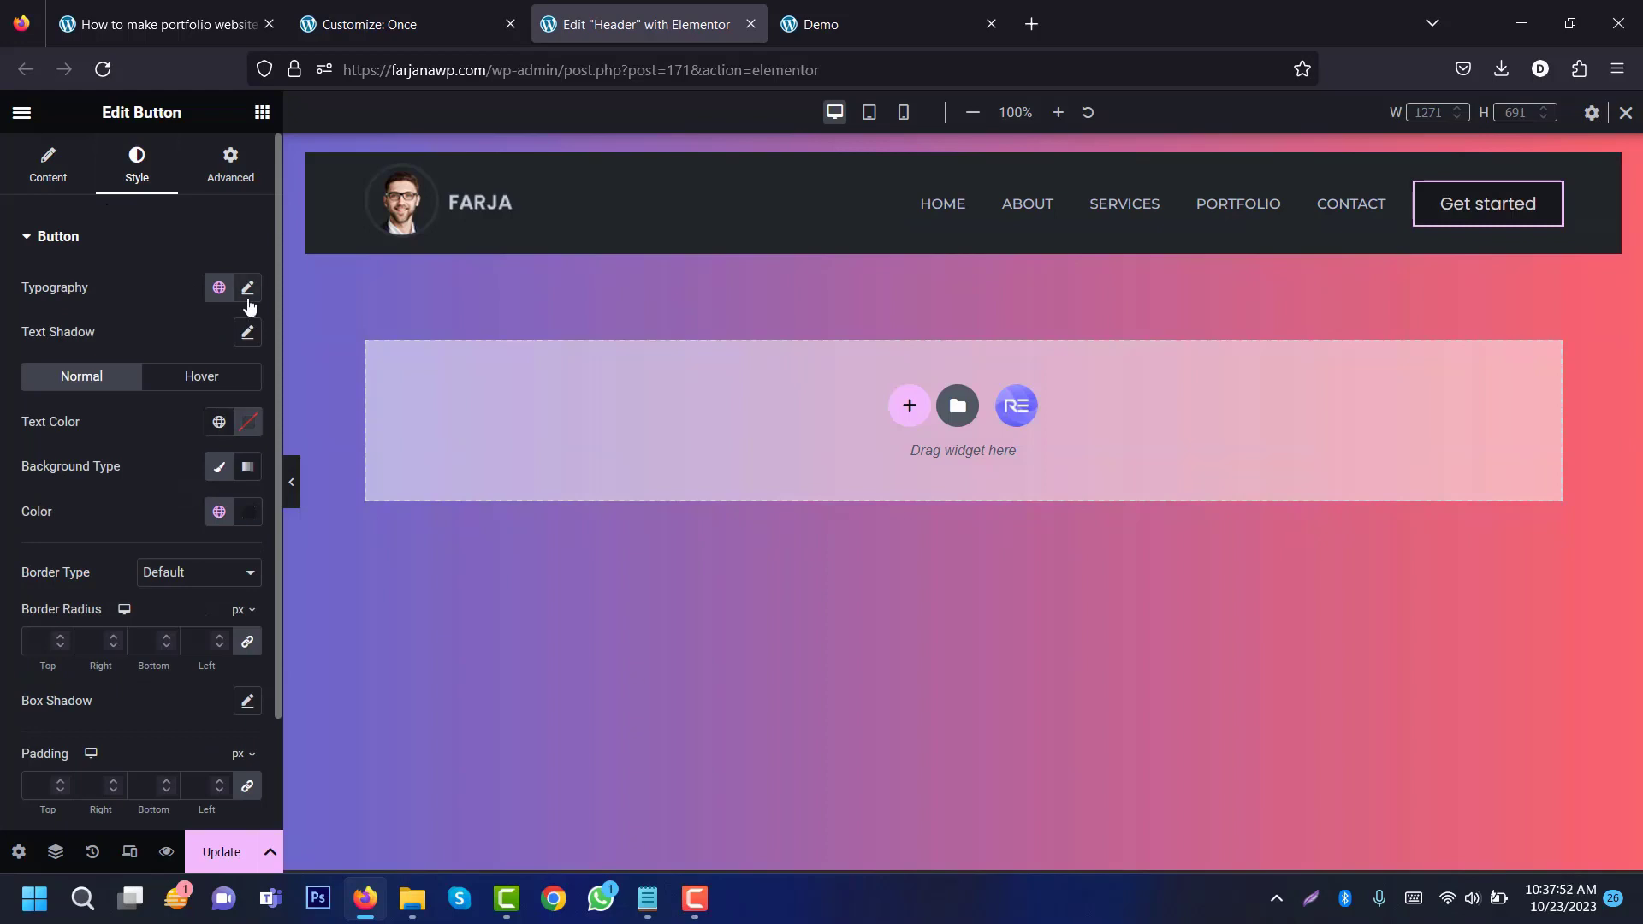
# Step: Set the button typography to Montserrat, 13px, weight 500, uppercase, letter spacing 1
pyautogui.click(247, 288)
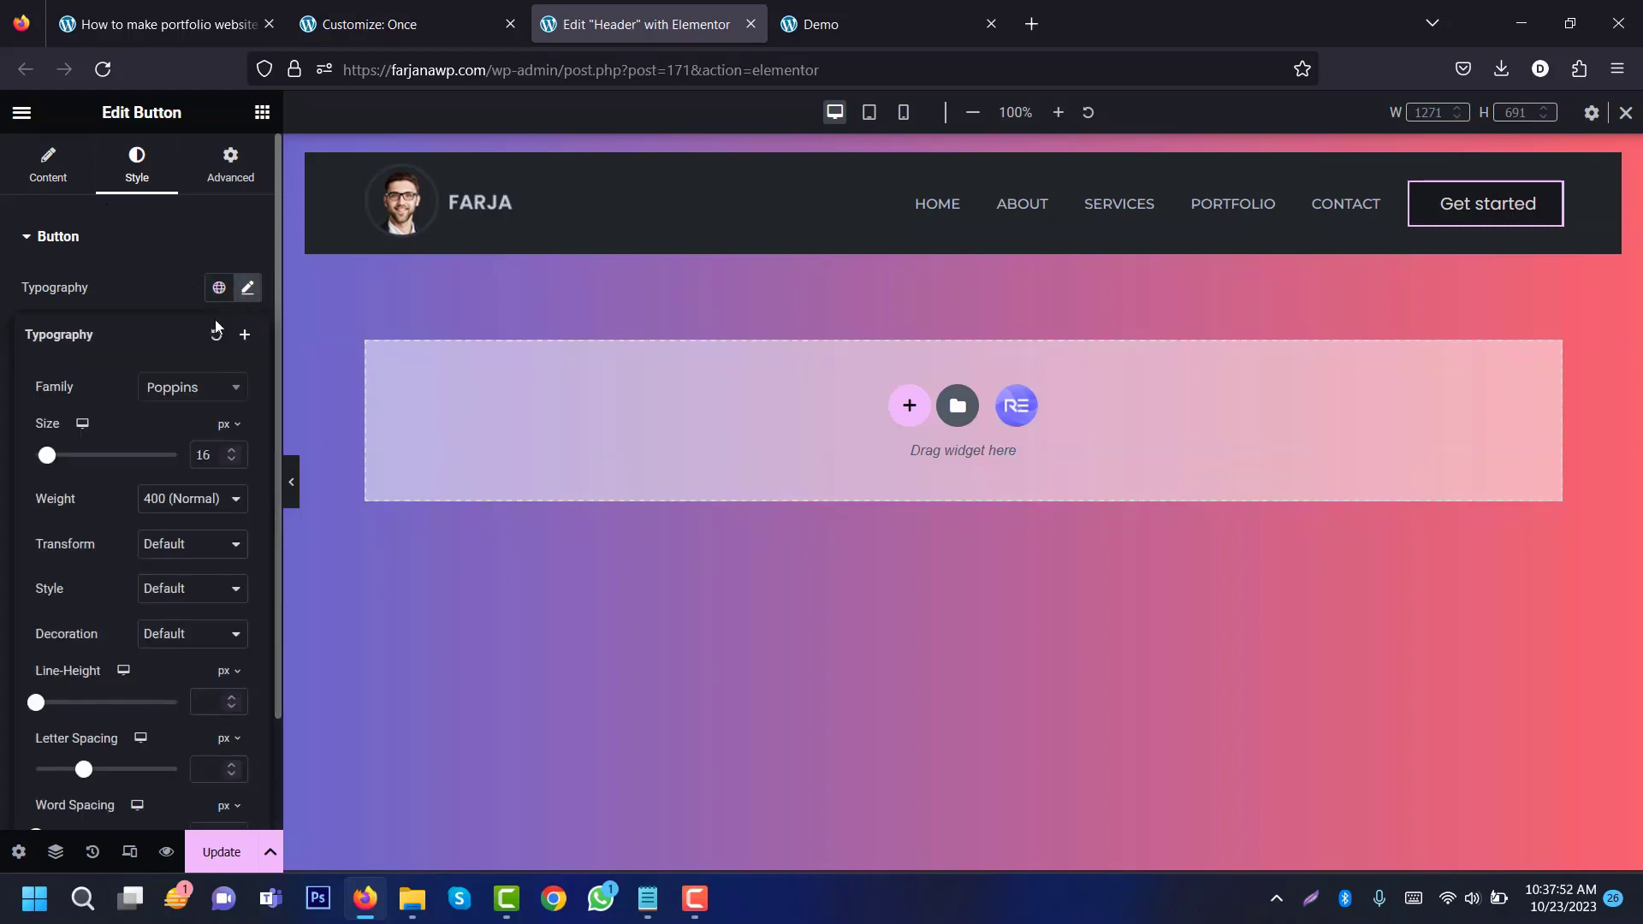
pyautogui.click(168, 394)
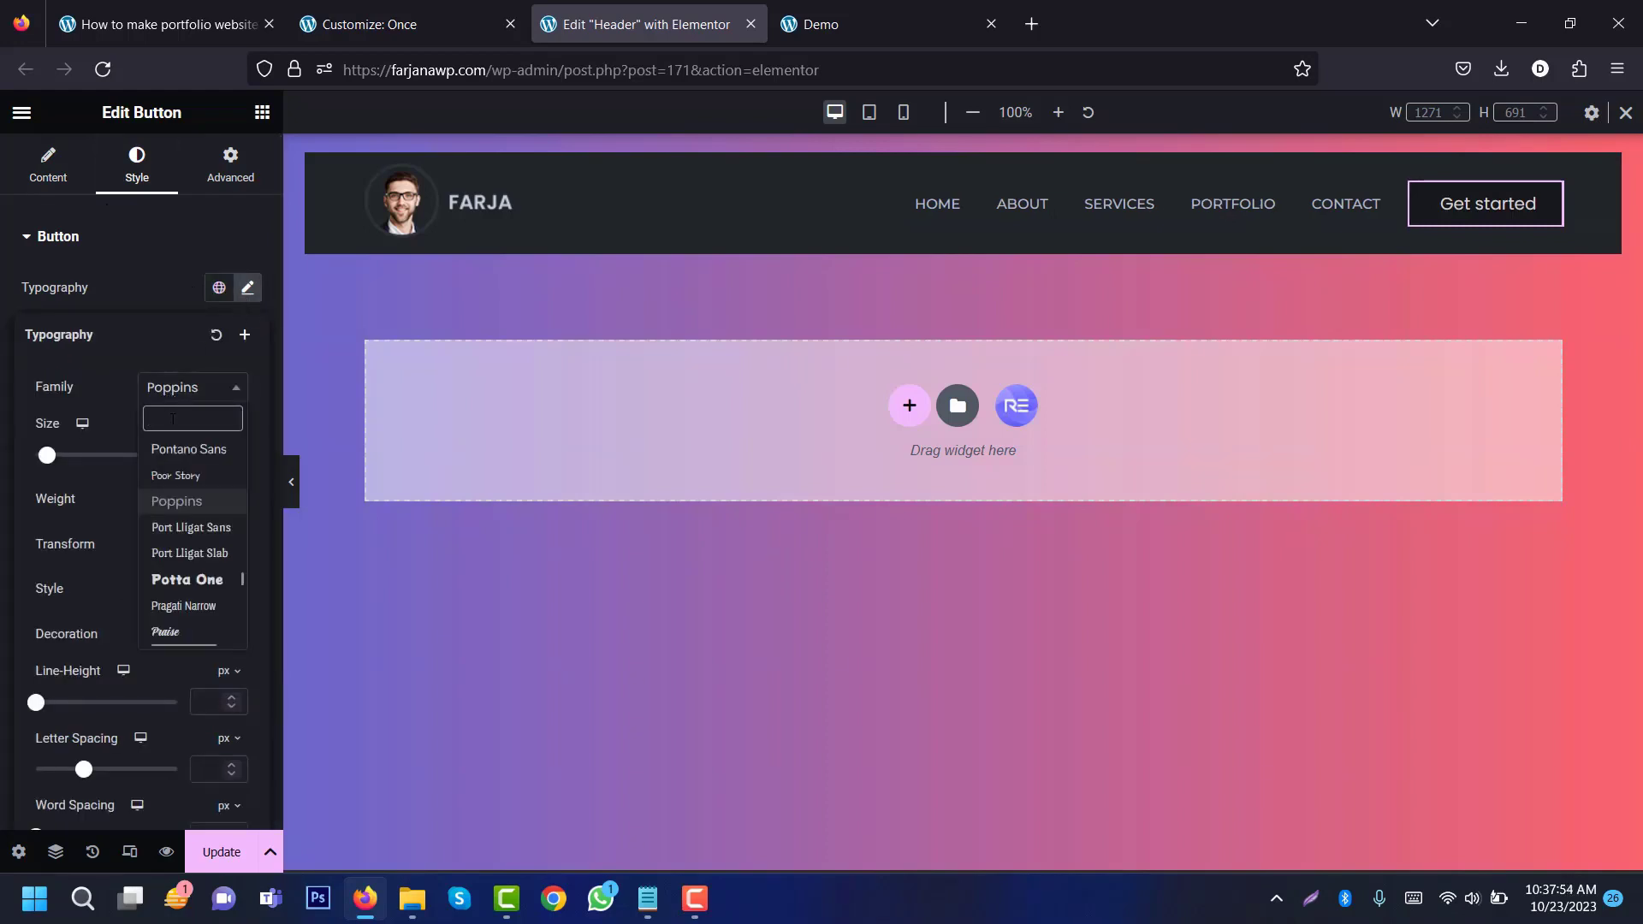
pyautogui.write('mont')
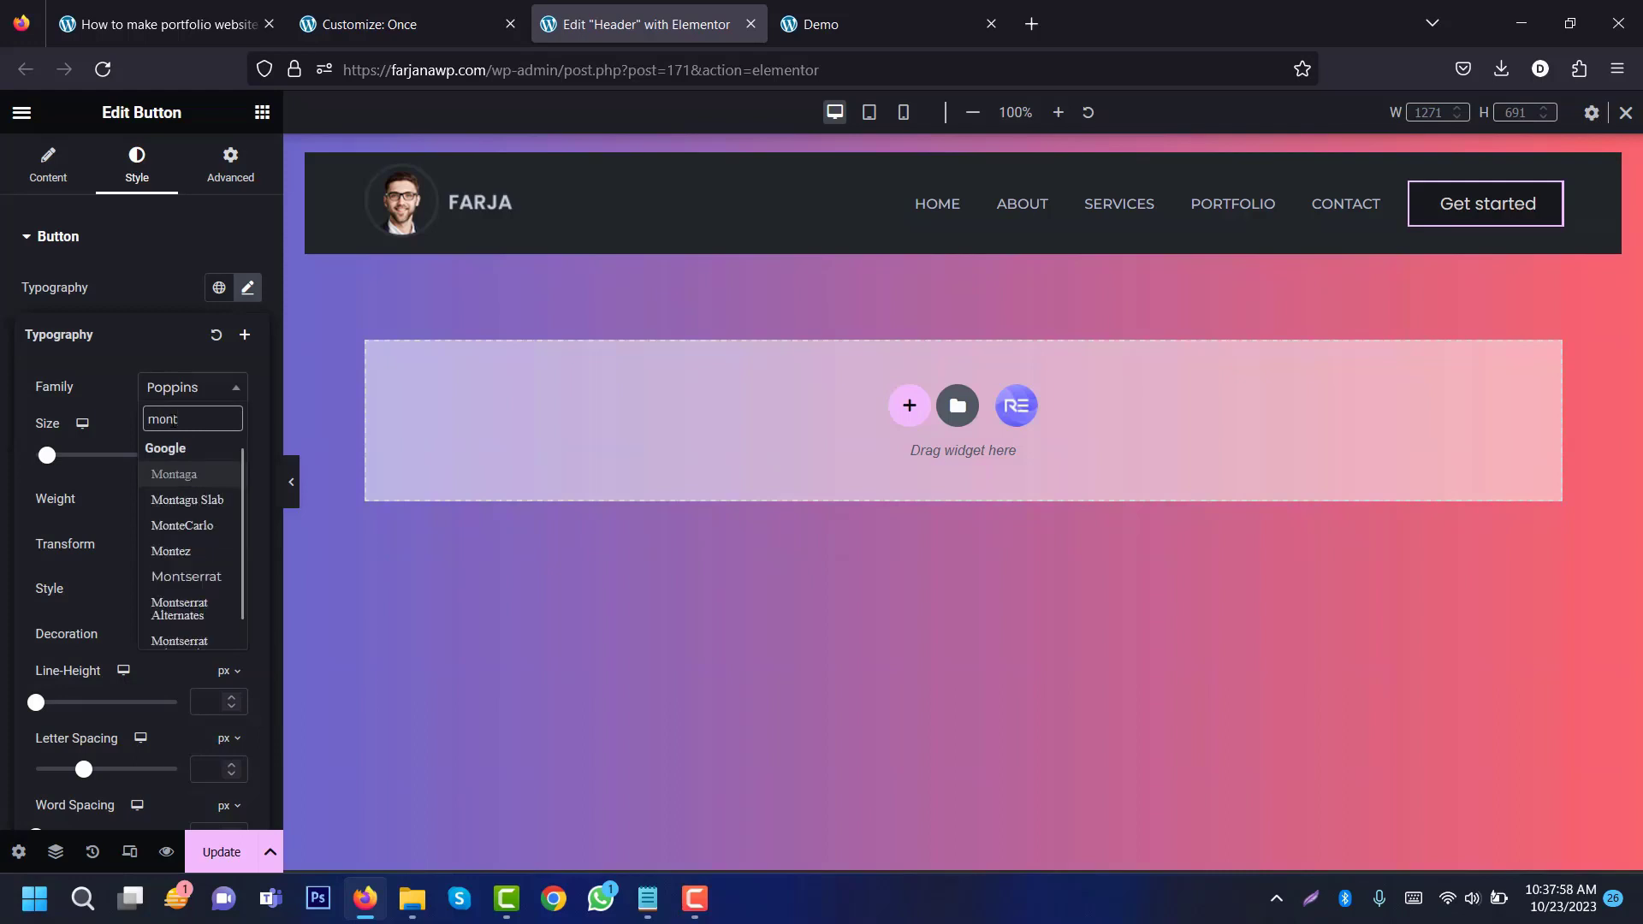
pyautogui.write('s')
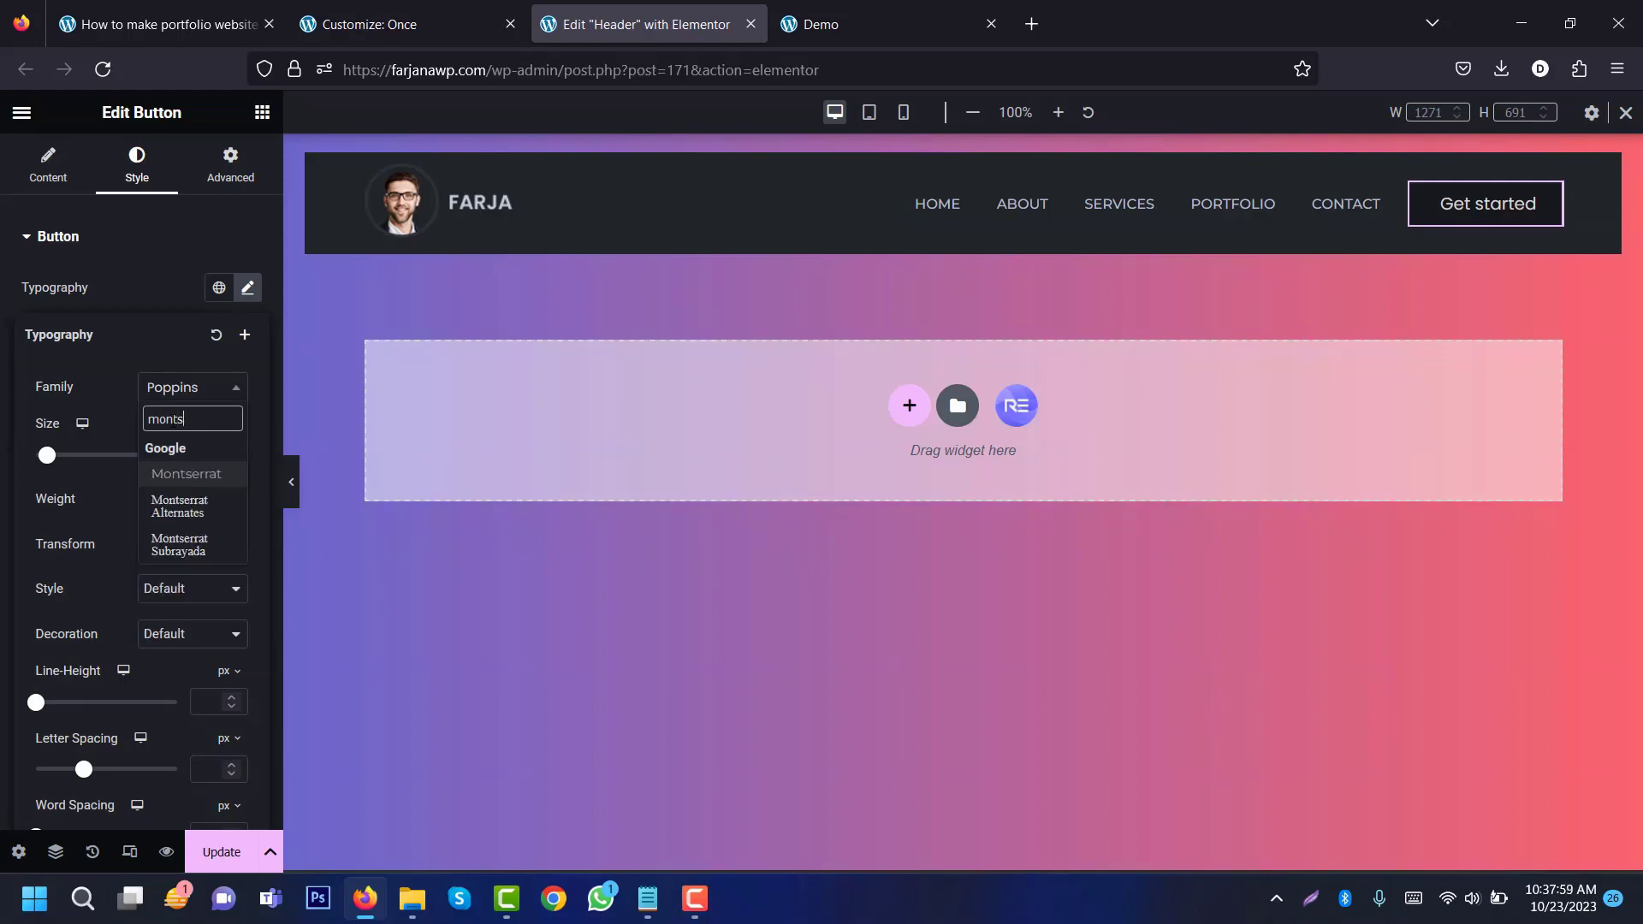
pyautogui.click(190, 475)
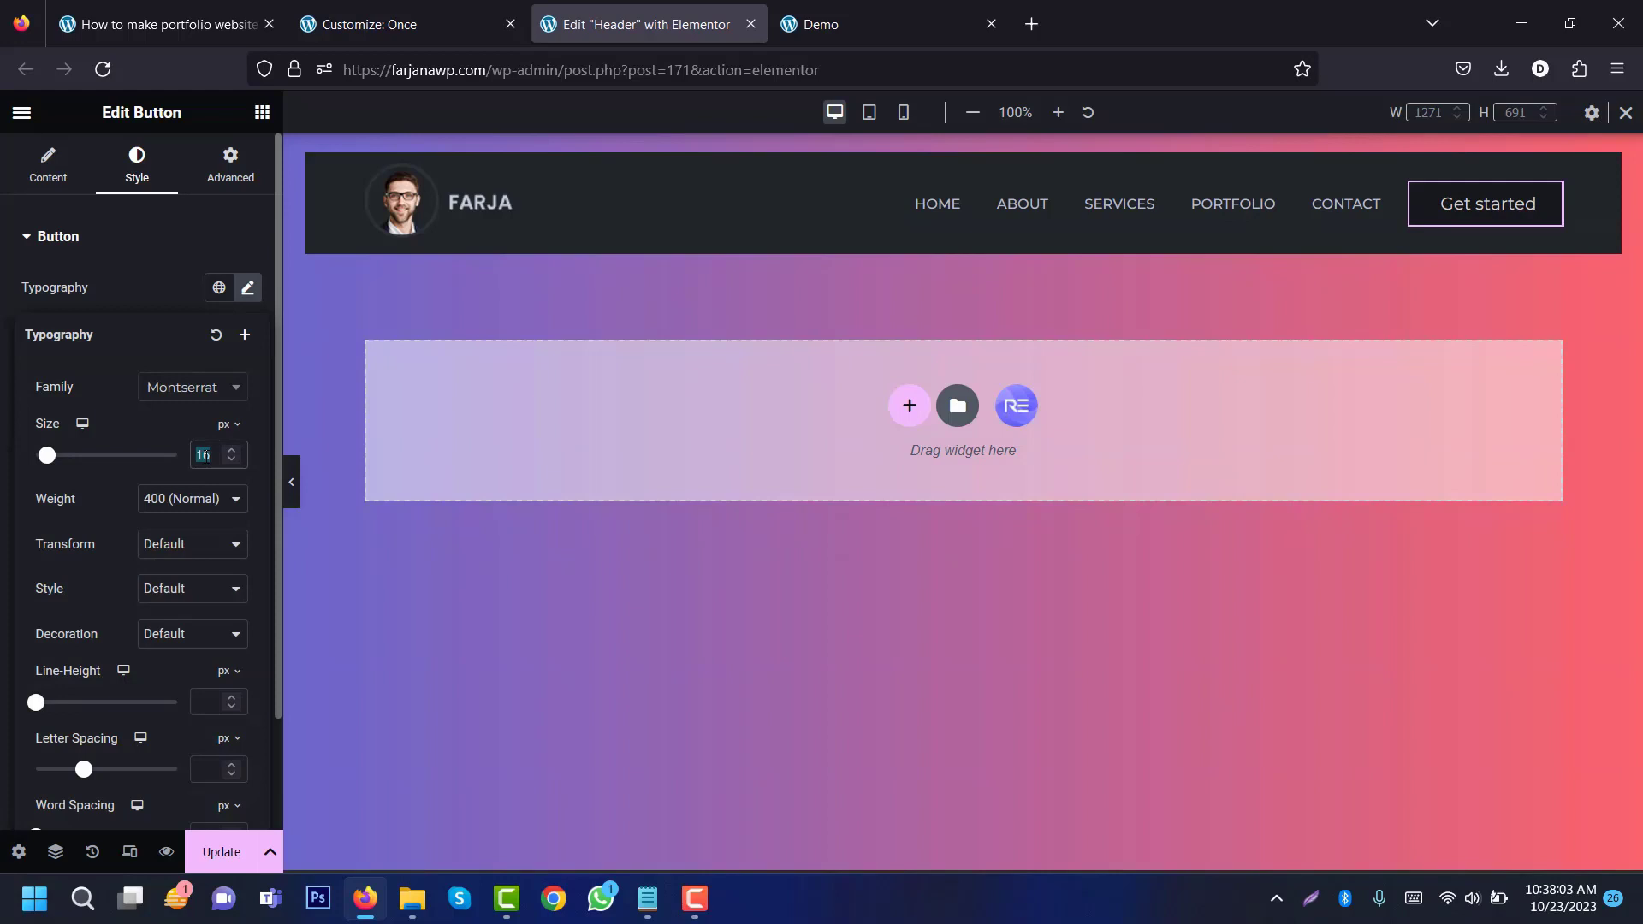
pyautogui.write('13')
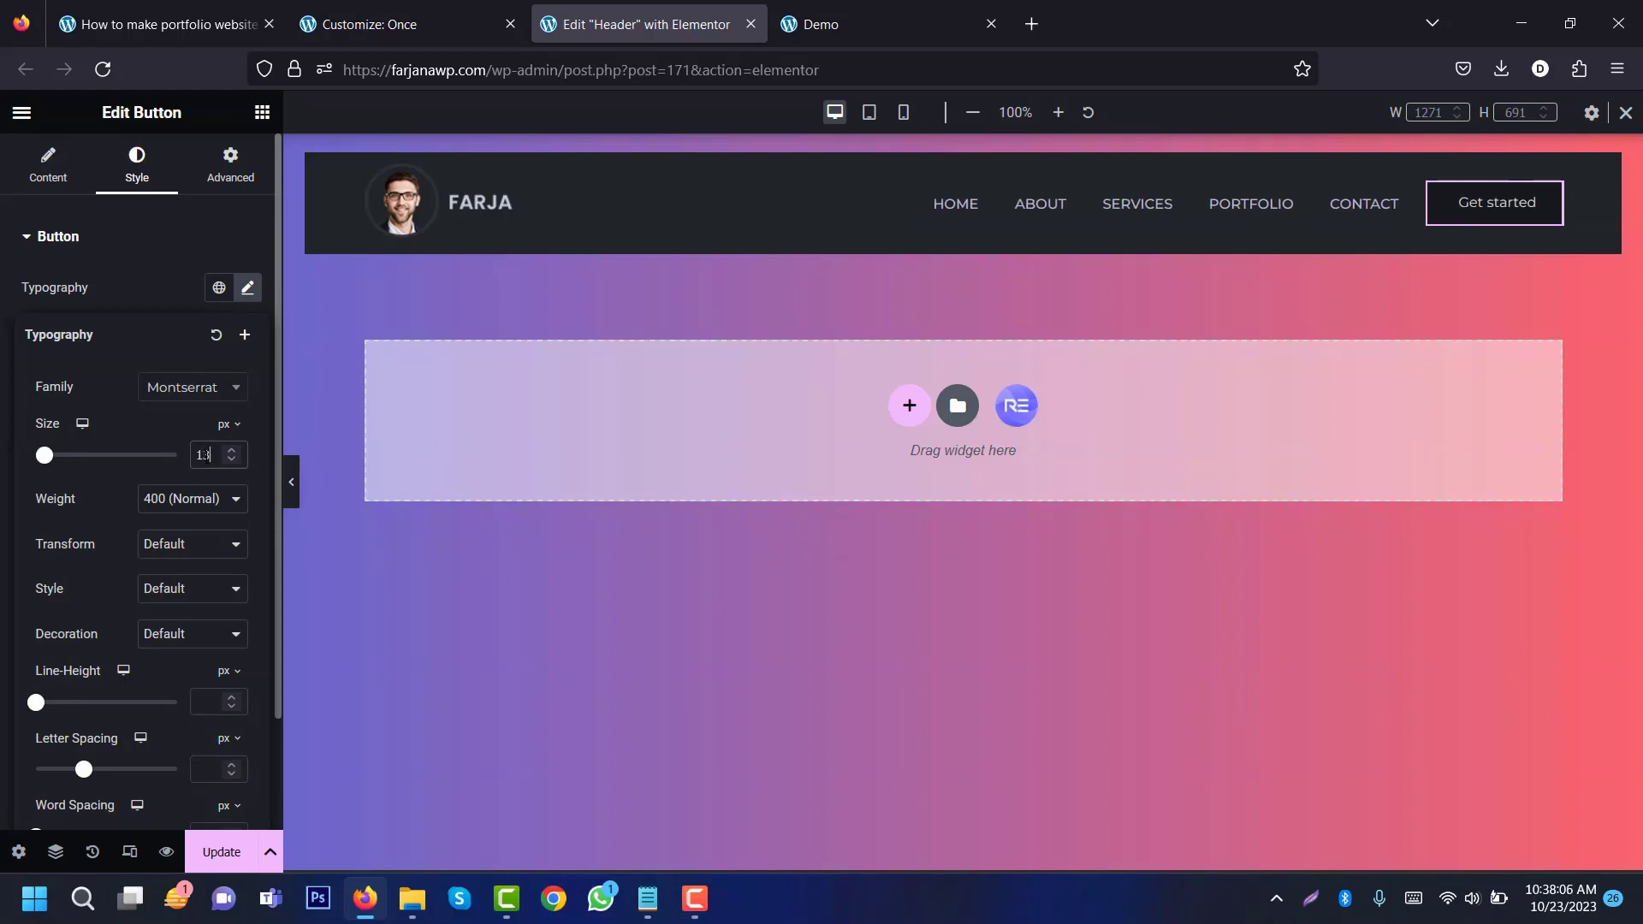
pyautogui.click(160, 504)
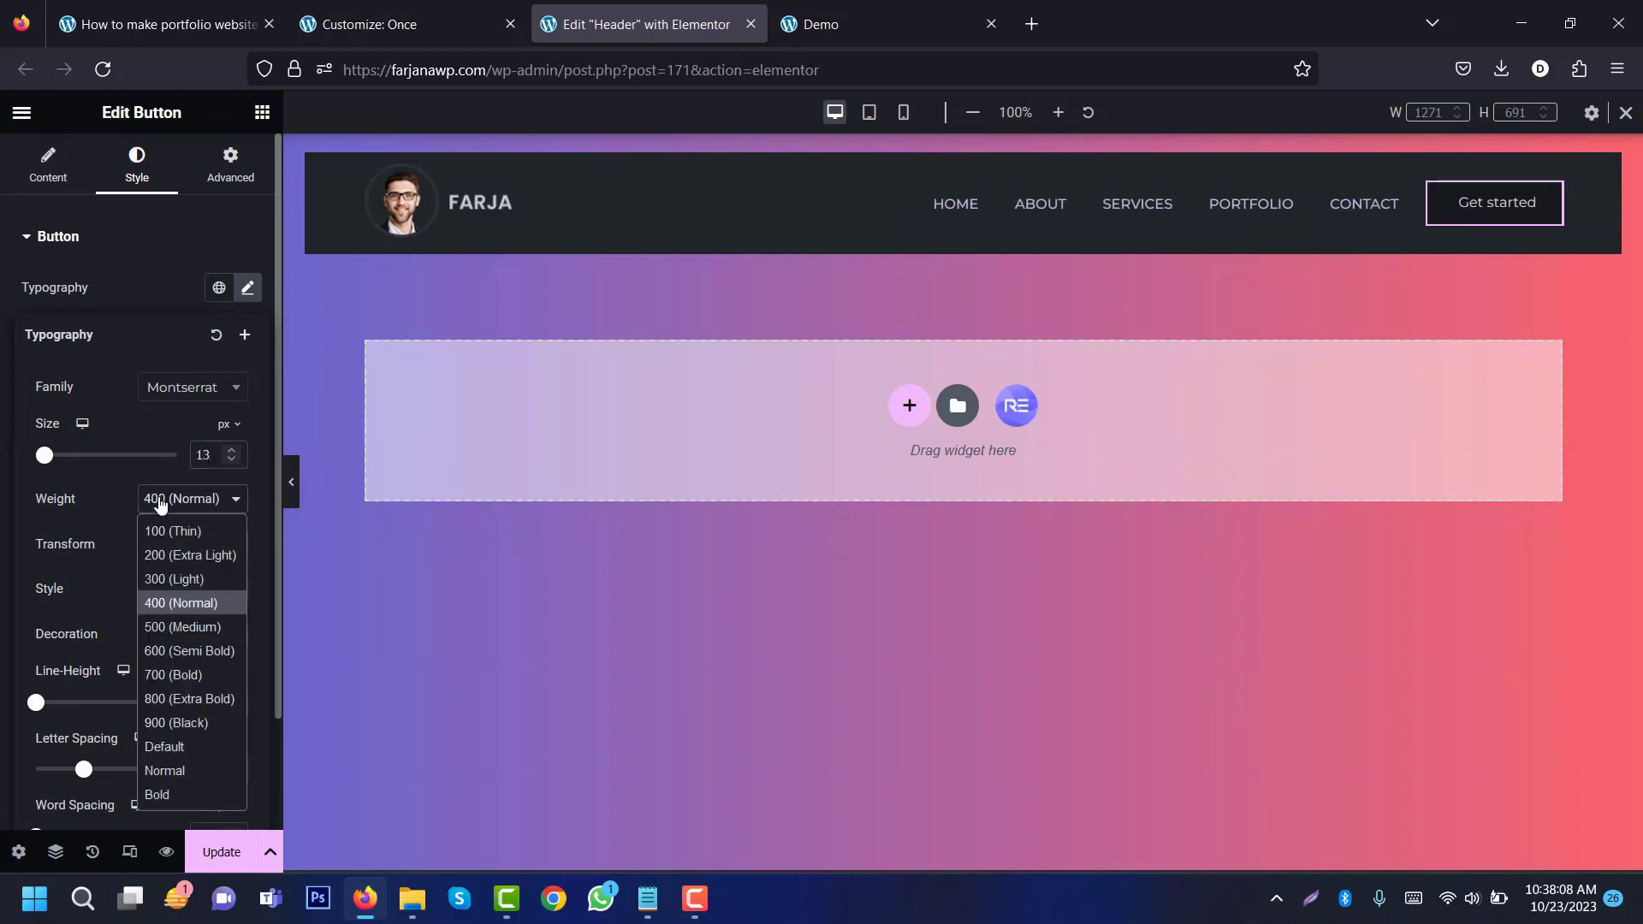
pyautogui.click(178, 627)
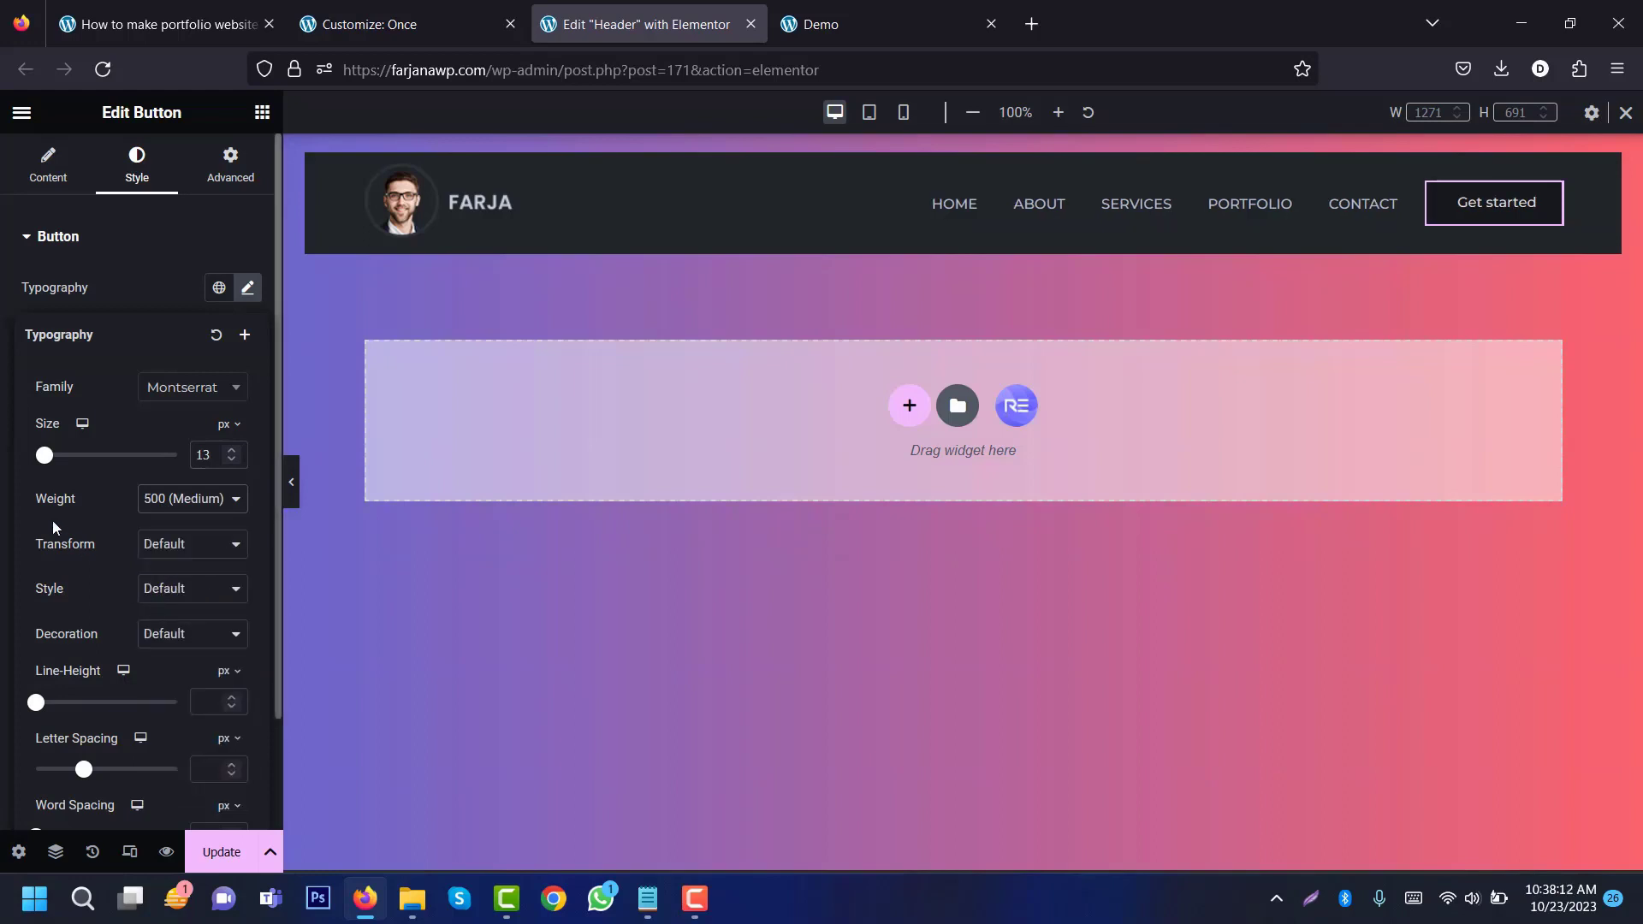
pyautogui.click(186, 548)
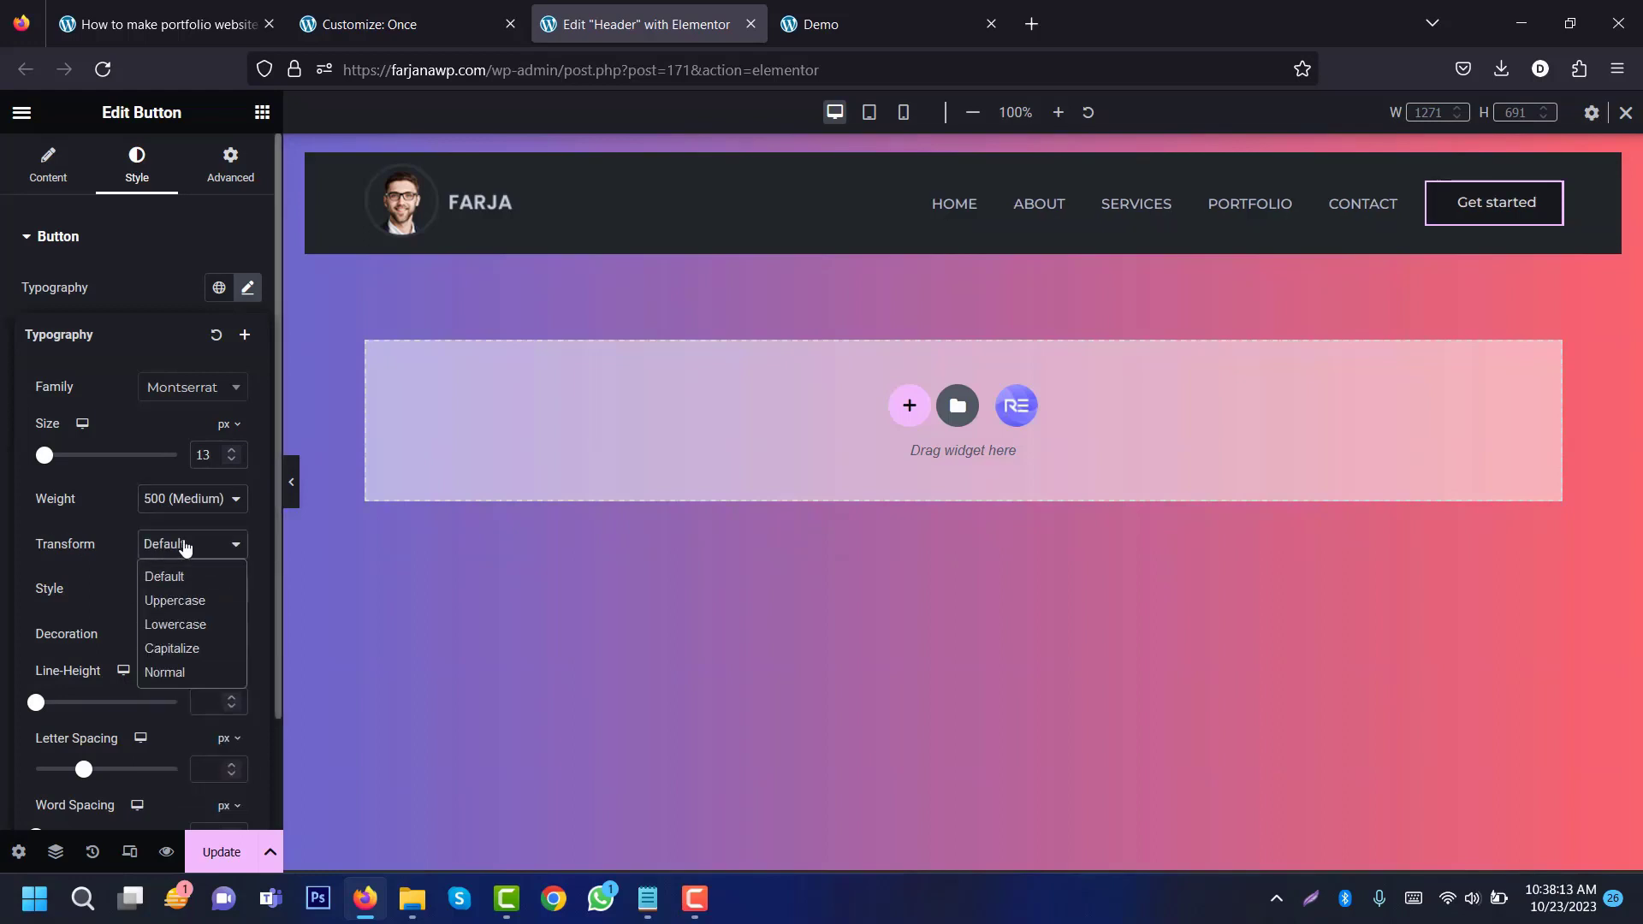
pyautogui.click(174, 600)
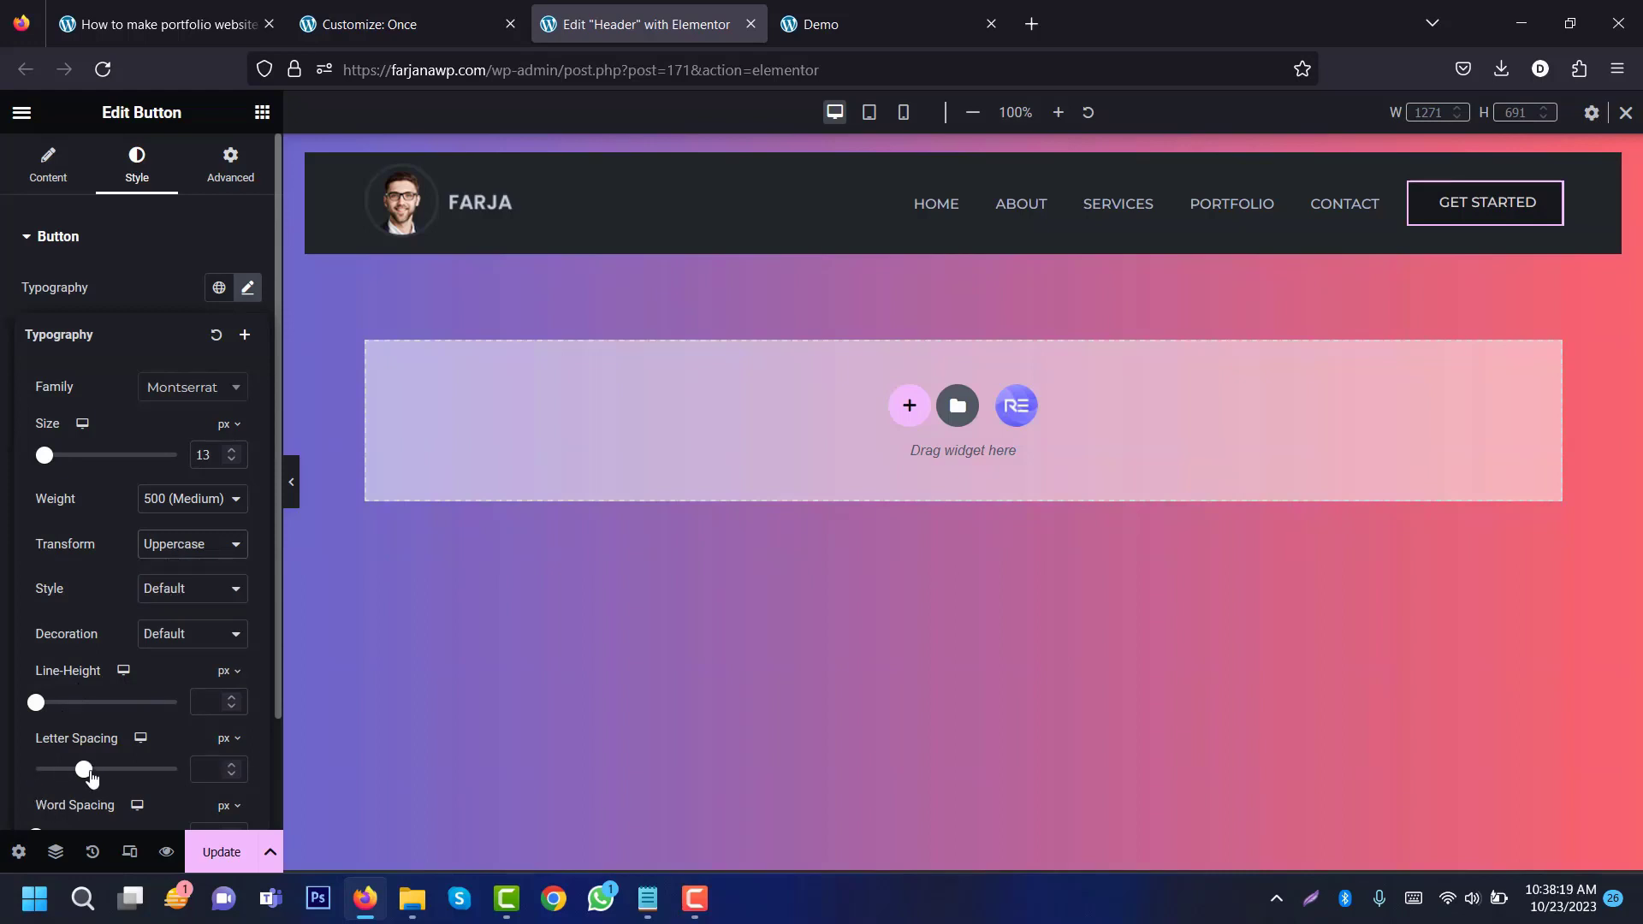
pyautogui.moveTo(84, 779); pyautogui.dragTo(99, 774)
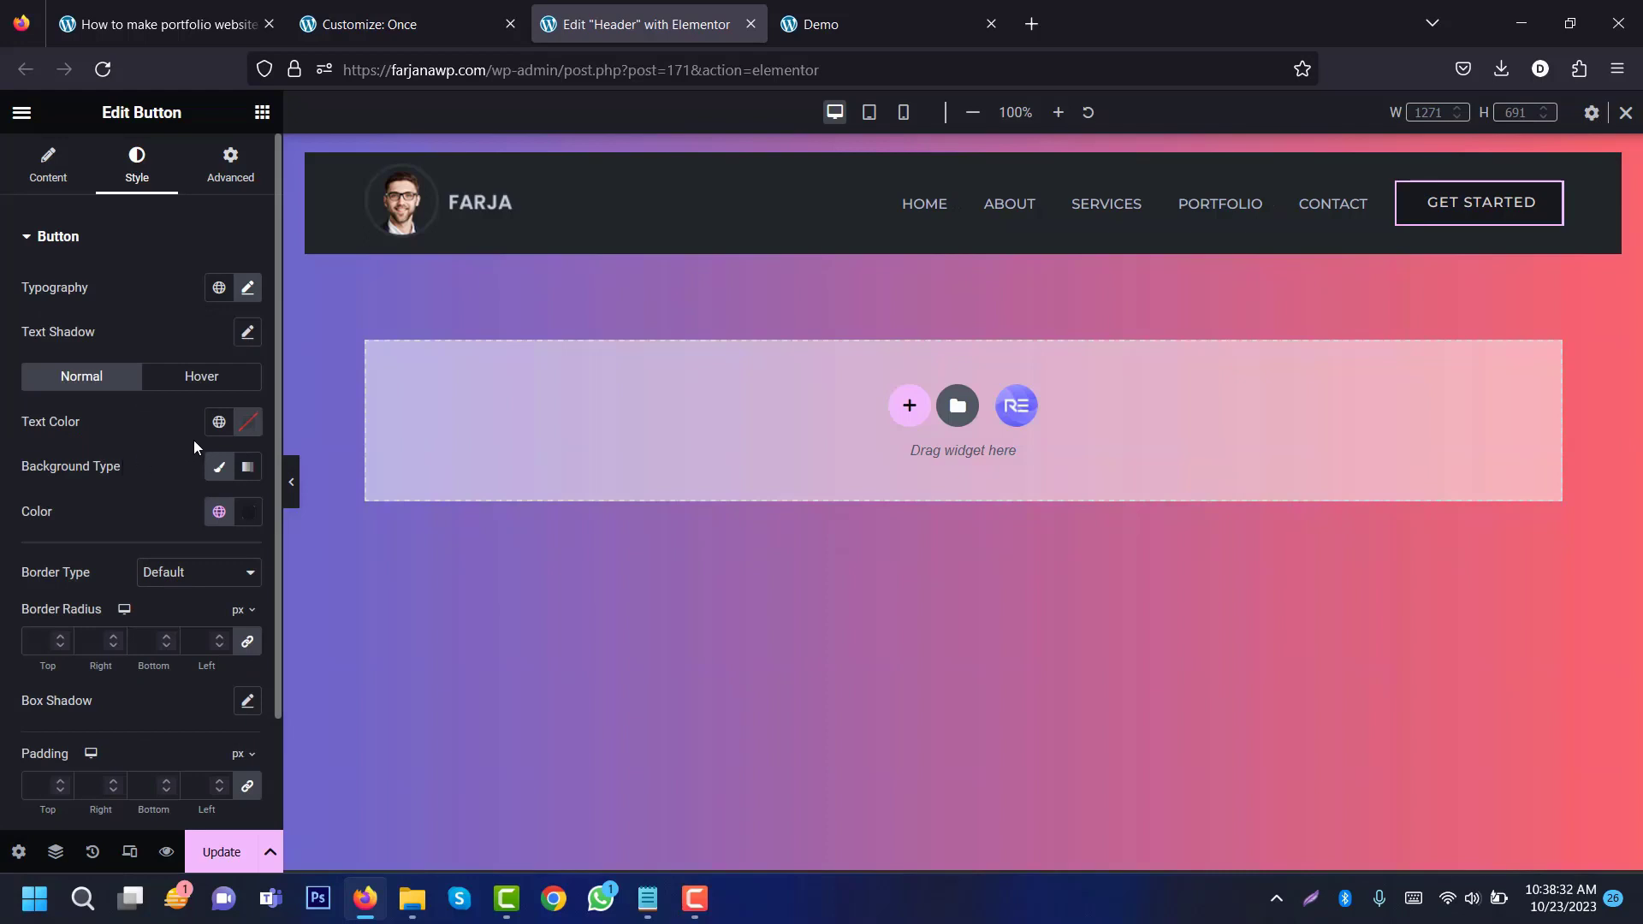
# Step: Make the button text the global red with a mostly transparent background
pyautogui.click(219, 422)
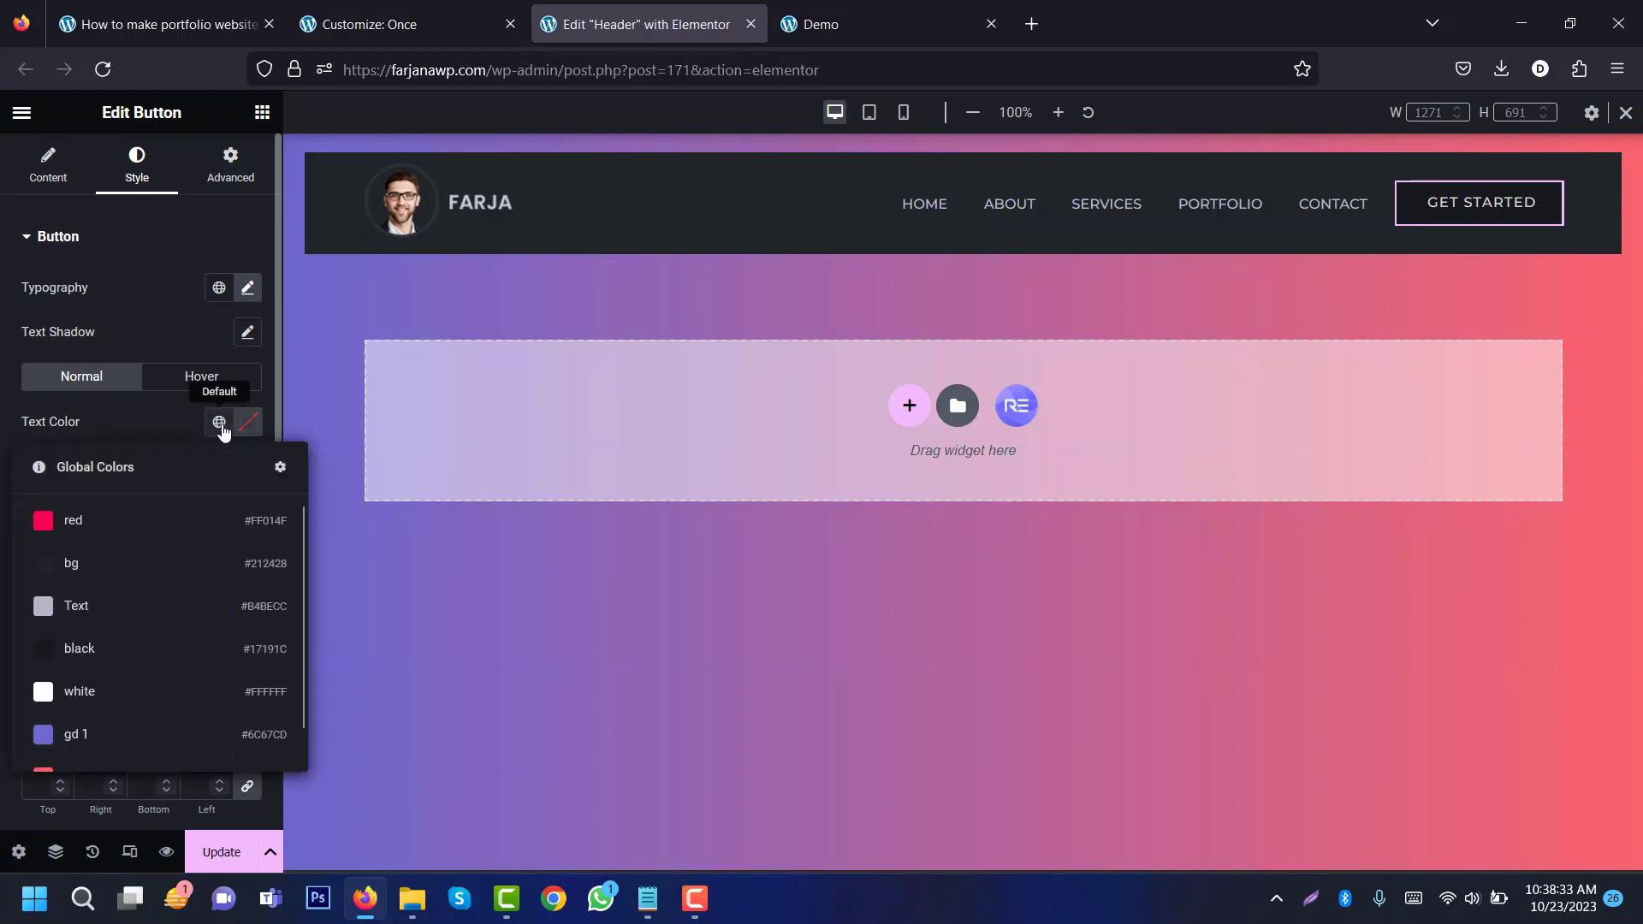
pyautogui.click(172, 538)
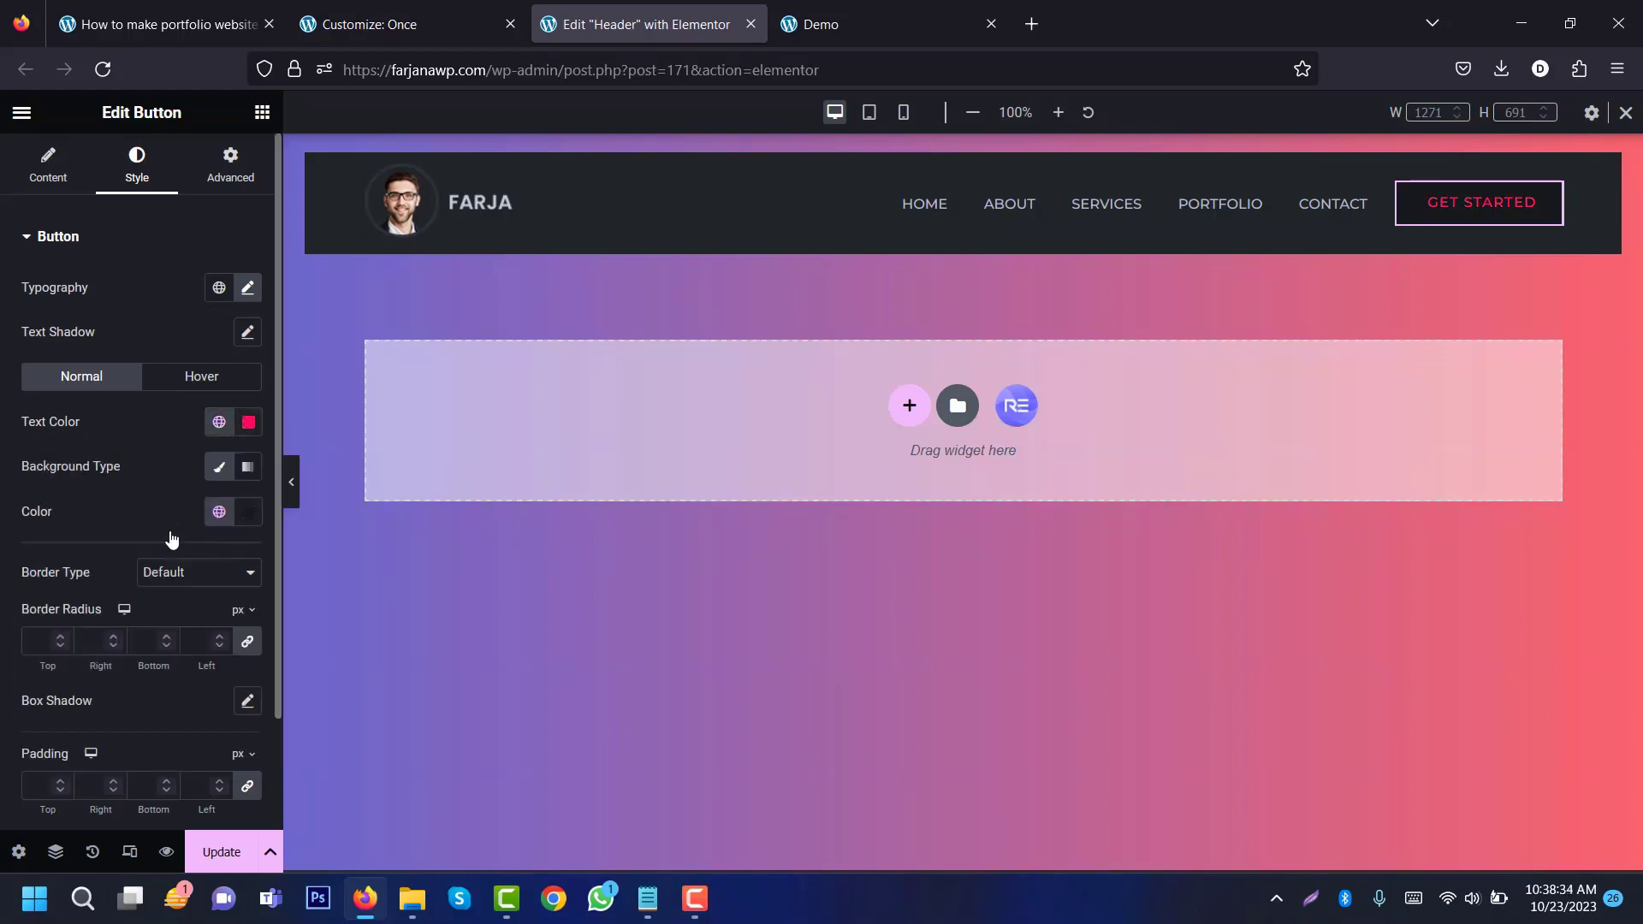
pyautogui.click(248, 512)
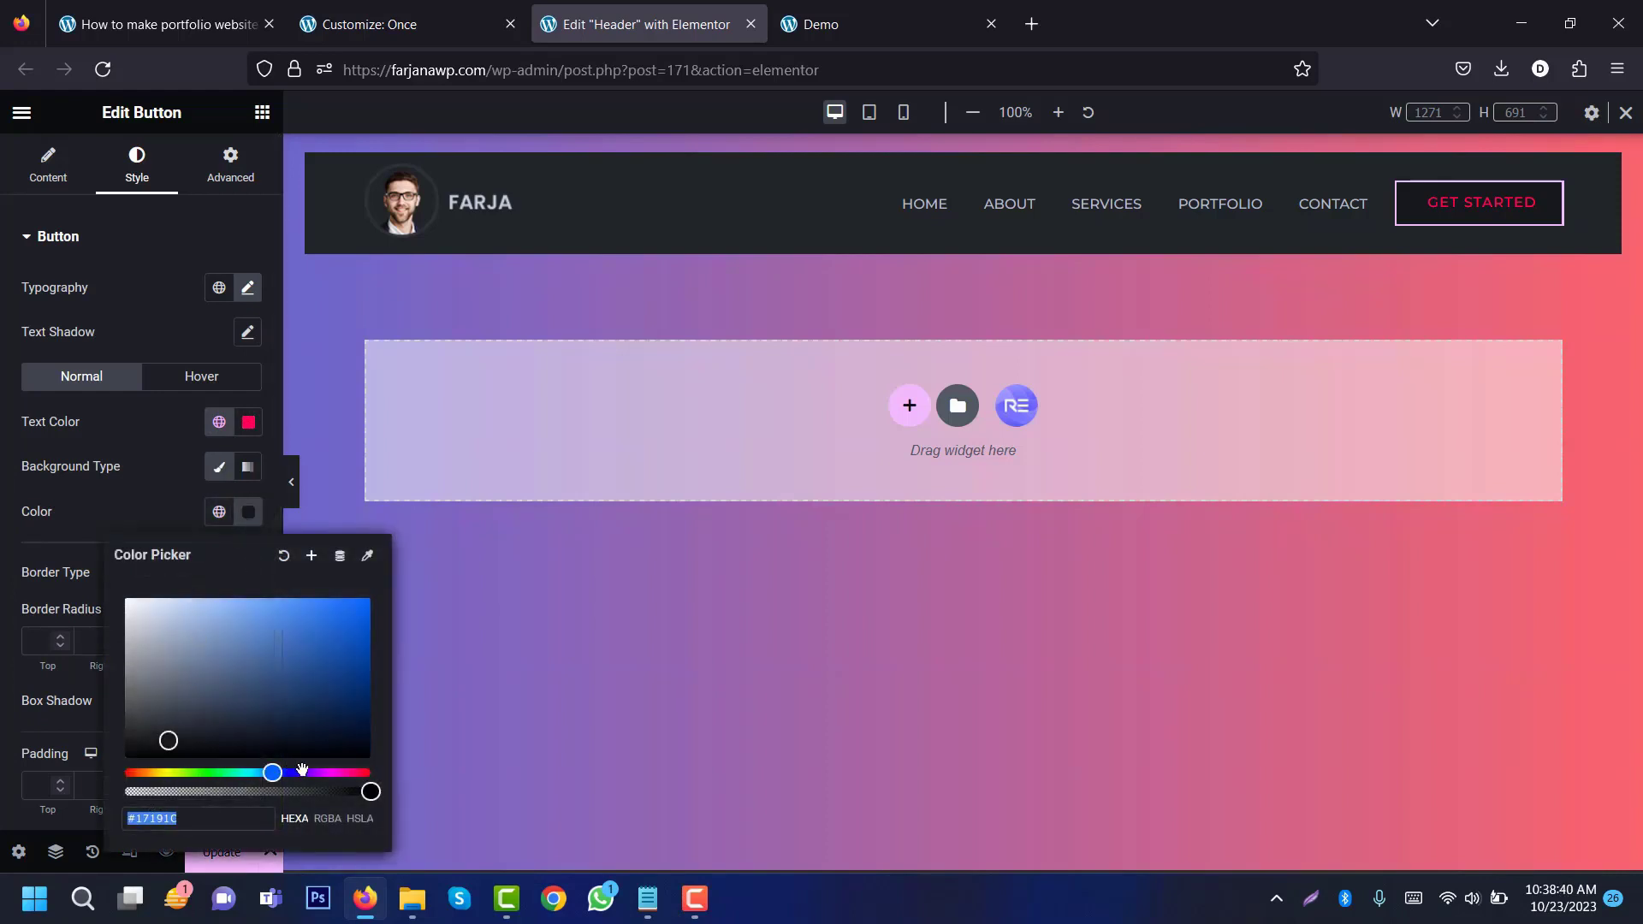
pyautogui.moveTo(370, 791); pyautogui.dragTo(39, 790)
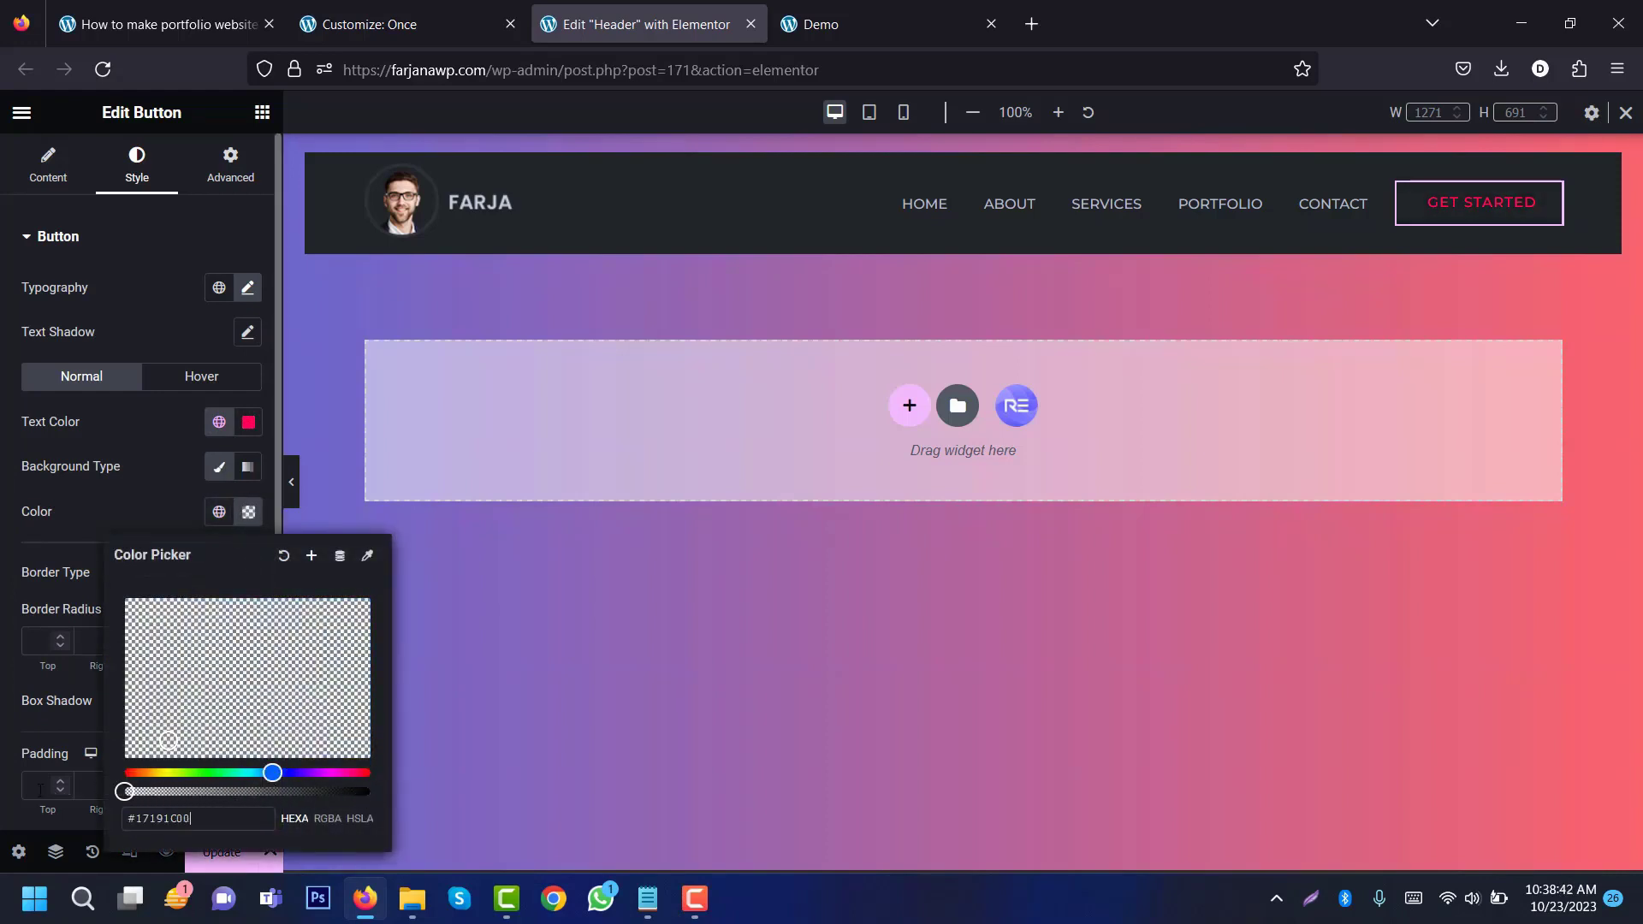
pyautogui.click(2, 484)
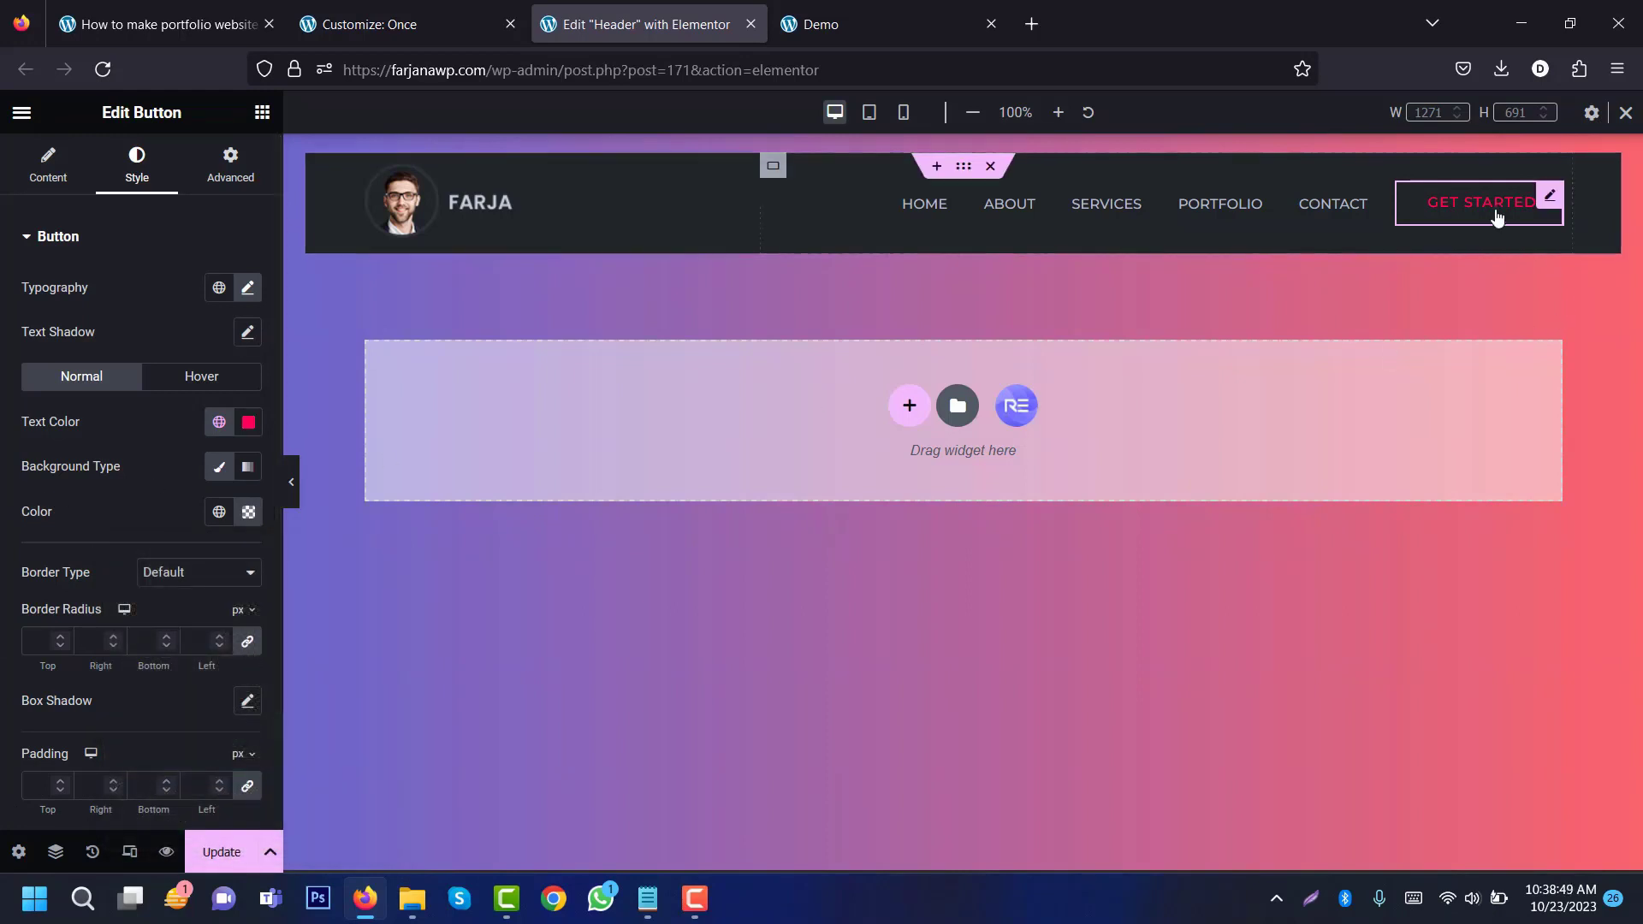
# Step: Enter menu_btn as the Get started button's CSS class under Advanced
pyautogui.click(227, 166)
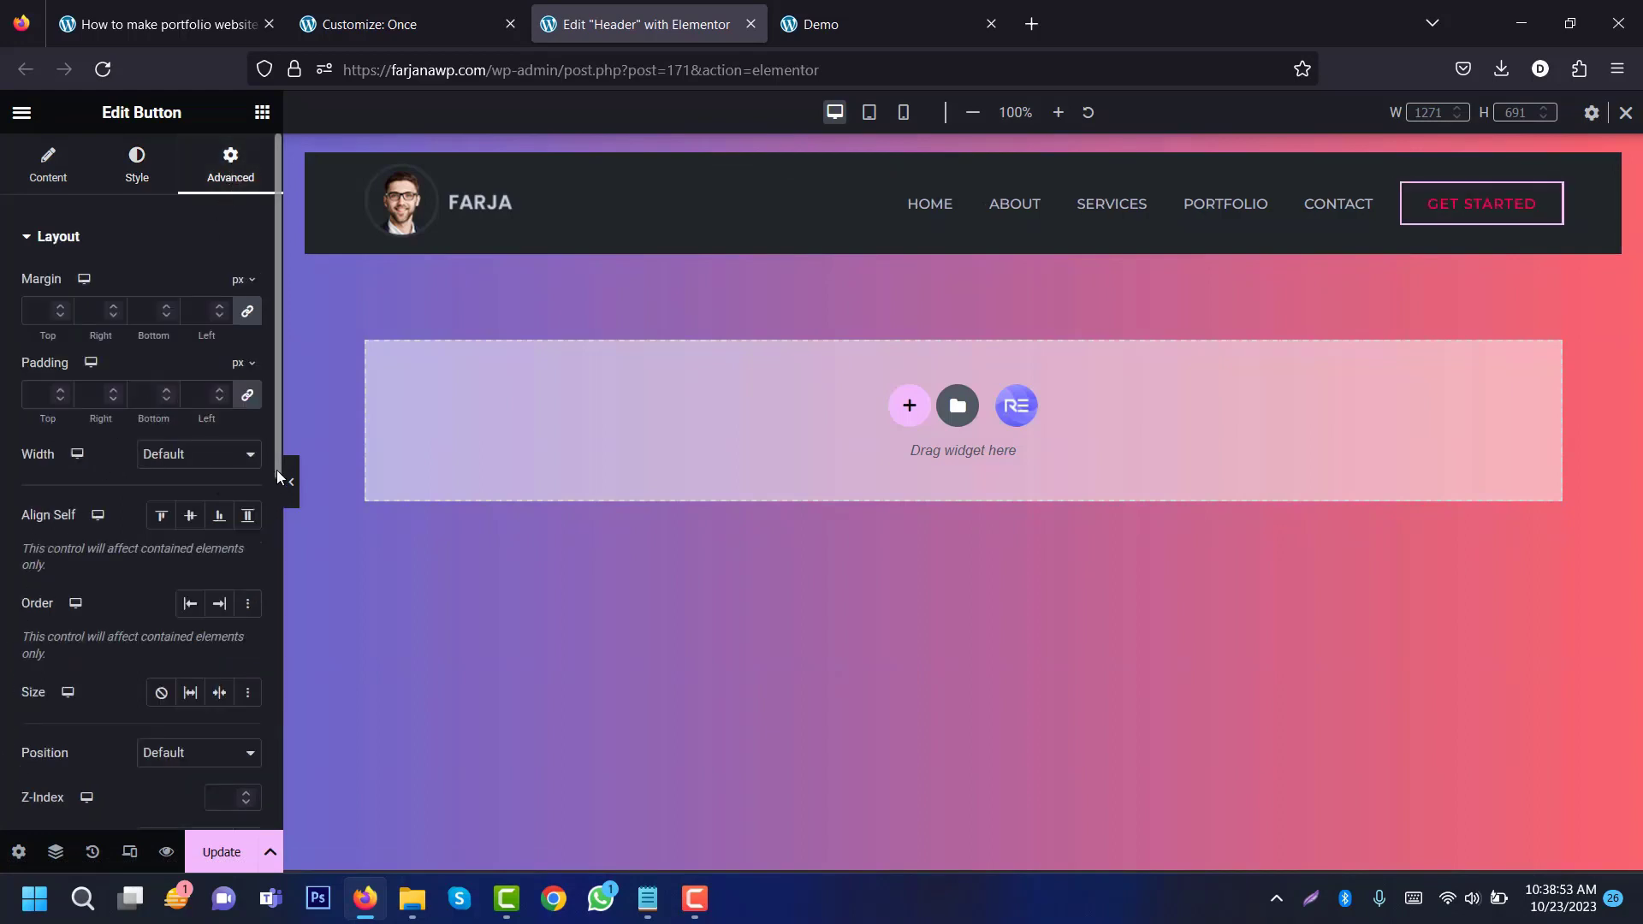
pyautogui.moveTo(275, 470); pyautogui.dragTo(184, 616)
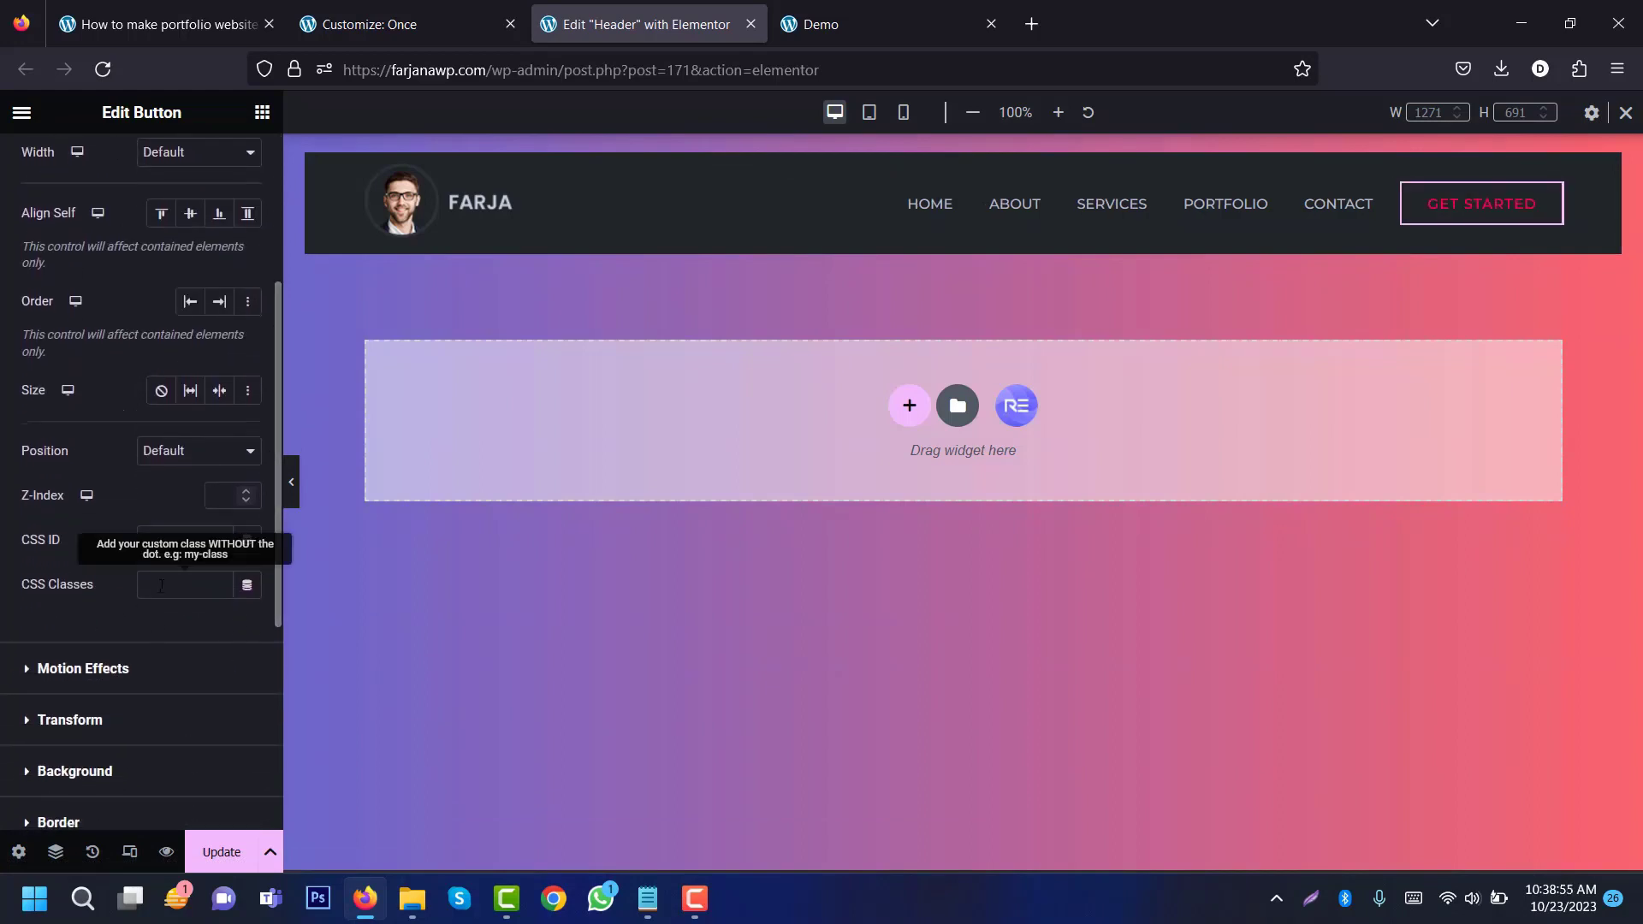
pyautogui.write('menu')
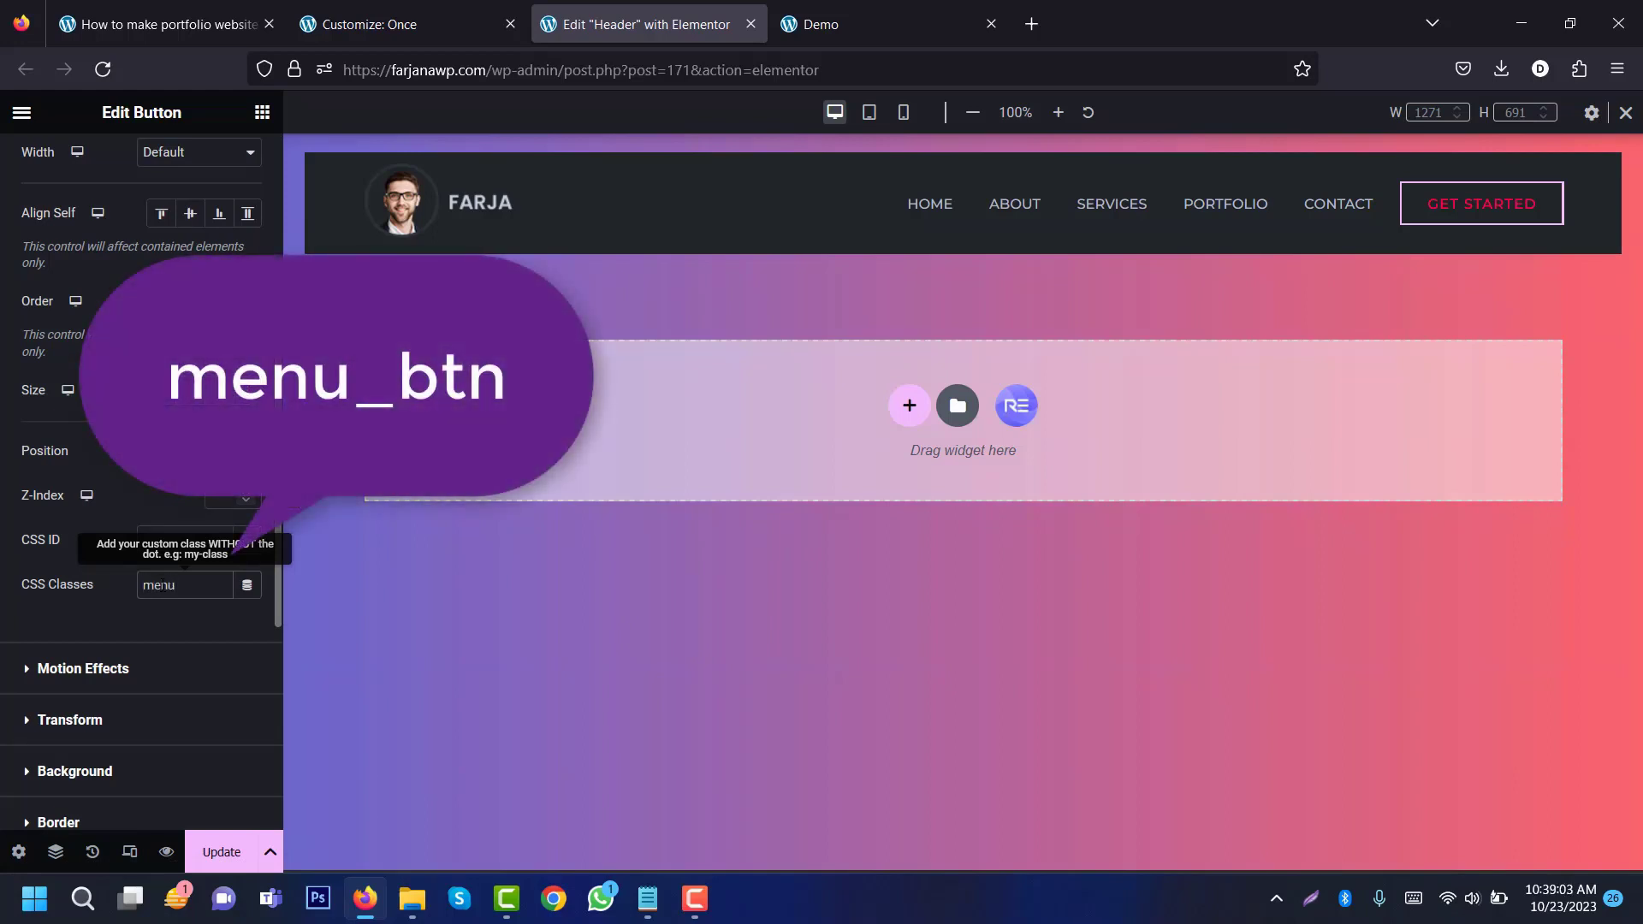
pyautogui.write('_btn')
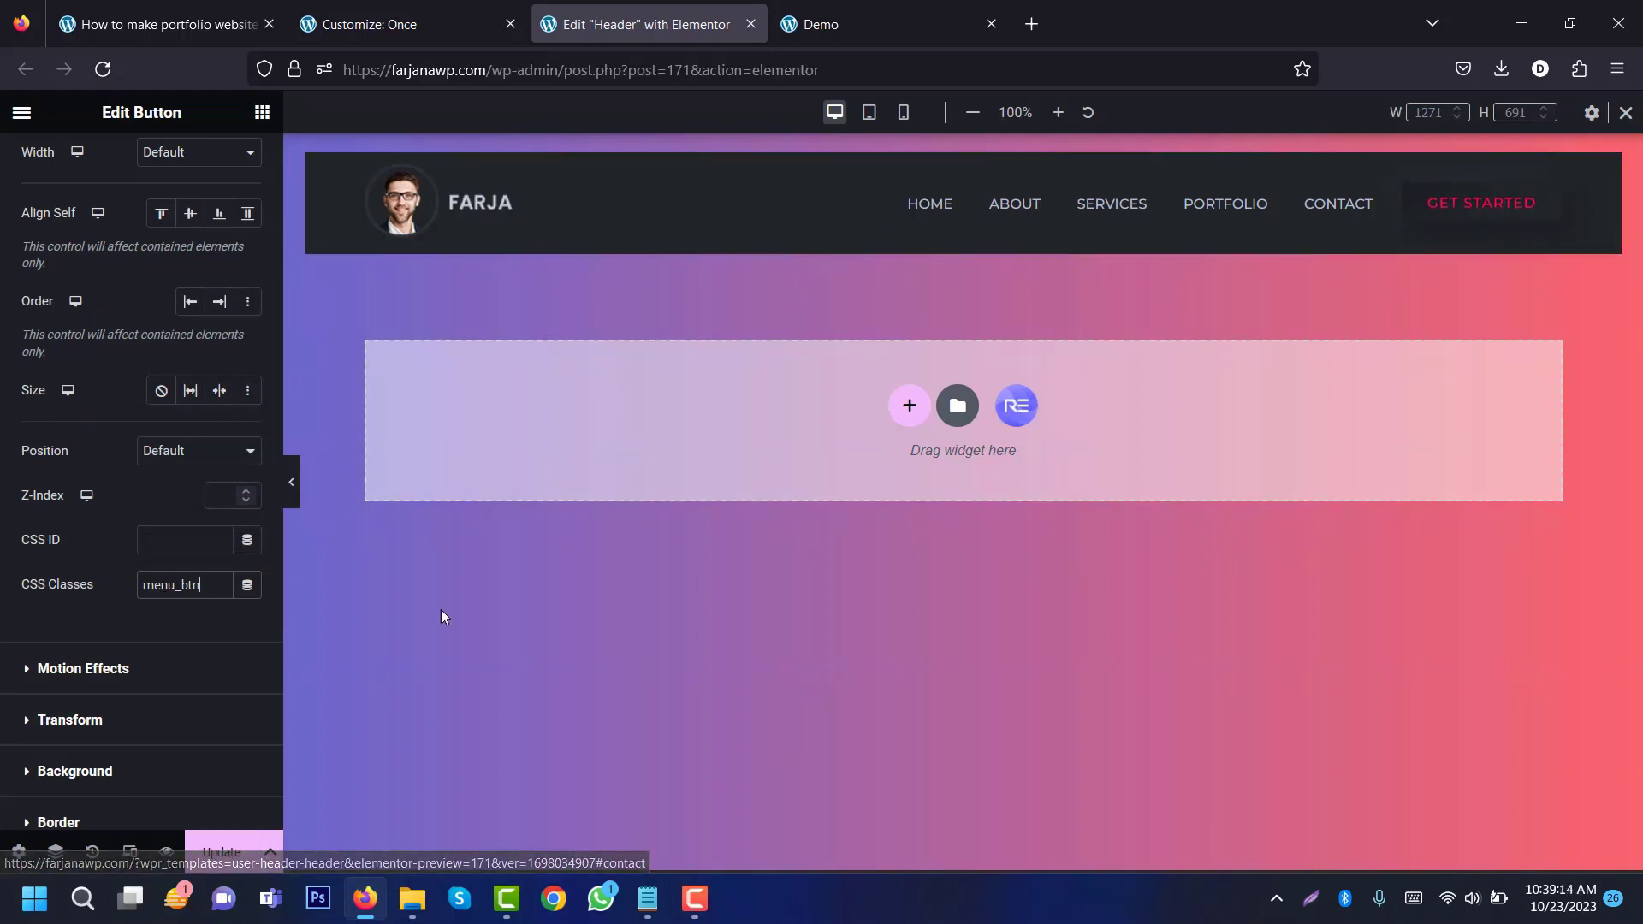
pyautogui.scroll(4, 270, 177)
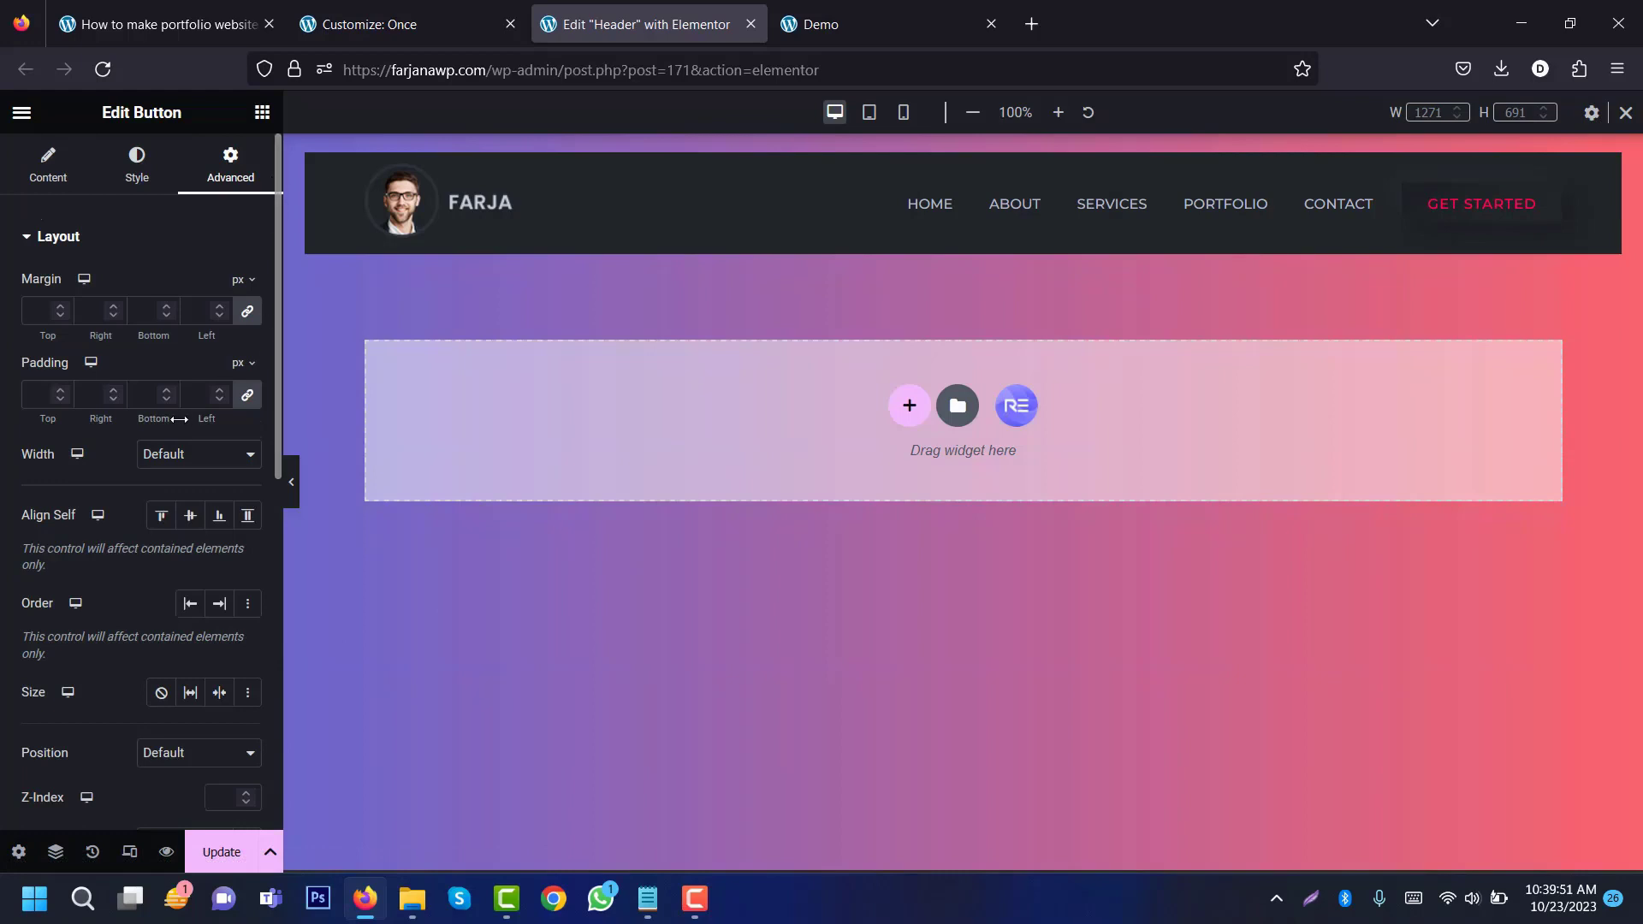
# Step: In mobile view, set the logo container width to about 35%
pyautogui.click(870, 114)
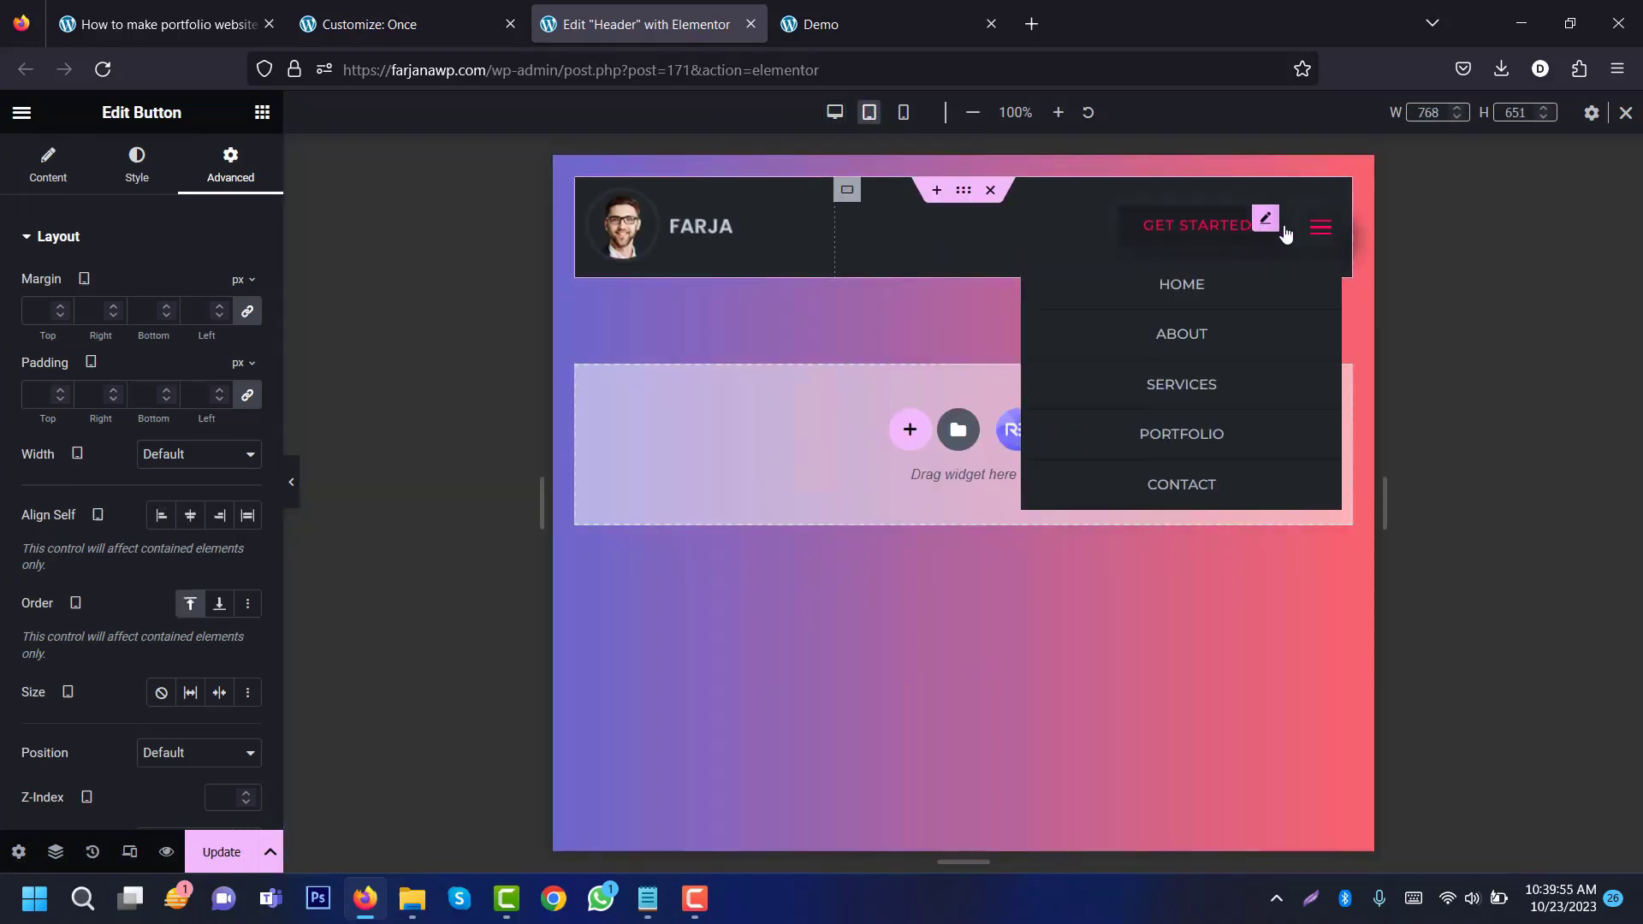
pyautogui.click(903, 113)
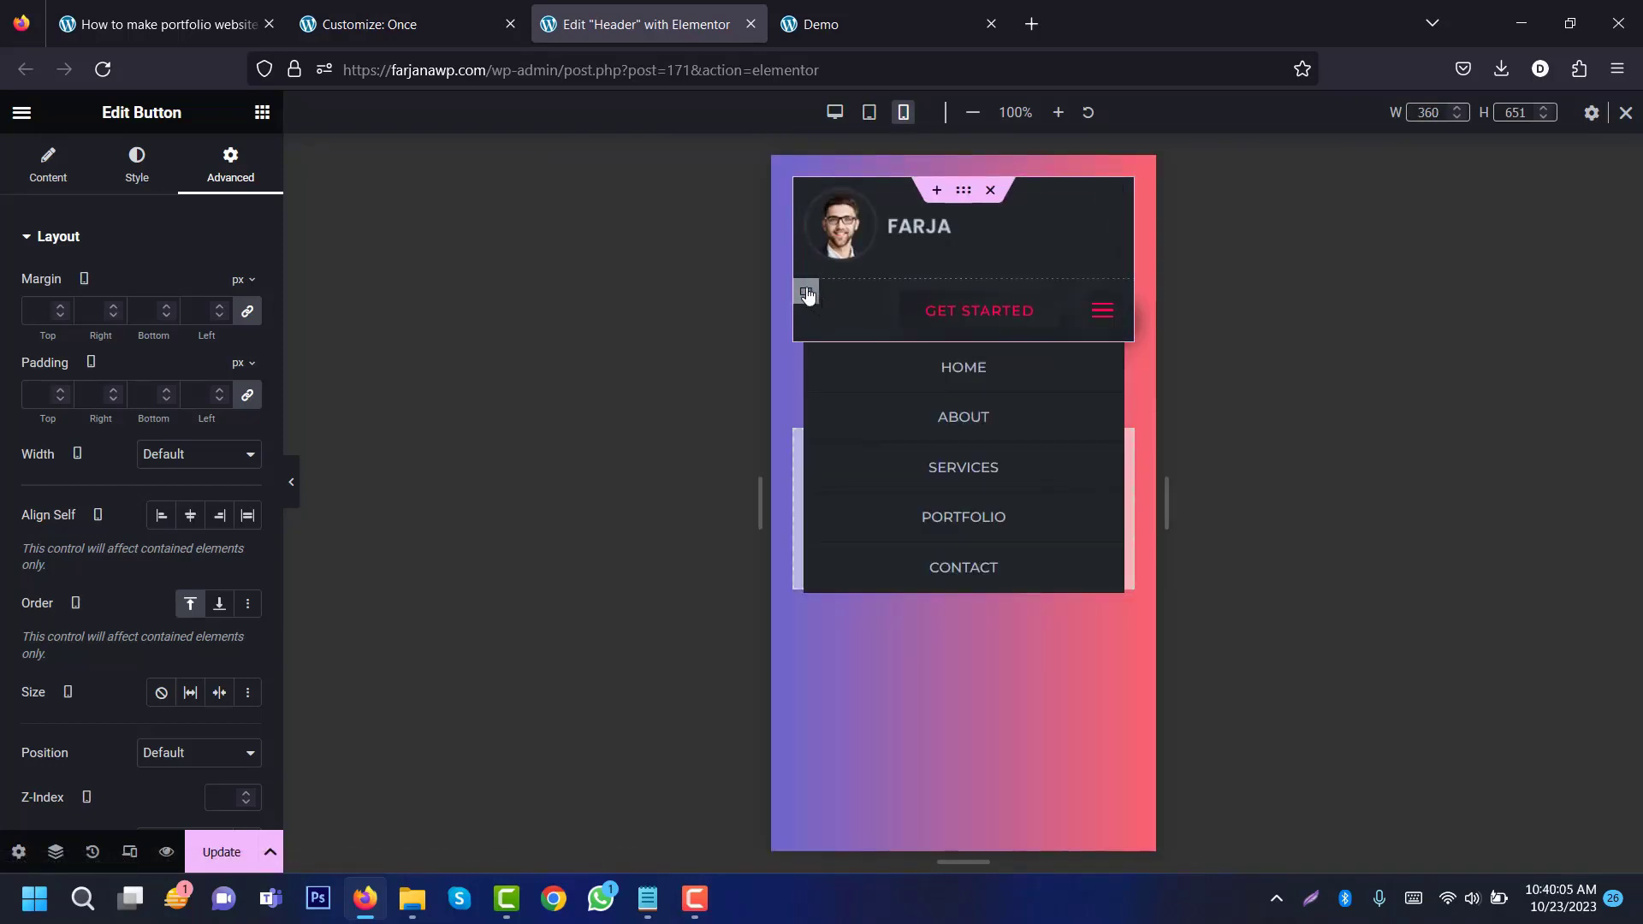
pyautogui.click(806, 192)
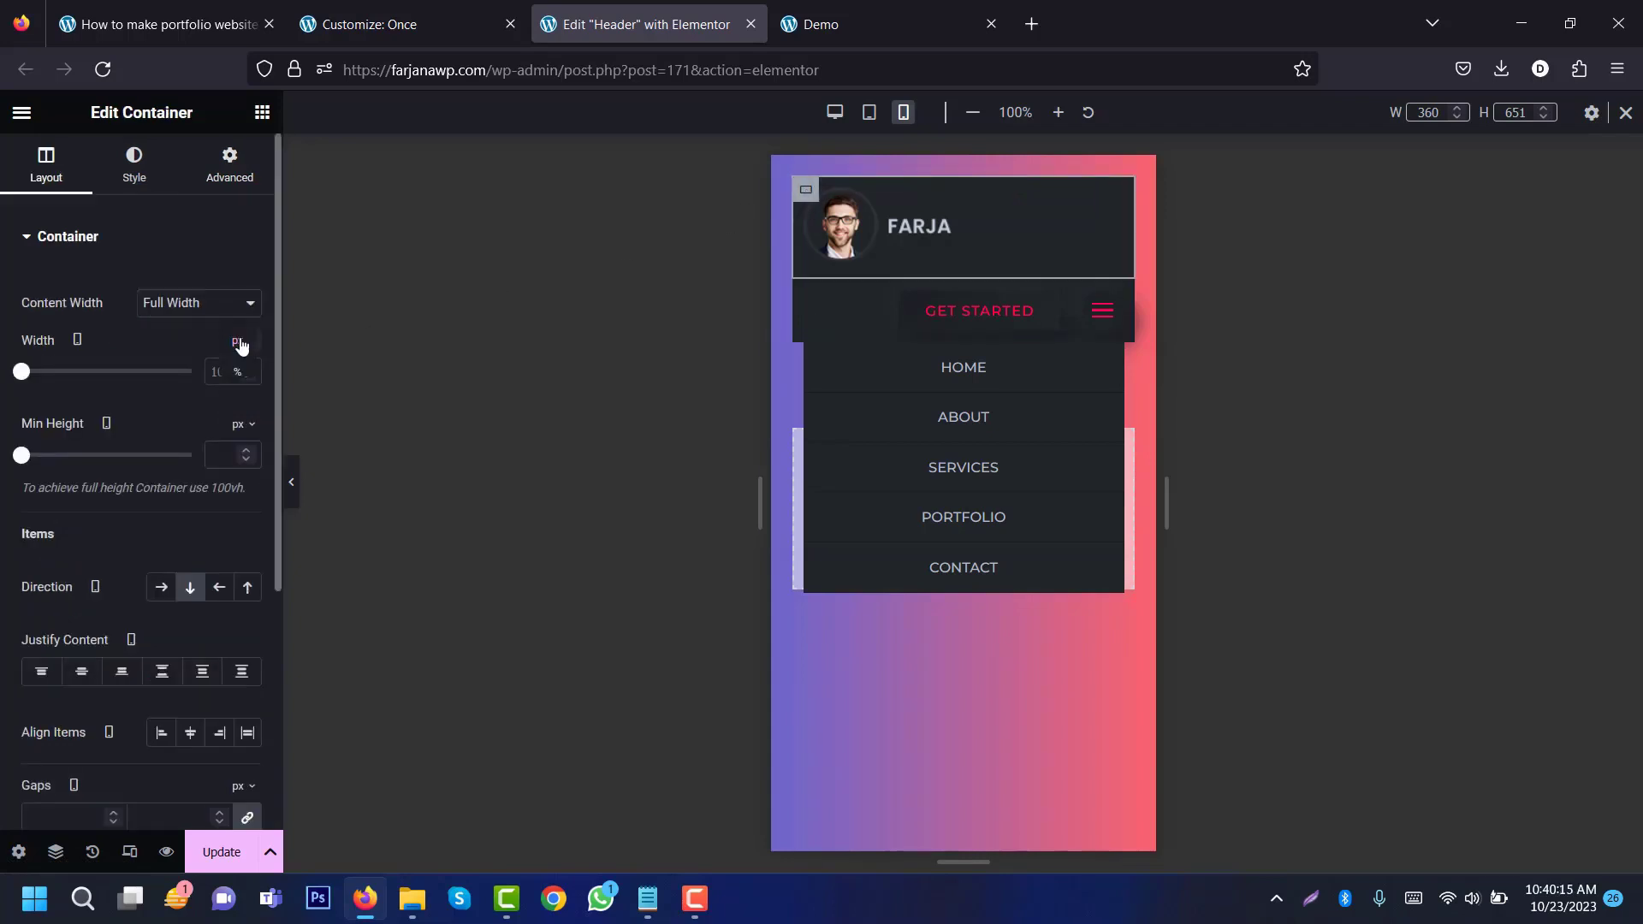
pyautogui.click(244, 341)
pyautogui.click(242, 359)
pyautogui.moveTo(192, 371); pyautogui.dragTo(99, 374)
pyautogui.moveTo(101, 373); pyautogui.dragTo(99, 374)
pyautogui.moveTo(96, 373); pyautogui.dragTo(82, 371)
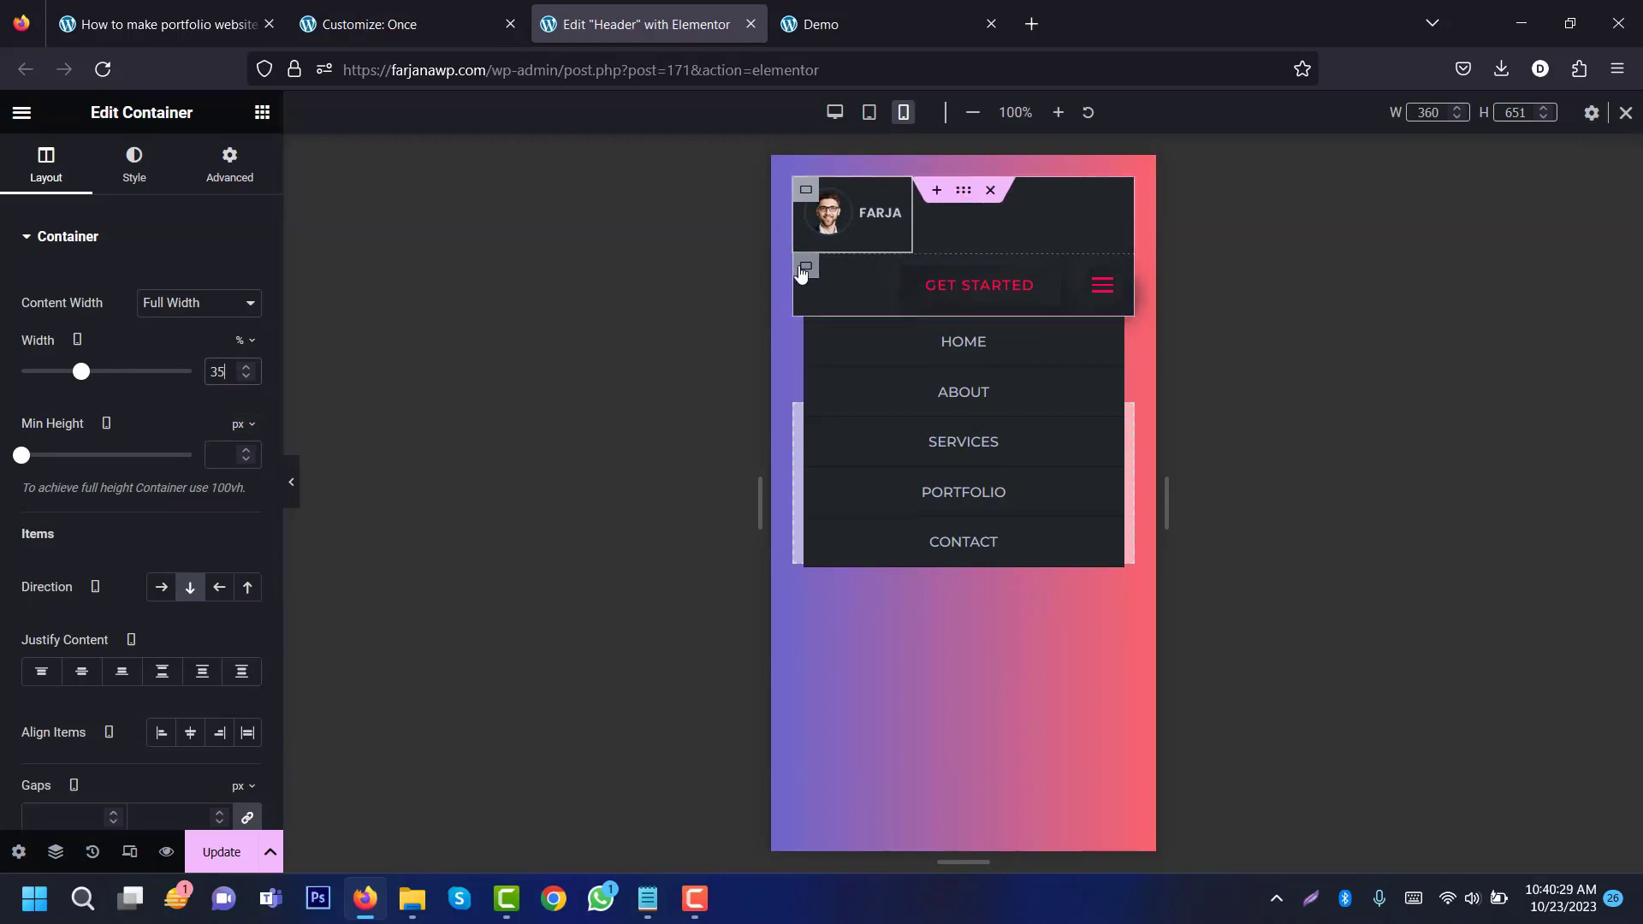
# Step: Set the GET STARTED container width to 65% on mobile
pyautogui.click(806, 266)
pyautogui.click(243, 346)
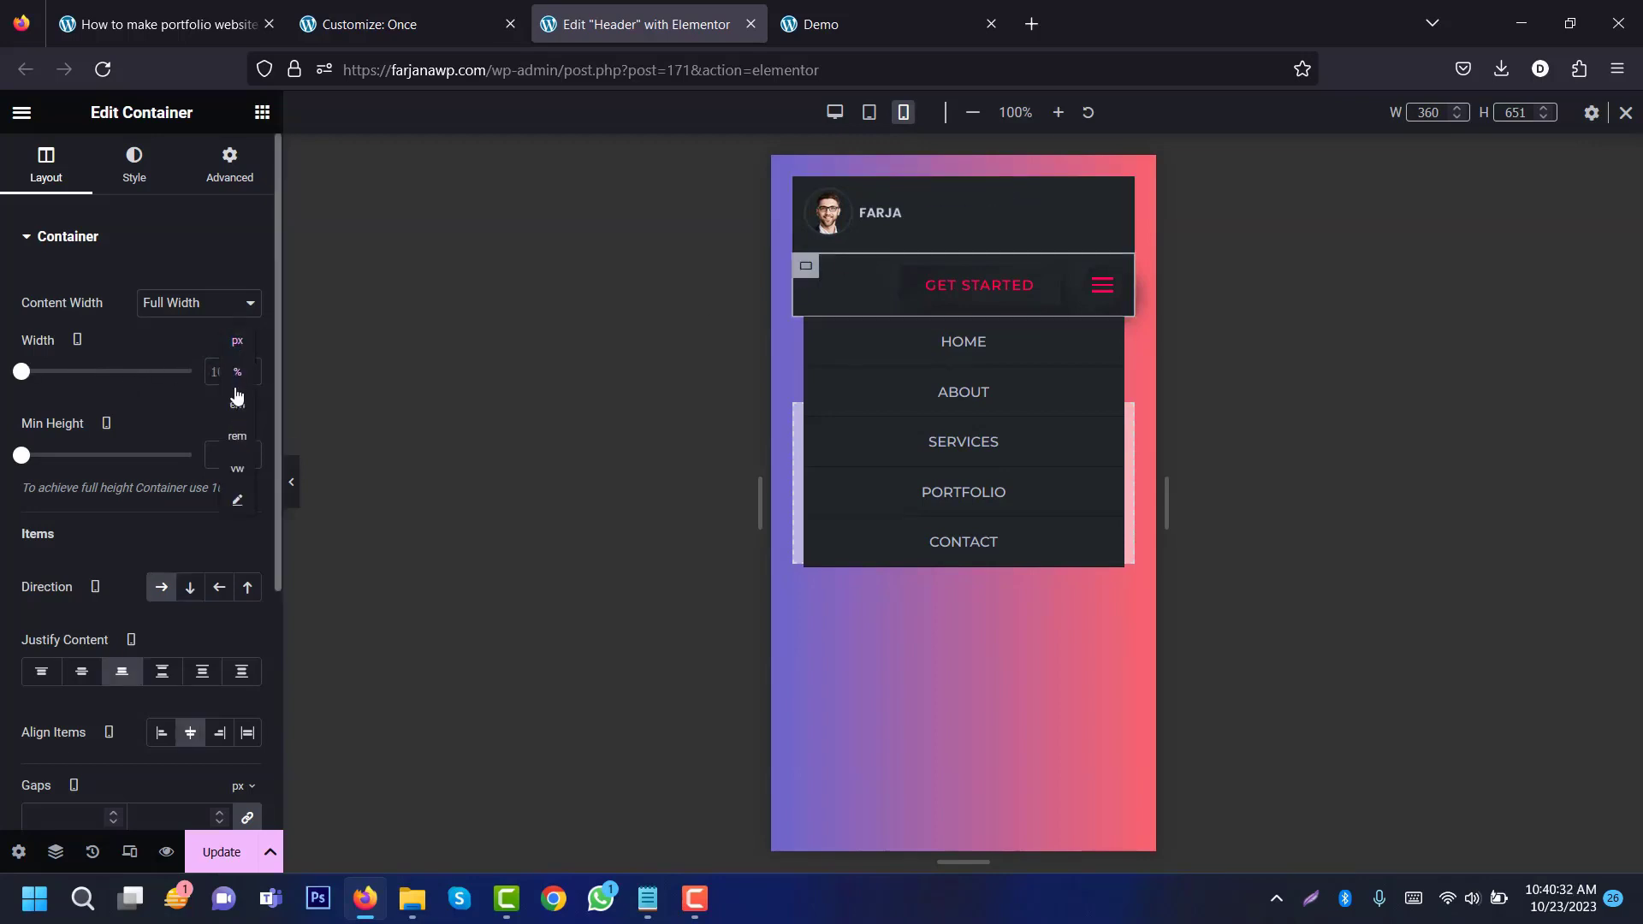
pyautogui.click(234, 379)
pyautogui.moveTo(183, 377); pyautogui.dragTo(133, 374)
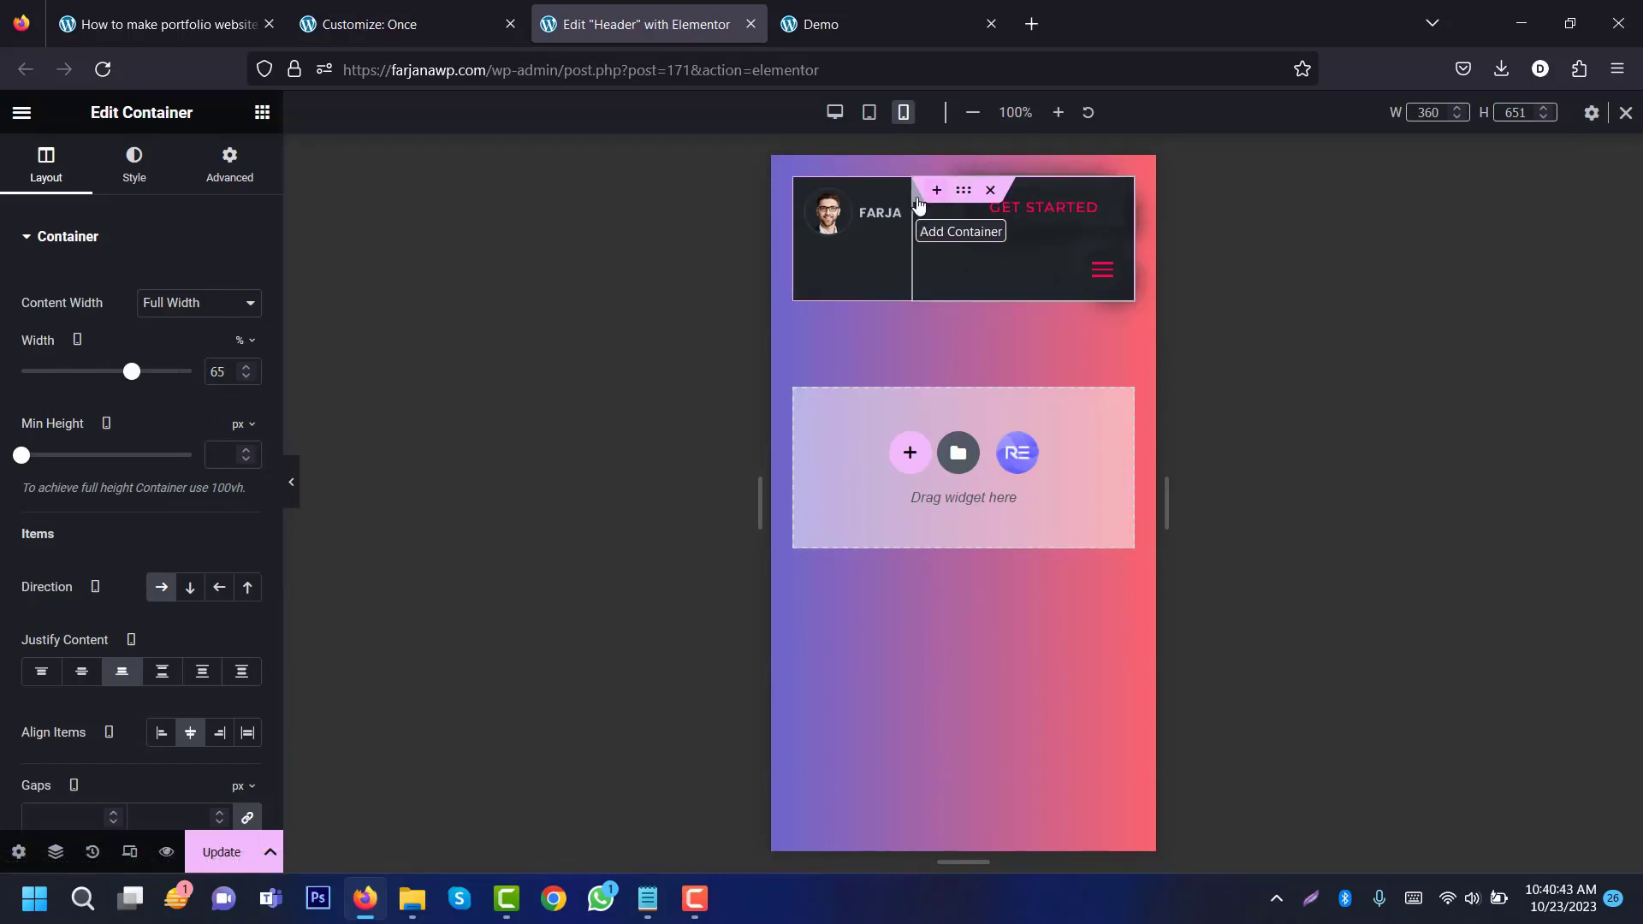
pyautogui.click(934, 192)
pyautogui.click(1103, 221)
pyautogui.click(936, 190)
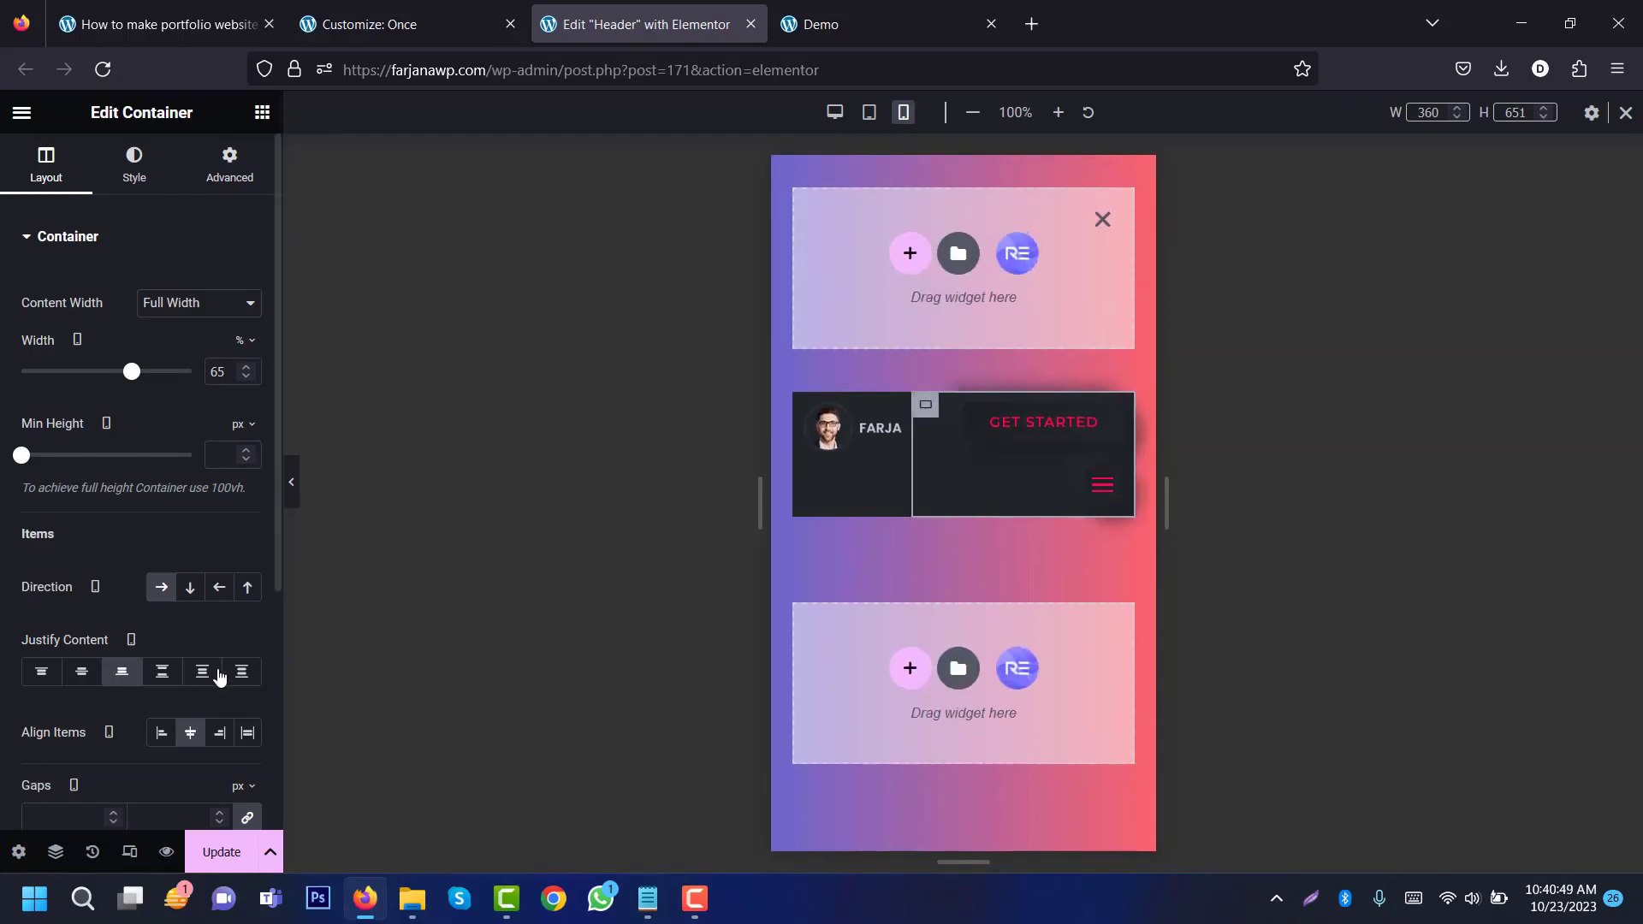
# Step: Set the mobile Get started button padding to 8px top/bottom and 12px left/right
pyautogui.click(1103, 220)
pyautogui.click(1034, 224)
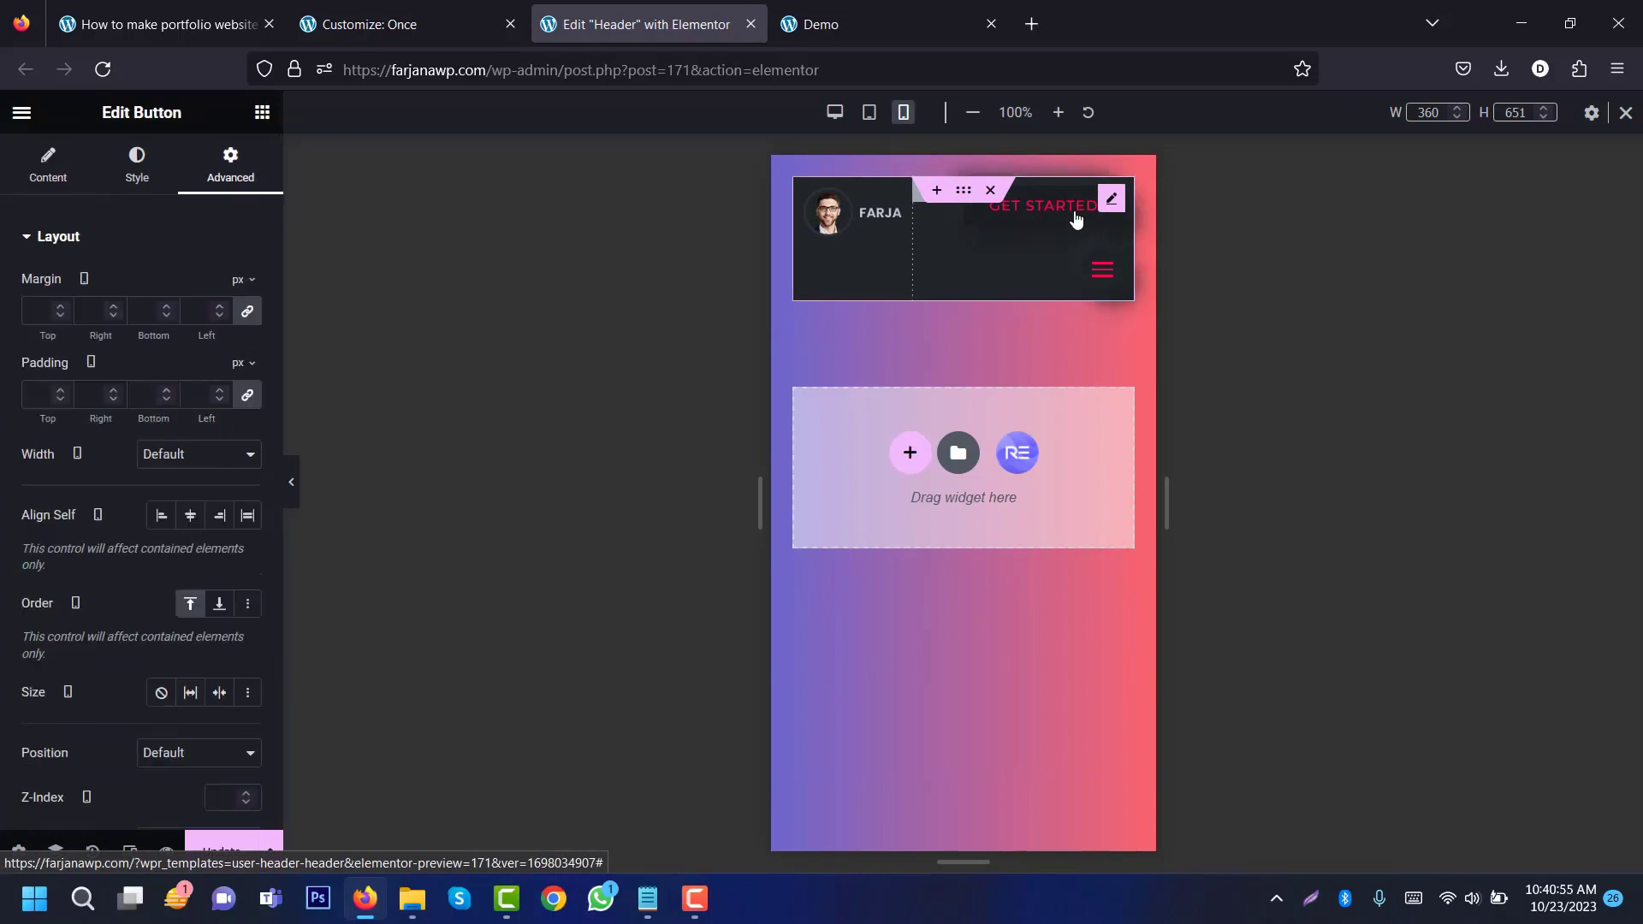
pyautogui.click(148, 180)
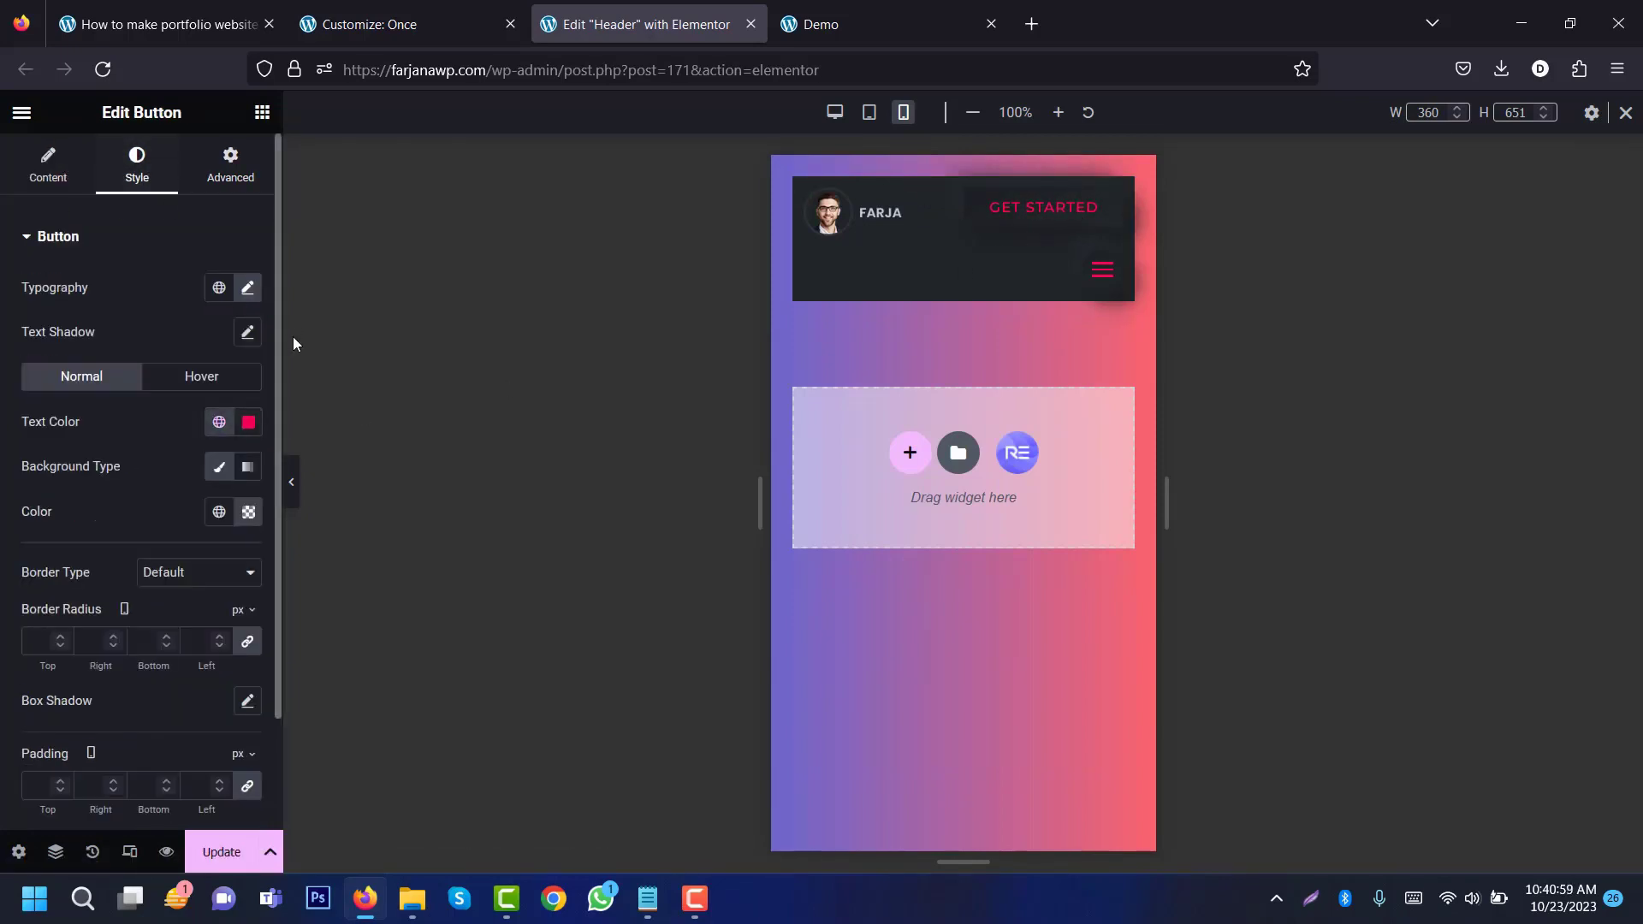
pyautogui.scroll(-2, 116, 690)
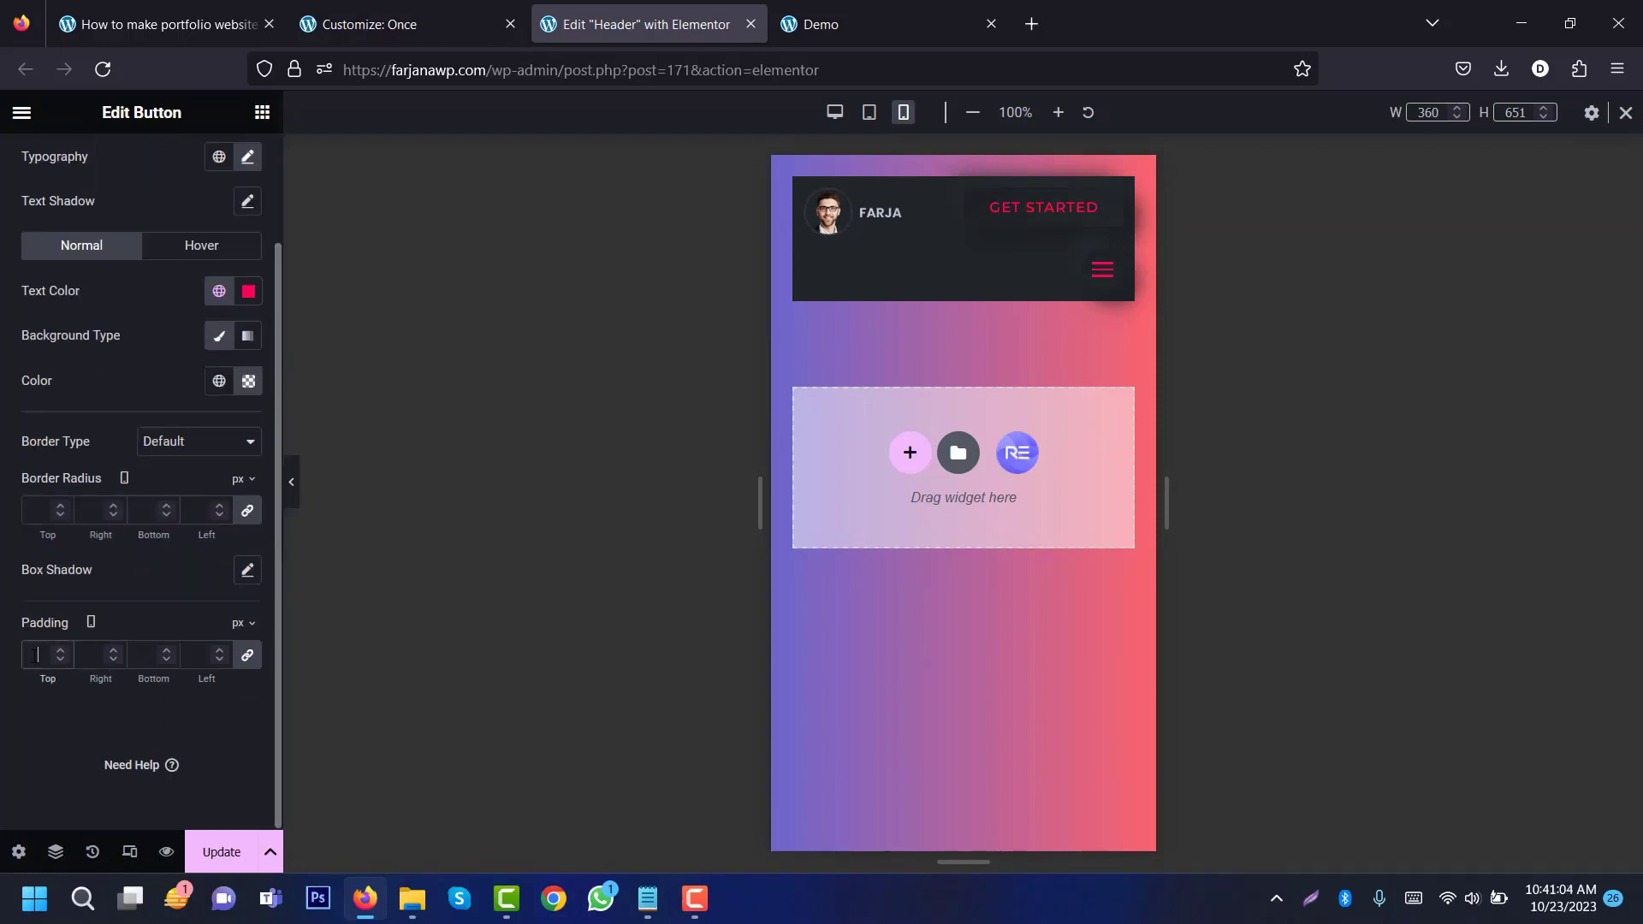
pyautogui.click(34, 656)
pyautogui.write('8')
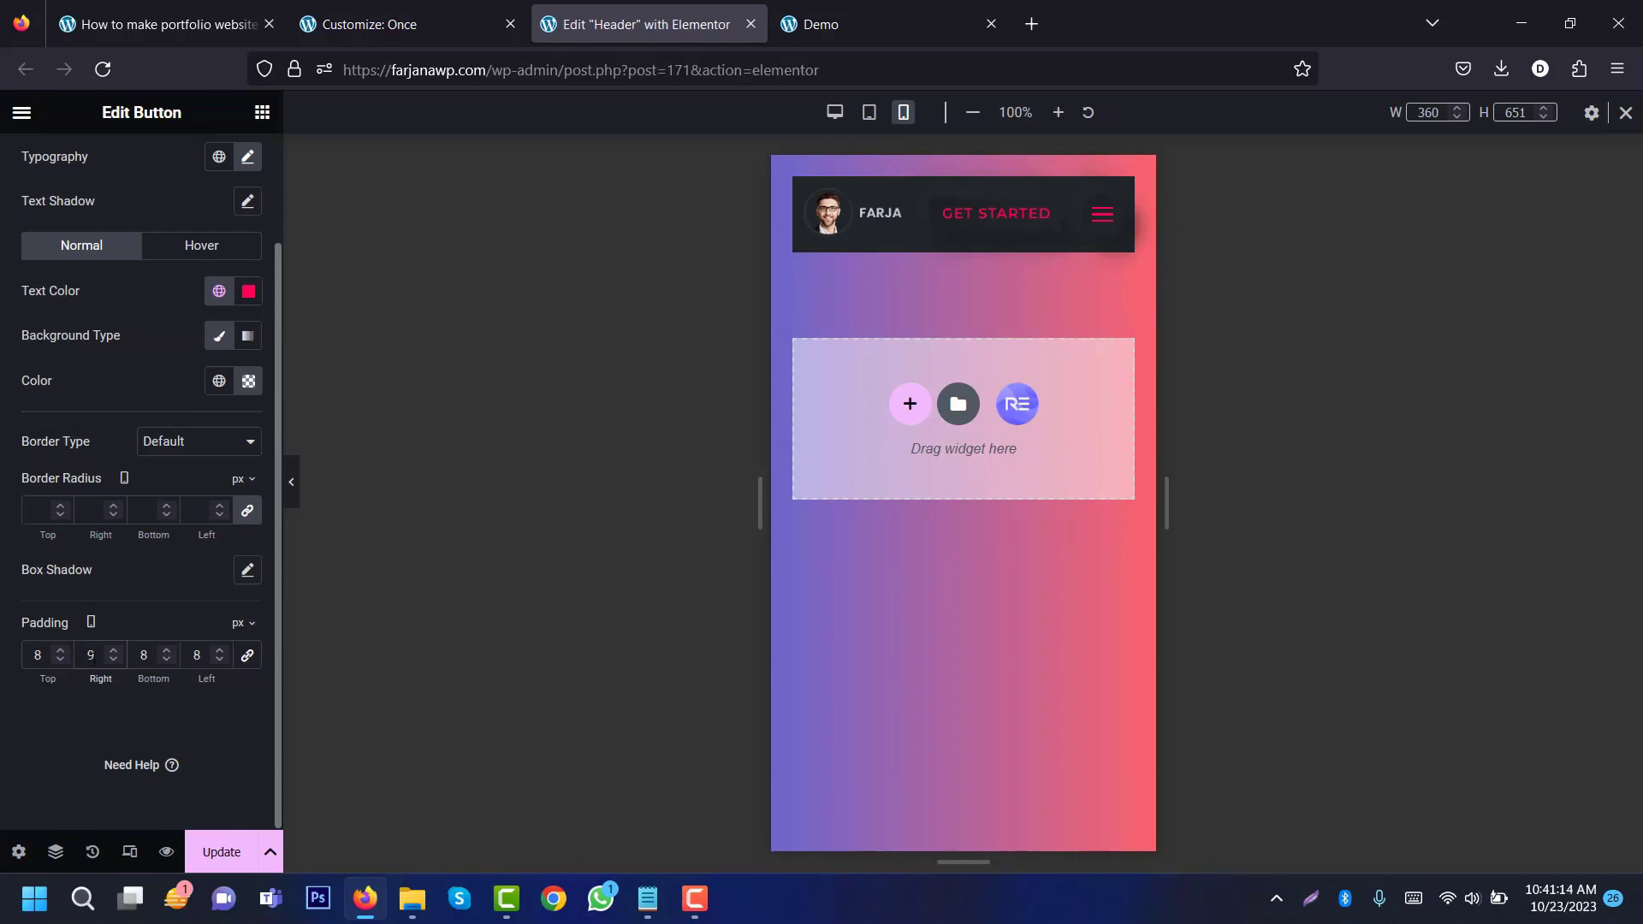
pyautogui.press('BackSpace')
pyautogui.write('12')
pyautogui.click(200, 654)
pyautogui.press('BackSpace')
pyautogui.write('12')
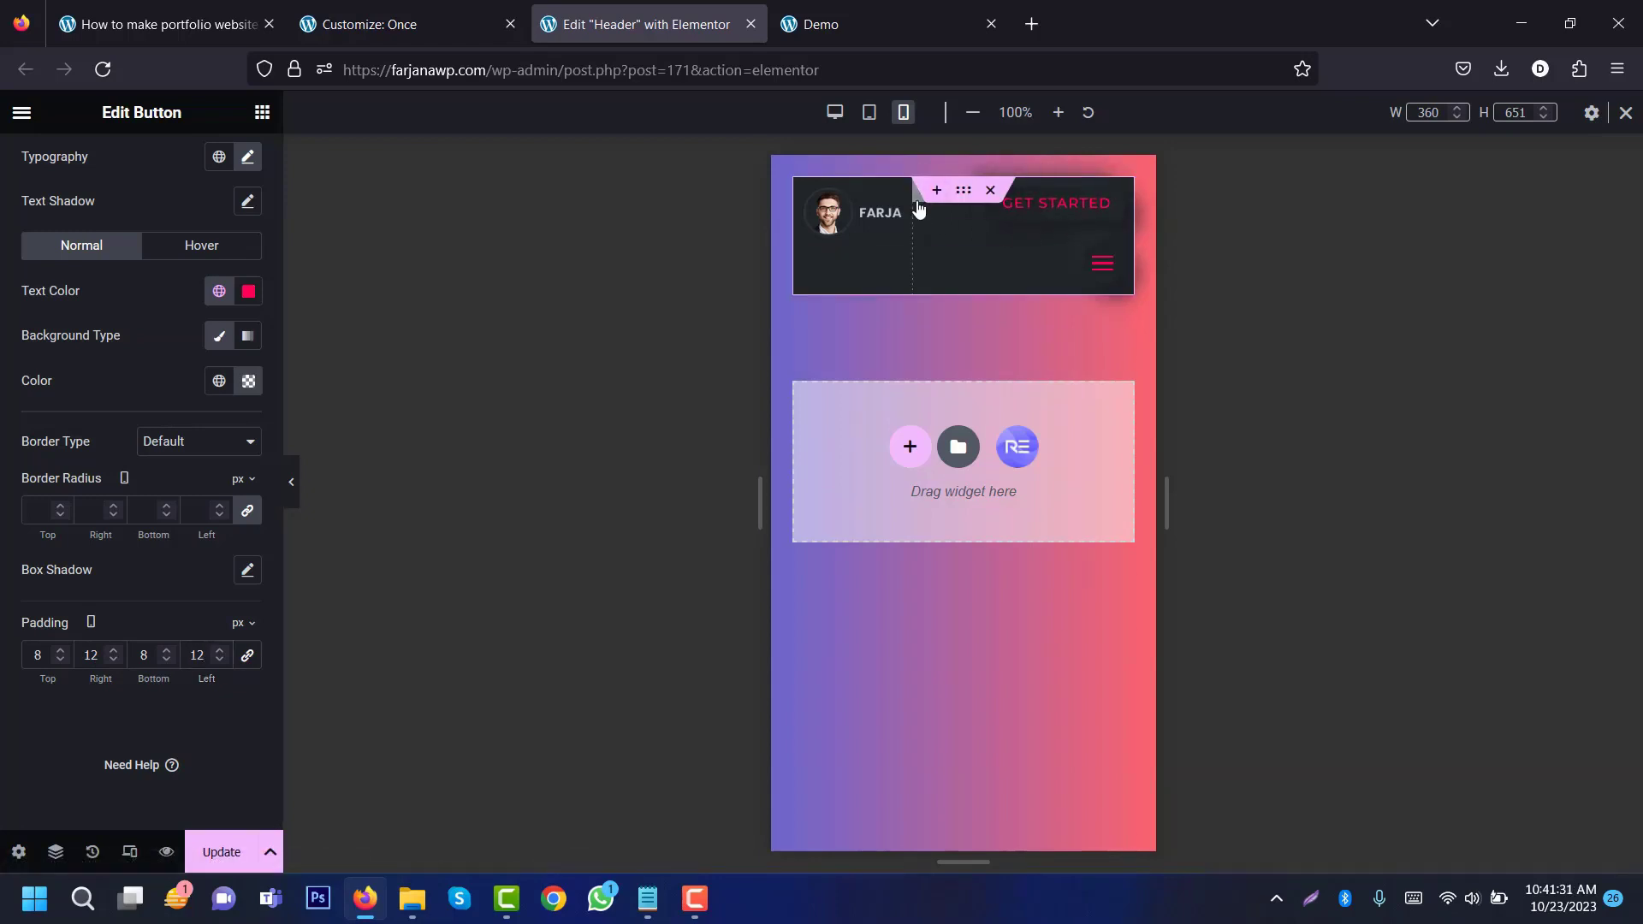
# Step: Set the button container's gaps to 0 and preview the compact header
pyautogui.click(918, 207)
pyautogui.scroll(-4, 252, 493)
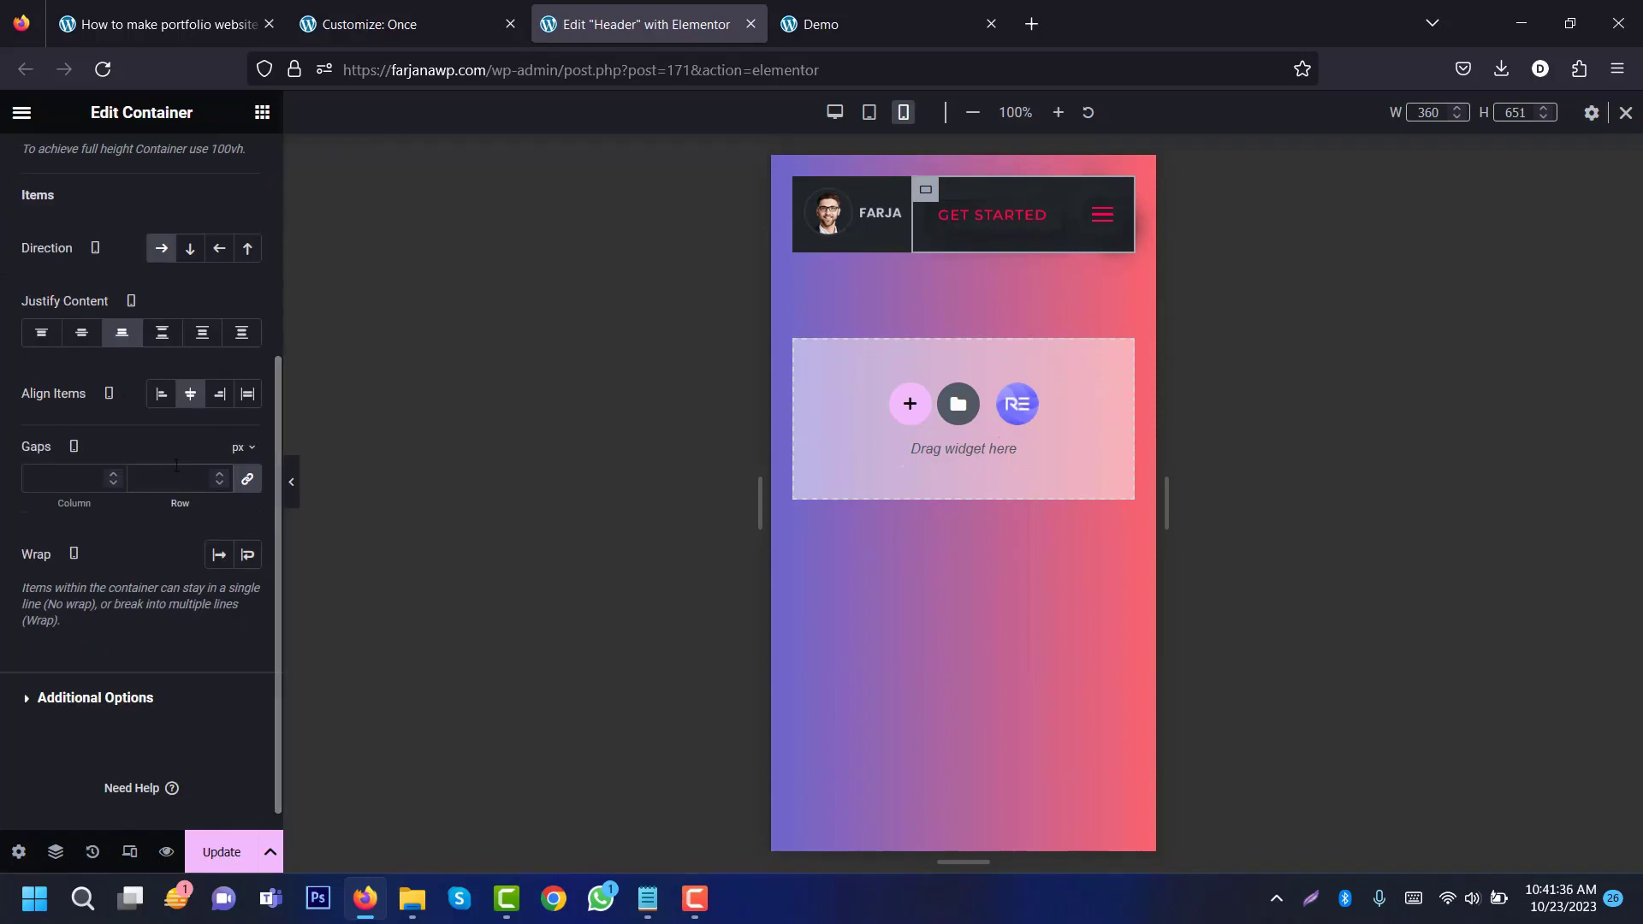
pyautogui.write('0')
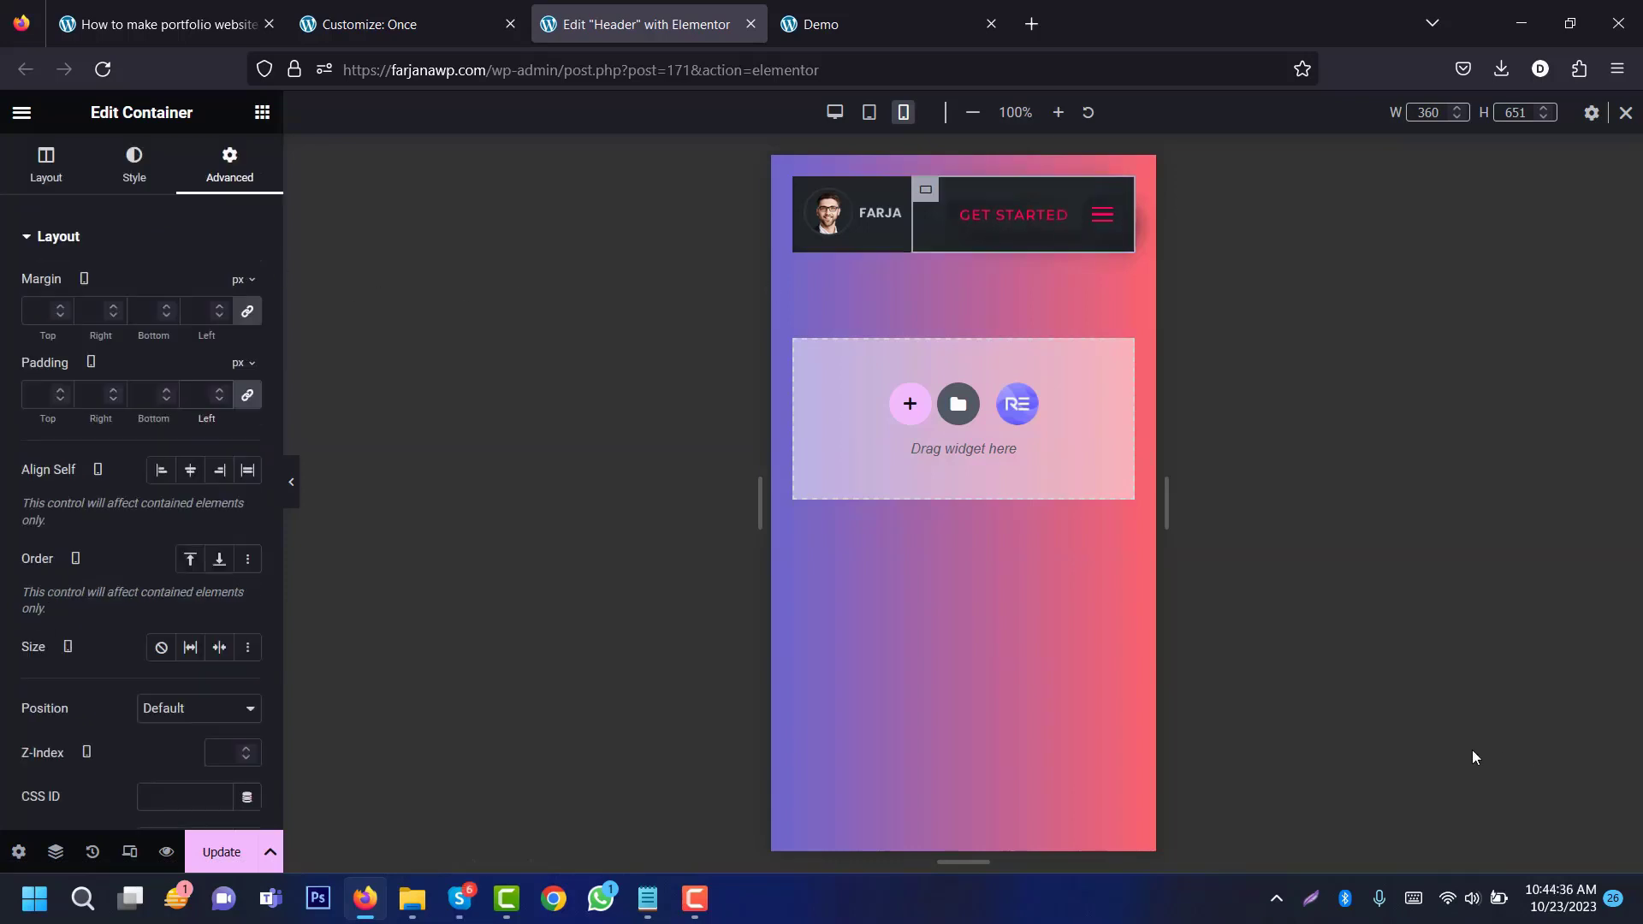
pyautogui.click(291, 487)
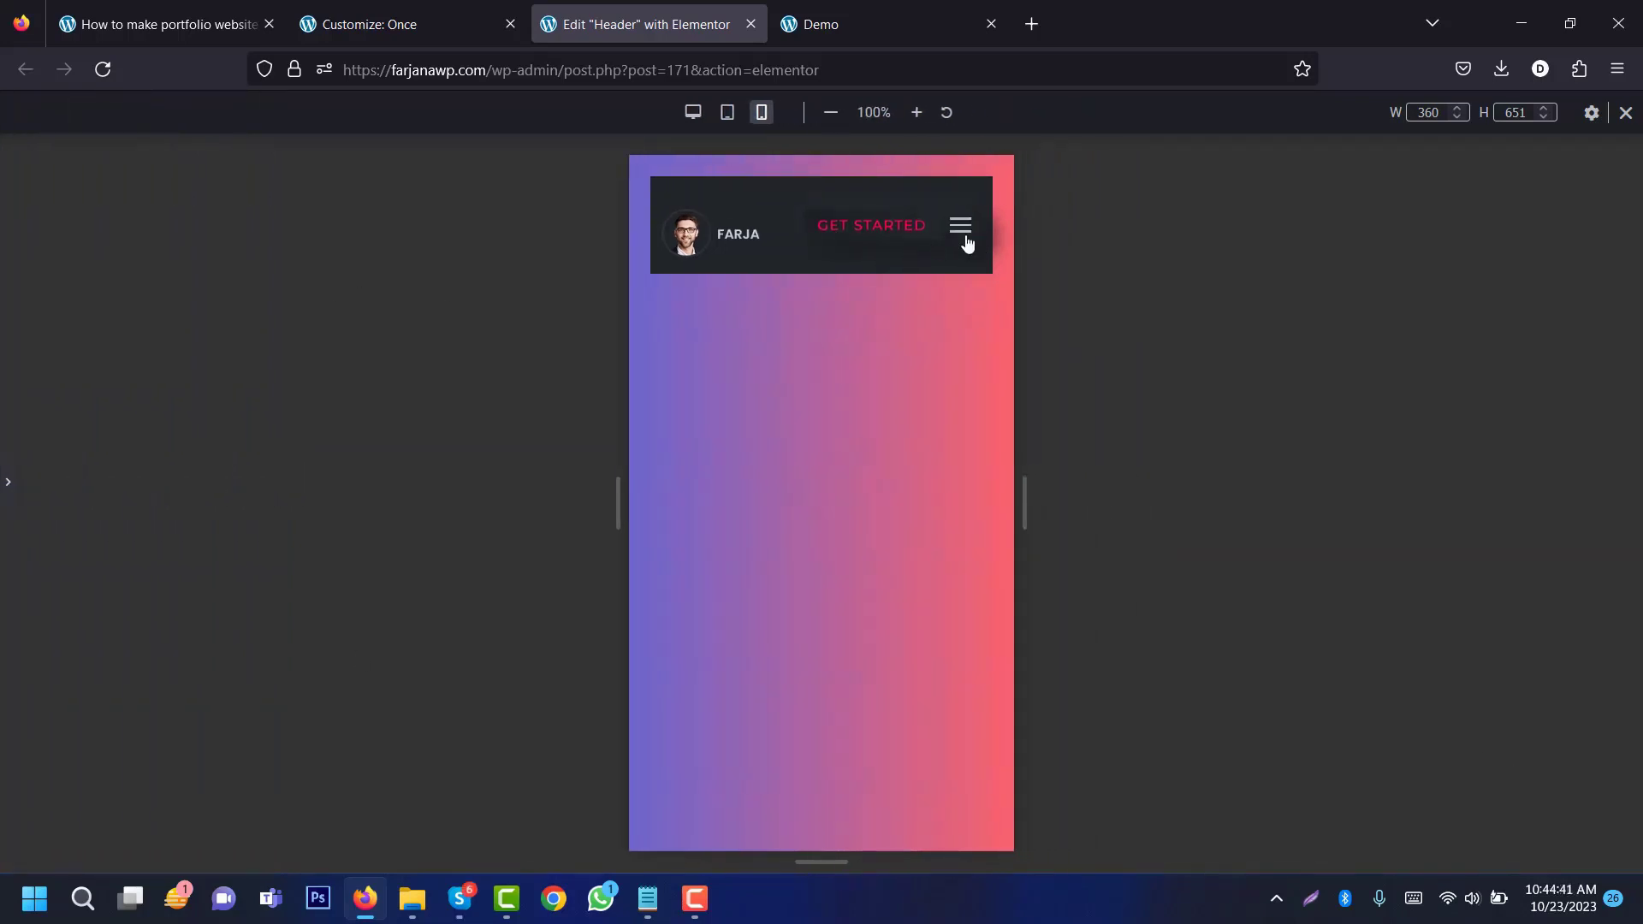
pyautogui.click(961, 231)
# Step: Centre the logo container's content vertically
pyautogui.click(727, 112)
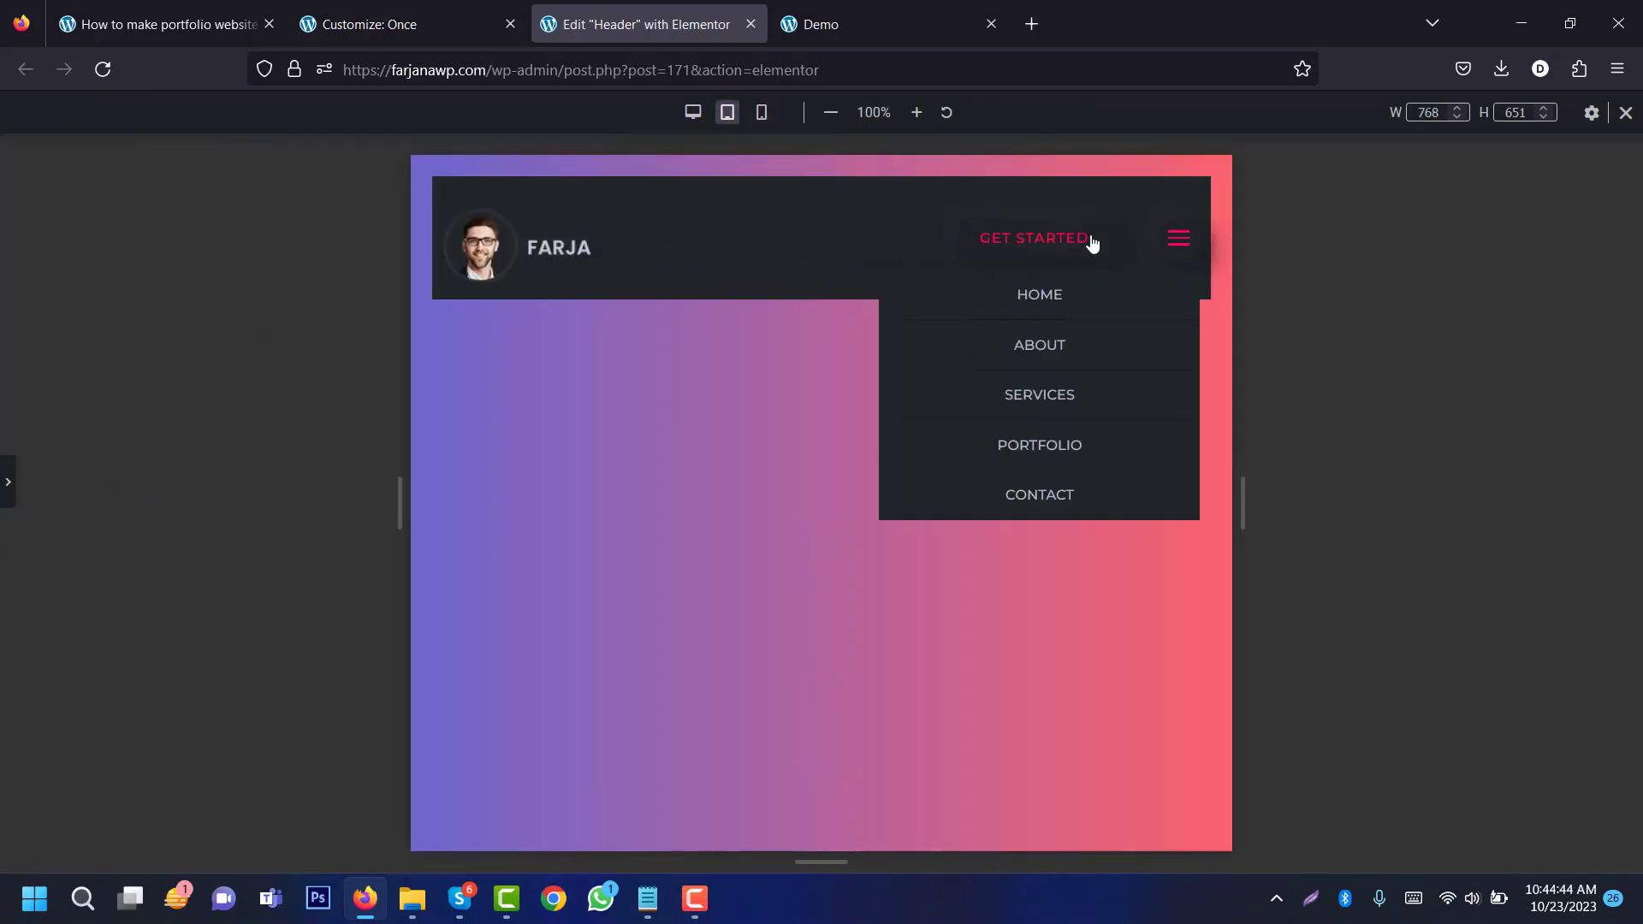
pyautogui.click(693, 112)
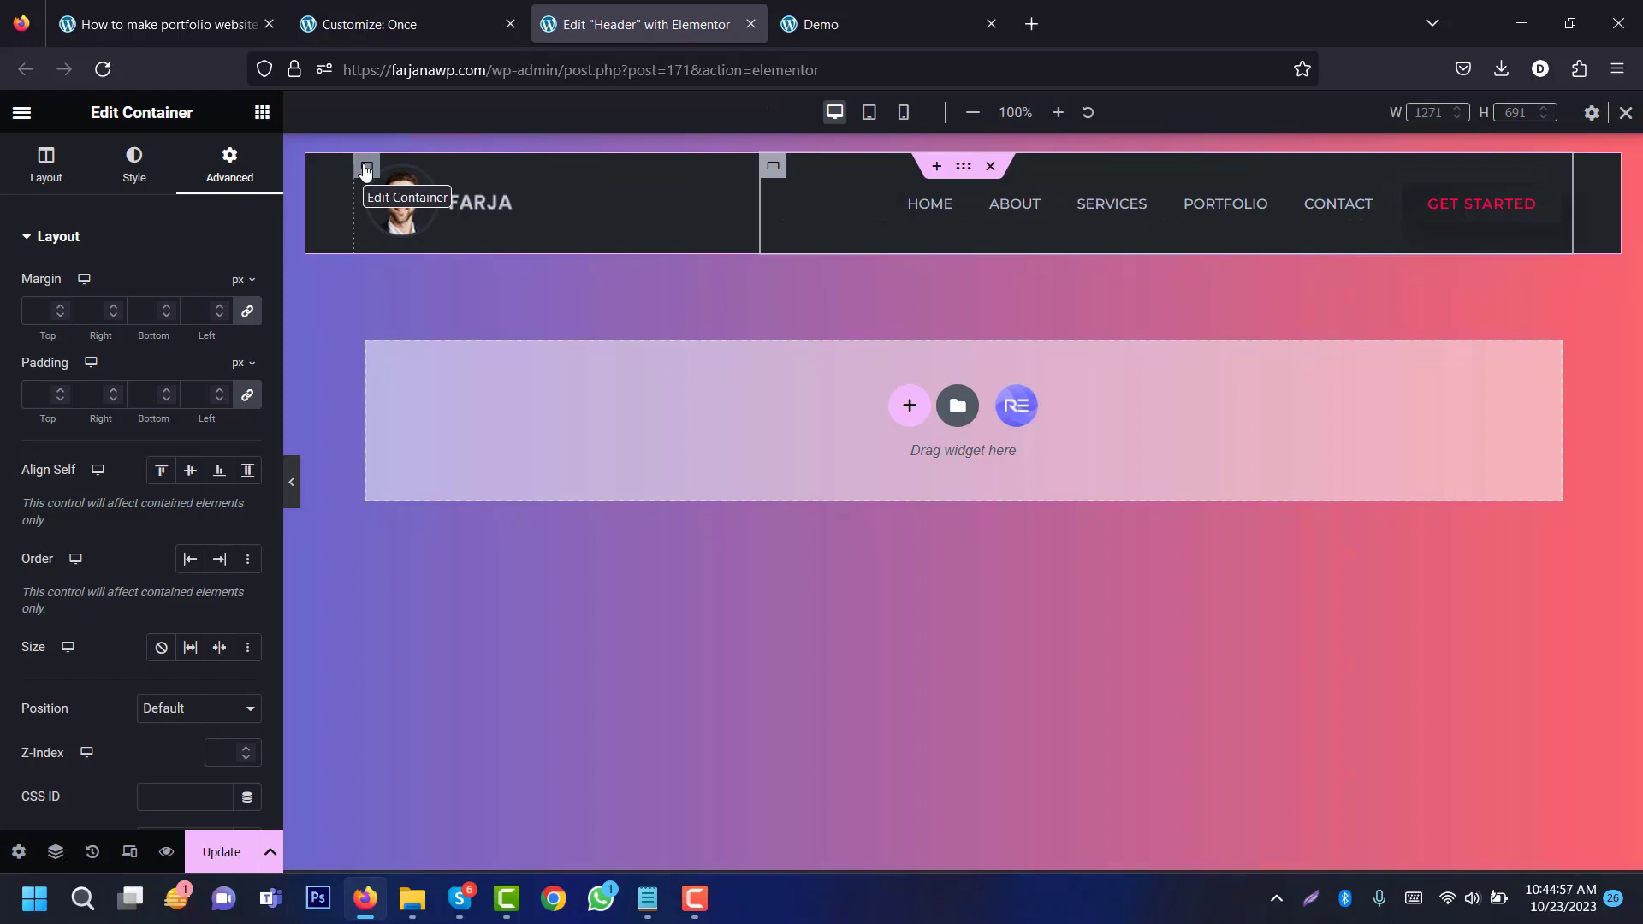
pyautogui.click(366, 169)
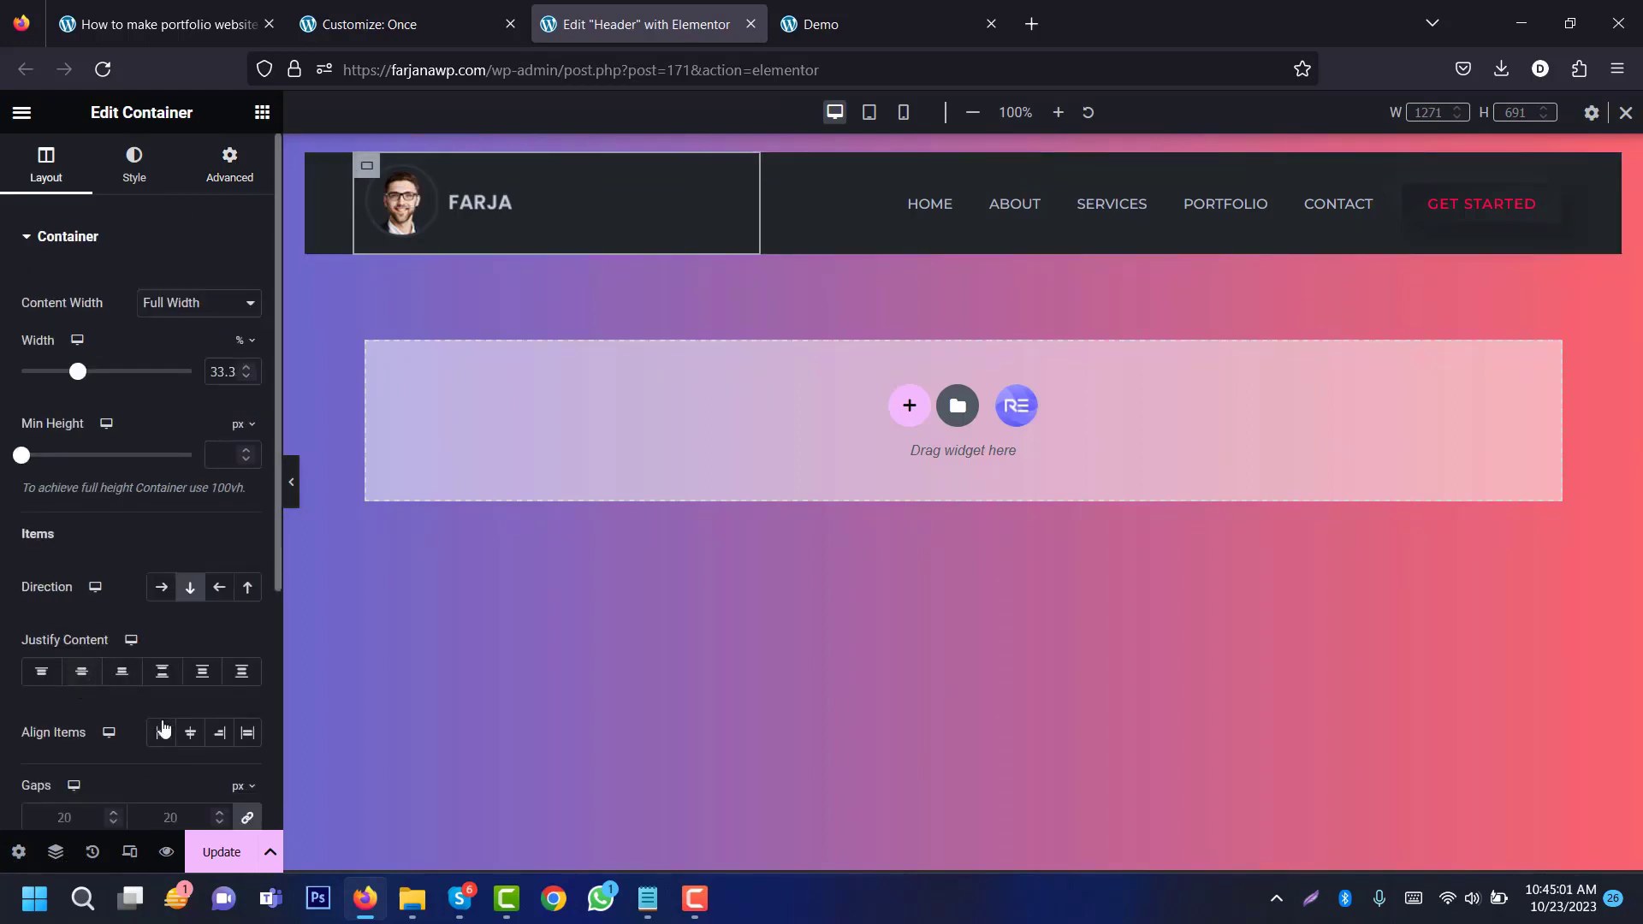
pyautogui.click(80, 674)
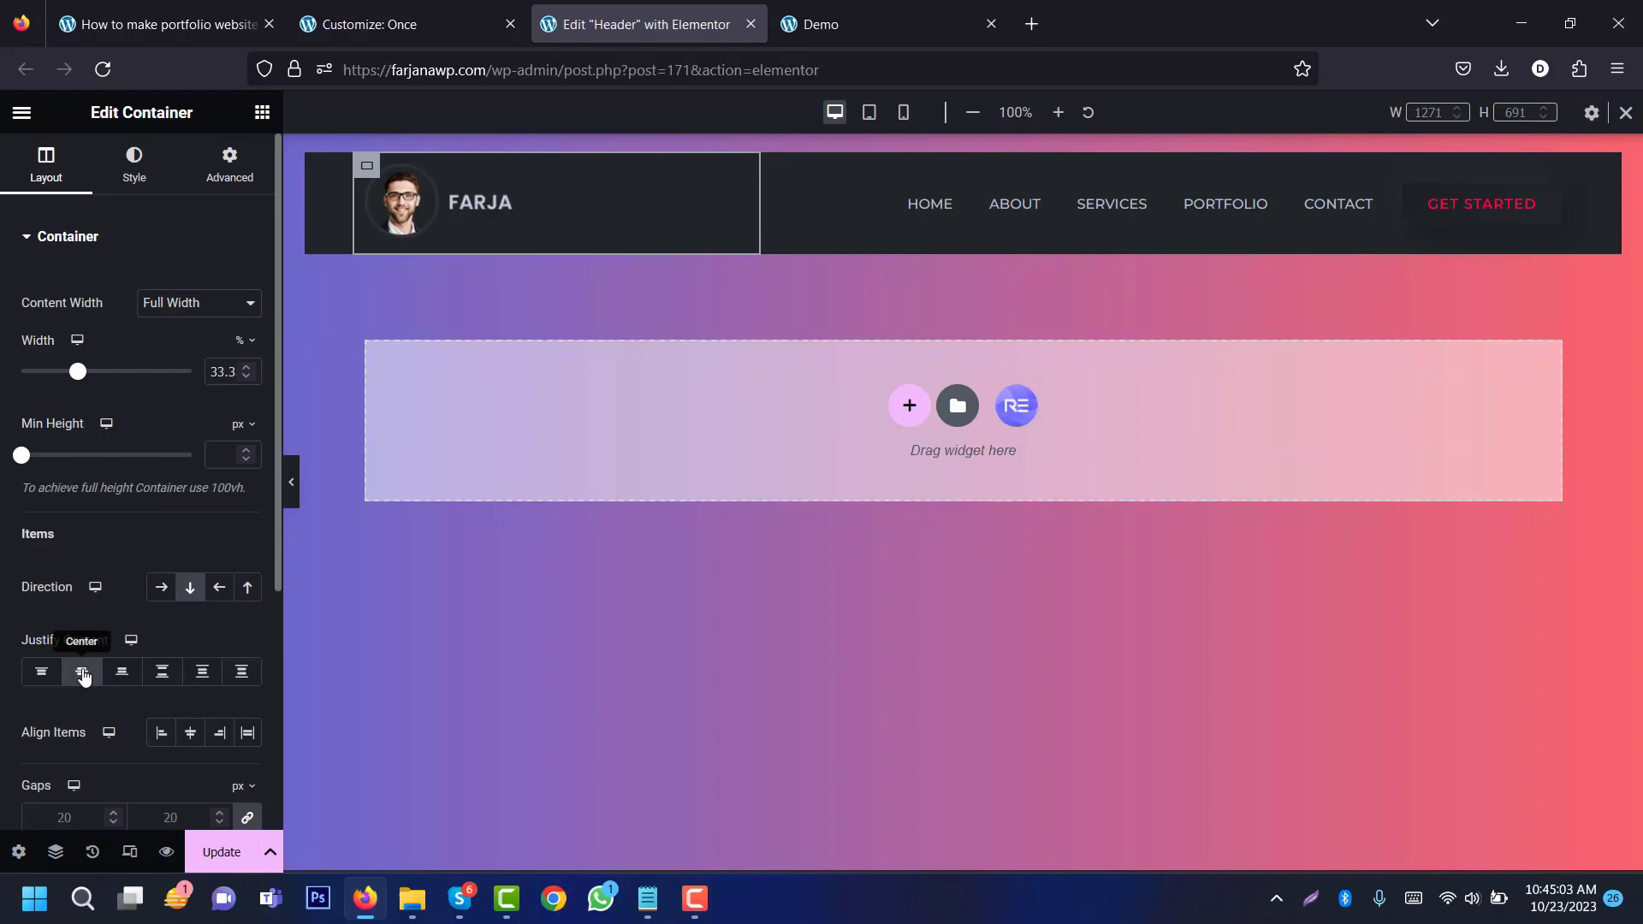
# Step: Check the tablet and mobile layouts, then save the header and preview it
pyautogui.click(868, 112)
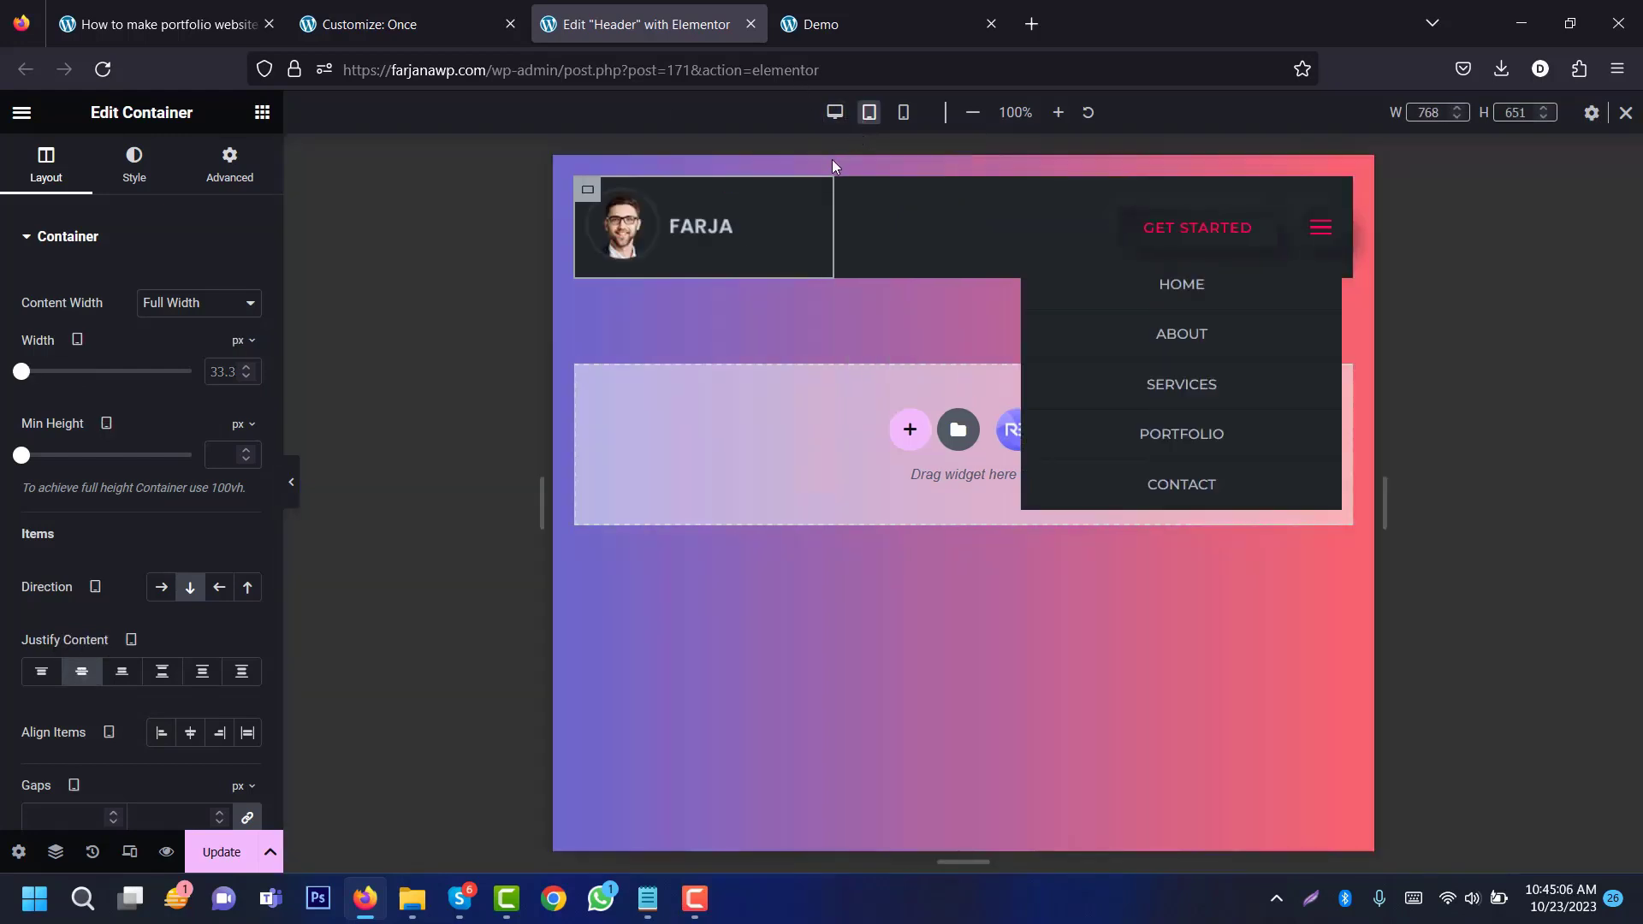
pyautogui.click(903, 112)
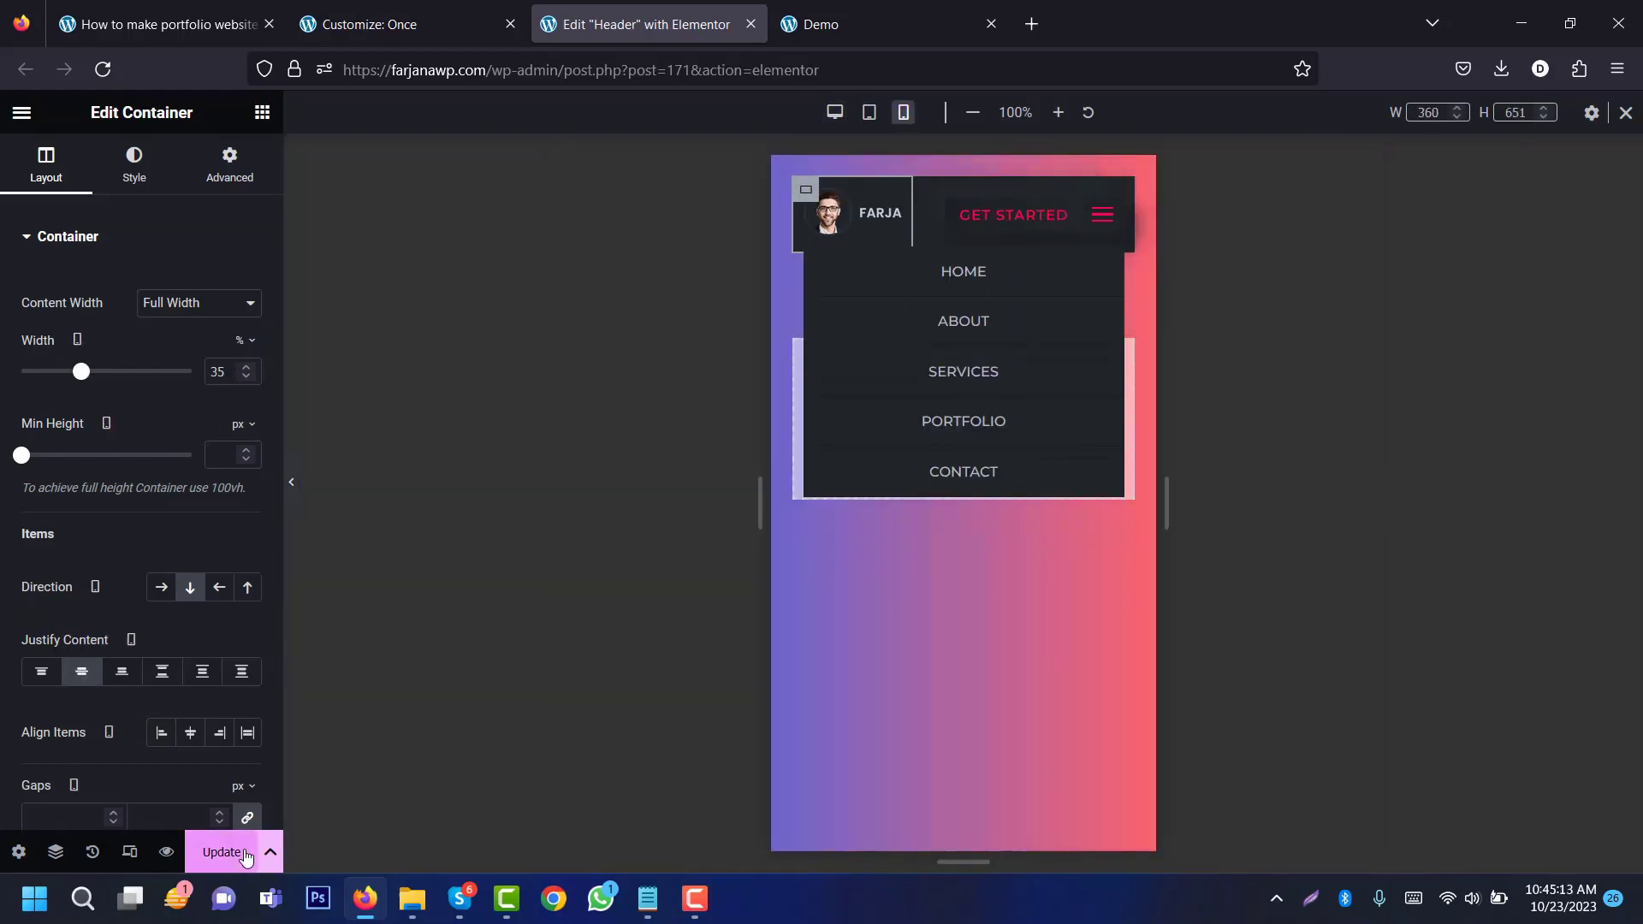
pyautogui.click(221, 854)
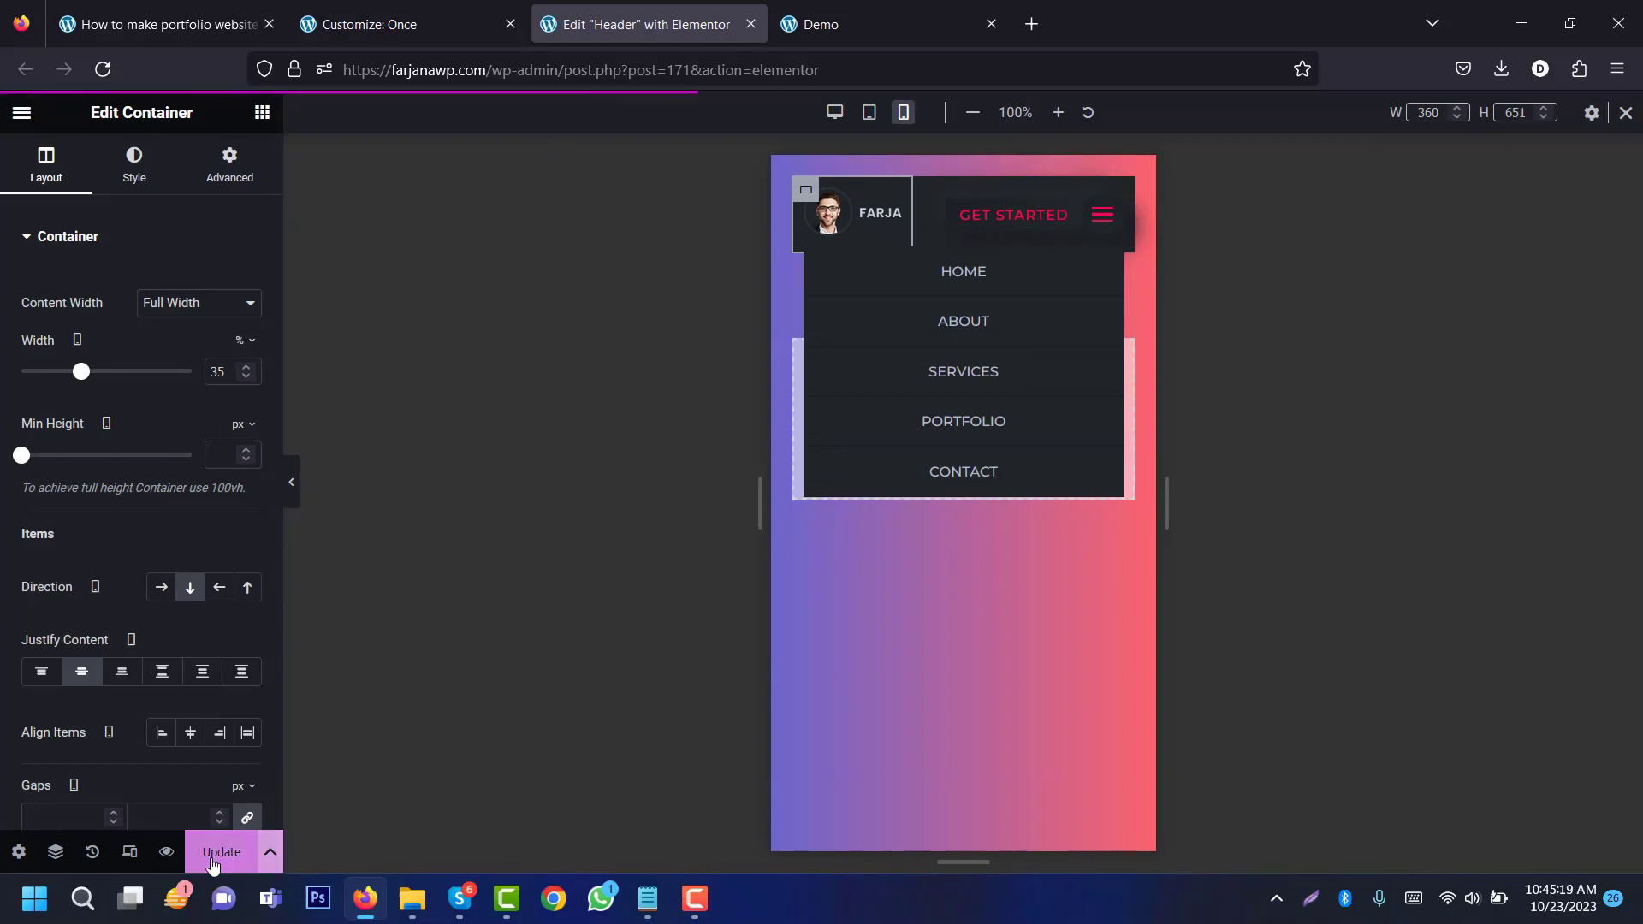
pyautogui.click(166, 852)
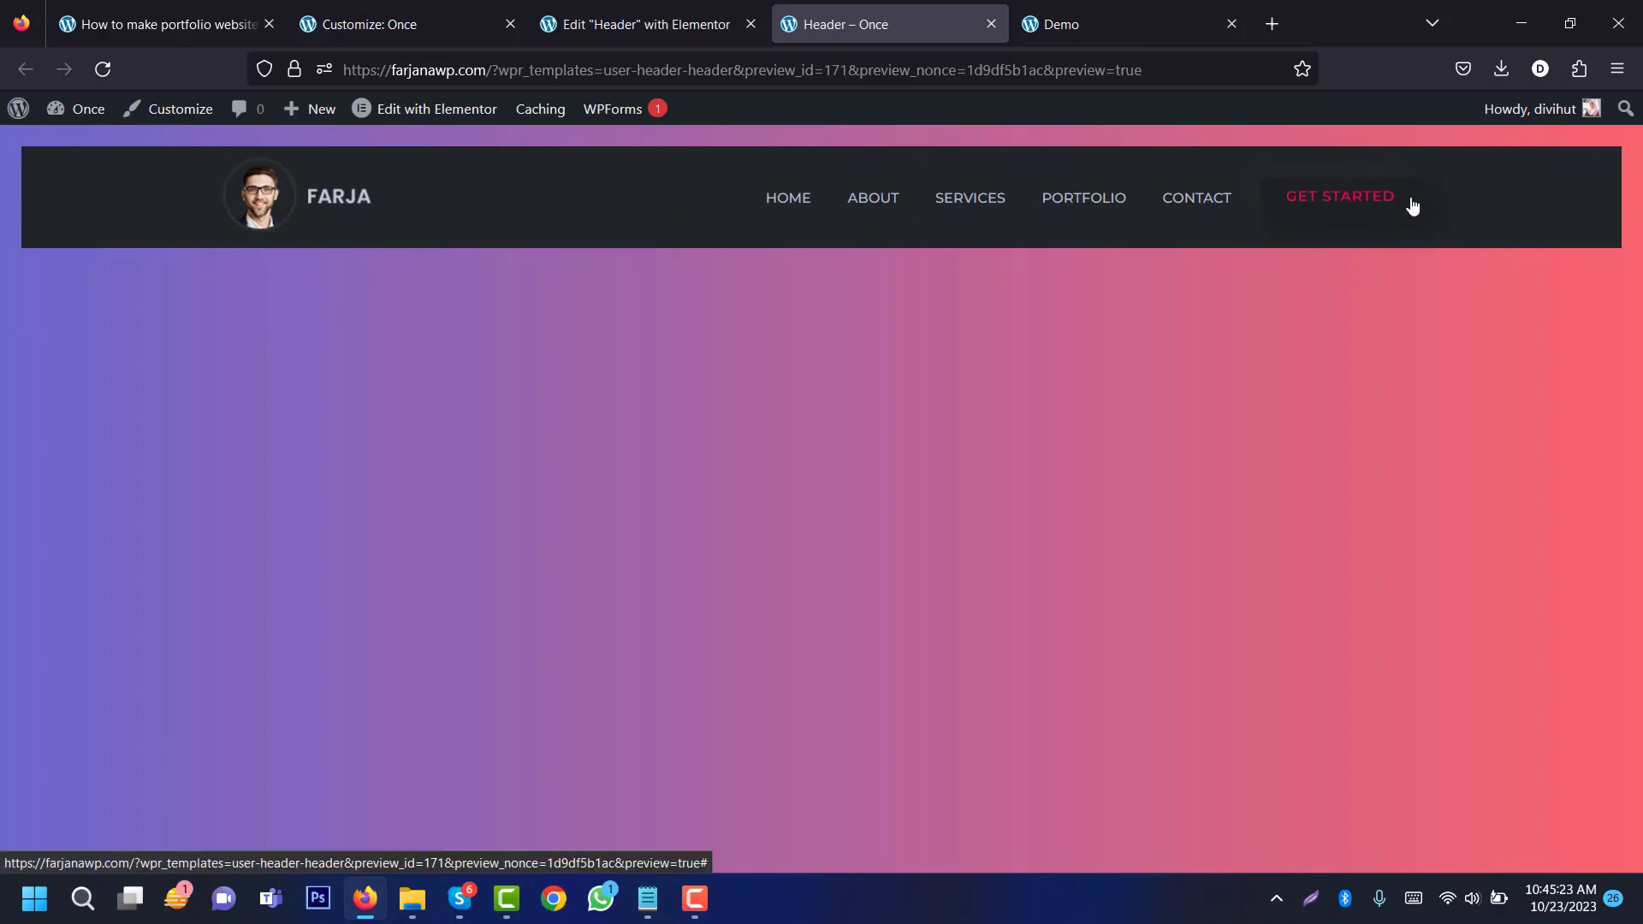
# Step: View the header preview in responsive mode as an iPhone 11 Pro
pyautogui.hotkey('ctrl', 'shift', 'm')
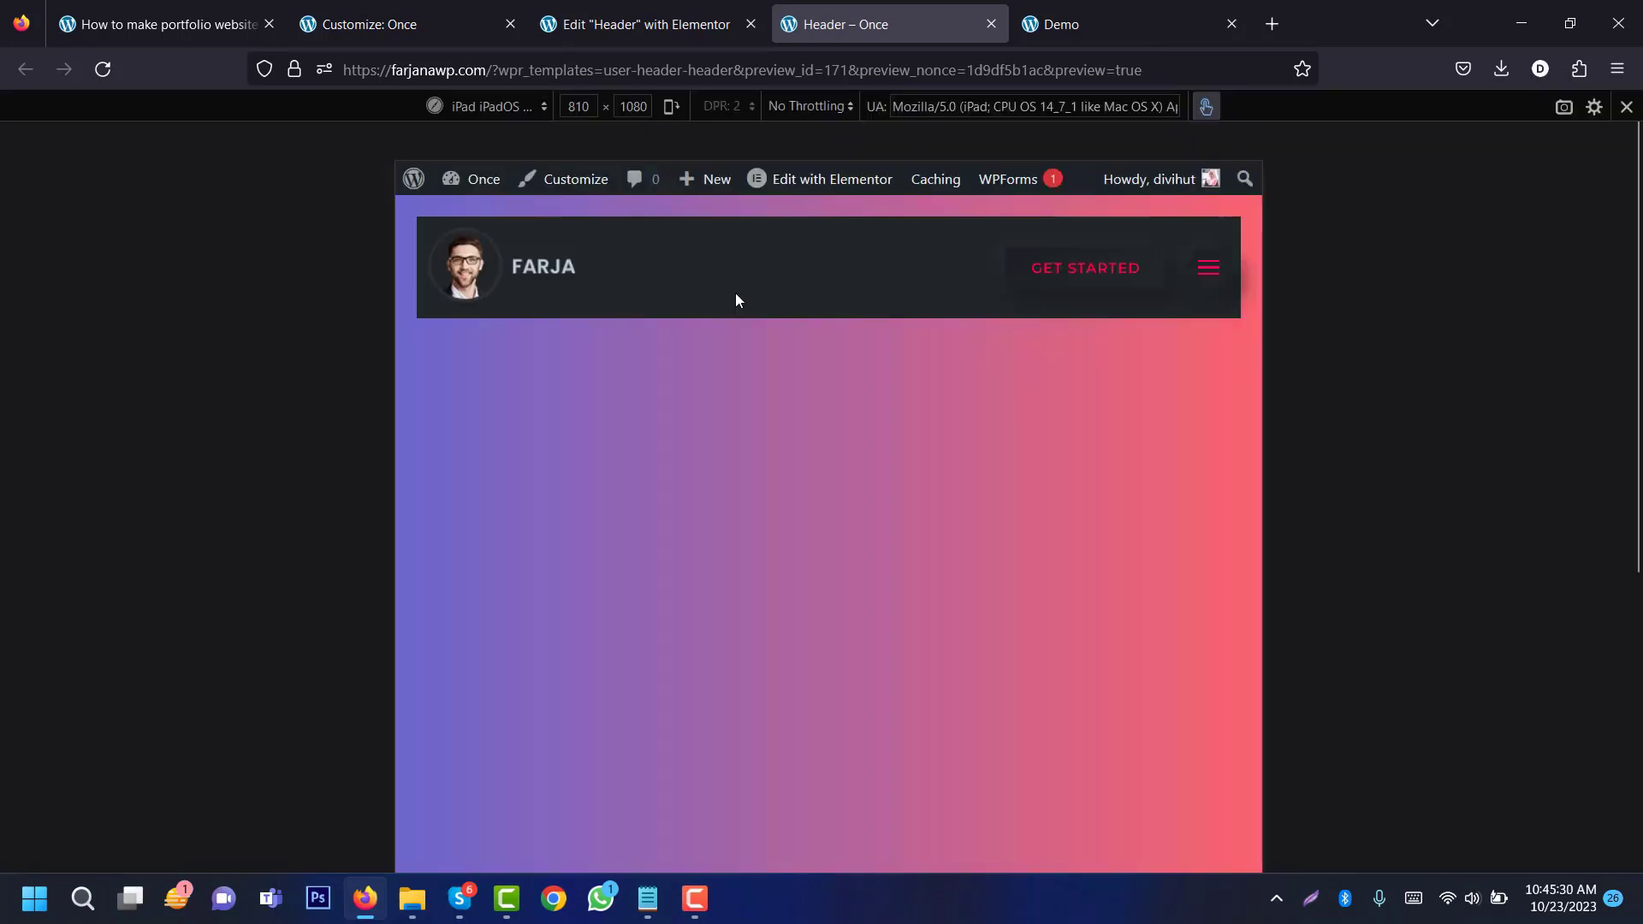
pyautogui.click(496, 108)
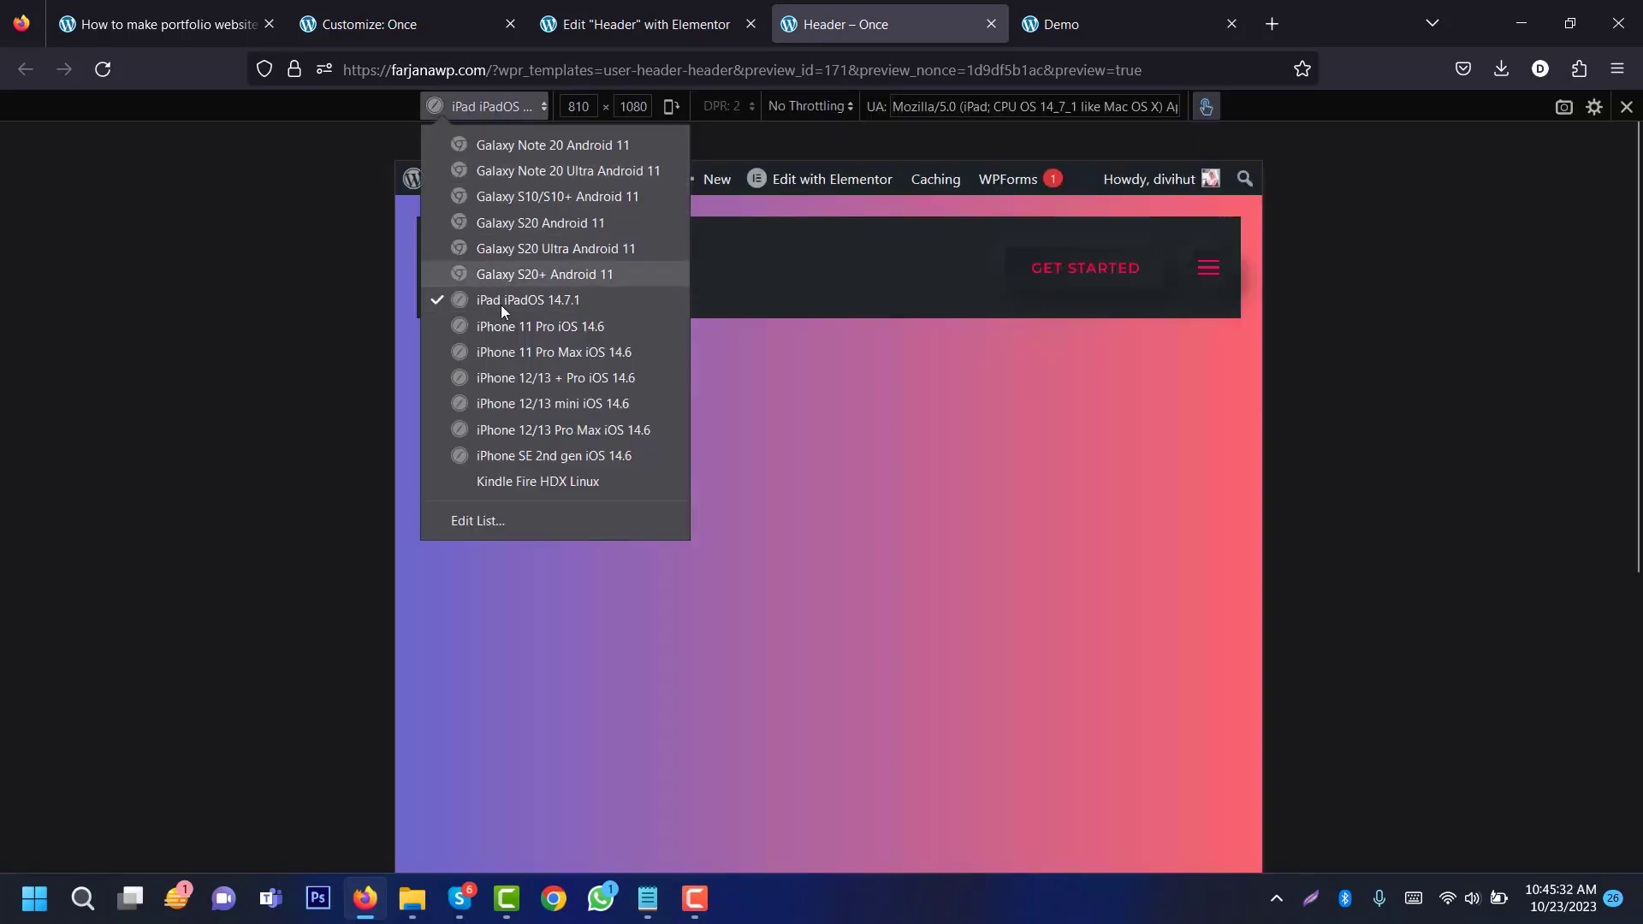
pyautogui.click(501, 326)
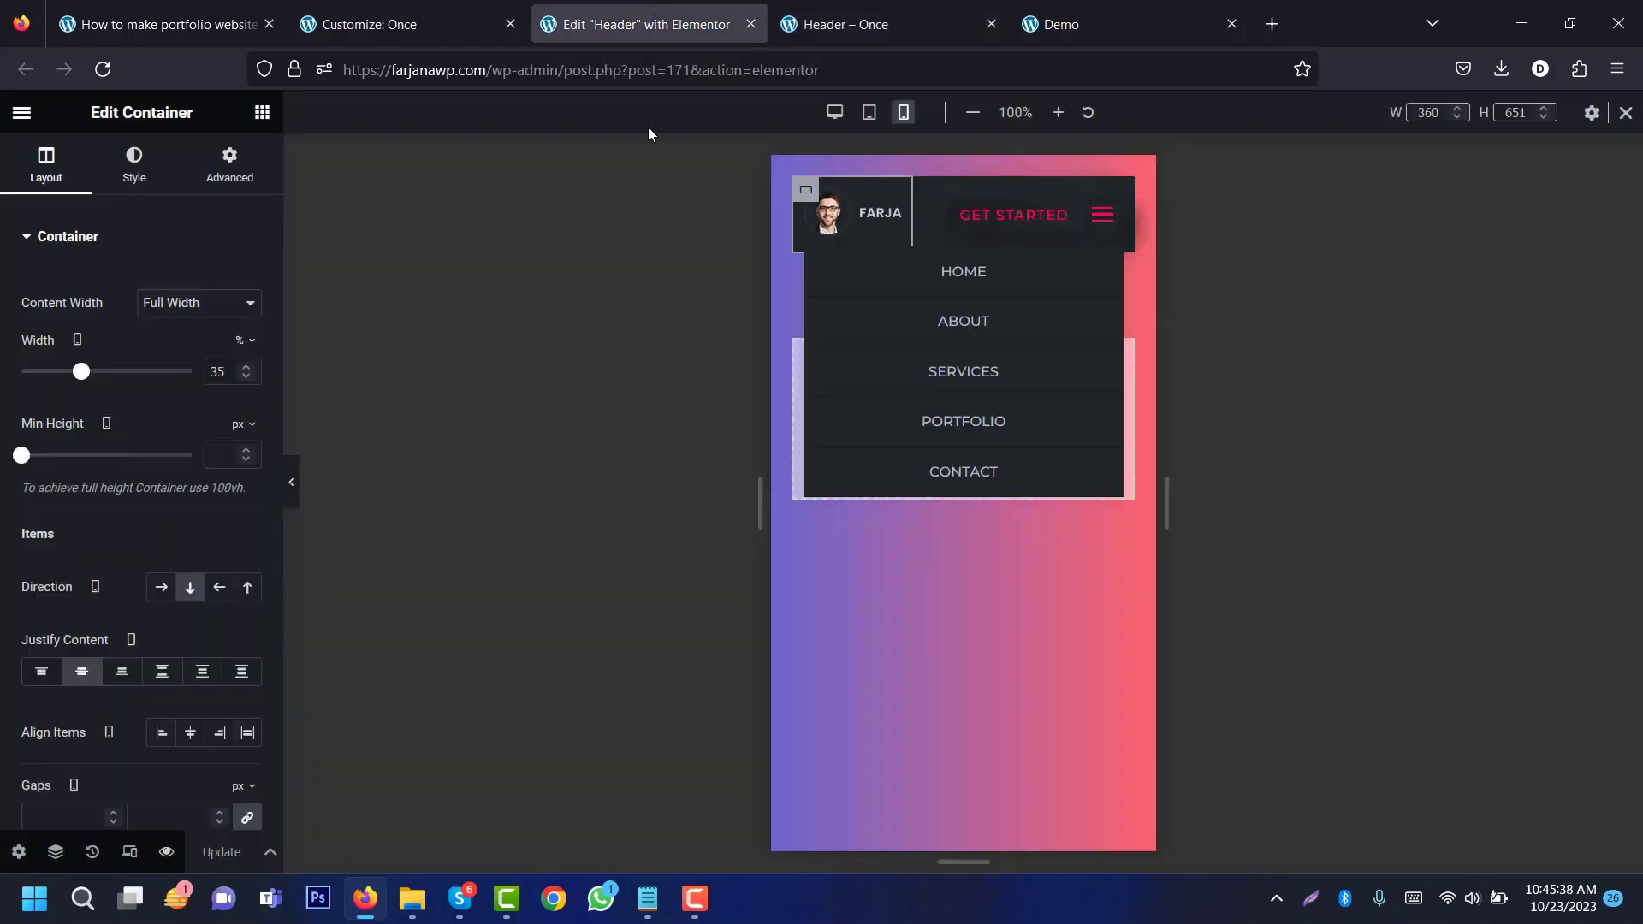
# Step: Exit the Elementor editor and list the Theme Builder's Footer templates
pyautogui.click(22, 112)
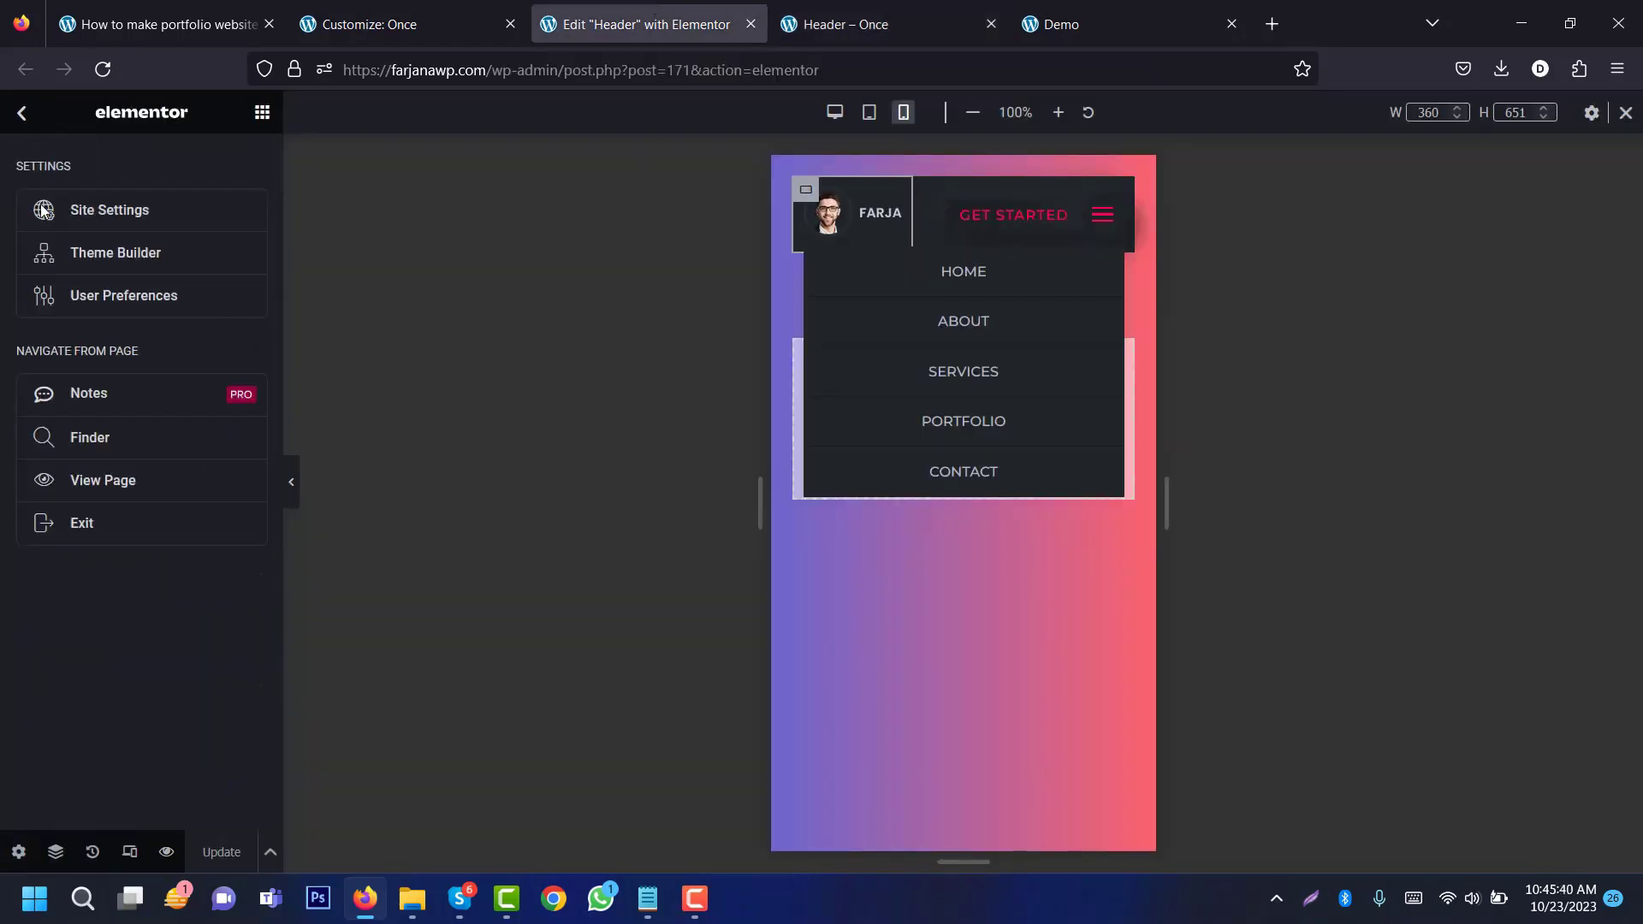
pyautogui.click(153, 535)
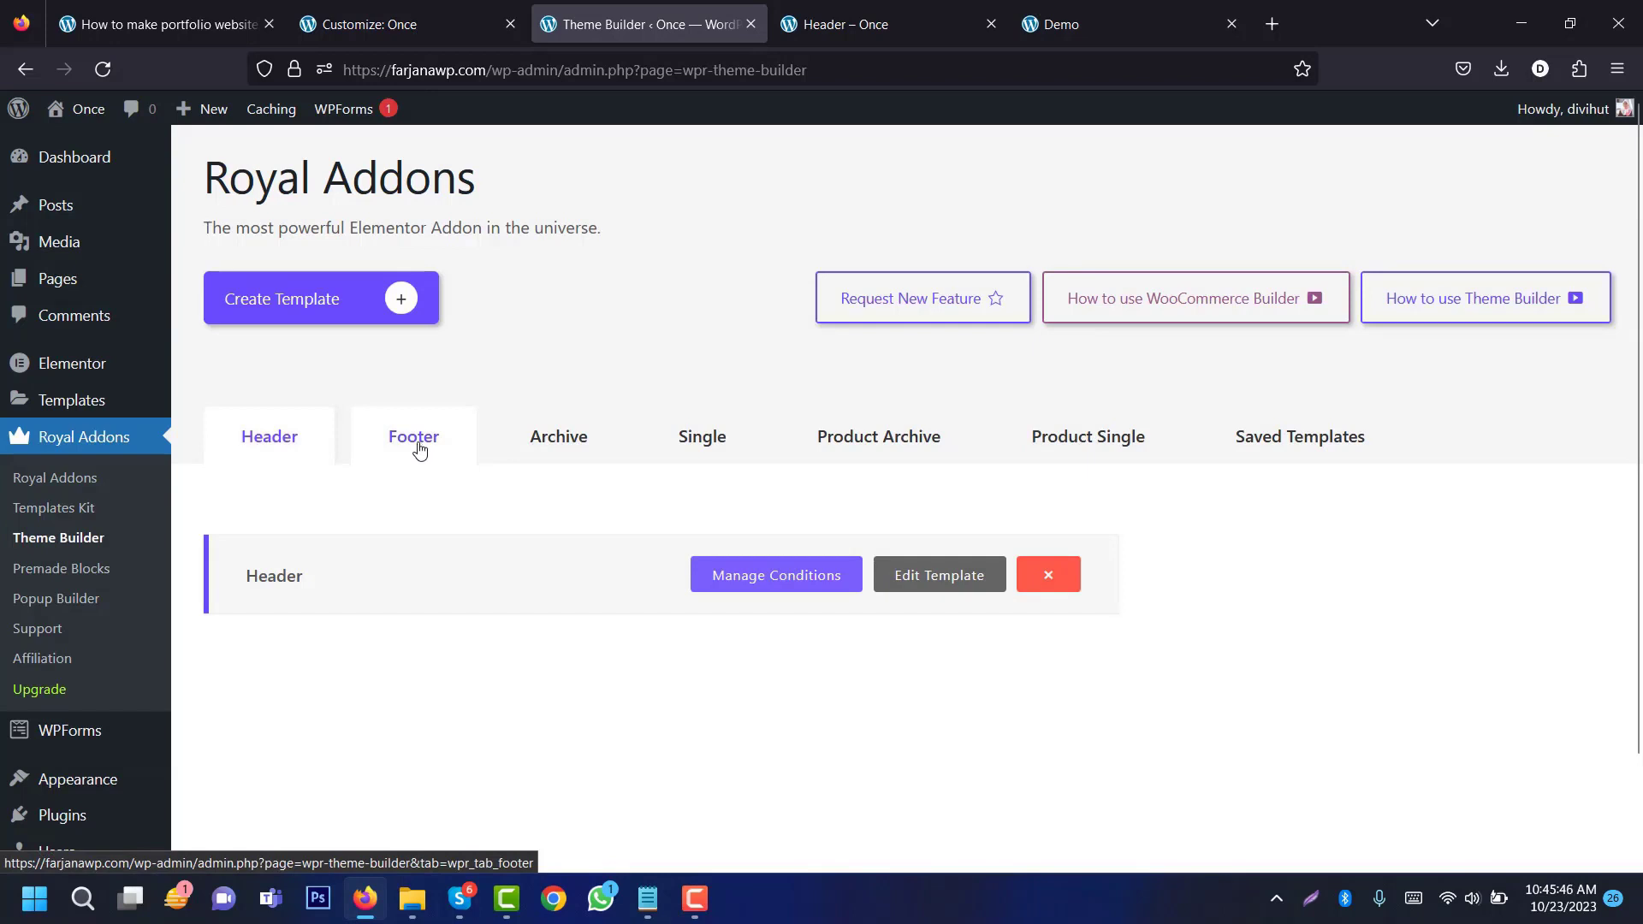
pyautogui.click(418, 448)
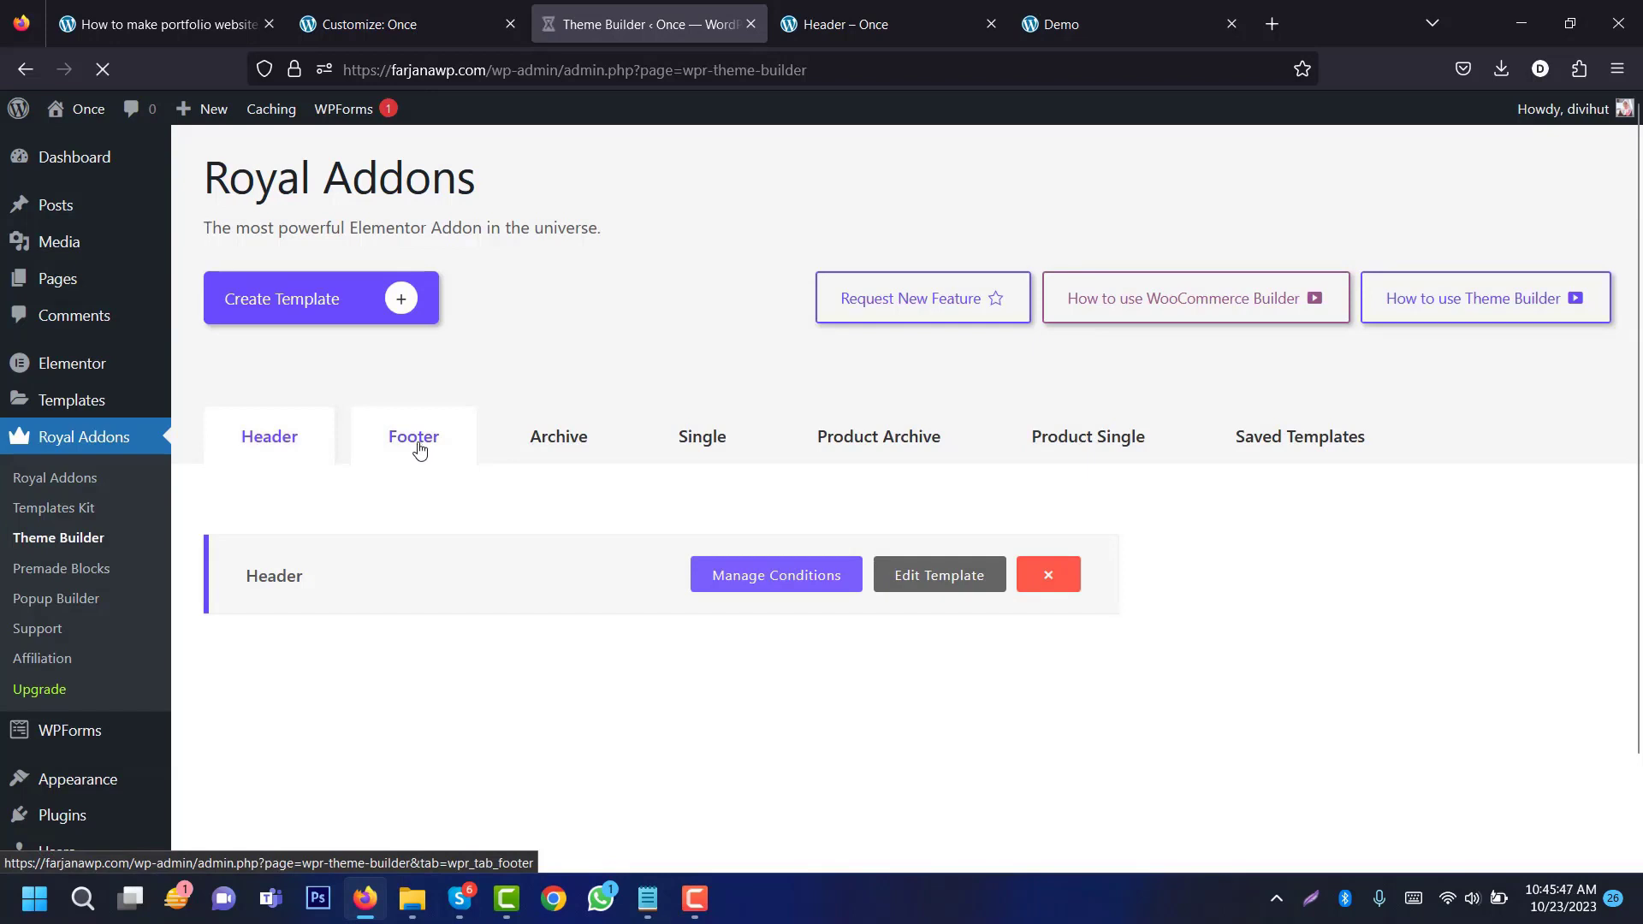
# Step: Open the Footer template and add a single-column container
pyautogui.click(922, 589)
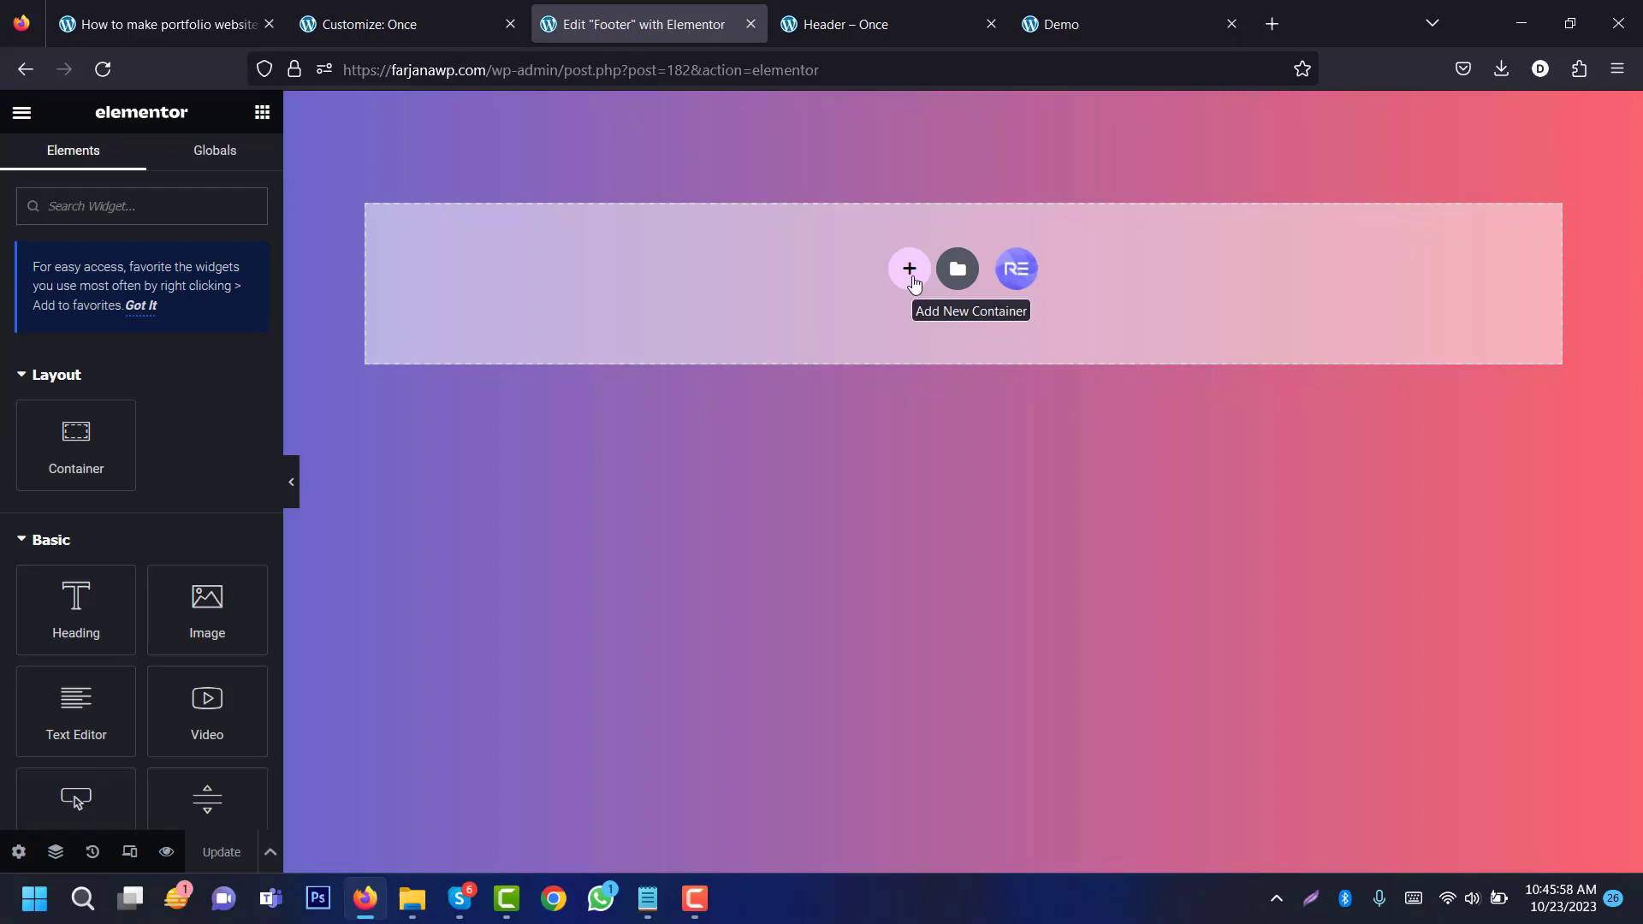
pyautogui.click(905, 267)
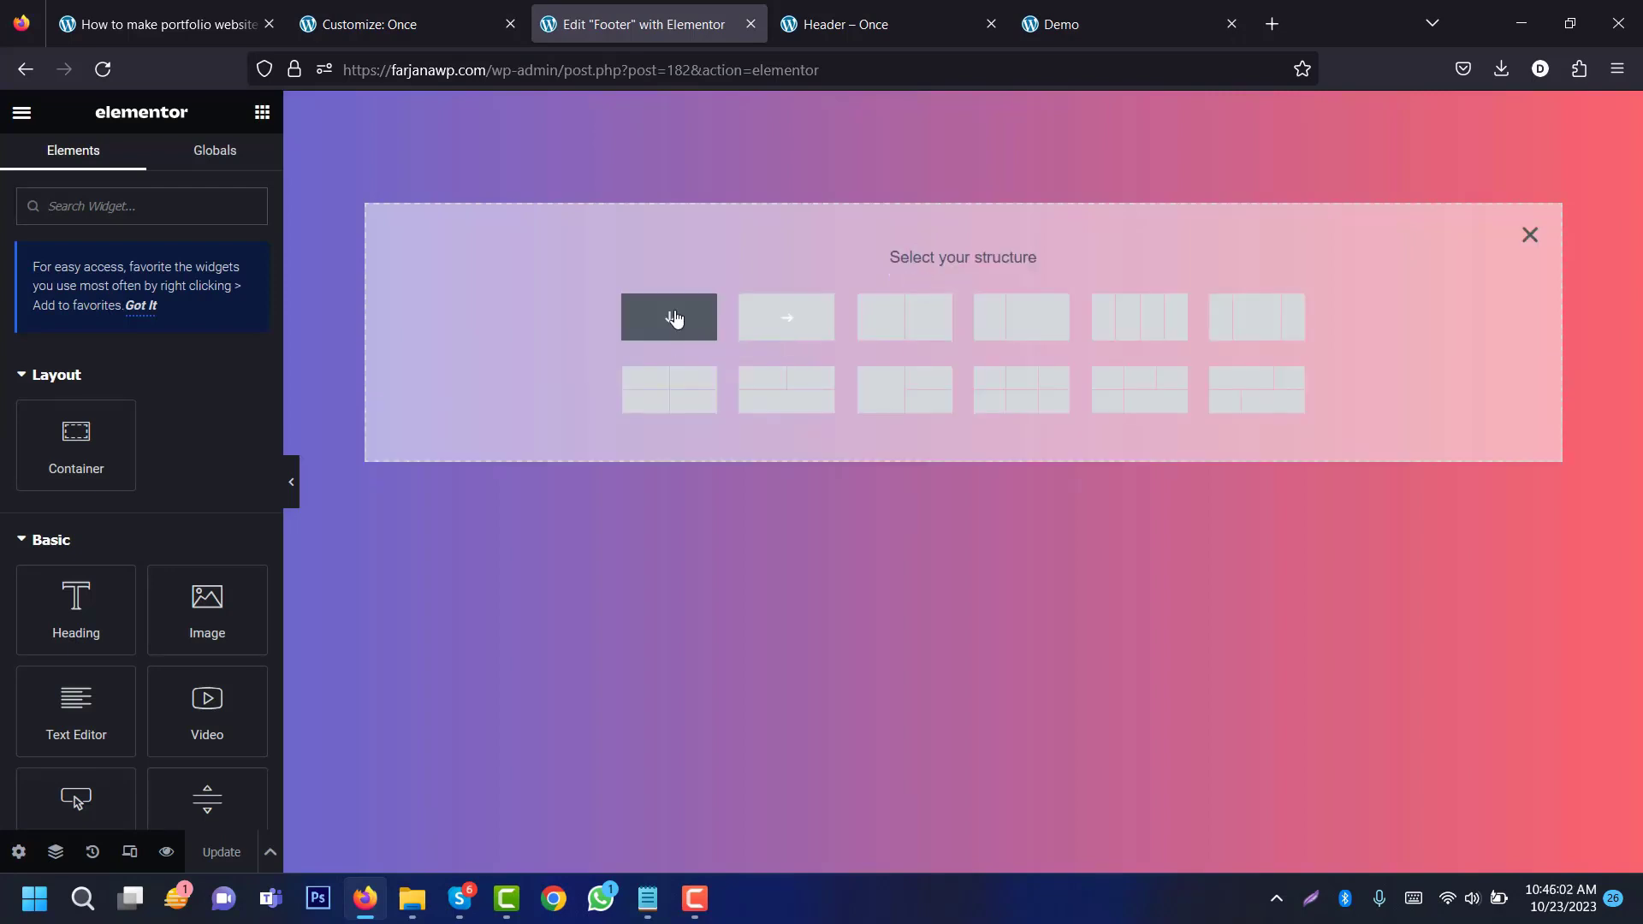
pyautogui.click(671, 318)
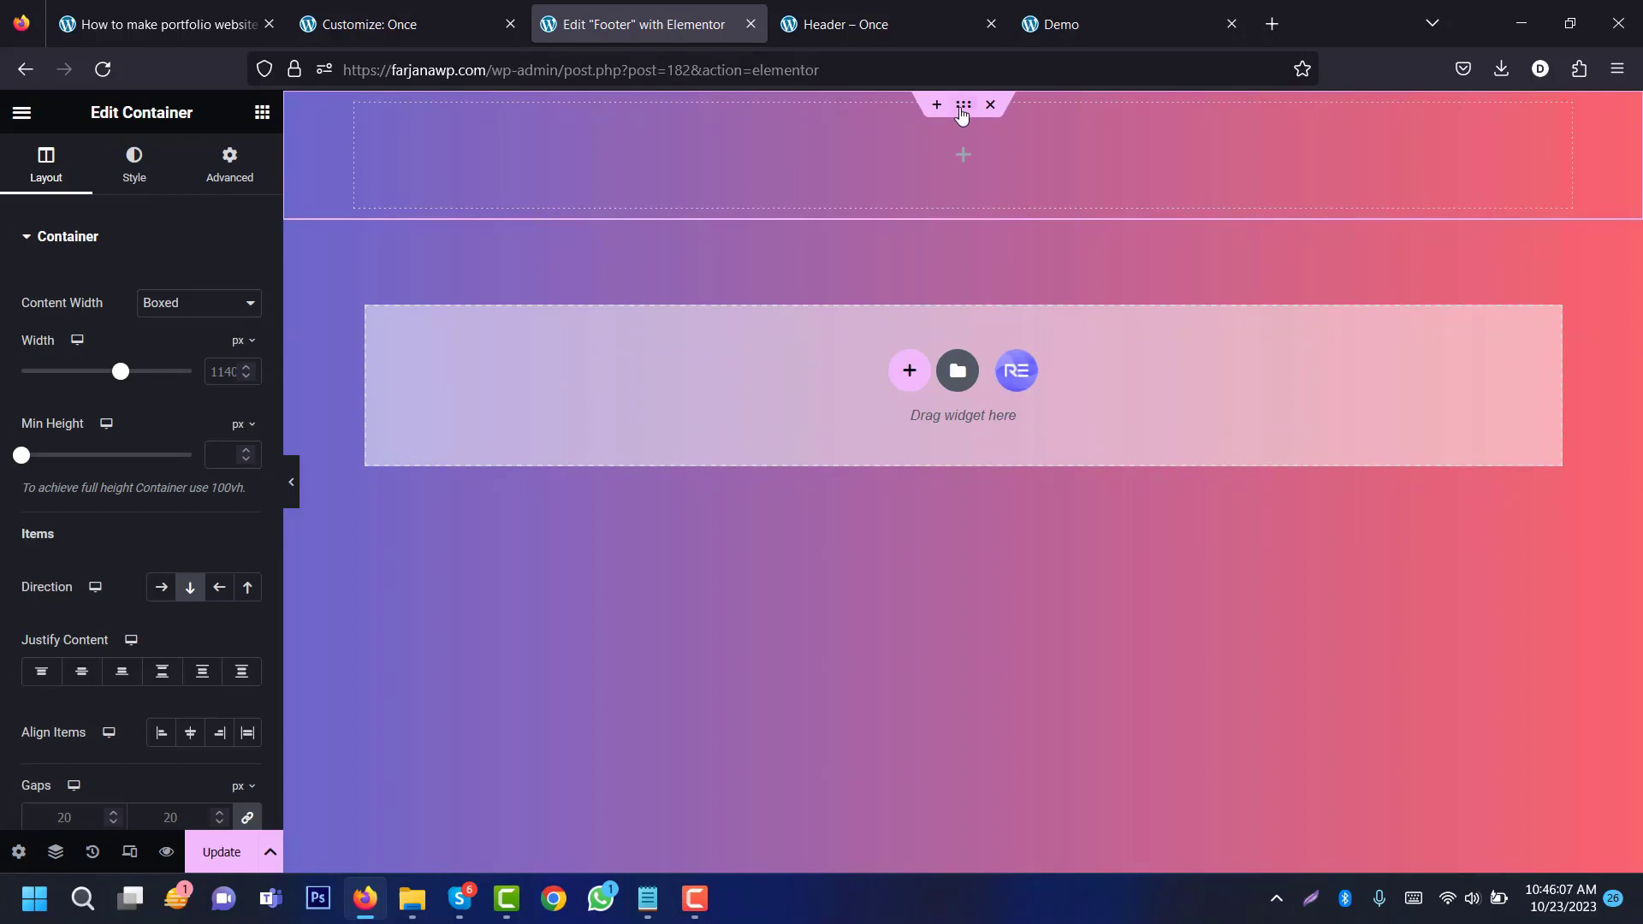
# Step: Give the footer container a classic background in the dark global 'bg' colour
pyautogui.click(135, 165)
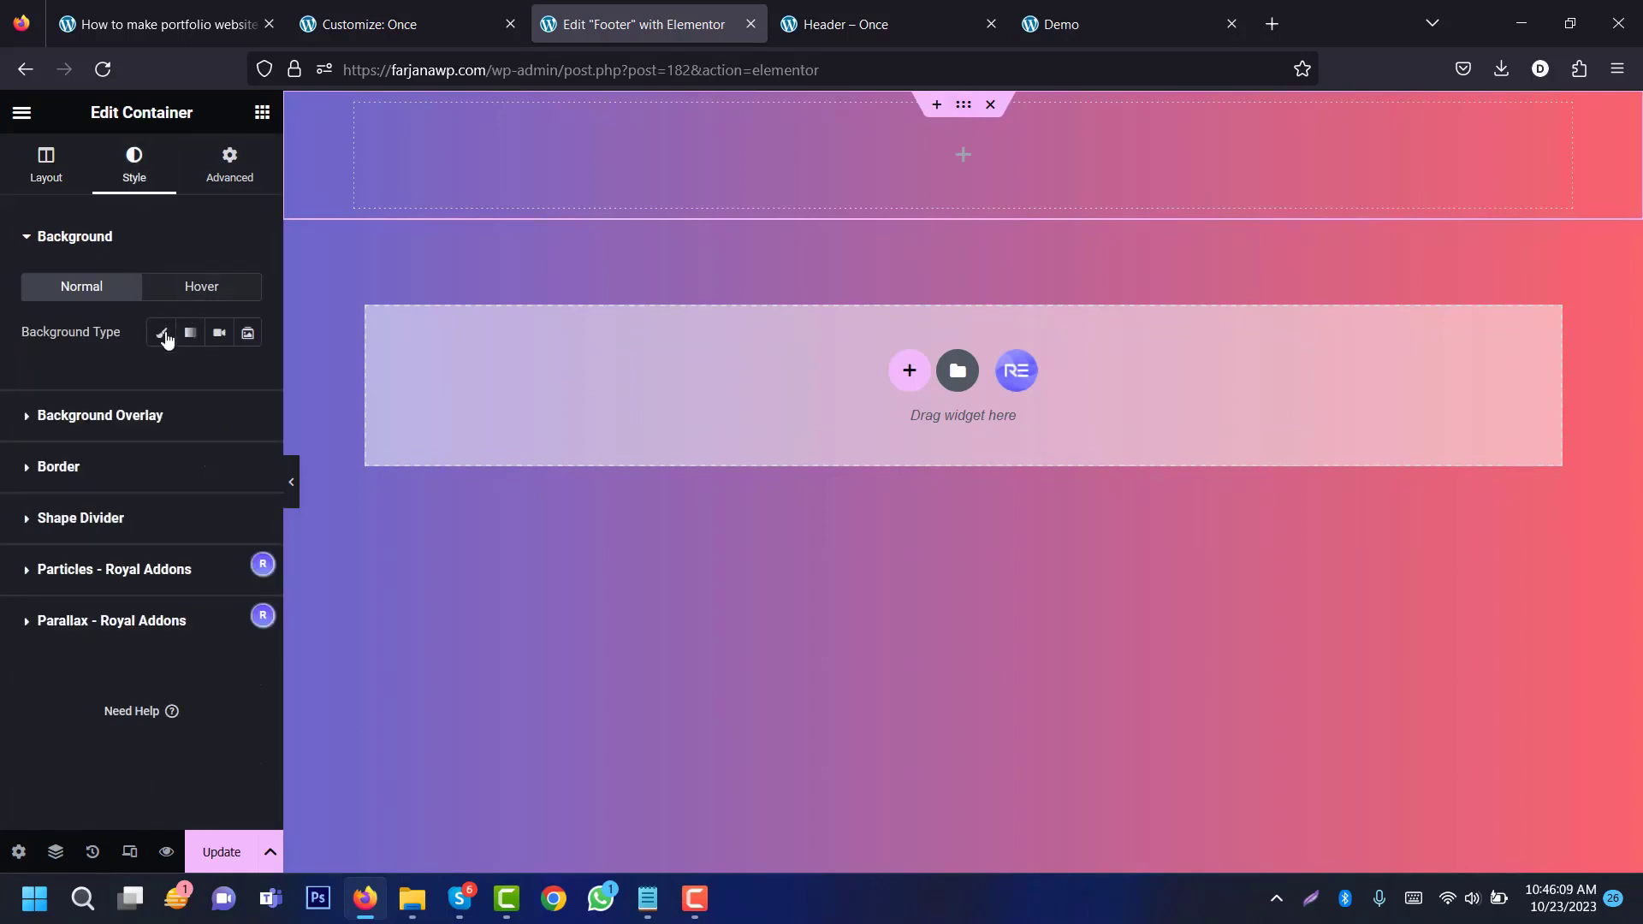
pyautogui.click(162, 334)
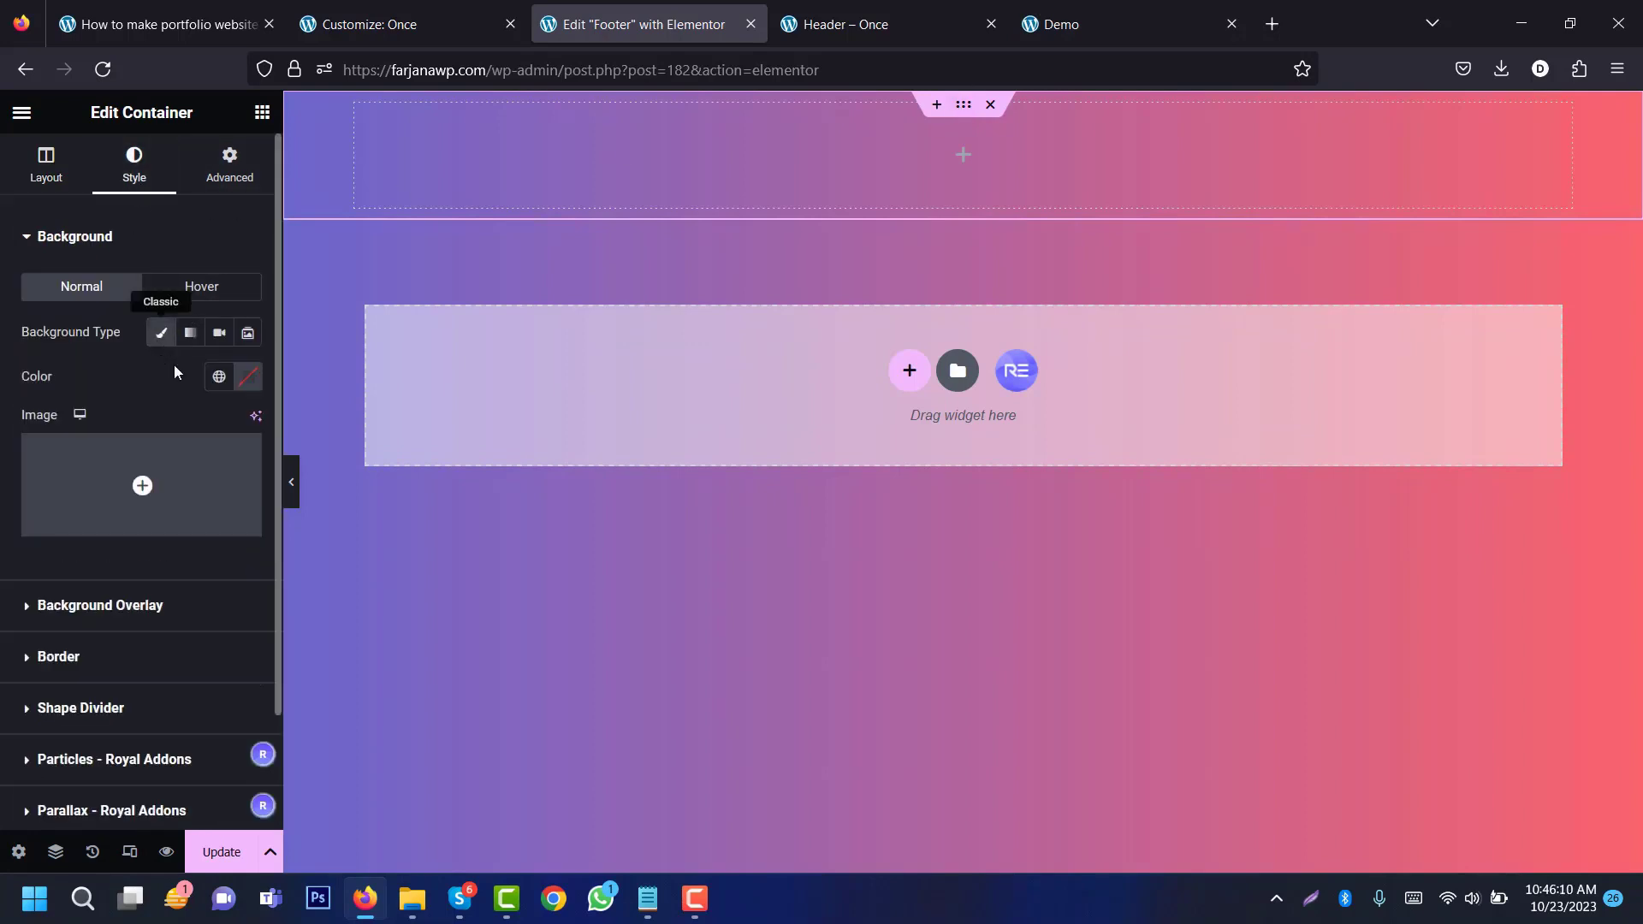
pyautogui.click(220, 380)
pyautogui.click(183, 526)
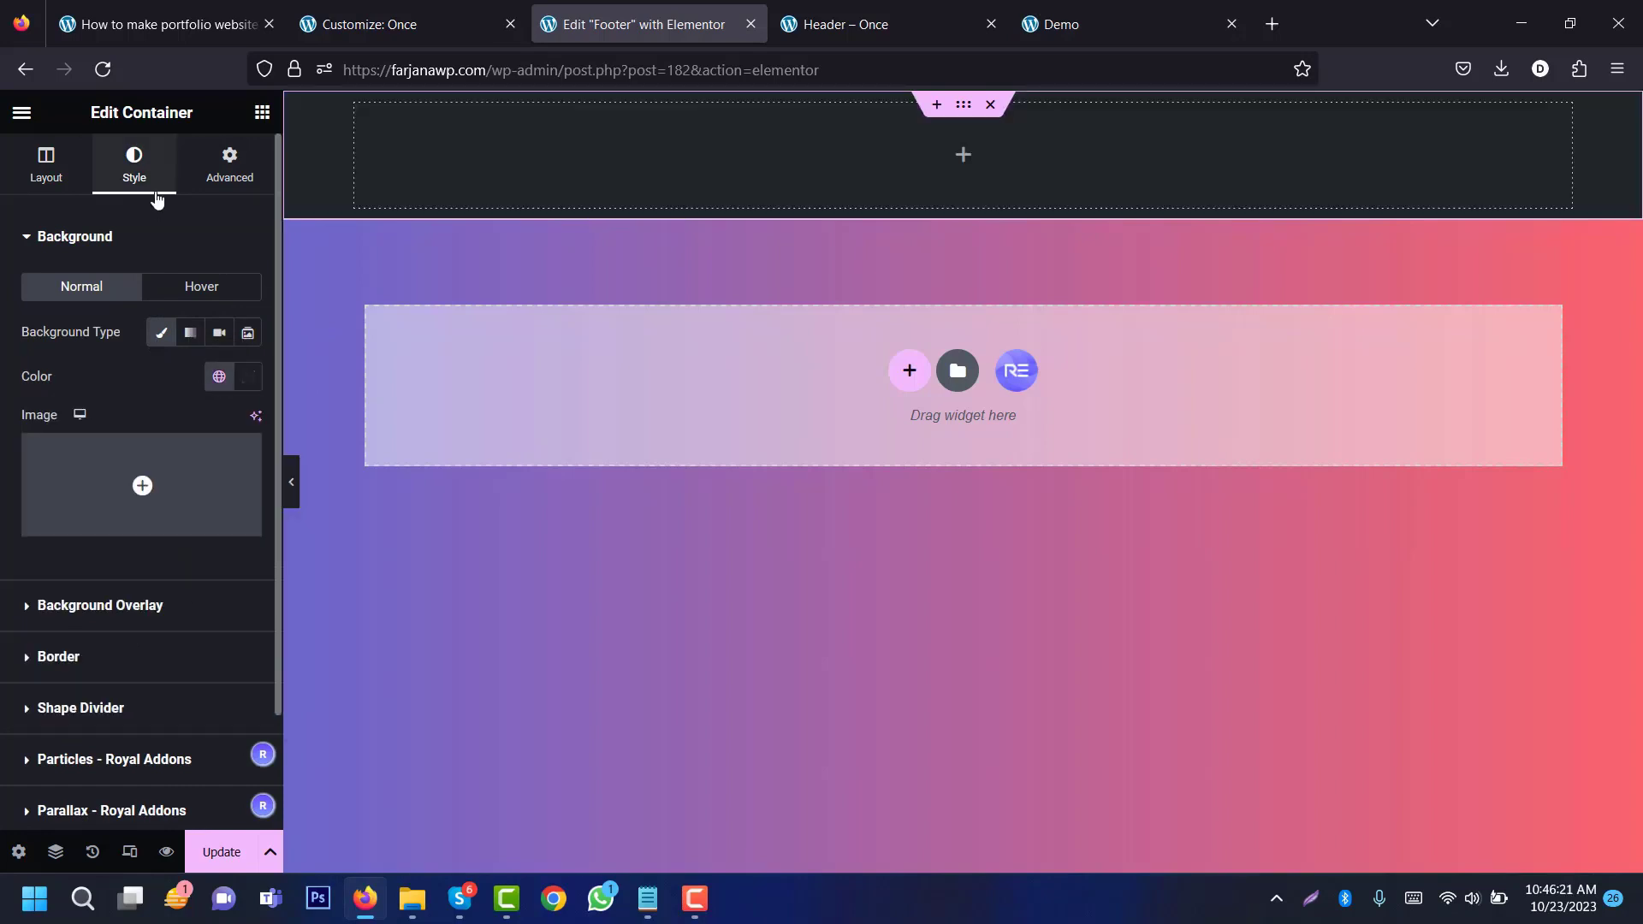
# Step: Pad the container 40px top and bottom and 0px left and right
pyautogui.click(228, 176)
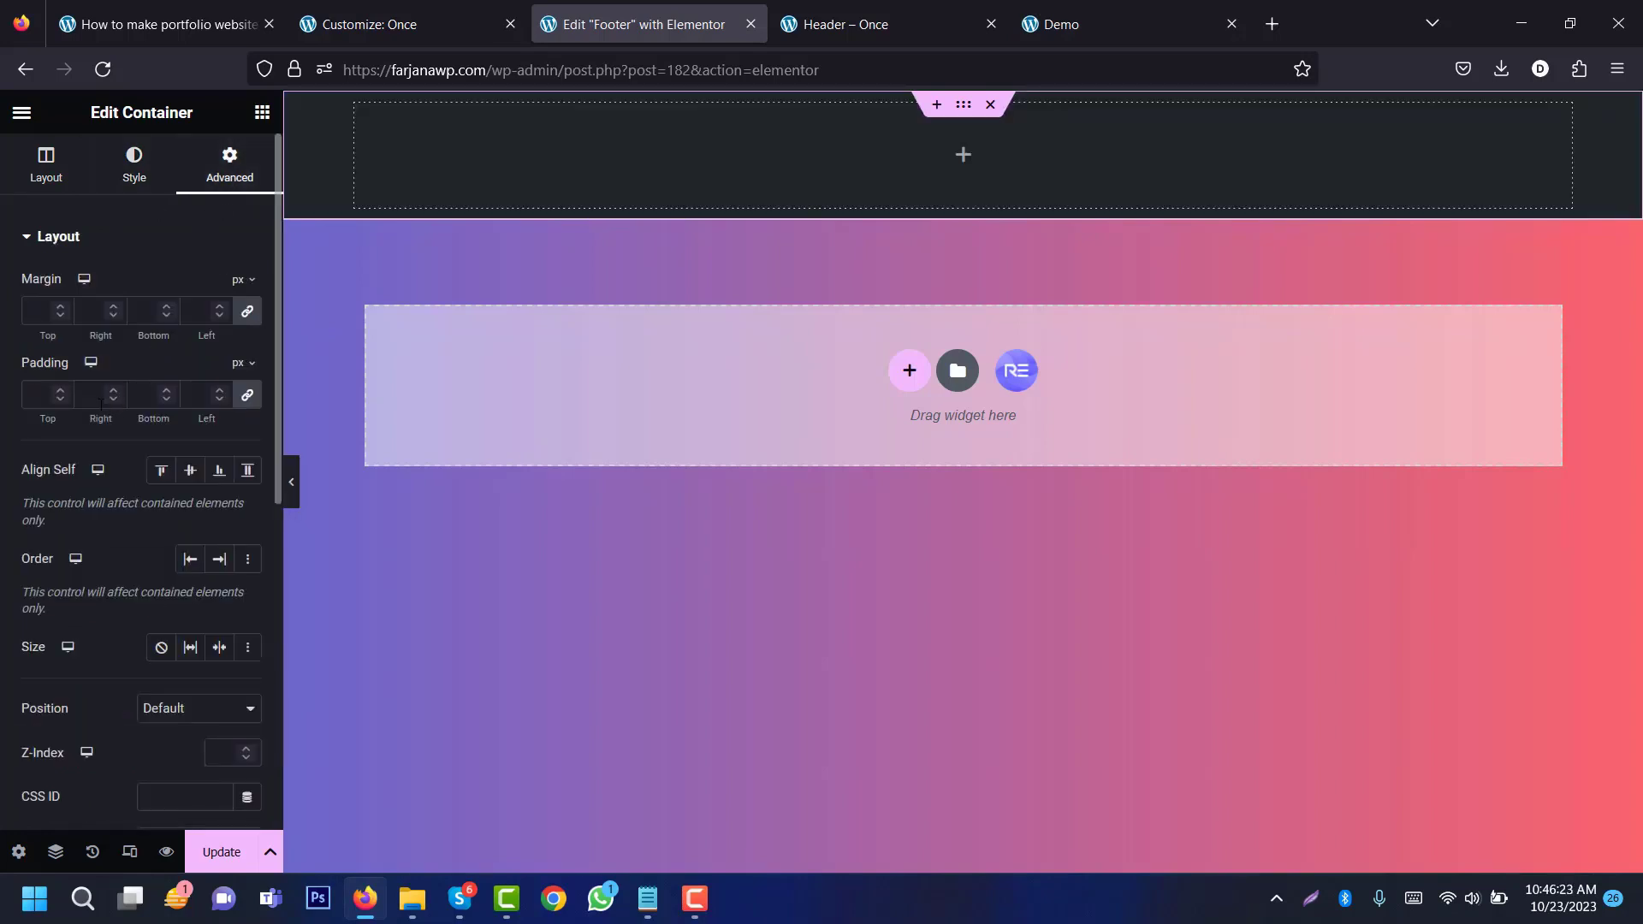
pyautogui.click(31, 391)
pyautogui.write('40')
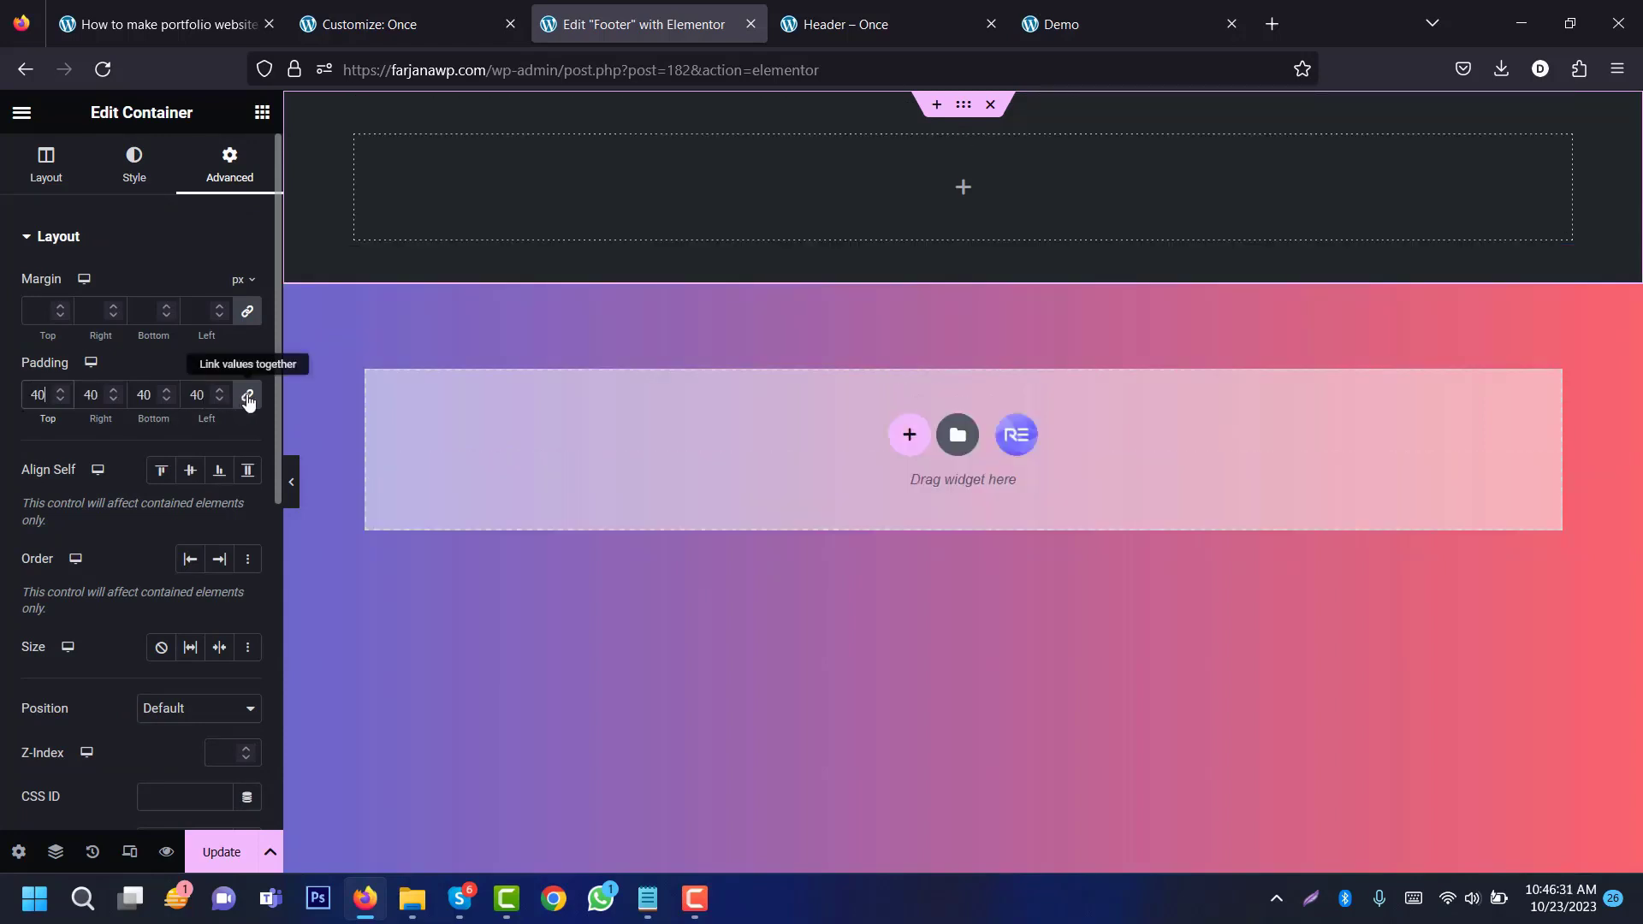
pyautogui.click(248, 398)
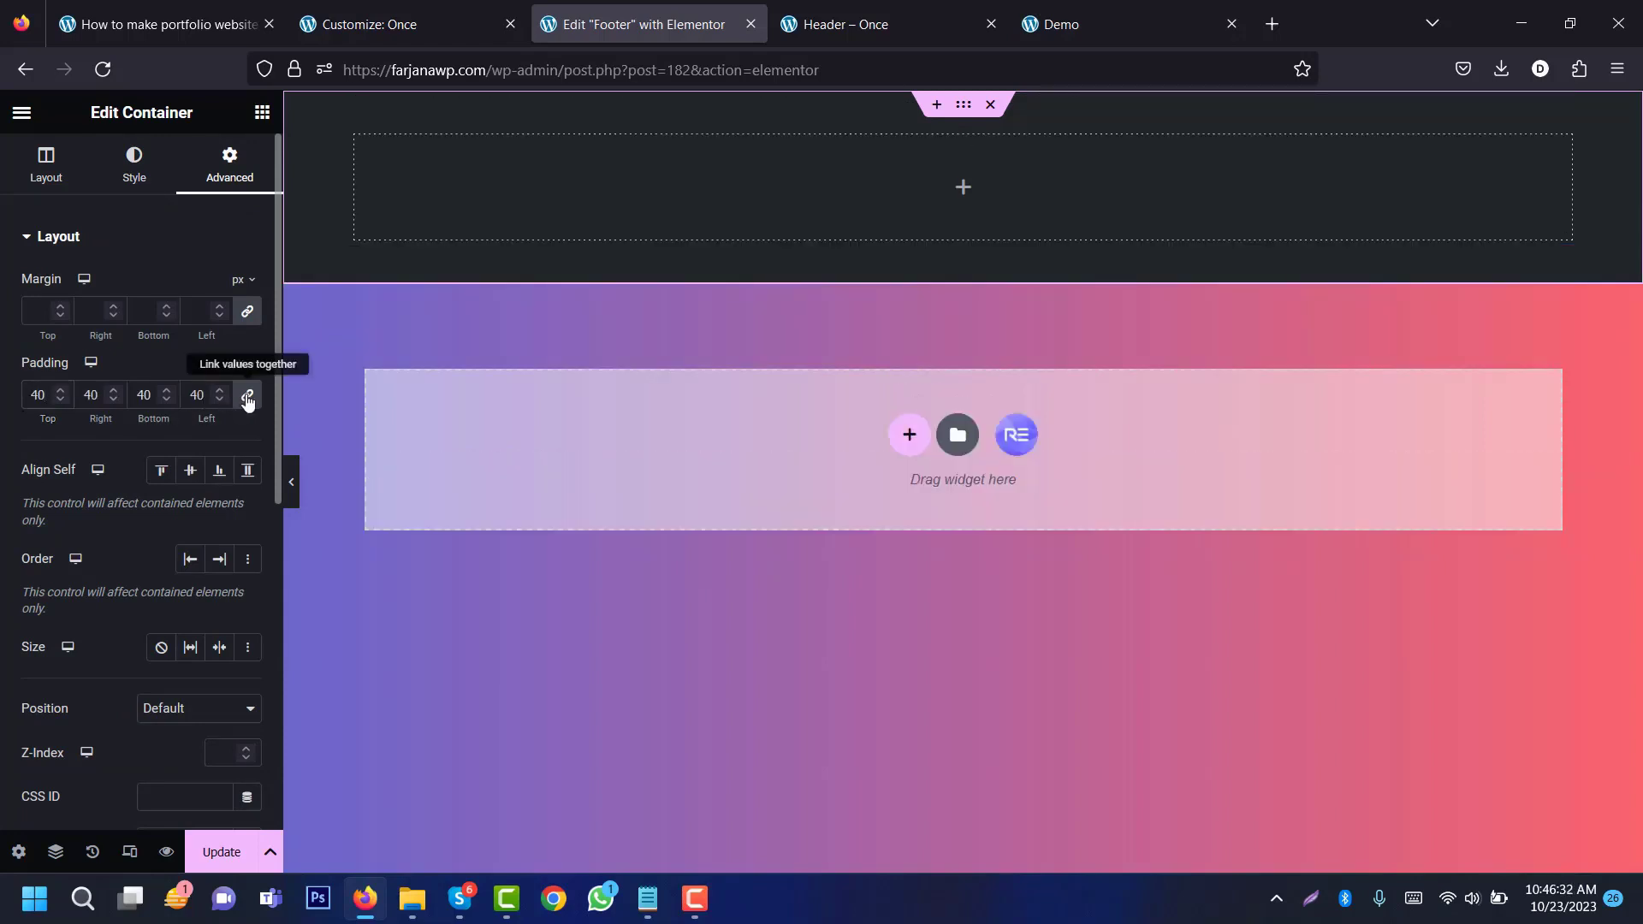
pyautogui.doubleClick(89, 395)
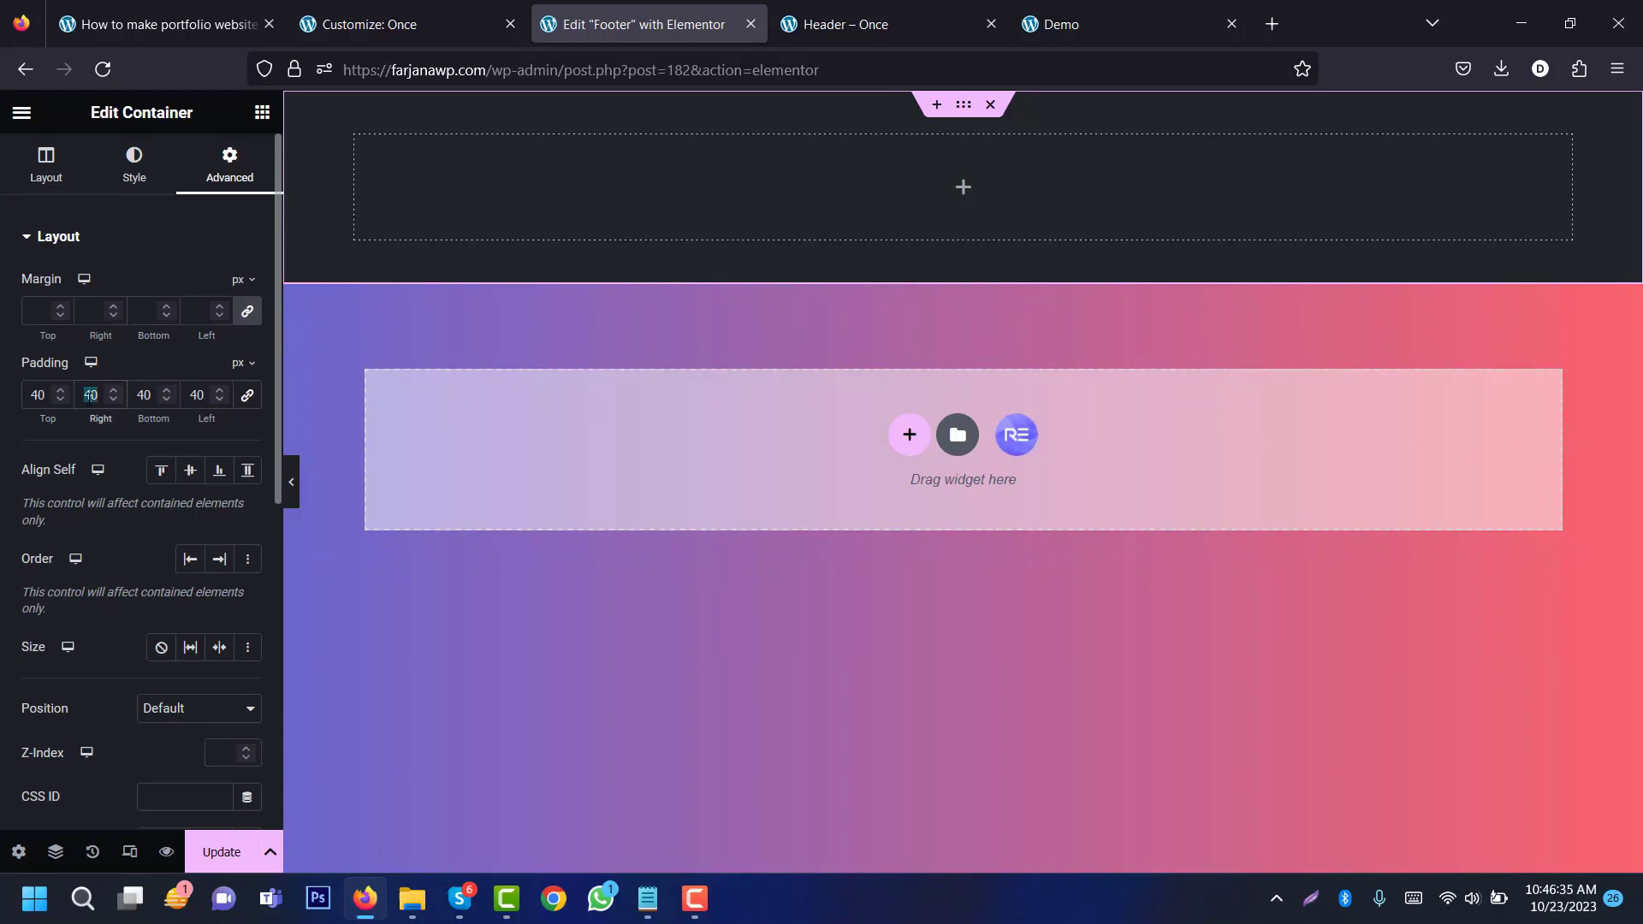
pyautogui.write('0')
pyautogui.doubleClick(190, 396)
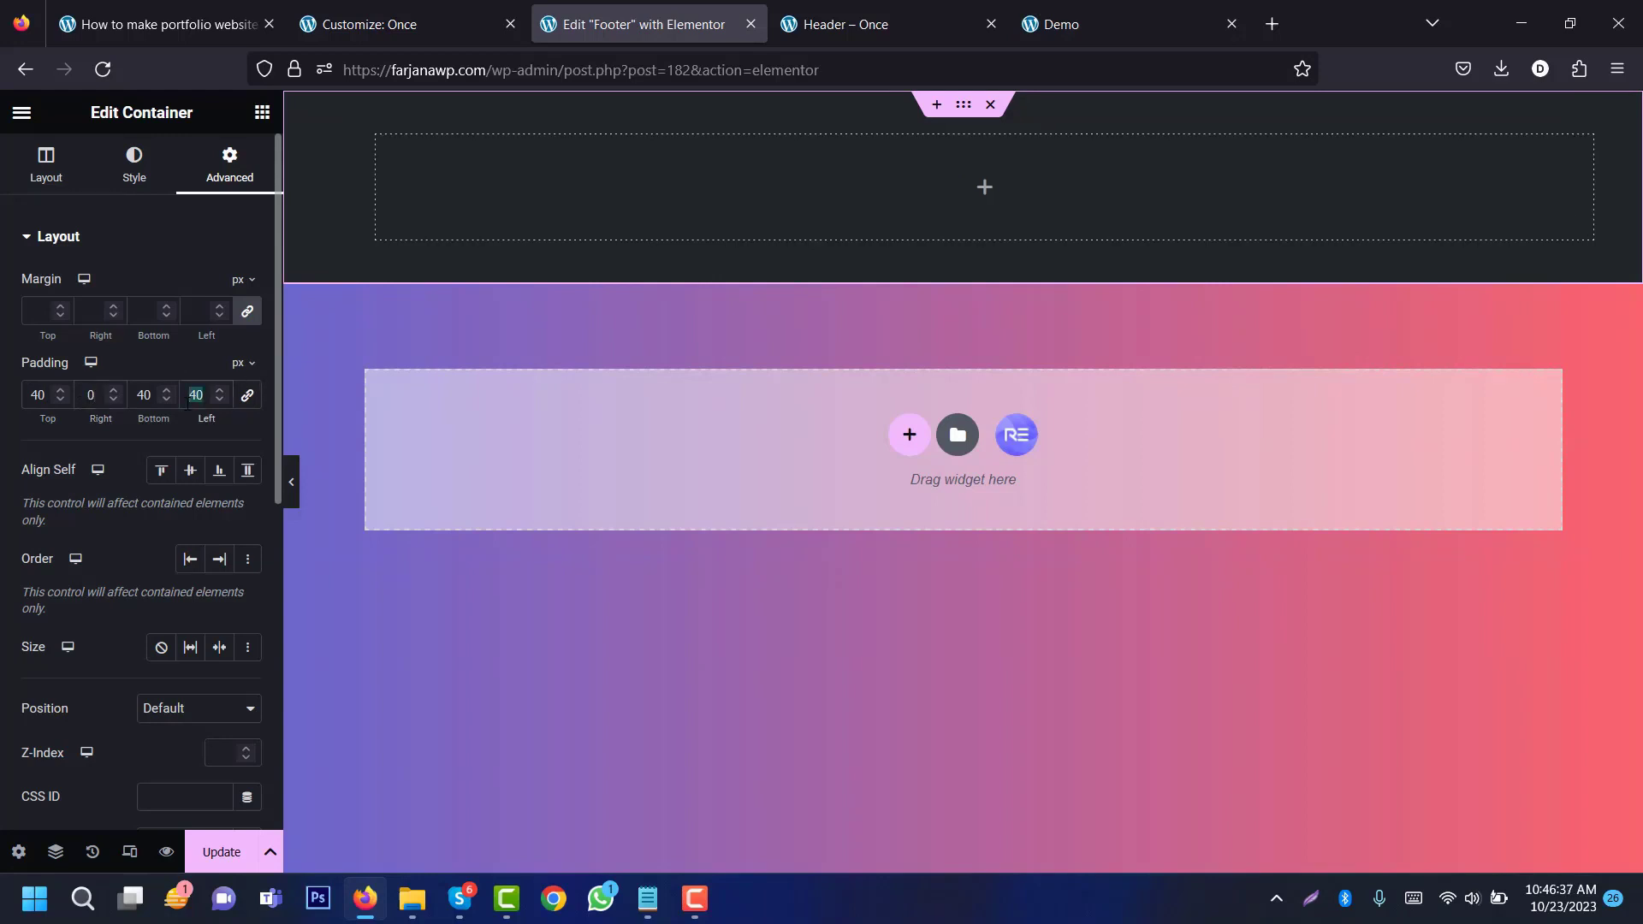
pyautogui.write('0')
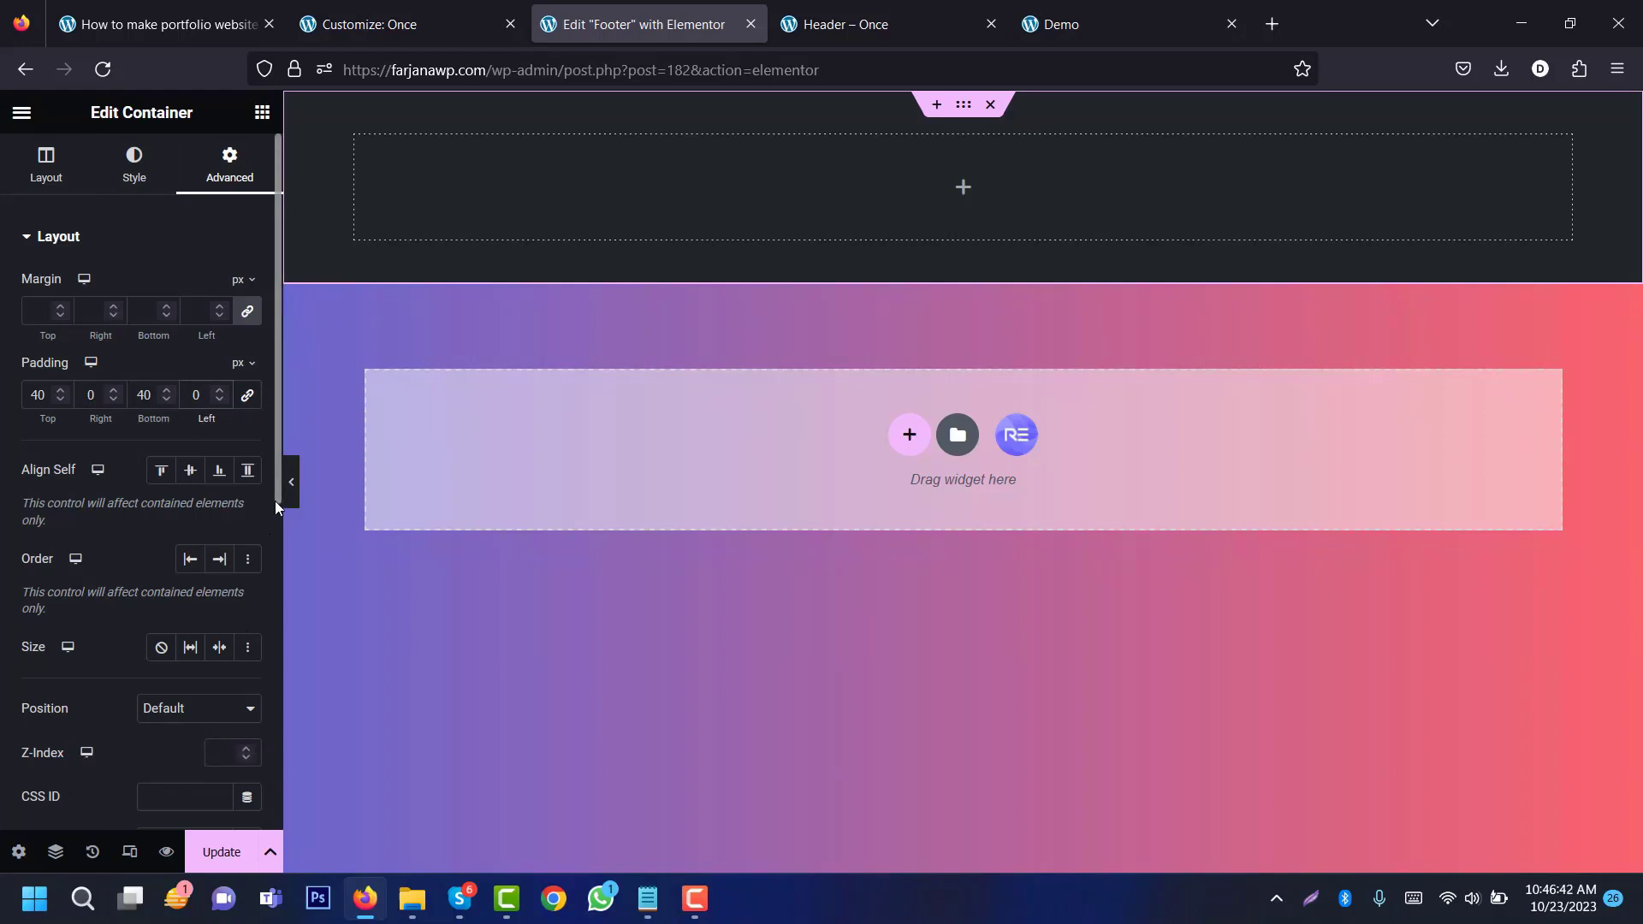
# Step: Give the container the CSS class 'footer'
pyautogui.scroll(-3, 276, 489)
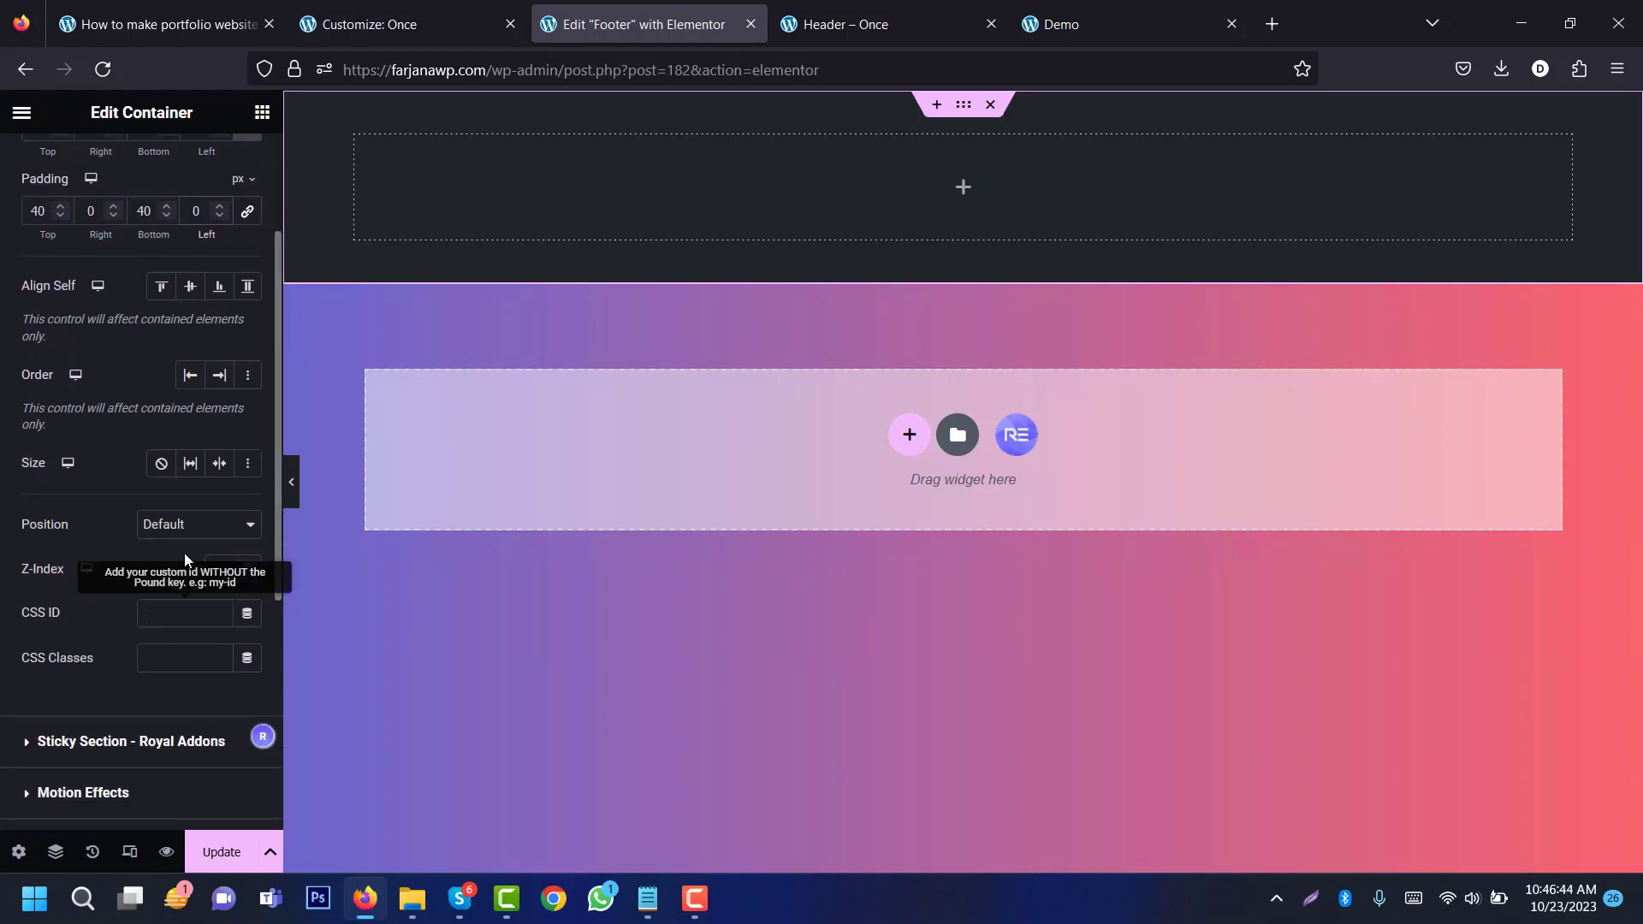
pyautogui.click(187, 657)
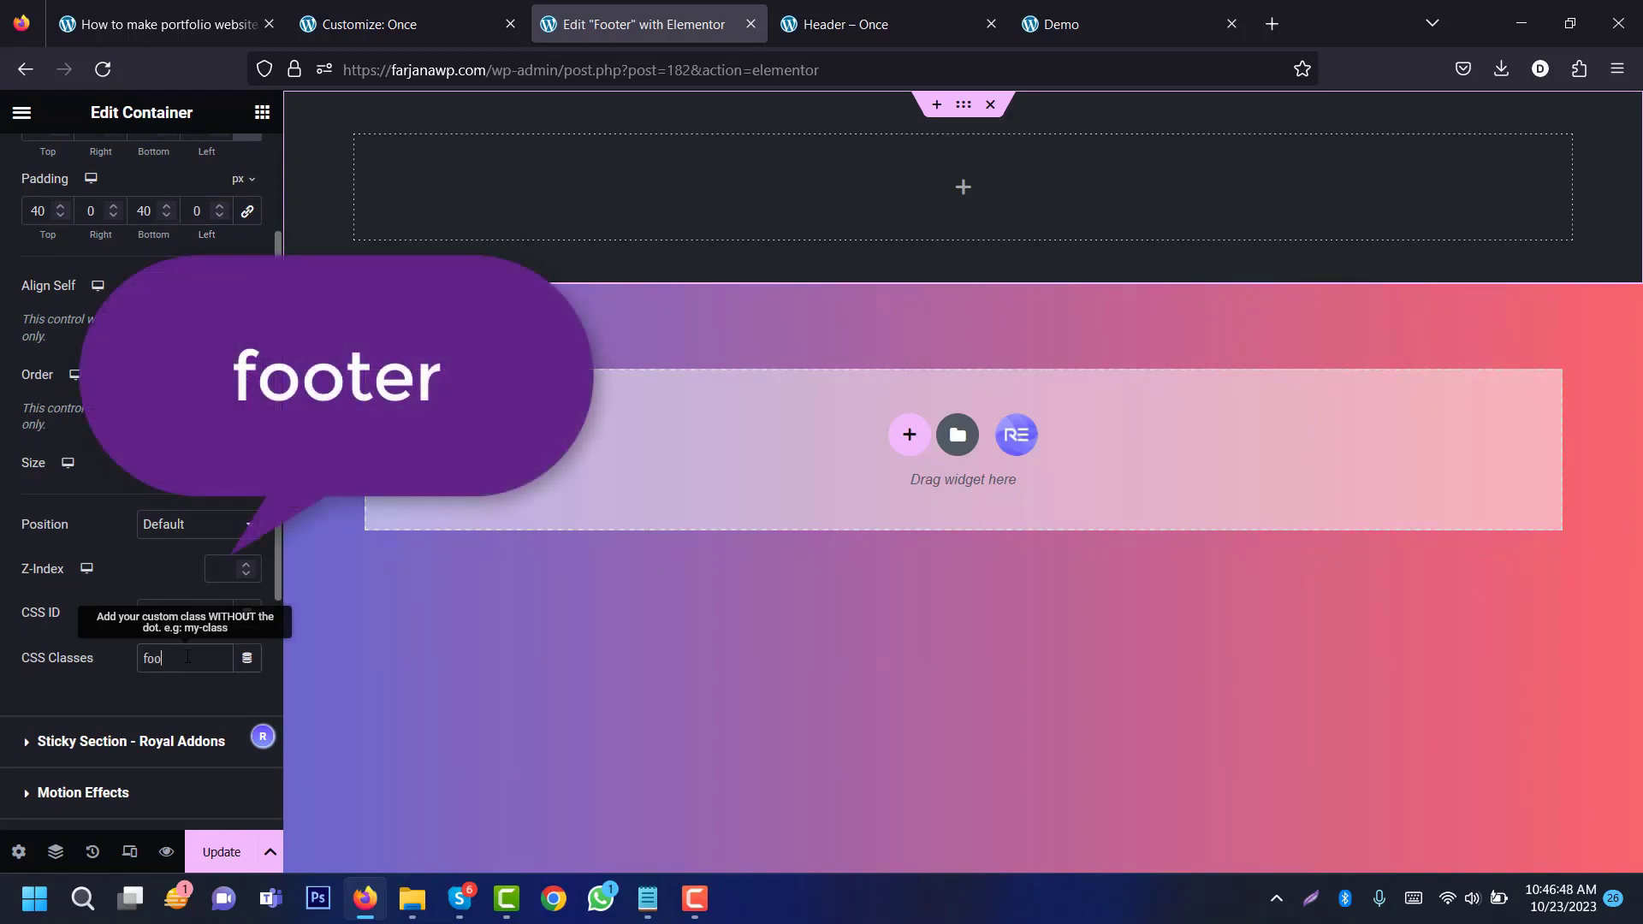
pyautogui.write('footer')
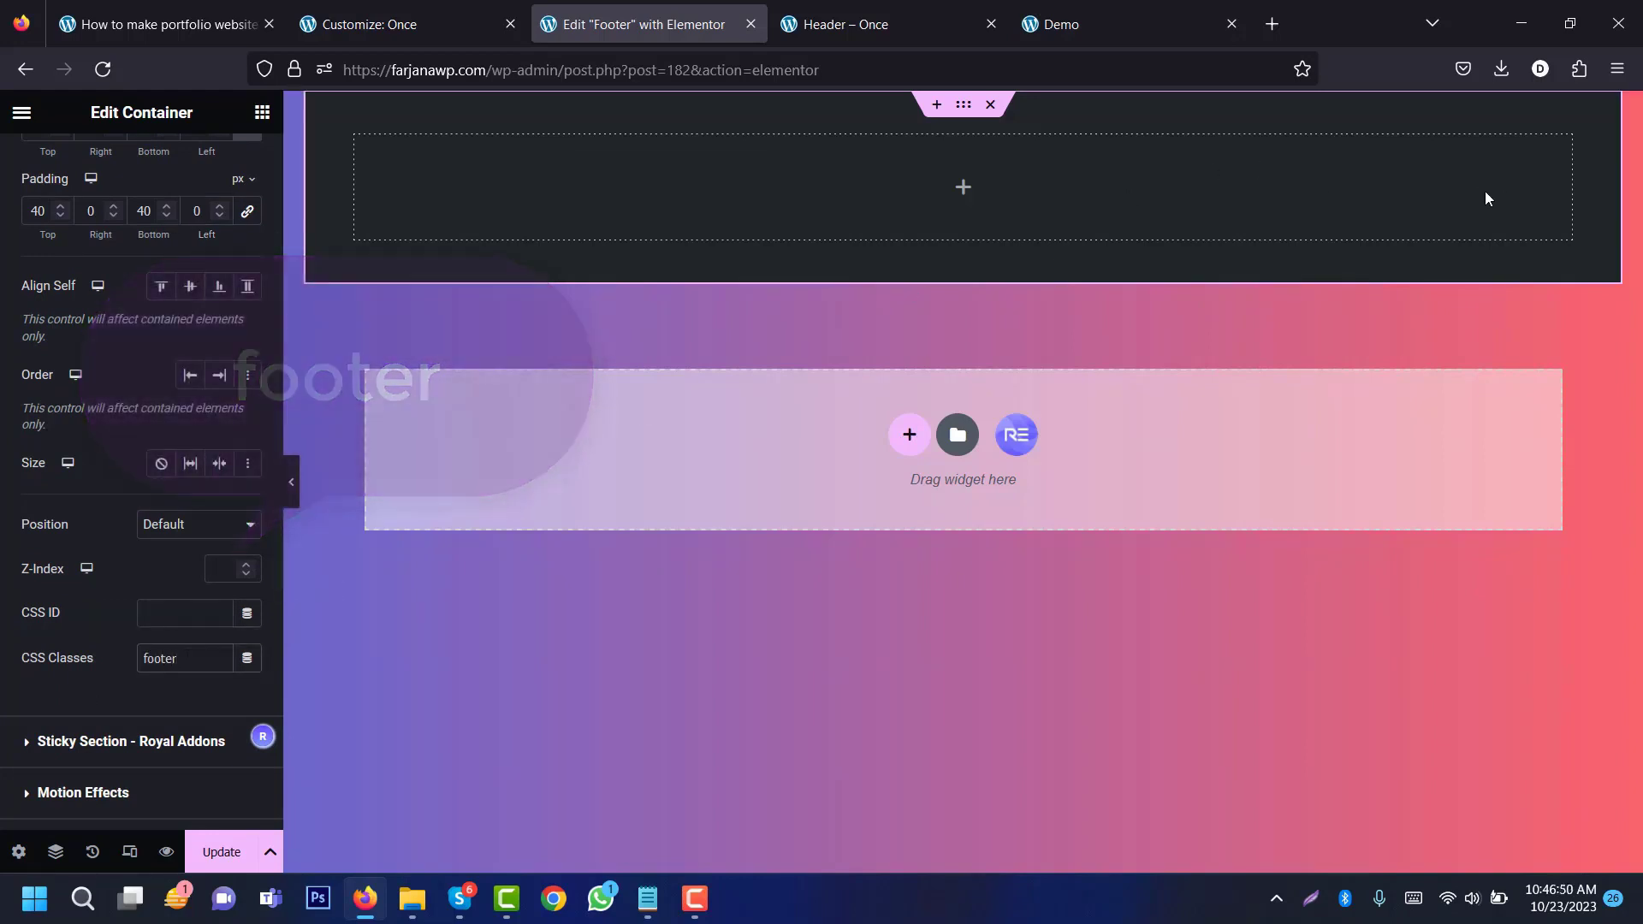
# Step: Add a centre-aligned Heading widget to the top footer container
pyautogui.click(964, 188)
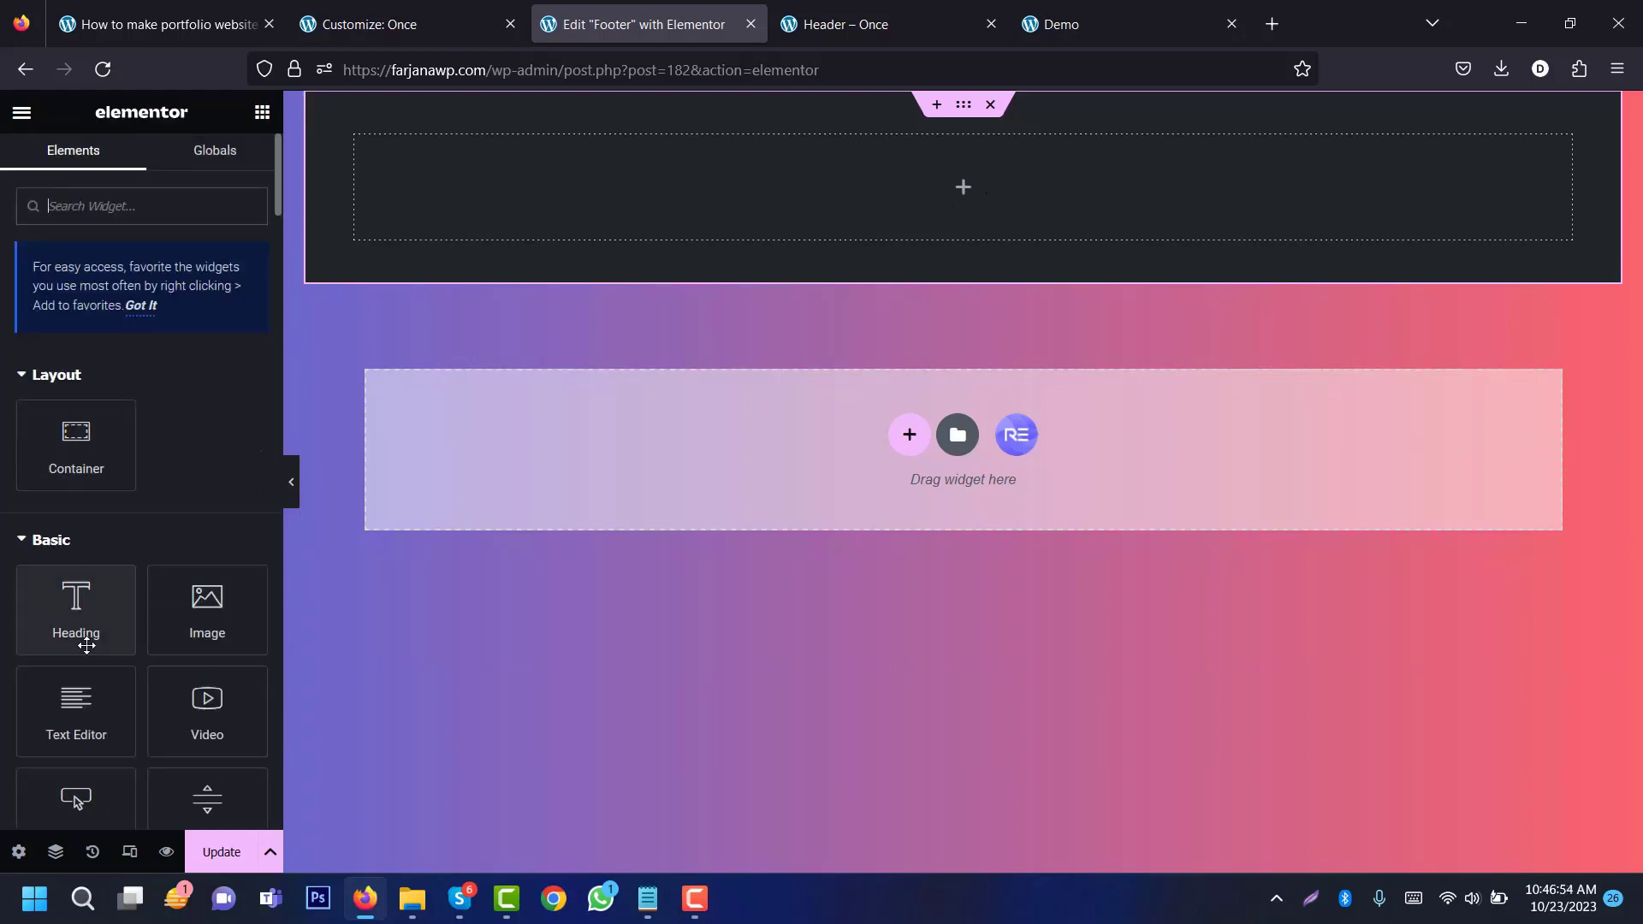
pyautogui.moveTo(90, 629); pyautogui.dragTo(926, 192)
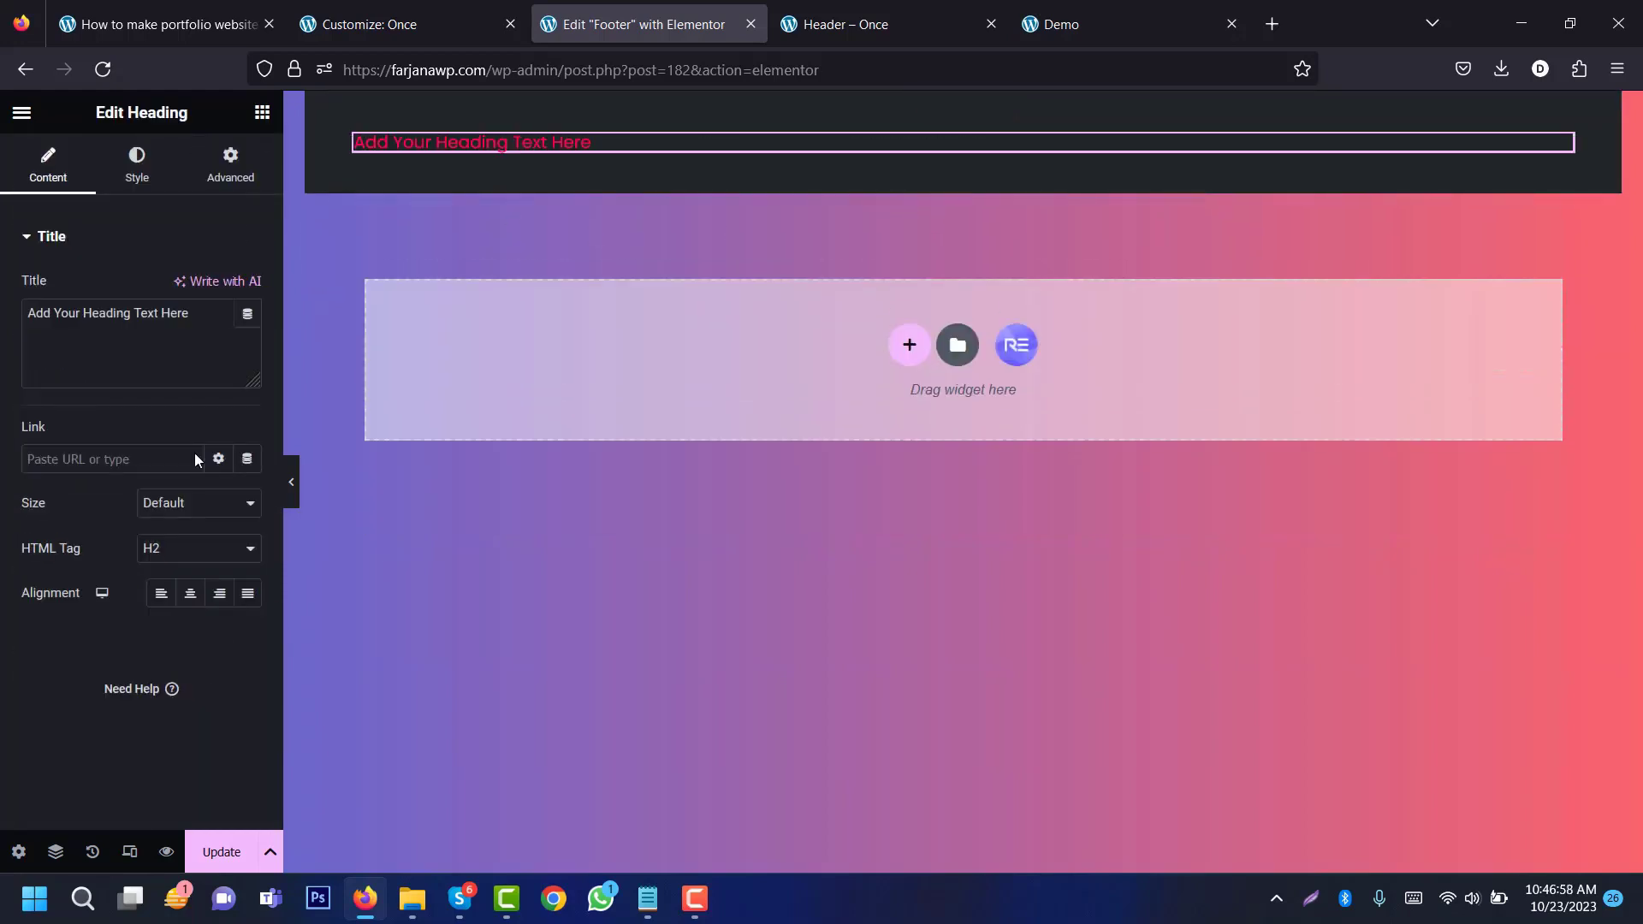
pyautogui.click(189, 593)
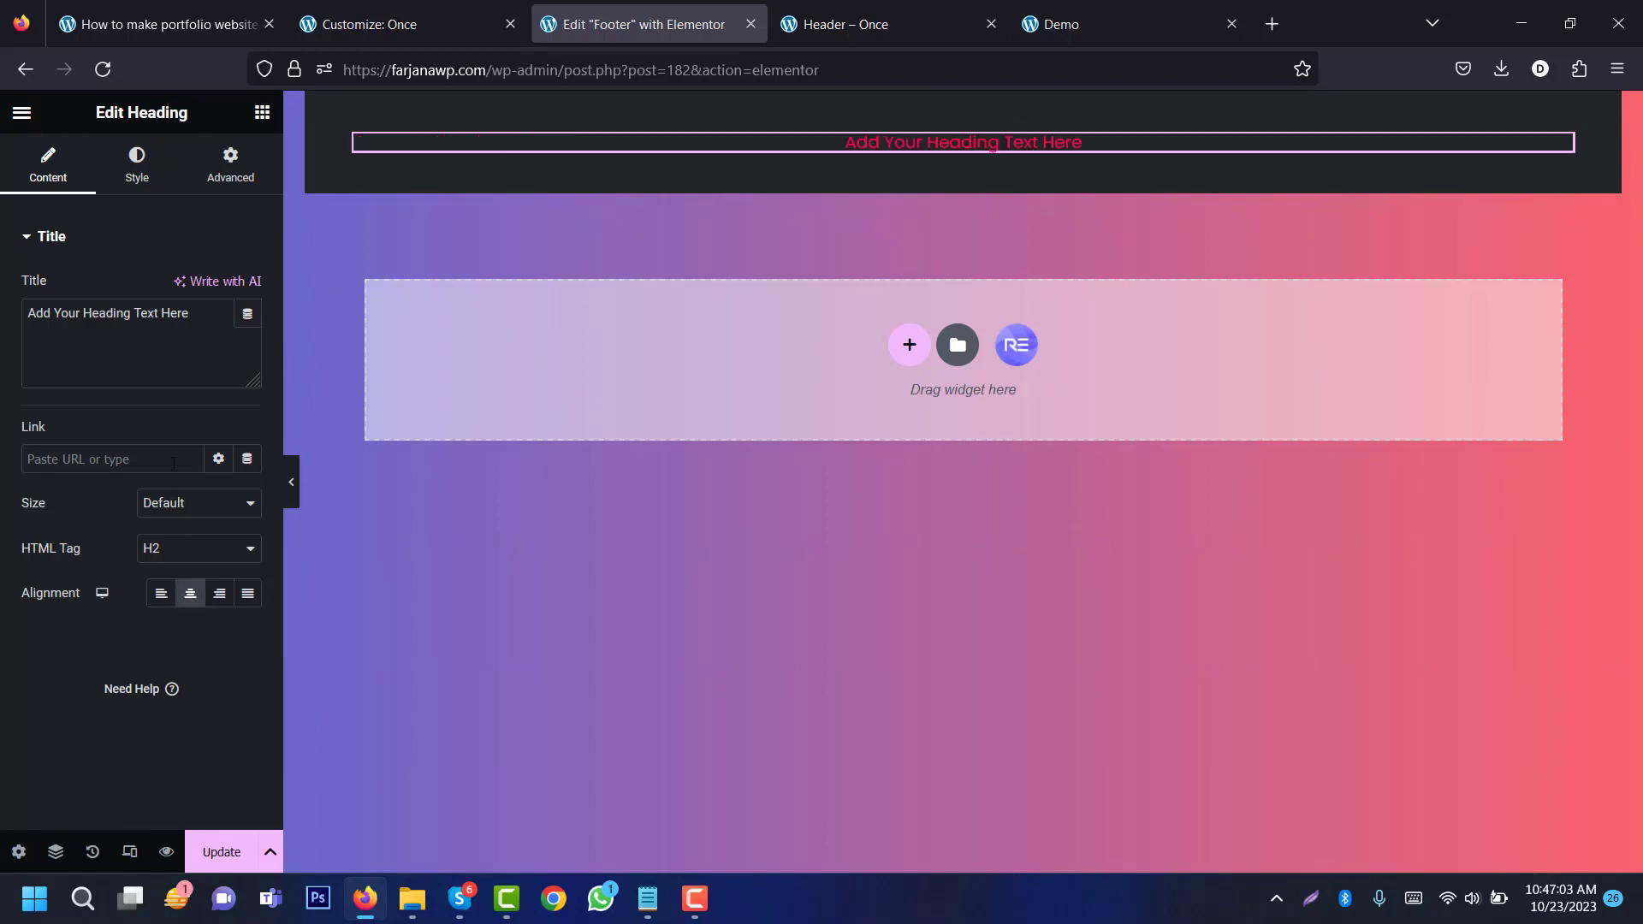
# Step: Copy the demo site's copyright line and paste it as the heading text
pyautogui.click(855, 24)
pyautogui.click(1116, 21)
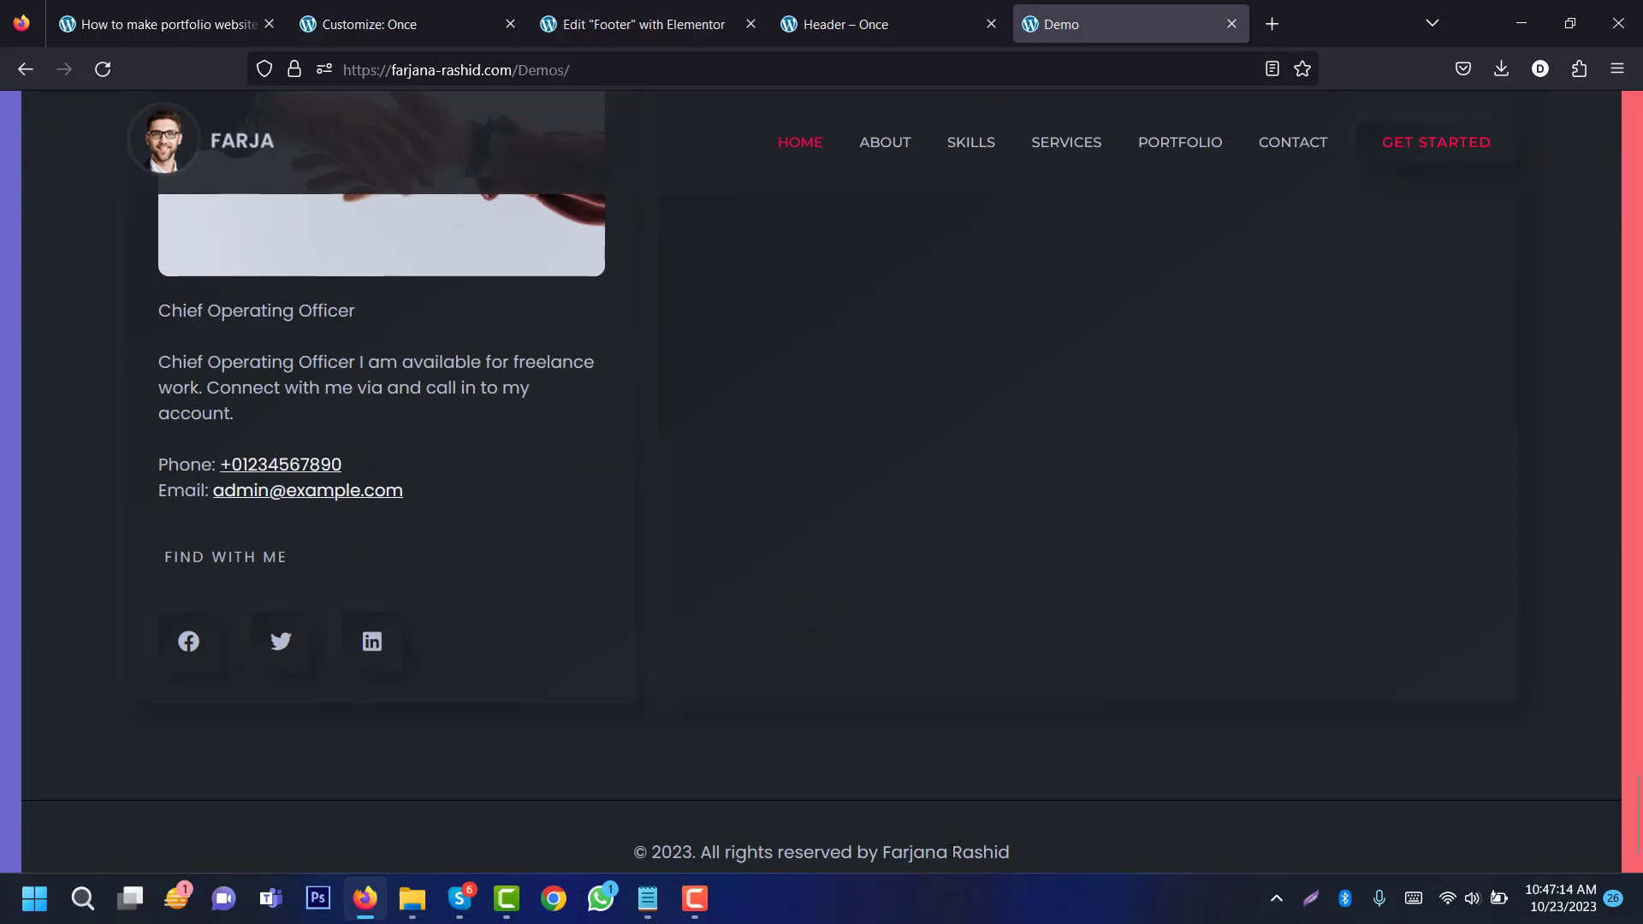
pyautogui.tripleClick(953, 852)
pyautogui.hotkey('ctrl', 'c')
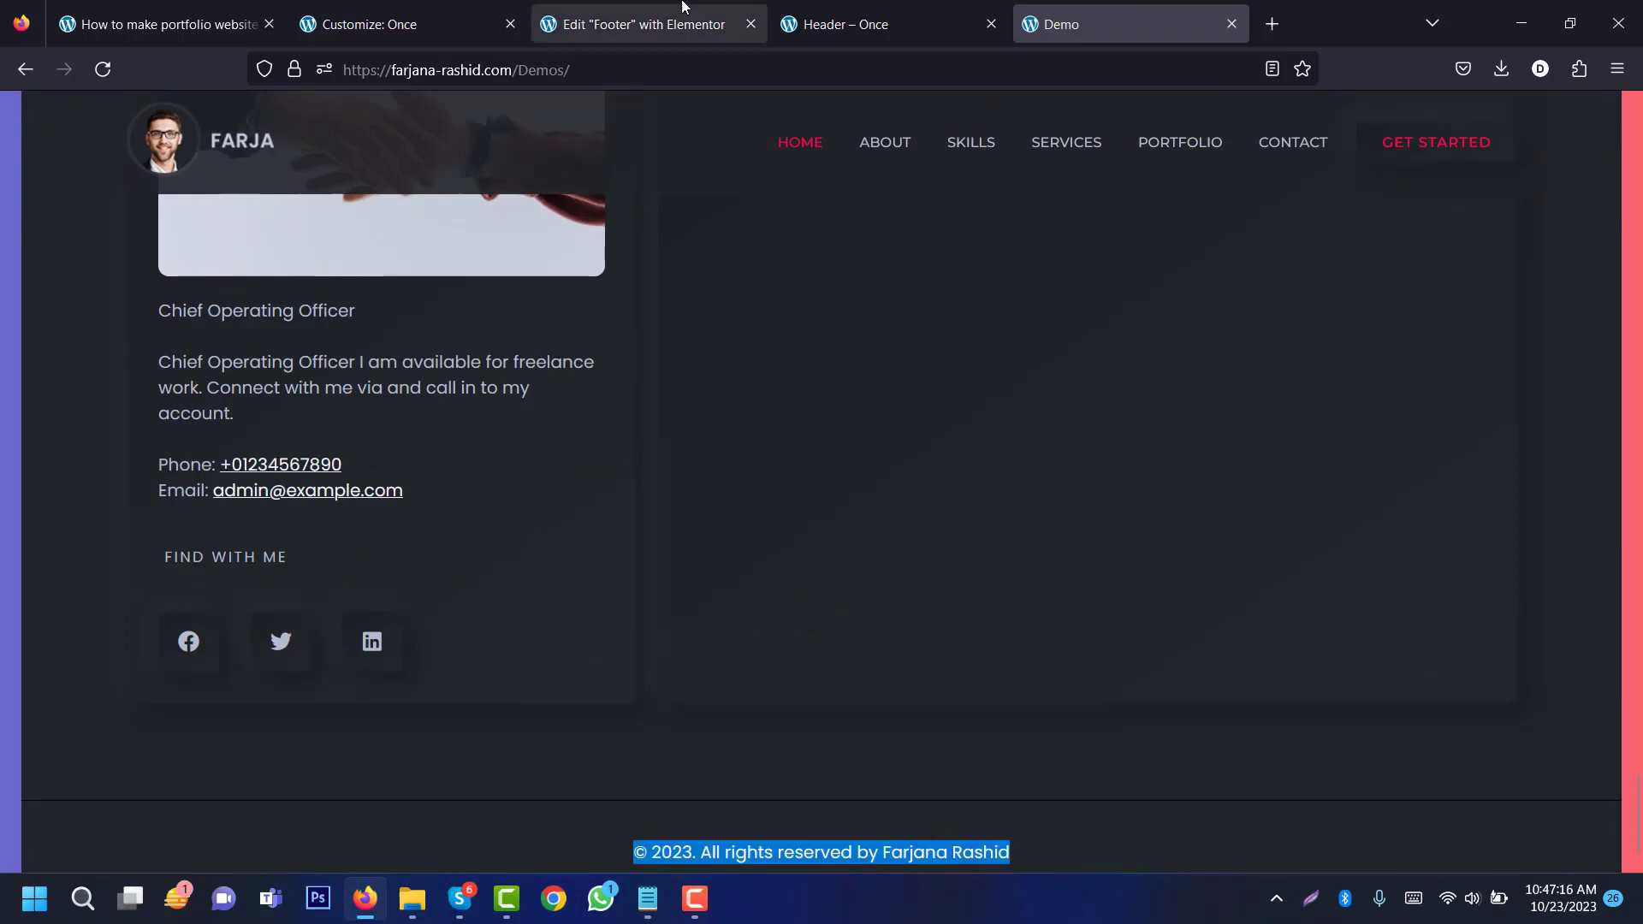
pyautogui.click(637, 24)
pyautogui.click(188, 301)
pyautogui.tripleClick(188, 301)
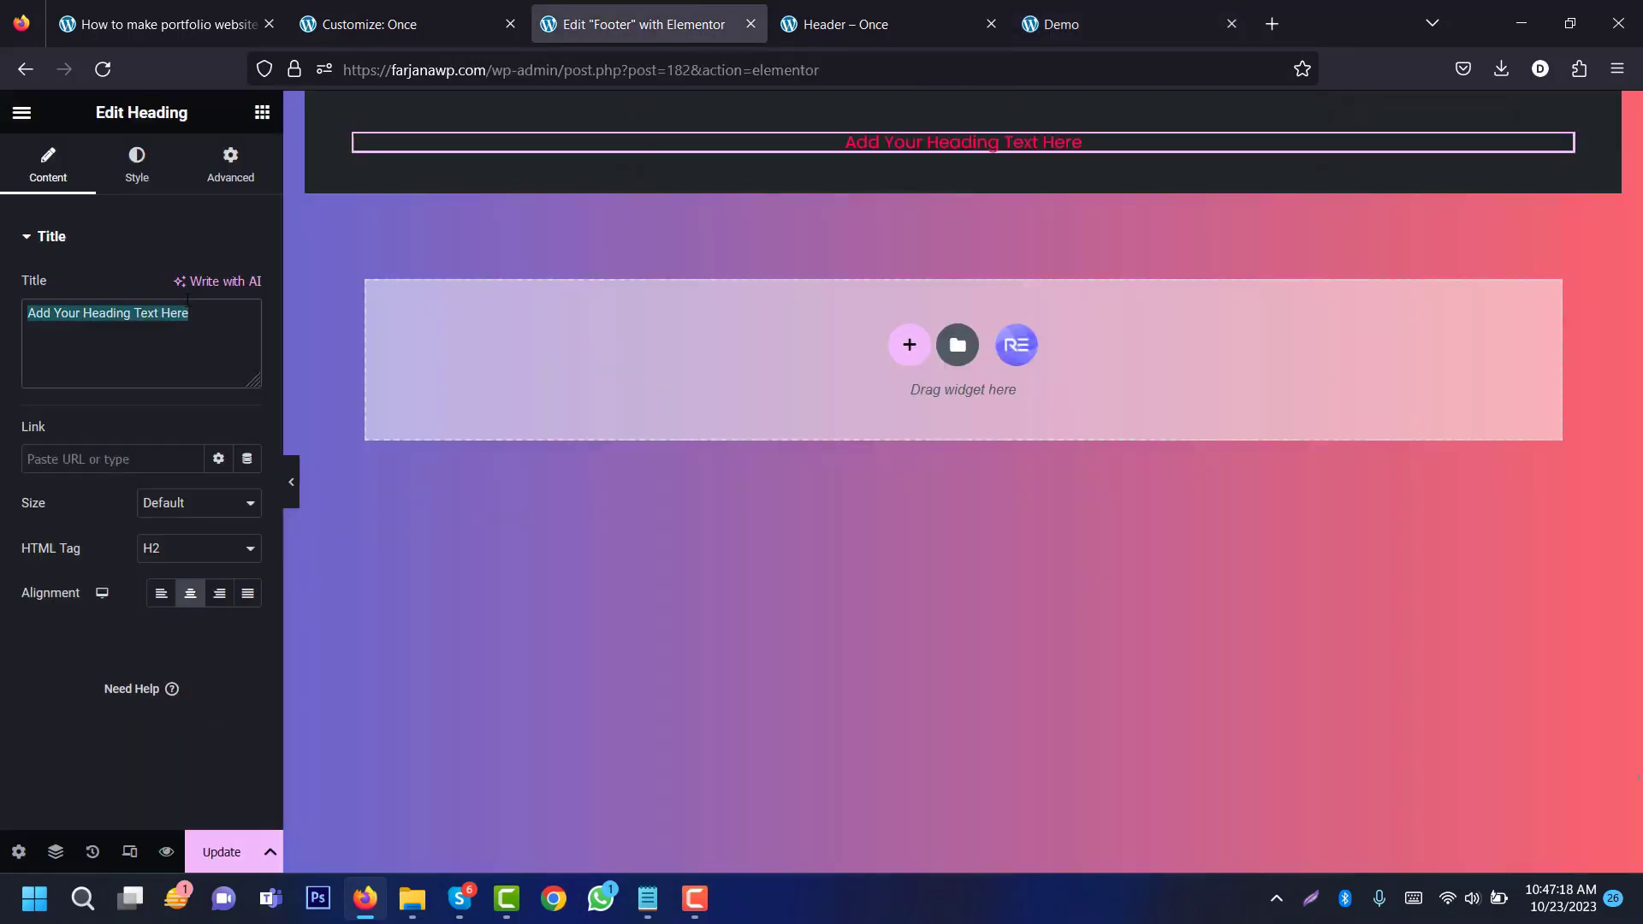
pyautogui.hotkey('ctrl', 'v')
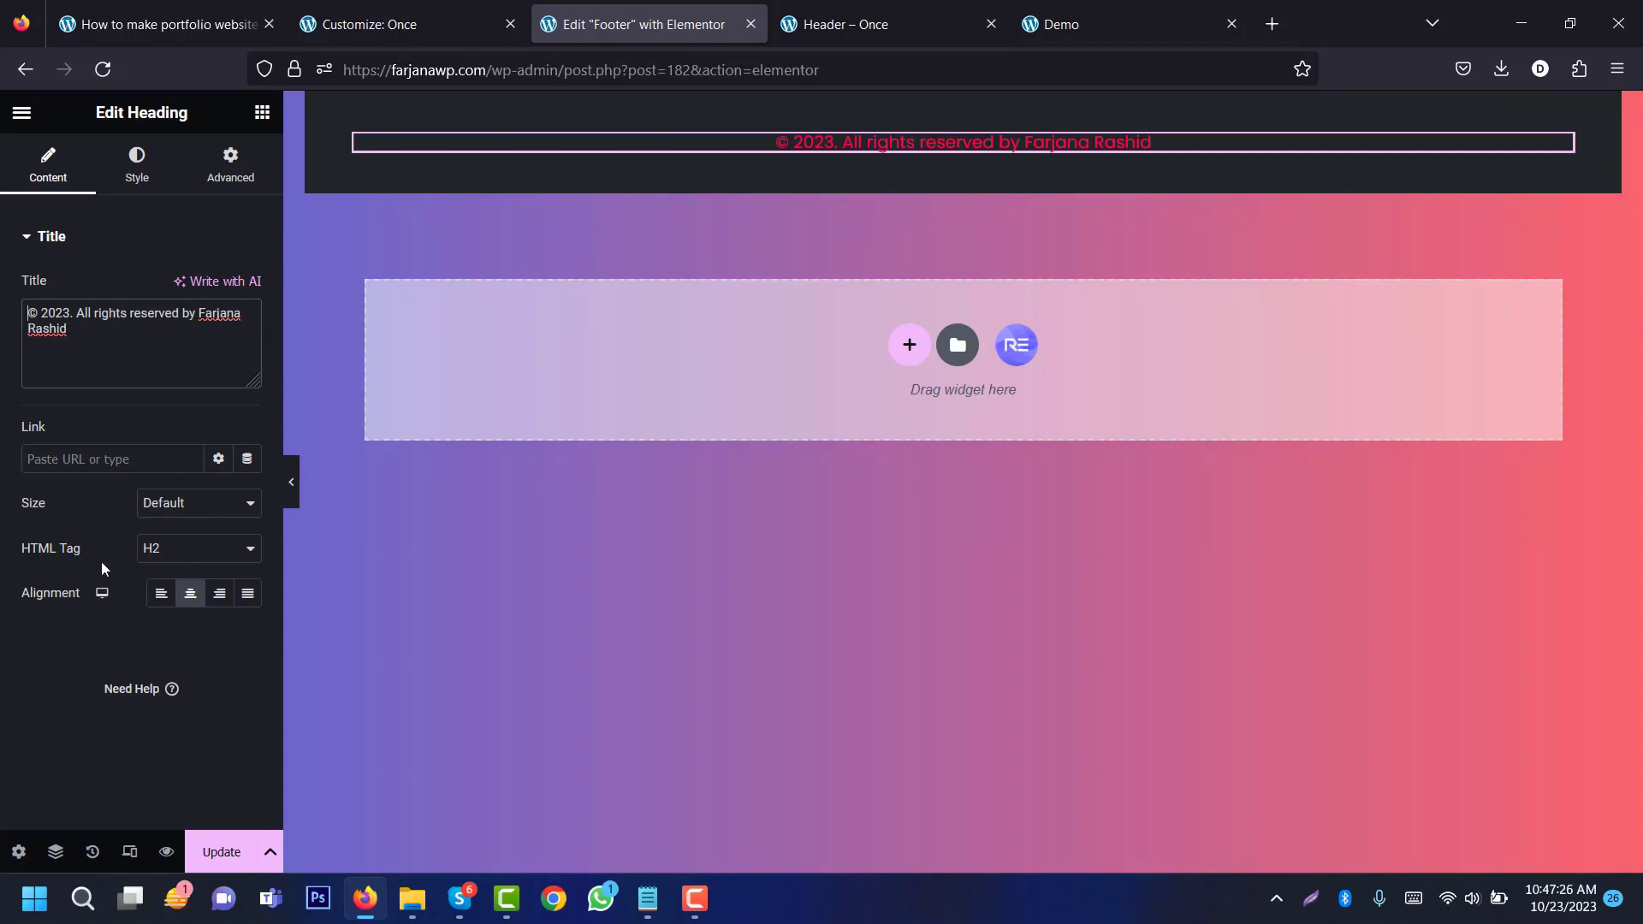
# Step: Make the heading a p tag coloured with the light grey global Text colour
pyautogui.click(175, 559)
pyautogui.click(193, 774)
pyautogui.click(137, 167)
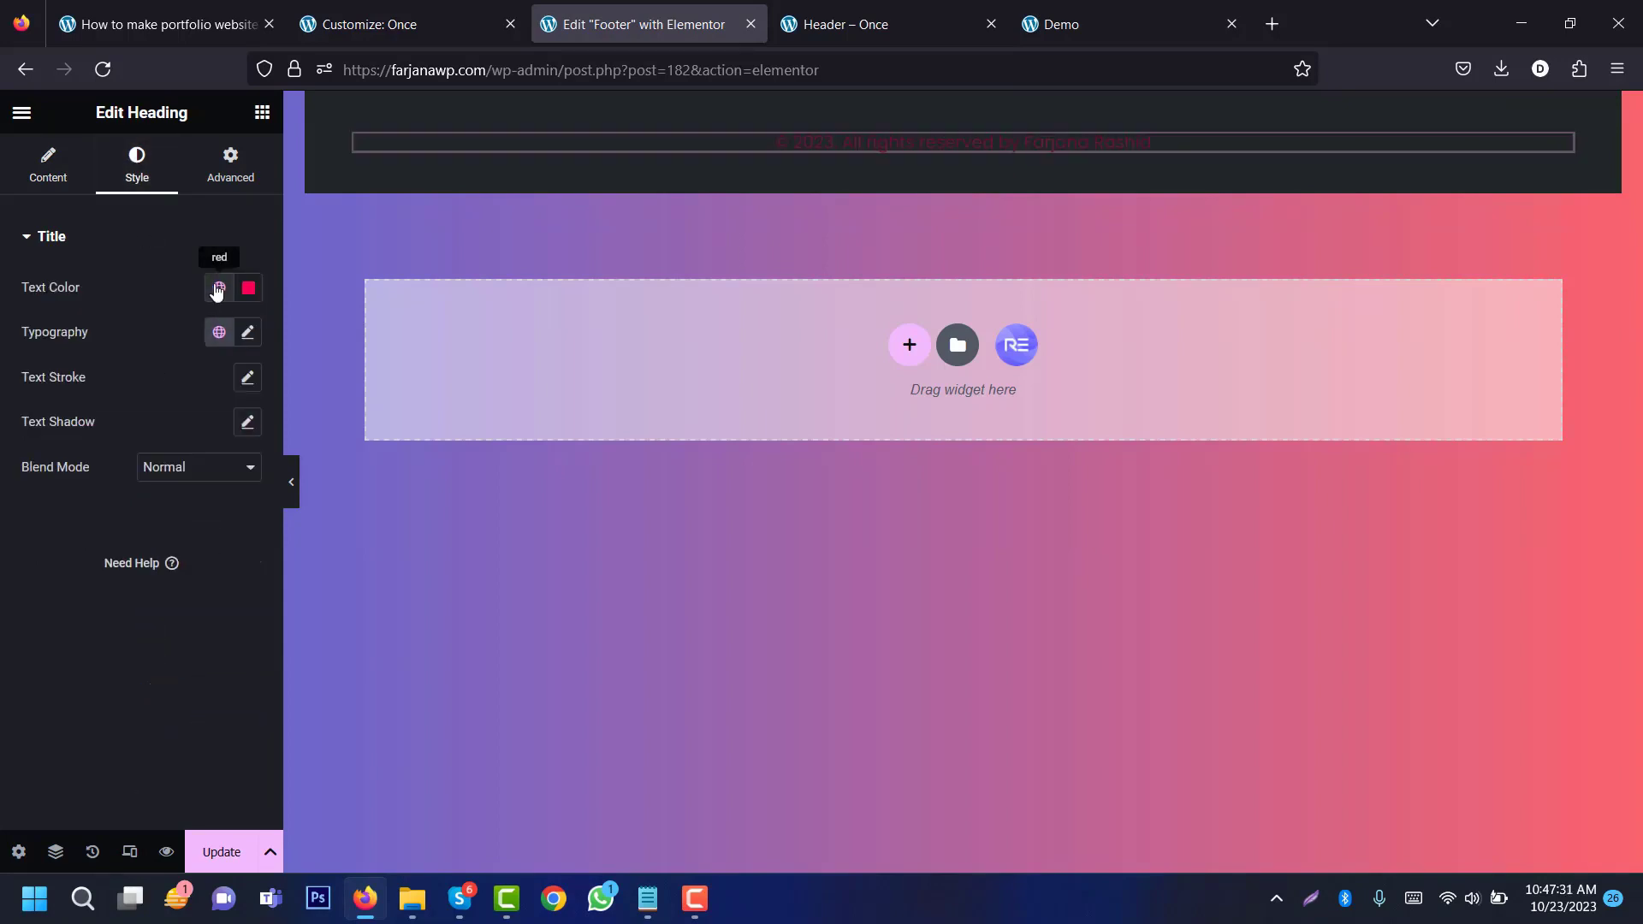
pyautogui.click(219, 287)
pyautogui.click(147, 473)
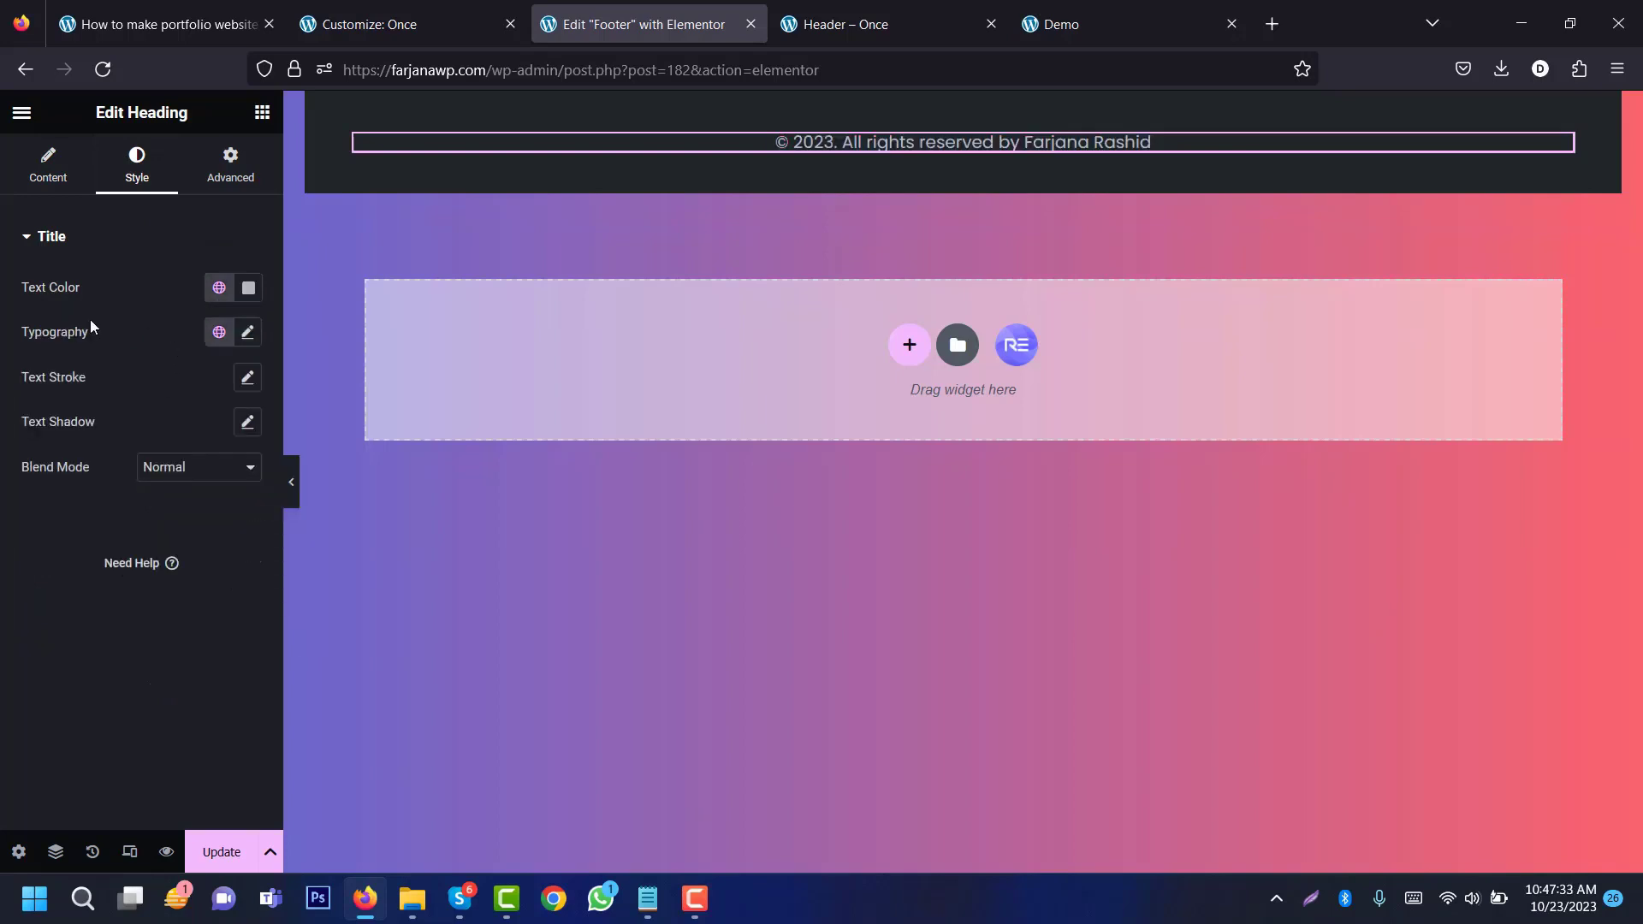
pyautogui.click(248, 336)
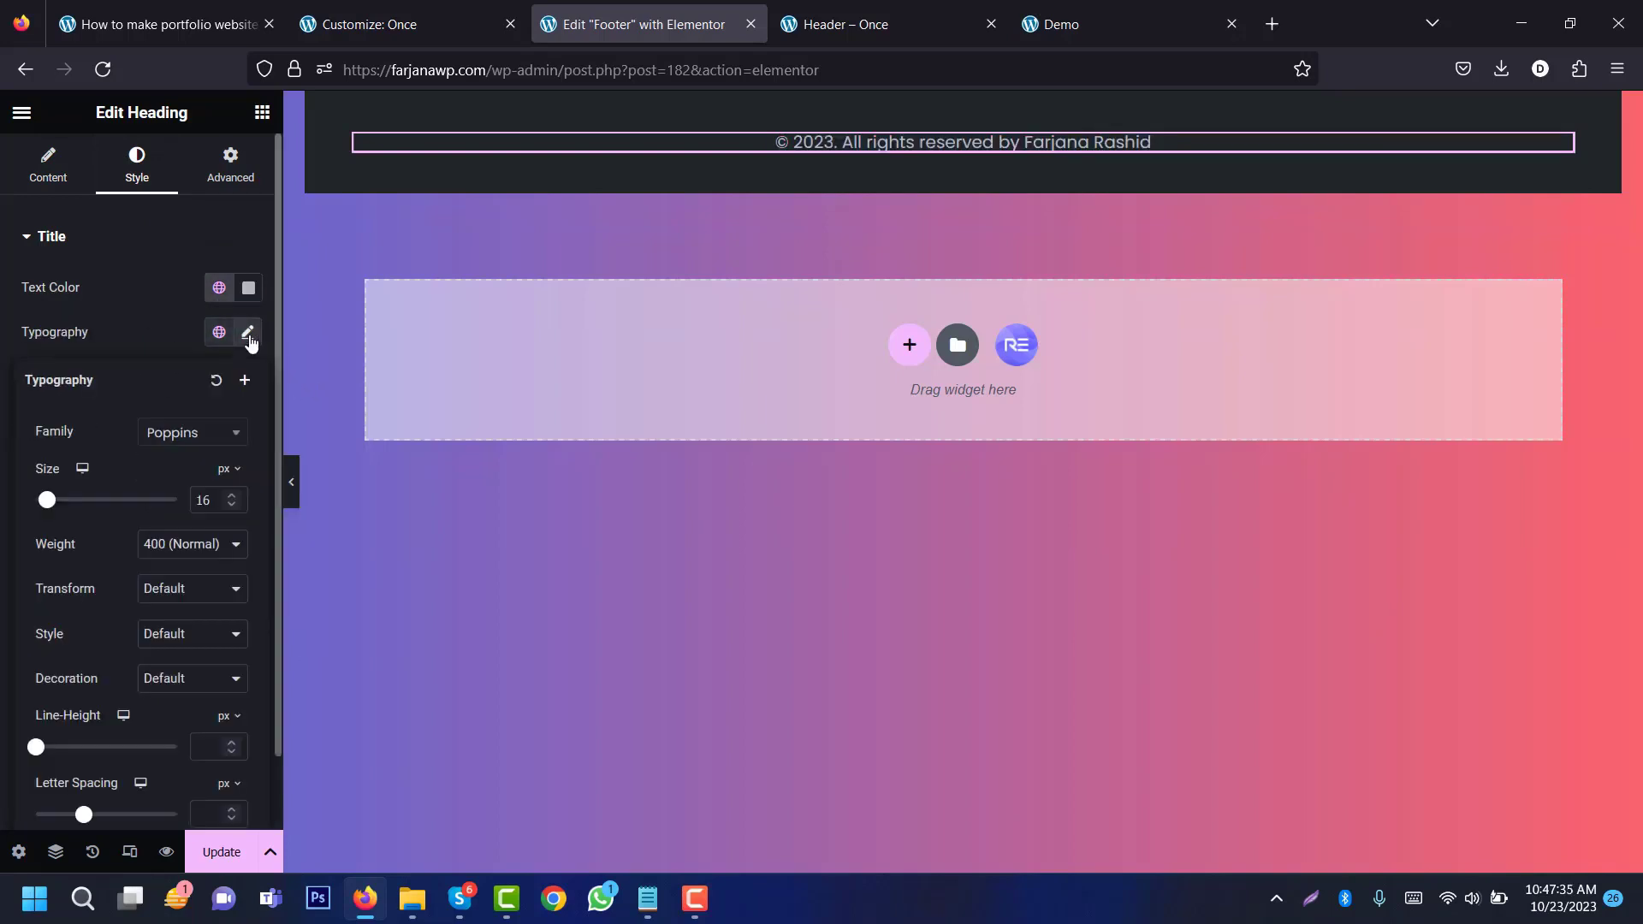
pyautogui.click(137, 321)
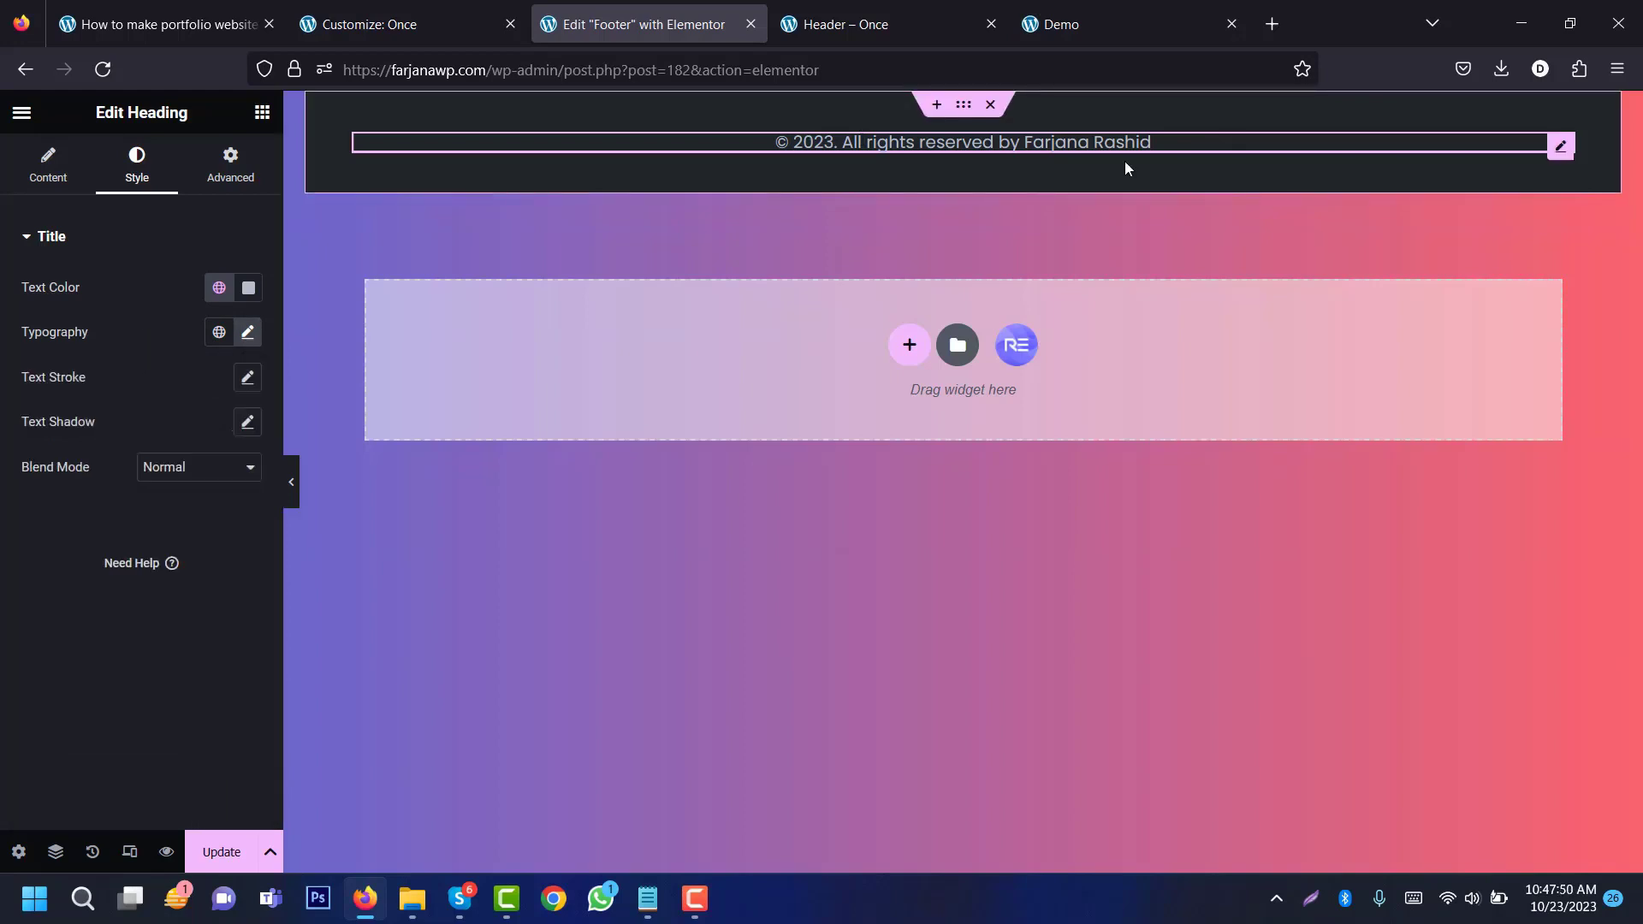
# Step: Set the footer heading's tablet font size to 14 and preview it at tablet and mobile widths
pyautogui.click(129, 851)
pyautogui.click(869, 112)
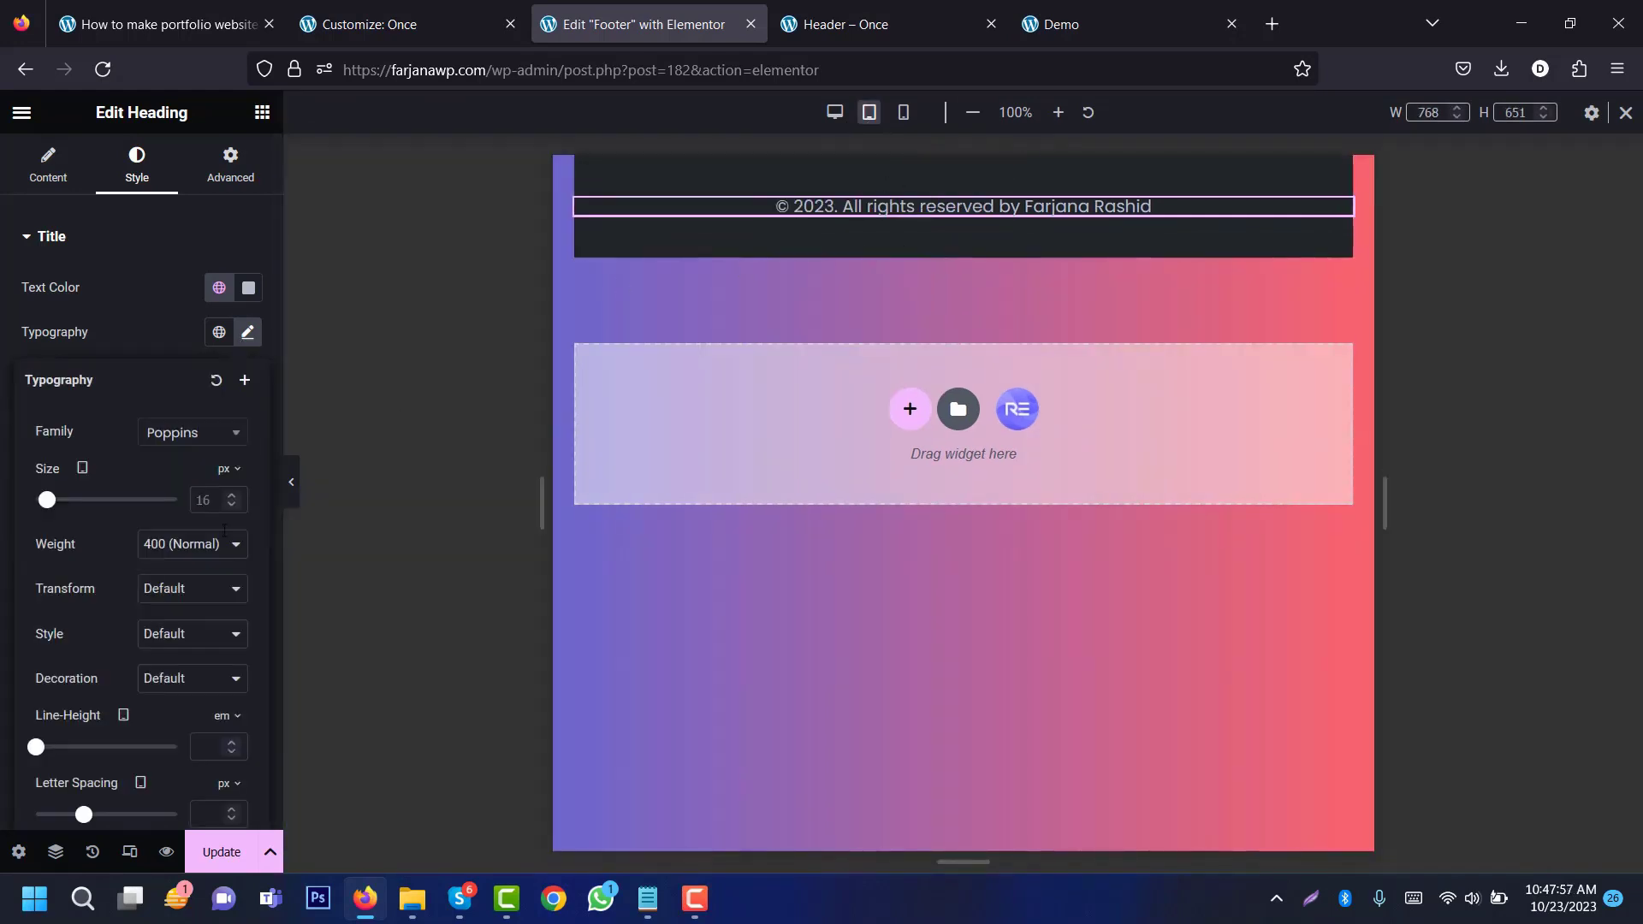
pyautogui.click(204, 500)
pyautogui.write('14')
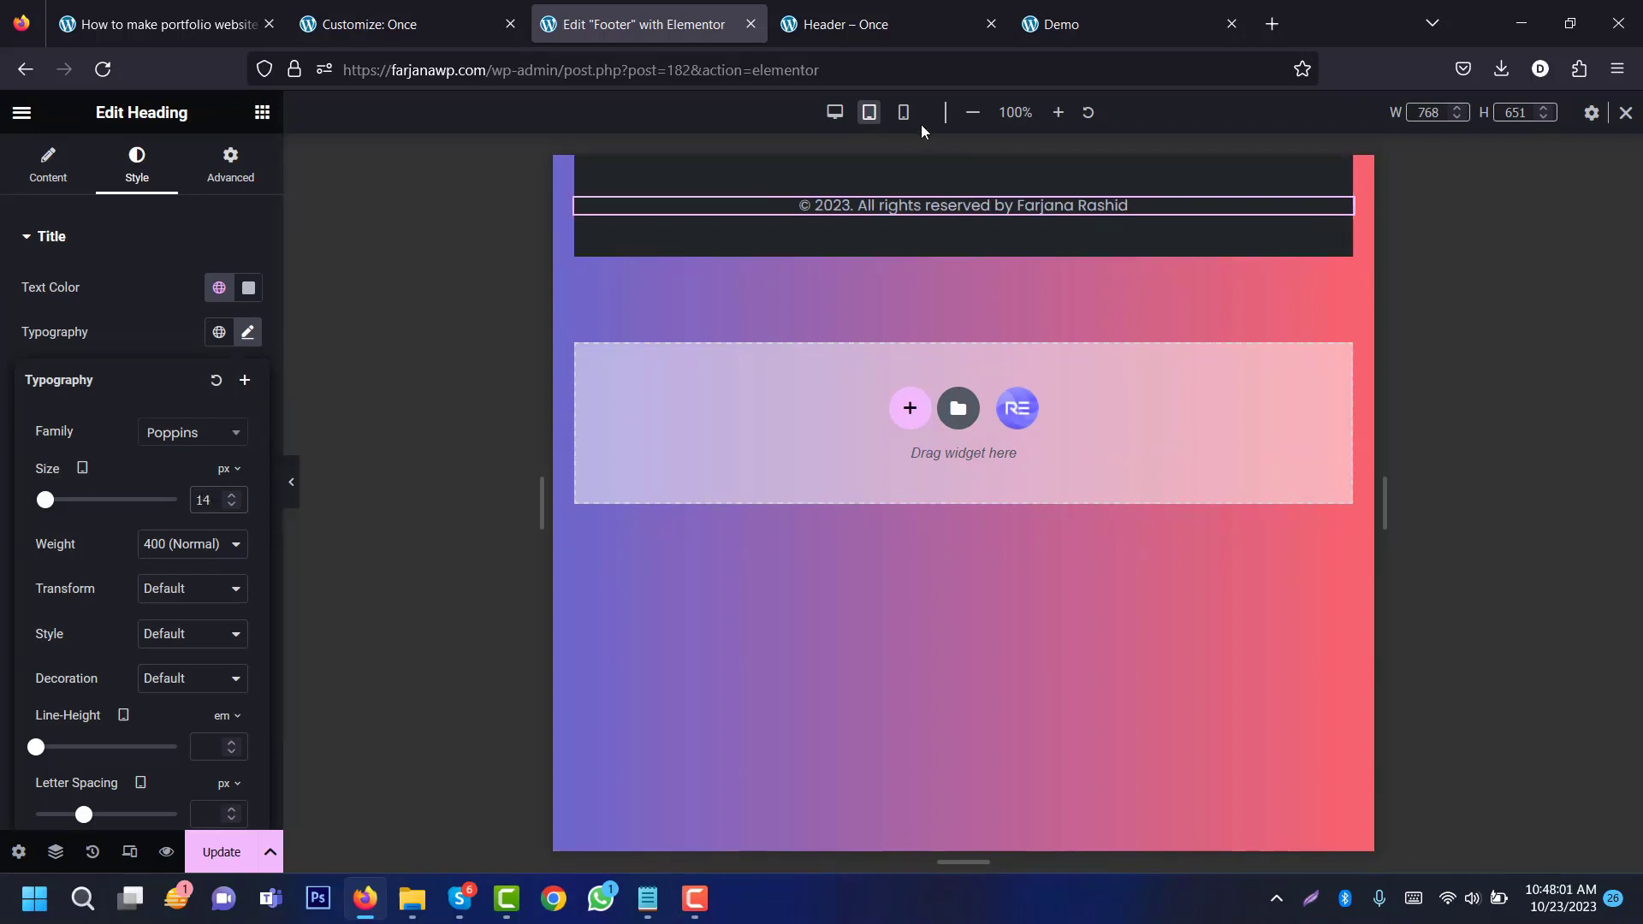
pyautogui.click(903, 112)
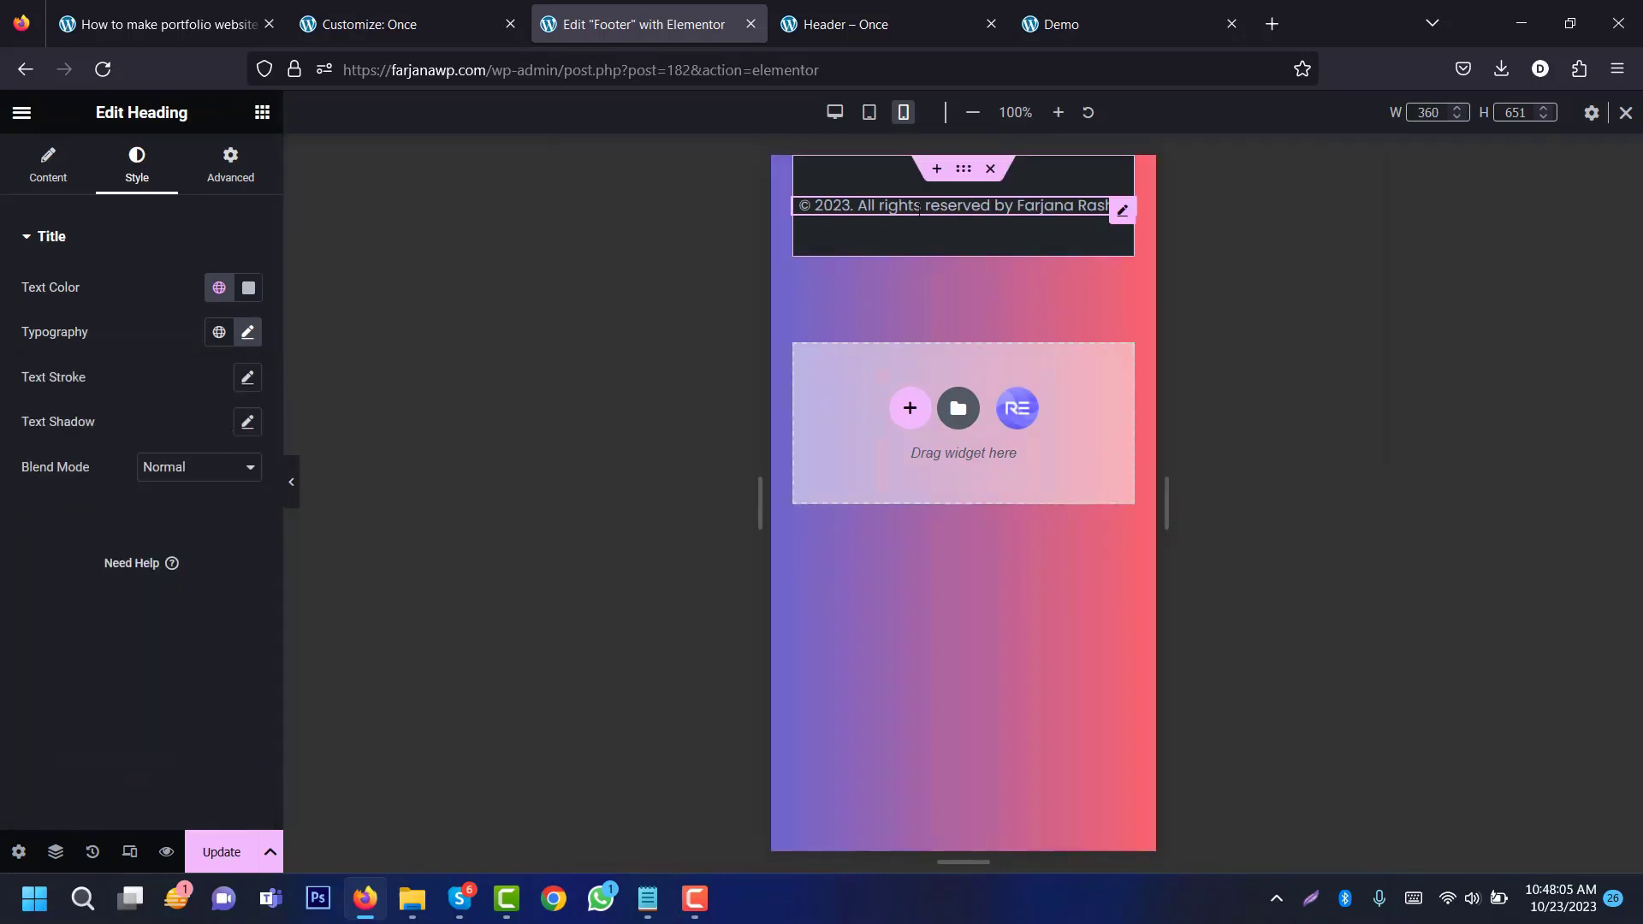
pyautogui.click(866, 118)
pyautogui.click(903, 112)
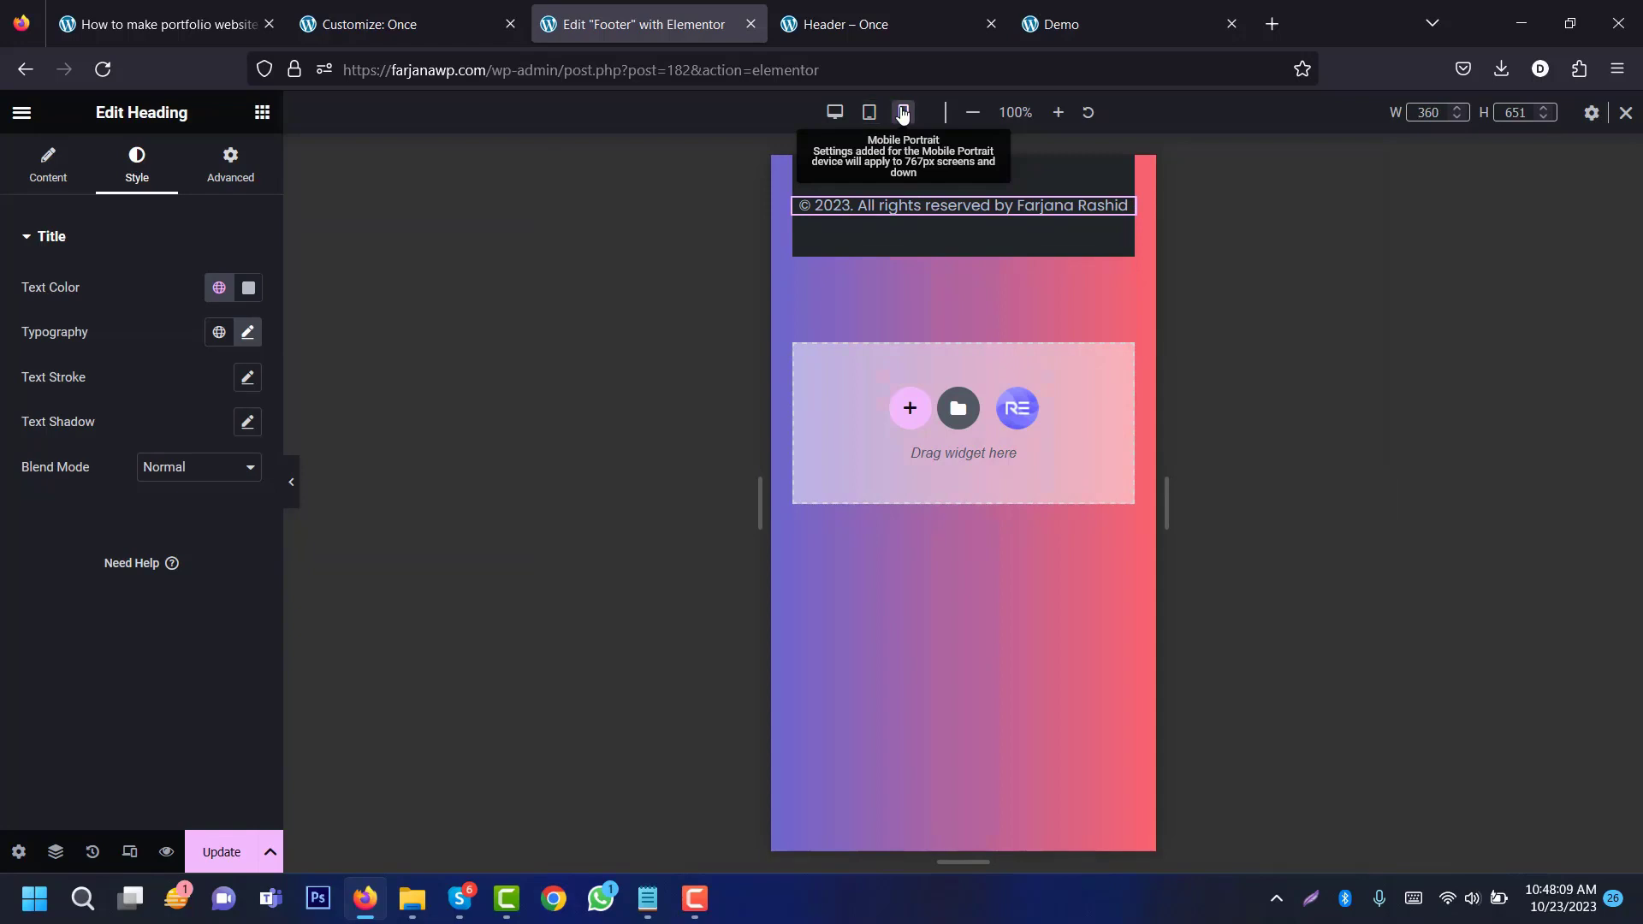
pyautogui.click(834, 112)
# Step: Check the footer container's padding at tablet and mobile widths
pyautogui.click(959, 154)
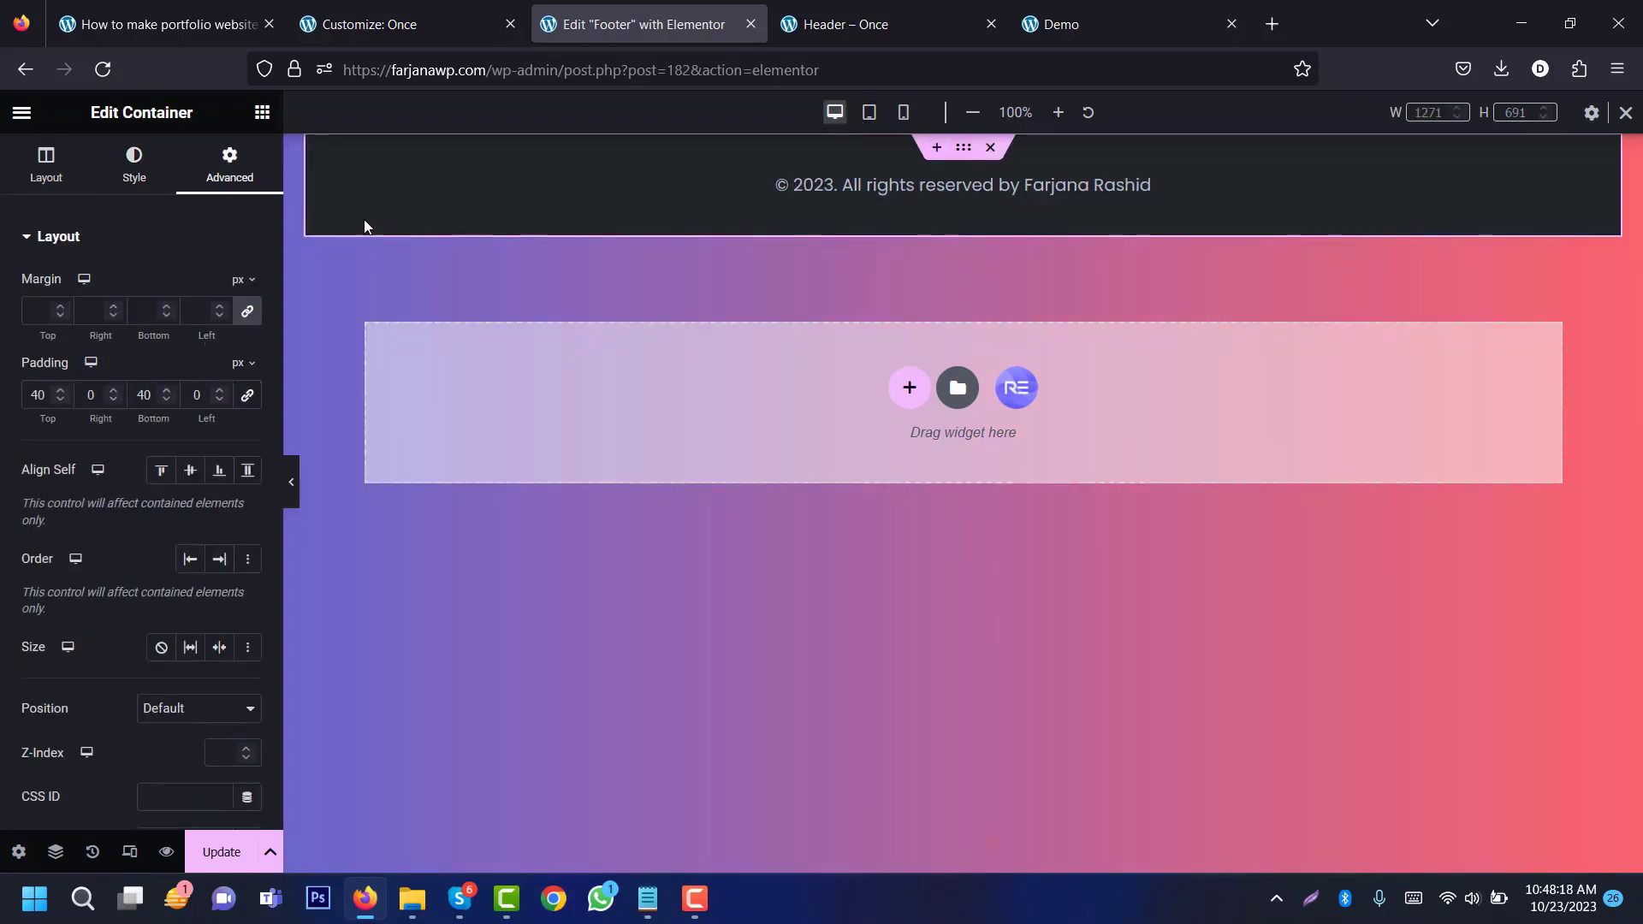
pyautogui.click(874, 120)
pyautogui.click(902, 112)
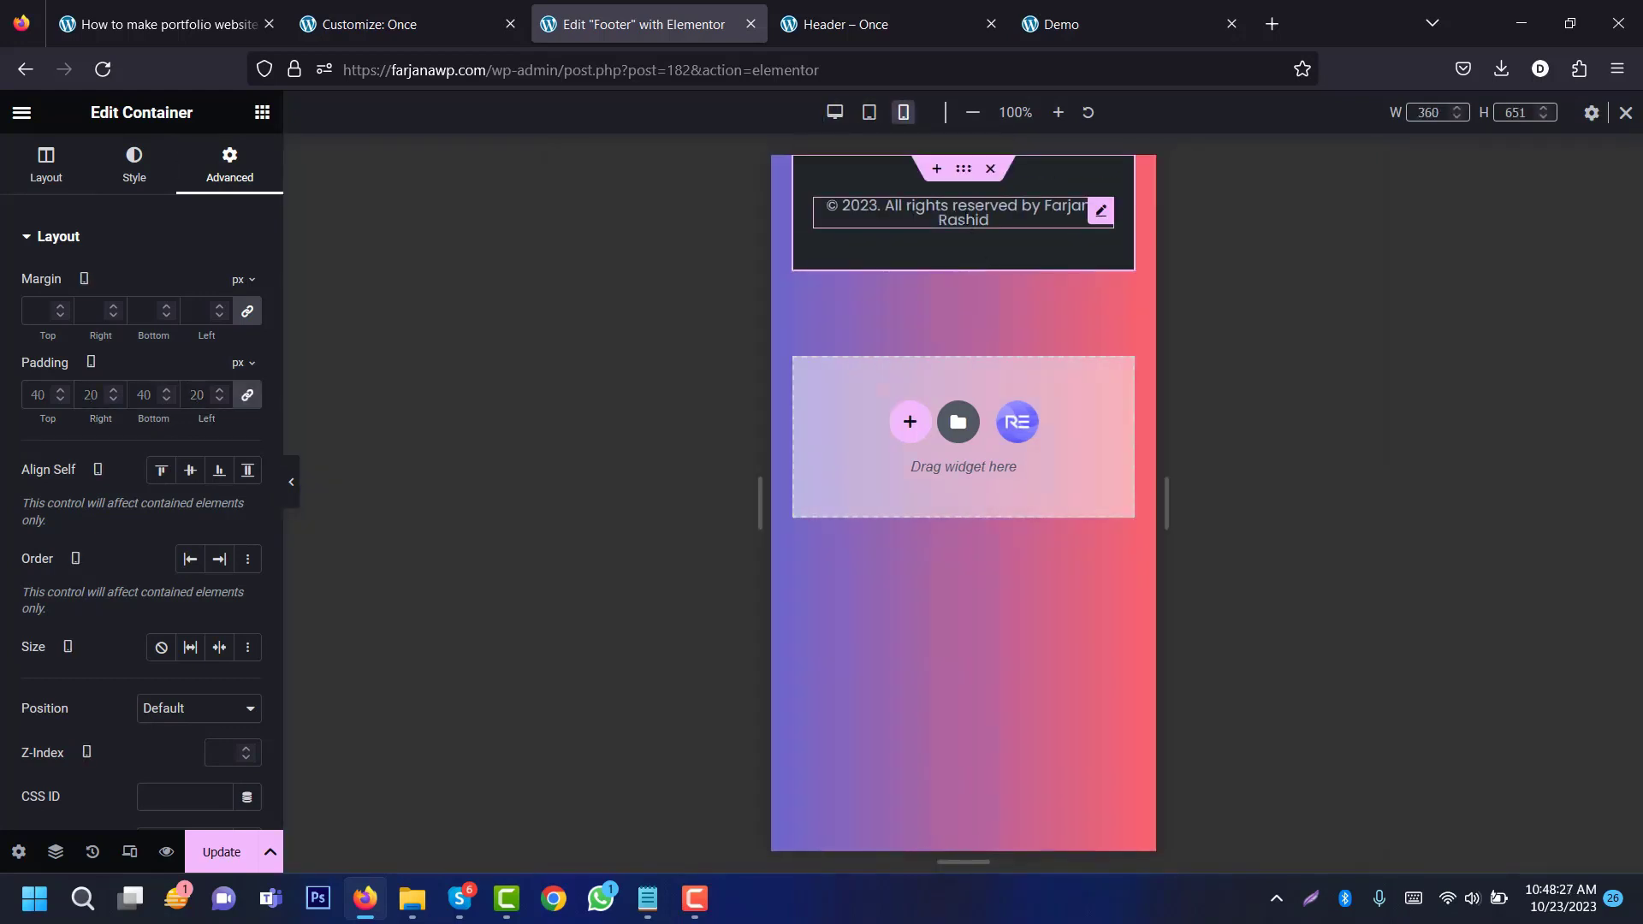
# Step: Set the copyright heading's mobile line height to 1.4 and save the footer template
pyautogui.click(963, 233)
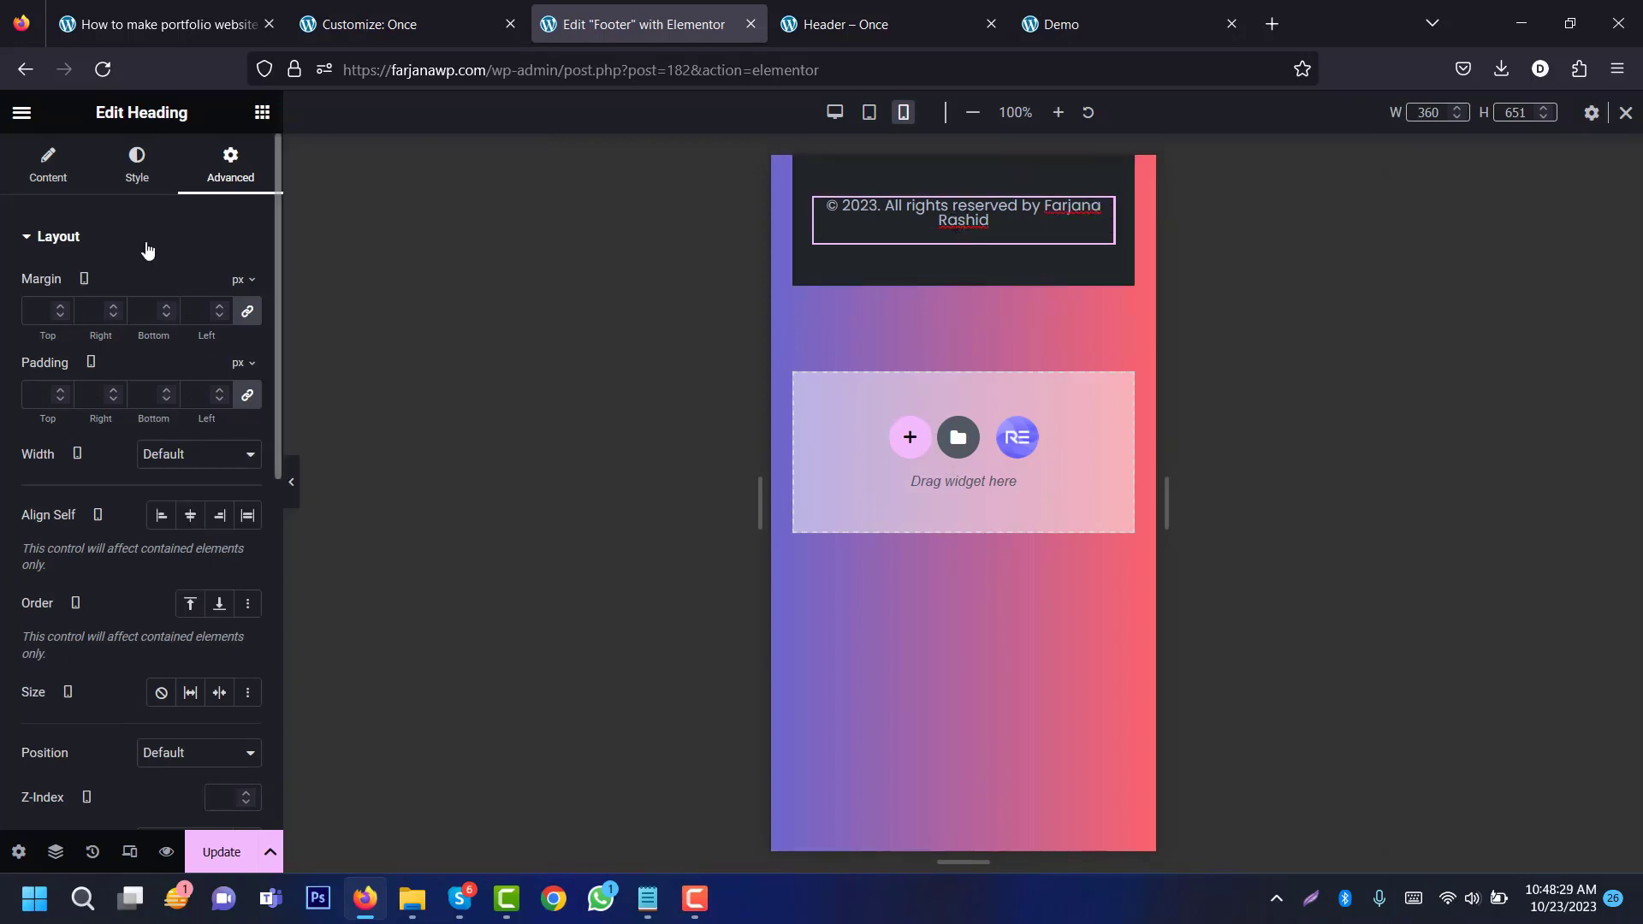
pyautogui.click(137, 167)
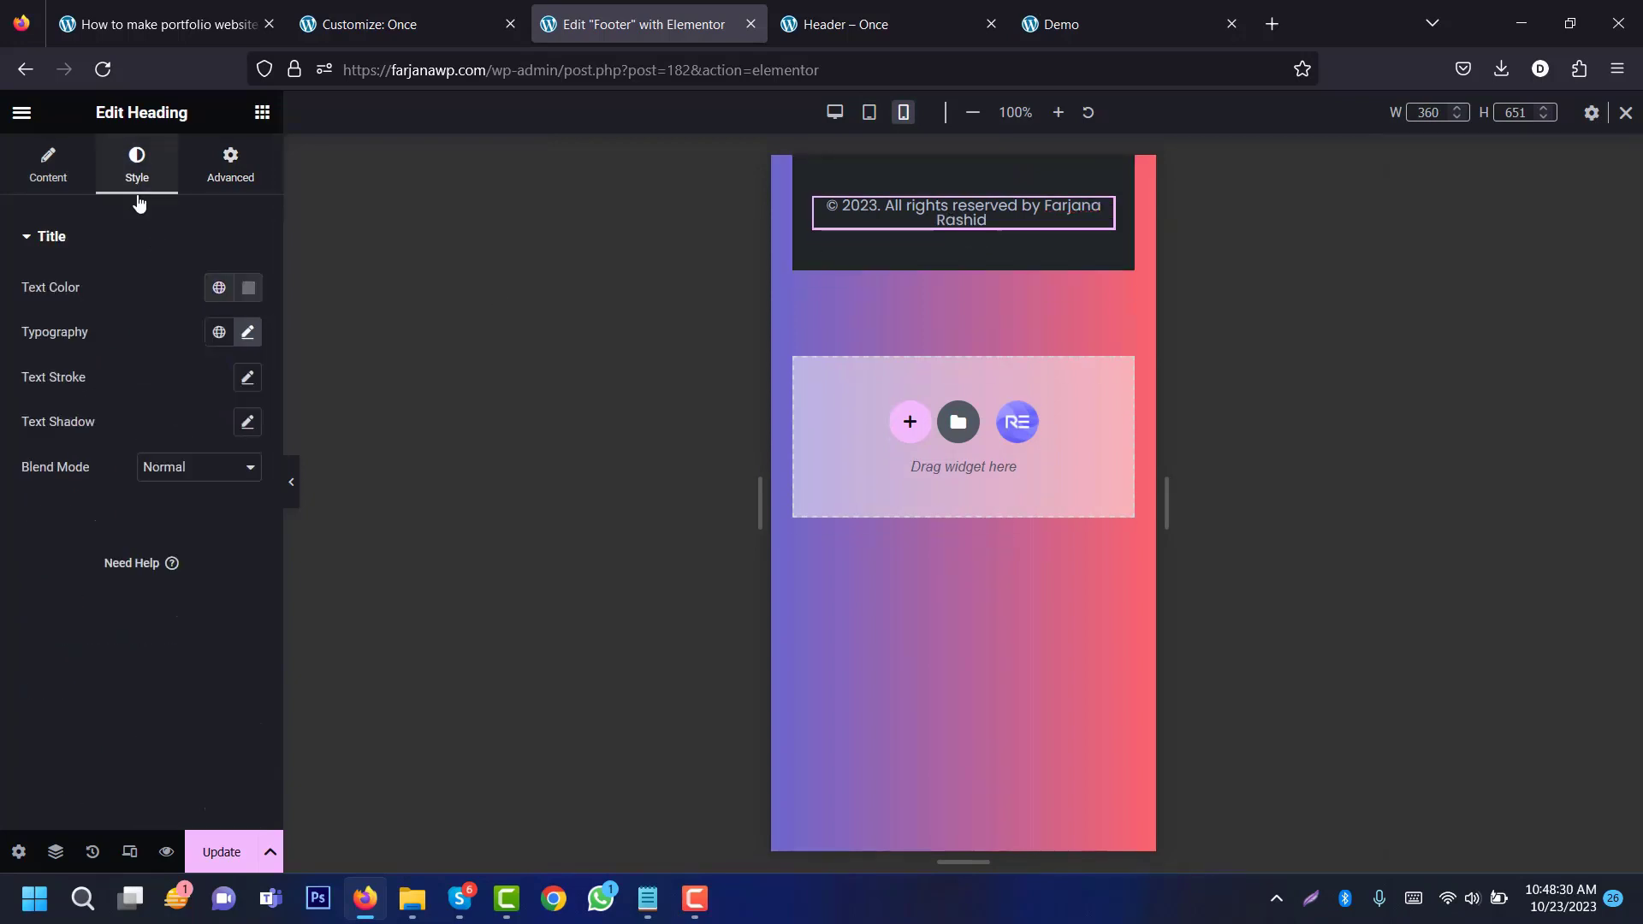
pyautogui.click(248, 334)
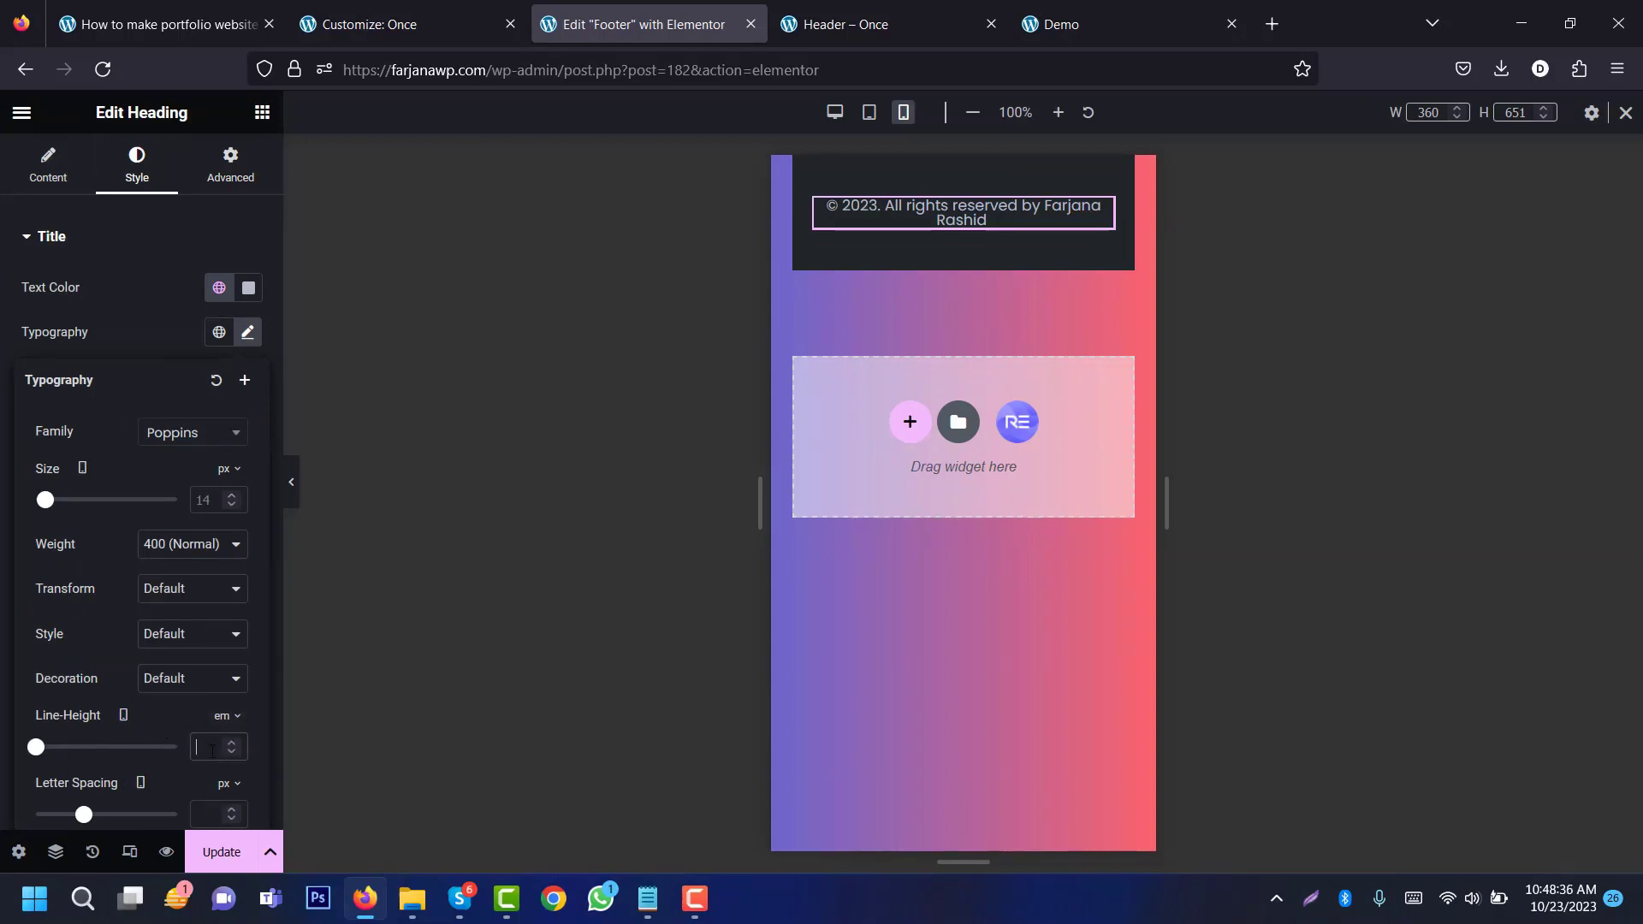
pyautogui.write('1.2')
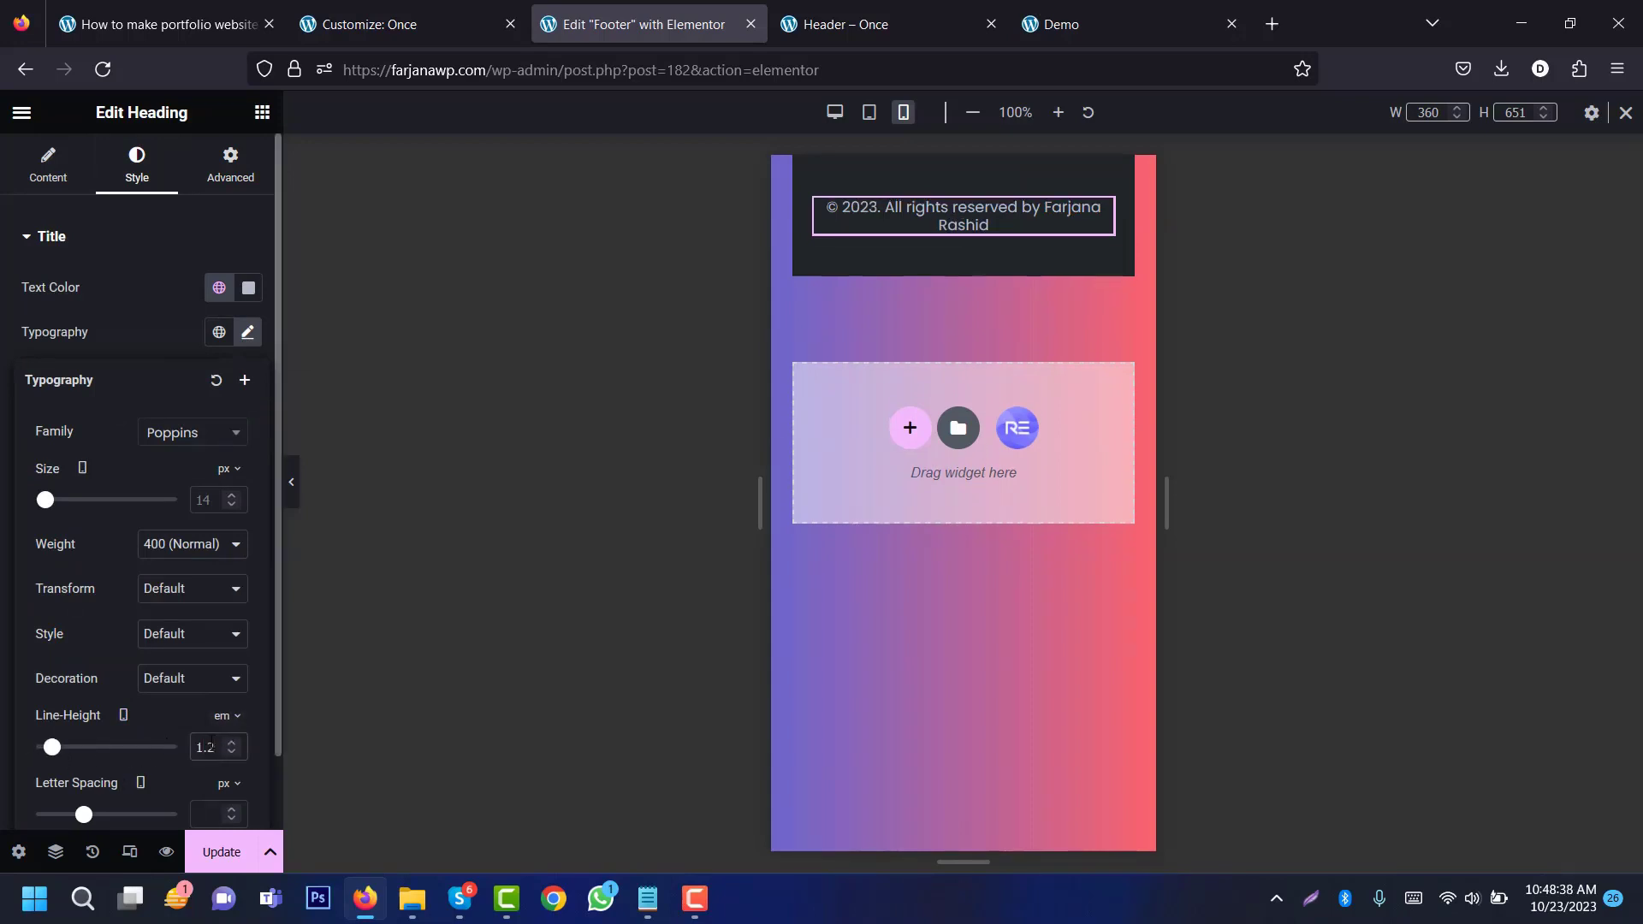
pyautogui.press('BackSpace')
pyautogui.write('4')
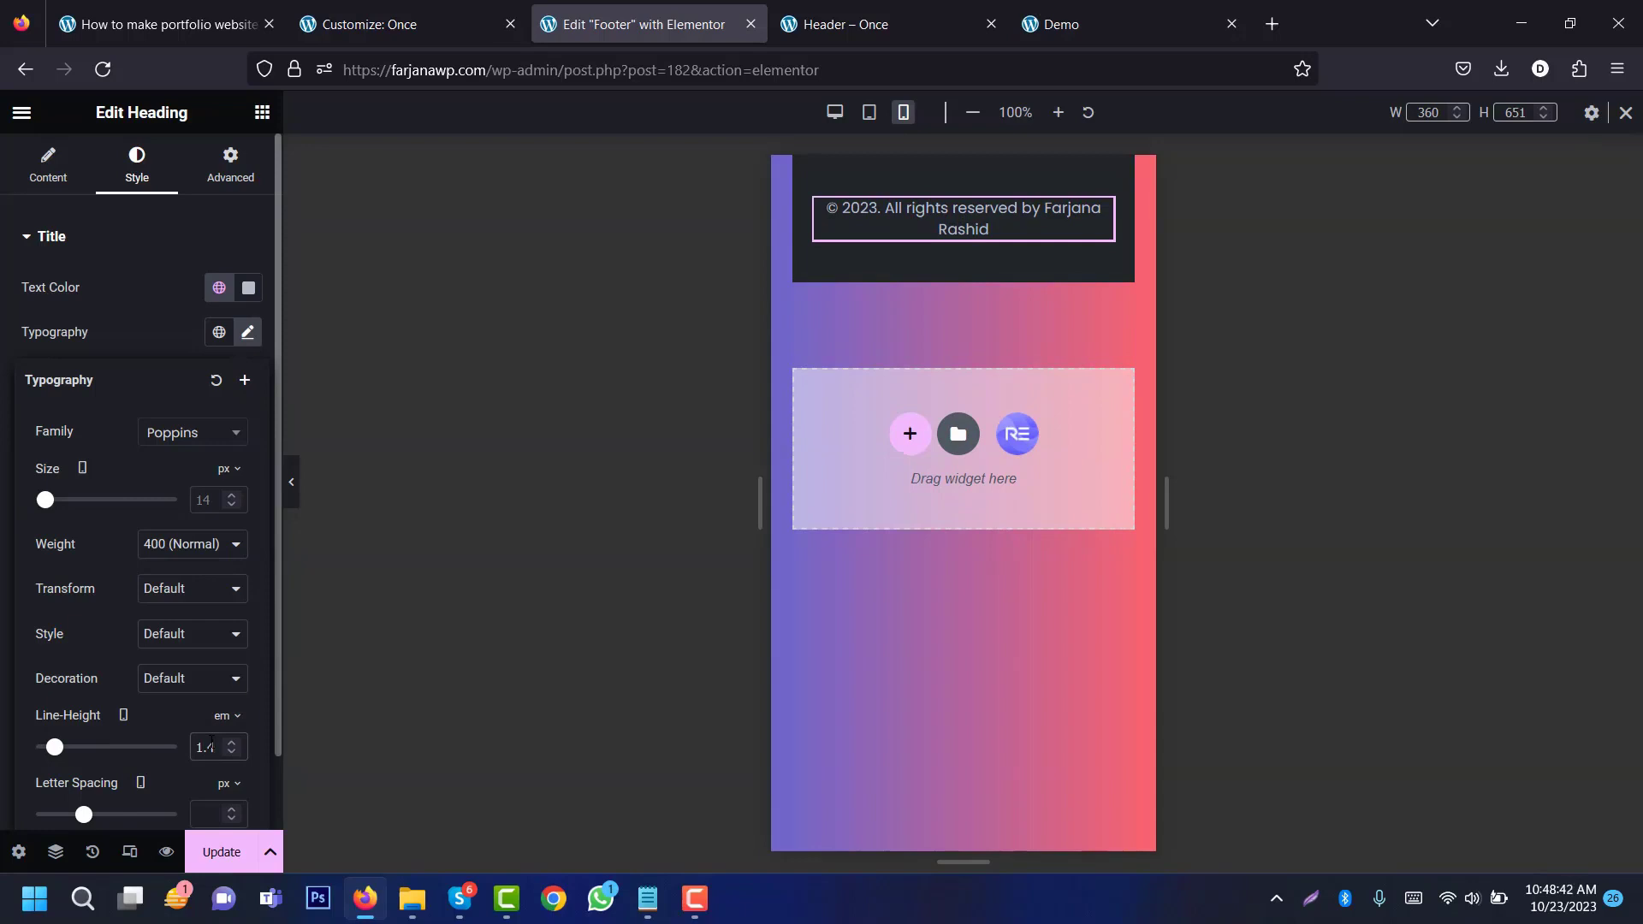
pyautogui.click(223, 864)
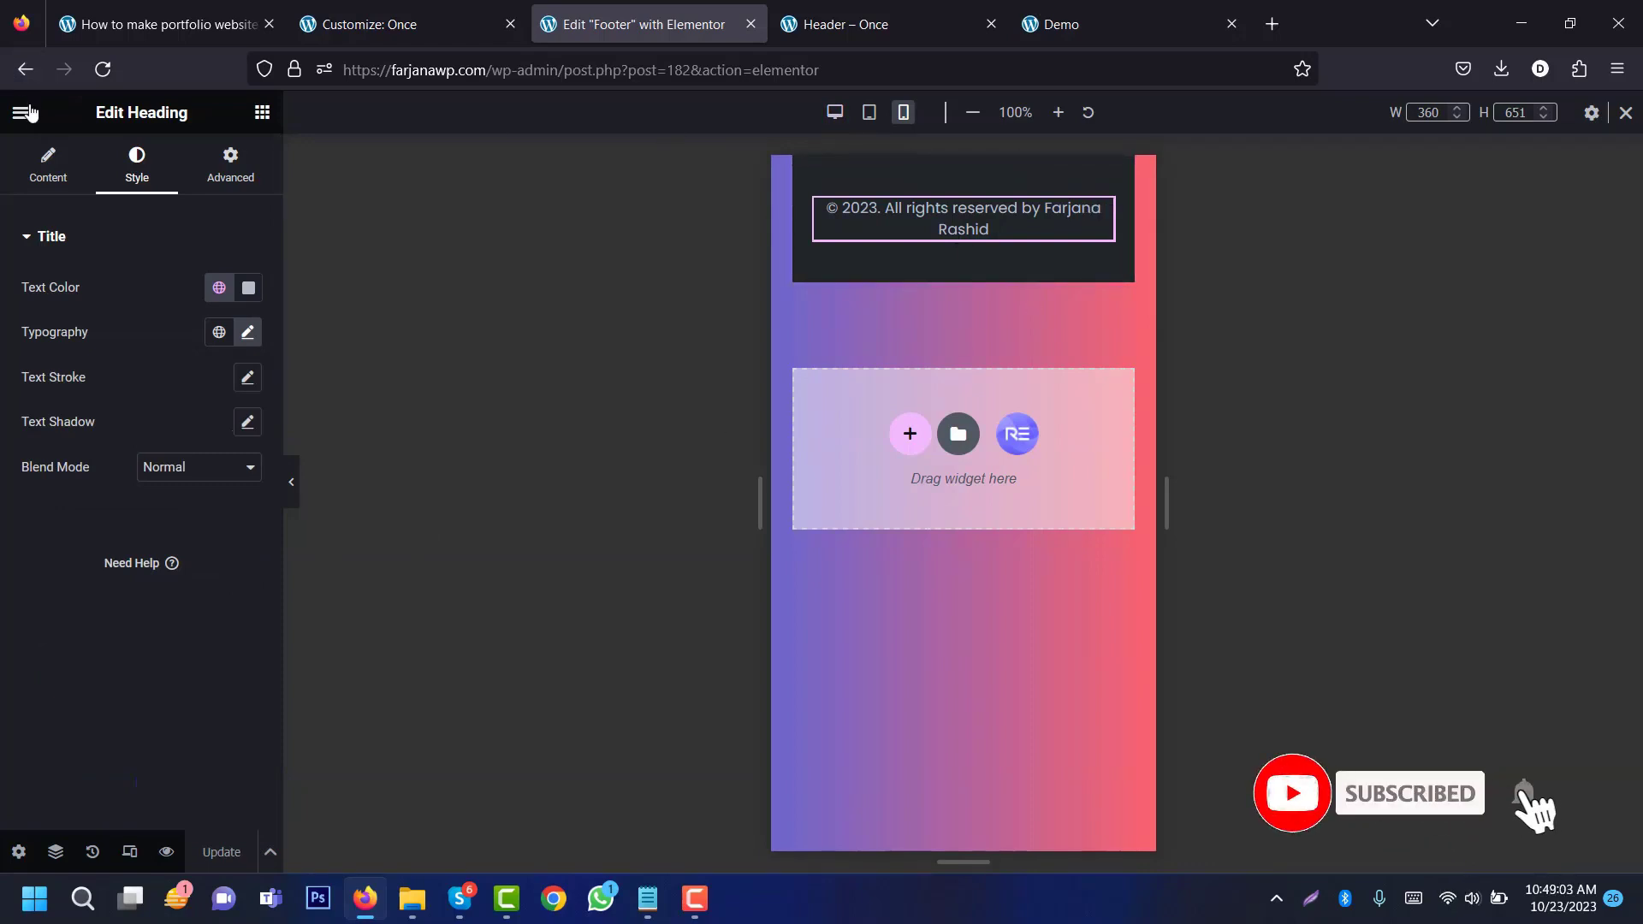
pyautogui.click(23, 114)
# Step: Leave the footer editor and open the Home page in Elementor from the Pages list
pyautogui.click(177, 526)
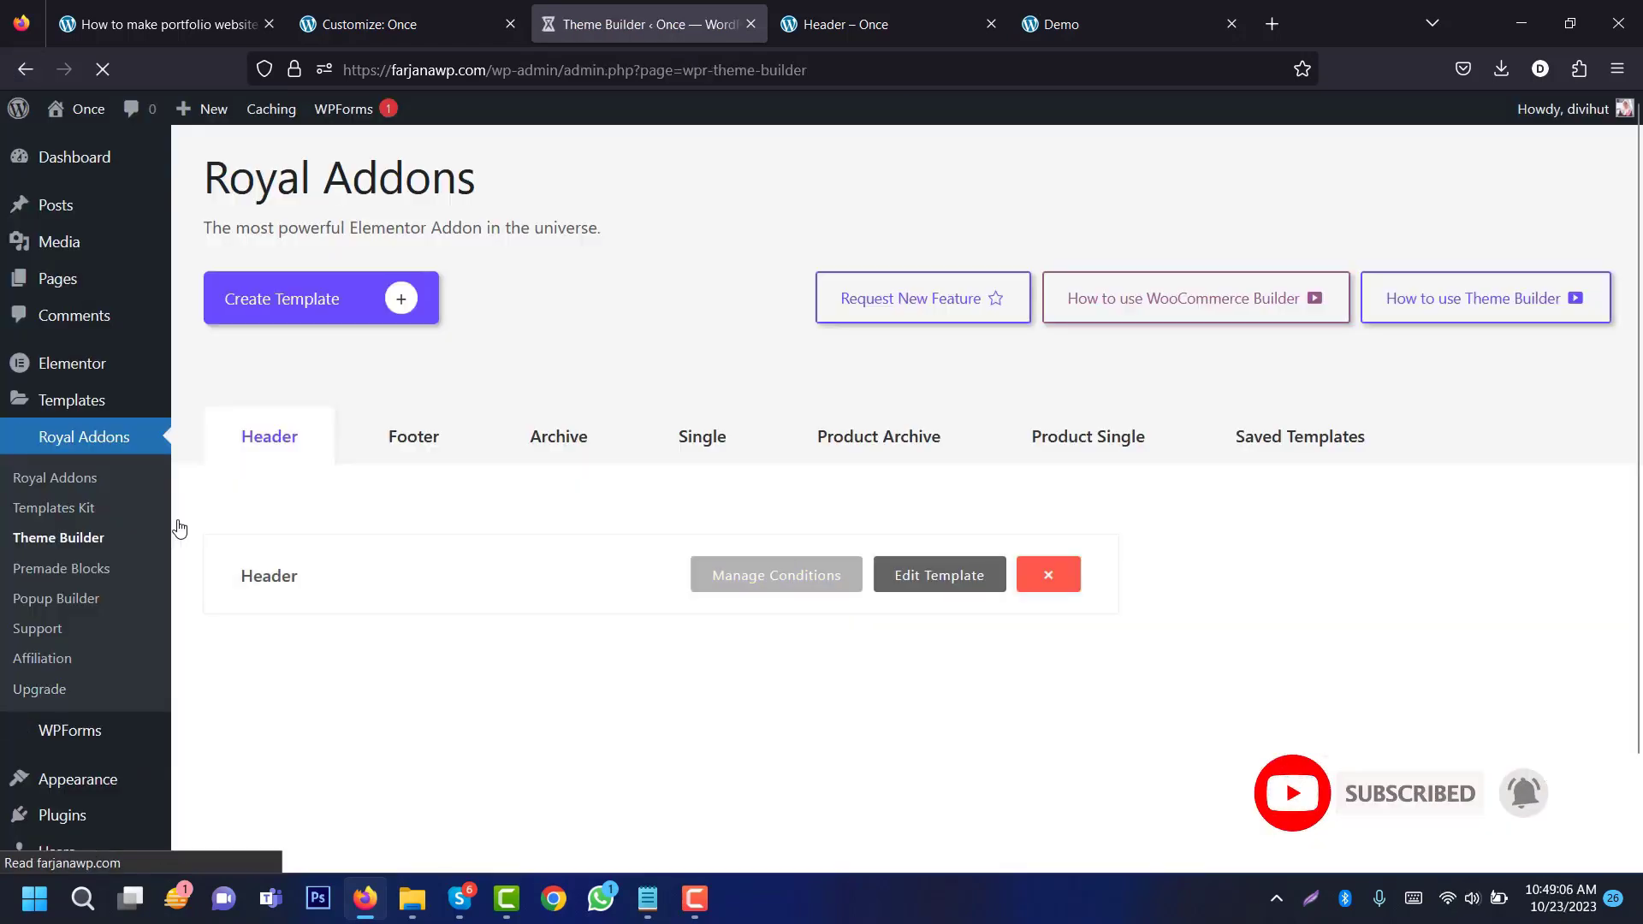
pyautogui.click(42, 280)
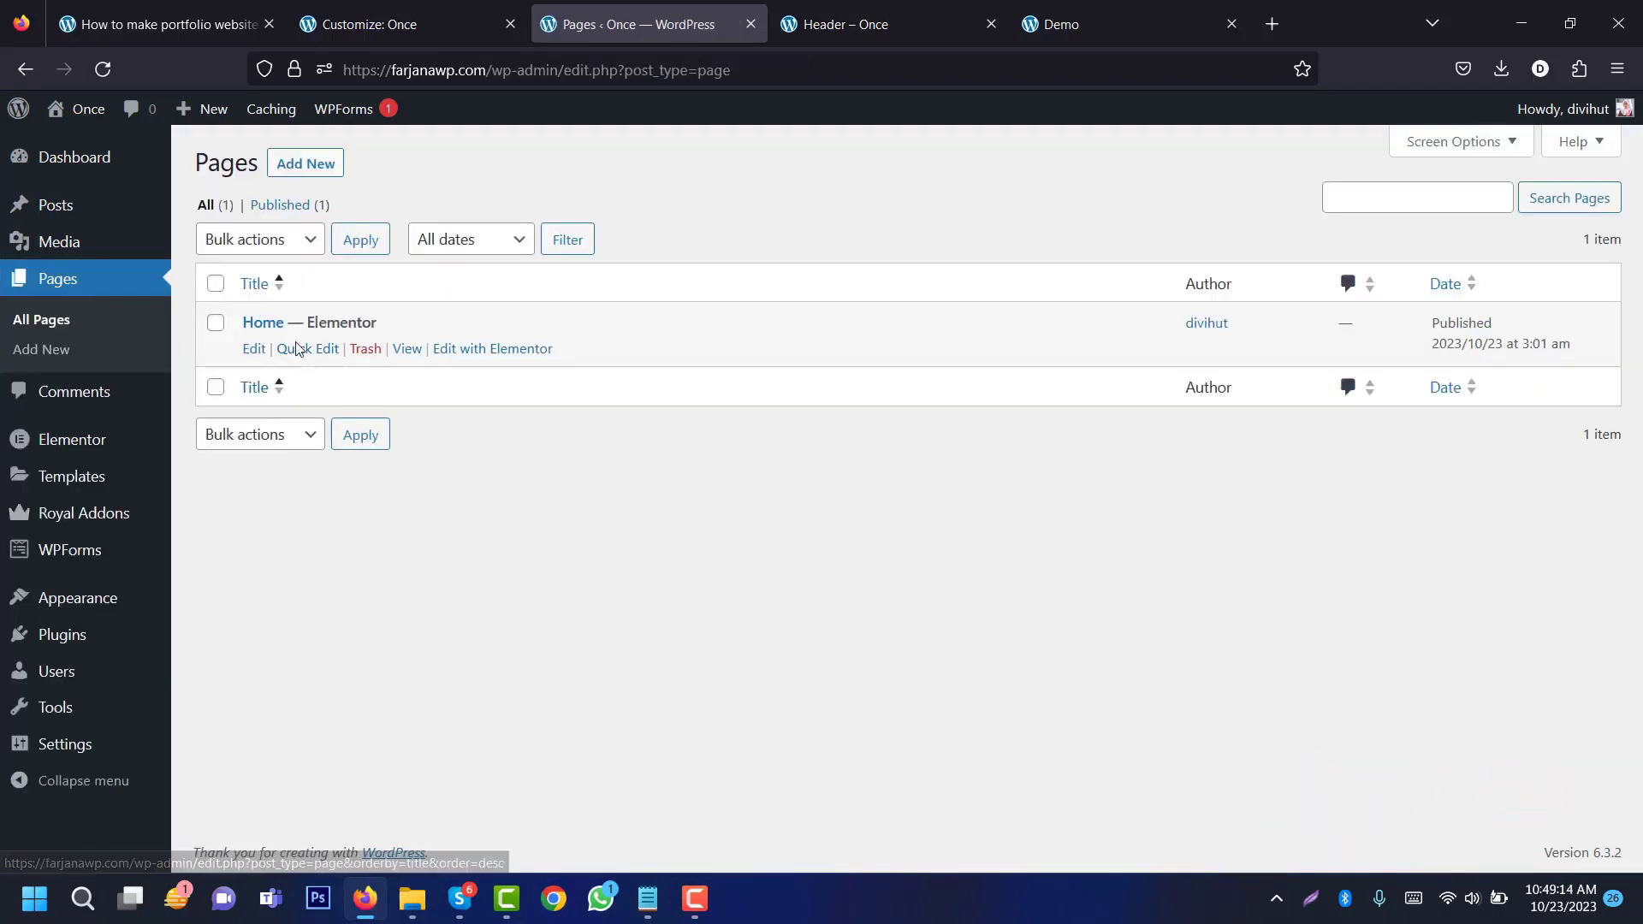
pyautogui.click(500, 350)
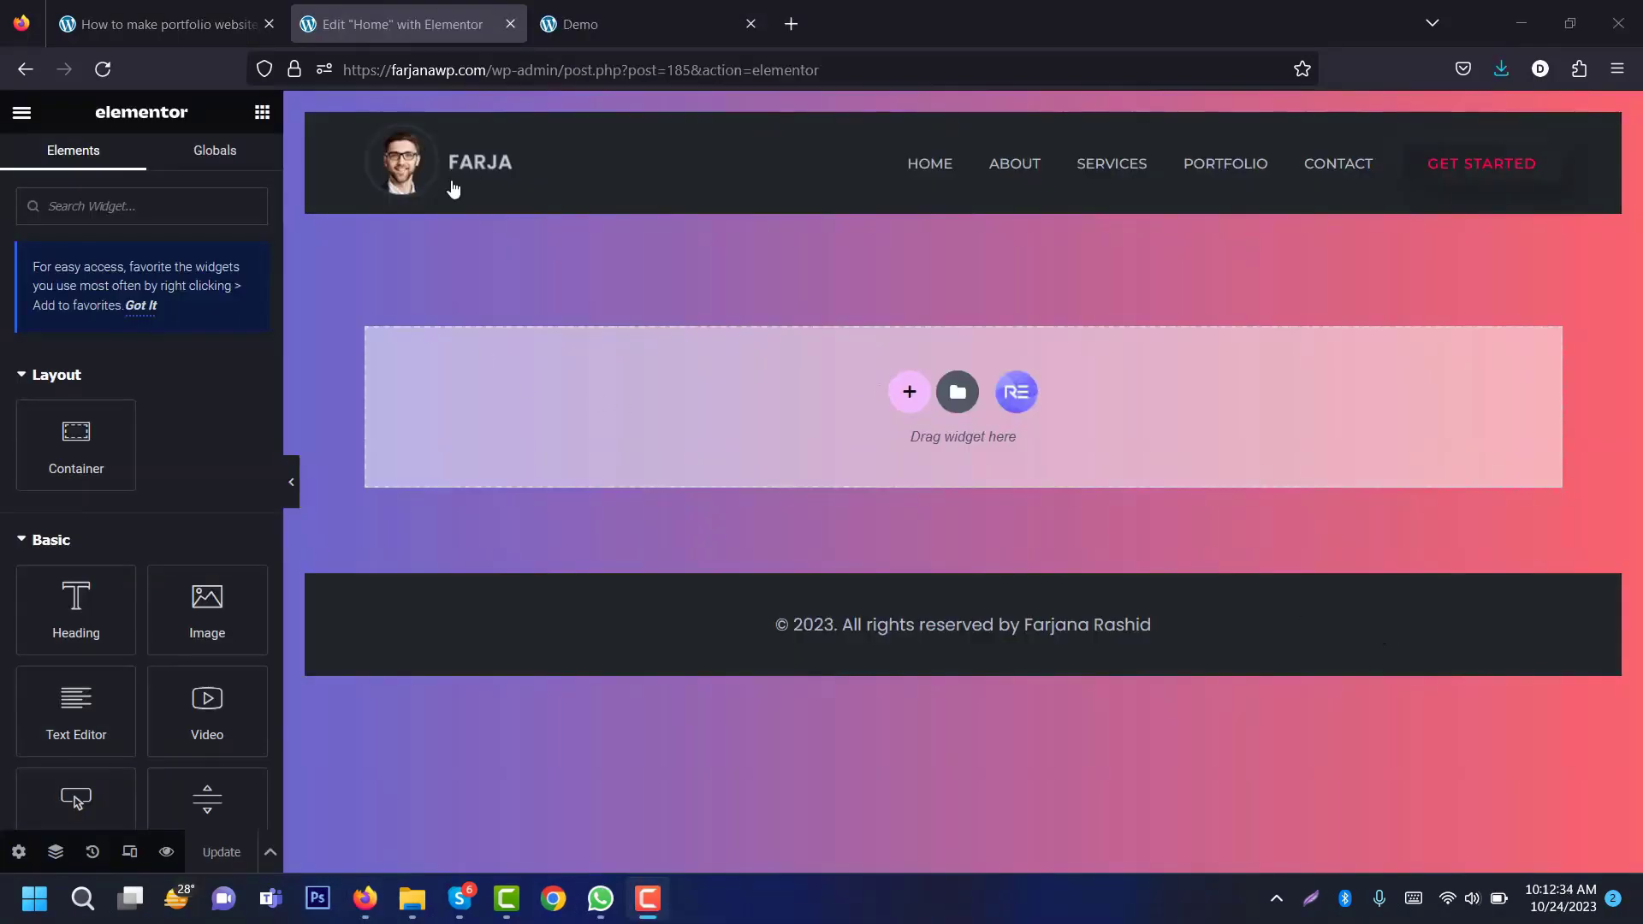
# Step: Compare against the demo site's hero, then start adding a new section to Home
pyautogui.click(603, 24)
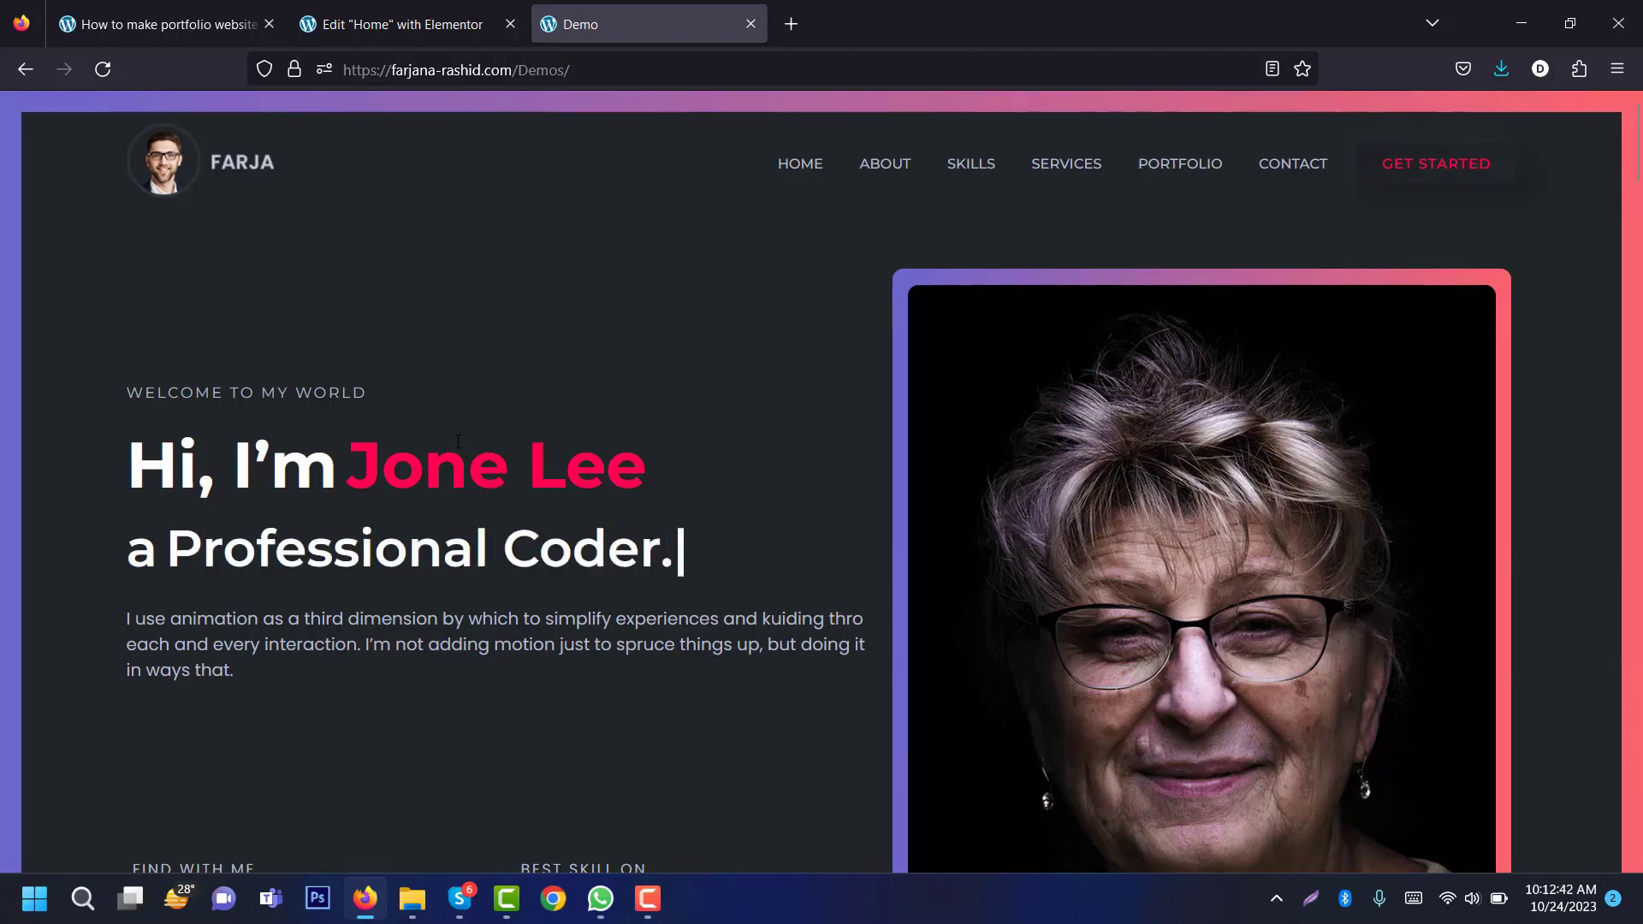
pyautogui.click(479, 26)
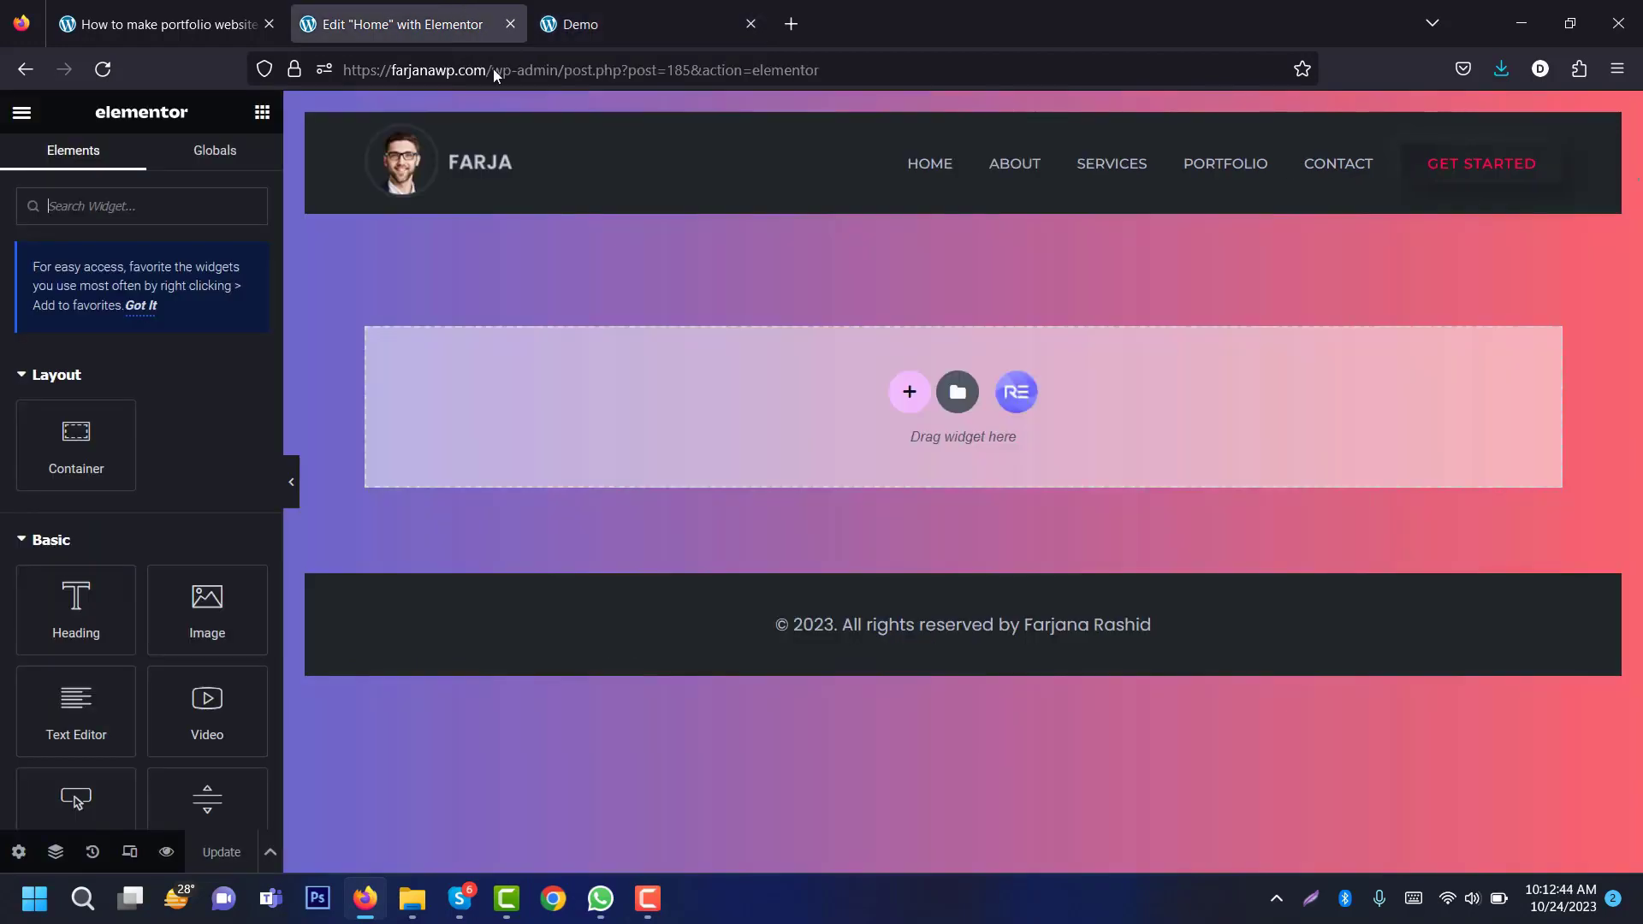
pyautogui.click(645, 20)
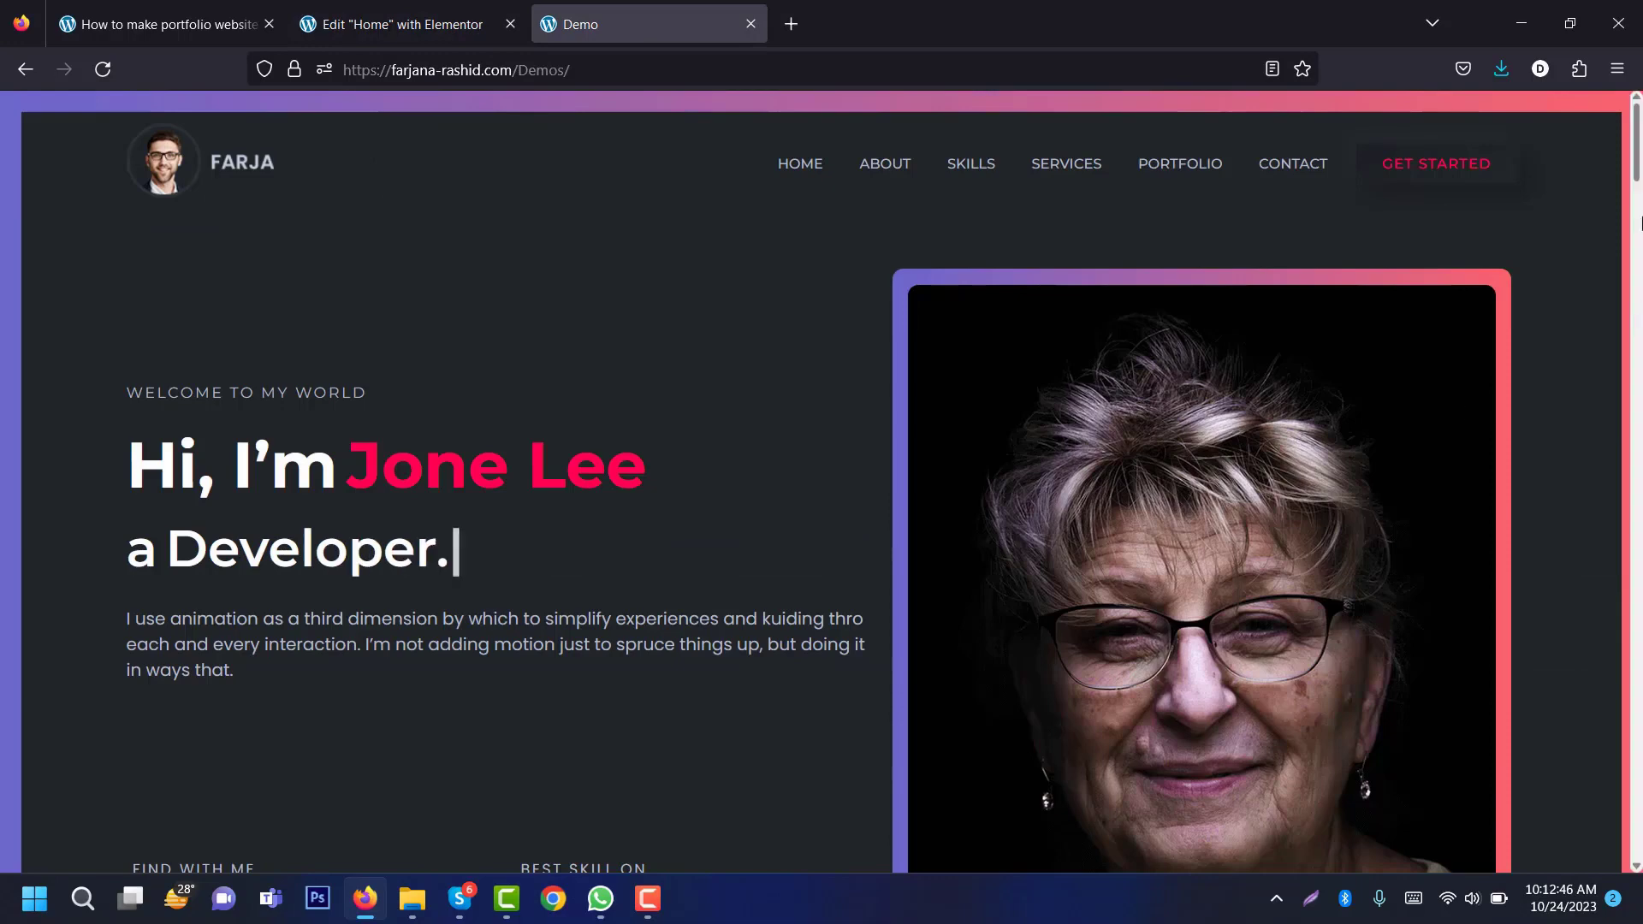
pyautogui.scroll(-5, 1639, 154)
pyautogui.scroll(5, 1638, 154)
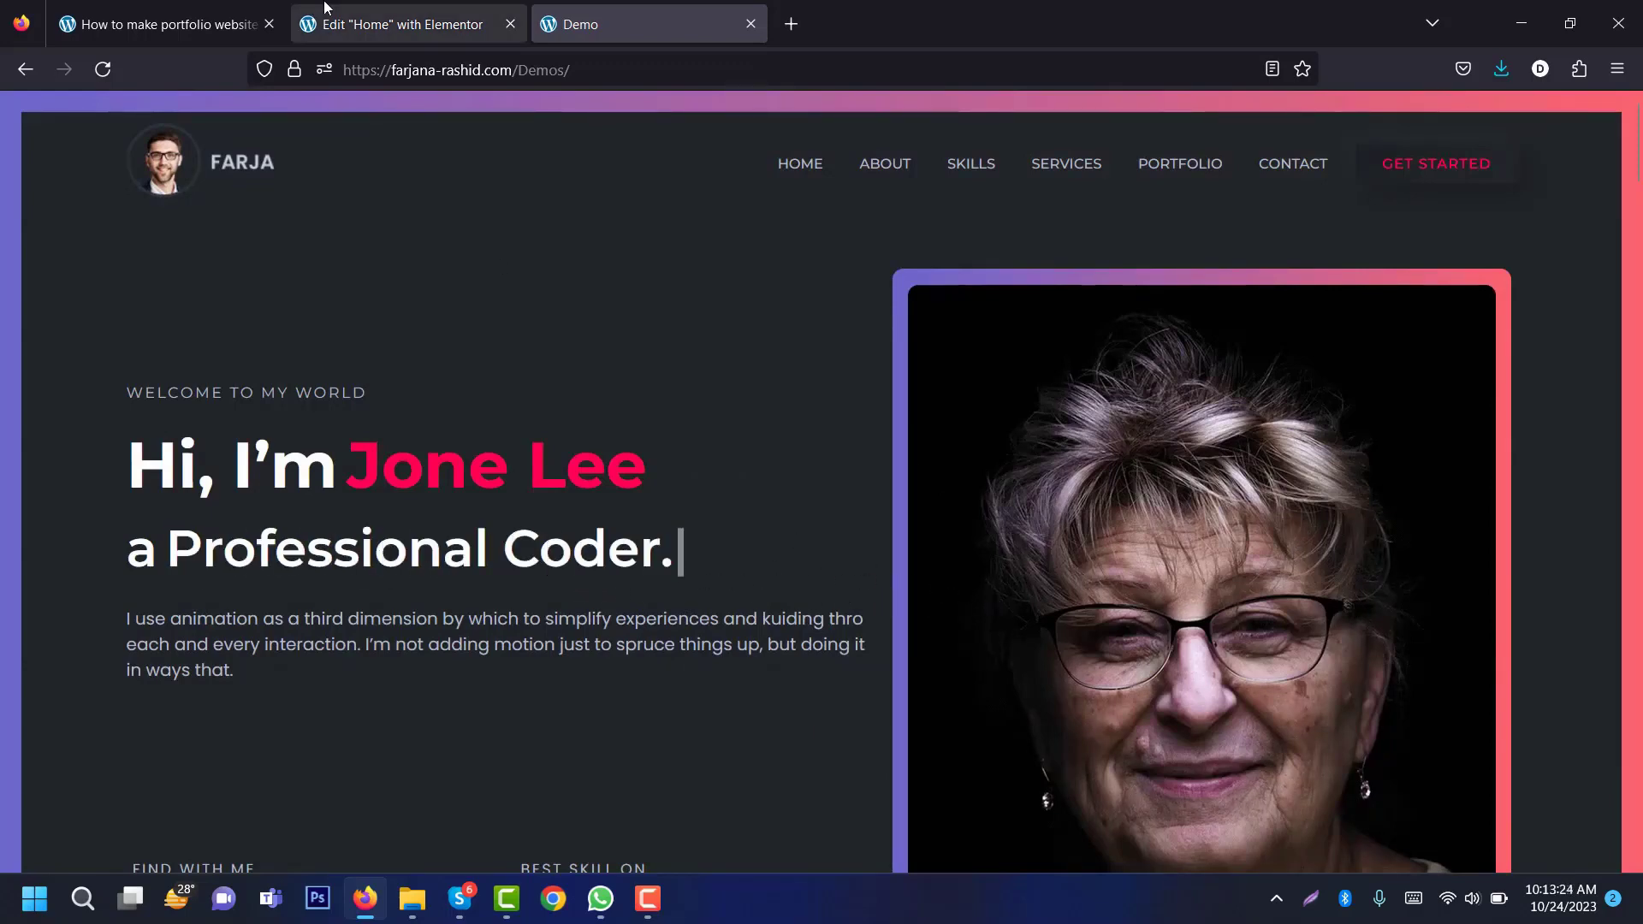
pyautogui.click(381, 28)
pyautogui.click(904, 391)
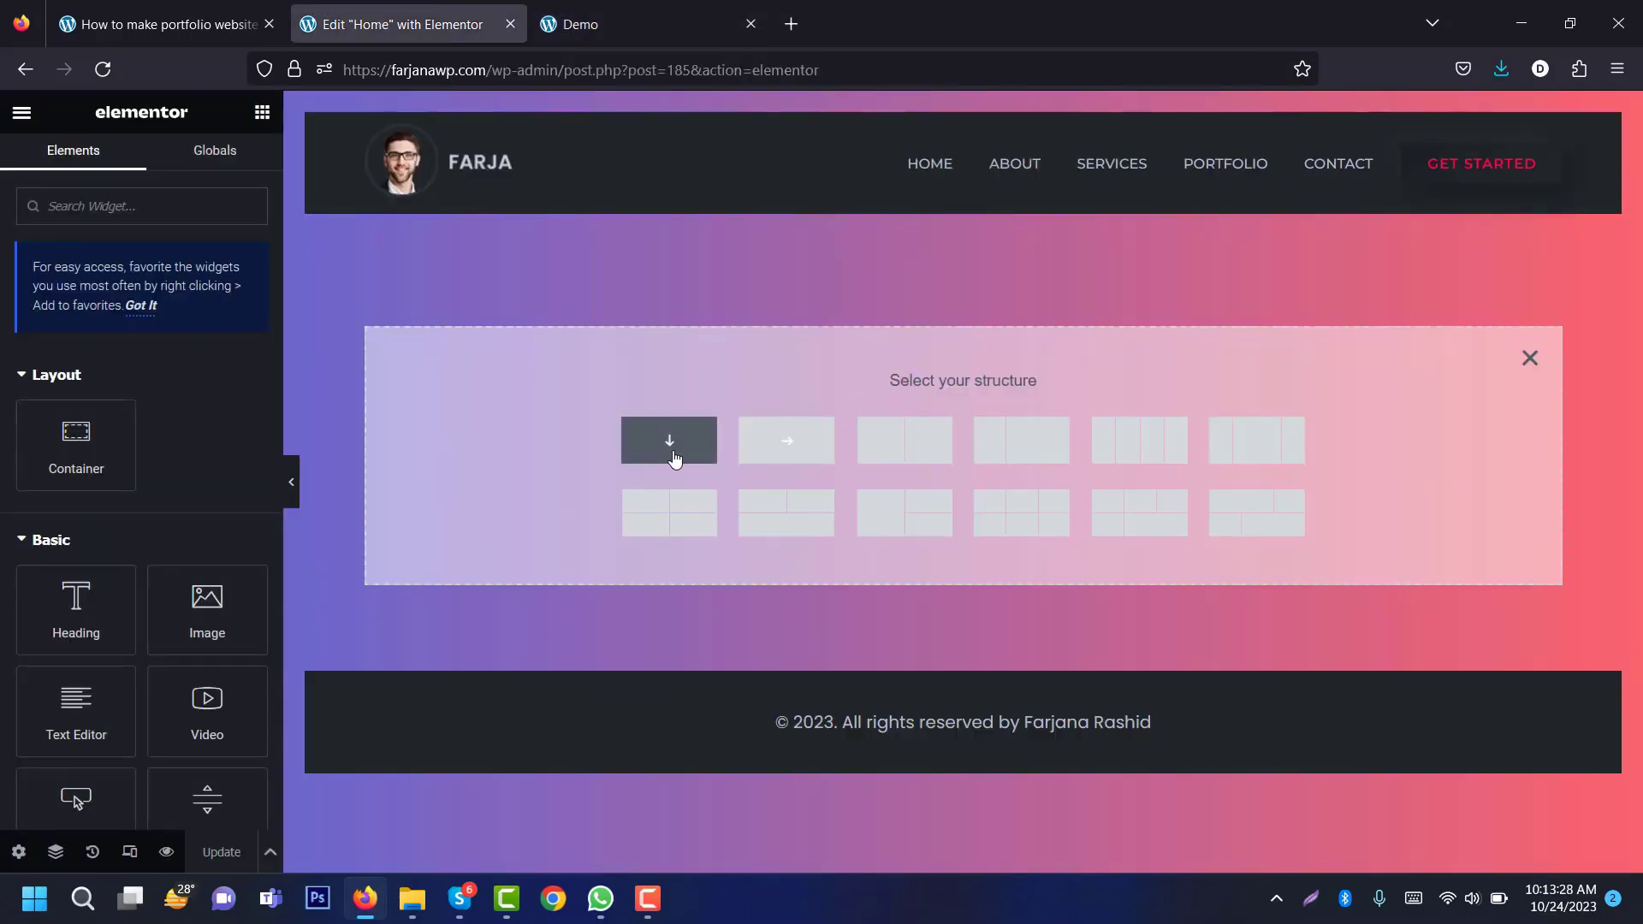
# Step: Create a row section with two side-by-side nested containers and select the parent section
pyautogui.click(806, 441)
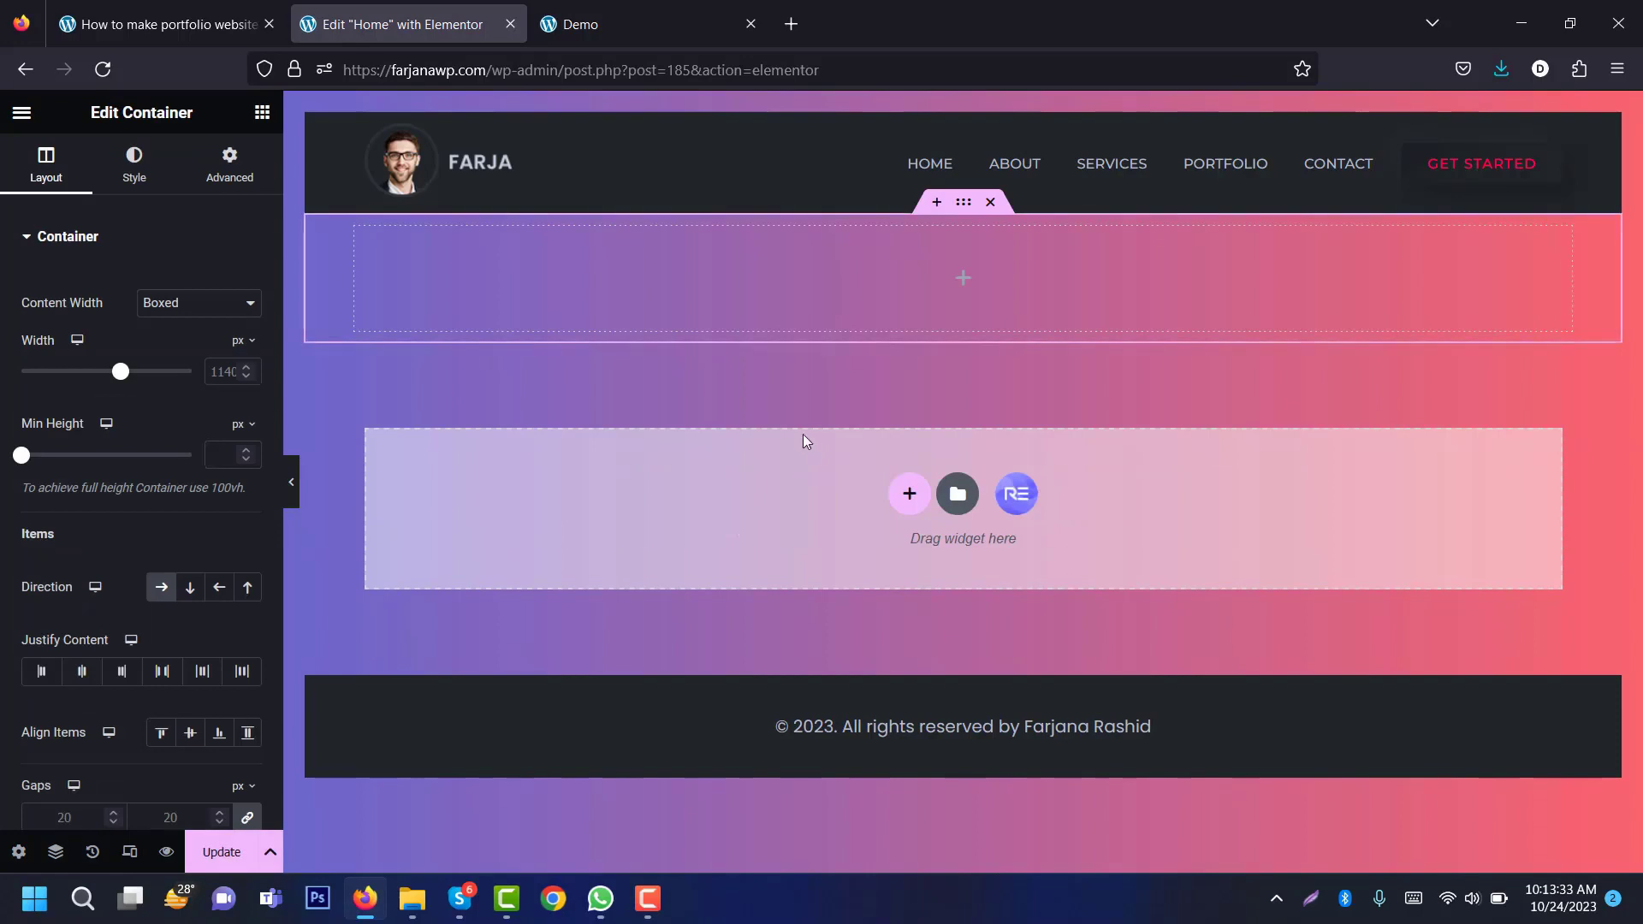
pyautogui.click(965, 292)
pyautogui.moveTo(119, 429); pyautogui.dragTo(514, 281)
pyautogui.click(262, 112)
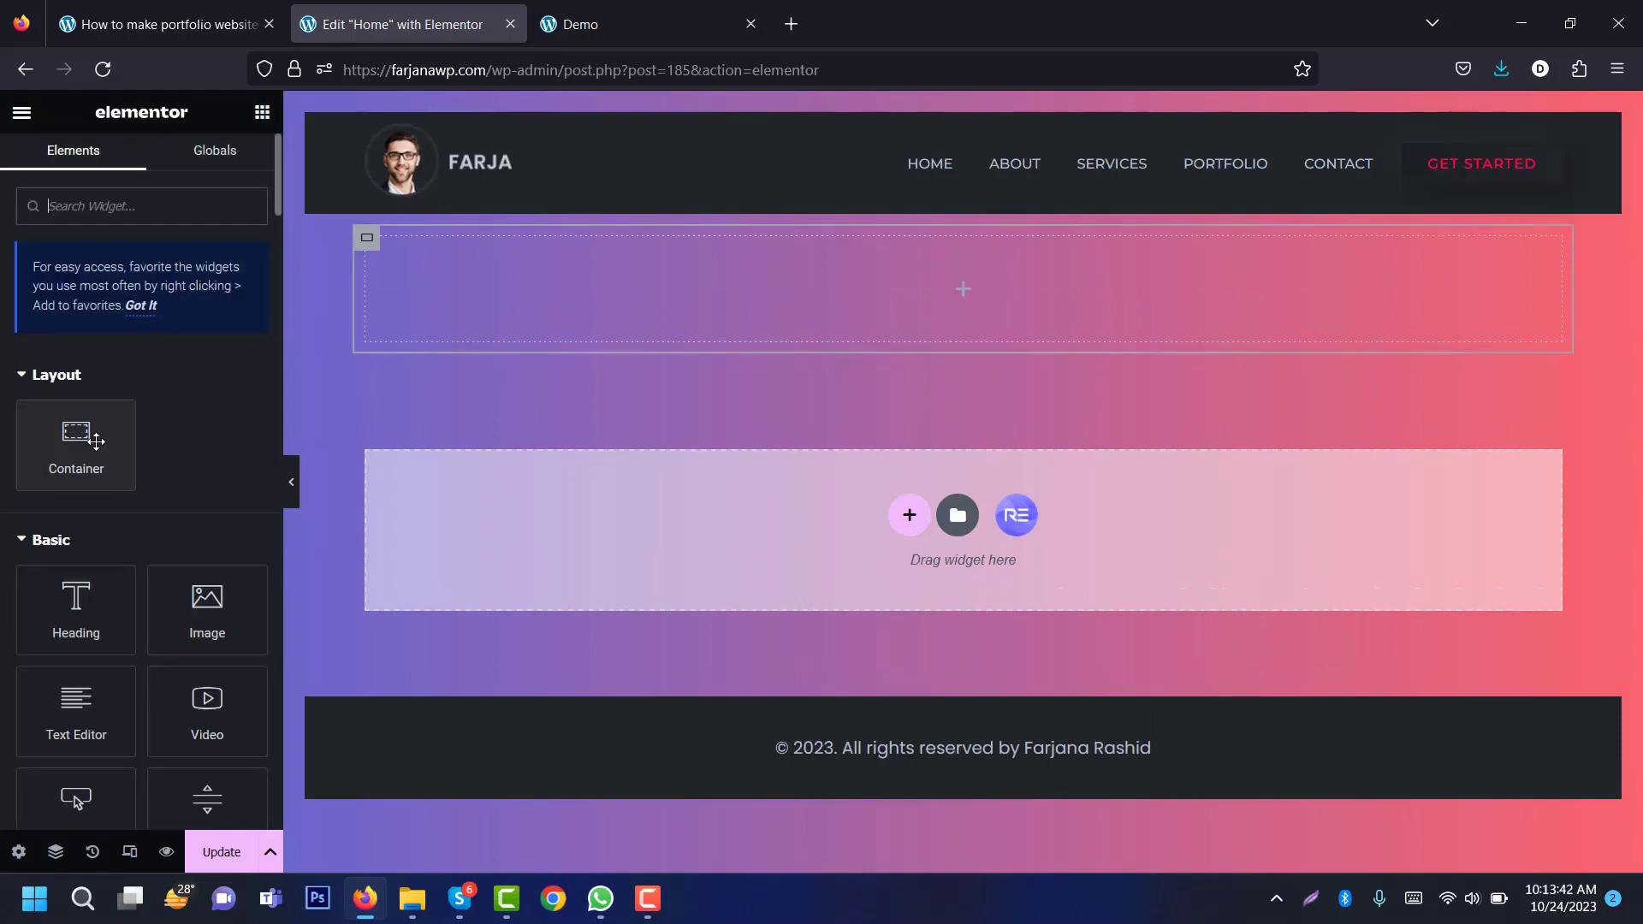
pyautogui.moveTo(95, 441); pyautogui.dragTo(1224, 351)
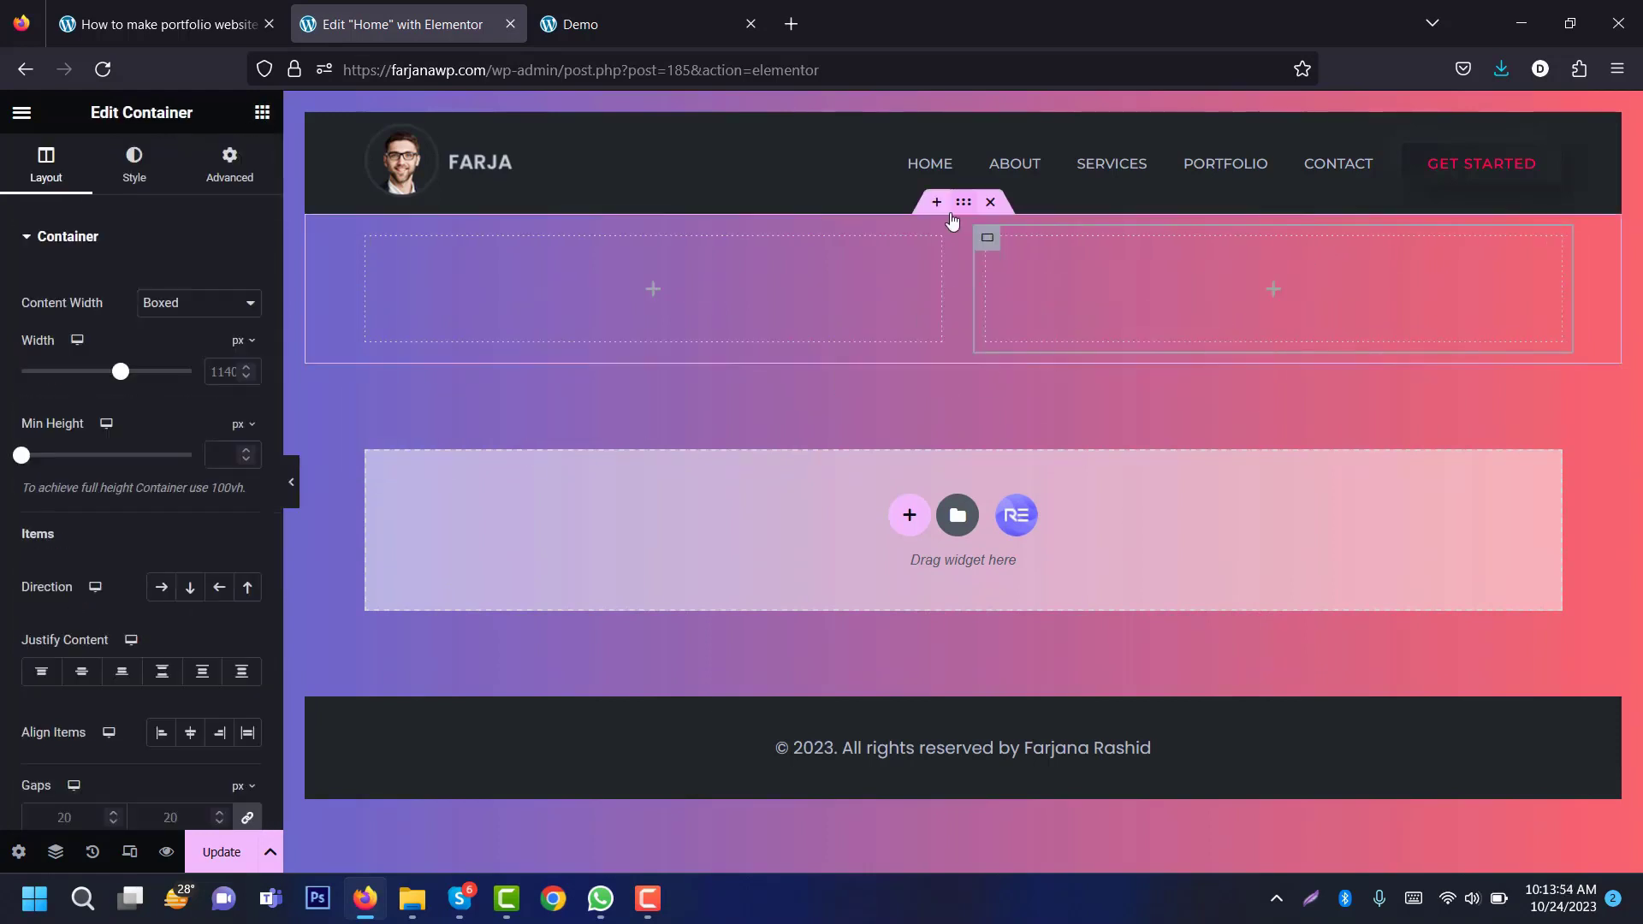
pyautogui.click(964, 207)
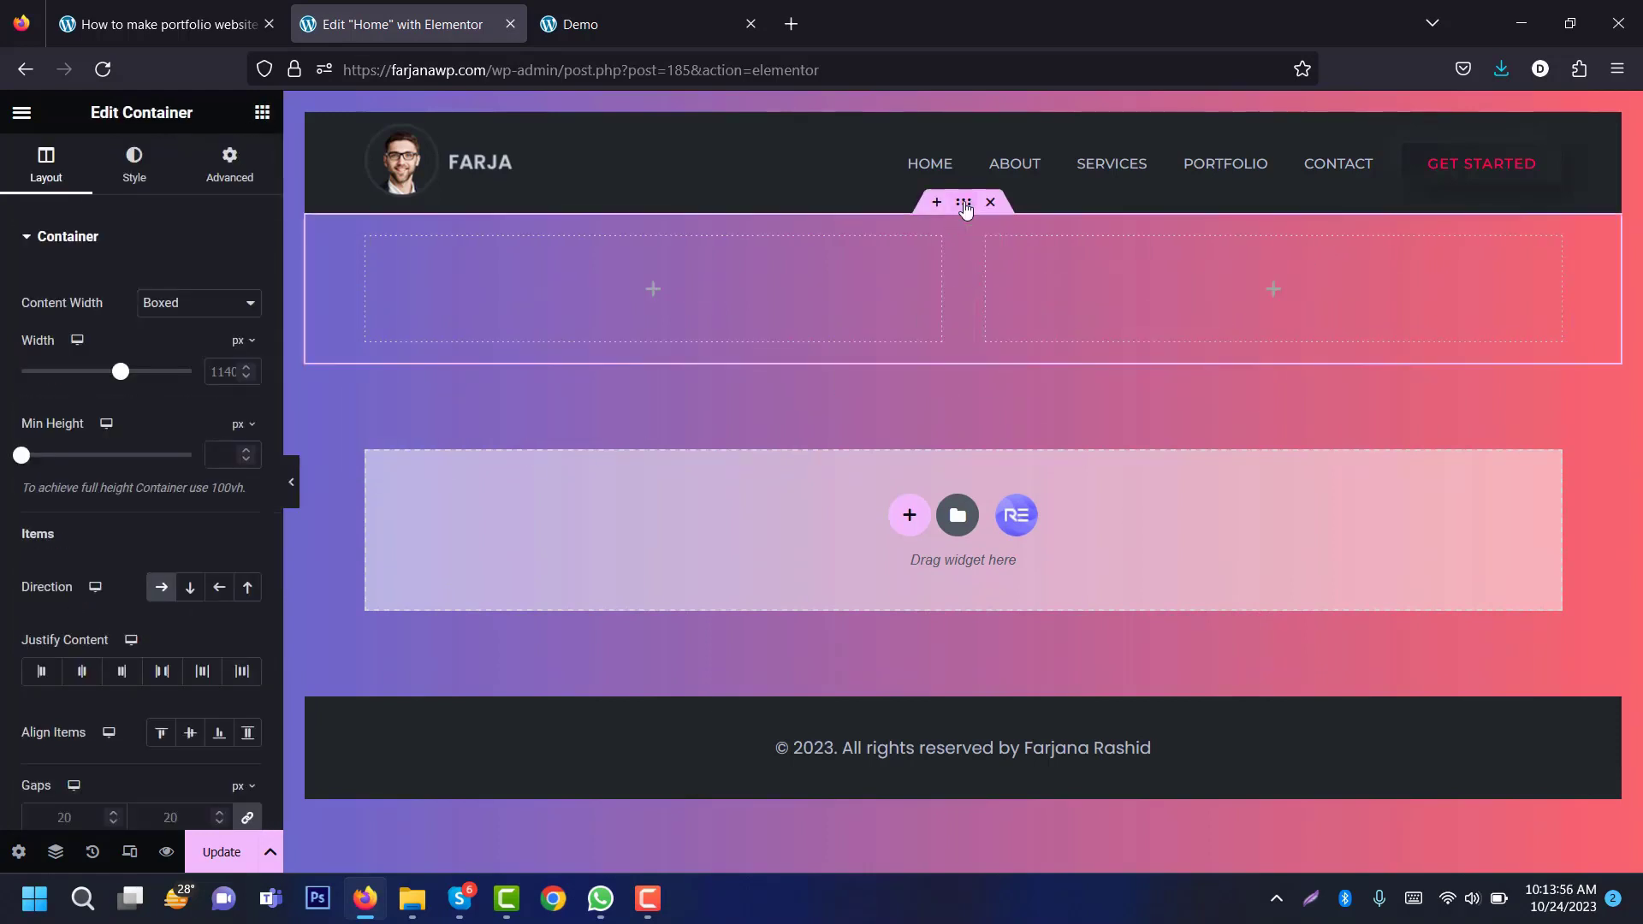
pyautogui.click(135, 164)
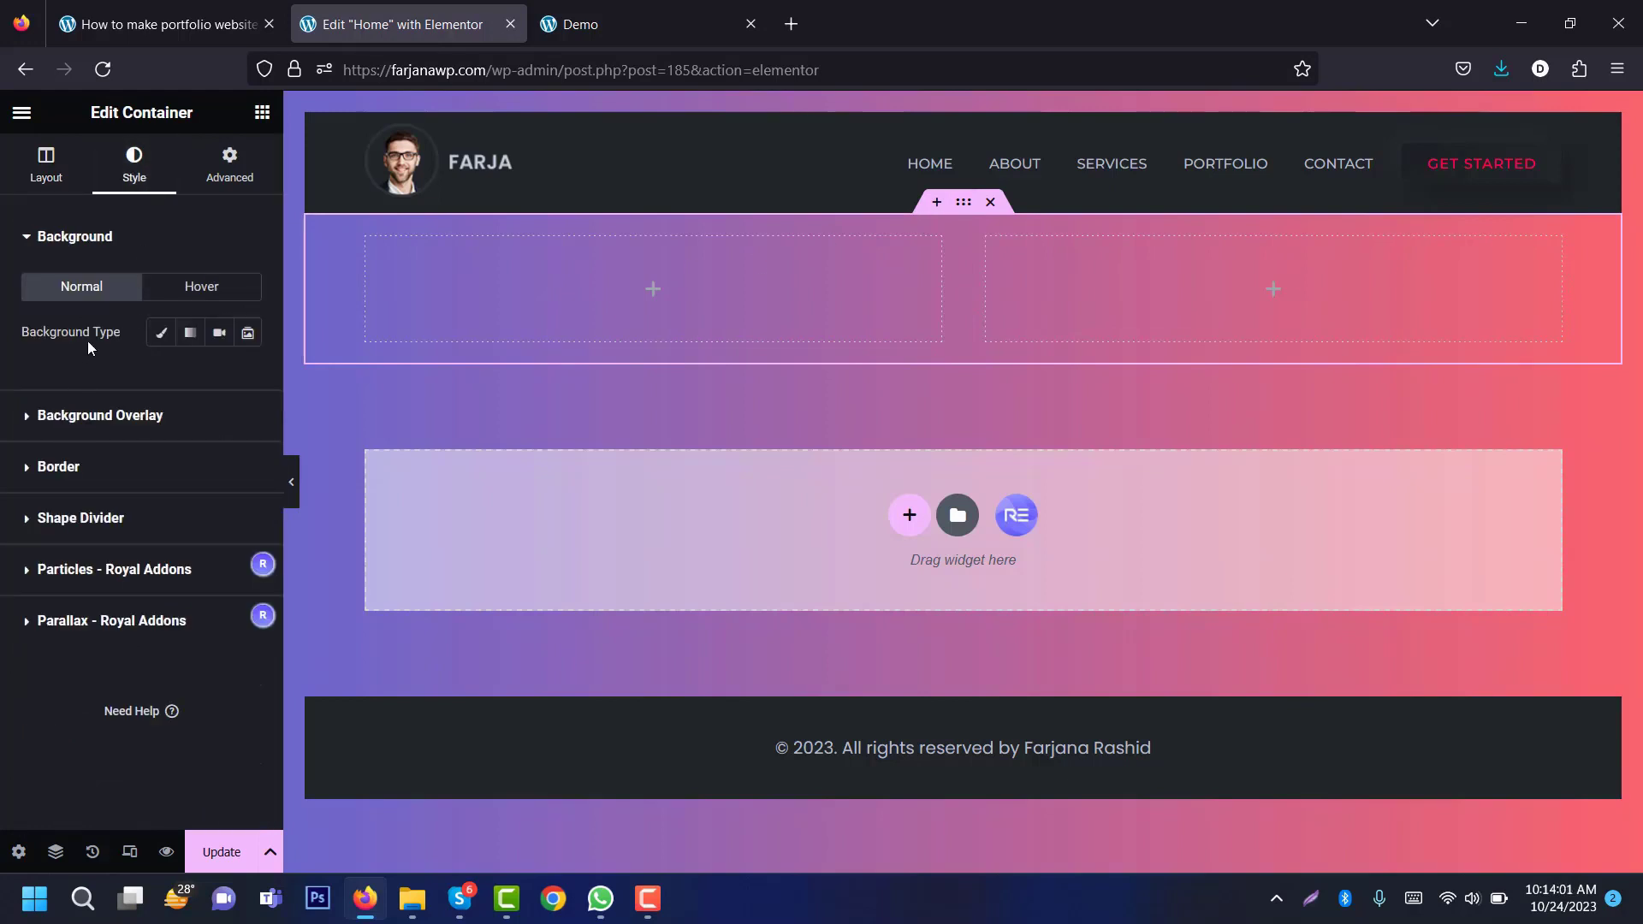
# Step: Give the section a classic background using the global dark bg colour #212428
pyautogui.click(162, 335)
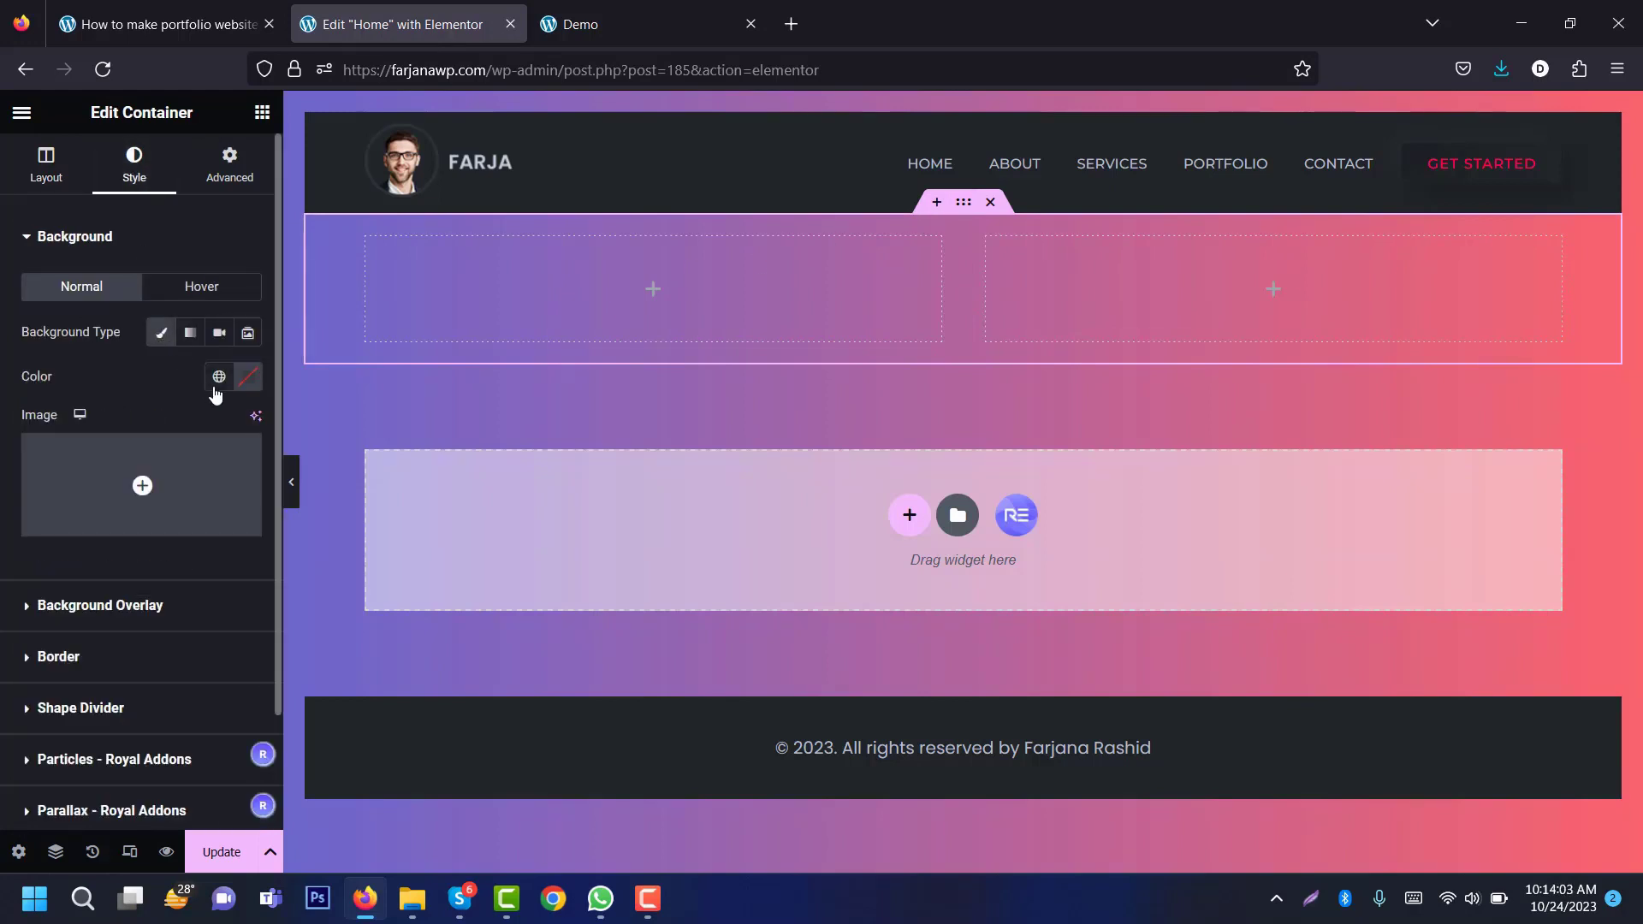
pyautogui.click(218, 379)
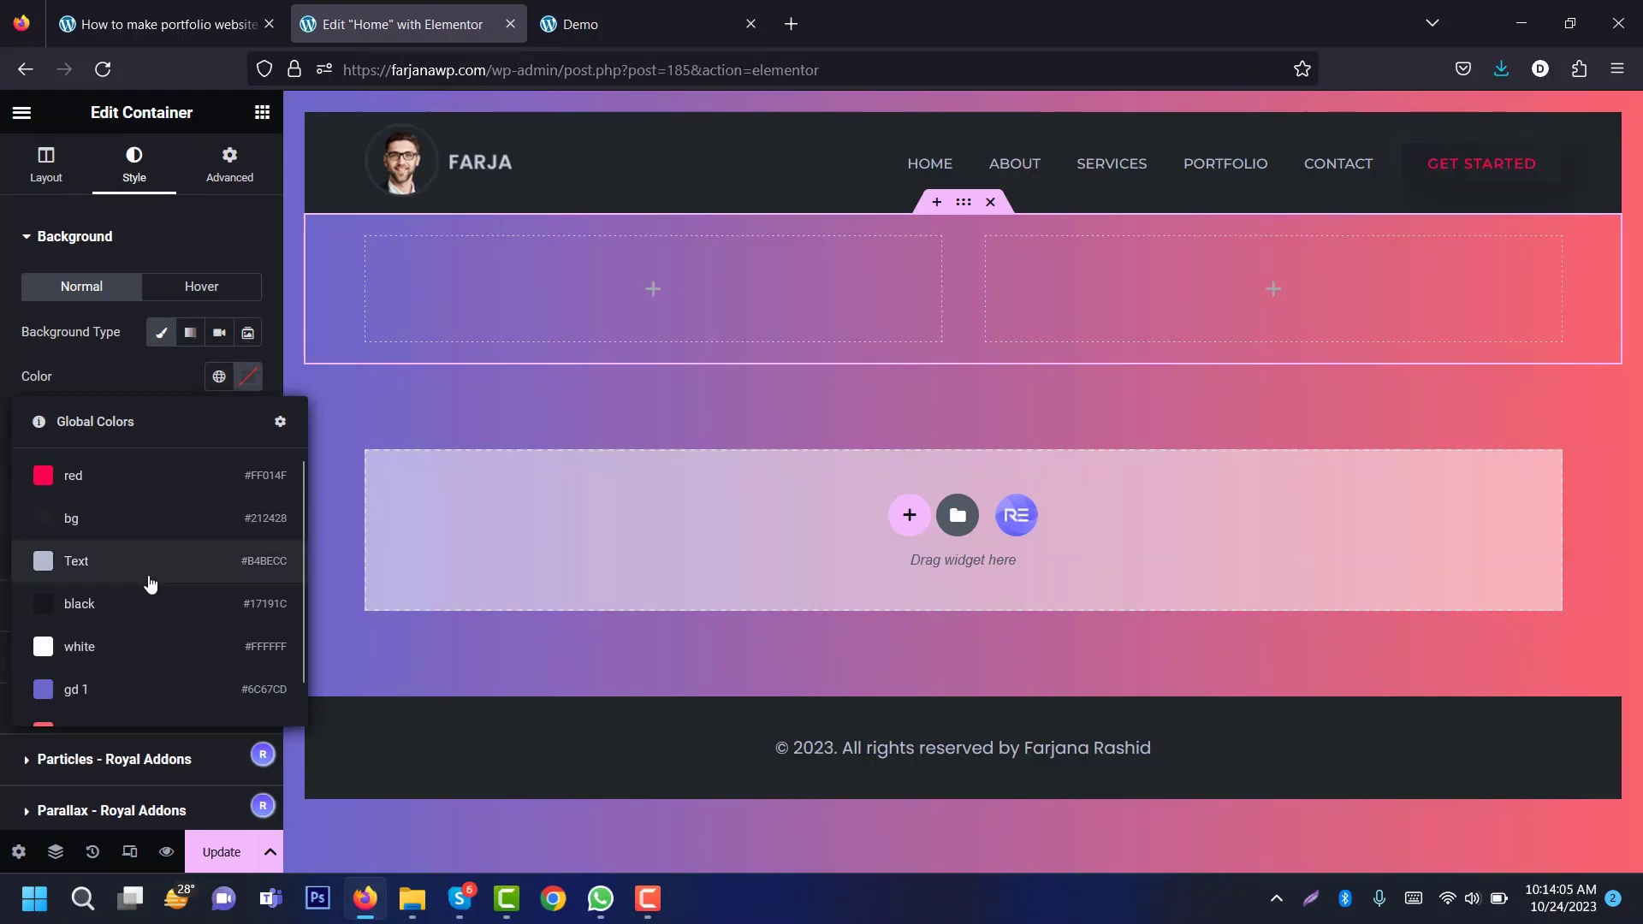
pyautogui.click(134, 519)
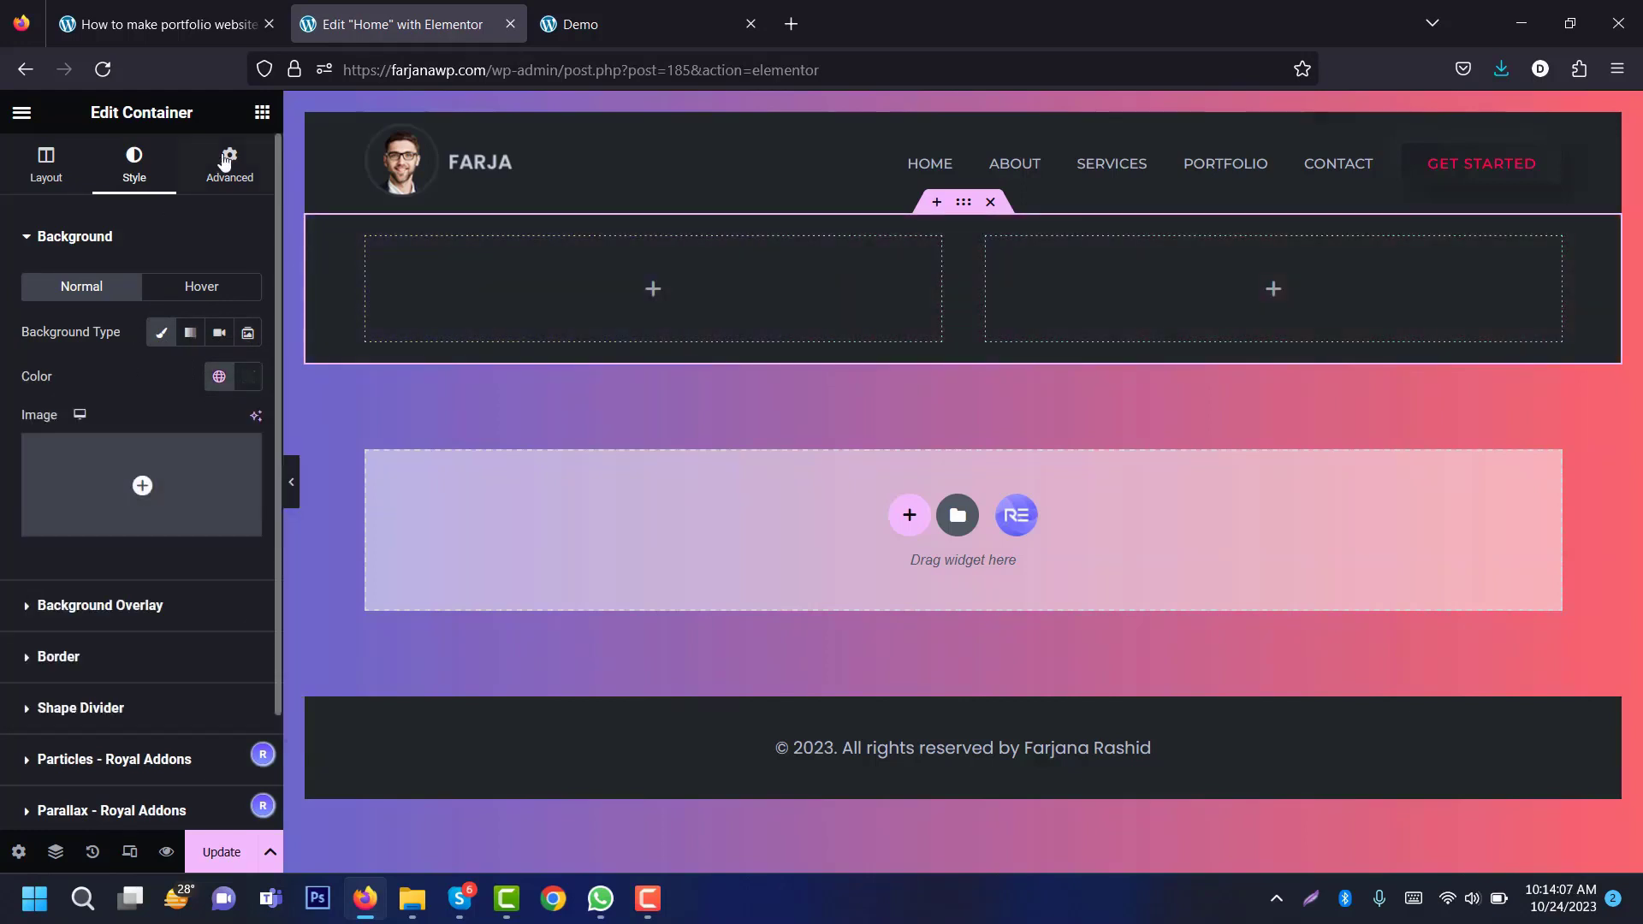
# Step: Unlink the section padding and set 50 top and 80 bottom
pyautogui.click(234, 177)
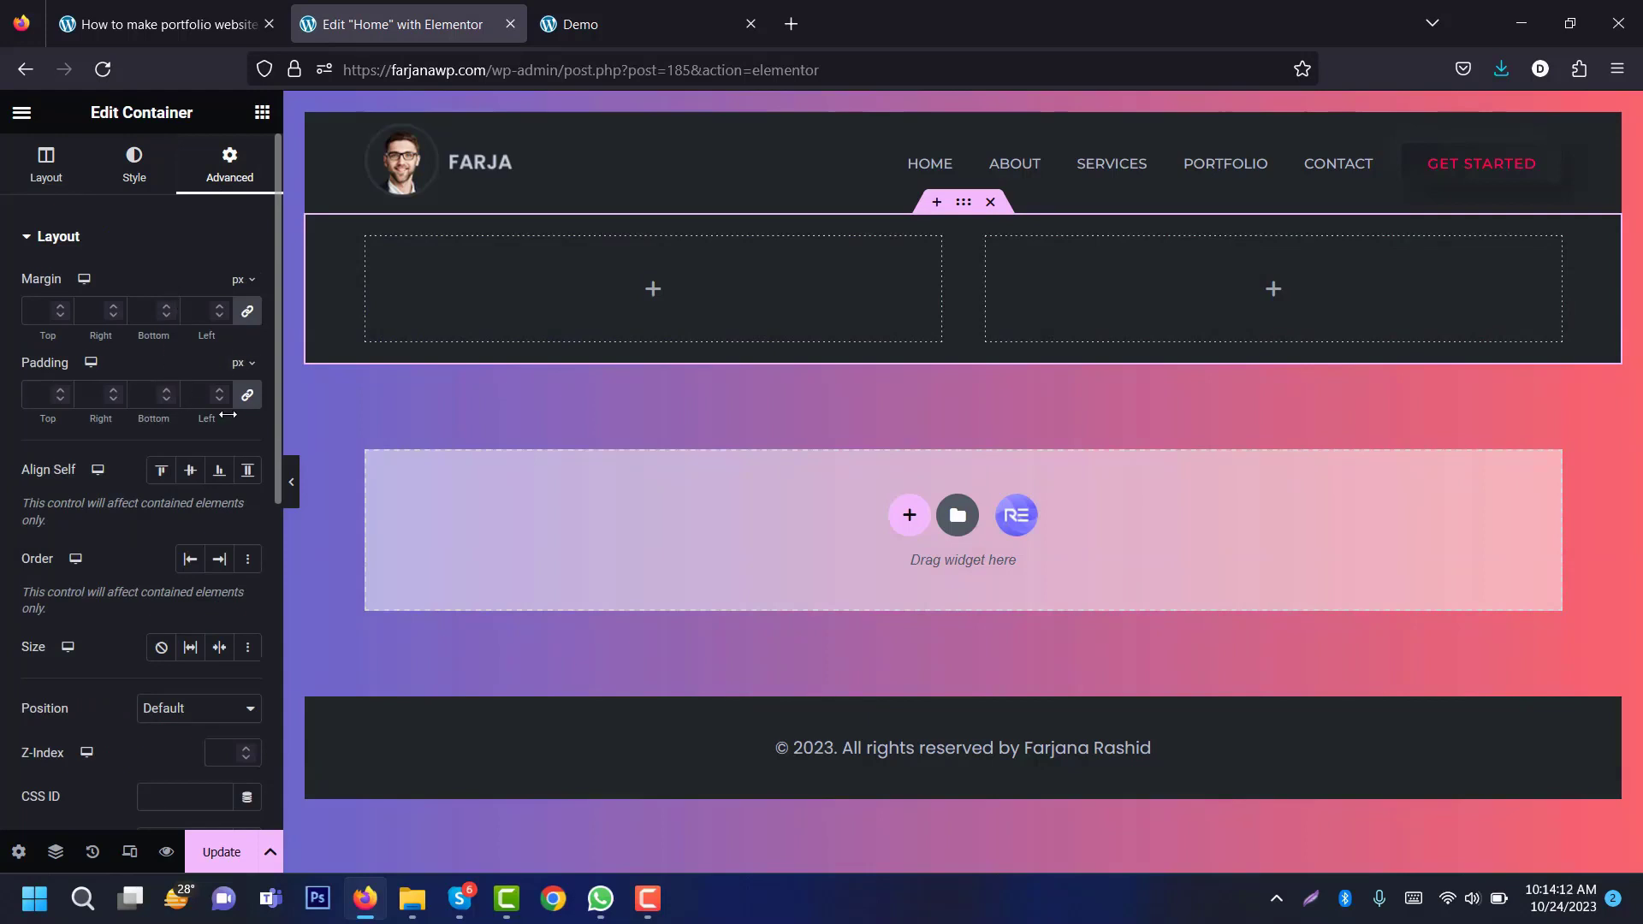
pyautogui.click(249, 397)
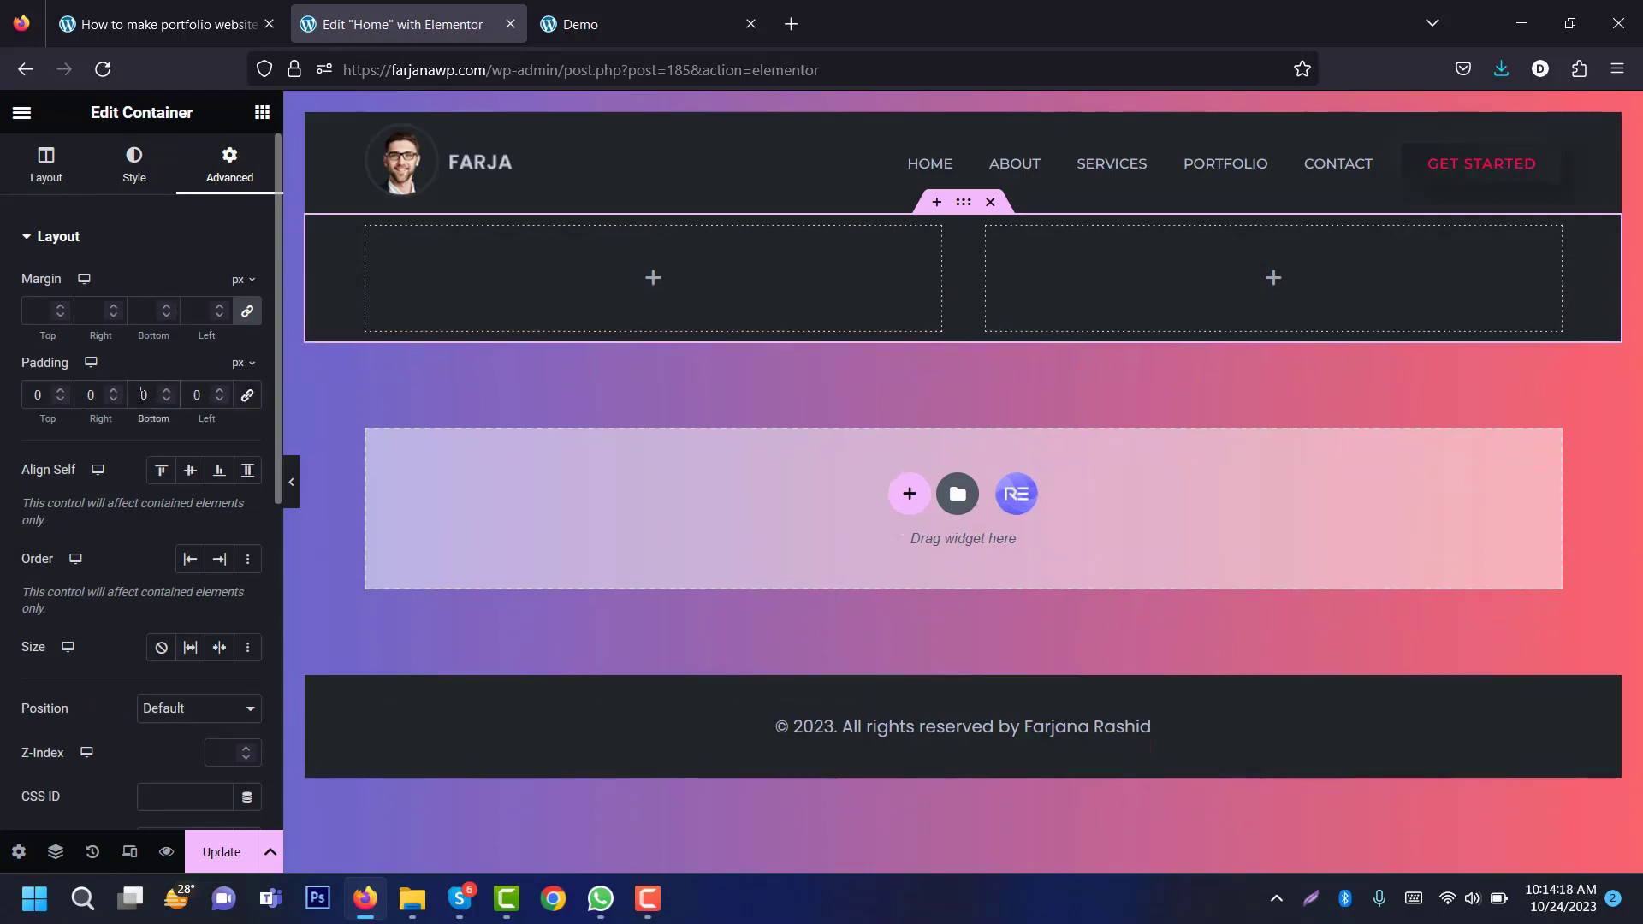
pyautogui.write('1')
pyautogui.press('BackSpace')
pyautogui.write('8')
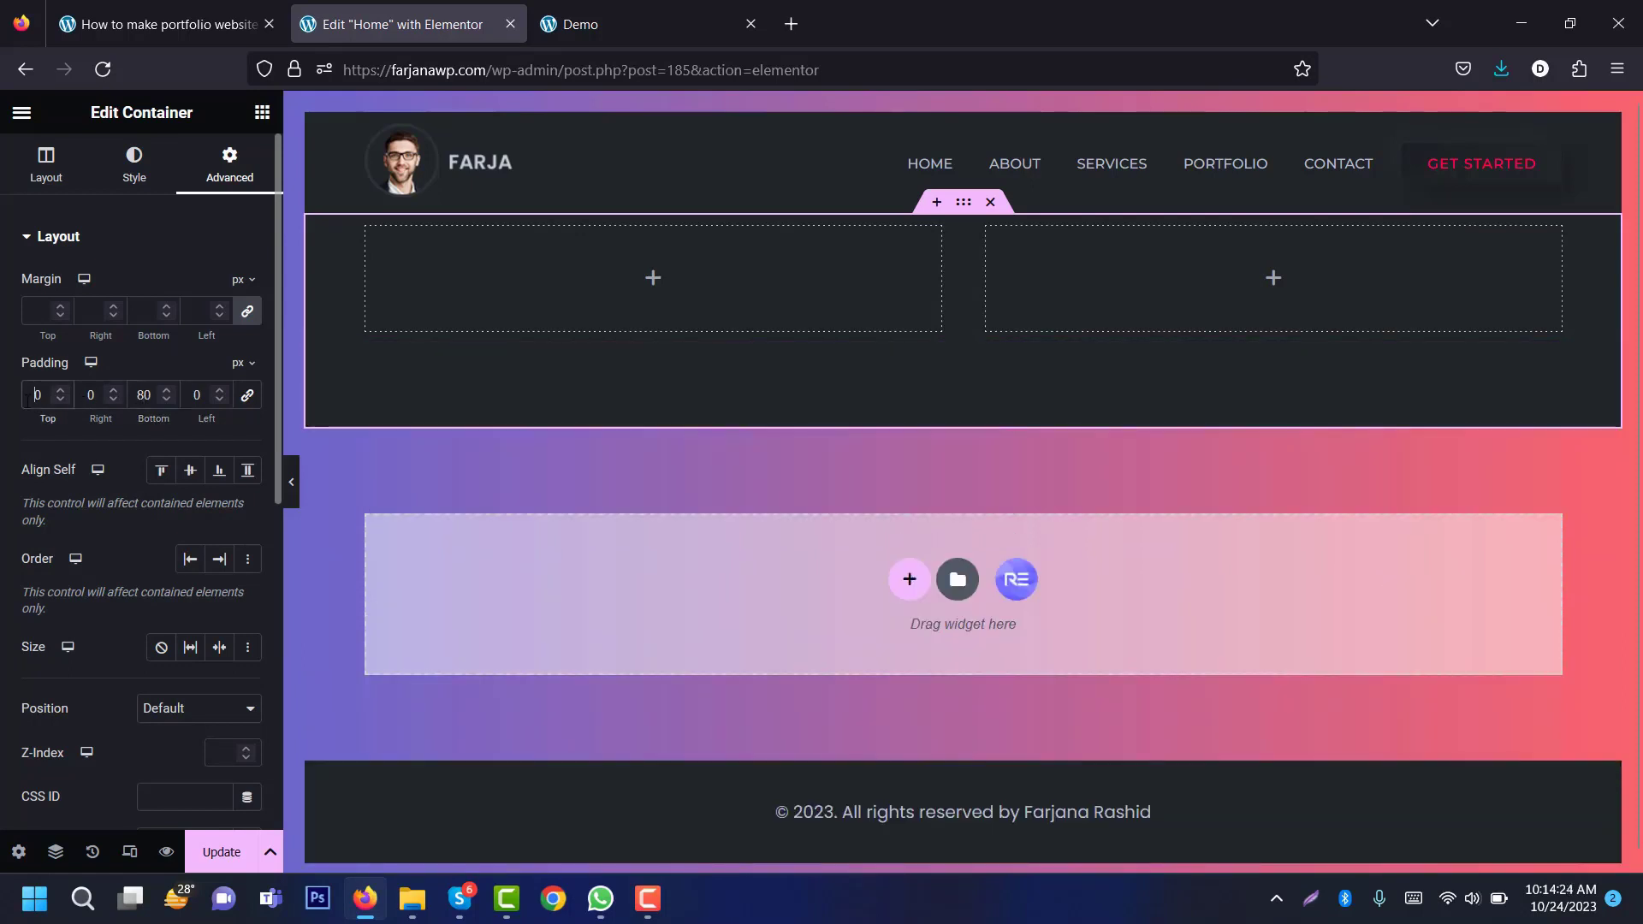
pyautogui.write('8')
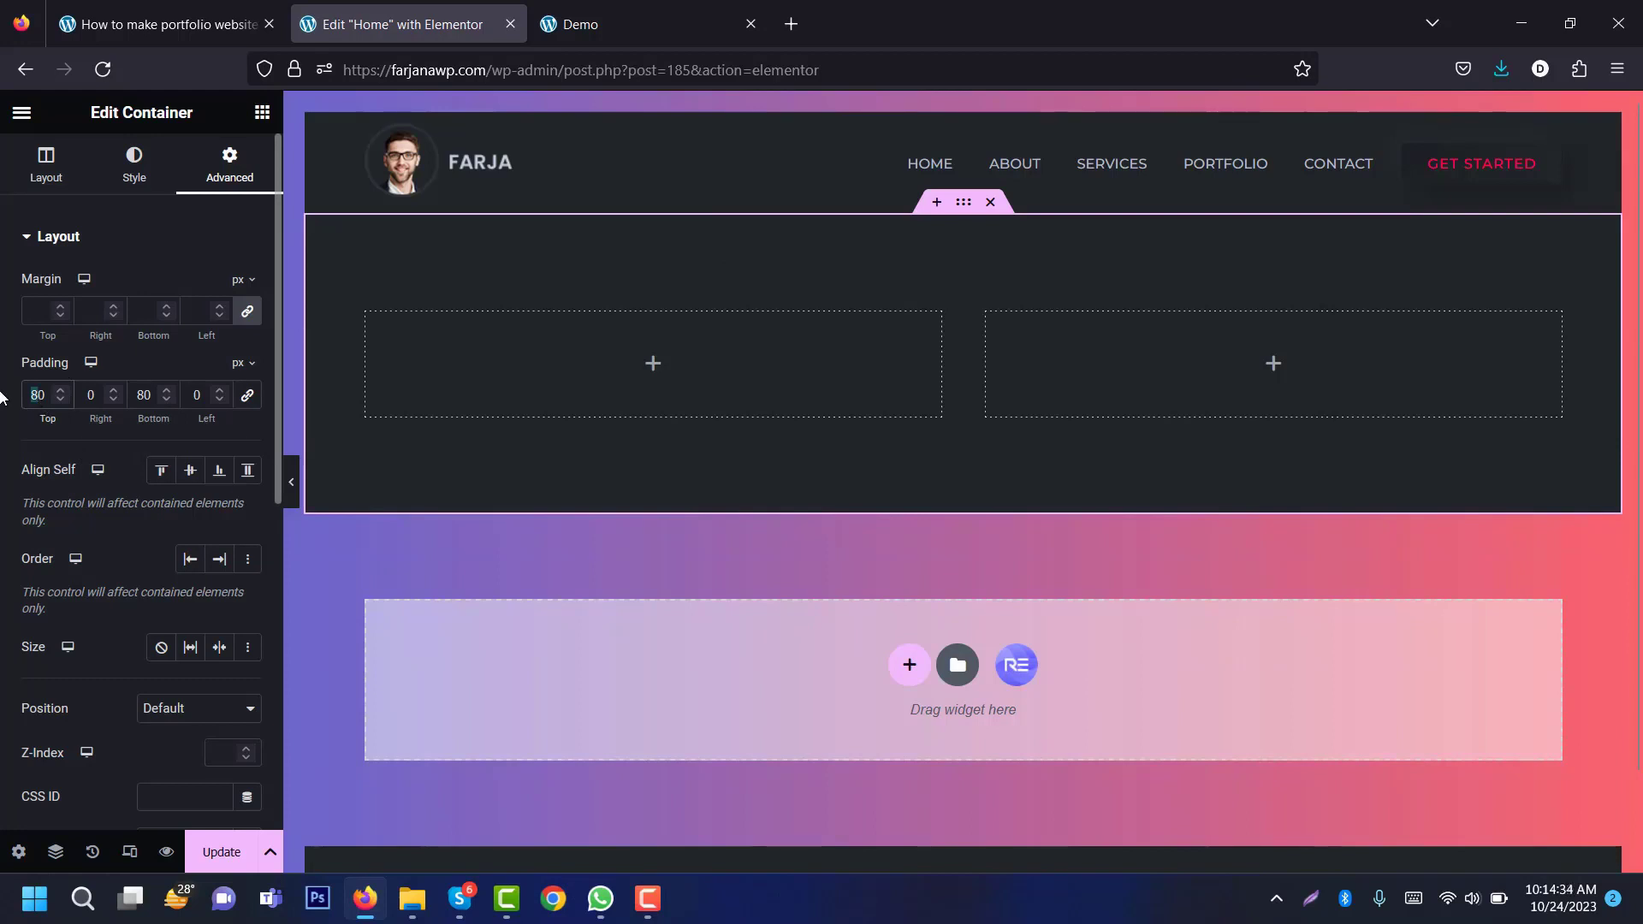
pyautogui.write('5')
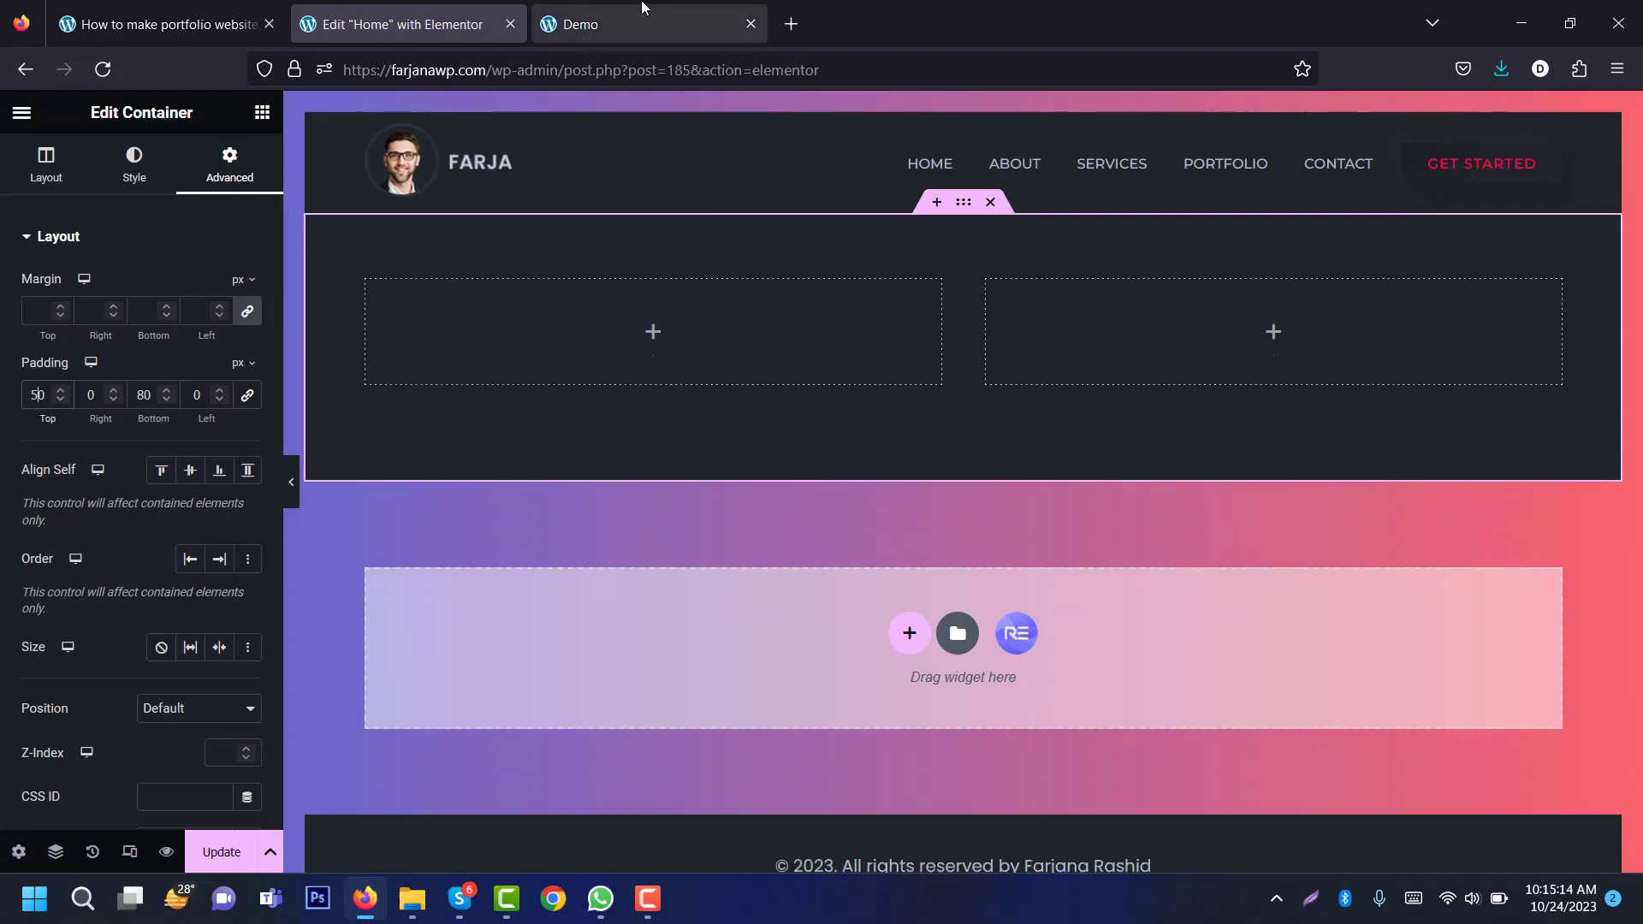
# Step: Check the demo, then give the section a 1px solid border in global black
pyautogui.click(637, 22)
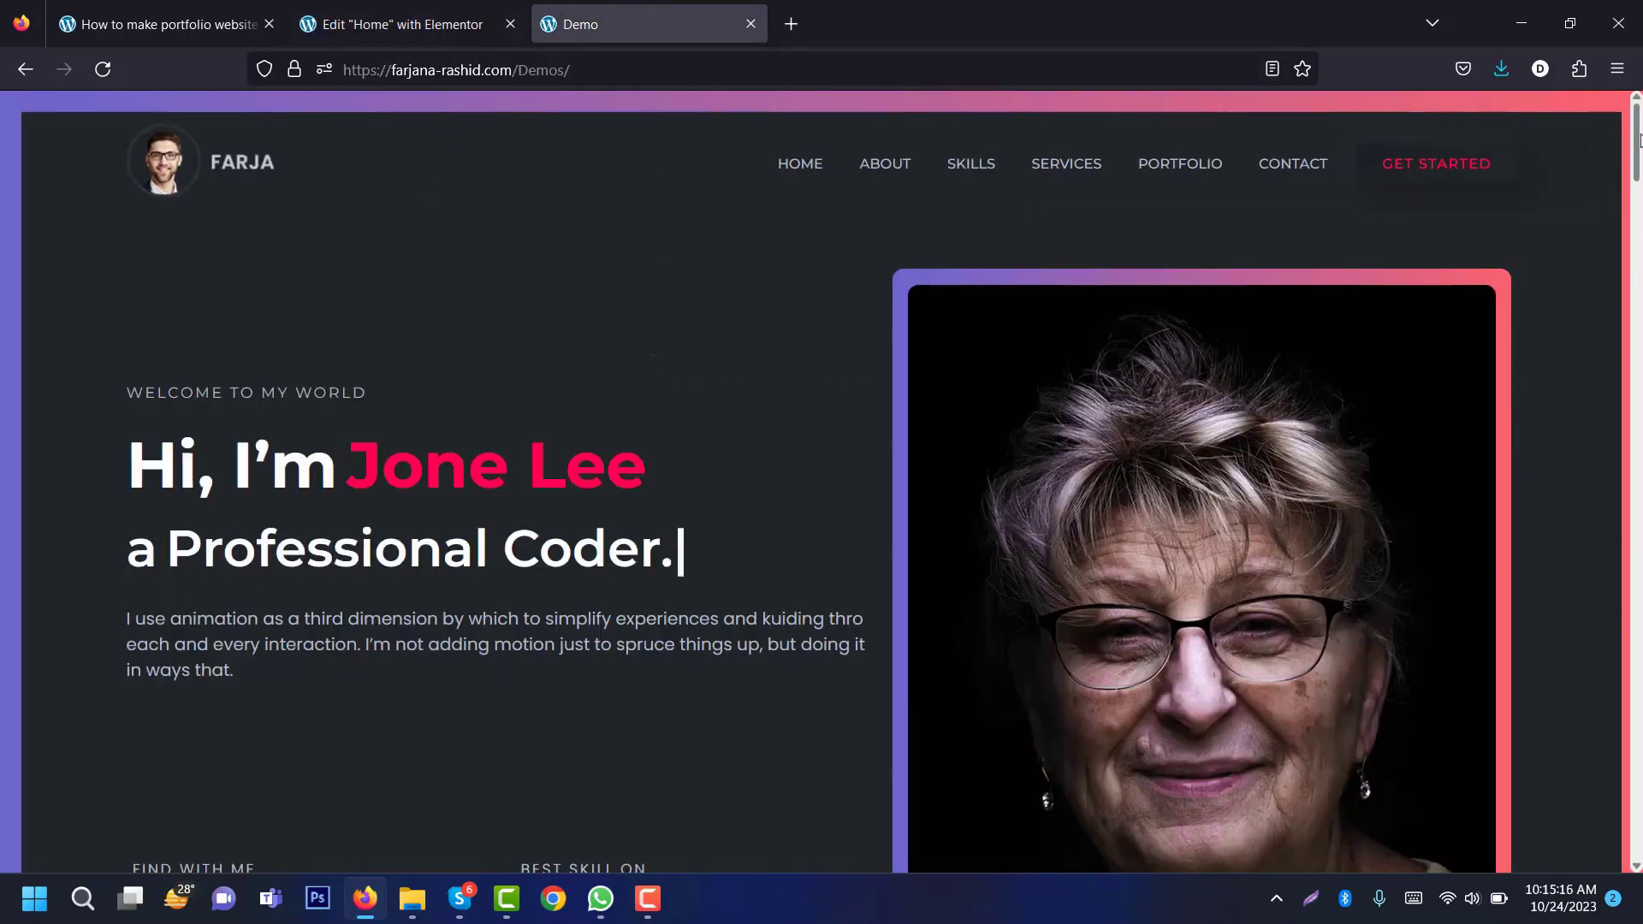
pyautogui.scroll(-6, 461, 485)
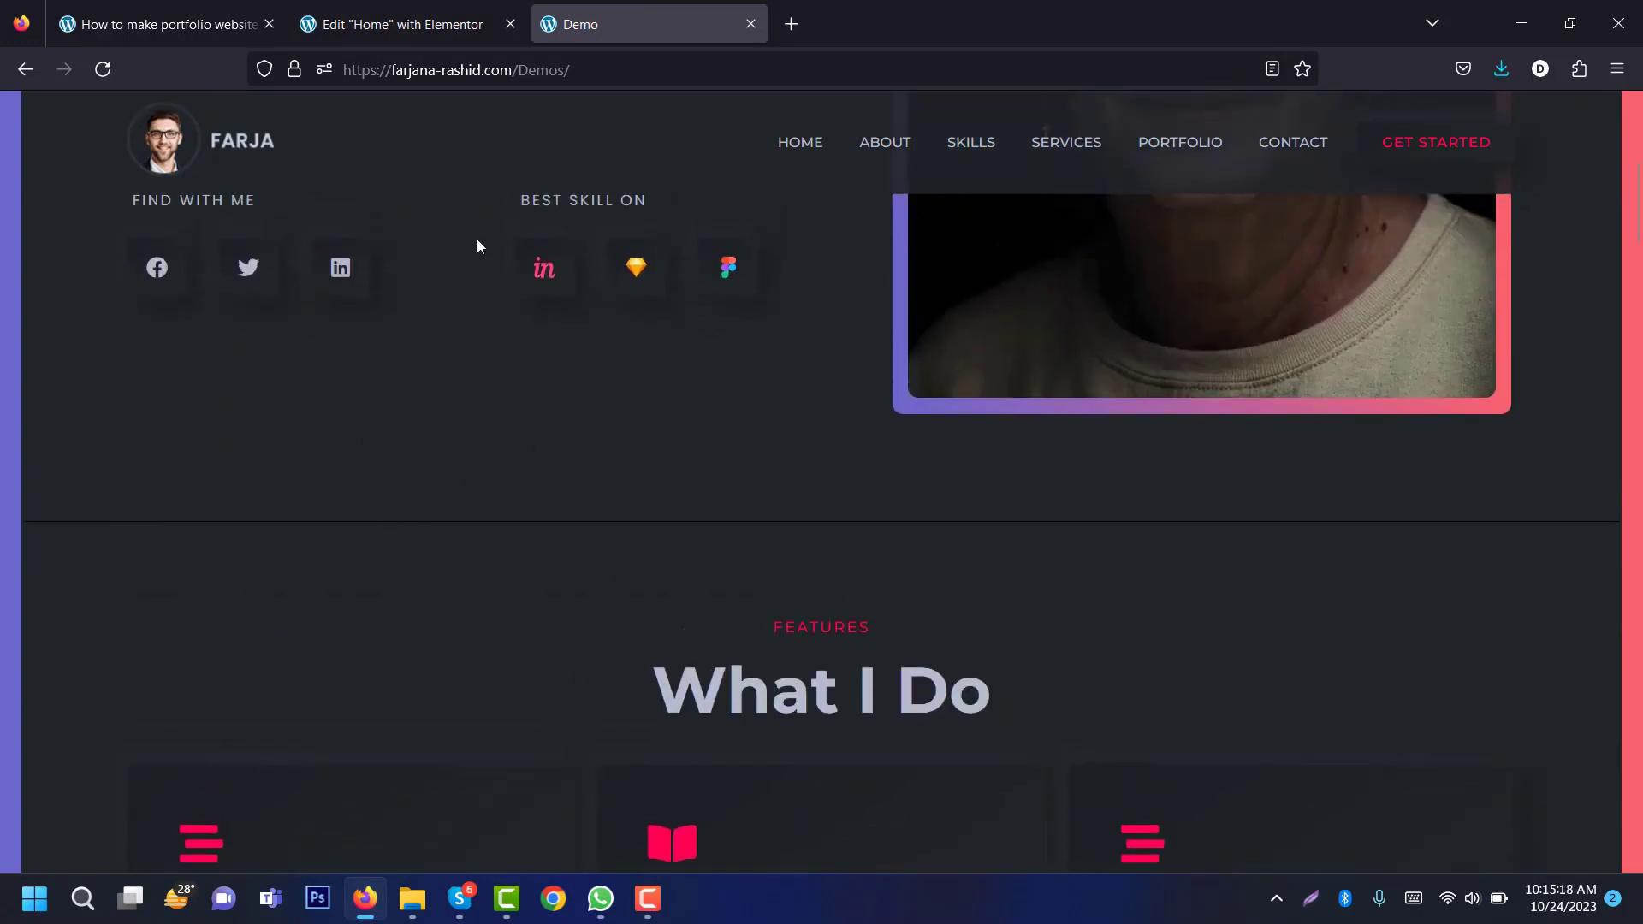
pyautogui.click(425, 21)
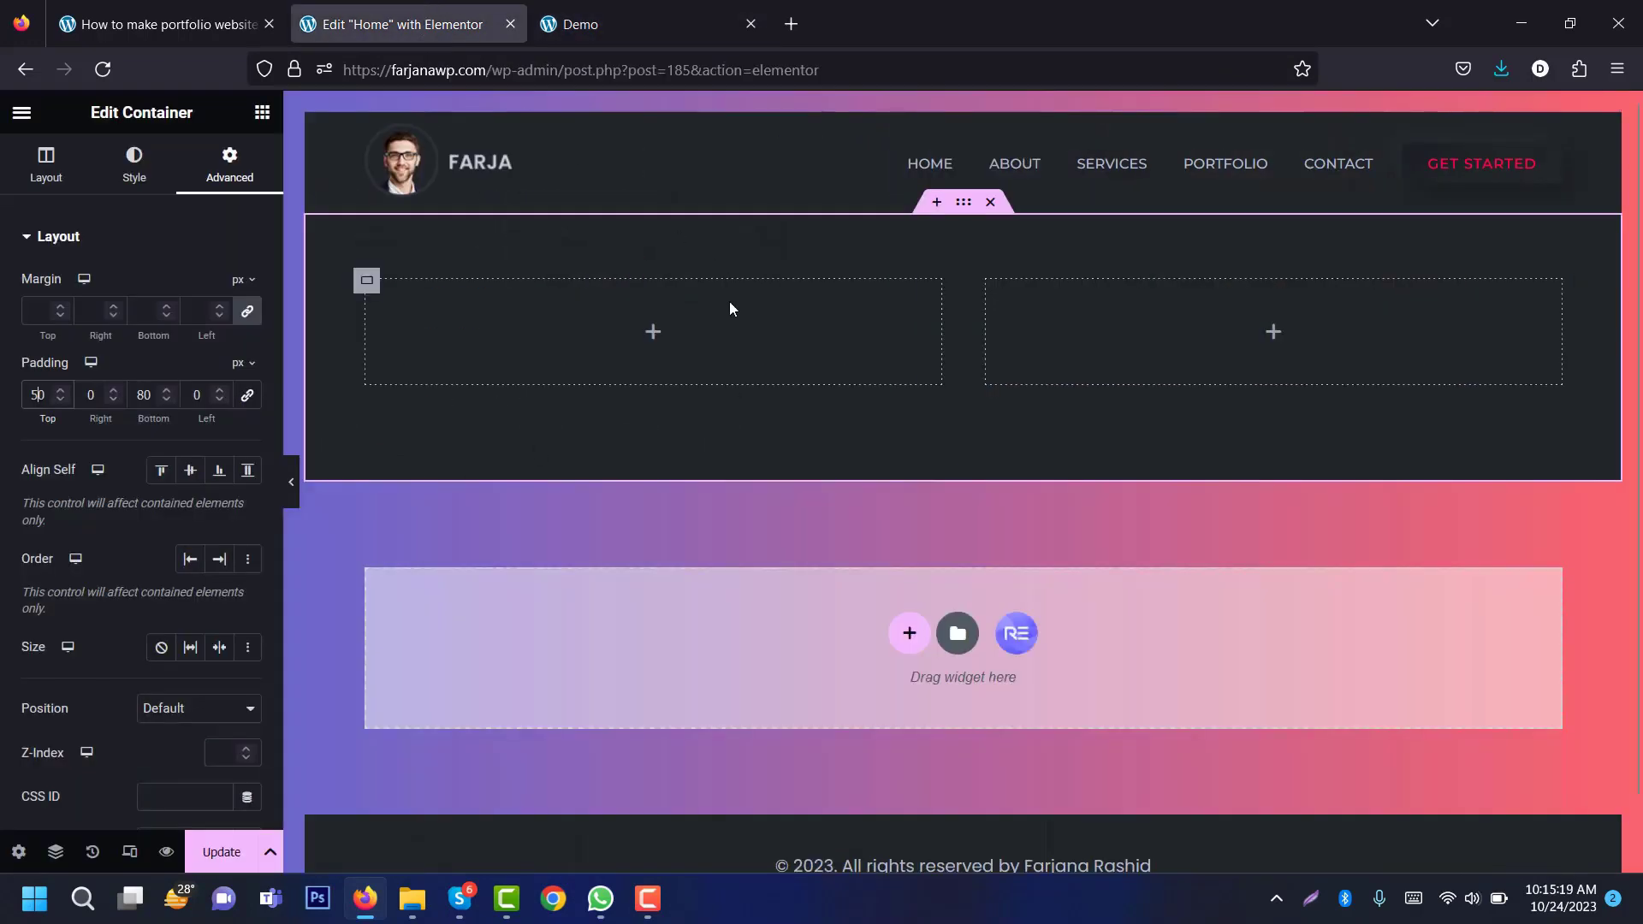
pyautogui.click(122, 188)
pyautogui.click(79, 655)
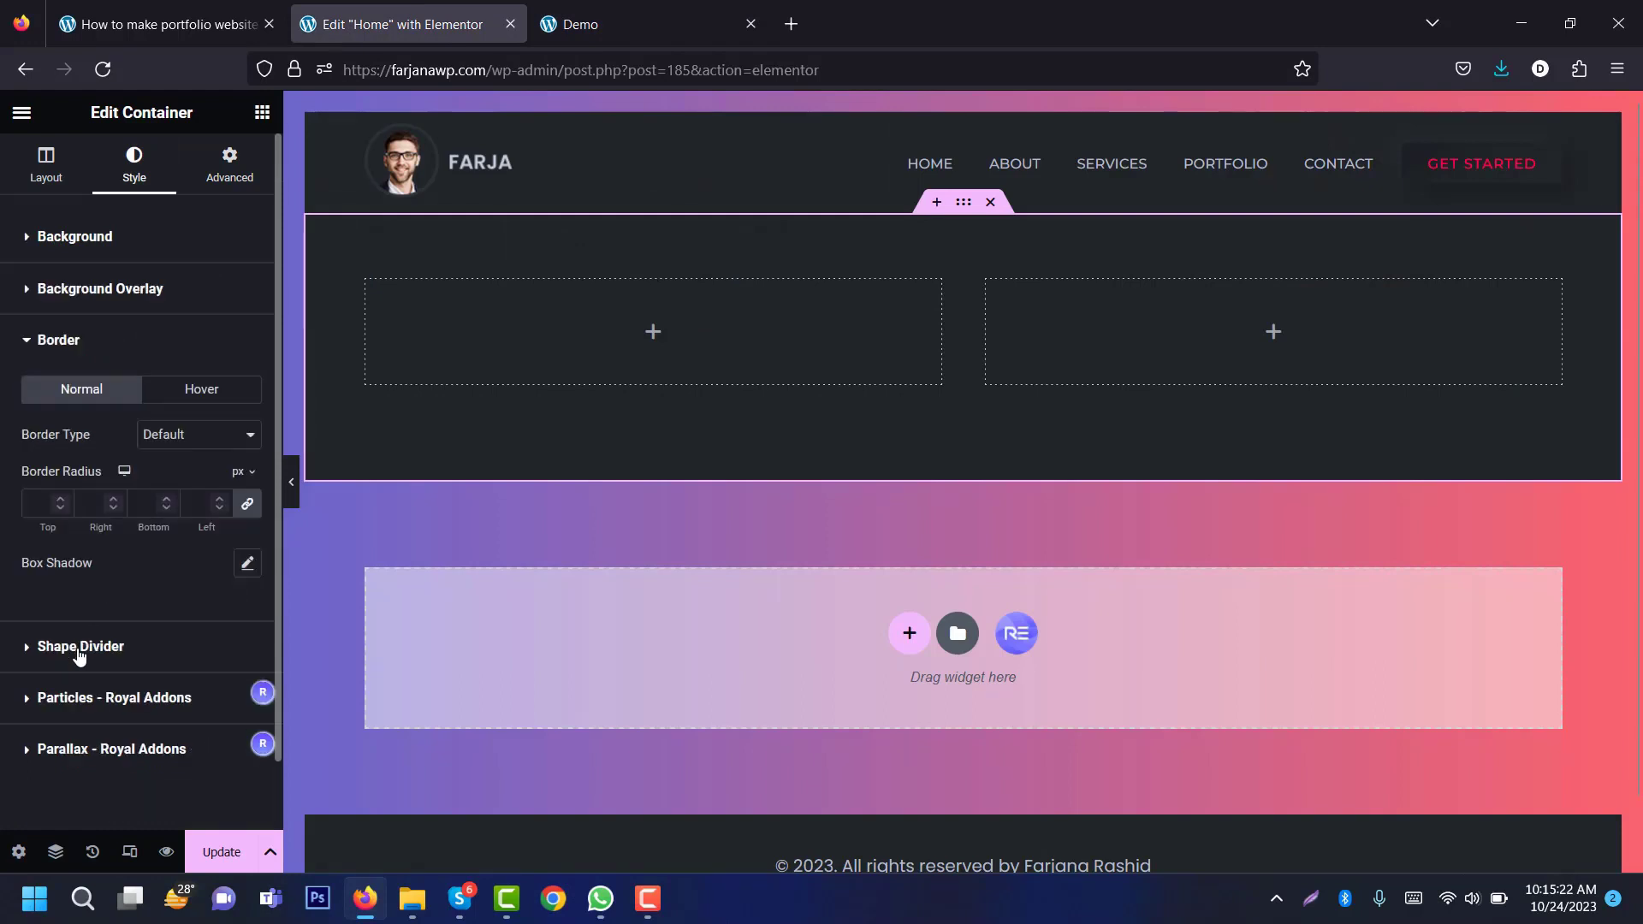
pyautogui.click(177, 436)
pyautogui.click(171, 513)
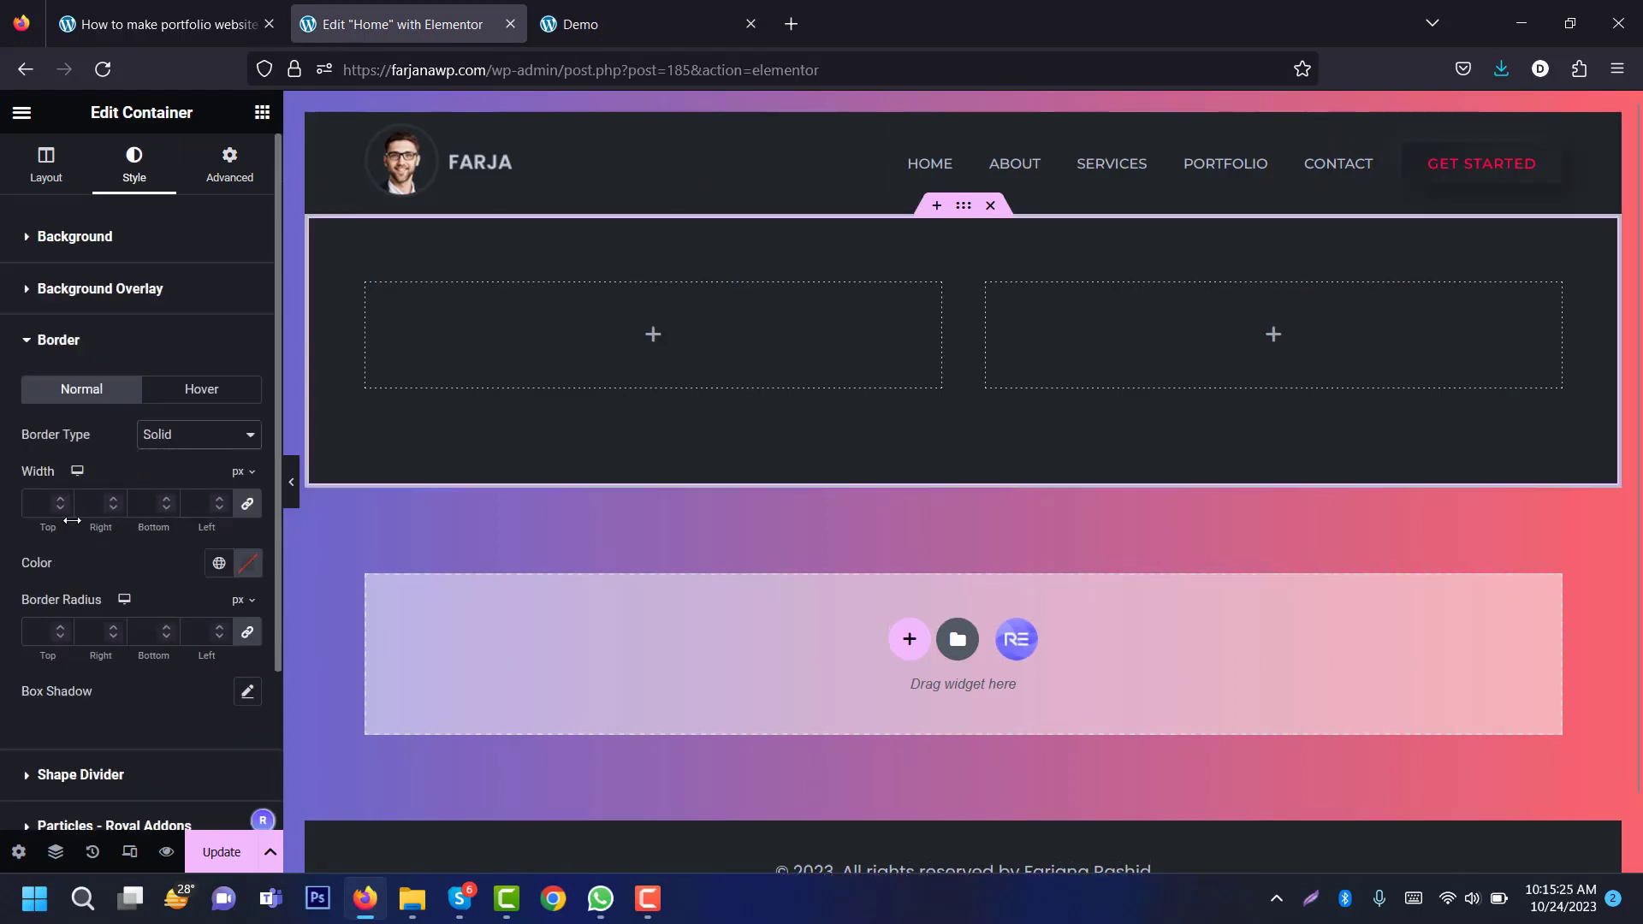
pyautogui.click(35, 503)
pyautogui.write('1')
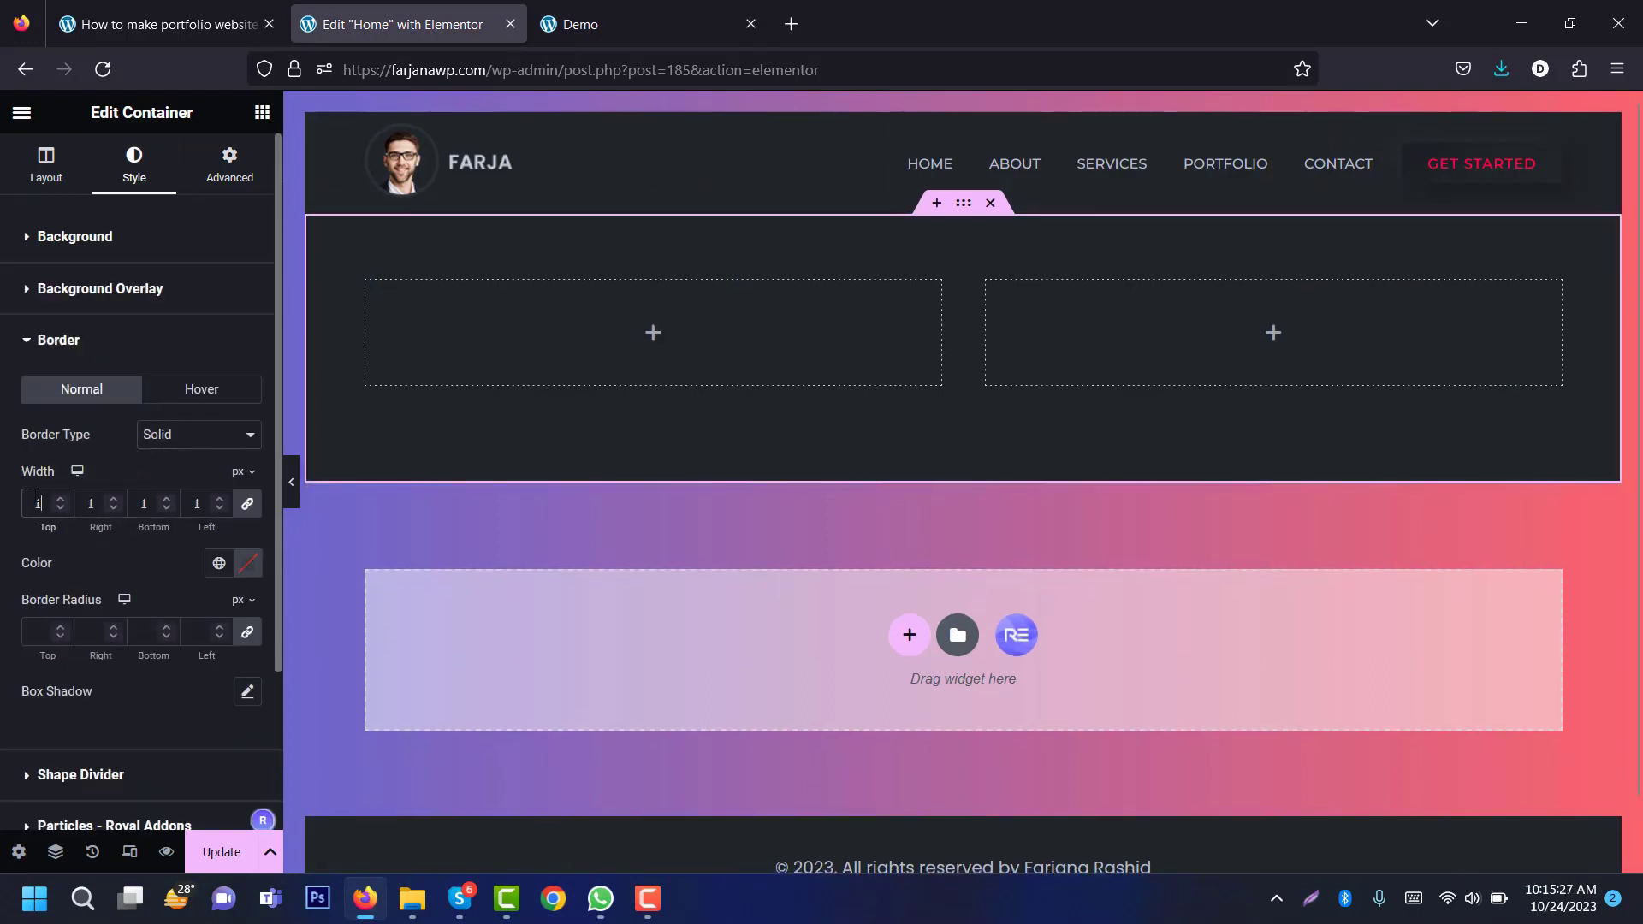
pyautogui.click(219, 562)
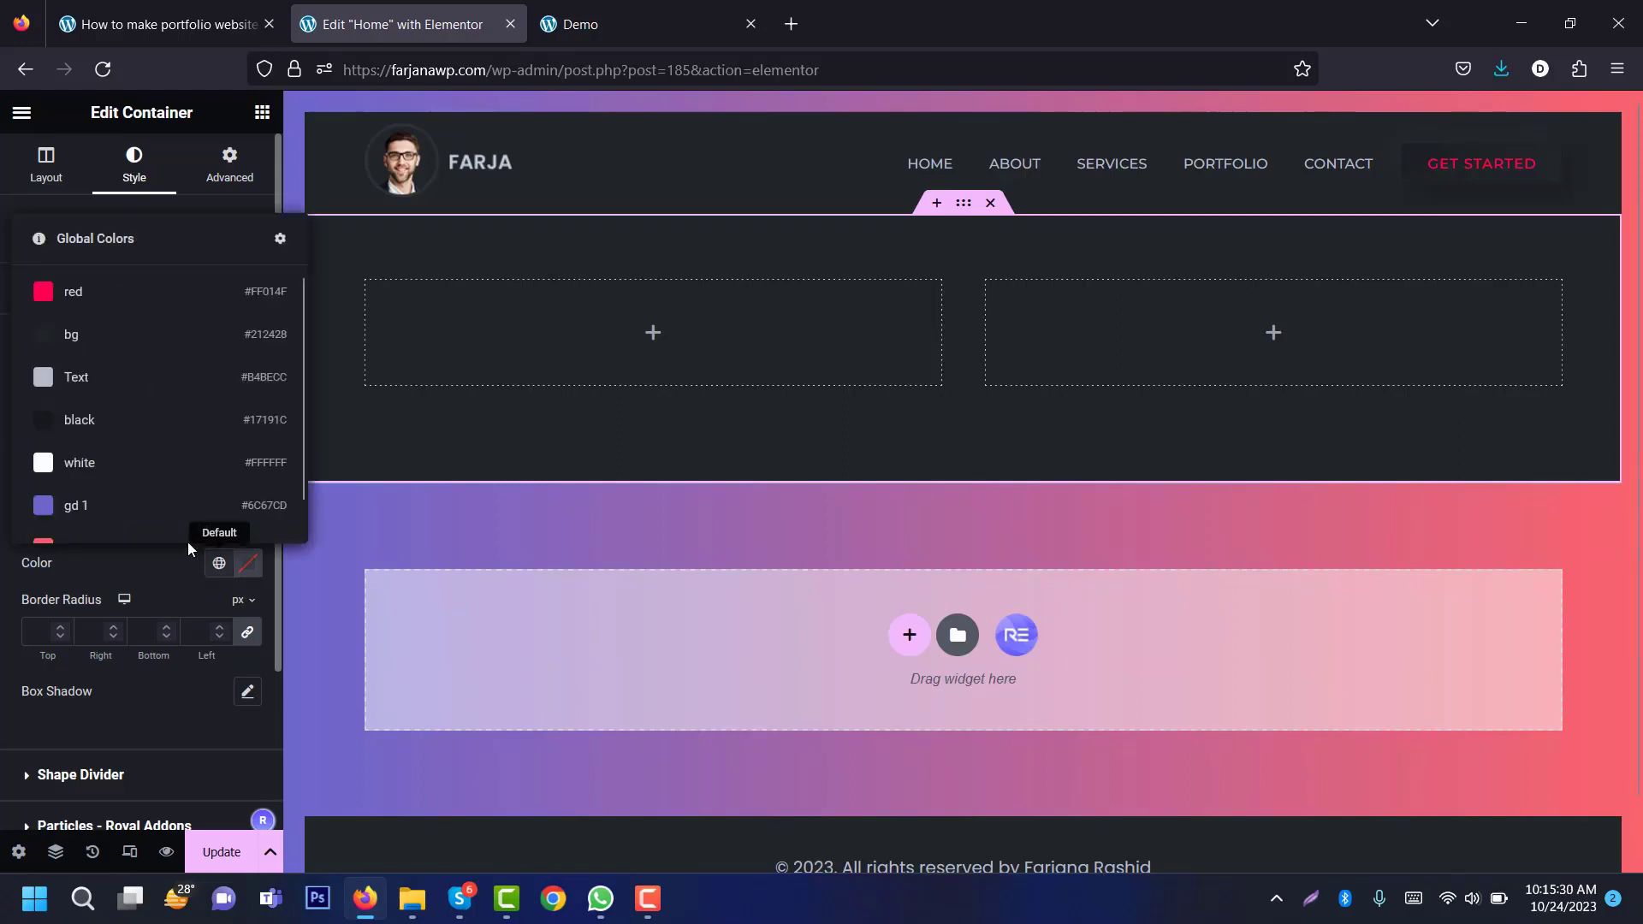
pyautogui.click(157, 425)
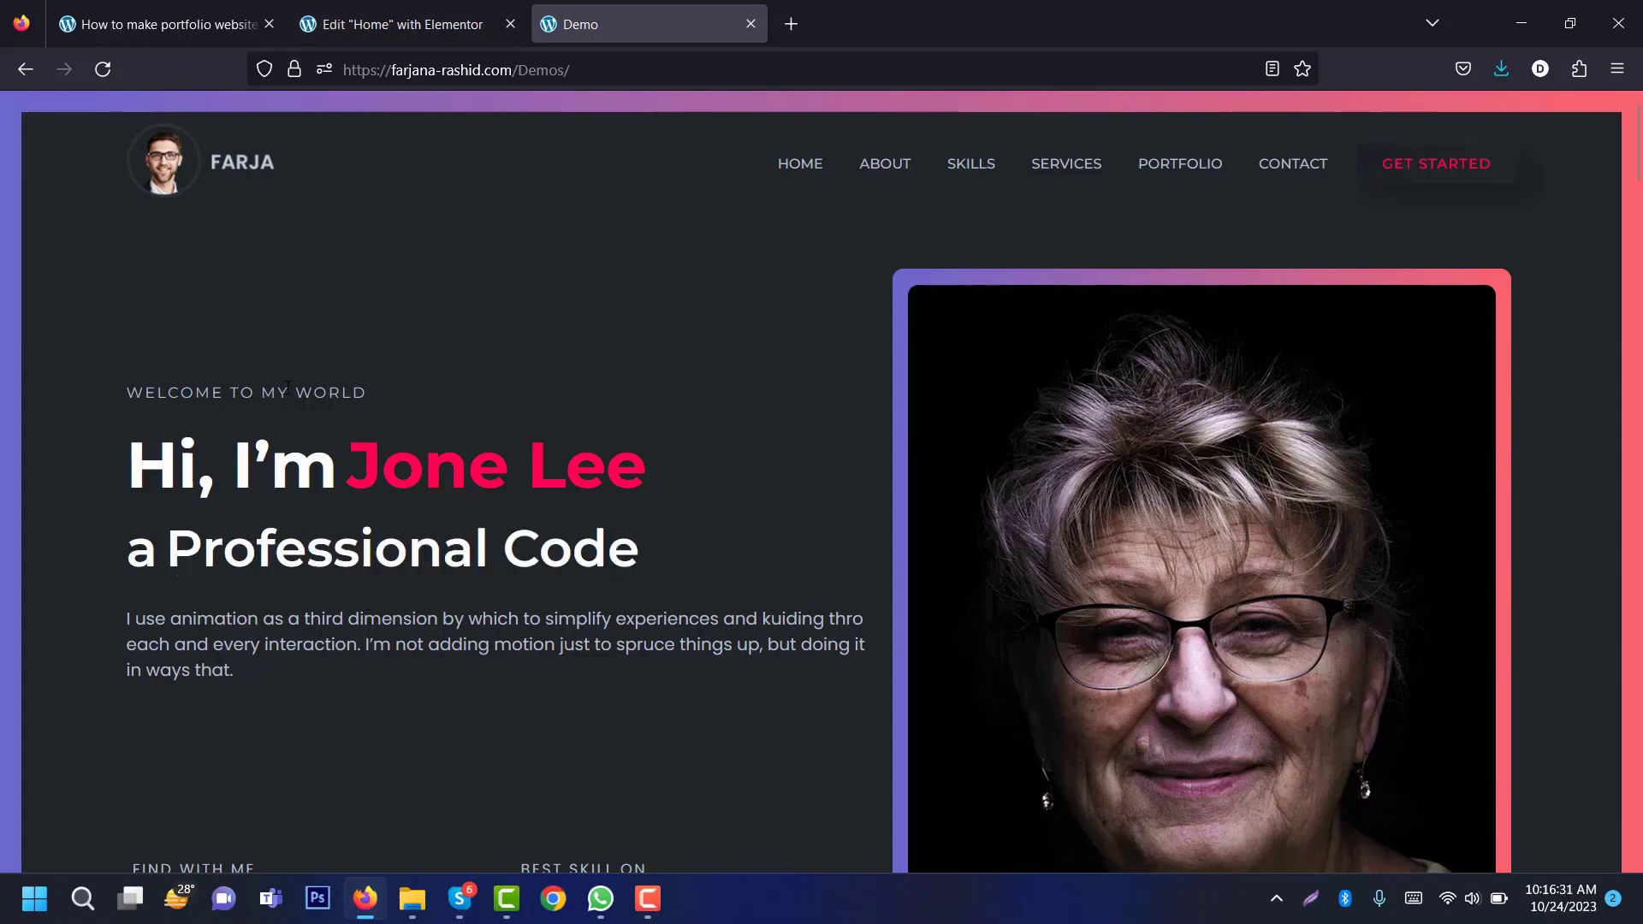
# Step: Drop a Heading widget into the hero's left column
pyautogui.click(452, 11)
pyautogui.click(653, 331)
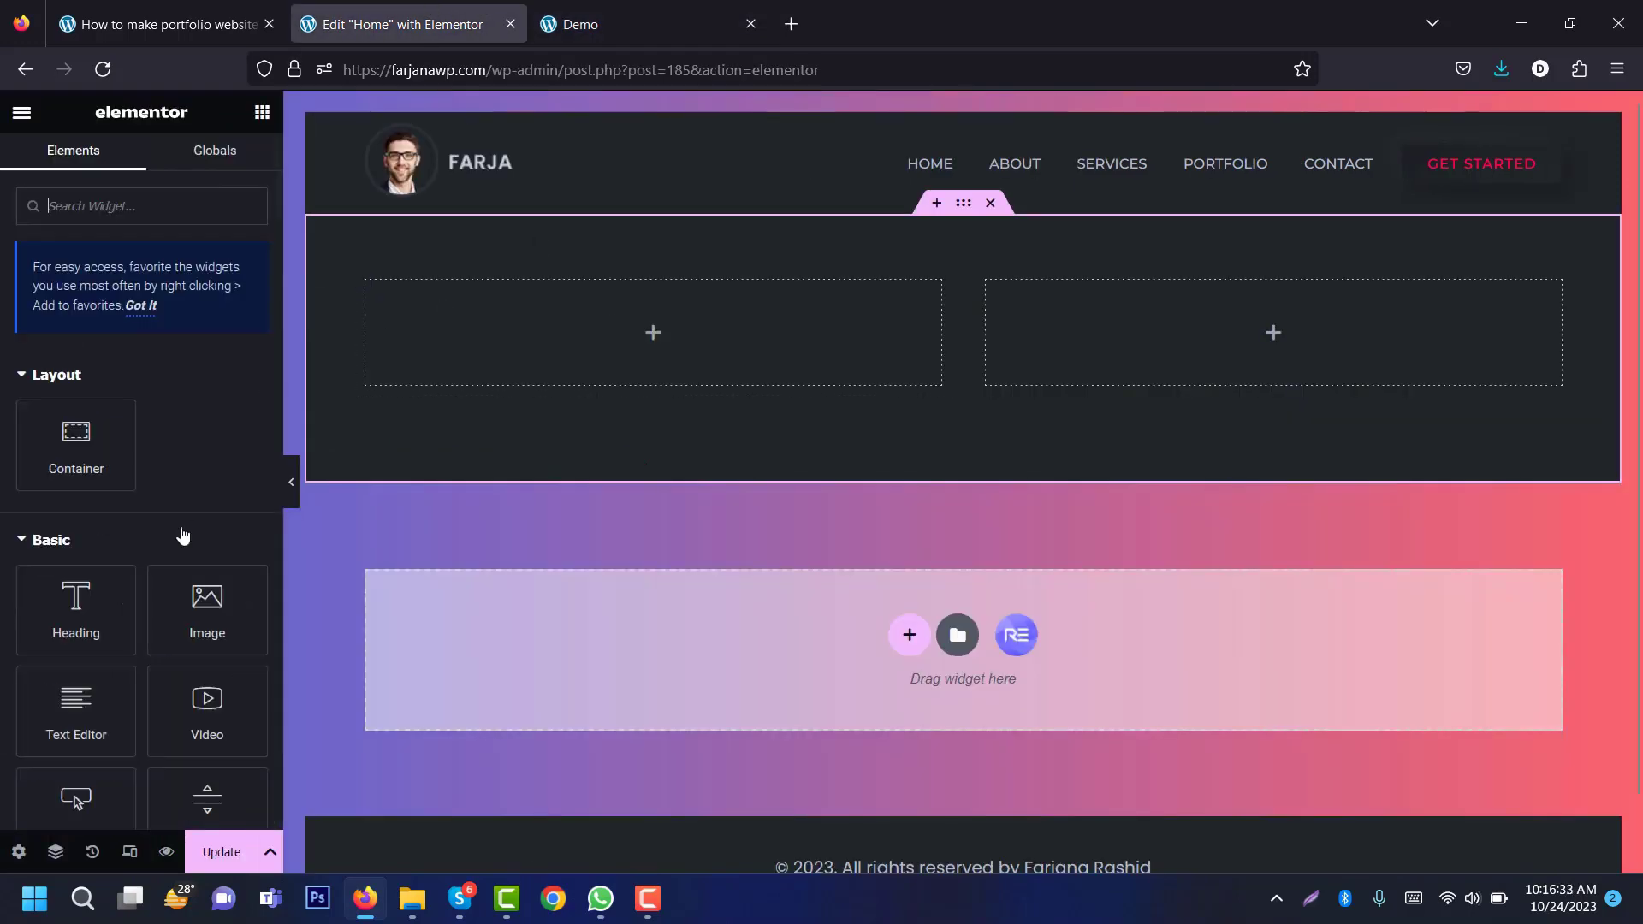
pyautogui.moveTo(89, 604); pyautogui.dragTo(672, 315)
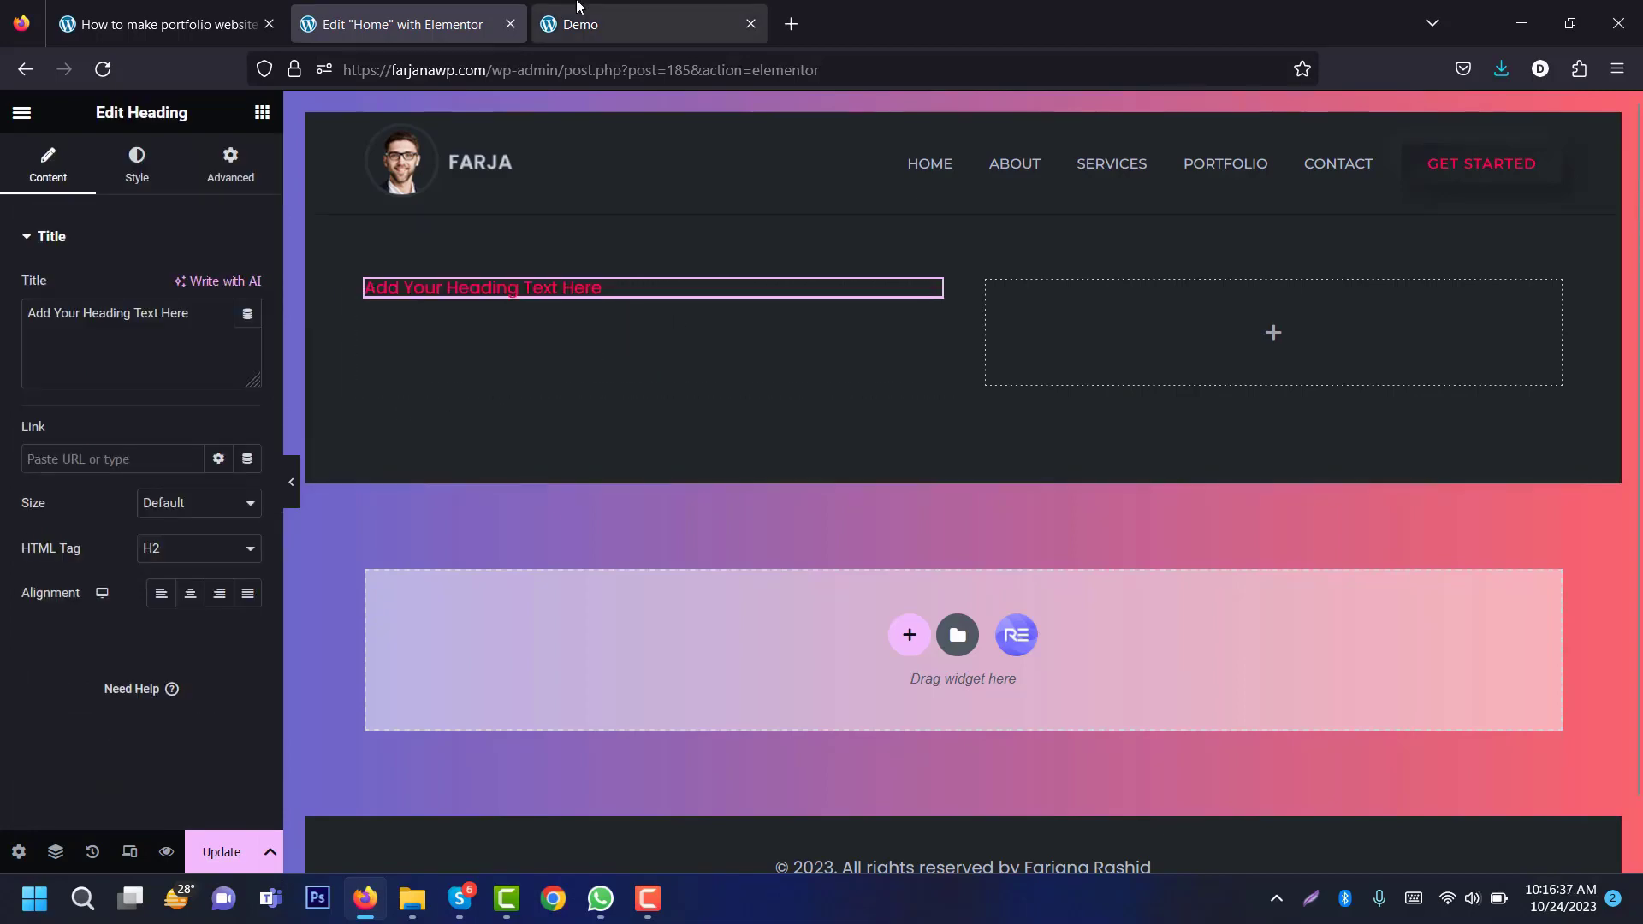
pyautogui.click(590, 24)
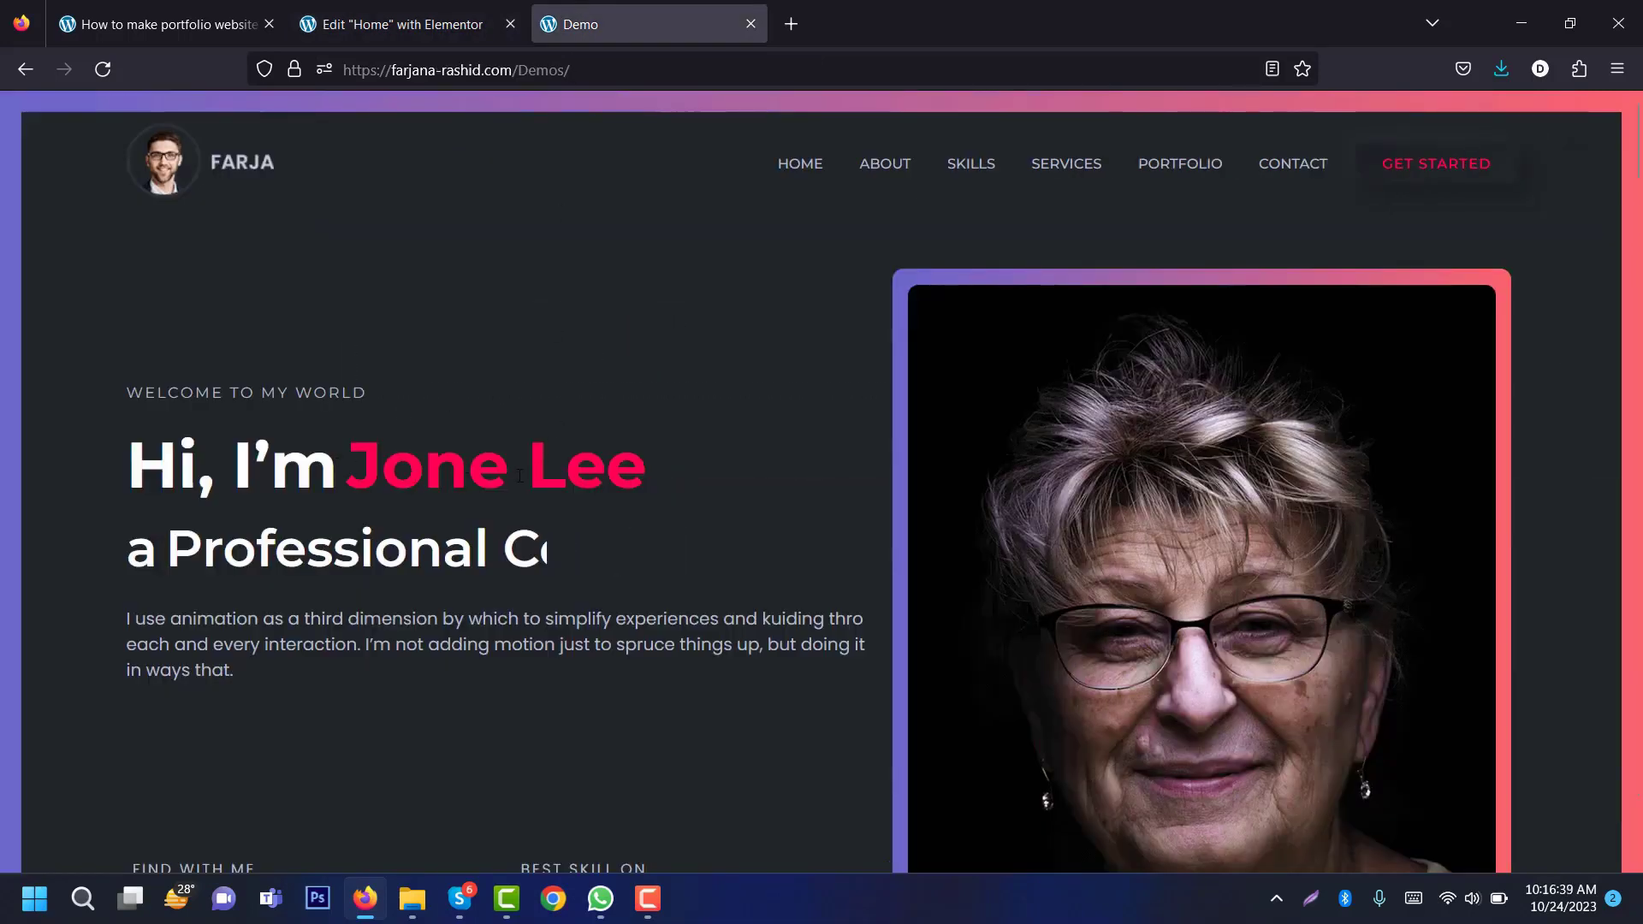
pyautogui.click(398, 24)
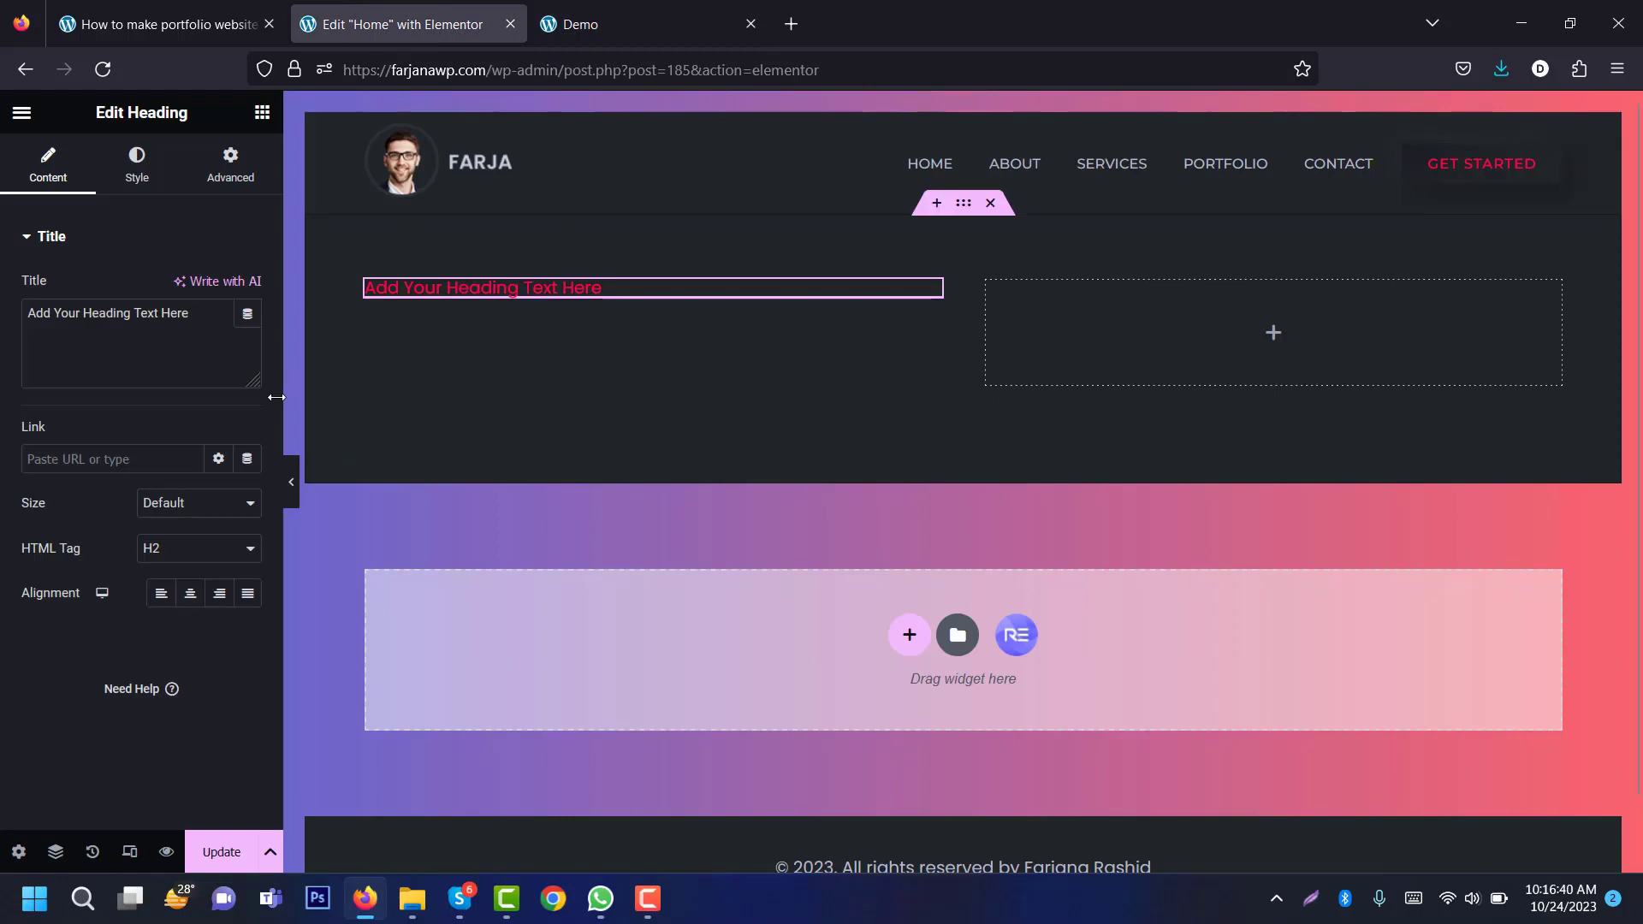
# Step: Add a Dual Color Heading and an Advanced Text widget below the heading
pyautogui.click(261, 112)
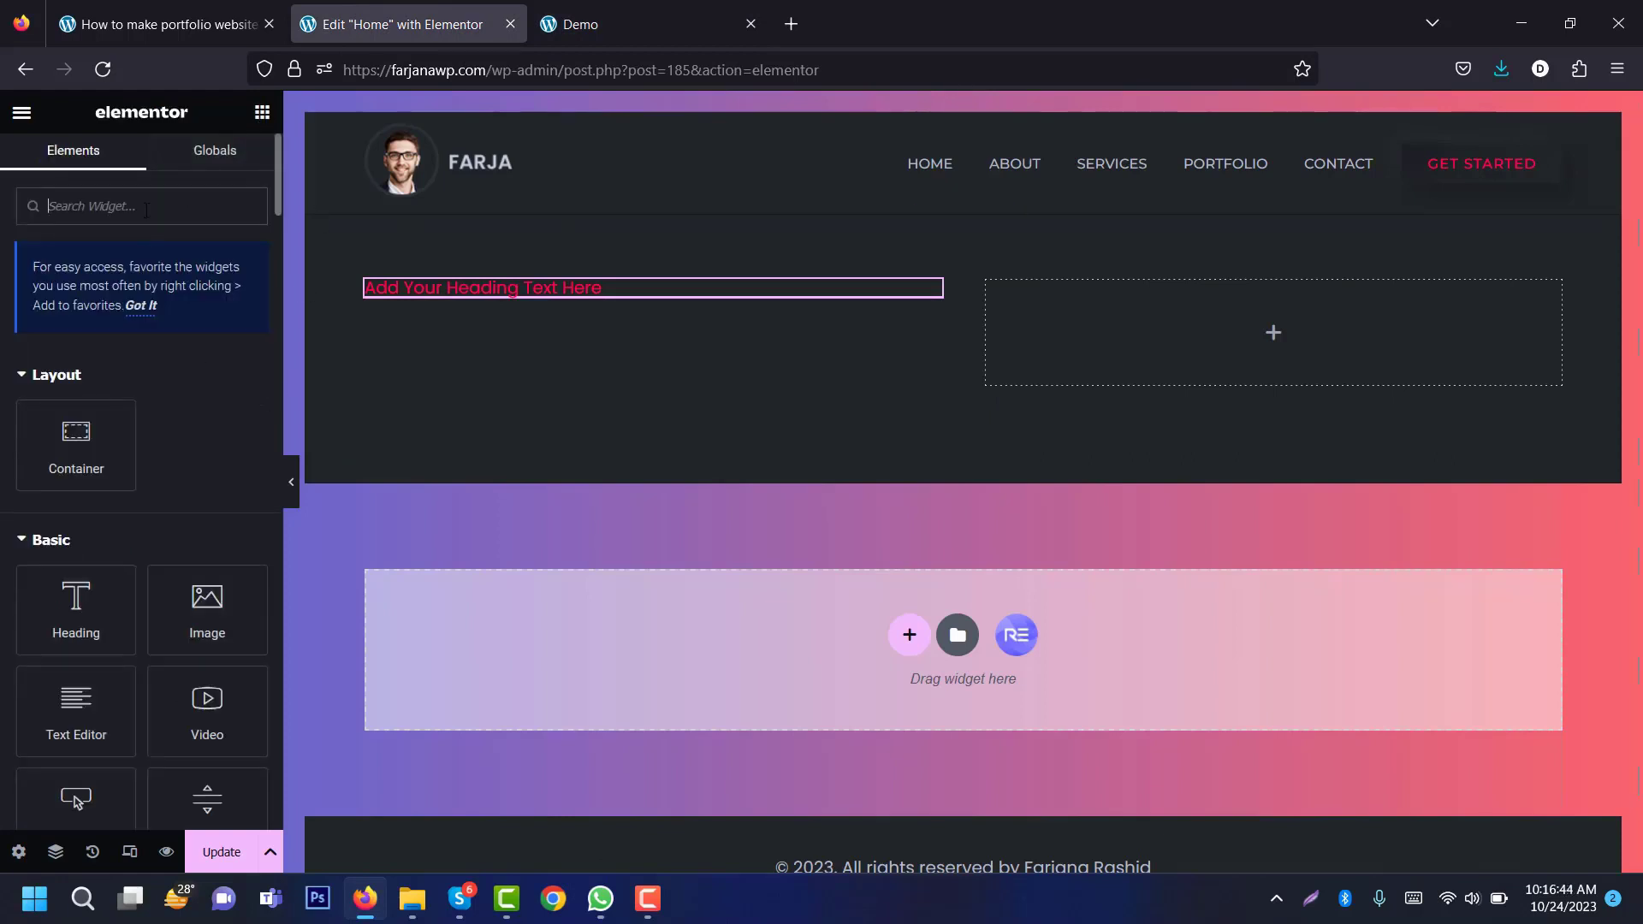
pyautogui.write('dua')
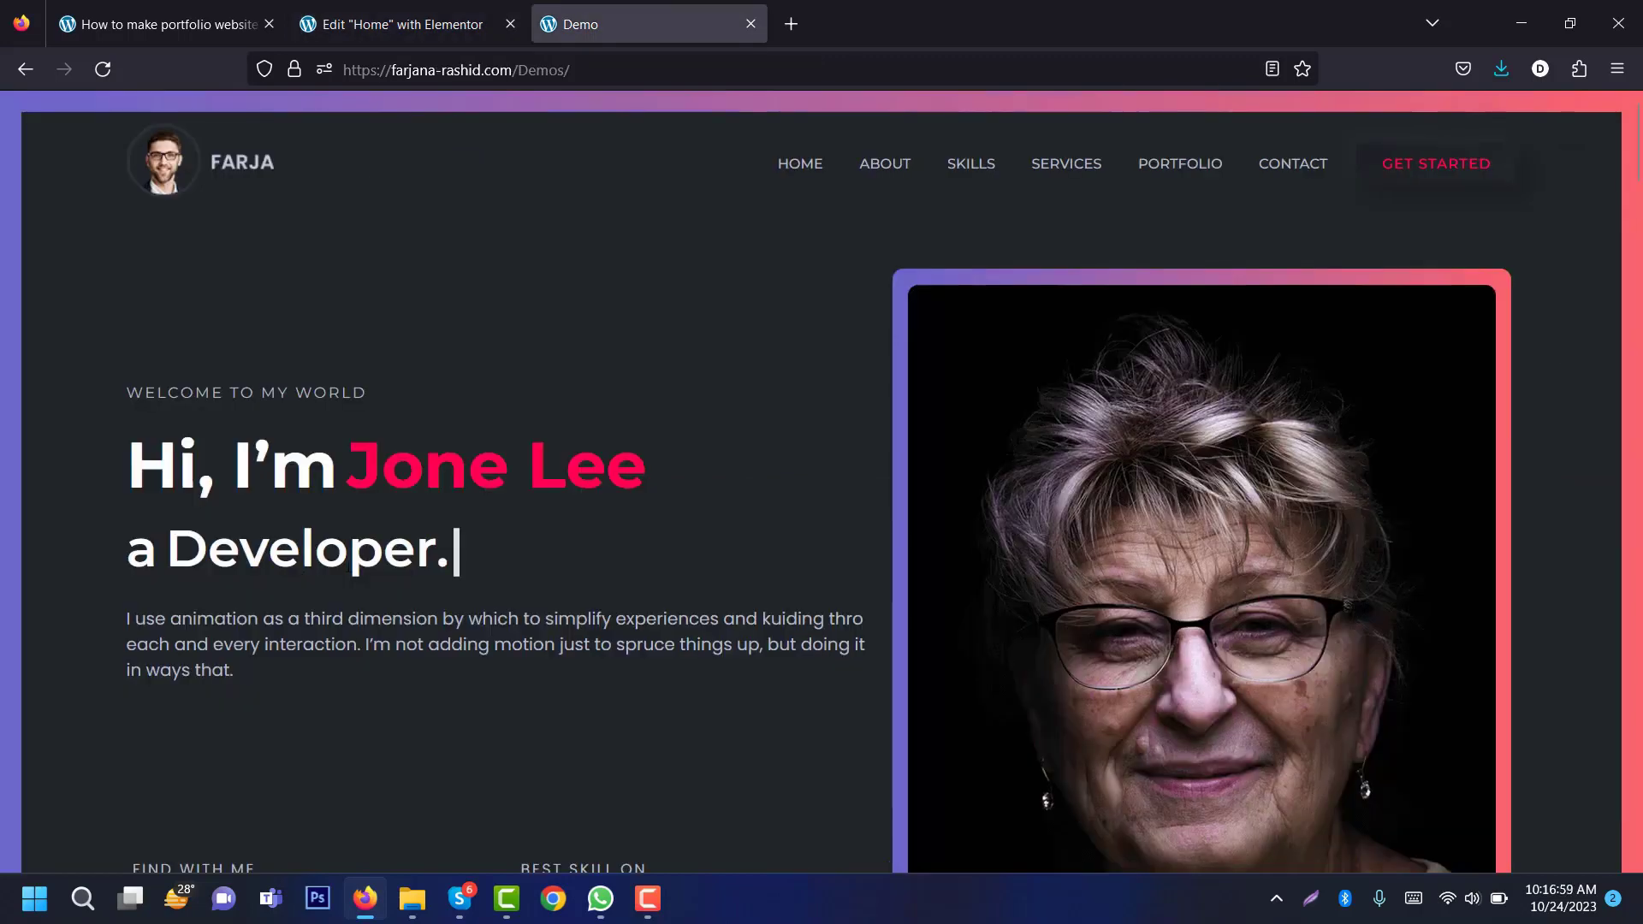
pyautogui.click(380, 10)
pyautogui.click(262, 113)
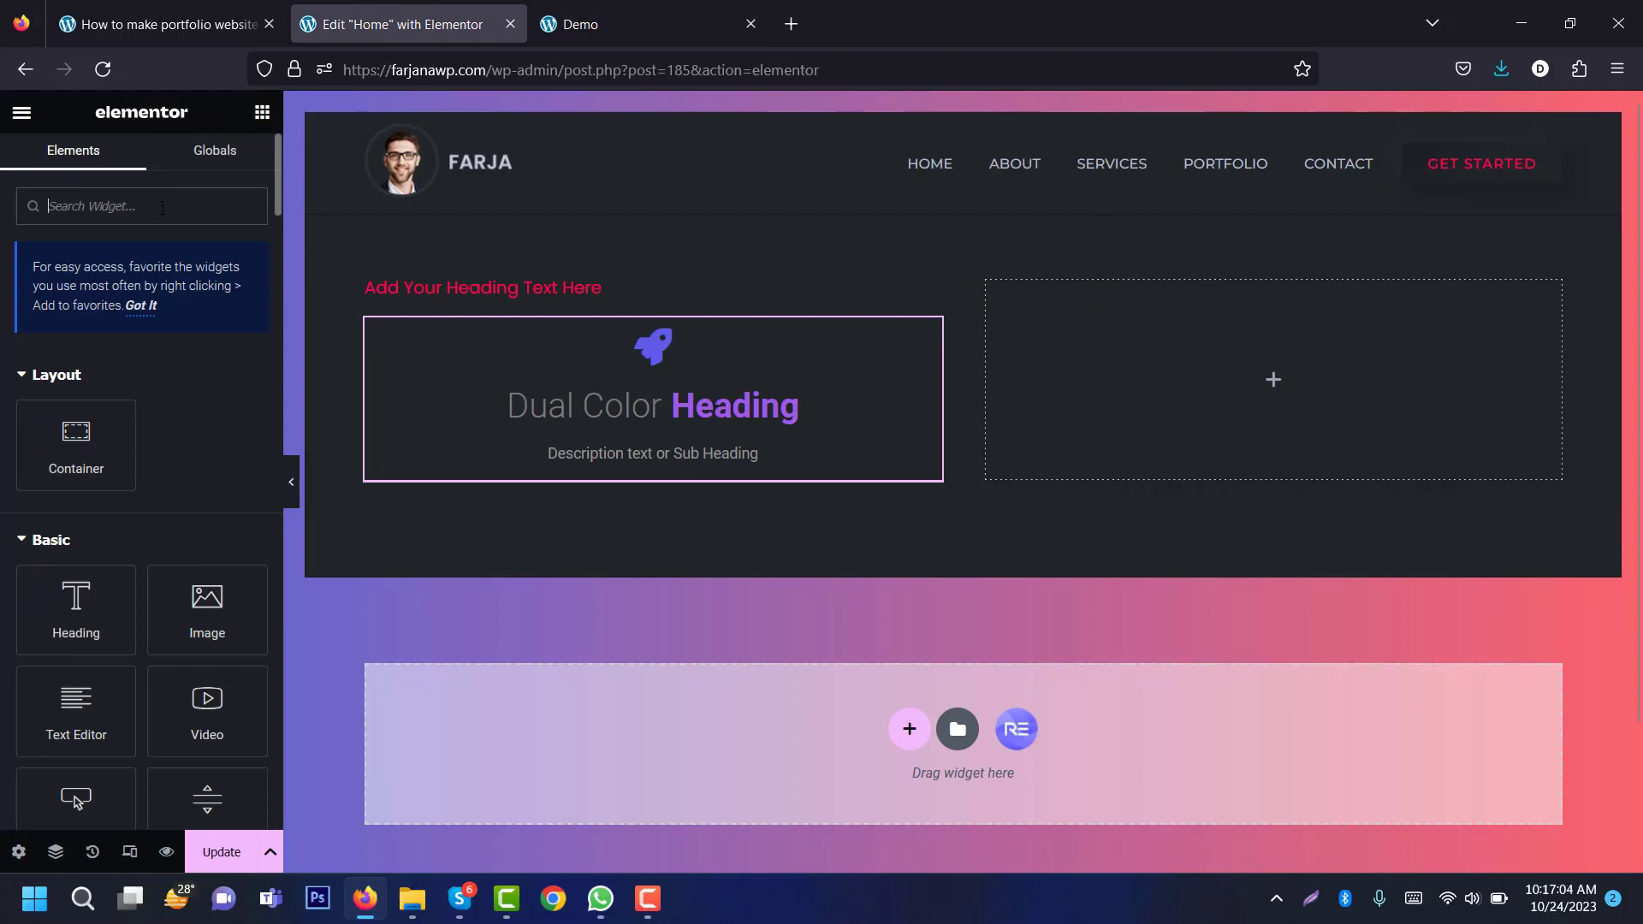
pyautogui.write('head')
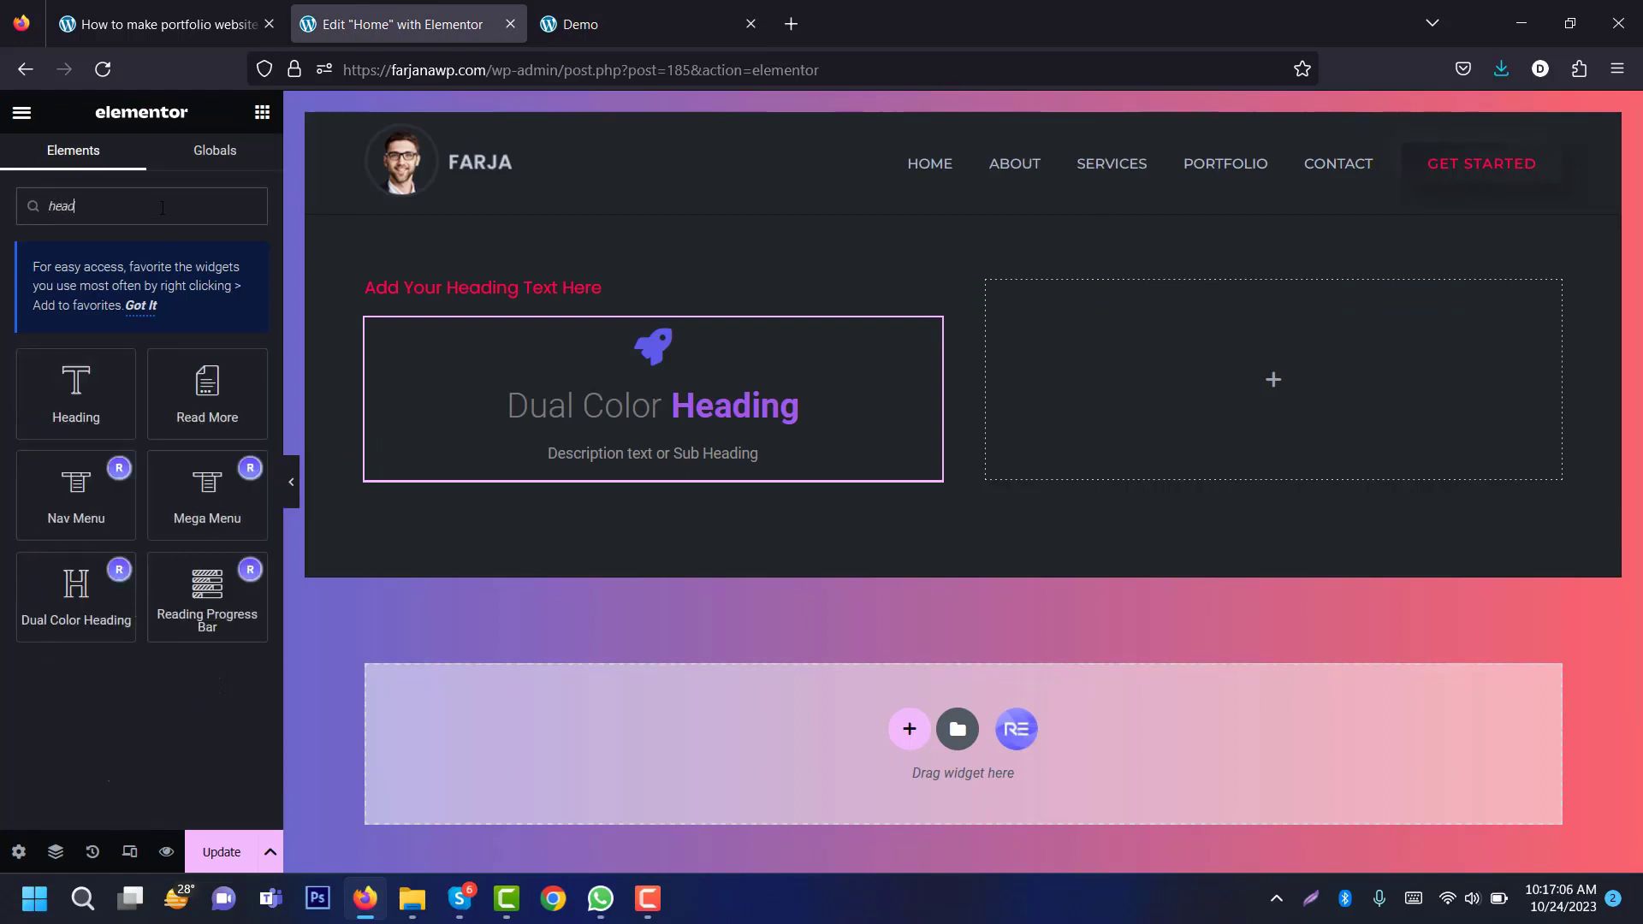
pyautogui.write('adva')
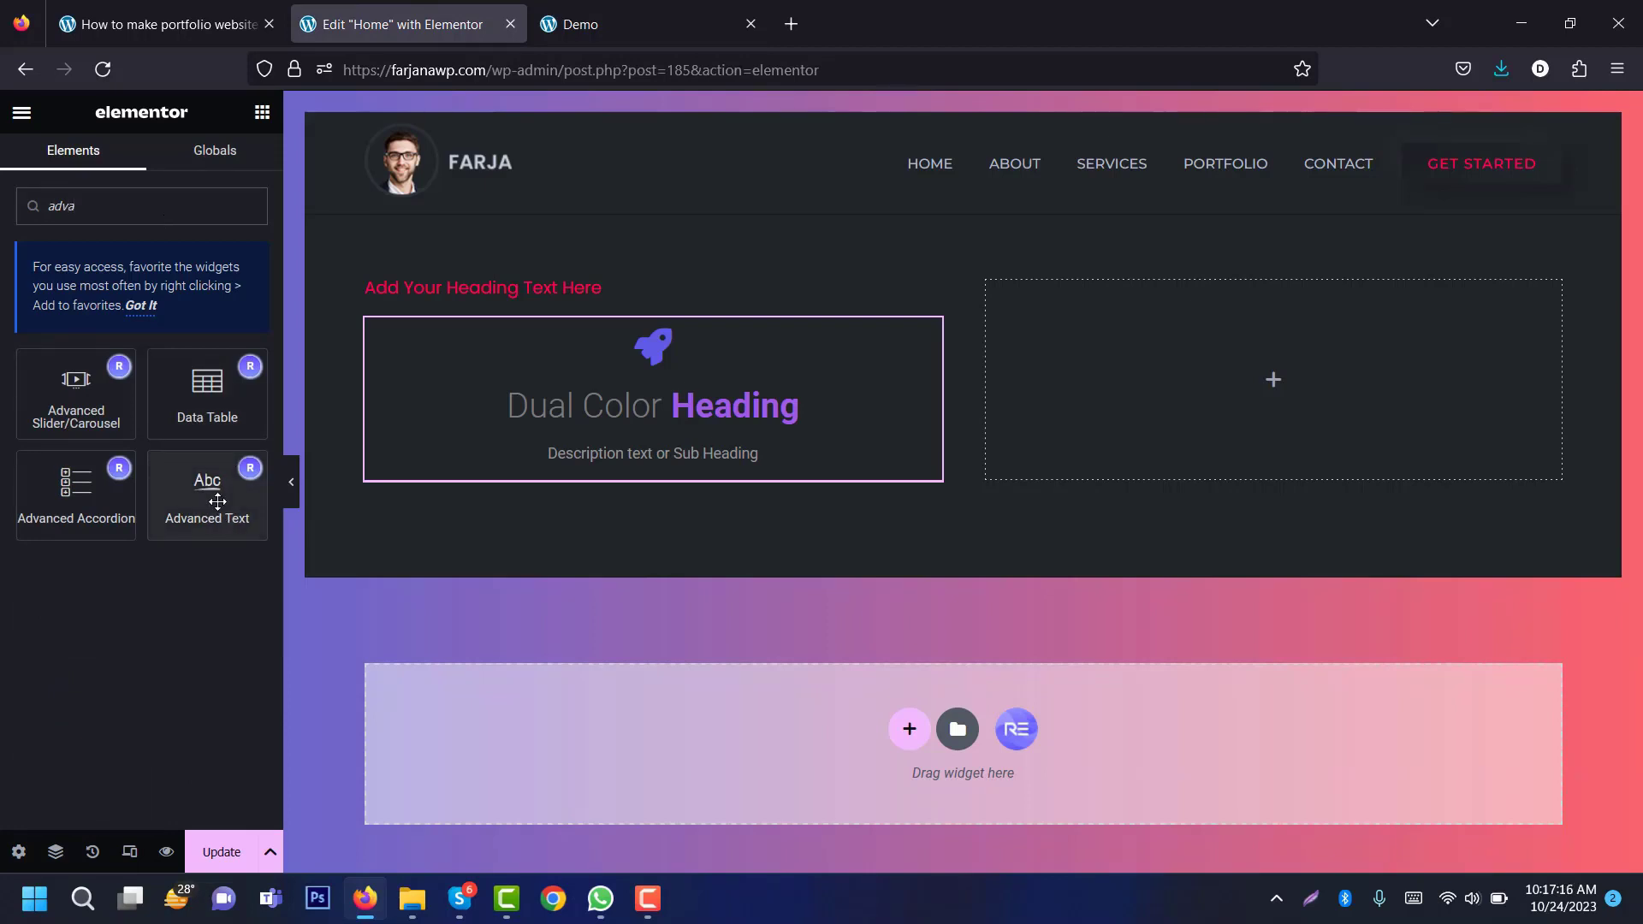
pyautogui.moveTo(236, 525); pyautogui.dragTo(642, 443)
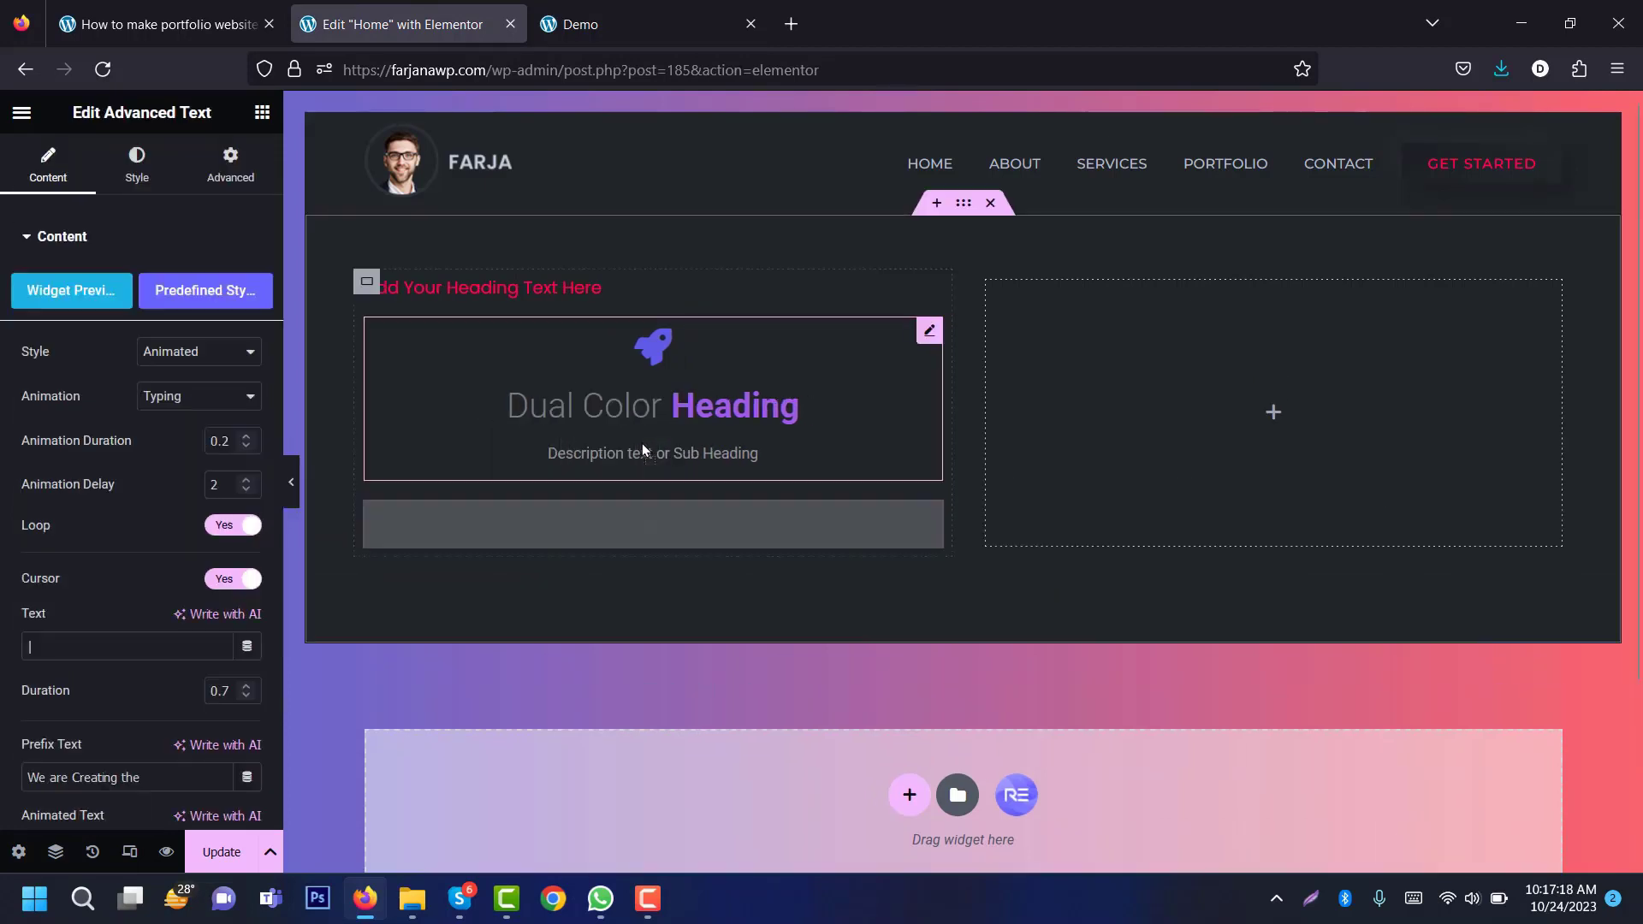
# Step: Add a Text Editor paragraph below the animated text after checking the demo
pyautogui.click(630, 22)
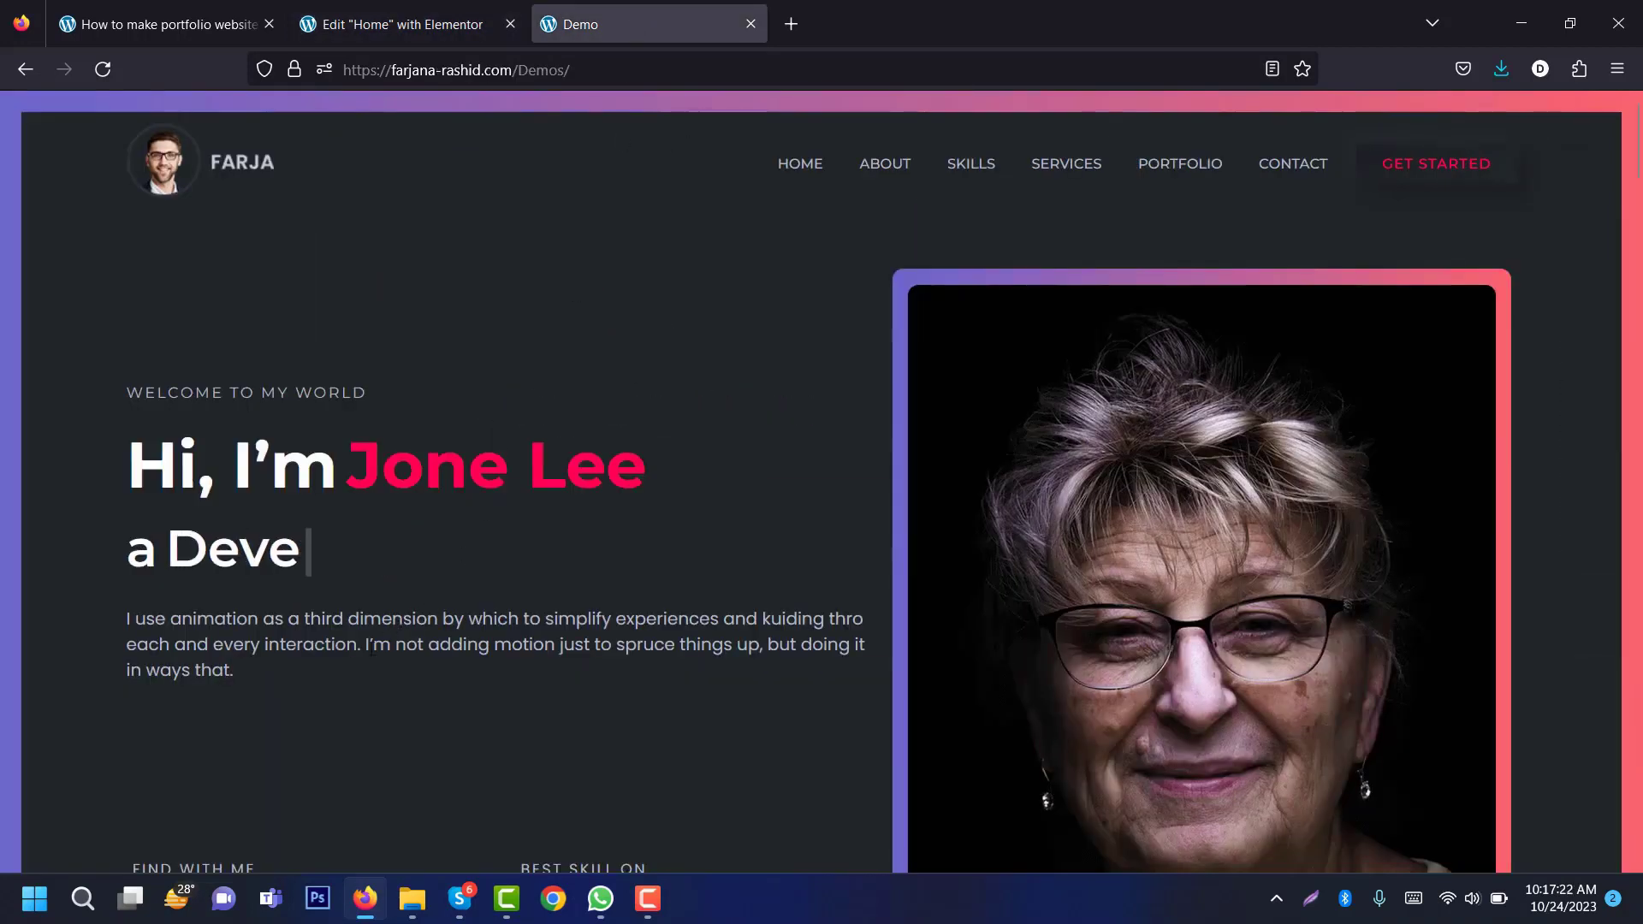
pyautogui.click(410, 7)
pyautogui.click(262, 112)
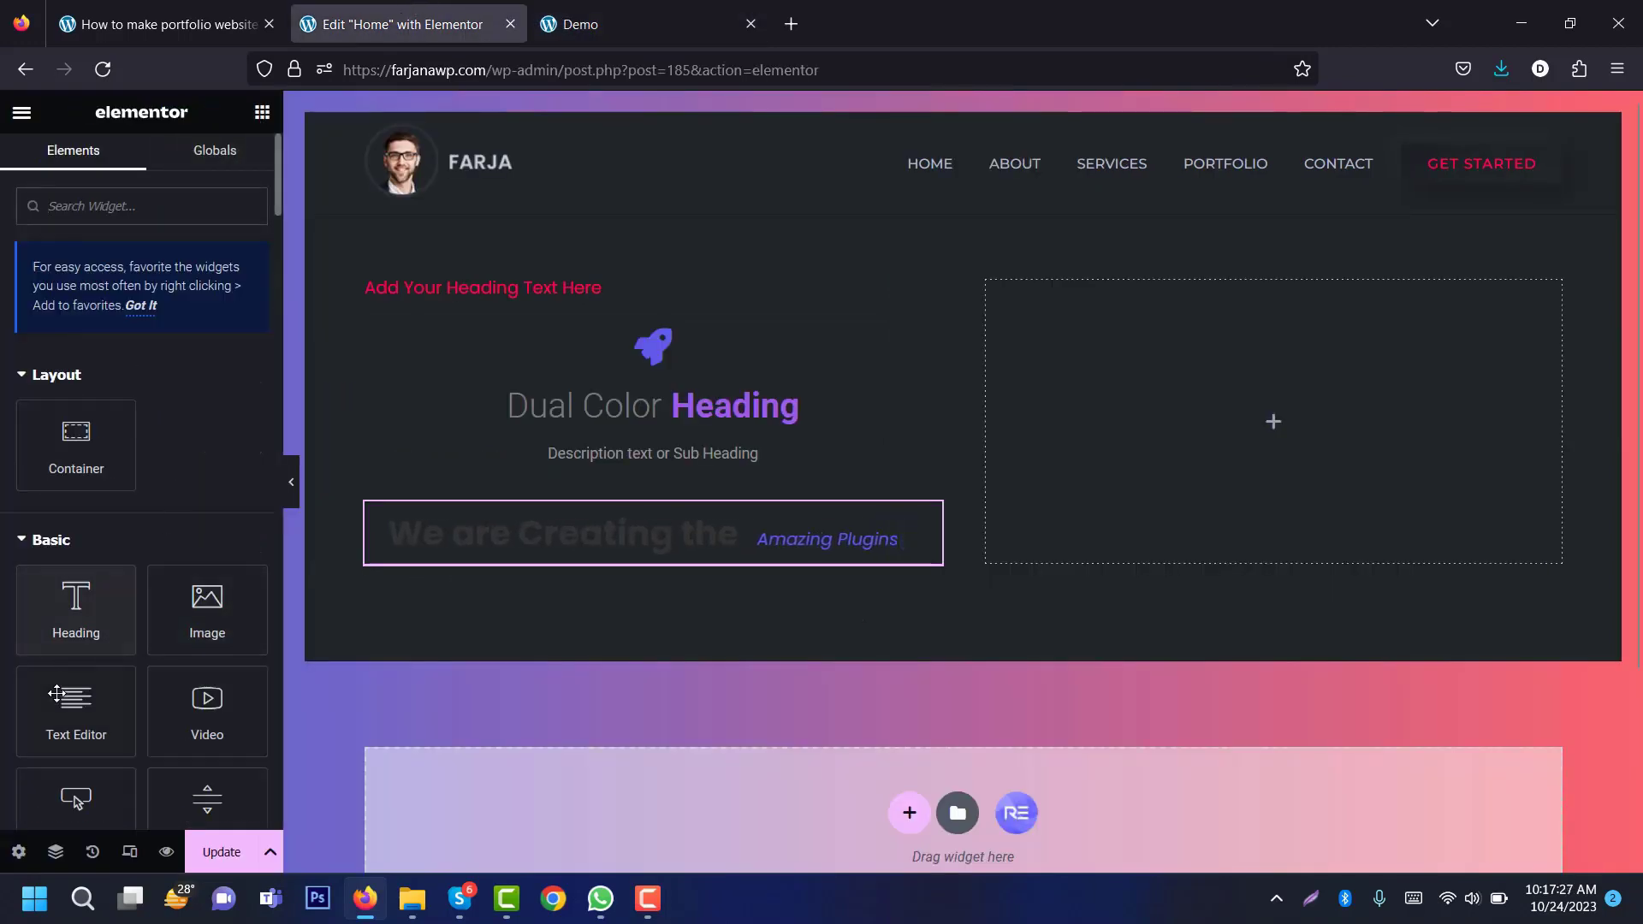
pyautogui.moveTo(76, 710); pyautogui.dragTo(532, 556)
# Step: Copy the demo's welcome line and set the heading title to 'Welcome to my world'
pyautogui.click(673, 11)
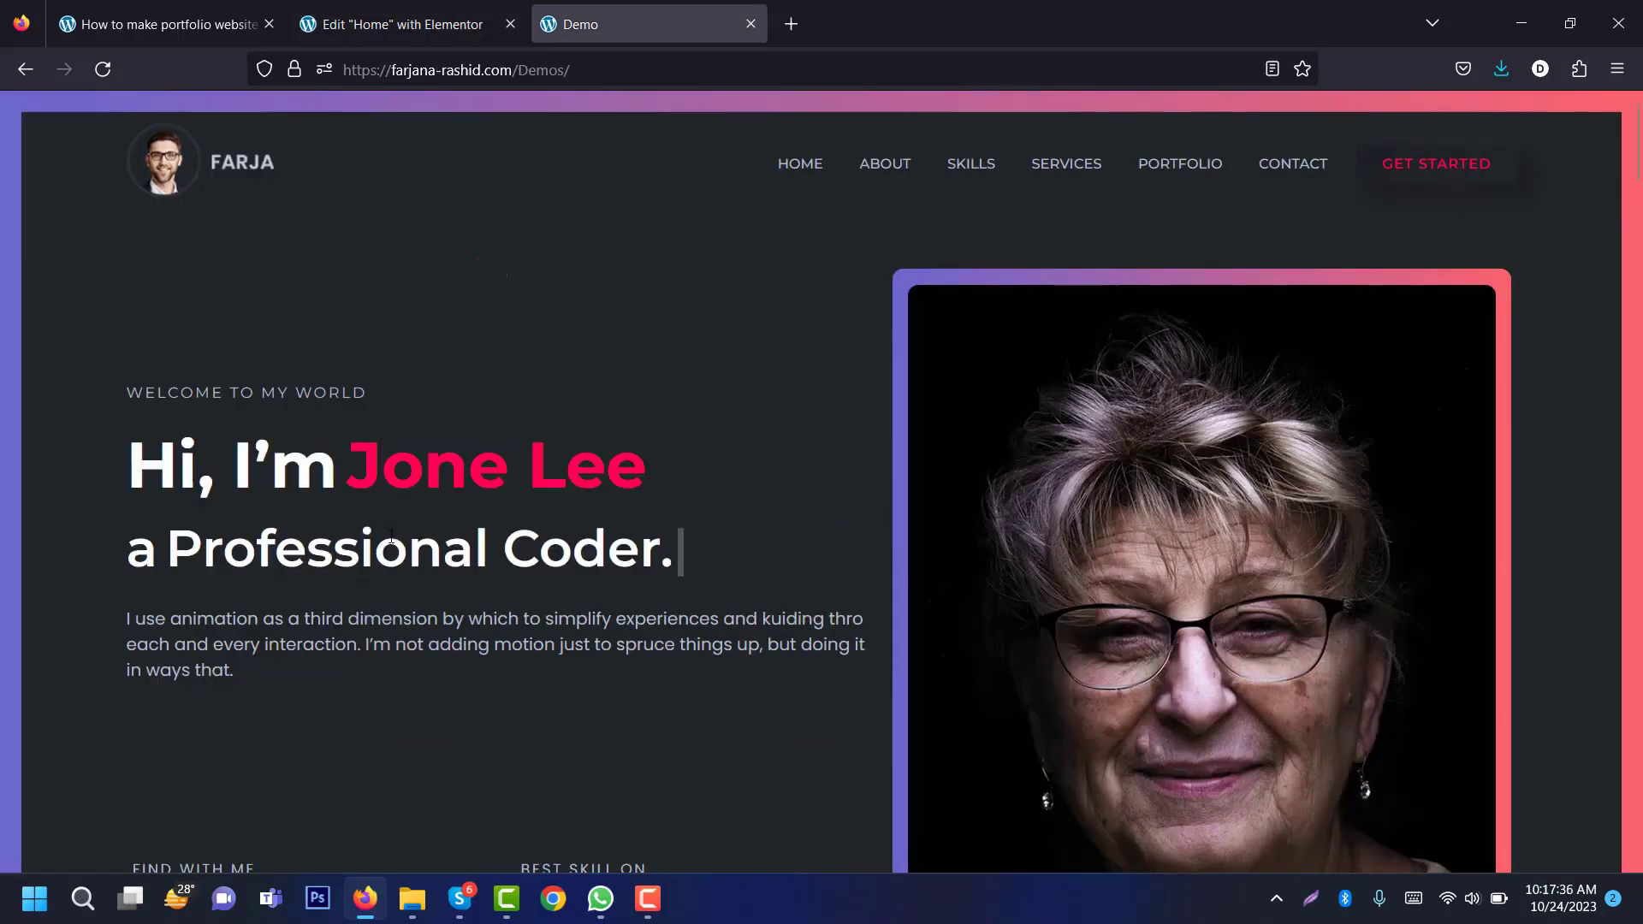
pyautogui.tripleClick(274, 393)
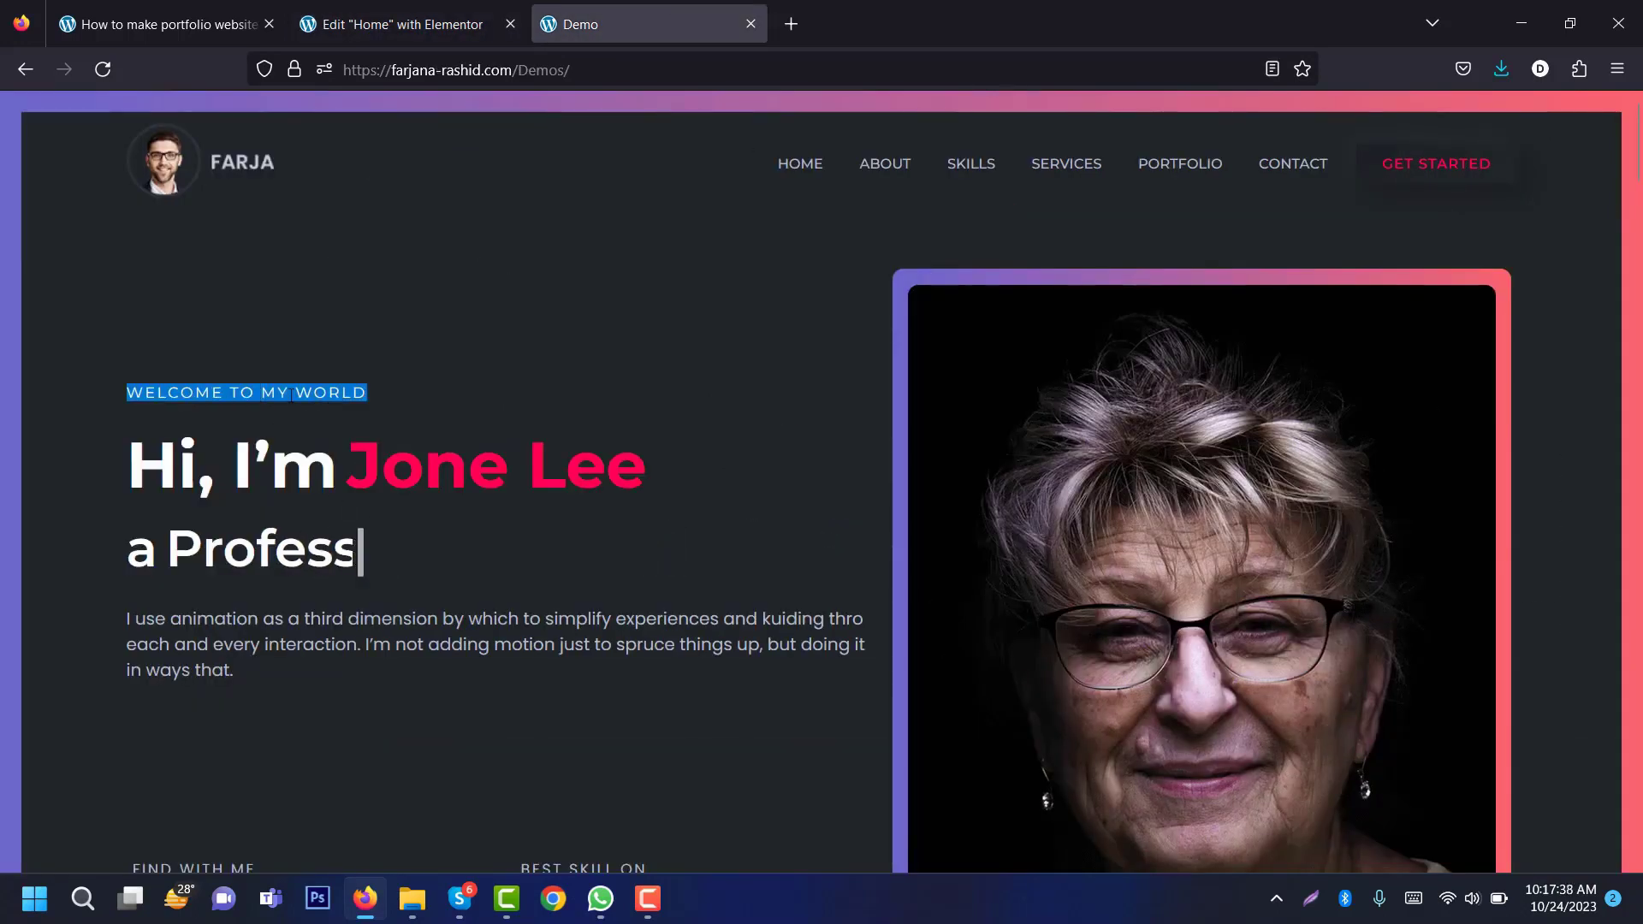
pyautogui.rightClick(292, 397)
pyautogui.click(318, 419)
pyautogui.click(450, 23)
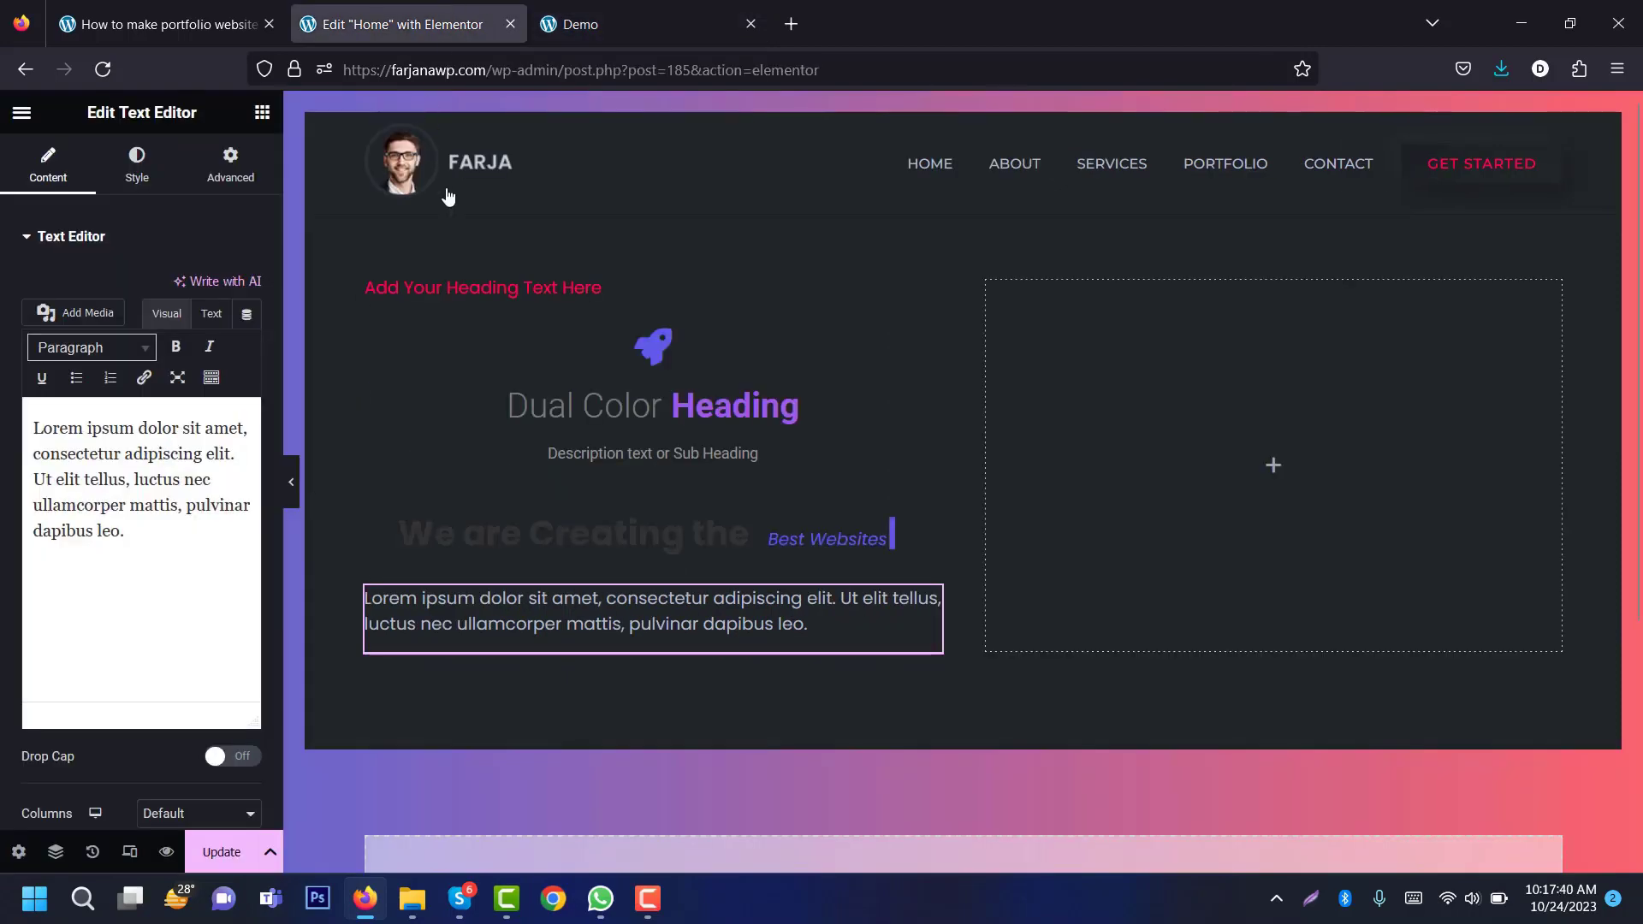
pyautogui.write('Welcome to my world')
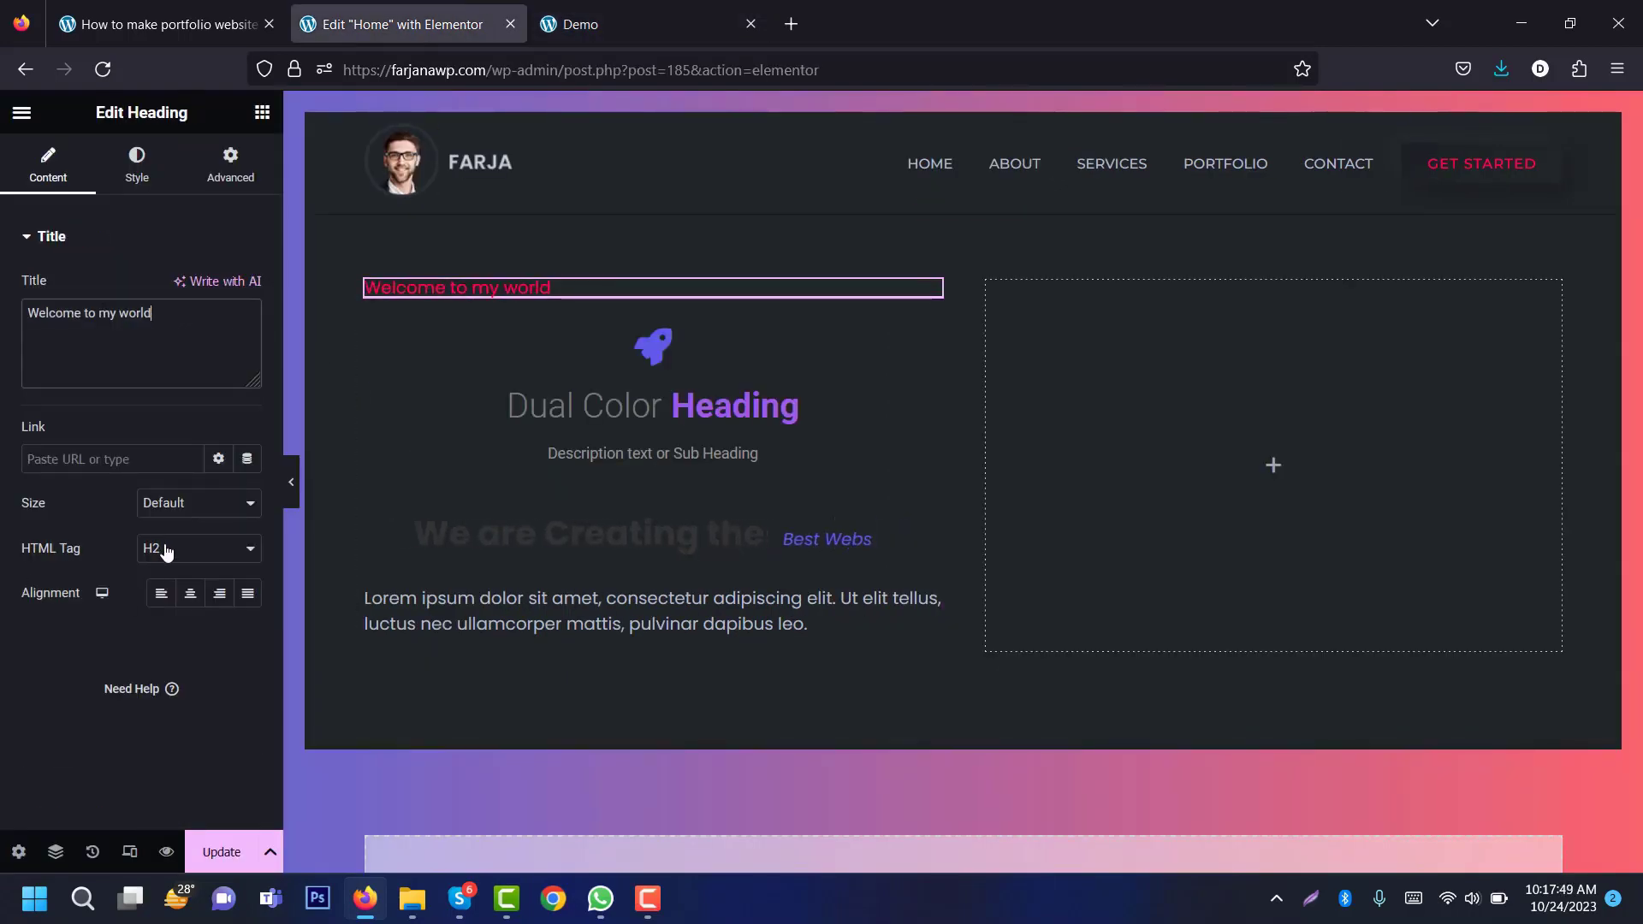
pyautogui.click(165, 550)
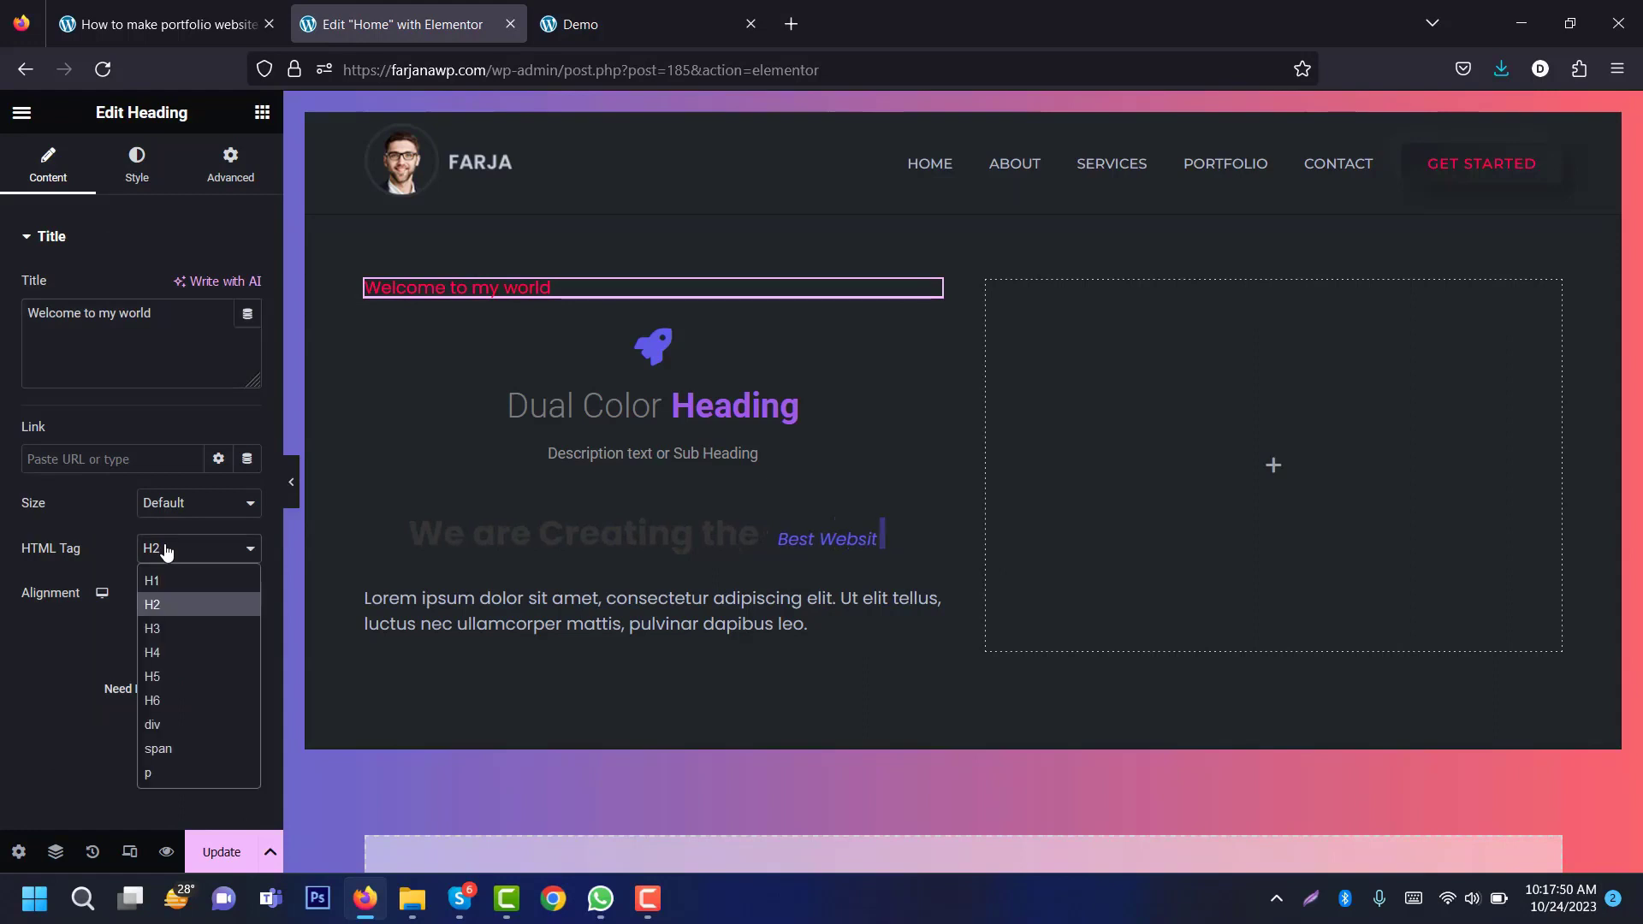
# Step: Make the welcome heading an H3 coloured with the global Text grey
pyautogui.click(163, 629)
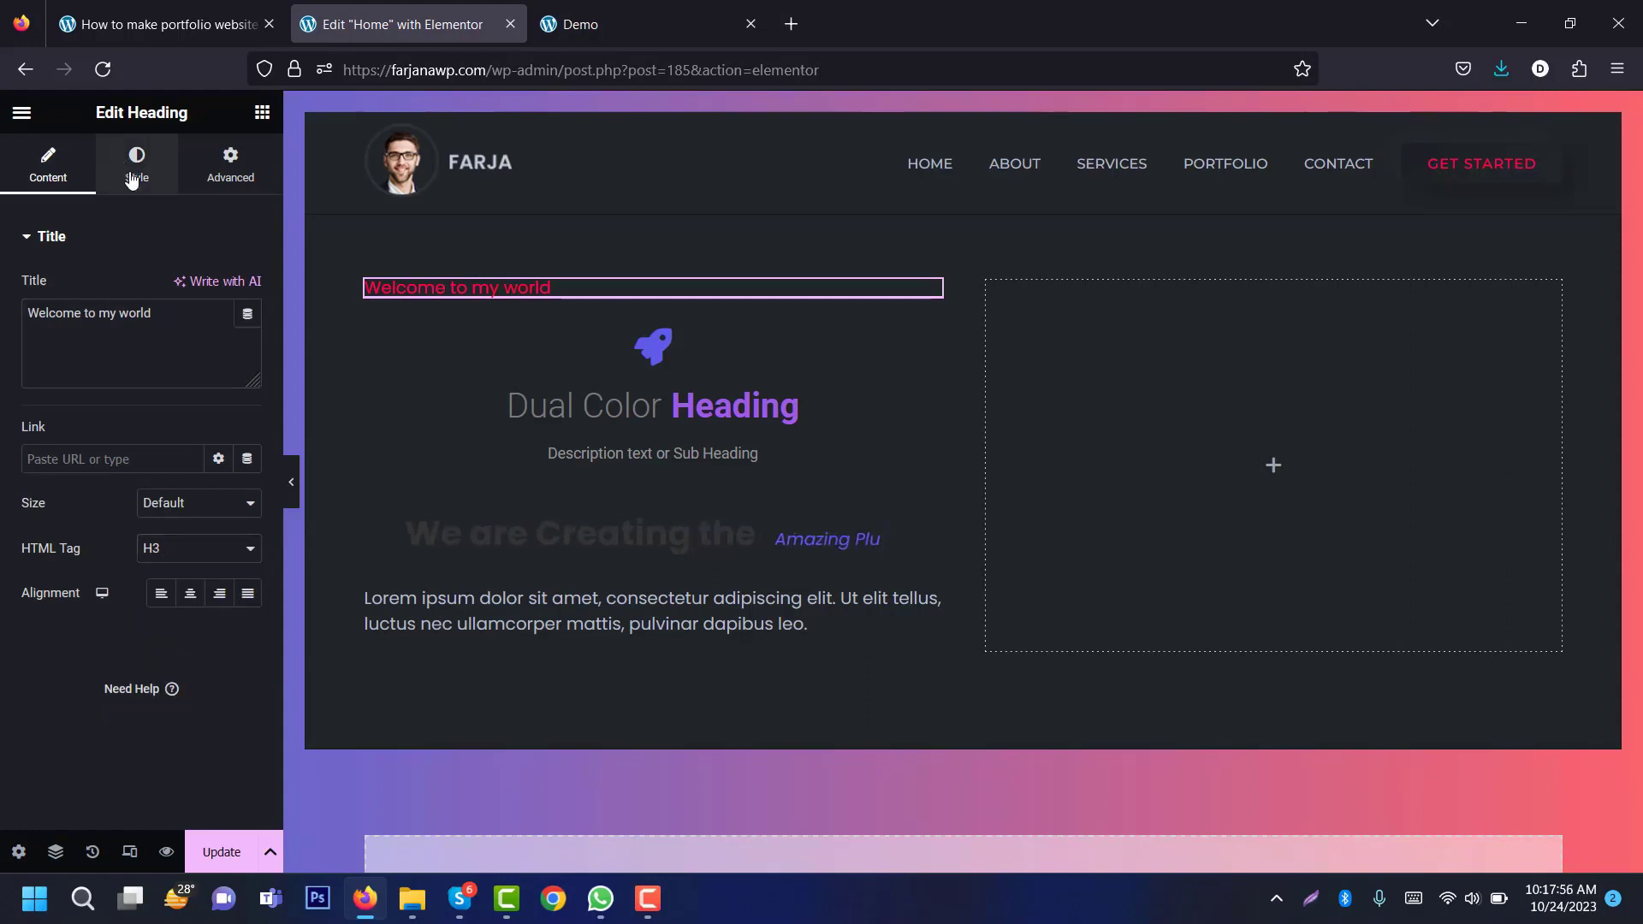
pyautogui.click(131, 178)
pyautogui.click(650, 24)
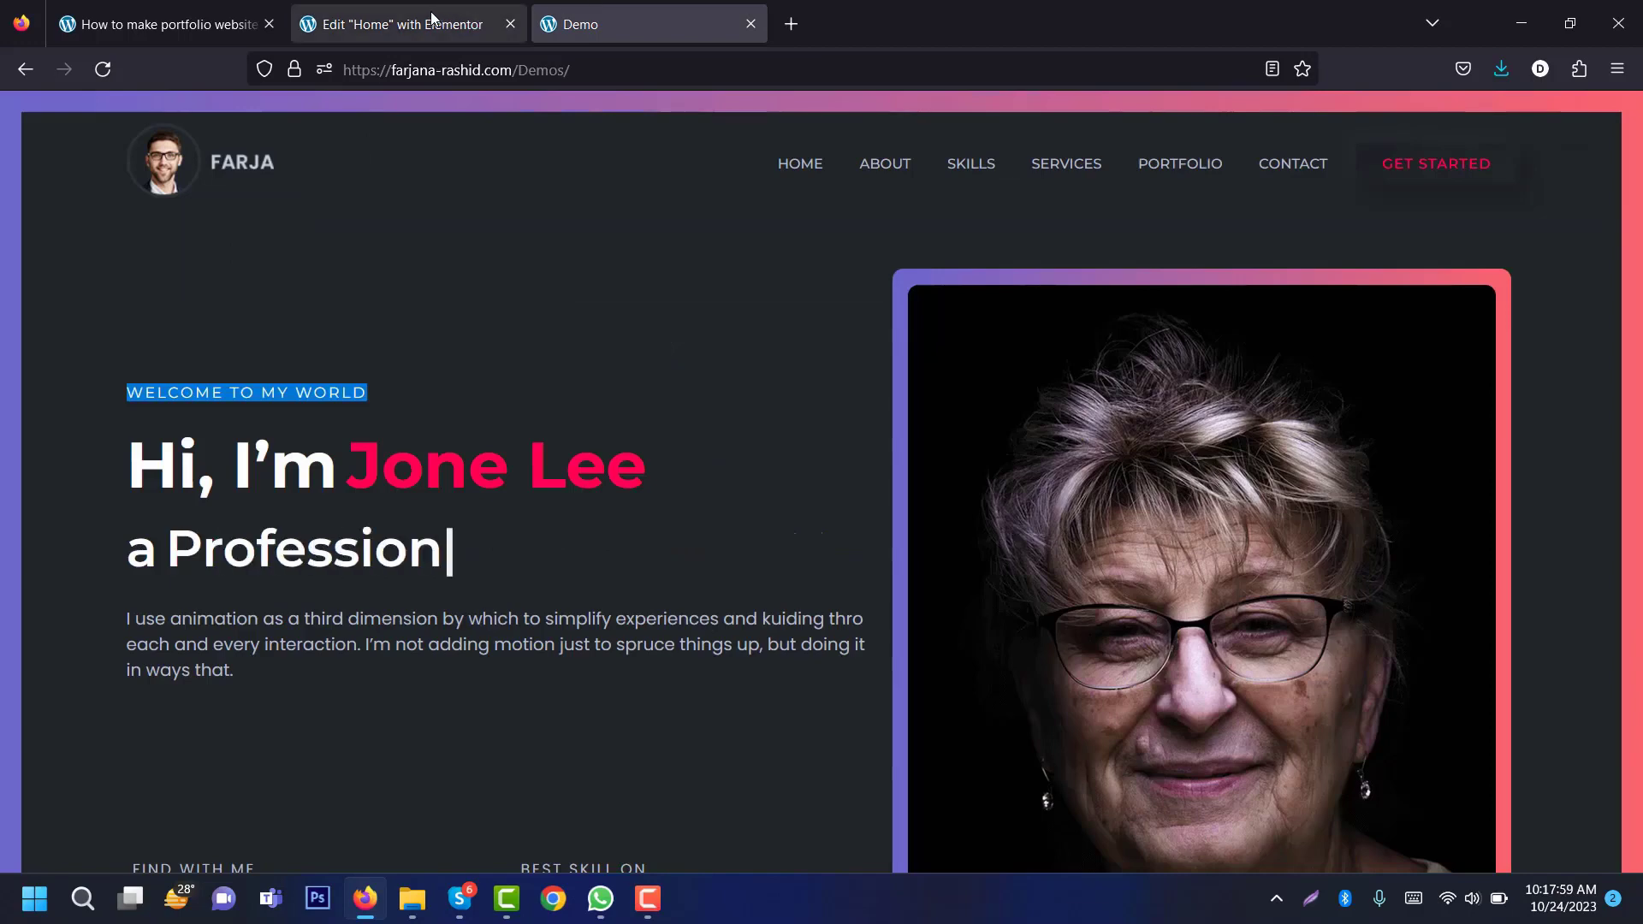
pyautogui.click(479, 9)
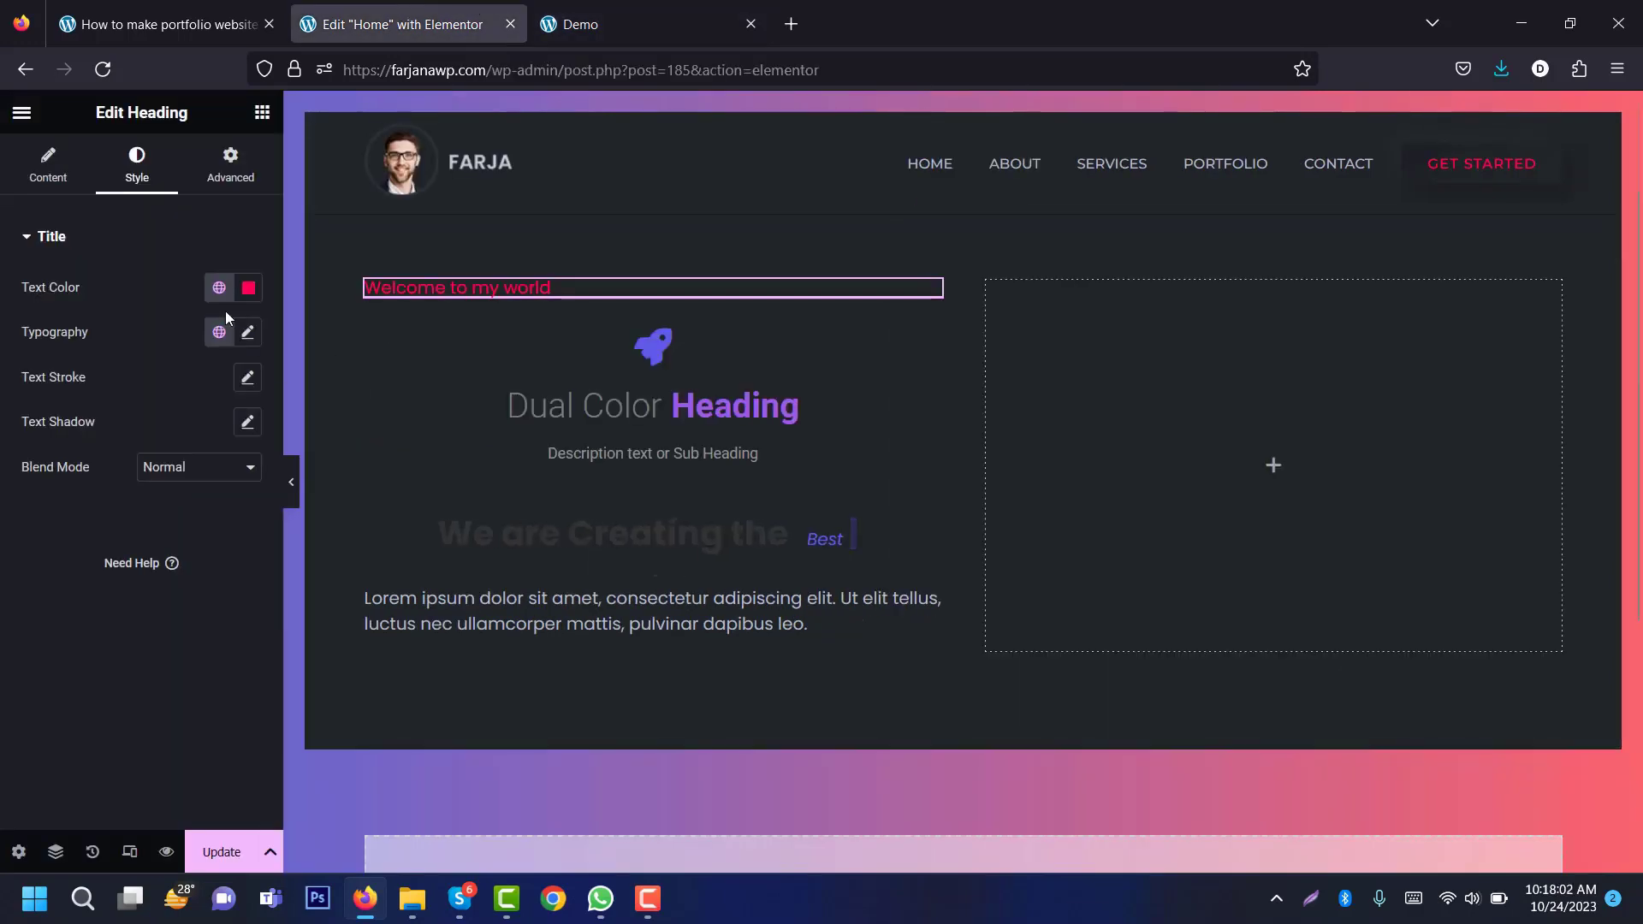
pyautogui.click(219, 288)
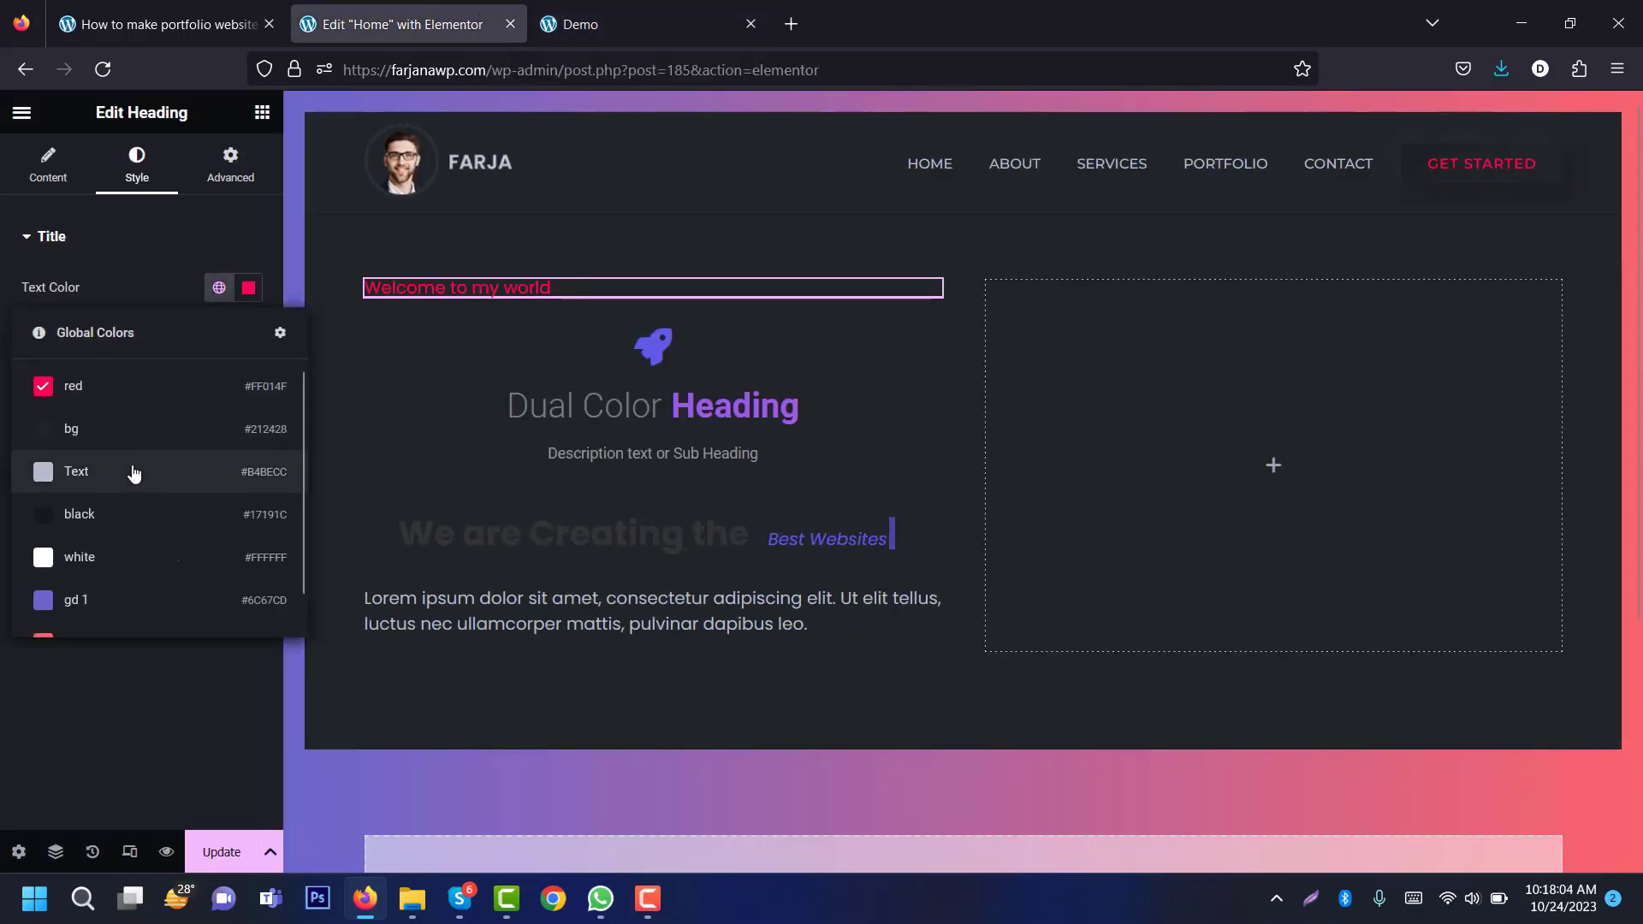
pyautogui.click(135, 473)
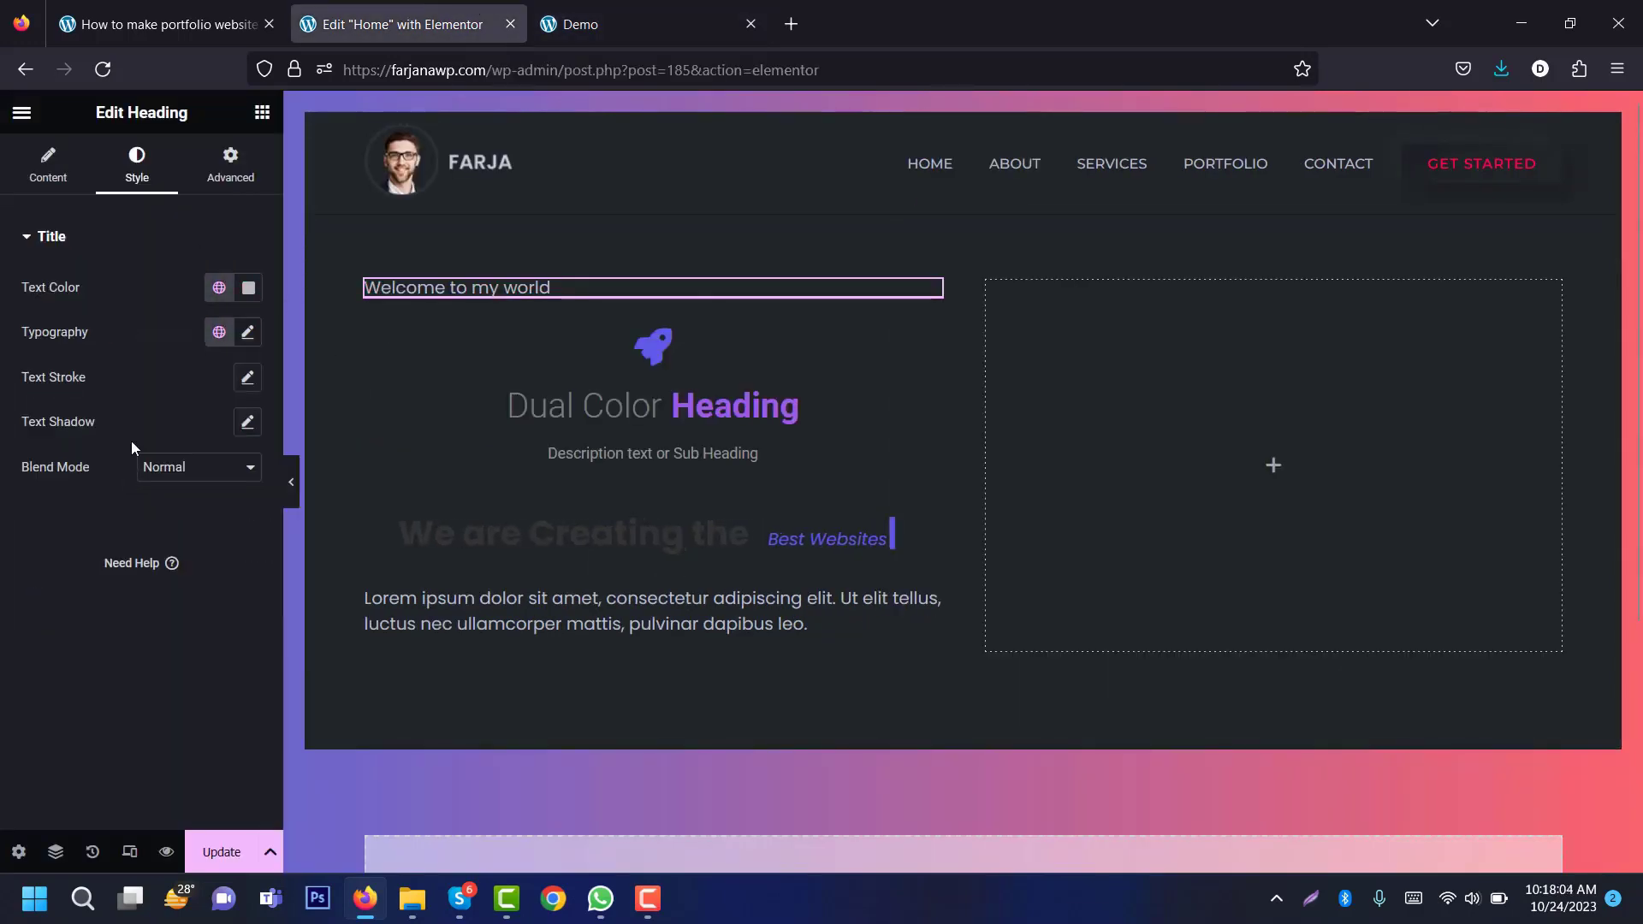
# Step: Set the welcome heading's typography to Montserrat 14px, uppercase
pyautogui.click(247, 333)
pyautogui.click(213, 432)
pyautogui.write('mon')
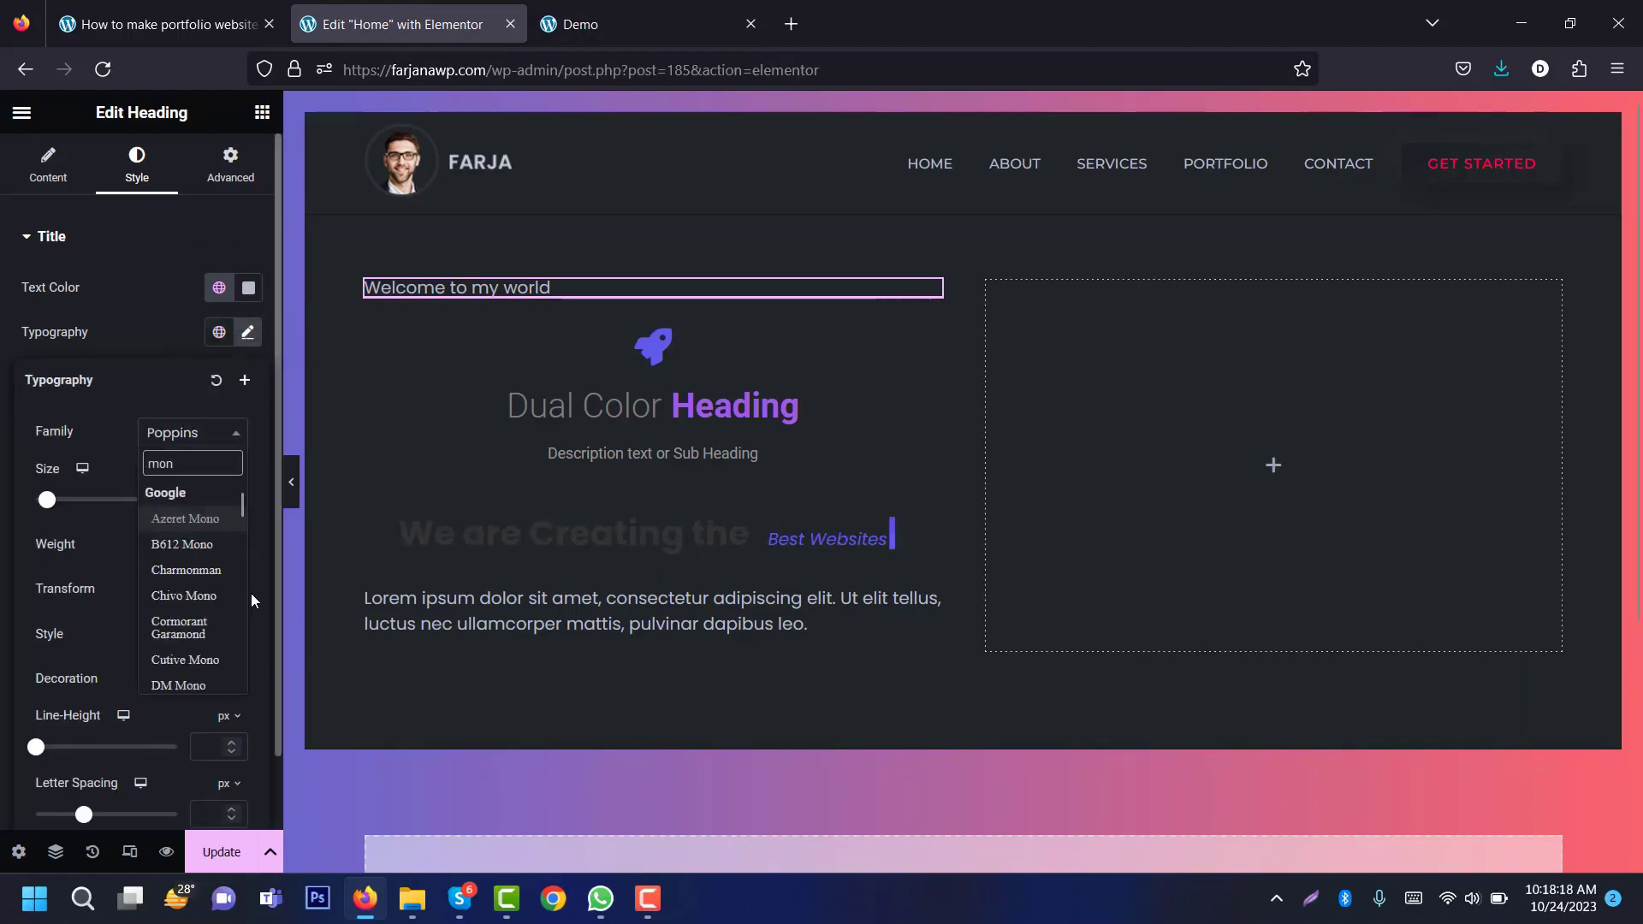
pyautogui.write('tg')
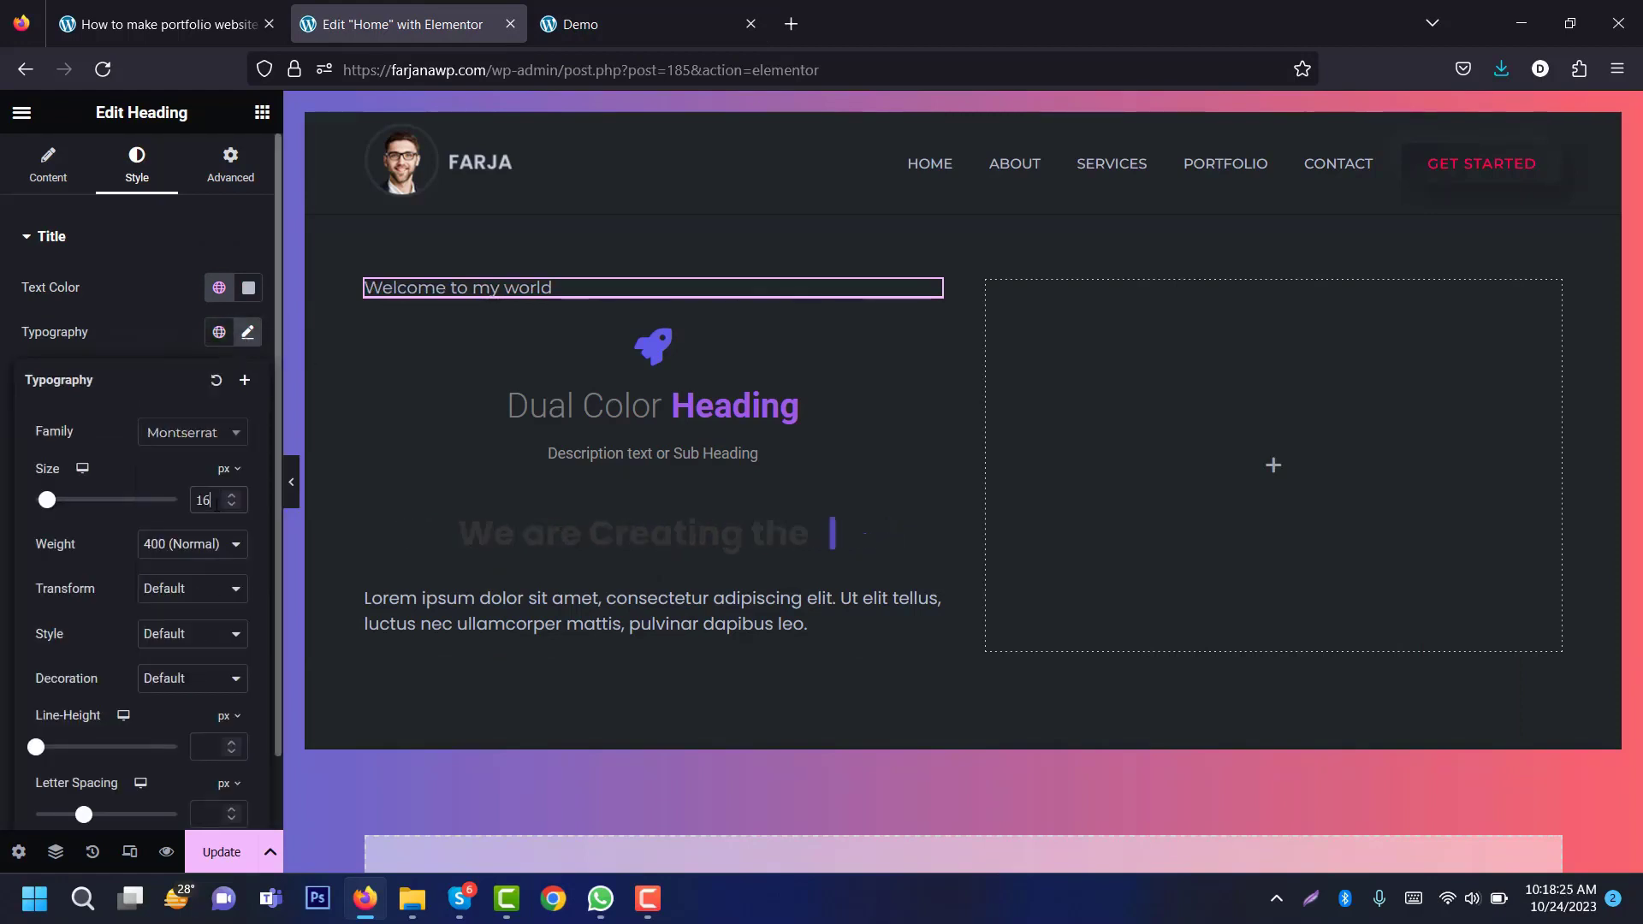
pyautogui.doubleClick(216, 503)
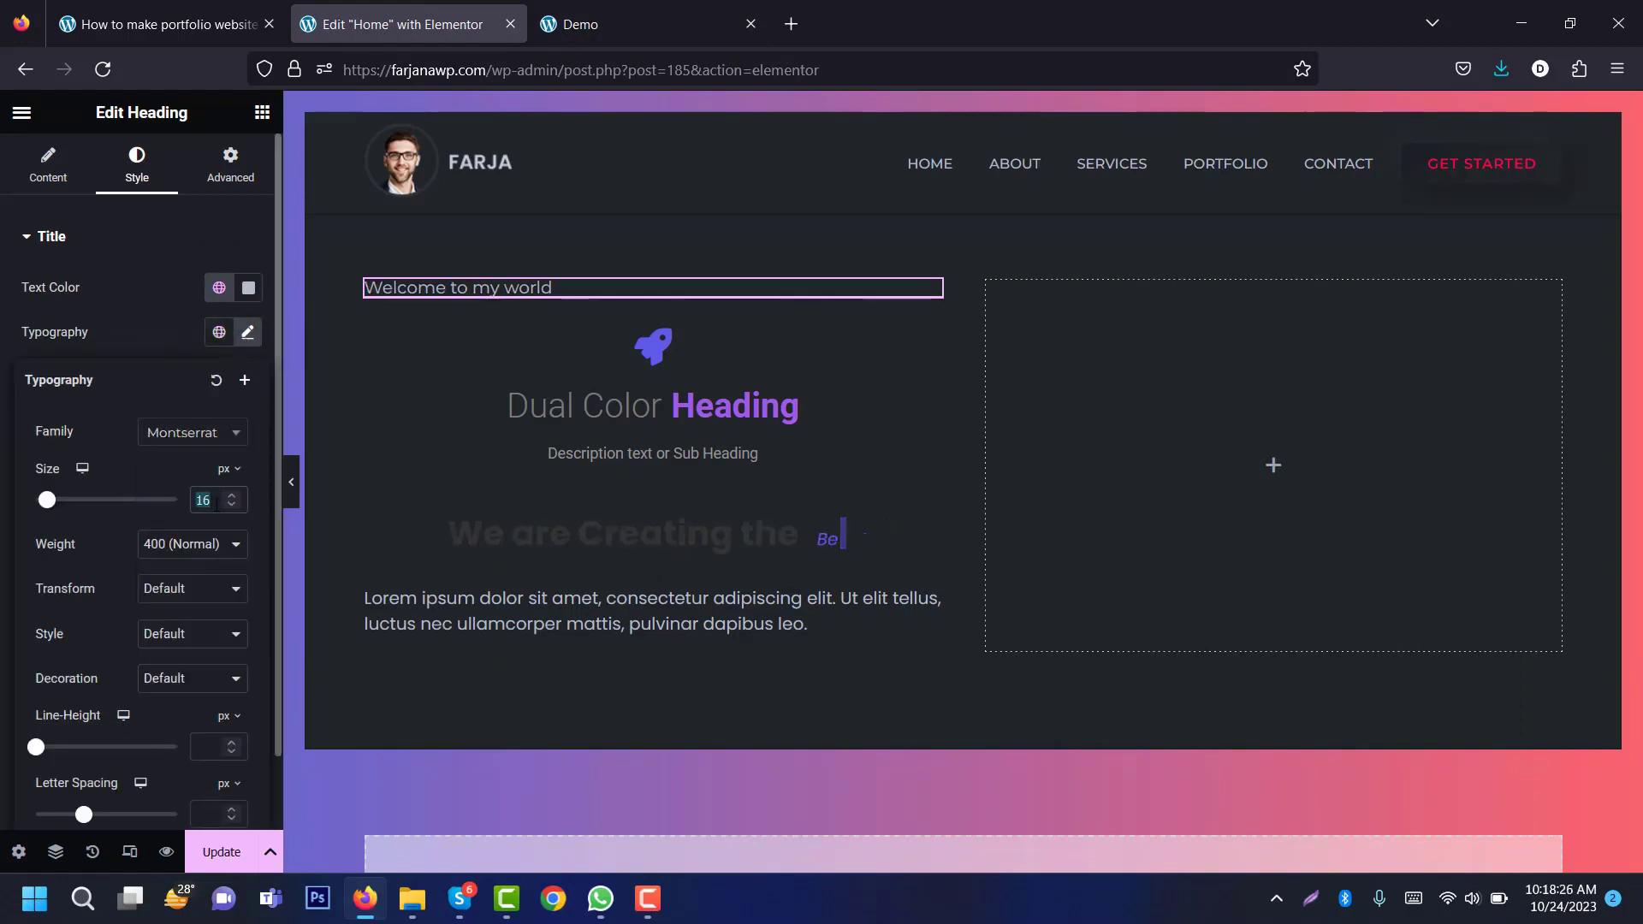
pyautogui.write('14')
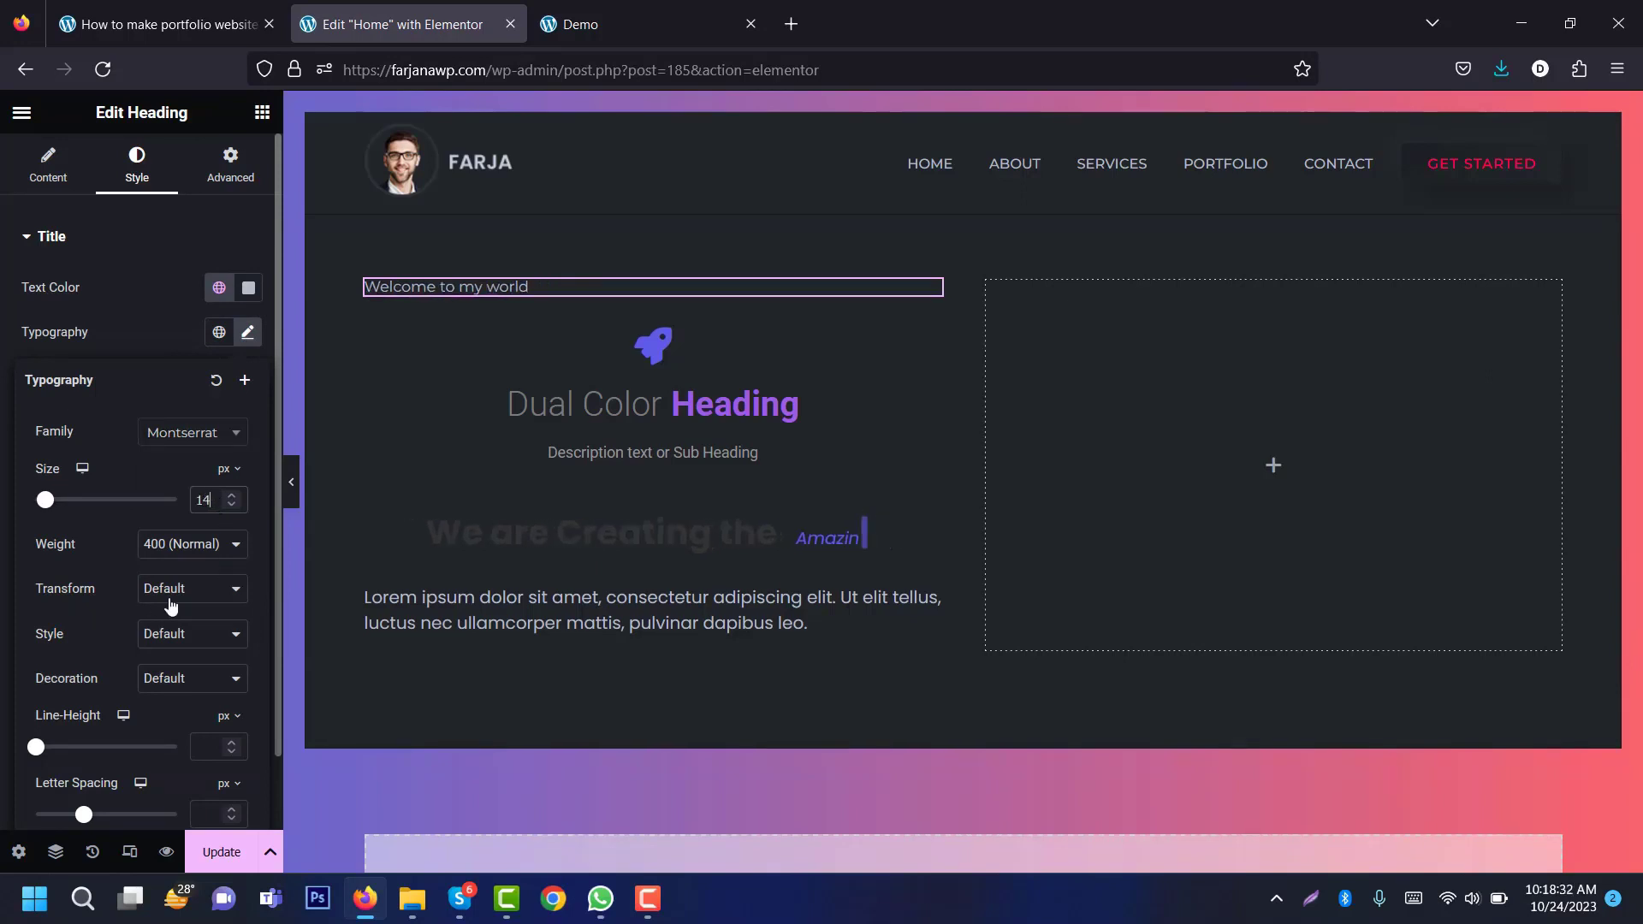
pyautogui.click(191, 591)
pyautogui.click(174, 646)
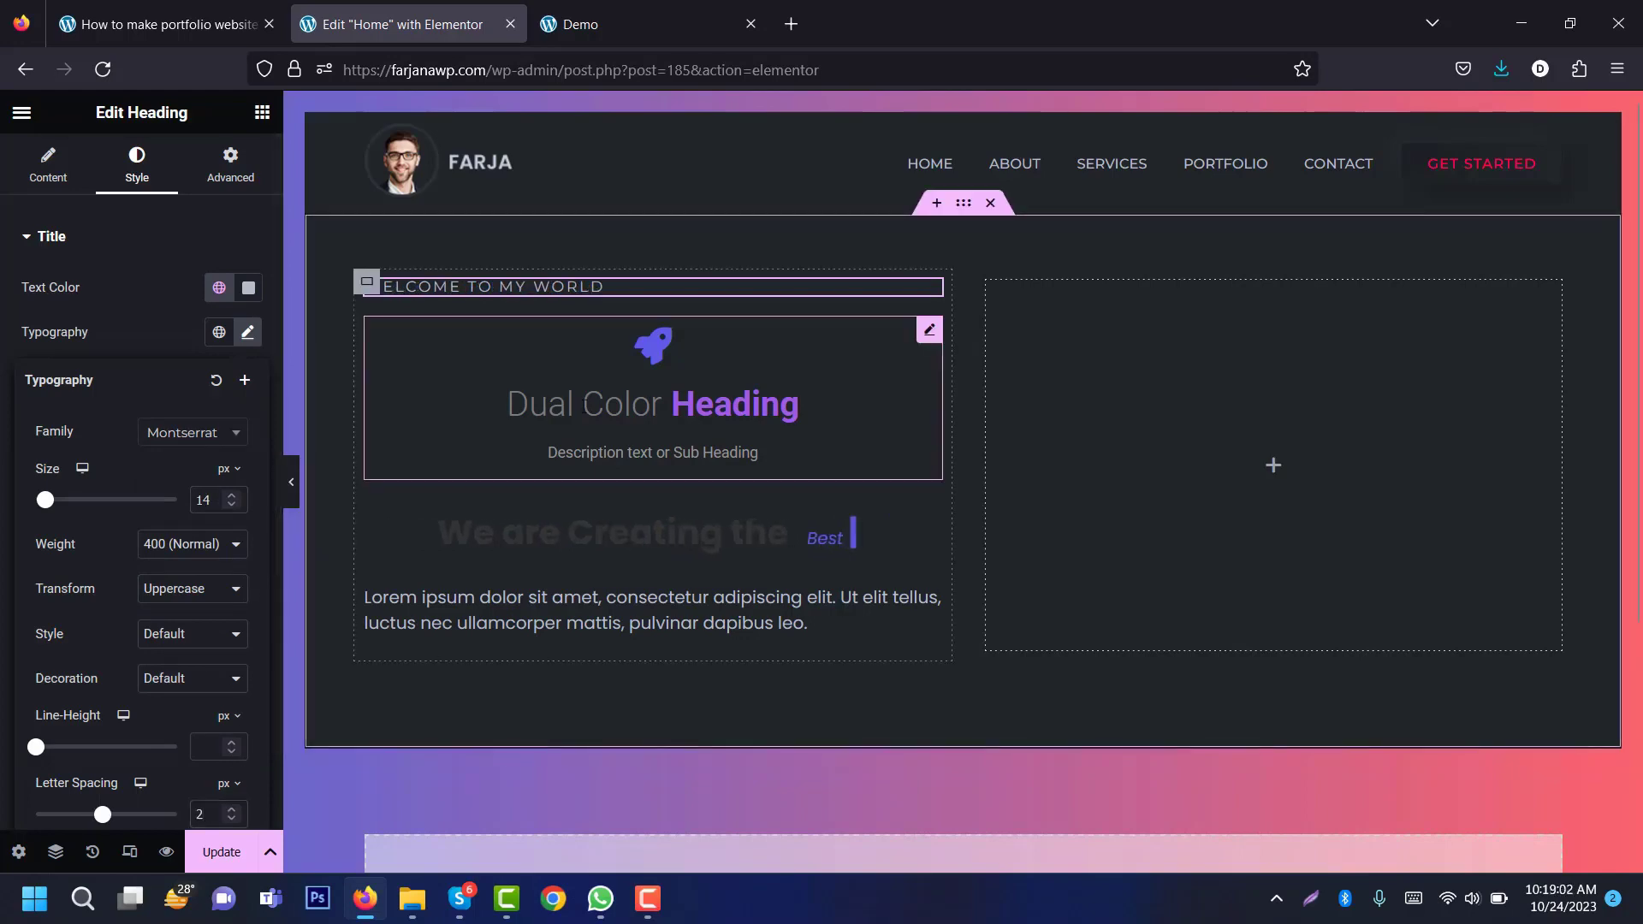
# Step: Select the dual-colour heading and copy 'Hi, I'm' from the demo headline
pyautogui.click(654, 403)
pyautogui.click(573, 24)
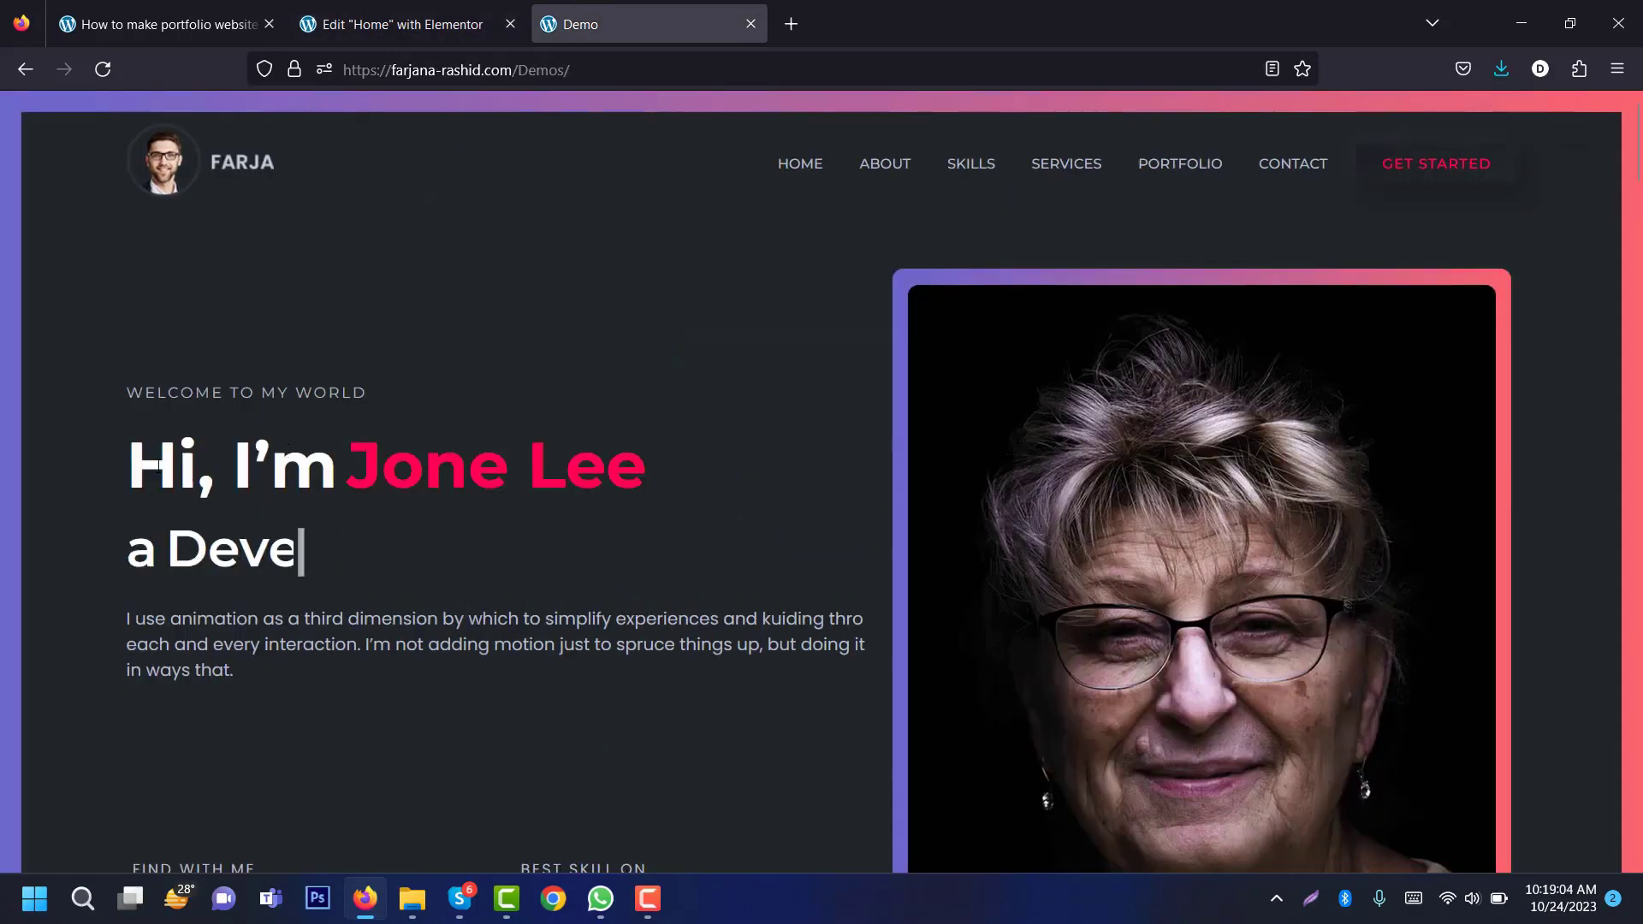
pyautogui.moveTo(128, 462); pyautogui.dragTo(330, 462)
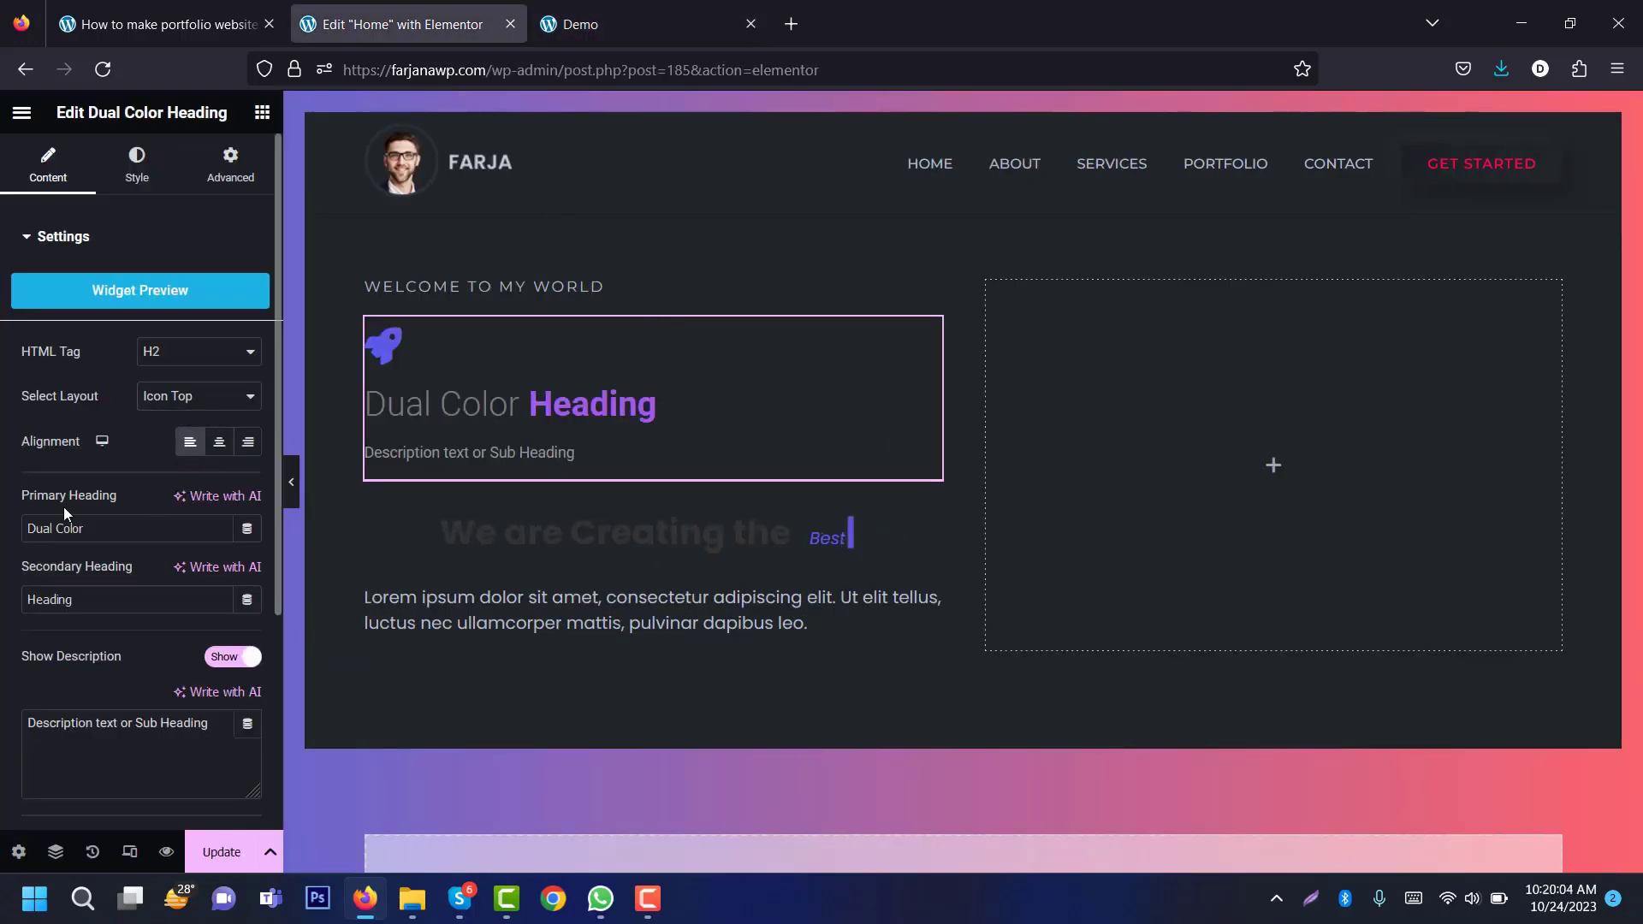
# Step: Set the primary heading to 'Hi, I'm' and paste the demo's name as the secondary heading
pyautogui.doubleClick(95, 531)
pyautogui.hotkey('ctrl', 'a')
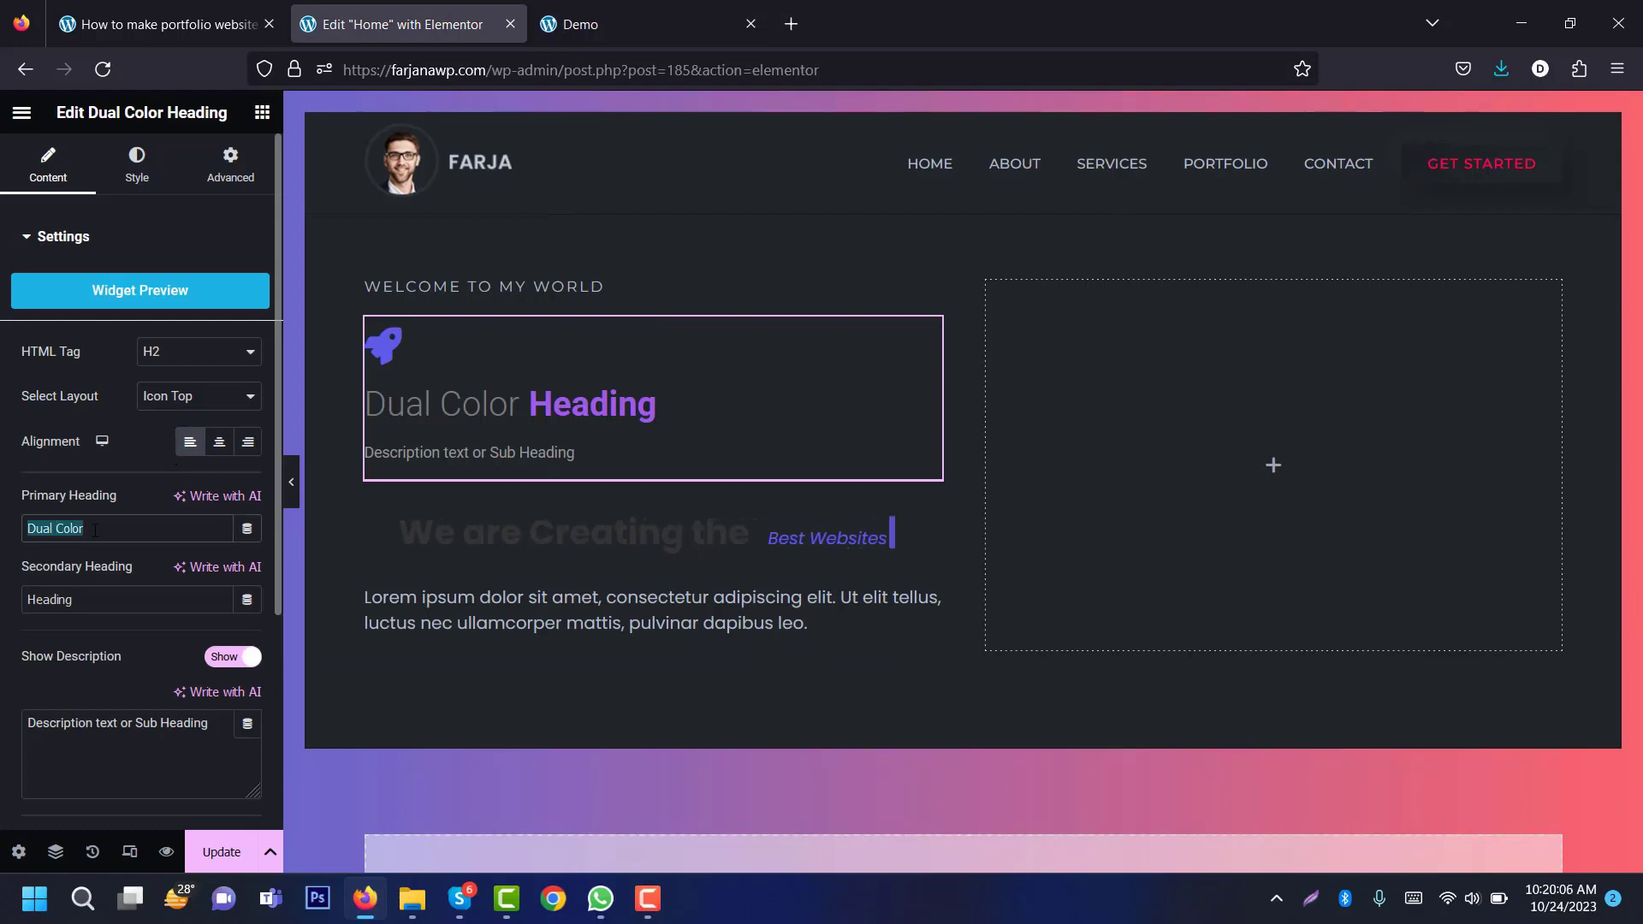
pyautogui.hotkey('ctrl', 'v')
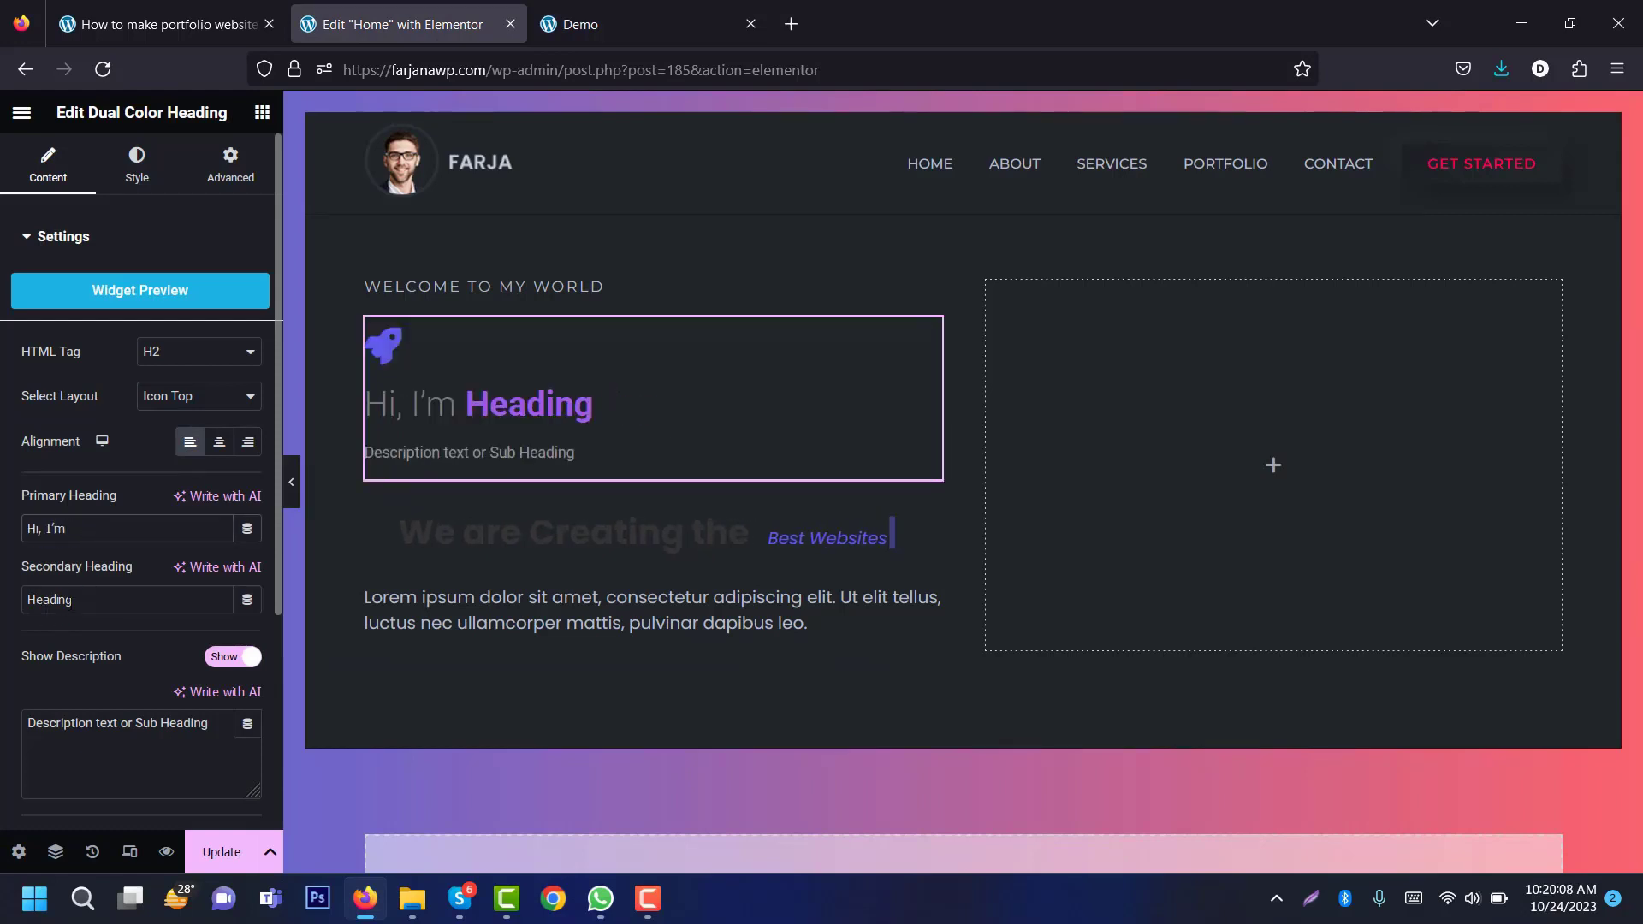
pyautogui.click(599, 24)
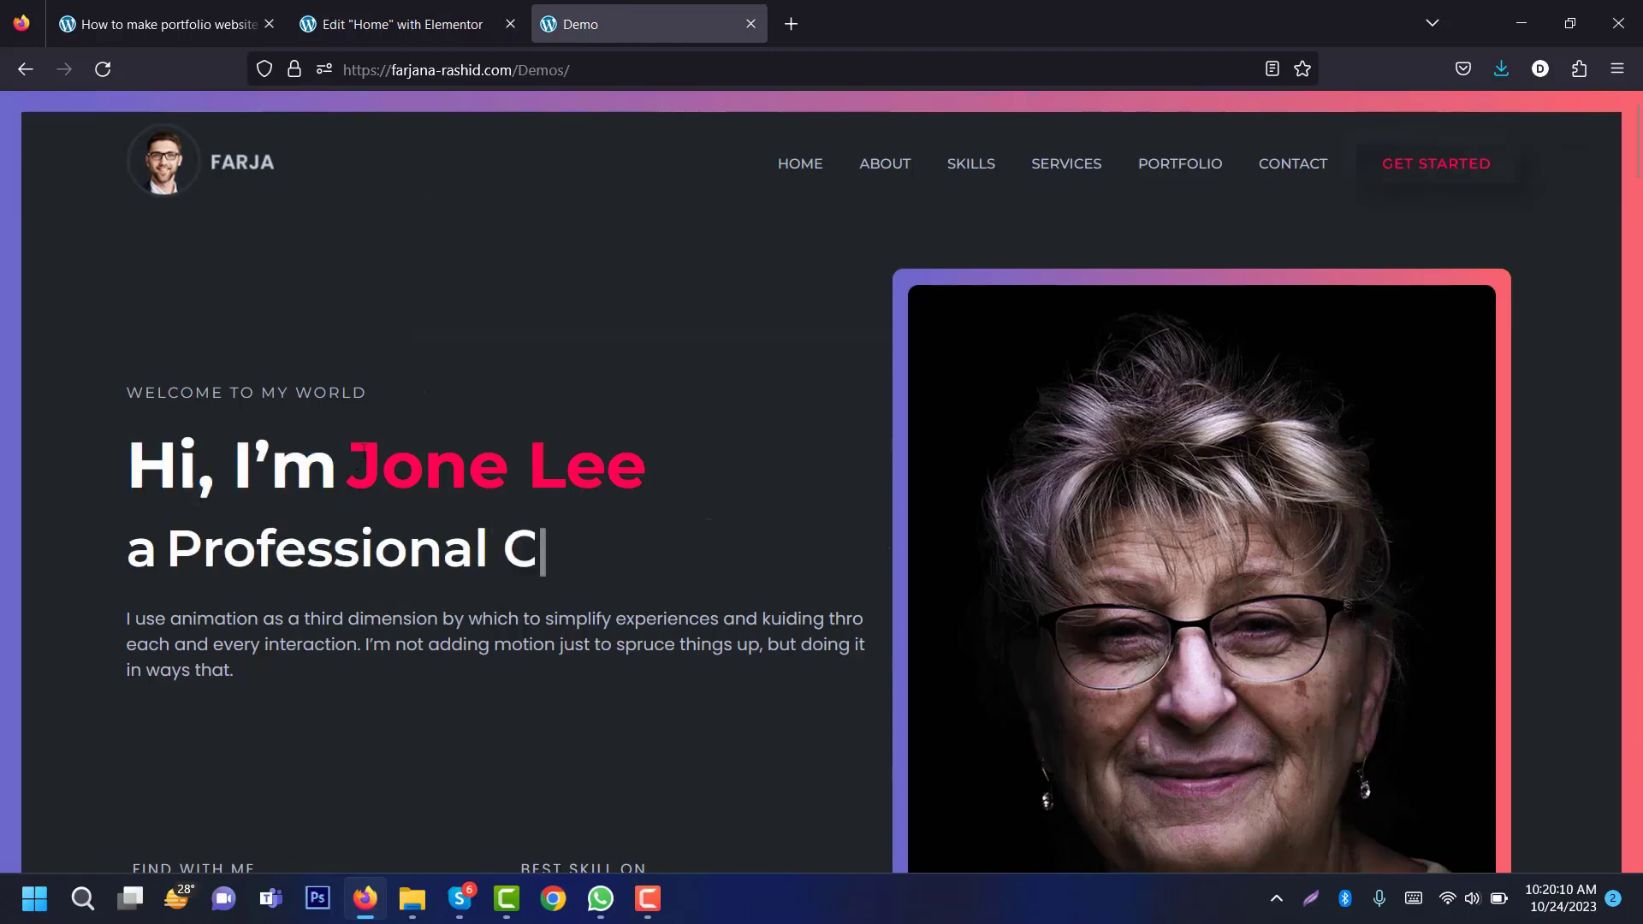
pyautogui.moveTo(347, 462); pyautogui.dragTo(648, 468)
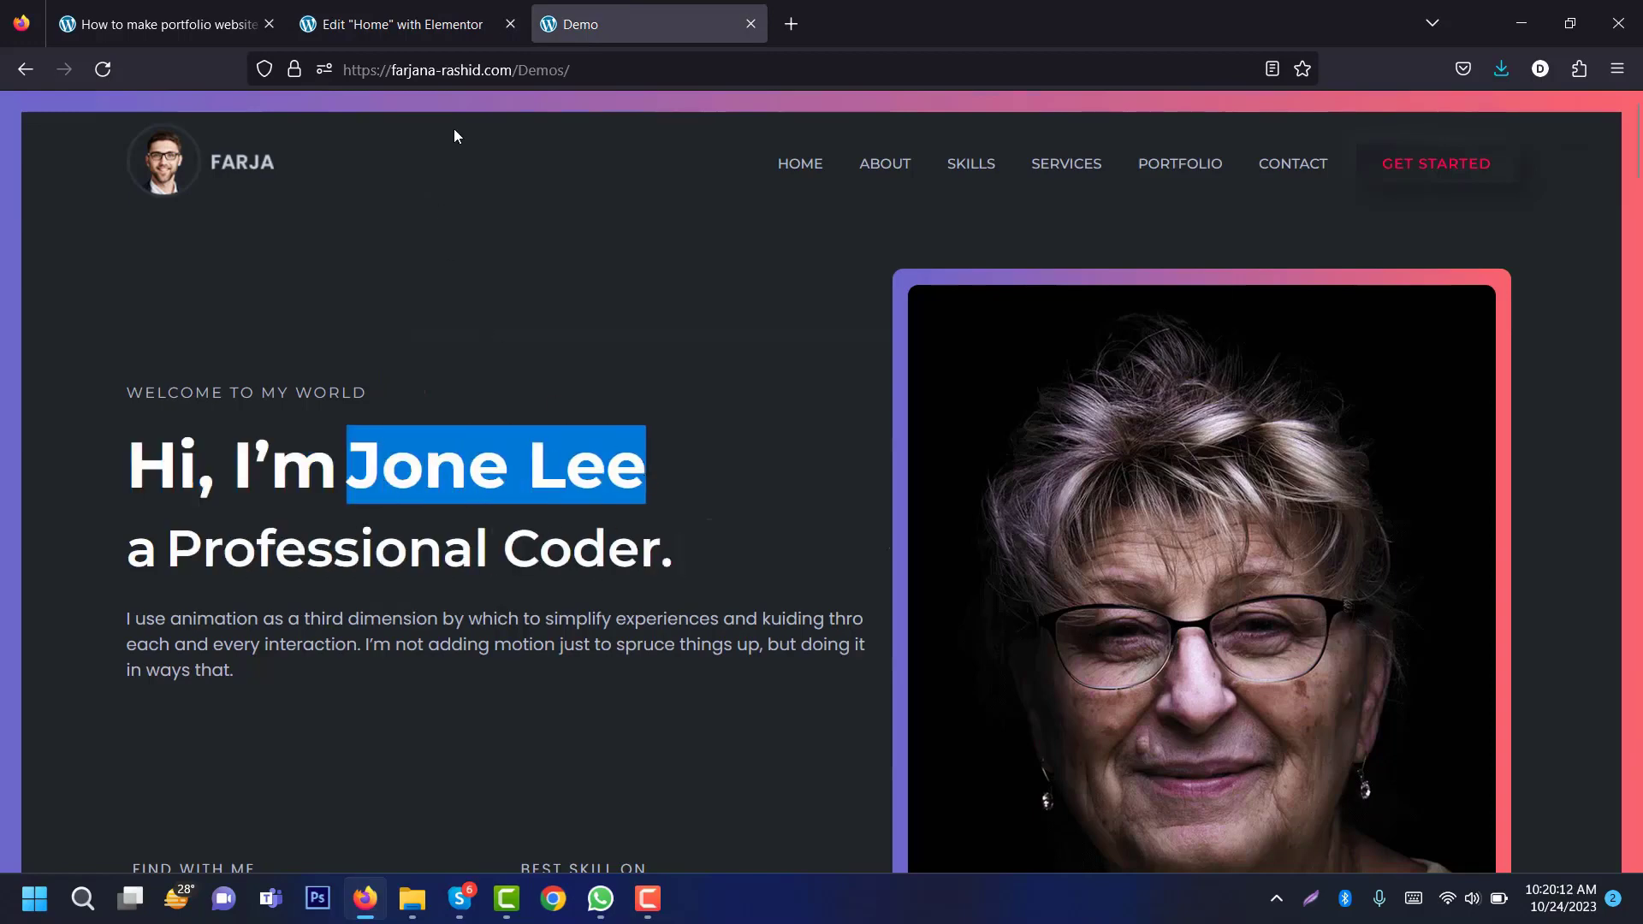
pyautogui.click(401, 28)
pyautogui.doubleClick(50, 600)
pyautogui.hotkey('ctrl', 'v')
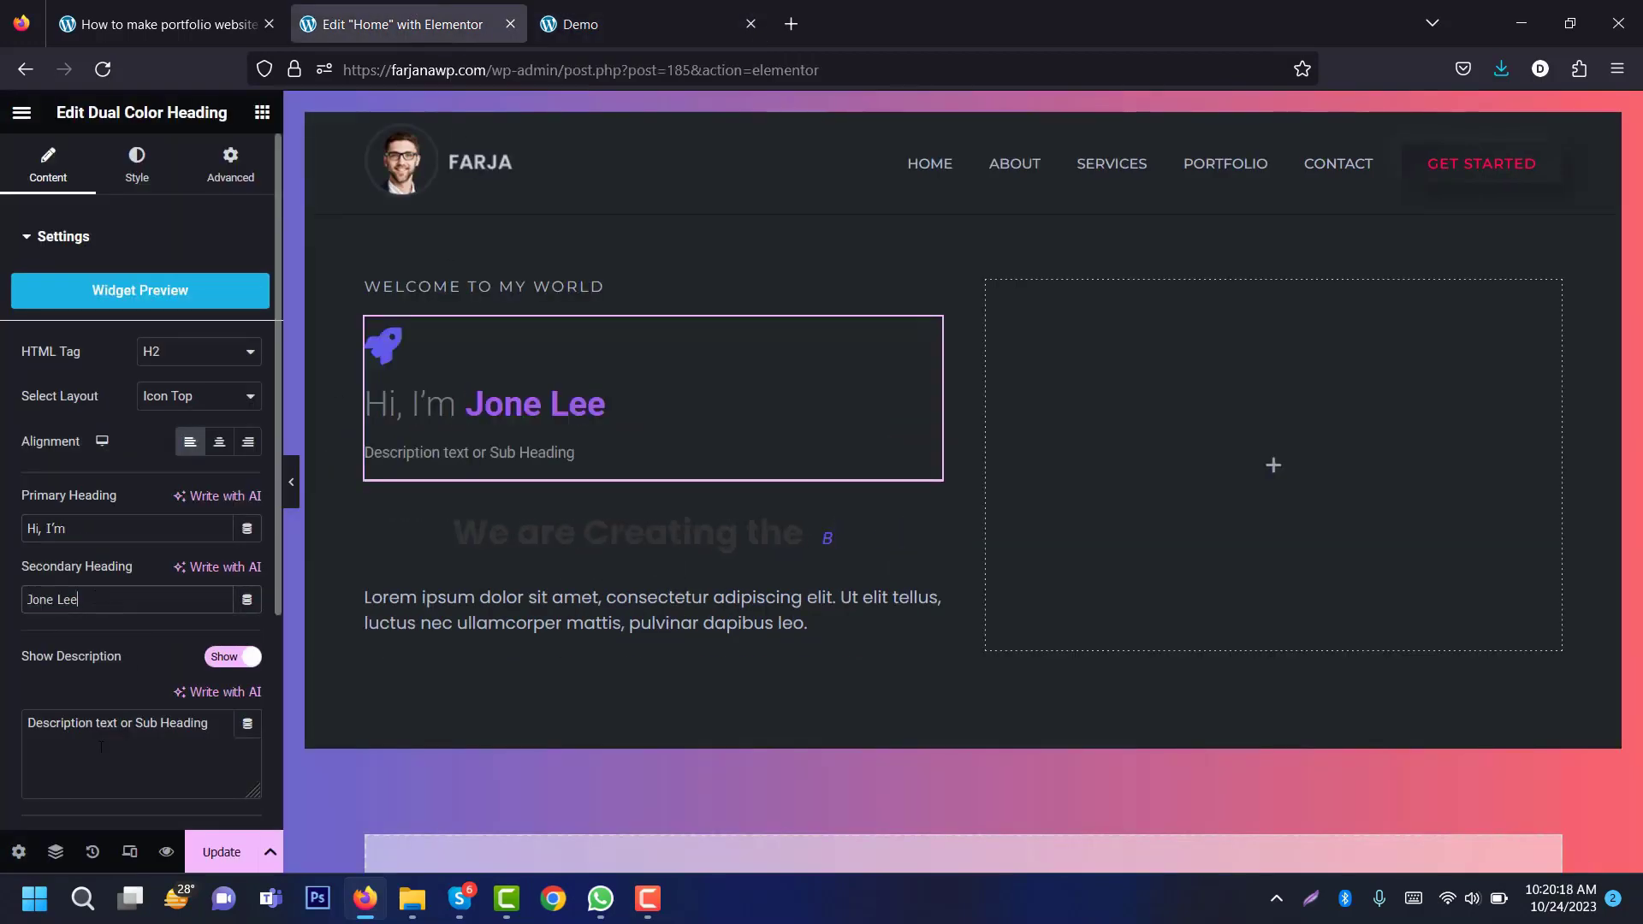
# Step: Hide the heading's description line and rocket icon
pyautogui.tripleClick(101, 747)
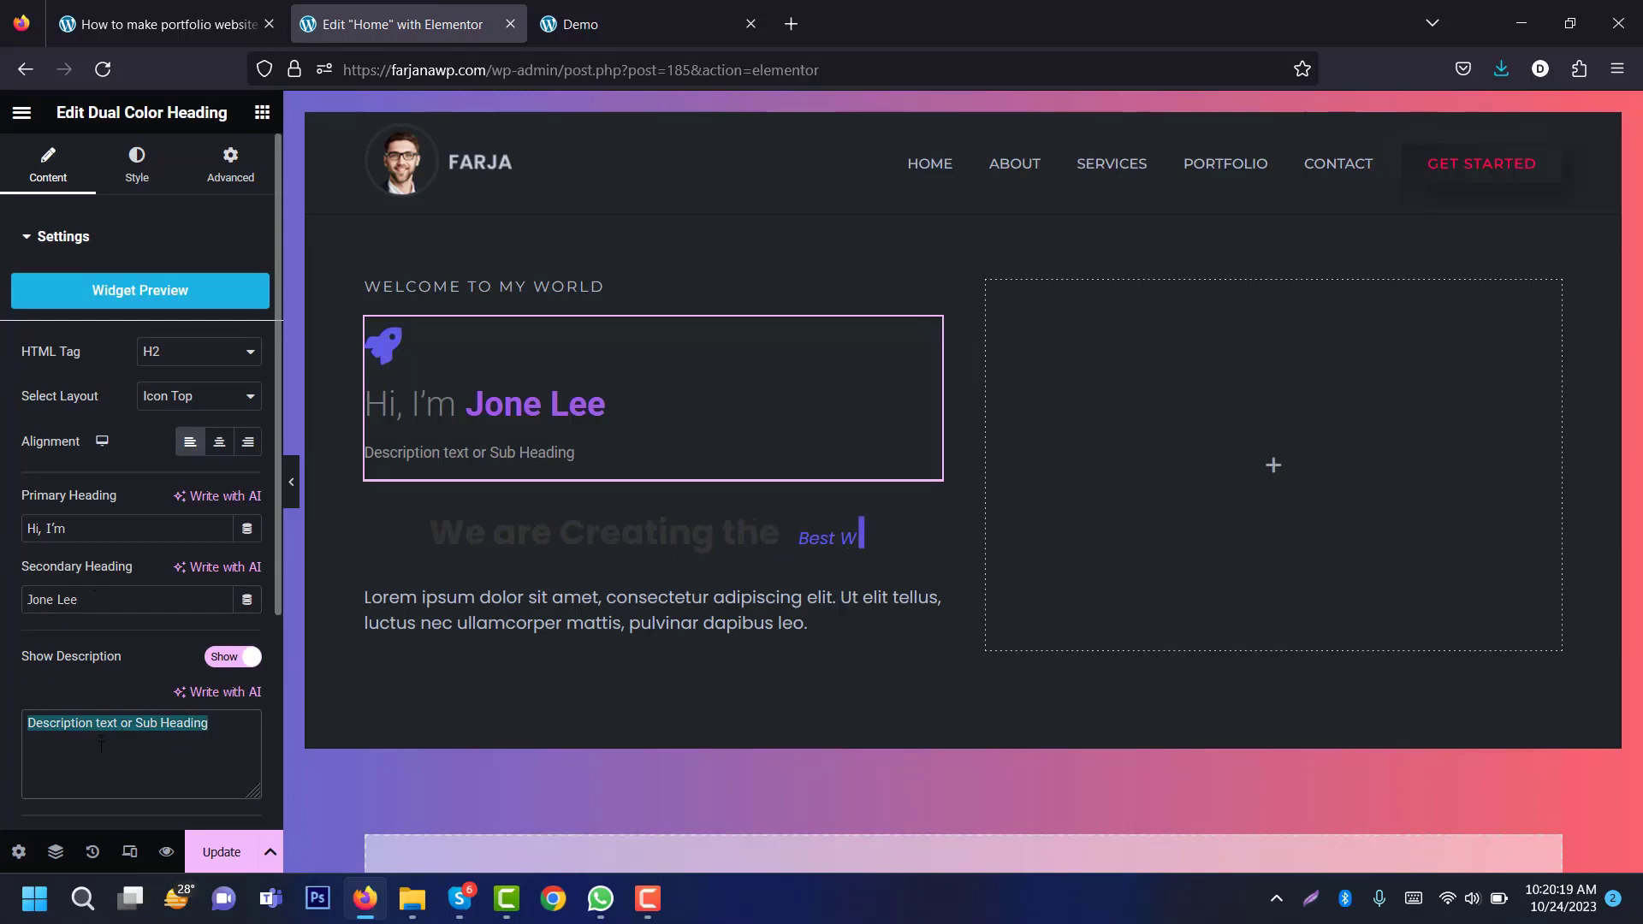
pyautogui.click(252, 657)
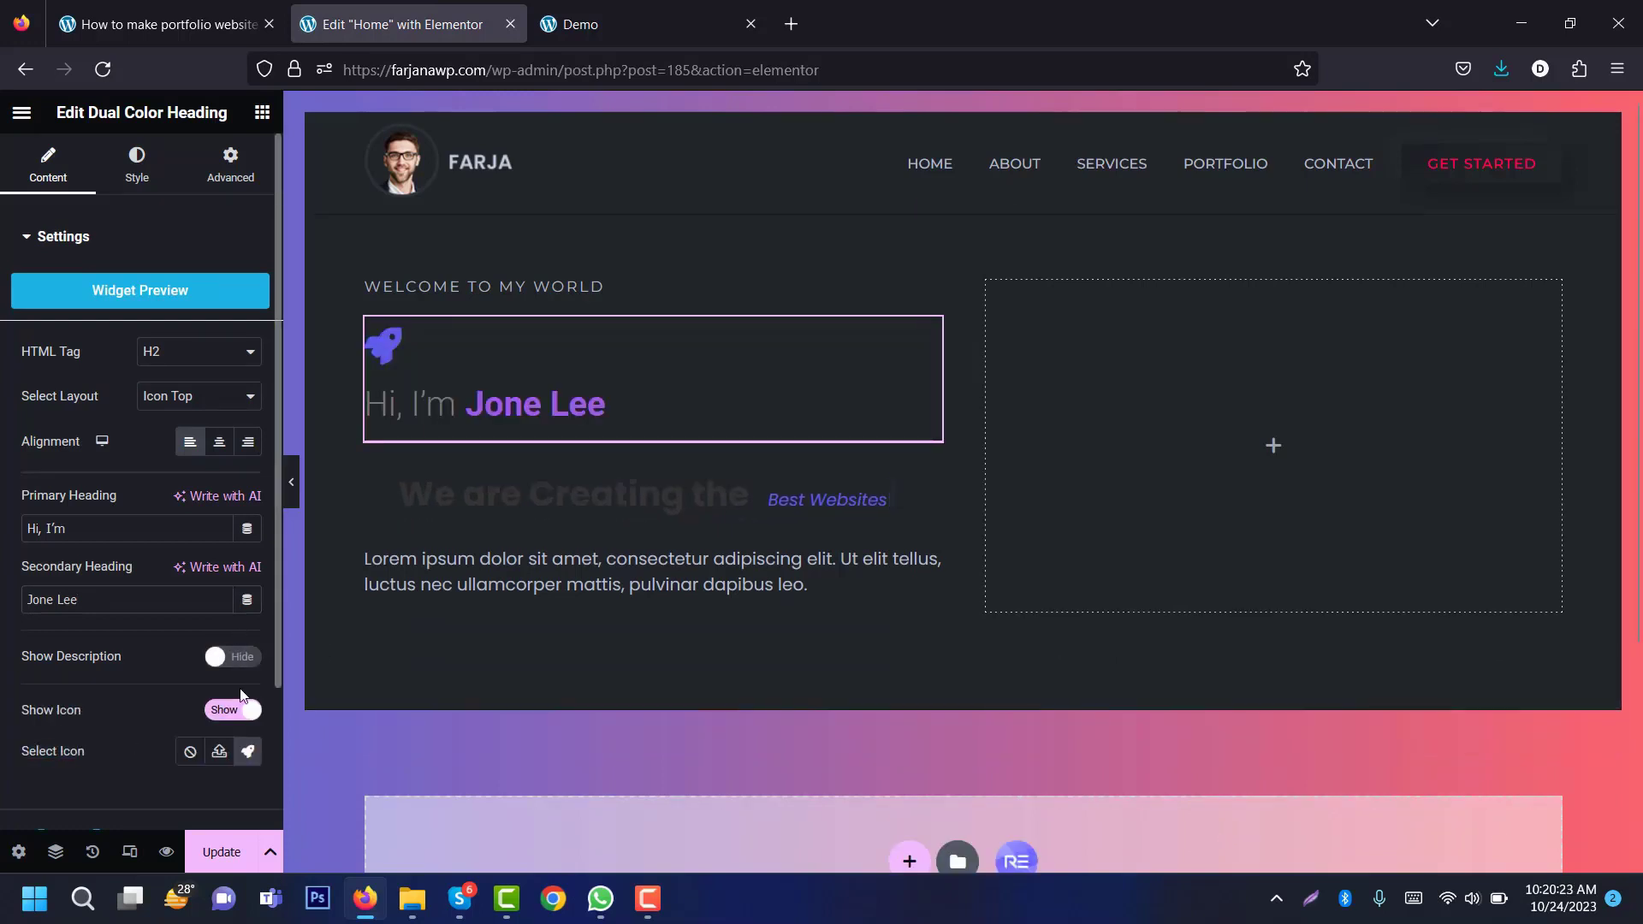
pyautogui.click(233, 712)
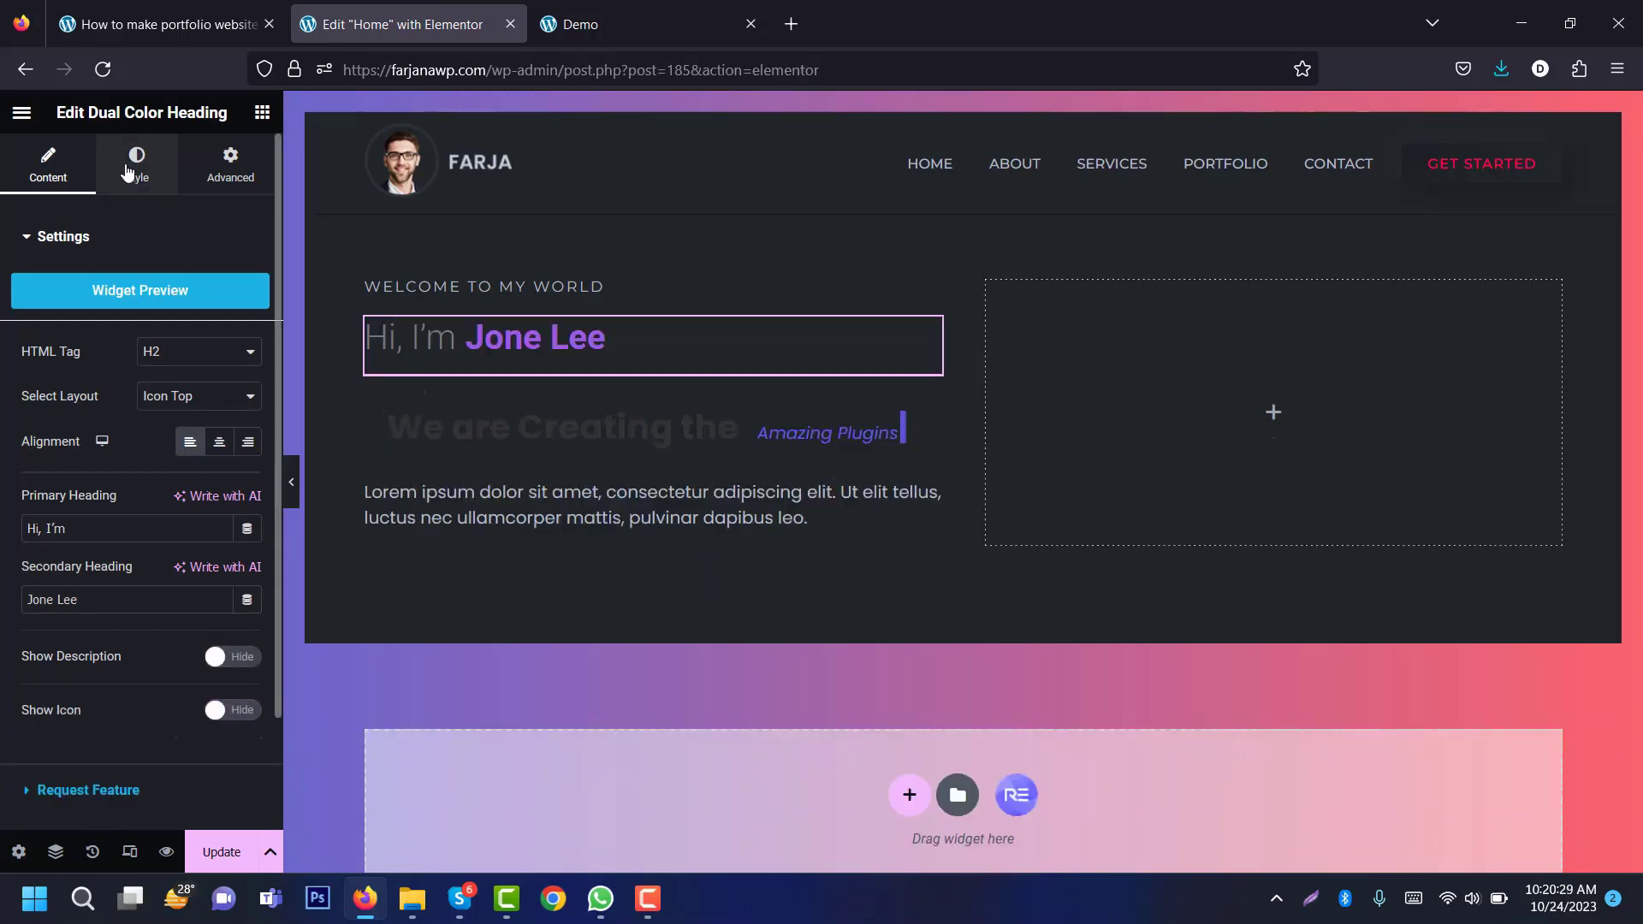
pyautogui.click(135, 179)
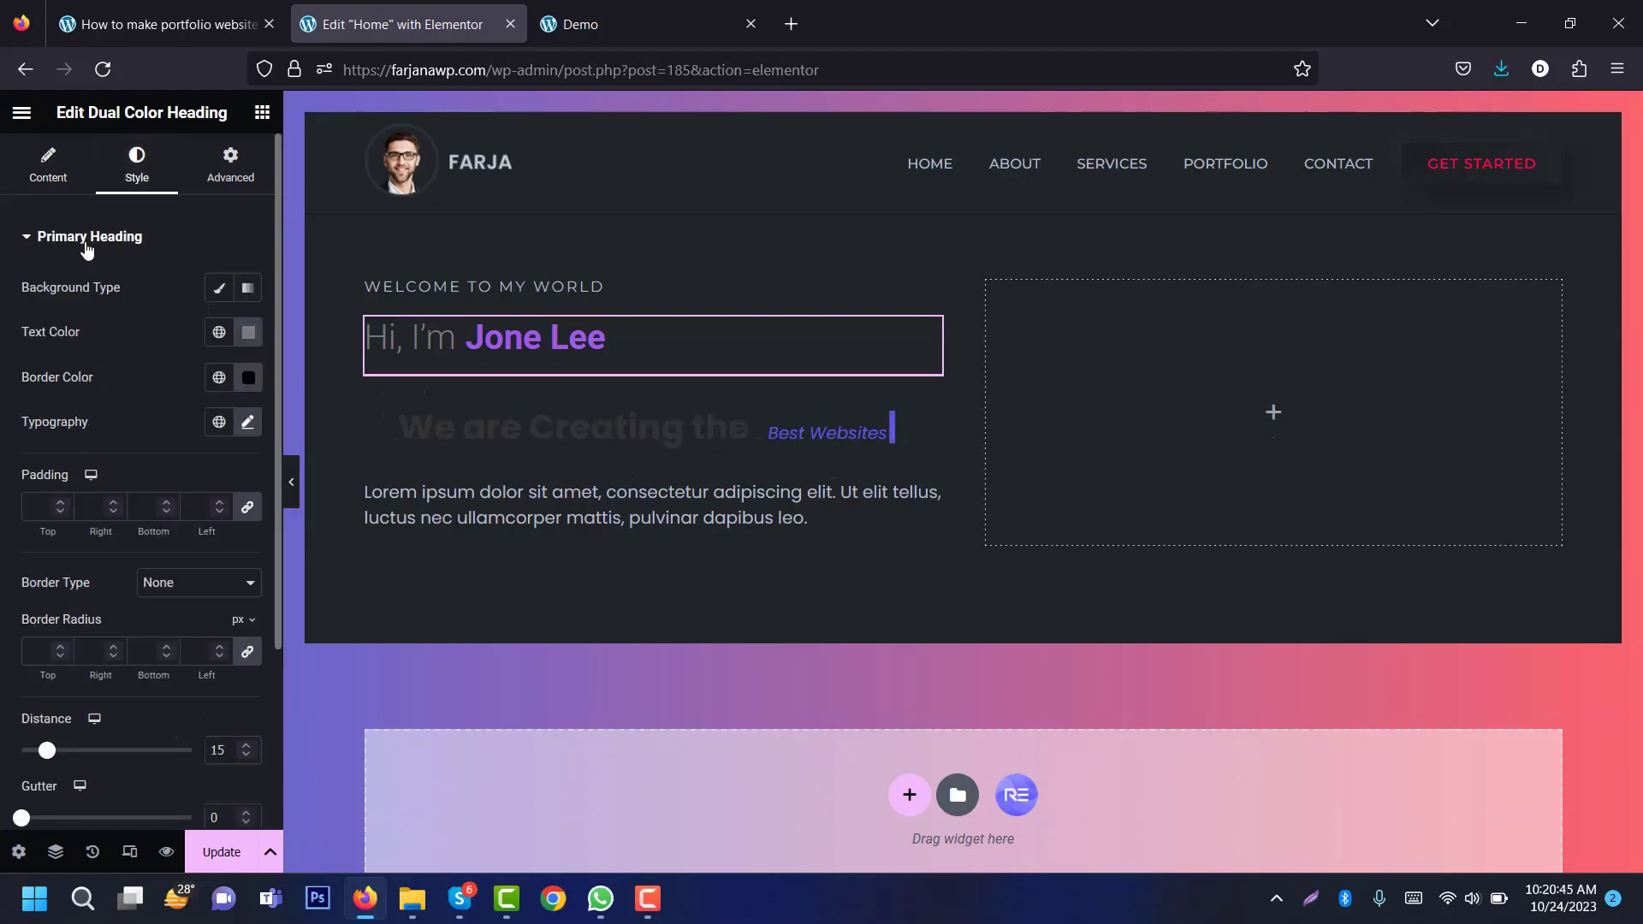
# Step: Make 'Hi, I'm' global white in Montserrat at 60px
pyautogui.click(219, 332)
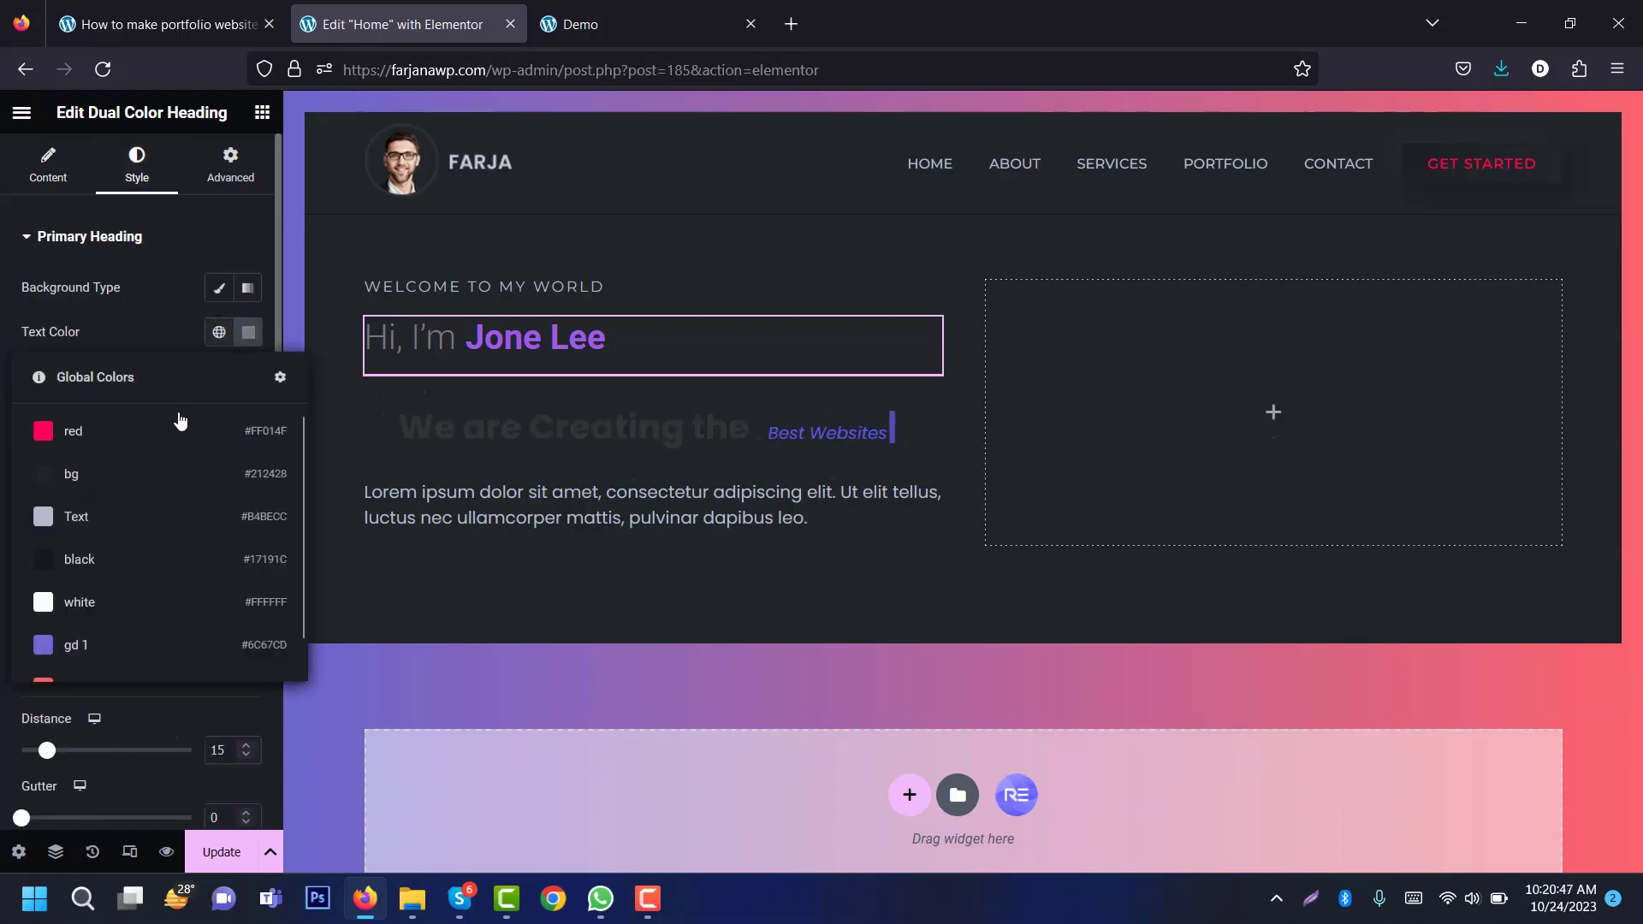
pyautogui.click(124, 606)
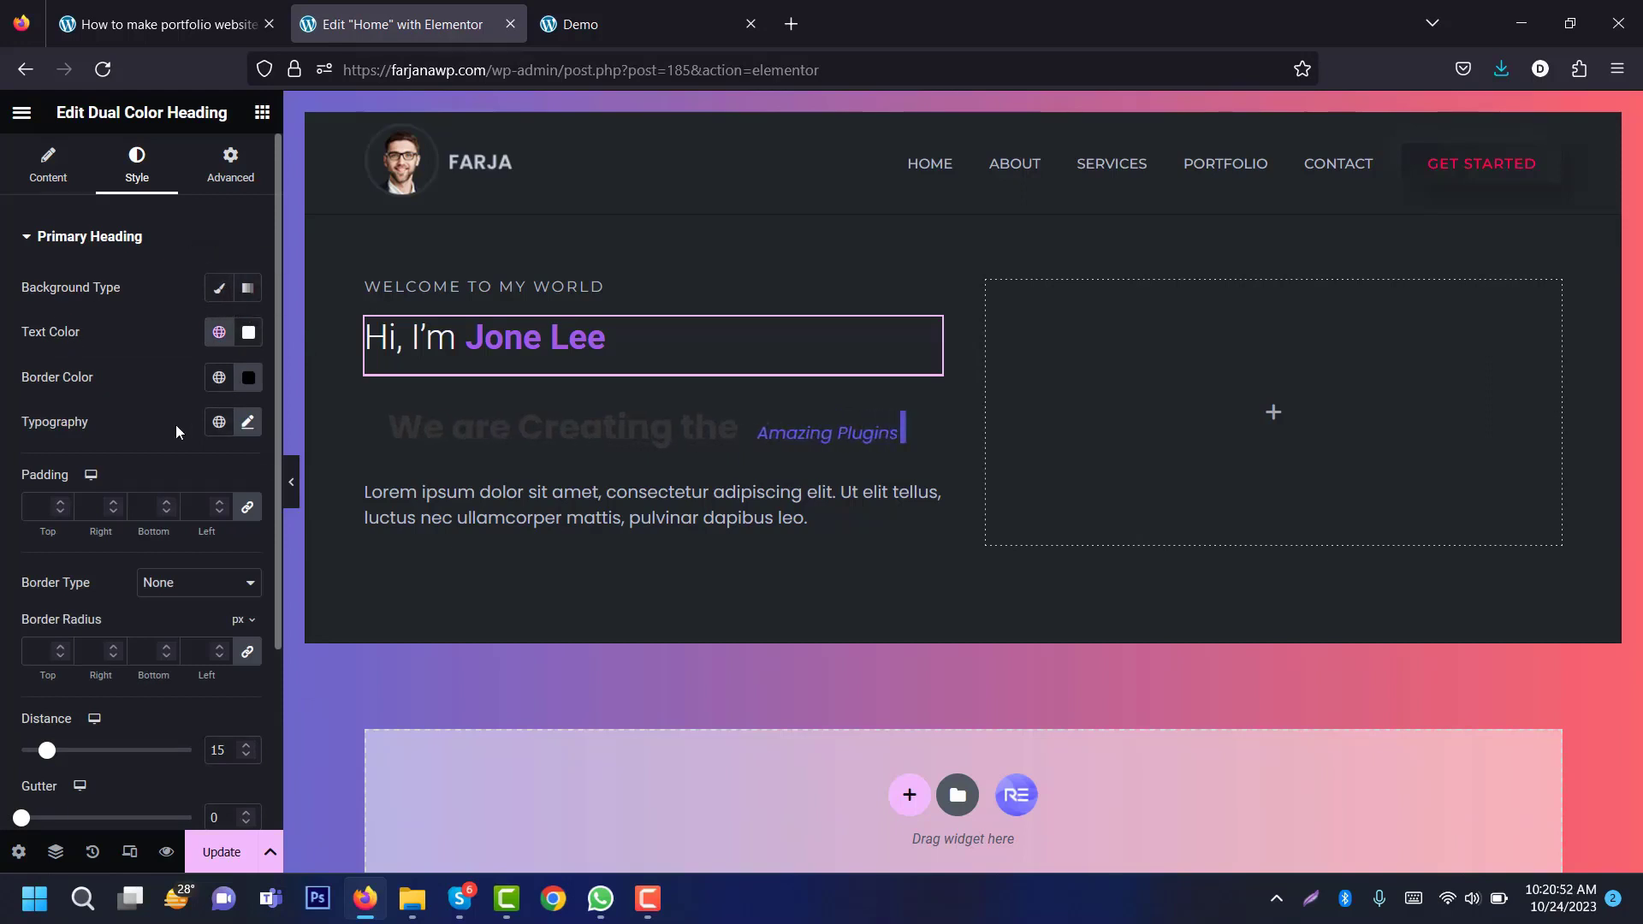
pyautogui.click(247, 422)
pyautogui.click(192, 521)
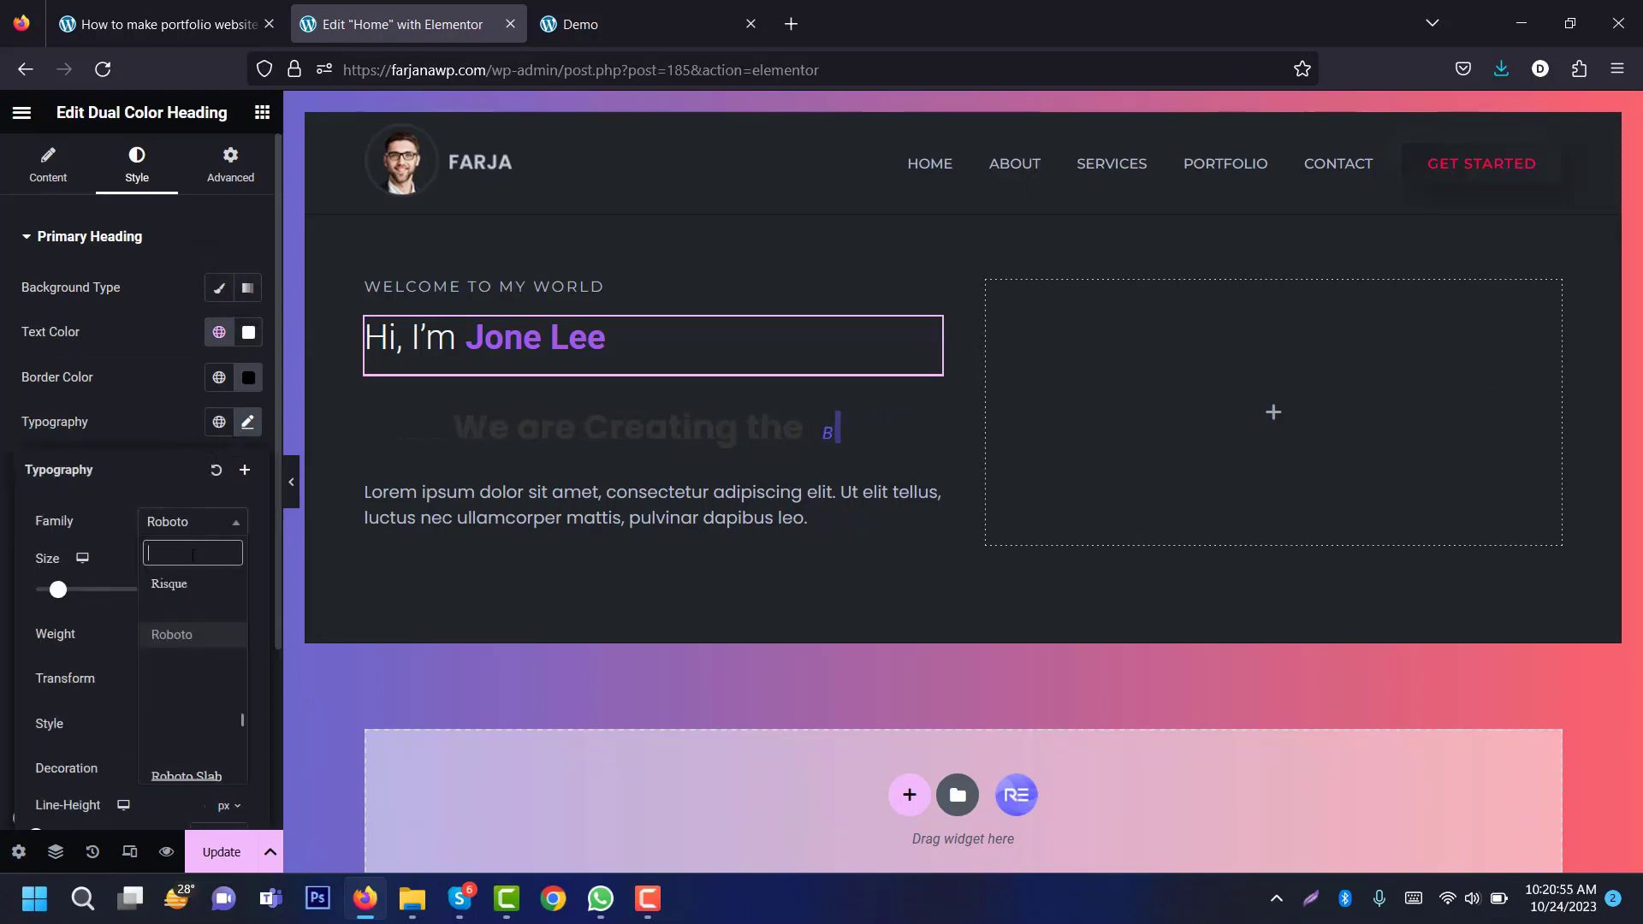
pyautogui.write('mon')
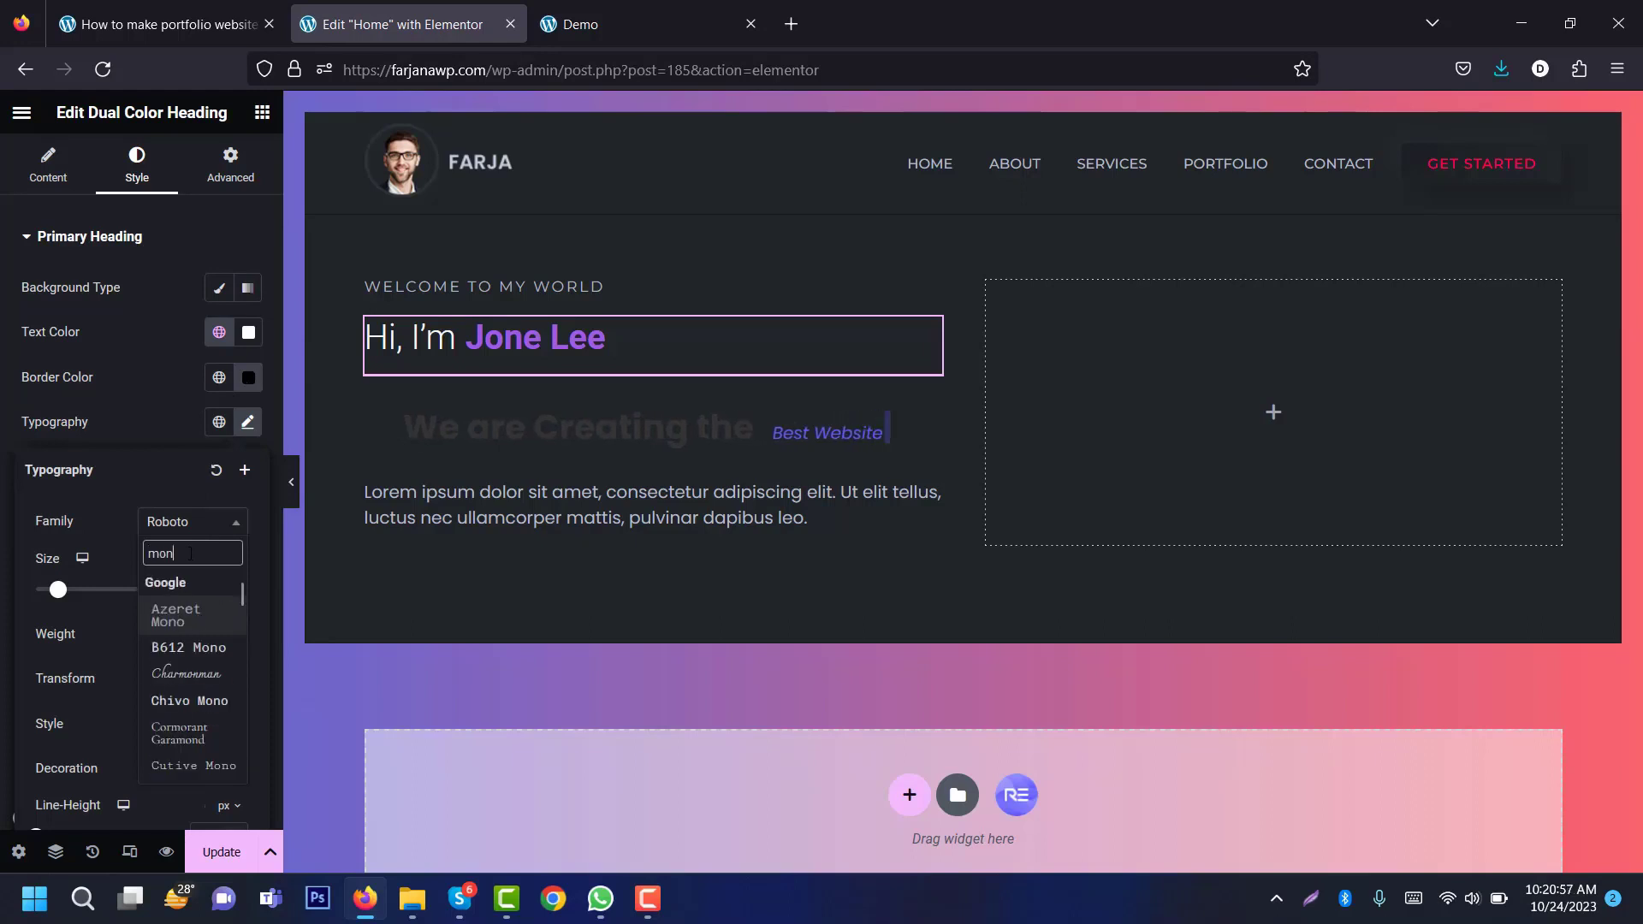
pyautogui.write('ts')
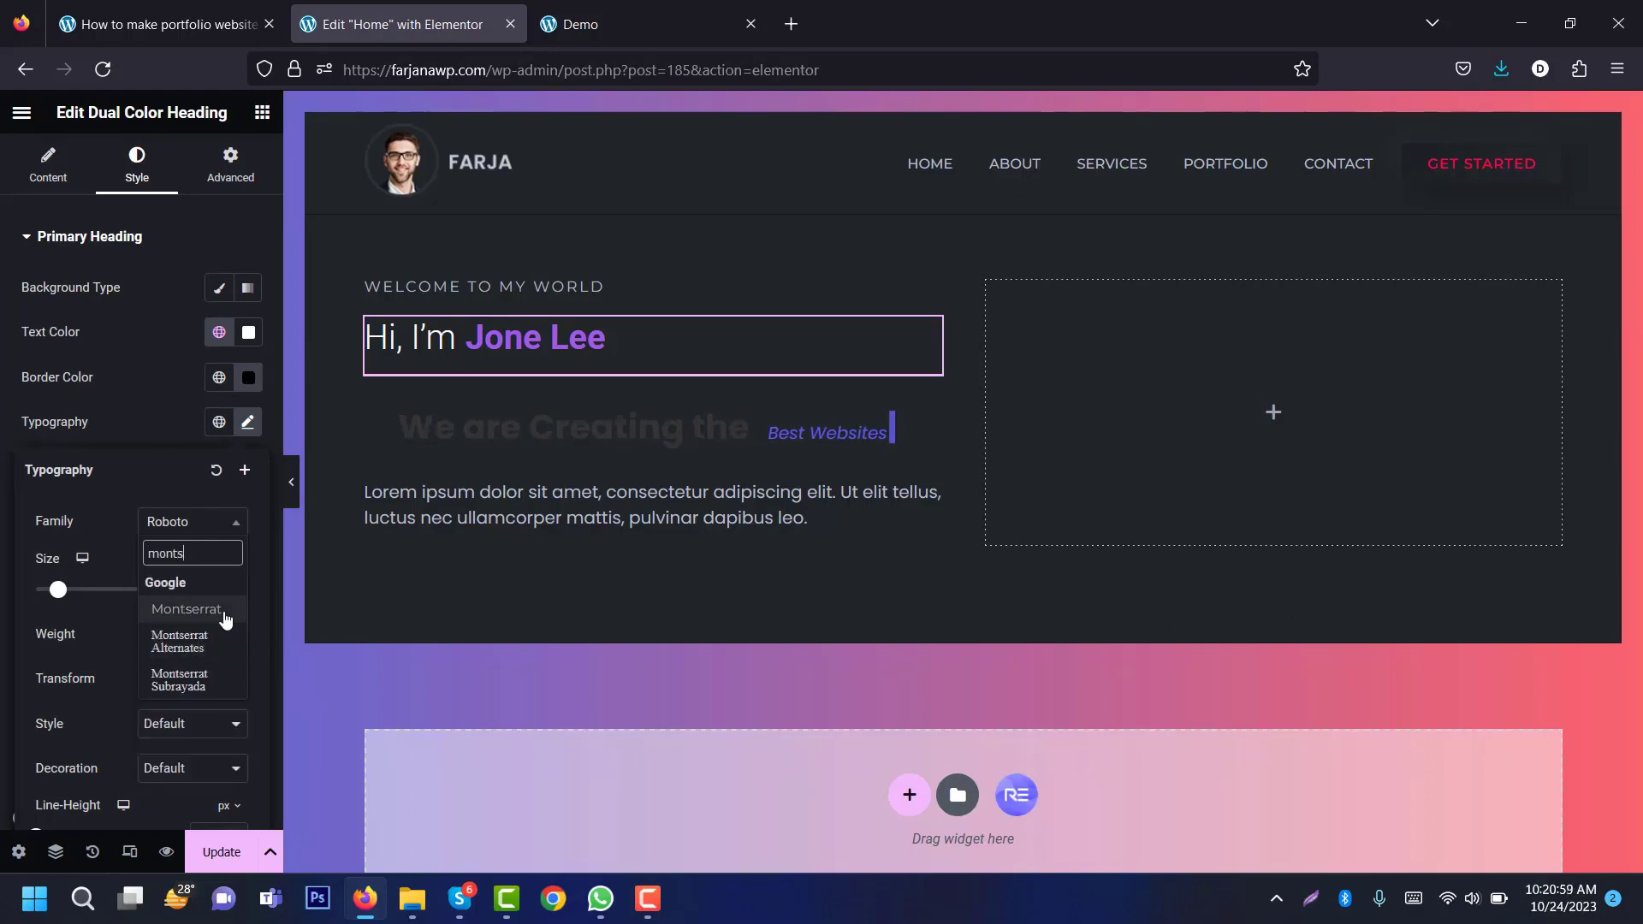
pyautogui.click(222, 613)
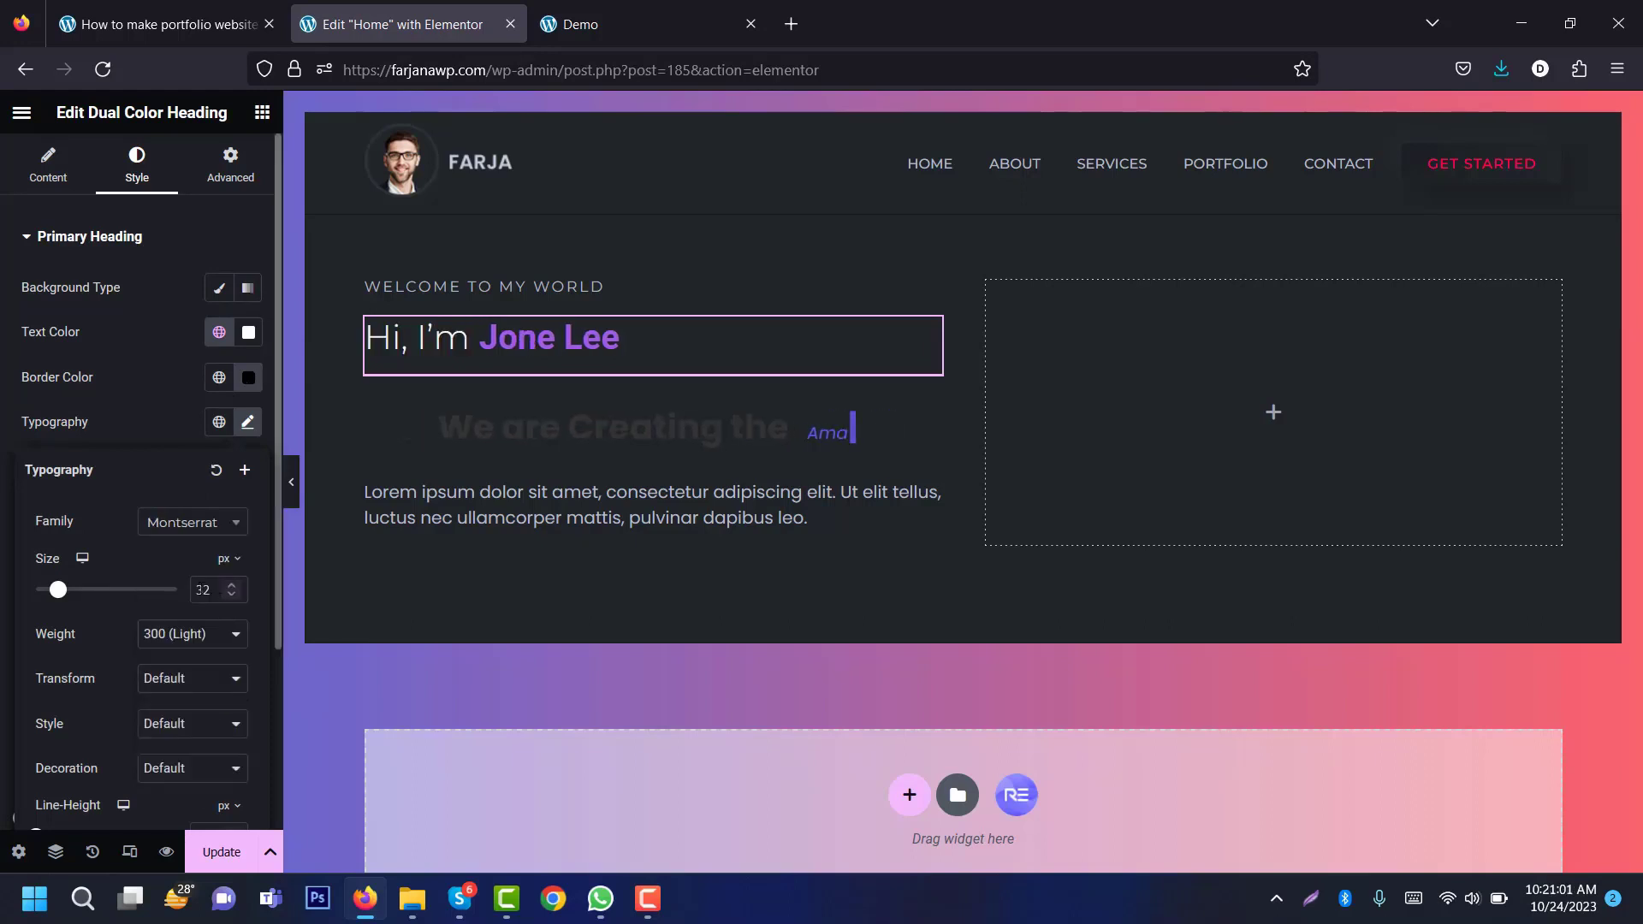
pyautogui.moveTo(211, 592); pyautogui.dragTo(199, 588)
pyautogui.write('60')
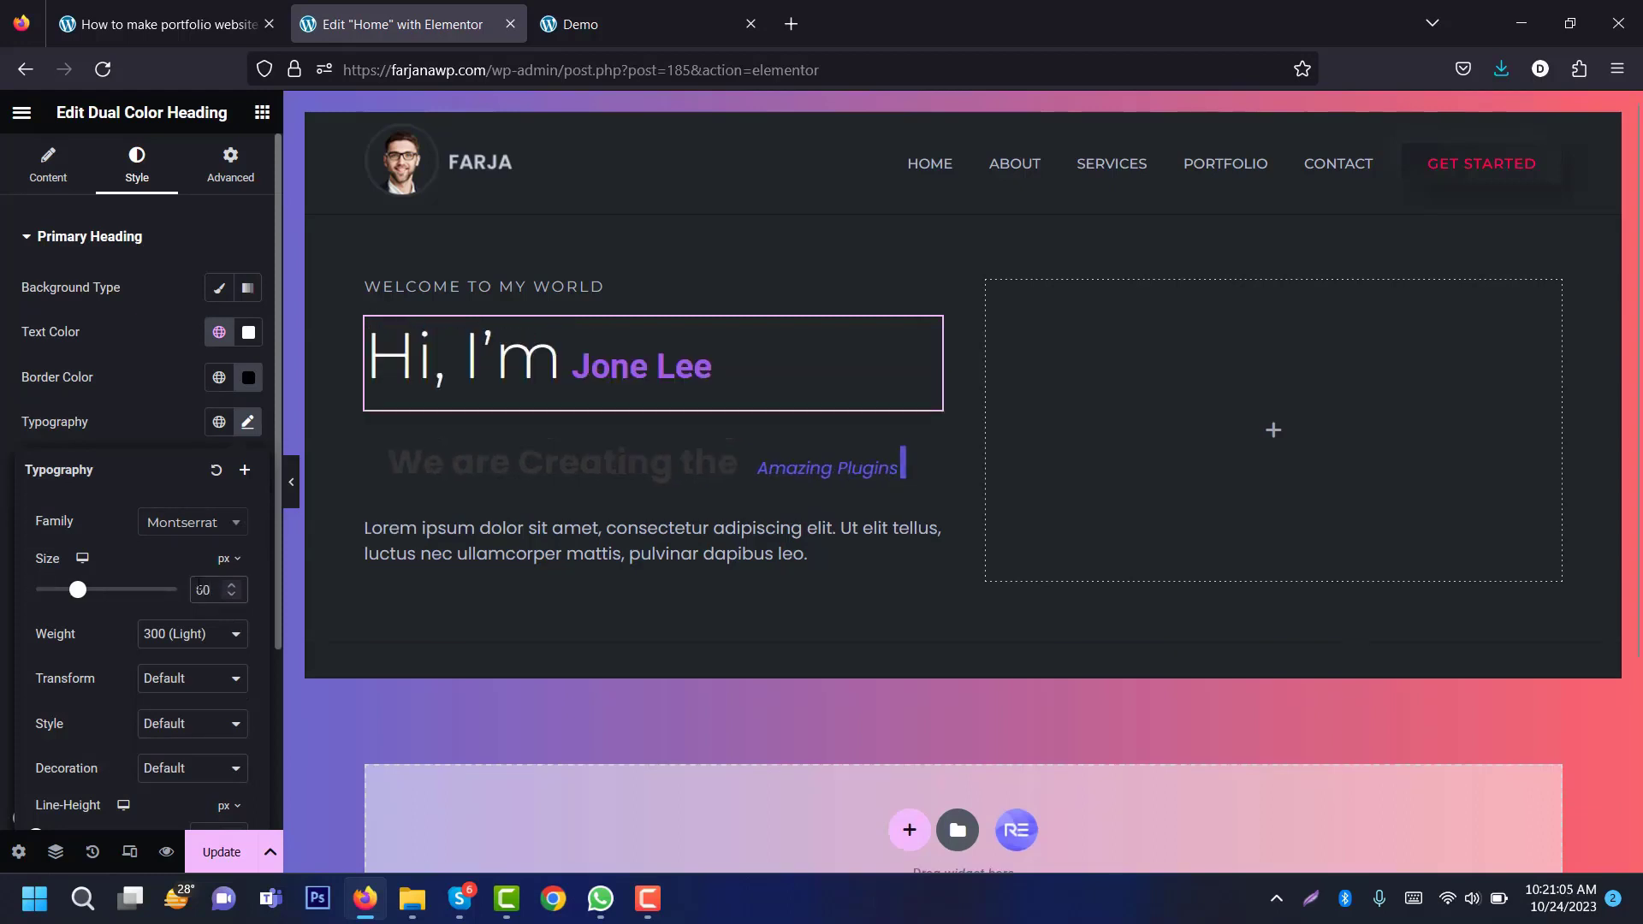
# Step: Give the greeting weight 700 bold and a 1em line height
pyautogui.click(198, 634)
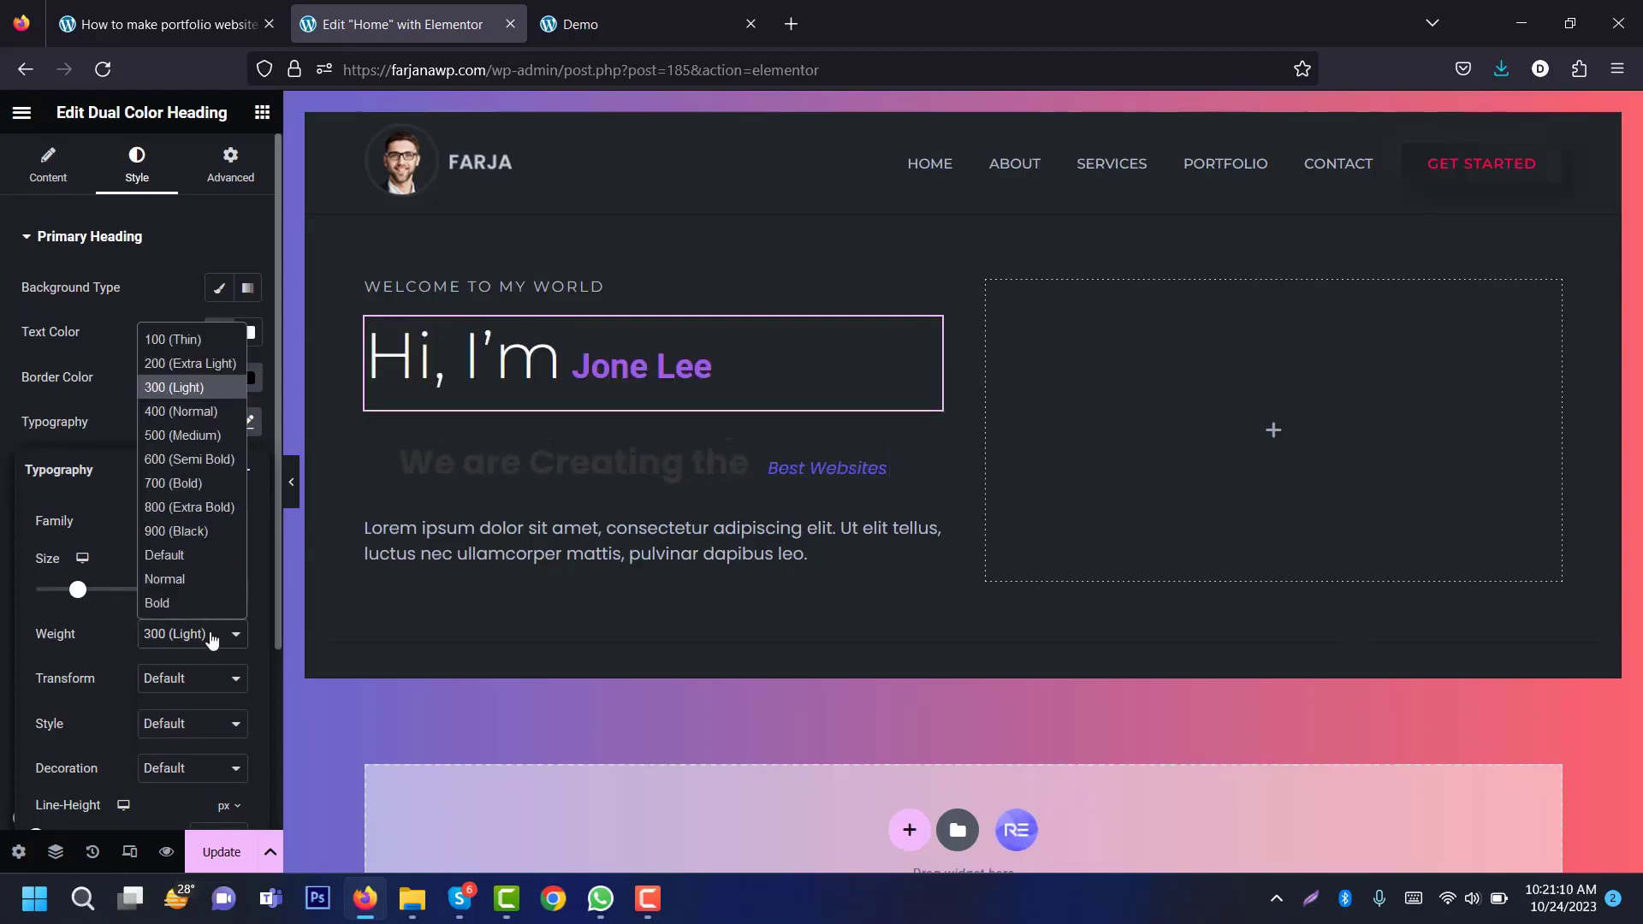
pyautogui.click(197, 490)
pyautogui.moveTo(277, 603); pyautogui.dragTo(100, 701)
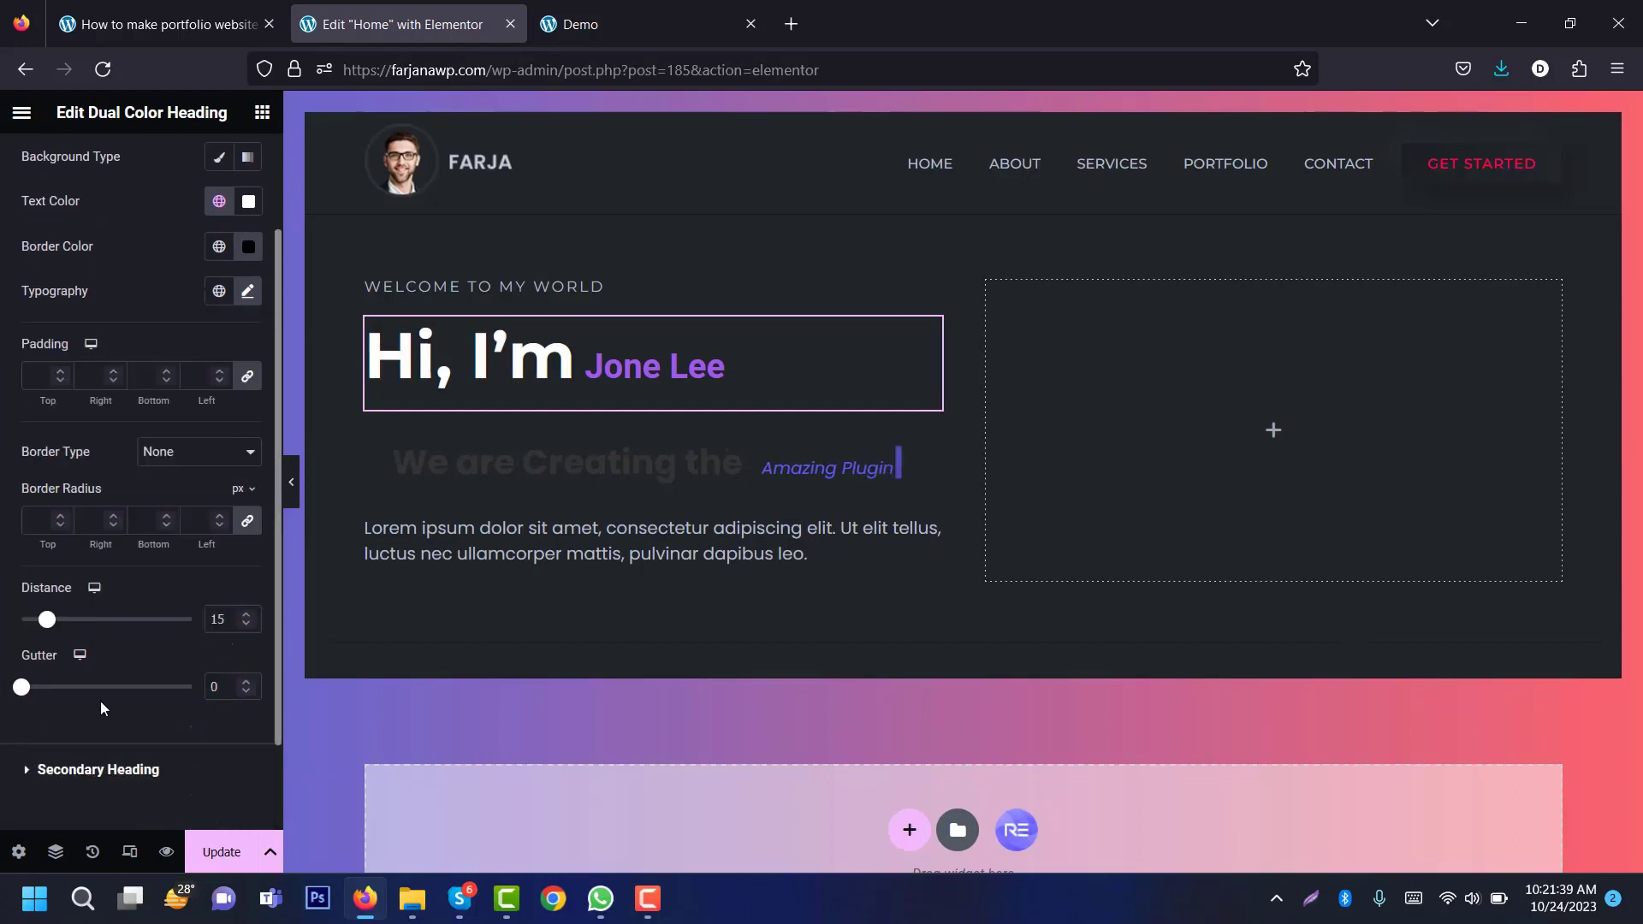
pyautogui.click(247, 291)
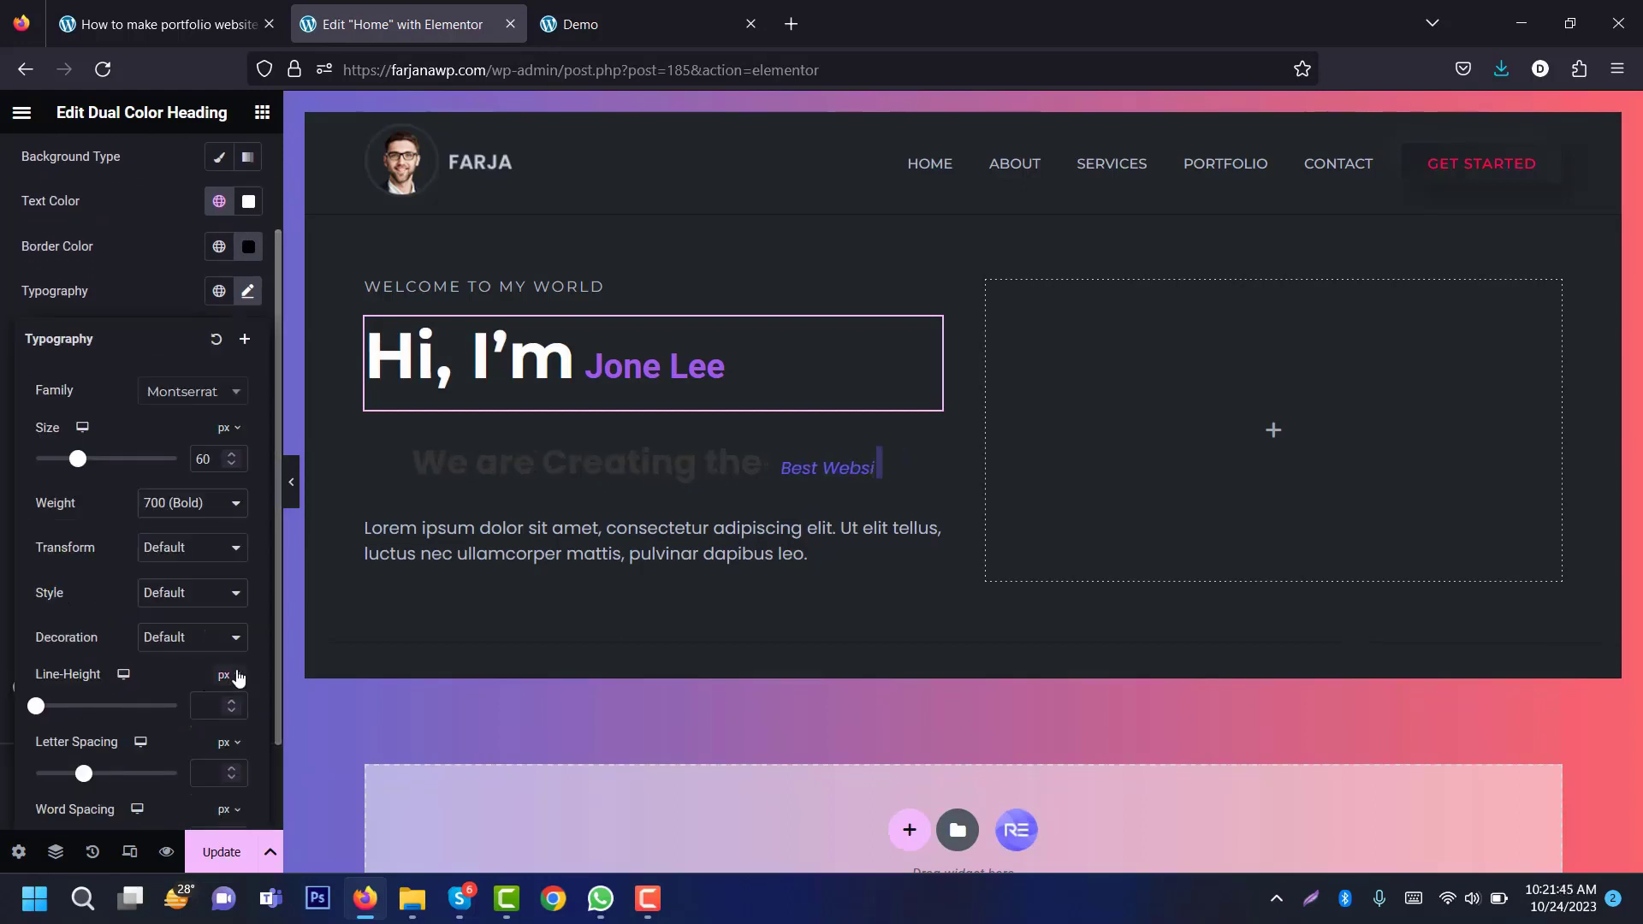
pyautogui.click(227, 675)
pyautogui.click(223, 707)
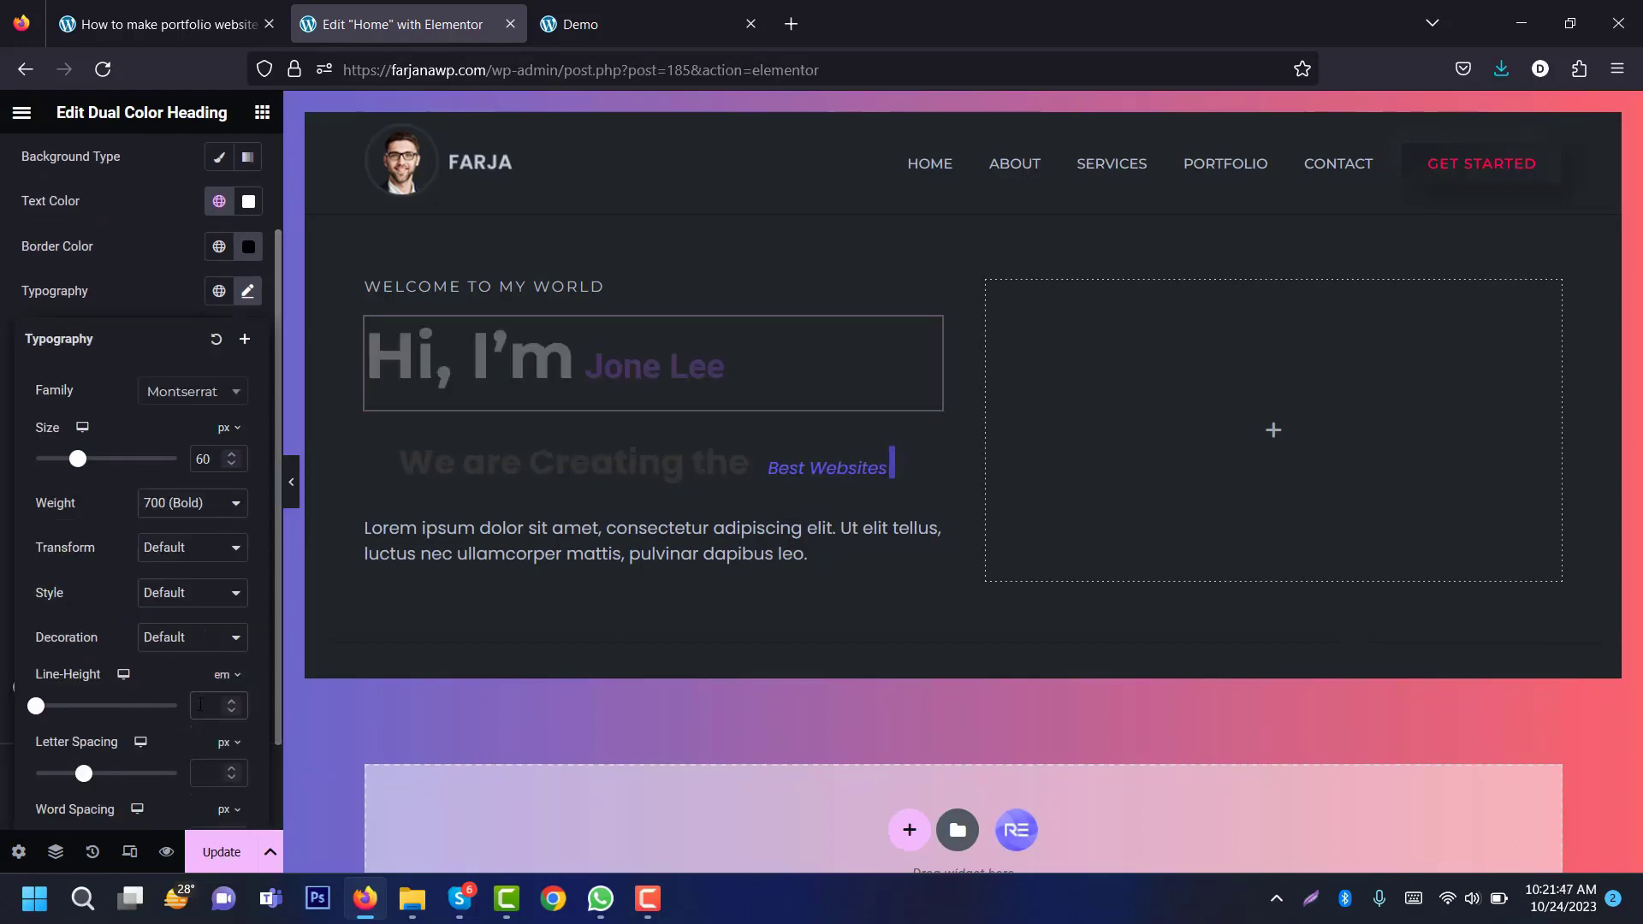
pyautogui.click(201, 704)
pyautogui.write('1')
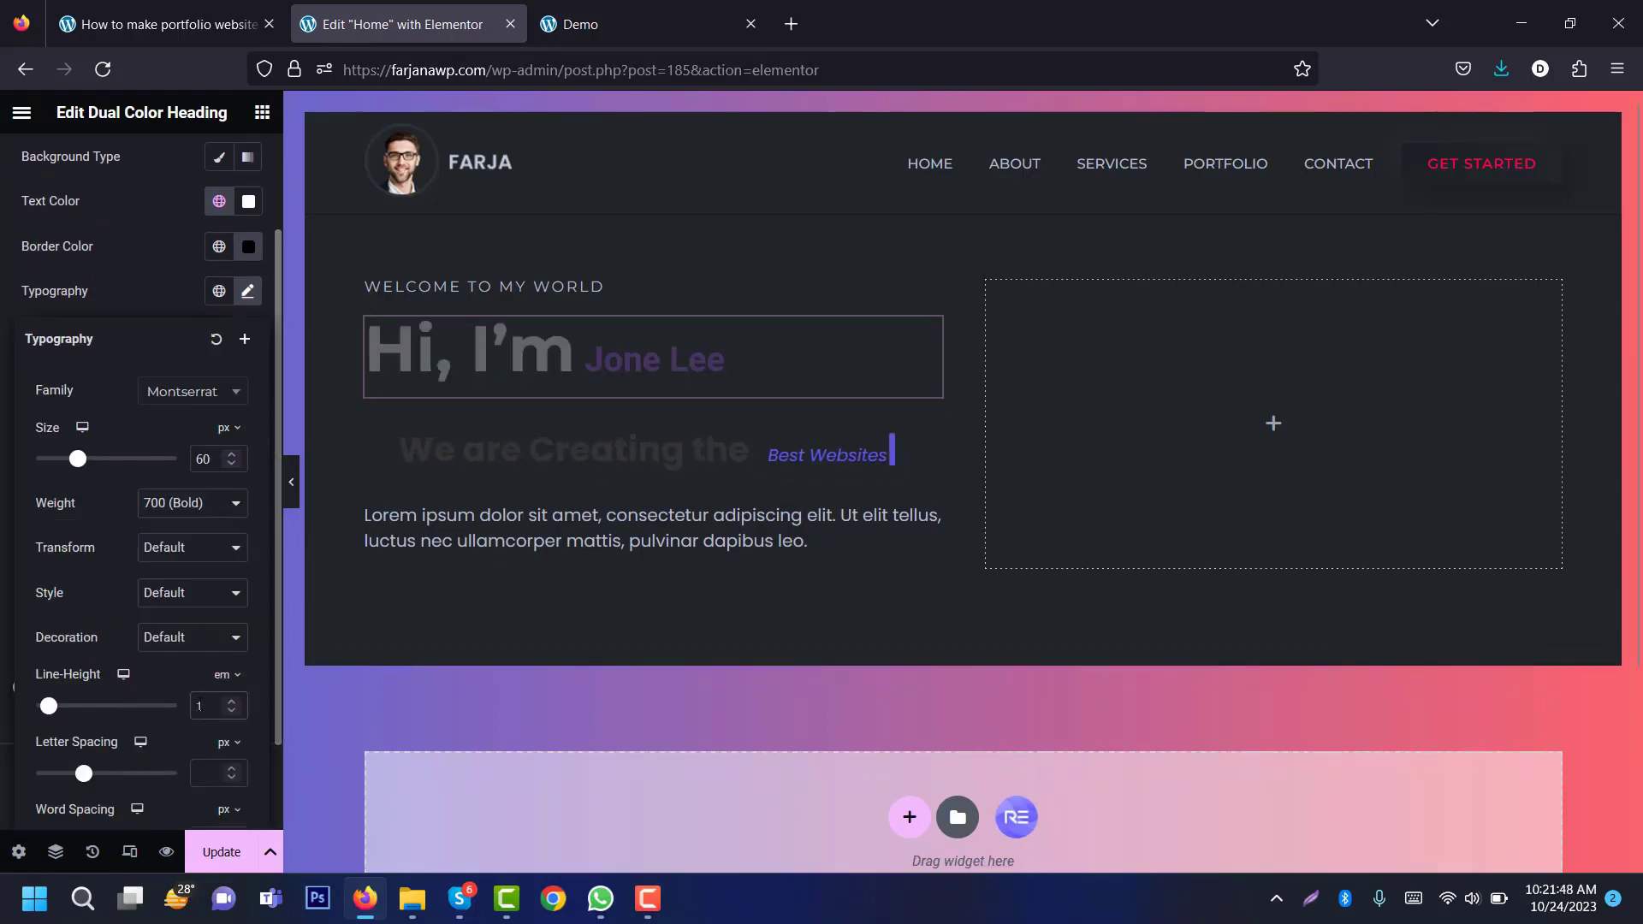
pyautogui.click(247, 291)
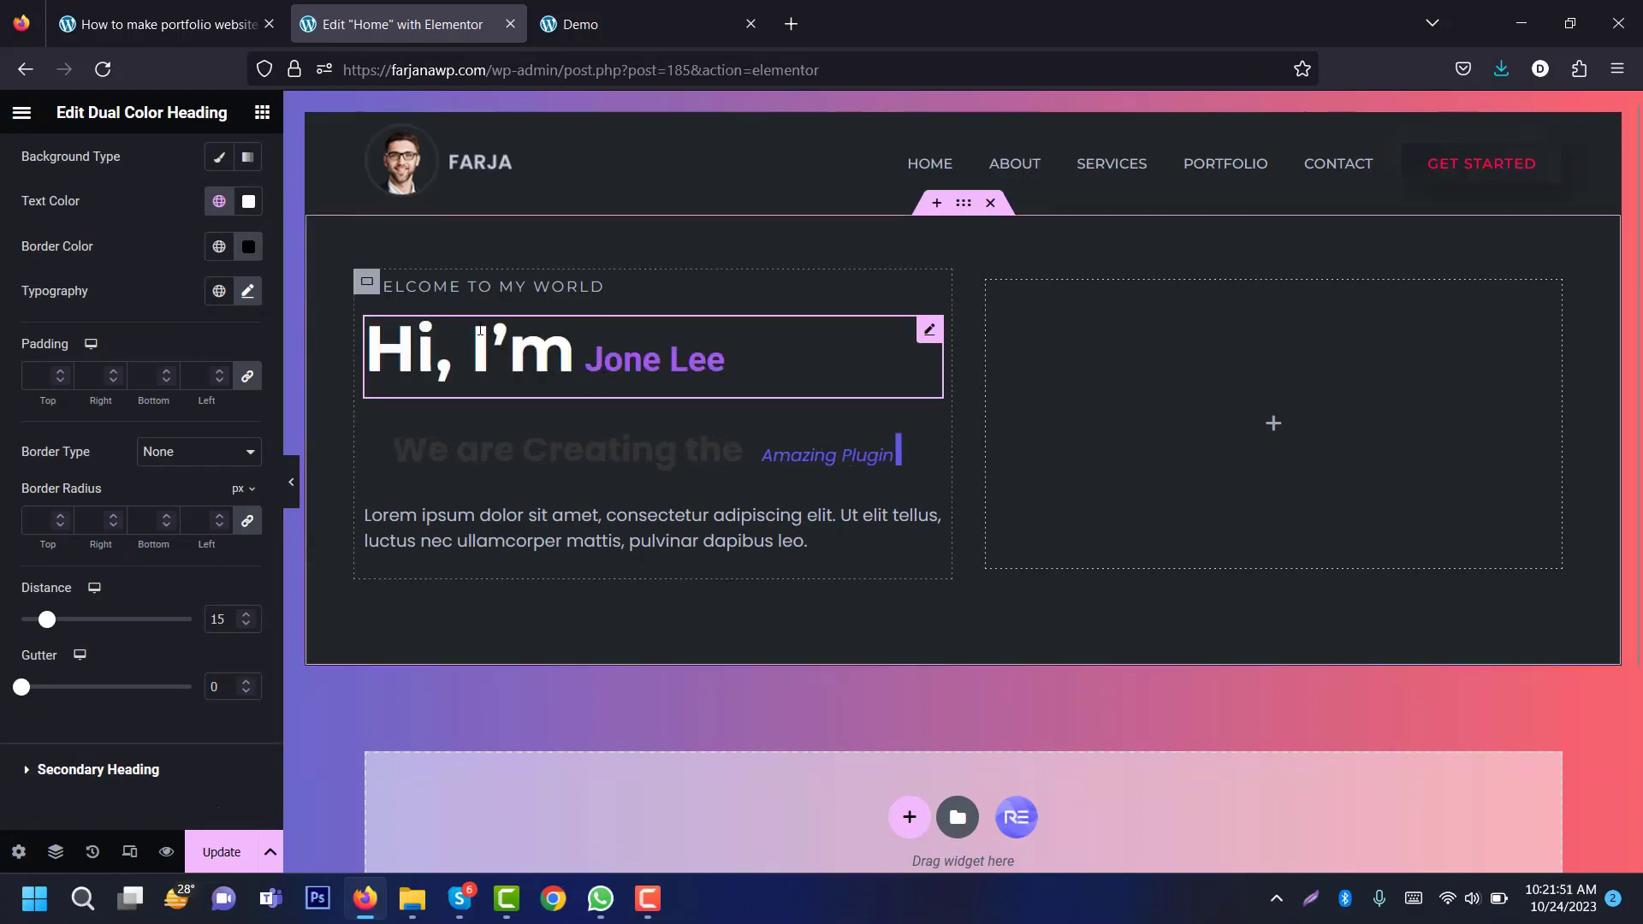
# Step: Make the secondary-heading name global red in Montserrat
pyautogui.click(71, 771)
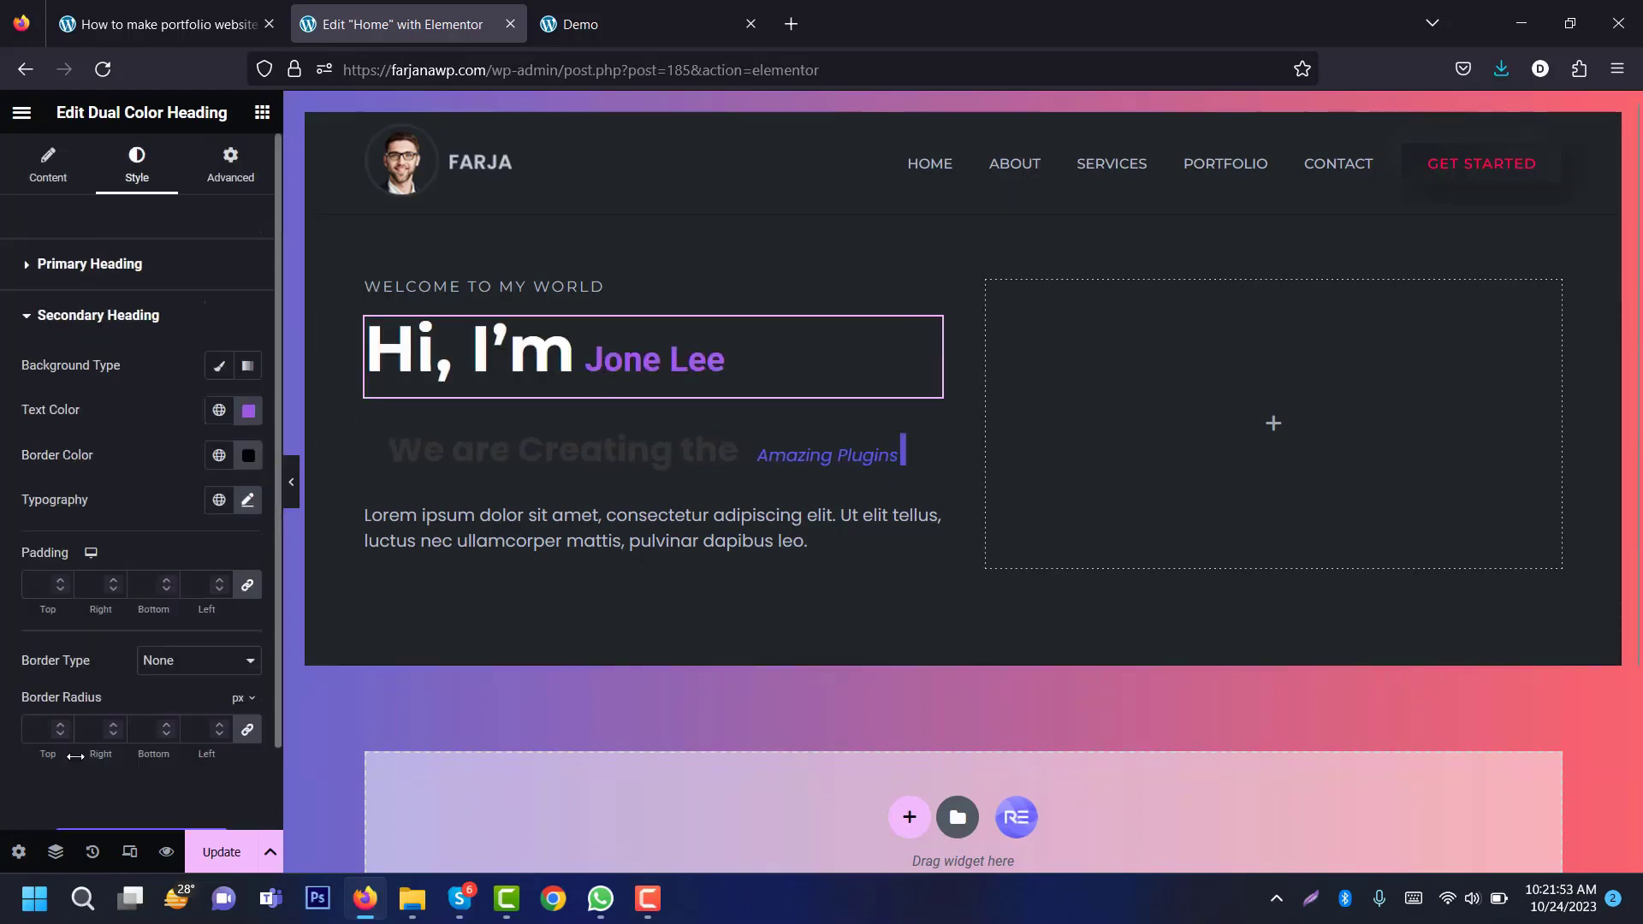
pyautogui.click(220, 411)
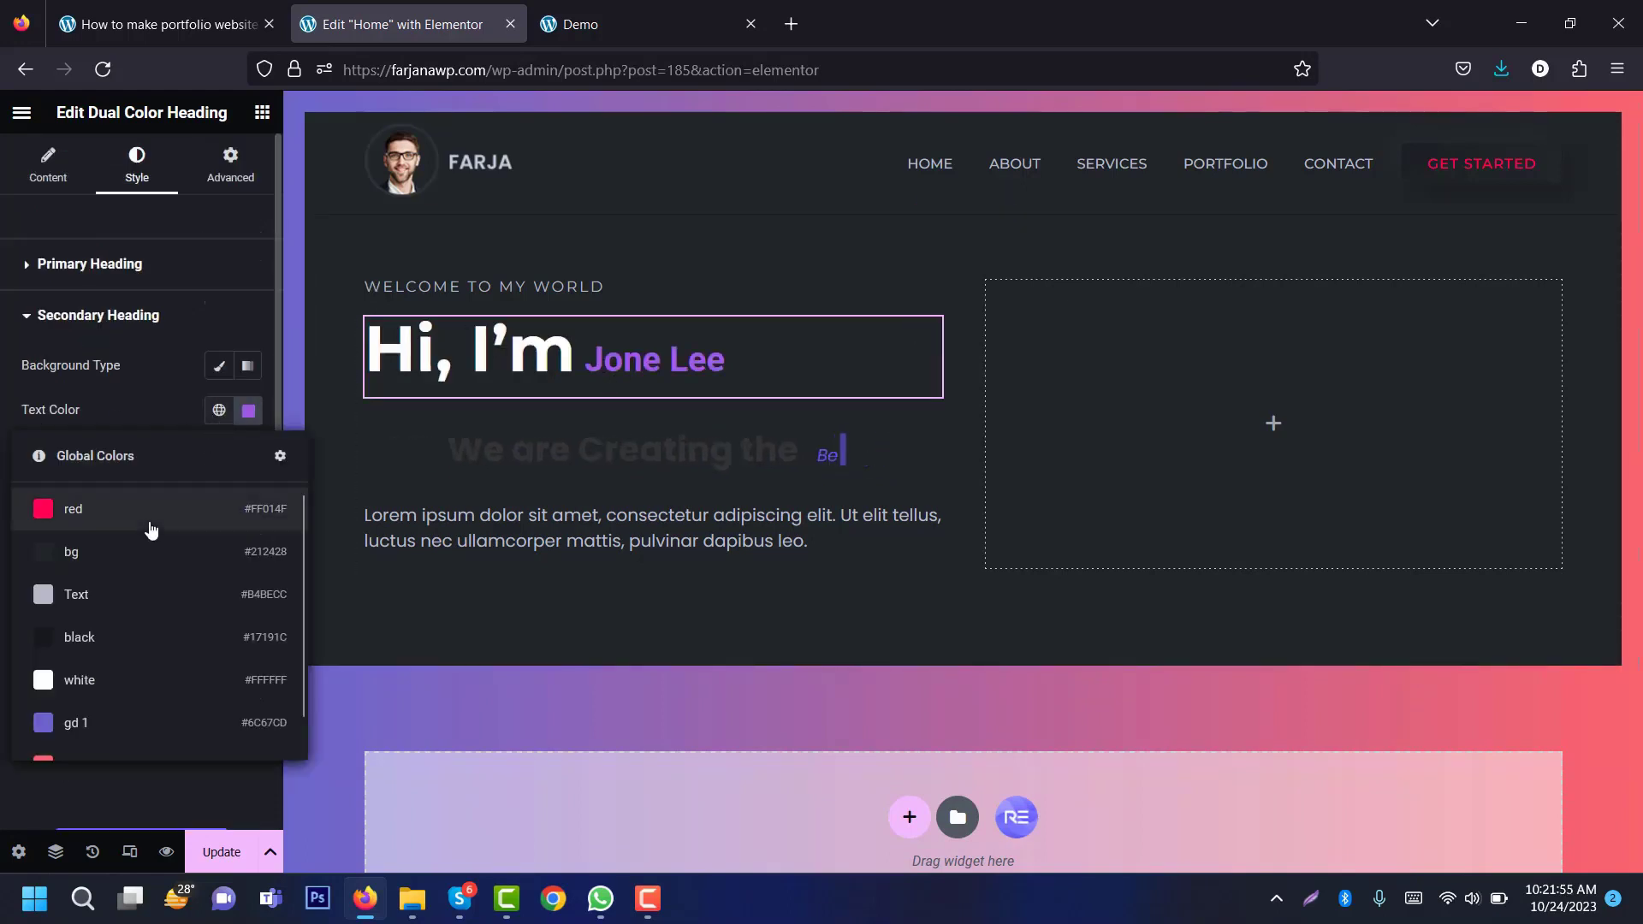
pyautogui.click(146, 522)
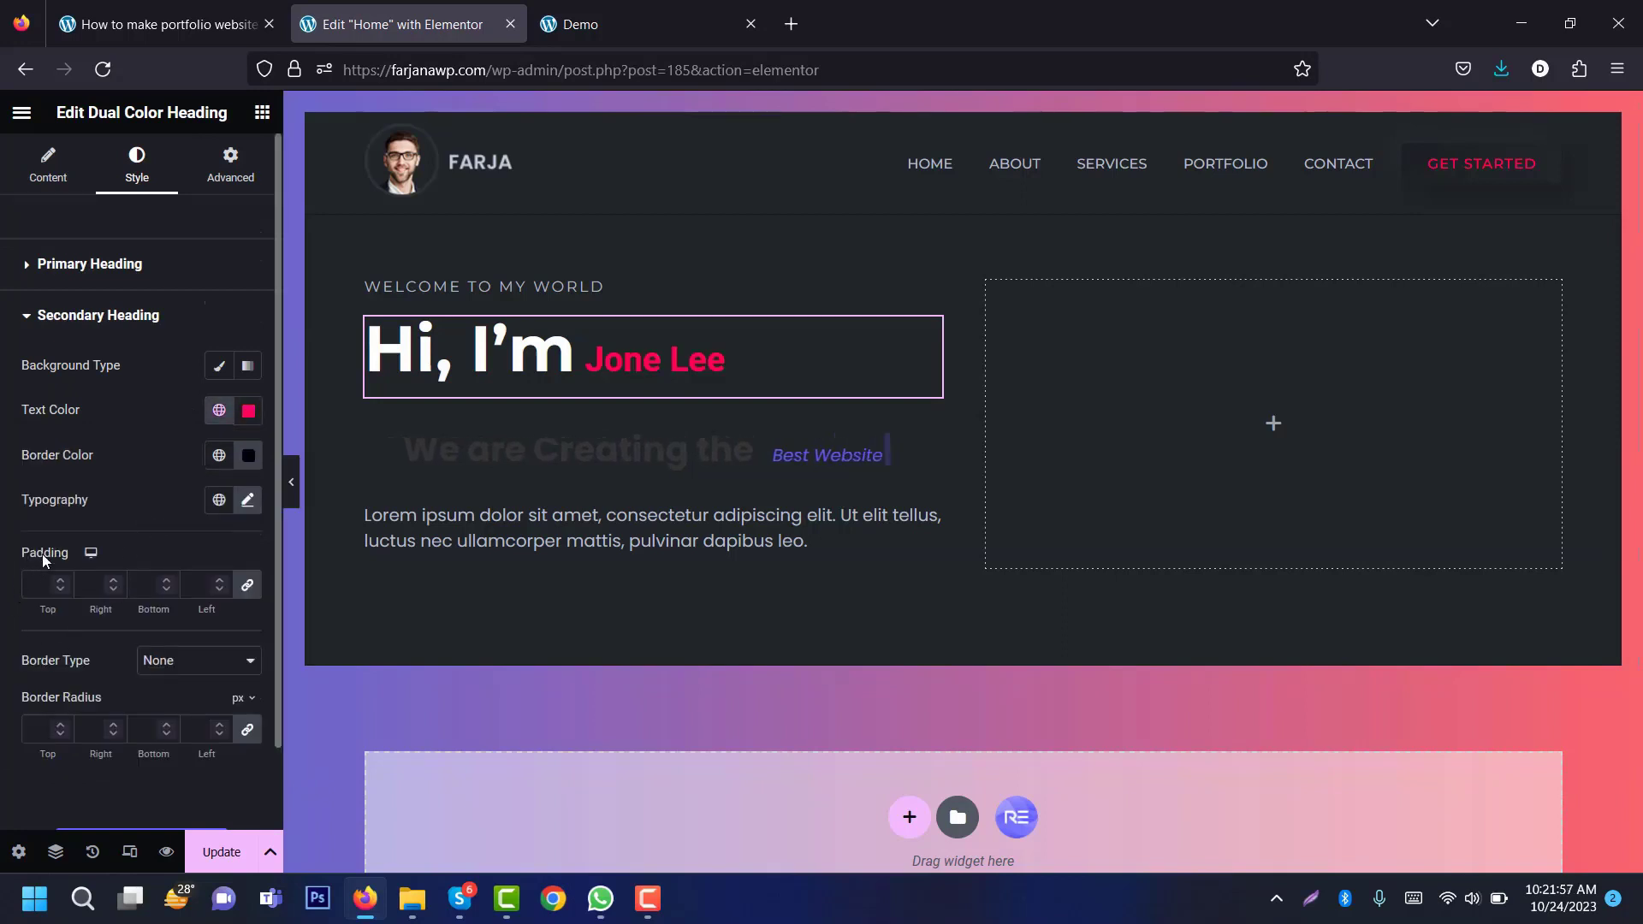
pyautogui.click(248, 501)
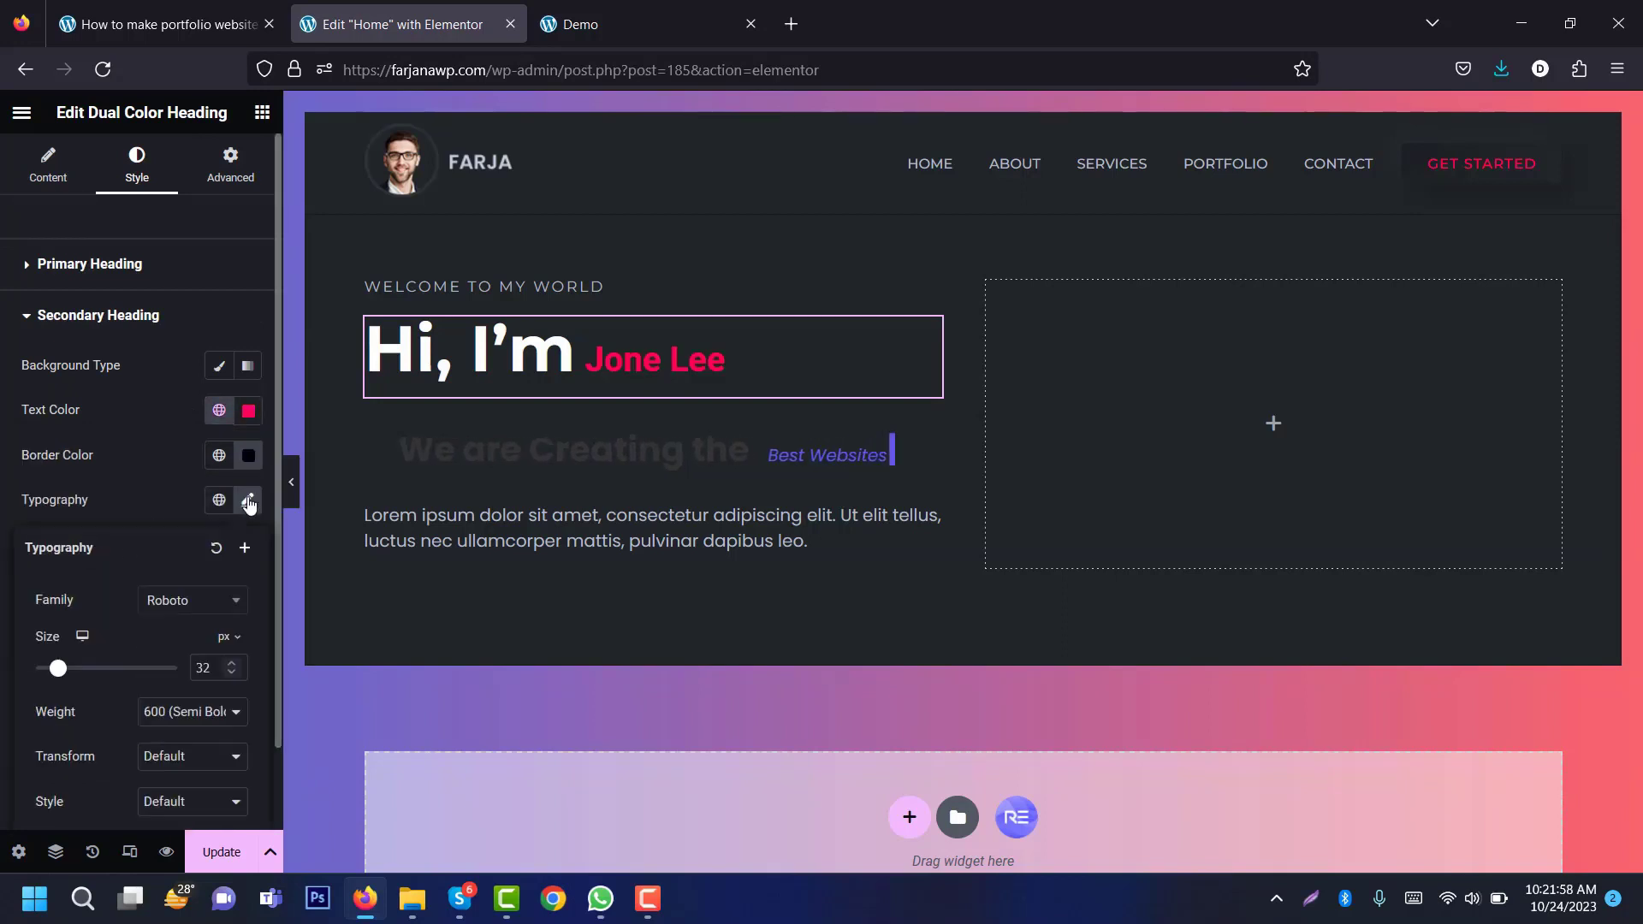
pyautogui.click(184, 606)
pyautogui.write('monts')
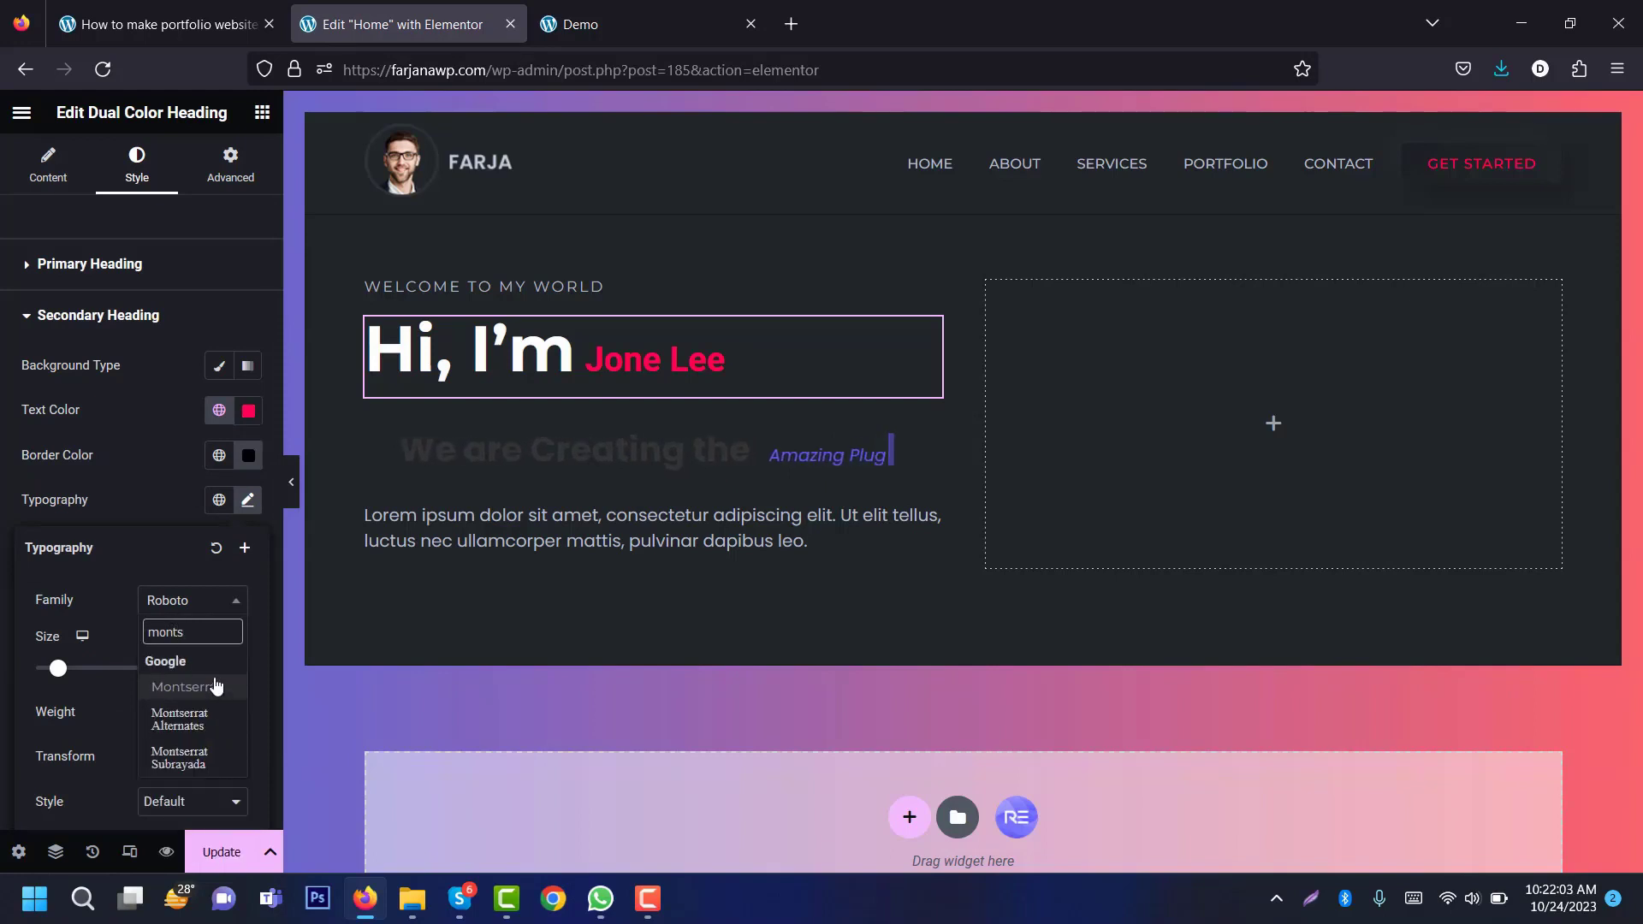
pyautogui.click(216, 687)
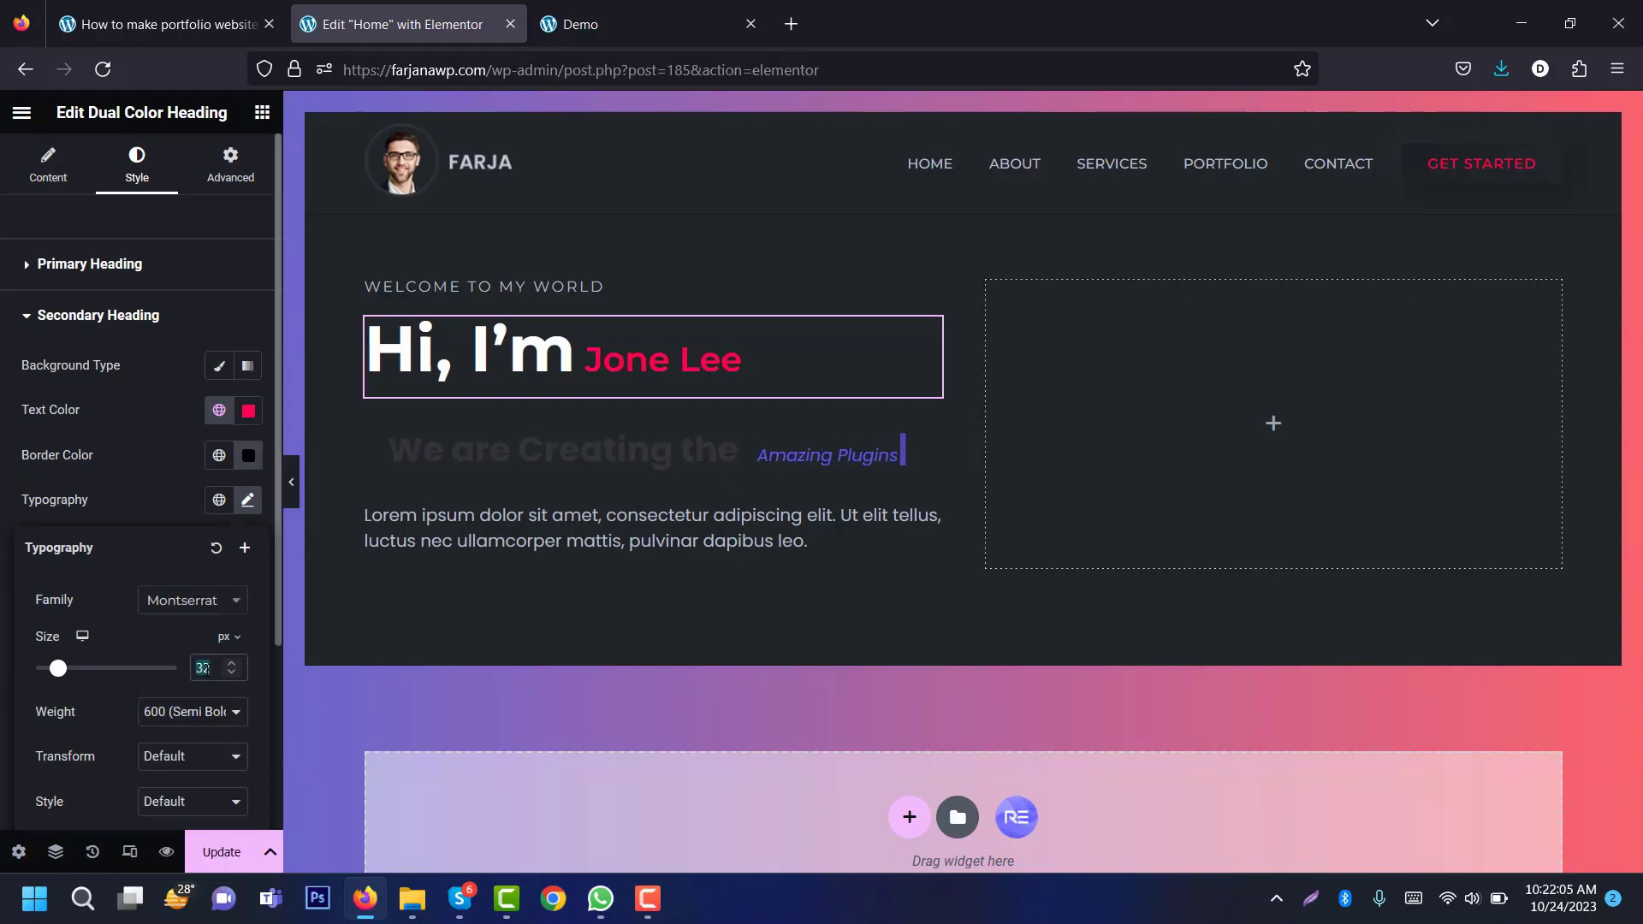
# Step: Set the name to 60px, weight 700 bold, with line height in em
pyautogui.write('60')
pyautogui.click(212, 732)
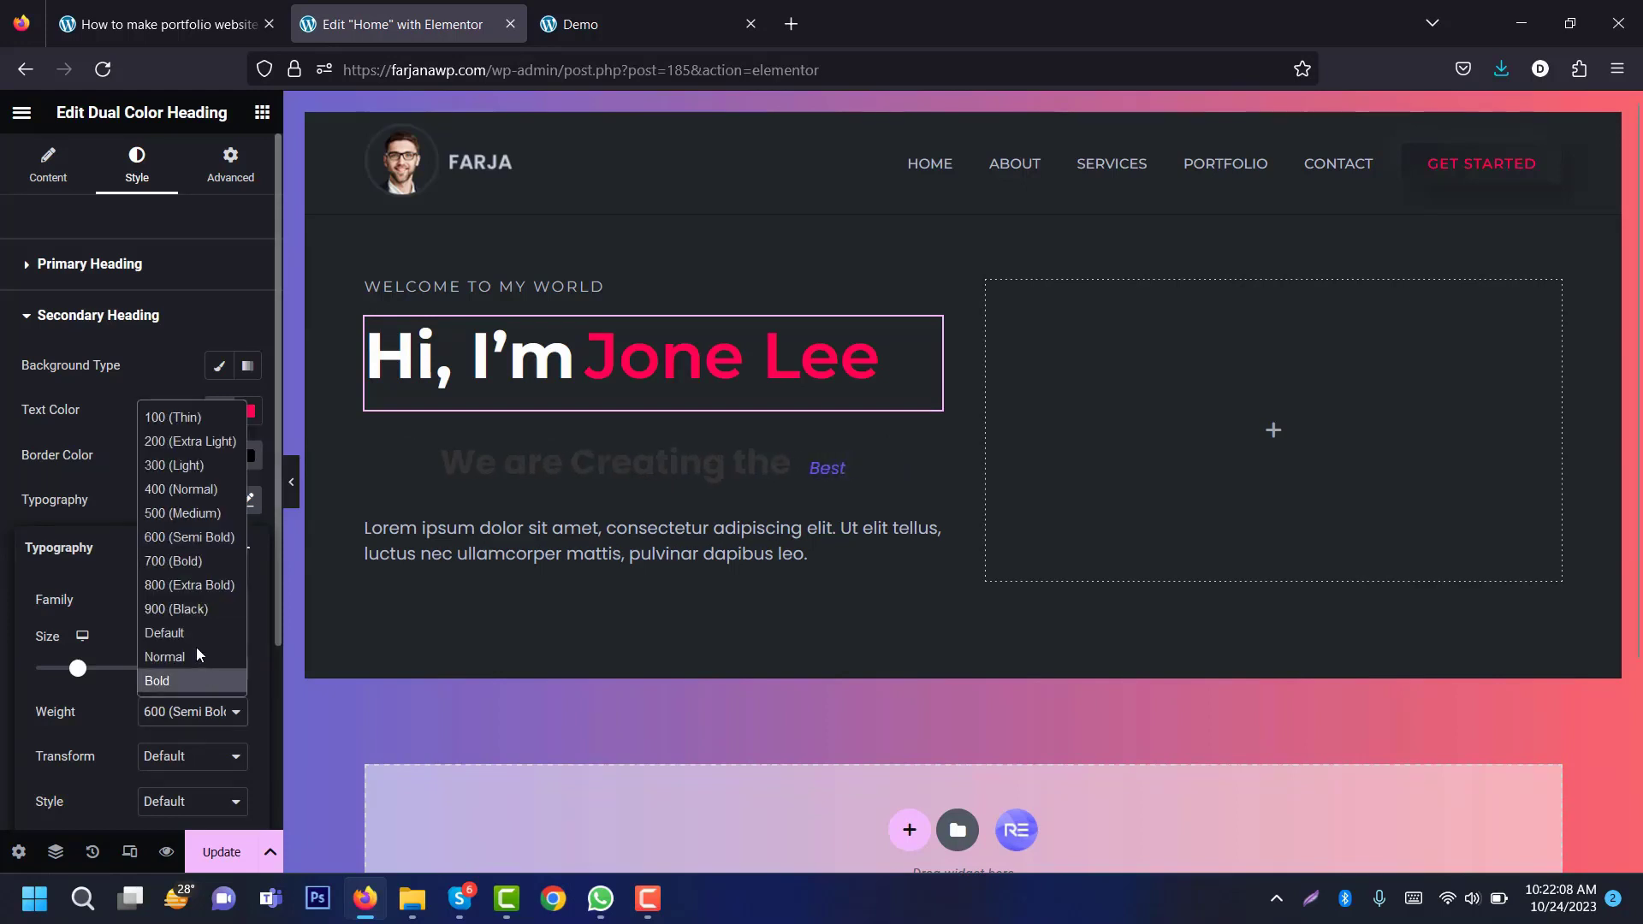
pyautogui.click(171, 557)
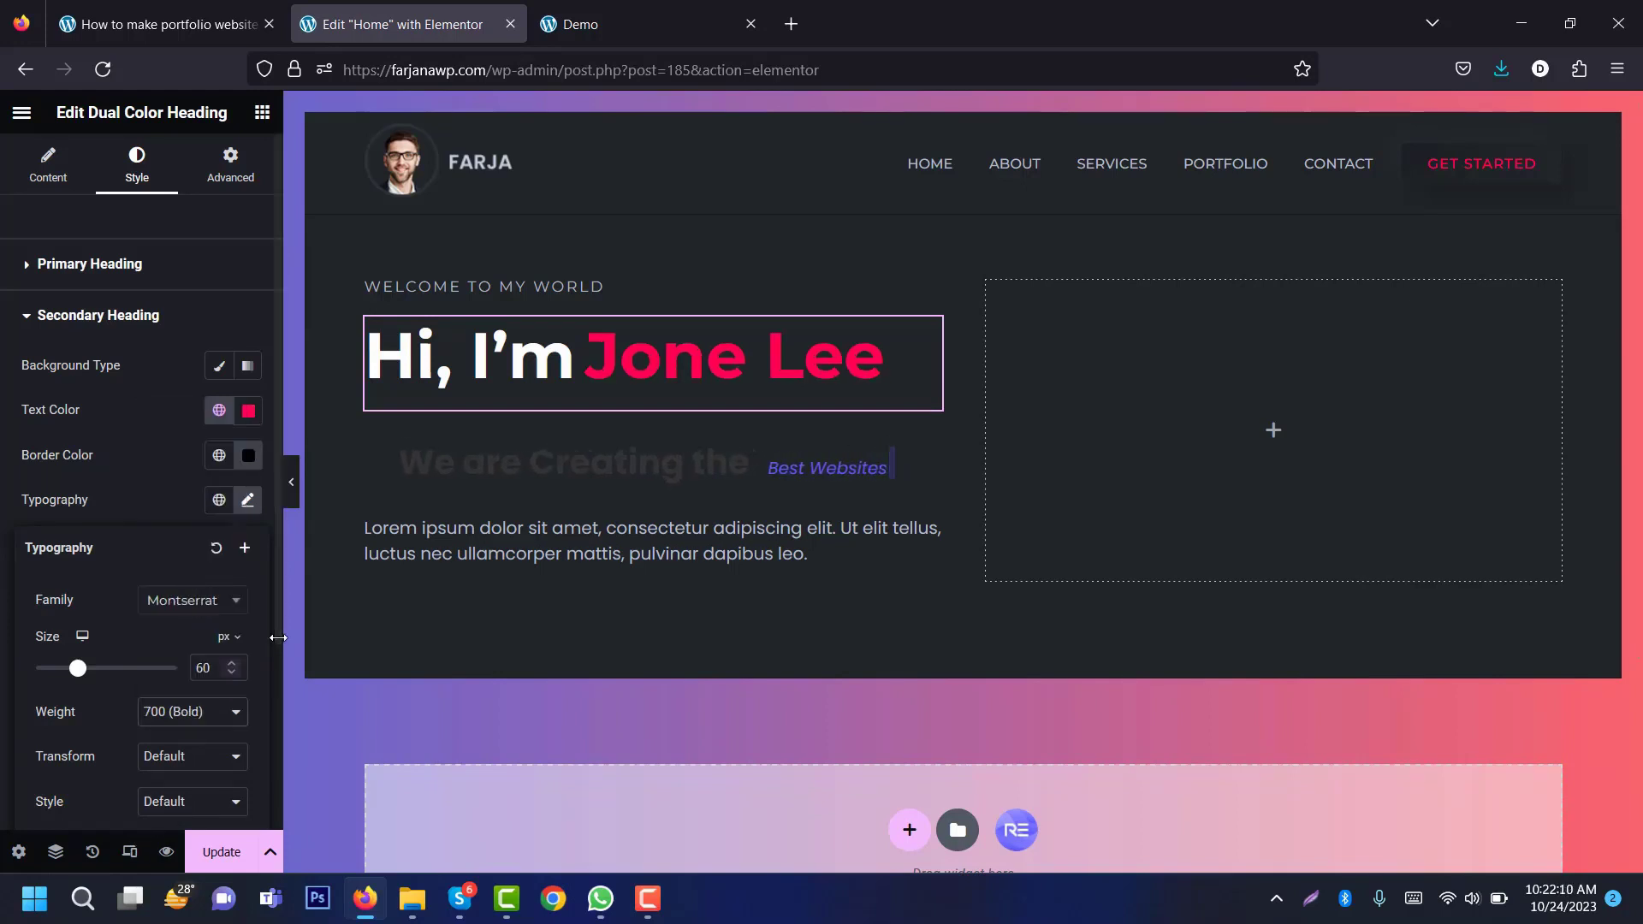
pyautogui.scroll(-3, 218, 767)
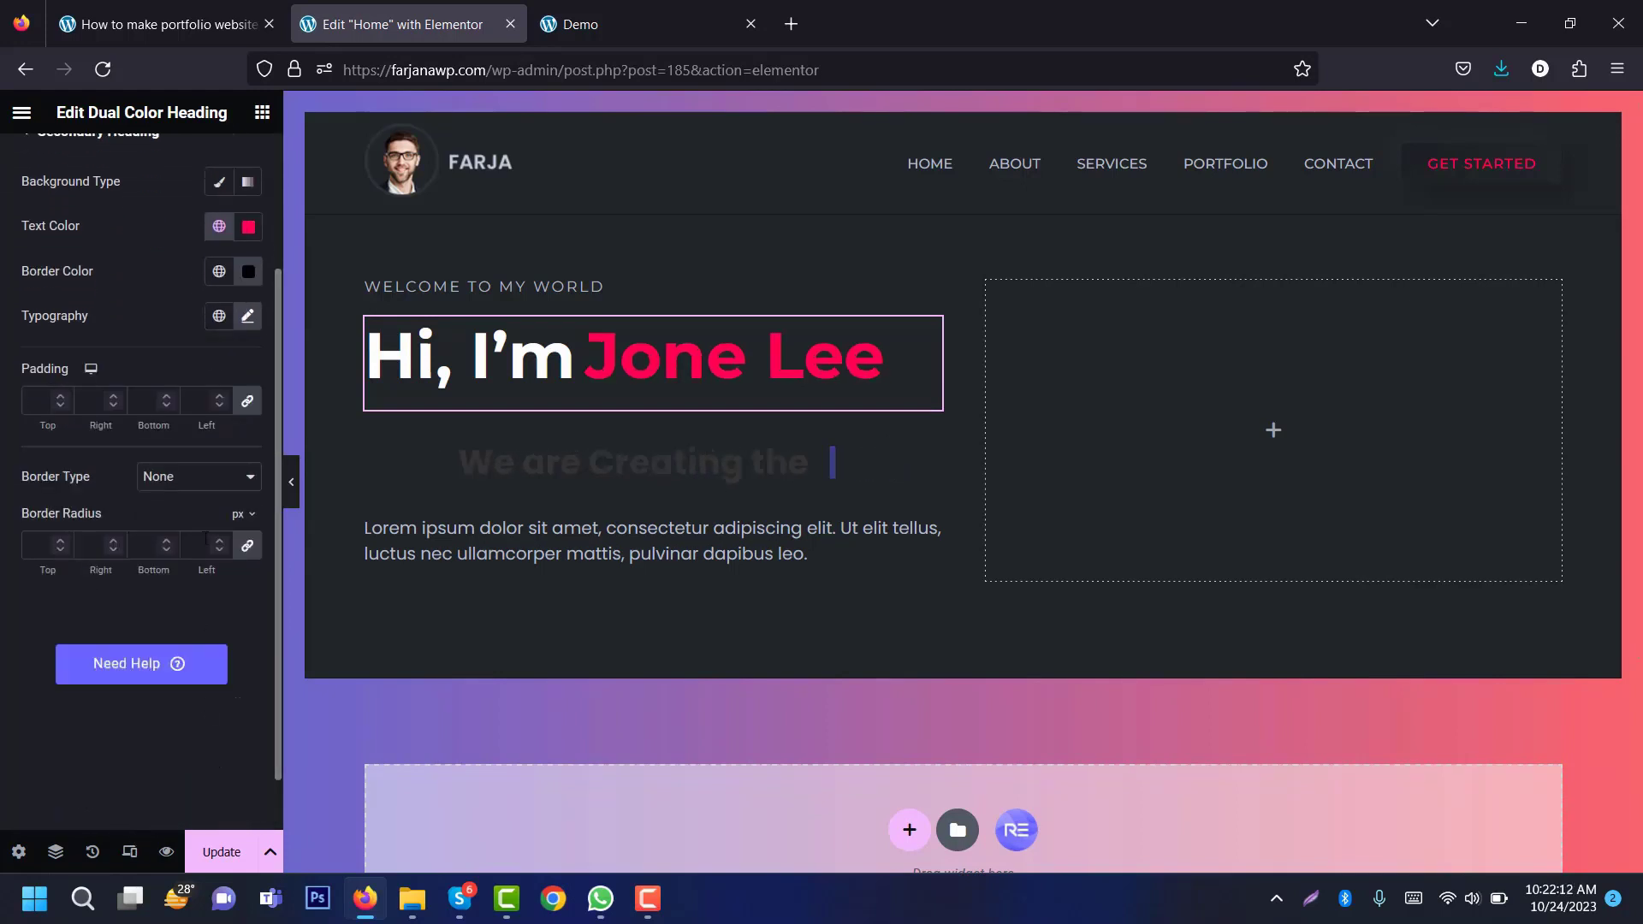
pyautogui.moveTo(225, 702)
pyautogui.click(224, 733)
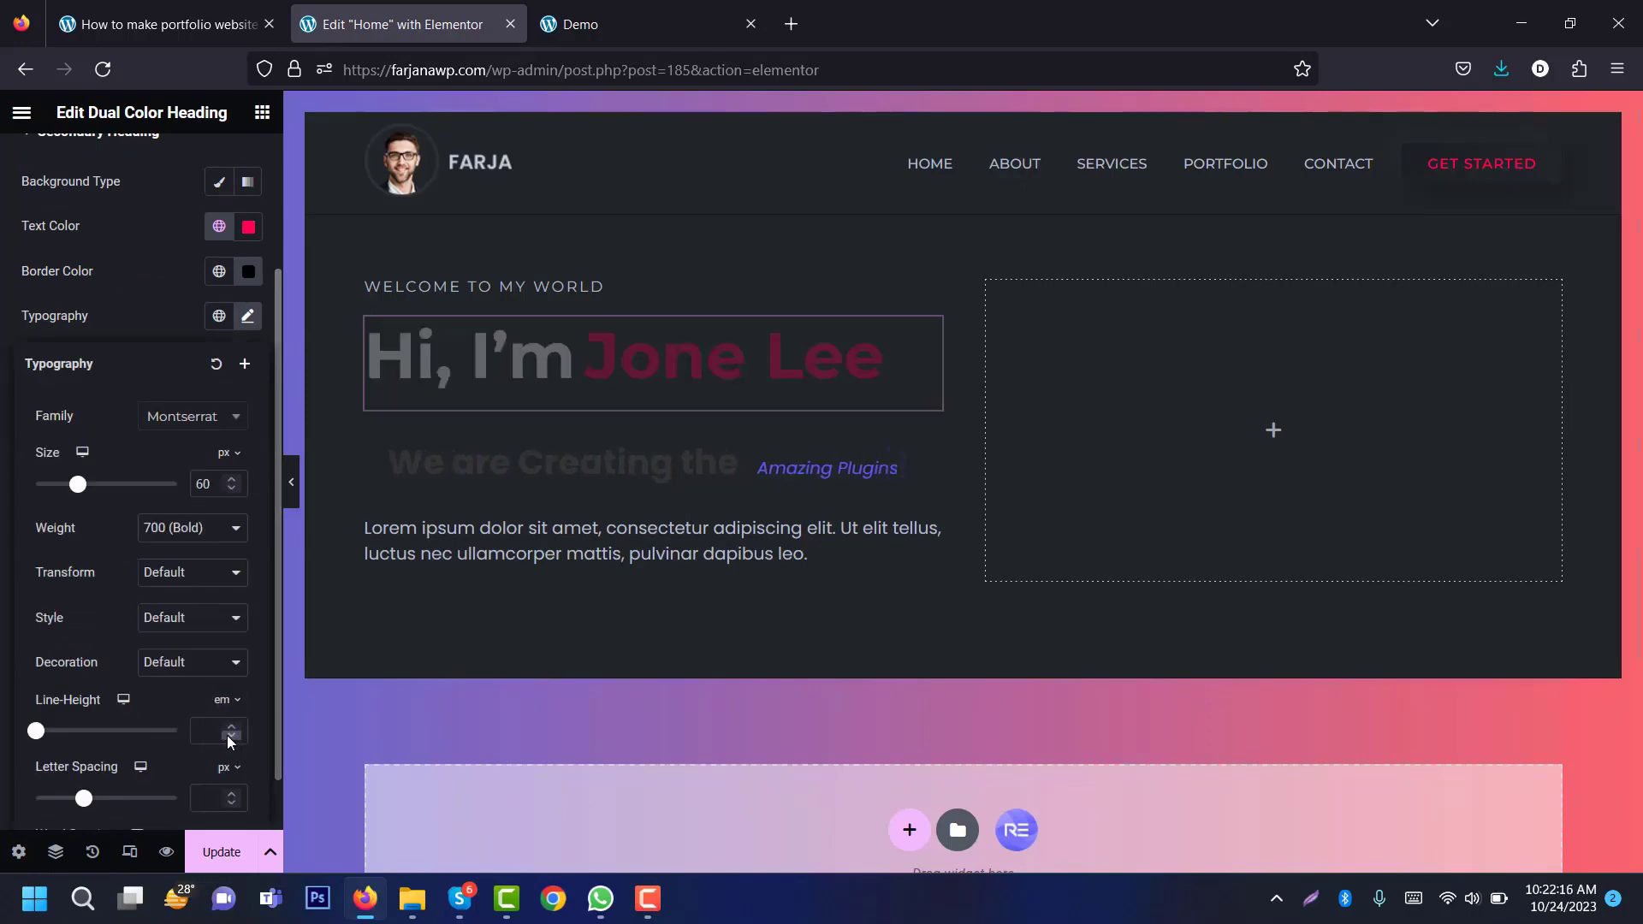
pyautogui.click(172, 337)
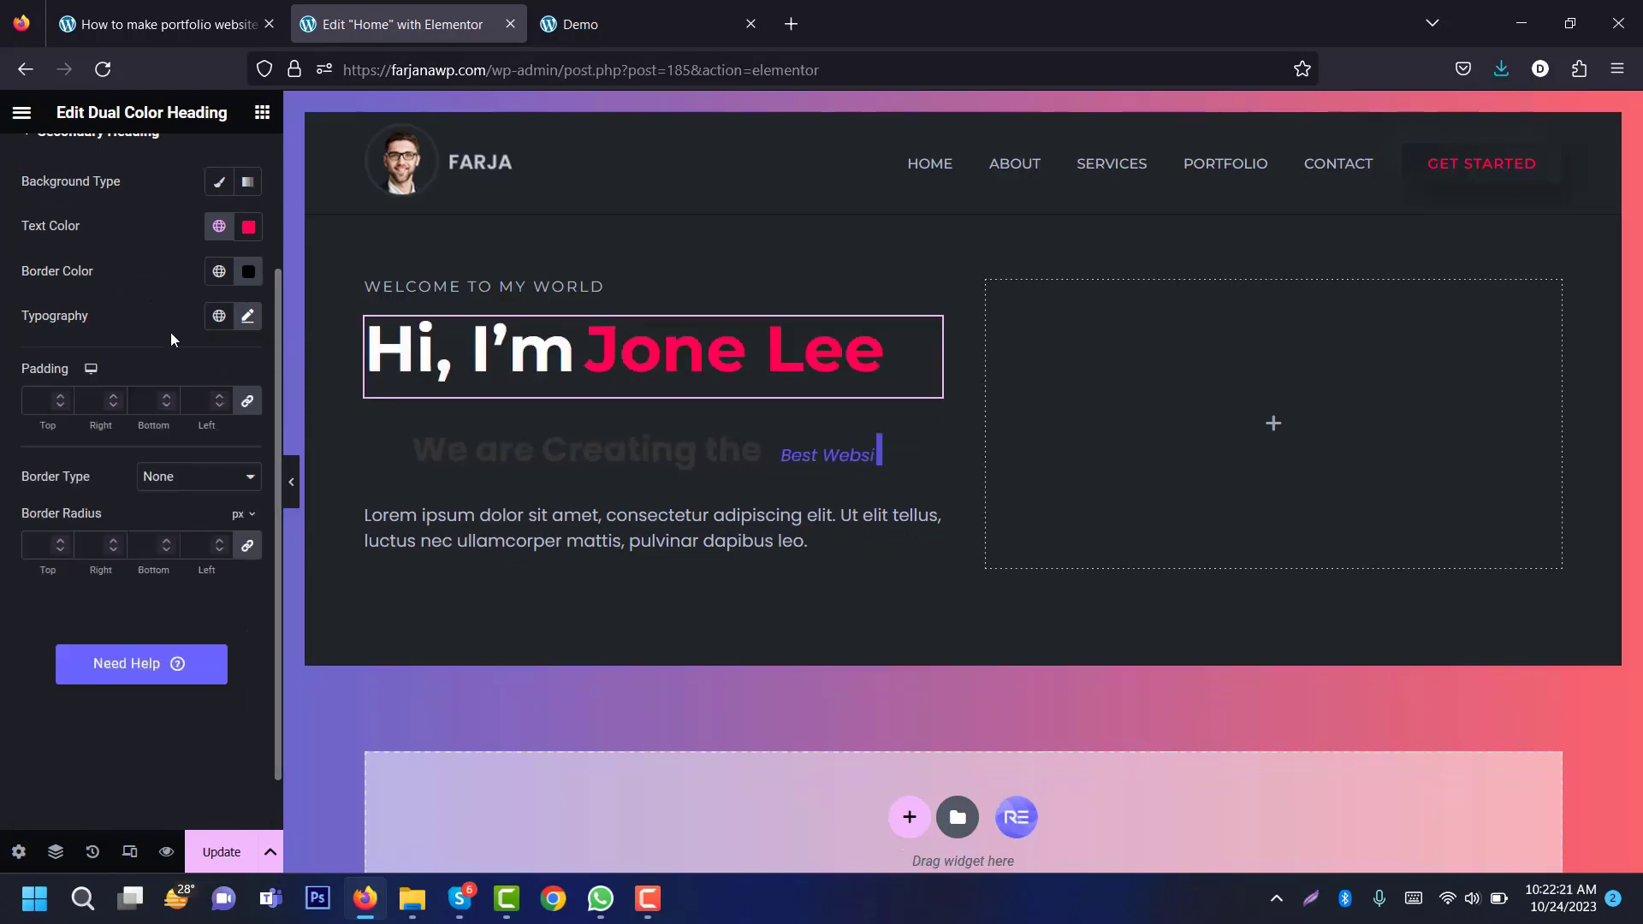
pyautogui.click(607, 9)
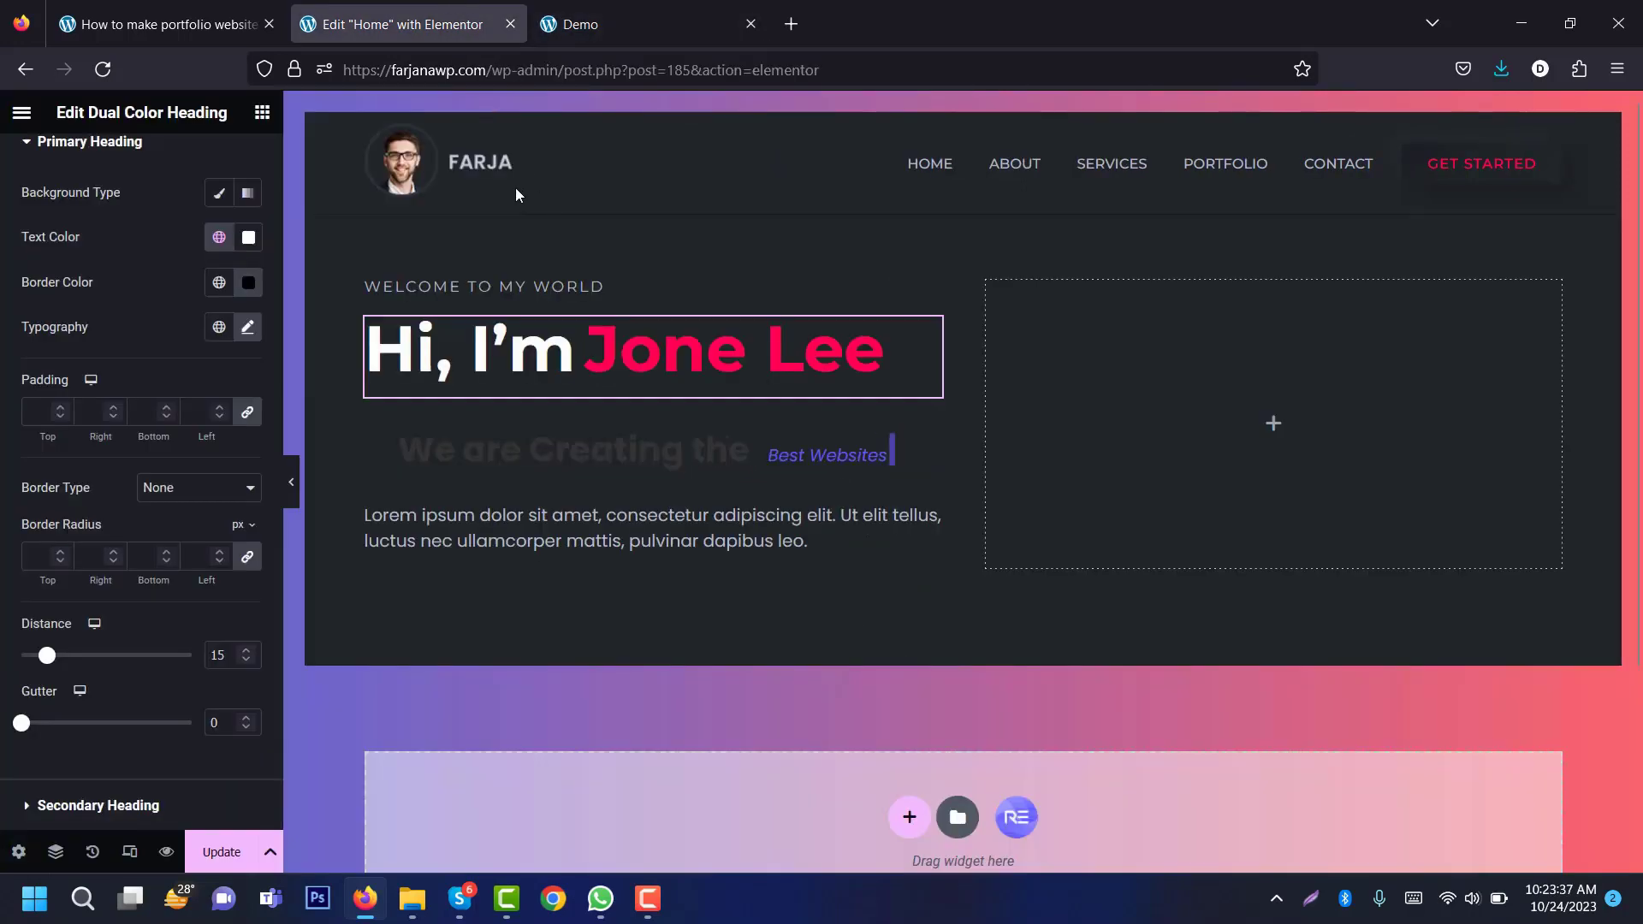
# Step: Select the typing headline widget and compare it with the demo's 'a Professional Coder.' / 'a Developer.' line
pyautogui.click(516, 450)
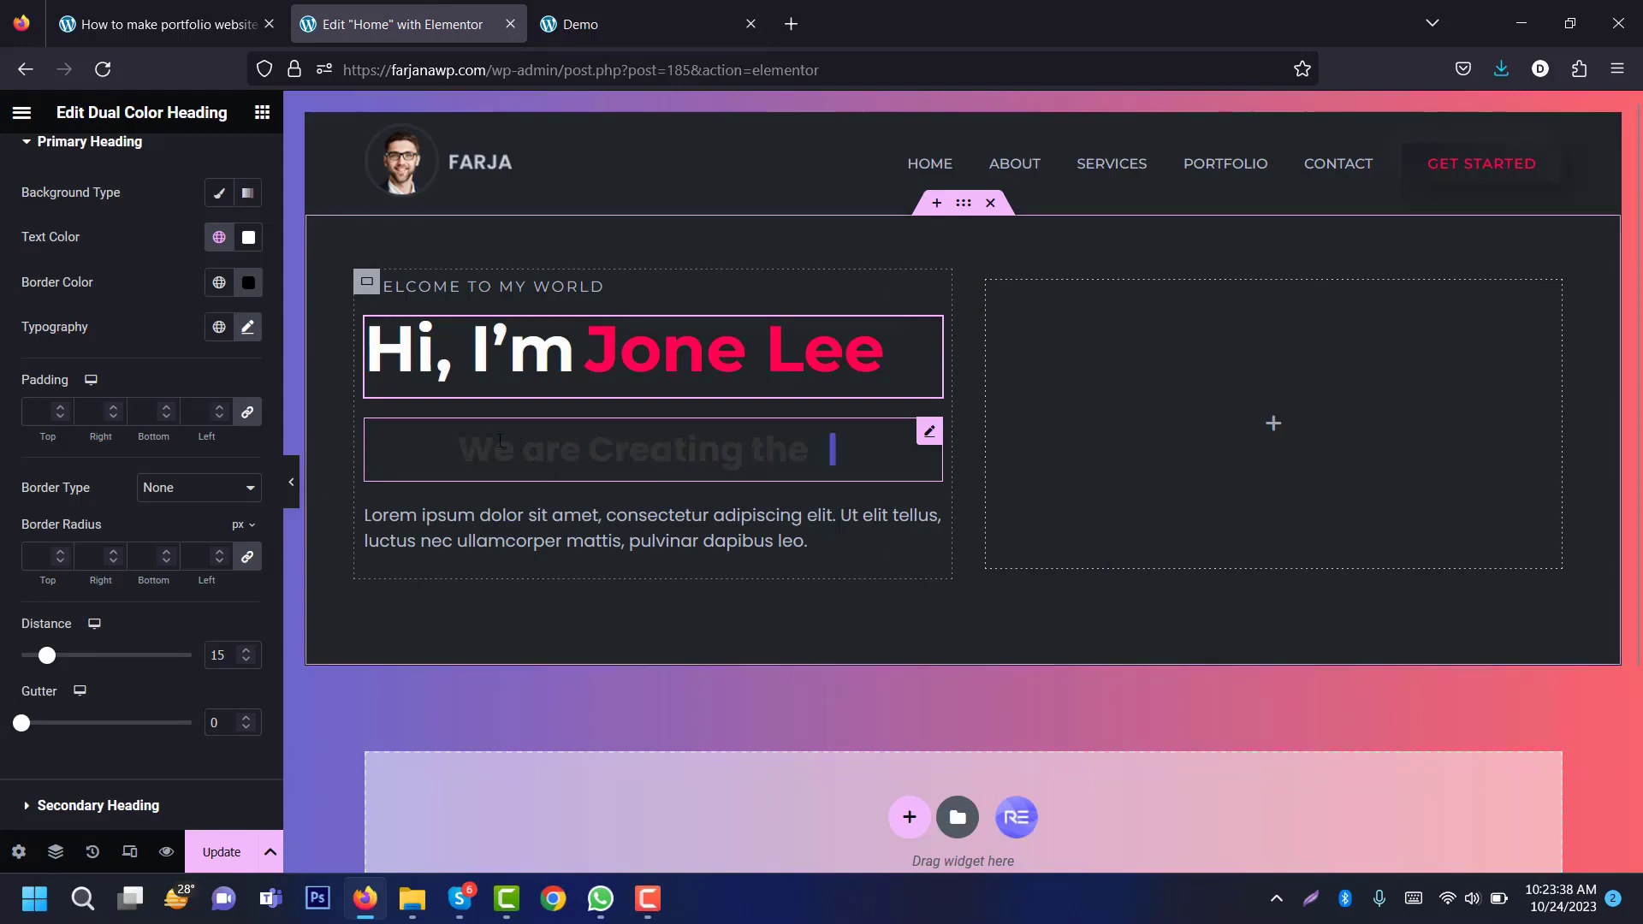
pyautogui.write('Ama')
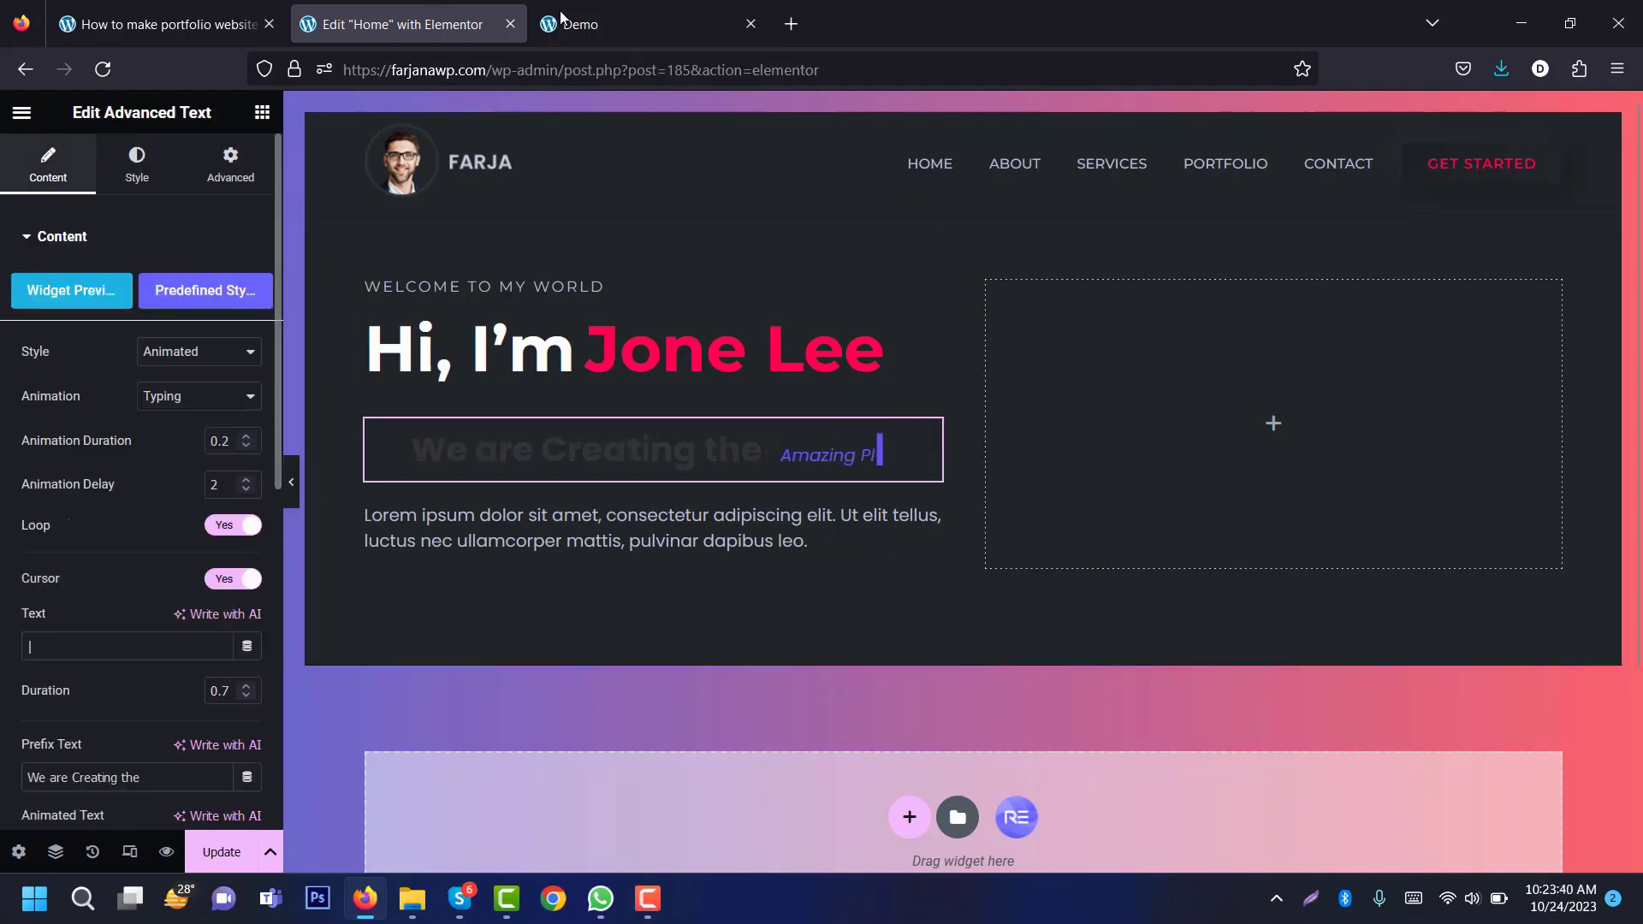
pyautogui.click(594, 18)
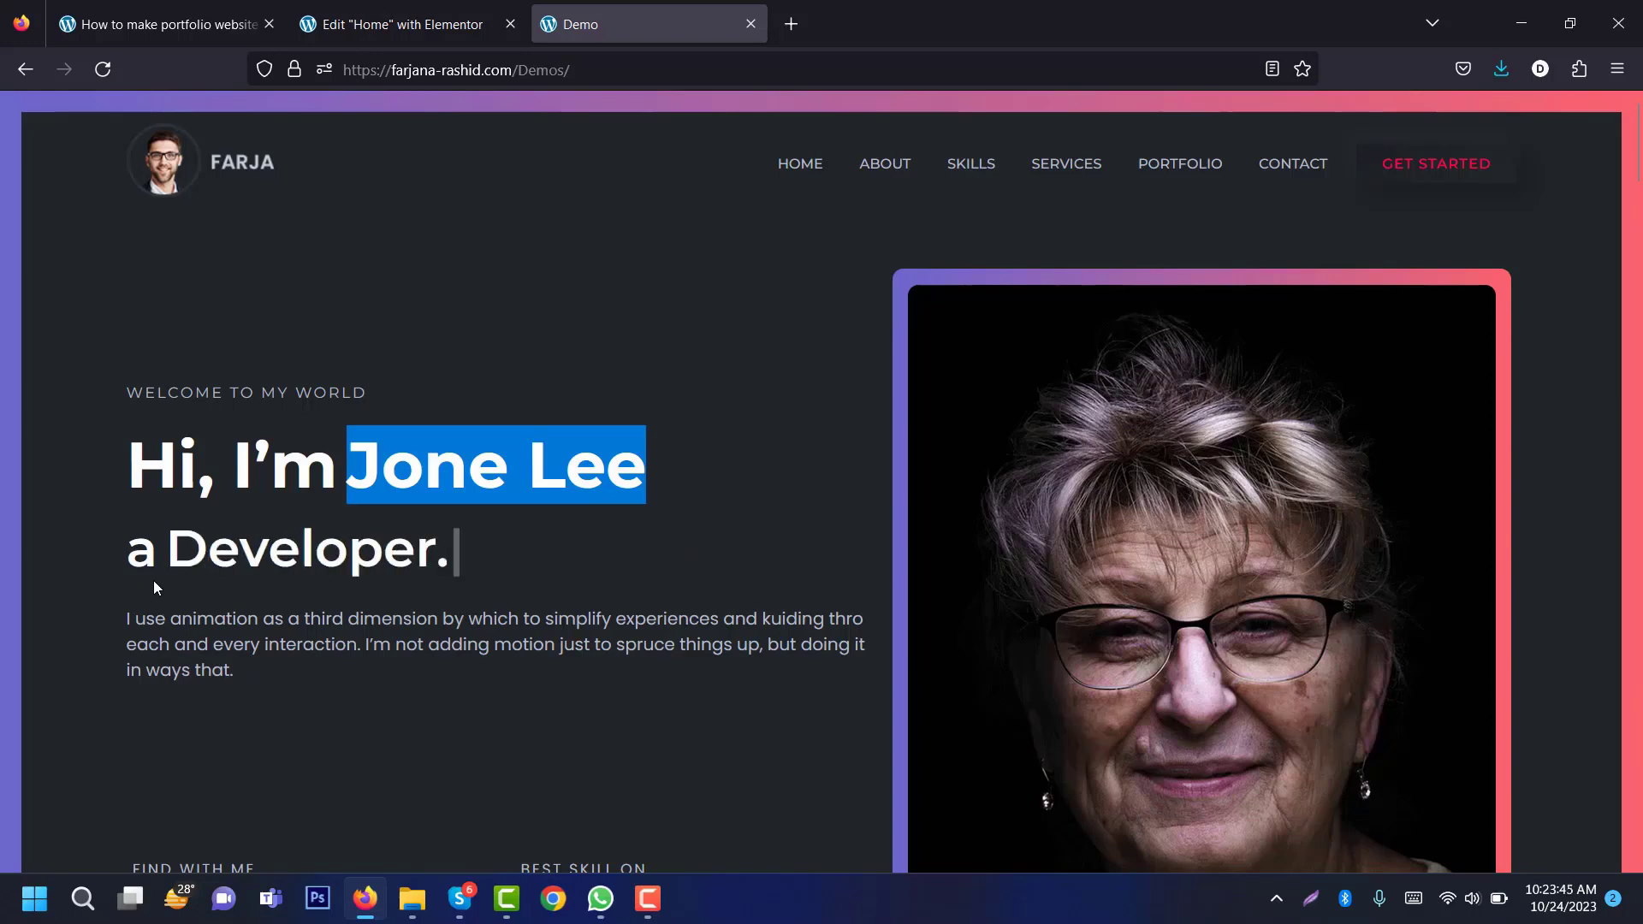
pyautogui.doubleClick(148, 556)
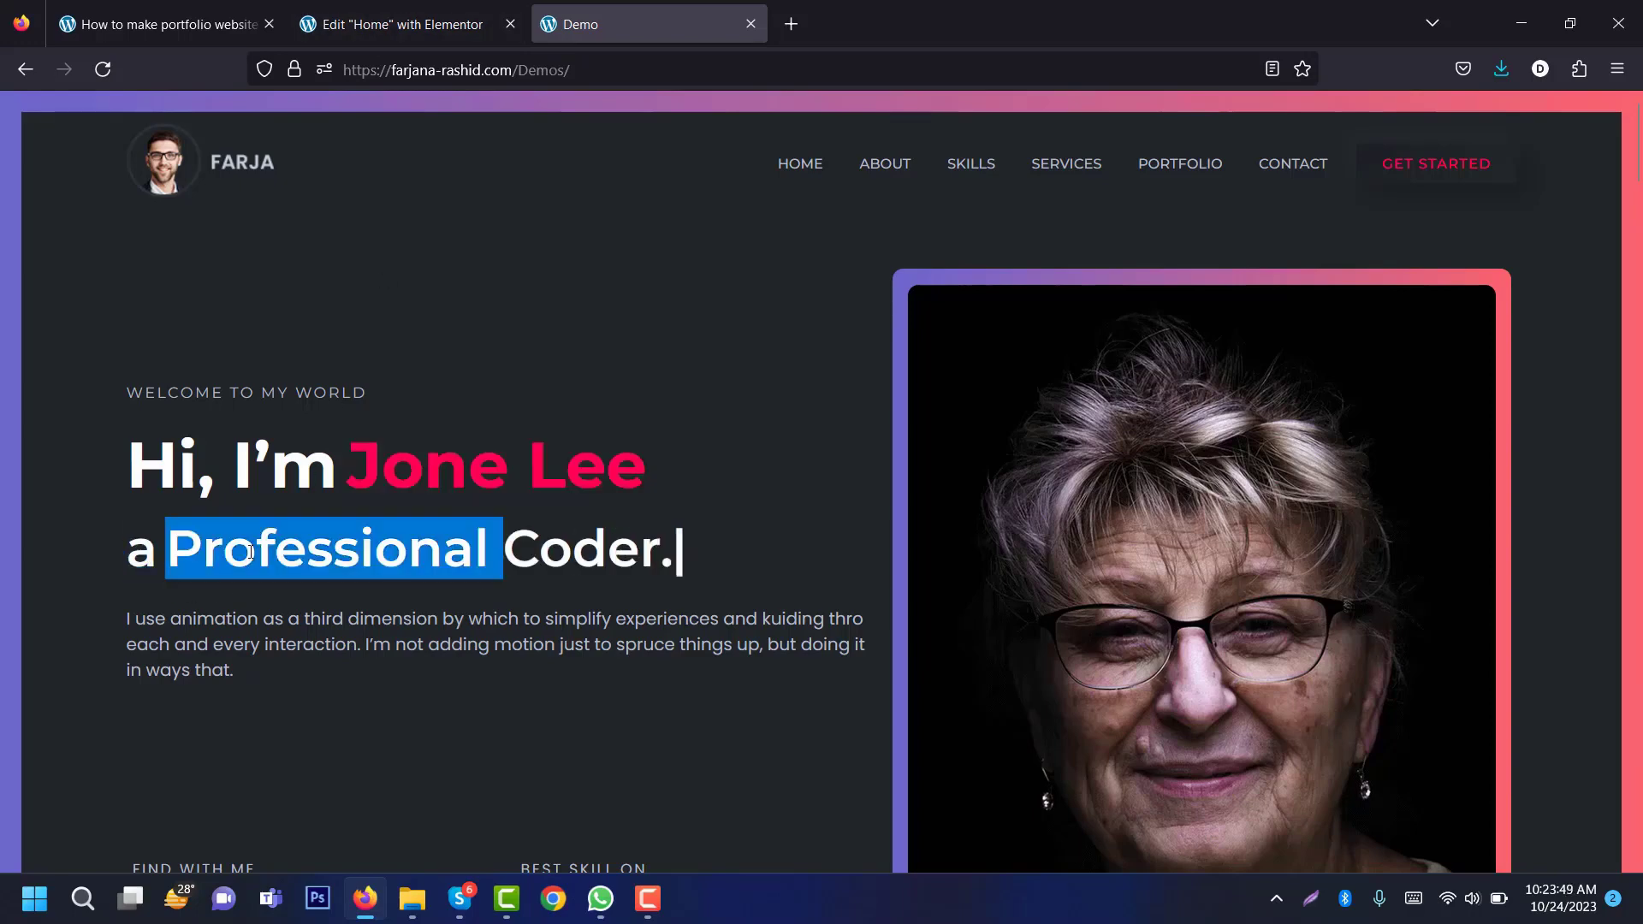
pyautogui.hotkey('ctrl', 'shift', 'Tab')
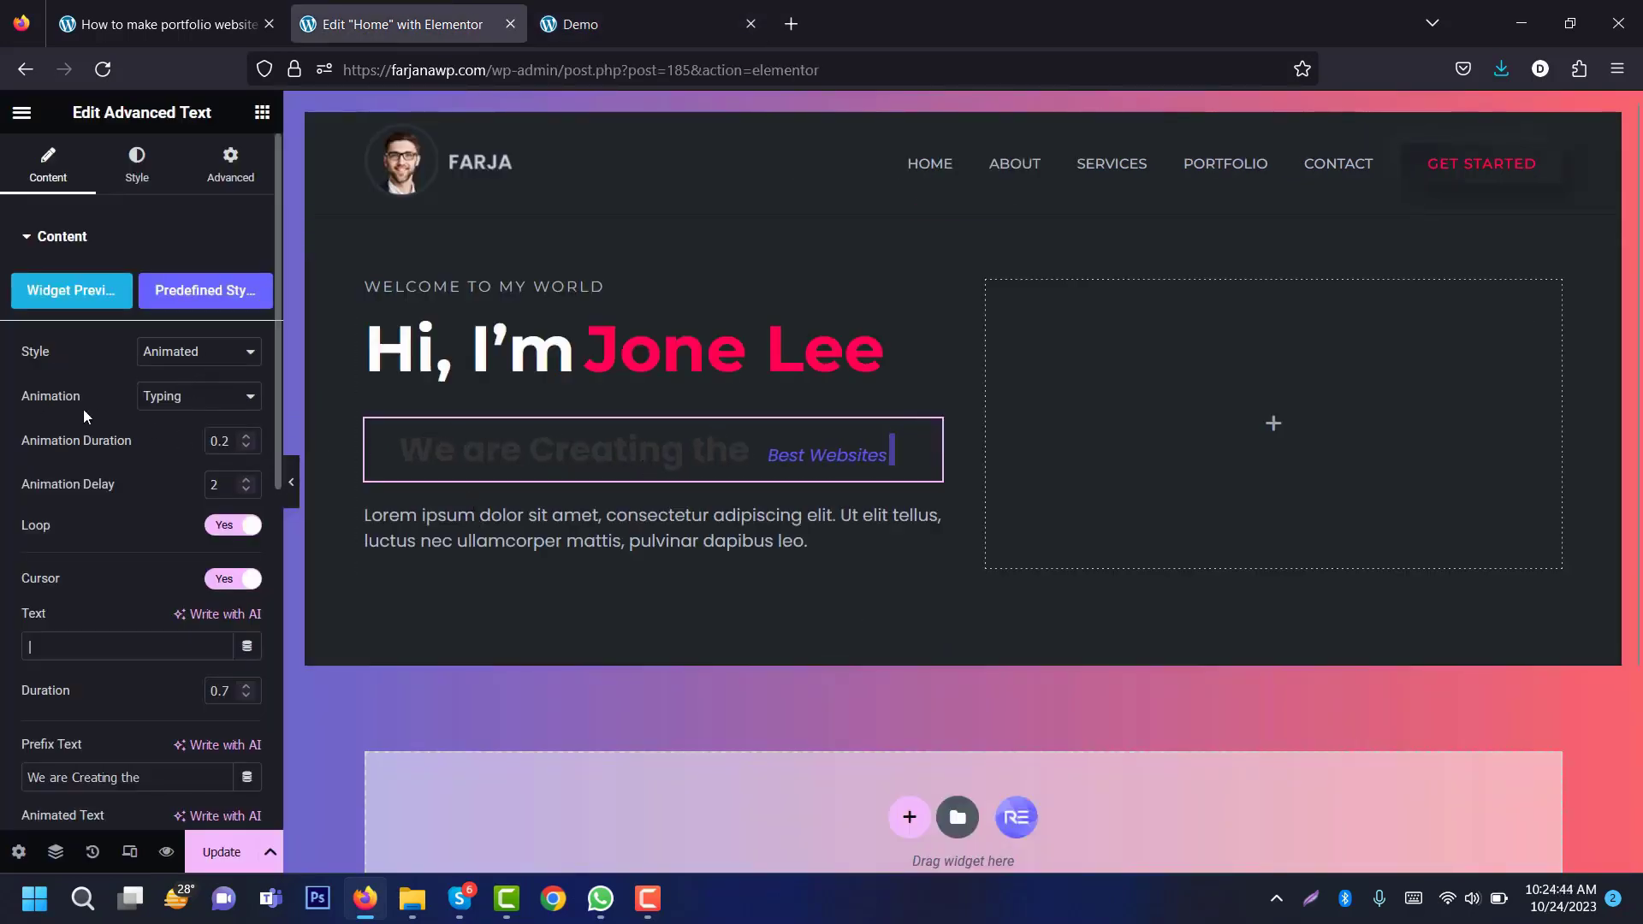
# Step: Switch the headline animation to Clip and left-align the headline
pyautogui.click(196, 400)
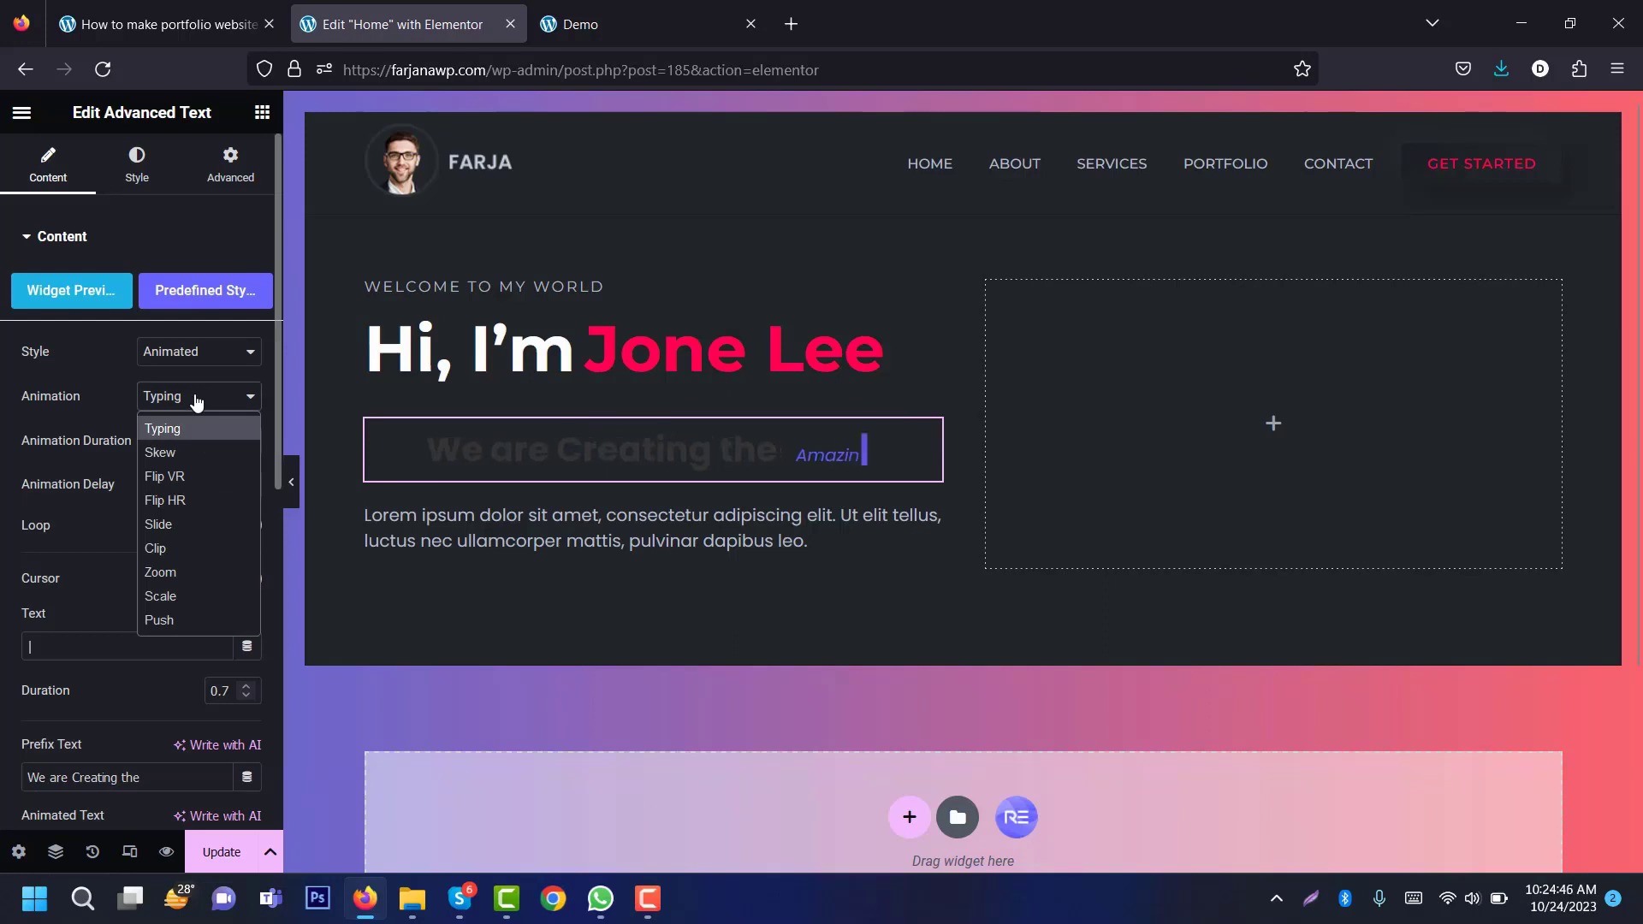
pyautogui.click(186, 548)
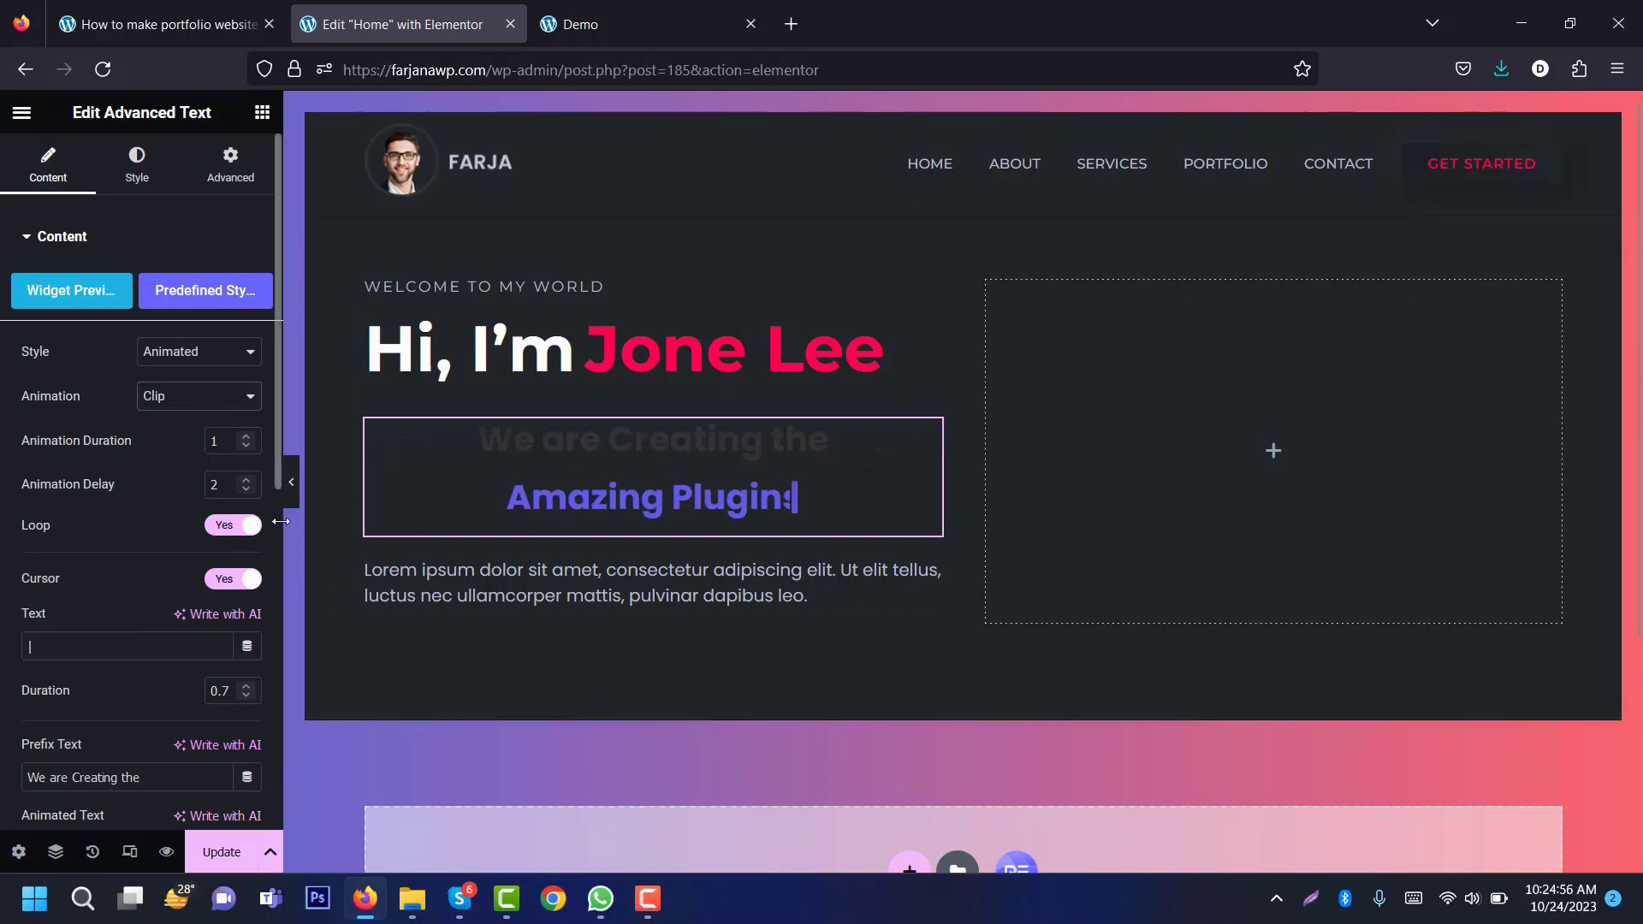
pyautogui.scroll(-5, 183, 666)
pyautogui.click(185, 662)
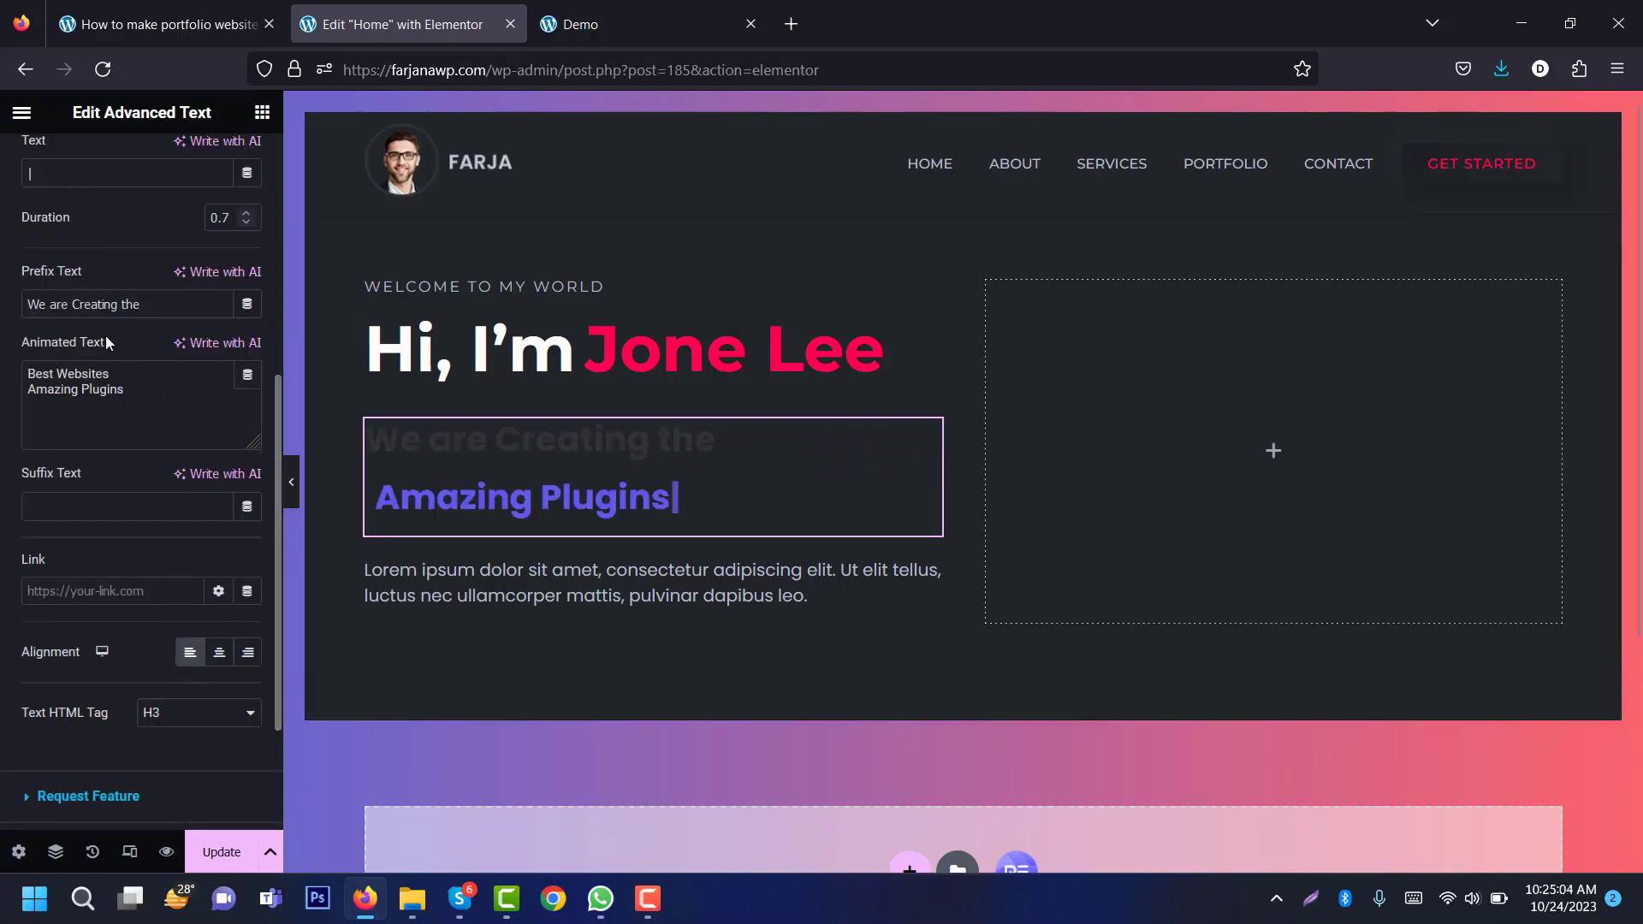
# Step: Change the prefix to 'a' and the animated lines to 'Developer.' and 'Professional Coder.'
pyautogui.moveTo(141, 304); pyautogui.dragTo(26, 304)
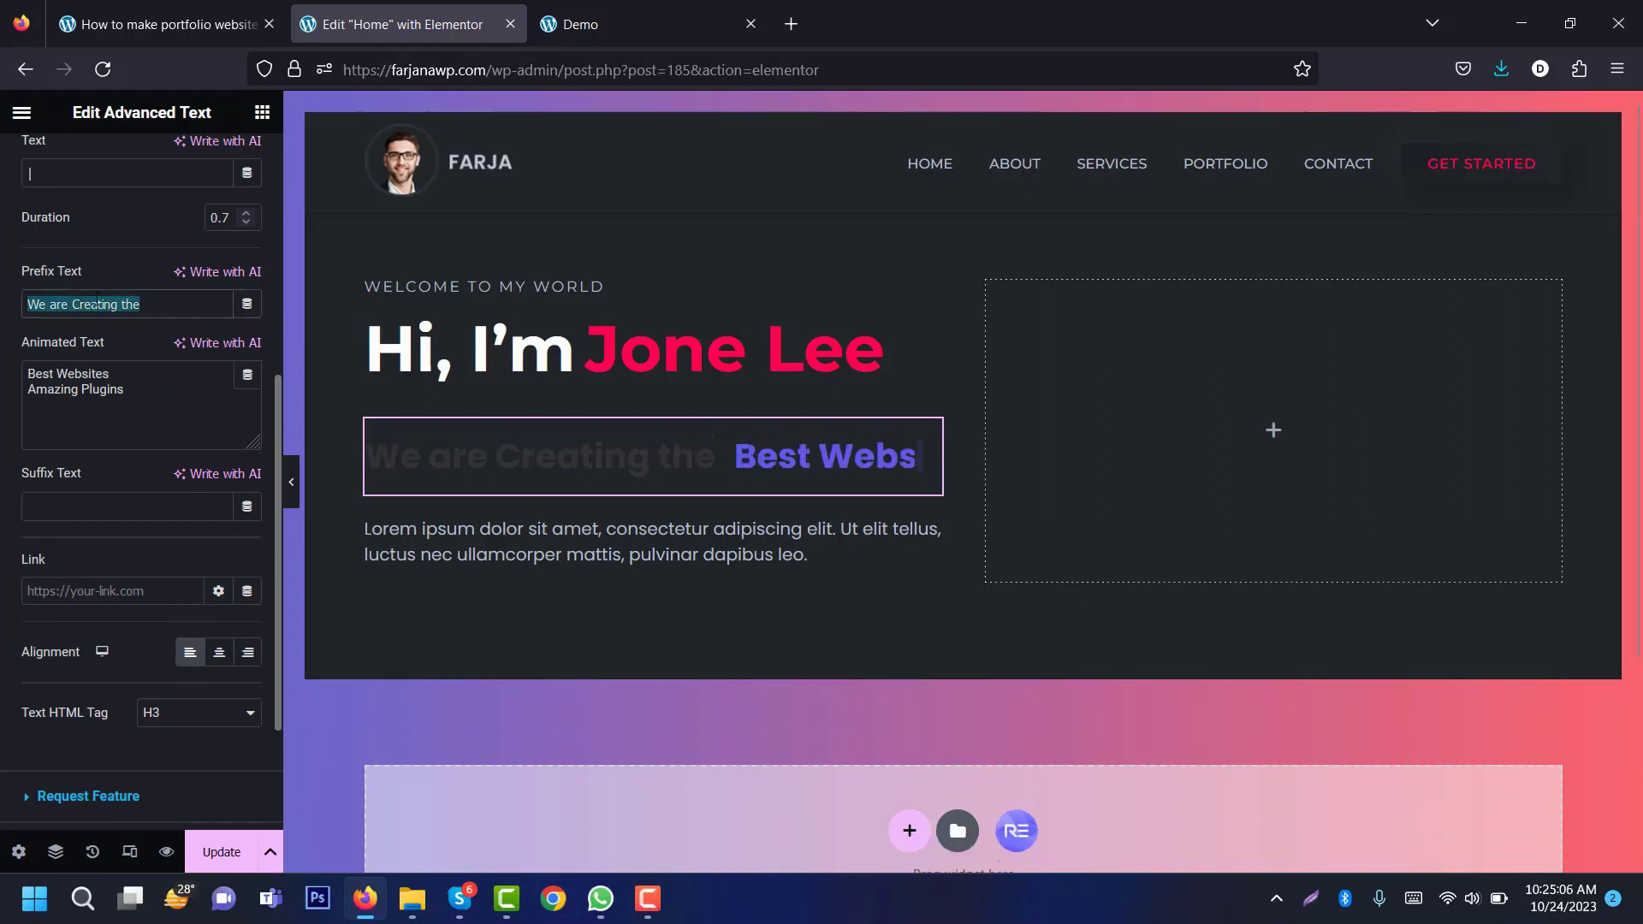
pyautogui.write('a')
pyautogui.doubleClick(91, 374)
pyautogui.tripleClick(94, 374)
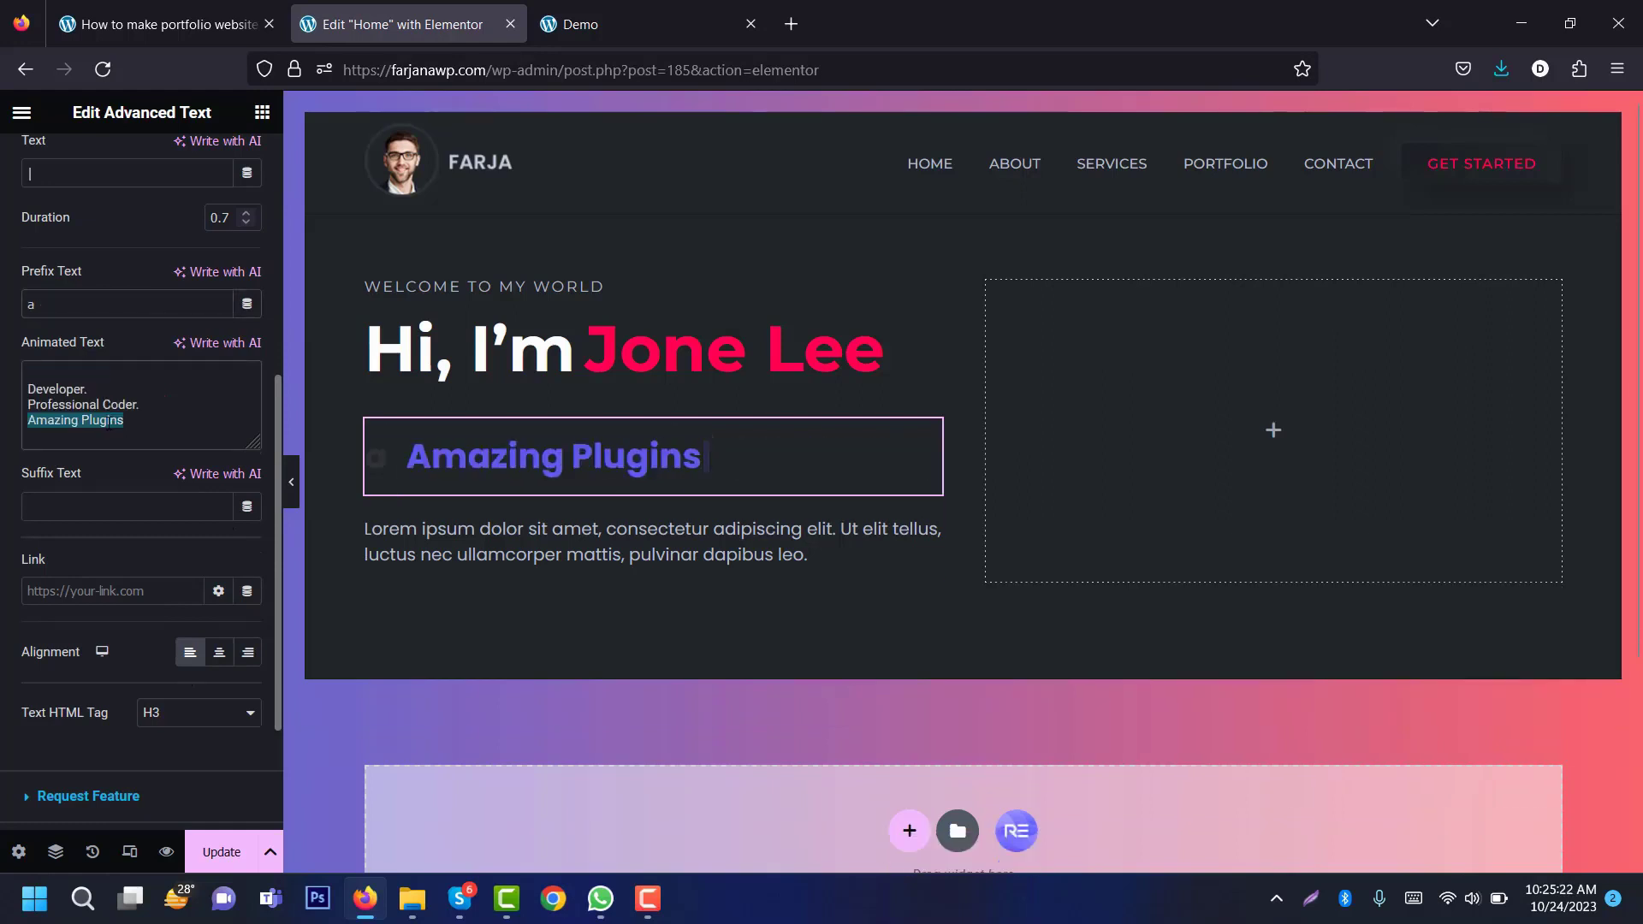
pyautogui.press('BackSpace')
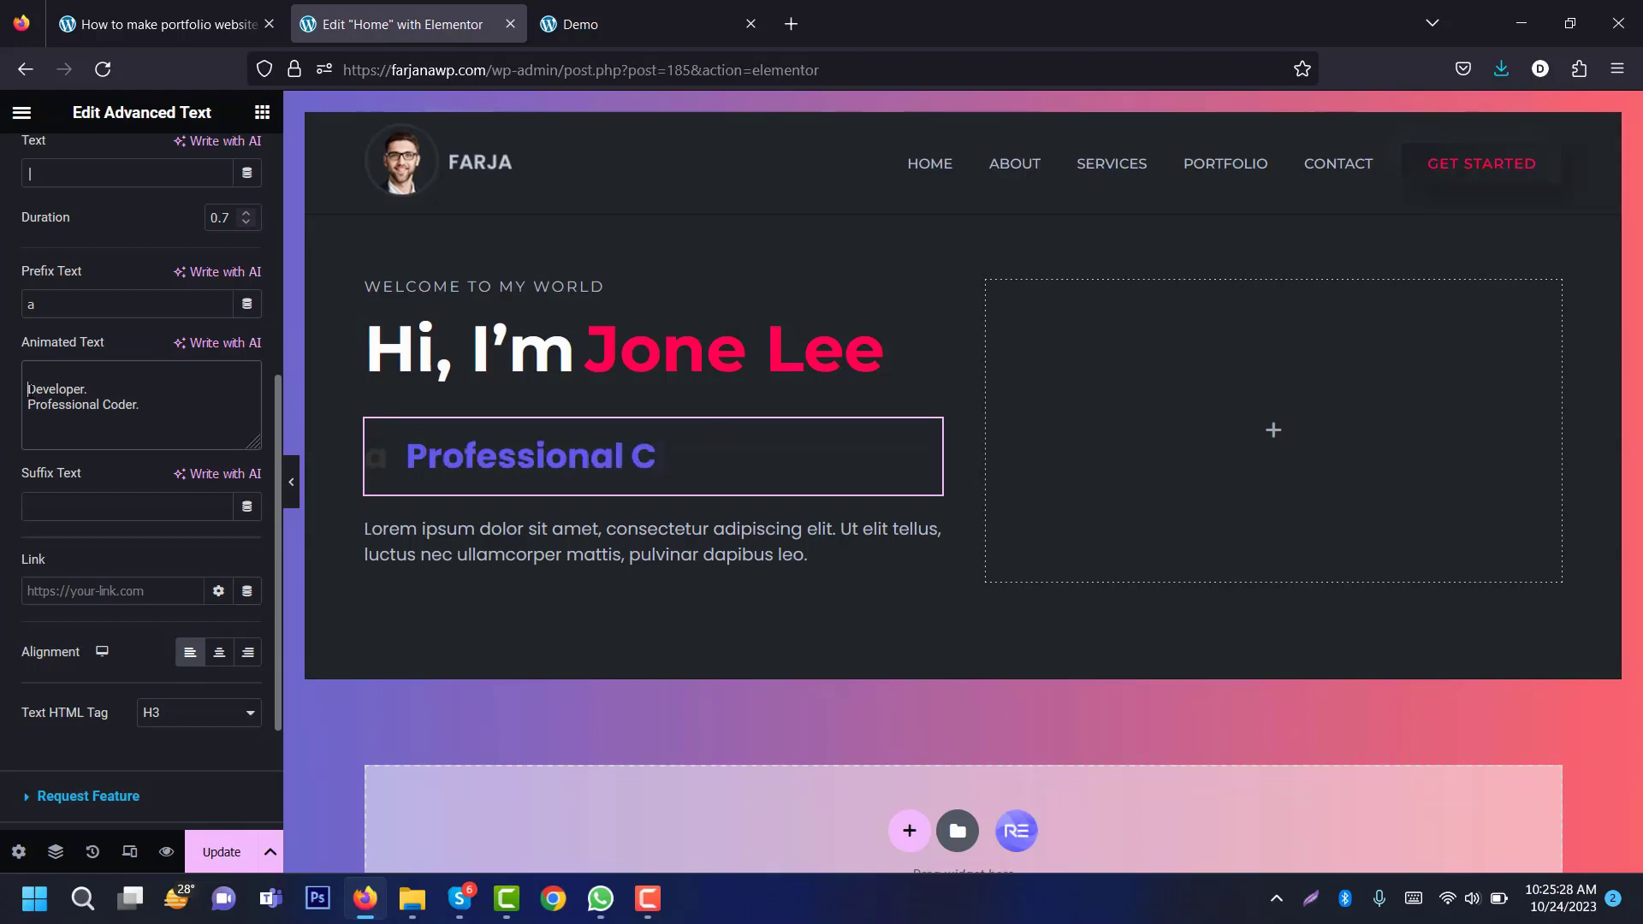
pyautogui.click(30, 390)
pyautogui.press('BackSpace')
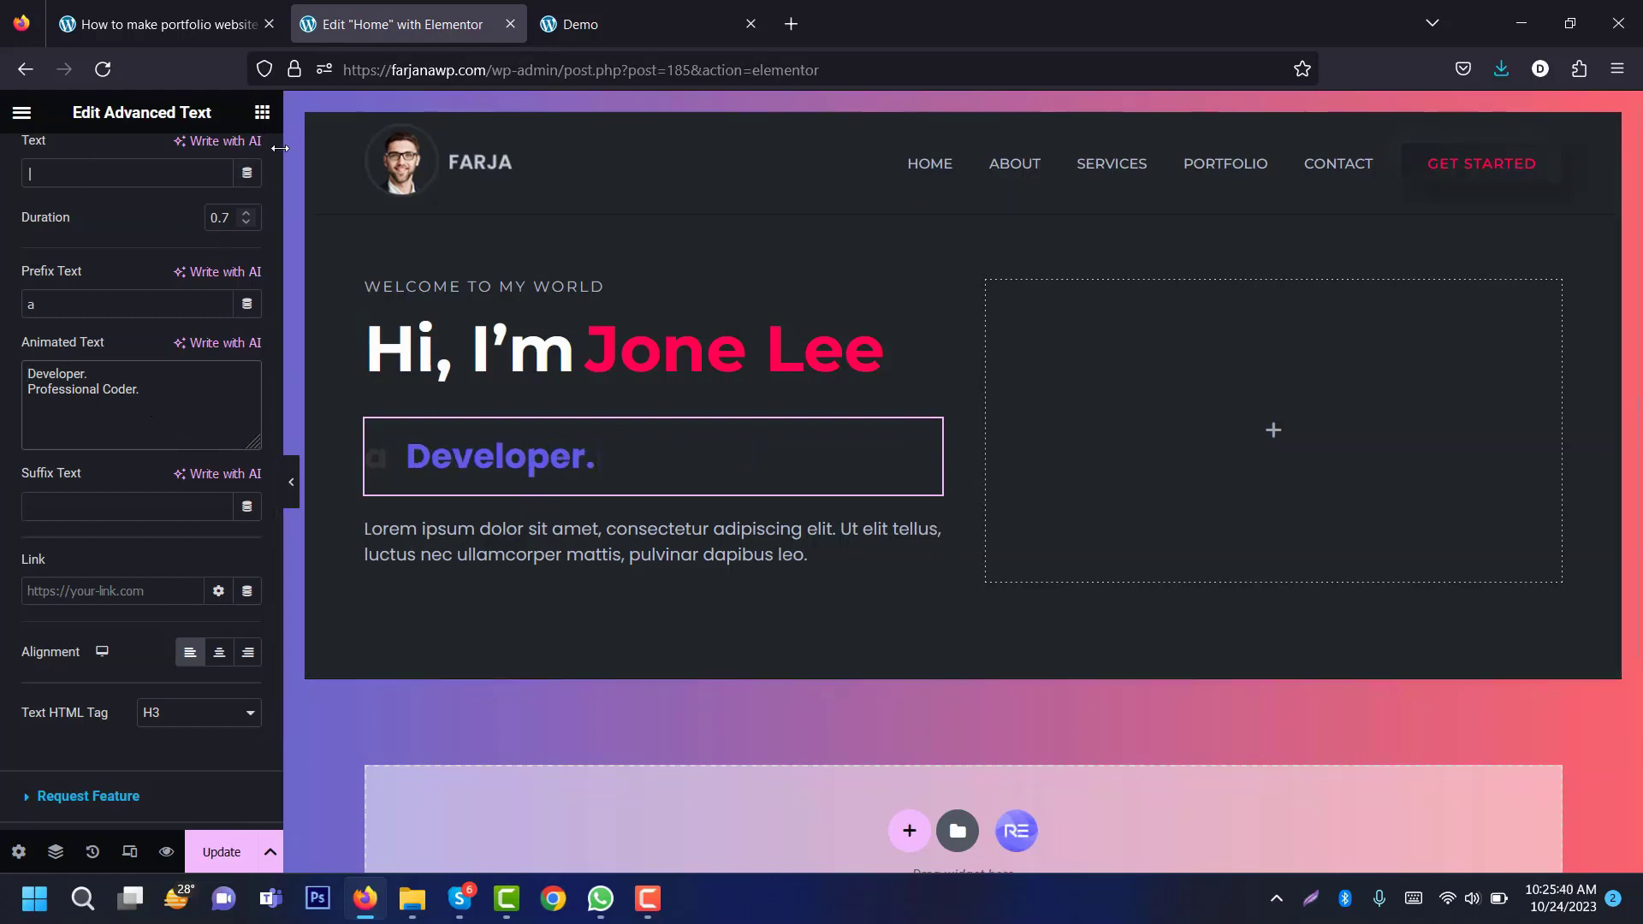
pyautogui.scroll(5, 277, 150)
pyautogui.click(137, 165)
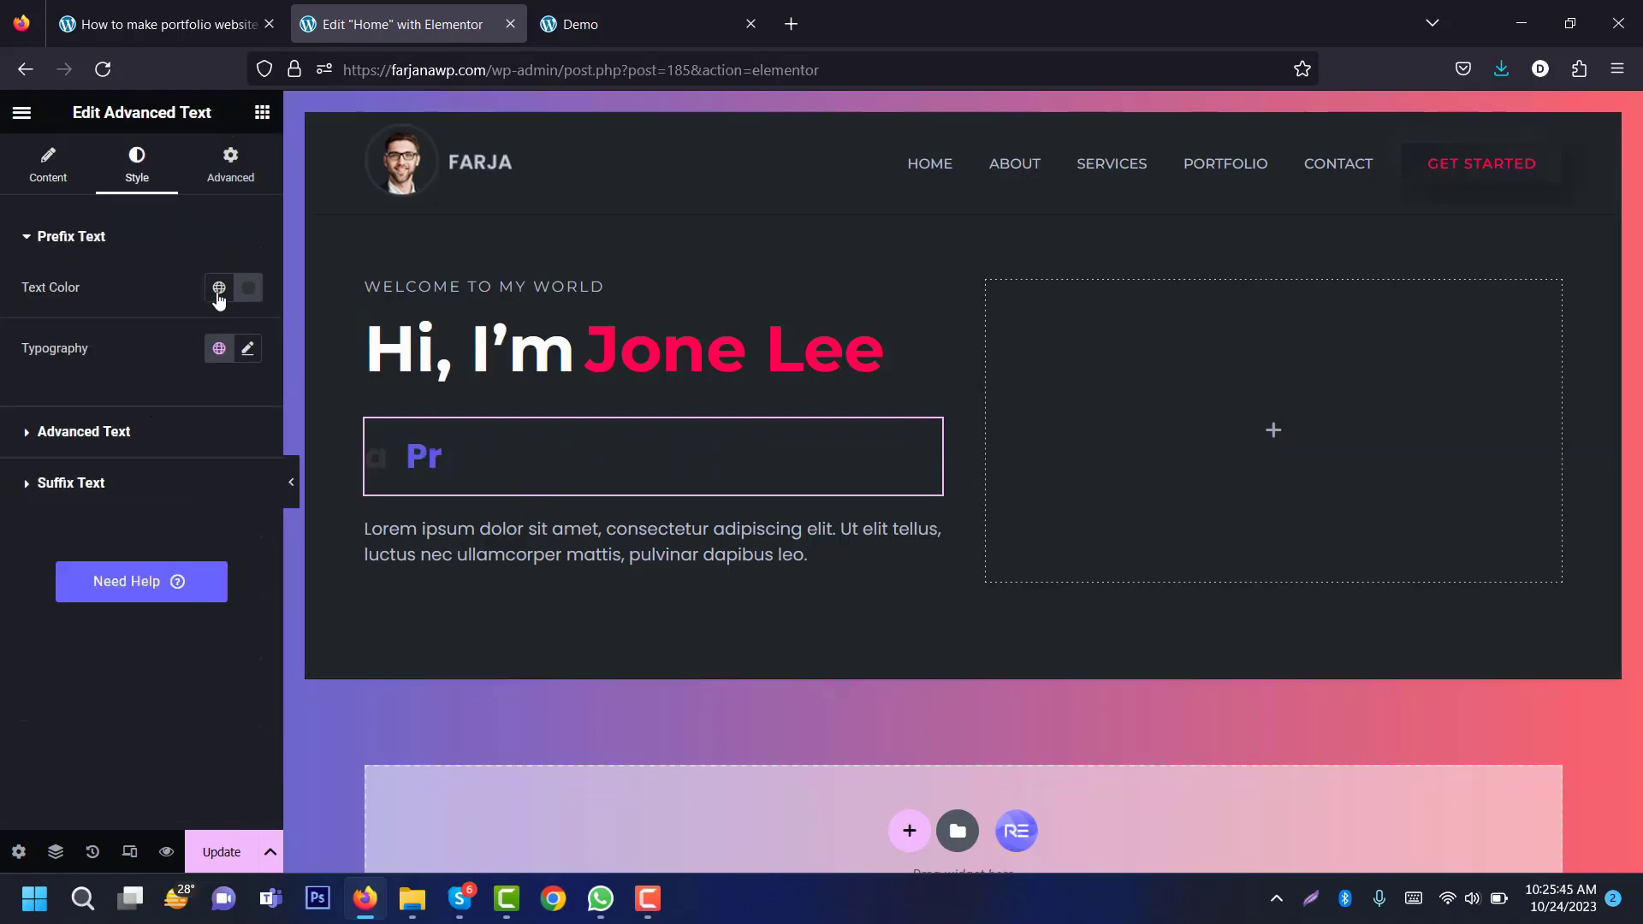
# Step: Make the prefix 'a' white in the Montserrat font
pyautogui.click(219, 289)
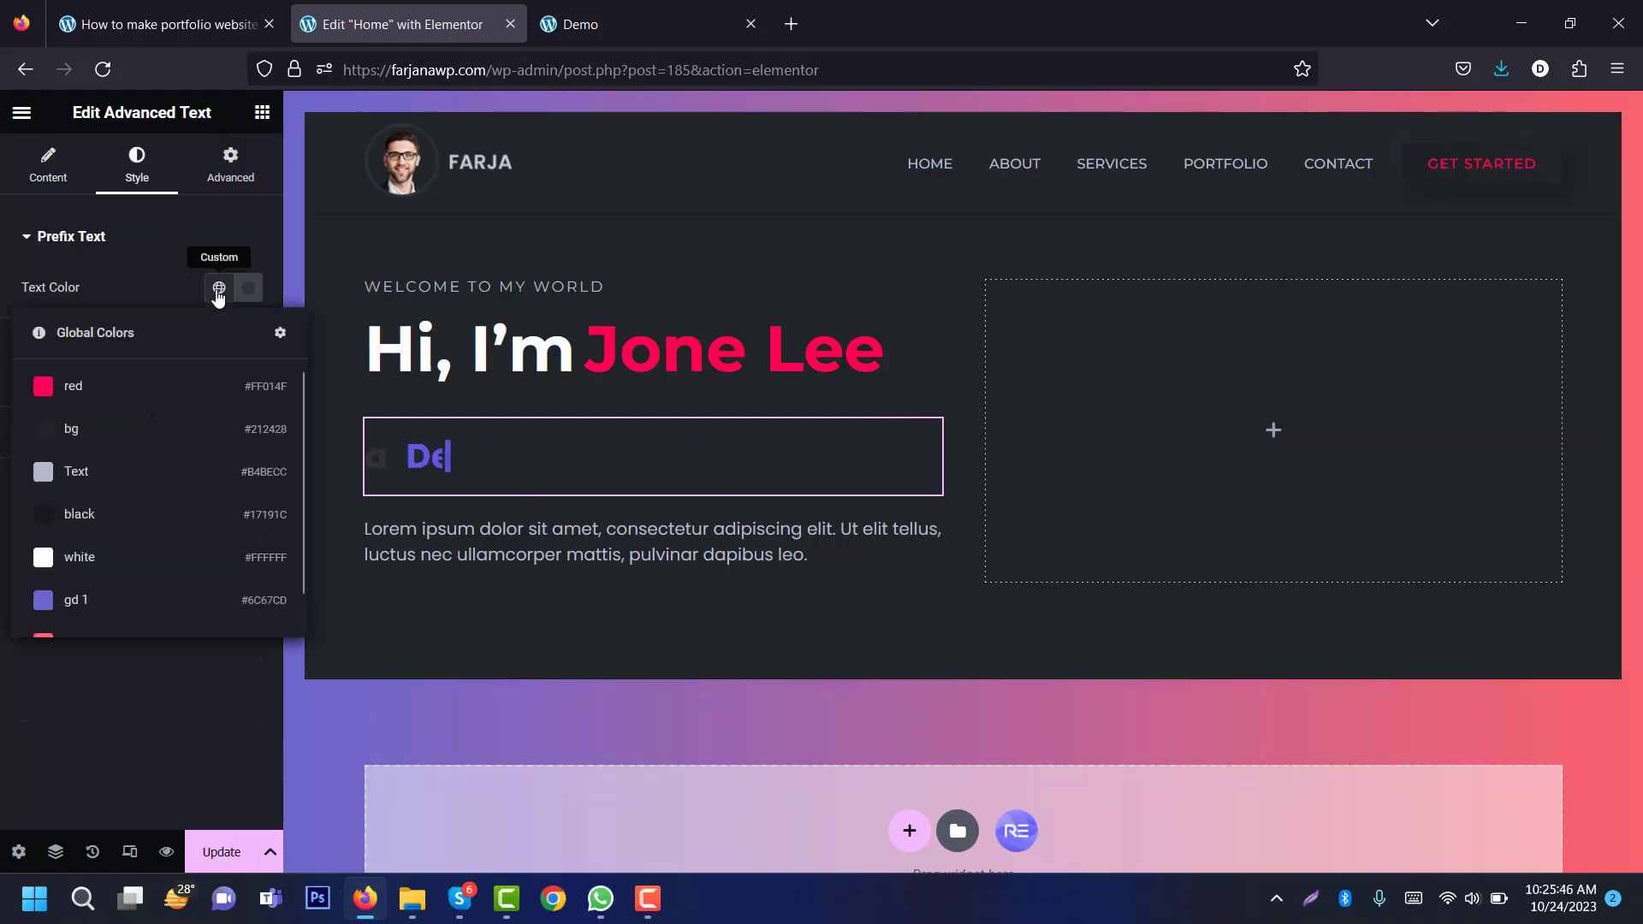
pyautogui.click(96, 567)
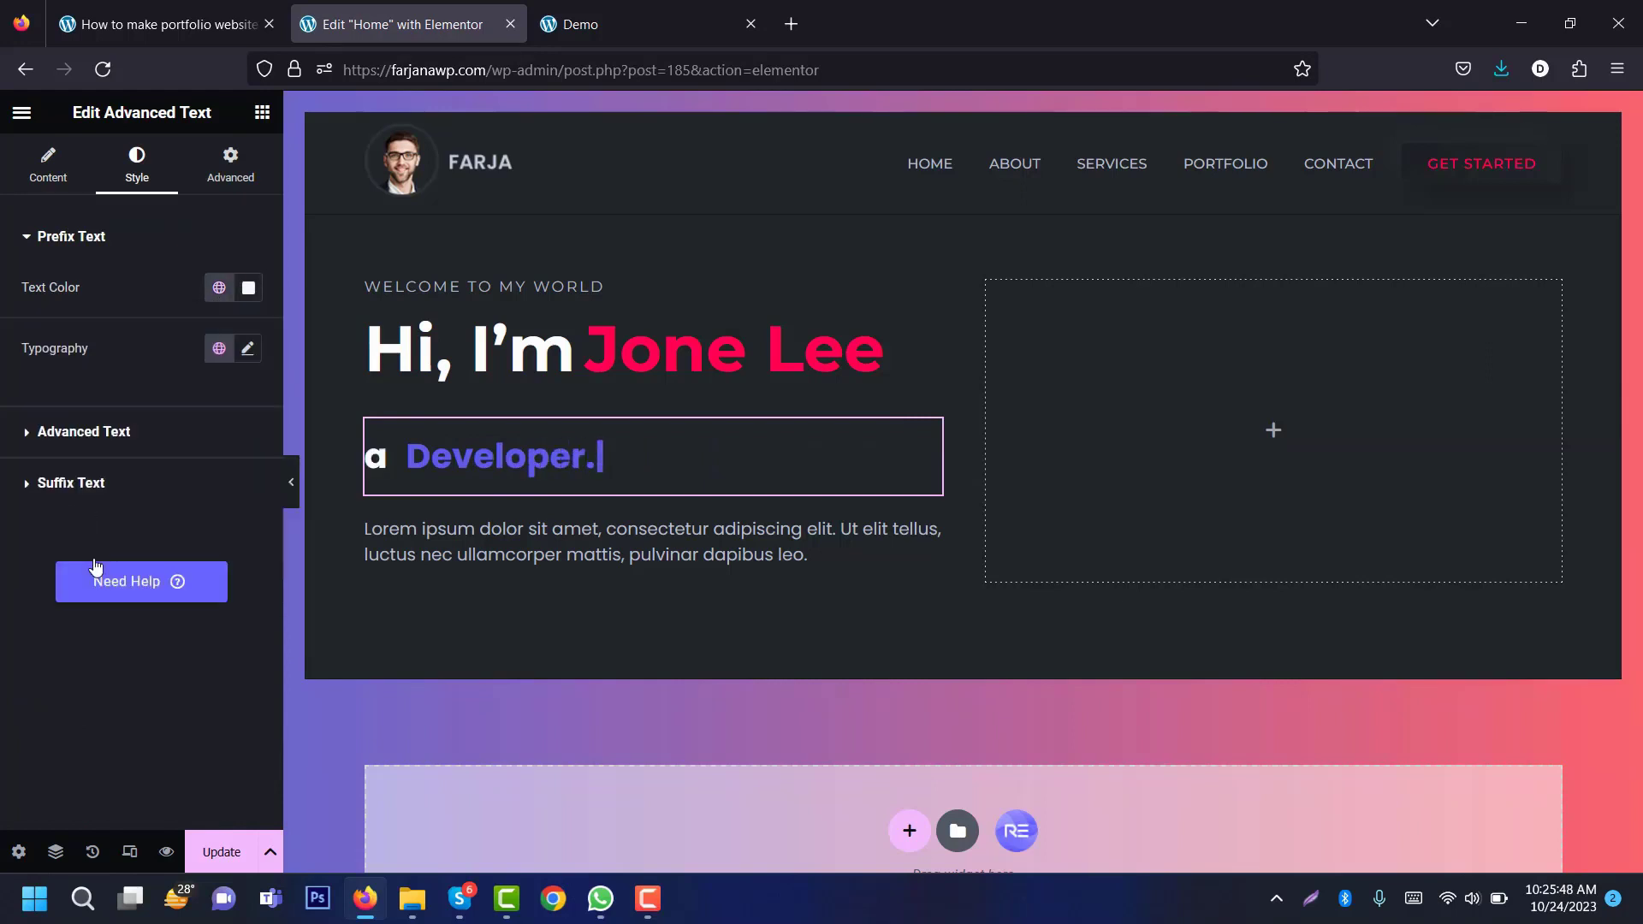
pyautogui.click(248, 349)
pyautogui.click(165, 467)
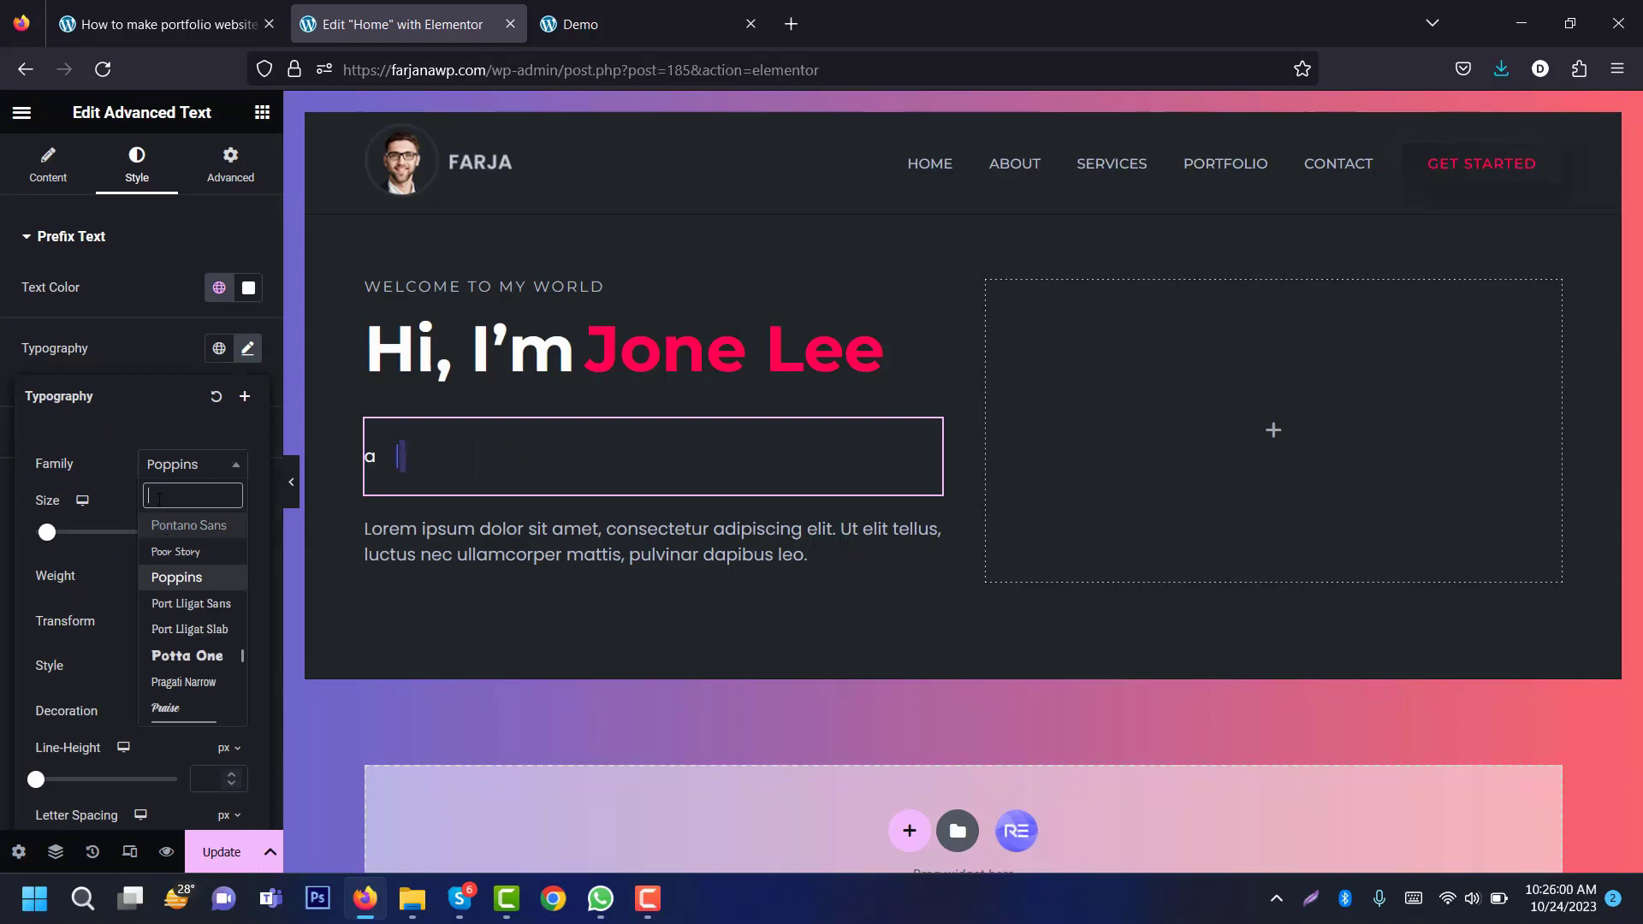
pyautogui.write('mont')
pyautogui.click(184, 653)
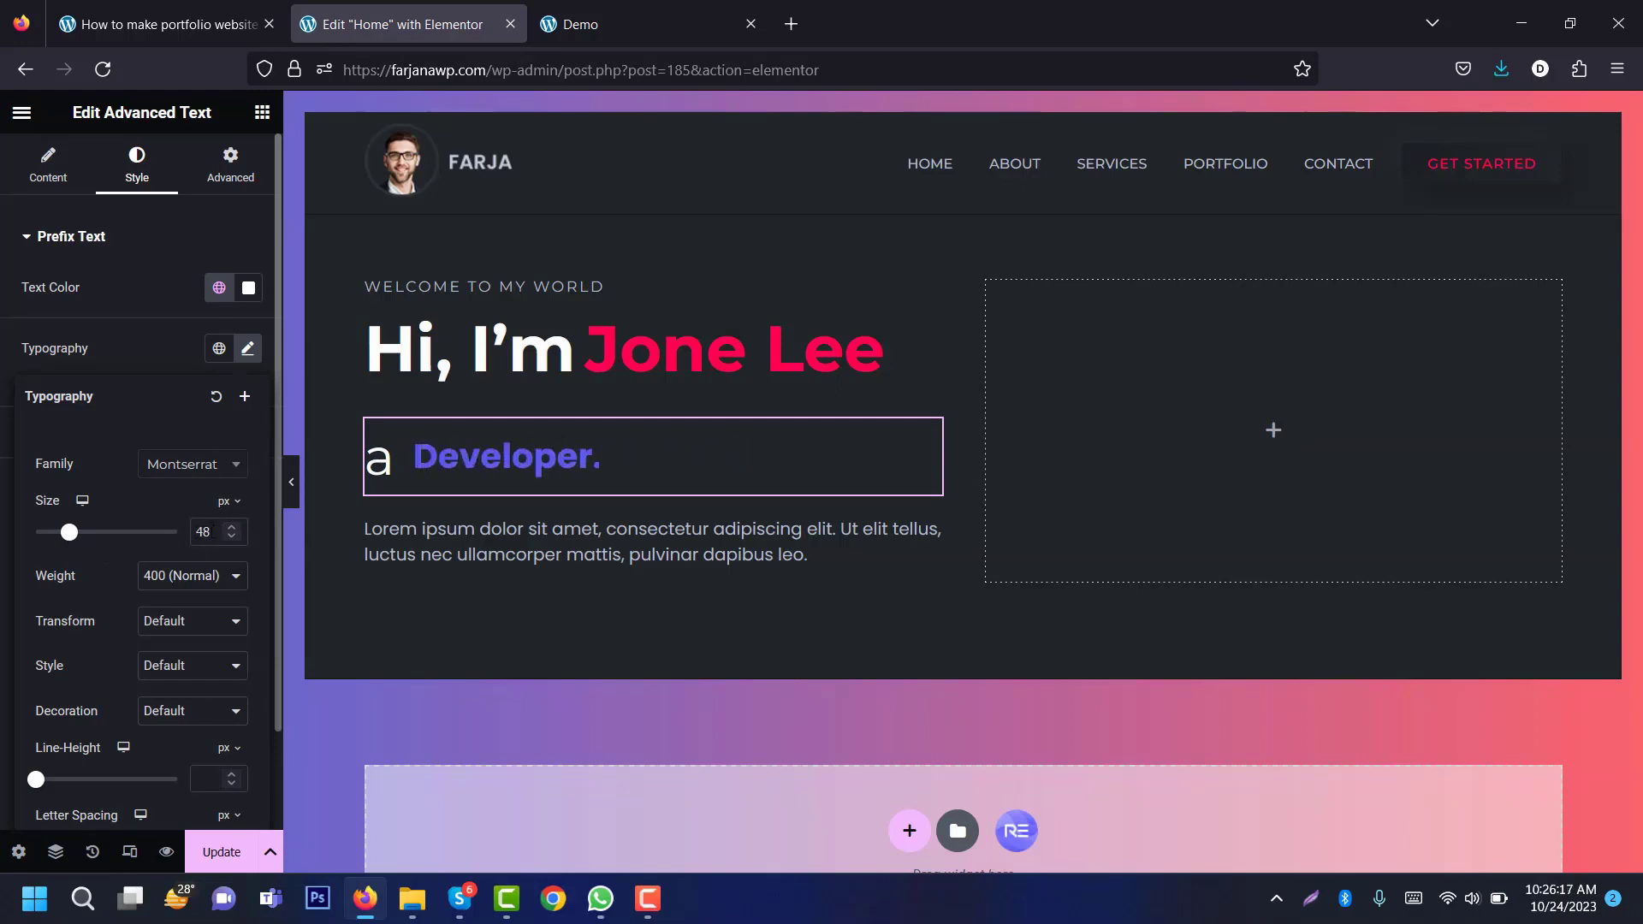
# Step: Give the prefix weight 600 Semi Bold and a 1 em line height
pyautogui.click(191, 582)
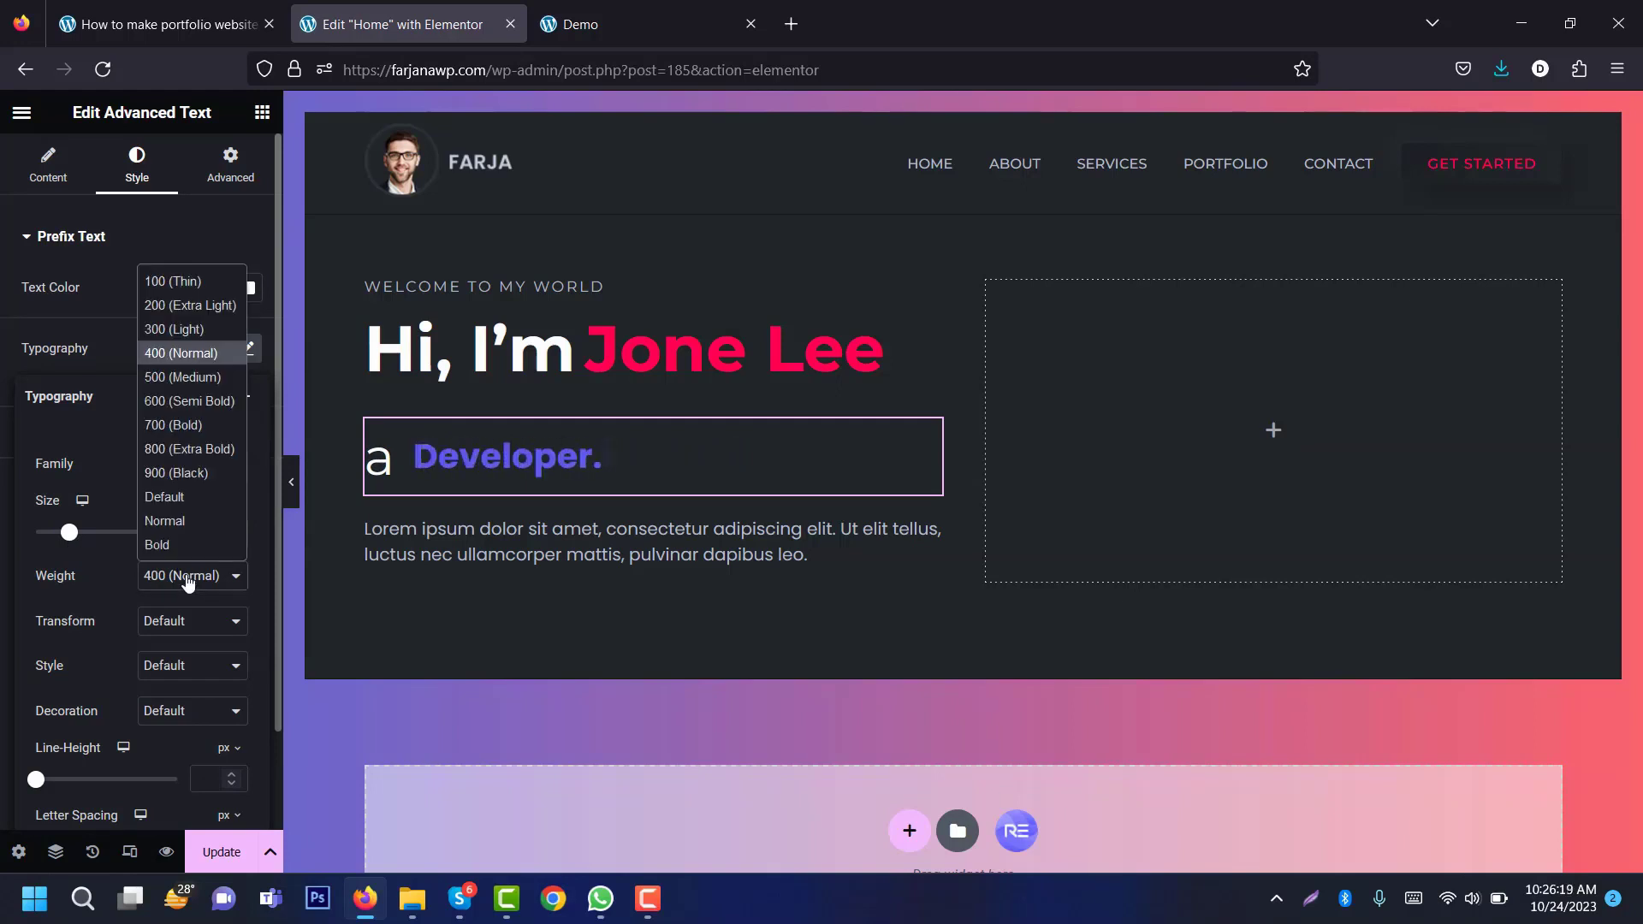
pyautogui.click(192, 404)
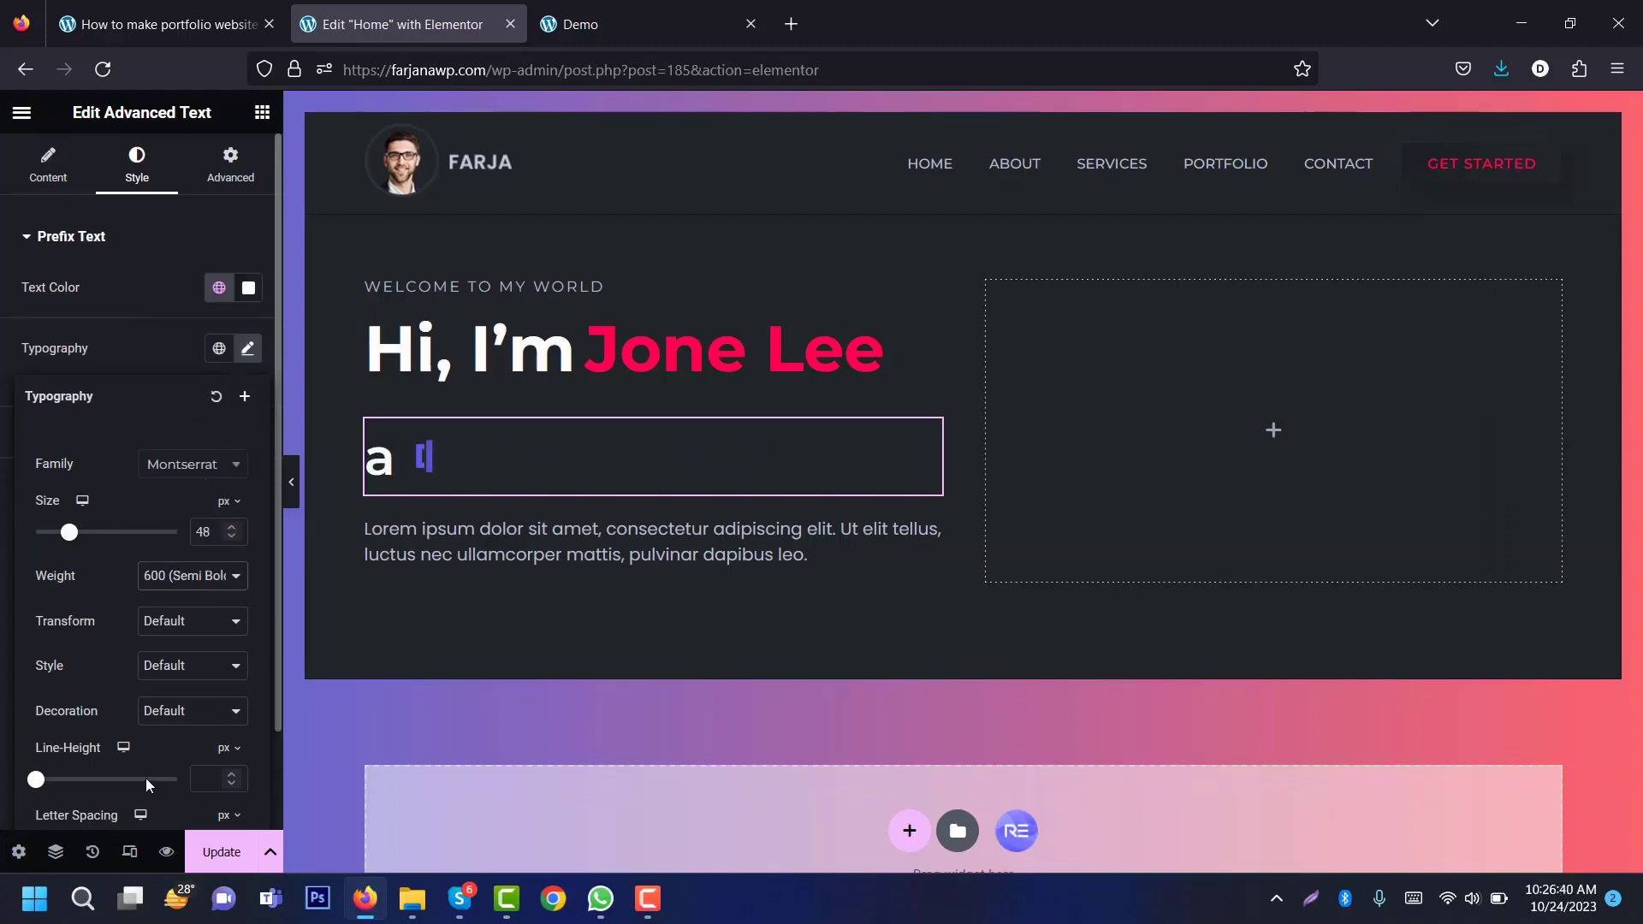
pyautogui.click(227, 753)
pyautogui.click(224, 782)
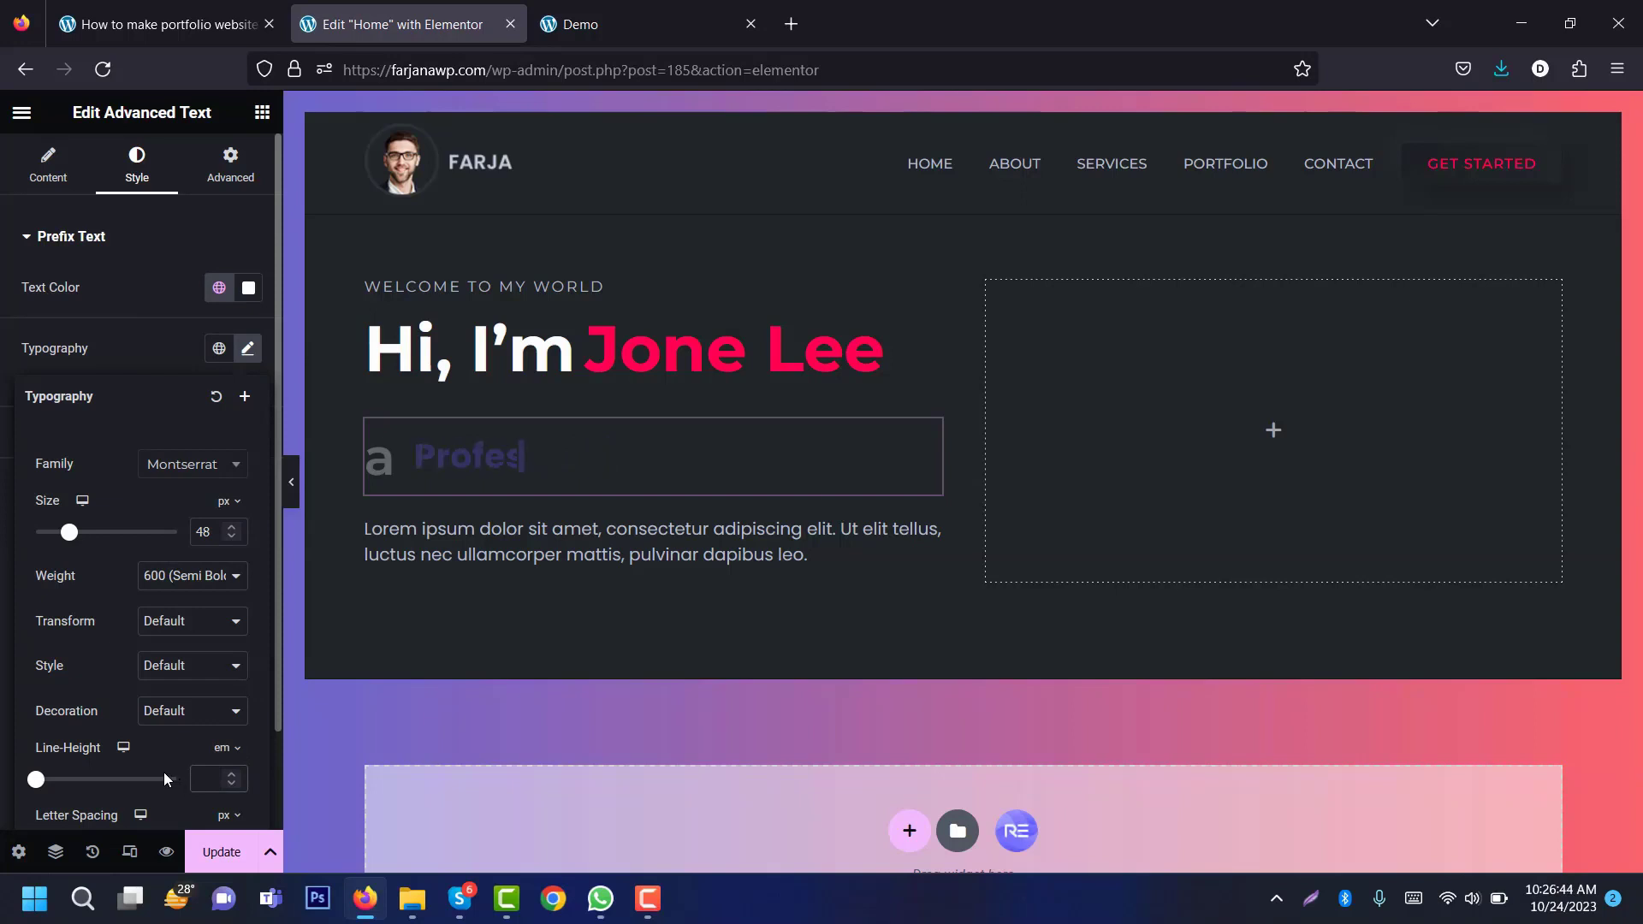
pyautogui.write('1')
pyautogui.click(2, 344)
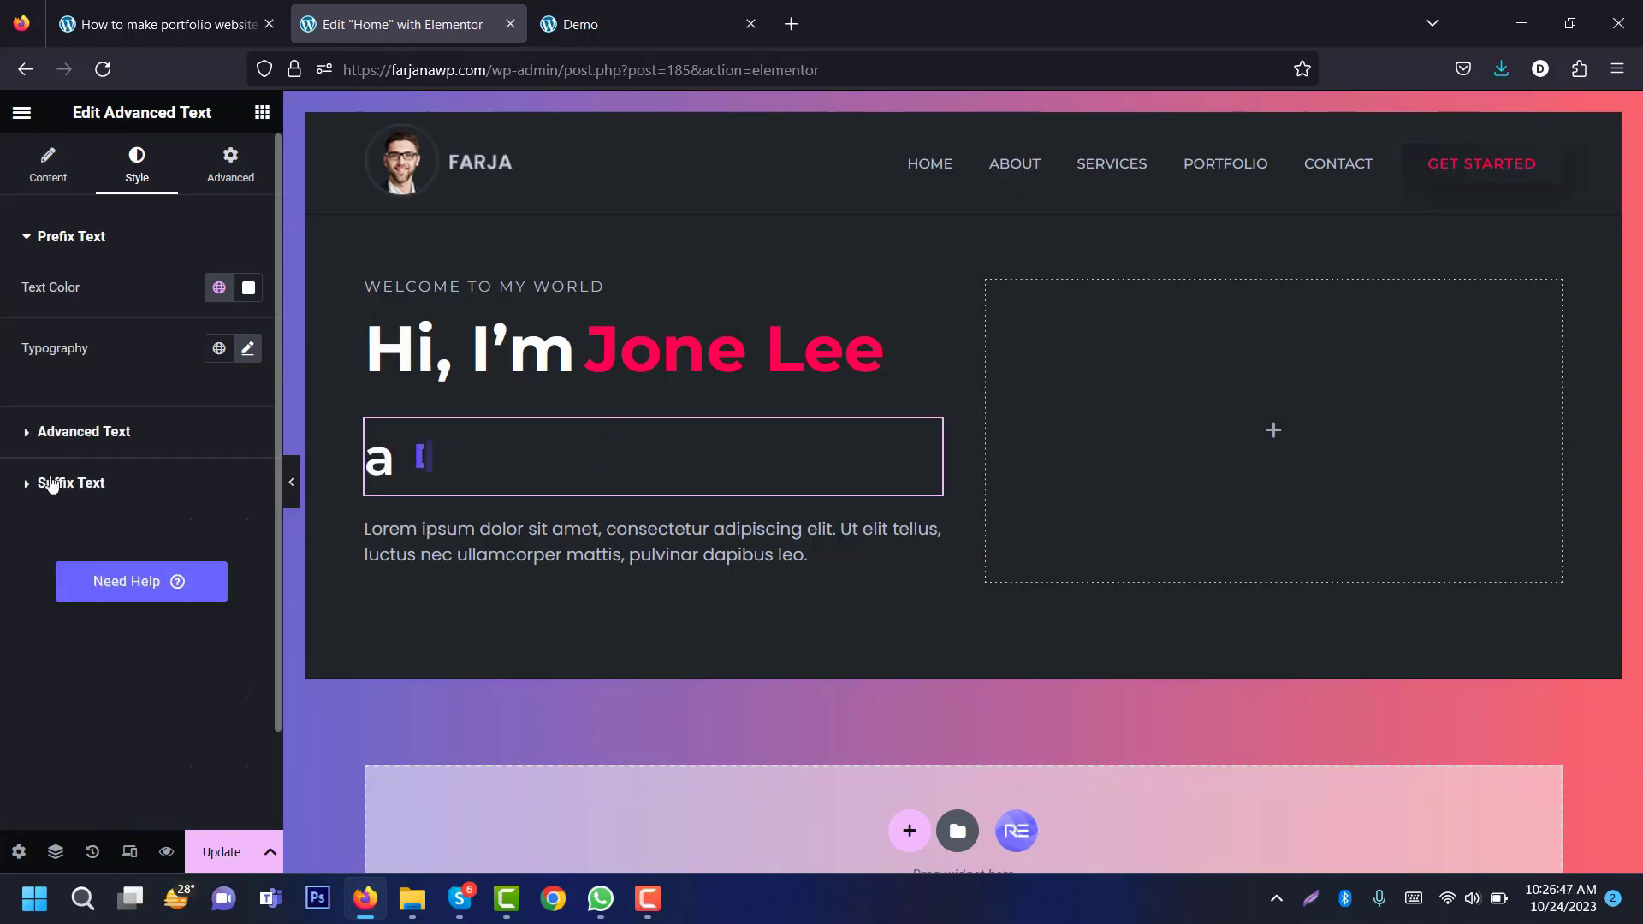
pyautogui.click(89, 435)
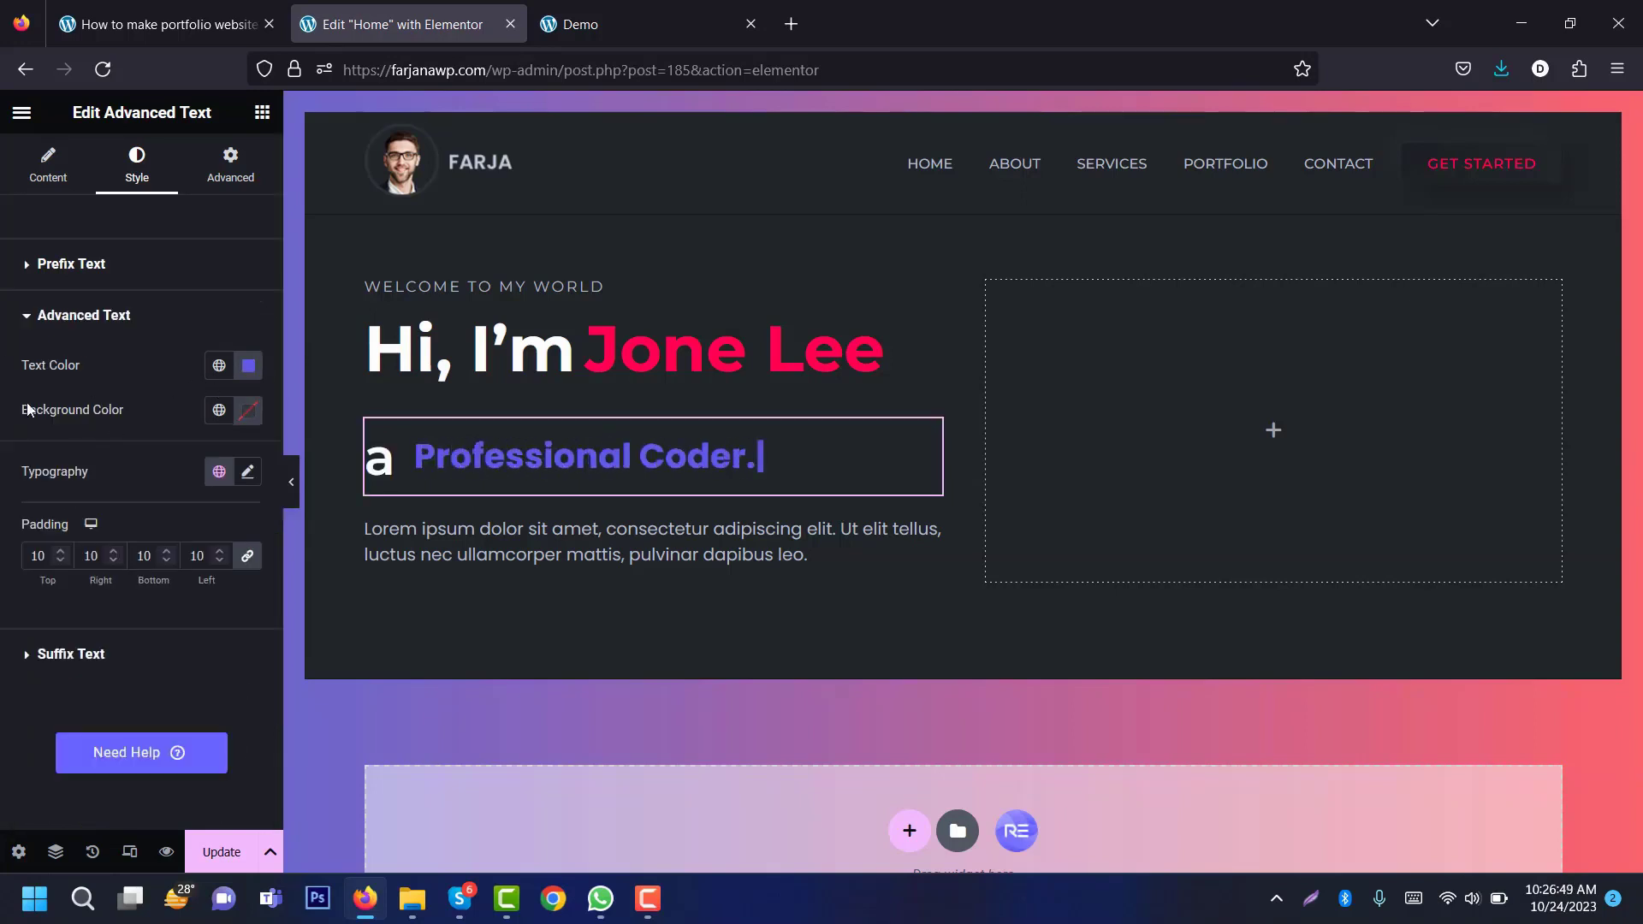
# Step: After checking the demo, set the animated words to Montserrat 48 px, weight 600
pyautogui.click(591, 24)
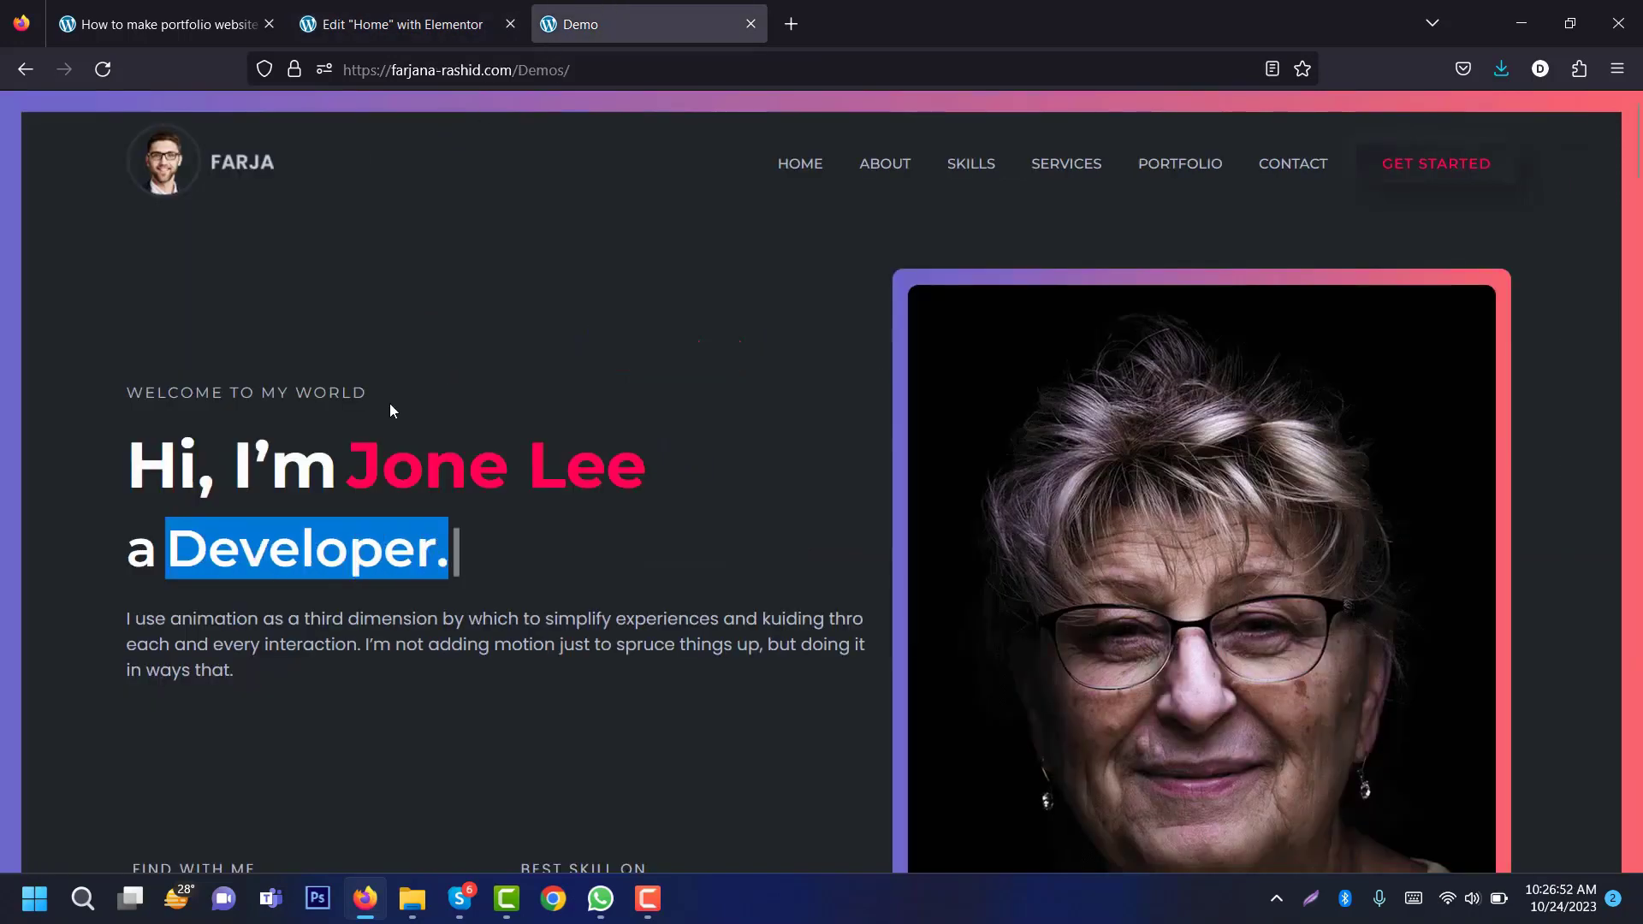
pyautogui.click(402, 24)
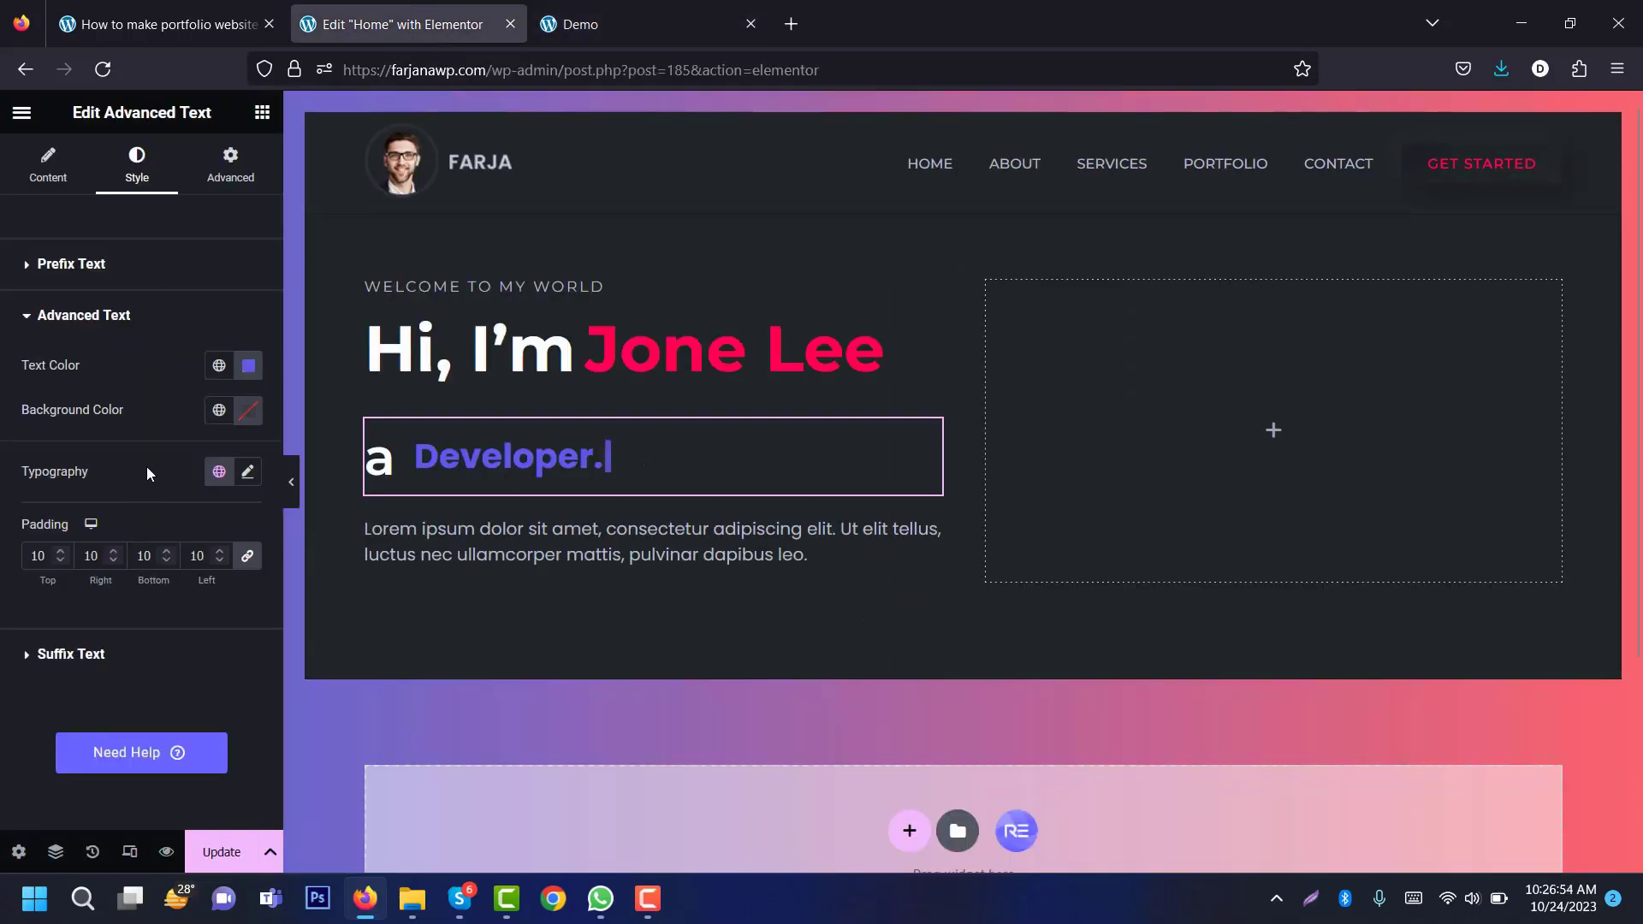
pyautogui.click(248, 472)
pyautogui.click(190, 587)
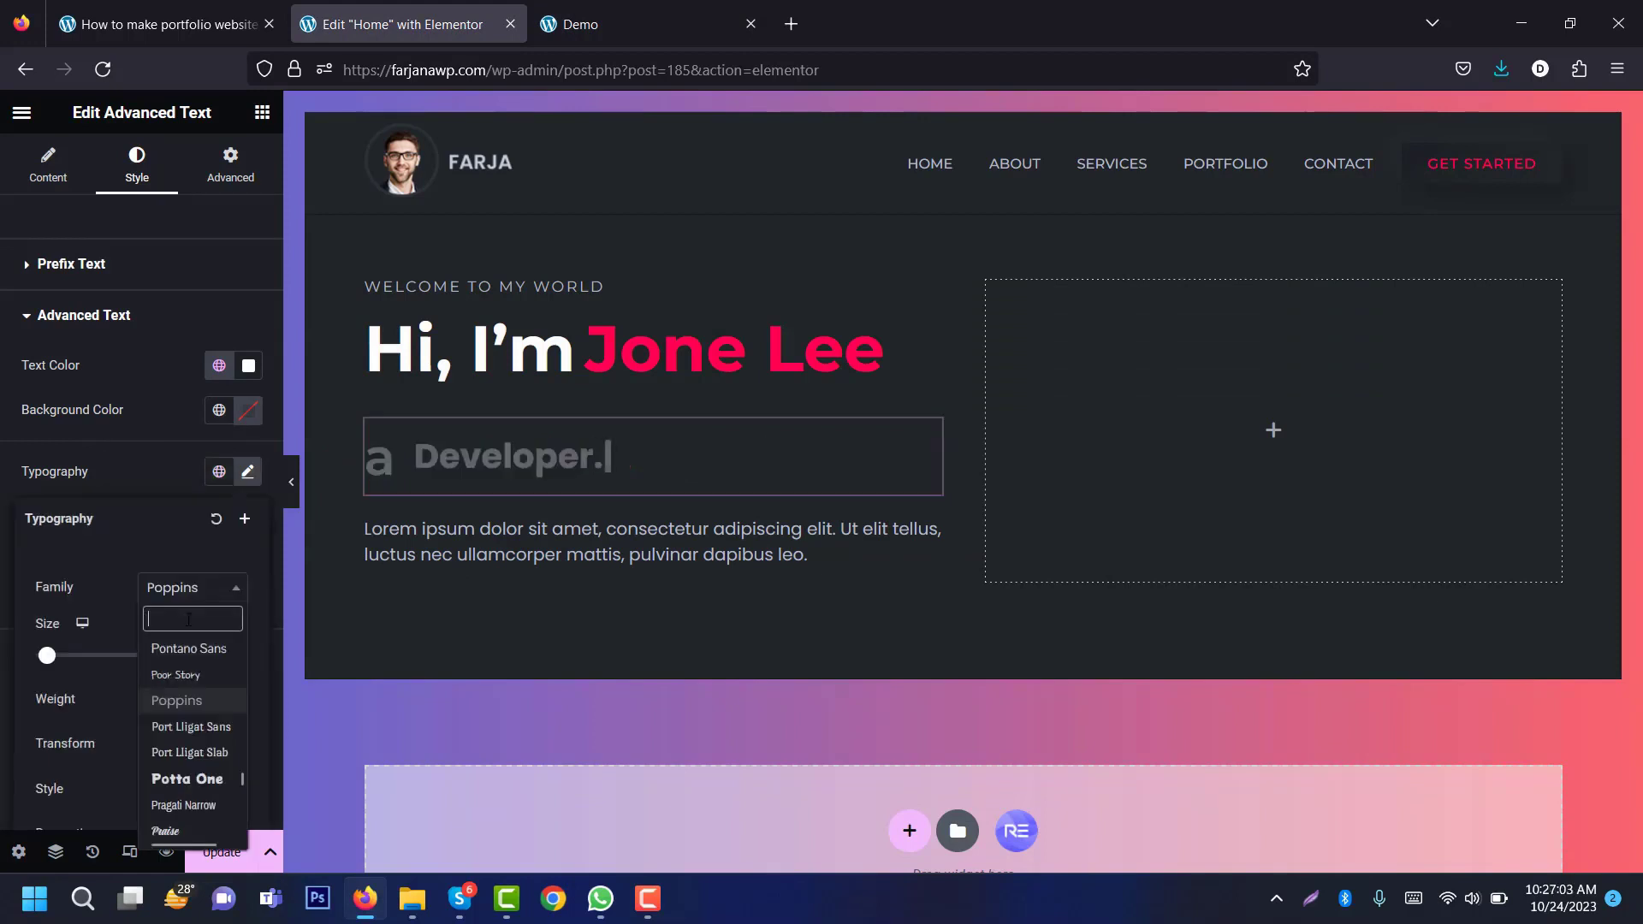
pyautogui.write('monts')
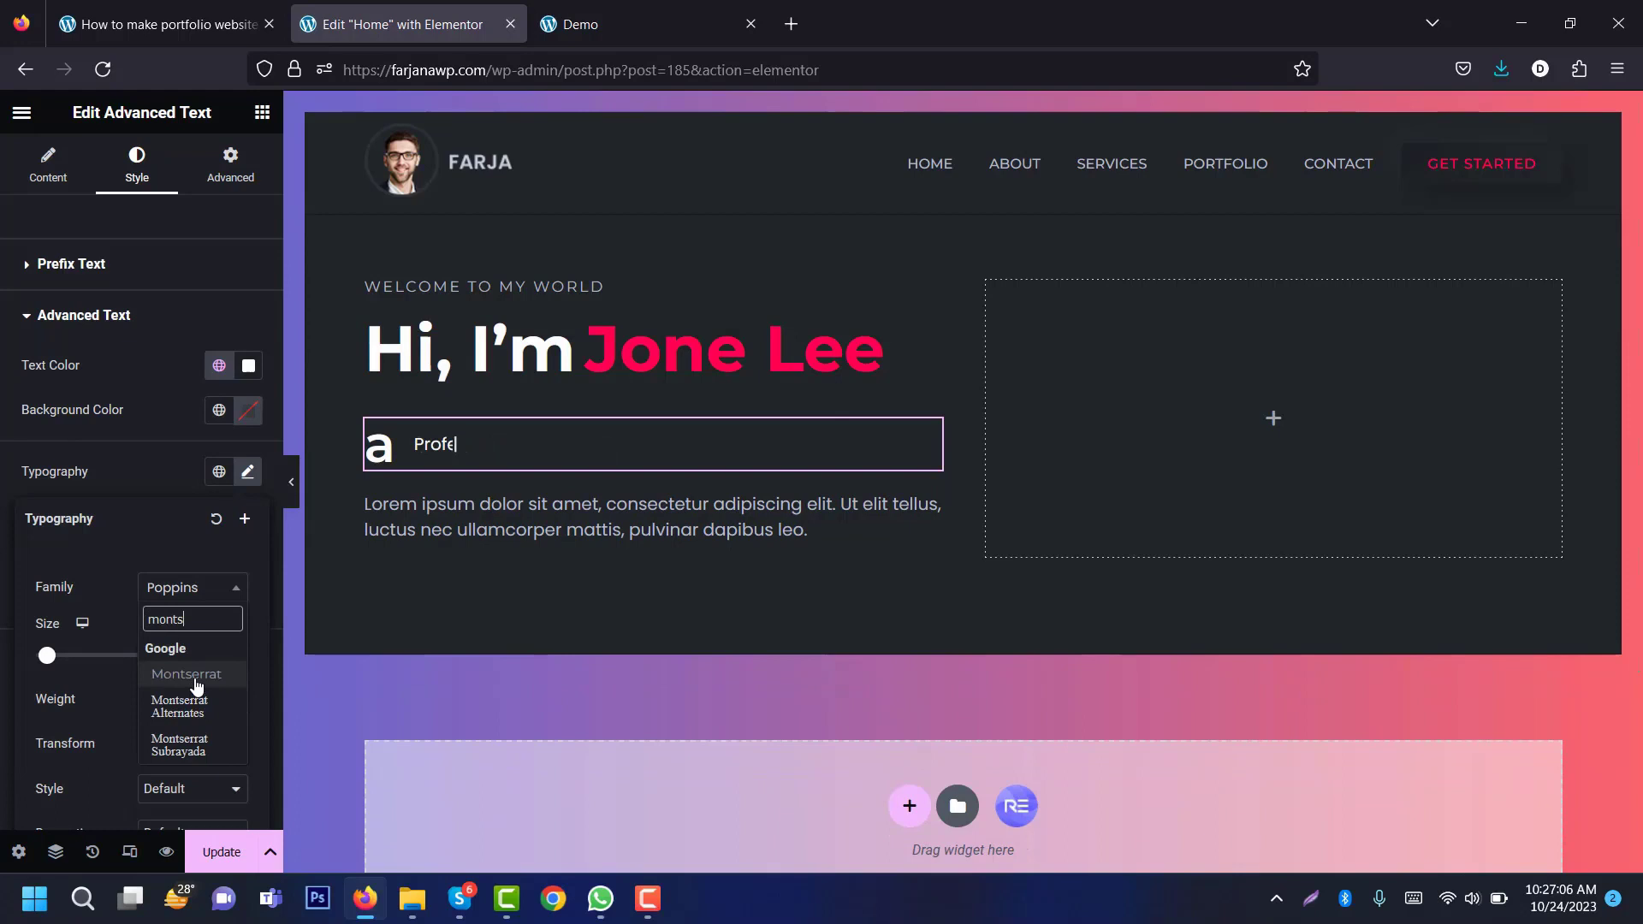
pyautogui.click(186, 675)
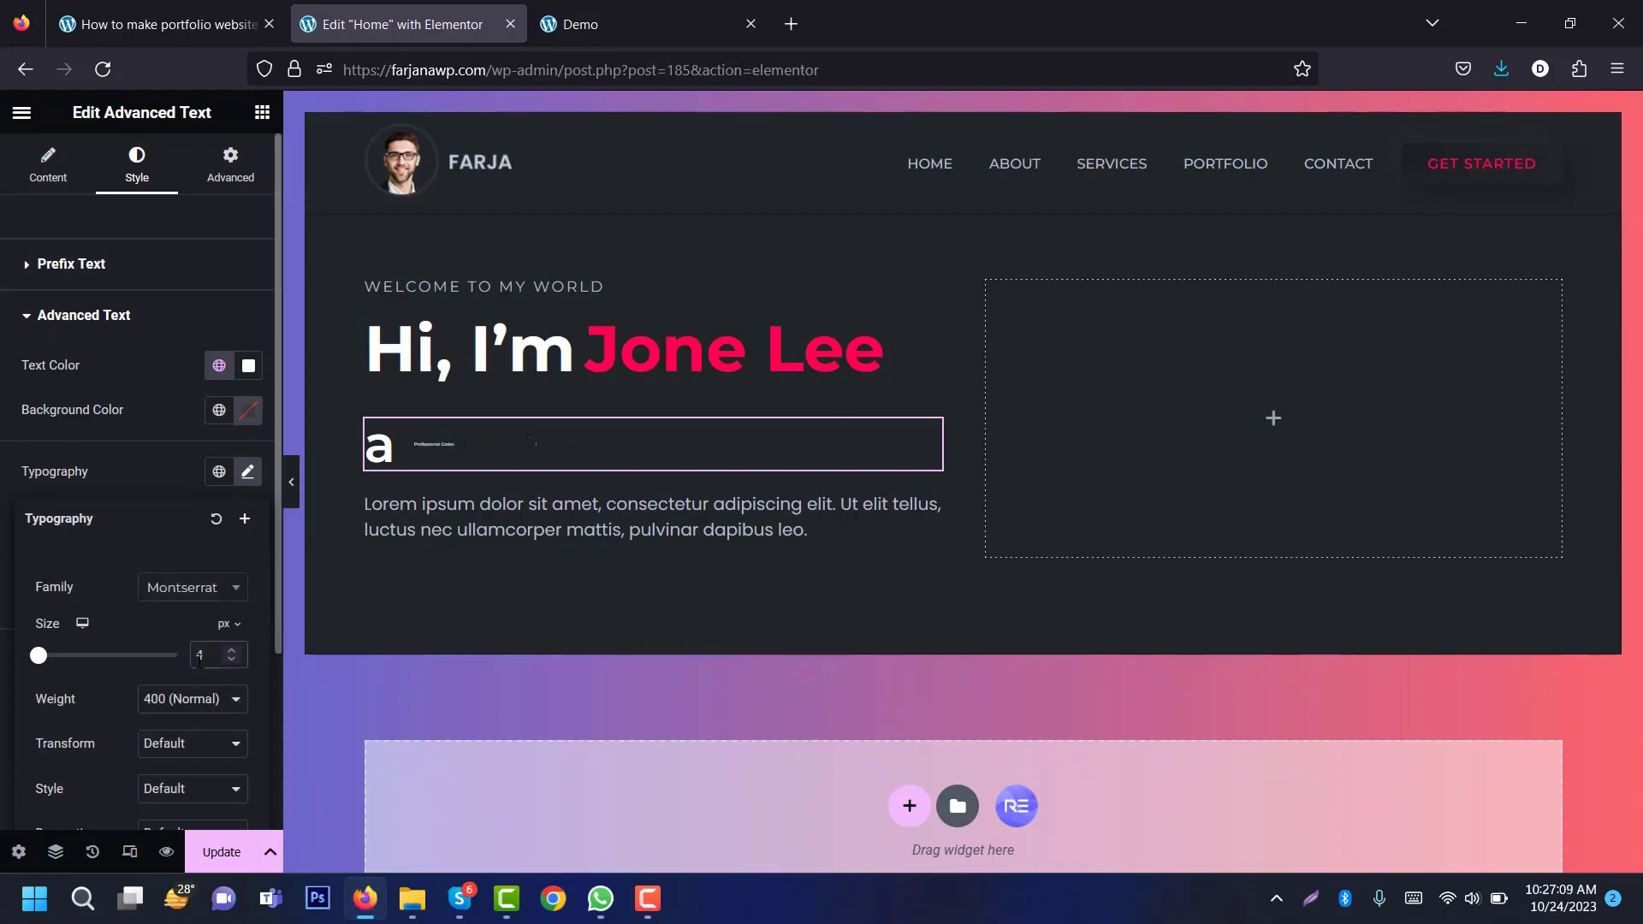
pyautogui.write('48')
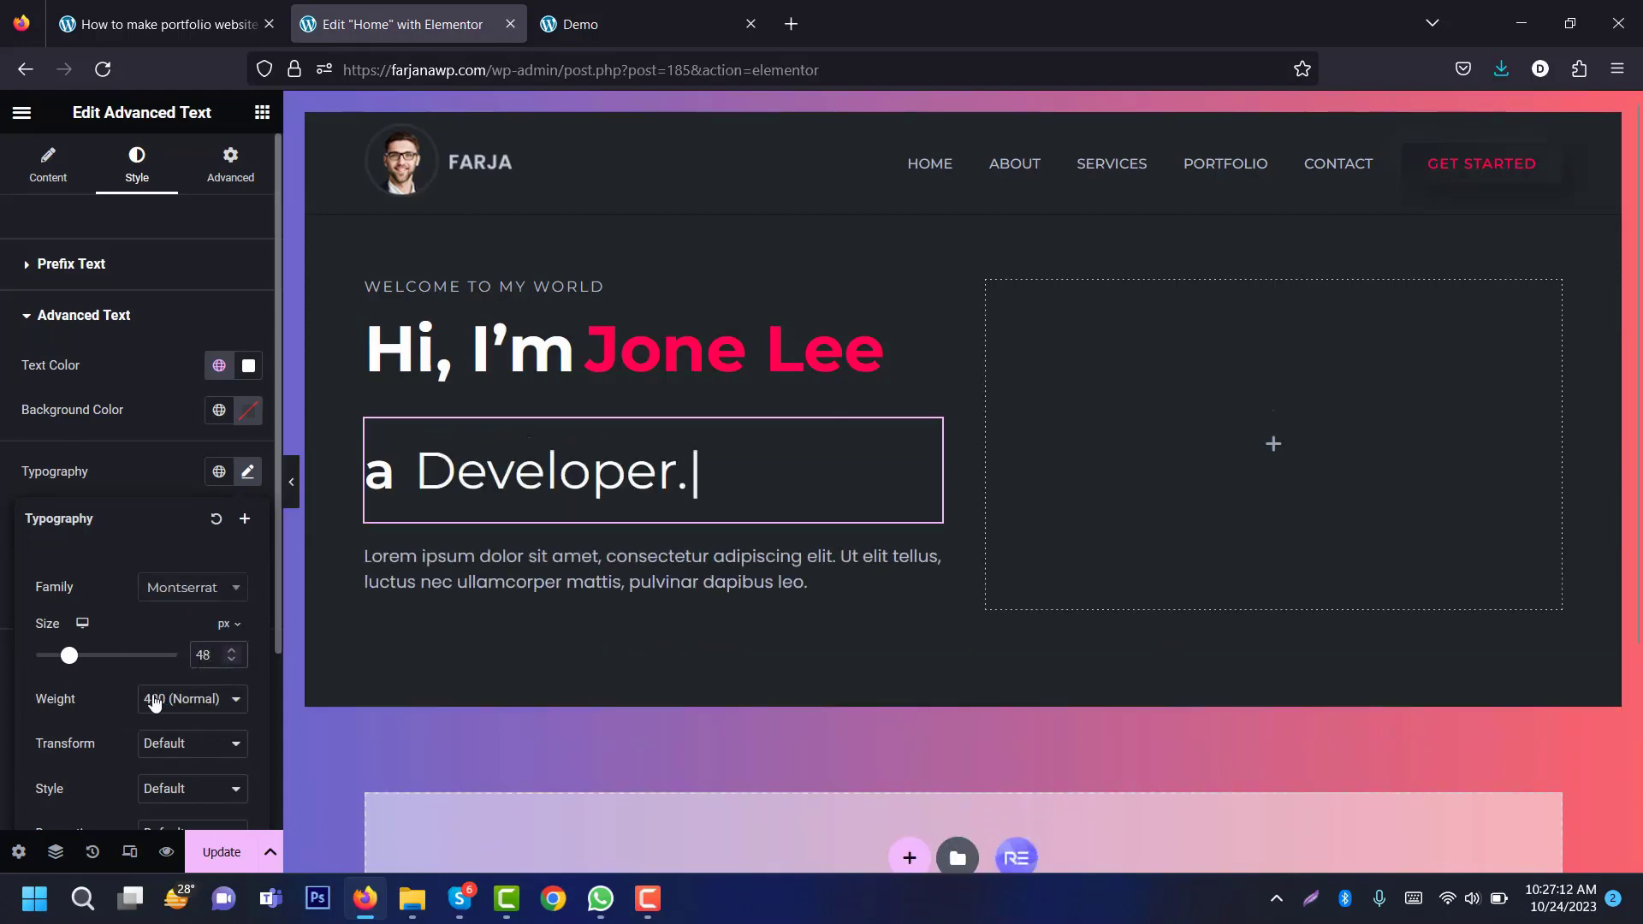
pyautogui.click(155, 702)
pyautogui.click(166, 524)
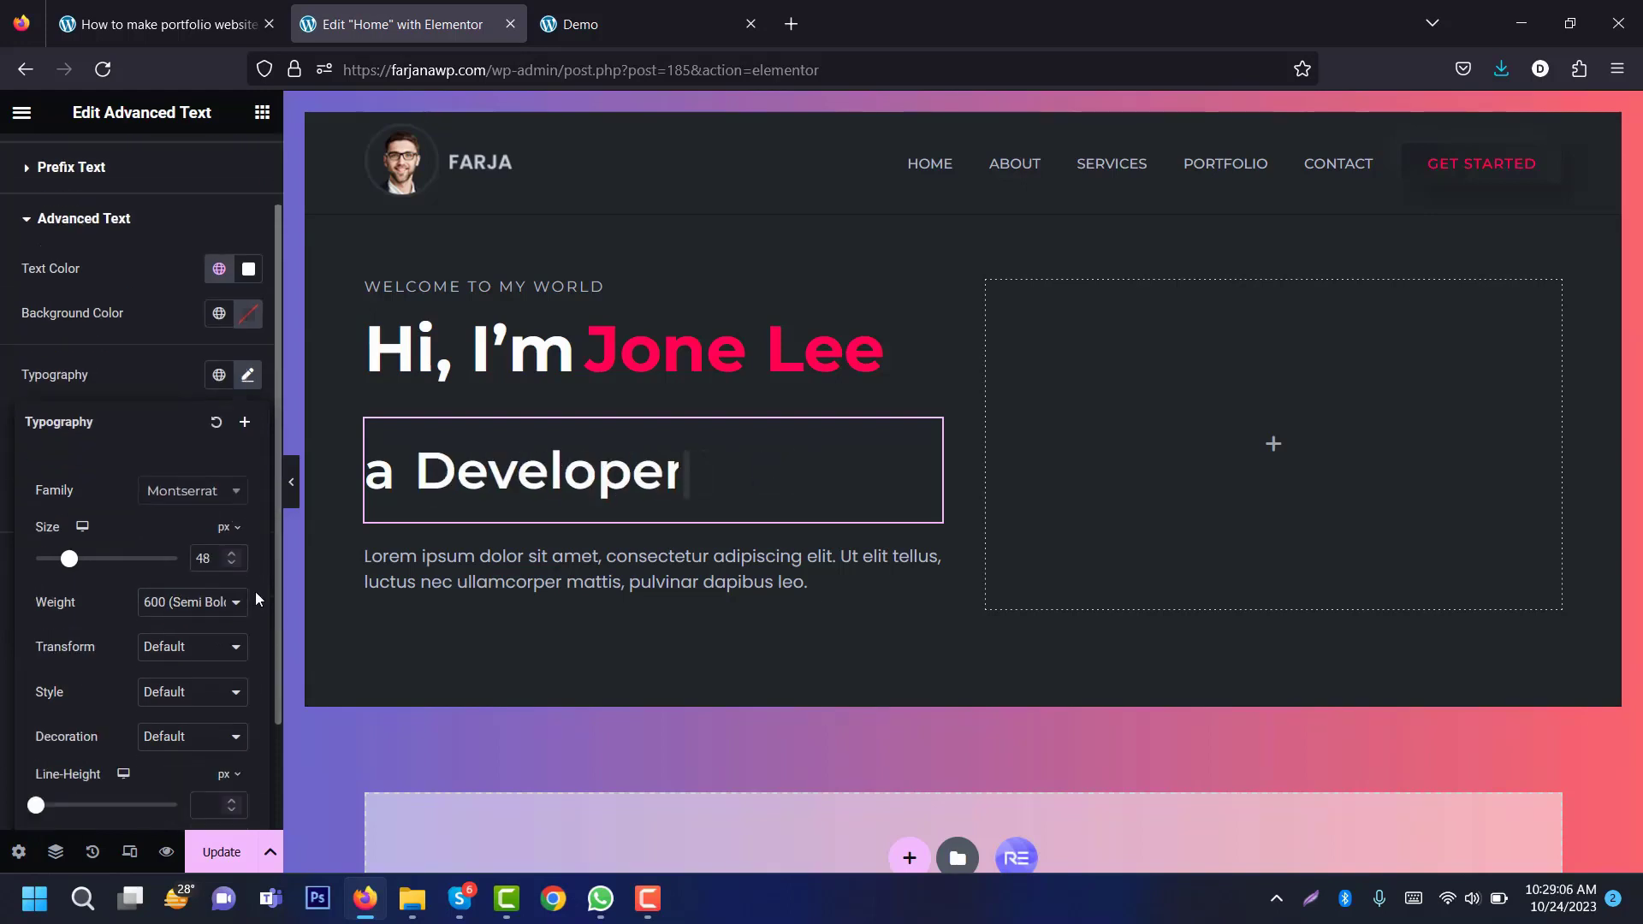
# Step: Give the animated words a 1 em line height and 0 padding
pyautogui.scroll(-1, 257, 599)
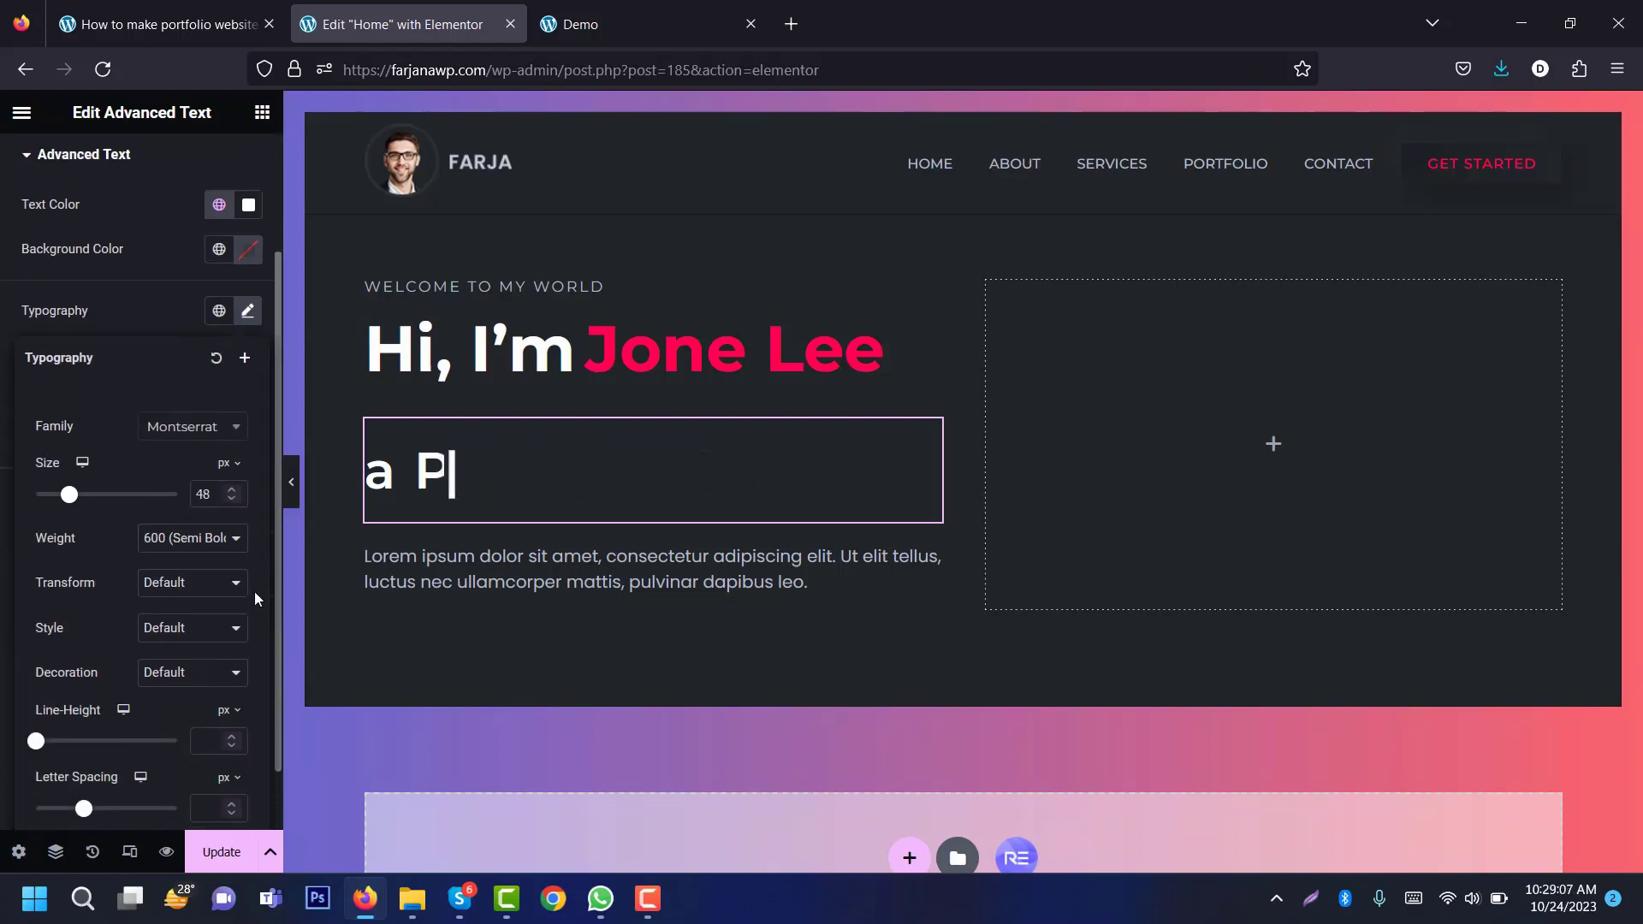
pyautogui.click(229, 711)
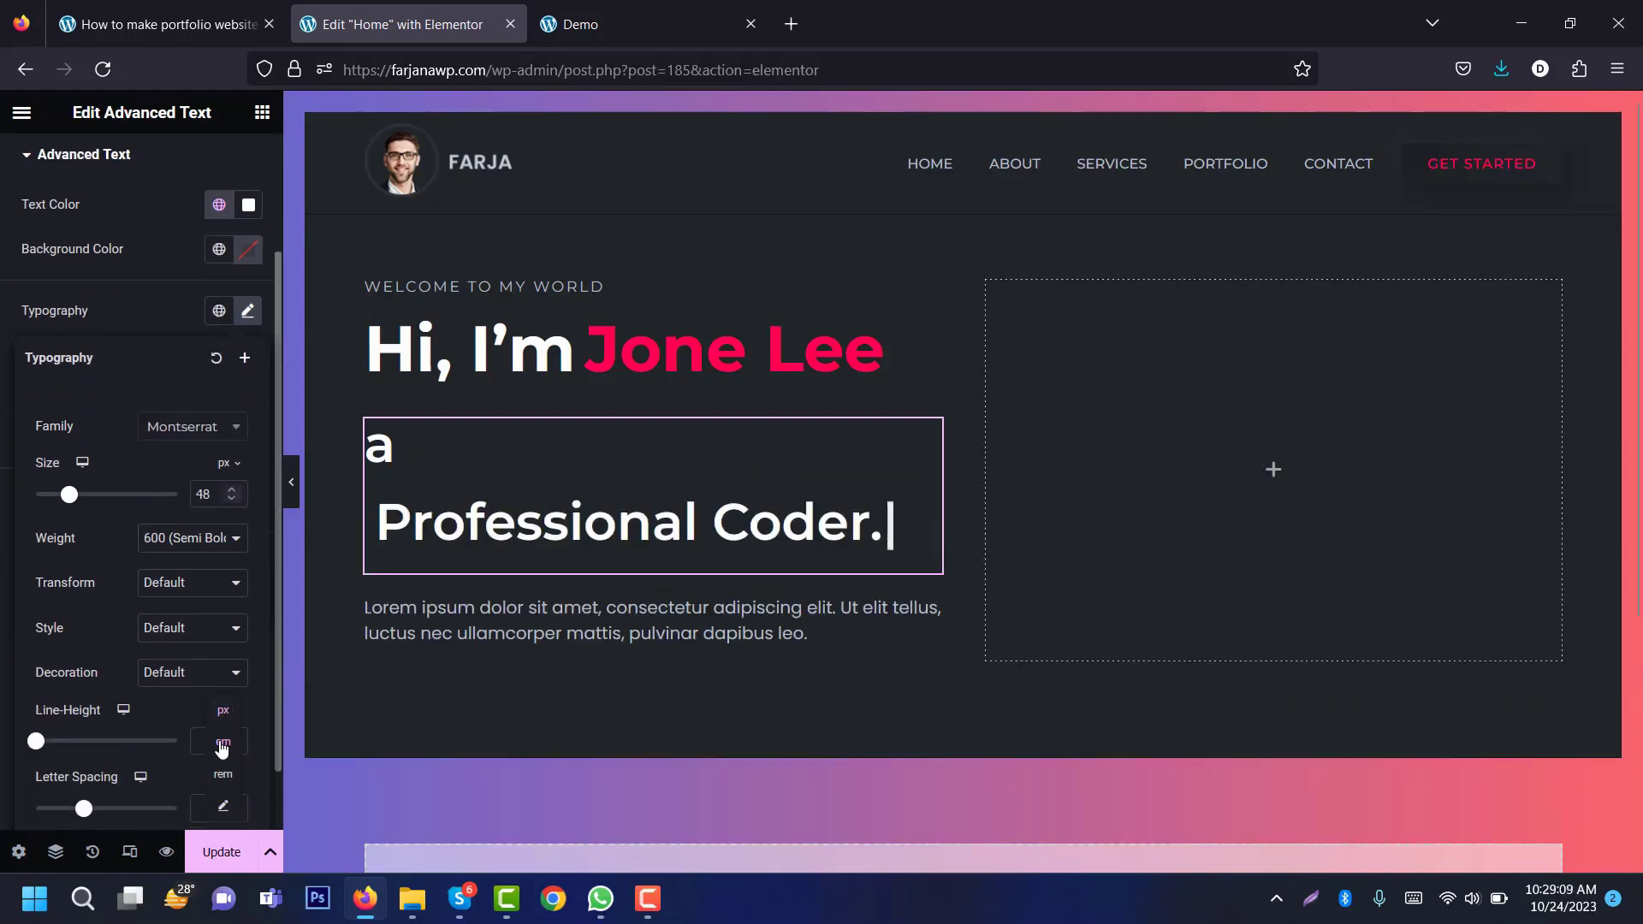
pyautogui.click(222, 744)
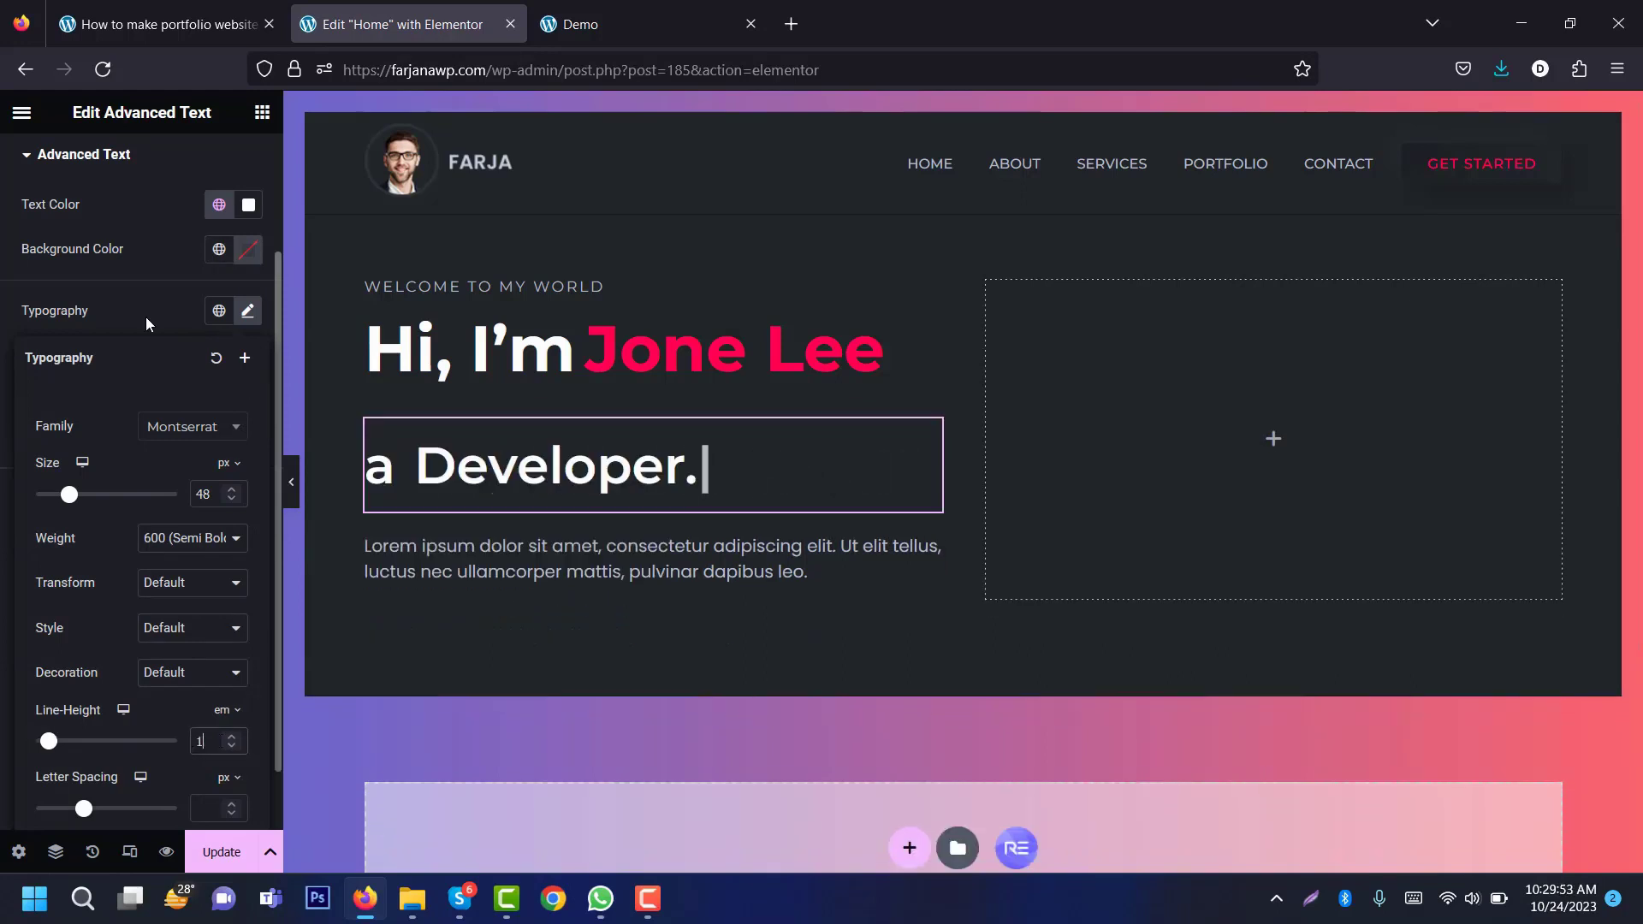
pyautogui.click(146, 316)
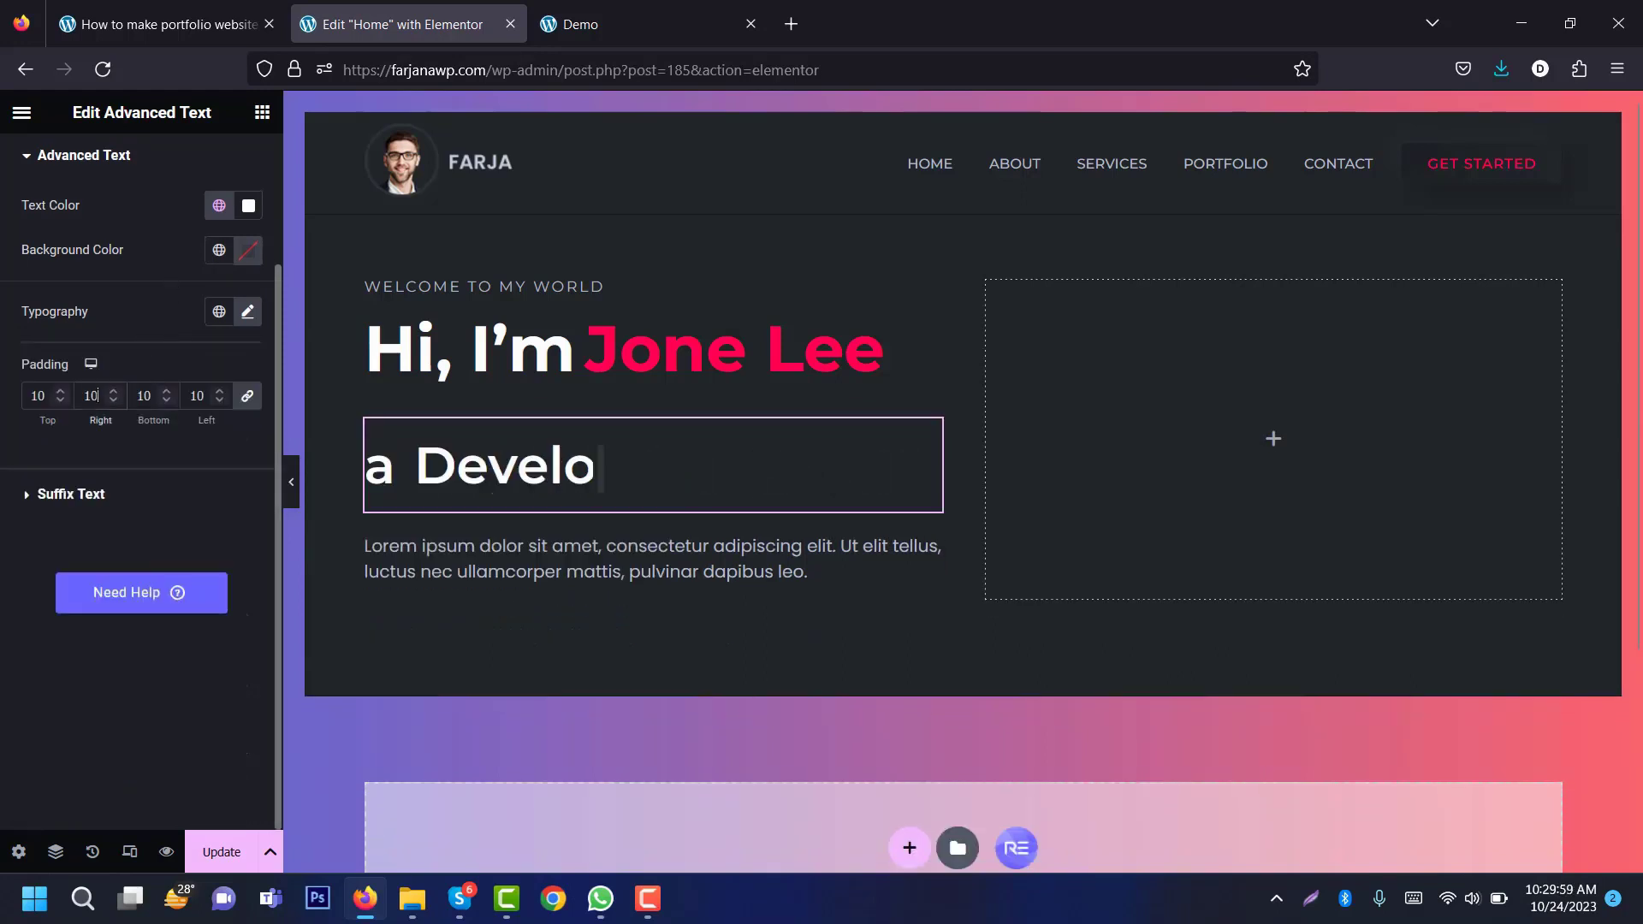
pyautogui.doubleClick(97, 395)
pyautogui.write('0')
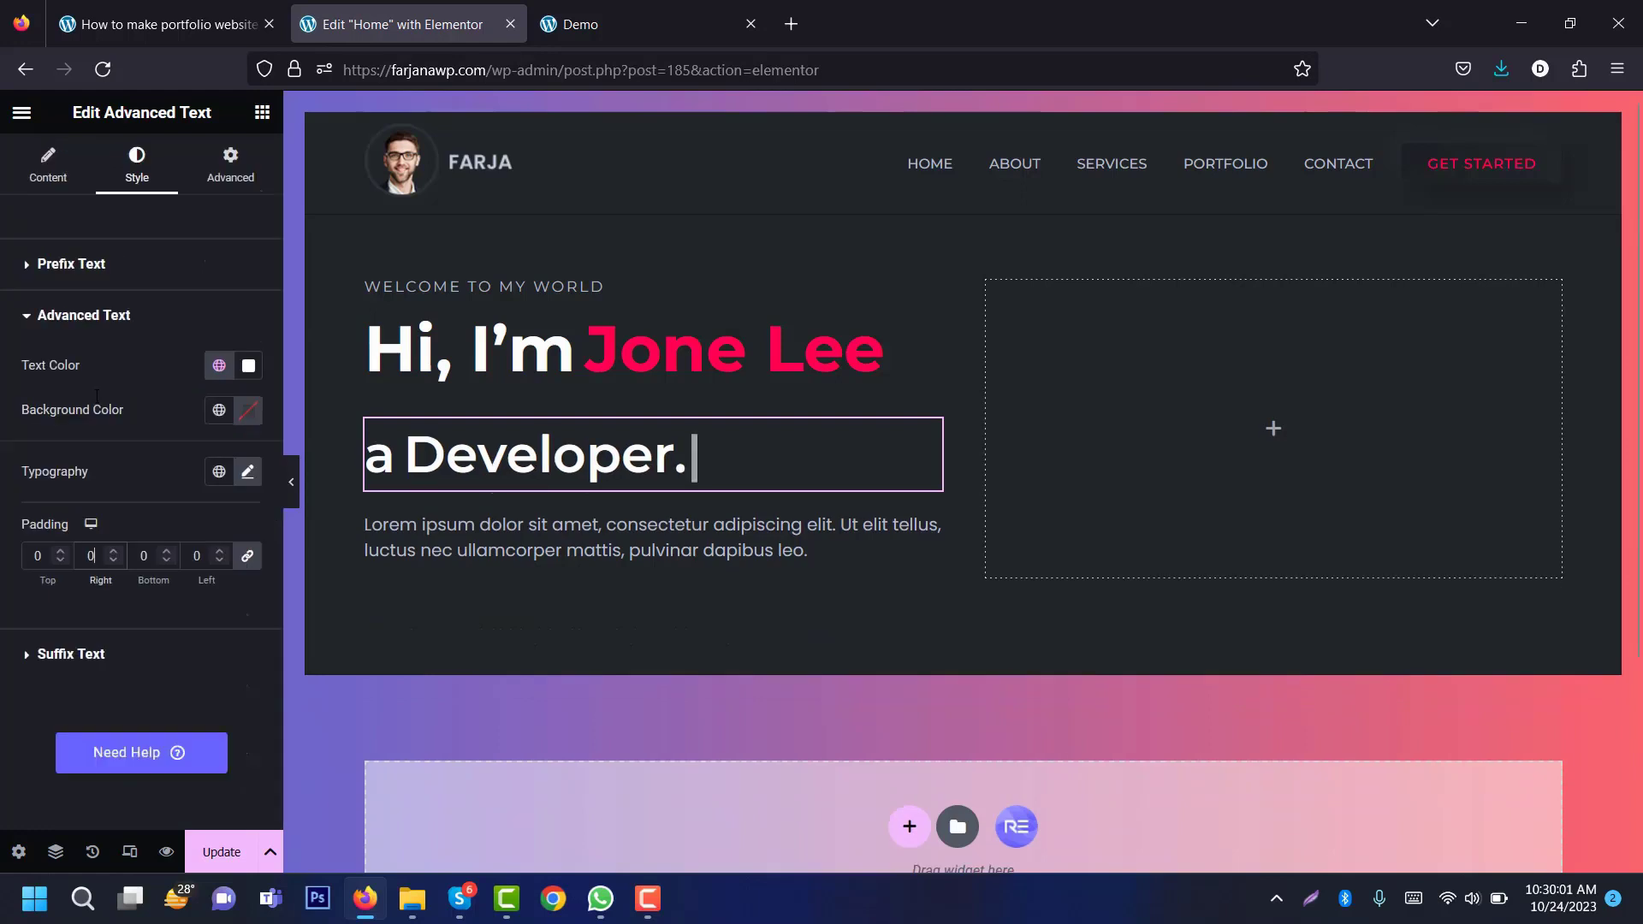
pyautogui.press('BackSpace')
pyautogui.press('BackSpace')
pyautogui.press('BackSpace')
pyautogui.press('BackSpace')
pyautogui.press('BackSpace')
pyautogui.press('BackSpace')
pyautogui.press('BackSpace')
pyautogui.press('BackSpace')
pyautogui.press('BackSpace')
pyautogui.press('BackSpace')
pyautogui.write('Professional Coder.')
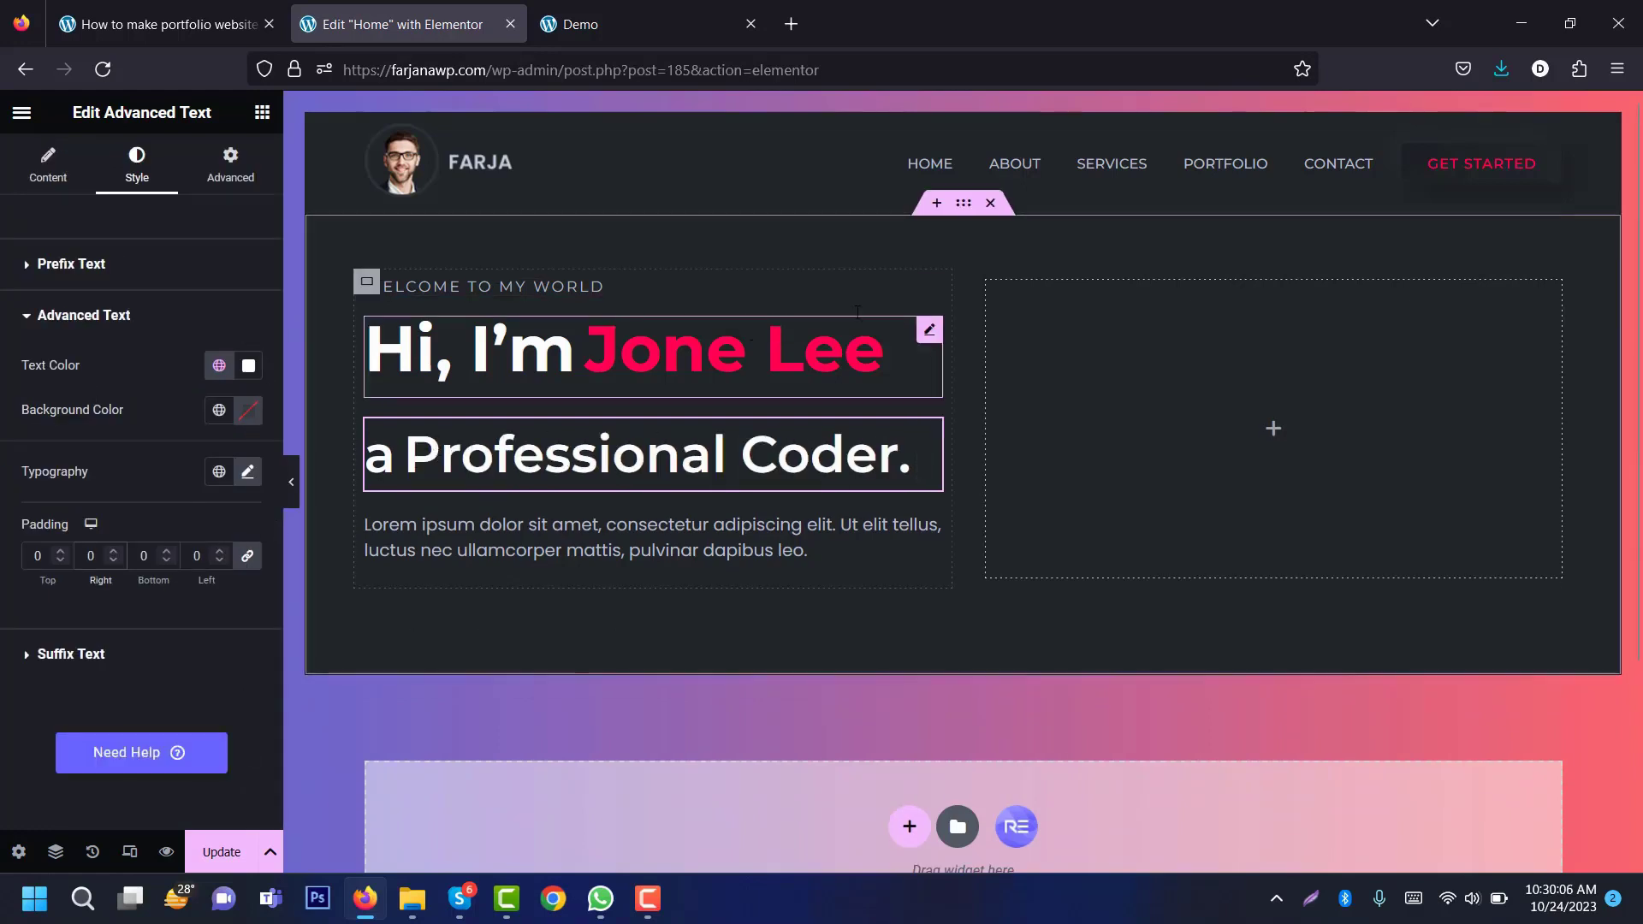
# Step: Make the hero's left text column Full Width and narrow it to 59%
pyautogui.click(366, 283)
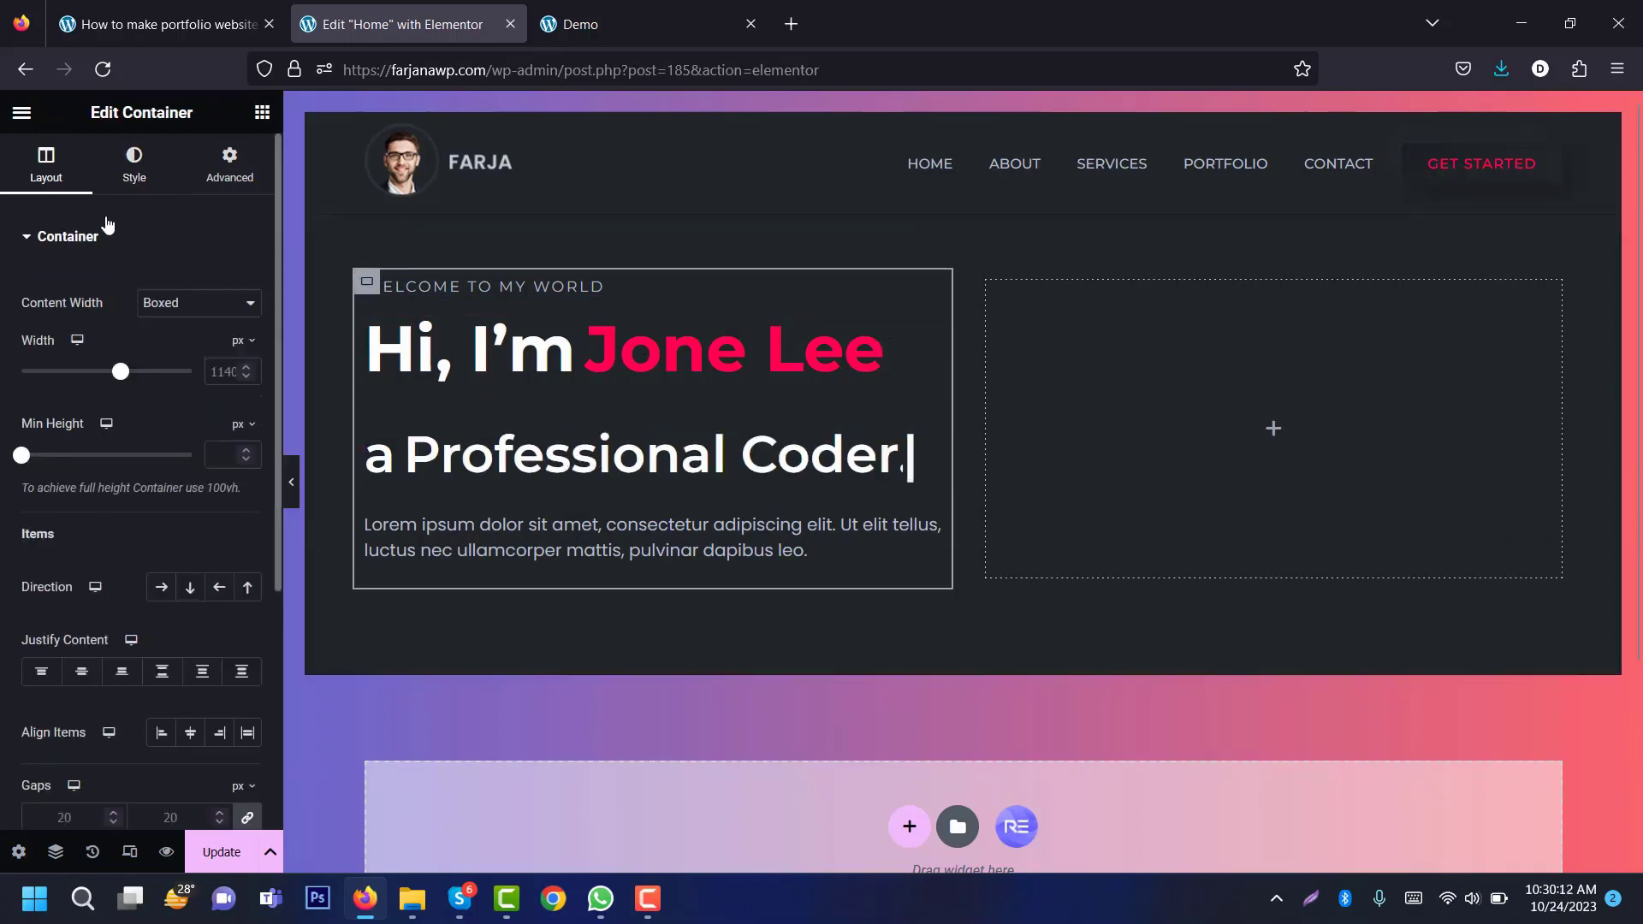
pyautogui.click(176, 308)
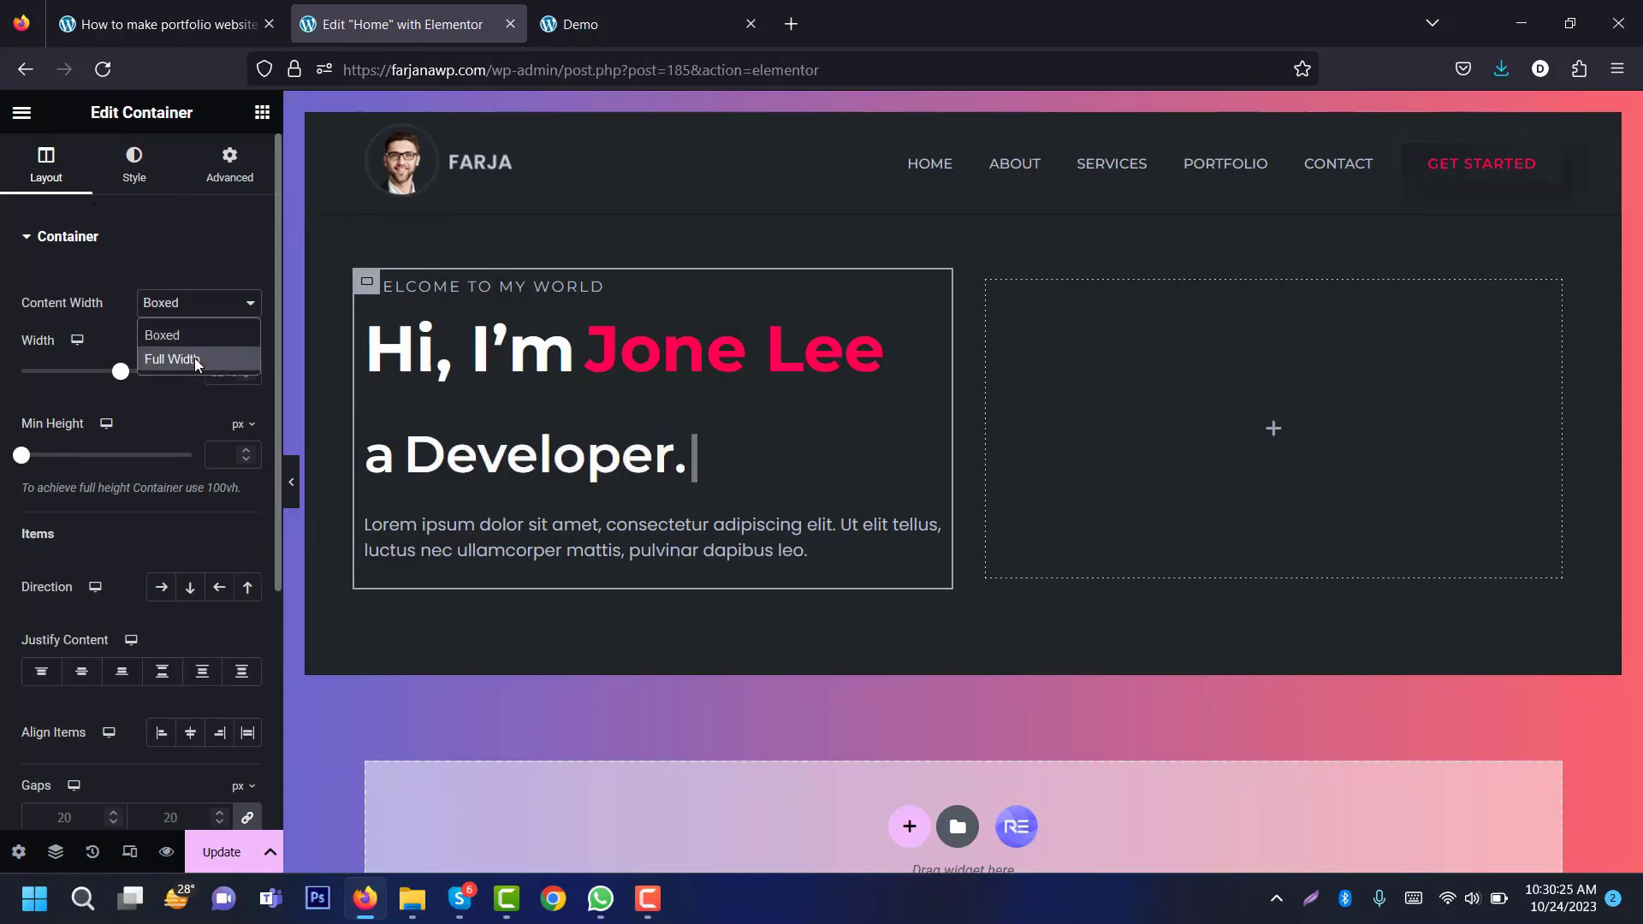
pyautogui.click(196, 366)
pyautogui.moveTo(192, 371); pyautogui.dragTo(123, 372)
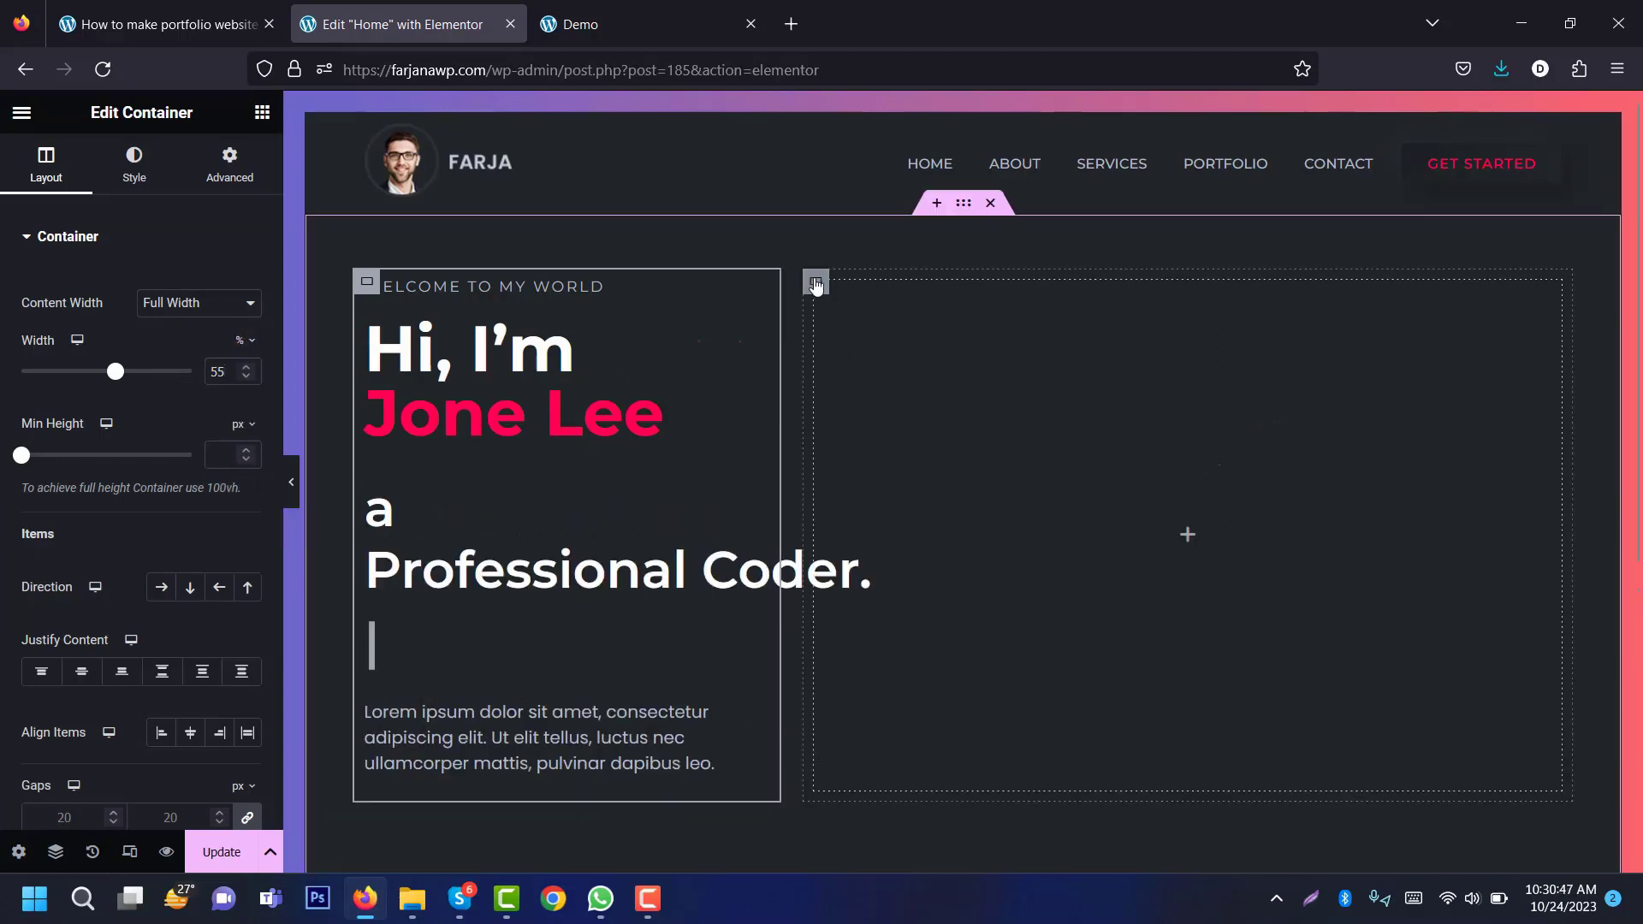
# Step: Make the empty right column Full Width at 45% width
pyautogui.click(816, 285)
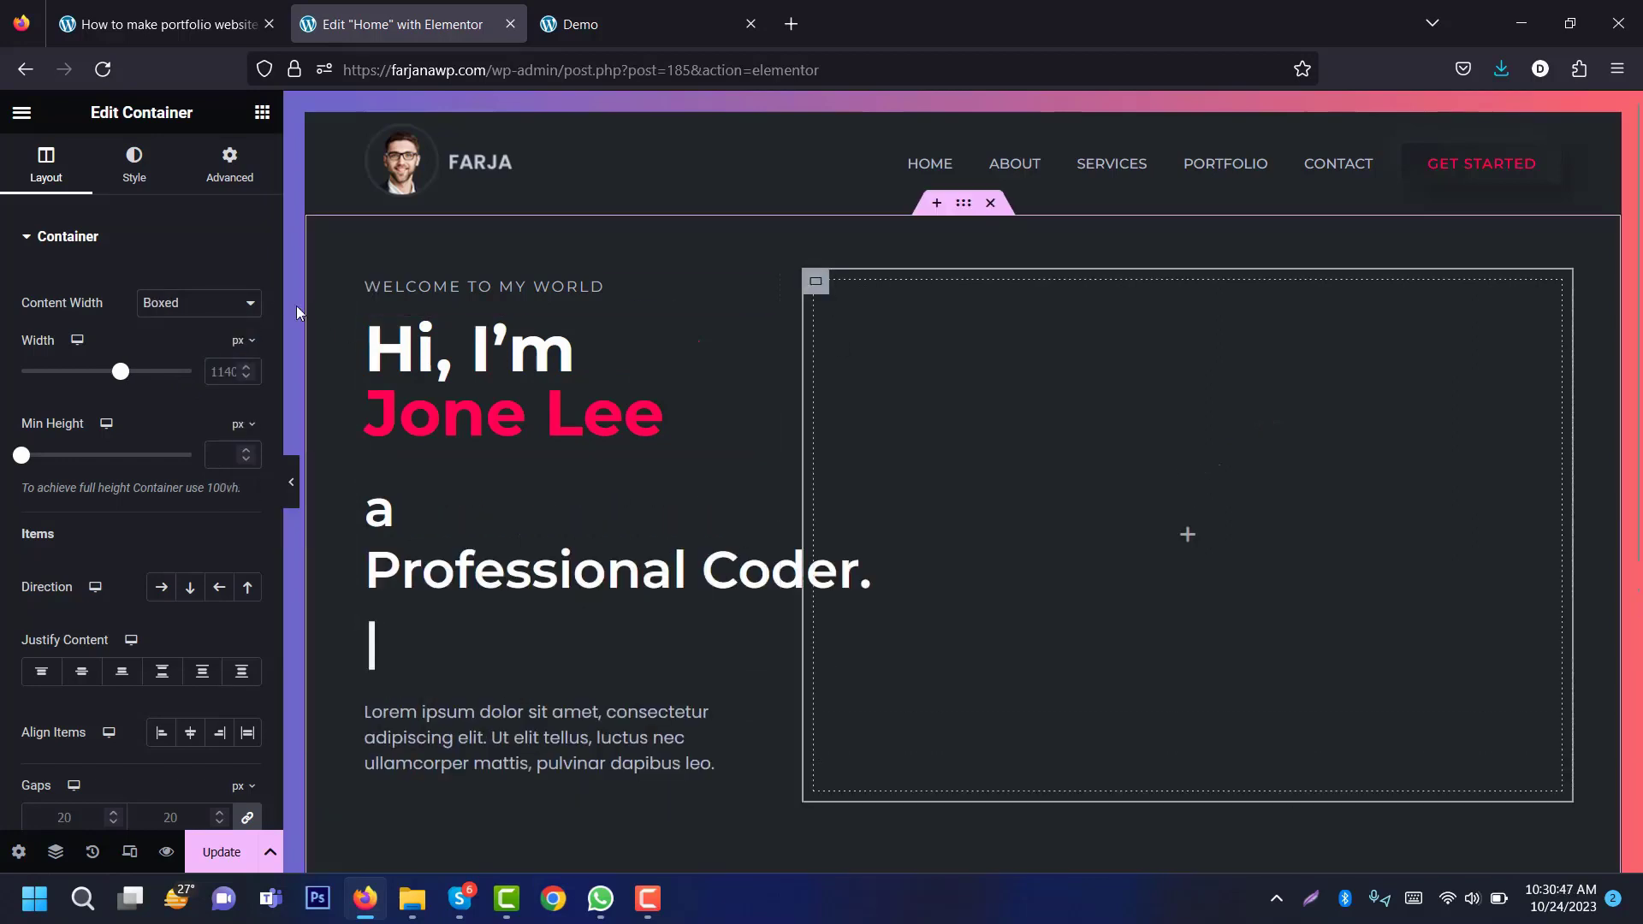
pyautogui.click(196, 304)
pyautogui.click(185, 359)
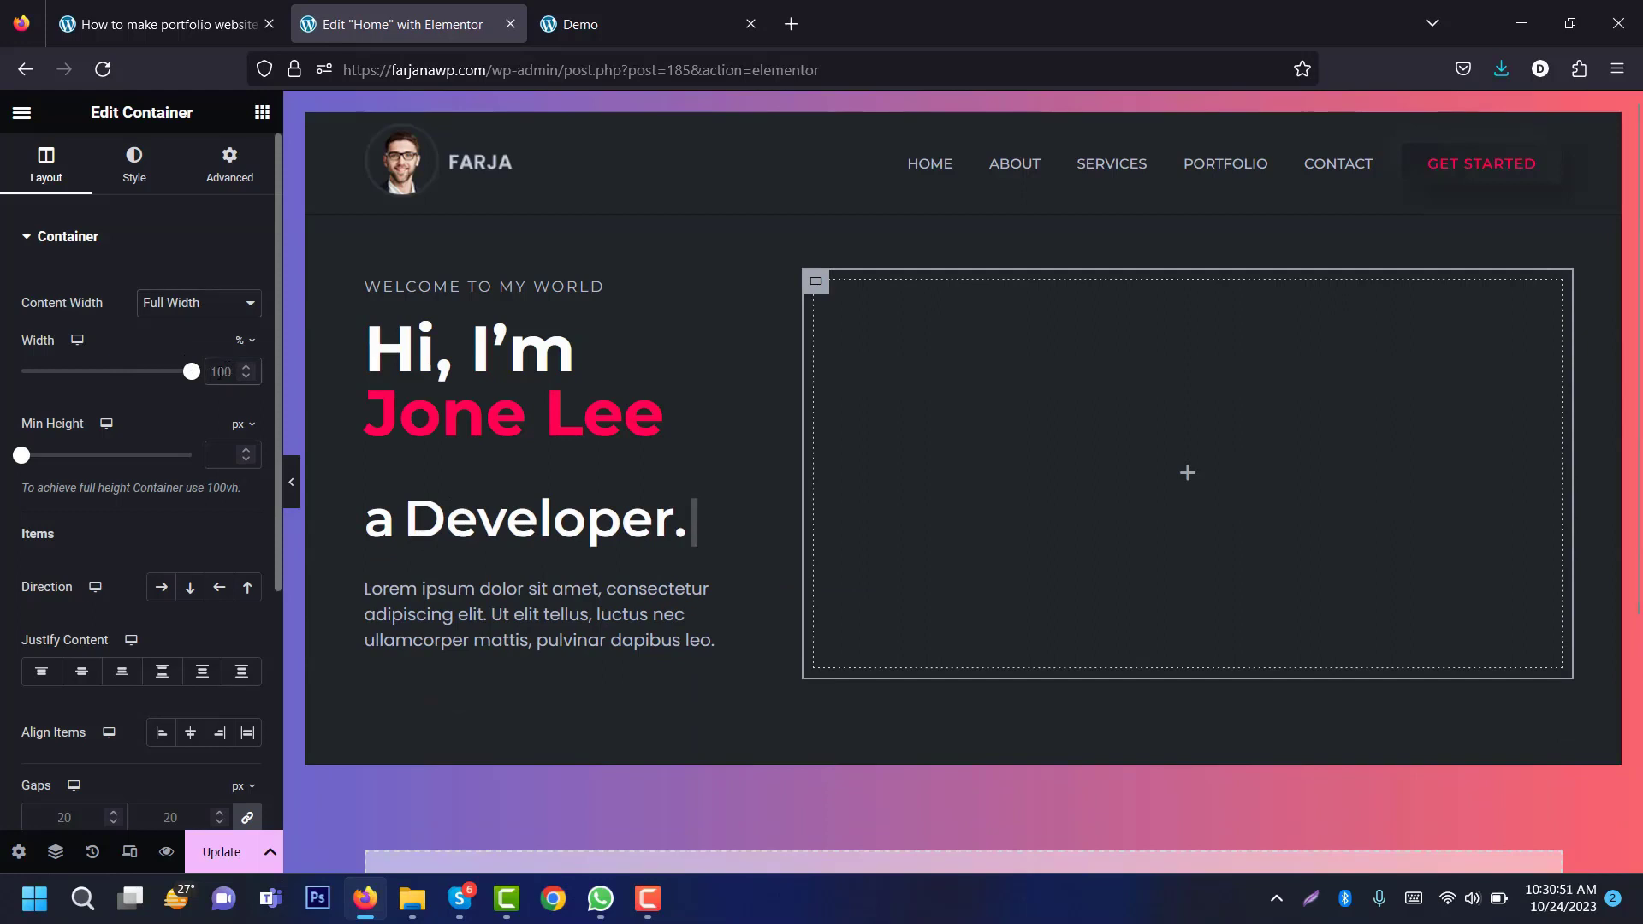
pyautogui.write('45')
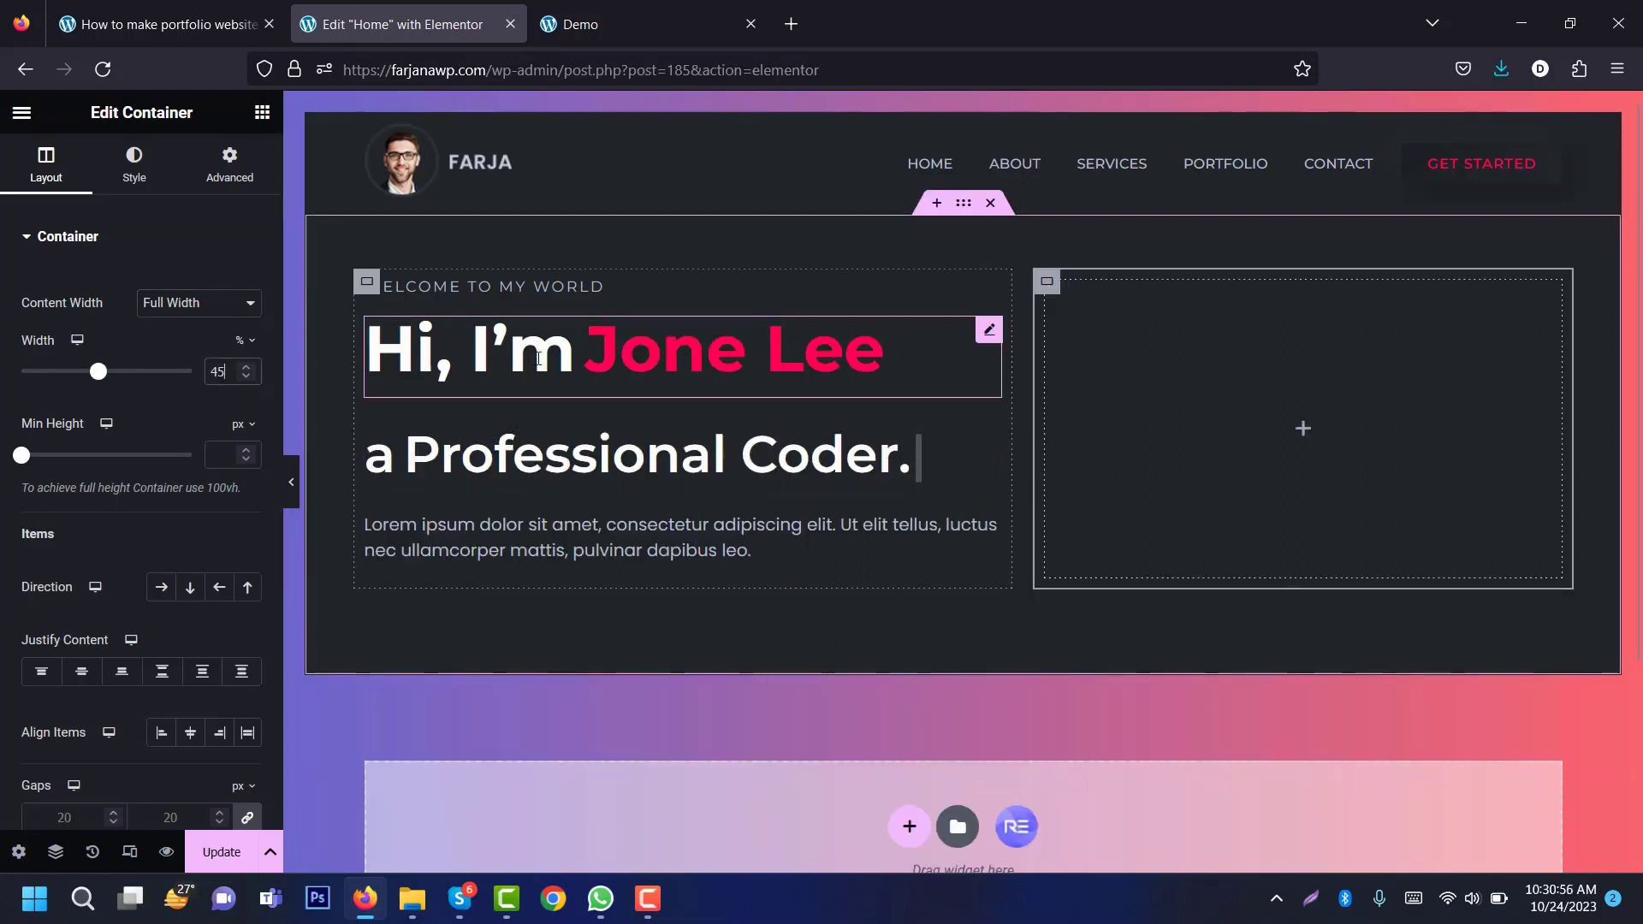
# Step: Replace the placeholder paragraph with the intro text copied from the demo site
pyautogui.click(503, 539)
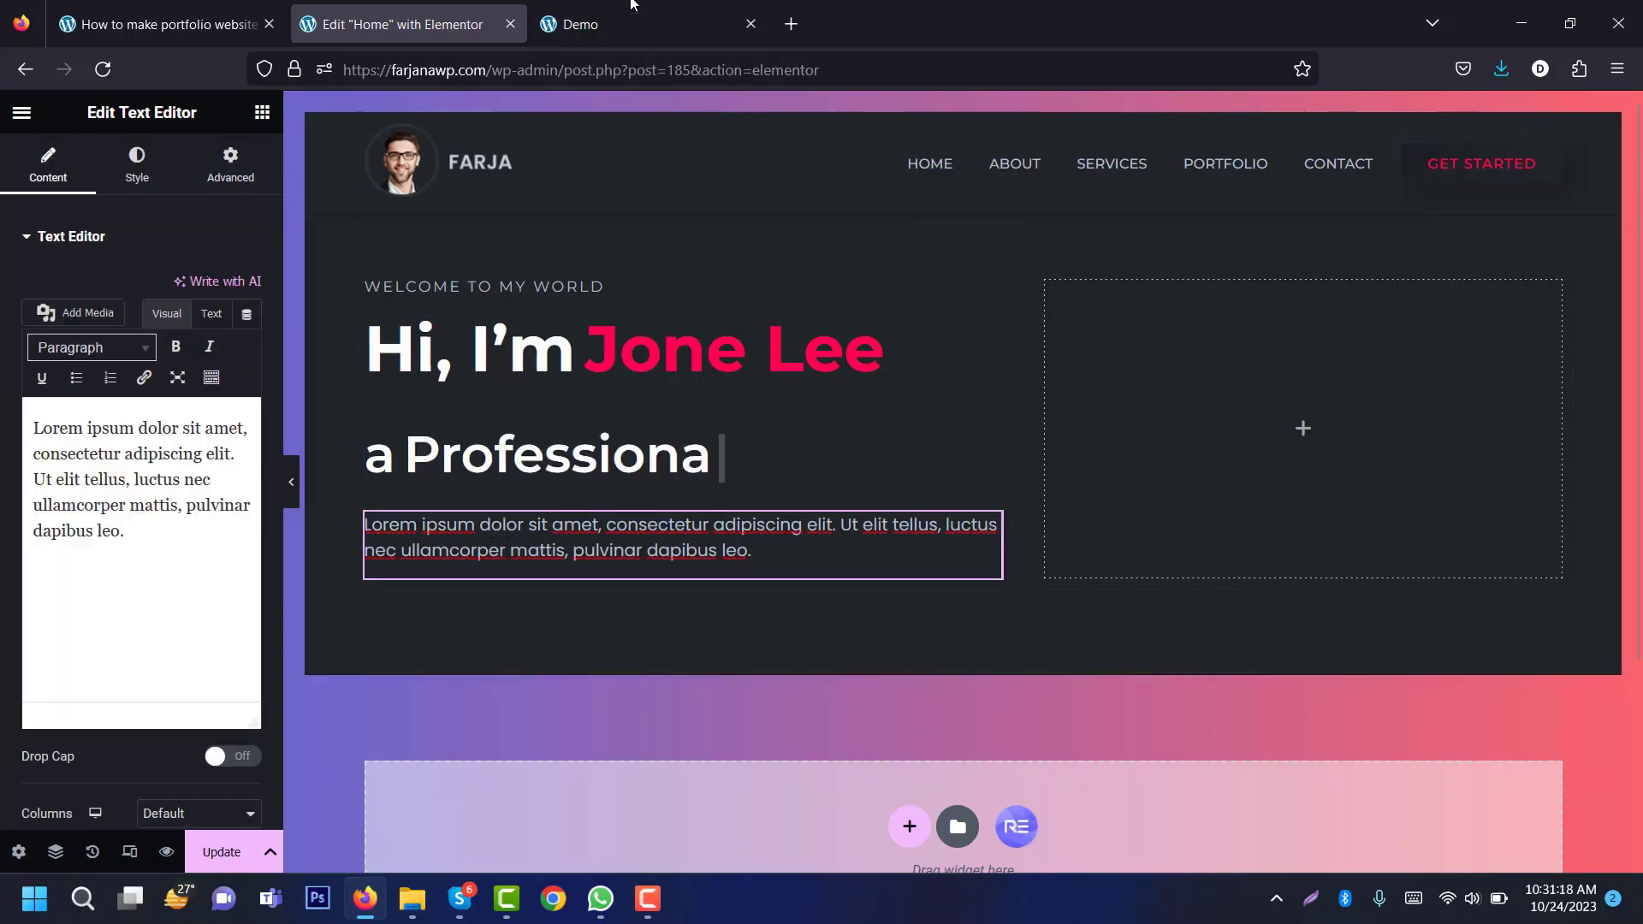
pyautogui.hotkey('ctrl', 'Tab')
pyautogui.tripleClick(362, 616)
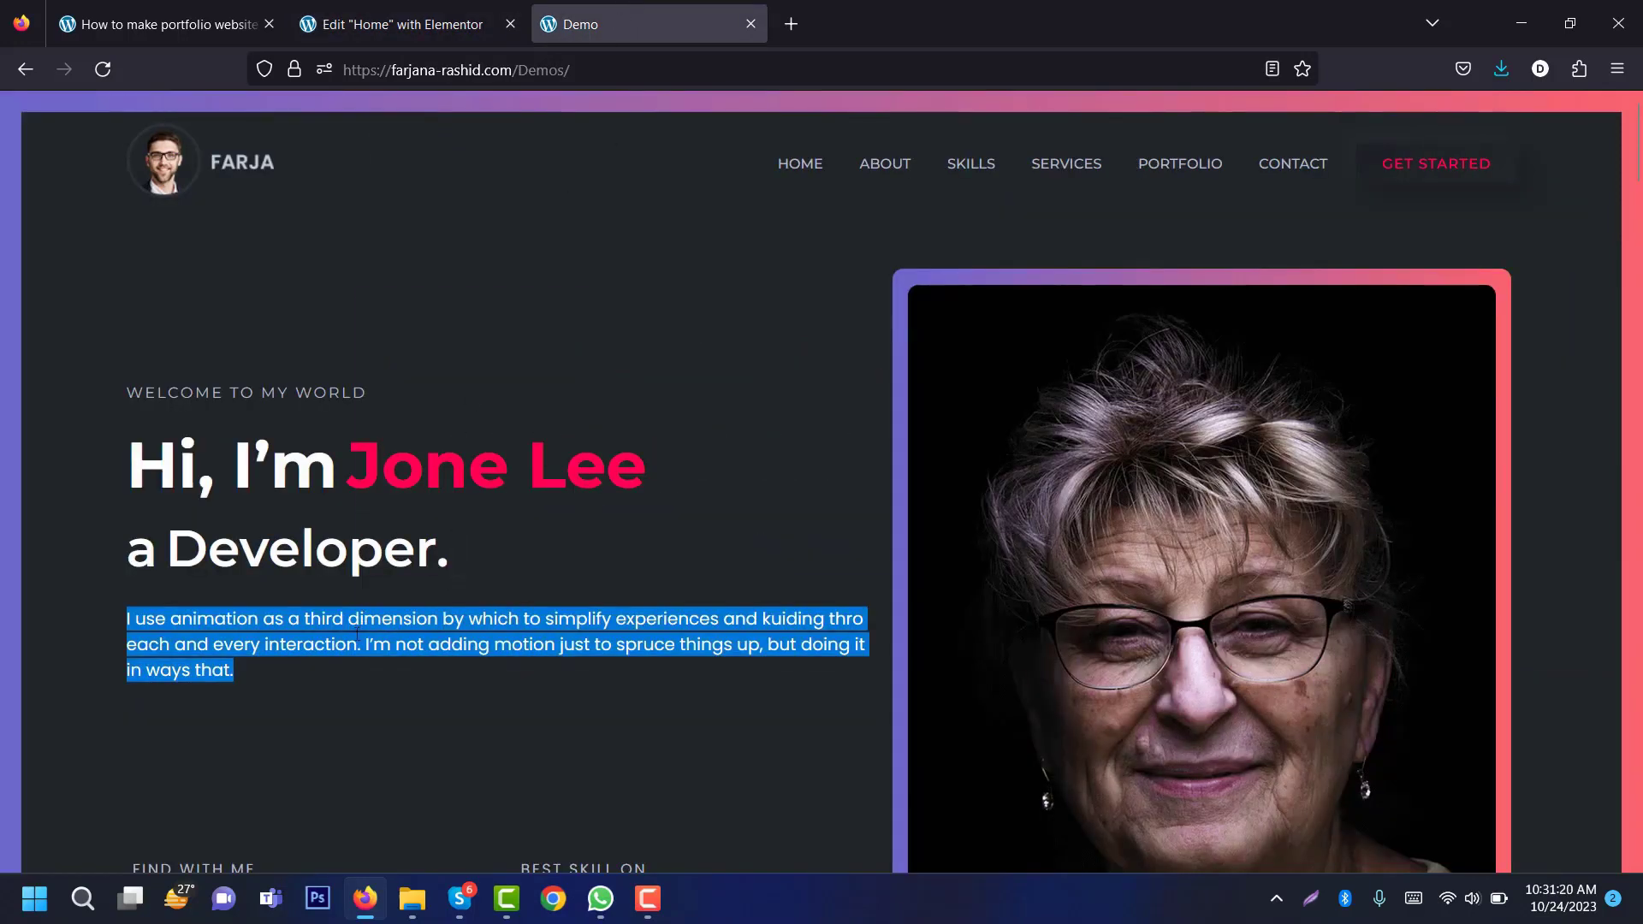
pyautogui.rightClick(357, 633)
pyautogui.click(387, 311)
pyautogui.hotkey('ctrl', 'shift', 'Tab')
pyautogui.tripleClick(167, 542)
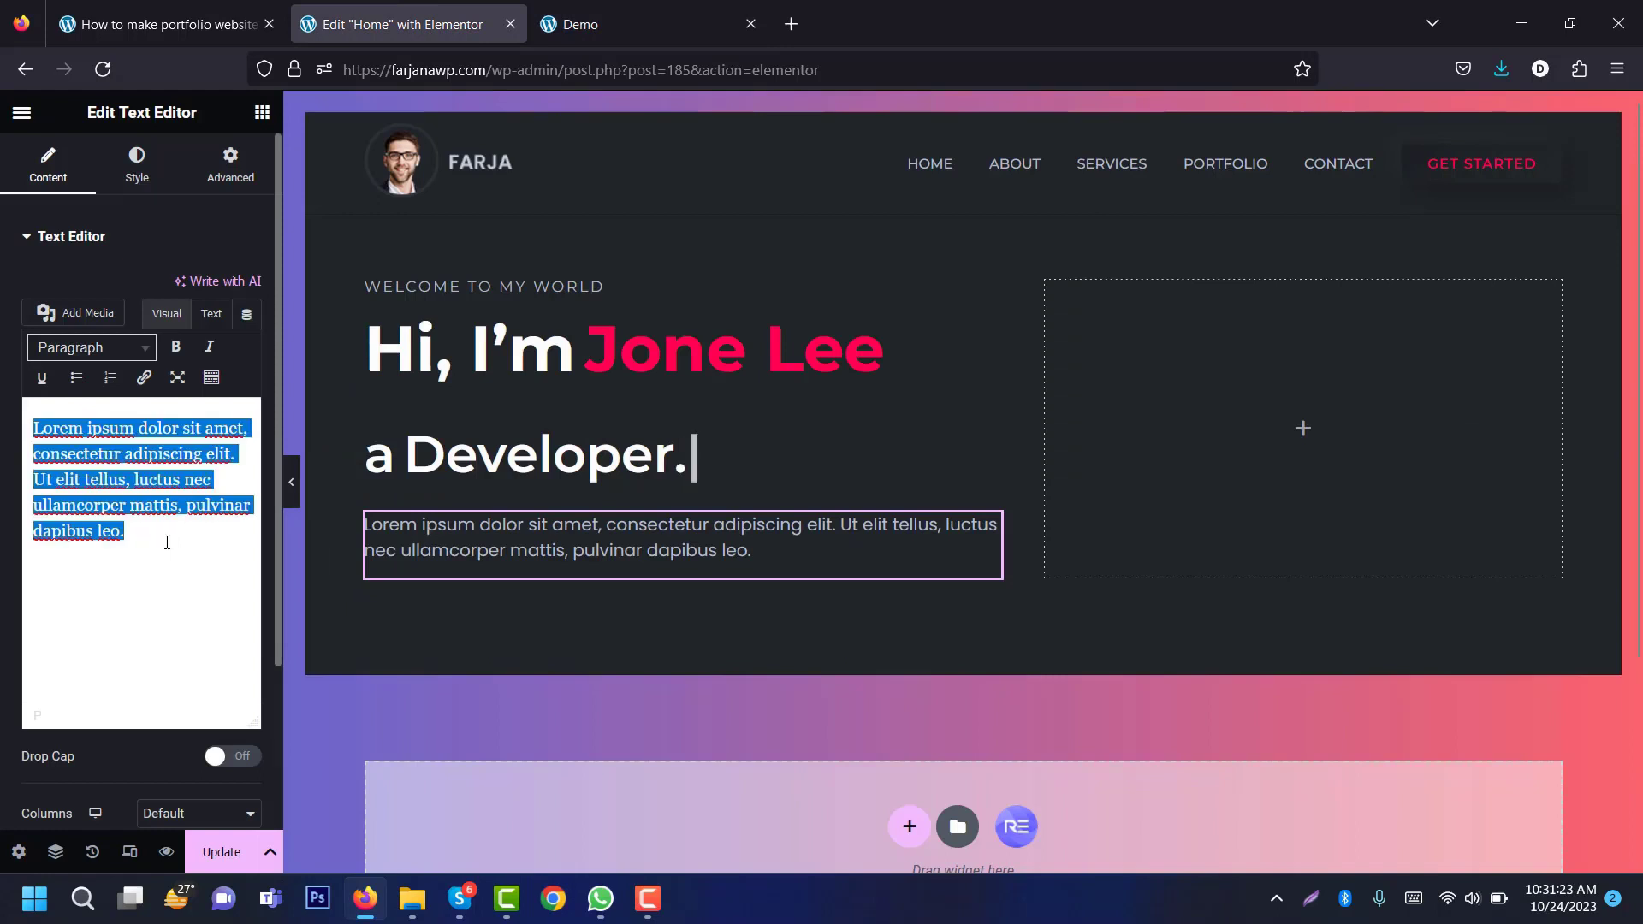
pyautogui.write('oder.')
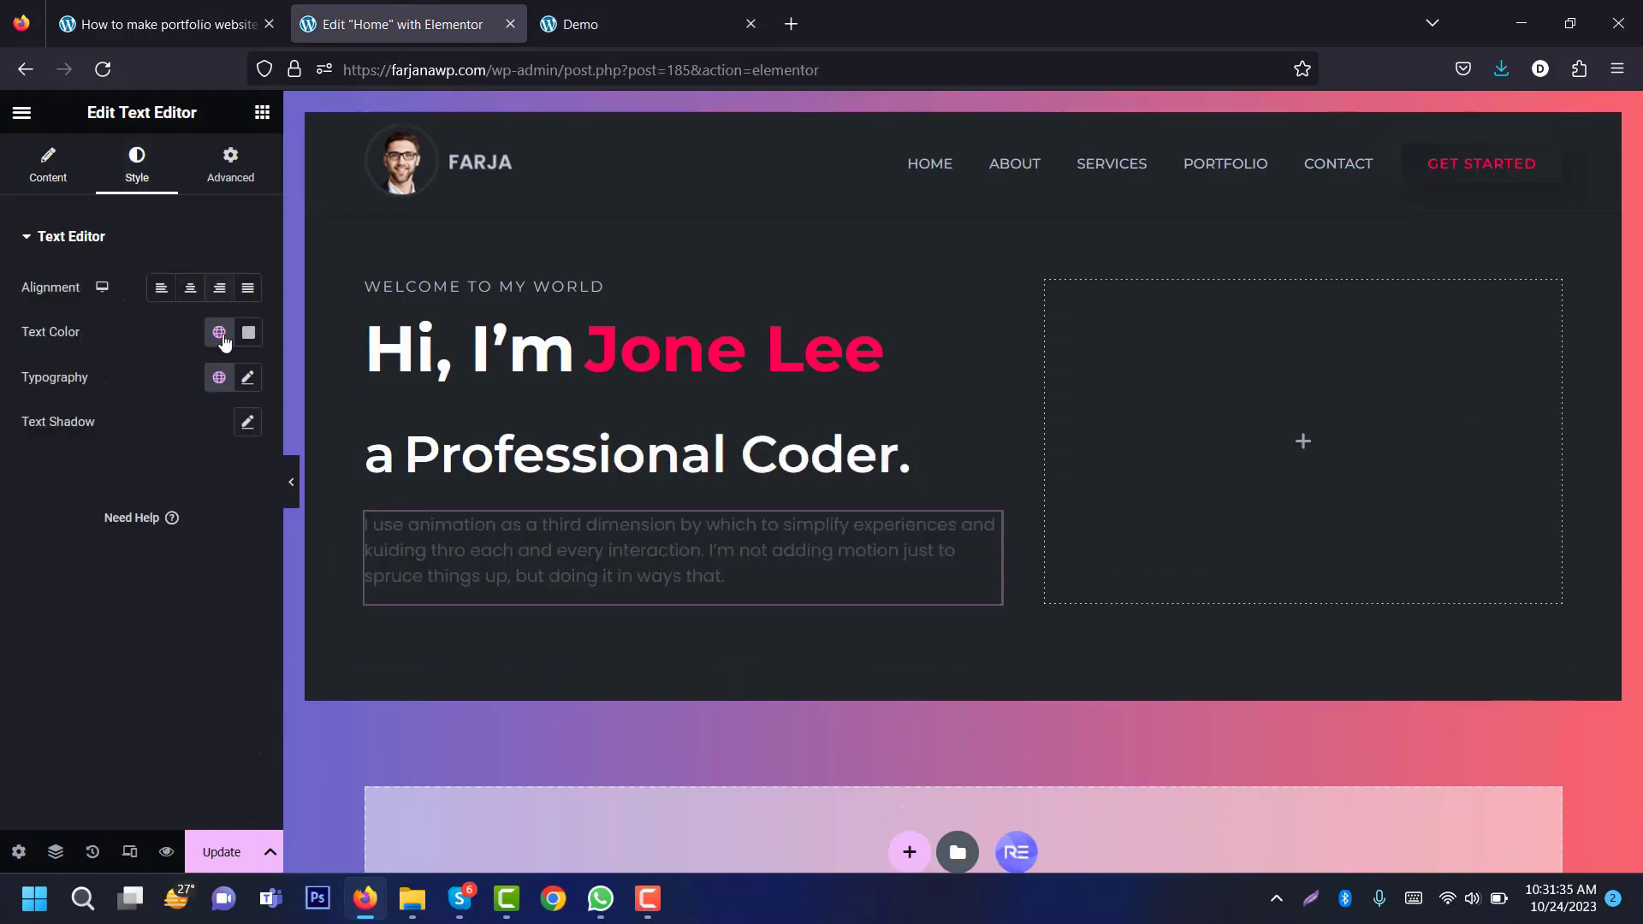
pyautogui.press('BackSpace')
pyautogui.press('BackSpace')
pyautogui.press('BackSpace')
pyautogui.press('BackSpace')
pyautogui.press('BackSpace')
pyautogui.press('BackSpace')
pyautogui.press('BackSpace')
pyautogui.press('BackSpace')
pyautogui.press('BackSpace')
pyautogui.press('BackSpace')
pyautogui.press('BackSpace')
pyautogui.press('BackSpace')
pyautogui.press('BackSpace')
pyautogui.press('BackSpace')
pyautogui.press('BackSpace')
pyautogui.press('BackSpace')
pyautogui.press('BackSpace')
pyautogui.press('BackSpace')
pyautogui.press('BackSpace')
pyautogui.write('D')
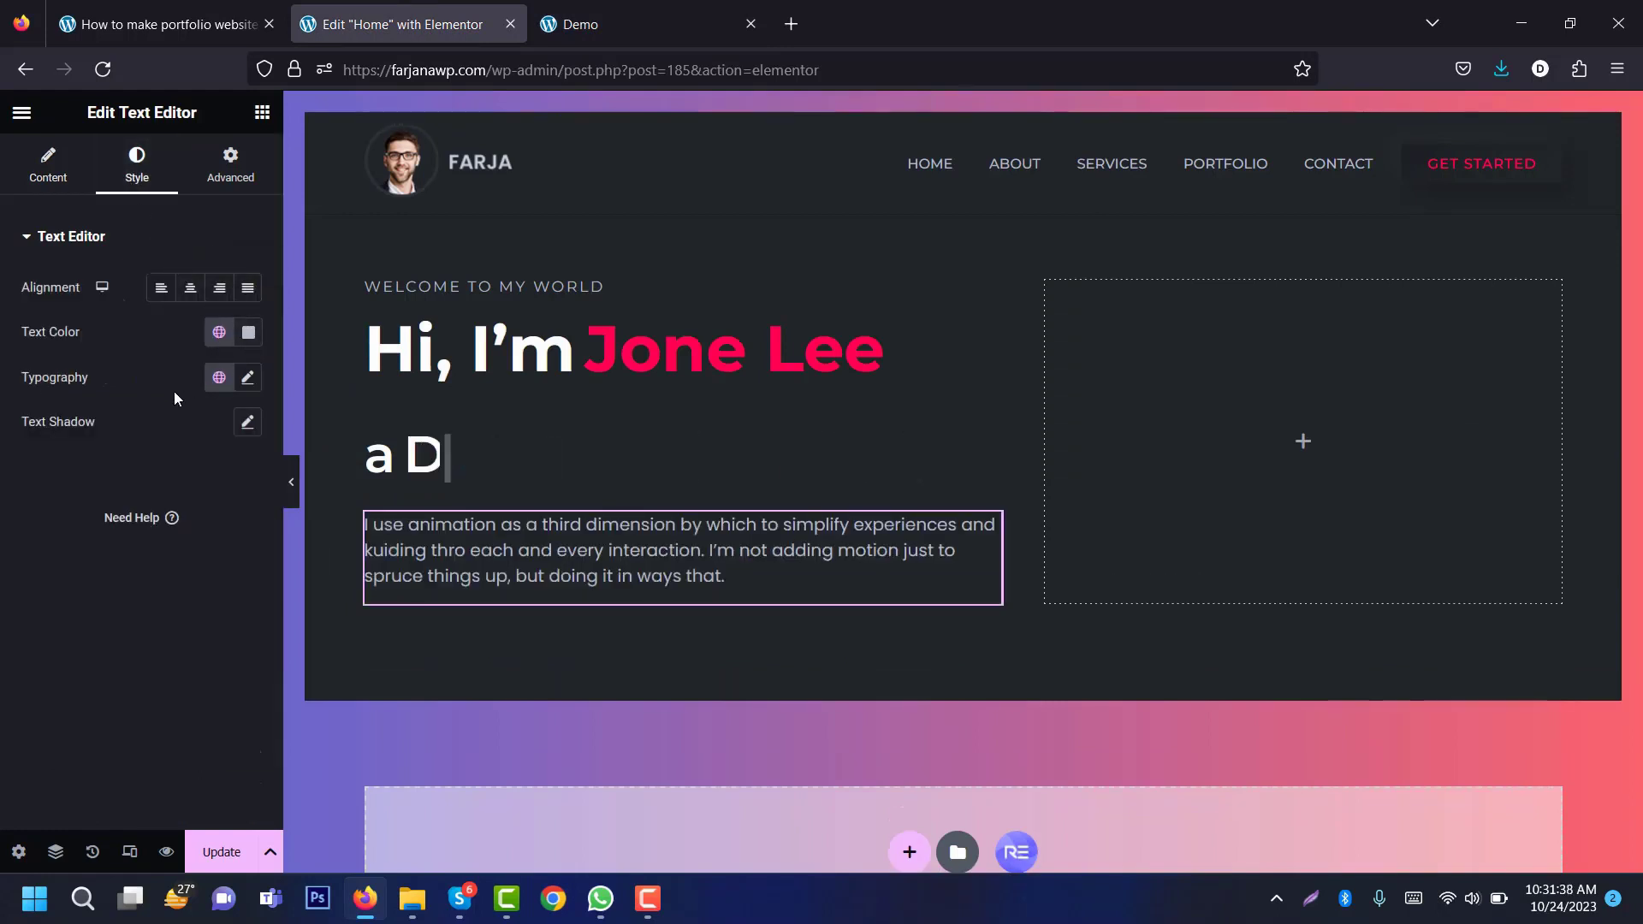
pyautogui.write('eveloper.')
# Step: Give the intro paragraph a 20 px top margin
pyautogui.click(256, 387)
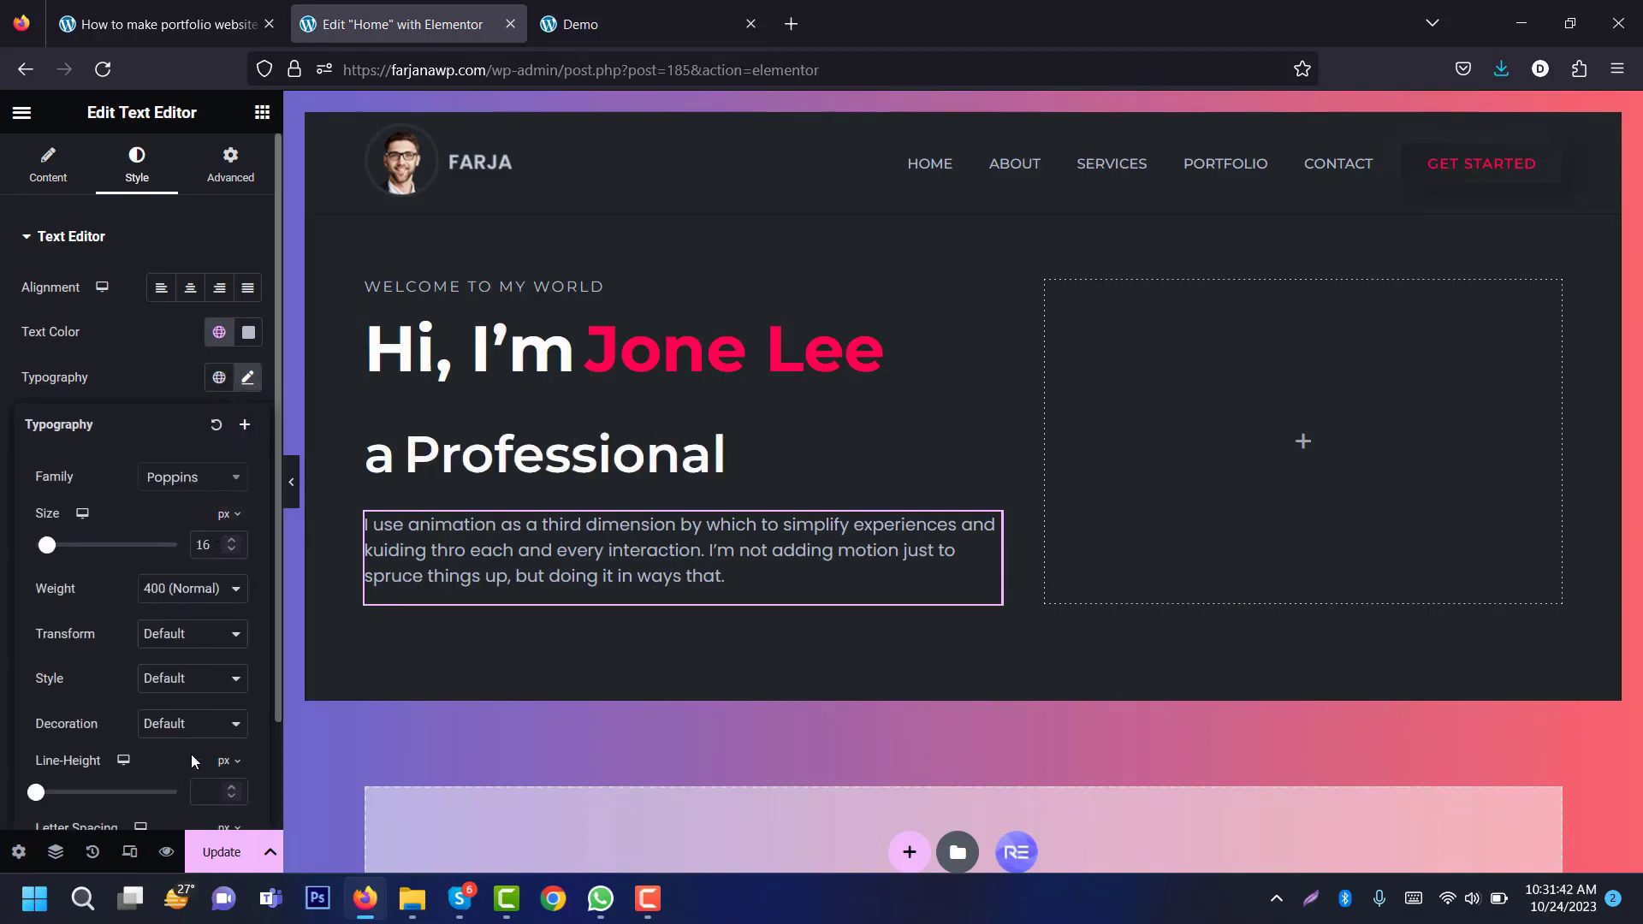
pyautogui.click(171, 366)
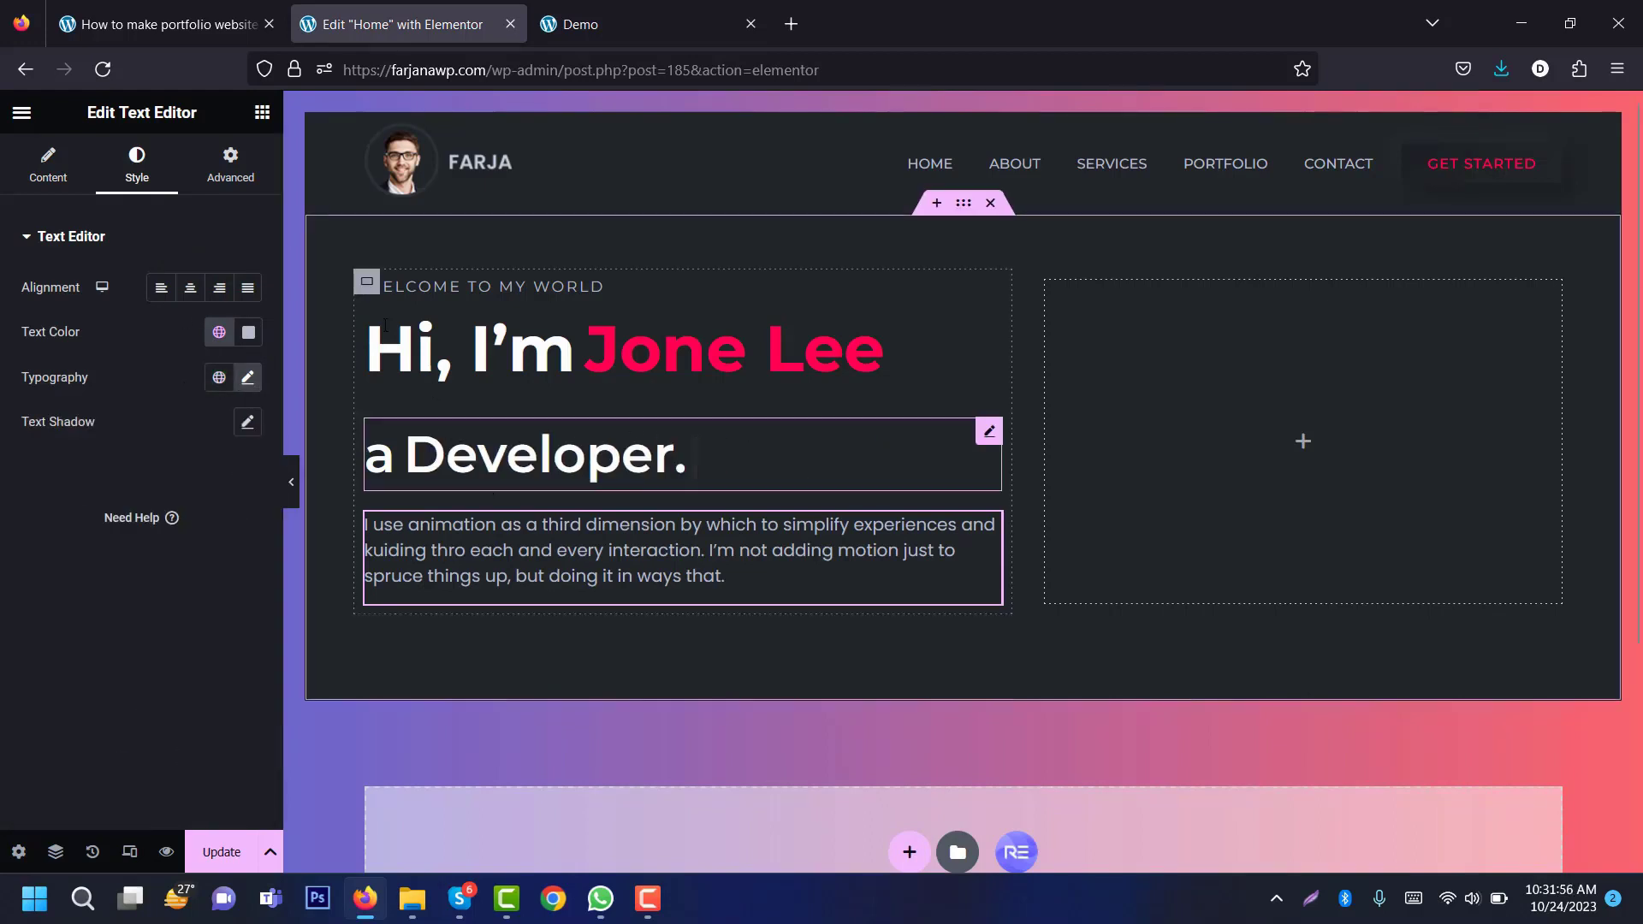
pyautogui.click(231, 176)
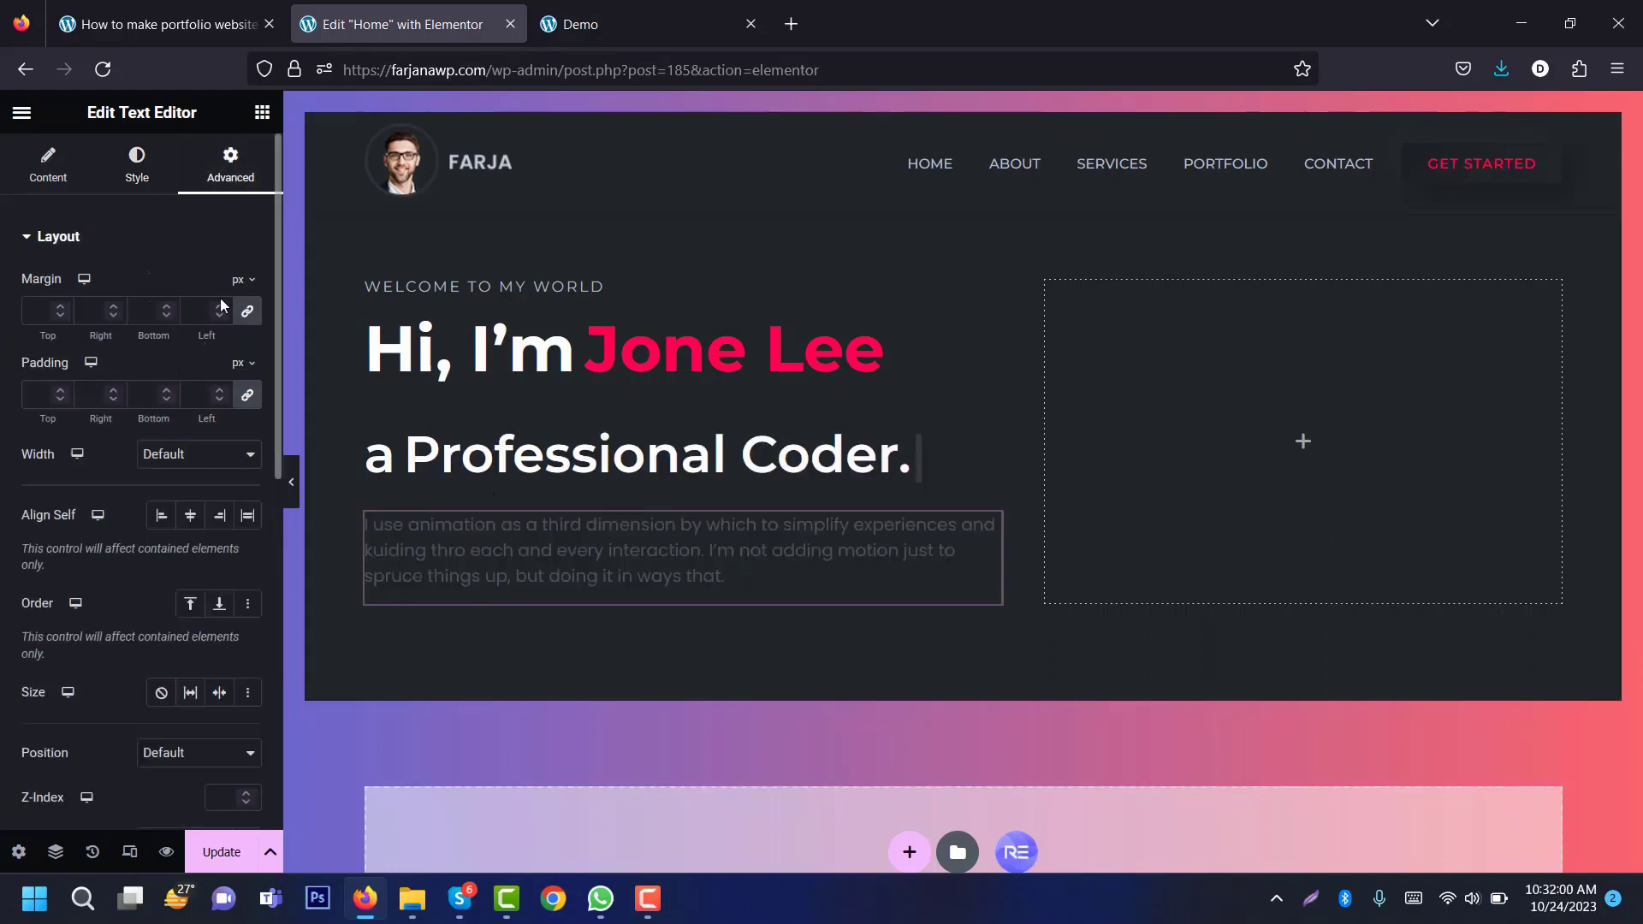
pyautogui.click(247, 315)
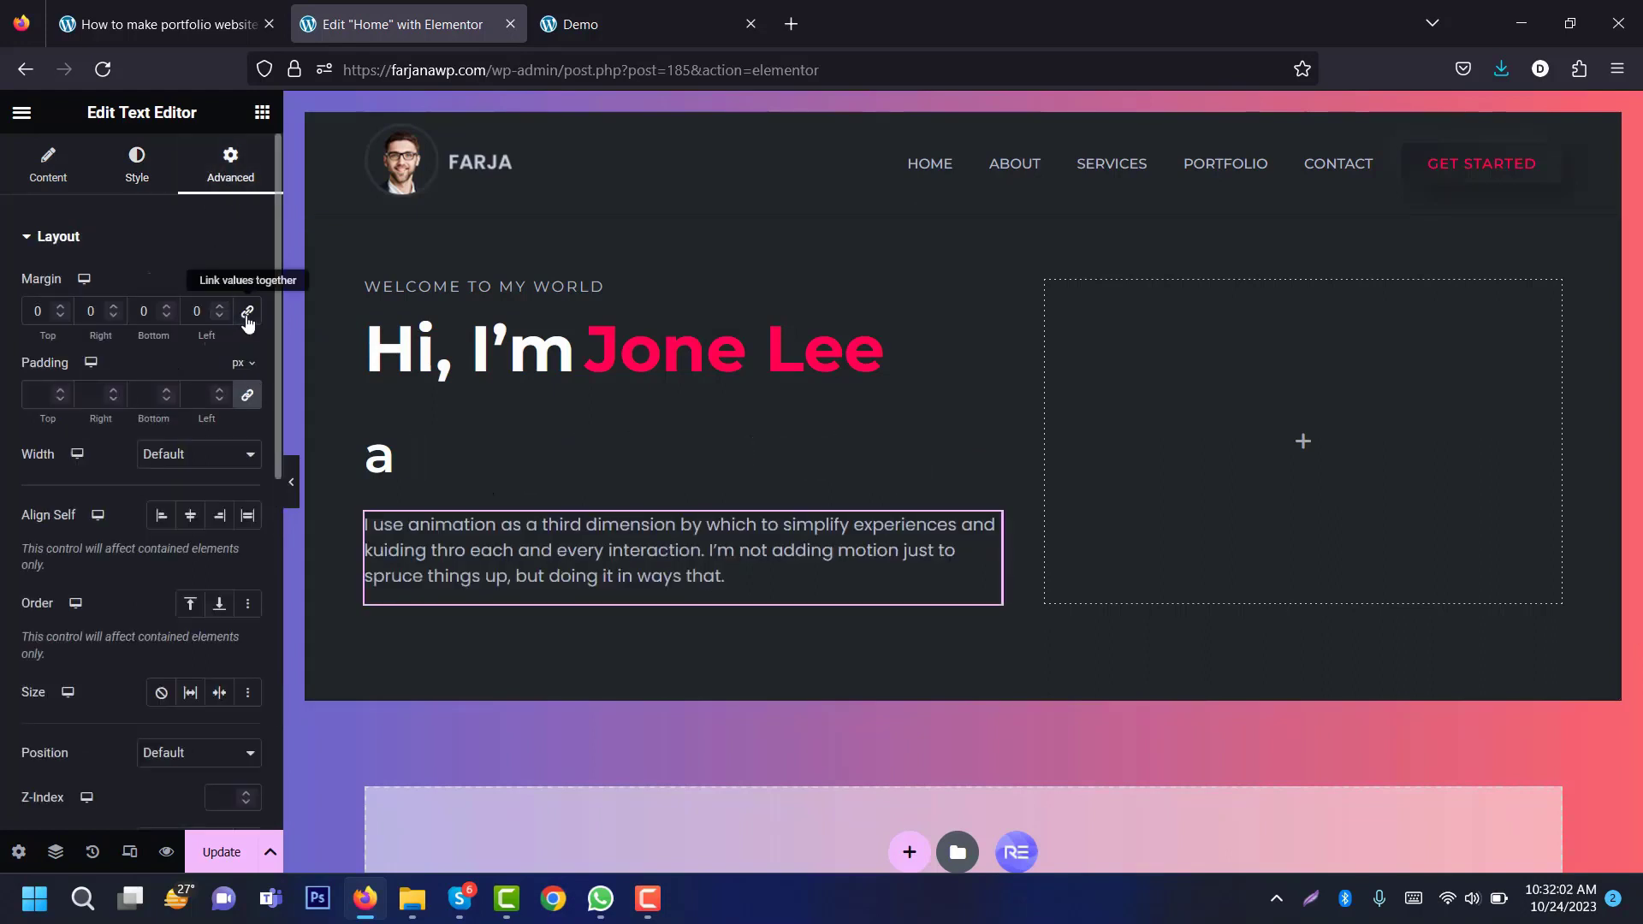
pyautogui.click(36, 311)
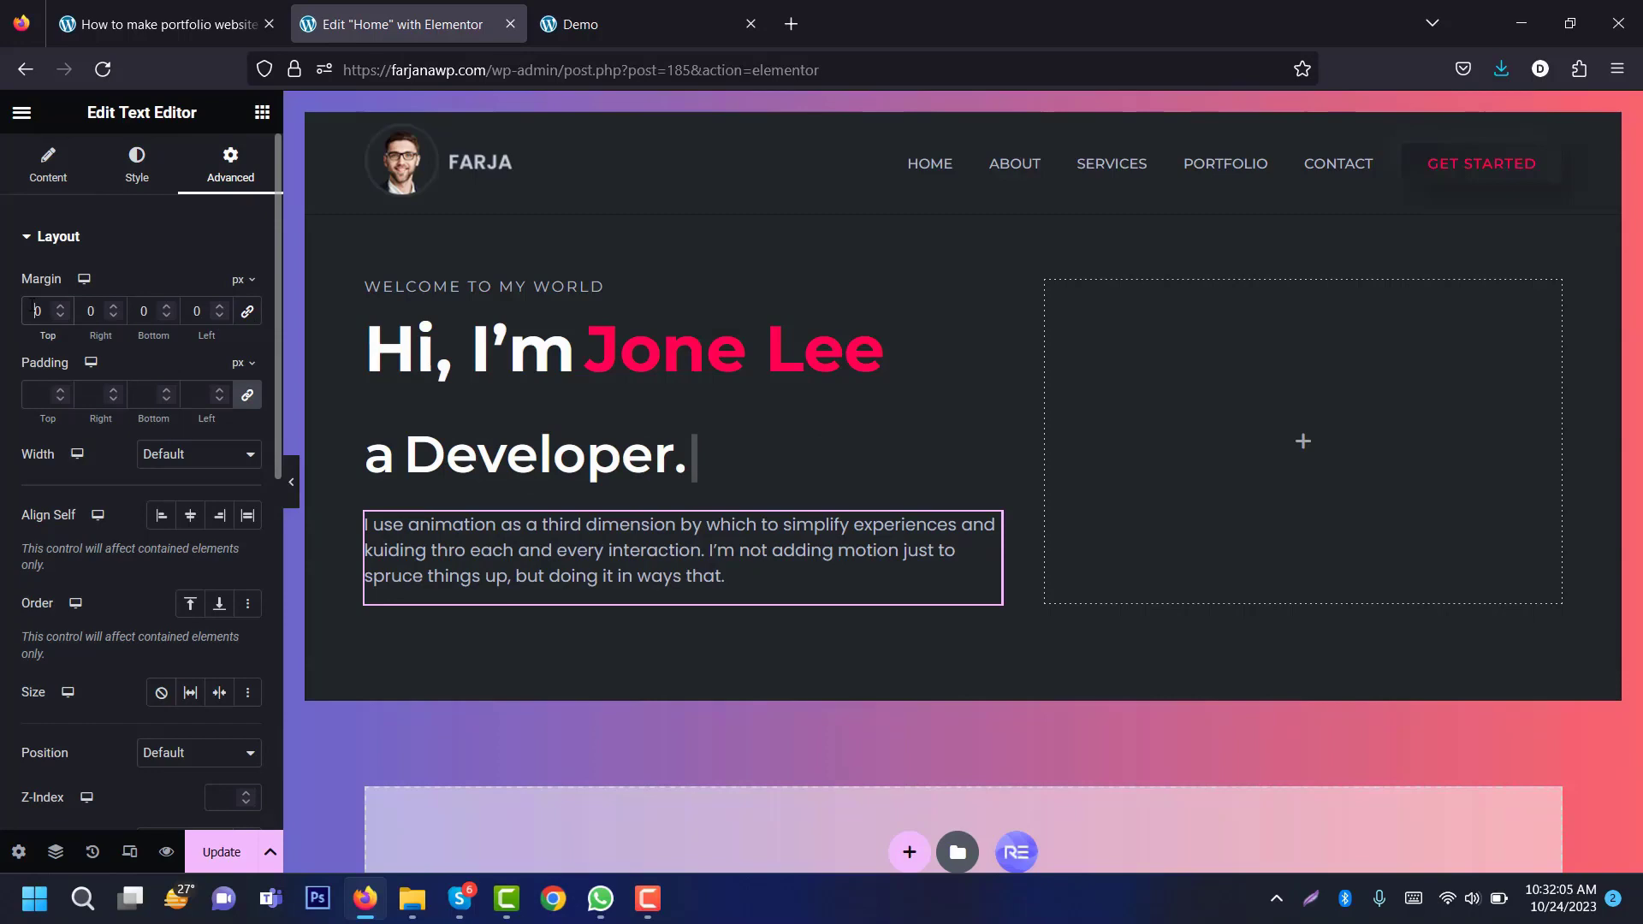
pyautogui.write('2')
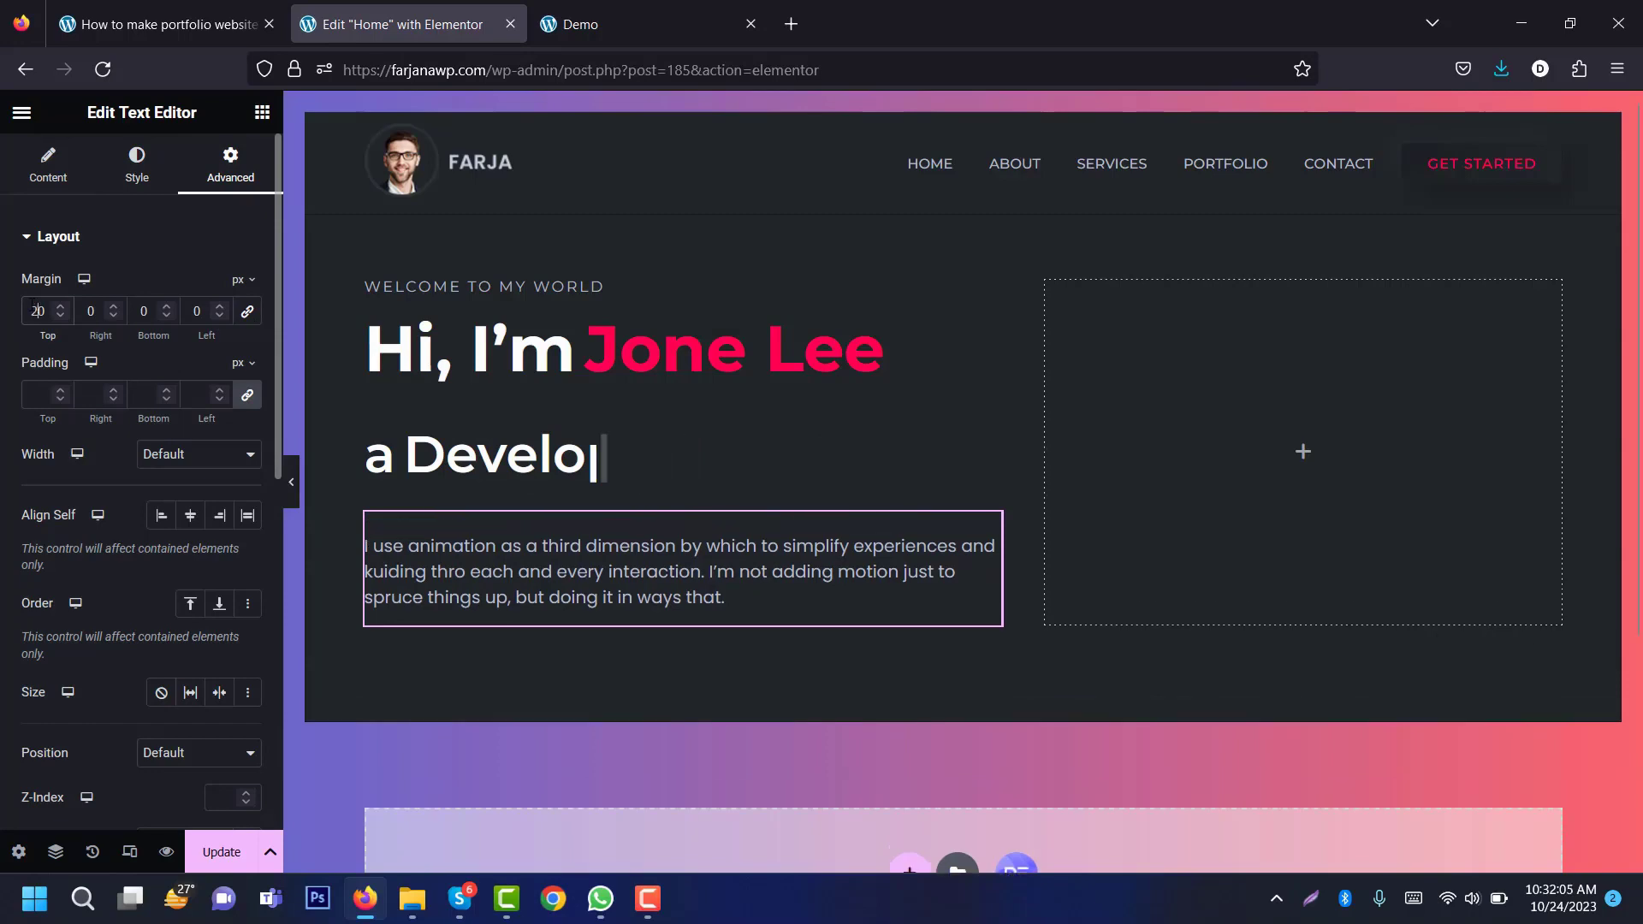
# Step: Set the left hero column's gap to 0 and center its content
pyautogui.click(565, 17)
pyautogui.click(445, 9)
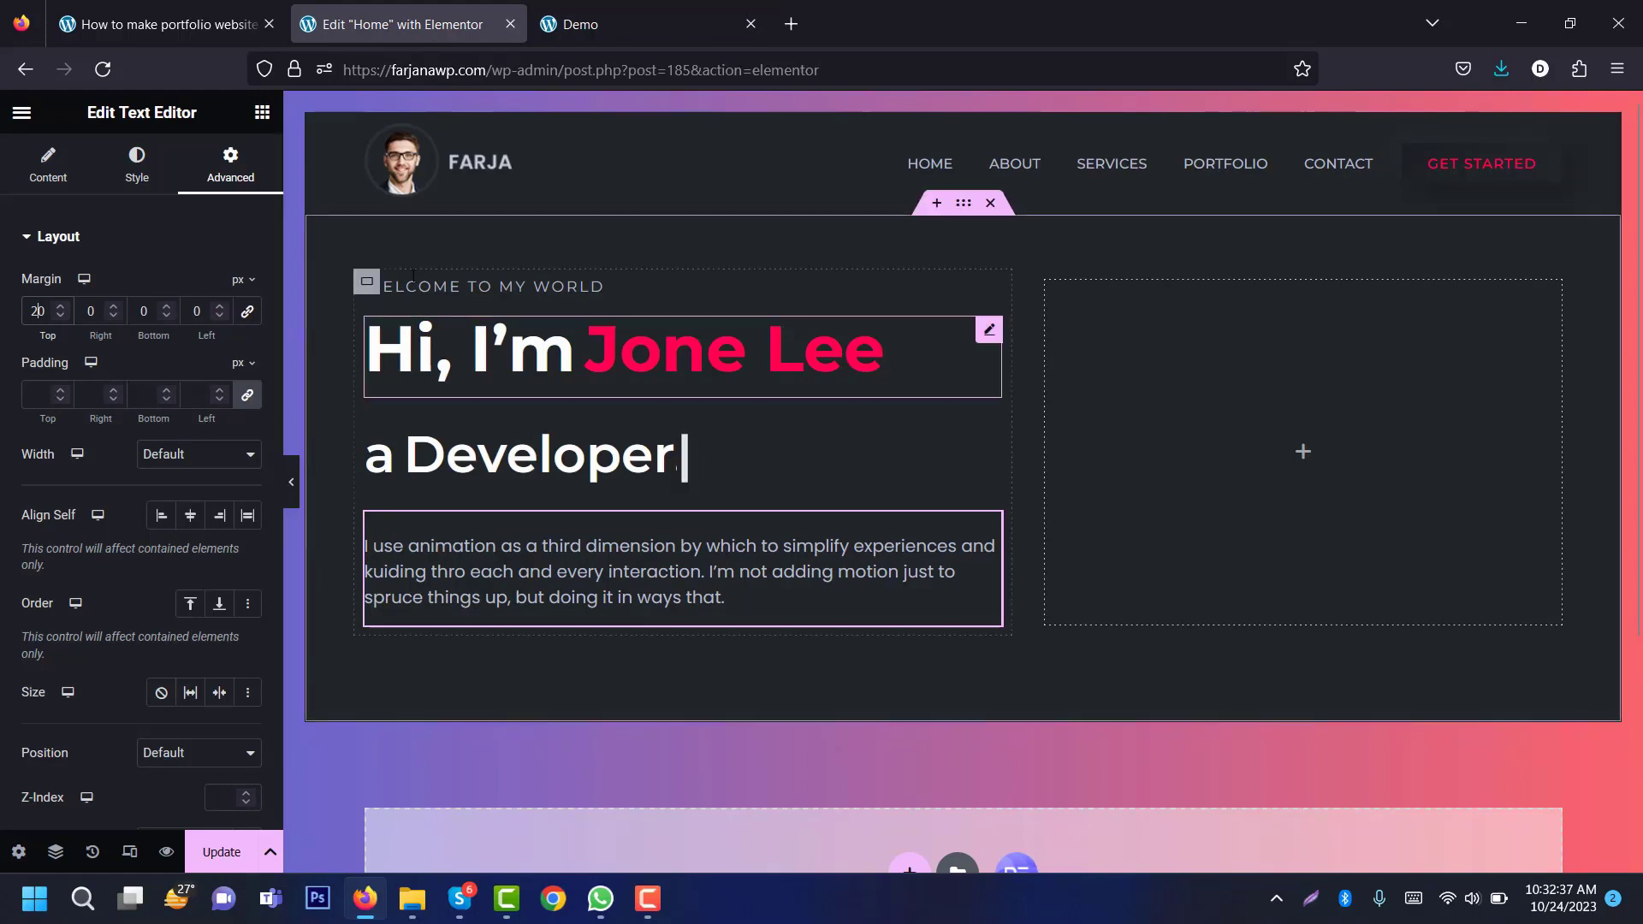
pyautogui.click(367, 282)
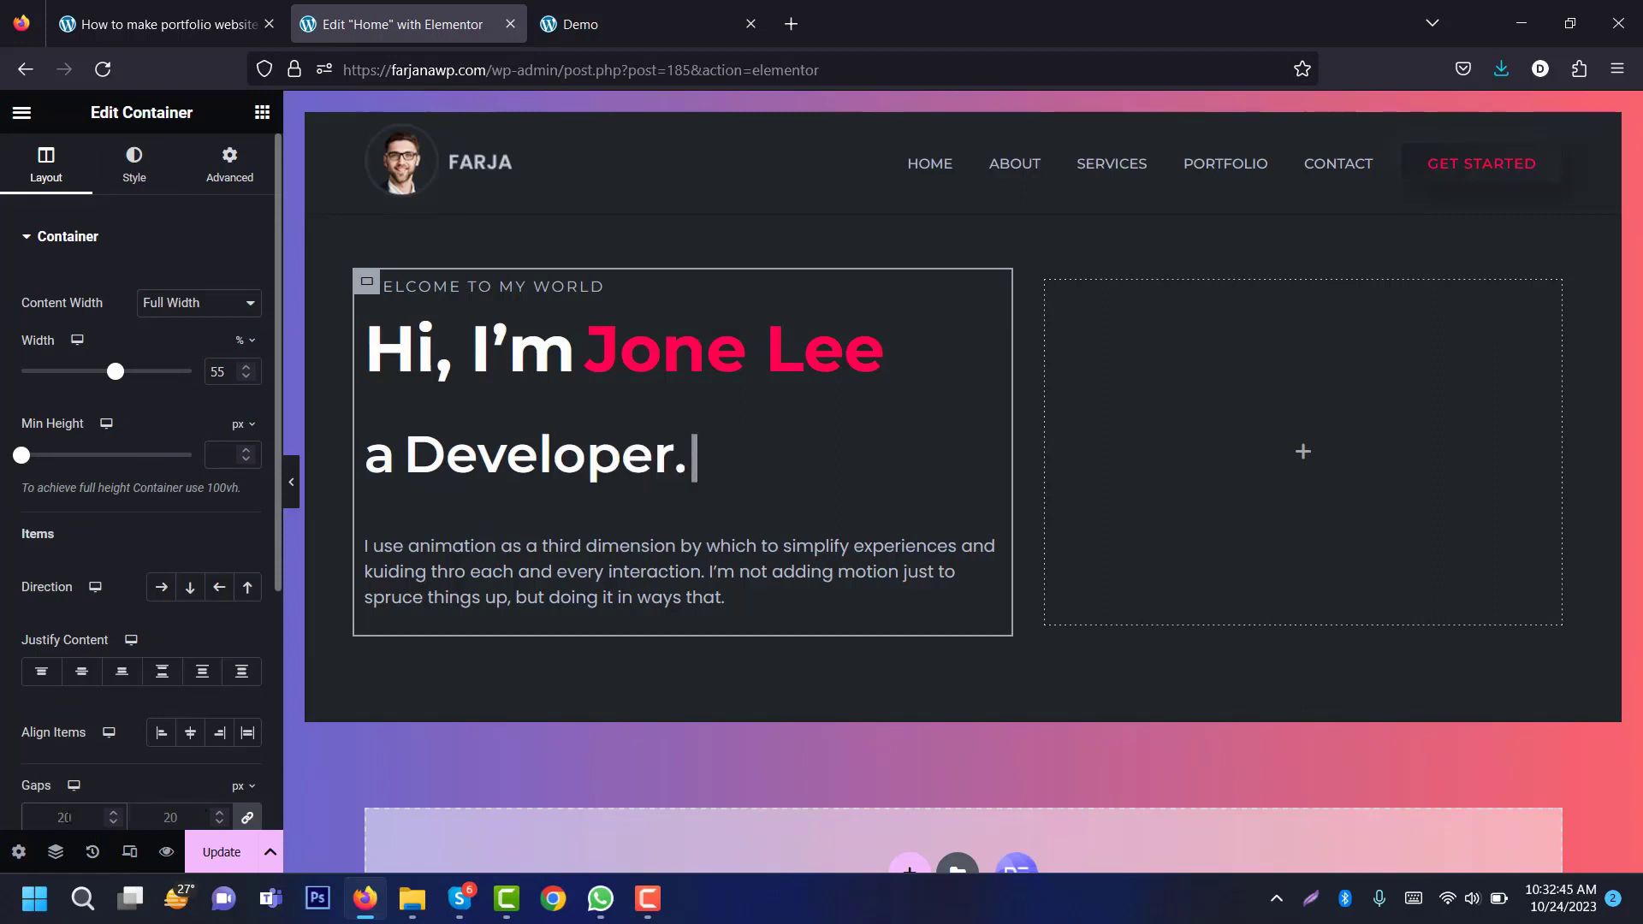
pyautogui.press('BackSpace')
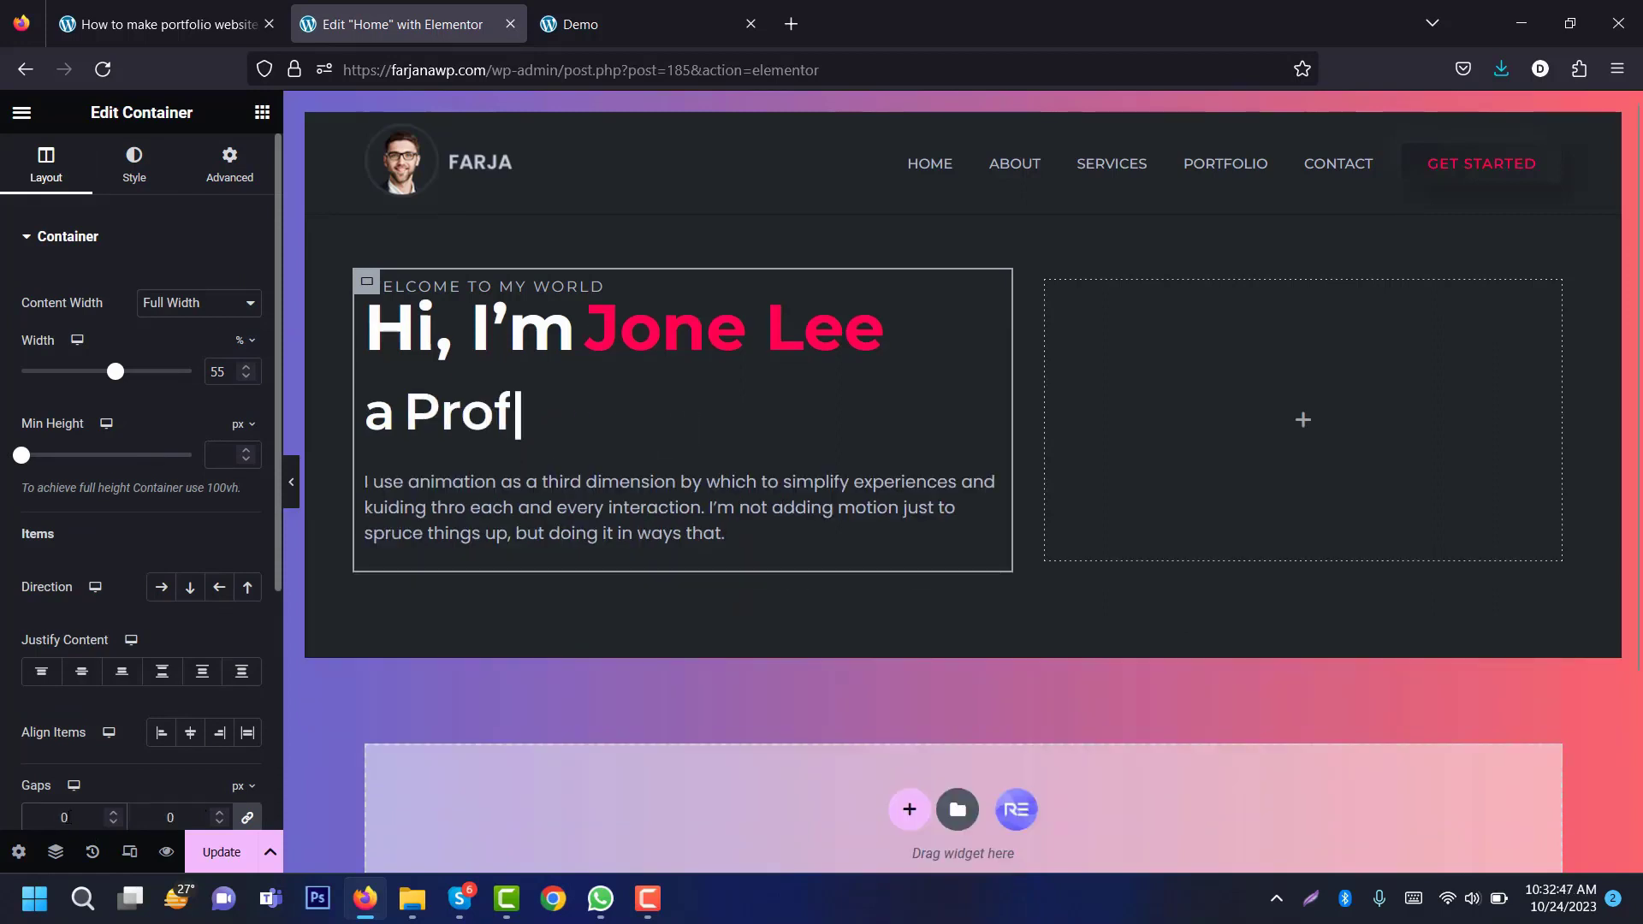
pyautogui.click(84, 674)
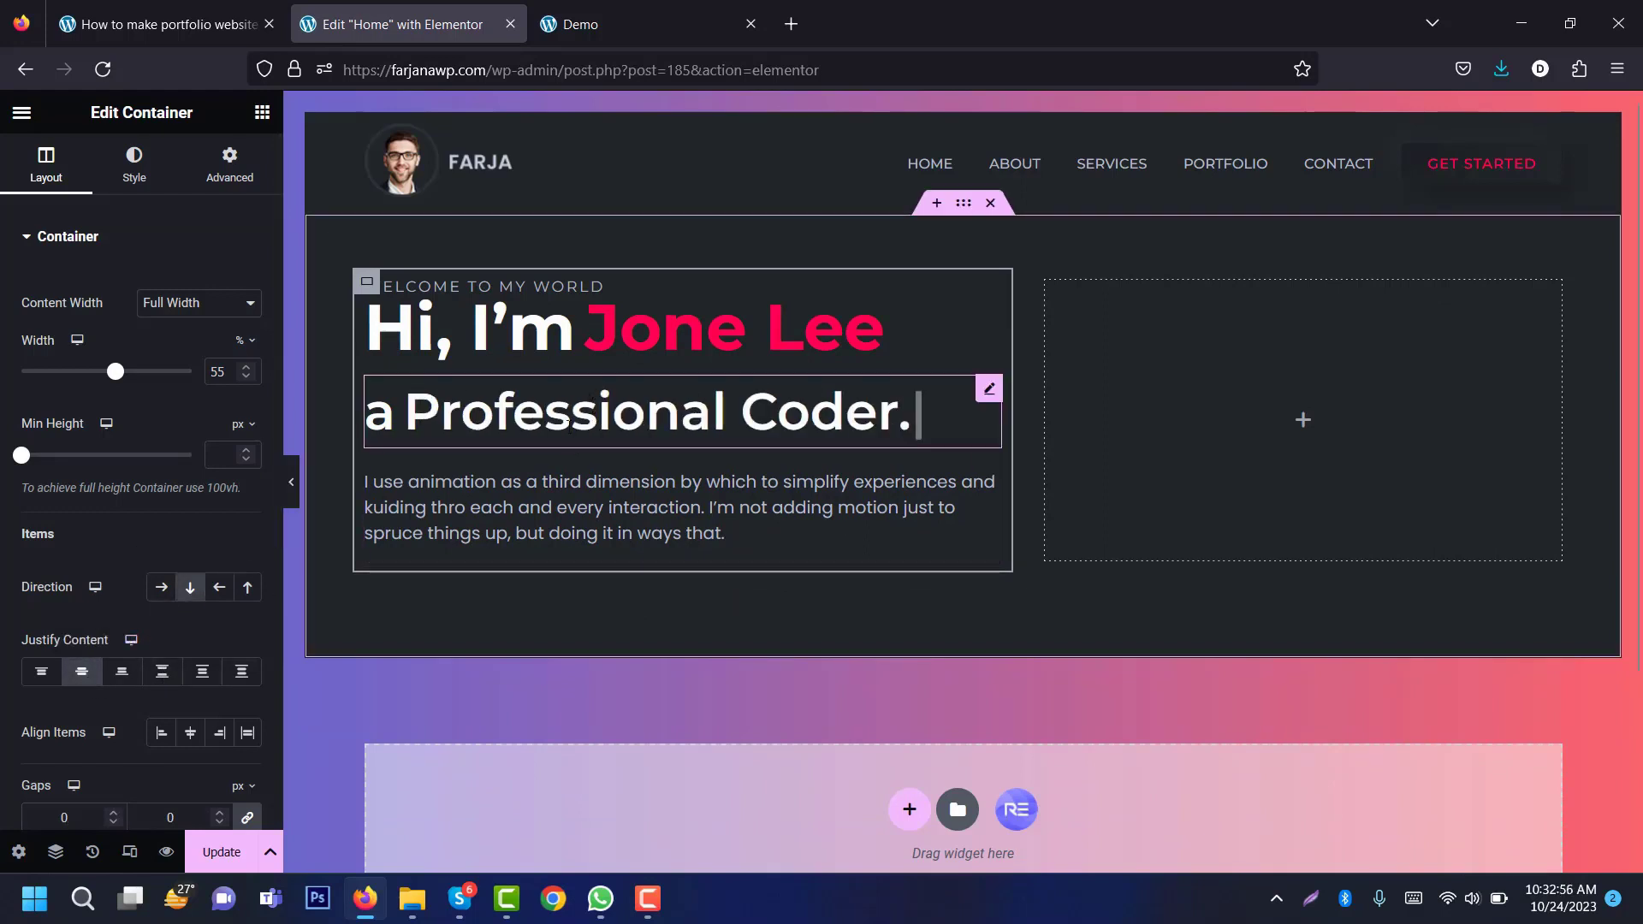
# Step: Give the WELCOME TO MY WORLD heading a 30 px bottom margin
pyautogui.click(569, 286)
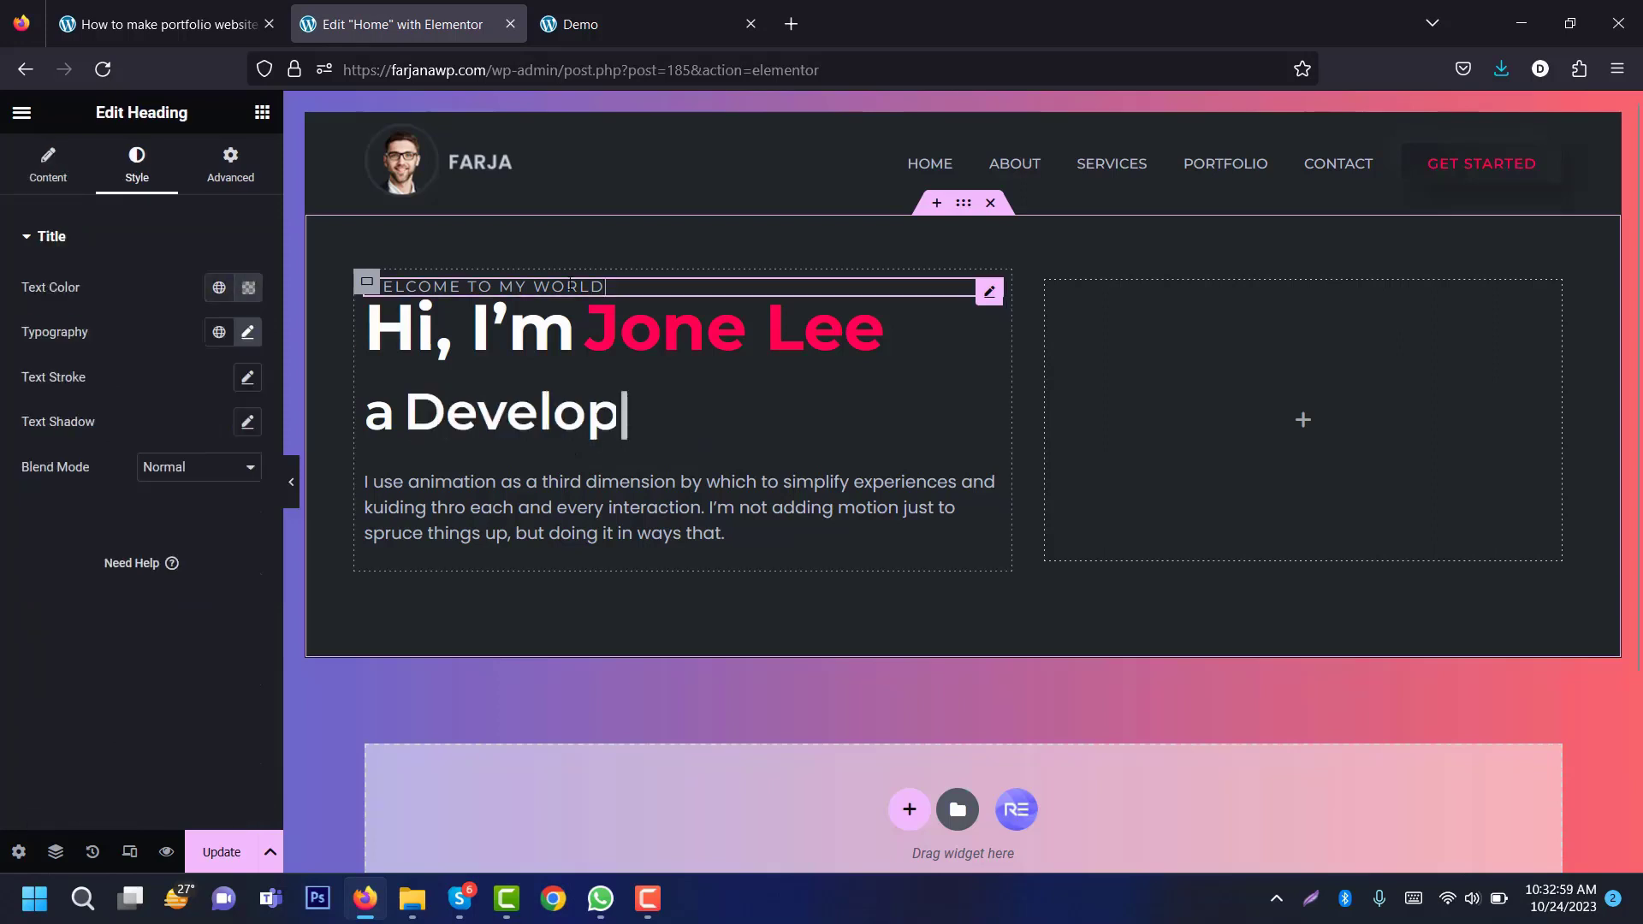
pyautogui.click(220, 182)
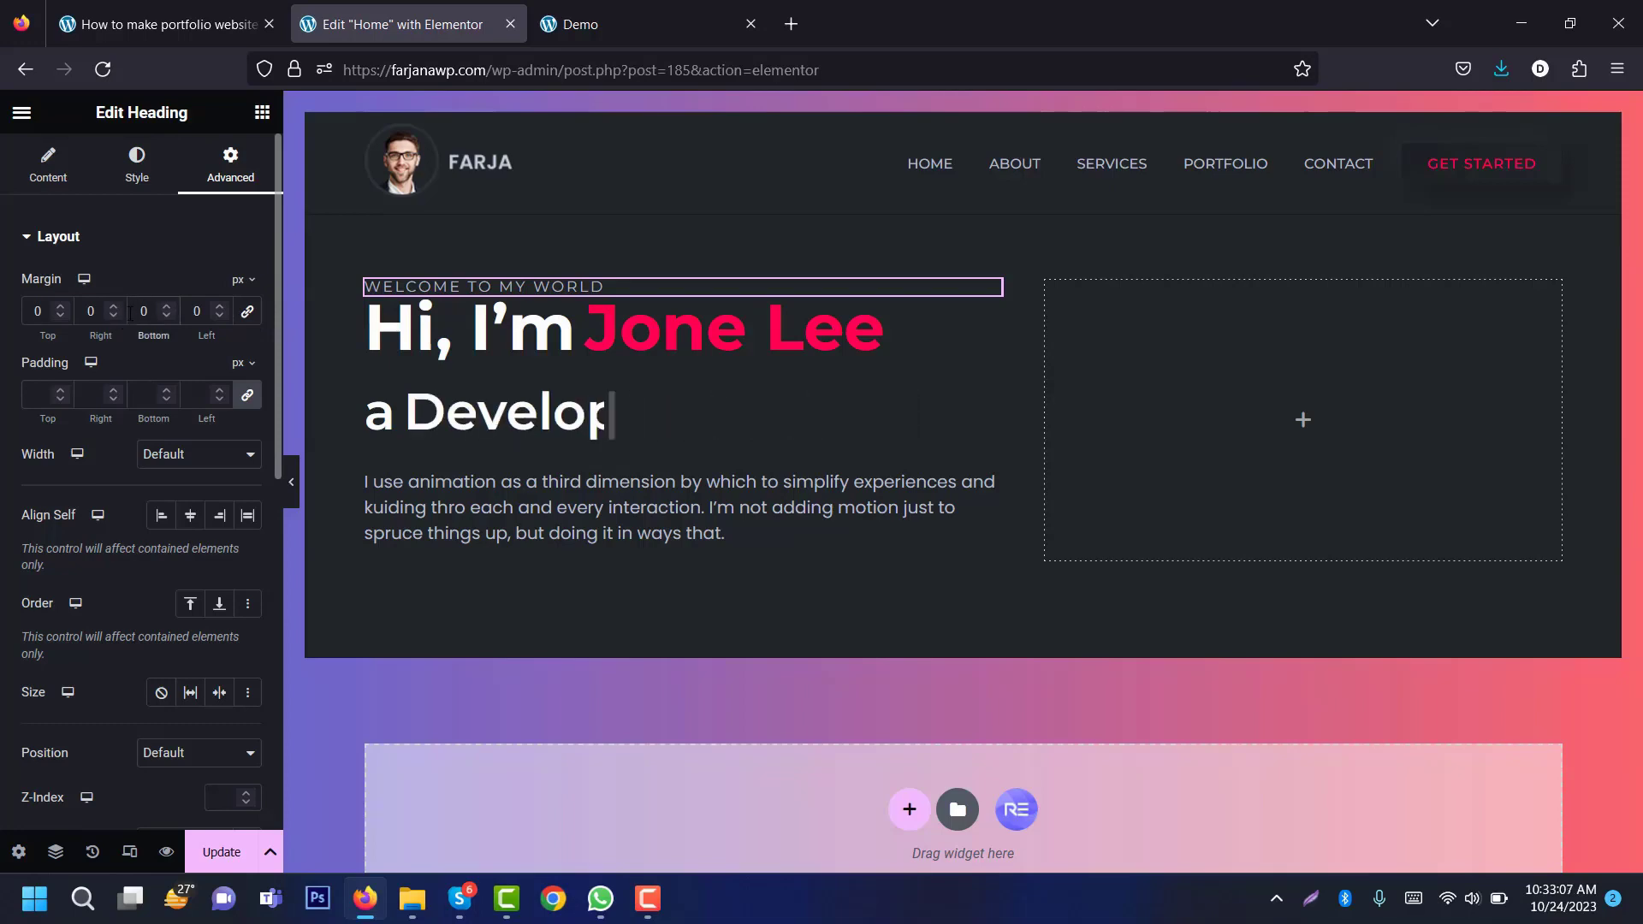
pyautogui.write('3')
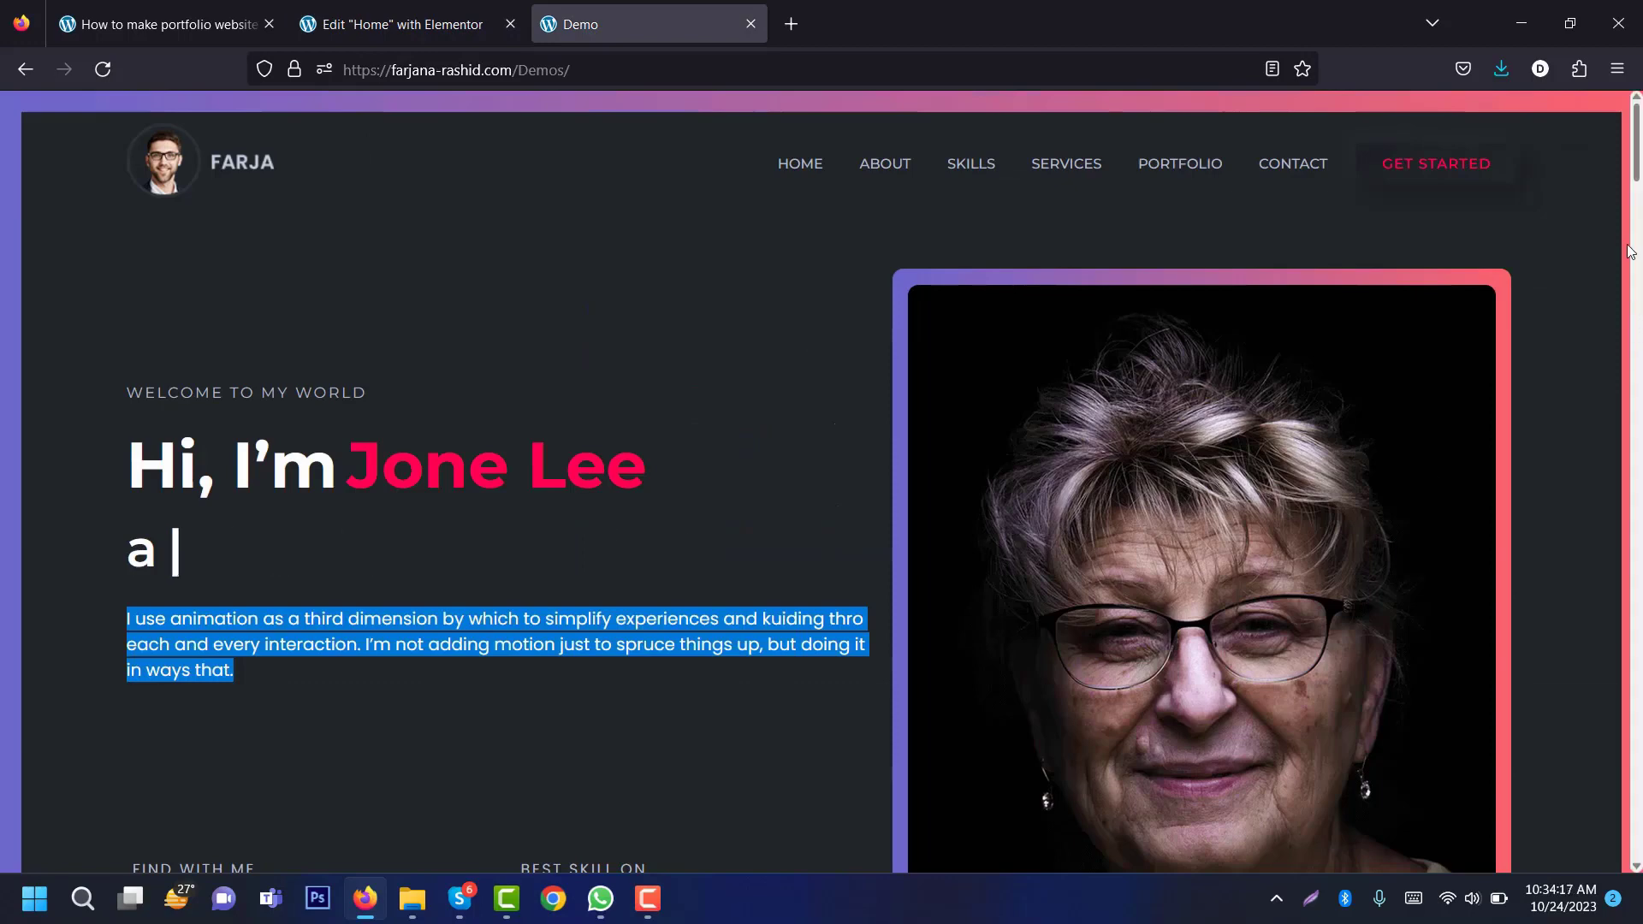
# Step: Scroll the demo to its FIND WITH ME icons, then reselect the intro paragraph in Elementor
pyautogui.click(552, 451)
pyautogui.scroll(-4, 214, 602)
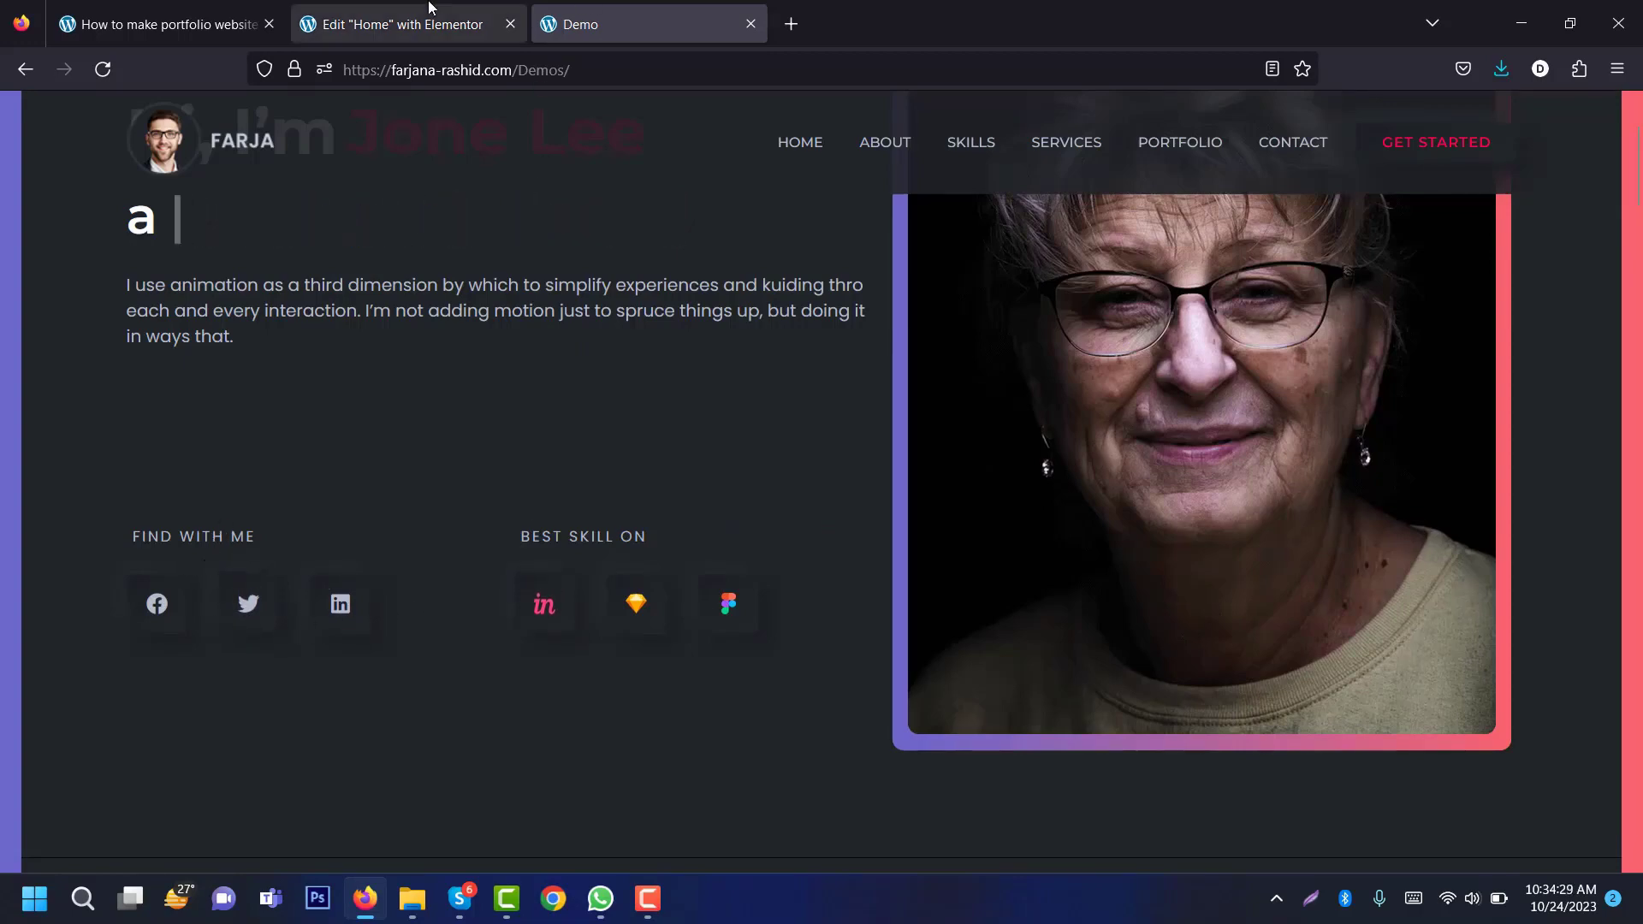
pyautogui.click(394, 24)
pyautogui.click(575, 565)
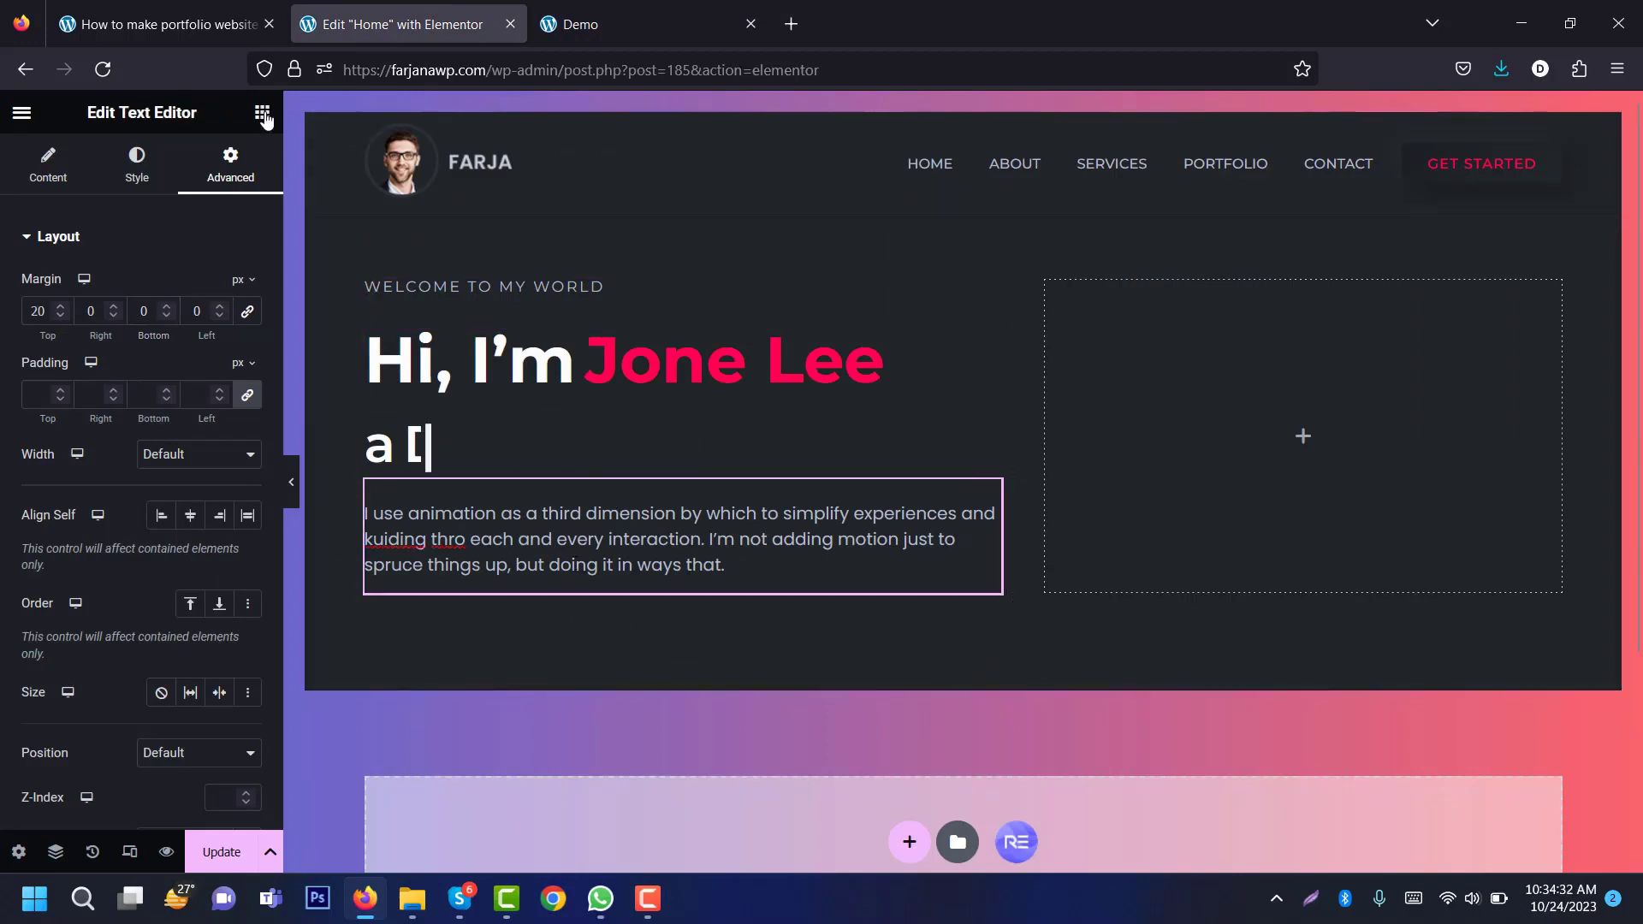
# Step: Add a container below the intro paragraph holding two side-by-side inner containers
pyautogui.click(264, 114)
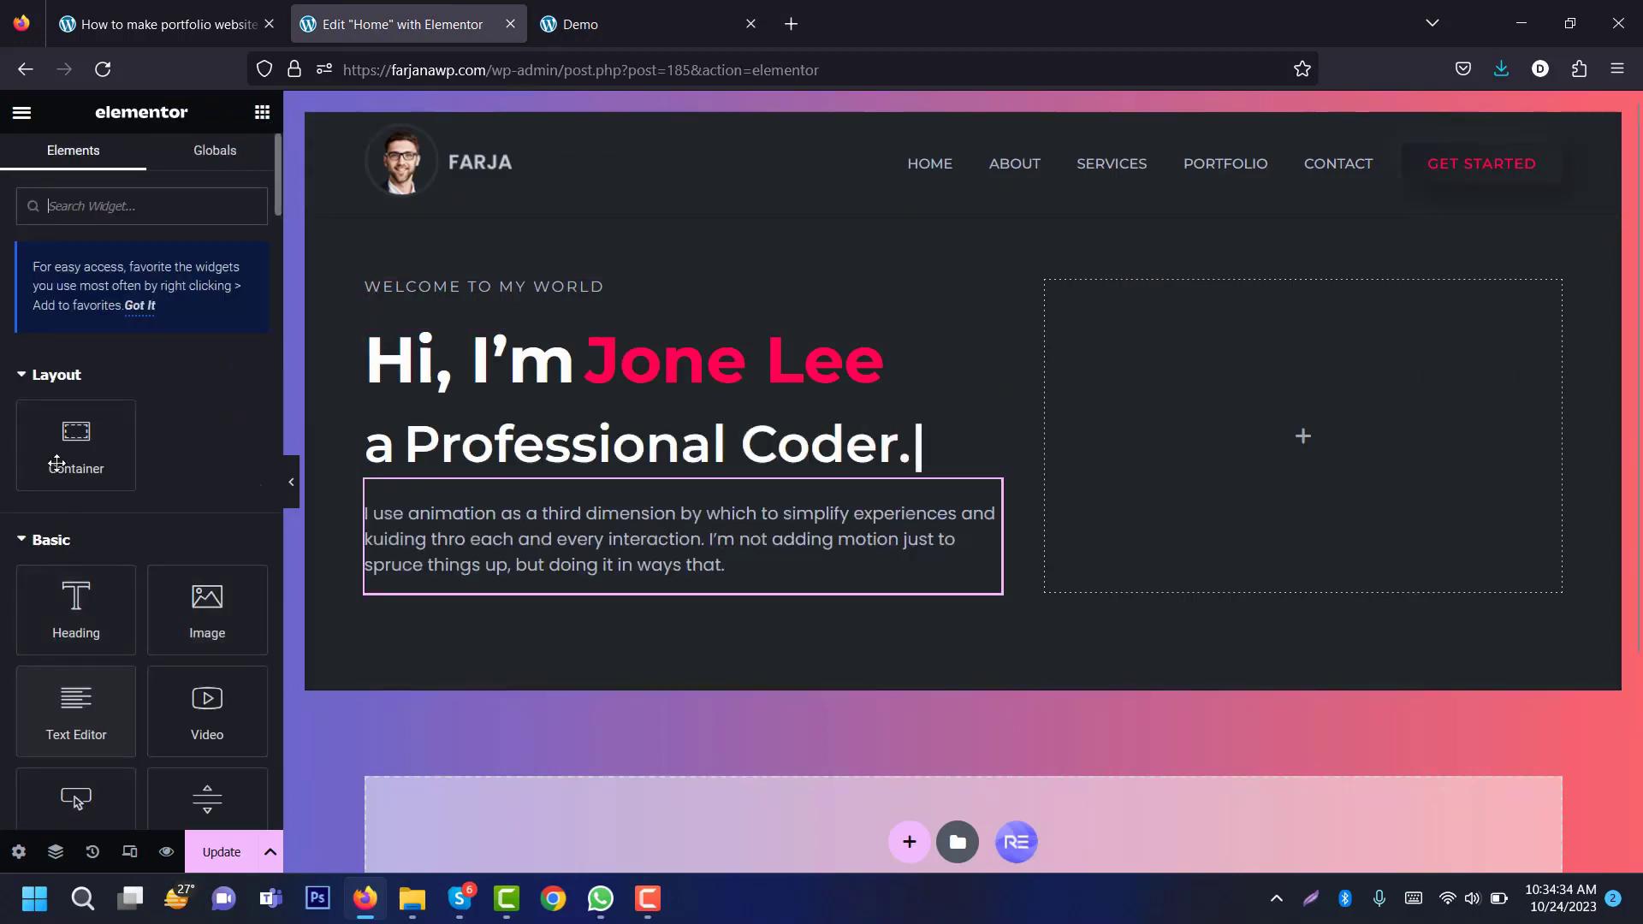
pyautogui.moveTo(76, 436); pyautogui.dragTo(506, 574)
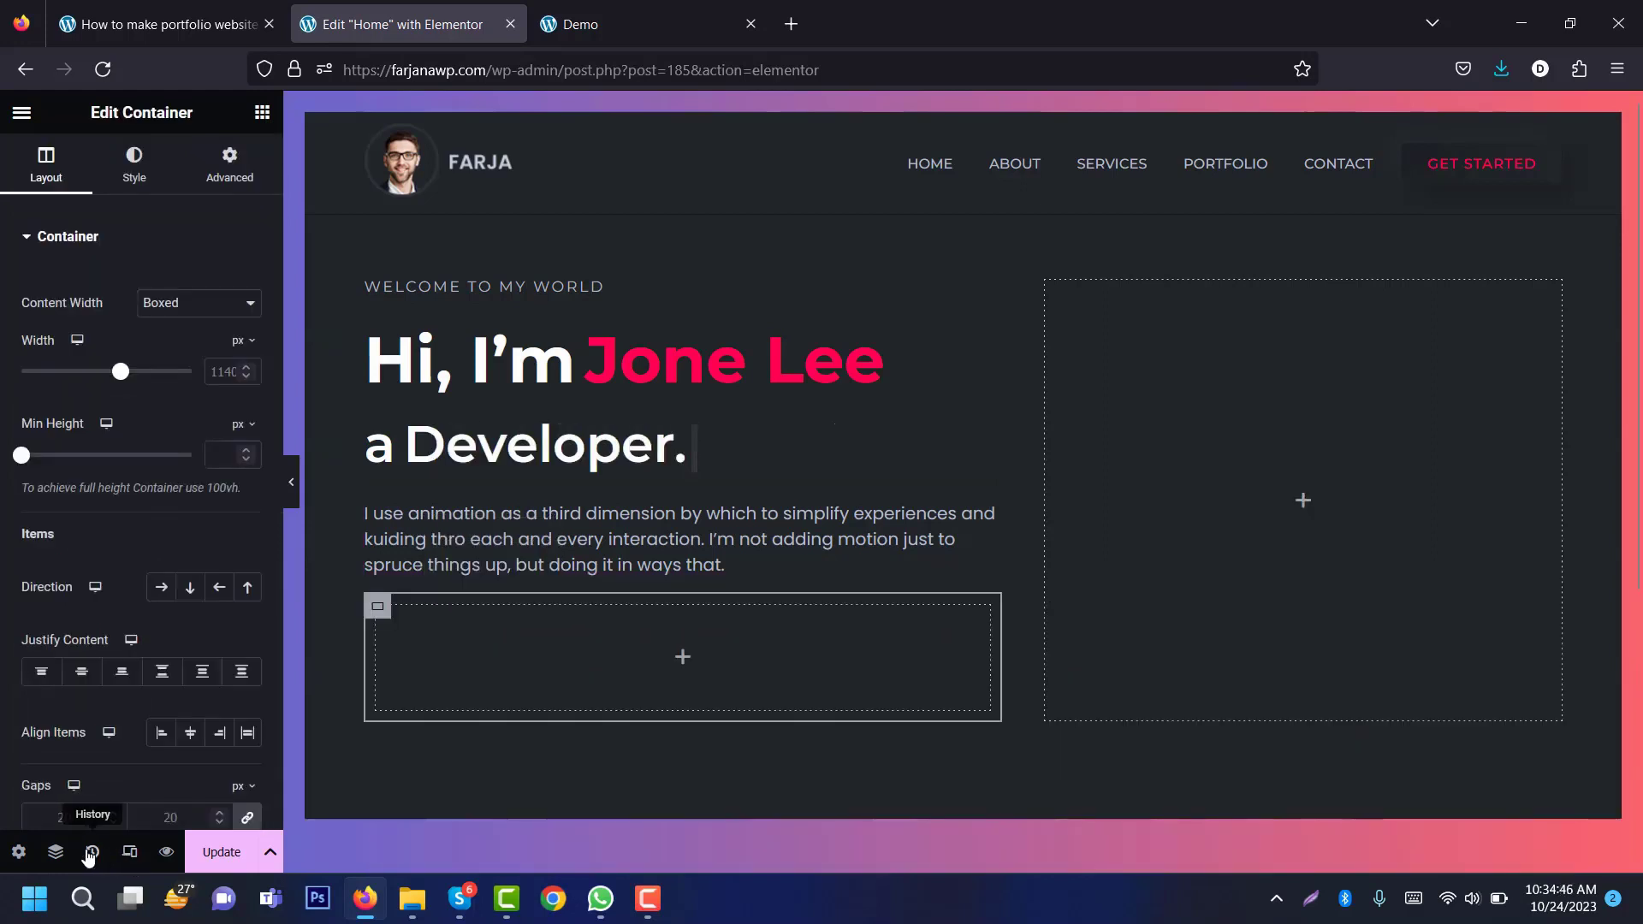
pyautogui.click(55, 853)
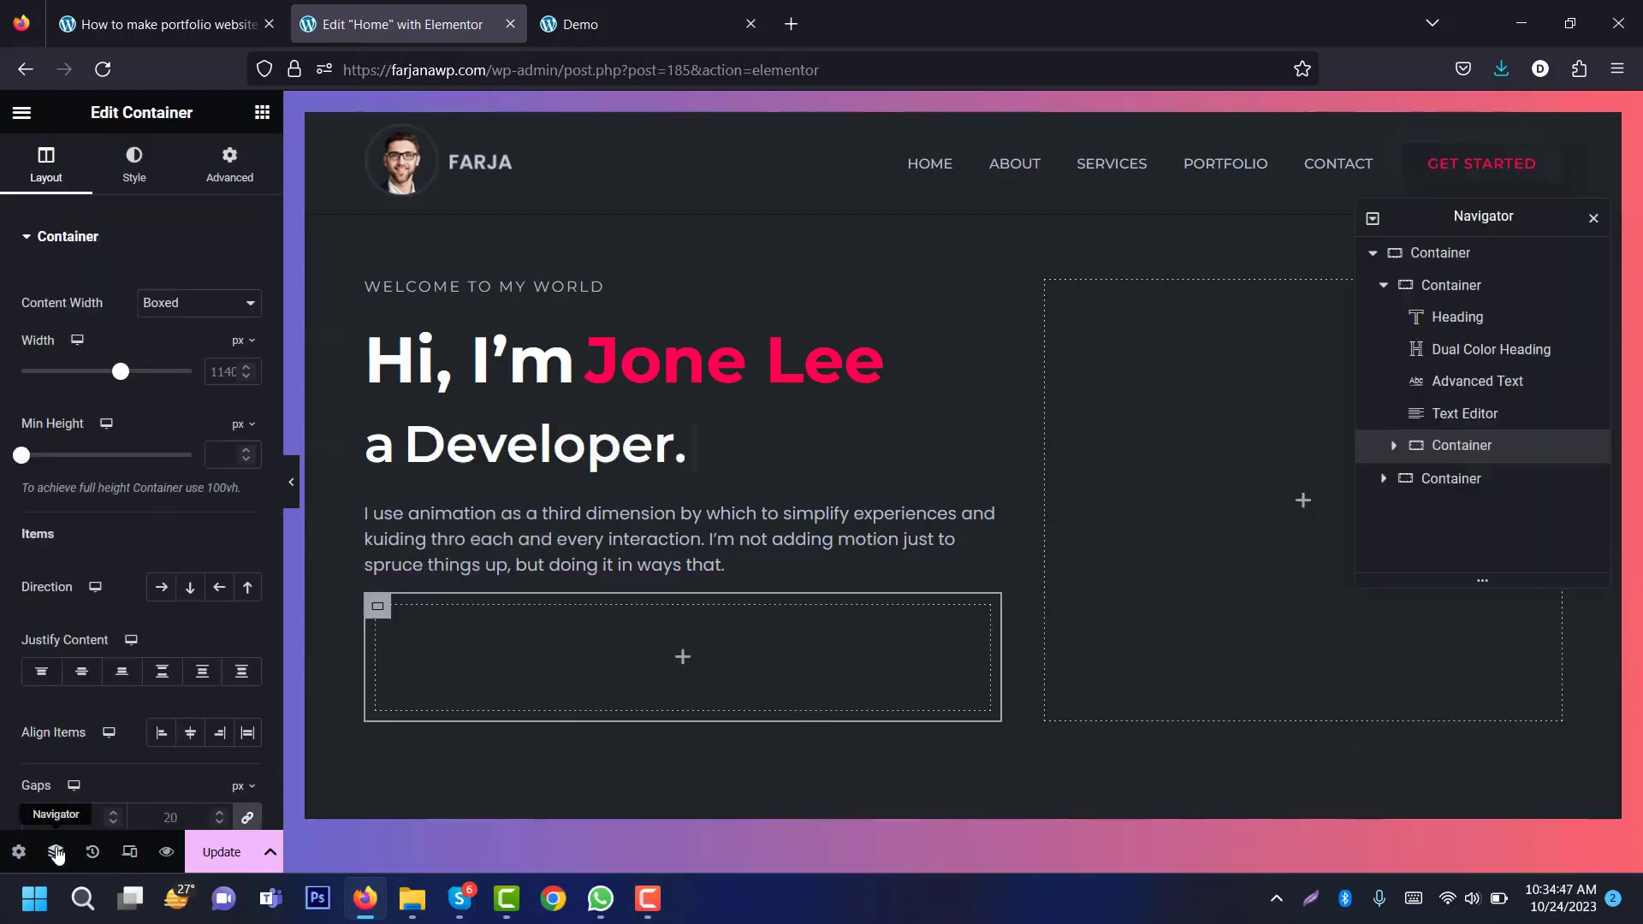
pyautogui.click(683, 659)
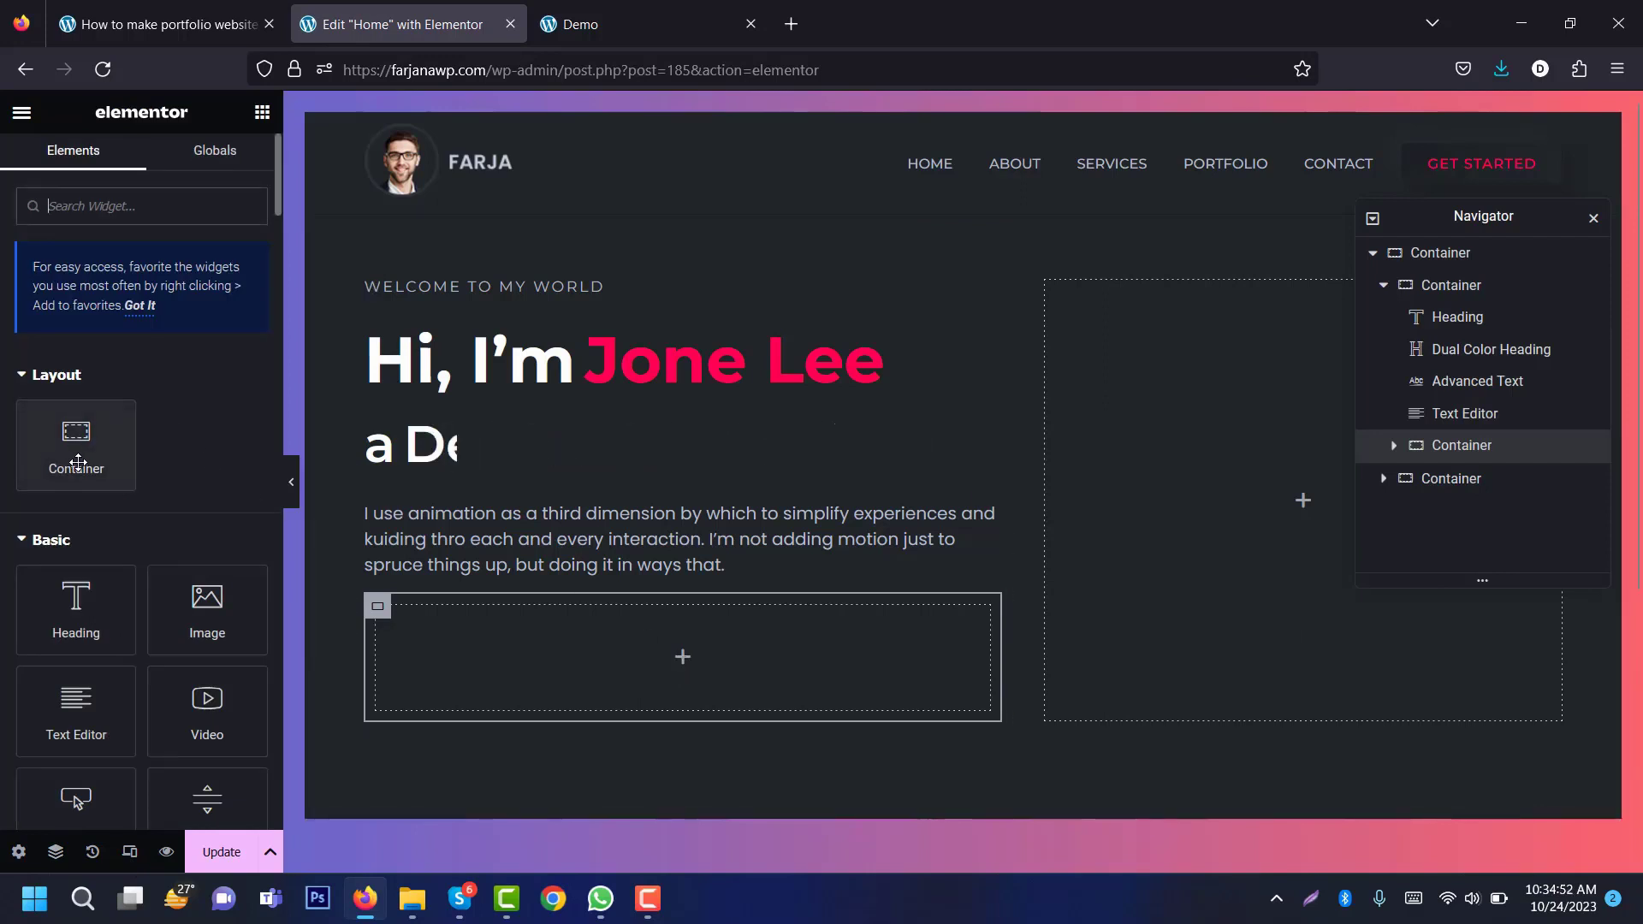
pyautogui.moveTo(76, 441); pyautogui.dragTo(457, 665)
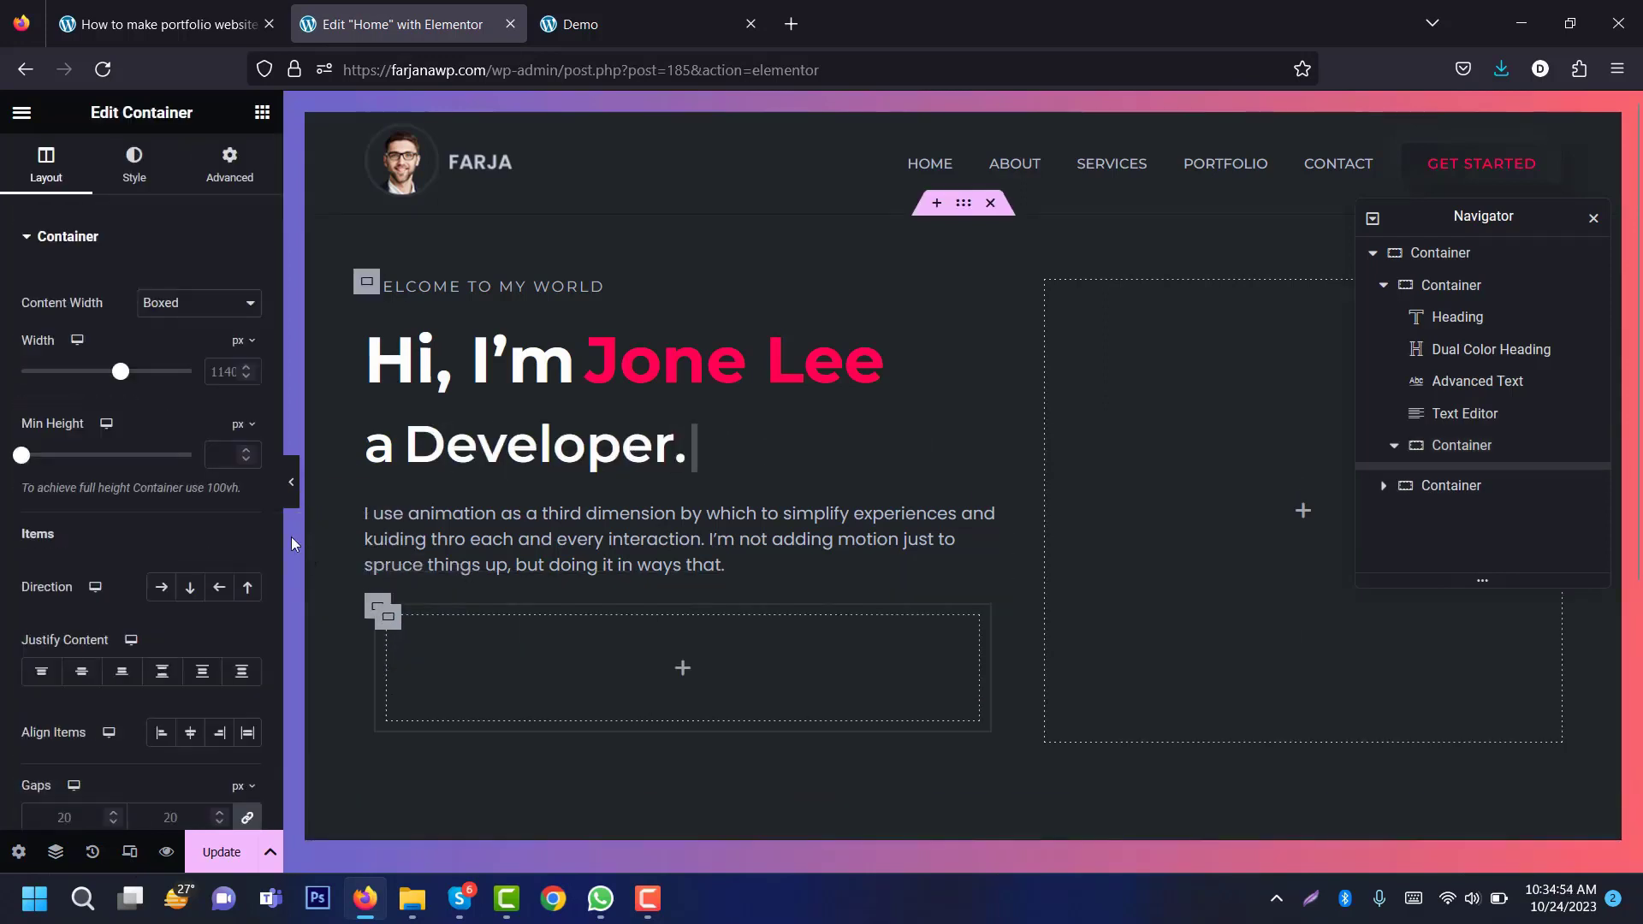
pyautogui.click(262, 115)
pyautogui.moveTo(78, 445); pyautogui.dragTo(551, 664)
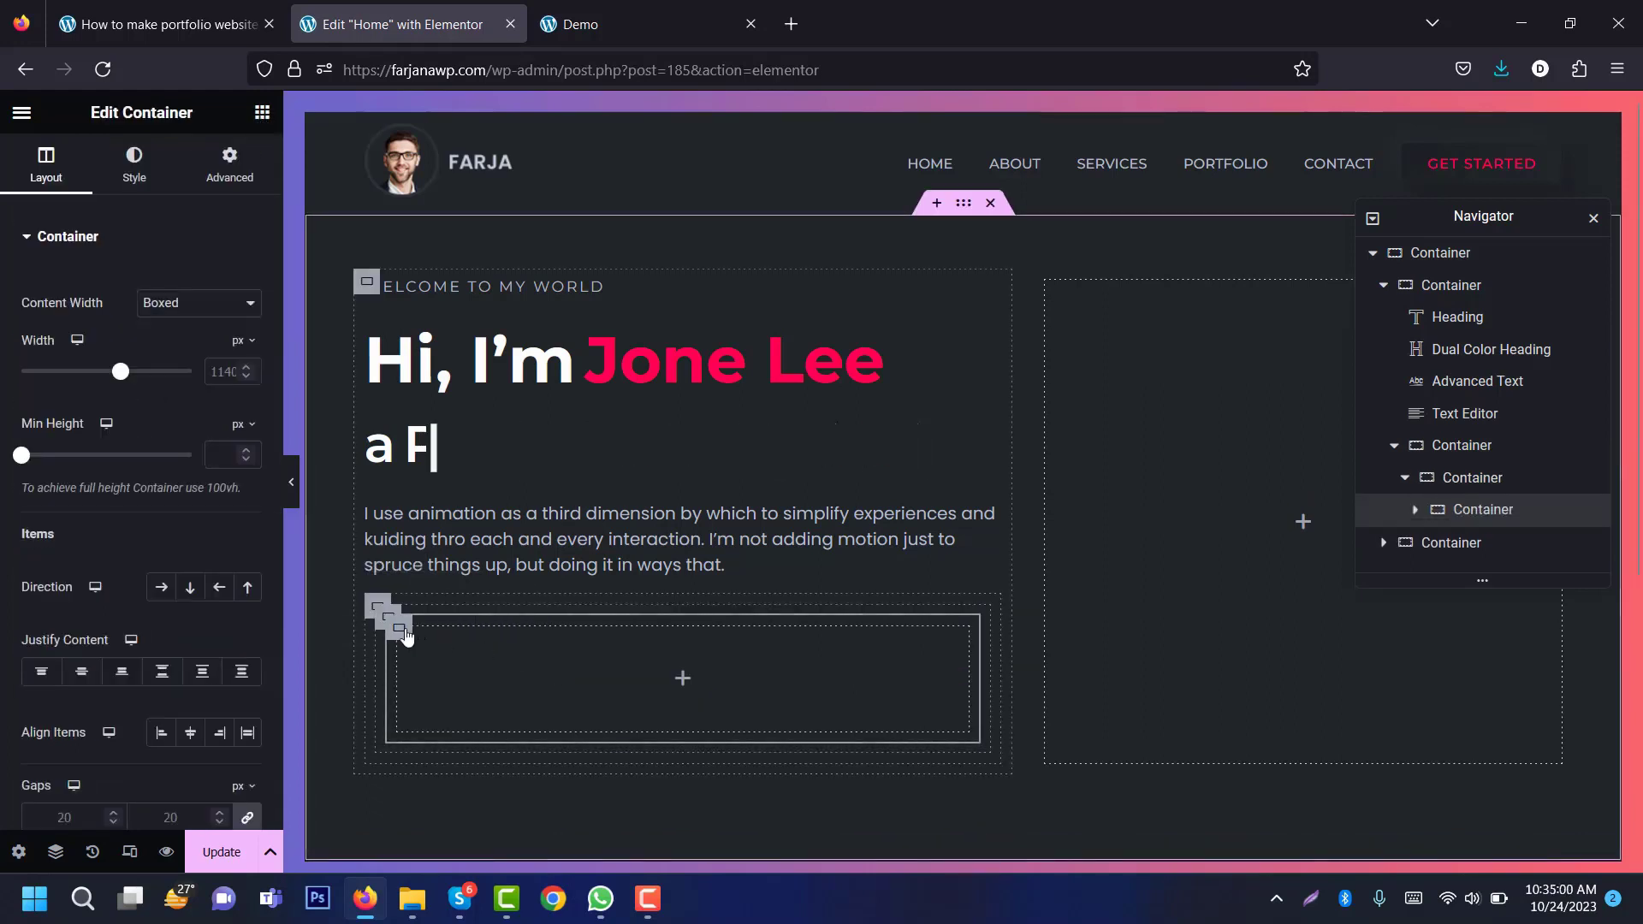
pyautogui.moveTo(1471, 512); pyautogui.dragTo(1470, 473)
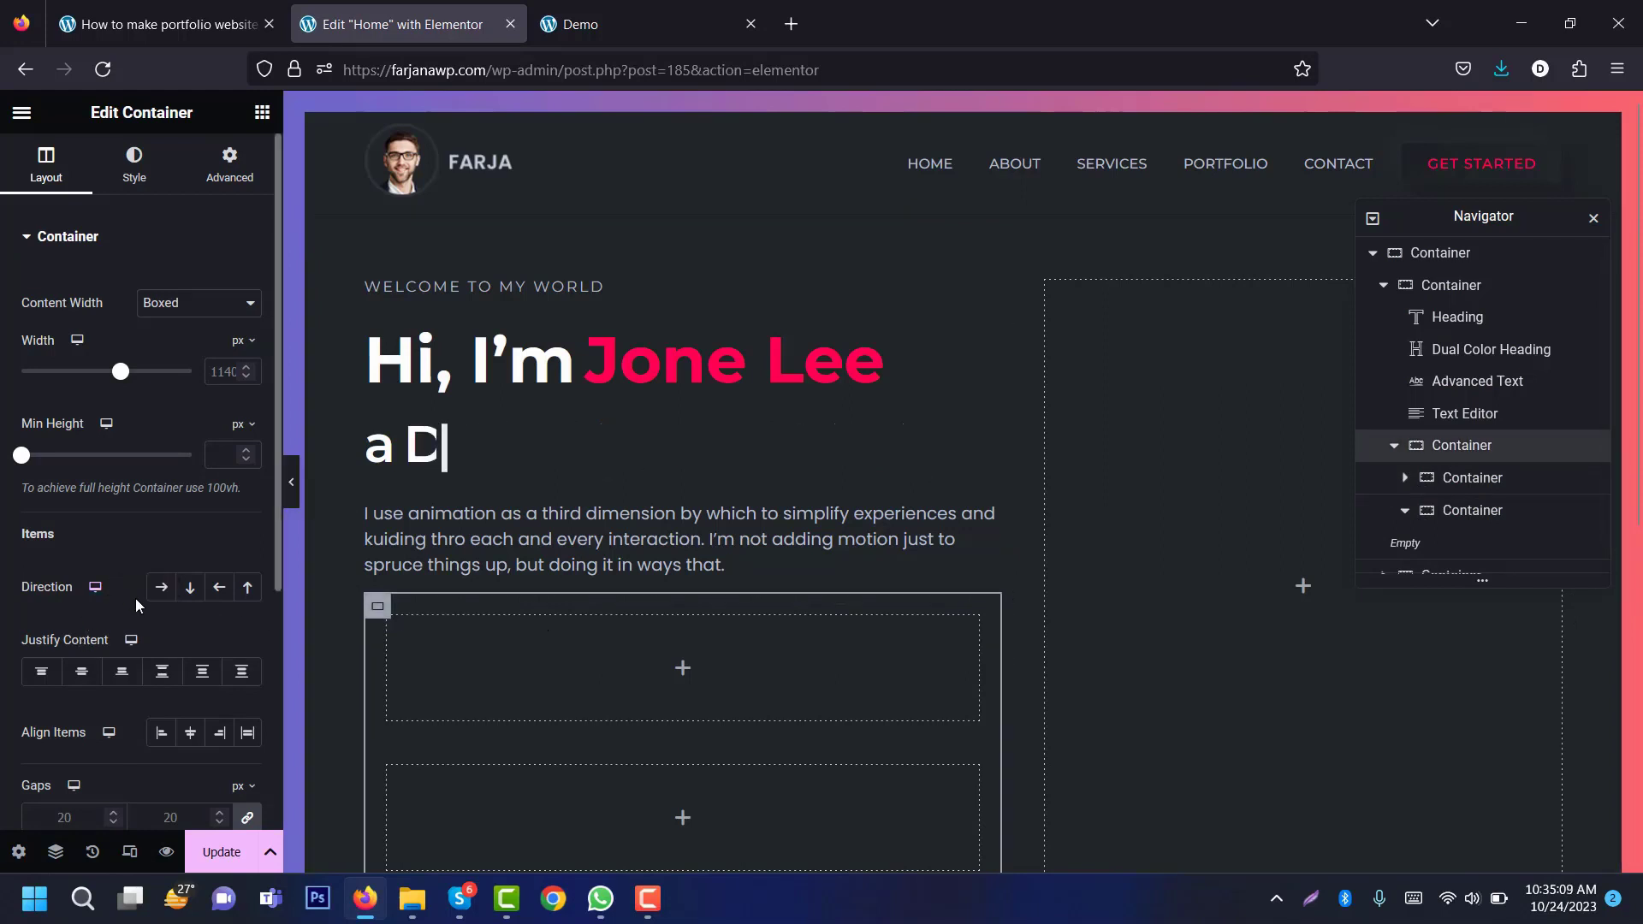
pyautogui.click(161, 587)
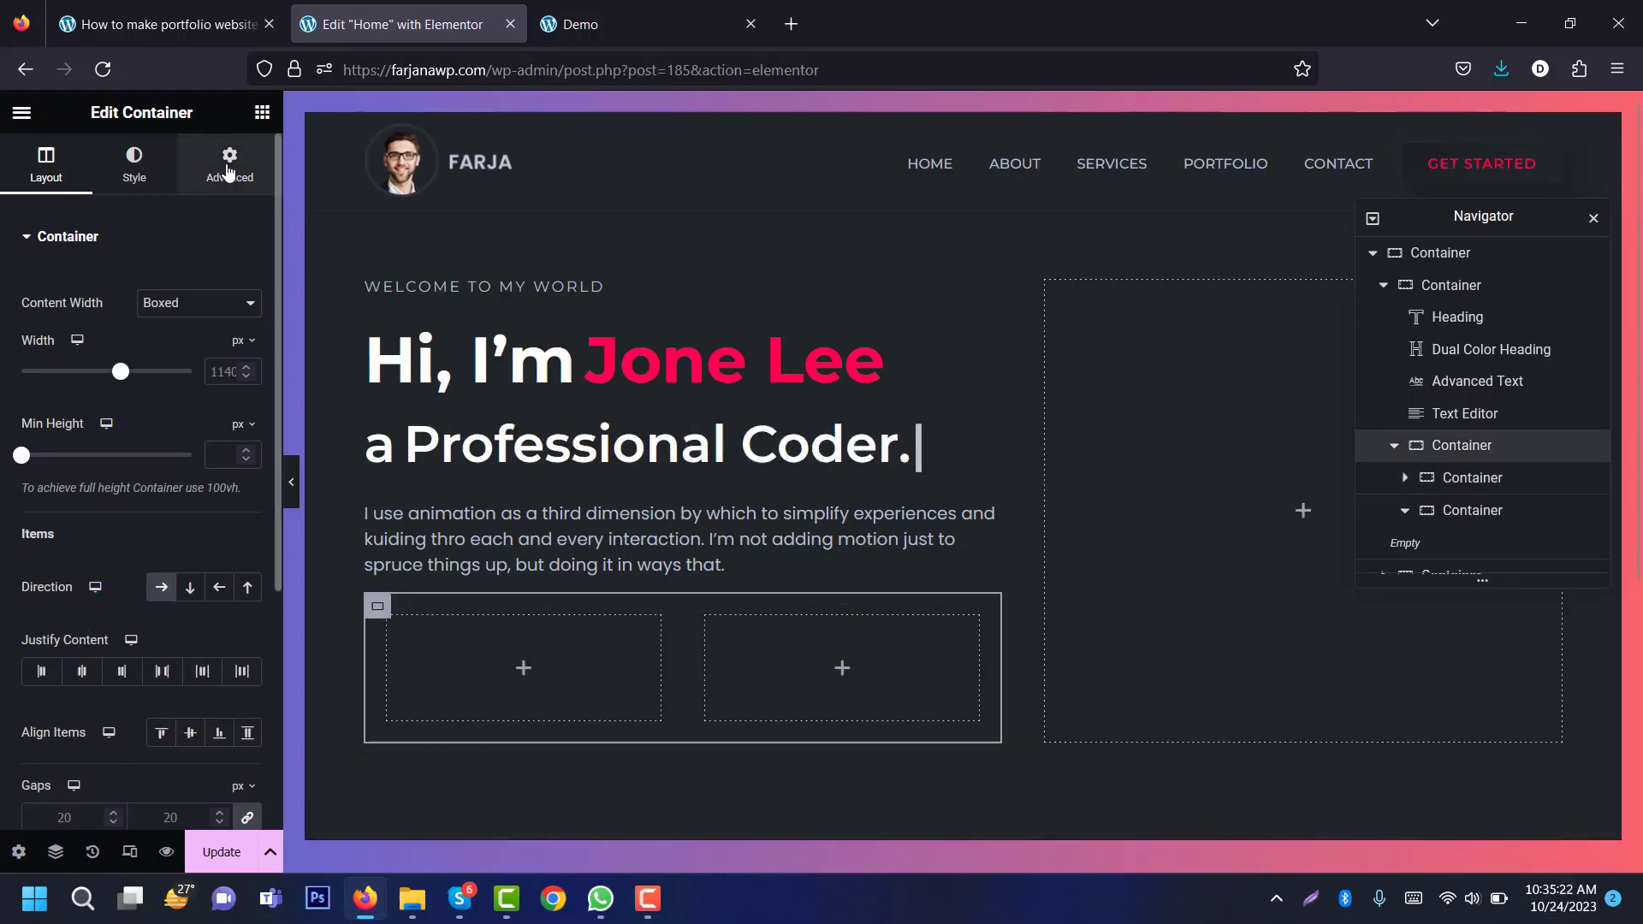
# Step: Give the container a 150 px top margin and 0 padding on all sides
pyautogui.click(231, 172)
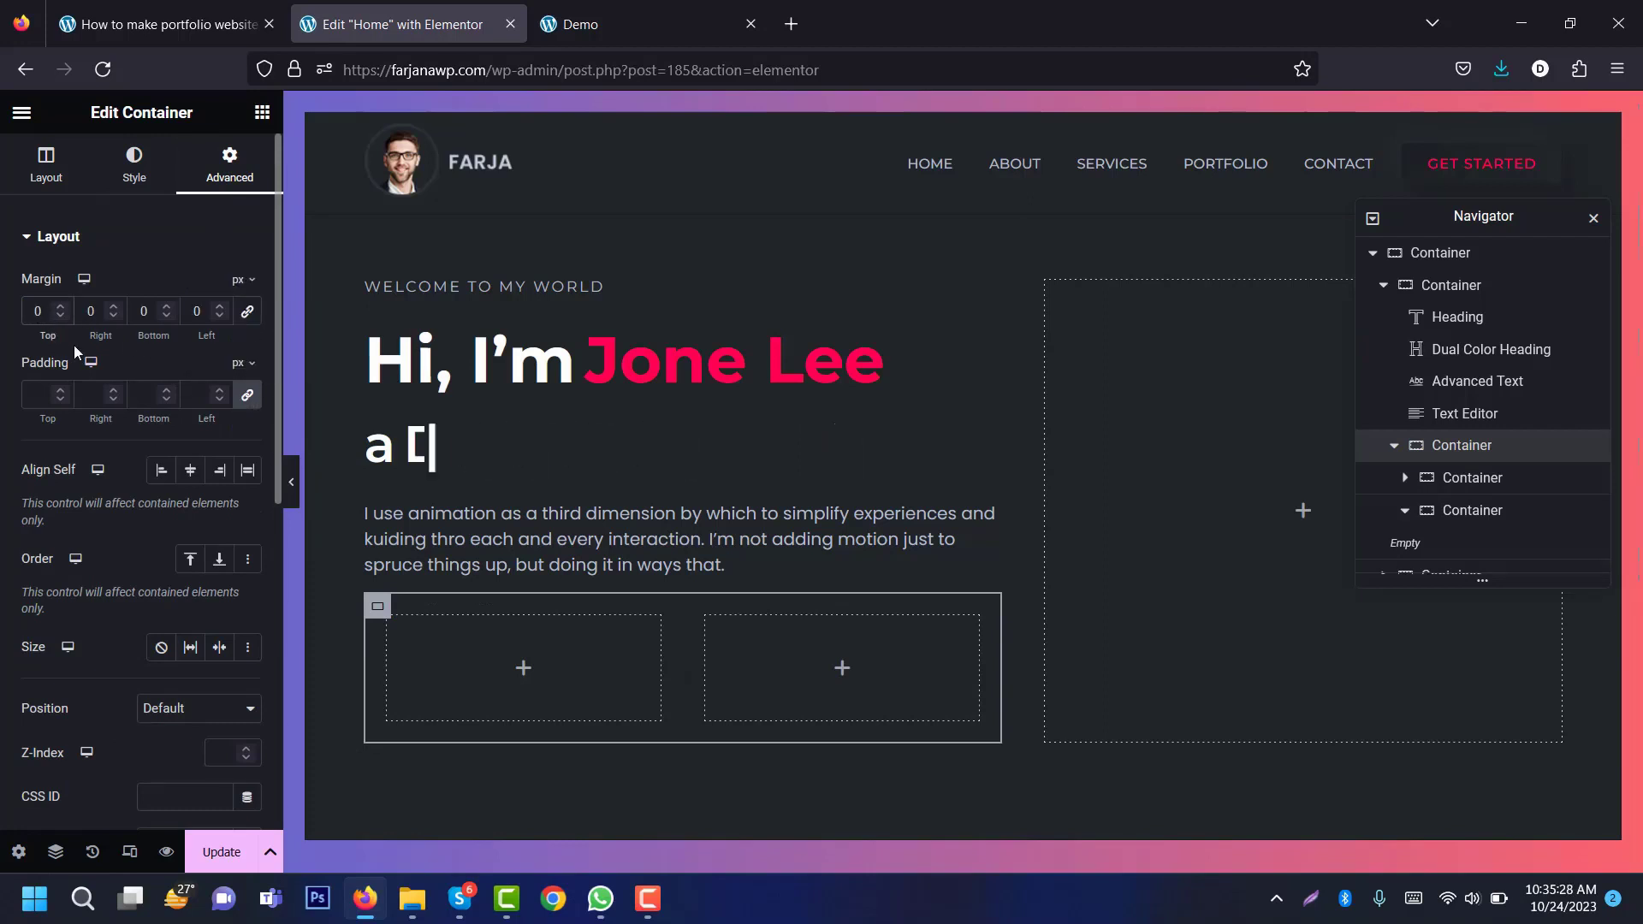
pyautogui.write('100')
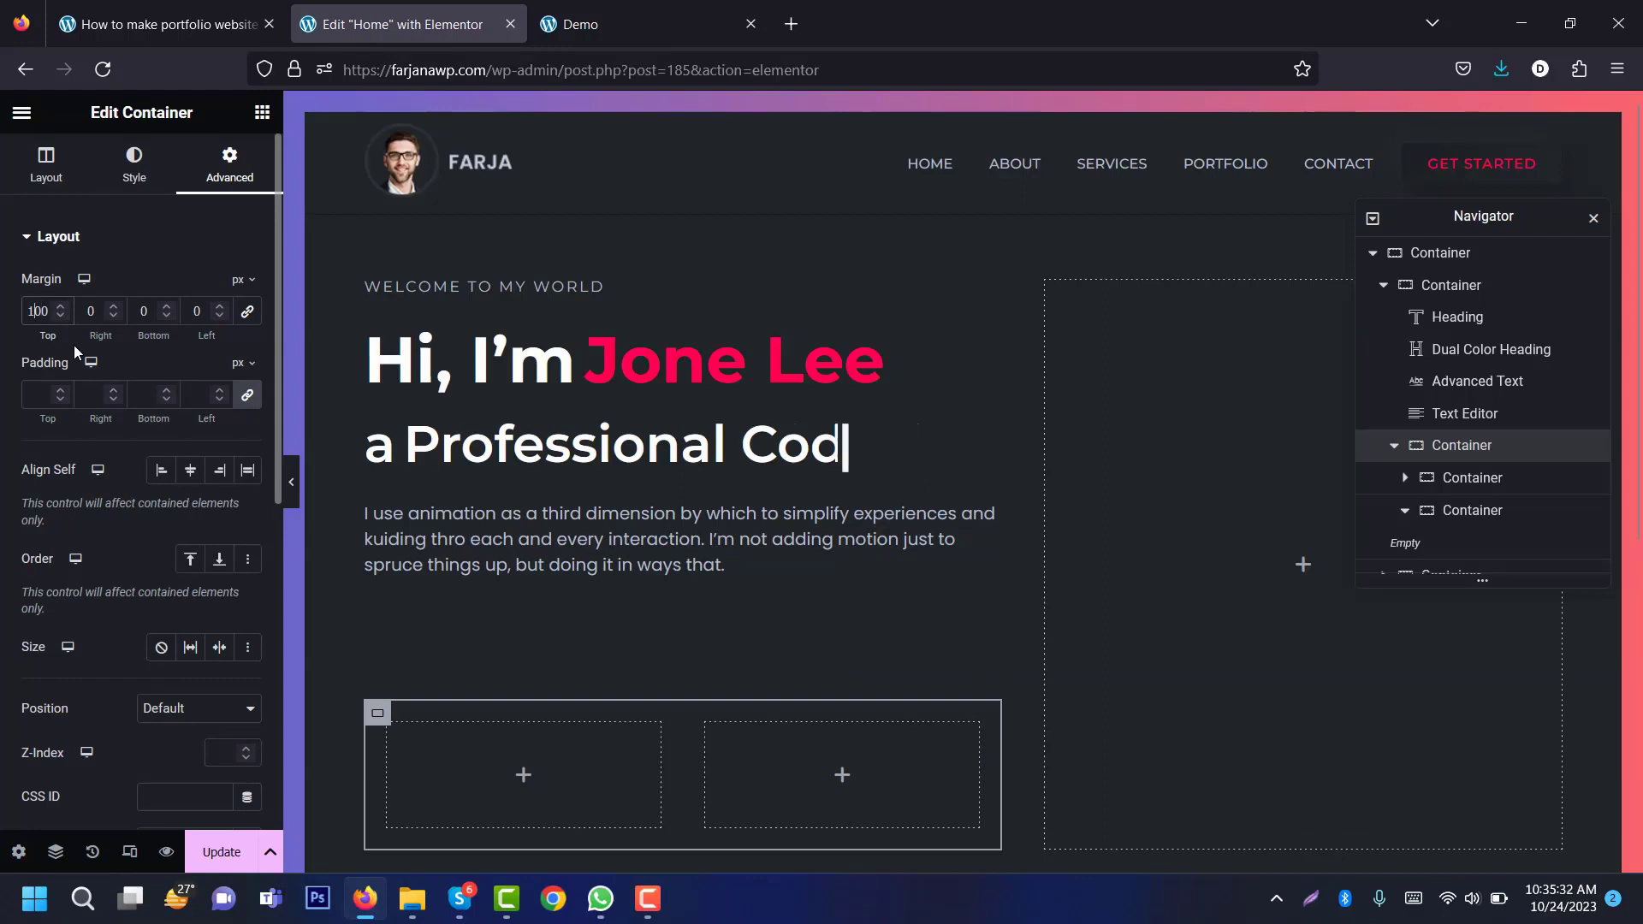
pyautogui.press('BackSpace')
pyautogui.write('5')
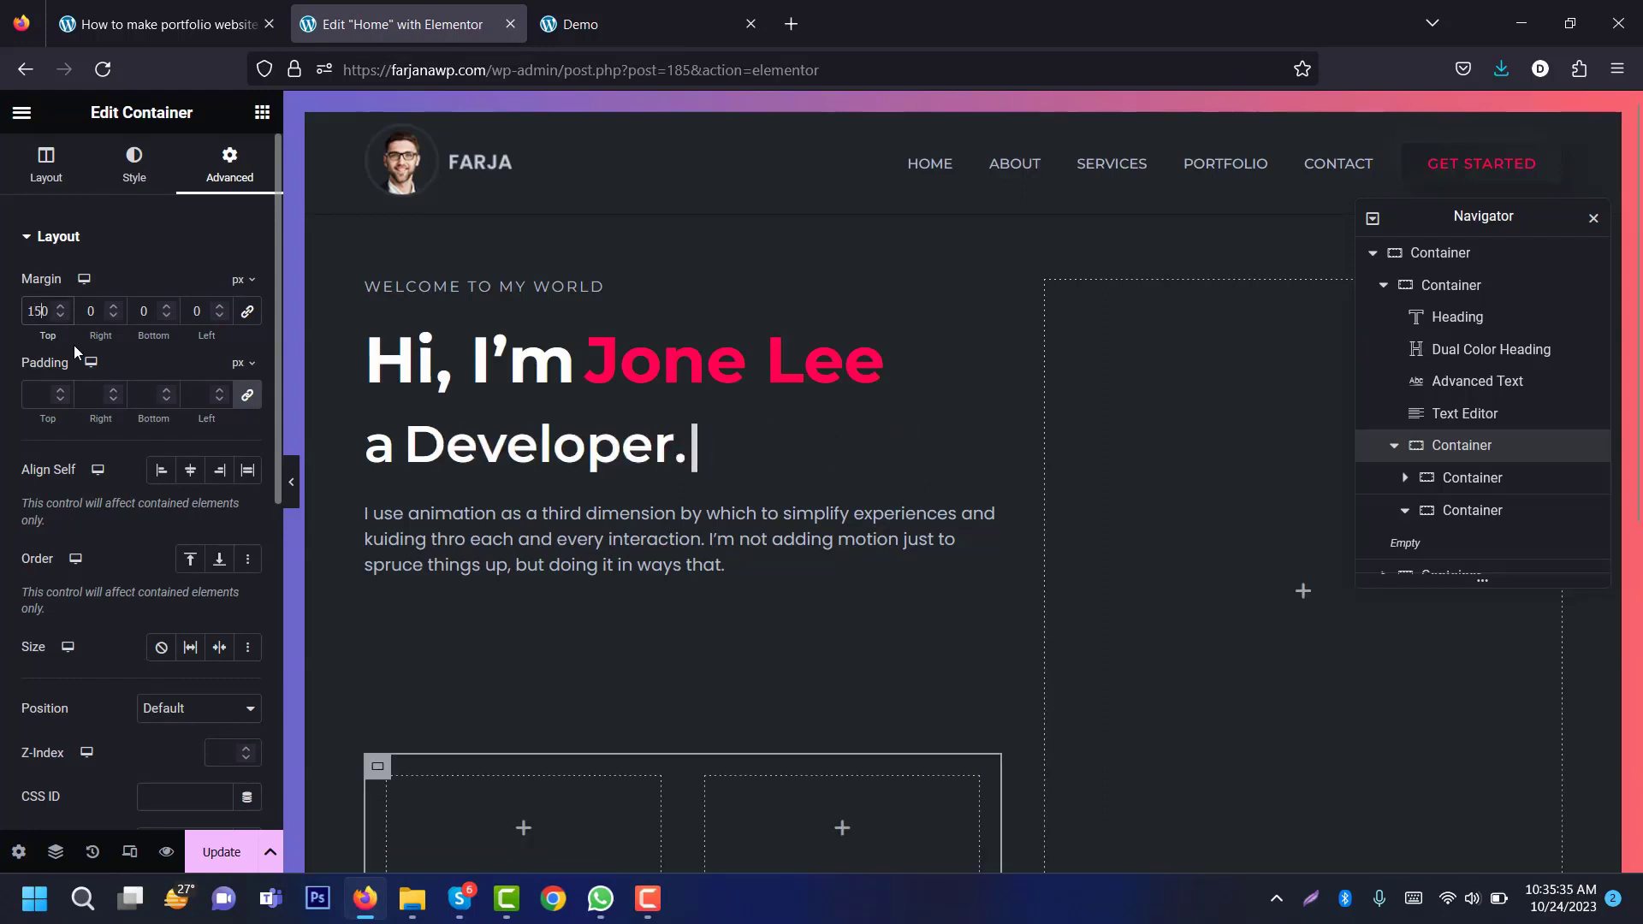
pyautogui.click(253, 399)
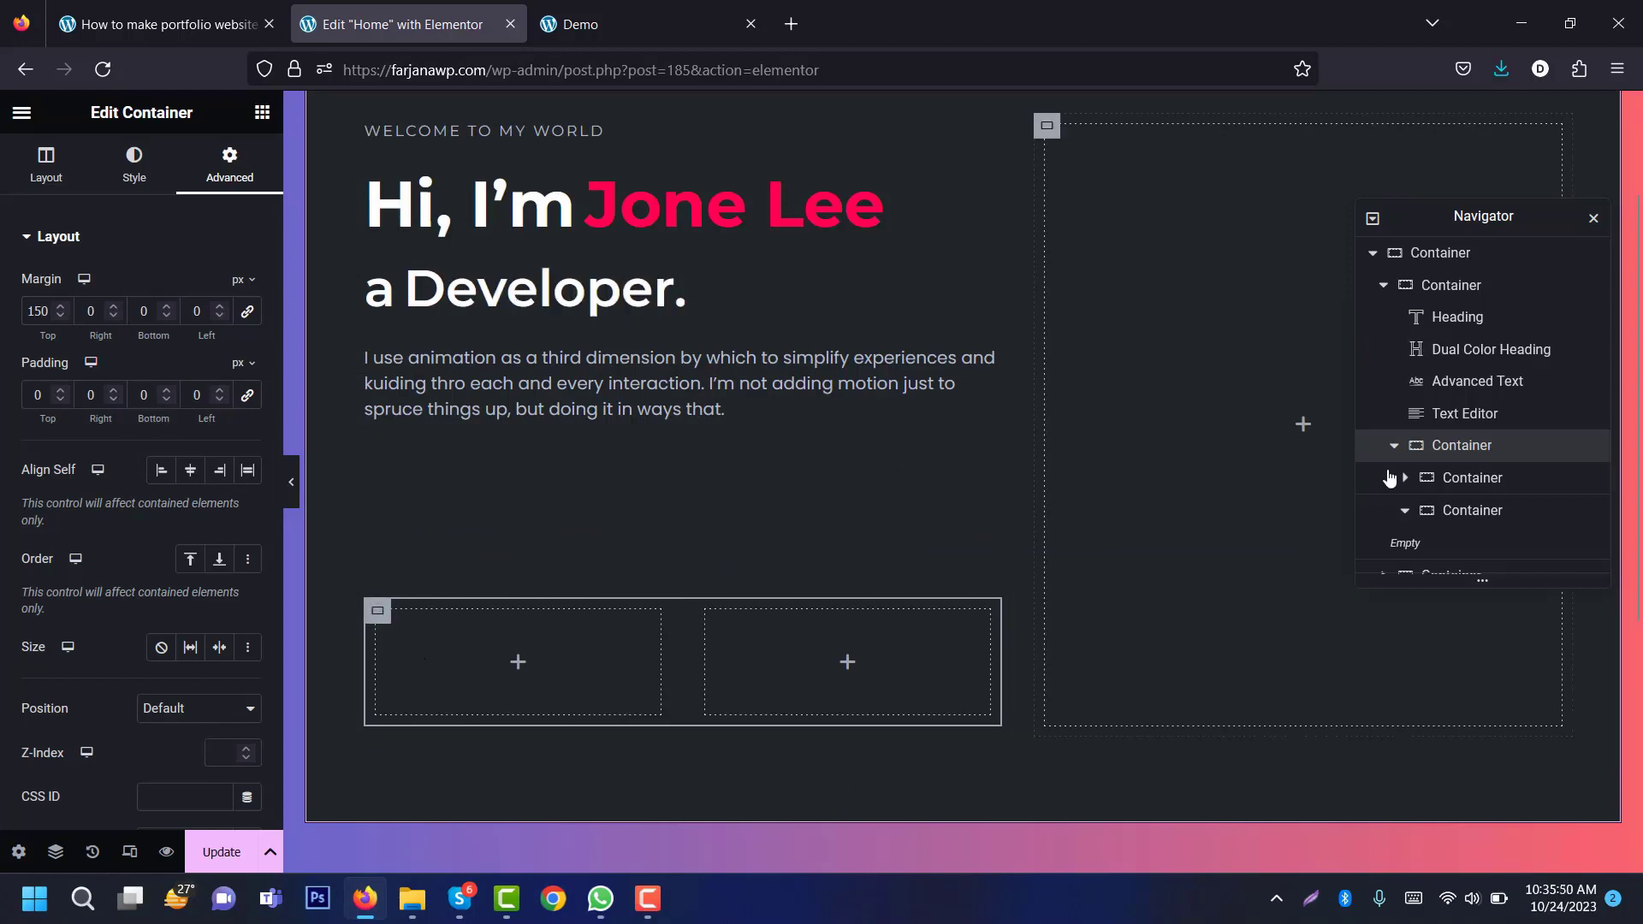
# Step: Set the left inner container's gaps to 0 and add a Text Editor then Social Icons widget
pyautogui.click(1446, 481)
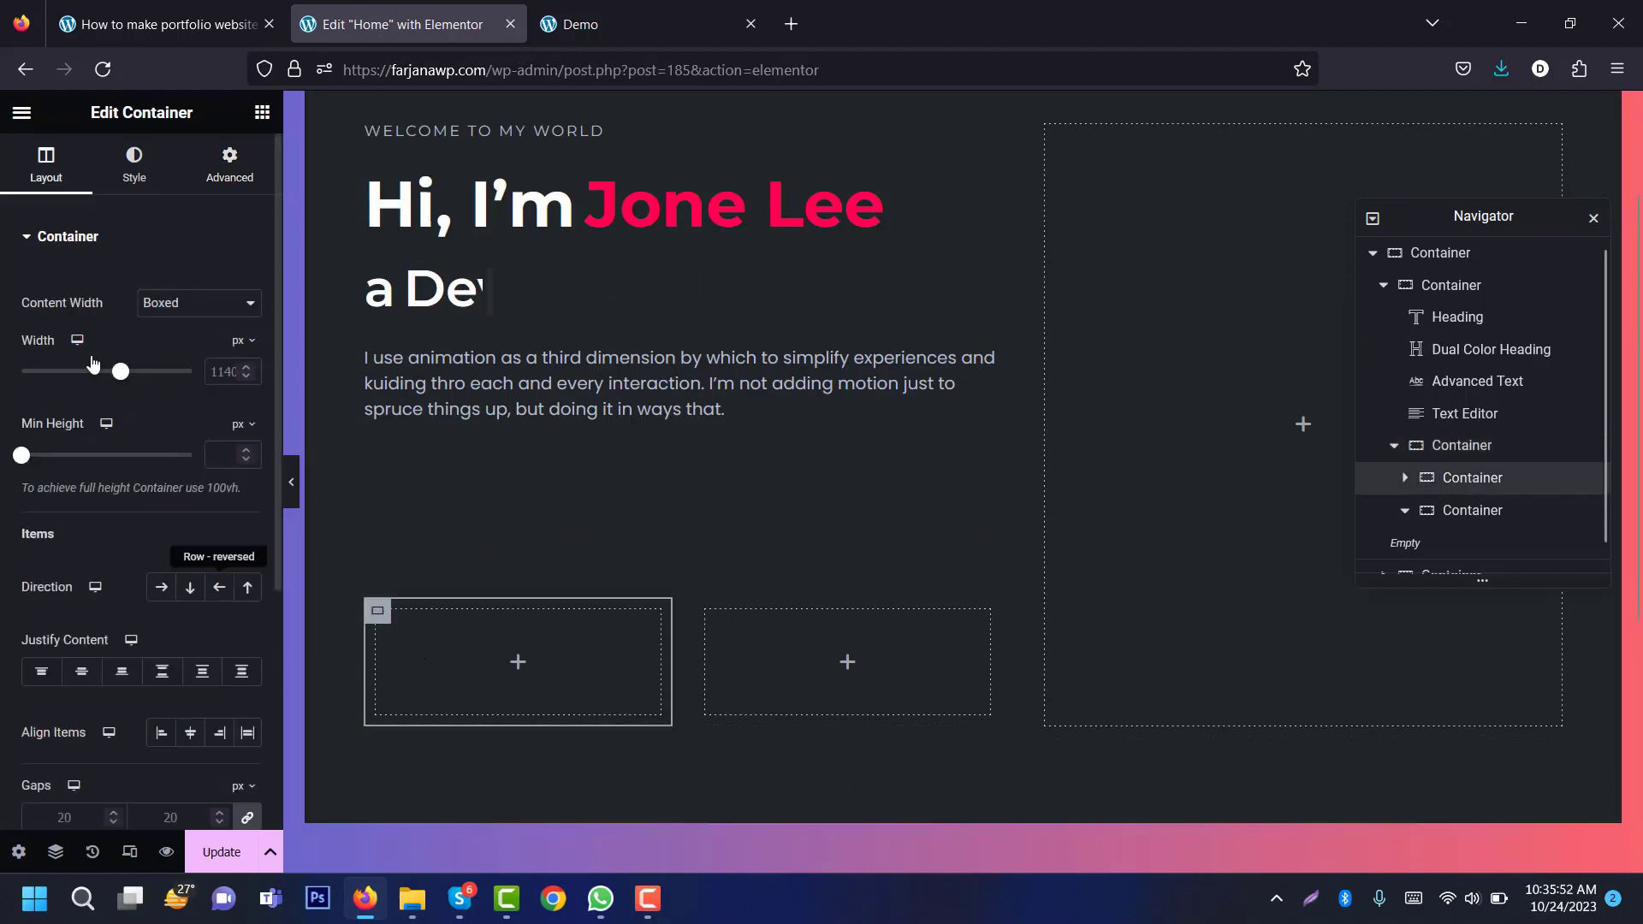
pyautogui.moveTo(277, 304); pyautogui.dragTo(264, 474)
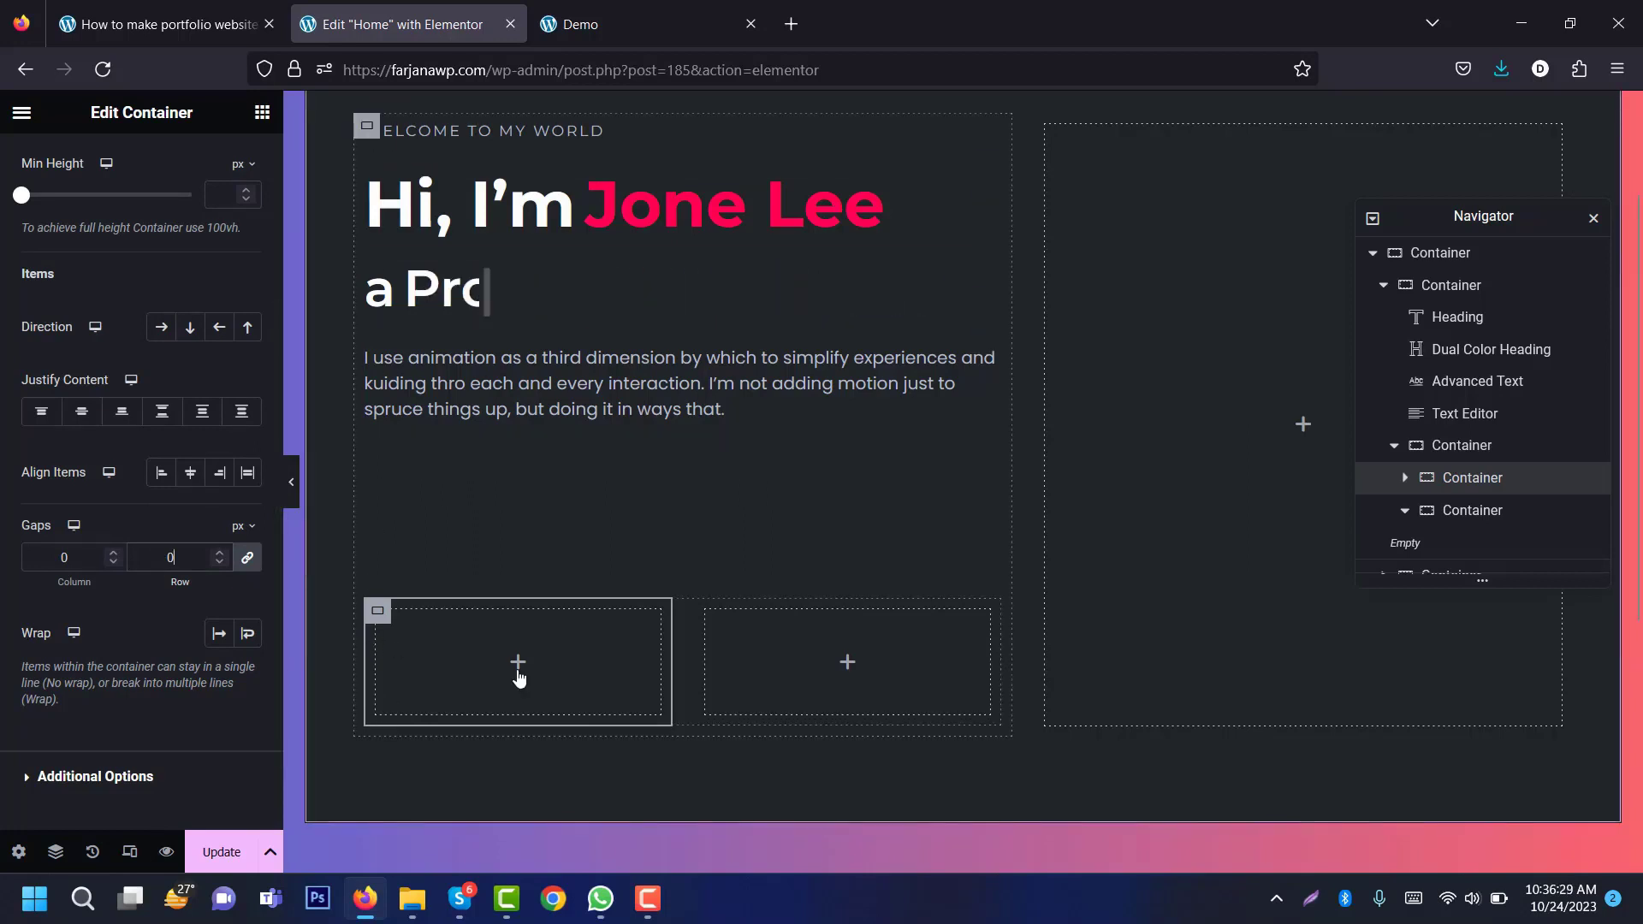
pyautogui.click(518, 665)
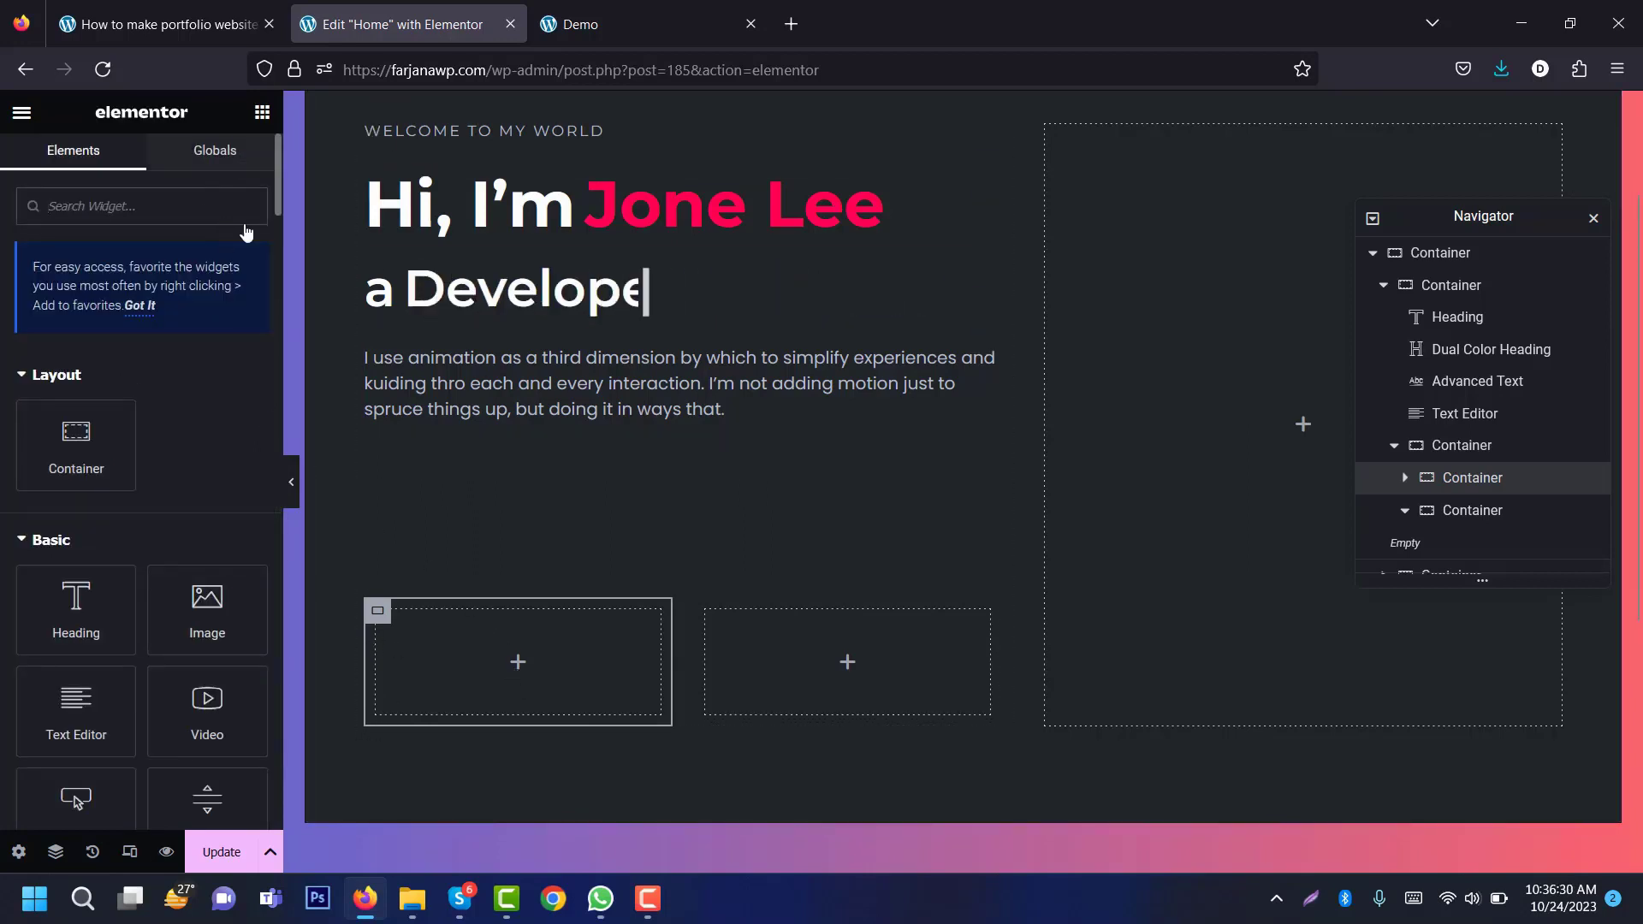
pyautogui.moveTo(86, 714); pyautogui.dragTo(594, 679)
pyautogui.click(263, 113)
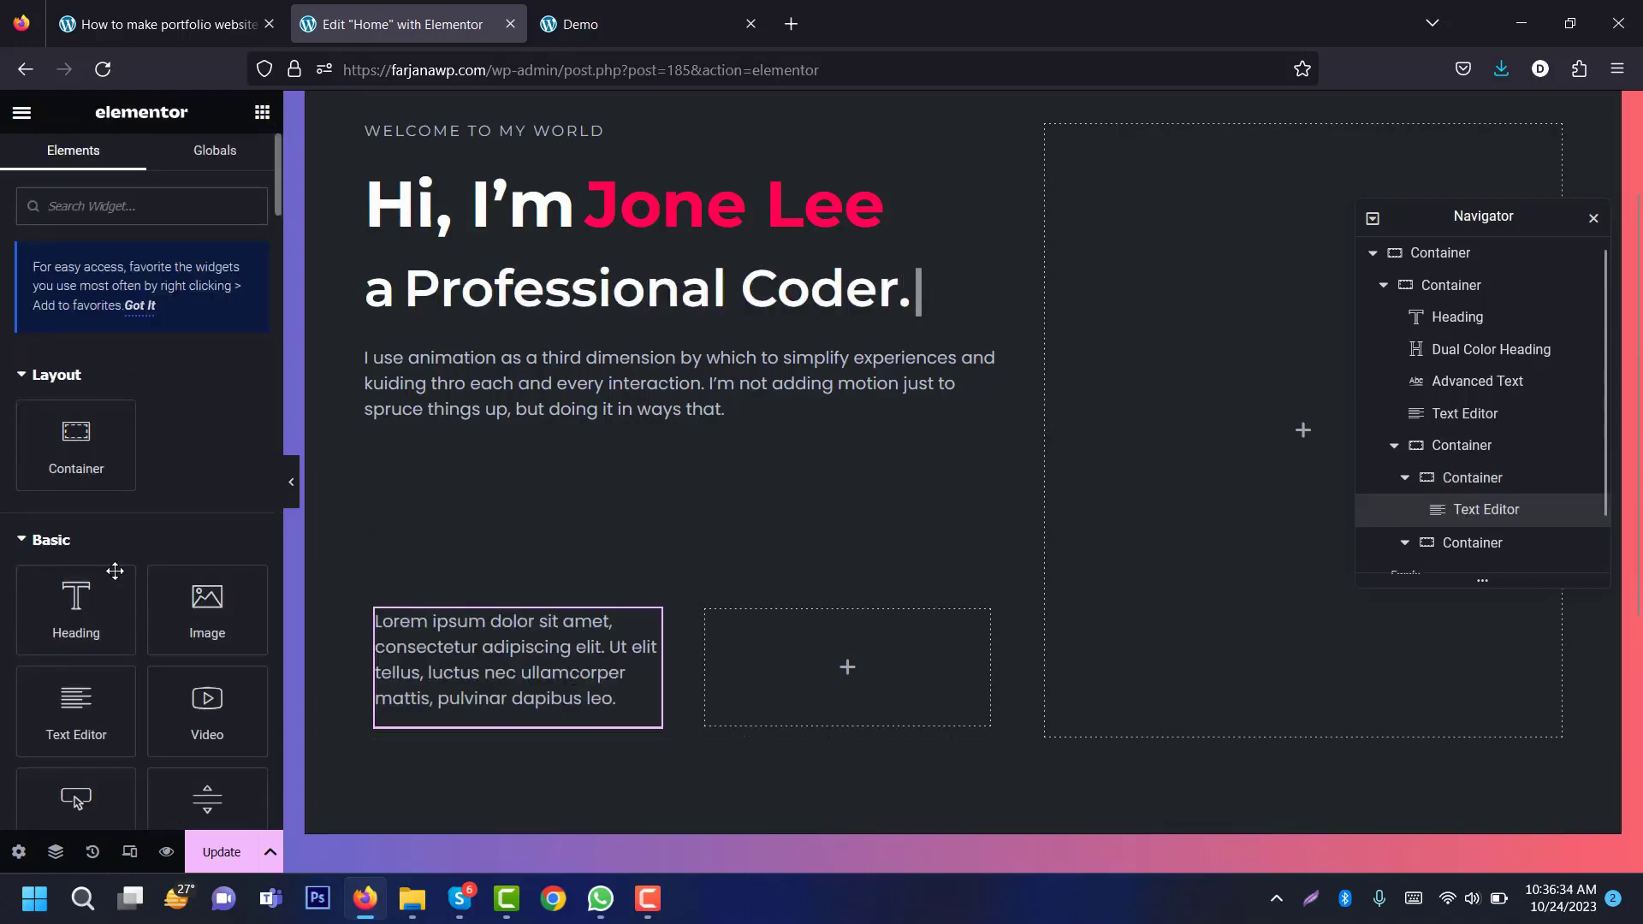
pyautogui.write('soci')
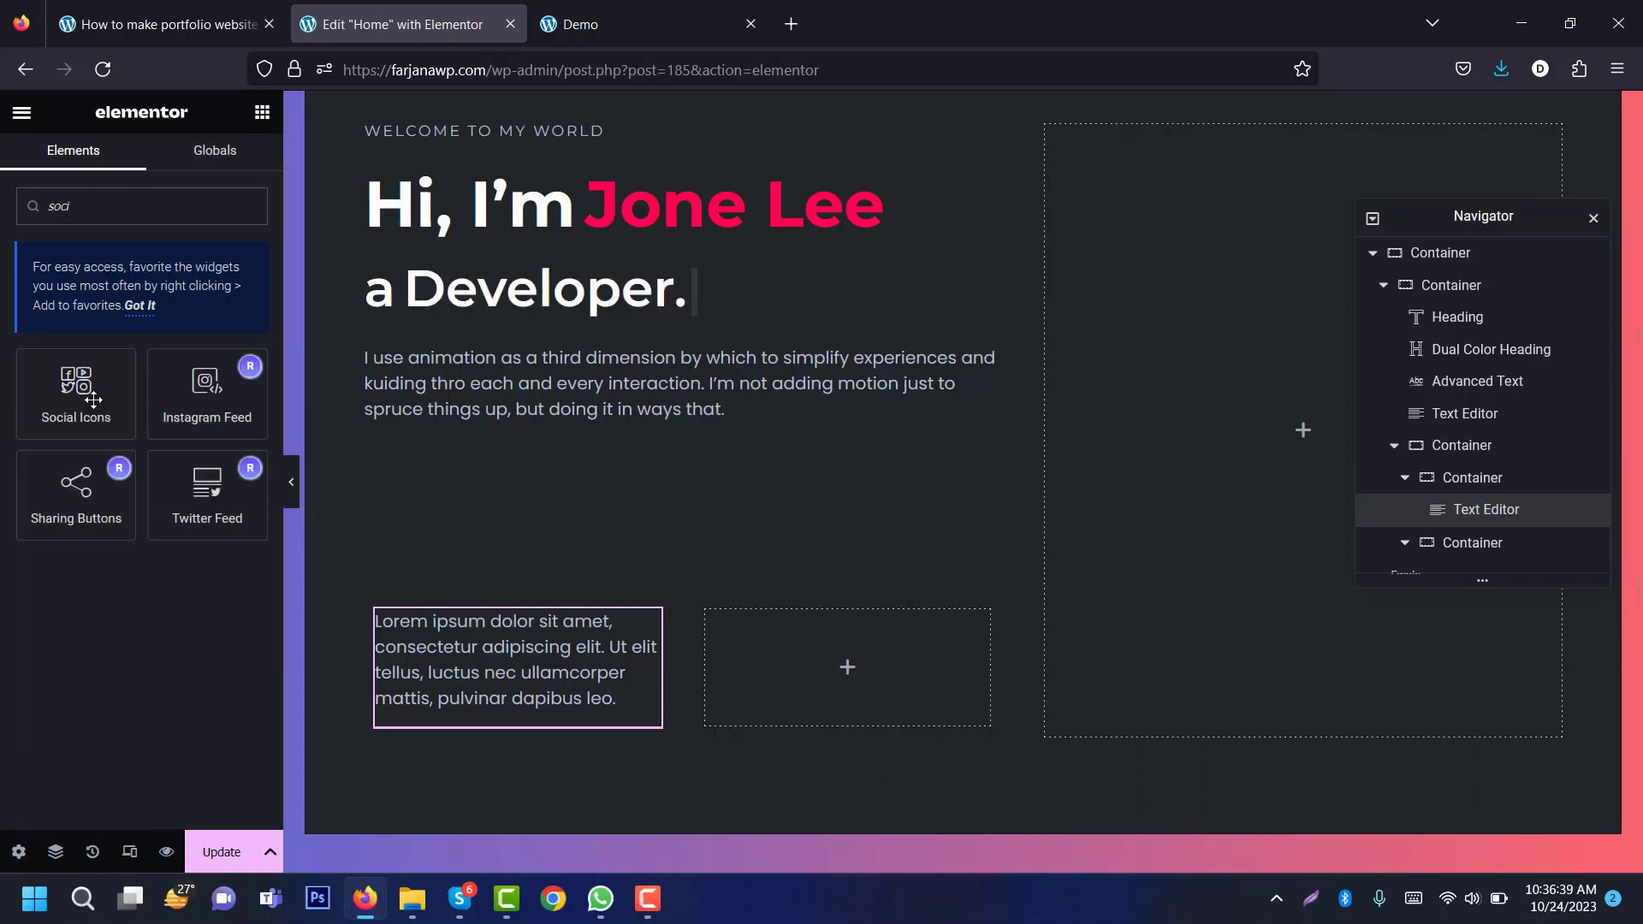
pyautogui.moveTo(94, 399); pyautogui.dragTo(587, 705)
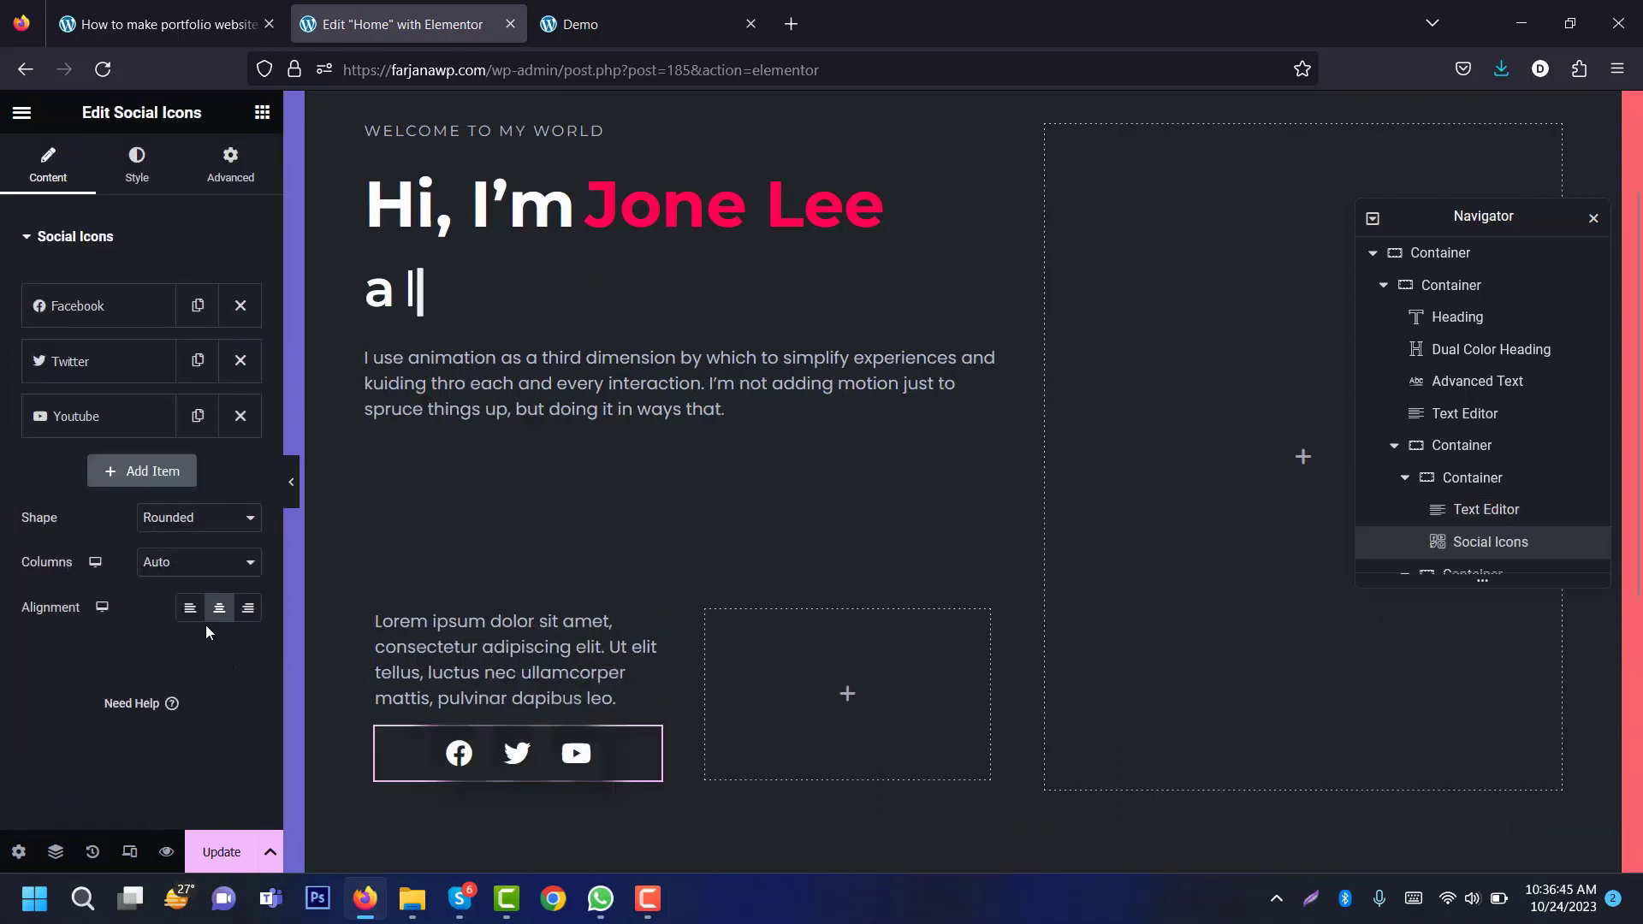
# Step: Left-align the social icons and copy the 'FIND WITH ME' label from the demo
pyautogui.click(189, 609)
pyautogui.click(518, 659)
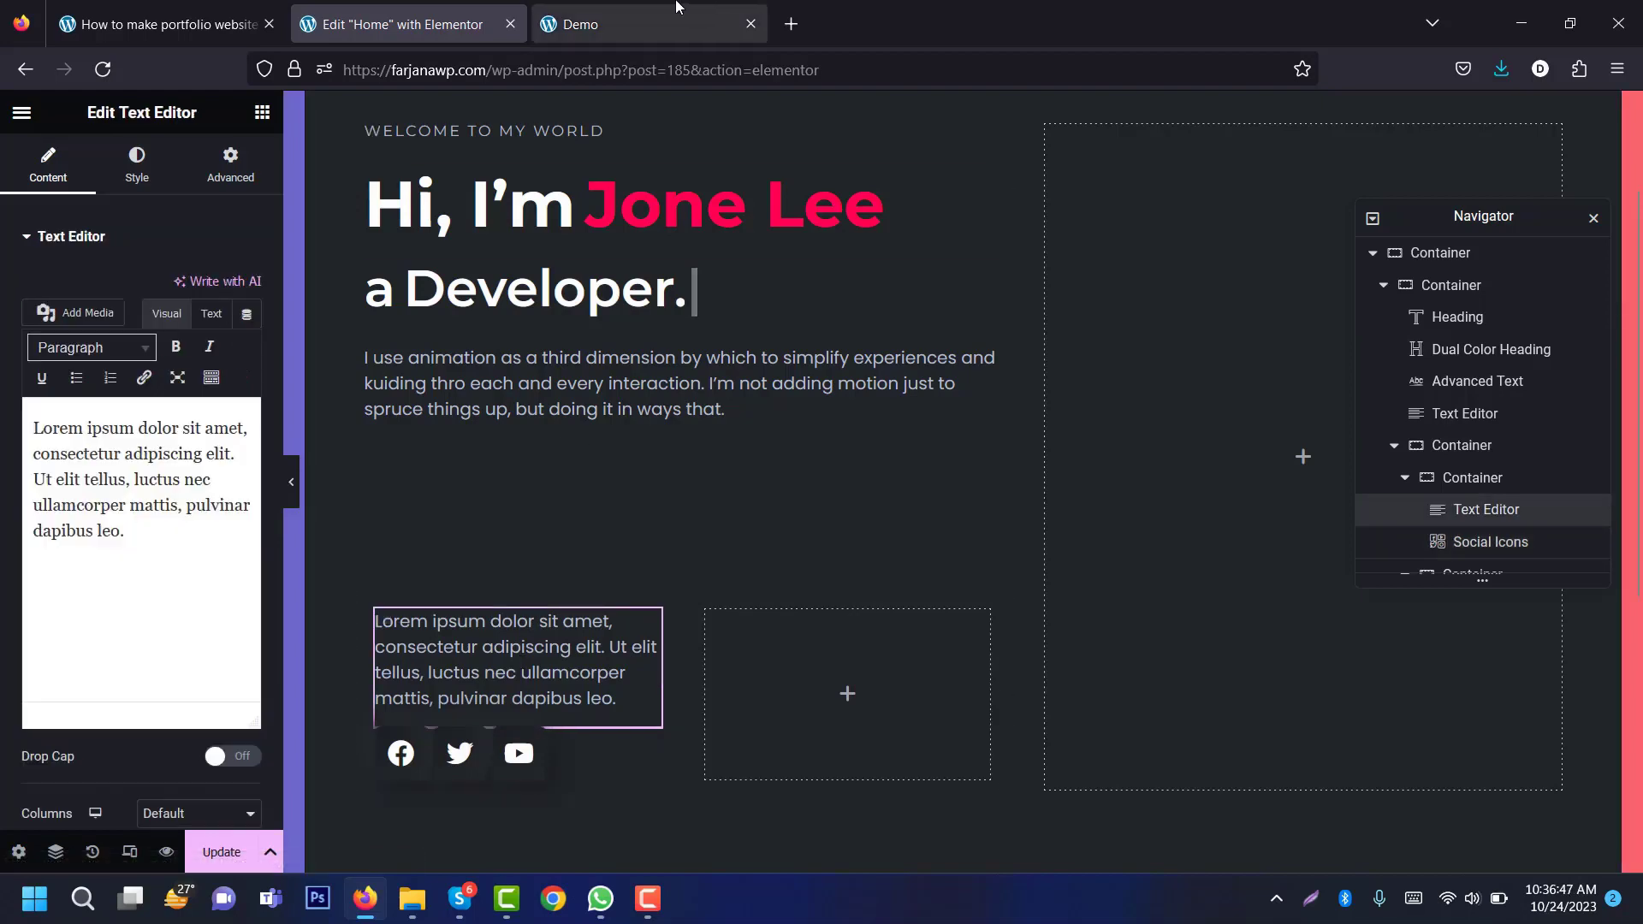
pyautogui.click(674, 12)
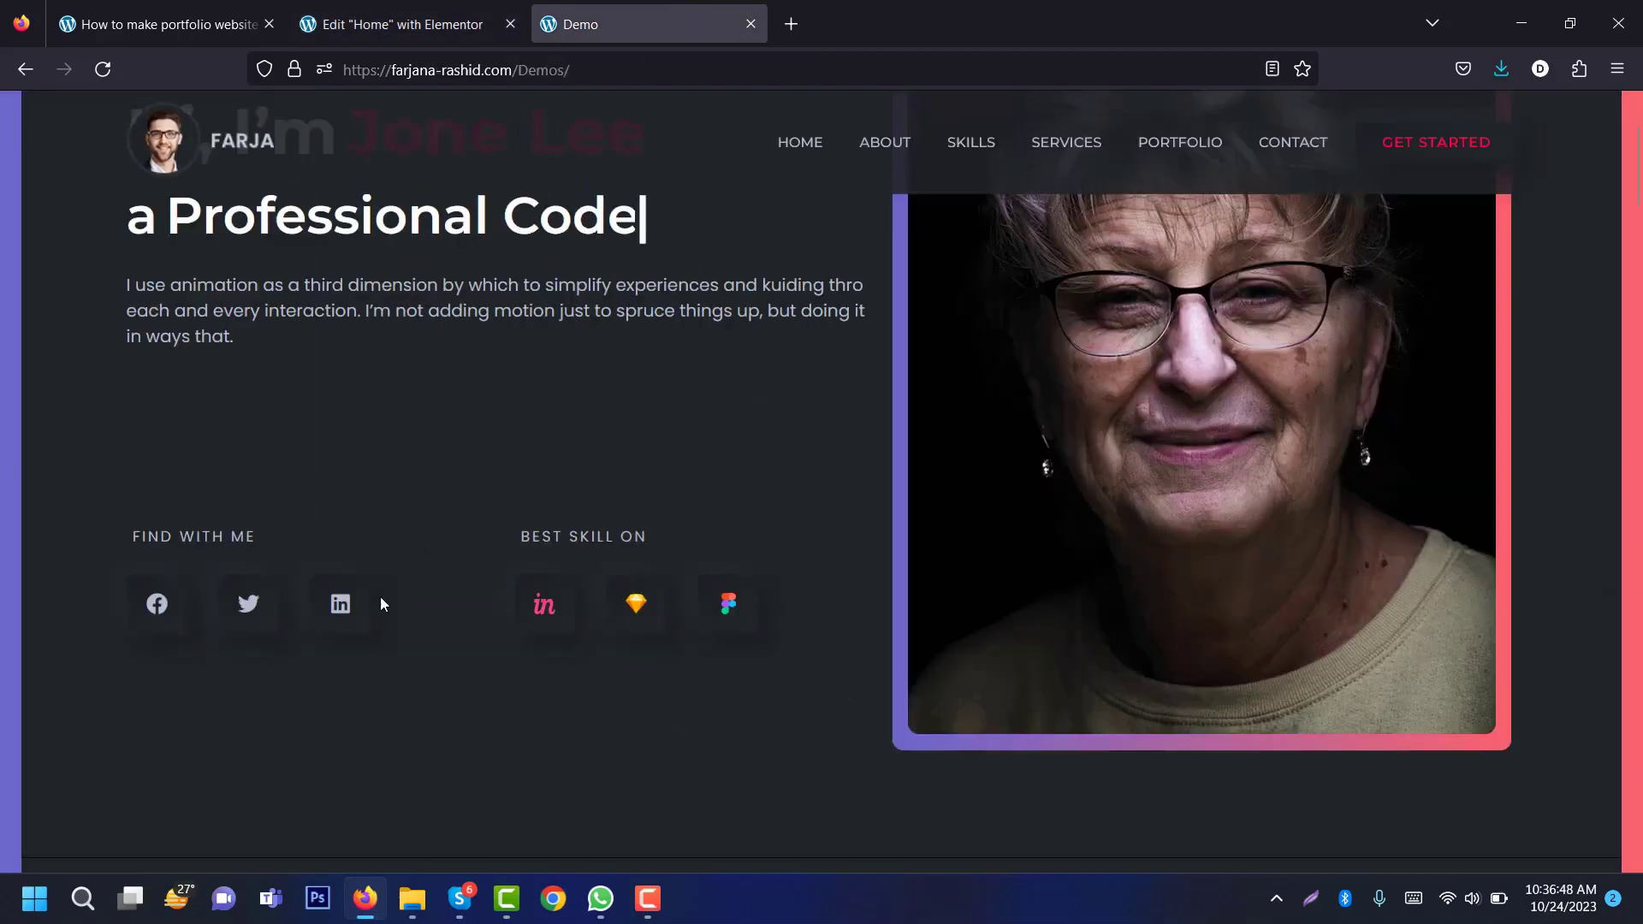
pyautogui.rightClick(170, 537)
pyautogui.click(202, 558)
pyautogui.click(394, 24)
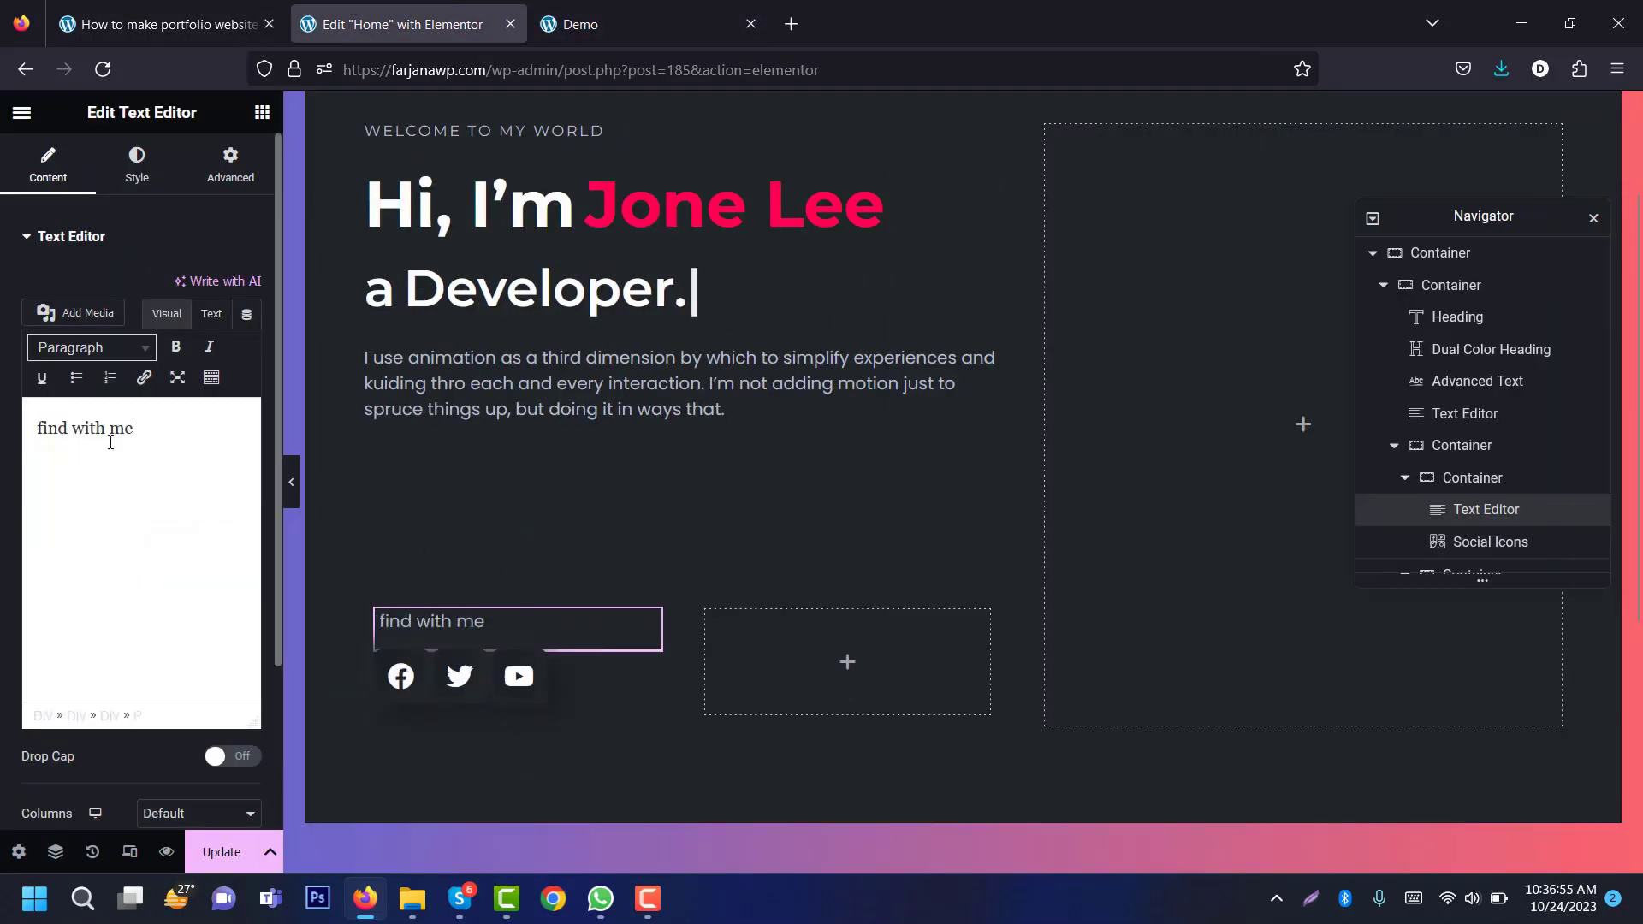
# Step: Style the label text at 14 px, uppercase, with letter spacing 2
pyautogui.click(126, 172)
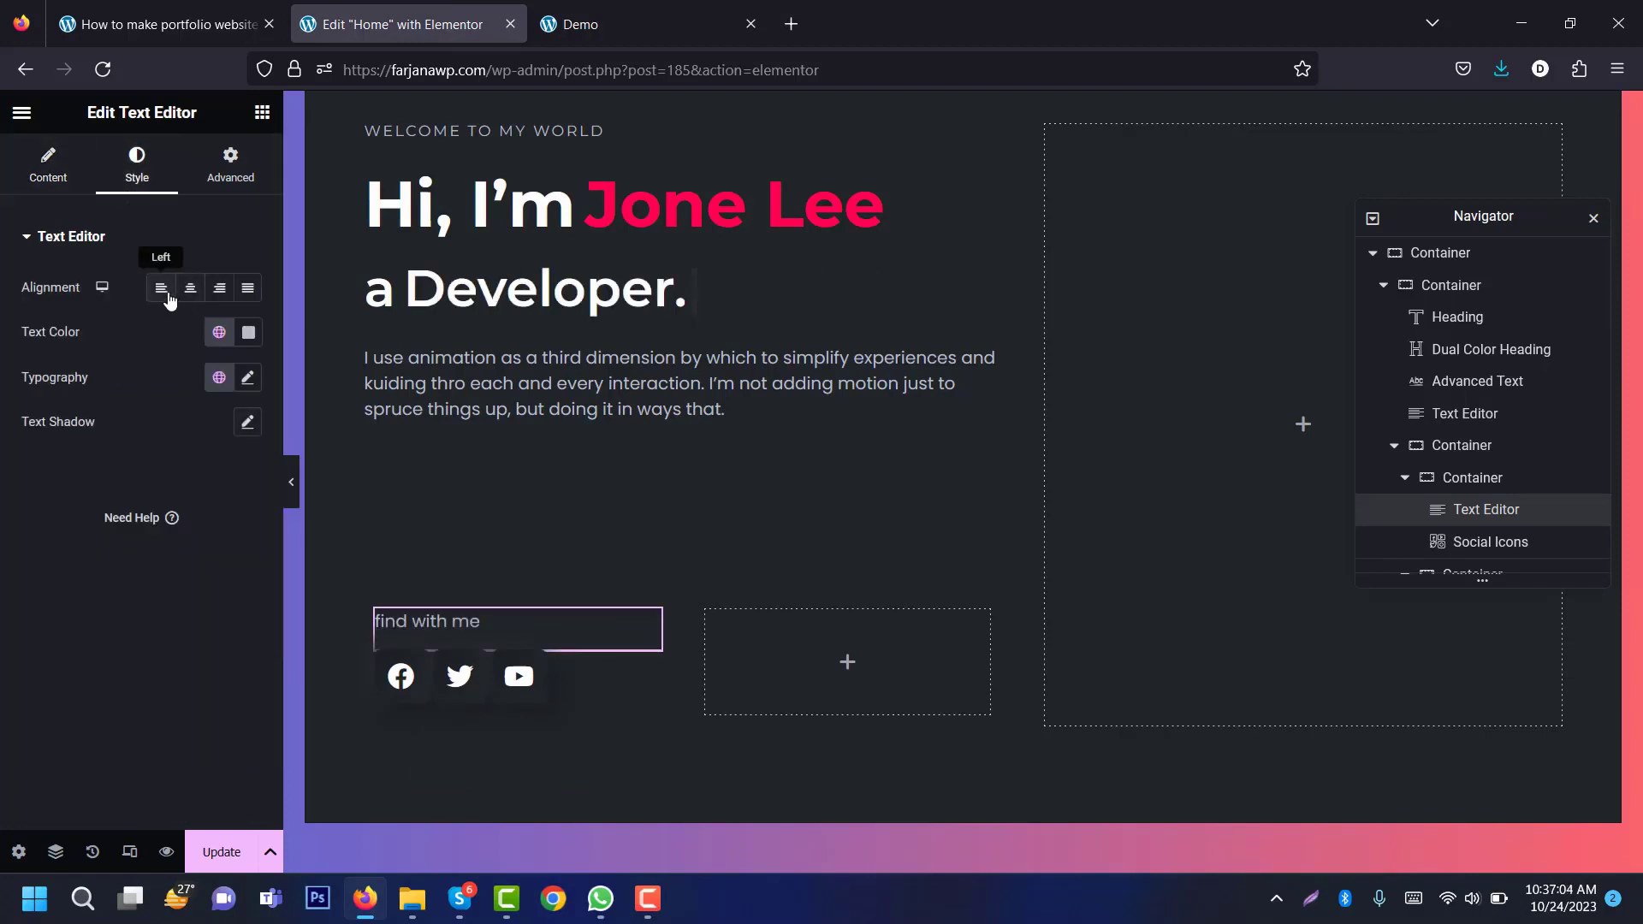
pyautogui.click(247, 378)
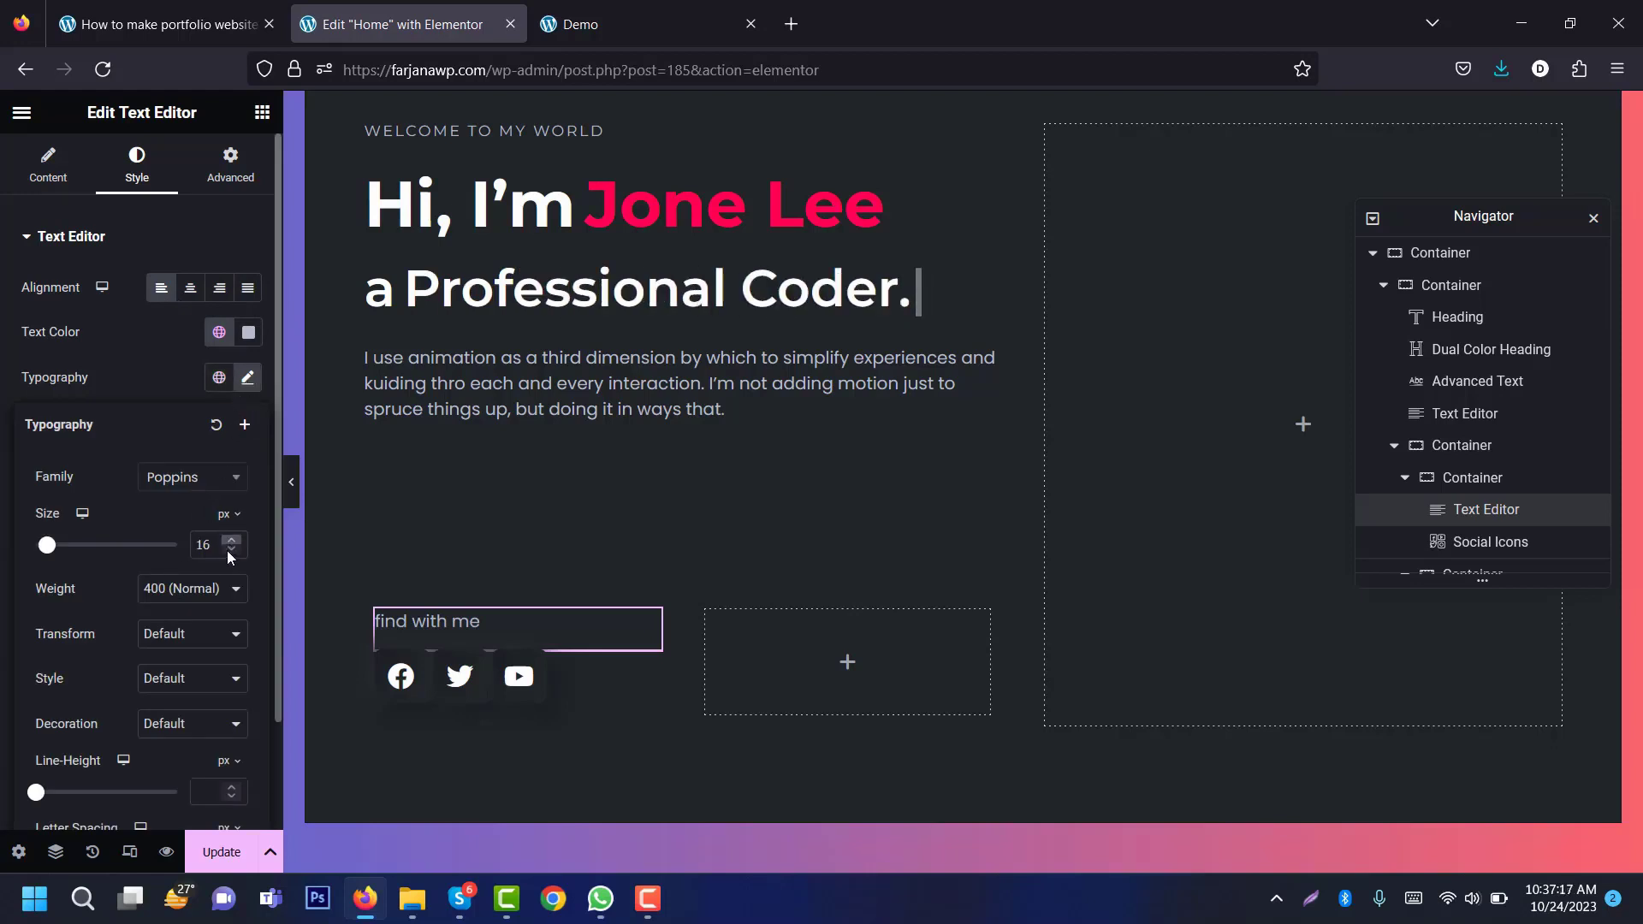
pyautogui.hotkey('ctrl', 'a')
pyautogui.write('15')
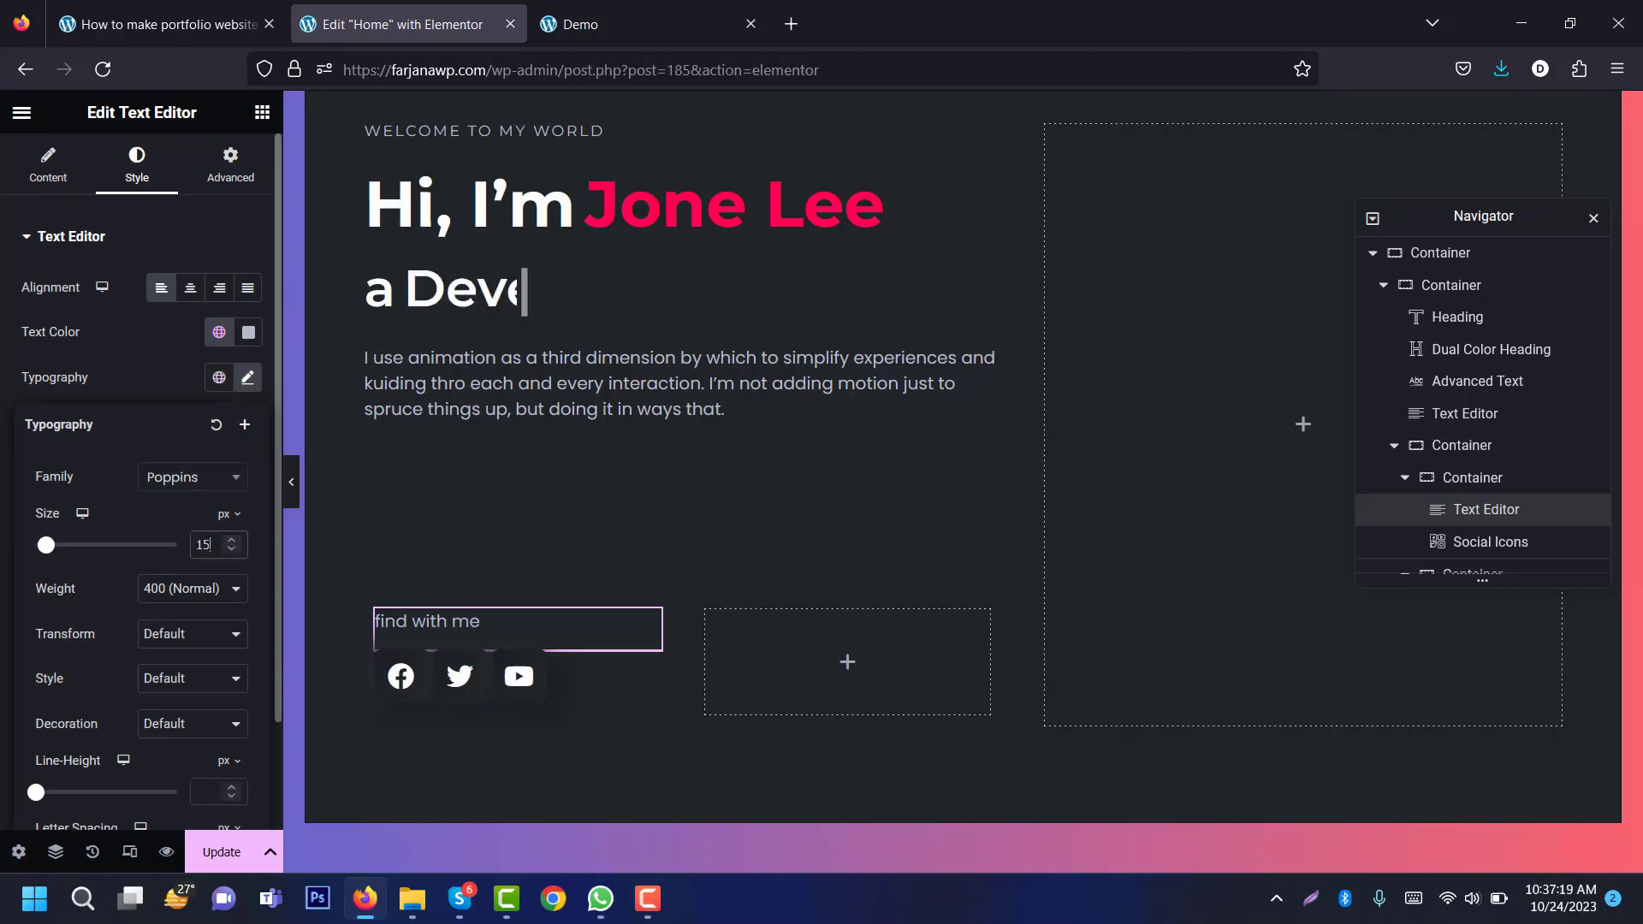
pyautogui.click(147, 646)
pyautogui.click(178, 695)
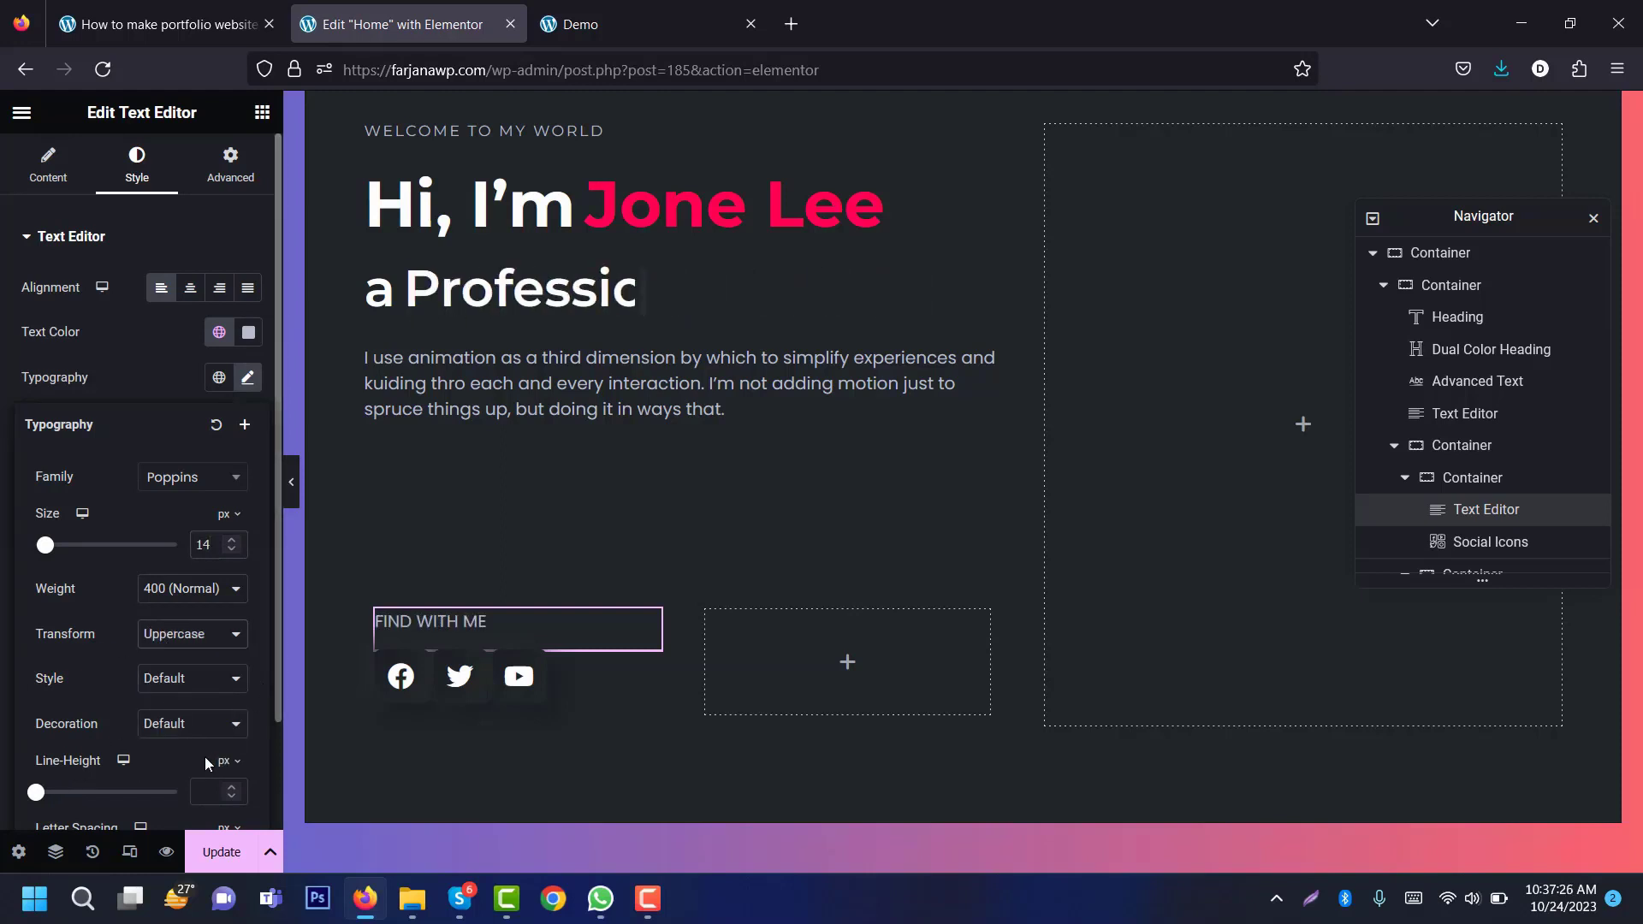
pyautogui.scroll(-2, 203, 756)
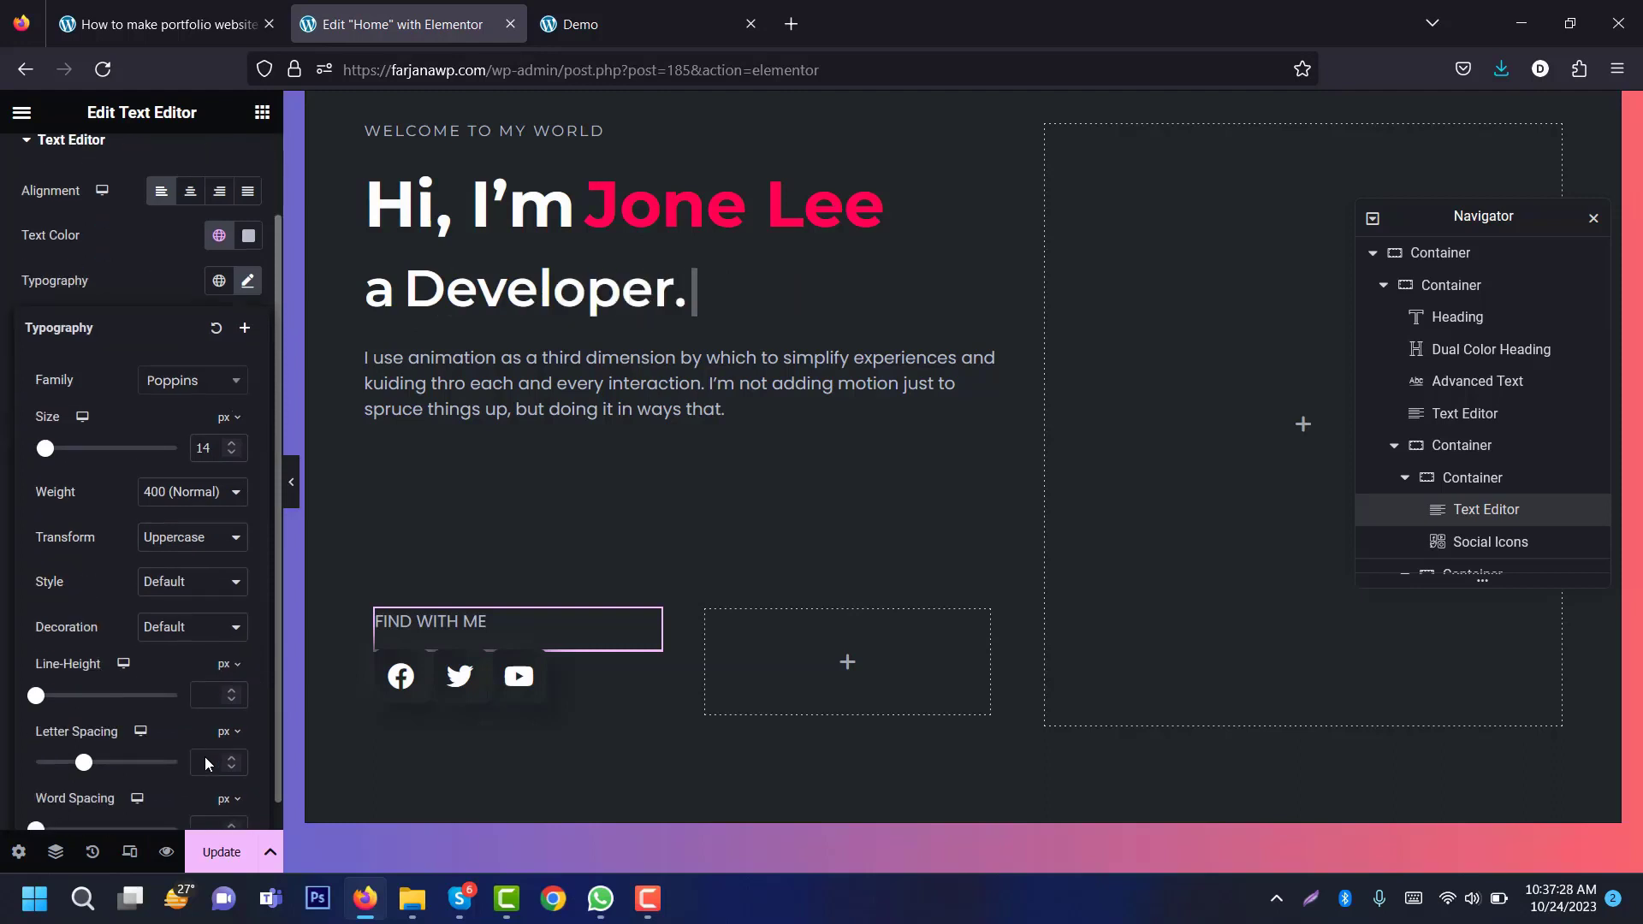
pyautogui.click(204, 756)
pyautogui.write('2')
pyautogui.click(558, 676)
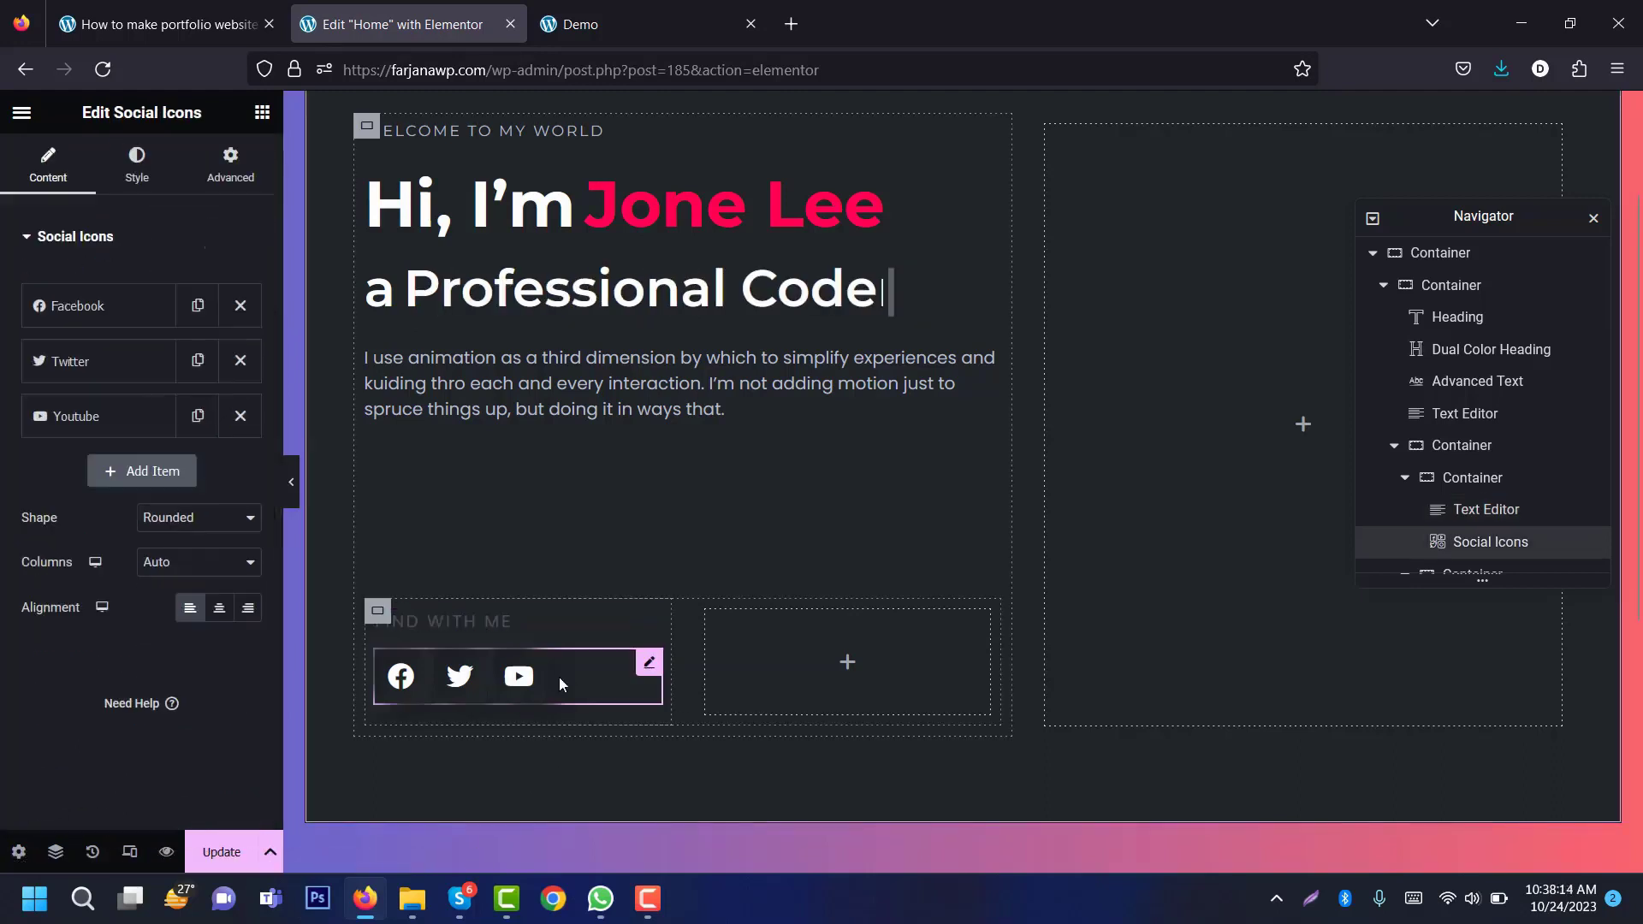
# Step: Check the Facebook icon item and icon library, leaving the social icon set unchanged
pyautogui.click(136, 317)
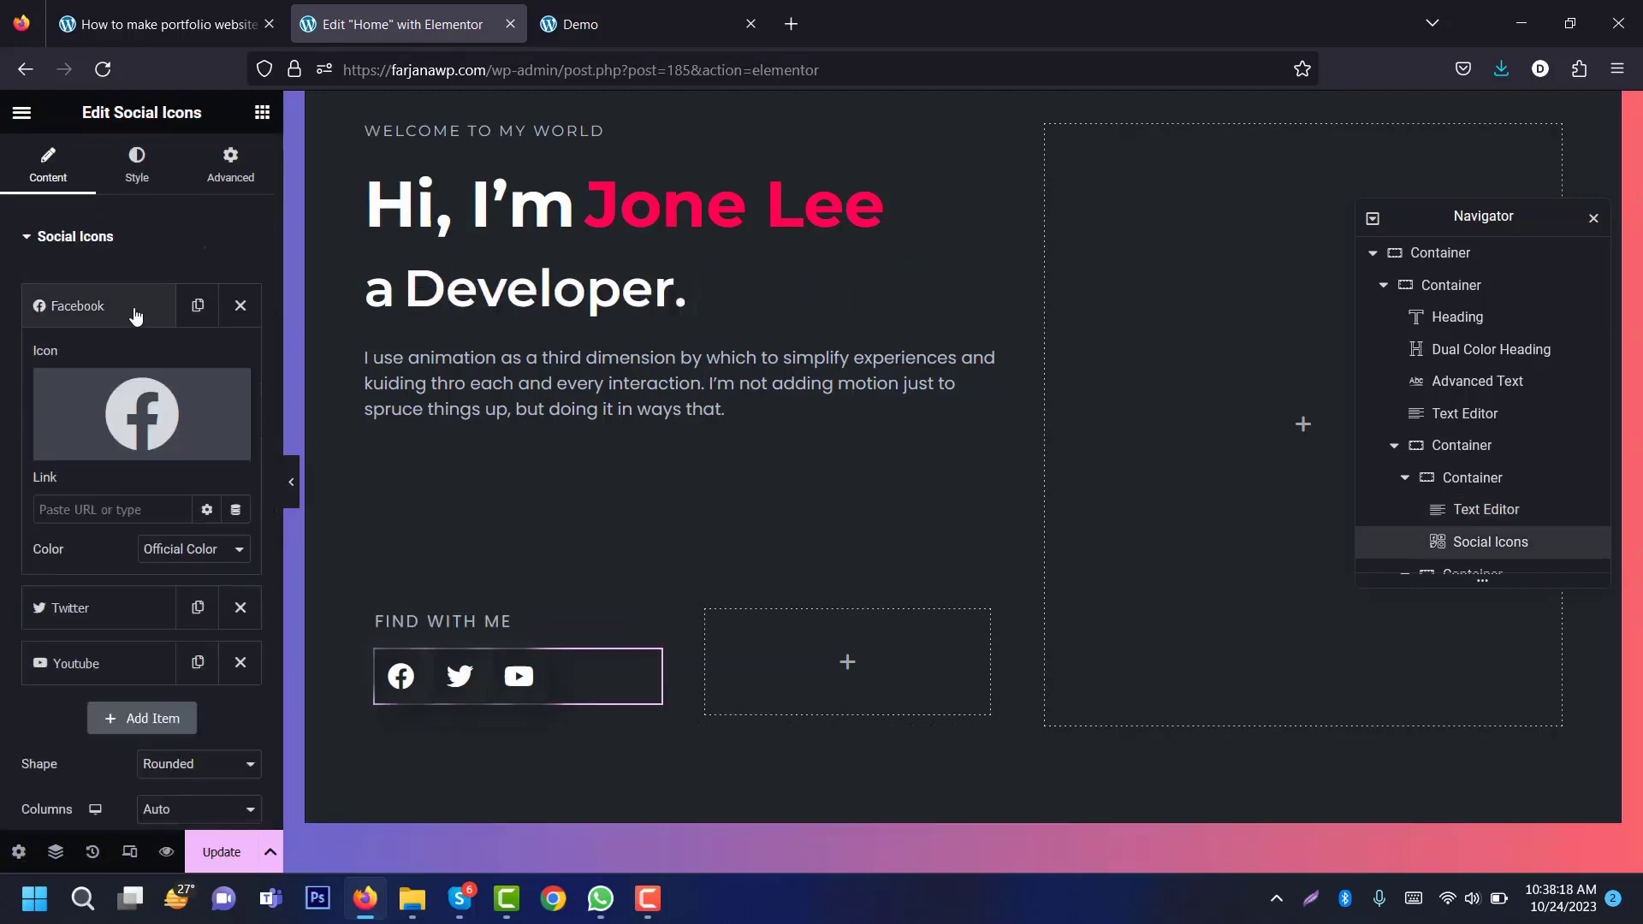
pyautogui.click(135, 316)
pyautogui.click(133, 315)
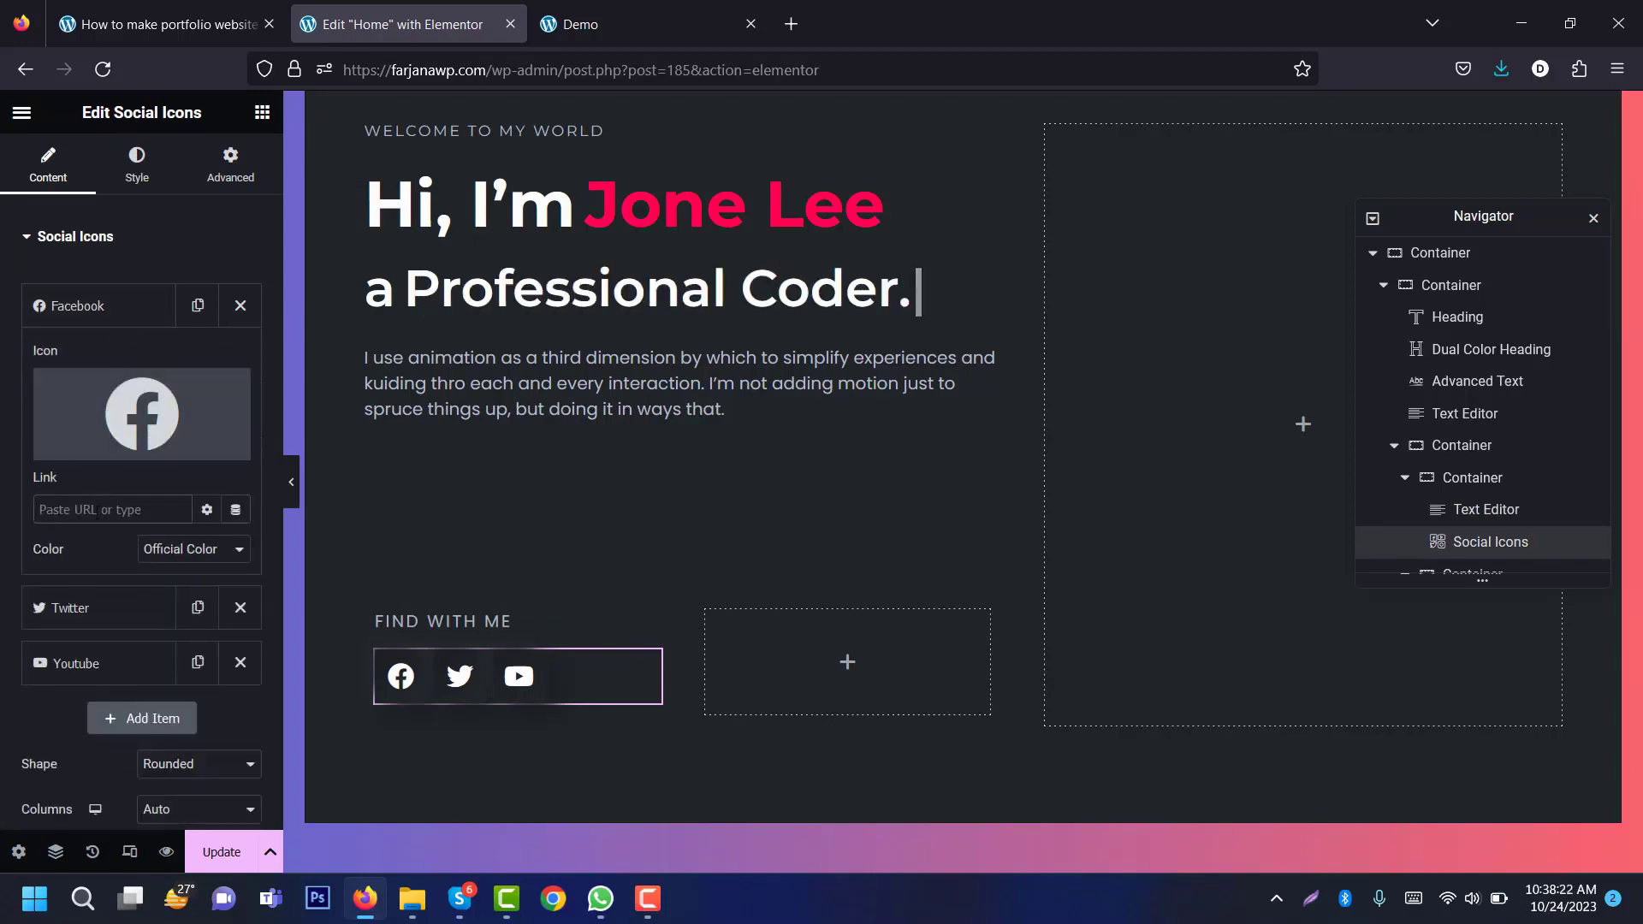
pyautogui.click(129, 420)
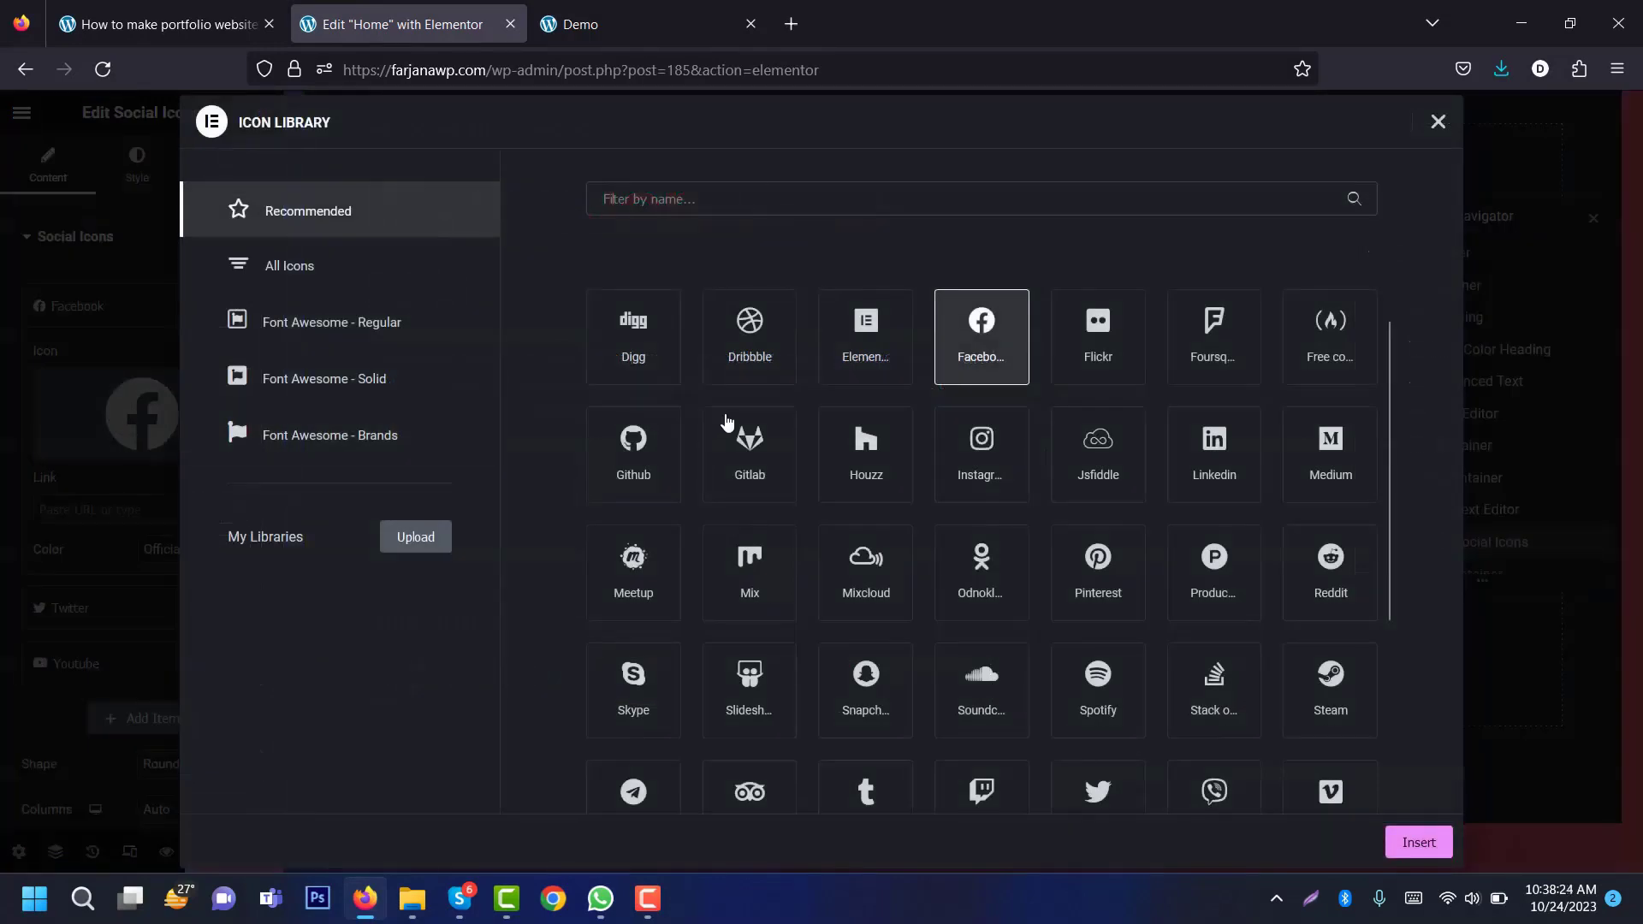
pyautogui.click(1438, 122)
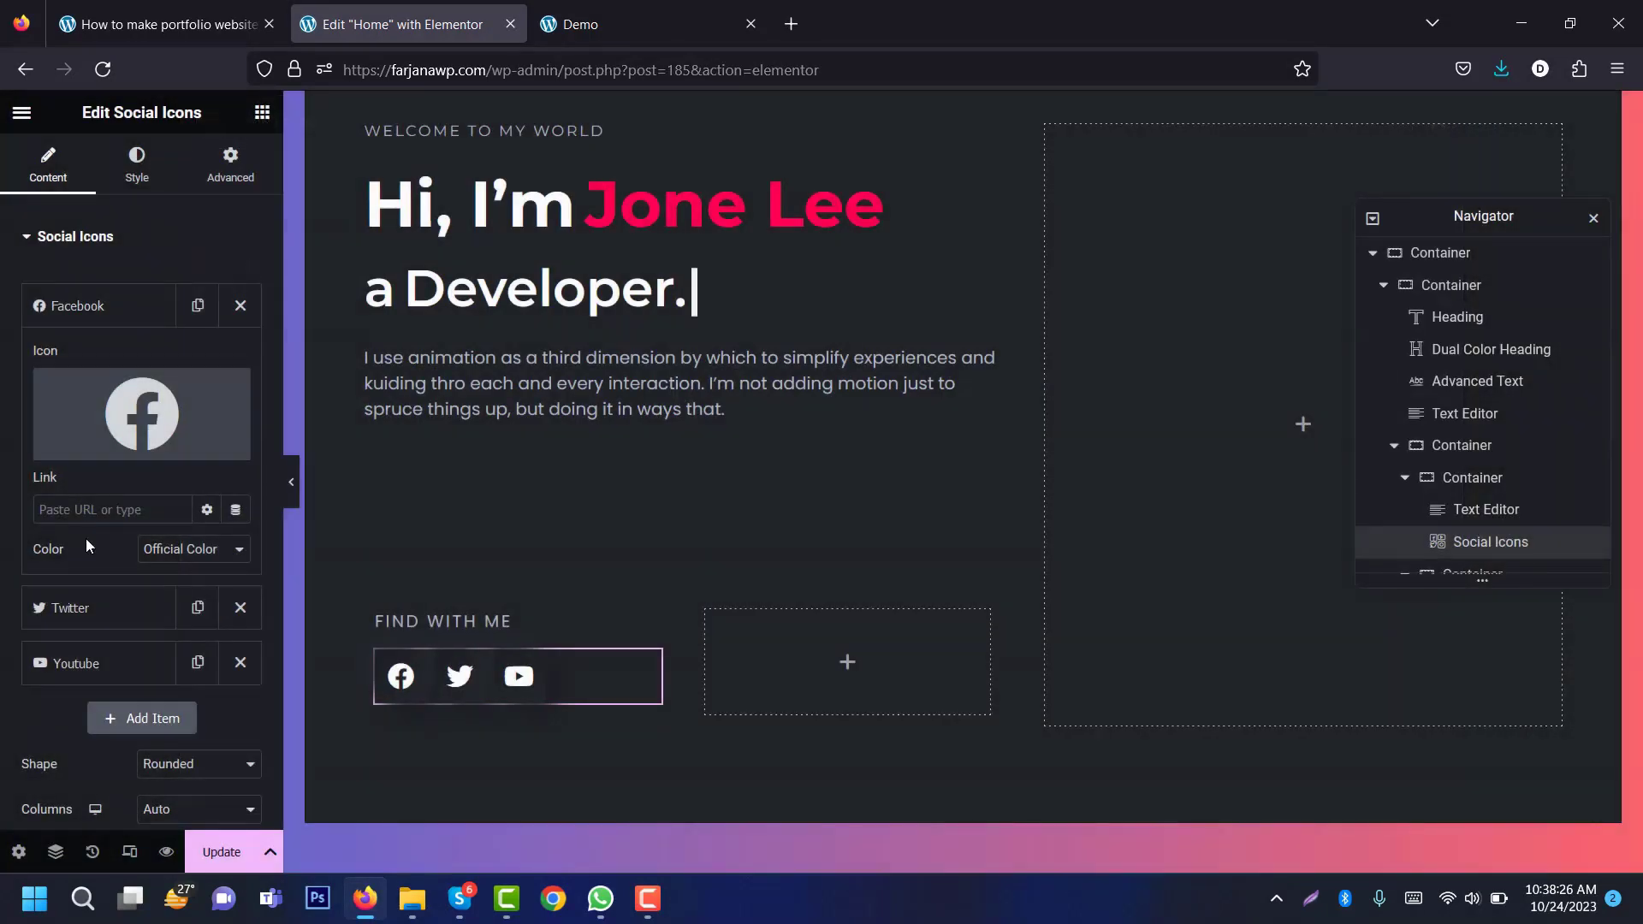
pyautogui.click(109, 312)
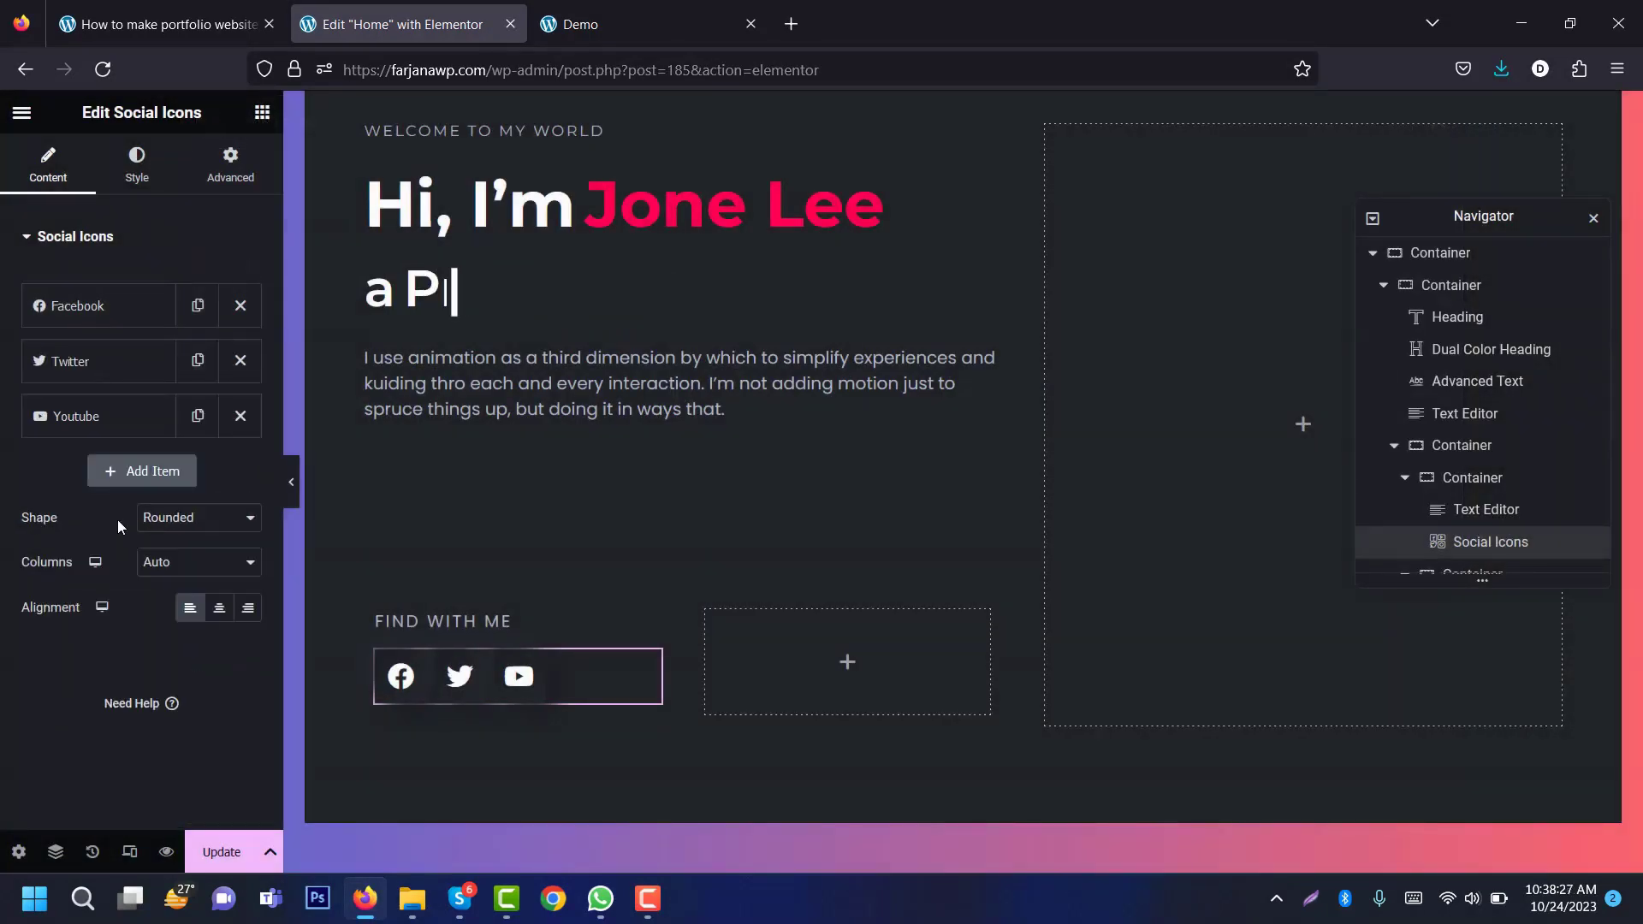
pyautogui.click(141, 470)
pyautogui.hotkey('ctrl', 'z')
# Step: Set the icon Color to Custom, with the global 'Text' colour as Secondary Color
pyautogui.click(137, 162)
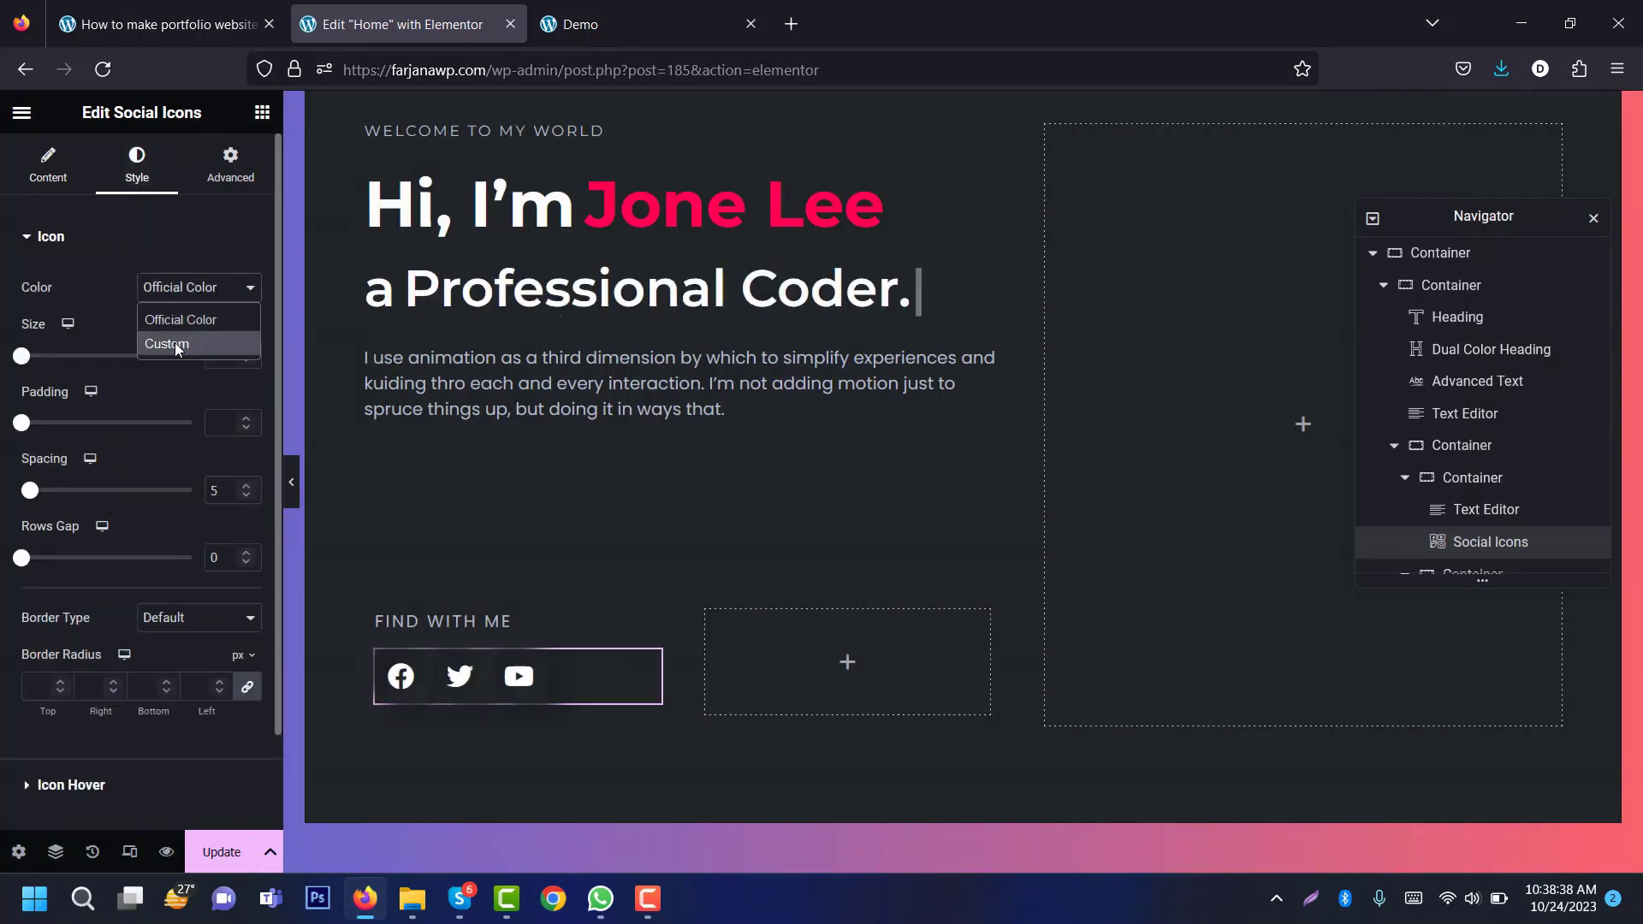
pyautogui.click(175, 342)
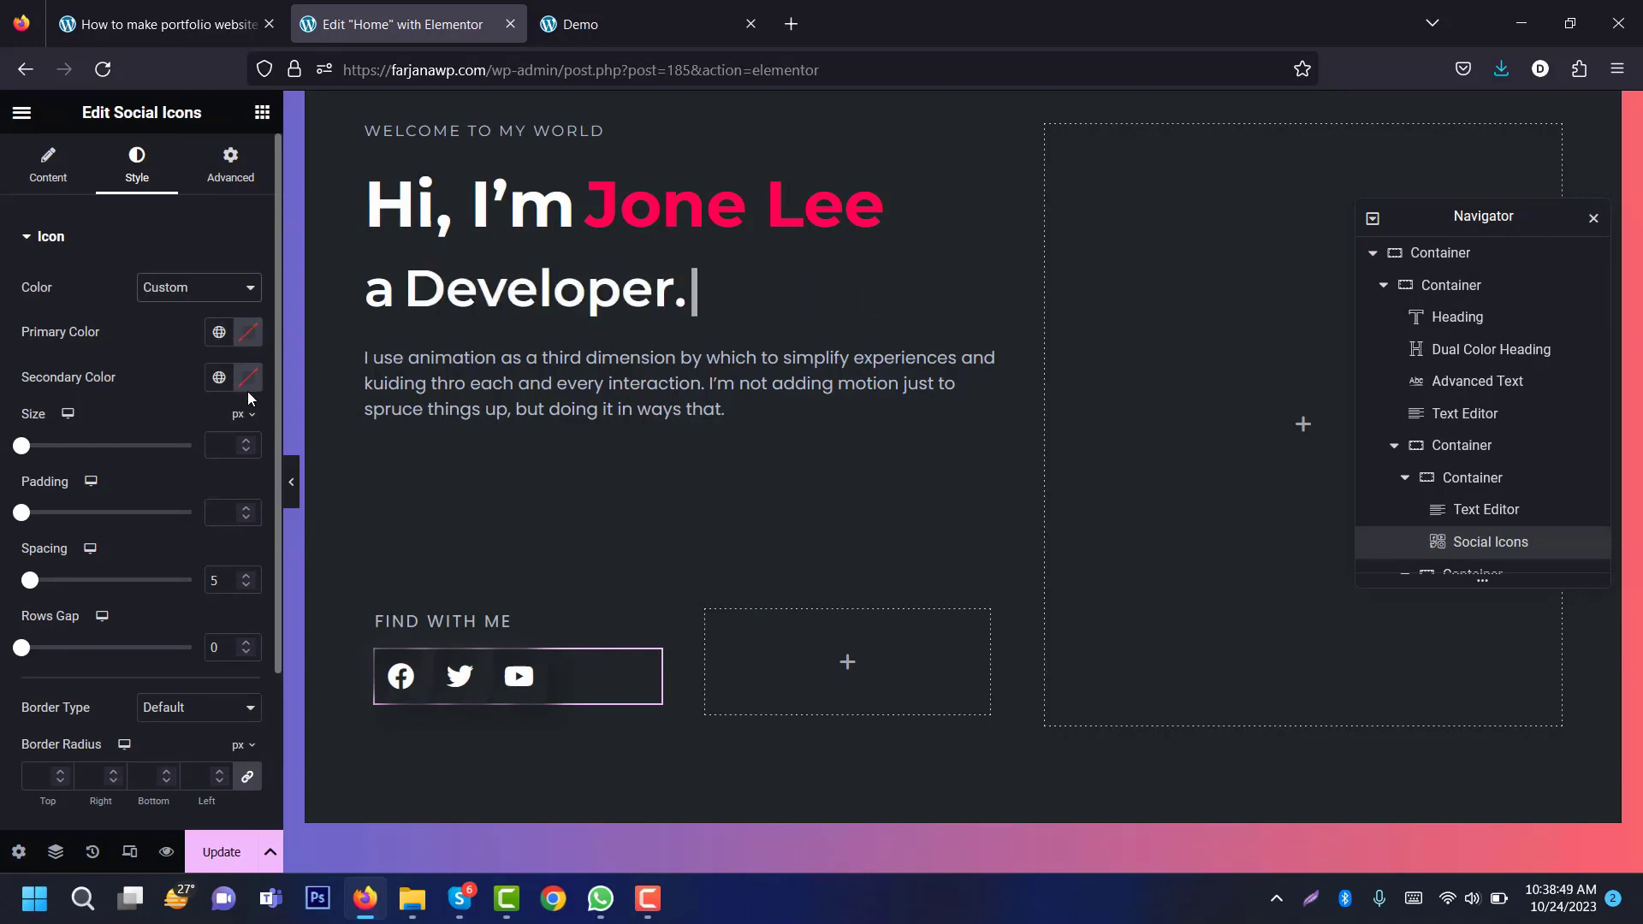
pyautogui.click(222, 380)
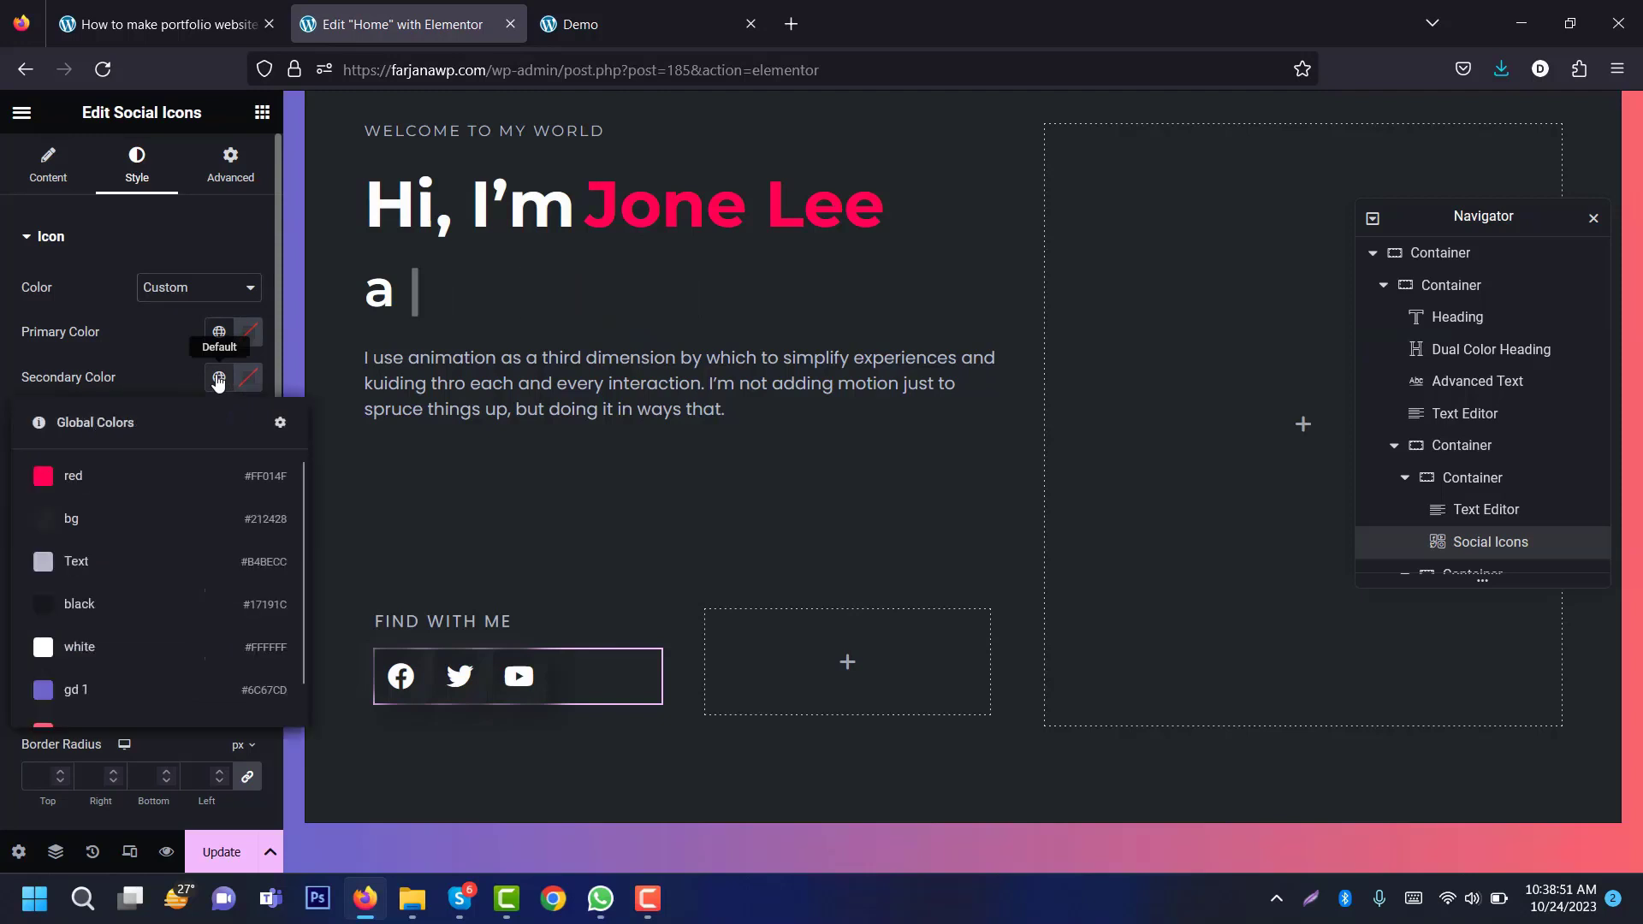
pyautogui.click(76, 562)
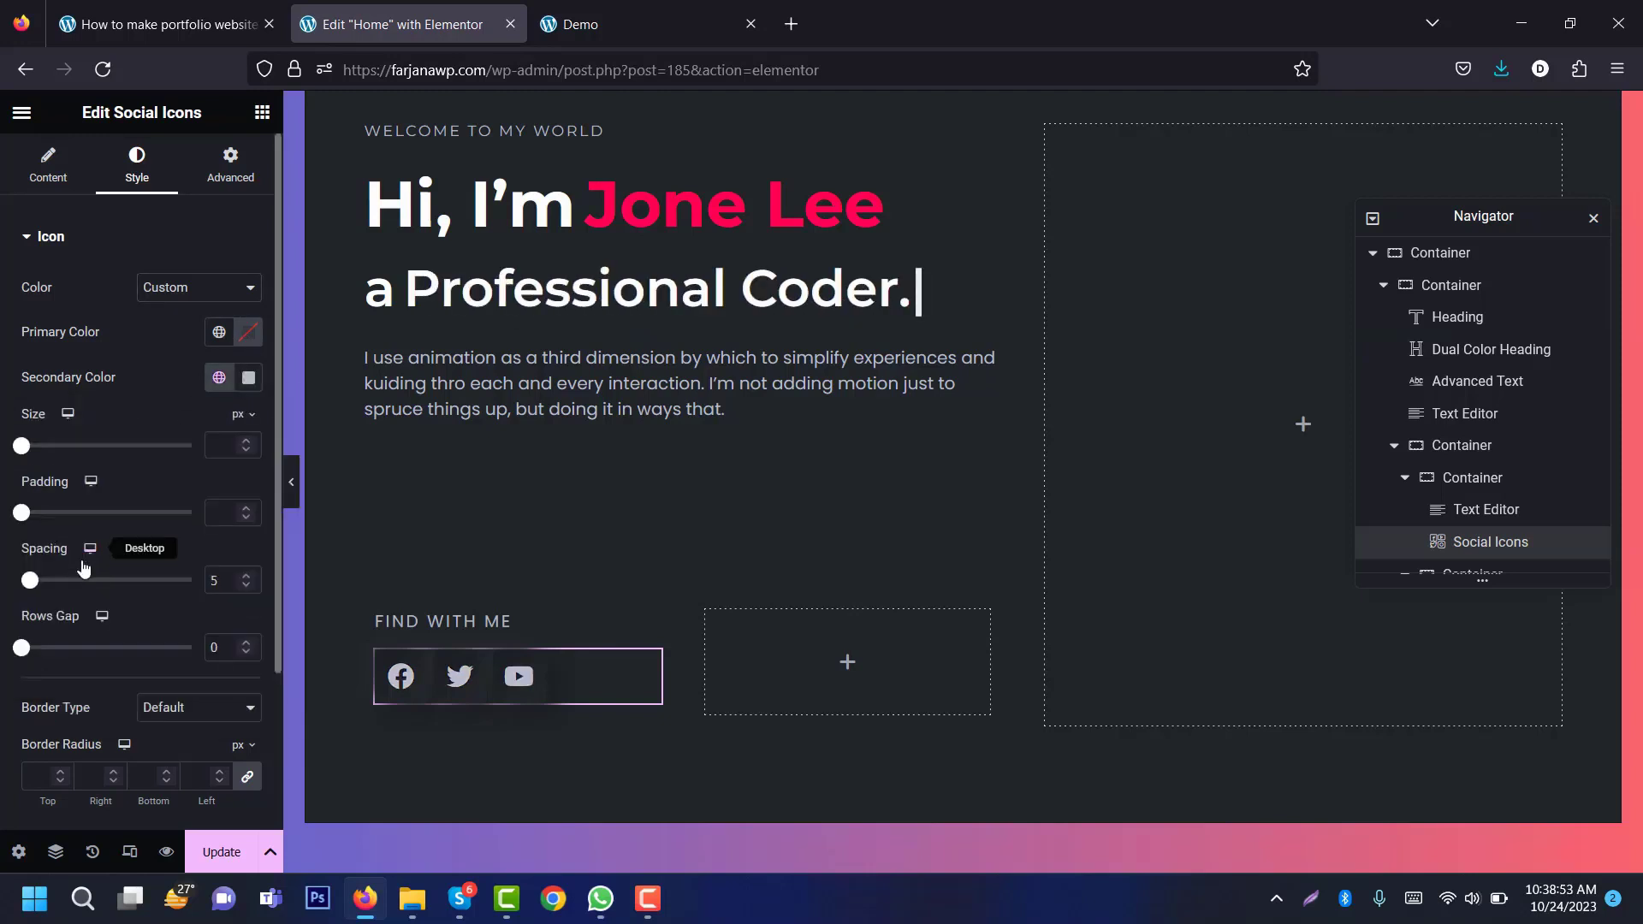
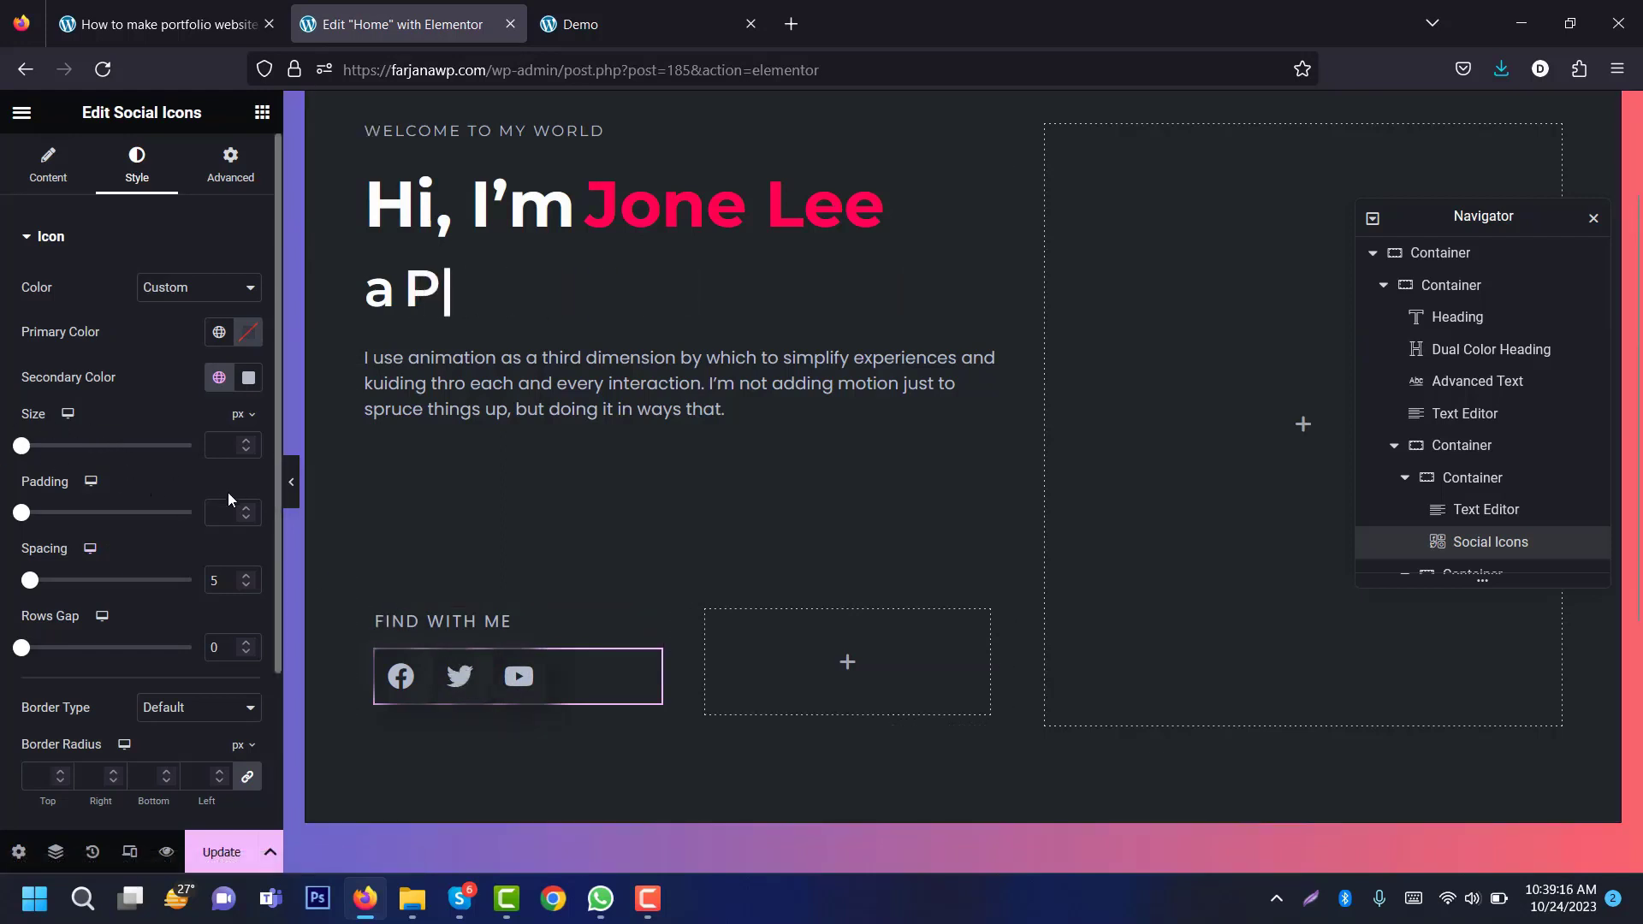
# Step: Set the social icons to size 20, padding 0.9 and spacing 30
pyautogui.moveTo(23, 445)
pyautogui.mouseDown()
pyautogui.moveTo(56, 446)
pyautogui.moveTo(39, 446)
pyautogui.mouseUp()
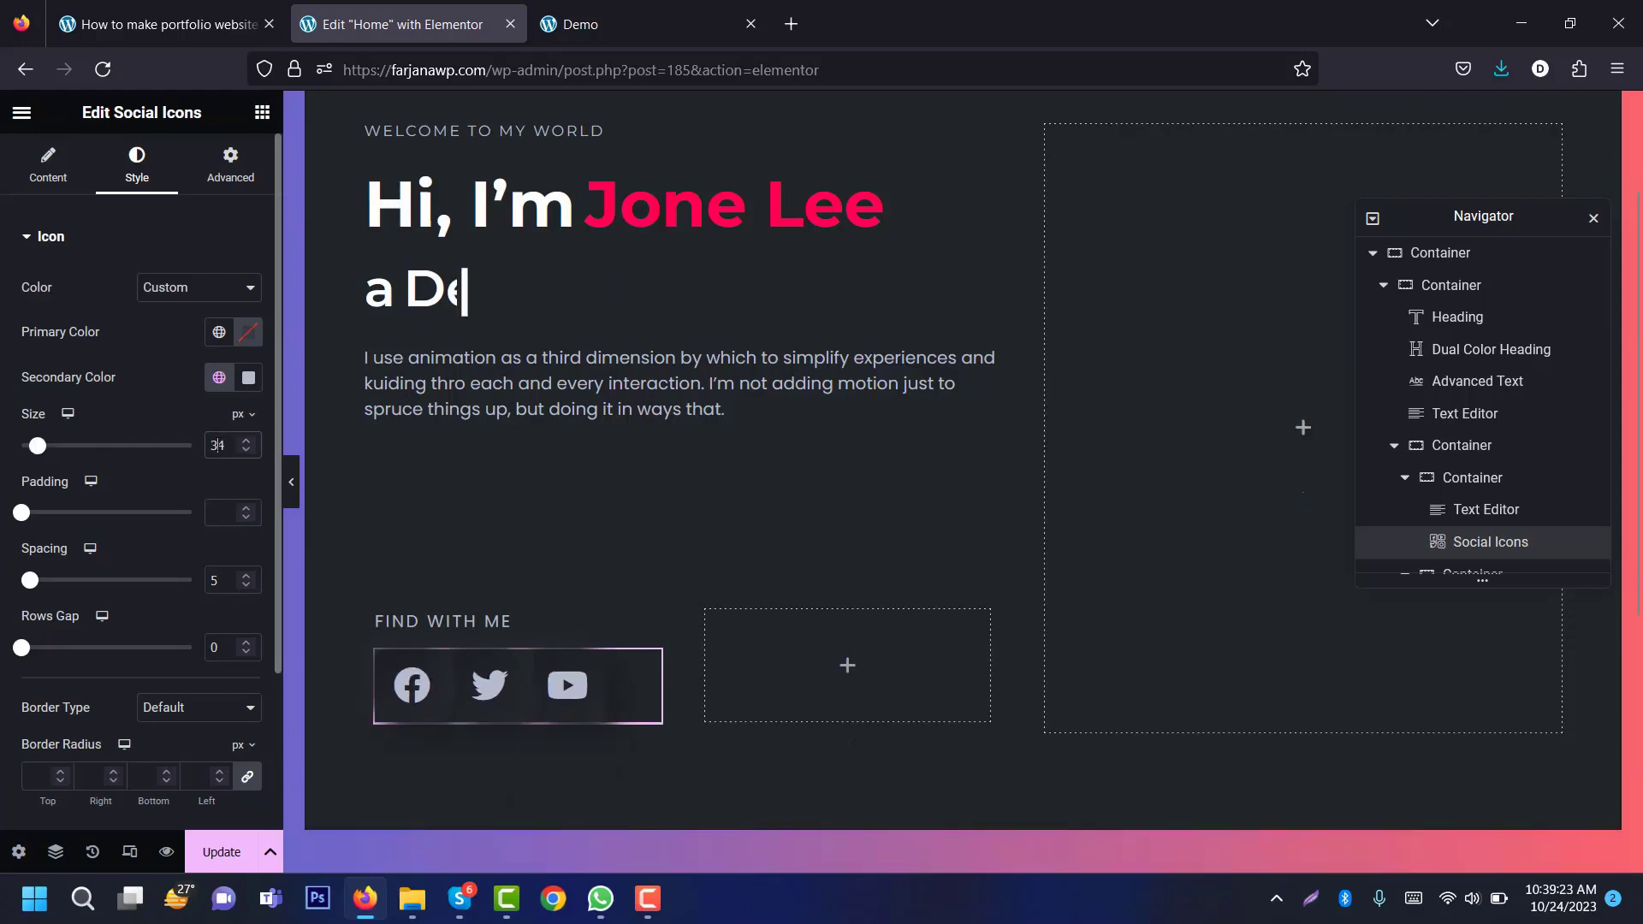
pyautogui.write('20')
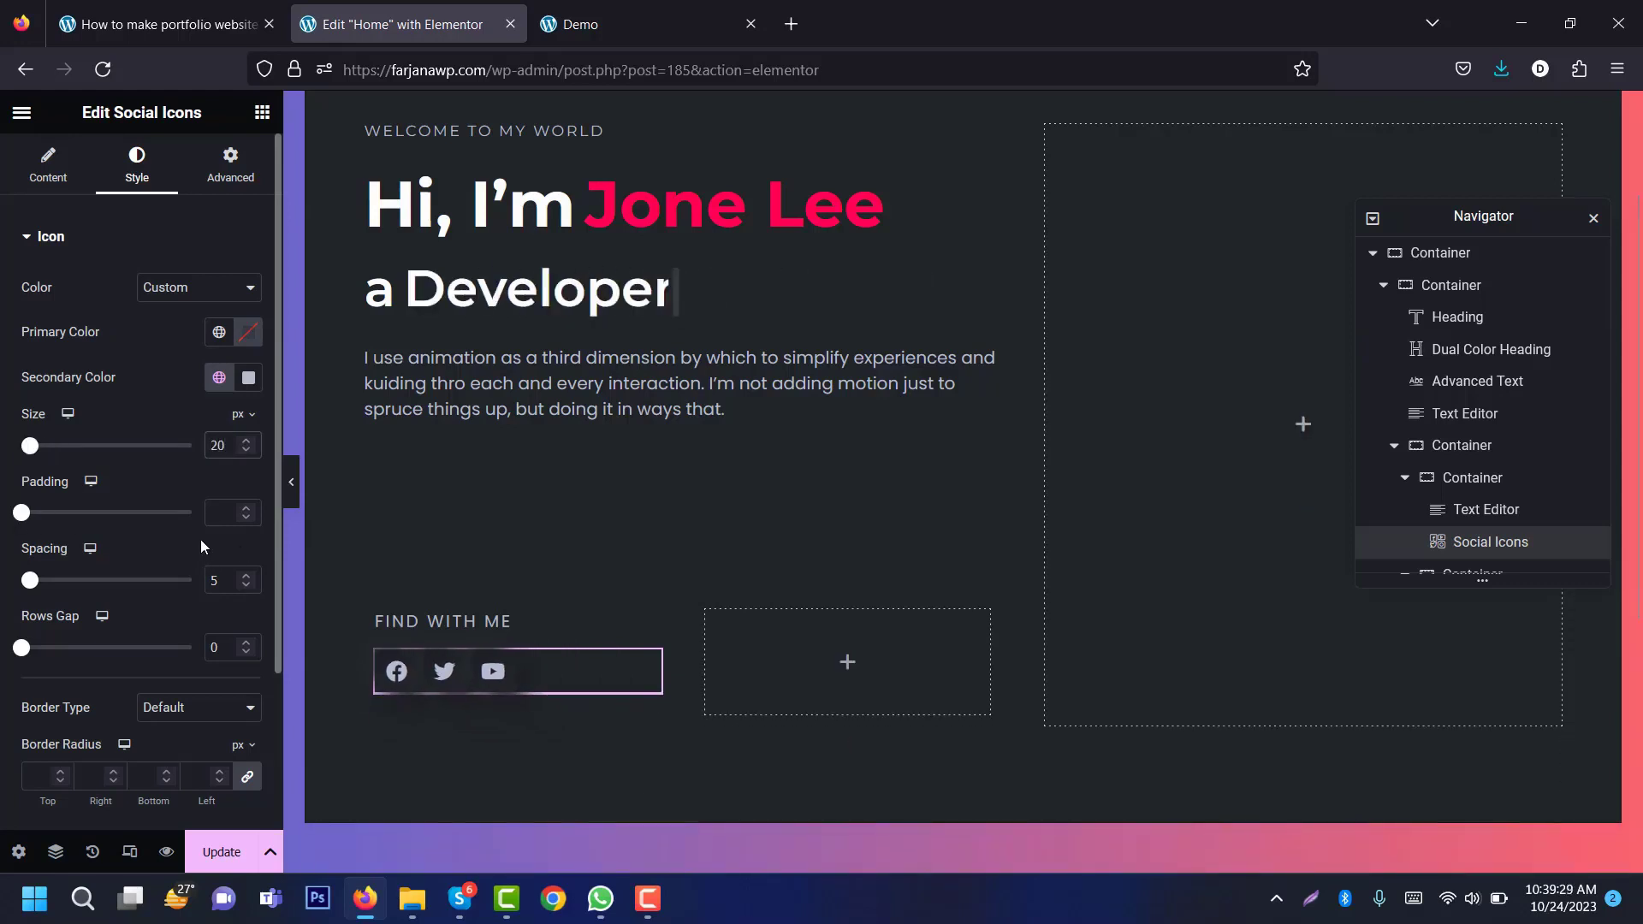
pyautogui.moveTo(21, 513); pyautogui.dragTo(52, 513)
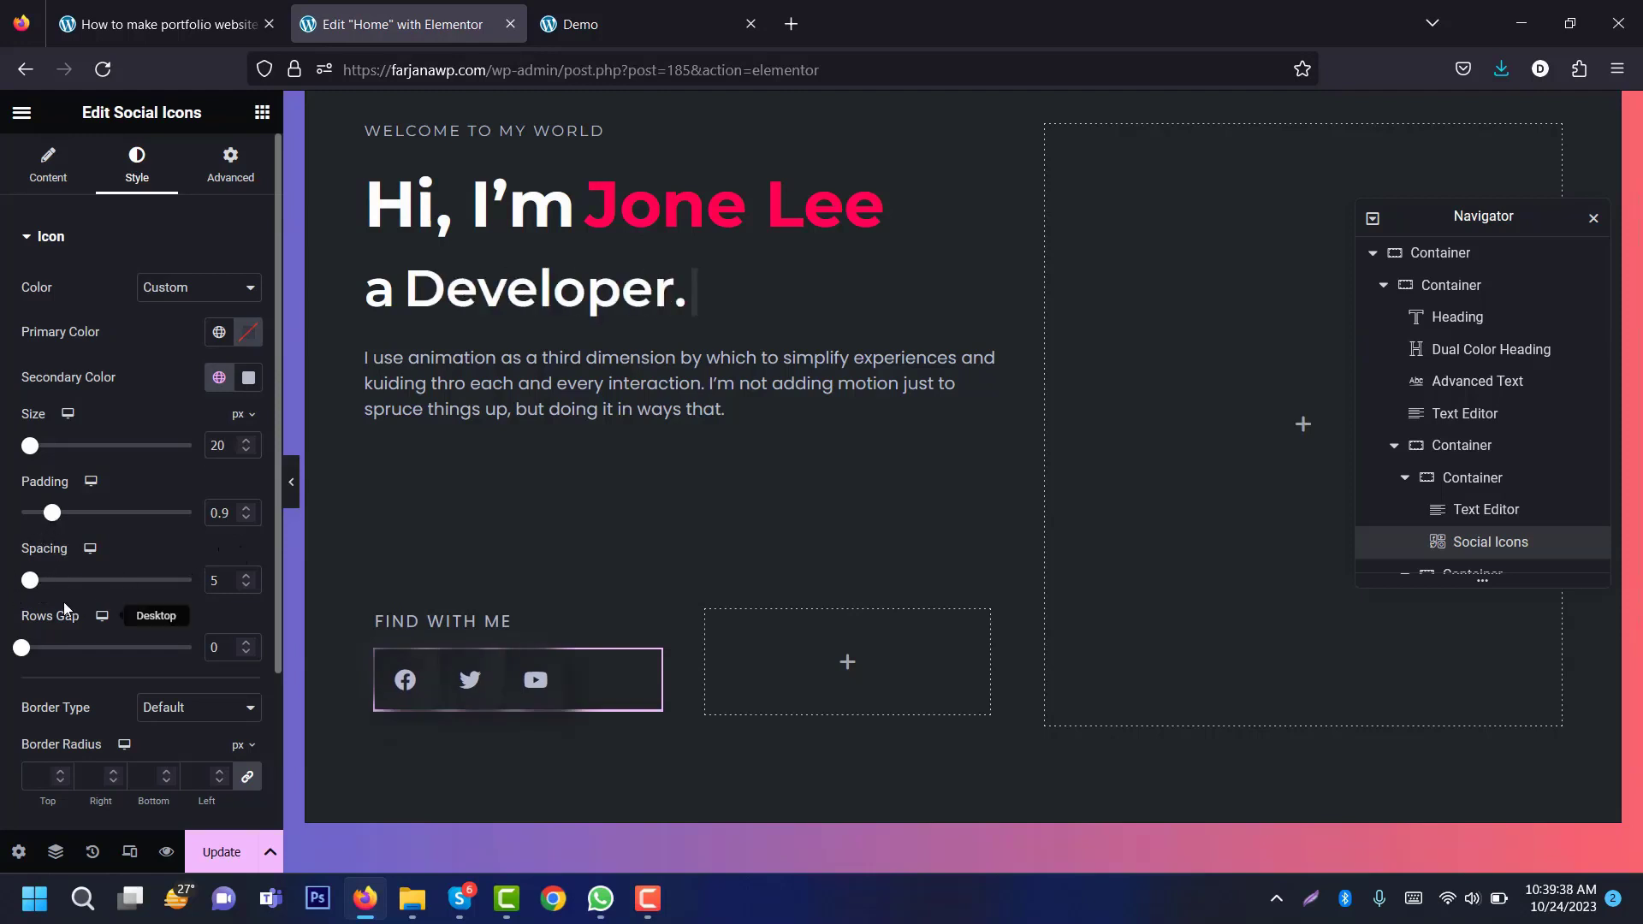
pyautogui.moveTo(31, 589); pyautogui.dragTo(73, 587)
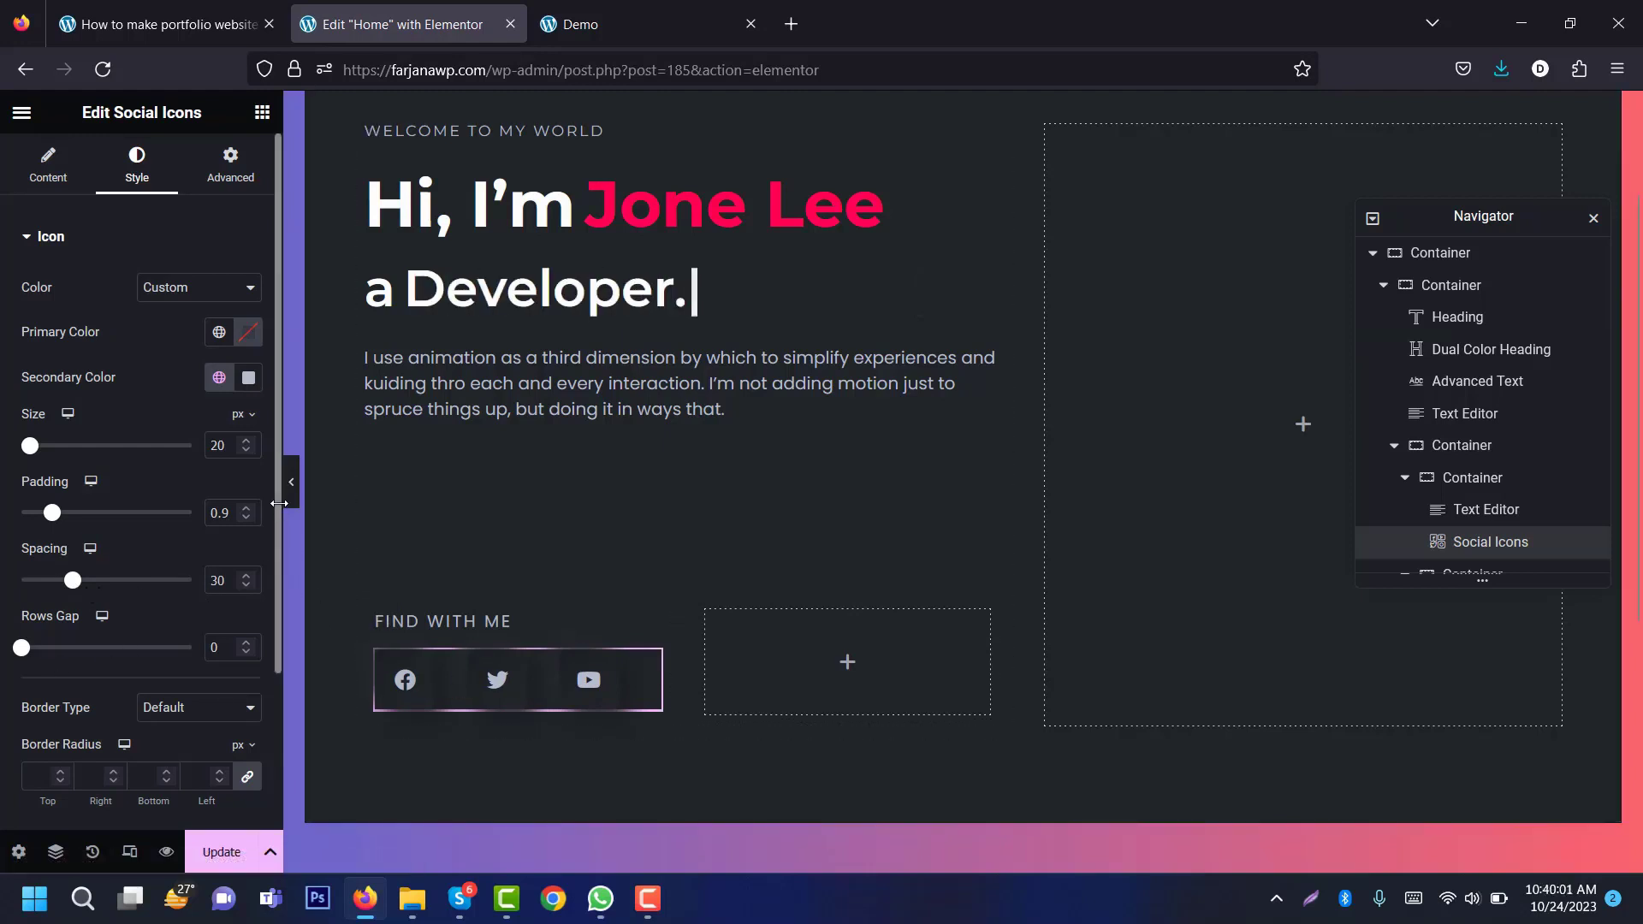
# Step: Give the social icons the Float hover animation
pyautogui.scroll(-3, 257, 530)
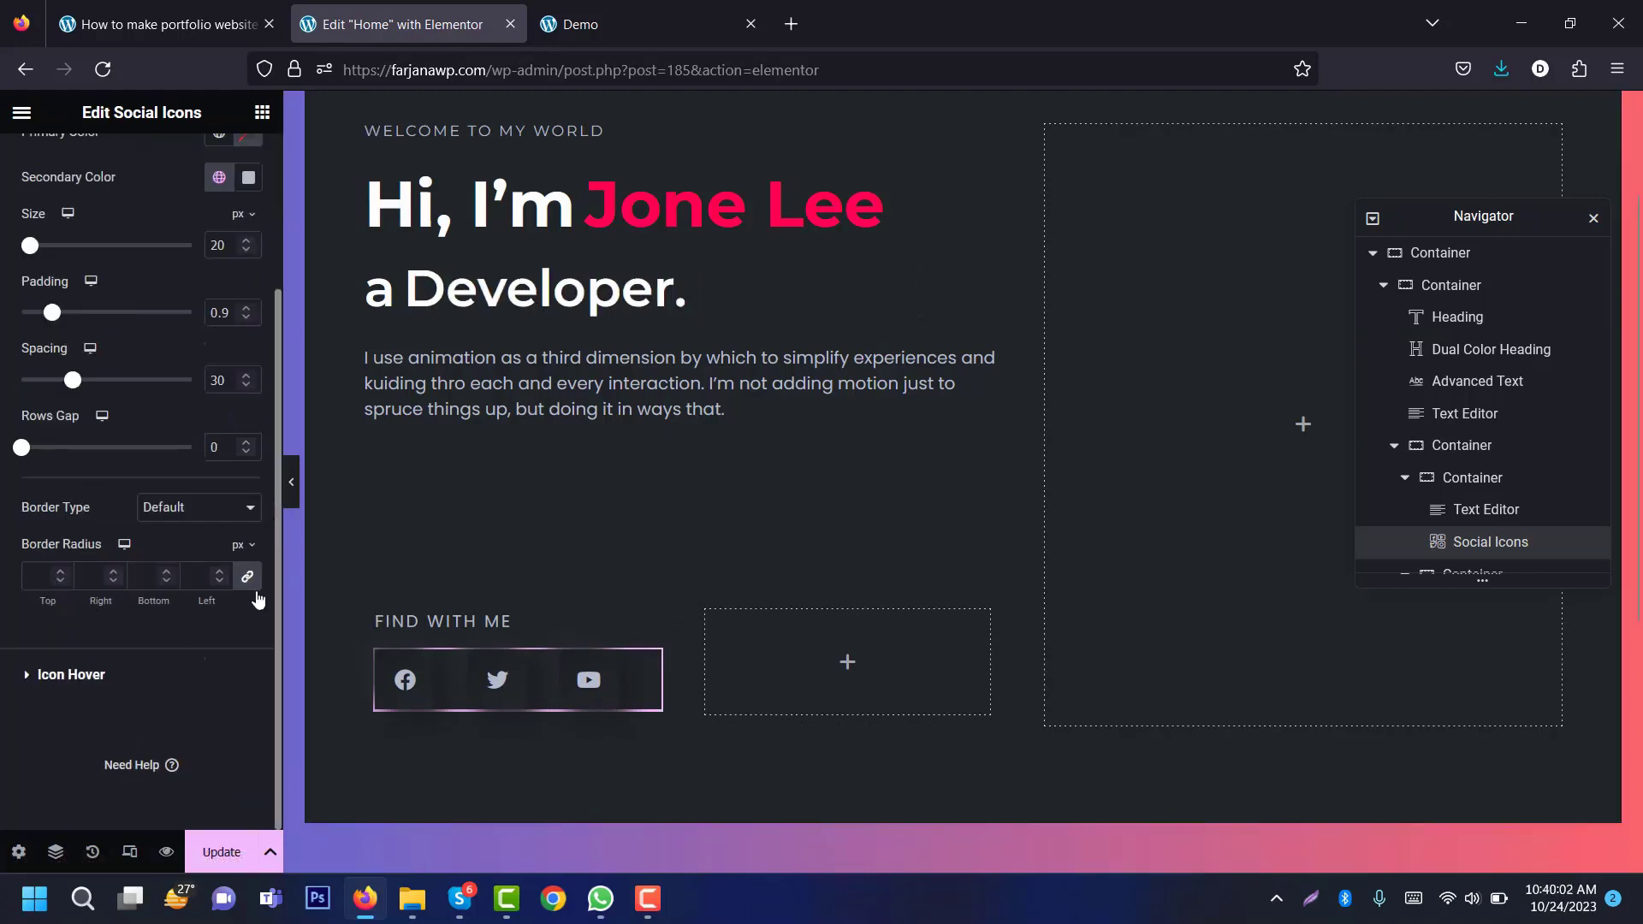
pyautogui.click(93, 675)
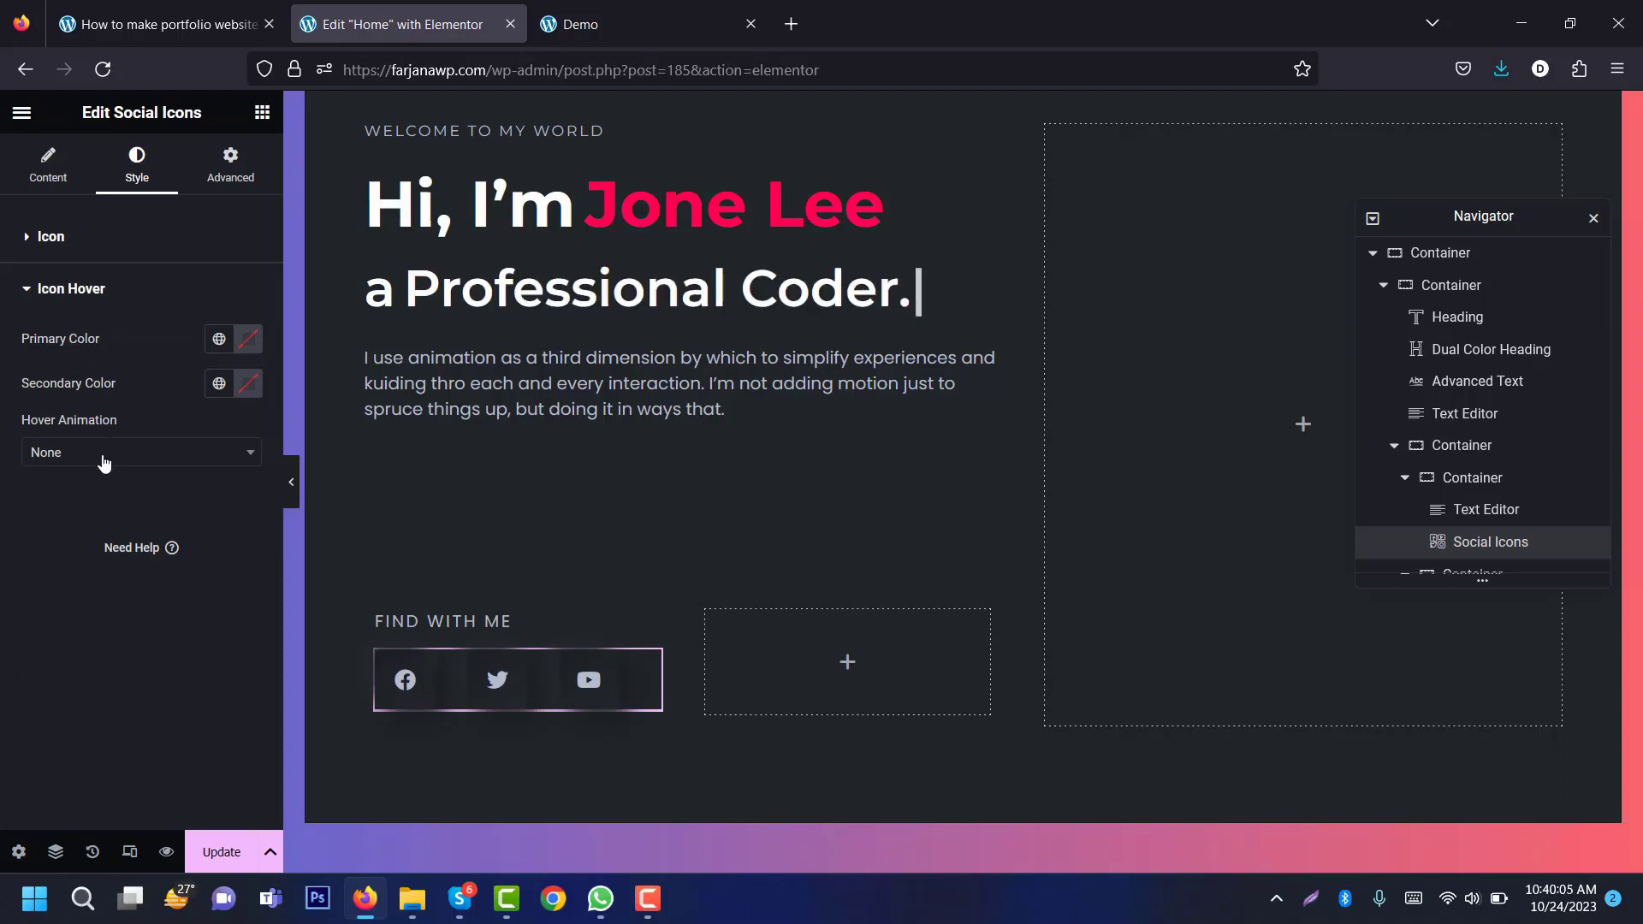
pyautogui.click(142, 462)
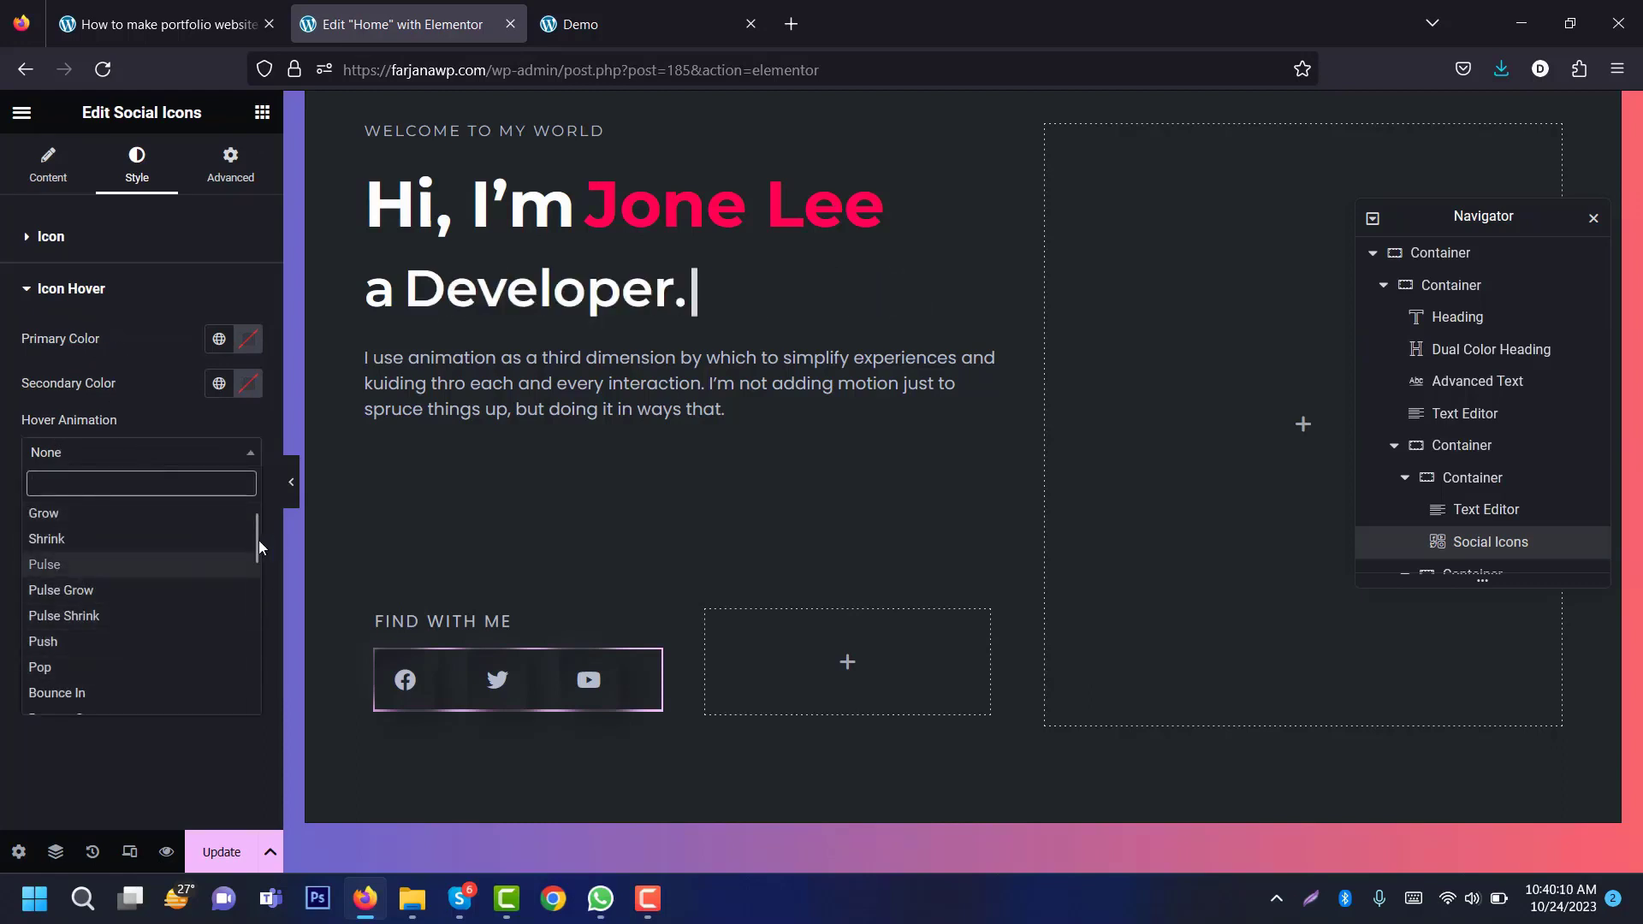
pyautogui.scroll(-5, 92, 554)
pyautogui.click(93, 539)
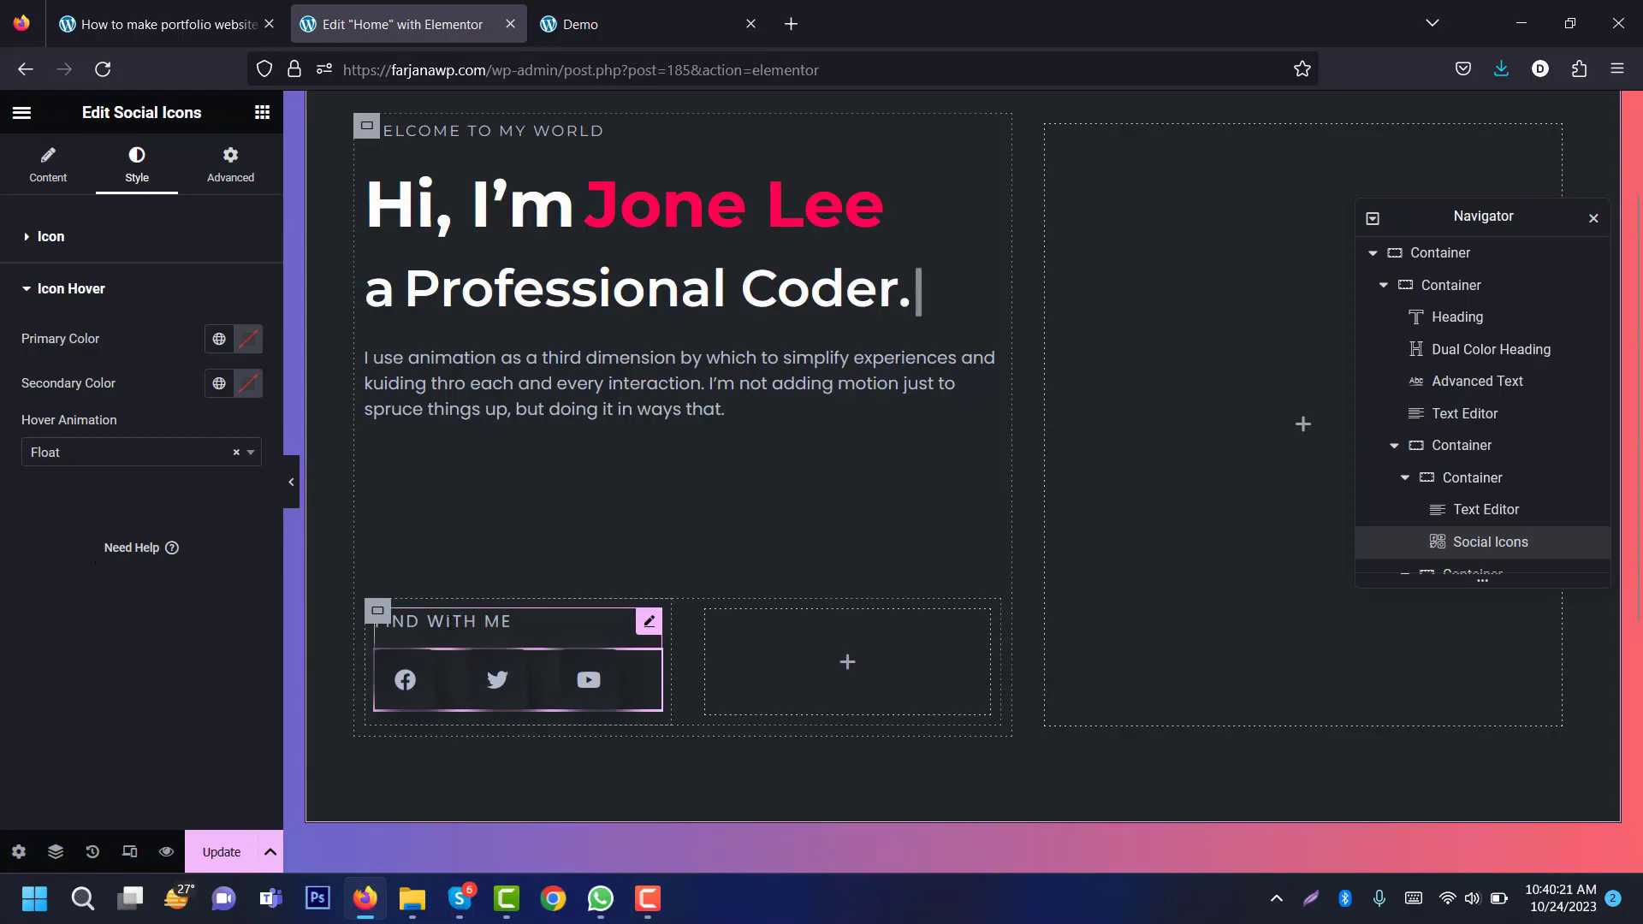
pyautogui.click(378, 612)
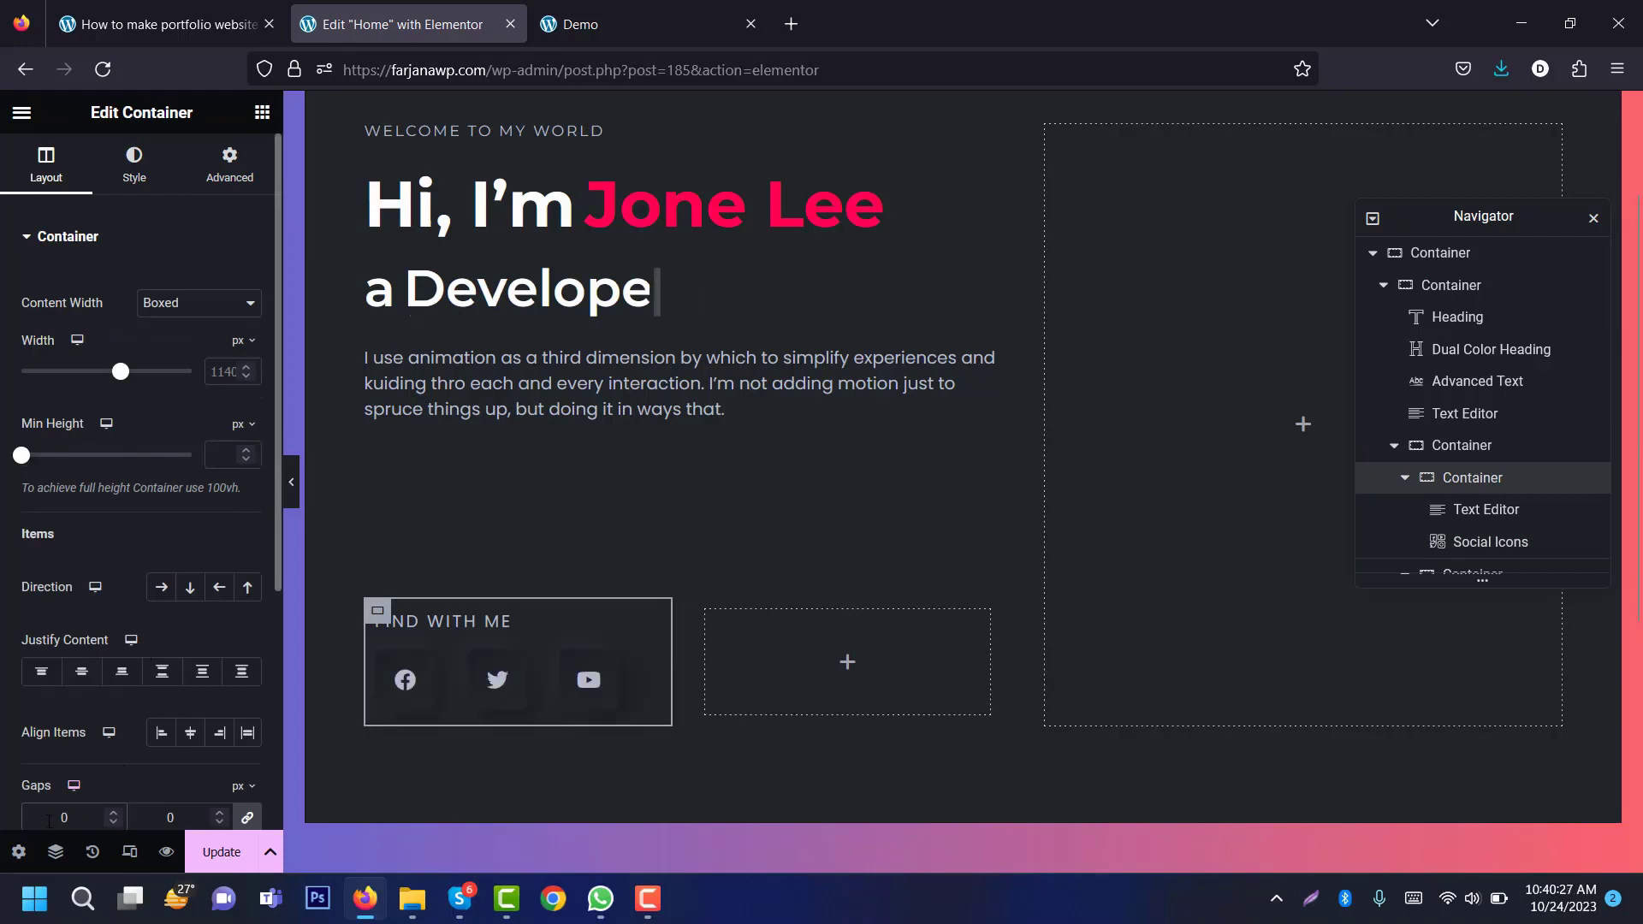
# Step: Set the social-icons container gaps to 10 and its padding to 0 on every side
pyautogui.write('1')
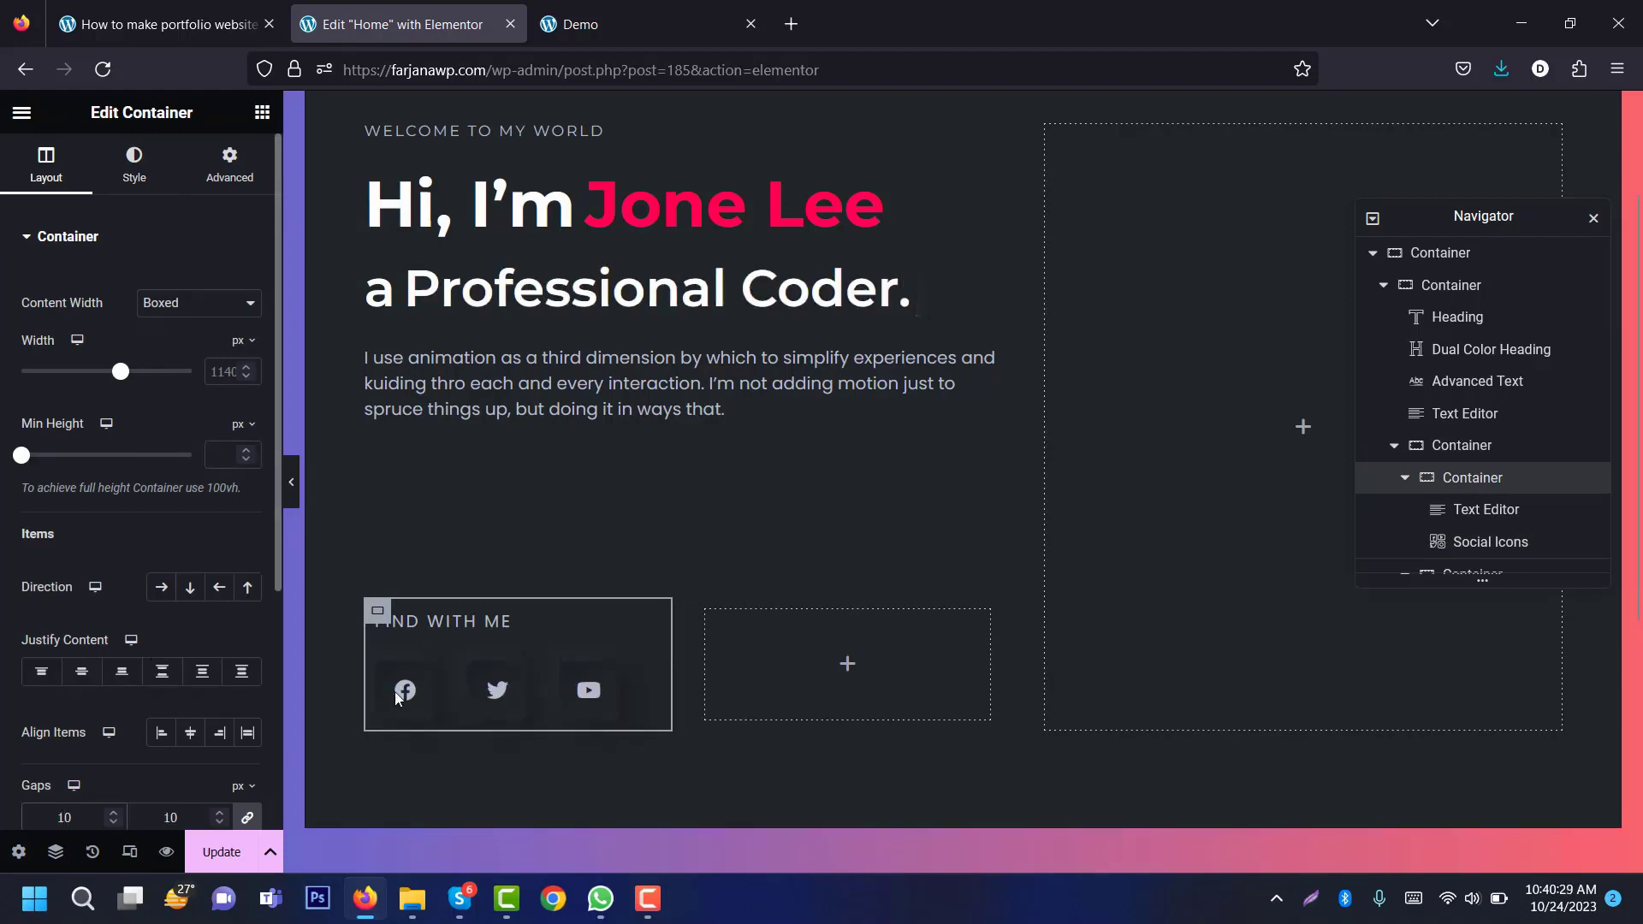
pyautogui.click(213, 179)
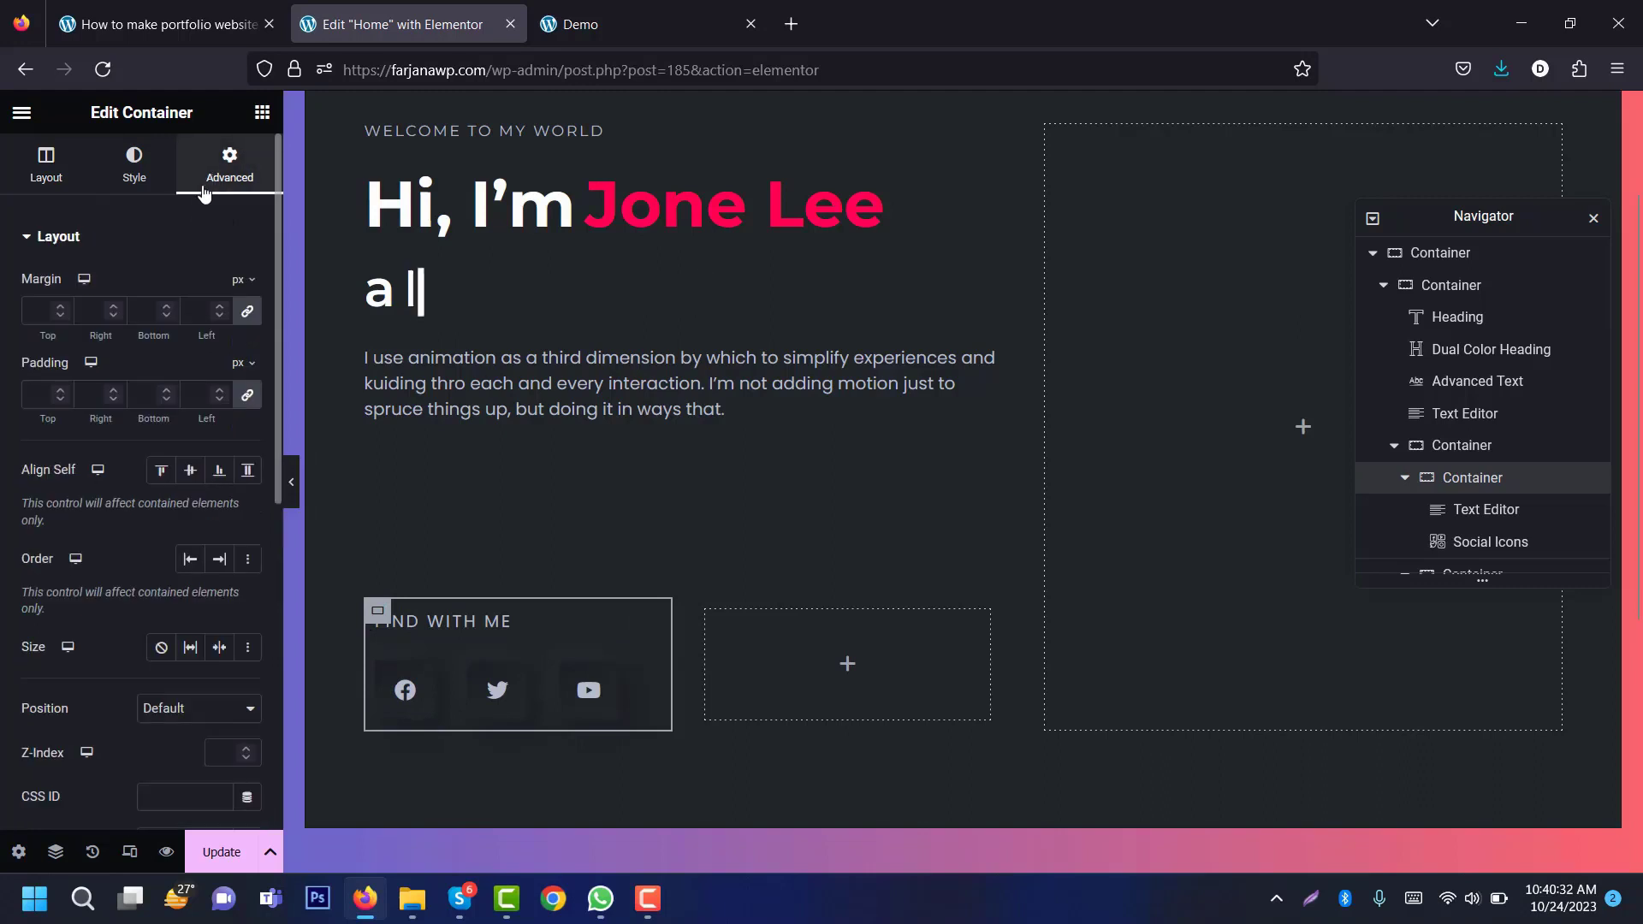
pyautogui.click(249, 397)
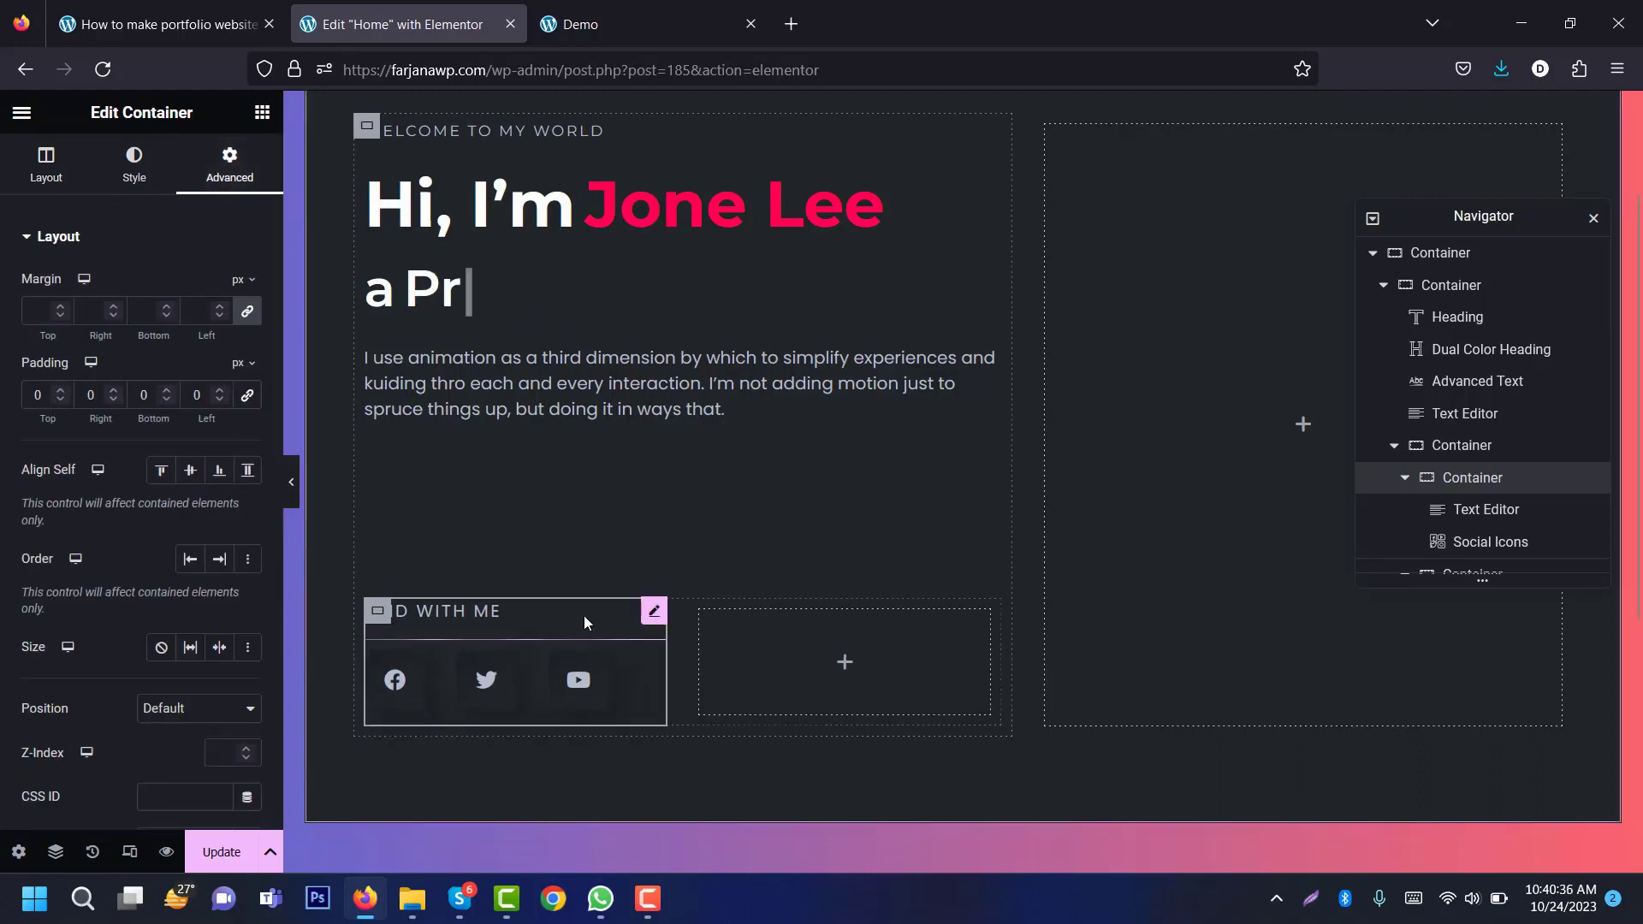
# Step: Duplicate the social-icons container and delete the leftover empty container
pyautogui.rightClick(384, 613)
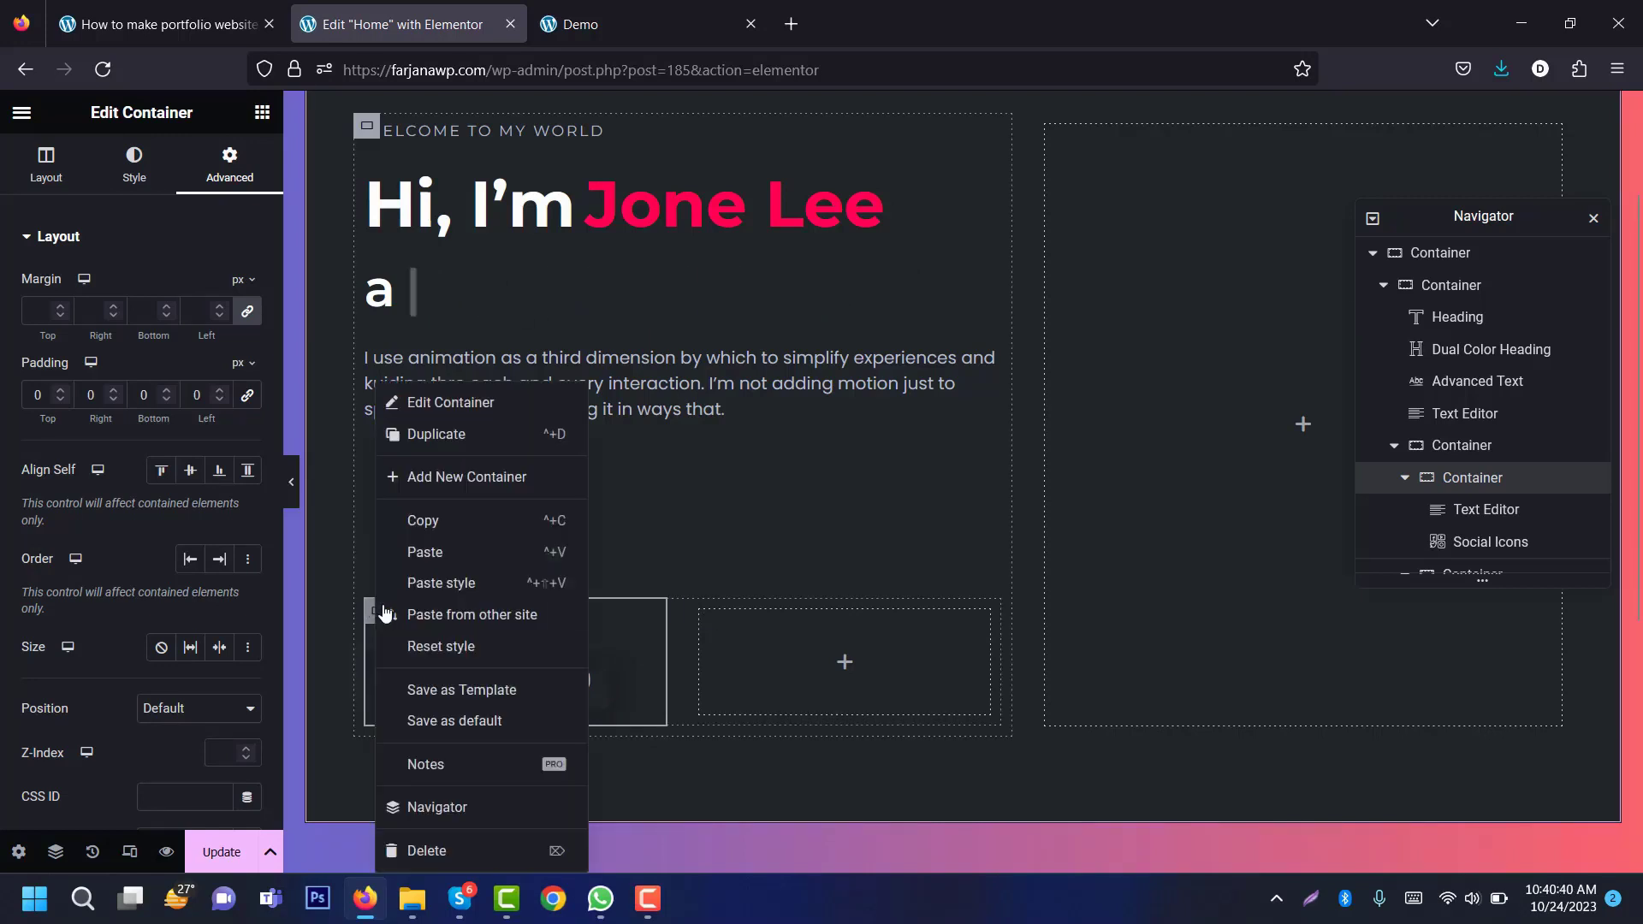
pyautogui.click(464, 435)
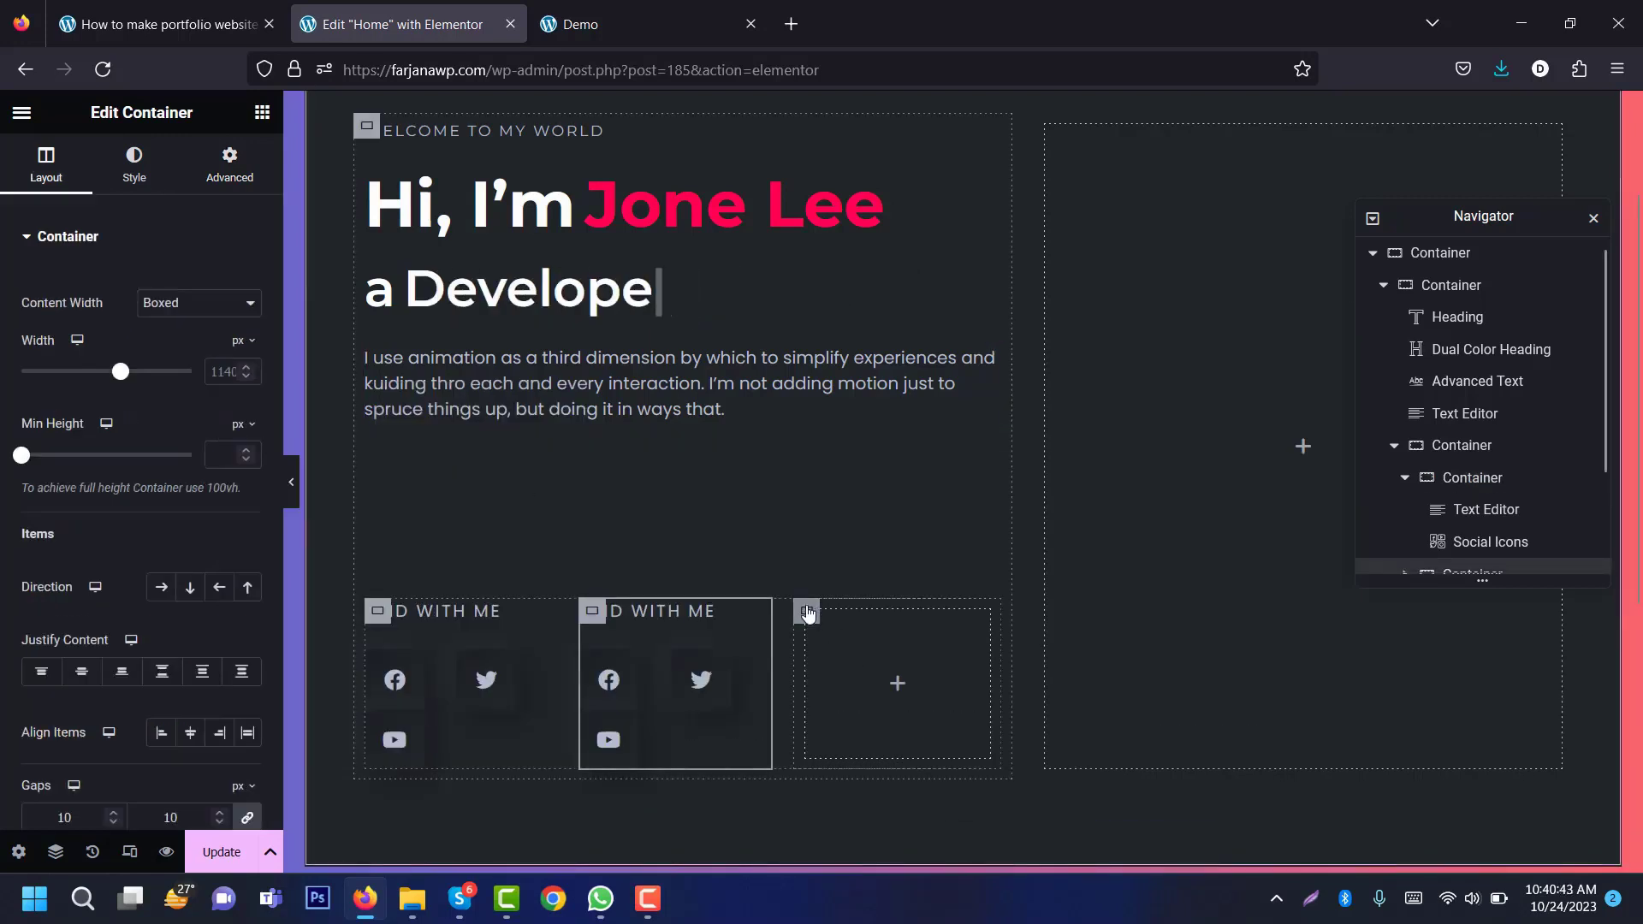
pyautogui.rightClick(807, 613)
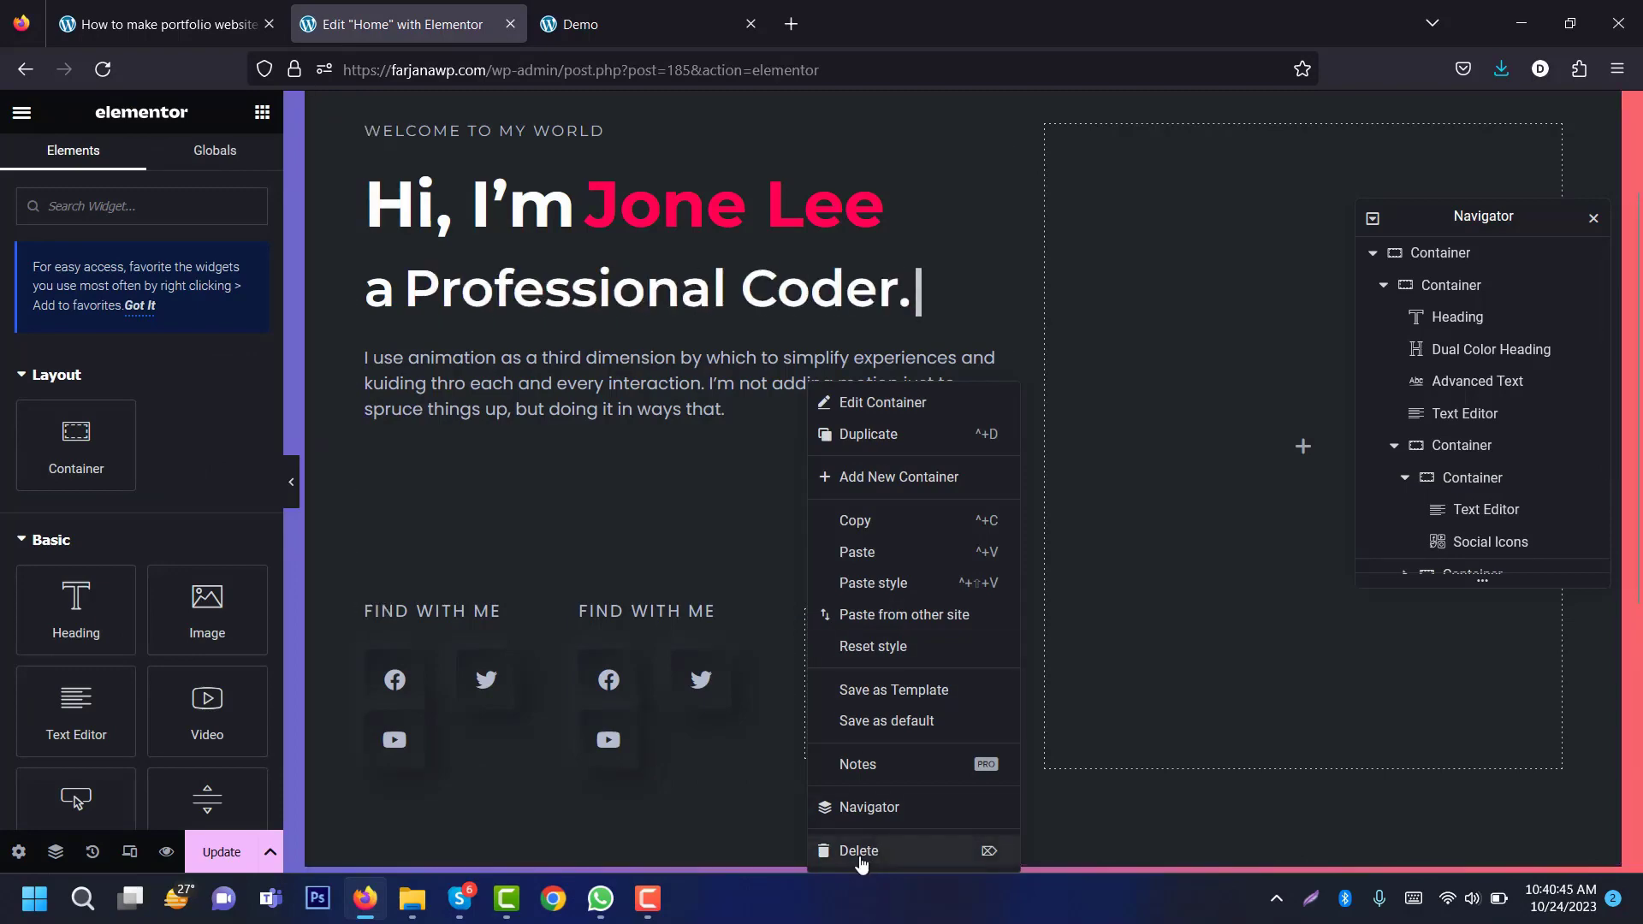
pyautogui.click(860, 856)
# Step: Copy 'BEST SKILL ON' from the Demo page and make it the second group's label
pyautogui.click(626, 30)
pyautogui.doubleClick(633, 536)
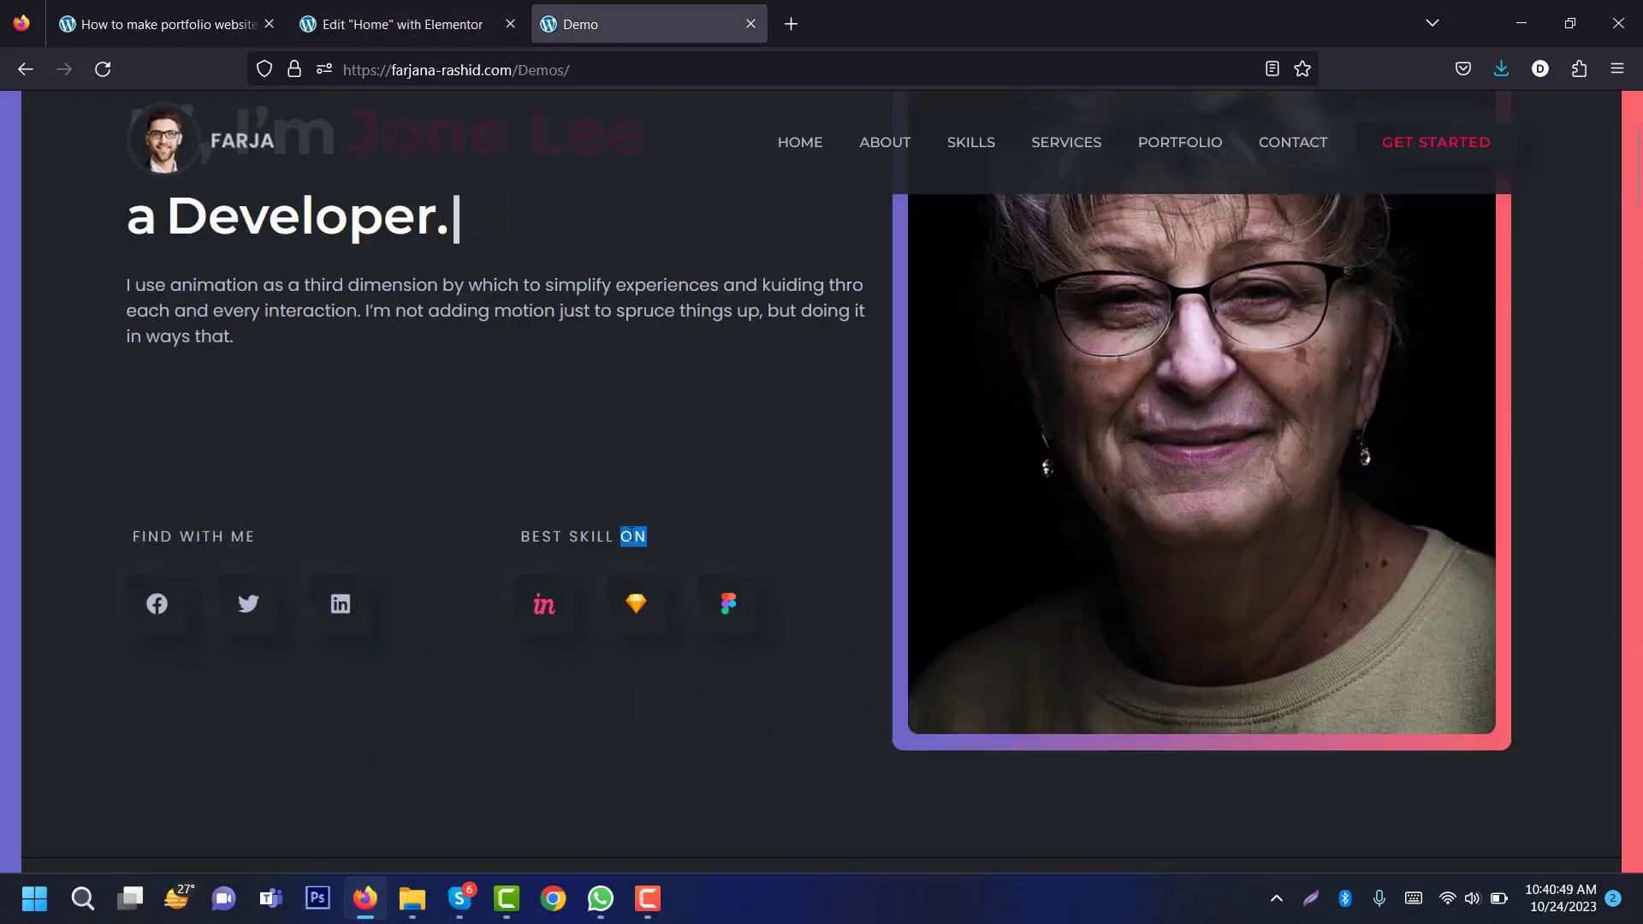
pyautogui.rightClick(617, 537)
pyautogui.click(650, 561)
pyautogui.click(402, 24)
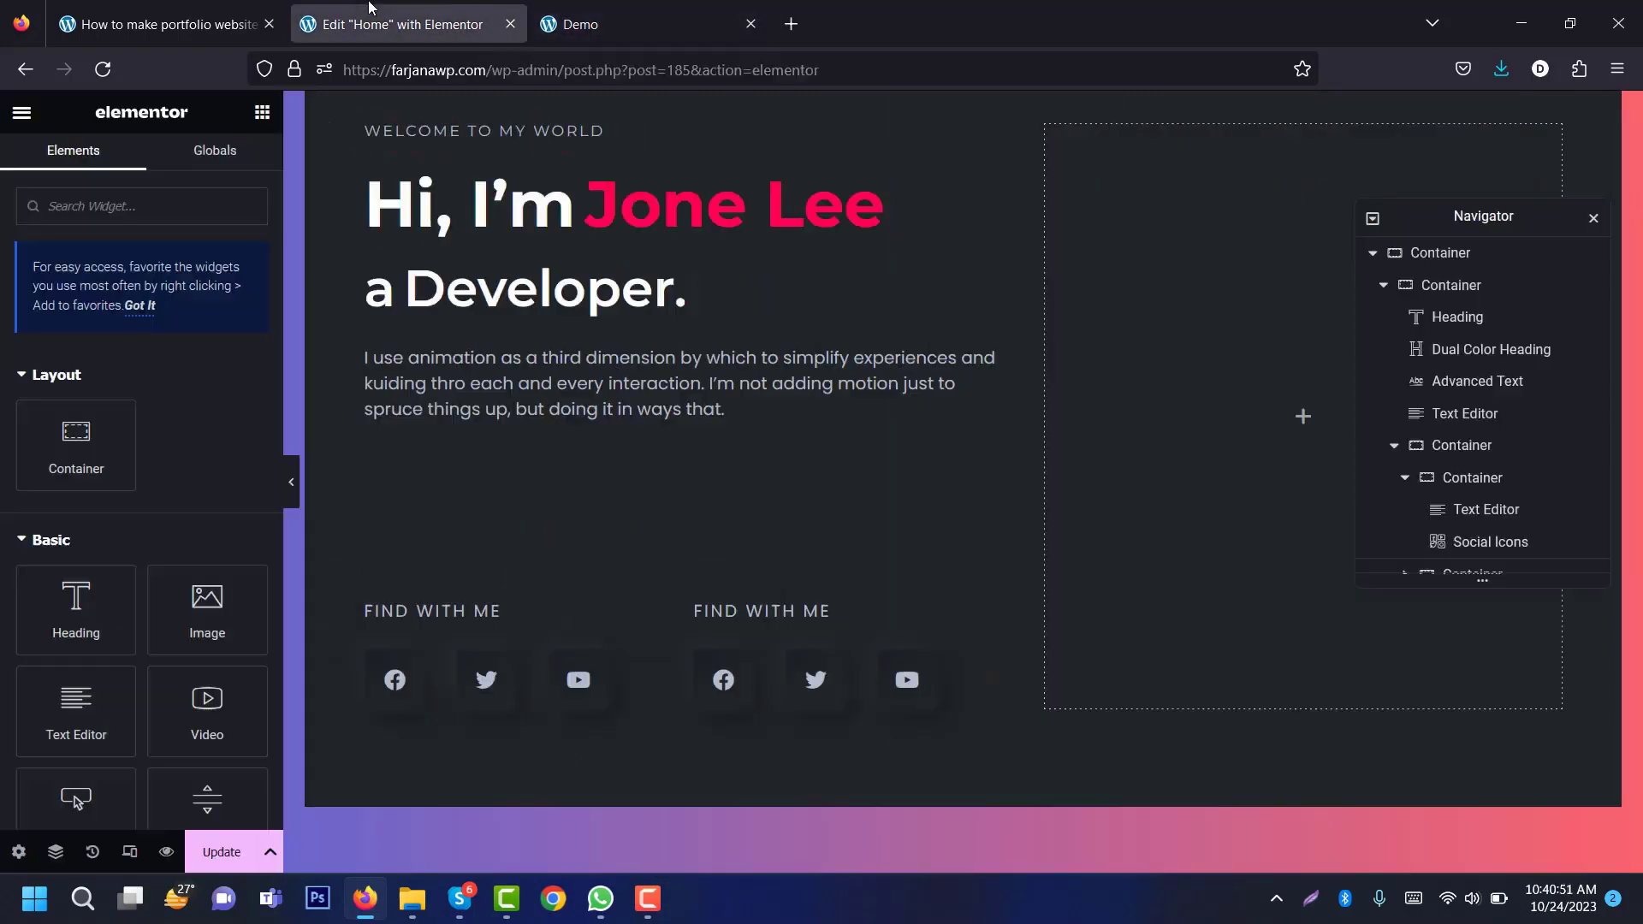
pyautogui.click(835, 618)
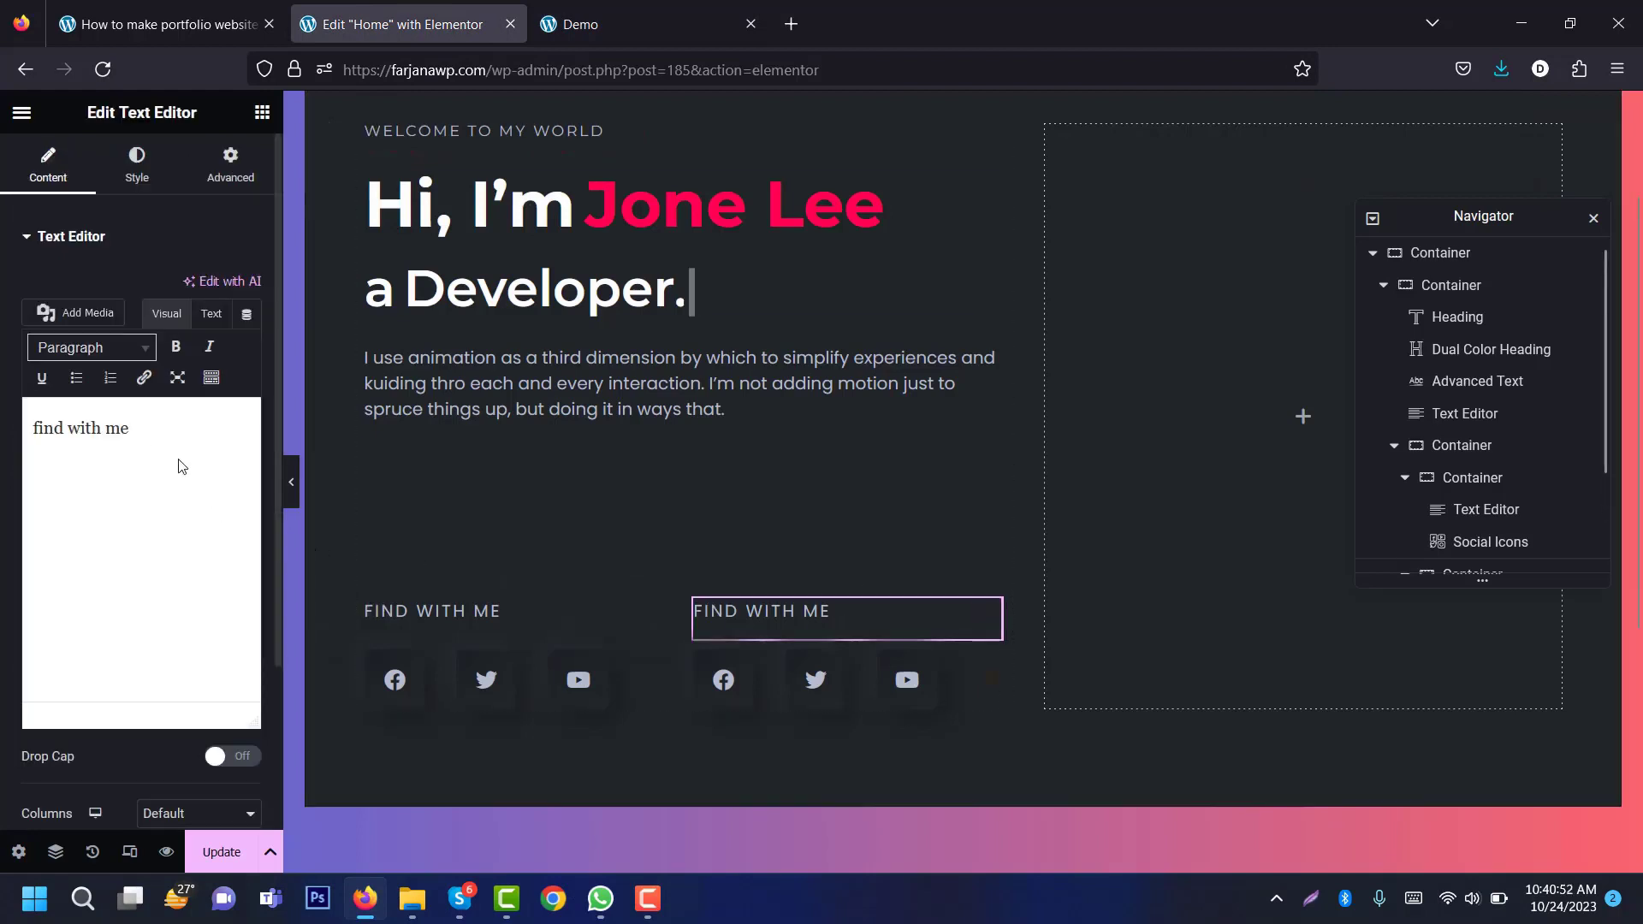
pyautogui.tripleClick(142, 429)
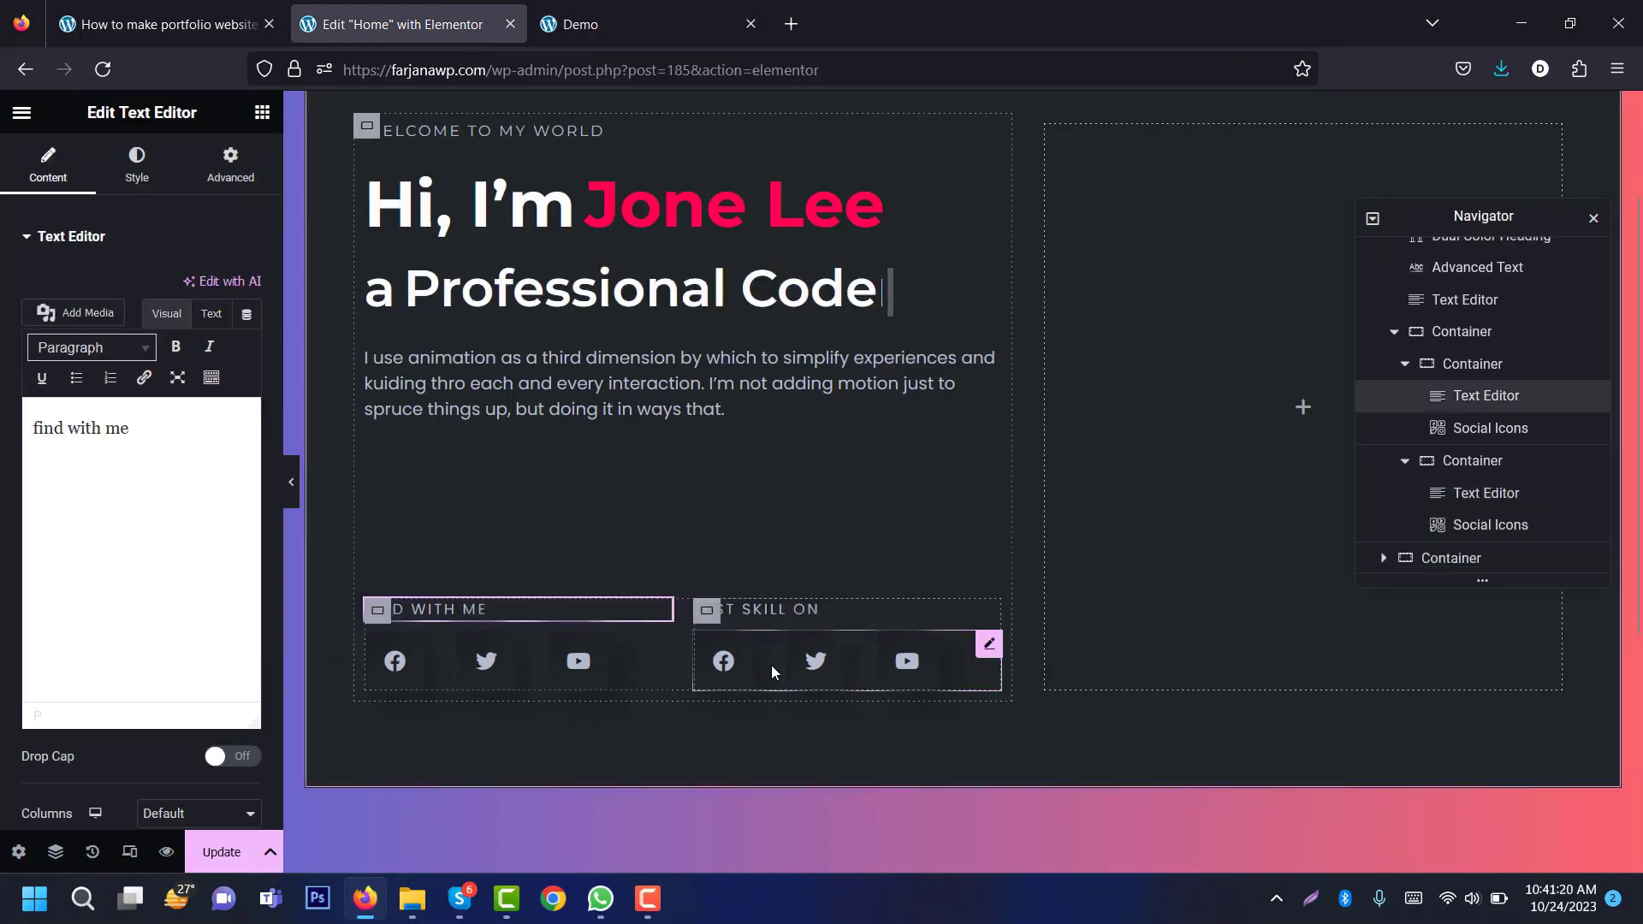
pyautogui.click(772, 667)
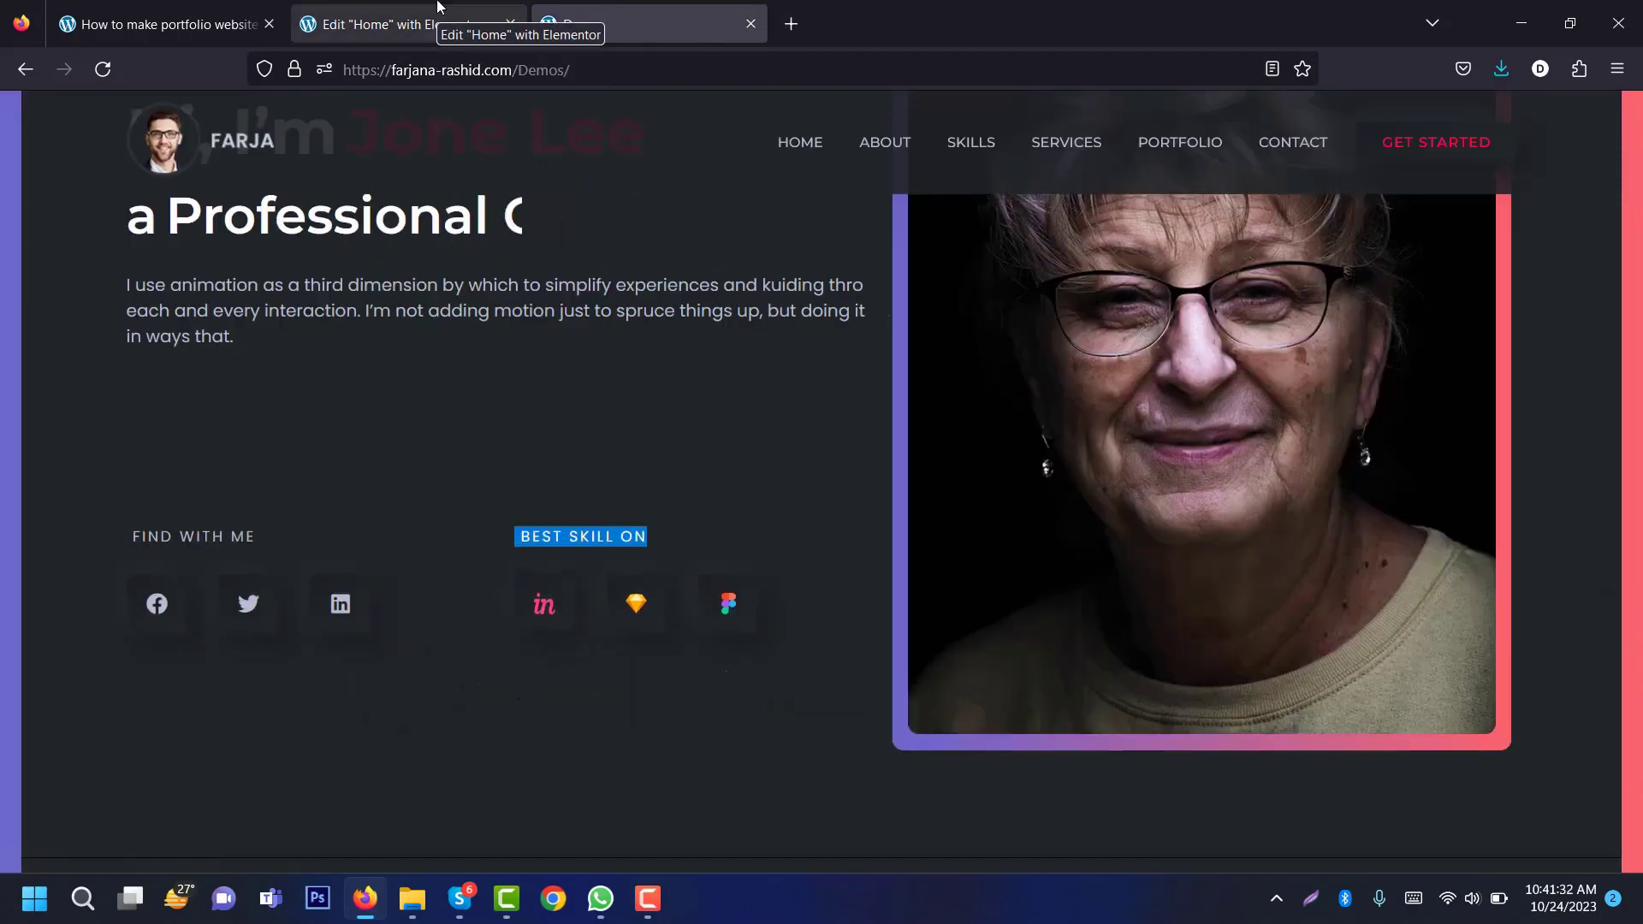
pyautogui.click(437, 7)
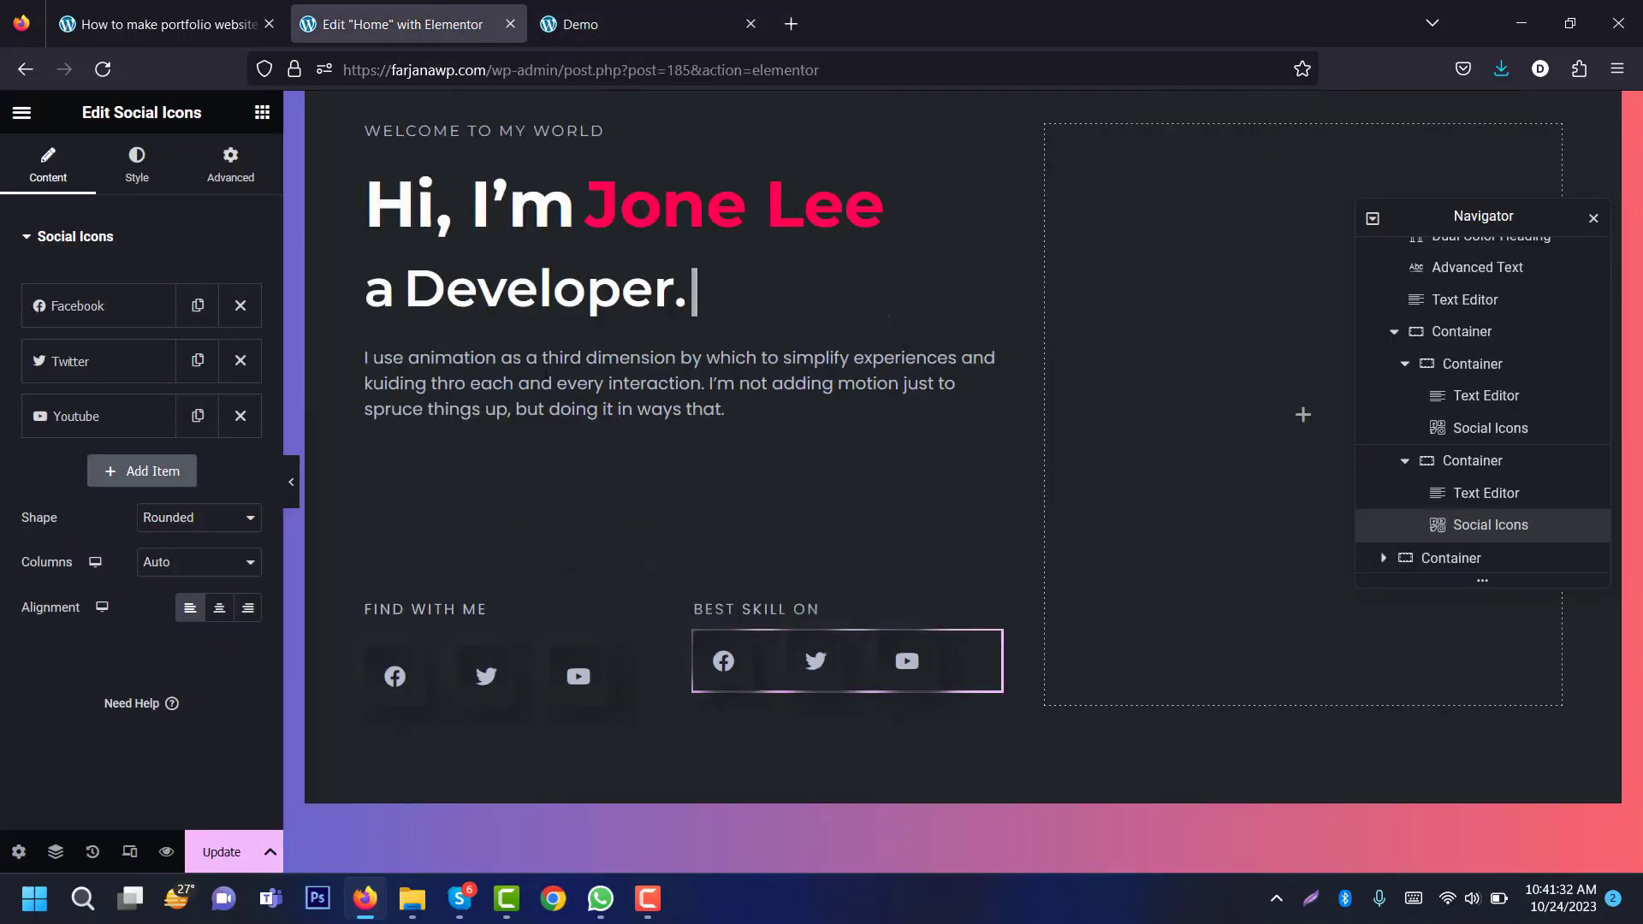
# Step: Replace the Facebook icon with the pink InVision logo SVG
pyautogui.click(105, 310)
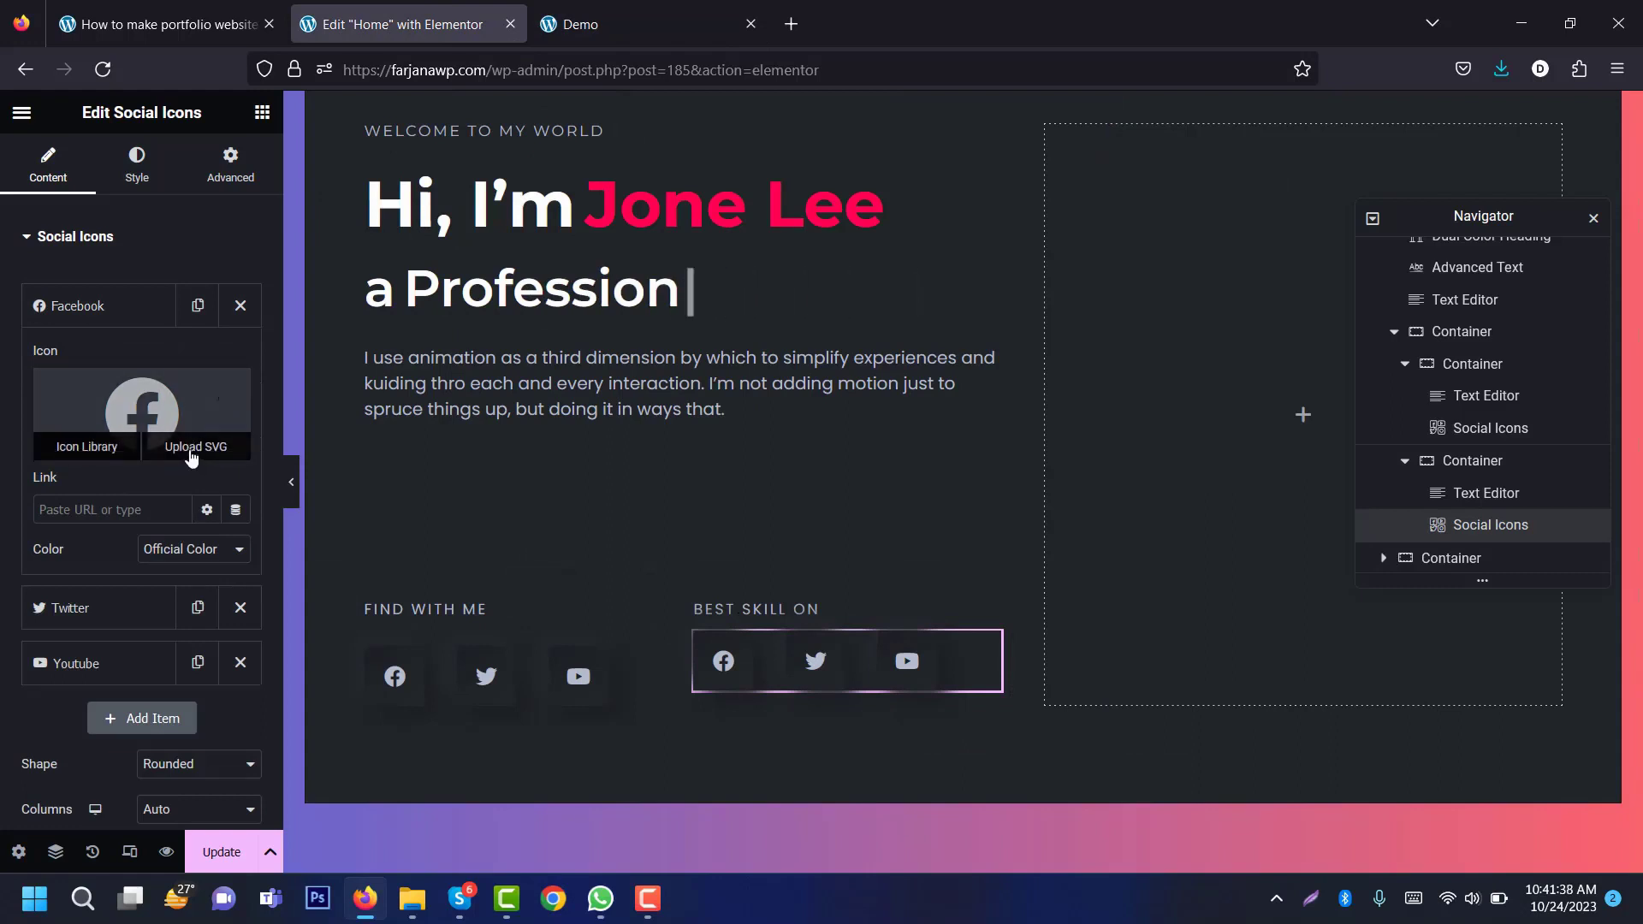
pyautogui.click(196, 456)
pyautogui.click(421, 411)
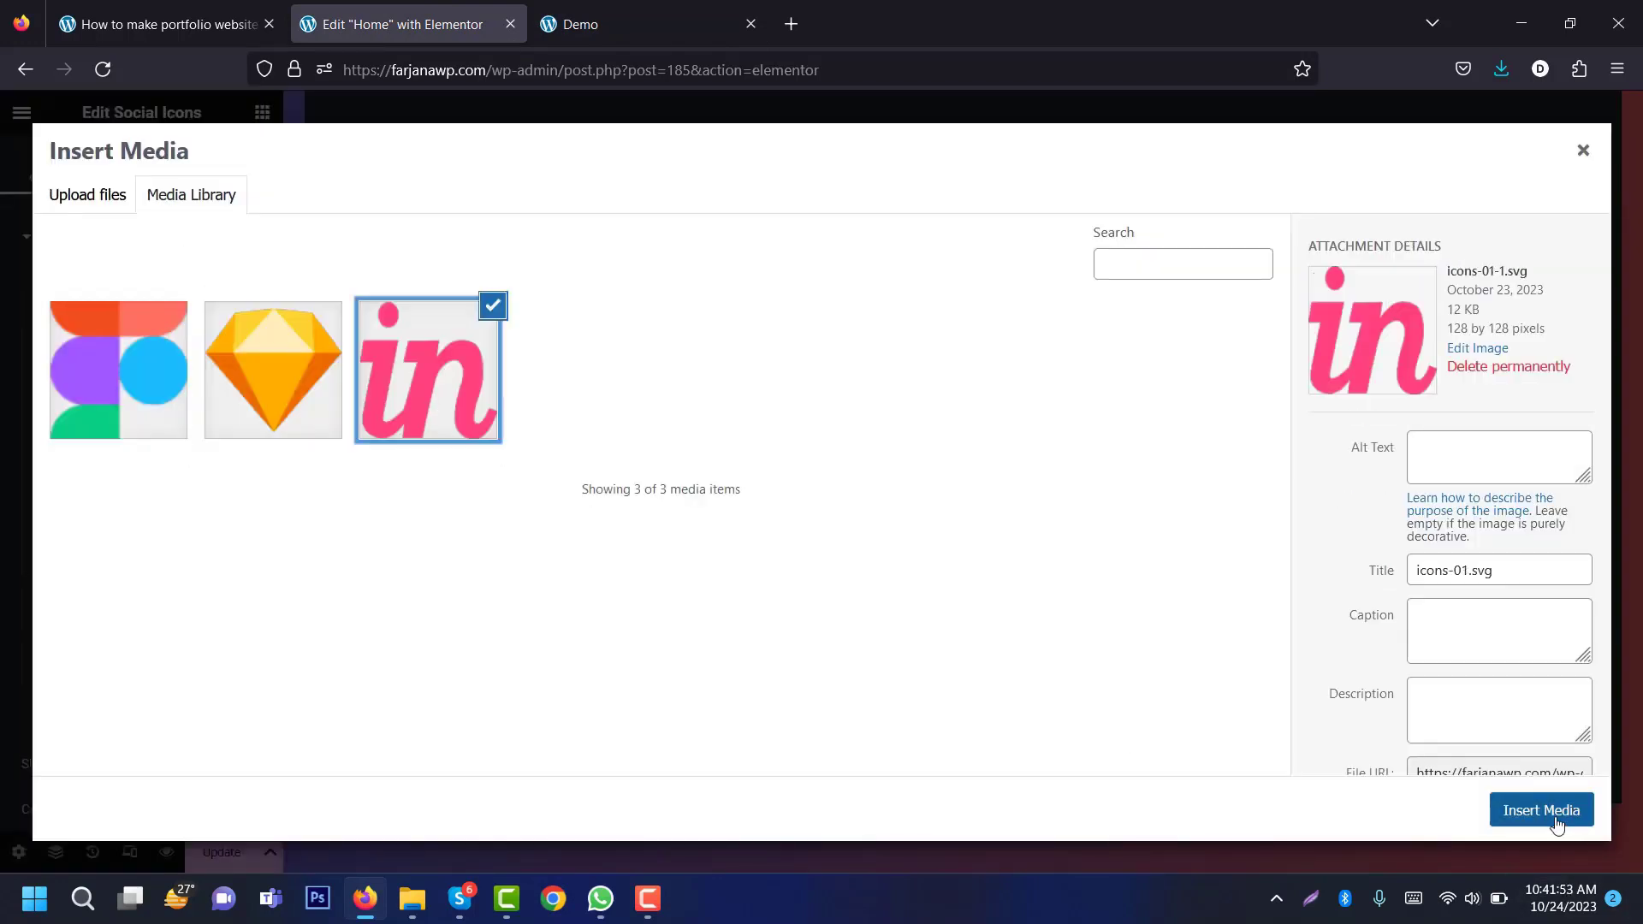
pyautogui.click(1545, 813)
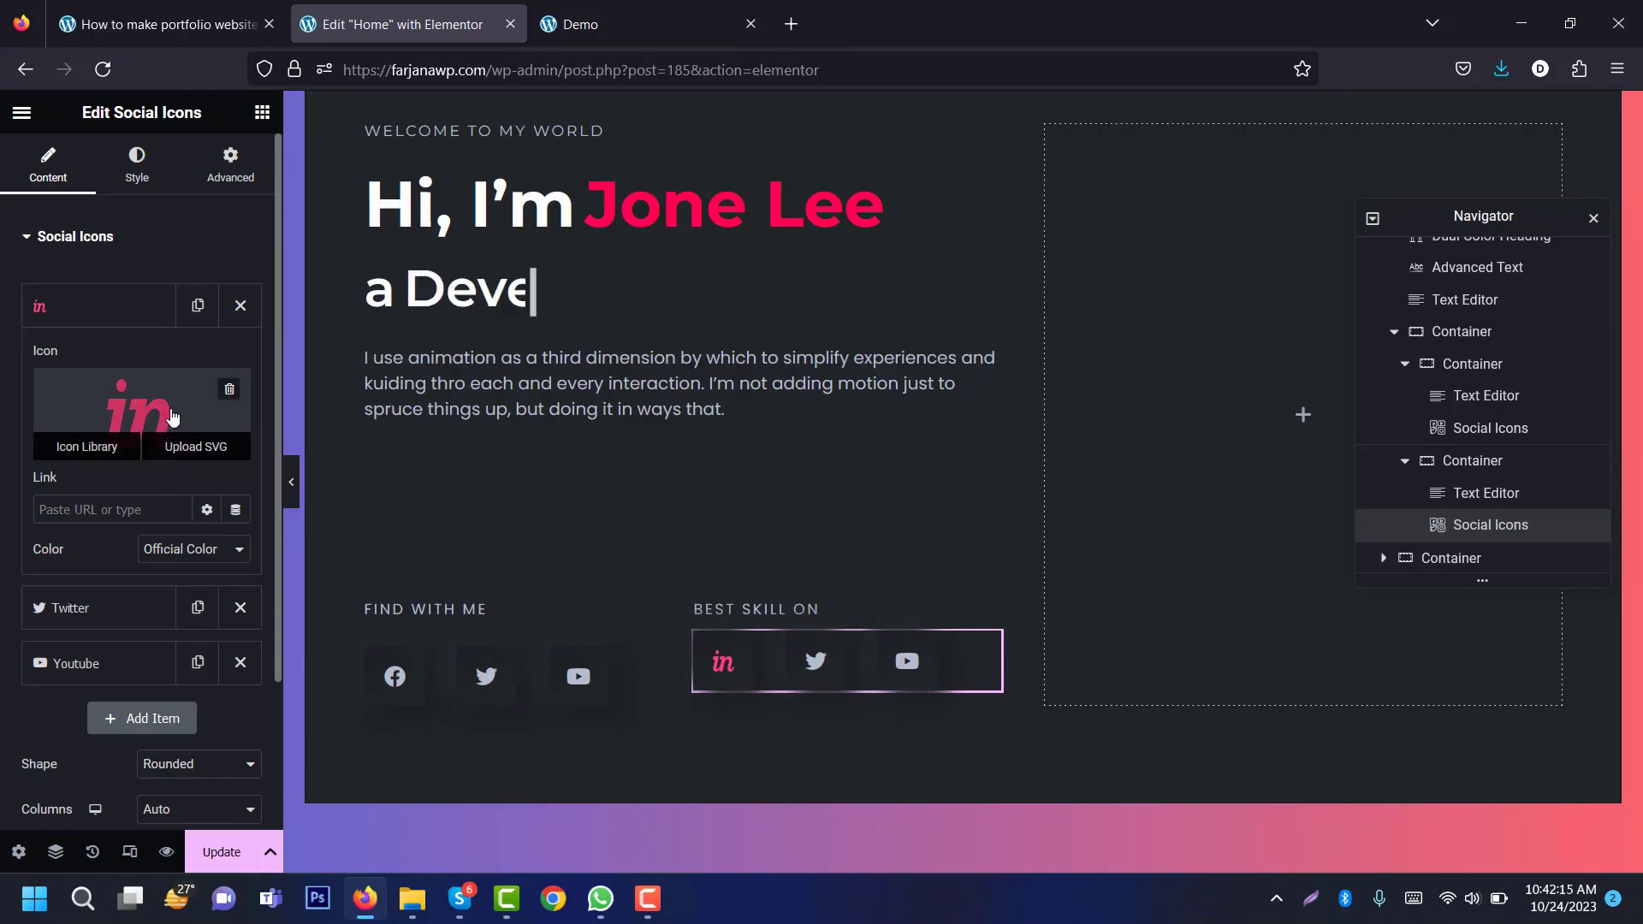
# Step: Replace the Twitter icon with the Sketch diamond logo SVG
pyautogui.click(815, 677)
pyautogui.click(144, 466)
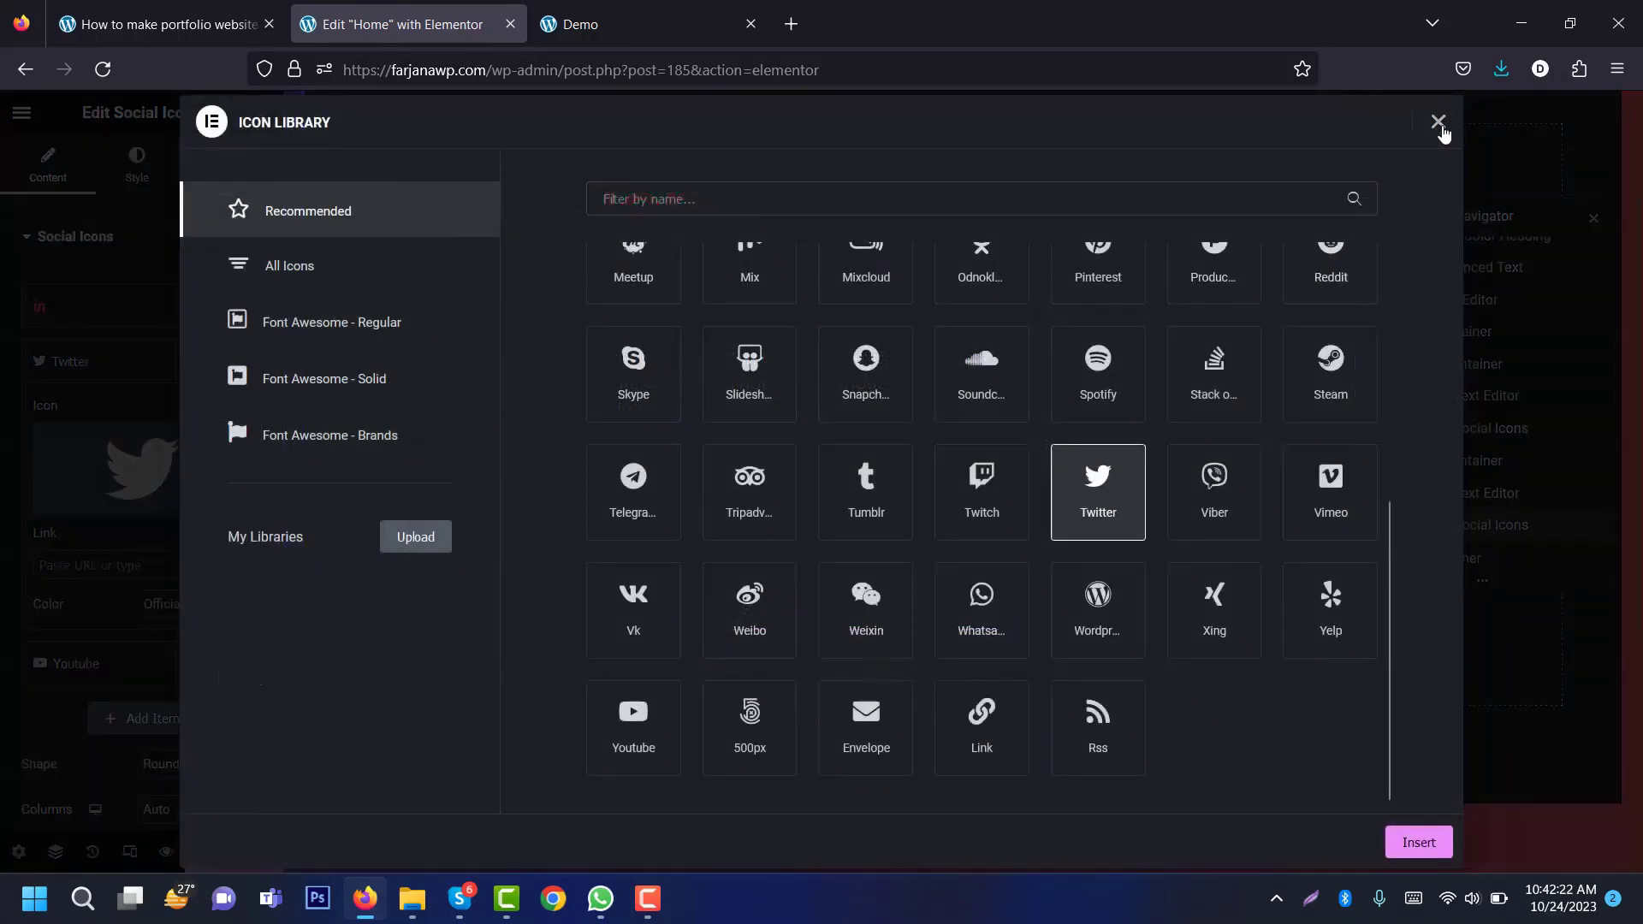
pyautogui.click(1438, 122)
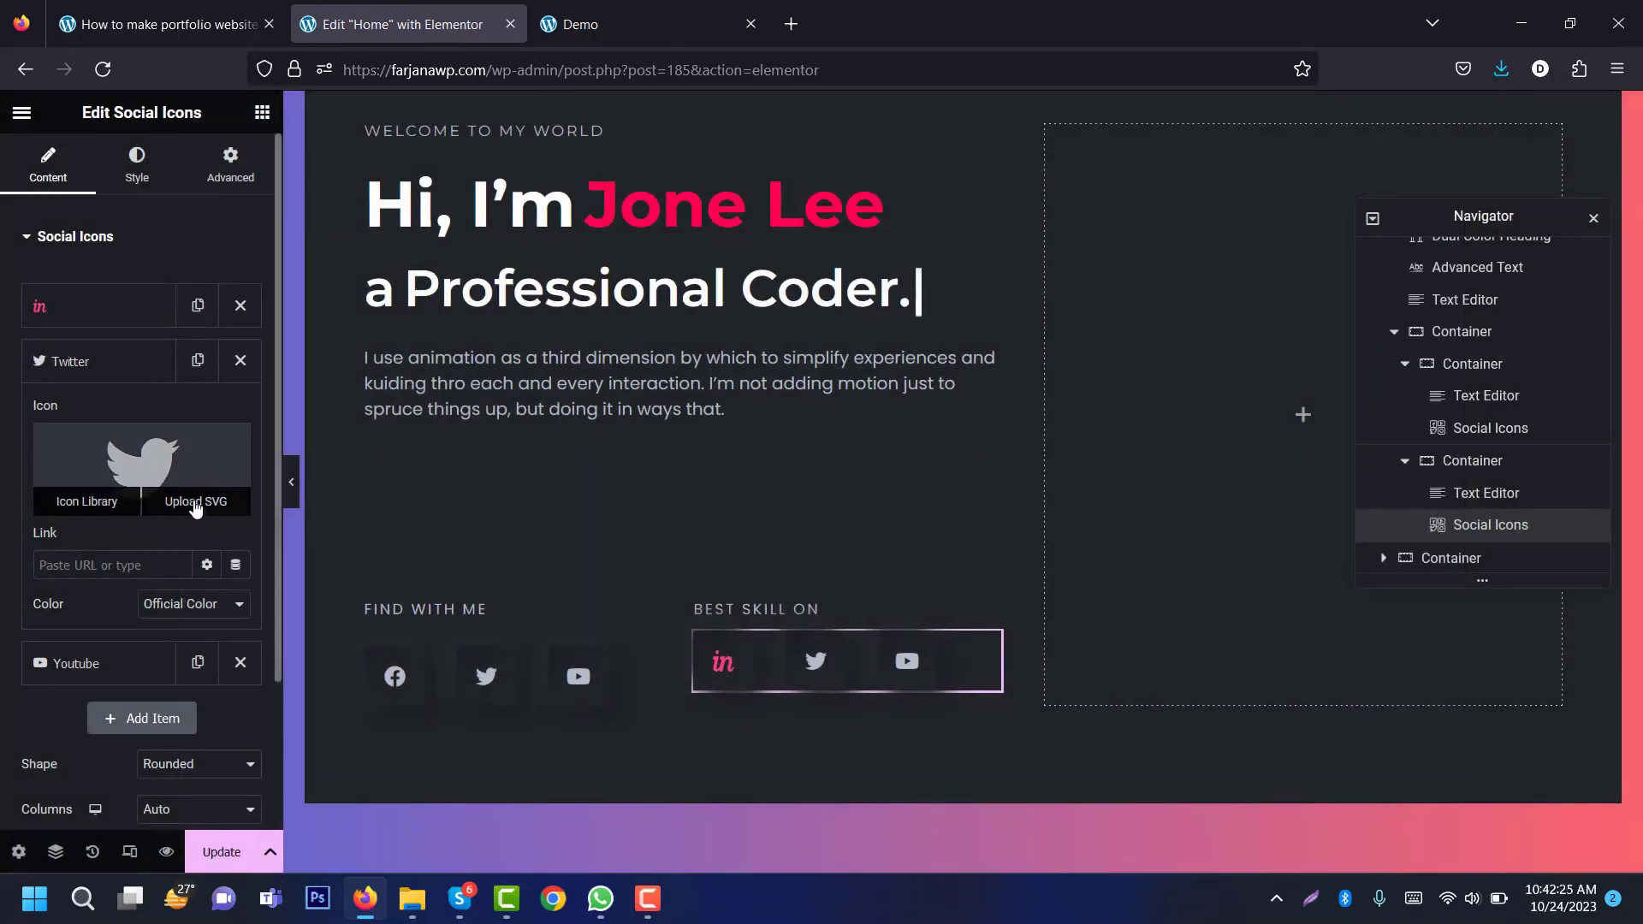
pyautogui.click(196, 505)
pyautogui.click(237, 413)
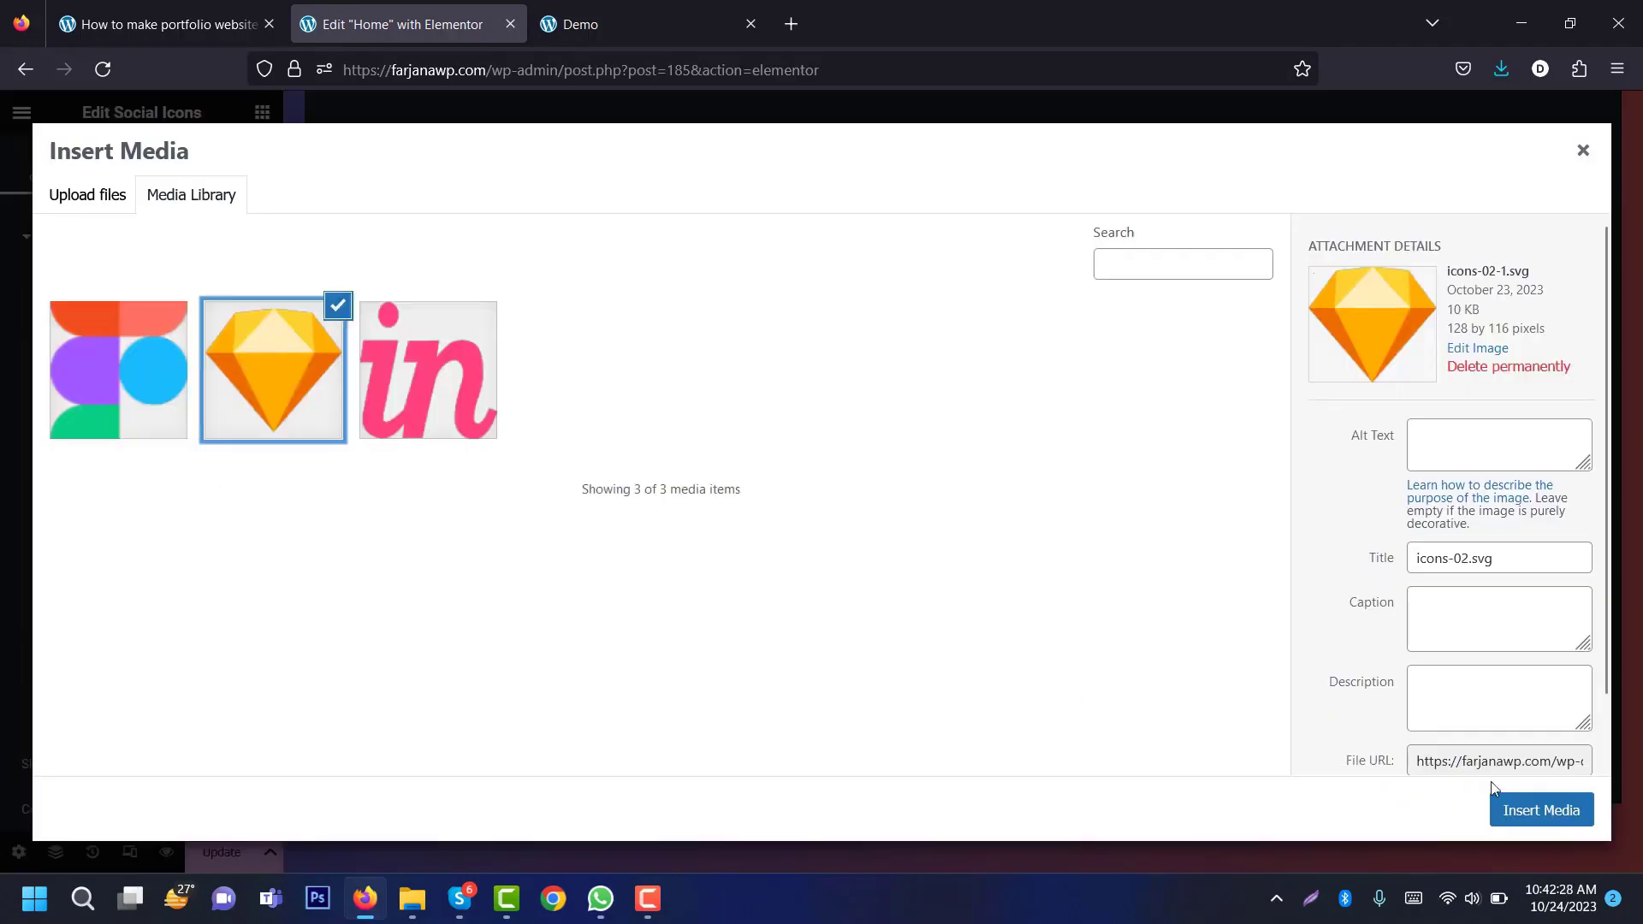
pyautogui.click(1539, 809)
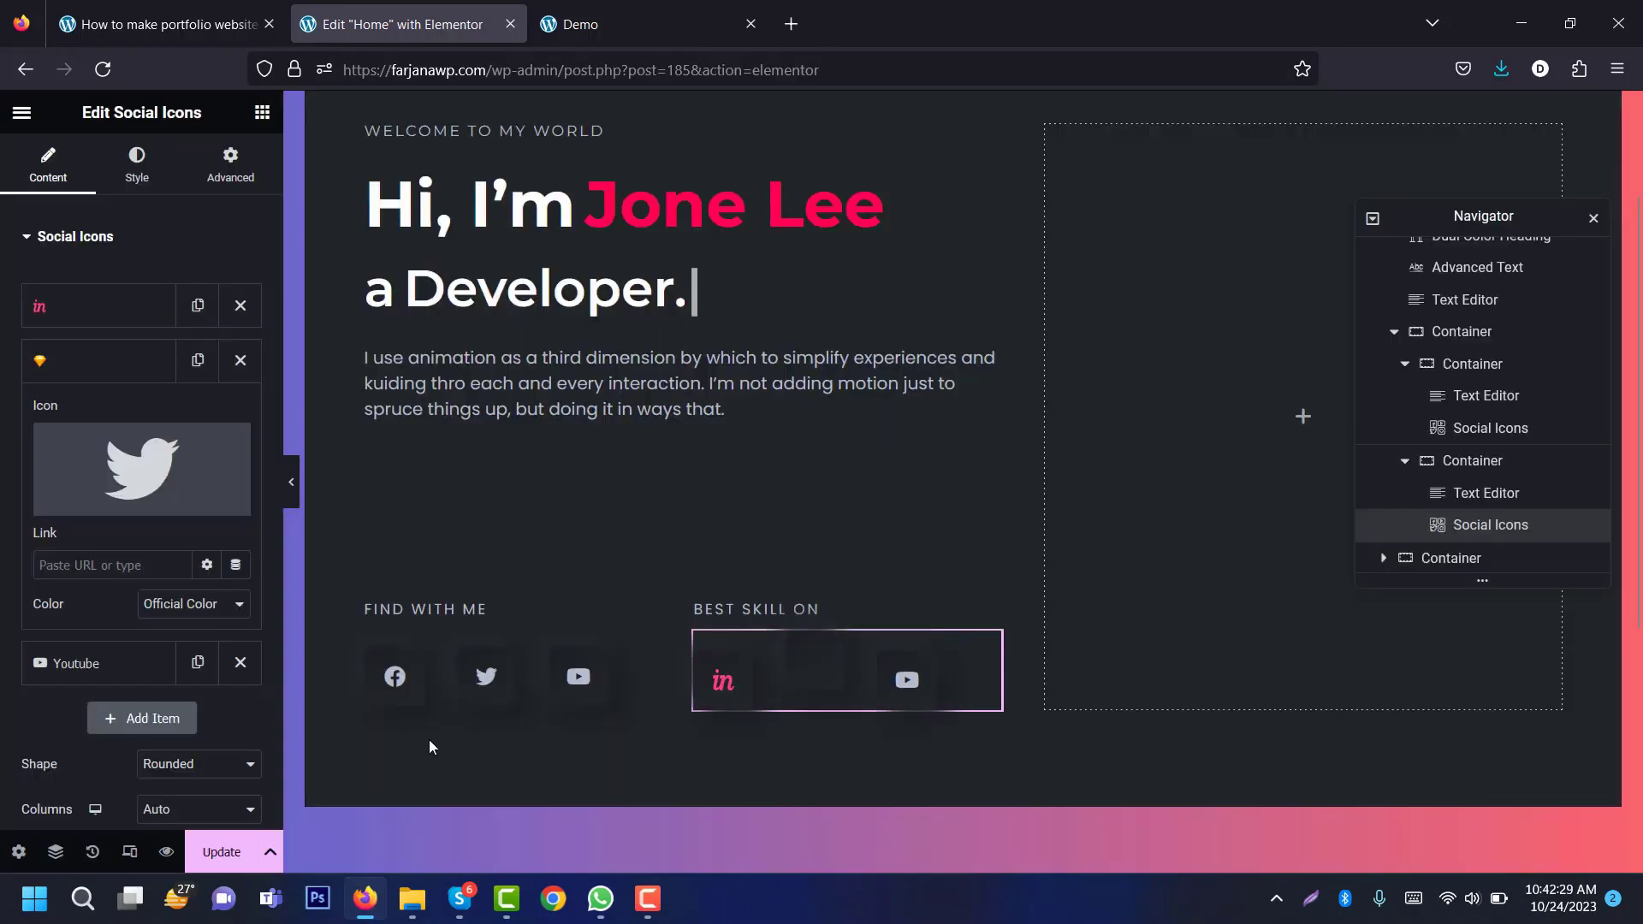
# Step: Replace the YouTube icon with the Figma logo SVG
pyautogui.click(137, 664)
pyautogui.click(135, 531)
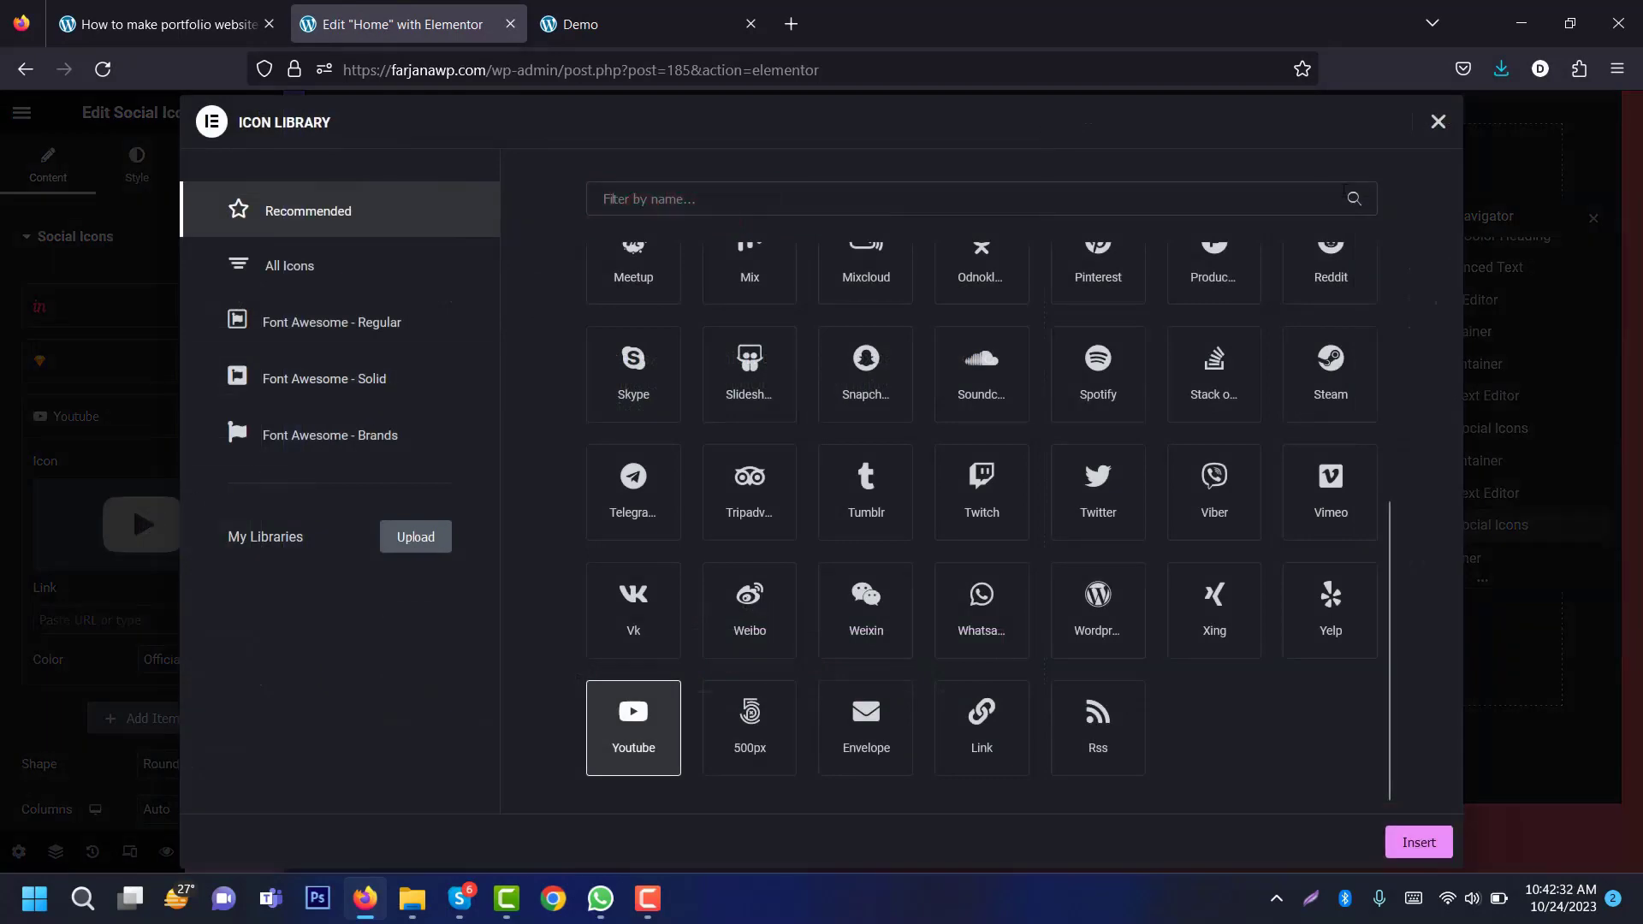
pyautogui.click(1437, 122)
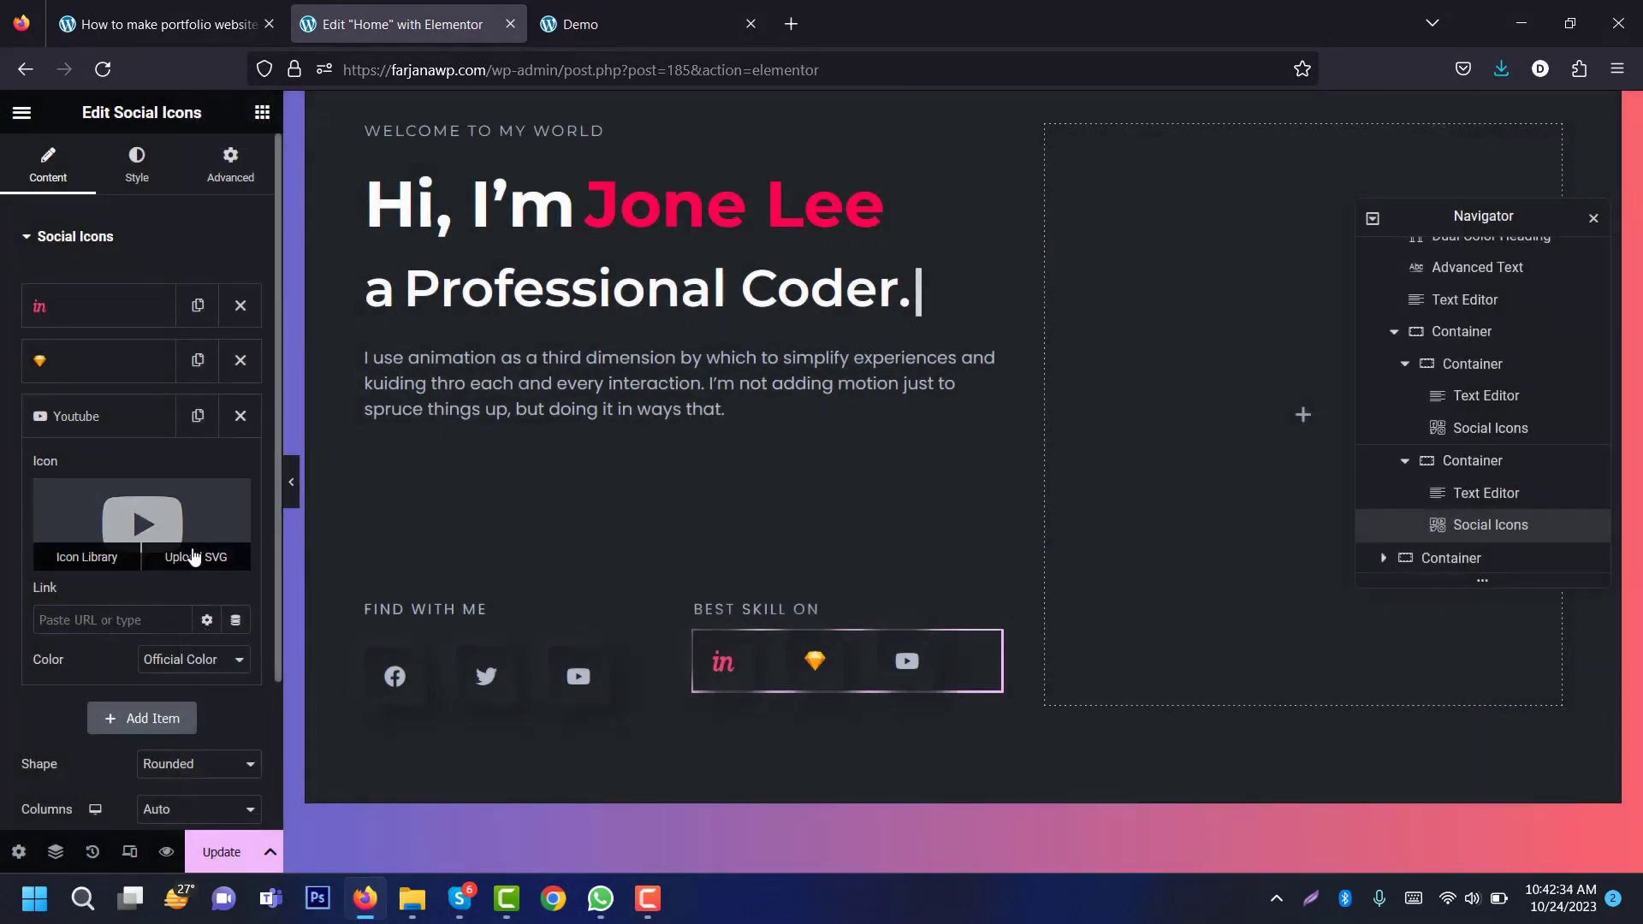
pyautogui.click(197, 558)
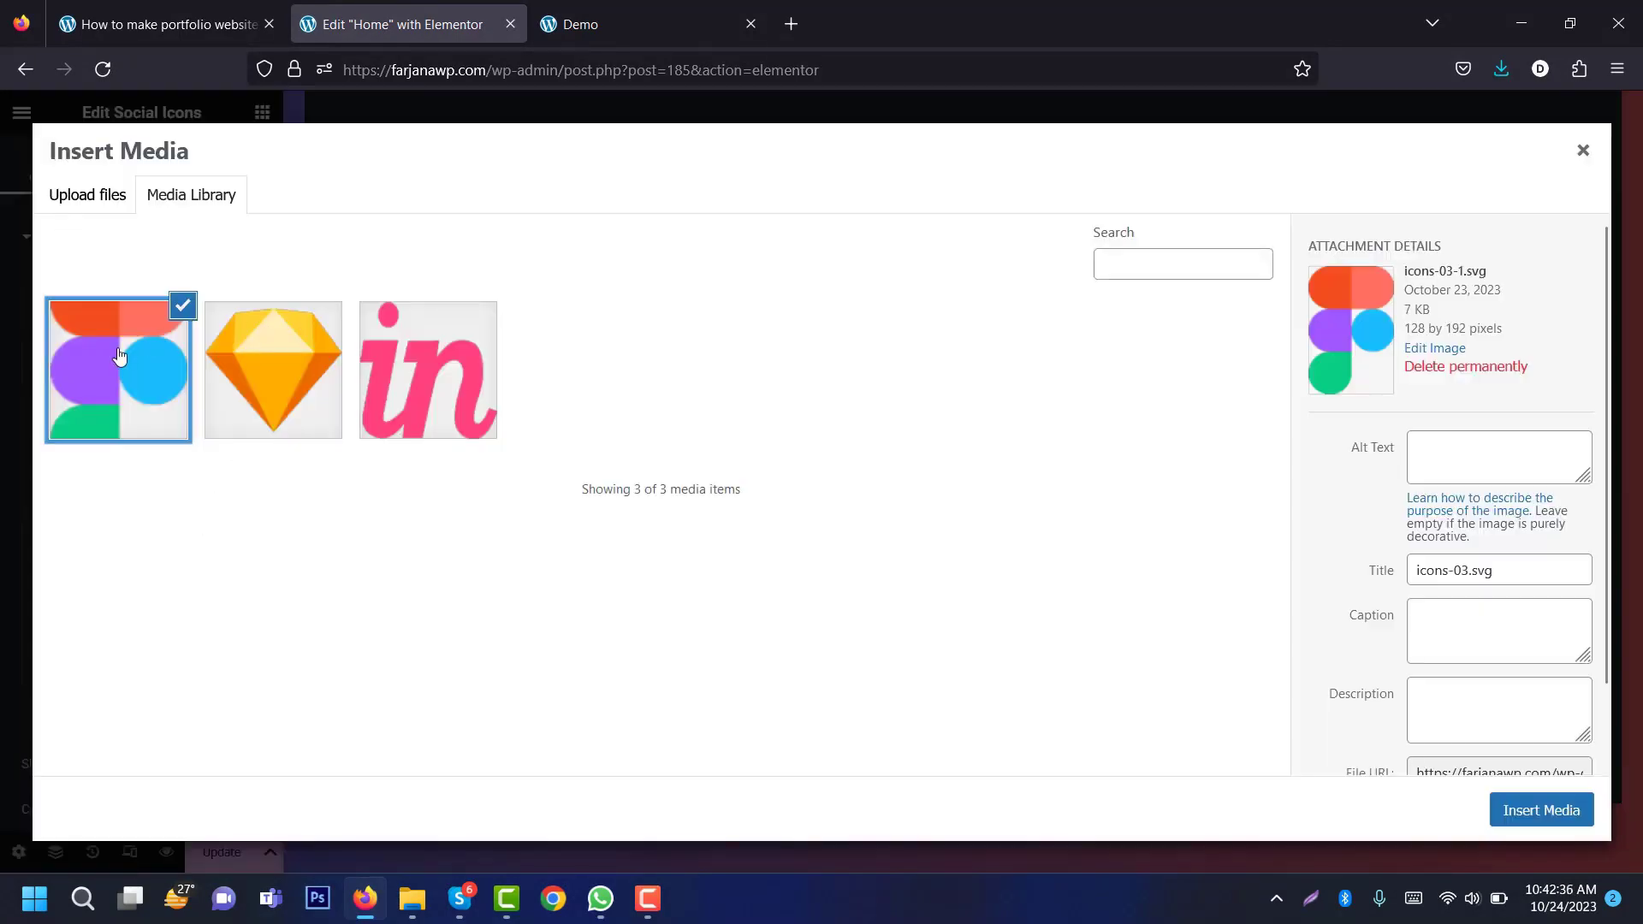
pyautogui.click(131, 402)
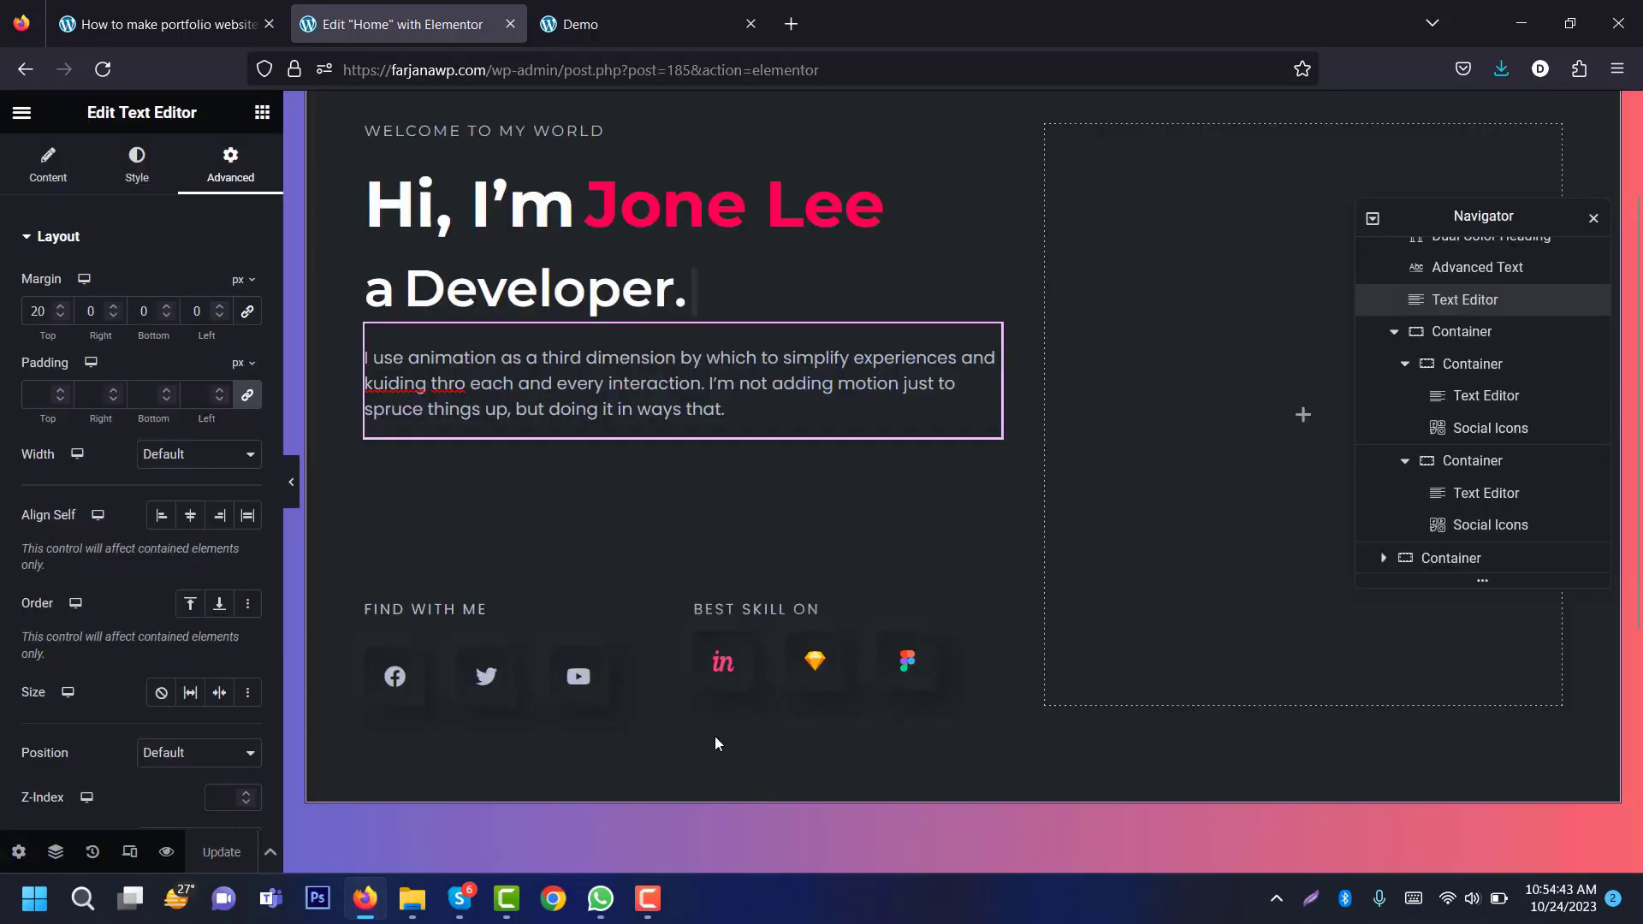
# Step: Review the BEST SKILL ON label and intro paragraph, then close the Navigator
pyautogui.click(775, 611)
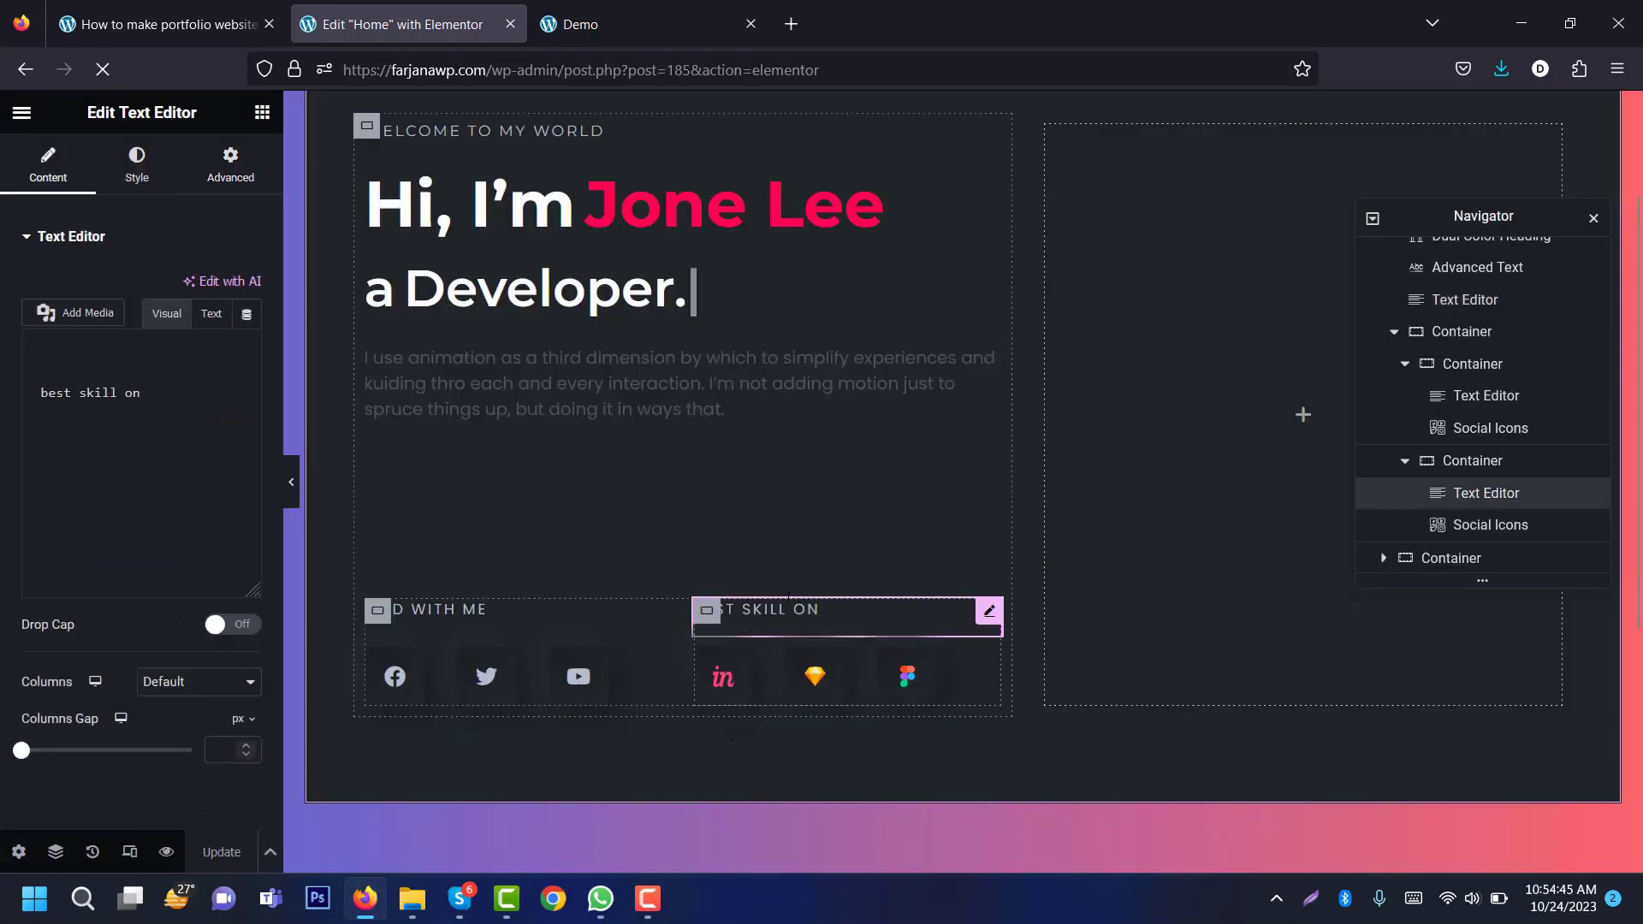
pyautogui.click(133, 435)
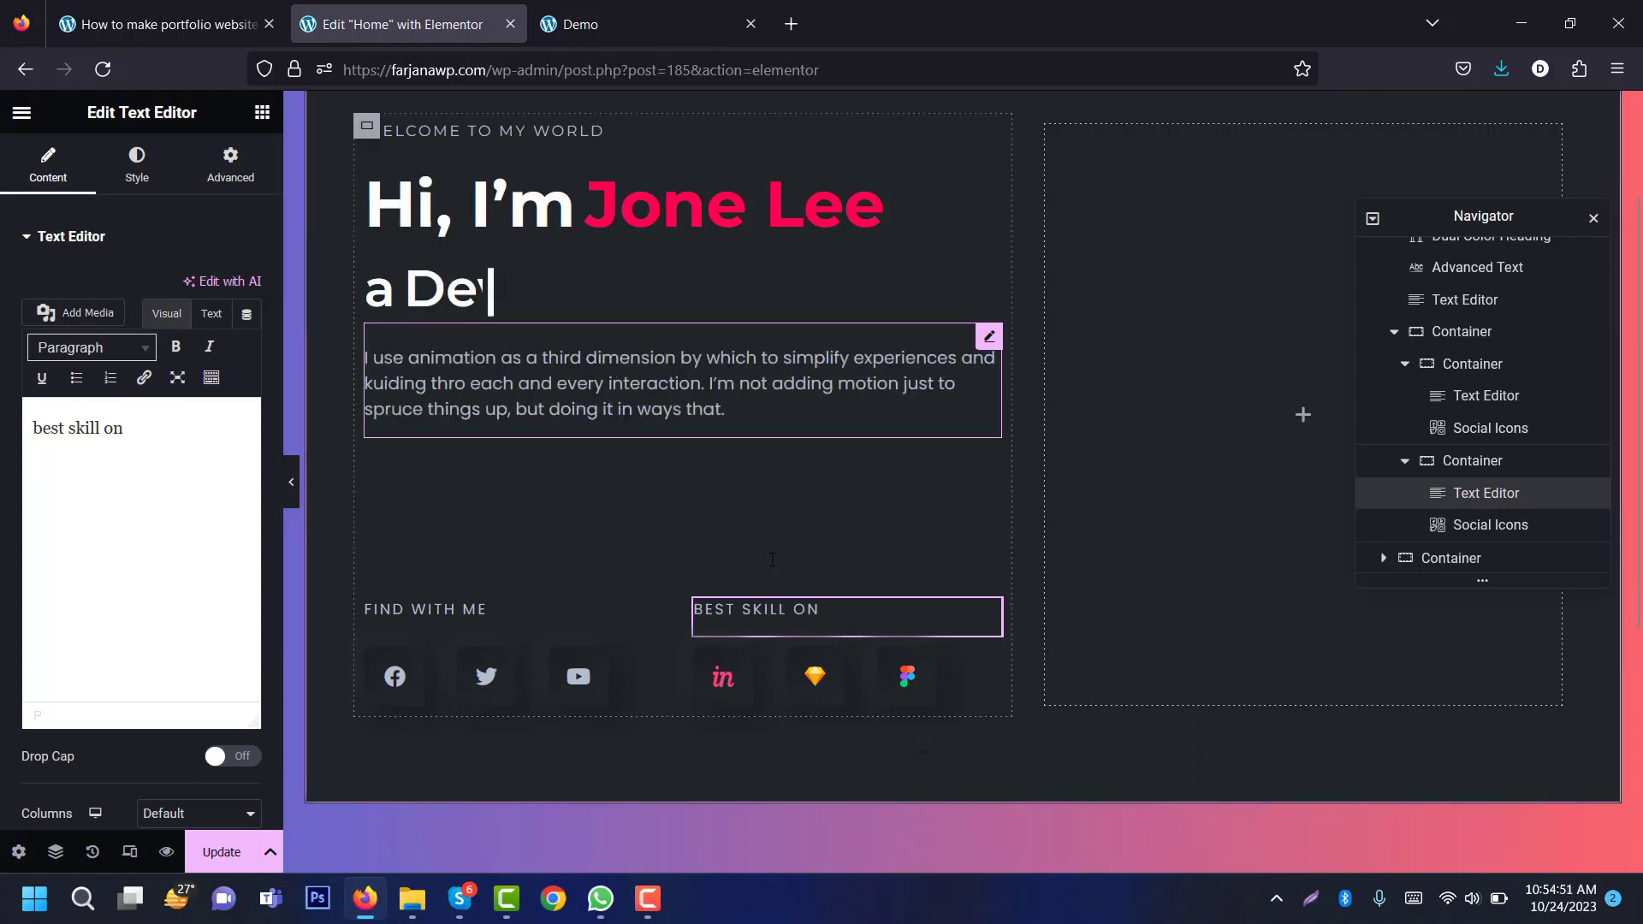
pyautogui.click(684, 394)
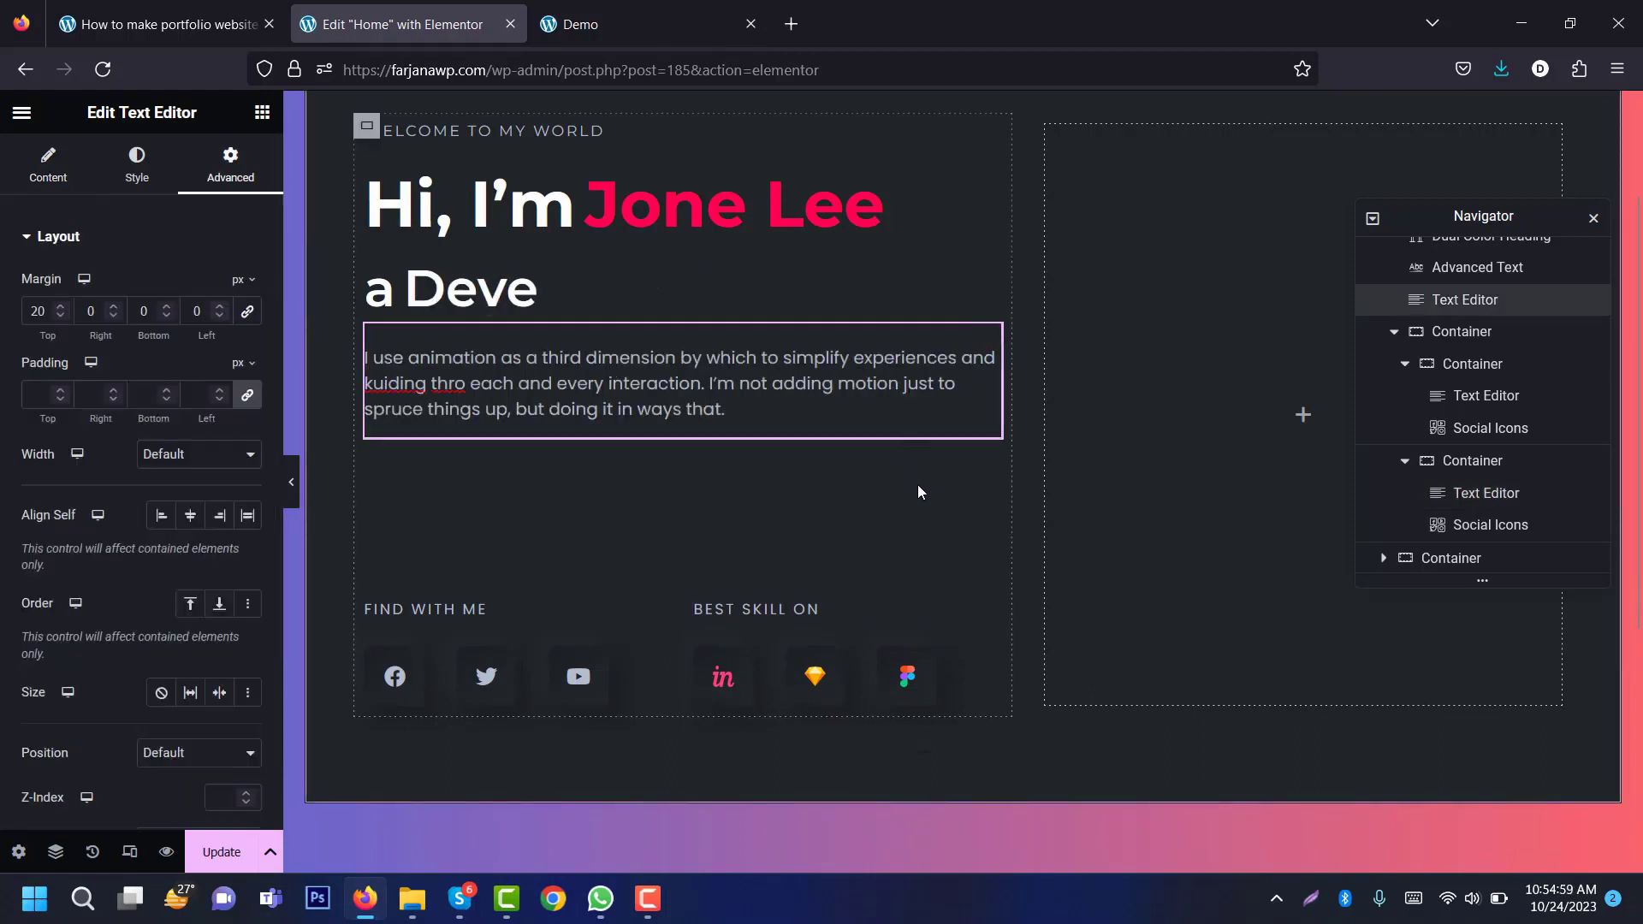
pyautogui.click(1304, 417)
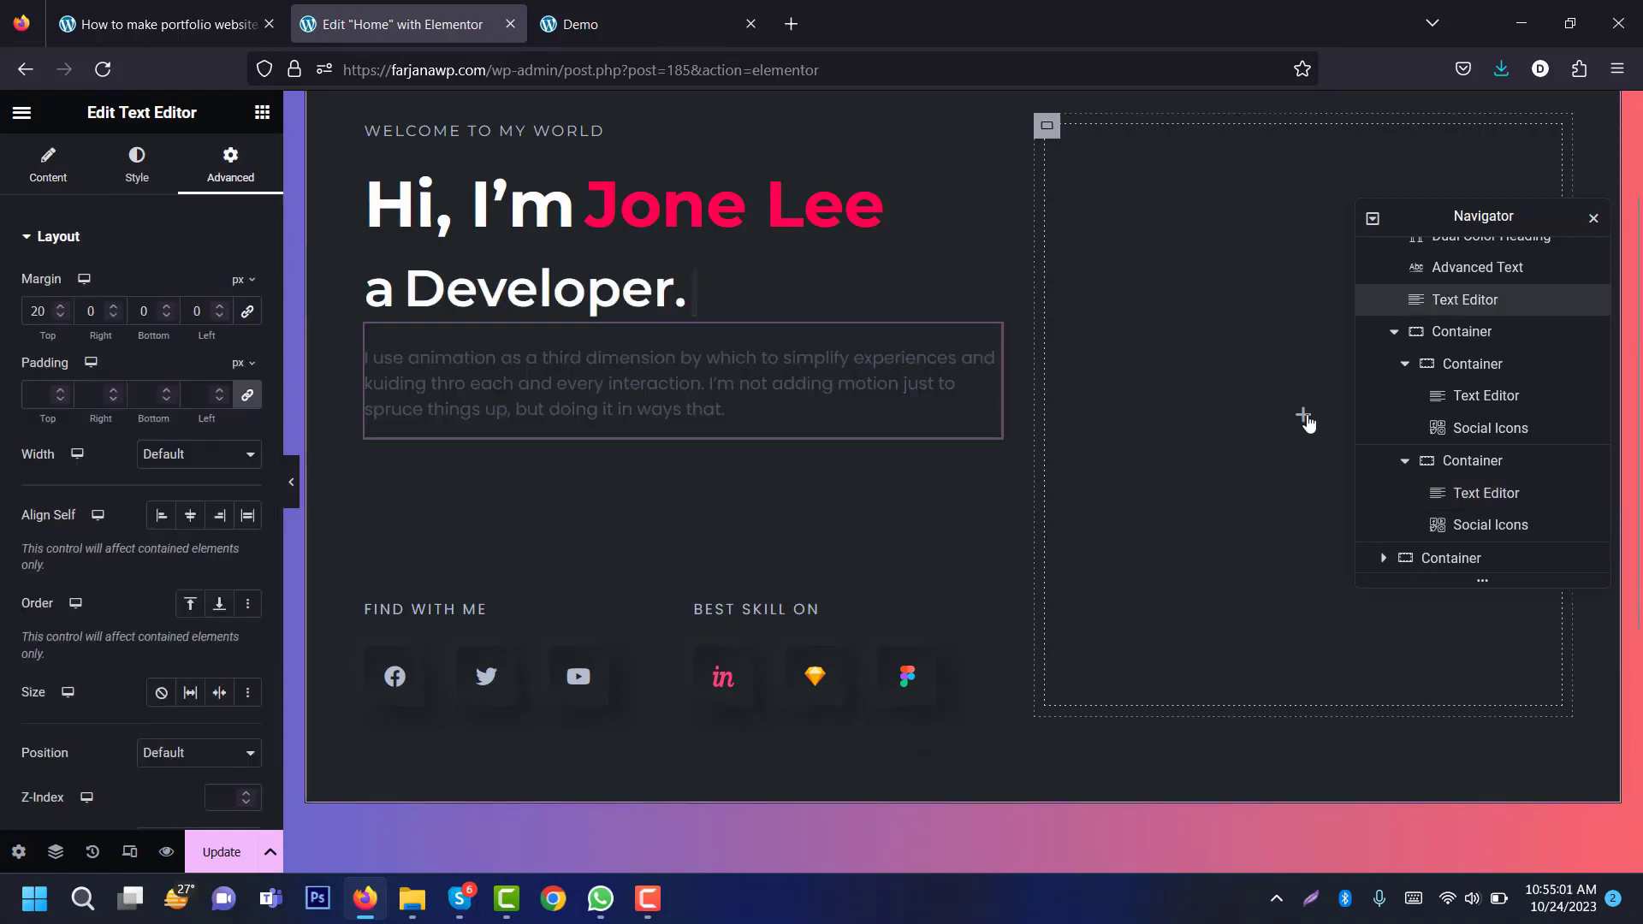
pyautogui.click(1593, 219)
# Step: Switch to the Demo page and scroll back to its top
pyautogui.scroll(2, 855, 428)
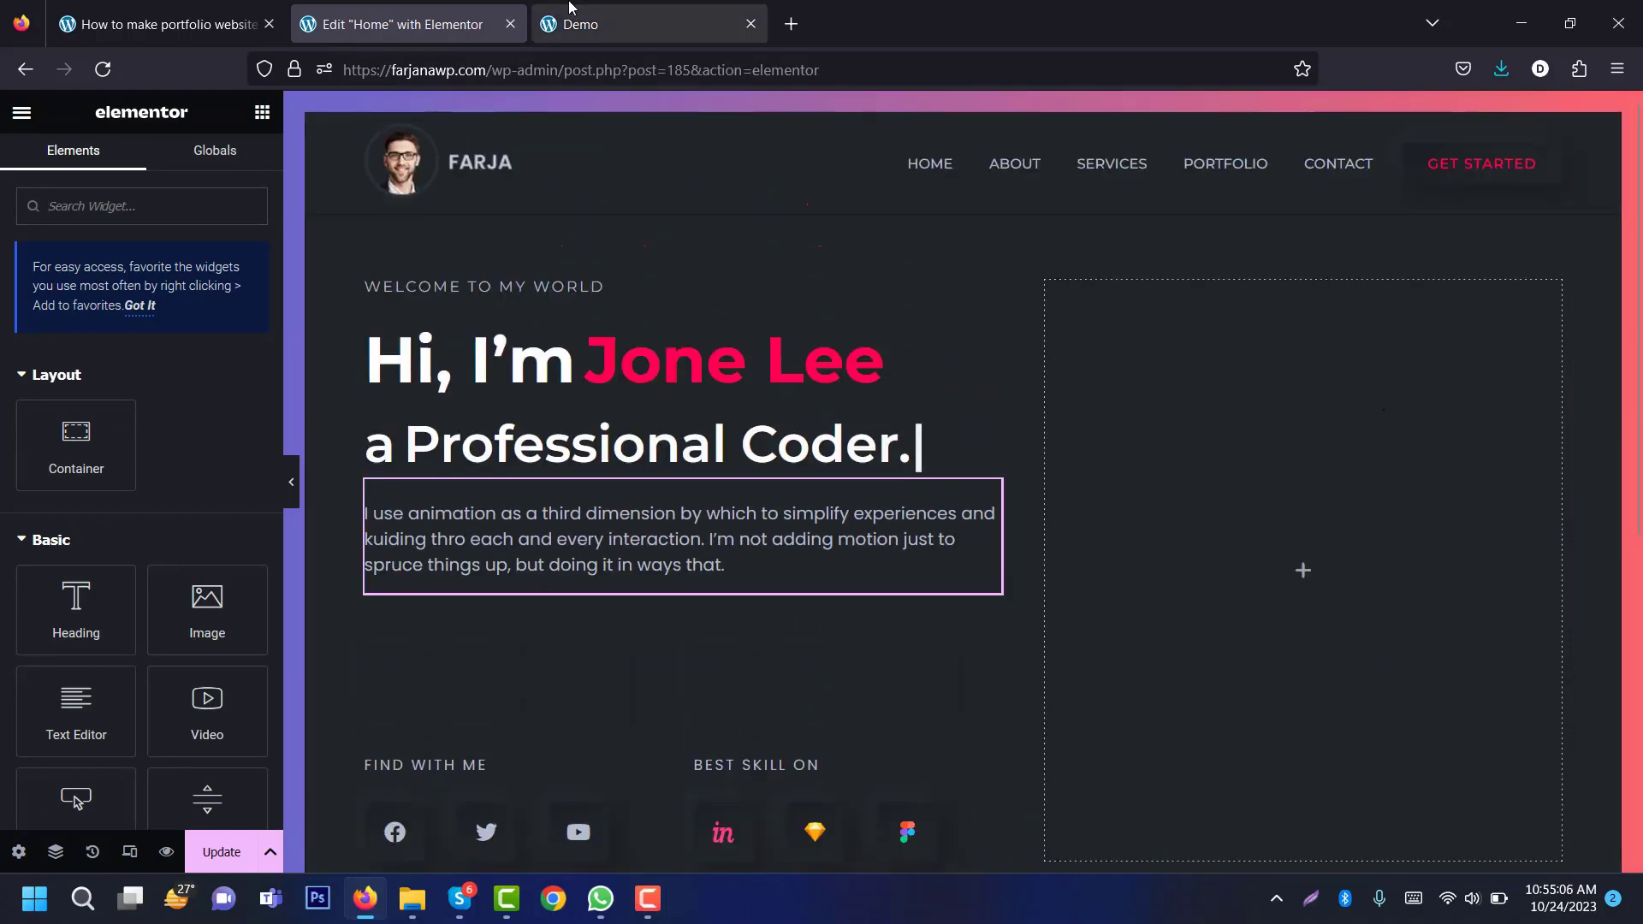
pyautogui.click(620, 17)
pyautogui.click(1593, 182)
pyautogui.scroll(4, 1593, 182)
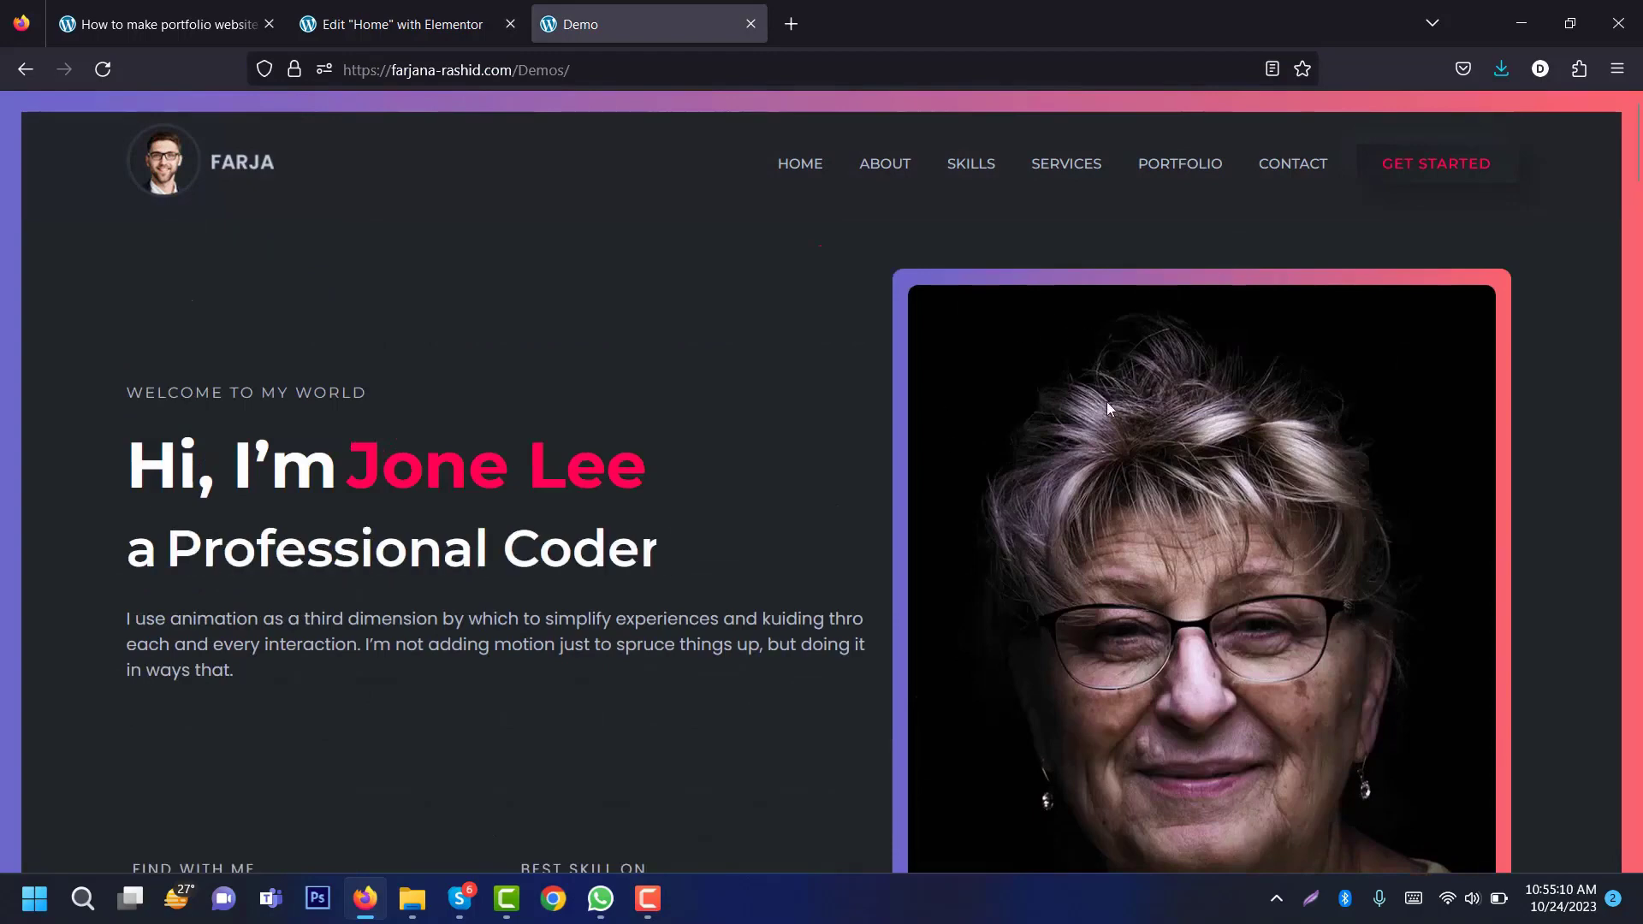
# Step: Add an Image widget to the hero's right column showing the banner-05.png portrait
pyautogui.click(403, 24)
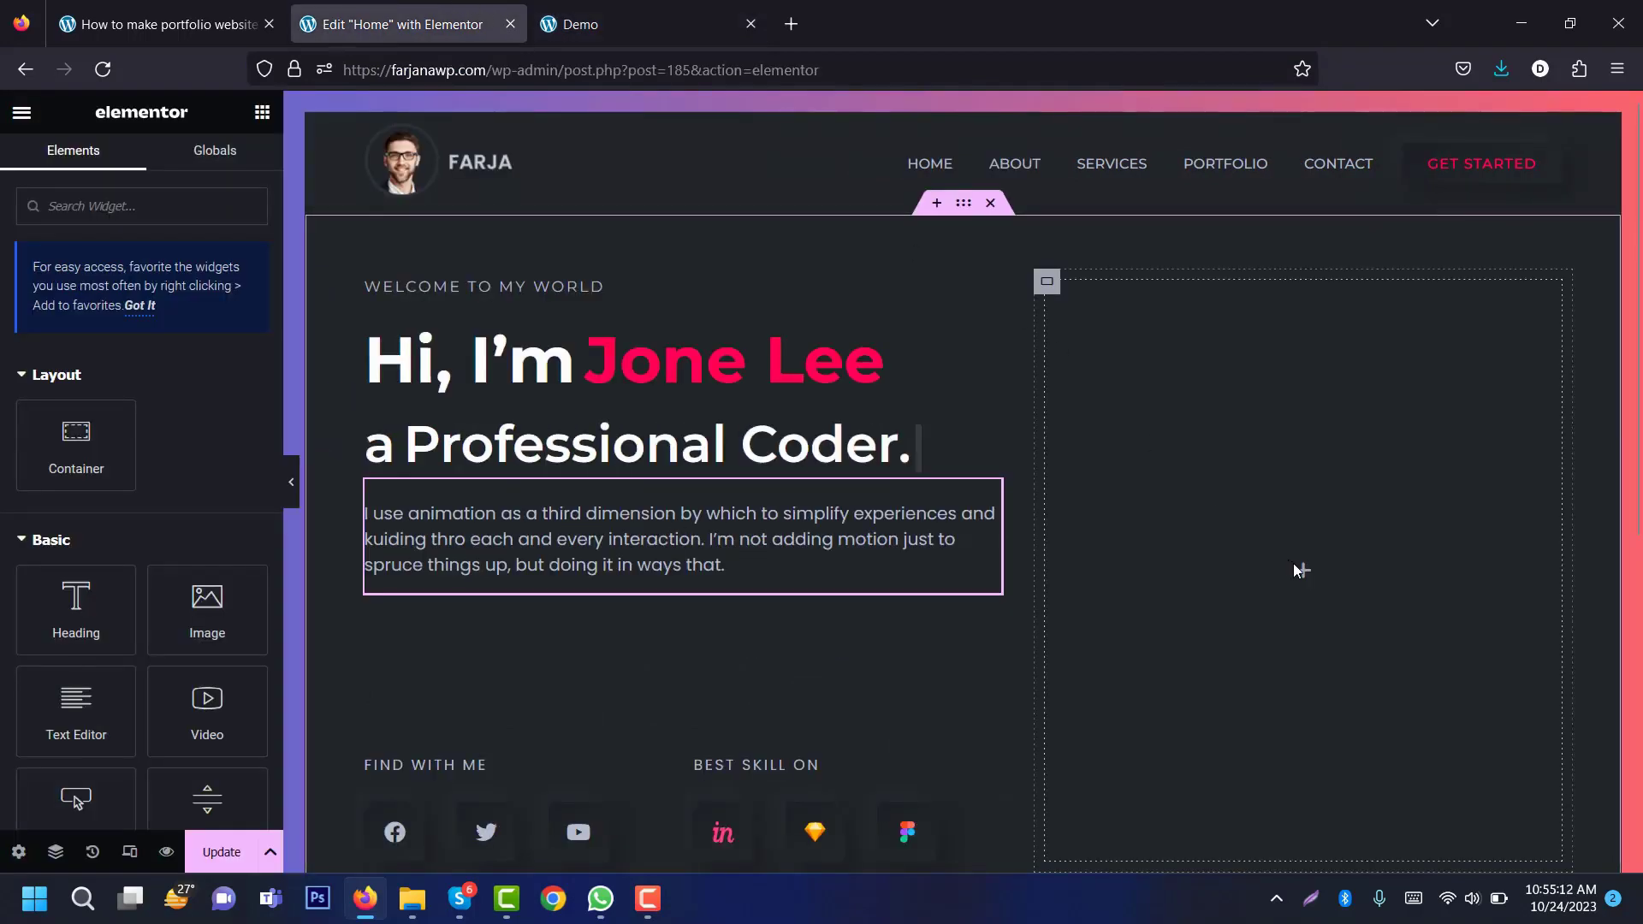
pyautogui.moveTo(213, 601); pyautogui.dragTo(1247, 536)
pyautogui.click(118, 346)
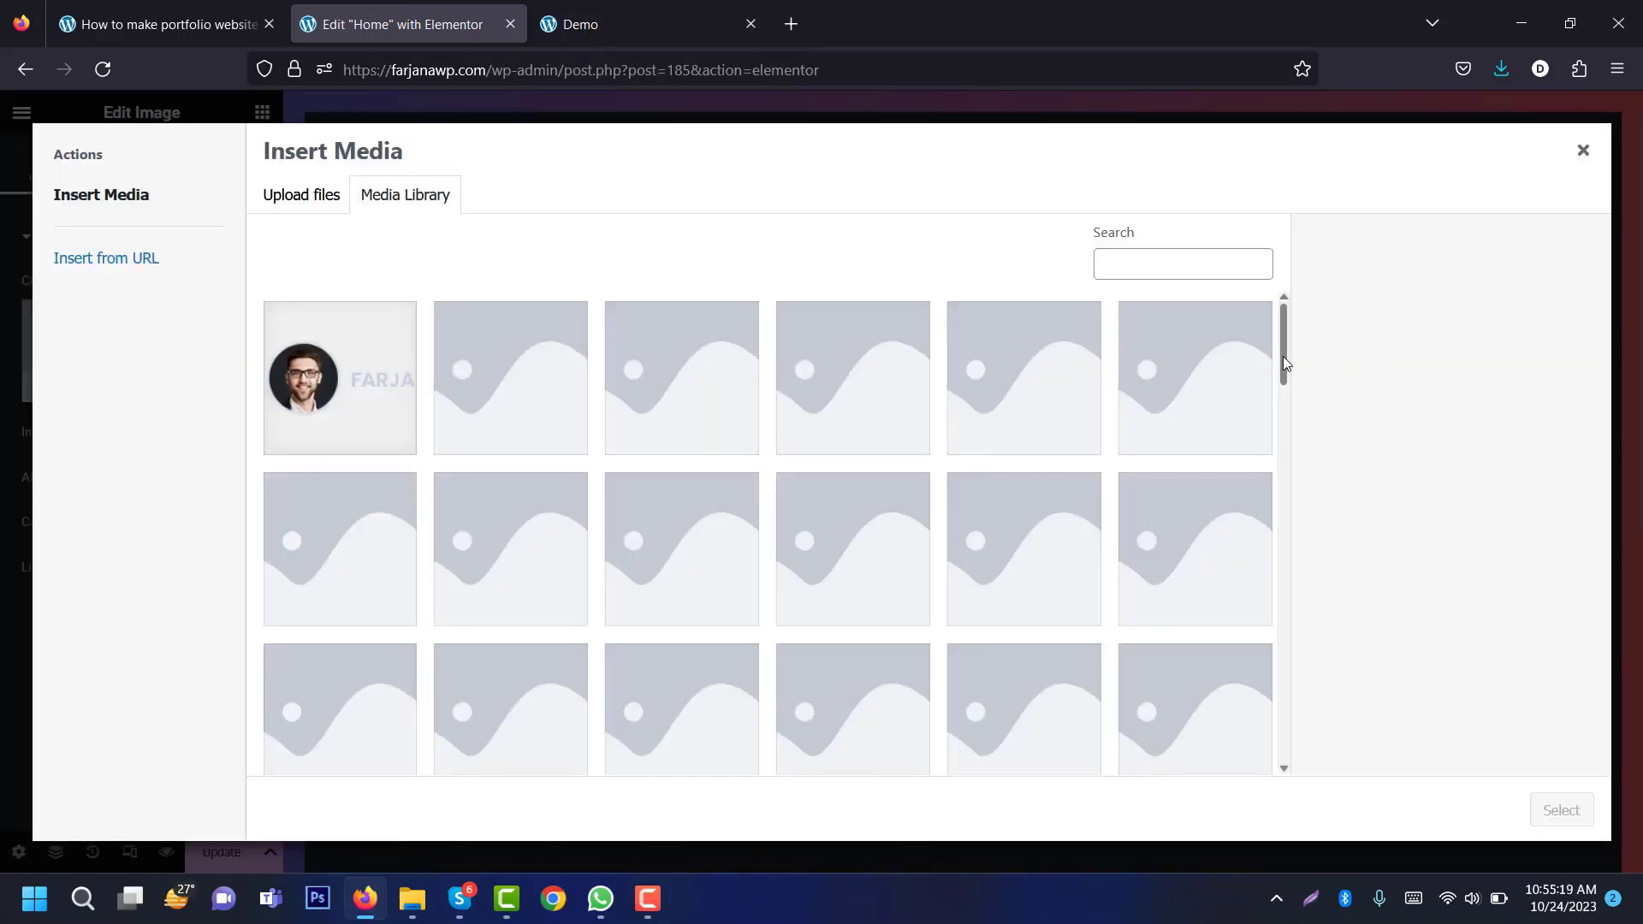
pyautogui.moveTo(1284, 356); pyautogui.dragTo(1298, 750)
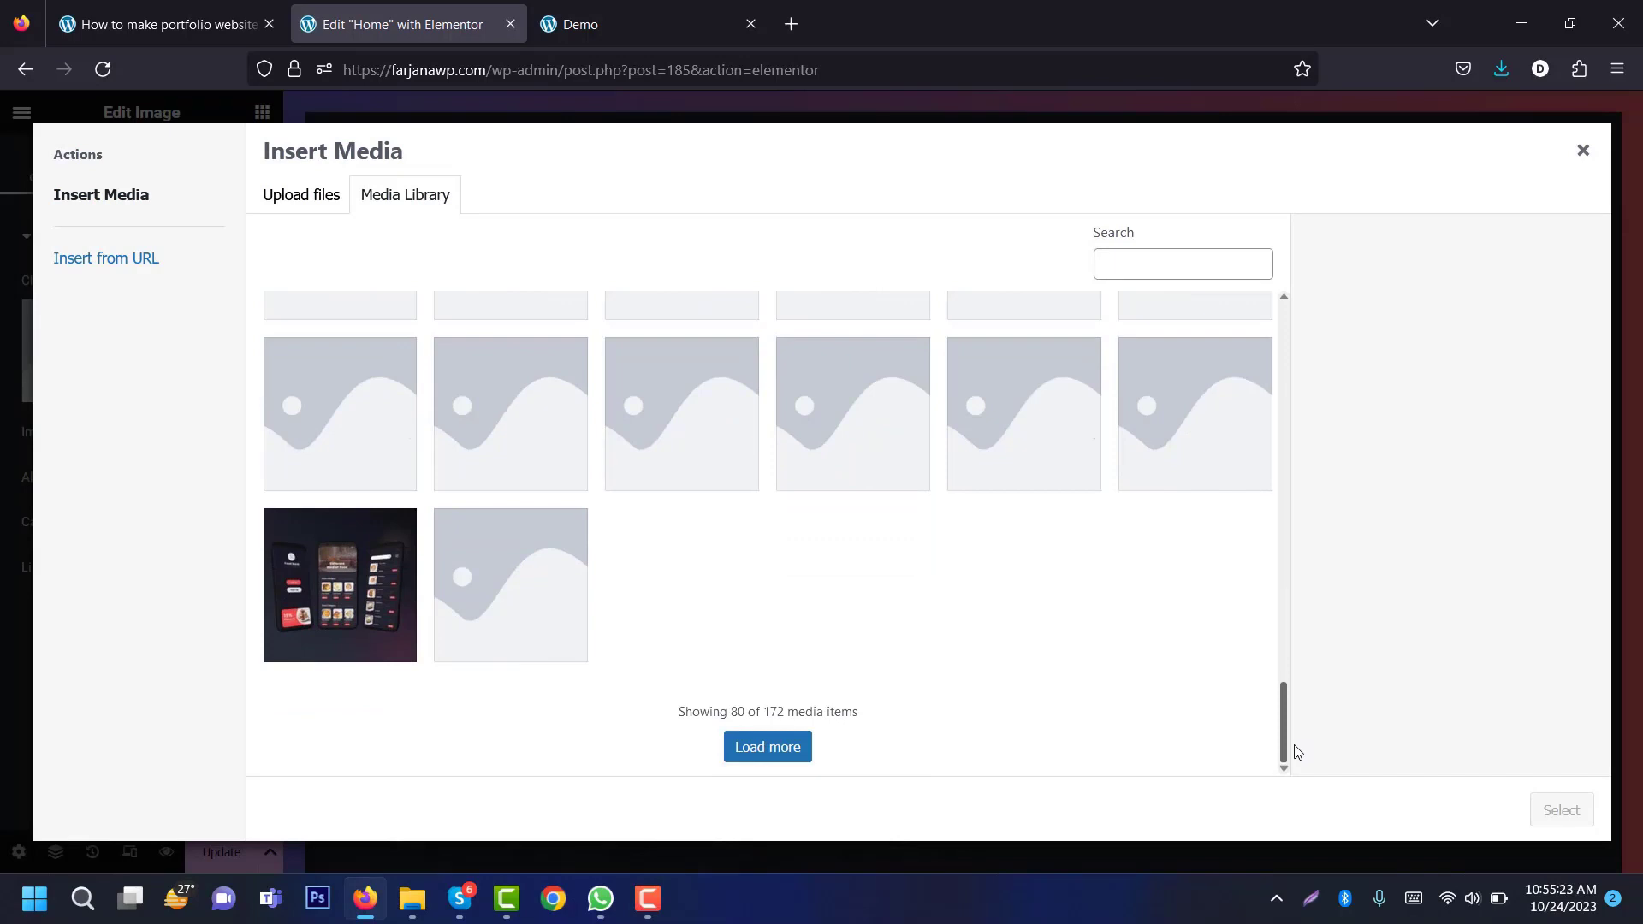
pyautogui.click(775, 747)
pyautogui.click(518, 539)
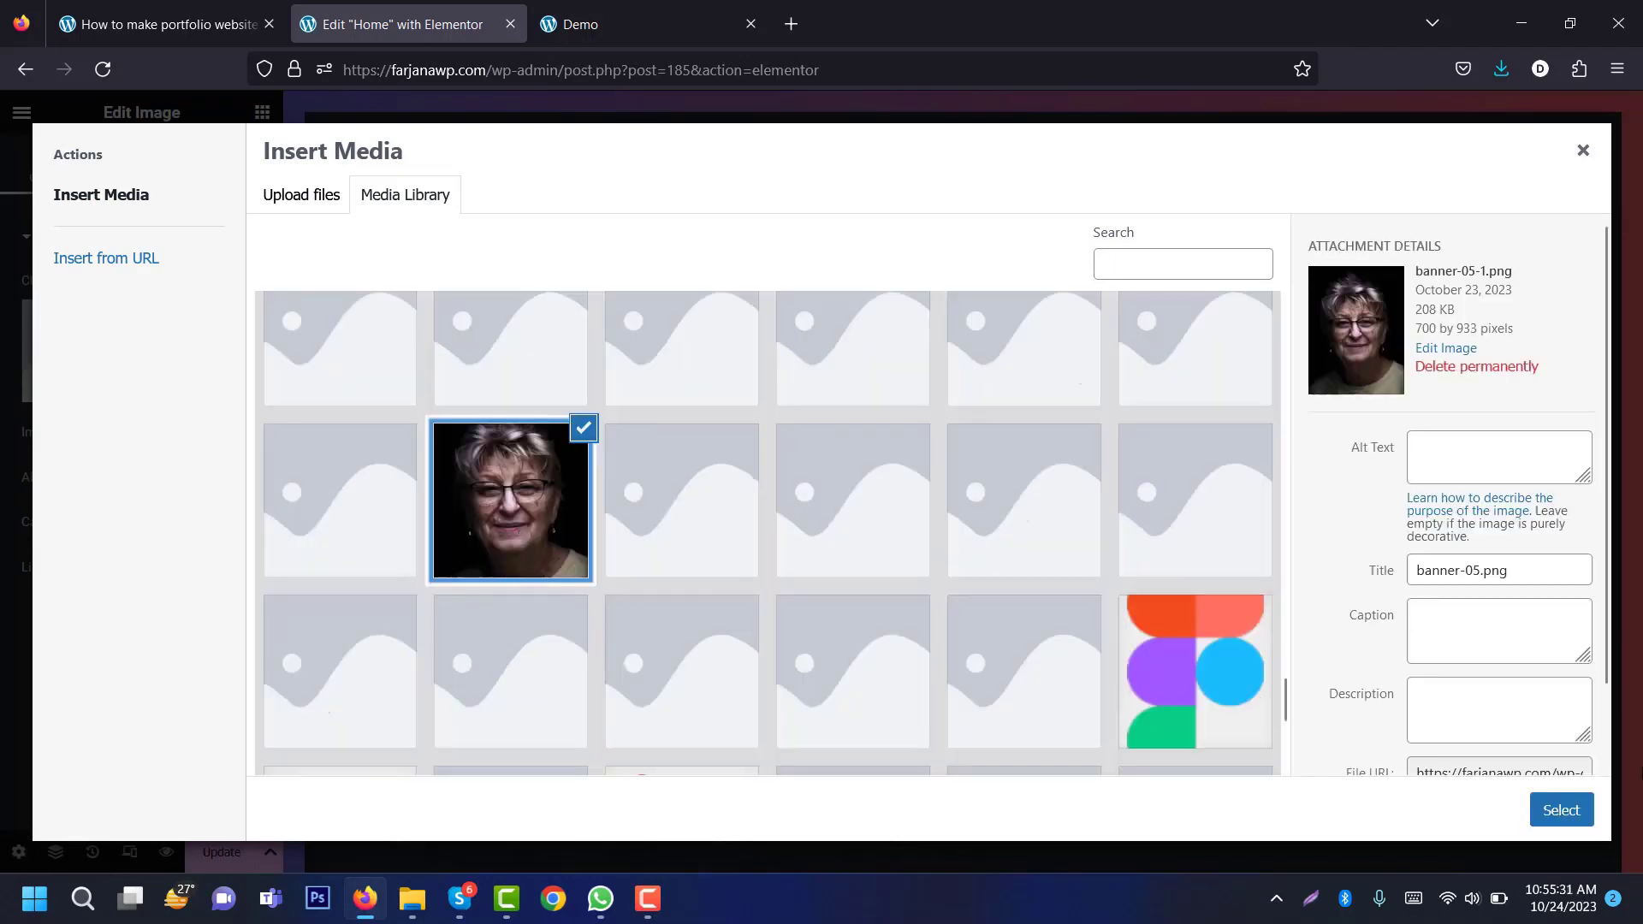
pyautogui.click(1561, 809)
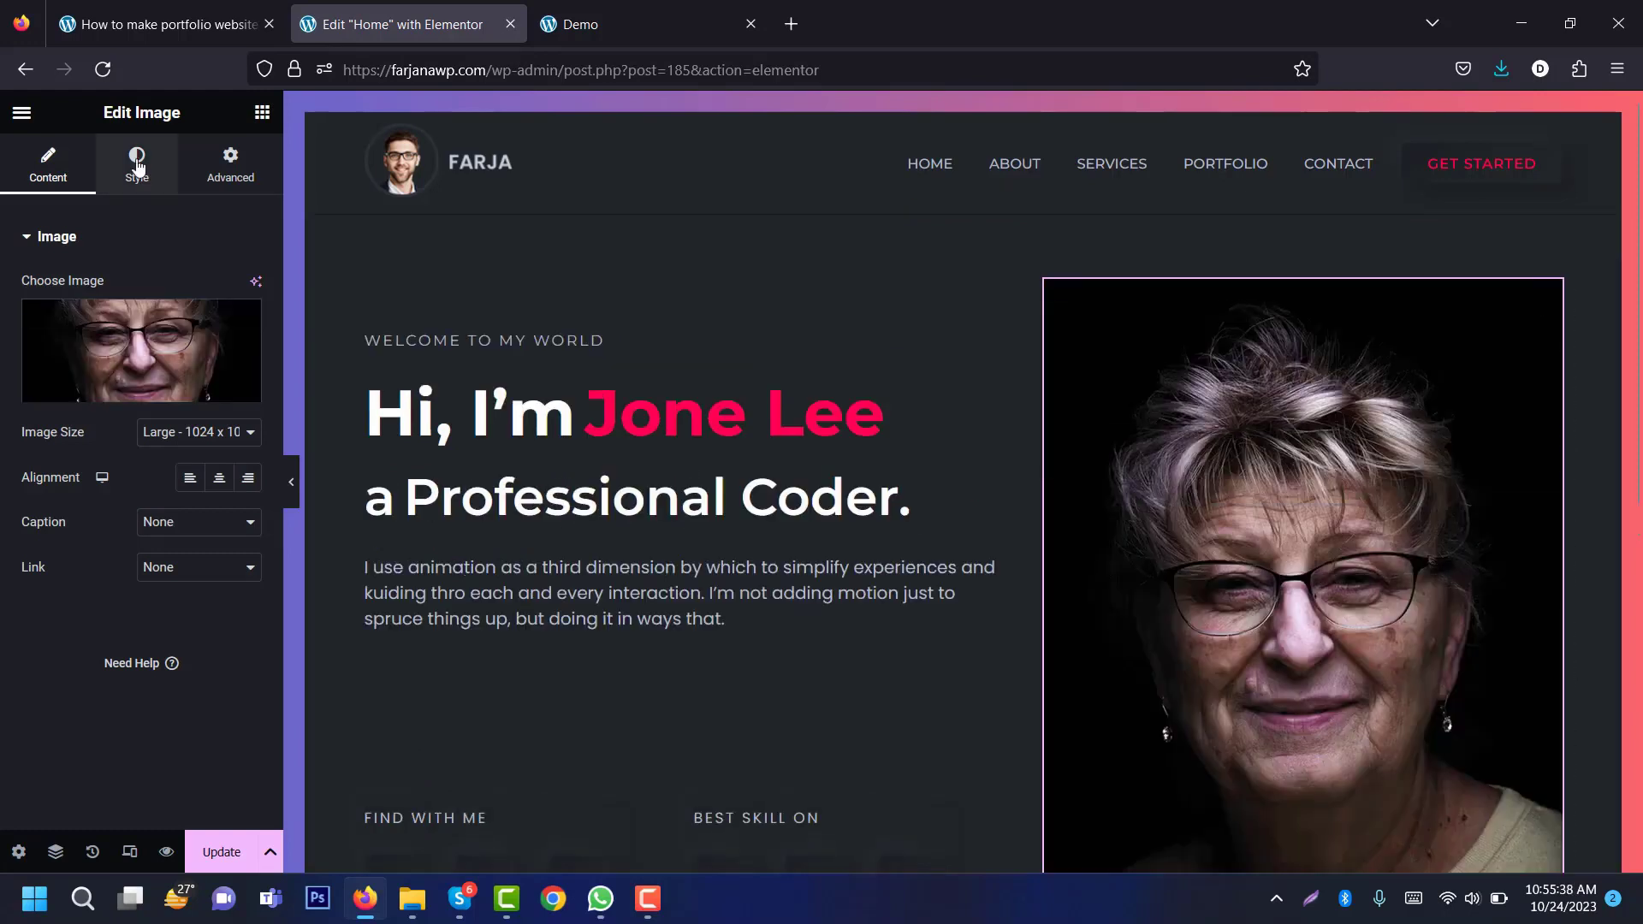
# Step: Round the portrait image's corners with a 10 px border radius
pyautogui.click(137, 162)
pyautogui.scroll(-2, 137, 475)
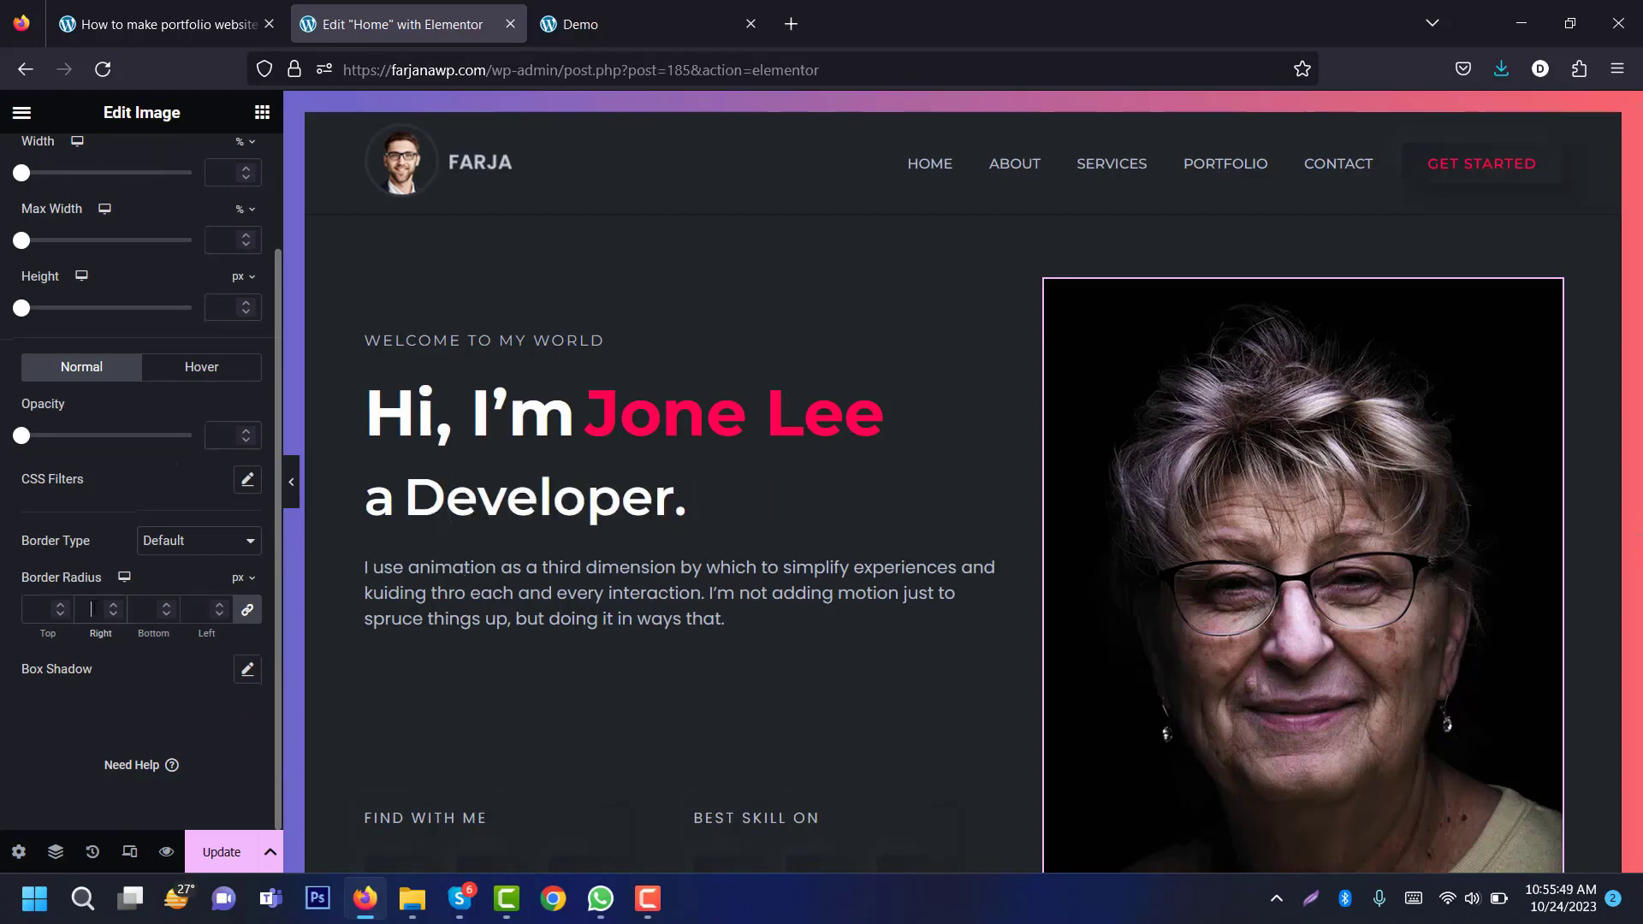
pyautogui.scroll(-1, 1049, 185)
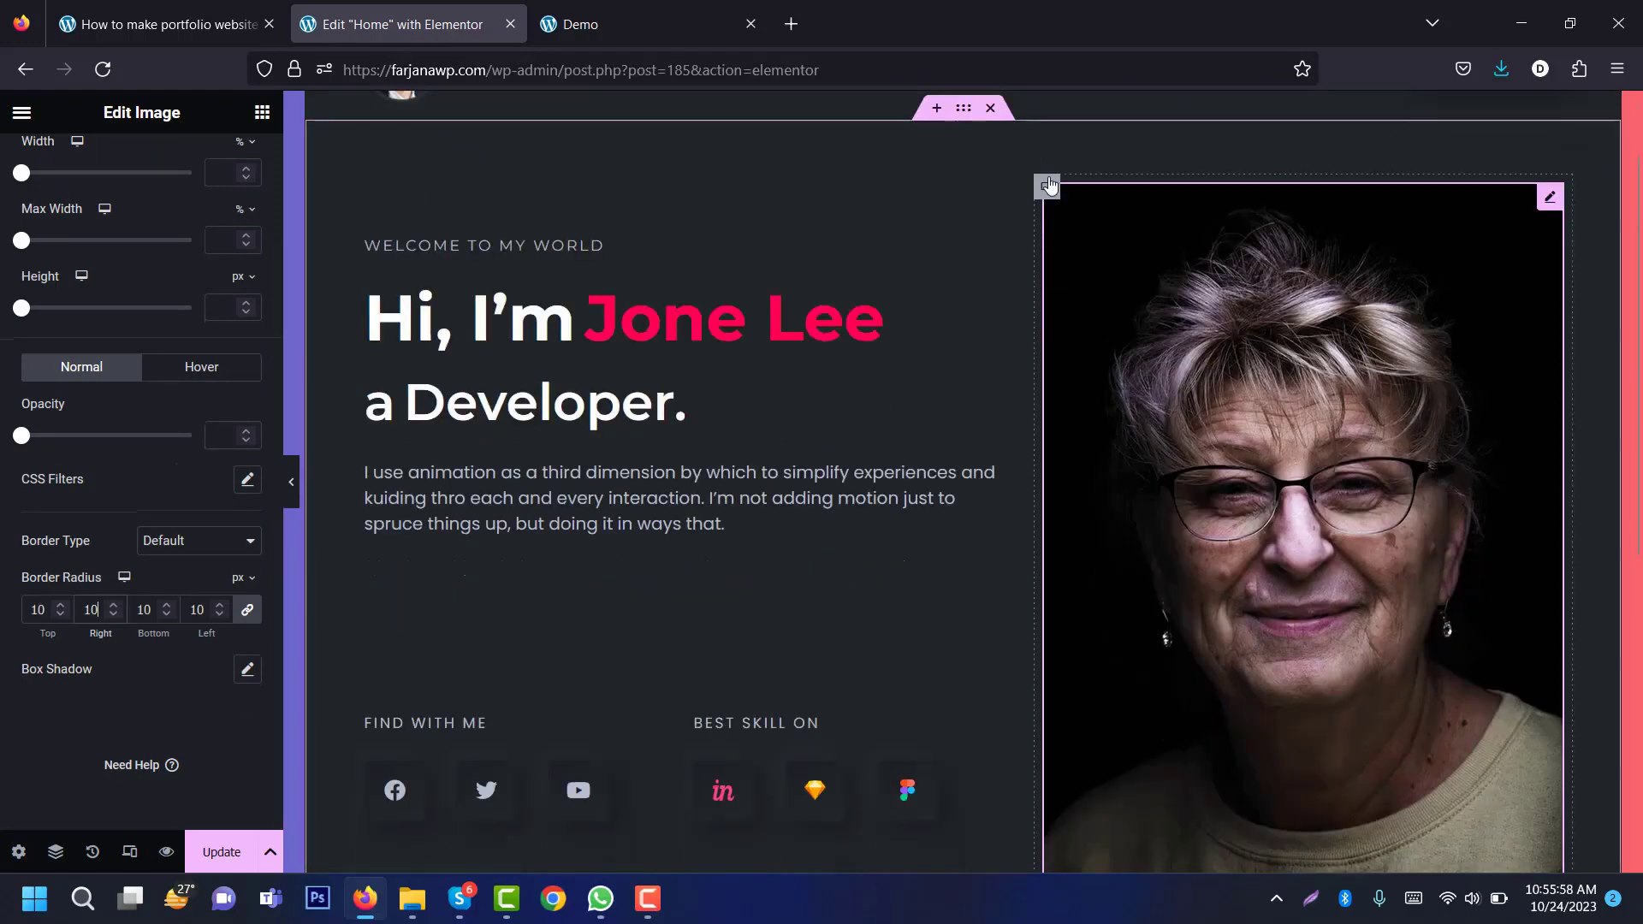
pyautogui.click(1045, 186)
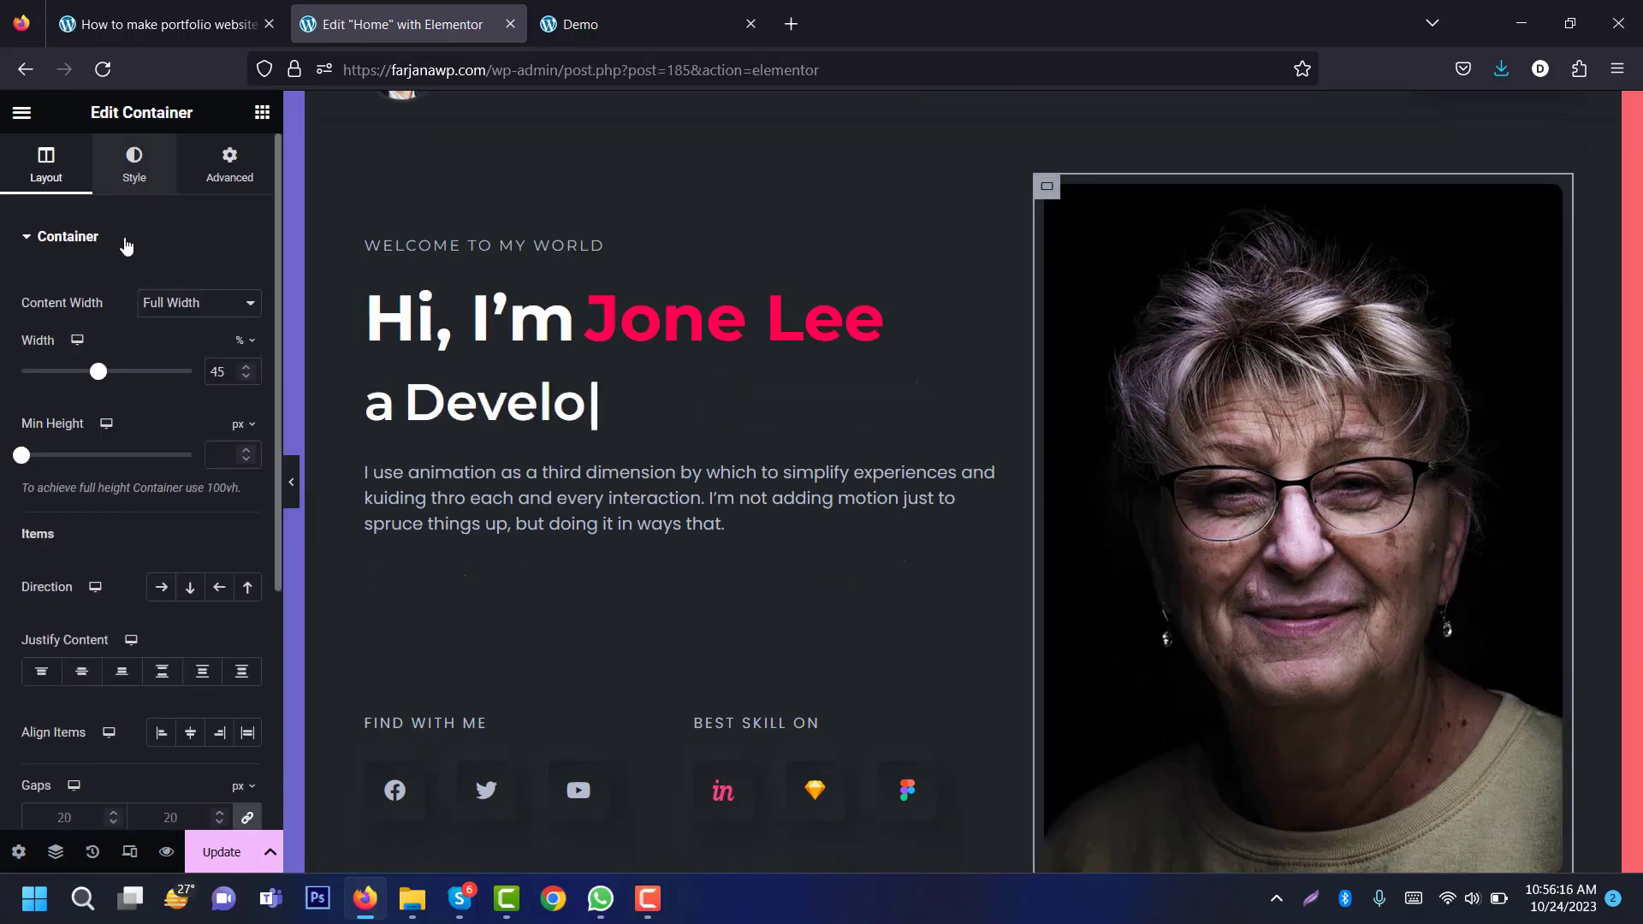
# Step: Fill the portrait's container with a 90° gradient from global gd 1 to gd 2
pyautogui.click(134, 165)
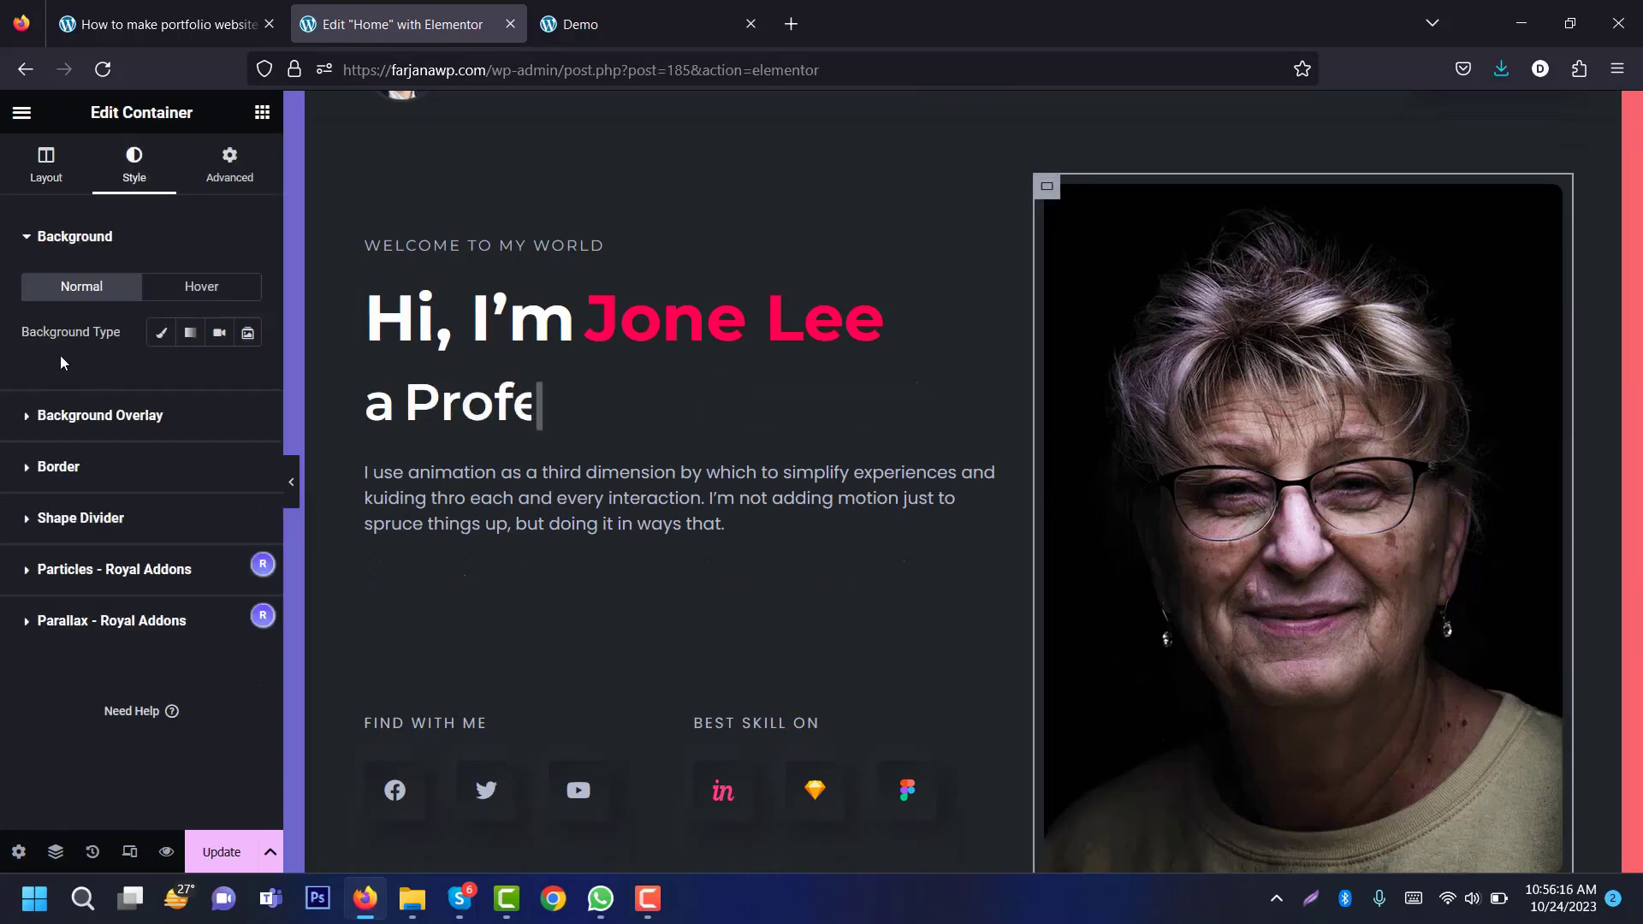
pyautogui.click(190, 336)
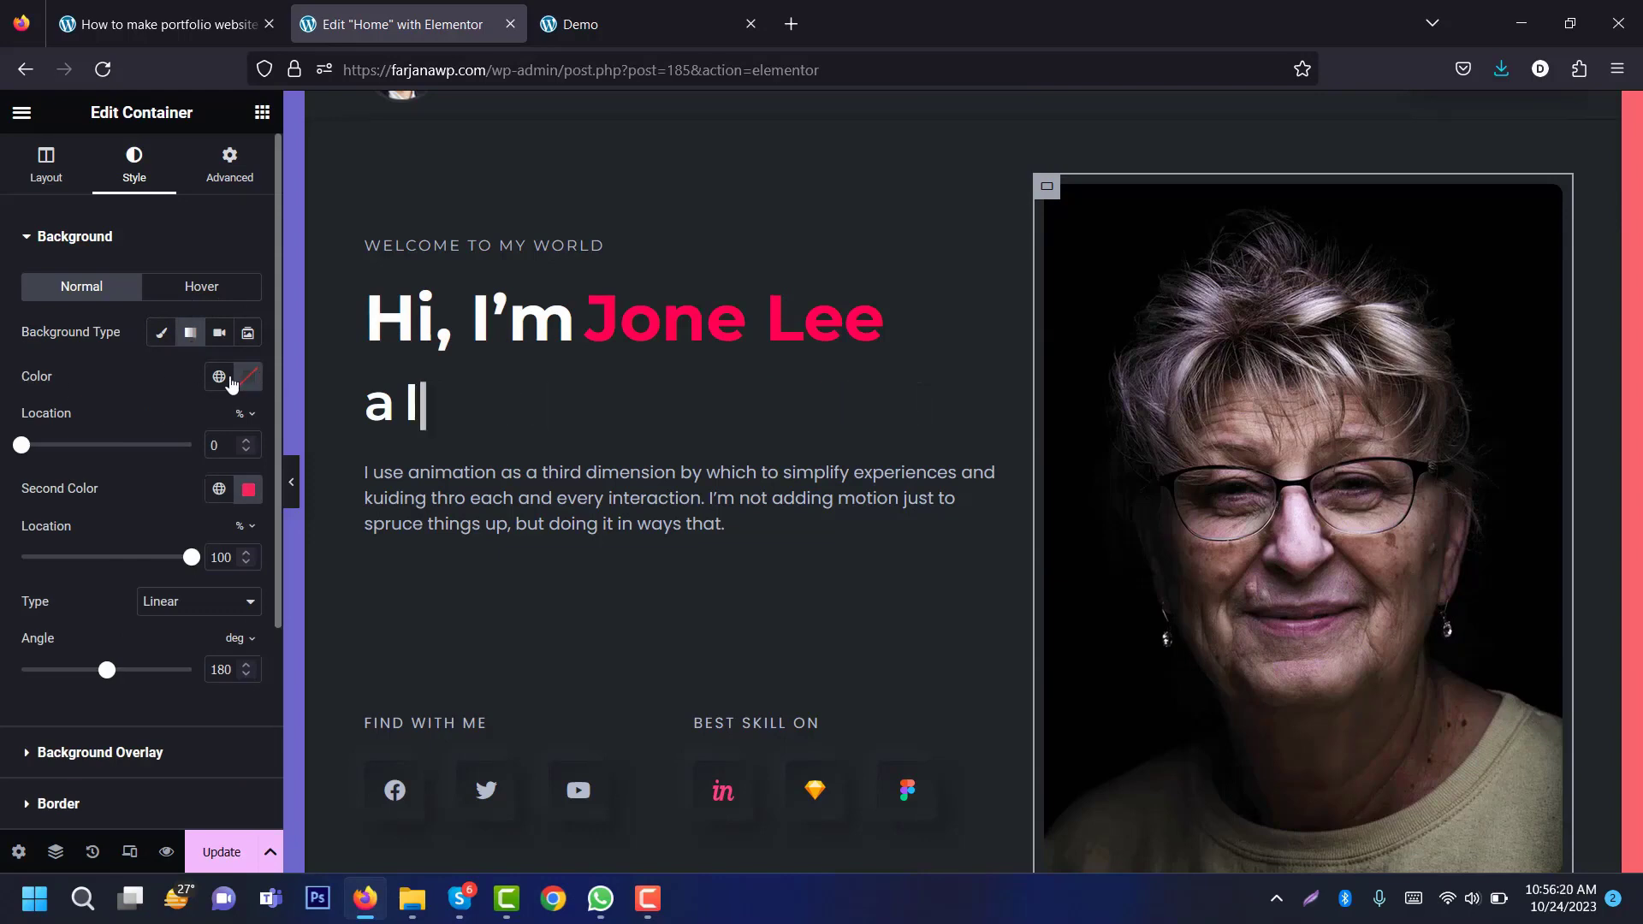
pyautogui.click(219, 376)
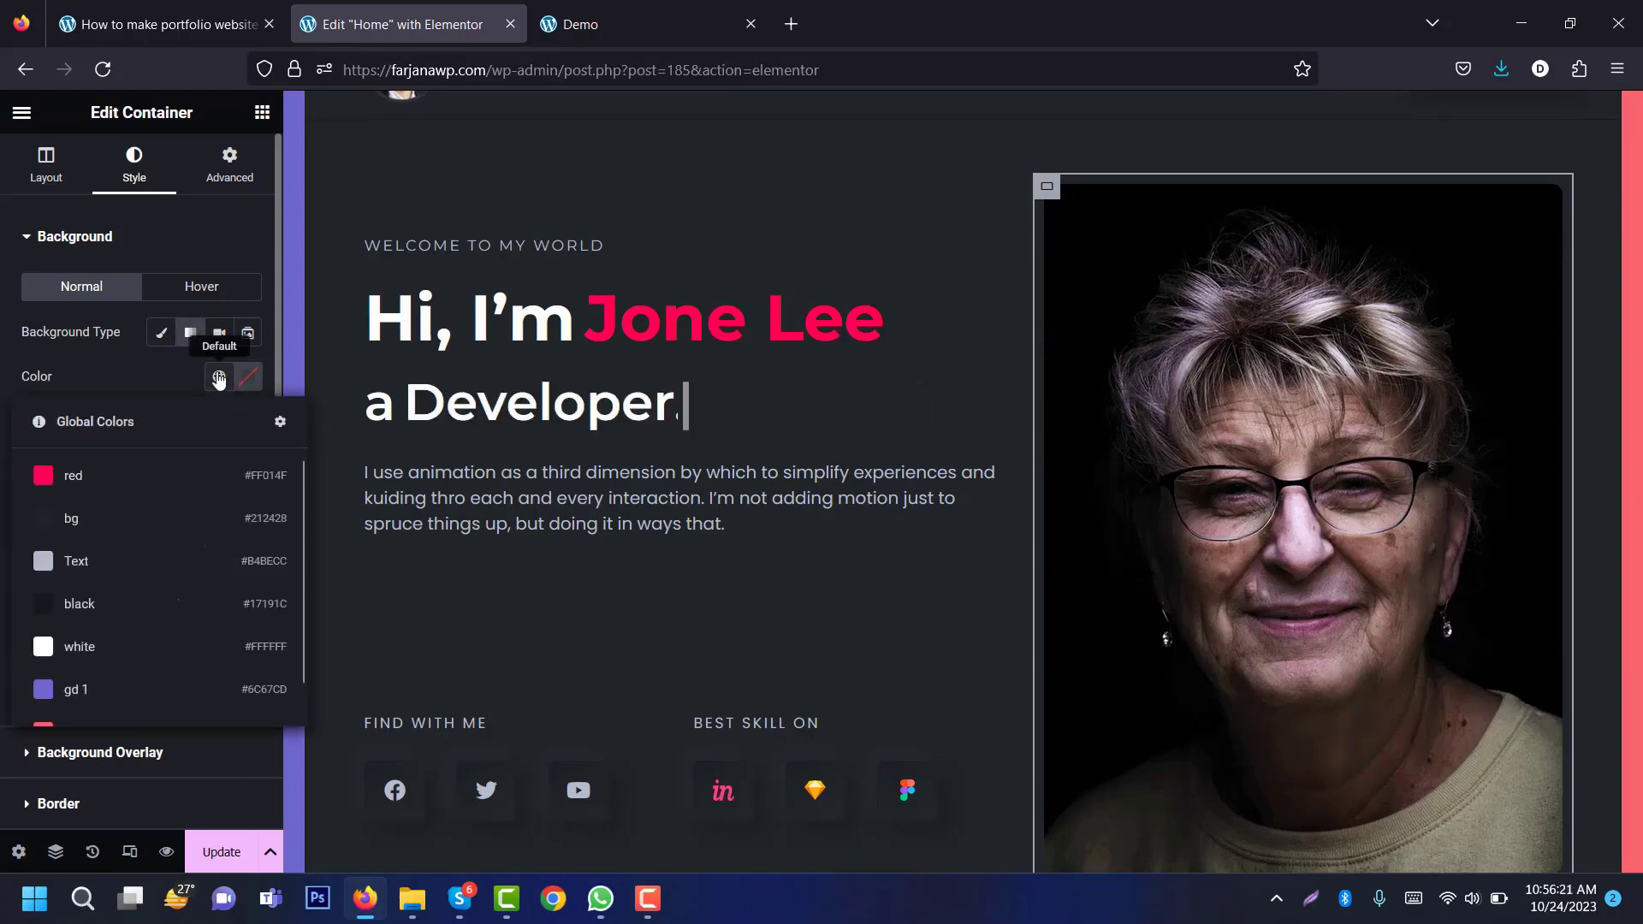
pyautogui.click(103, 689)
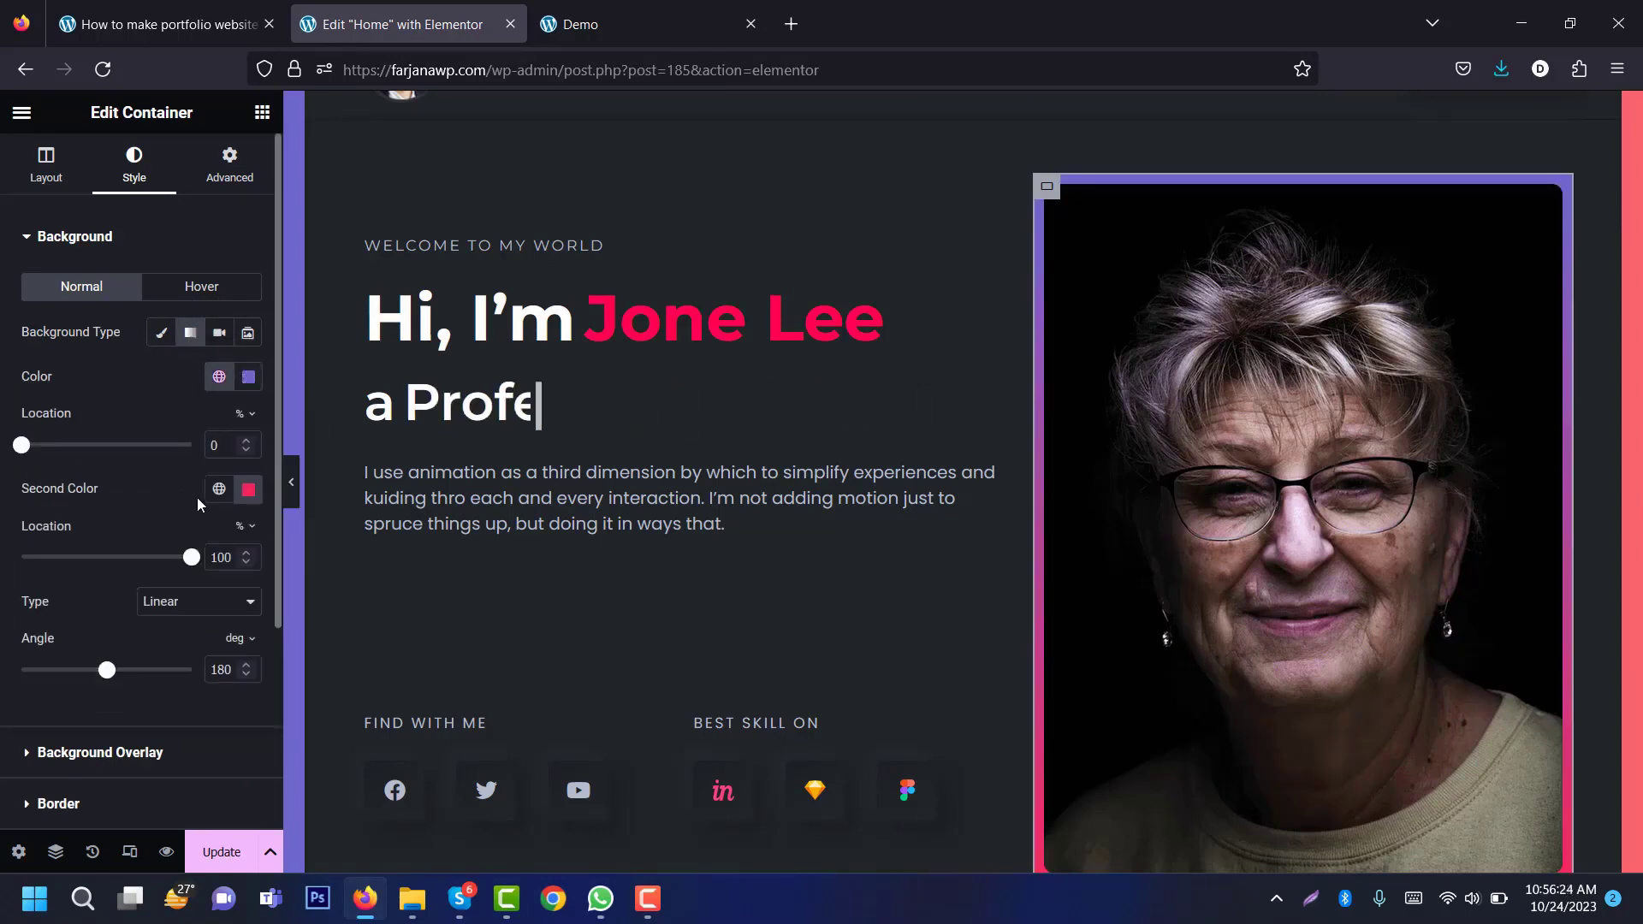
pyautogui.click(225, 493)
pyautogui.scroll(-1, 180, 773)
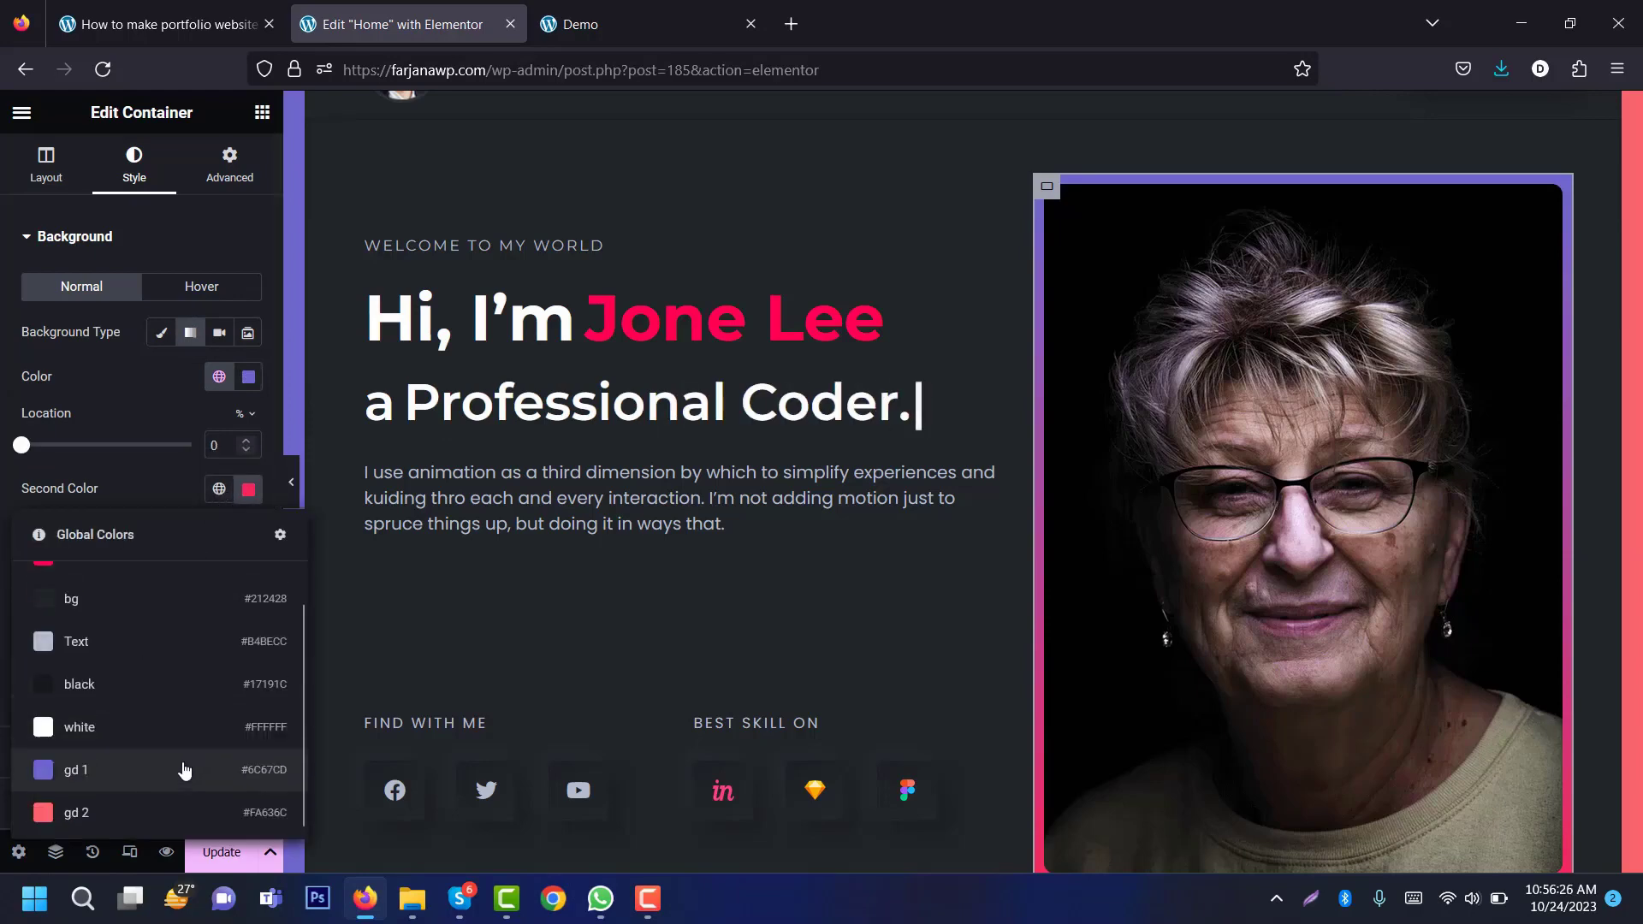
pyautogui.click(142, 811)
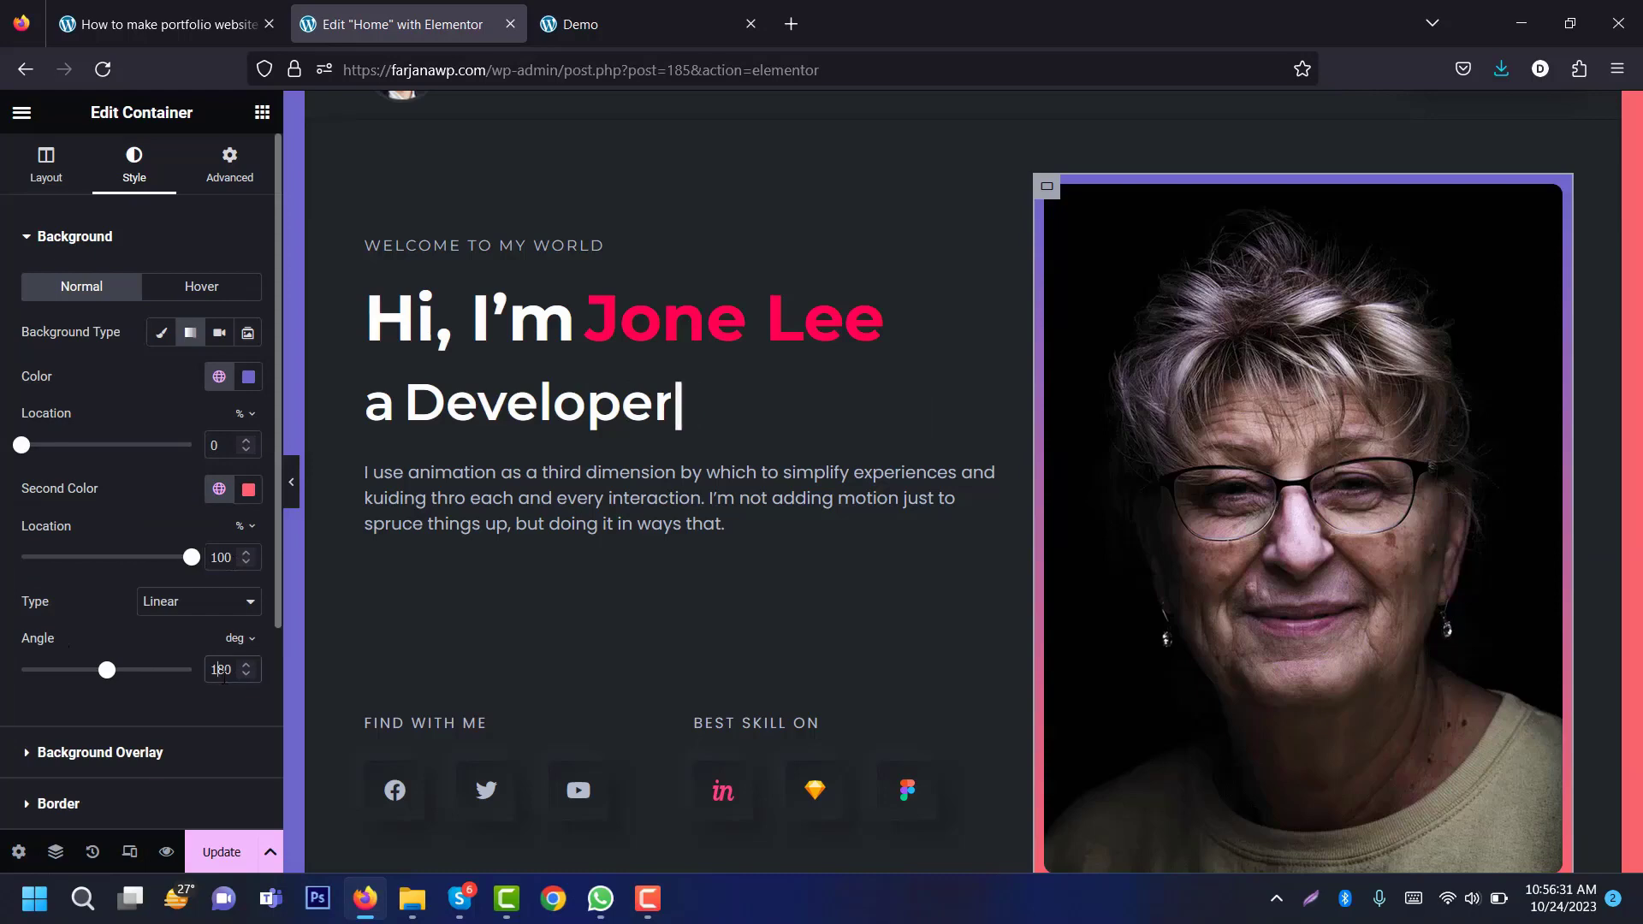
pyautogui.write('90')
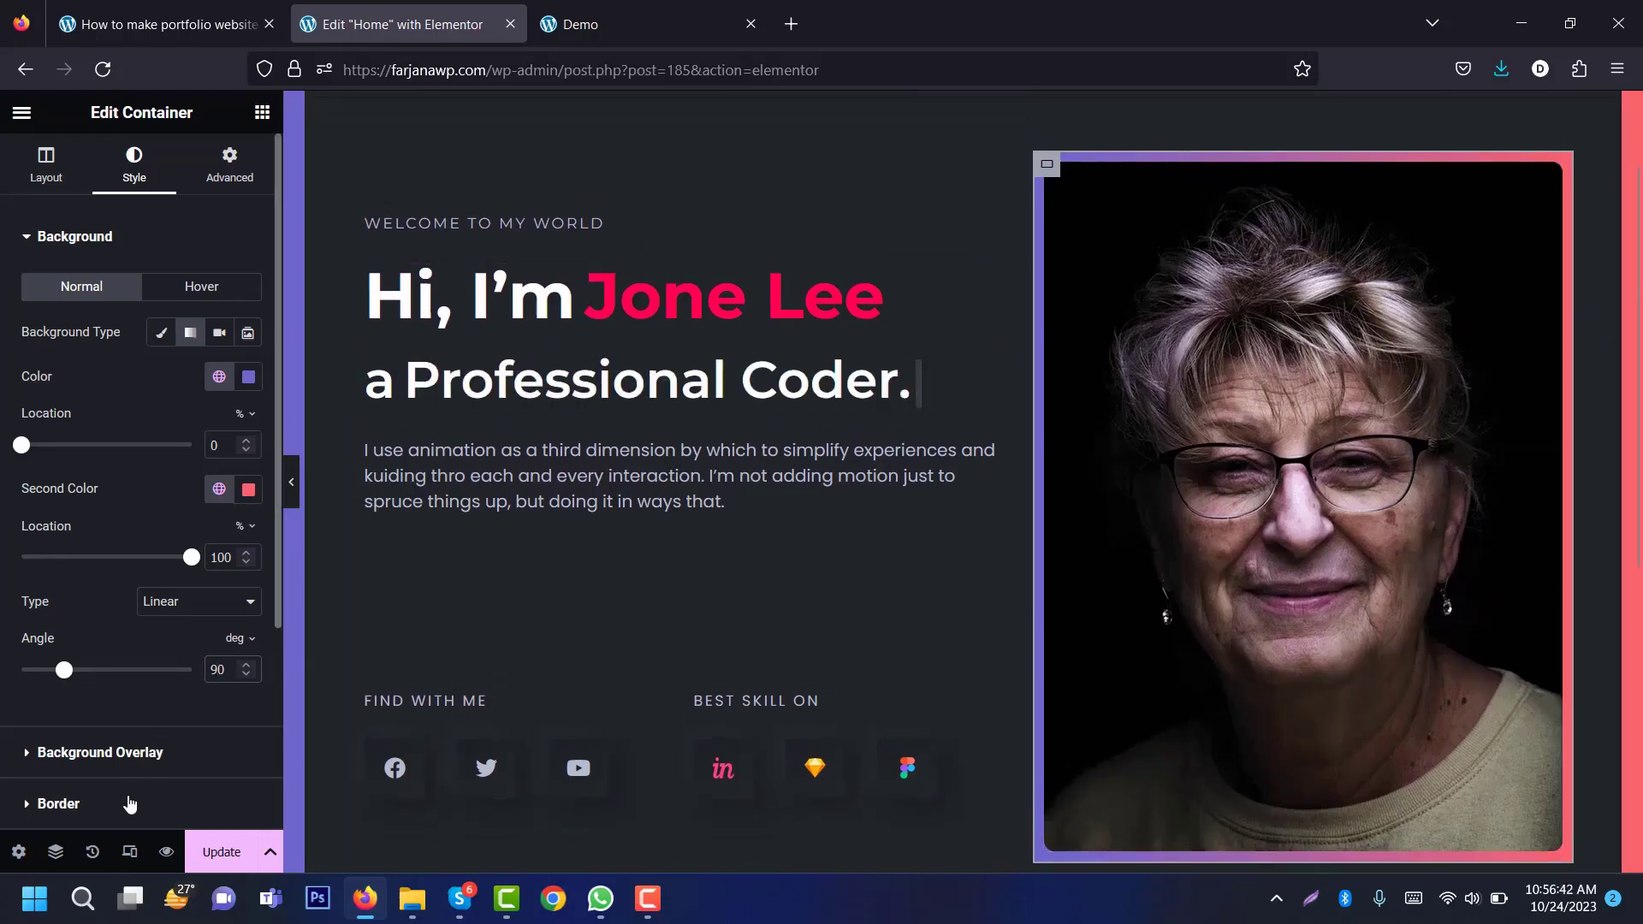
pyautogui.click(127, 806)
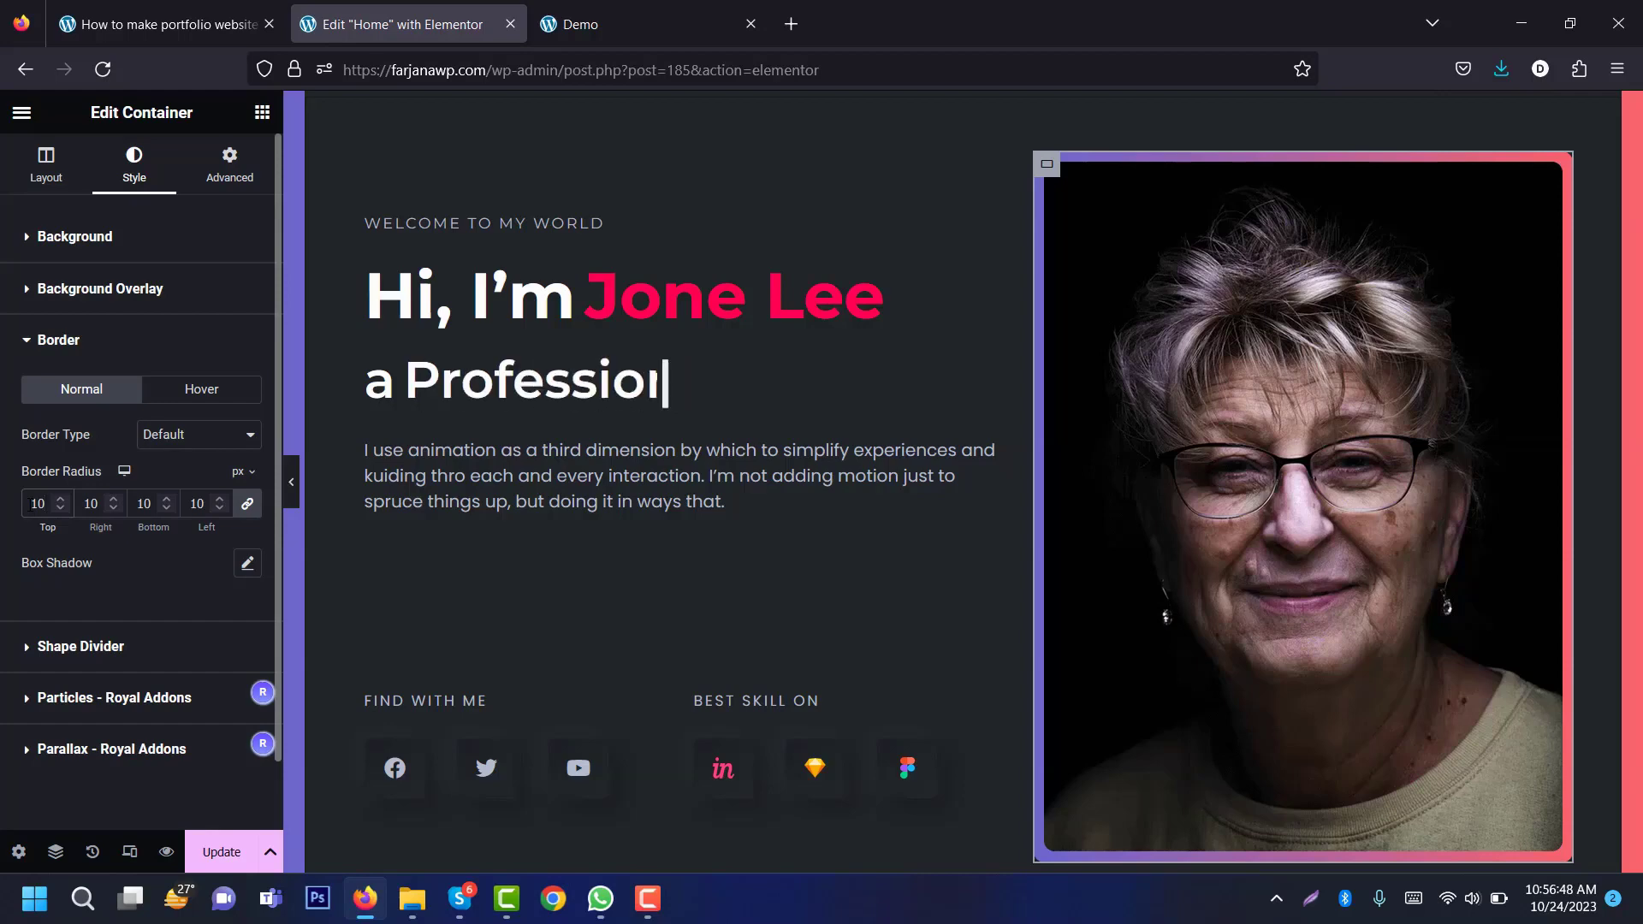
# Step: Set the portrait container's padding to 13 px on every side
pyautogui.click(226, 167)
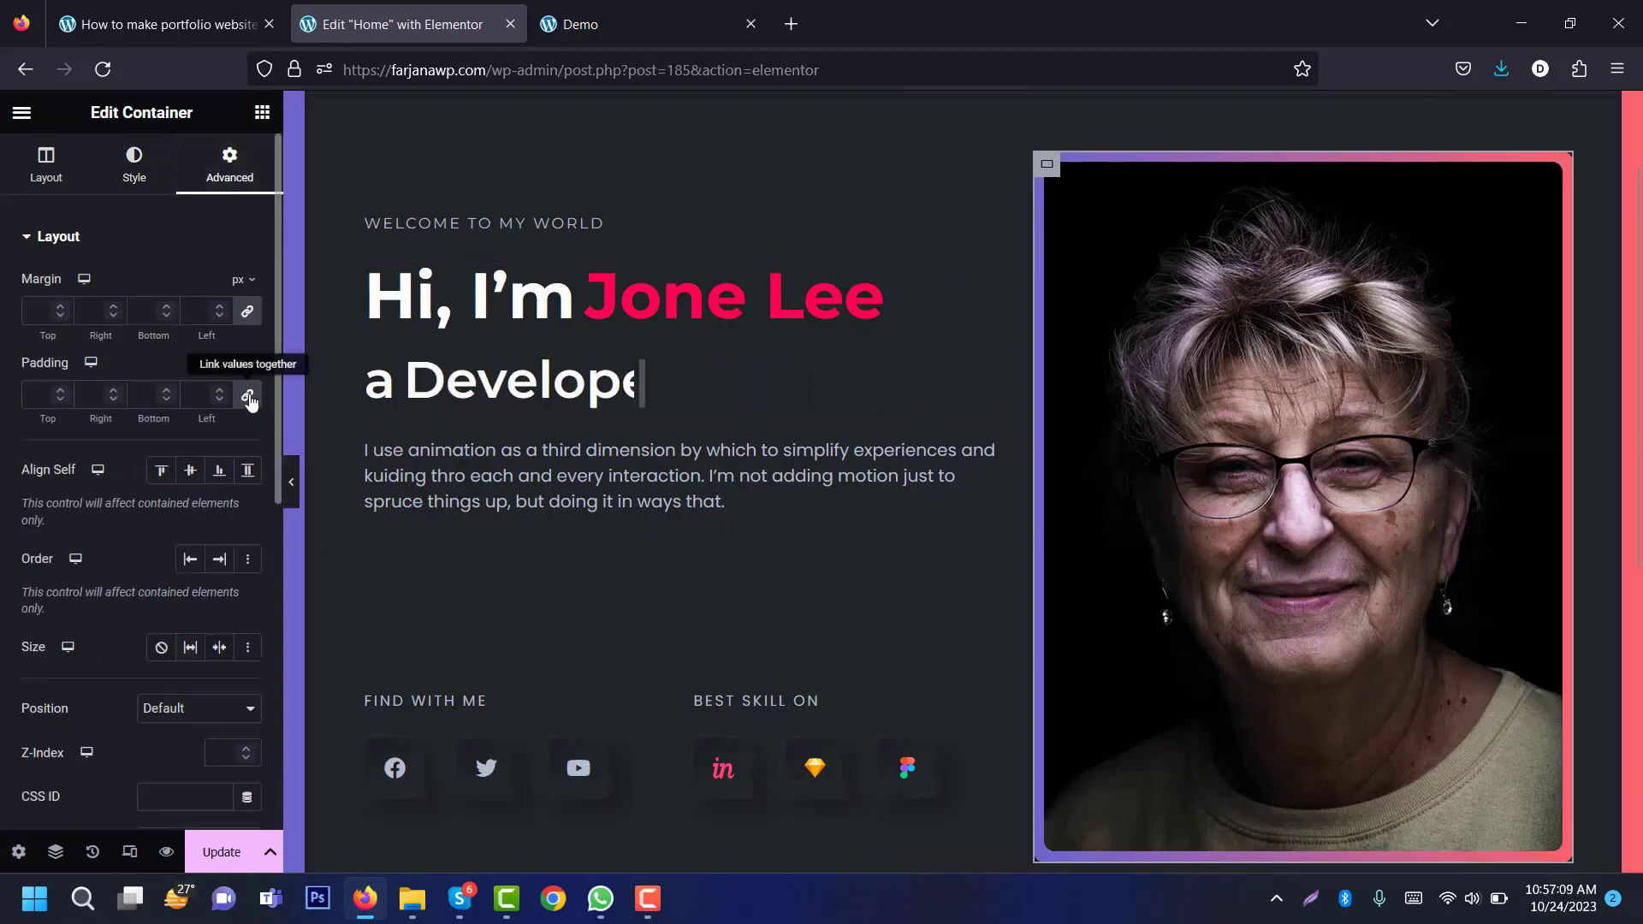
pyautogui.click(129, 404)
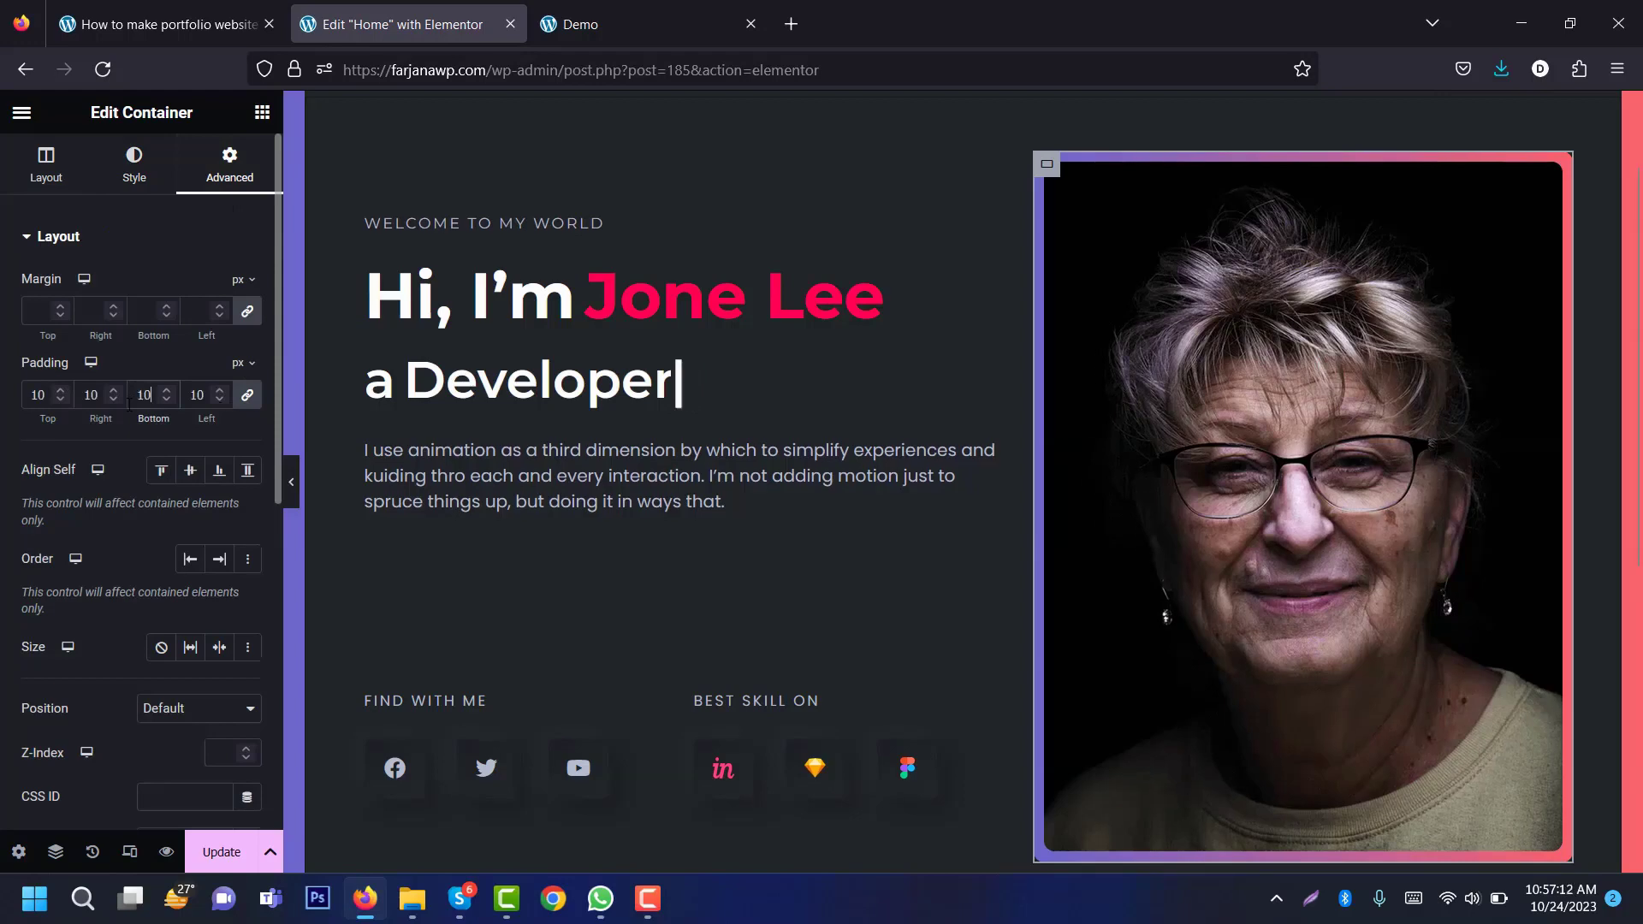
pyautogui.write('13')
pyautogui.press('Up')
pyautogui.press('Up')
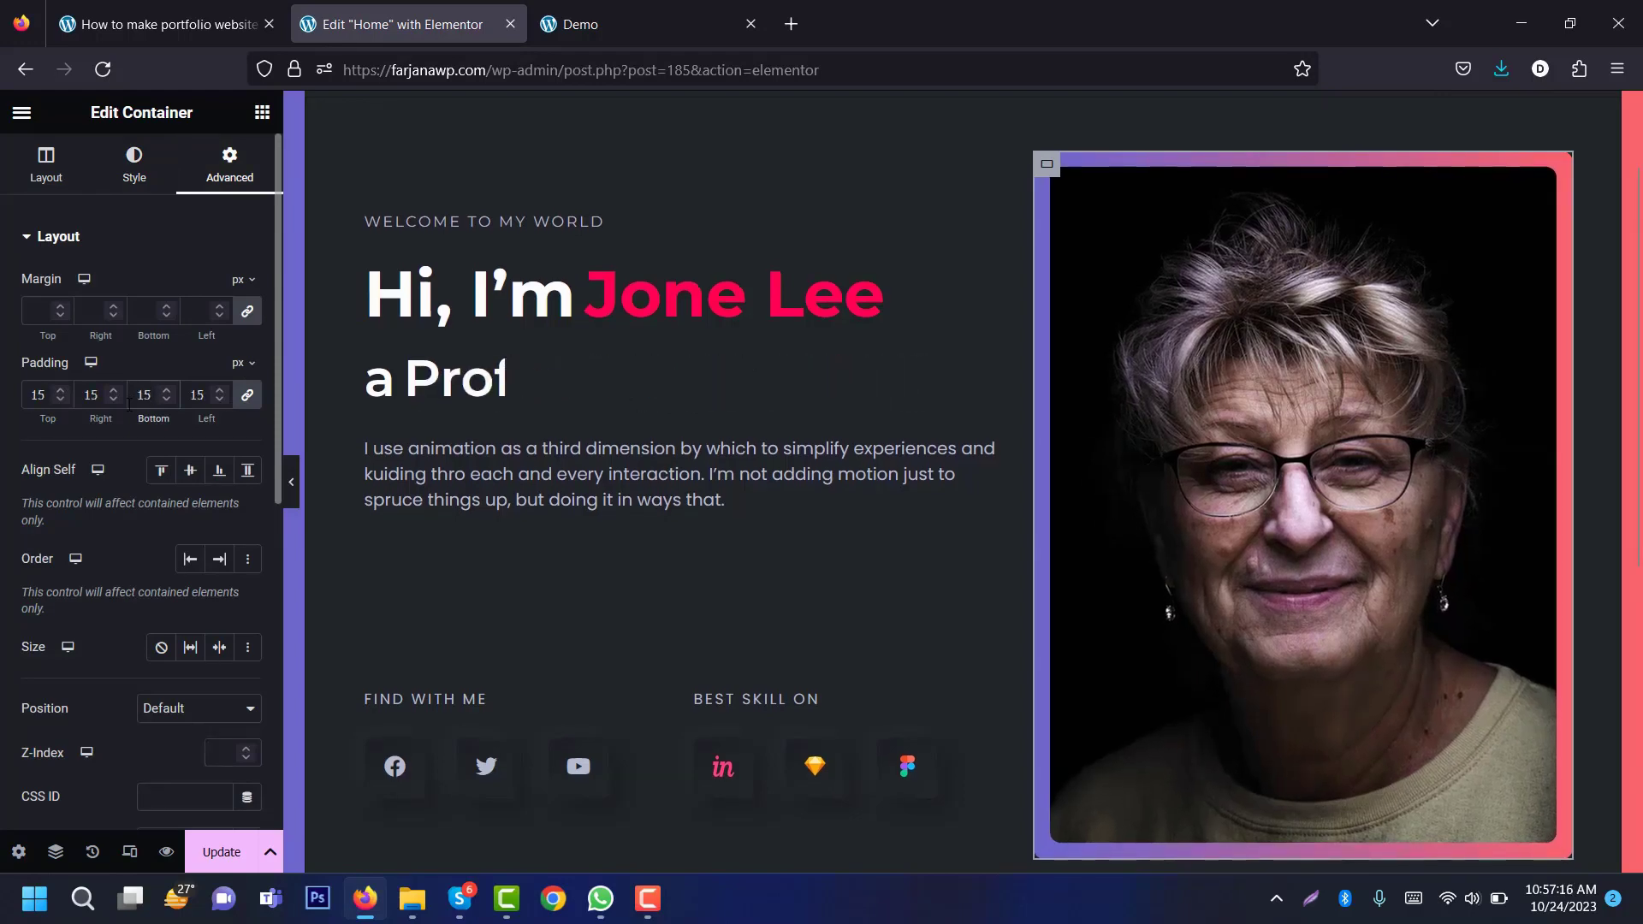
pyautogui.press('Down')
pyautogui.press('Down')
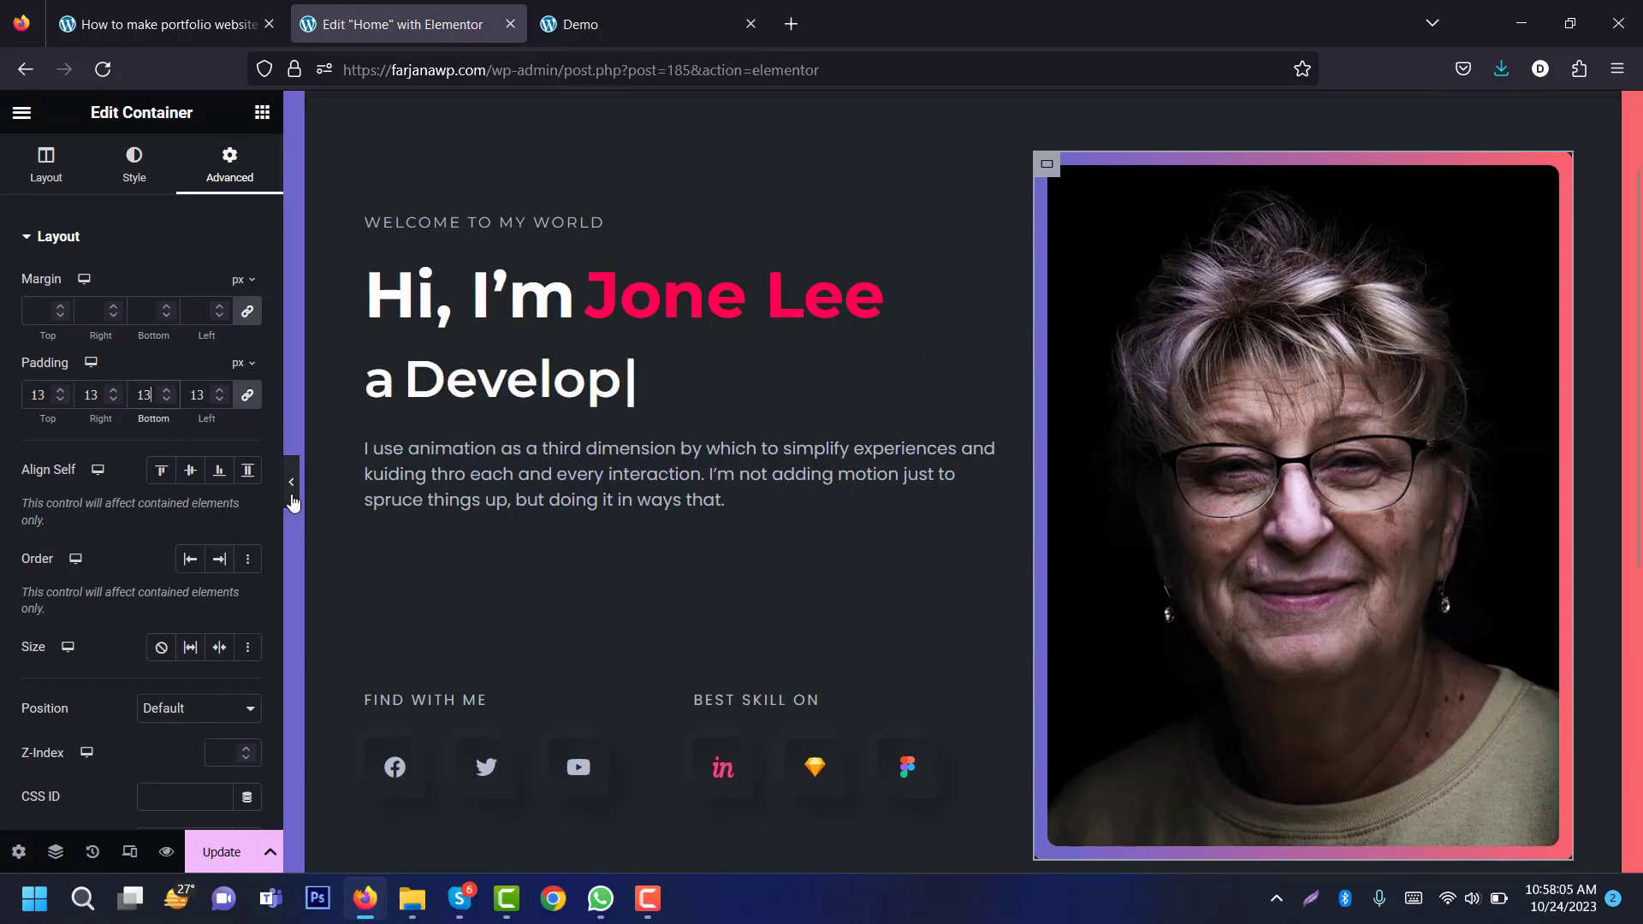
pyautogui.click(291, 482)
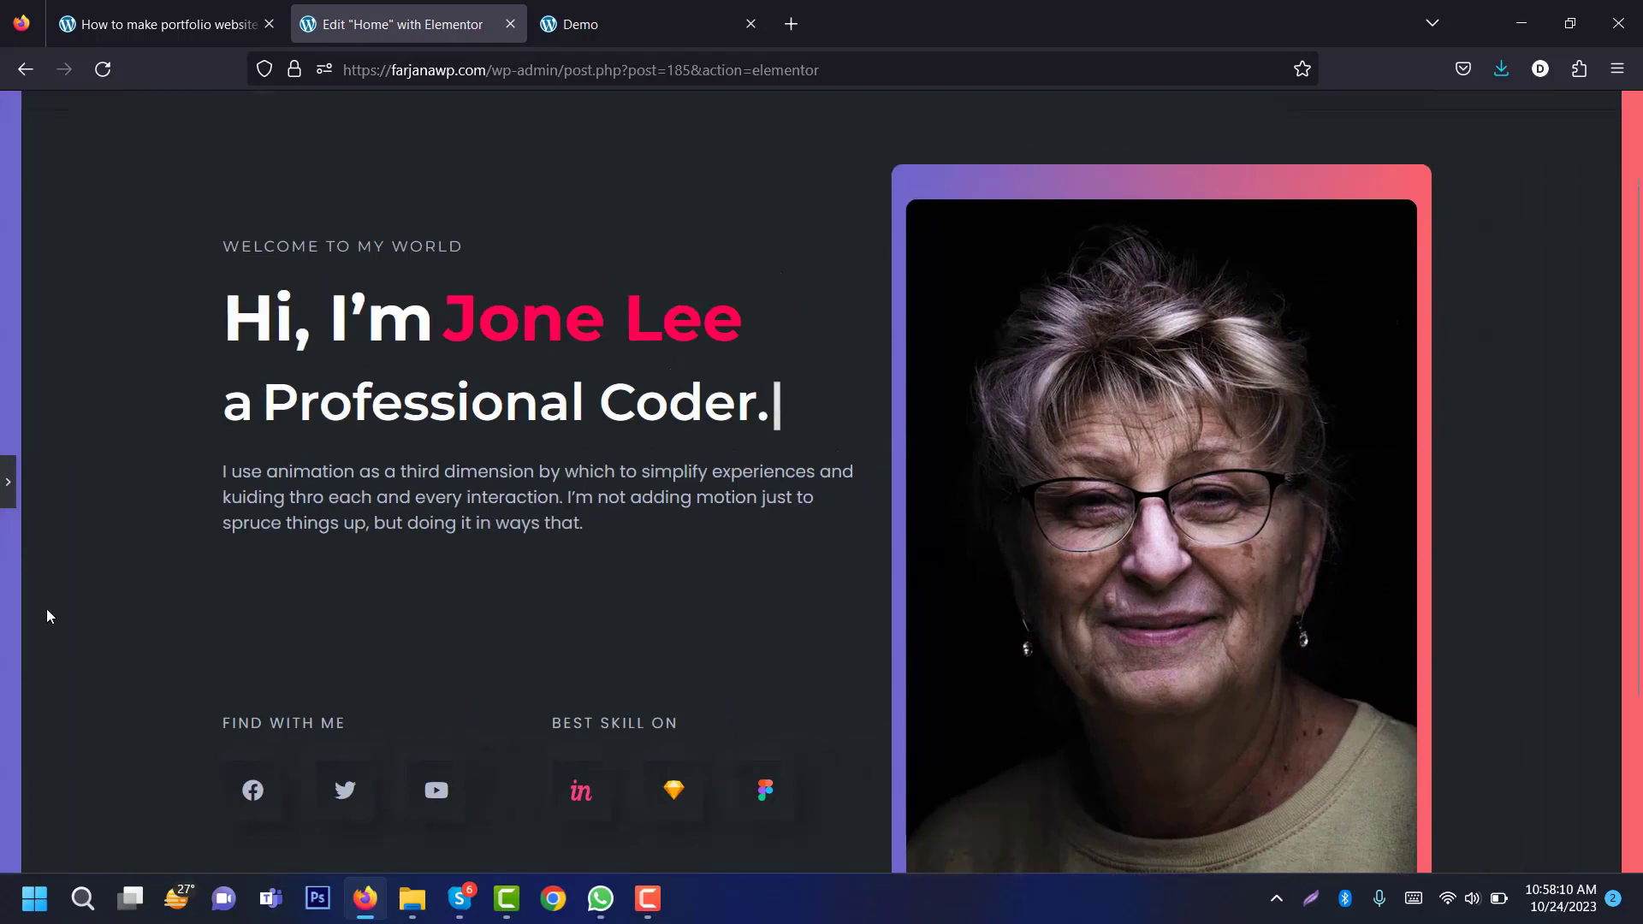
pyautogui.click(5, 484)
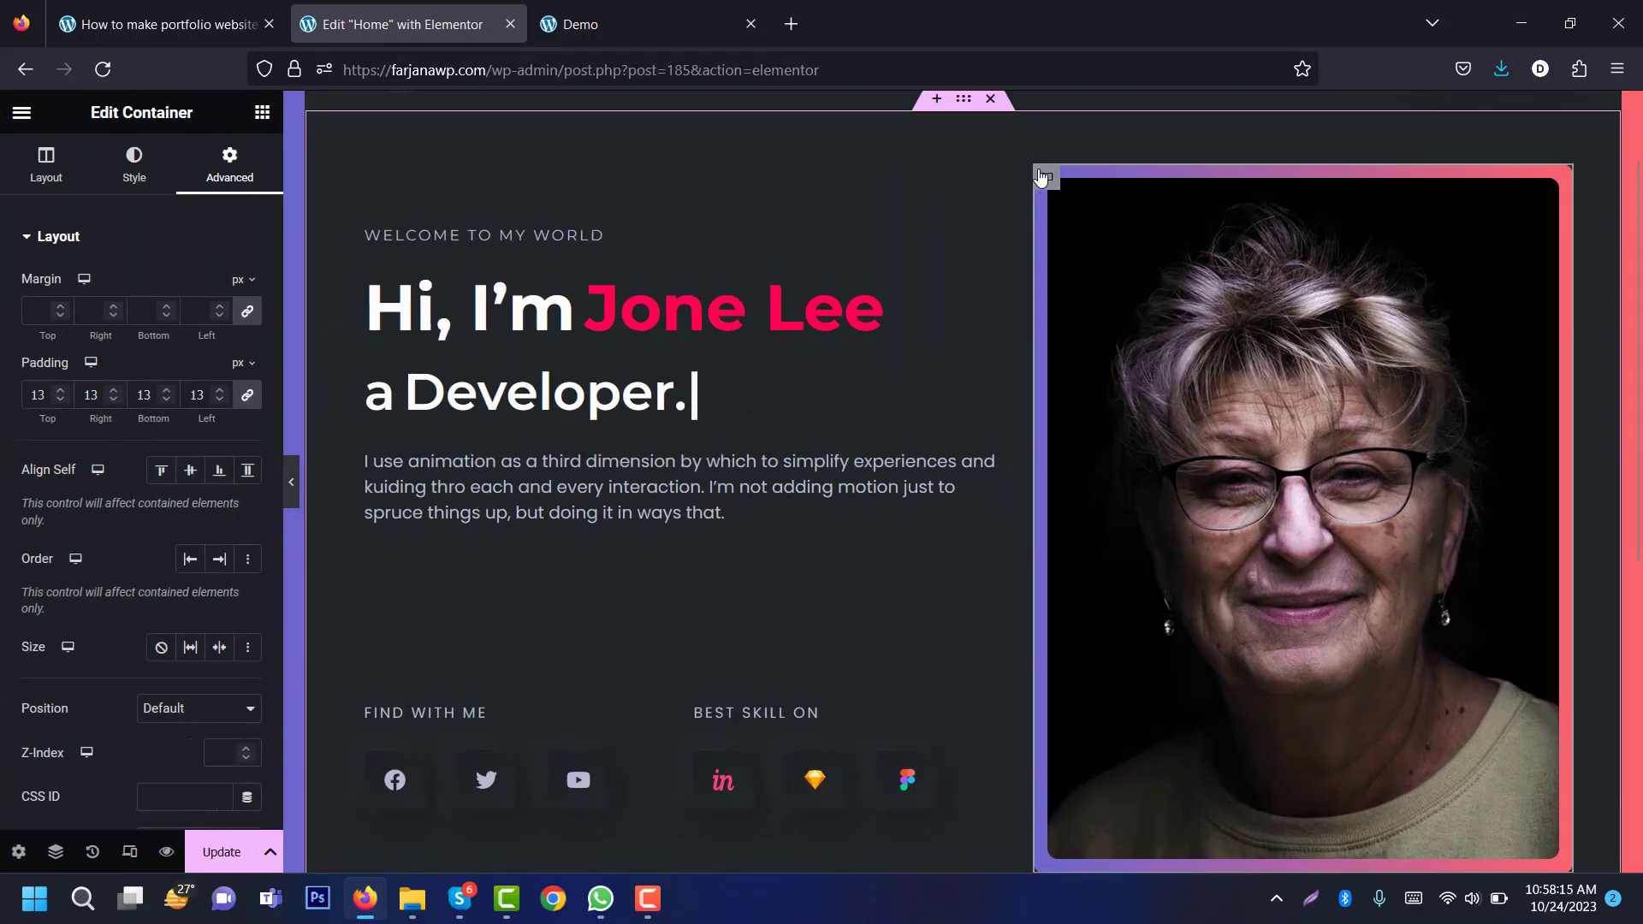
# Step: Centre the column's content with Justify Content Center and save with Update
pyautogui.click(46, 165)
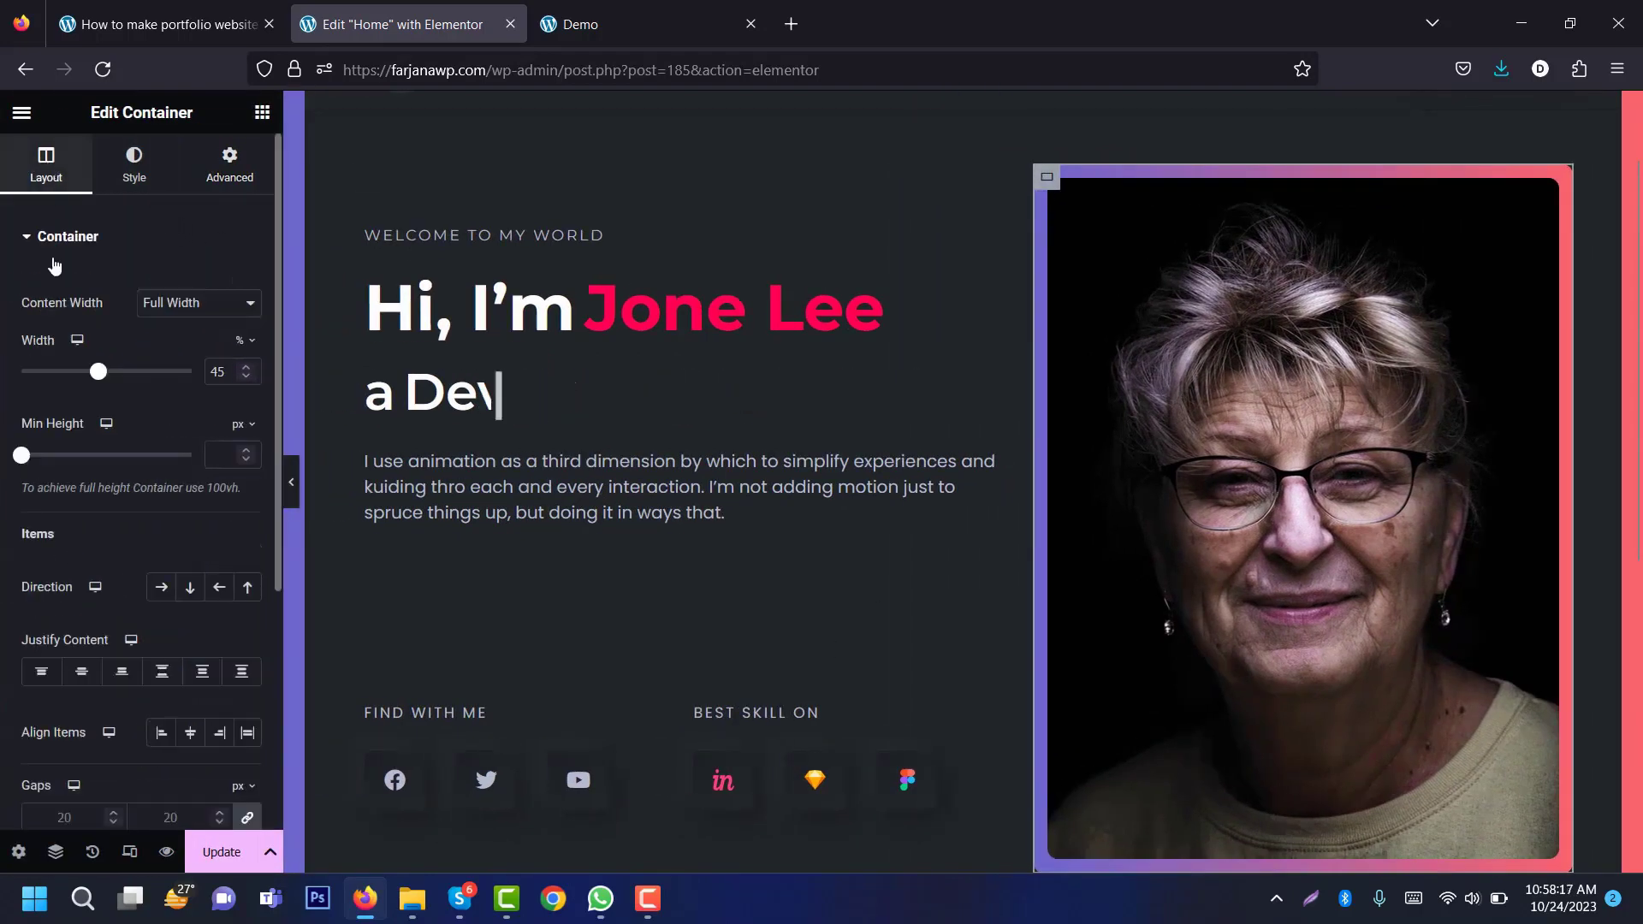
pyautogui.click(82, 671)
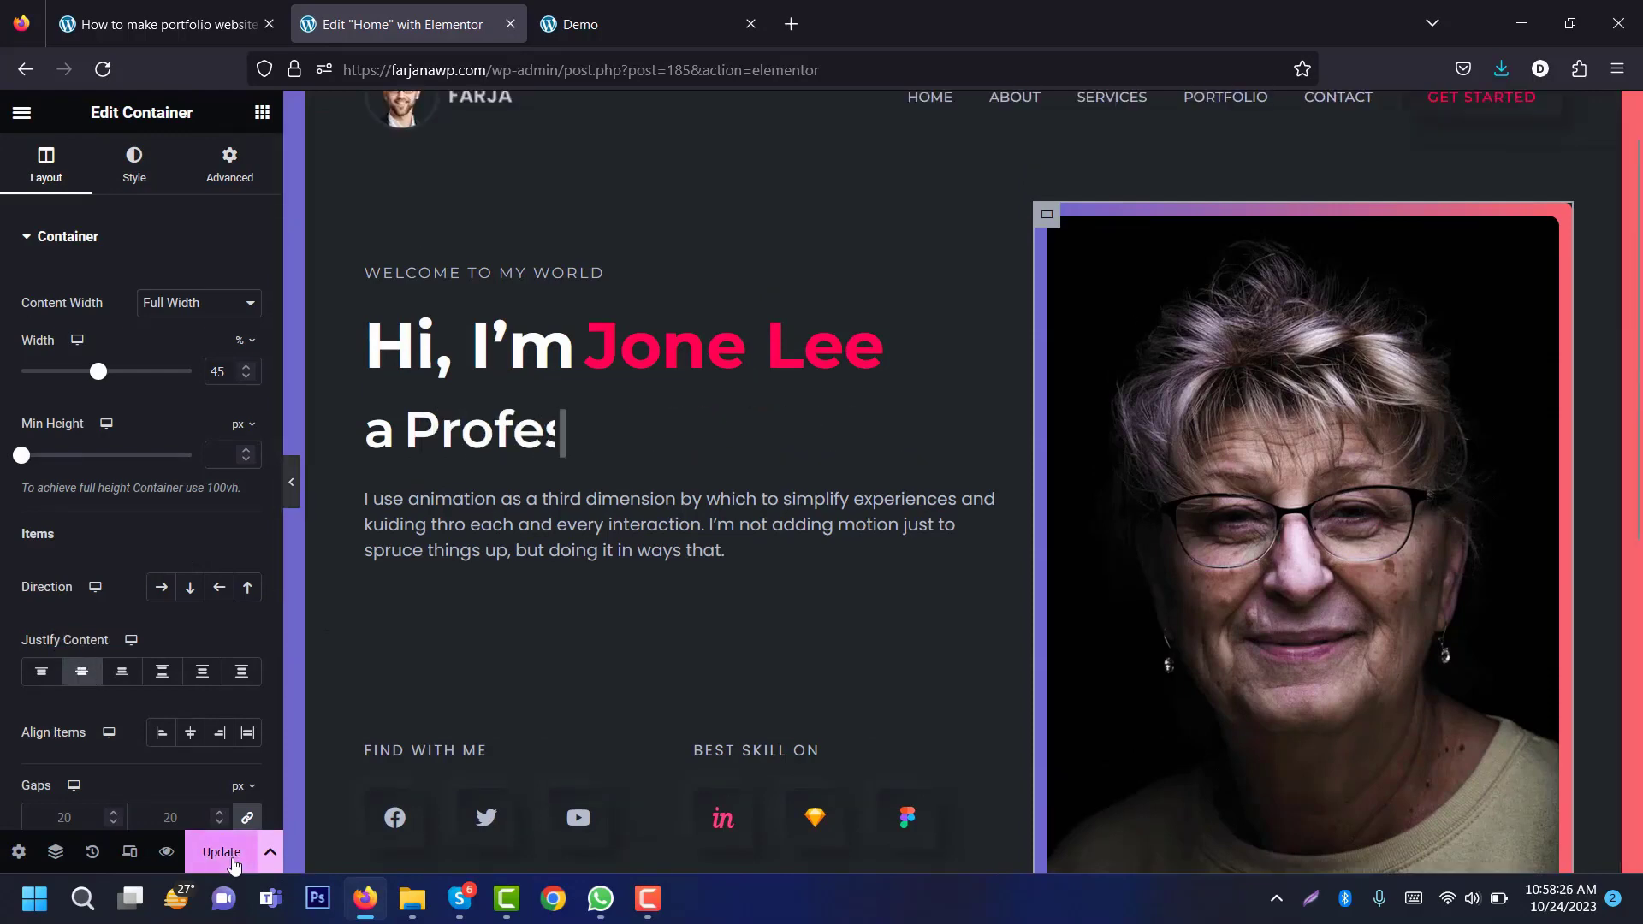
pyautogui.click(234, 864)
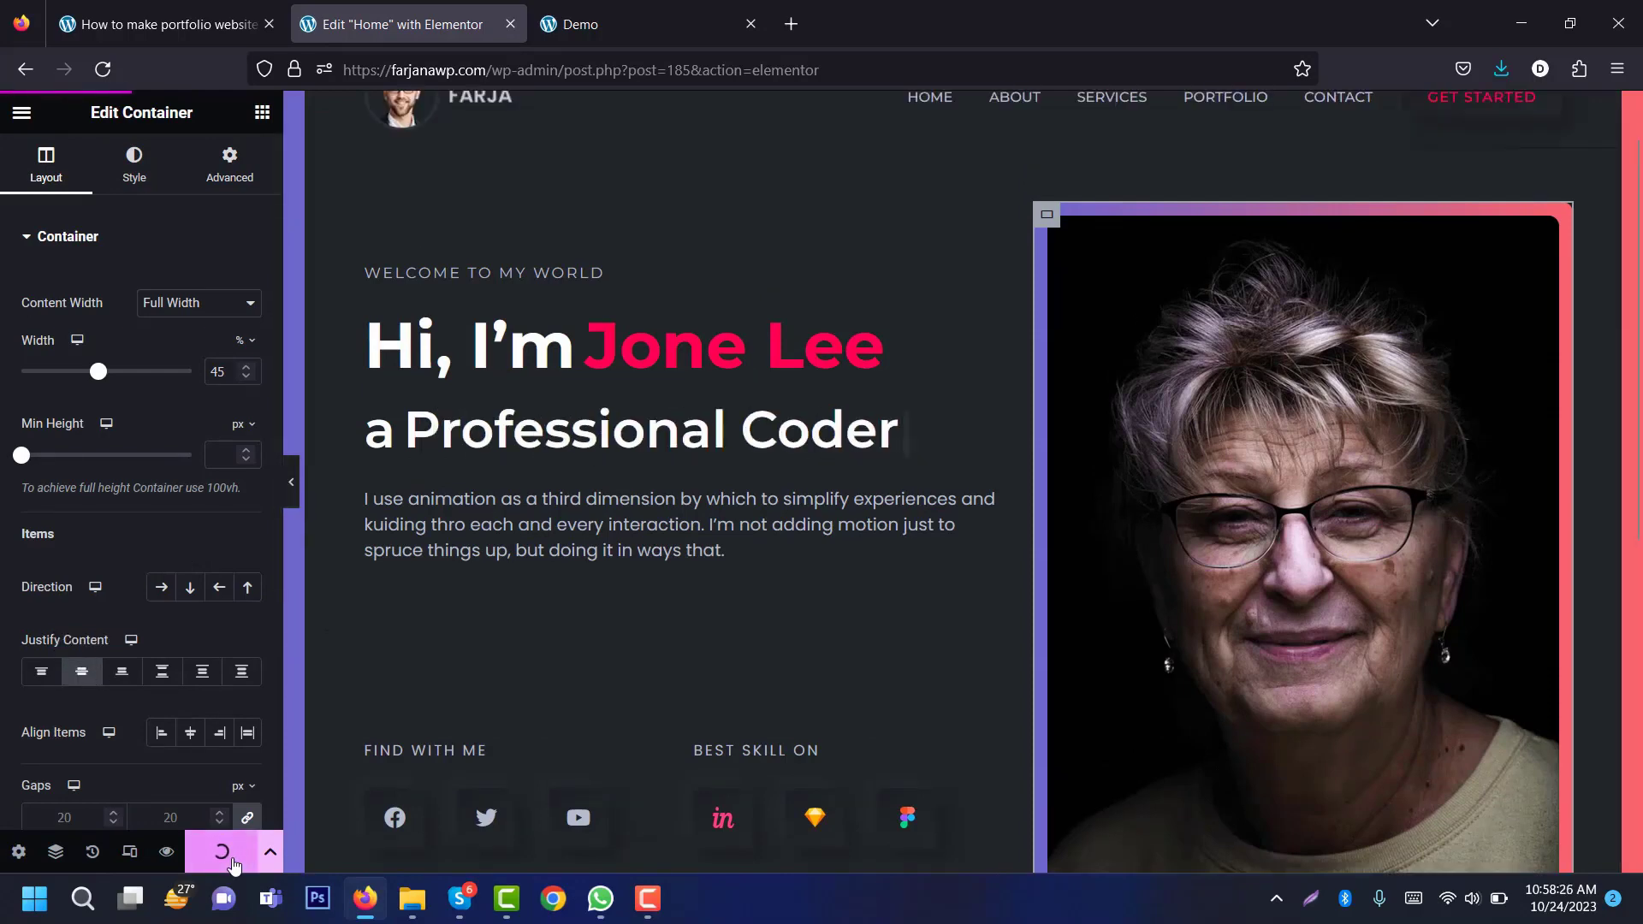
# Step: Preview the saved page and check the portrait photo in tablet view
pyautogui.click(166, 851)
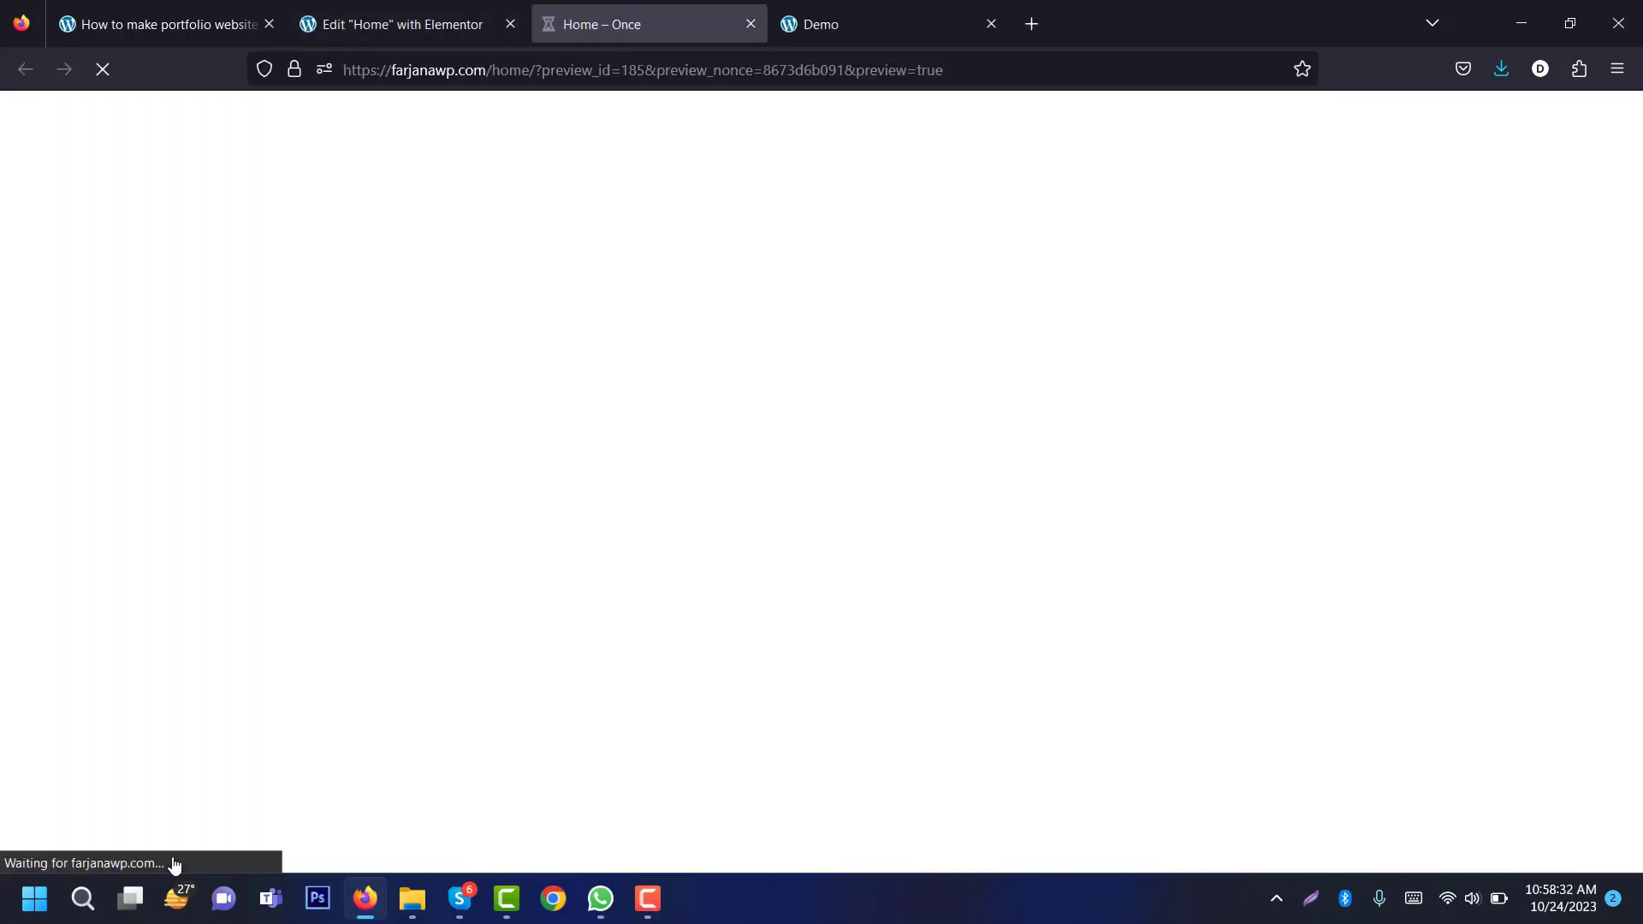
pyautogui.scroll(-3, 1636, 599)
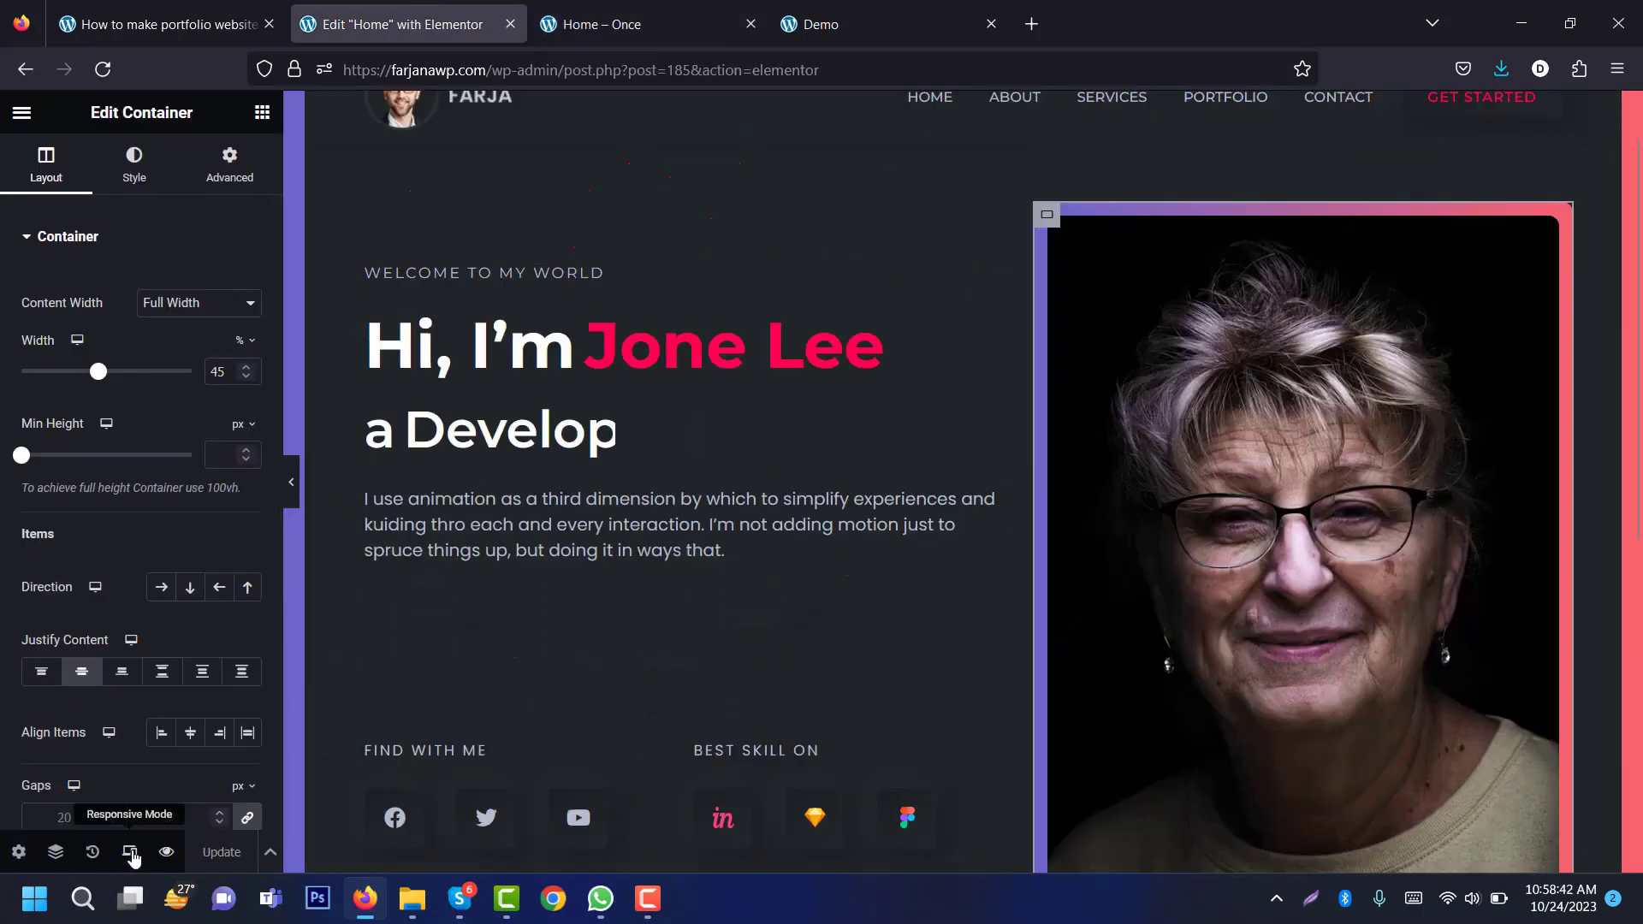
pyautogui.scroll(1, 727, 154)
pyautogui.click(868, 108)
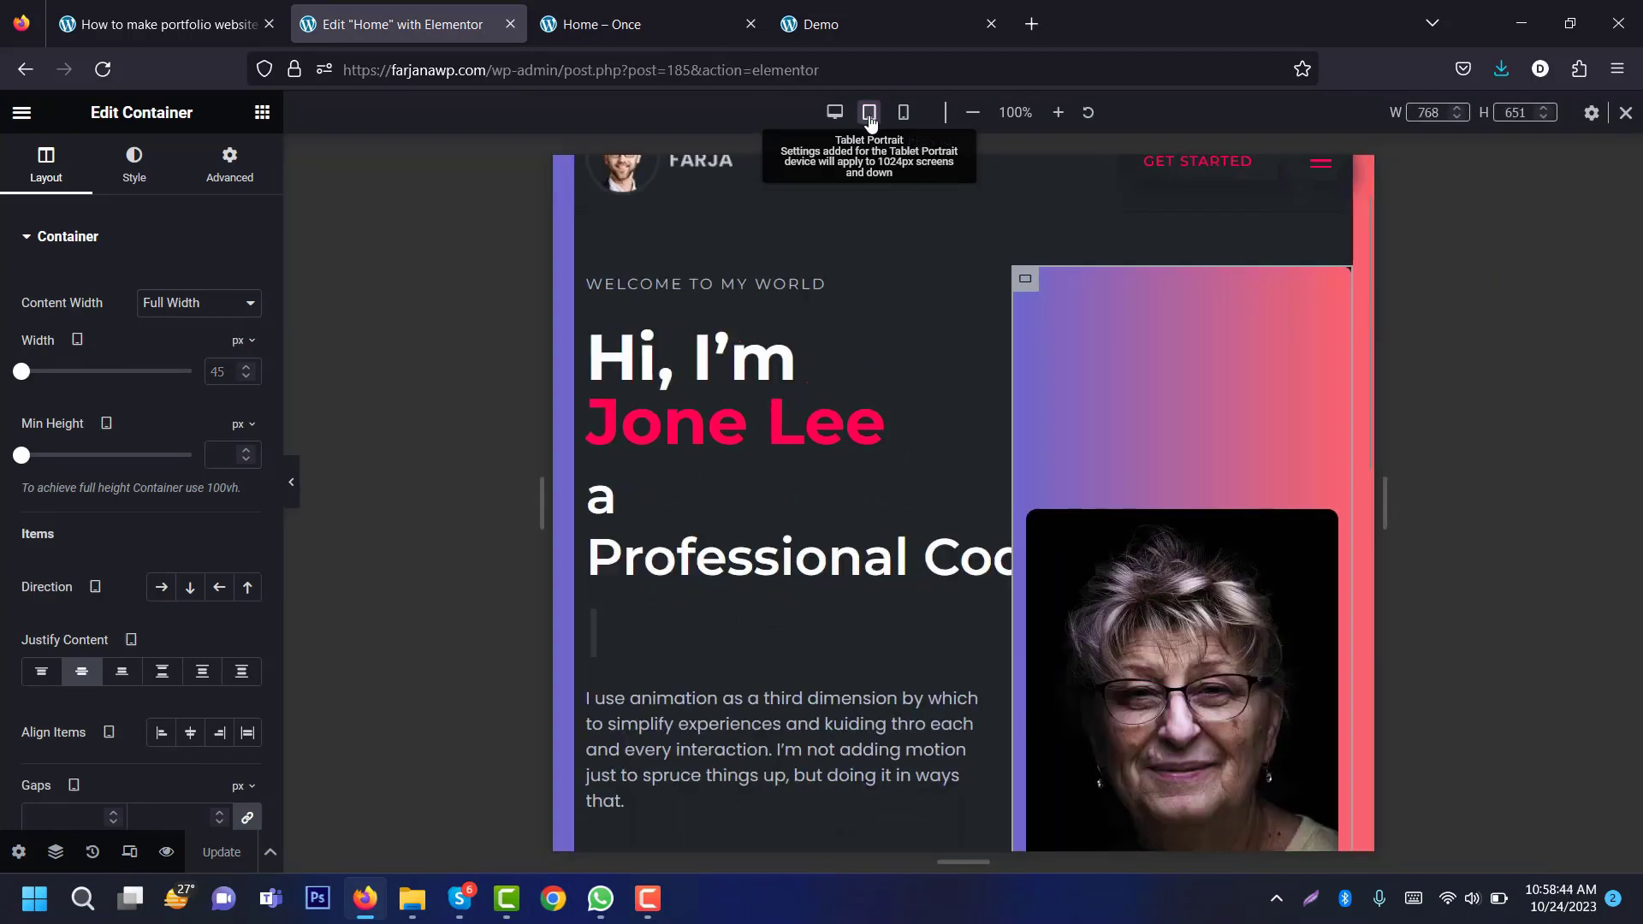
pyautogui.click(1187, 488)
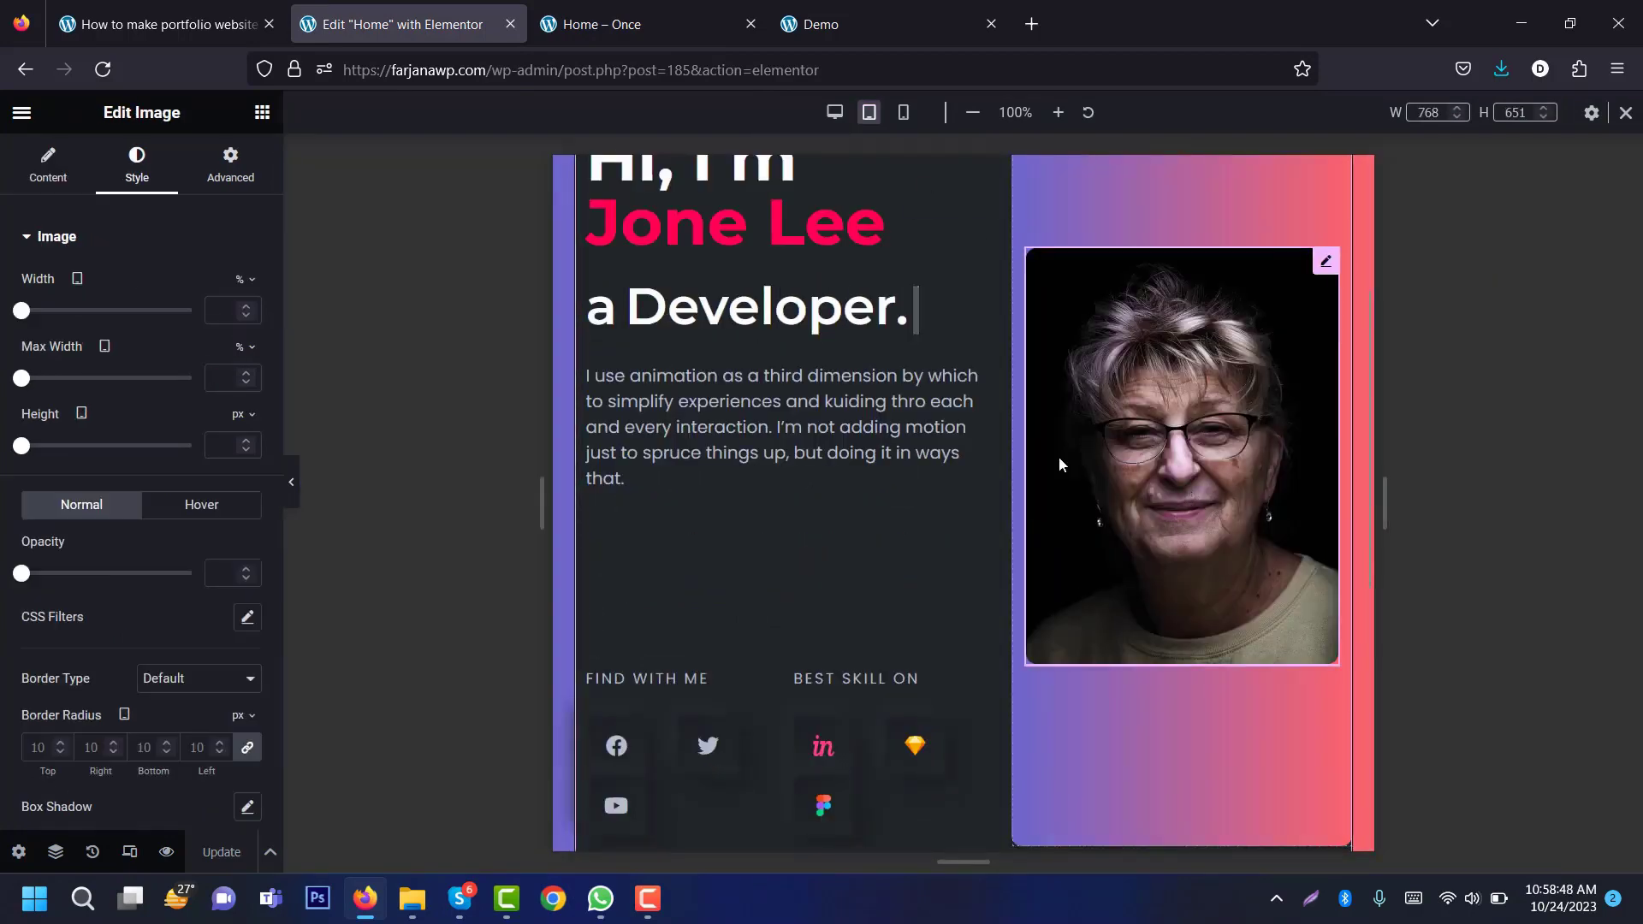
pyautogui.click(835, 118)
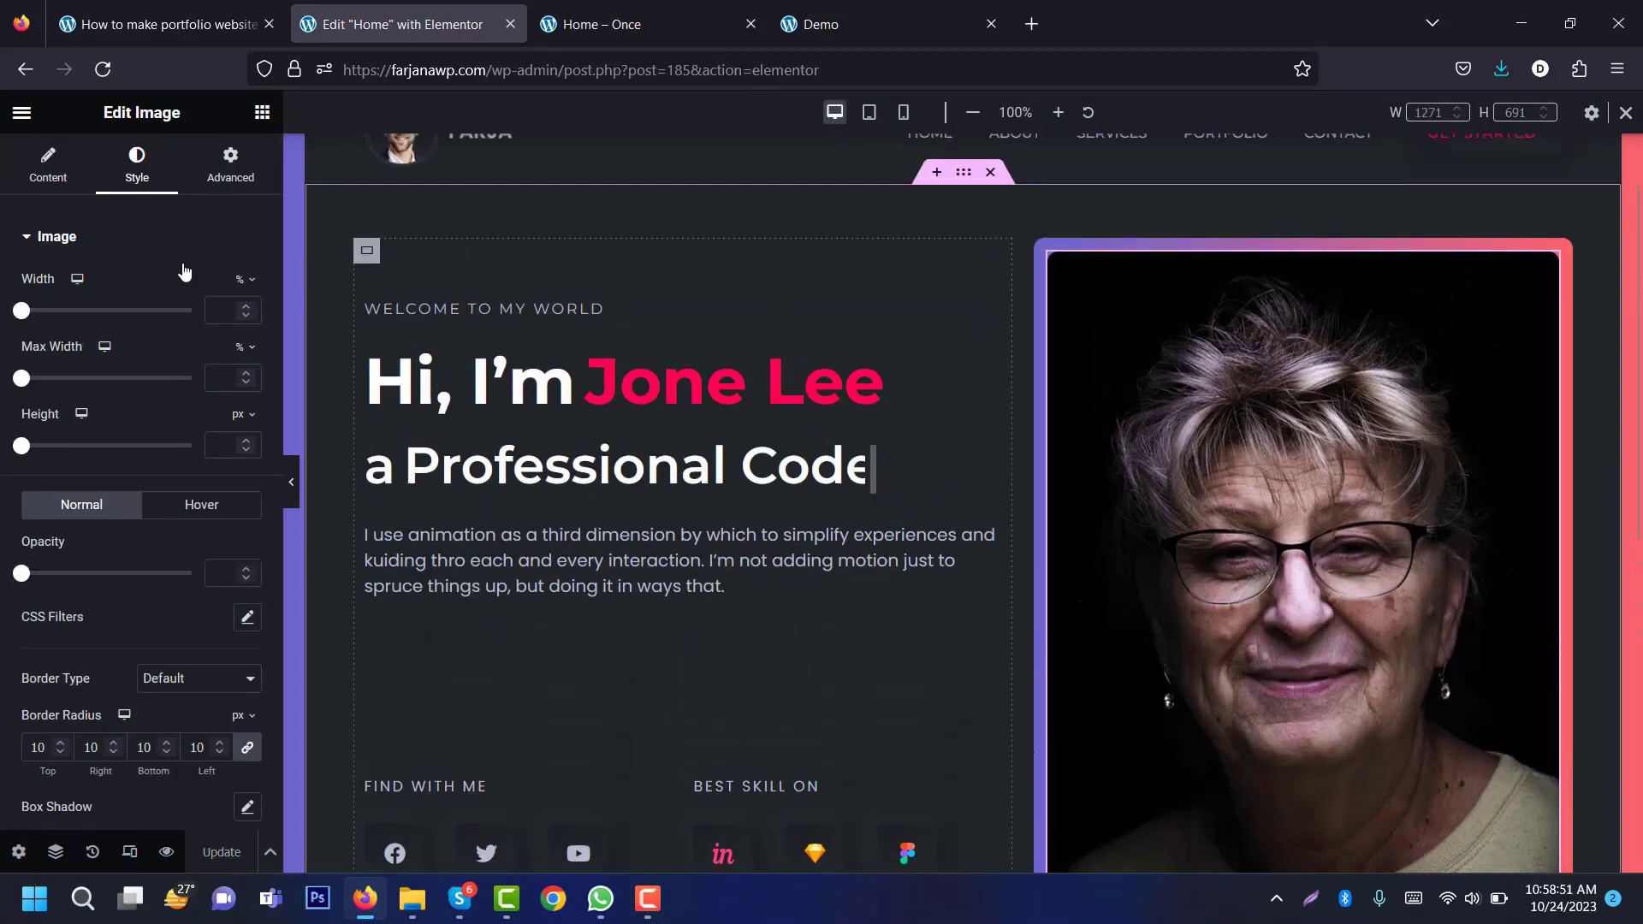
# Step: Set the portrait to 100% height, Cover object fit and Top Center position
pyautogui.click(240, 415)
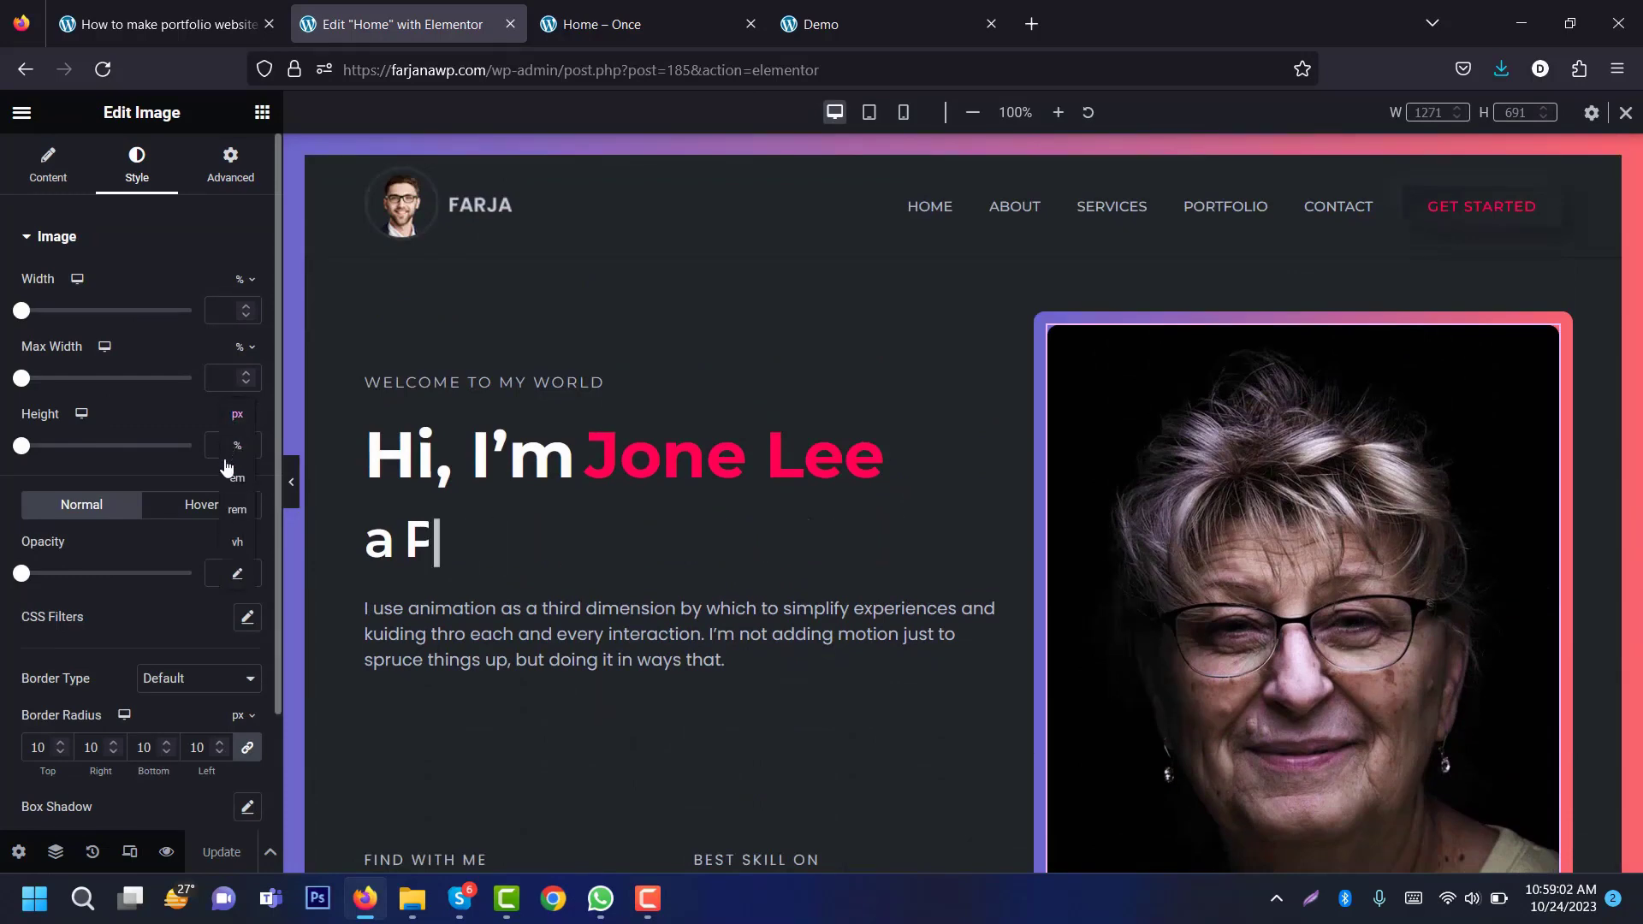
pyautogui.click(237, 449)
pyautogui.click(220, 445)
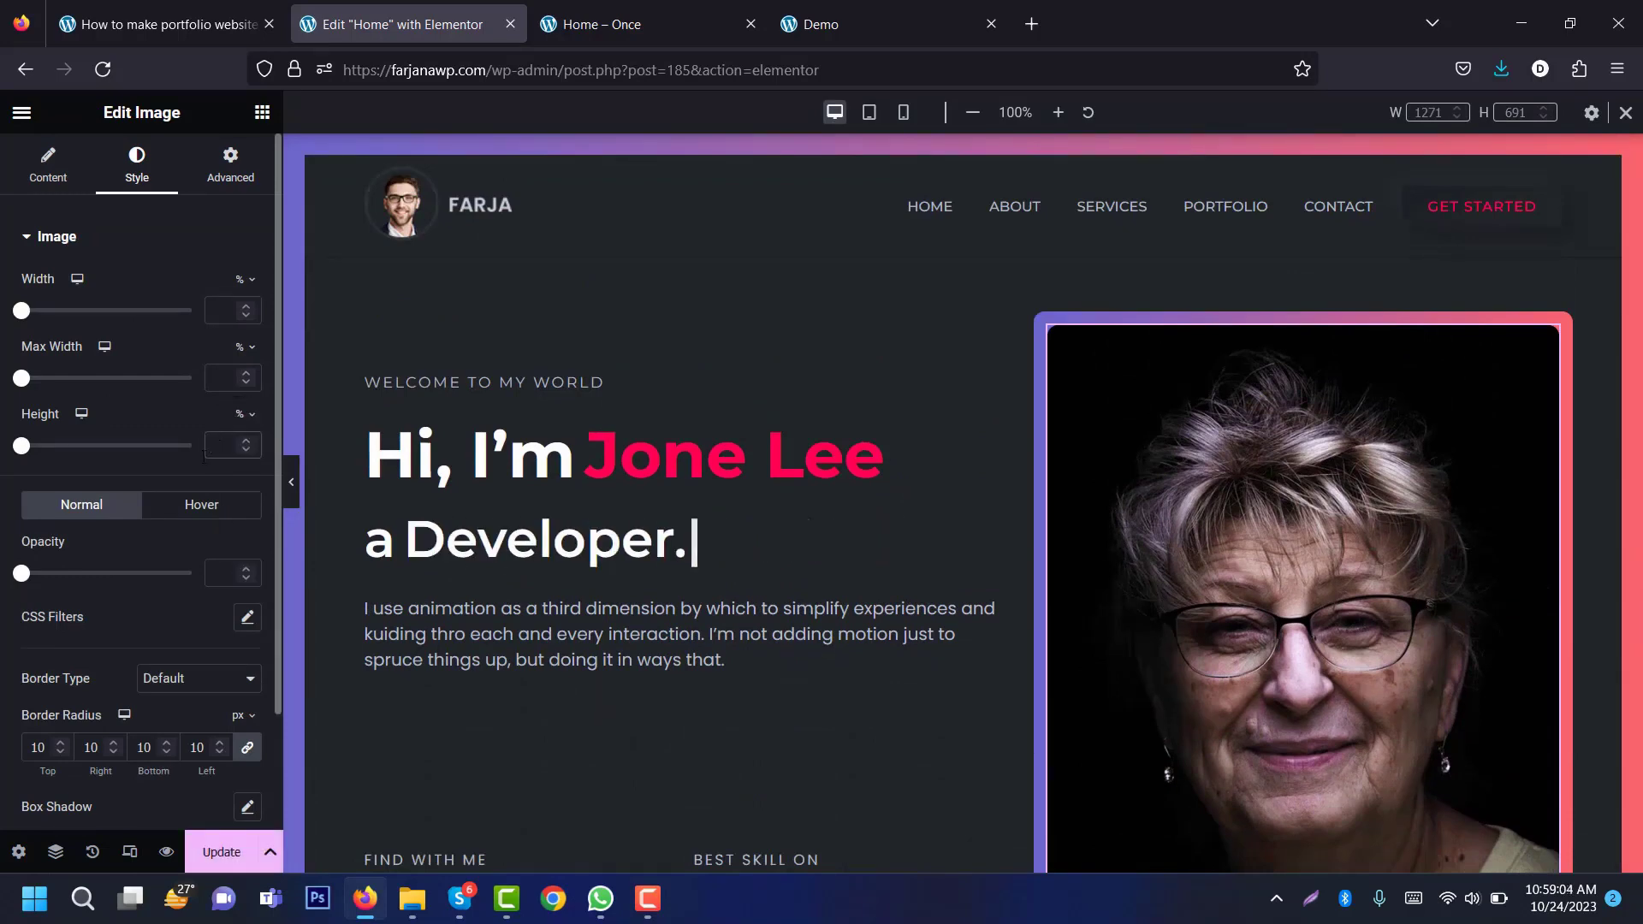
pyautogui.write('100')
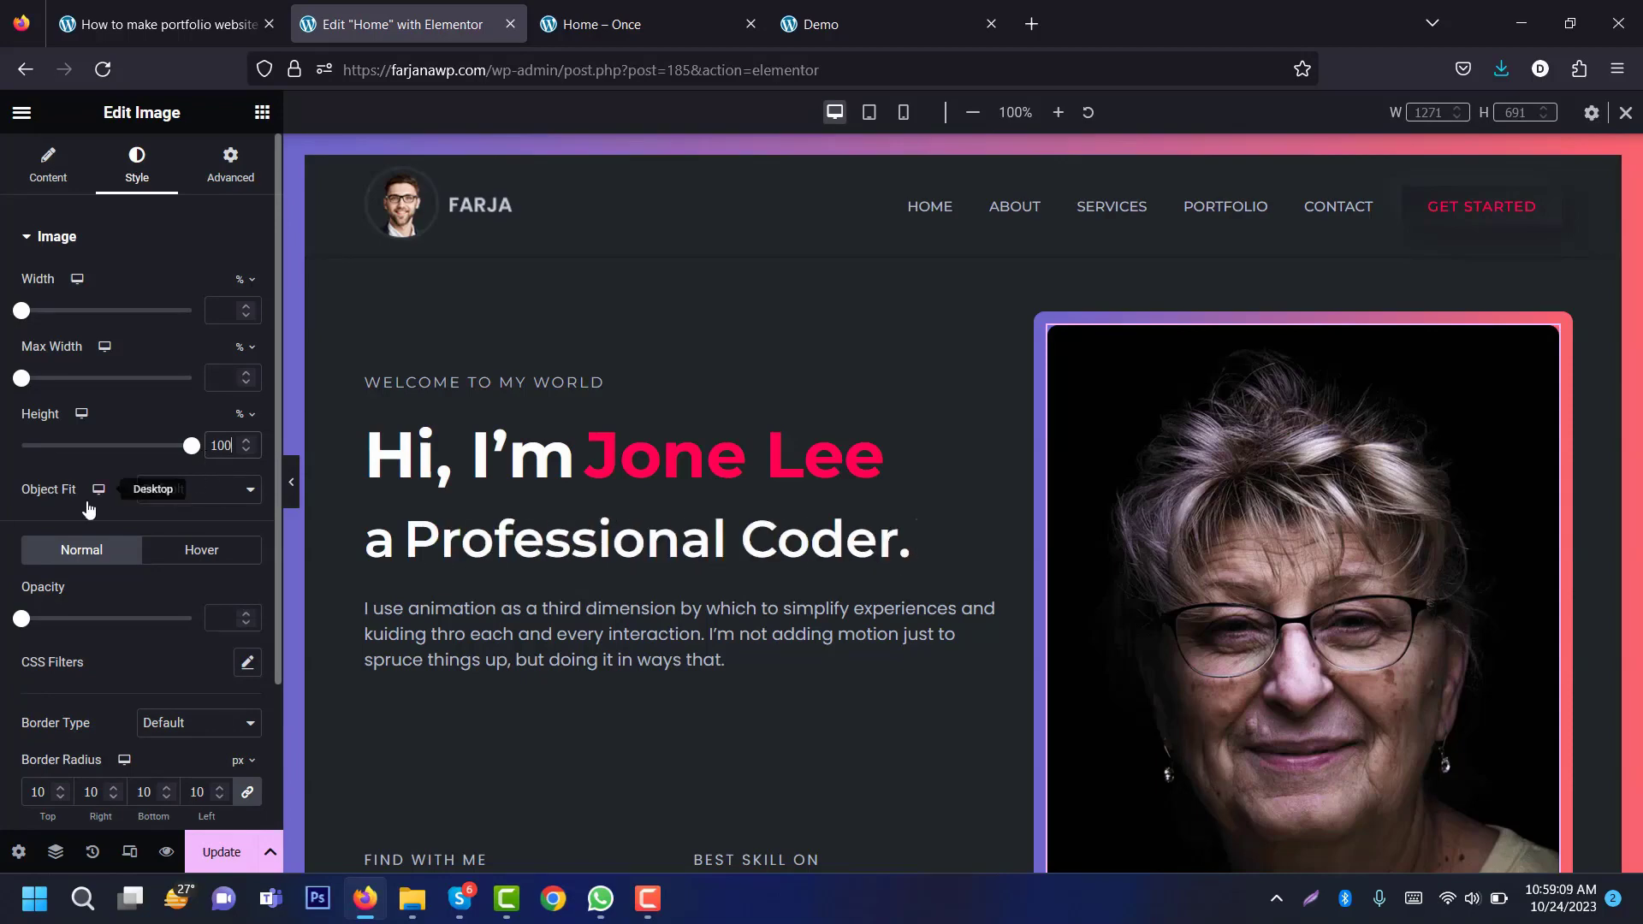
pyautogui.click(167, 505)
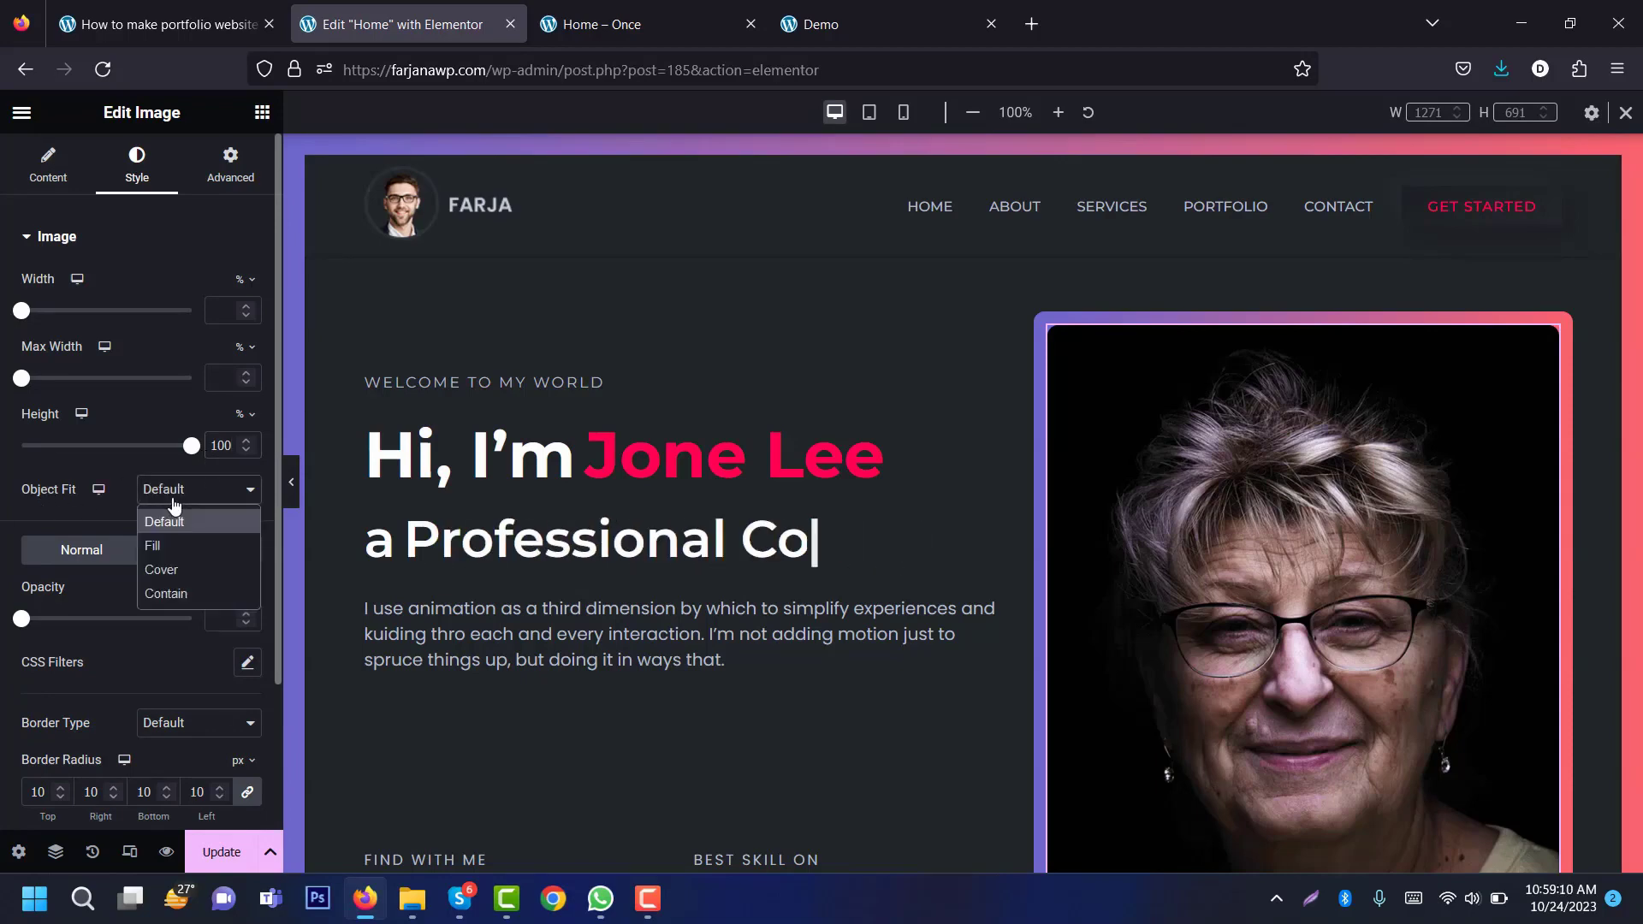
pyautogui.click(182, 570)
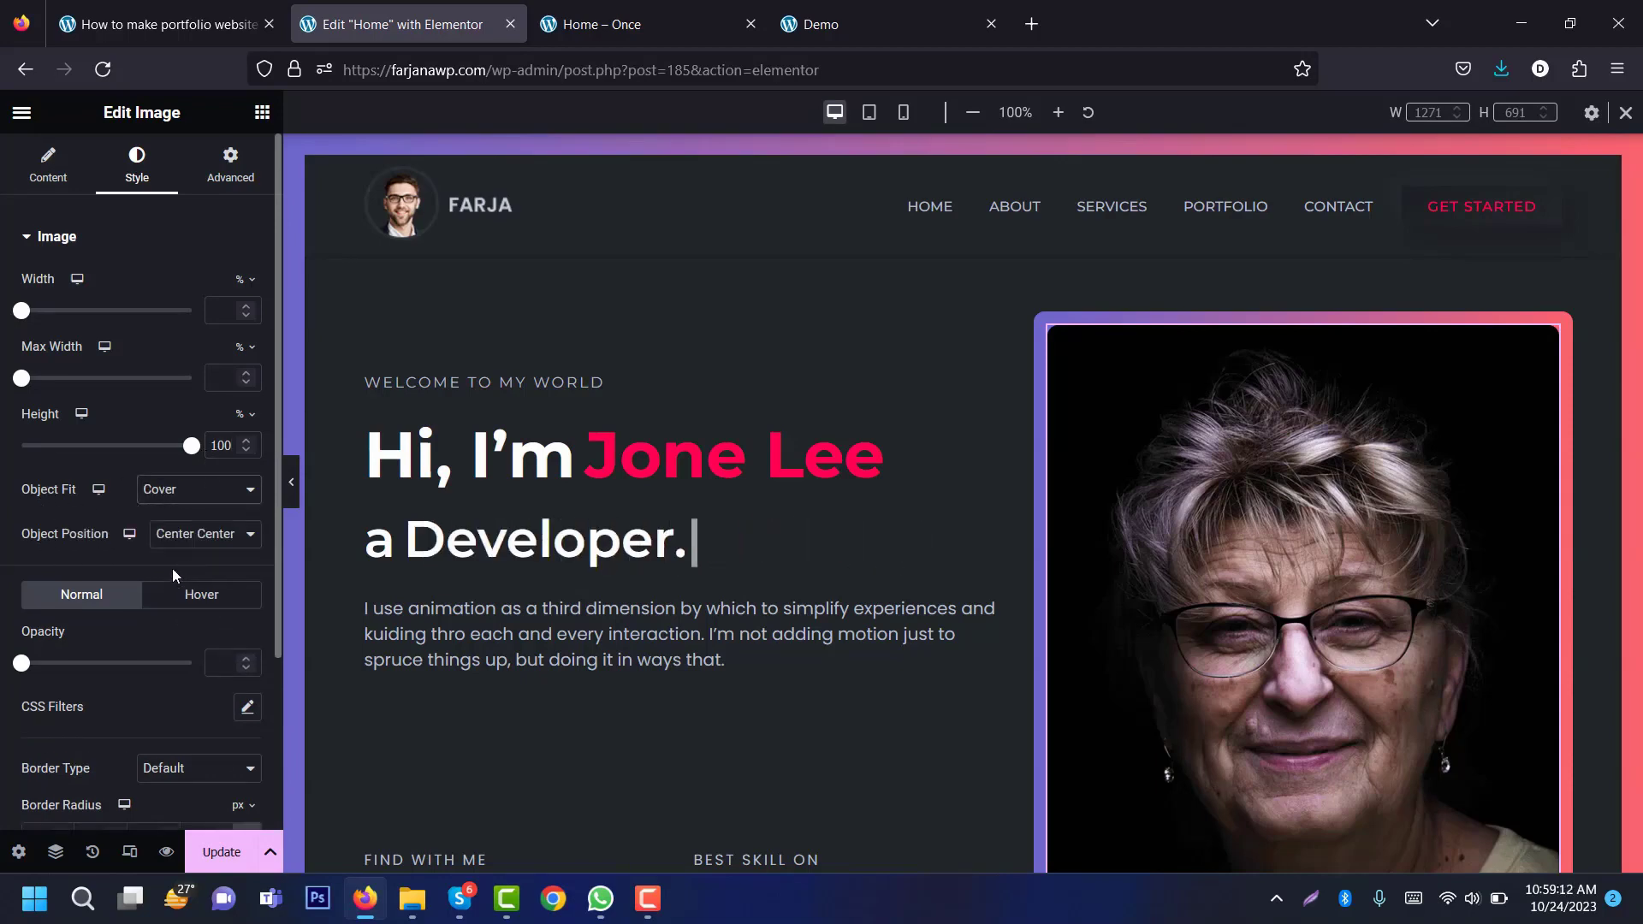
pyautogui.click(213, 539)
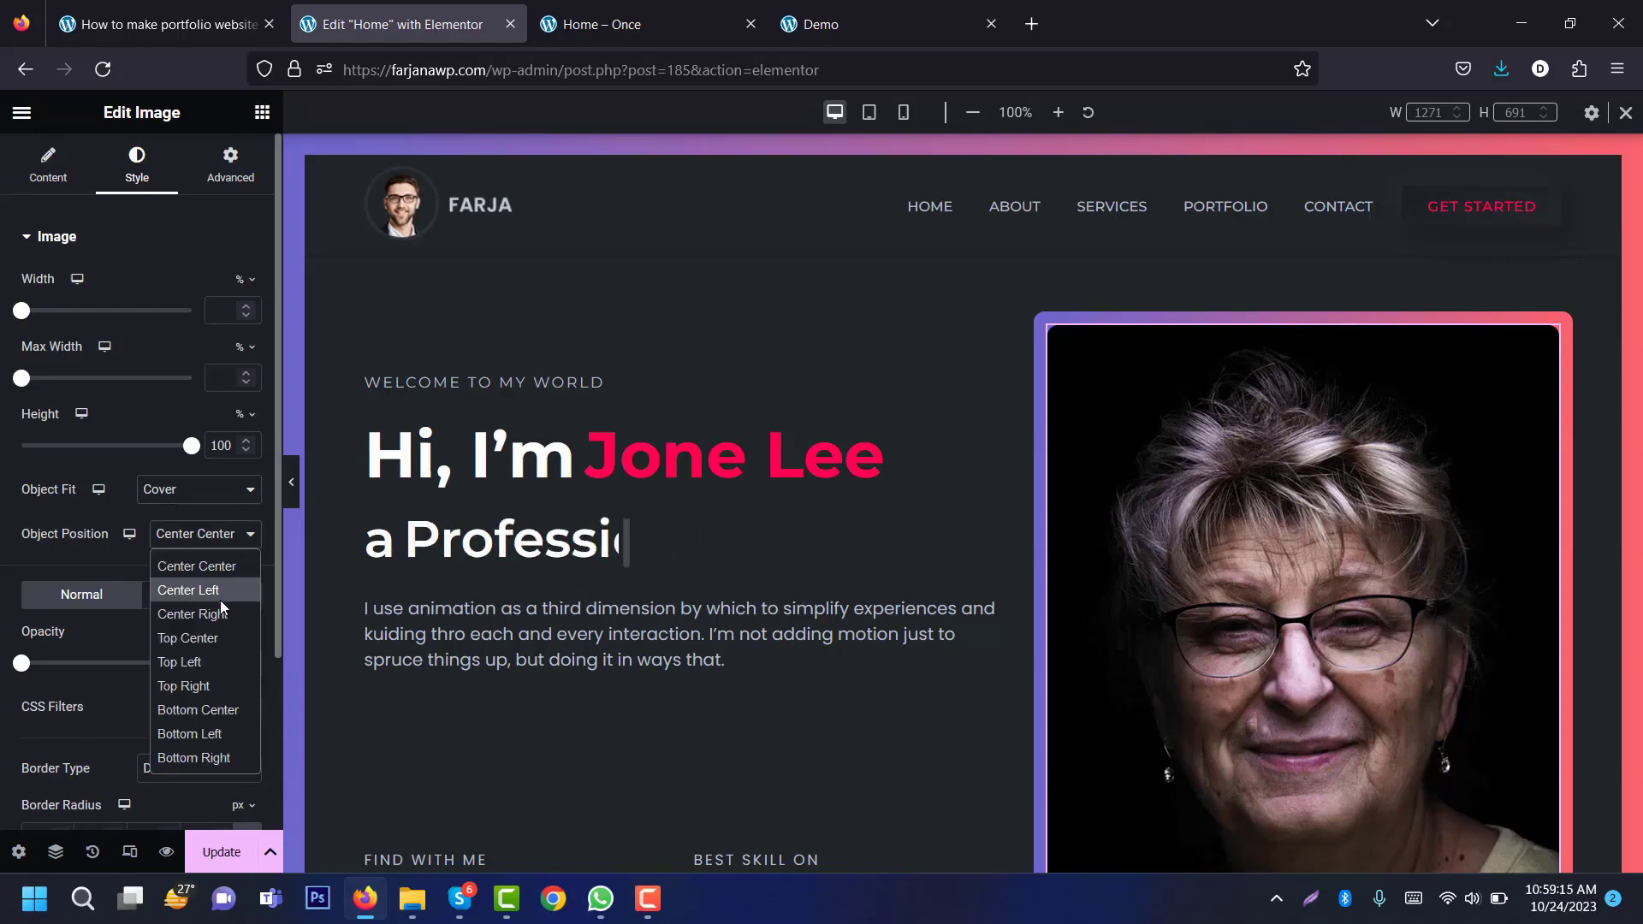
pyautogui.click(204, 644)
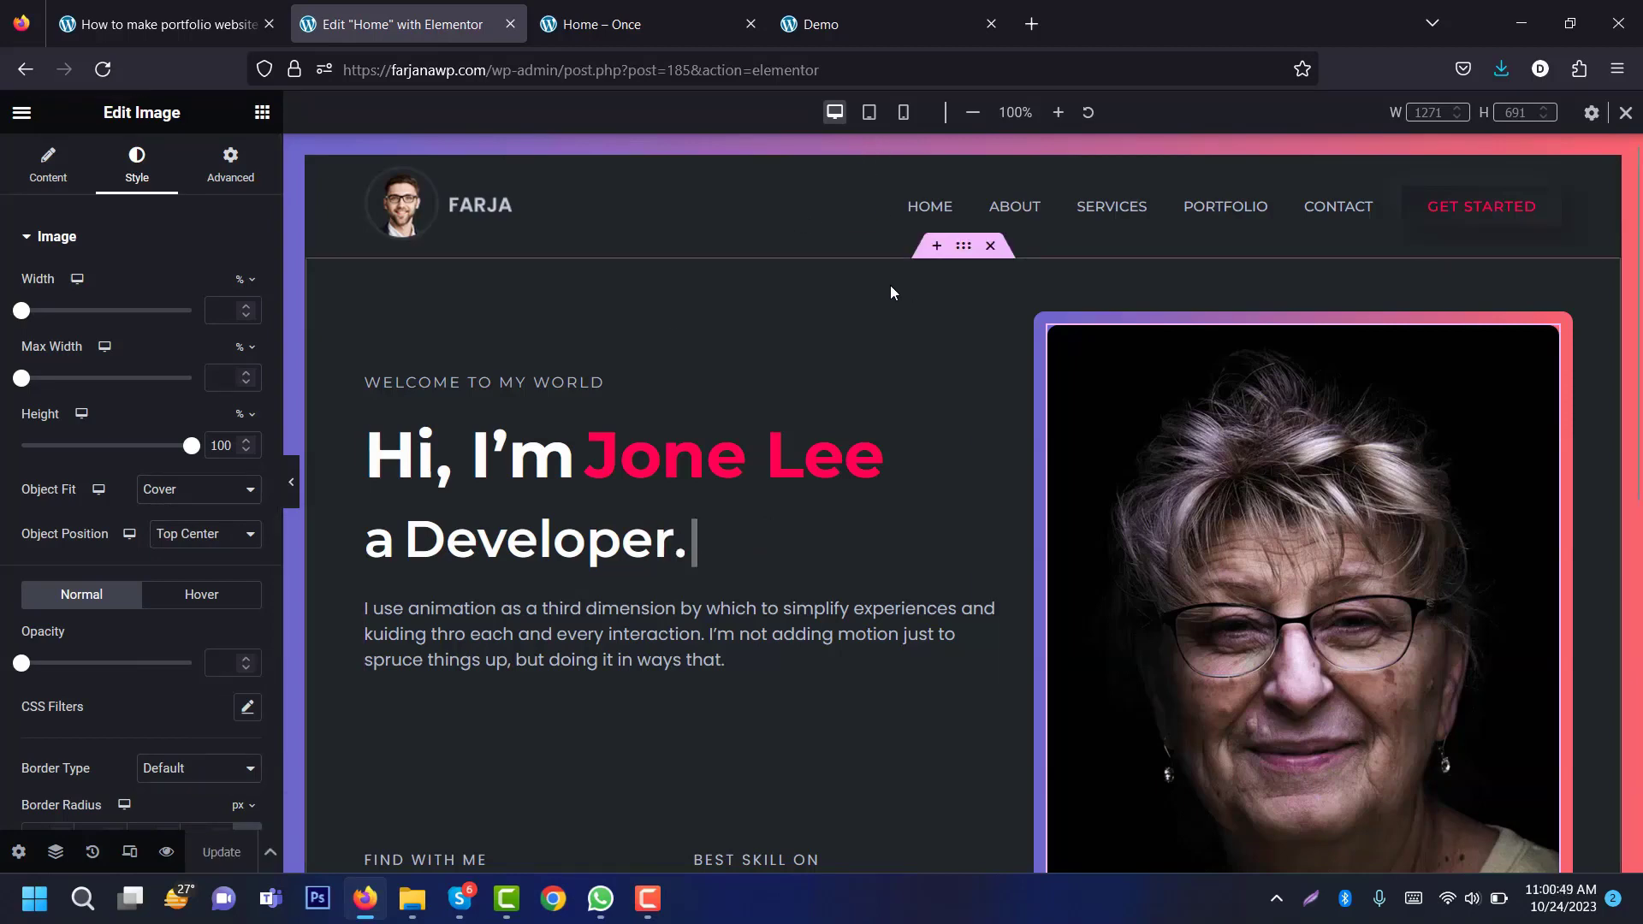
pyautogui.scroll(-3, 1609, 291)
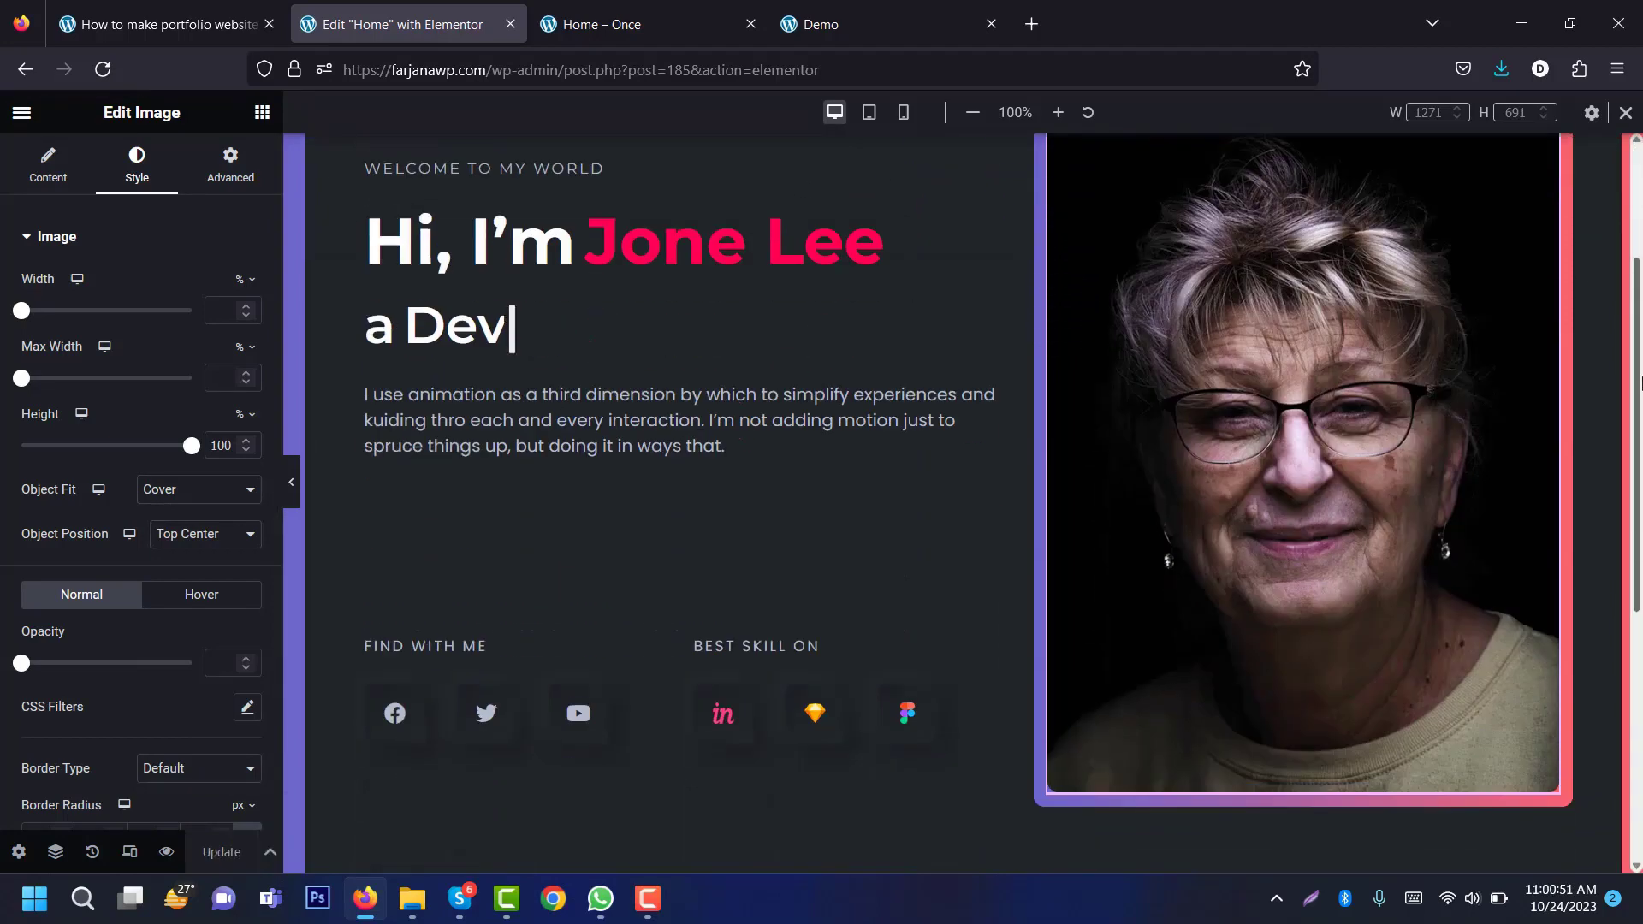
pyautogui.scroll(3, 1639, 272)
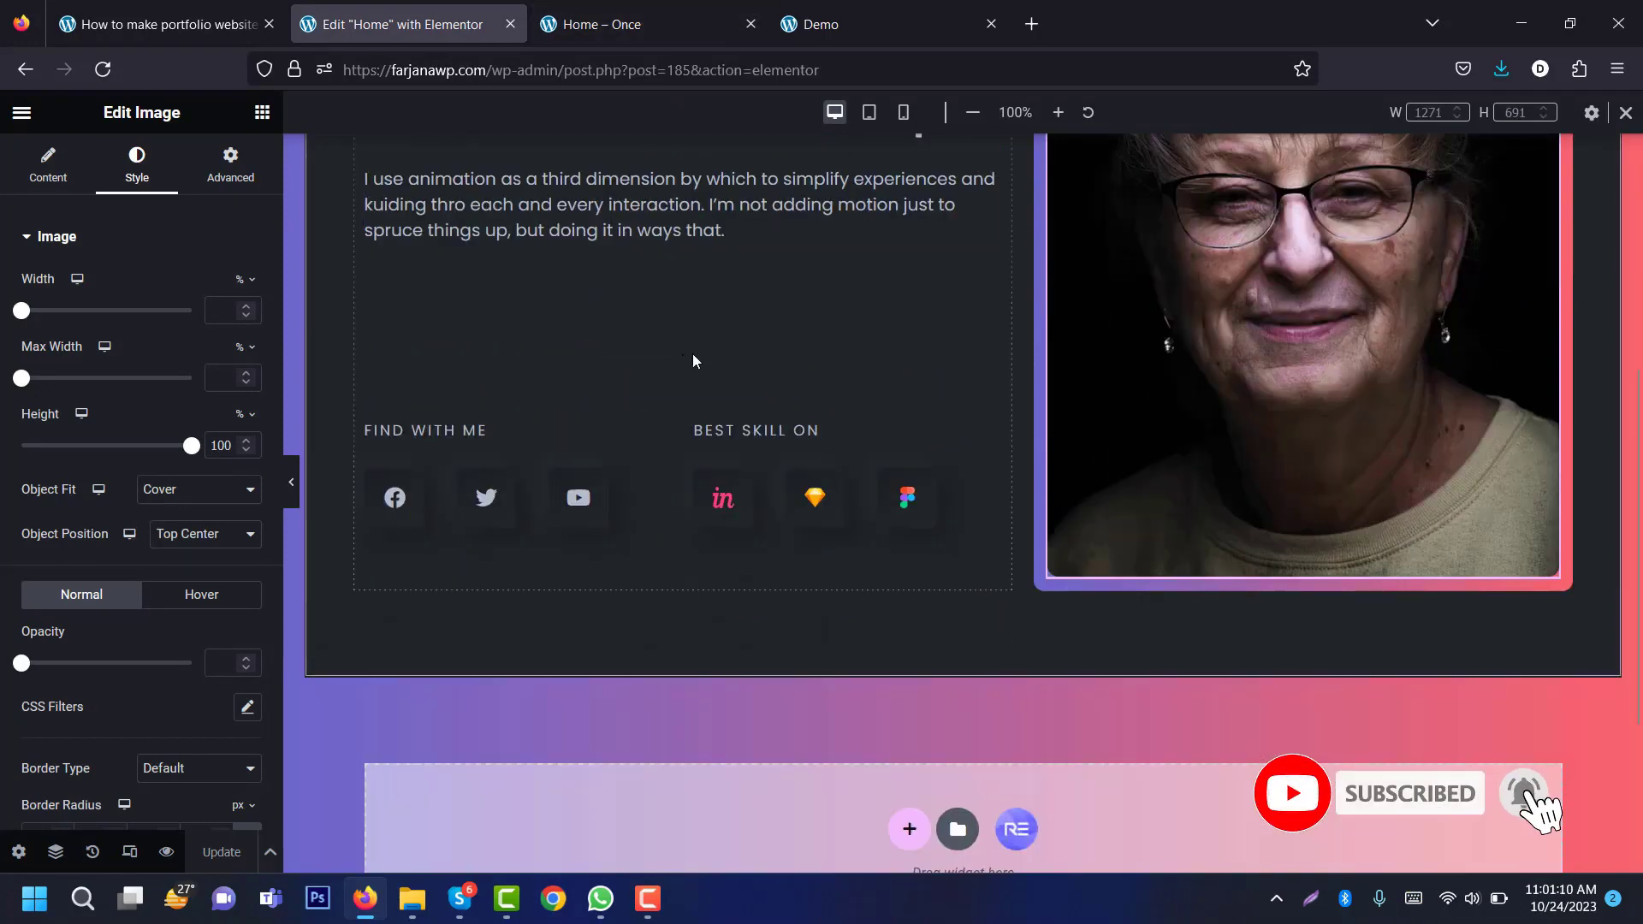
pyautogui.click(827, 24)
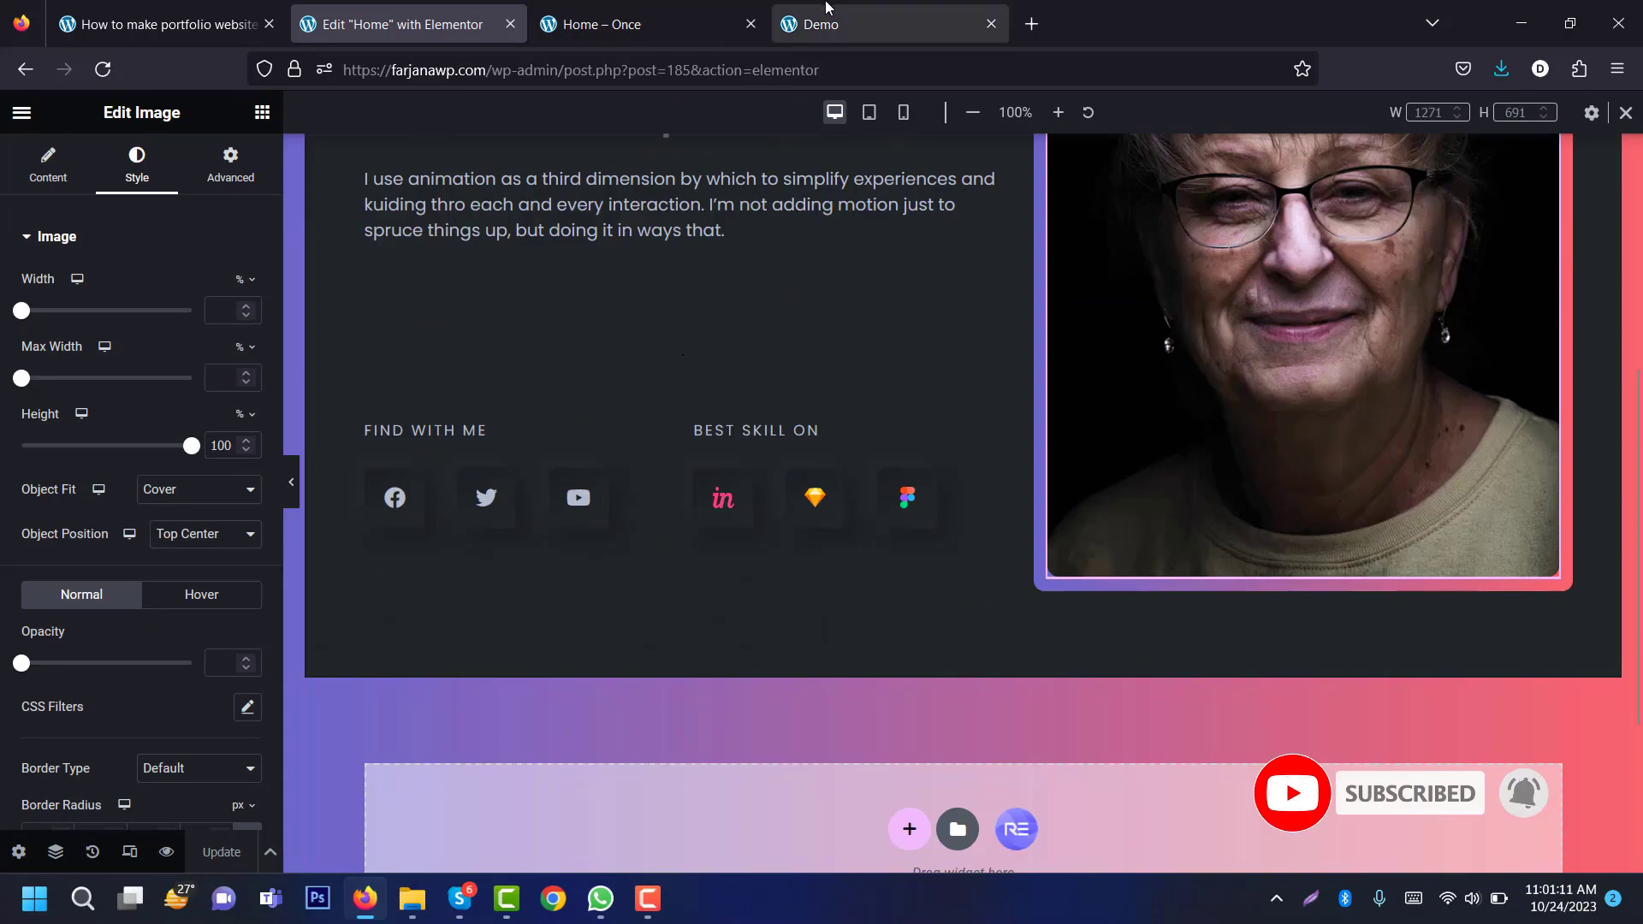
pyautogui.scroll(-10, 1638, 199)
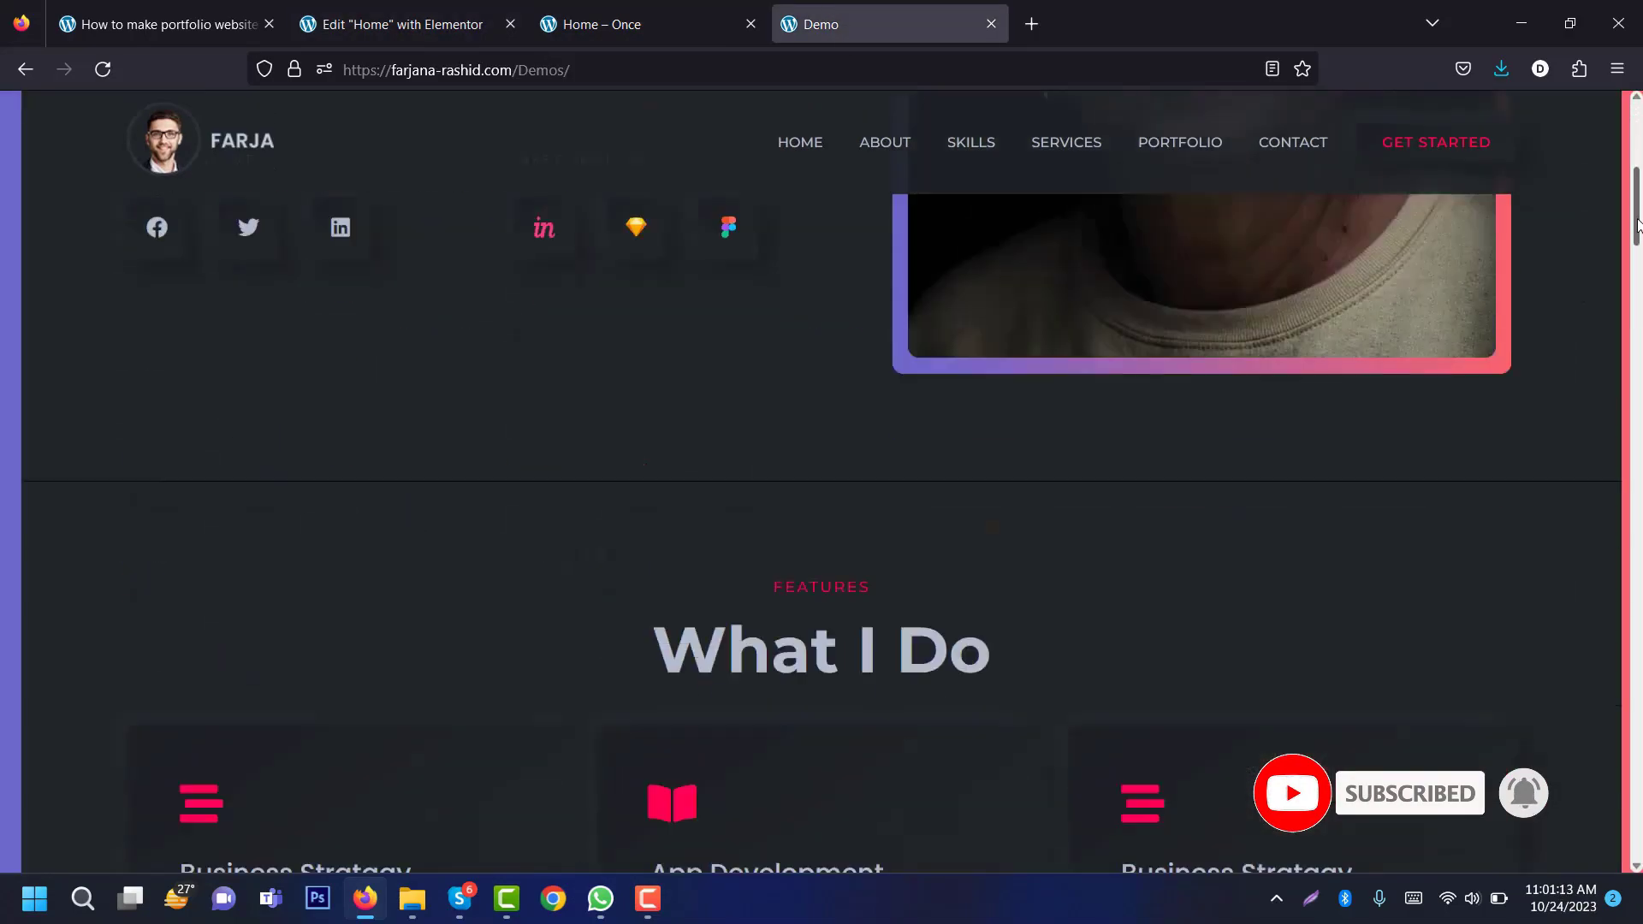
pyautogui.scroll(-5, 1638, 257)
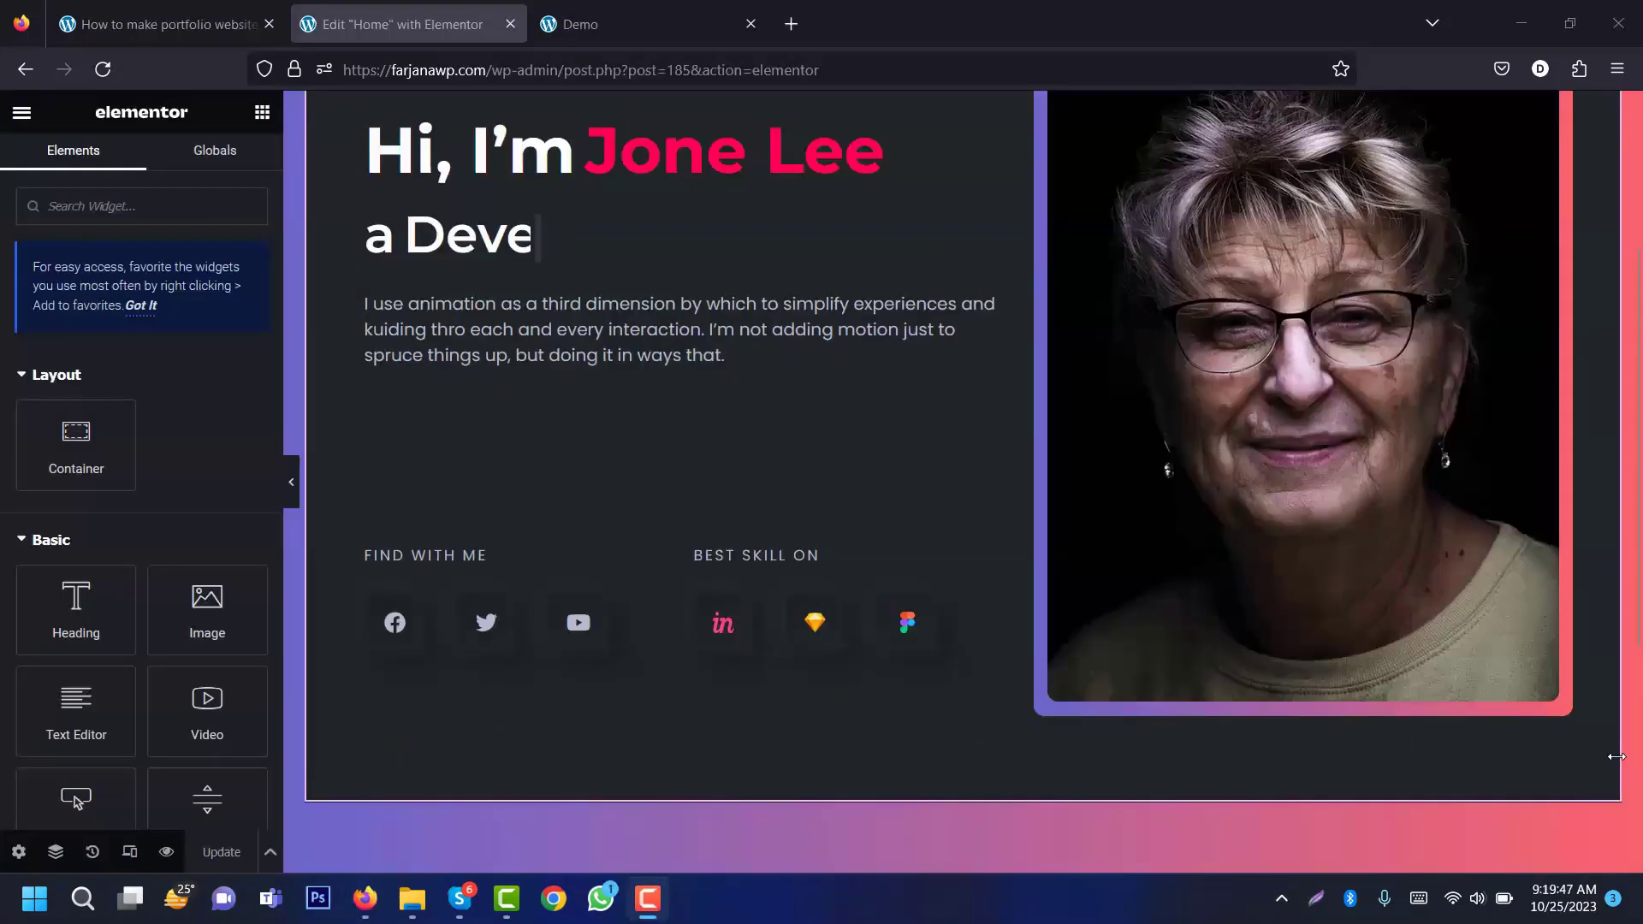
pyautogui.click(626, 10)
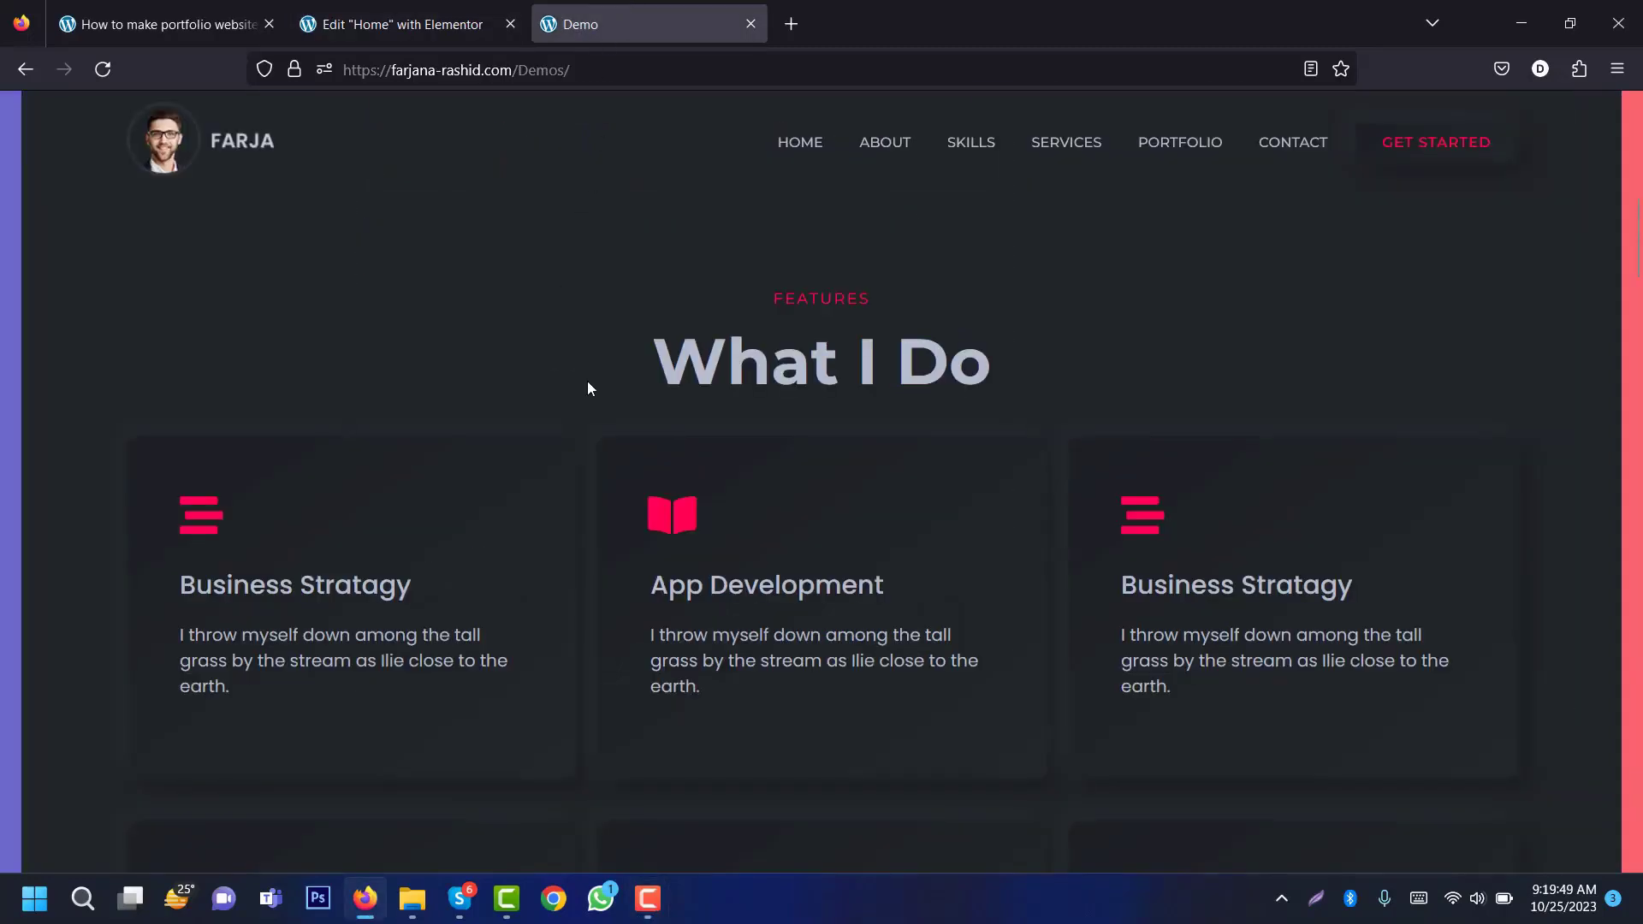
pyautogui.click(413, 9)
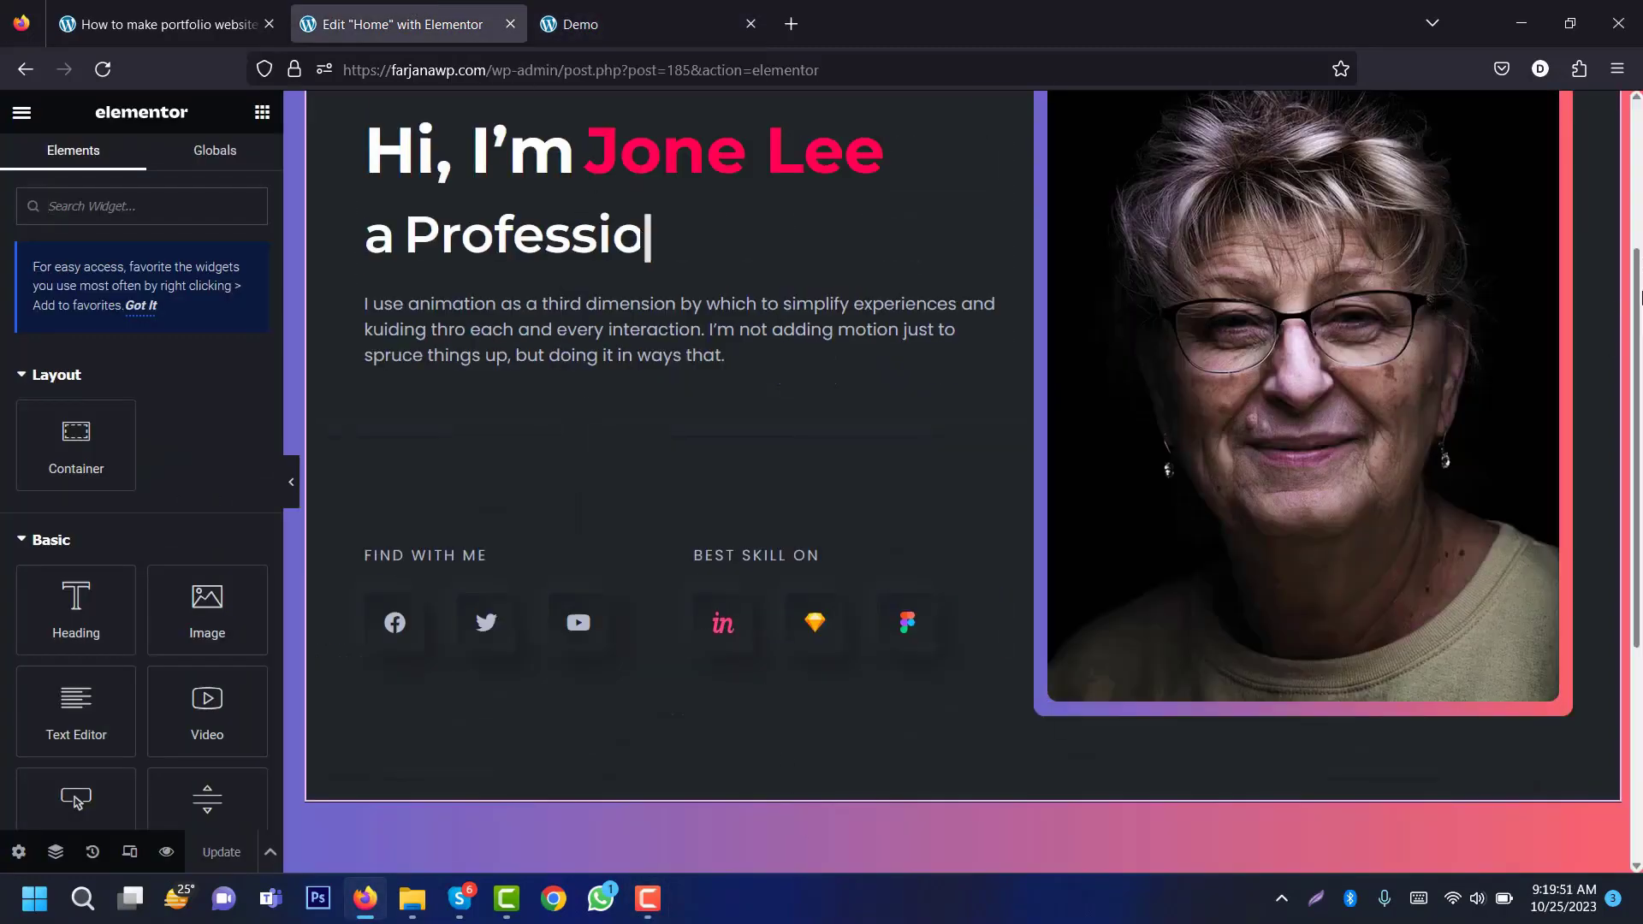
pyautogui.scroll(-3, 941, 599)
pyautogui.click(910, 853)
# Step: Add a new container below the hero with the global dark bg background colour
pyautogui.click(671, 776)
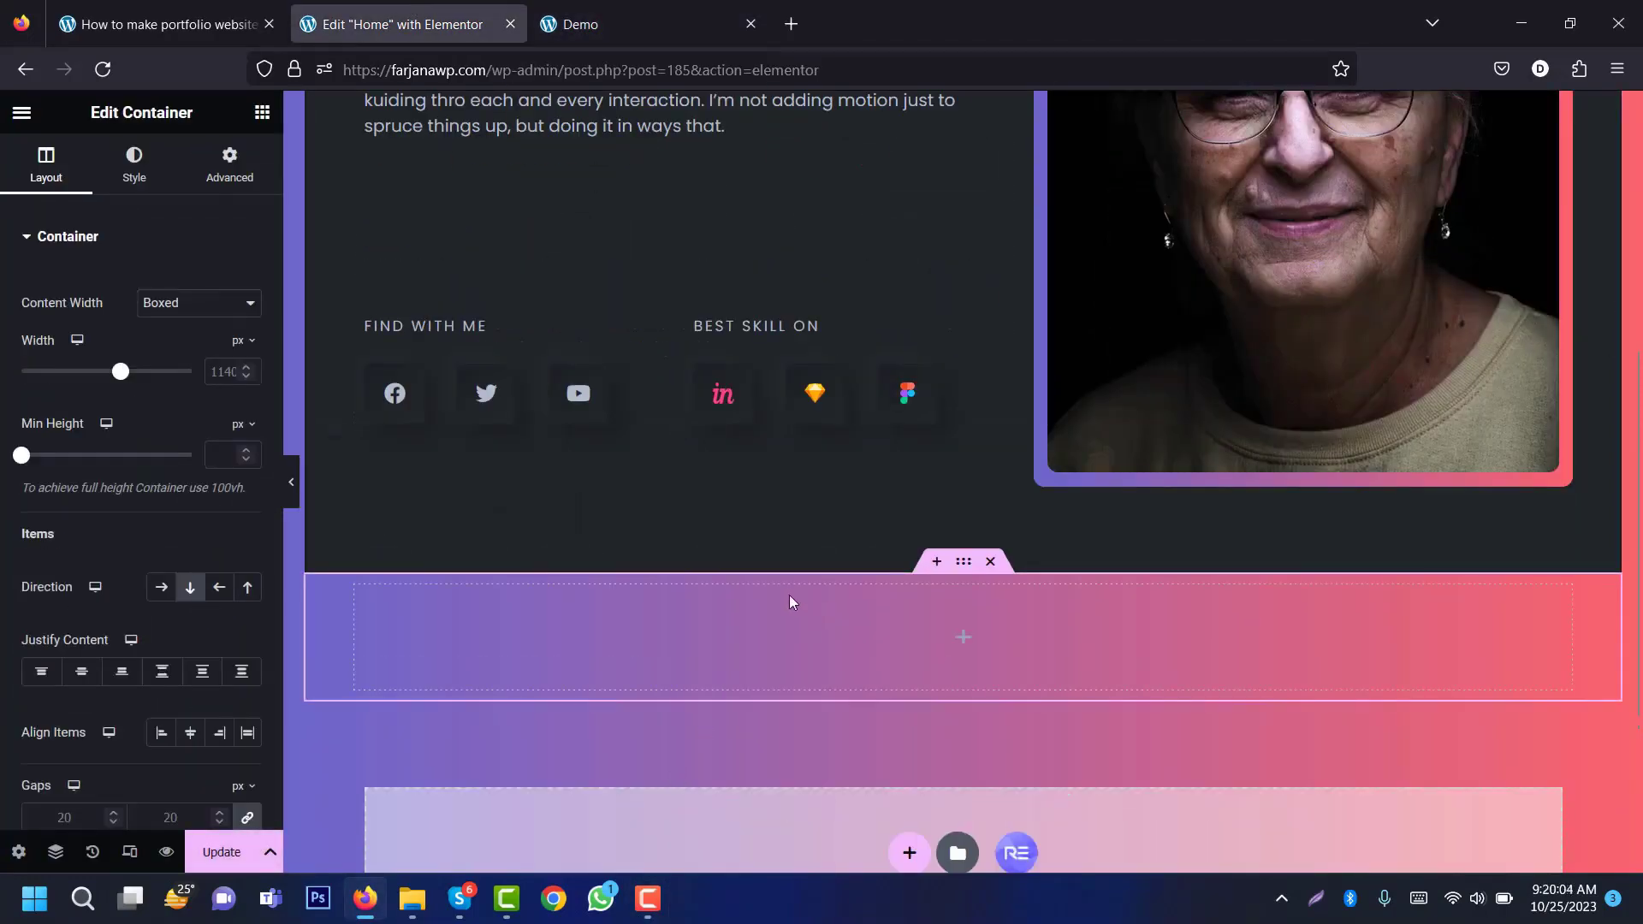
pyautogui.click(134, 184)
pyautogui.click(163, 338)
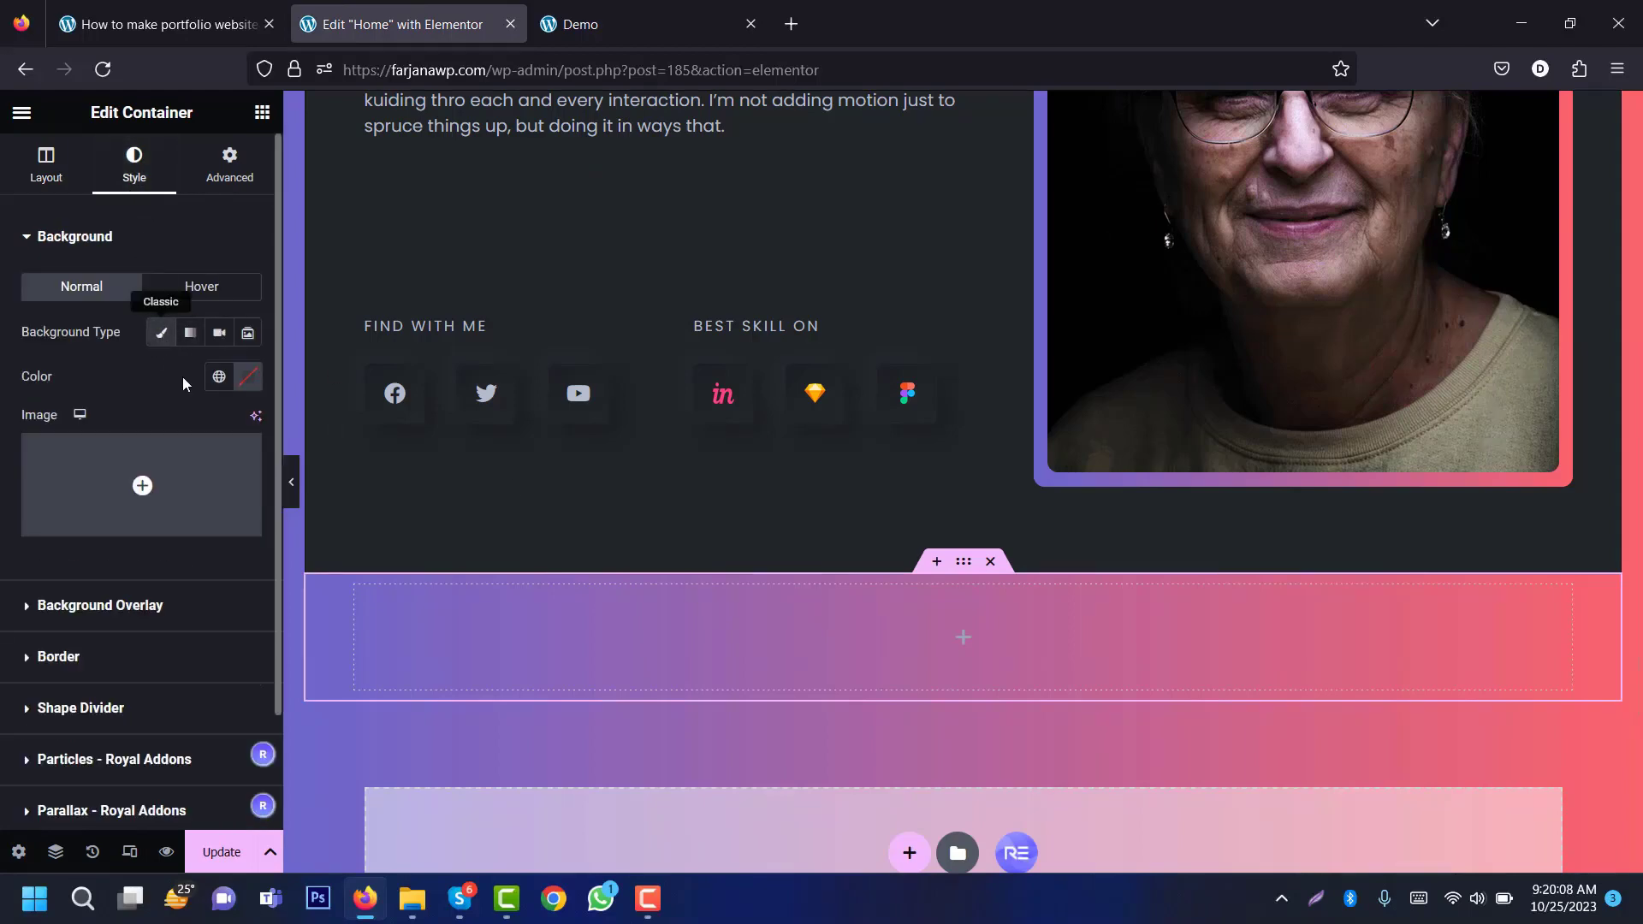
pyautogui.click(219, 377)
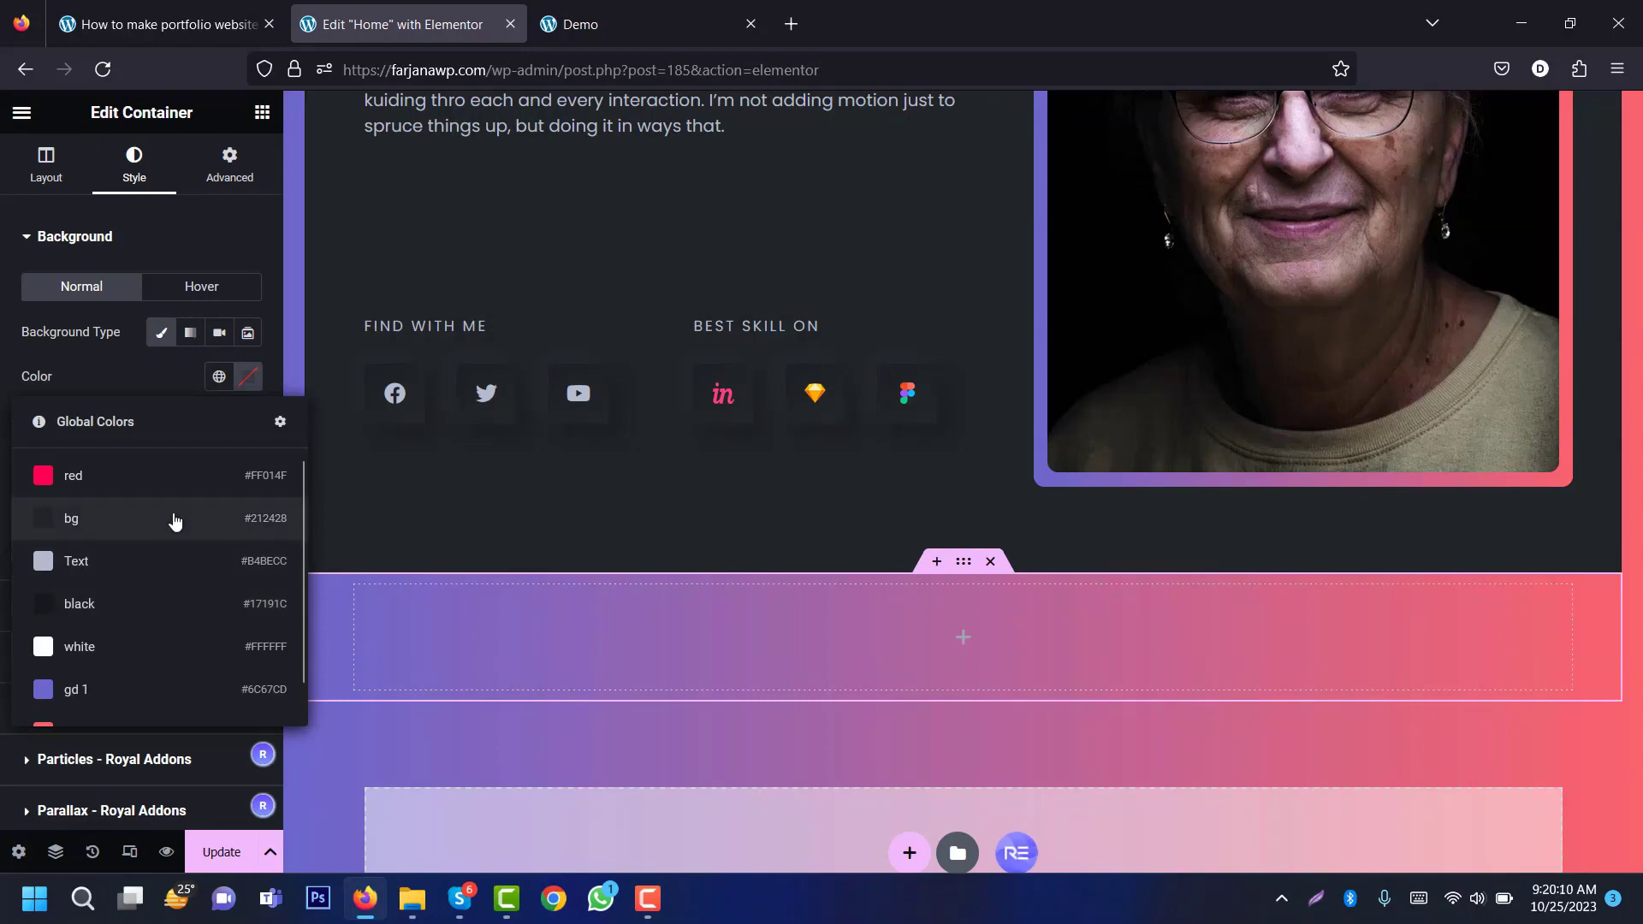
pyautogui.click(172, 519)
# Step: Give the new container 80 px top and bottom padding
pyautogui.click(231, 158)
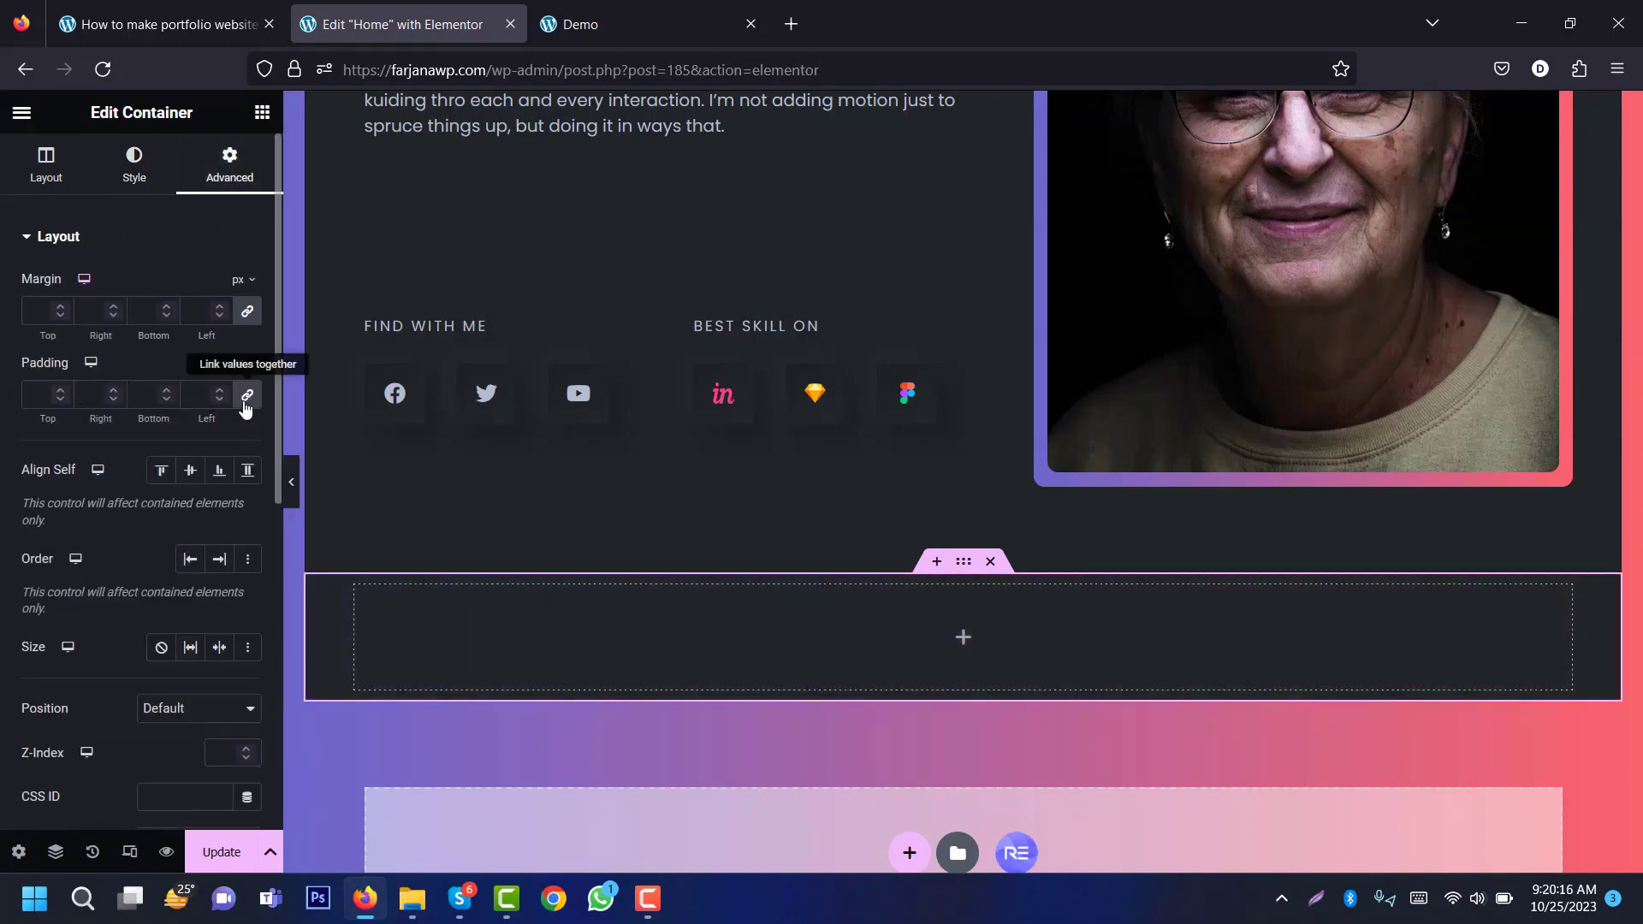
pyautogui.click(39, 394)
pyautogui.write('0')
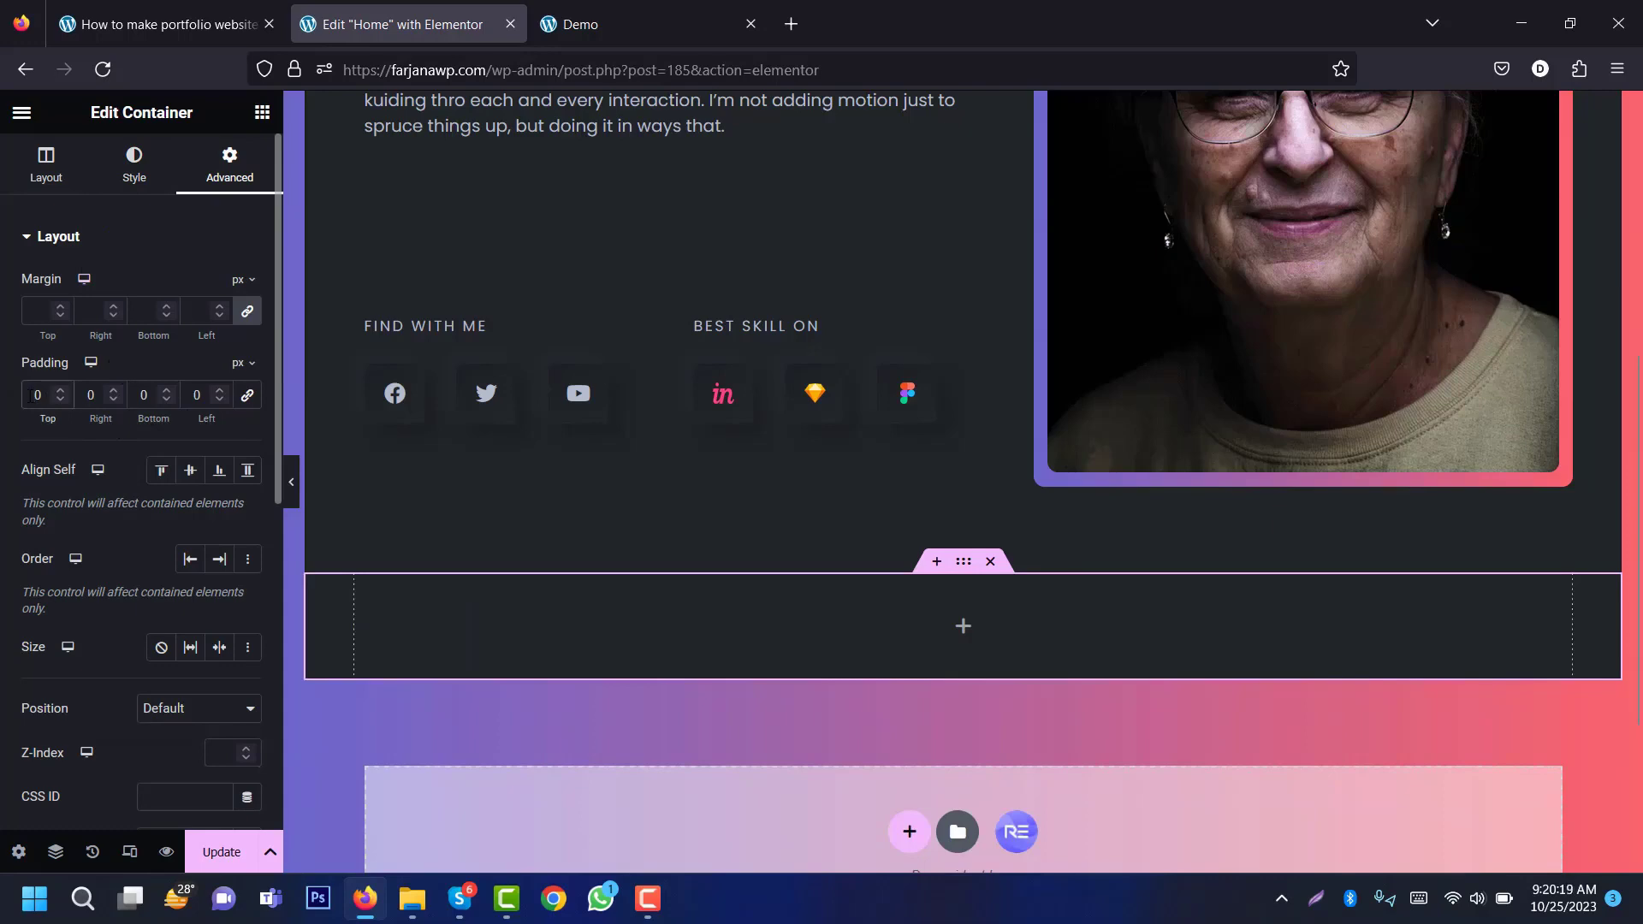
pyautogui.write('8')
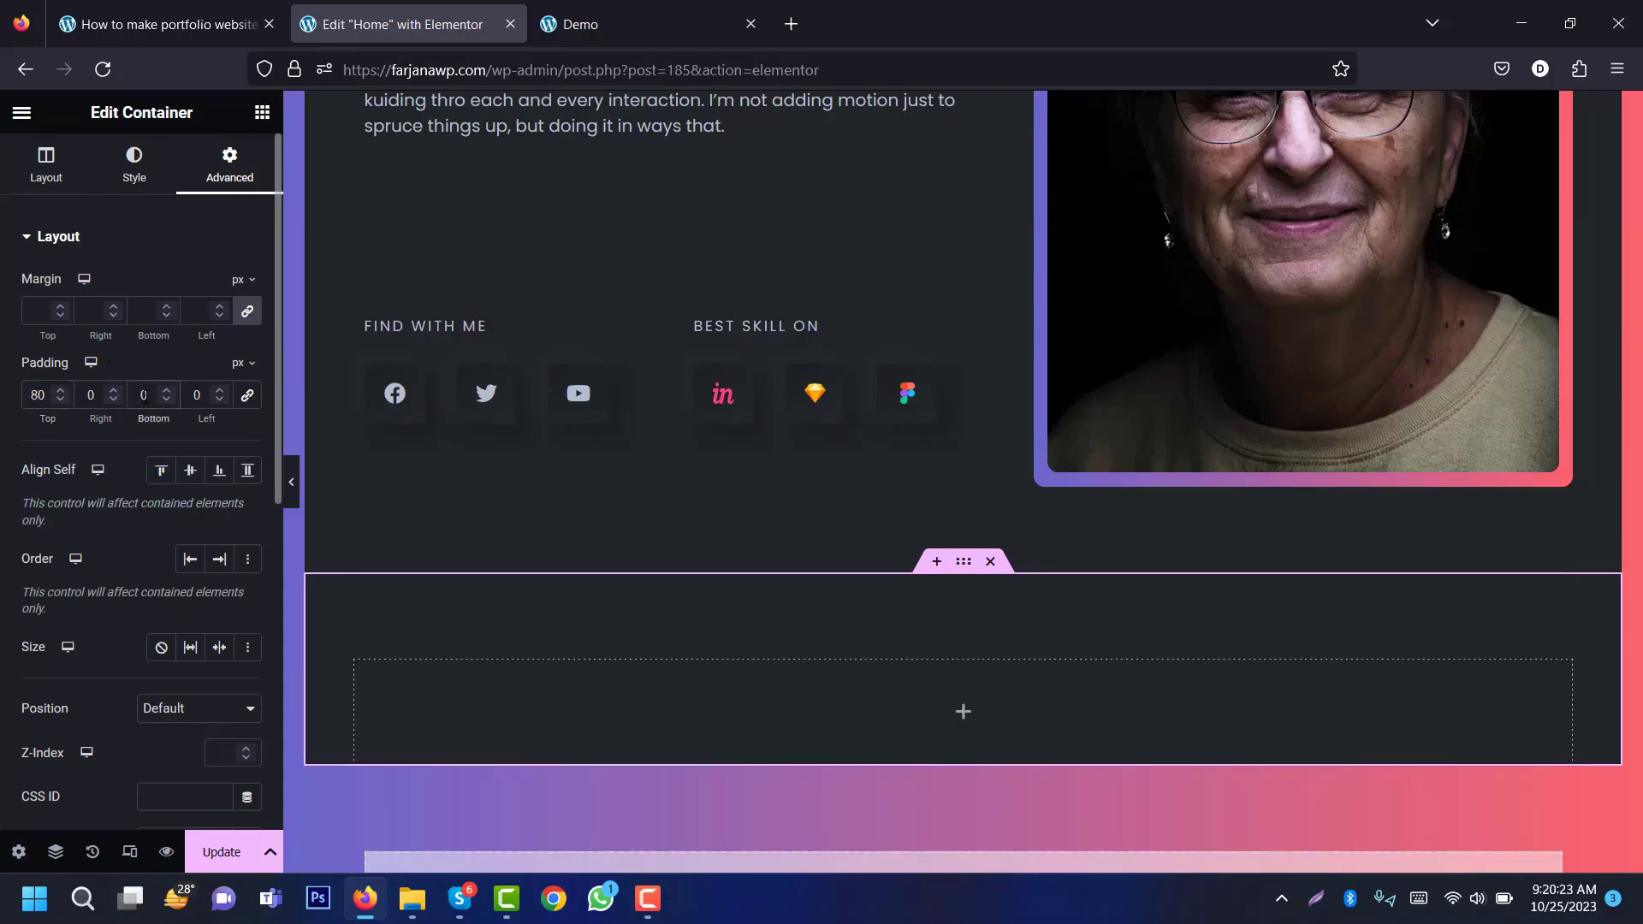
pyautogui.write('8')
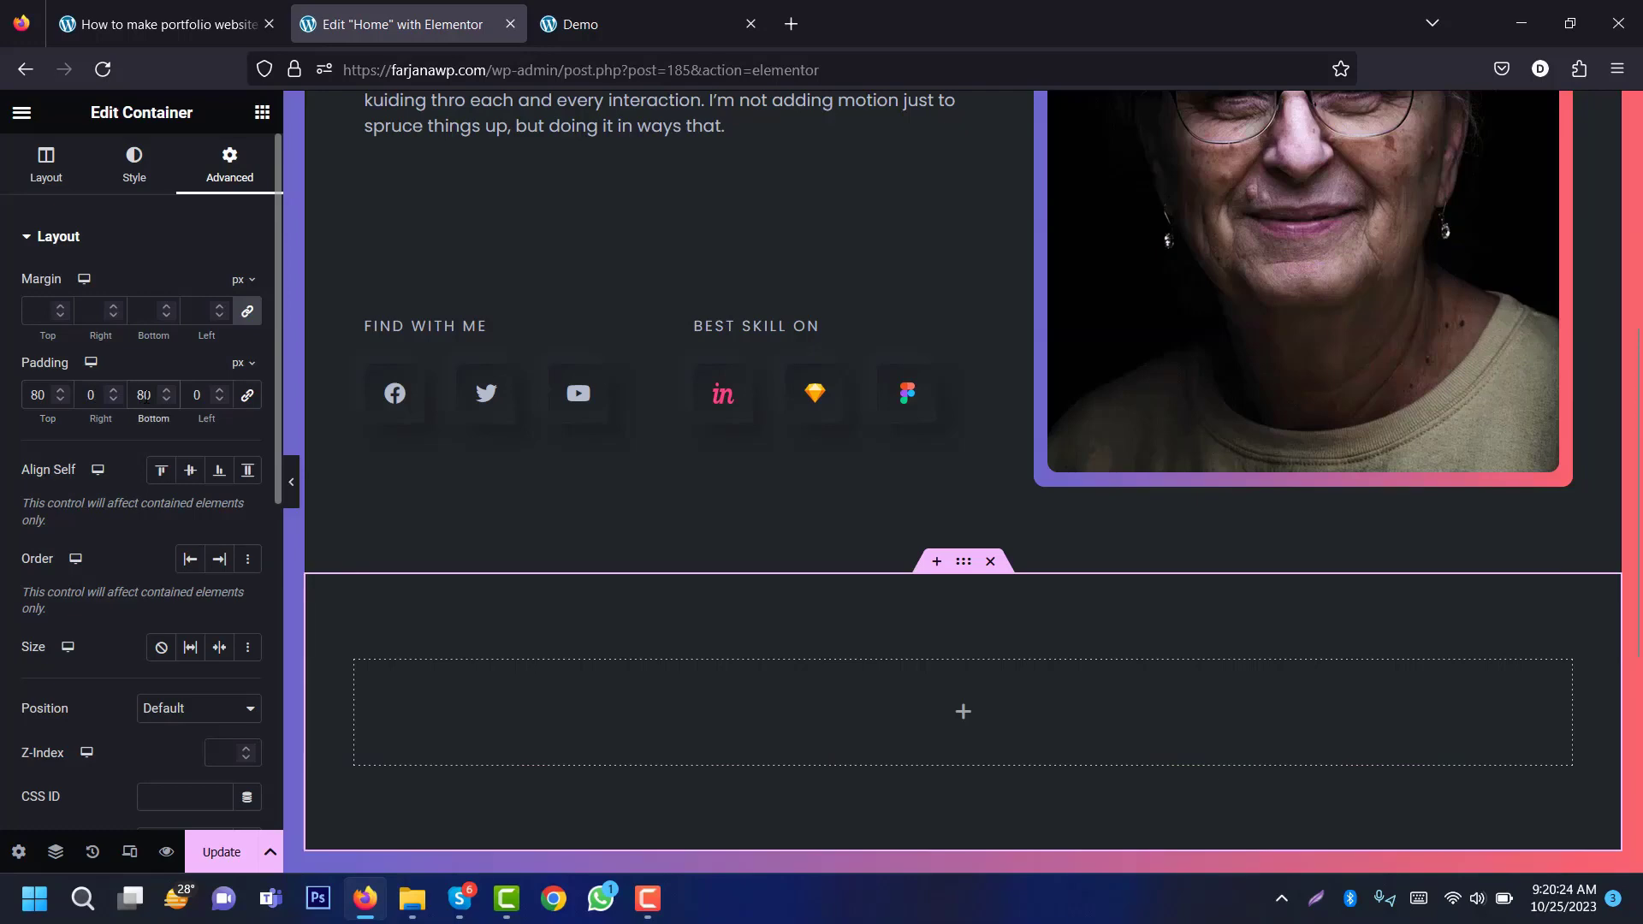
# Step: Add a solid 1 px bottom-only border in the global black colour
pyautogui.click(155, 179)
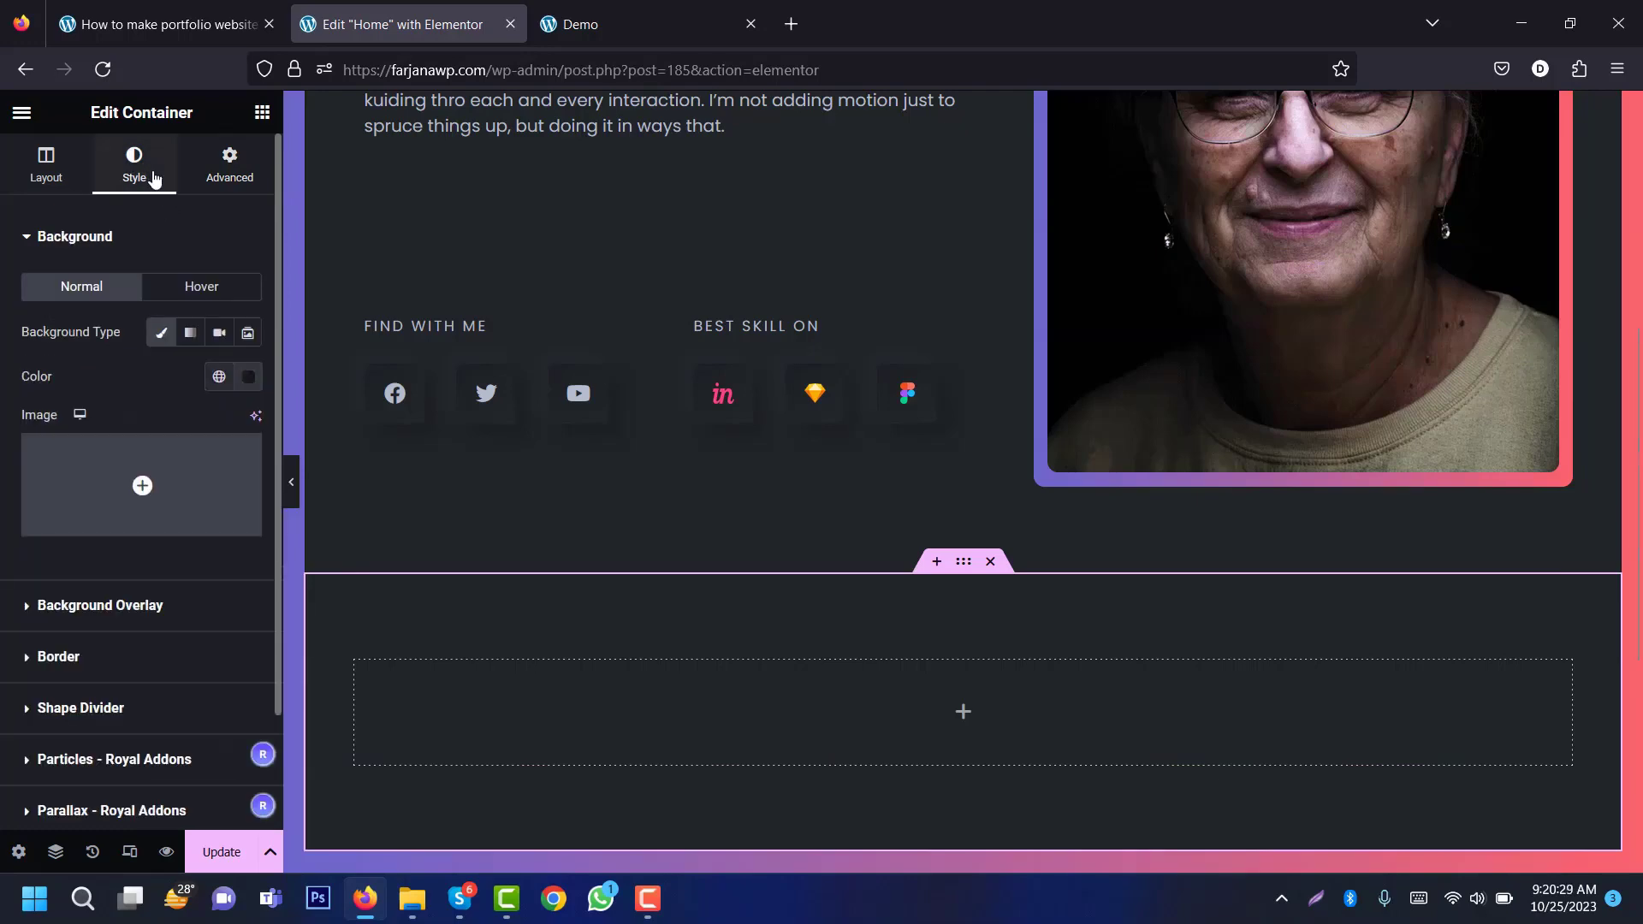
pyautogui.click(145, 664)
pyautogui.click(199, 435)
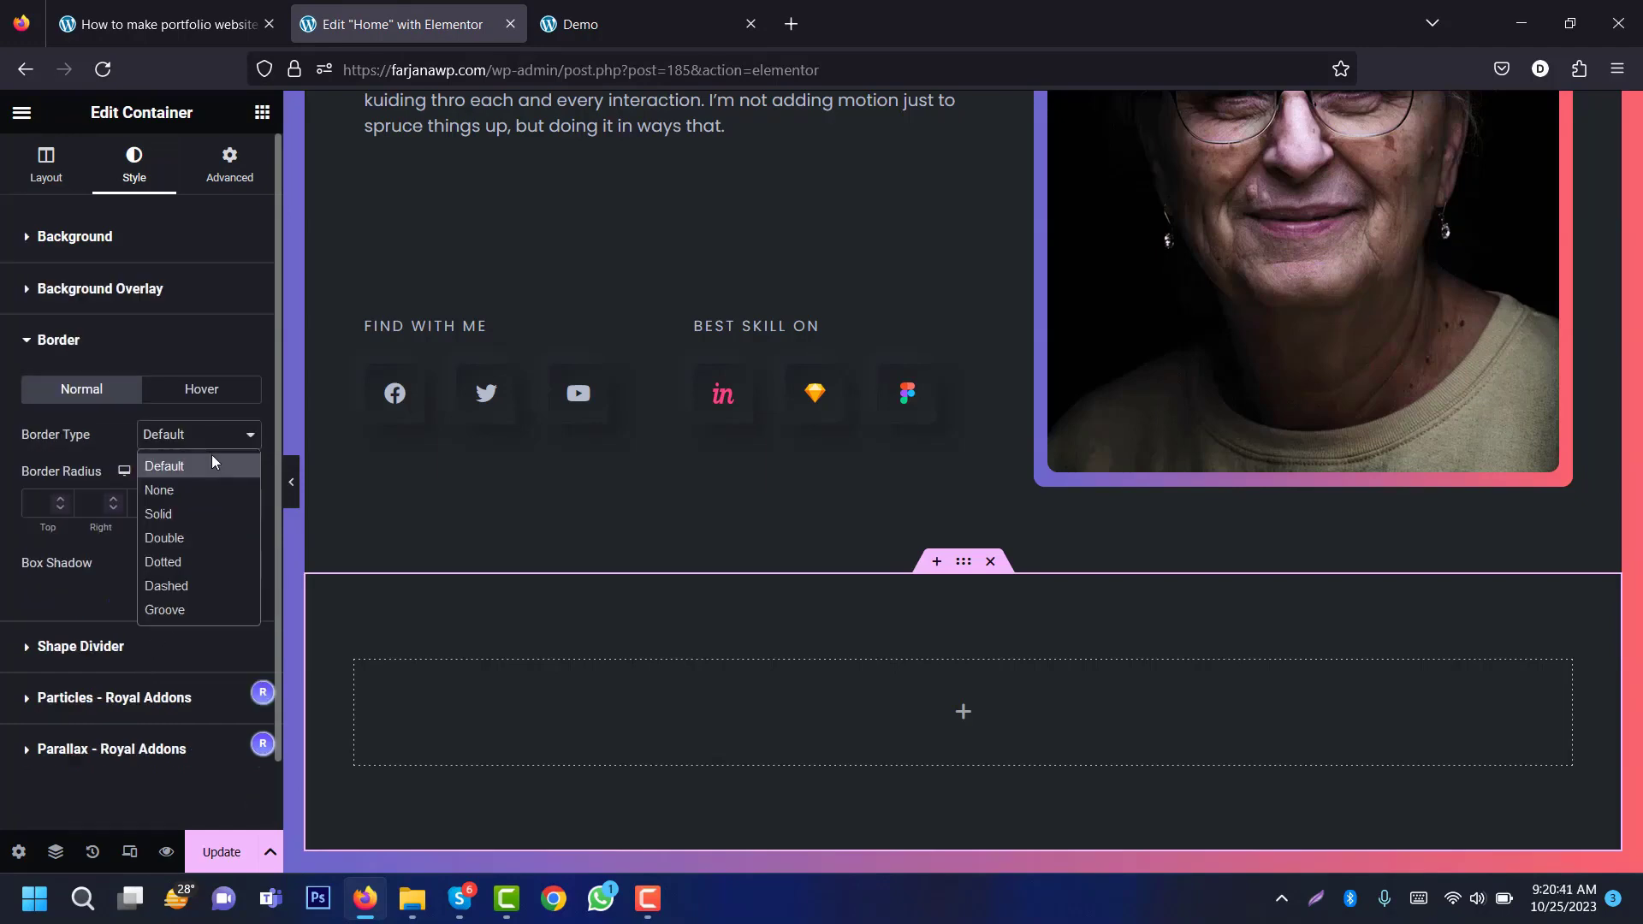
pyautogui.click(197, 524)
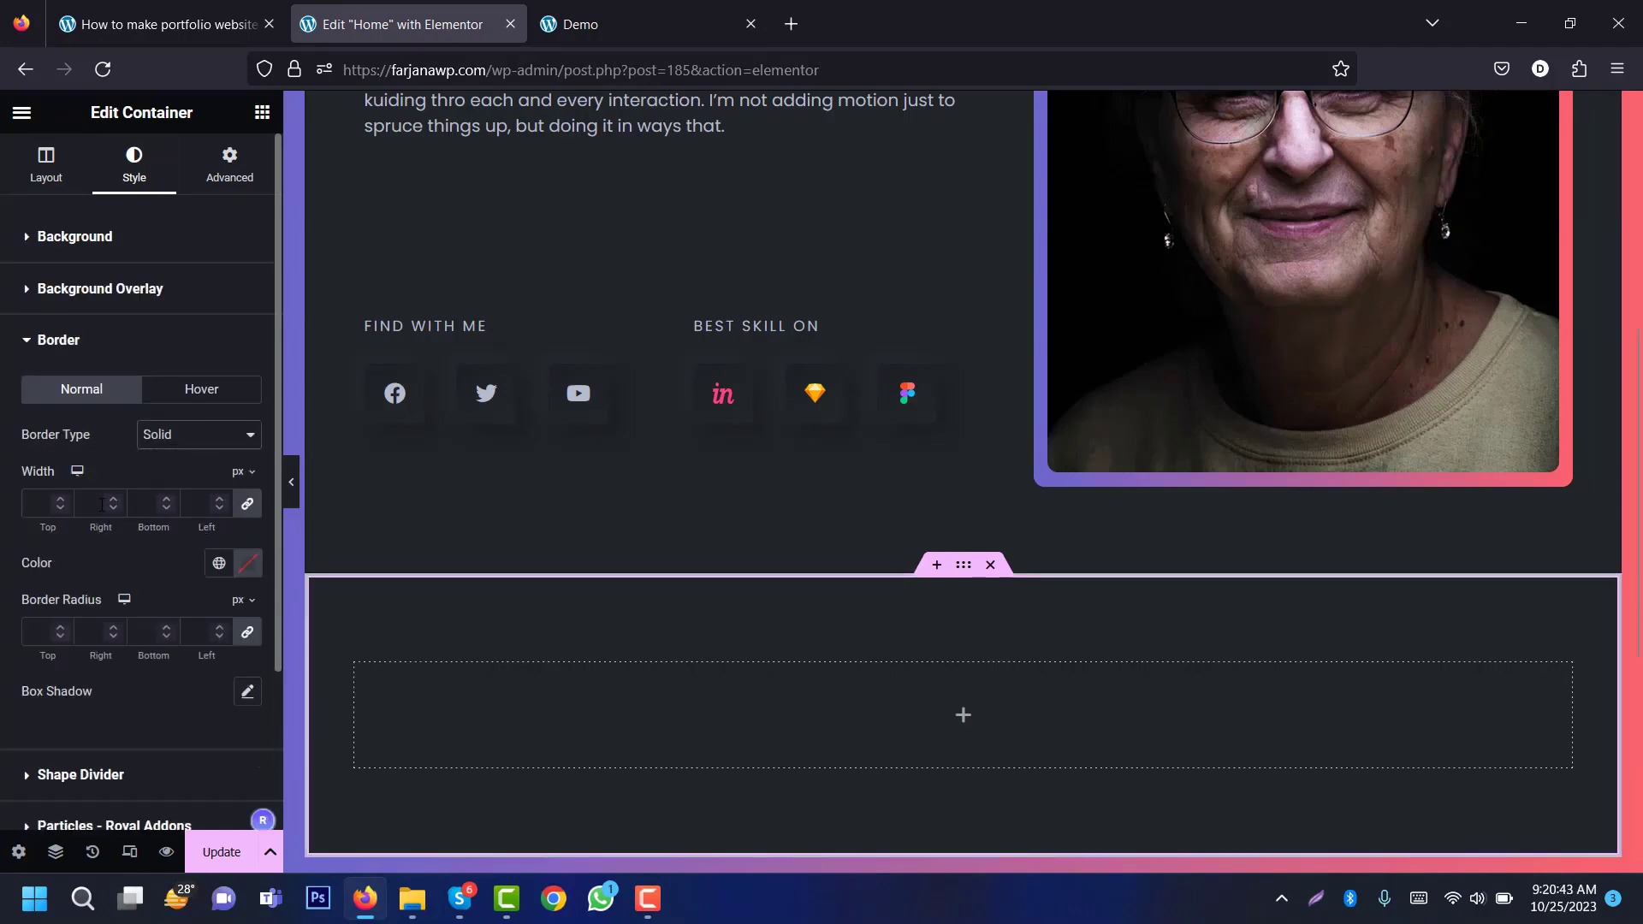
pyautogui.click(246, 503)
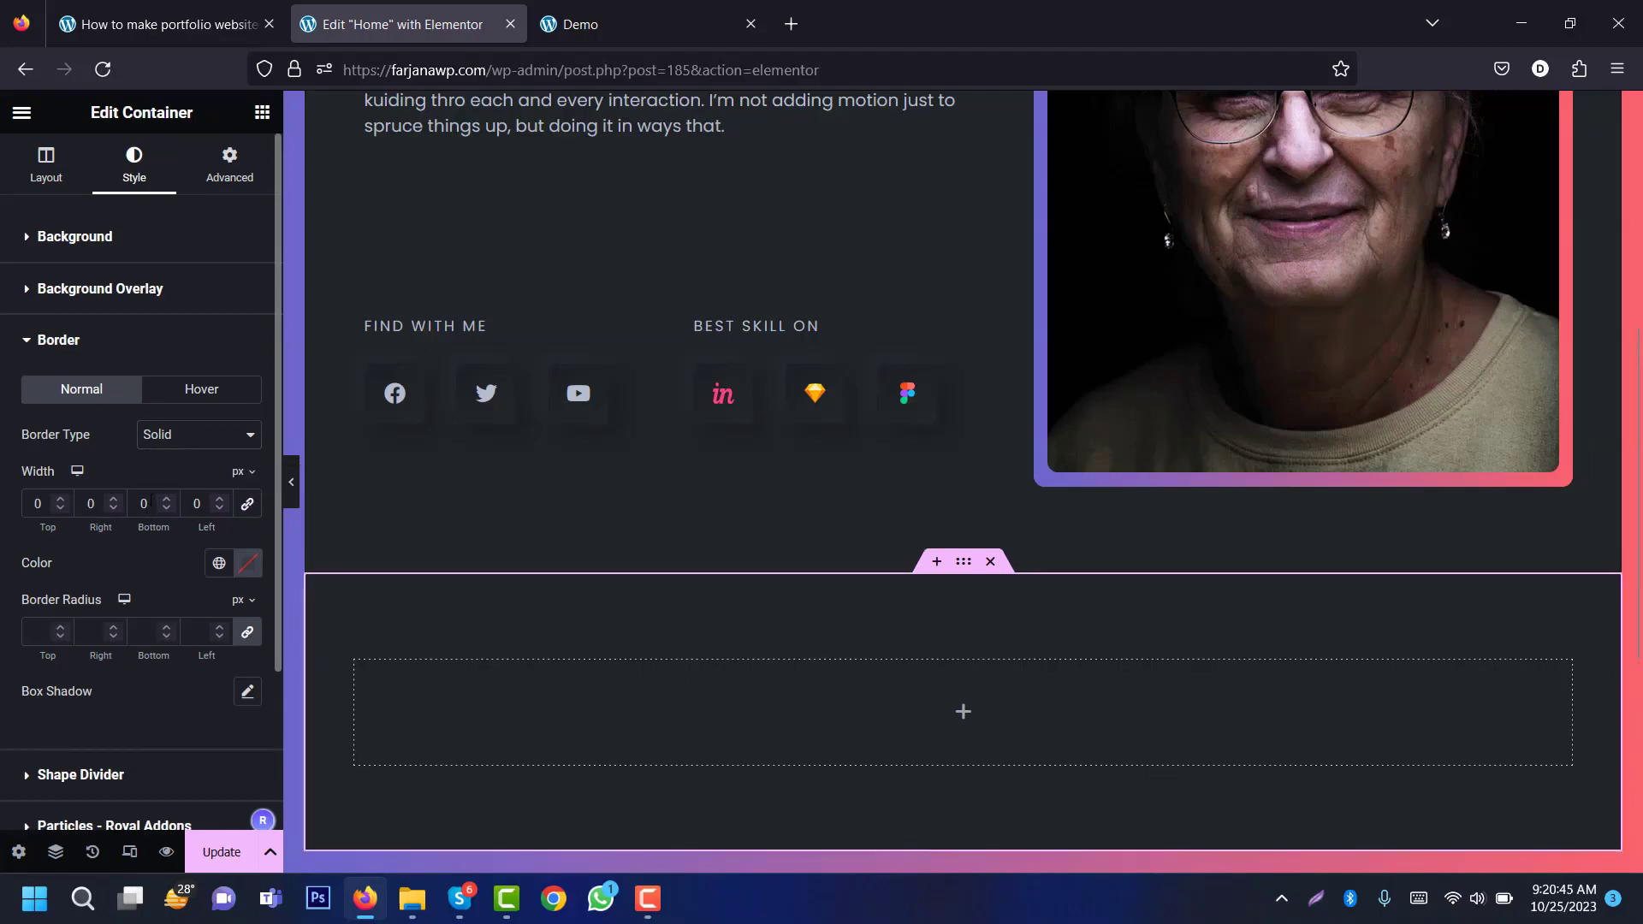
pyautogui.write('1')
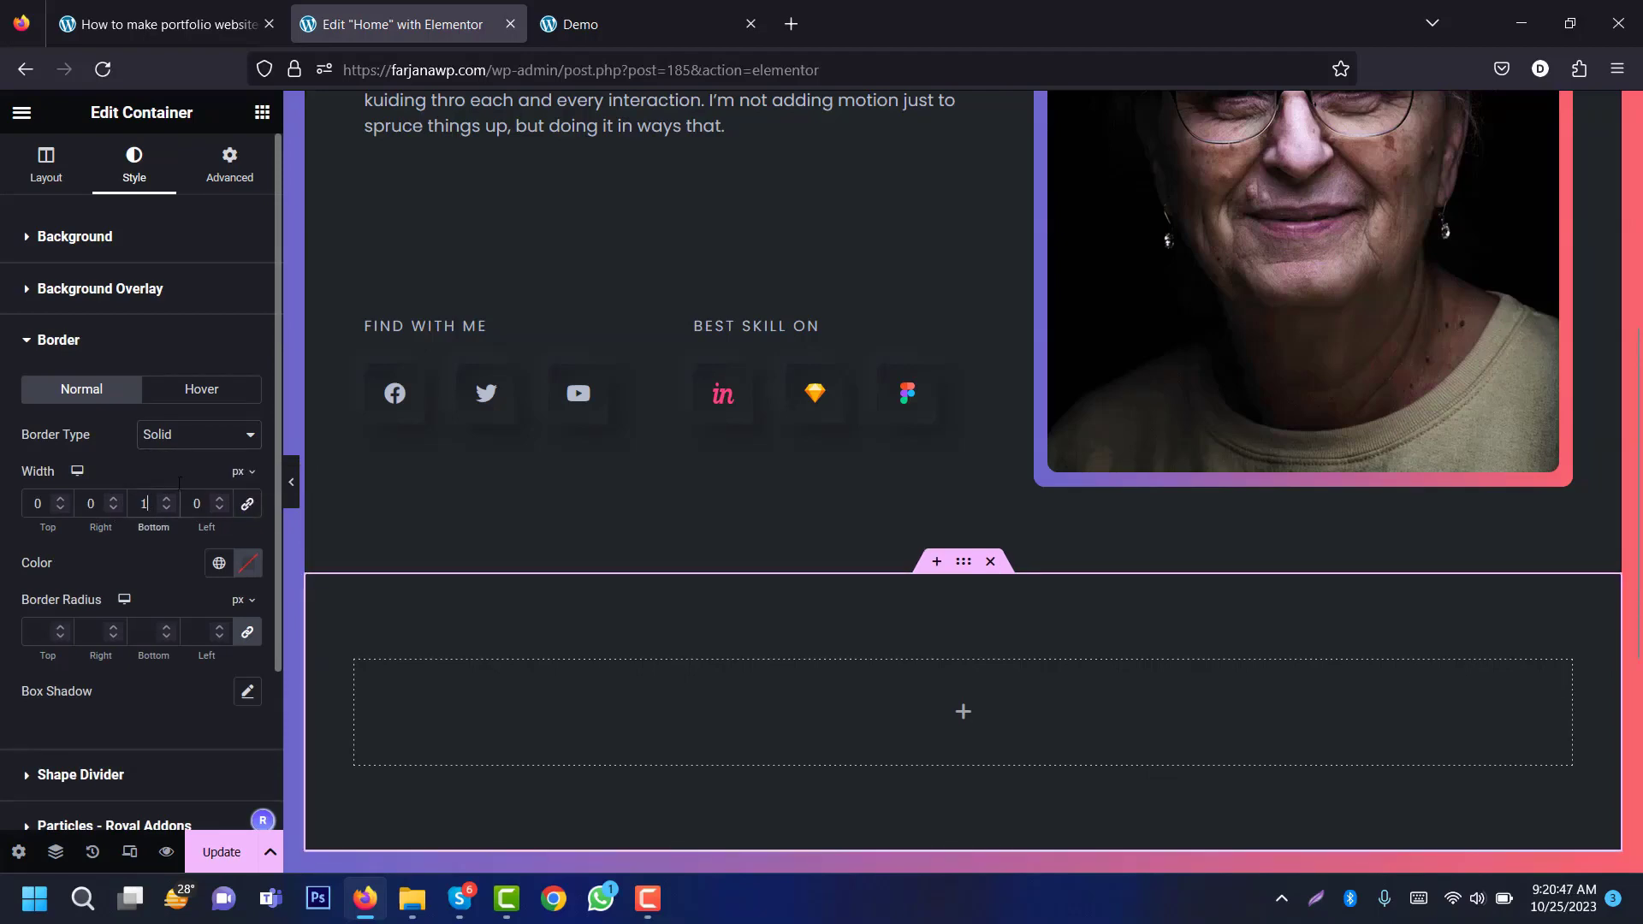
pyautogui.click(217, 572)
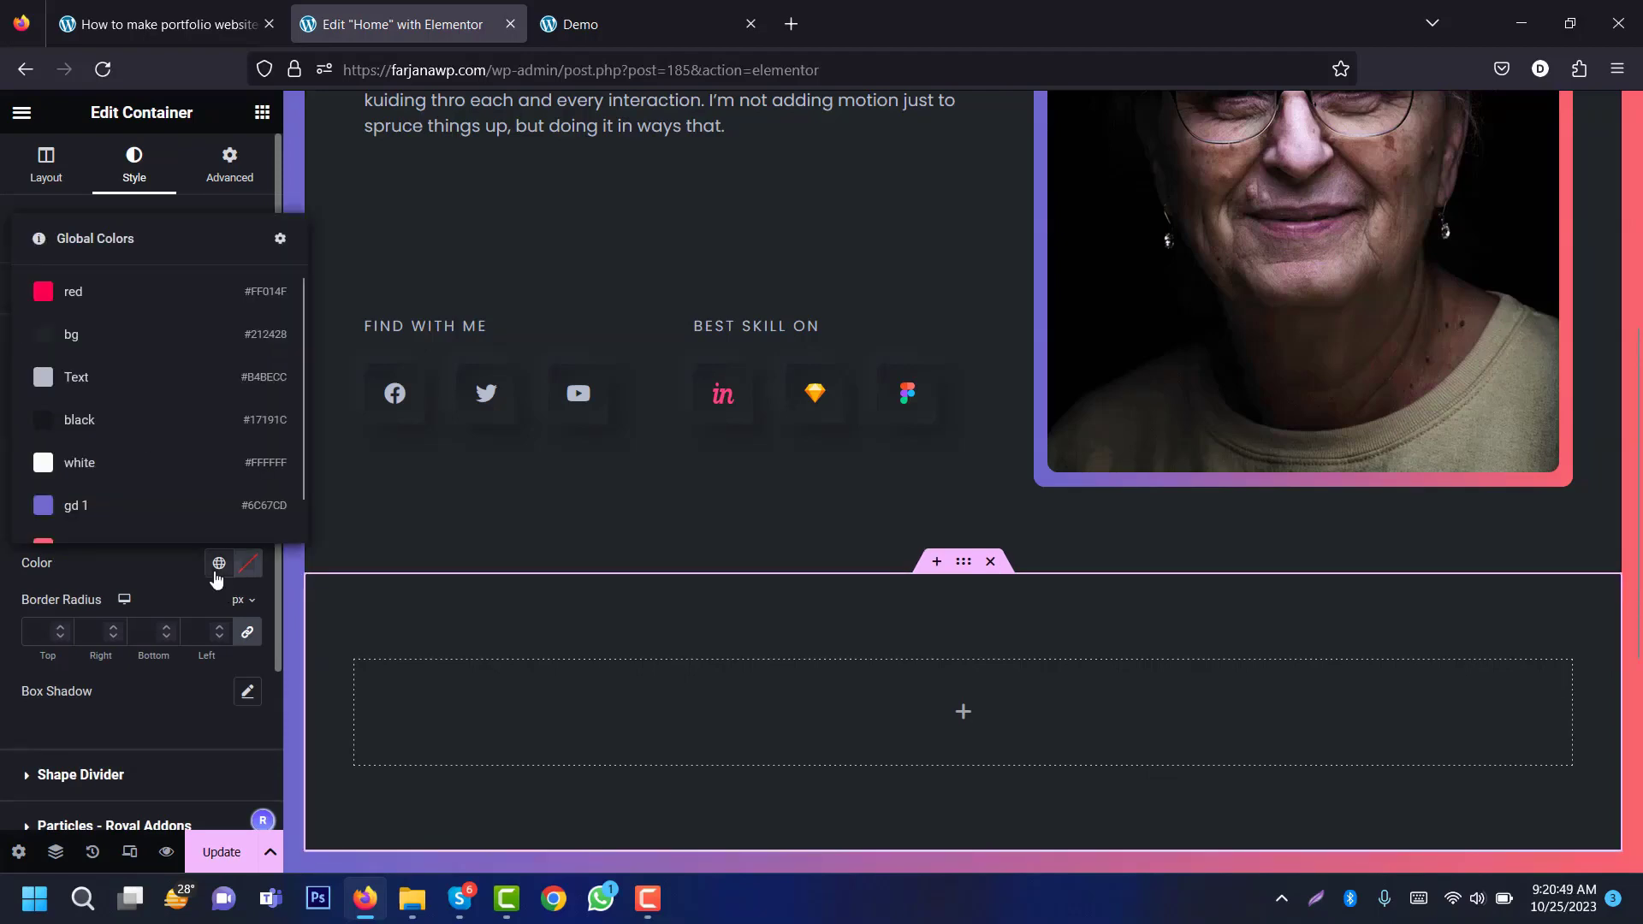
pyautogui.click(190, 423)
pyautogui.scroll(-2, 465, 764)
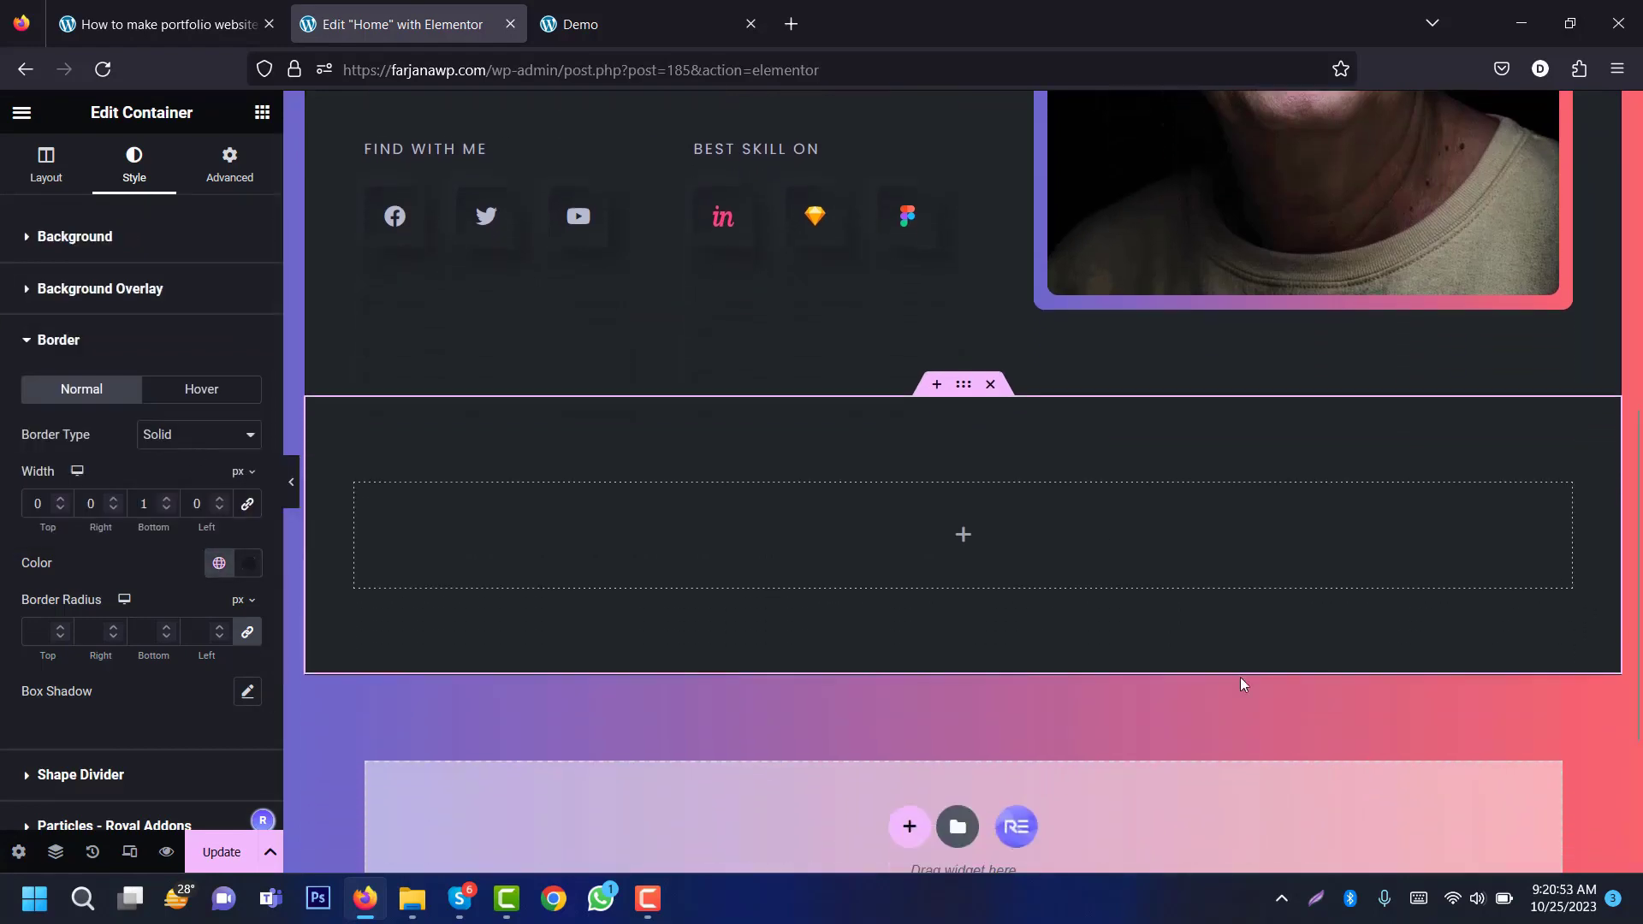
pyautogui.click(964, 538)
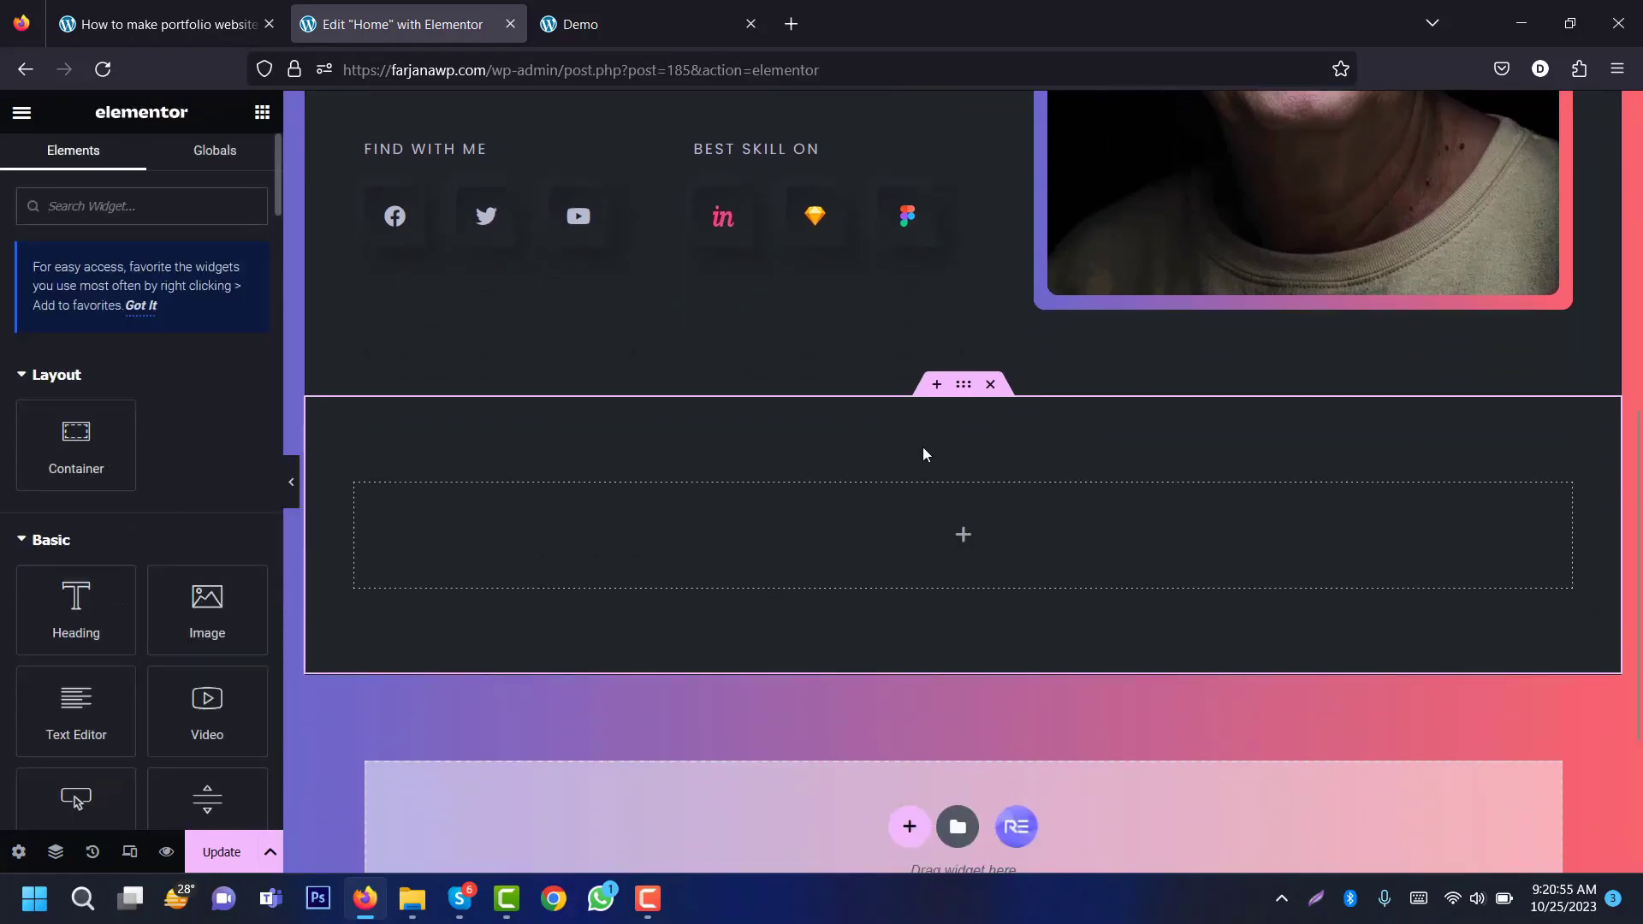
# Step: Add an inner container holding a Heading widget to the empty section
pyautogui.click(599, 24)
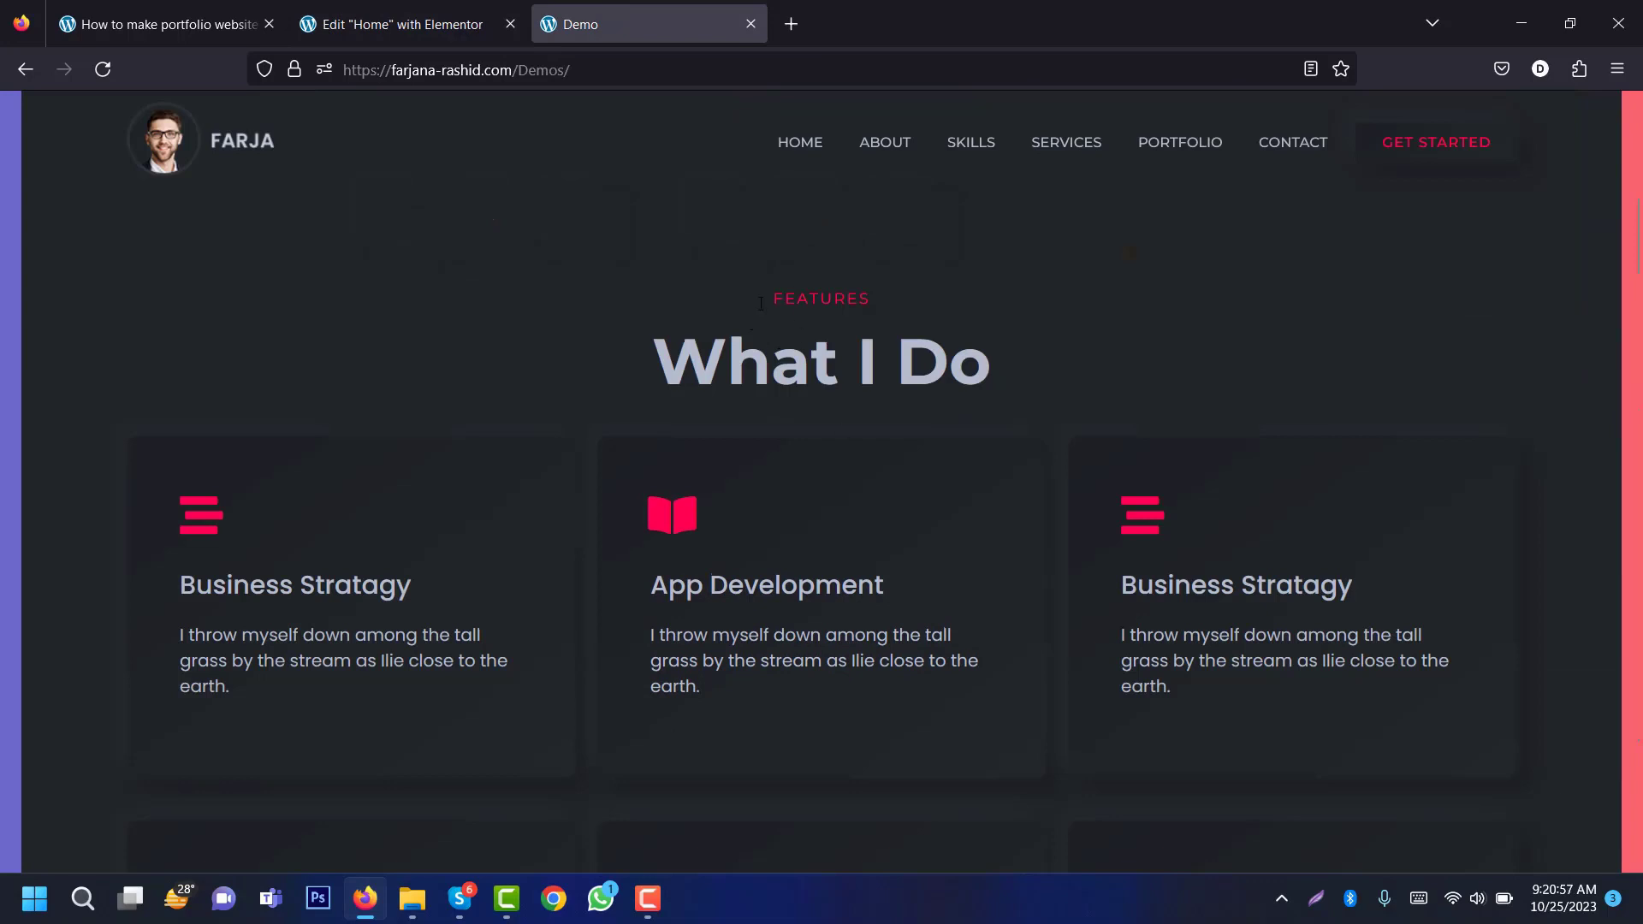
pyautogui.click(403, 24)
pyautogui.moveTo(76, 441); pyautogui.dragTo(878, 541)
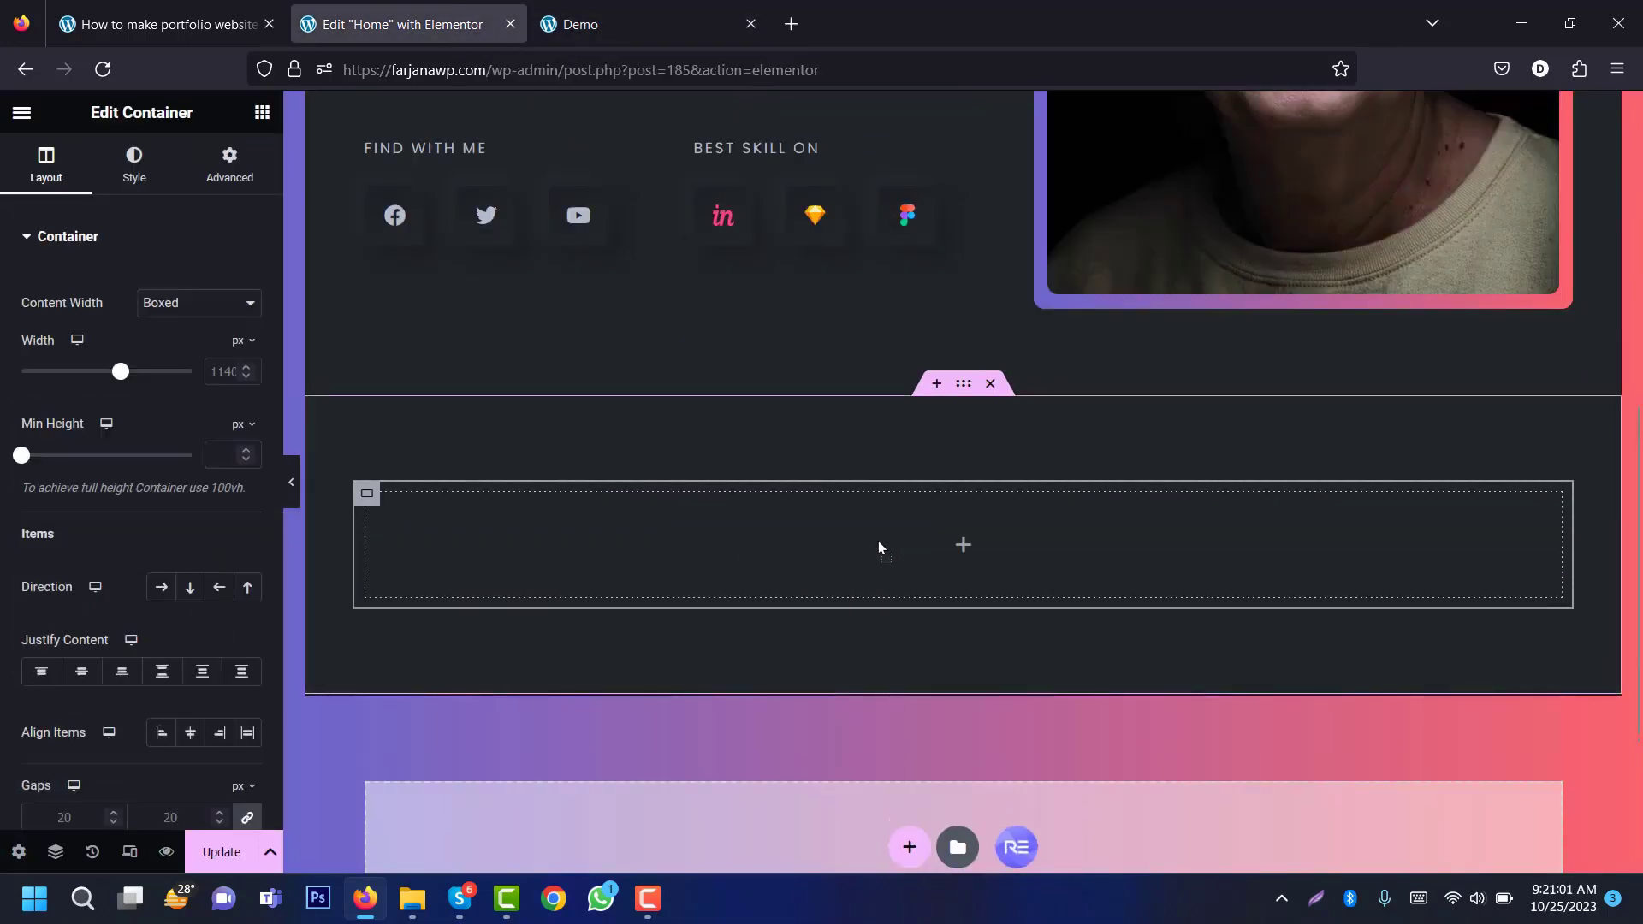
pyautogui.click(261, 114)
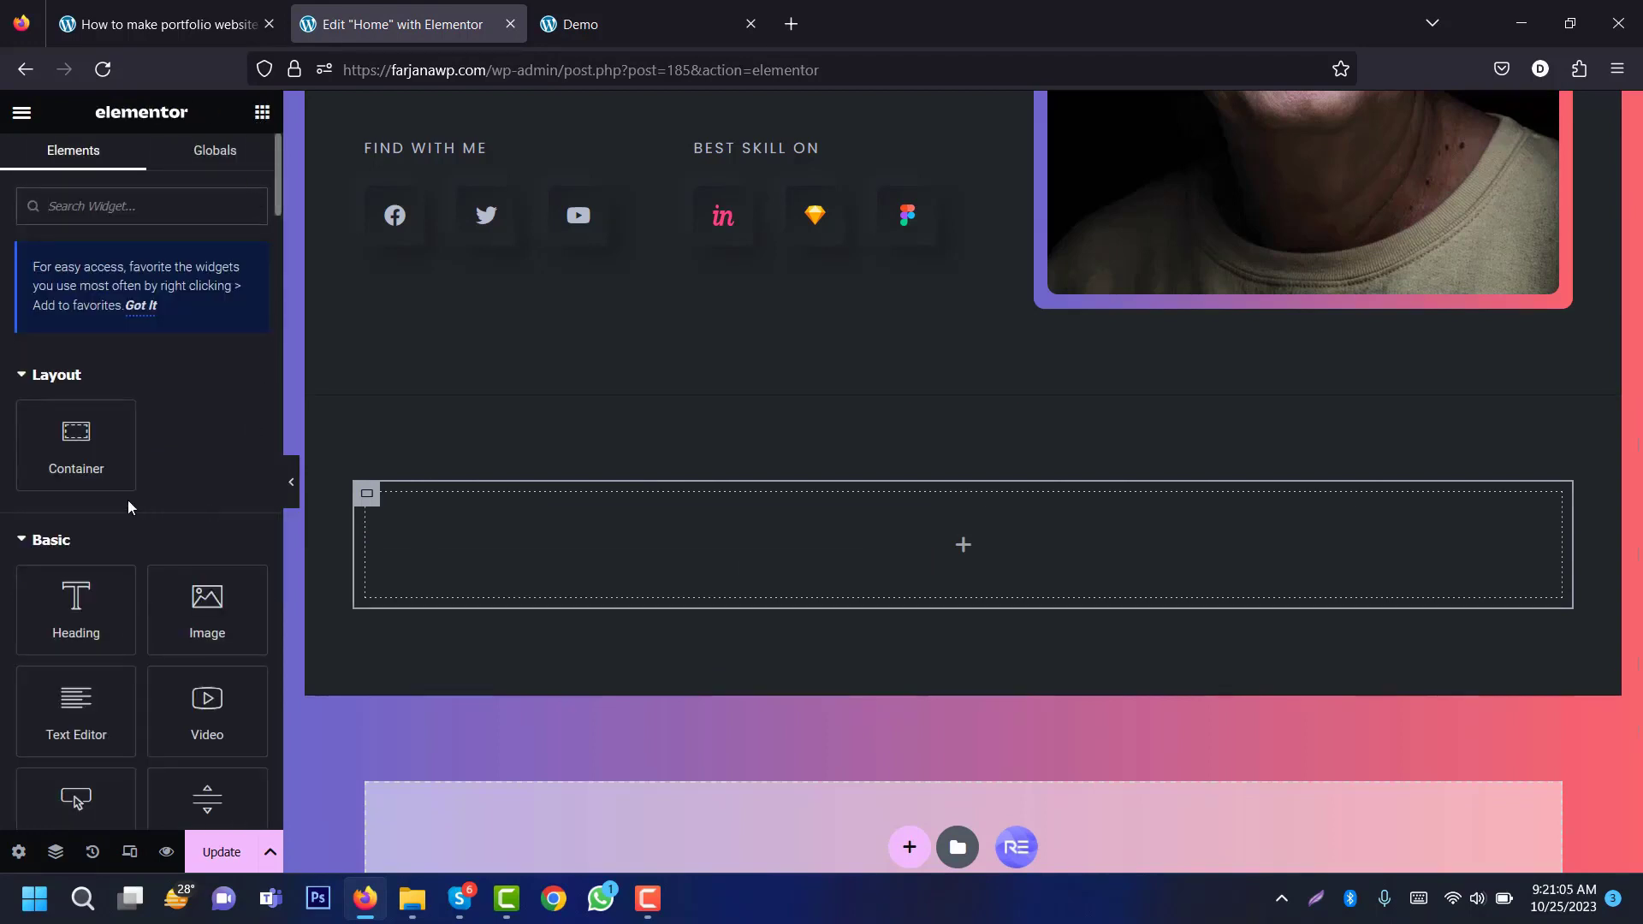
pyautogui.moveTo(76, 609); pyautogui.dragTo(893, 551)
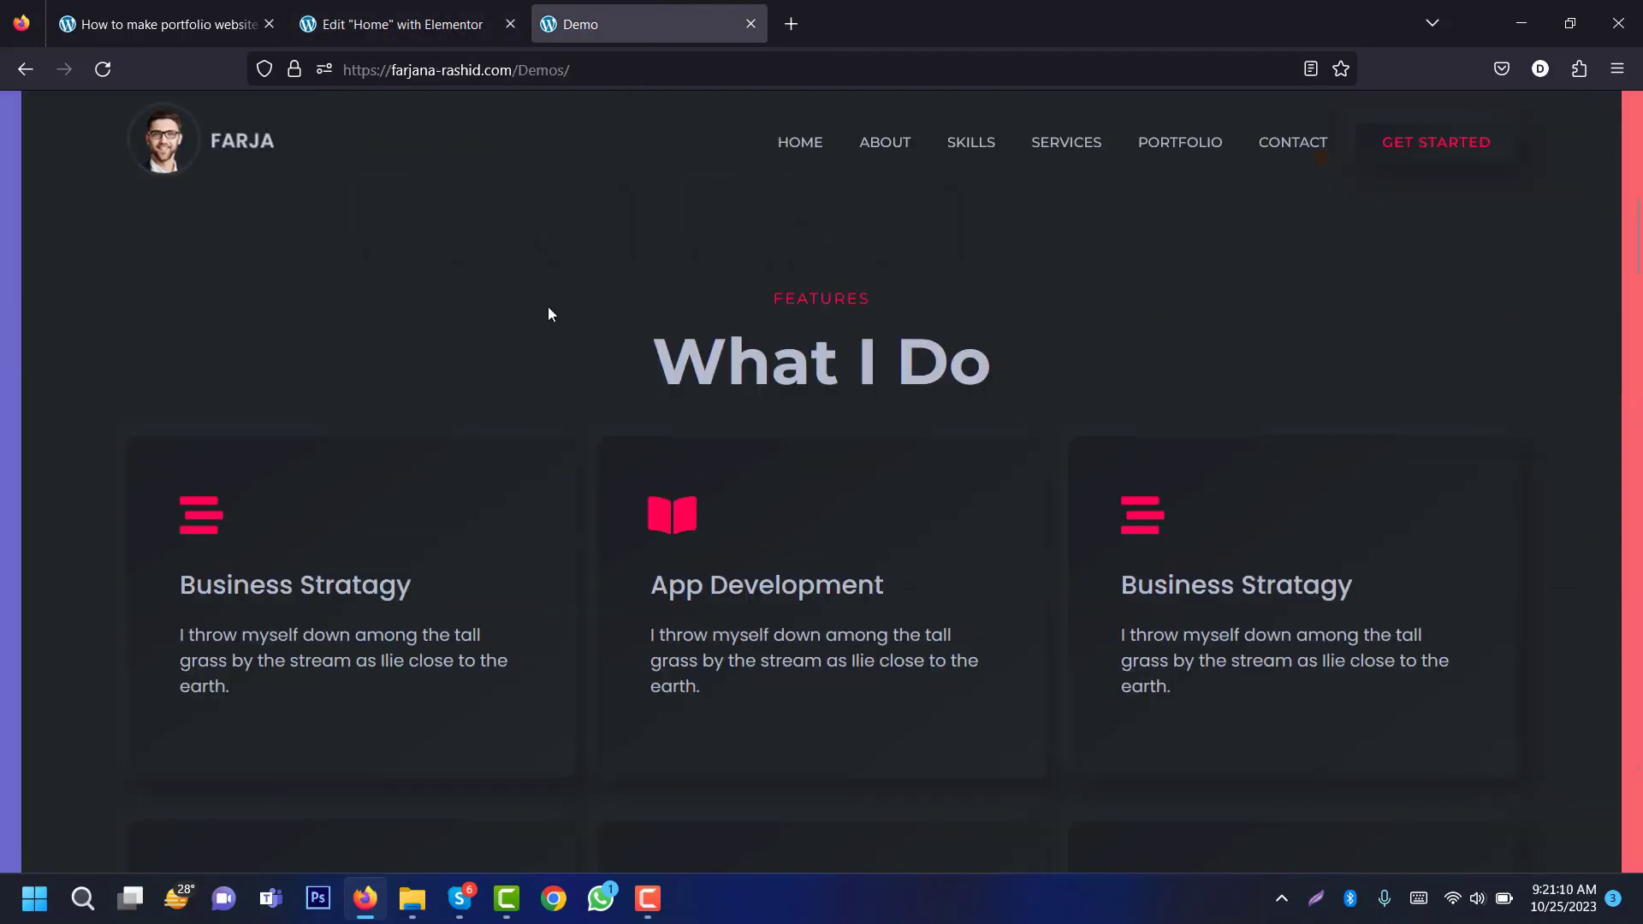
# Step: Make the heading read FEATURES, centred, with a p HTML tag
pyautogui.doubleClick(801, 297)
pyautogui.rightClick(802, 297)
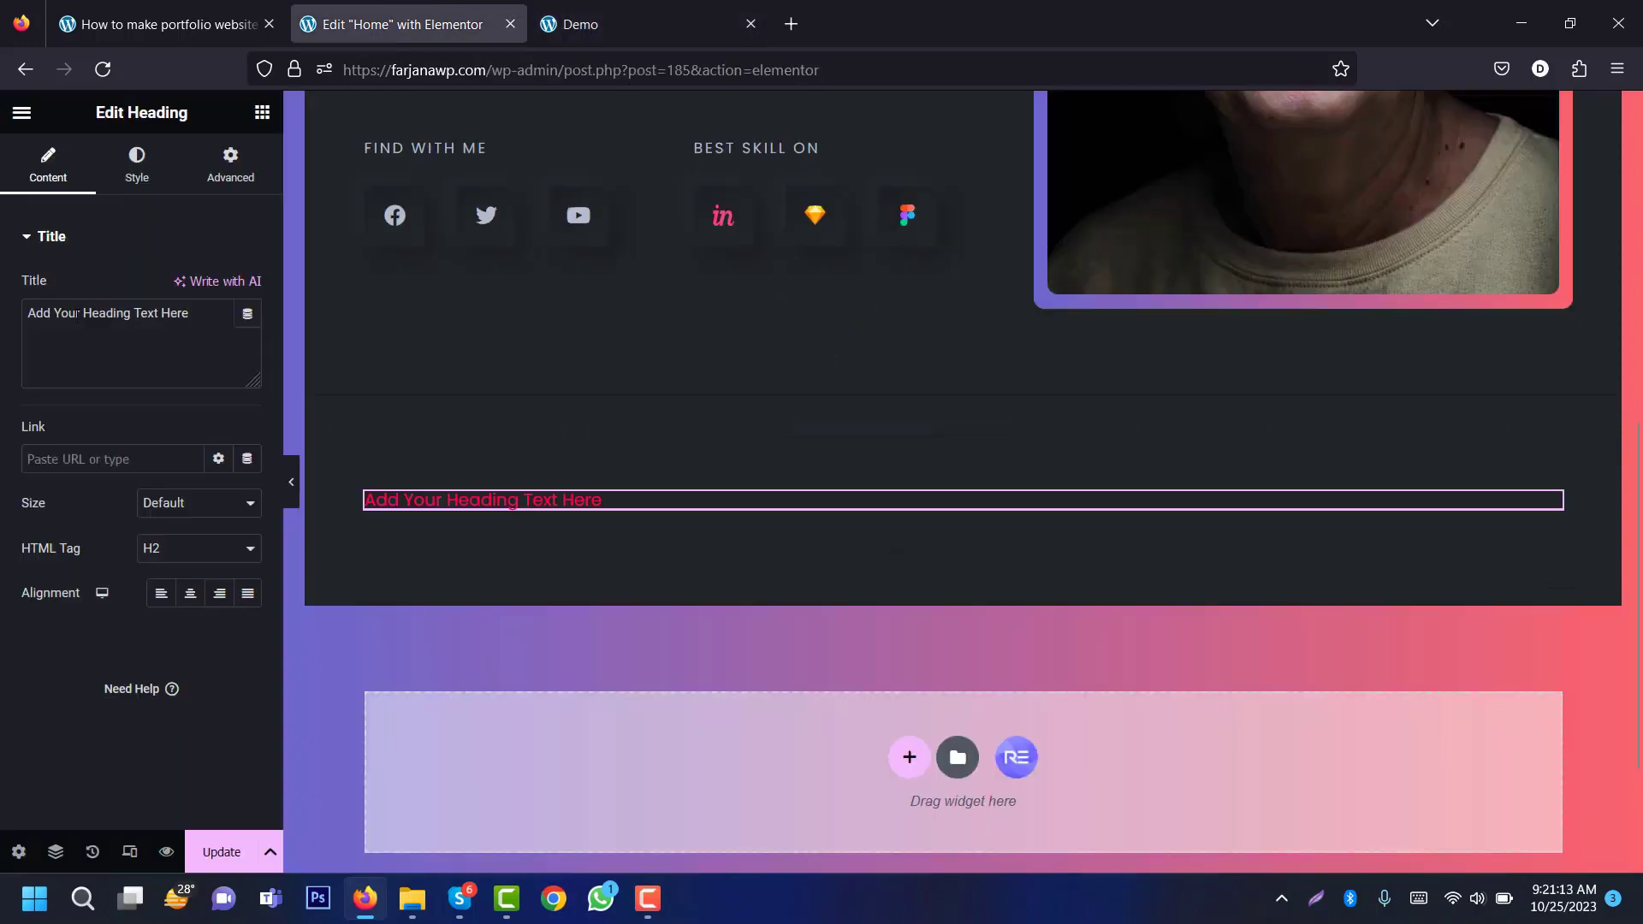
pyautogui.write('Features')
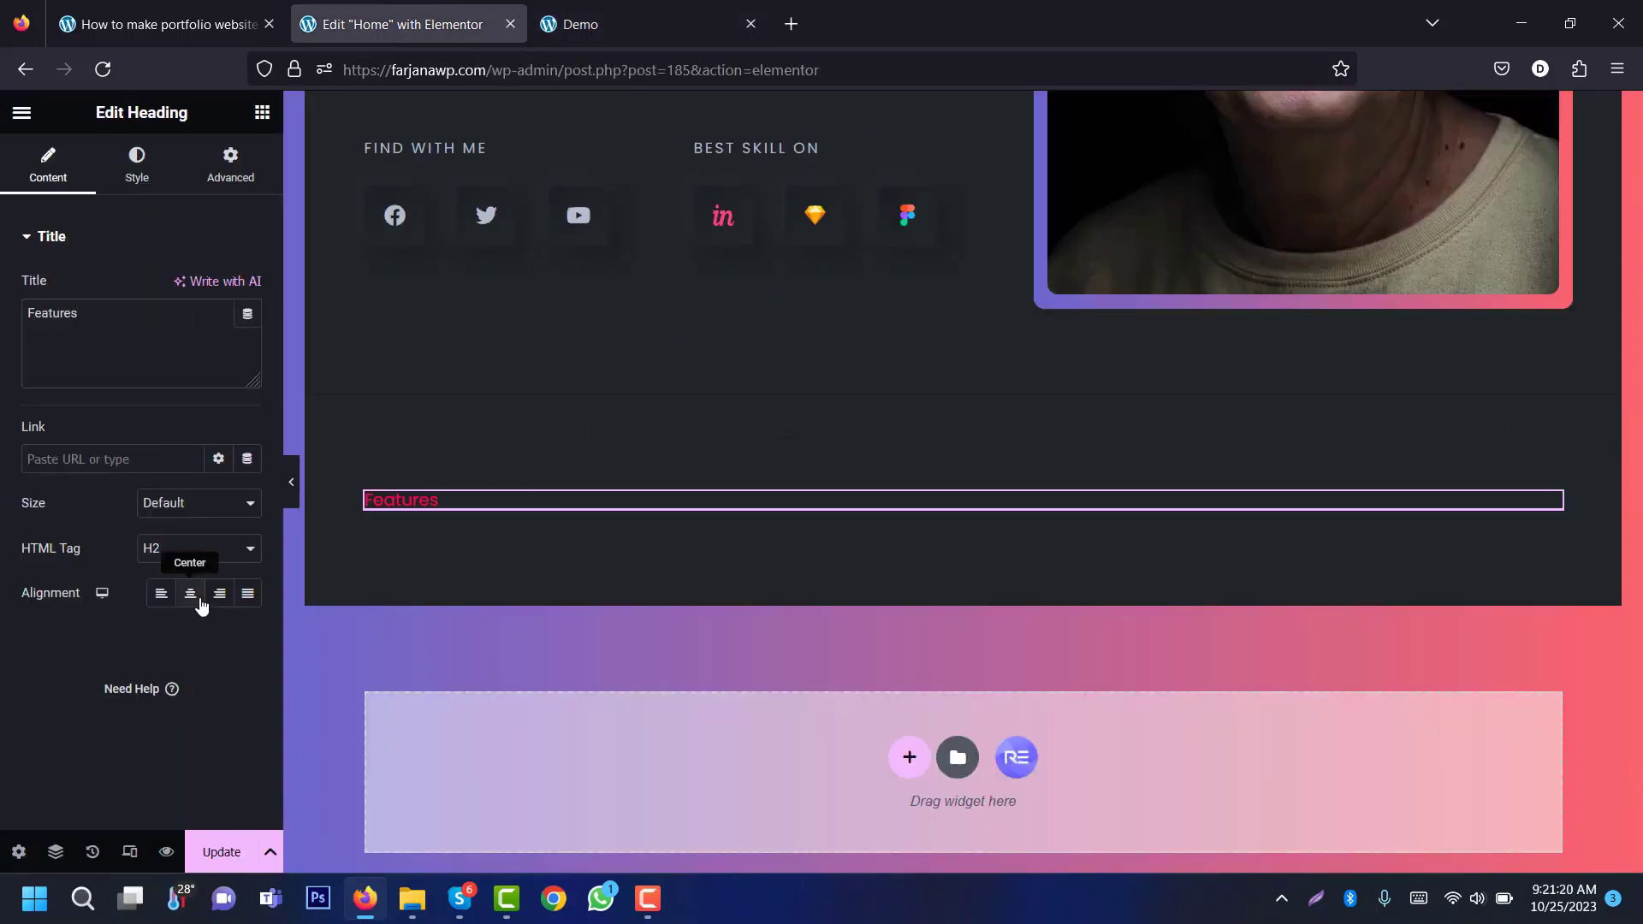
pyautogui.click(190, 594)
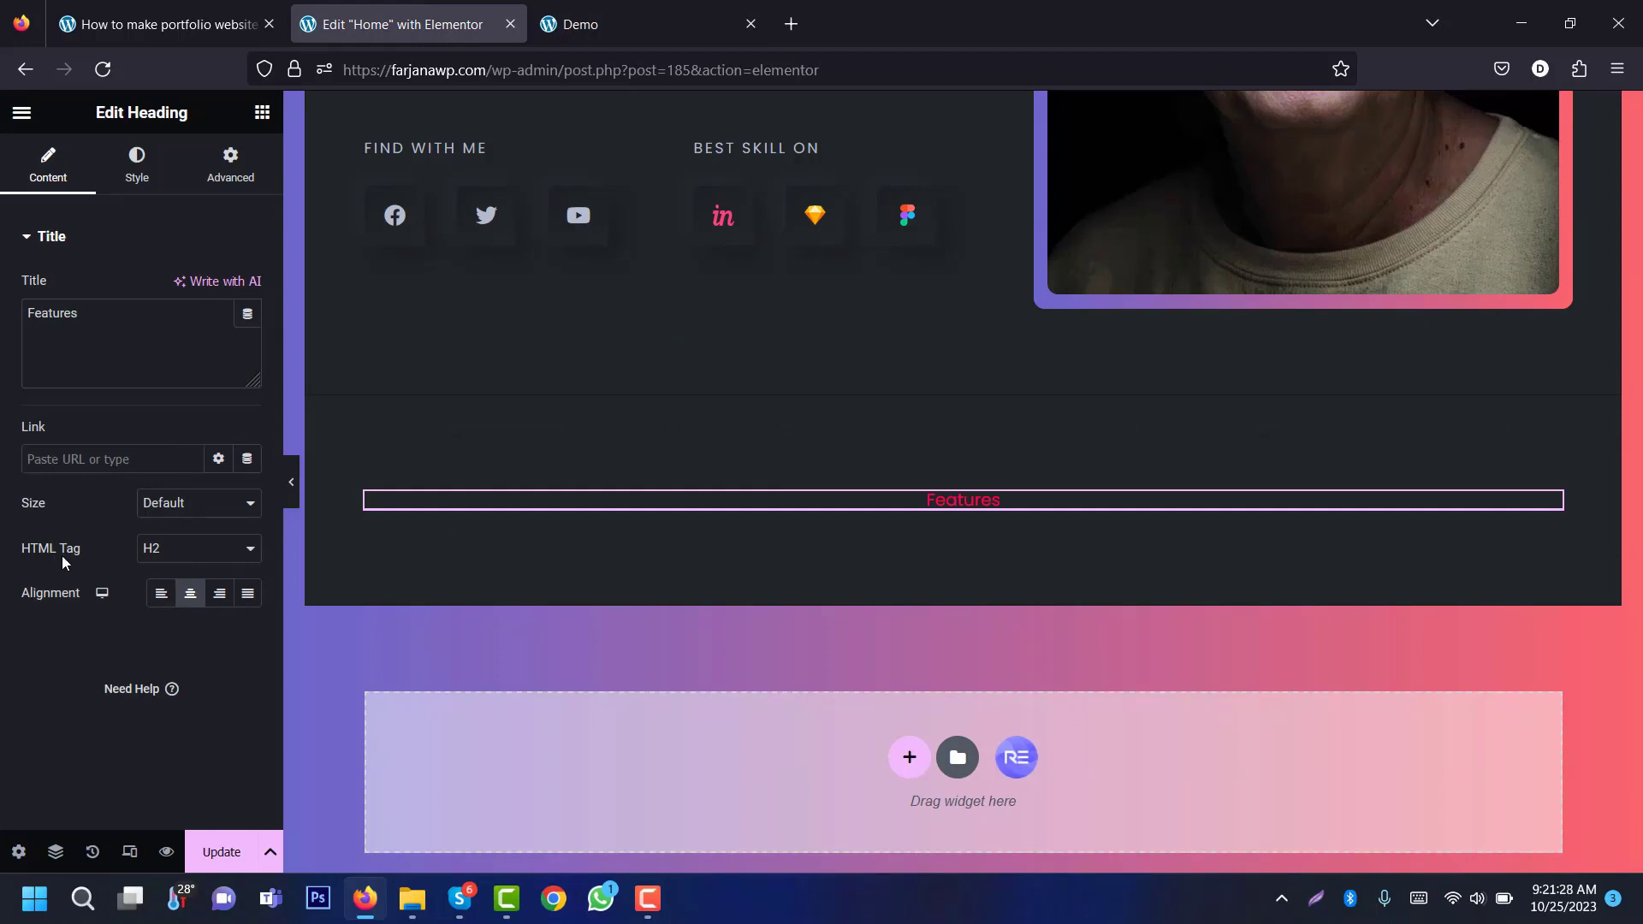
pyautogui.click(175, 556)
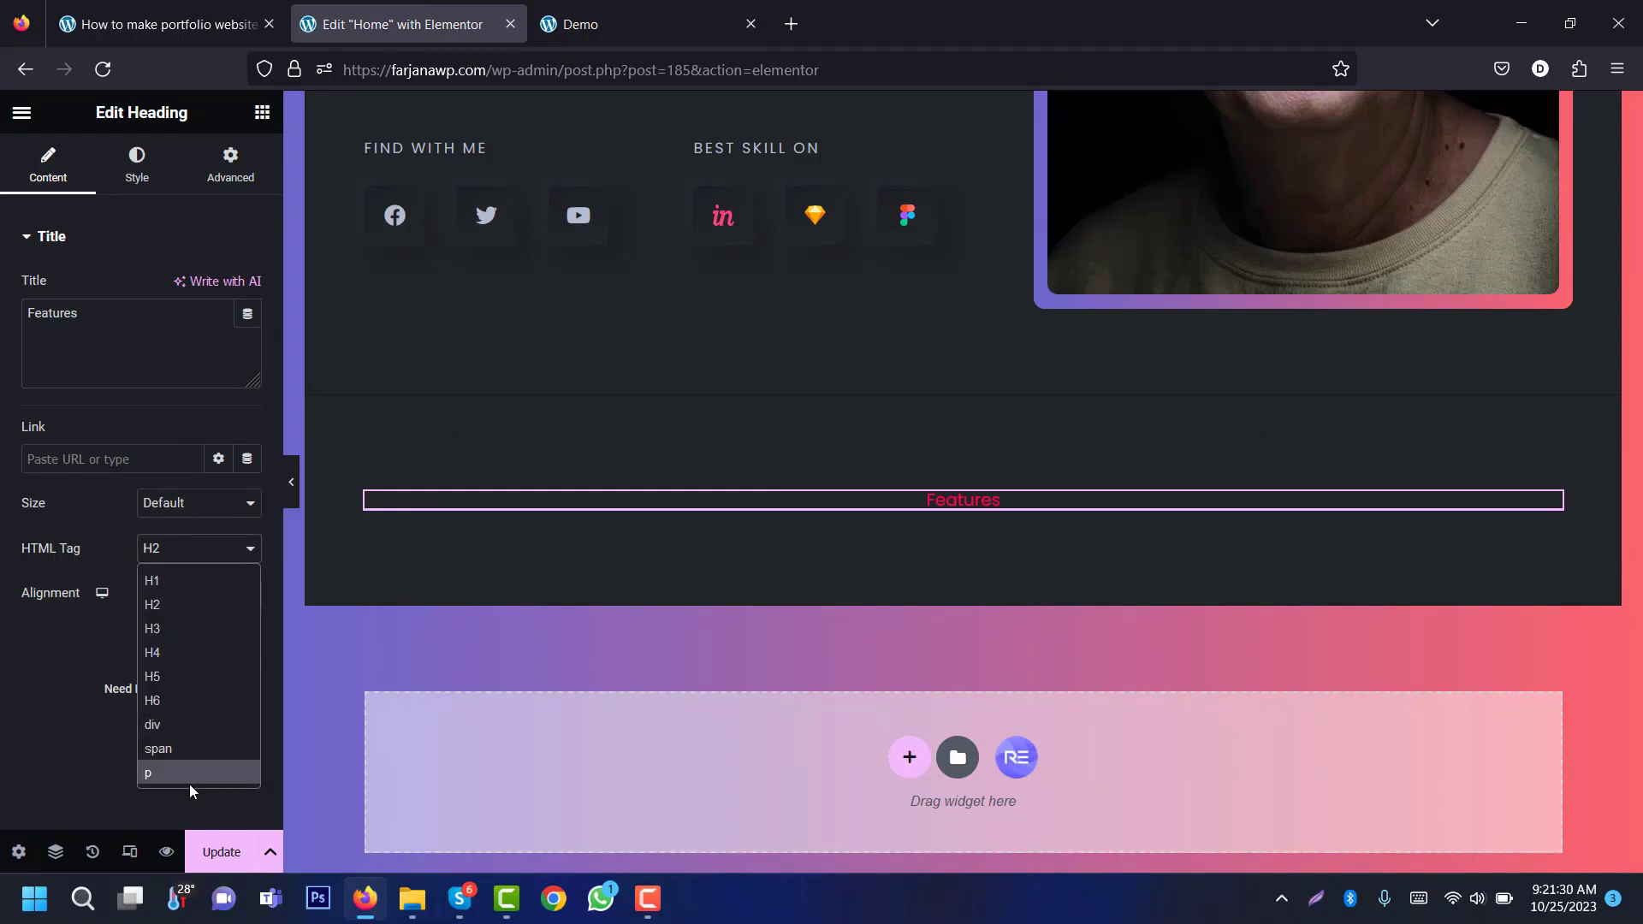
pyautogui.click(159, 775)
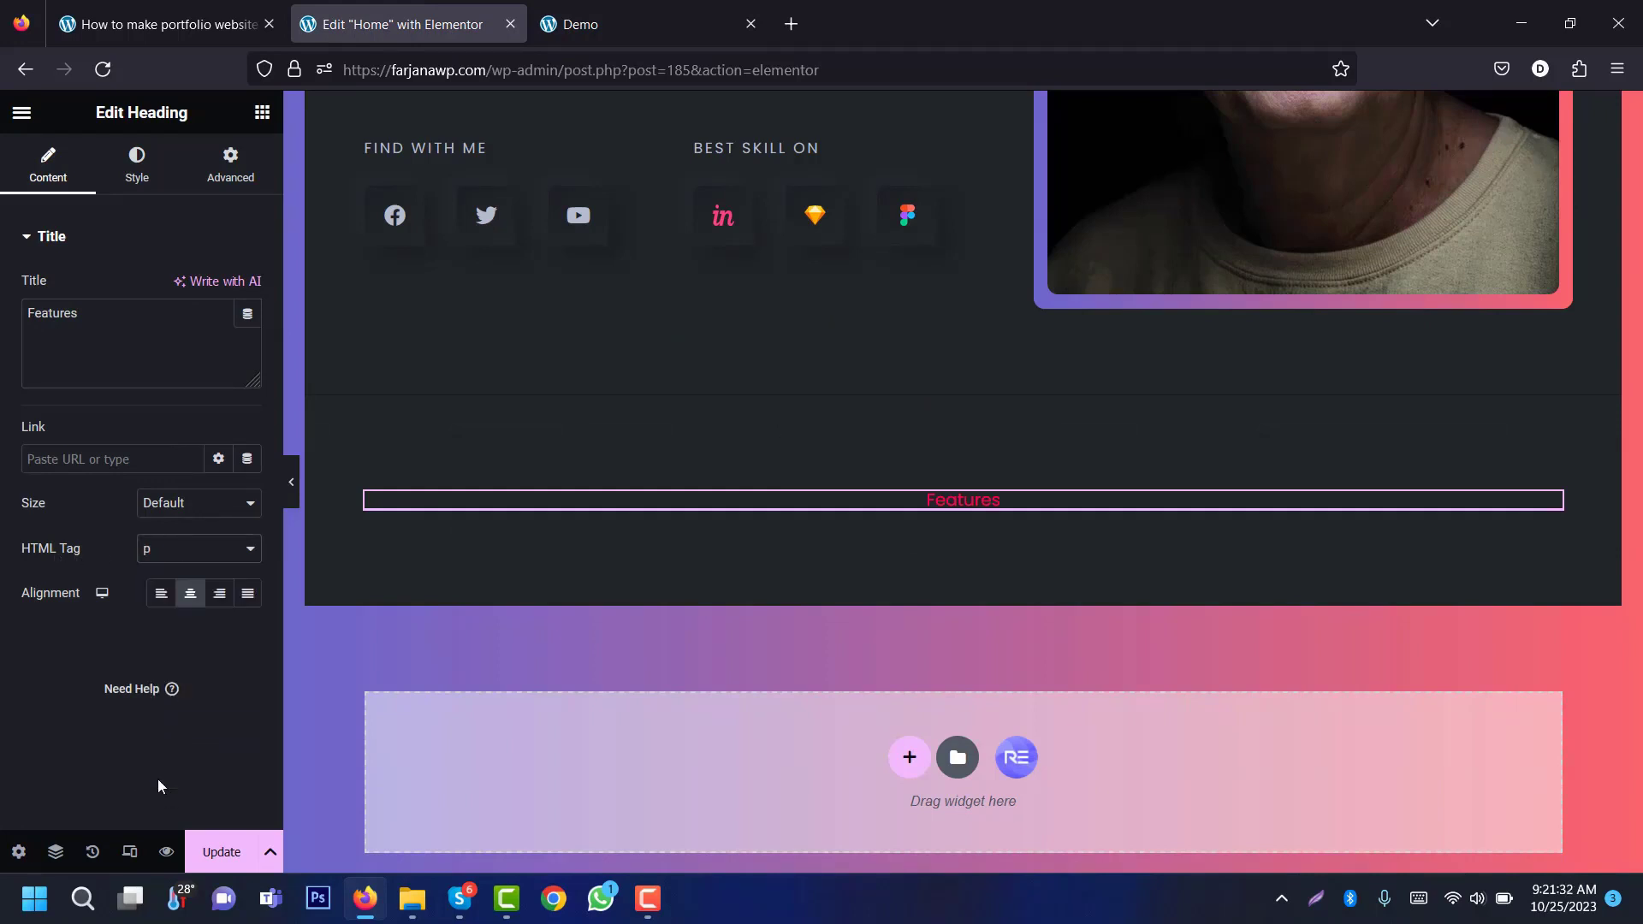
# Step: Set the FEATURES heading's typography to Montserrat at 15 px
pyautogui.click(138, 180)
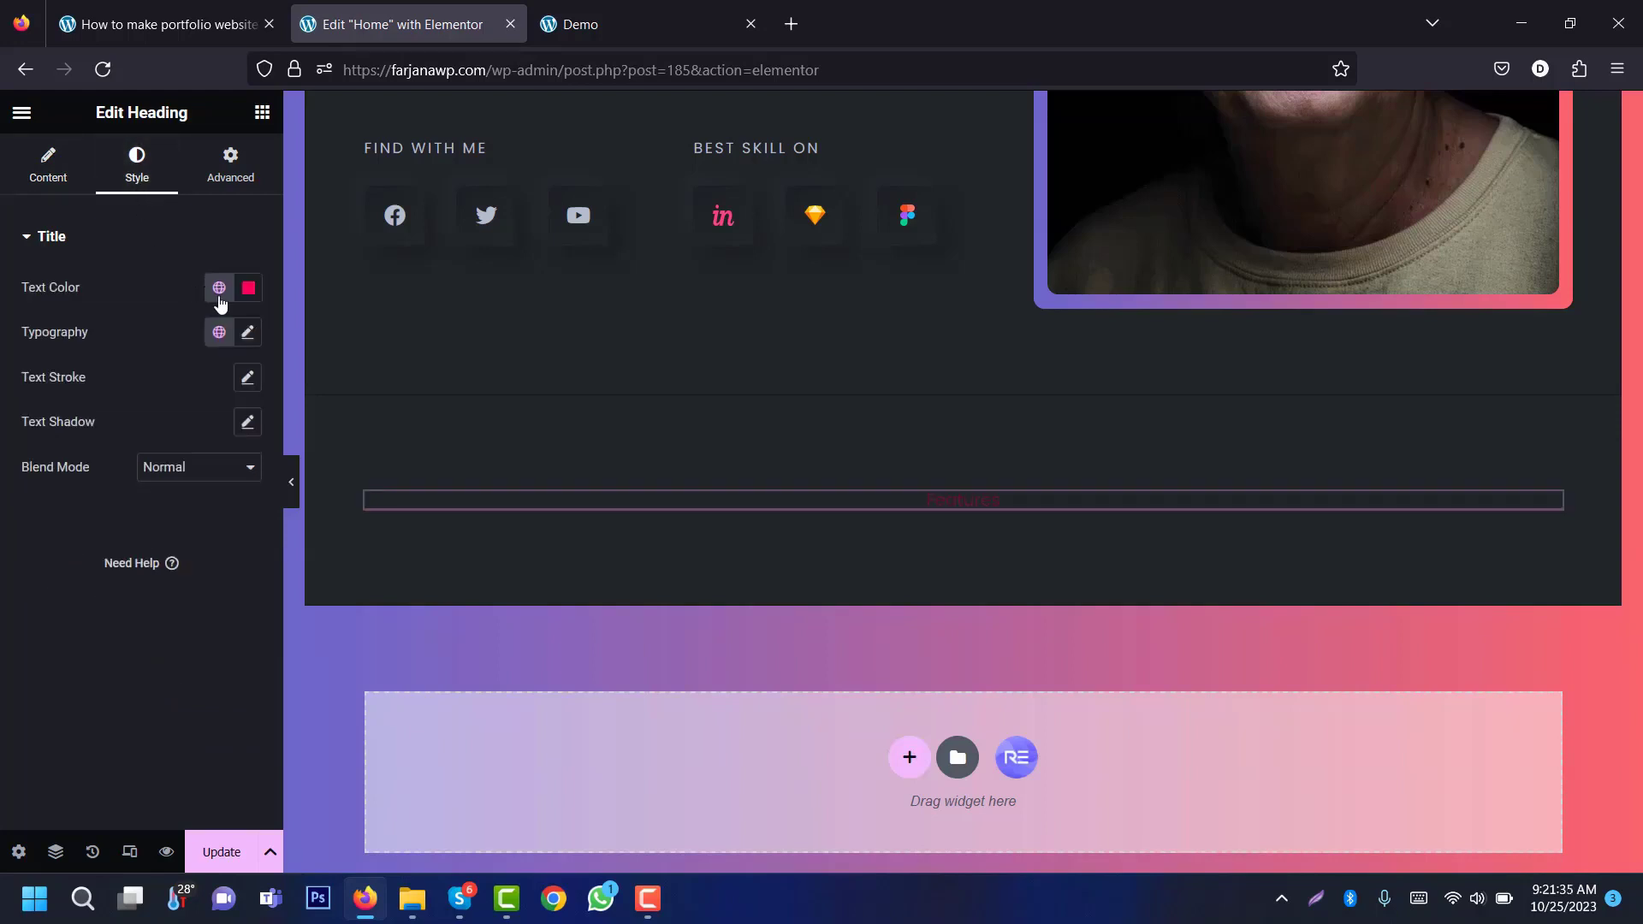
pyautogui.click(248, 338)
pyautogui.click(182, 437)
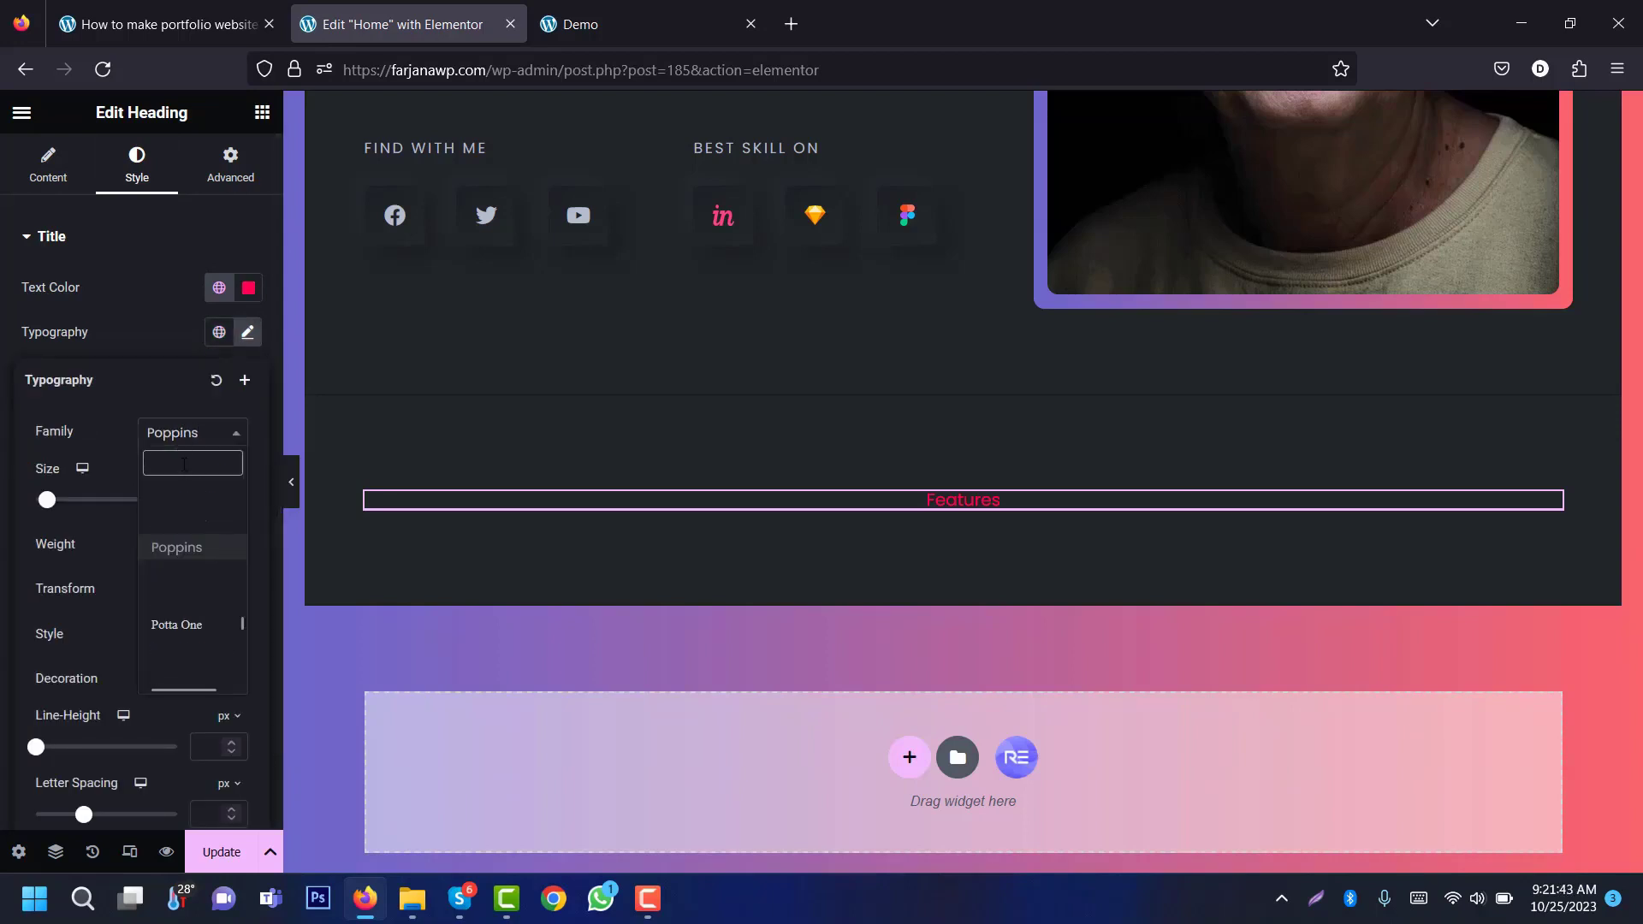
pyautogui.write('mont')
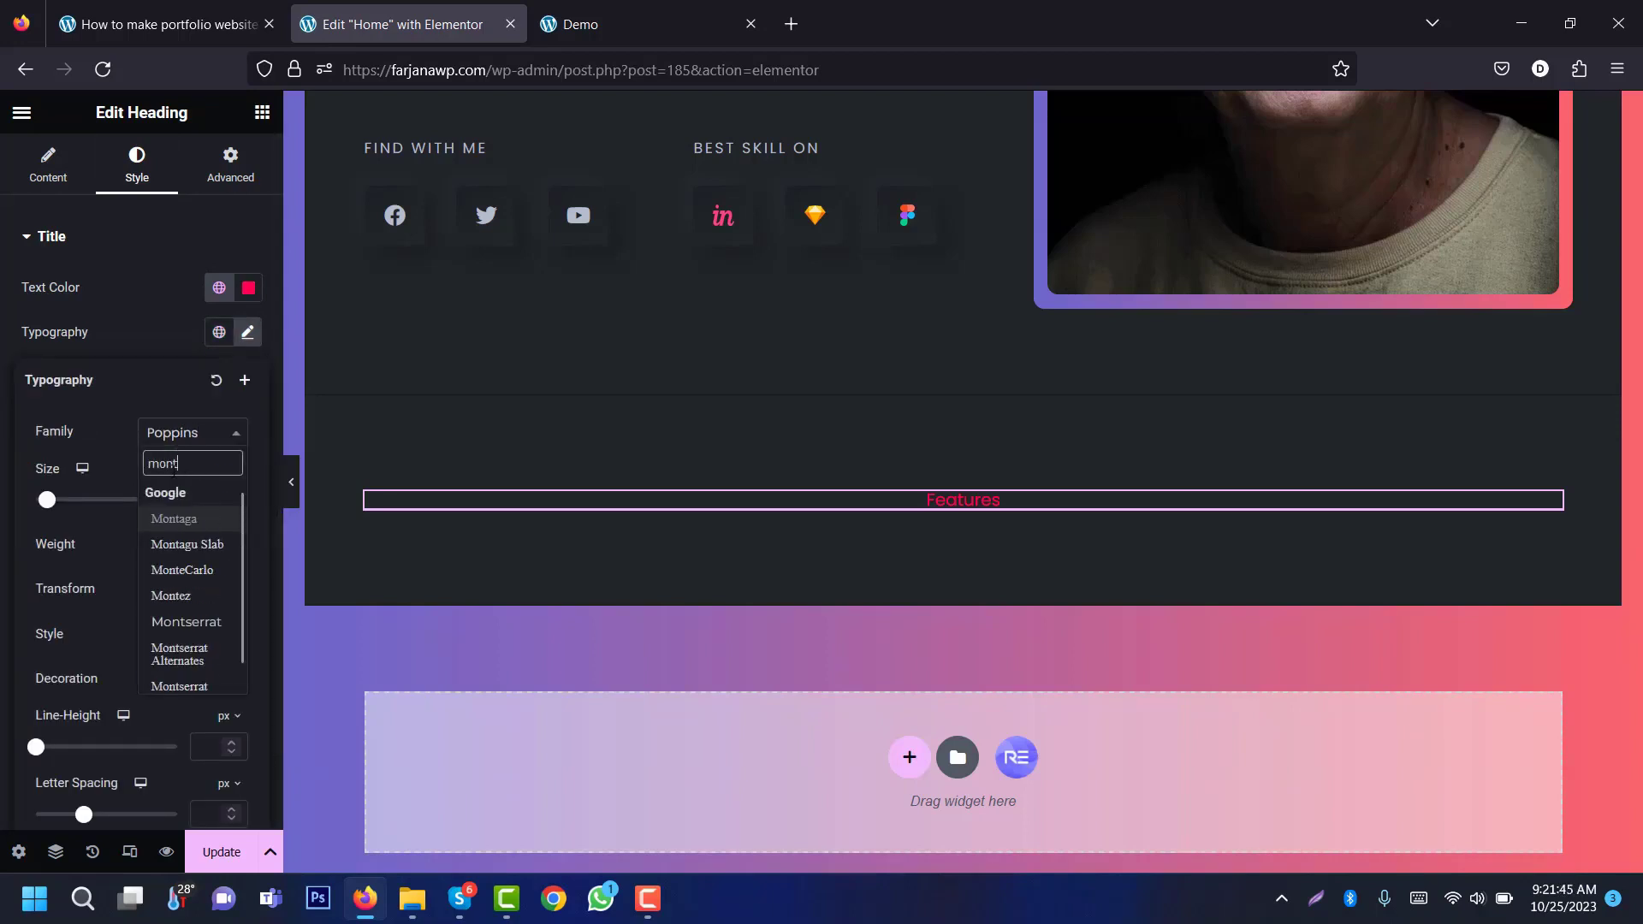
pyautogui.press('Return')
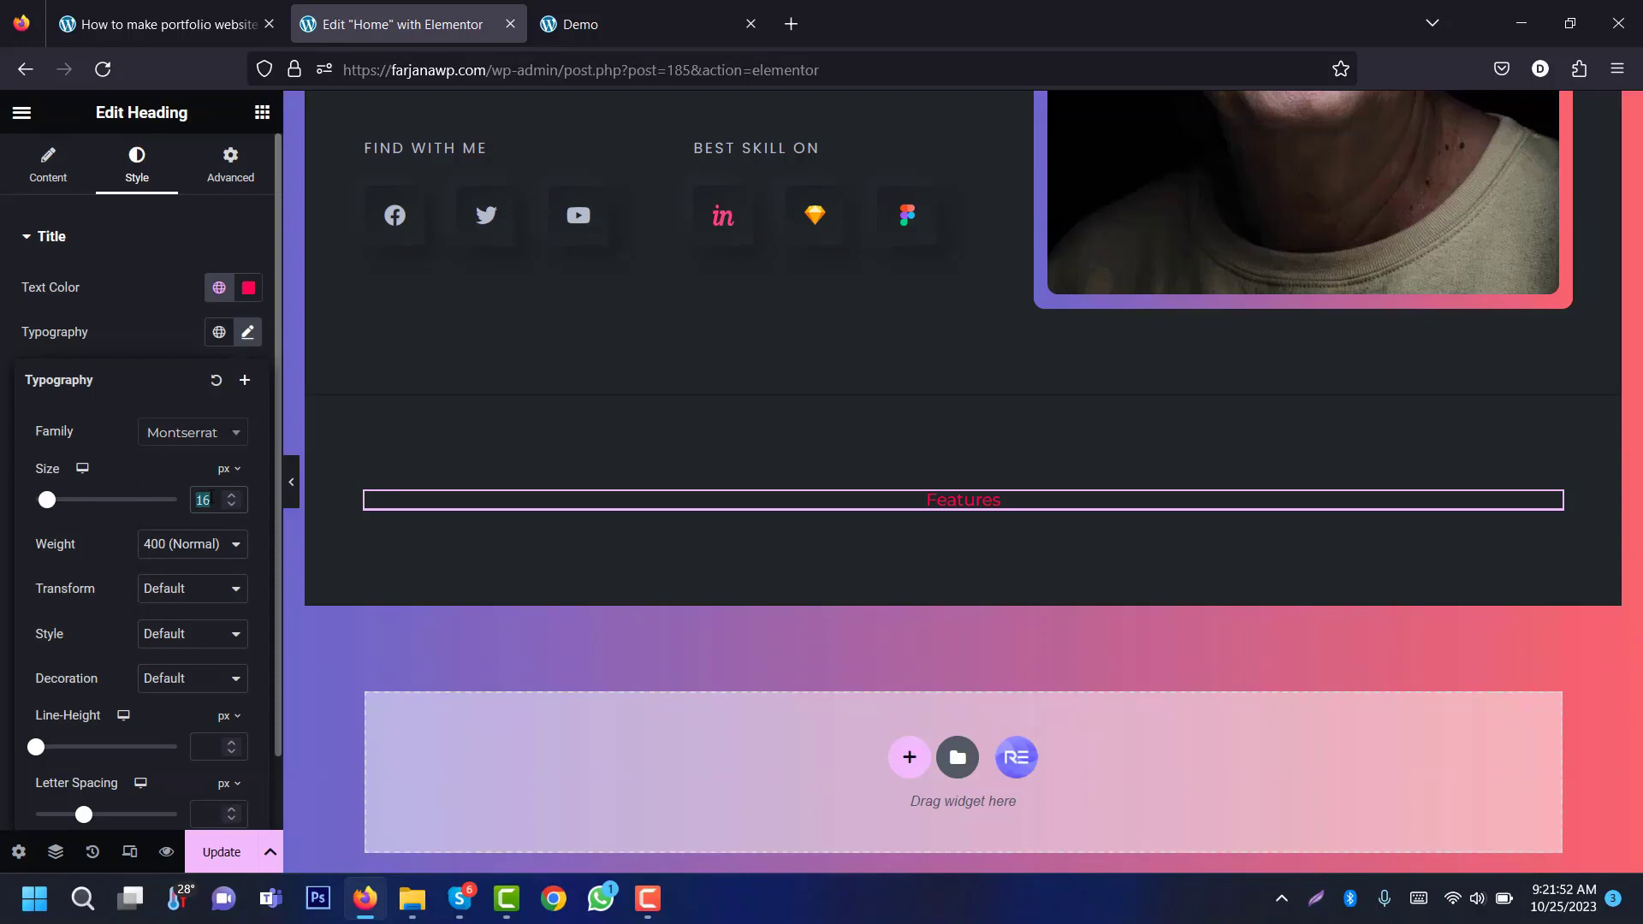
pyautogui.write('15')
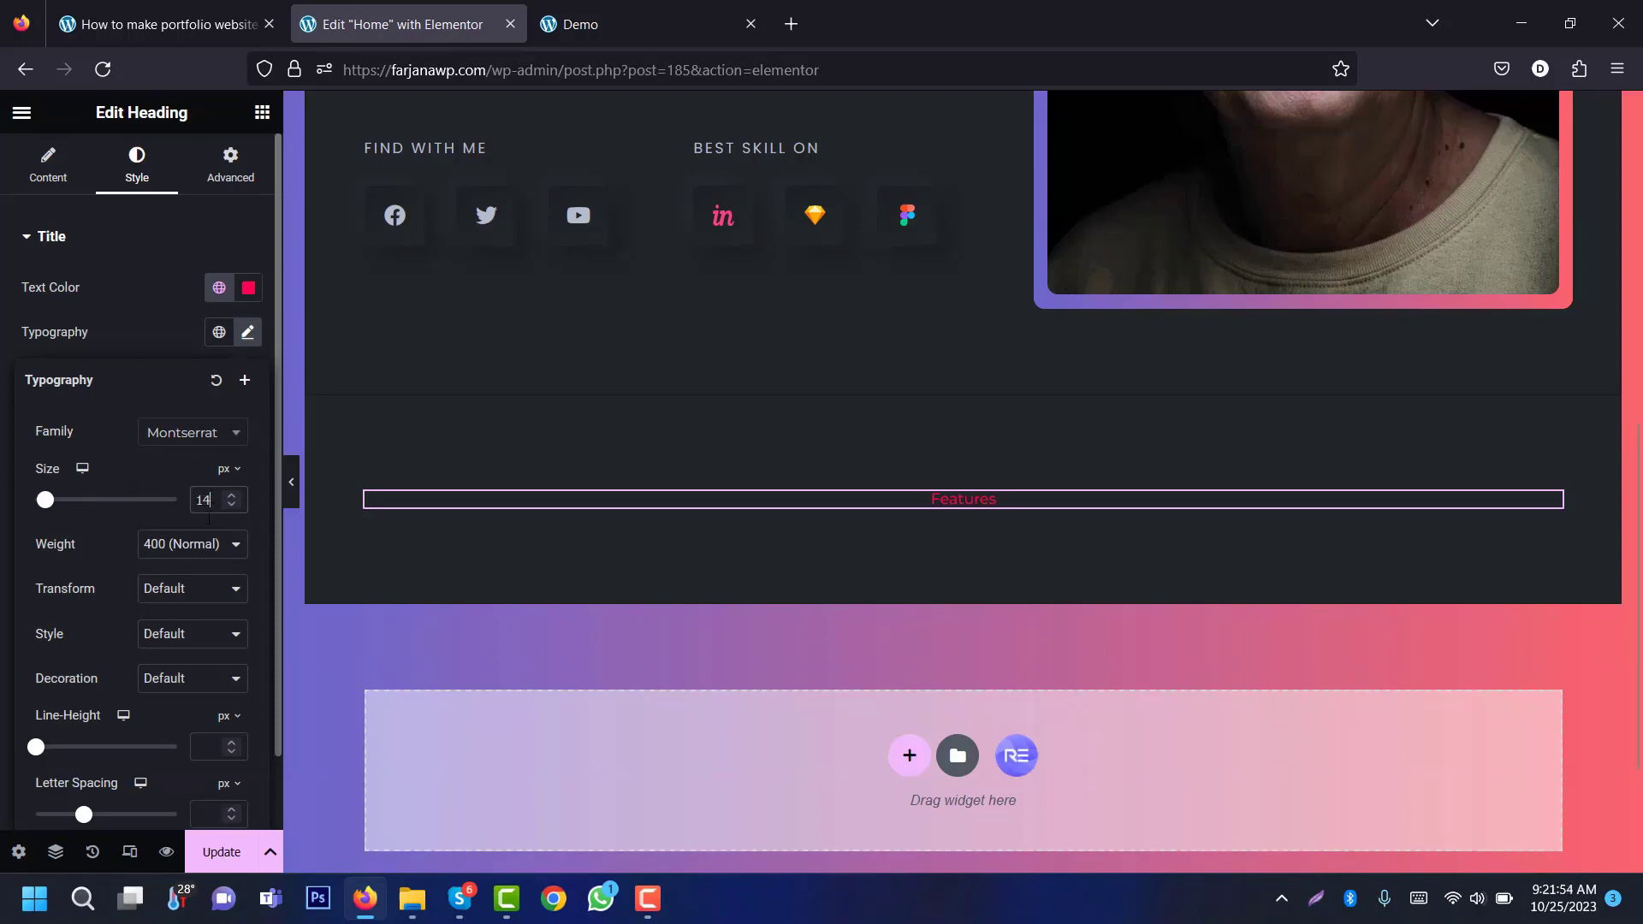
# Step: Make FEATURES uppercase with 1.2 em line height and letter spacing 2, then add a heading below
pyautogui.click(150, 591)
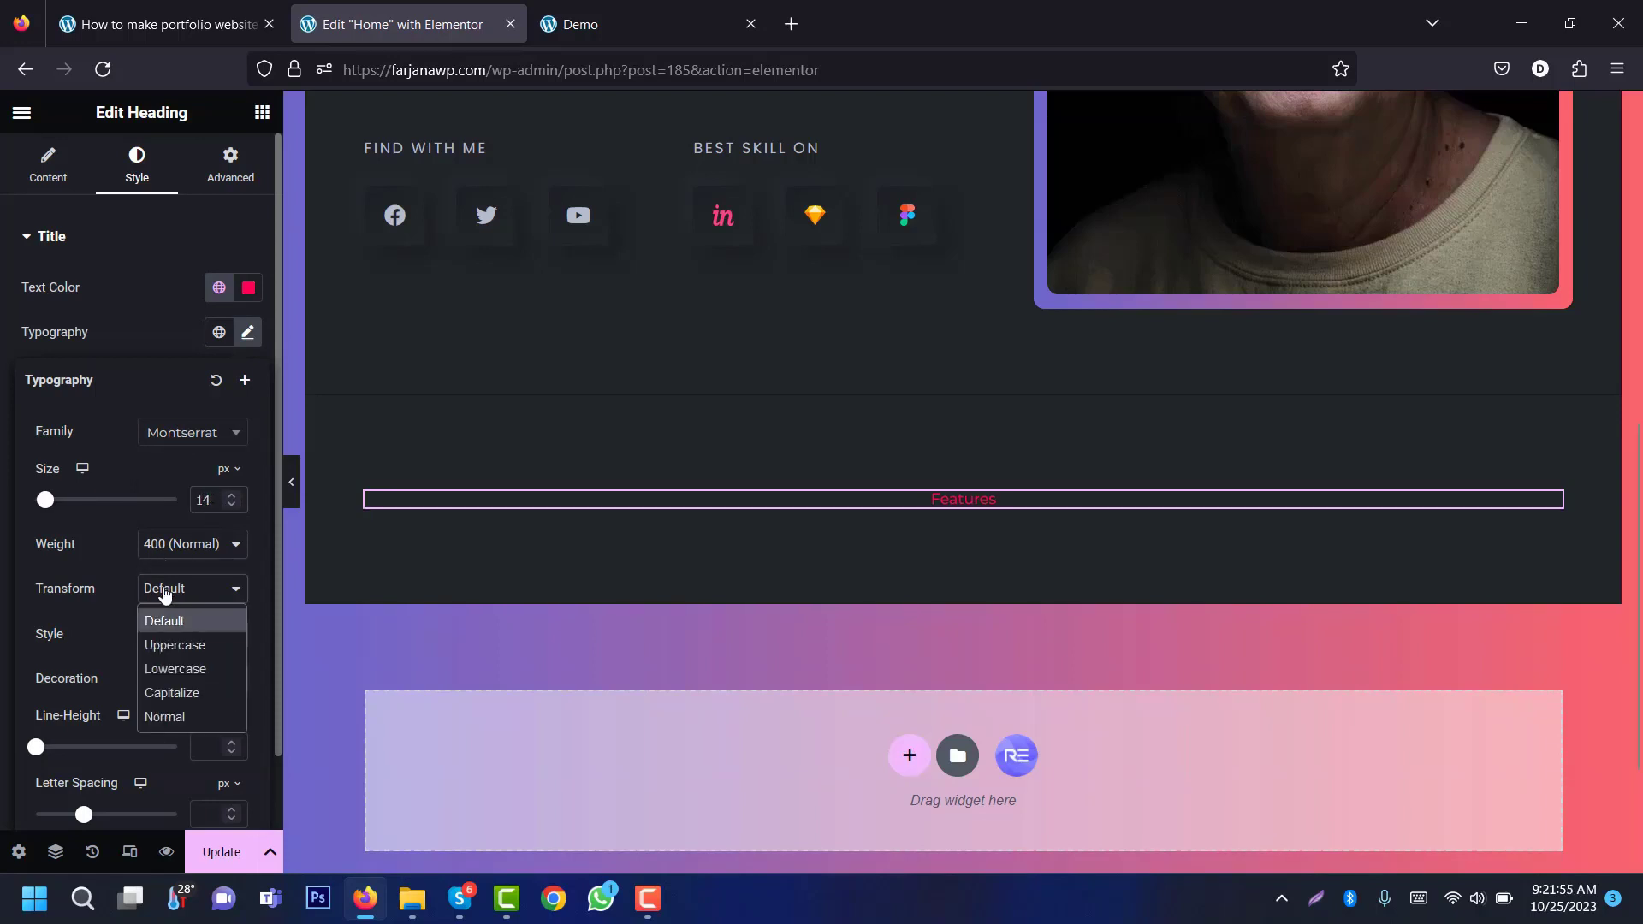
pyautogui.click(192, 650)
pyautogui.click(223, 717)
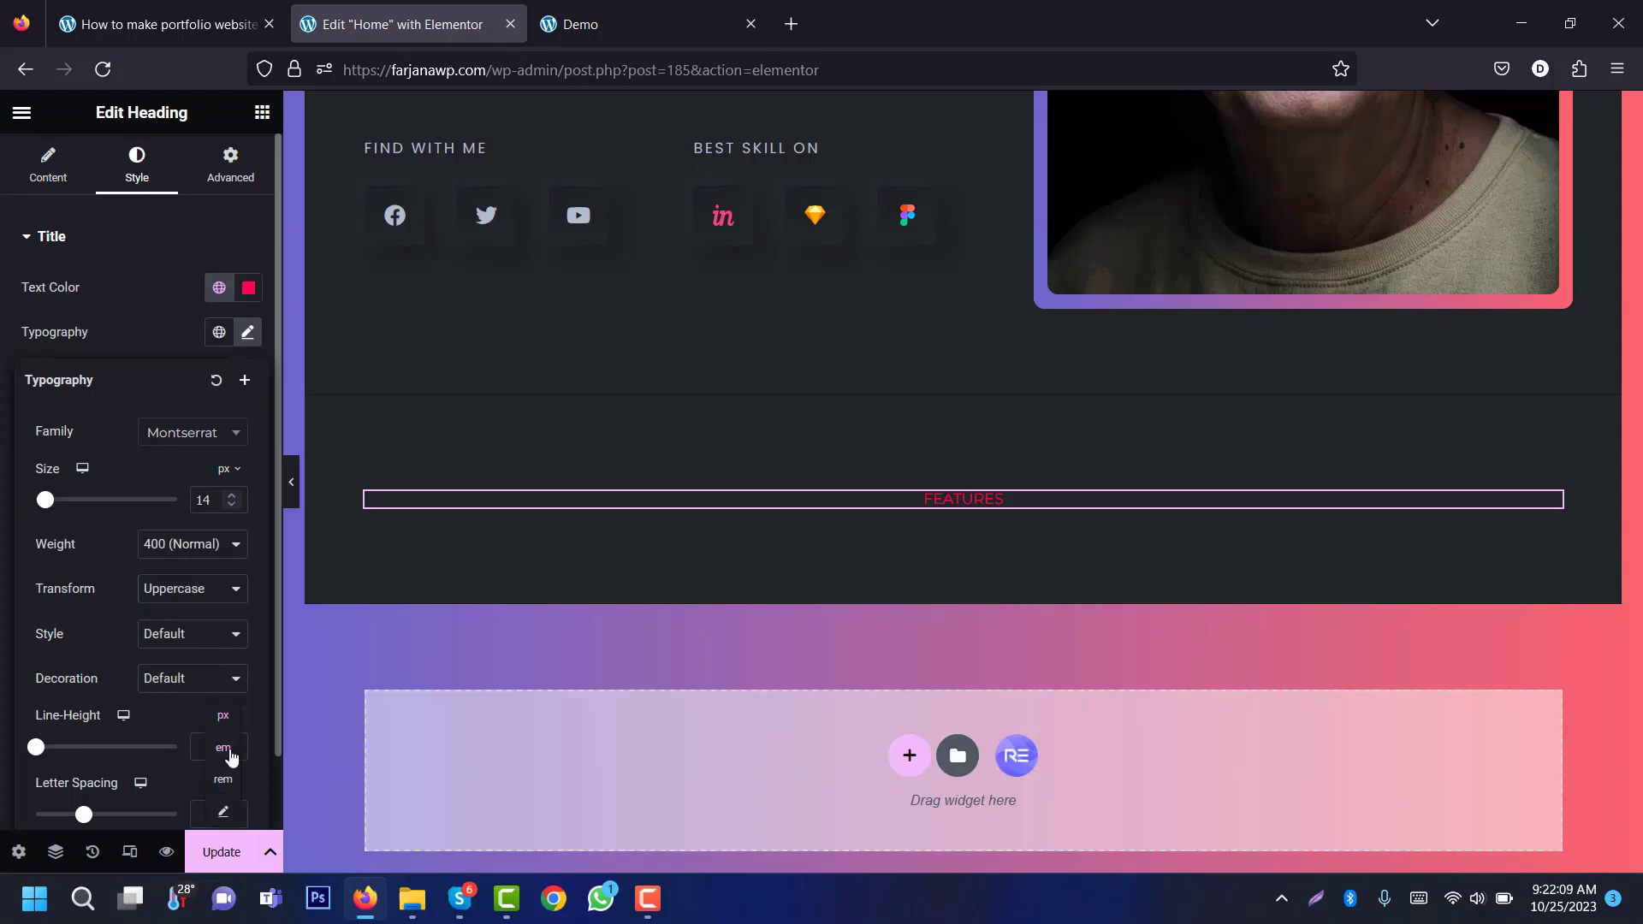
pyautogui.click(223, 748)
pyautogui.write('1.')
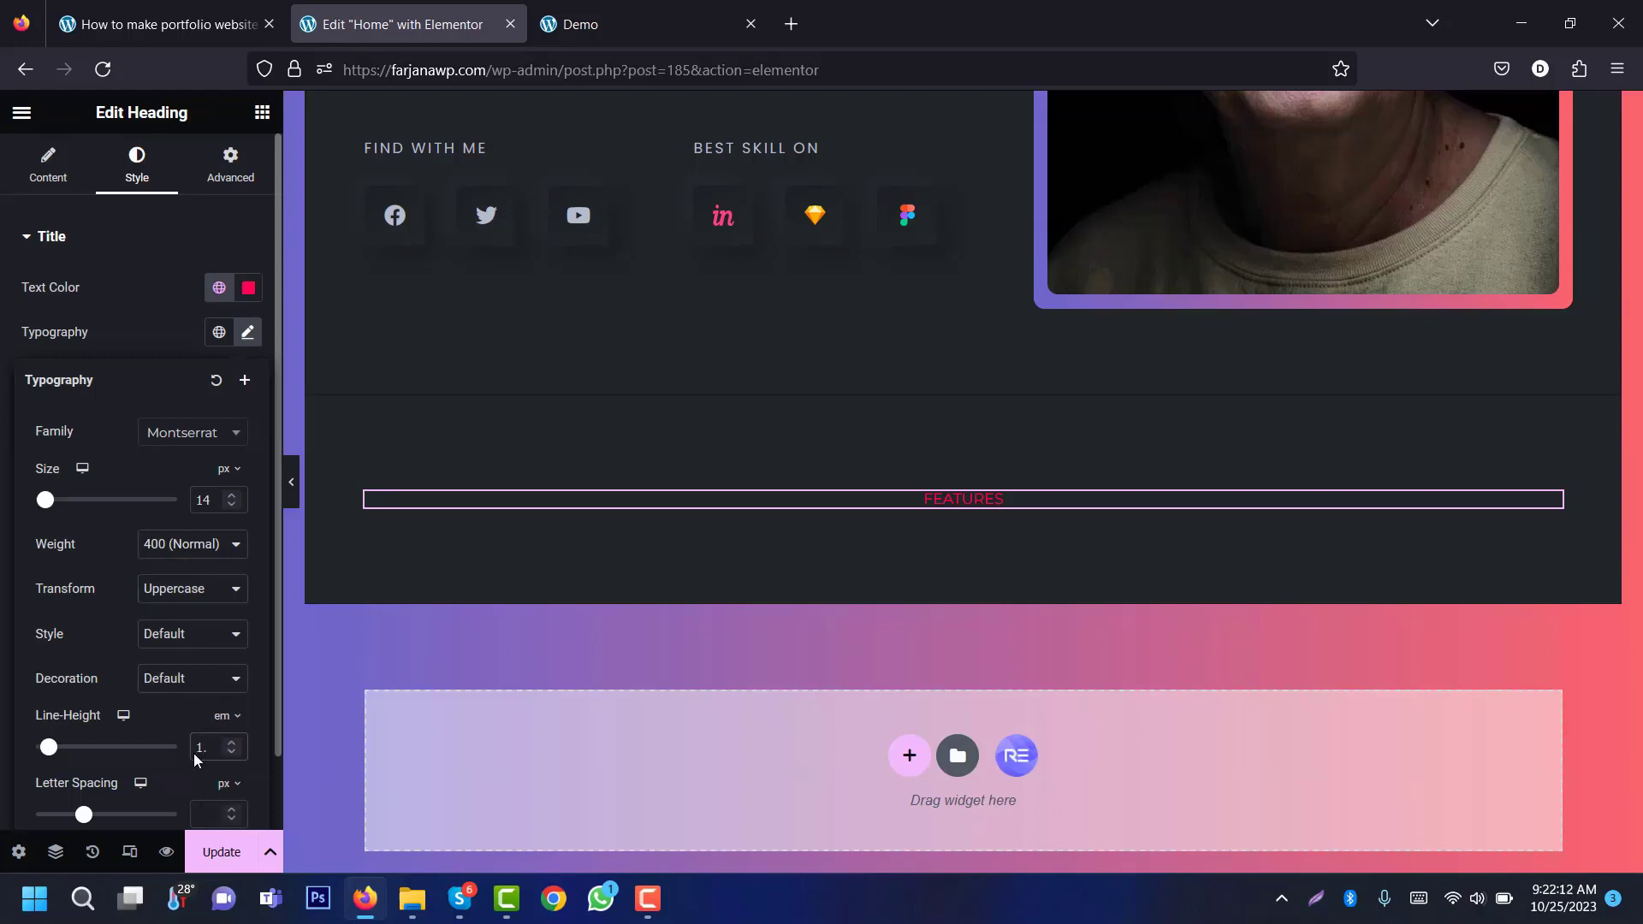
pyautogui.write('2')
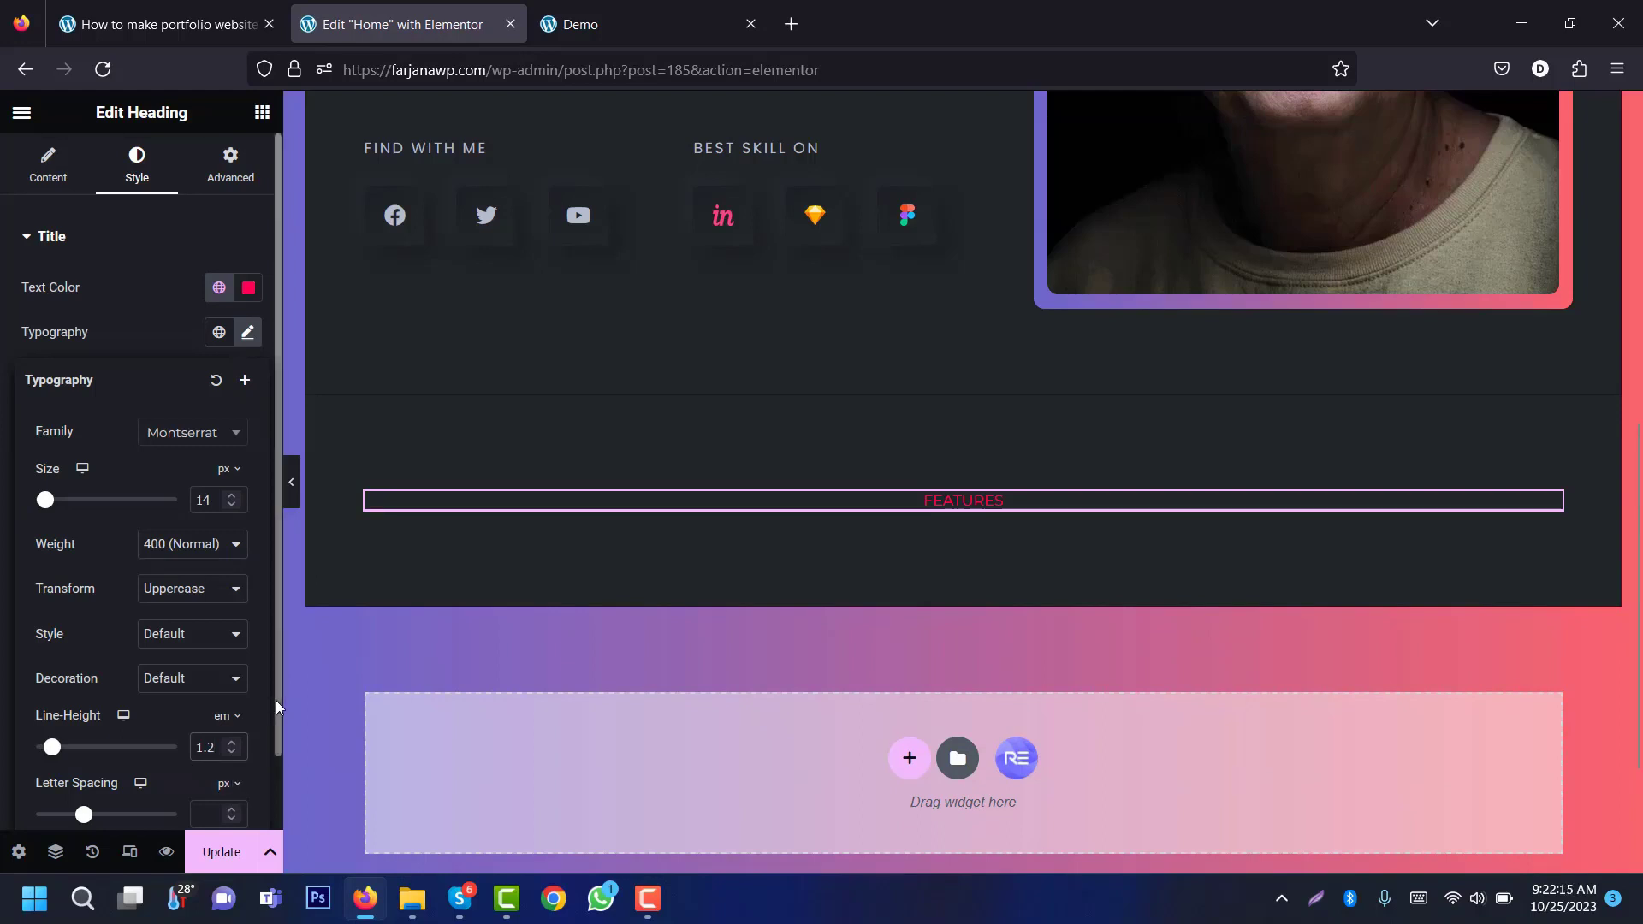
pyautogui.scroll(-2, 266, 736)
pyautogui.click(218, 746)
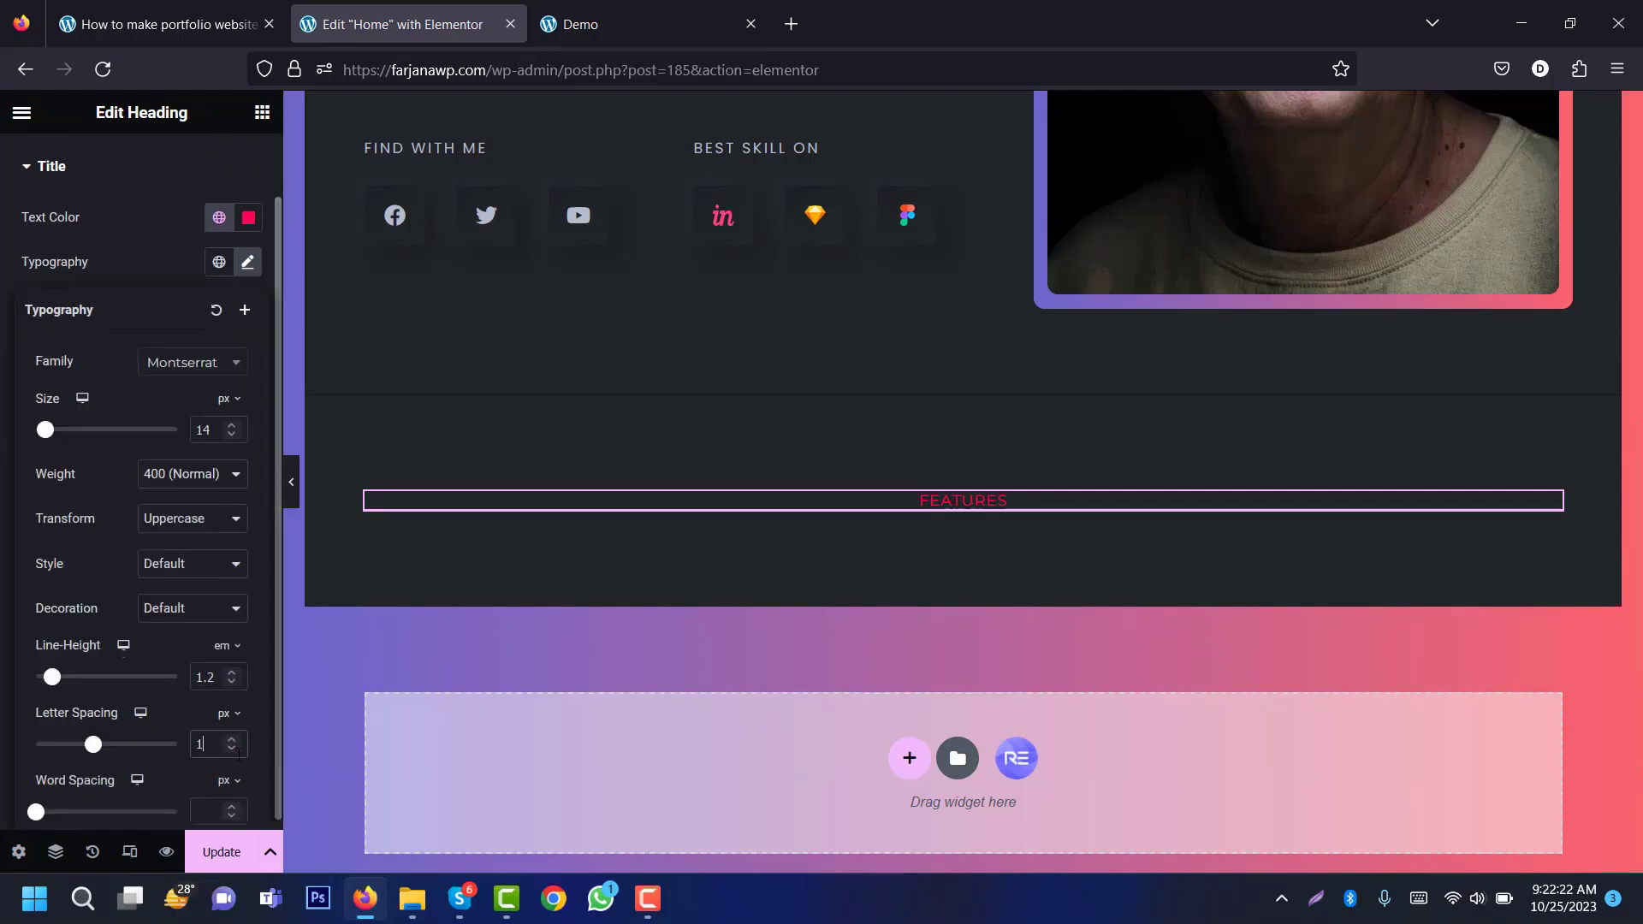
pyautogui.press('BackSpace')
pyautogui.write('2')
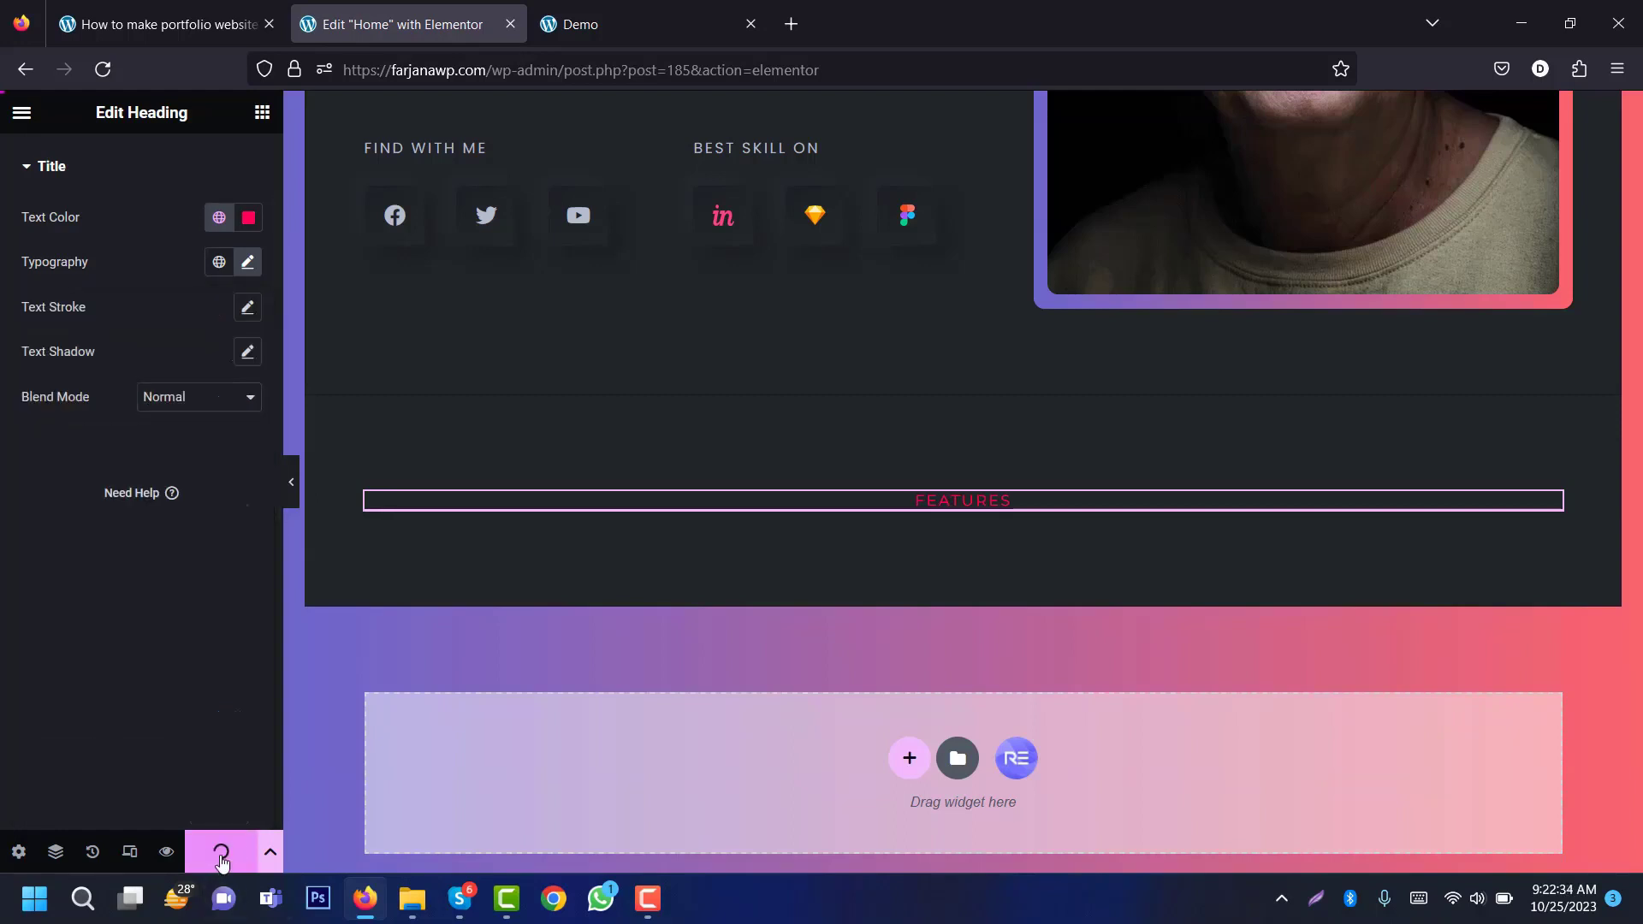
pyautogui.click(262, 112)
pyautogui.moveTo(78, 600); pyautogui.dragTo(746, 515)
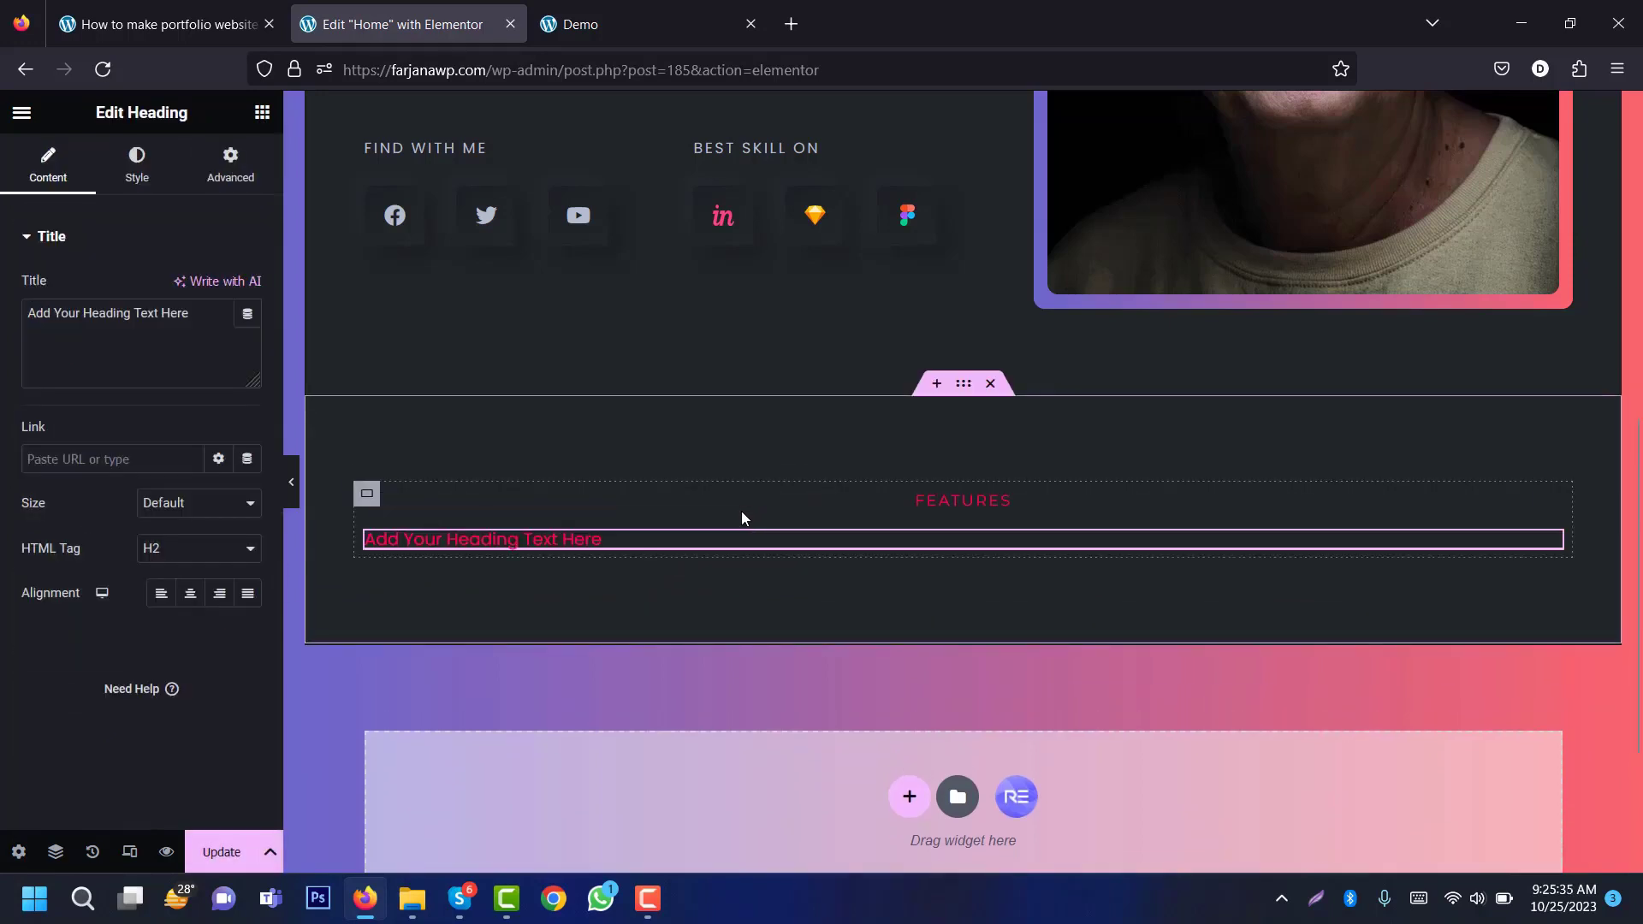
# Step: Check the demo's What I Do heading and give the editor heading the global grey Text colour
pyautogui.click(579, 26)
pyautogui.tripleClick(764, 371)
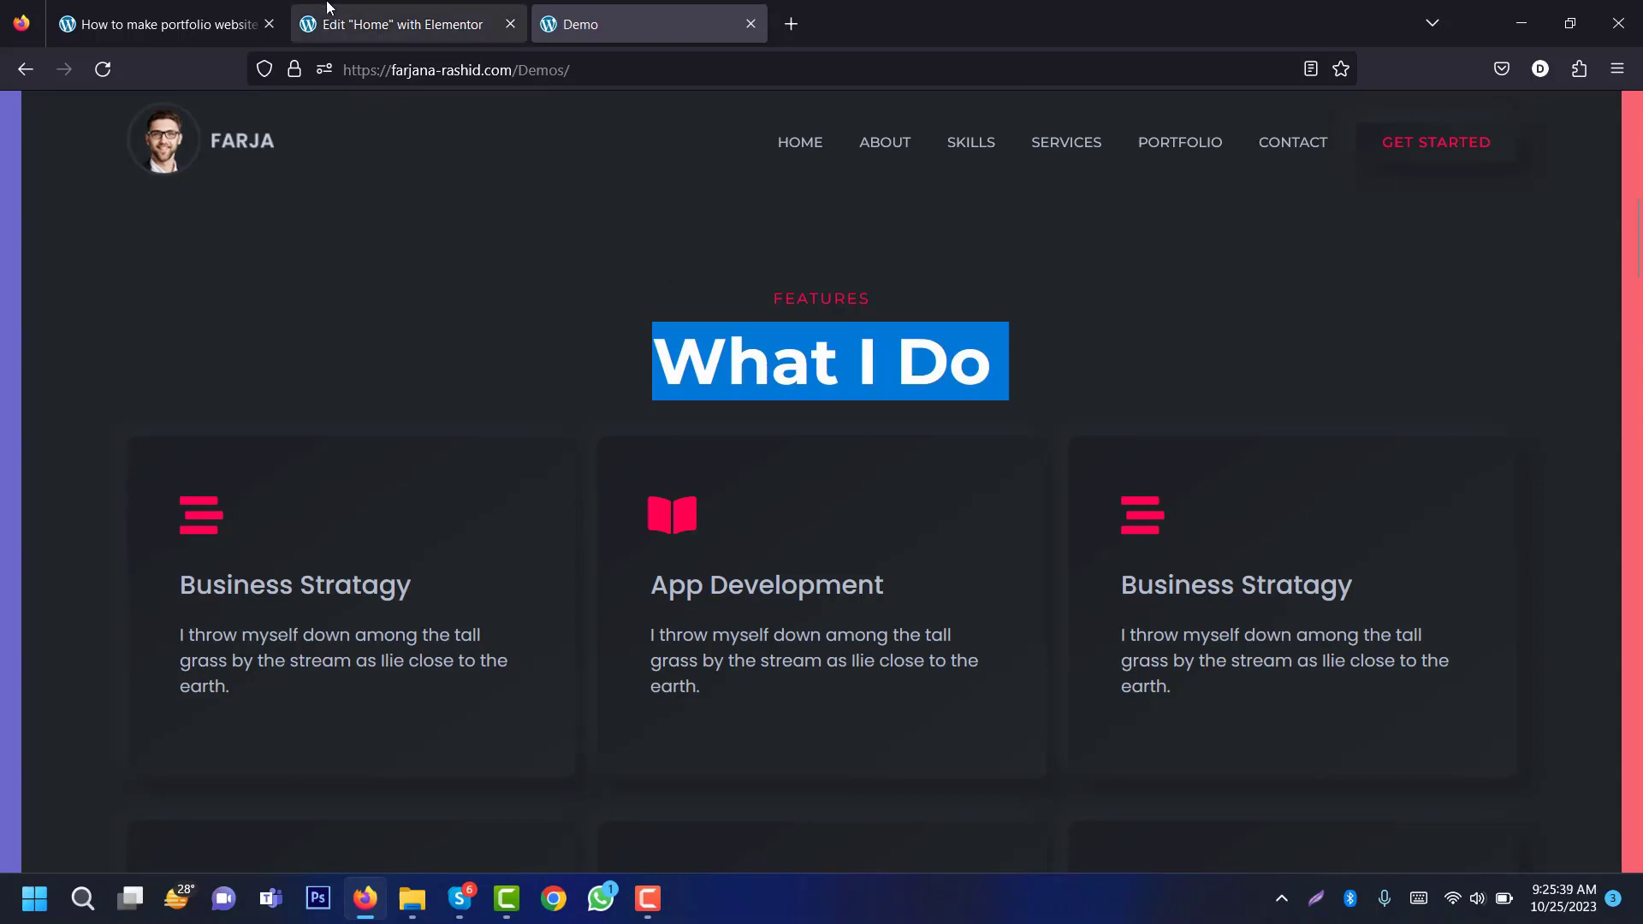
pyautogui.click(391, 24)
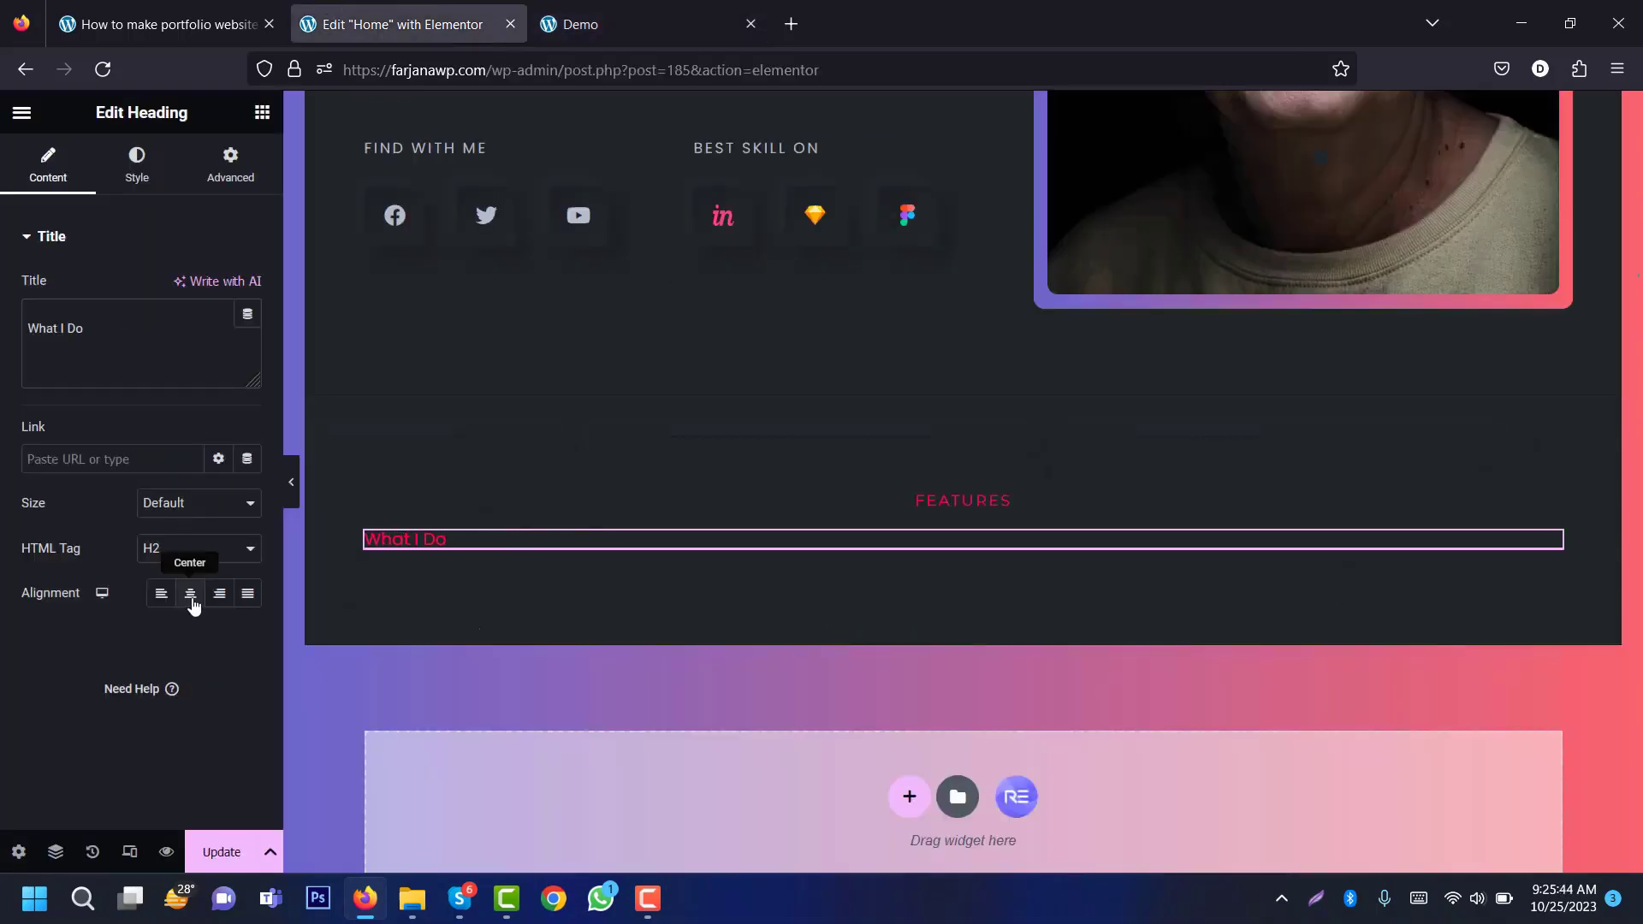
pyautogui.click(137, 161)
pyautogui.click(219, 289)
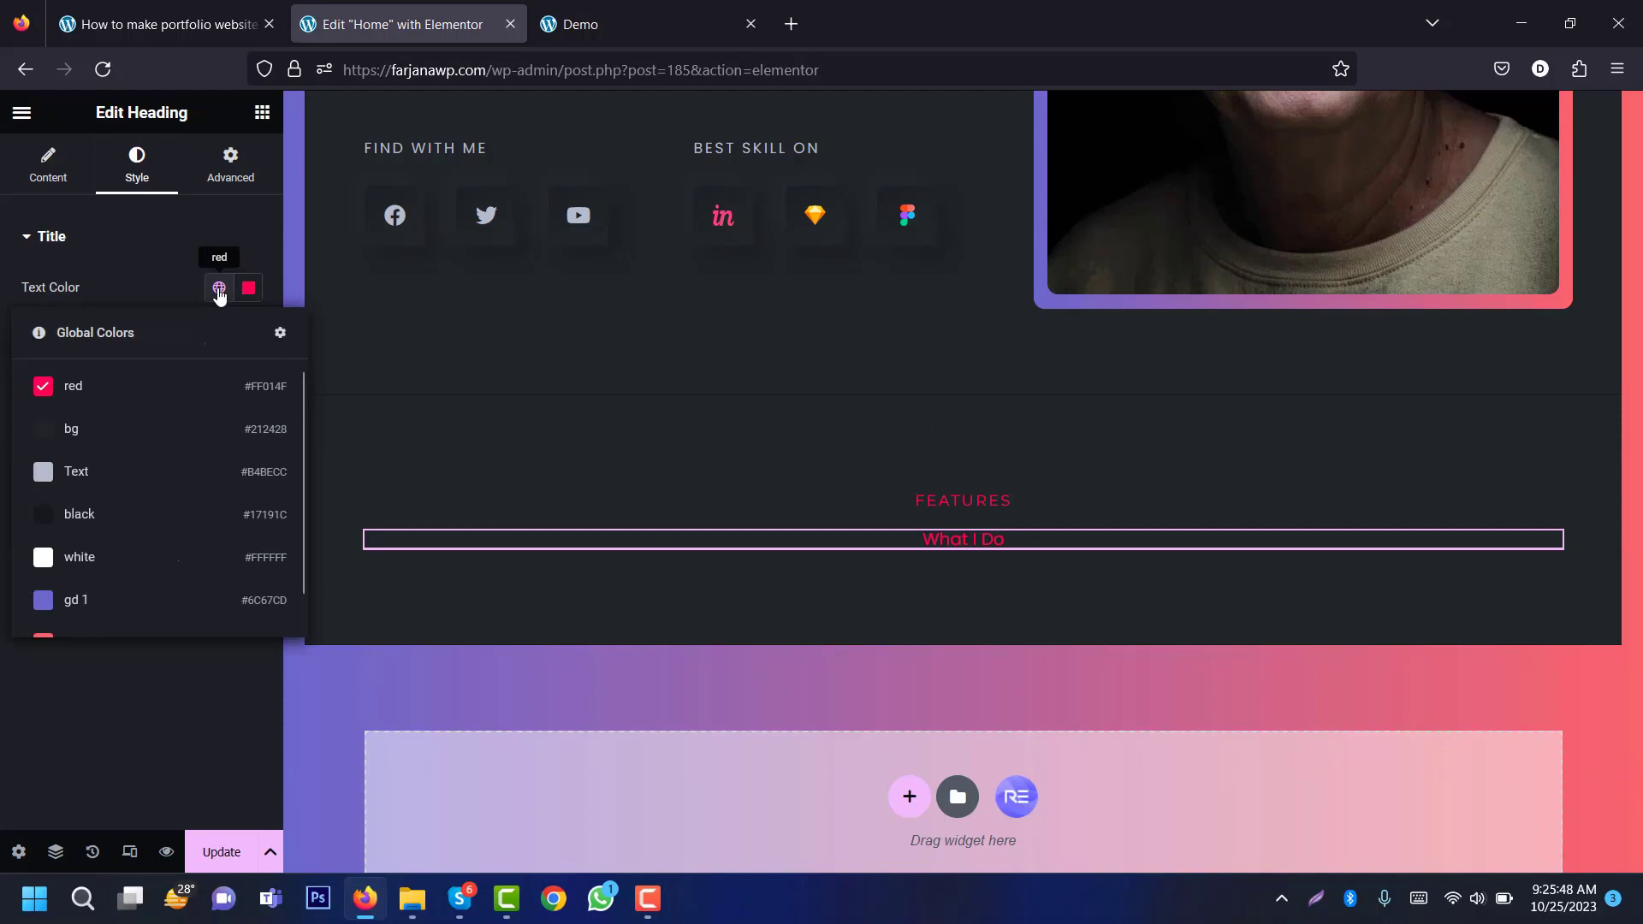
pyautogui.click(117, 488)
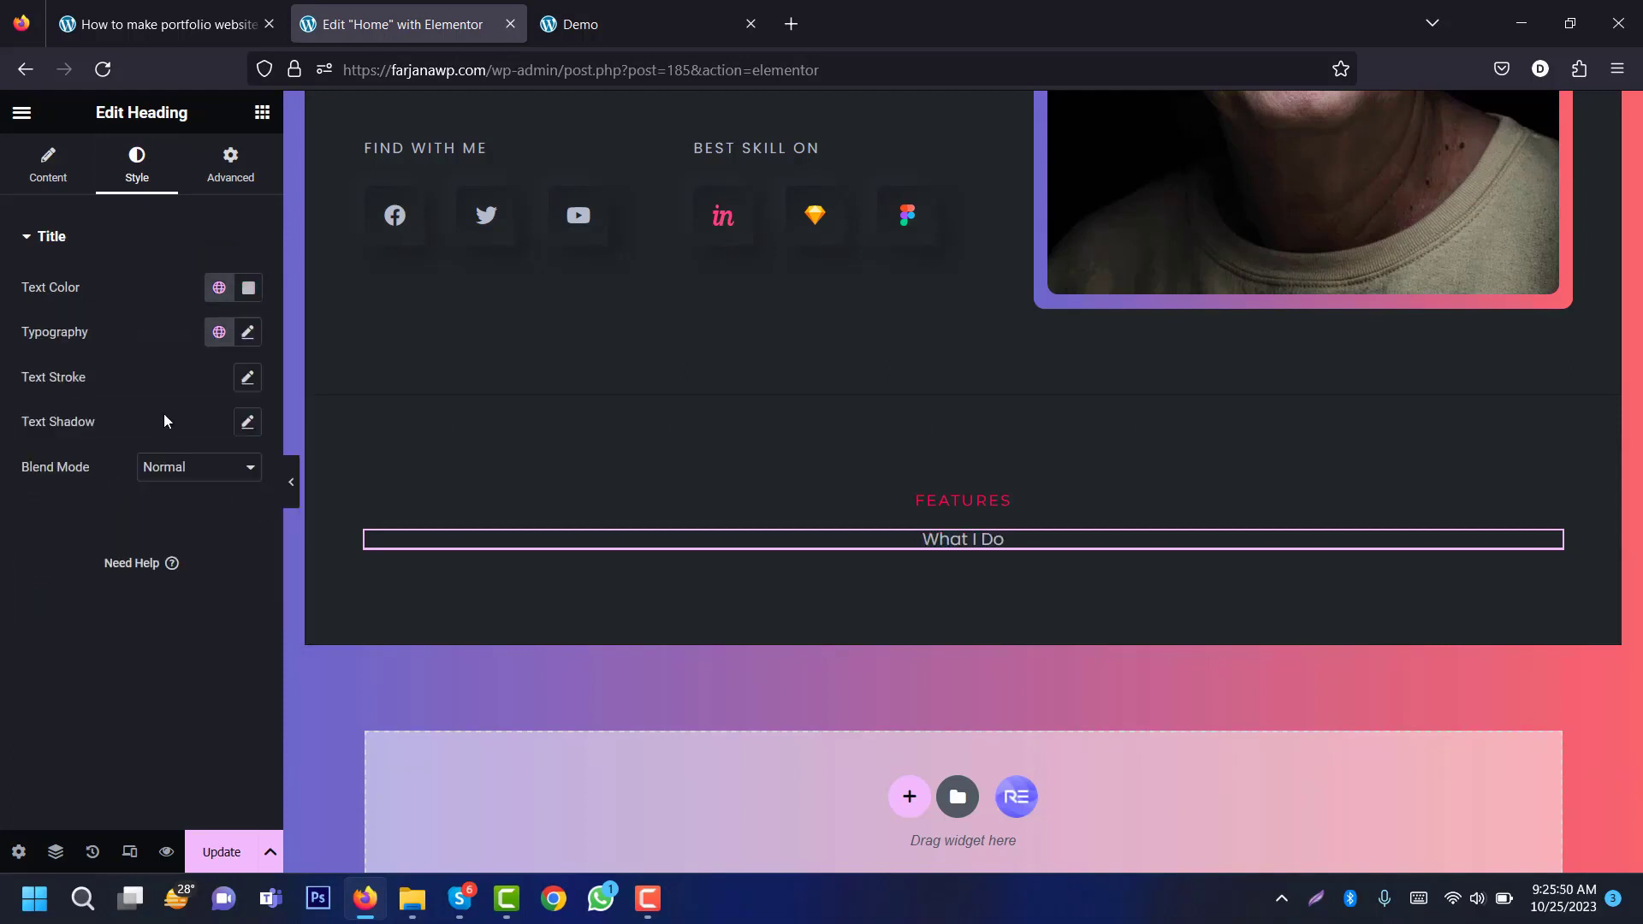
# Step: Set the heading typography to Montserrat, size 60, weight 700 (Bold)
pyautogui.click(249, 335)
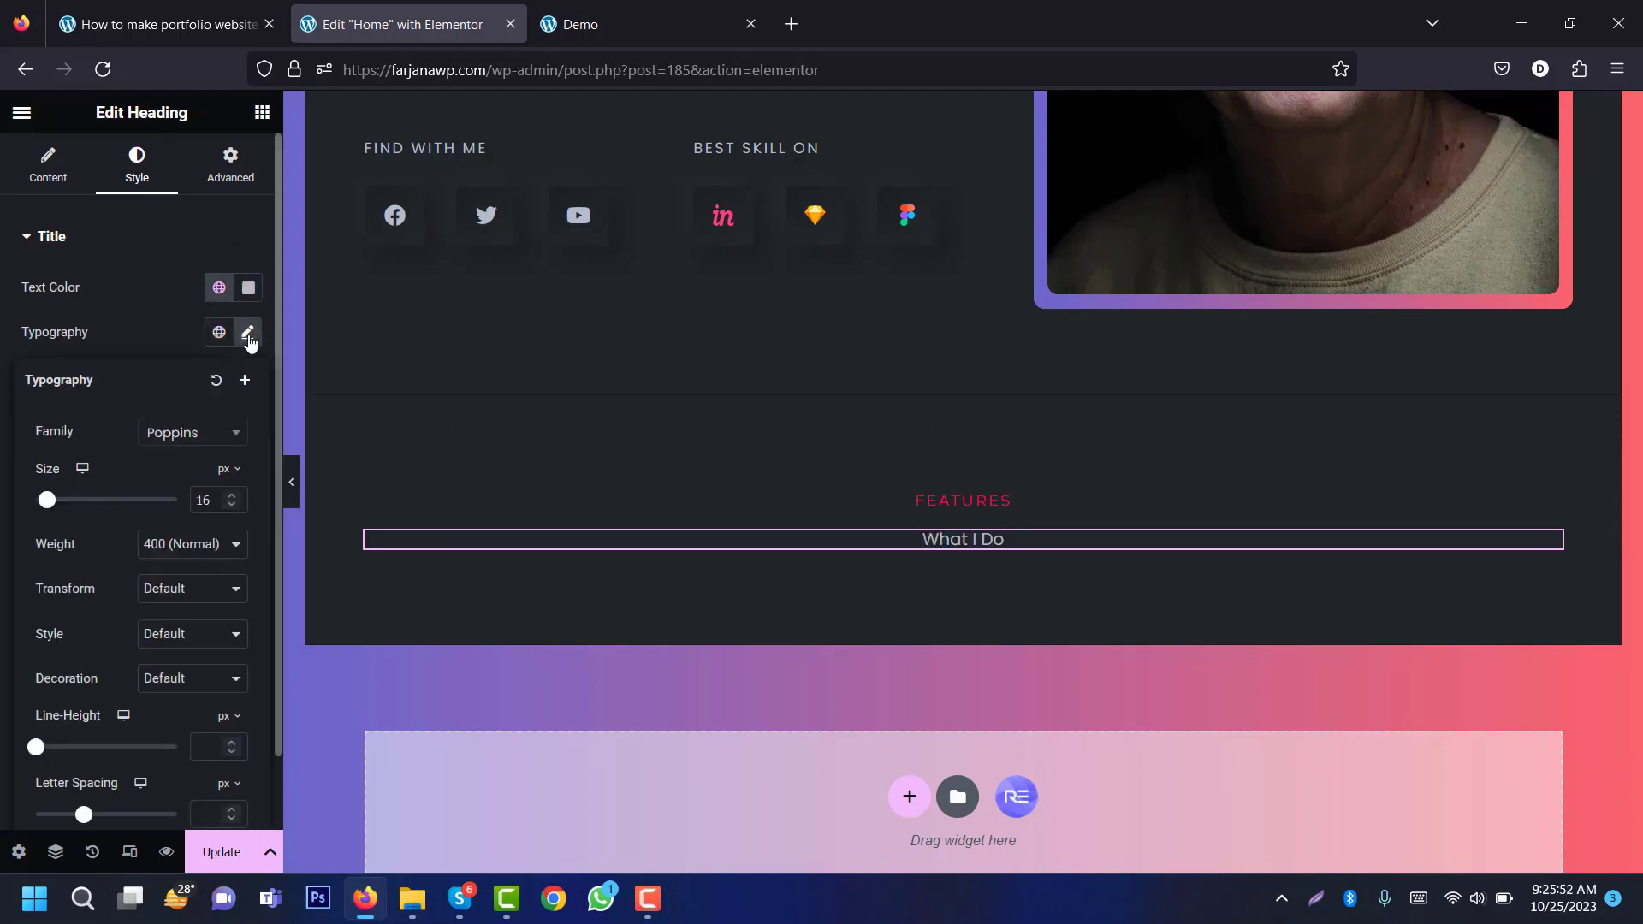
pyautogui.click(192, 432)
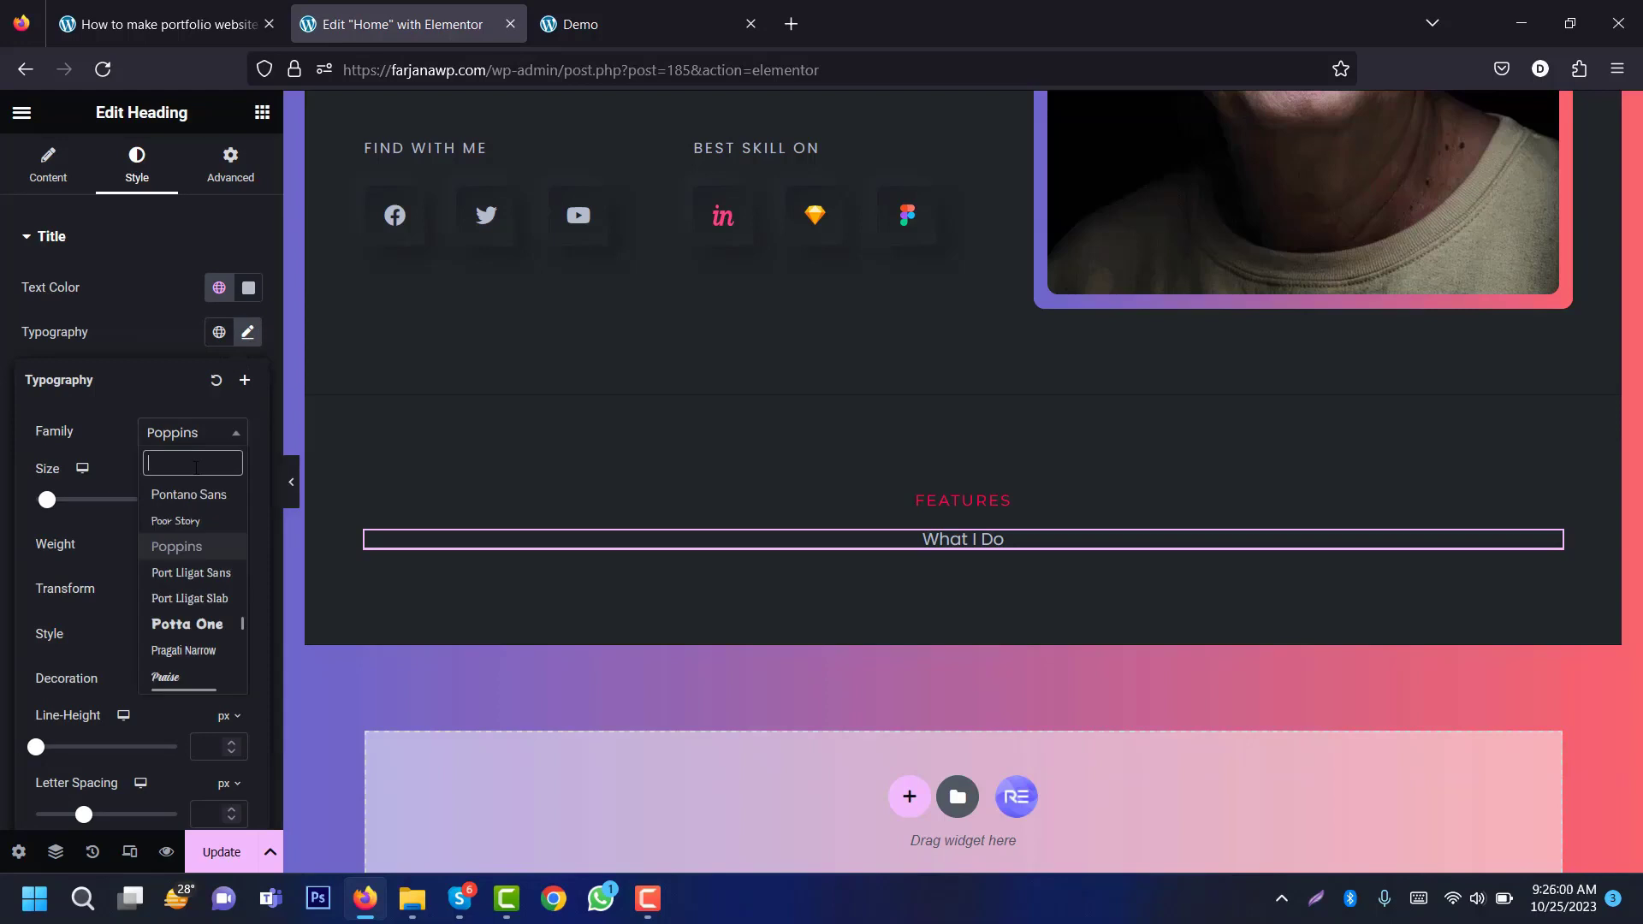
pyautogui.write('monts')
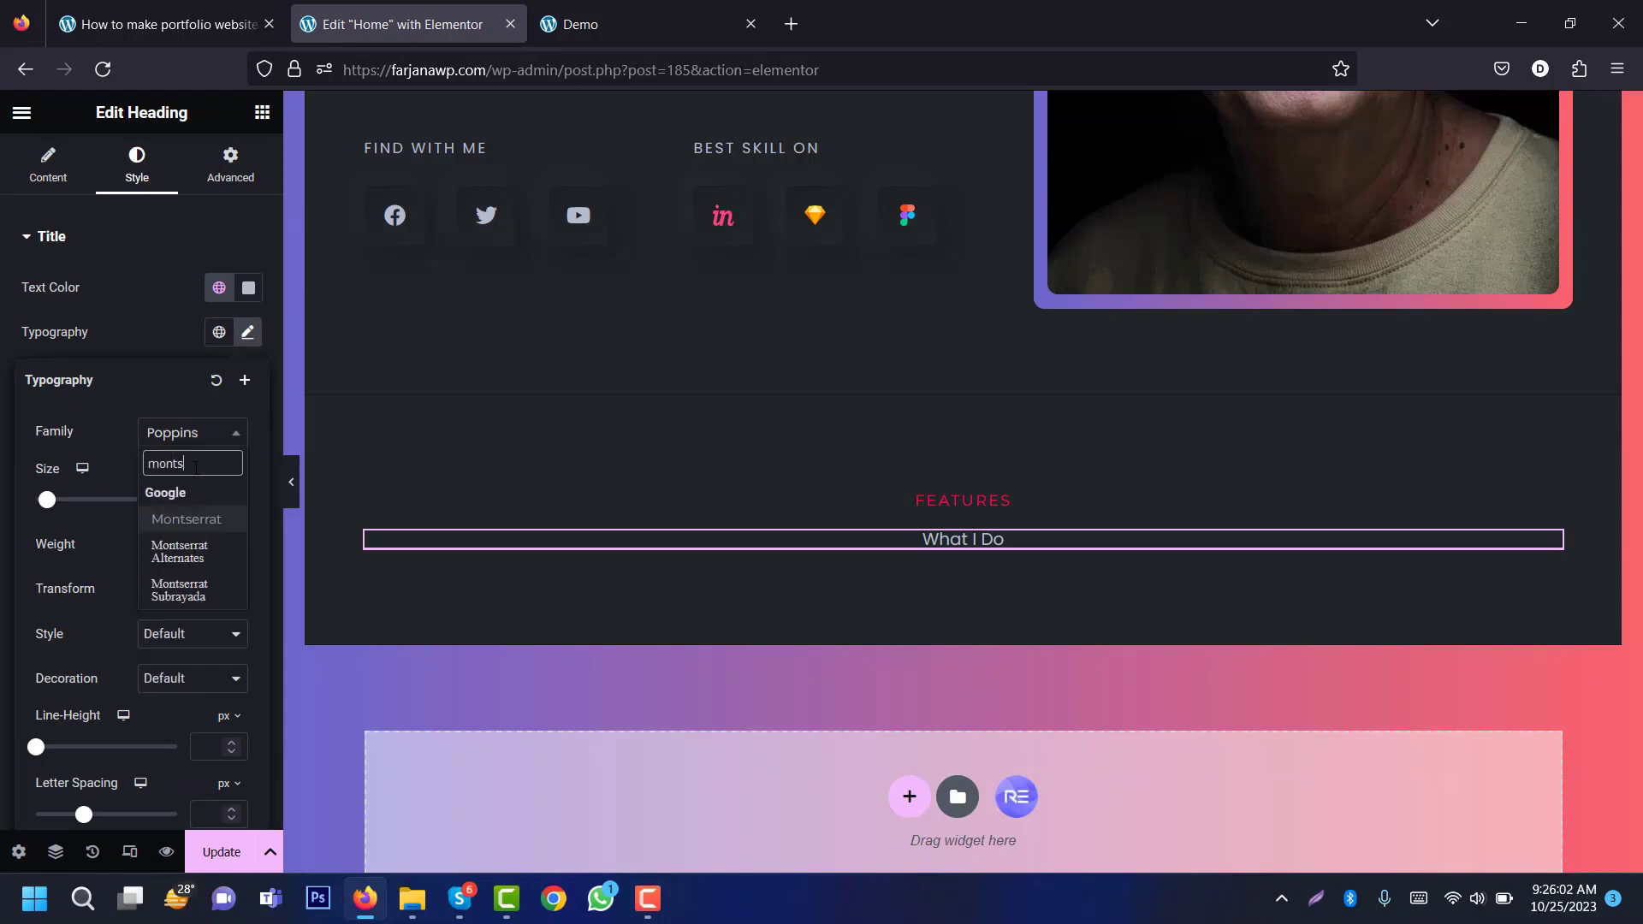
pyautogui.click(185, 517)
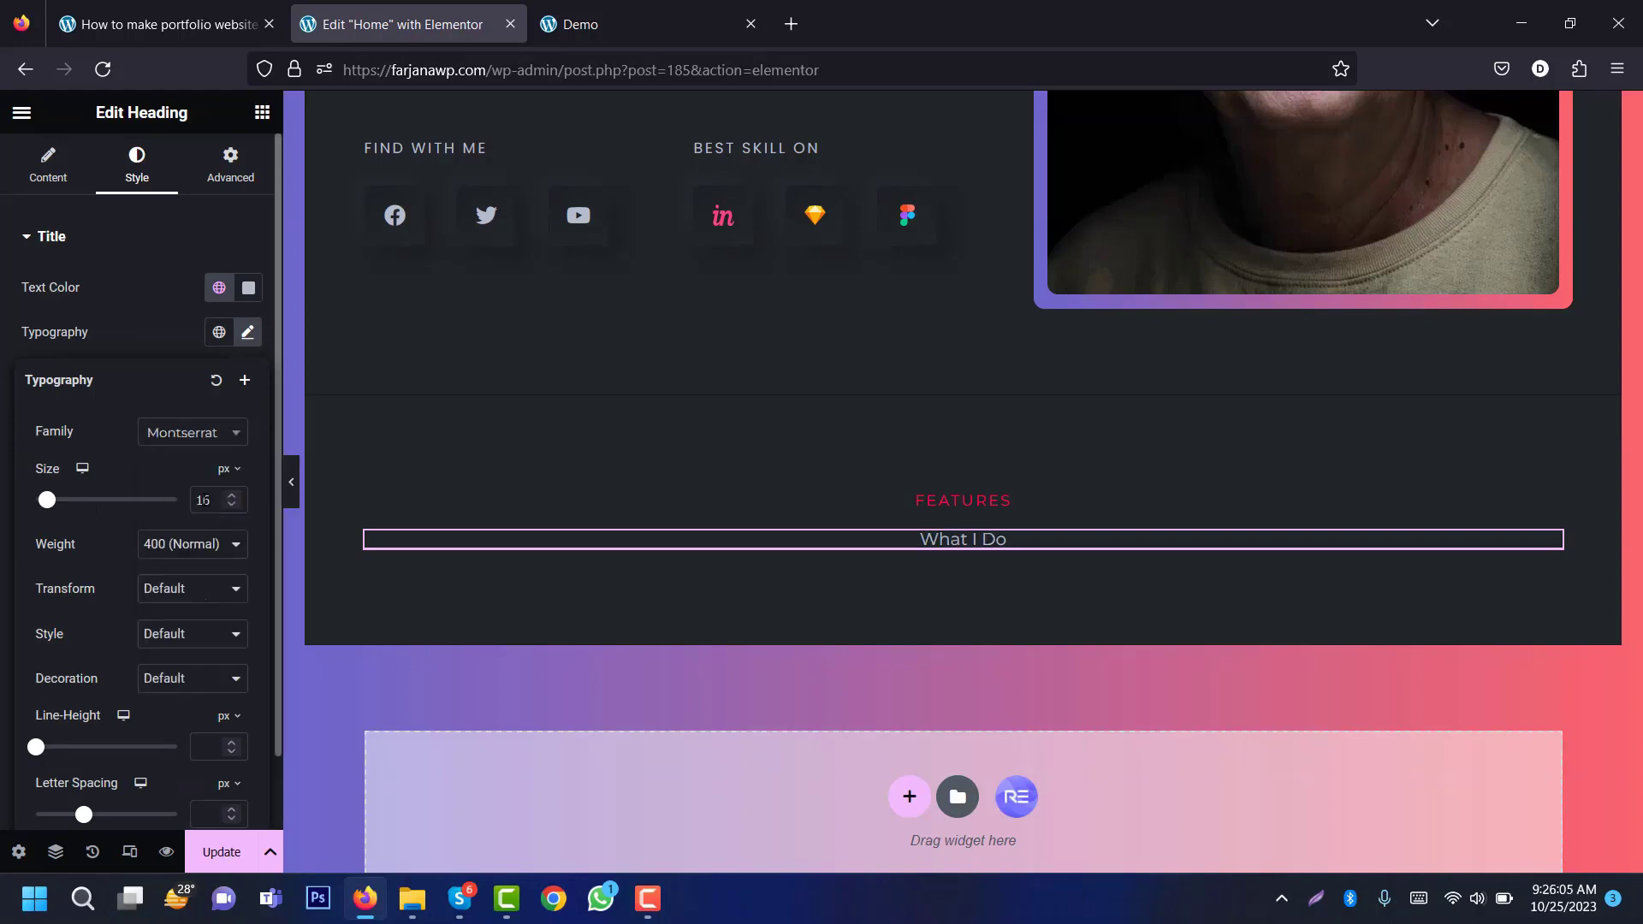
pyautogui.write('60')
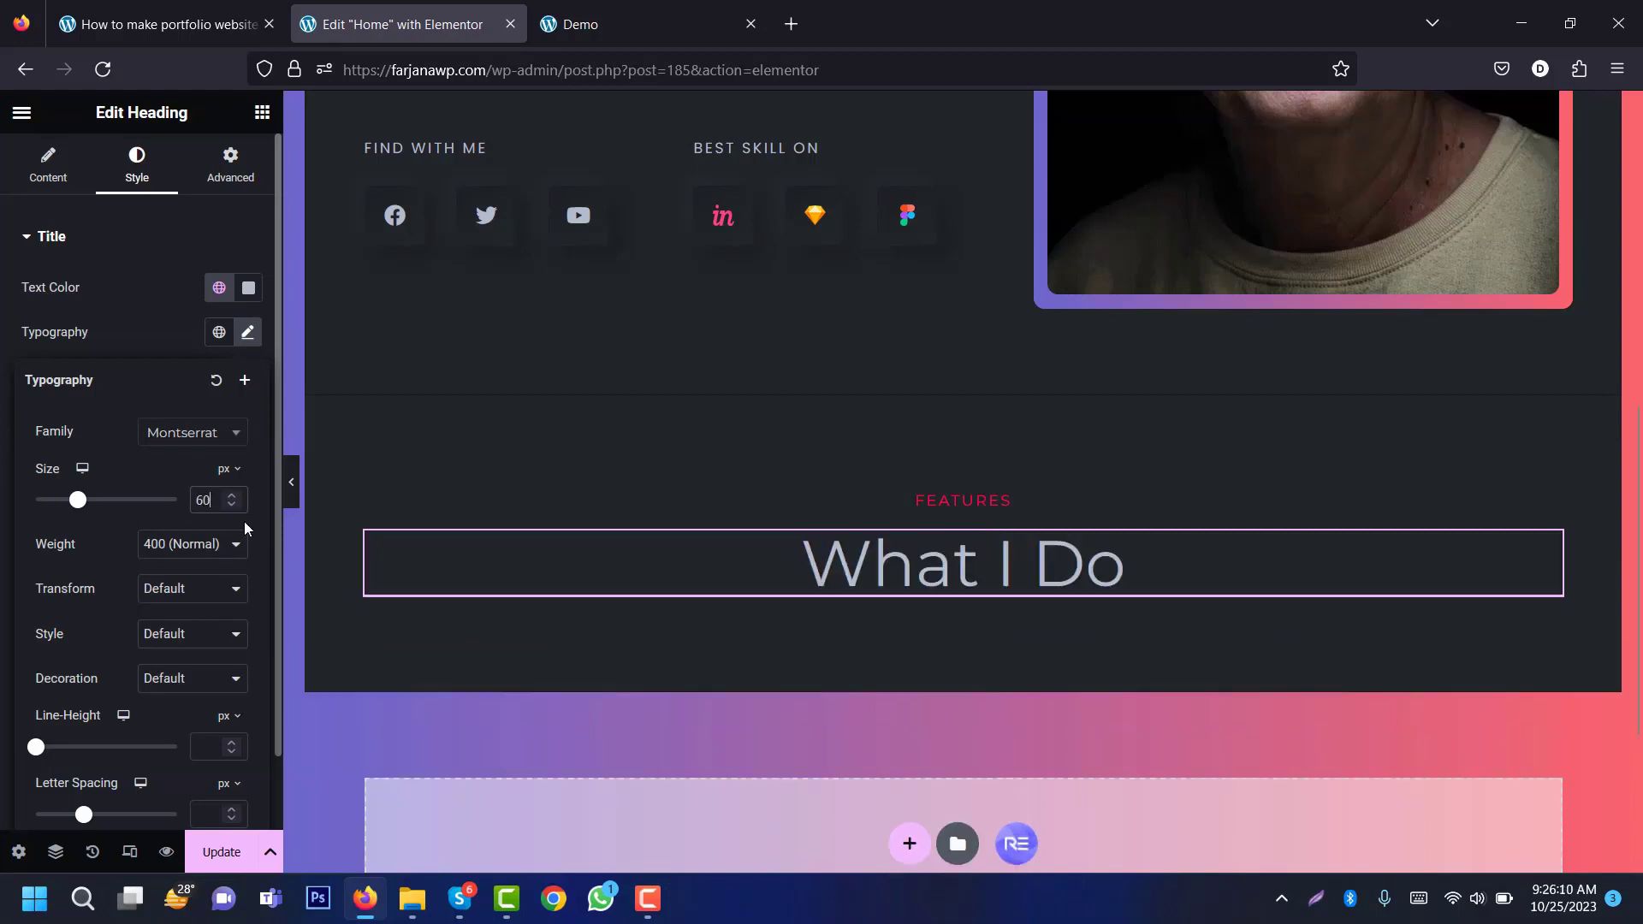
pyautogui.click(199, 547)
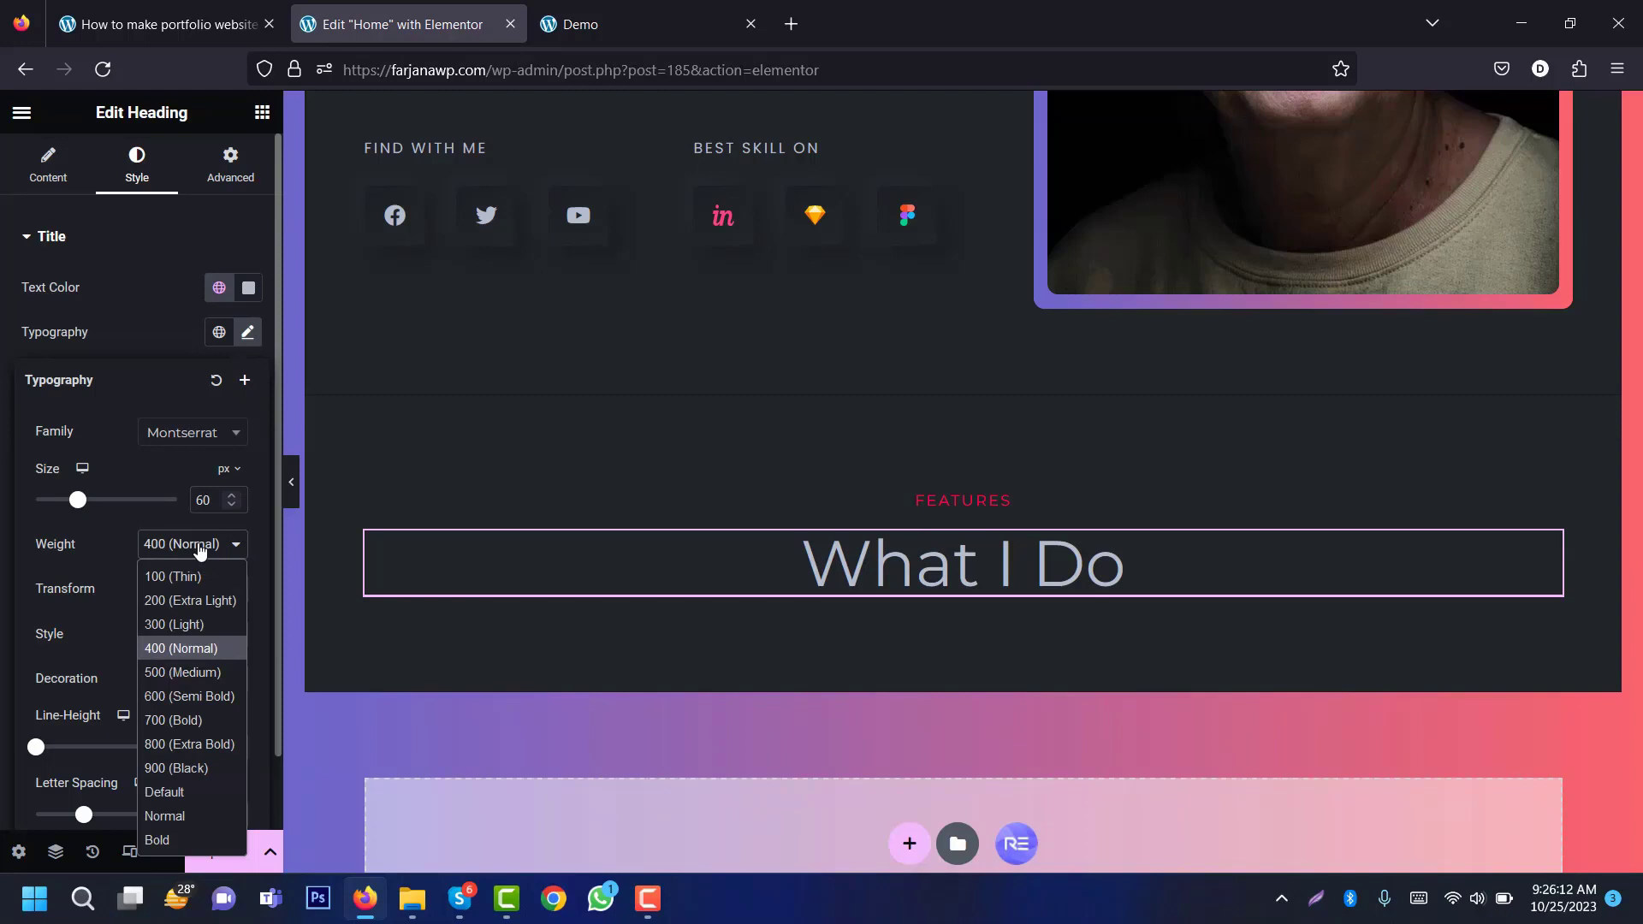
pyautogui.click(190, 719)
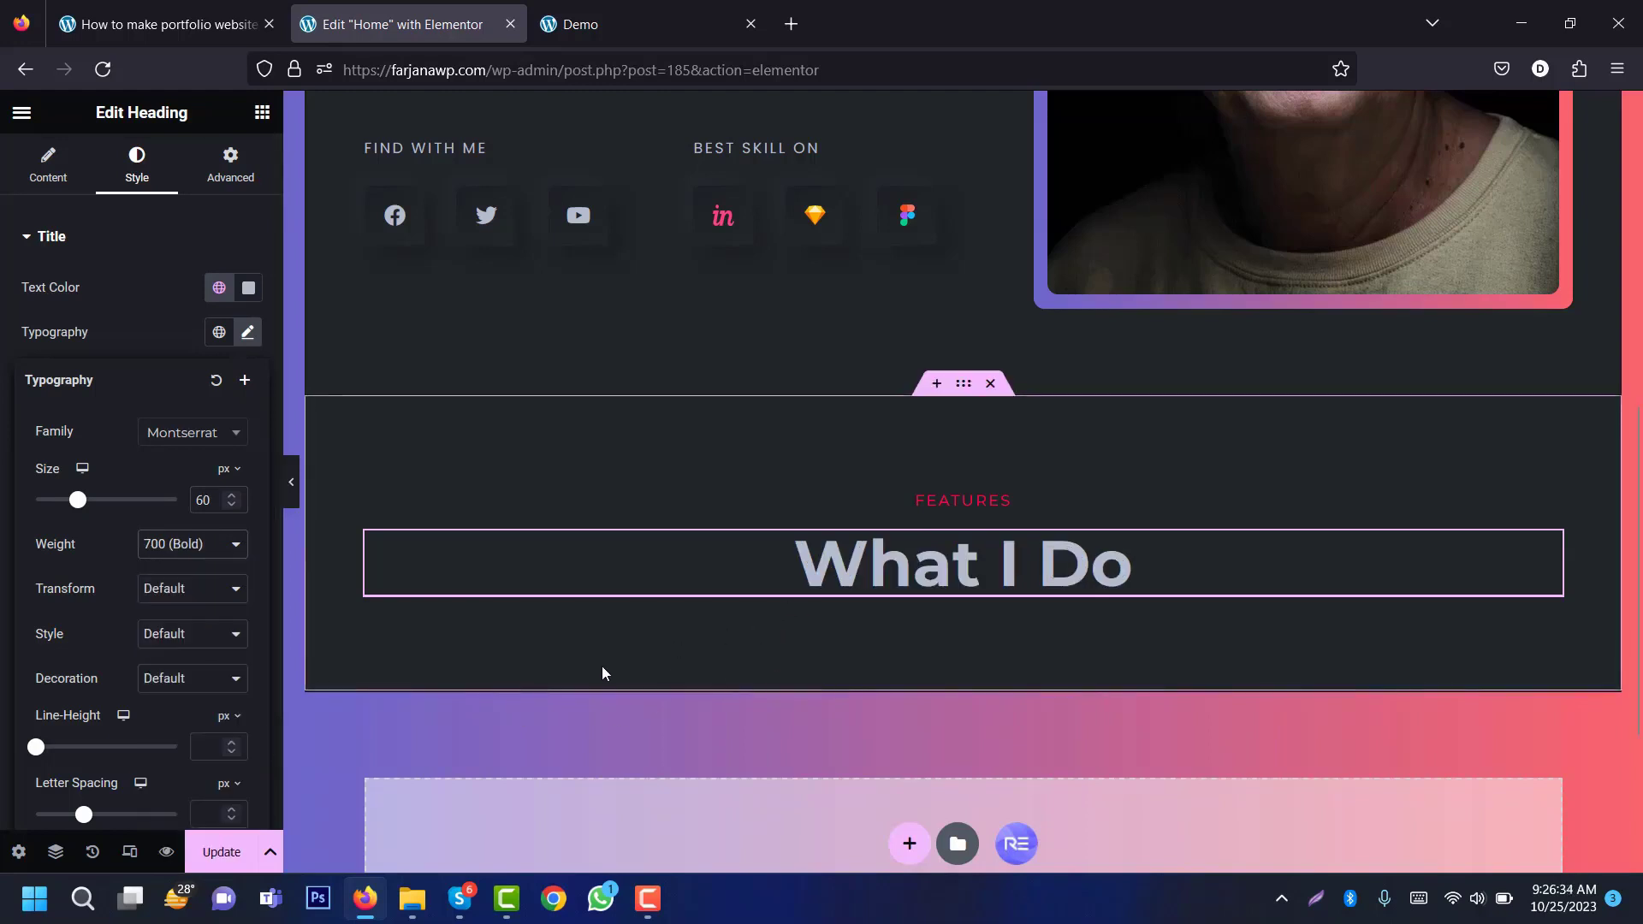
# Step: Compare the styled heading against the live demo's section title
pyautogui.click(588, 10)
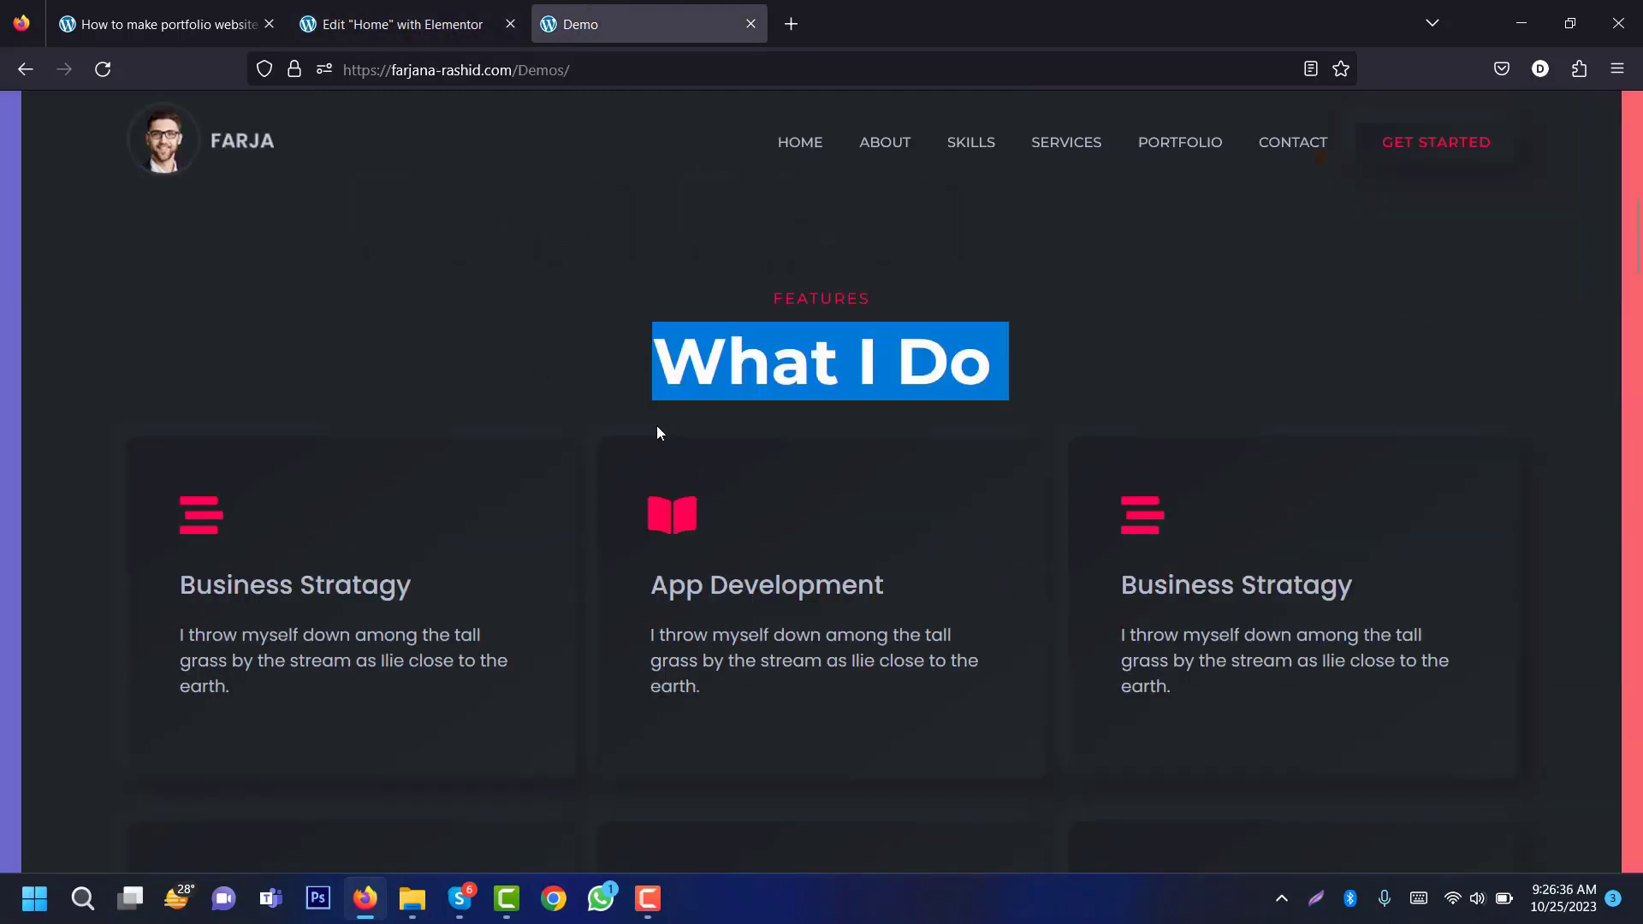
pyautogui.scroll(-5, 1637, 287)
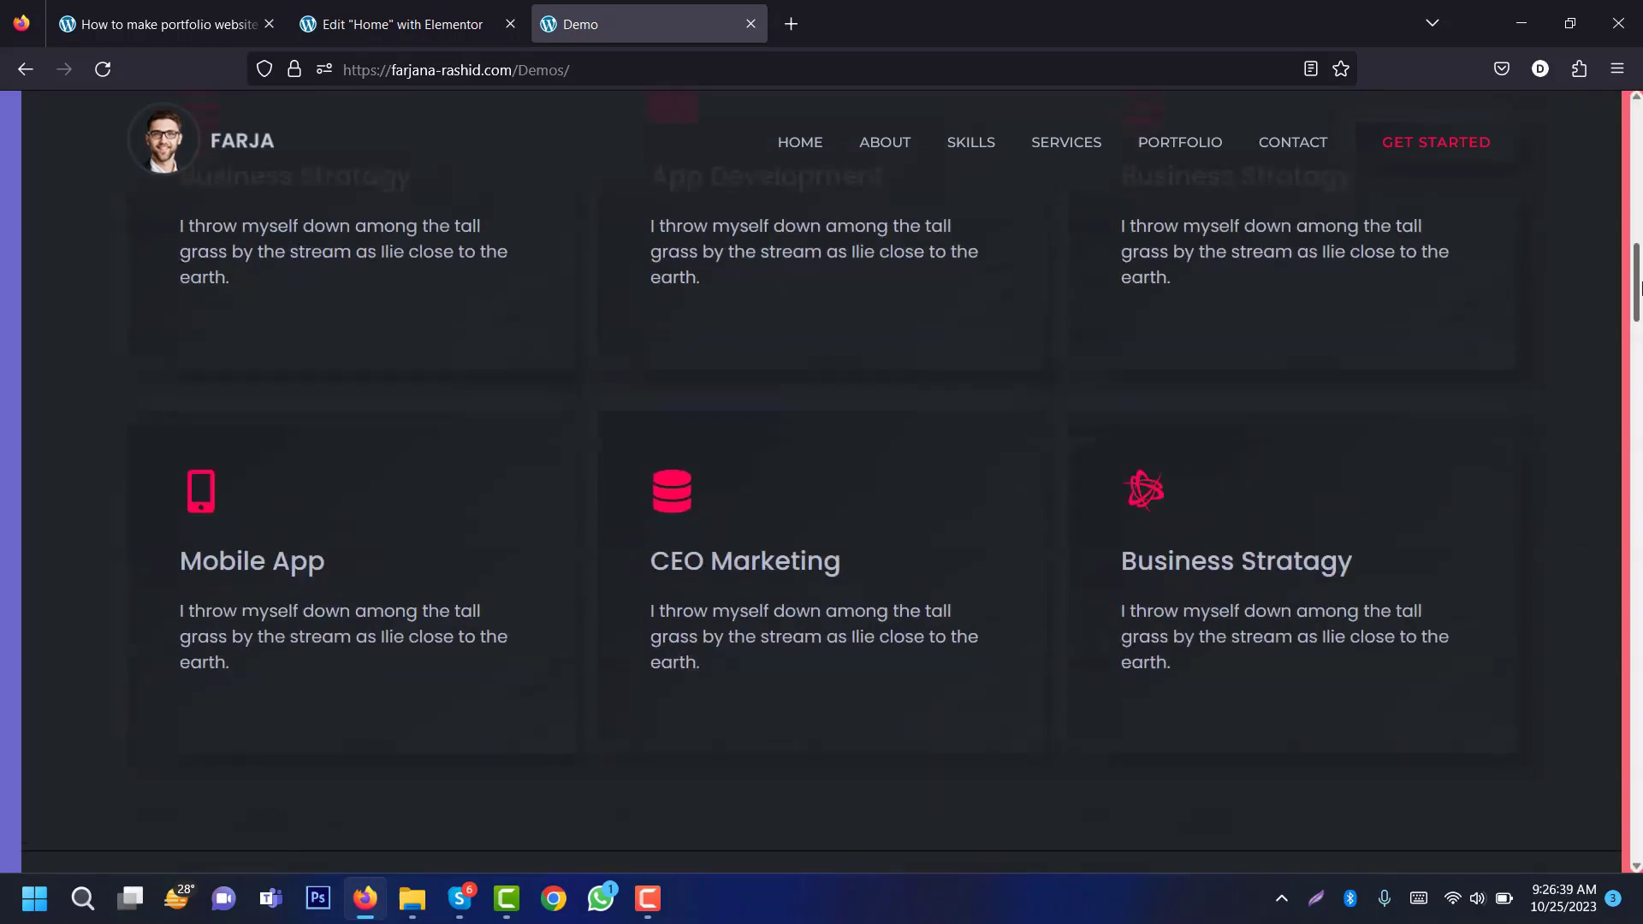
pyautogui.moveTo(1637, 286); pyautogui.dragTo(1637, 244)
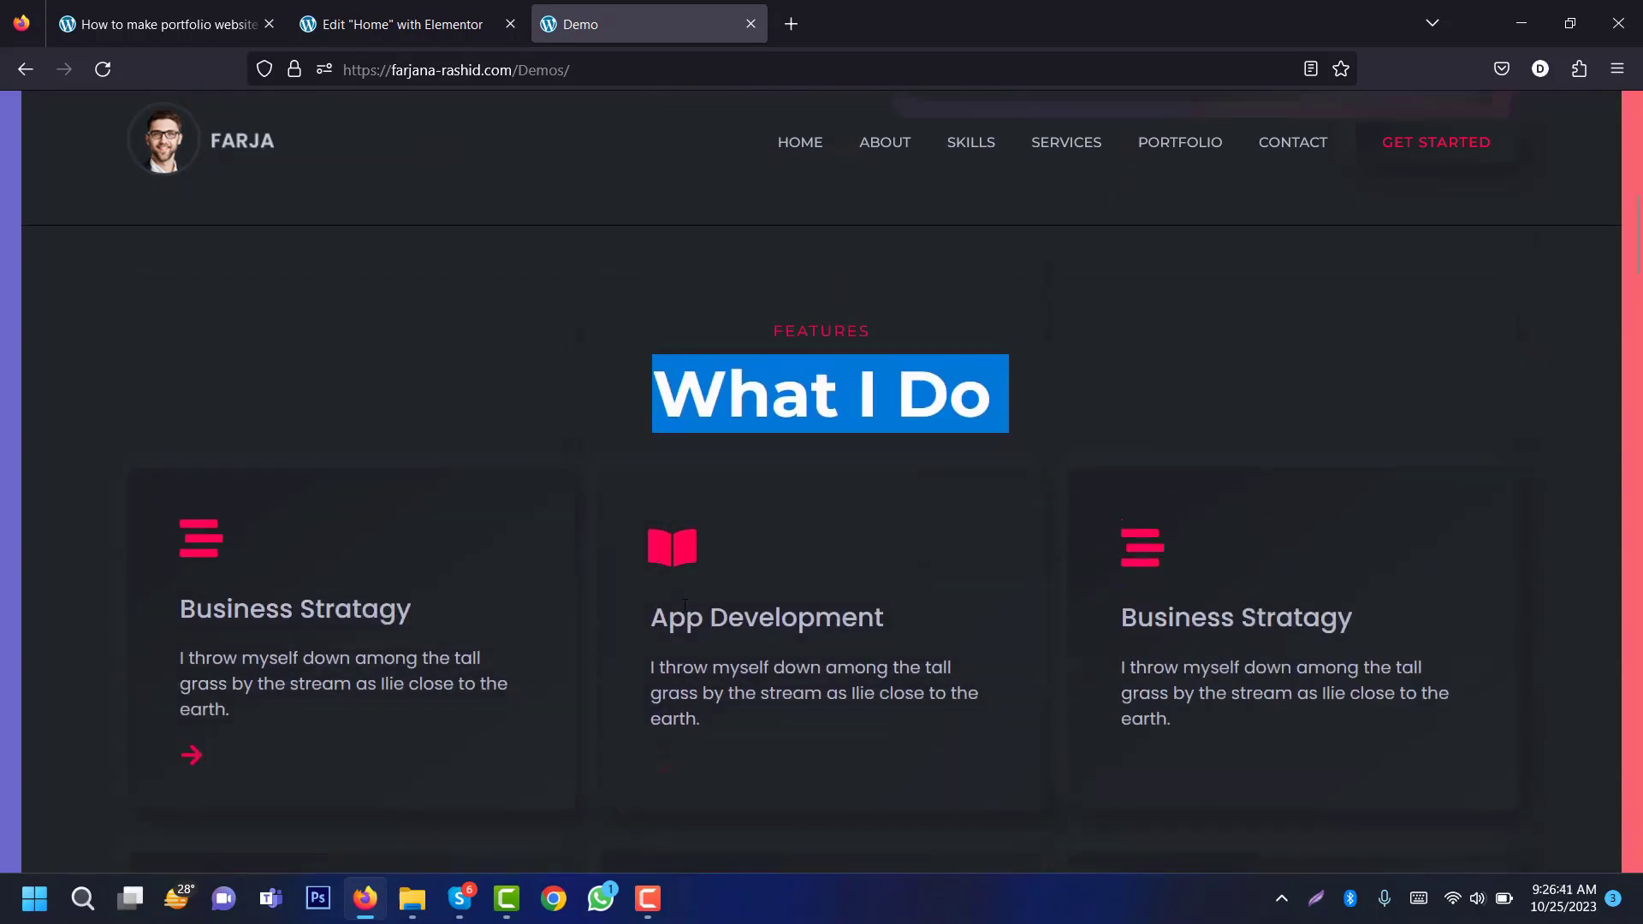
pyautogui.click(436, 8)
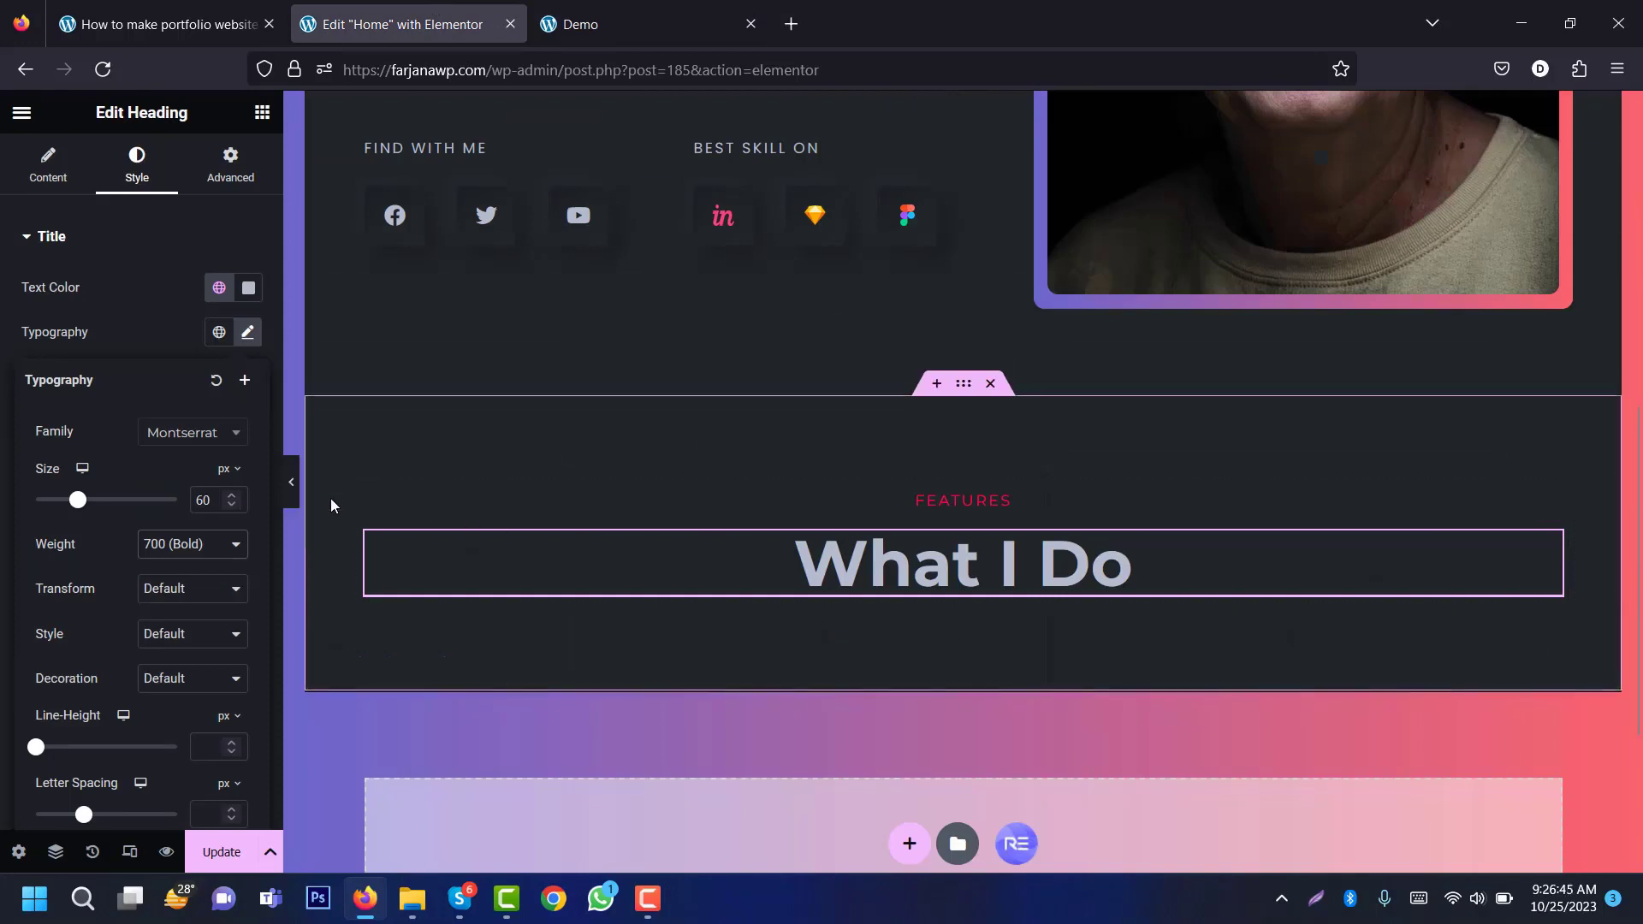
pyautogui.scroll(-1, 427, 466)
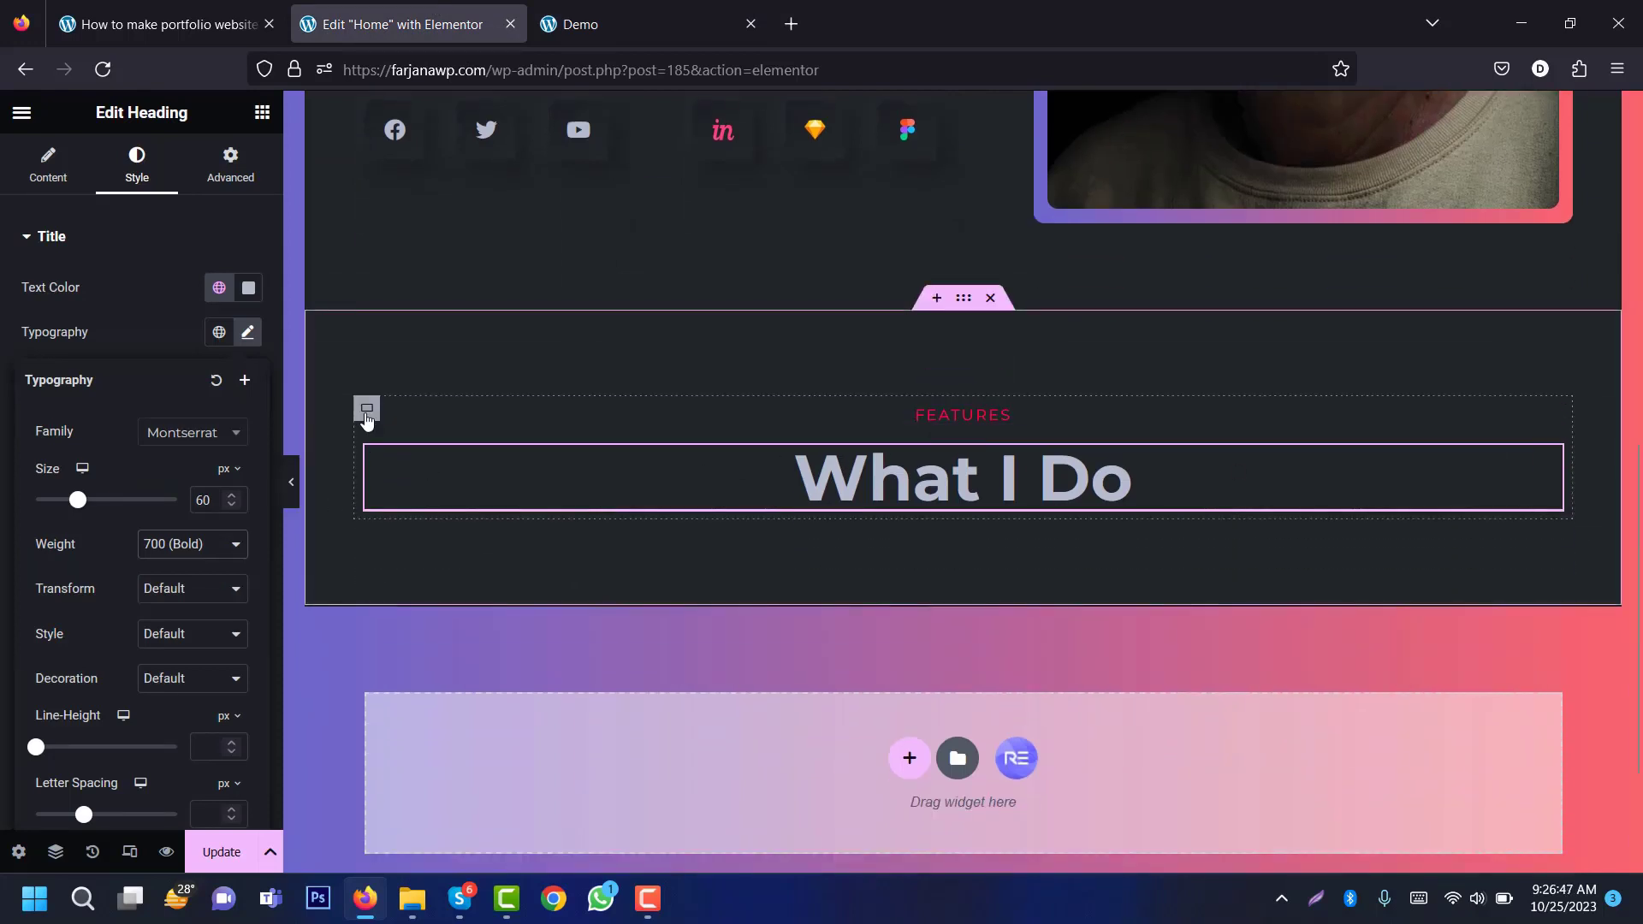
# Step: Add a new container under the heading and drop a nested Container inside it
pyautogui.rightClick(366, 412)
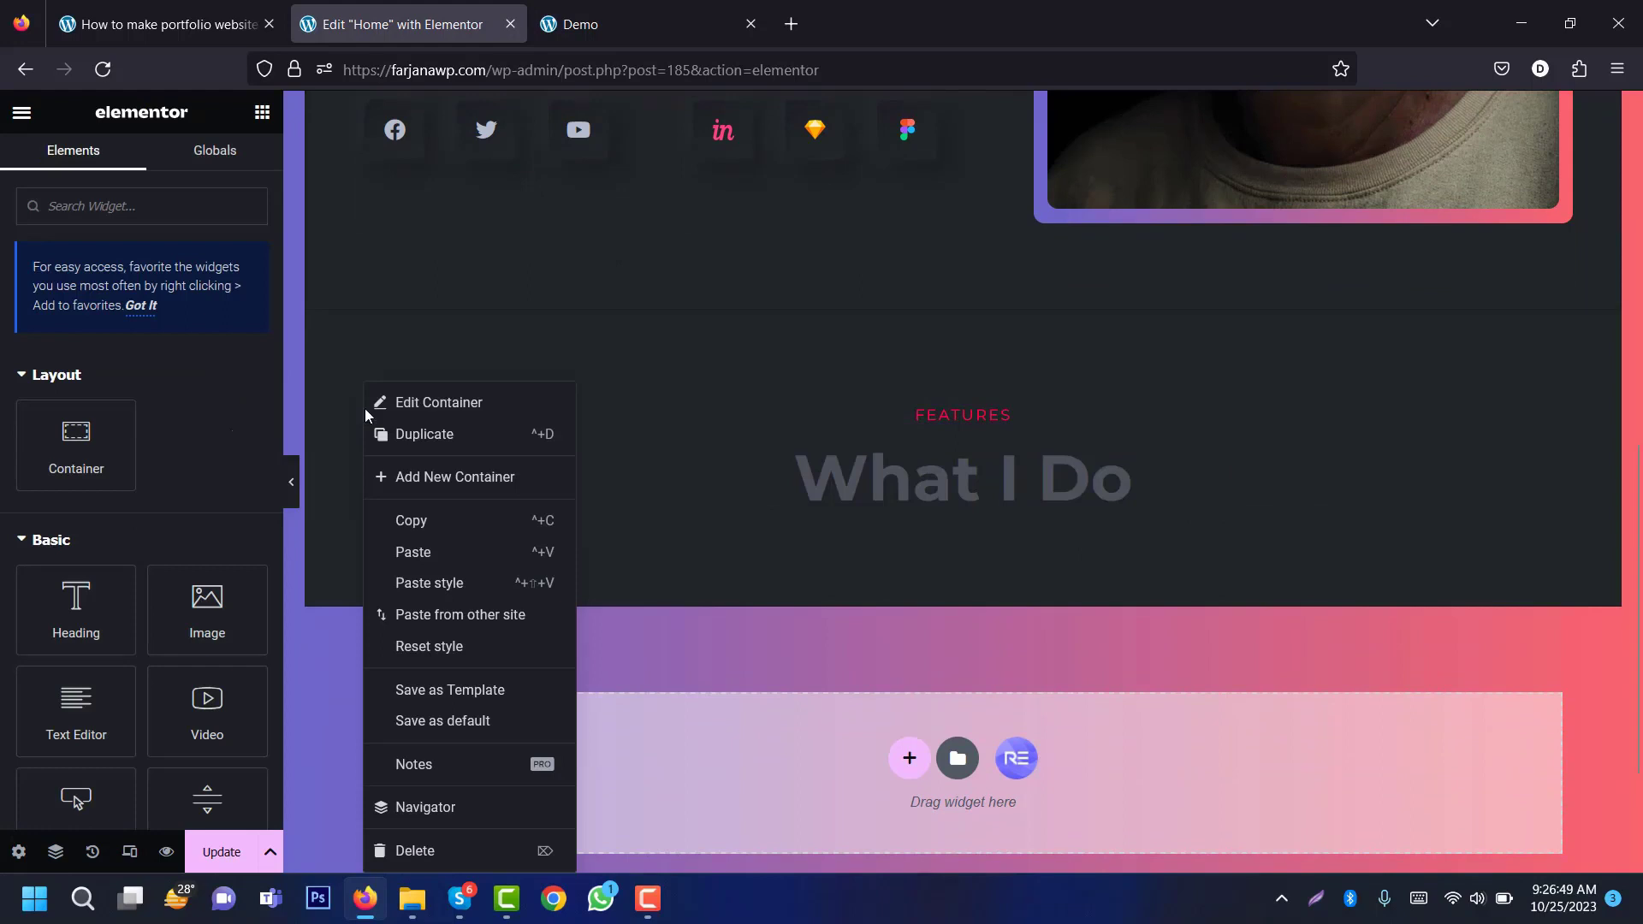
pyautogui.click(402, 477)
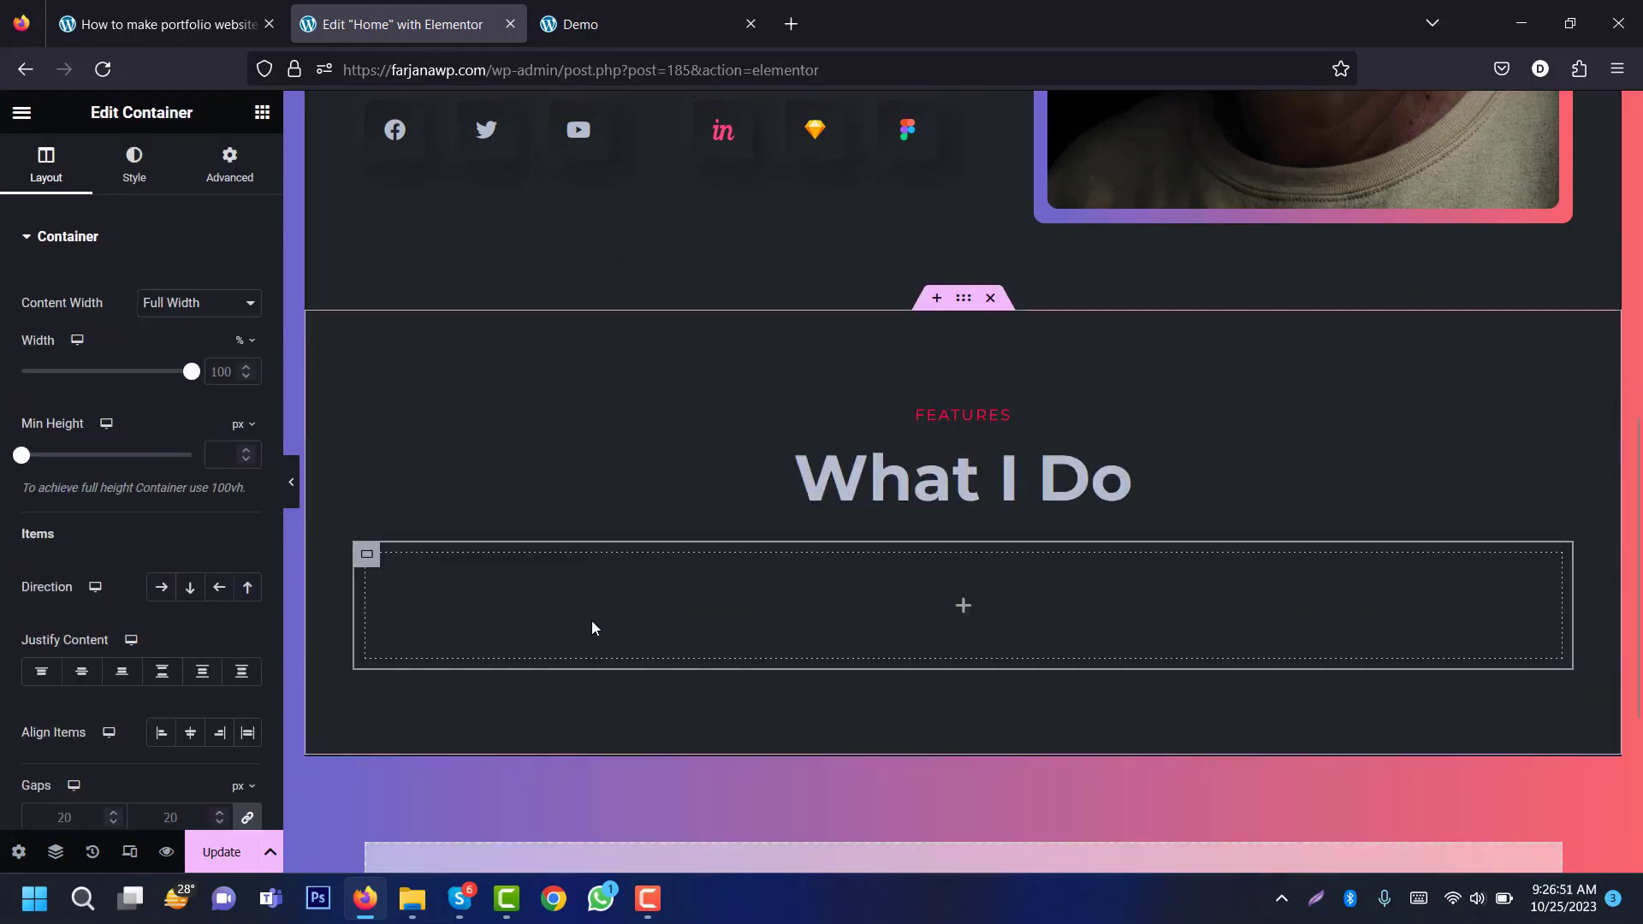
pyautogui.click(964, 618)
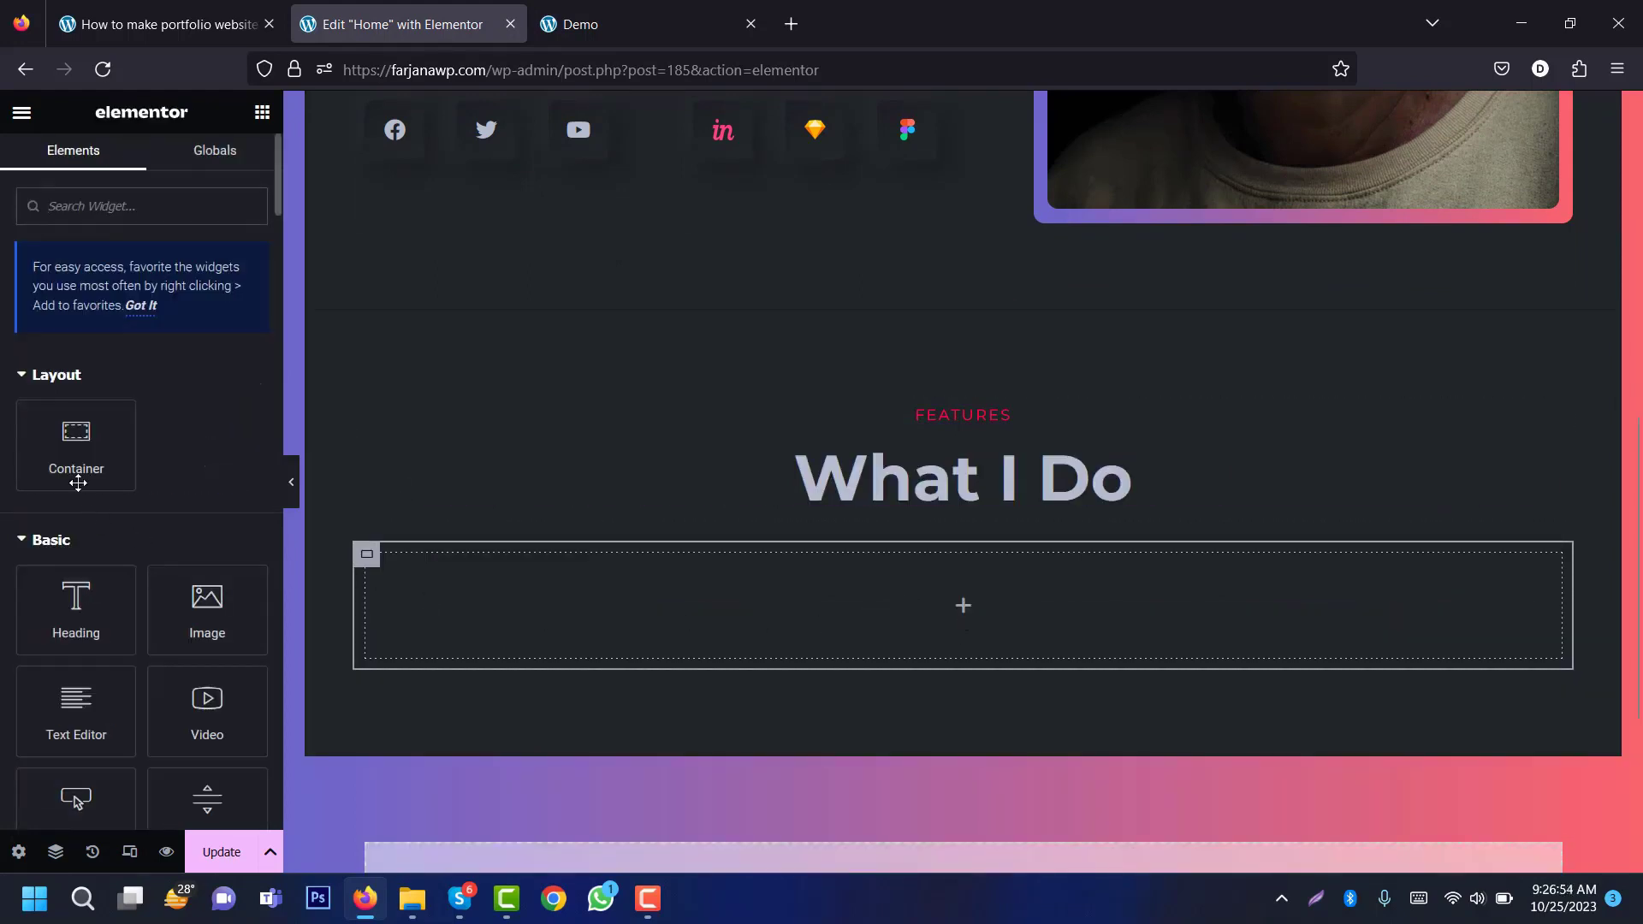
pyautogui.moveTo(75, 449); pyautogui.dragTo(505, 618)
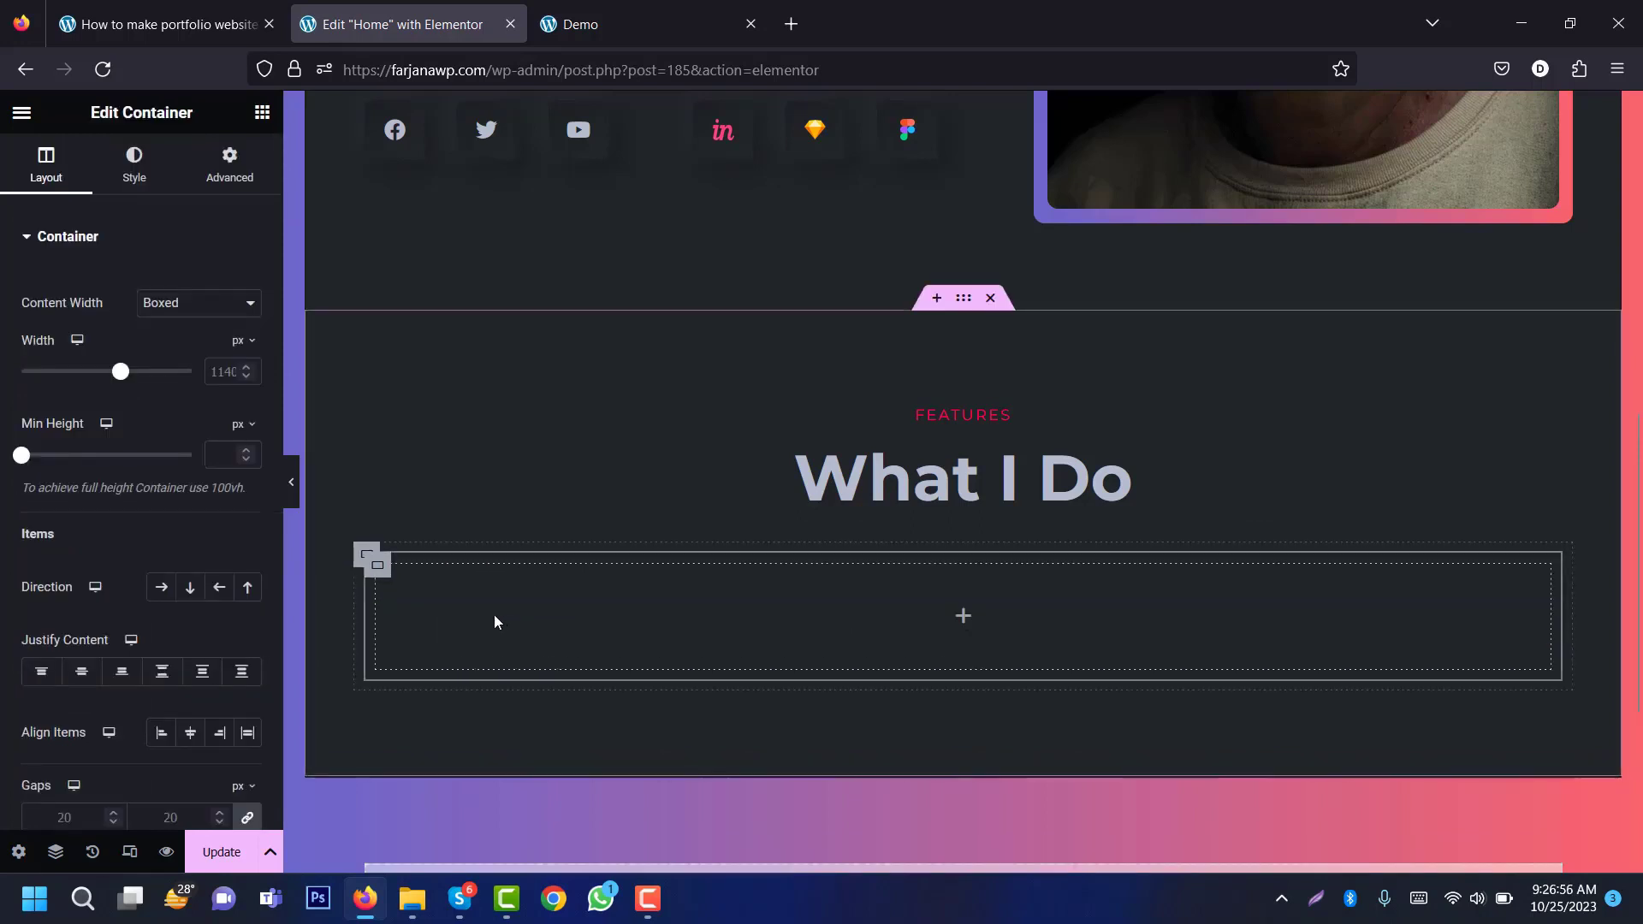
# Step: Duplicate the nested container and set the outer container's Direction to Row
pyautogui.rightClick(369, 561)
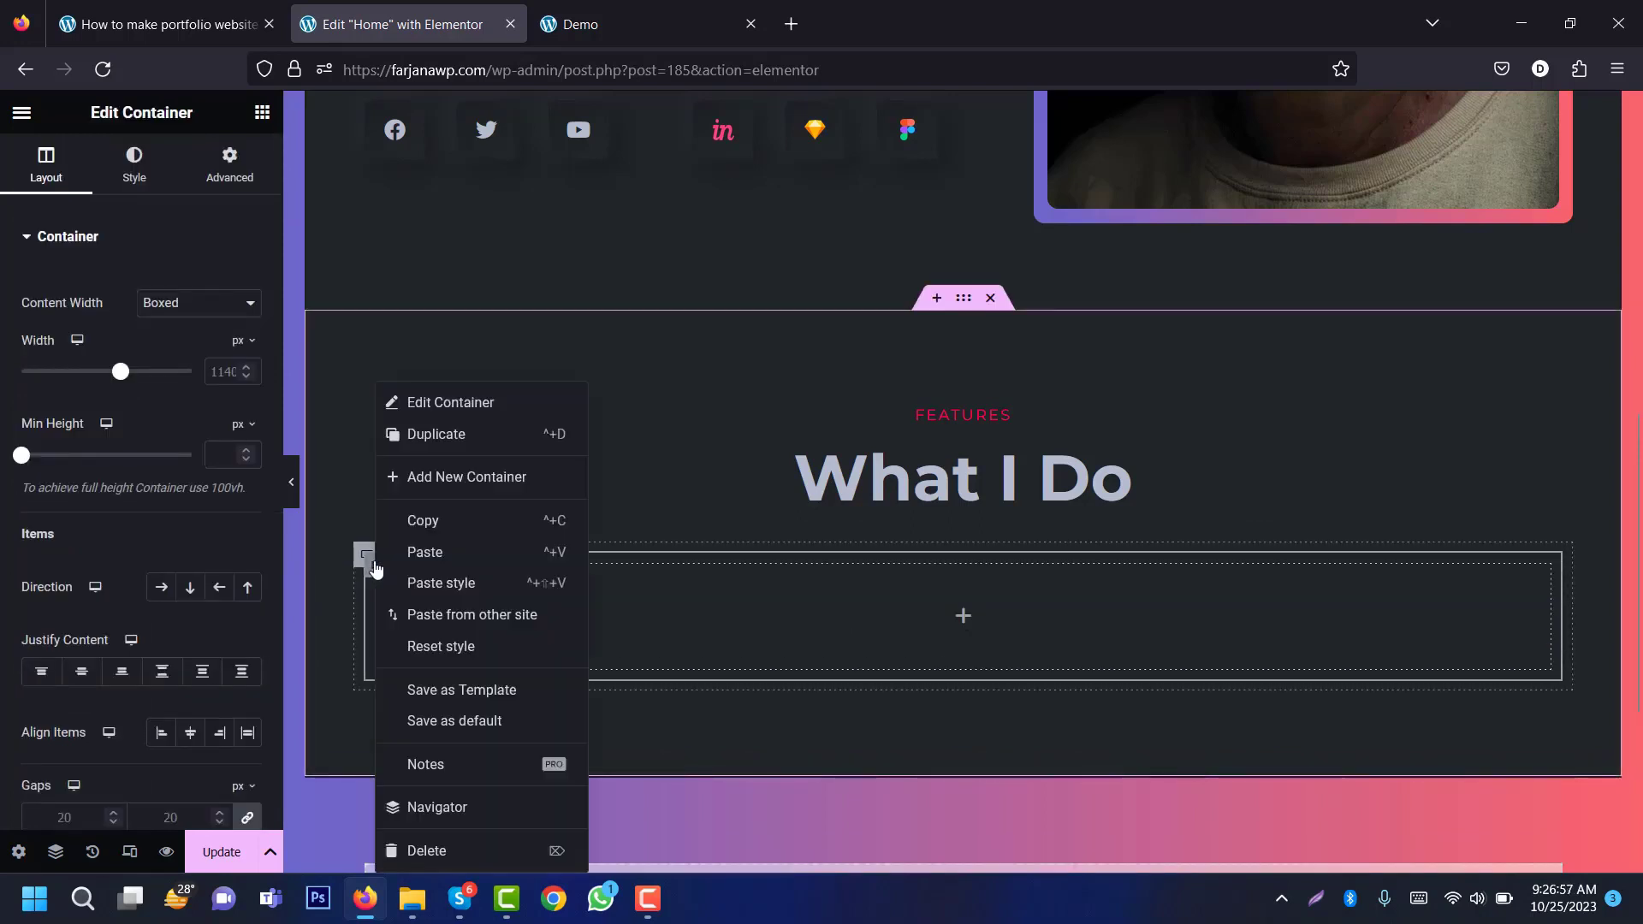
pyautogui.click(441, 434)
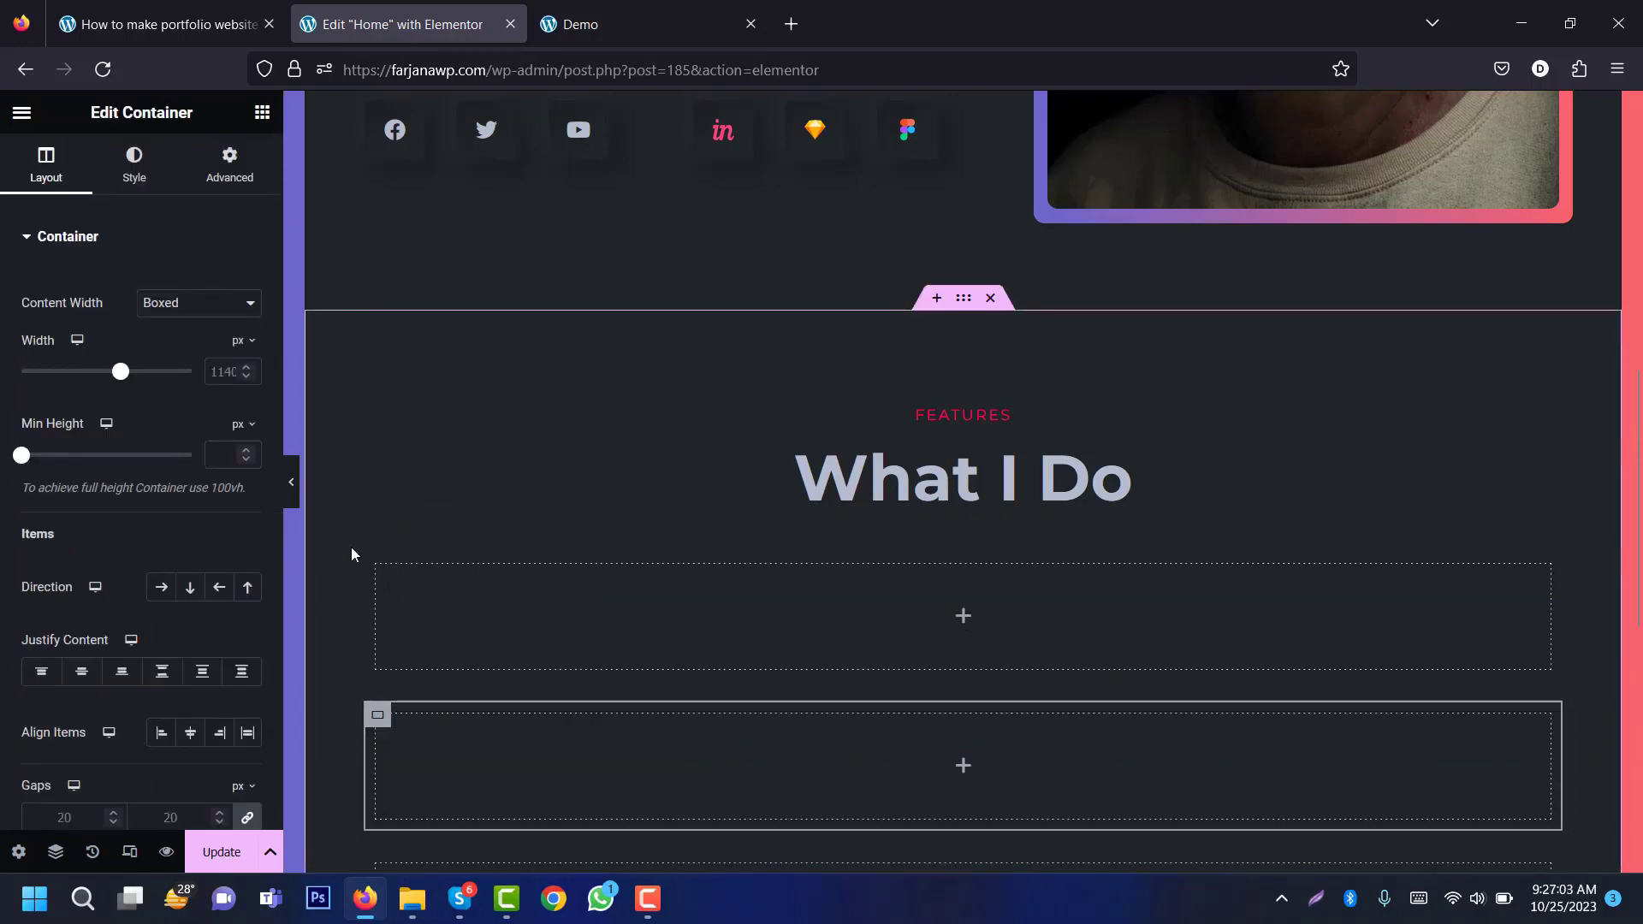
pyautogui.click(366, 558)
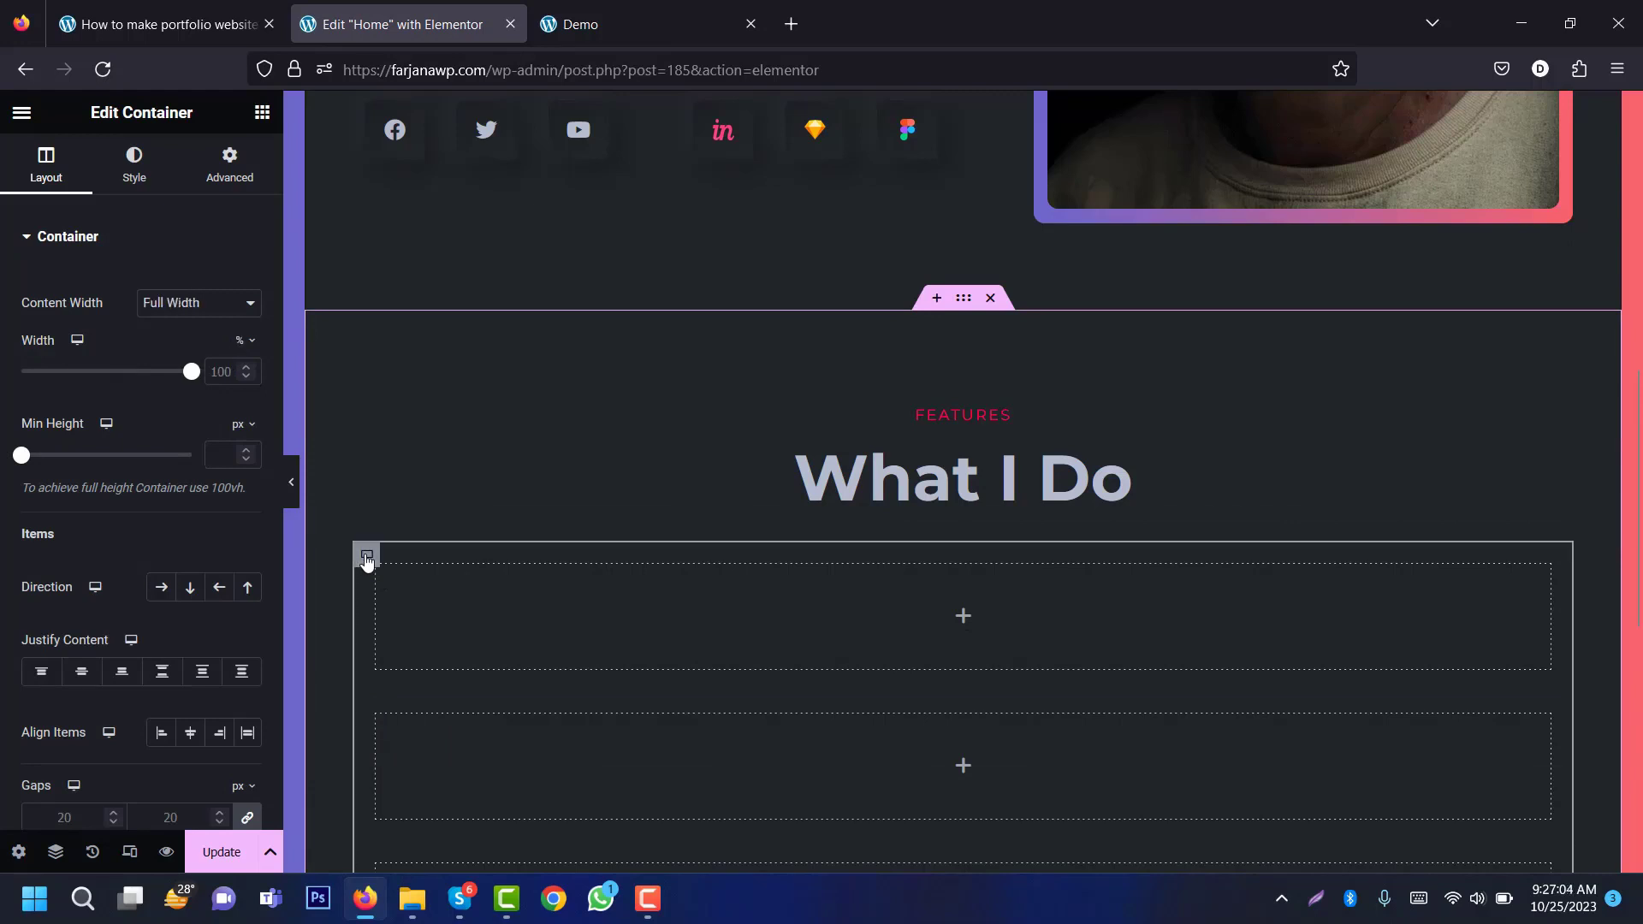
pyautogui.click(158, 591)
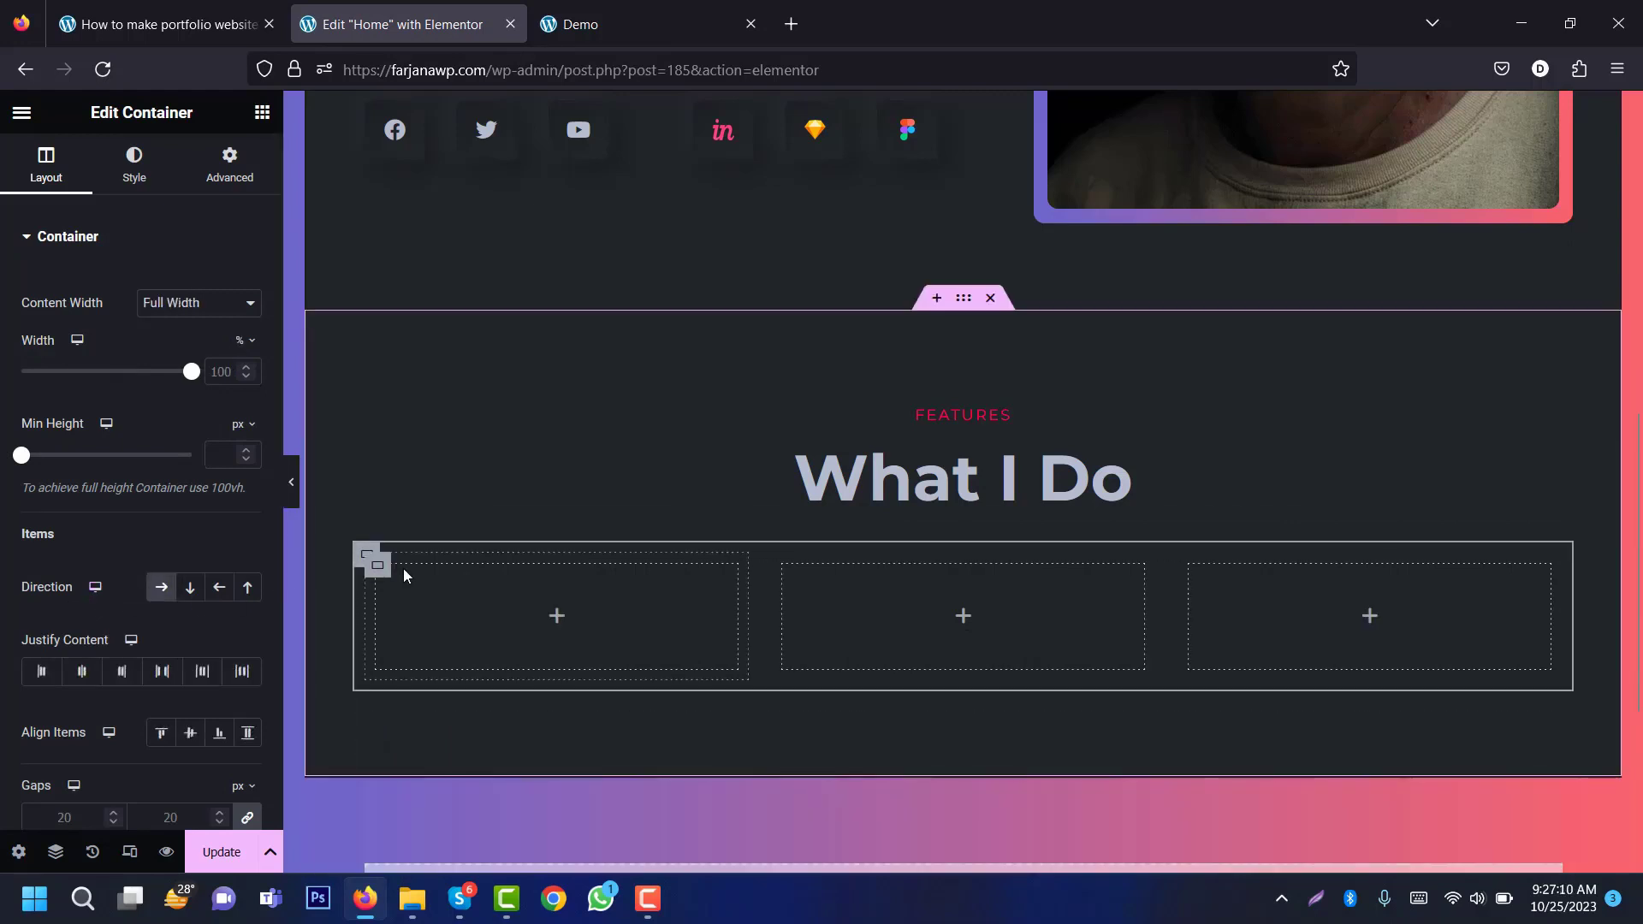
# Step: Place an Icon Box widget in the first column and check the demo's first service card
pyautogui.click(556, 616)
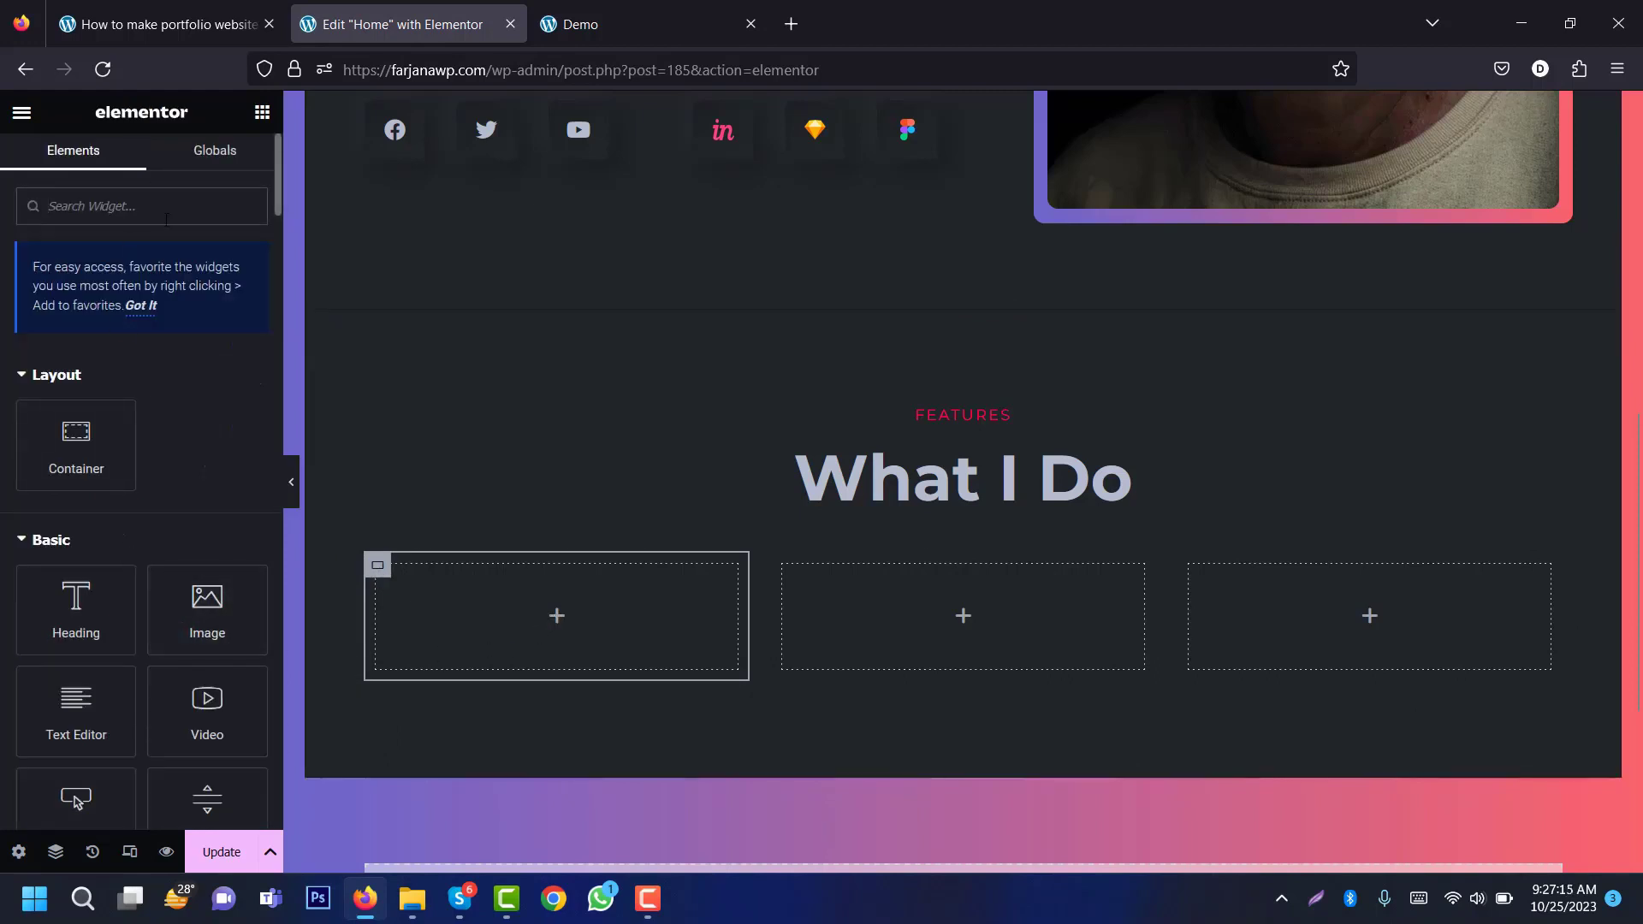
pyautogui.write('icon')
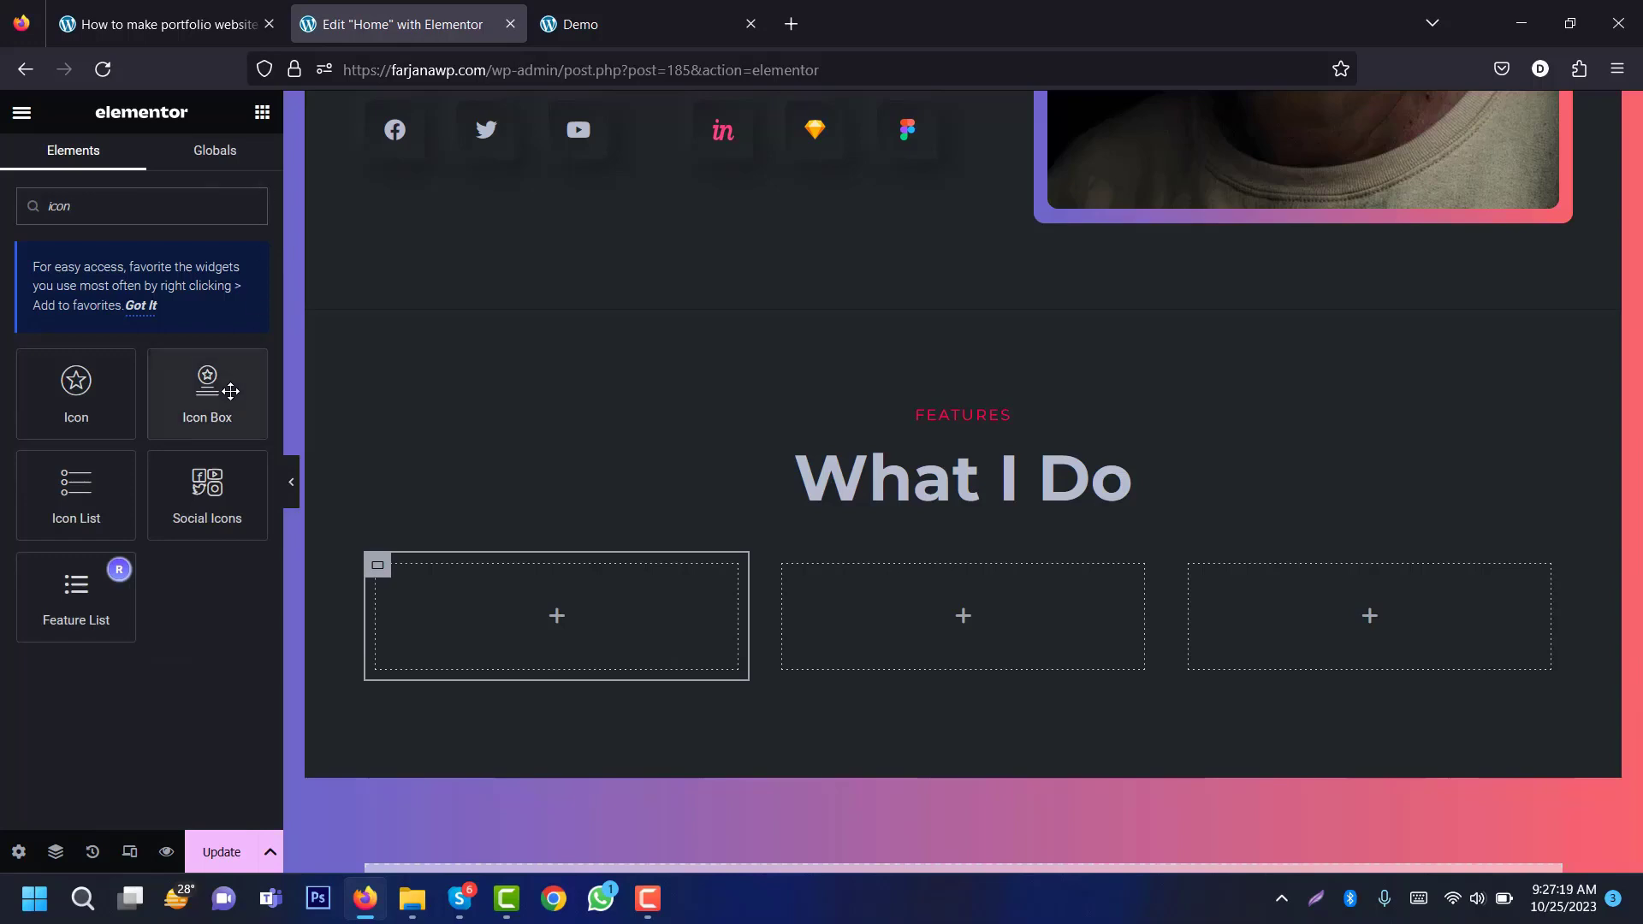
pyautogui.moveTo(214, 381); pyautogui.dragTo(562, 600)
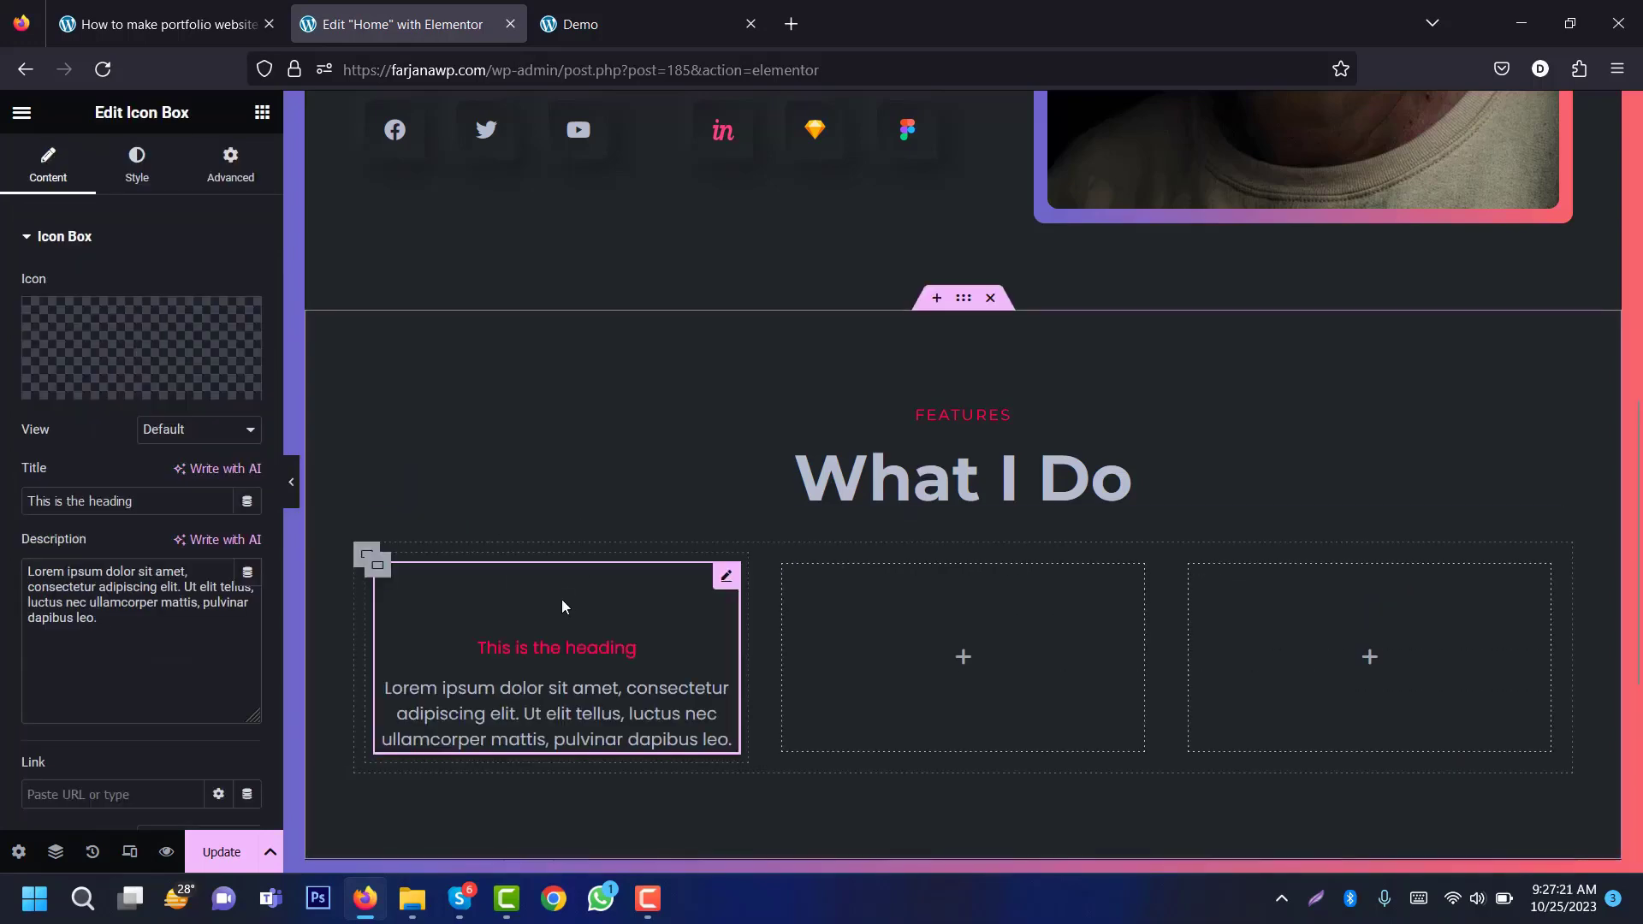
pyautogui.click(575, 8)
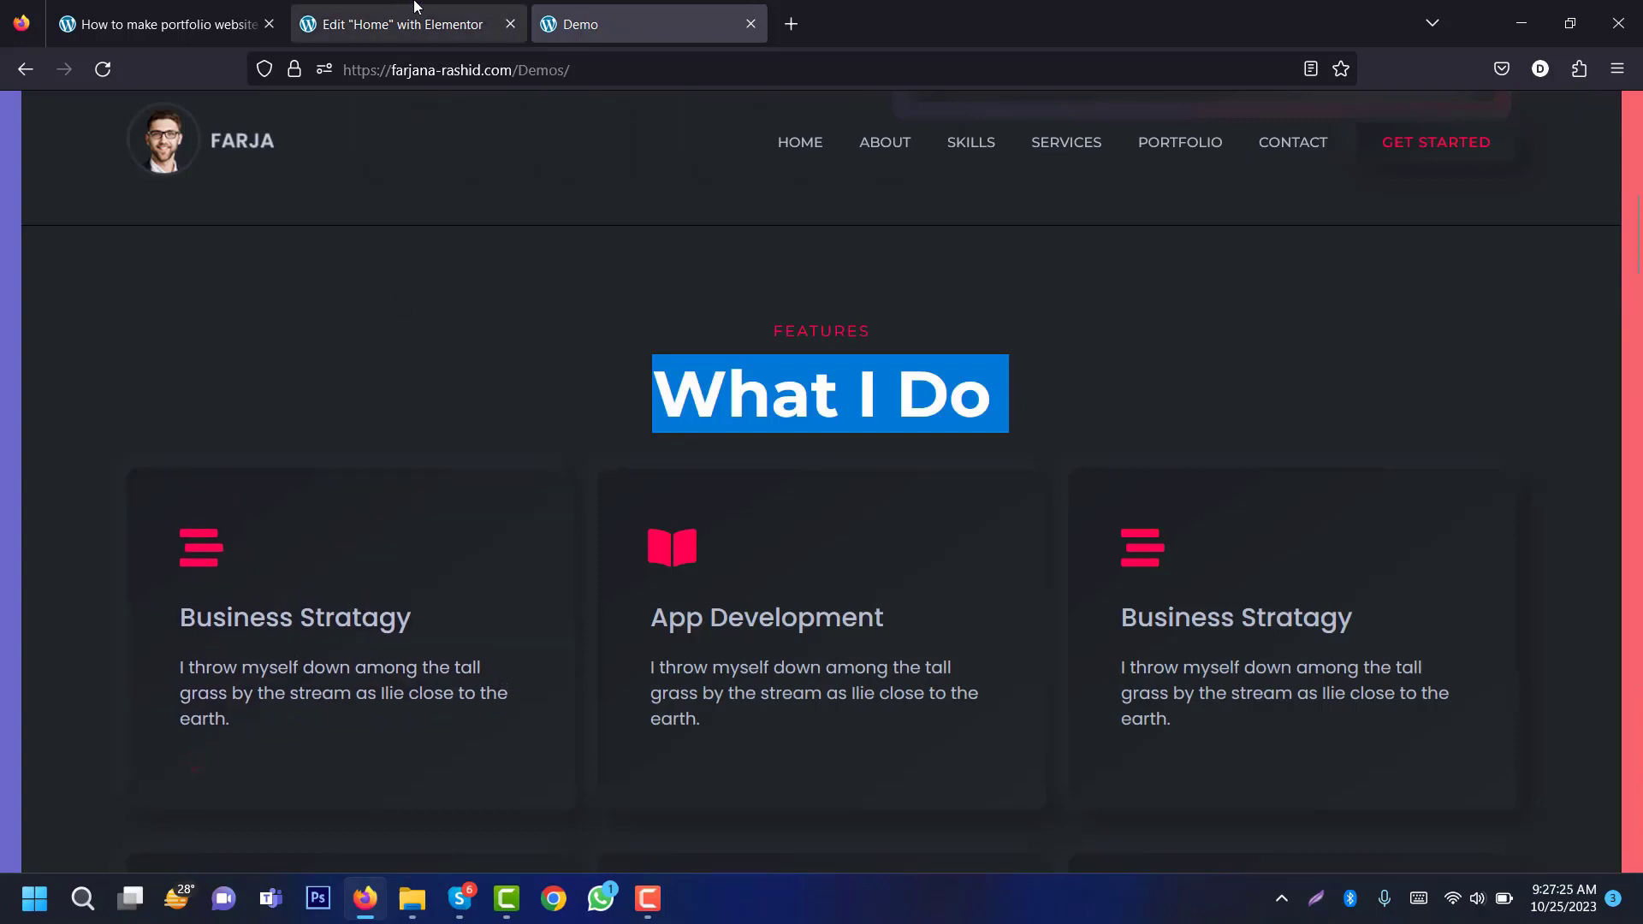
pyautogui.click(393, 24)
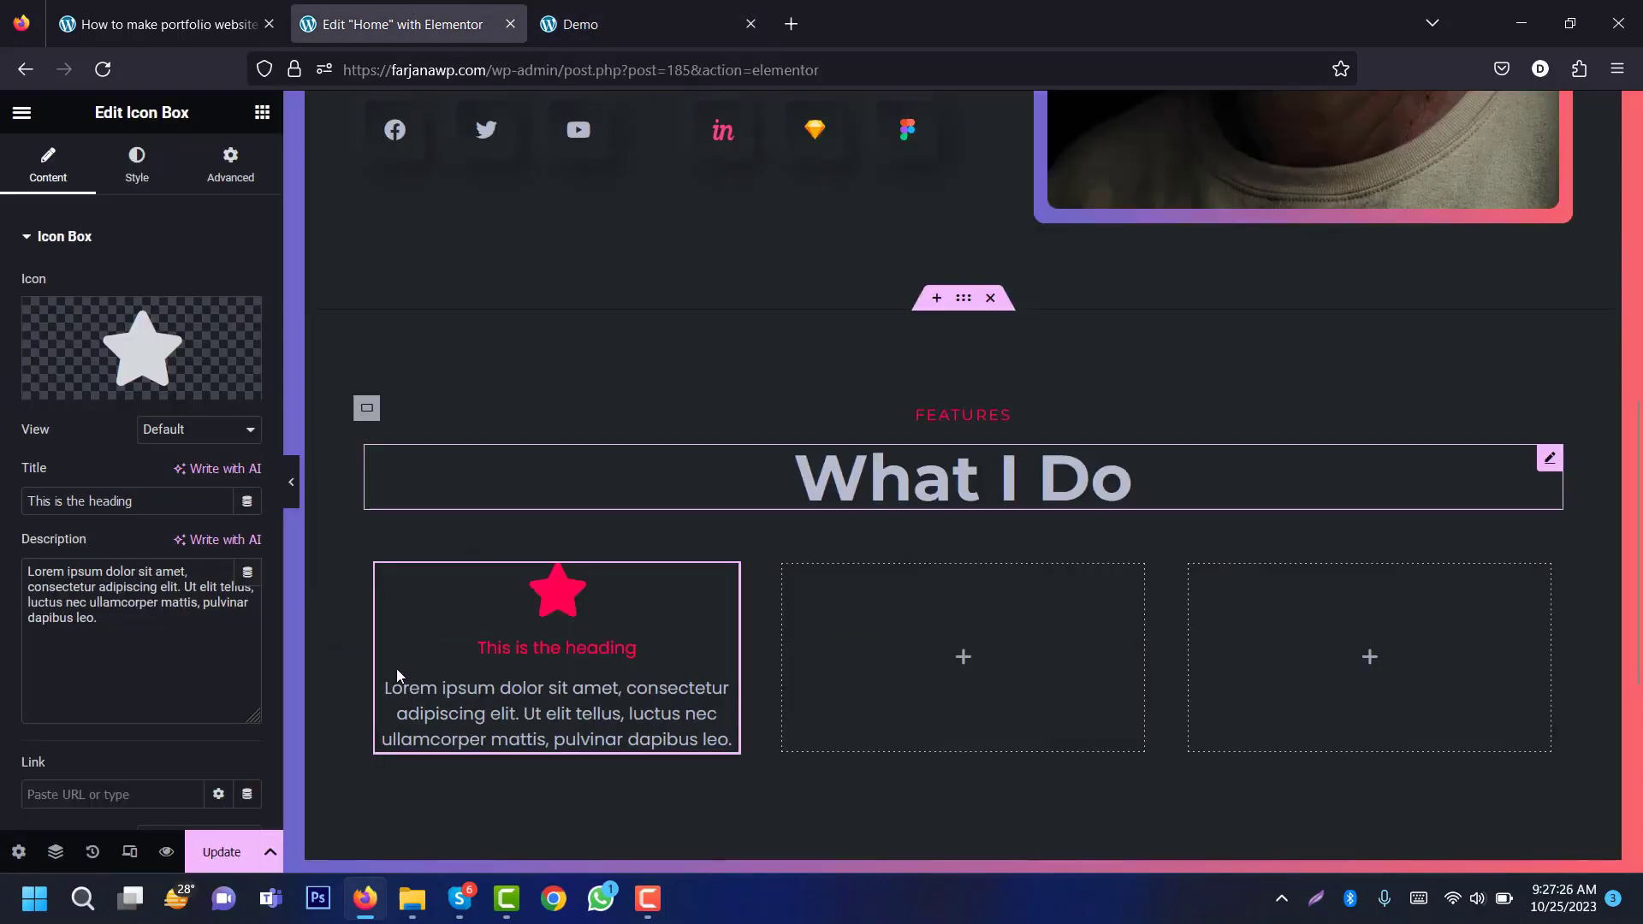
# Step: Add a left-aligned Icon widget with the 'Arrow right' icon below the icon box
pyautogui.click(262, 112)
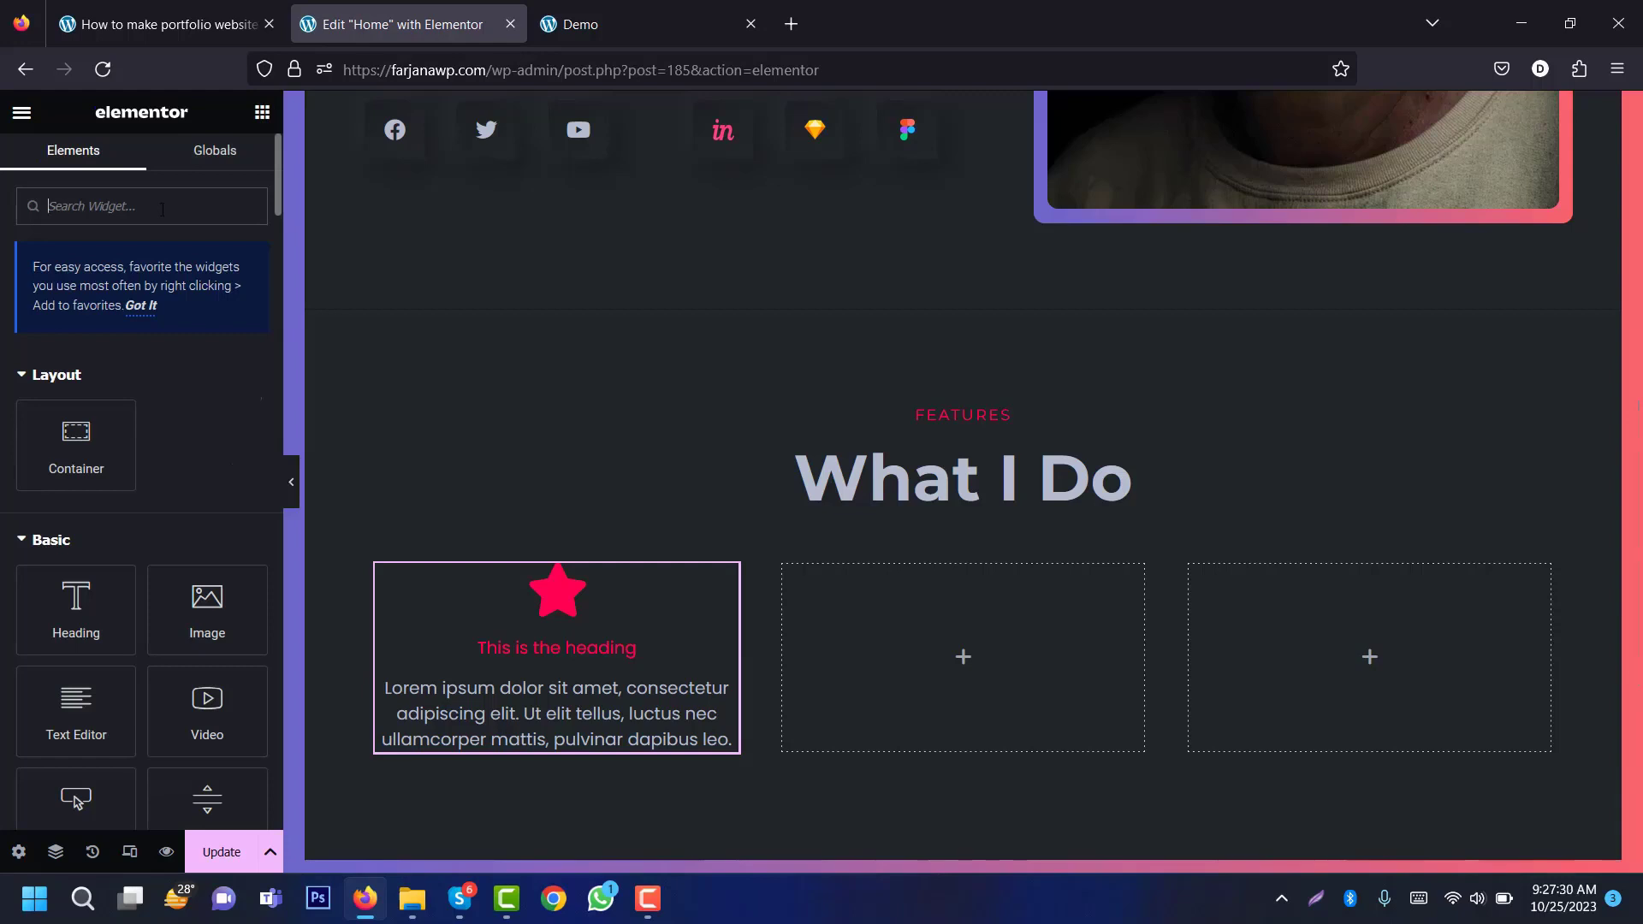
pyautogui.write('icon')
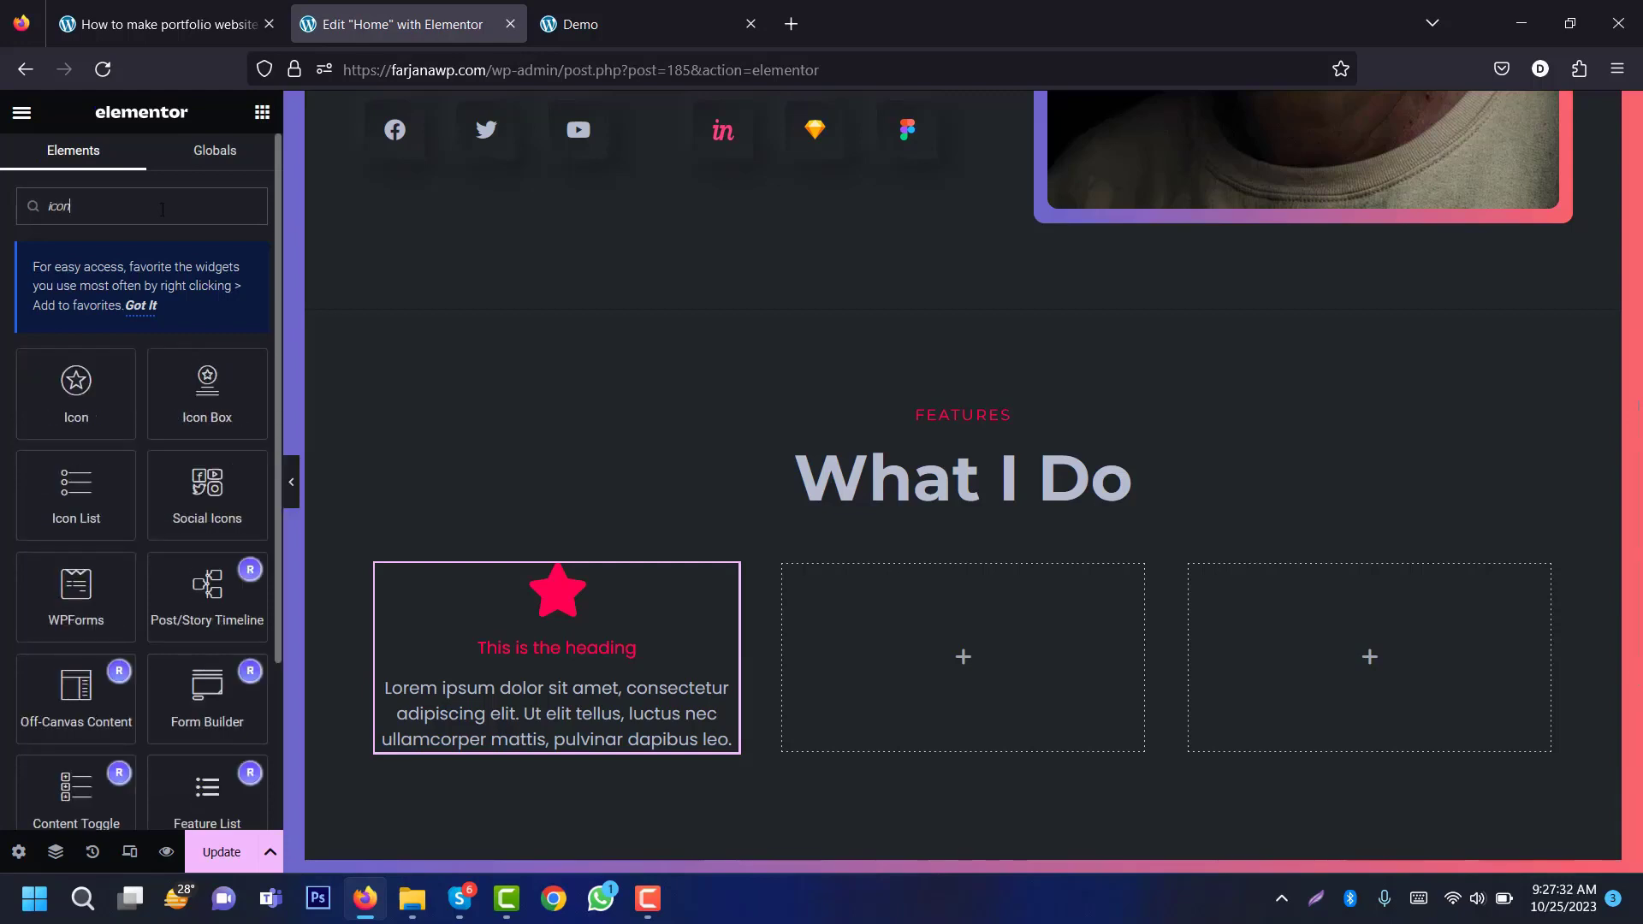
pyautogui.moveTo(129, 414); pyautogui.dragTo(550, 719)
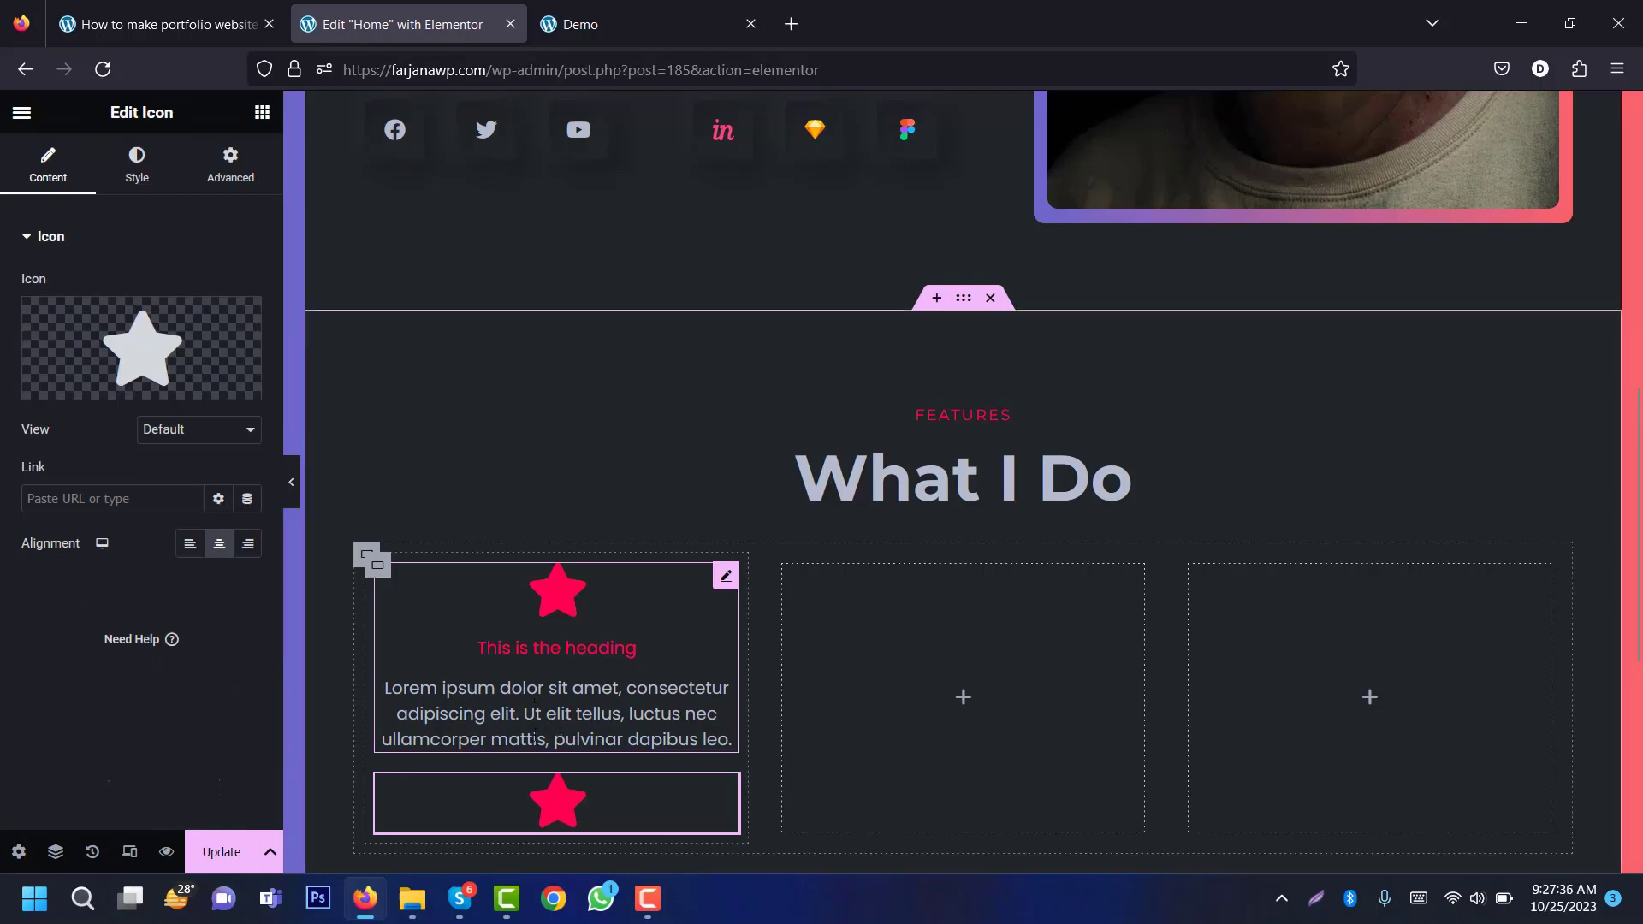
pyautogui.click(176, 366)
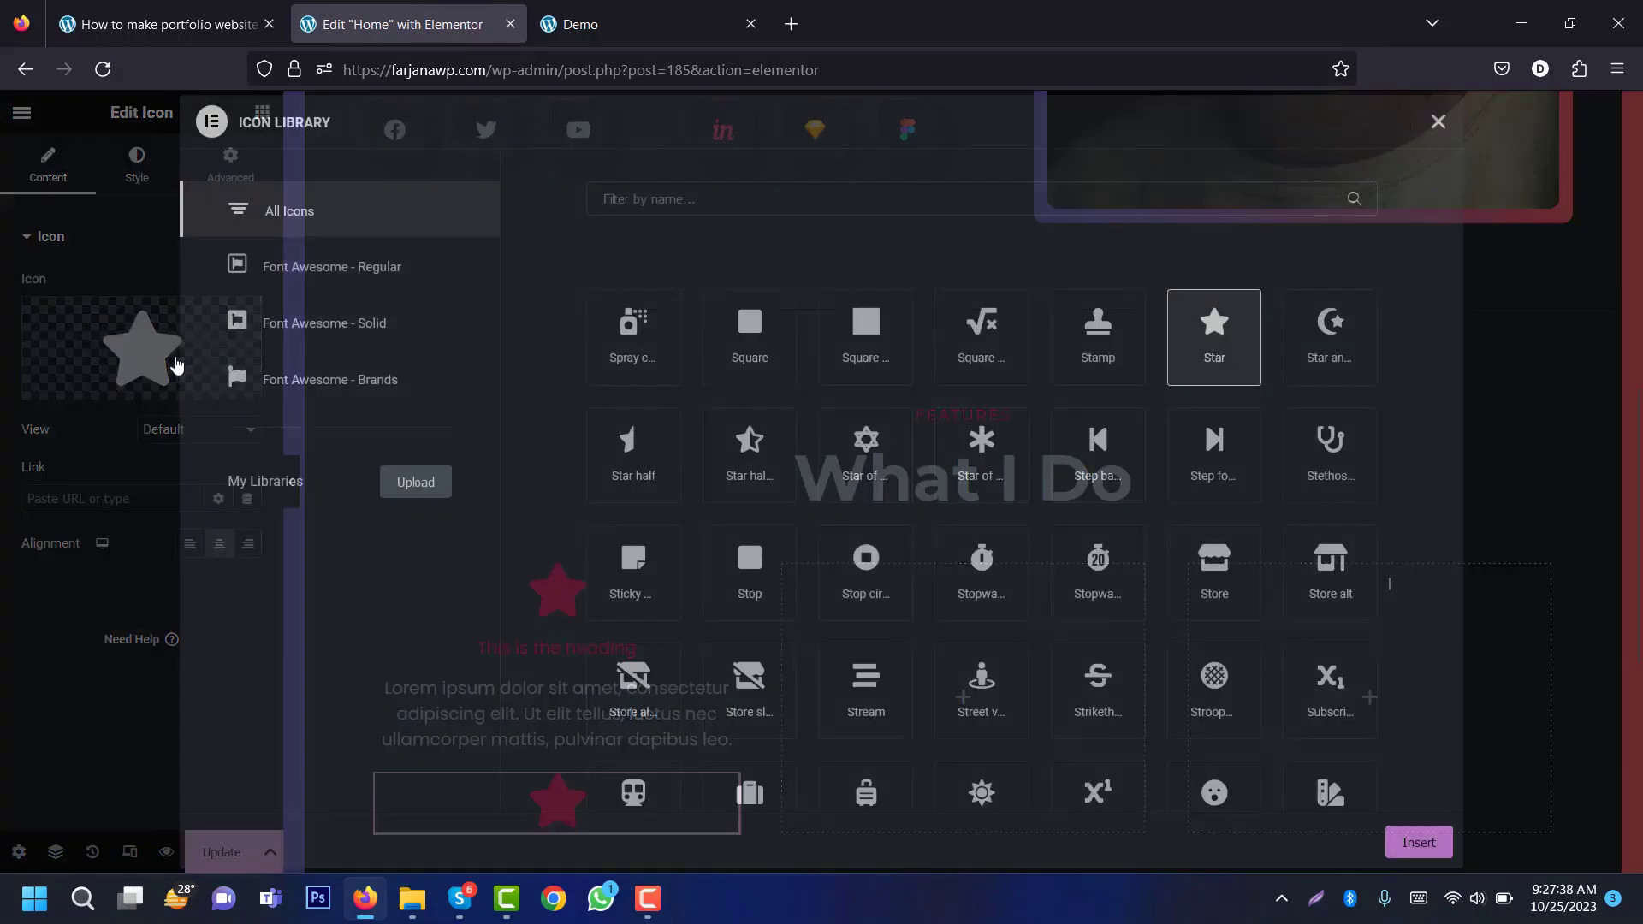
pyautogui.write('arrow')
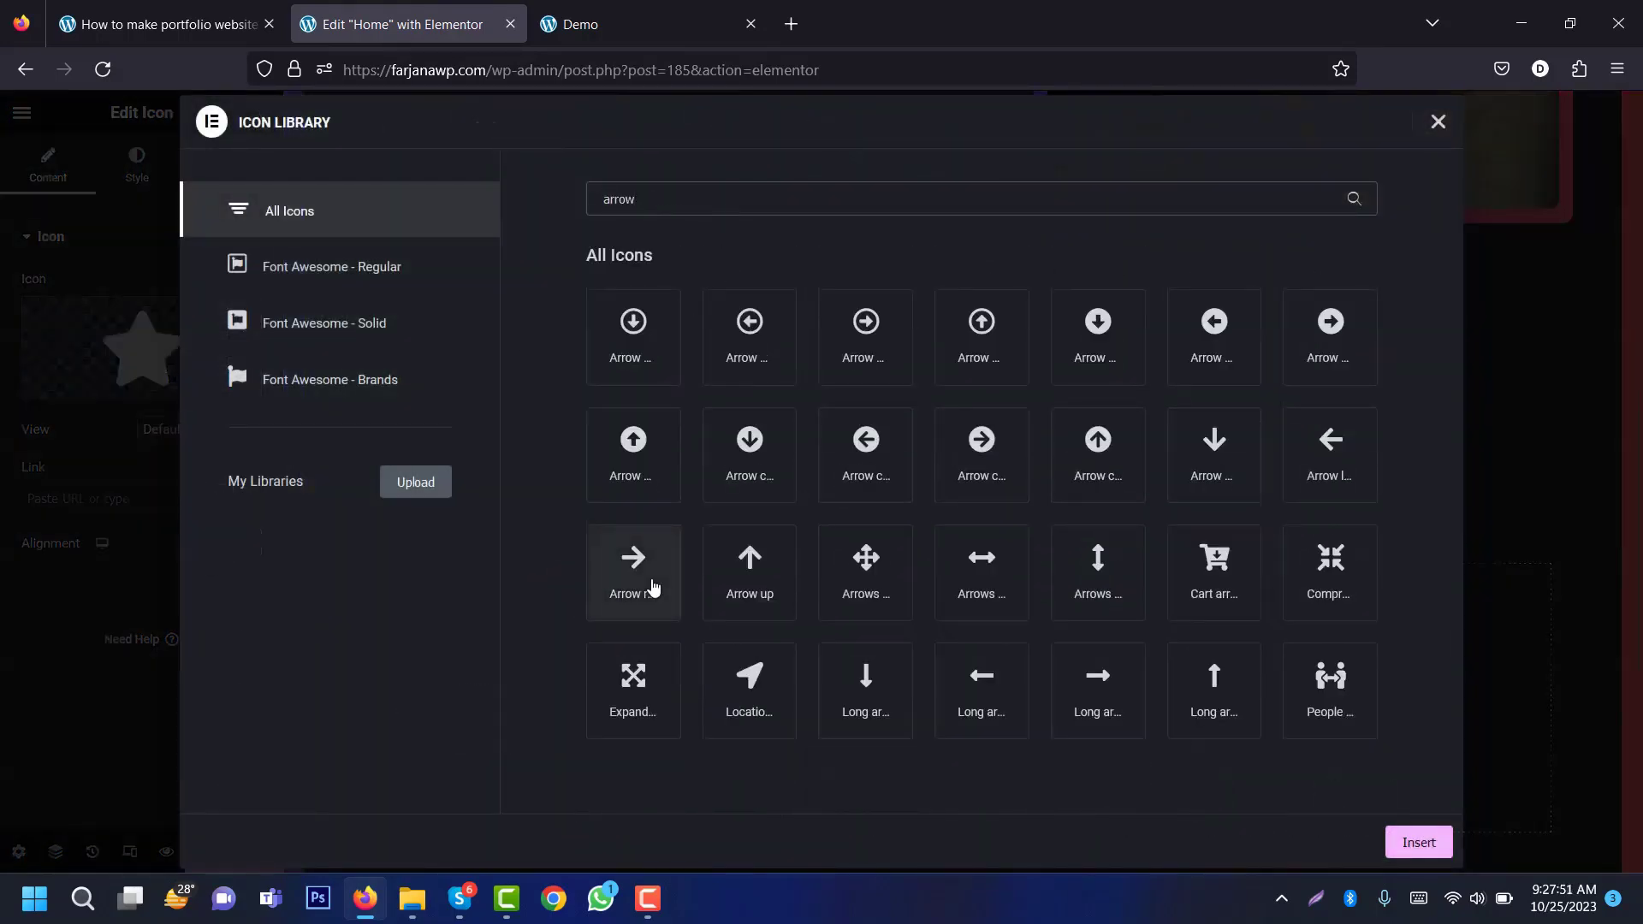
pyautogui.doubleClick(653, 587)
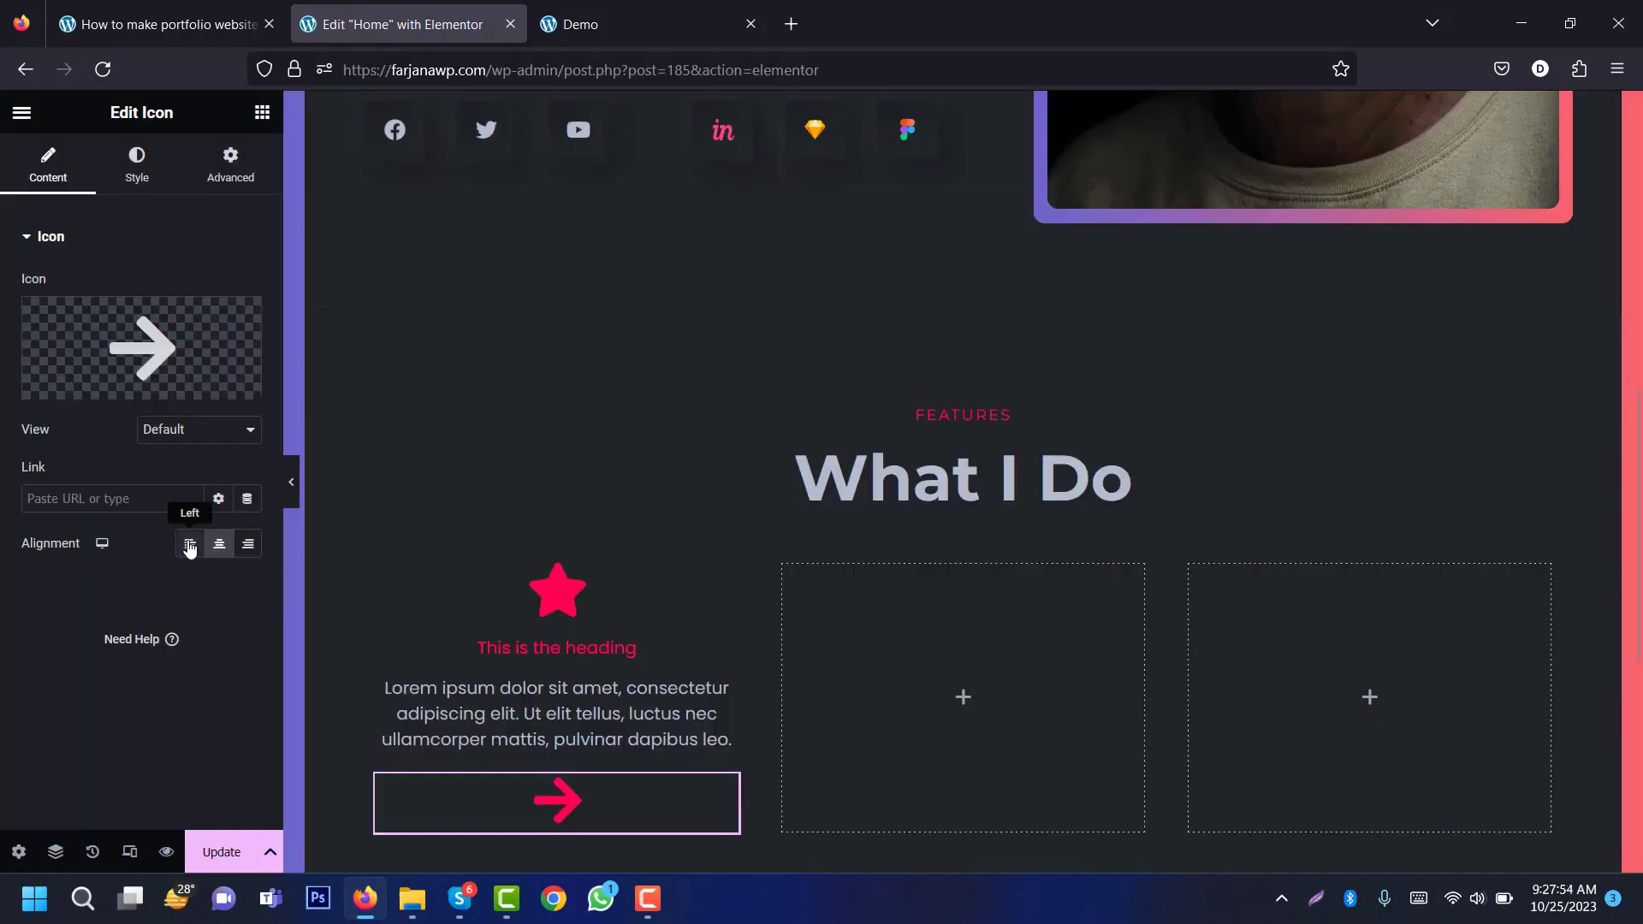
pyautogui.click(190, 548)
# Step: Set the first card's Icon Box alignment to Left for its star, heading and text
pyautogui.click(486, 661)
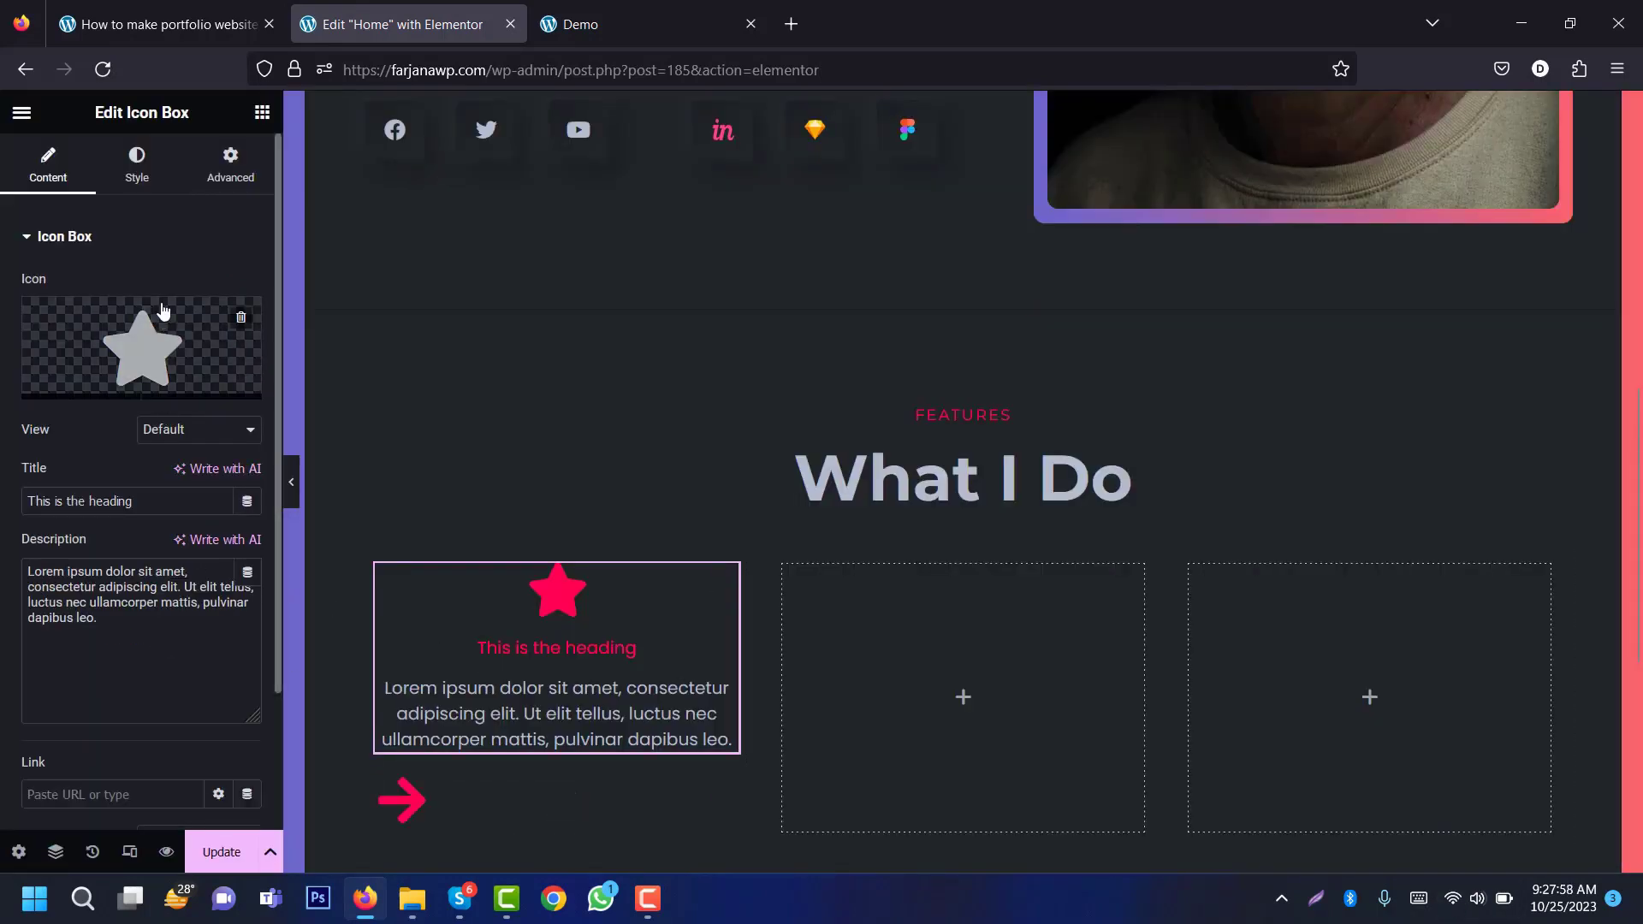
pyautogui.click(137, 161)
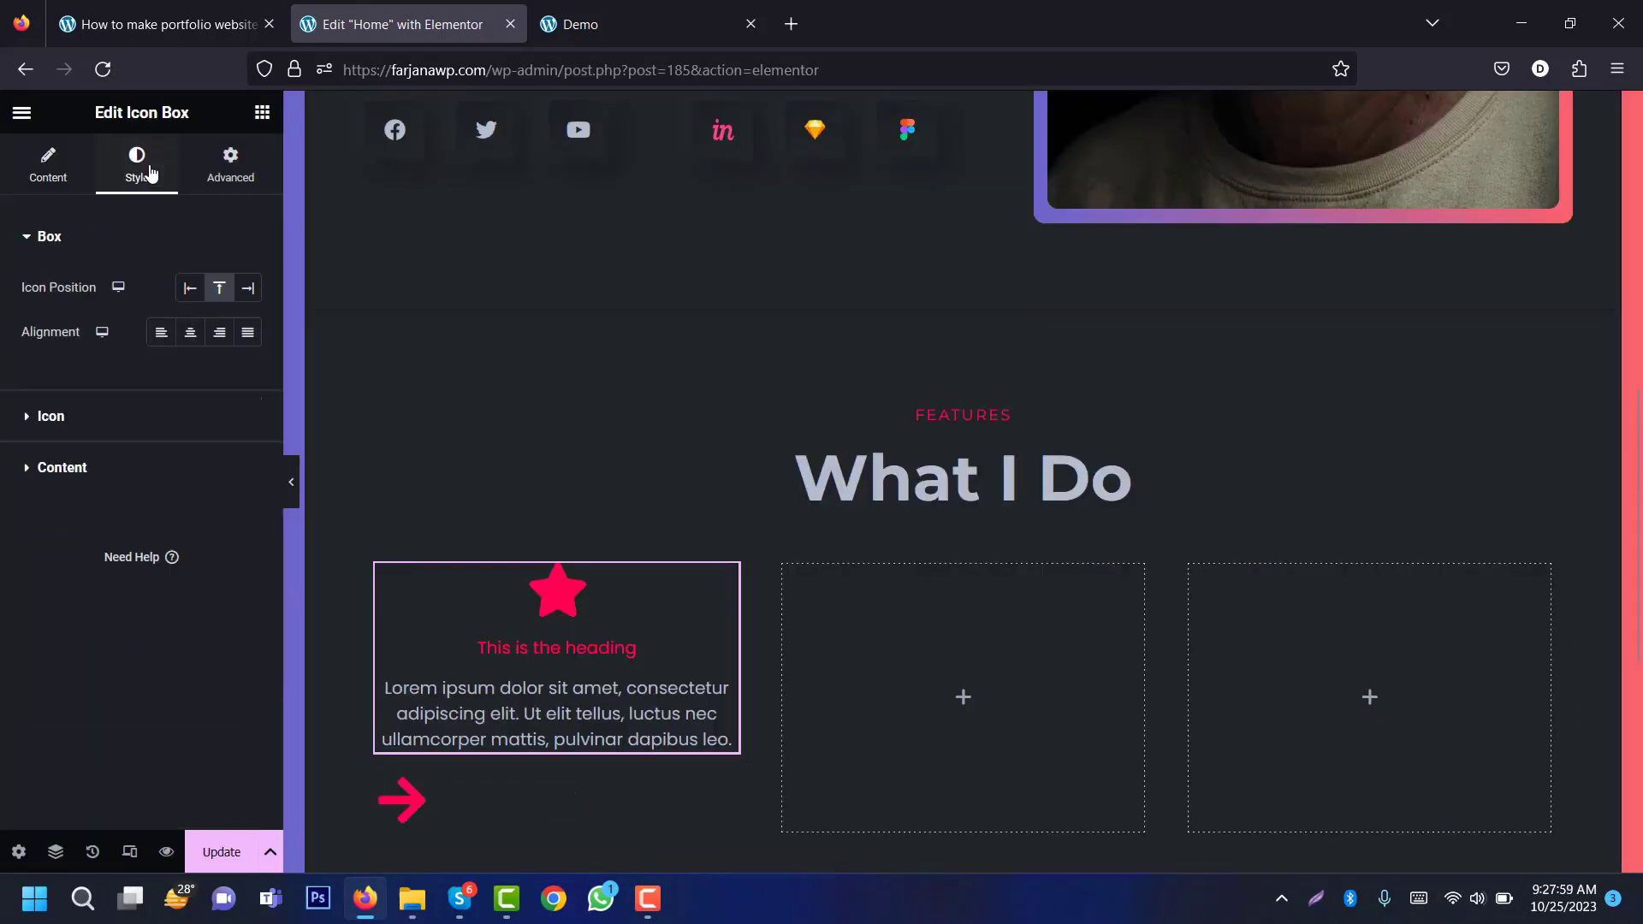
pyautogui.click(161, 332)
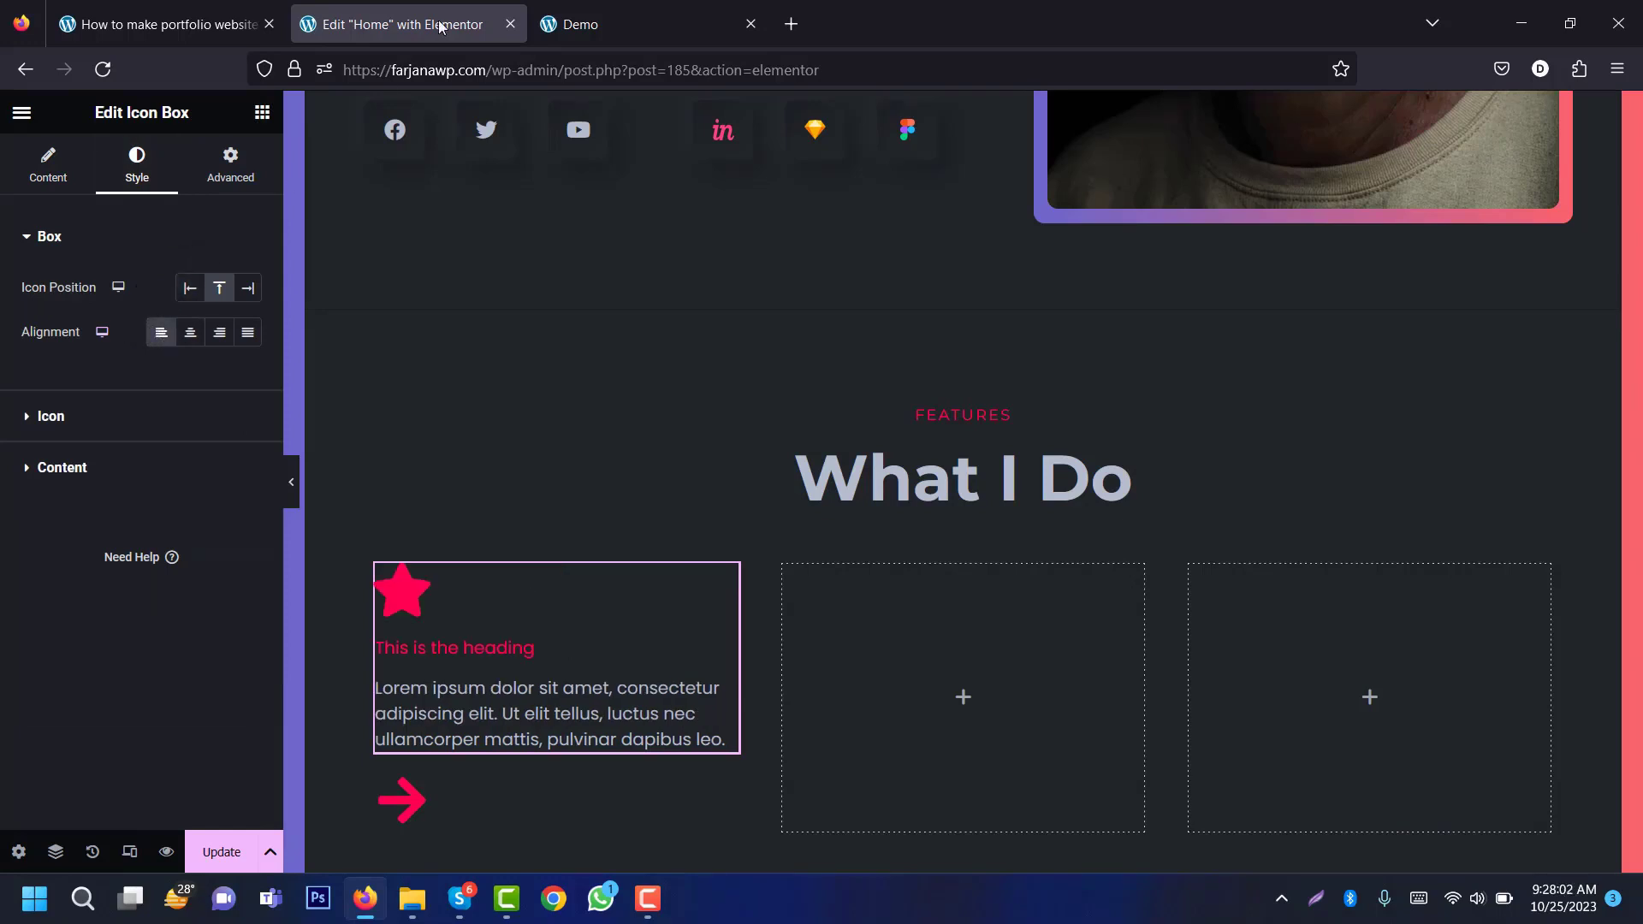
# Step: Center the first card's contents and give the container 50 px padding
pyautogui.click(378, 568)
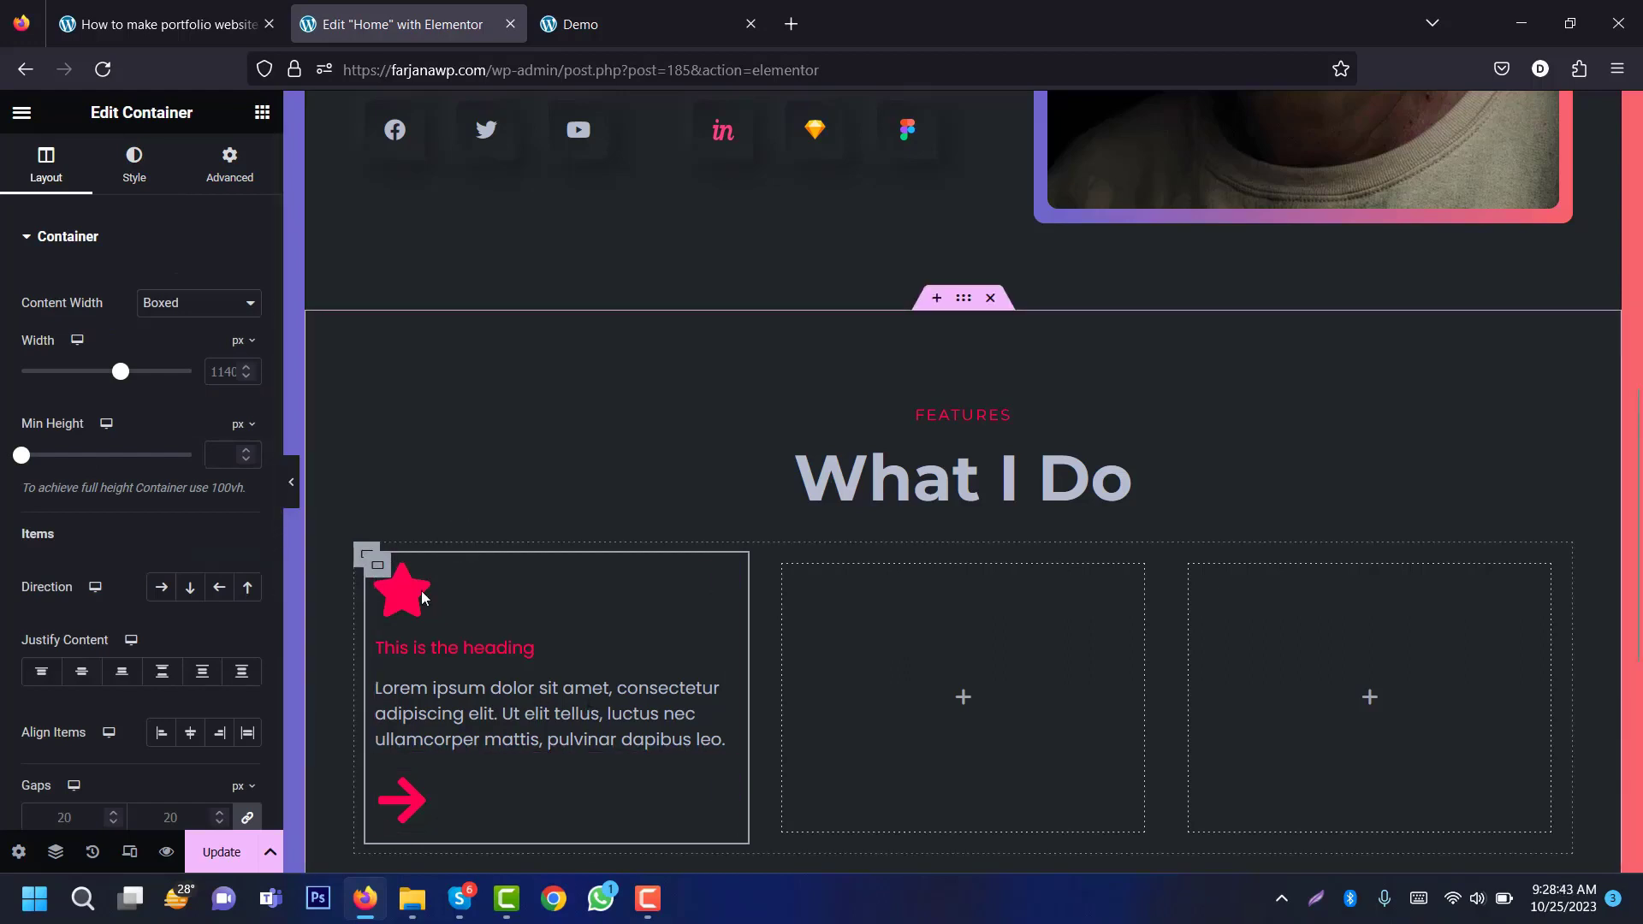
pyautogui.click(83, 672)
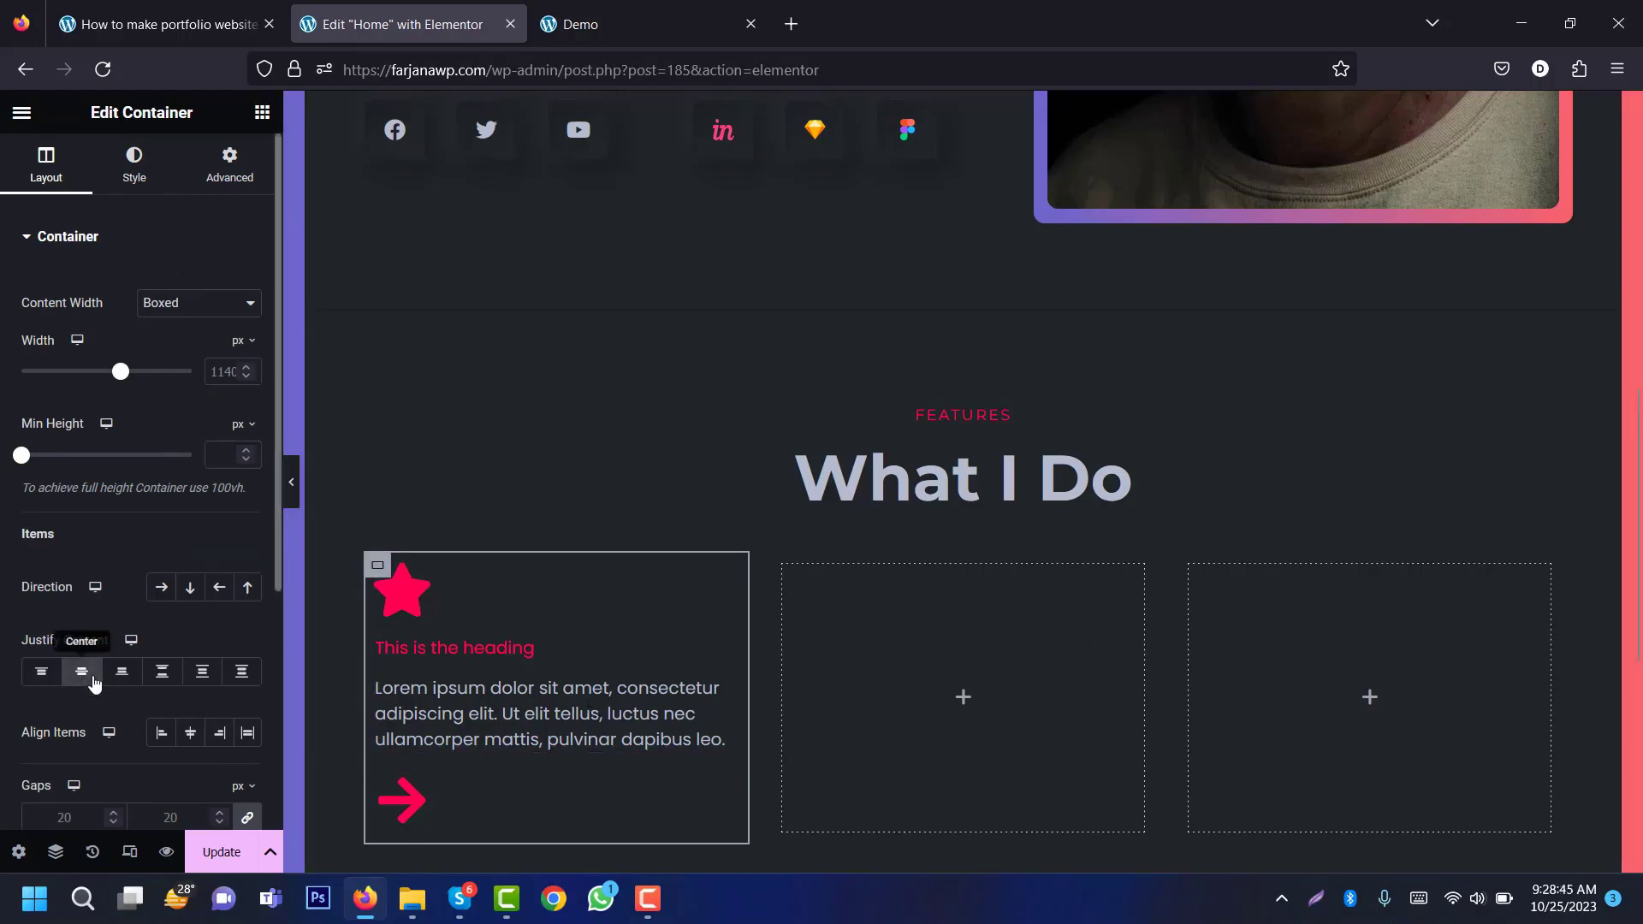
pyautogui.click(229, 163)
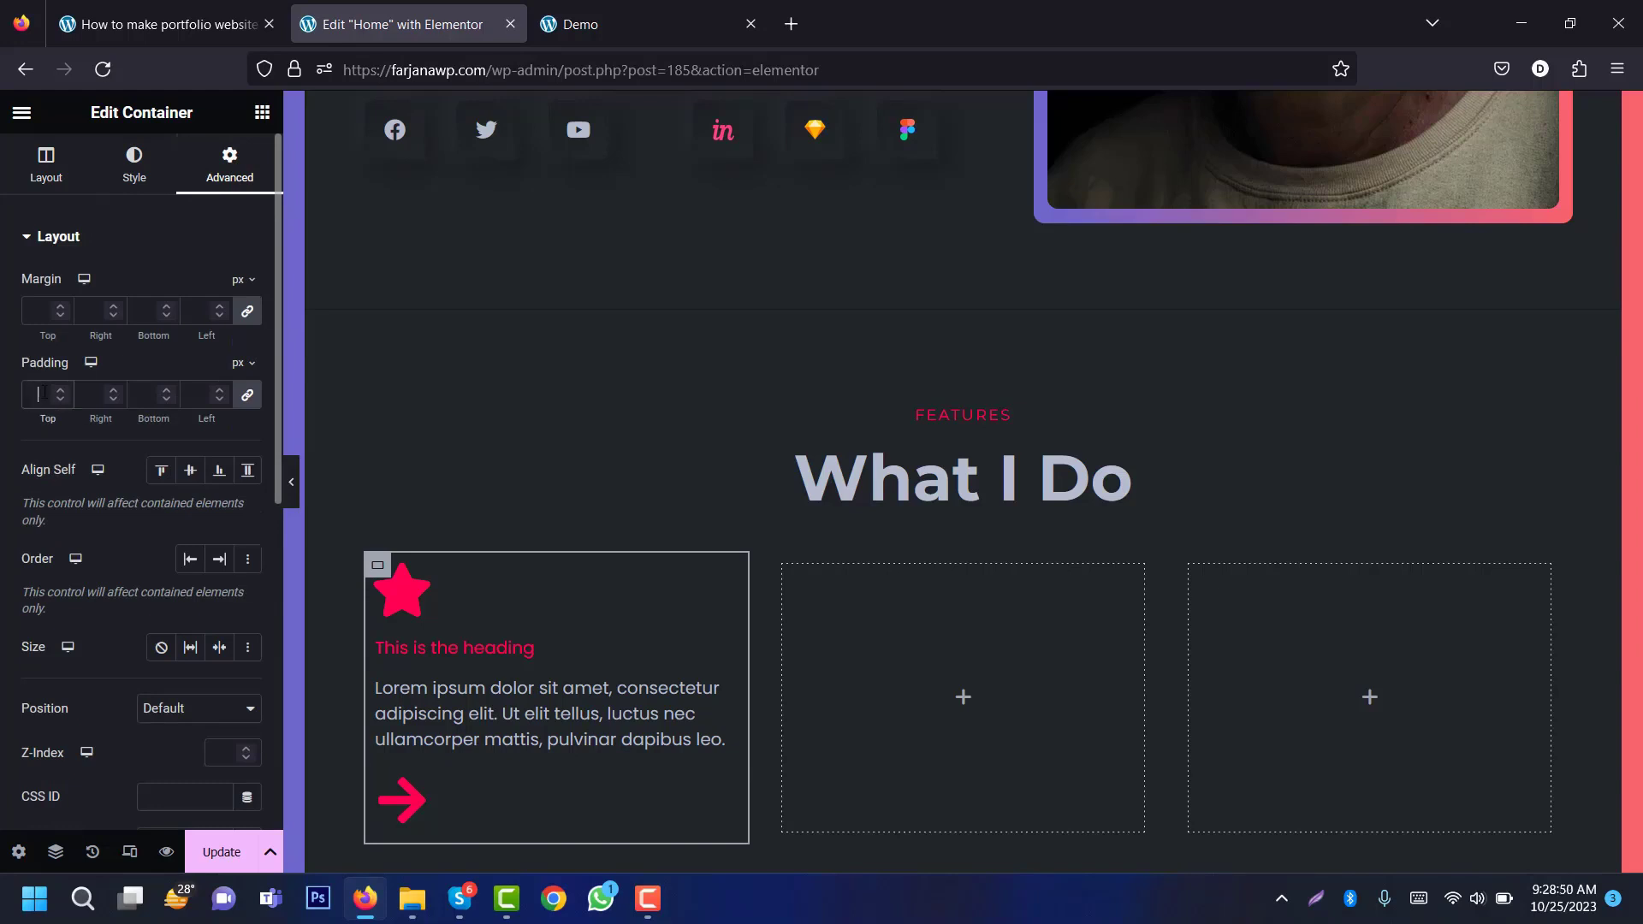
pyautogui.write('50')
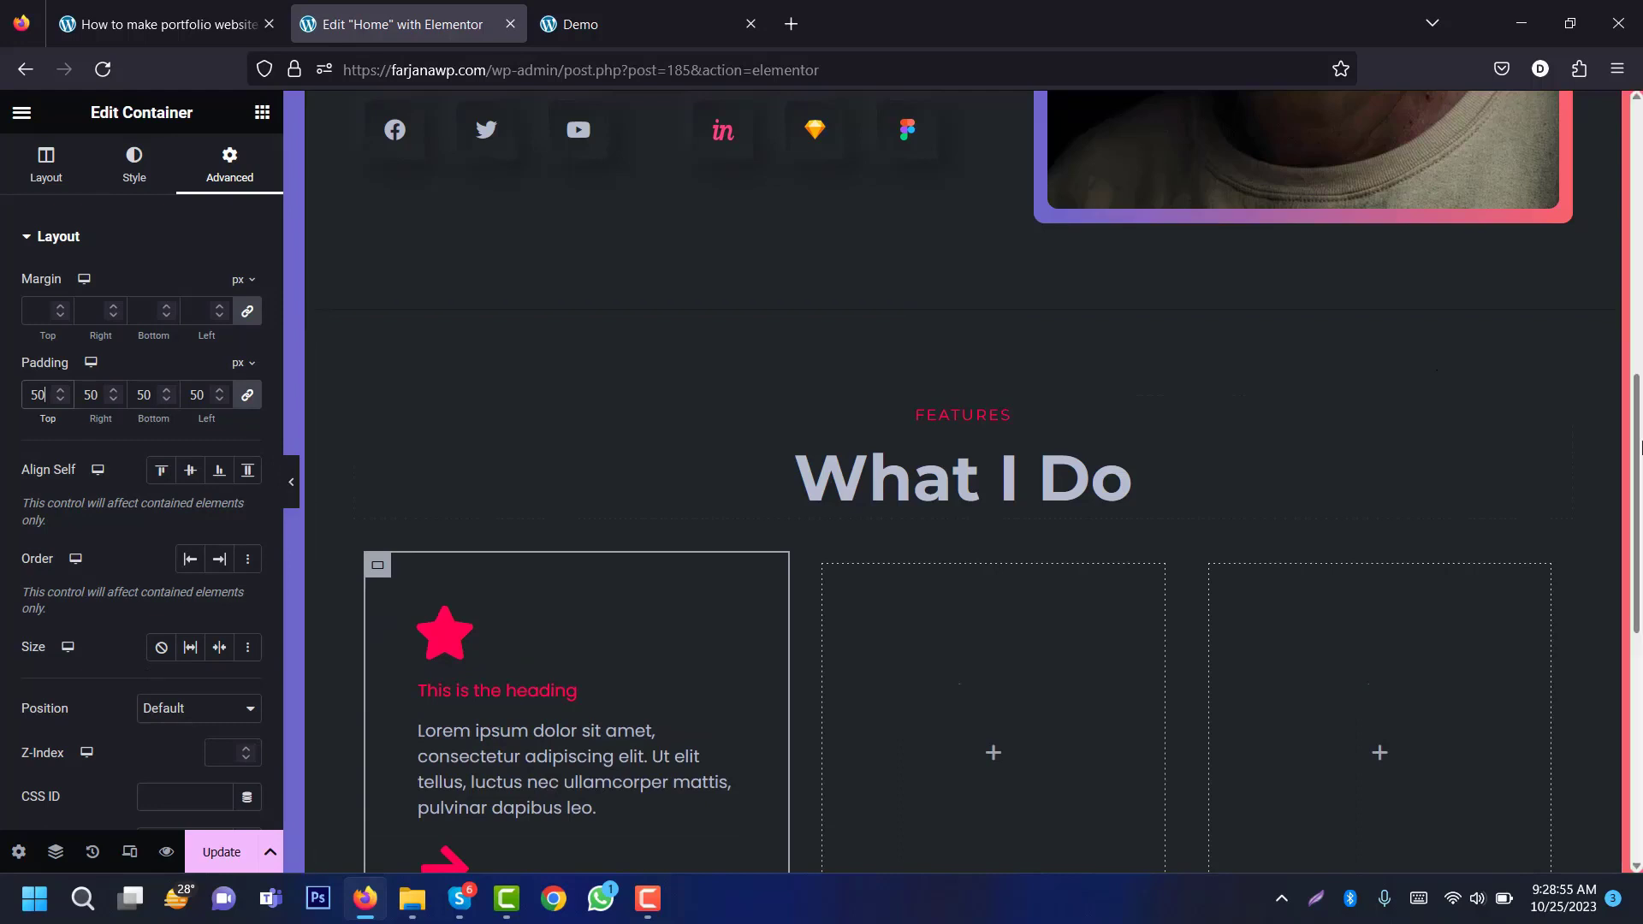
pyautogui.scroll(-3, 1639, 445)
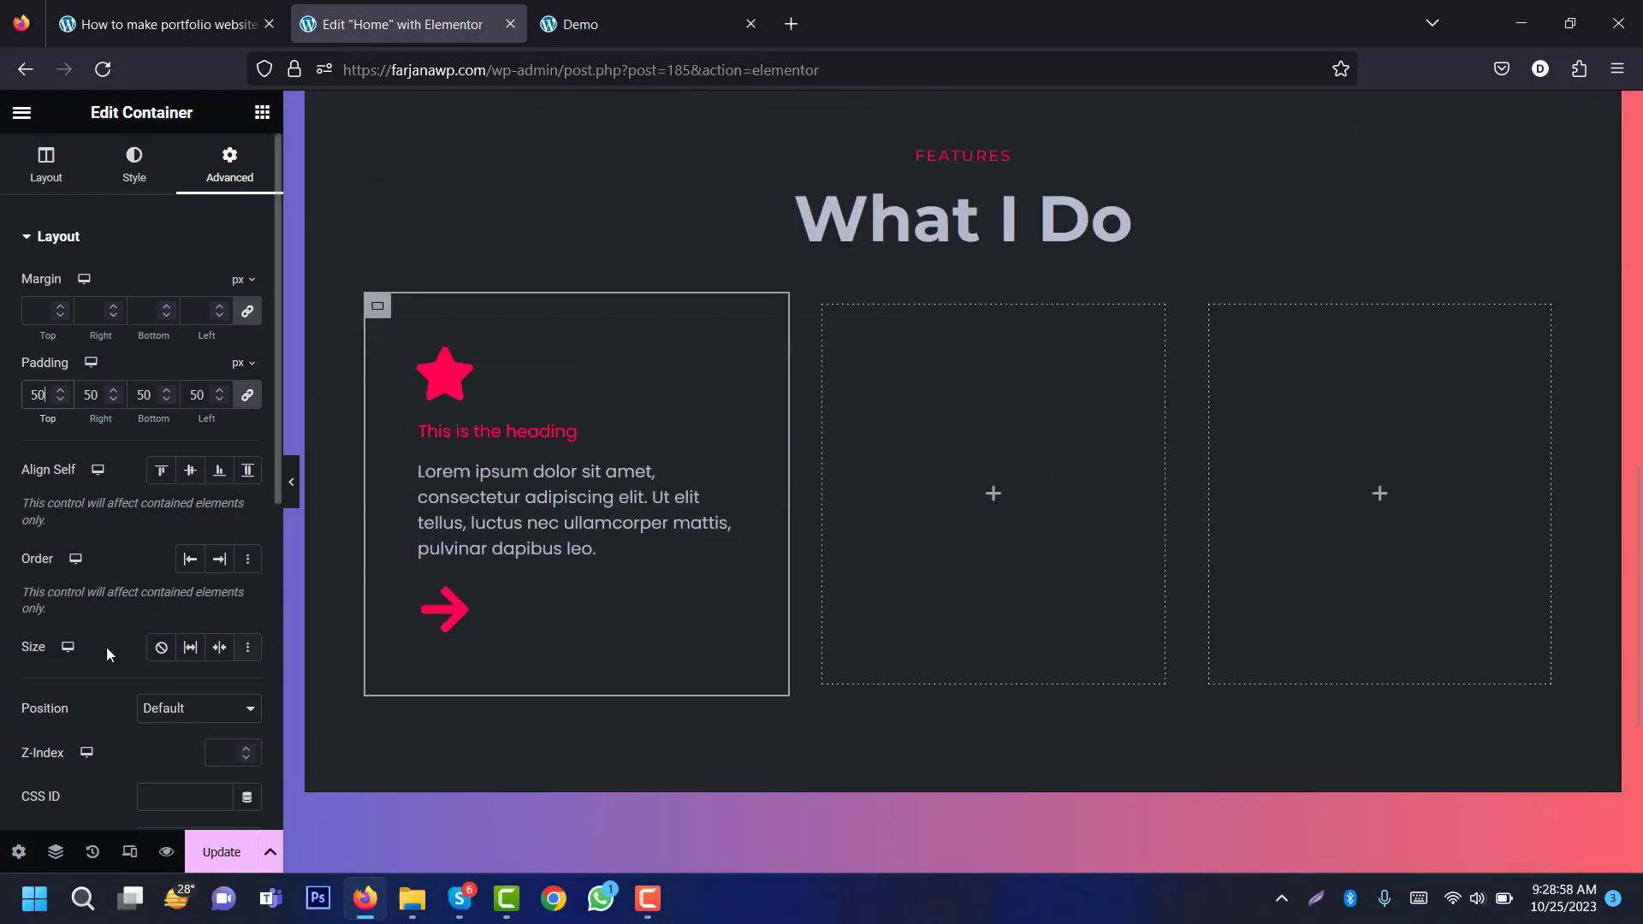
# Step: Enter the shadow_box value in the card's CSS ID field and save the page
pyautogui.click(186, 796)
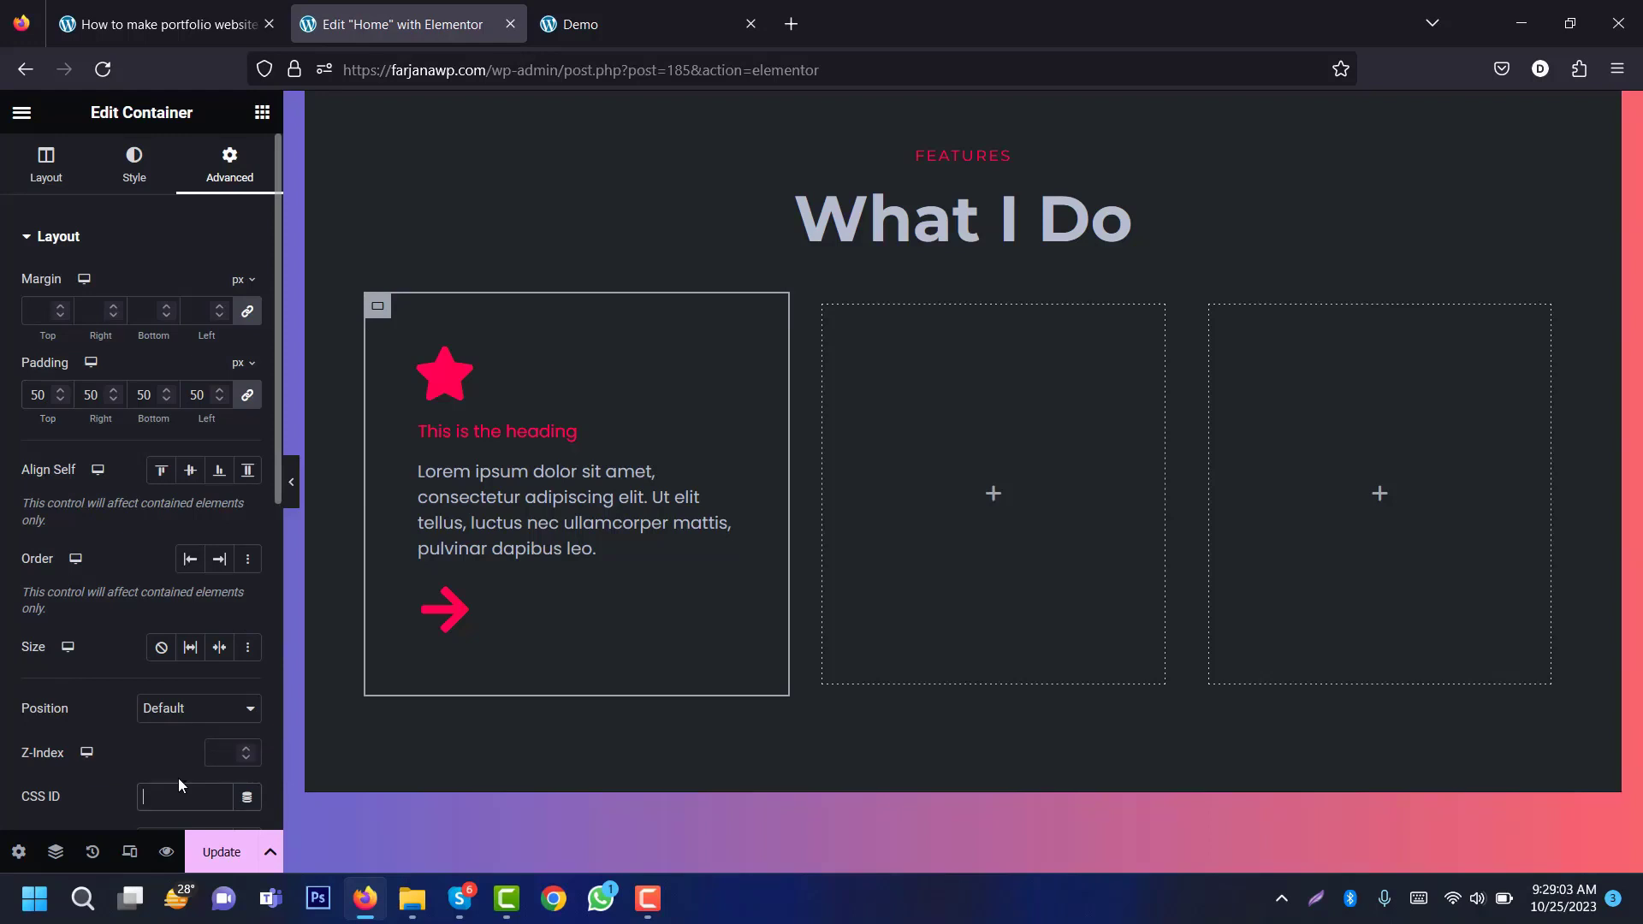
pyautogui.write('box_h sha')
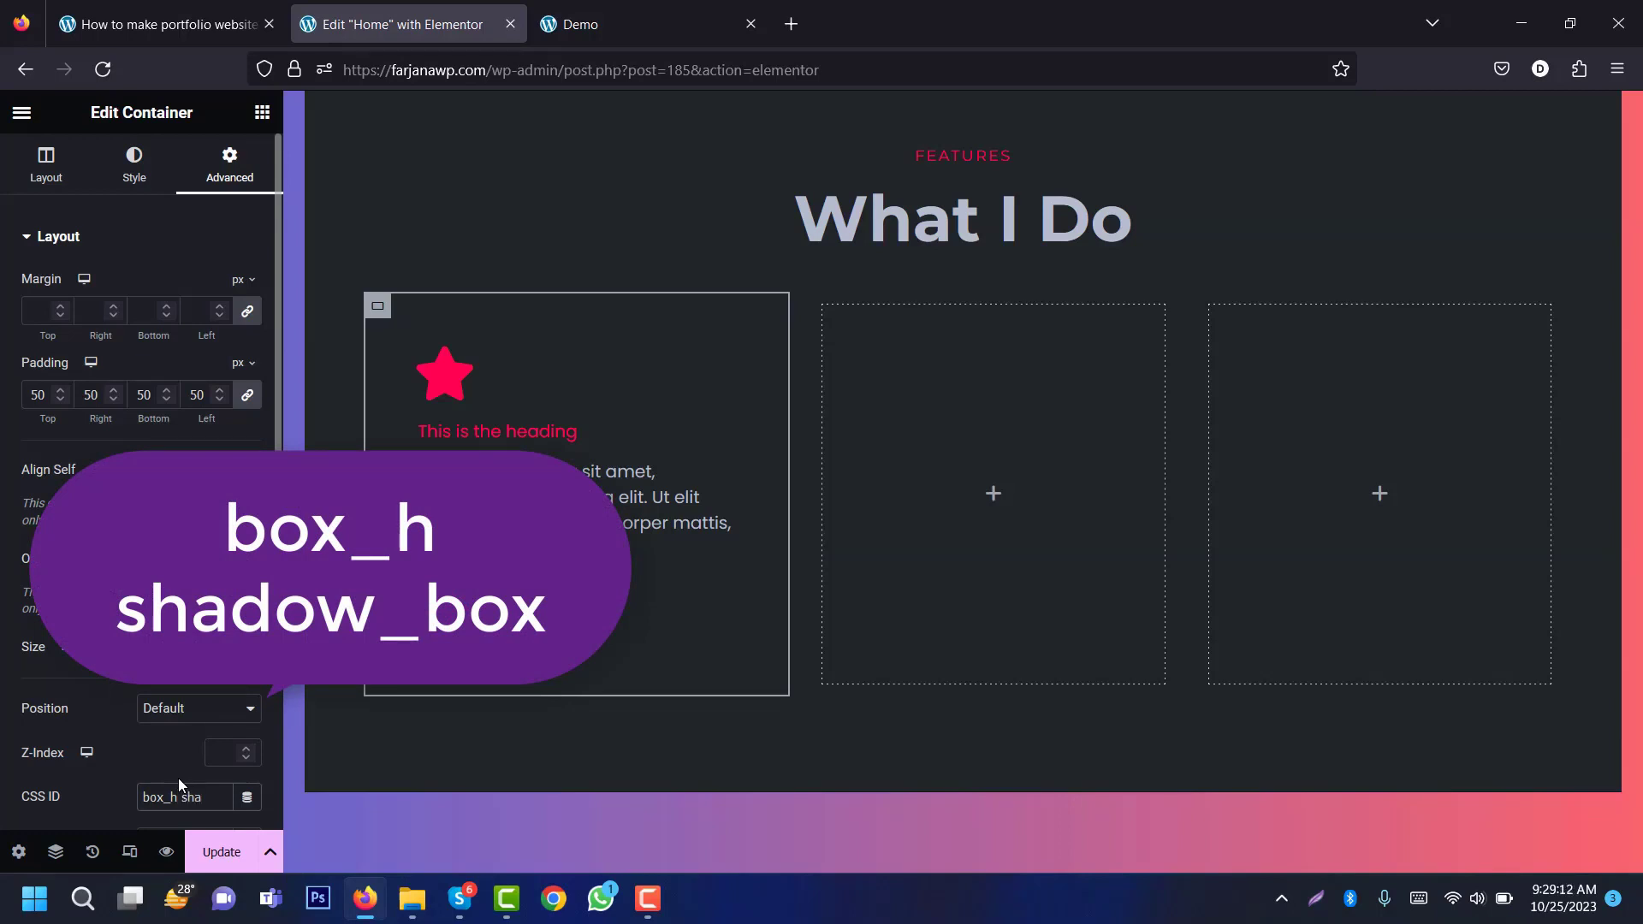
pyautogui.write('box')
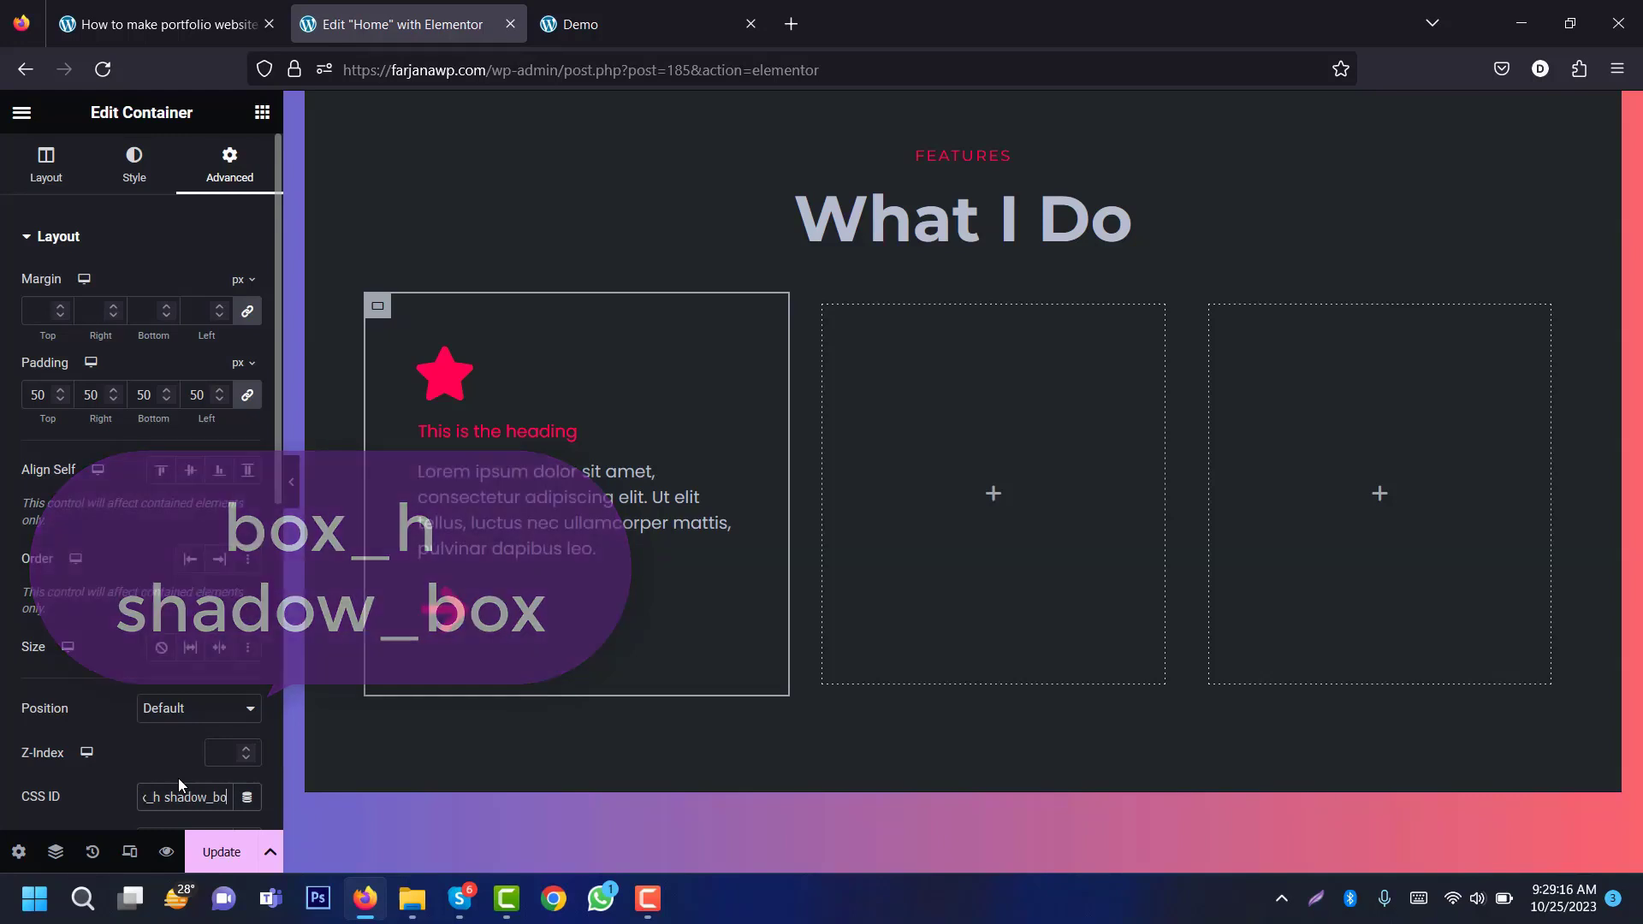
pyautogui.hotkey('ctrl', 's')
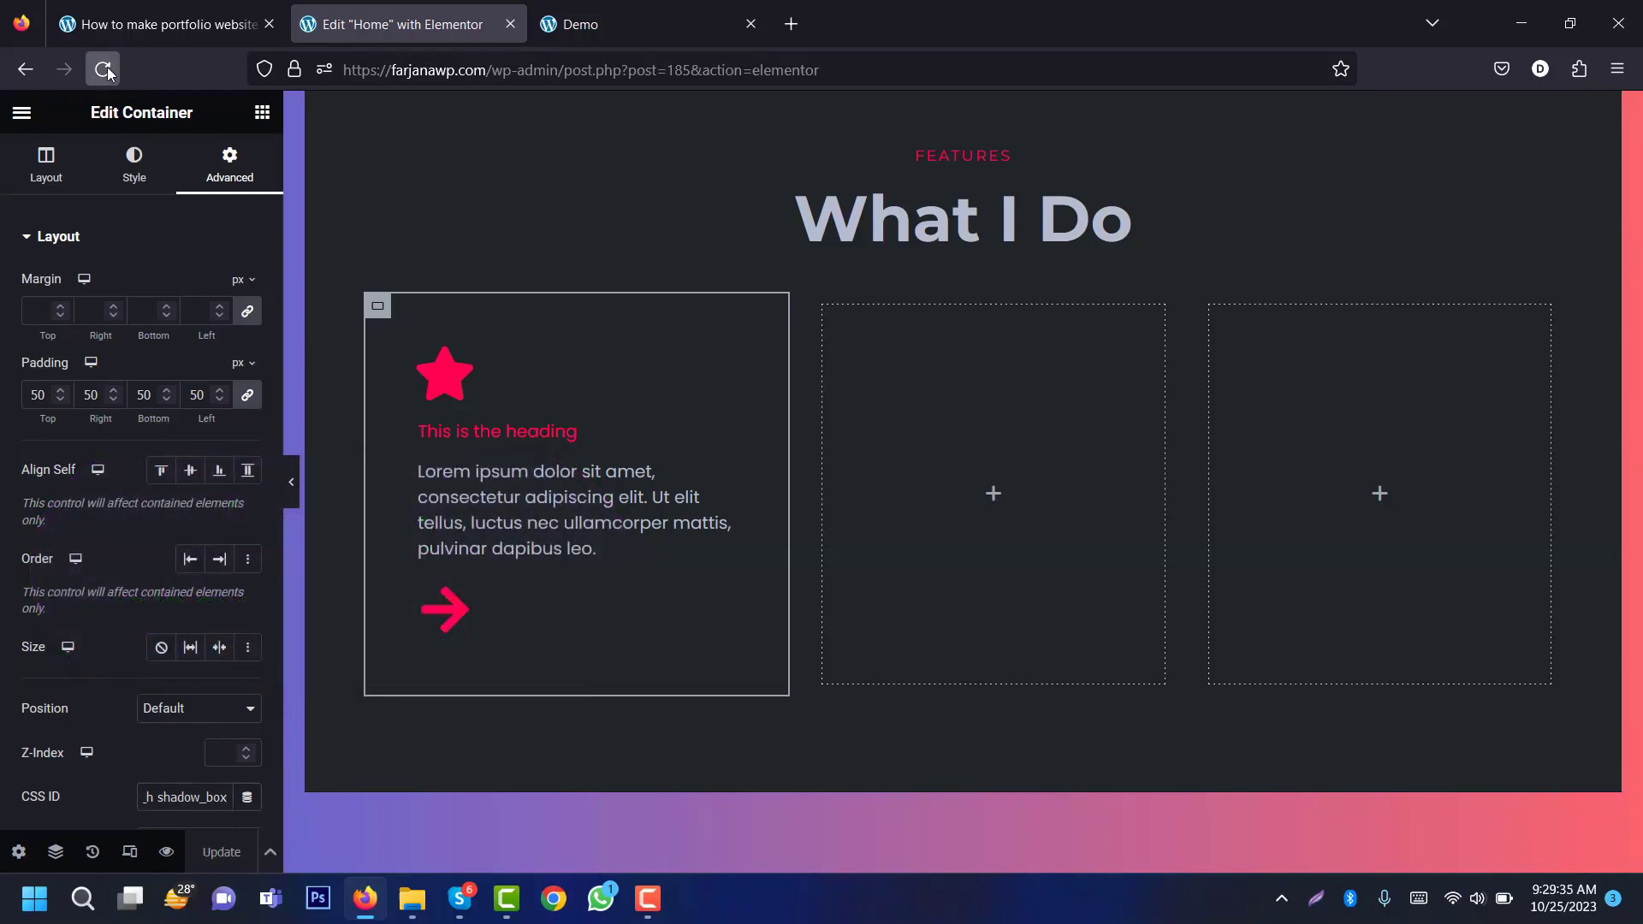
pyautogui.click(102, 70)
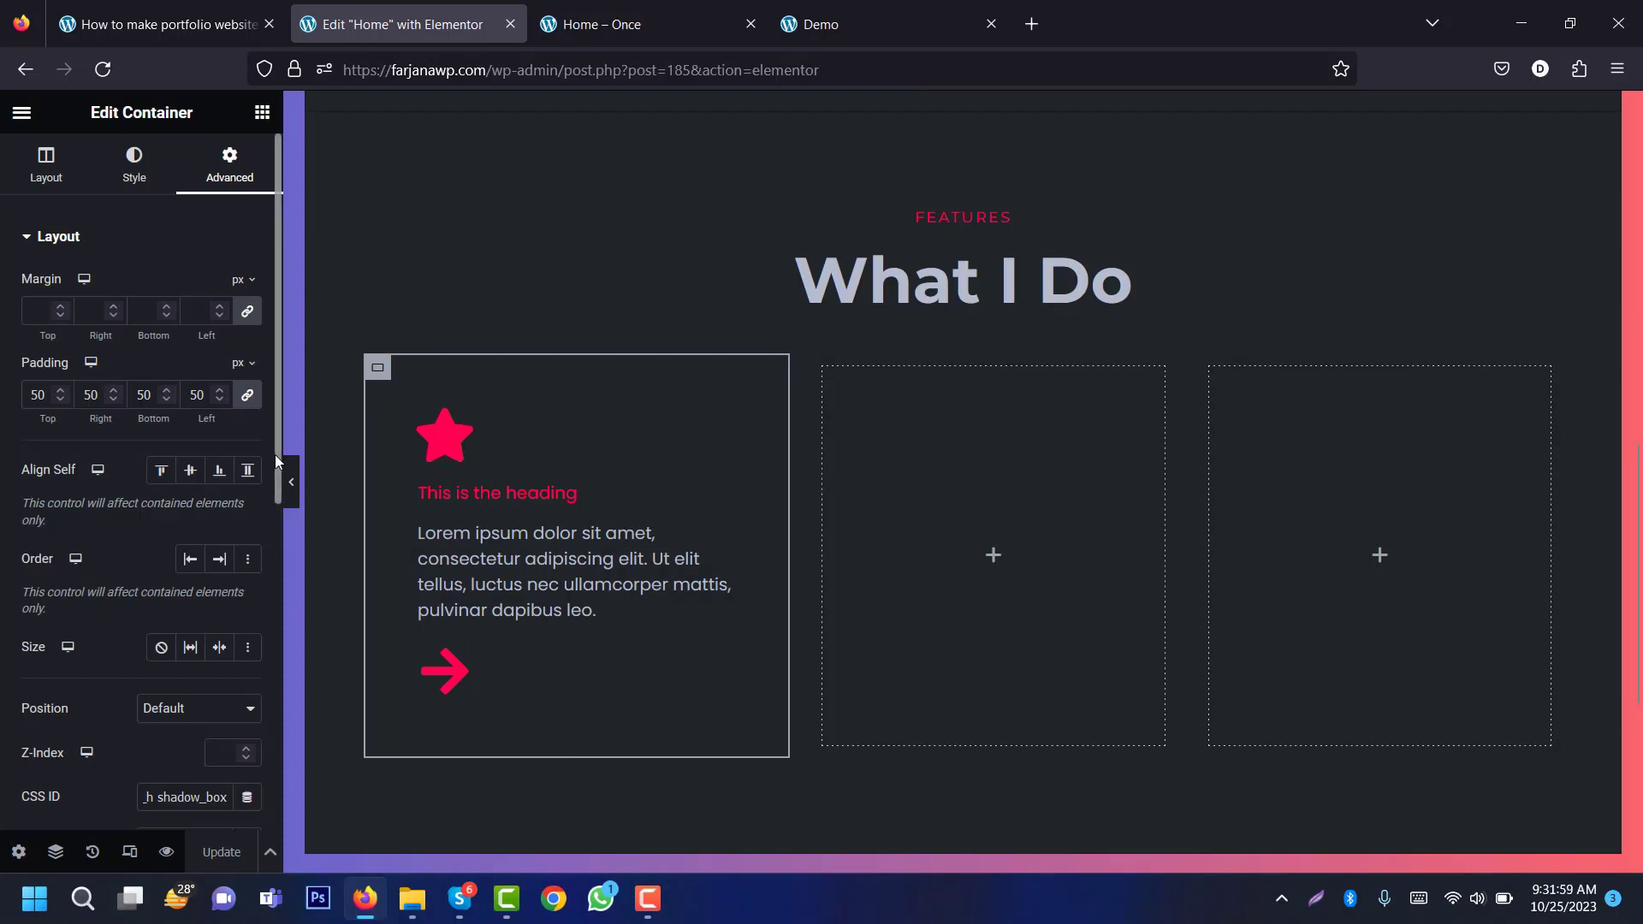
pyautogui.scroll(-6, 265, 573)
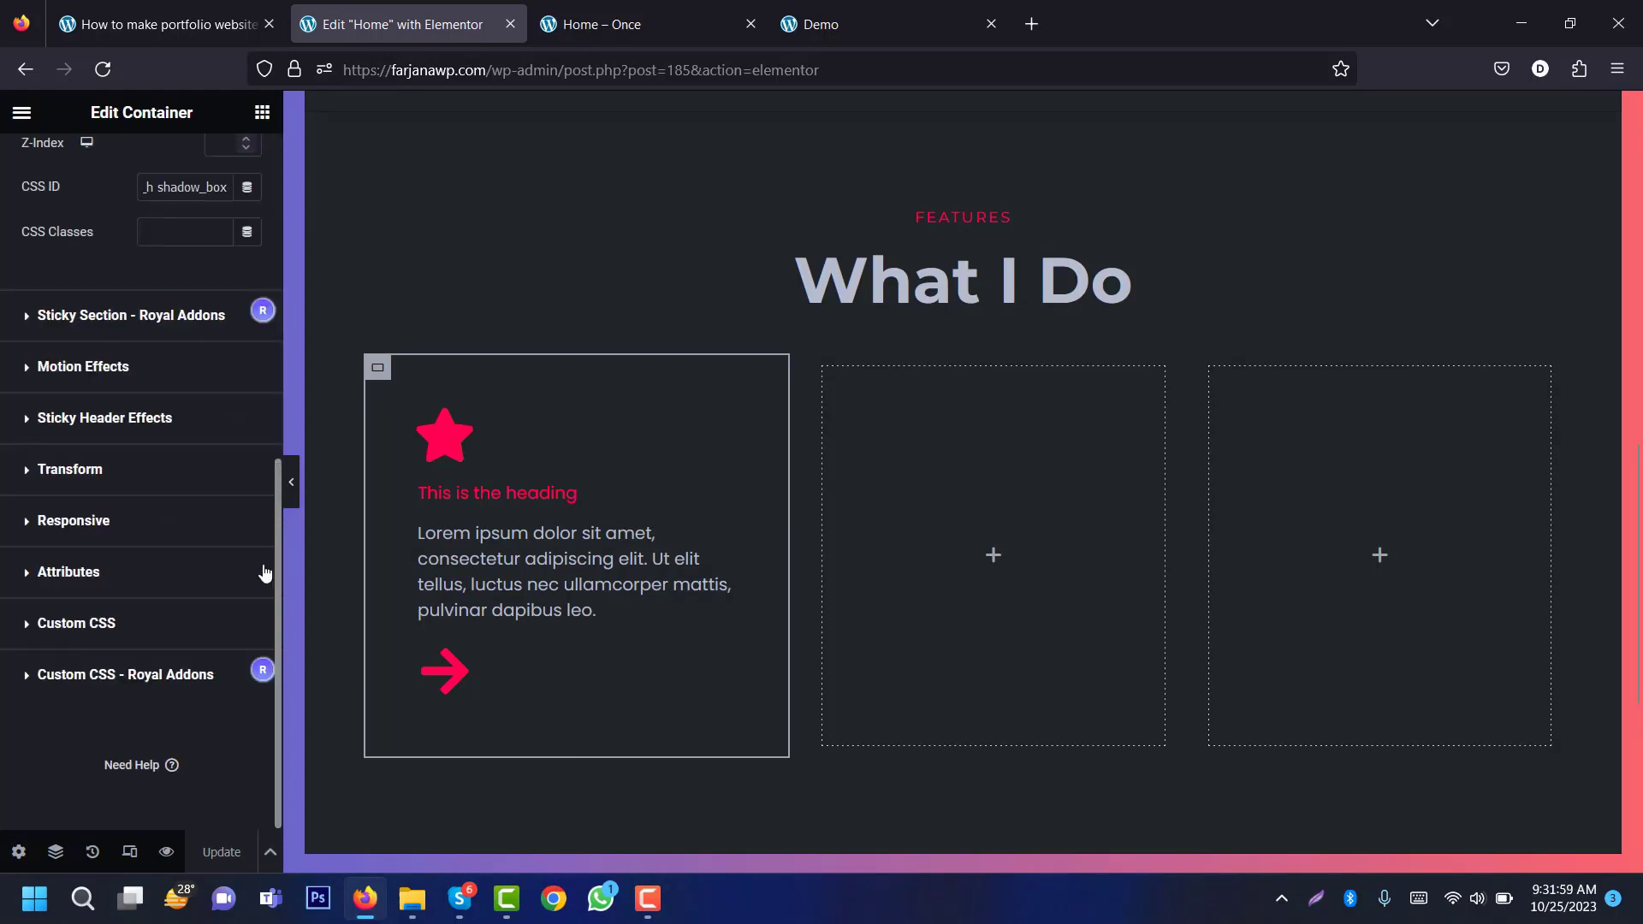
pyautogui.moveTo(266, 573); pyautogui.dragTo(206, 778)
# Step: Move shadow_box from the CSS ID field into CSS Classes and preview the card
pyautogui.tripleClick(184, 186)
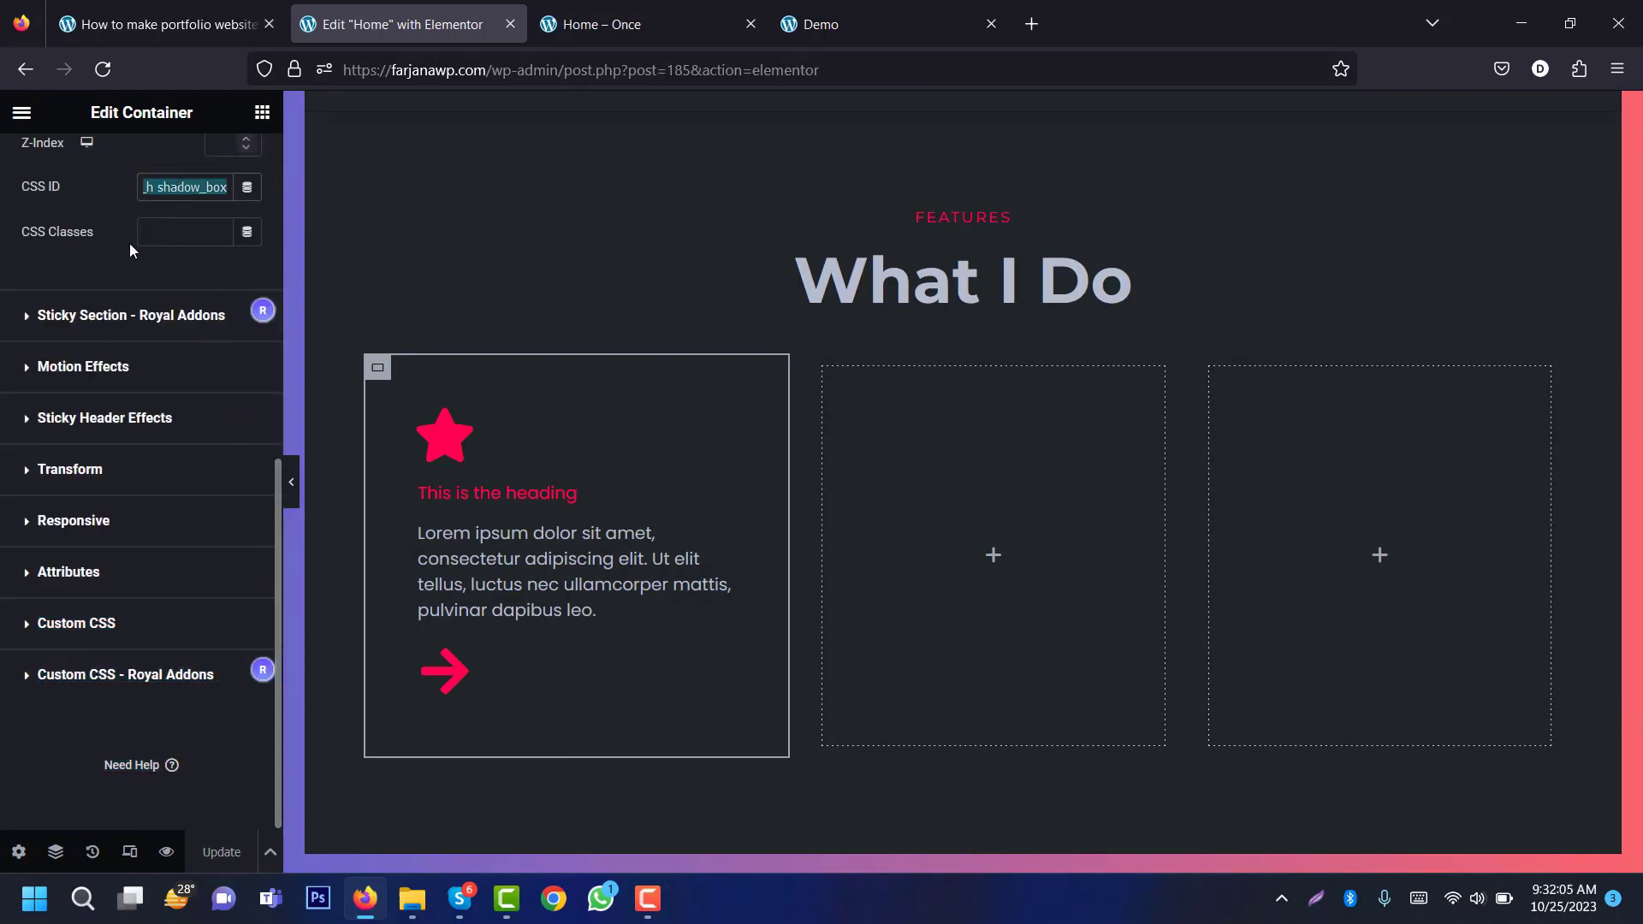
pyautogui.hotkey('ctrl', 'x')
pyautogui.click(167, 228)
pyautogui.hotkey('ctrl', 'v')
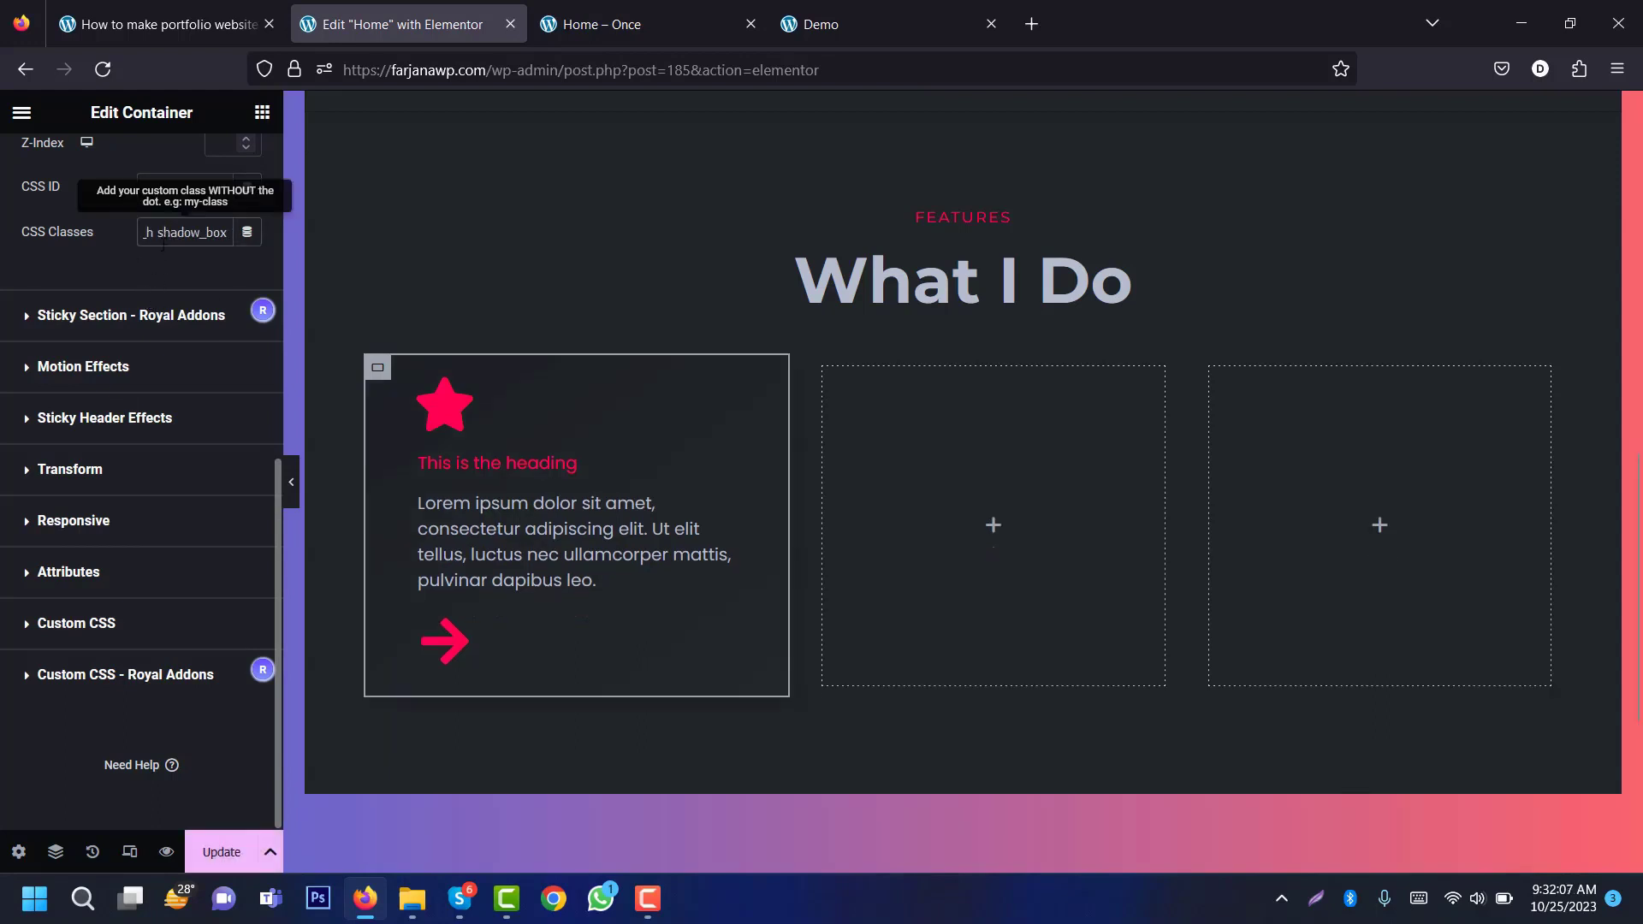
pyautogui.click(291, 481)
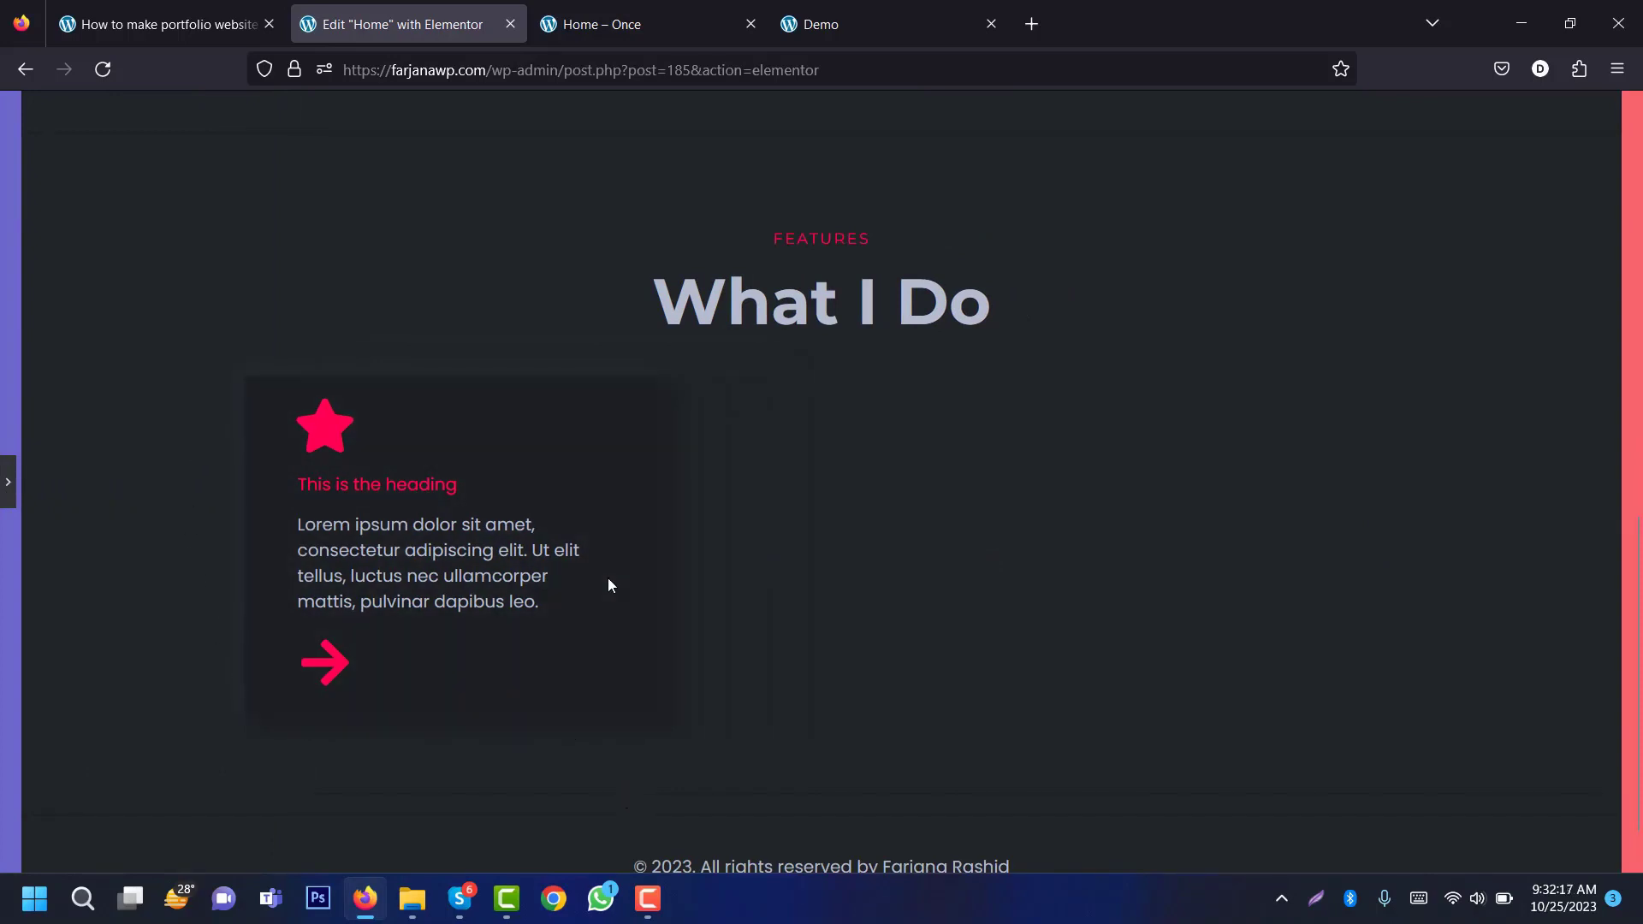
# Step: Copy the 'Business Stratagy' title from the demo into the first card's icon box
pyautogui.click(7, 481)
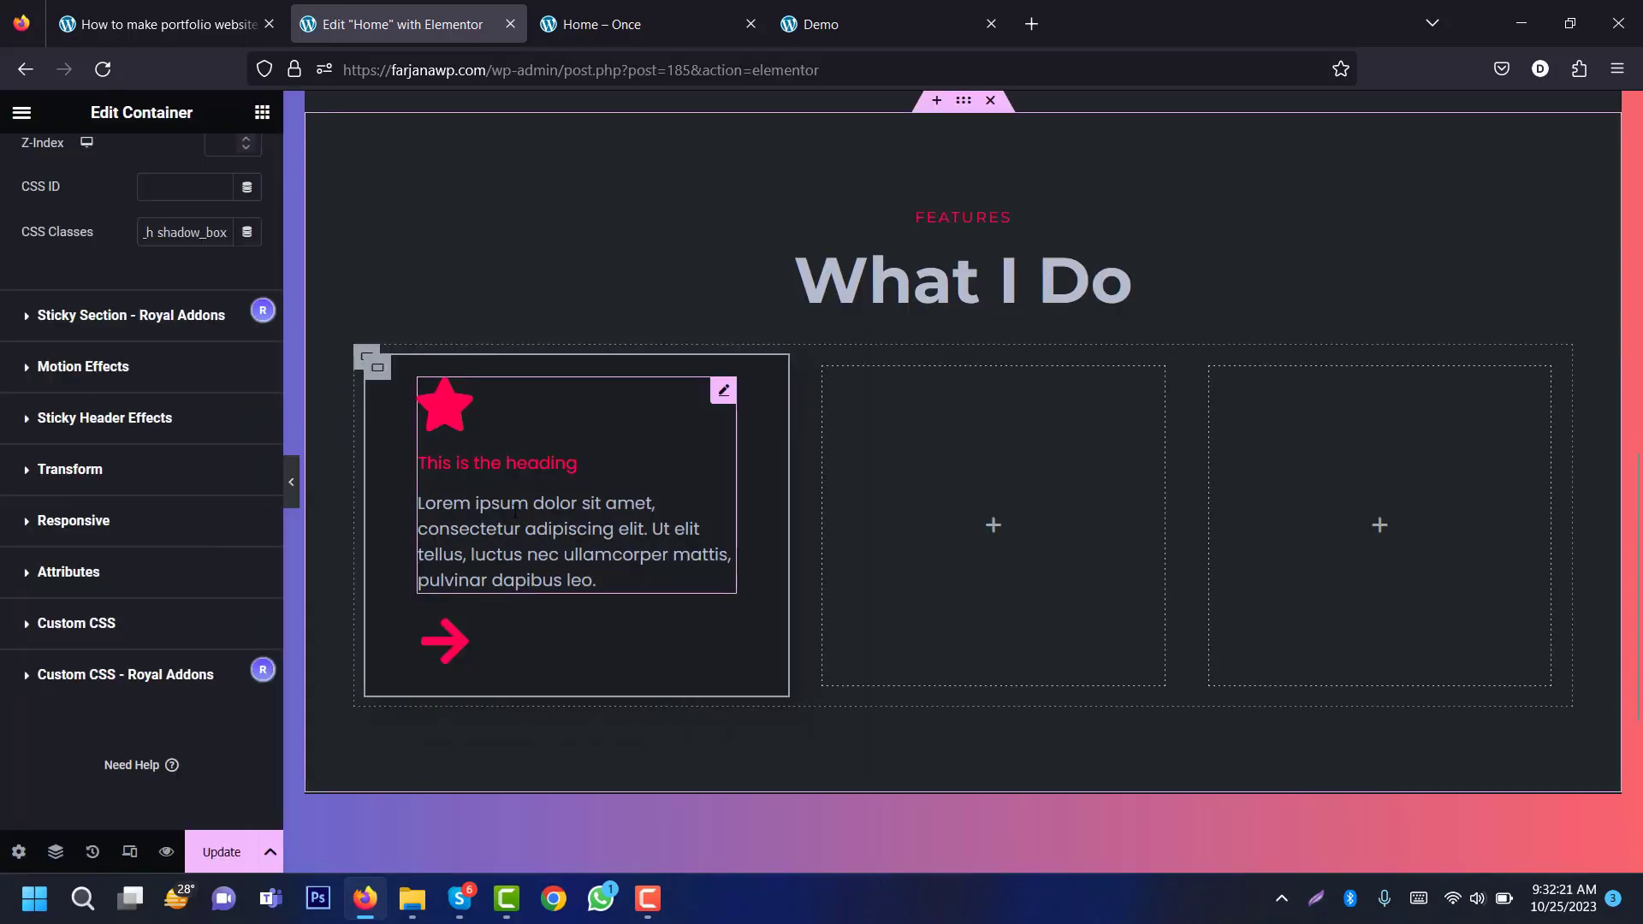
pyautogui.click(515, 511)
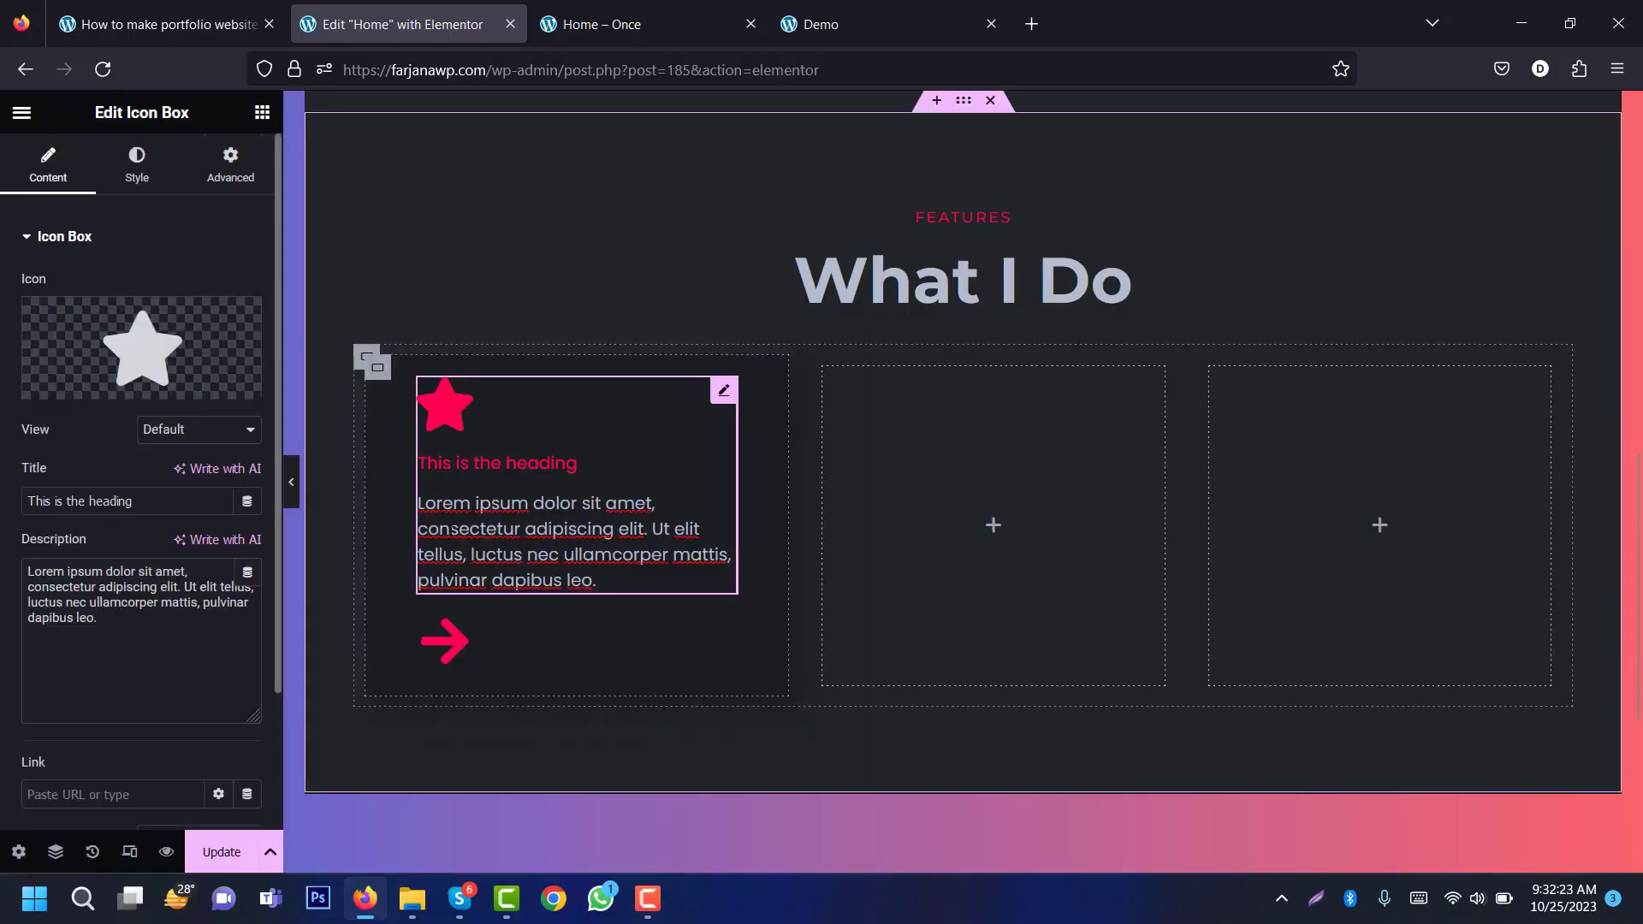
pyautogui.moveTo(159, 355)
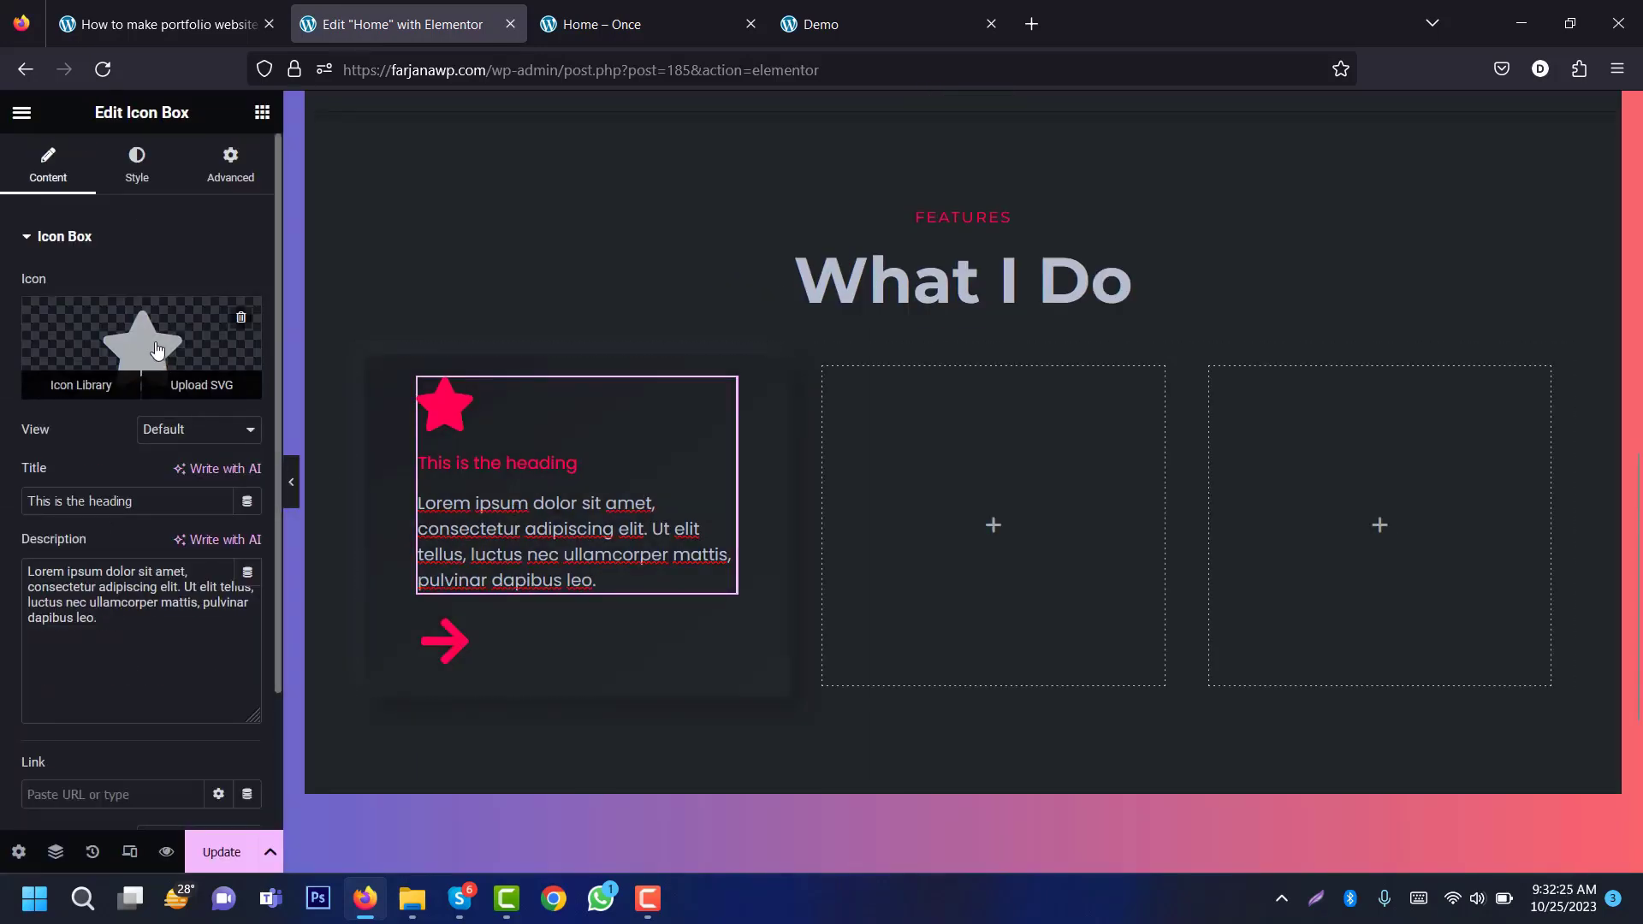
pyautogui.click(821, 24)
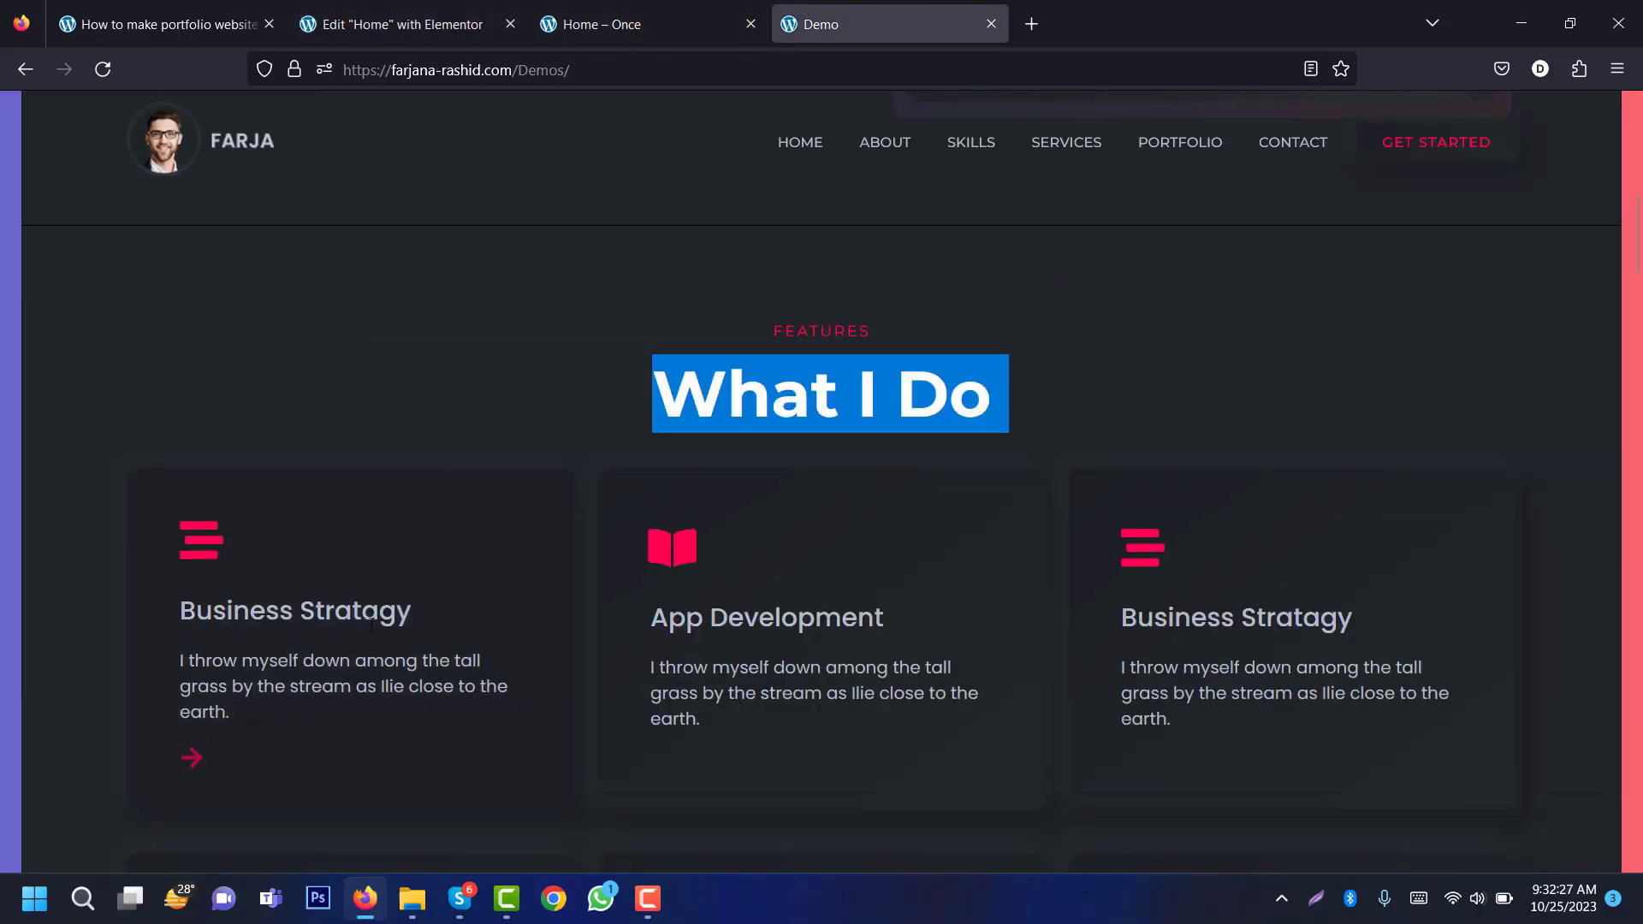
pyautogui.tripleClick(261, 598)
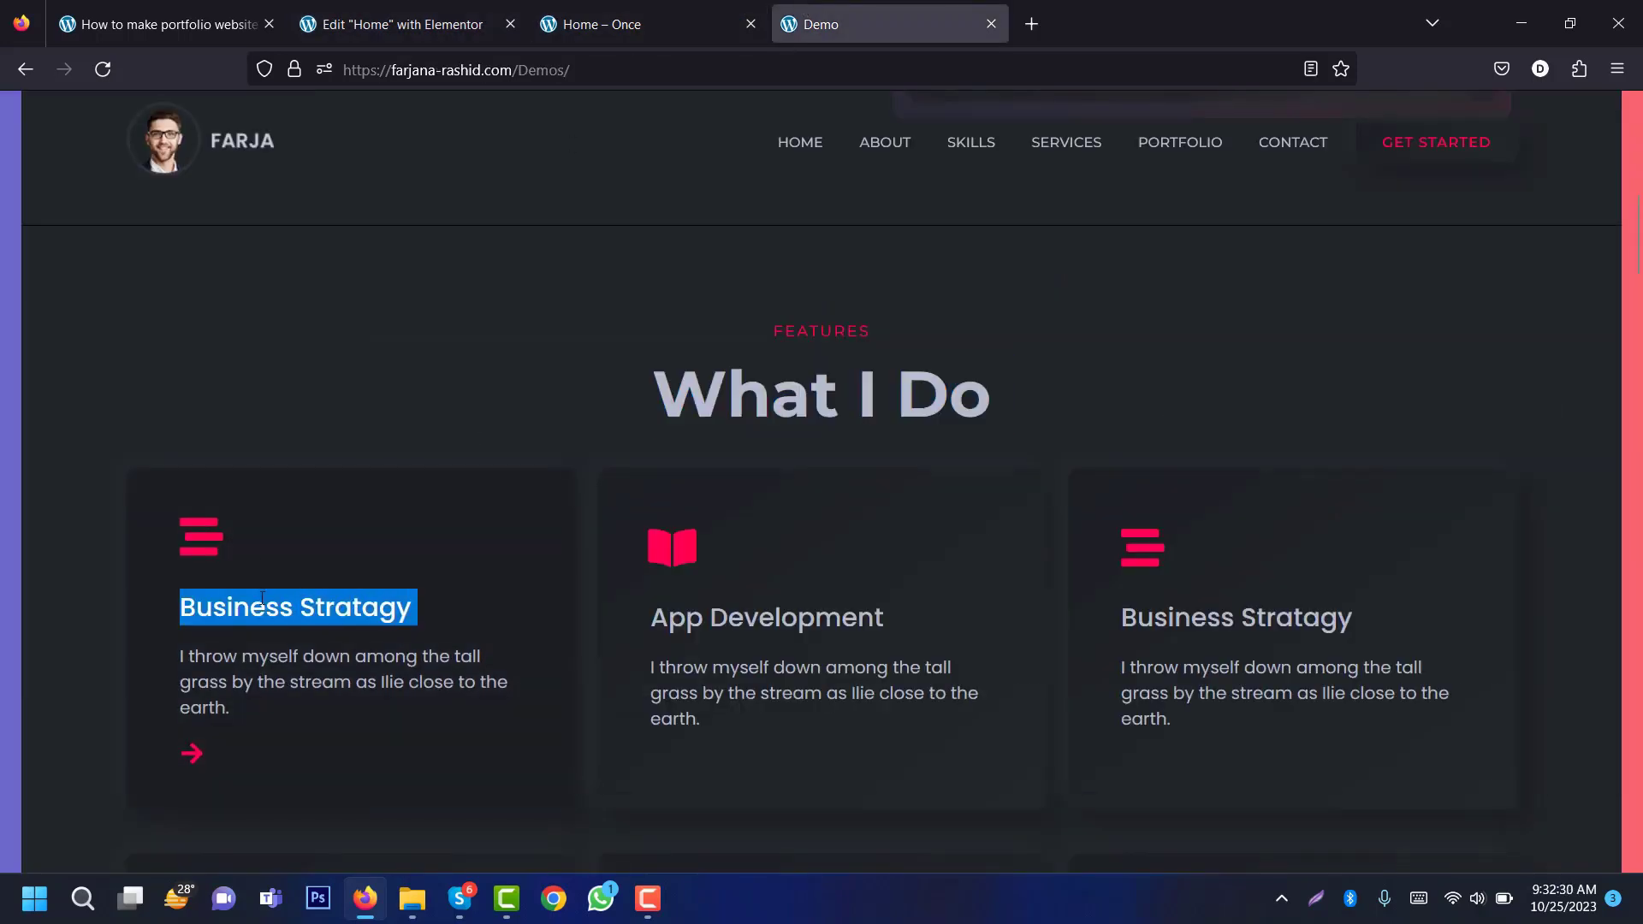
pyautogui.click(453, 12)
pyautogui.tripleClick(116, 510)
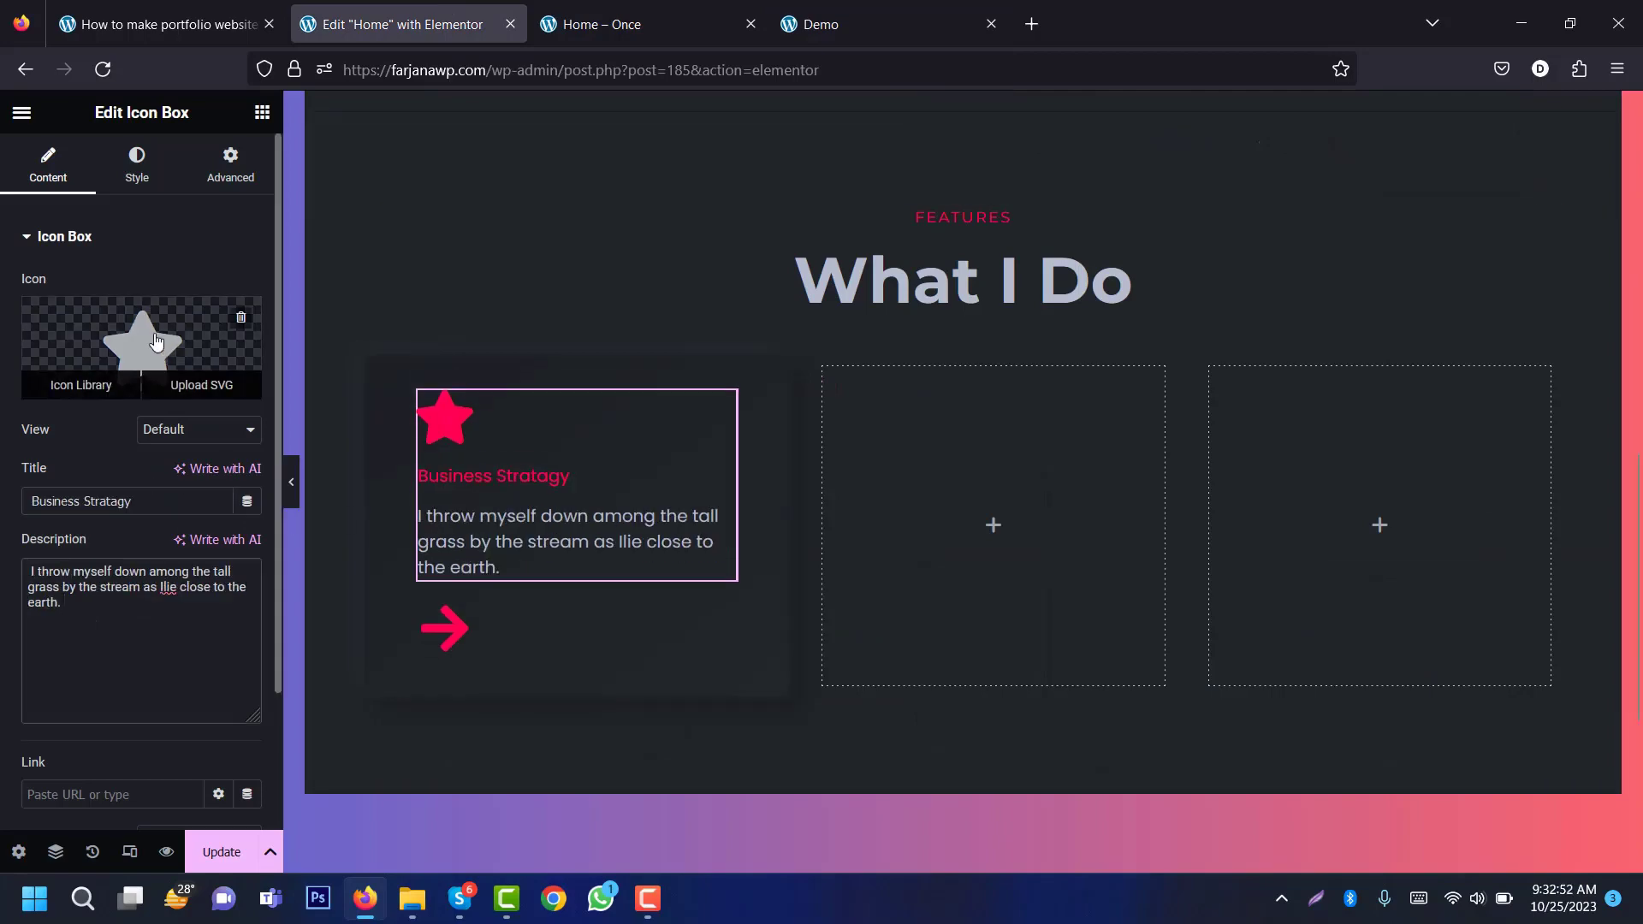
# Step: Replace the star with the Stream icon and enlarge it
pyautogui.click(156, 349)
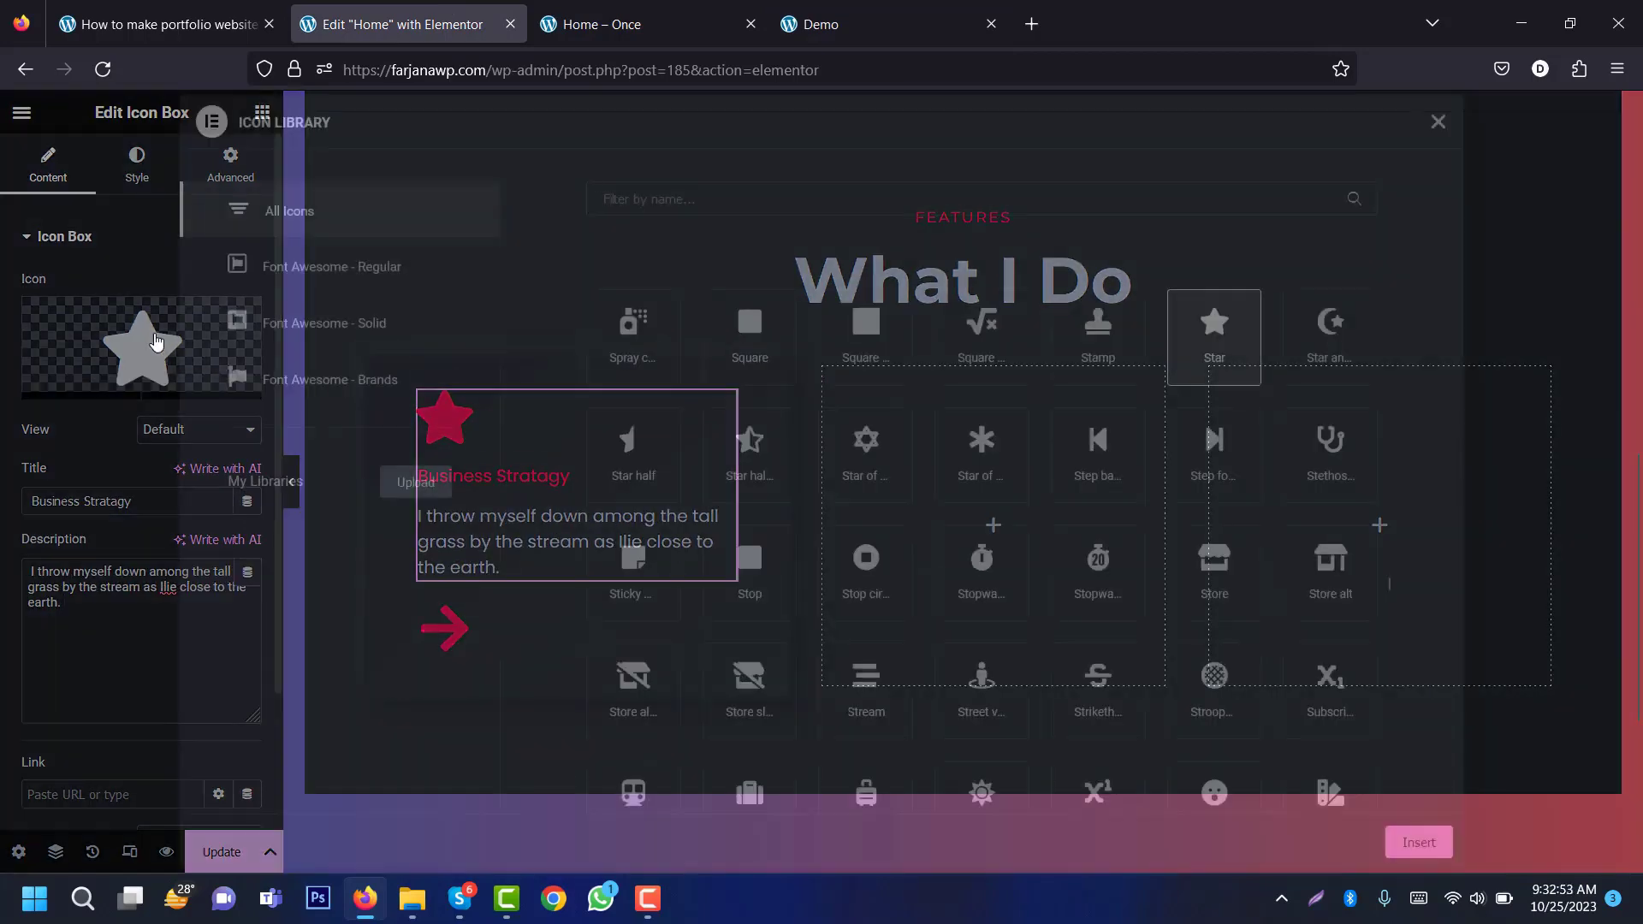
pyautogui.click(863, 690)
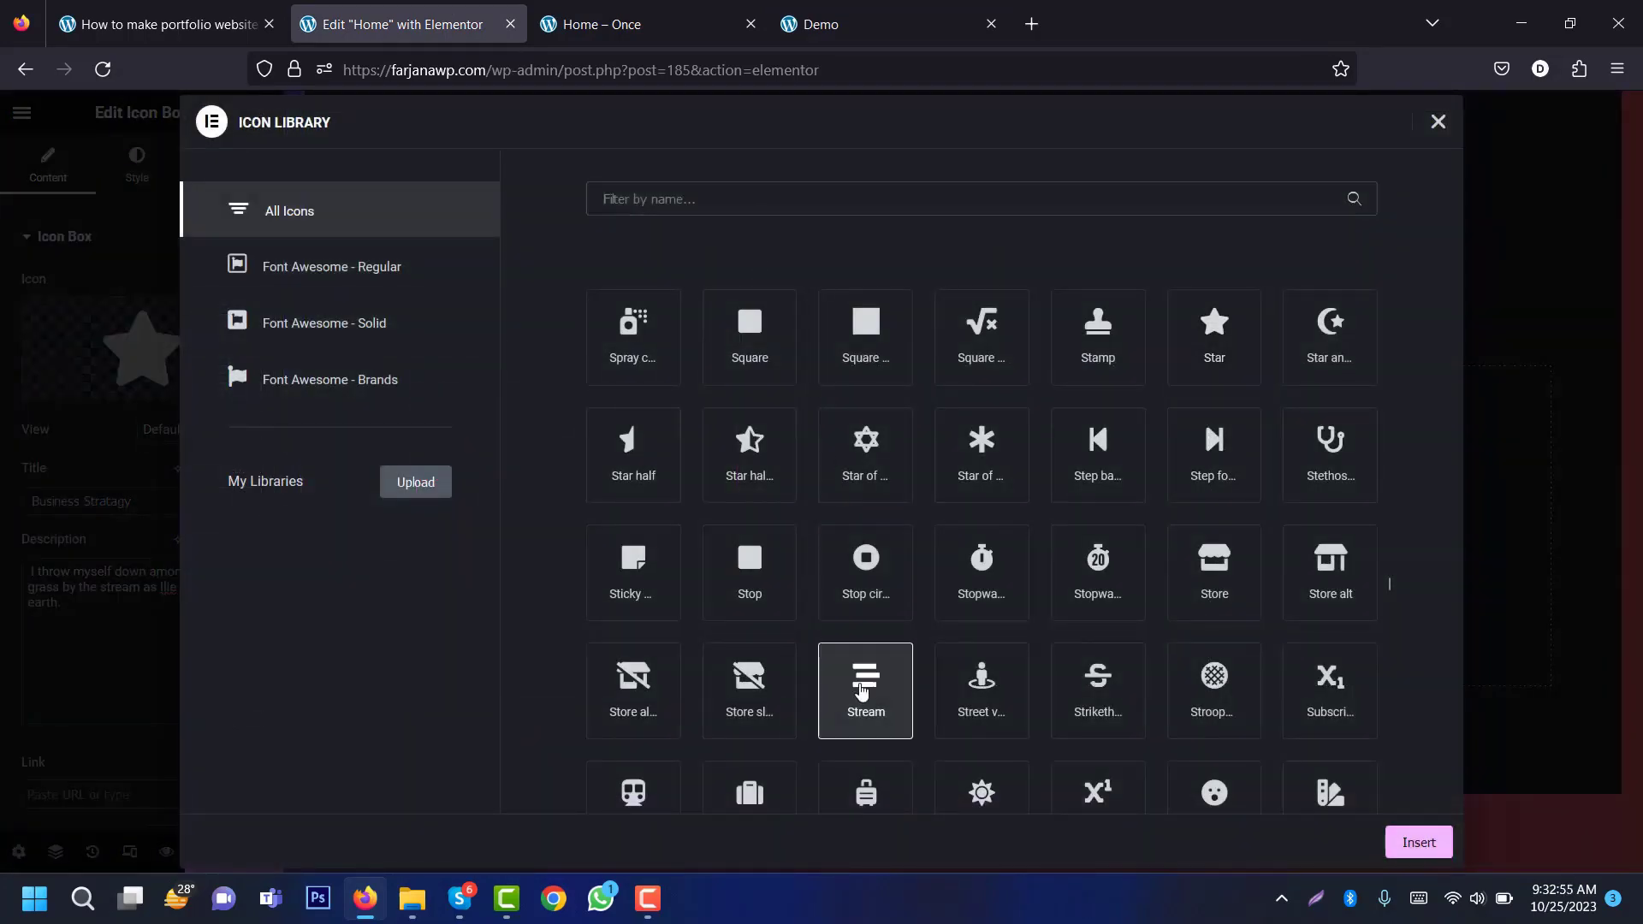
pyautogui.click(1420, 845)
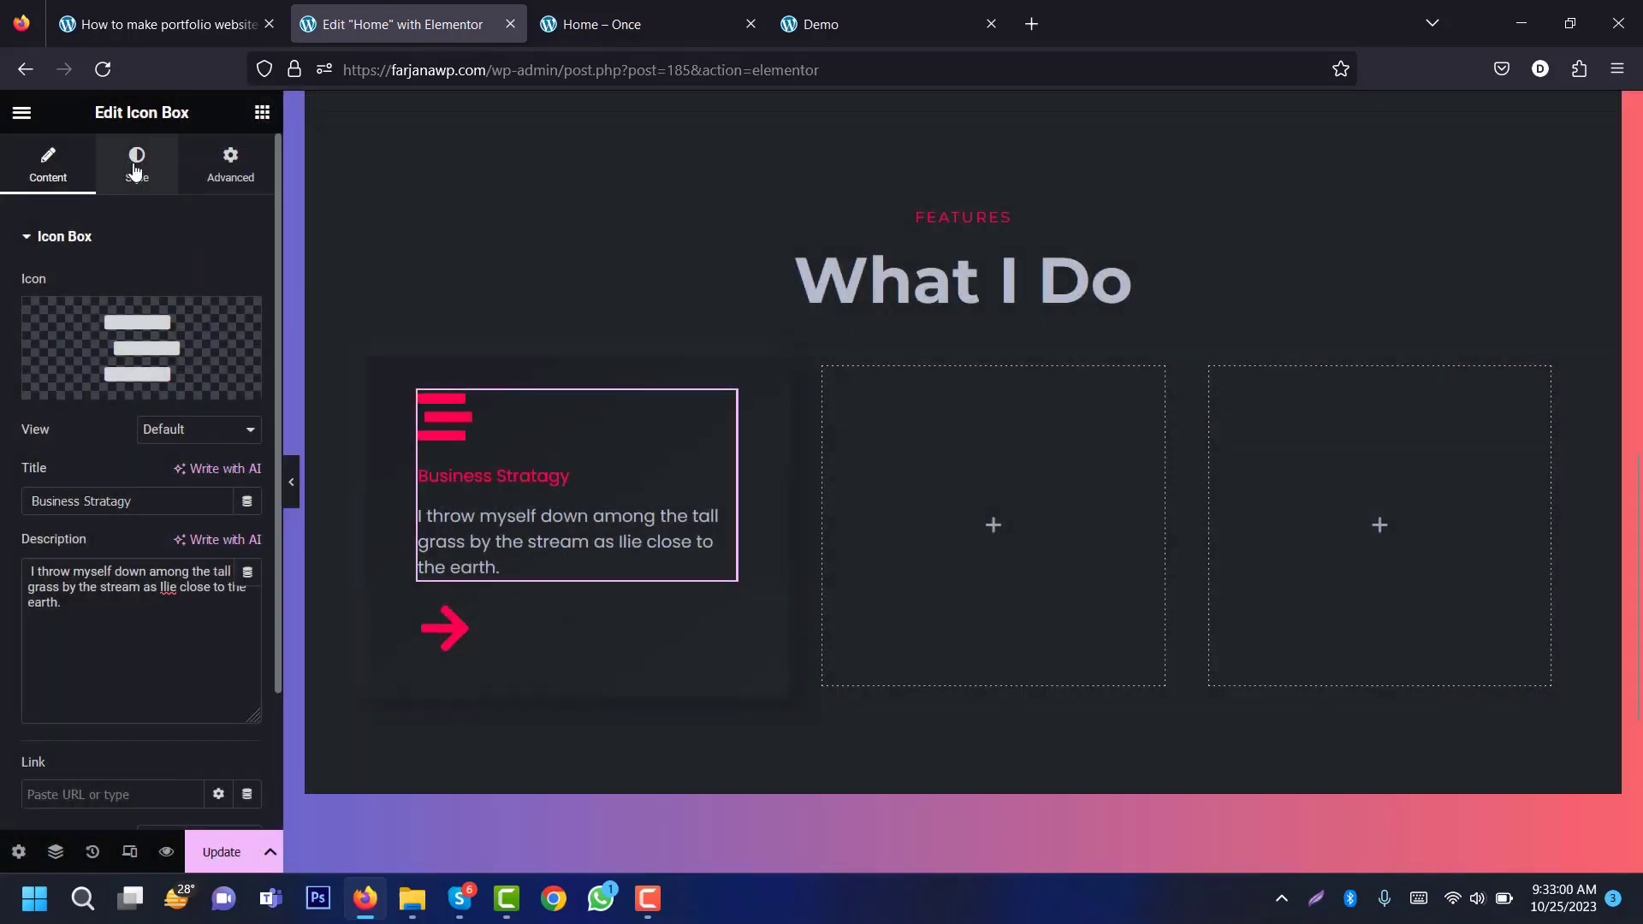
pyautogui.click(139, 175)
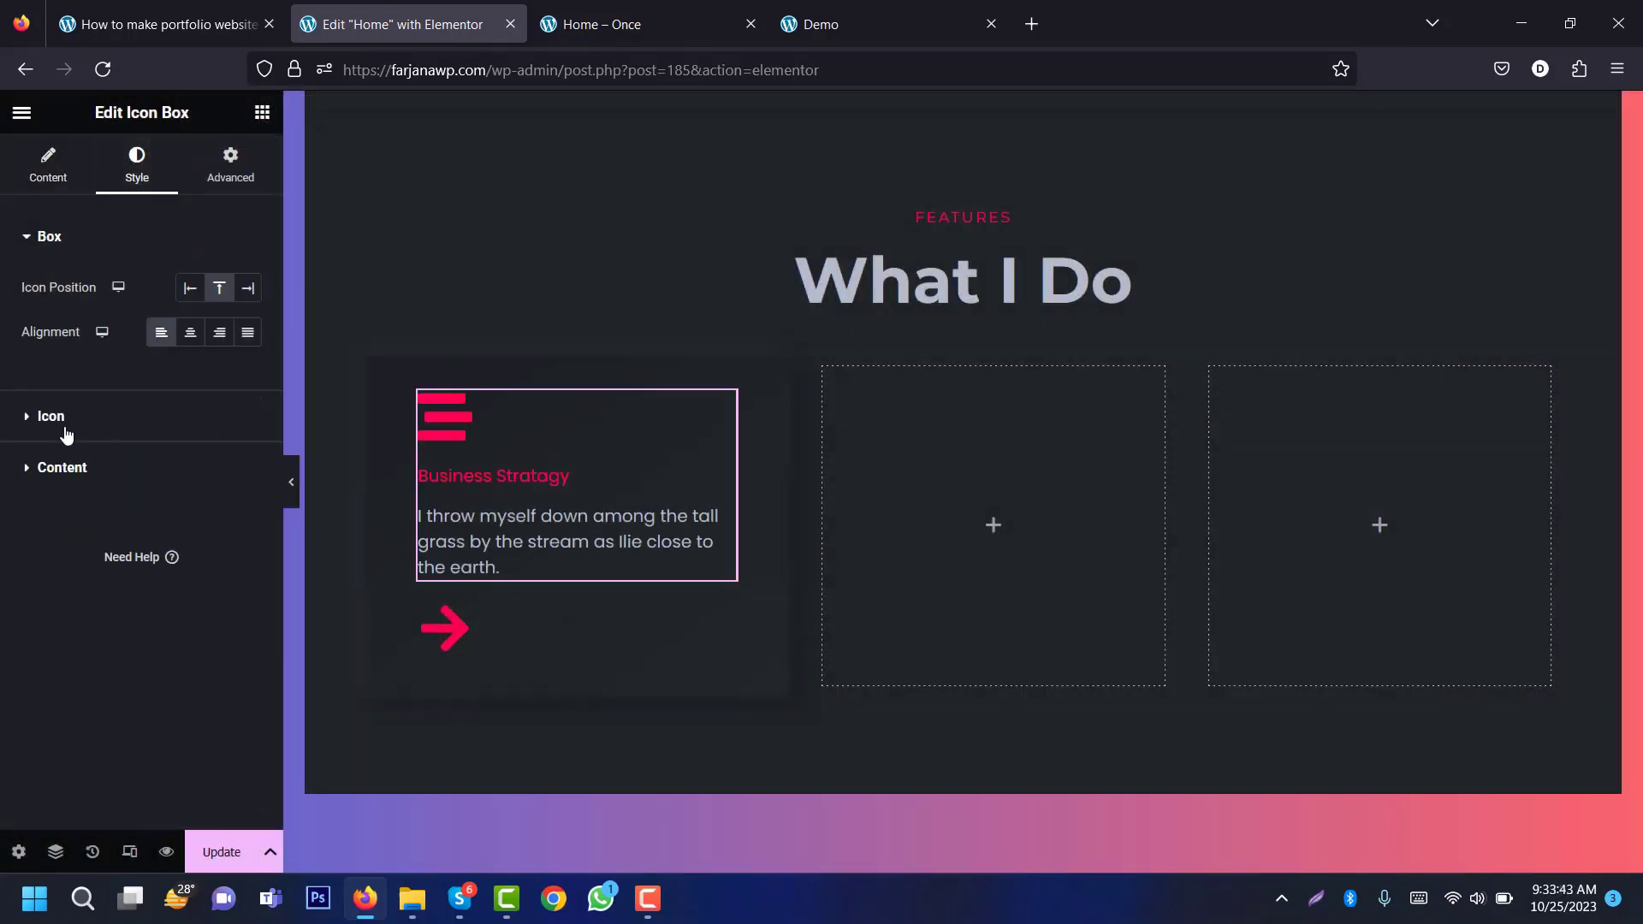
pyautogui.click(62, 420)
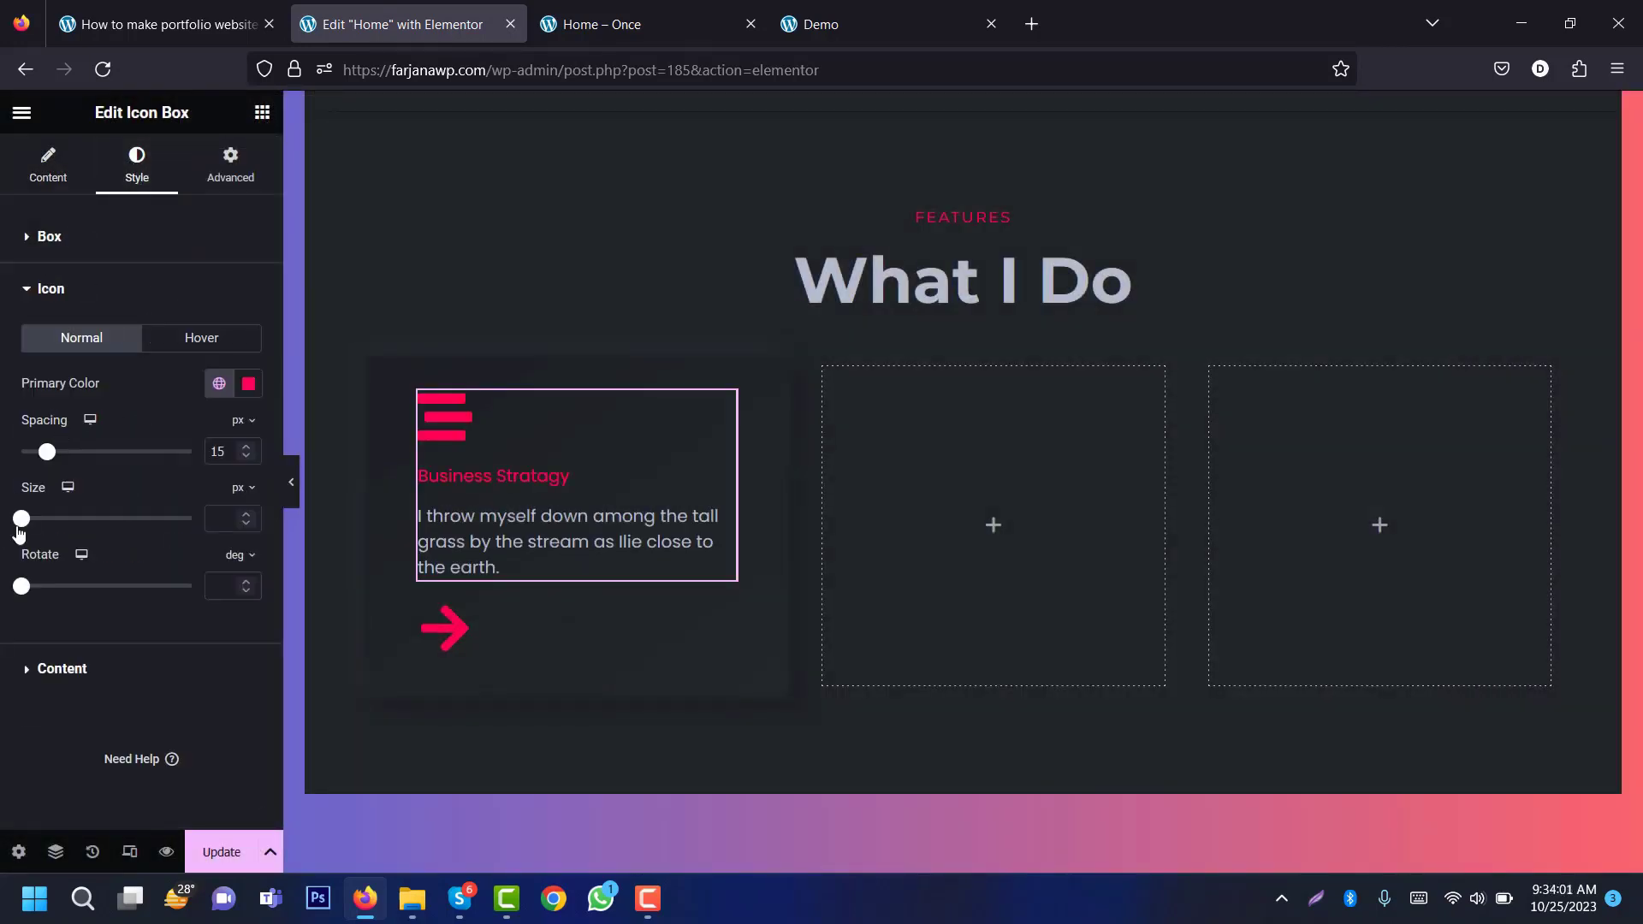
pyautogui.moveTo(23, 523); pyautogui.dragTo(39, 524)
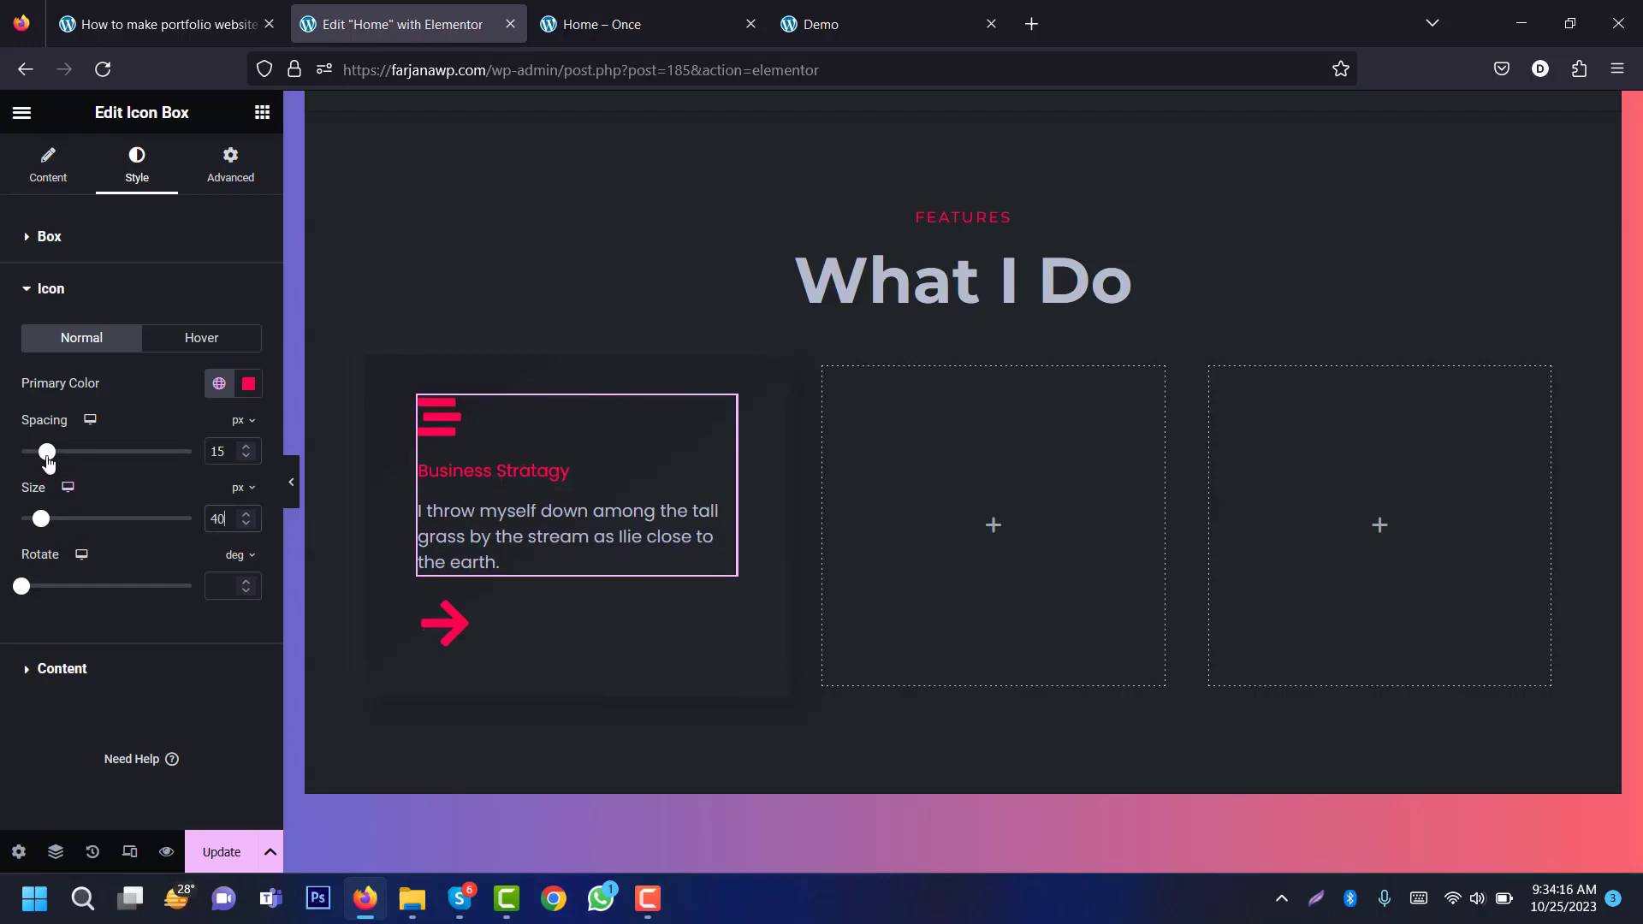
# Step: Make the card title grey Text colour at size 30 with 20 spacing before the description
pyautogui.click(103, 669)
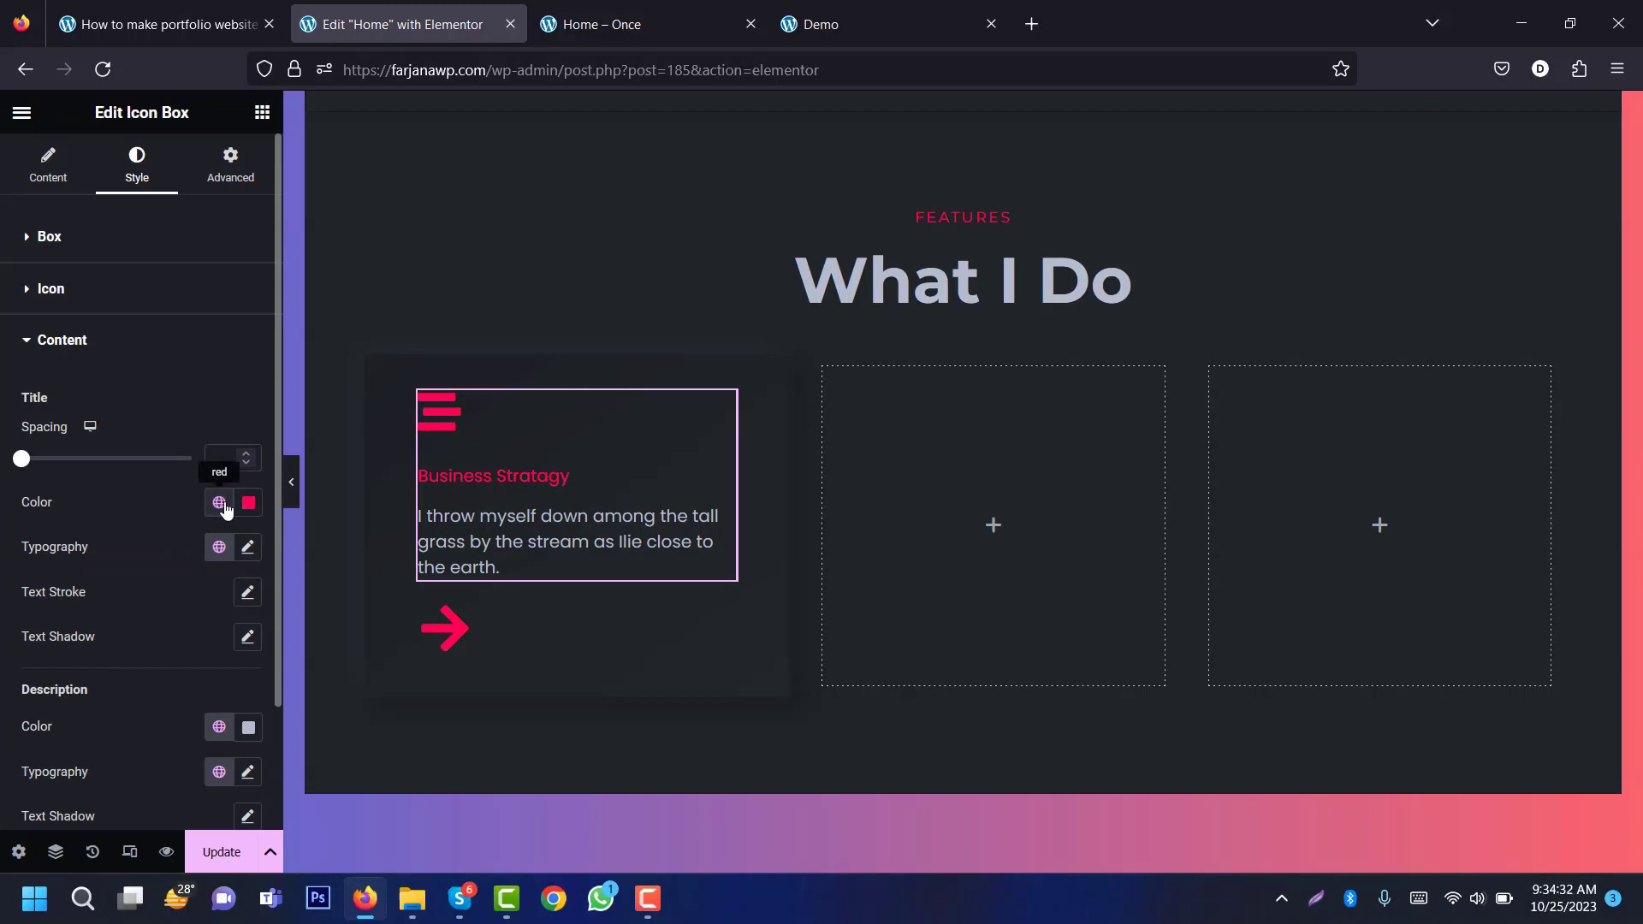
pyautogui.click(218, 503)
pyautogui.click(133, 689)
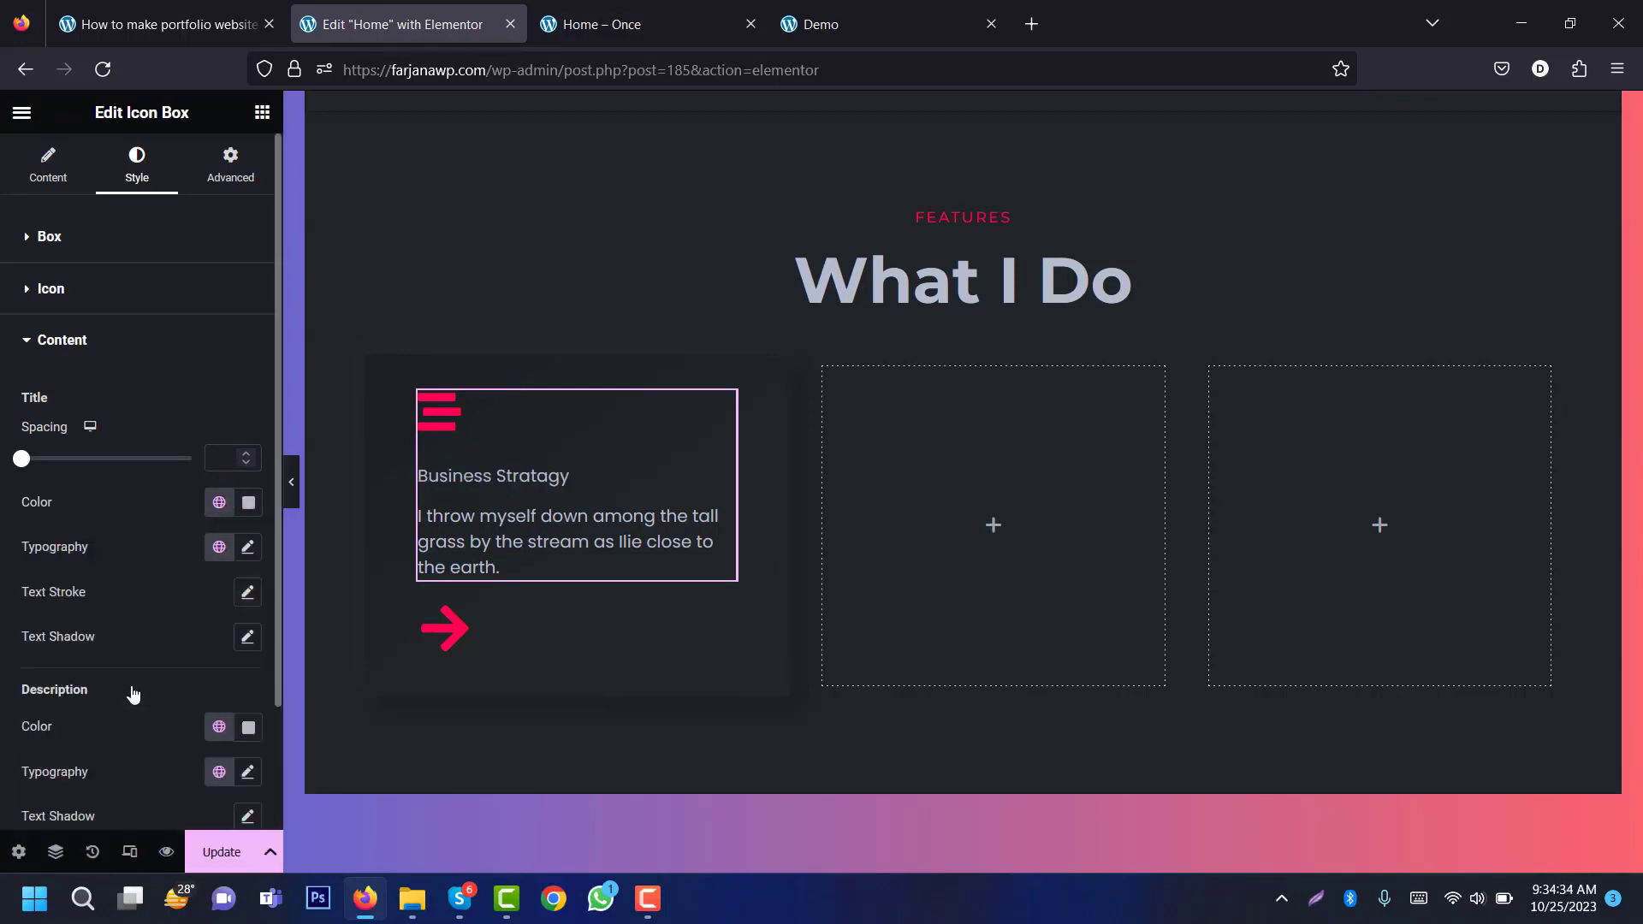
pyautogui.click(248, 548)
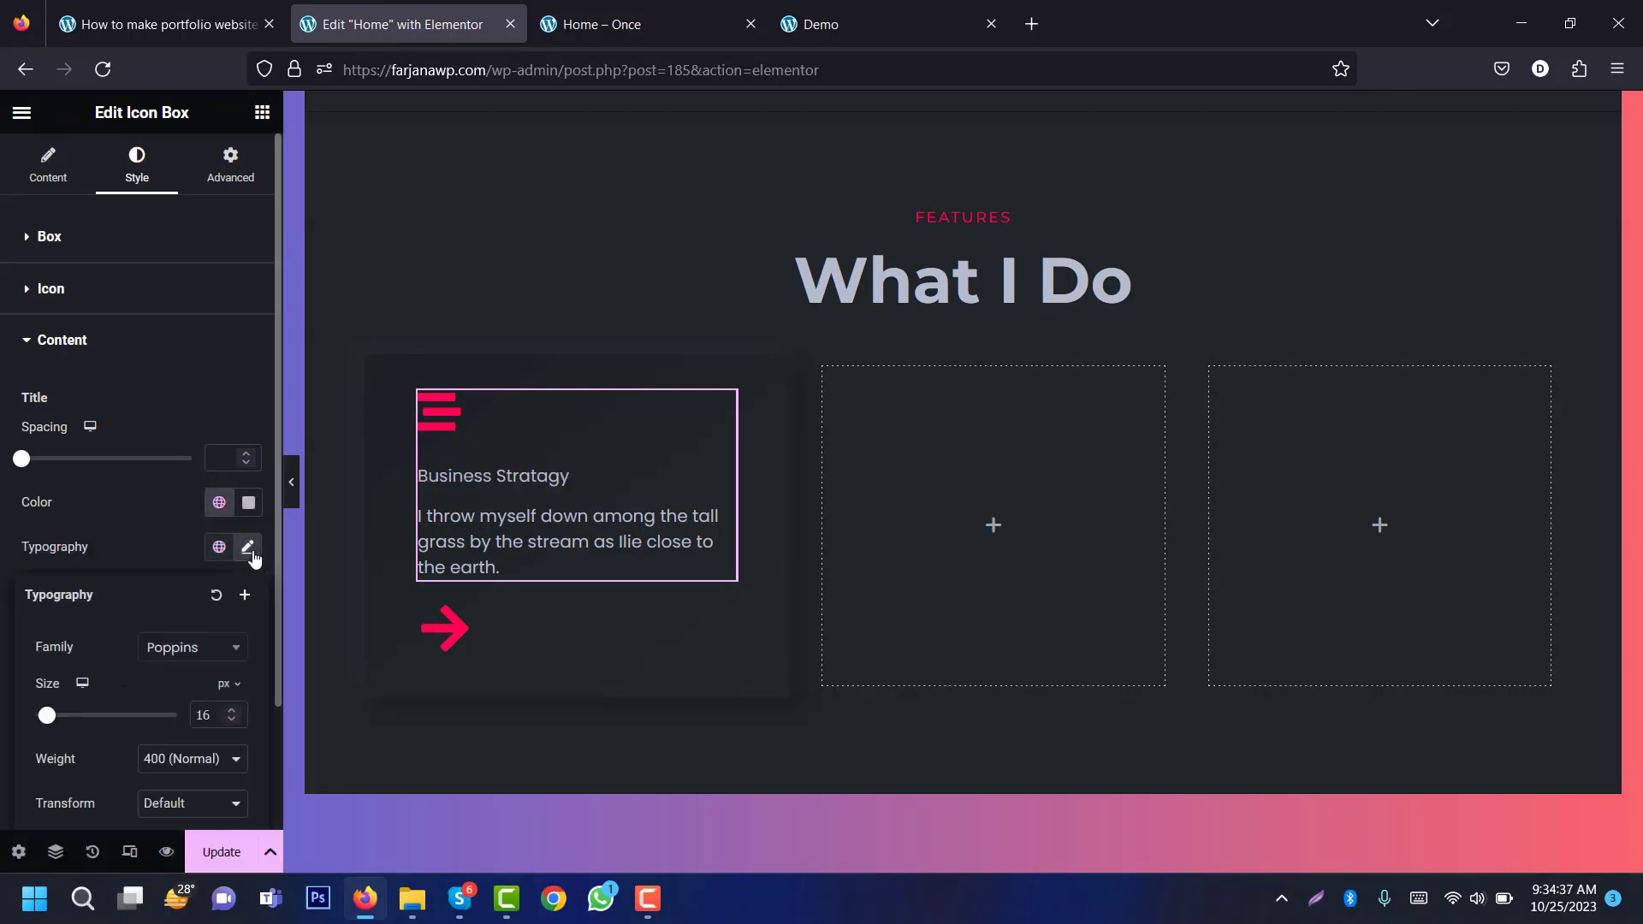
pyautogui.moveTo(57, 717); pyautogui.dragTo(50, 717)
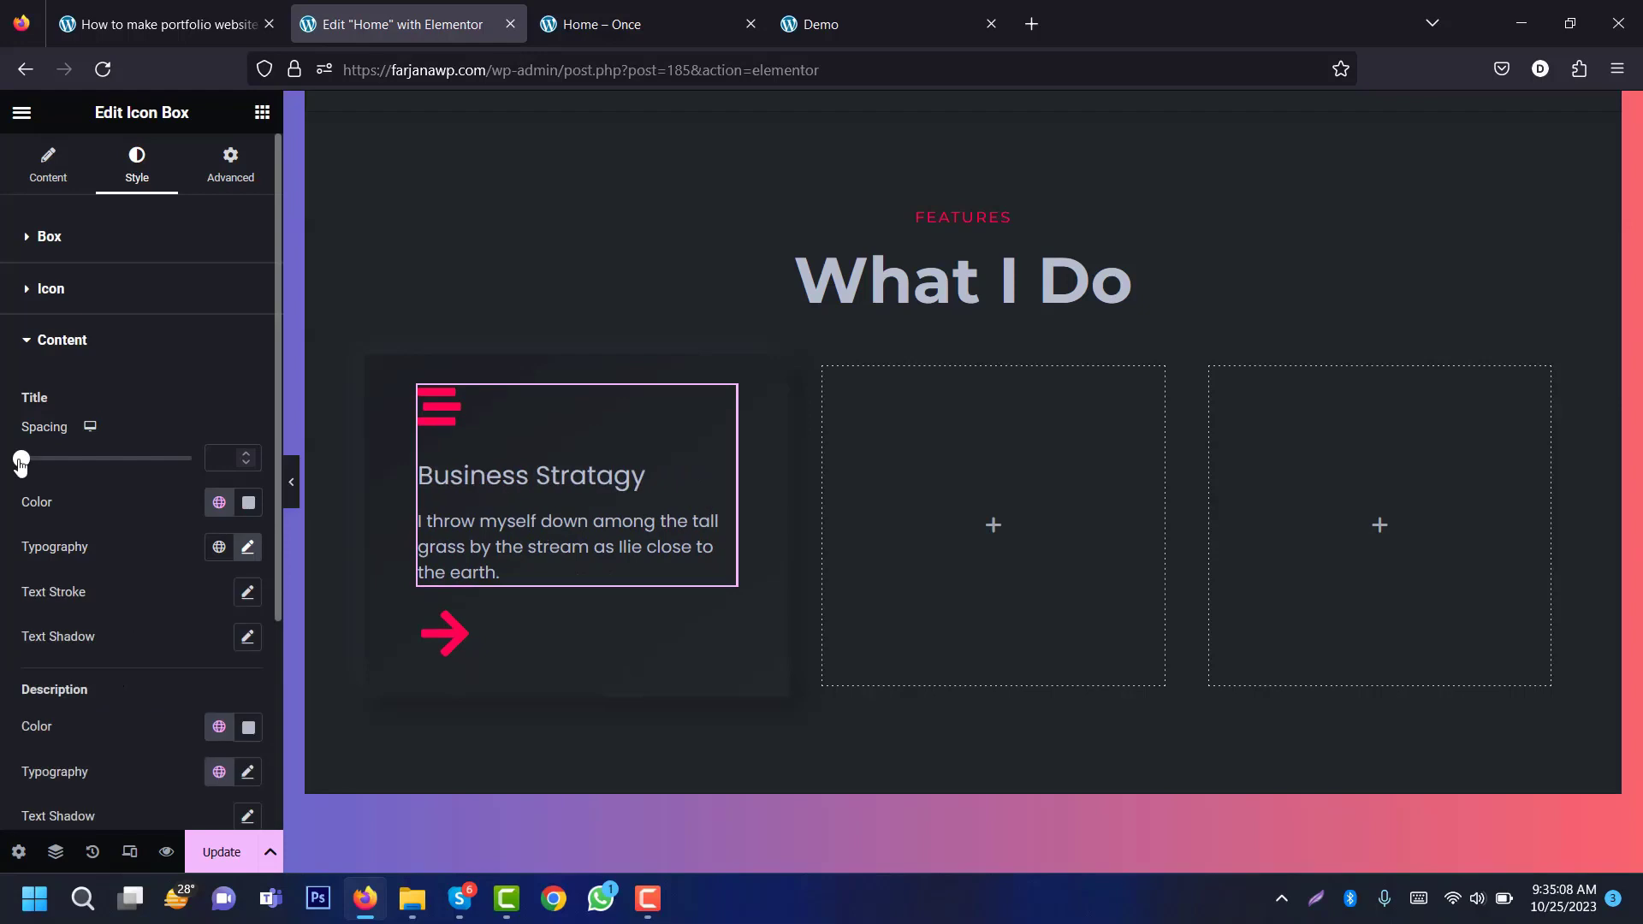
pyautogui.moveTo(21, 462); pyautogui.dragTo(55, 469)
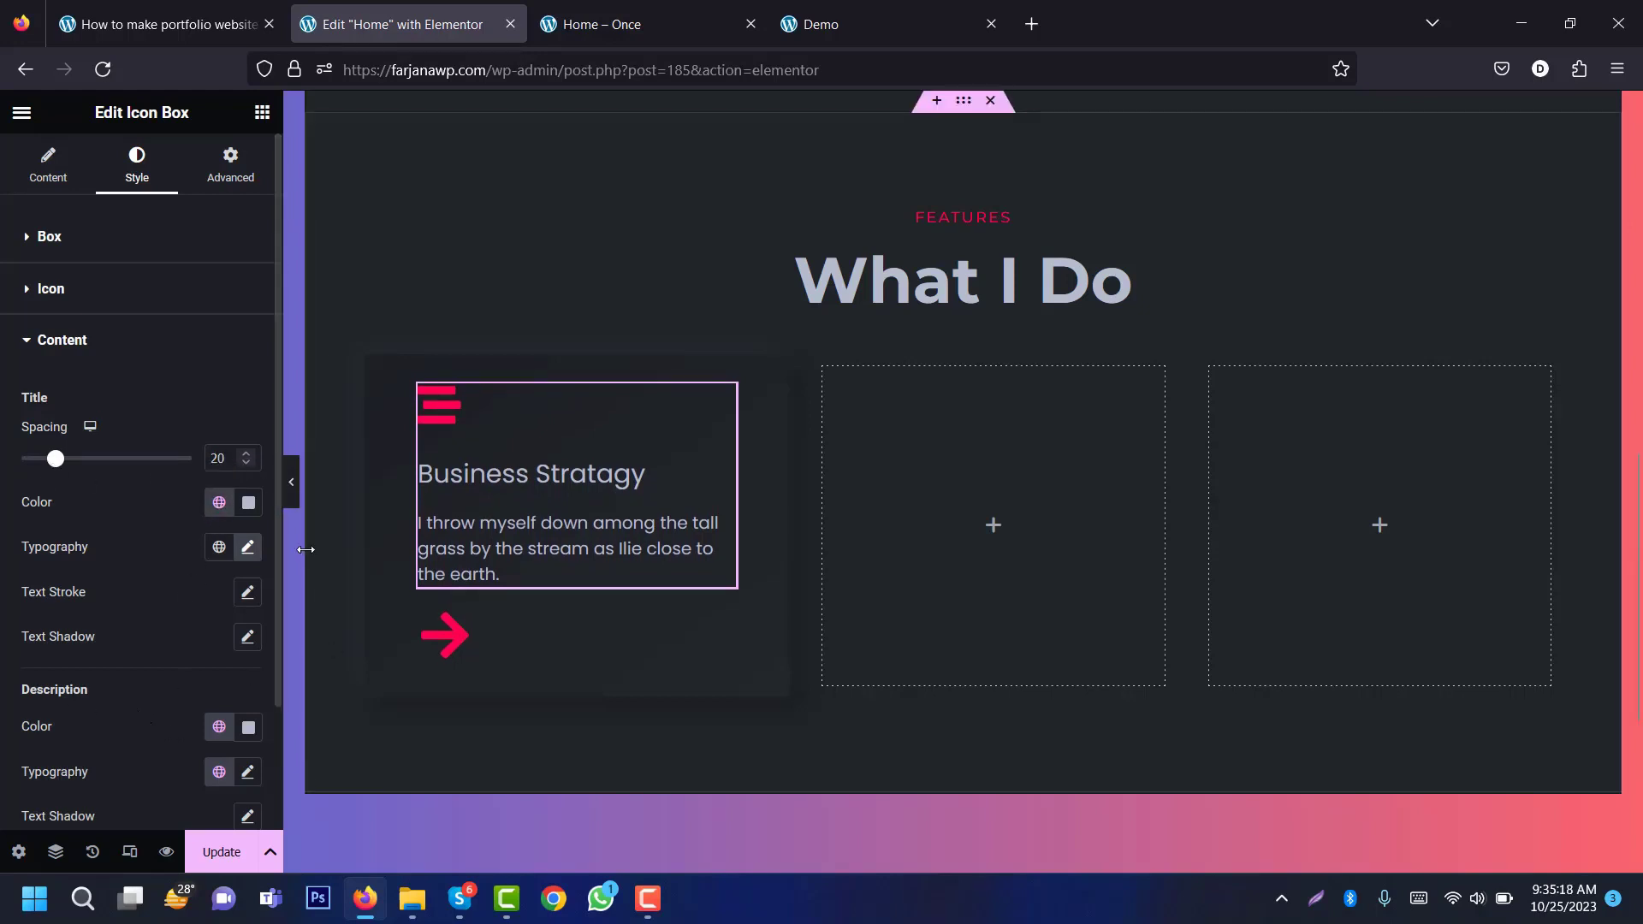
pyautogui.scroll(-2, 203, 602)
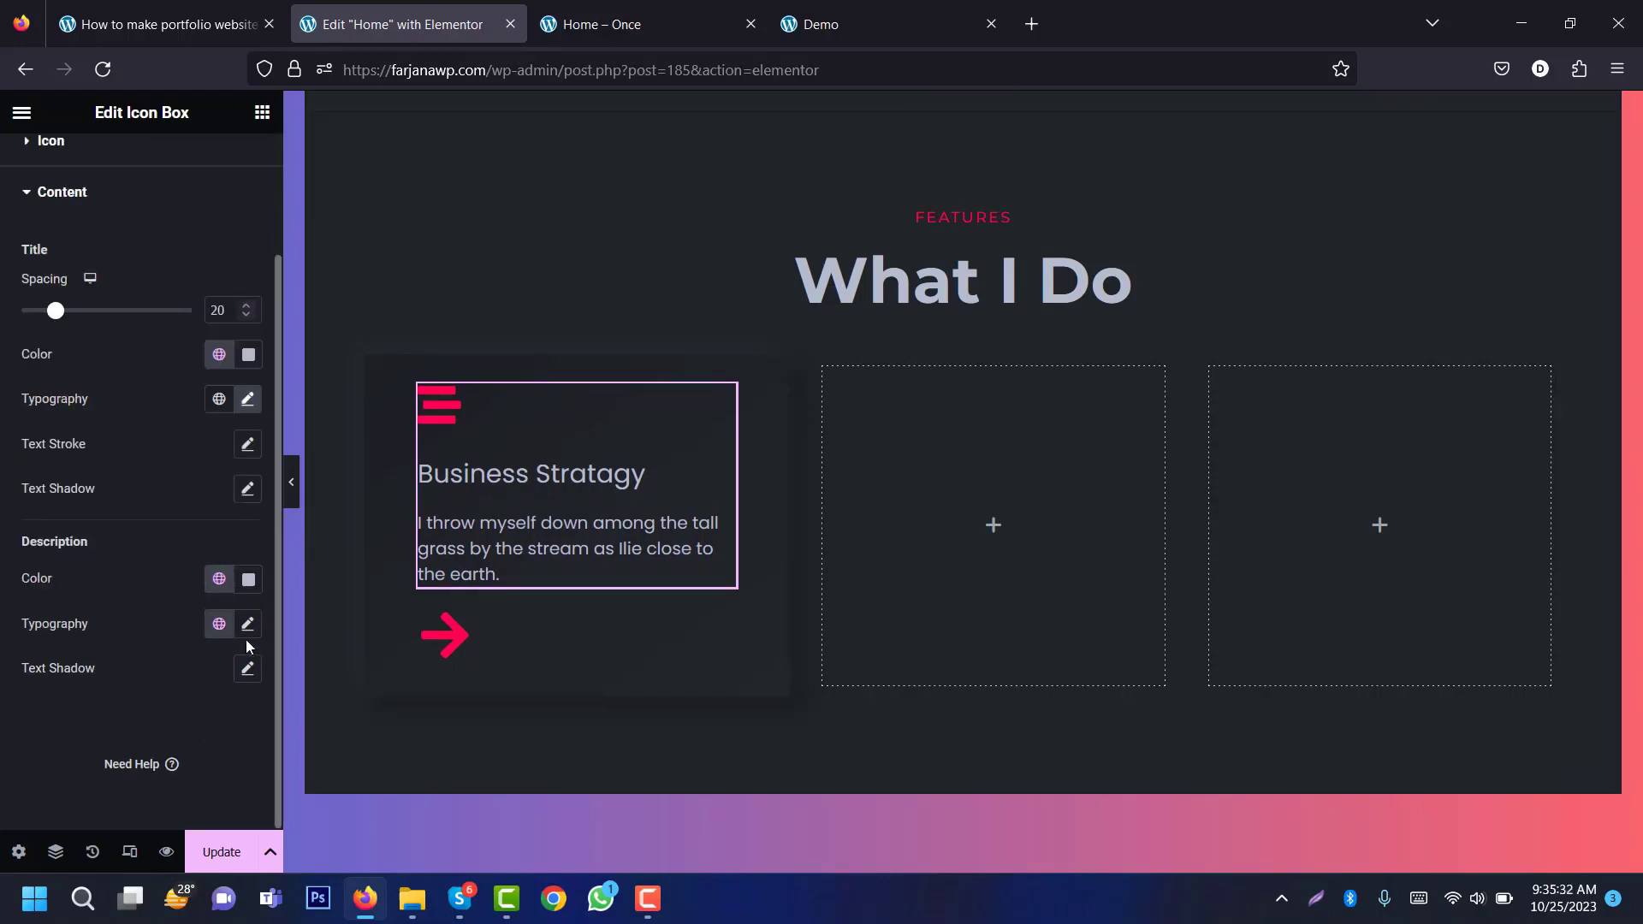
pyautogui.click(499, 636)
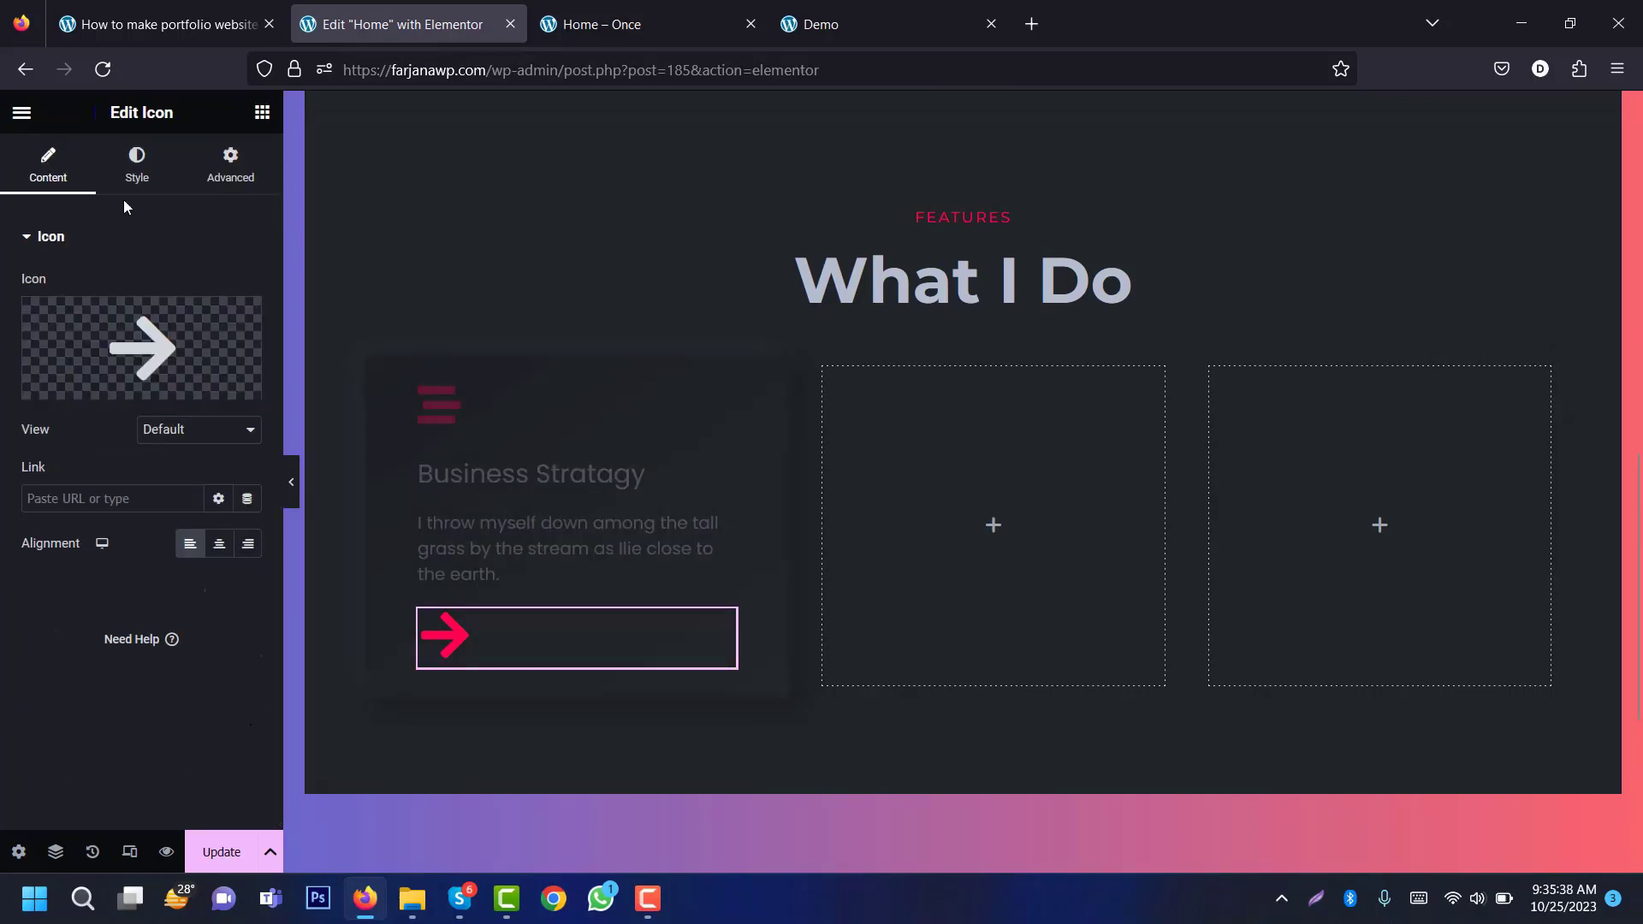
# Step: Shrink the arrow icon to about 22 and give it the CSS class show_hover, then preview
pyautogui.click(137, 167)
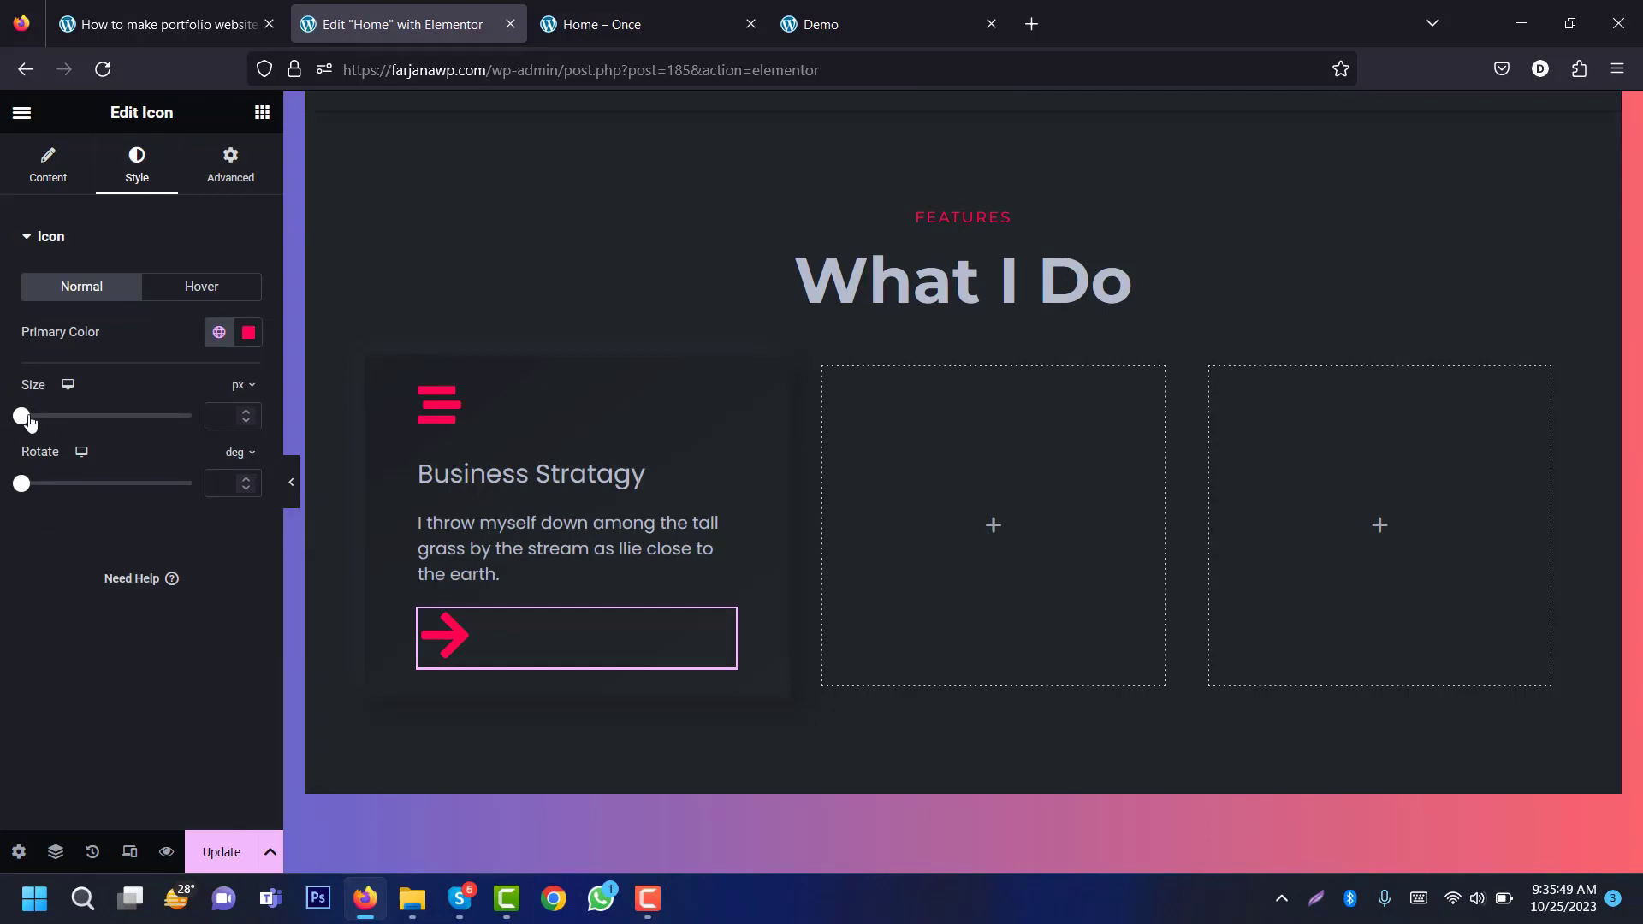
pyautogui.moveTo(28, 419); pyautogui.dragTo(34, 419)
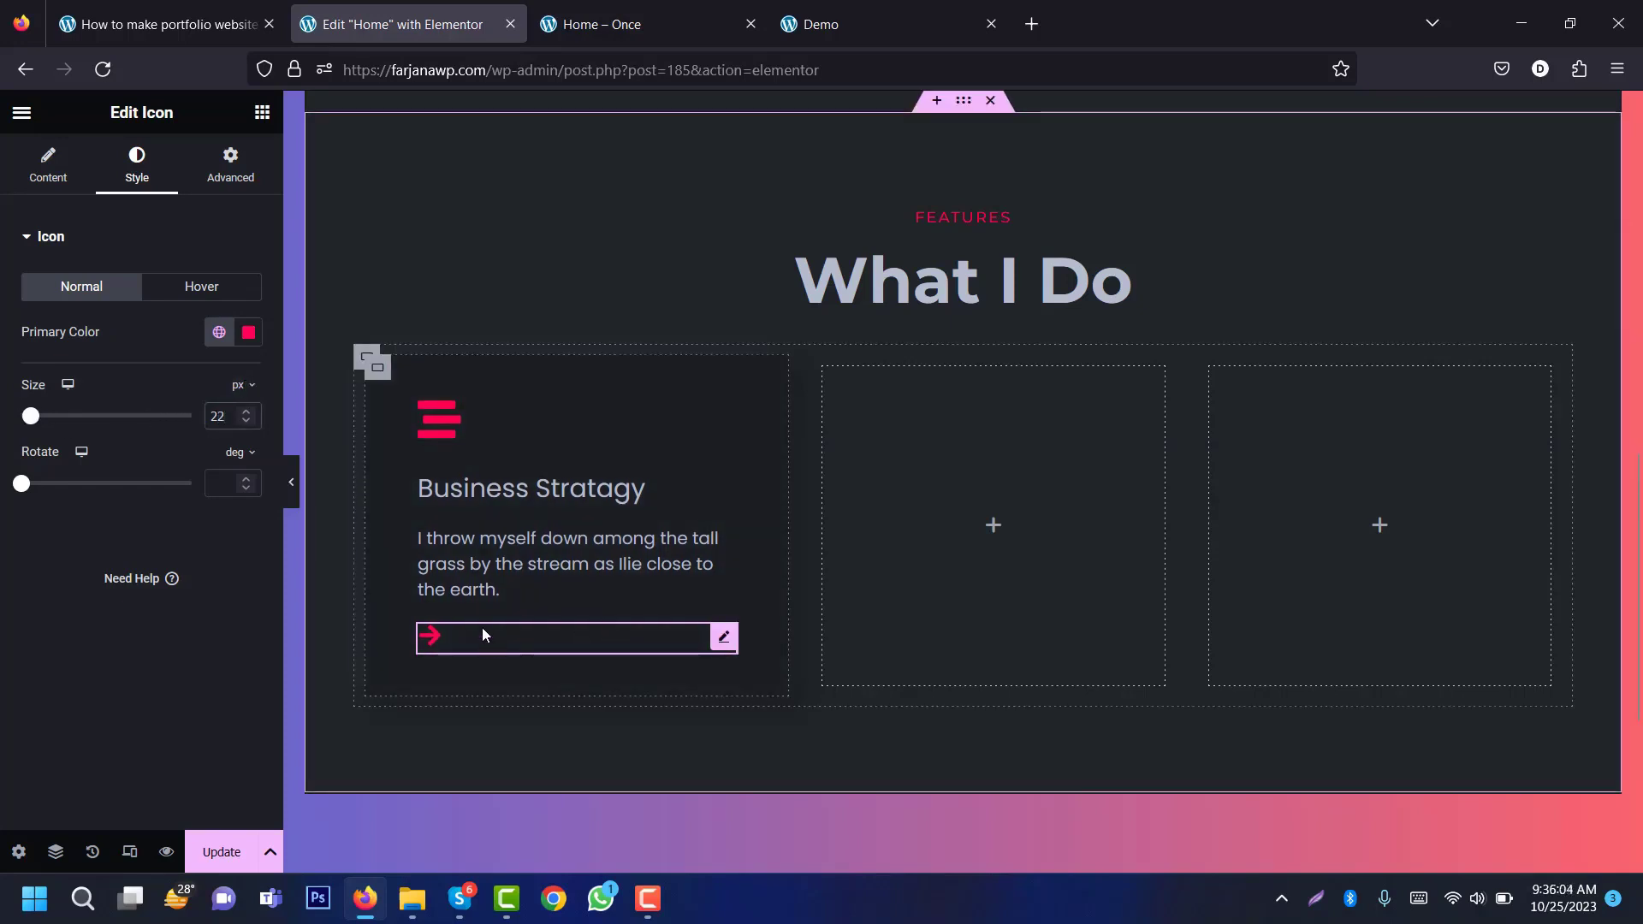
pyautogui.click(229, 165)
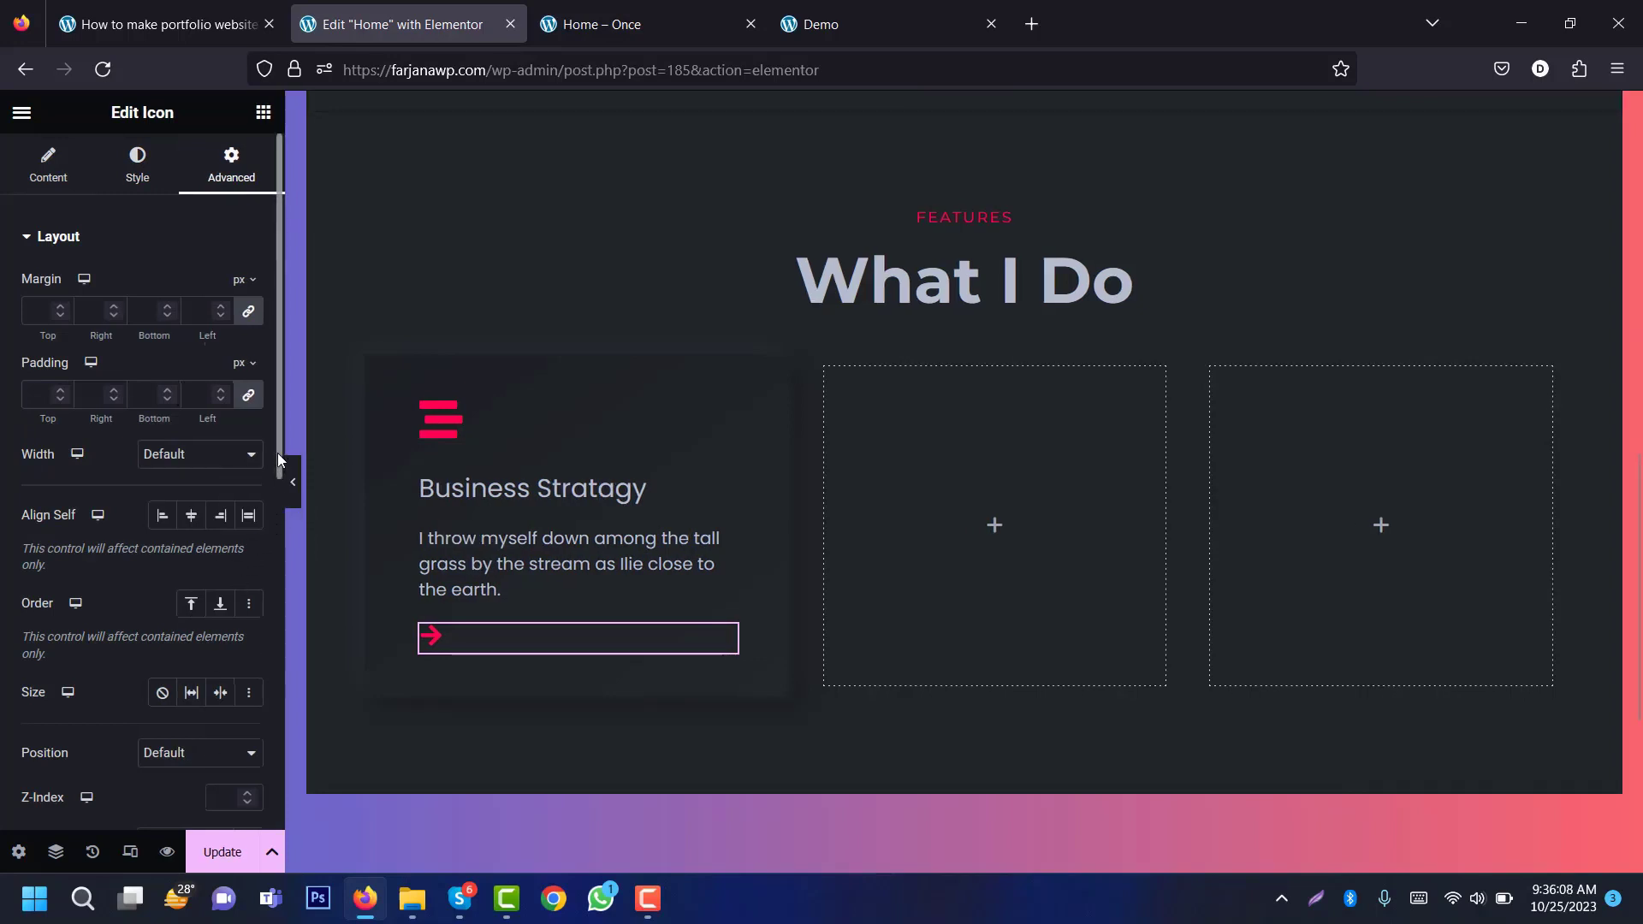
pyautogui.scroll(-5, 84, 513)
pyautogui.click(194, 496)
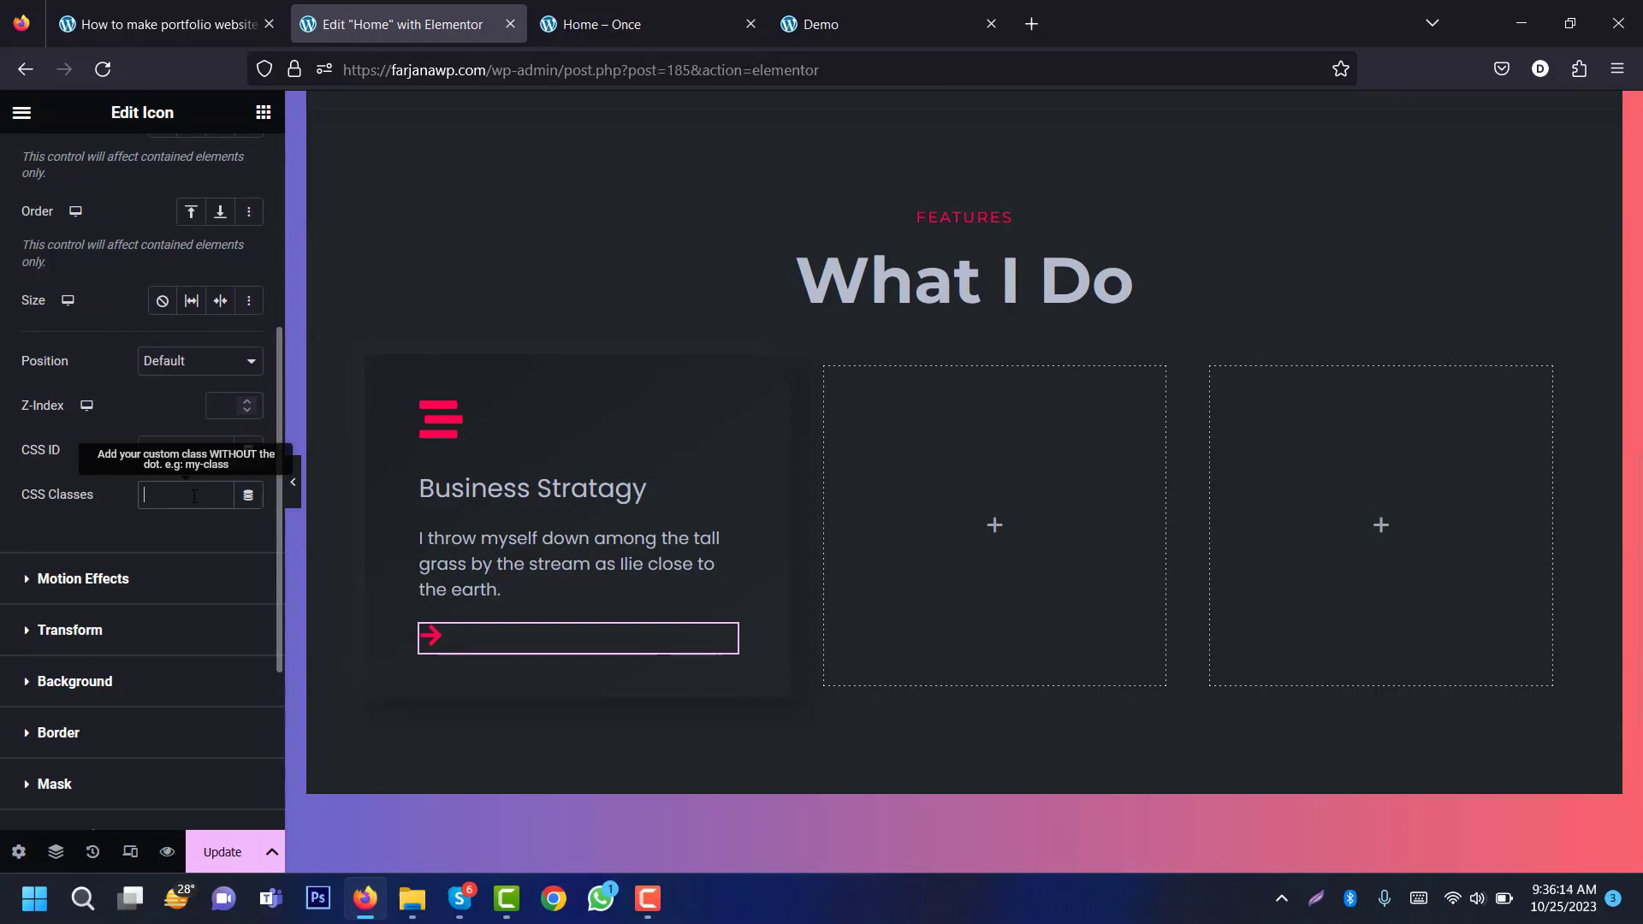
pyautogui.write('show')
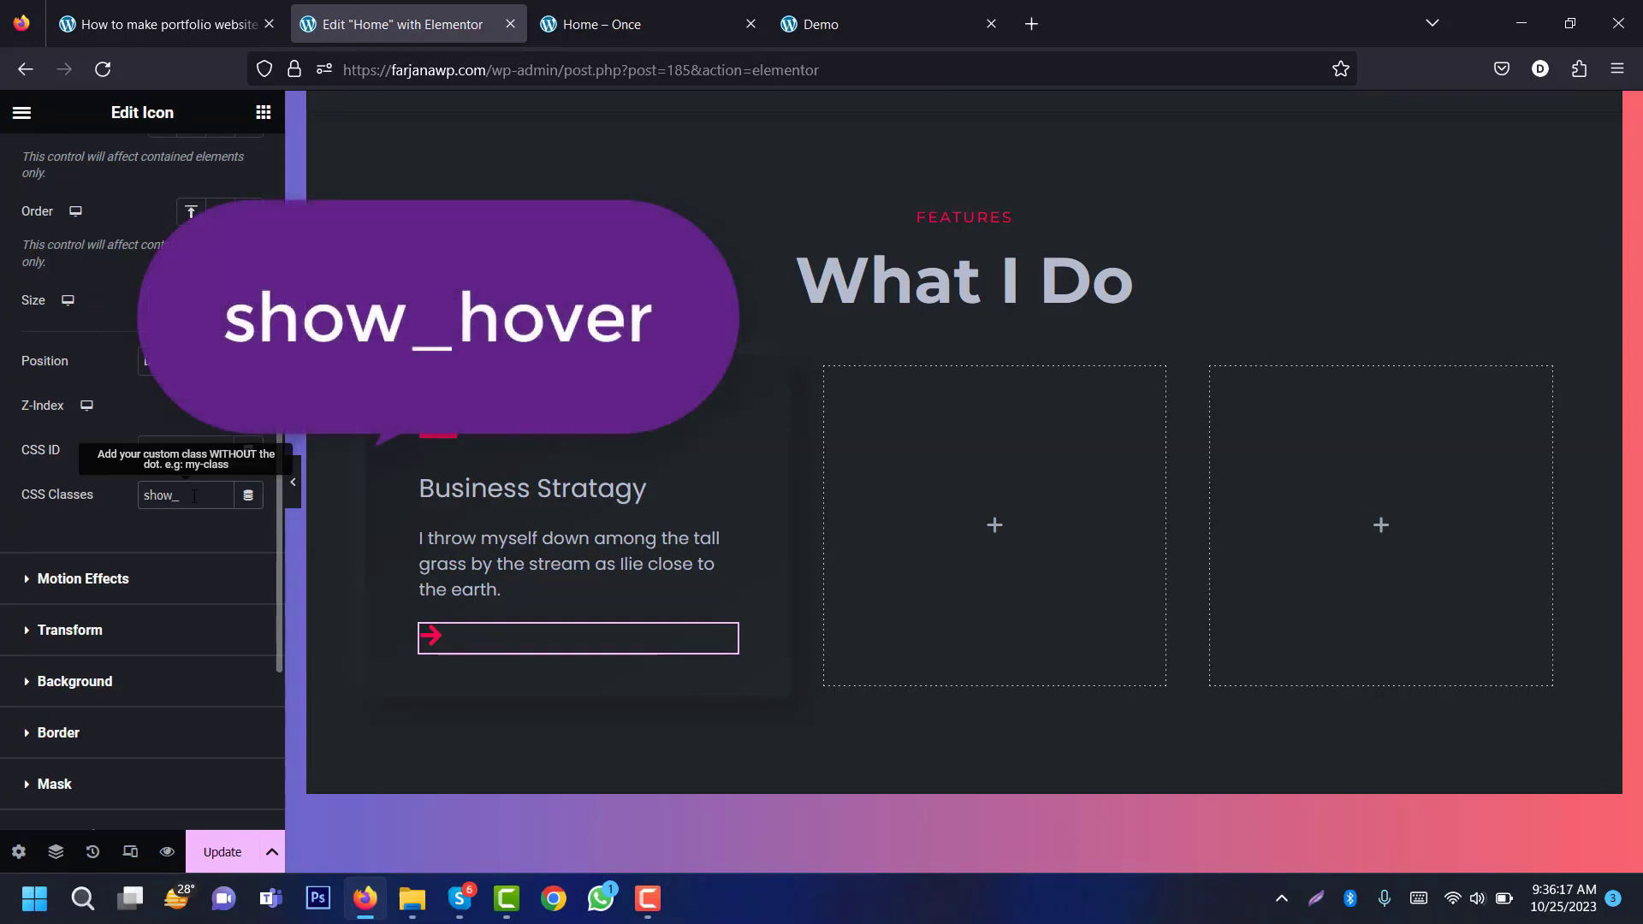
pyautogui.write('_hover')
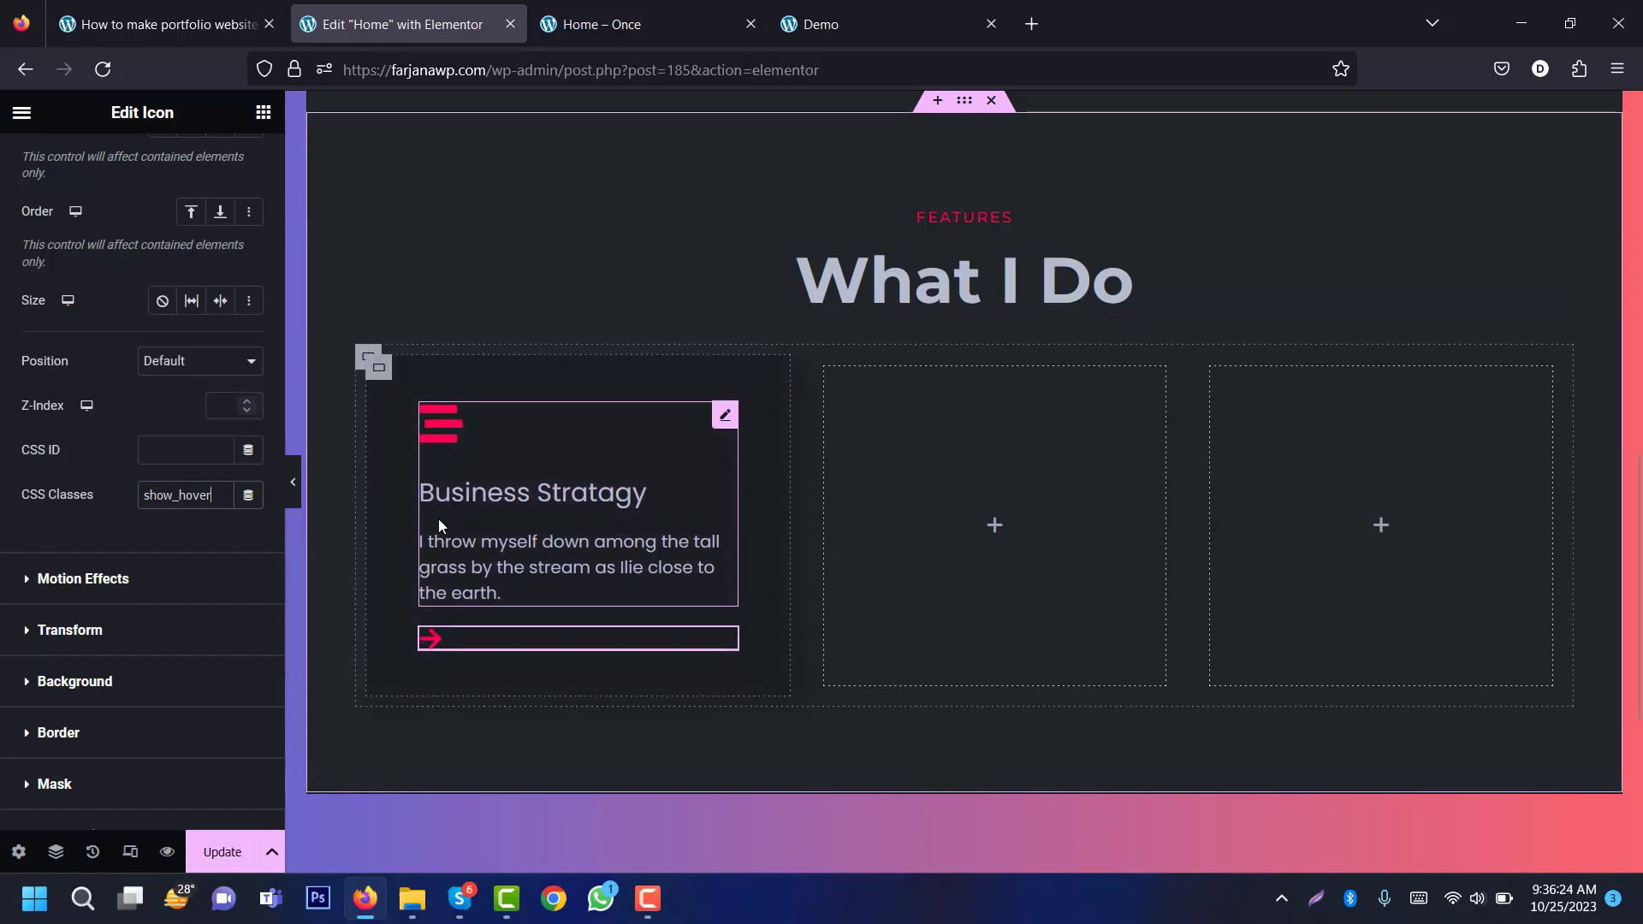
pyautogui.click(296, 492)
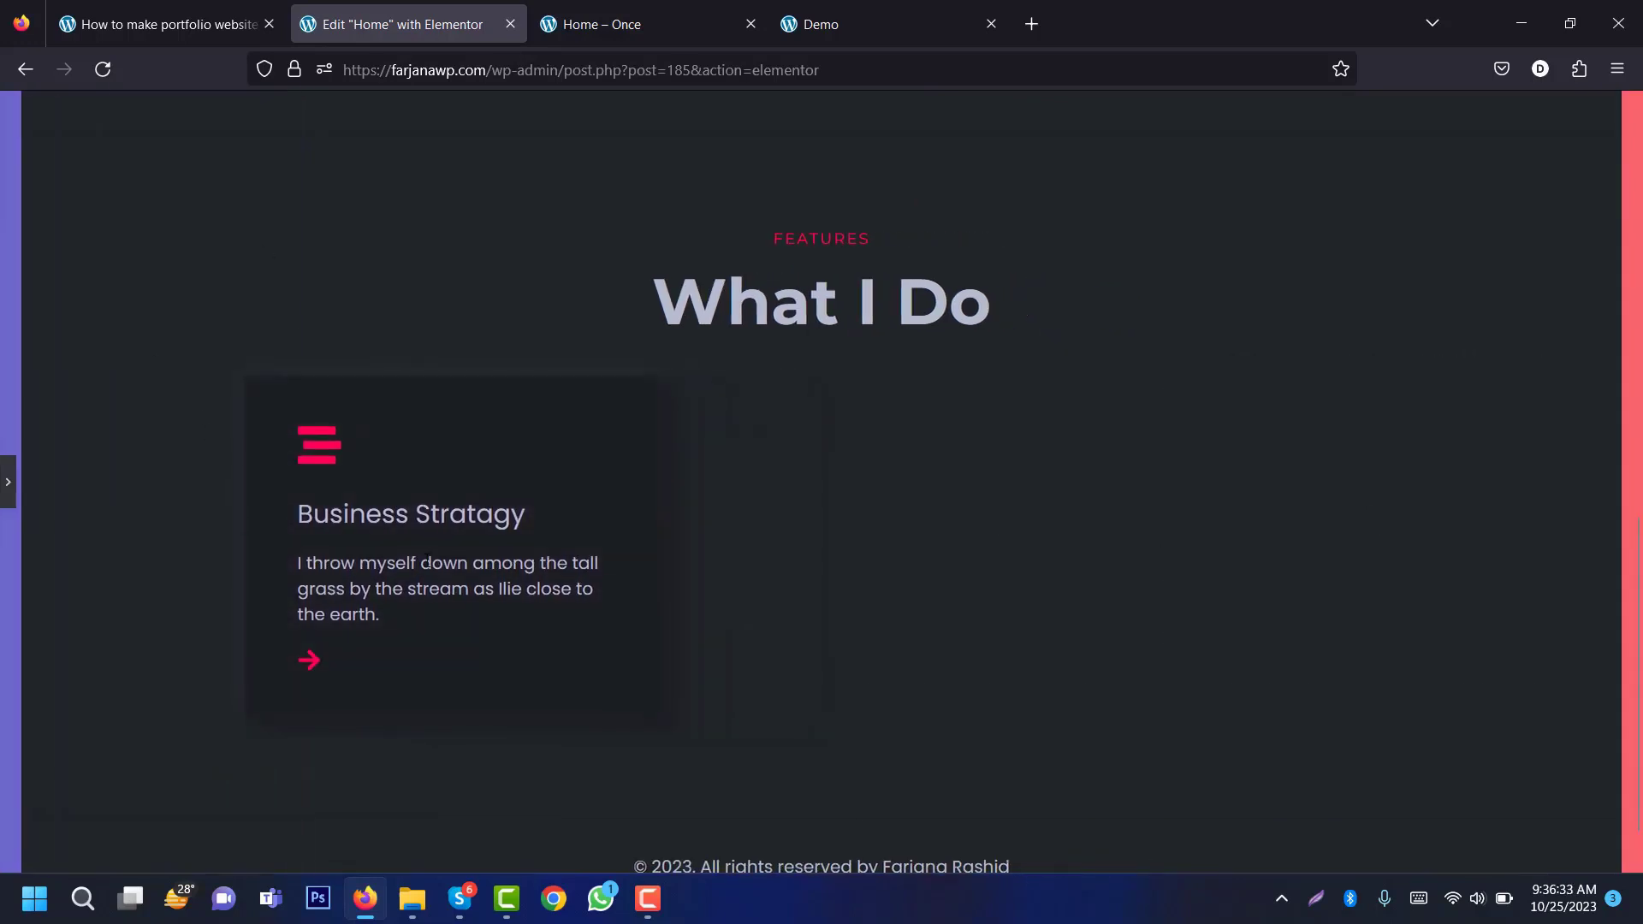
pyautogui.click(10, 488)
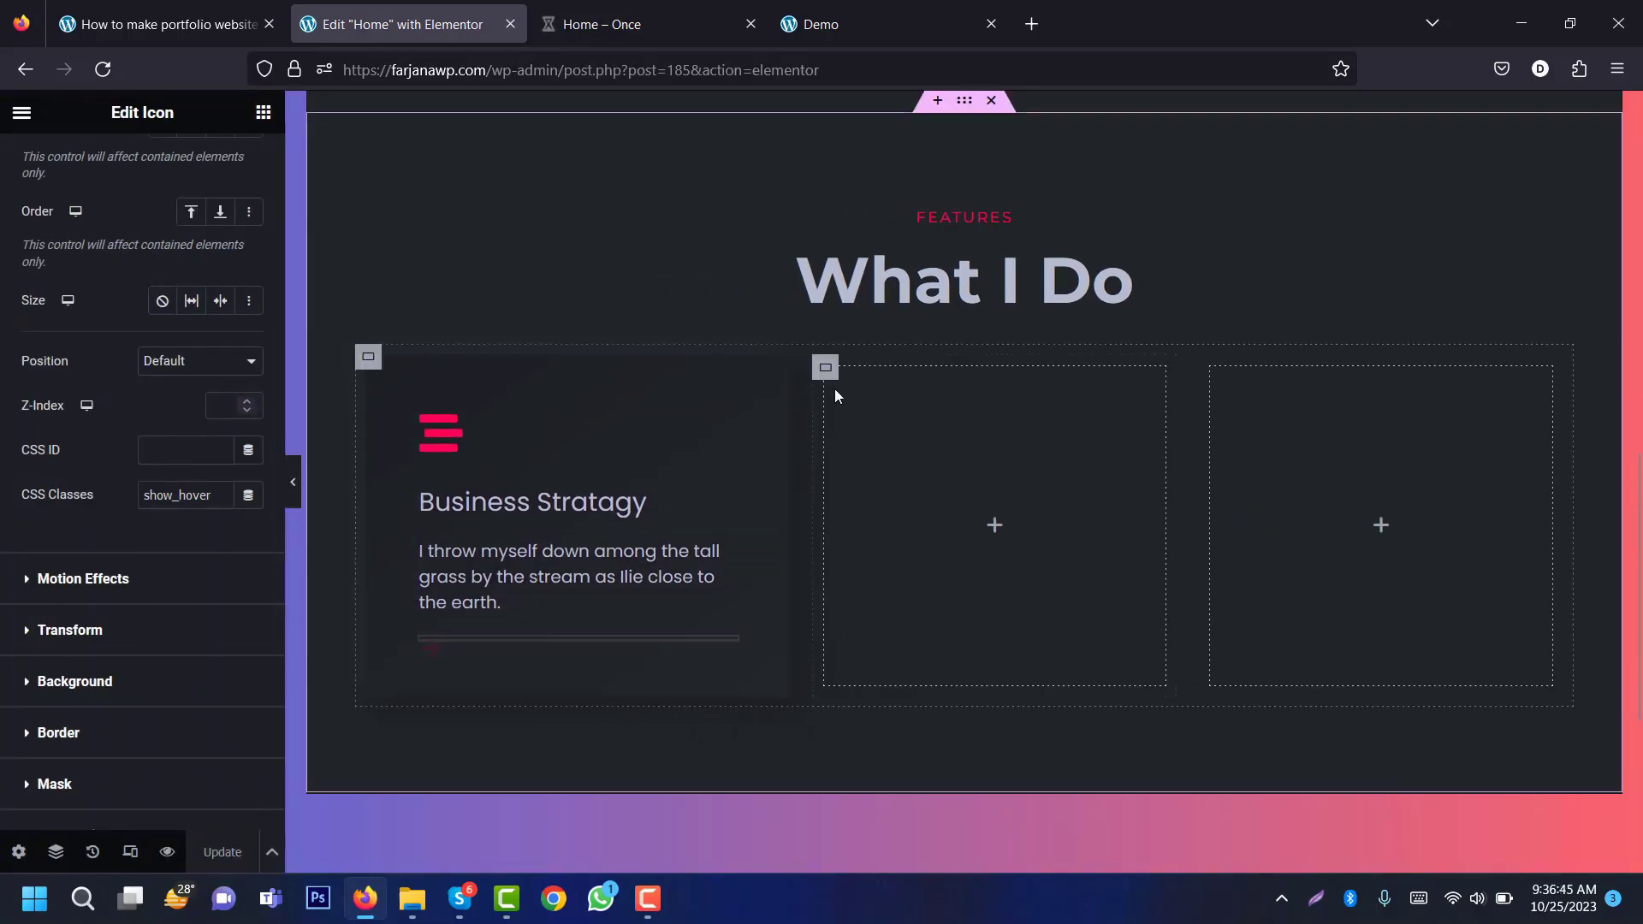
# Step: Delete the two empty columns and duplicate the Business Stratagy card twice
pyautogui.rightClick(825, 368)
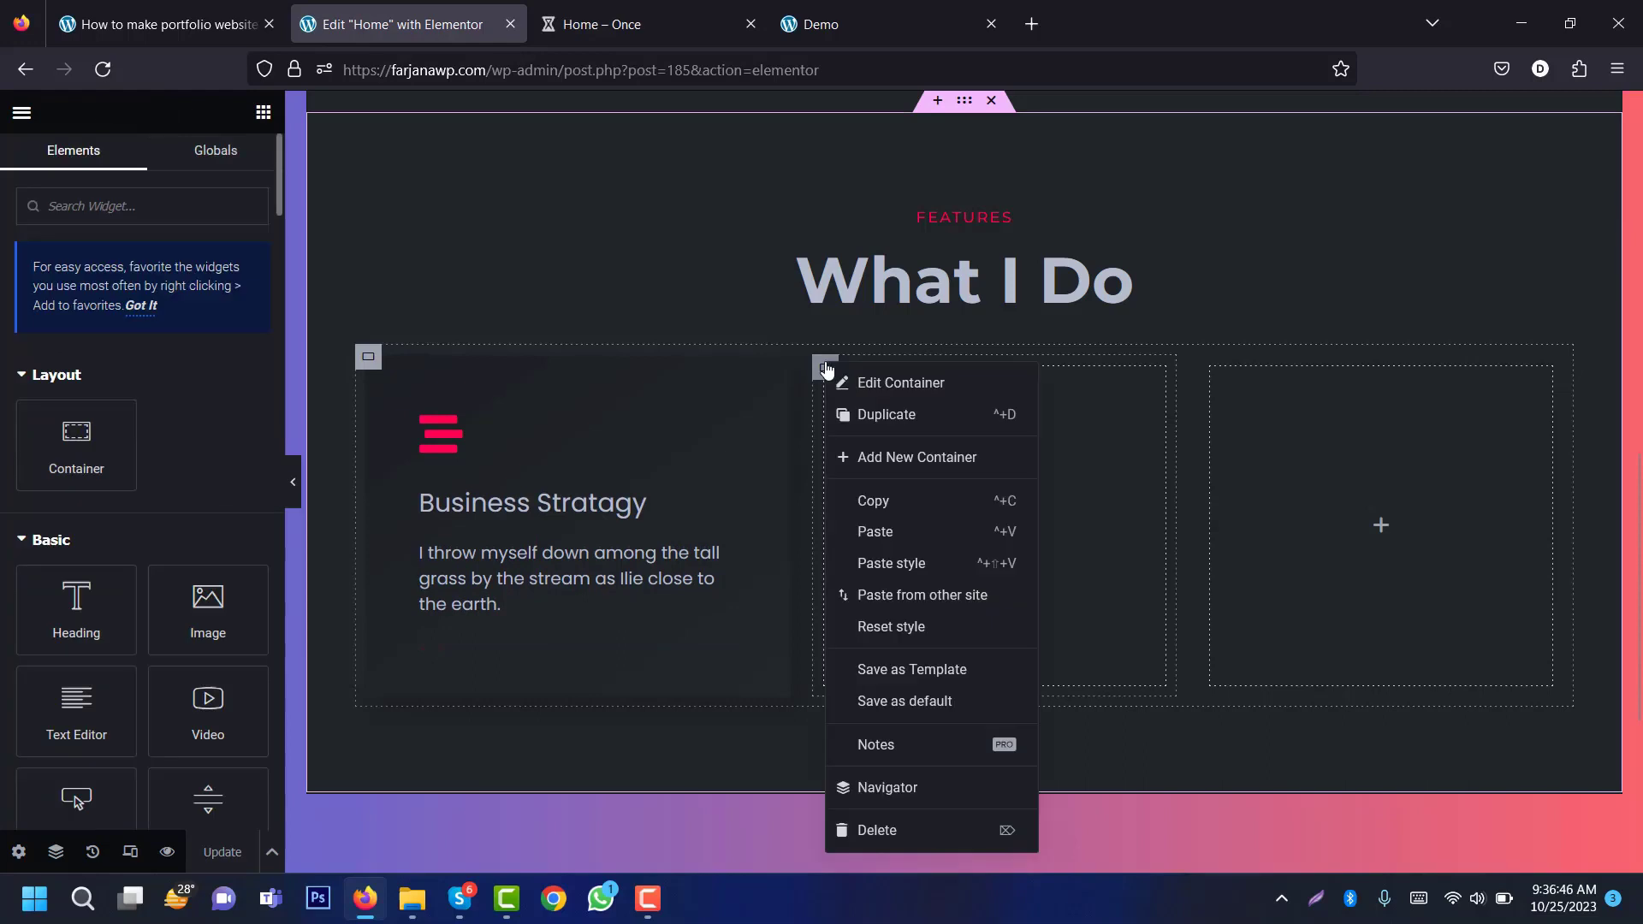
pyautogui.click(896, 828)
pyautogui.rightClick(1014, 370)
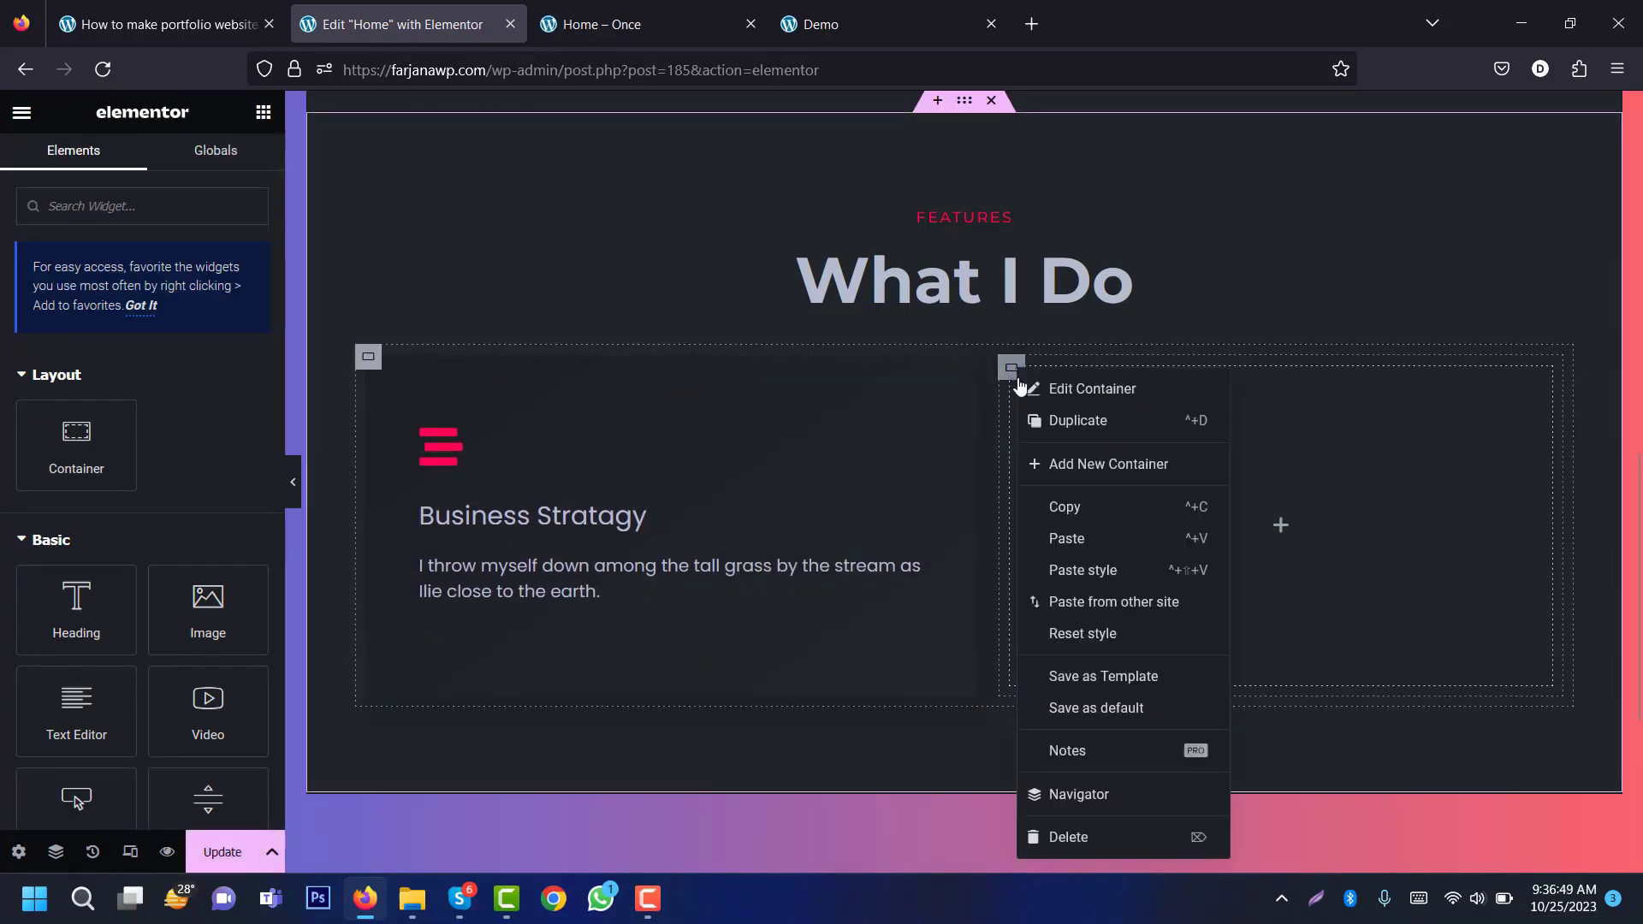
pyautogui.click(1048, 834)
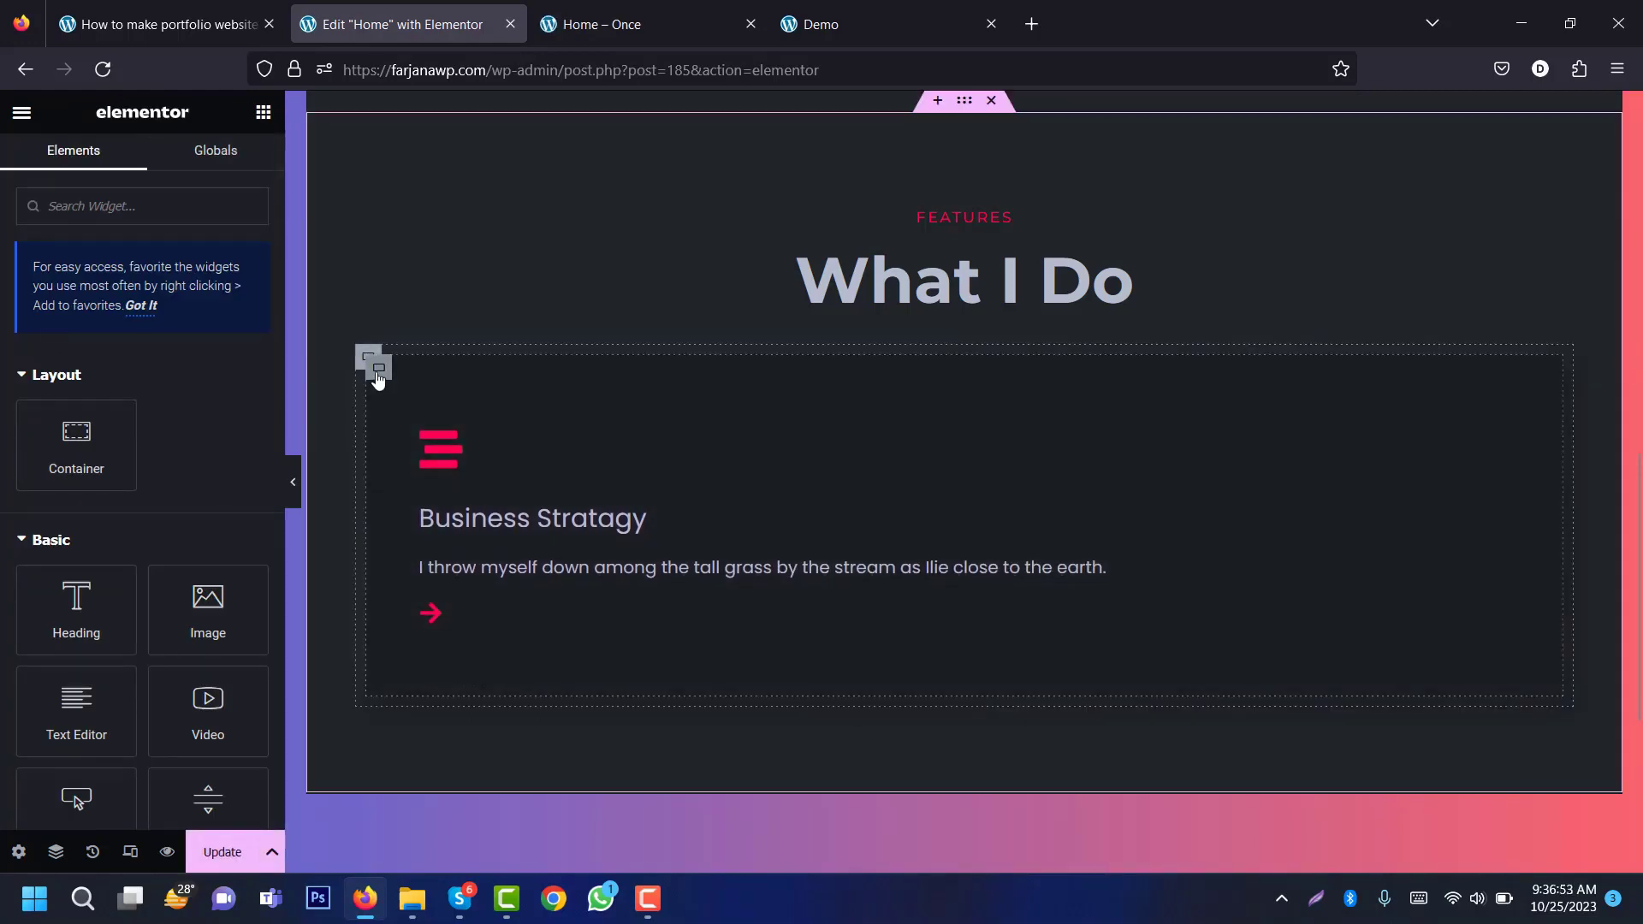
pyautogui.rightClick(377, 366)
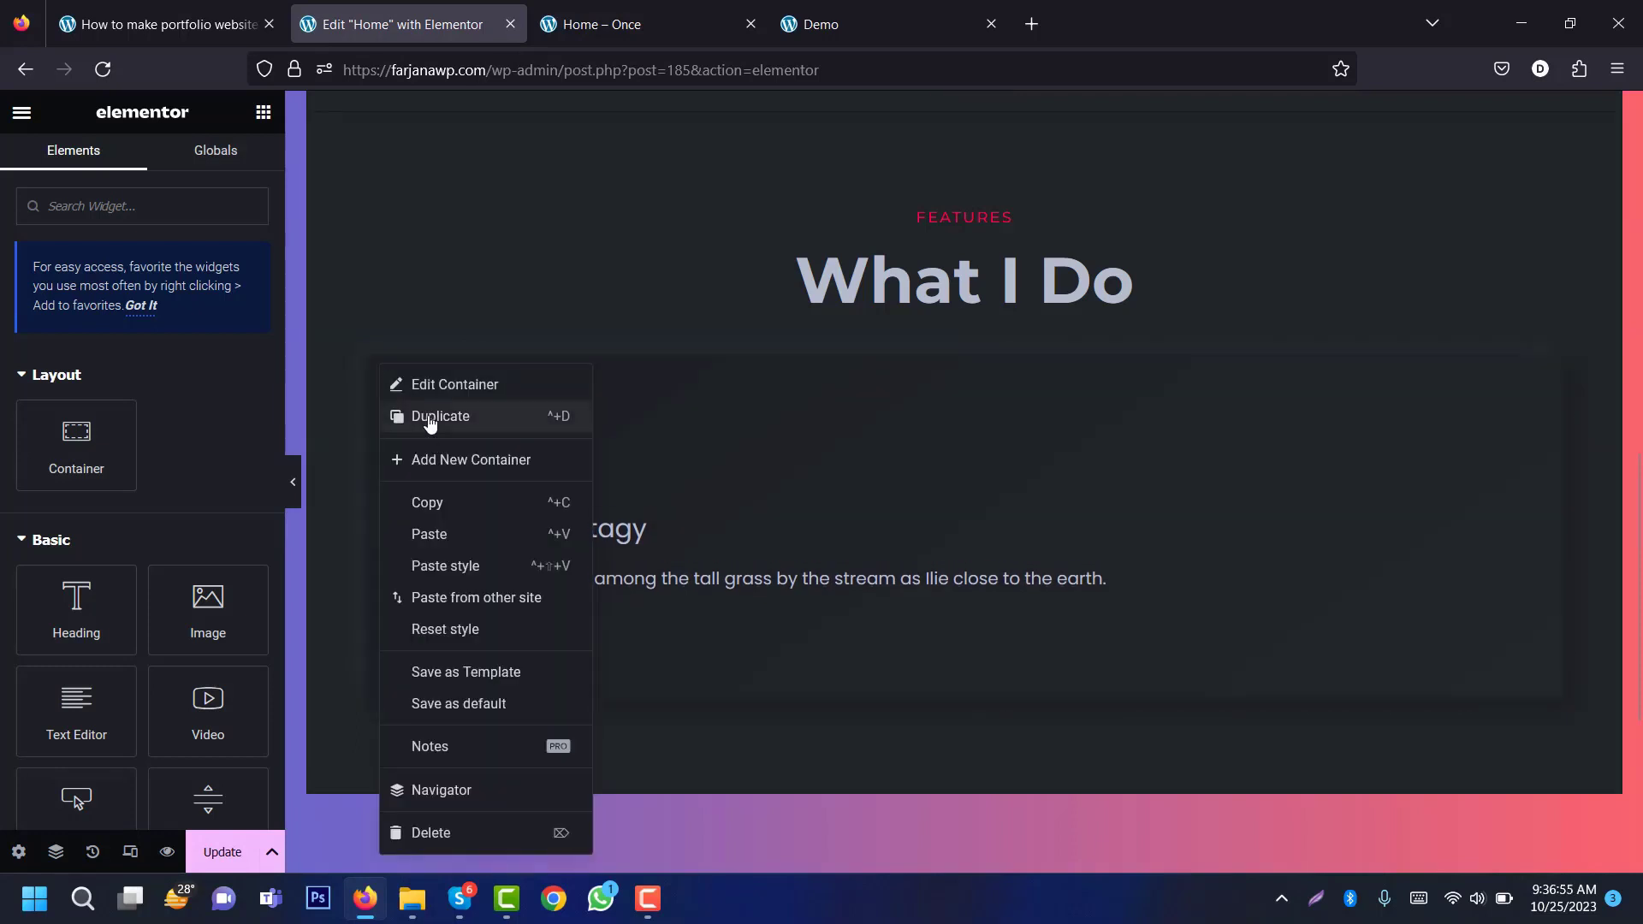
pyautogui.click(429, 423)
pyautogui.rightClick(383, 368)
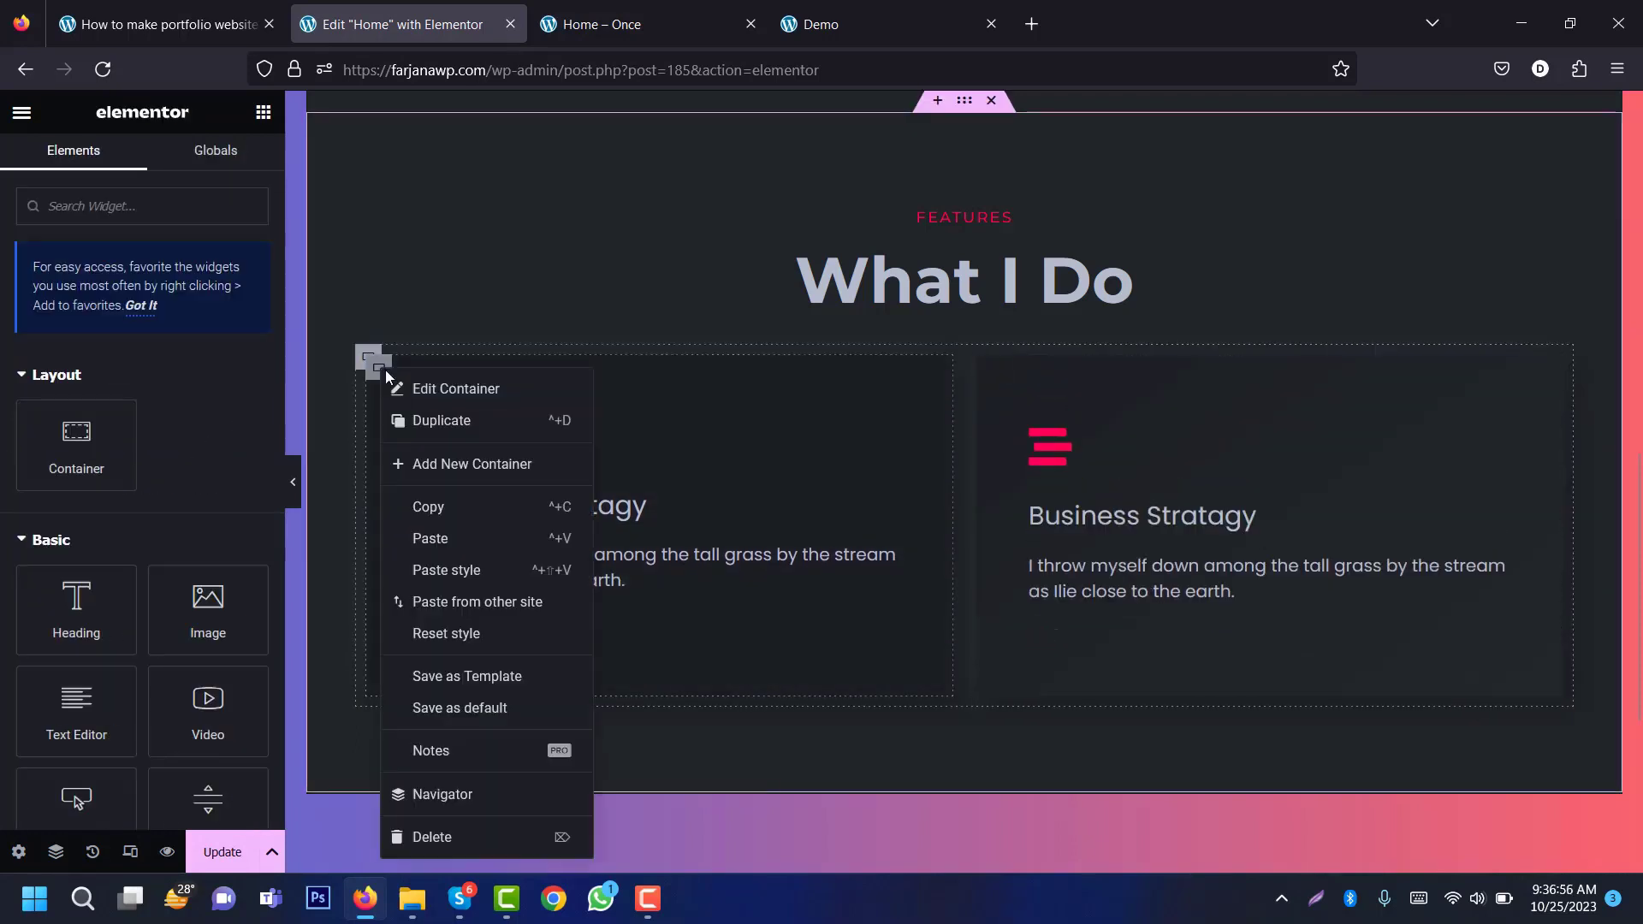
pyautogui.click(422, 420)
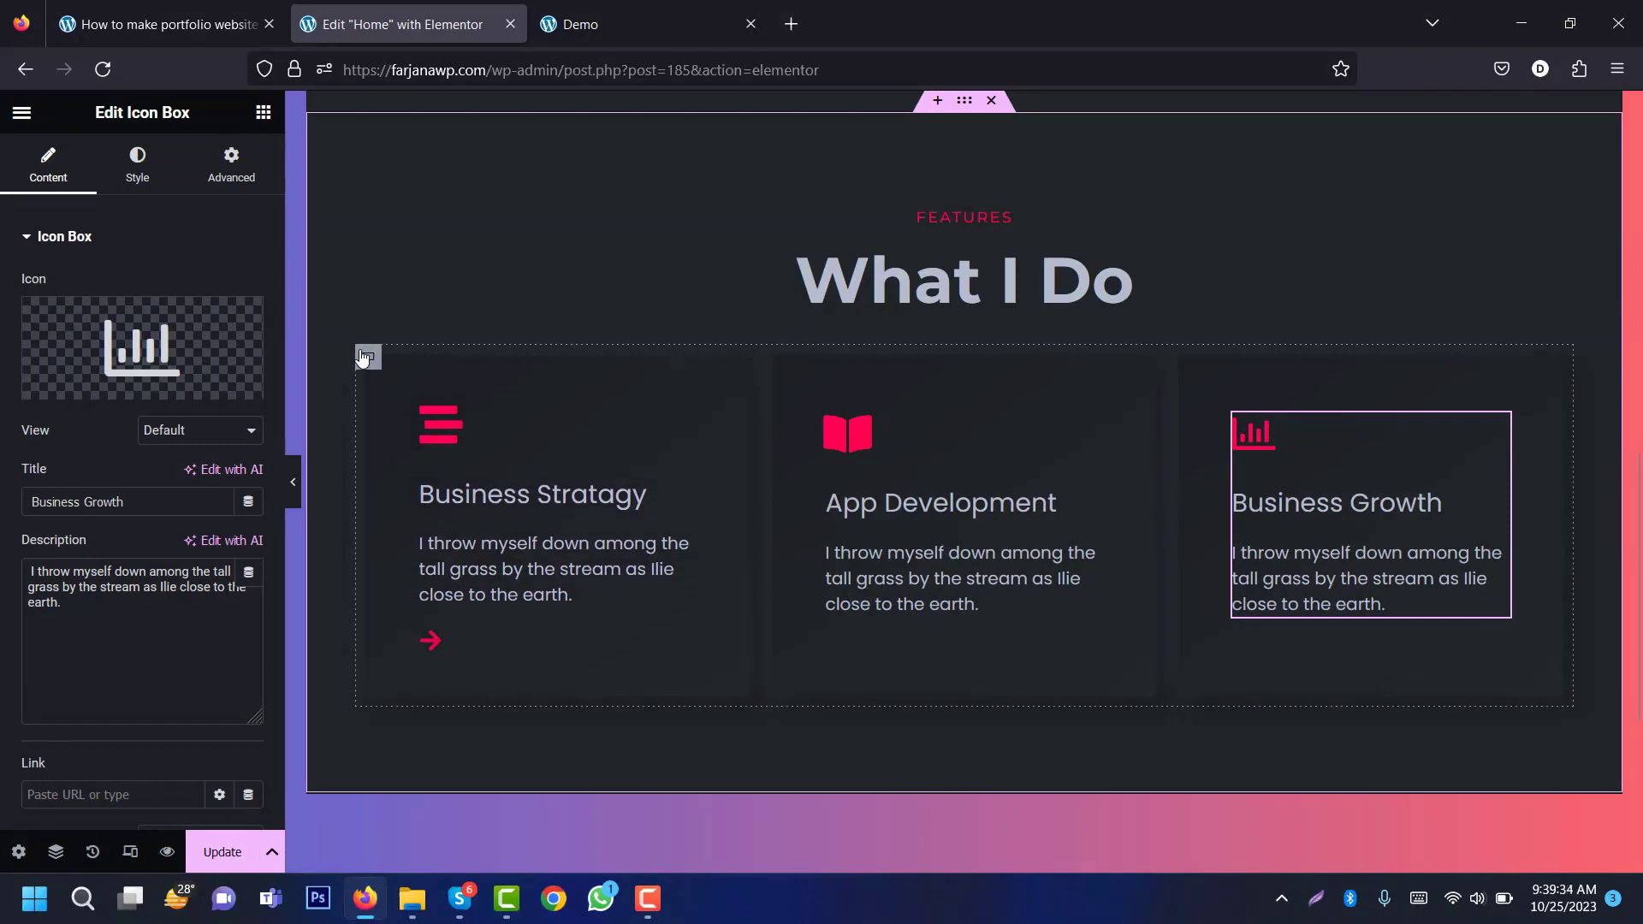
# Step: Duplicate the whole row of three cards and compare with the live demo
pyautogui.rightClick(365, 360)
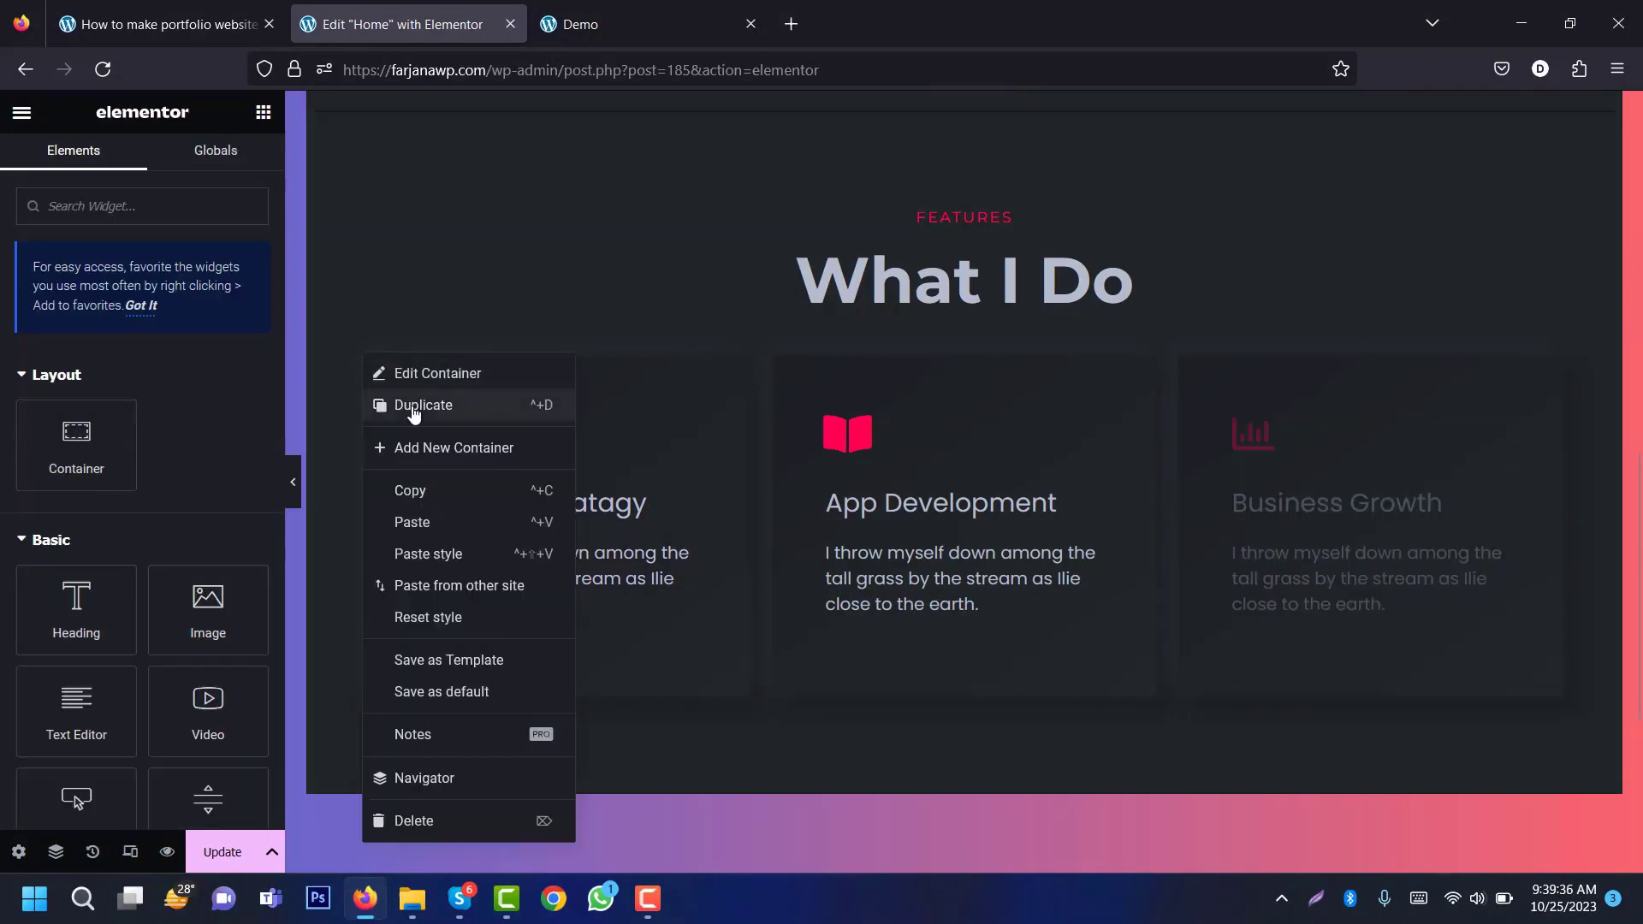
pyautogui.click(428, 506)
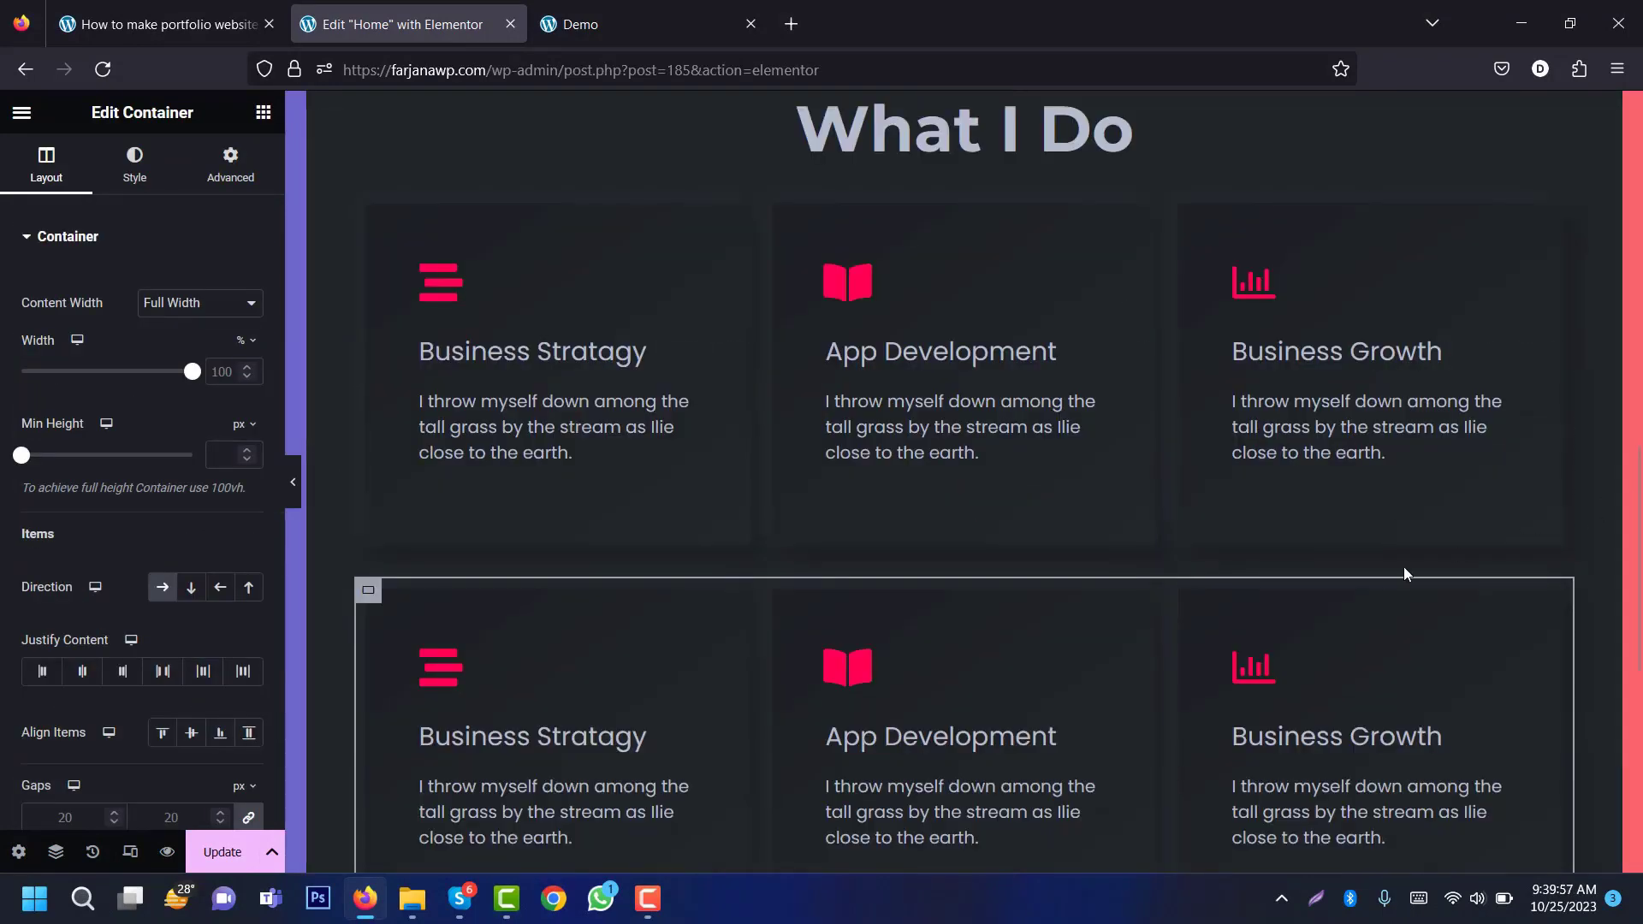
pyautogui.click(599, 24)
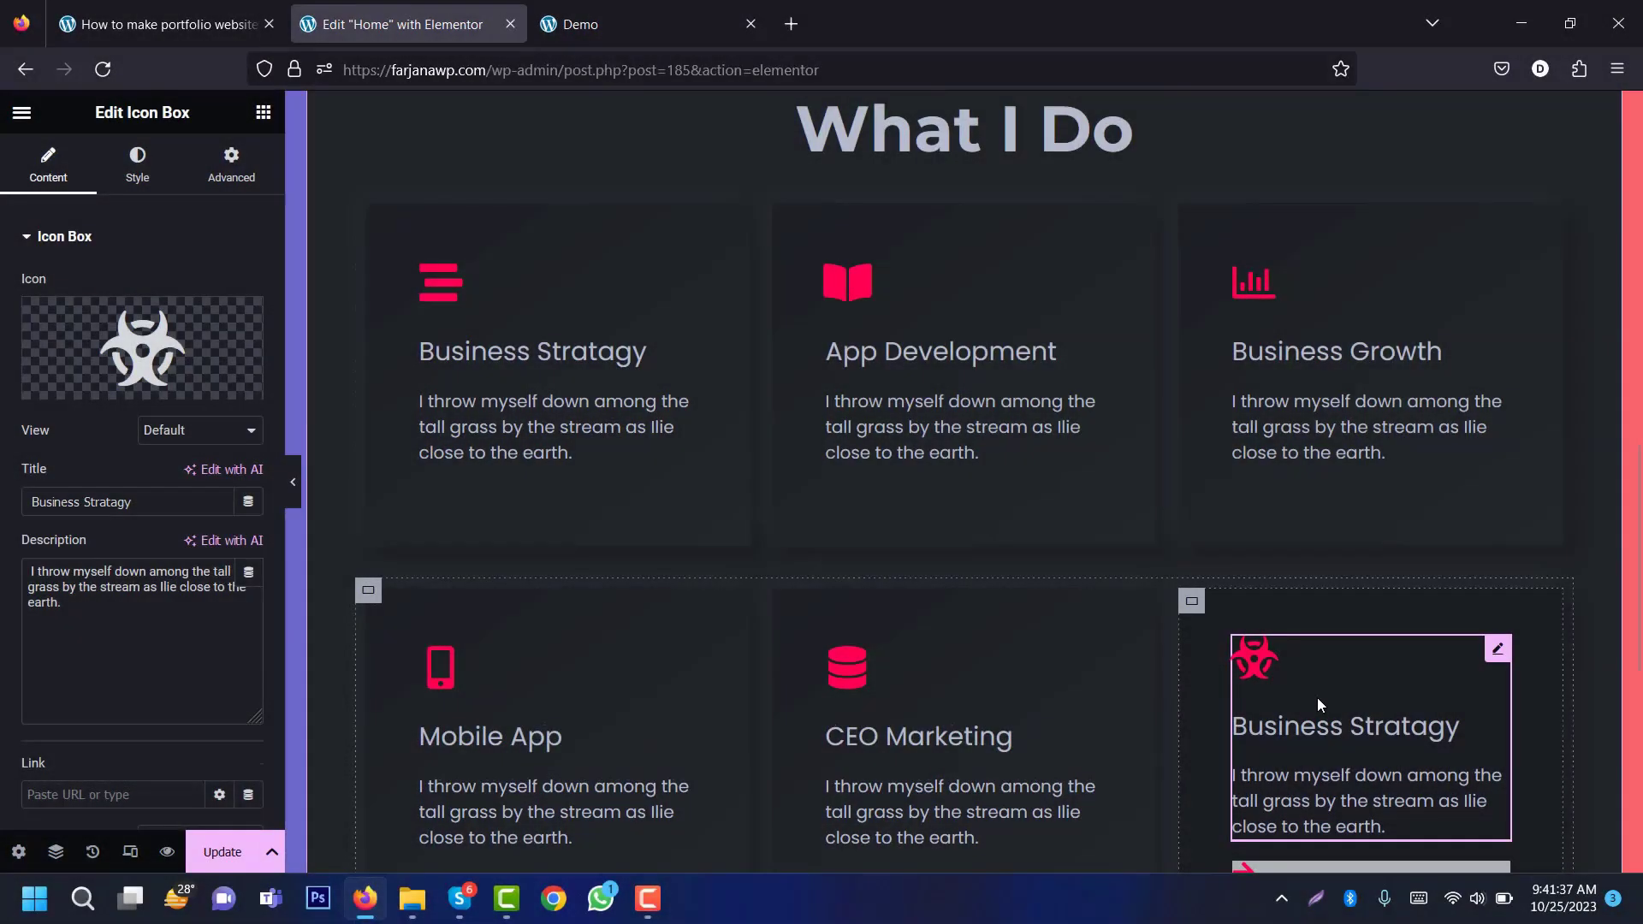
pyautogui.moveTo(1638, 601); pyautogui.dragTo(1641, 476)
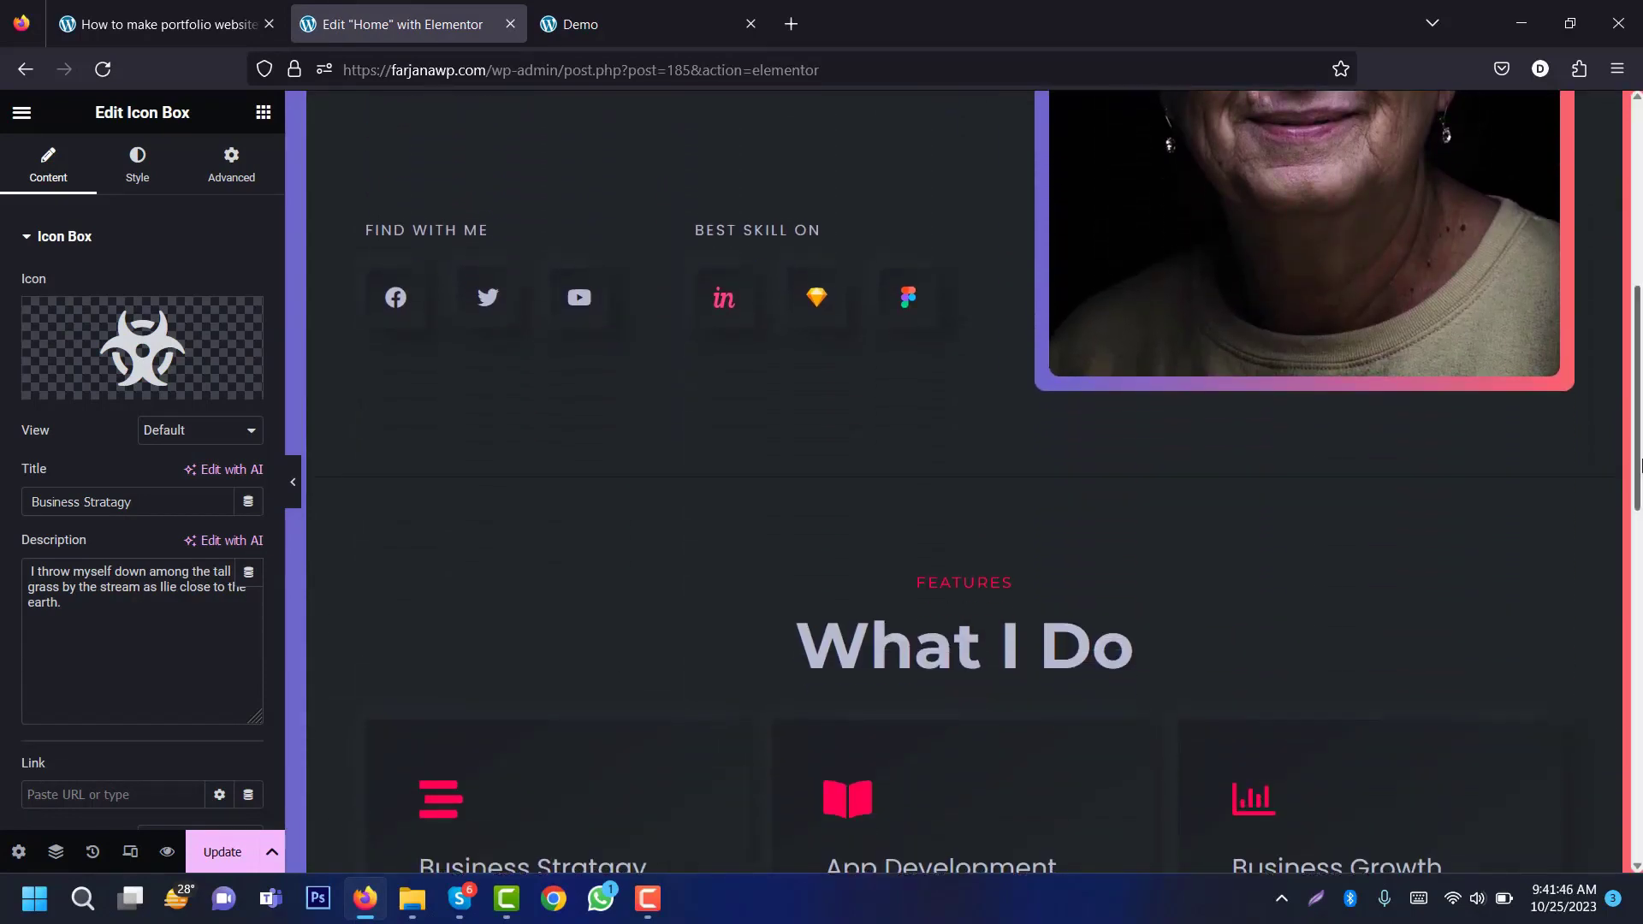
# Step: In tablet preview, set the What I Do heading size to 40 px
pyautogui.click(132, 853)
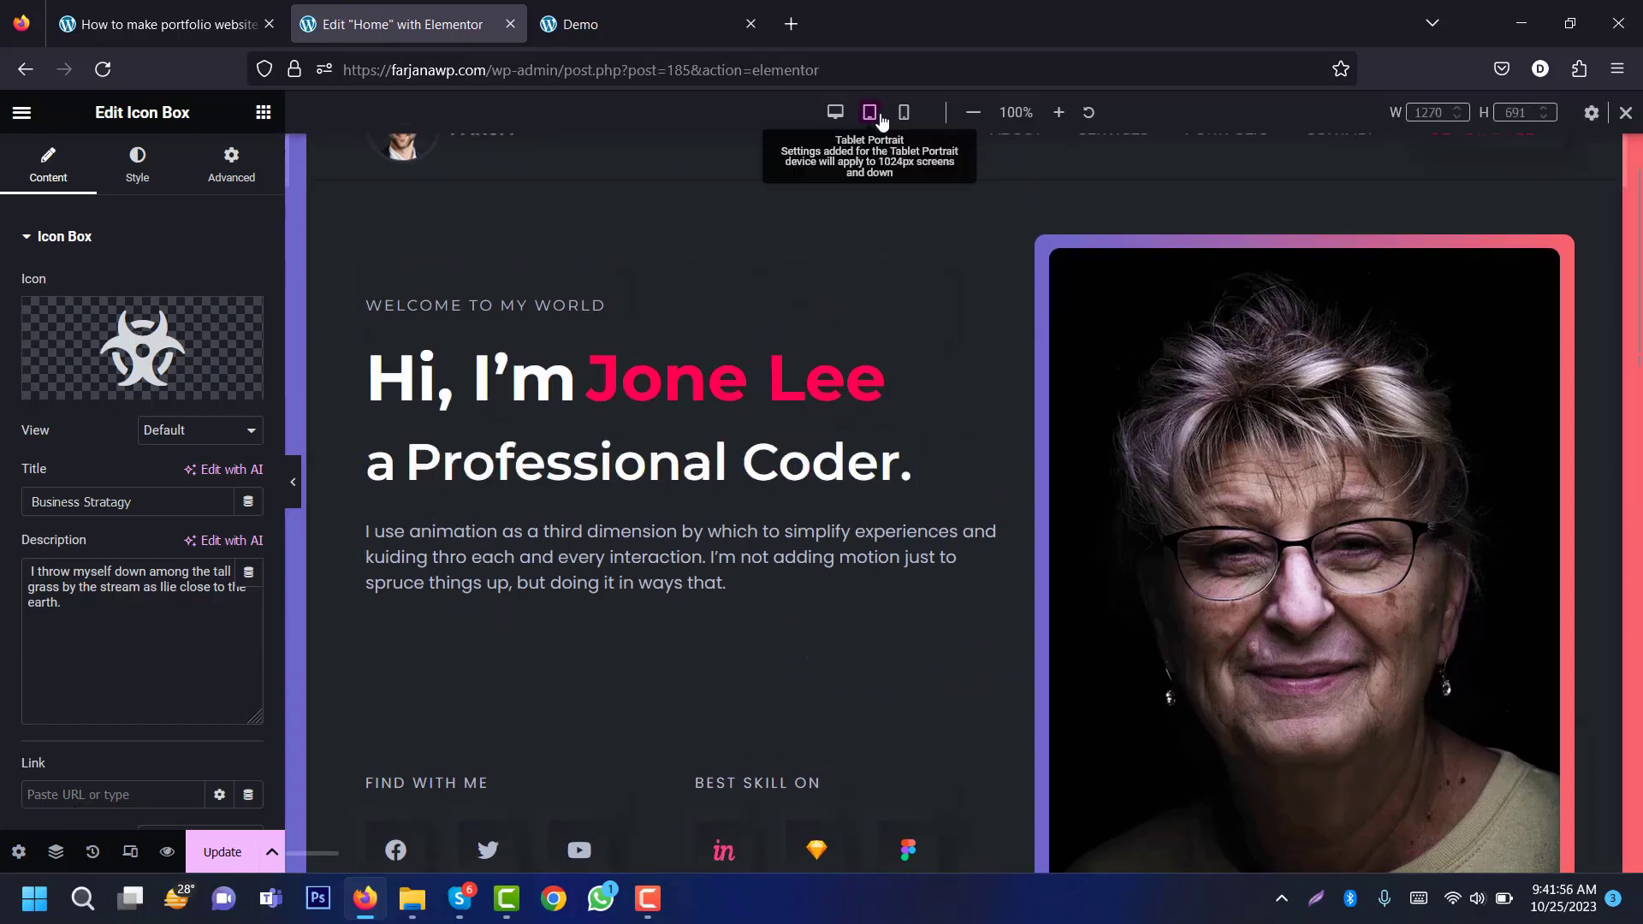
pyautogui.click(869, 112)
pyautogui.scroll(-10, 1159, 269)
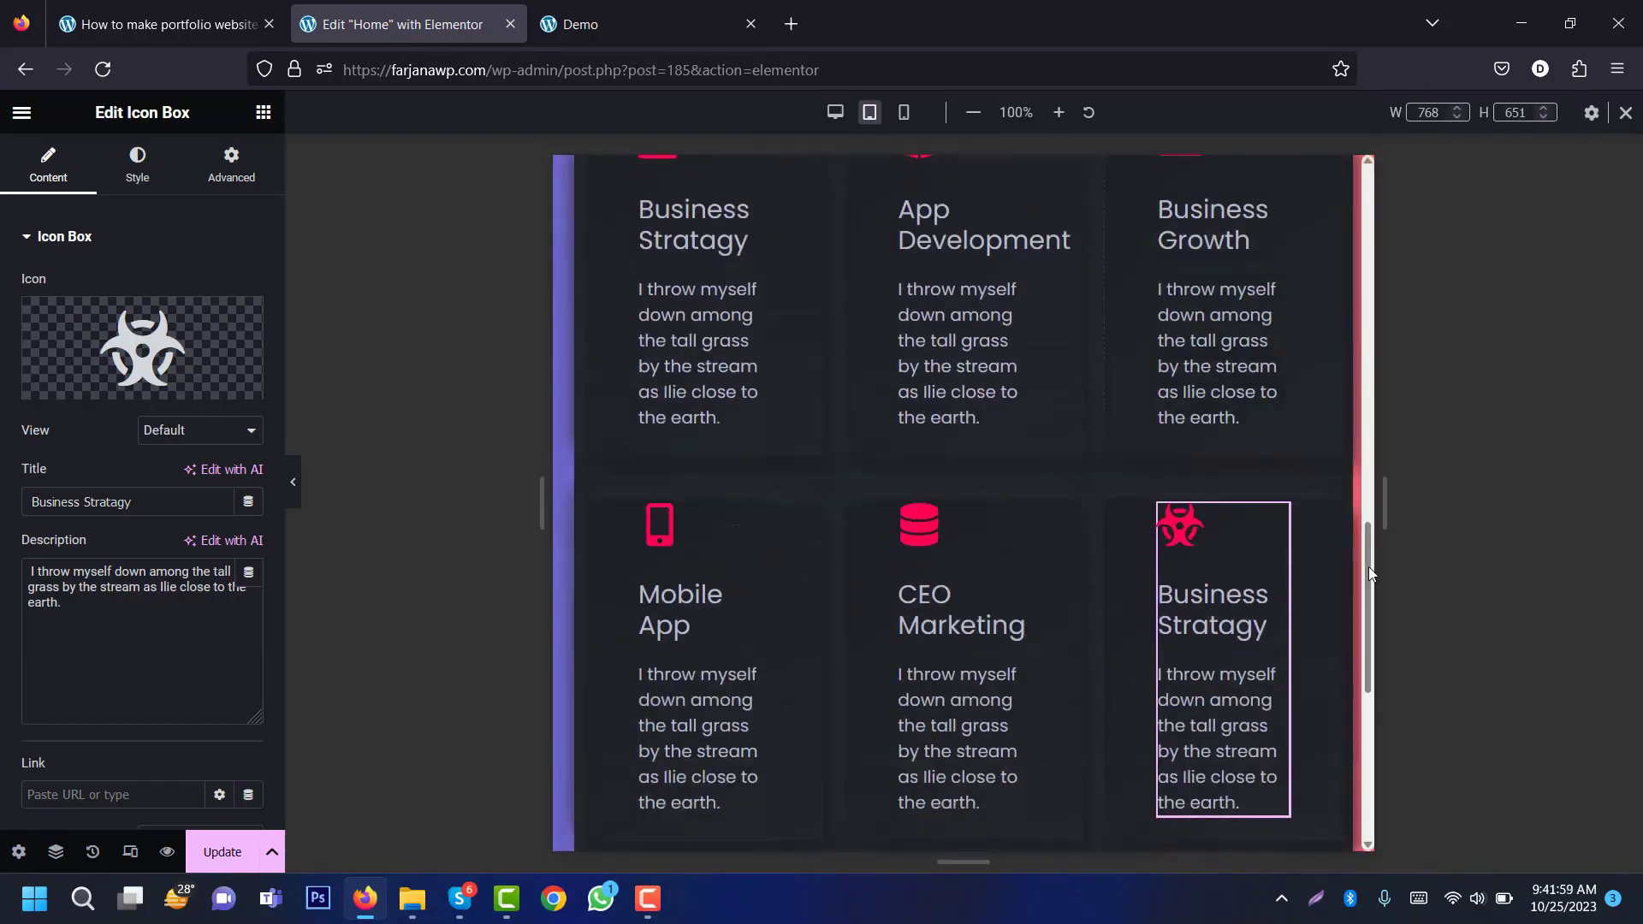
pyautogui.moveTo(1368, 567)
pyautogui.mouseDown()
pyautogui.moveTo(1352, 616)
pyautogui.moveTo(1357, 571)
pyautogui.mouseUp()
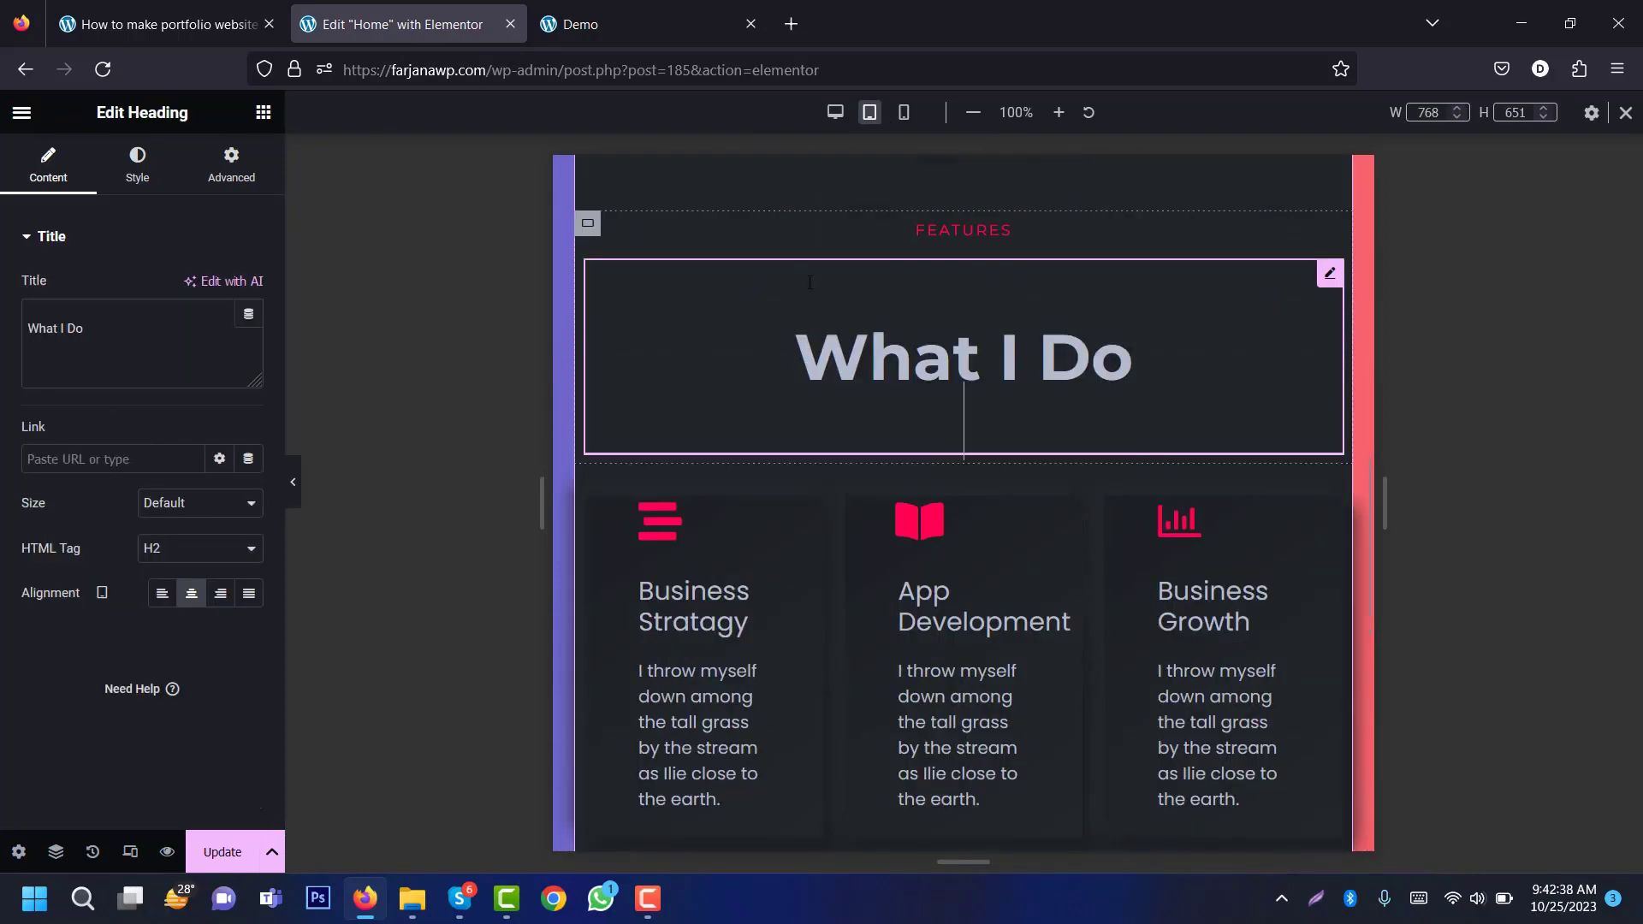
pyautogui.click(145, 178)
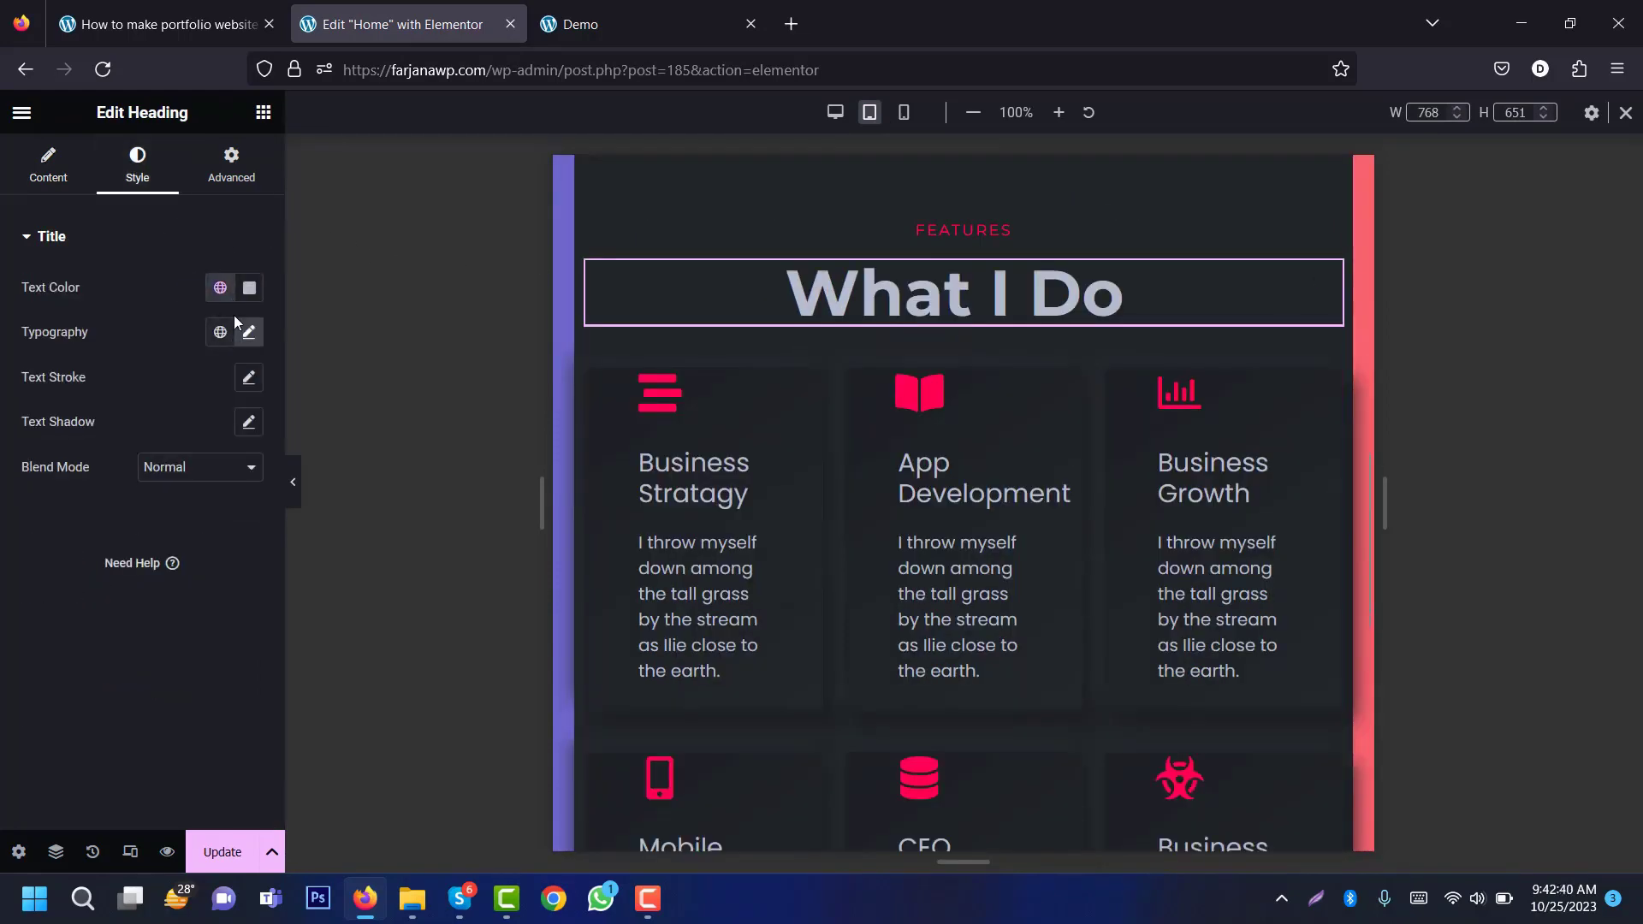
pyautogui.click(249, 333)
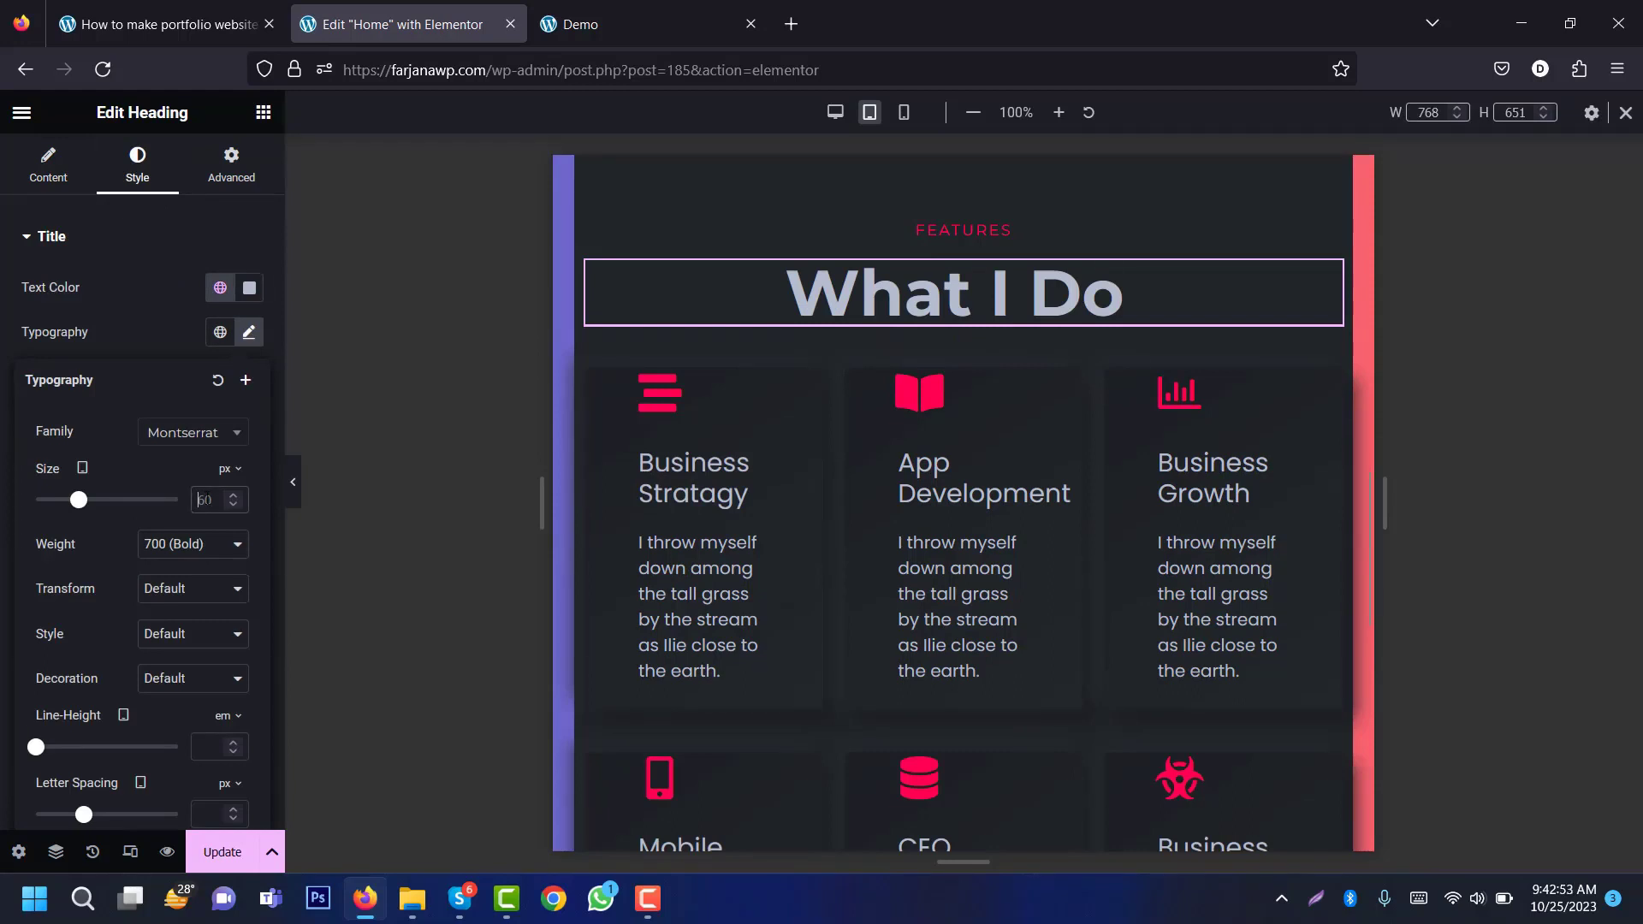
pyautogui.write('40')
# Step: In mobile preview, set the What I Do heading size to 35 px
pyautogui.click(904, 113)
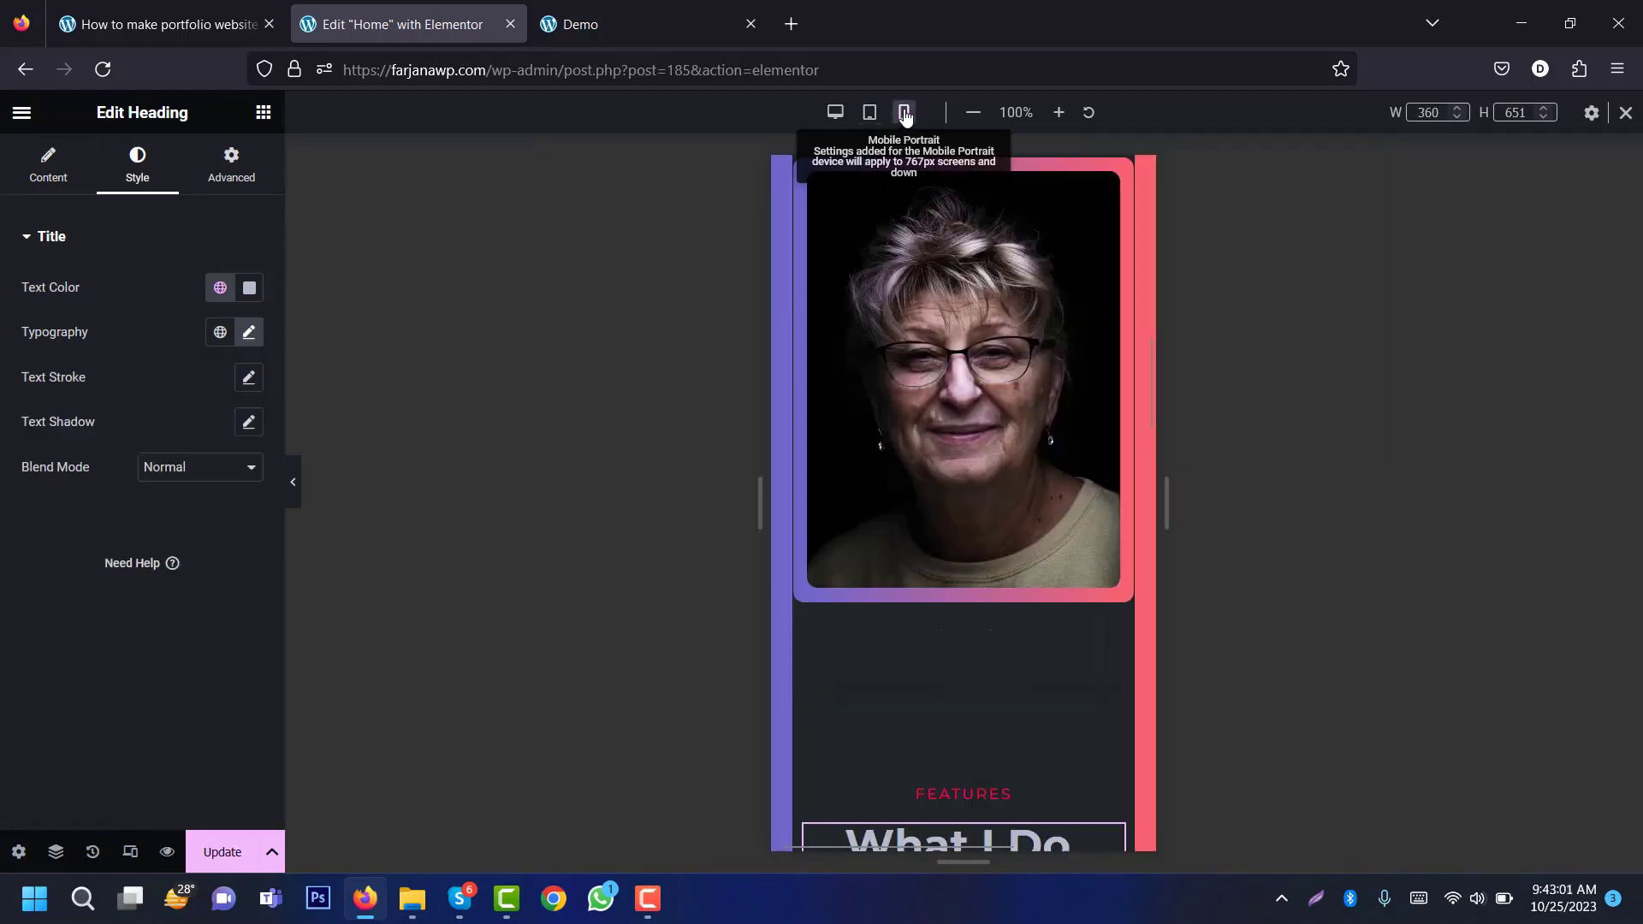
pyautogui.click(249, 333)
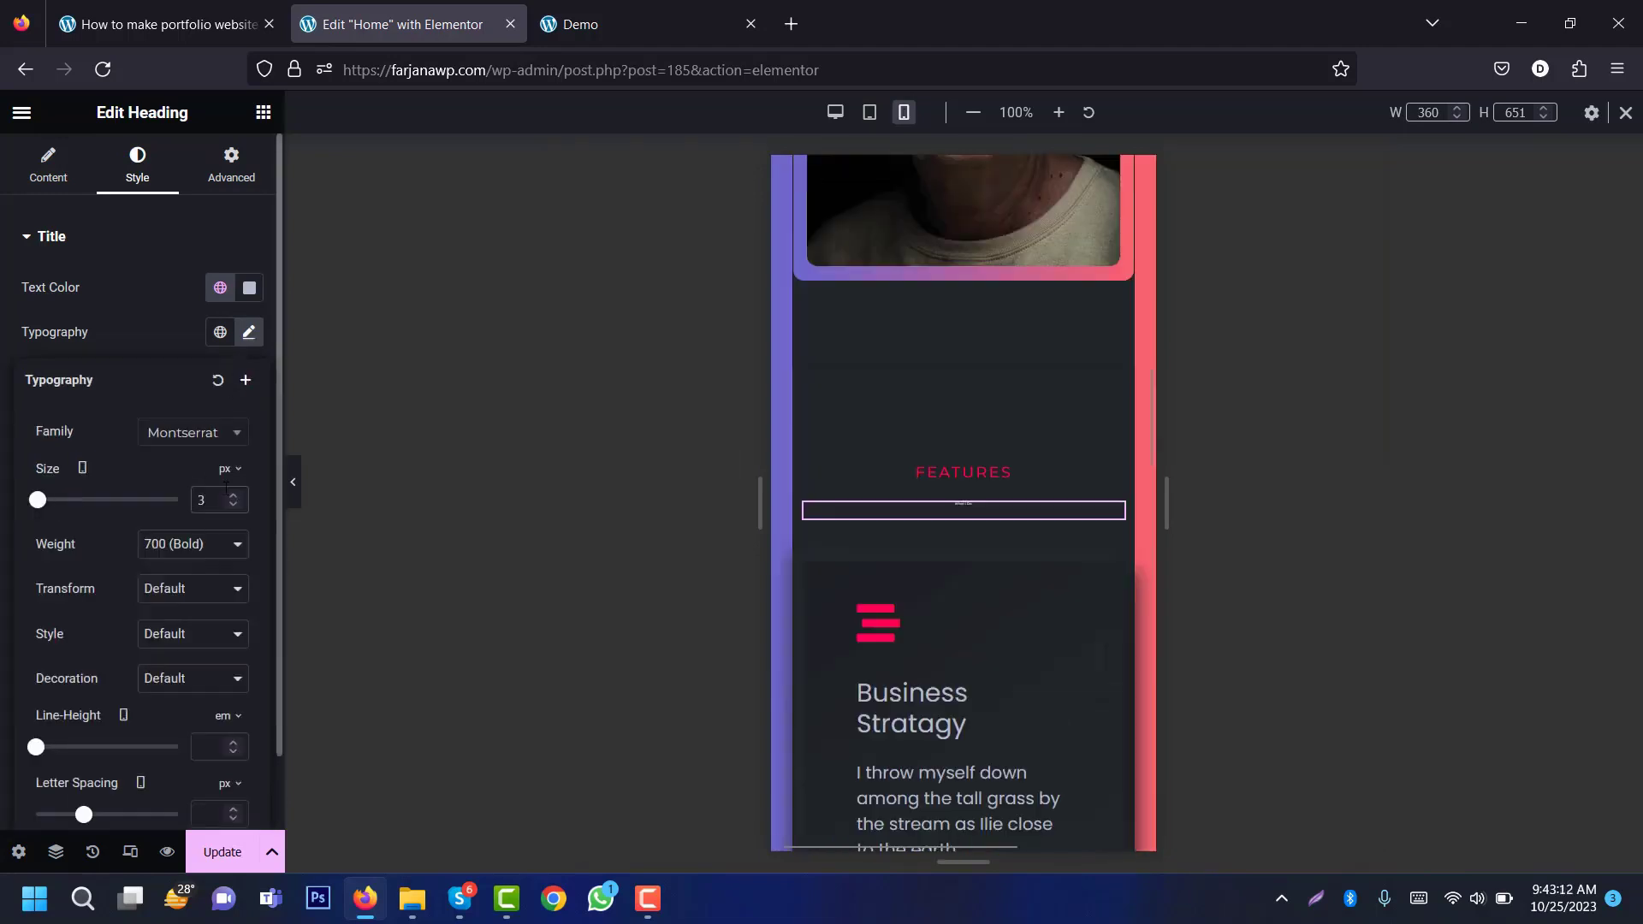
pyautogui.moveTo(36, 500); pyautogui.dragTo(60, 499)
pyautogui.scroll(1, 963, 513)
pyautogui.scroll(-1, 1139, 439)
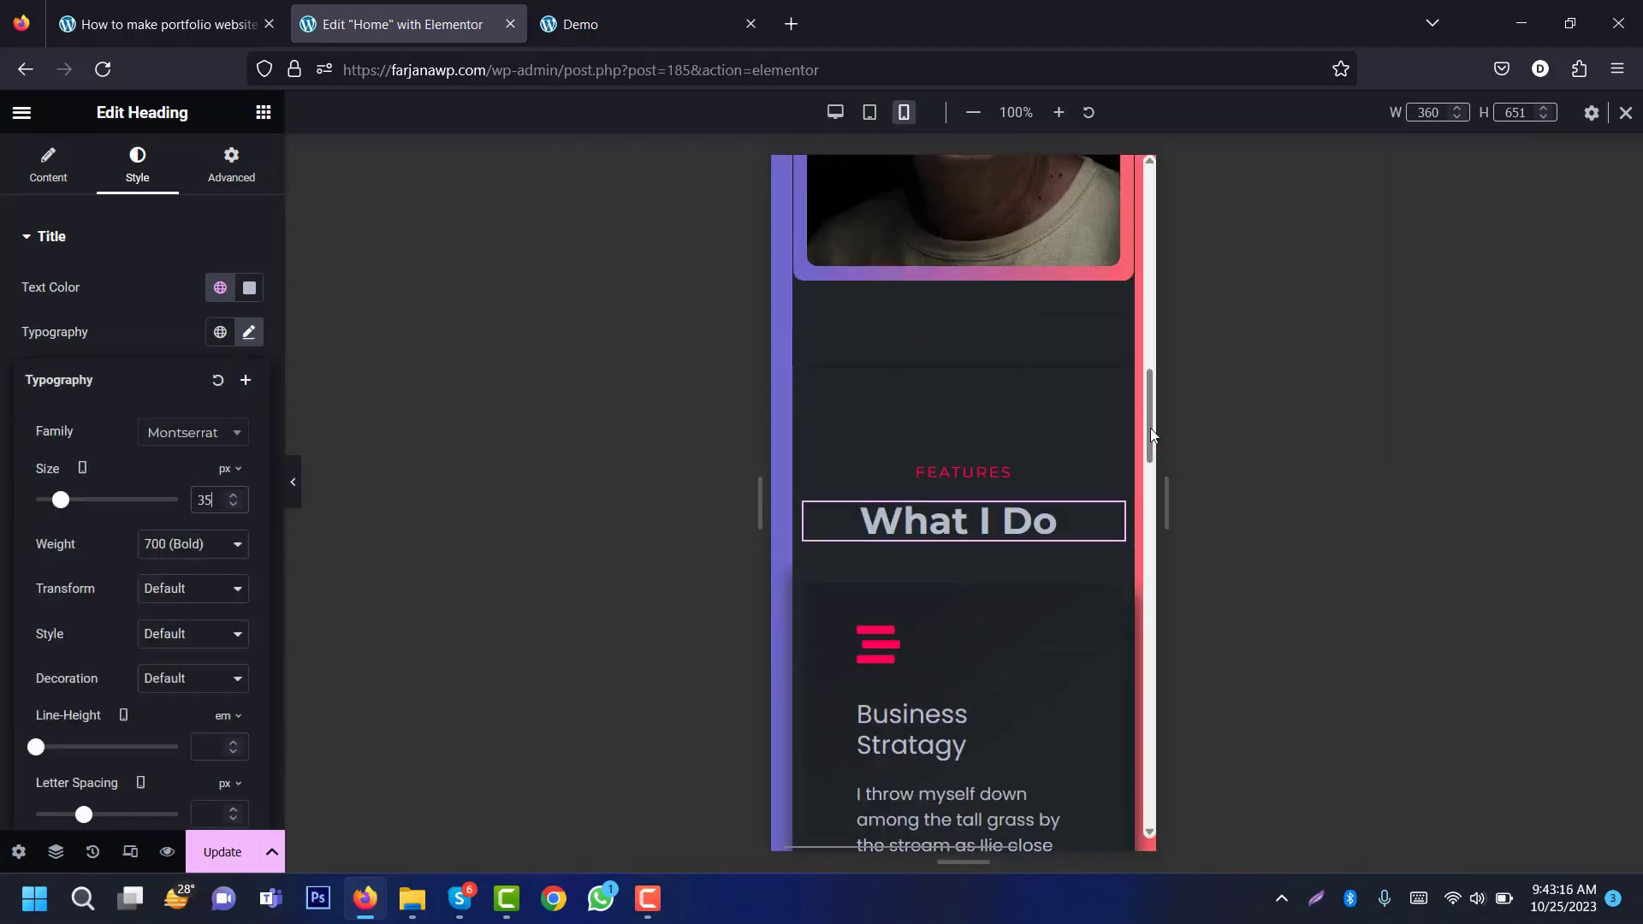
pyautogui.scroll(-3, 1118, 473)
pyautogui.click(1027, 474)
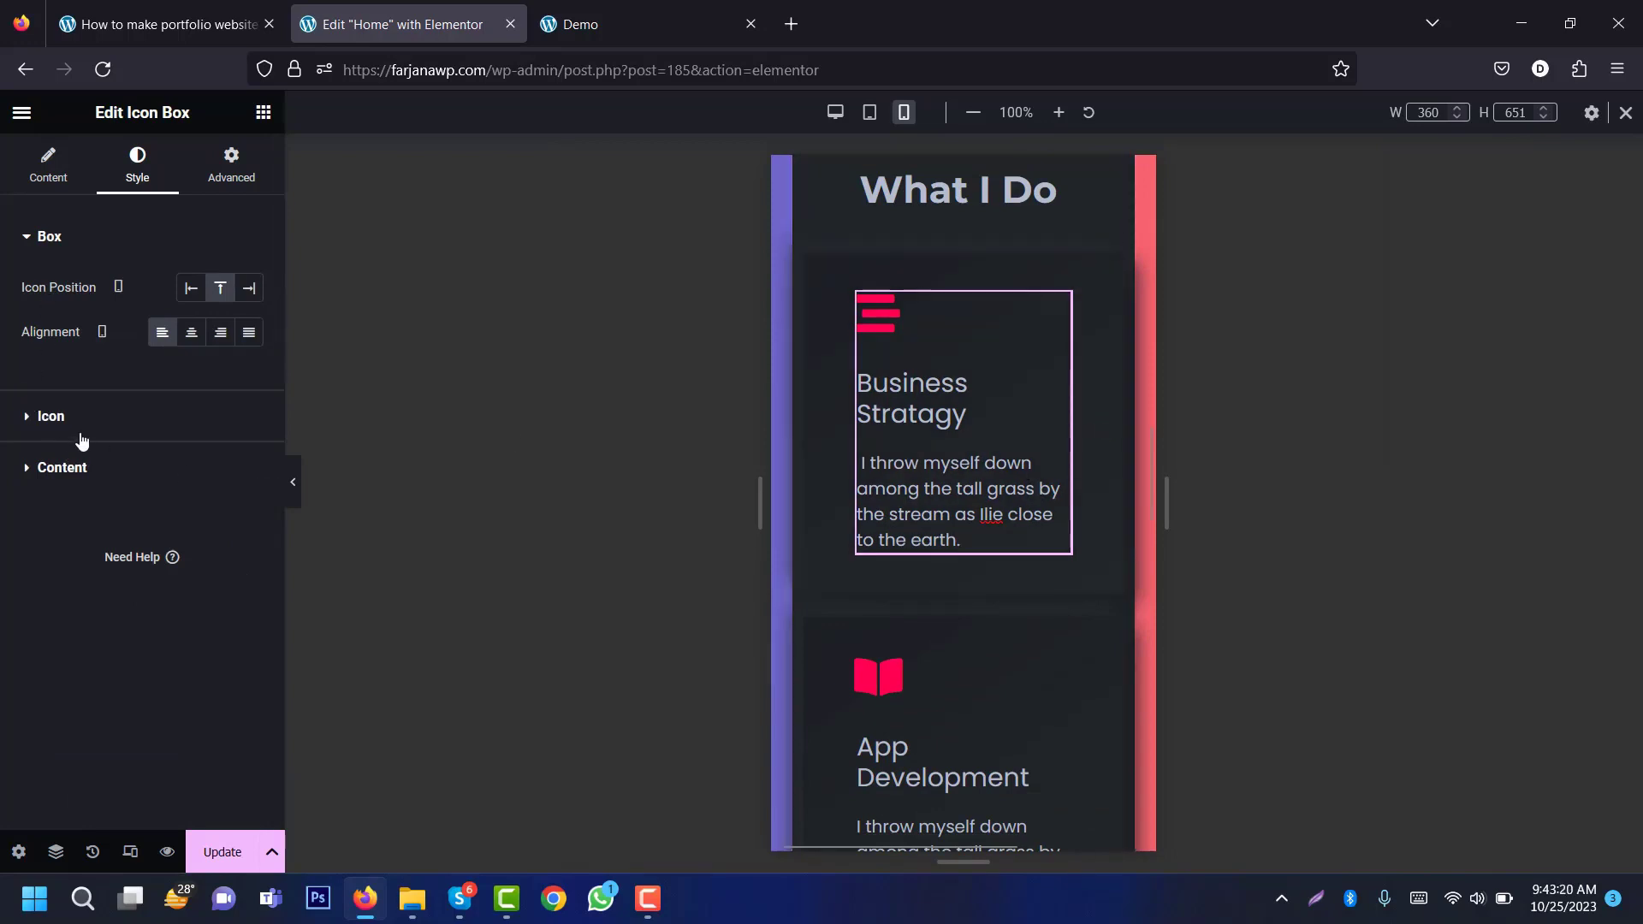
# Step: At tablet width, set the Business Stratagy card's icon size to 30
pyautogui.click(870, 112)
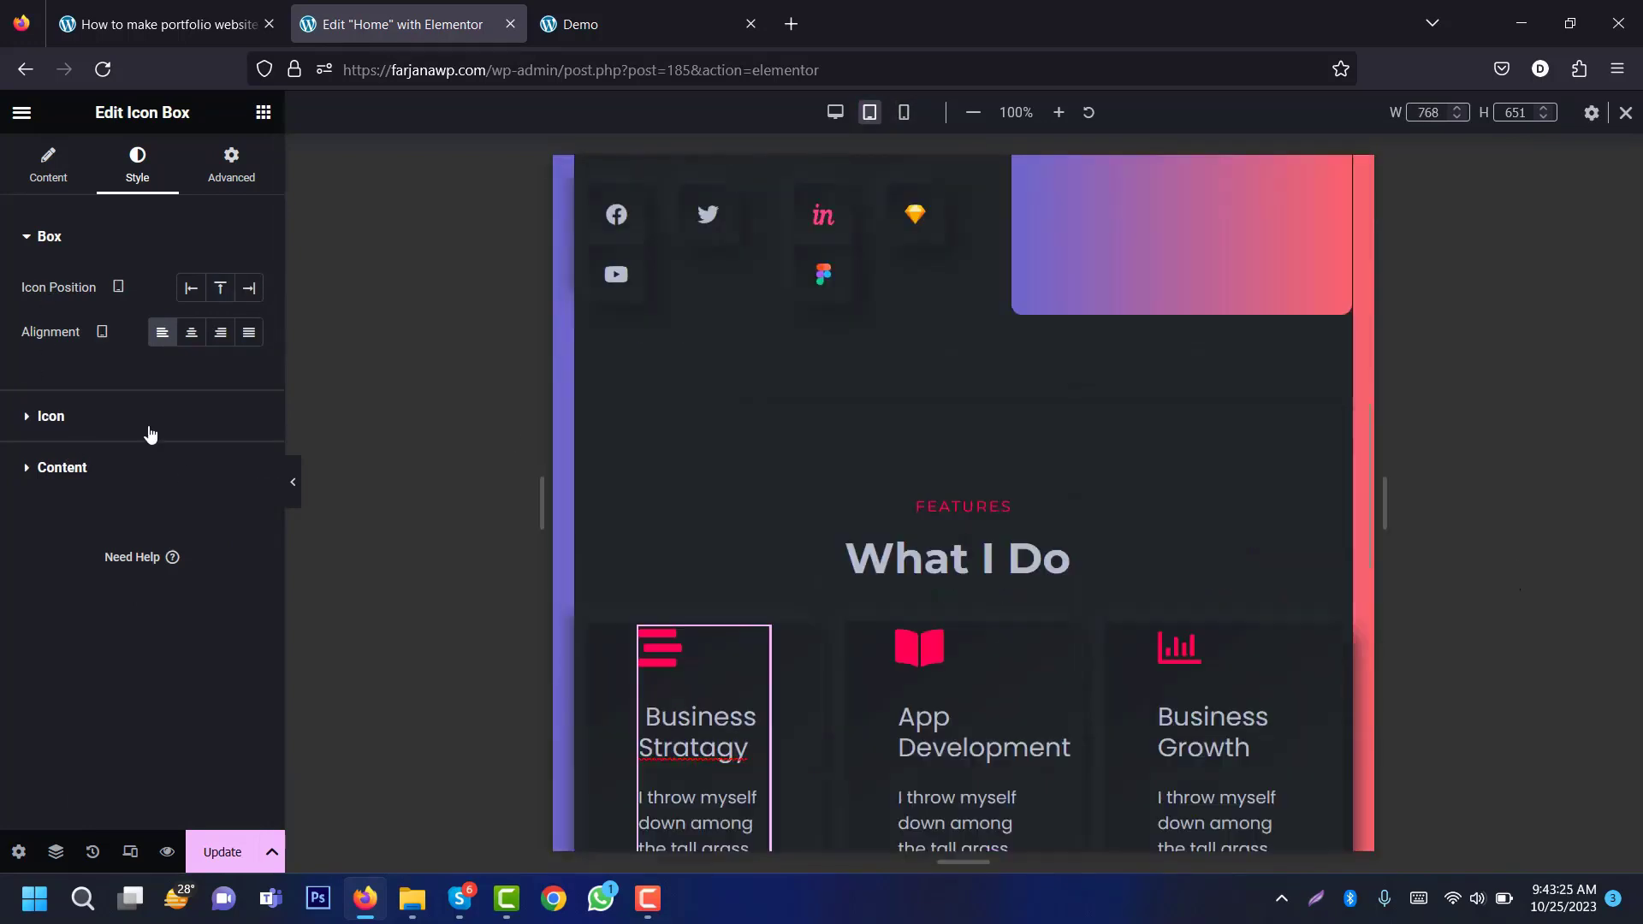
pyautogui.click(150, 435)
pyautogui.click(218, 518)
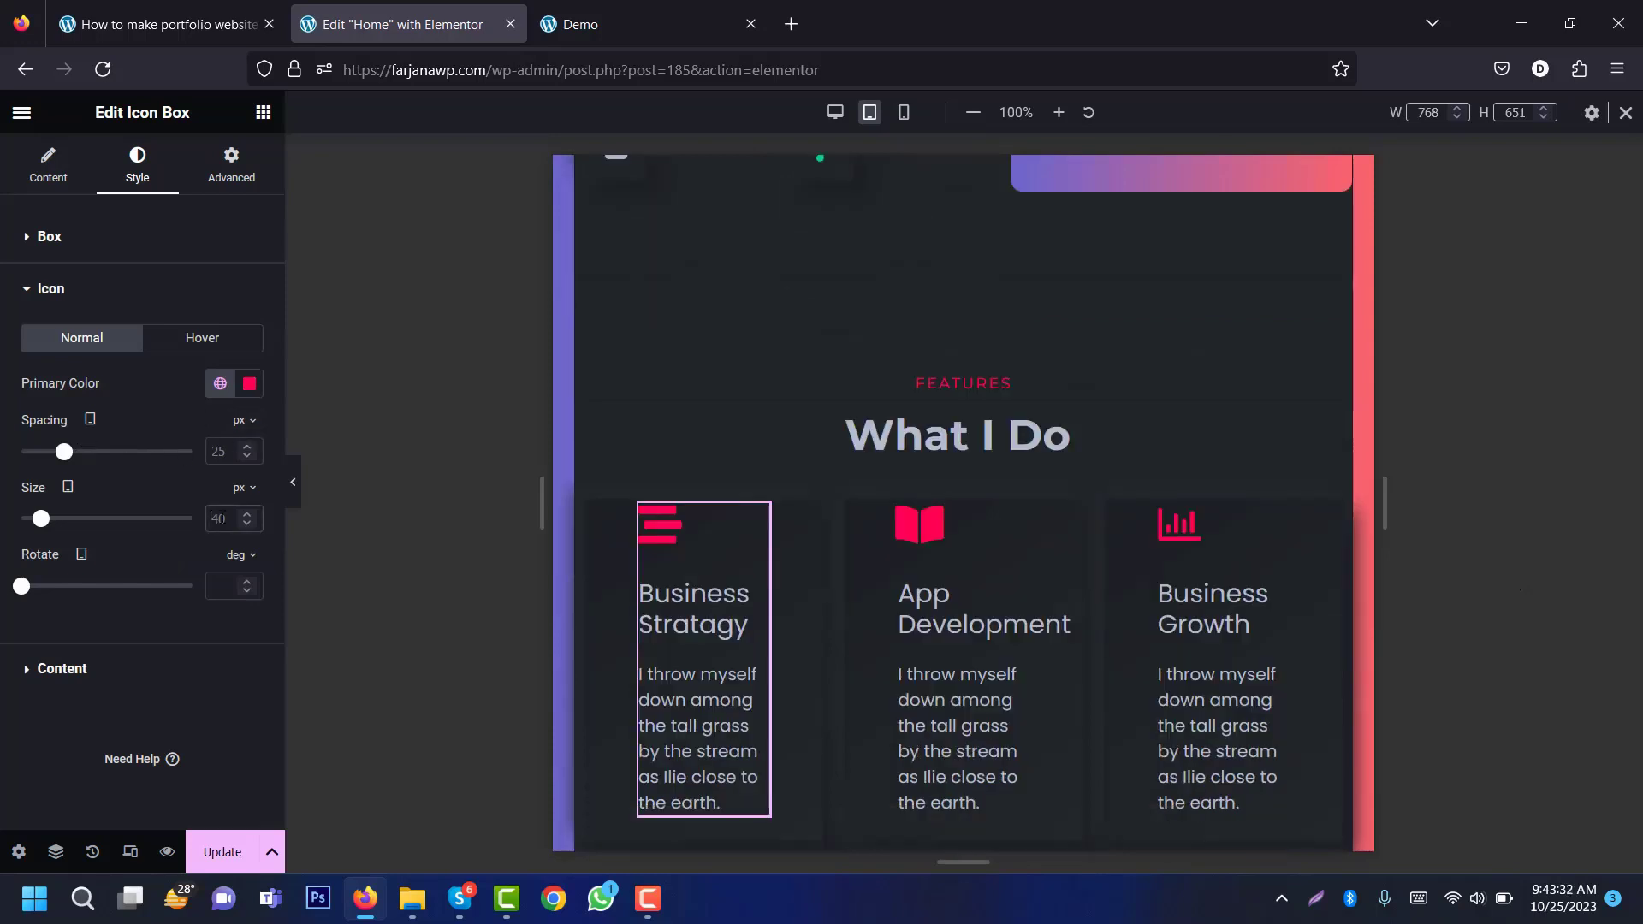
pyautogui.press('BackSpace')
pyautogui.press('BackSpace')
pyautogui.write('3')
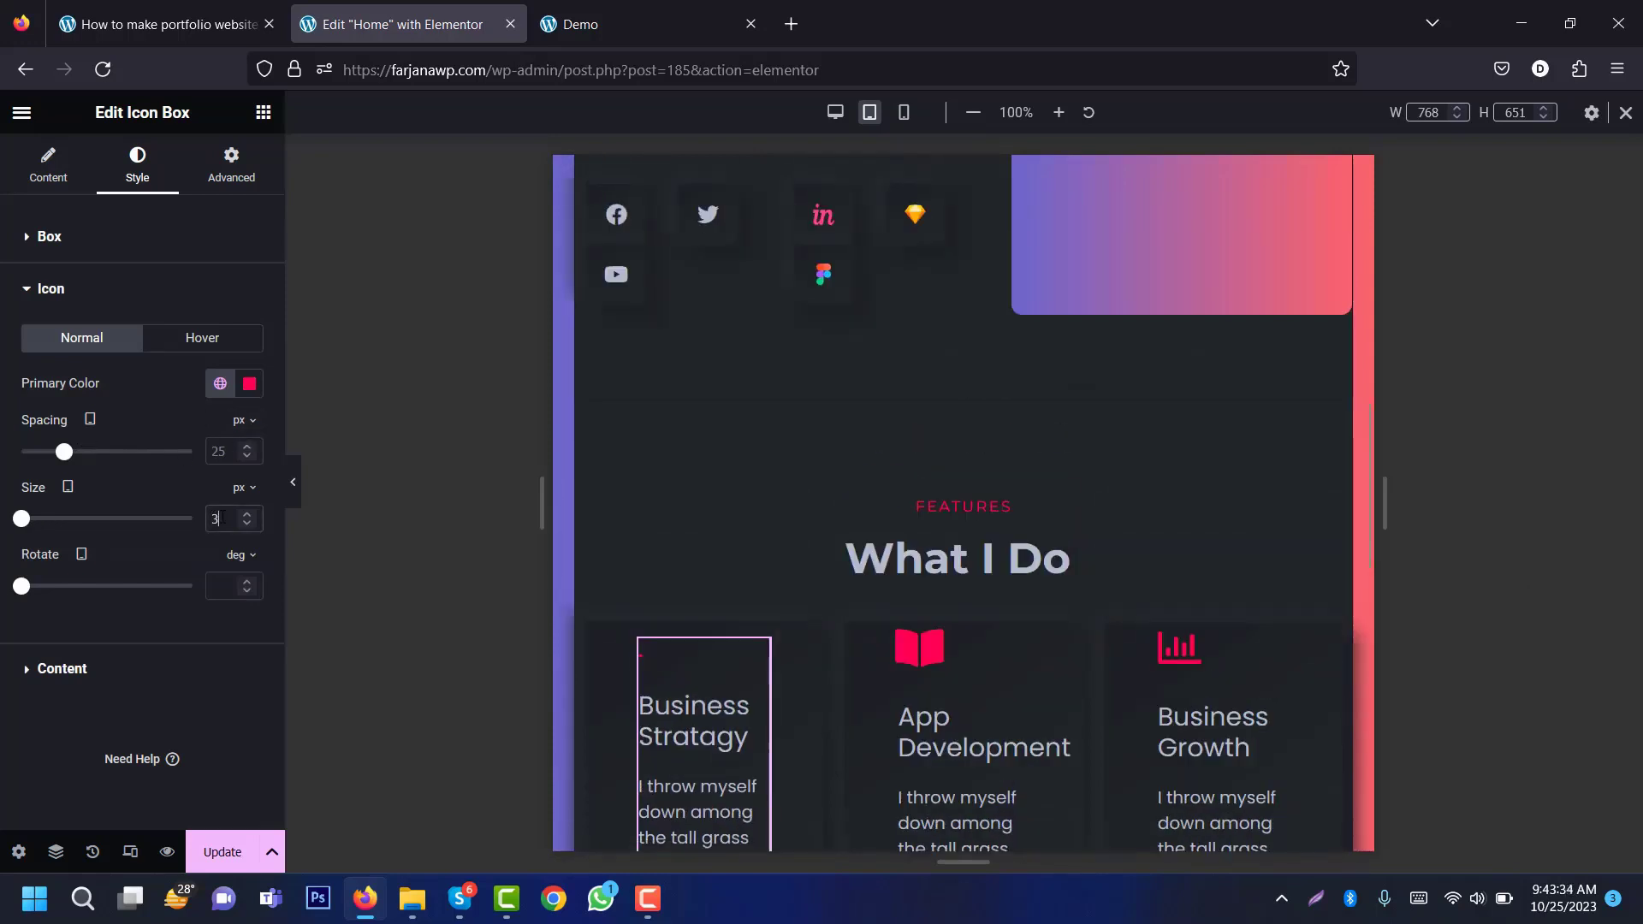
pyautogui.write('0')
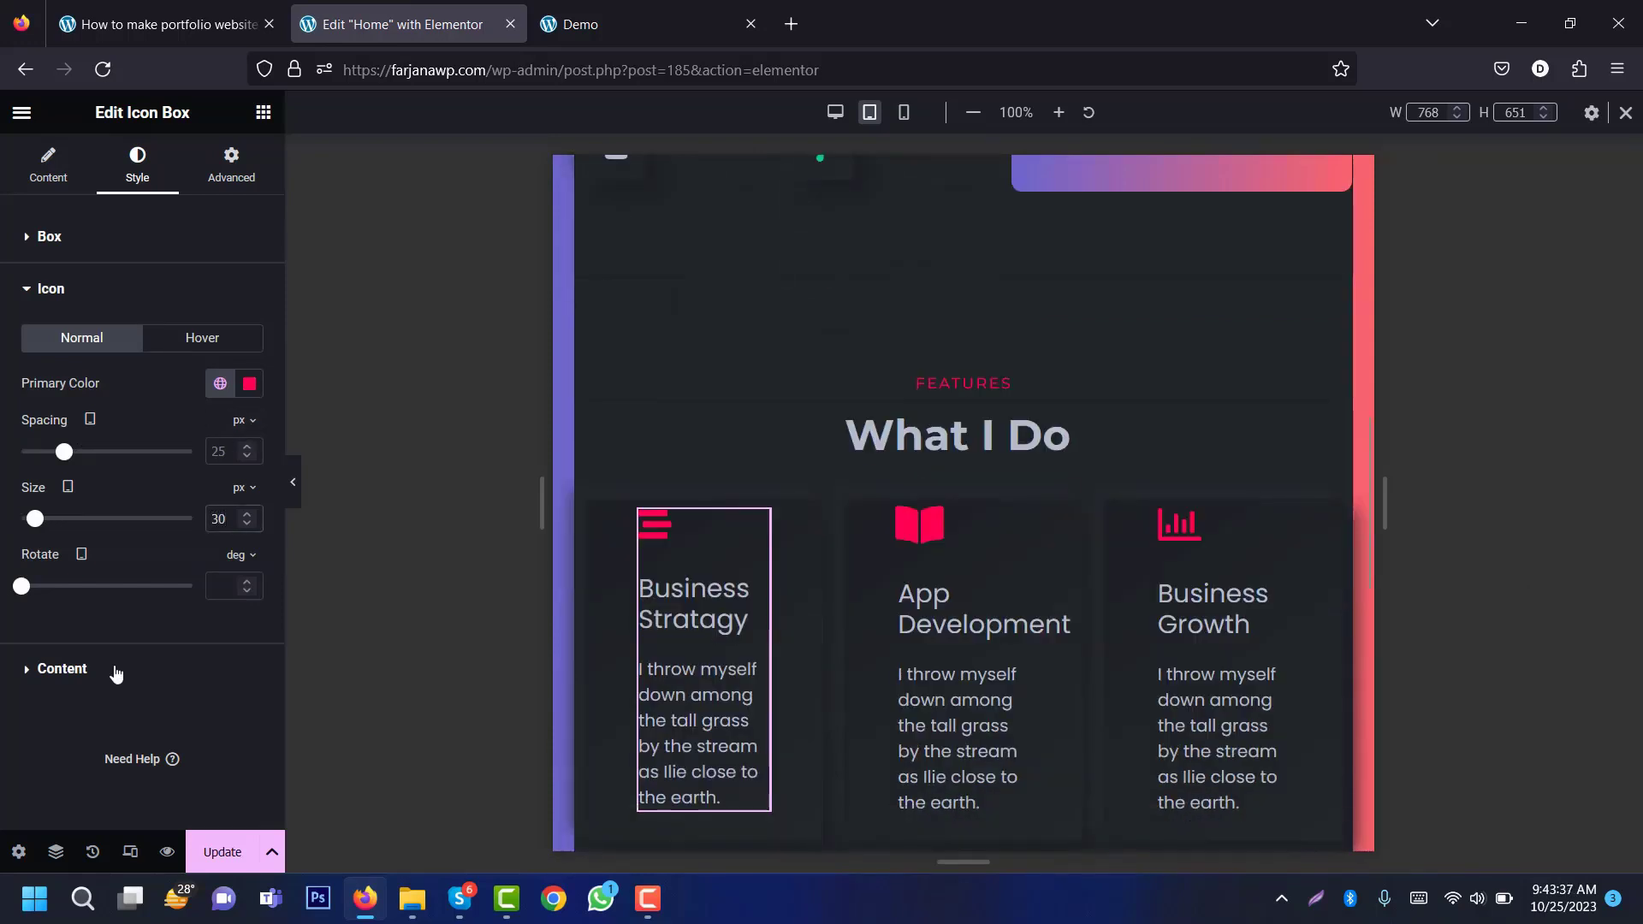
# Step: Shrink the card title's tablet font size to just under 20 px
pyautogui.click(117, 675)
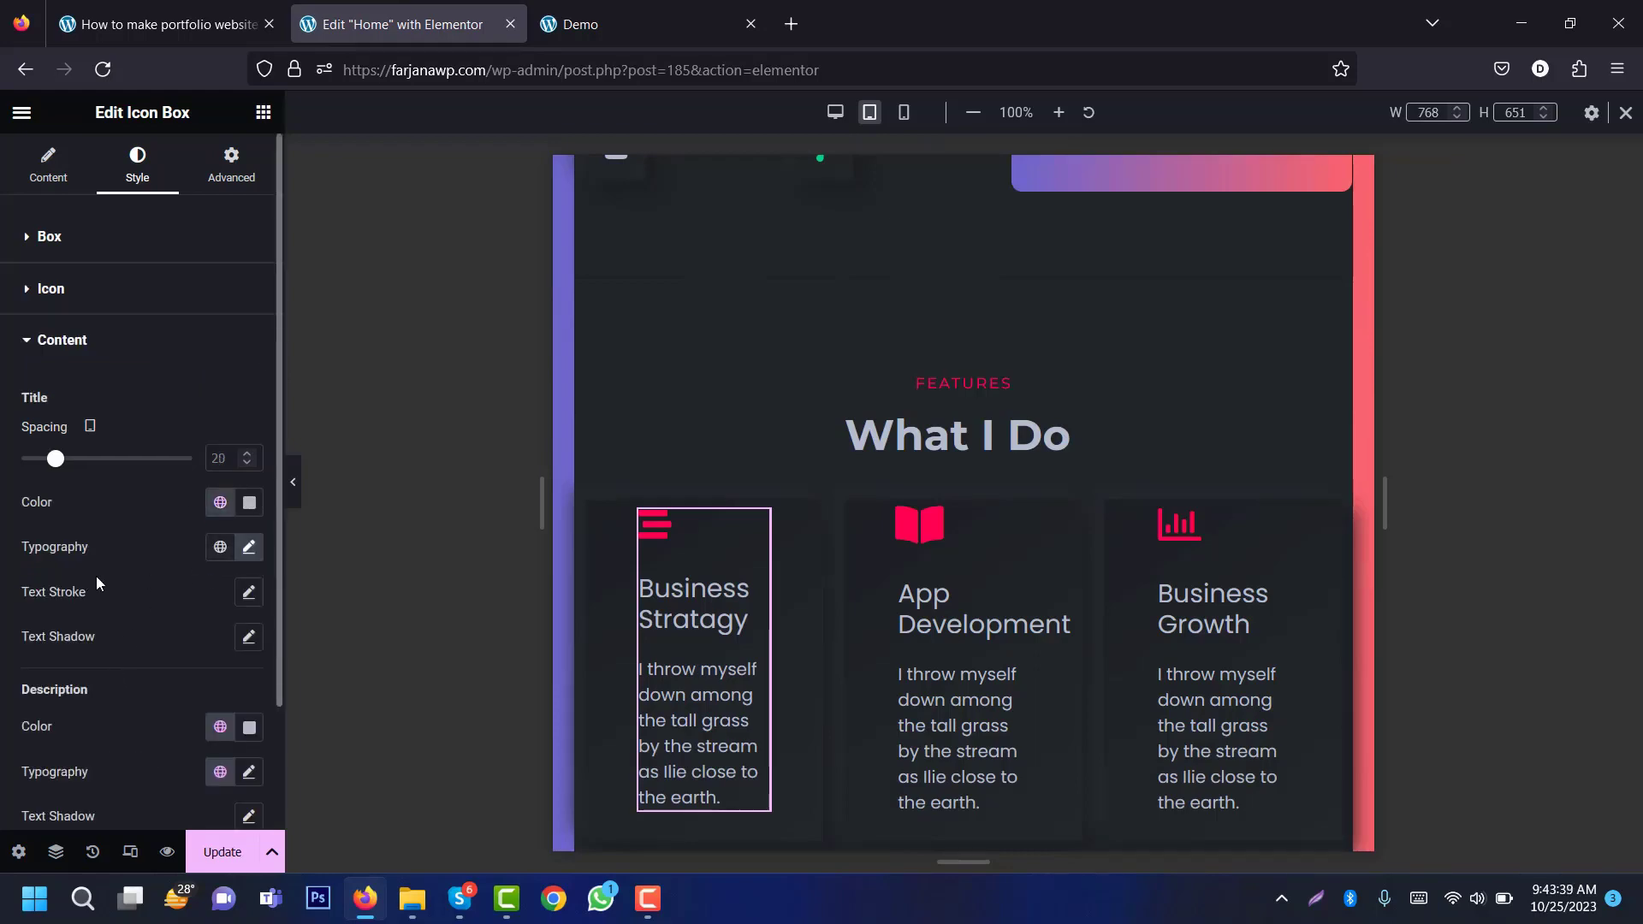
pyautogui.click(249, 548)
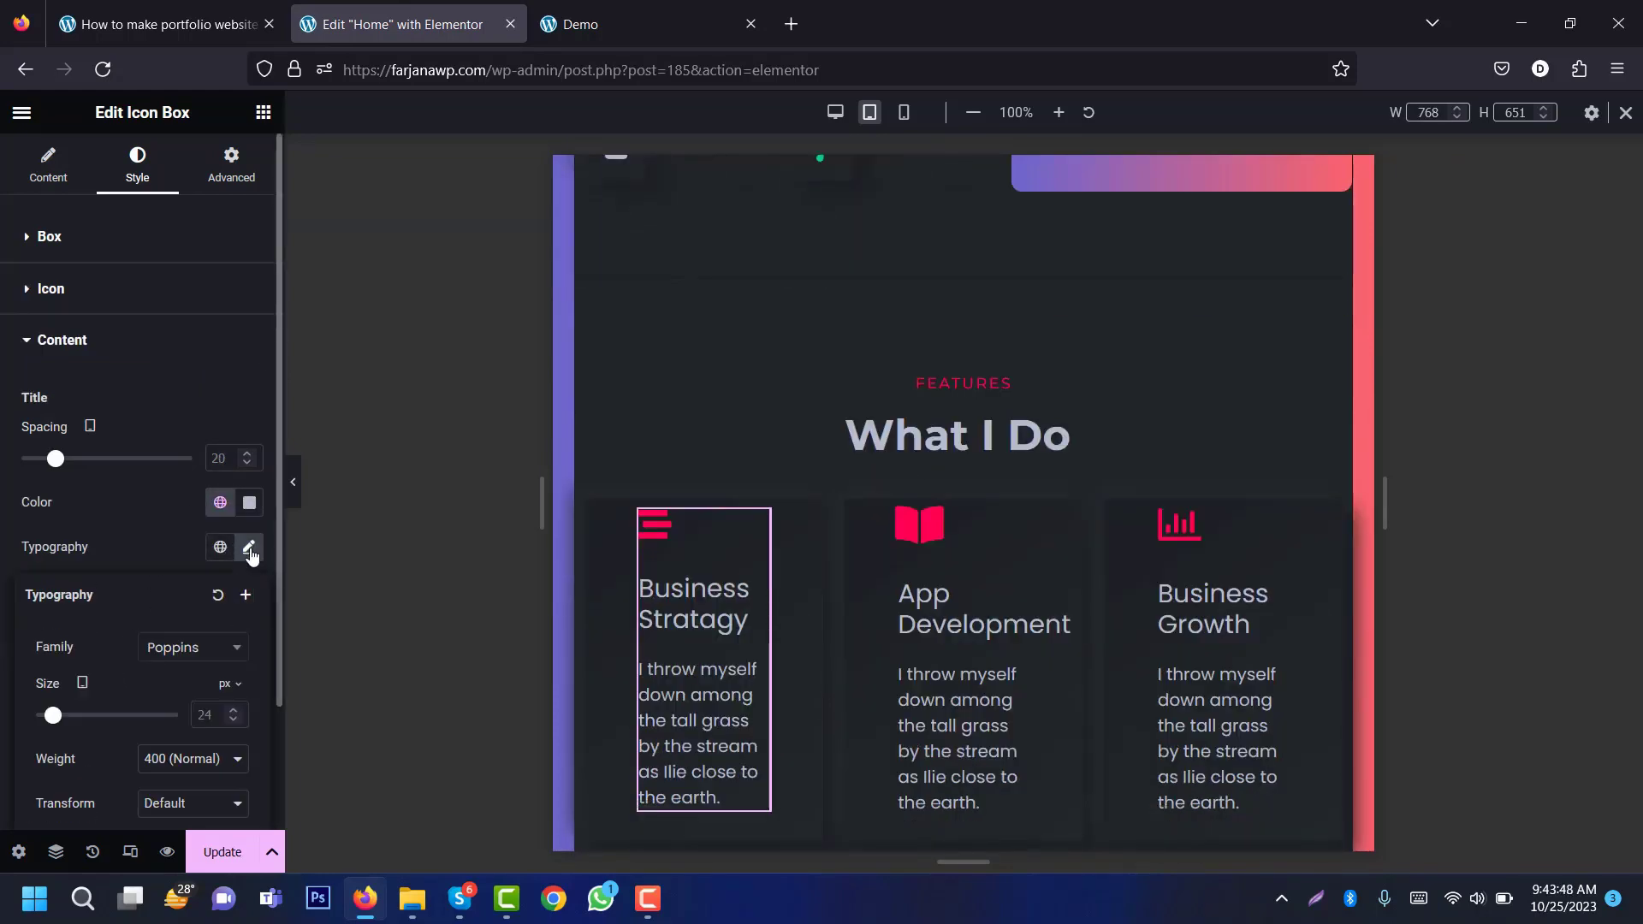
pyautogui.click(217, 714)
pyautogui.write('20')
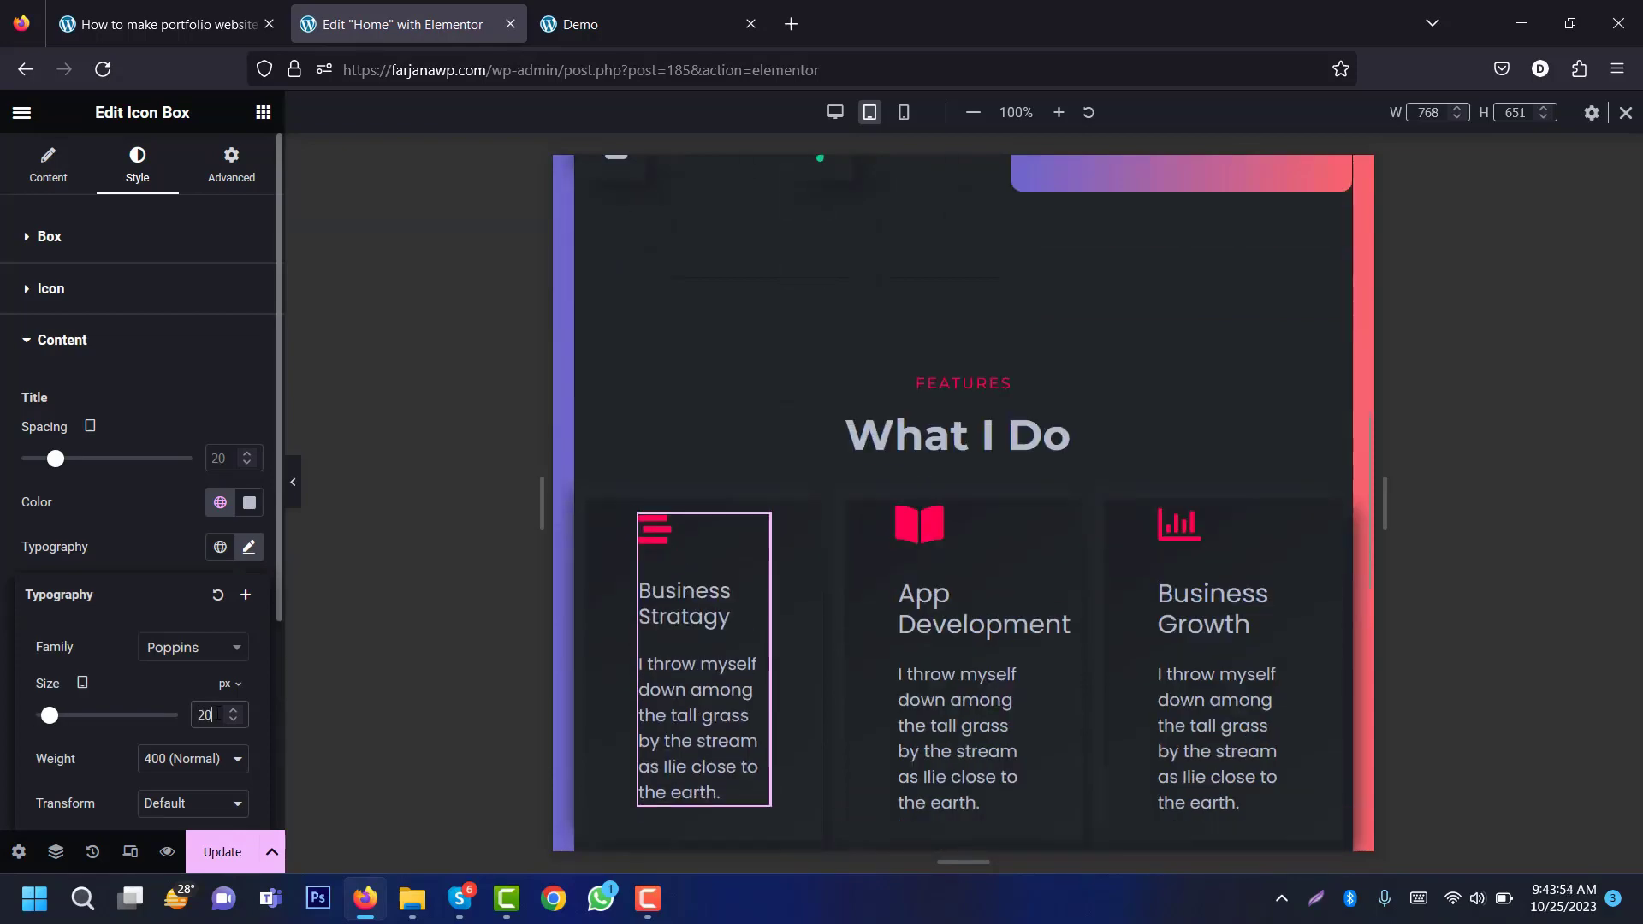
pyautogui.press('Down')
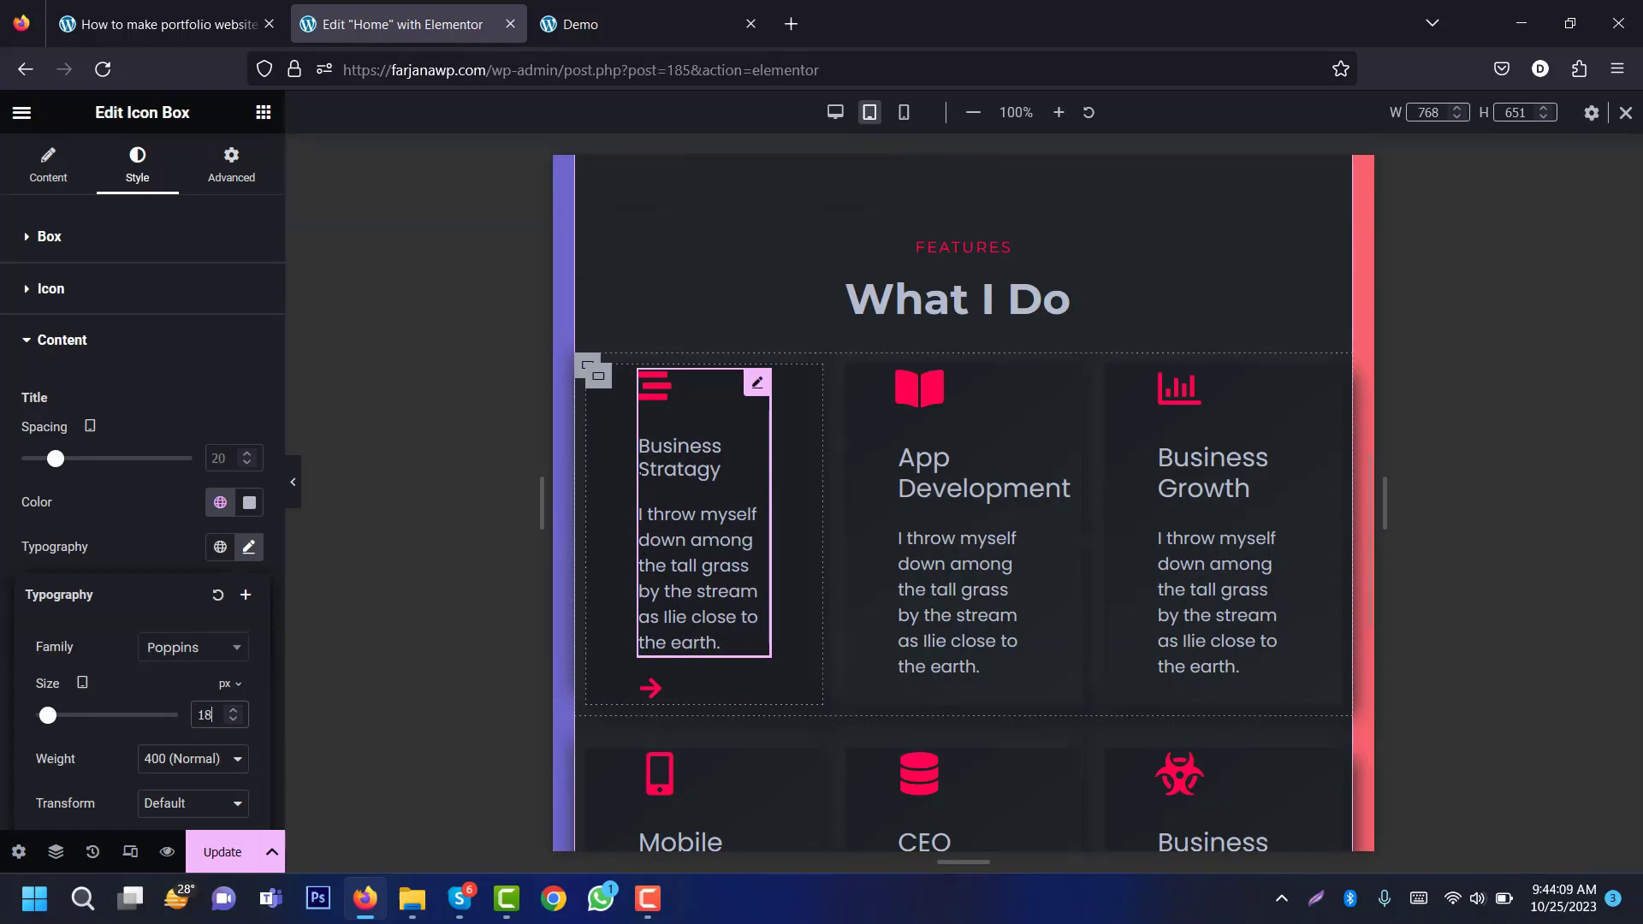
# Step: Reduce the card container's tablet padding to 25 px on every side
pyautogui.click(602, 384)
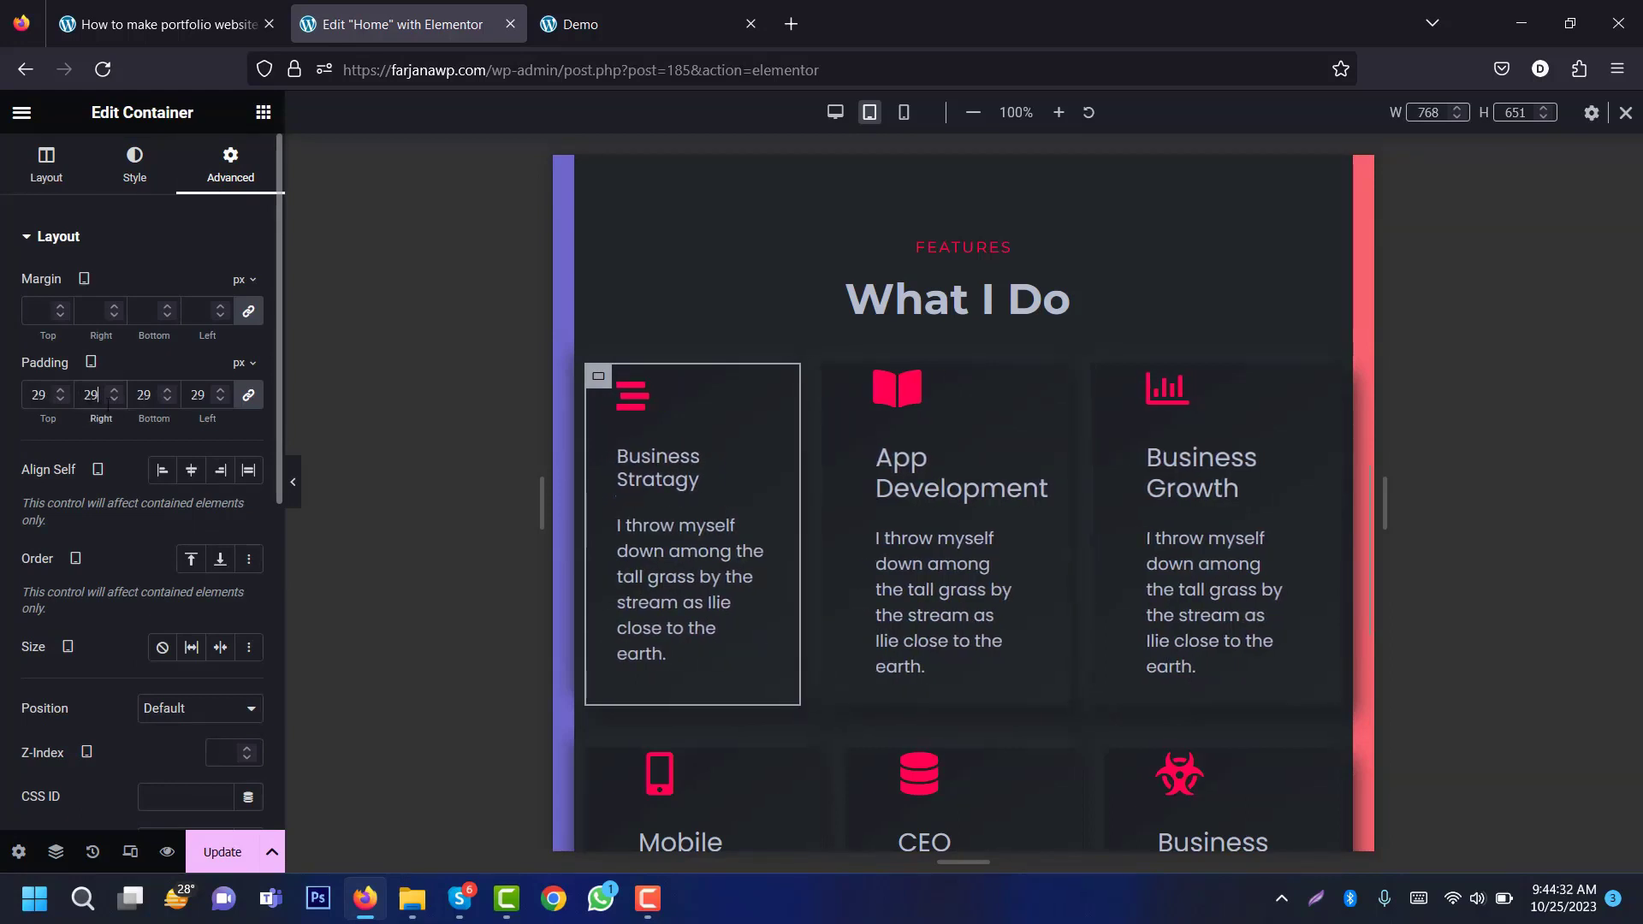
pyautogui.press('Down')
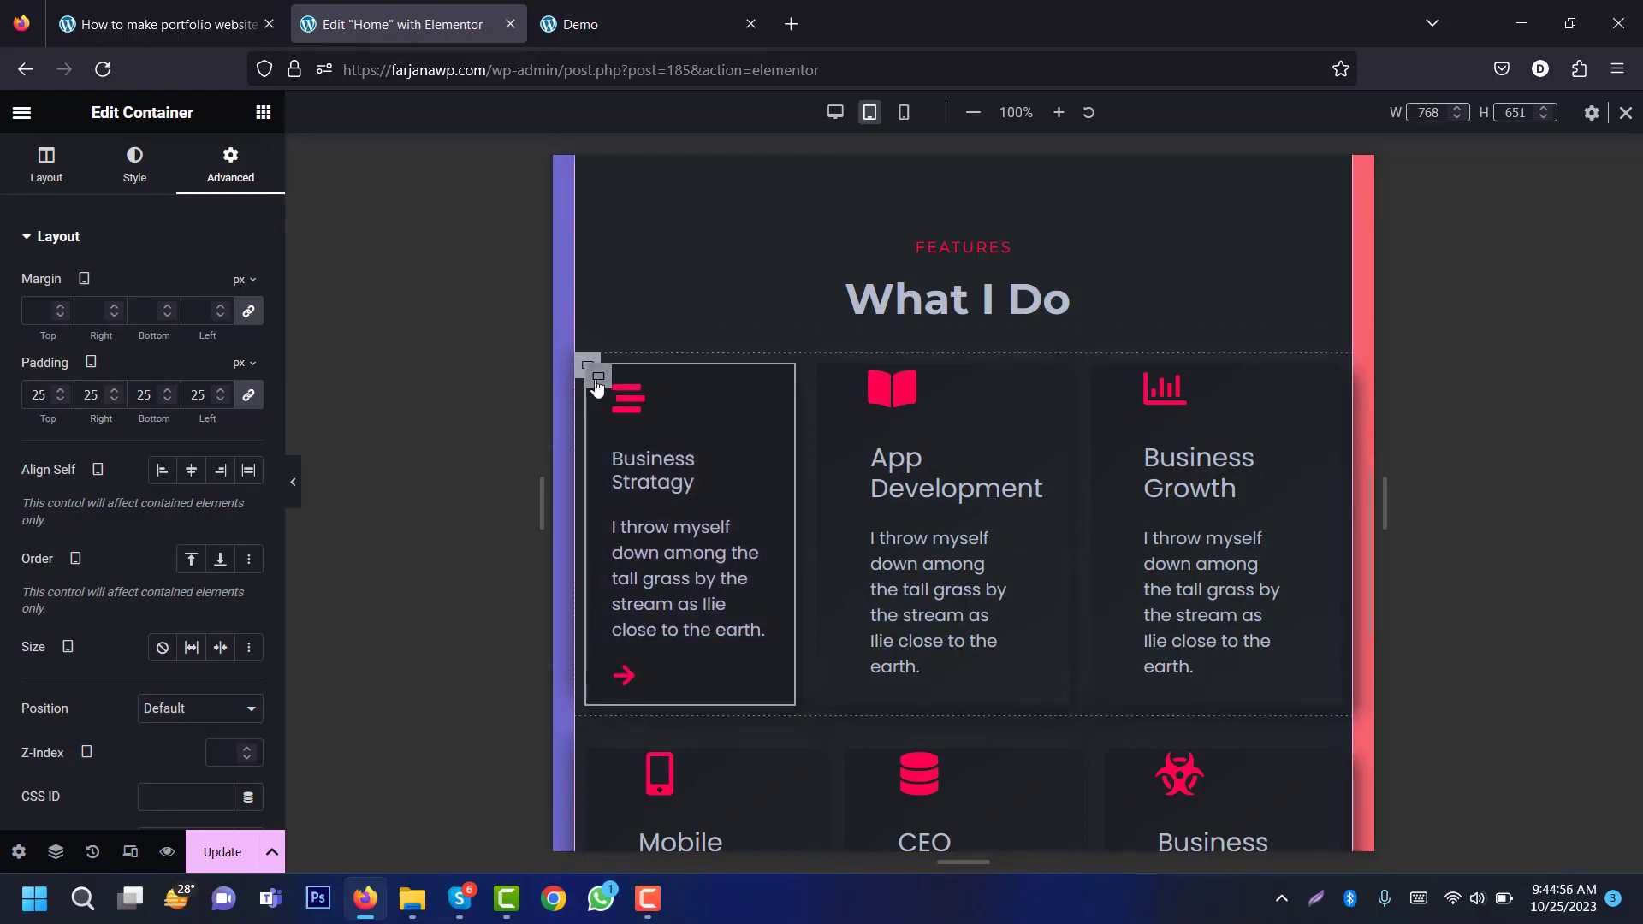
pyautogui.click(16, 181)
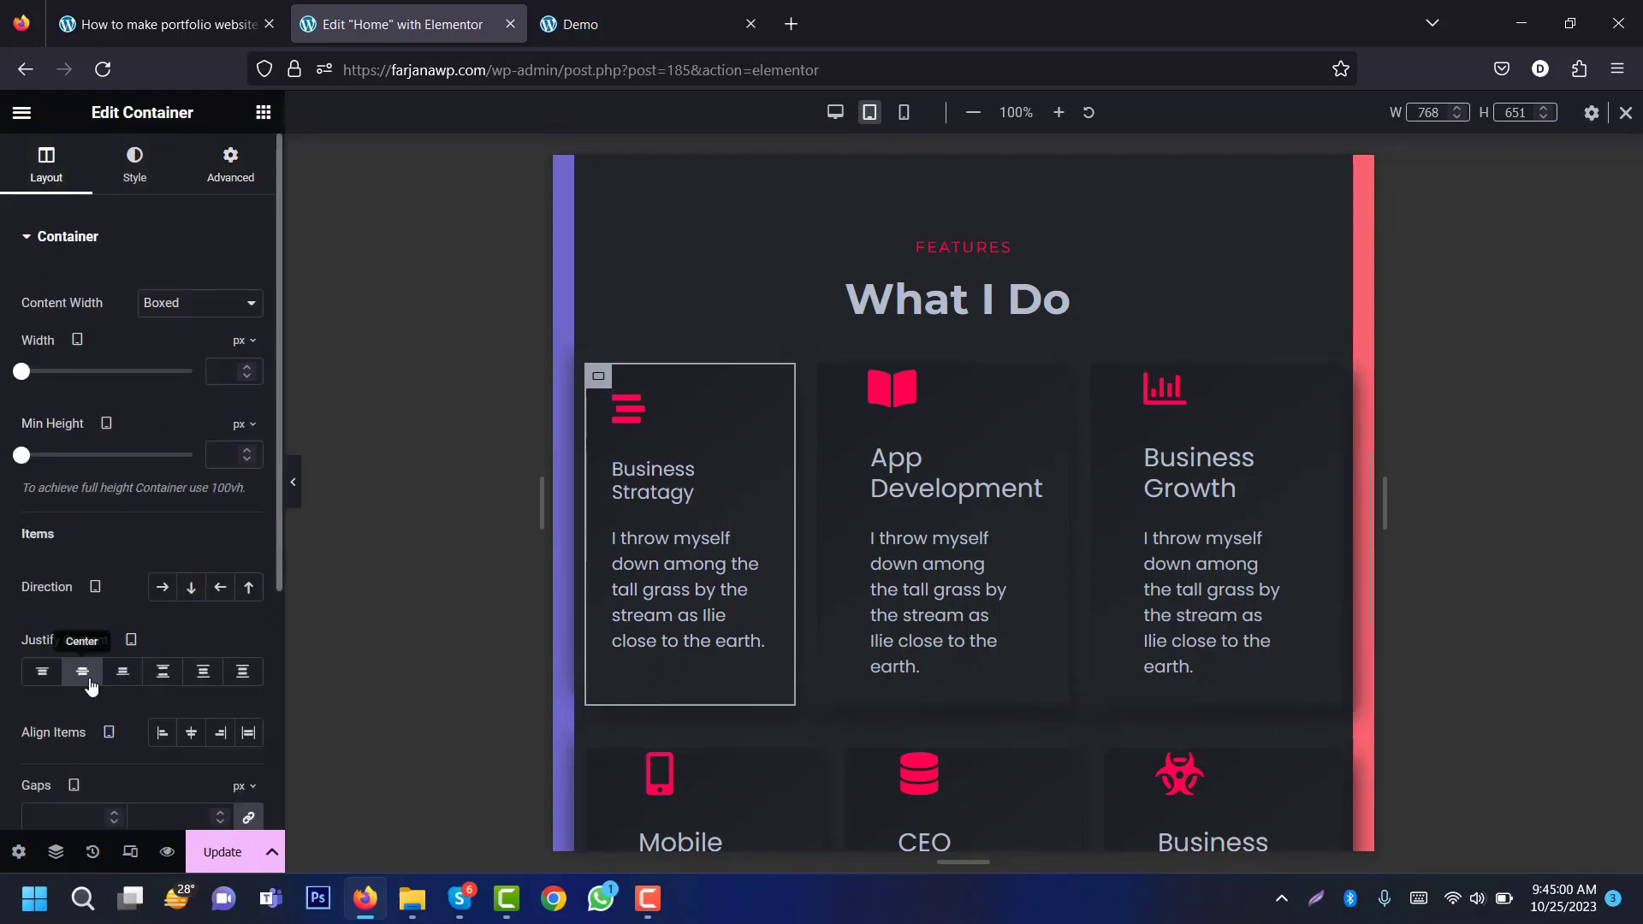
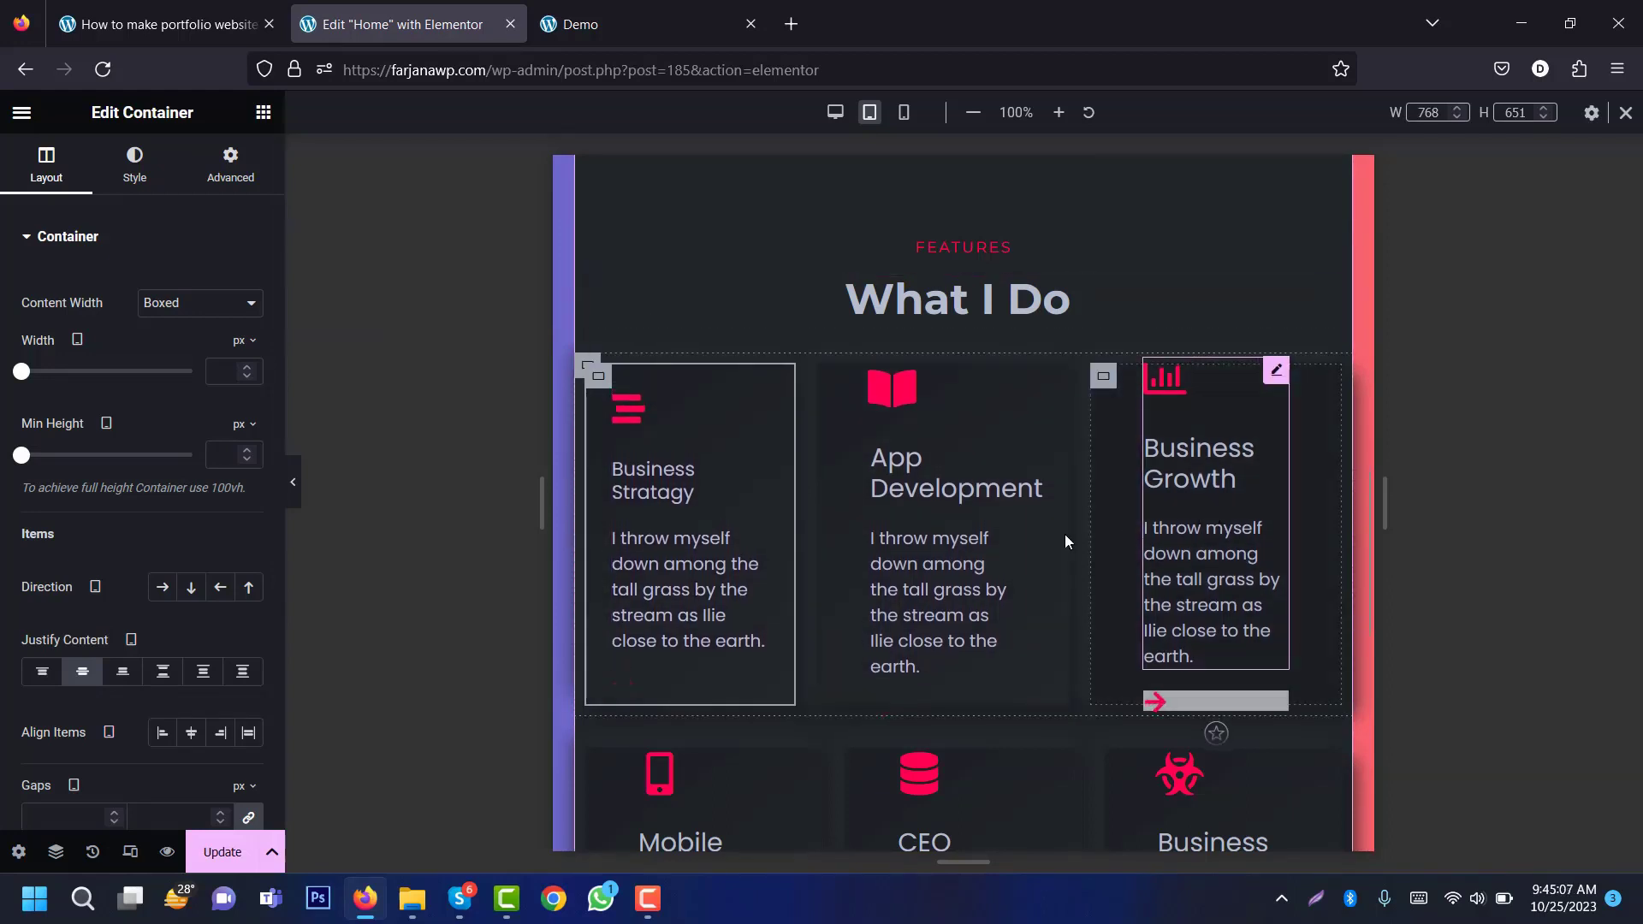
# Step: Paste the Business Stratagy card's style onto the App Development card
pyautogui.rightClick(687, 495)
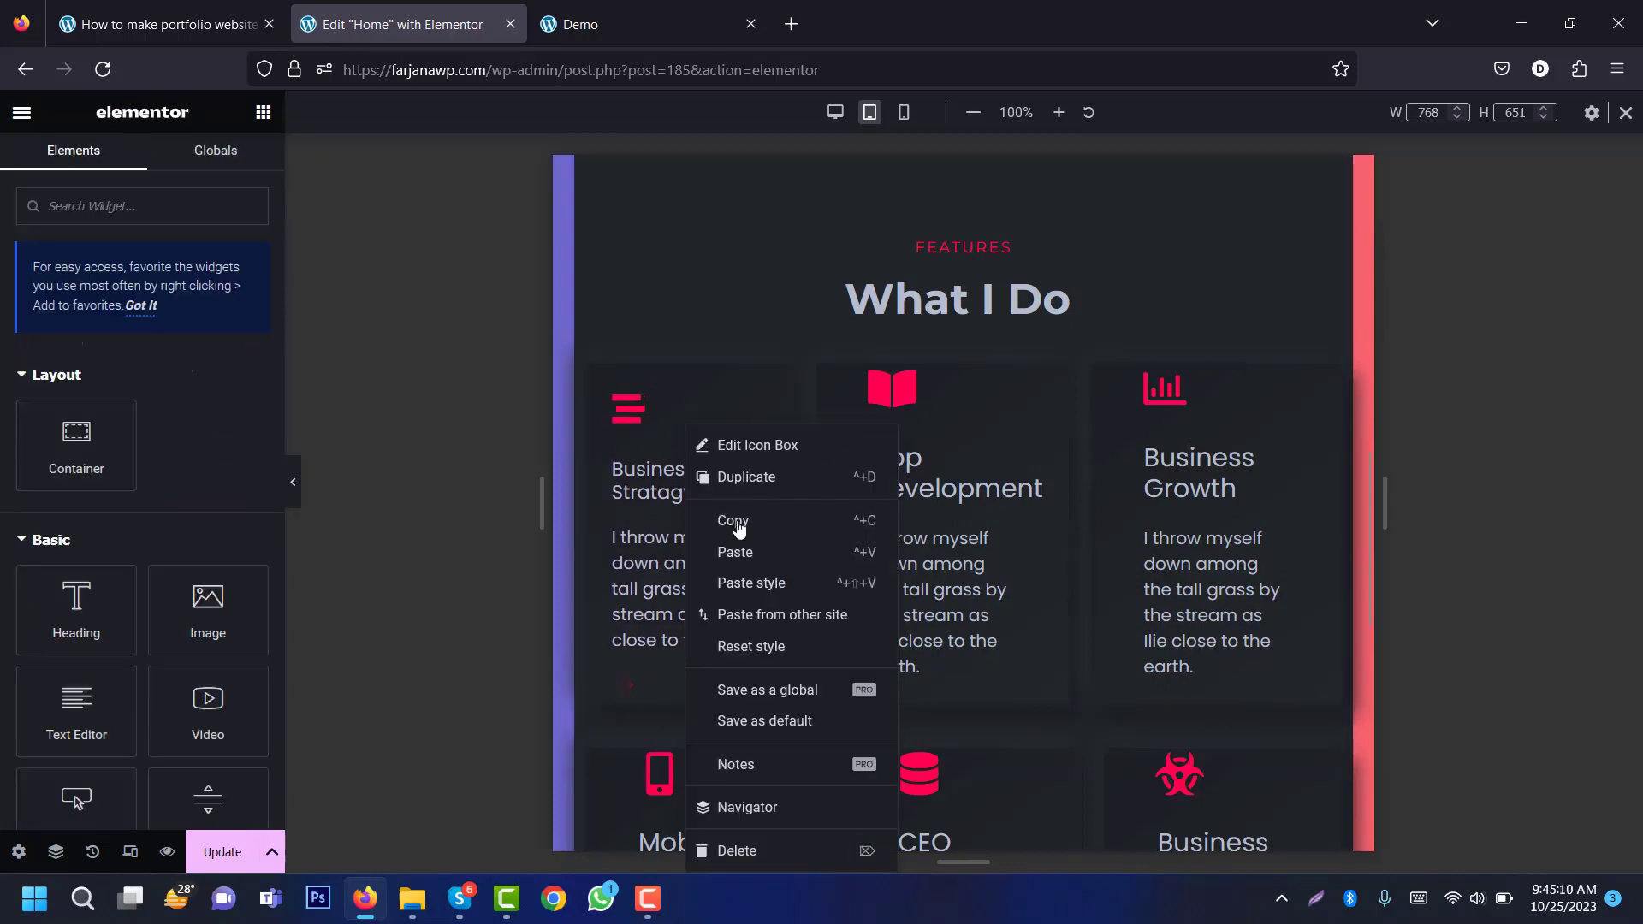
pyautogui.rightClick(929, 494)
pyautogui.click(984, 583)
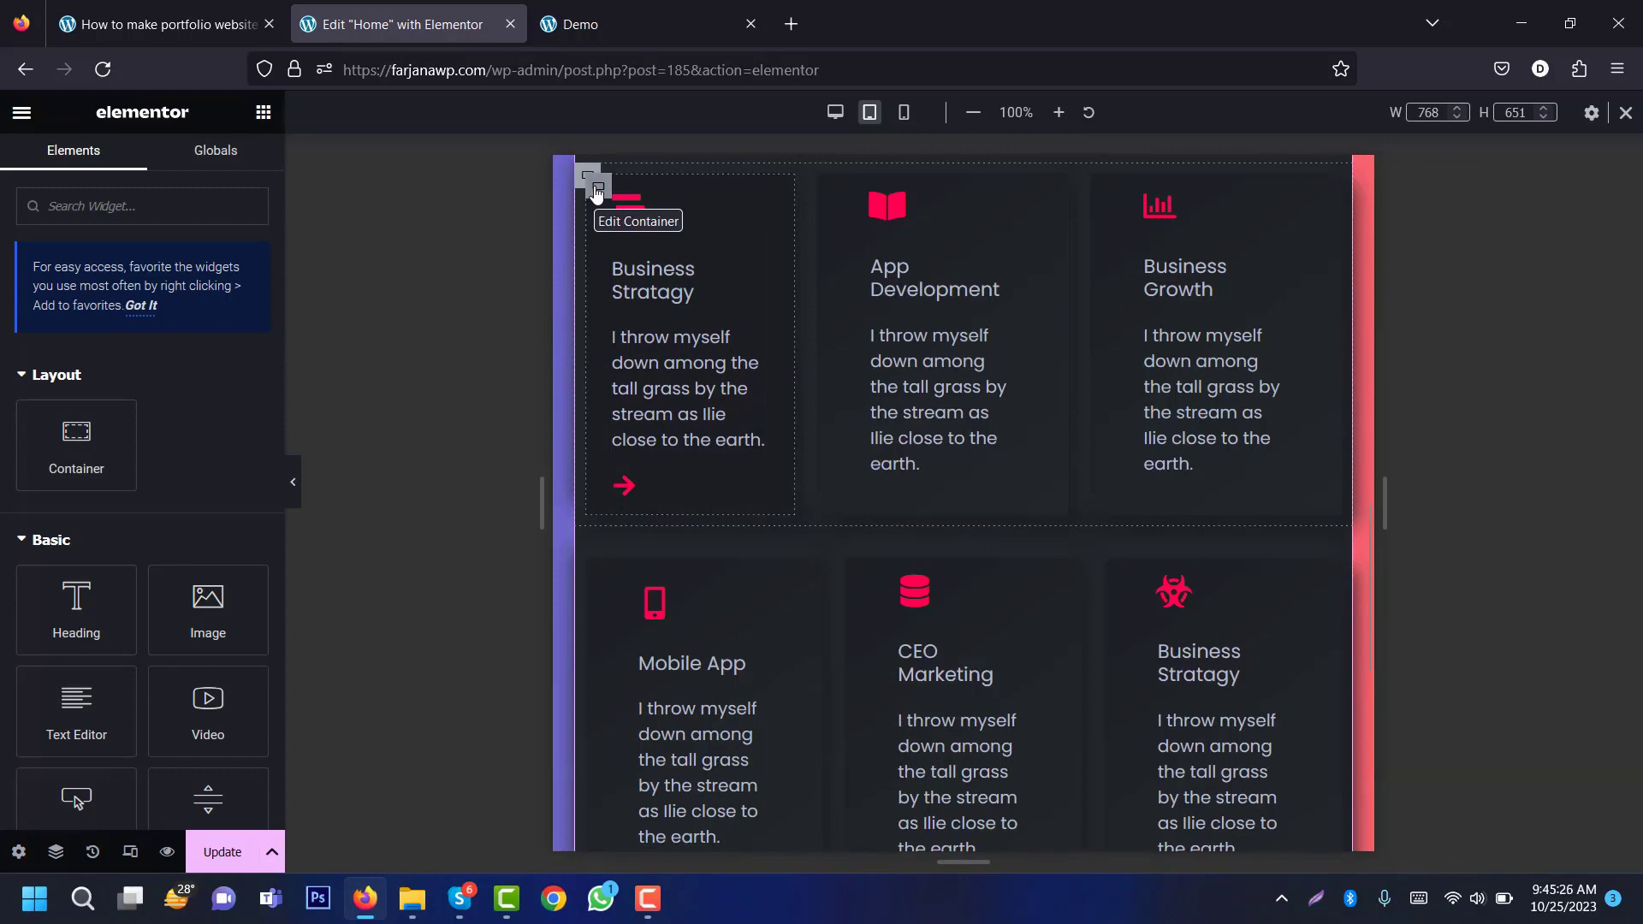
# Step: Copy the first card's column and bring up actions for the App Development column
pyautogui.rightClick(597, 193)
pyautogui.click(671, 332)
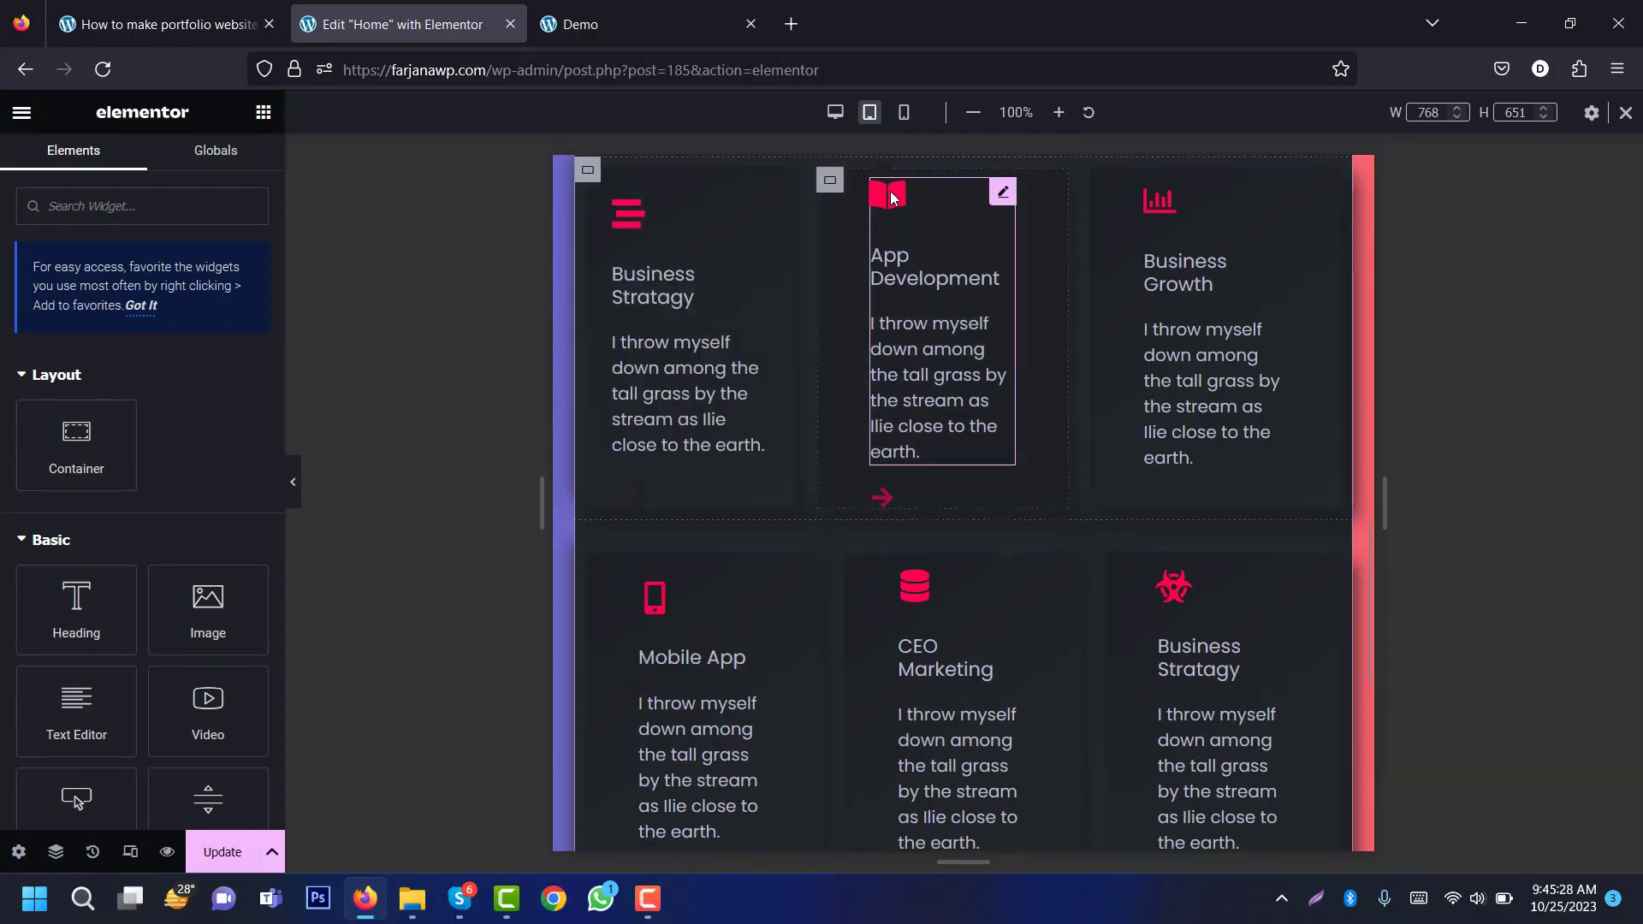
pyautogui.rightClick(830, 180)
pyautogui.scroll(-2, 832, 177)
pyautogui.moveTo(1367, 571); pyautogui.dragTo(1357, 480)
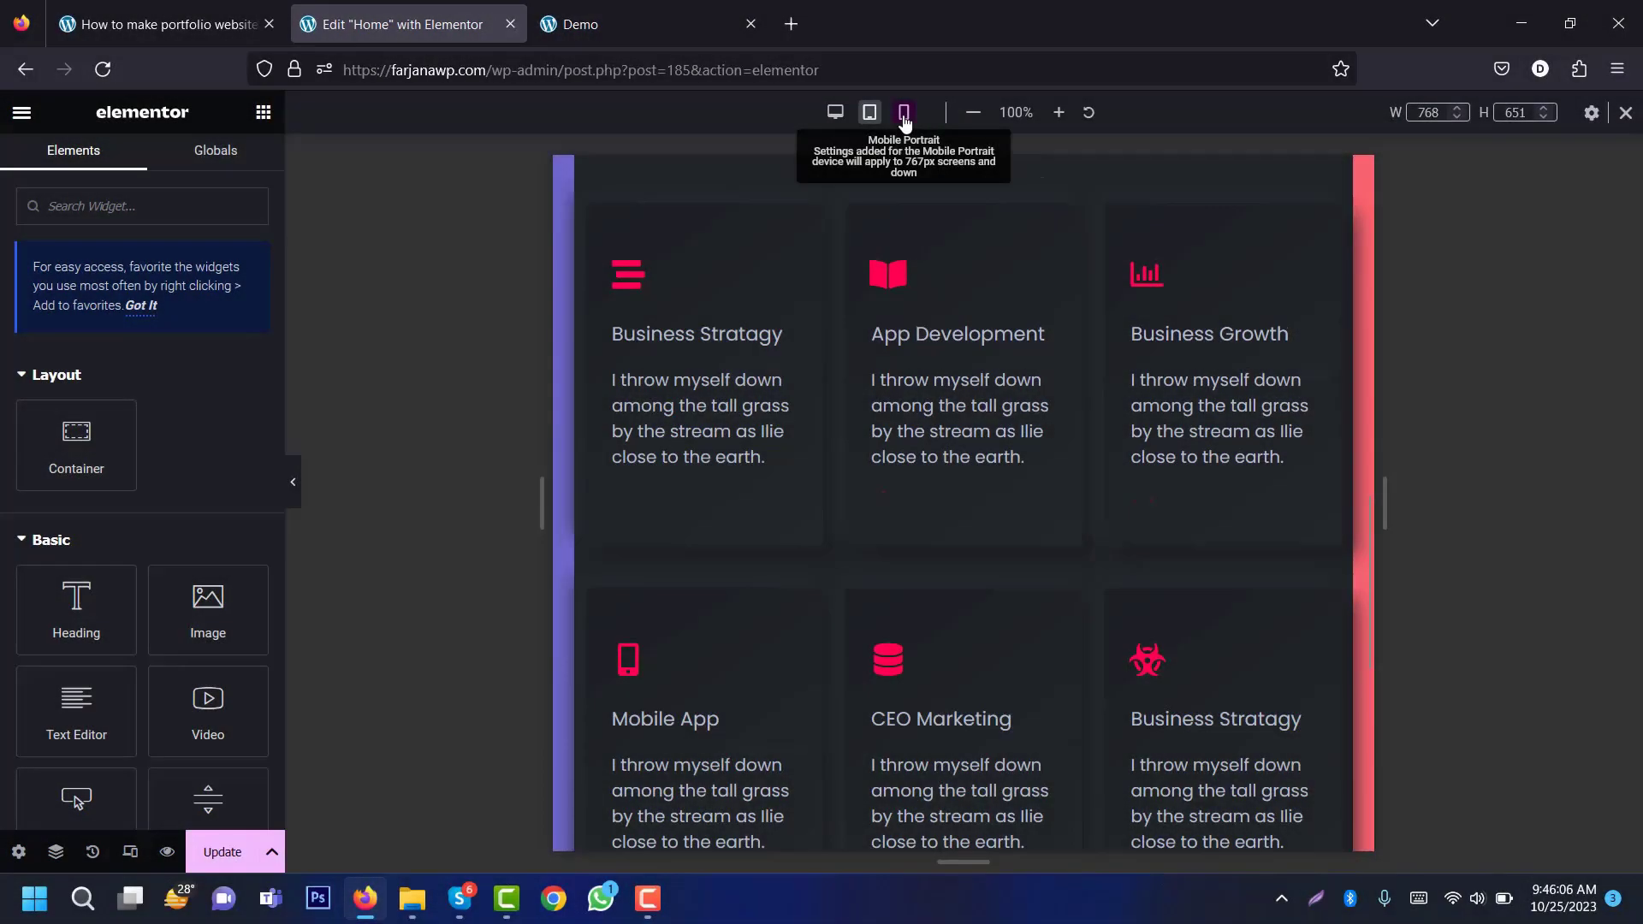
# Step: At mobile width, review the Business Stratagy icon box's title typography
pyautogui.click(905, 115)
pyautogui.moveTo(1150, 415); pyautogui.dragTo(1151, 449)
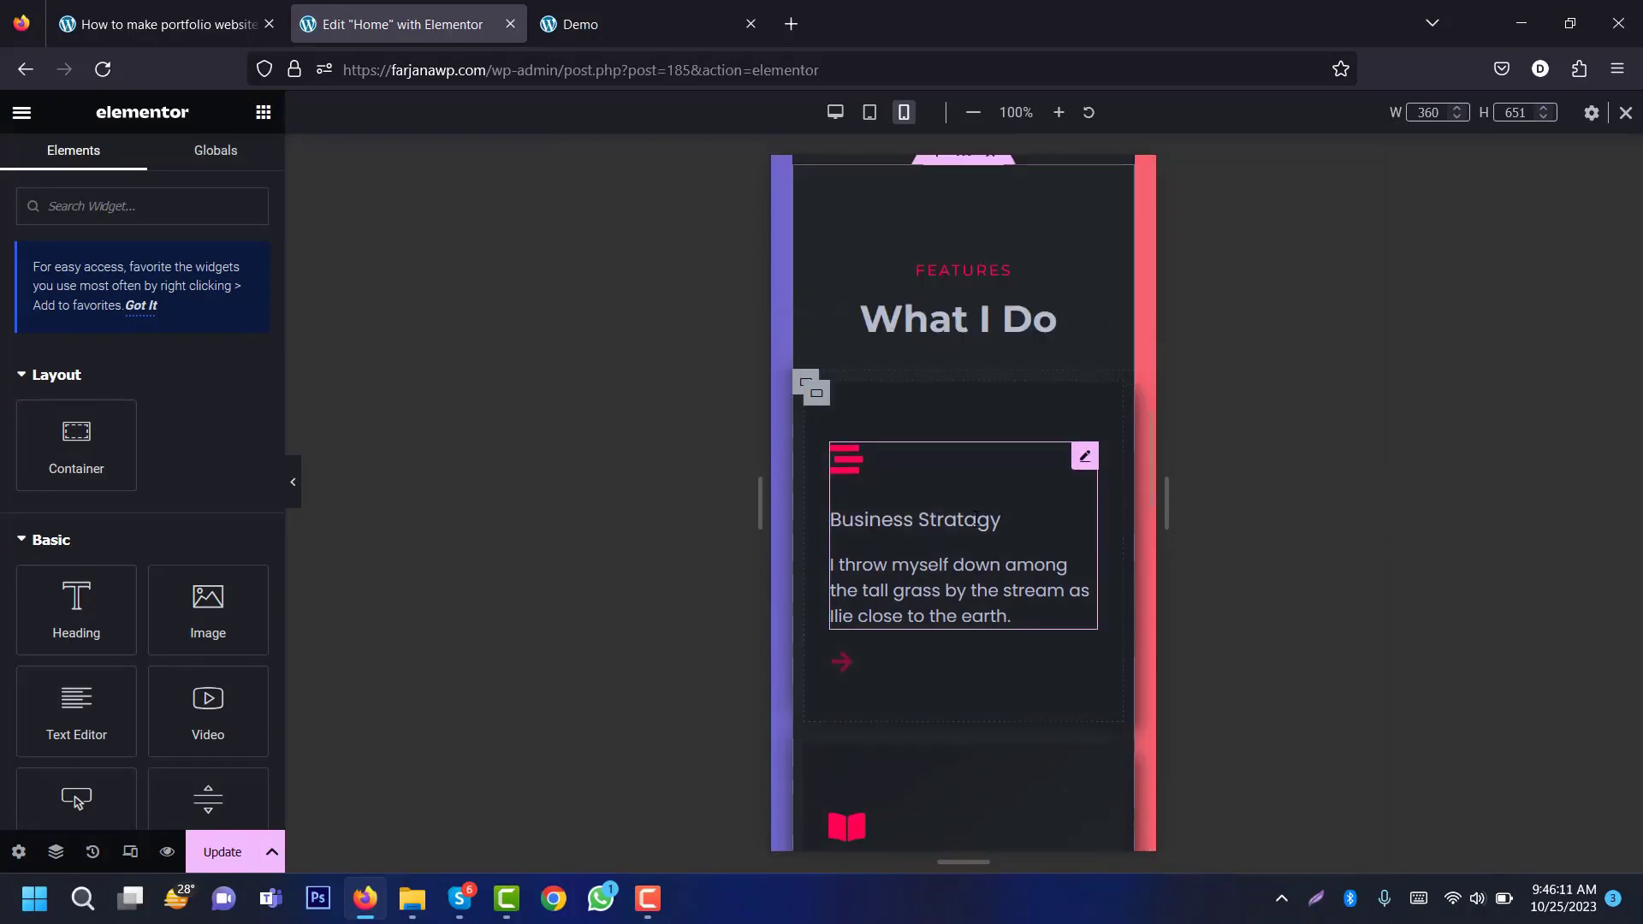
pyautogui.scroll(-1, 885, 524)
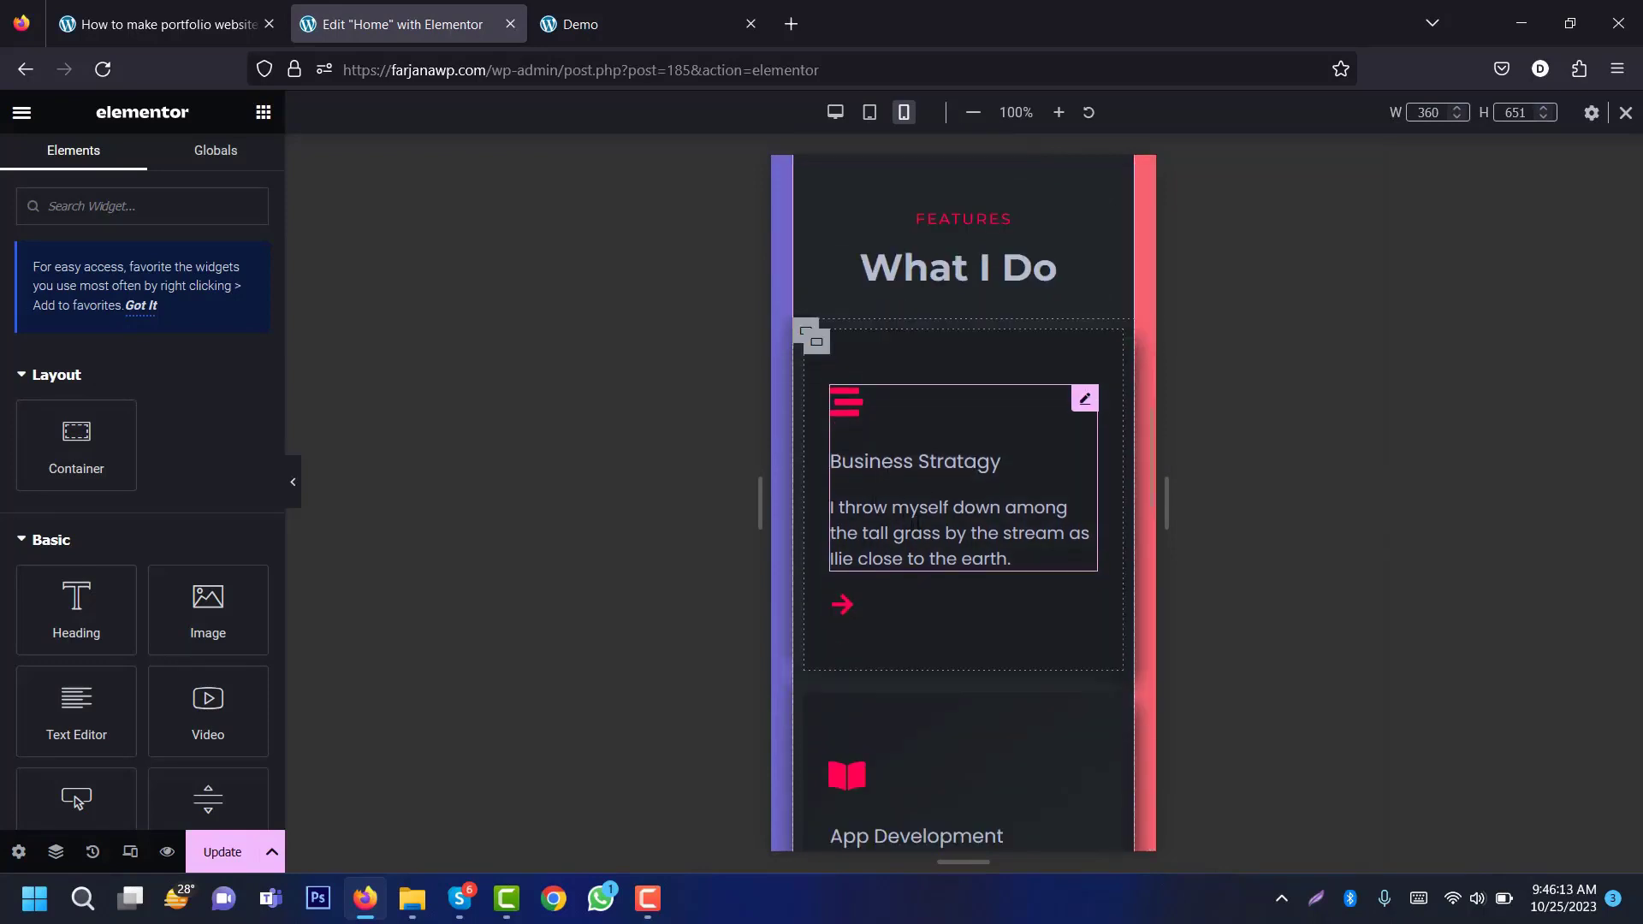
pyautogui.click(918, 520)
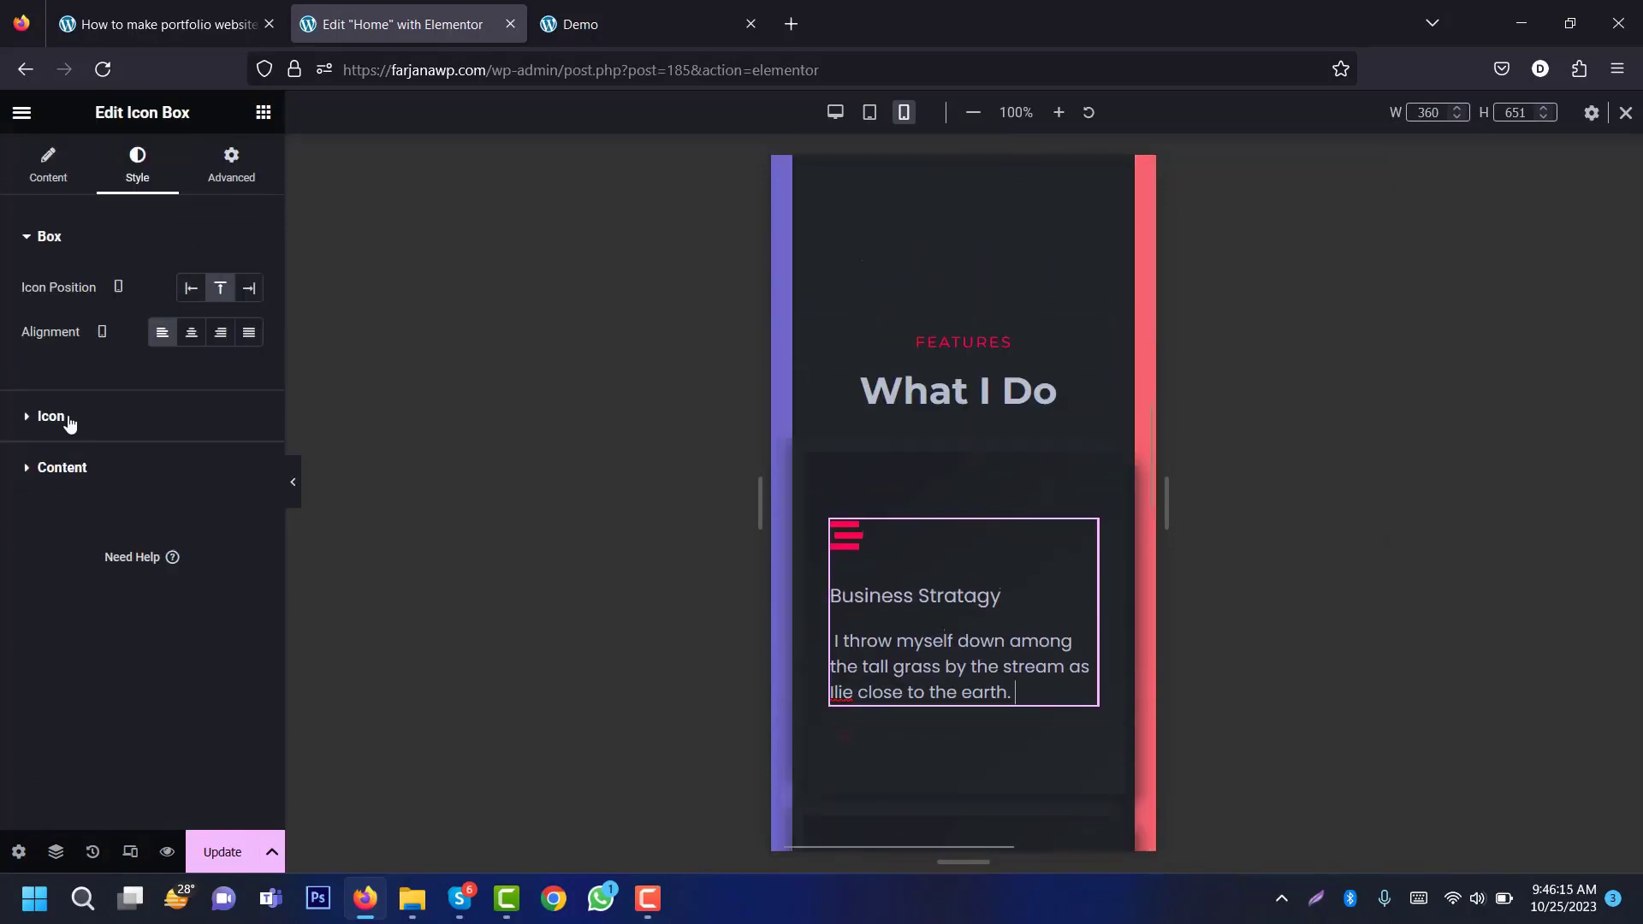
pyautogui.click(97, 471)
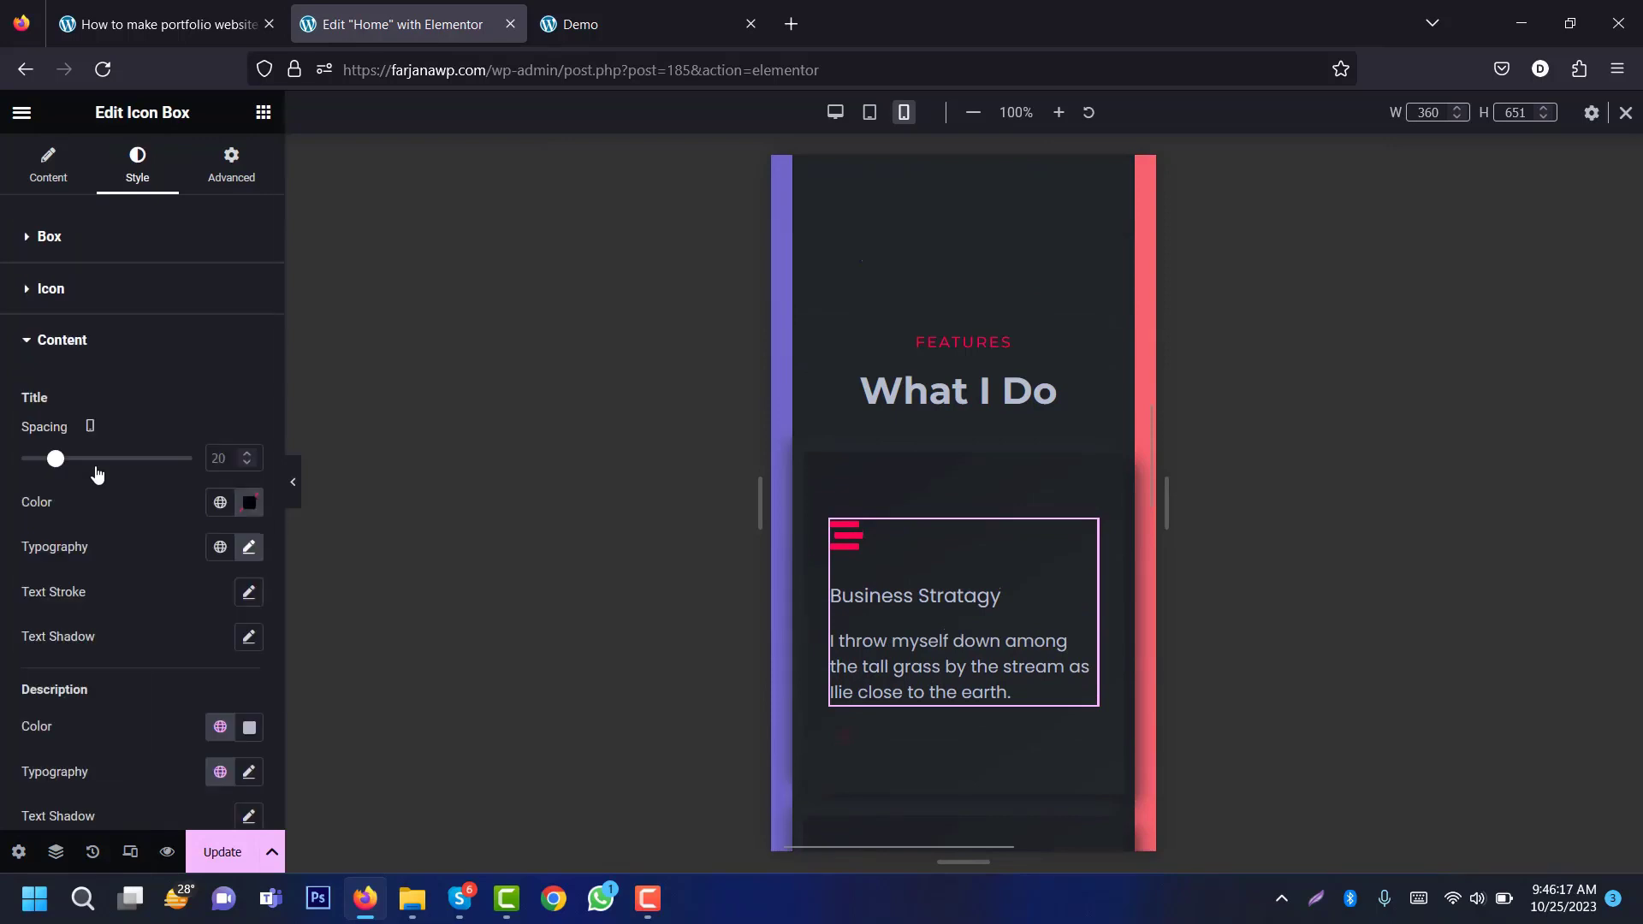
pyautogui.click(259, 551)
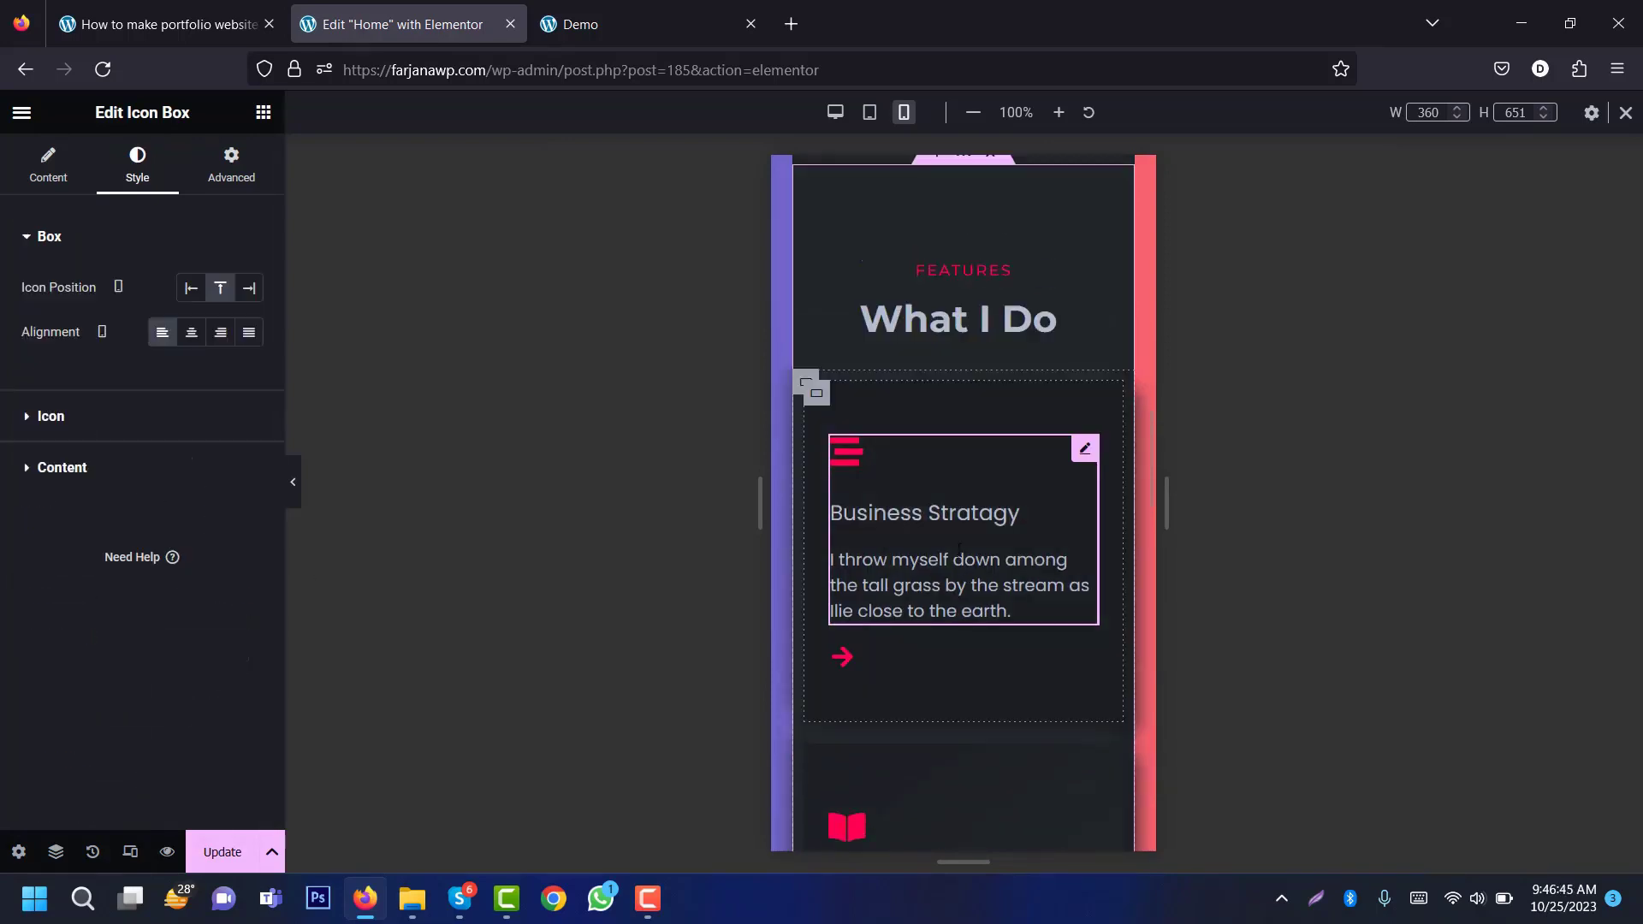
# Step: Copy the Business Stratagy box and bring up actions for the App Development box
pyautogui.scroll(2, 922, 528)
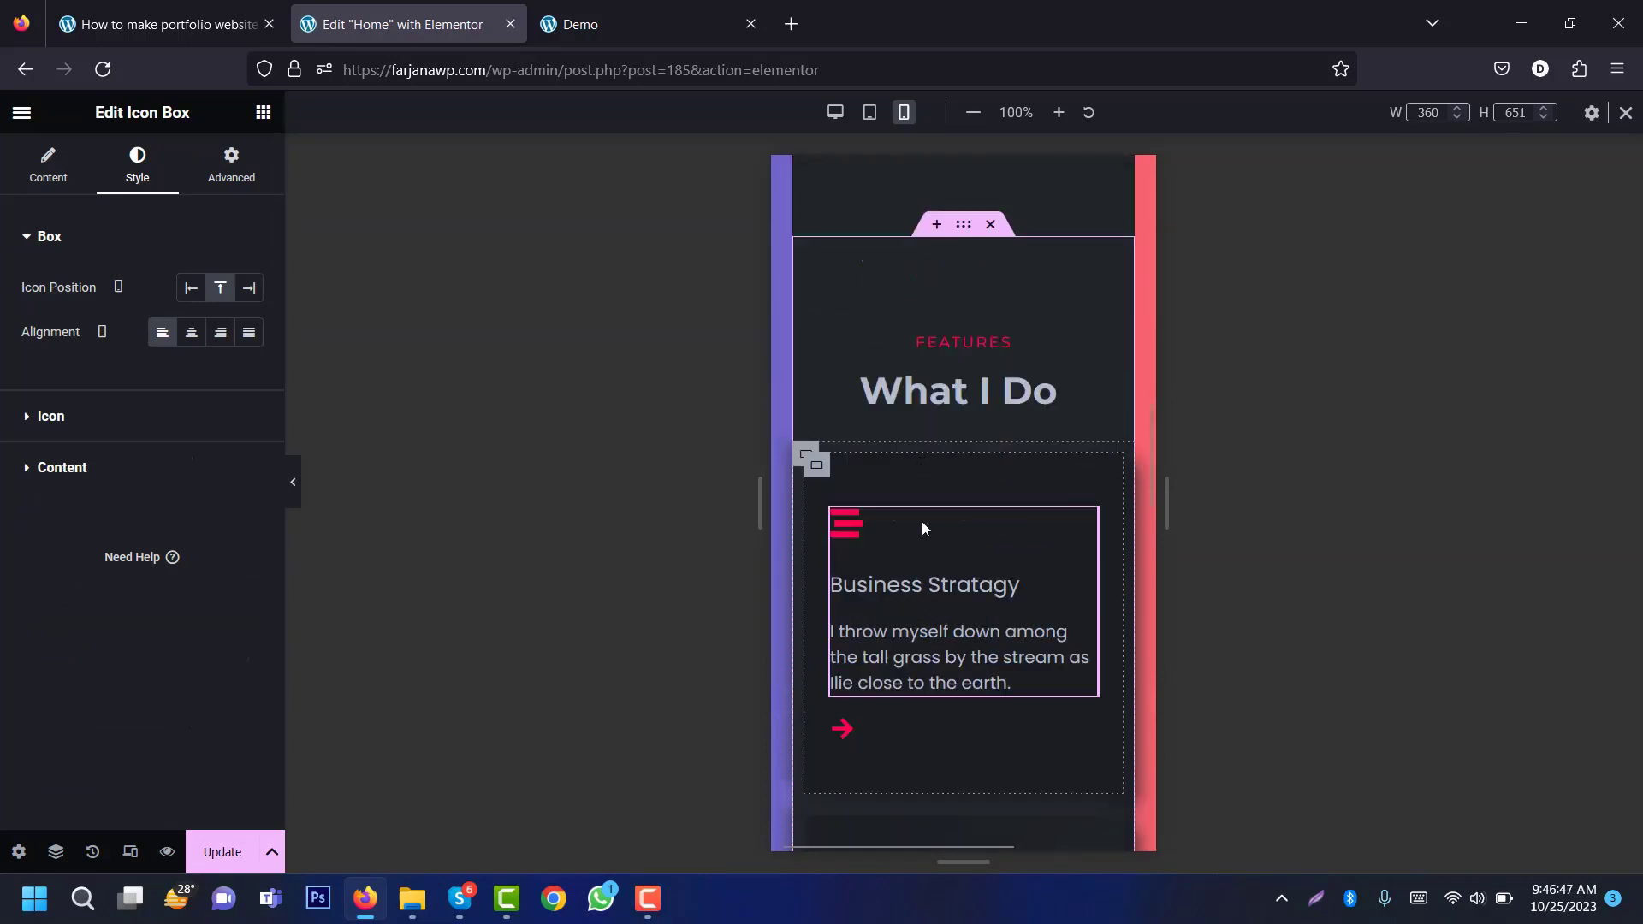
pyautogui.rightClick(930, 544)
pyautogui.click(983, 524)
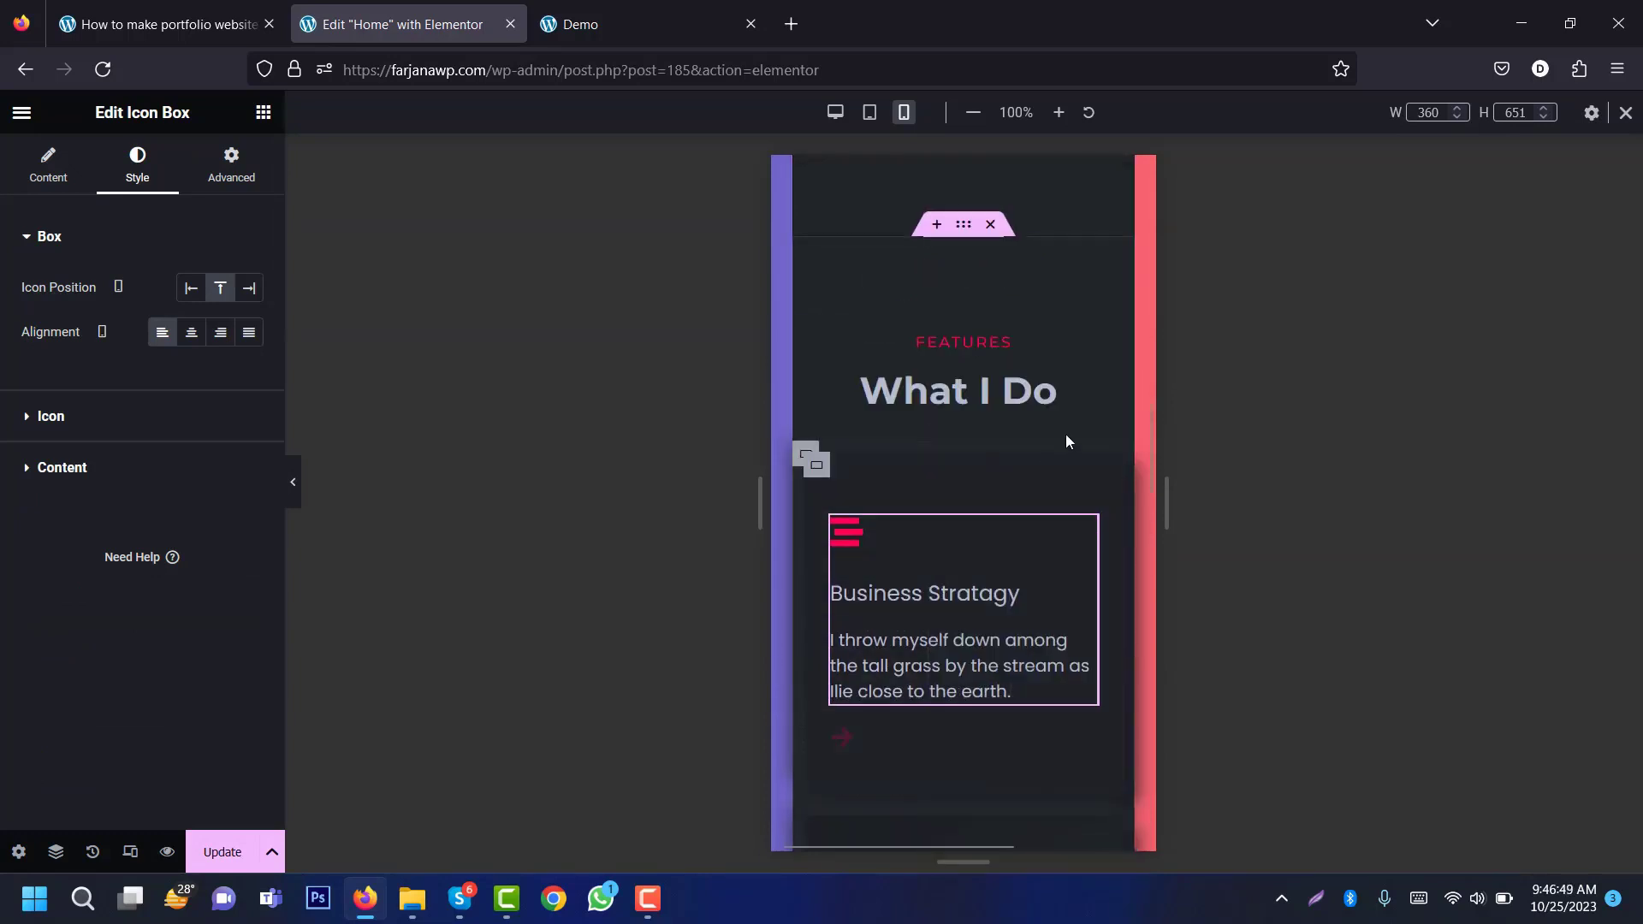
pyautogui.scroll(-2, 1151, 460)
pyautogui.moveTo(1152, 455); pyautogui.dragTo(1152, 508)
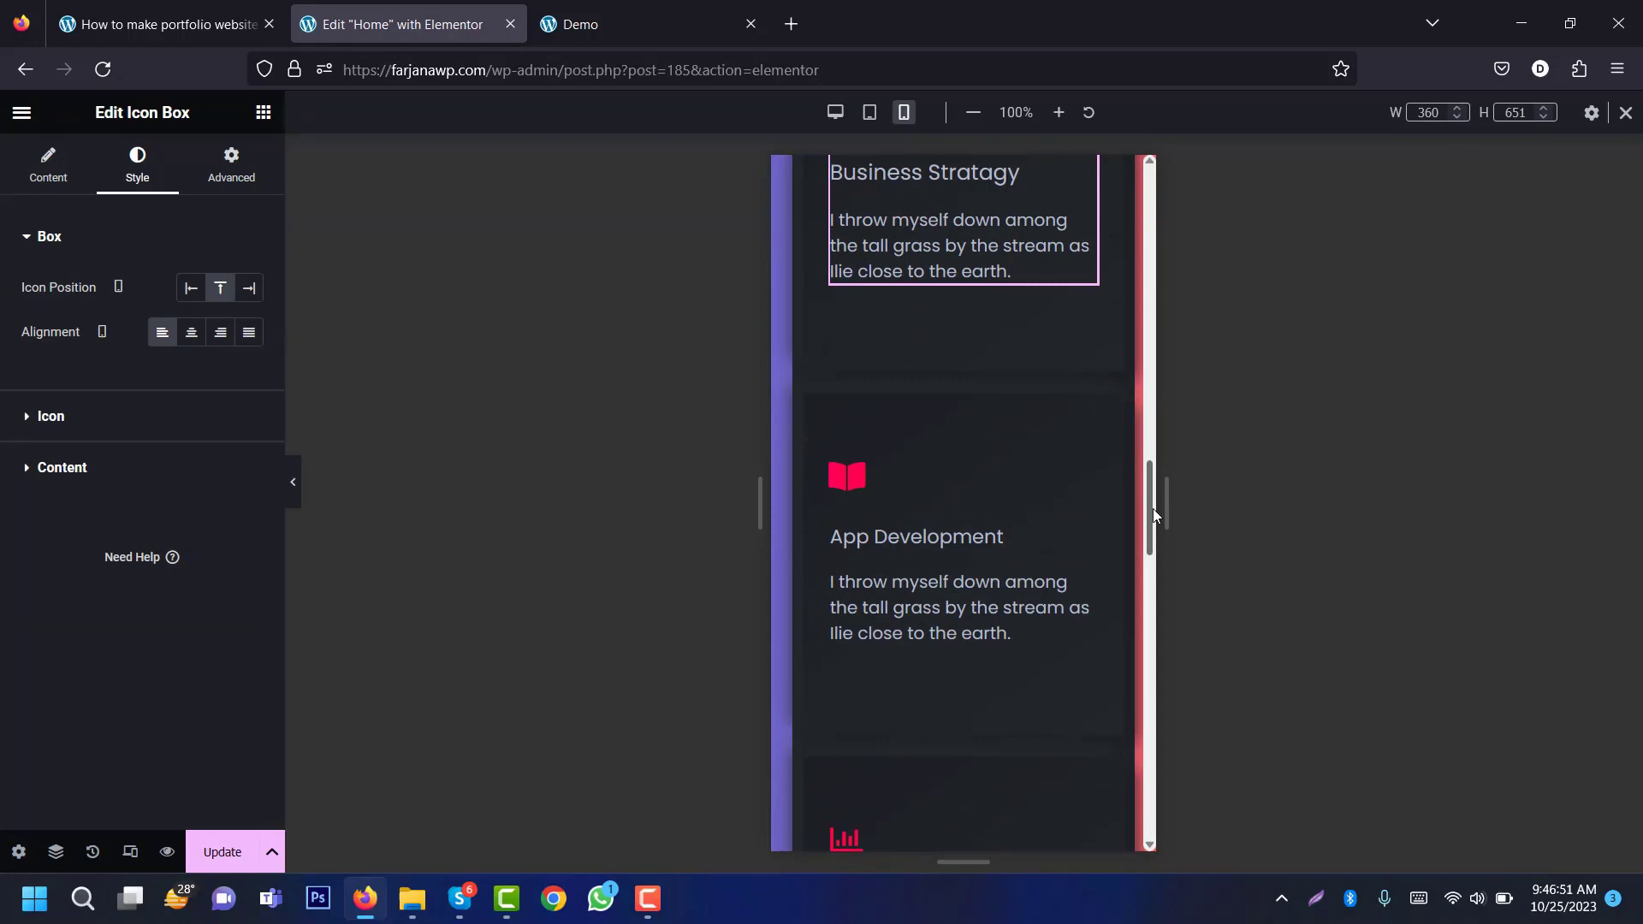
pyautogui.rightClick(996, 556)
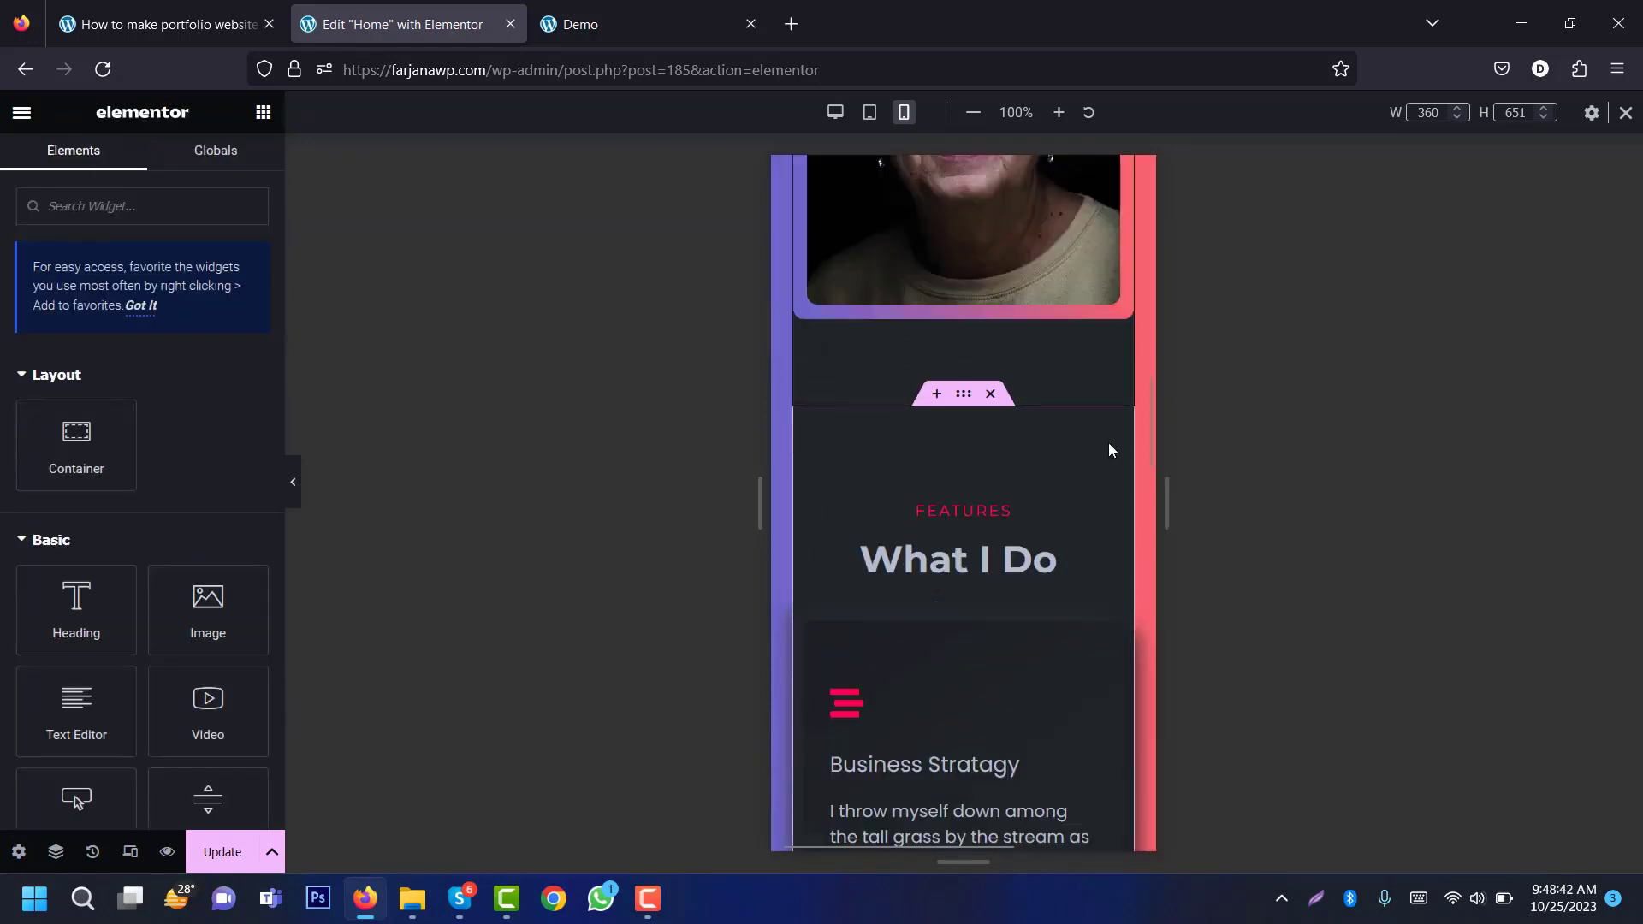
# Step: At tablet width, set the greeting's 'Hi, I'm' text size to 40
pyautogui.moveTo(1153, 446); pyautogui.dragTo(1131, 296)
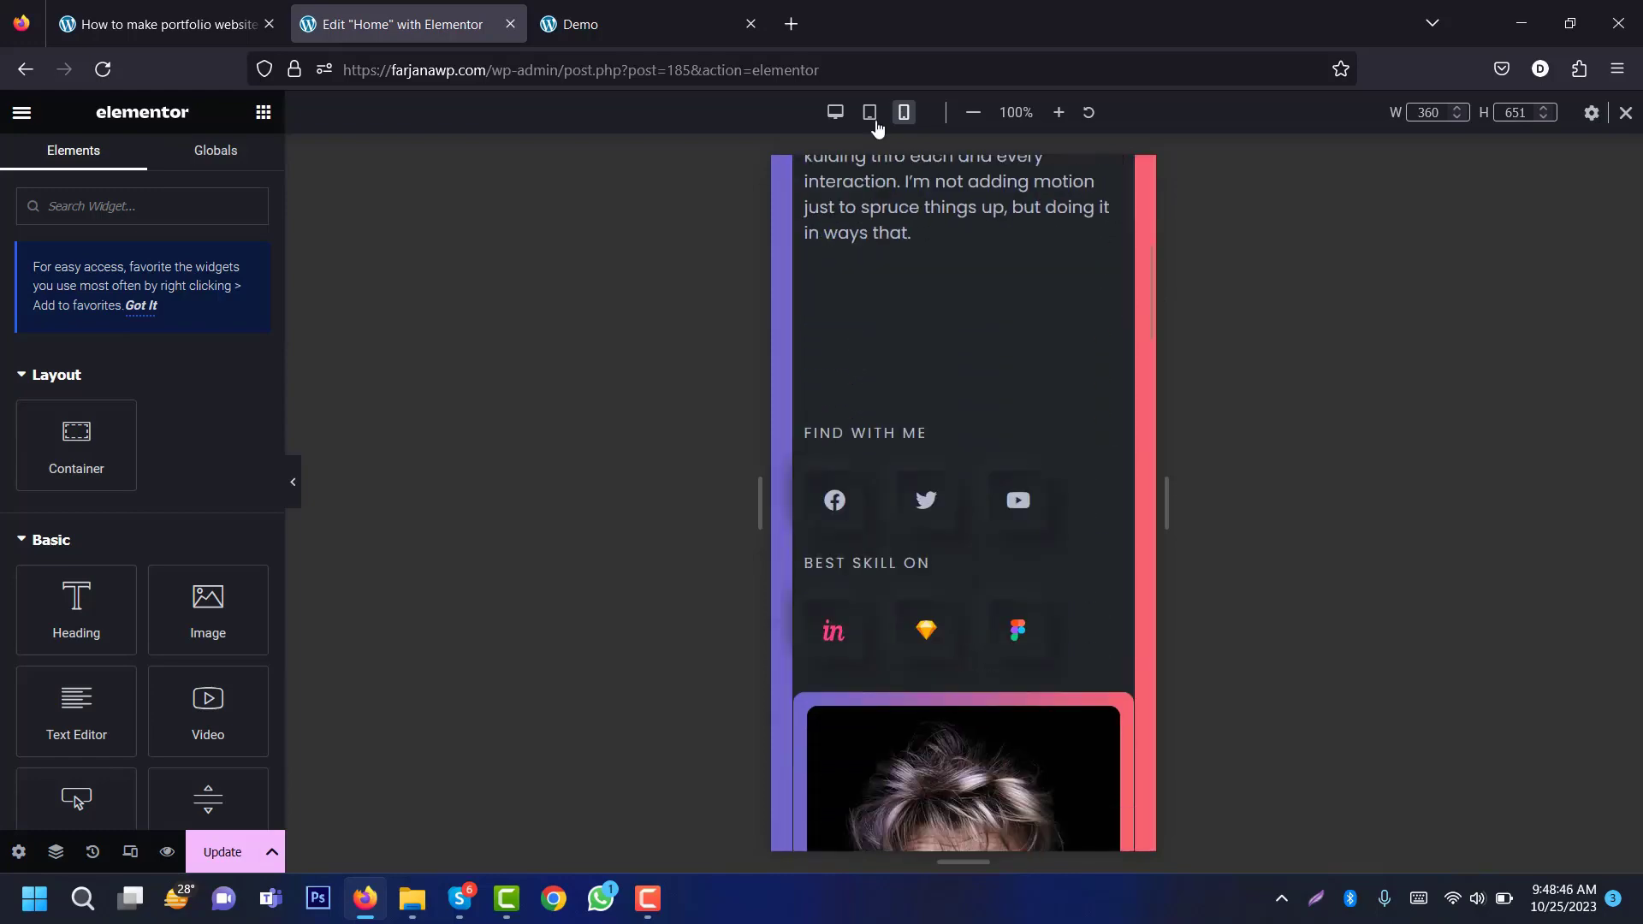
pyautogui.click(871, 120)
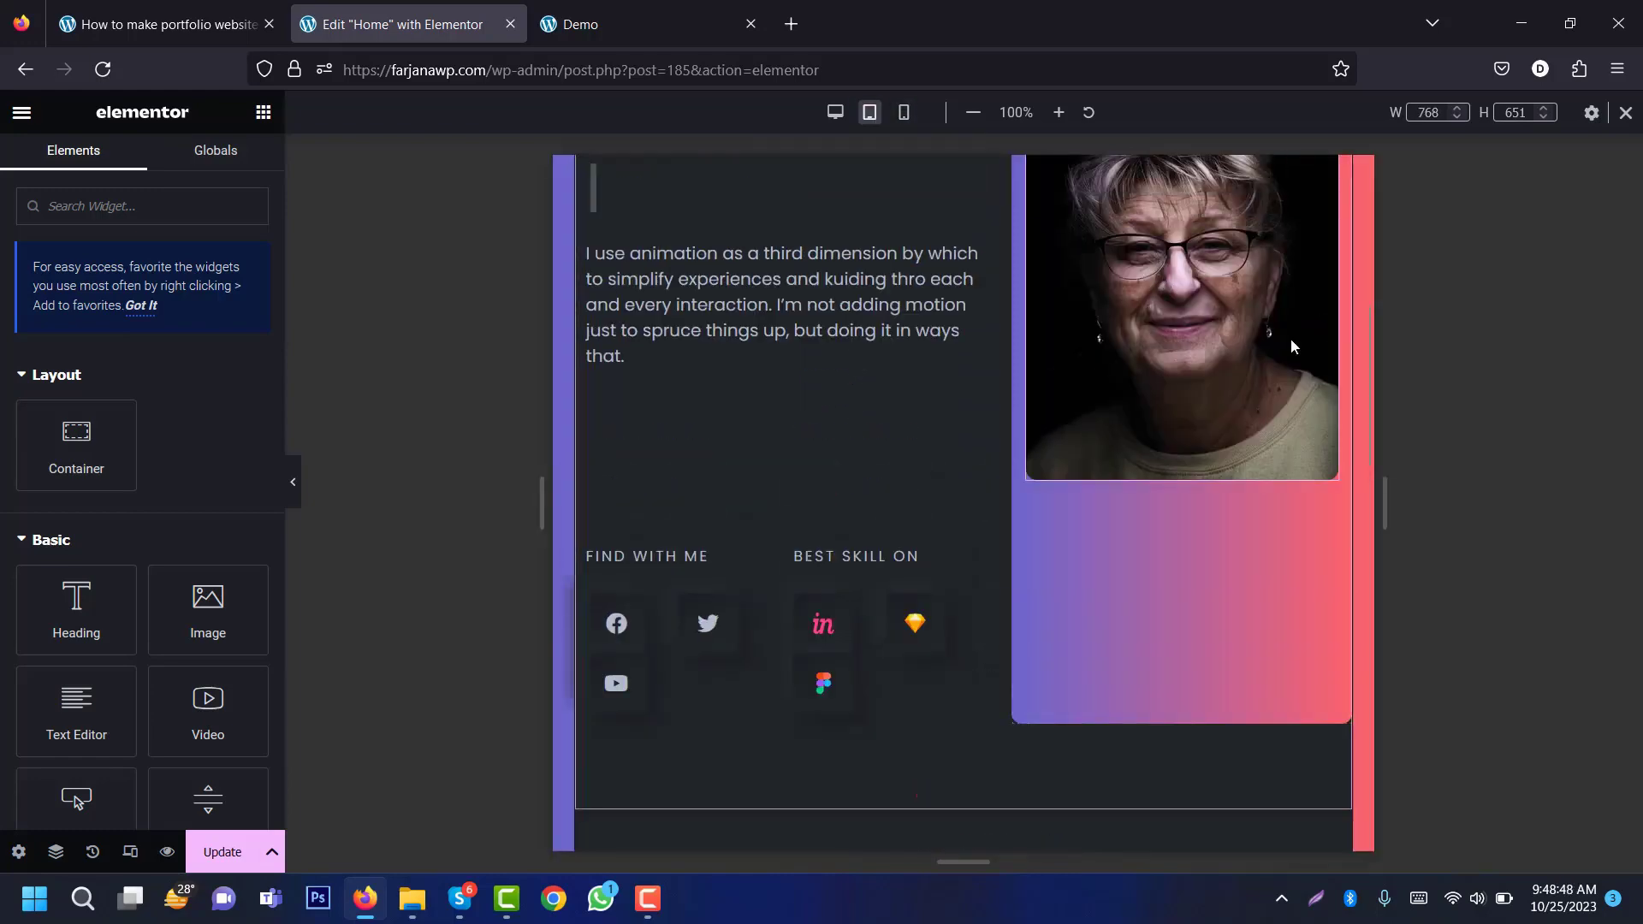
pyautogui.moveTo(1368, 376); pyautogui.dragTo(1393, 265)
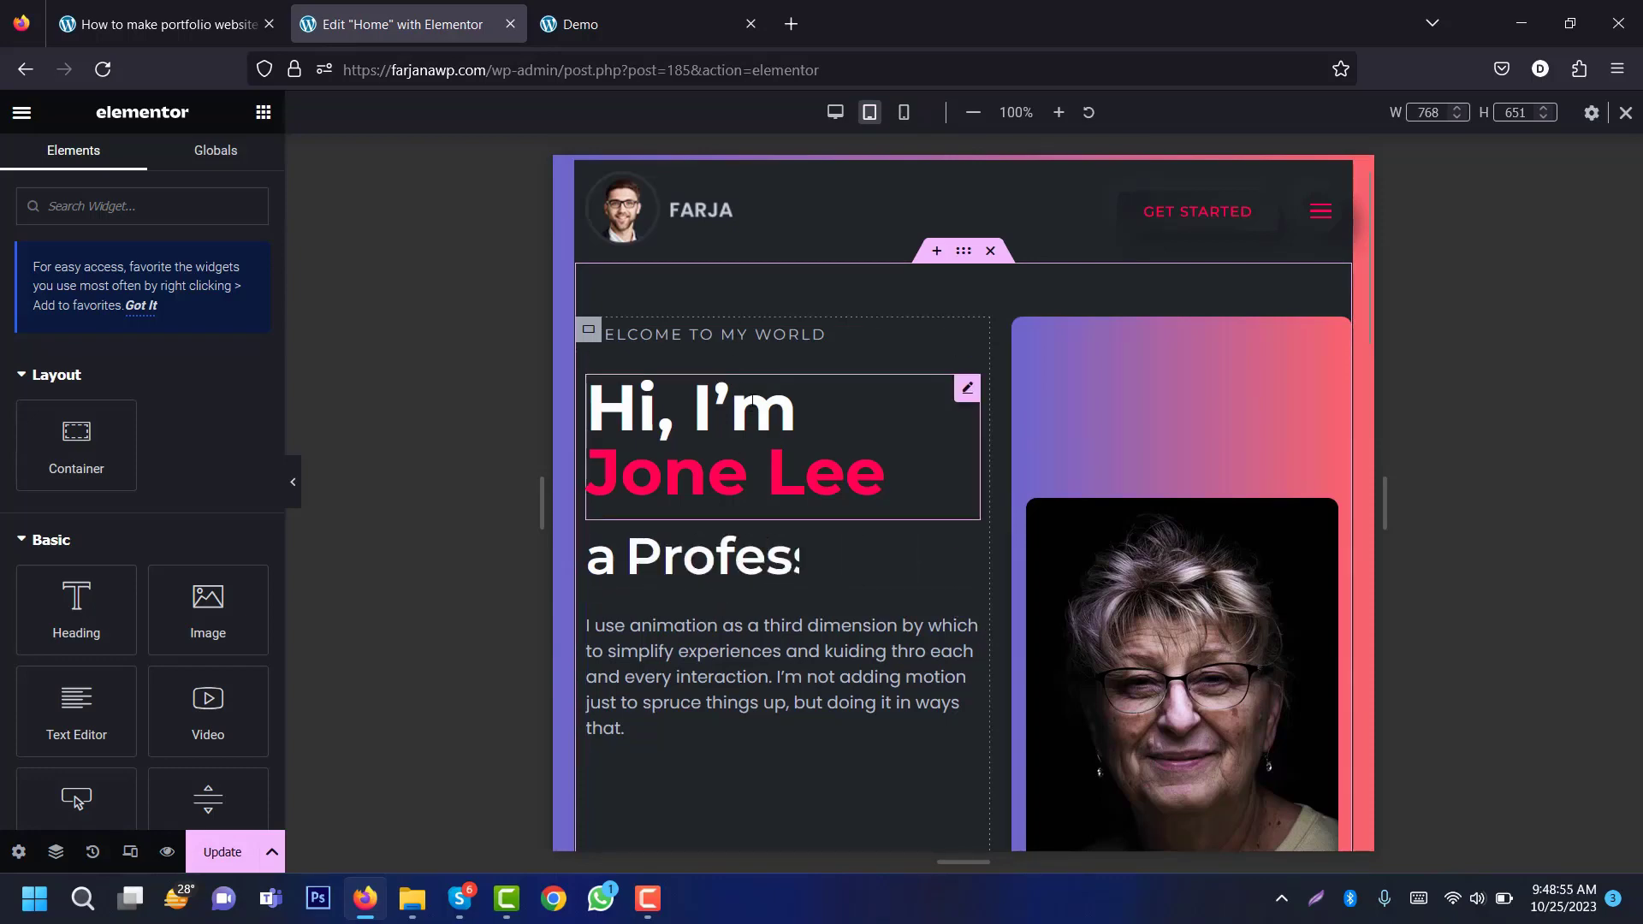
pyautogui.click(747, 430)
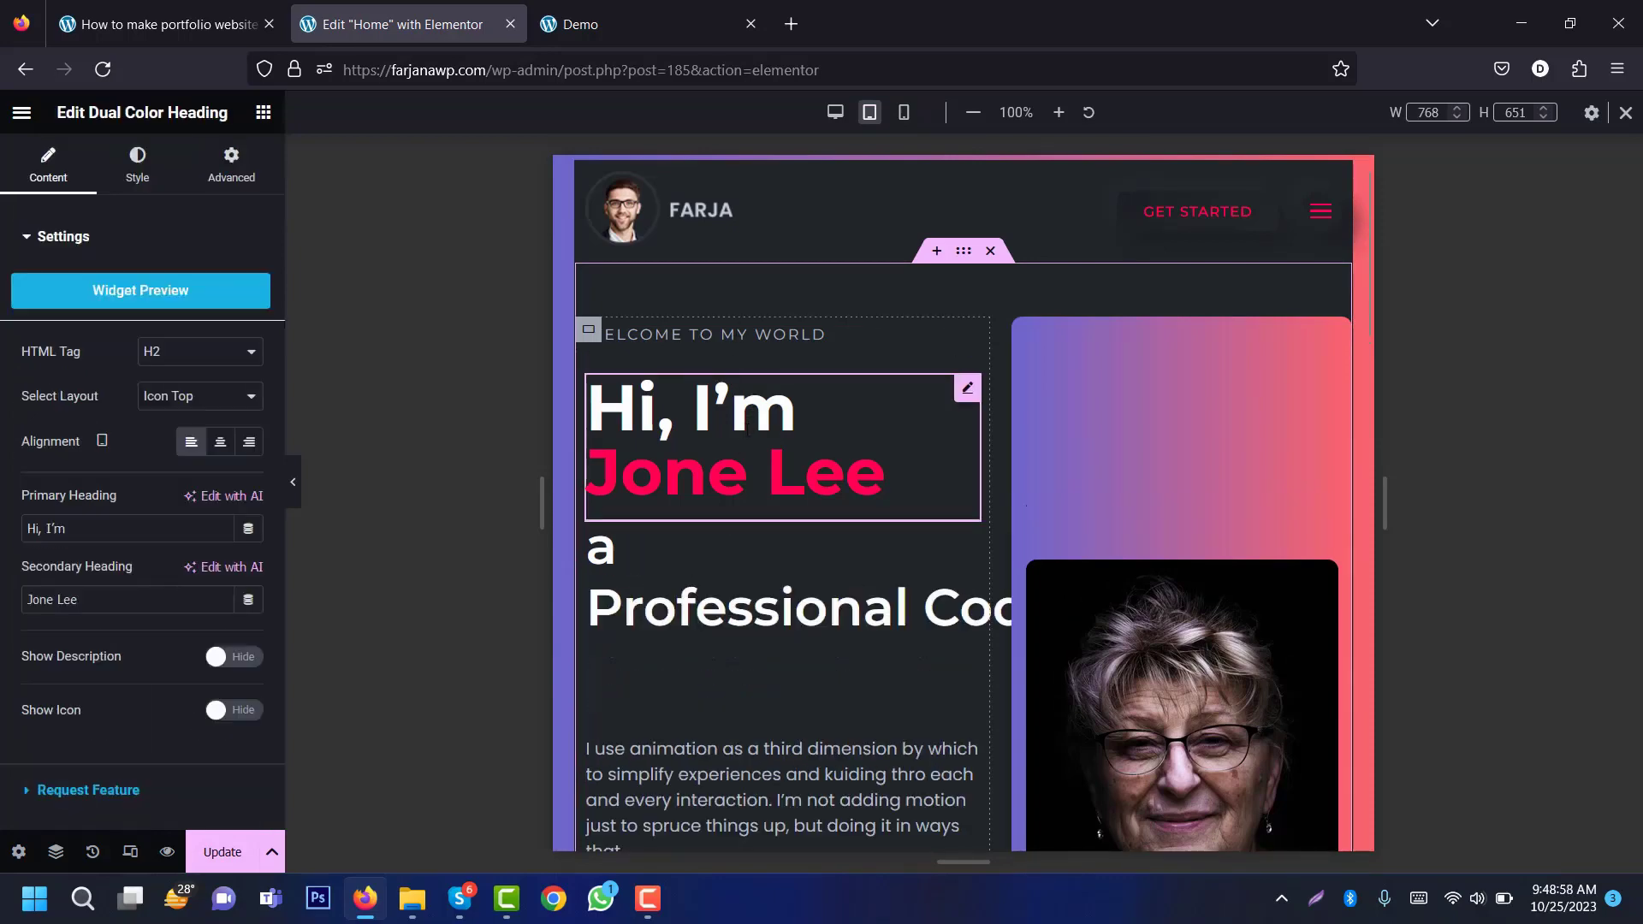
pyautogui.click(134, 174)
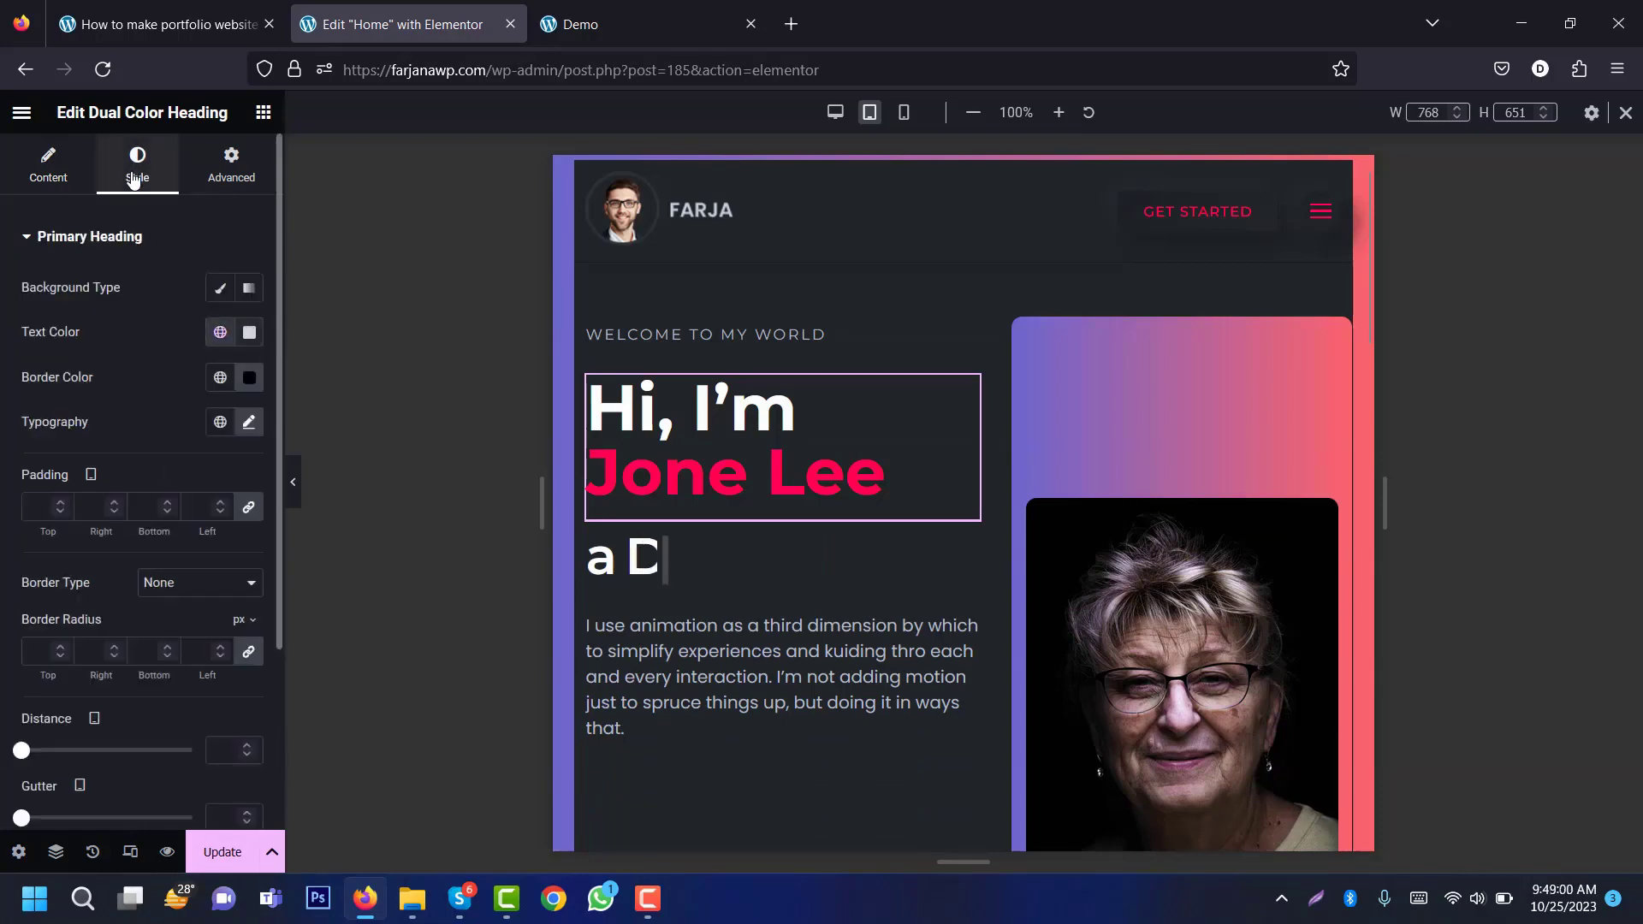
pyautogui.click(247, 422)
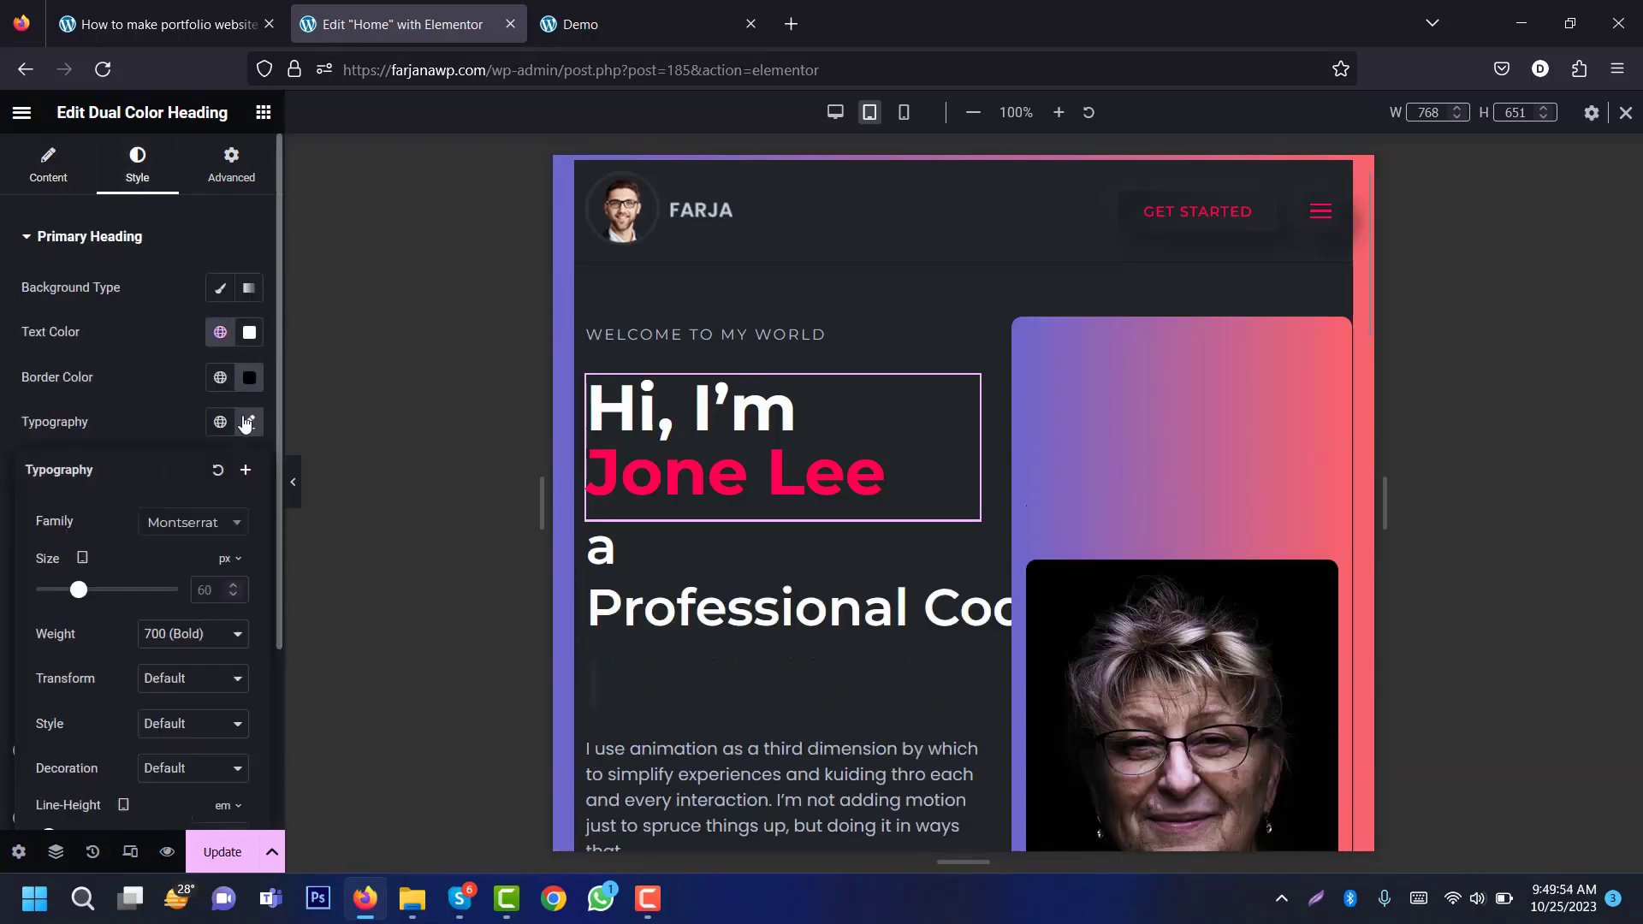
pyautogui.click(205, 592)
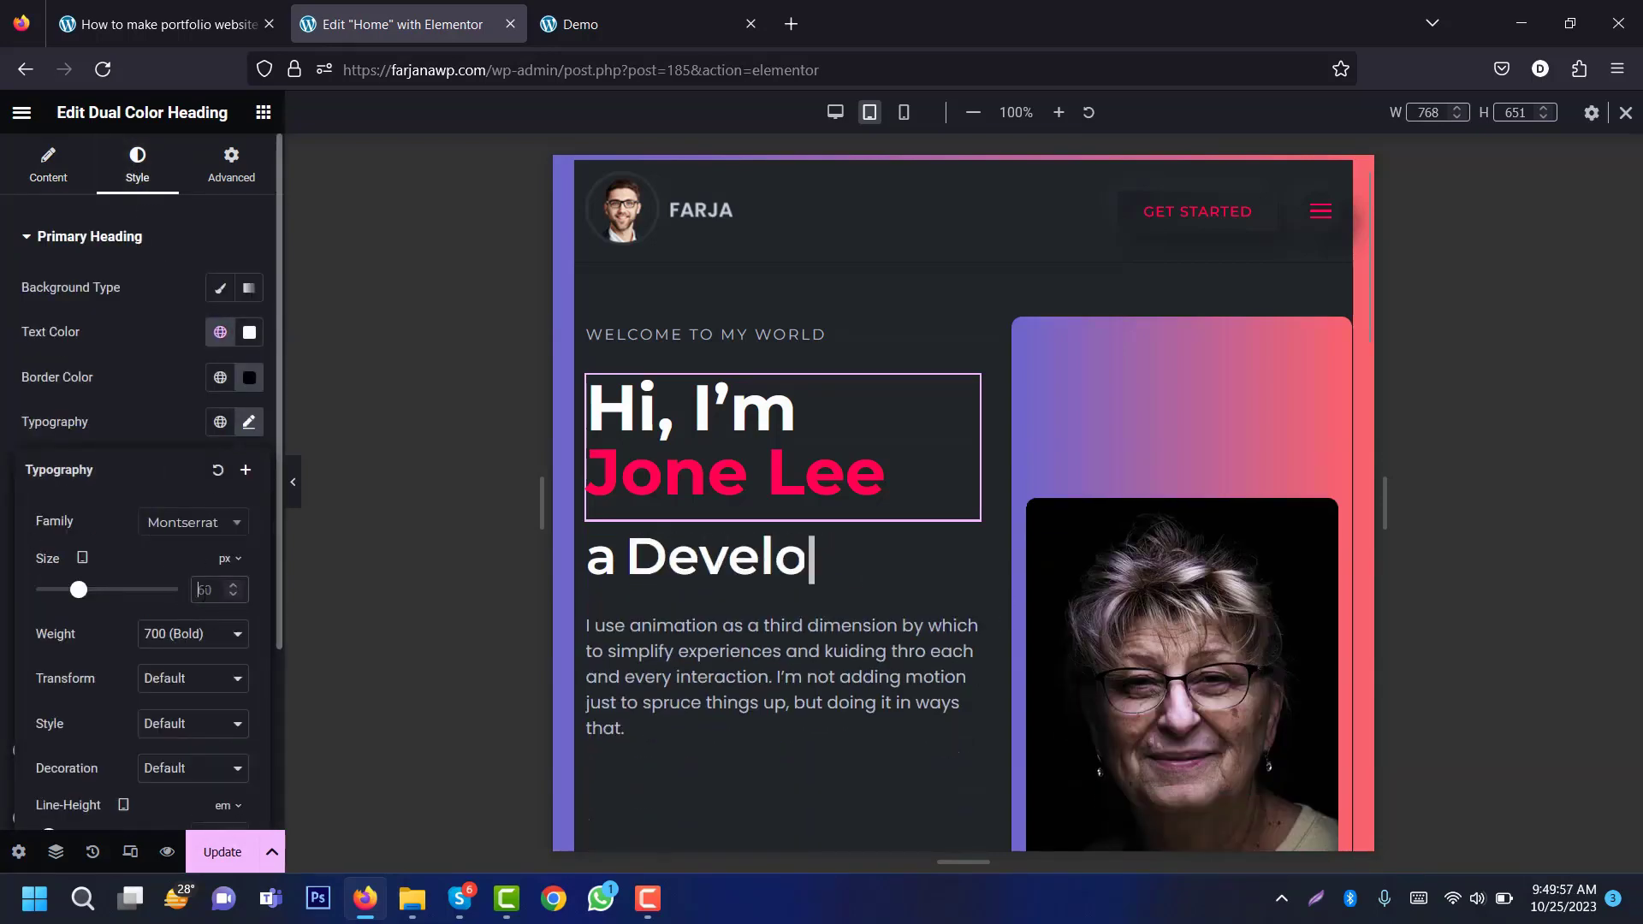
pyautogui.write('40')
pyautogui.click(163, 412)
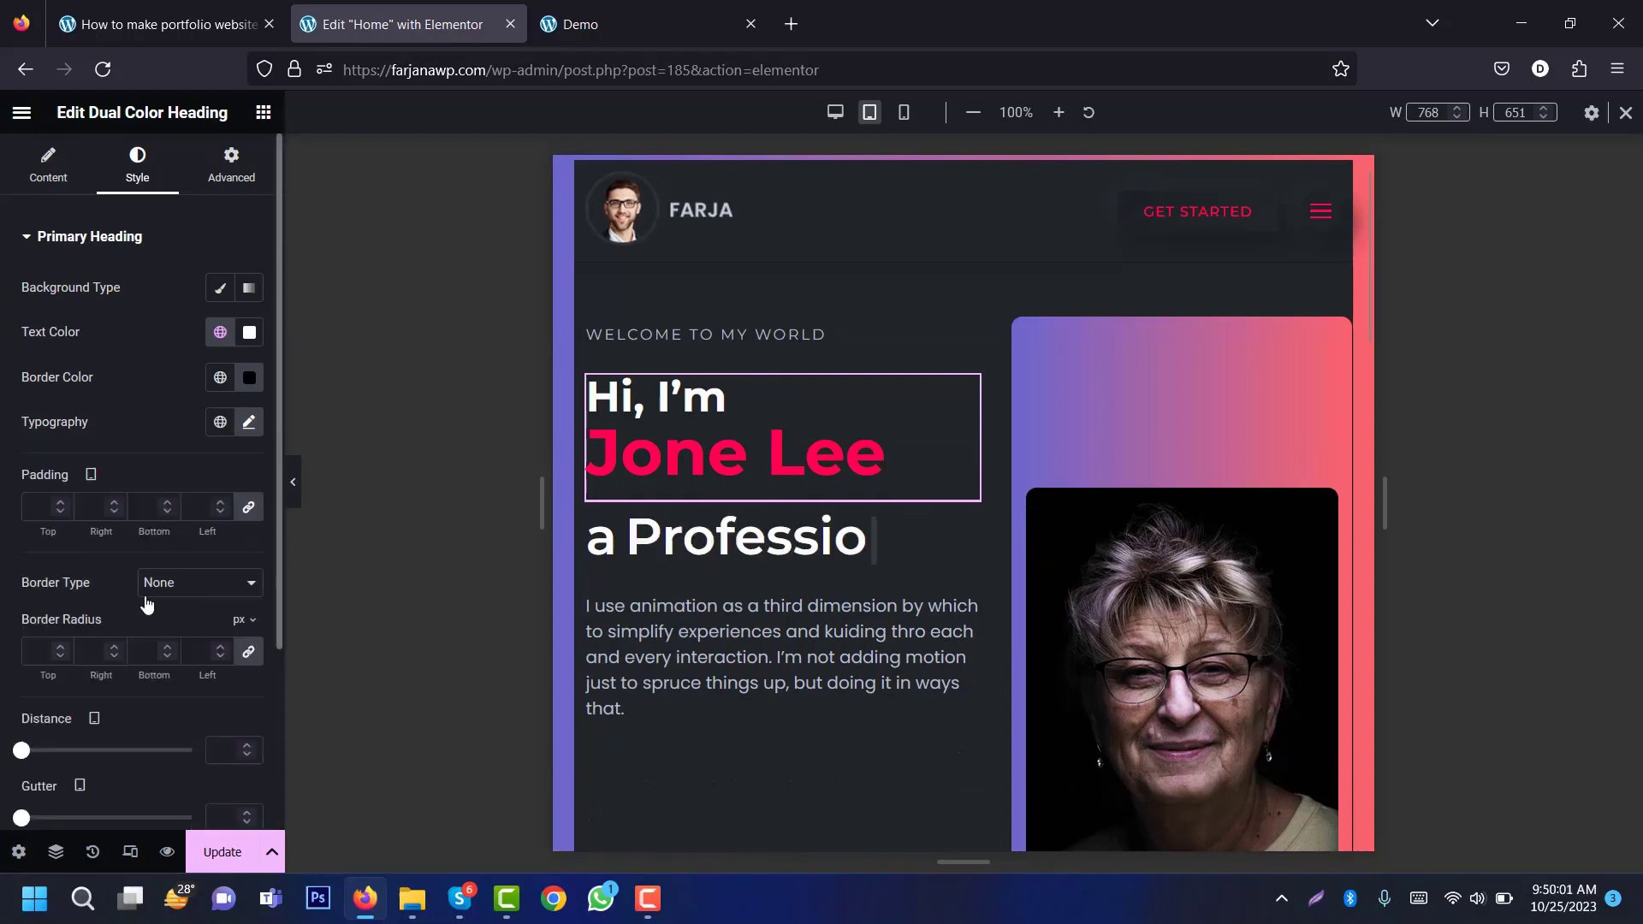
# Step: Set the name part of the greeting heading to 40 px as well
pyautogui.click(89, 256)
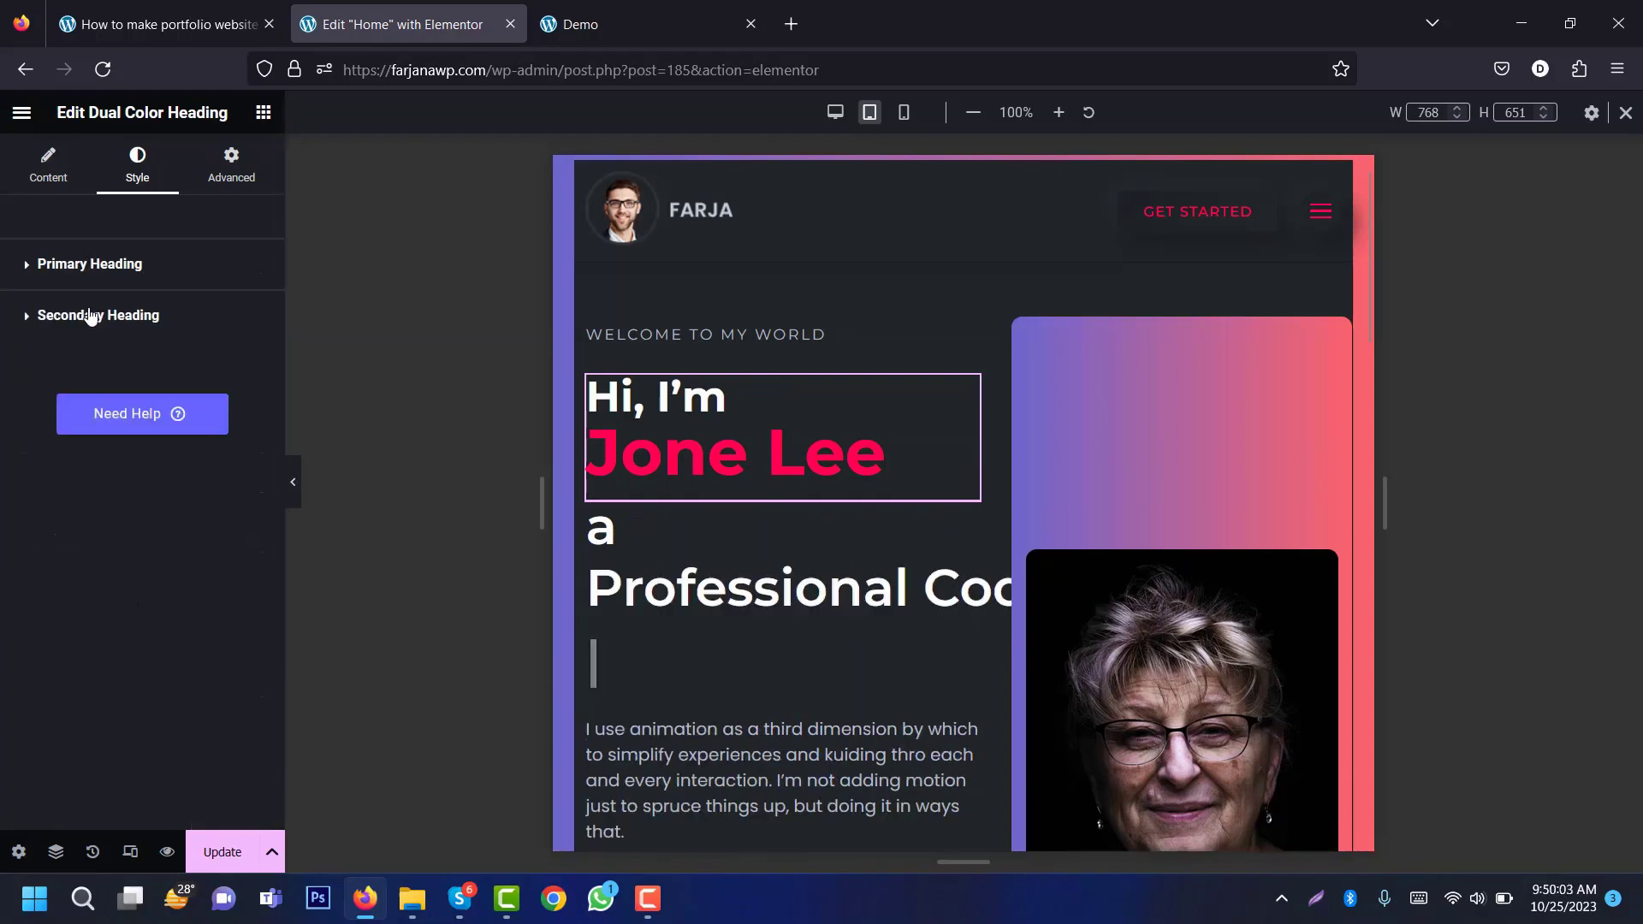
pyautogui.click(91, 316)
pyautogui.click(203, 668)
pyautogui.write('40')
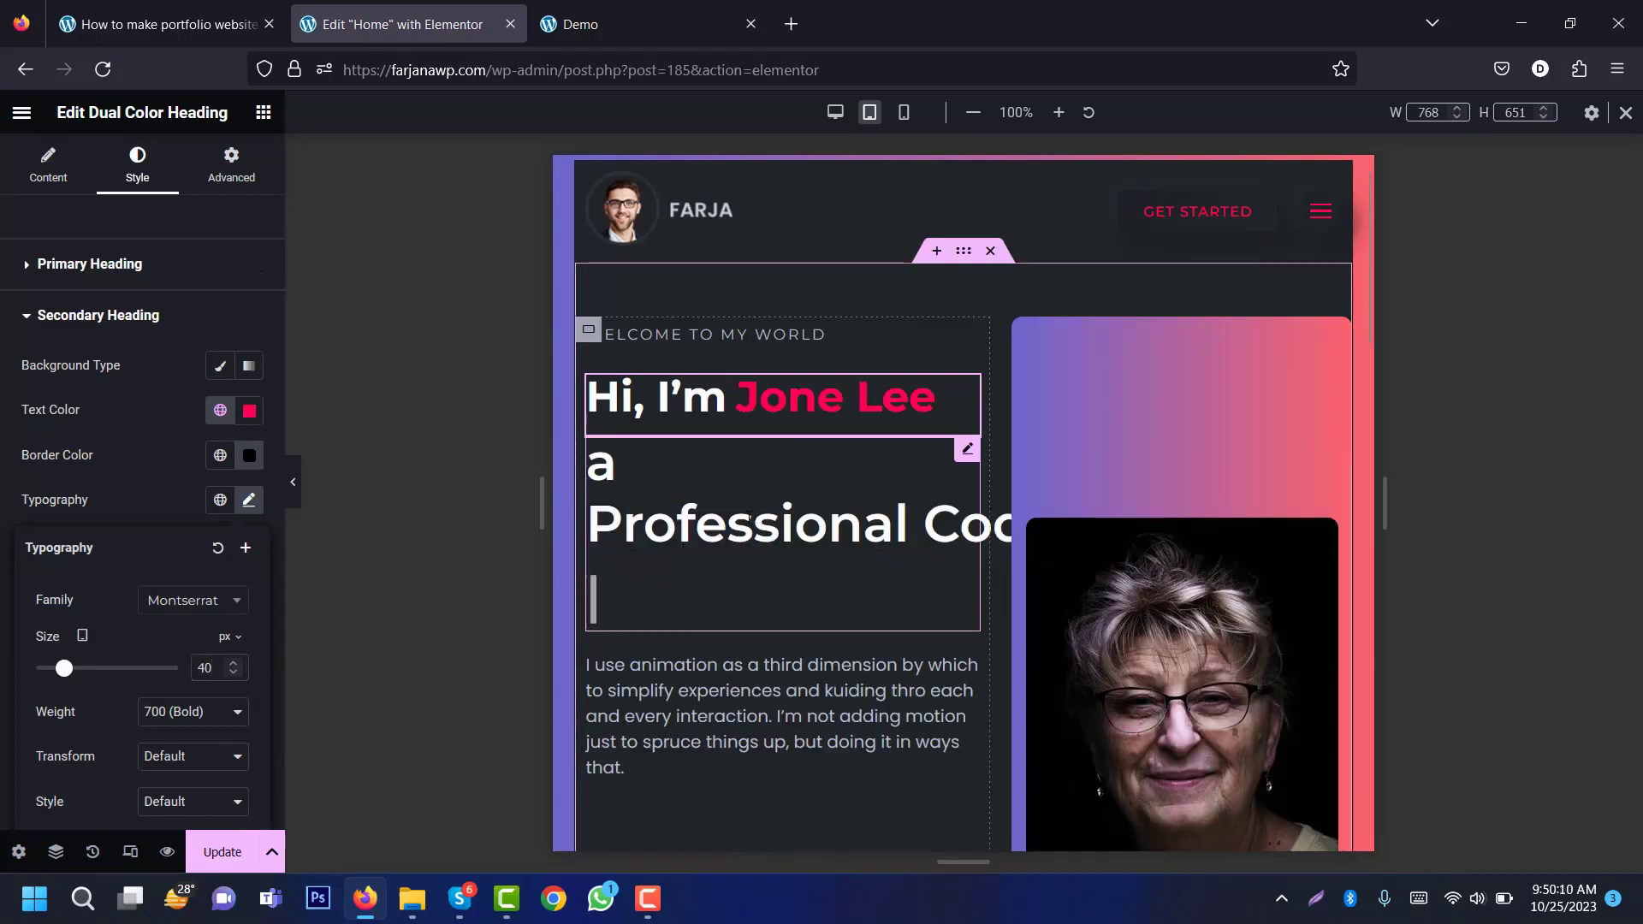
# Step: Set the animated job-title words to 30 px and preview at mobile width
pyautogui.click(749, 516)
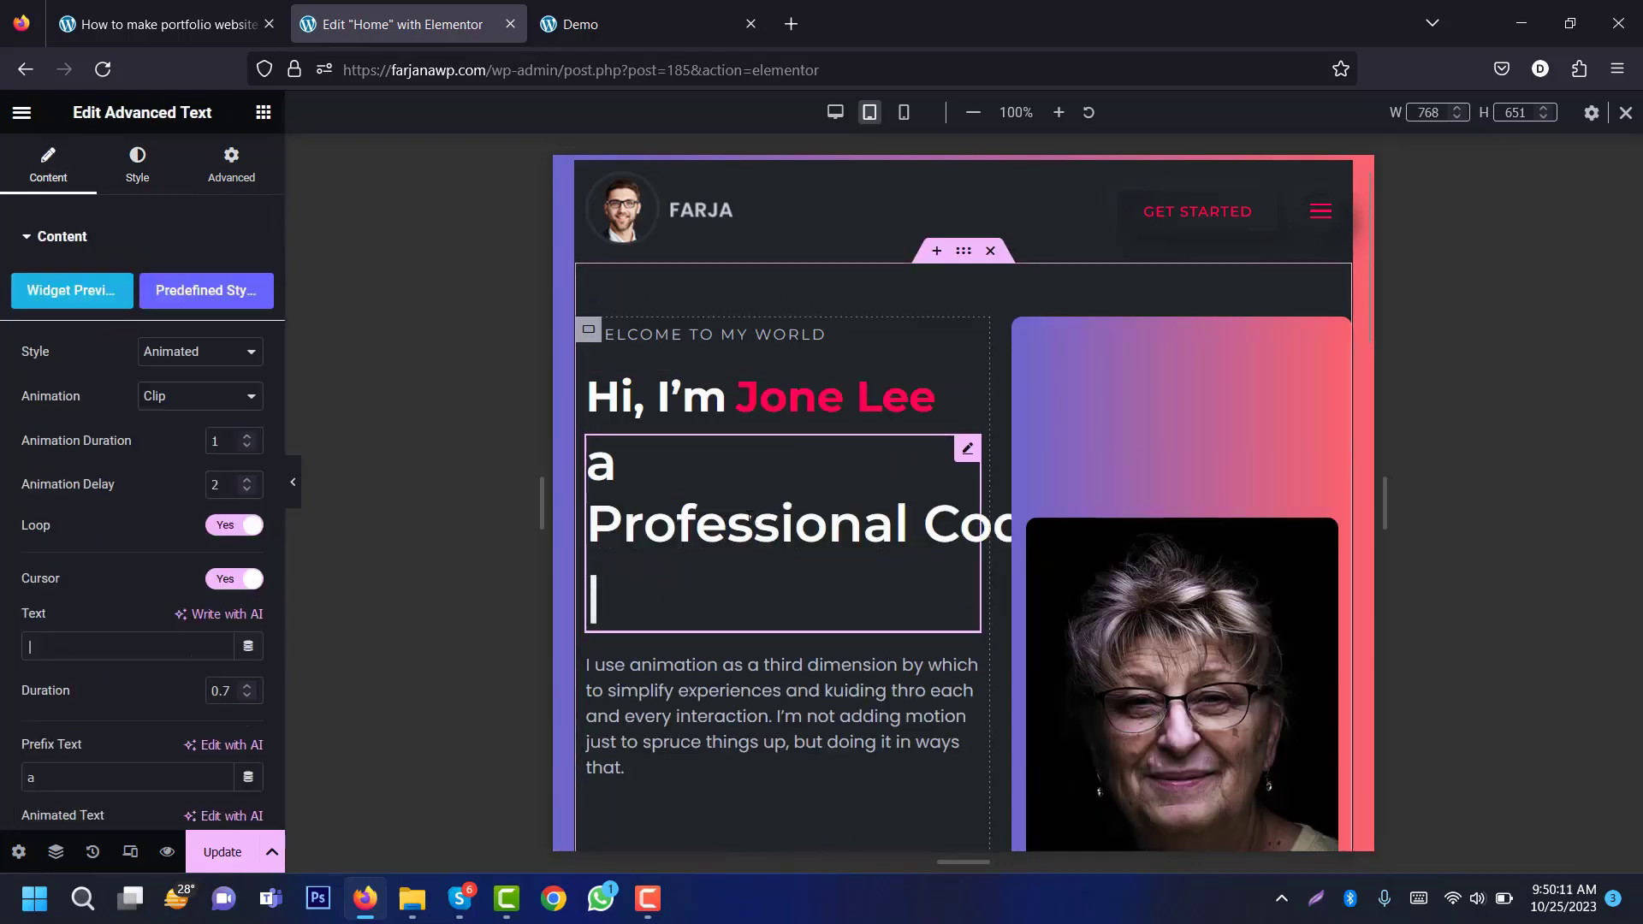
pyautogui.click(140, 181)
pyautogui.click(248, 348)
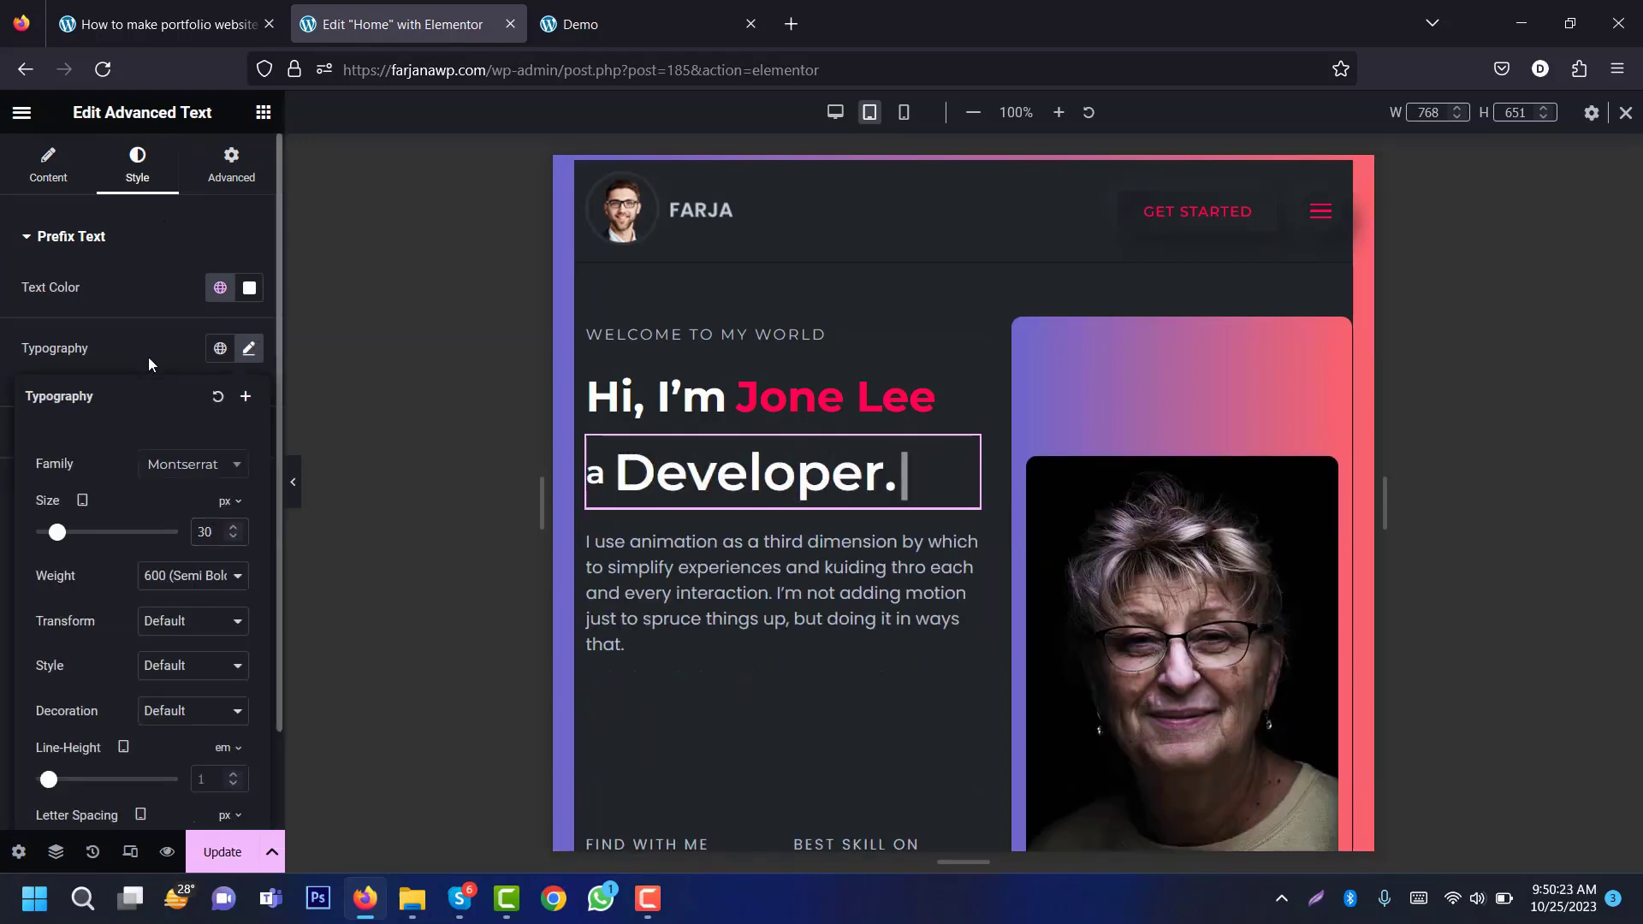
pyautogui.click(147, 357)
pyautogui.click(173, 441)
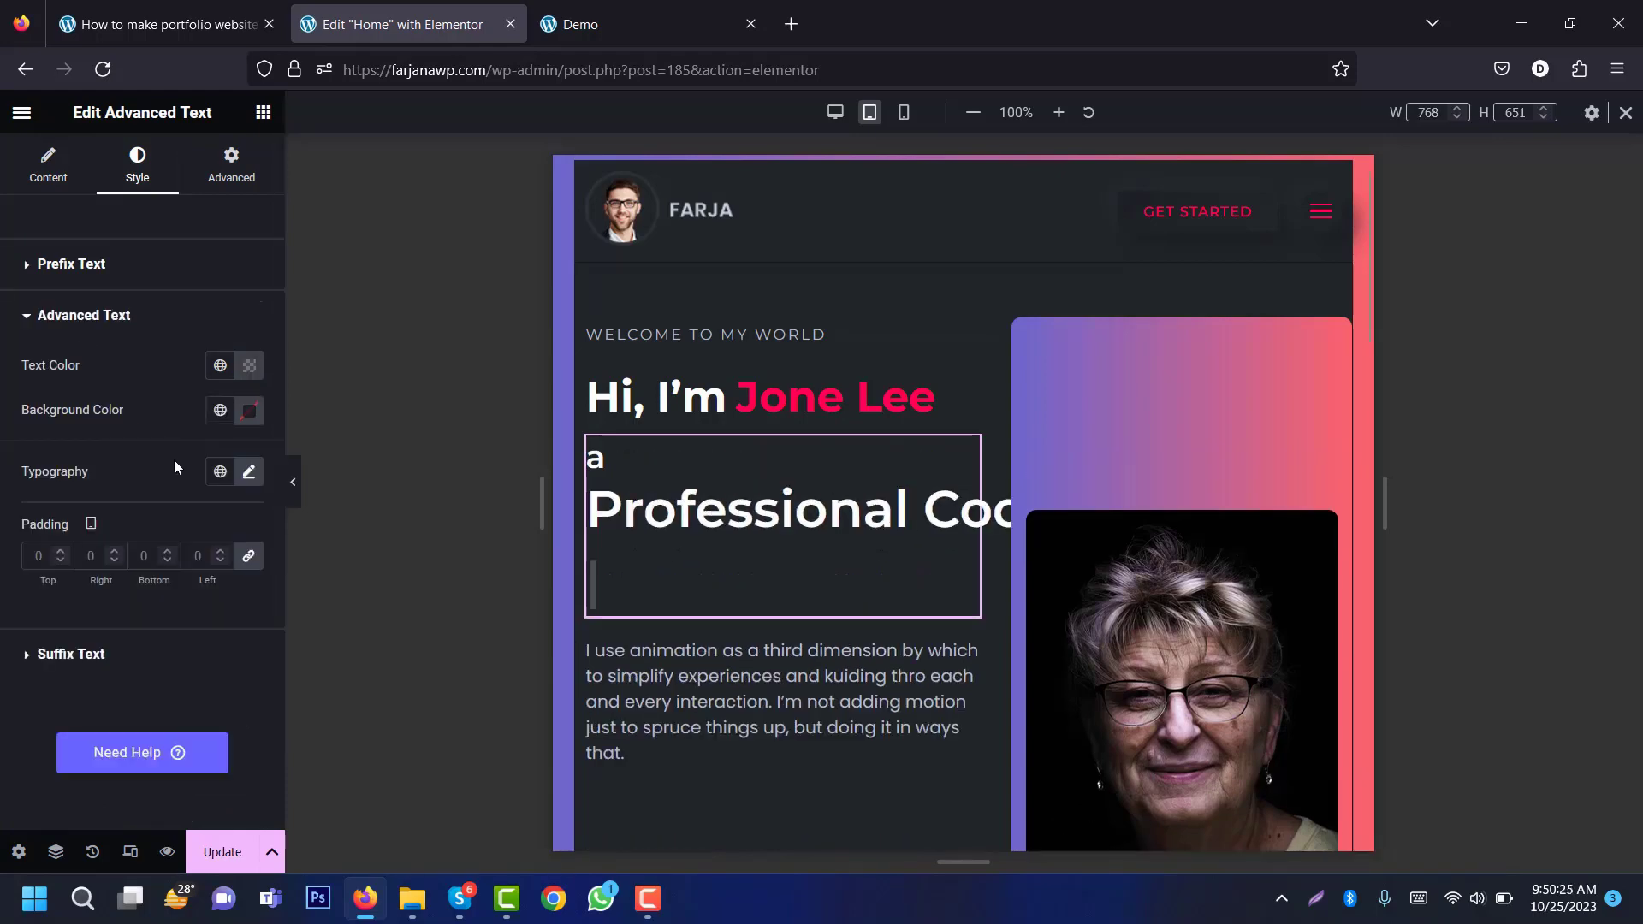
pyautogui.click(249, 473)
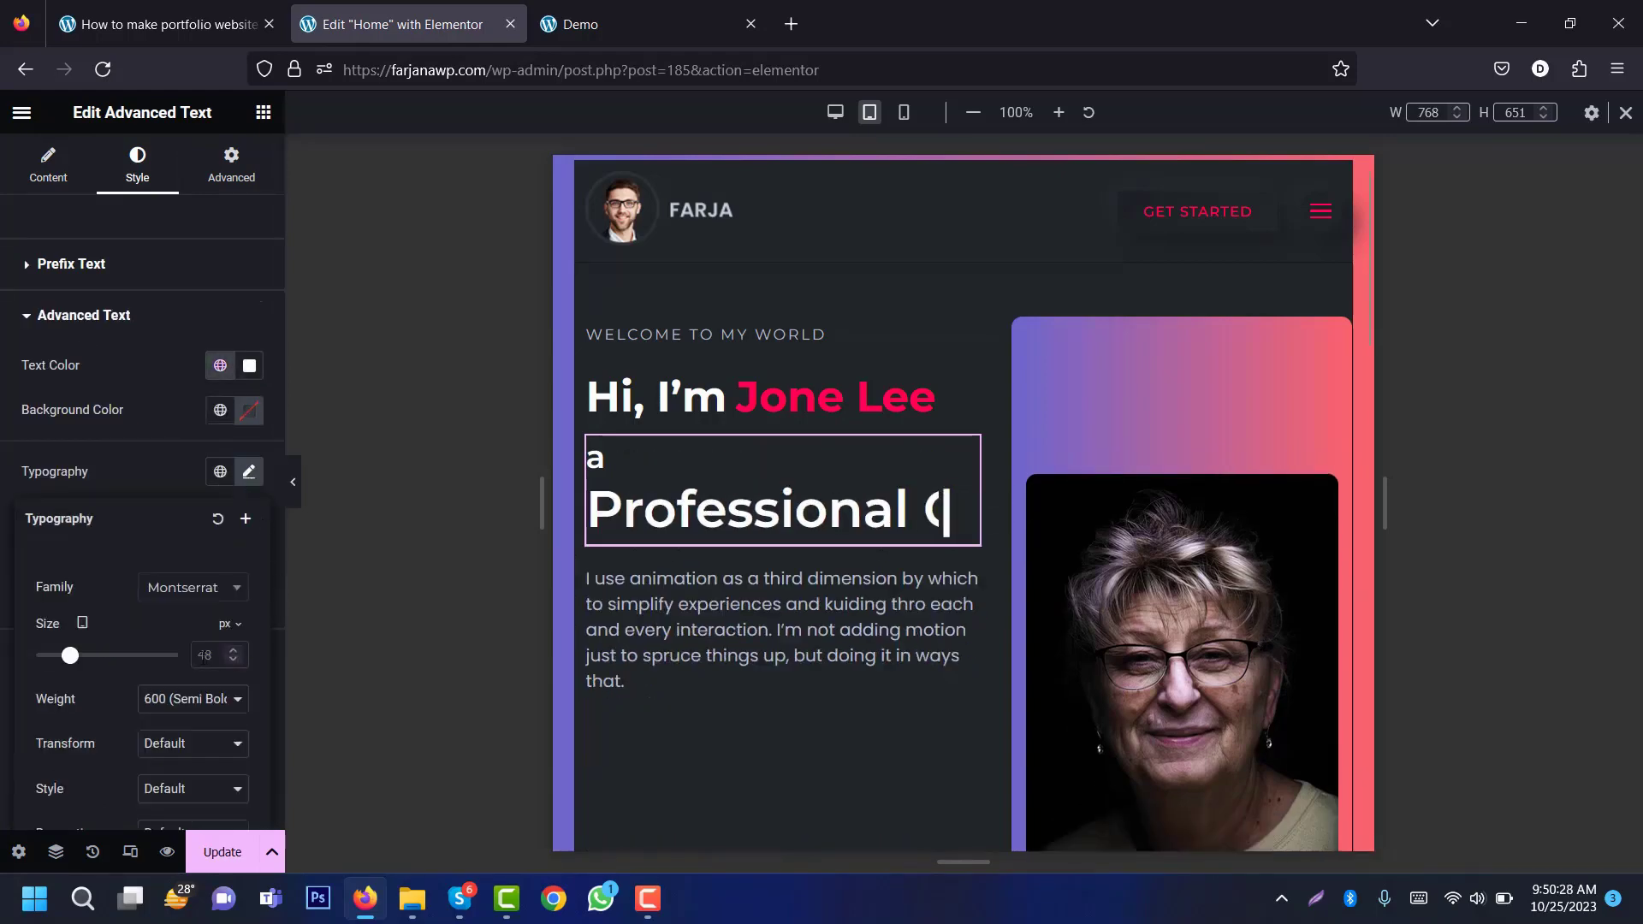
pyautogui.click(202, 657)
pyautogui.write('30')
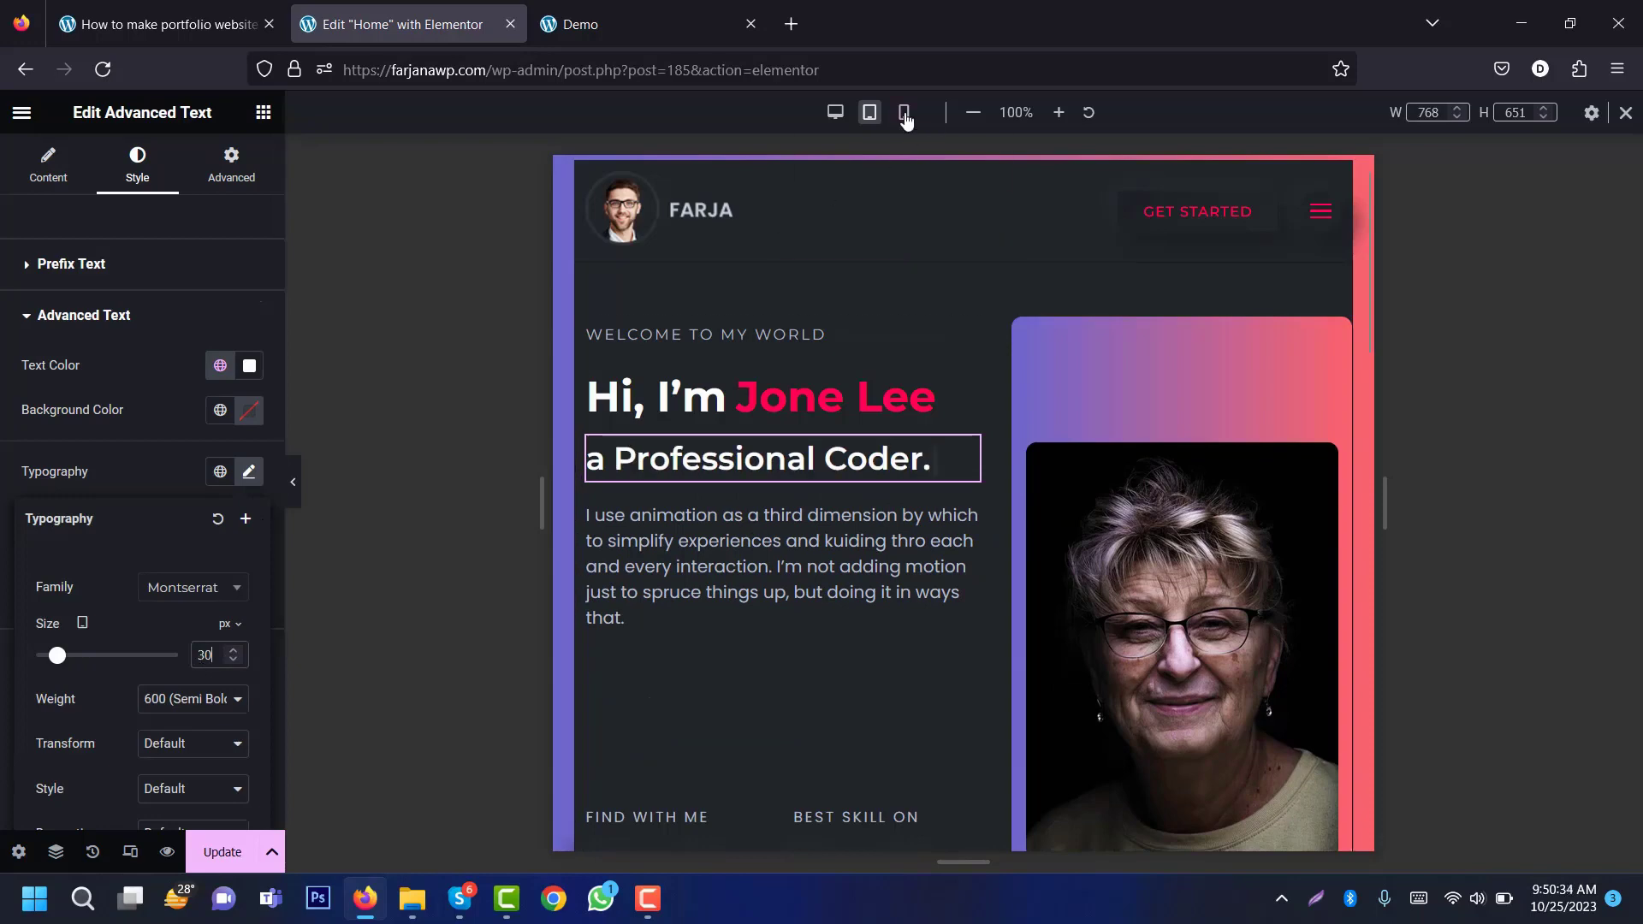
pyautogui.click(905, 114)
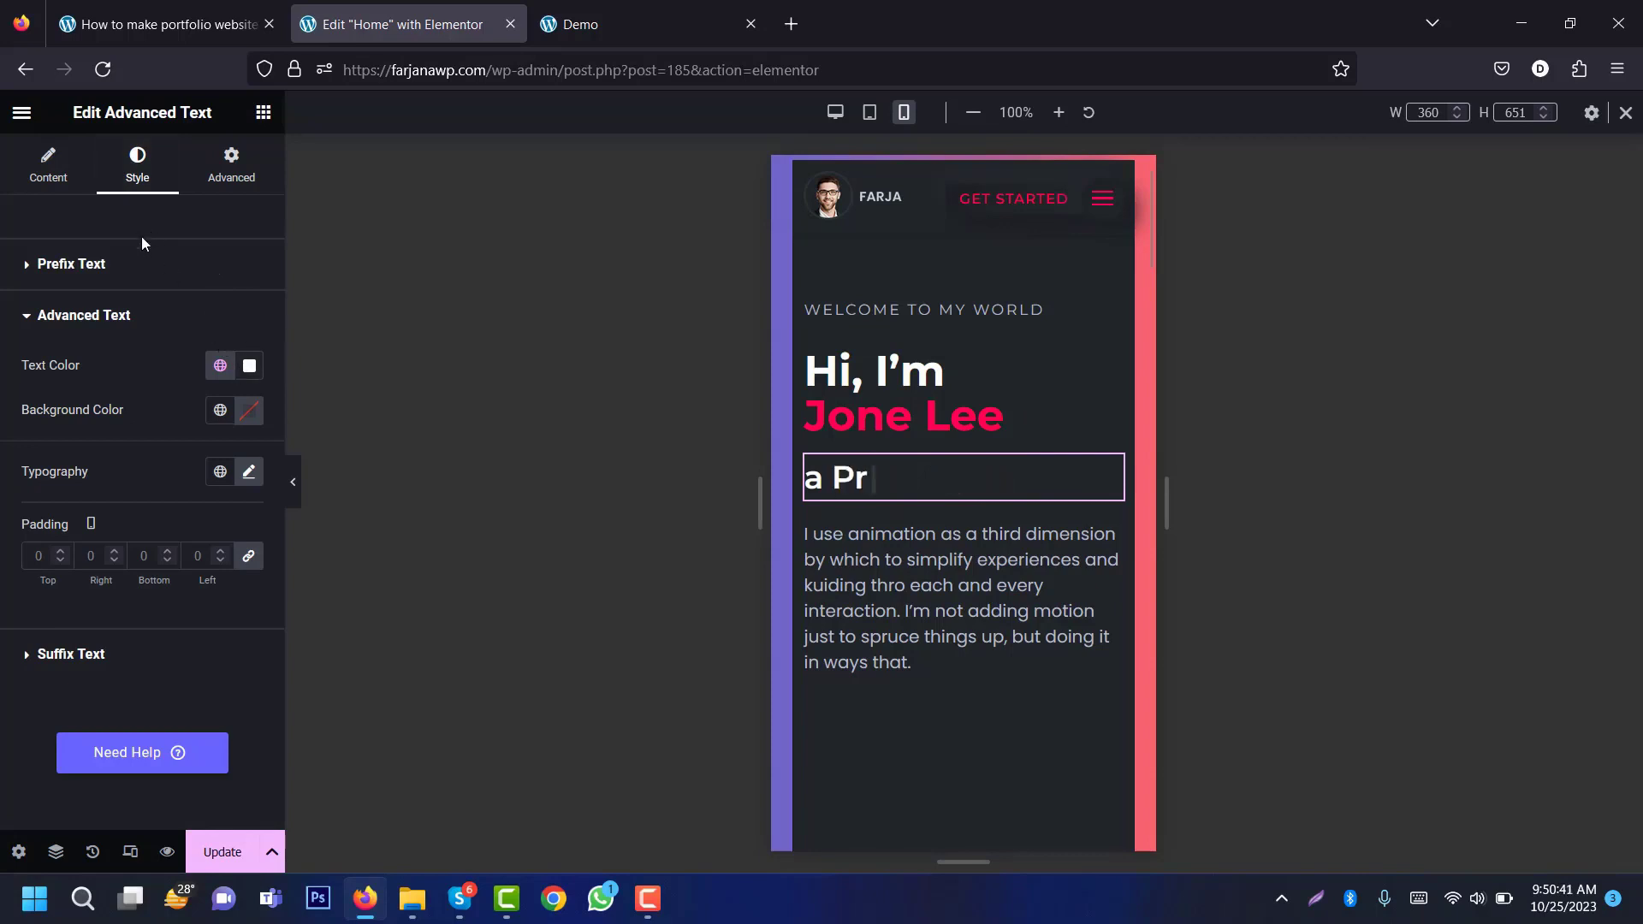
# Step: Set the animated headline's prefix text size to 28 on mobile
pyautogui.click(154, 265)
pyautogui.click(249, 376)
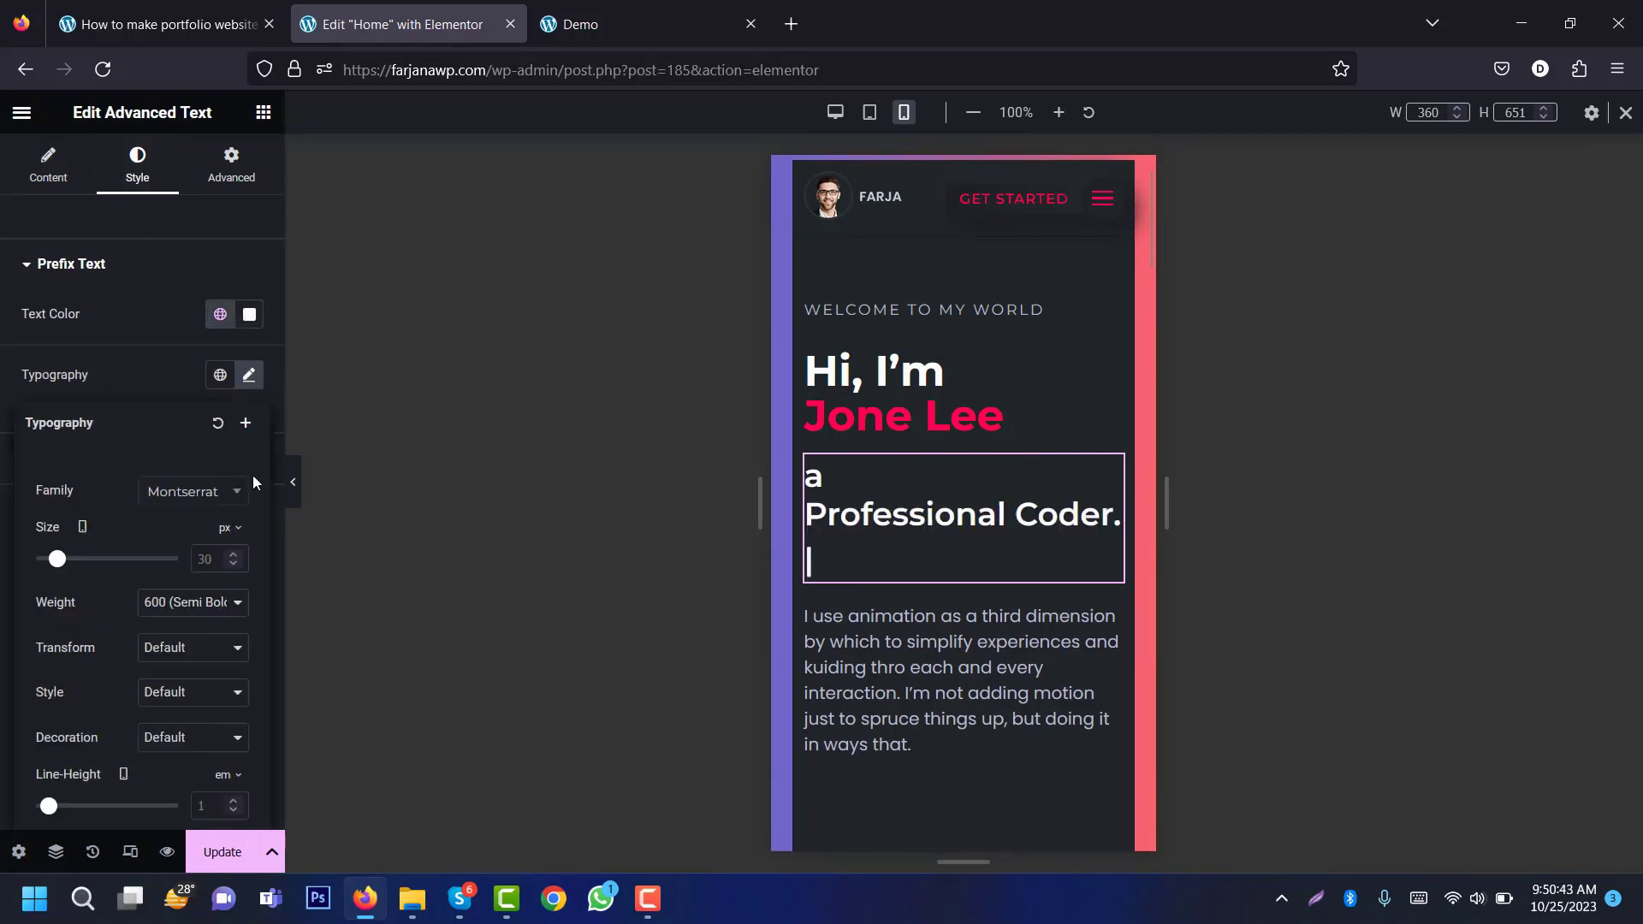
pyautogui.doubleClick(215, 559)
pyautogui.write('2')
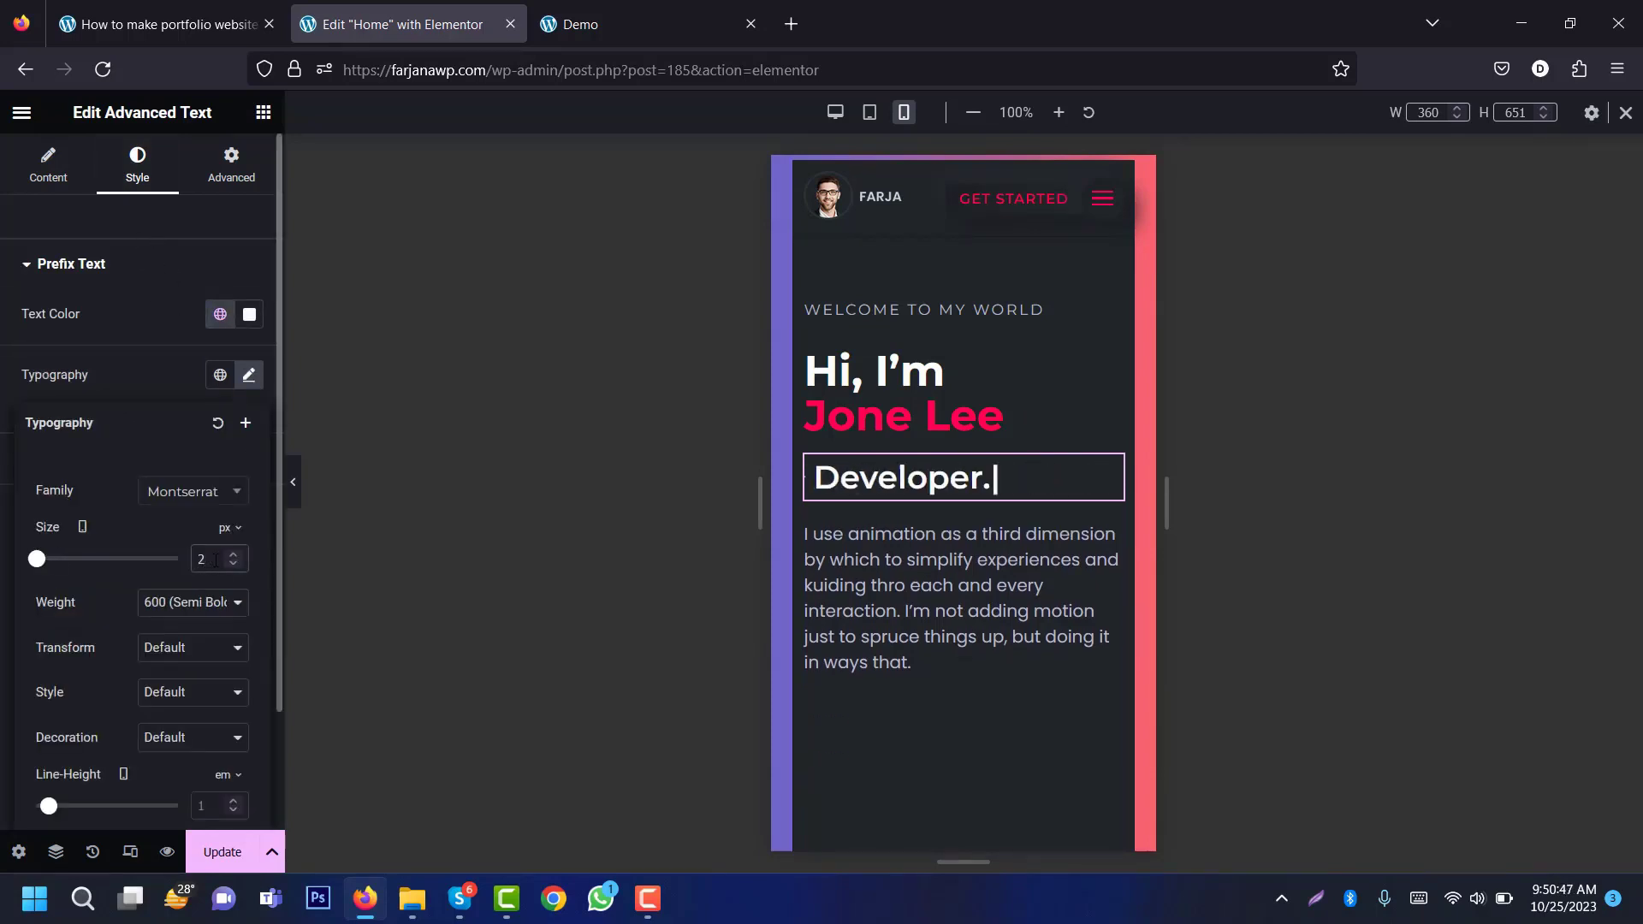
pyautogui.write('8')
pyautogui.click(169, 376)
# Step: Set the rotating words to 25 px, then select the portrait container at tablet width
pyautogui.click(167, 459)
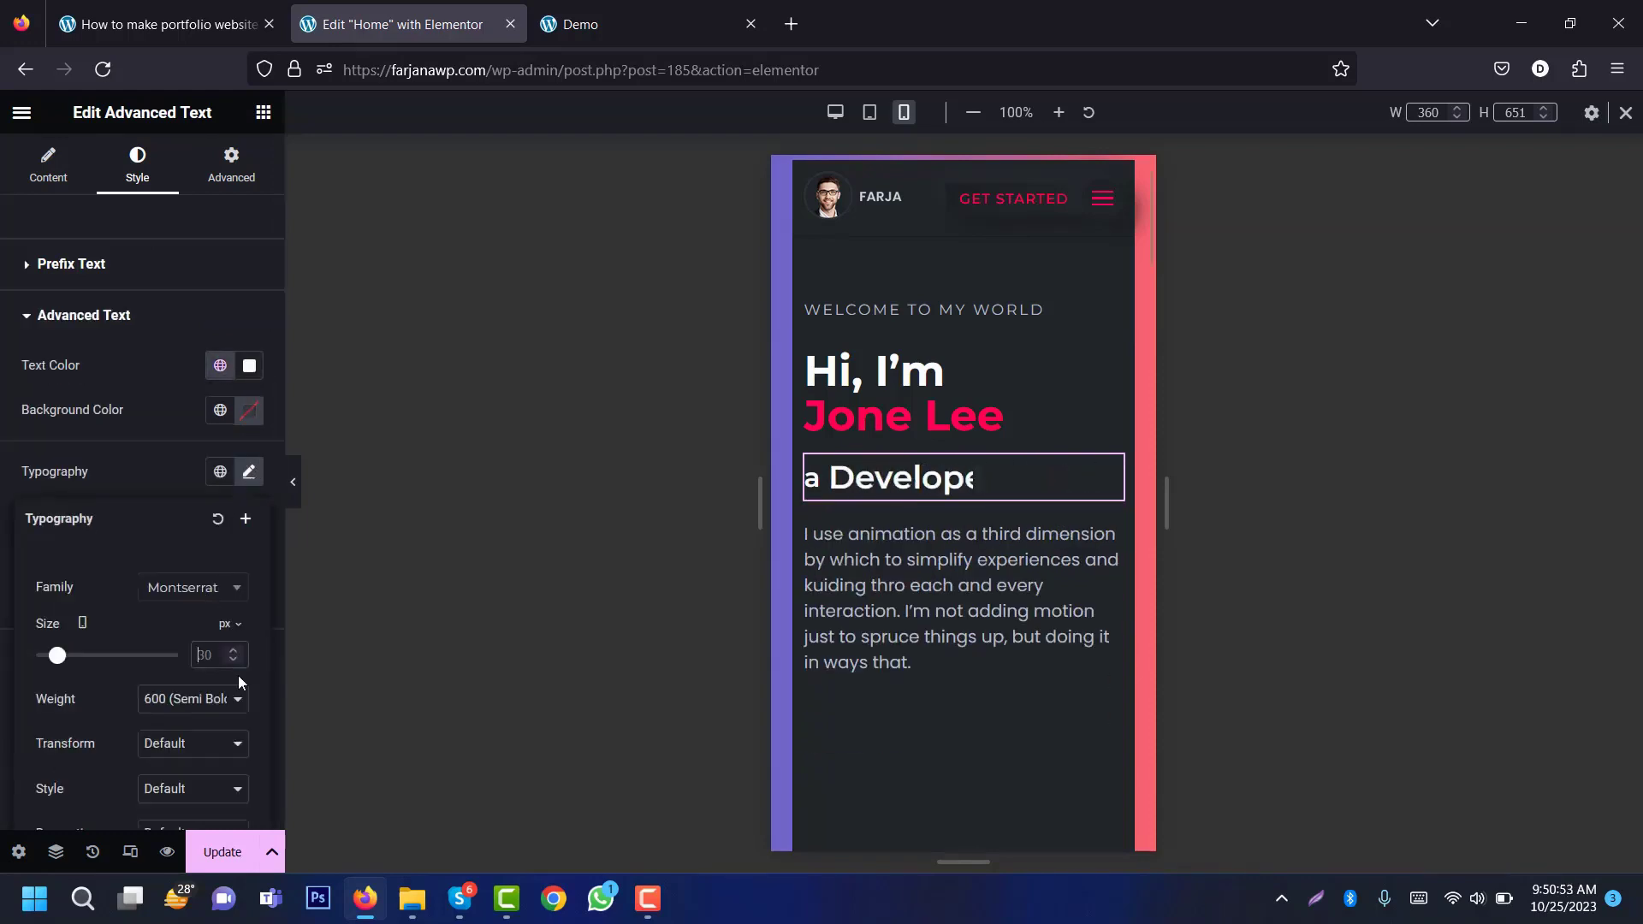
pyautogui.write('25')
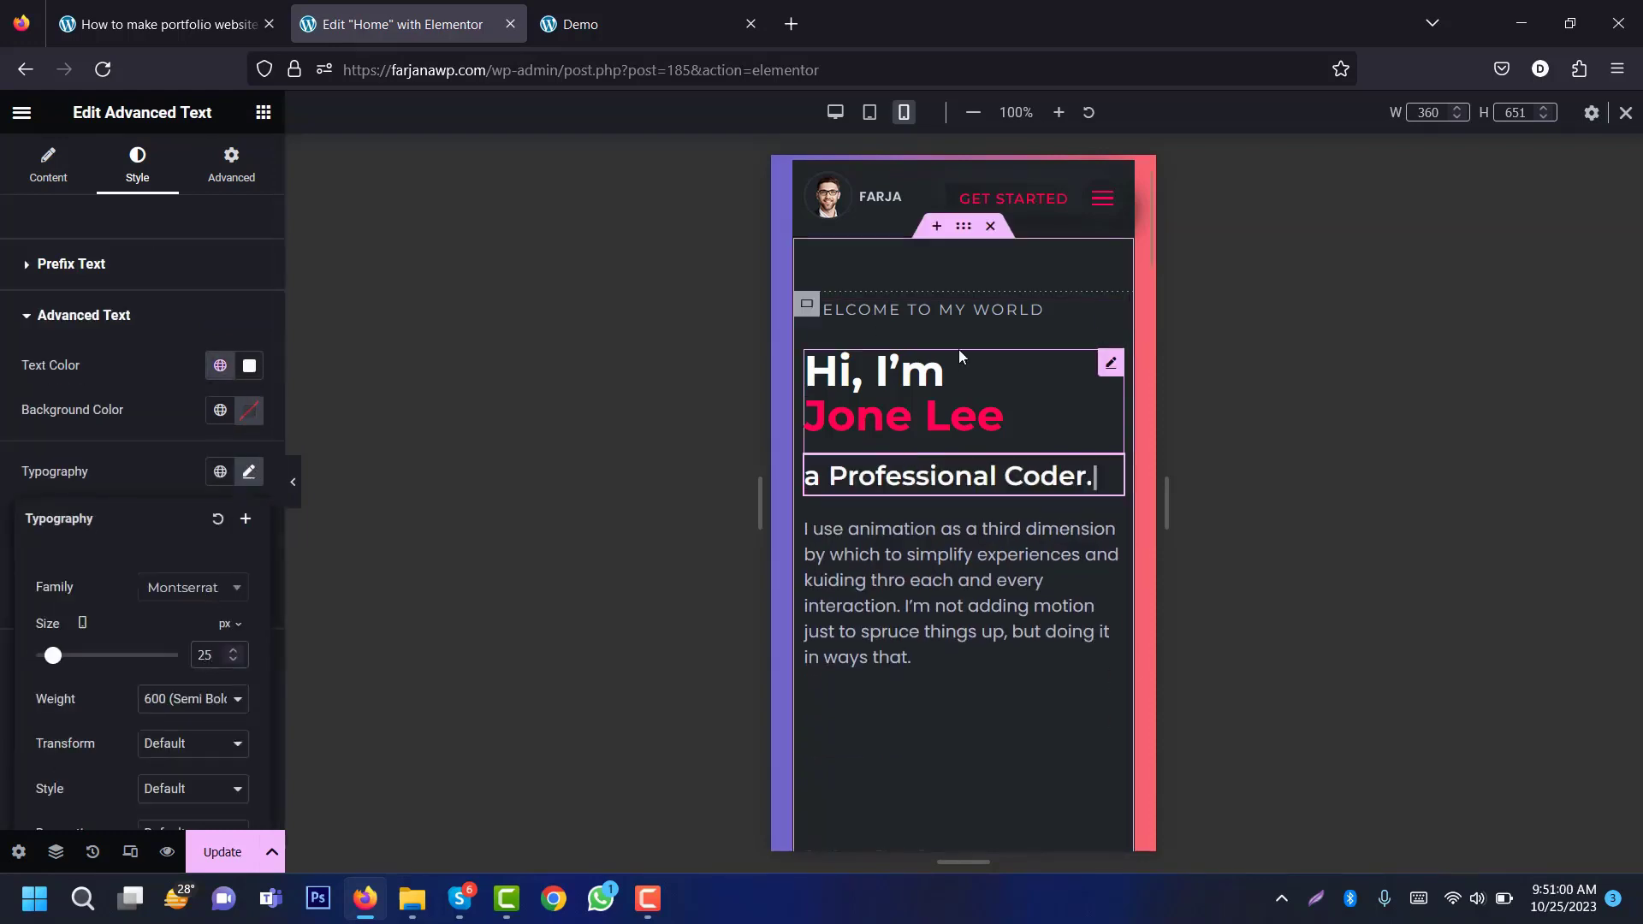
pyautogui.click(869, 113)
pyautogui.click(1023, 346)
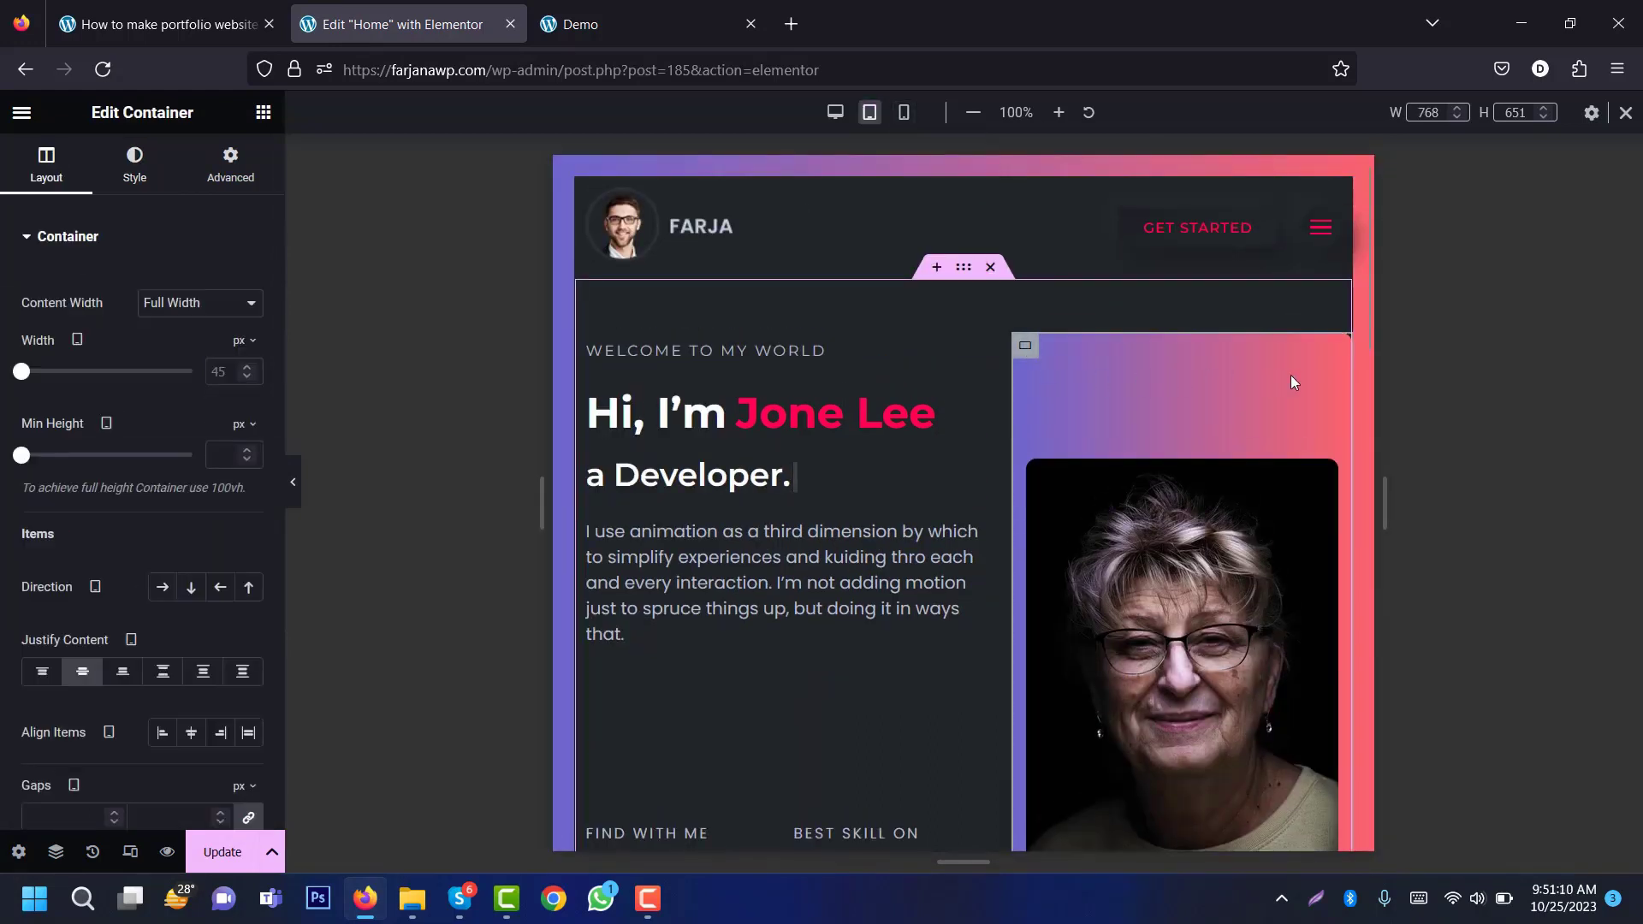
# Step: Unlink the portrait container's margins and give it a 20 px right margin on tablet
pyautogui.click(231, 171)
pyautogui.scroll(-2, 248, 201)
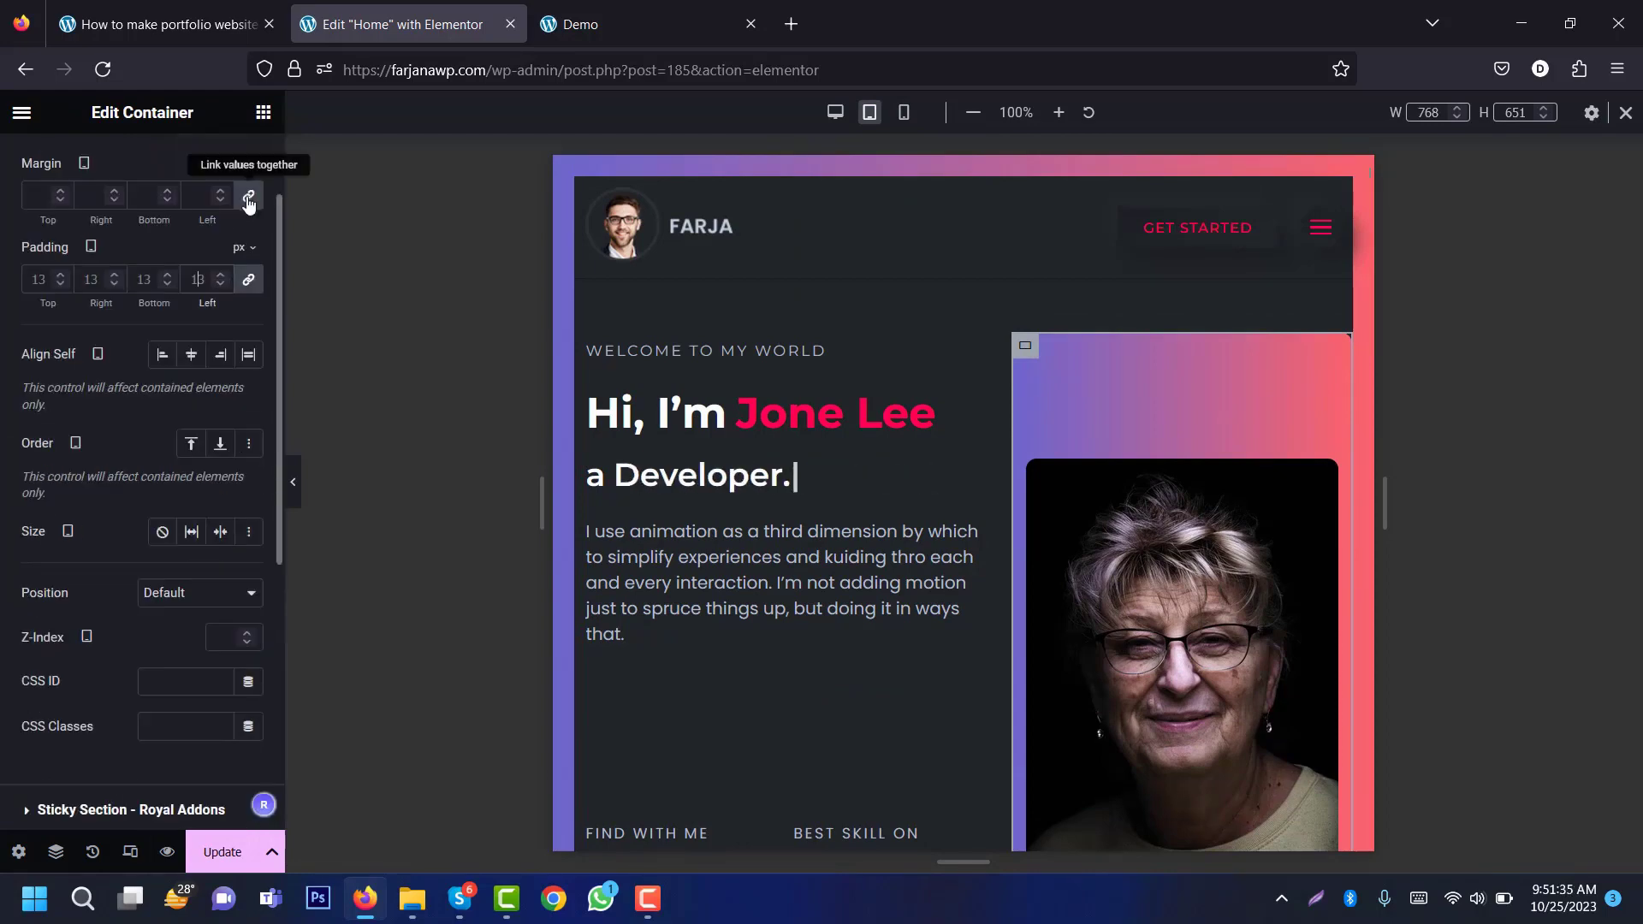
pyautogui.click(249, 199)
pyautogui.click(79, 199)
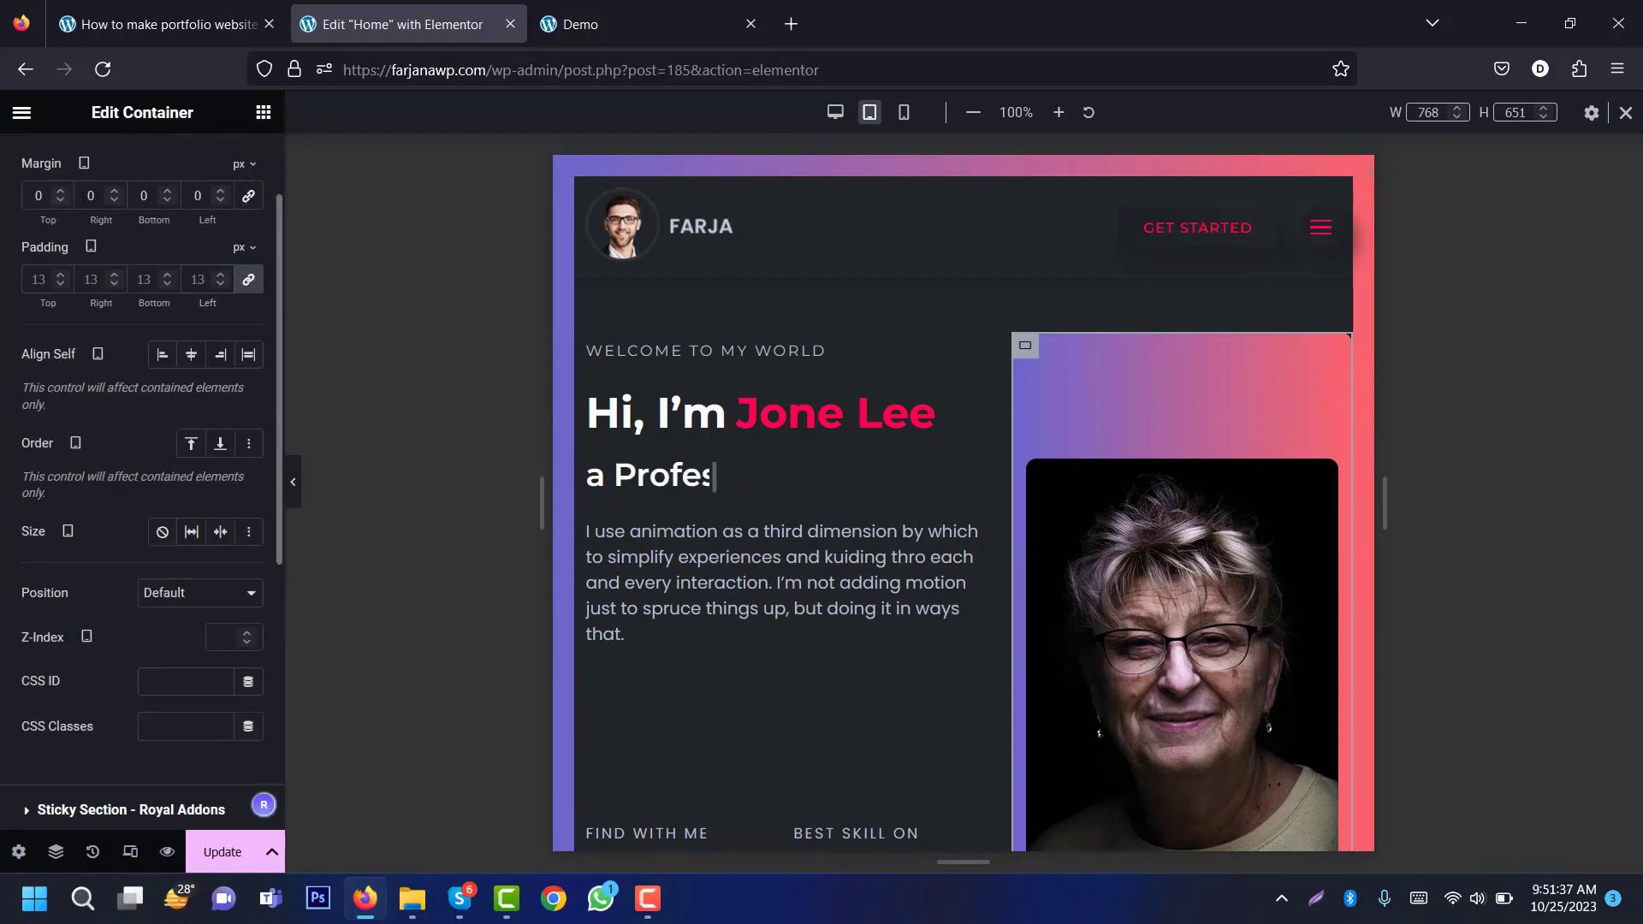
pyautogui.write('2')
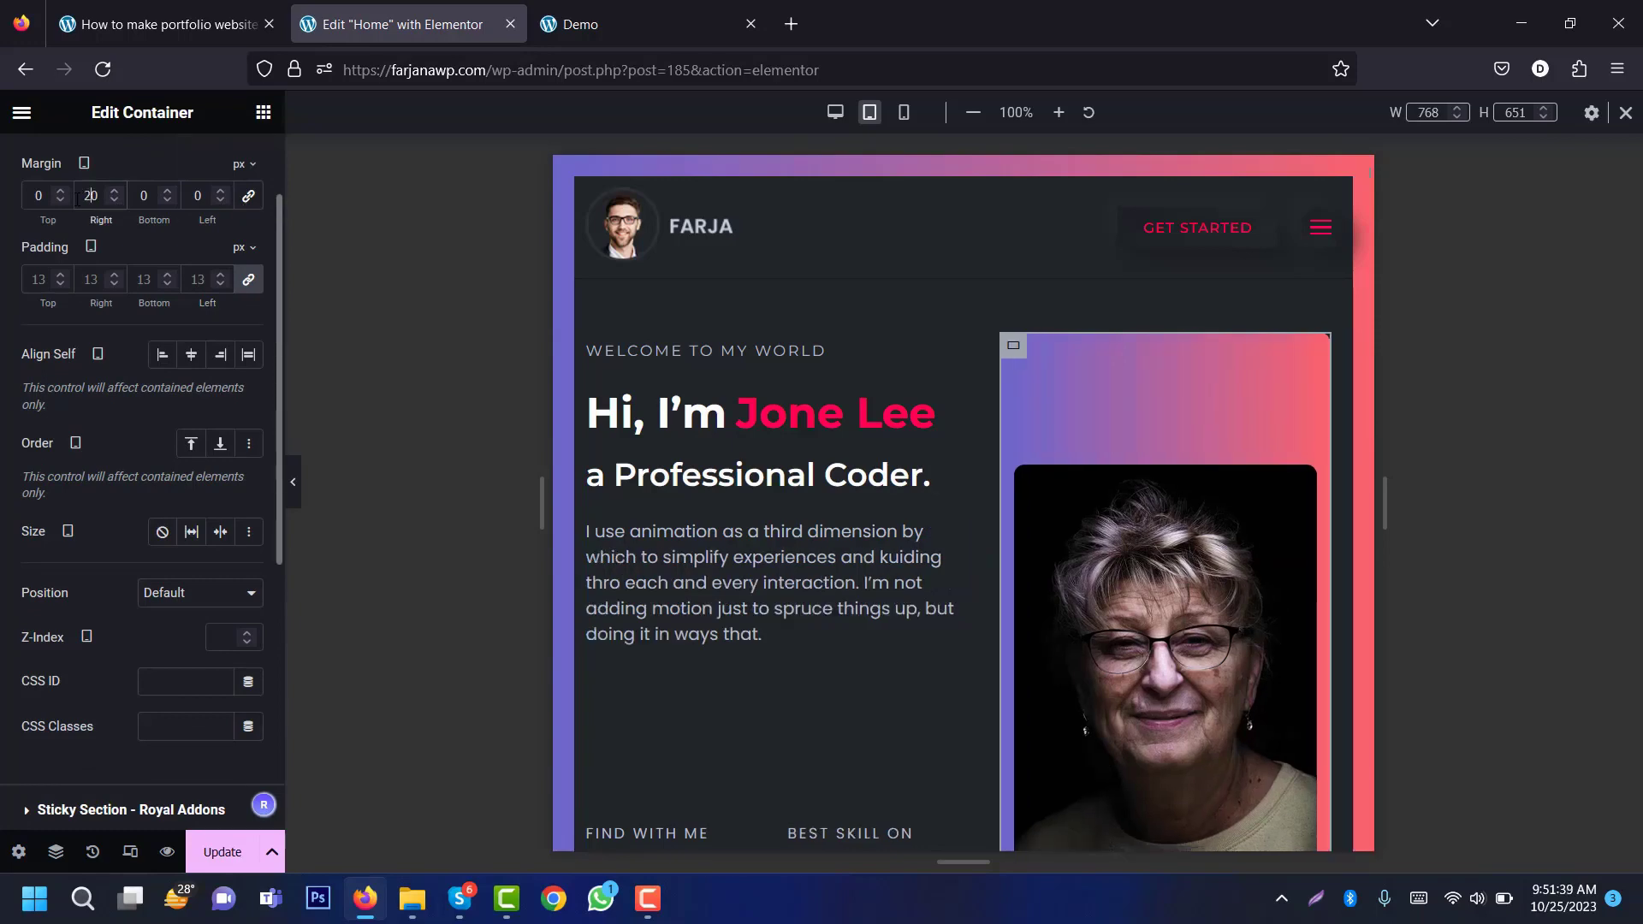
# Step: At mobile width, set the portrait container's order to Start so it sits on top
pyautogui.click(903, 112)
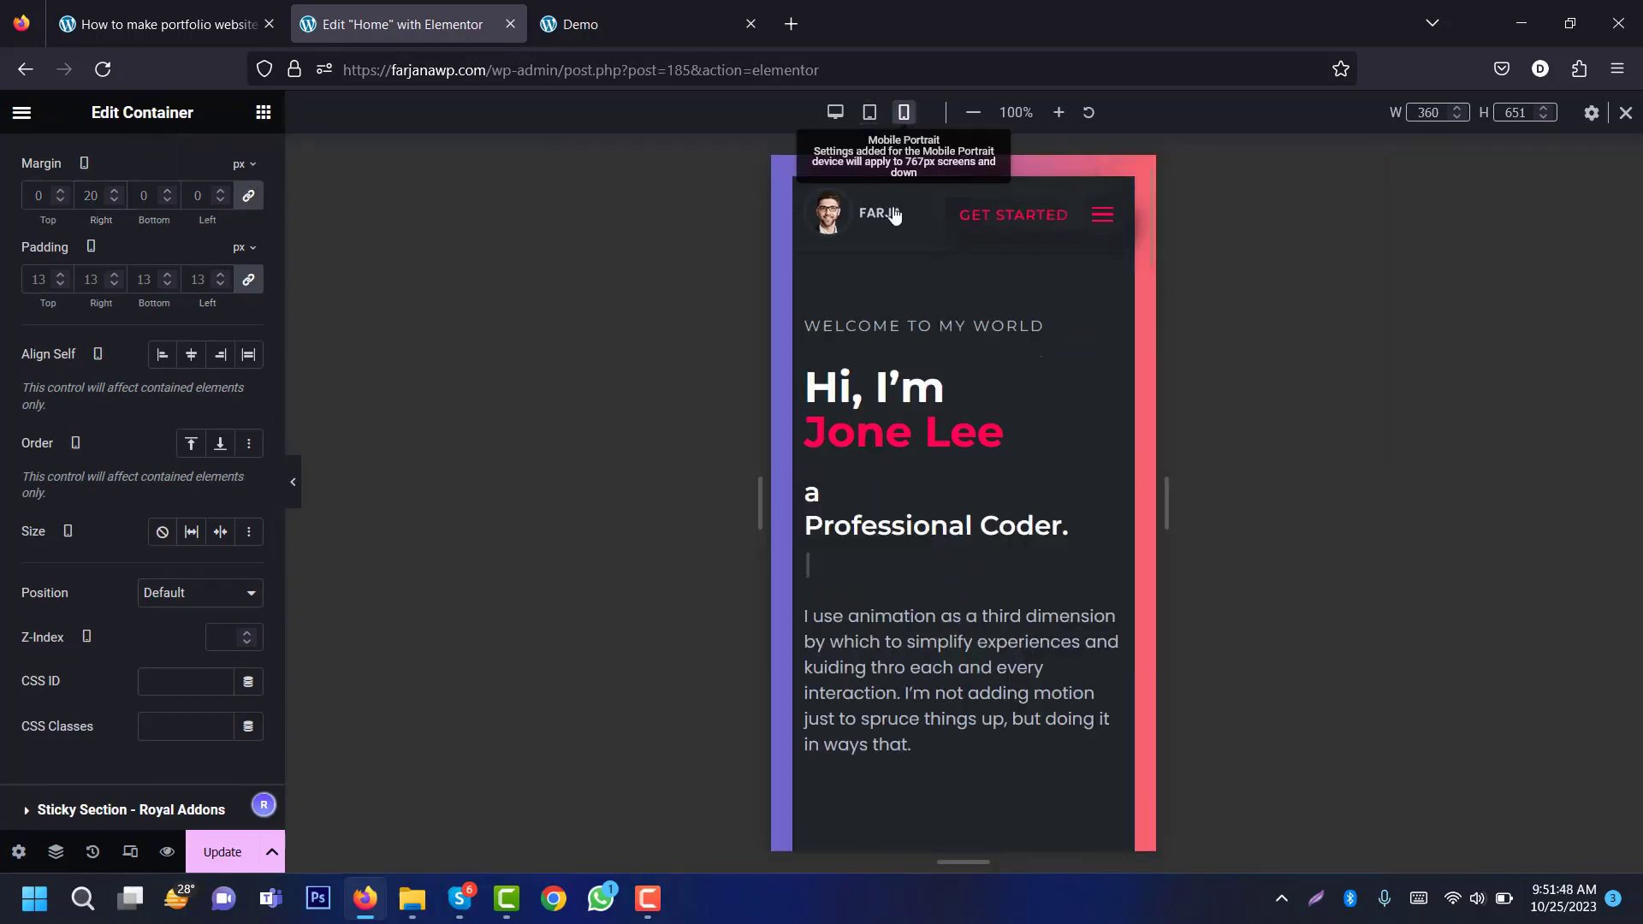
pyautogui.scroll(-5, 932, 526)
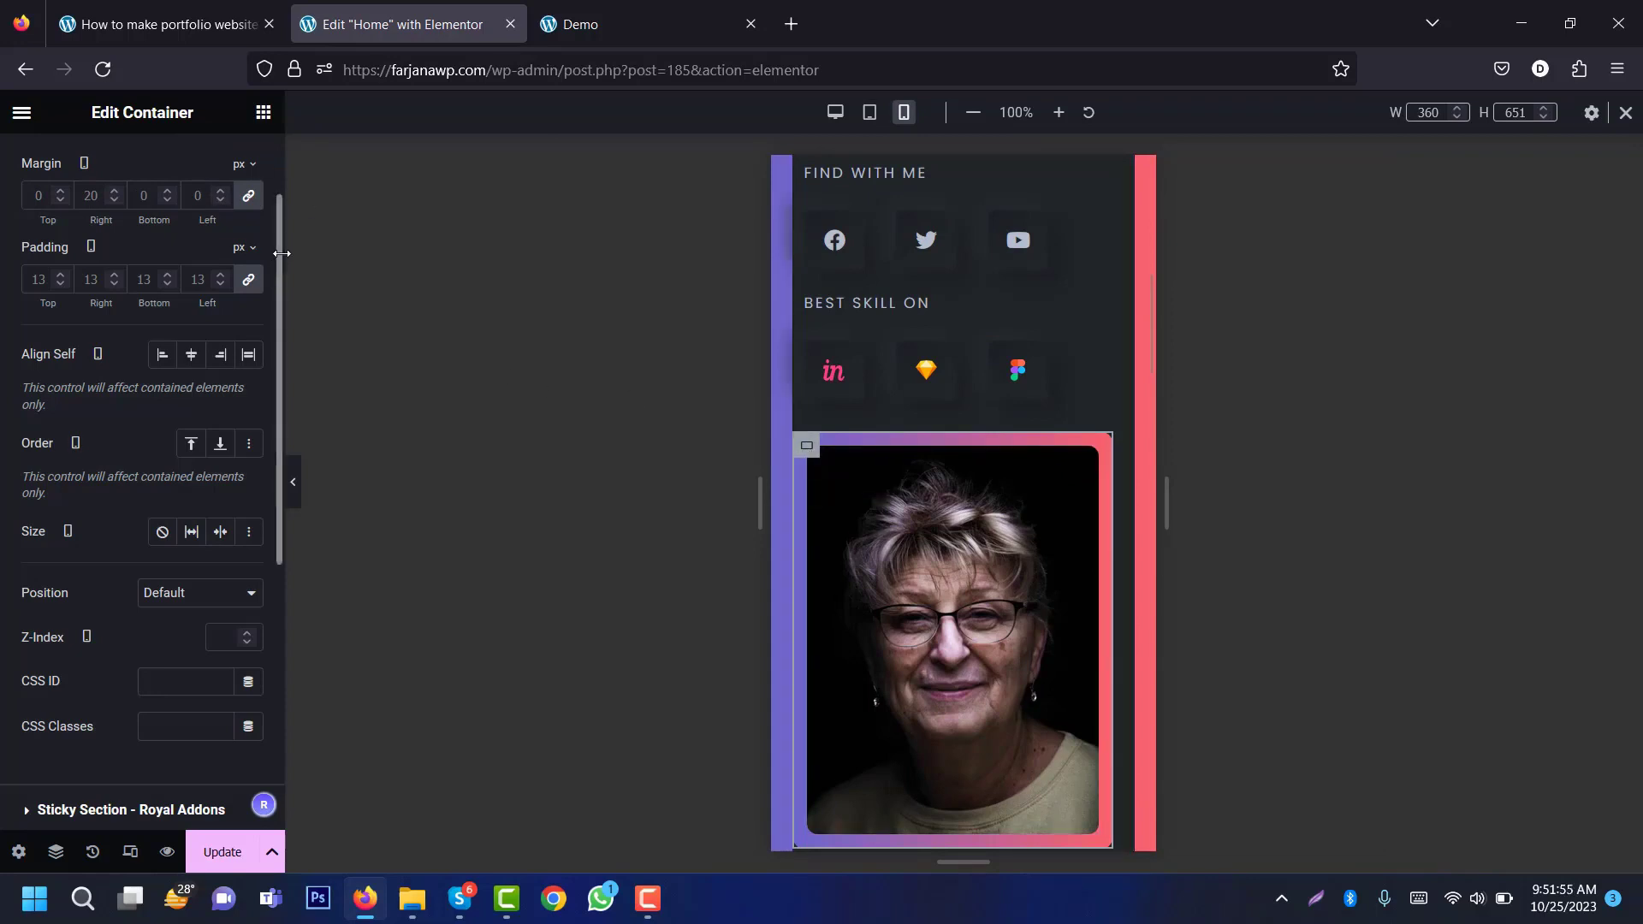
pyautogui.moveTo(275, 246); pyautogui.dragTo(291, 185)
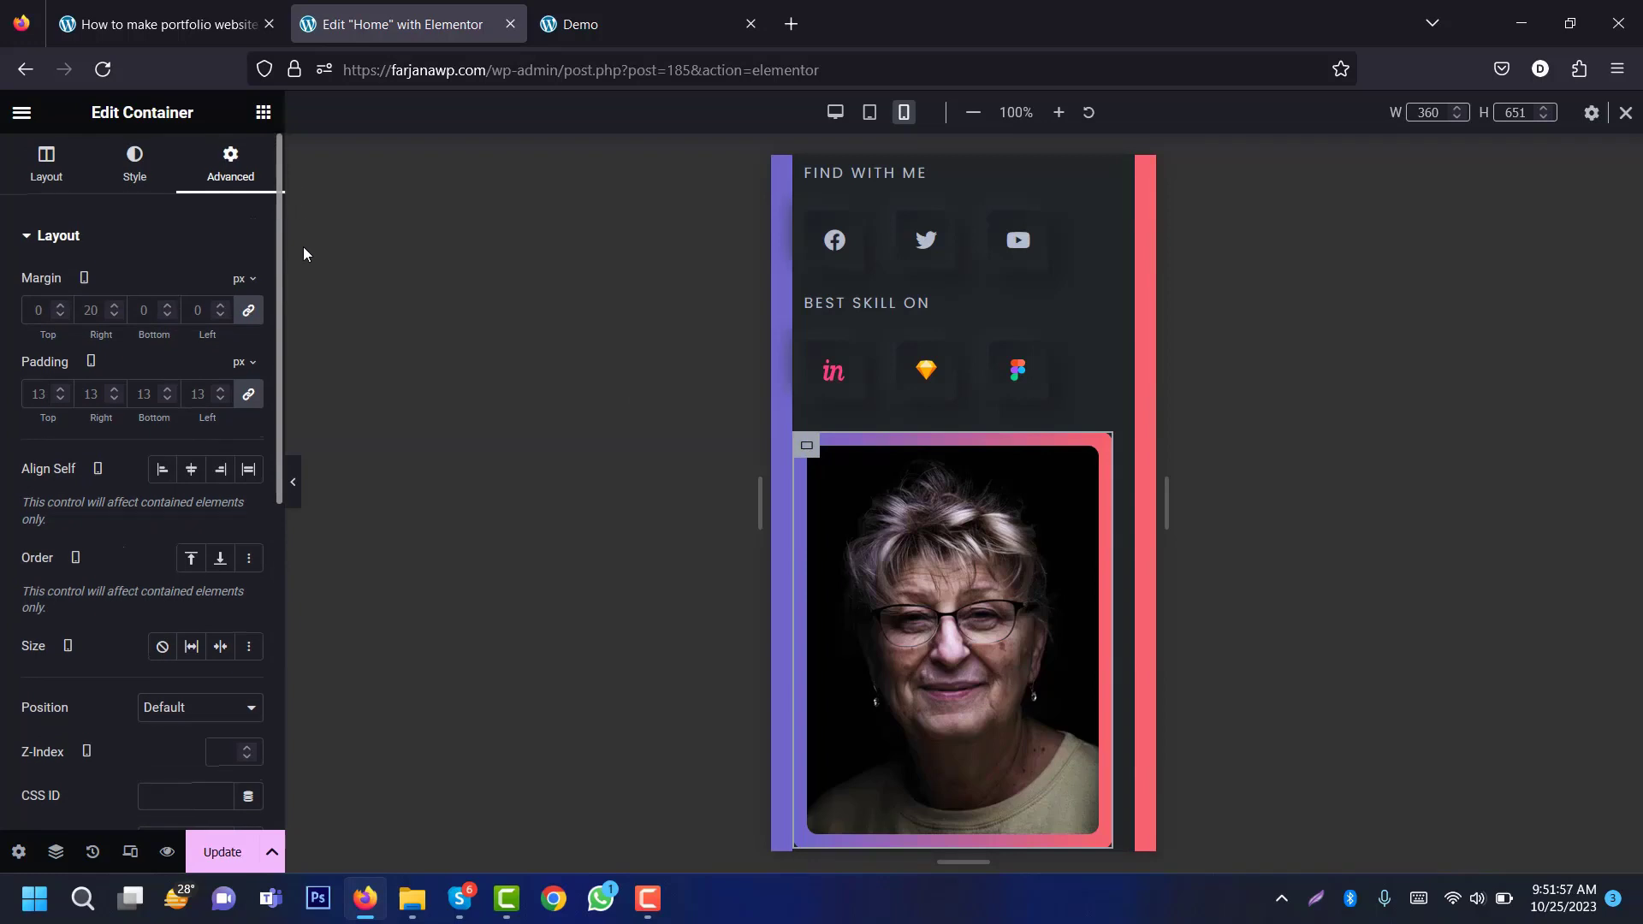
pyautogui.scroll(-2, 193, 402)
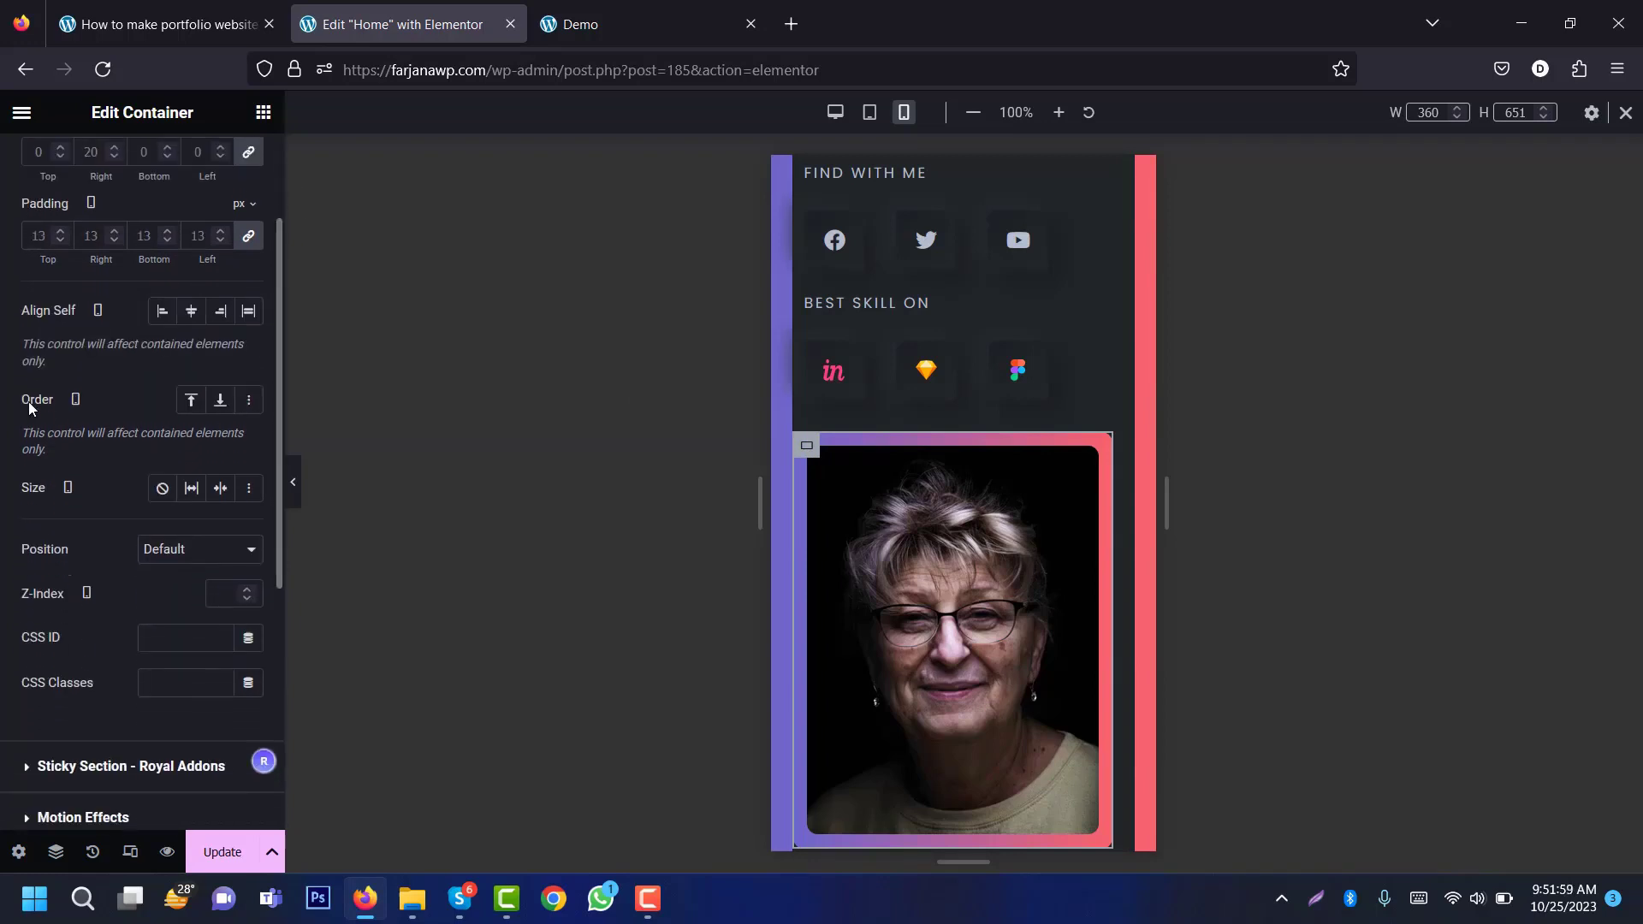
pyautogui.click(191, 407)
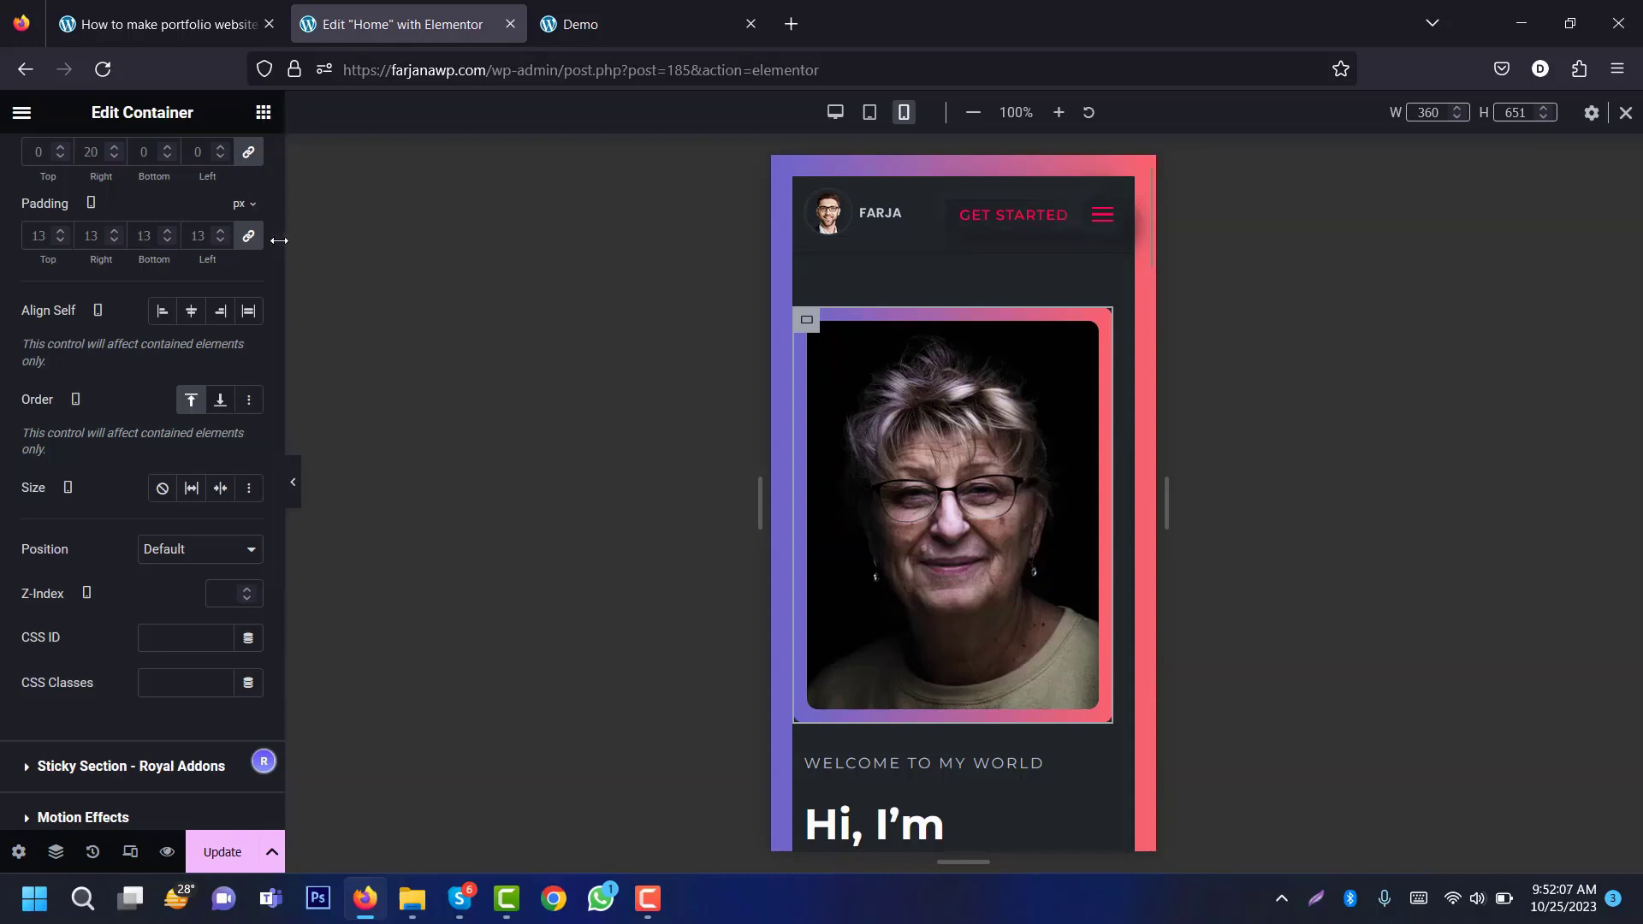
# Step: Set the mobile margins to 20 top, 10 right, 30 bottom, 10 left
pyautogui.scroll(2, 279, 240)
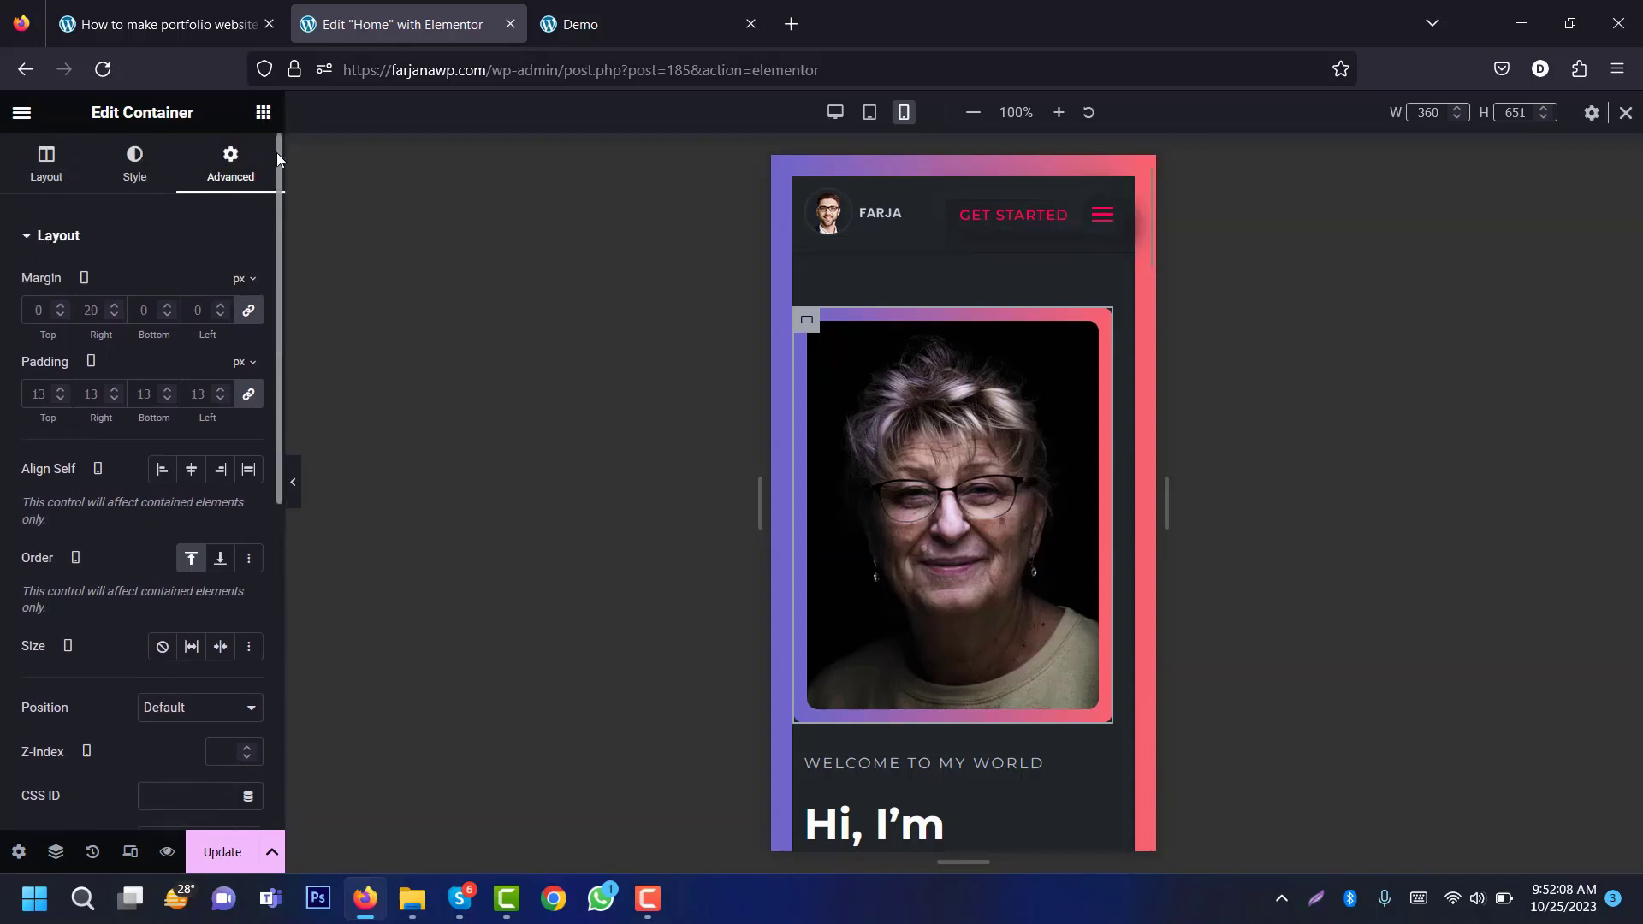
pyautogui.click(249, 313)
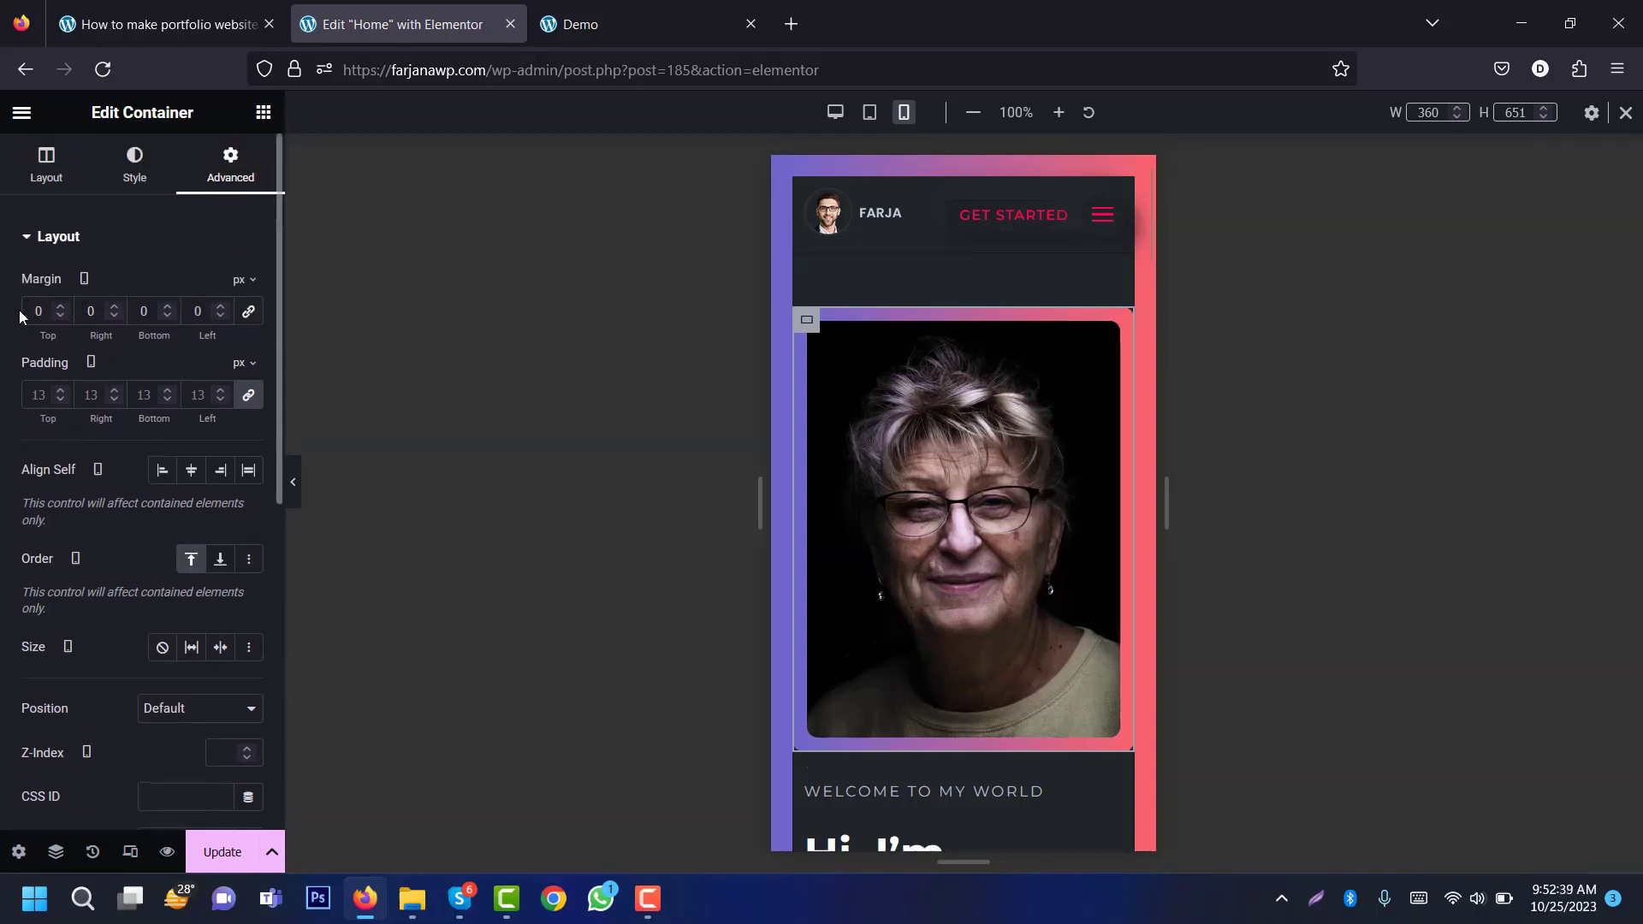
pyautogui.write('1')
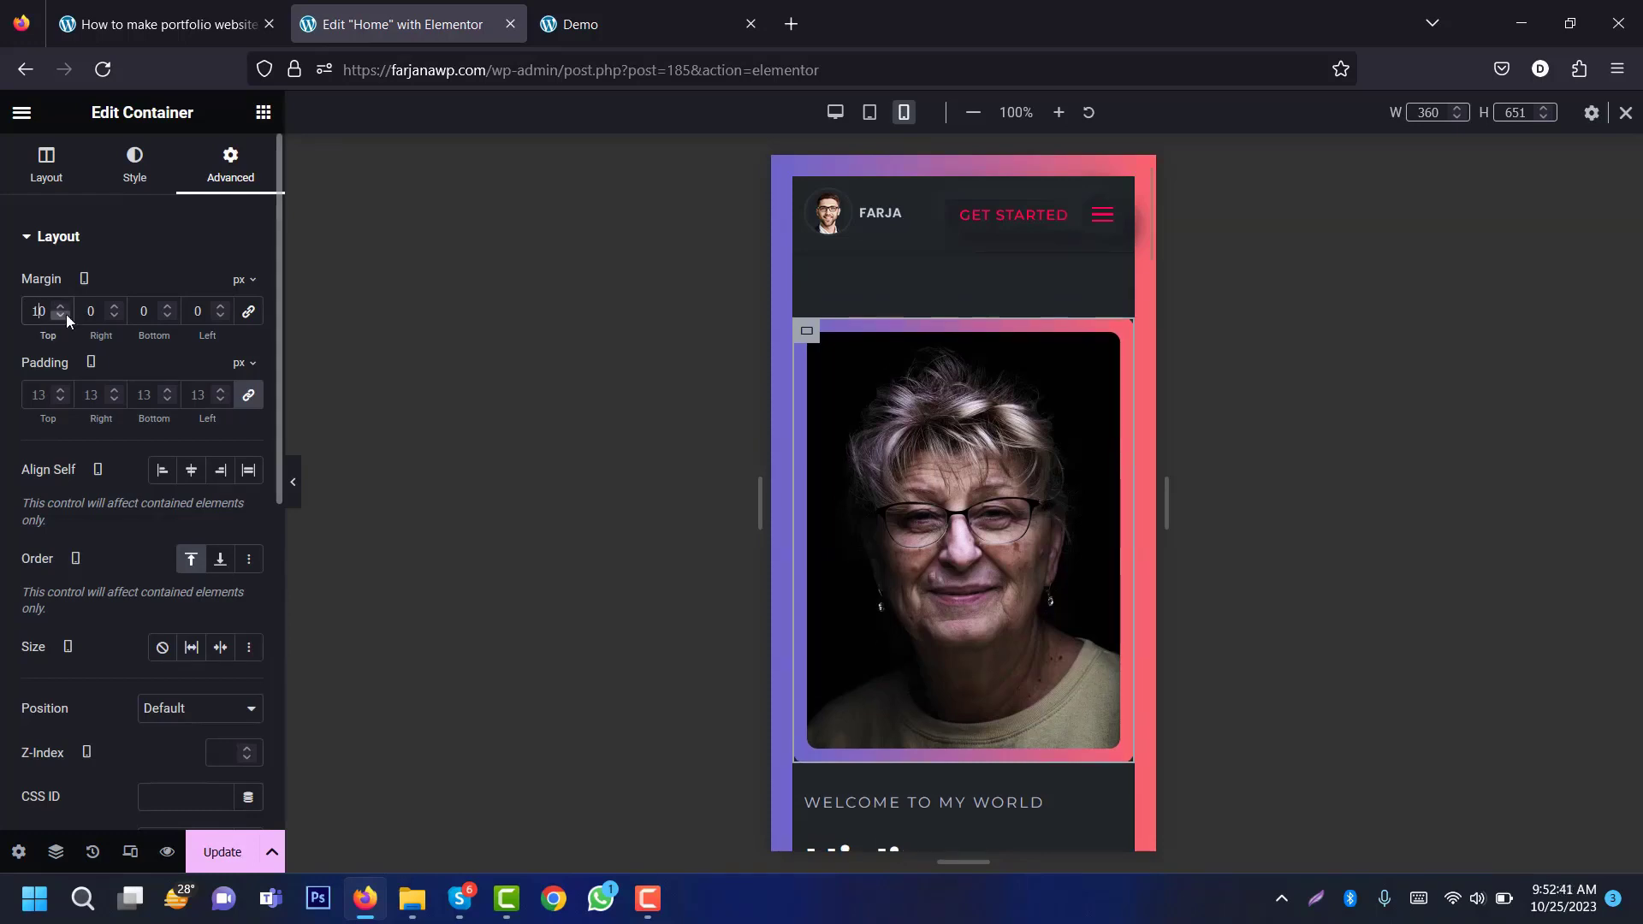
pyautogui.press('BackSpace')
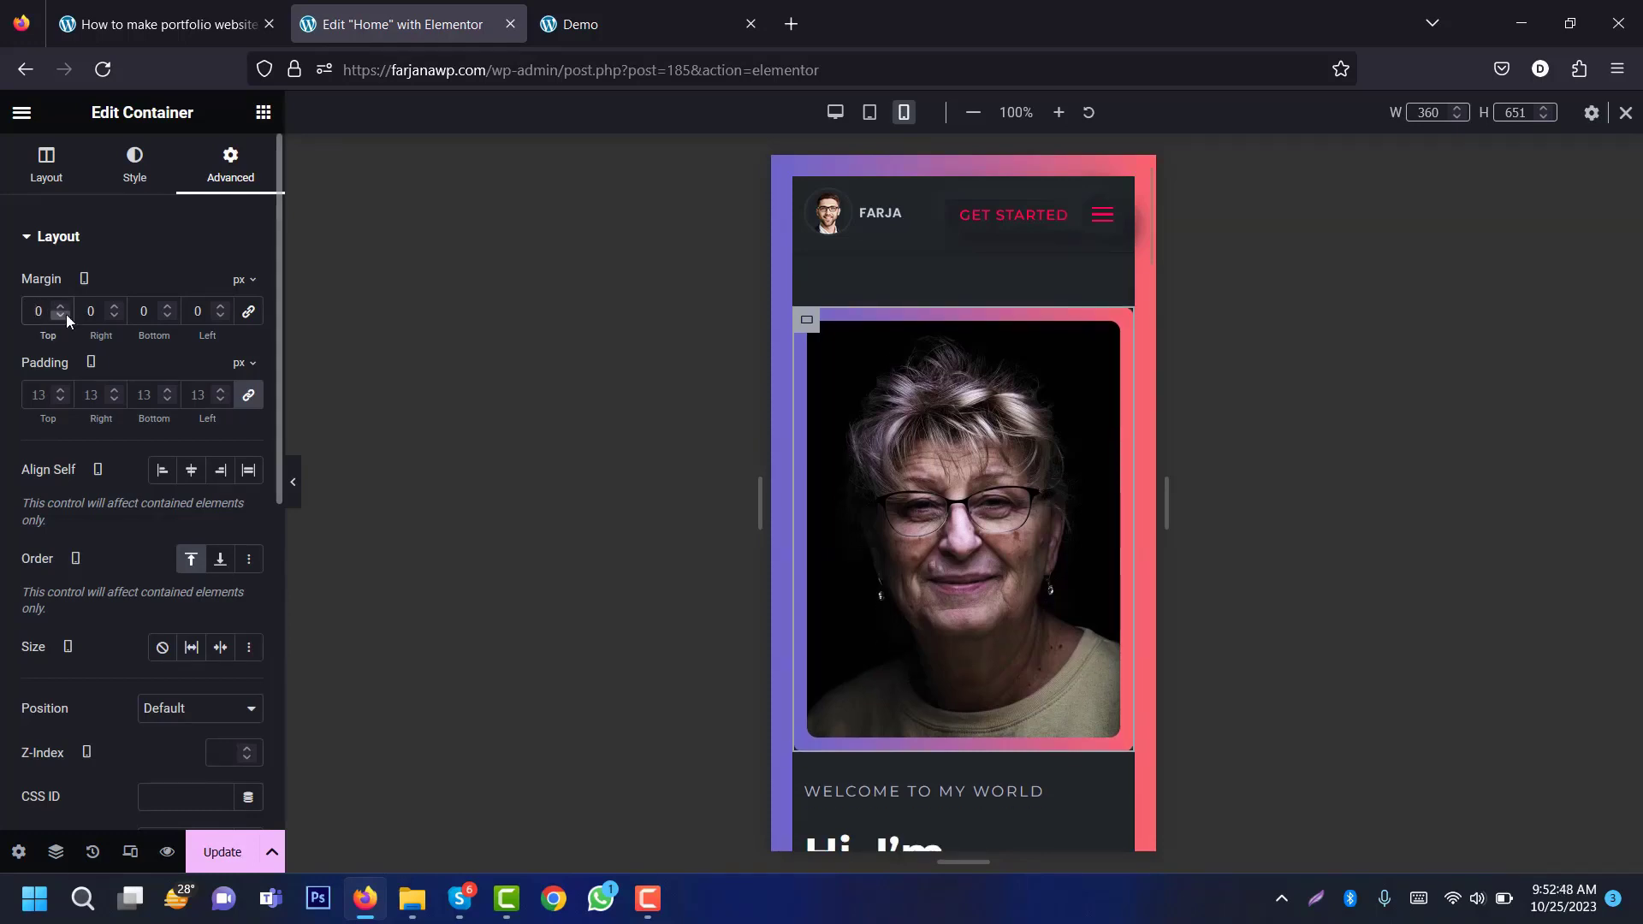
pyautogui.write('2')
pyautogui.click(143, 310)
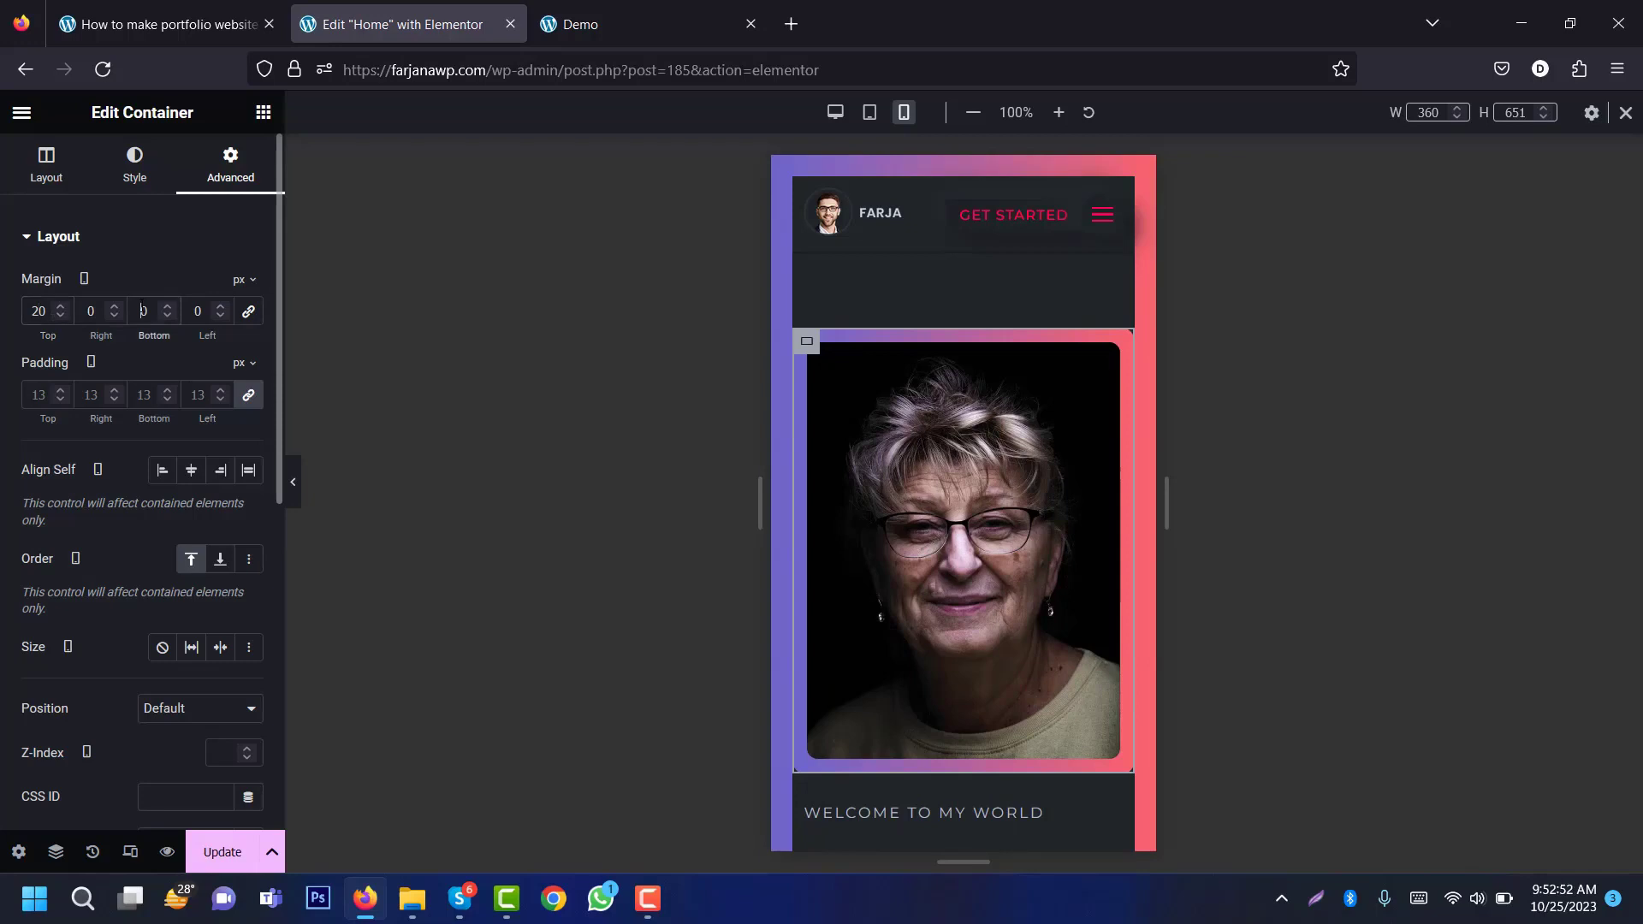
pyautogui.write('2')
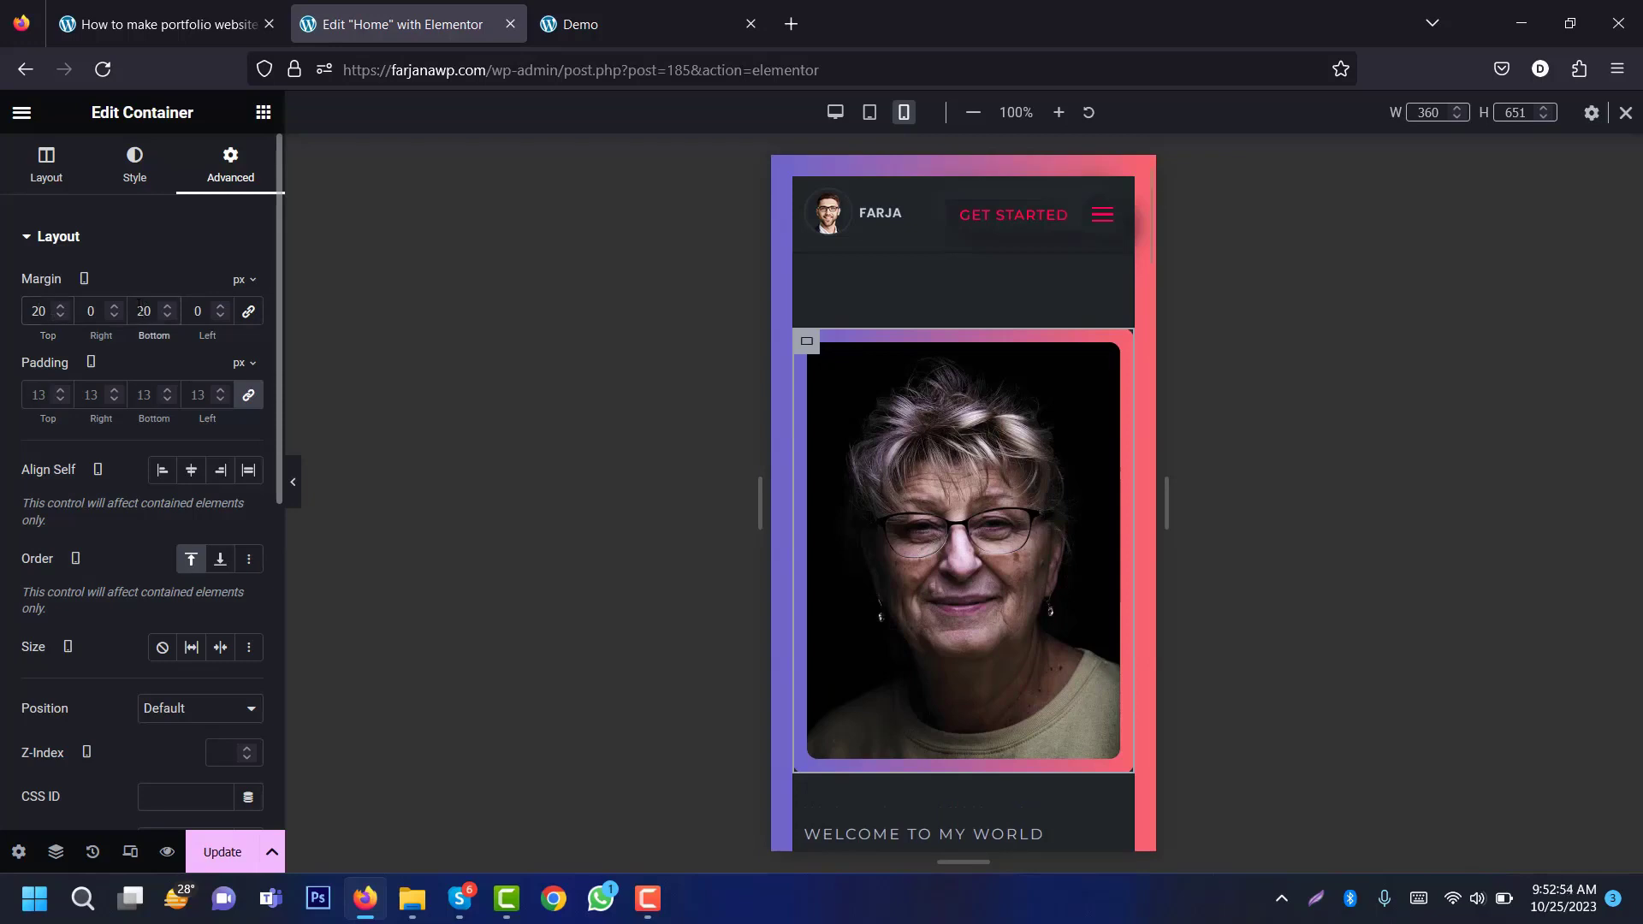
pyautogui.write('3')
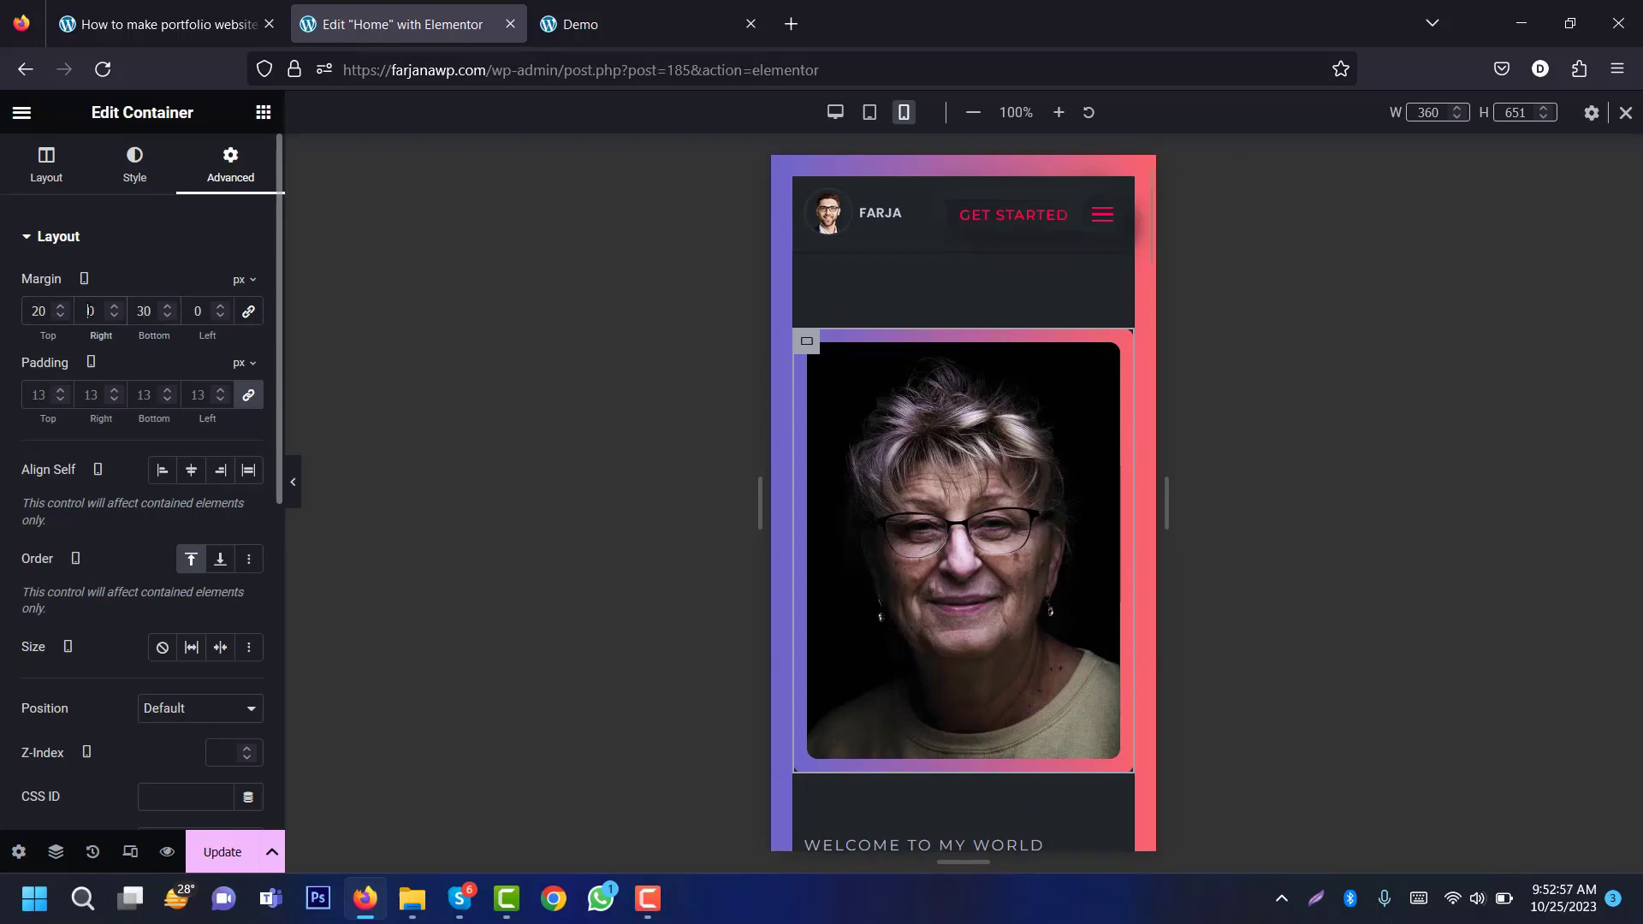
pyautogui.write('10')
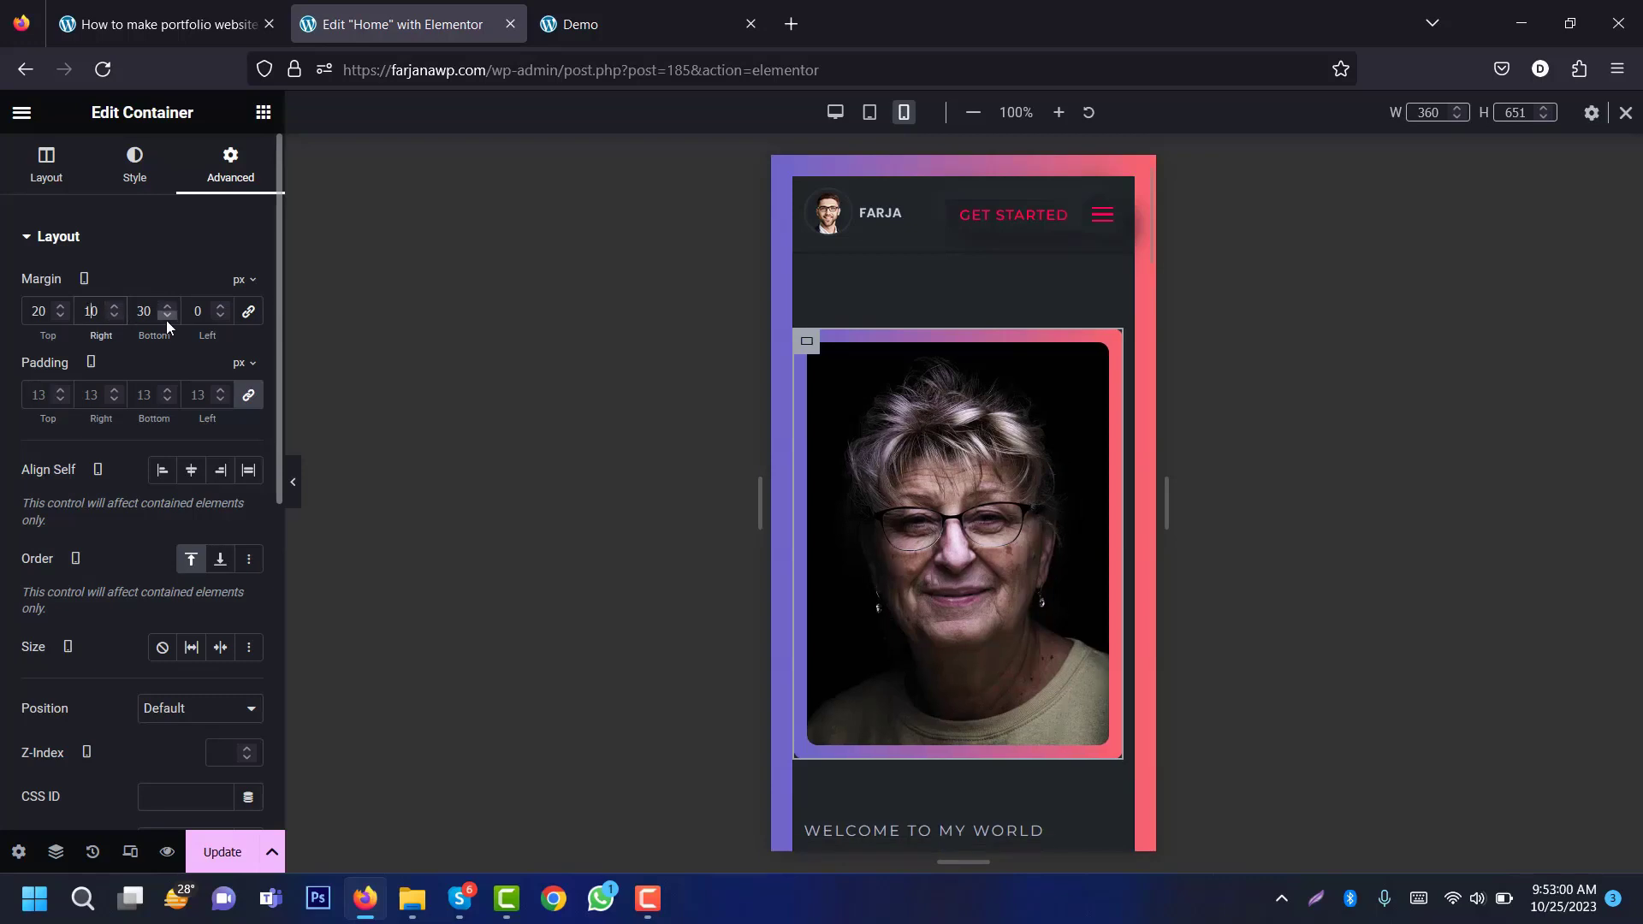
pyautogui.write('1')
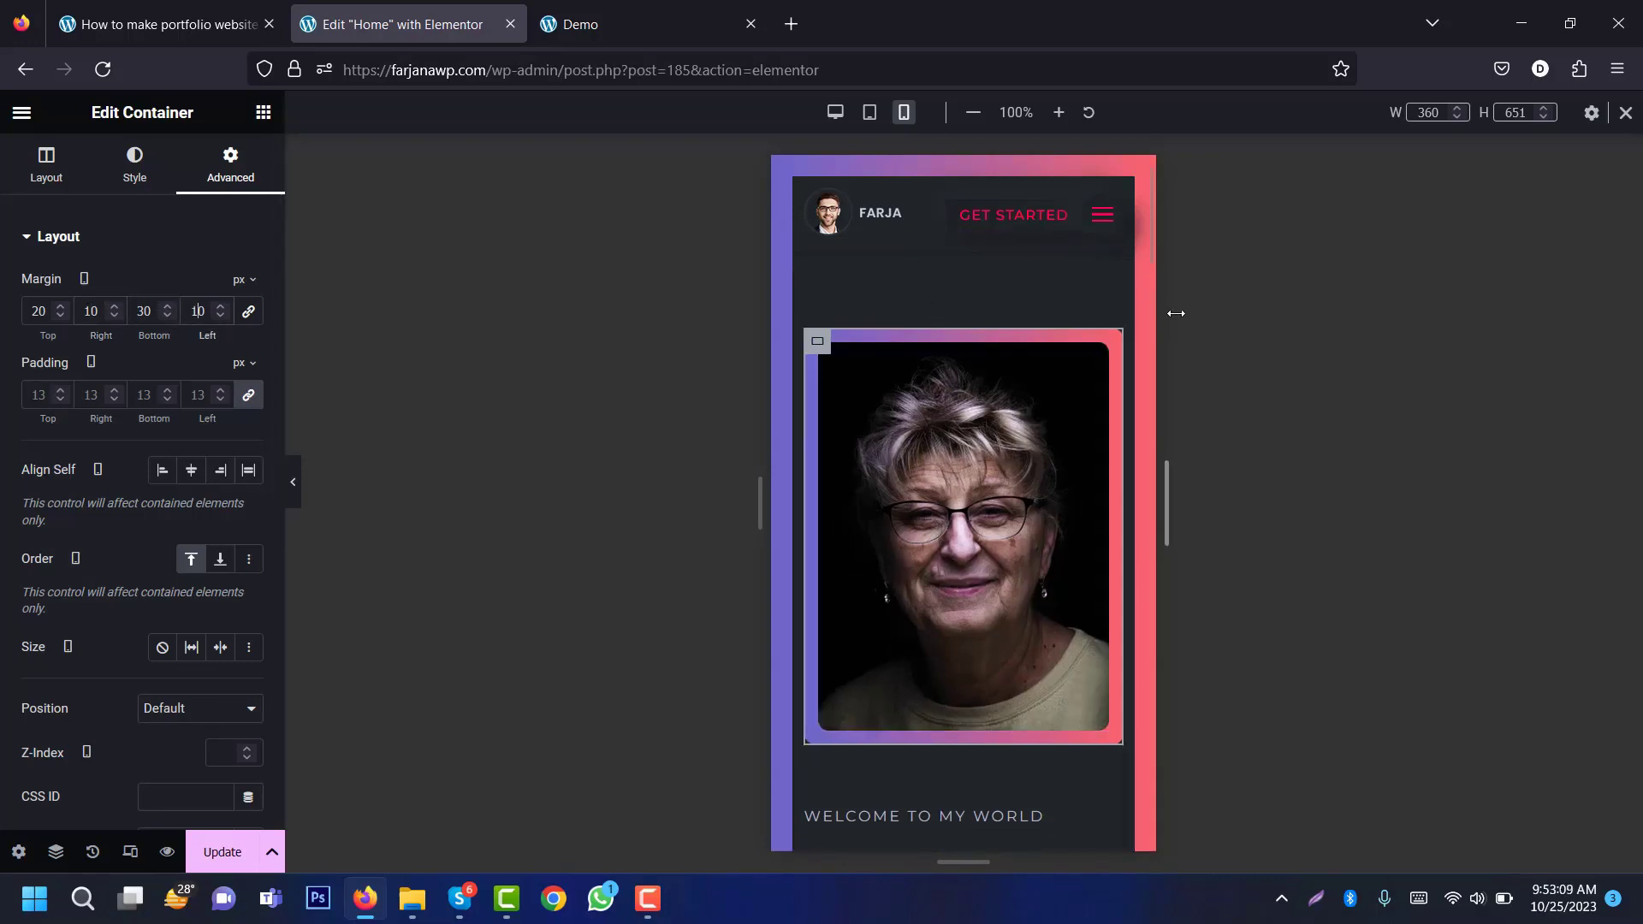
pyautogui.scroll(-5, 1148, 248)
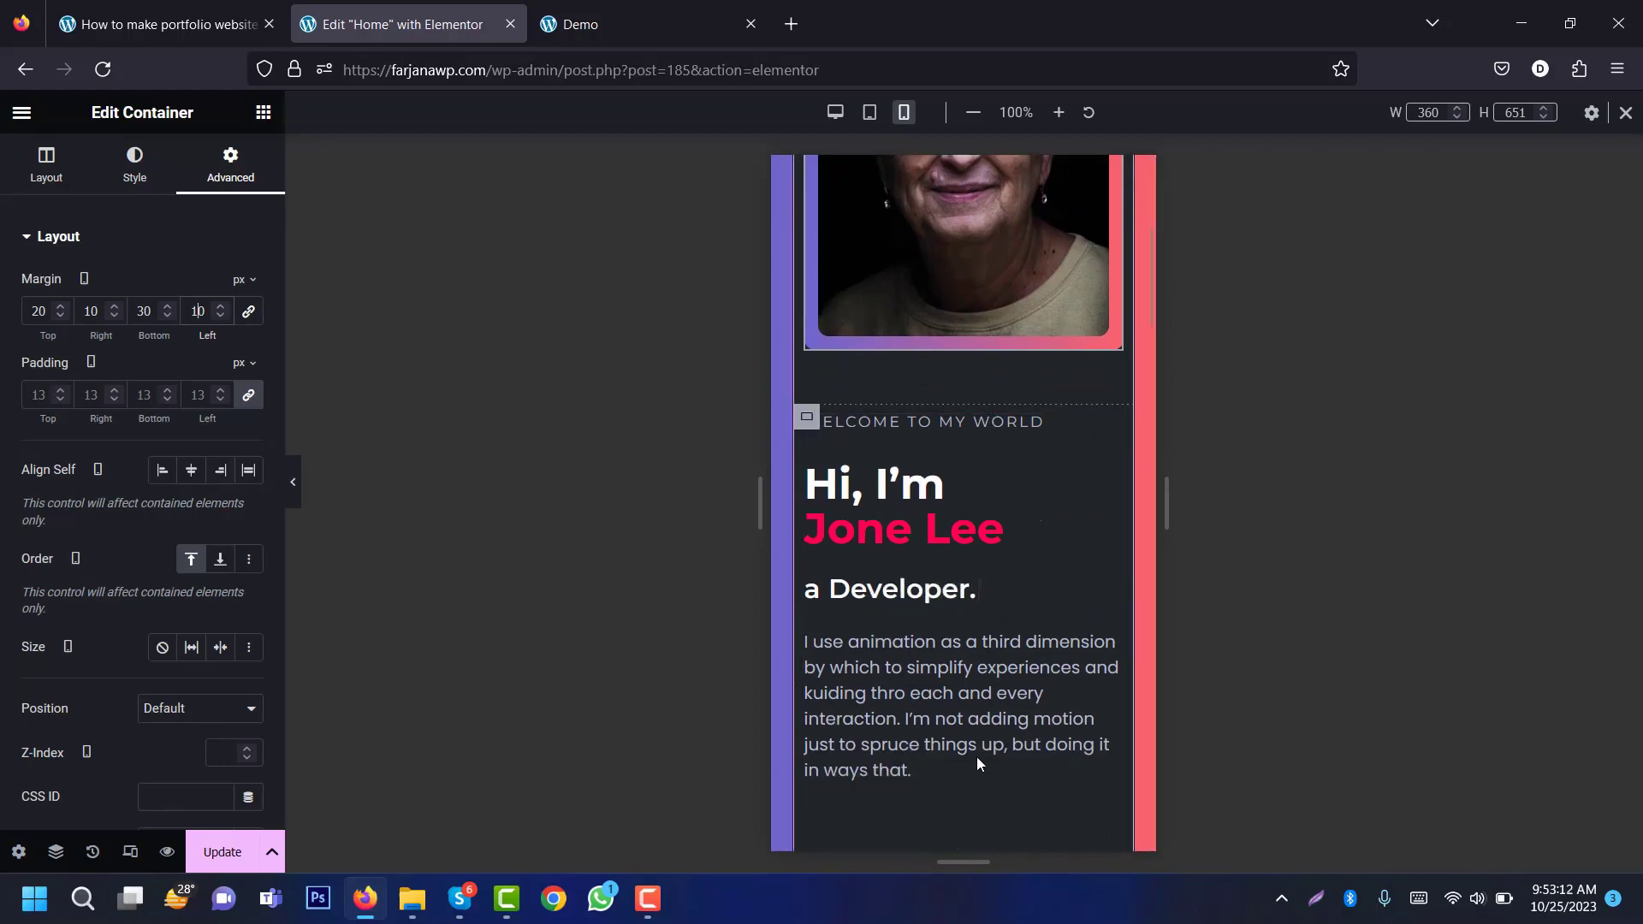
# Step: Centre the WELCOME TO MY WORLD, Hi, I'm Jone Lee and animated Developer headings
pyautogui.click(987, 432)
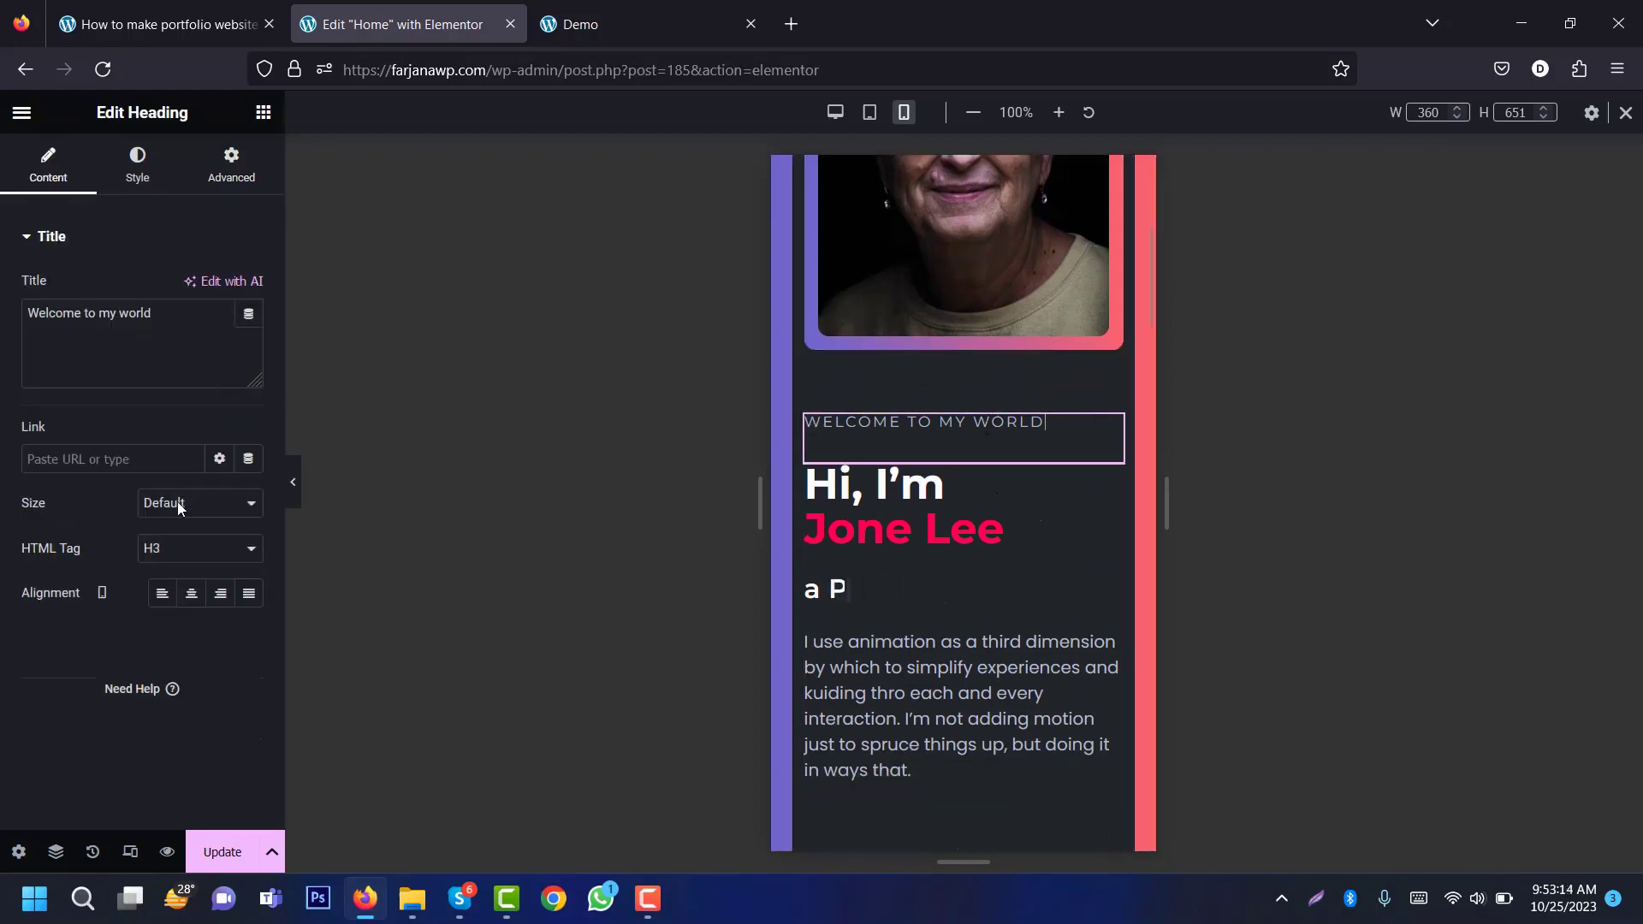
pyautogui.click(191, 593)
pyautogui.click(1015, 490)
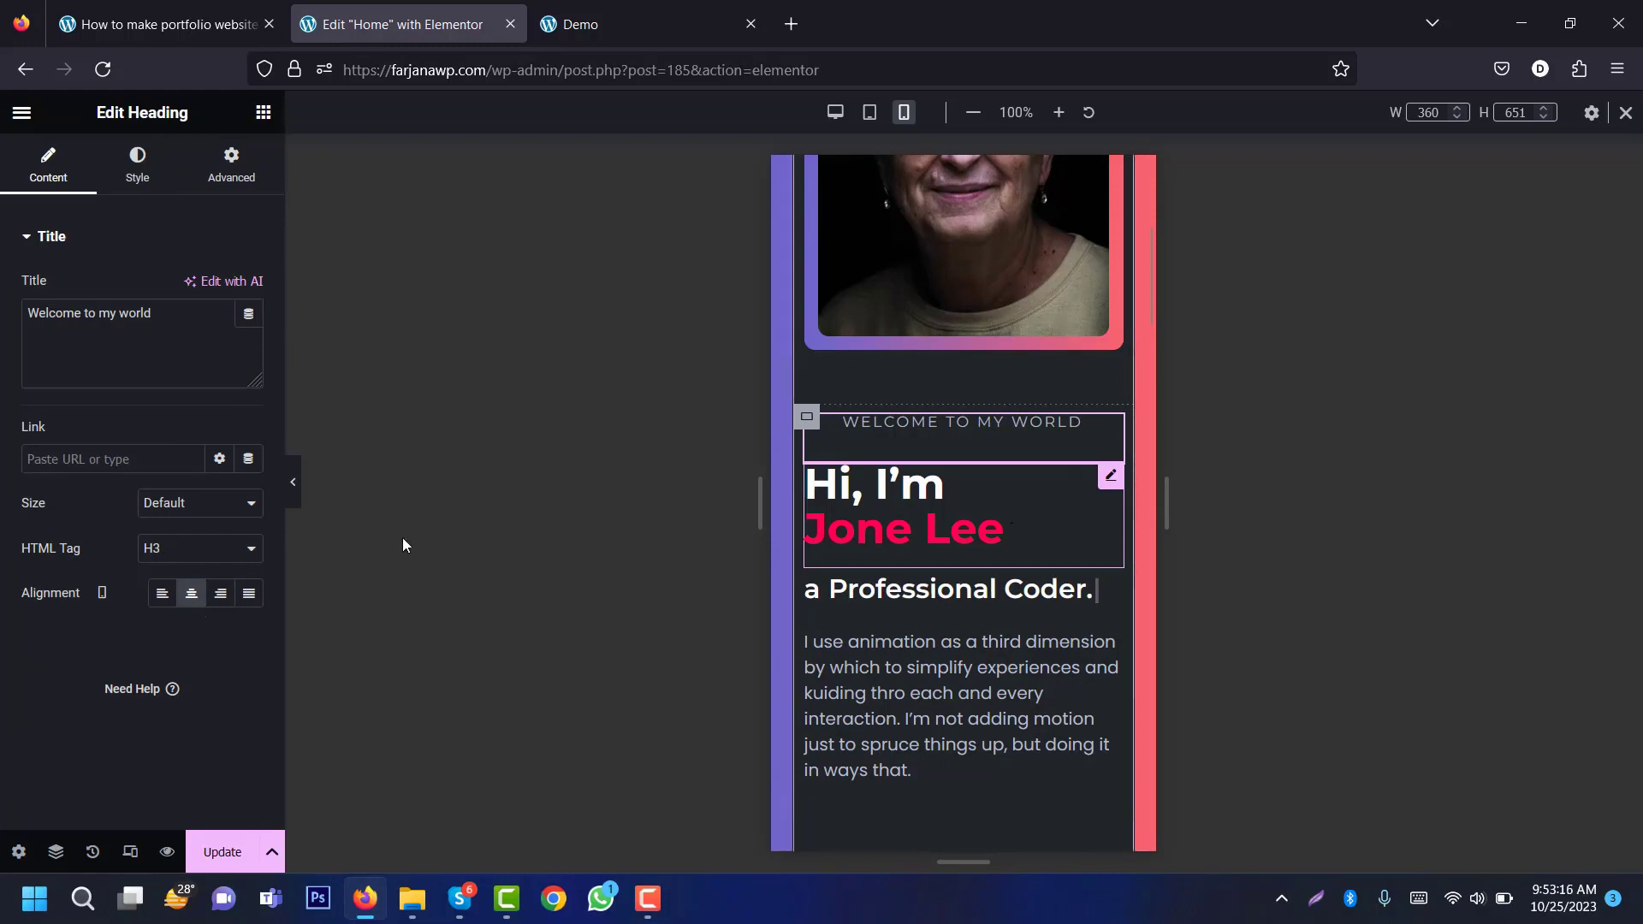
pyautogui.click(48, 163)
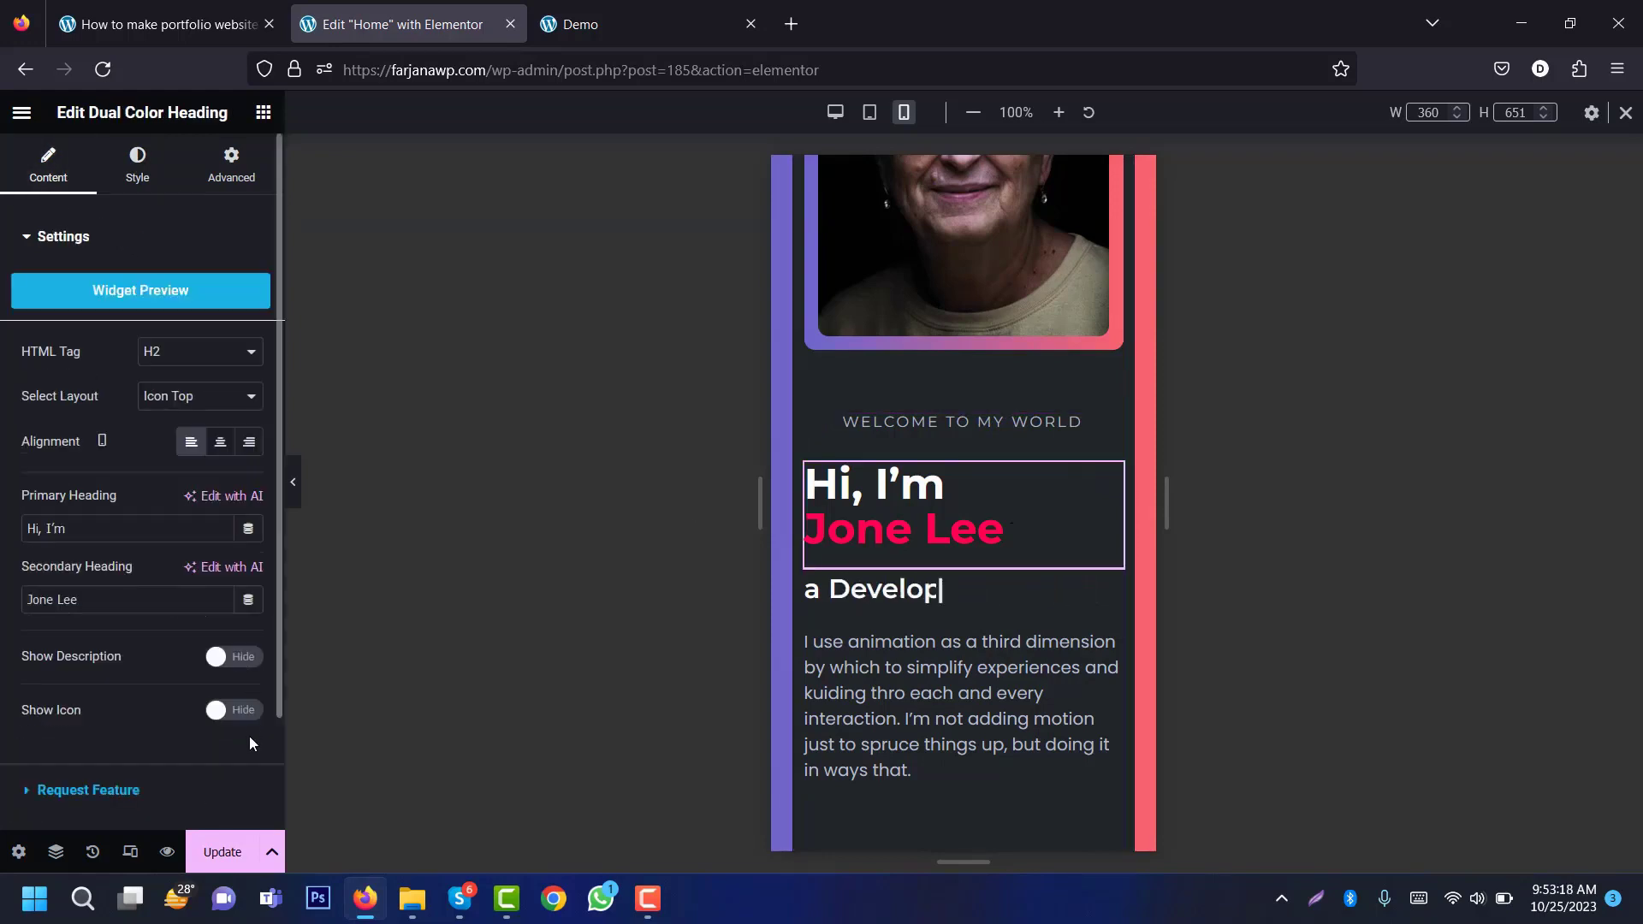
pyautogui.click(220, 441)
pyautogui.click(1004, 589)
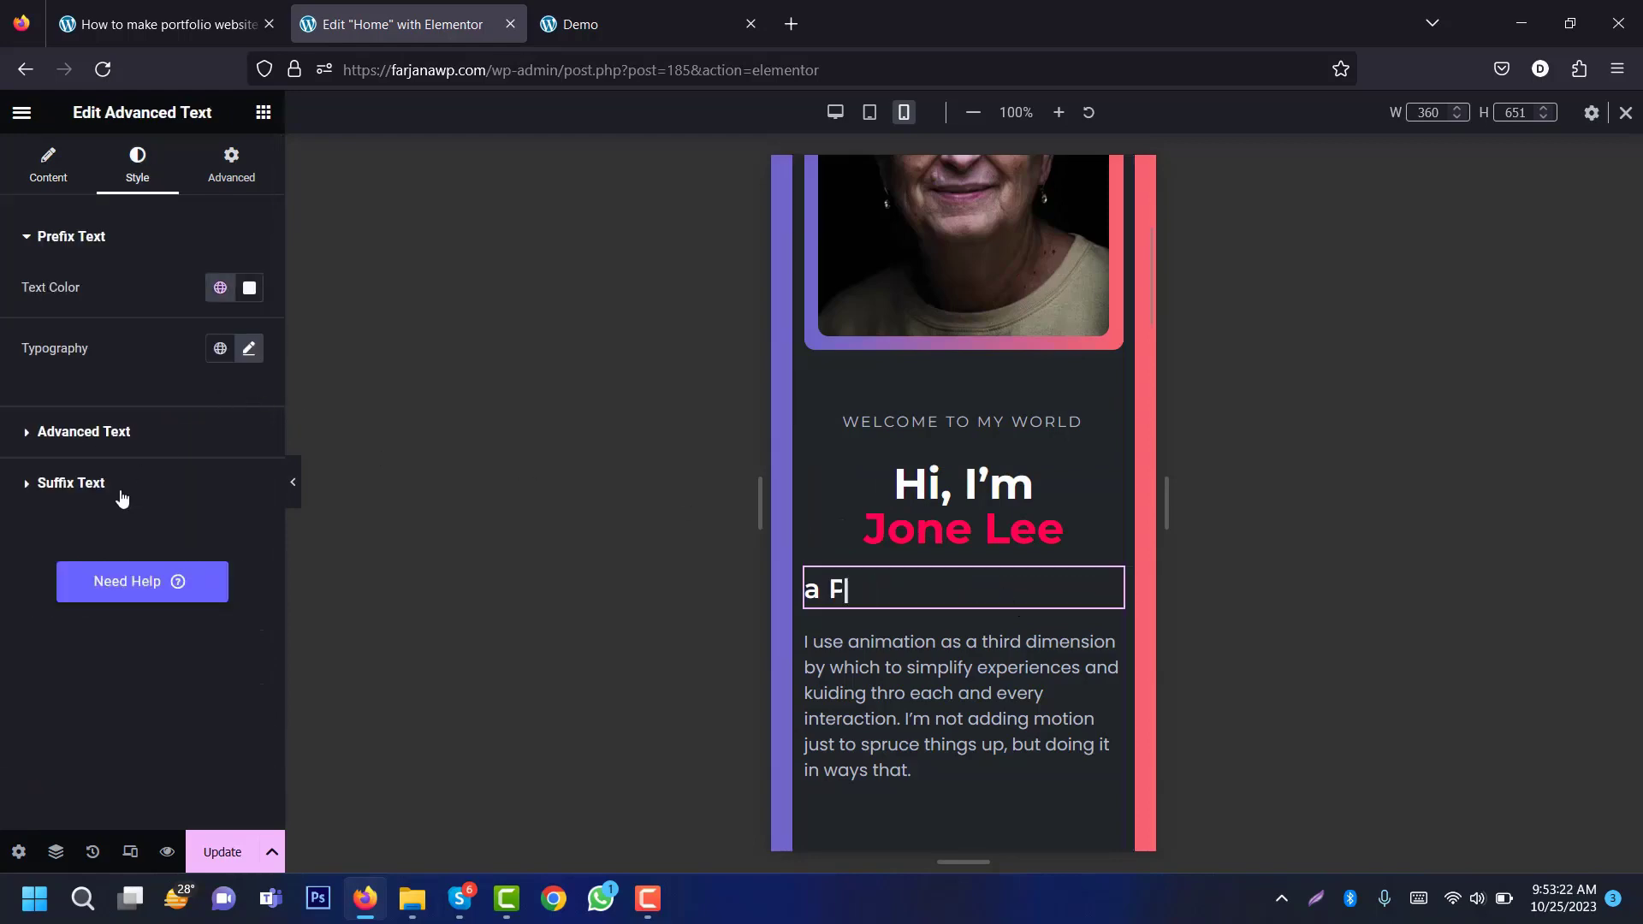
pyautogui.click(48, 163)
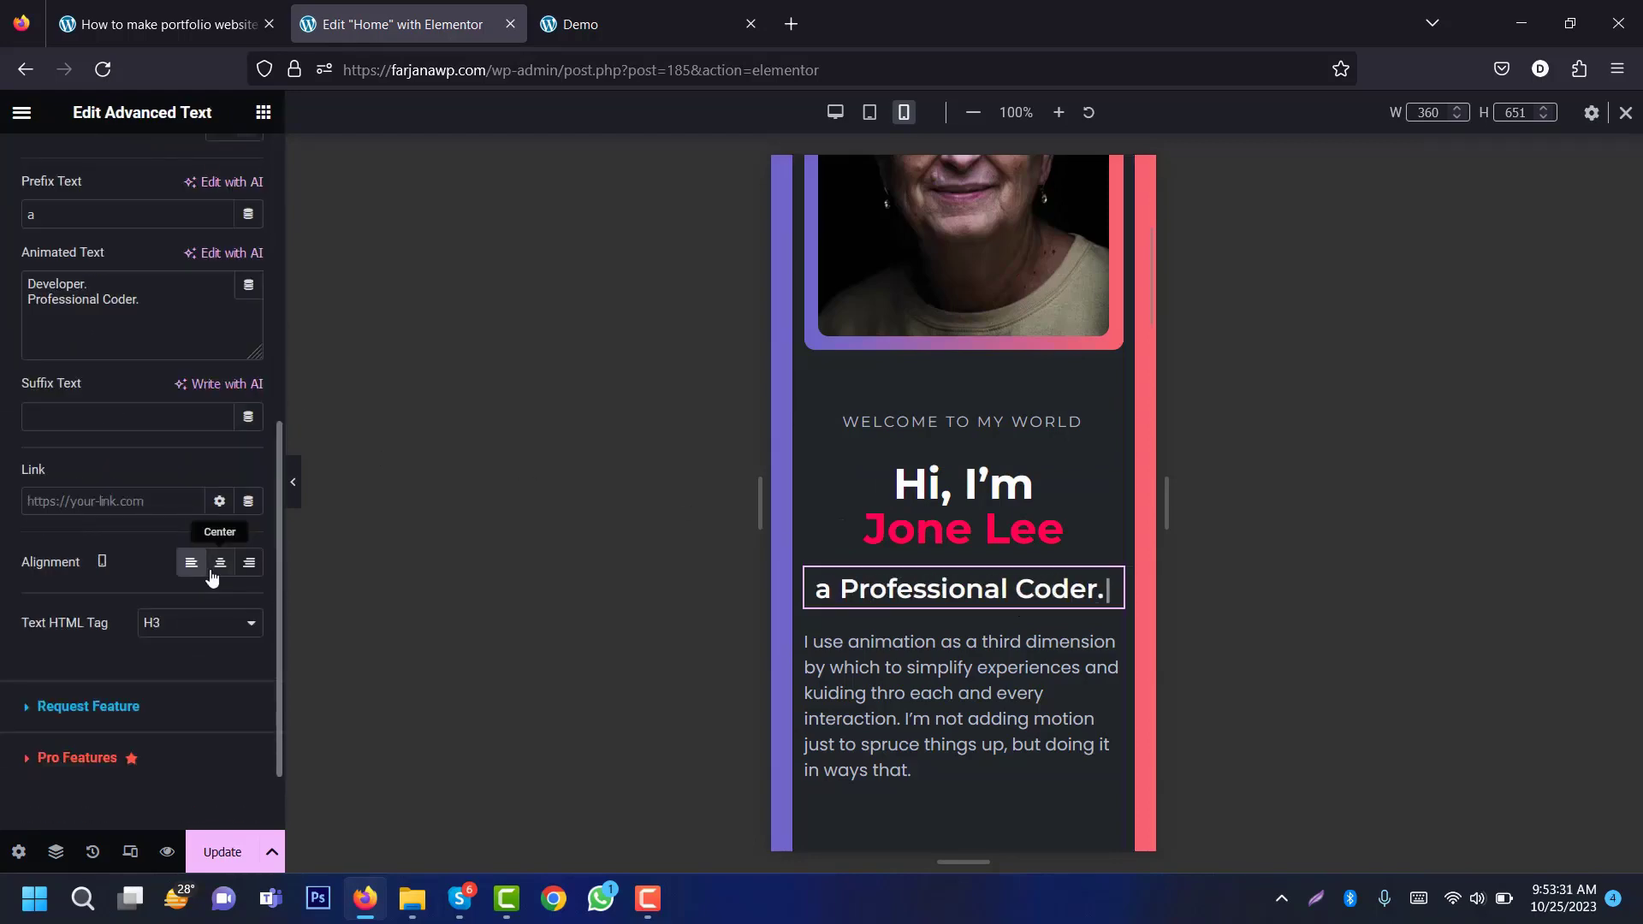
pyautogui.click(220, 563)
# Step: Centre the intro paragraph, the FIND WITH ME heading and the social icons
pyautogui.click(958, 702)
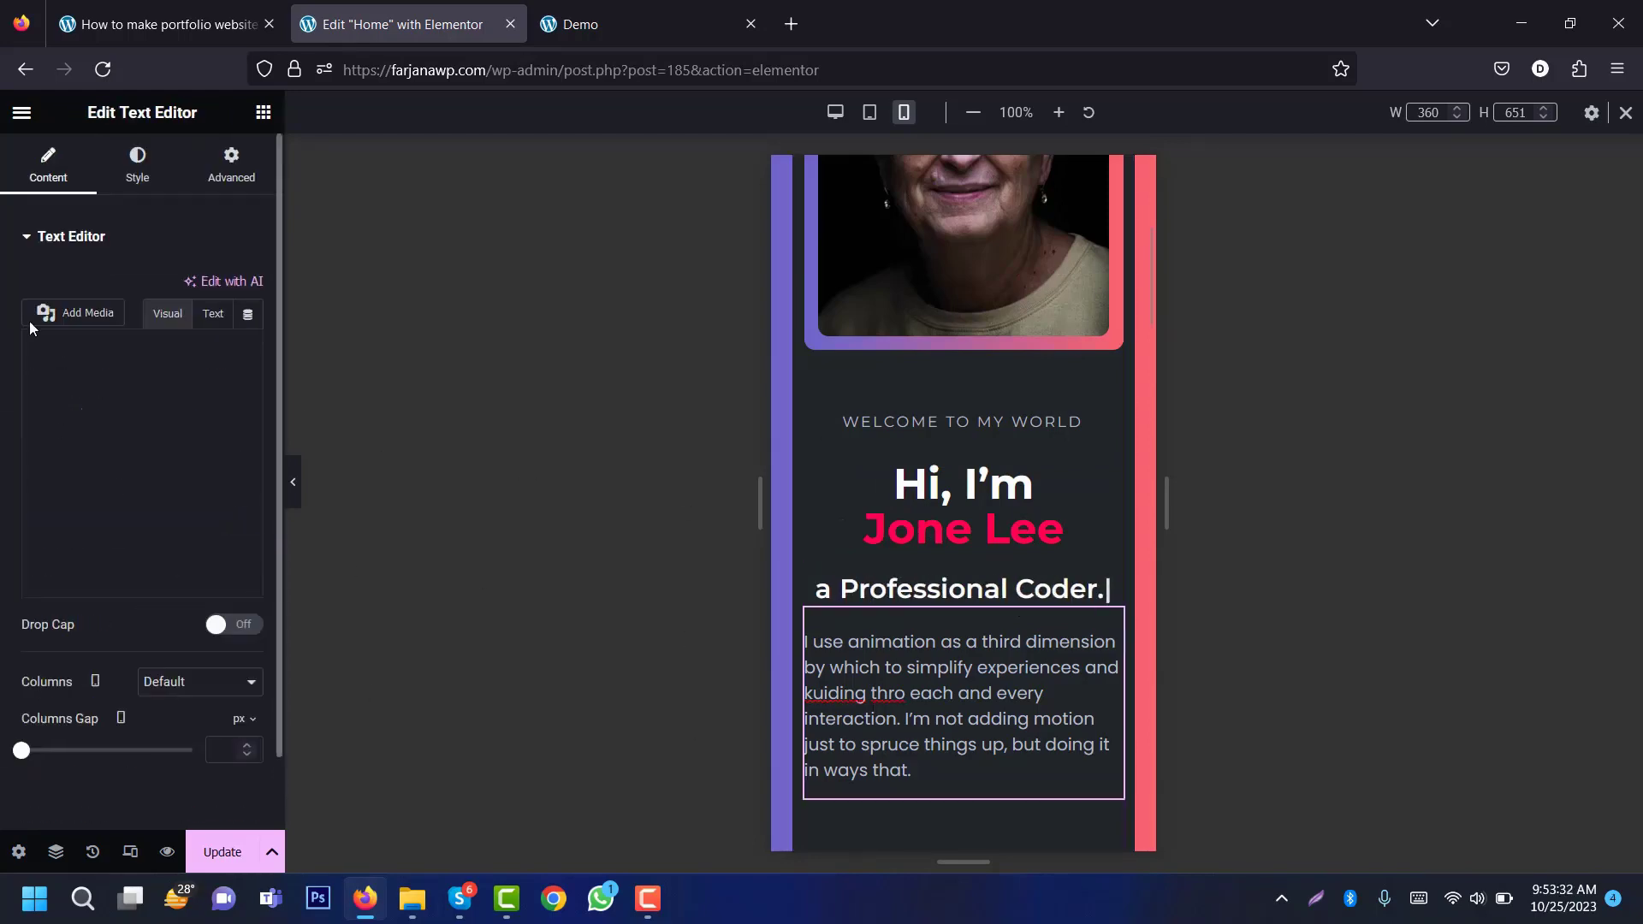
pyautogui.click(137, 165)
pyautogui.click(192, 288)
pyautogui.scroll(-5, 992, 535)
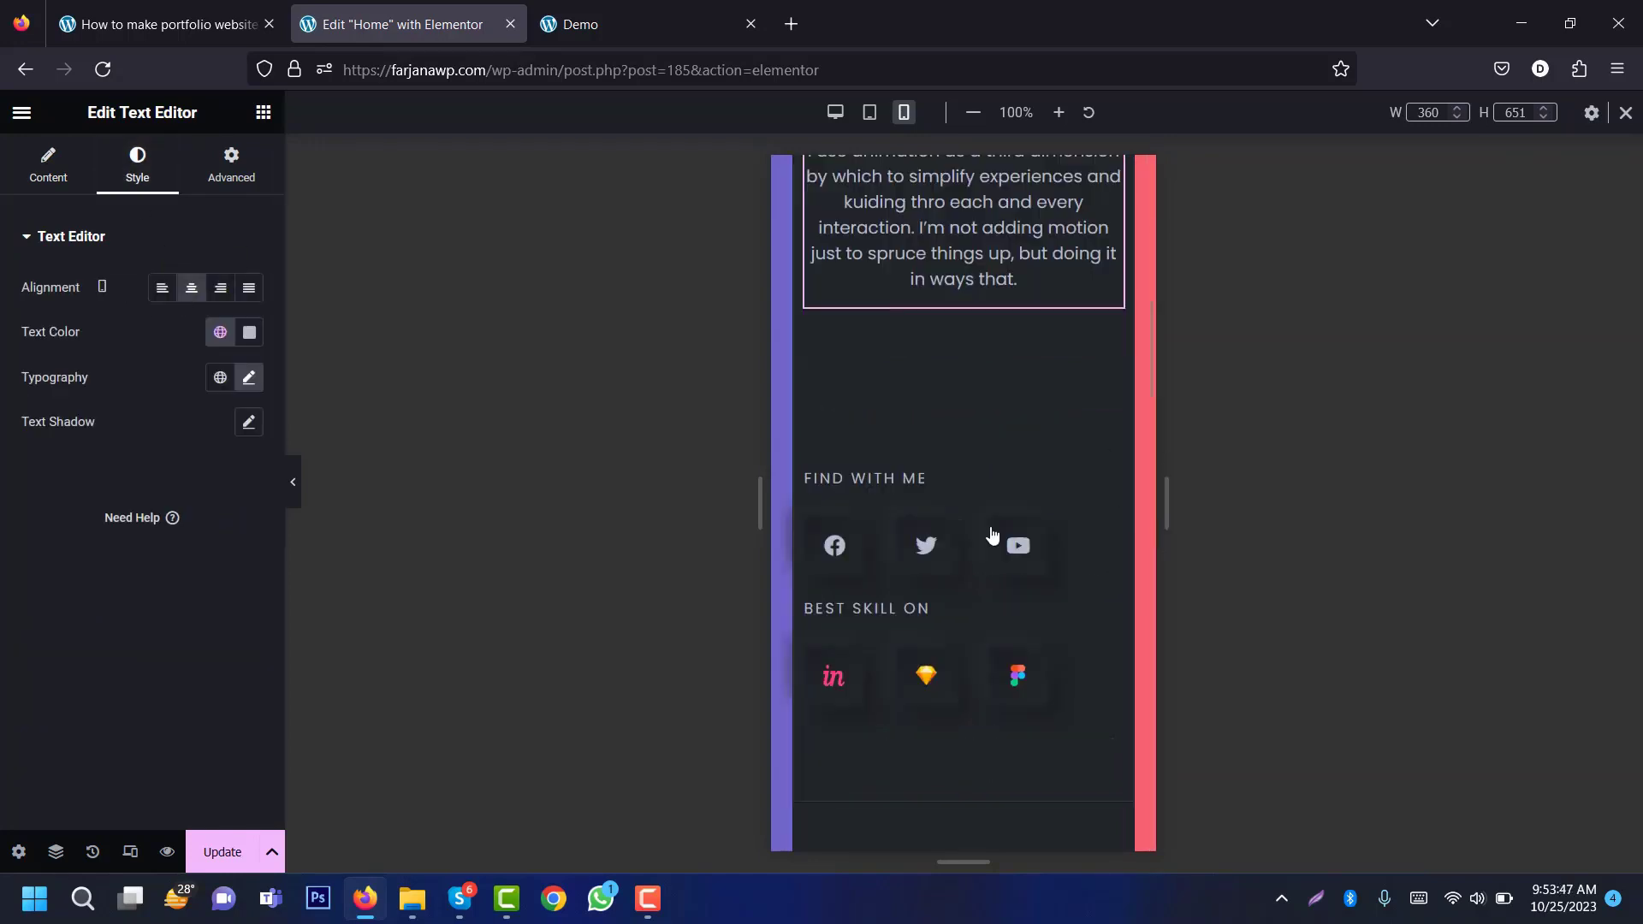
pyautogui.click(940, 480)
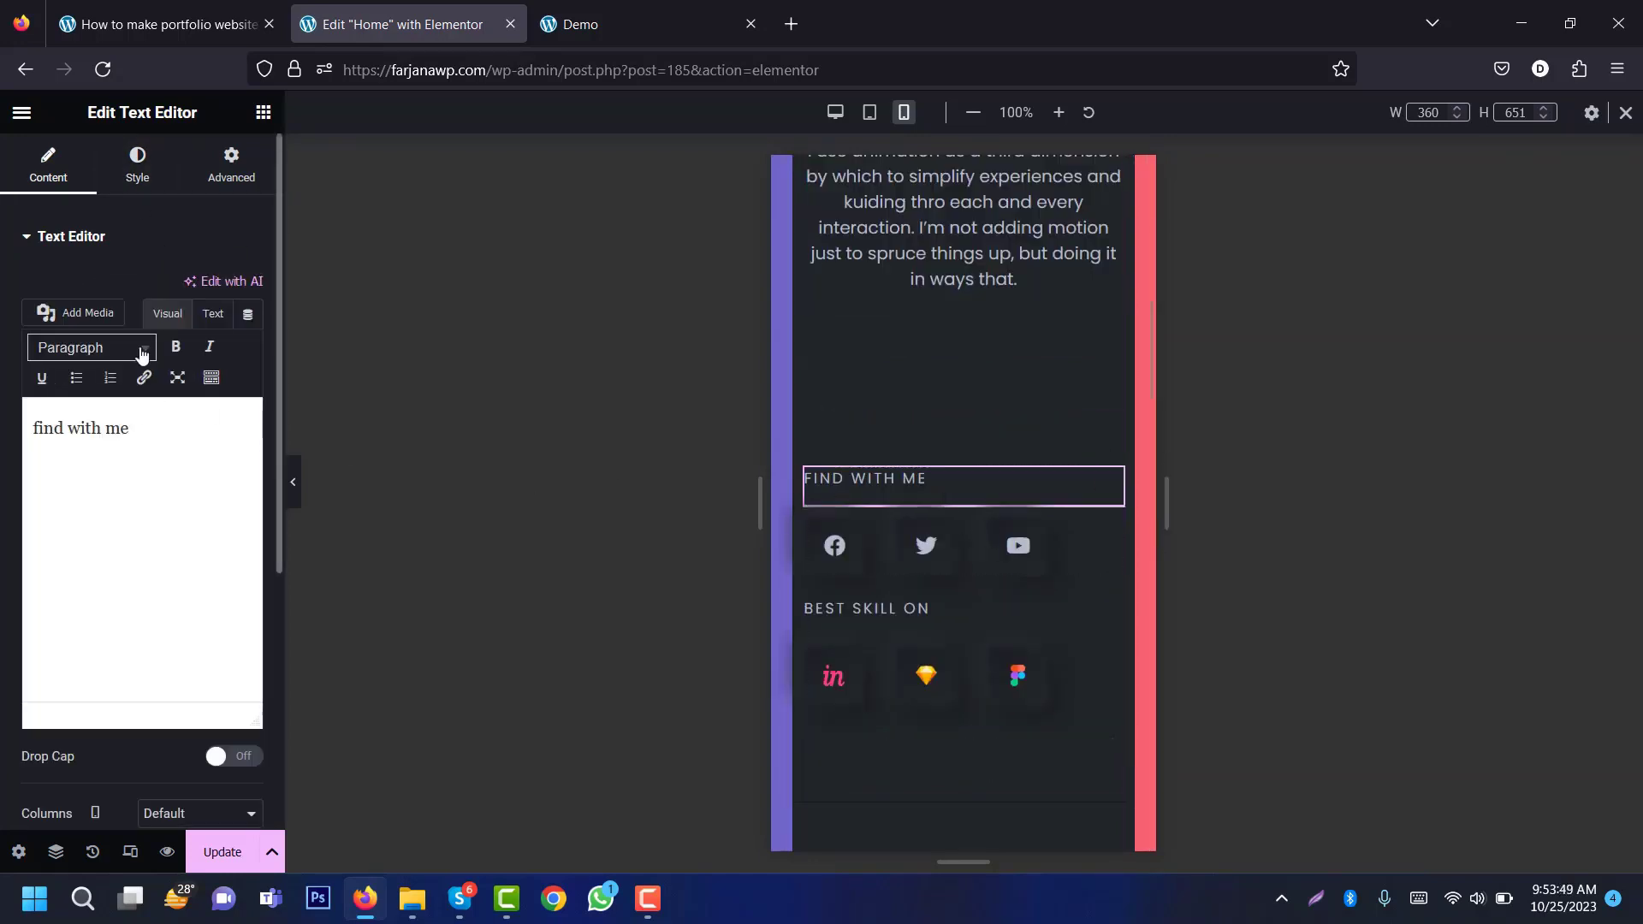
pyautogui.click(137, 164)
pyautogui.click(191, 288)
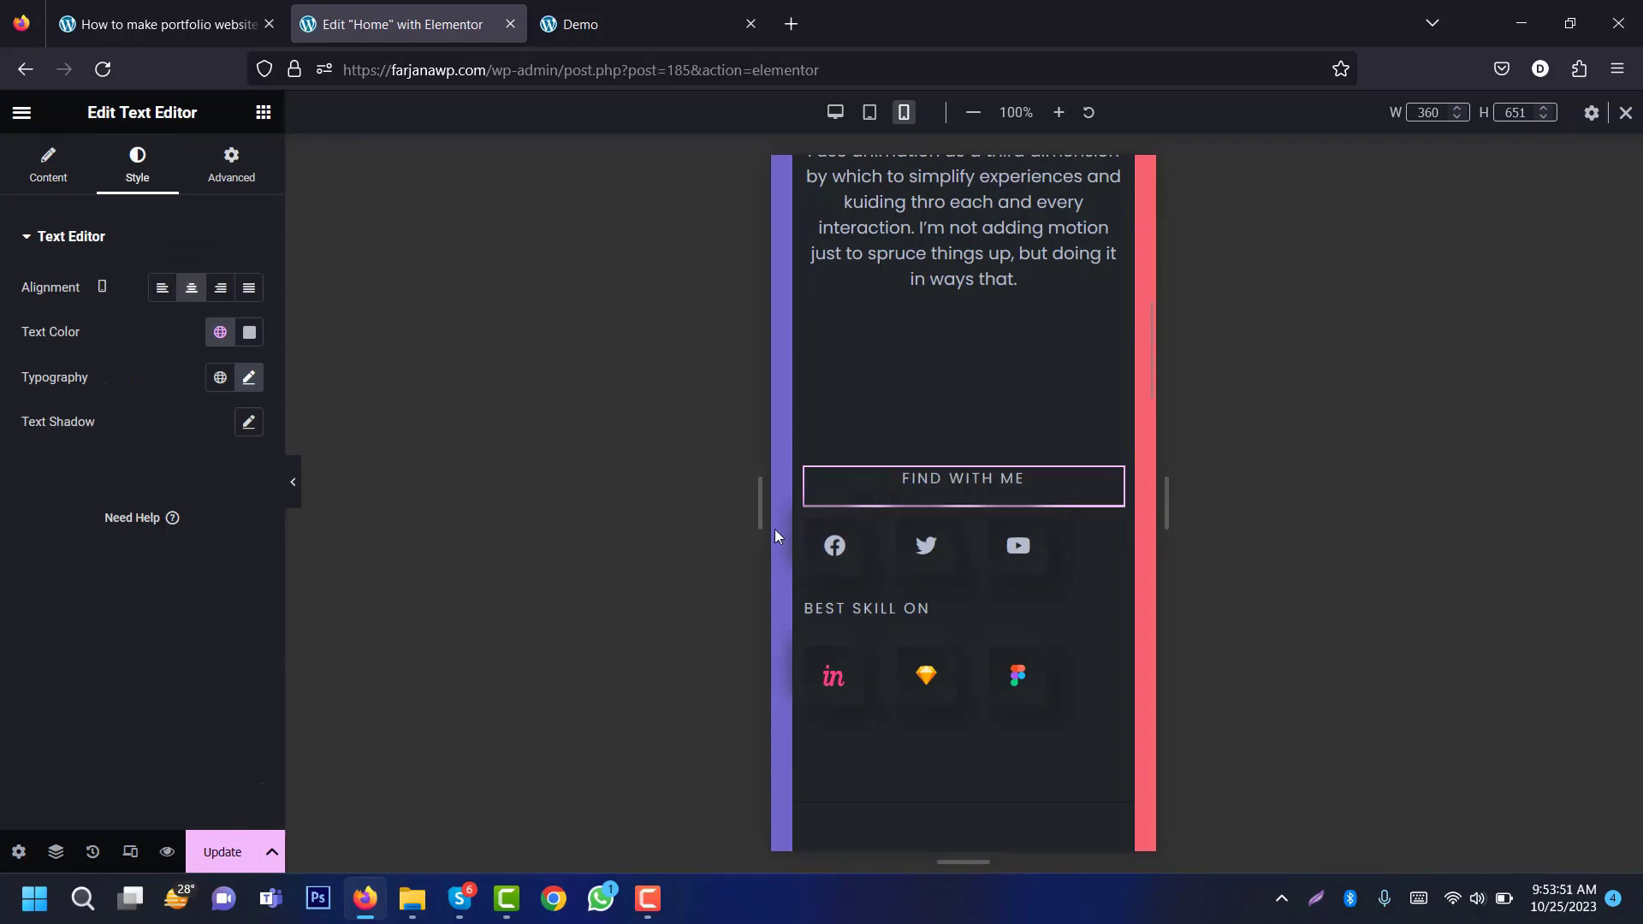
pyautogui.click(809, 557)
pyautogui.click(213, 609)
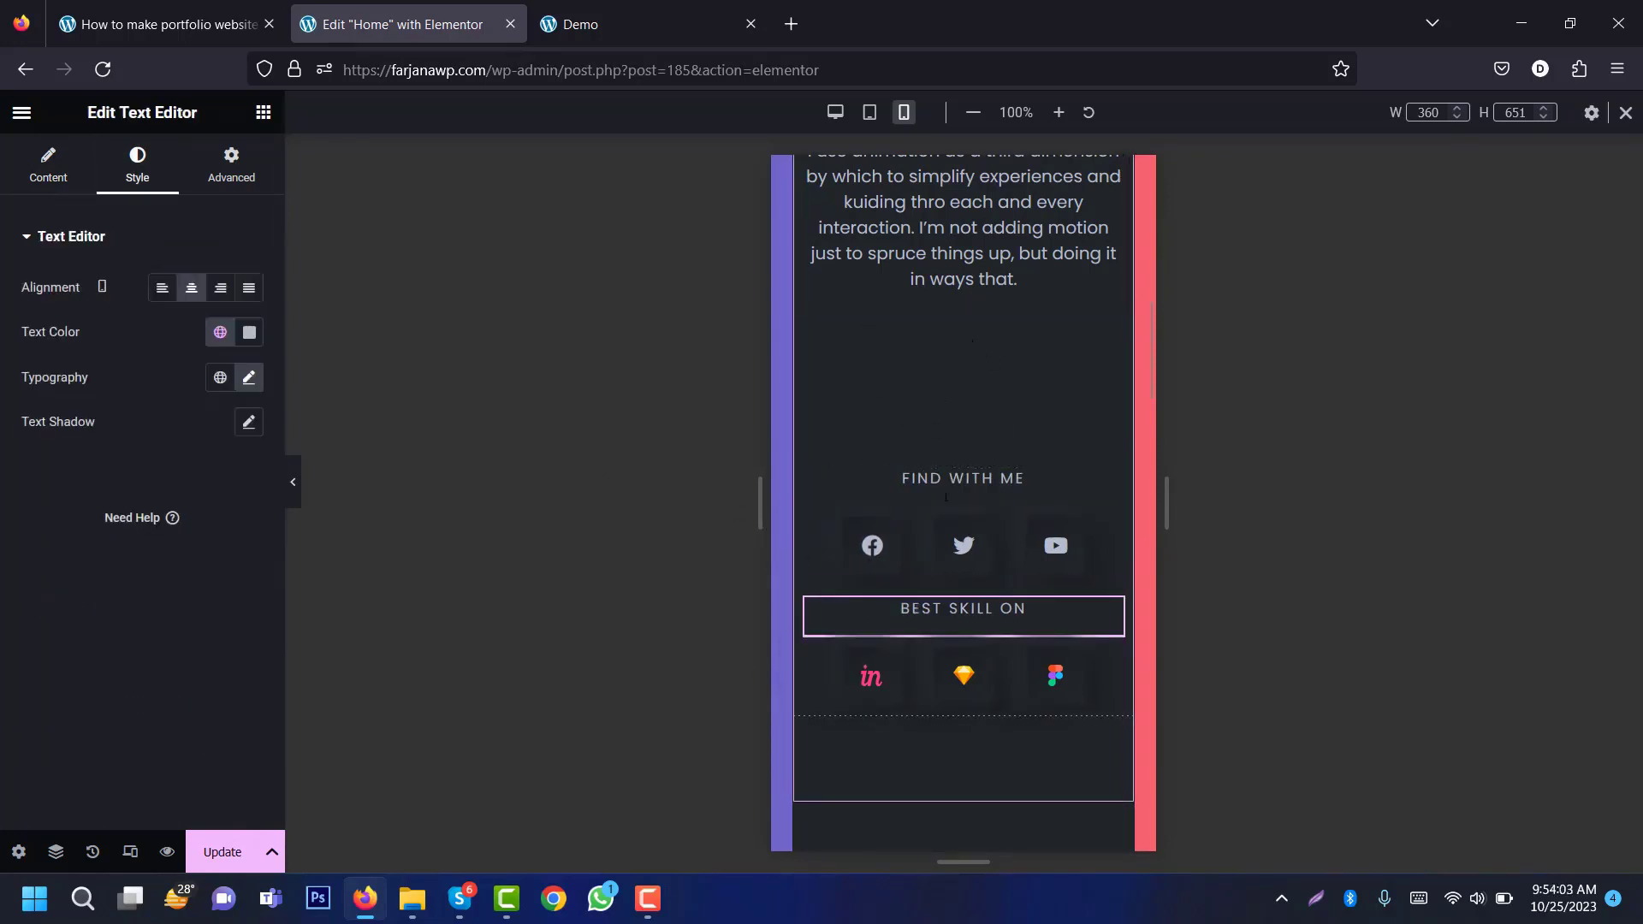
# Step: Unlink the social-links container's margins and set its top margin to 70
pyautogui.click(824, 484)
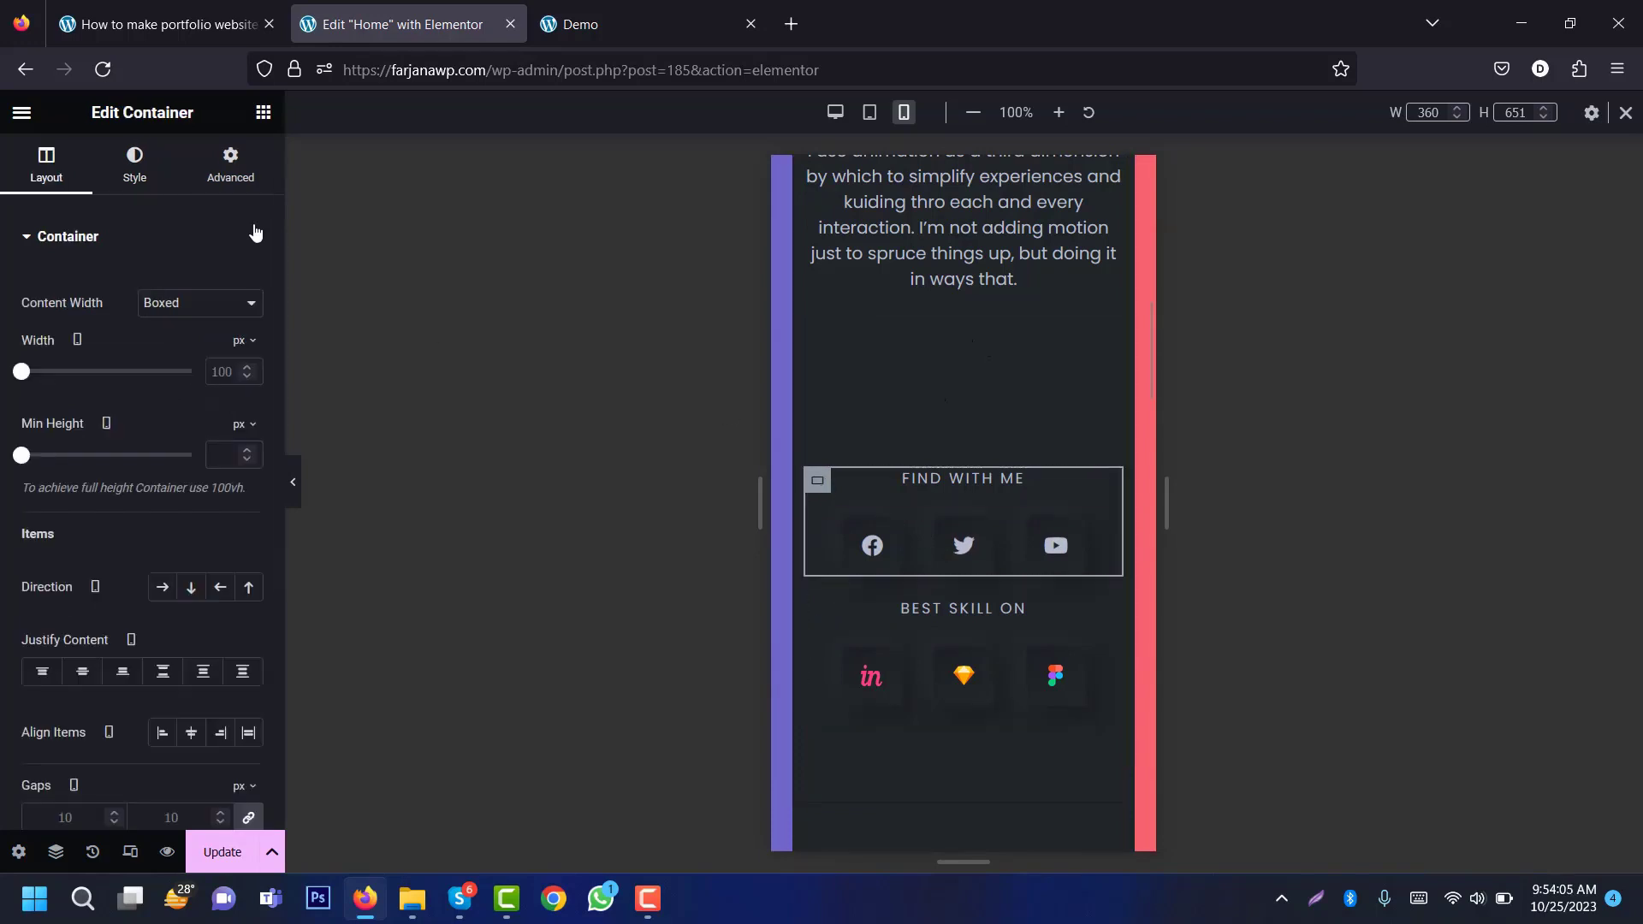
pyautogui.click(230, 167)
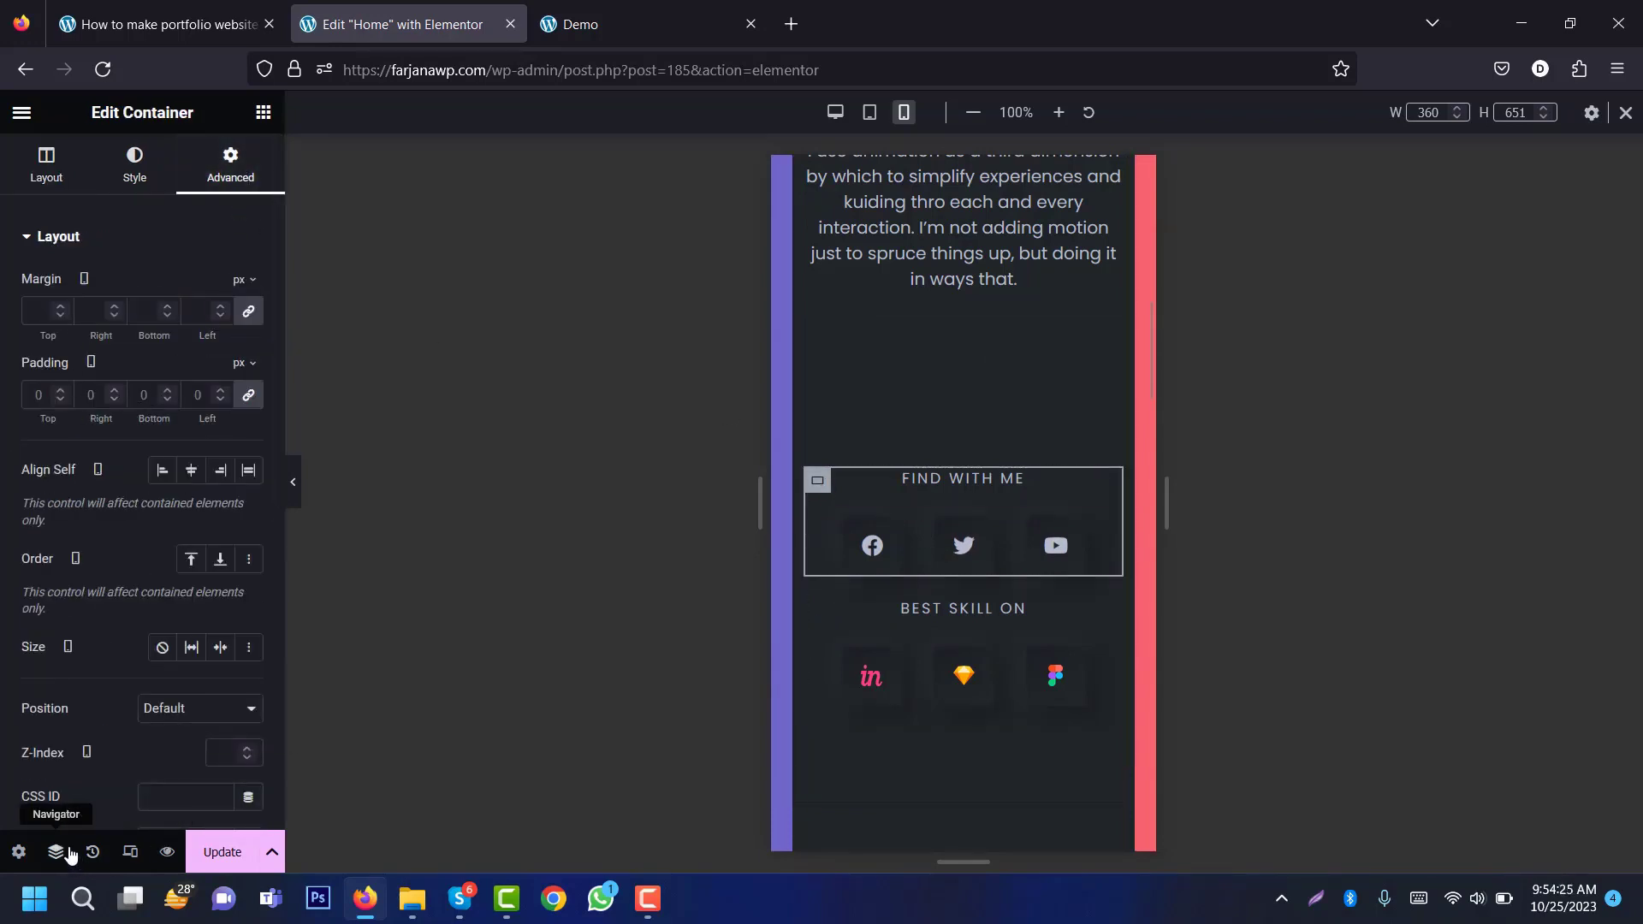
pyautogui.click(68, 852)
pyautogui.click(1463, 446)
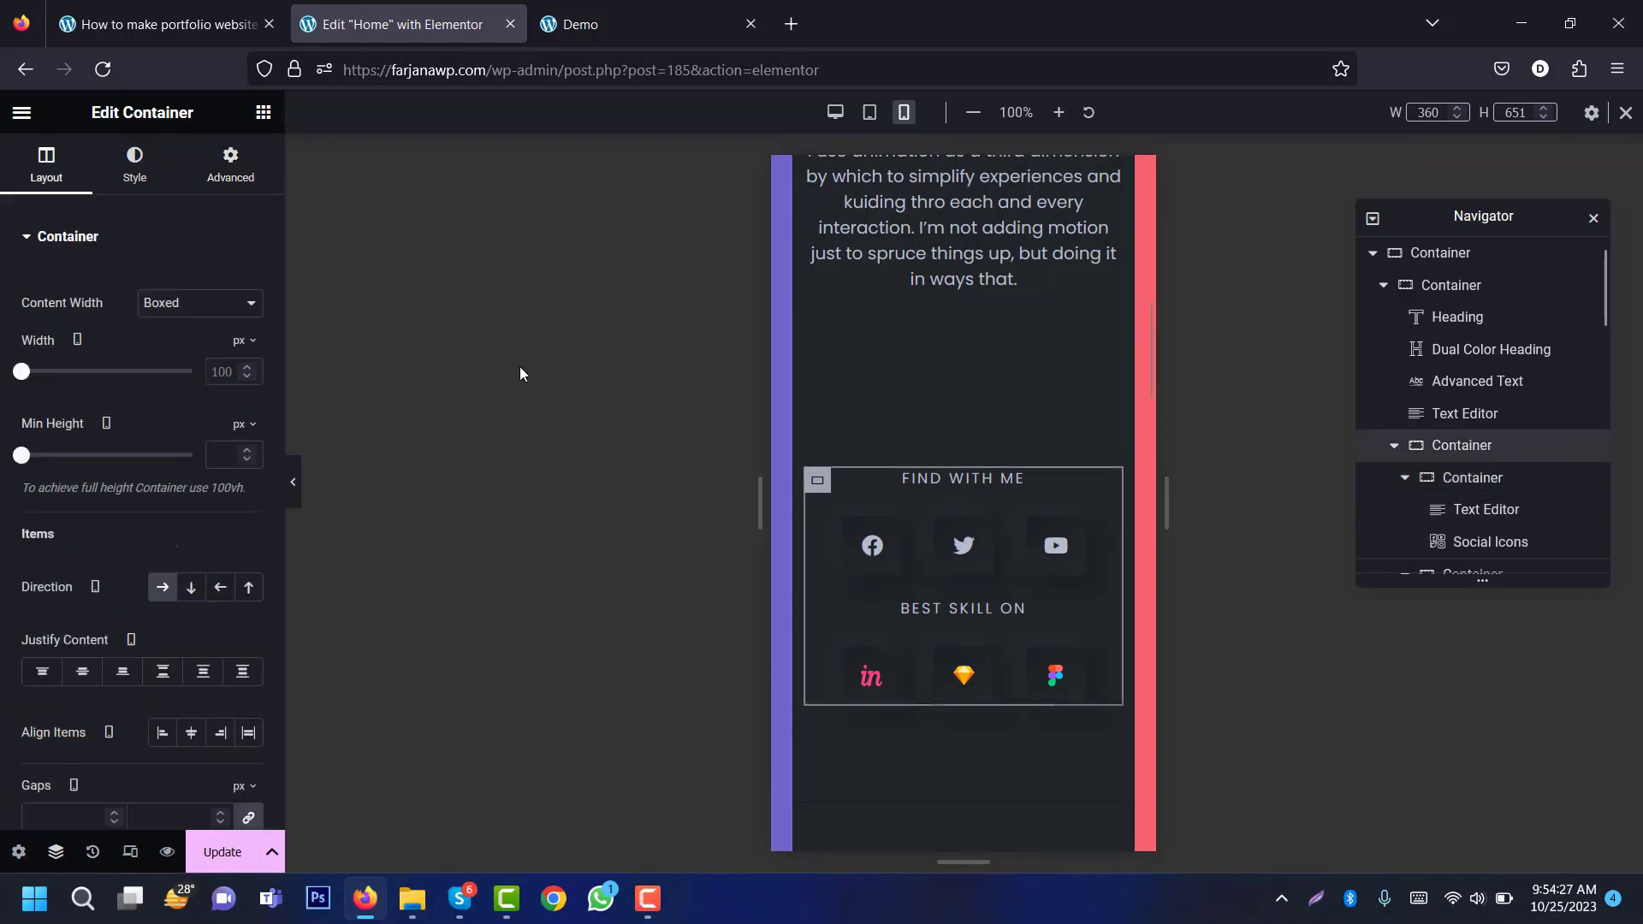
pyautogui.click(230, 164)
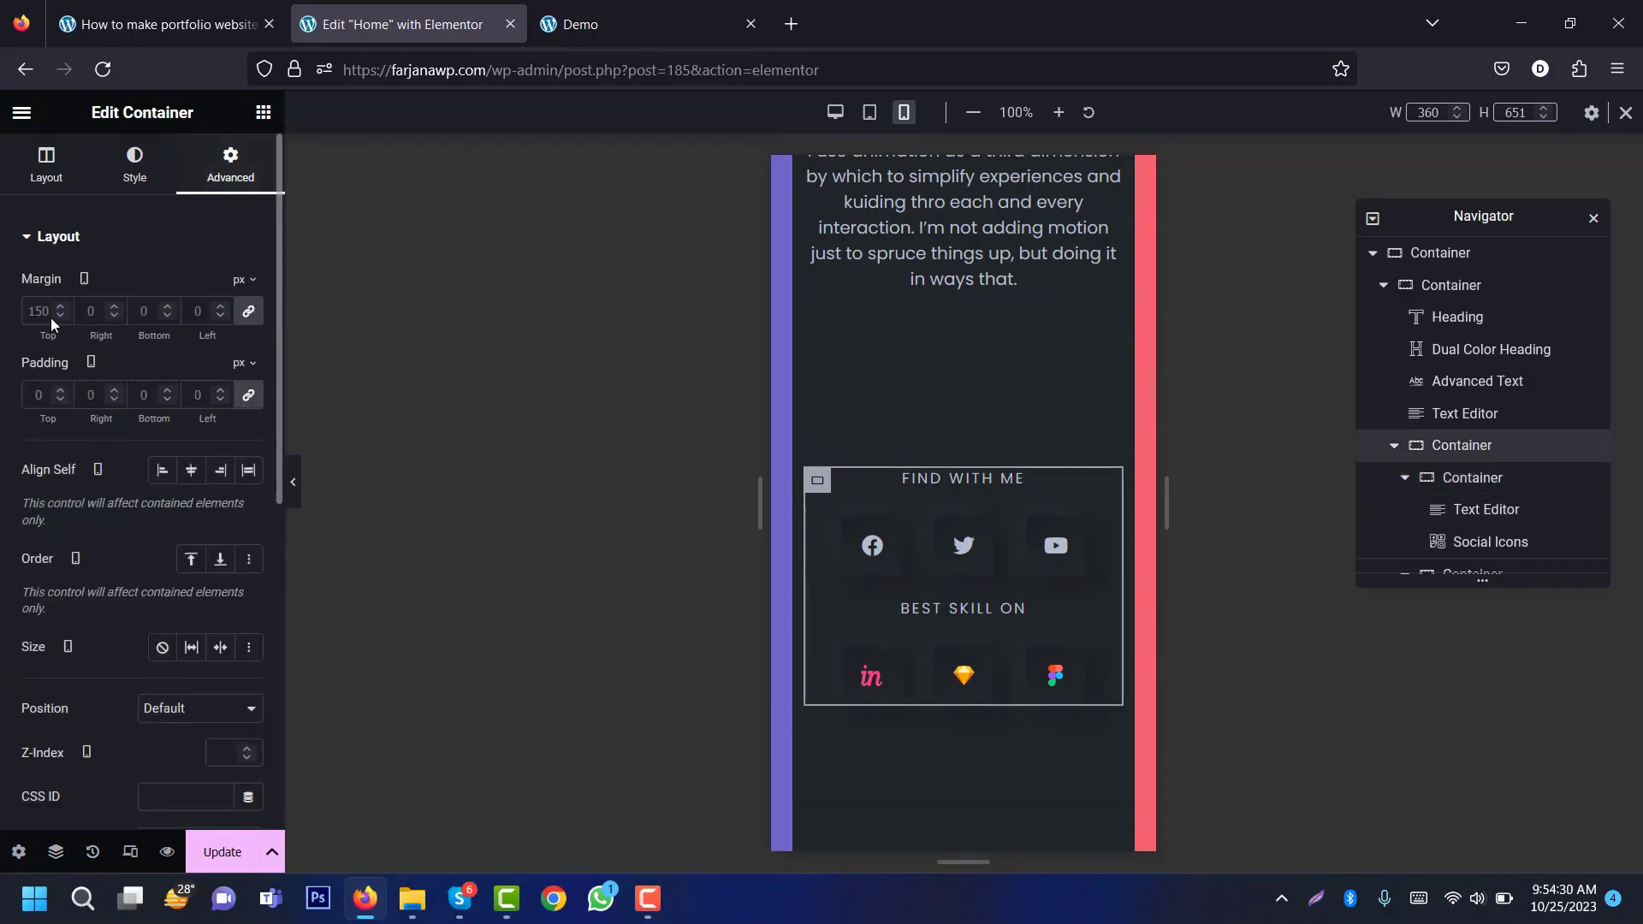
pyautogui.click(246, 318)
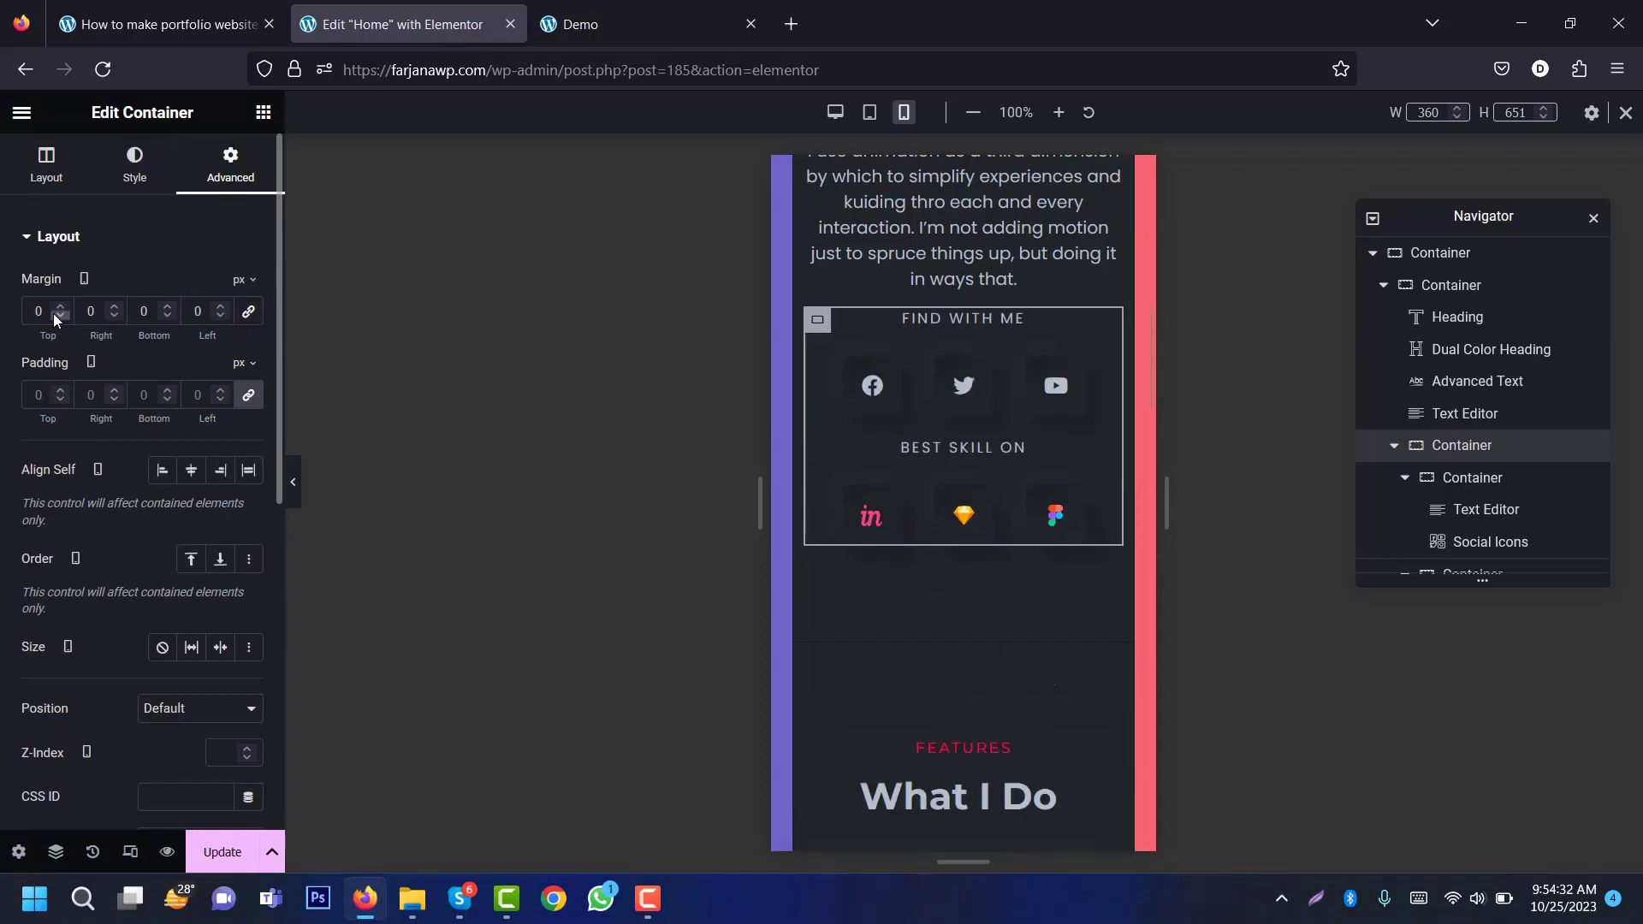
pyautogui.write('50')
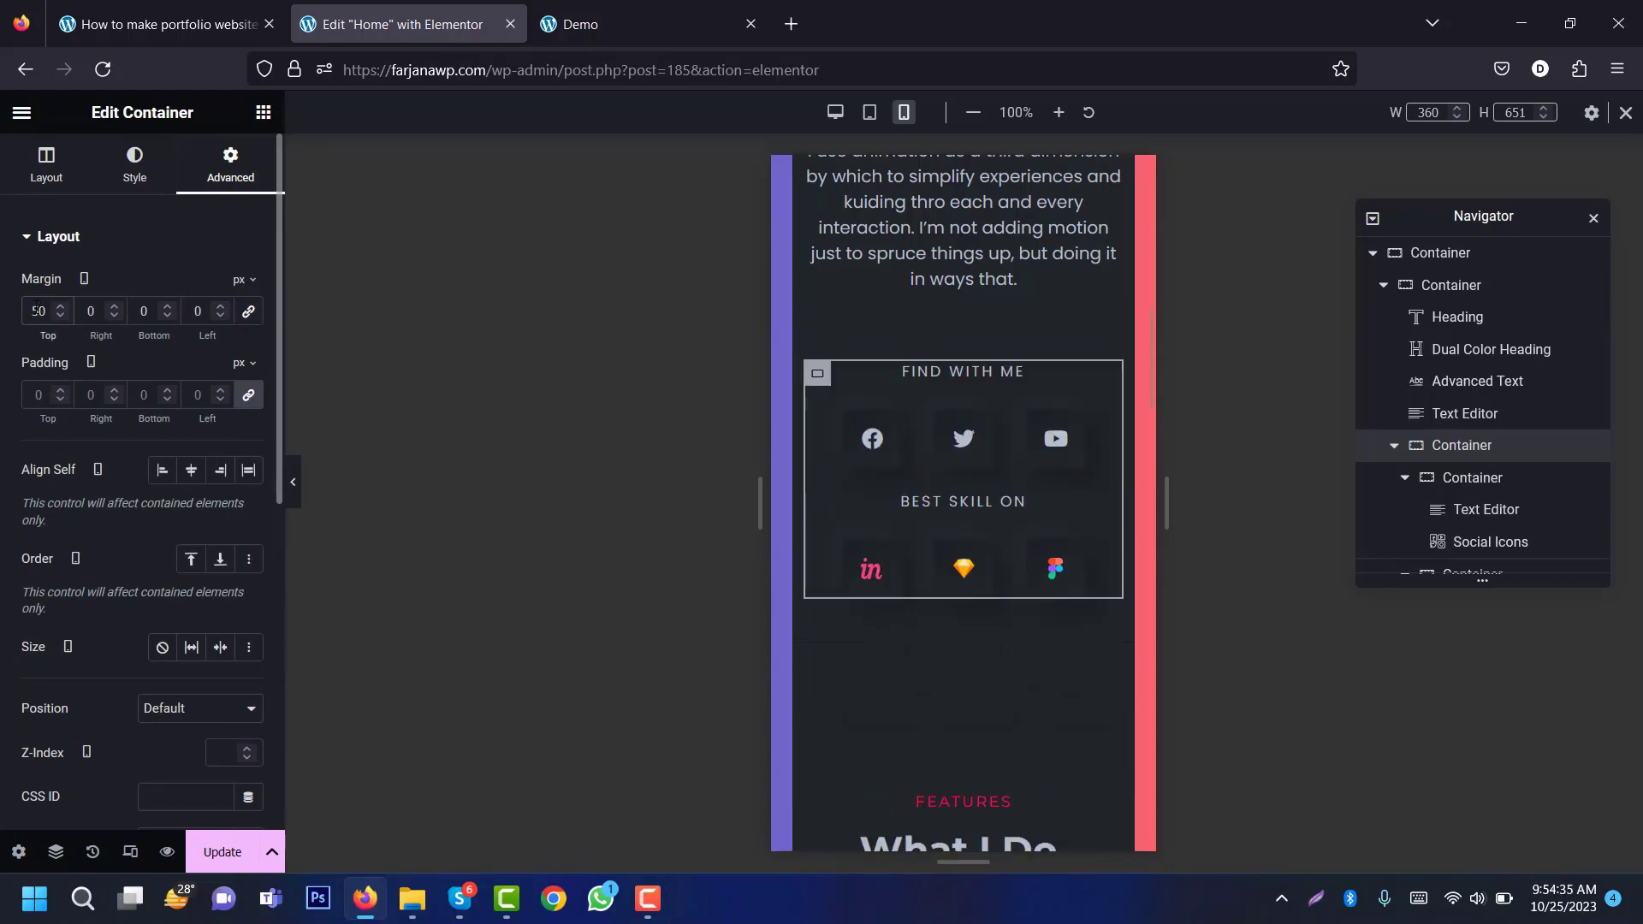
pyautogui.moveTo(37, 310); pyautogui.dragTo(40, 310)
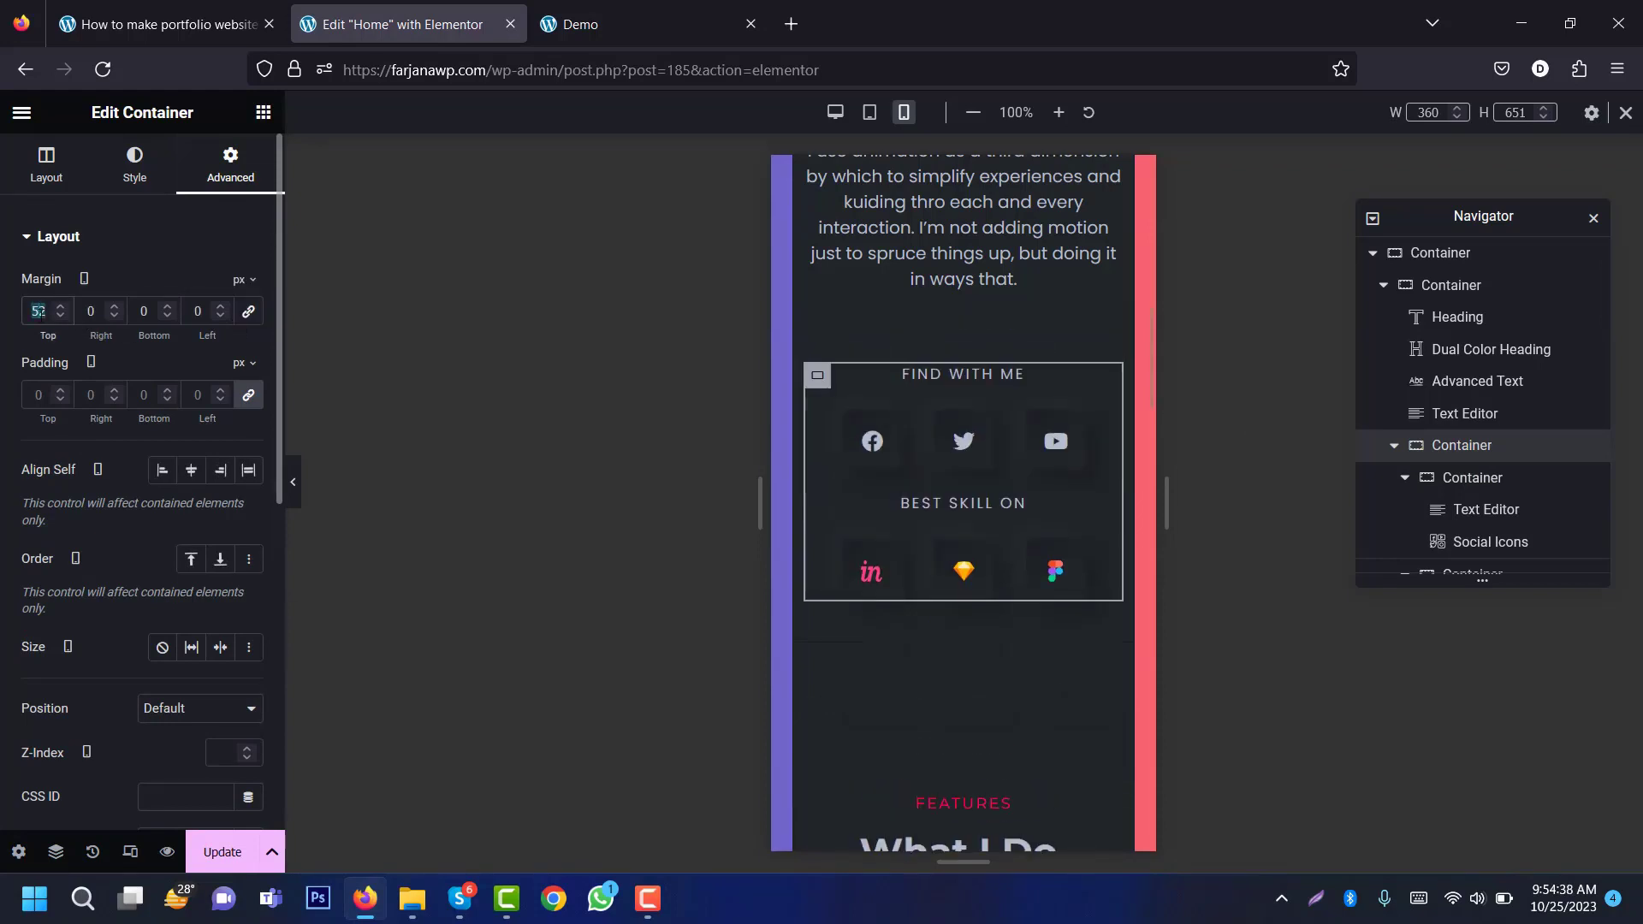
pyautogui.write('70')
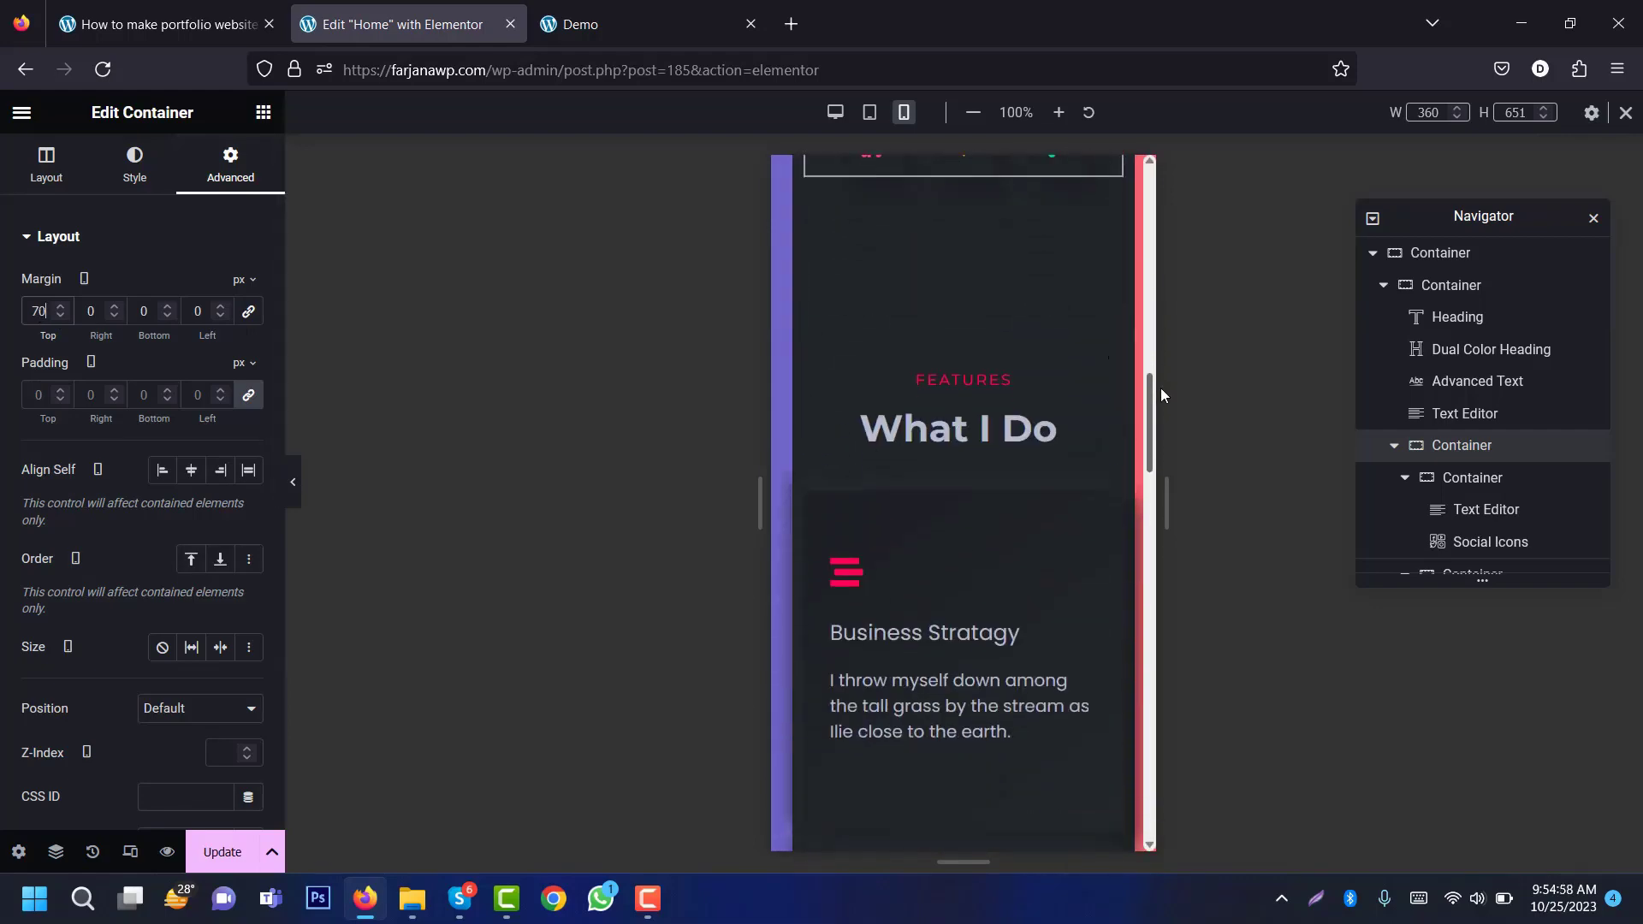
pyautogui.moveTo(1161, 396); pyautogui.dragTo(1132, 154)
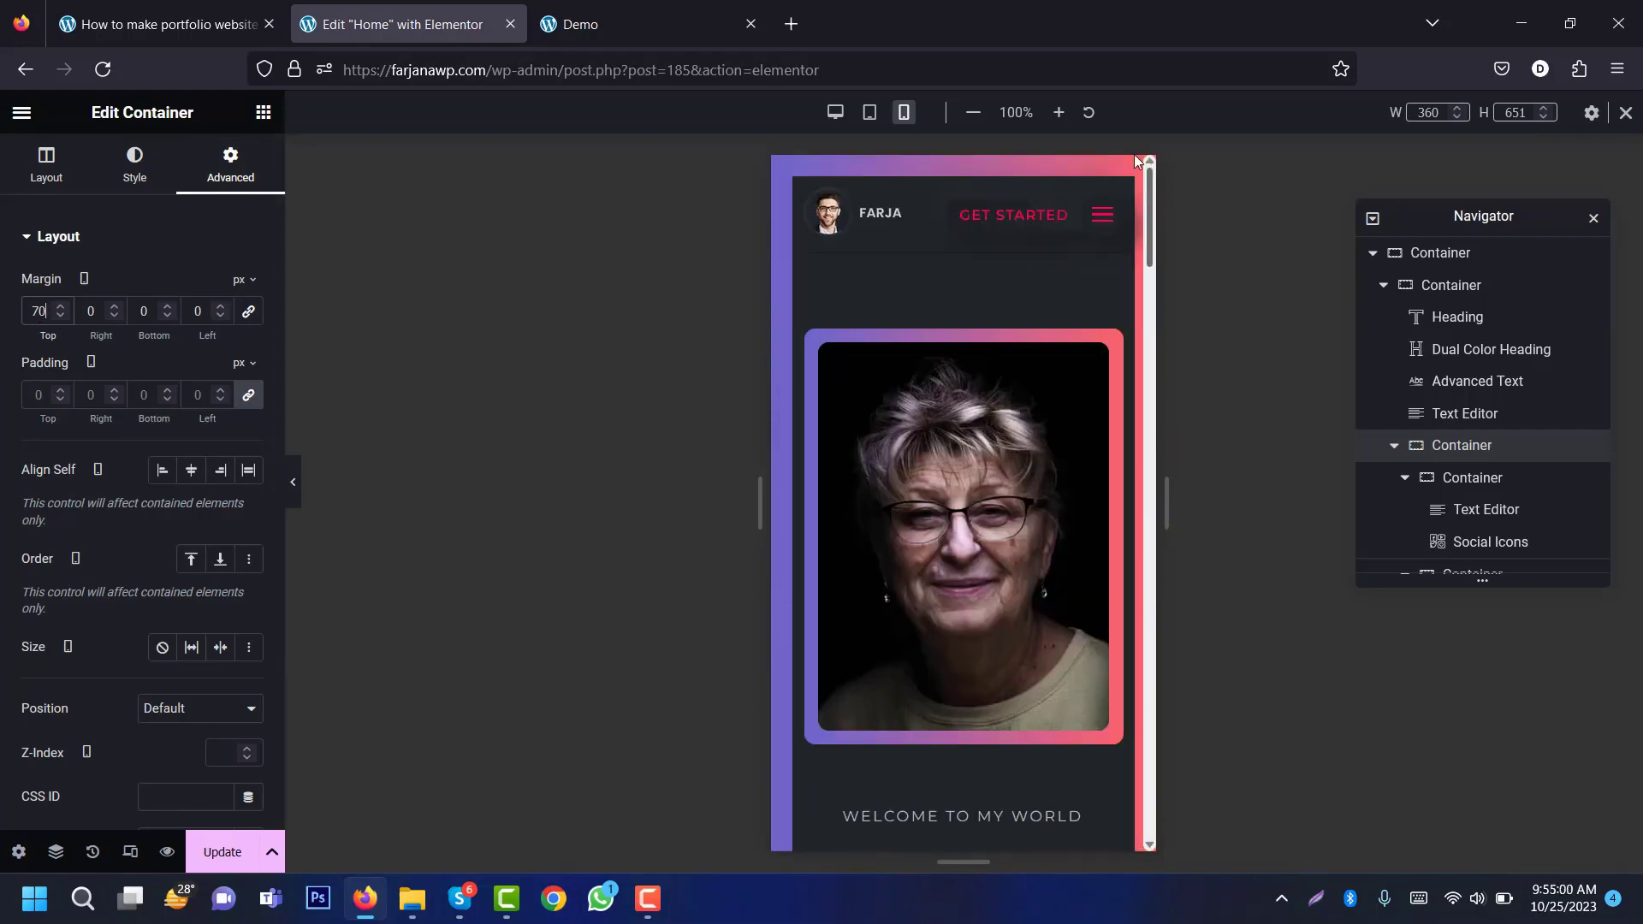
# Step: Save the page with Update and check the demo site for reference
pyautogui.click(224, 856)
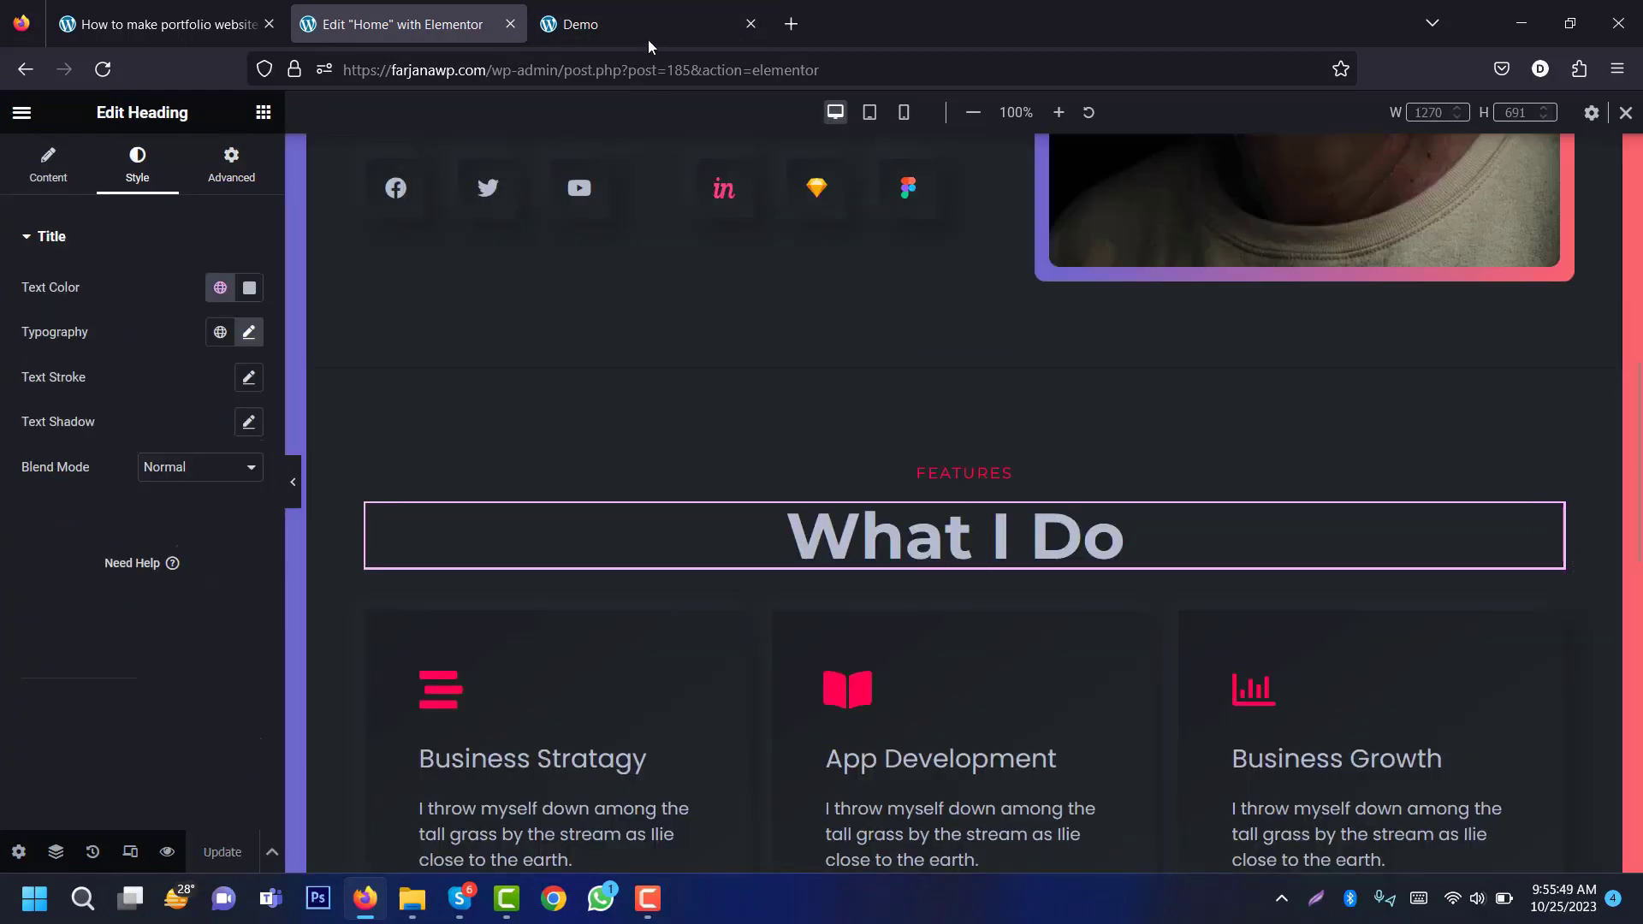
pyautogui.click(648, 38)
pyautogui.moveTo(1636, 295); pyautogui.dragTo(1636, 362)
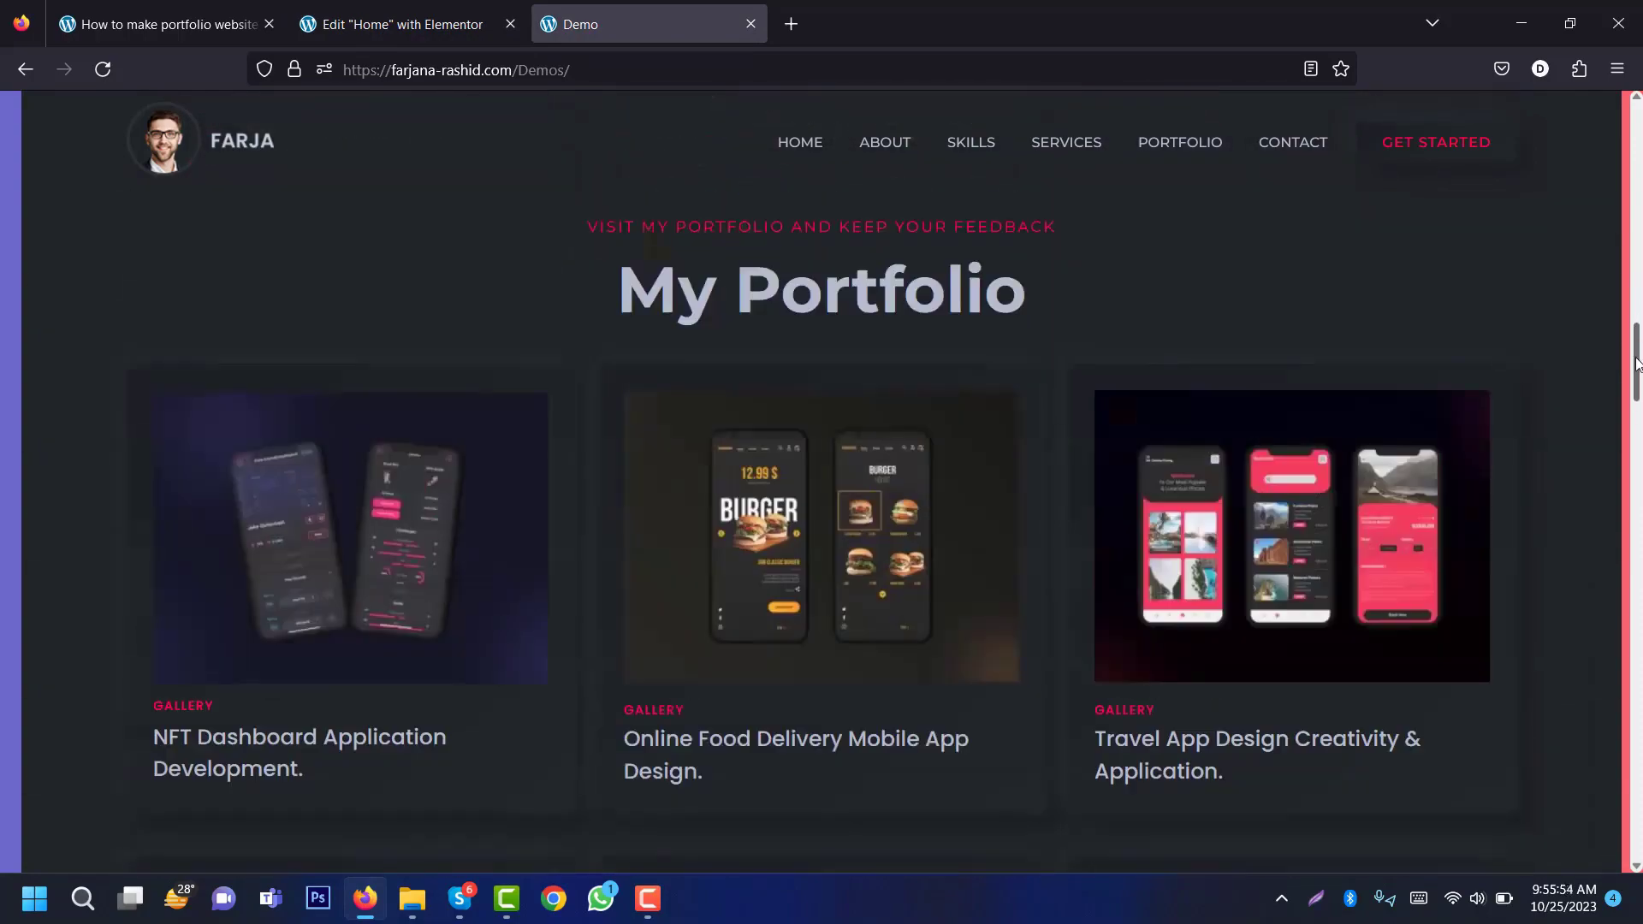
pyautogui.click(398, 24)
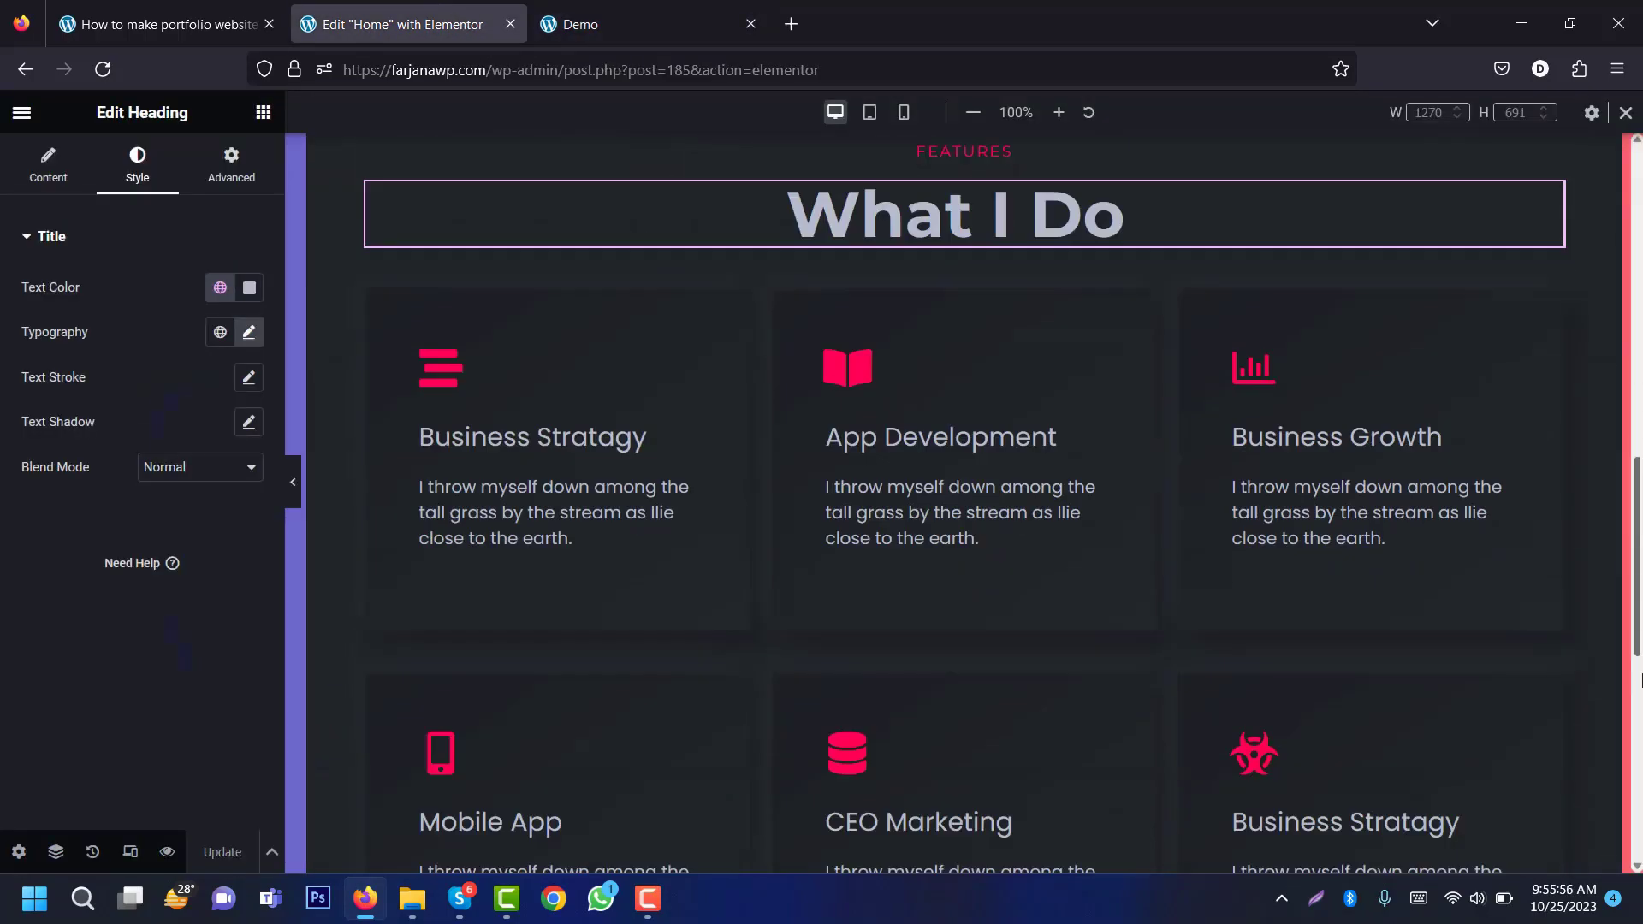
pyautogui.moveTo(1641, 680); pyautogui.dragTo(1369, 599)
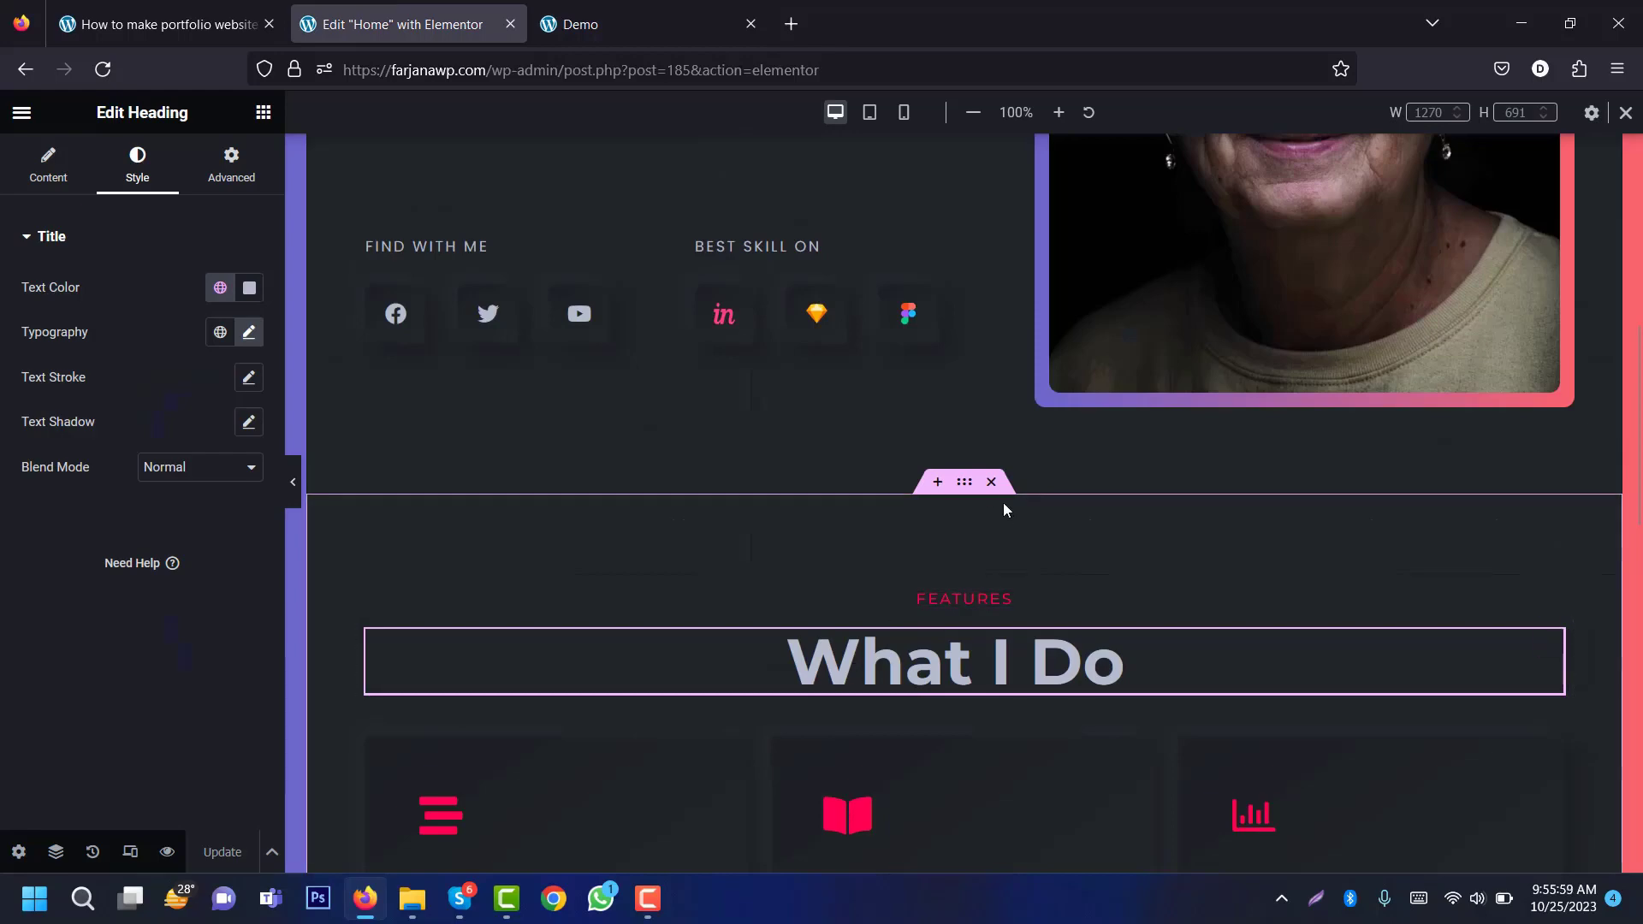
# Step: Duplicate the What I Do section and retitle the copy 'My Portfolio'
pyautogui.rightClick(964, 485)
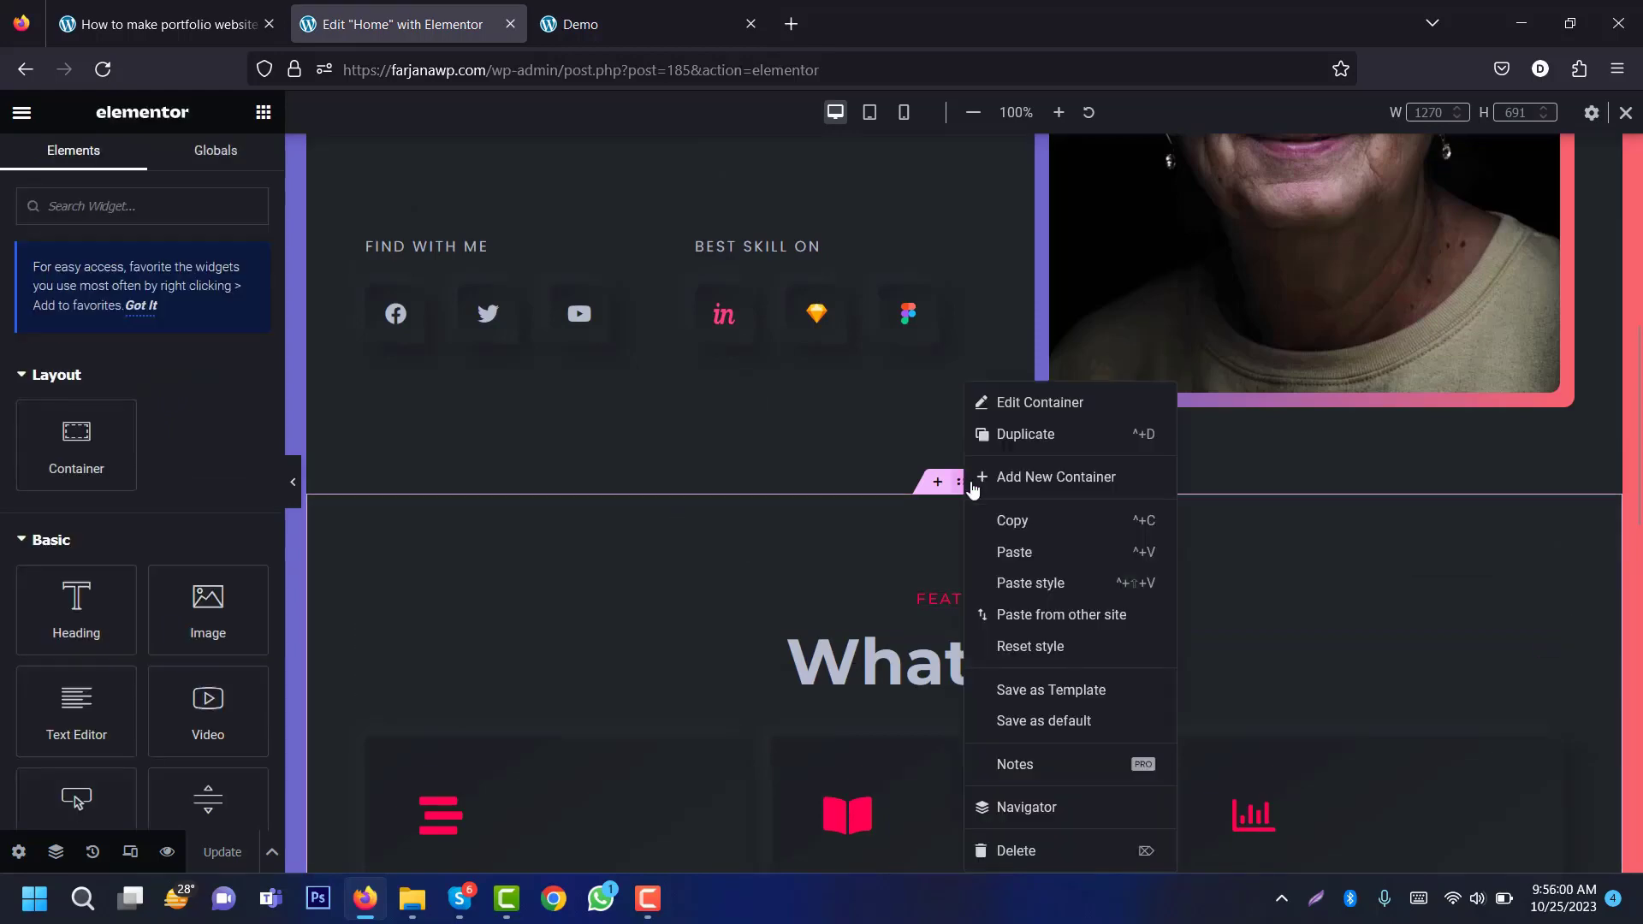
pyautogui.click(1014, 434)
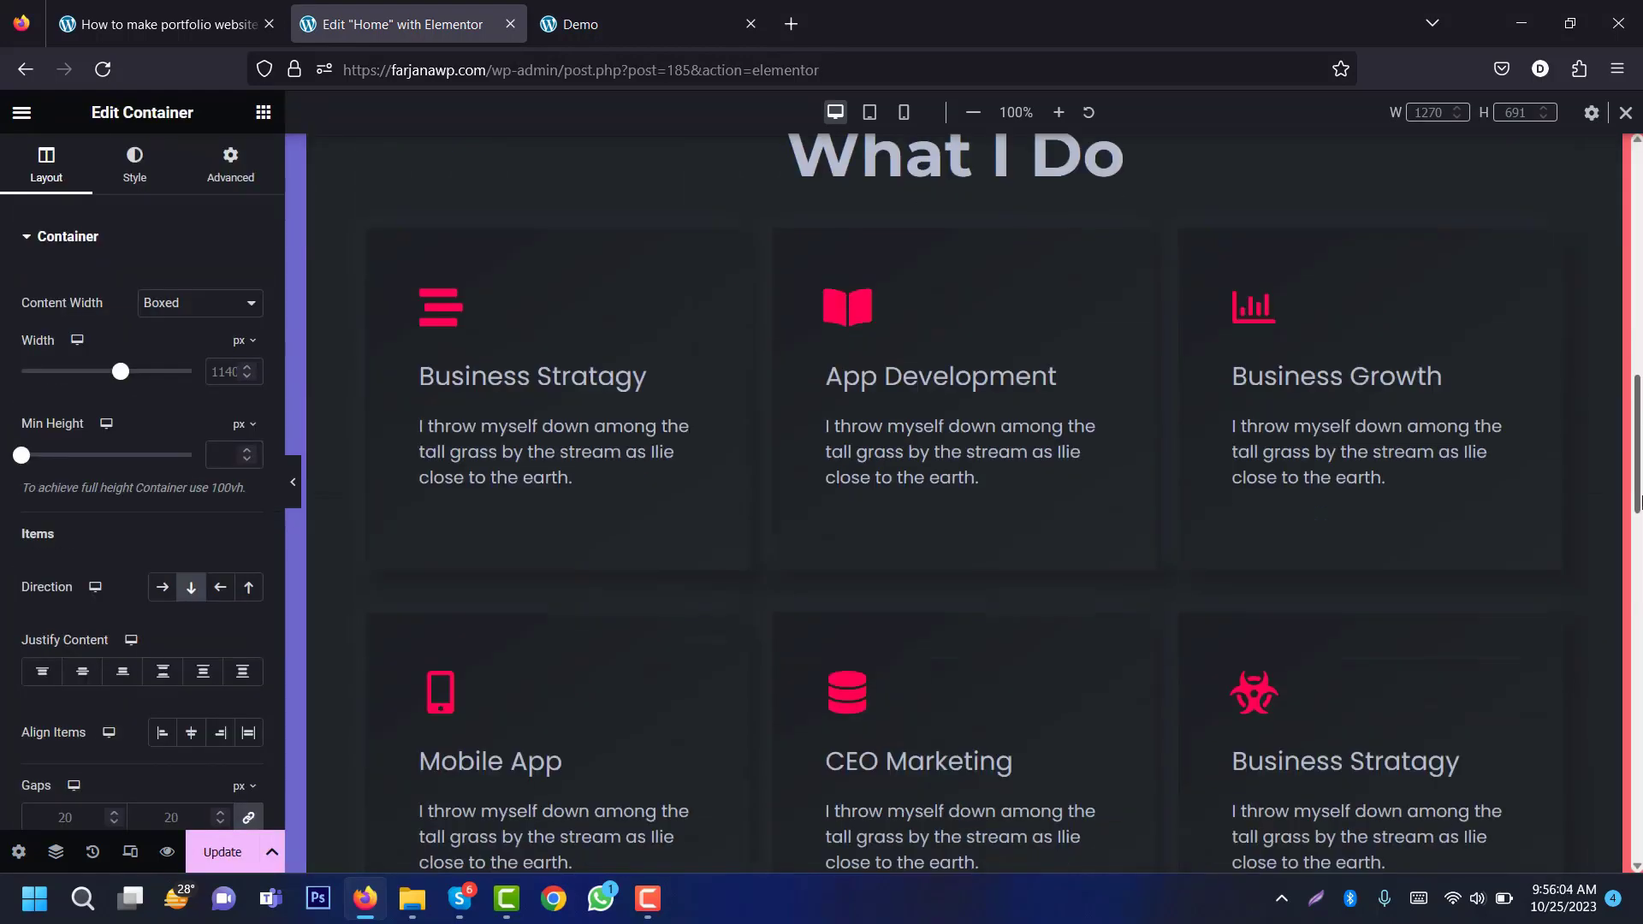
pyautogui.click(964, 446)
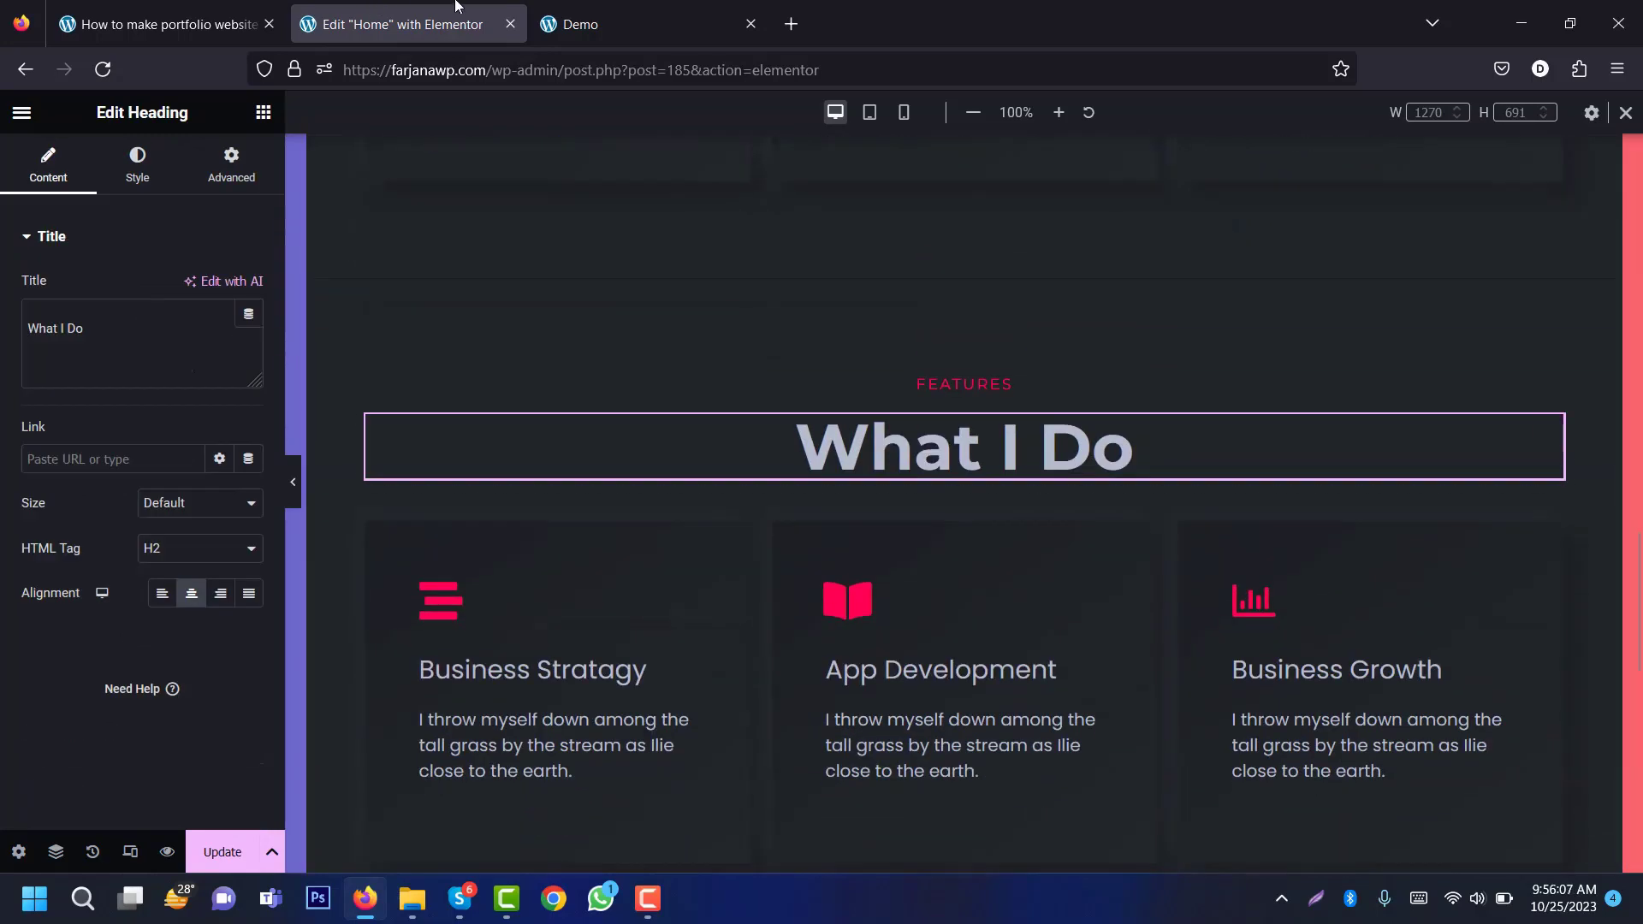
pyautogui.click(638, 22)
pyautogui.tripleClick(766, 223)
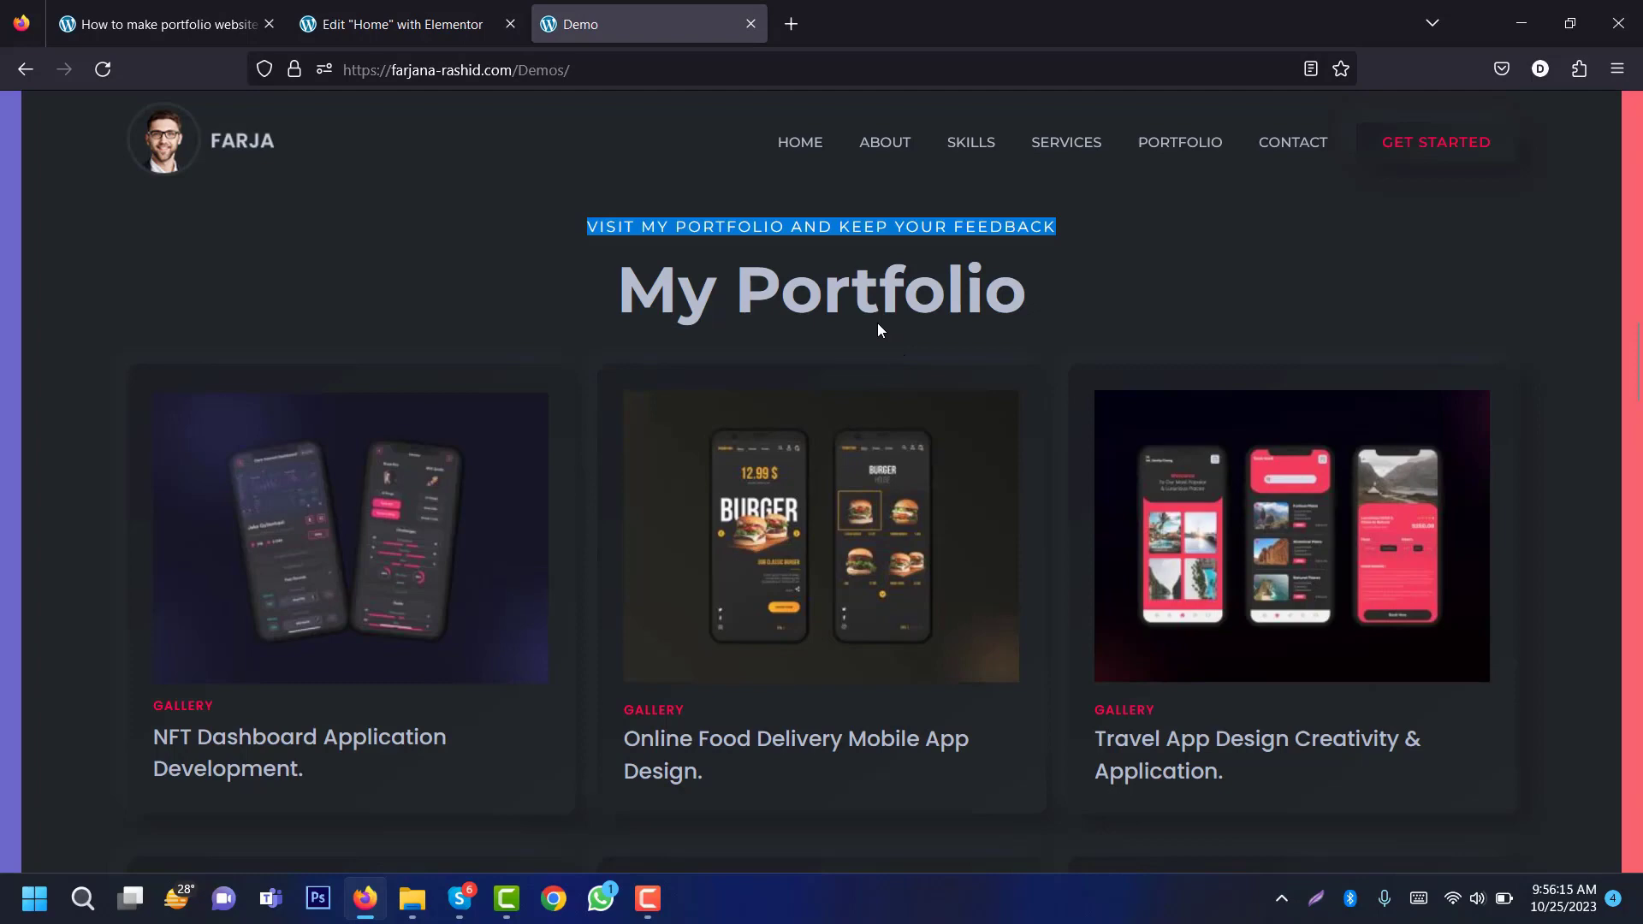
pyautogui.tripleClick(848, 283)
pyautogui.hotkey('ctrl', 'c')
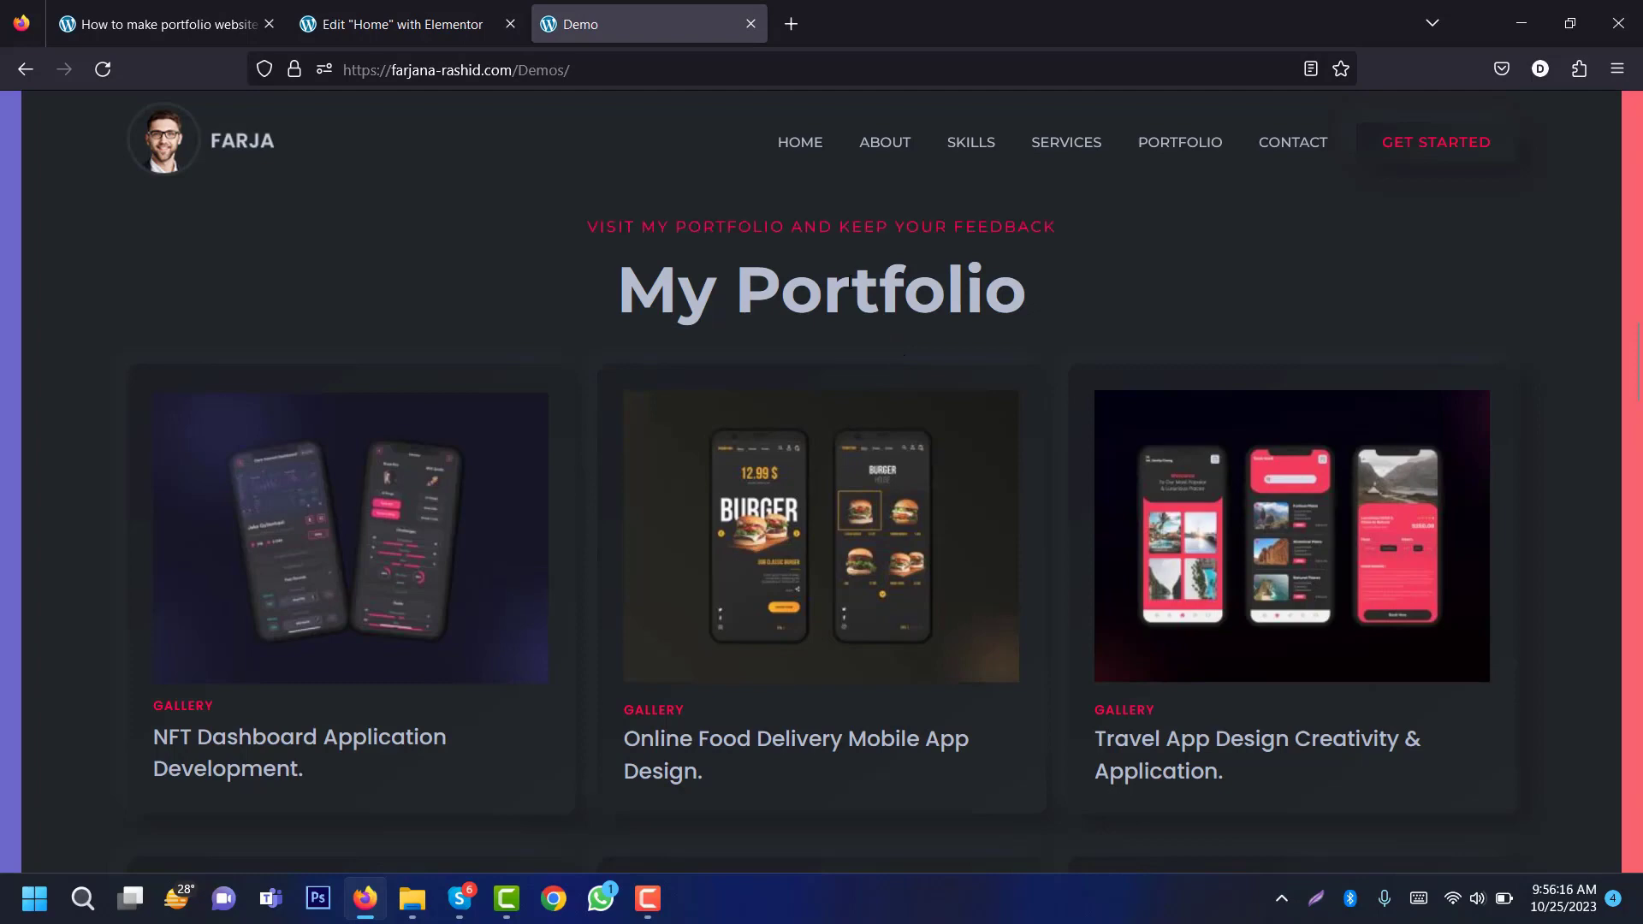
pyautogui.click(394, 24)
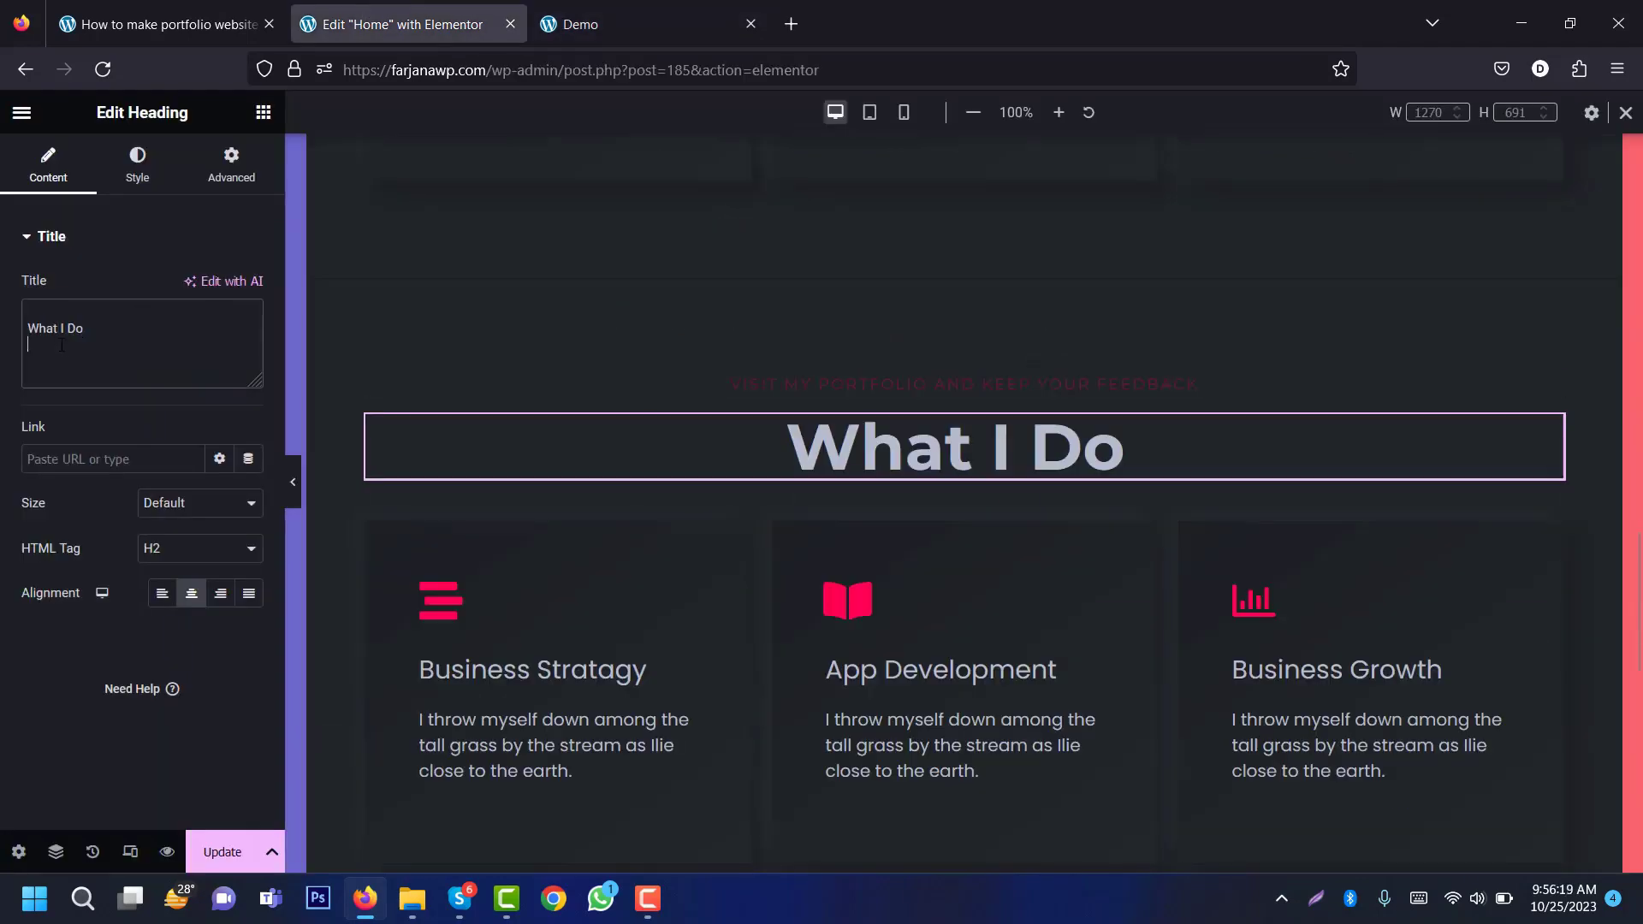
pyautogui.tripleClick(56, 329)
pyautogui.hotkey('ctrl', 'v')
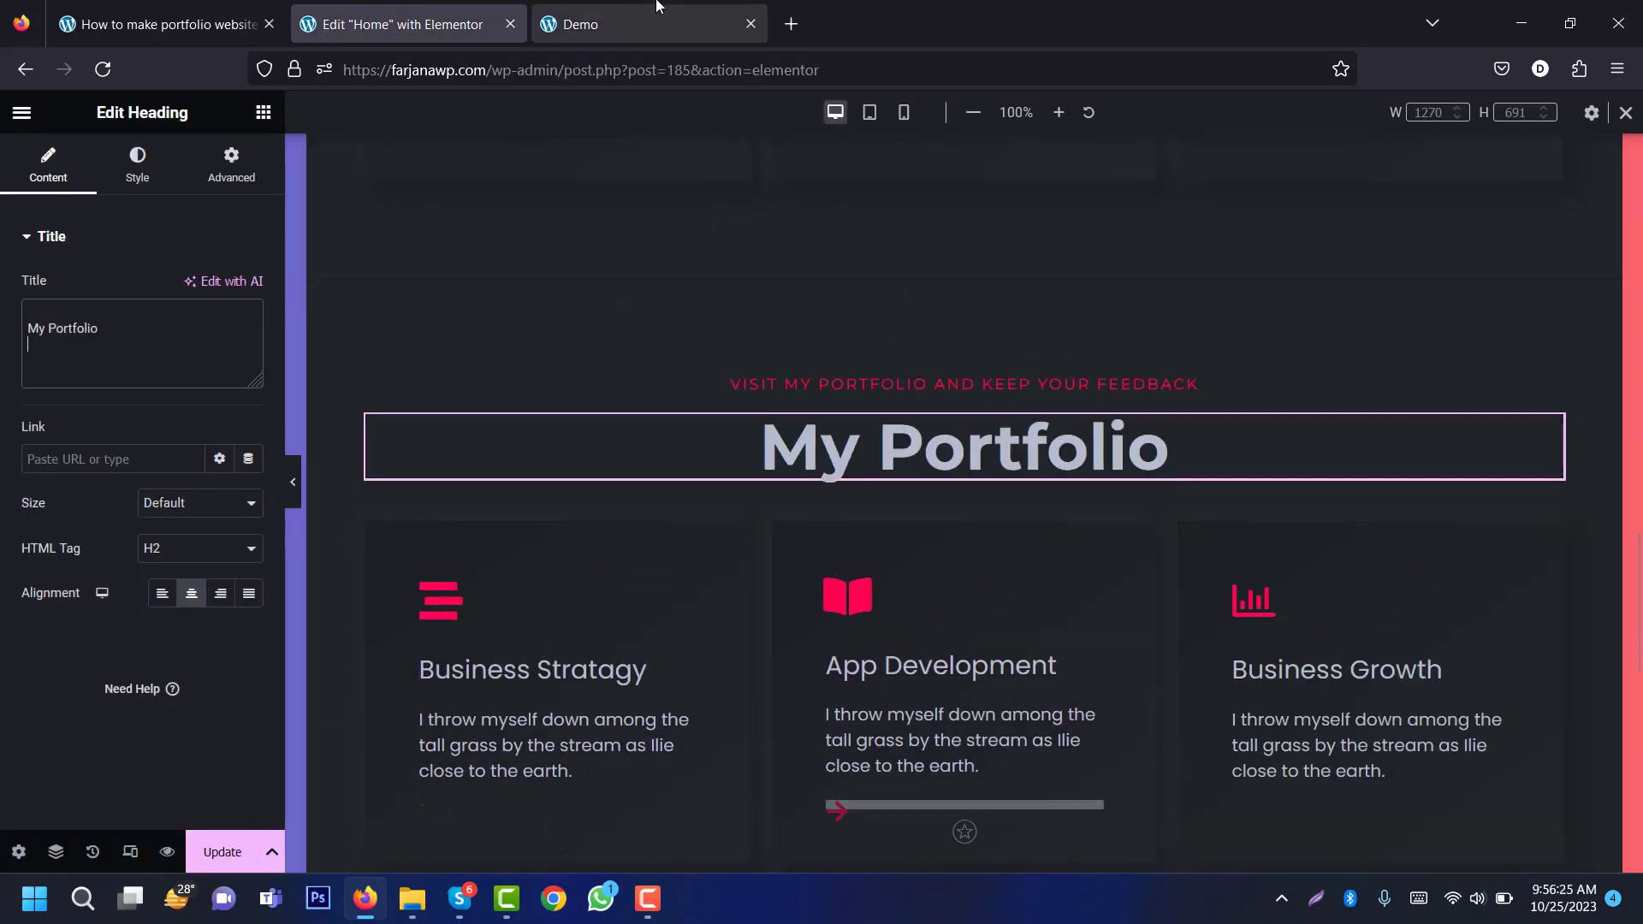
pyautogui.click(659, 25)
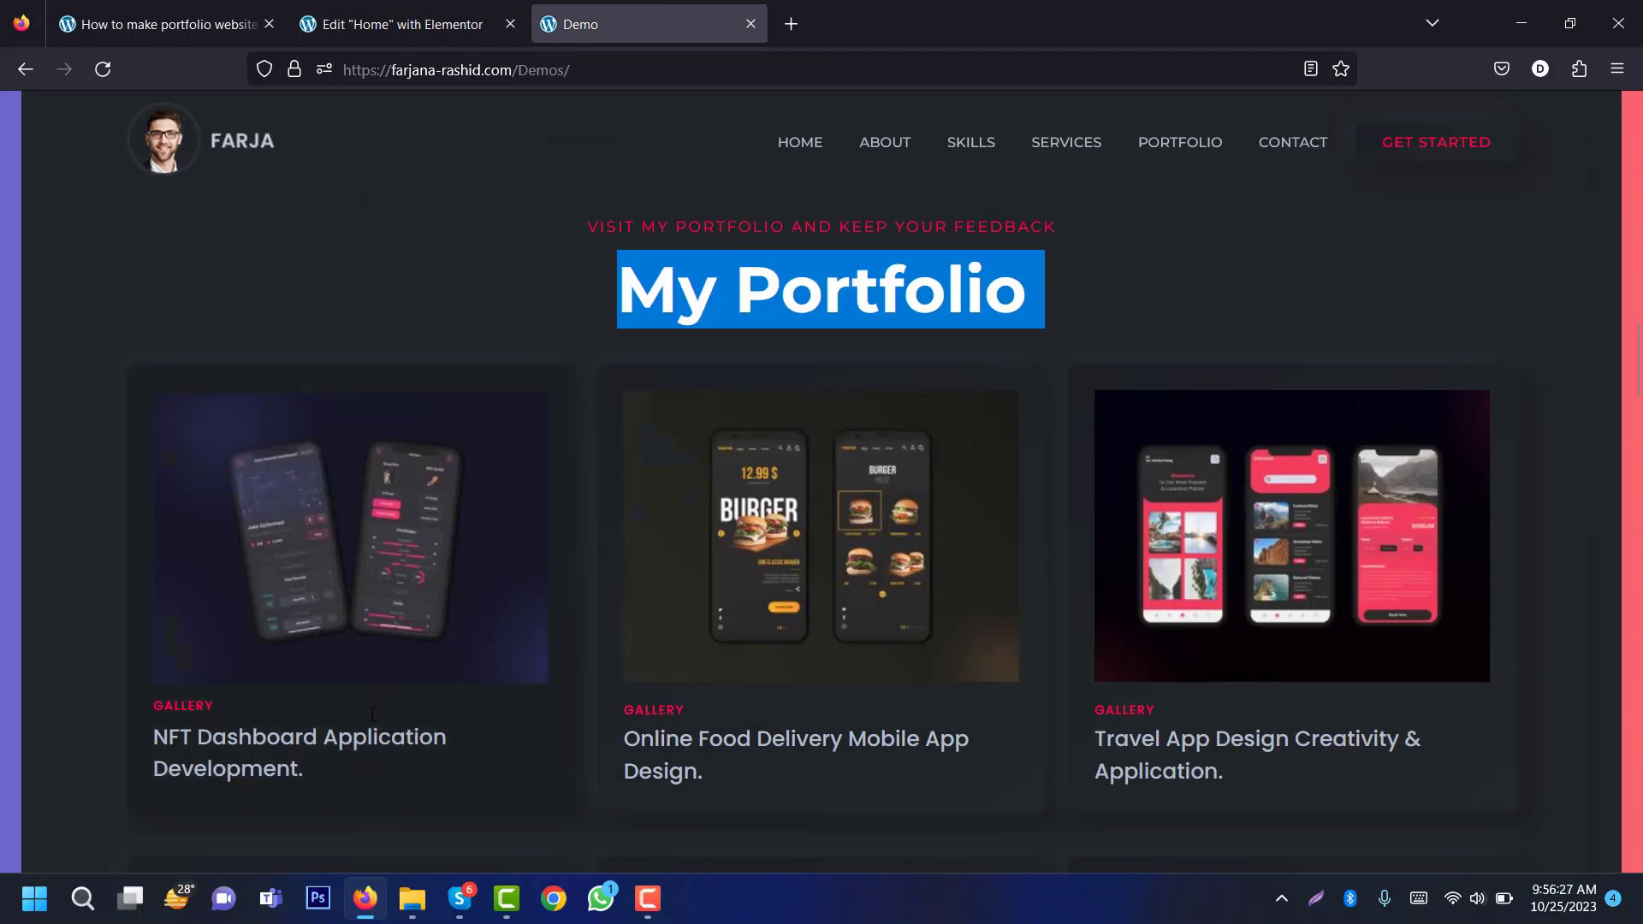
pyautogui.click(414, 26)
pyautogui.rightClick(529, 742)
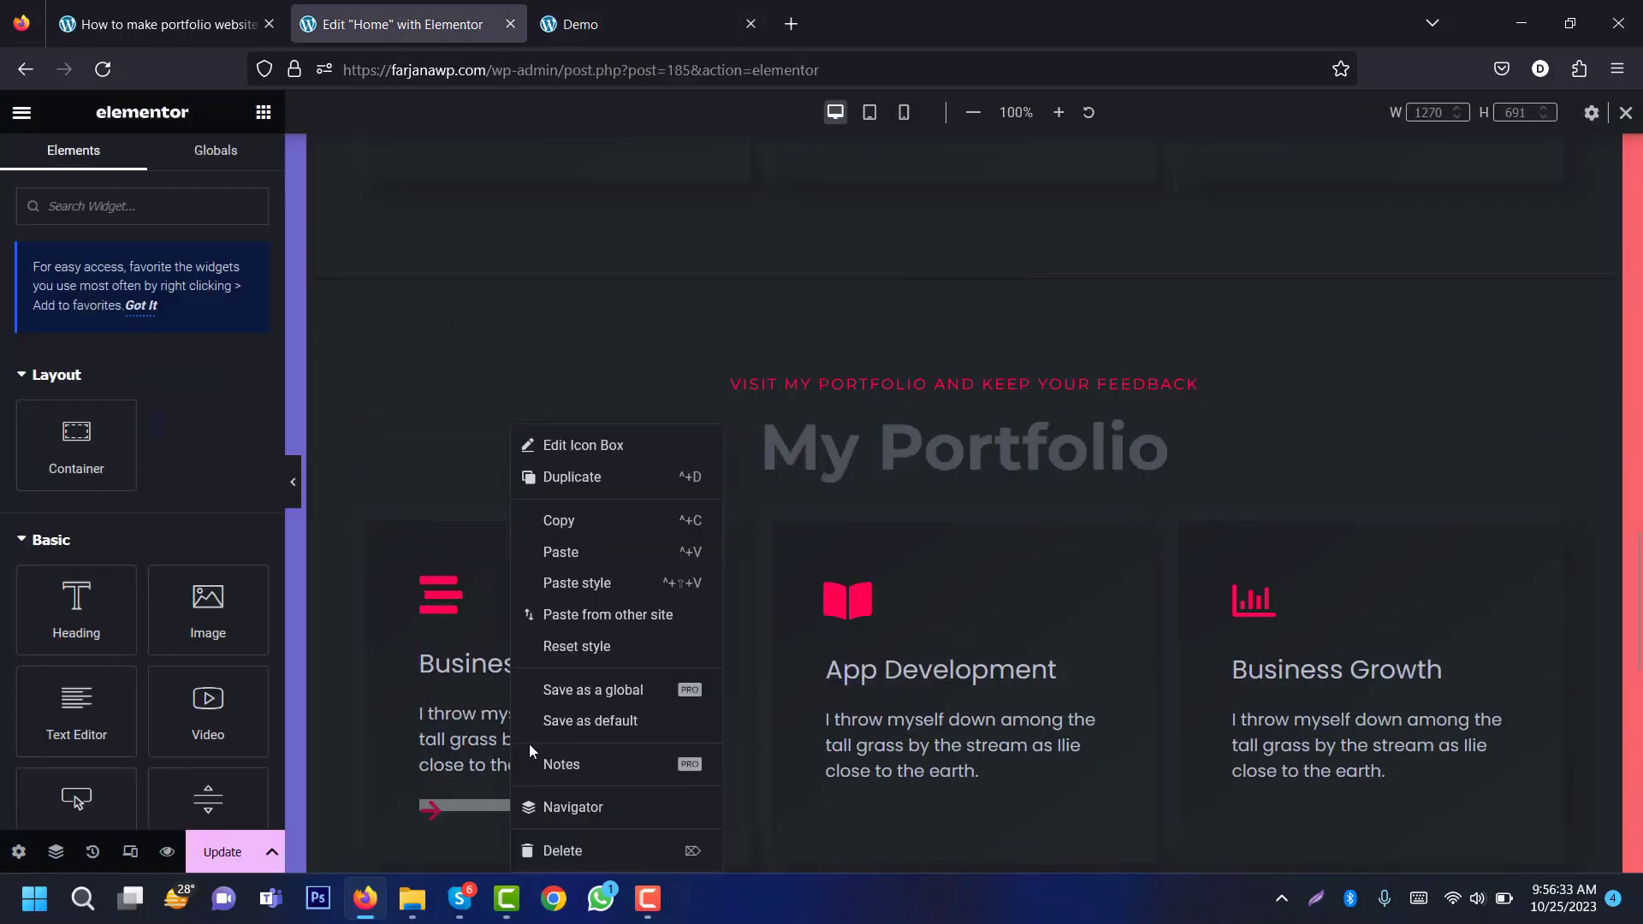
# Step: Replace the first card's icon box with an Image Box titled 'Gallery'
pyautogui.click(562, 850)
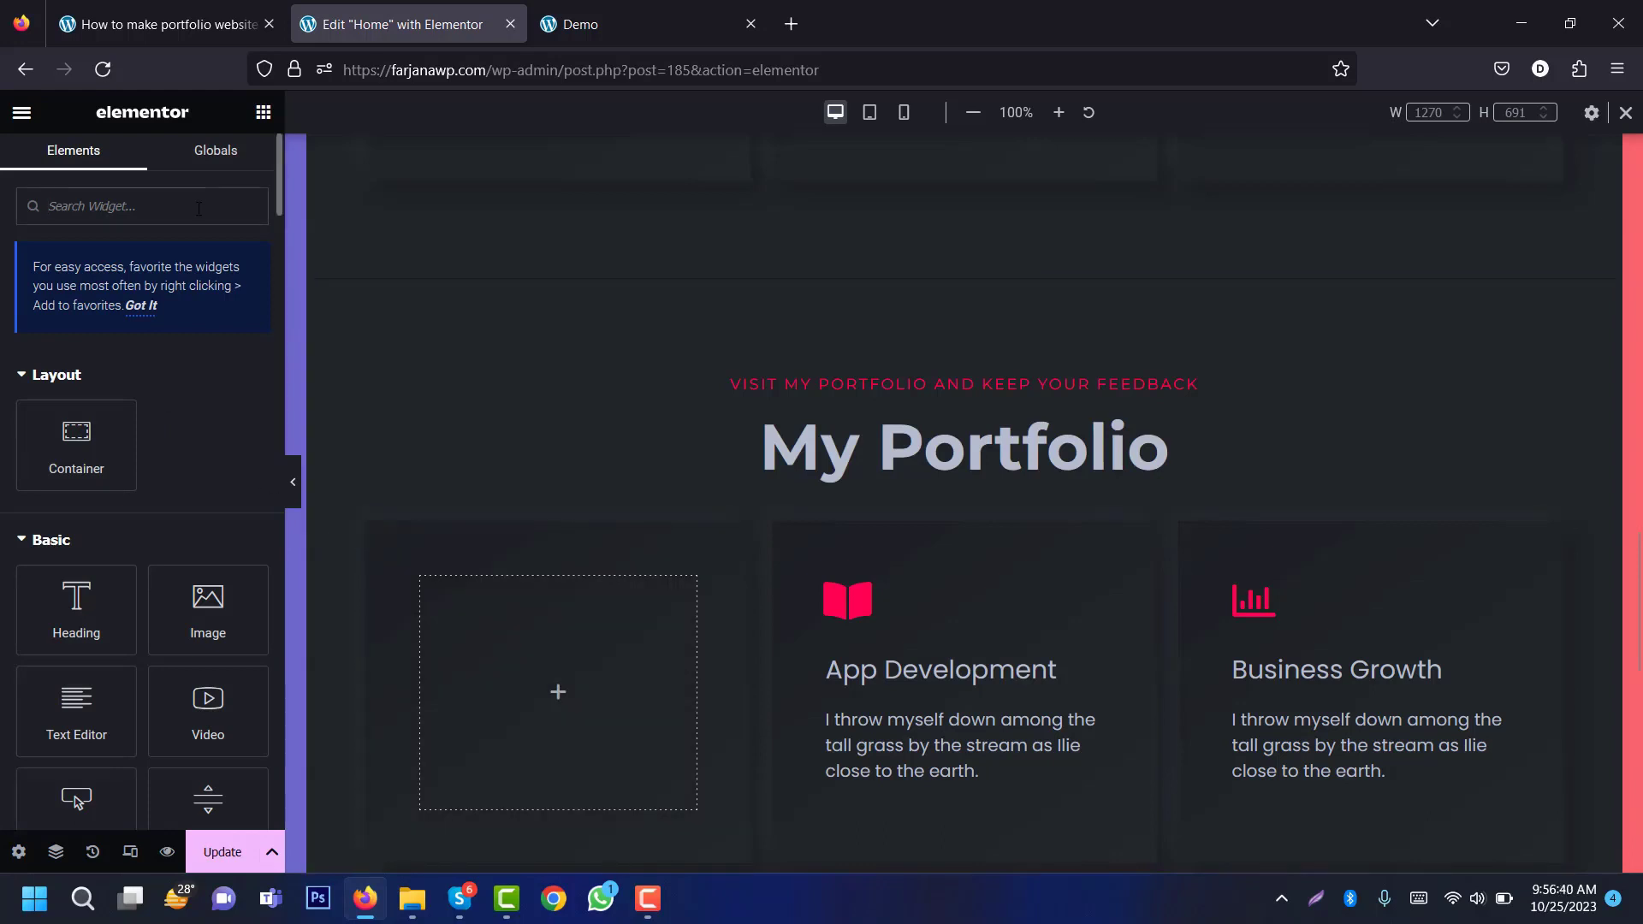
pyautogui.write('image')
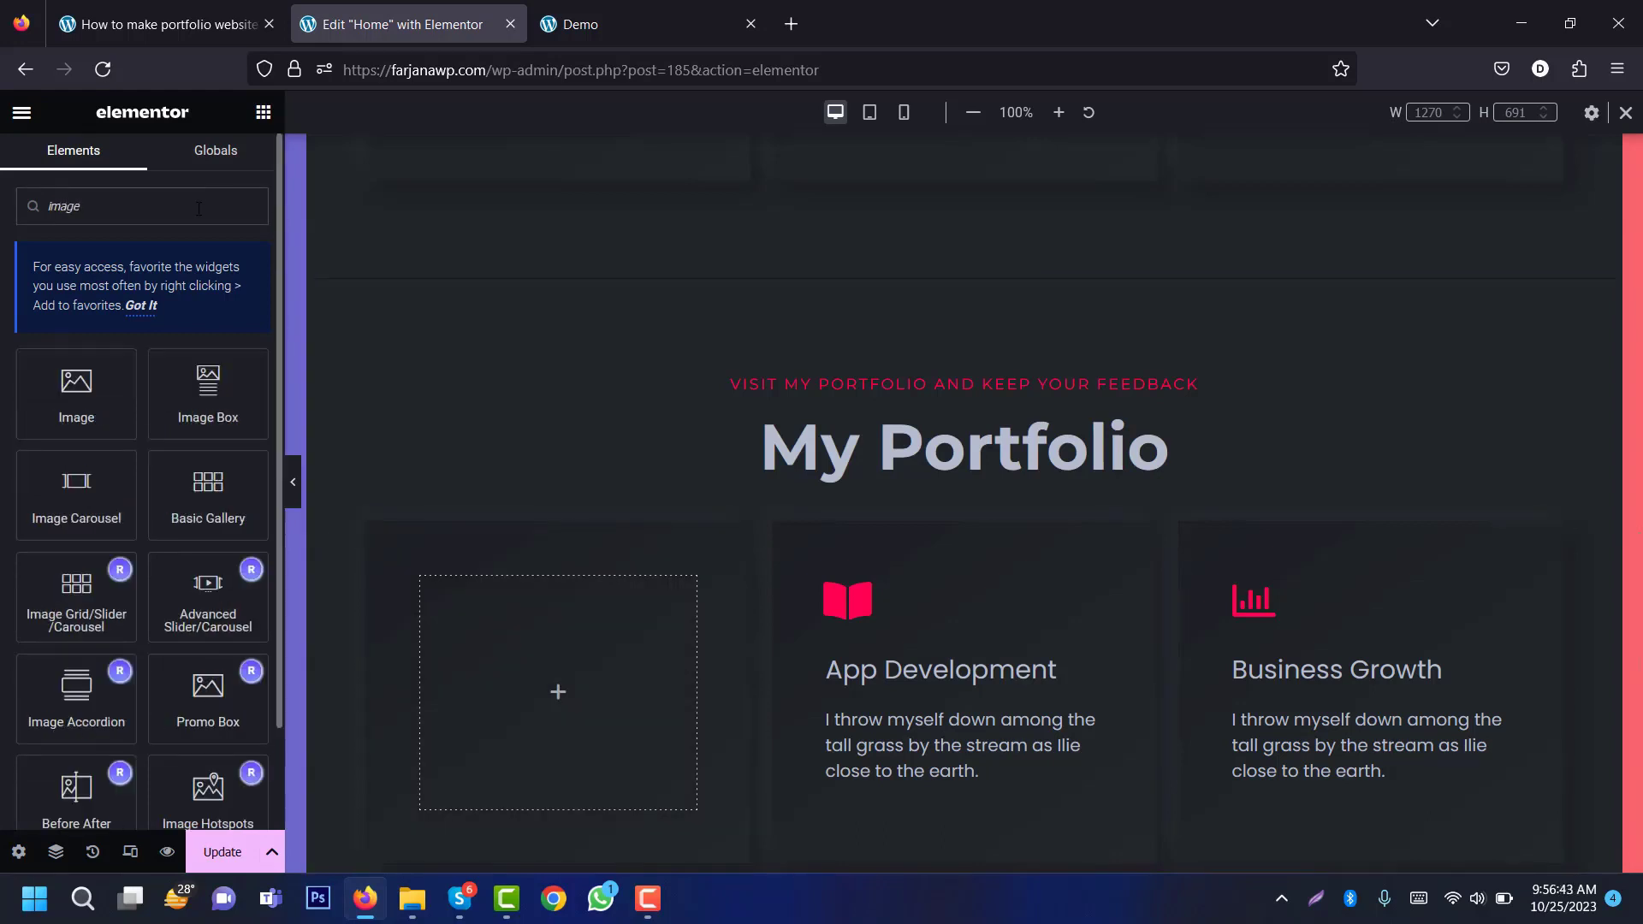
pyautogui.moveTo(212, 414); pyautogui.dragTo(510, 719)
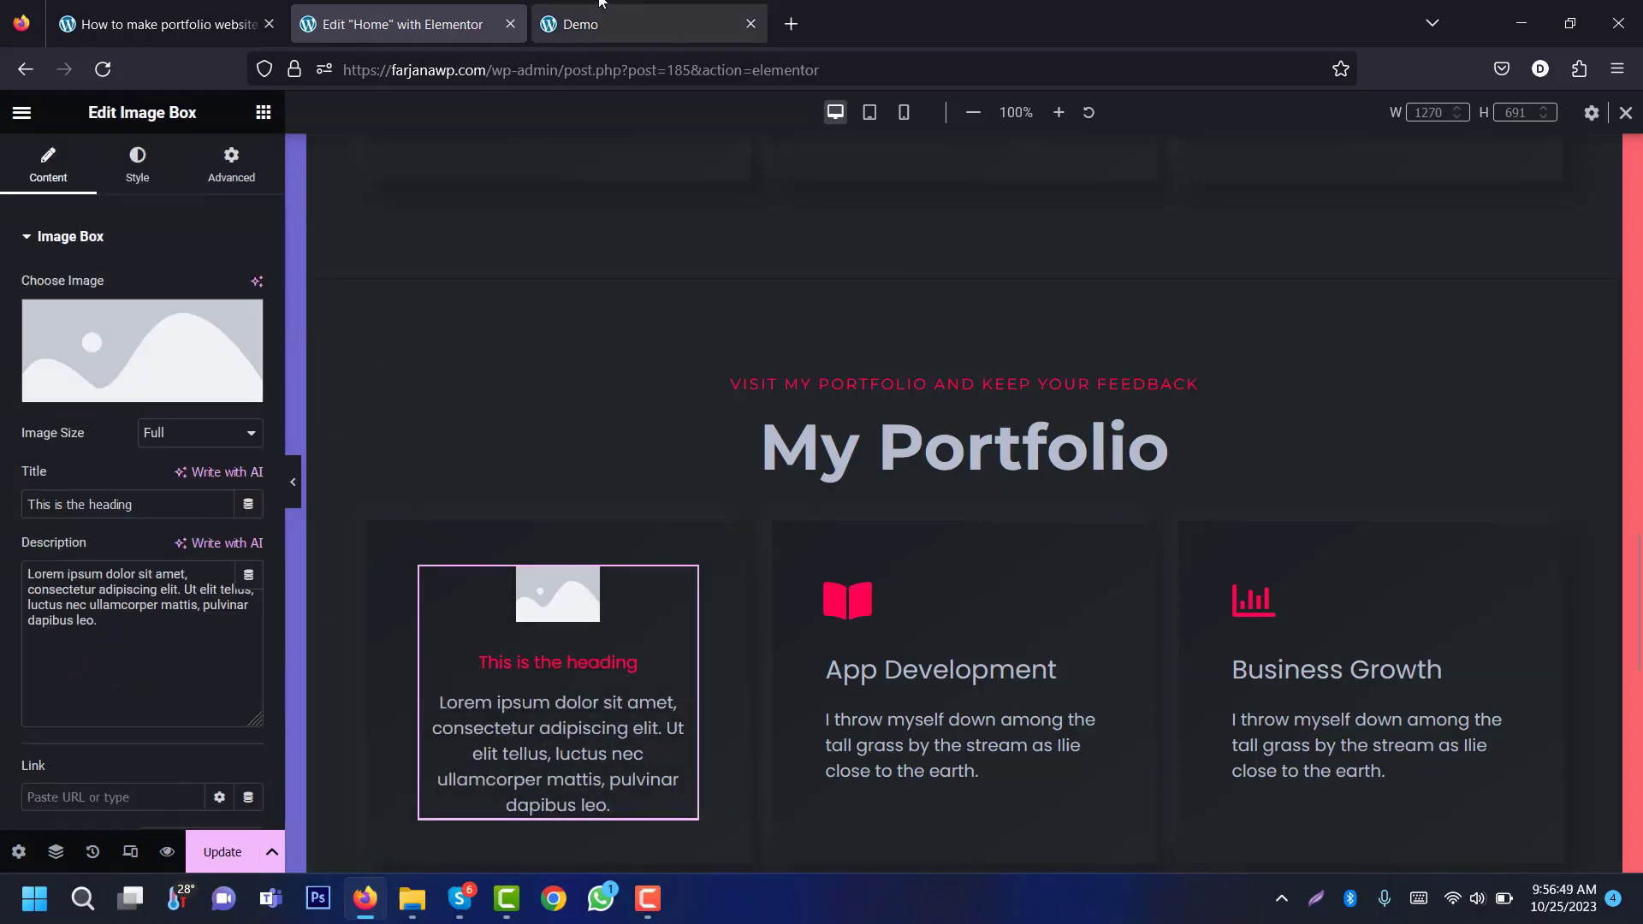
pyautogui.doubleClick(196, 709)
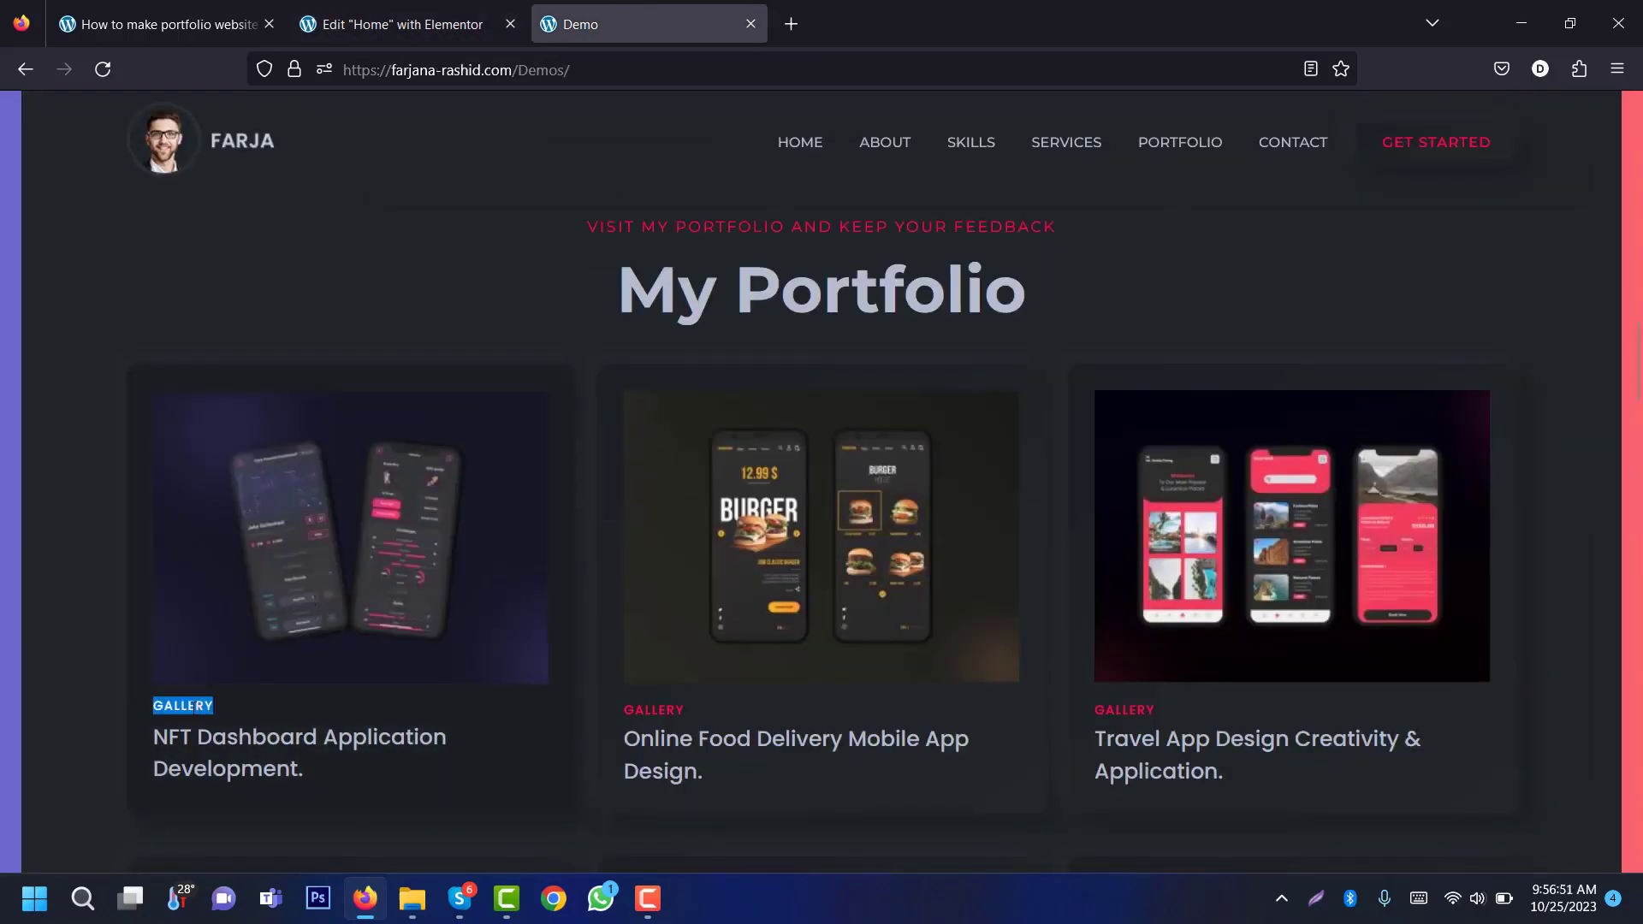
pyautogui.click(414, 12)
pyautogui.moveTo(26, 505); pyautogui.dragTo(134, 505)
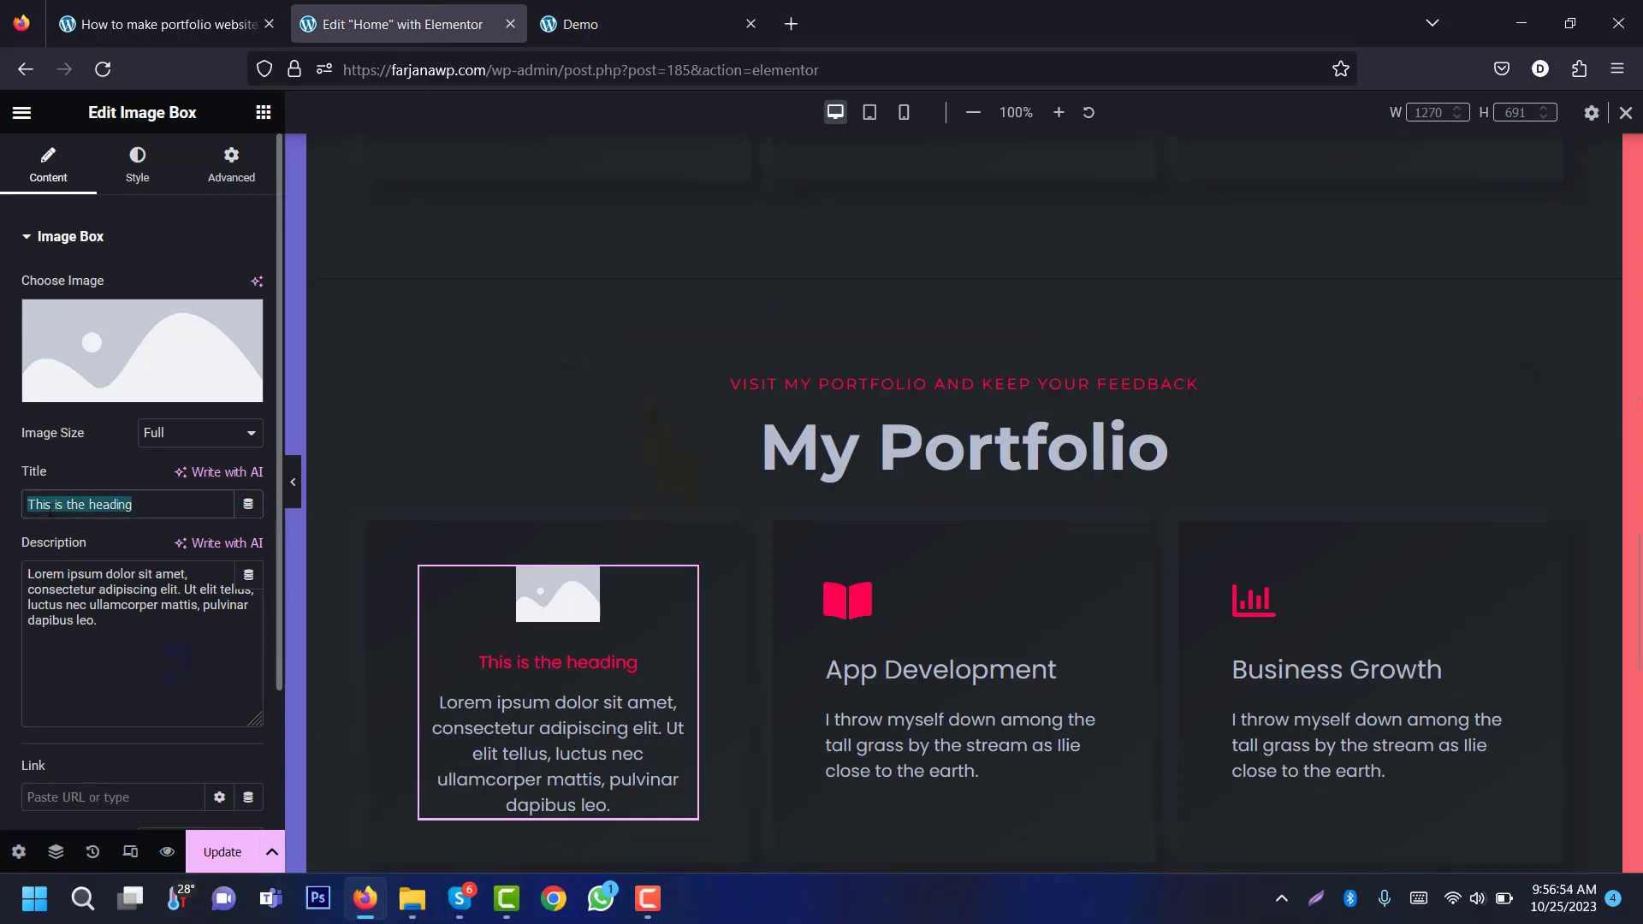
pyautogui.write('Gallery')
# Step: Set the card description to 'NFT Dashboard Application Development' and start choosing its image
pyautogui.click(644, 7)
pyautogui.tripleClick(346, 741)
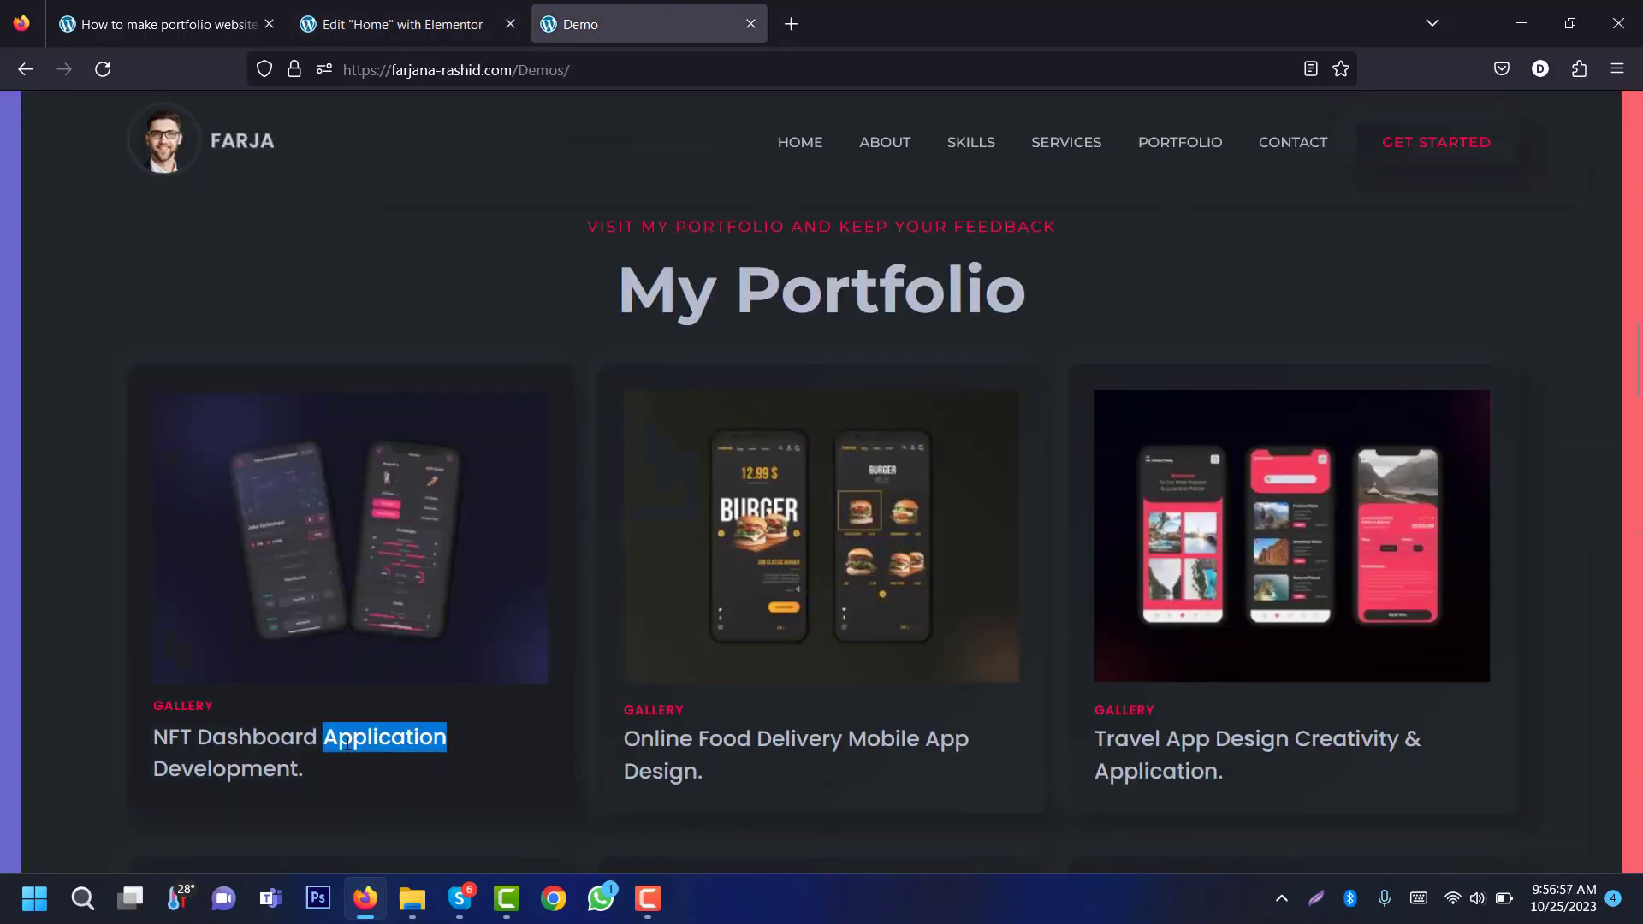
pyautogui.hotkey('ctrl', 'c')
pyautogui.click(394, 24)
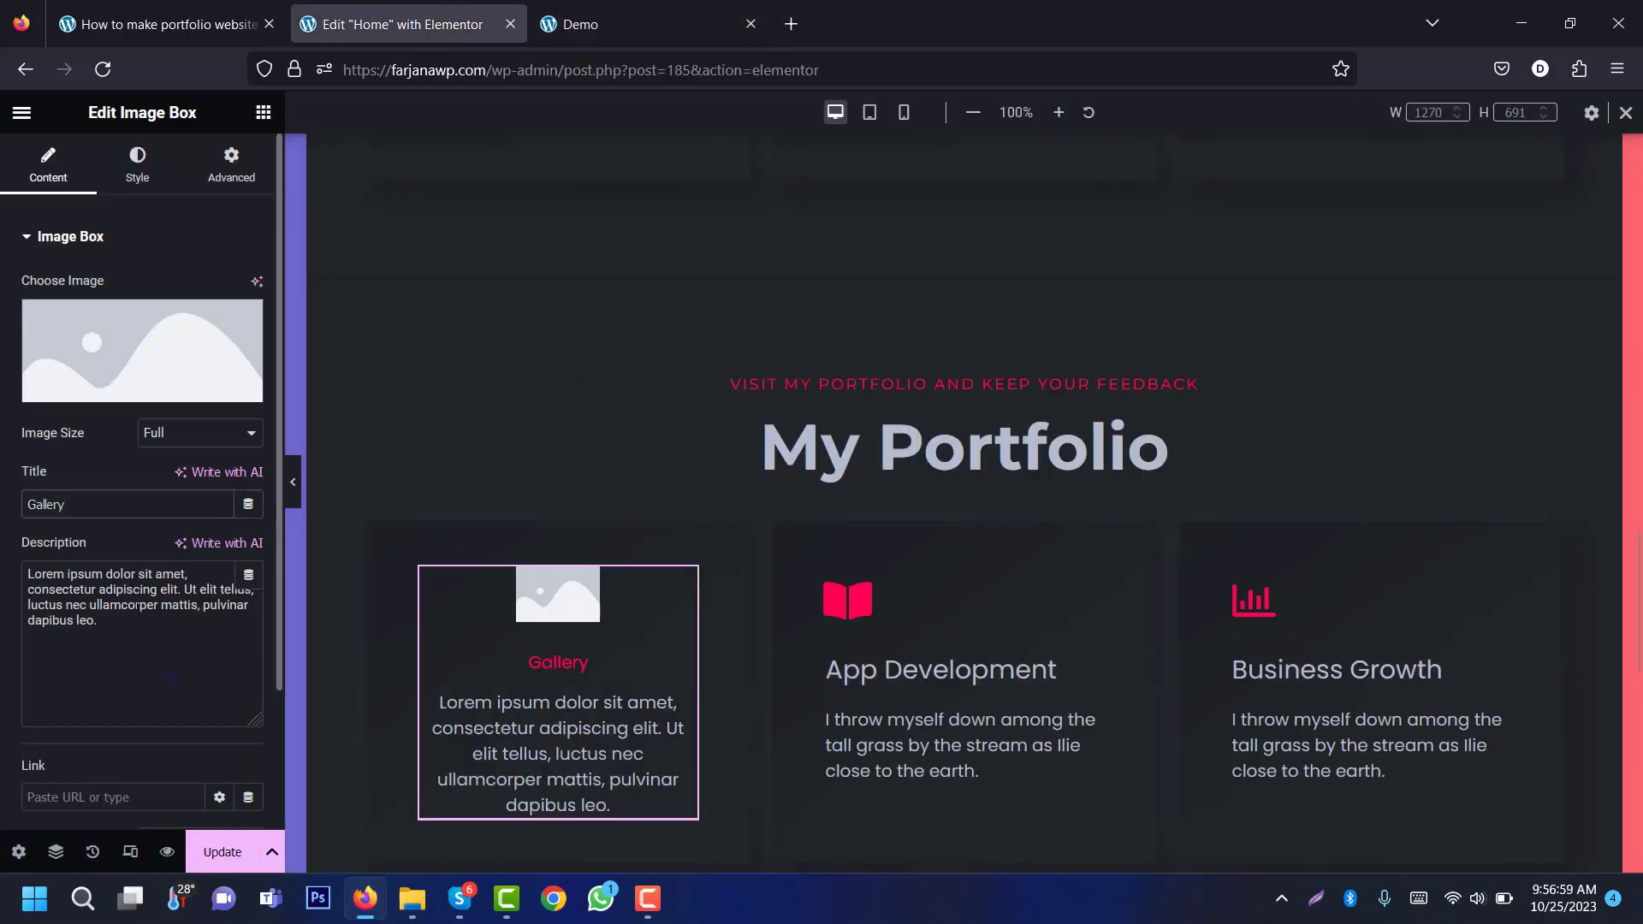
pyautogui.moveTo(27, 572); pyautogui.dragTo(95, 618)
pyautogui.hotkey('ctrl', 'v')
pyautogui.click(593, 8)
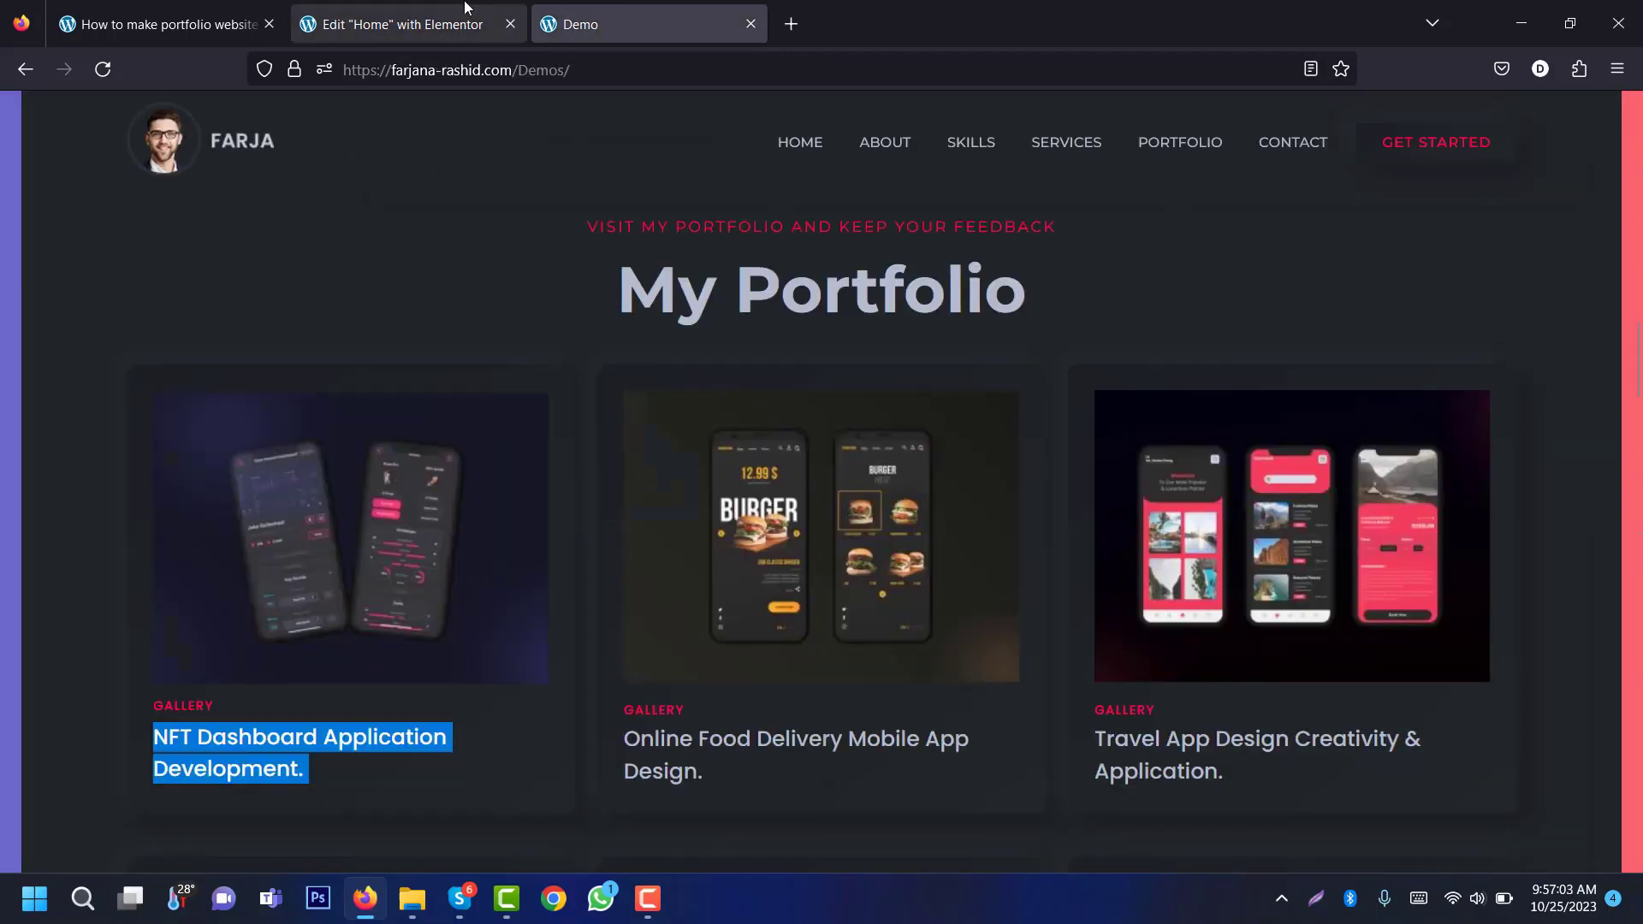
pyautogui.click(393, 24)
pyautogui.click(121, 371)
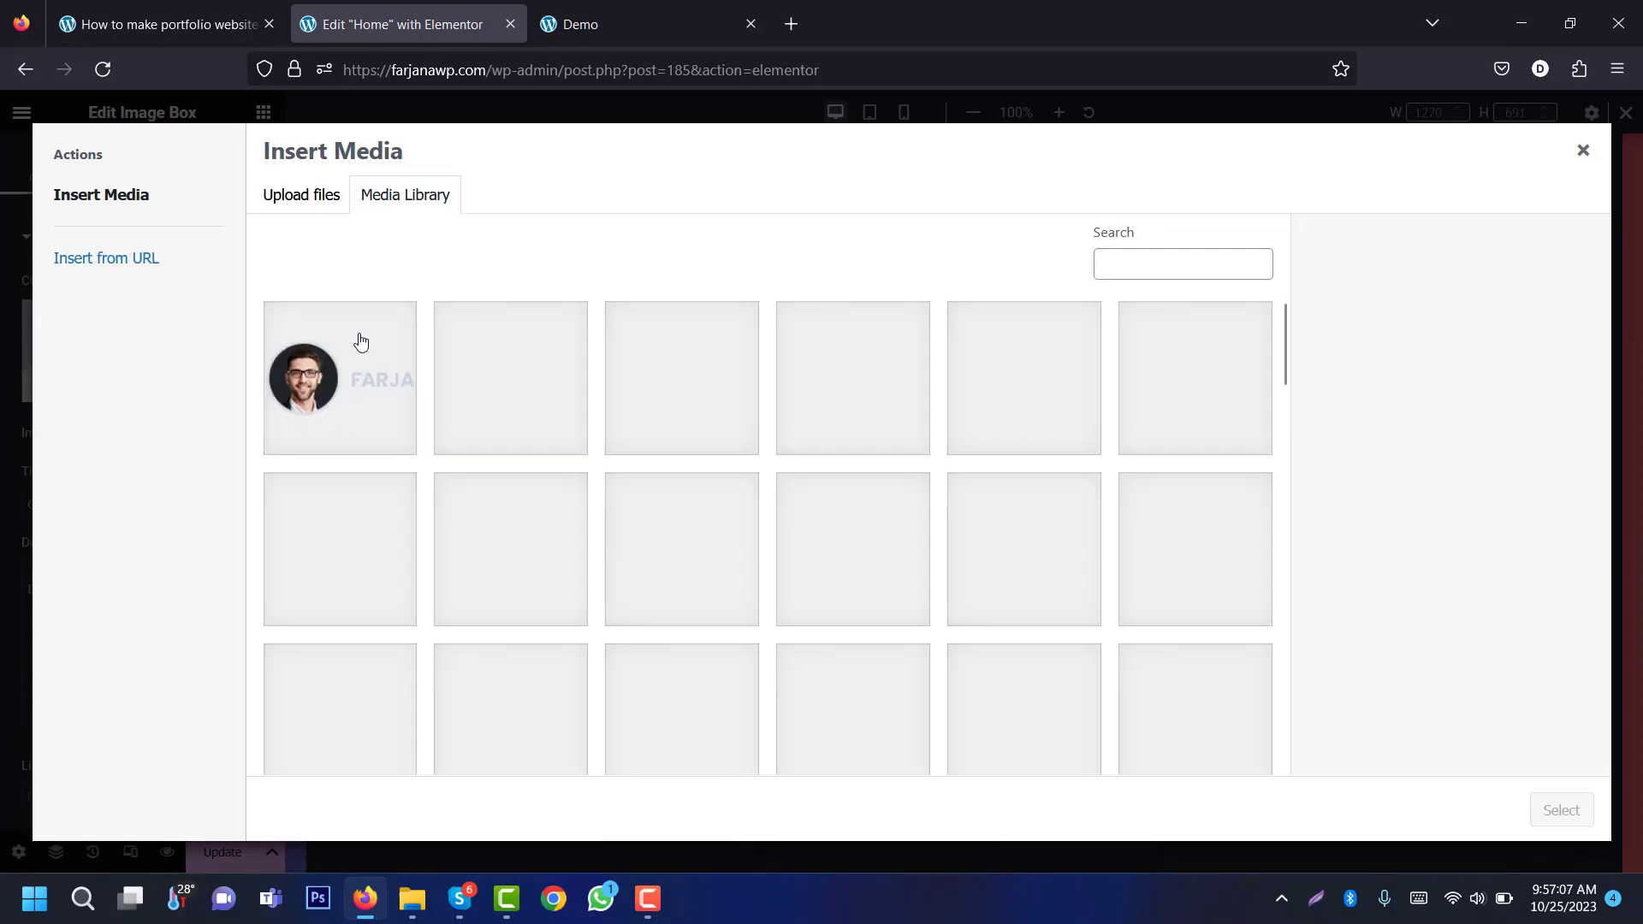
# Step: Insert the NFT dashboard phone mockup and set the Gallery title's HTML tag to p
pyautogui.click(1559, 809)
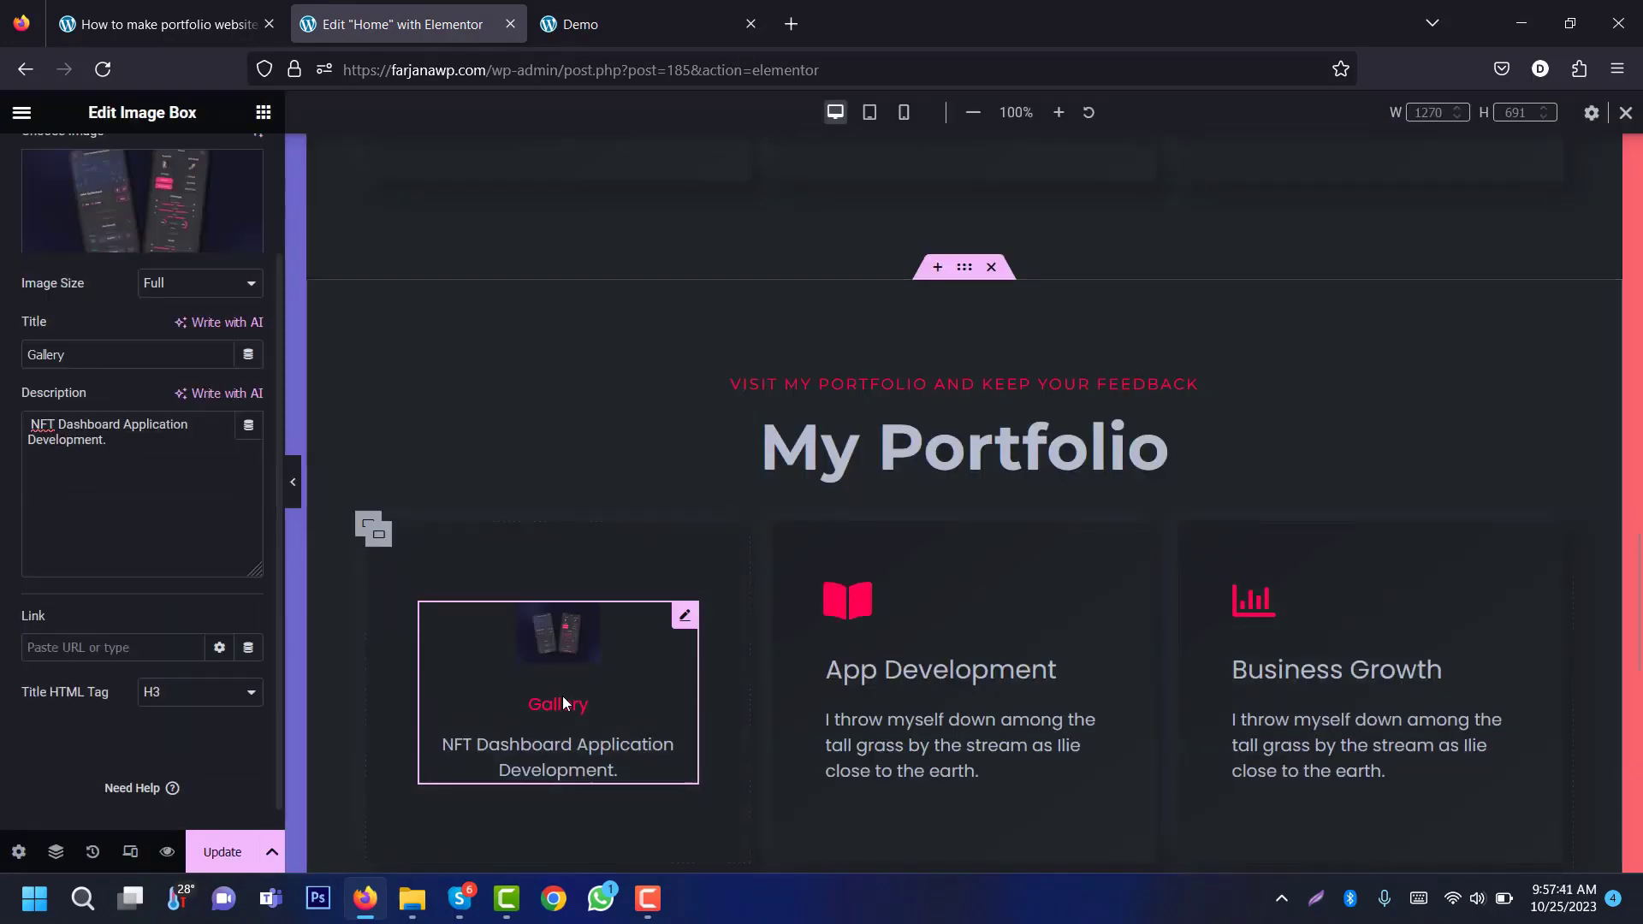
pyautogui.click(226, 699)
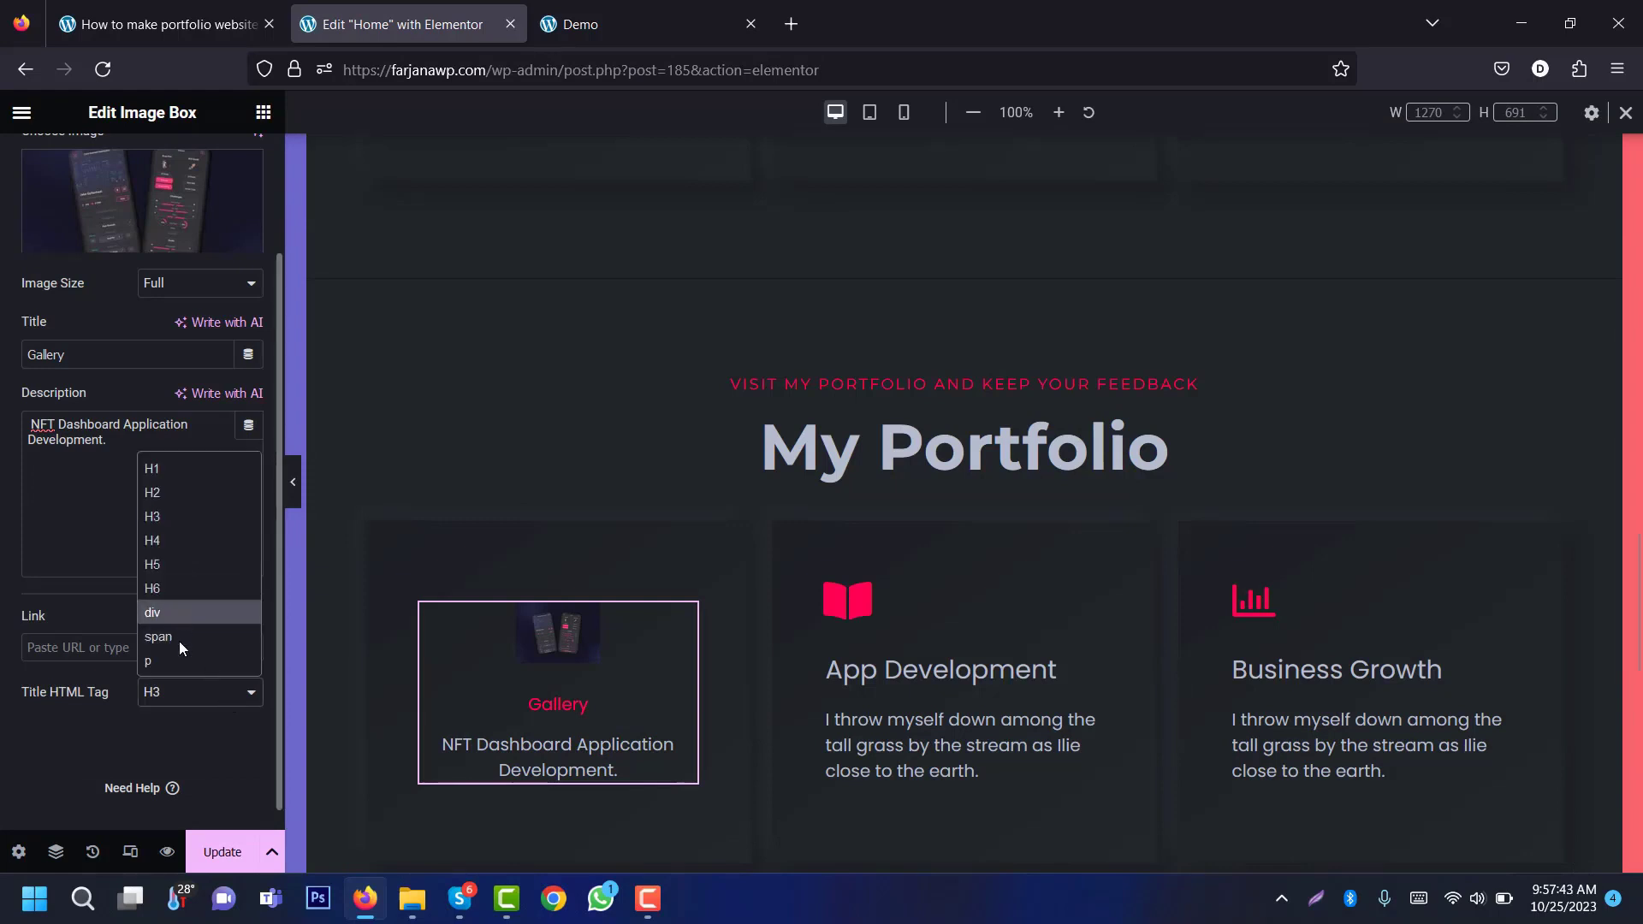
pyautogui.click(176, 666)
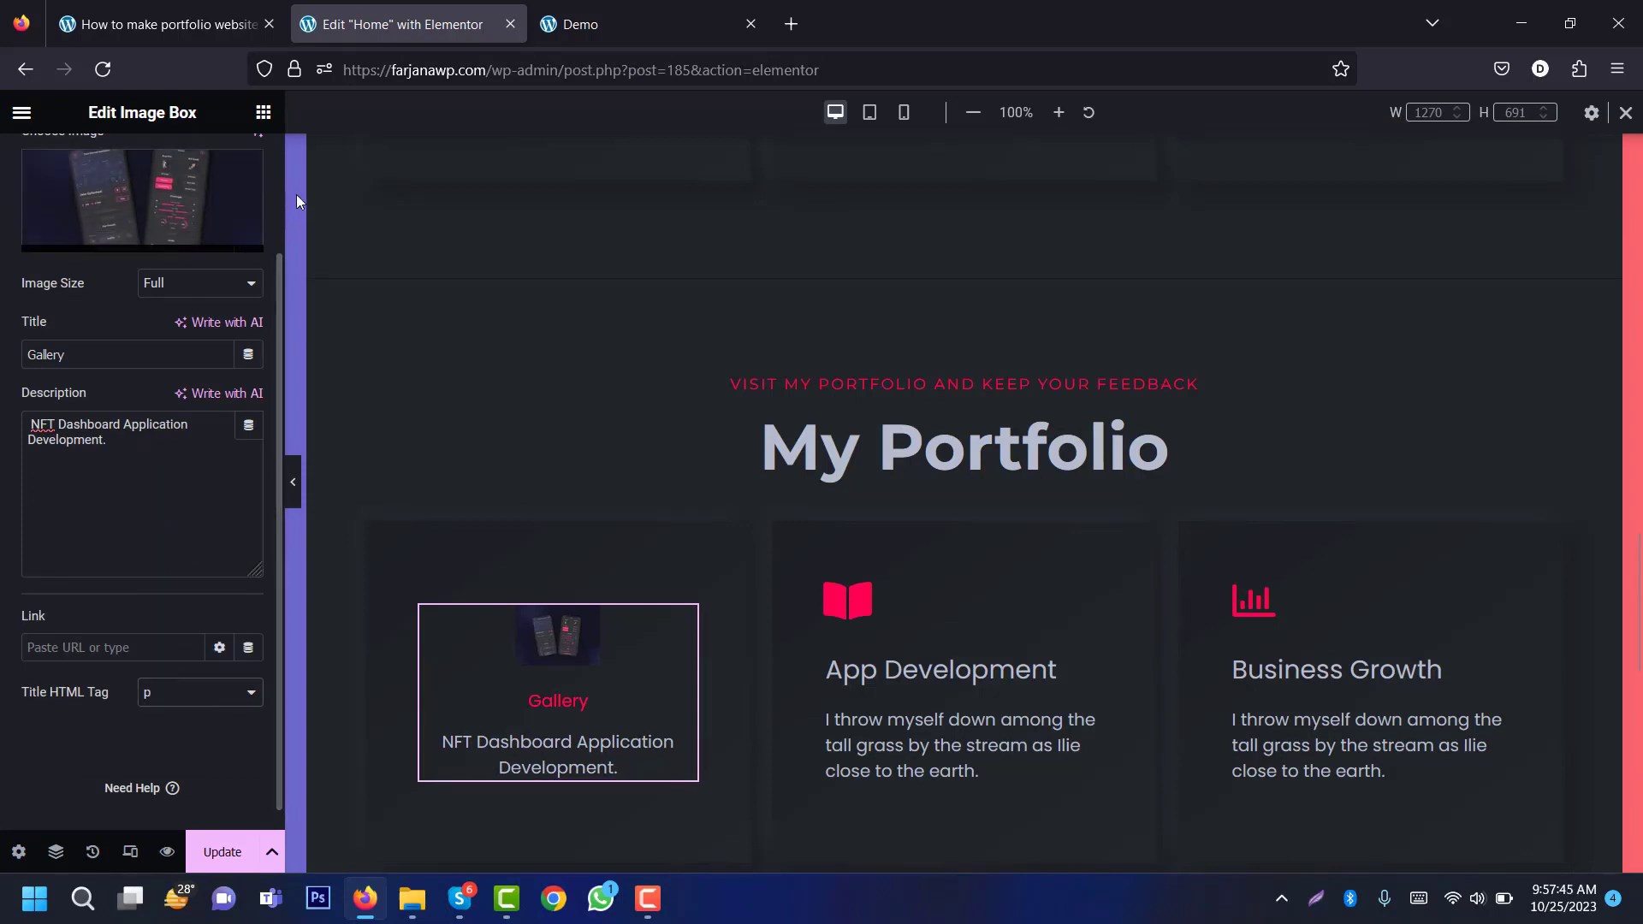
pyautogui.scroll(2, 276, 166)
pyautogui.click(157, 165)
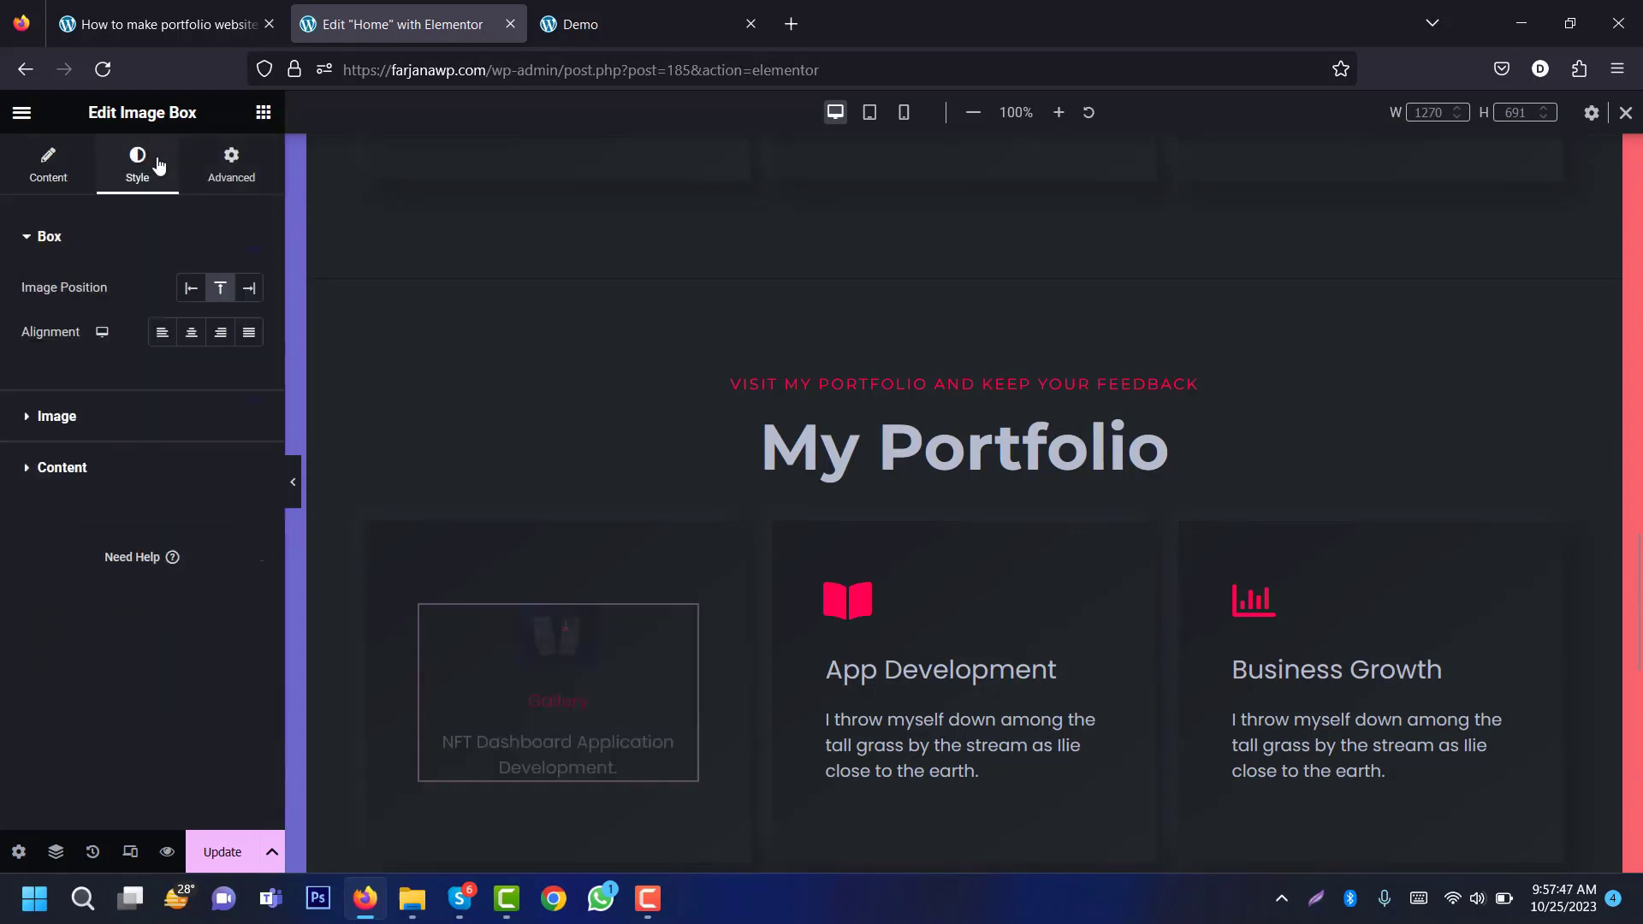
# Step: Left-align the Gallery card and stretch its image to width 100 with spacing 5
pyautogui.click(169, 340)
pyautogui.click(101, 418)
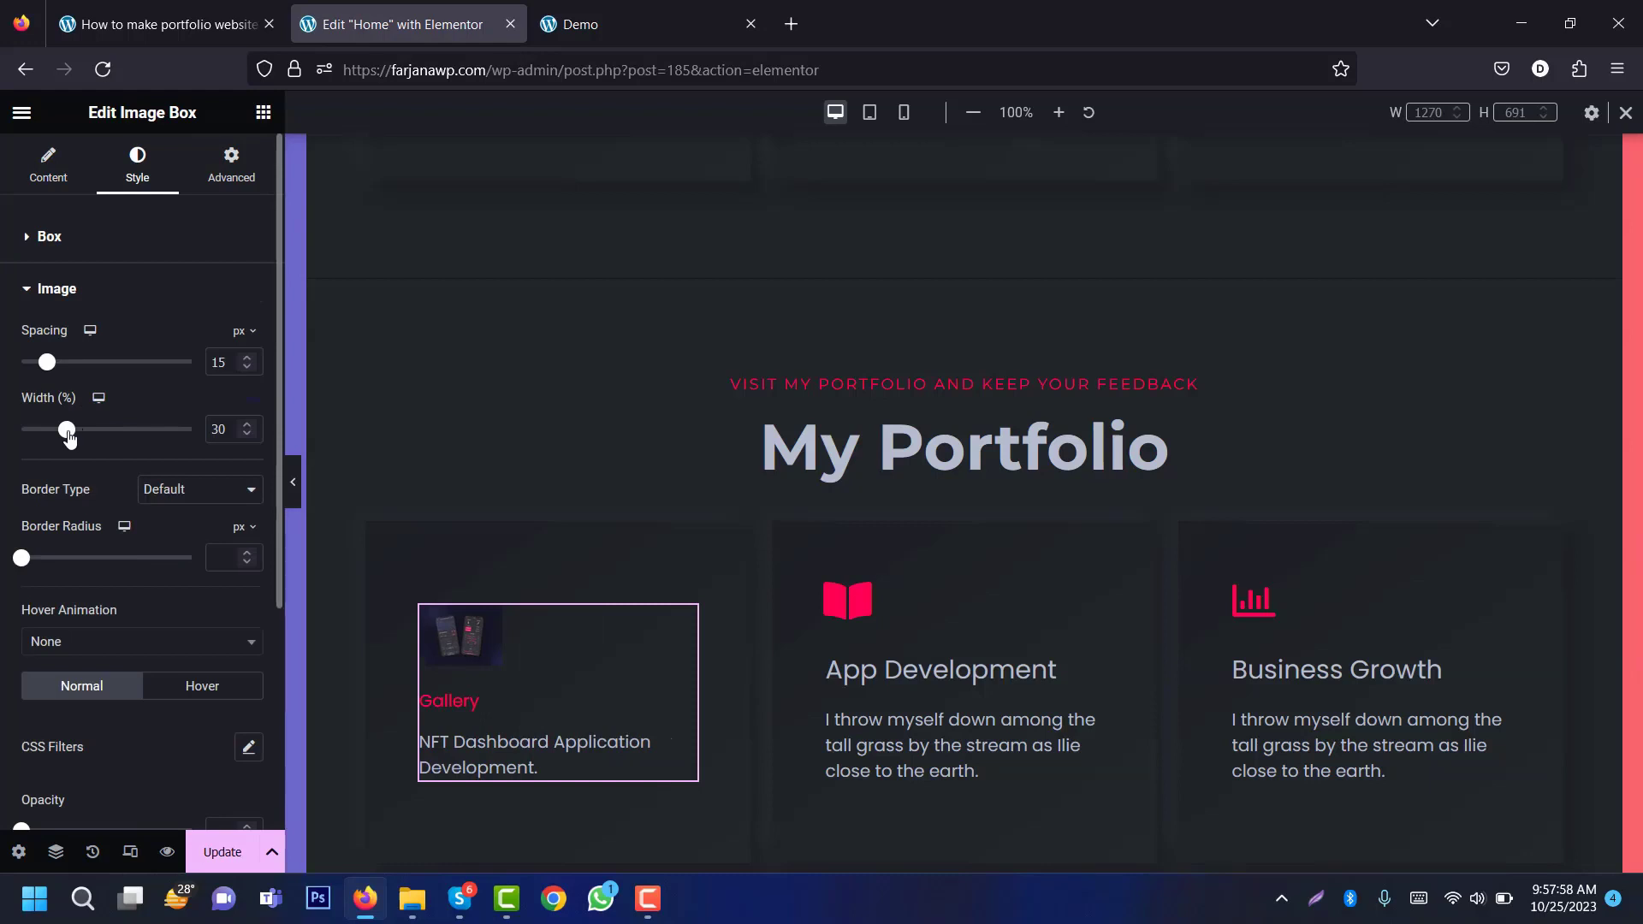
pyautogui.moveTo(82, 434); pyautogui.dragTo(239, 457)
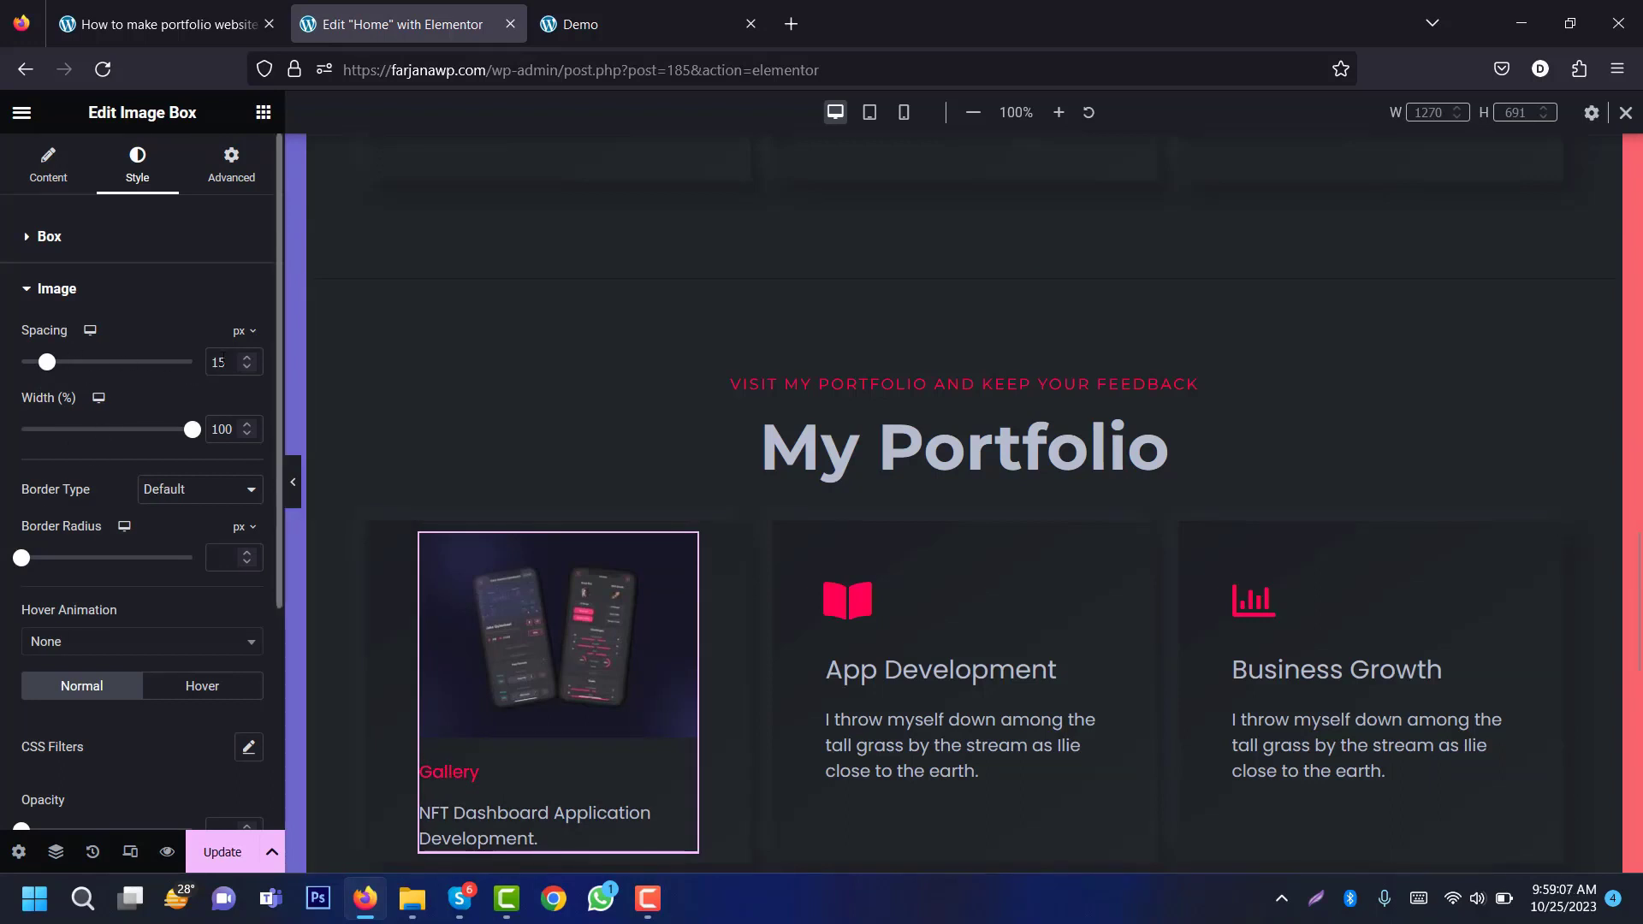
pyautogui.press('BackSpace')
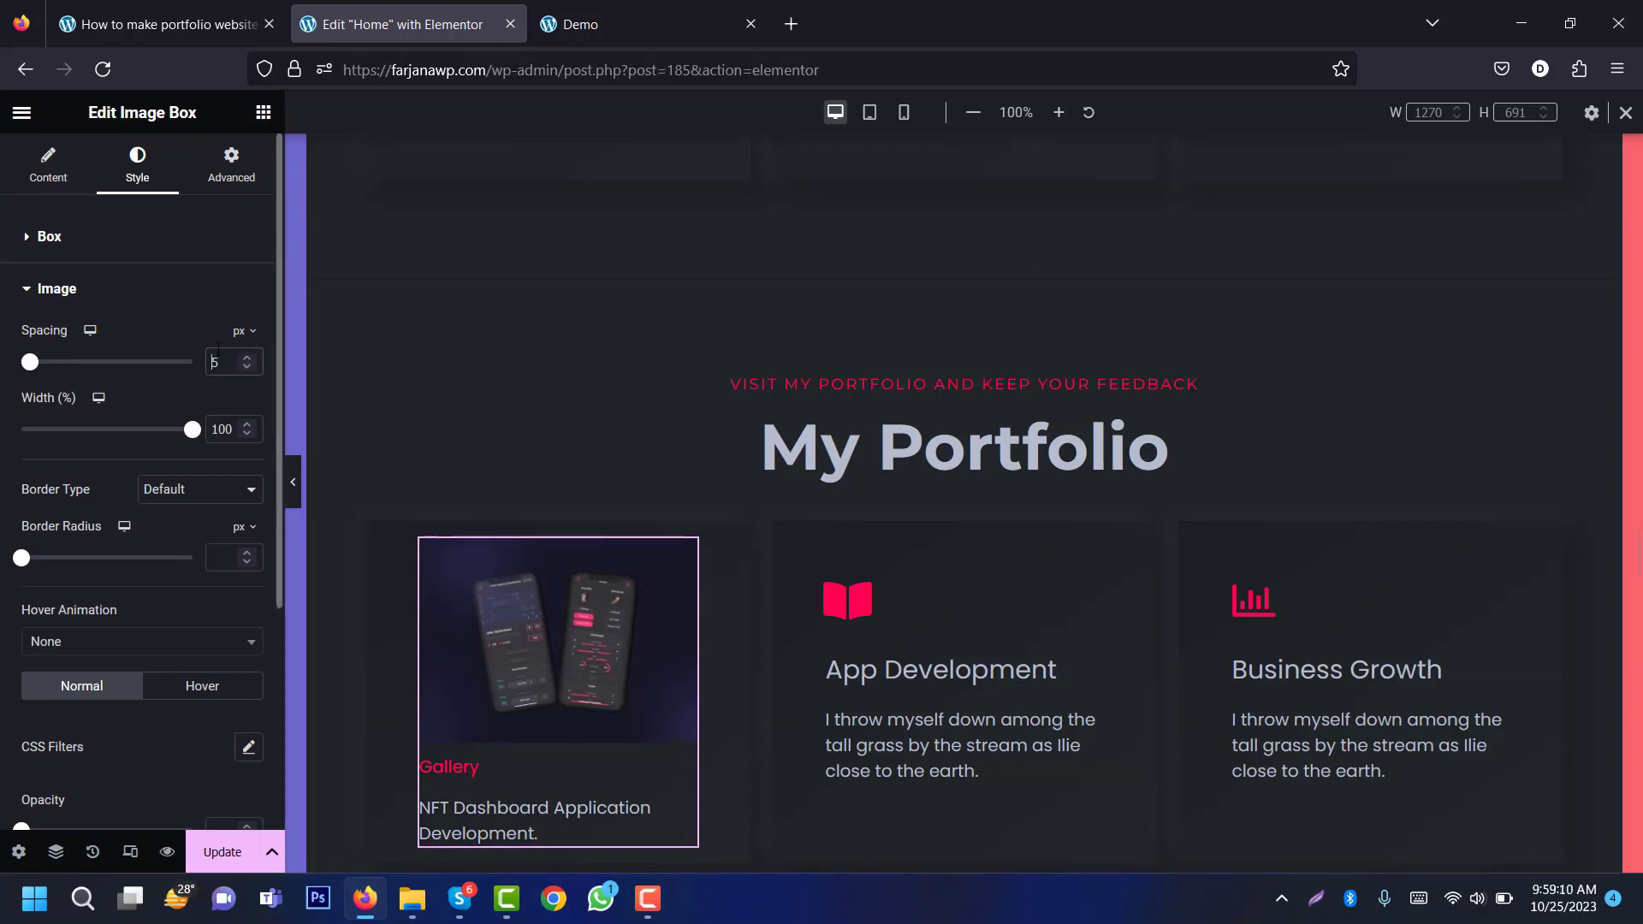
pyautogui.click(76, 298)
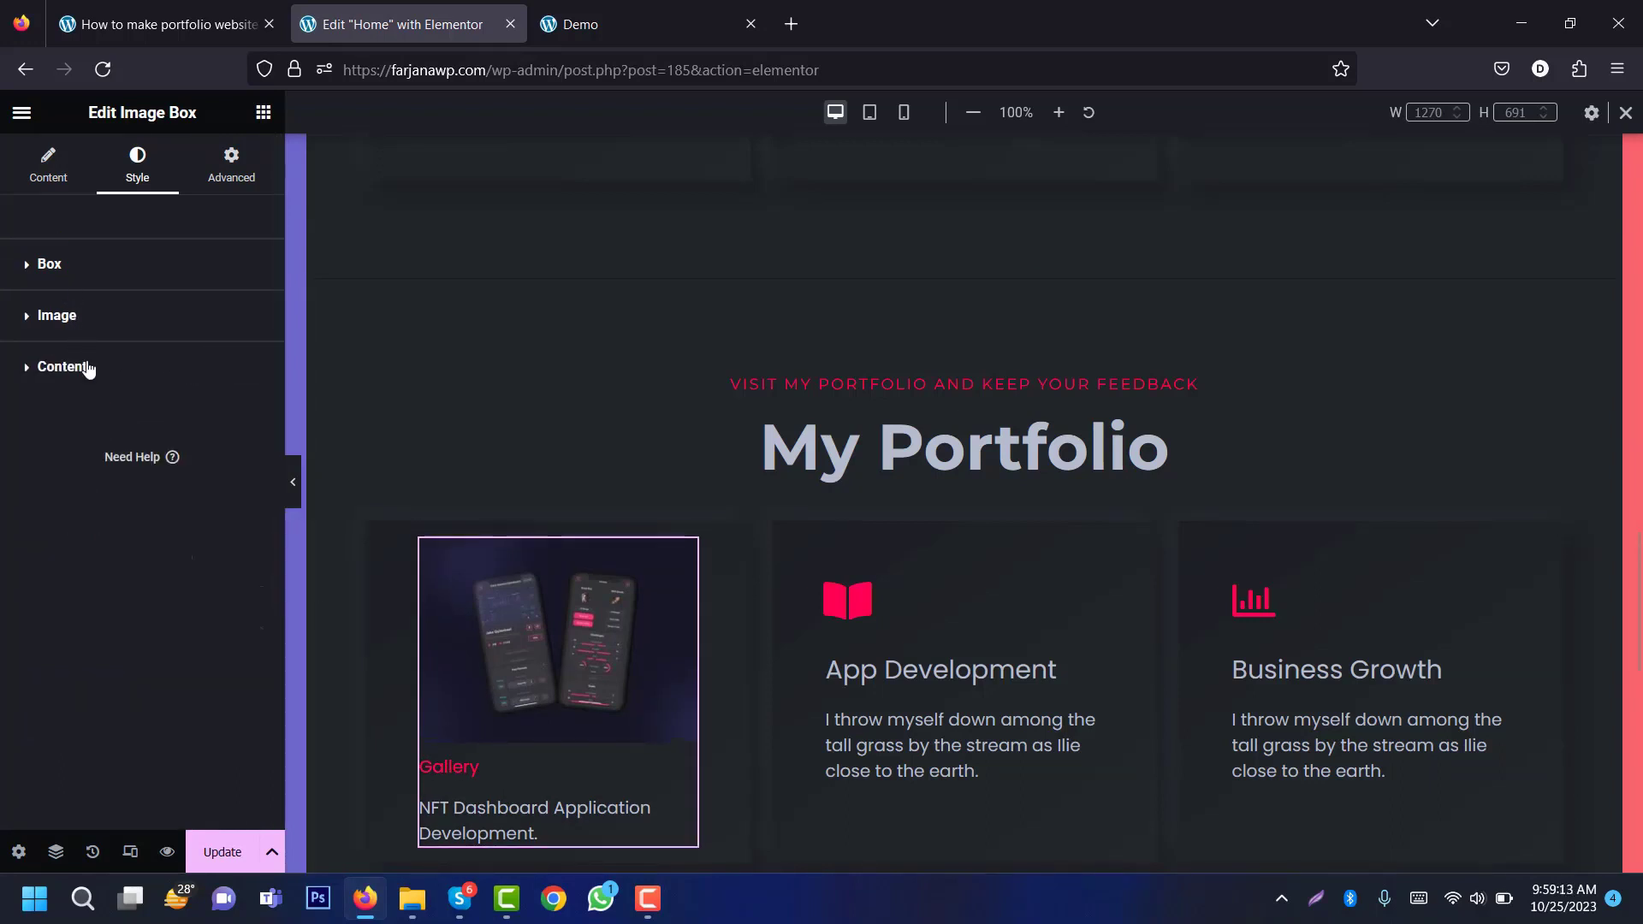
# Step: Make the GALLERY title uppercase at size 12 with letter spacing 1
pyautogui.click(89, 369)
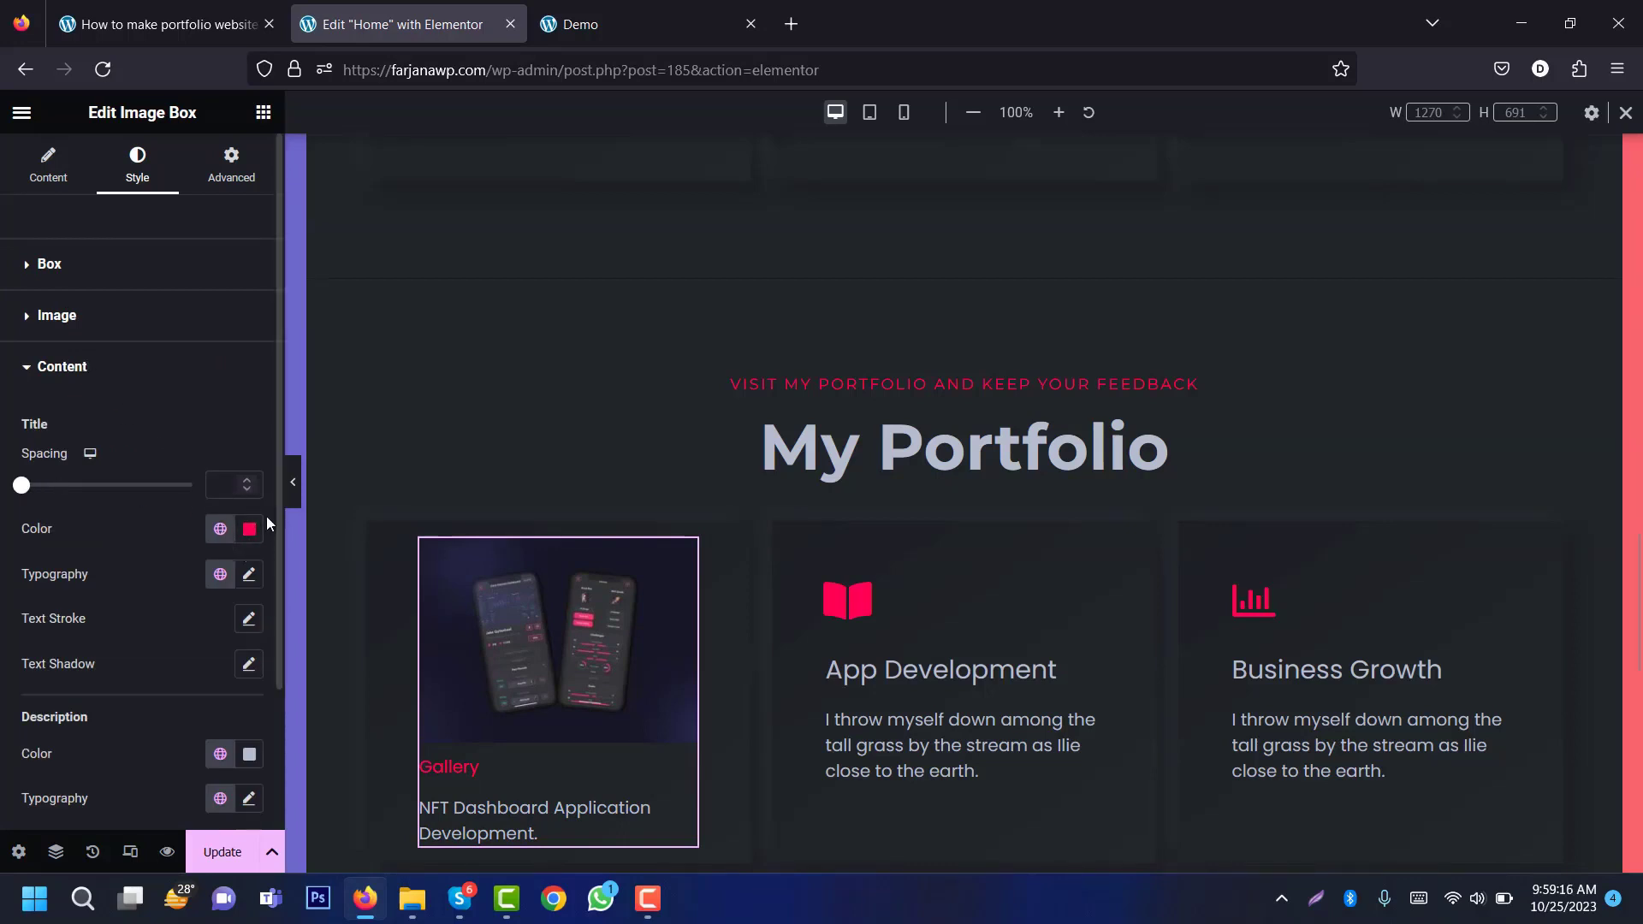
pyautogui.moveTo(279, 475); pyautogui.dragTo(253, 582)
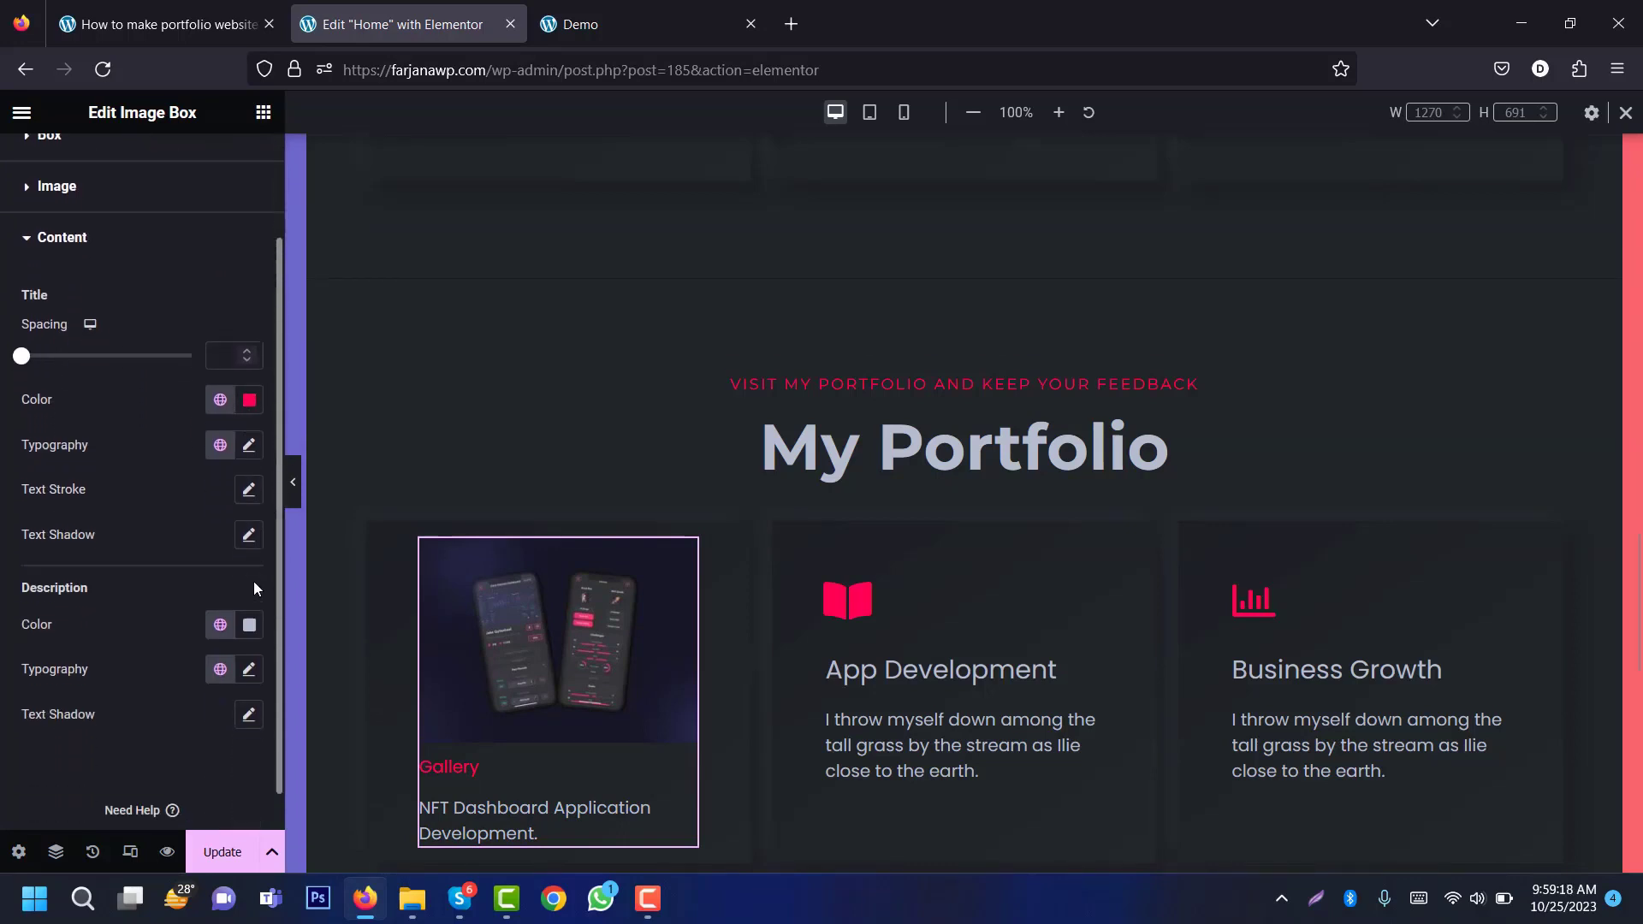
pyautogui.click(247, 444)
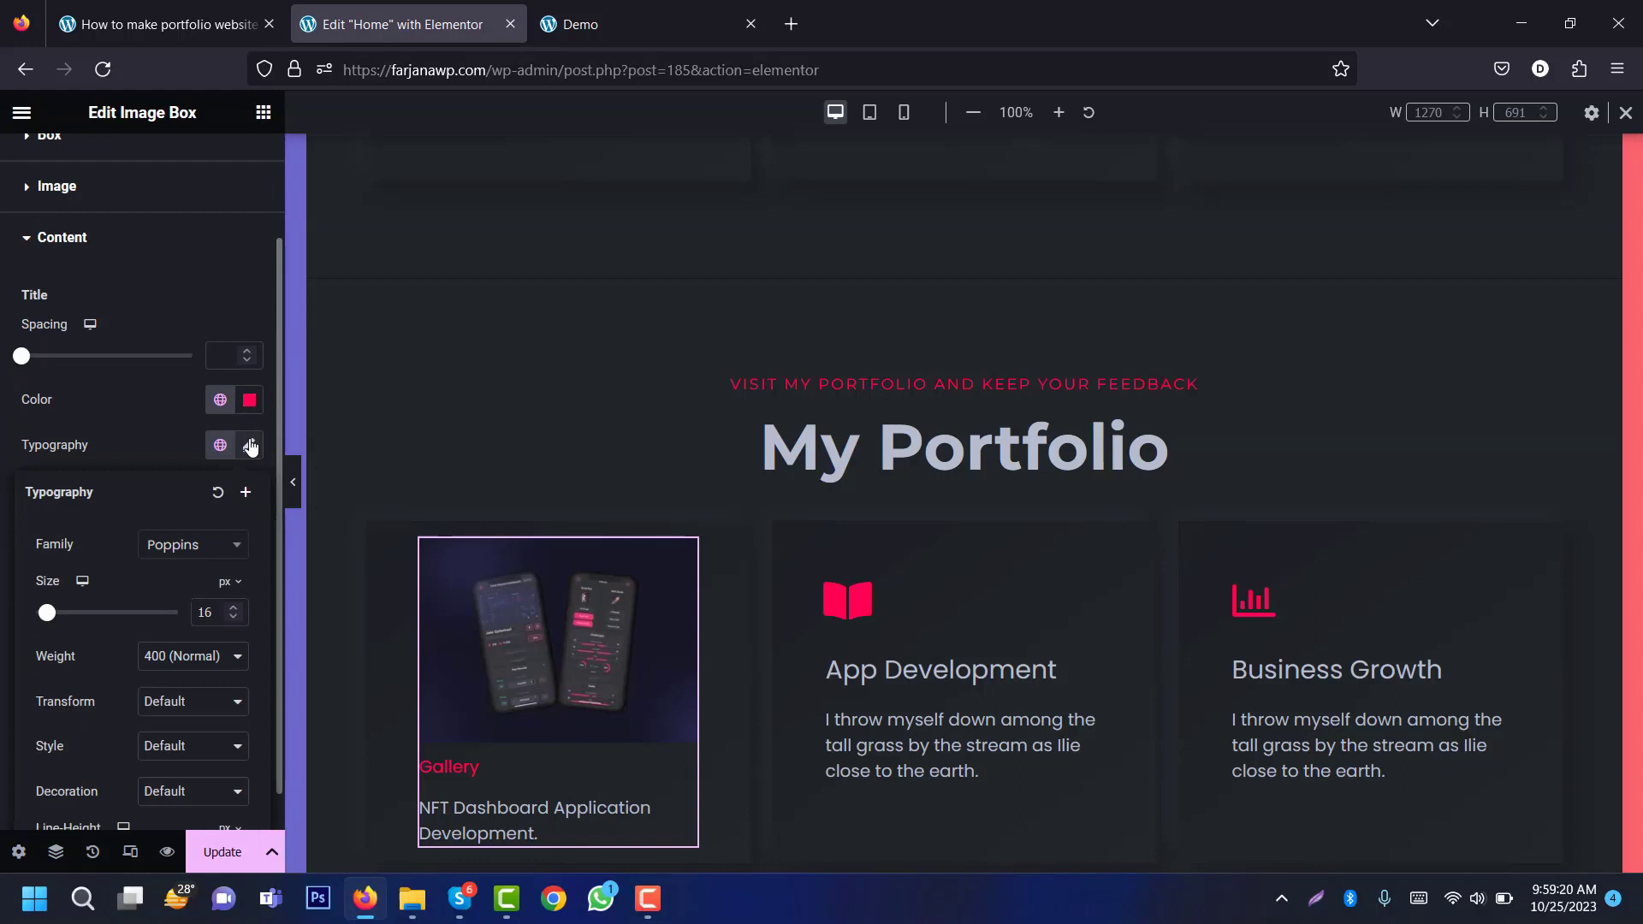
pyautogui.click(176, 706)
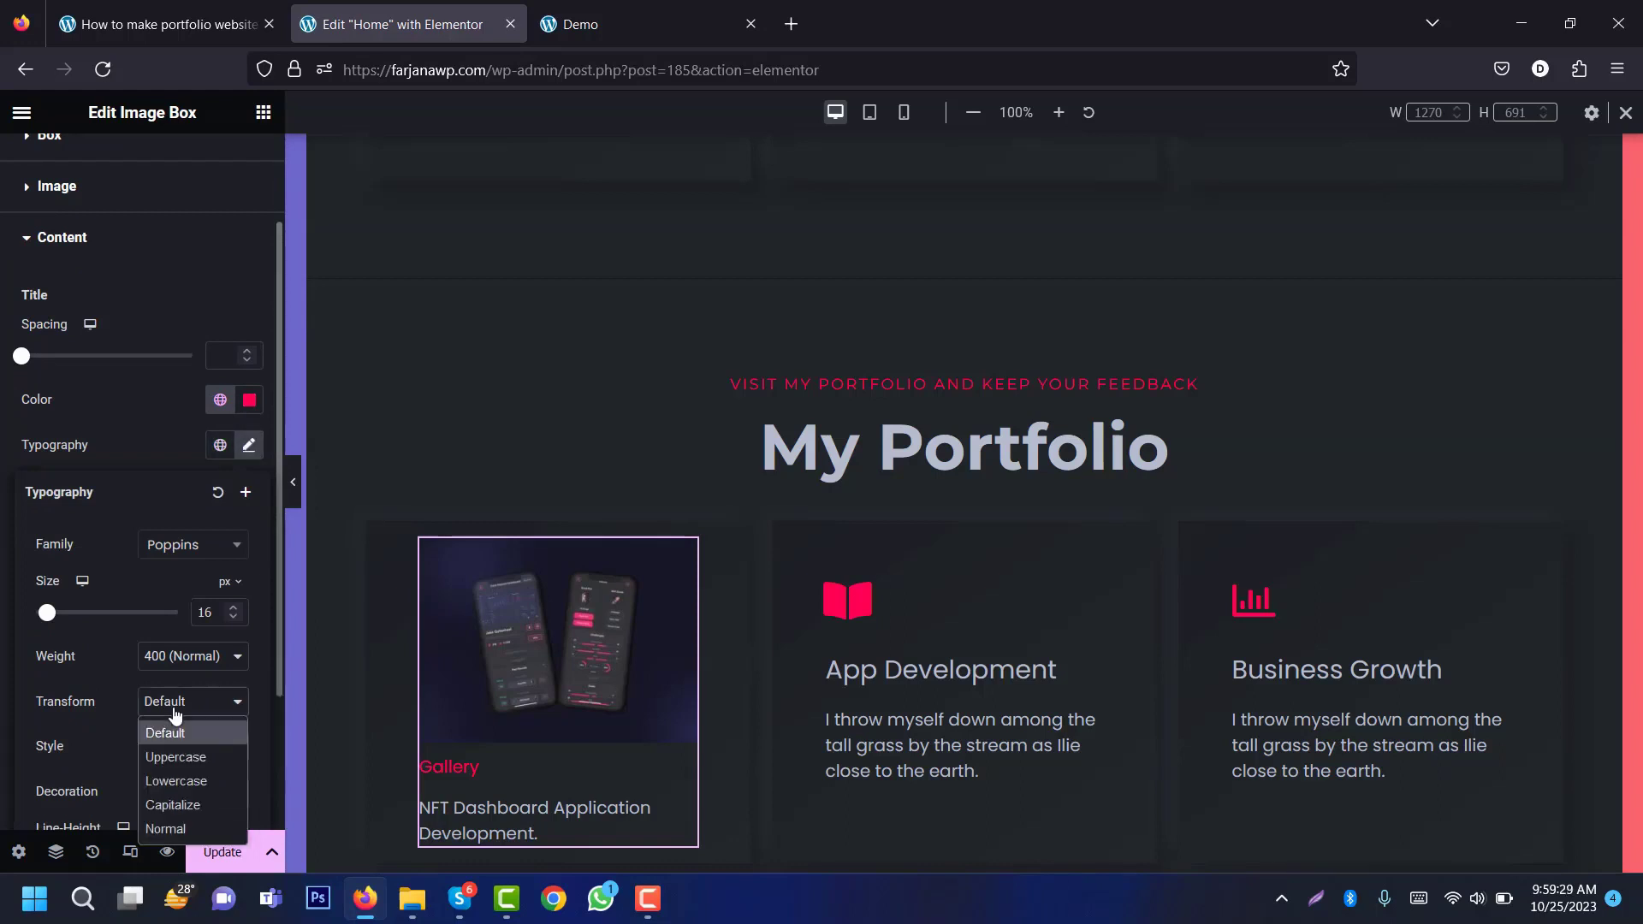
pyautogui.click(196, 756)
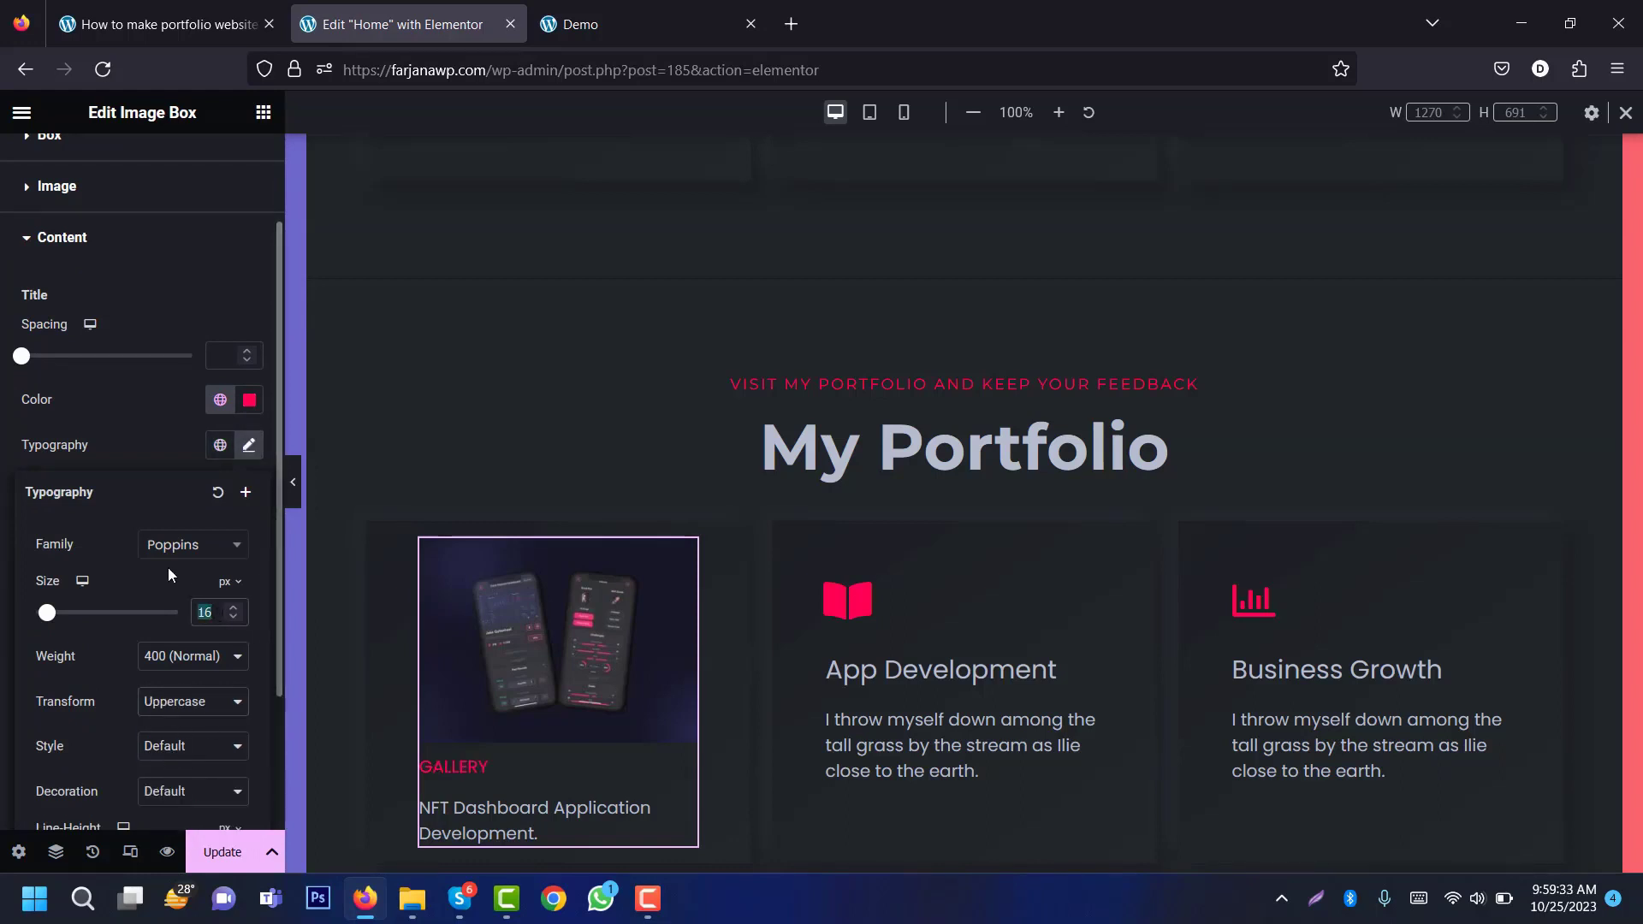
pyautogui.write('14')
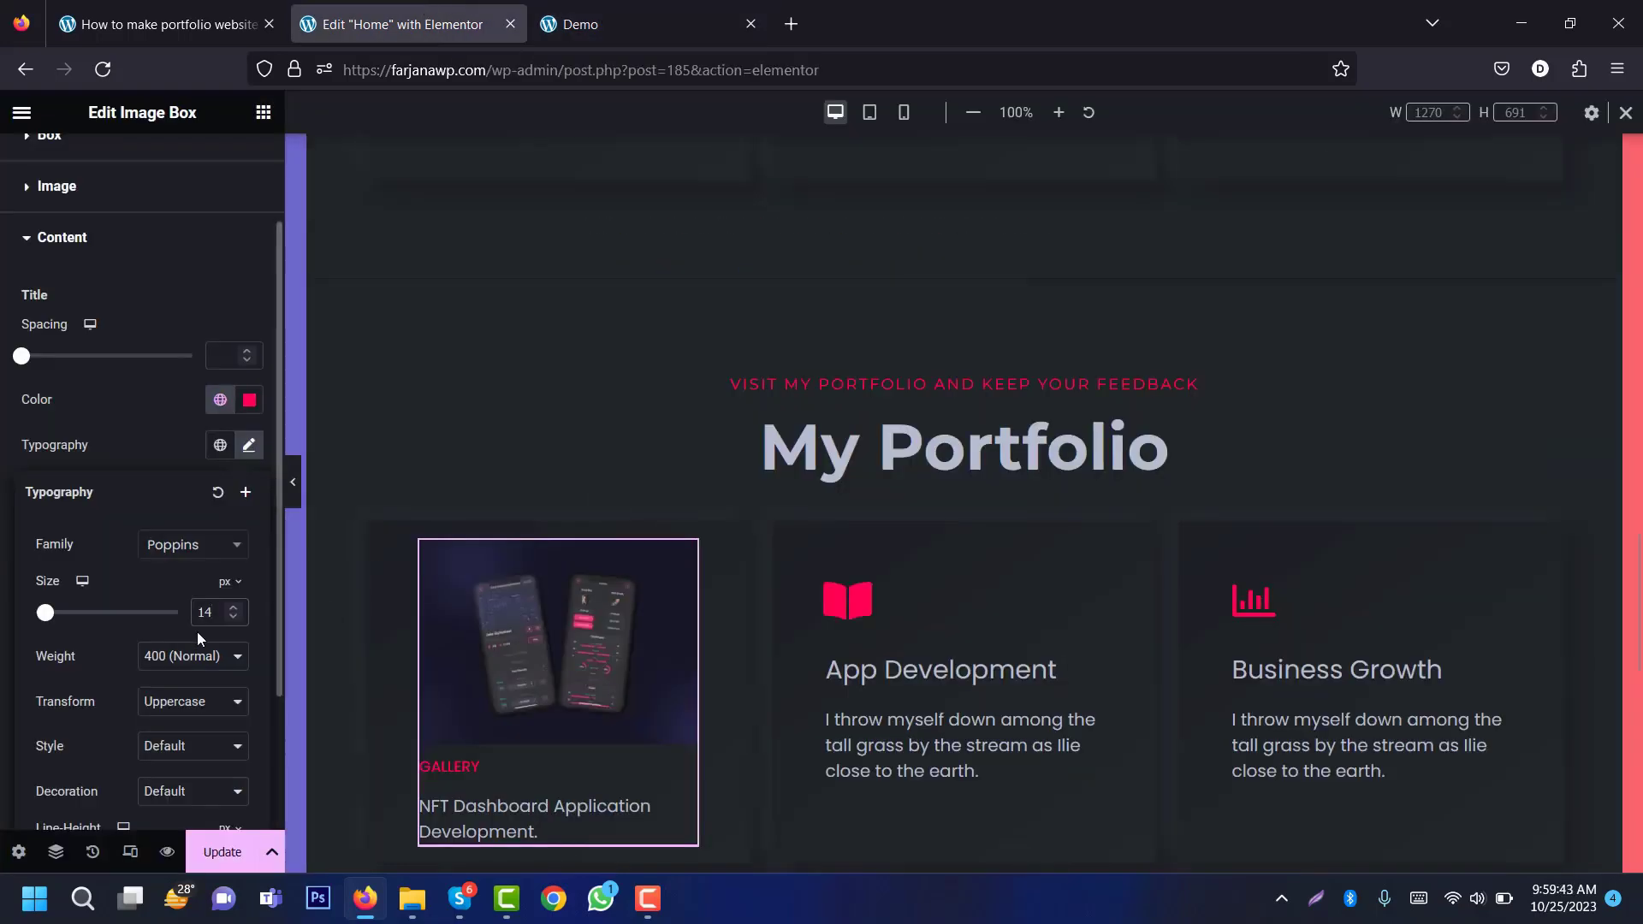
pyautogui.write('12')
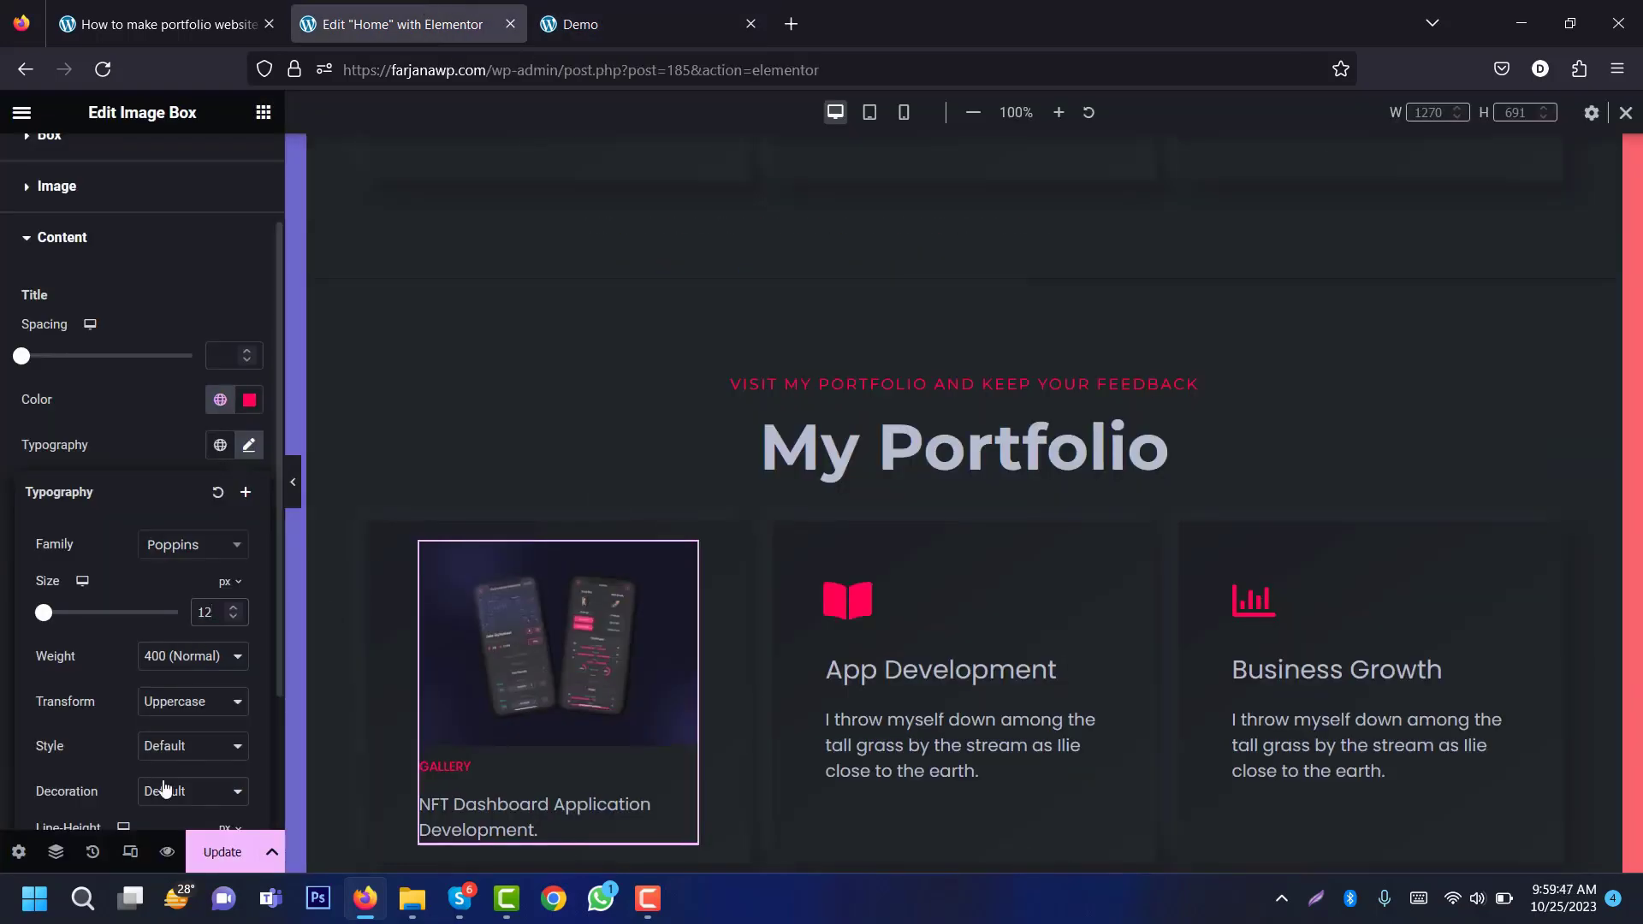
pyautogui.scroll(-3, 164, 787)
pyautogui.scroll(3, 162, 782)
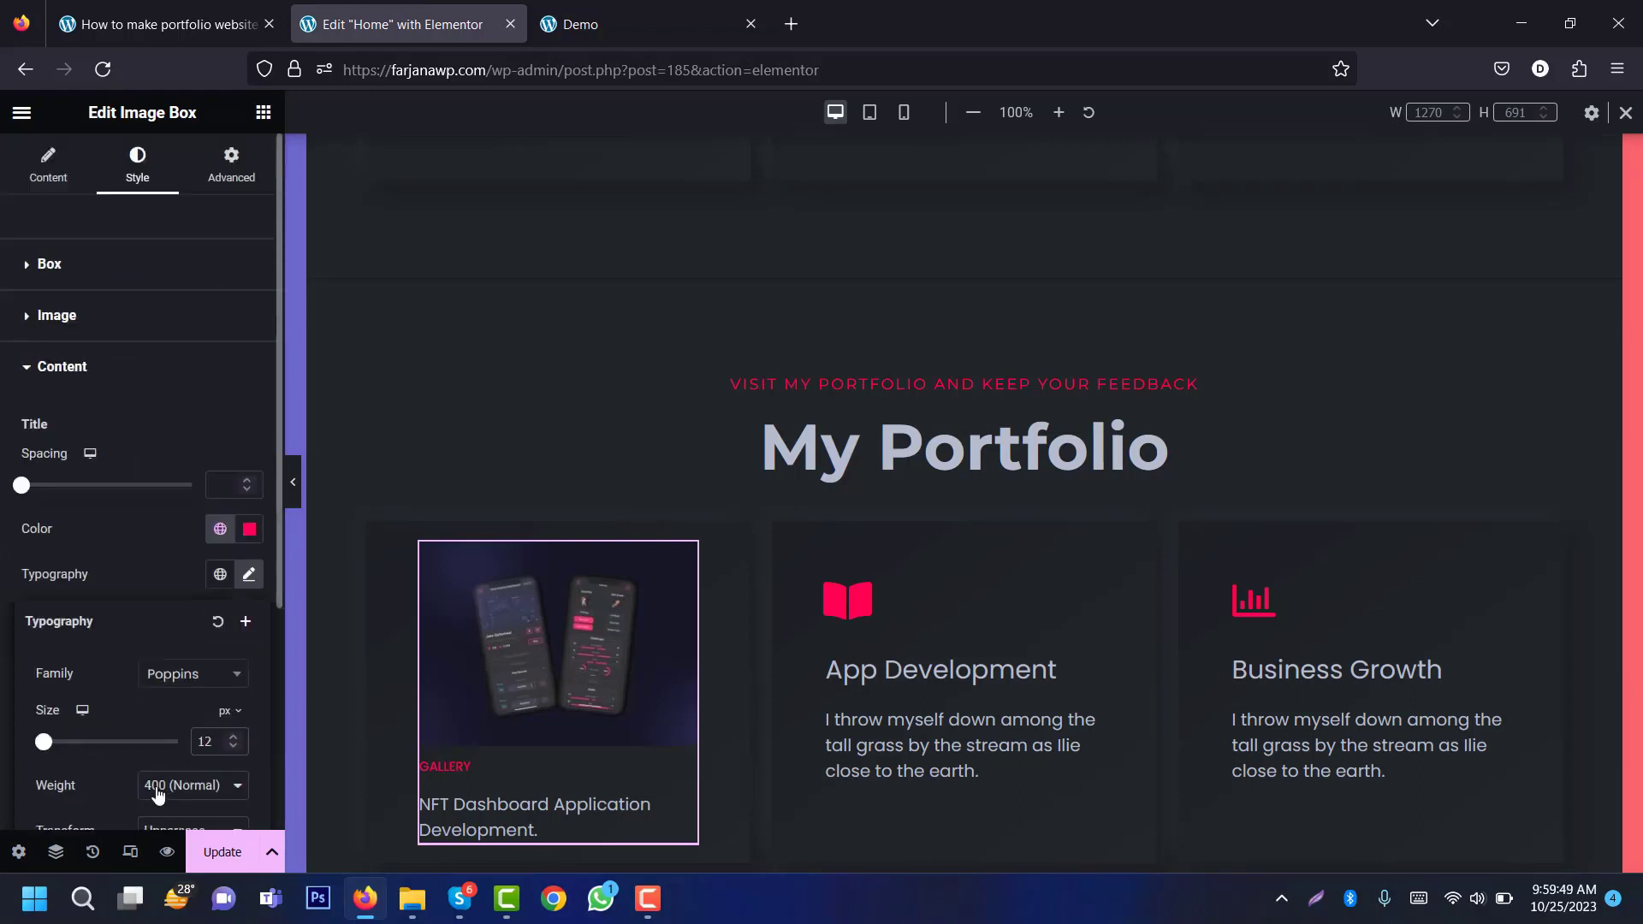
pyautogui.moveTo(277, 597); pyautogui.dragTo(221, 775)
pyautogui.click(221, 767)
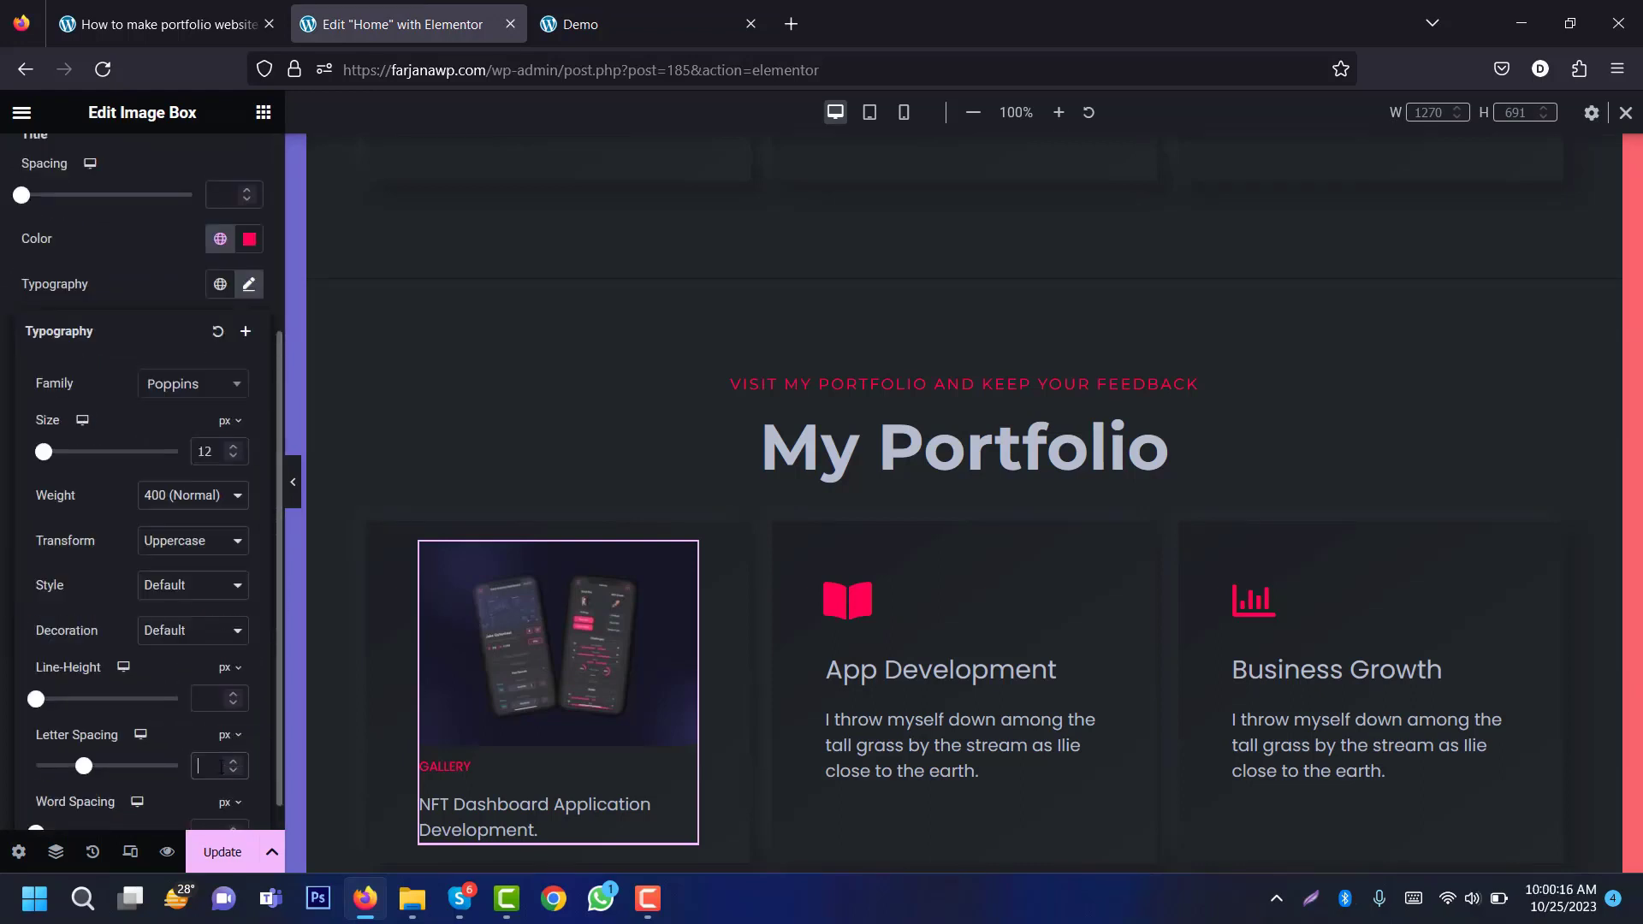
pyautogui.write('1')
pyautogui.click(163, 275)
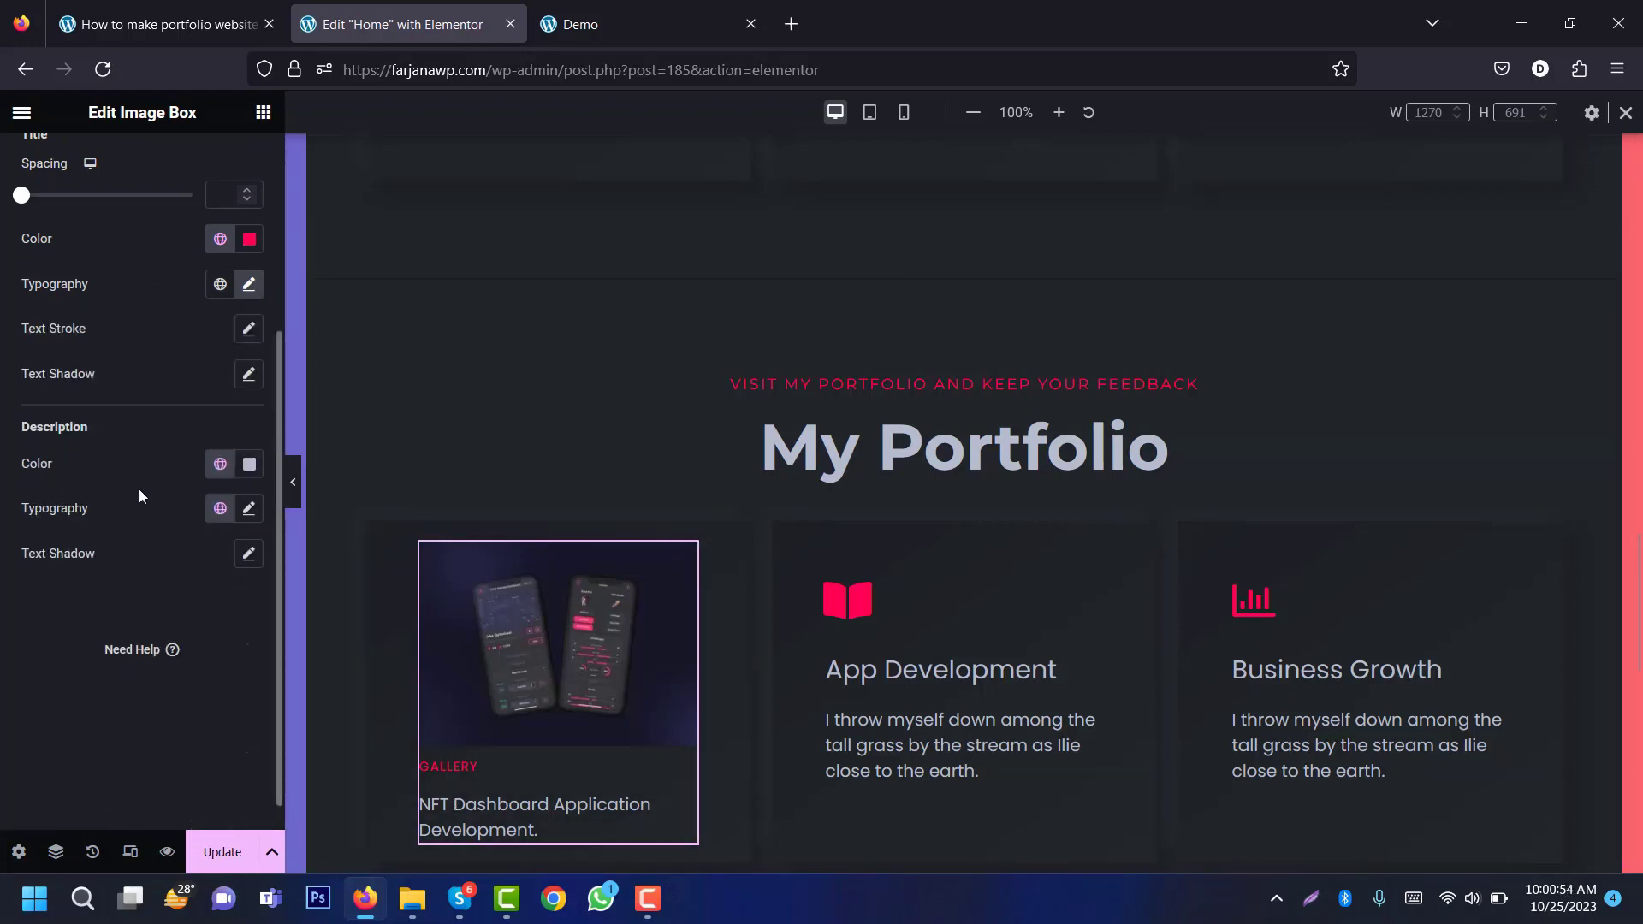
# Step: Give the Gallery card description size 20 typography with a 1.2 em line height
pyautogui.click(251, 512)
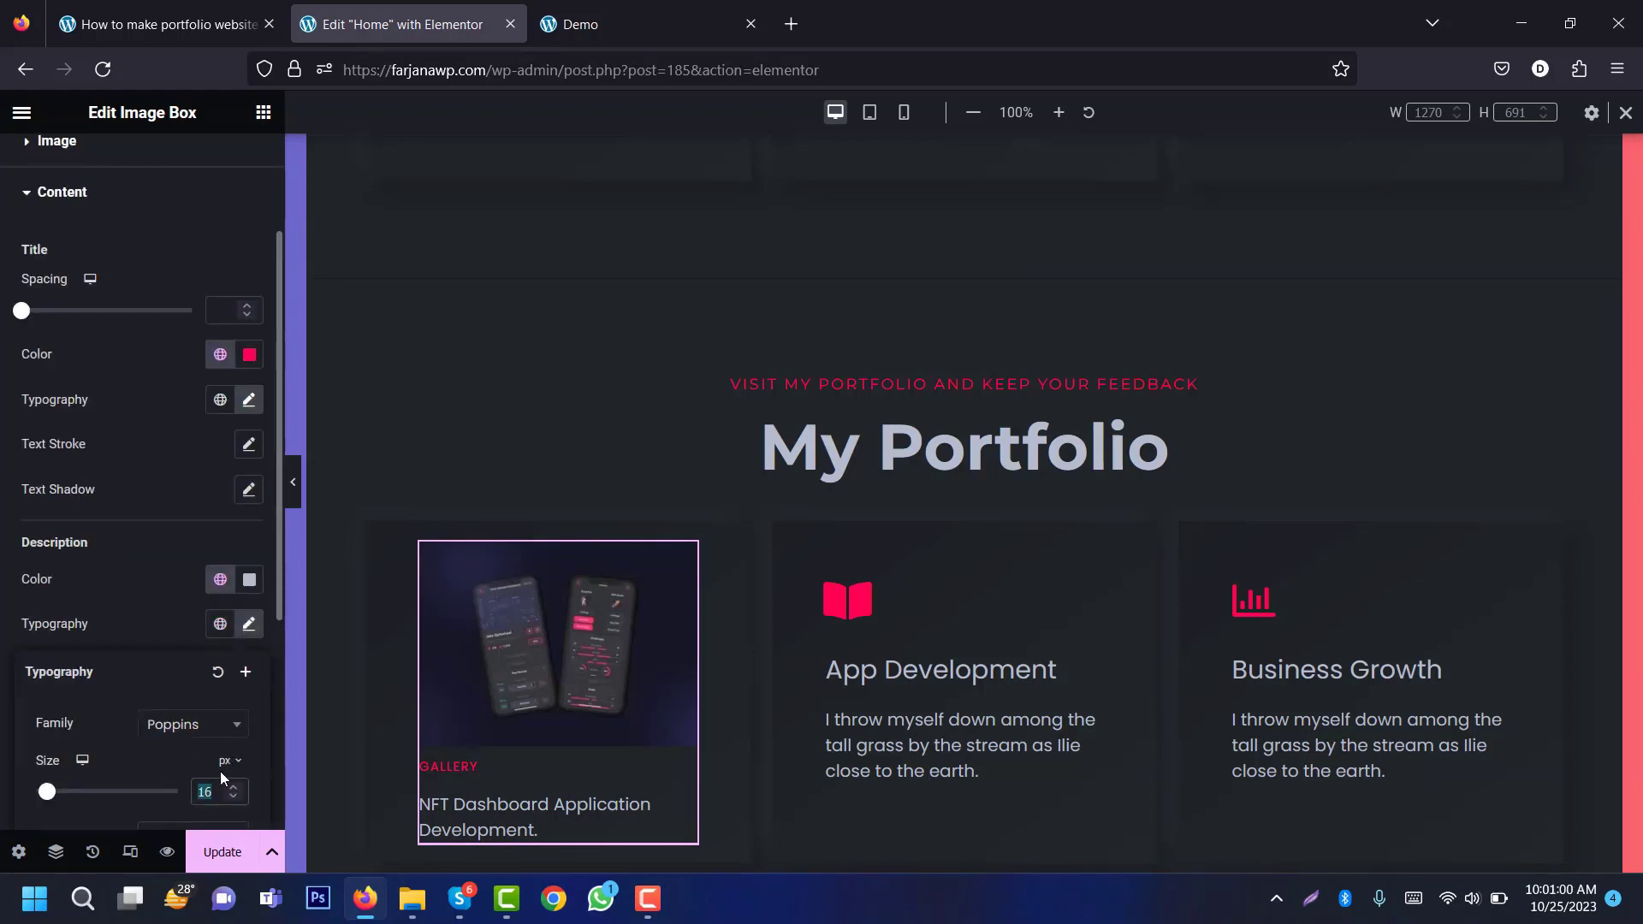
pyautogui.write('20')
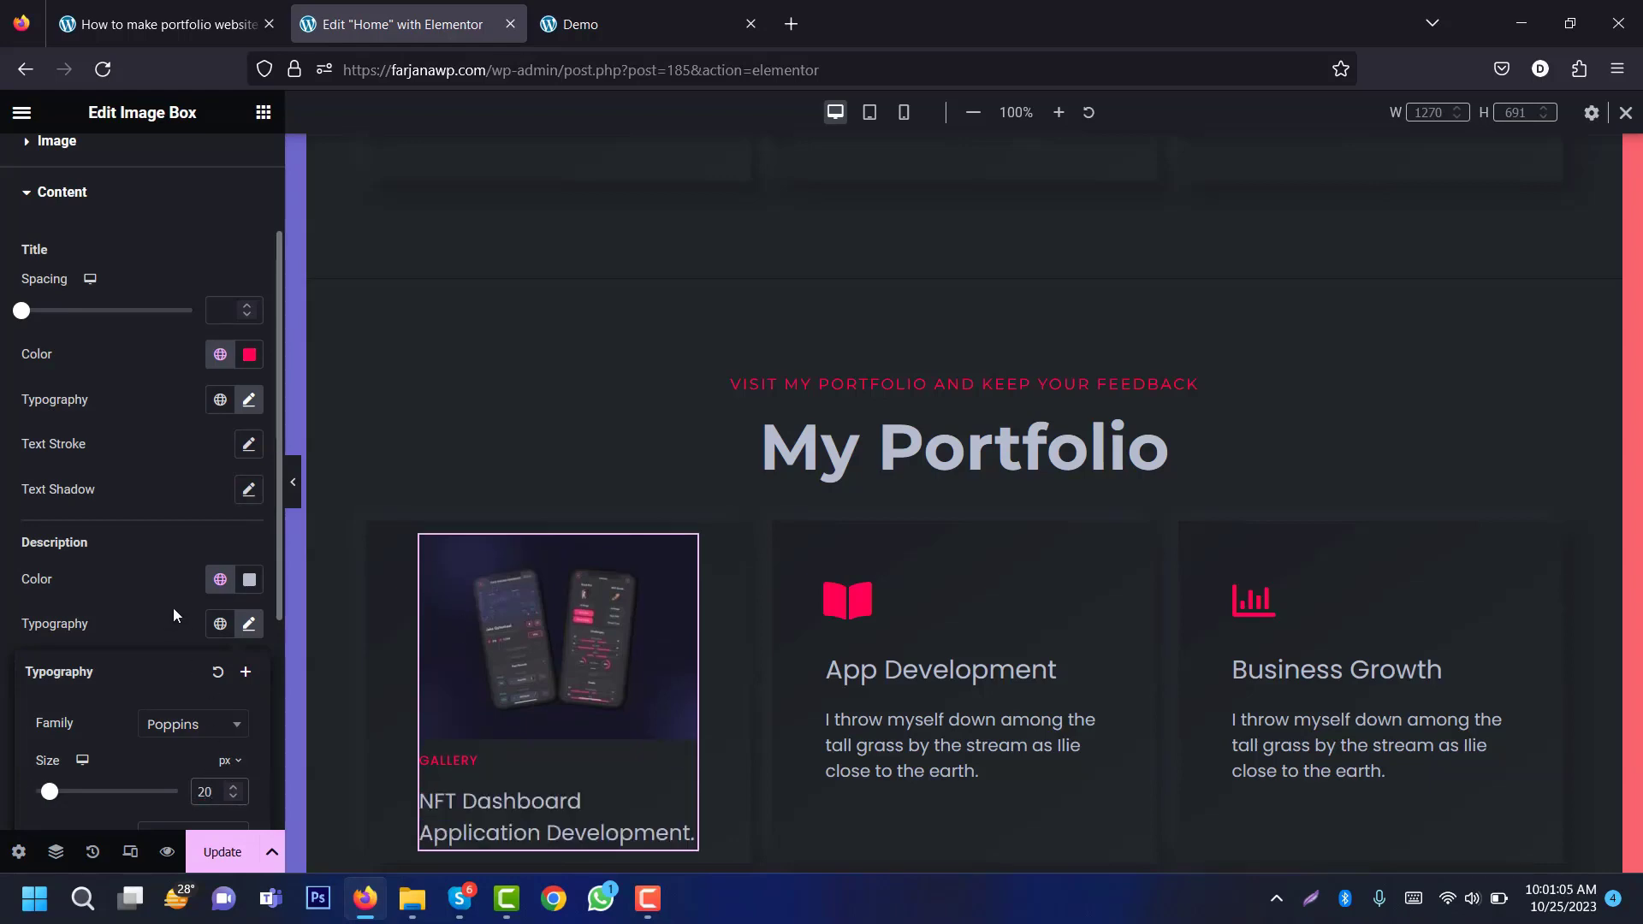
pyautogui.scroll(-5, 239, 824)
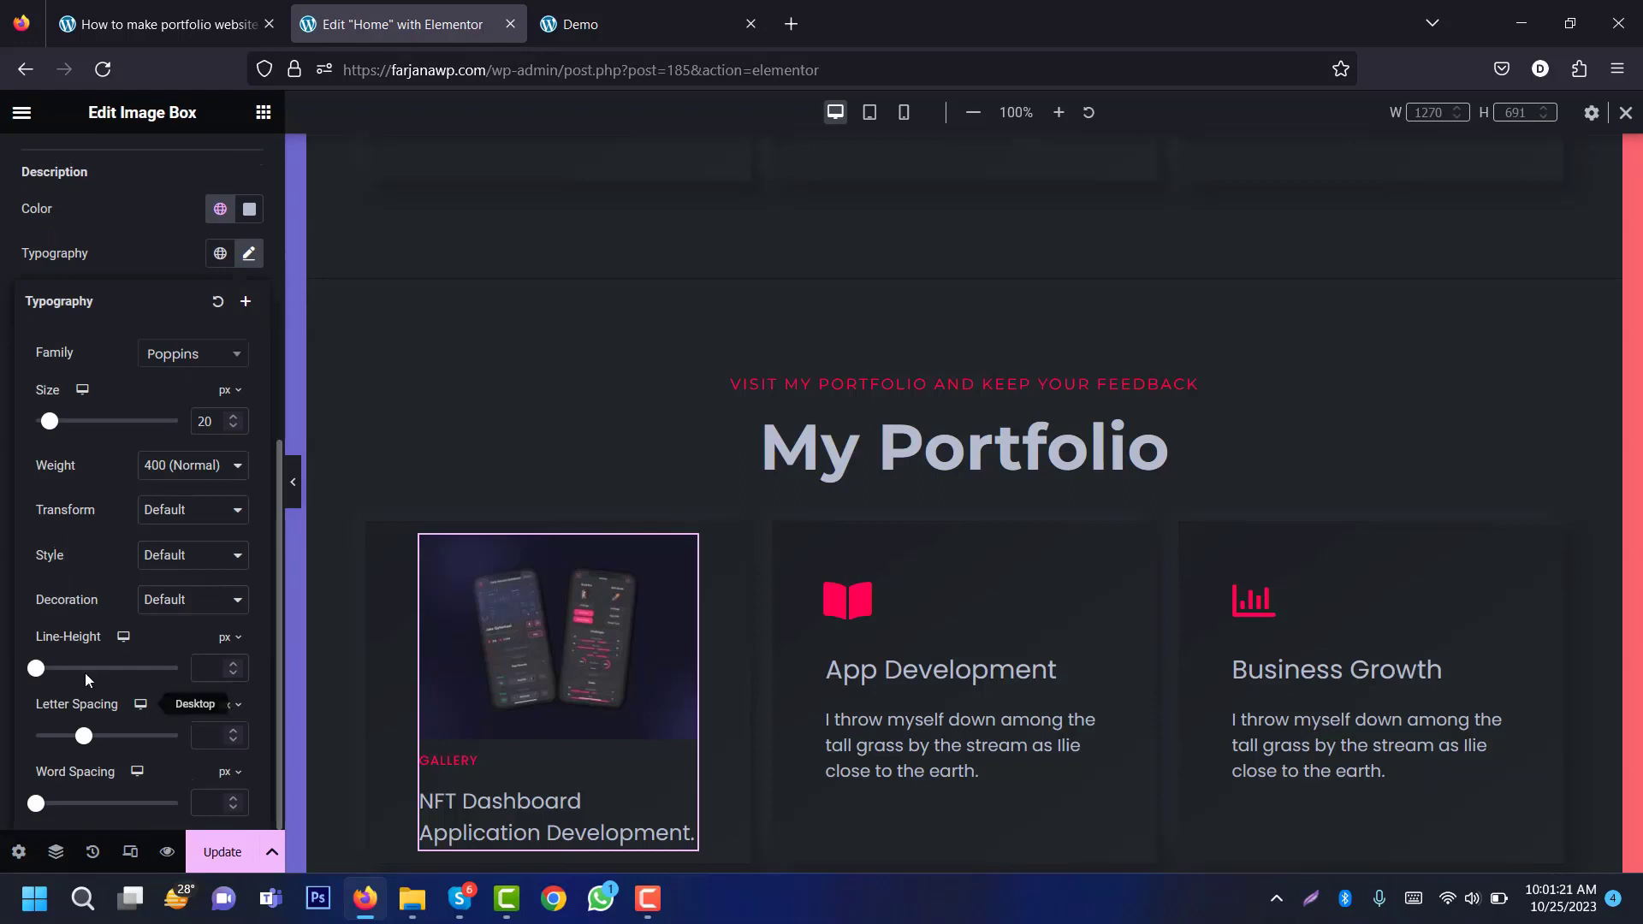
pyautogui.click(226, 636)
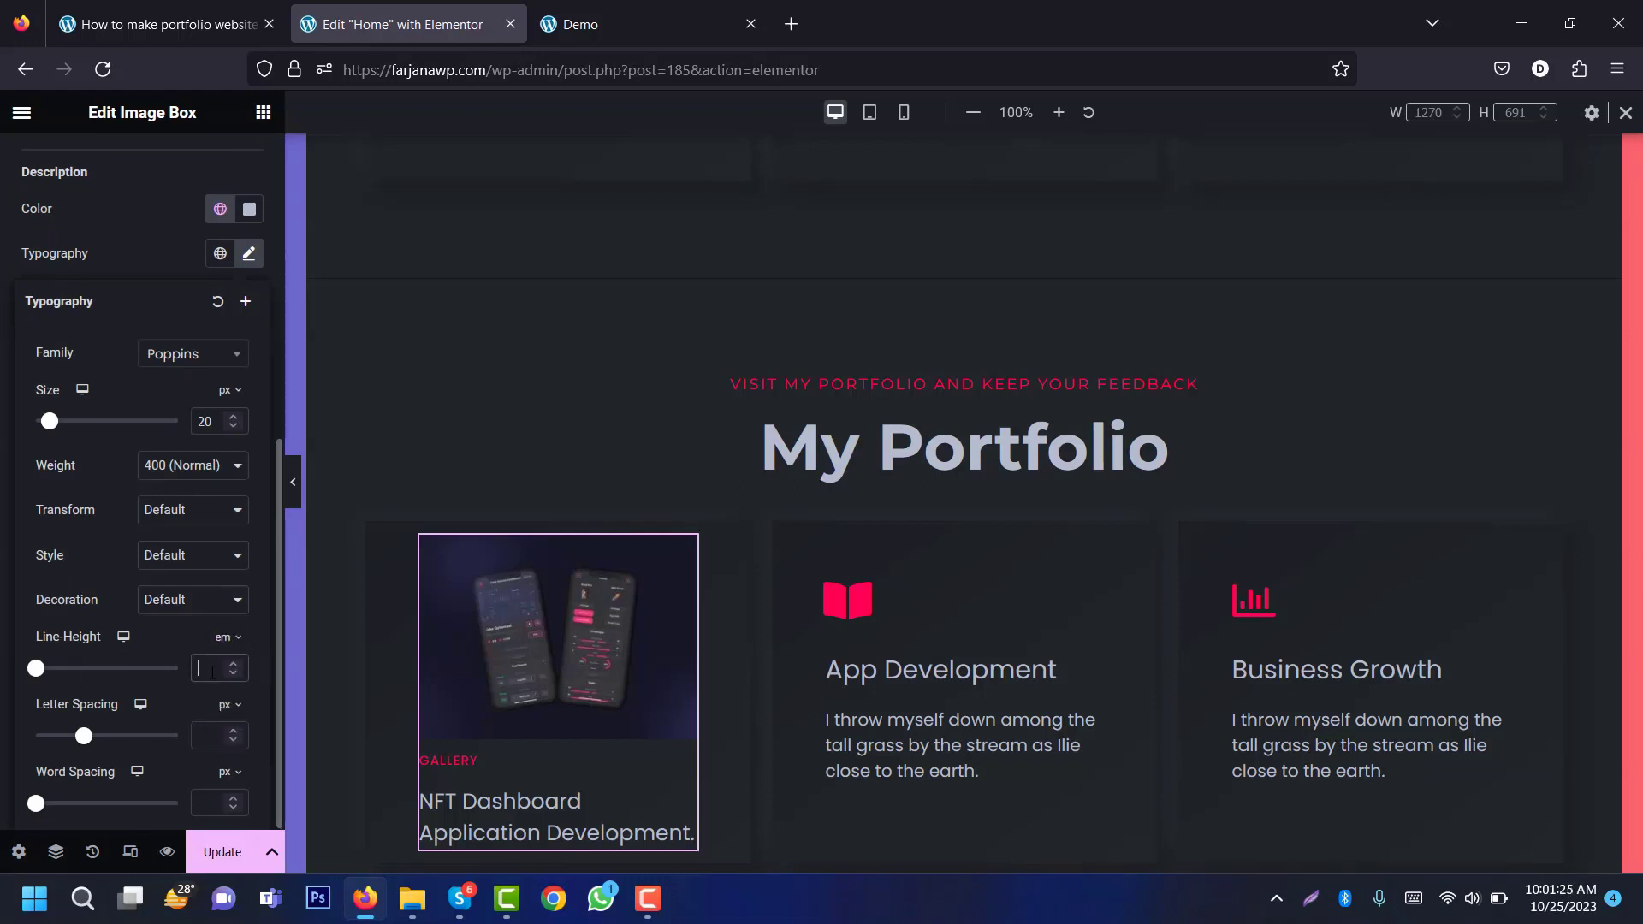
pyautogui.write('1.2')
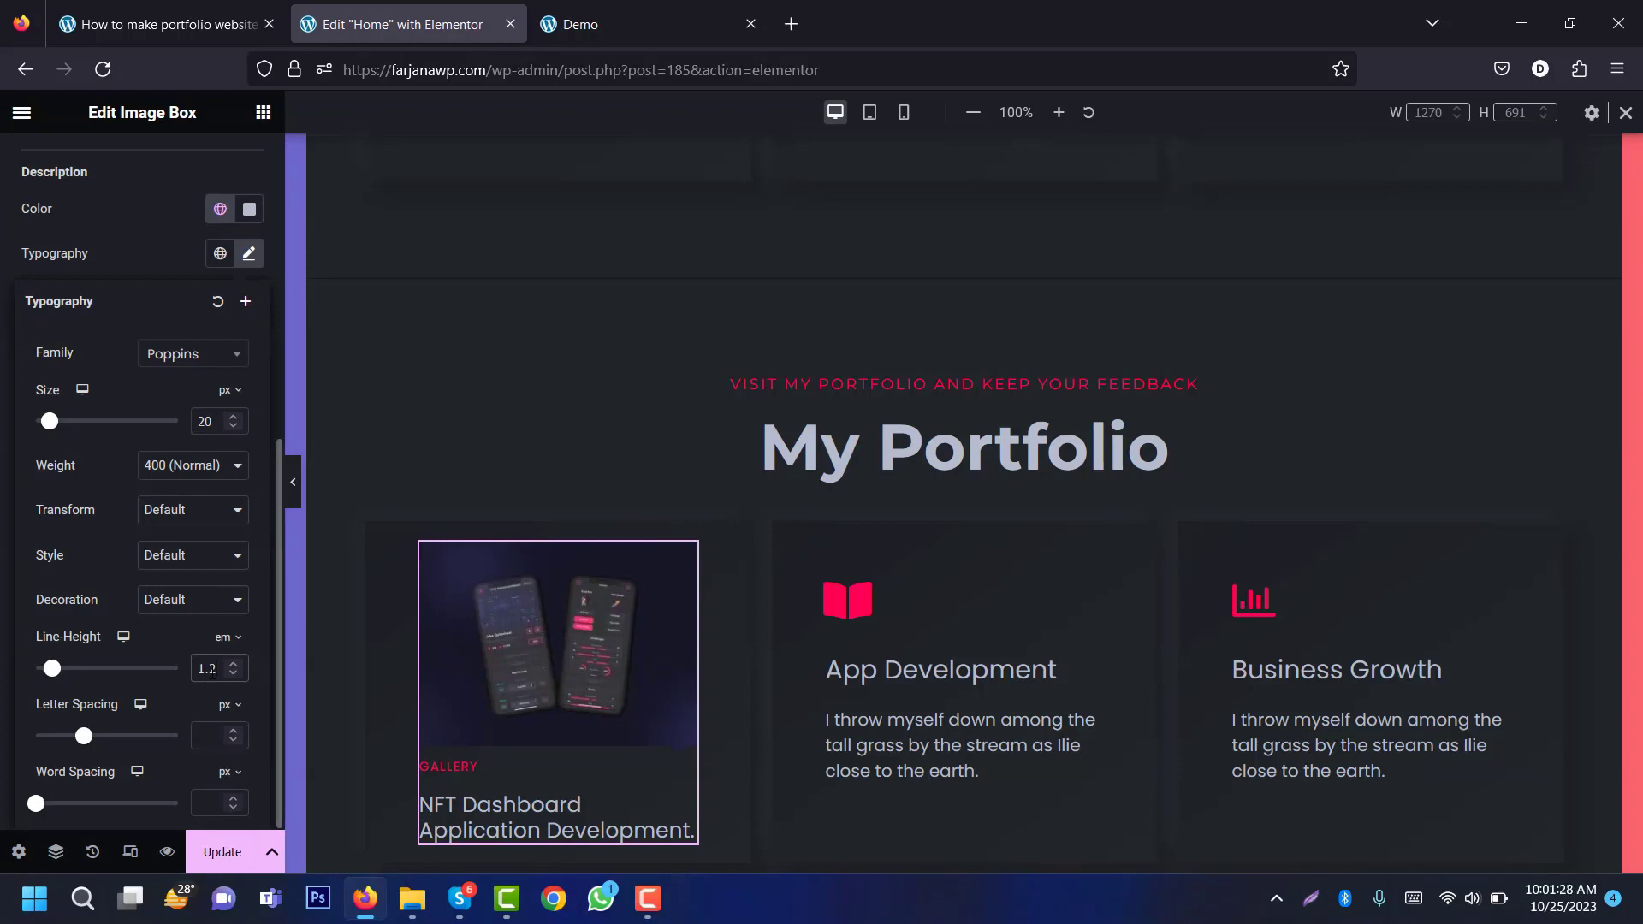
pyautogui.press('Up')
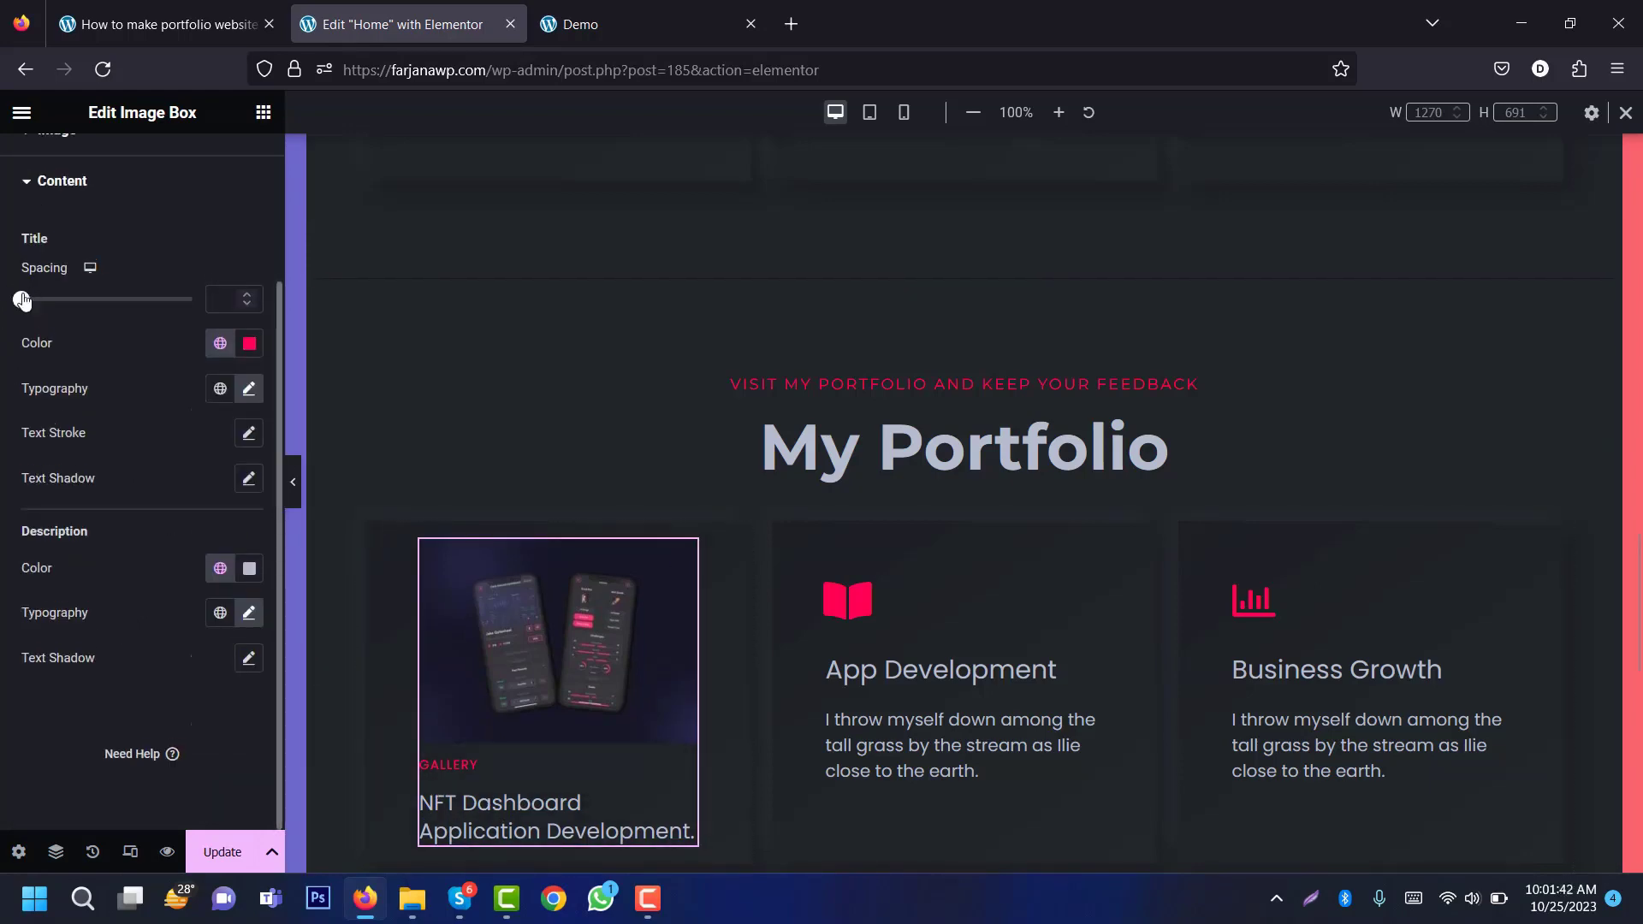
pyautogui.moveTo(21, 299); pyautogui.dragTo(33, 308)
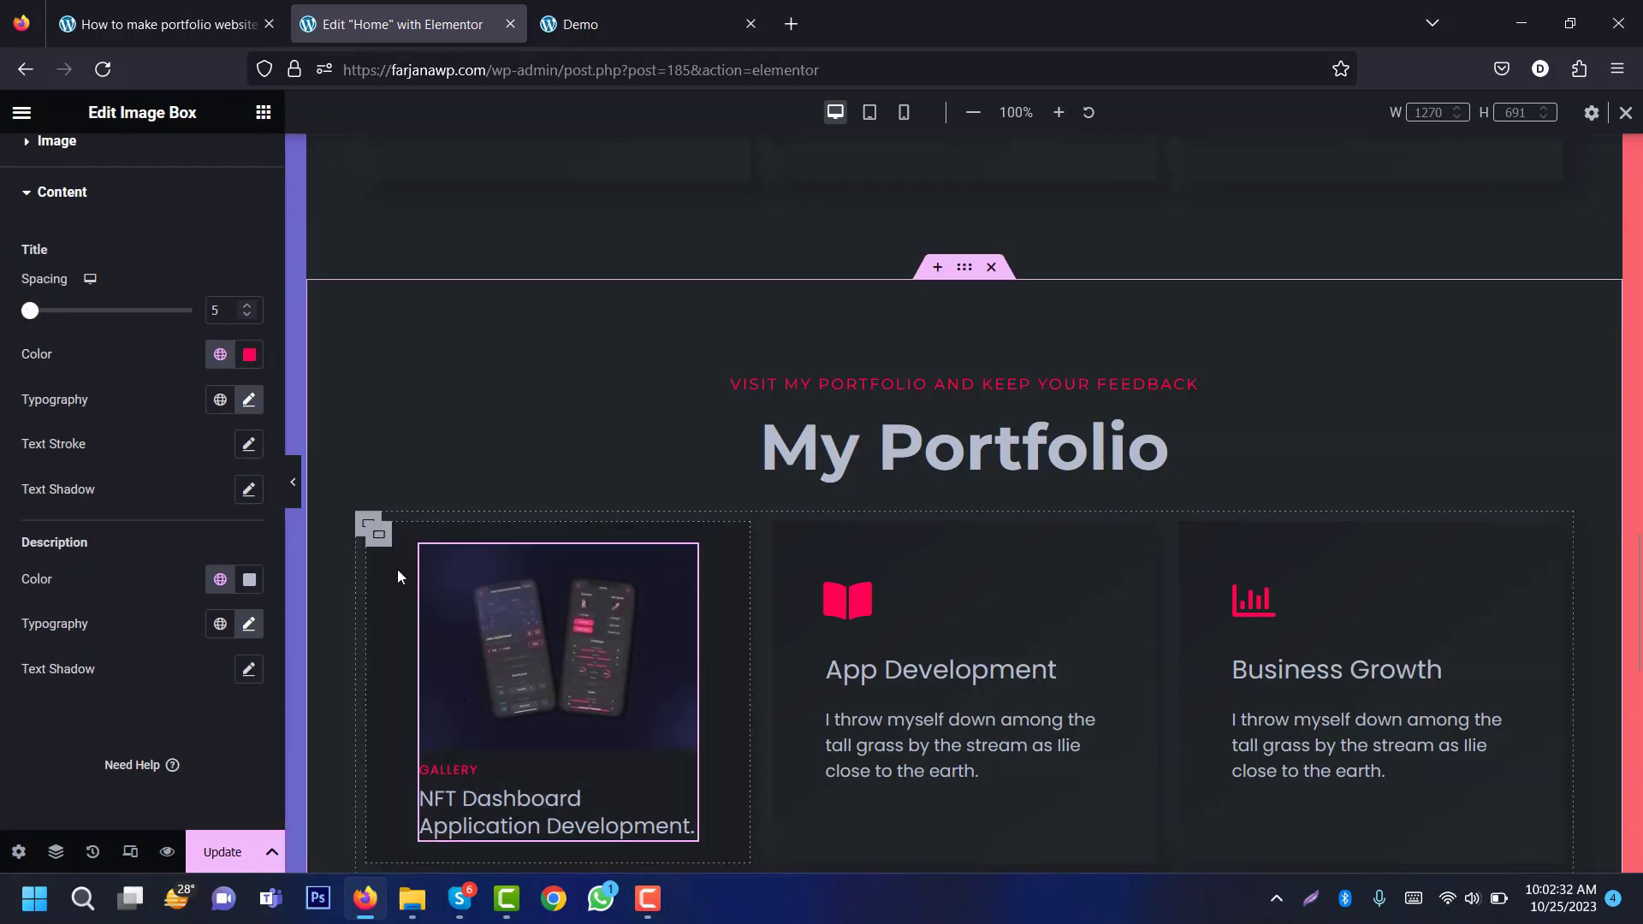
# Step: Set the NFT Dashboard card container's padding to 20 and remove its box_h CSS class
pyautogui.click(378, 539)
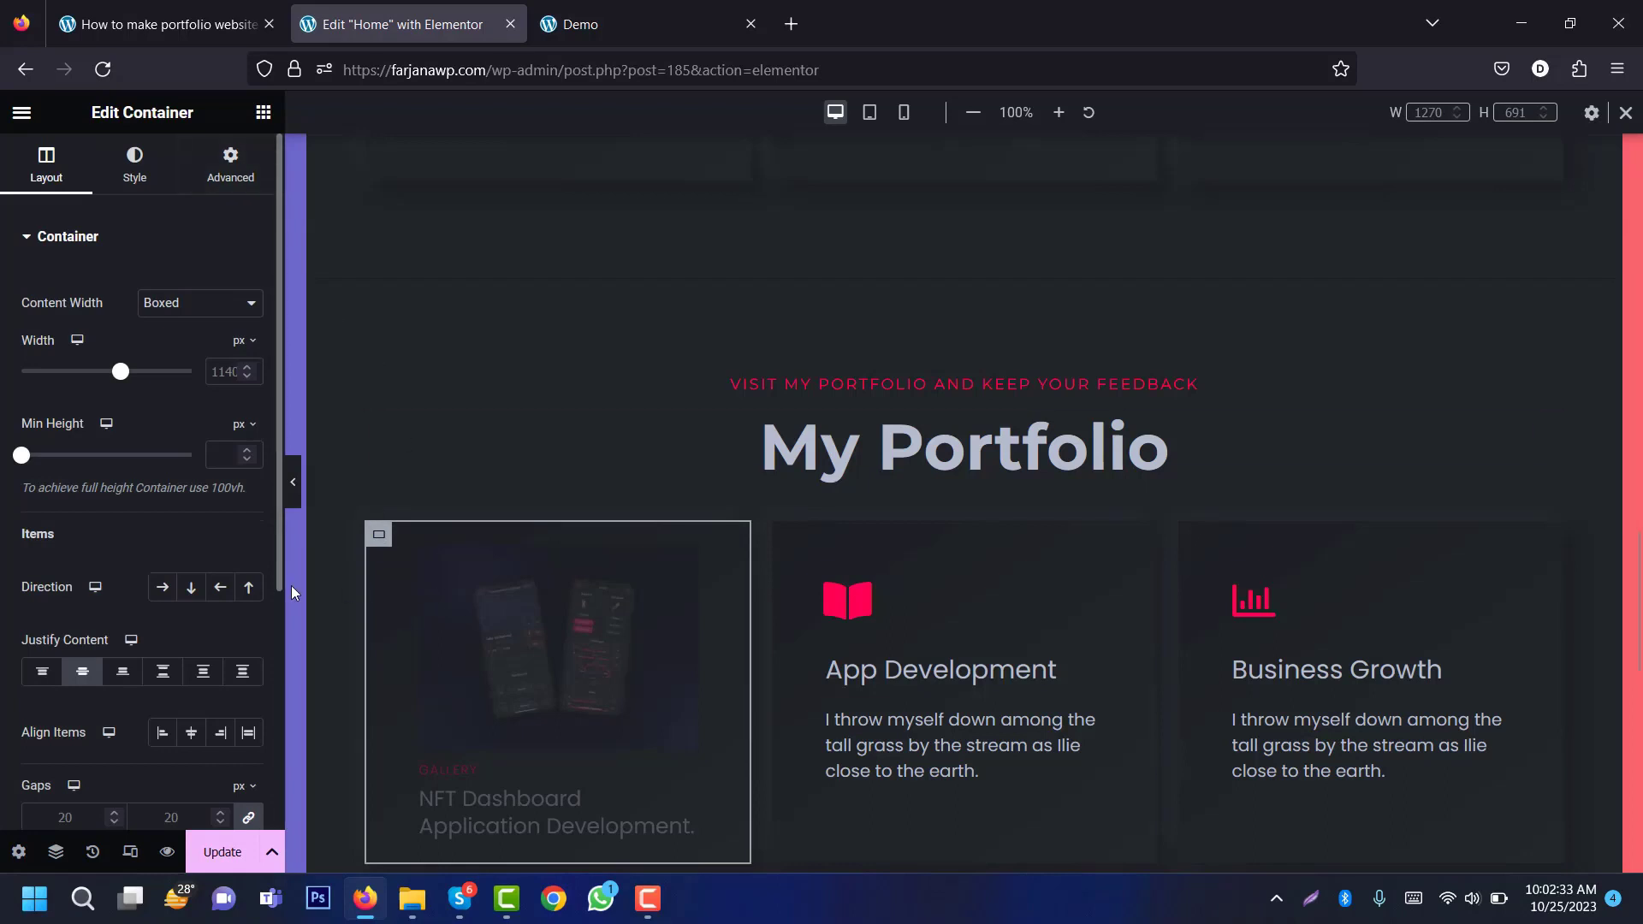
pyautogui.click(244, 181)
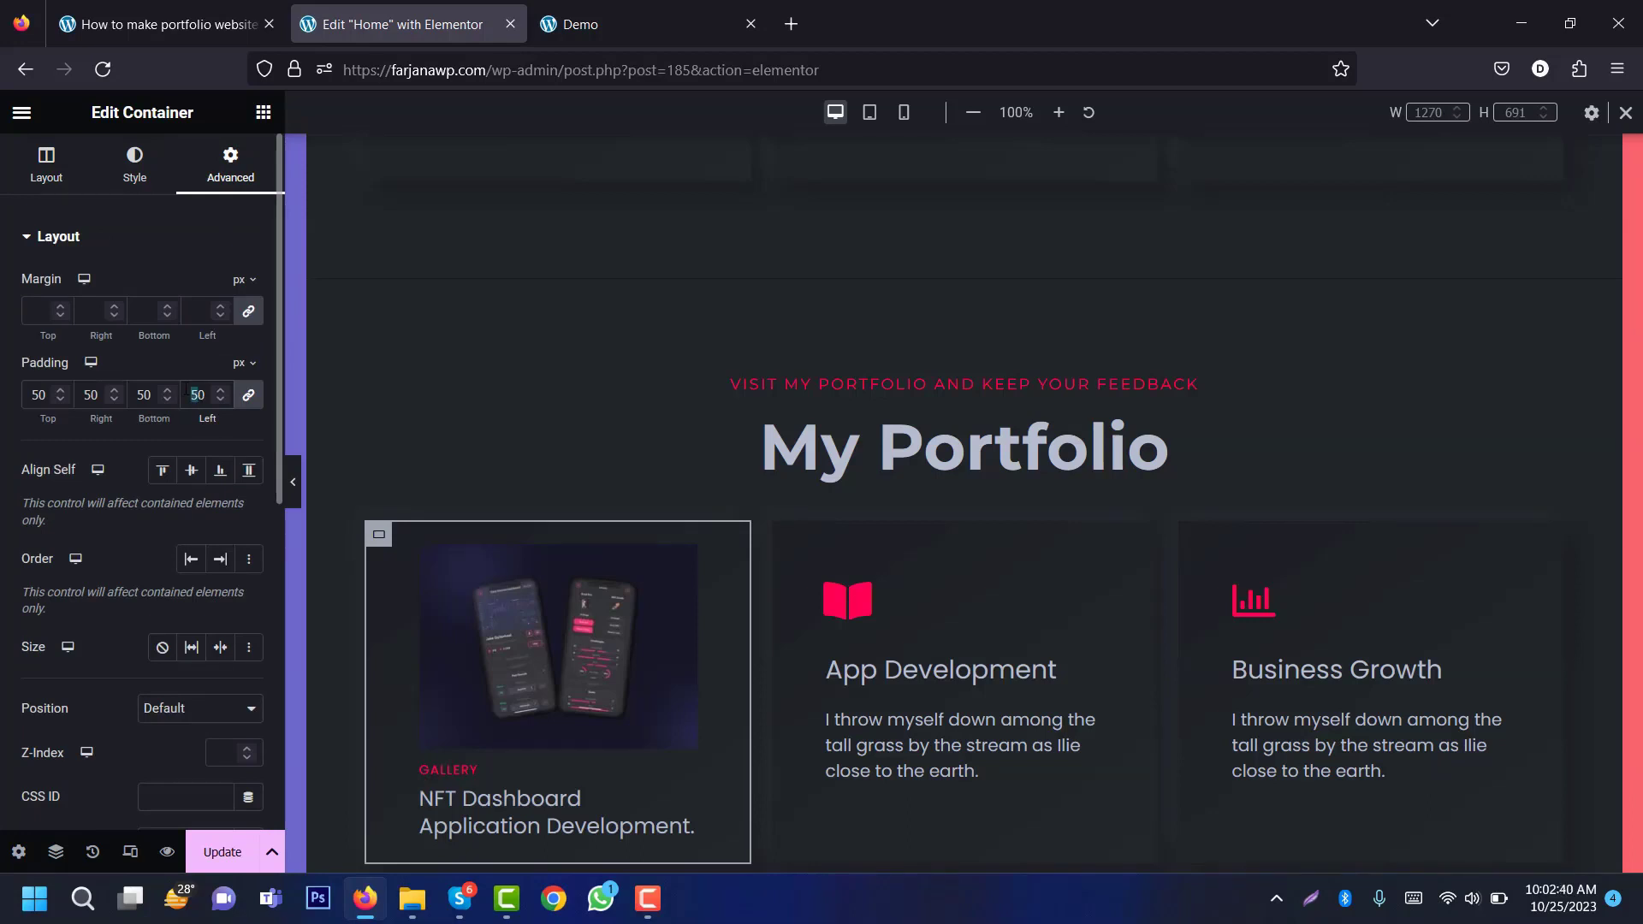
pyautogui.write('20')
pyautogui.scroll(-2, 320, 551)
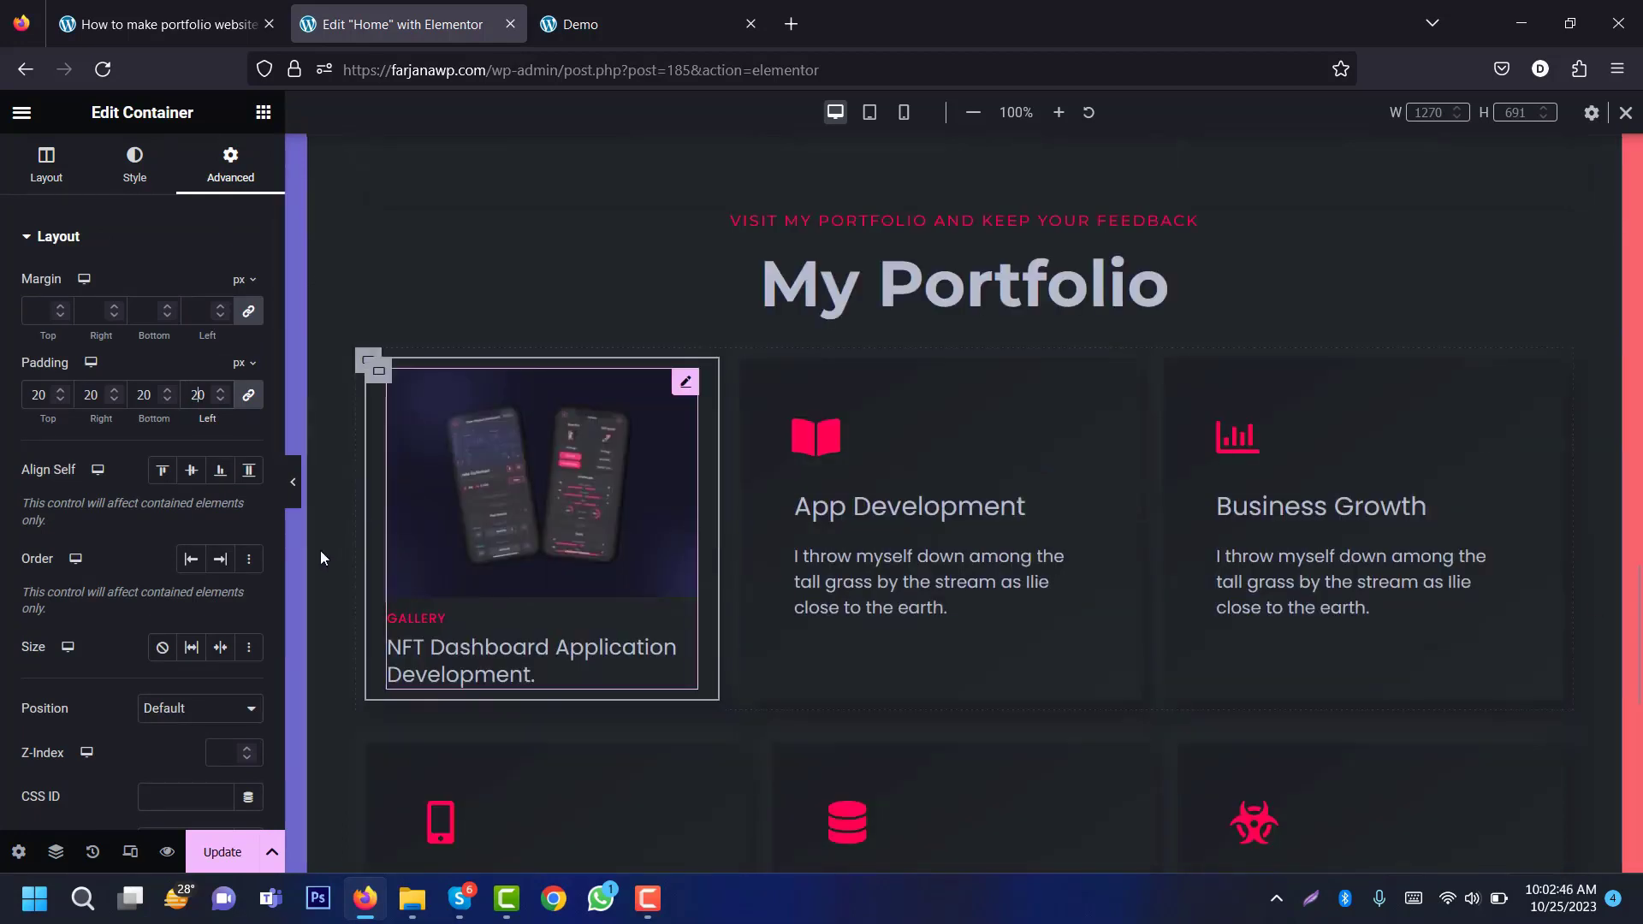
pyautogui.scroll(-2, 258, 592)
pyautogui.scroll(-1, 258, 592)
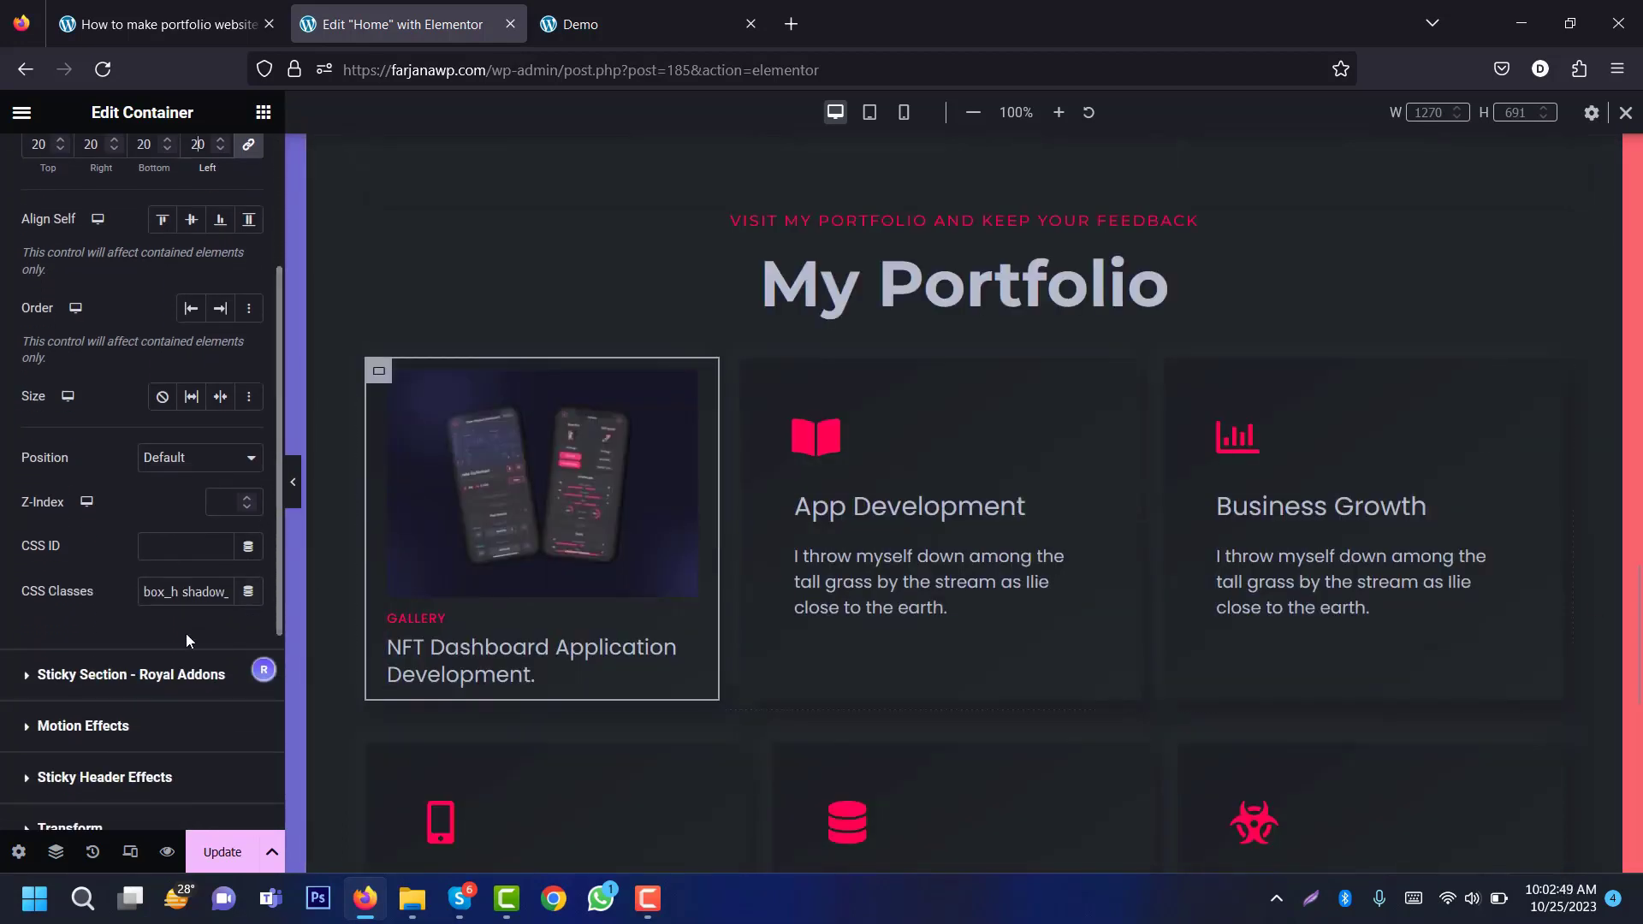
pyautogui.doubleClick(162, 591)
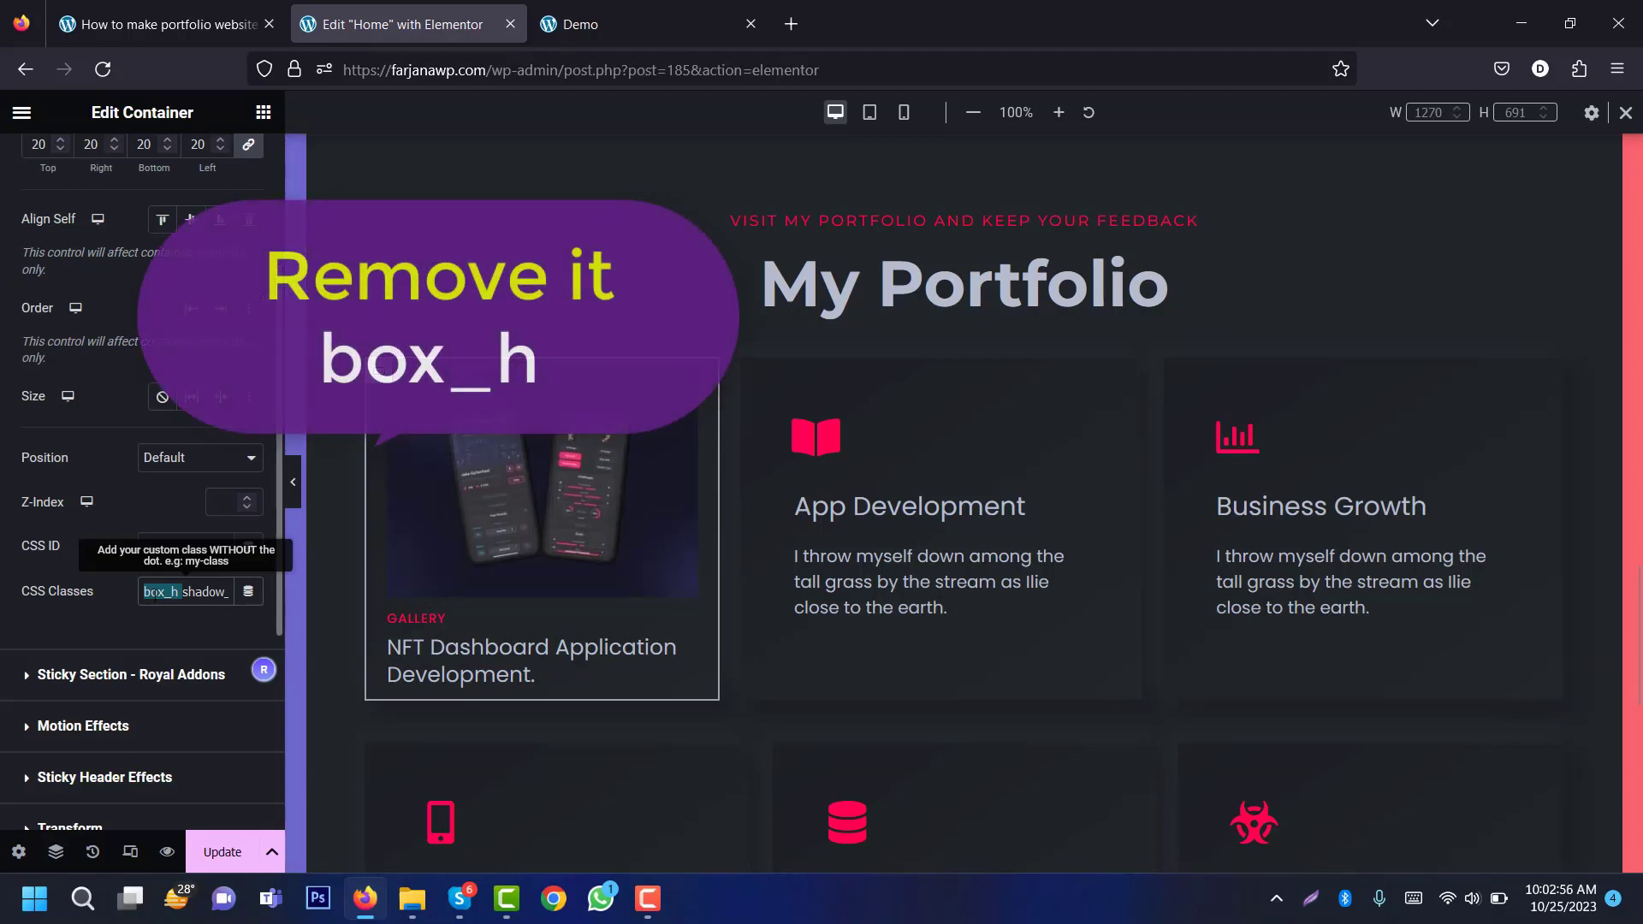
pyautogui.press('BackSpace')
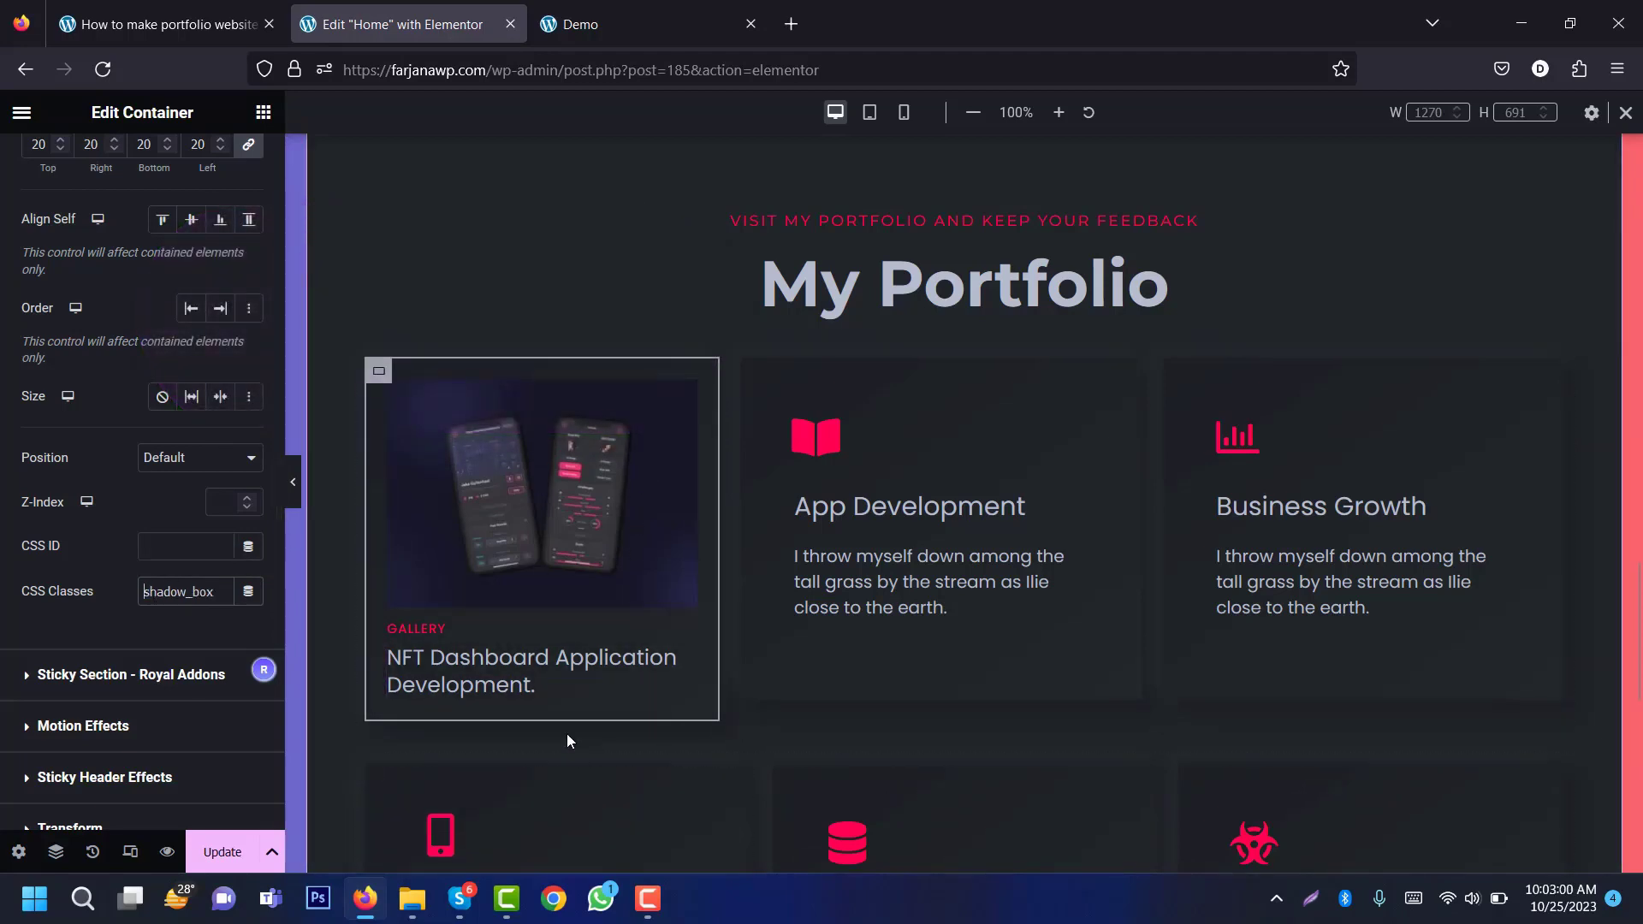
# Step: Preview the card, then raise the container padding to 30 on every side
pyautogui.click(299, 476)
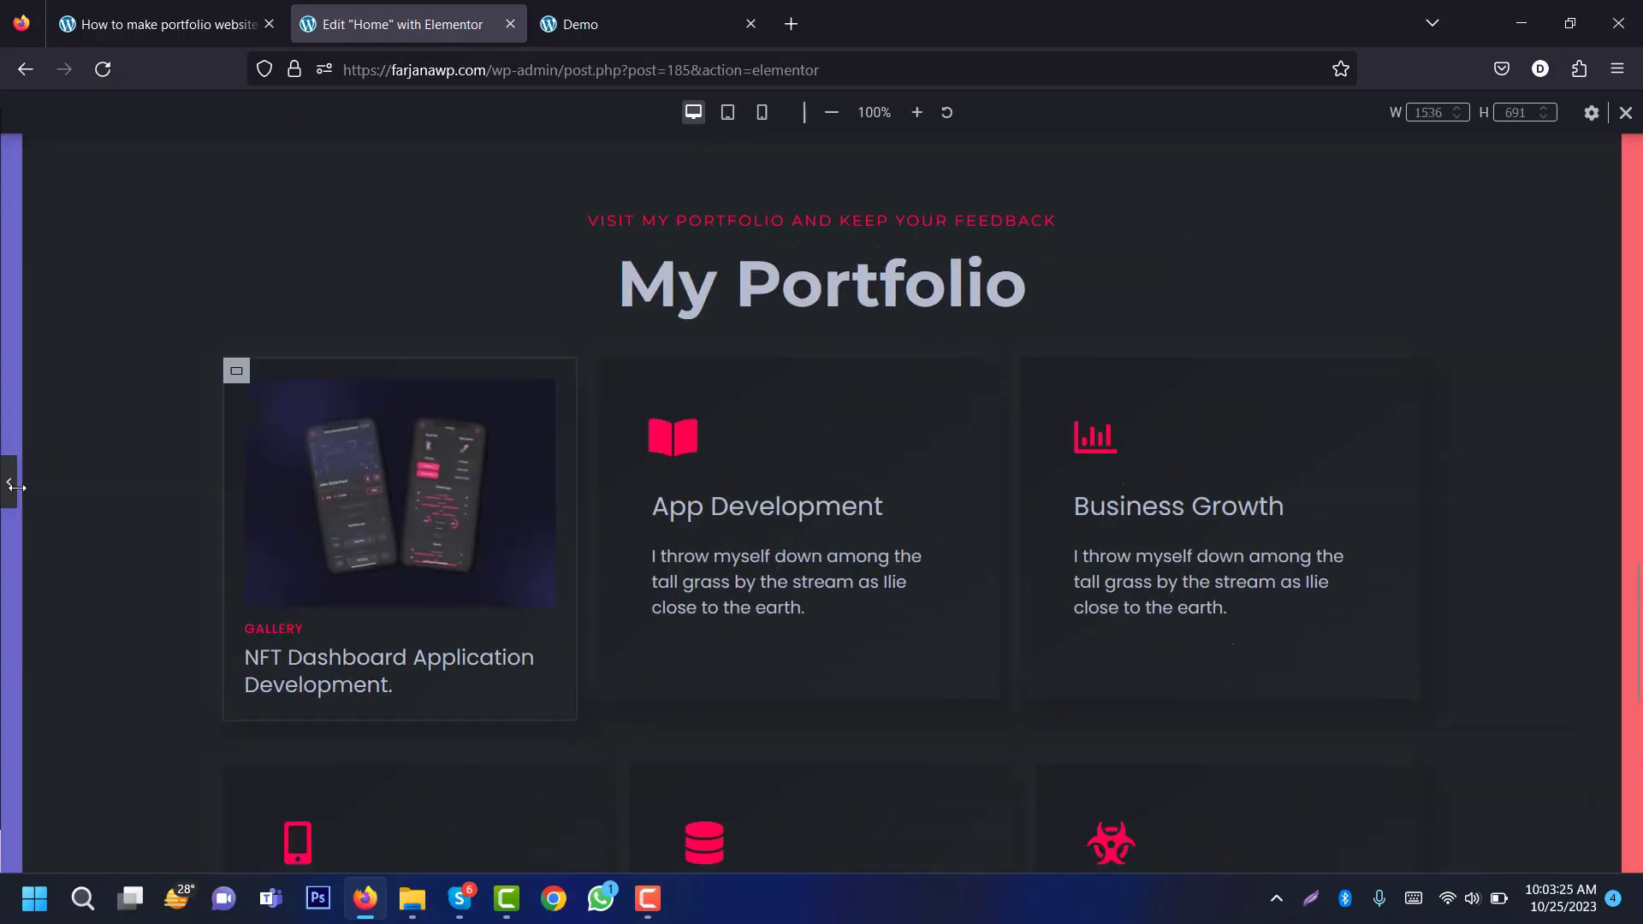
pyautogui.click(3, 477)
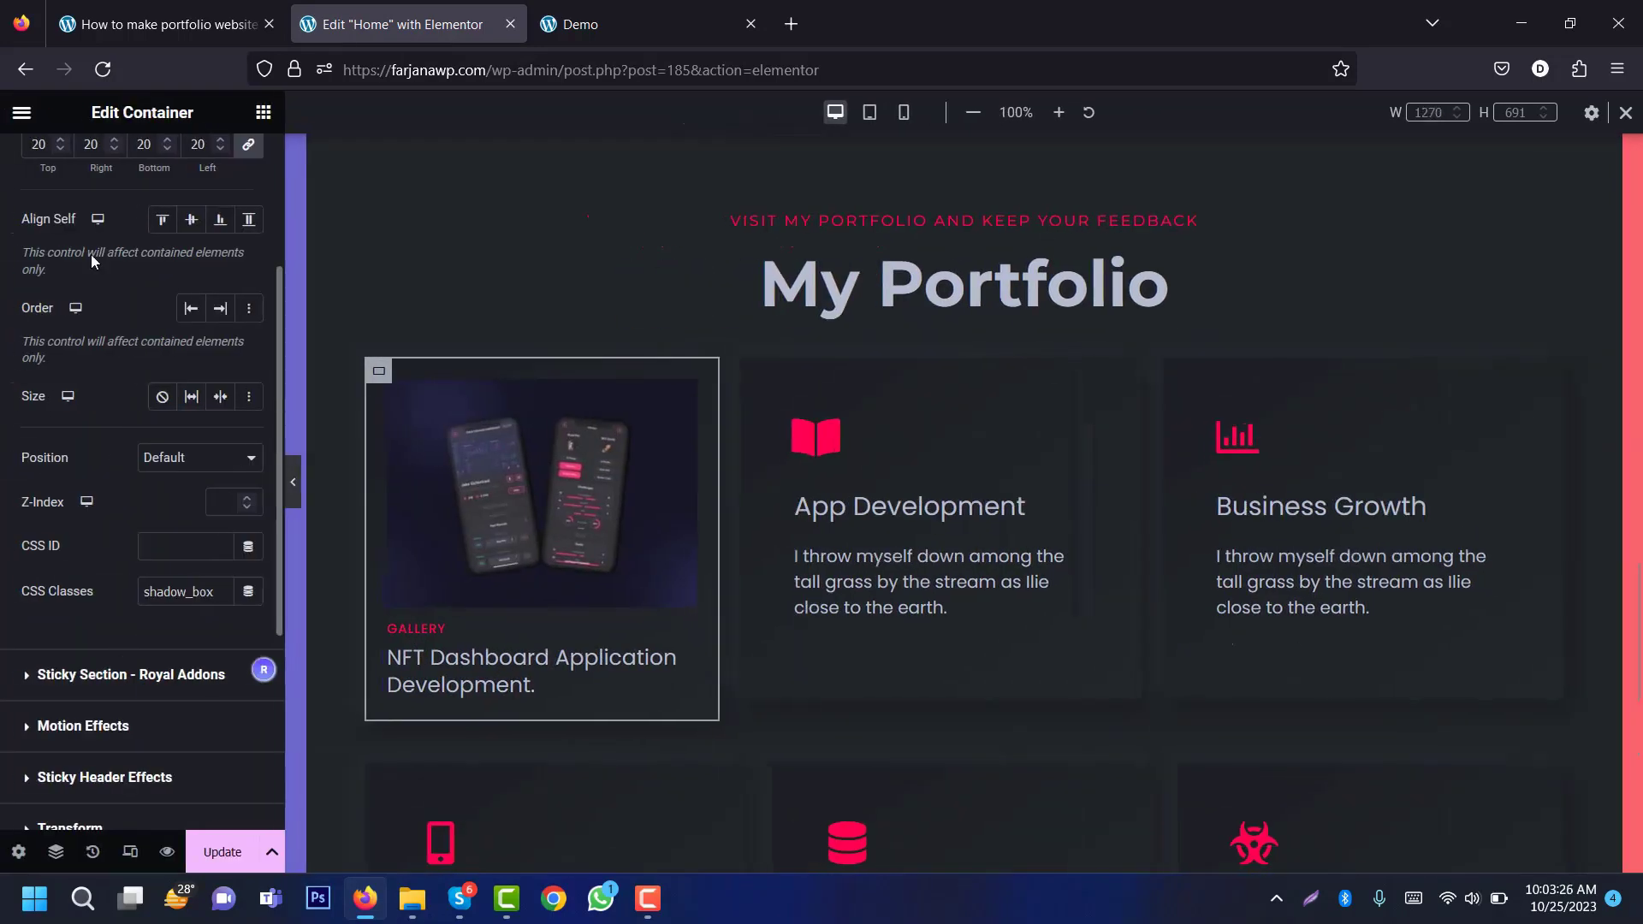
pyautogui.doubleClick(142, 143)
pyautogui.write('30')
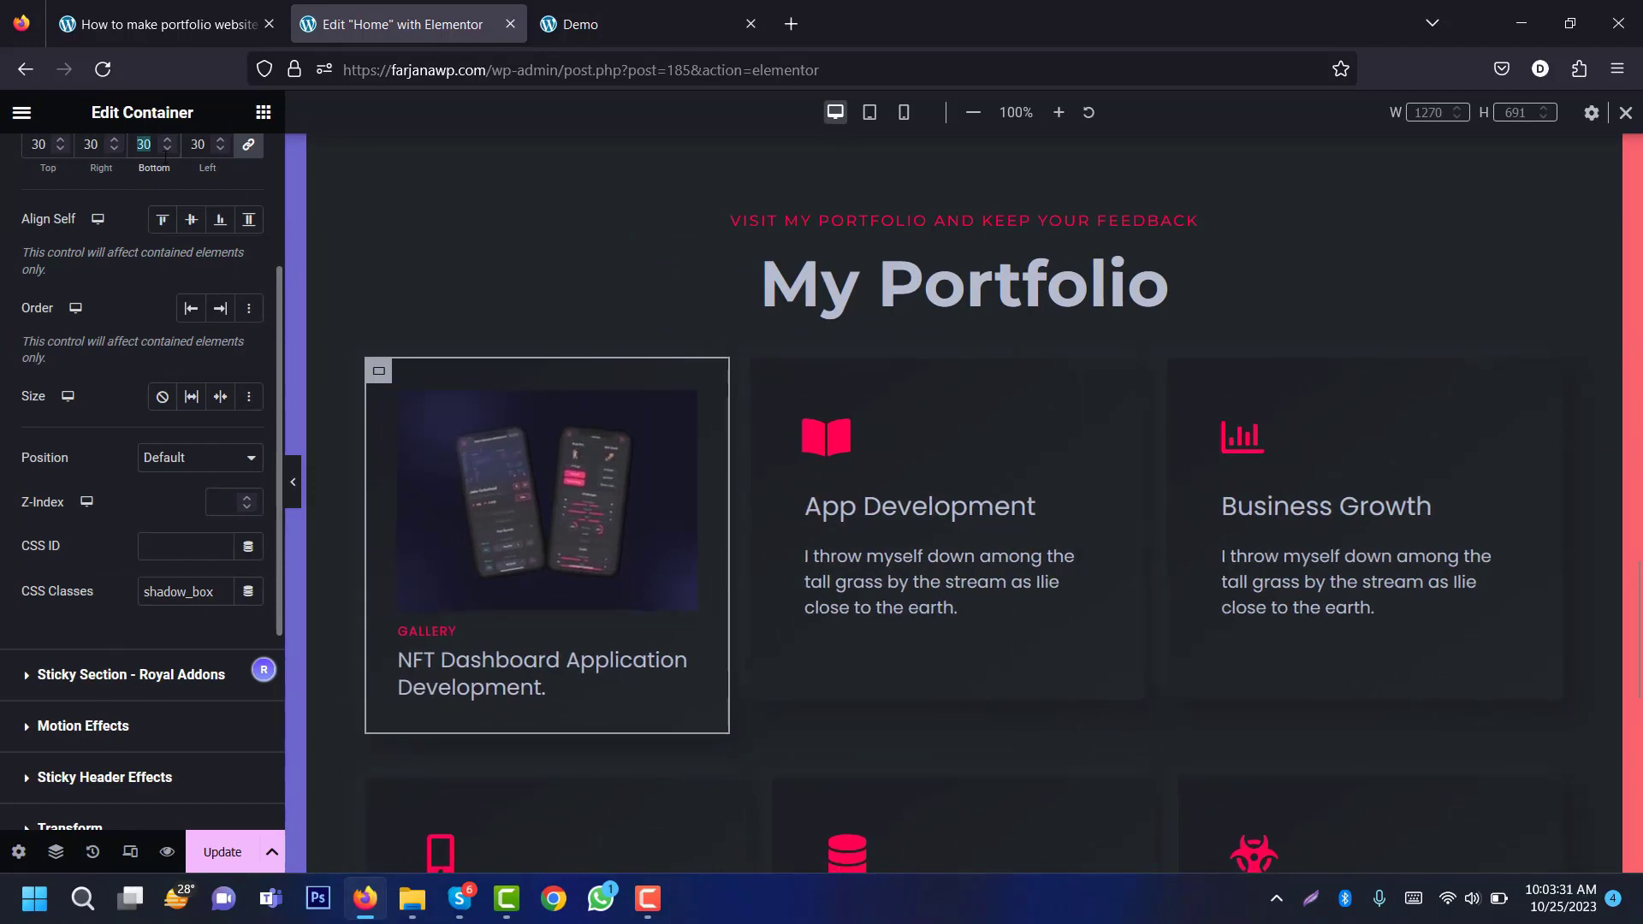
pyautogui.write('25')
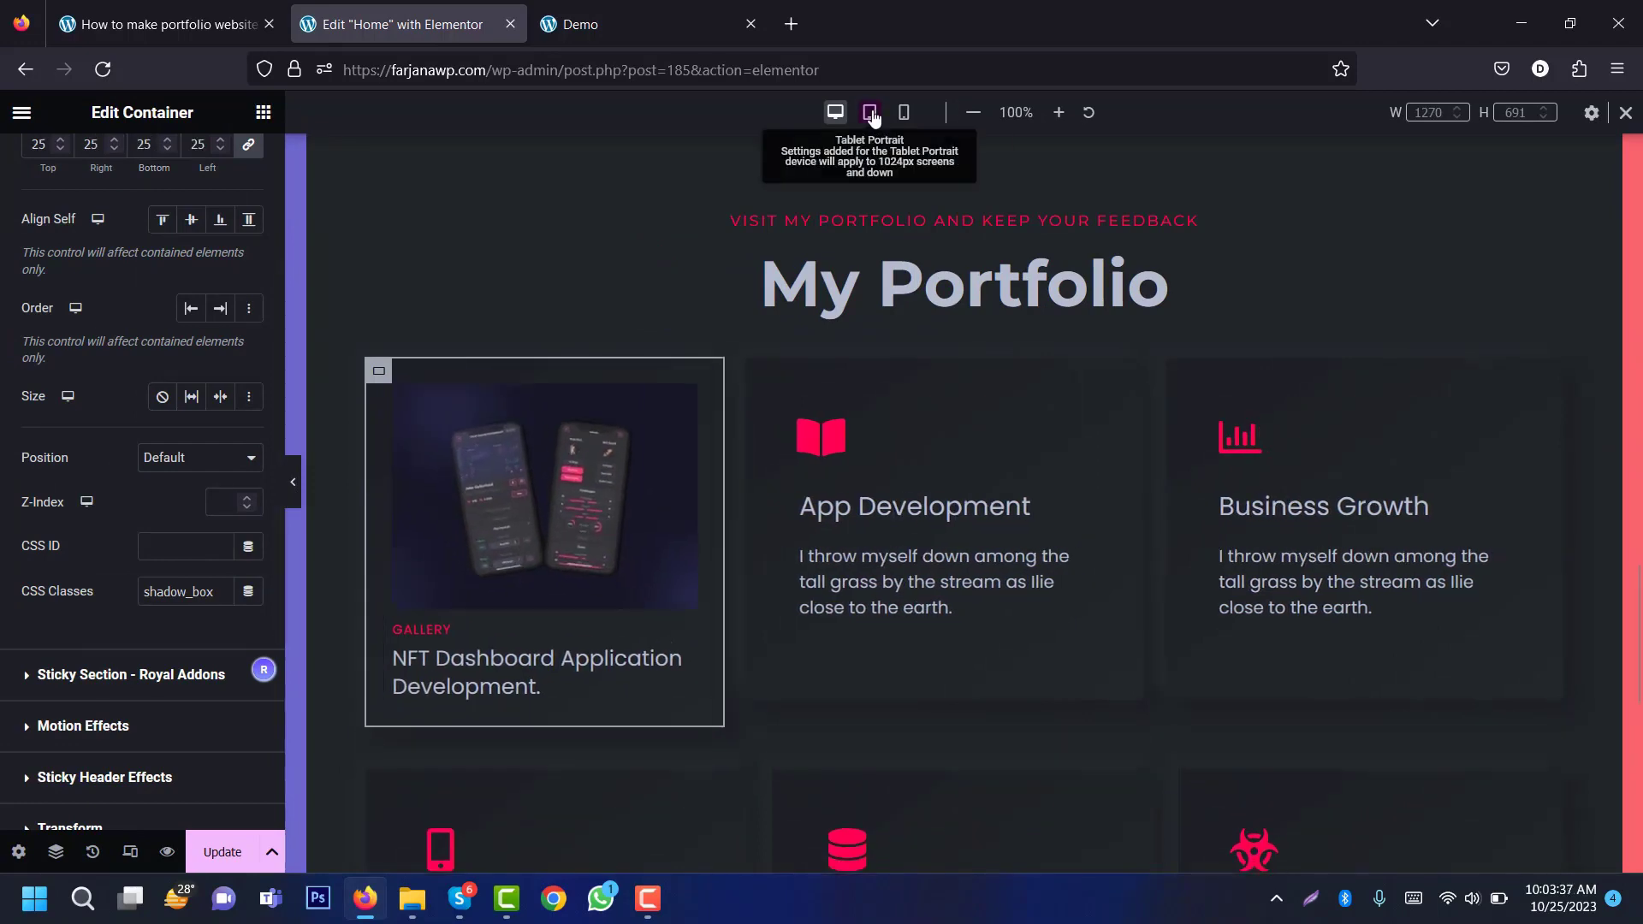
# Step: At tablet width, set the NFT card's padding to 15 and its description size to 16
pyautogui.click(872, 115)
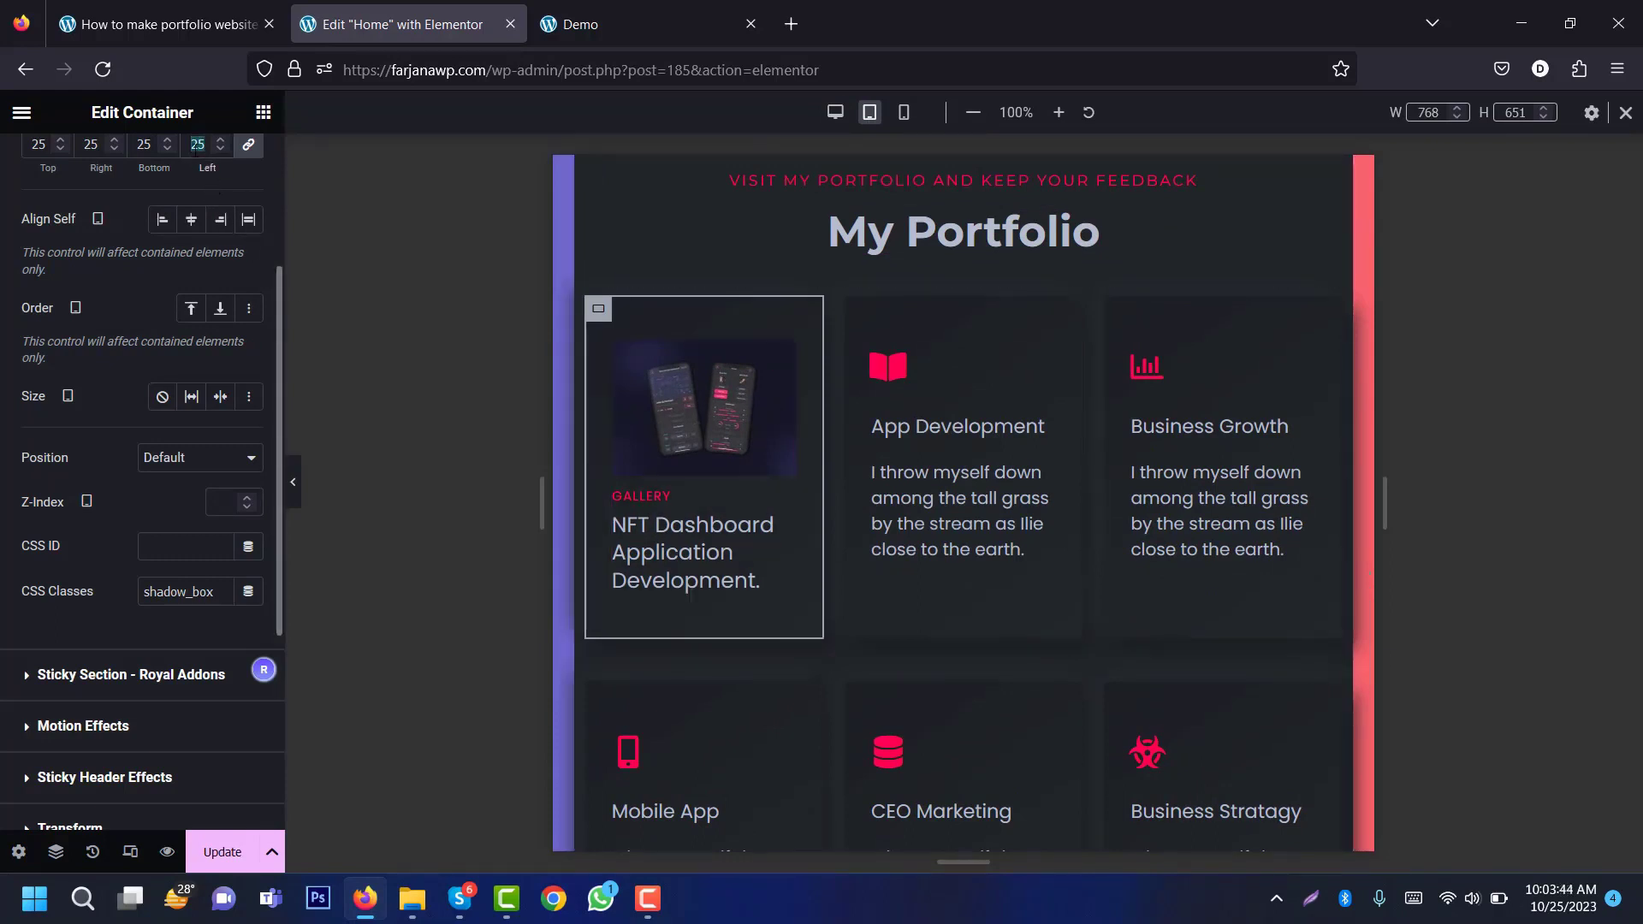
pyautogui.write('15')
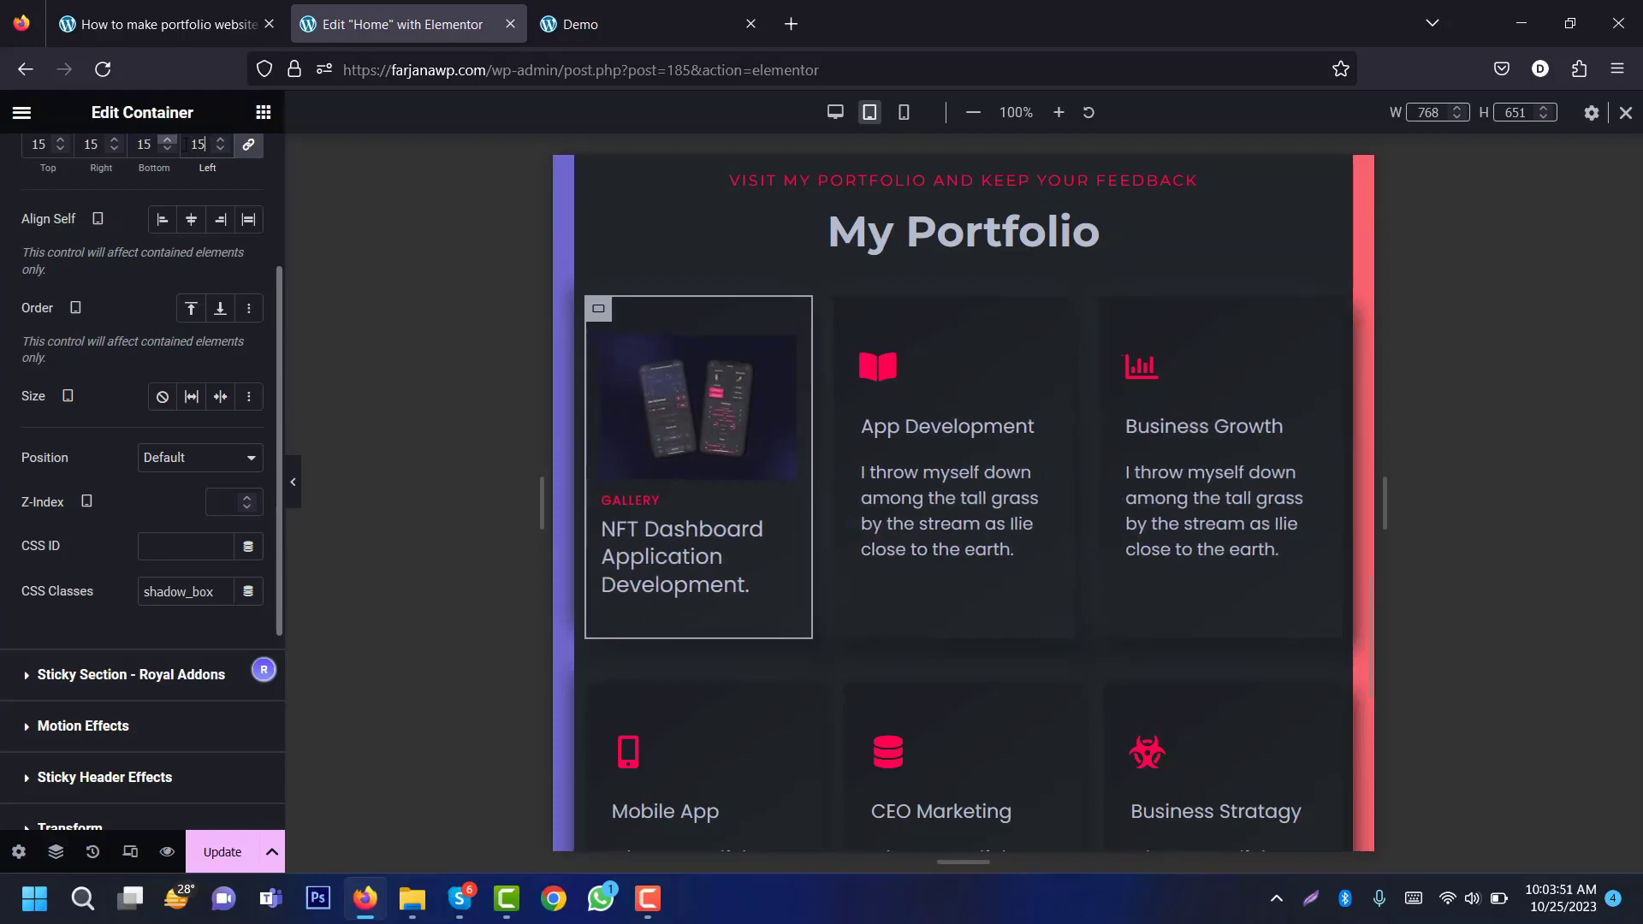
pyautogui.click(695, 532)
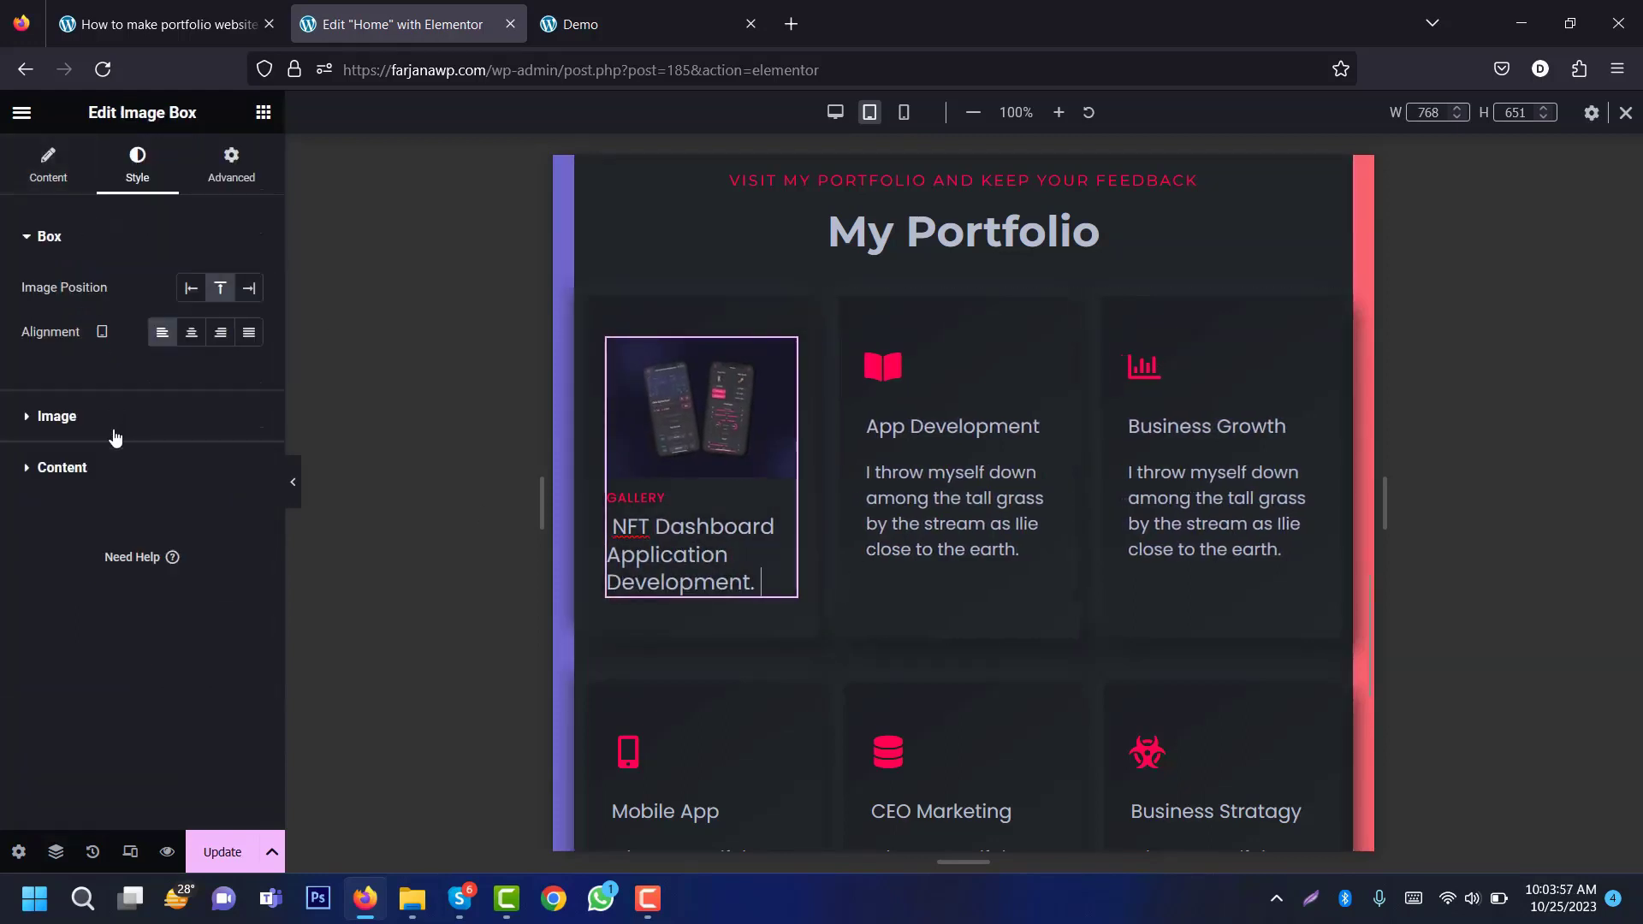
pyautogui.click(111, 468)
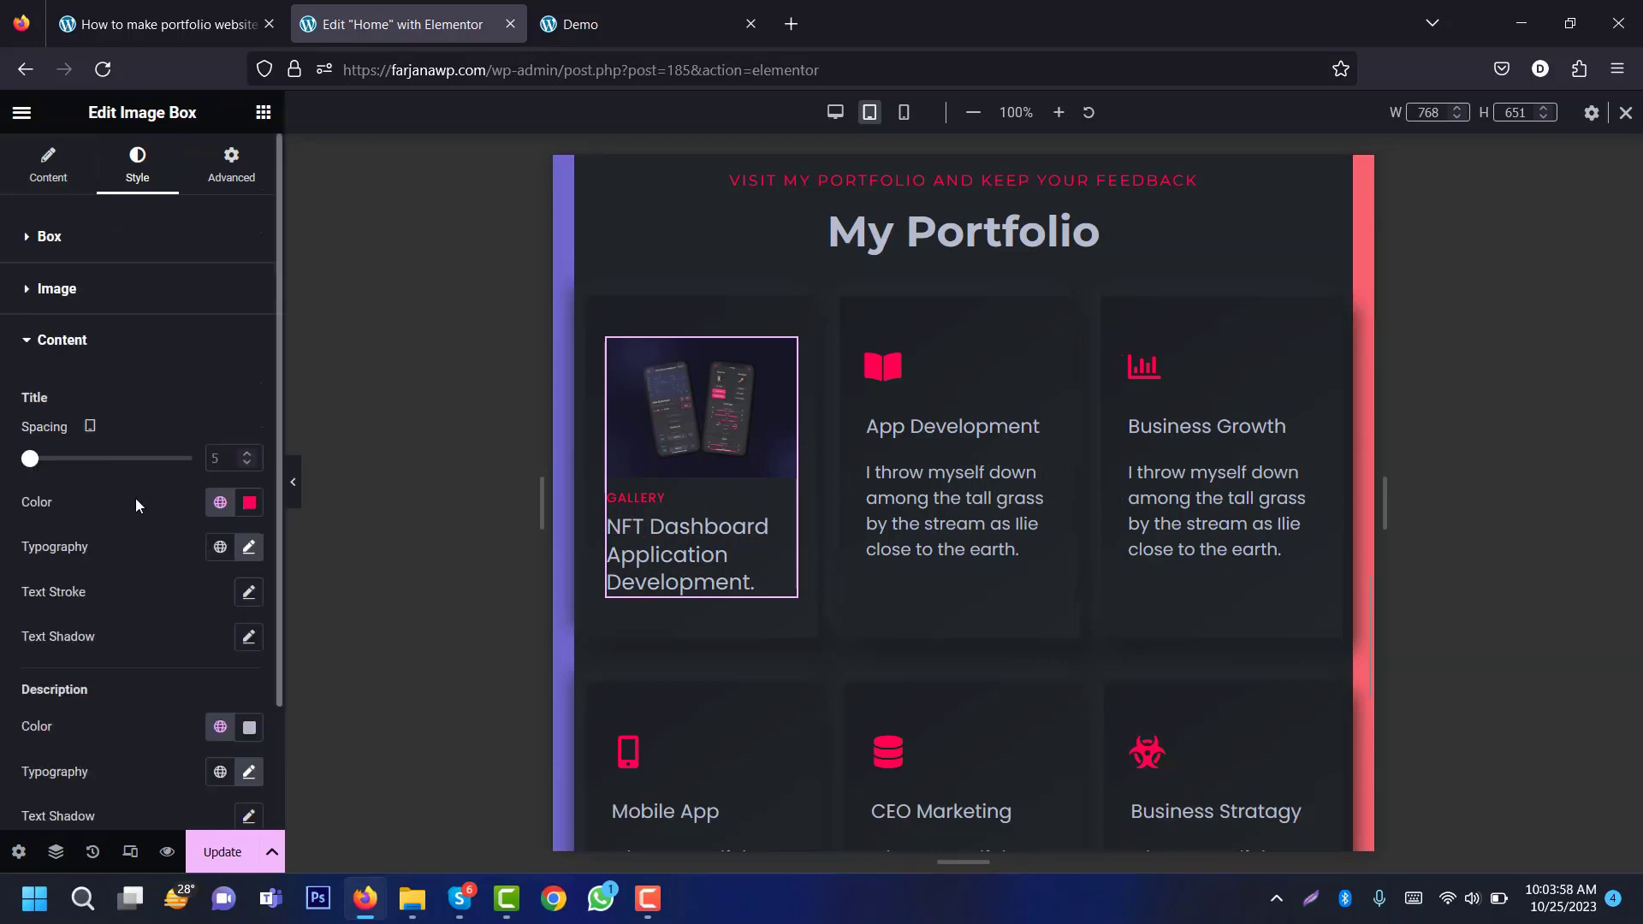
pyautogui.click(249, 546)
pyautogui.click(185, 537)
pyautogui.scroll(-1, 279, 674)
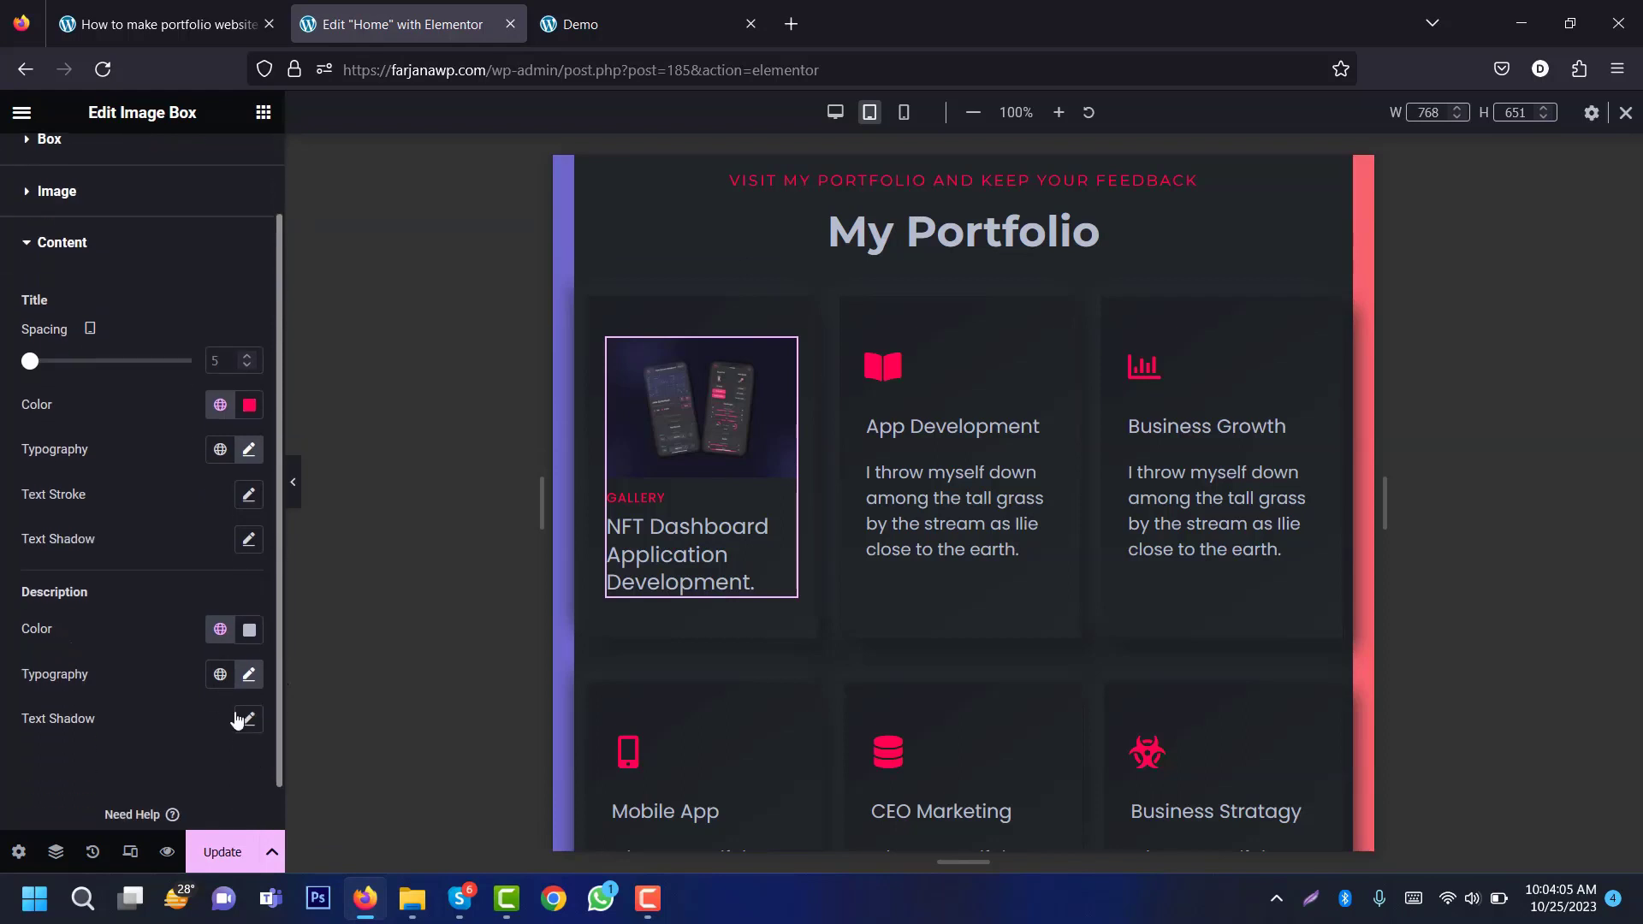
pyautogui.click(250, 675)
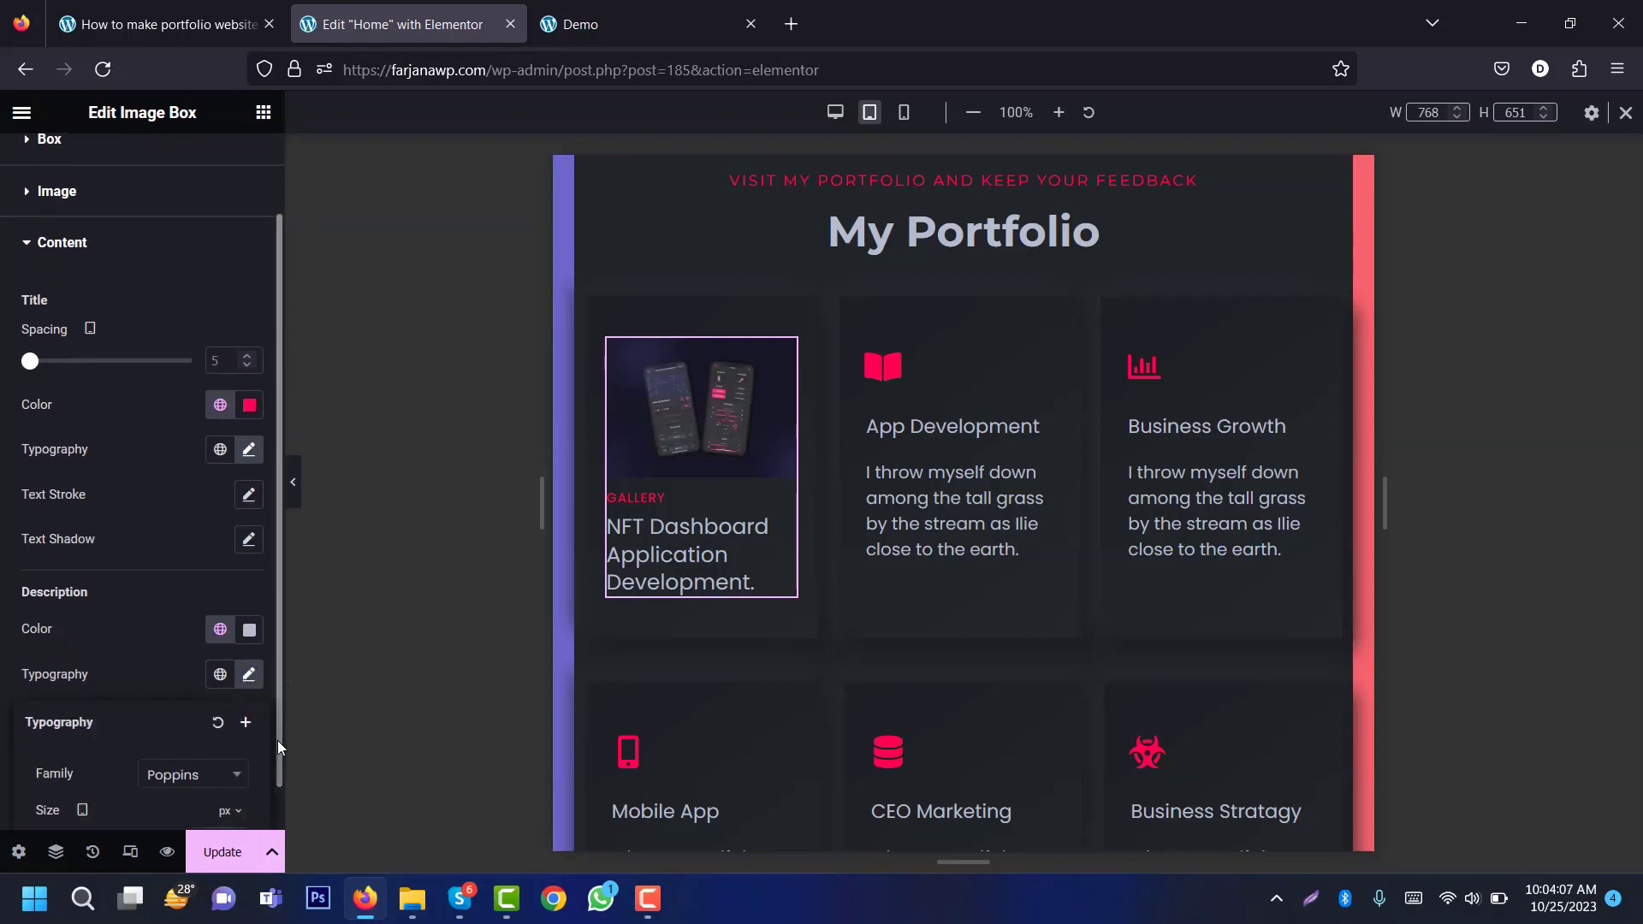
pyautogui.scroll(-1, 243, 809)
pyautogui.scroll(-2, 244, 810)
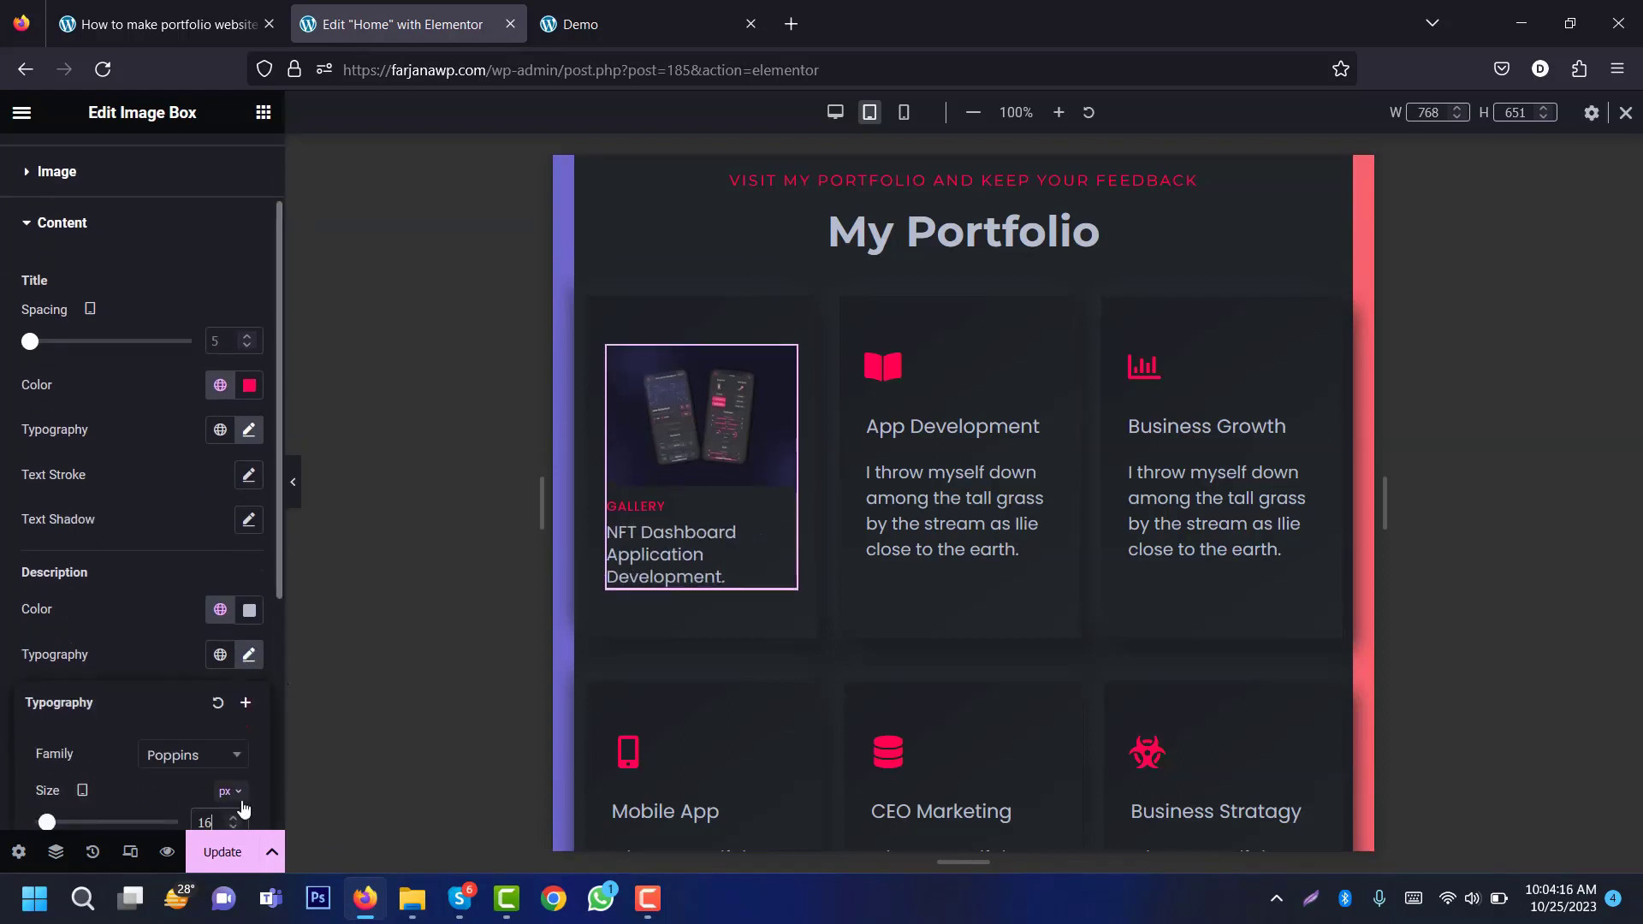
pyautogui.click(836, 112)
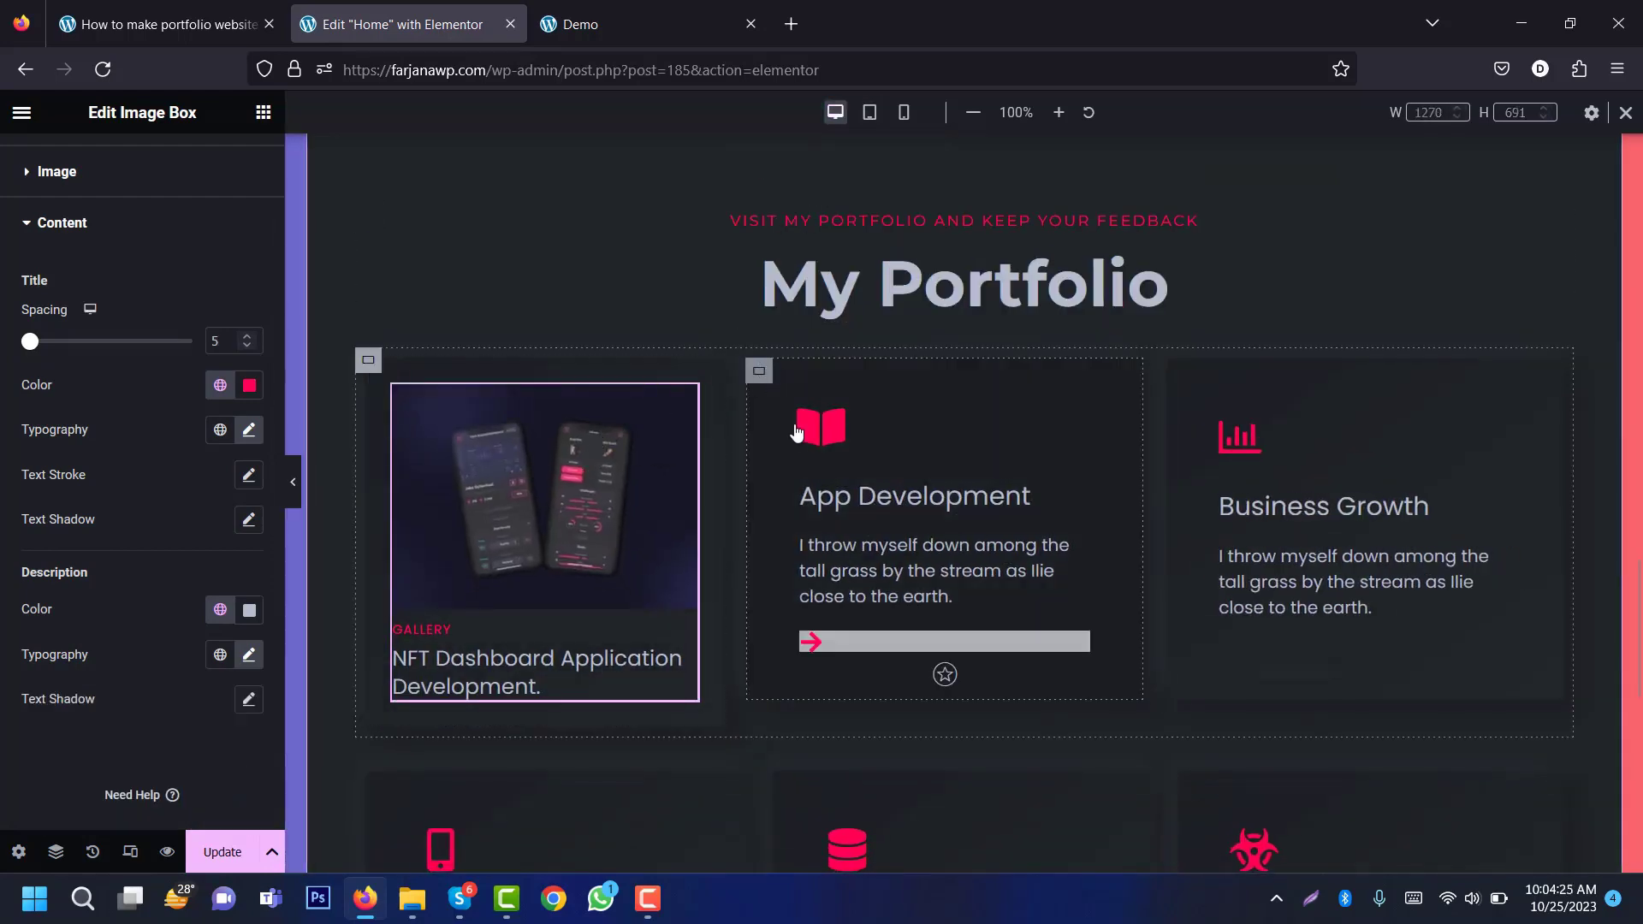
# Step: Delete the App Development container and duplicate the gallery card twice for three copies
pyautogui.rightClick(762, 368)
pyautogui.click(811, 832)
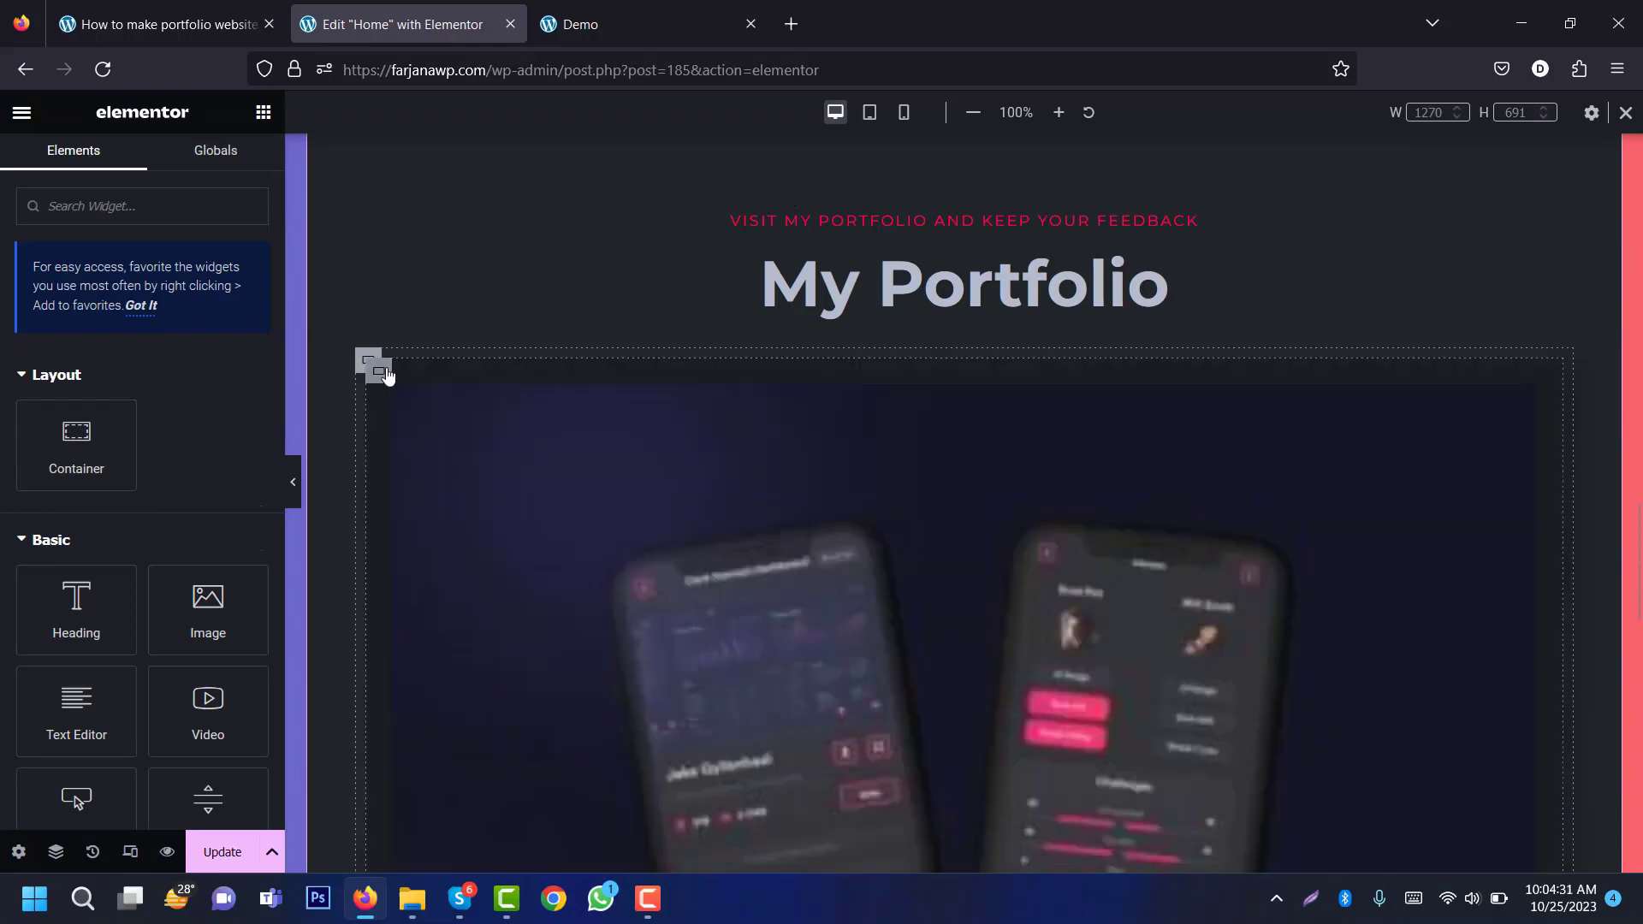
pyautogui.rightClick(385, 373)
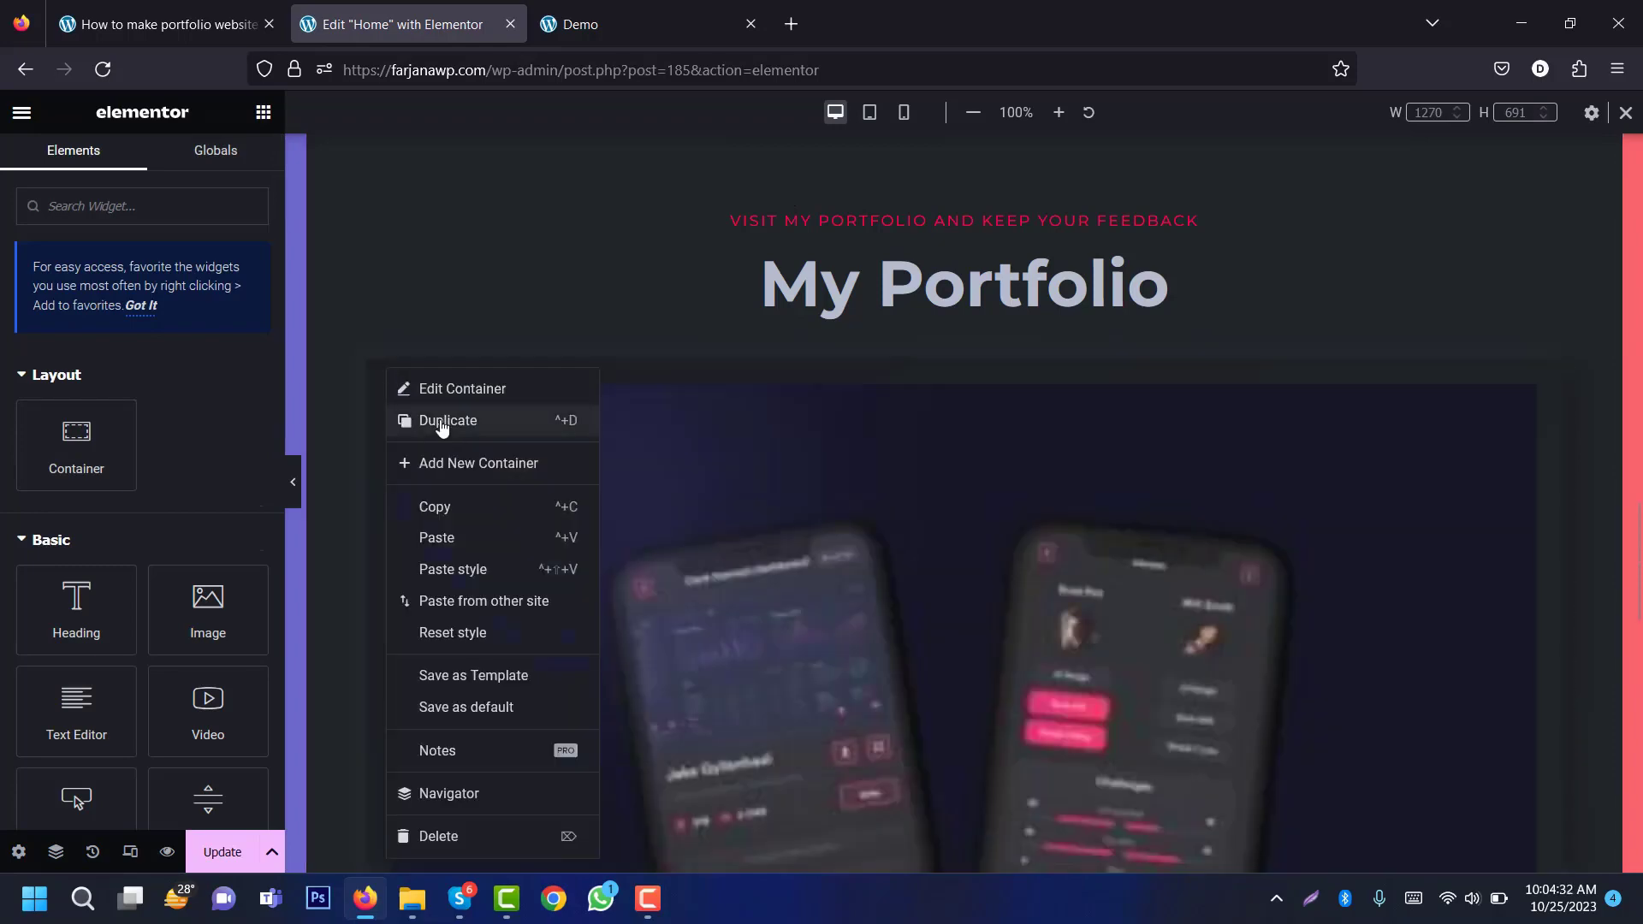
pyautogui.click(424, 415)
pyautogui.rightClick(379, 369)
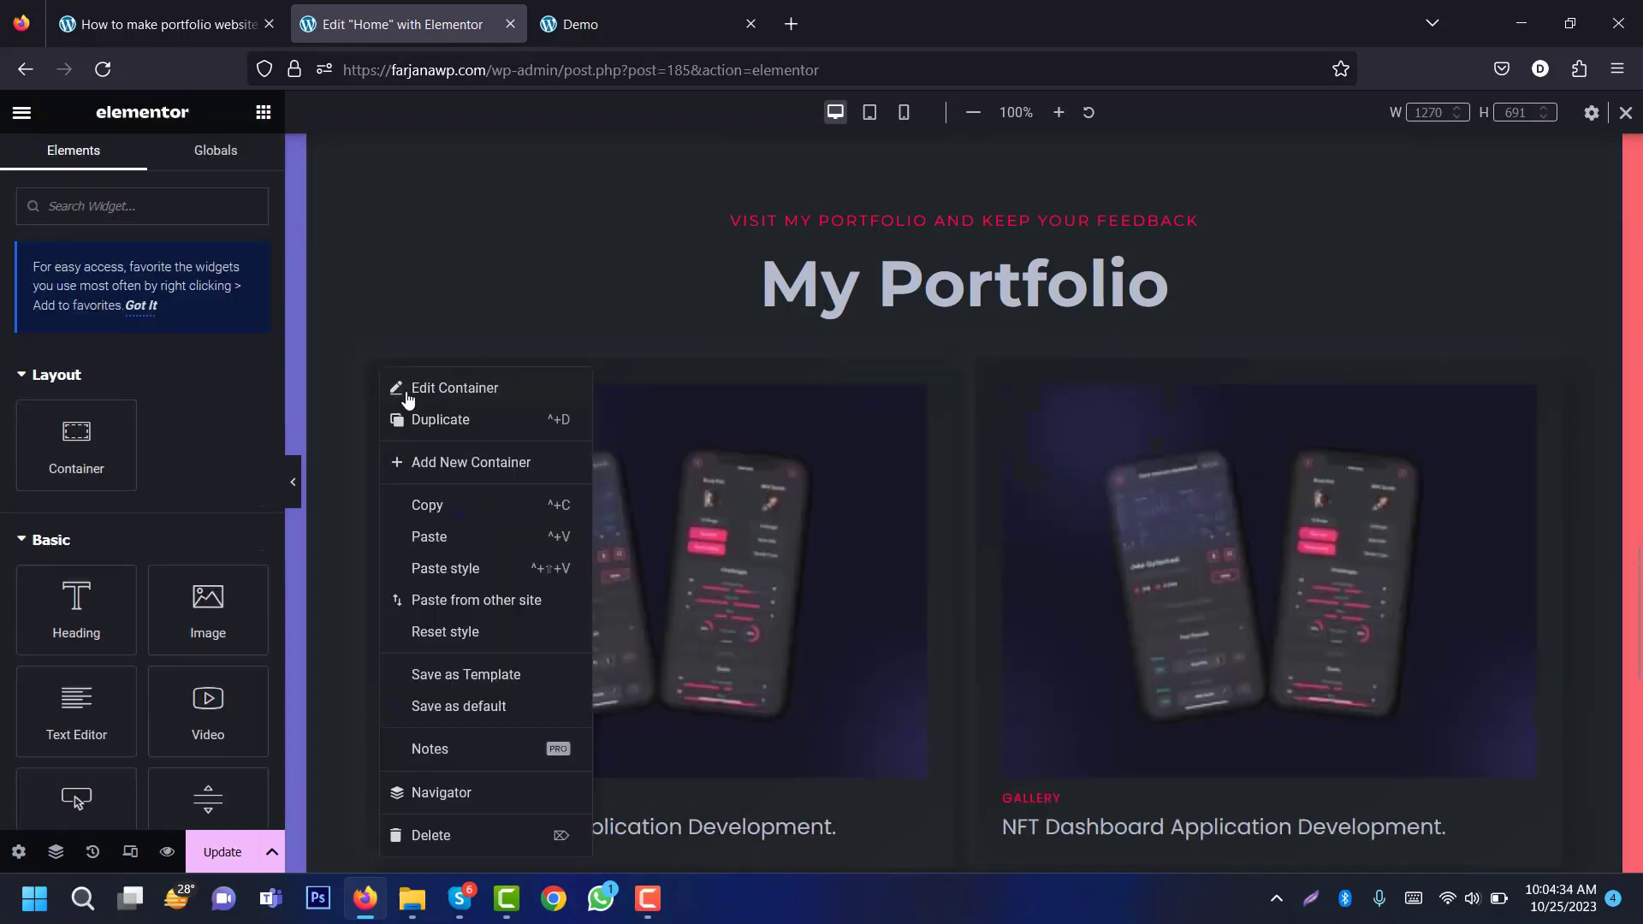
pyautogui.click(427, 418)
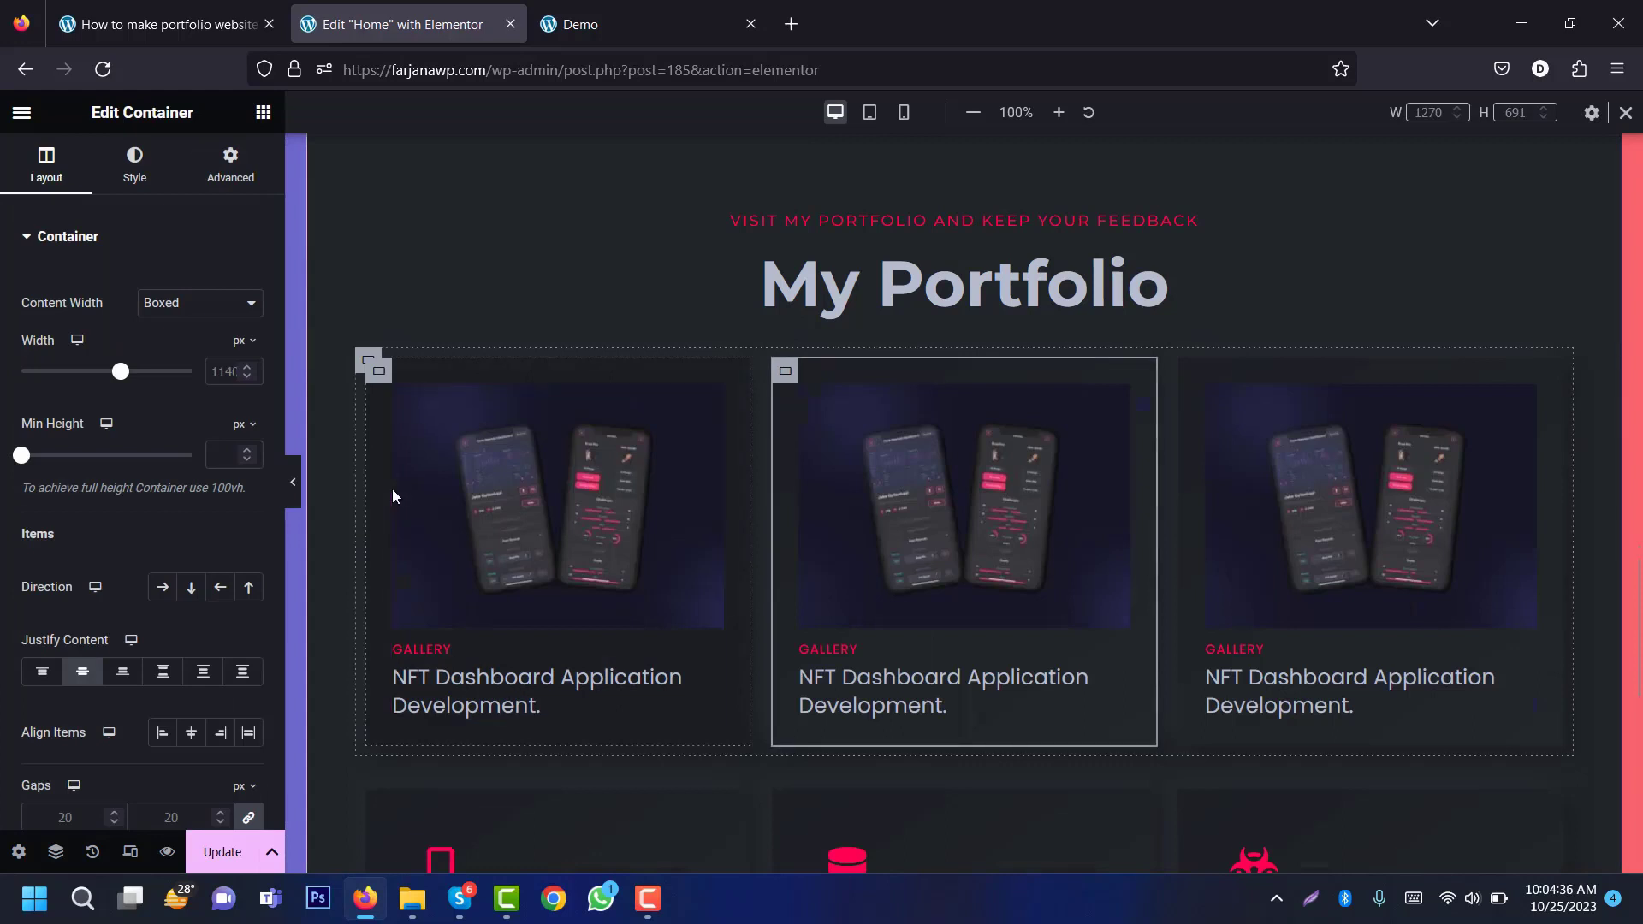
# Step: Check the gallery row at tablet and mobile widths, then return to desktop
pyautogui.click(869, 112)
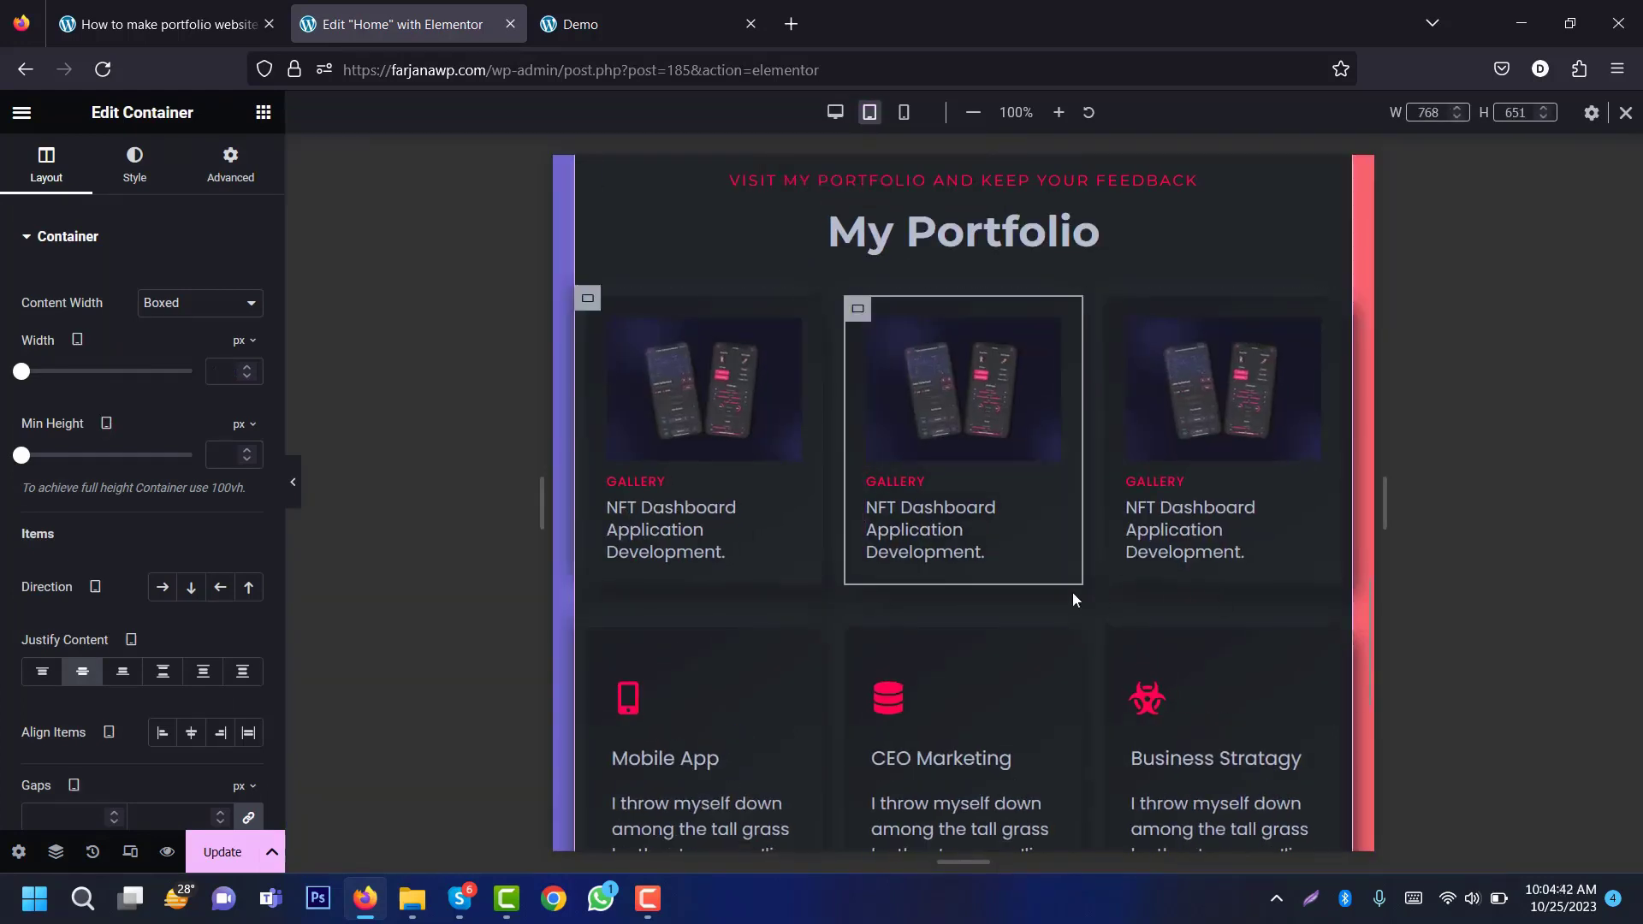
pyautogui.click(903, 112)
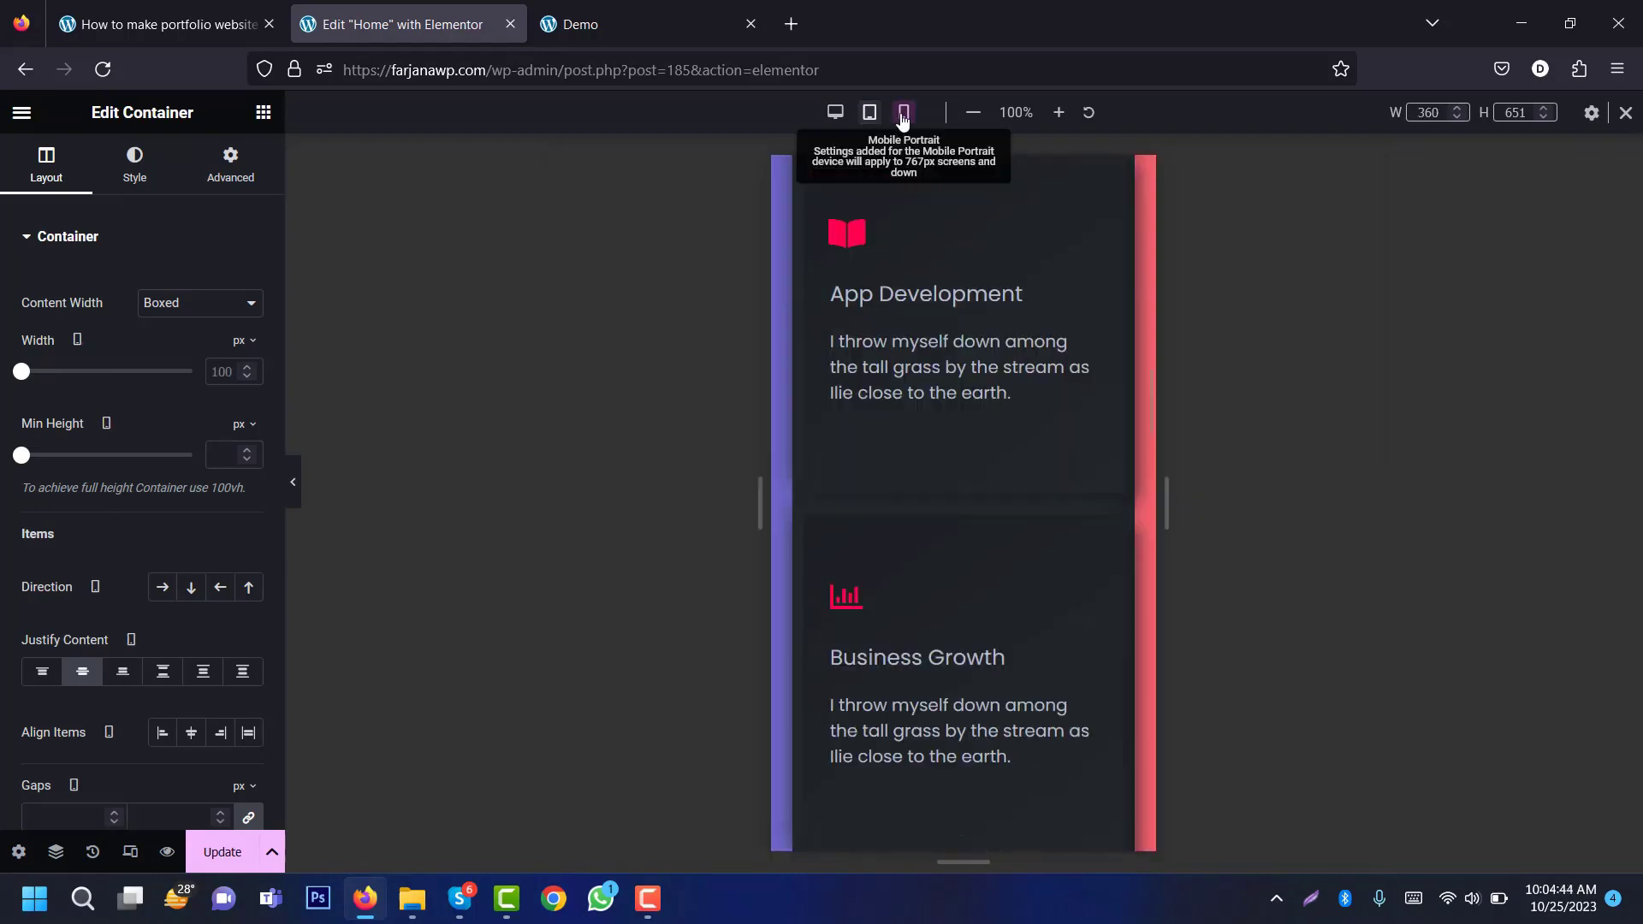
pyautogui.scroll(-10, 1055, 454)
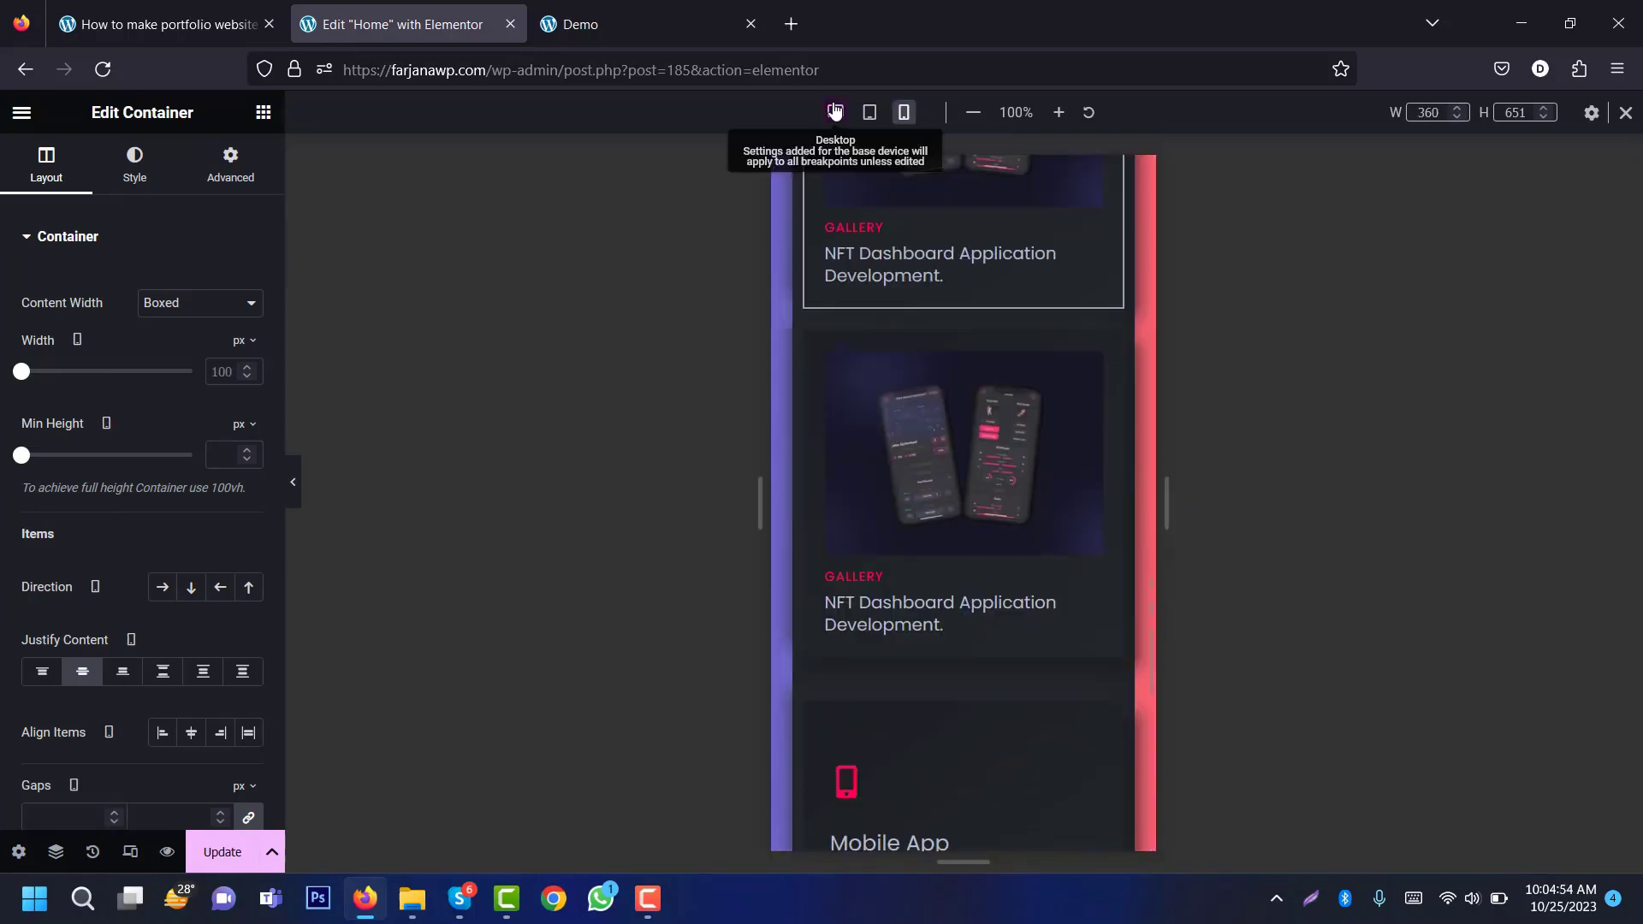
pyautogui.click(835, 113)
pyautogui.scroll(5, 1070, 419)
pyautogui.scroll(5, 1258, 723)
pyautogui.scroll(-3, 1258, 723)
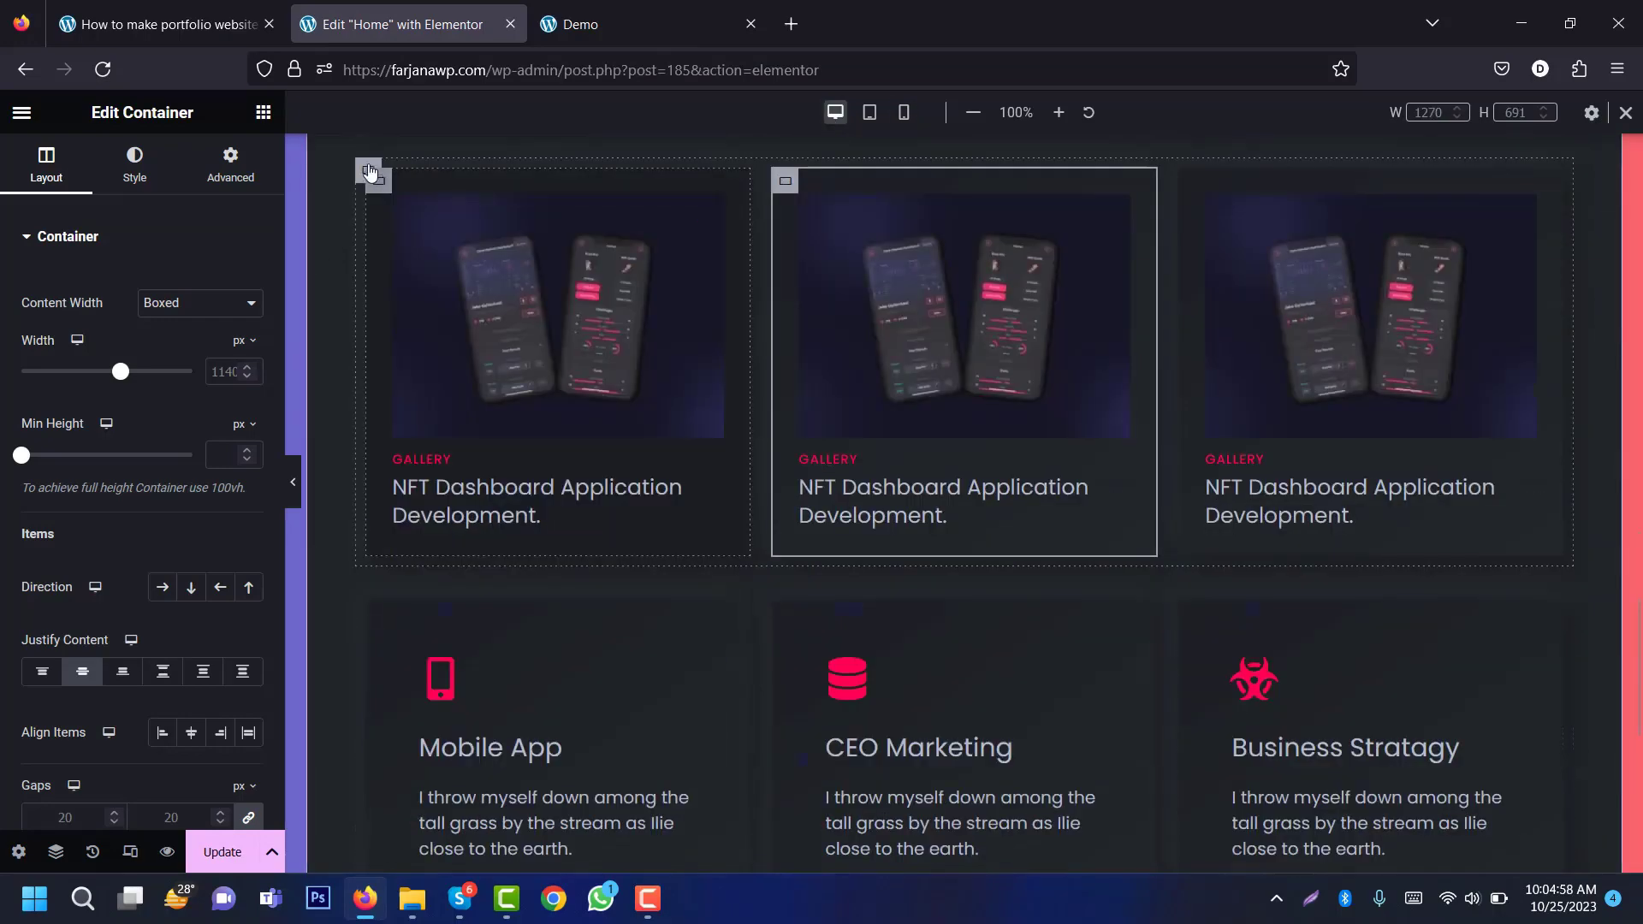
# Step: Duplicate the gallery row and delete the Mobile App and CEO Marketing row
pyautogui.rightClick(368, 171)
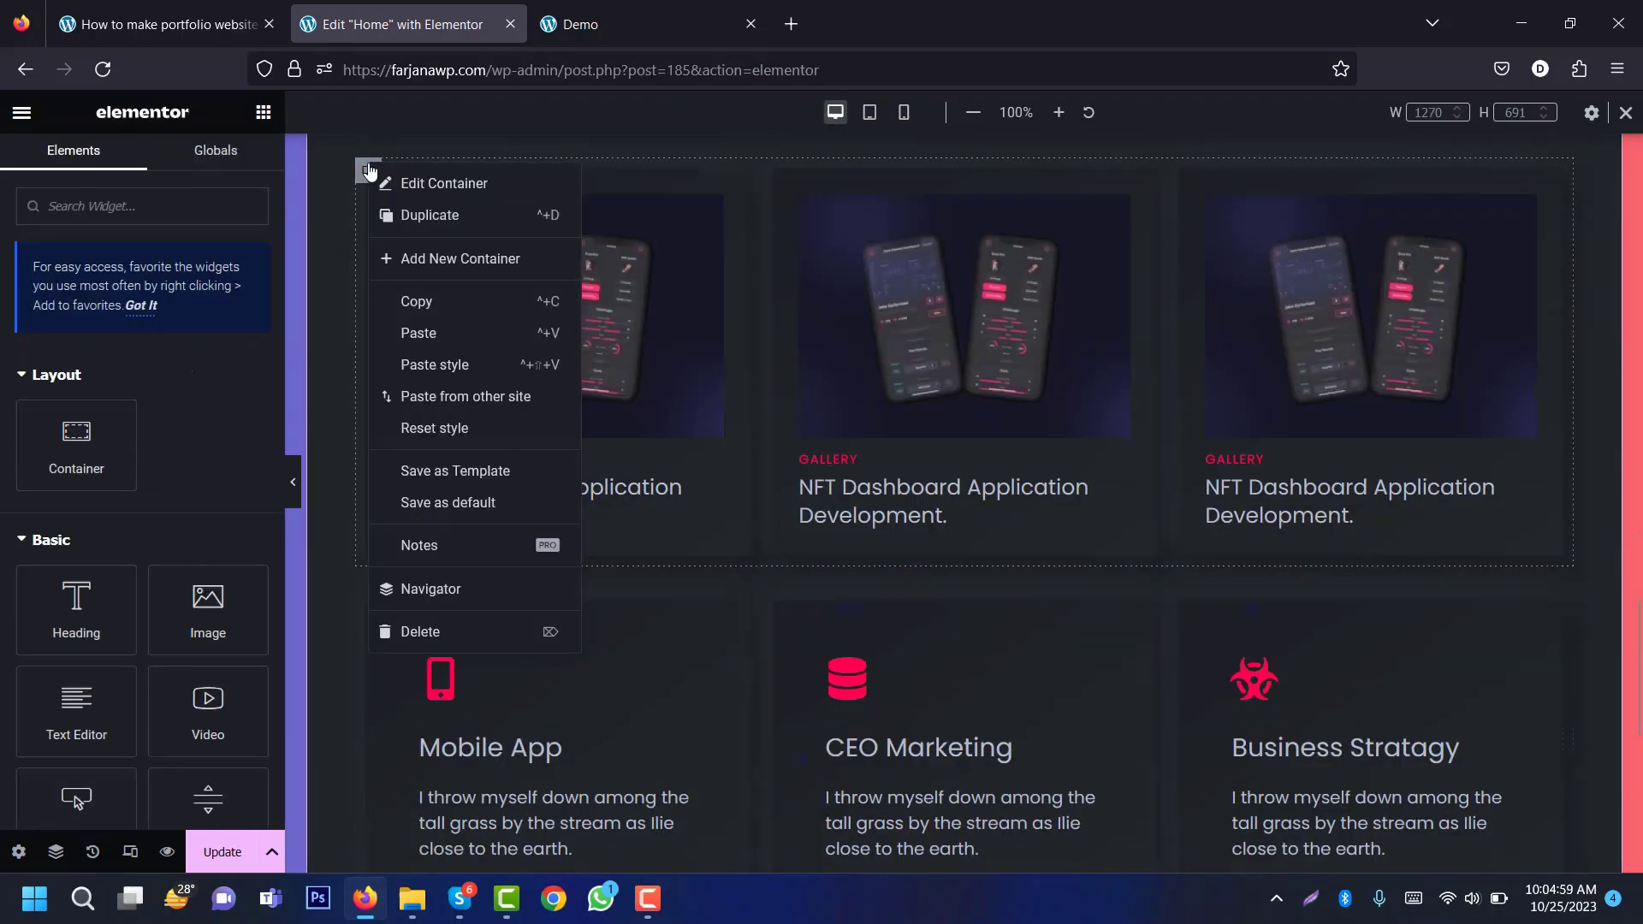
pyautogui.click(403, 215)
pyautogui.scroll(-4, 359, 674)
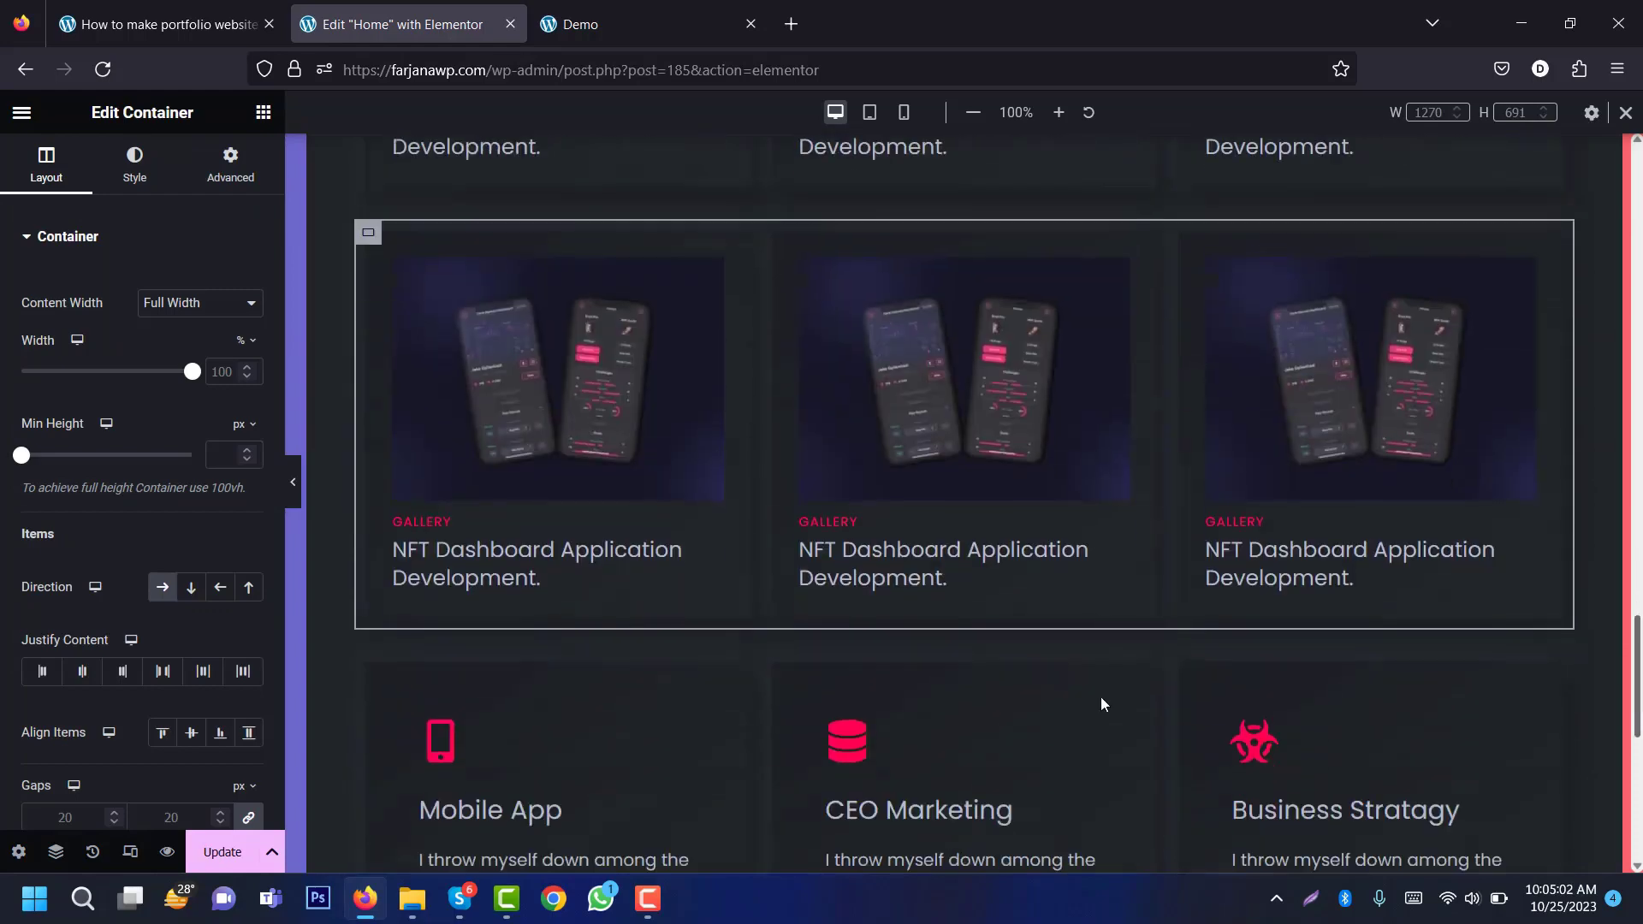
pyautogui.rightClick(377, 678)
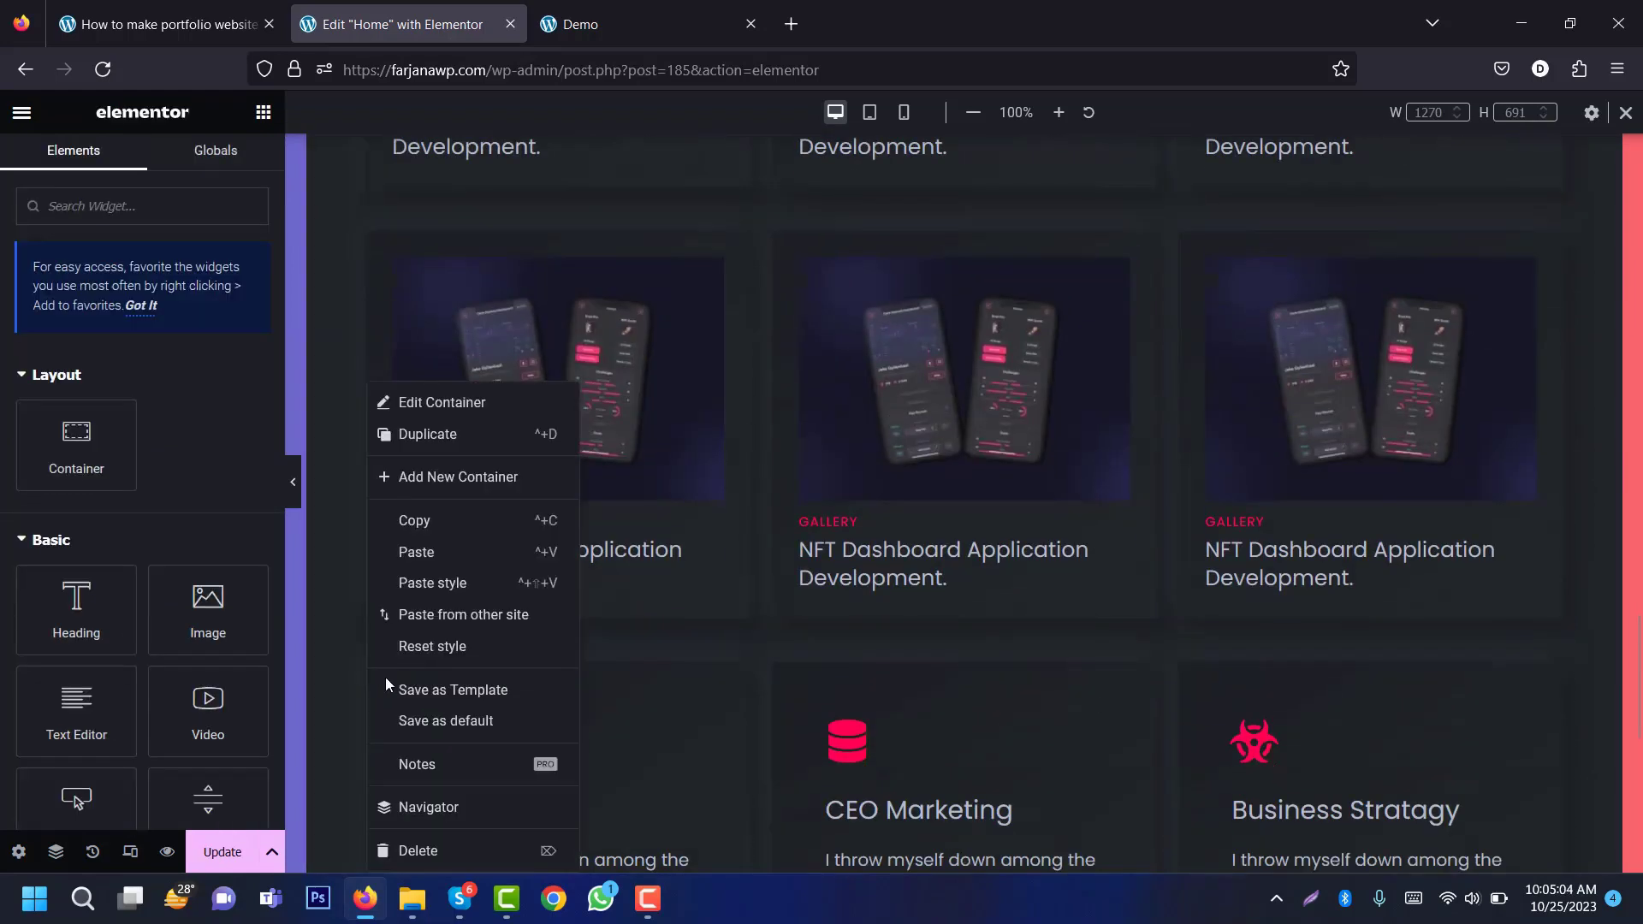
pyautogui.click(440, 849)
pyautogui.moveTo(1637, 743); pyautogui.dragTo(1637, 674)
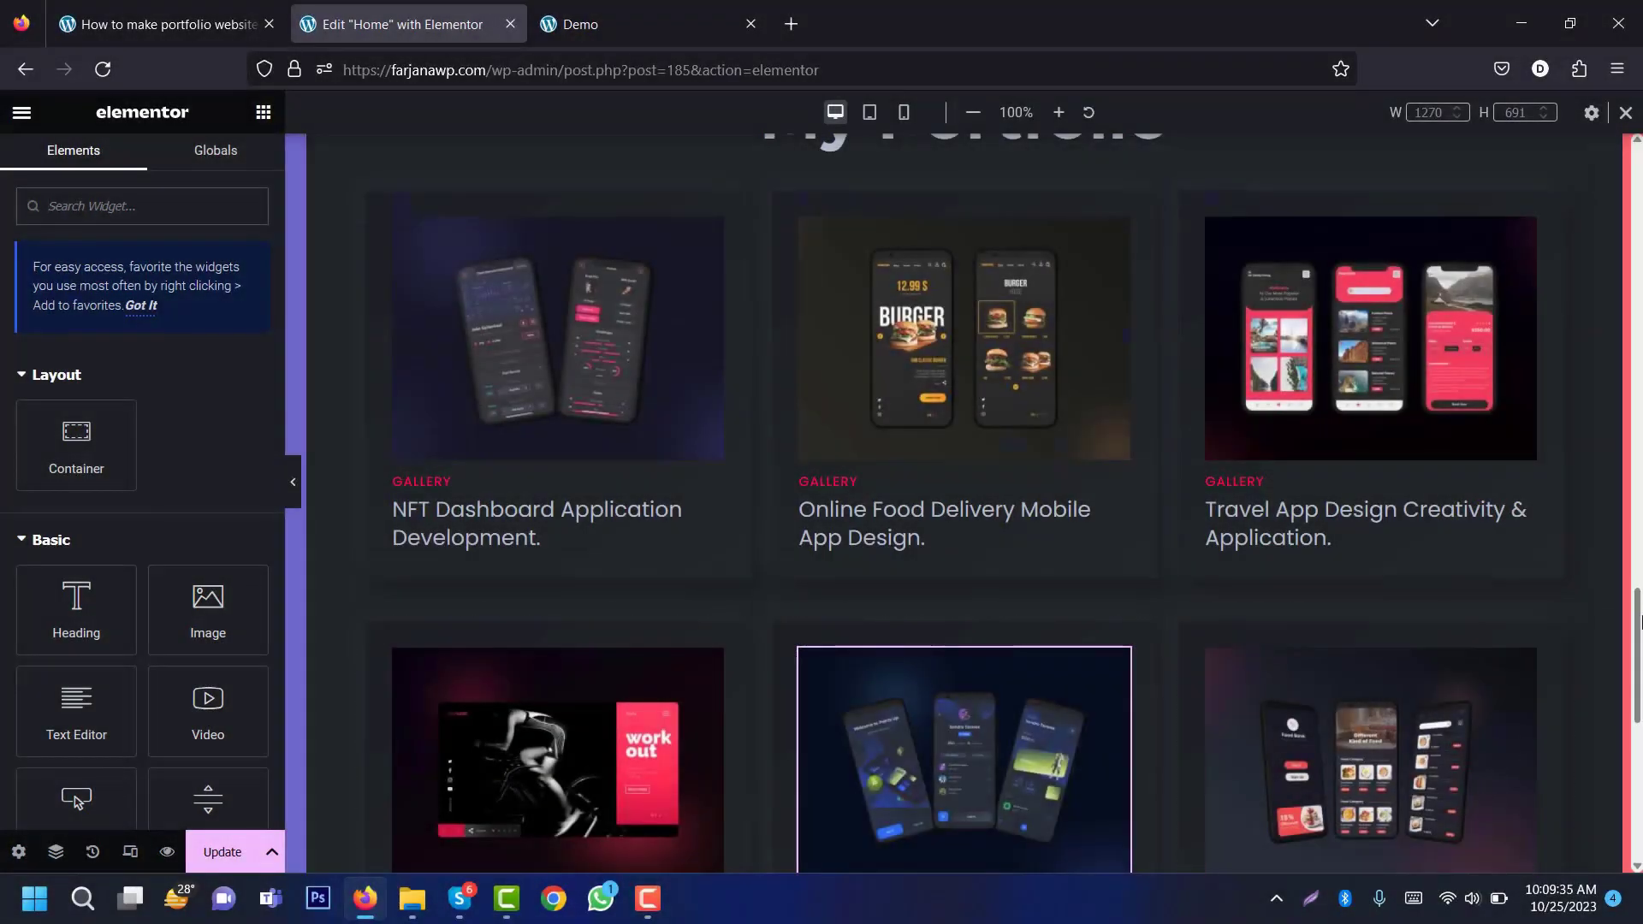
# Step: Inspect the Workout portfolio card's settings and save the page with Update
pyautogui.scroll(-3, 1599, 658)
pyautogui.scroll(5, 1596, 604)
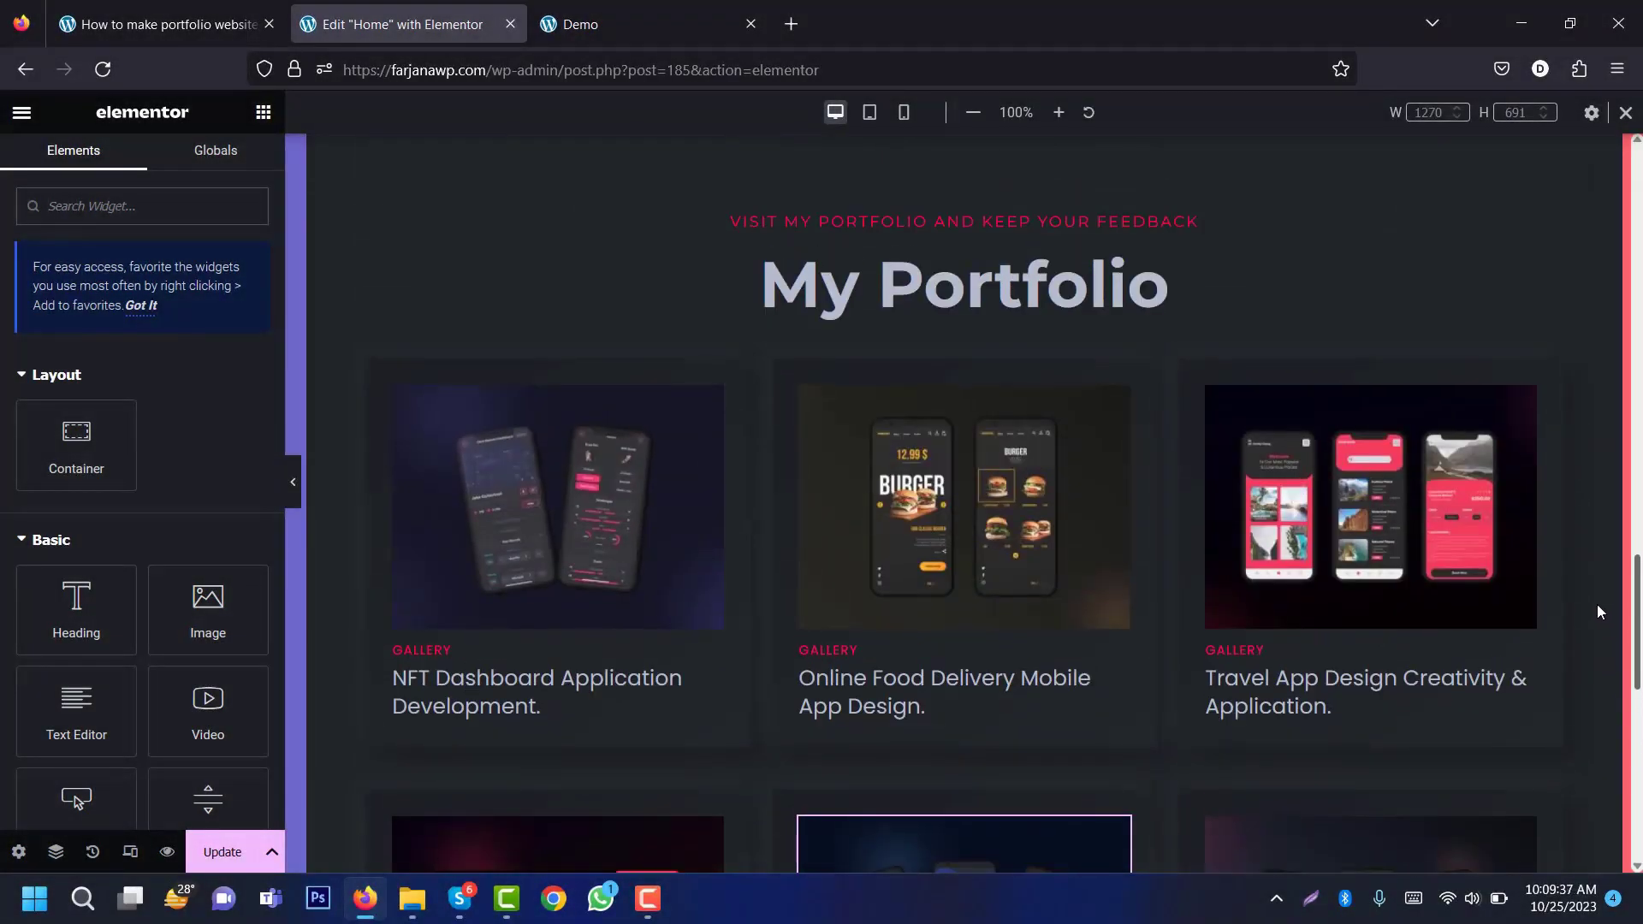
pyautogui.scroll(-2, 1605, 630)
pyautogui.scroll(2, 1619, 617)
pyautogui.scroll(-3, 1618, 618)
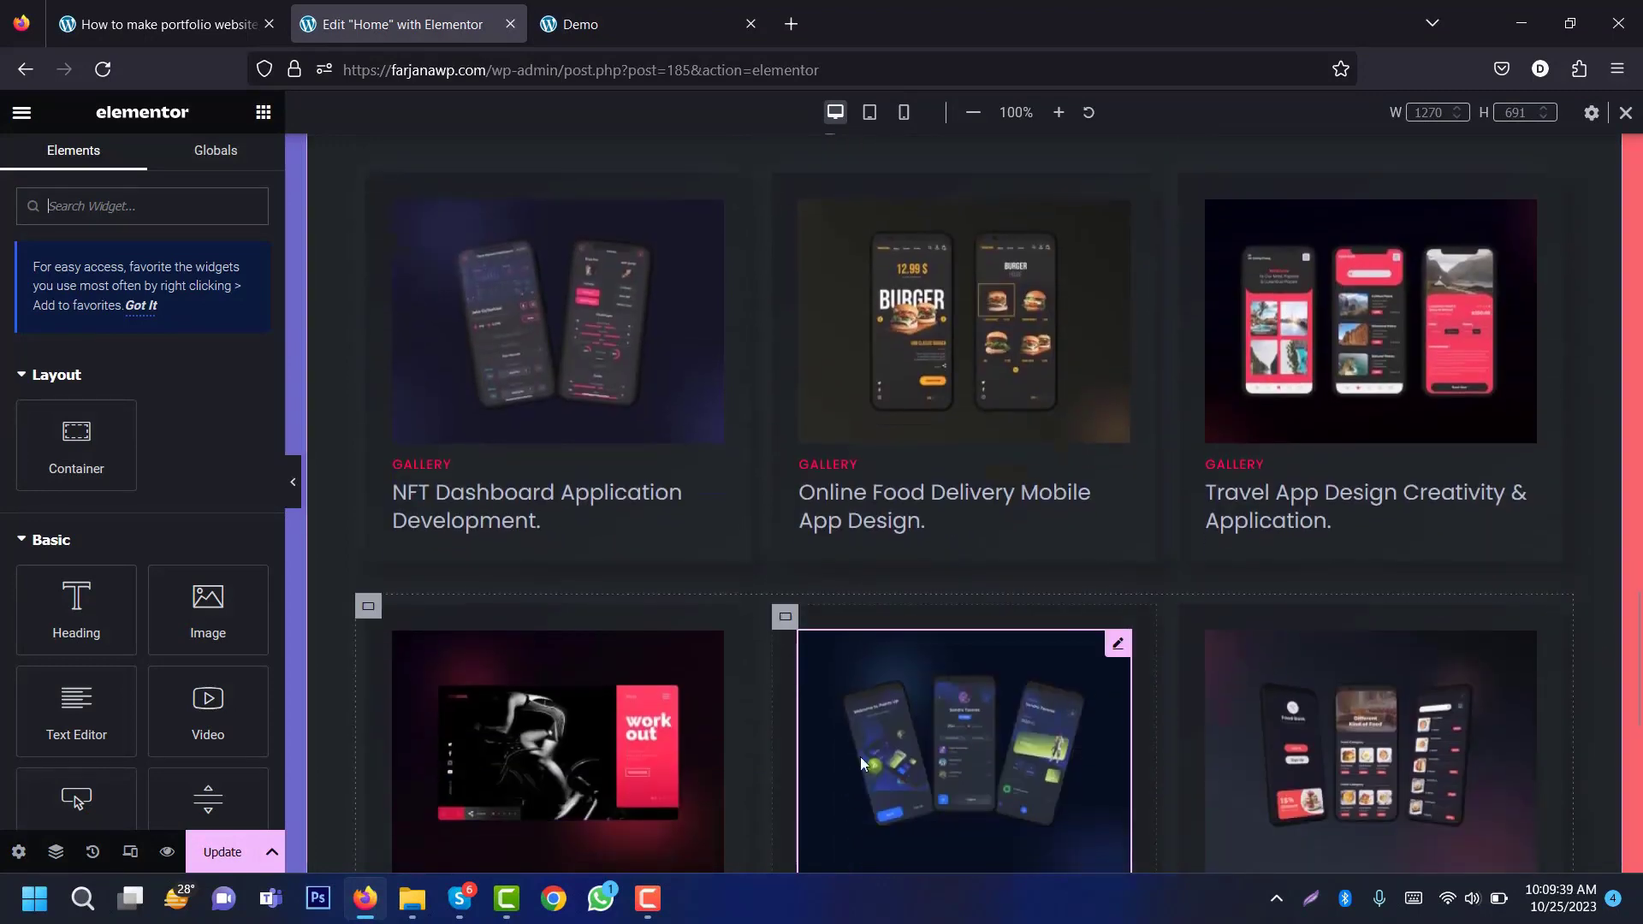
pyautogui.click(592, 738)
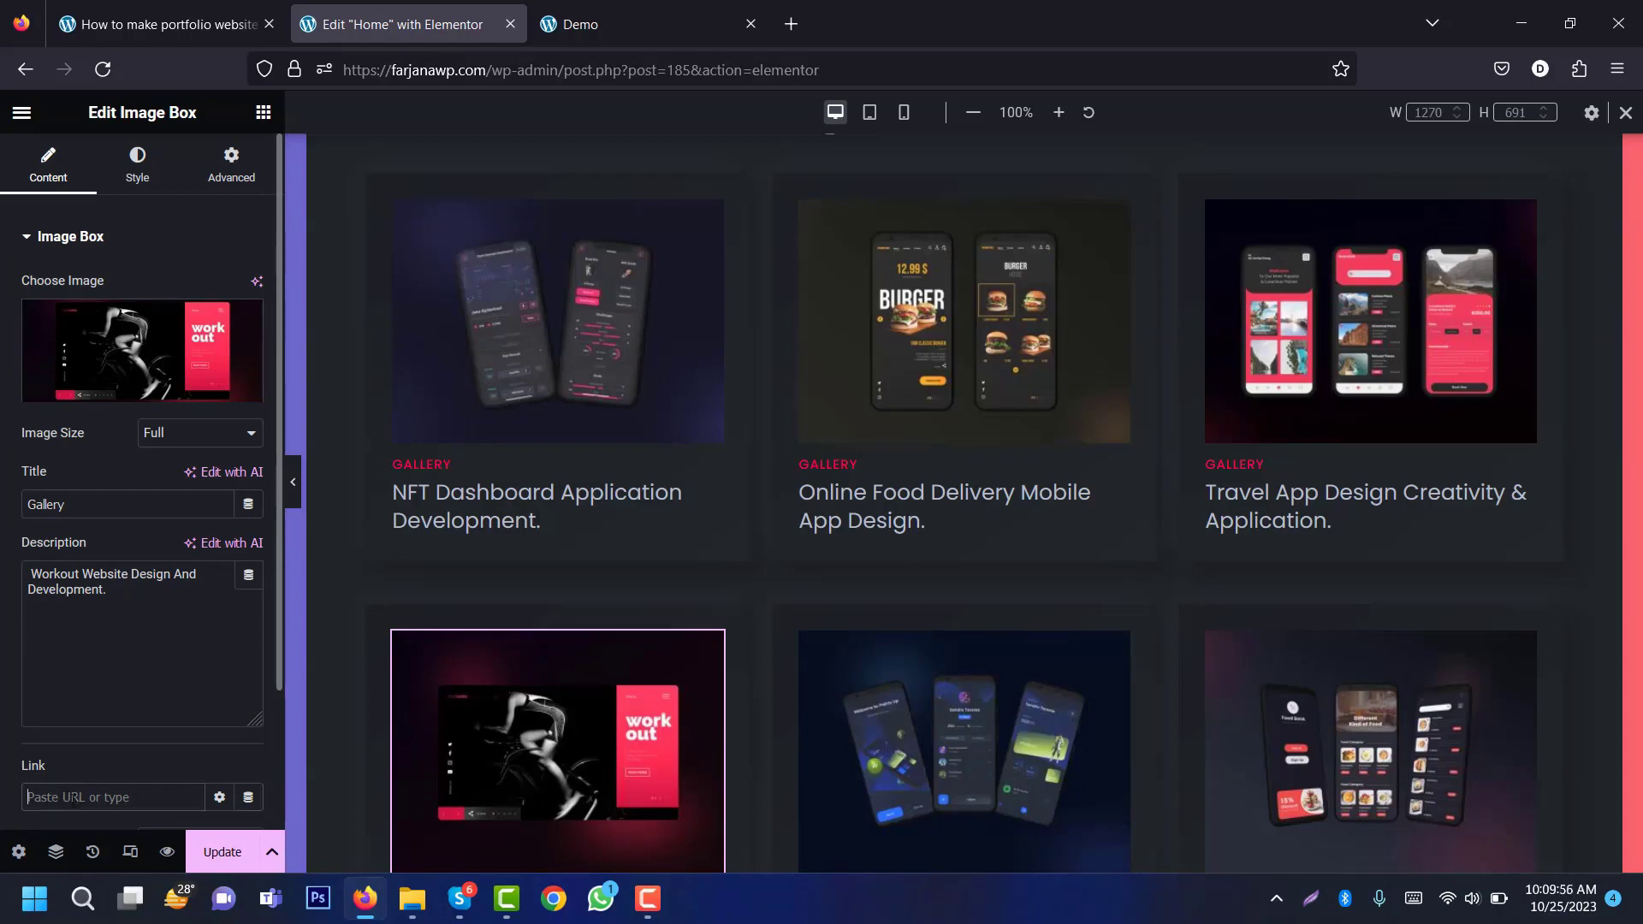
pyautogui.scroll(-3, 965, 504)
pyautogui.click(220, 853)
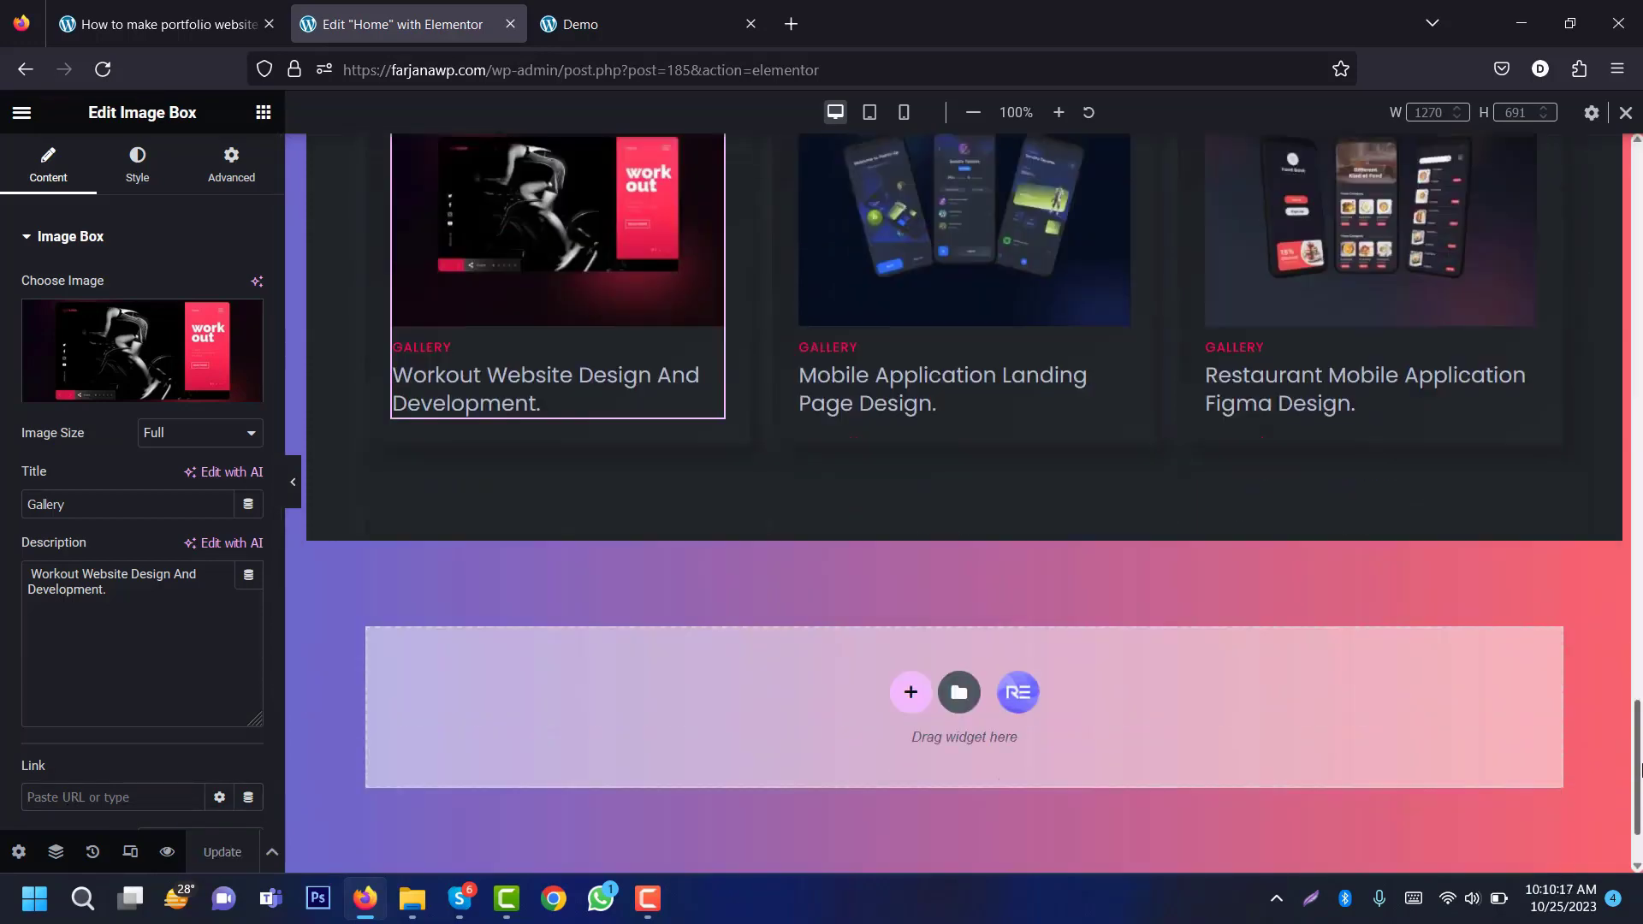
pyautogui.scroll(5, 964, 505)
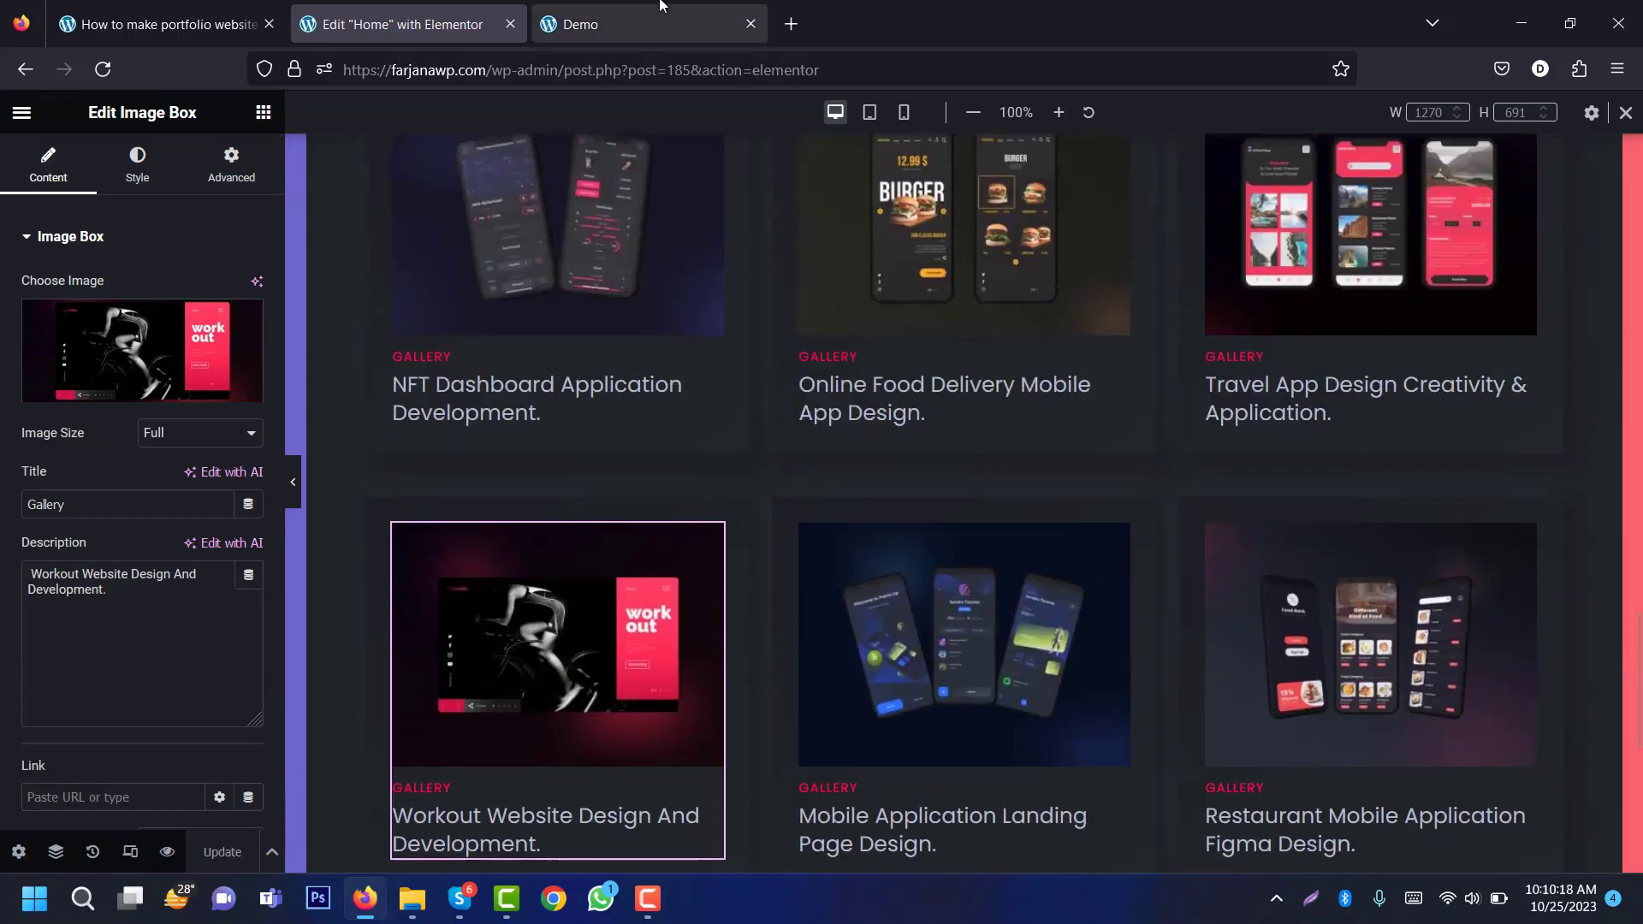
# Step: Scroll the demo site to My Resume with its Education Quality and Job Experience timelines
pyautogui.click(599, 21)
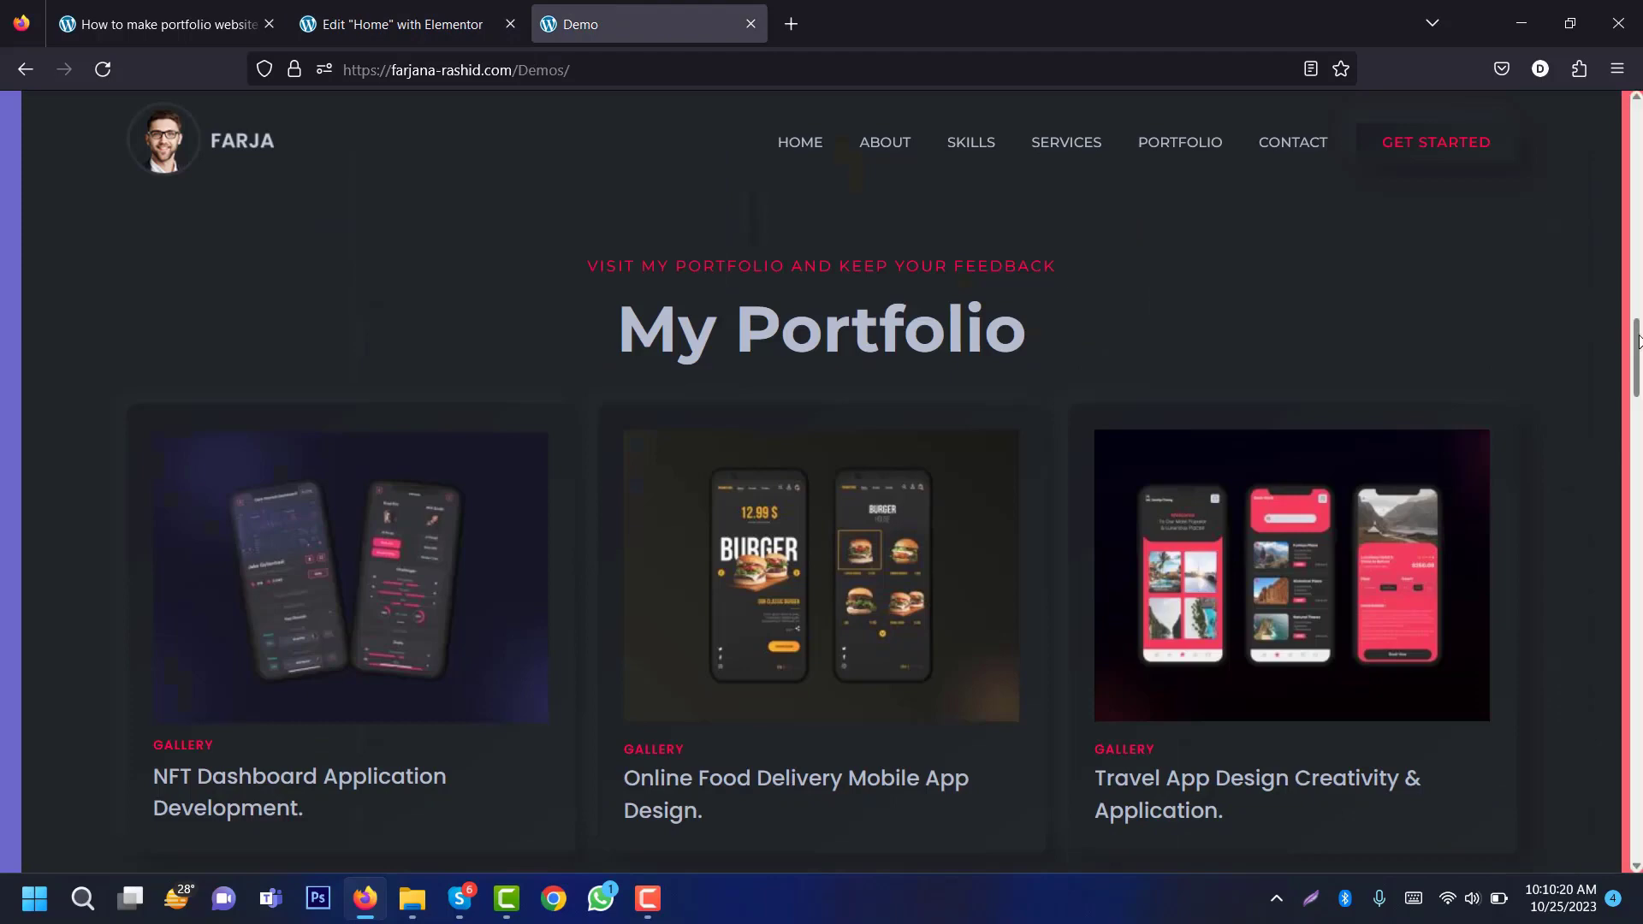
pyautogui.scroll(-1, 898, 526)
pyautogui.scroll(-10, 1258, 450)
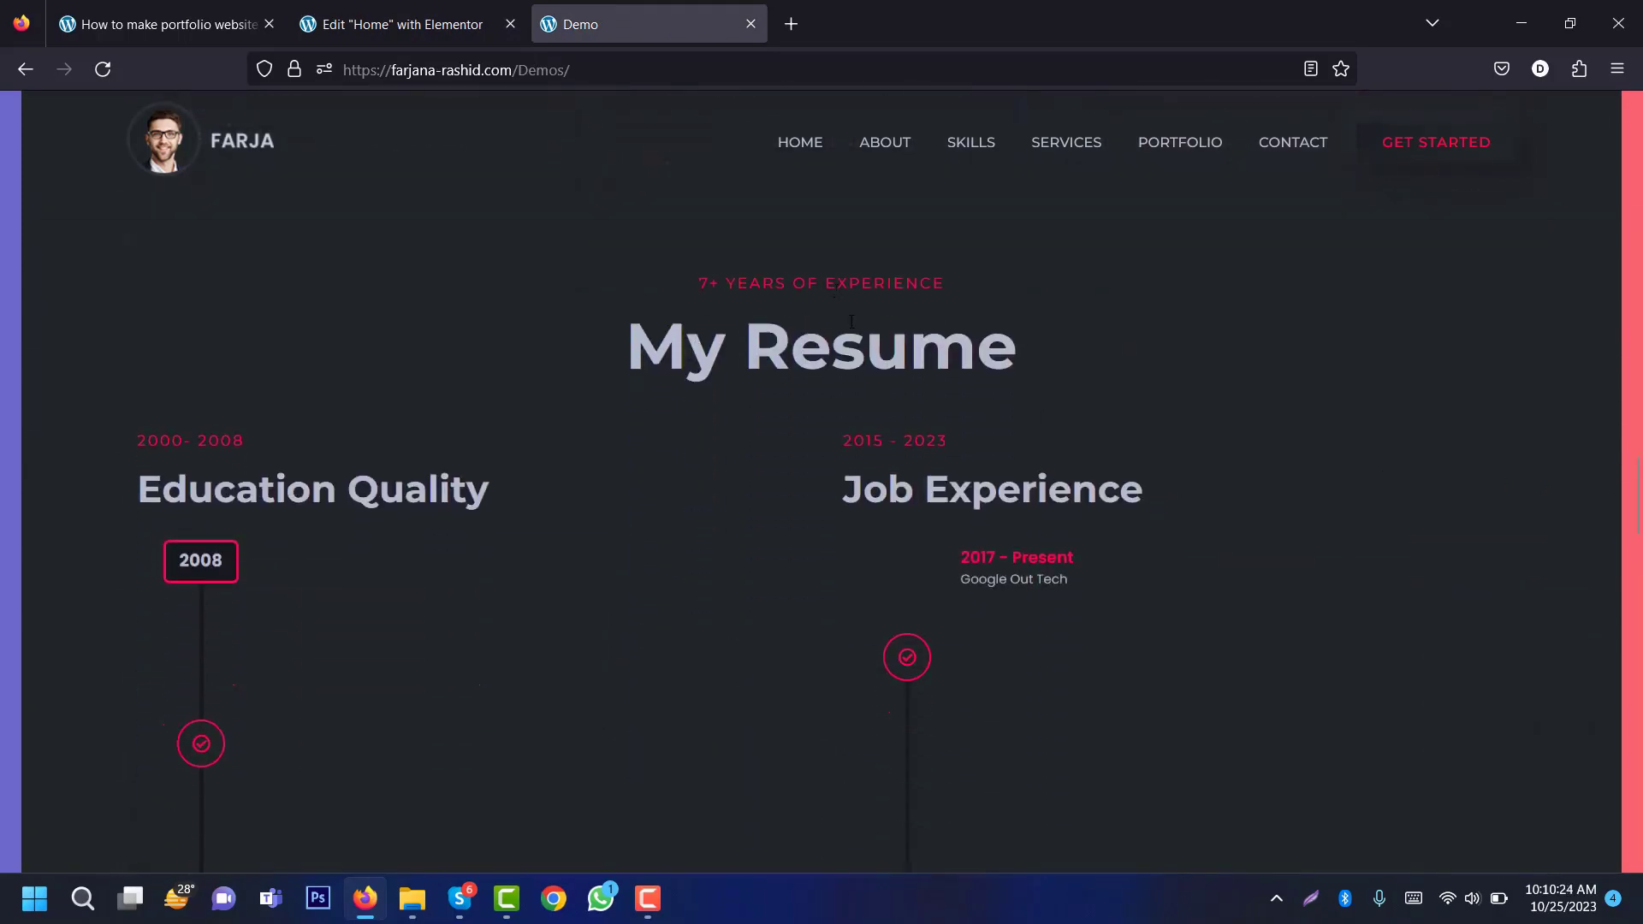
pyautogui.moveTo(1637, 514)
pyautogui.mouseDown()
pyautogui.moveTo(1637, 636)
pyautogui.moveTo(1636, 512)
pyautogui.moveTo(1639, 538)
pyautogui.mouseUp()
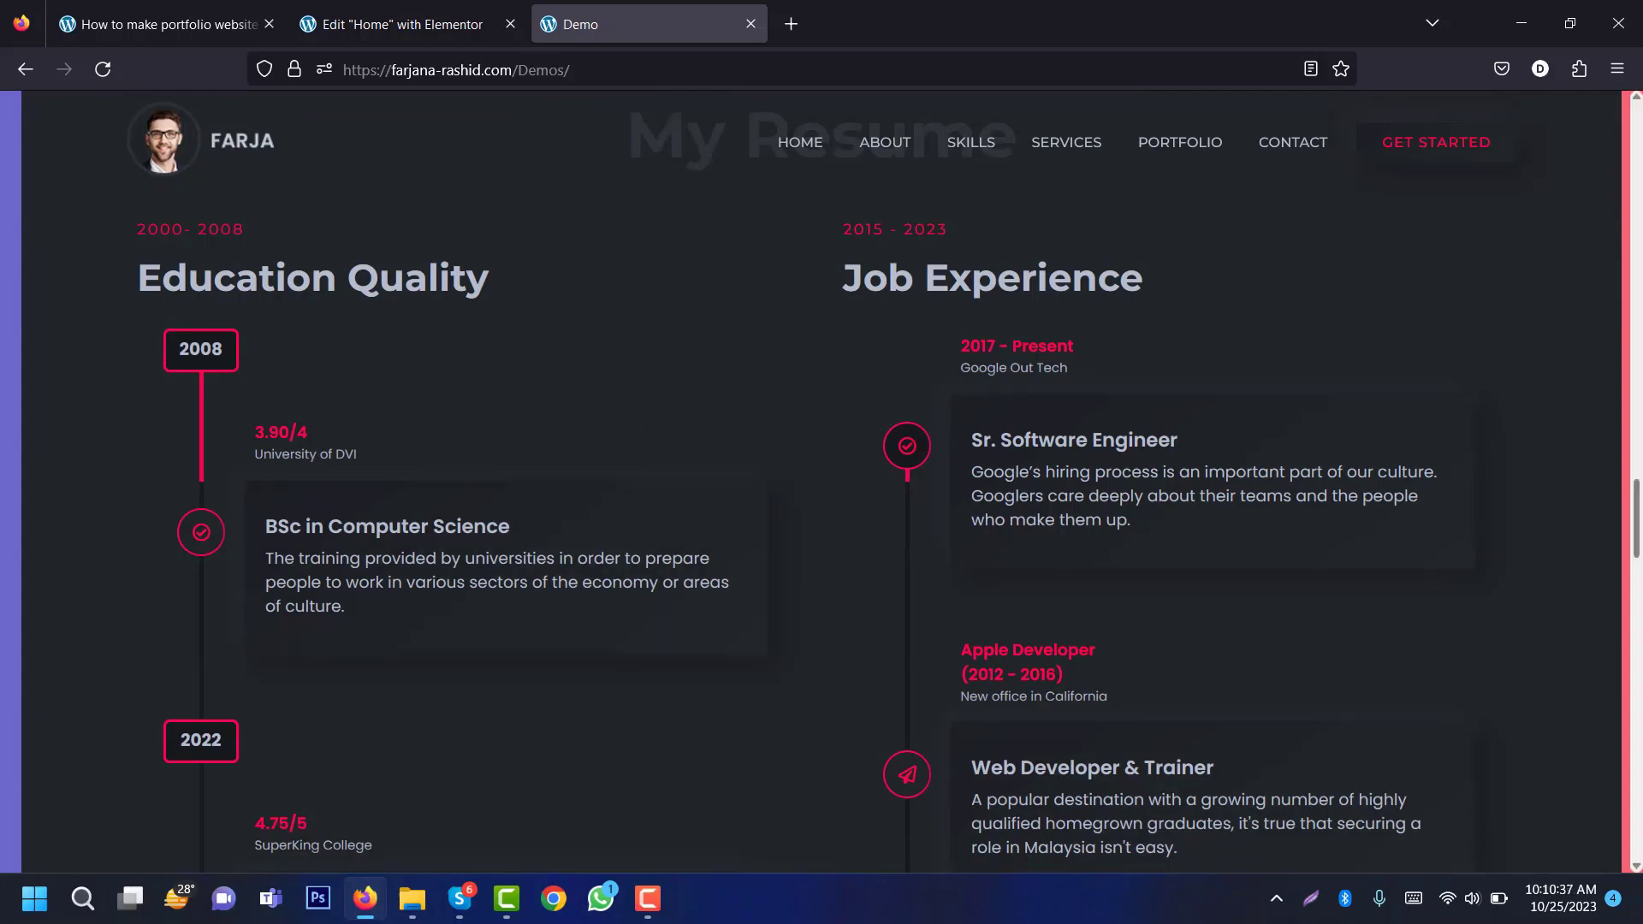
pyautogui.moveTo(1639, 505)
pyautogui.mouseDown()
pyautogui.moveTo(1639, 561)
pyautogui.moveTo(1639, 492)
pyautogui.mouseUp()
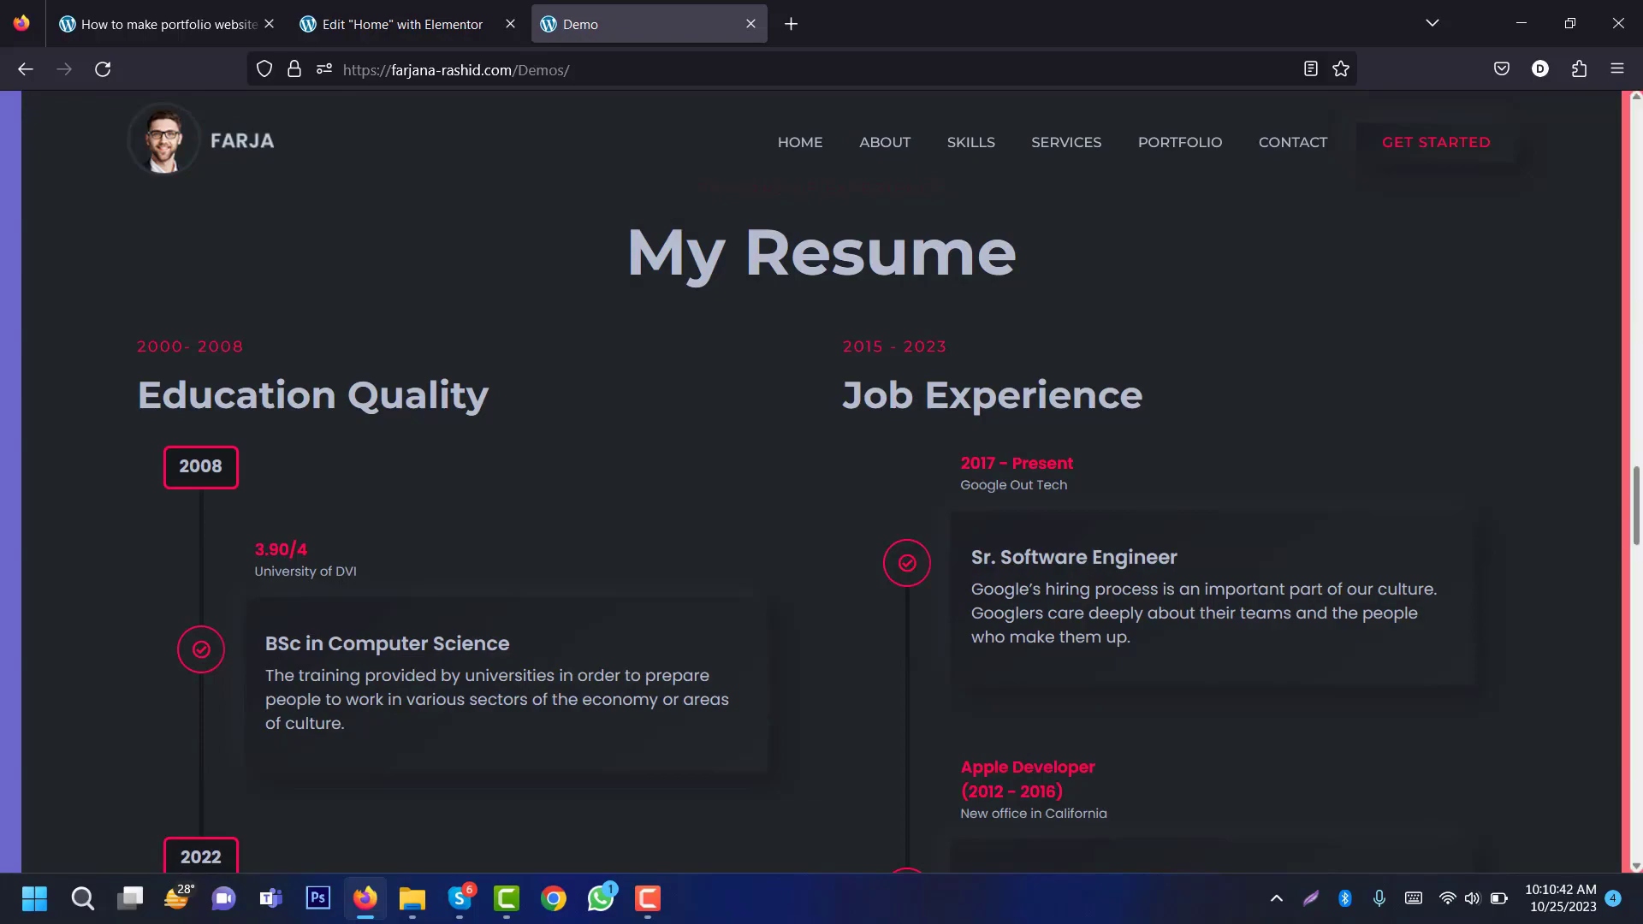
pyautogui.moveTo(1636, 505)
pyautogui.mouseDown()
pyautogui.moveTo(1636, 557)
pyautogui.moveTo(1636, 503)
pyautogui.mouseUp()
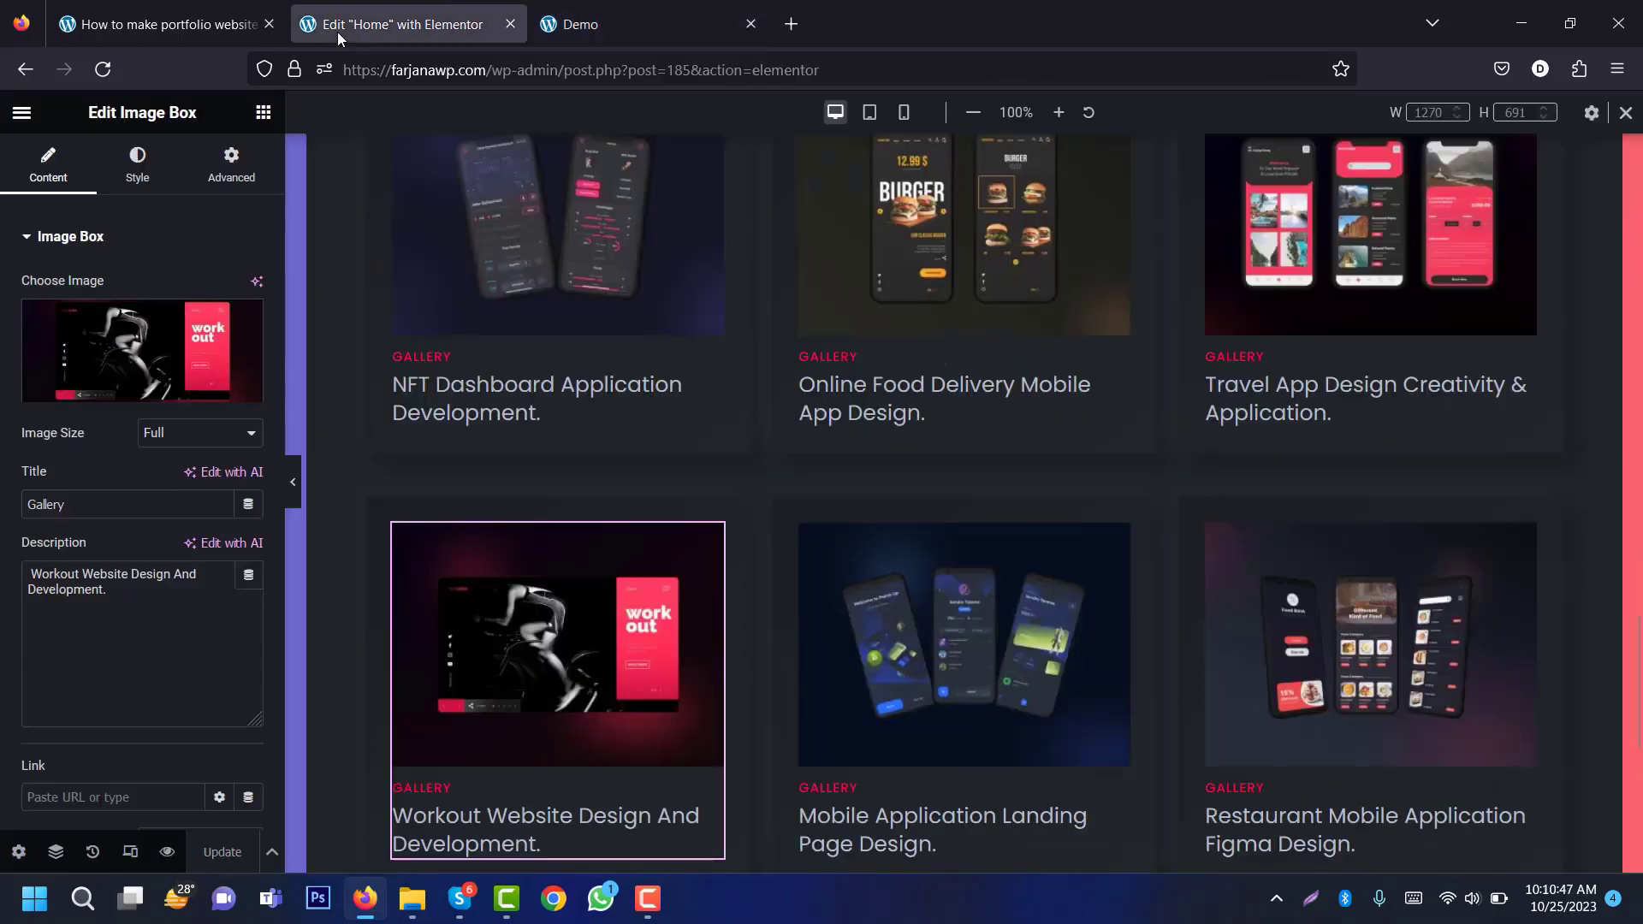
pyautogui.scroll(-4, 964, 513)
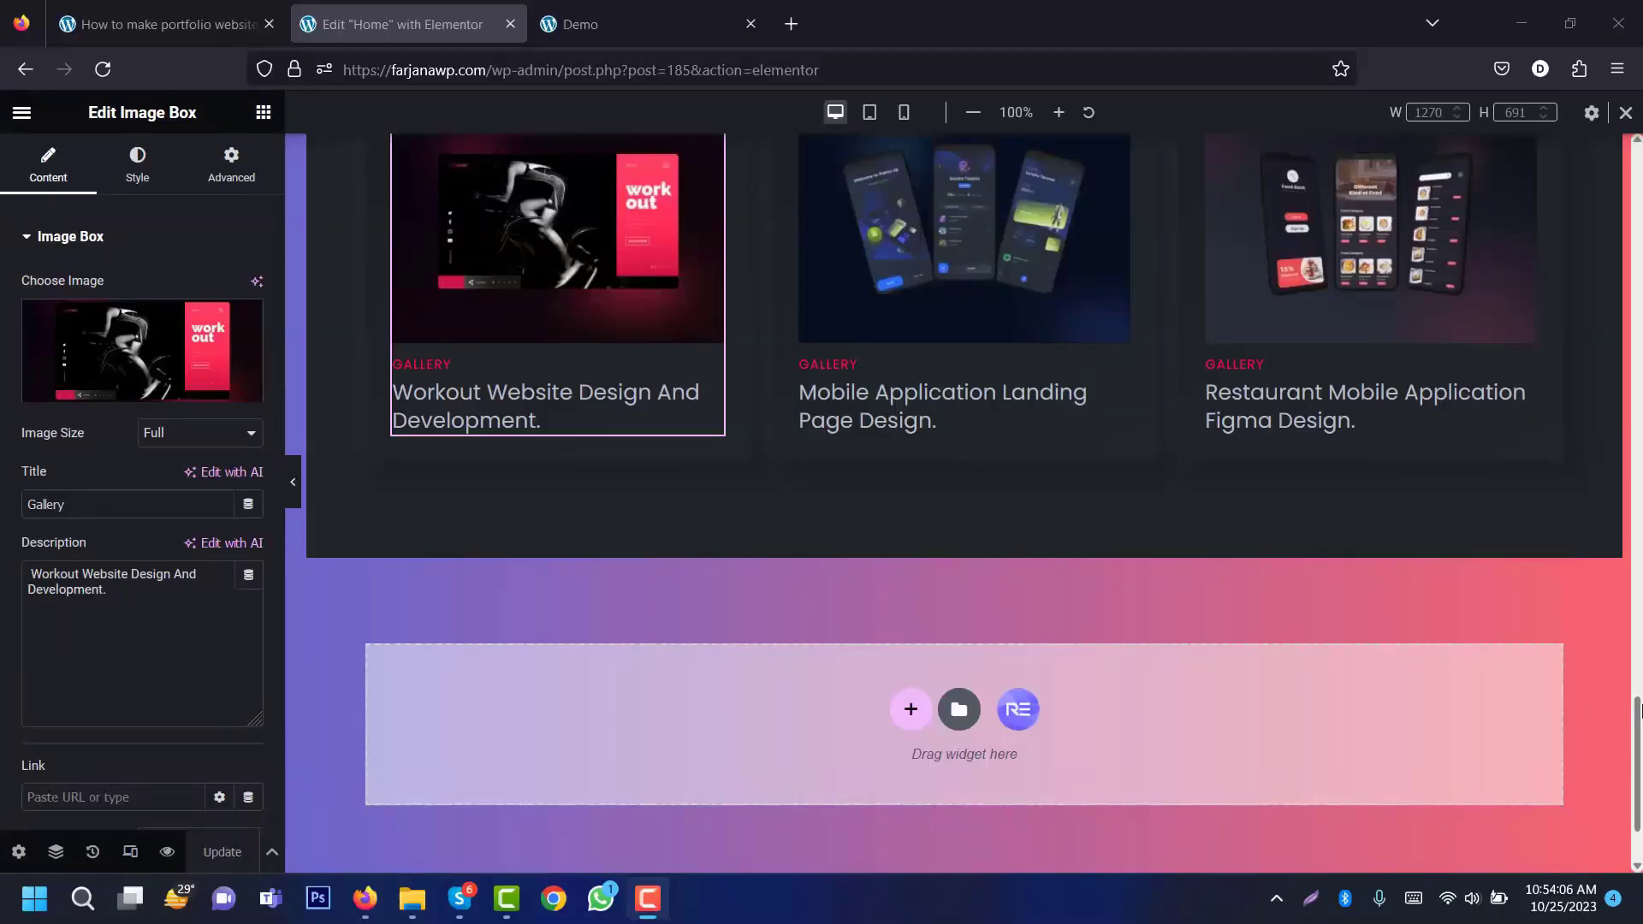
# Step: Delete both gallery-card rows from the lower copy of the portfolio section
pyautogui.moveTo(1632, 695); pyautogui.dragTo(1628, 526)
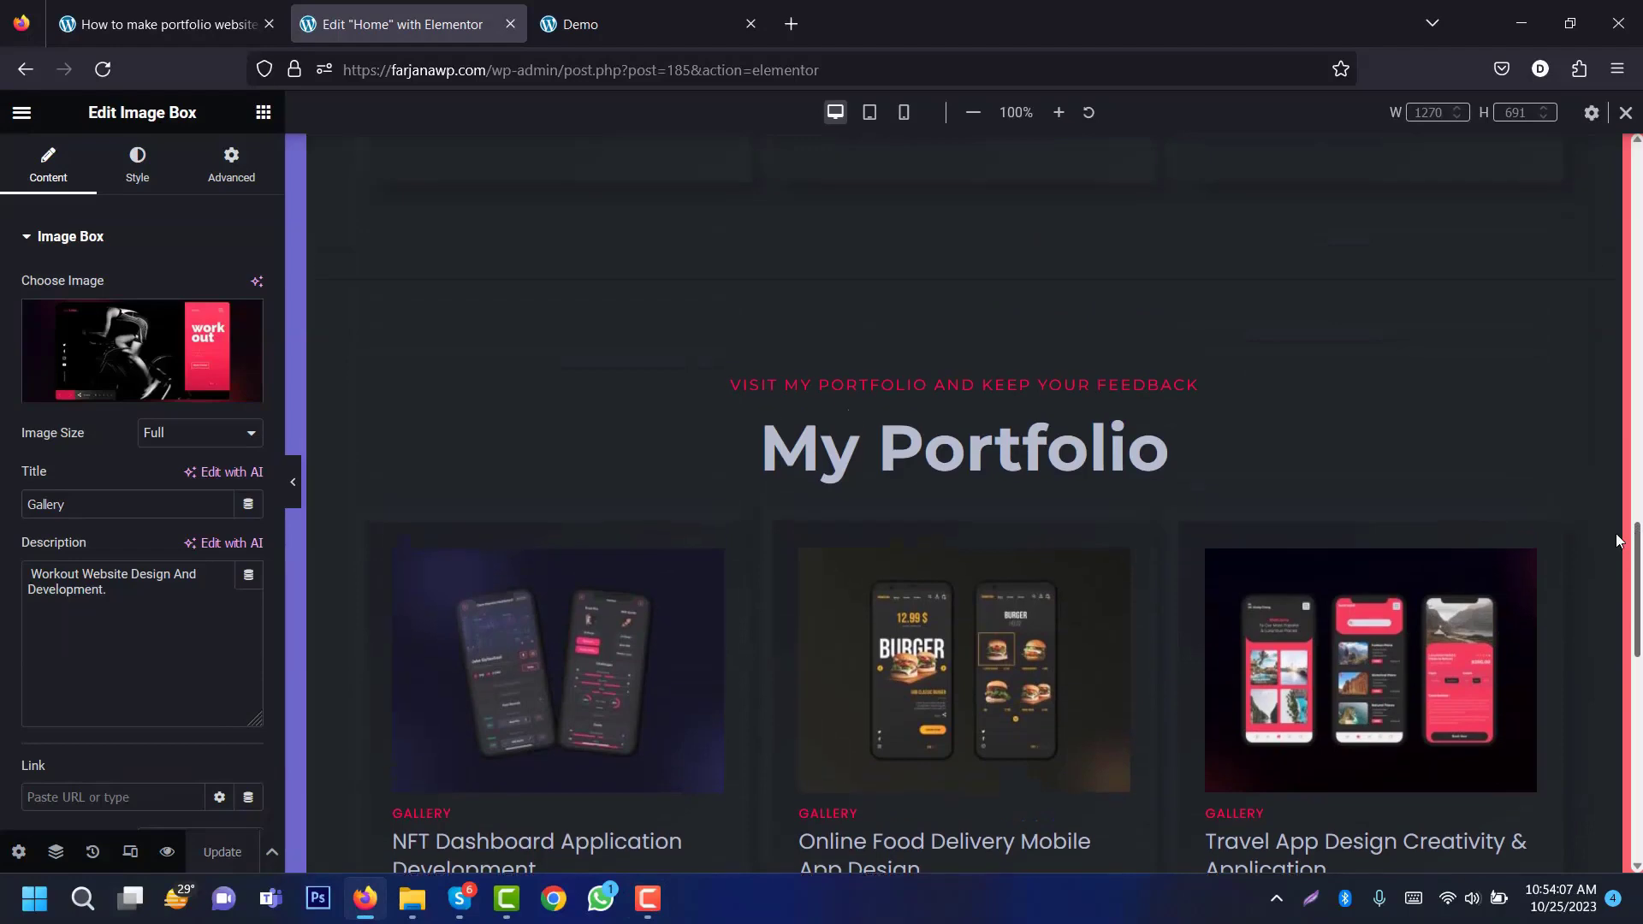
pyautogui.rightClick(963, 267)
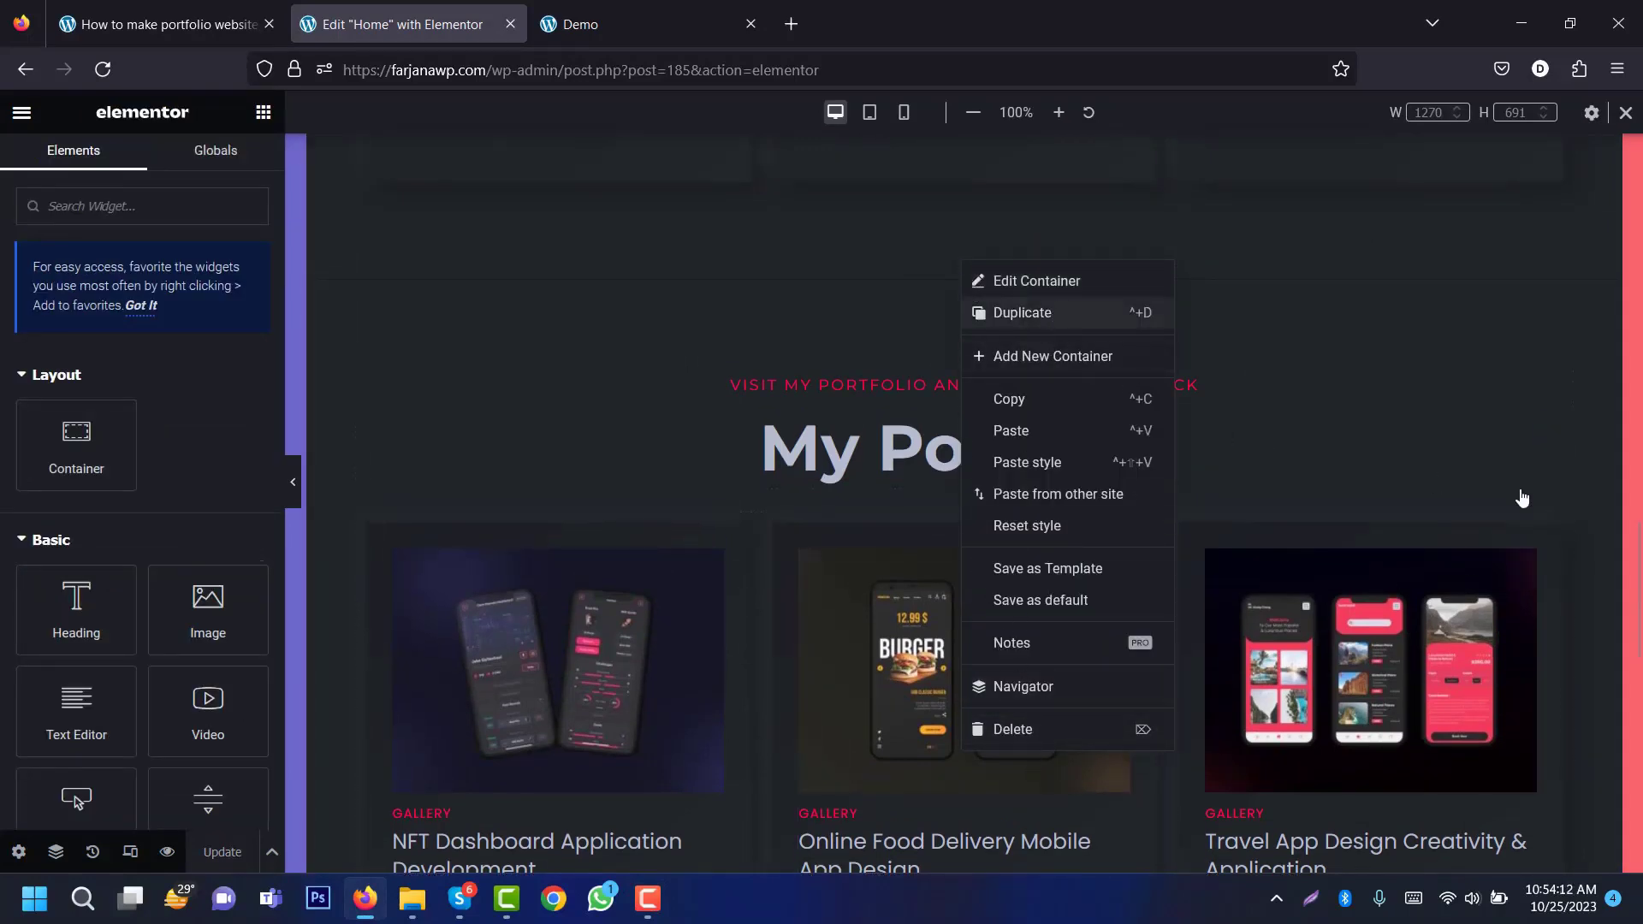
pyautogui.click(1632, 587)
pyautogui.moveTo(1632, 588); pyautogui.dragTo(1611, 793)
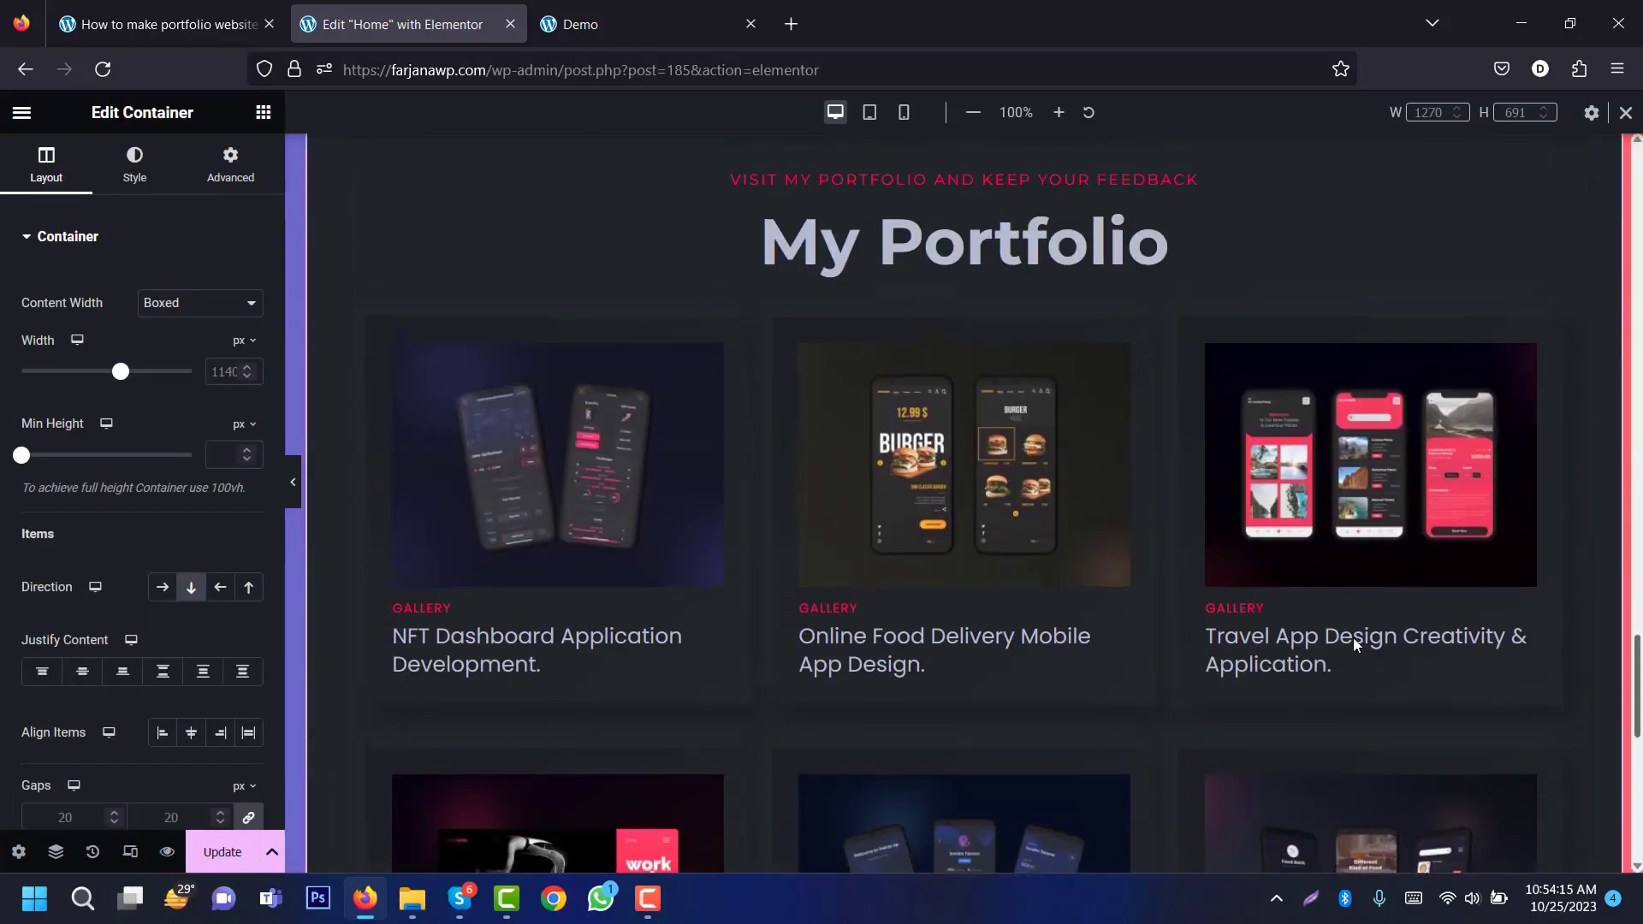
pyautogui.rightClick(375, 327)
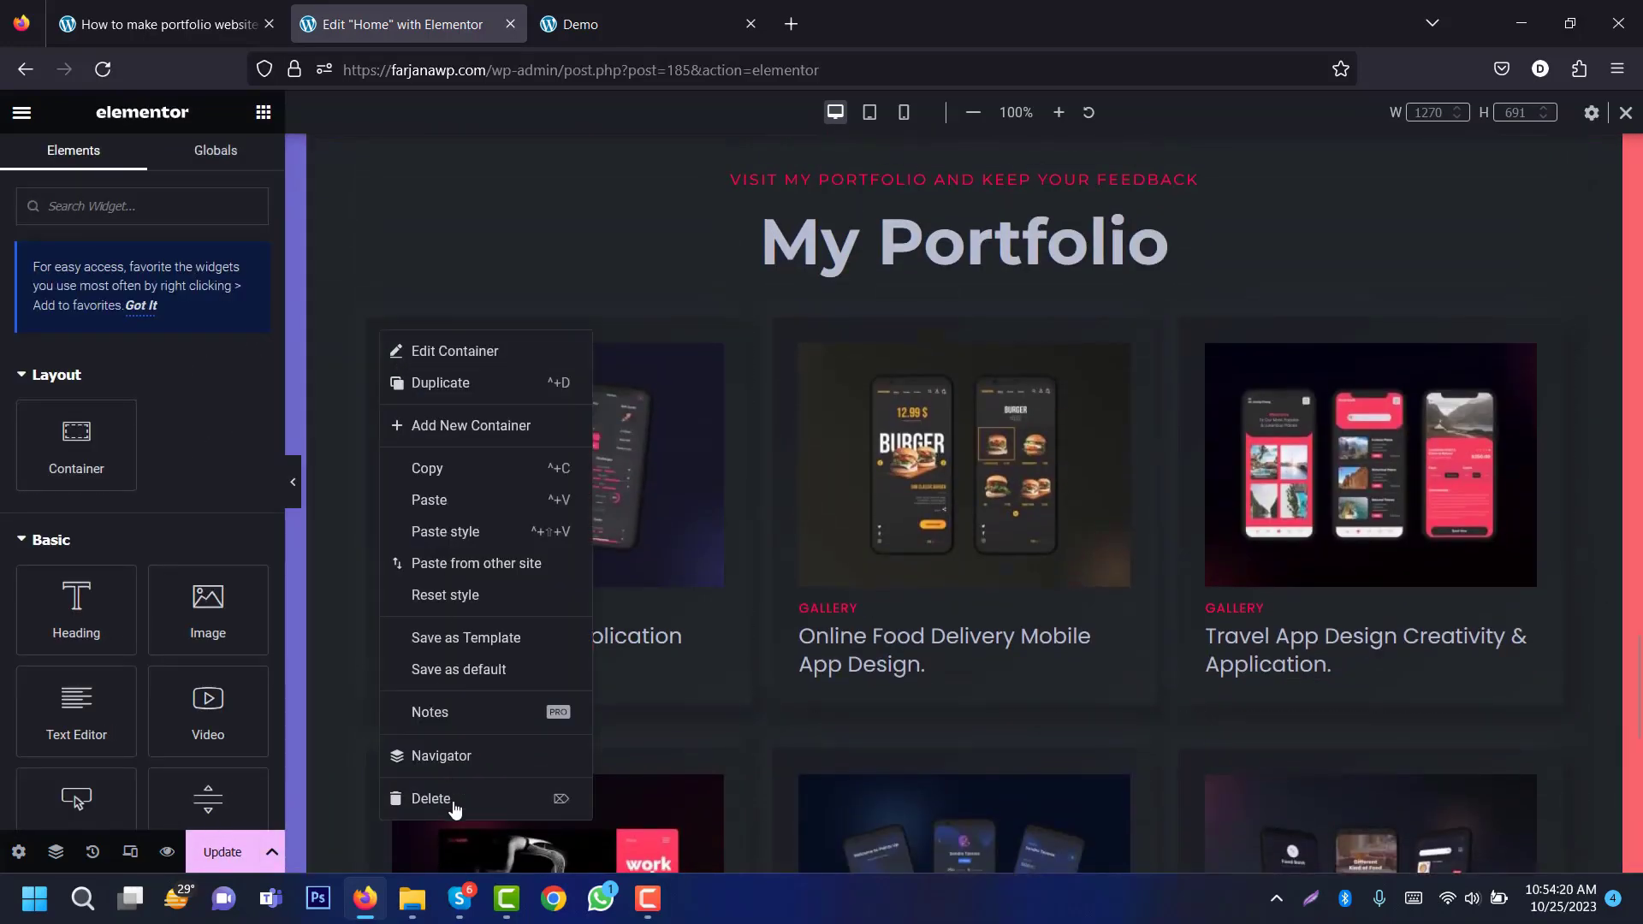
pyautogui.click(341, 281)
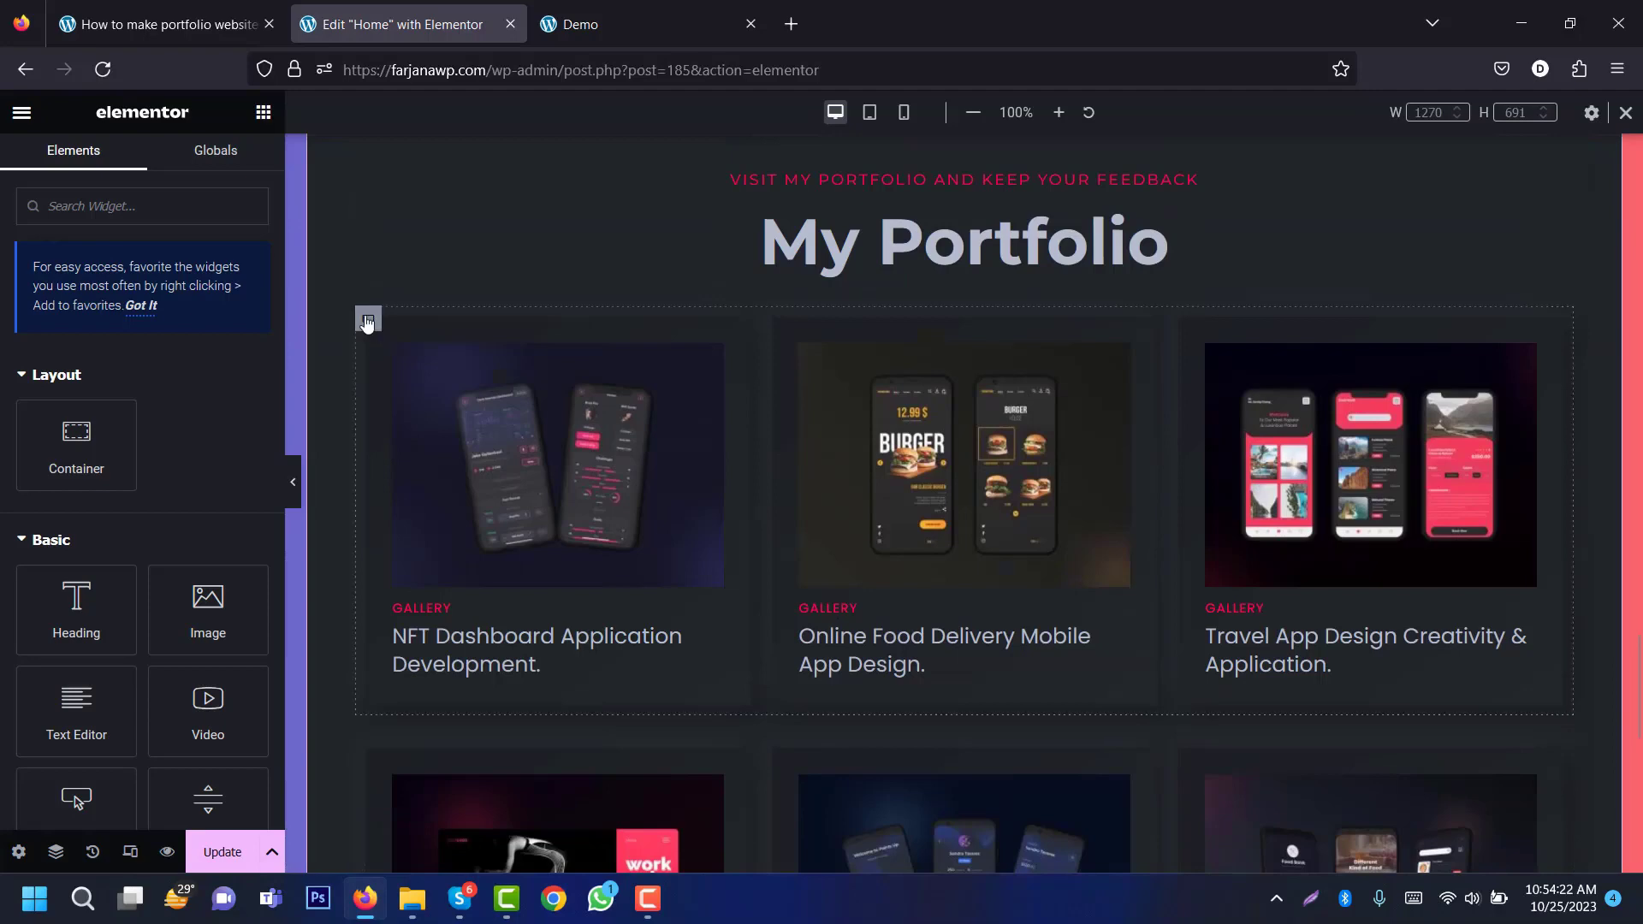
pyautogui.rightClick(362, 315)
pyautogui.click(416, 785)
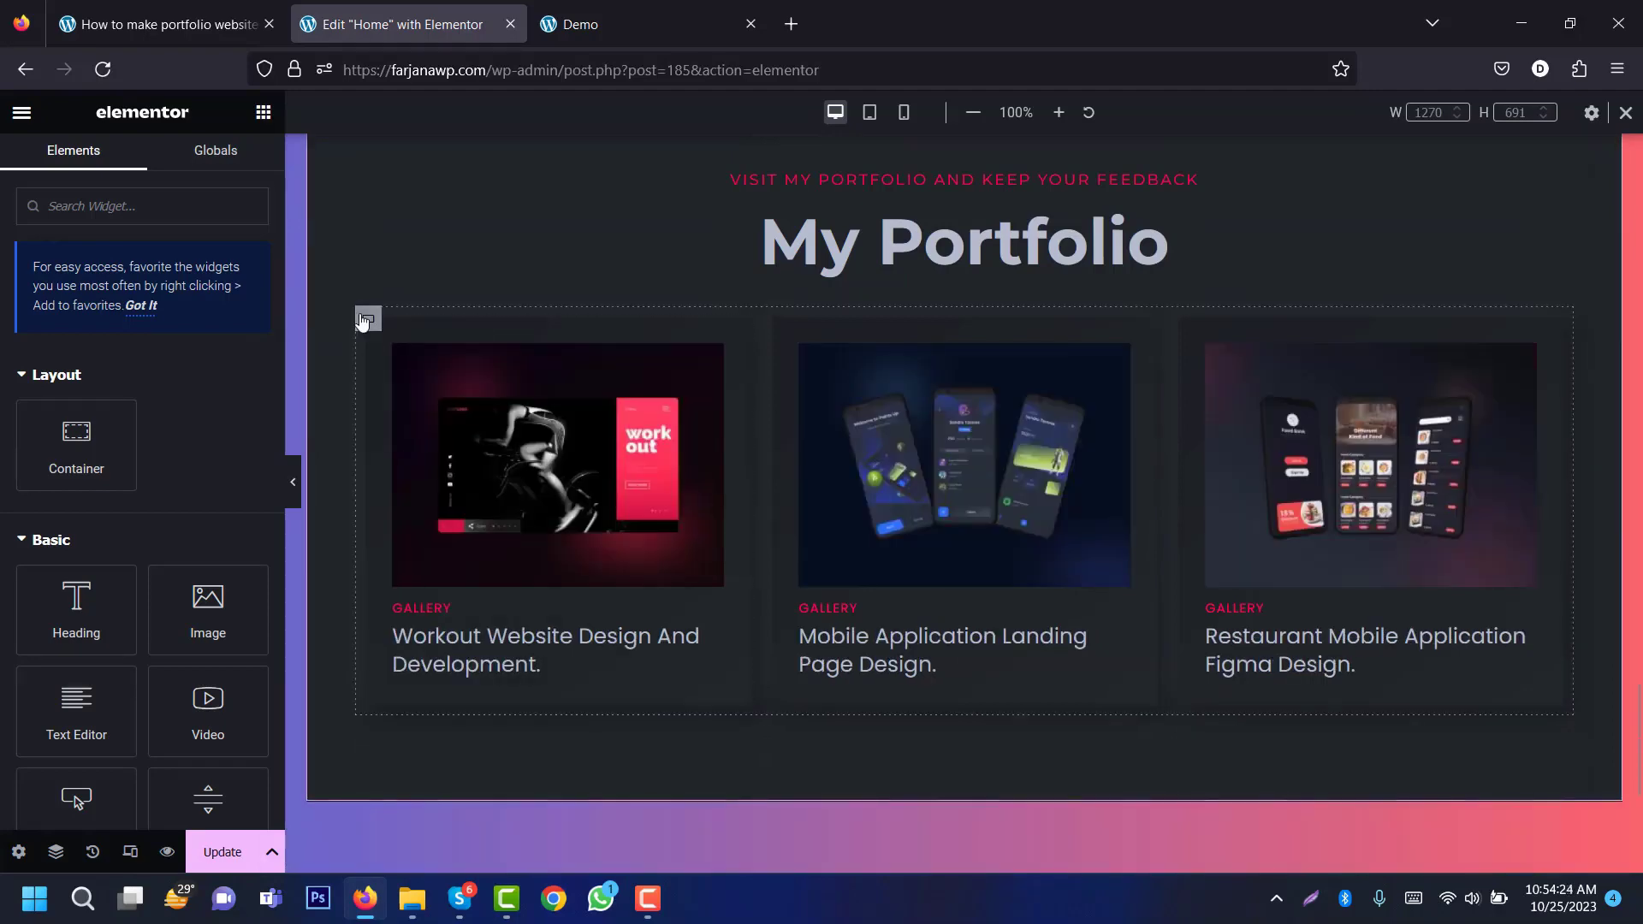
pyautogui.rightClick(361, 316)
pyautogui.click(451, 782)
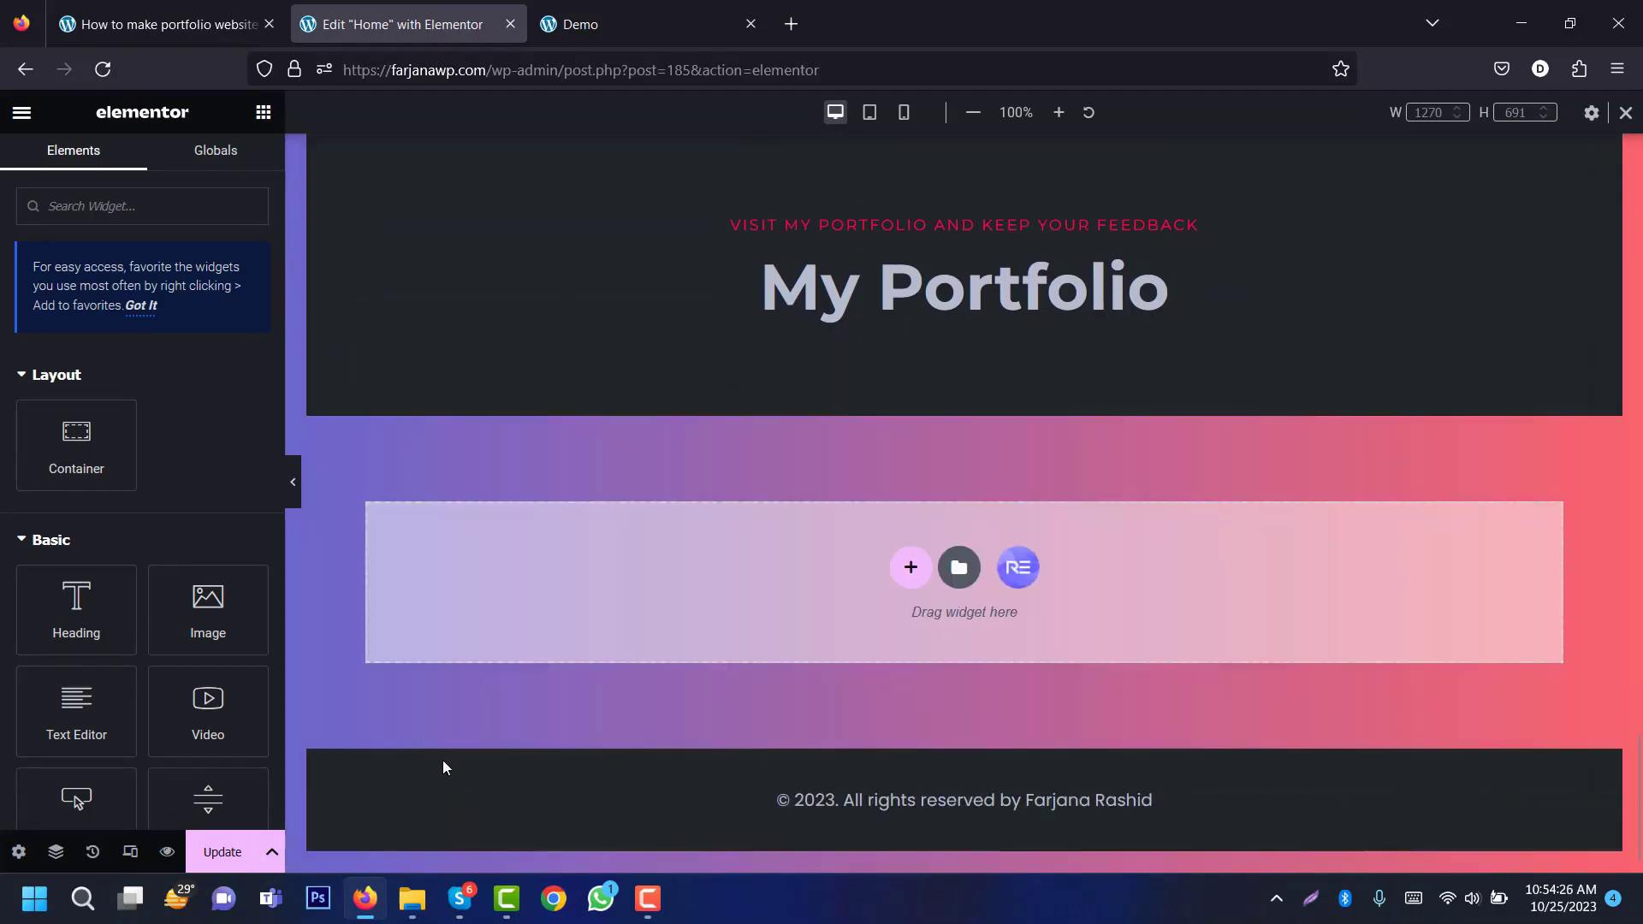
pyautogui.click(590, 24)
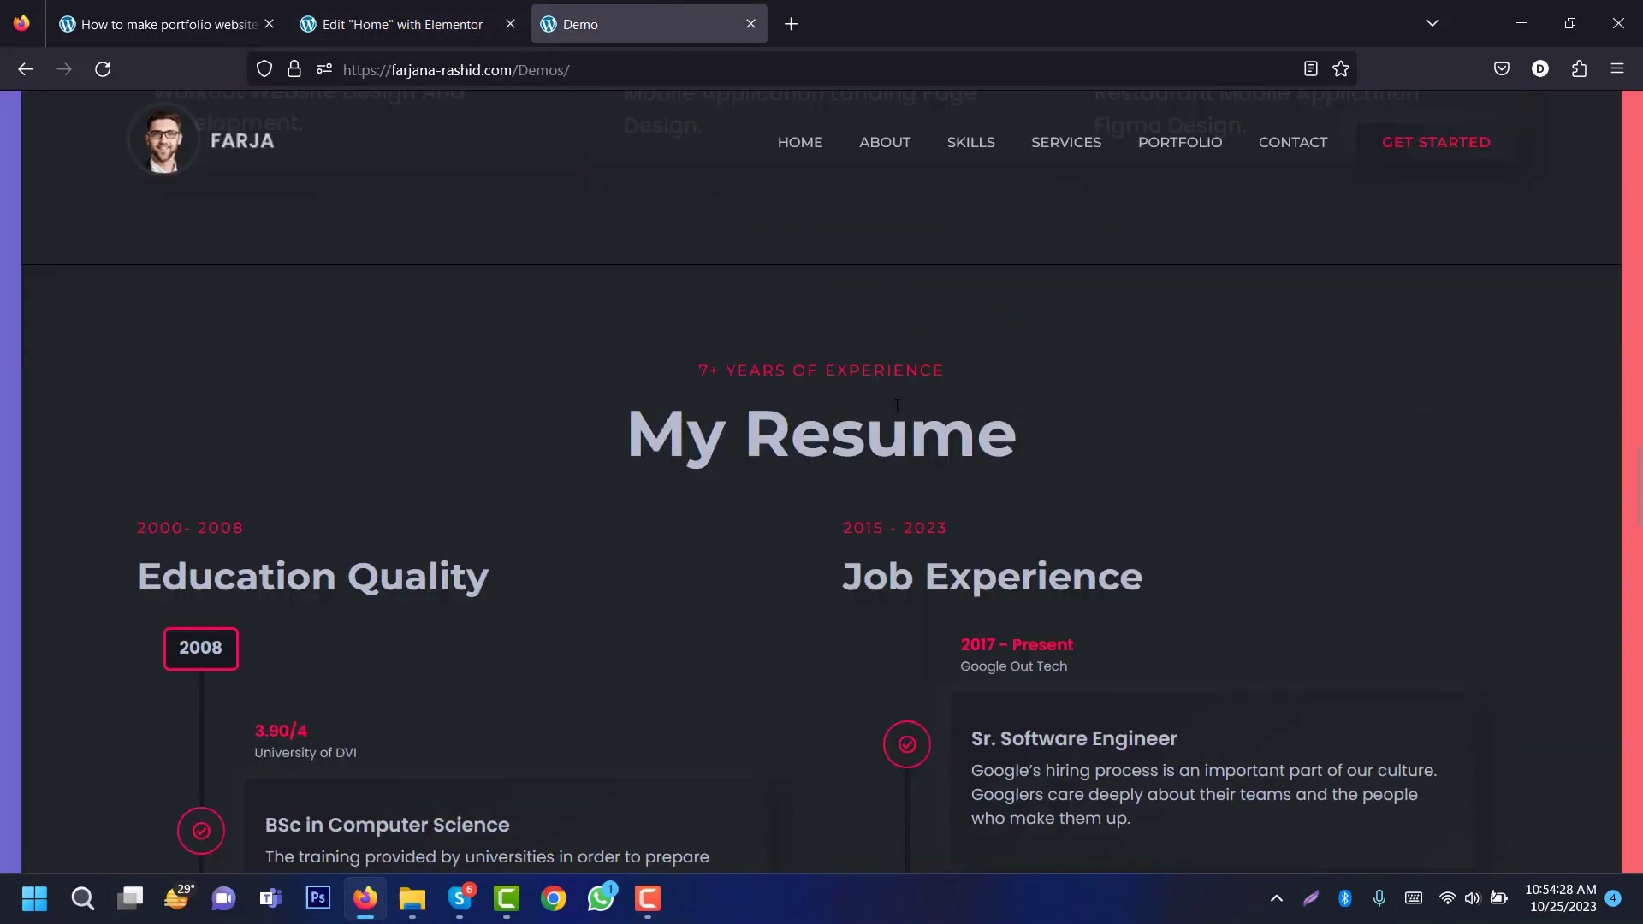
# Step: Copy '7+ YEARS OF EXPERIENCE' from the demo and paste it as the section subheading
pyautogui.tripleClick(813, 369)
pyautogui.rightClick(813, 370)
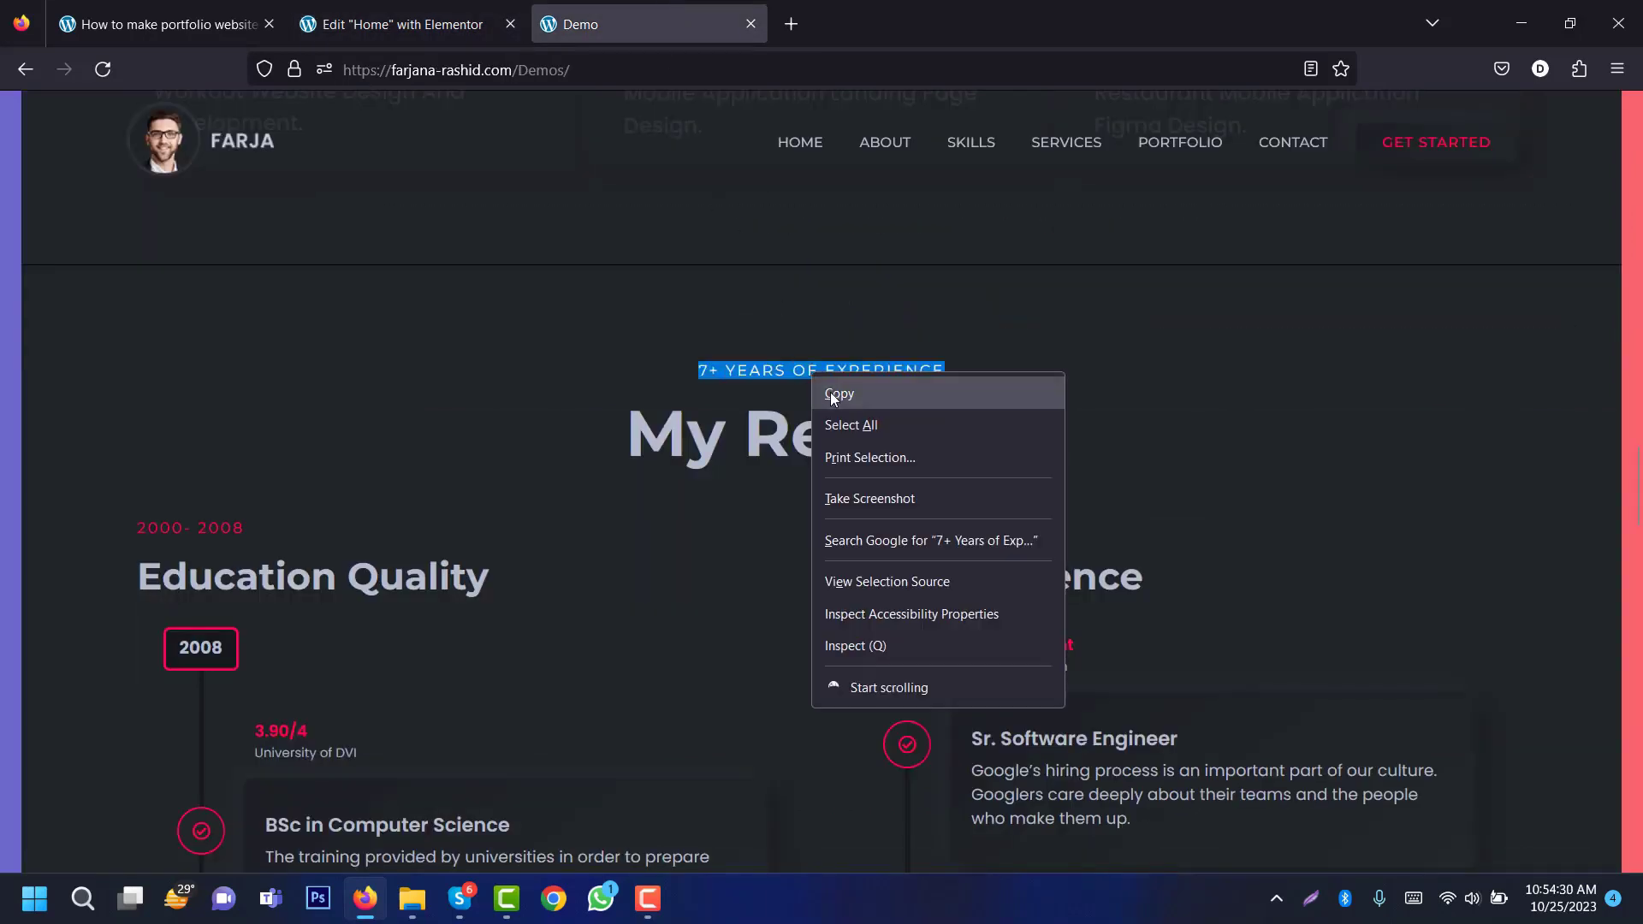
pyautogui.click(830, 392)
pyautogui.click(439, 6)
pyautogui.click(741, 239)
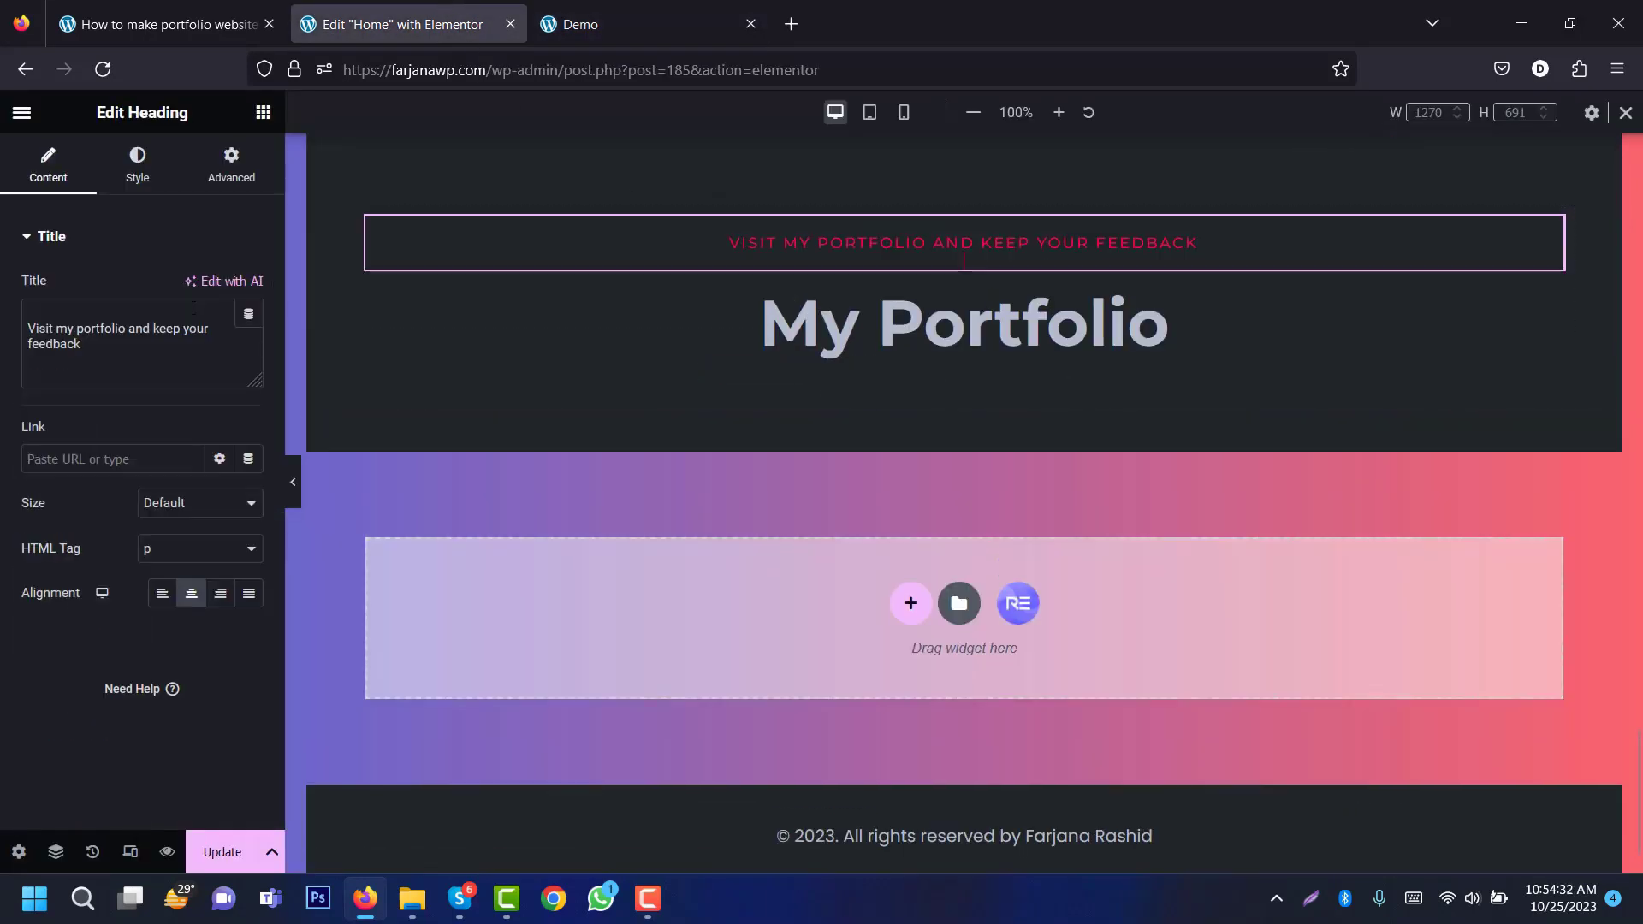
pyautogui.tripleClick(184, 308)
pyautogui.hotkey('ctrl', 'v')
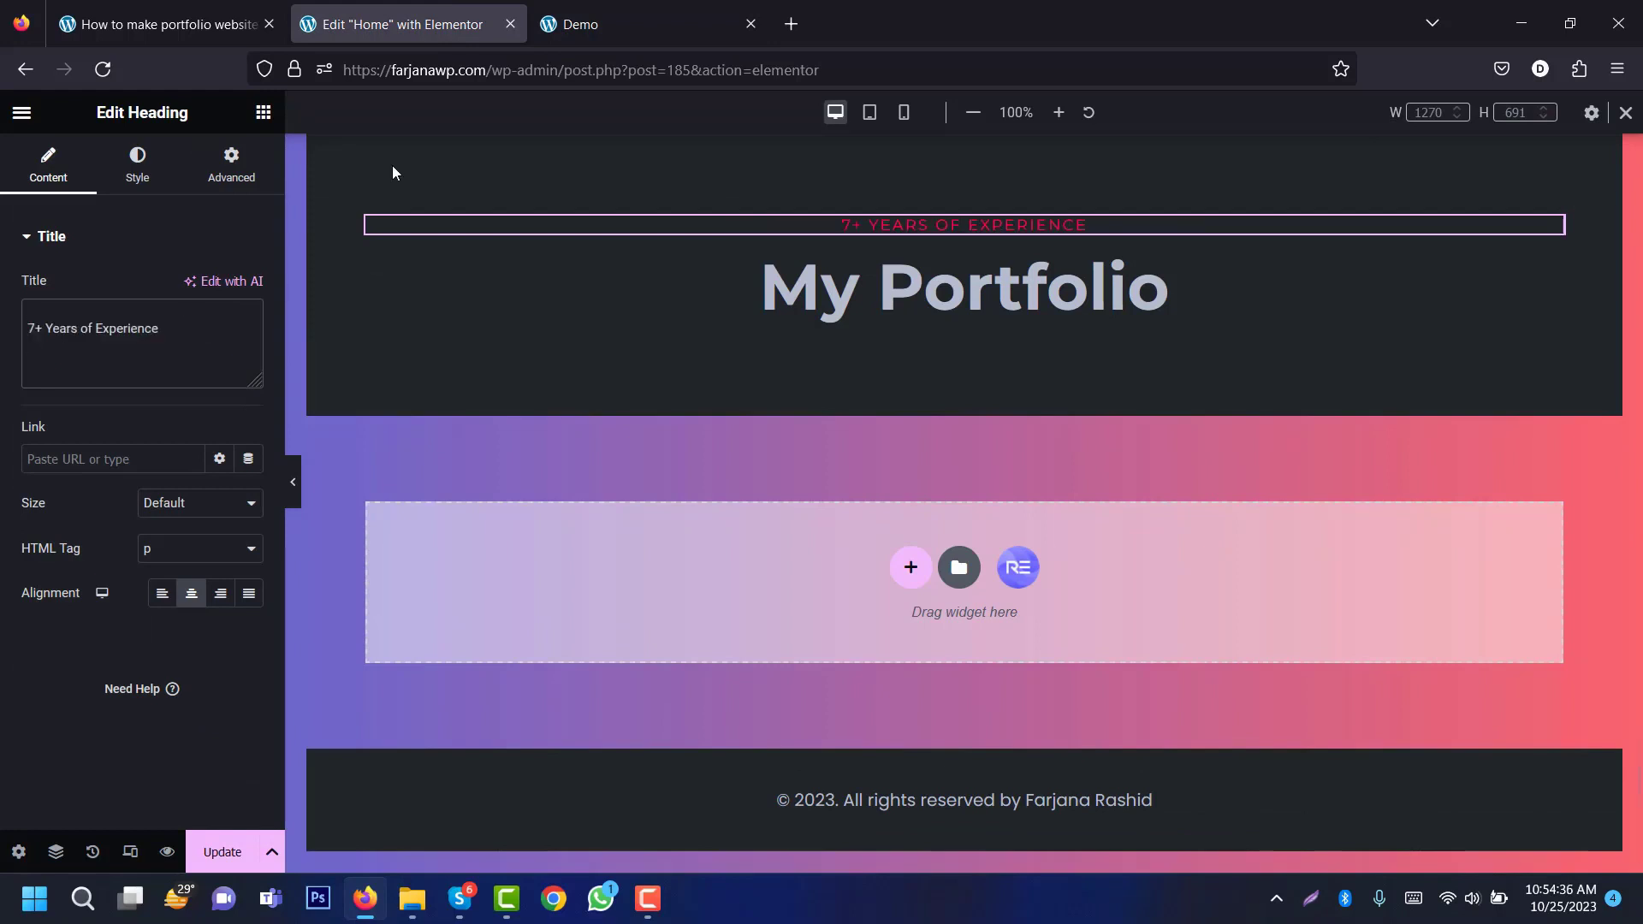
# Step: Copy 'My Resume' from the demo and paste it over the My Portfolio heading
pyautogui.click(647, 10)
pyautogui.tripleClick(660, 417)
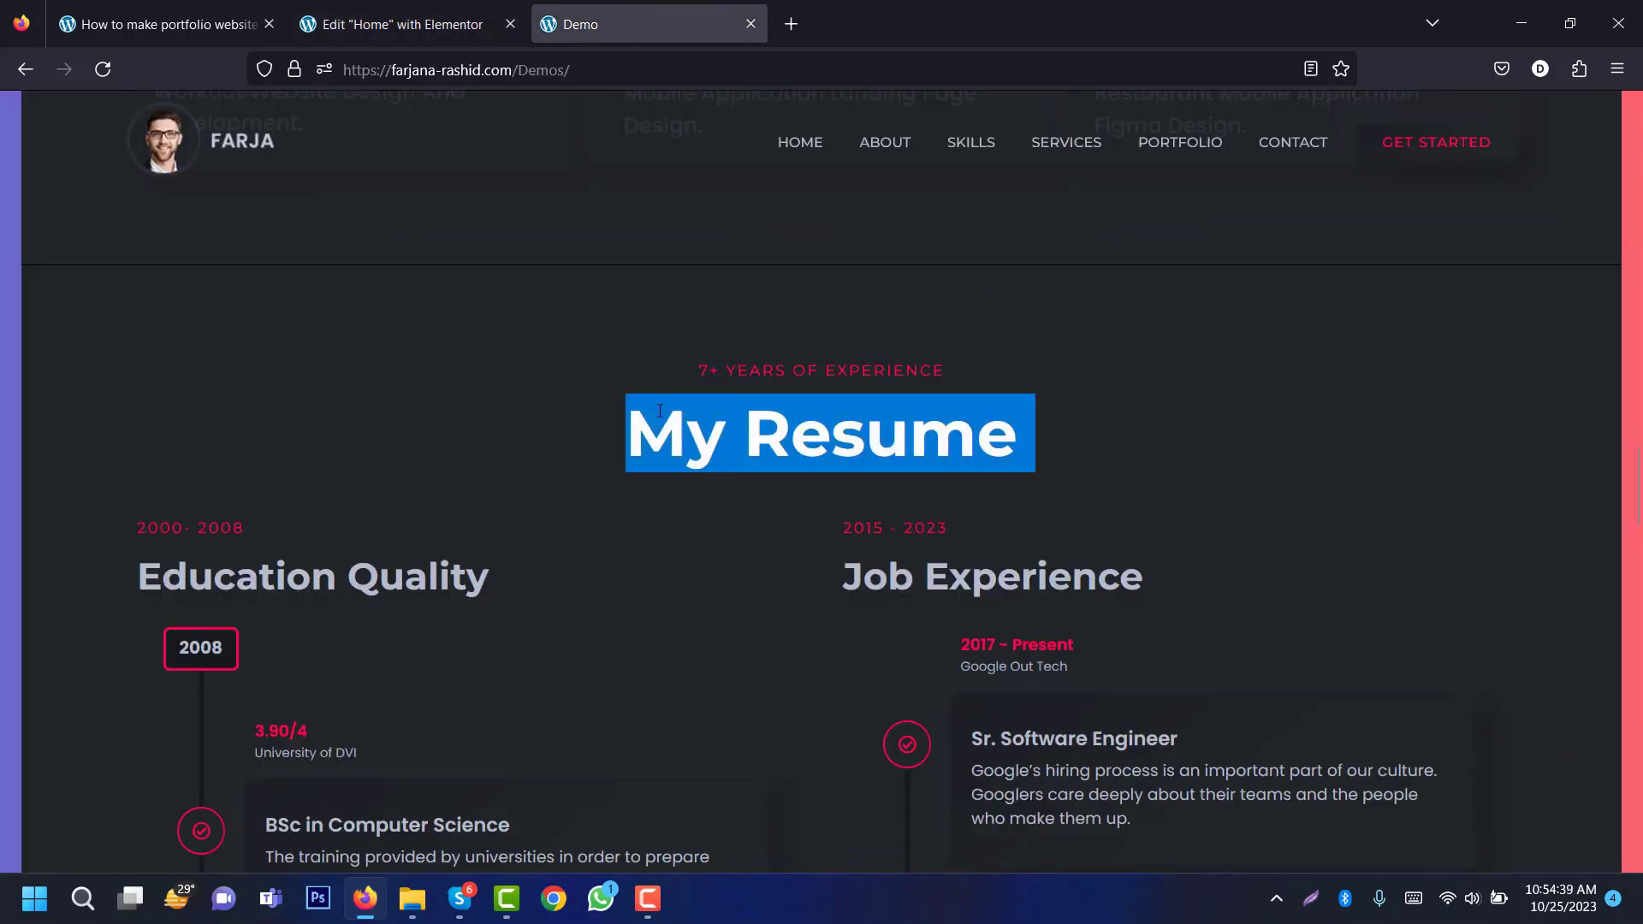
pyautogui.click(402, 24)
pyautogui.click(956, 287)
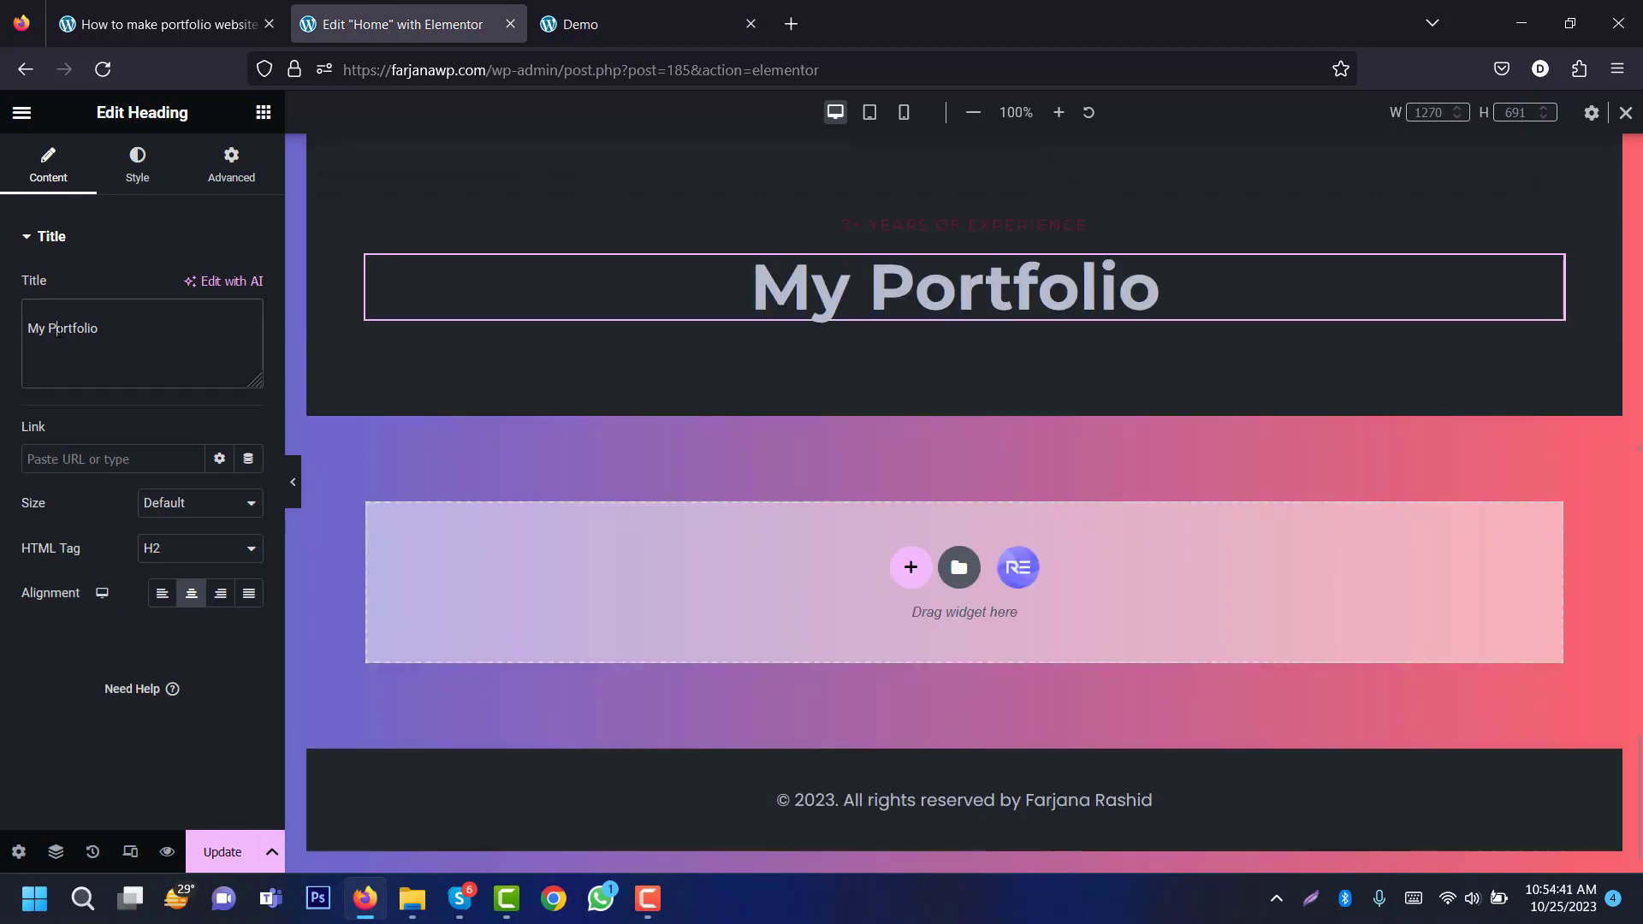
pyautogui.tripleClick(58, 331)
pyautogui.hotkey('ctrl', 'v')
pyautogui.click(661, 17)
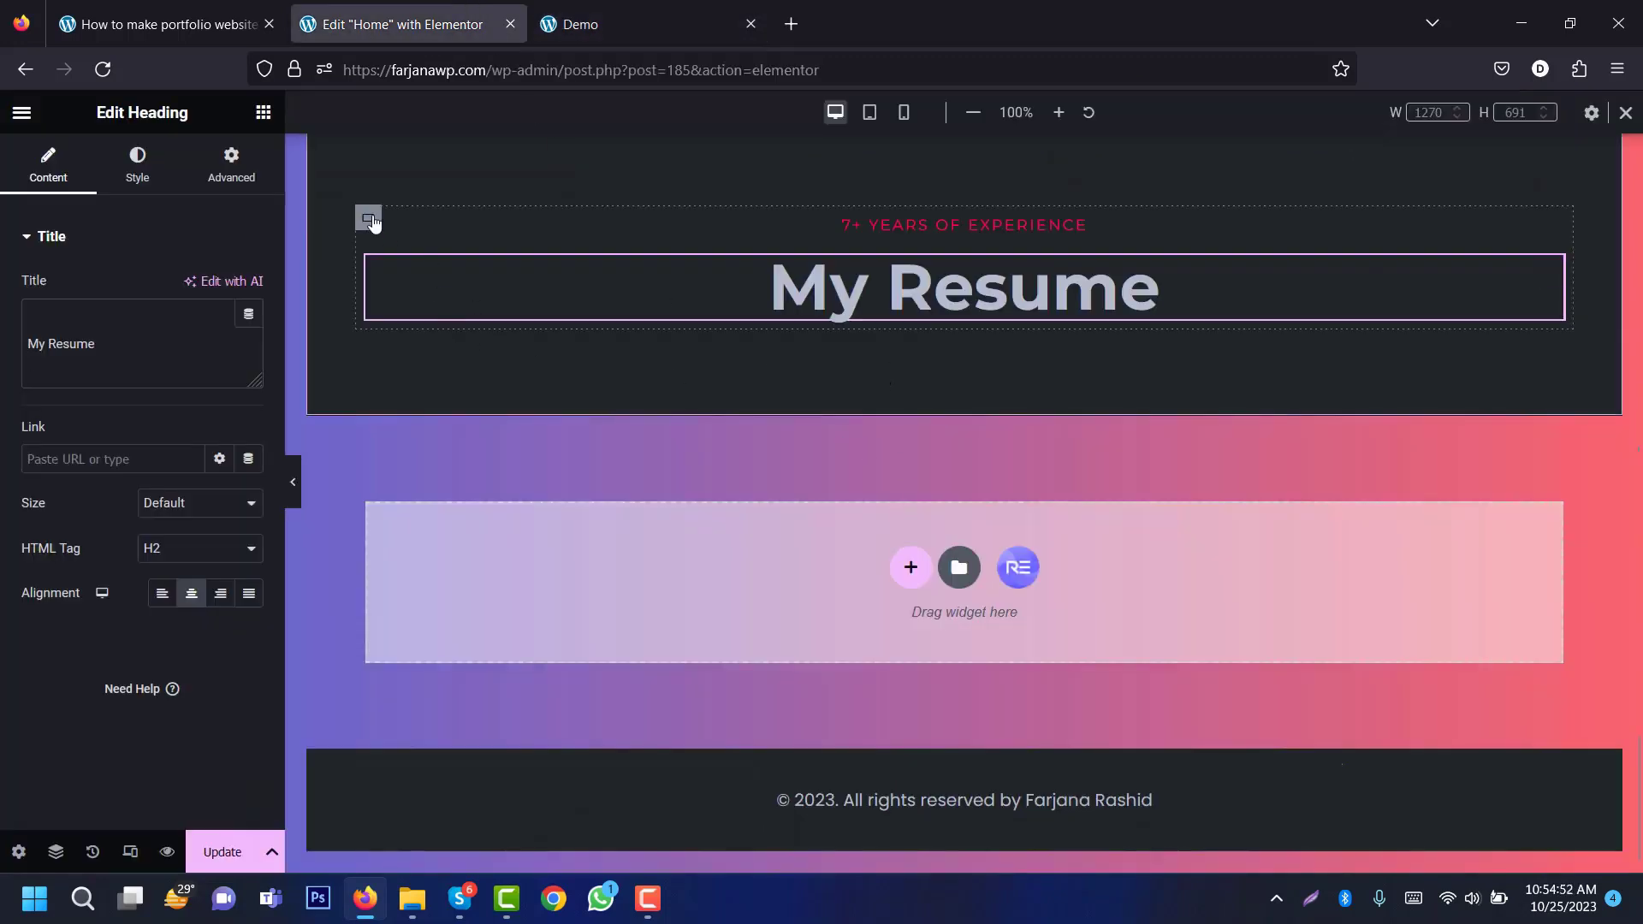
# Step: Add an empty container below the My Resume heading holding two duplicated nested column containers
pyautogui.rightClick(367, 220)
pyautogui.click(451, 313)
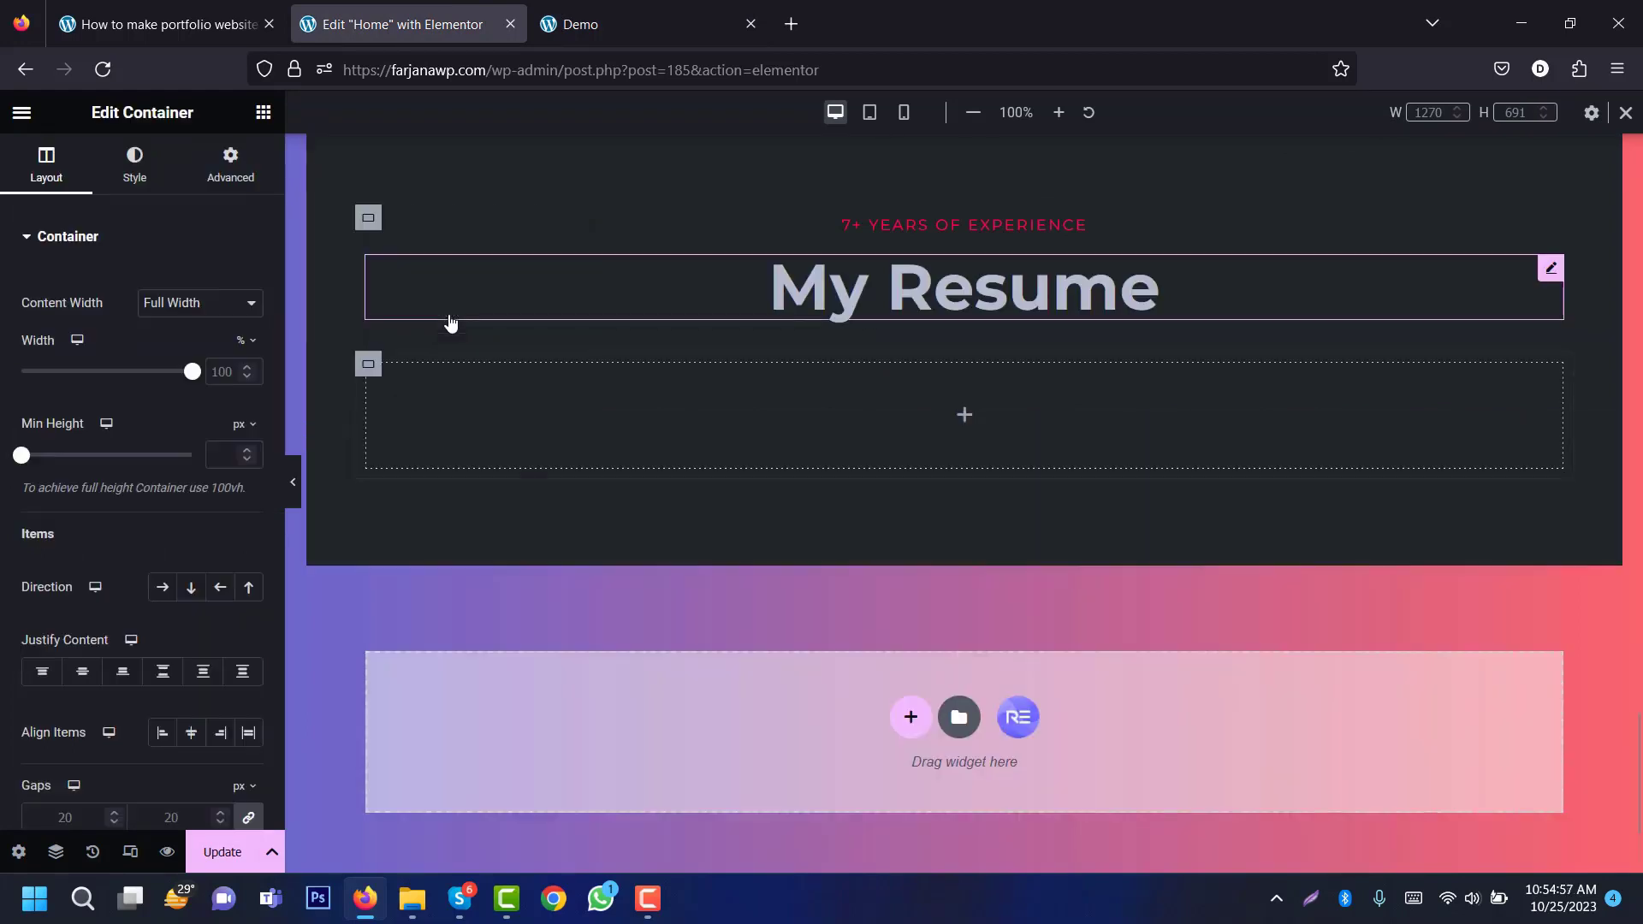
pyautogui.click(964, 416)
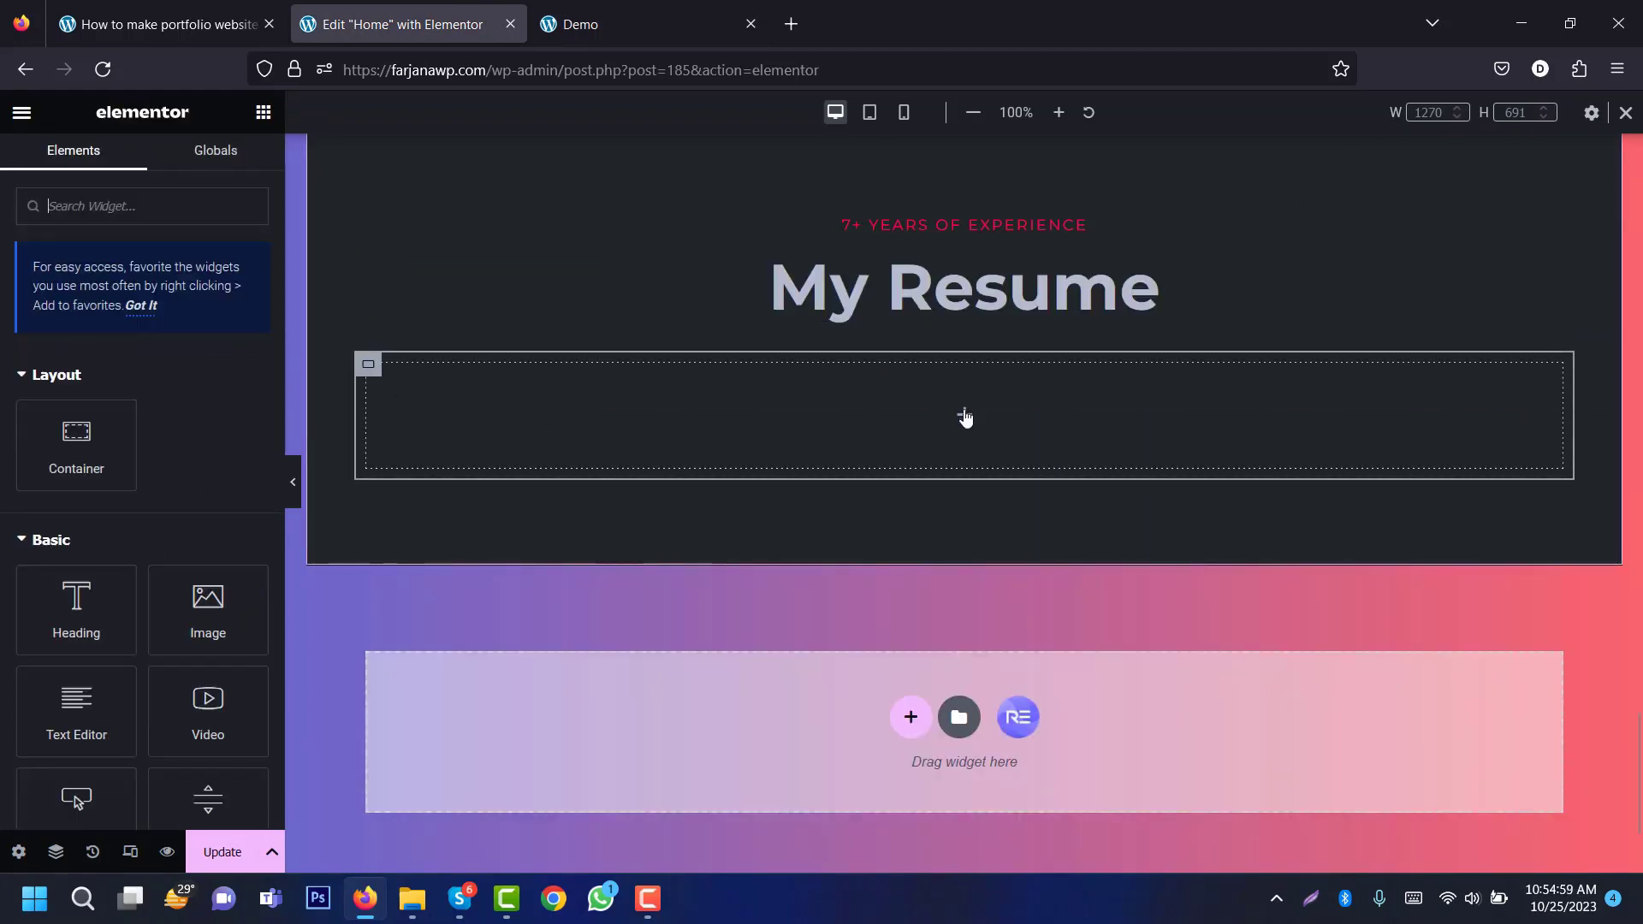
pyautogui.moveTo(77, 441); pyautogui.dragTo(701, 396)
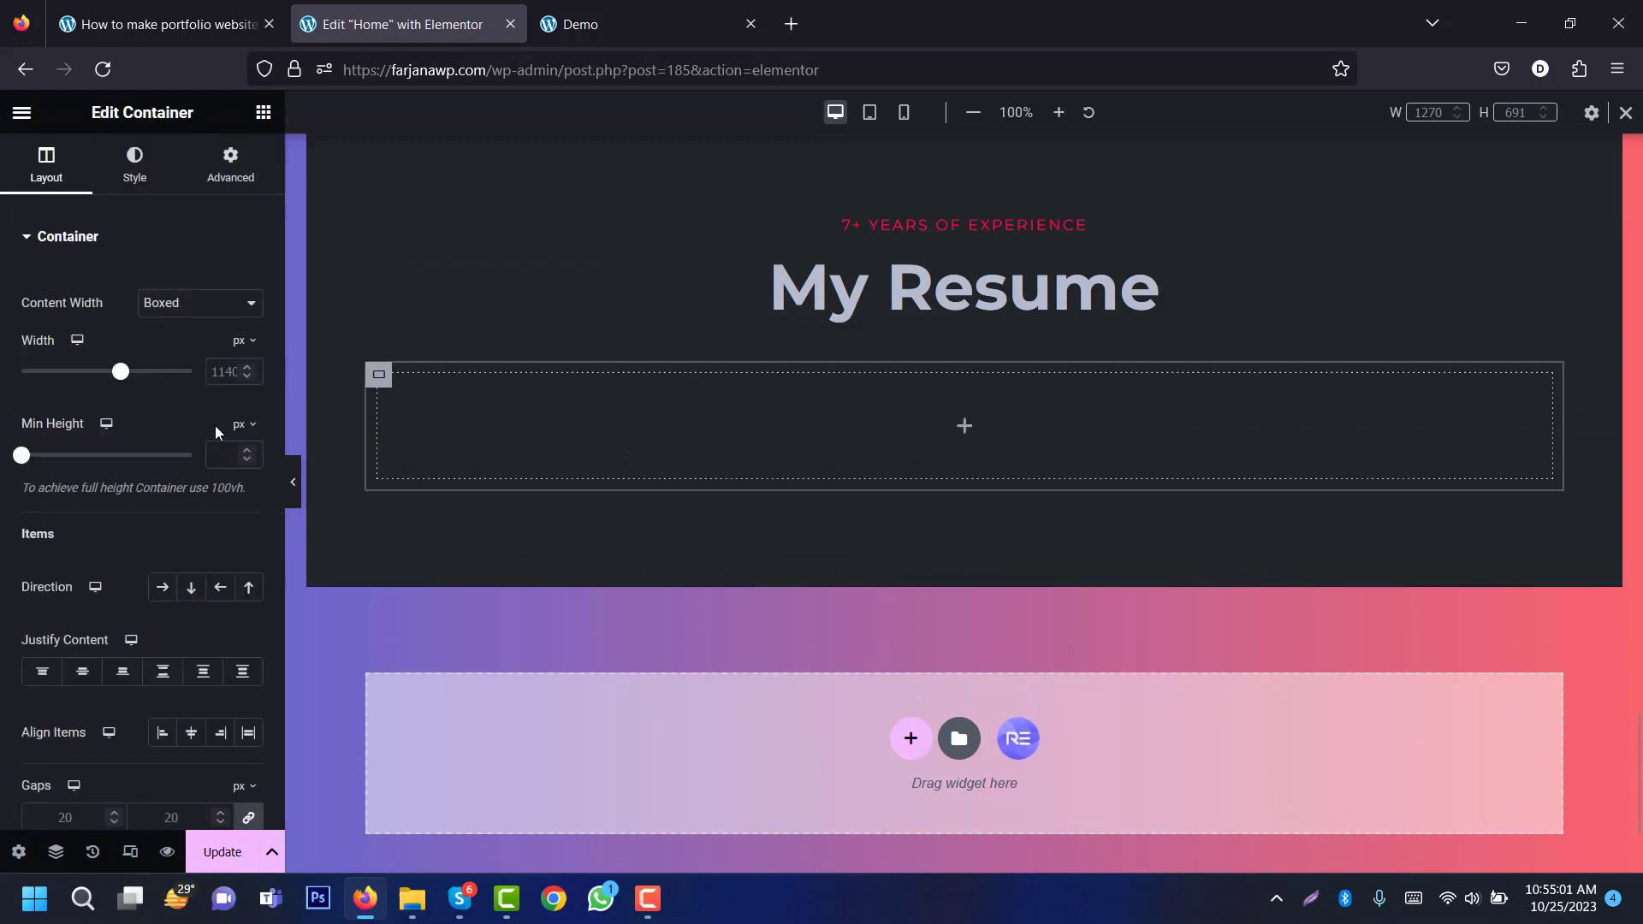
pyautogui.rightClick(379, 379)
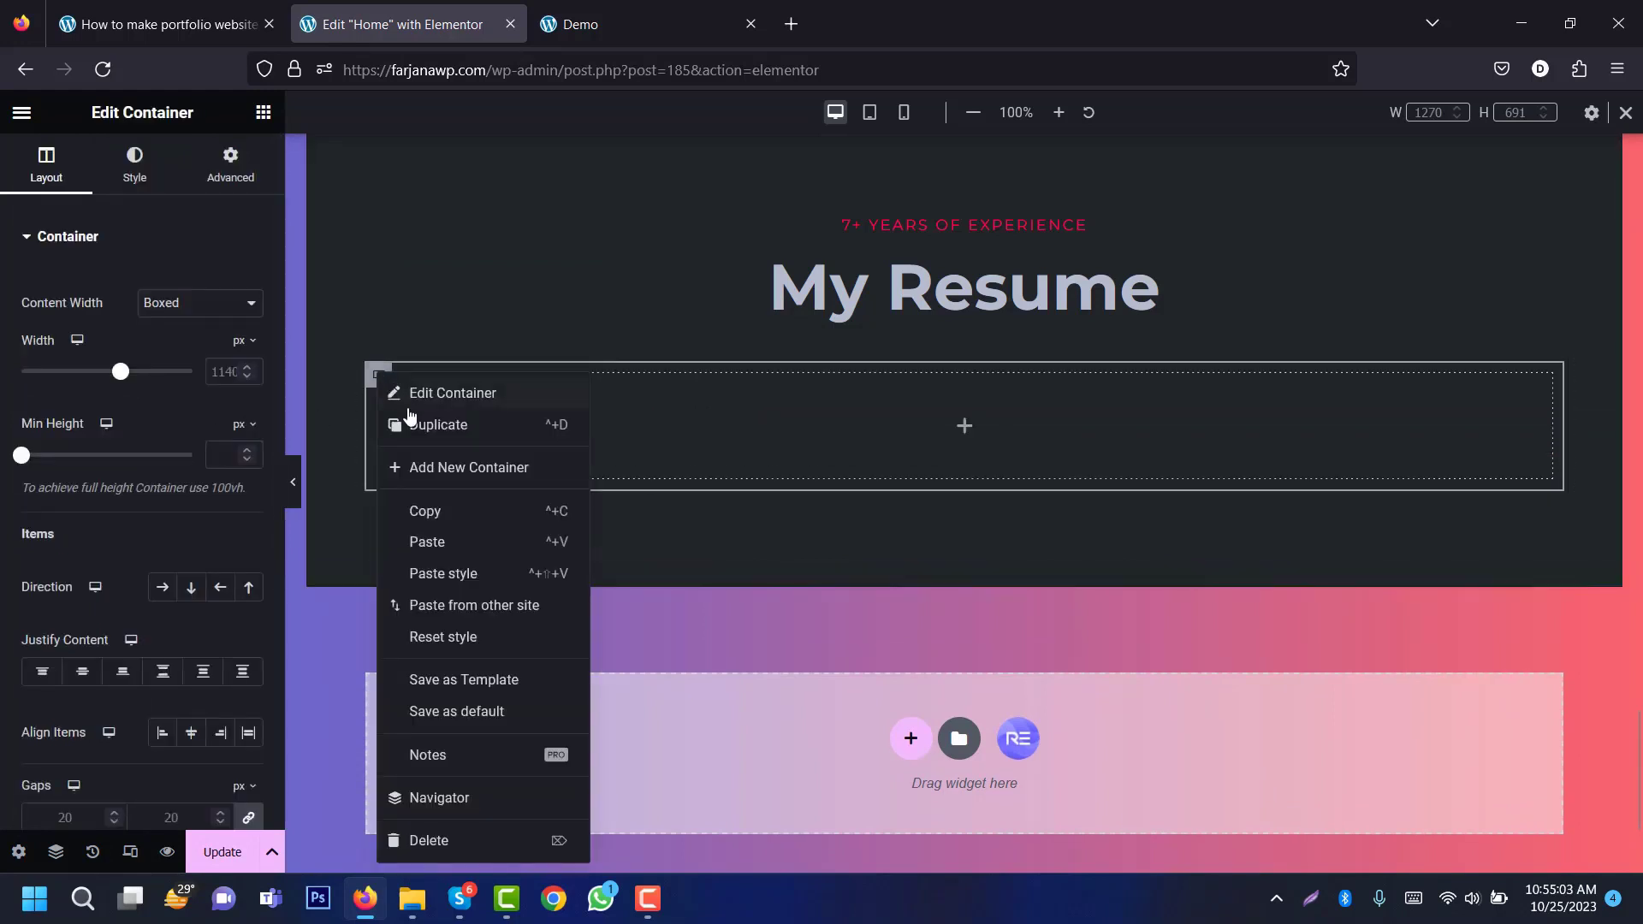
pyautogui.click(419, 424)
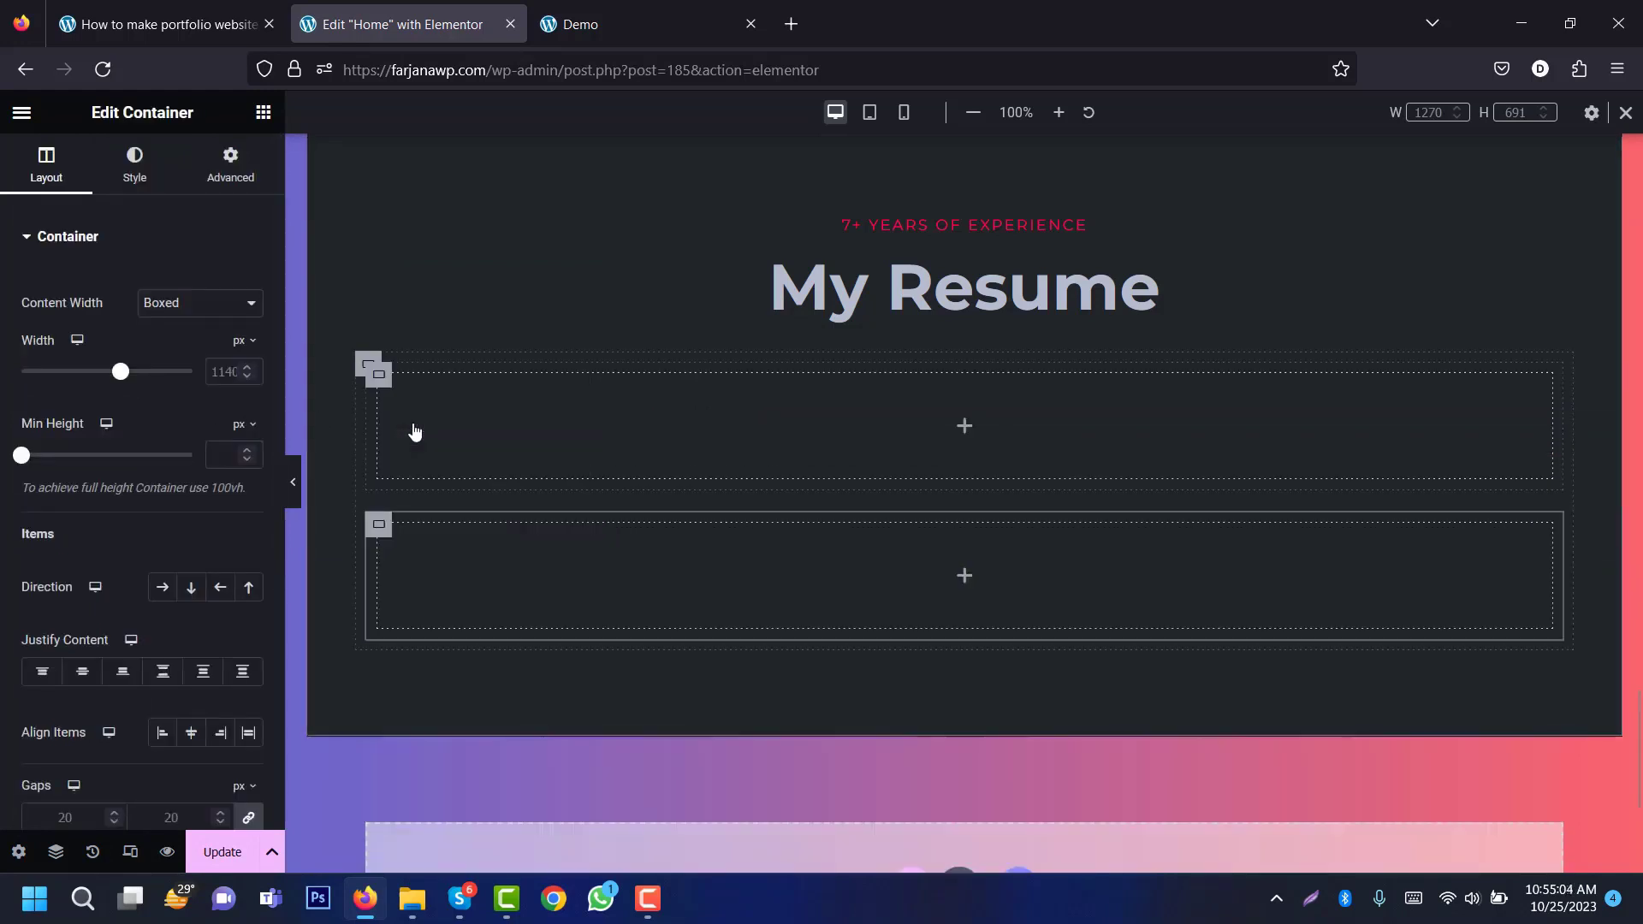
# Step: Set the outer resume container's Direction to Row - horizontal so the columns sit side by side
pyautogui.click(368, 364)
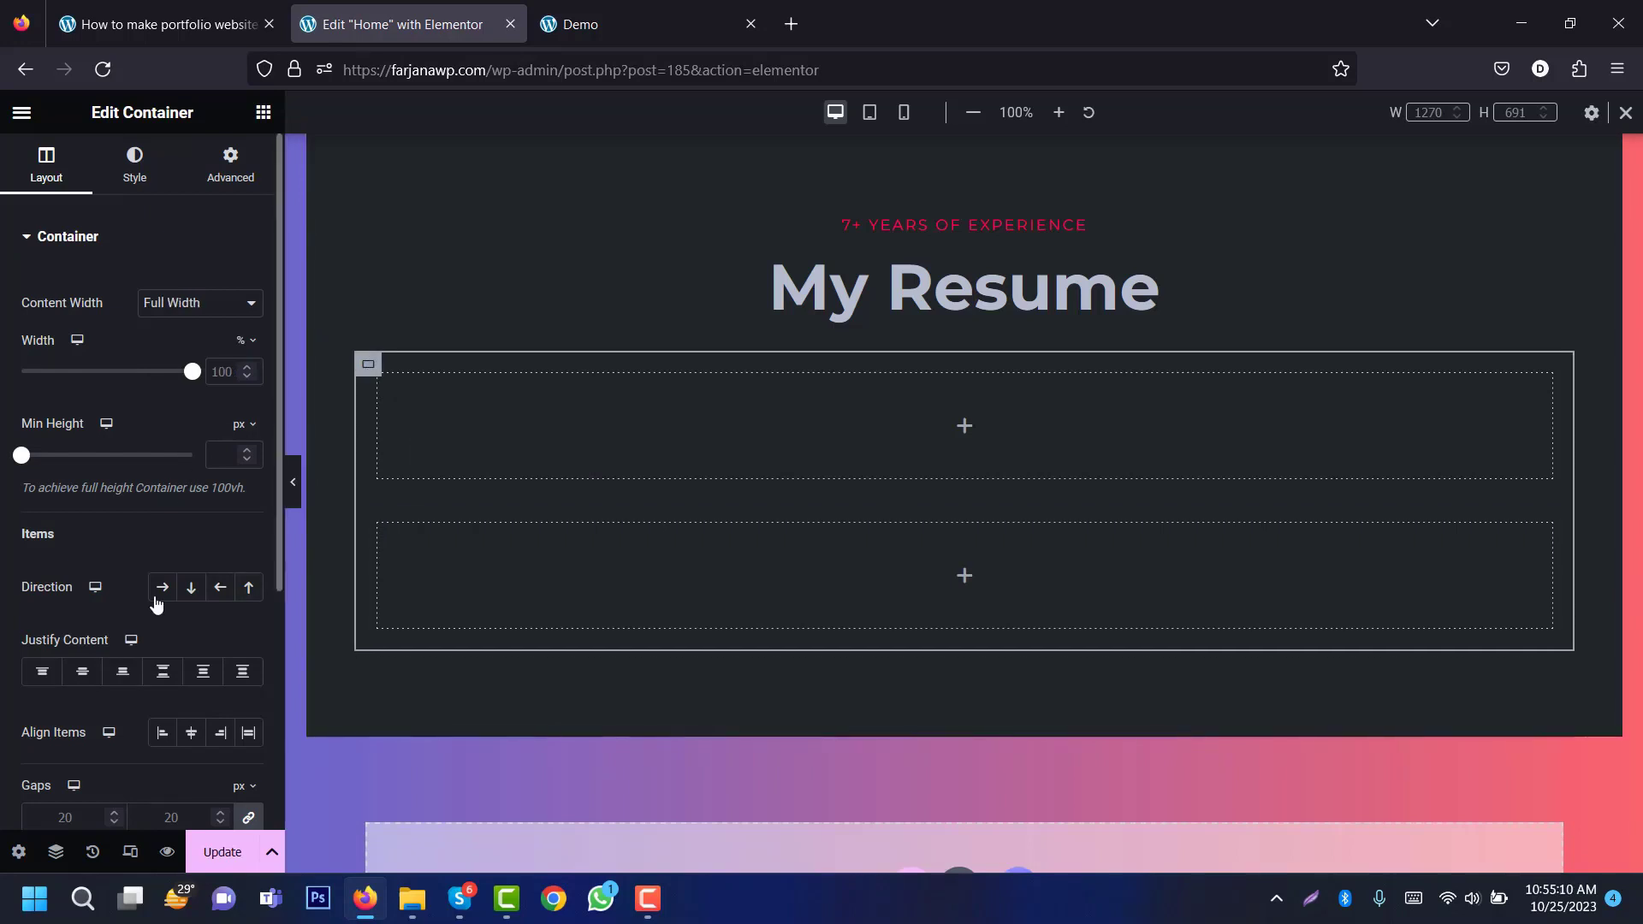
pyautogui.click(163, 590)
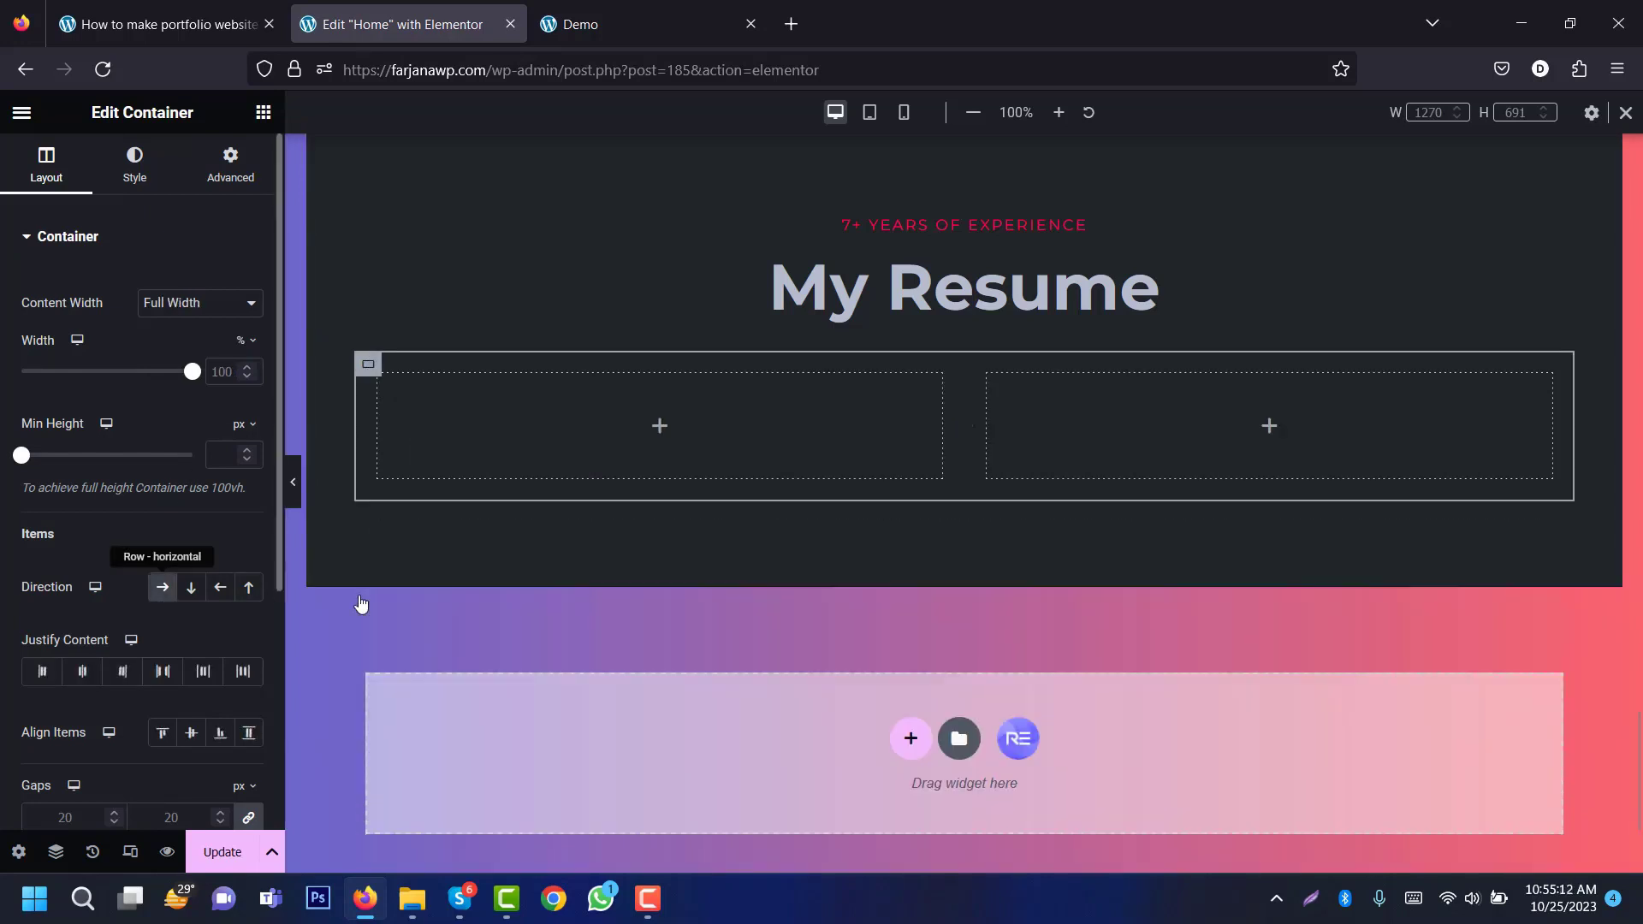
pyautogui.click(658, 426)
pyautogui.click(625, 8)
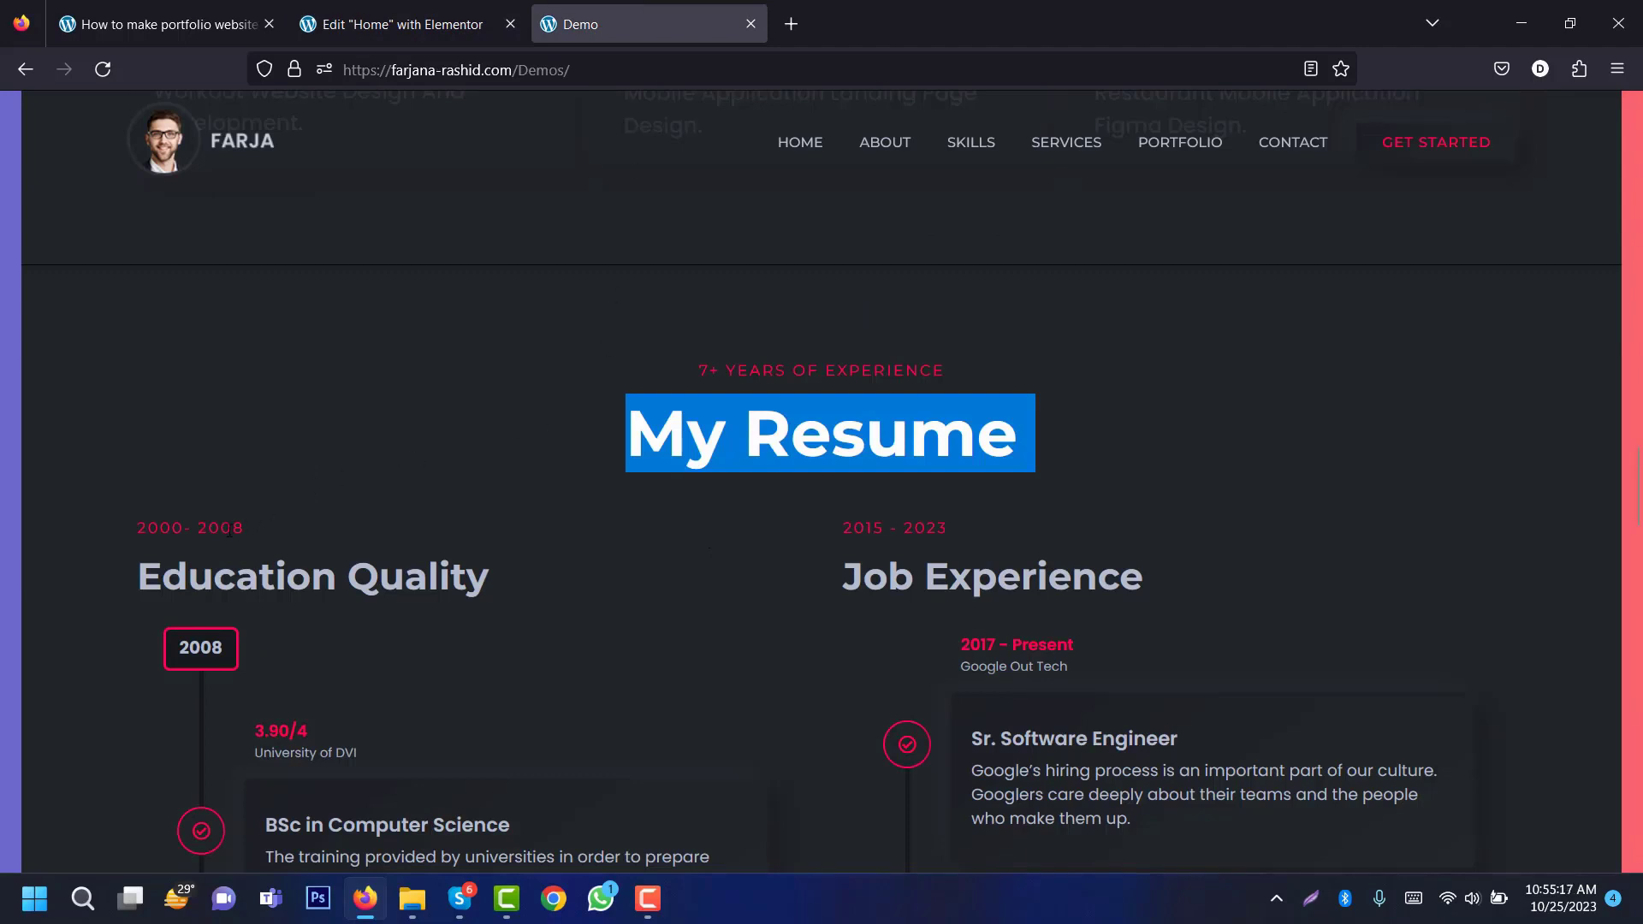
# Step: Add a Heading to the left resume column titled '2000- 2008', copied from the demo site
pyautogui.click(229, 531)
pyautogui.click(378, 10)
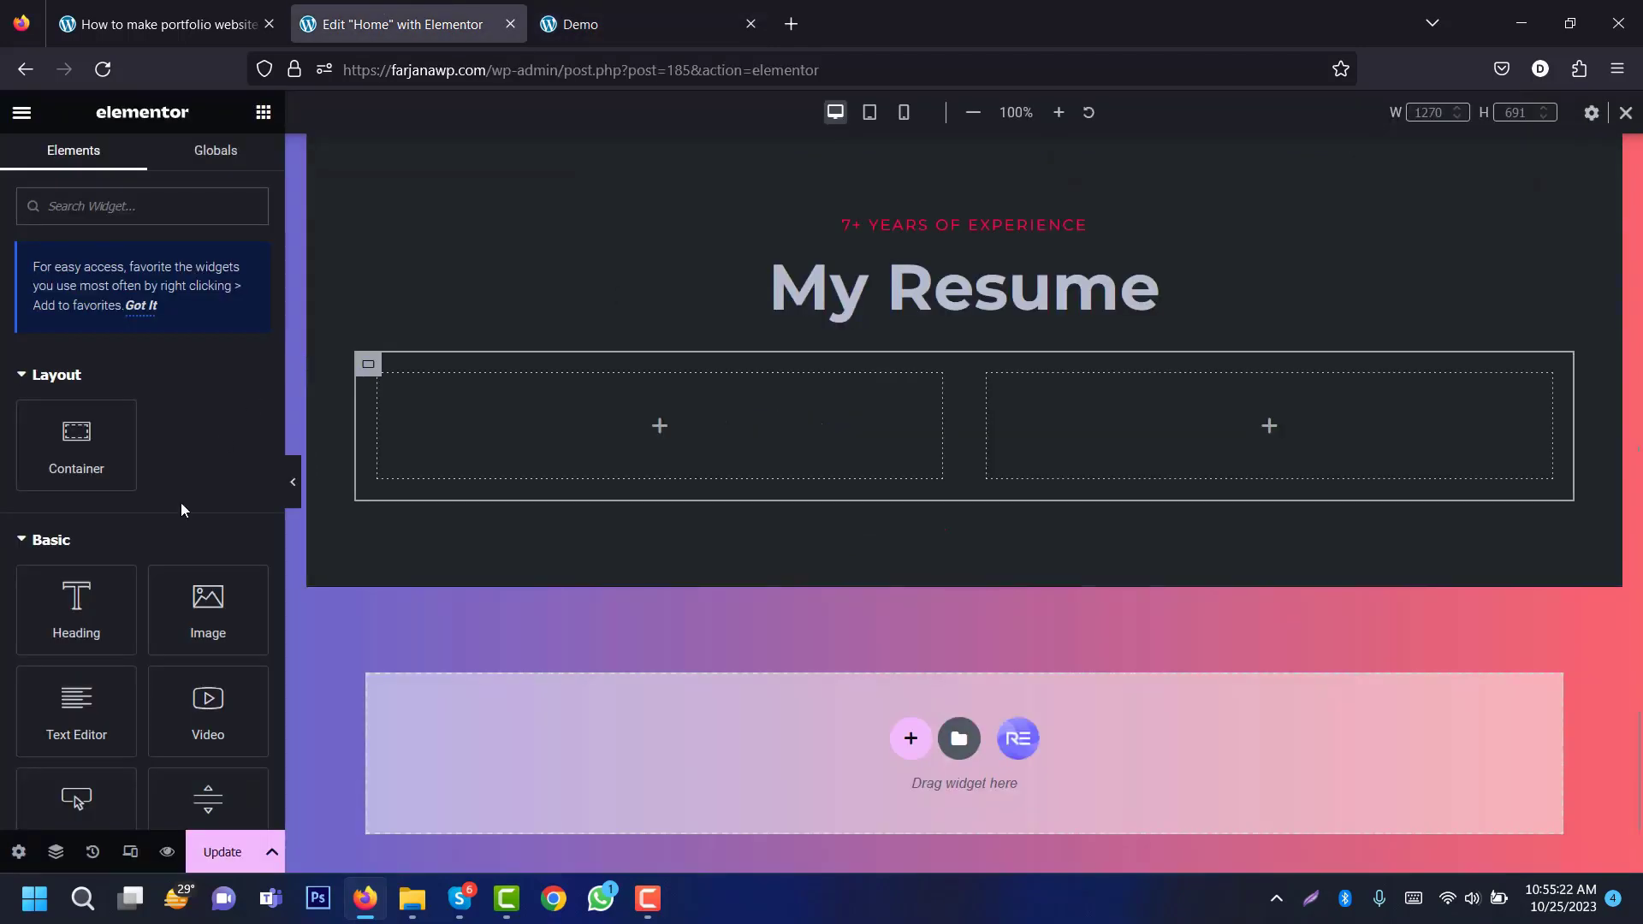
pyautogui.moveTo(216, 573); pyautogui.dragTo(583, 404)
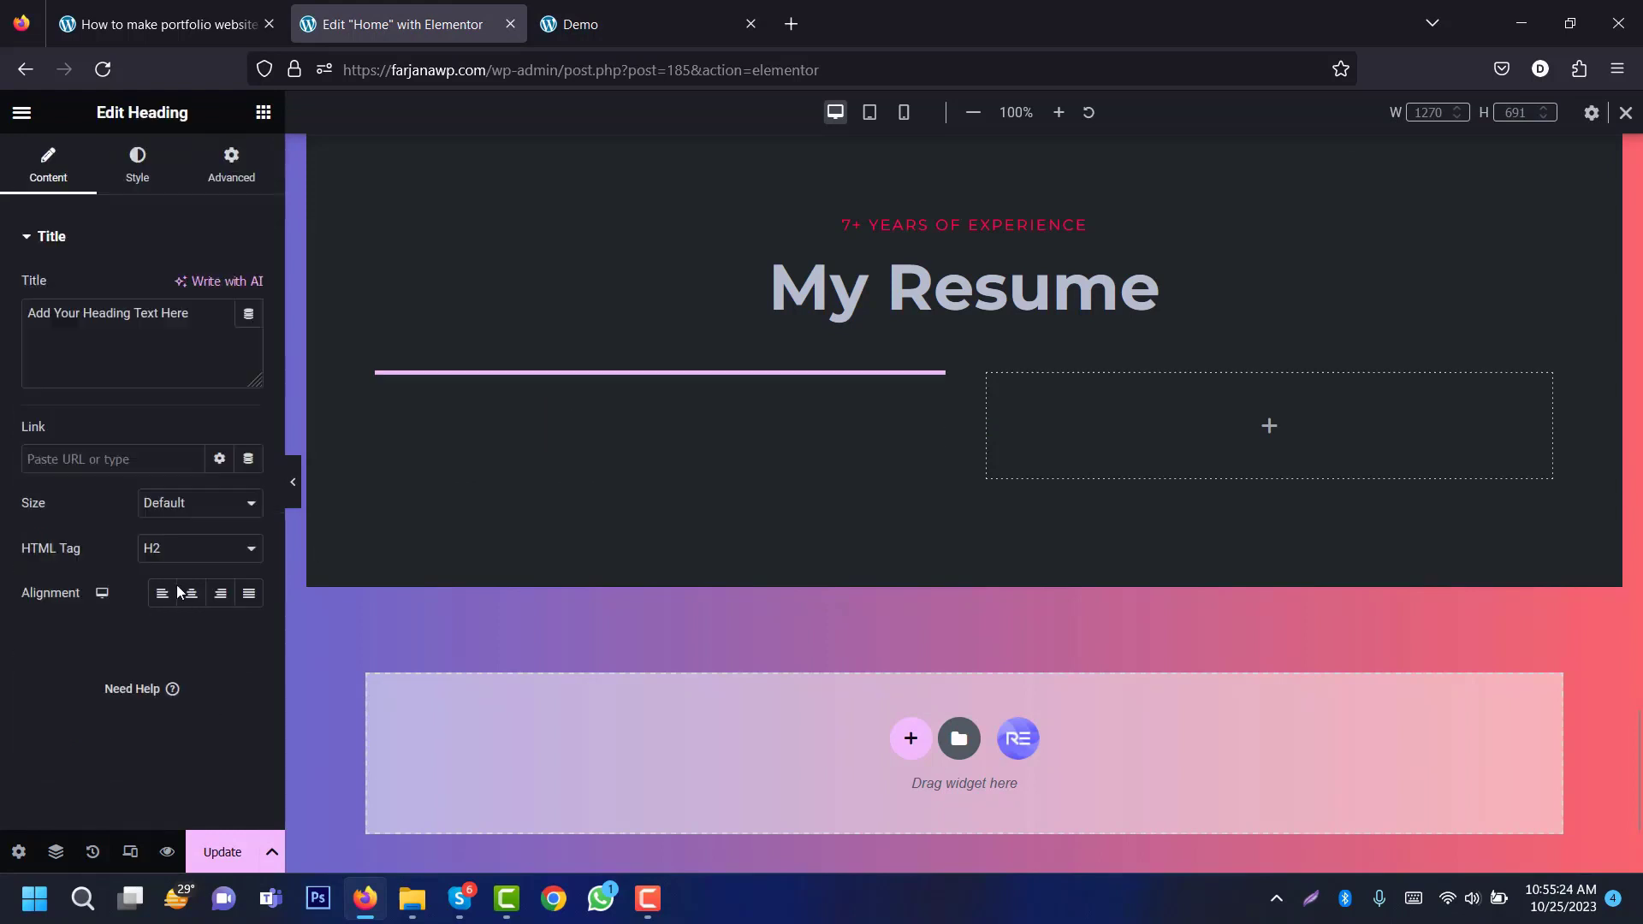
pyautogui.click(654, 24)
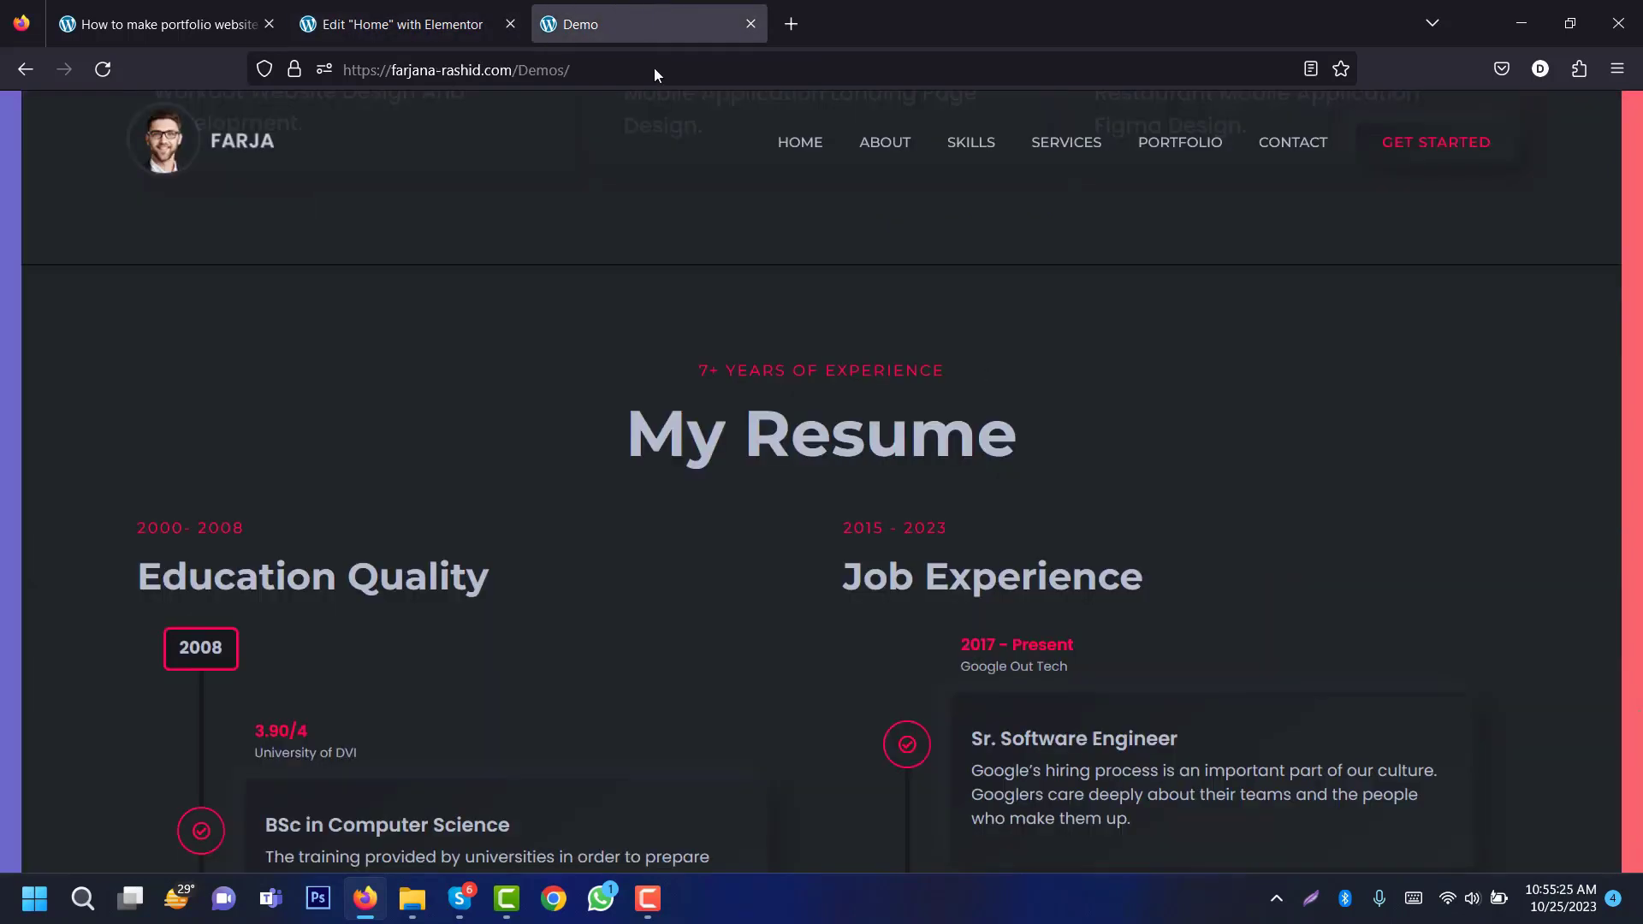
pyautogui.tripleClick(184, 523)
pyautogui.click(381, 22)
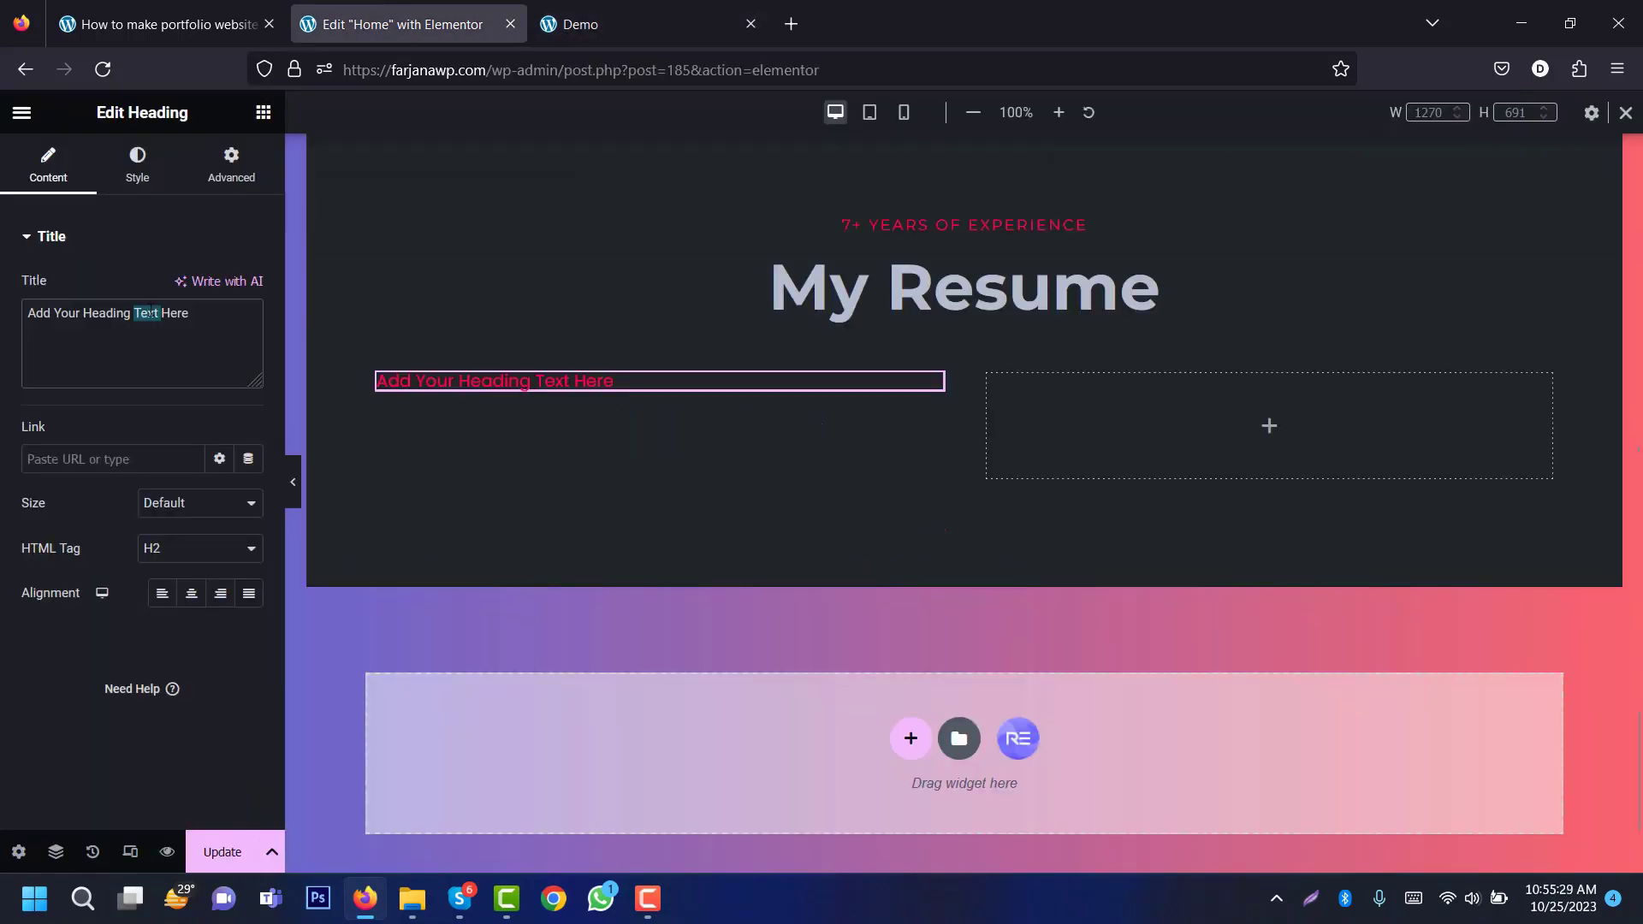
pyautogui.tripleClick(147, 313)
pyautogui.hotkey('ctrl', 'v')
# Step: Add a second Heading below the date and copy 'Education Quality' from the demo
pyautogui.click(263, 112)
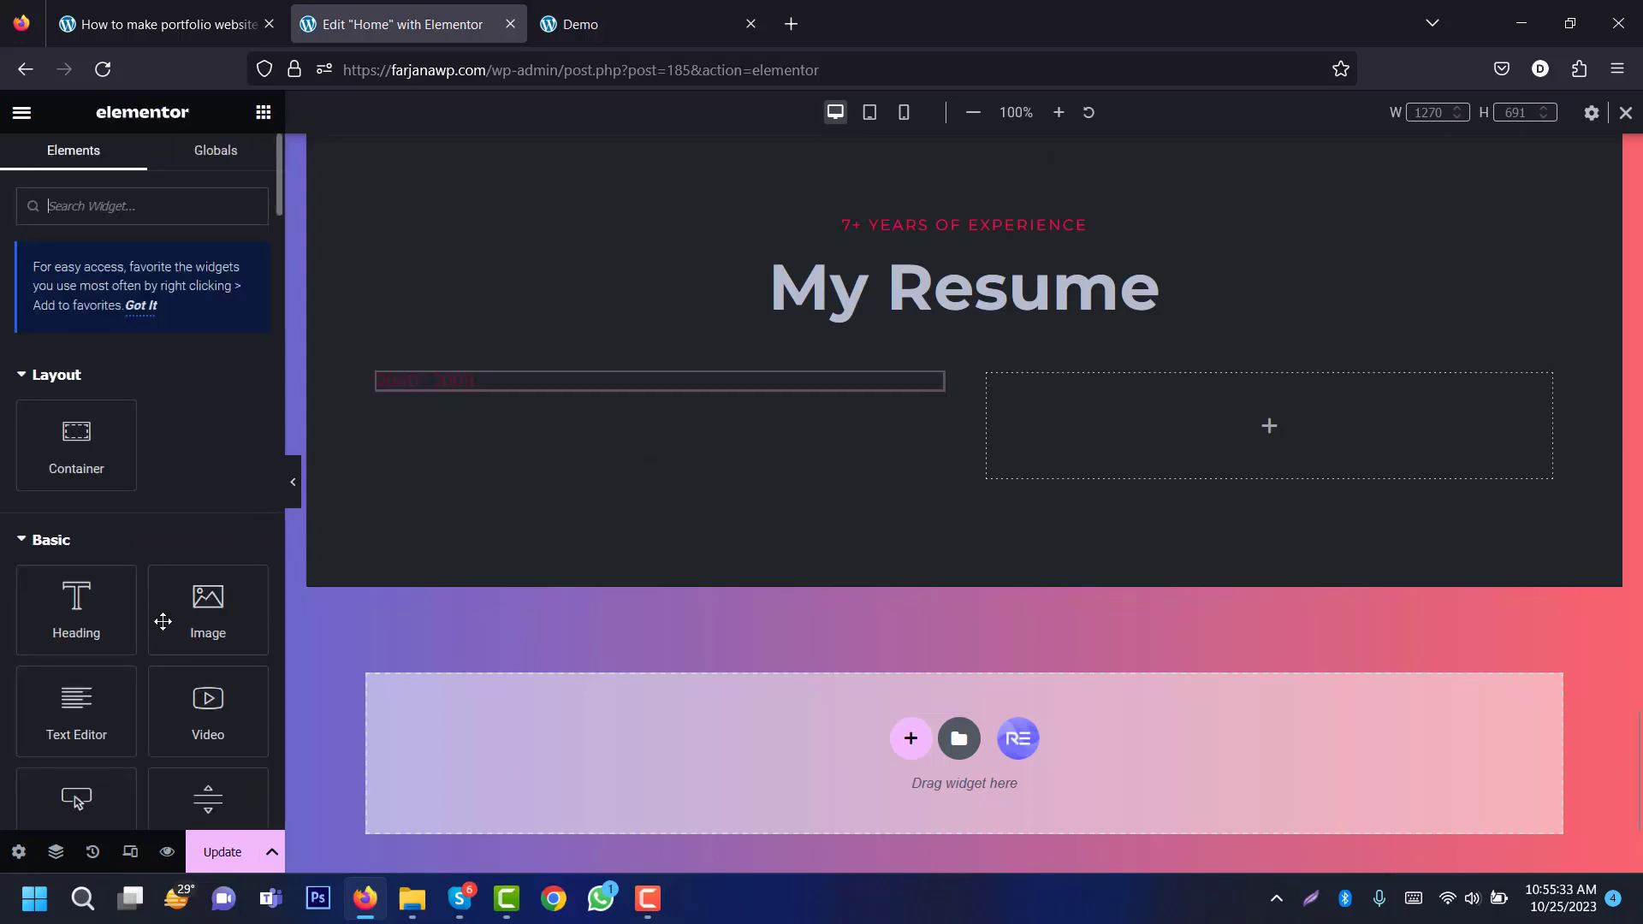
pyautogui.moveTo(128, 603); pyautogui.dragTo(459, 388)
pyautogui.click(643, 3)
pyautogui.tripleClick(452, 594)
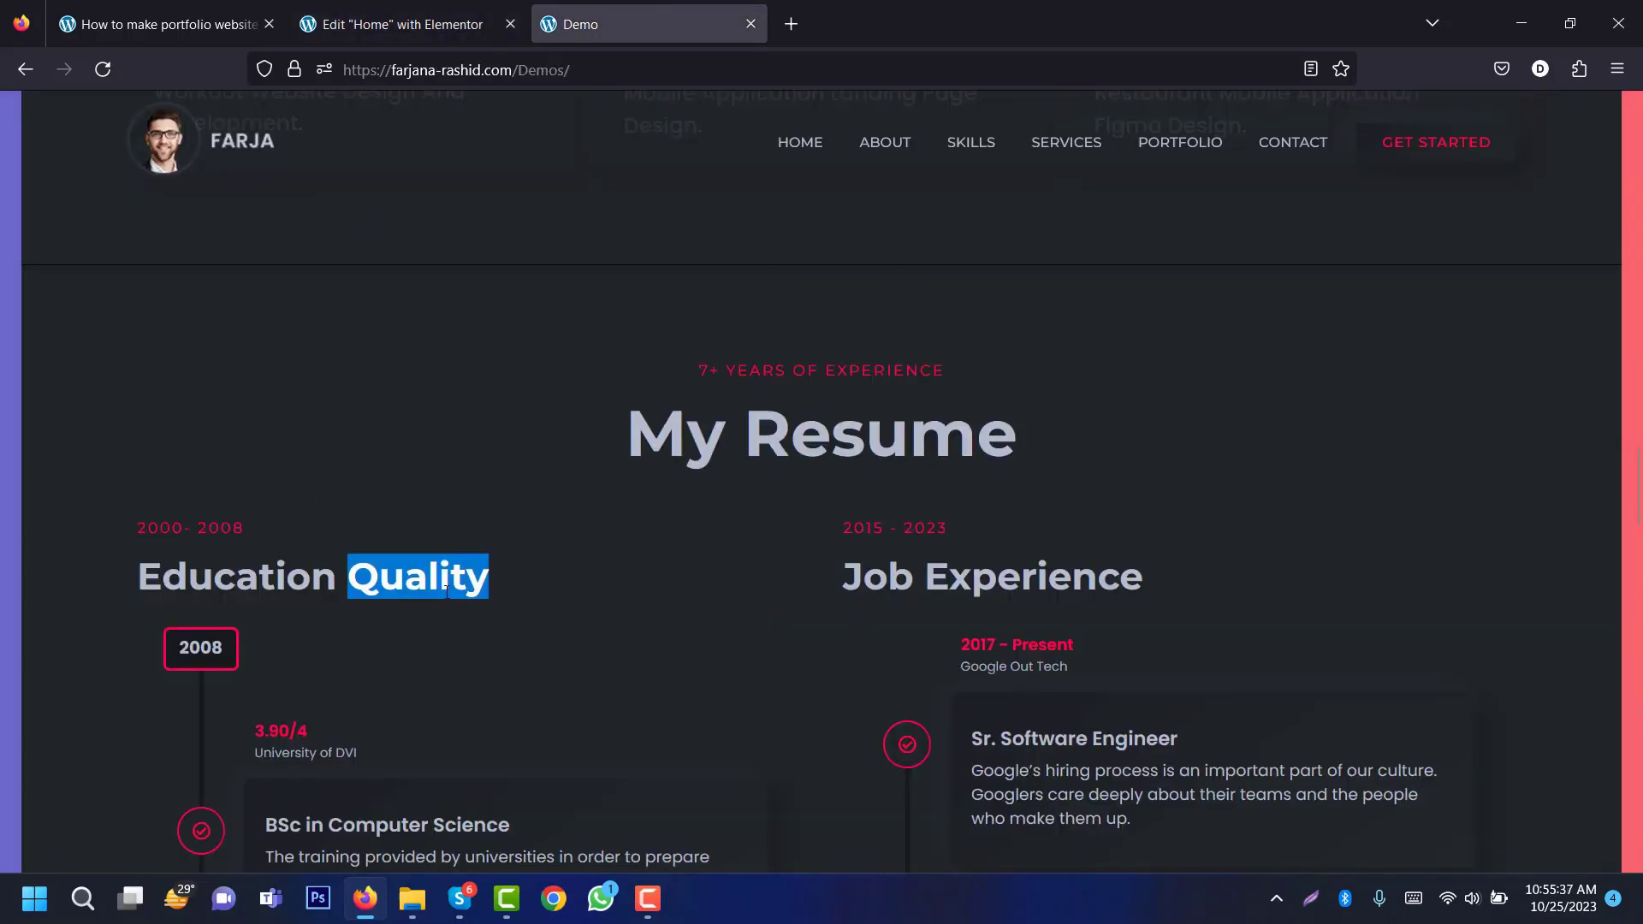
pyautogui.click(421, 22)
# Step: Title the second heading 'Education Quality' and set the date heading's HTML tag to p
pyautogui.tripleClick(97, 326)
pyautogui.hotkey('ctrl', 'v')
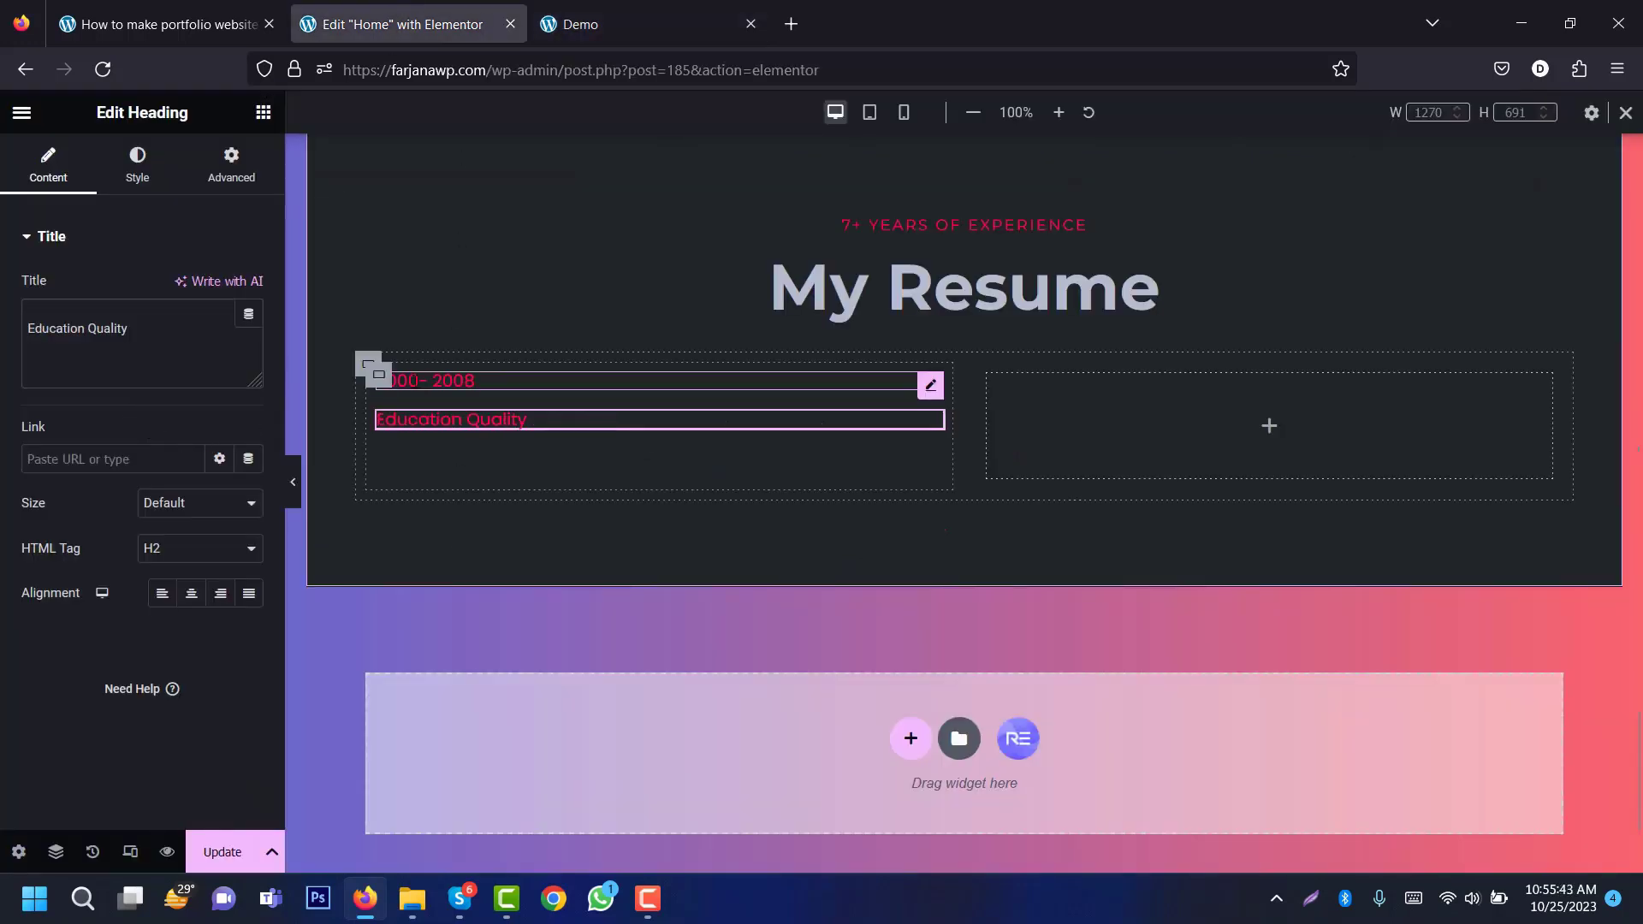
pyautogui.click(415, 380)
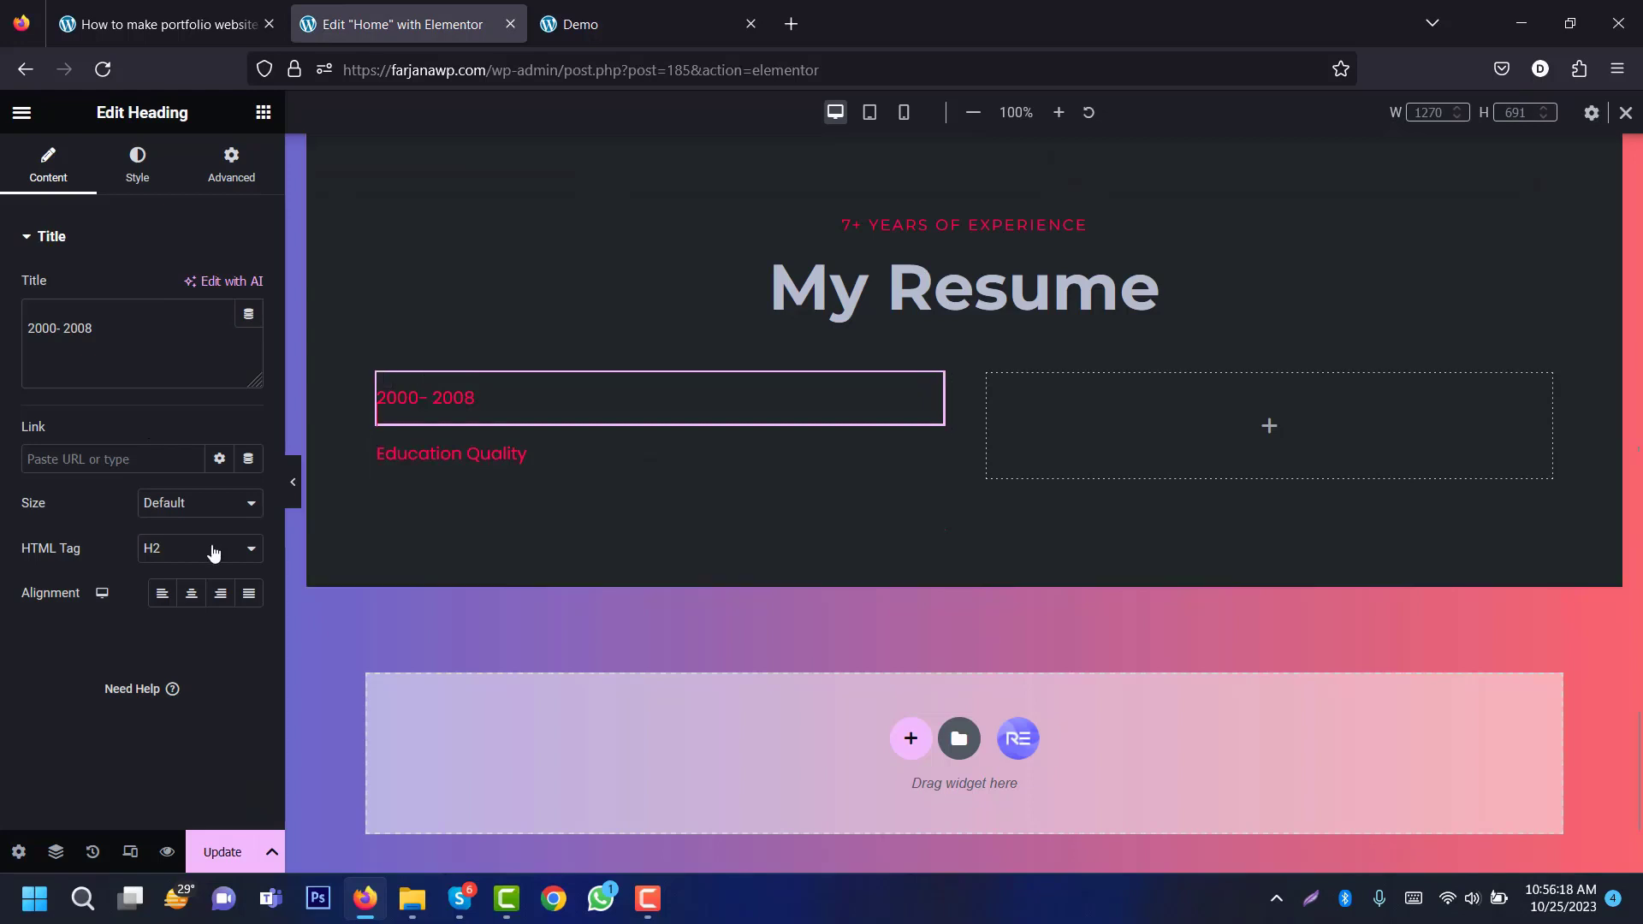
pyautogui.click(208, 548)
pyautogui.click(172, 777)
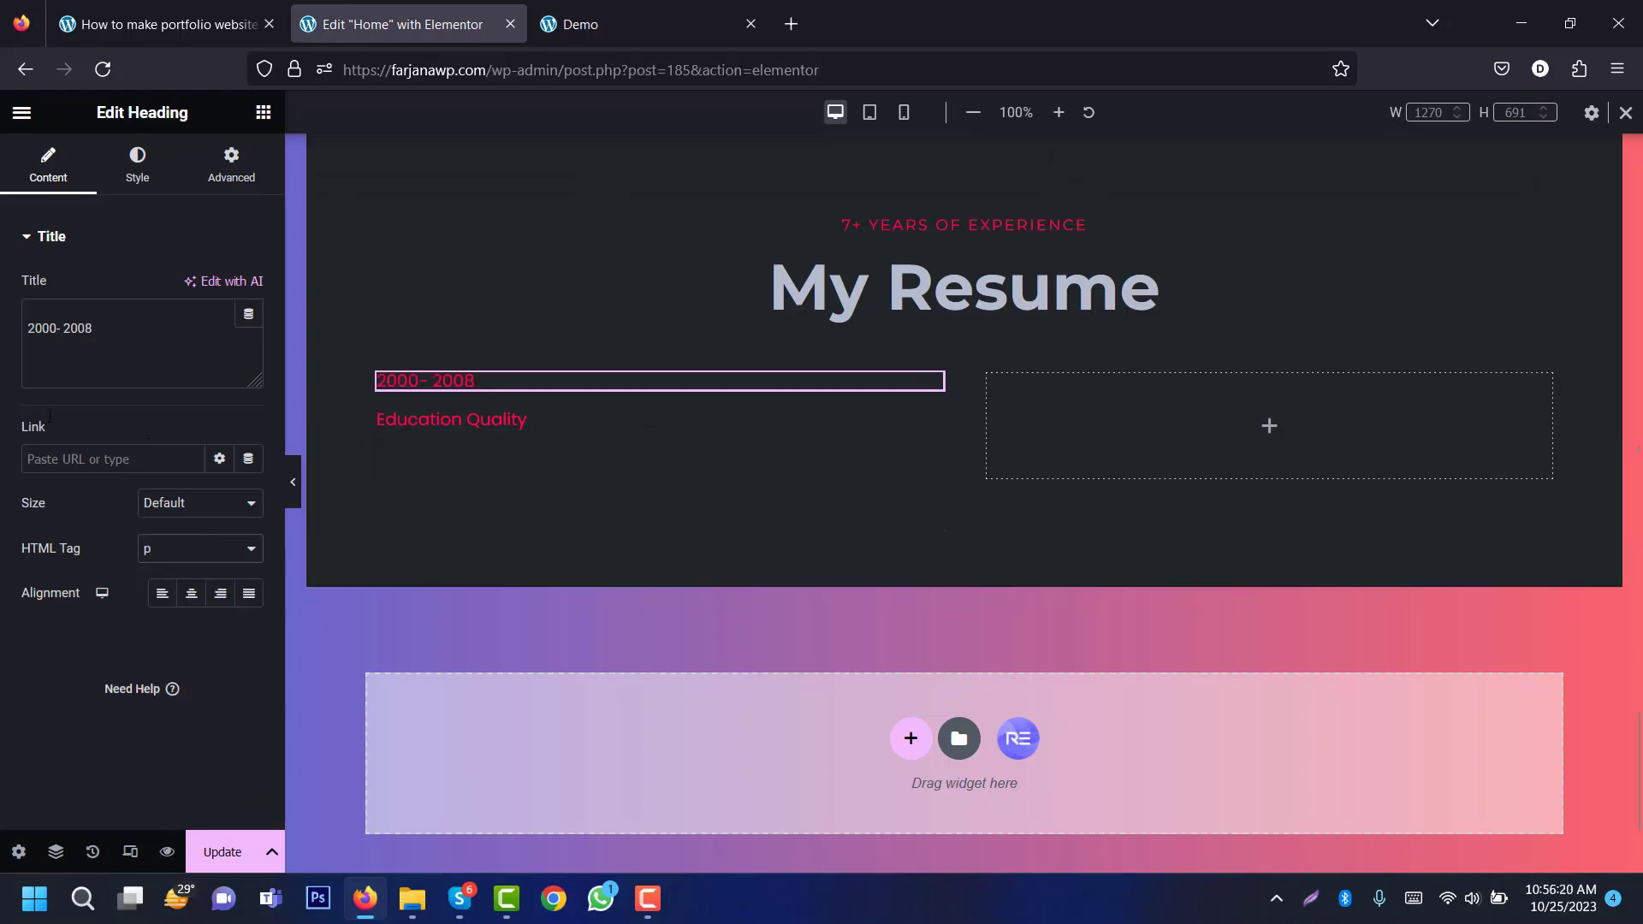
# Step: Give the date heading Montserrat 14px uppercase typography
pyautogui.click(137, 169)
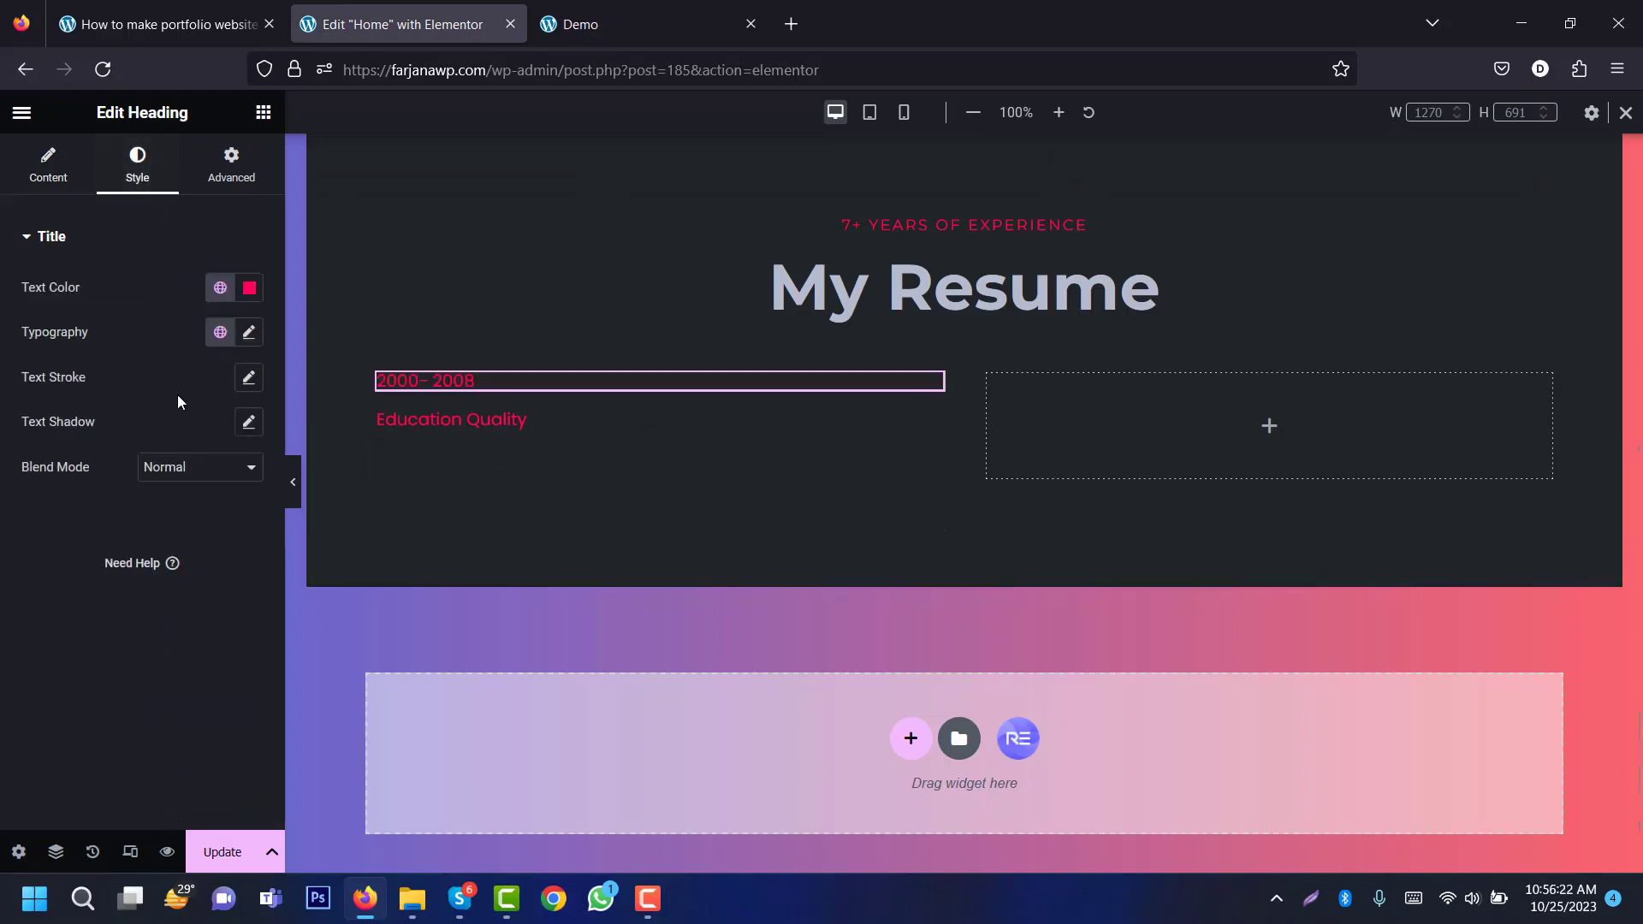
pyautogui.click(248, 332)
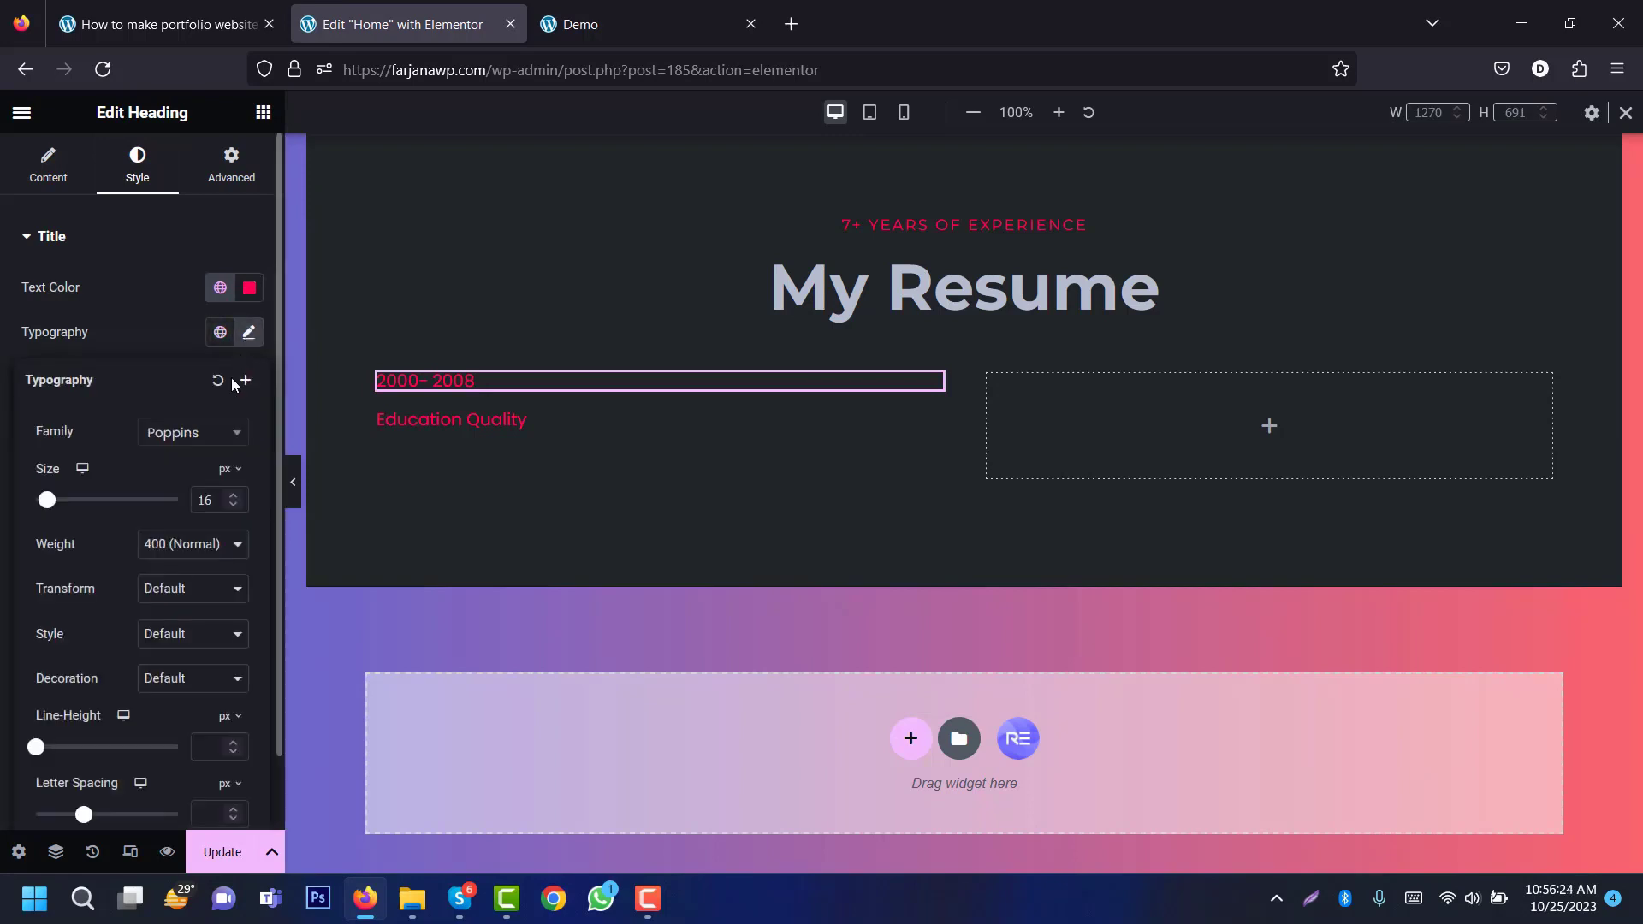
pyautogui.click(201, 436)
pyautogui.write('monts')
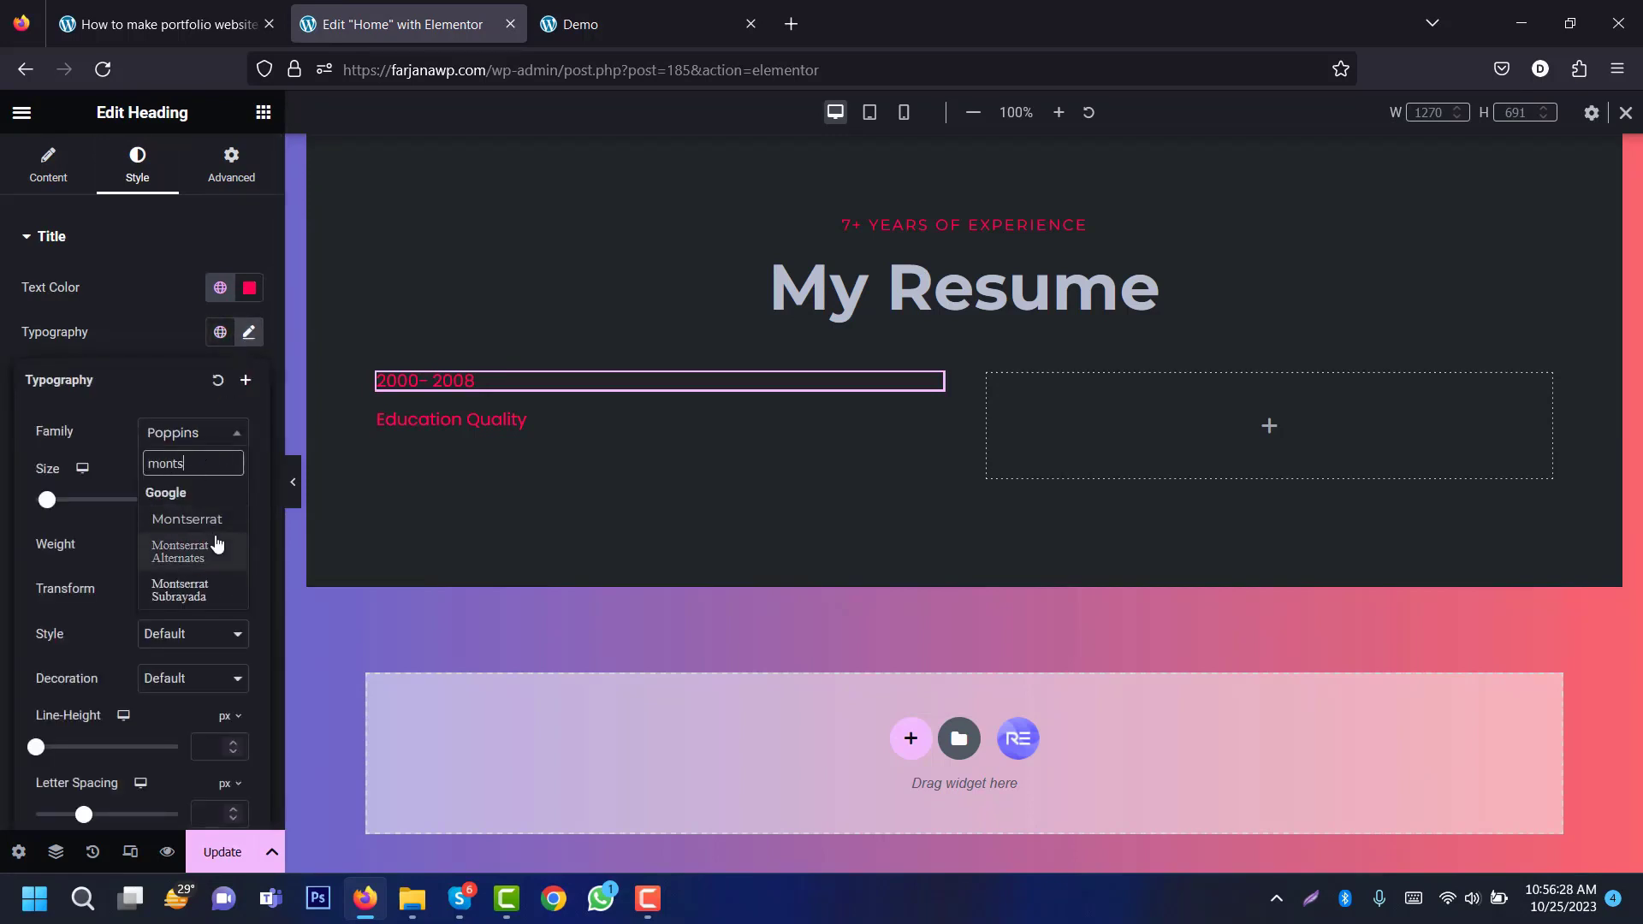
pyautogui.click(187, 520)
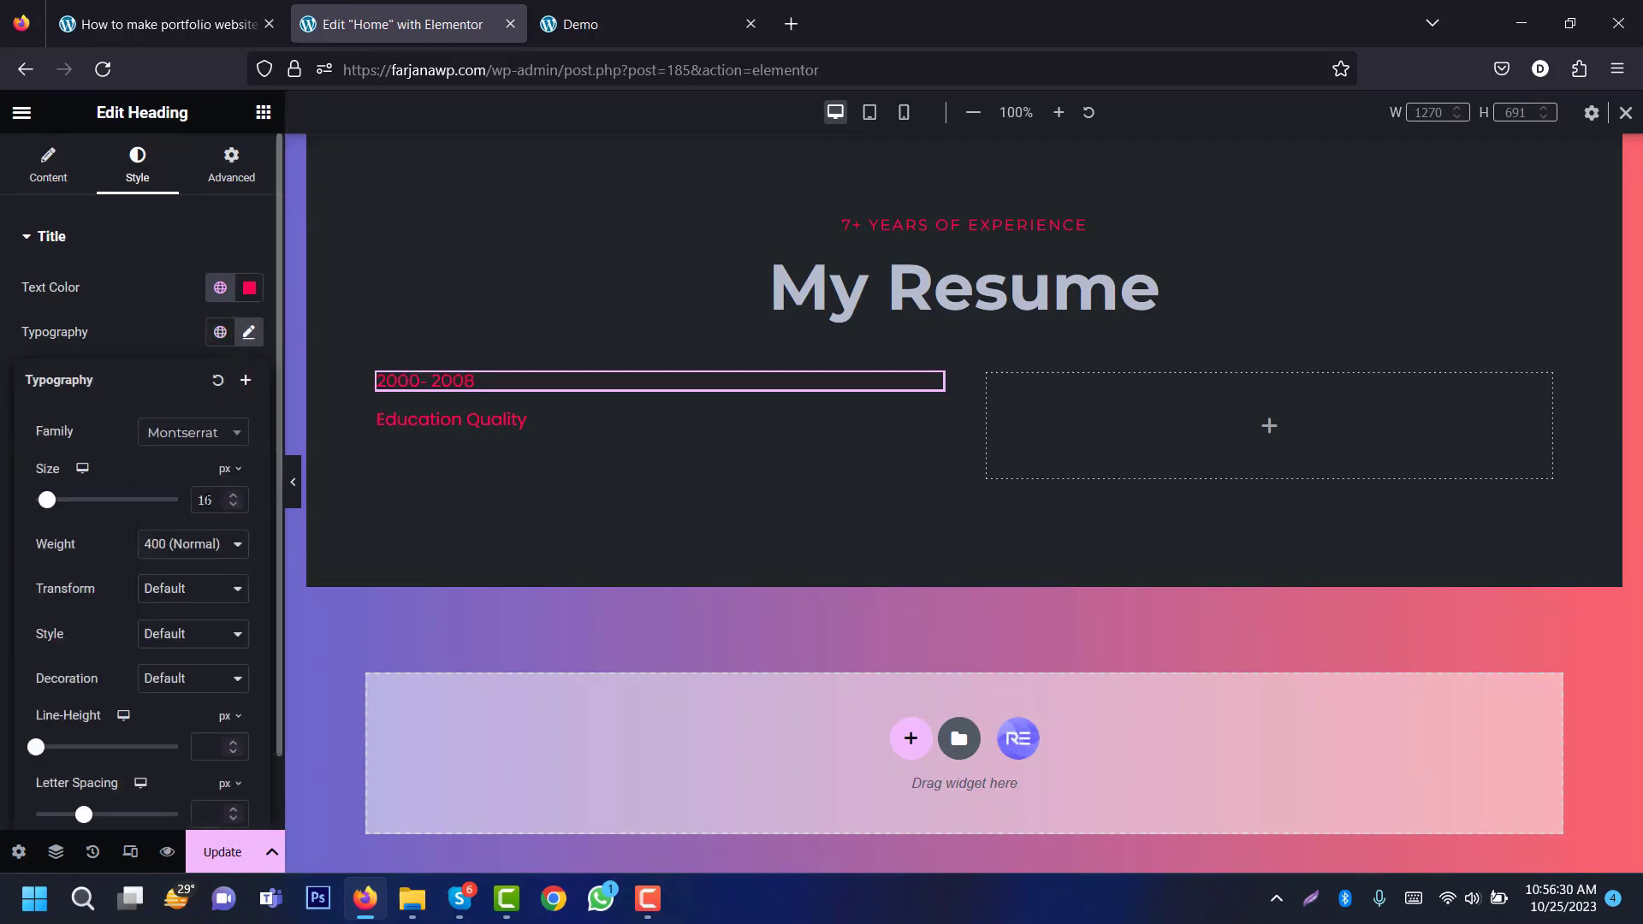
pyautogui.write('14')
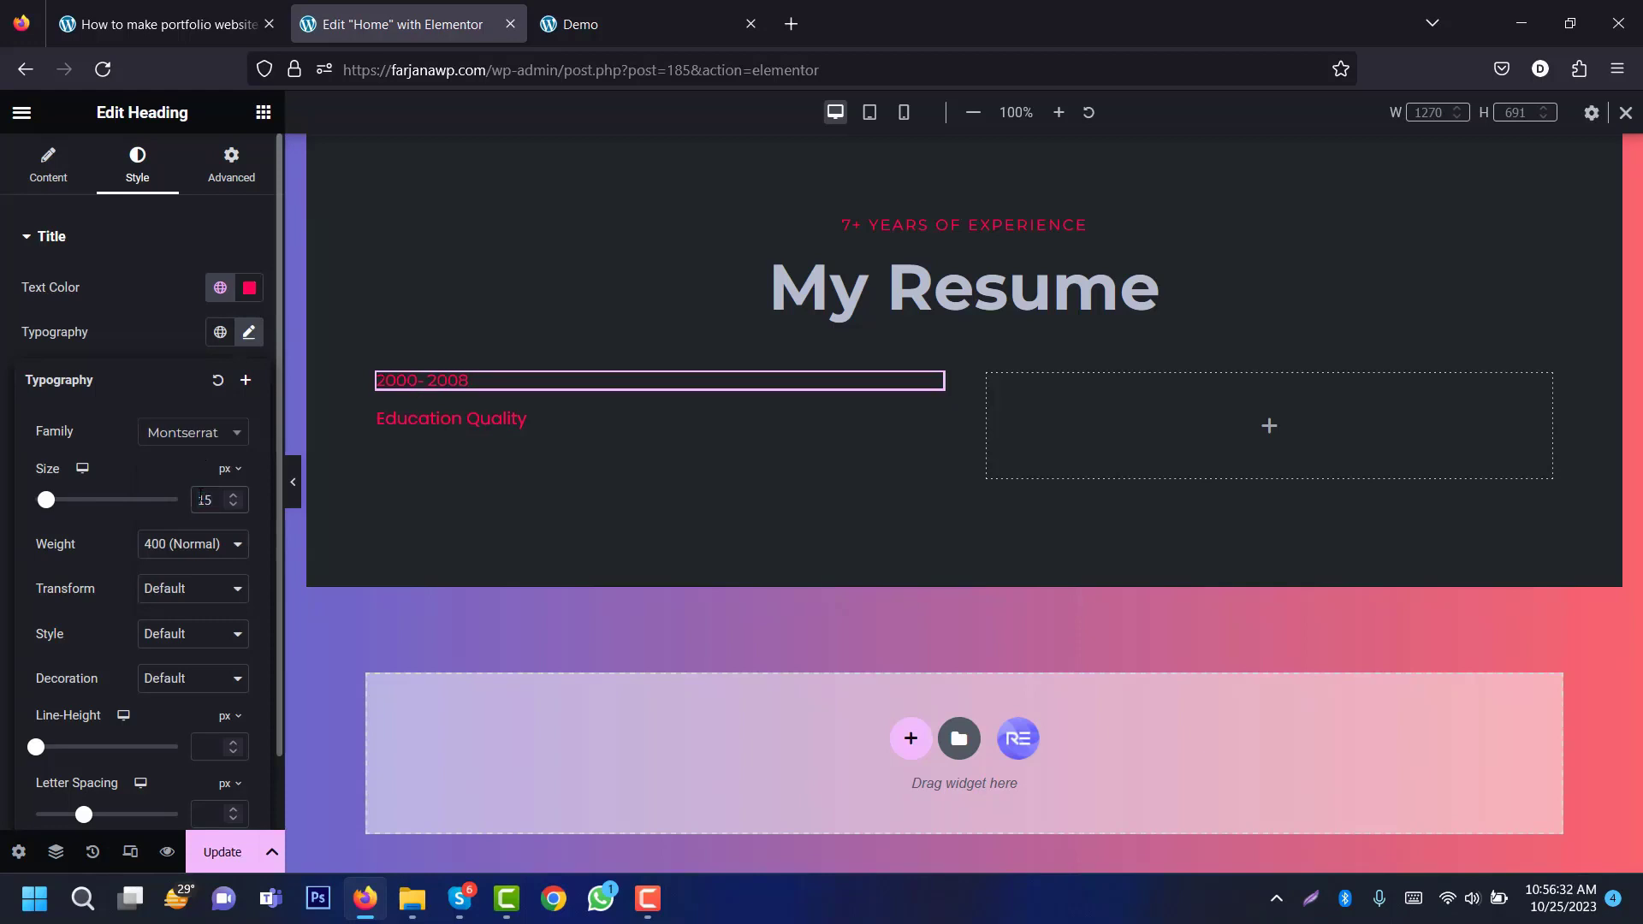
pyautogui.click(185, 596)
pyautogui.click(197, 644)
# Step: Set the date heading's line height to 1.2em and letter spacing to 2
pyautogui.moveTo(228, 715)
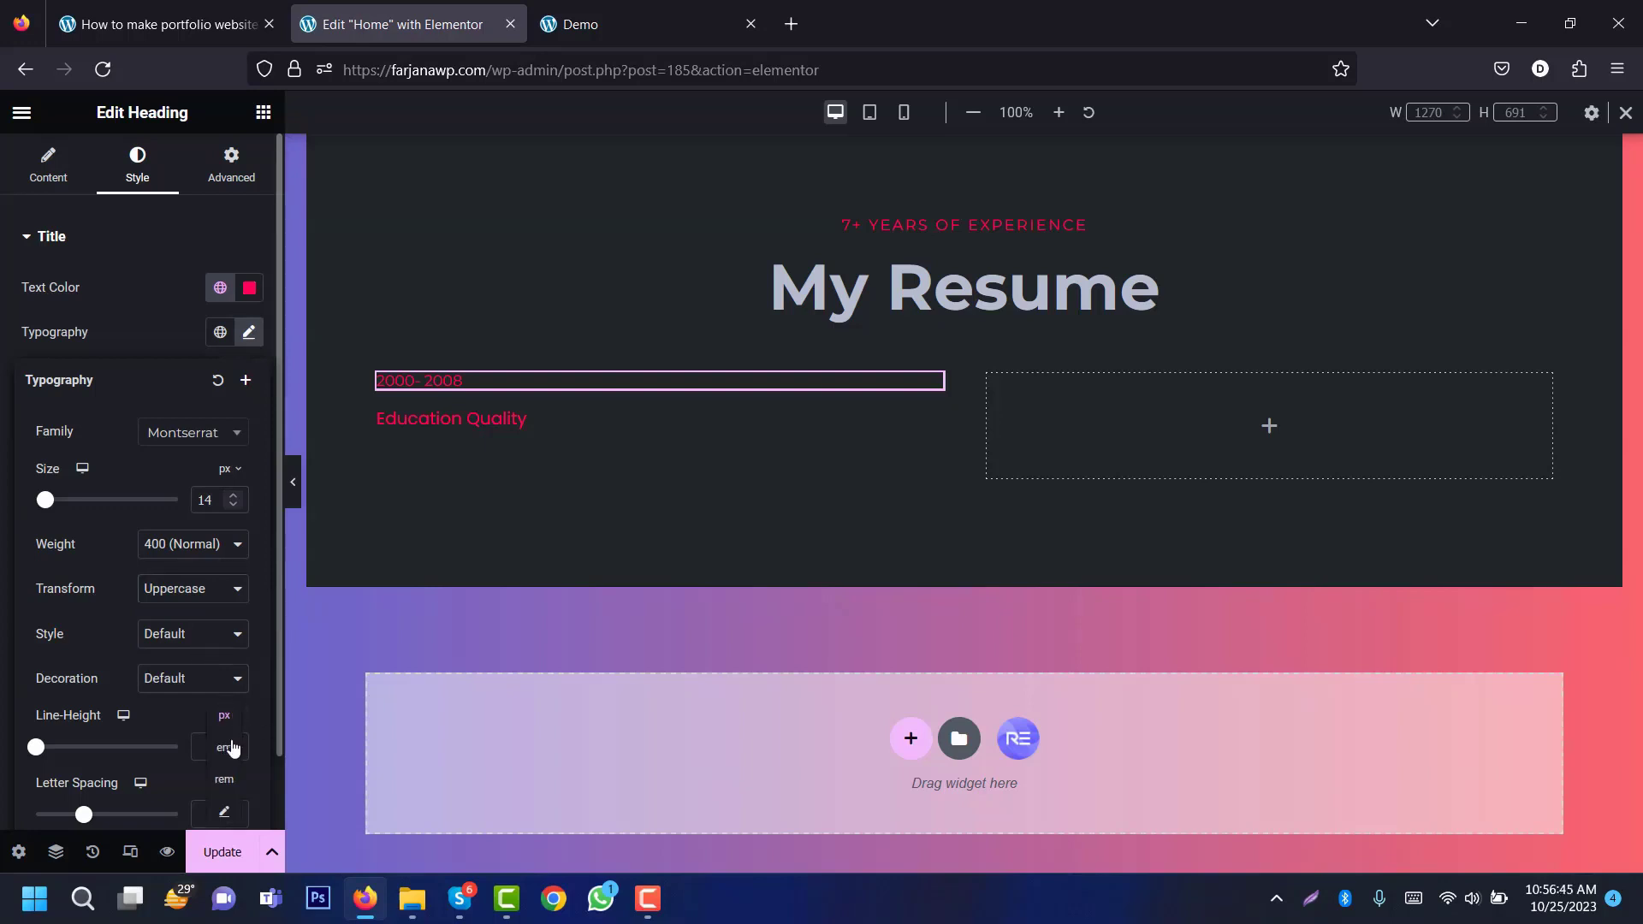
pyautogui.click(227, 747)
pyautogui.click(212, 746)
pyautogui.write('1.2')
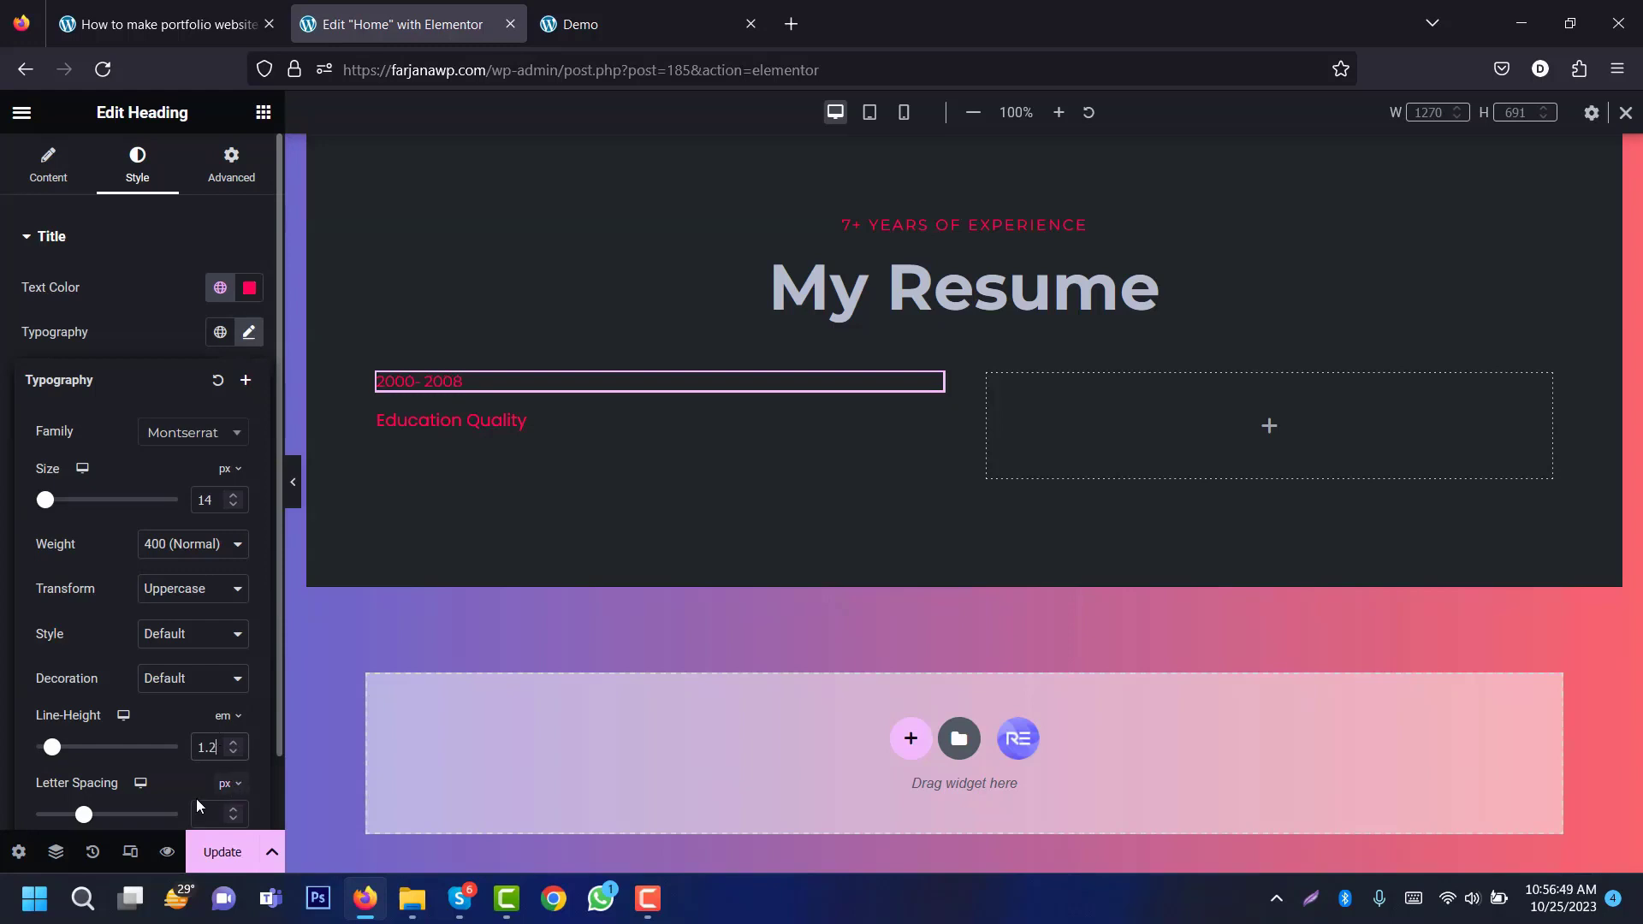
pyautogui.click(211, 811)
pyautogui.write('2')
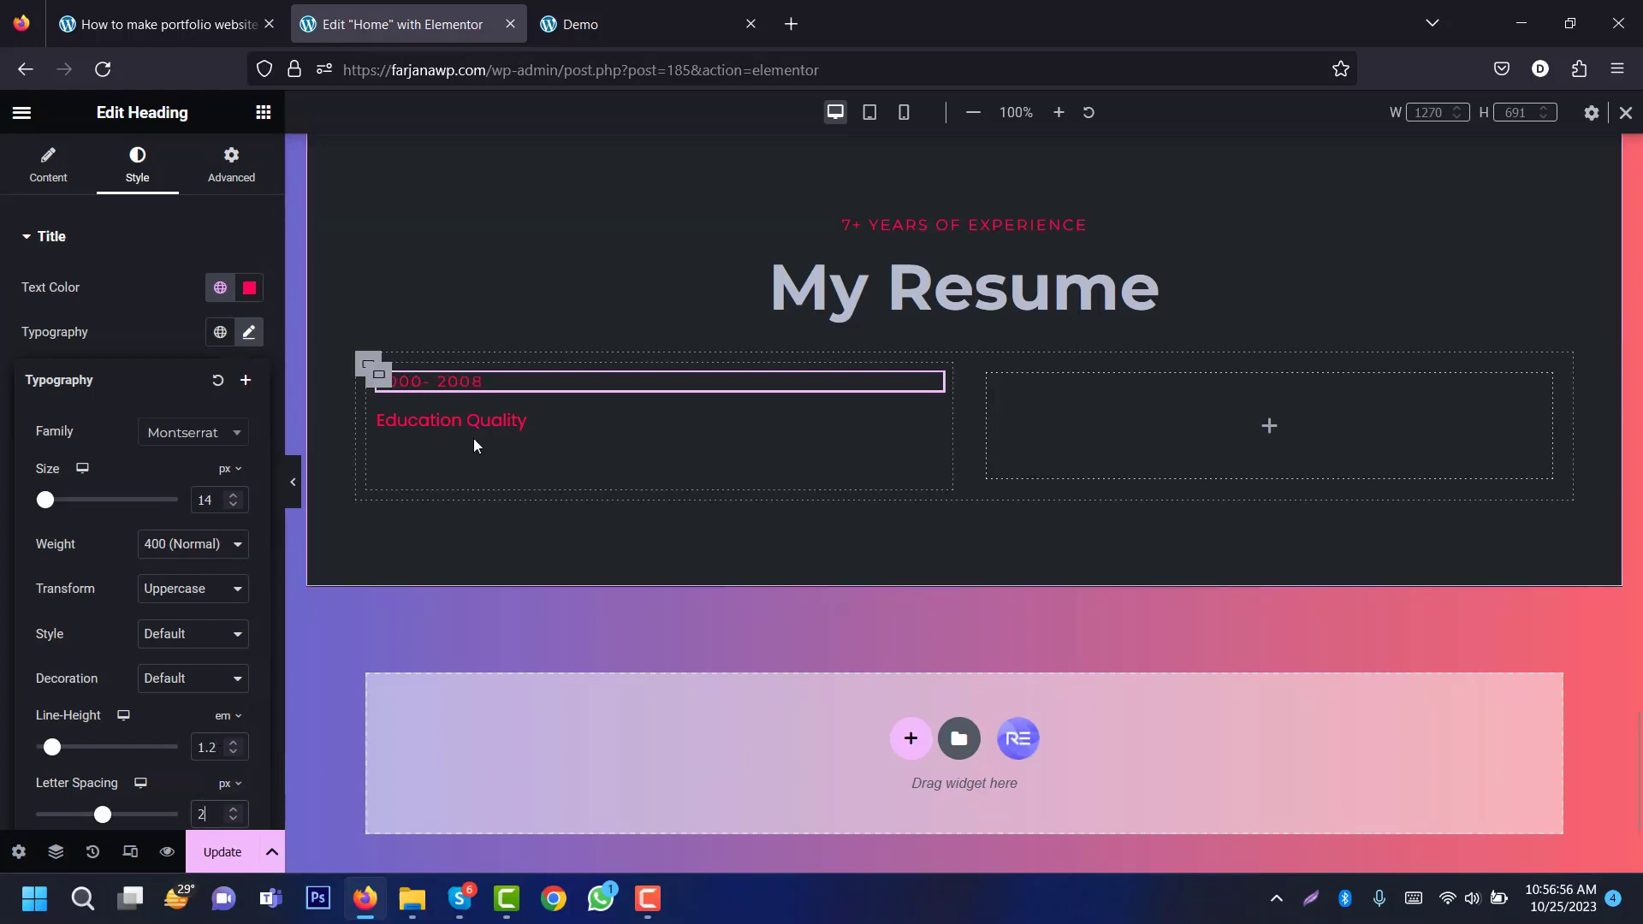
pyautogui.click(476, 415)
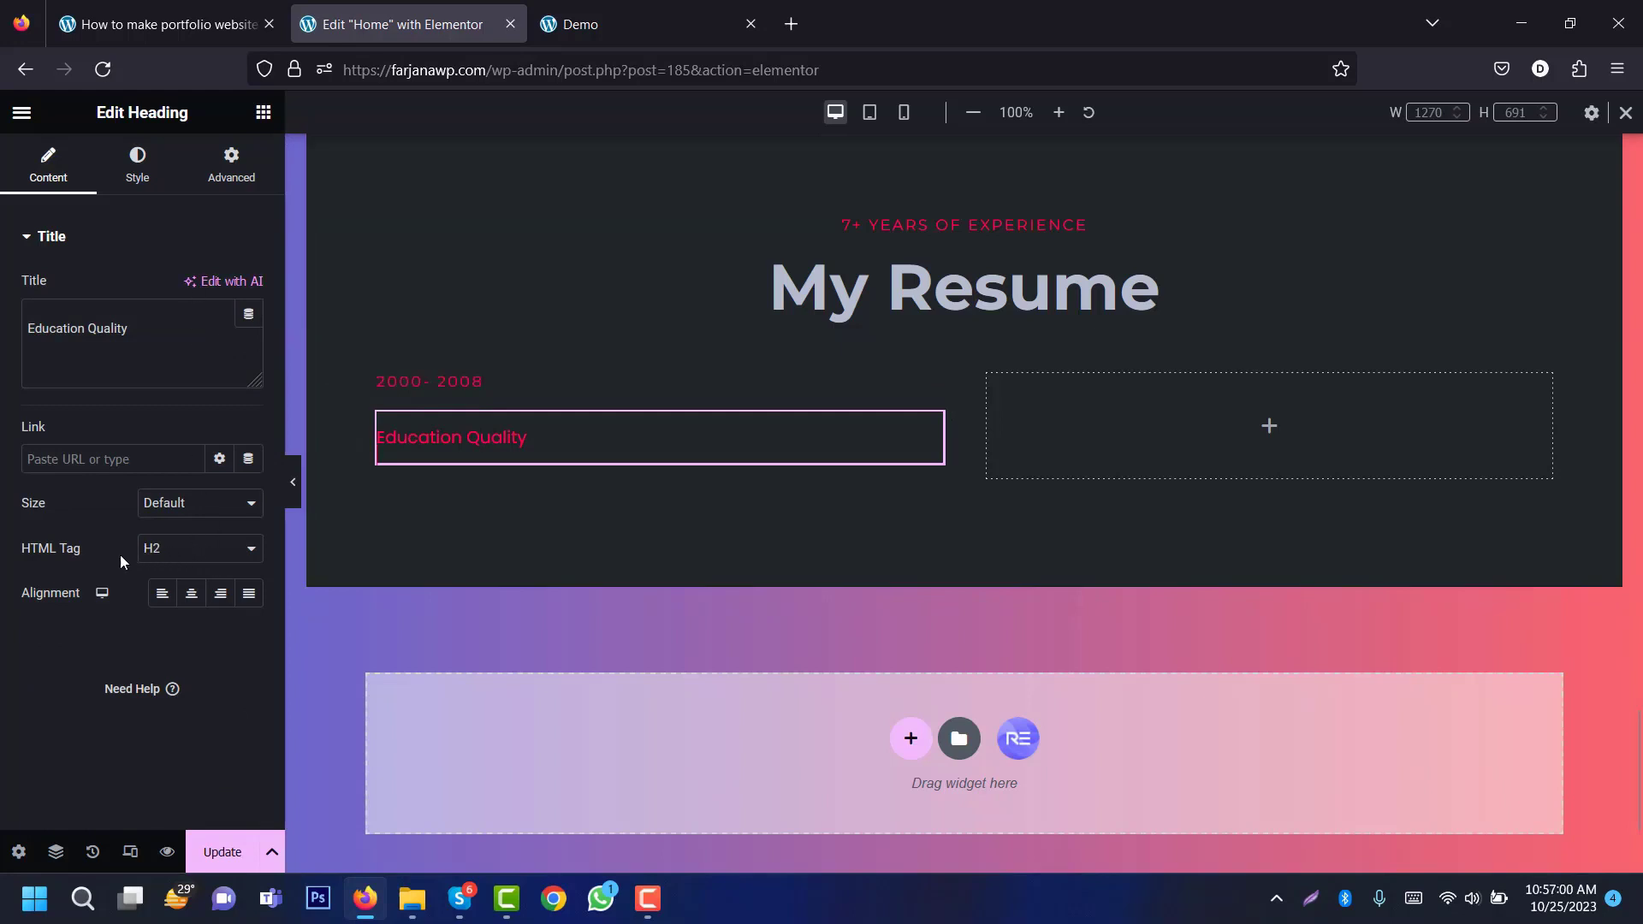
# Step: Colour the Education Quality heading with the grey global Text colour
pyautogui.click(141, 183)
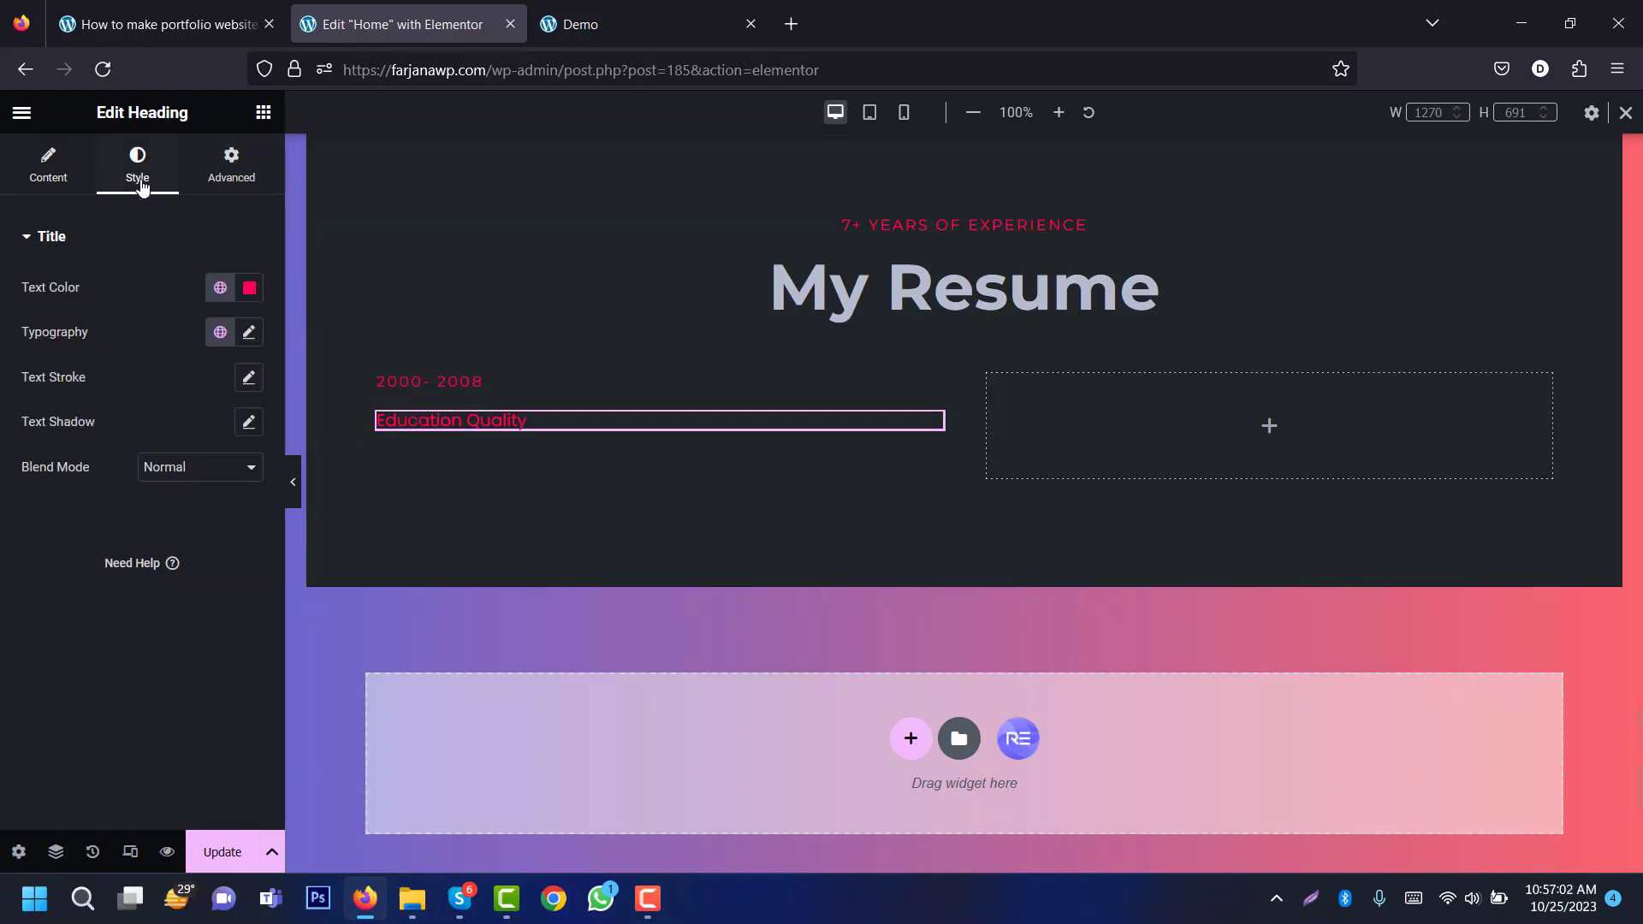
pyautogui.click(220, 291)
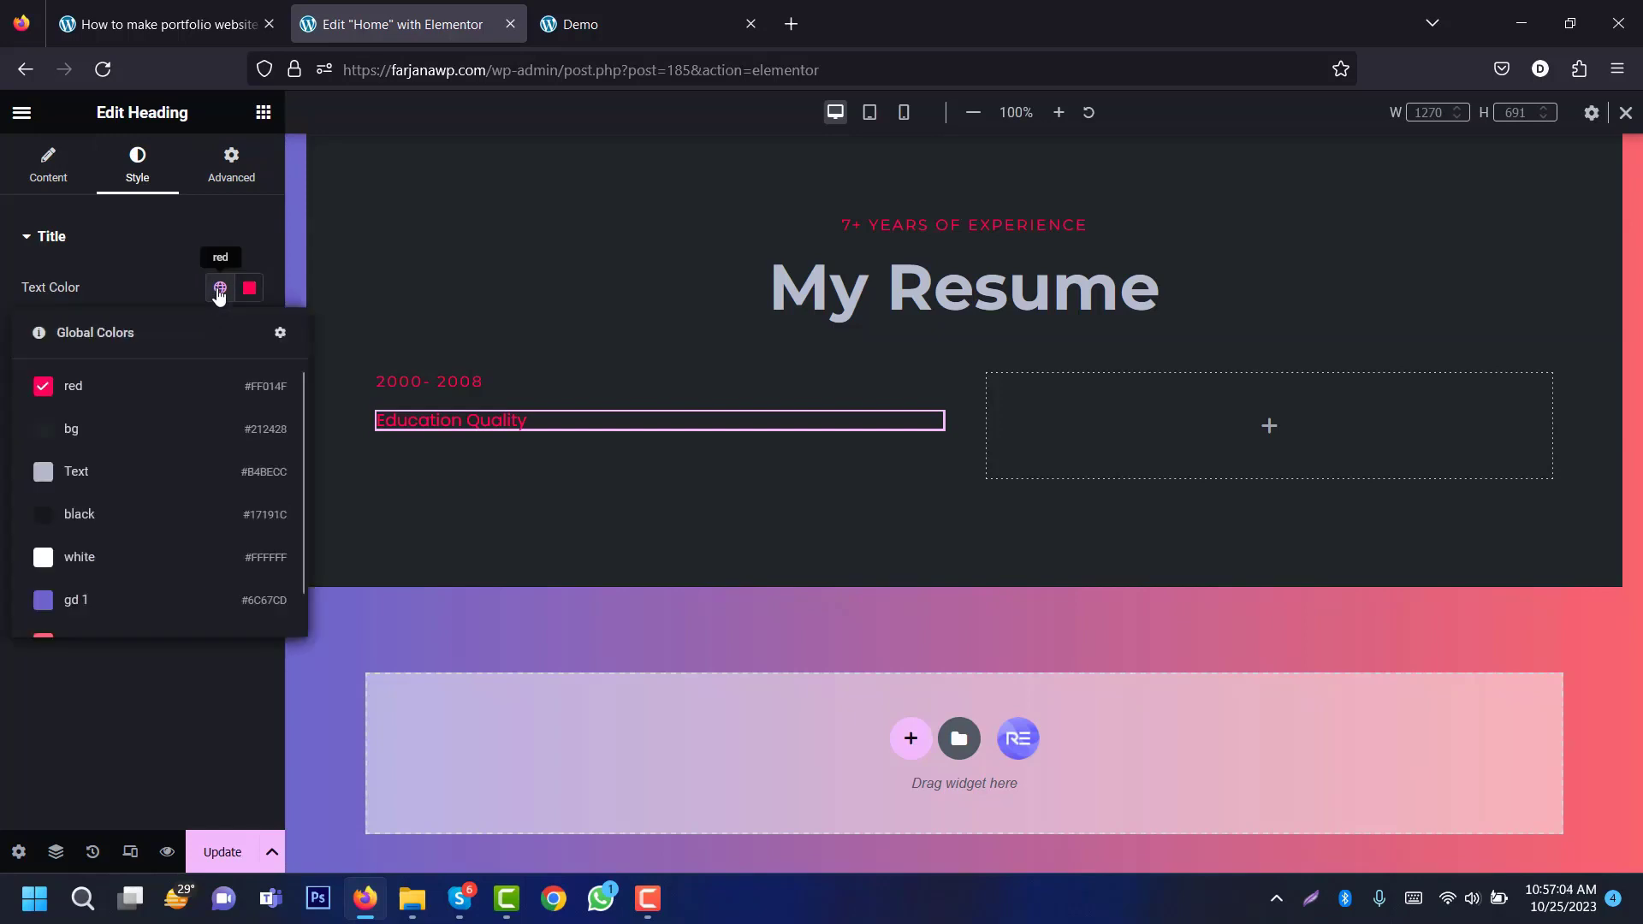
pyautogui.click(152, 490)
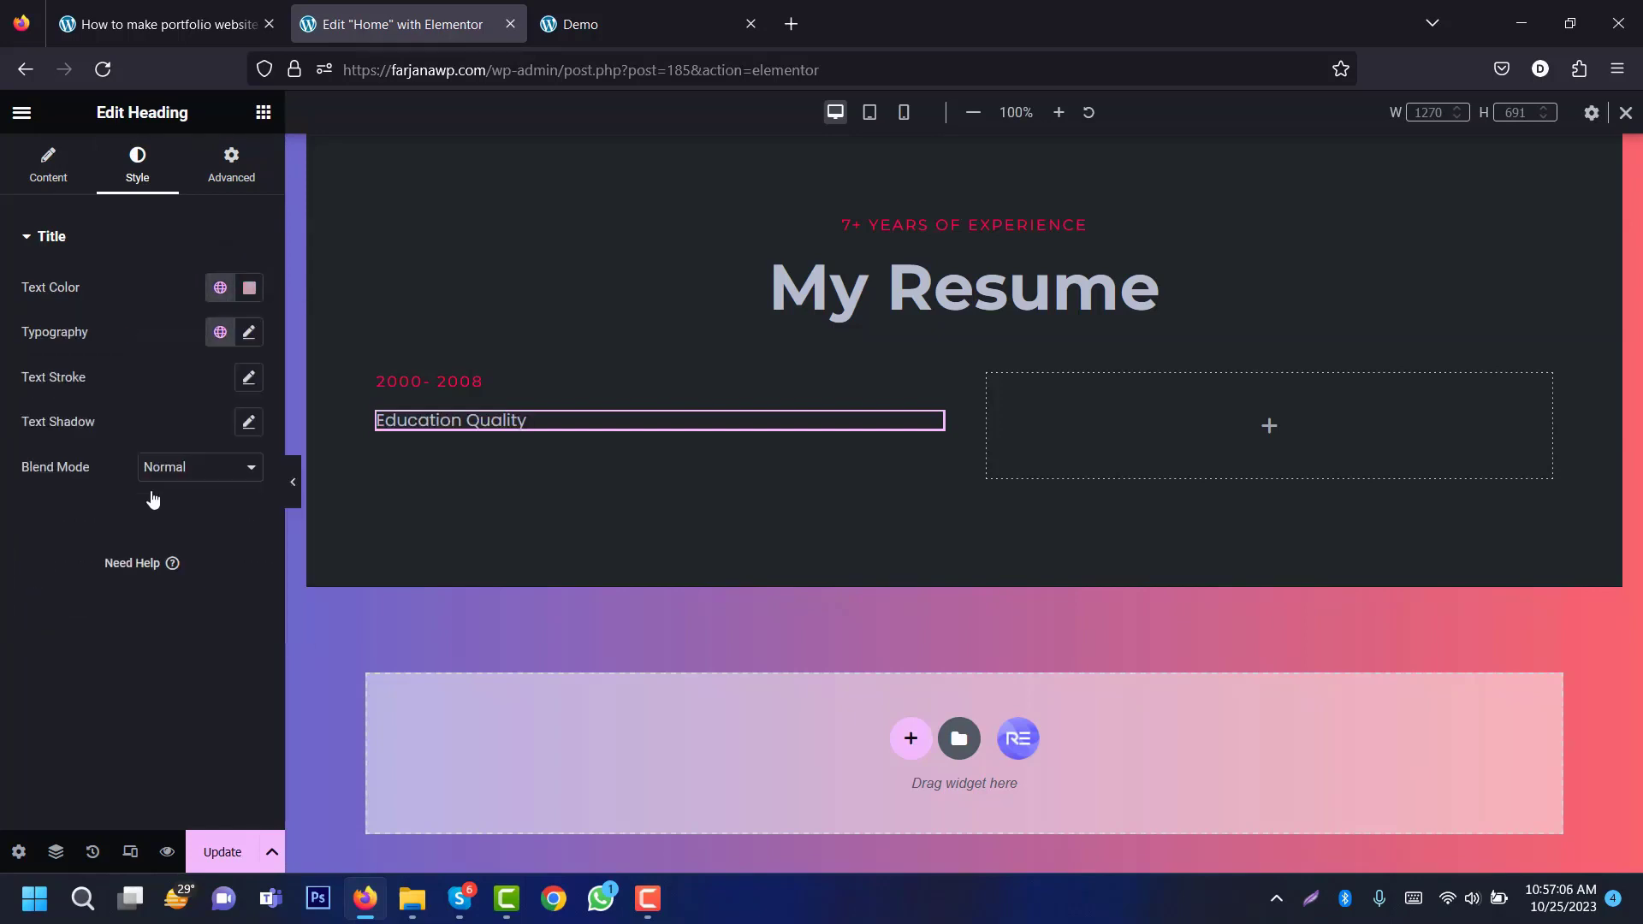
# Step: Set the heading's typography to Montserrat, 35px, weight 700 bold
pyautogui.click(249, 332)
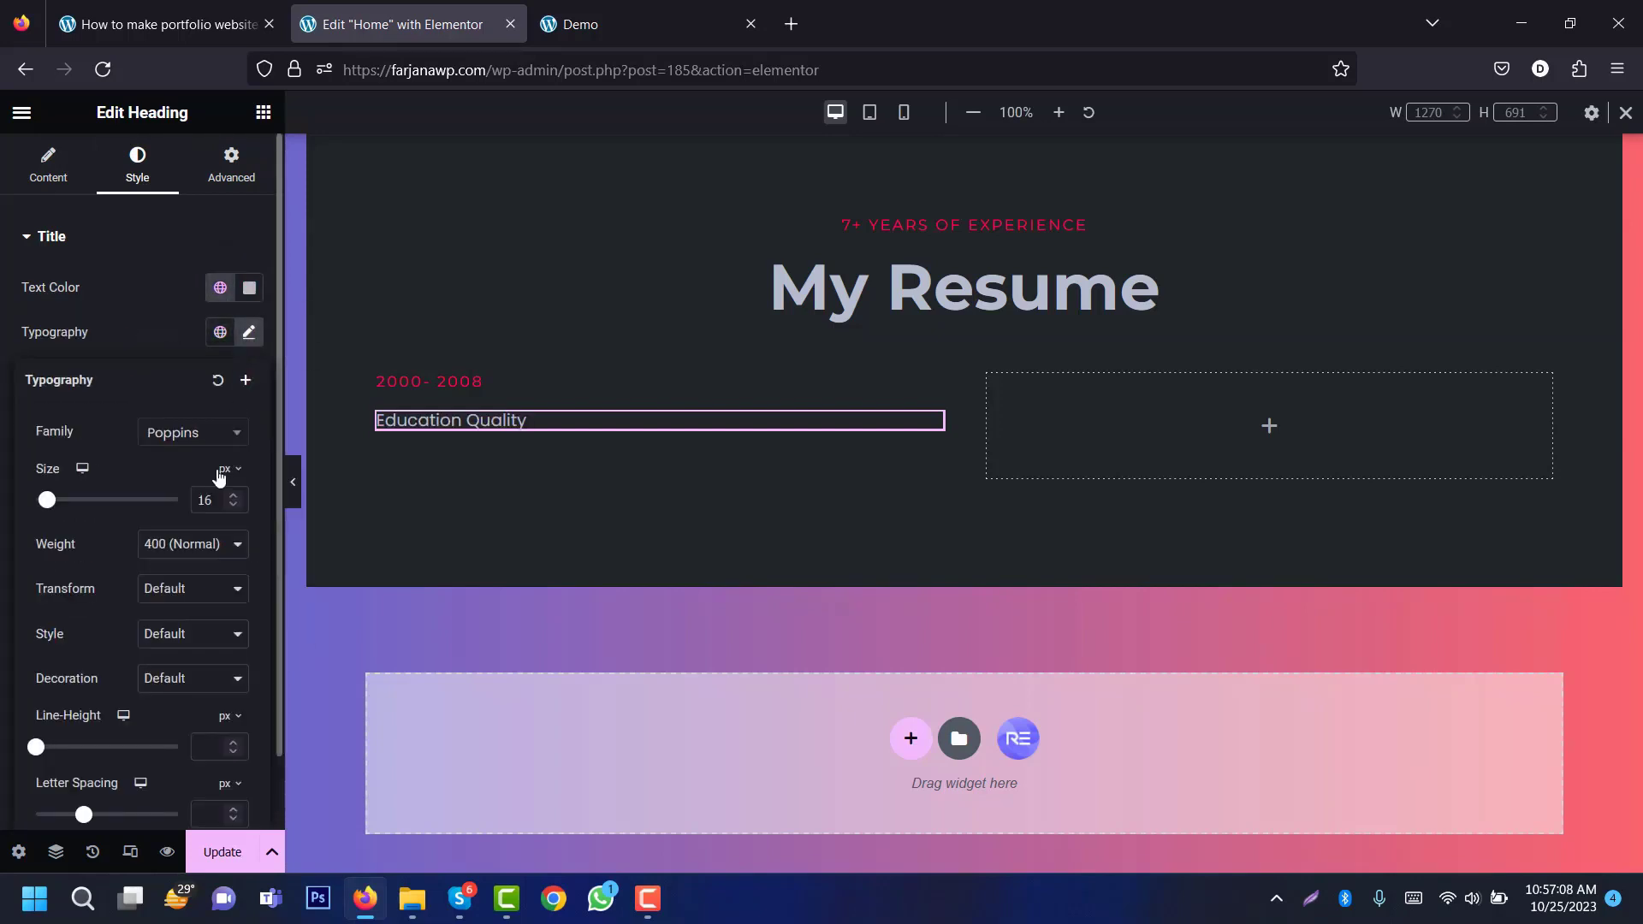
pyautogui.click(193, 436)
pyautogui.write('monts')
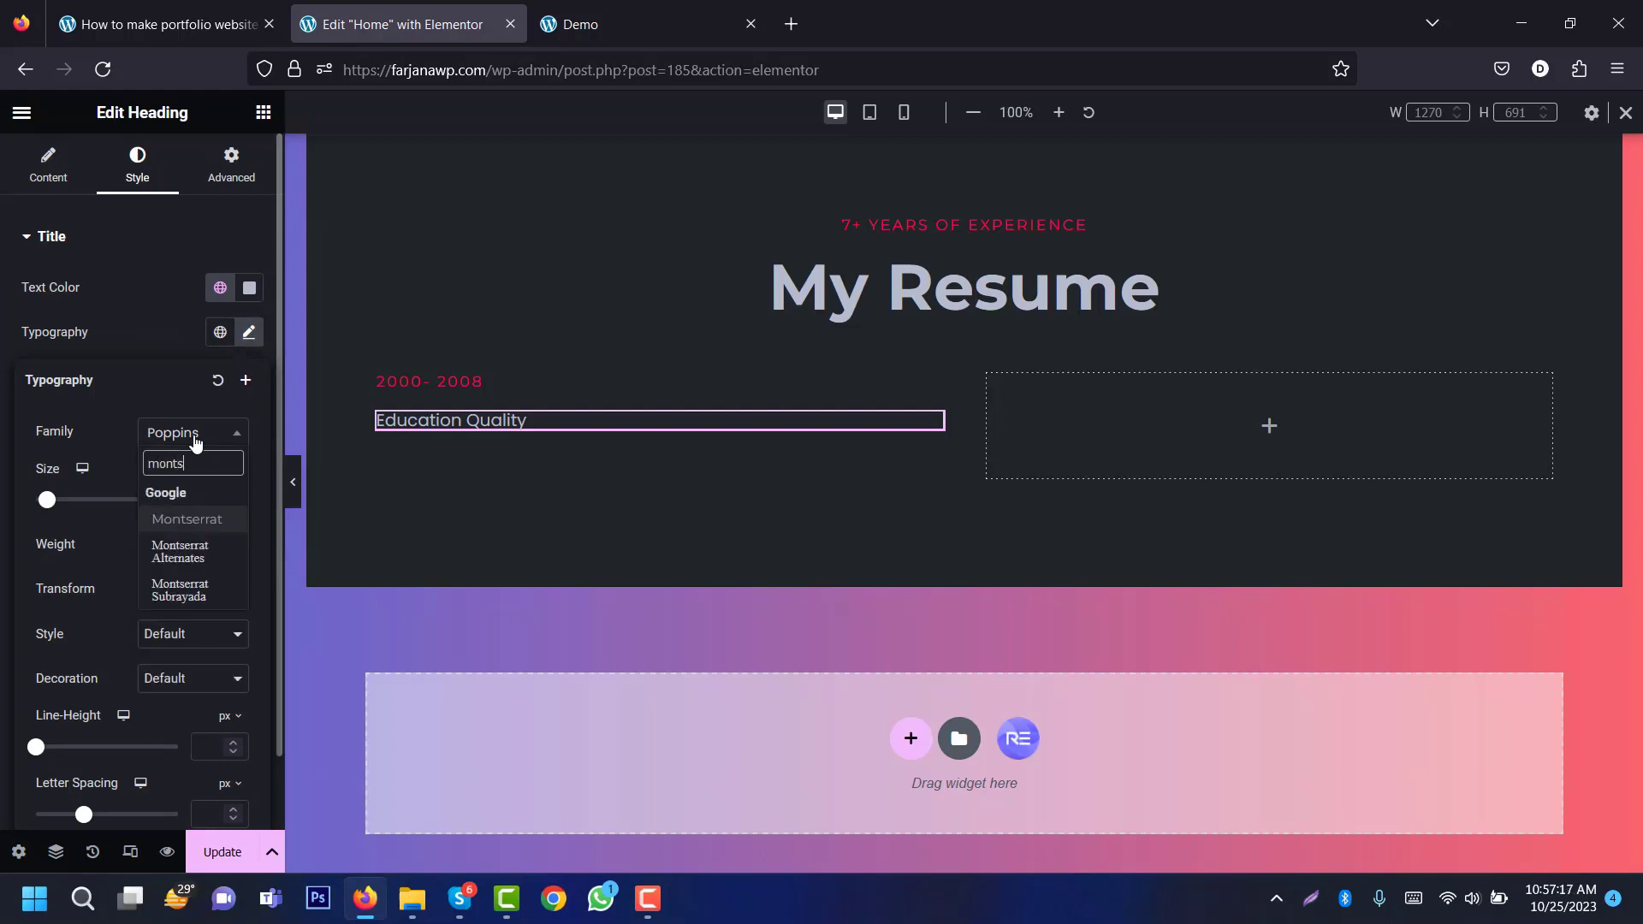
pyautogui.press('Return')
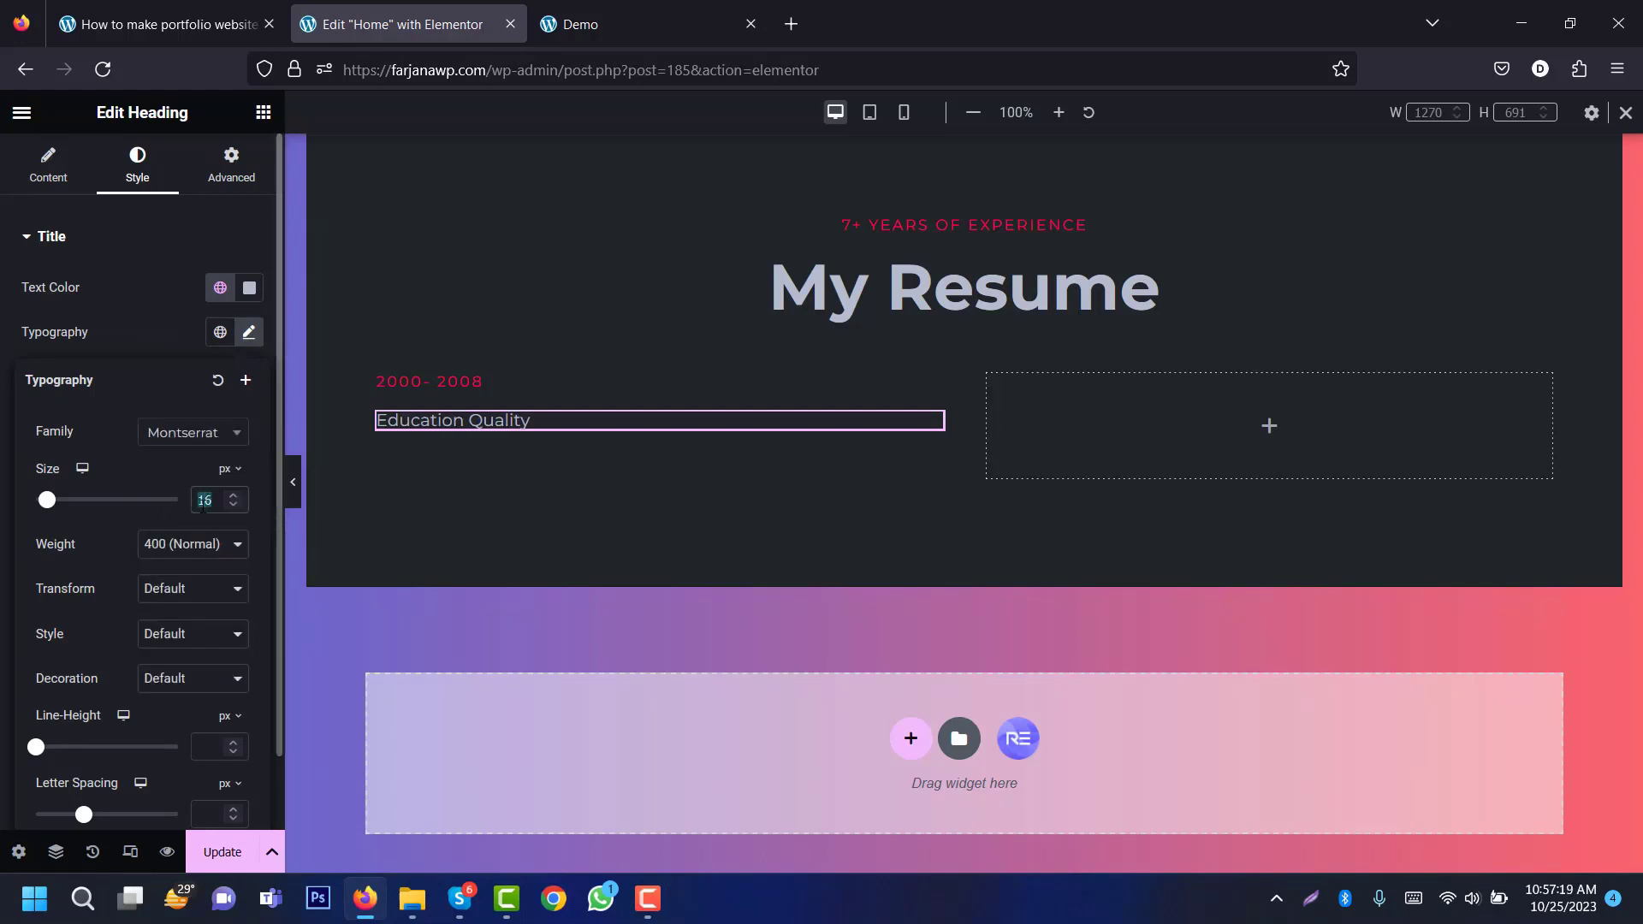
pyautogui.write('35')
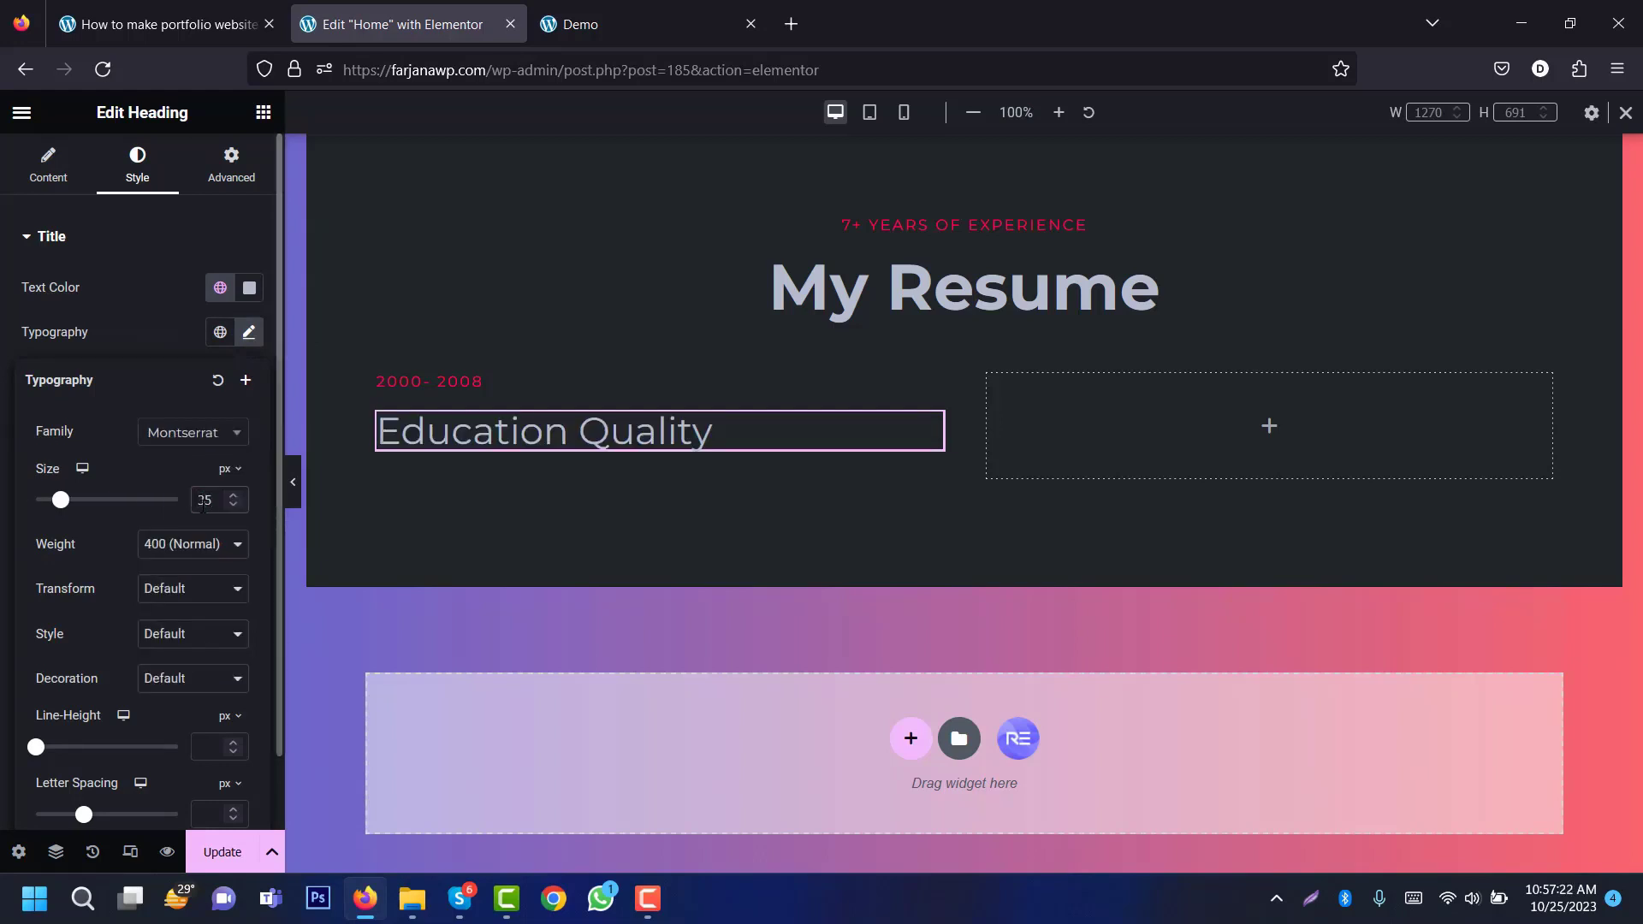
pyautogui.click(162, 546)
pyautogui.click(210, 720)
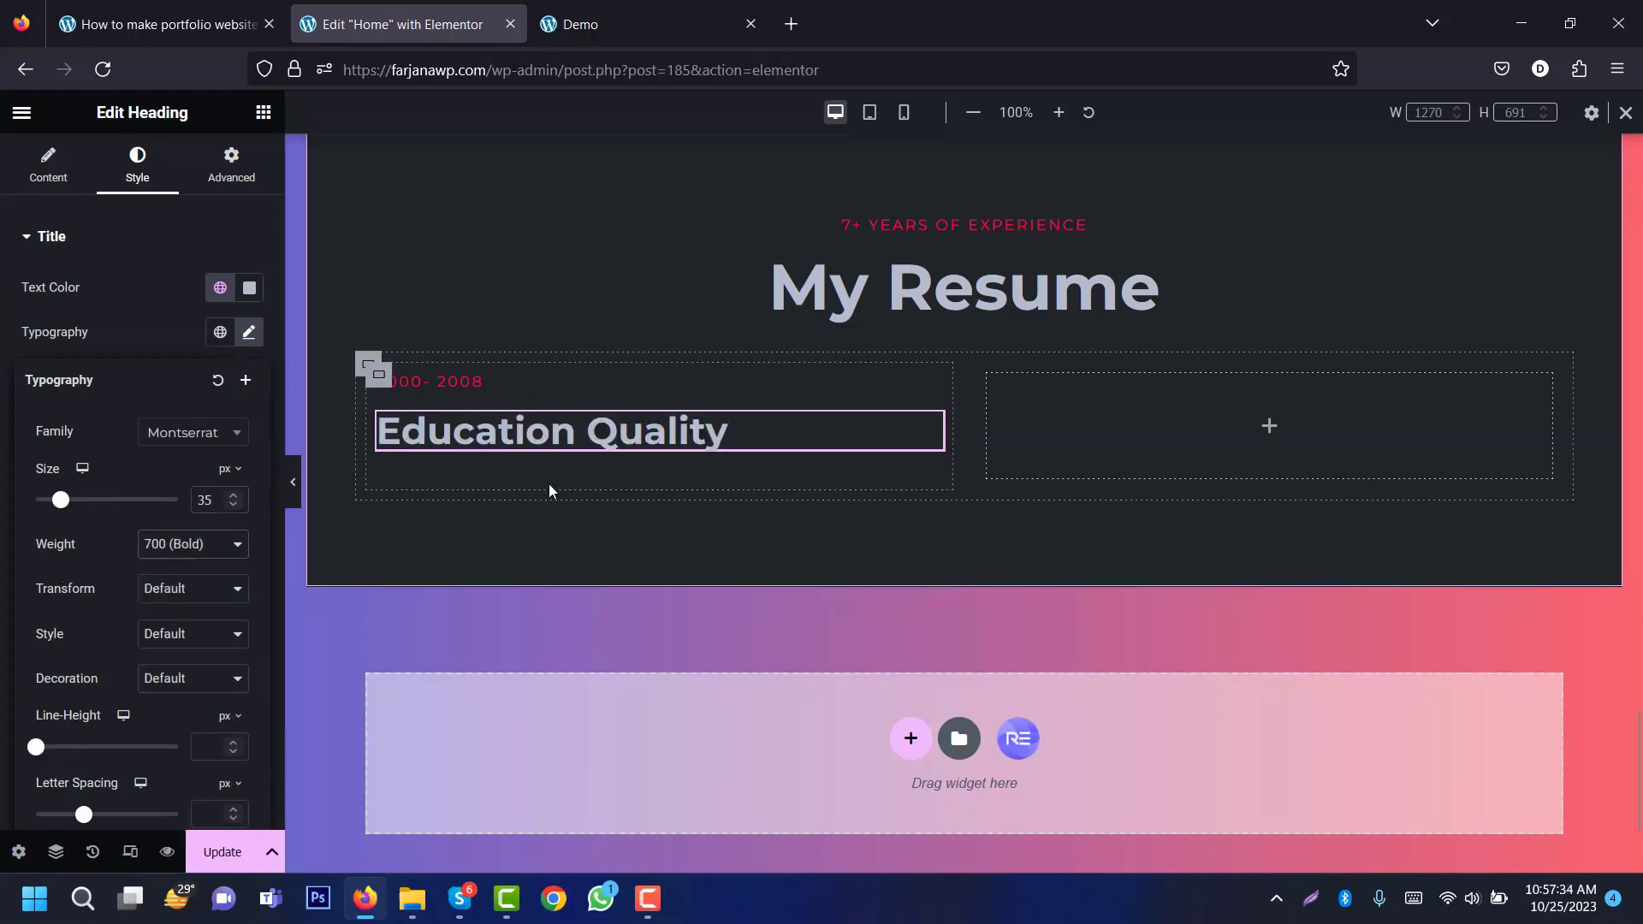
# Step: Search widgets for 'time' and place a Post/Story Timeline under Education Quality
pyautogui.click(263, 113)
pyautogui.click(198, 214)
pyautogui.write('time')
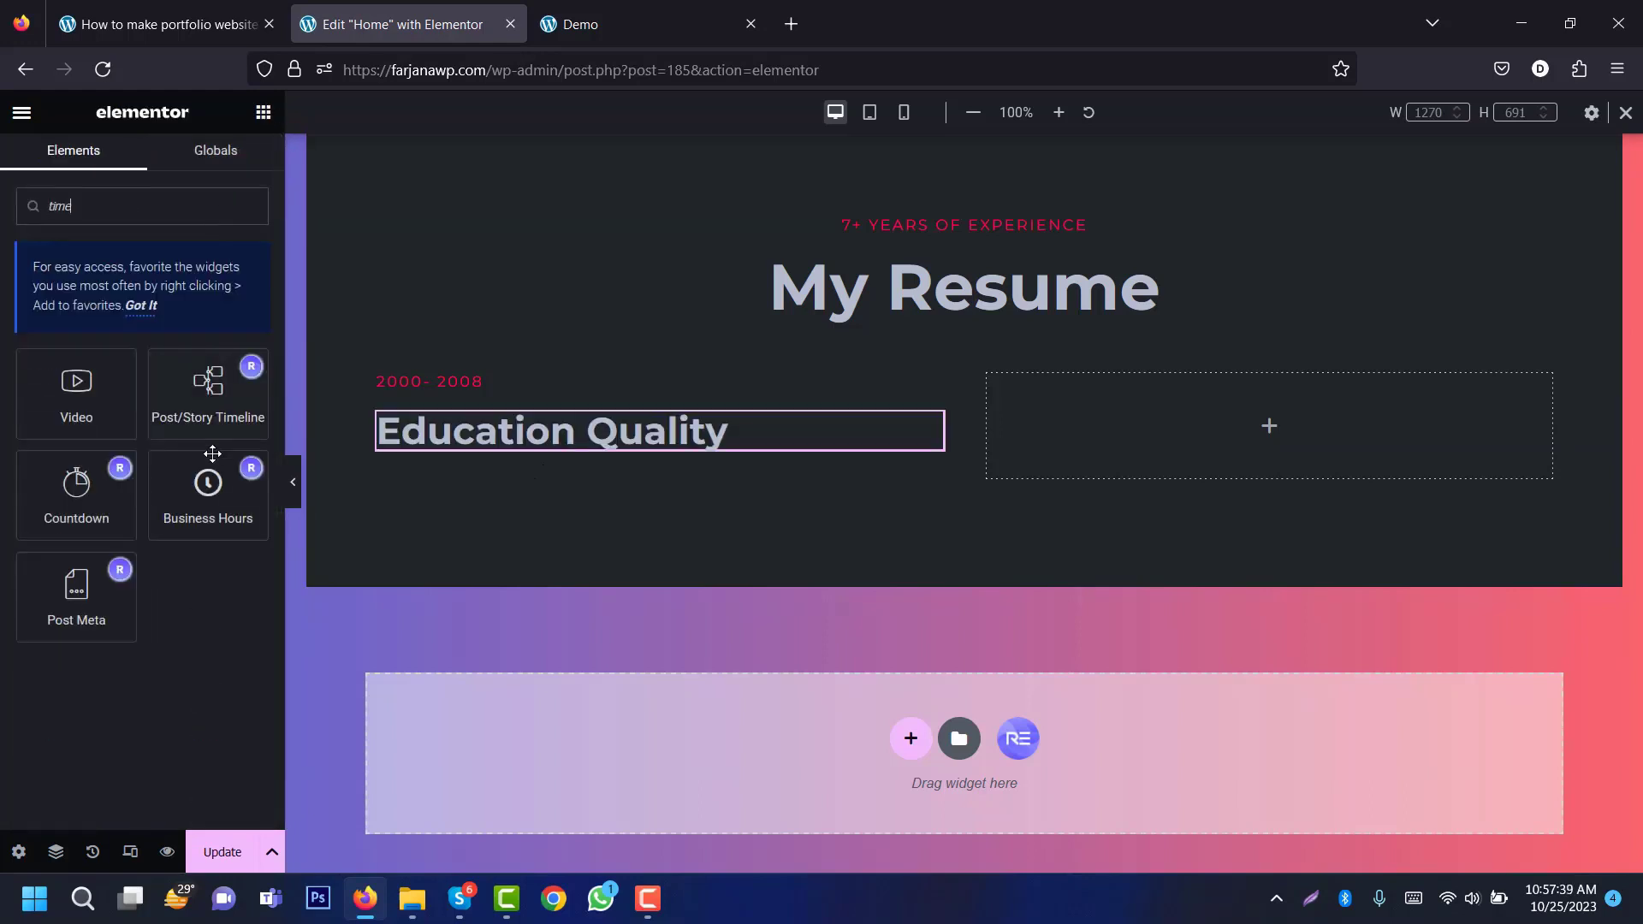
pyautogui.moveTo(210, 392); pyautogui.dragTo(543, 480)
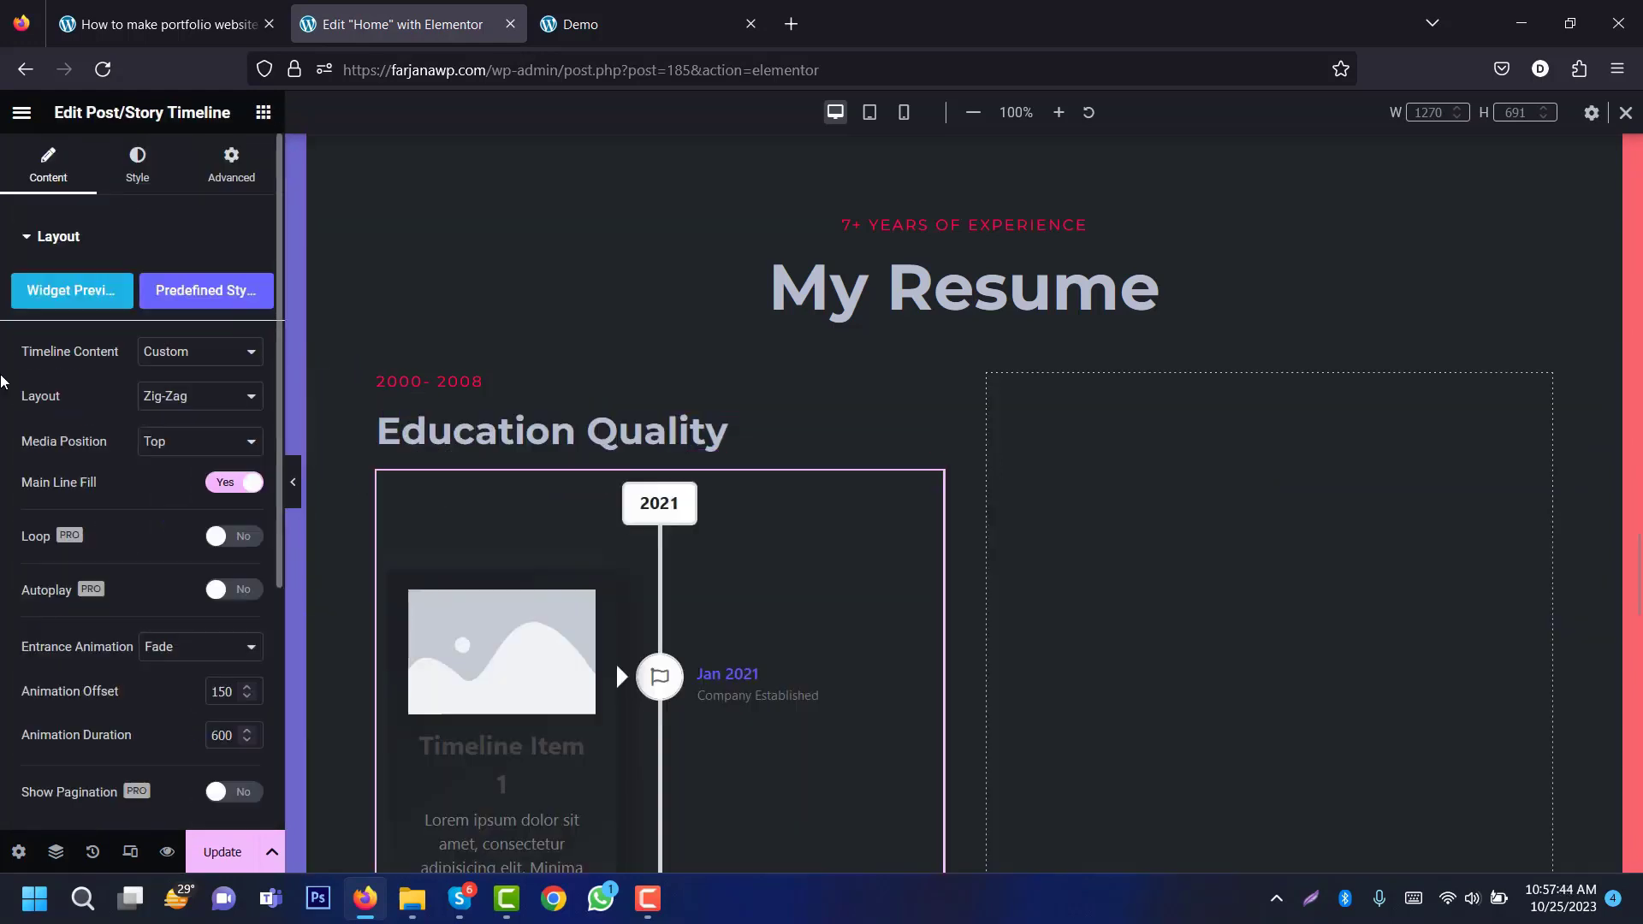
# Step: Switch the timeline layout to Line Left and expand its Timeline Items list
pyautogui.click(219, 395)
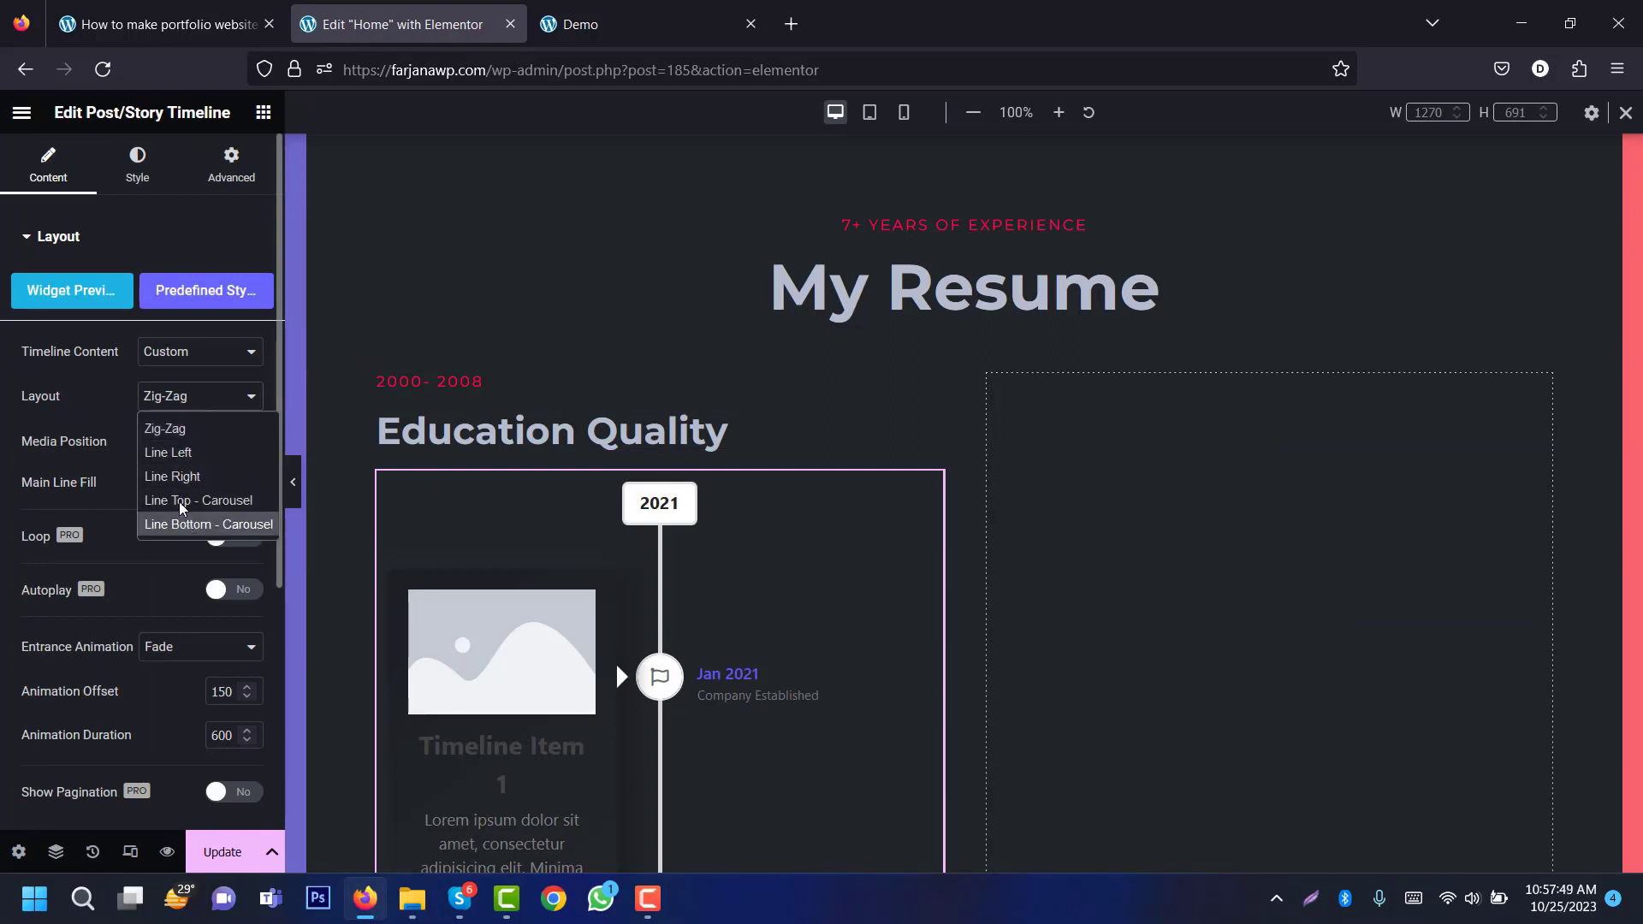
pyautogui.click(190, 453)
pyautogui.scroll(-4, 128, 556)
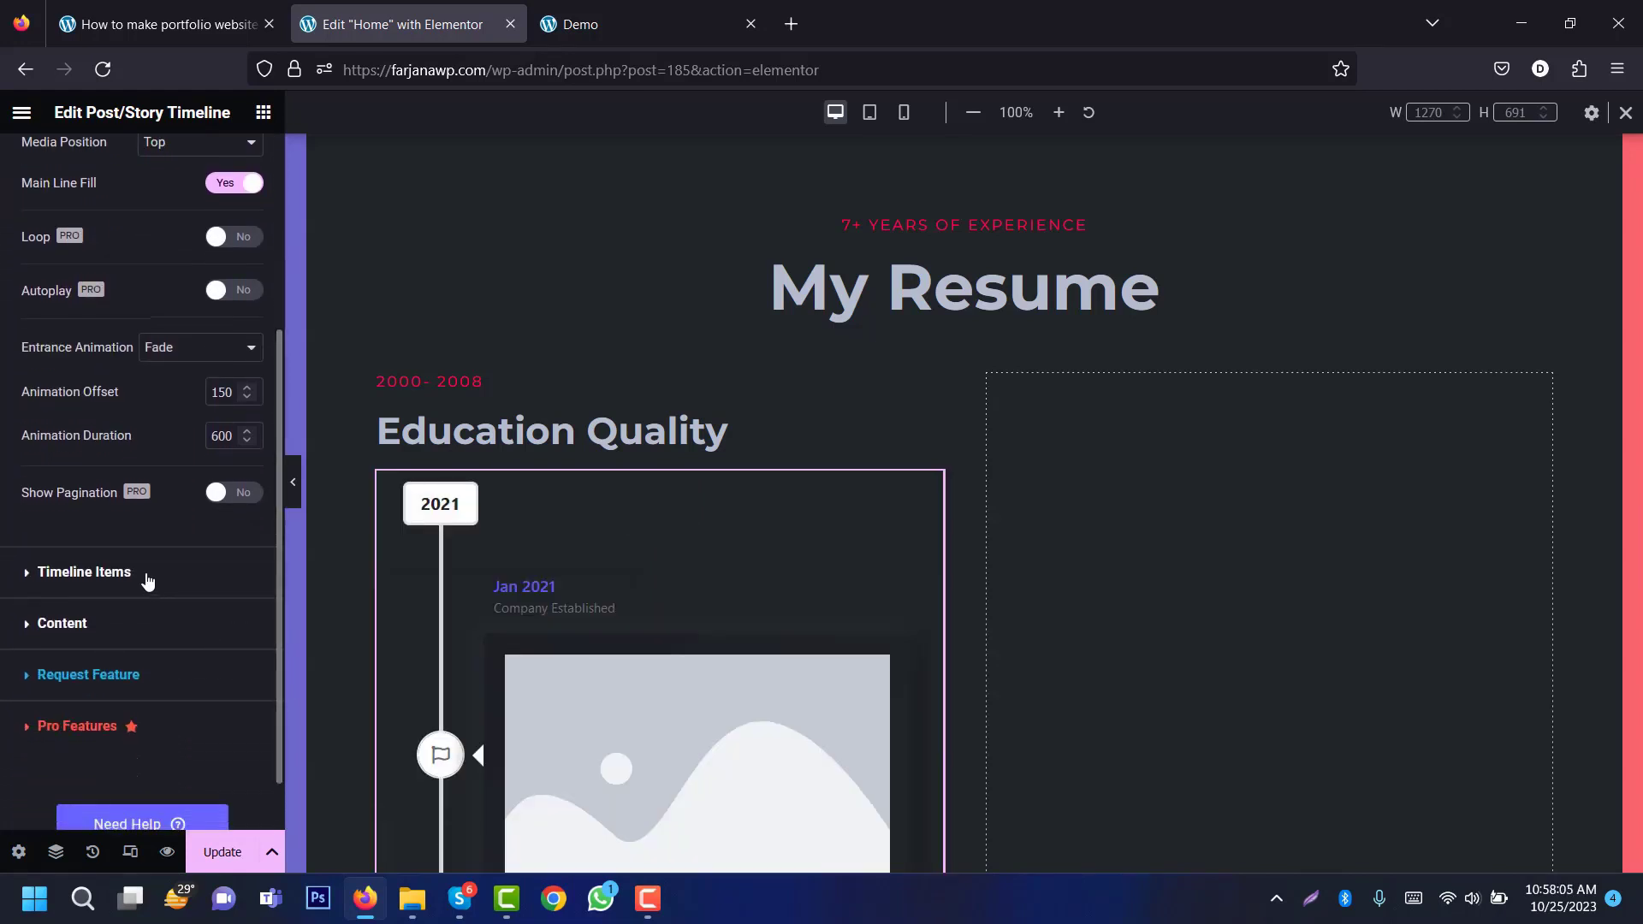
pyautogui.click(84, 573)
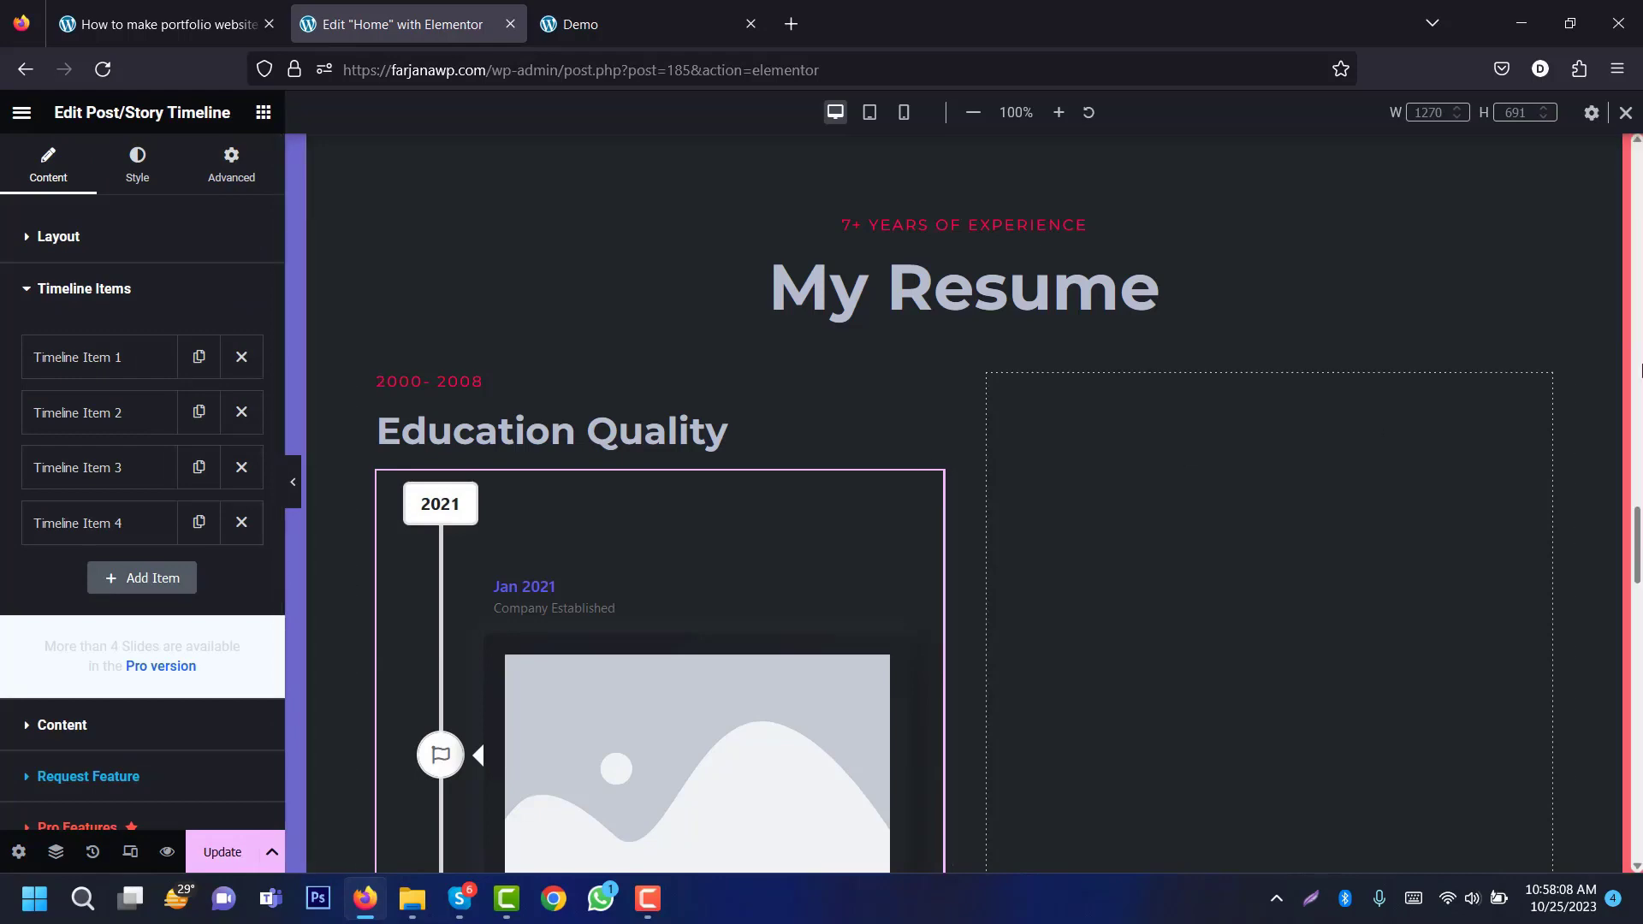
pyautogui.scroll(-15, 1638, 541)
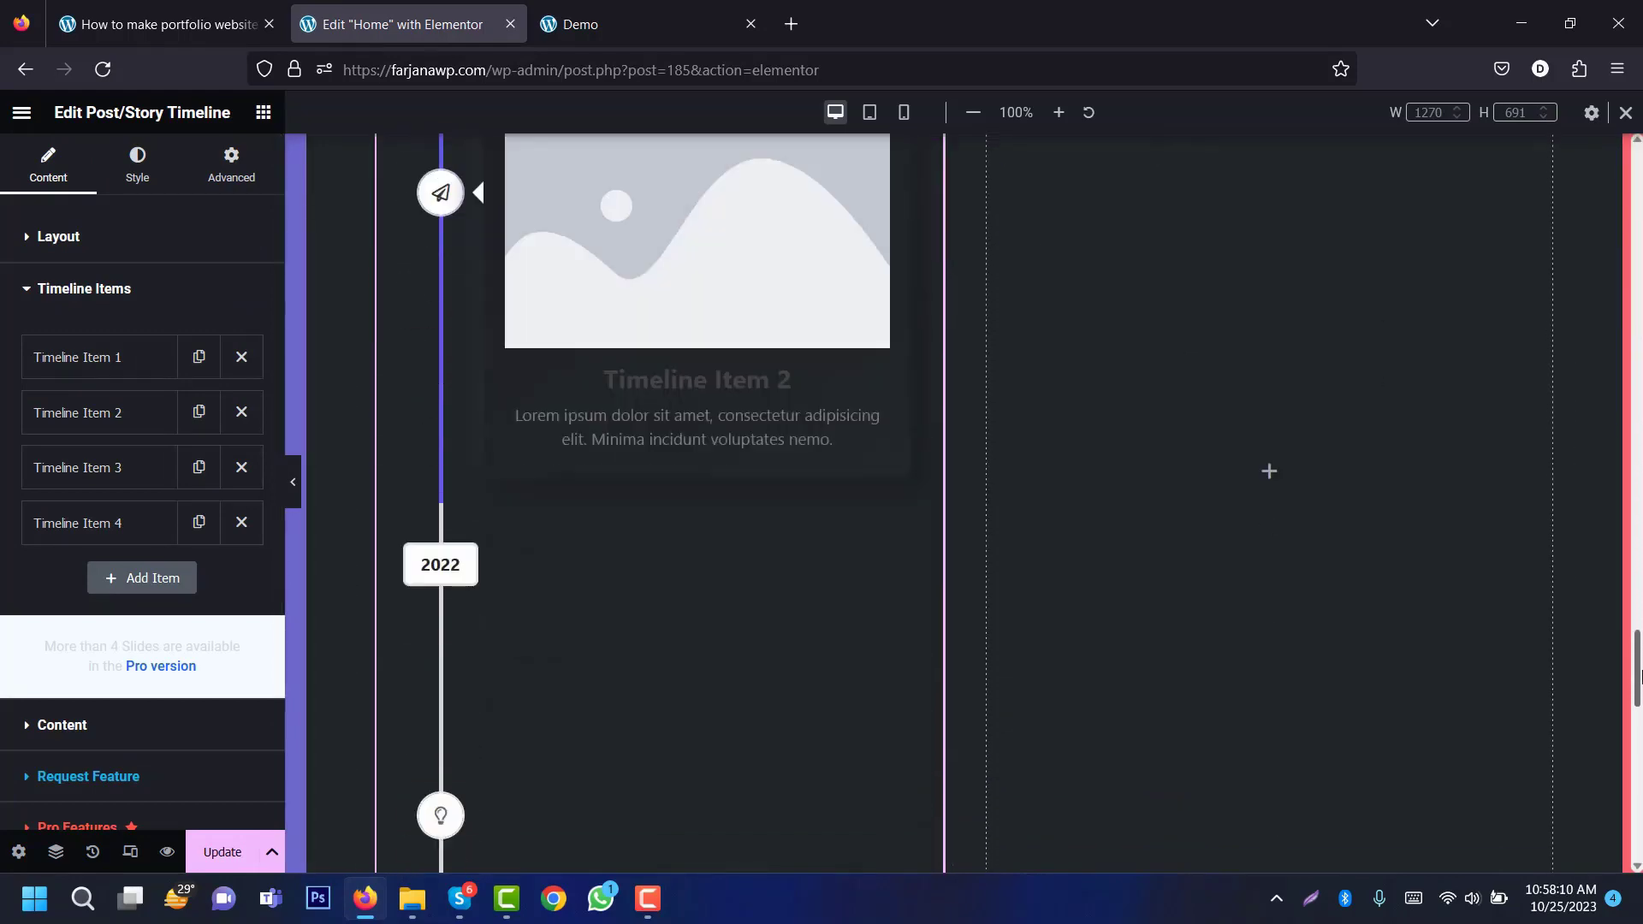
pyautogui.moveTo(1639, 673); pyautogui.dragTo(1637, 562)
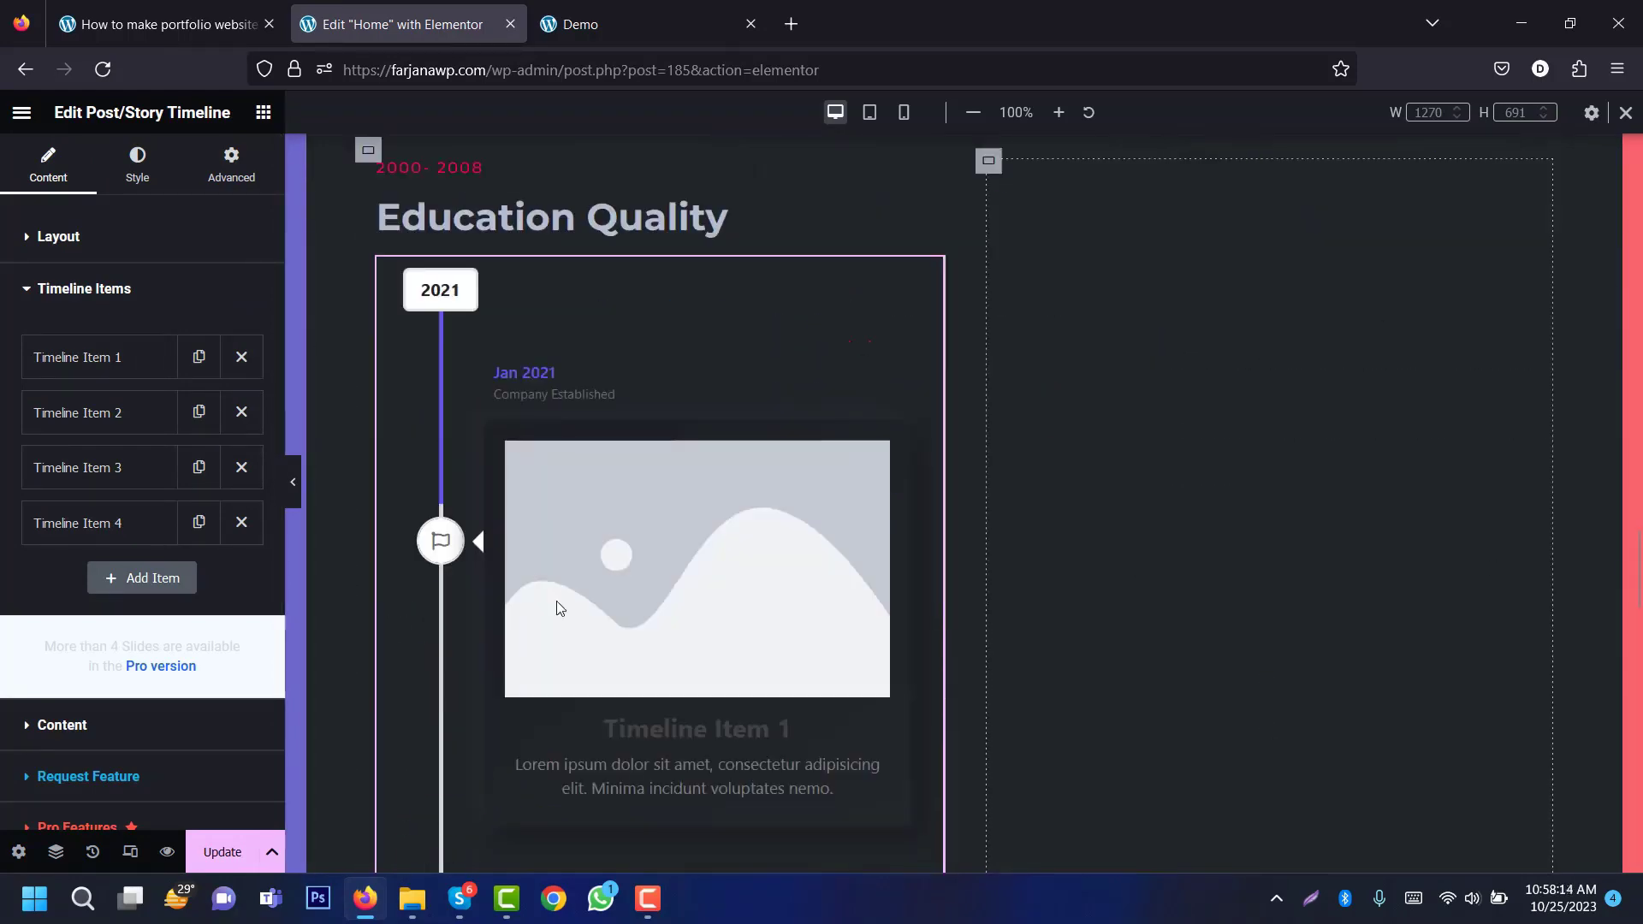
# Step: Replace the first timeline entry's year label 2021 with 2008 from the demo
pyautogui.click(126, 376)
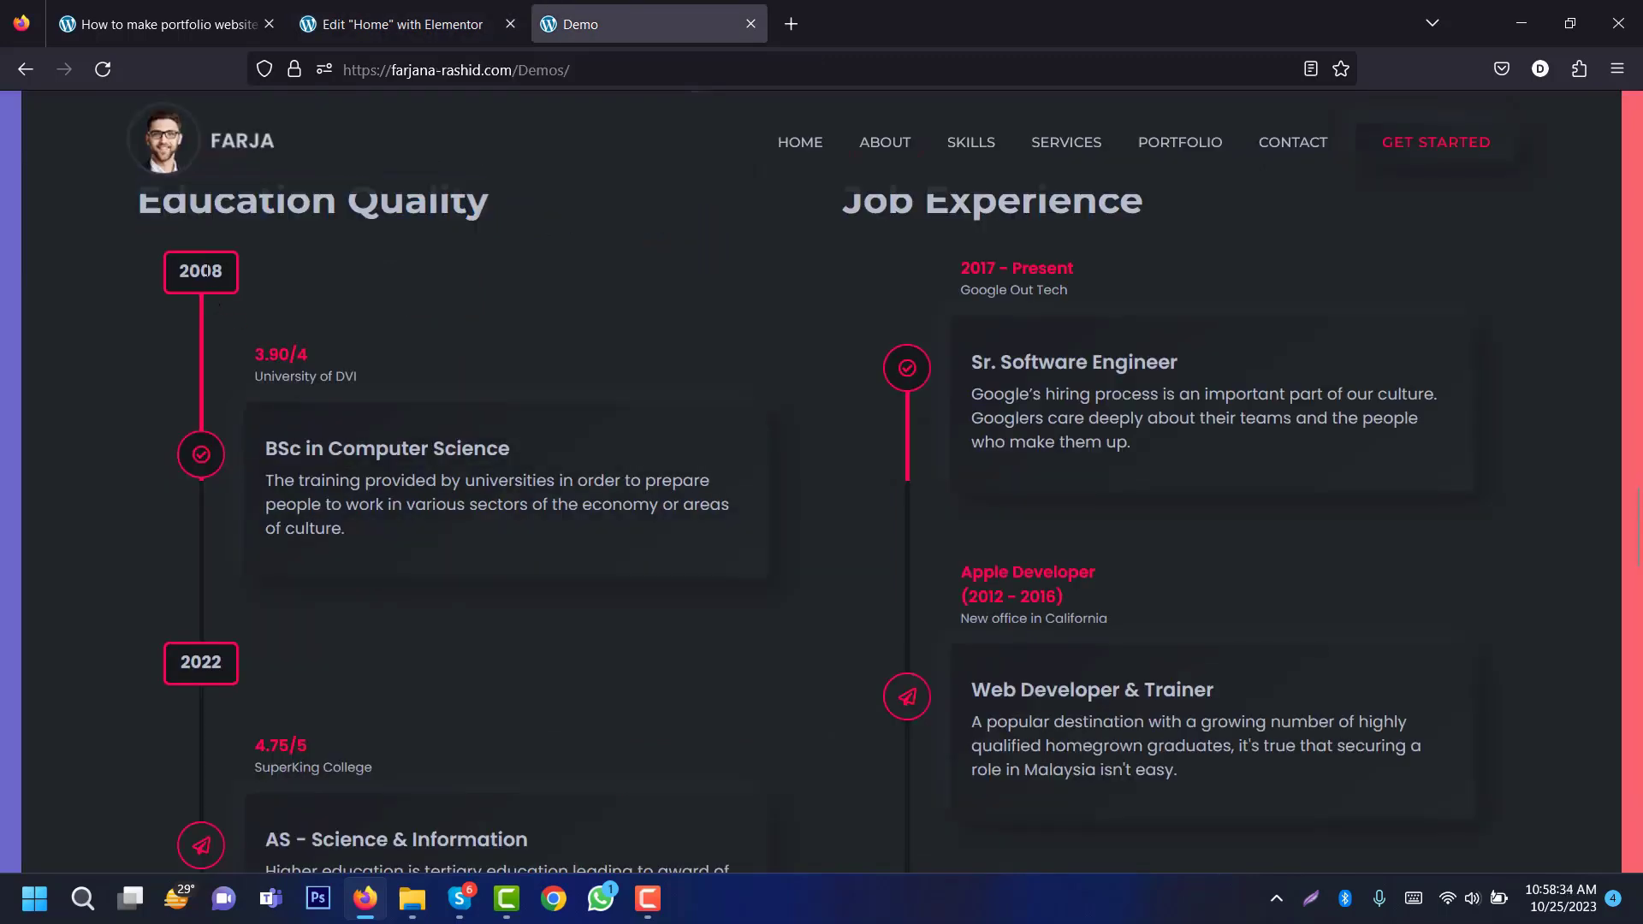
pyautogui.doubleClick(206, 271)
pyautogui.hotkey('ctrl', 'c')
pyautogui.click(402, 24)
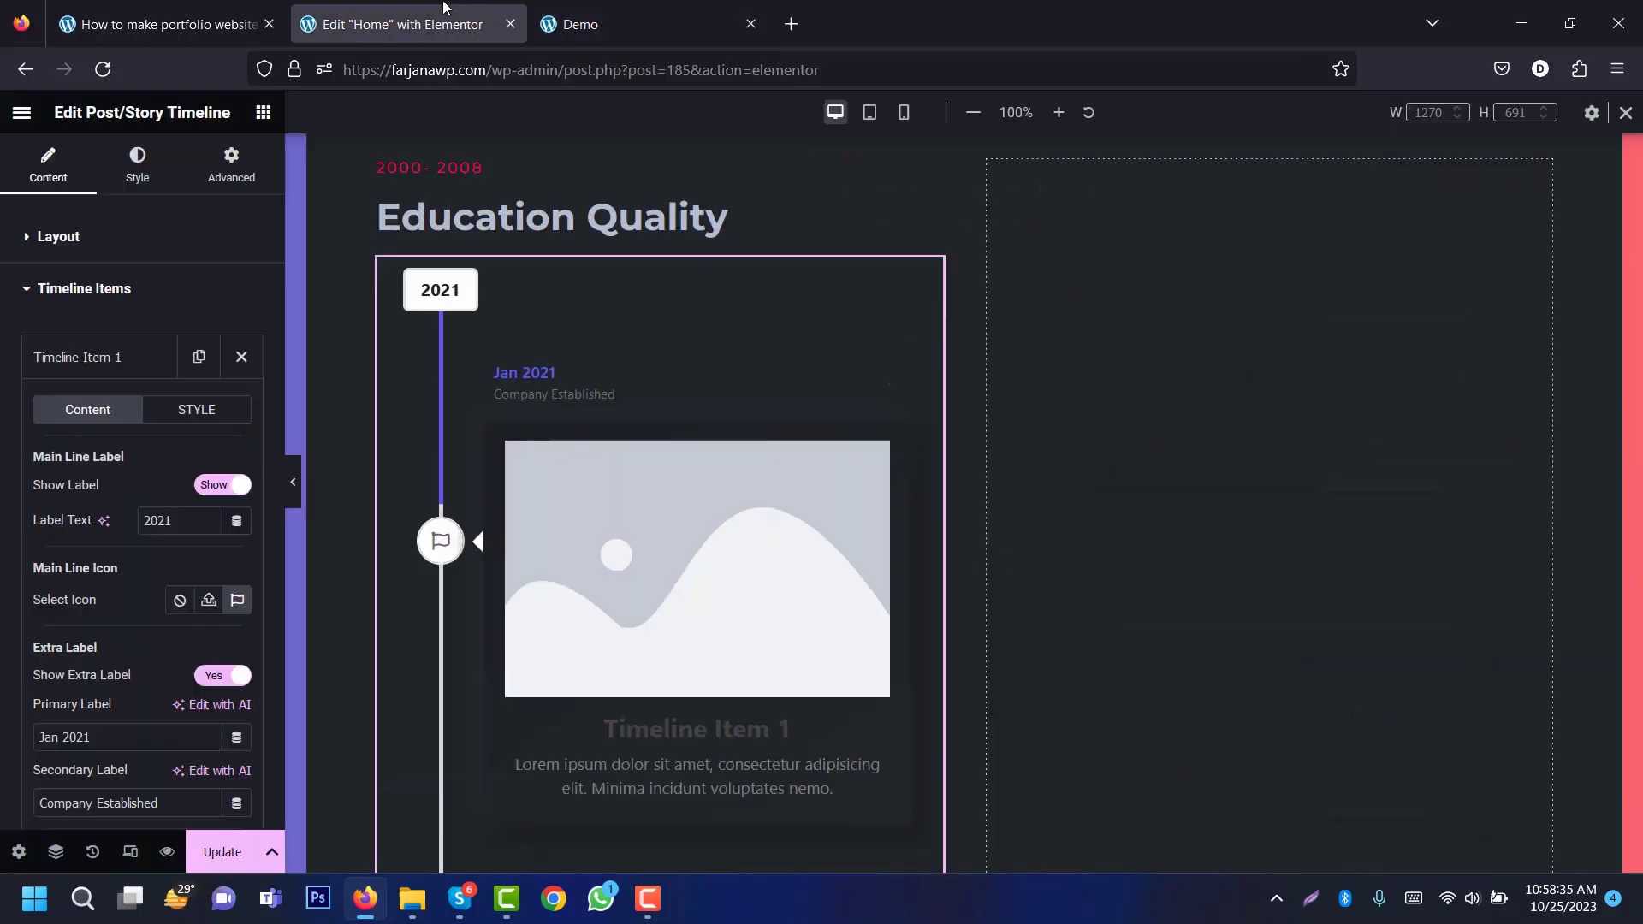
pyautogui.doubleClick(176, 521)
pyautogui.hotkey('ctrl', 'v')
# Step: Set the entry's primary label to 3.90/4 and secondary label to University of DVI
pyautogui.scroll(-5, 102, 247)
pyautogui.click(580, 24)
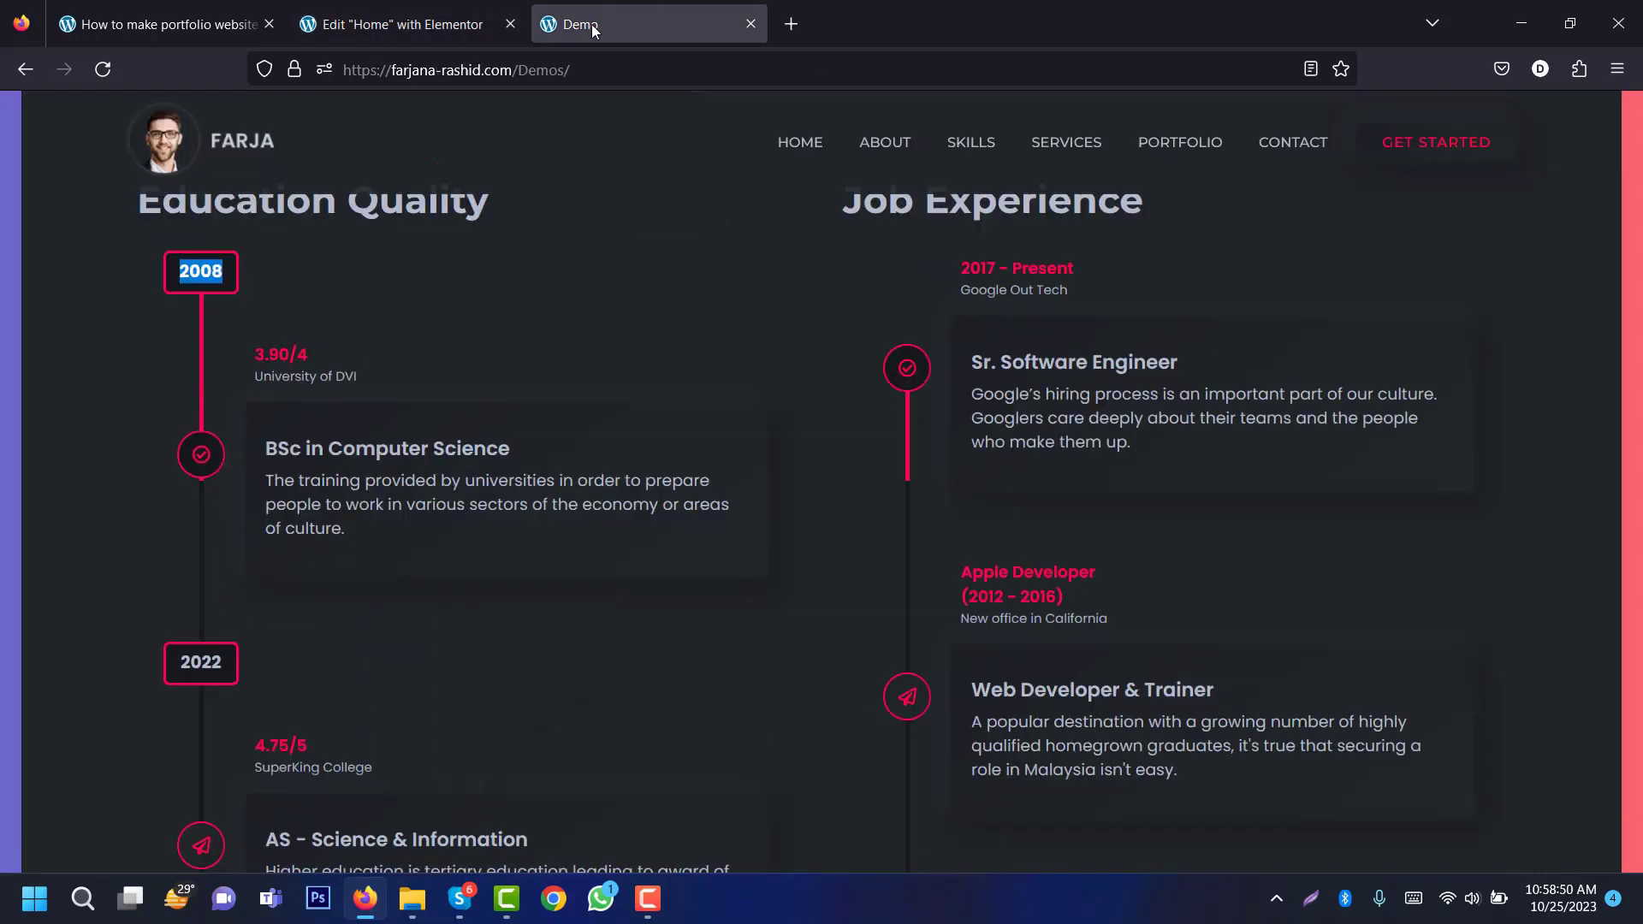
pyautogui.moveTo(308, 355); pyautogui.dragTo(254, 355)
pyautogui.hotkey('ctrl', 'c')
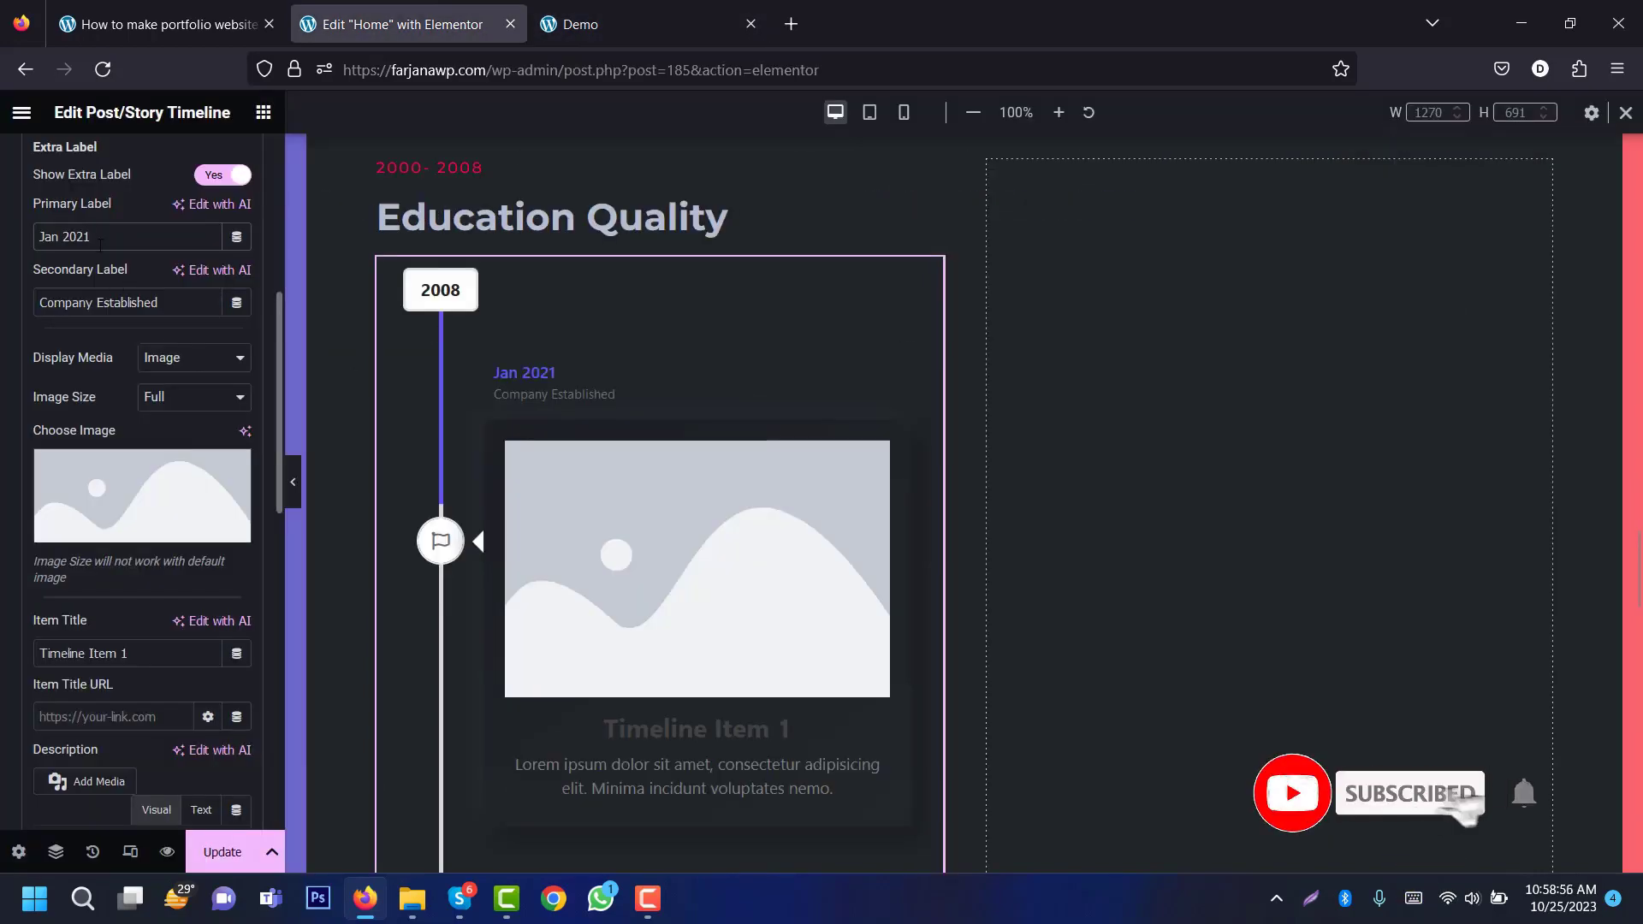
pyautogui.moveTo(100, 244); pyautogui.dragTo(36, 240)
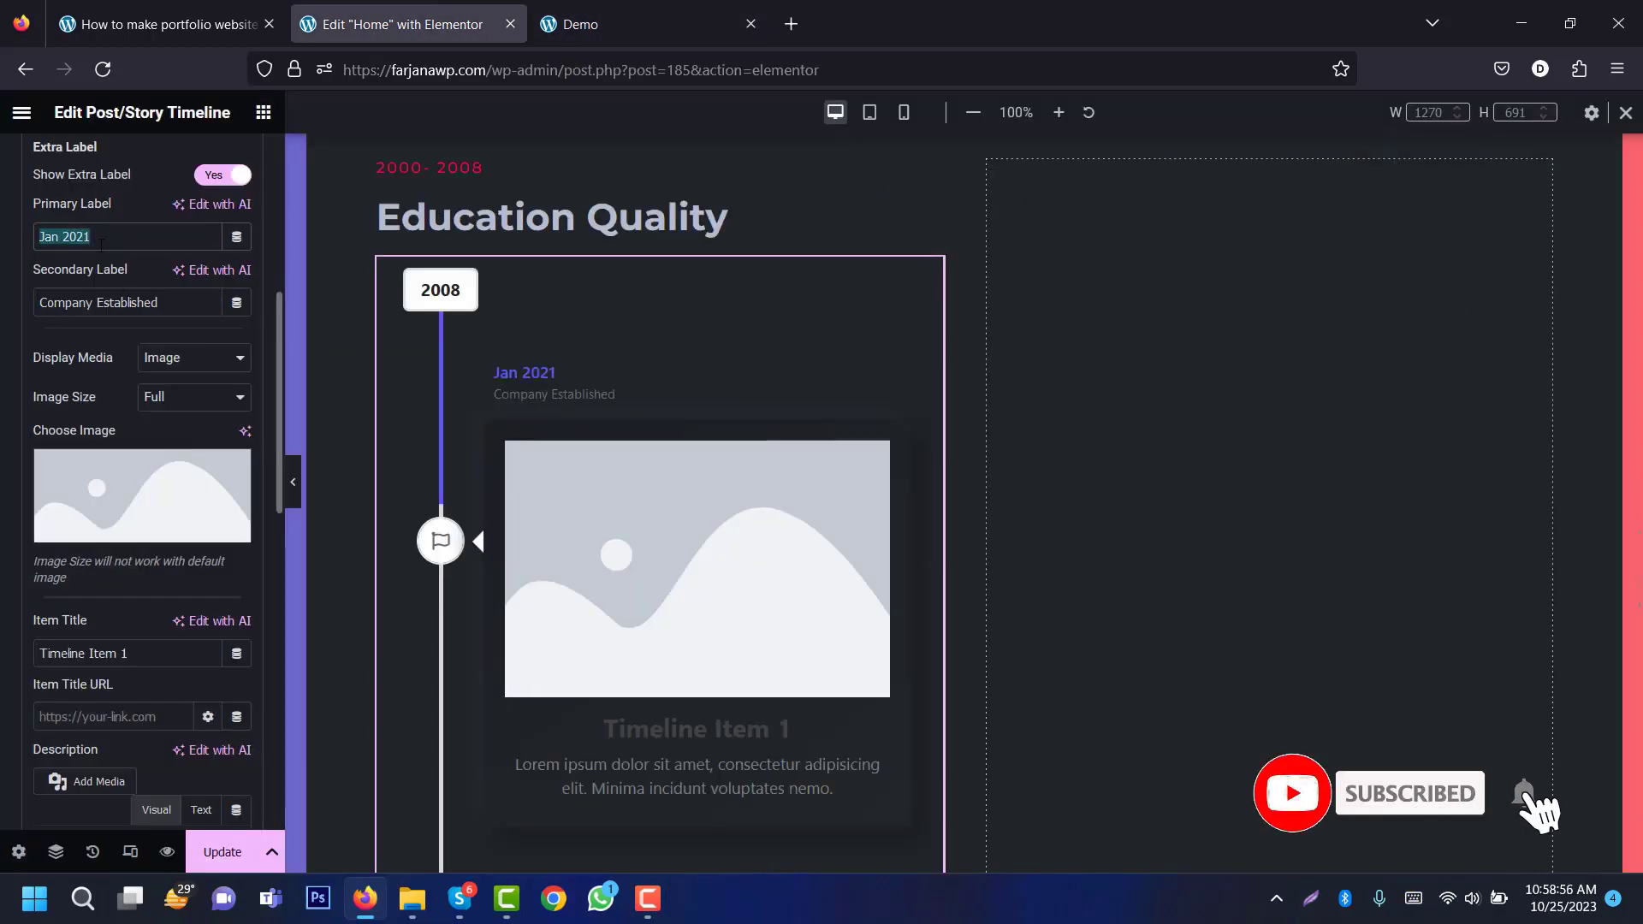
pyautogui.hotkey('ctrl', 'v')
pyautogui.click(548, 18)
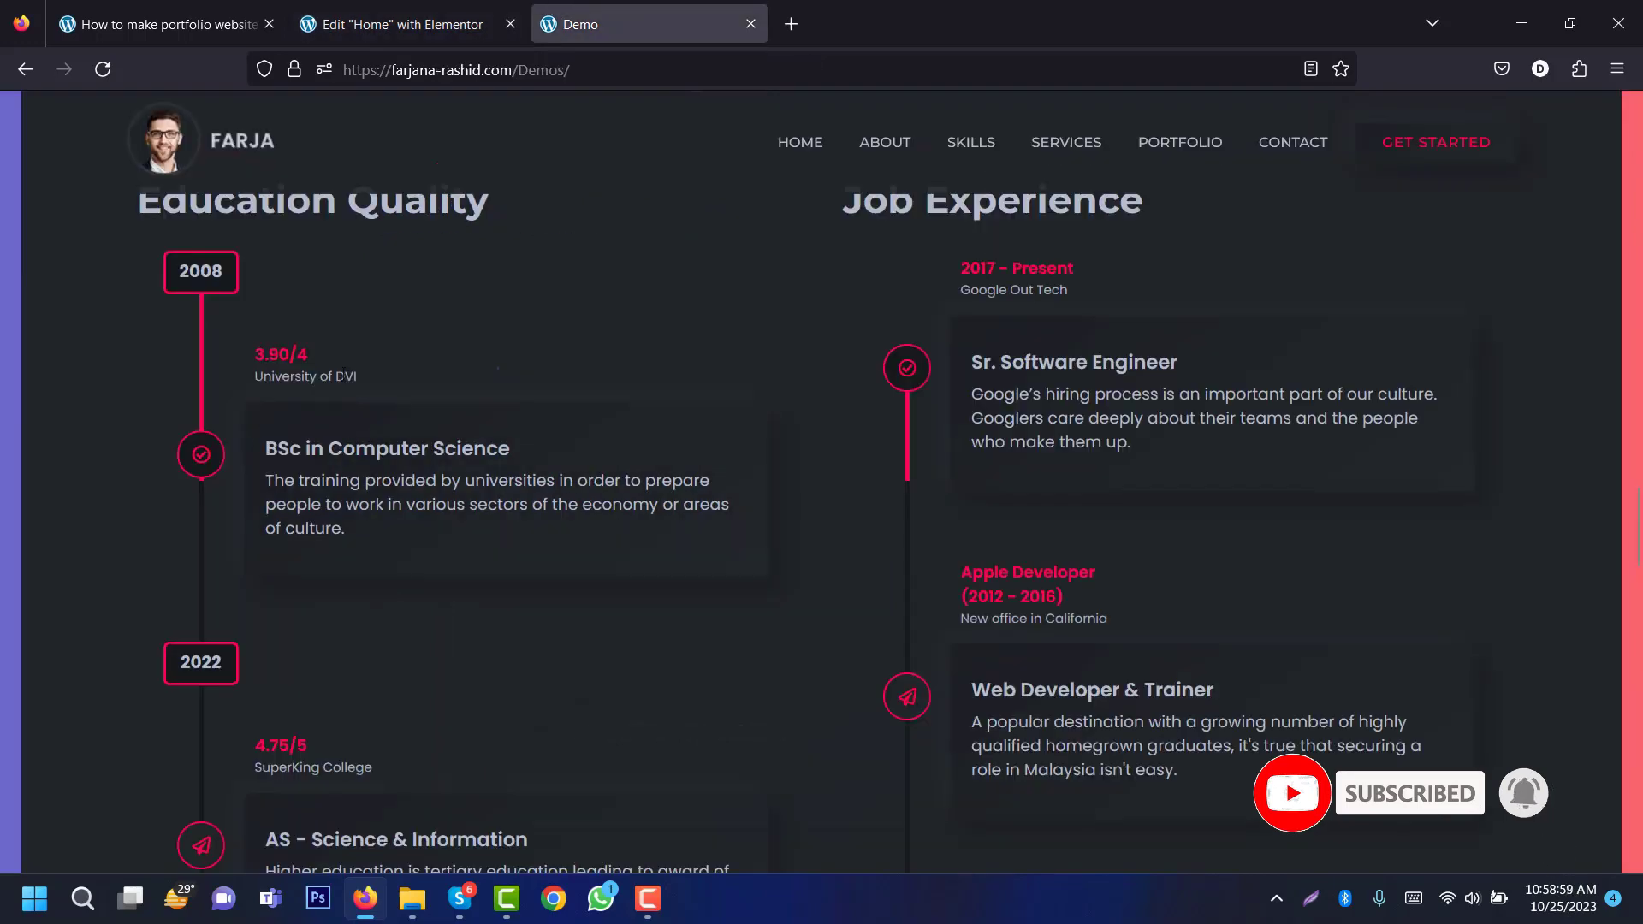
pyautogui.tripleClick(341, 376)
pyautogui.hotkey('ctrl', 'c')
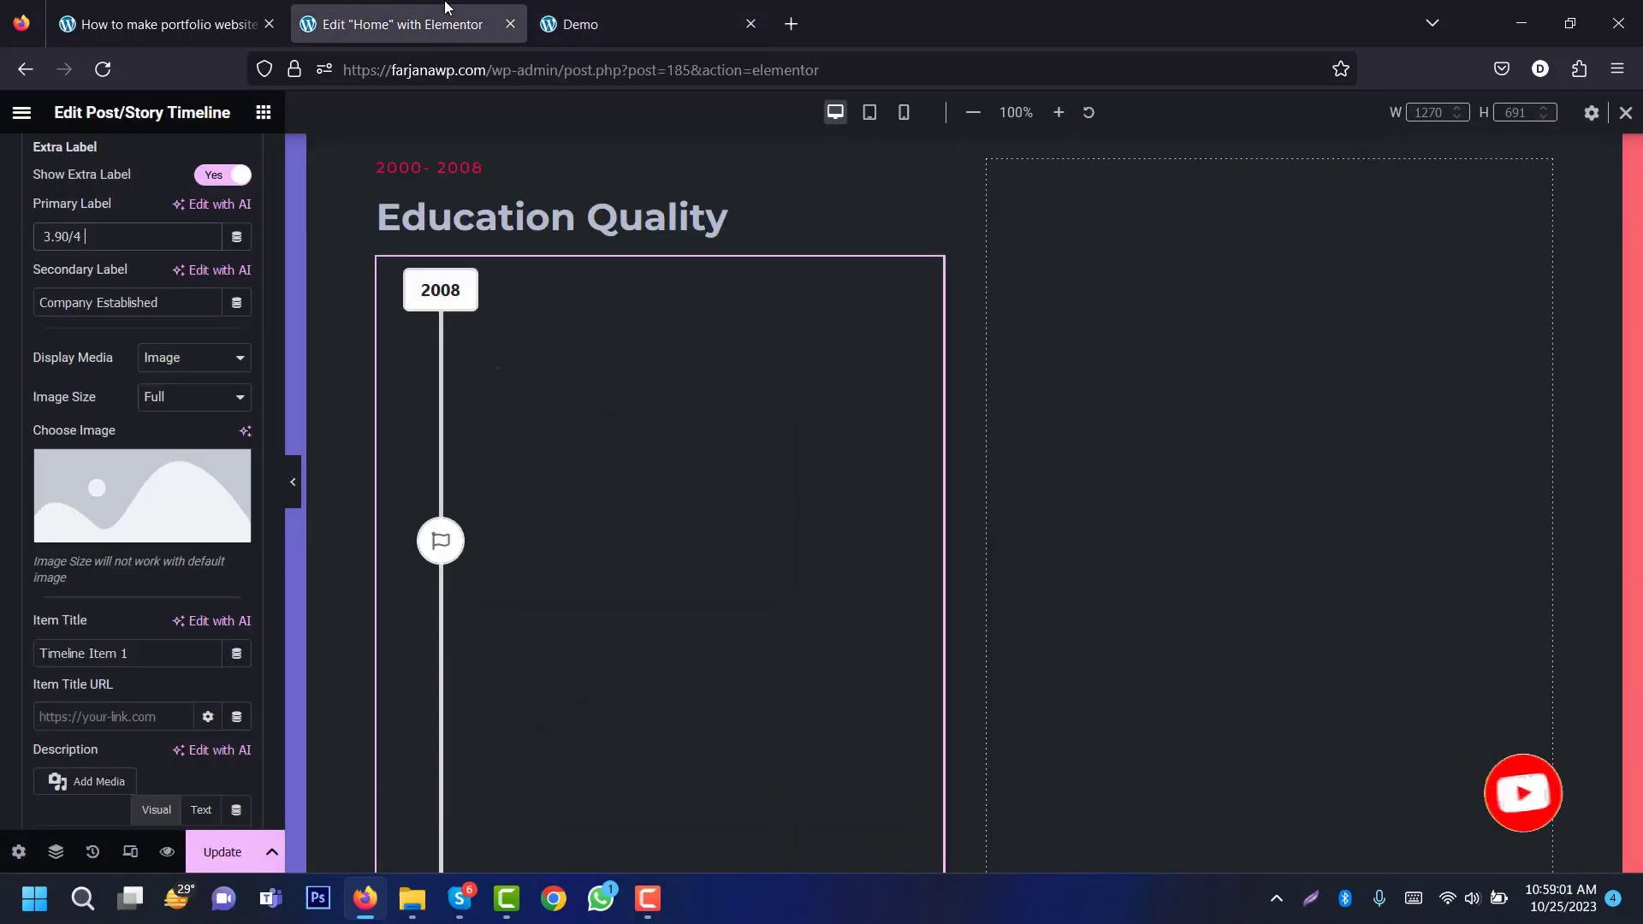
pyautogui.moveTo(159, 302); pyautogui.dragTo(38, 303)
pyautogui.hotkey('ctrl', 'v')
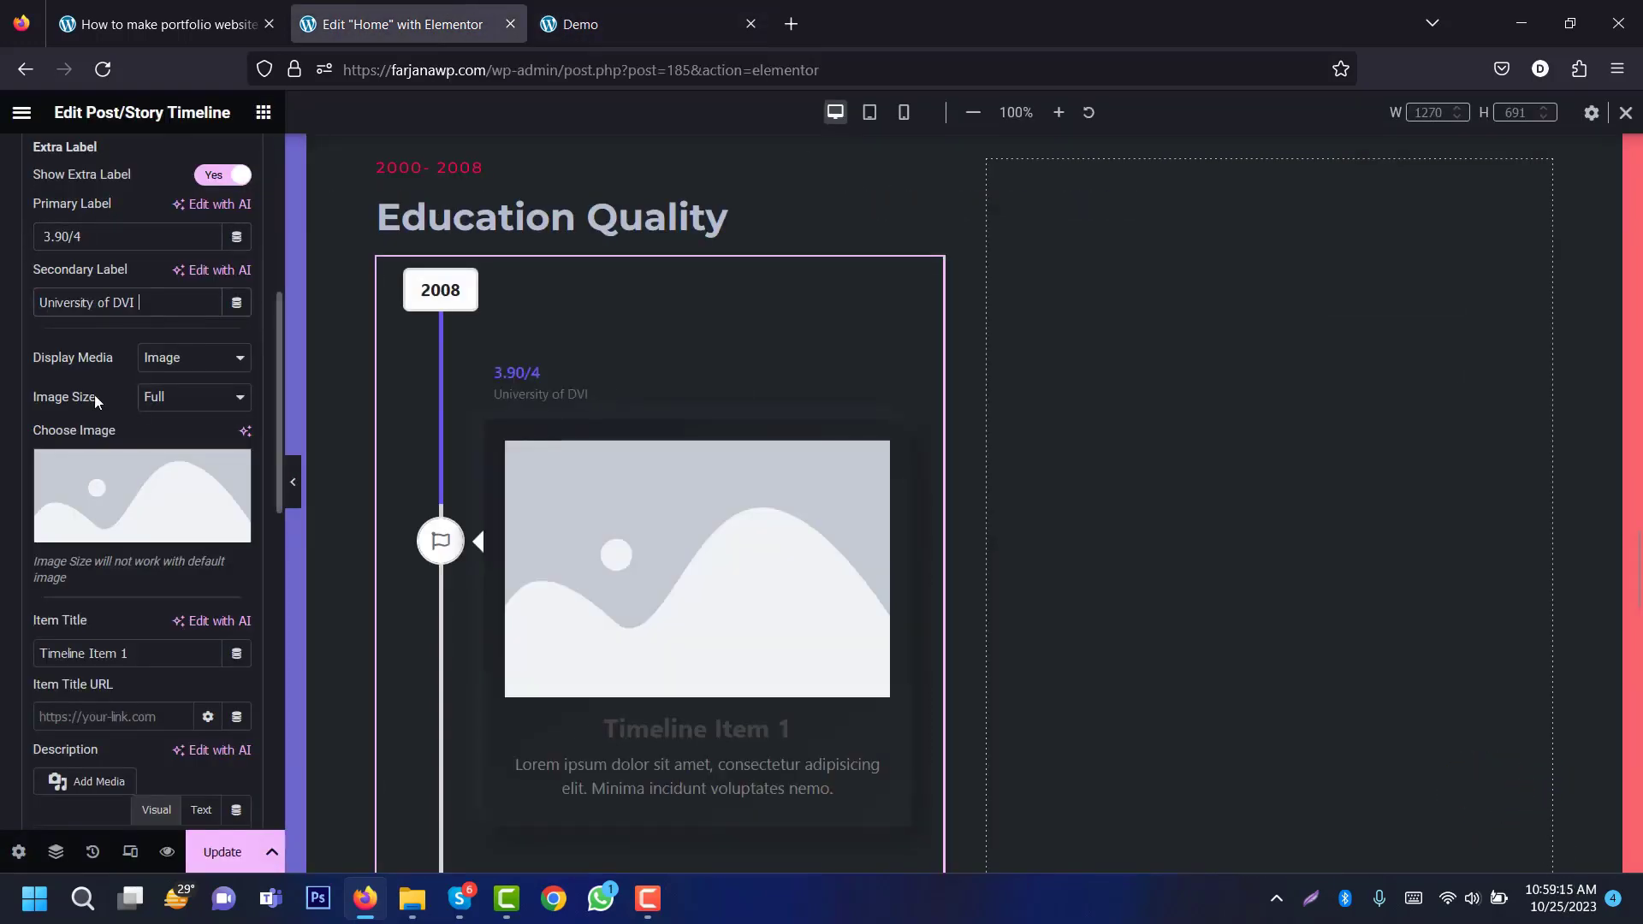
# Step: Keep the entry's media as Image and title it 'BSc in Computer Science'
pyautogui.click(221, 357)
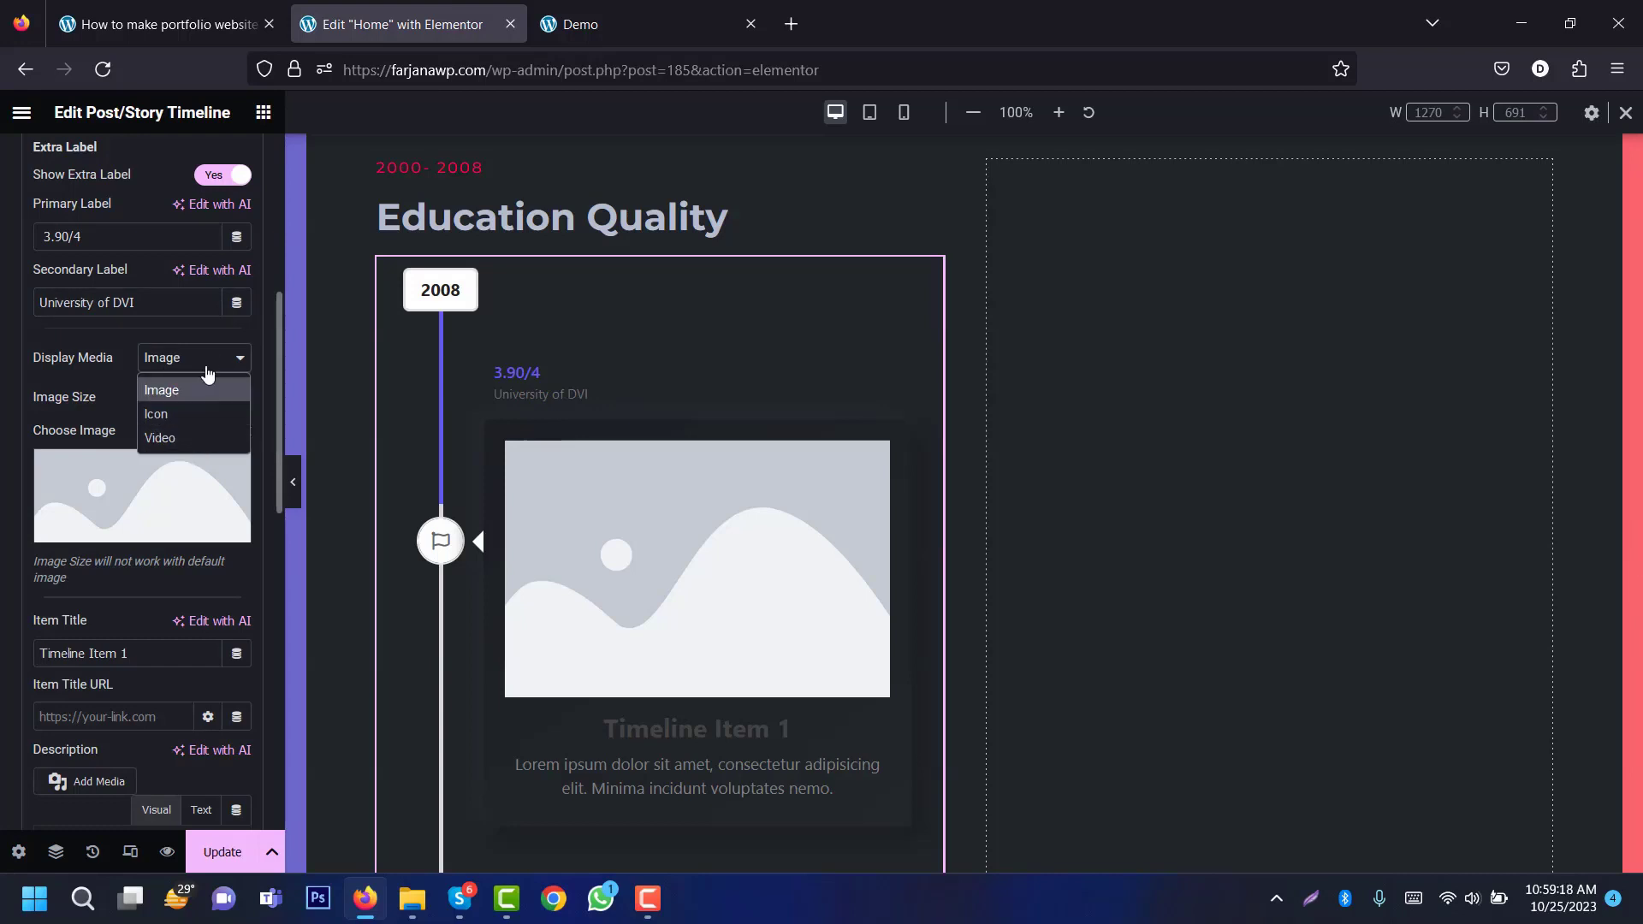
pyautogui.click(197, 390)
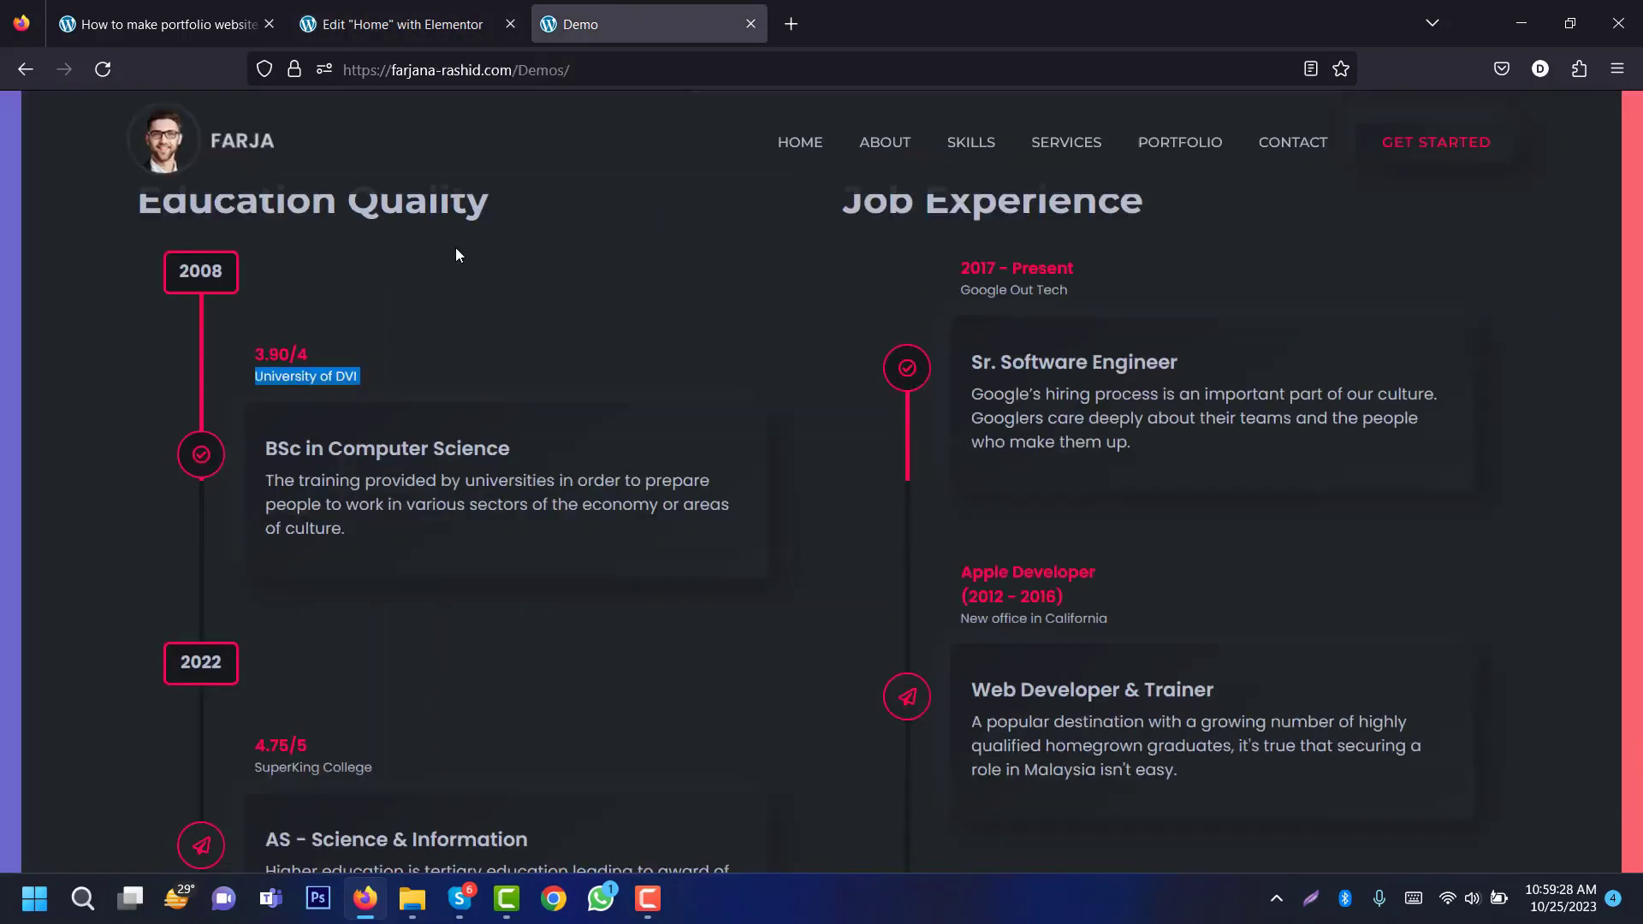
pyautogui.doubleClick(317, 449)
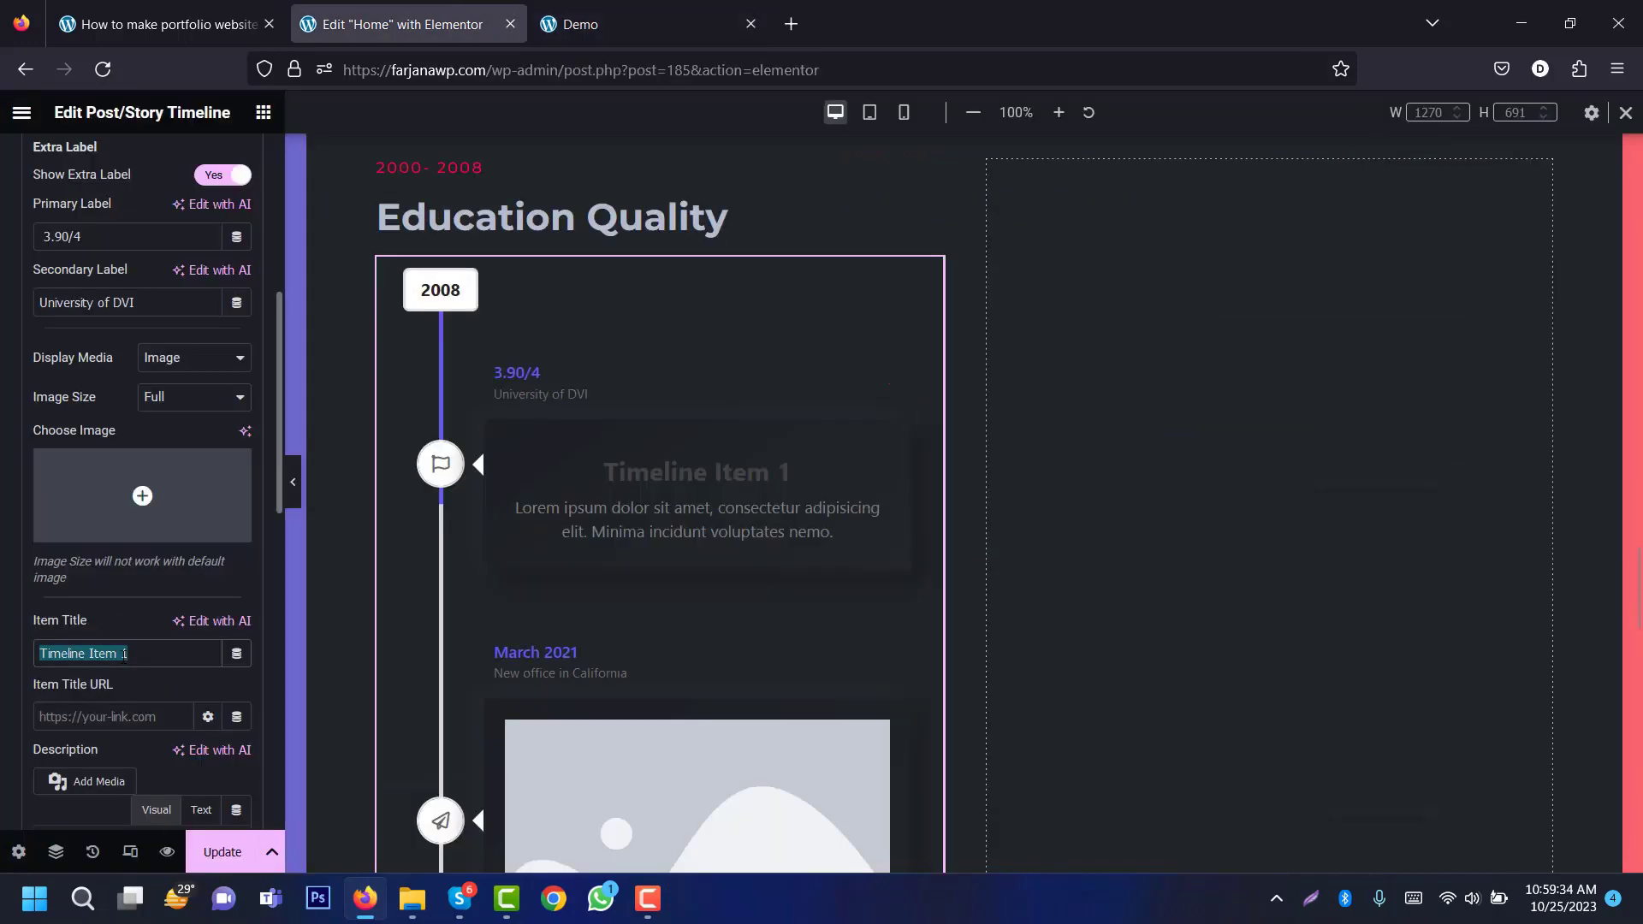
pyautogui.write('BSc in Computer Science')
pyautogui.hotkey('ctrl', 'Tab')
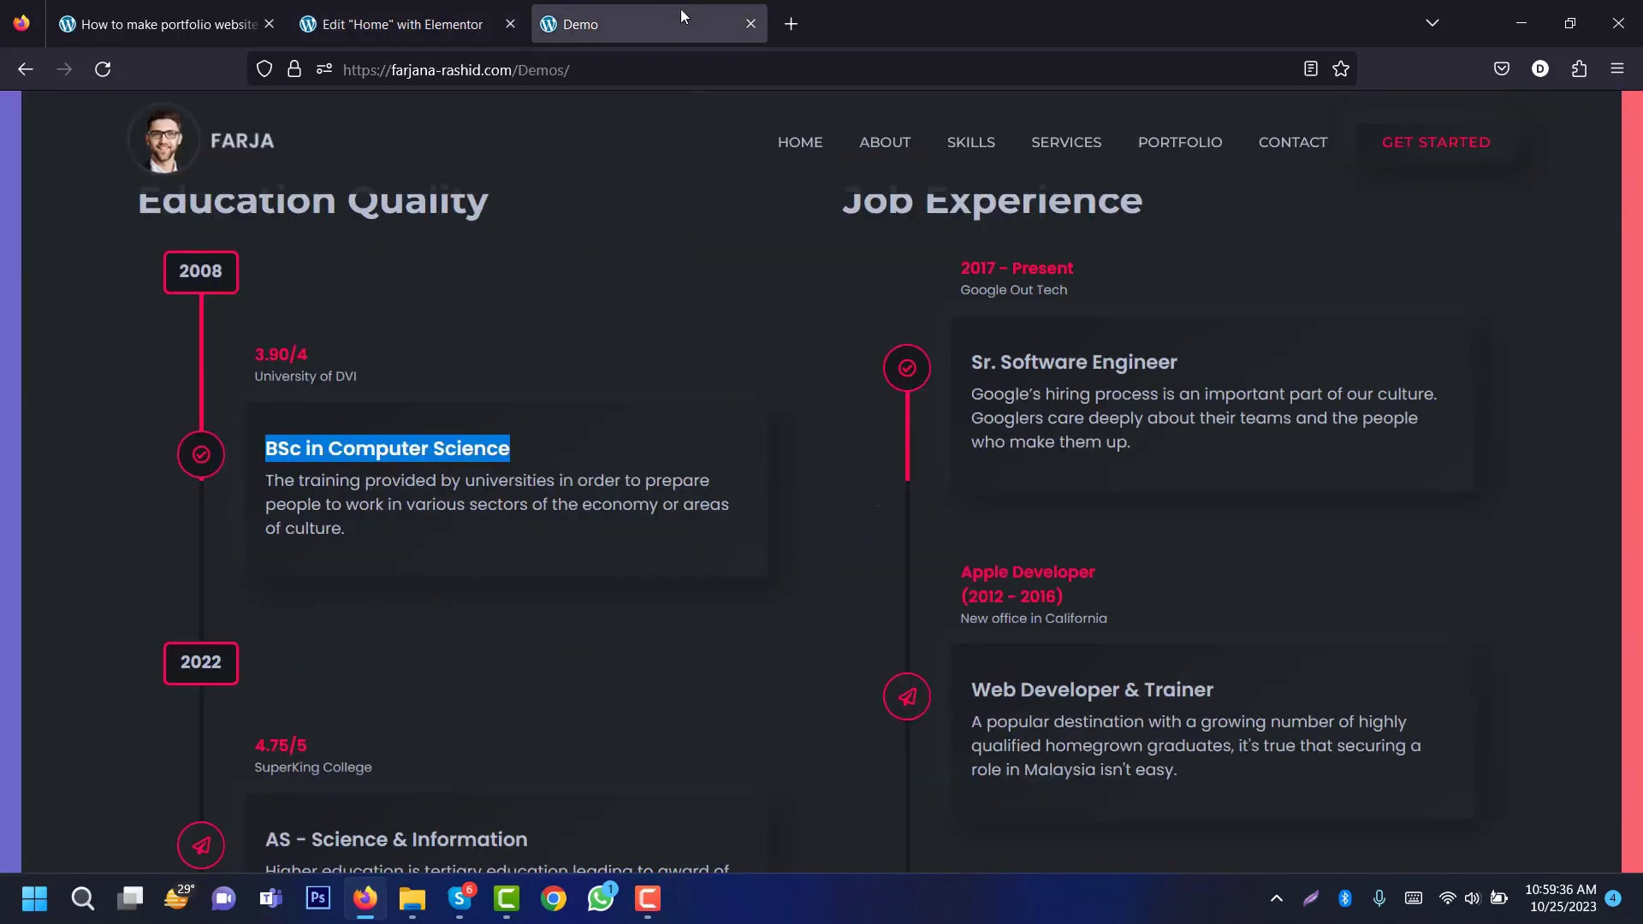
# Step: Replace the entry's placeholder description with the demo's training description paragraph
pyautogui.doubleClick(437, 504)
pyautogui.tripleClick(439, 504)
pyautogui.hotkey('ctrl', 'c')
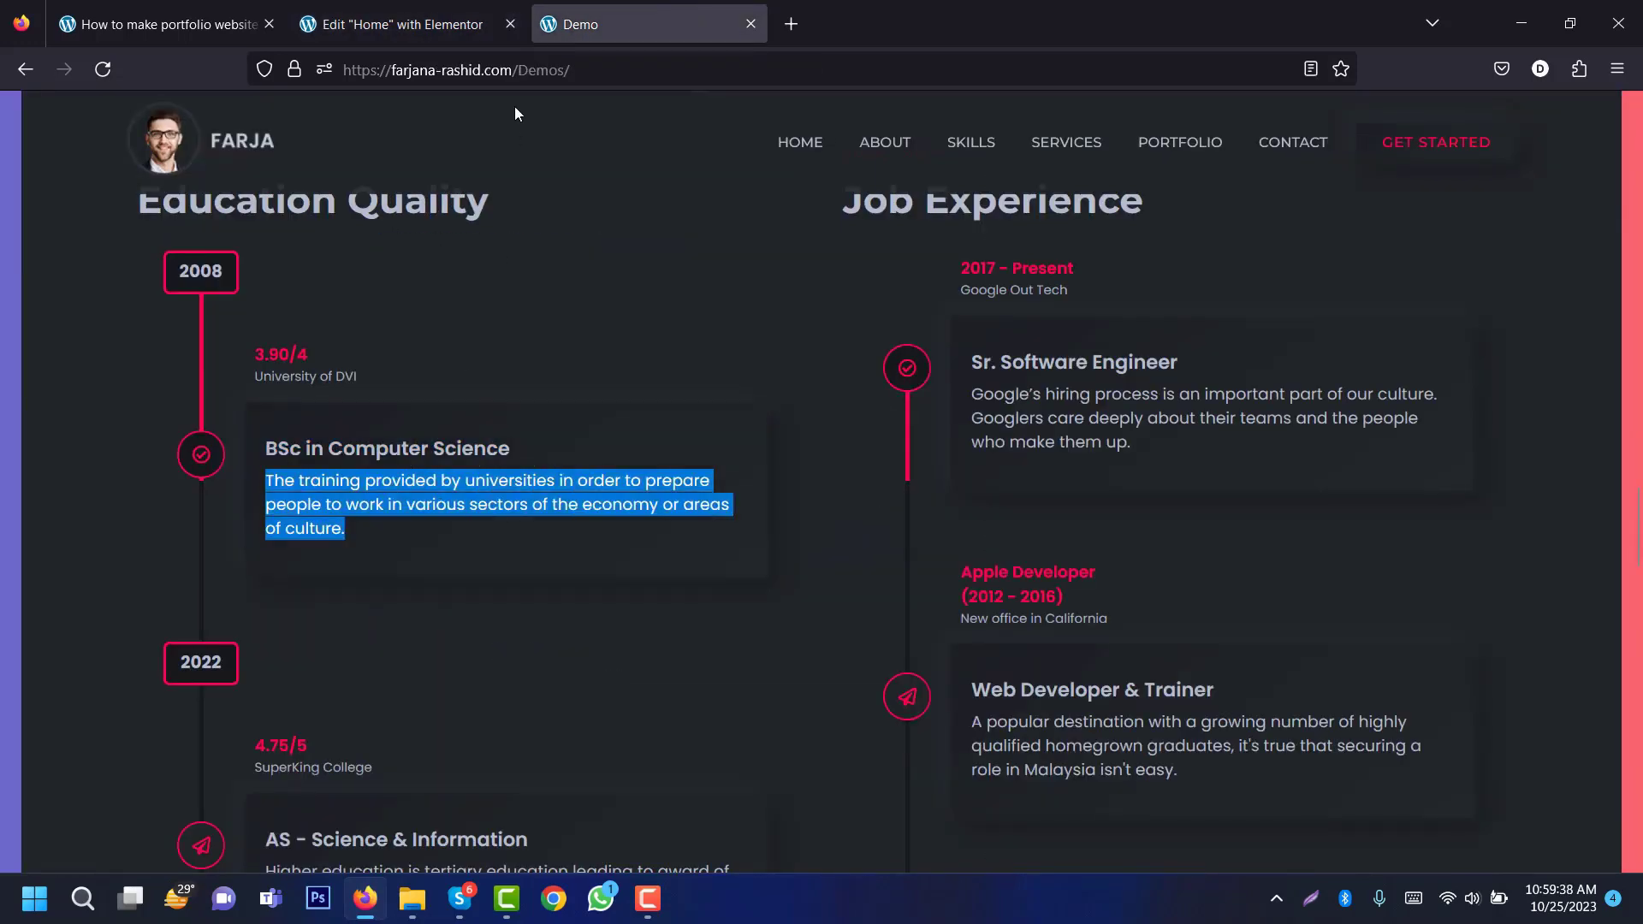
pyautogui.click(432, 24)
pyautogui.doubleClick(197, 608)
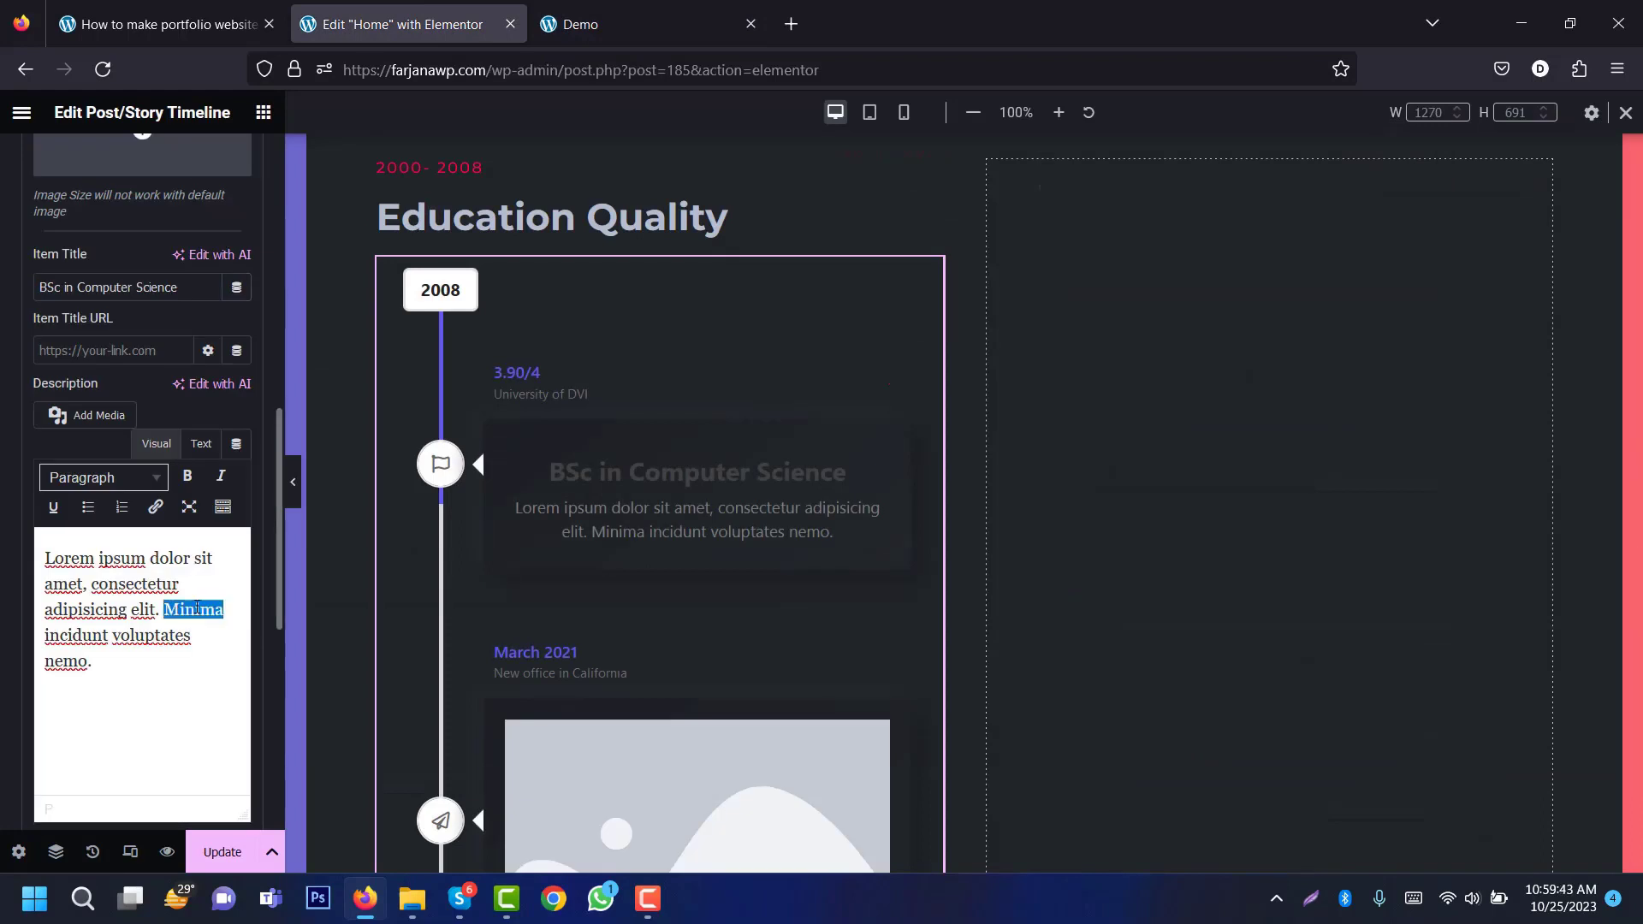
pyautogui.hotkey('ctrl', 'a')
pyautogui.hotkey('ctrl', 'v')
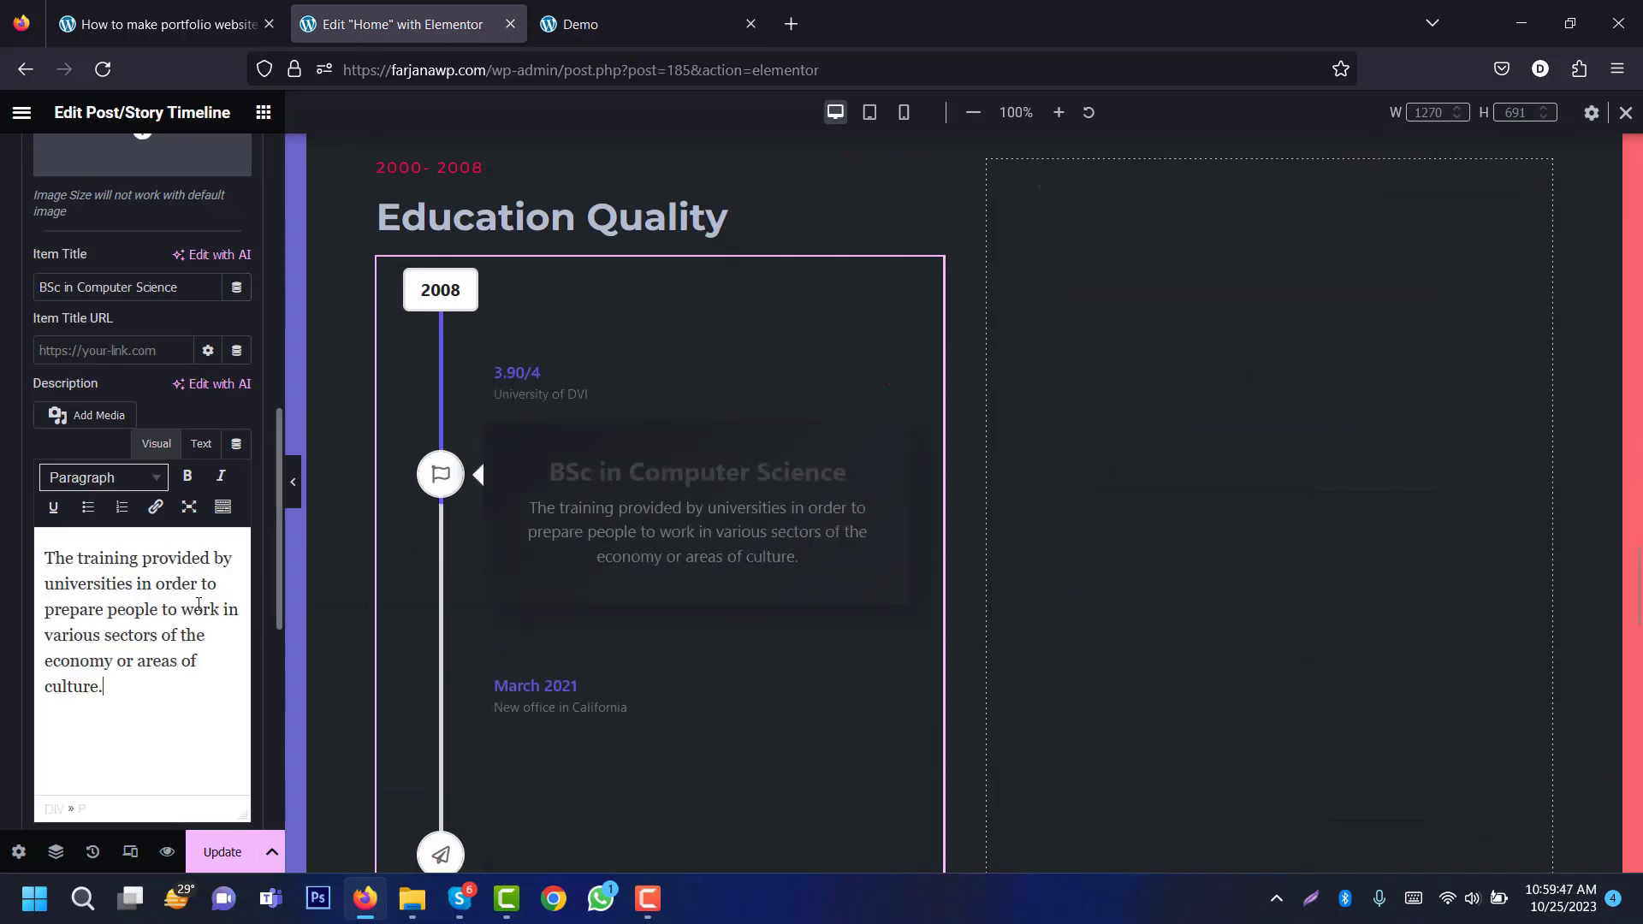
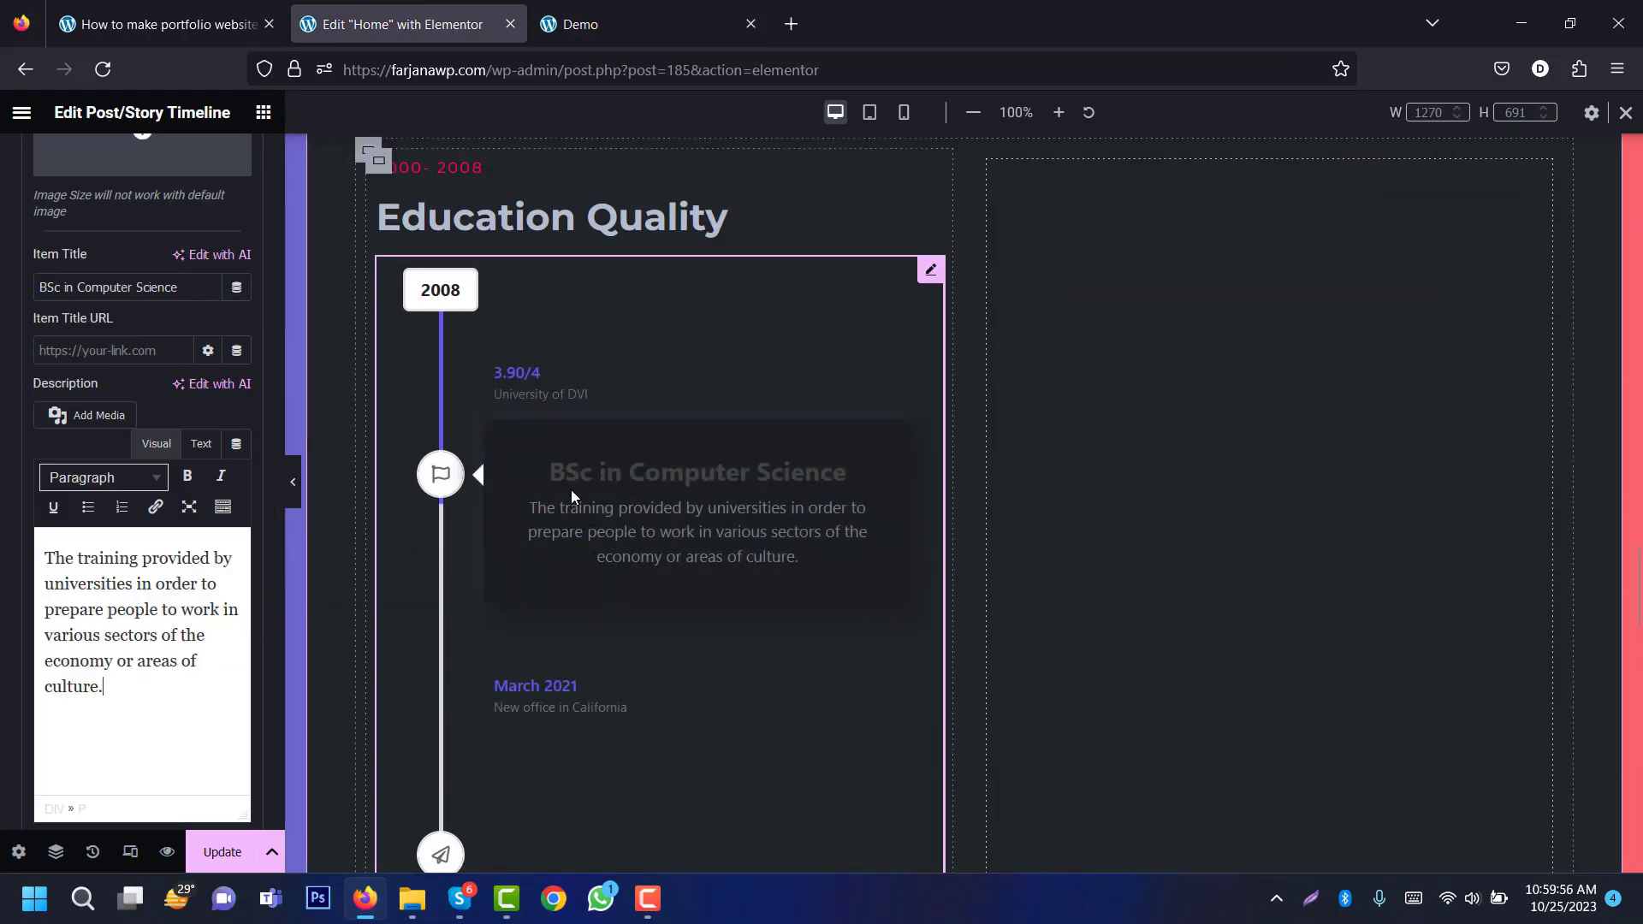
# Step: Delete the extra timeline items, leaving only the BSc in Computer Science entry
pyautogui.click(511, 383)
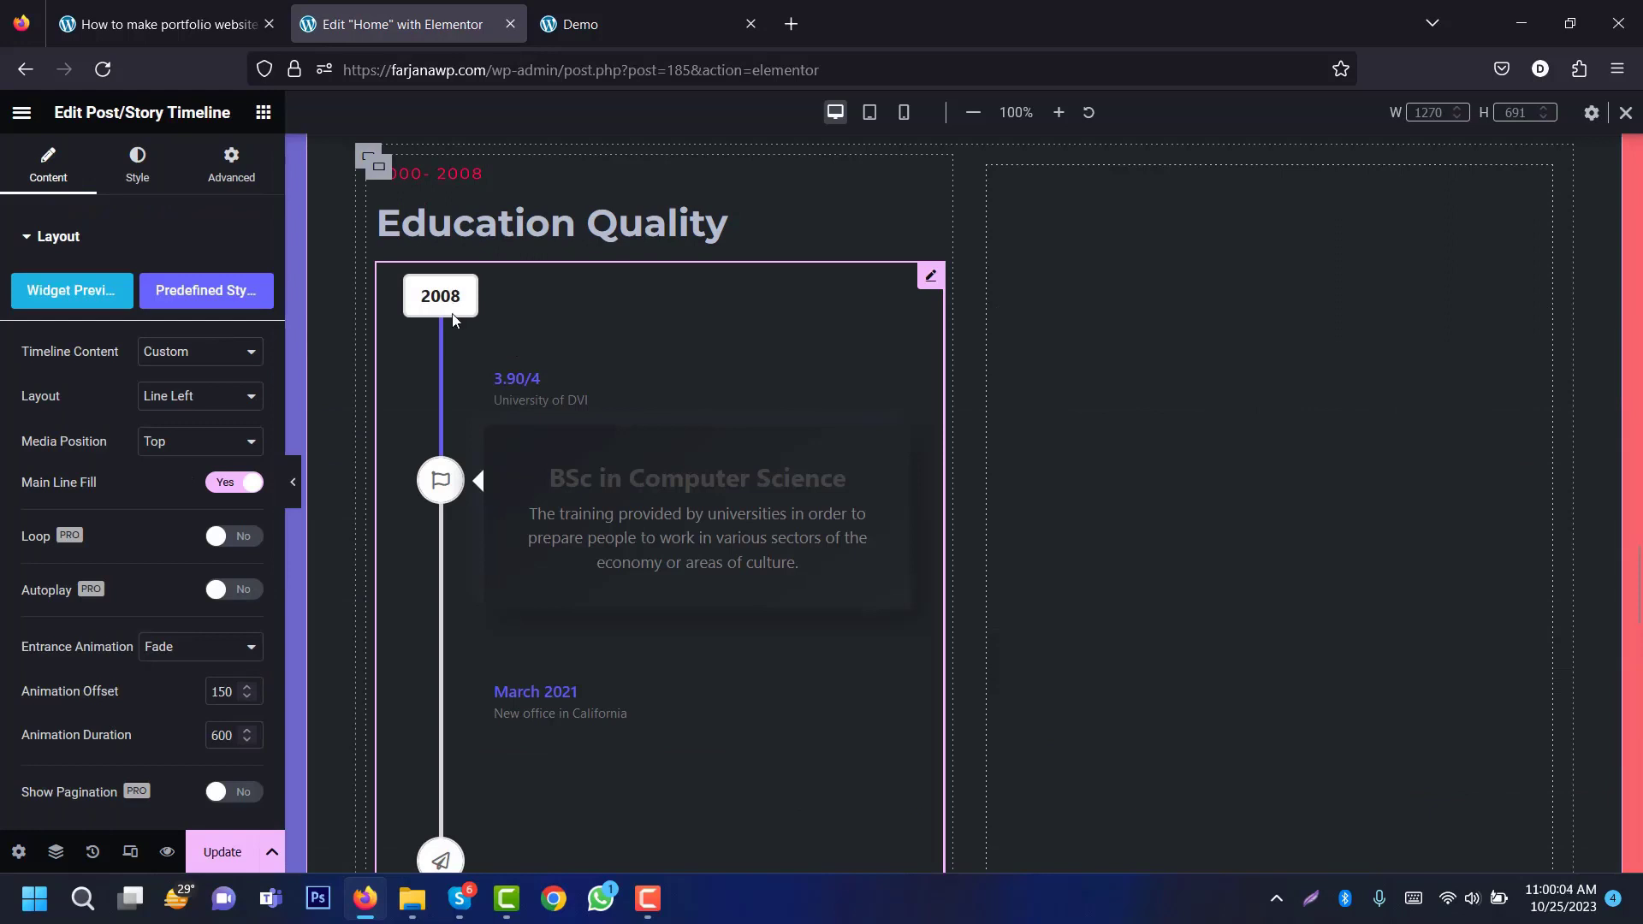
pyautogui.click(243, 417)
pyautogui.click(243, 420)
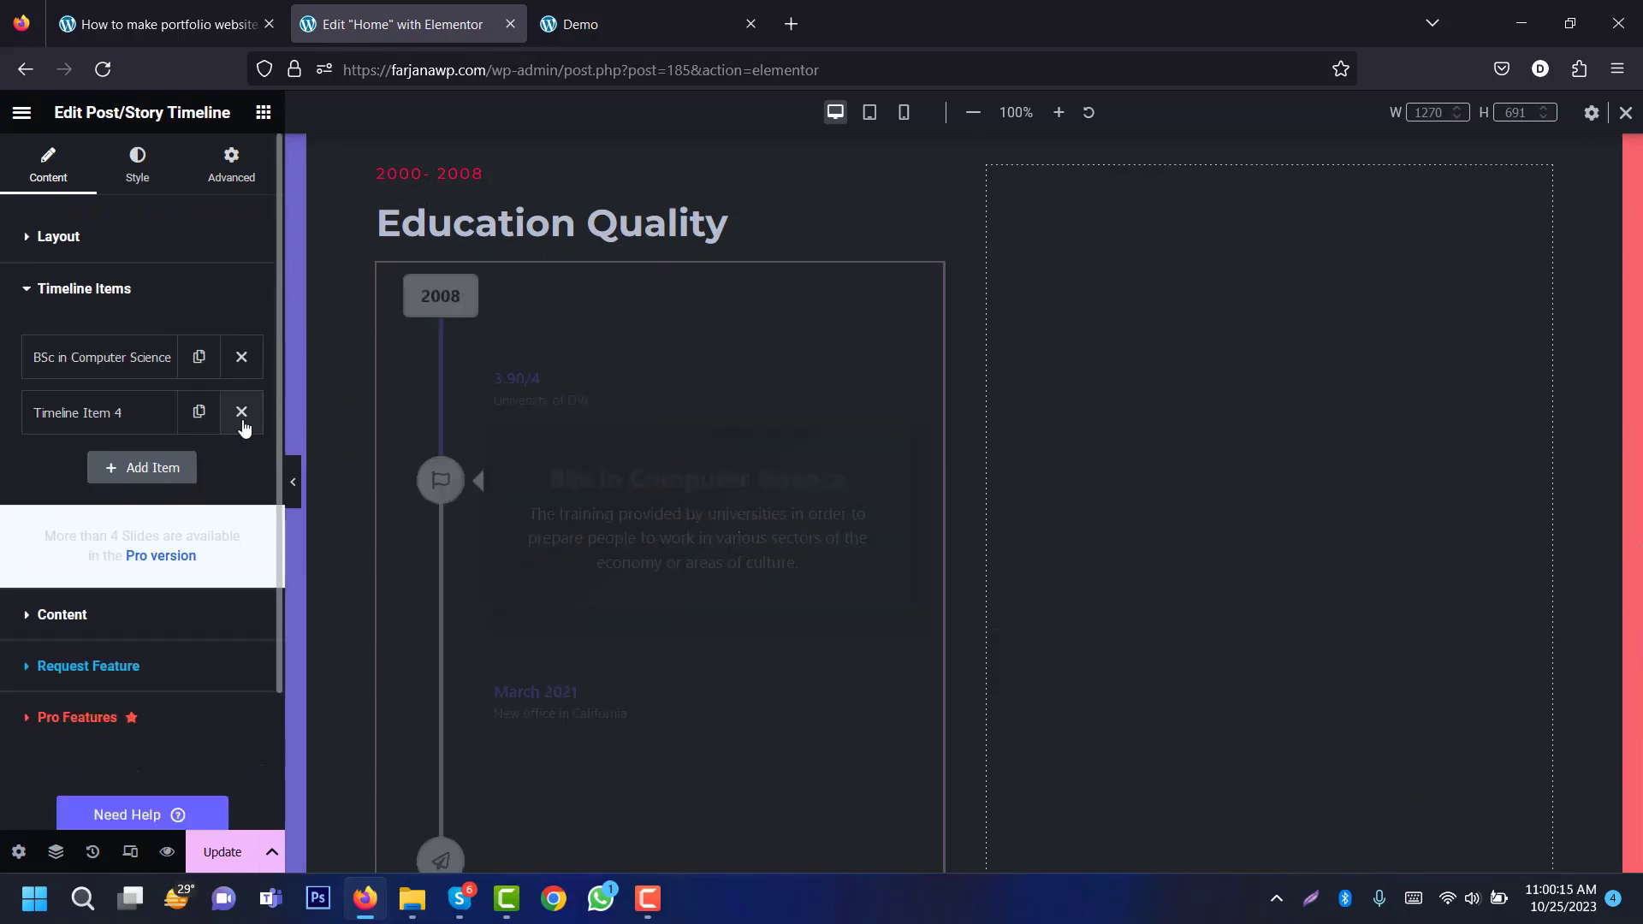
pyautogui.click(242, 414)
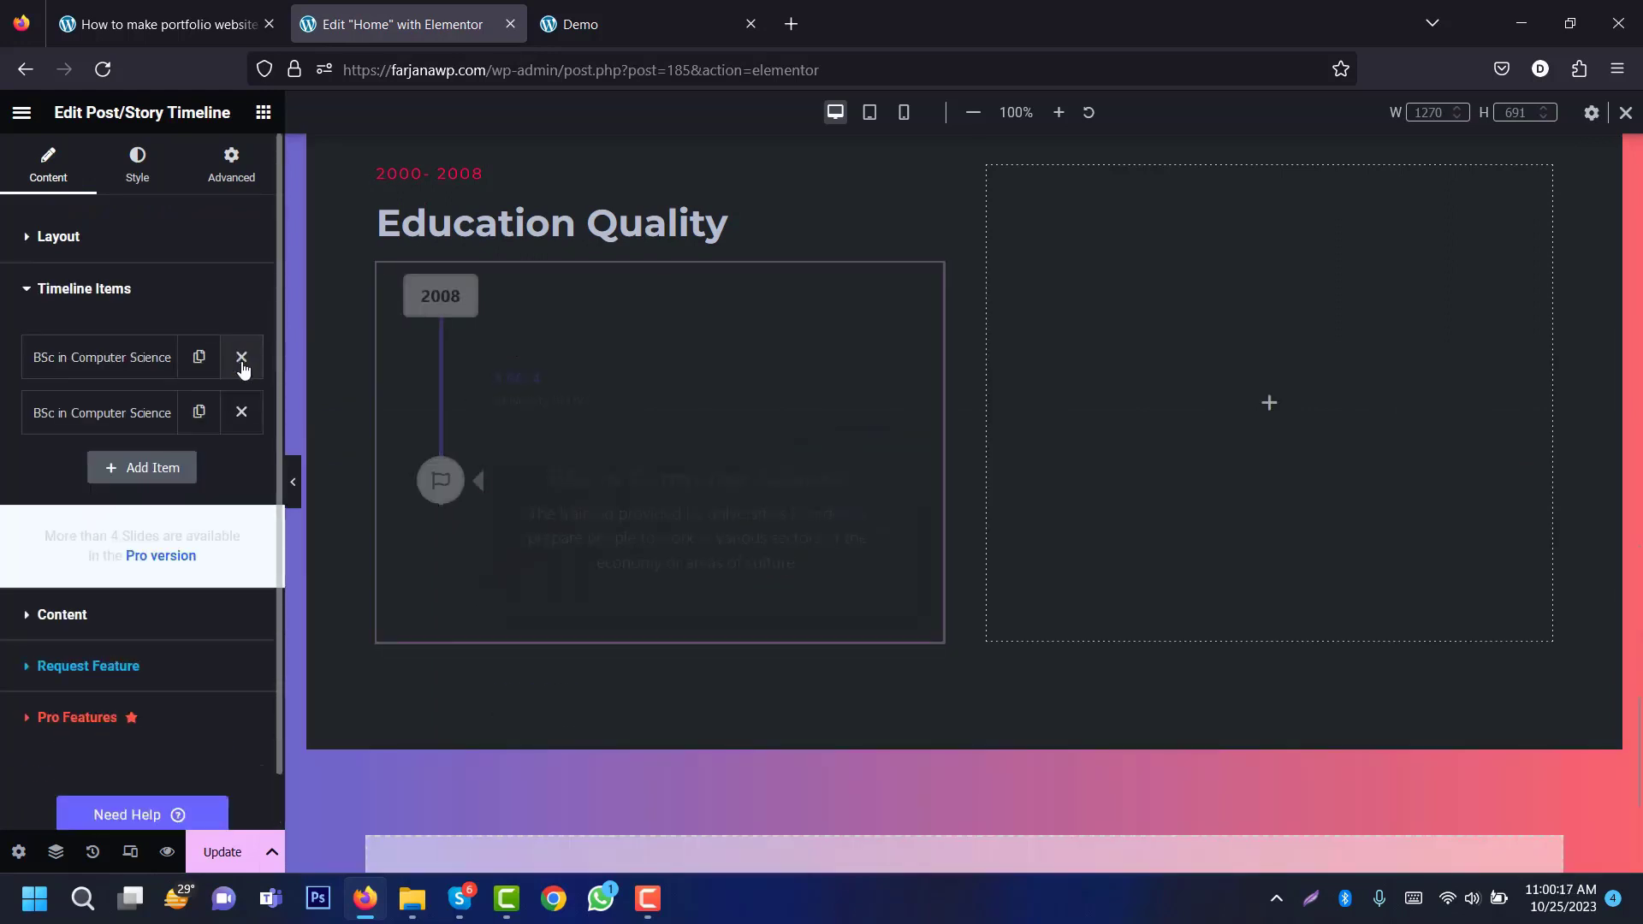
pyautogui.click(242, 366)
# Step: Duplicate the BSc entry twice, then open the Icon Library for the first entry's icon
pyautogui.click(200, 369)
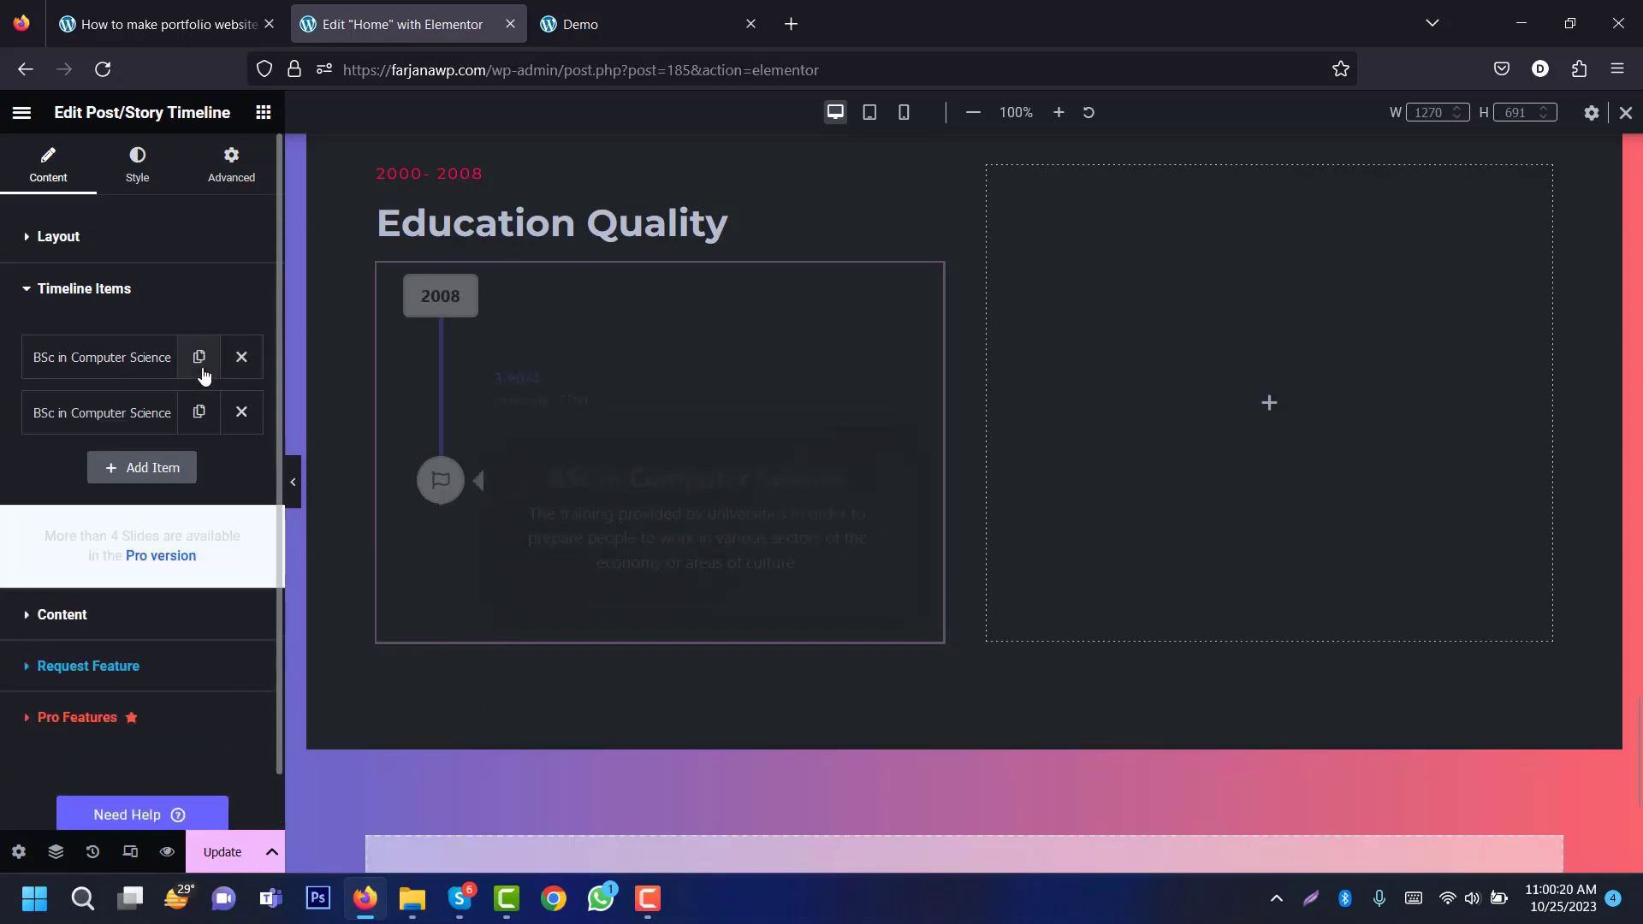
pyautogui.click(200, 356)
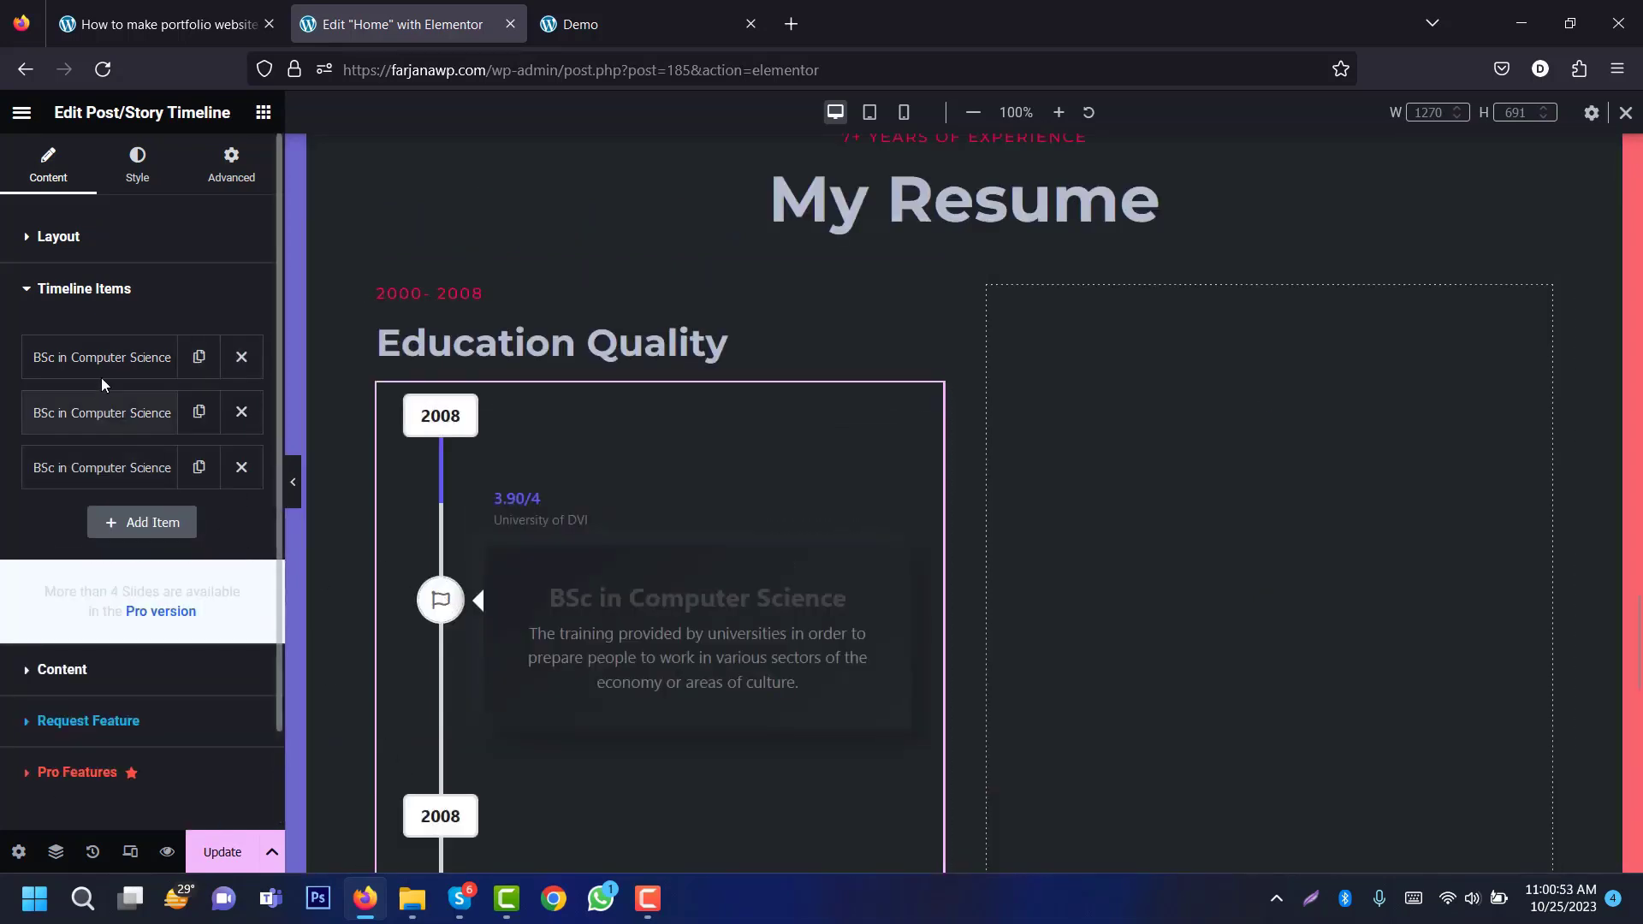
pyautogui.click(102, 366)
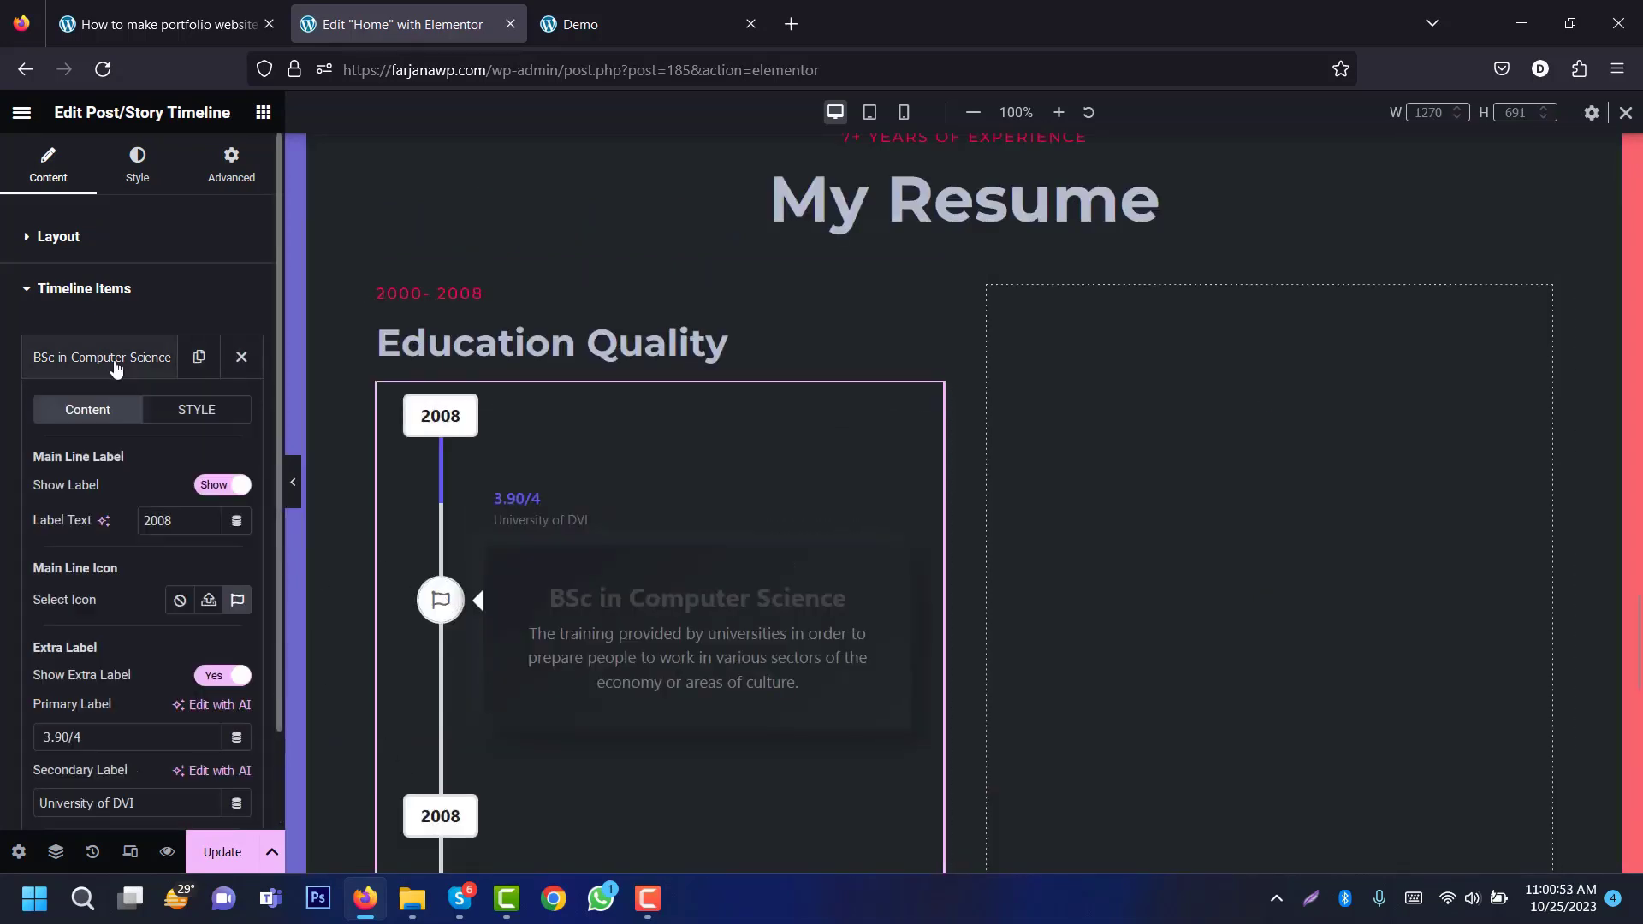
pyautogui.click(236, 599)
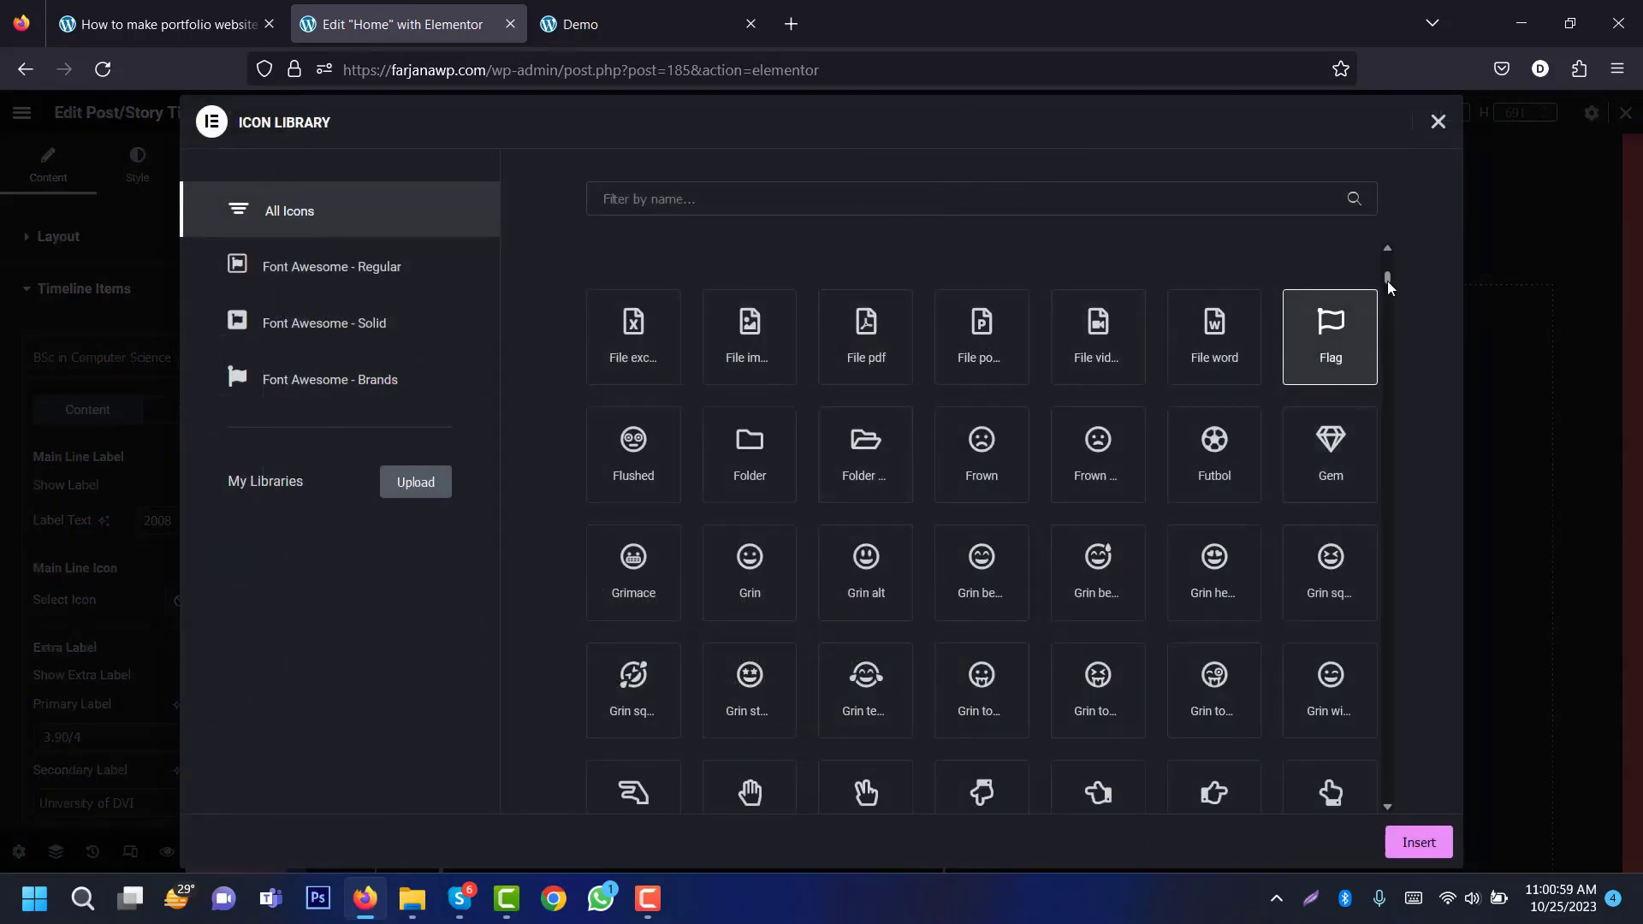
# Step: Insert the Bullhorn icon as the first entry's marker and collapse that item
pyautogui.moveTo(1387, 282); pyautogui.dragTo(1387, 294)
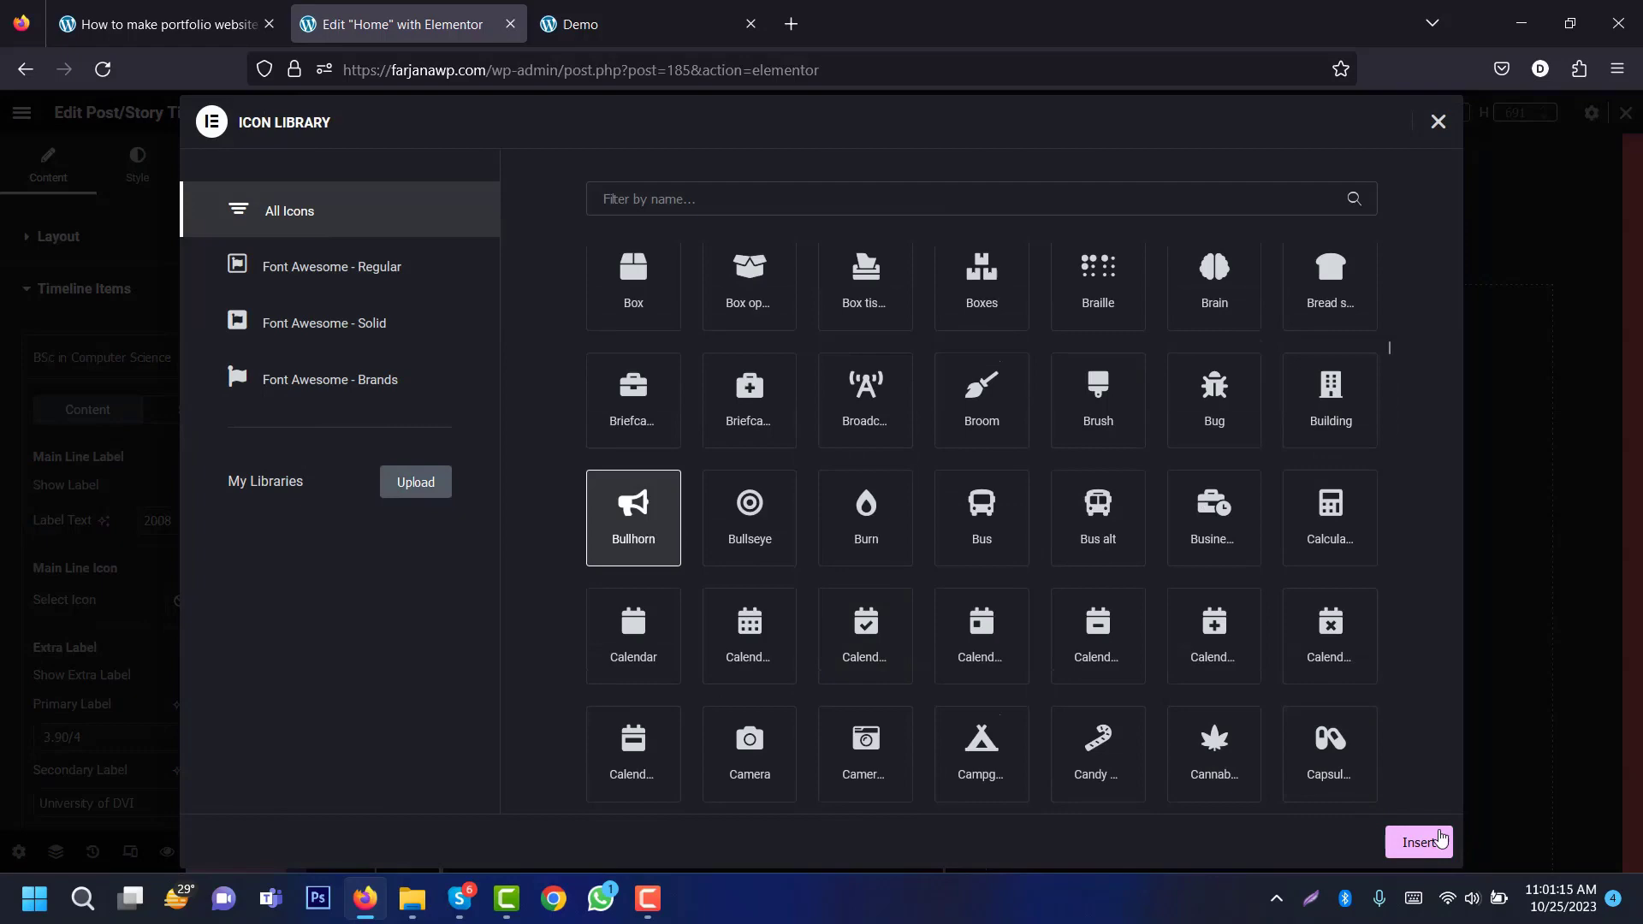
pyautogui.click(1444, 844)
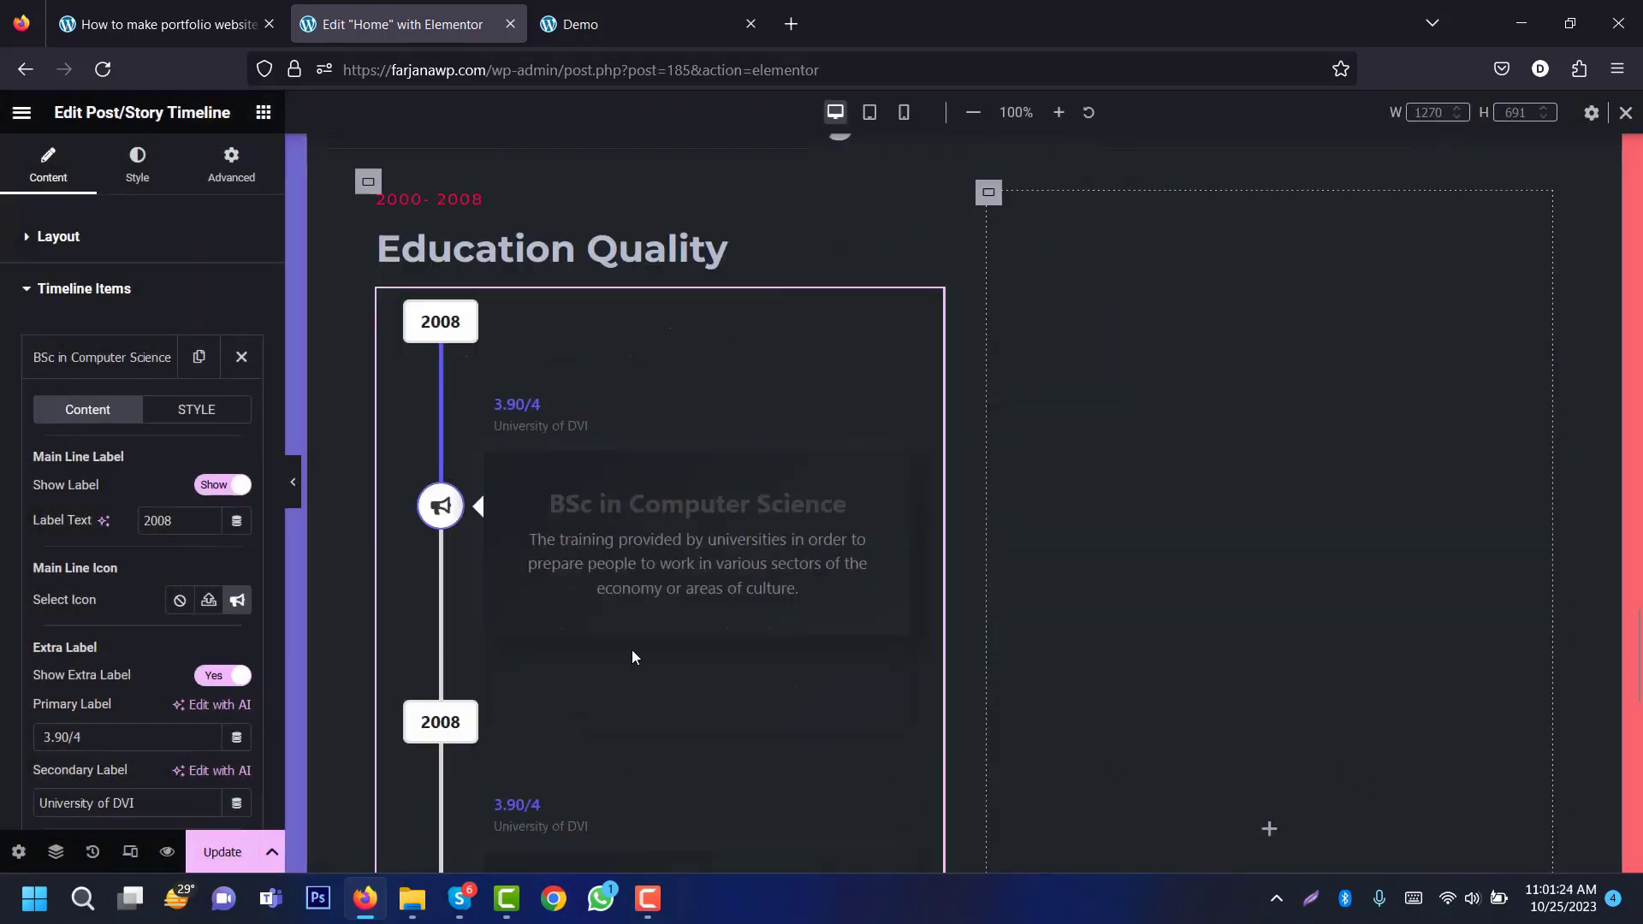
pyautogui.click(114, 360)
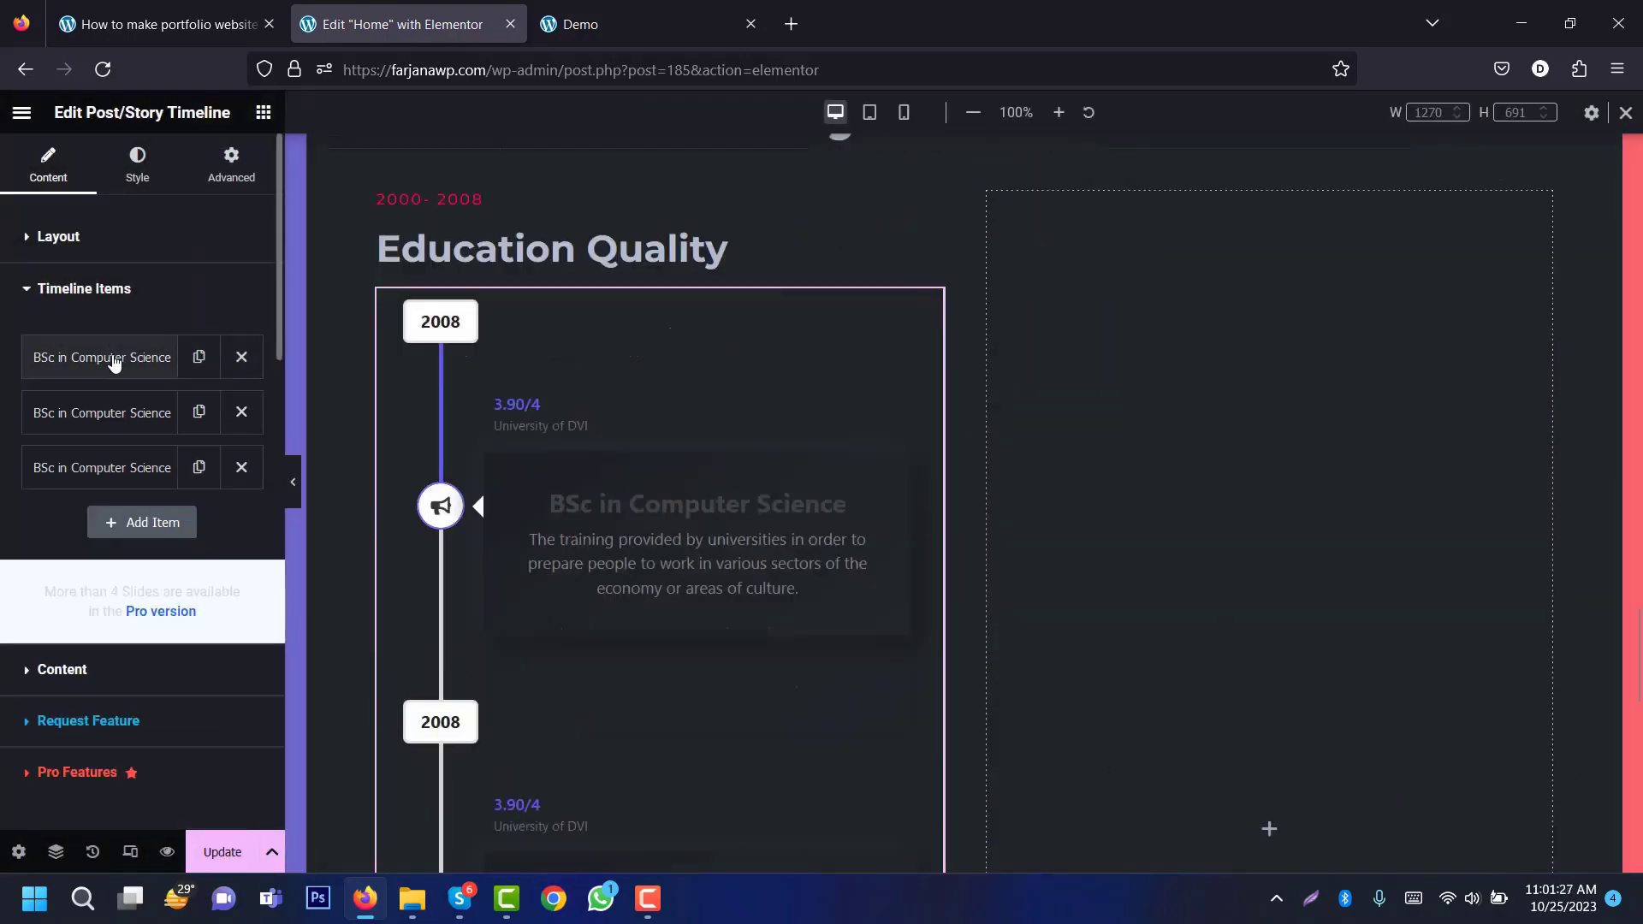
# Step: Set the timeline cards' Content Align to Left
pyautogui.click(97, 678)
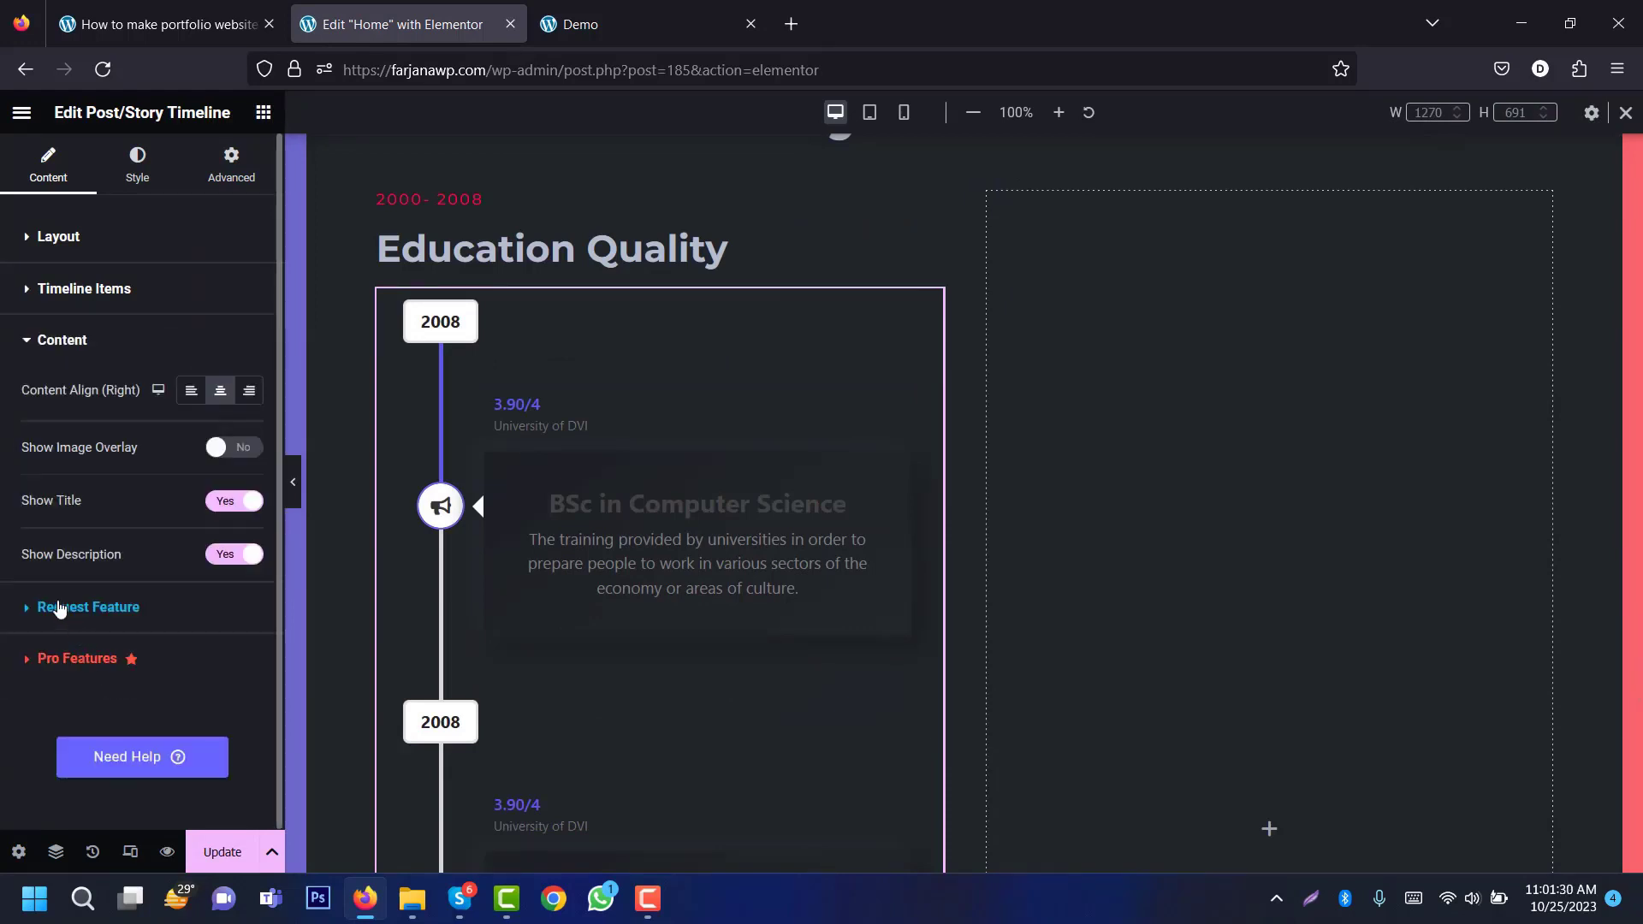
pyautogui.click(190, 391)
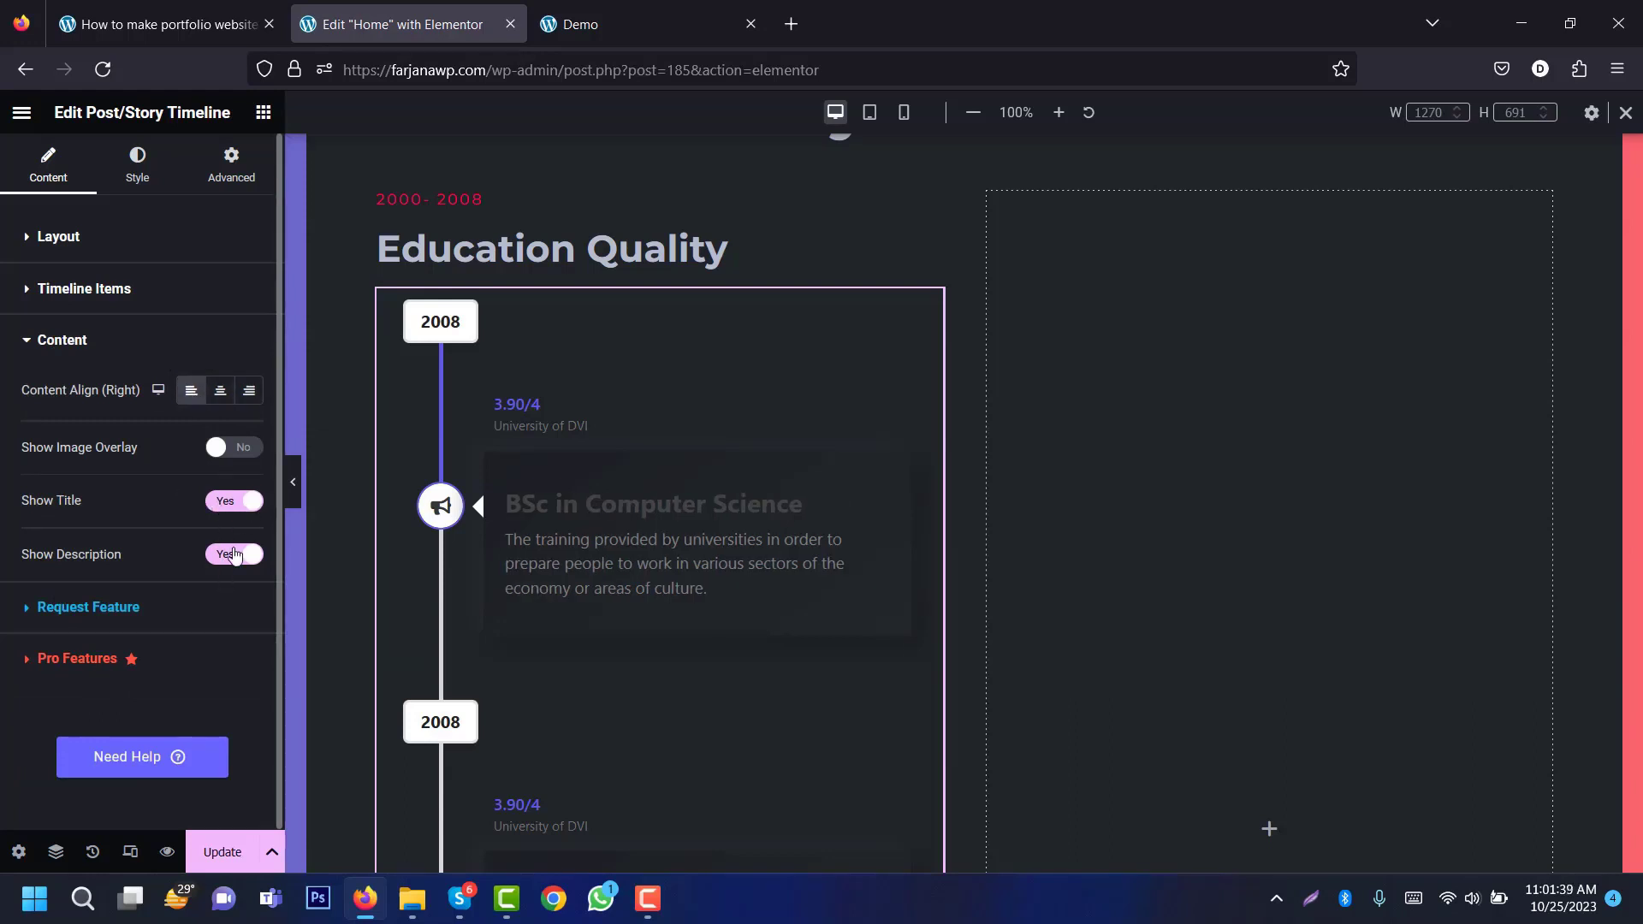
pyautogui.click(153, 175)
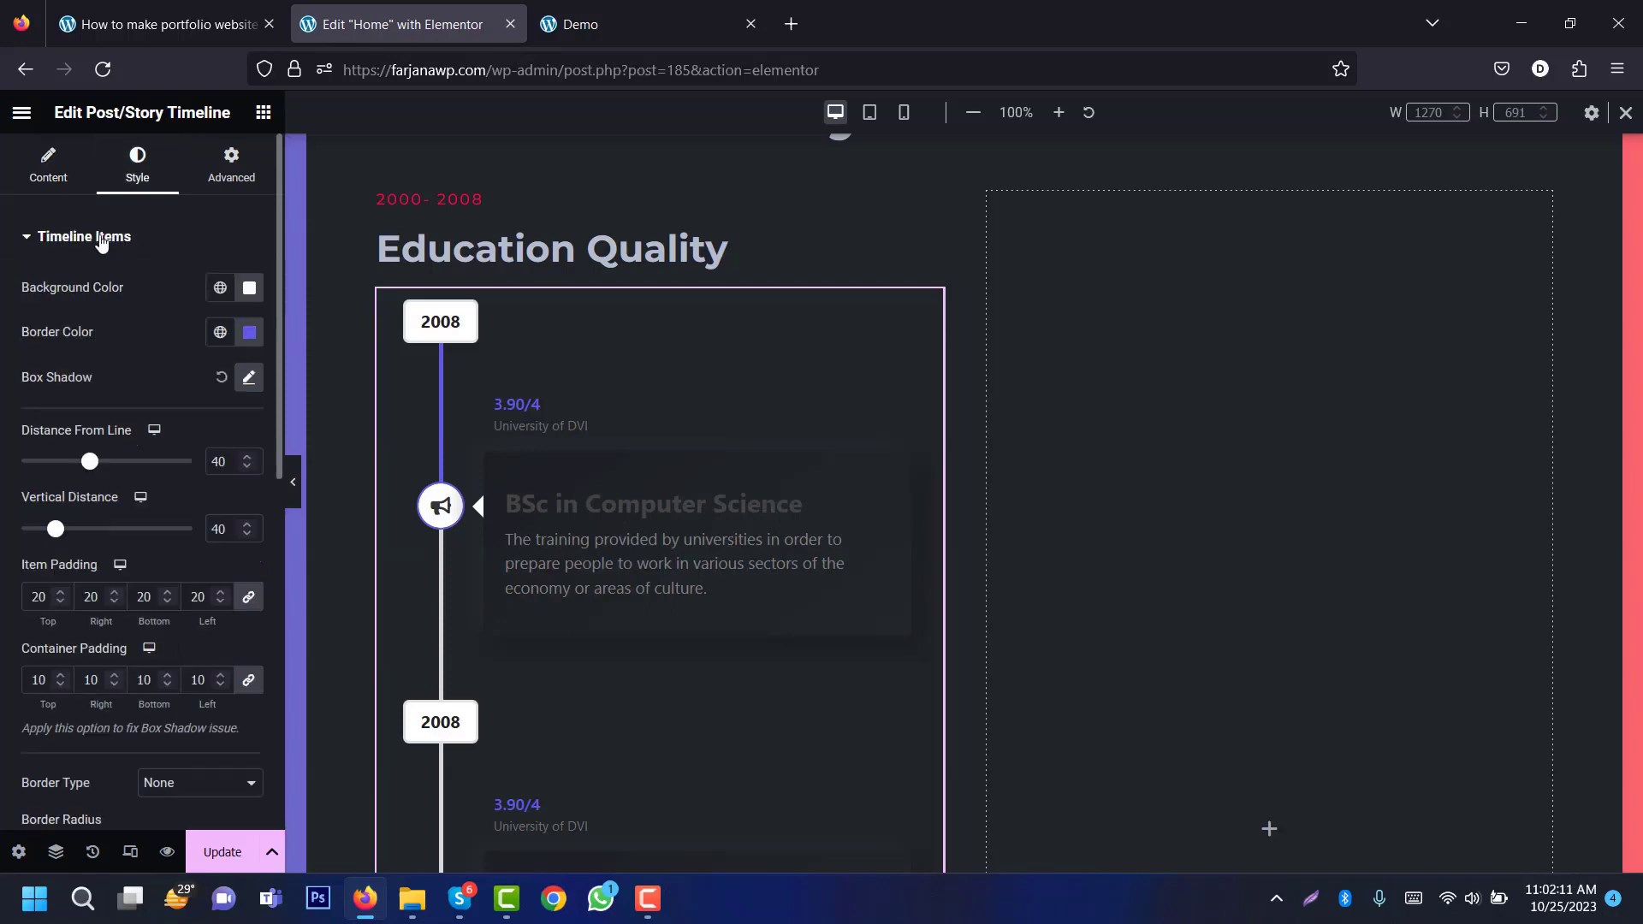
# Step: Colour the timeline card titles with the global Text colour
pyautogui.click(100, 242)
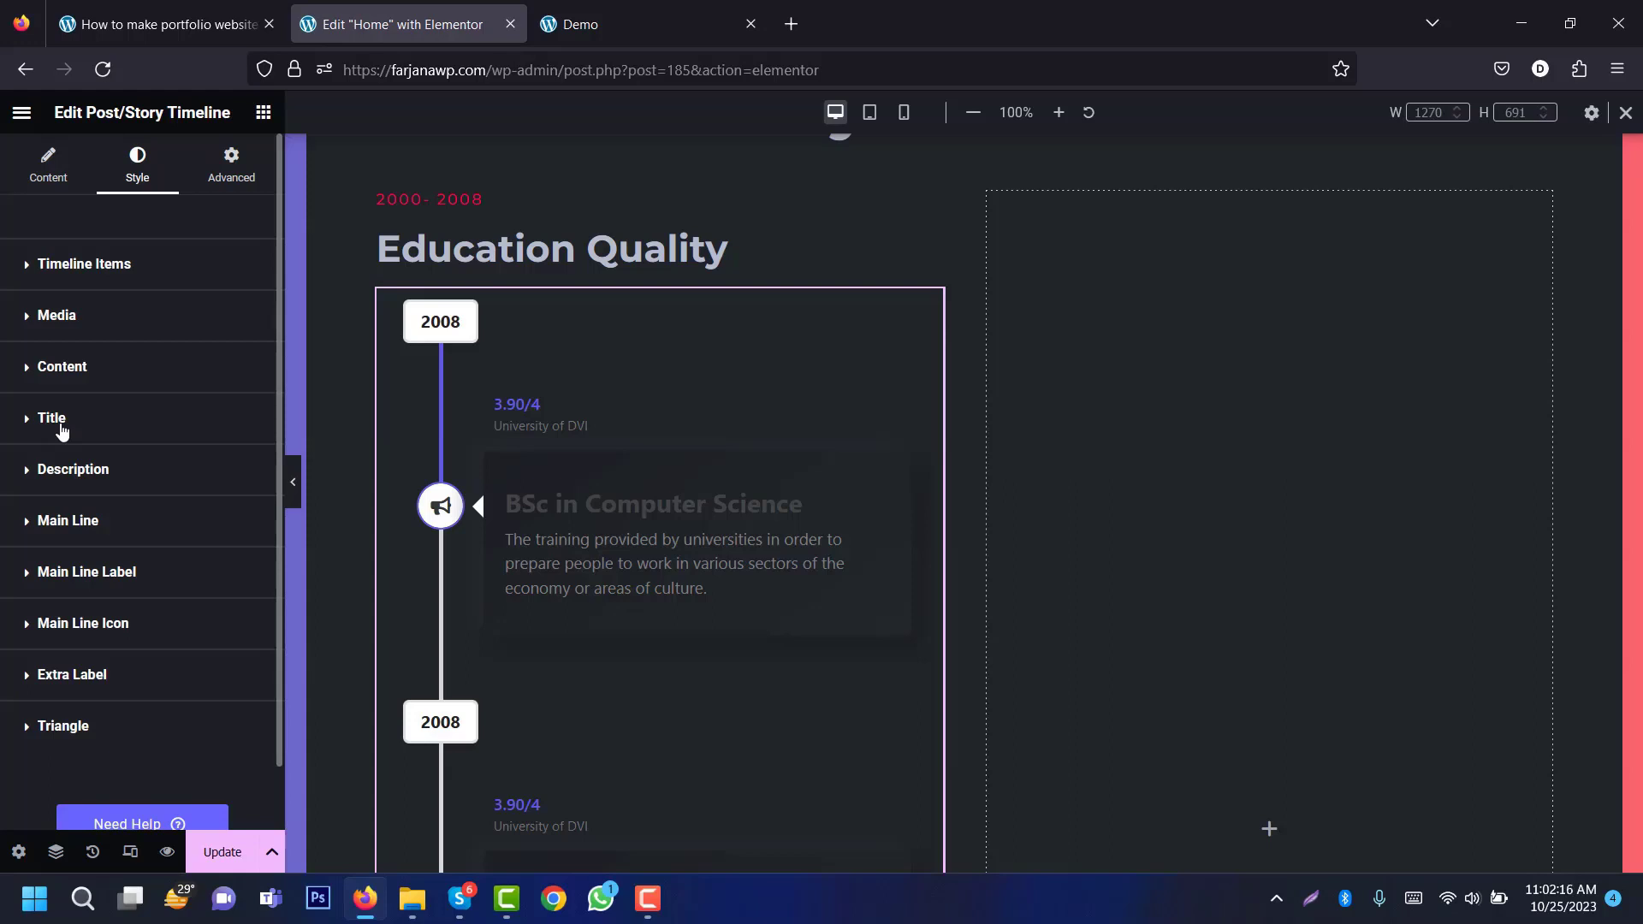
pyautogui.click(62, 424)
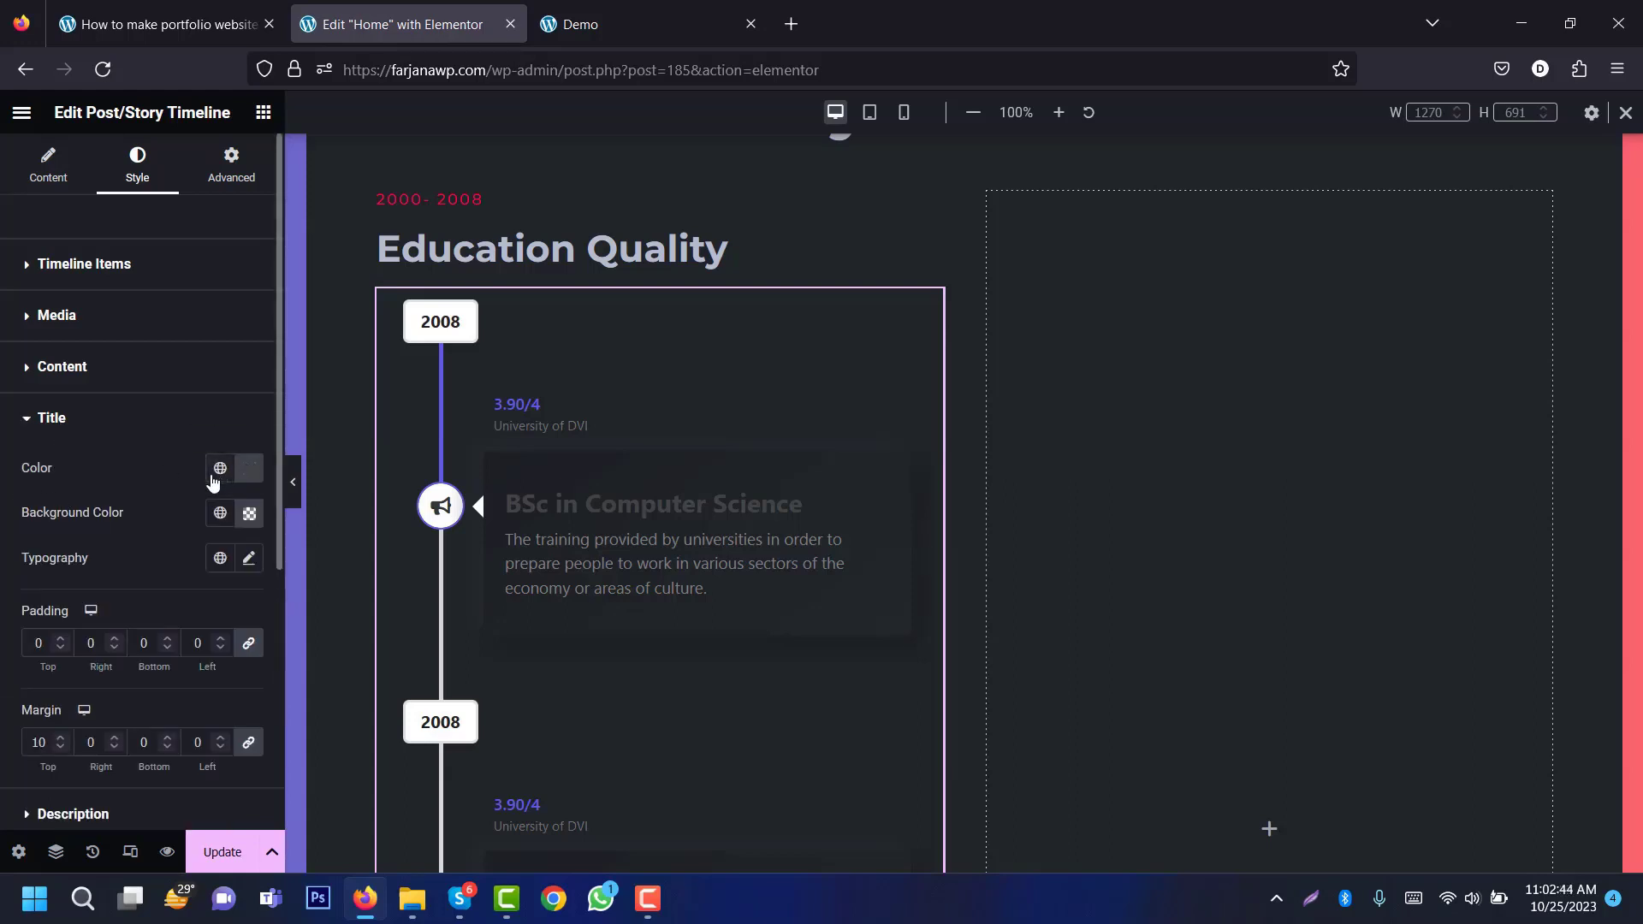
pyautogui.click(218, 470)
pyautogui.click(137, 648)
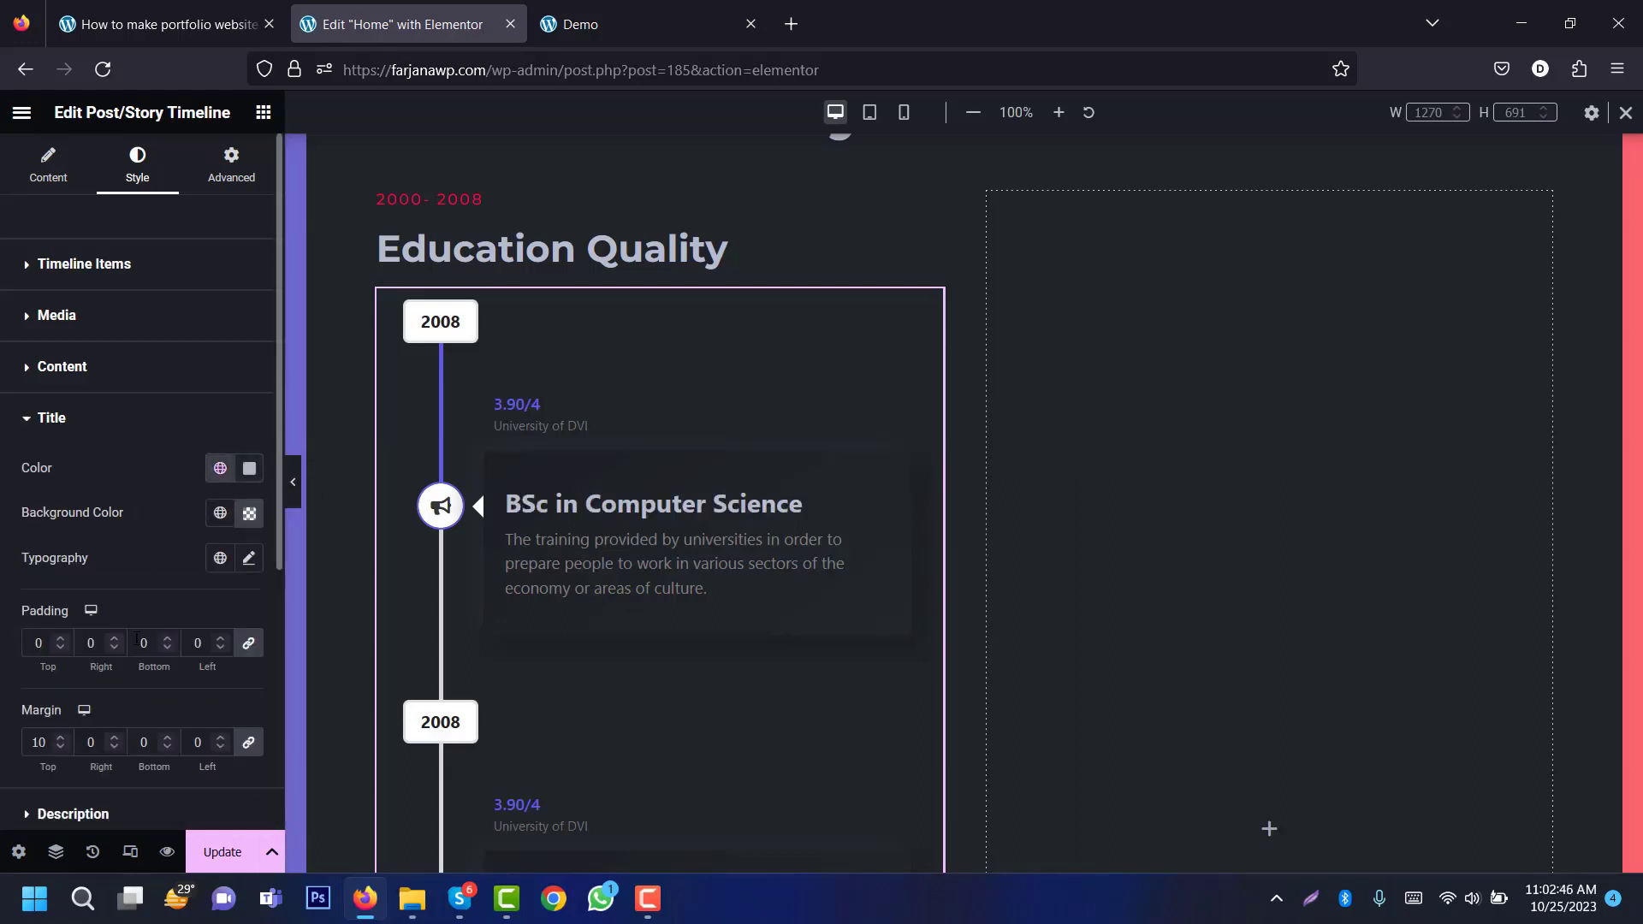
# Step: Set the title typography to size 18 and weight 600 (Semi Bold)
pyautogui.click(248, 557)
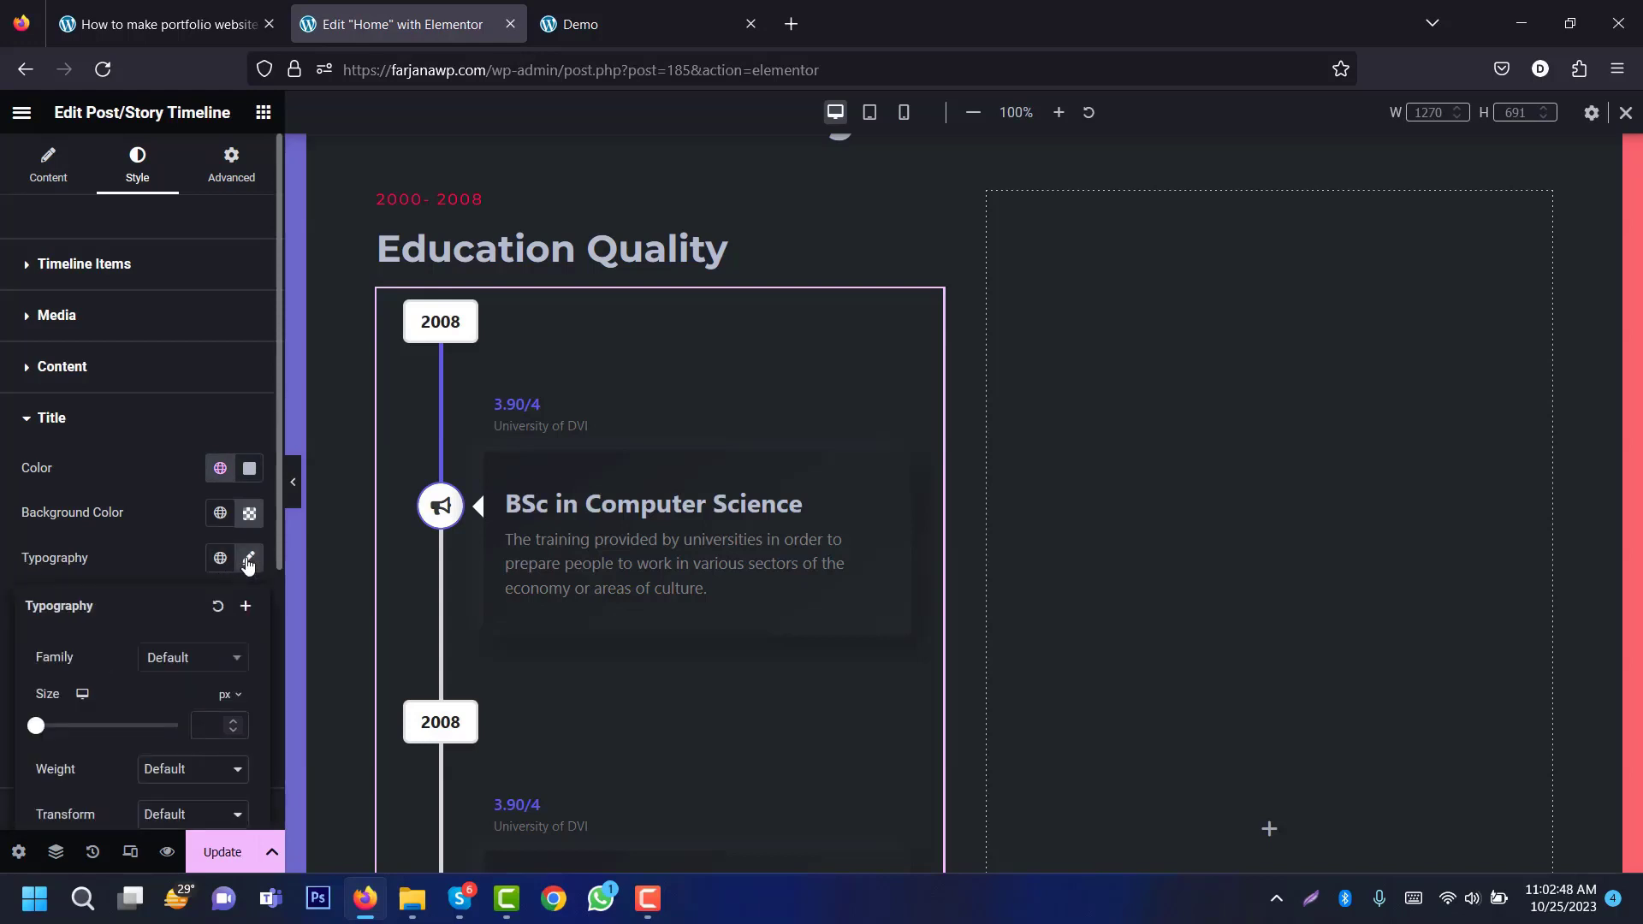
pyautogui.moveTo(279, 542); pyautogui.dragTo(226, 646)
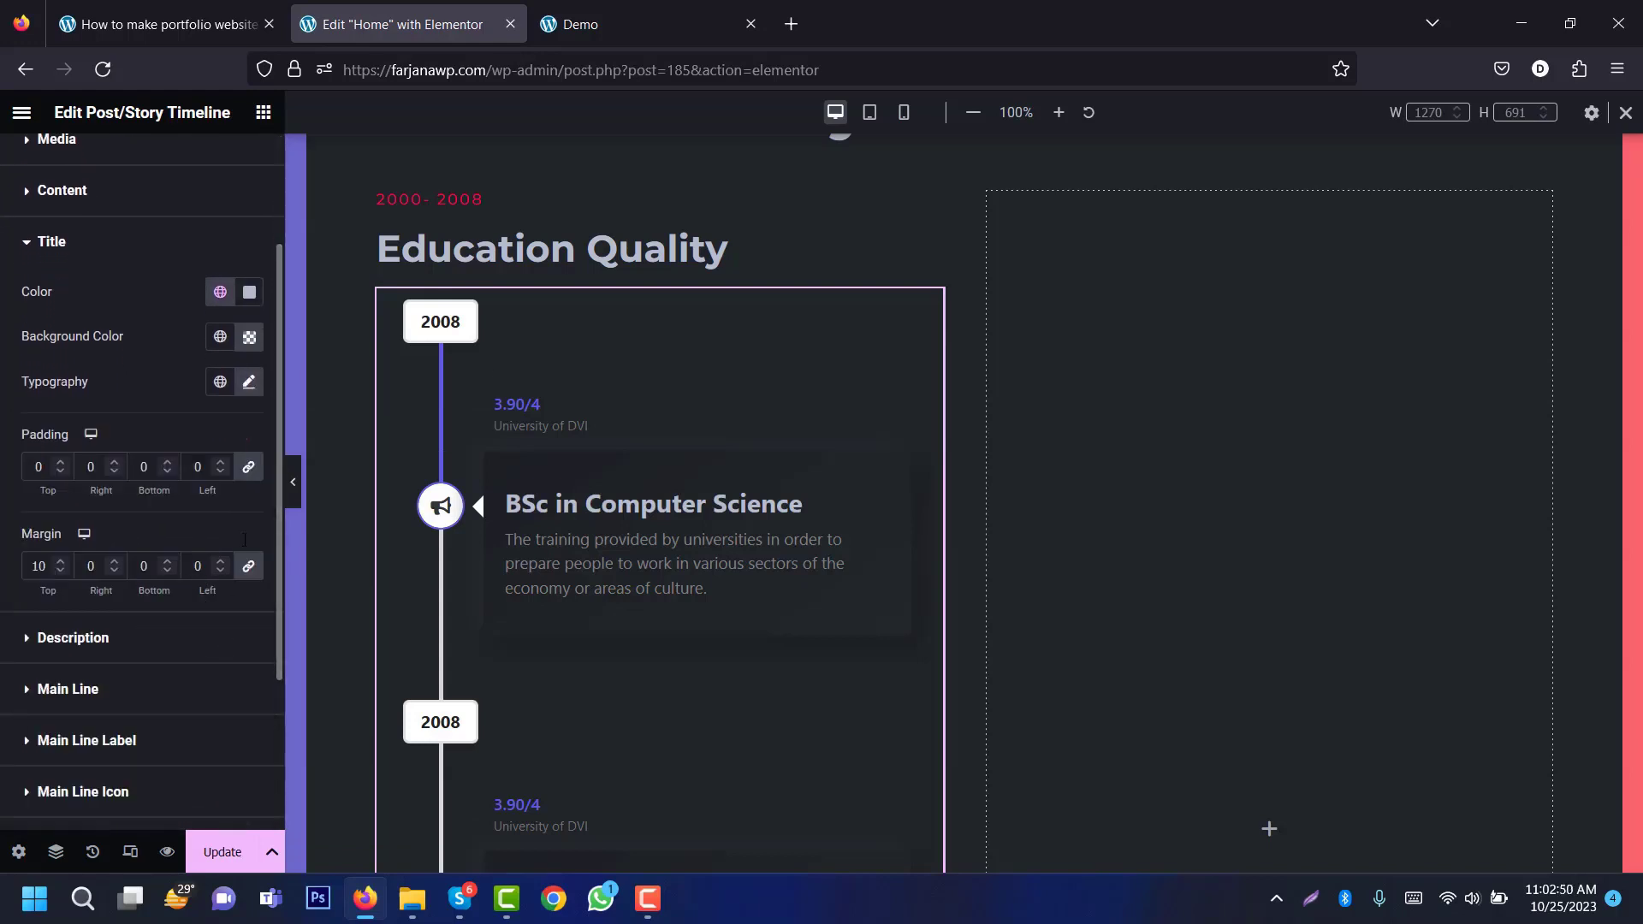
pyautogui.click(249, 383)
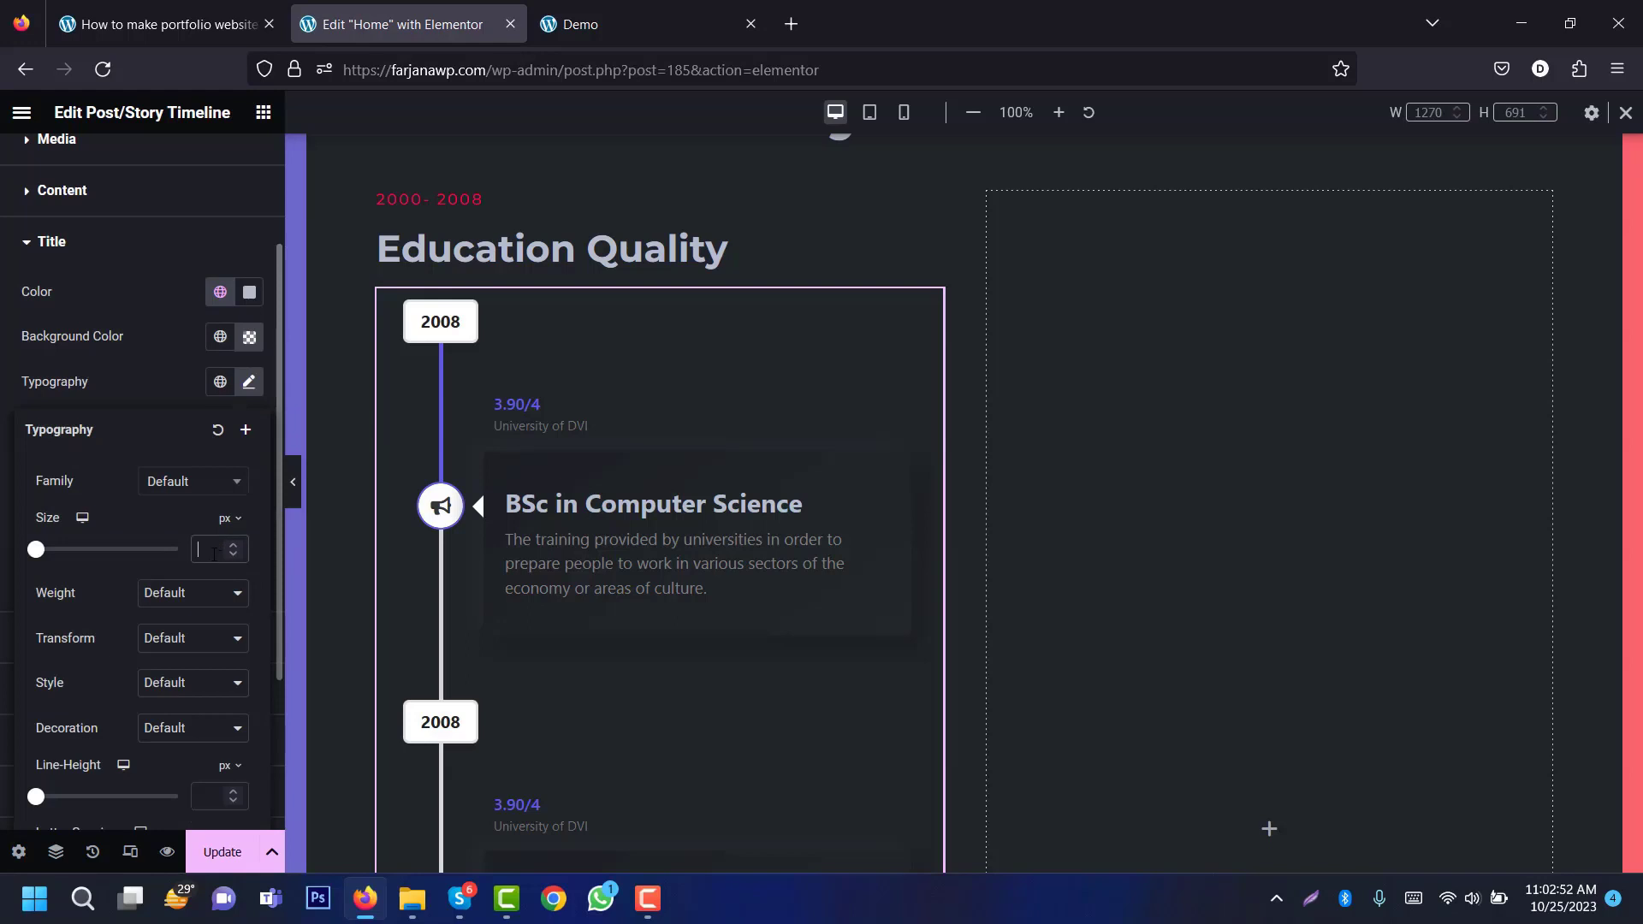
pyautogui.write('1')
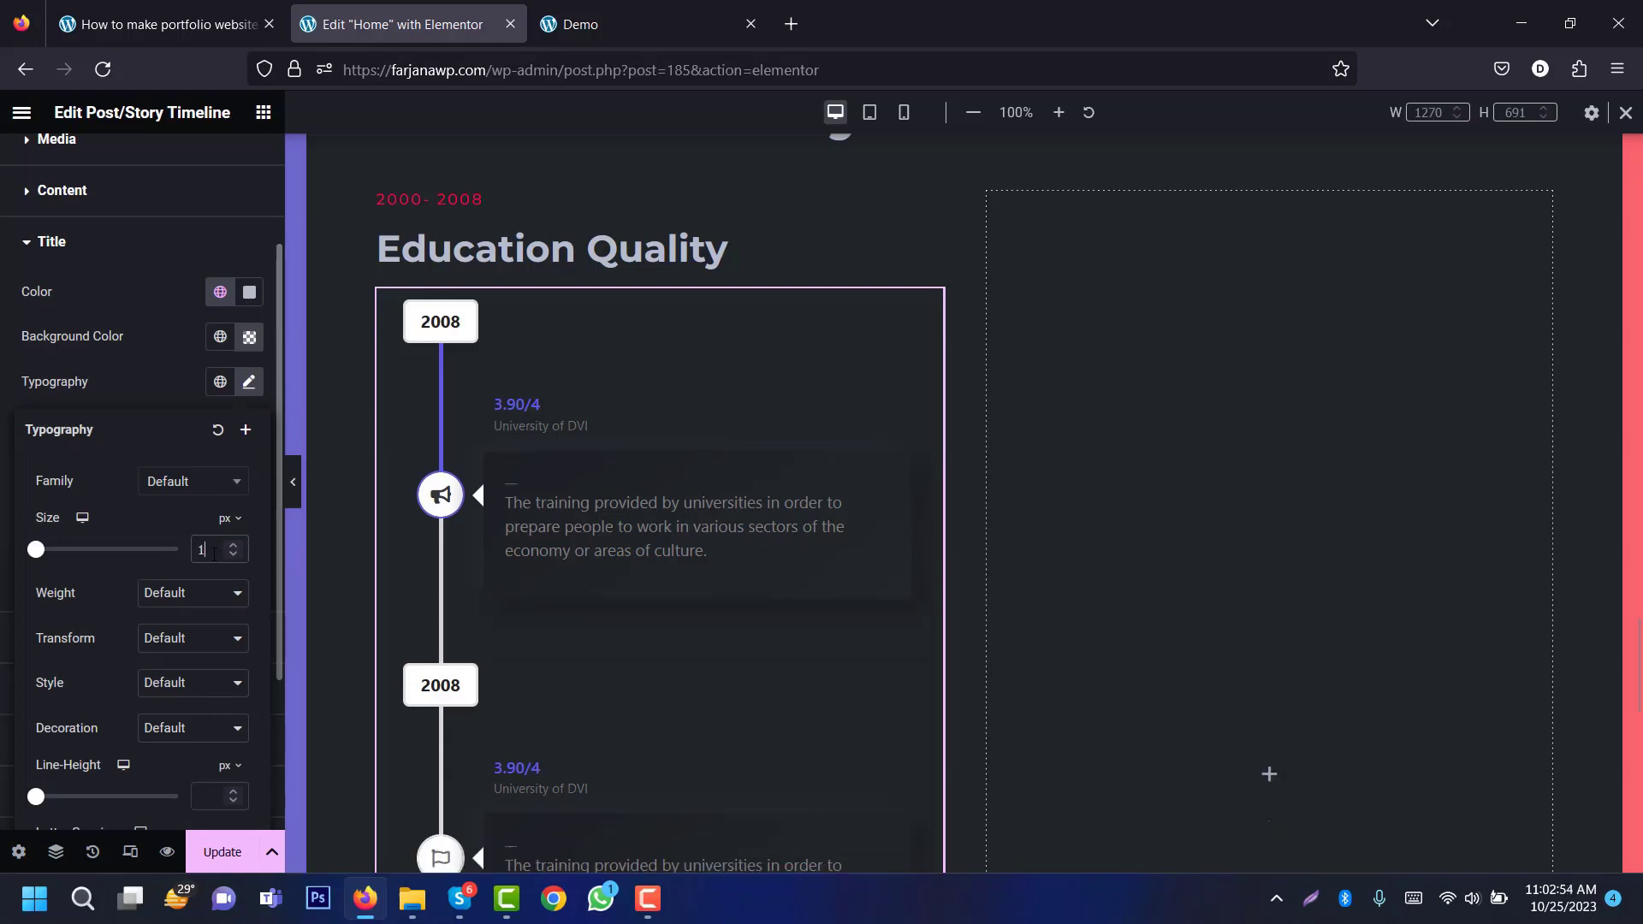
pyautogui.write('8')
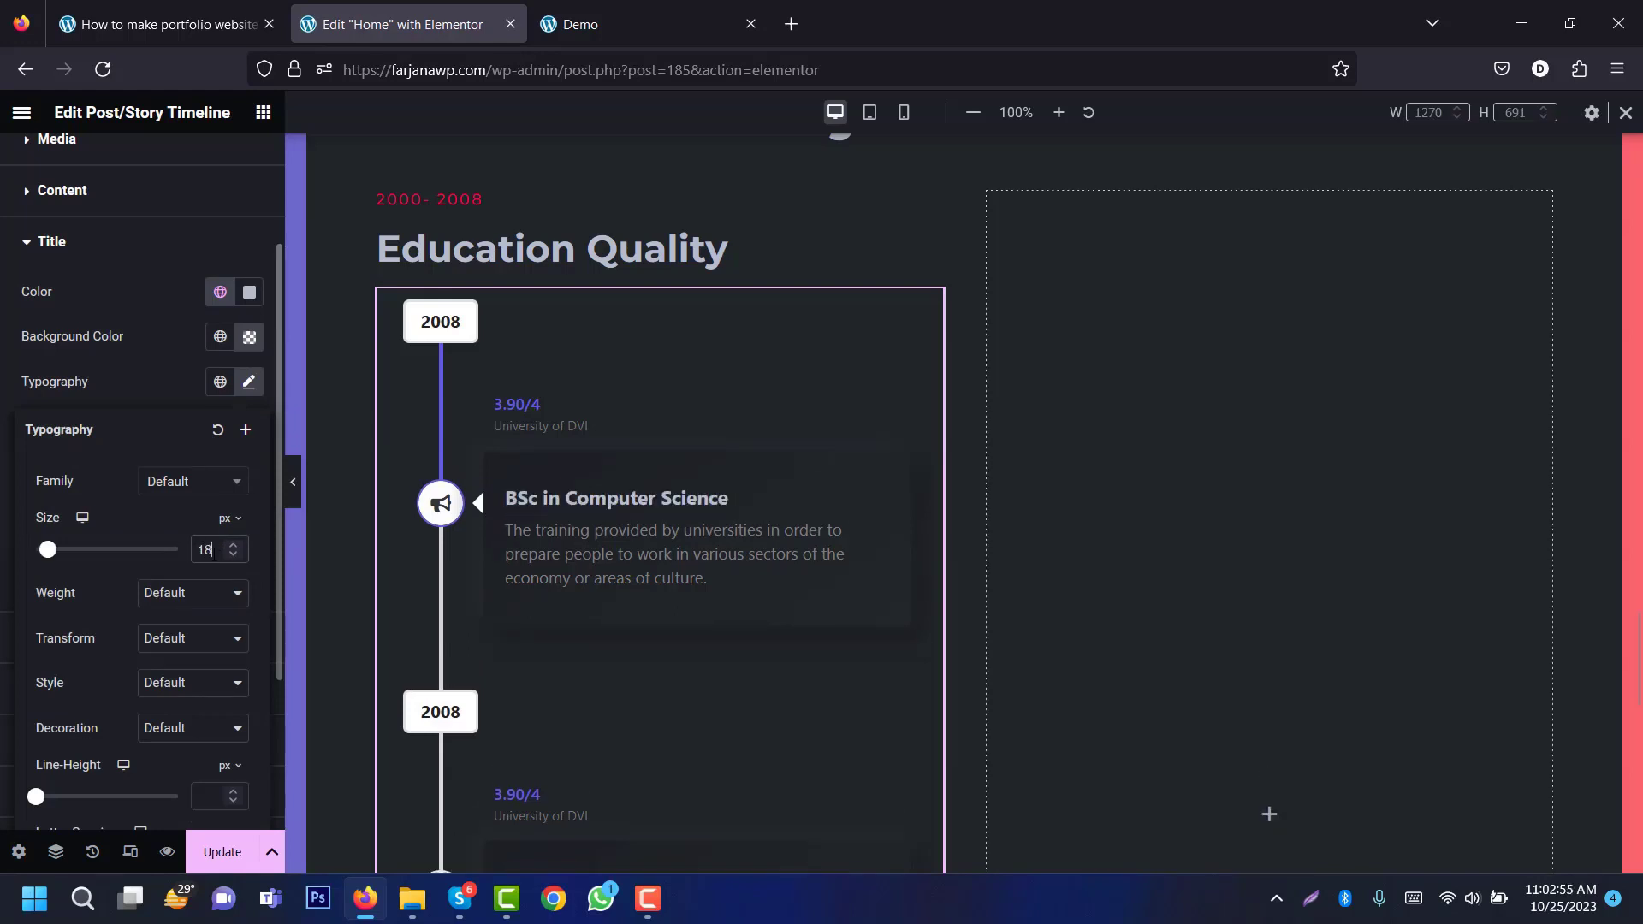
pyautogui.click(171, 604)
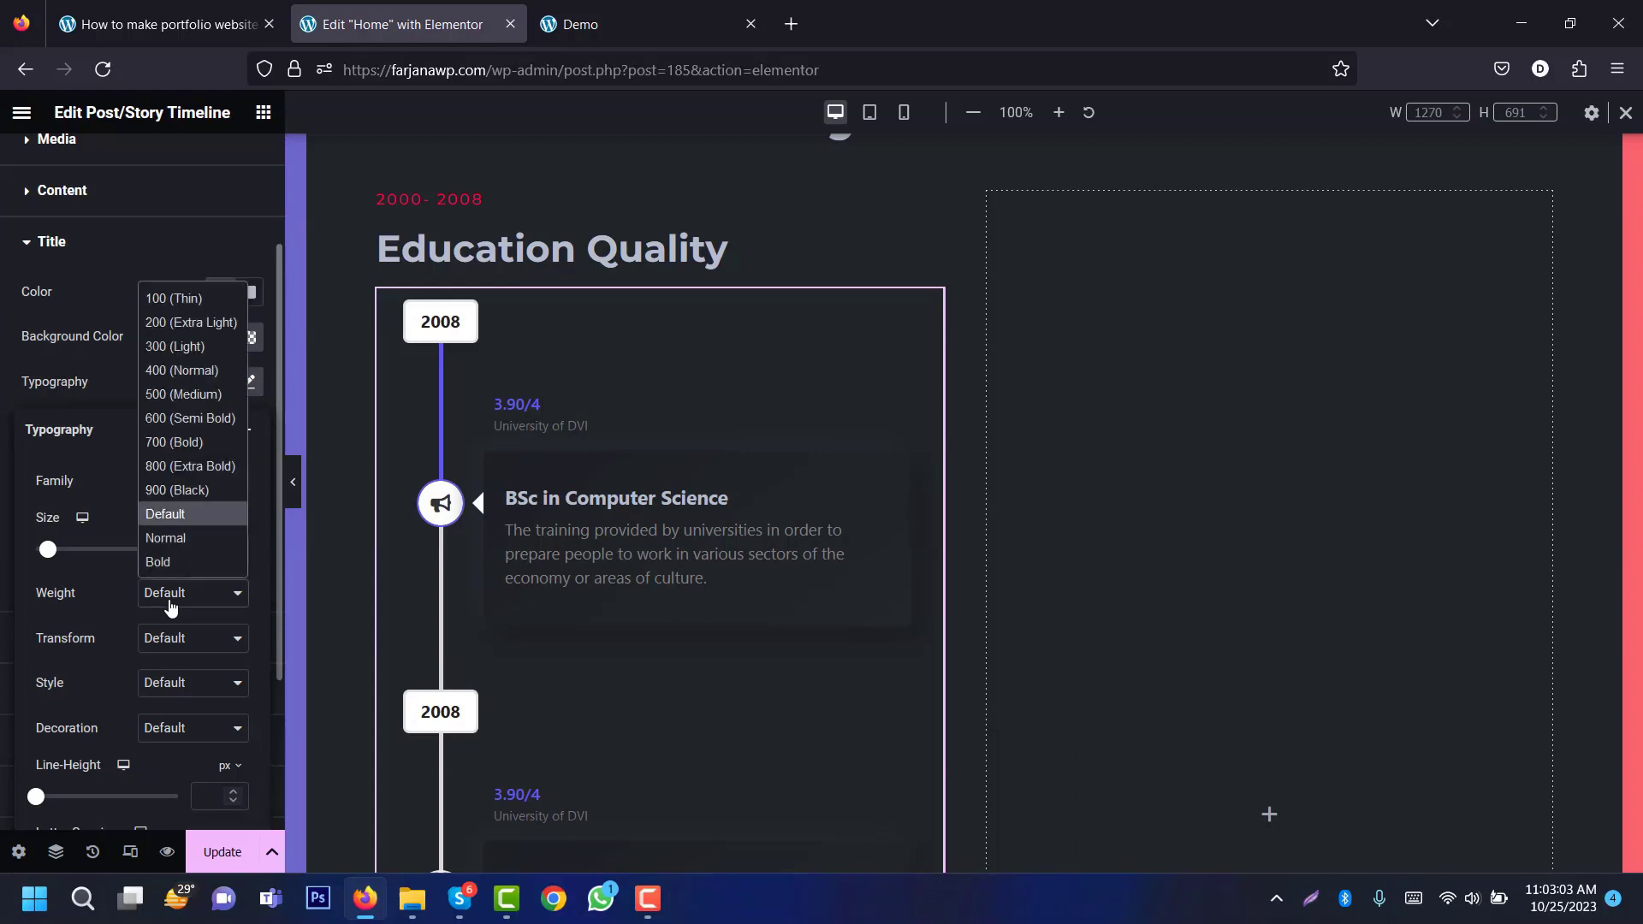
pyautogui.click(184, 395)
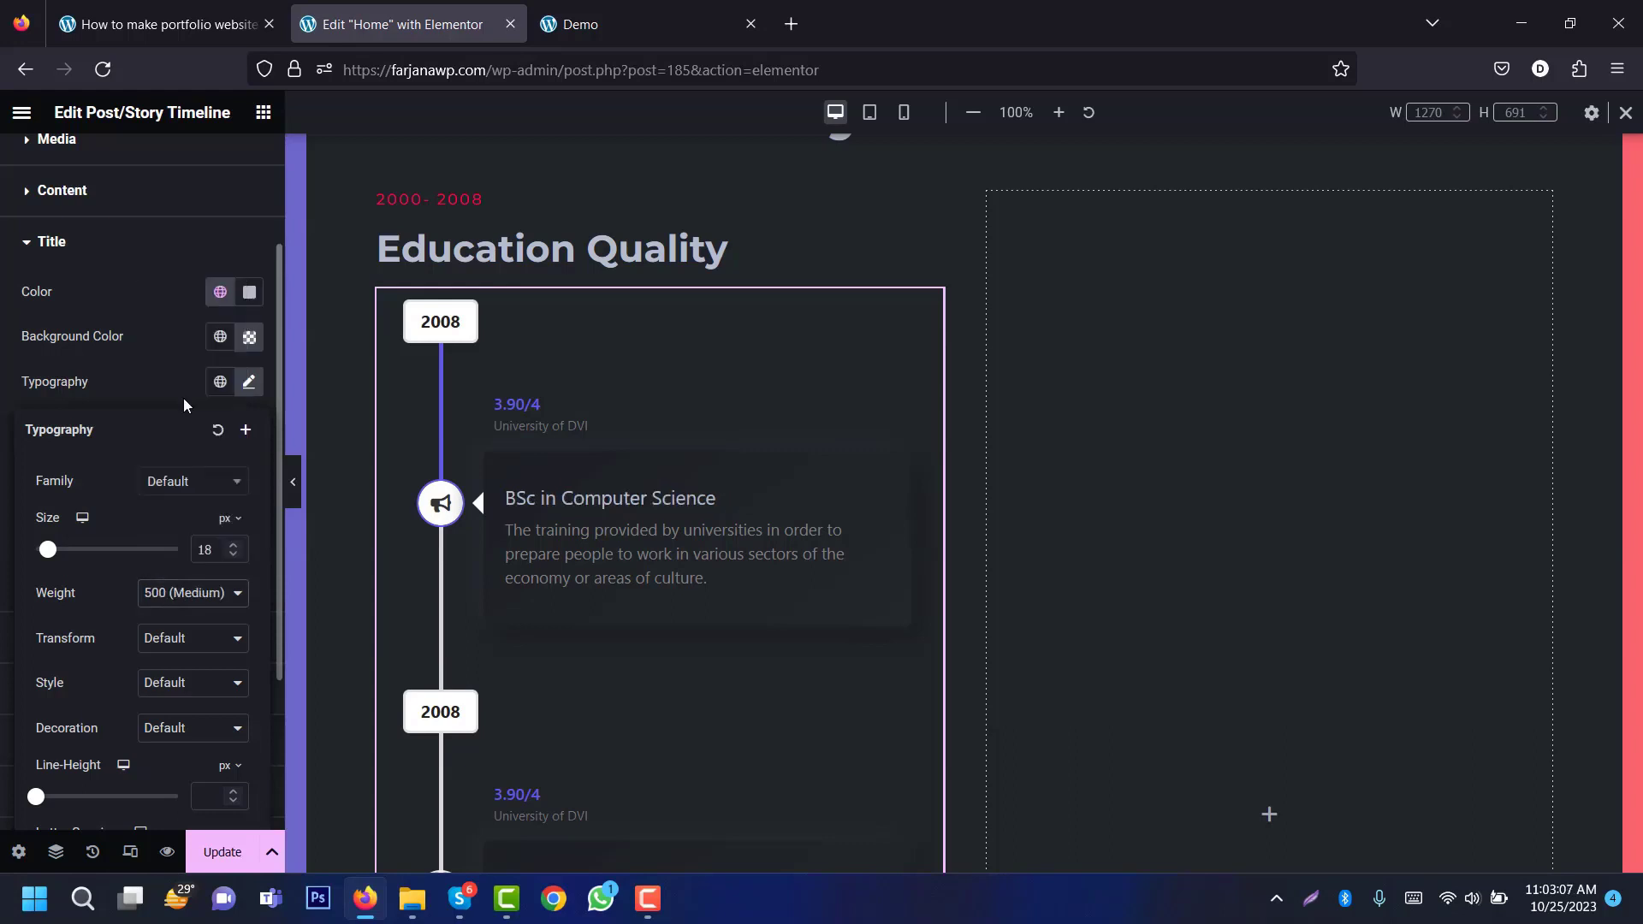
pyautogui.click(178, 605)
pyautogui.click(183, 414)
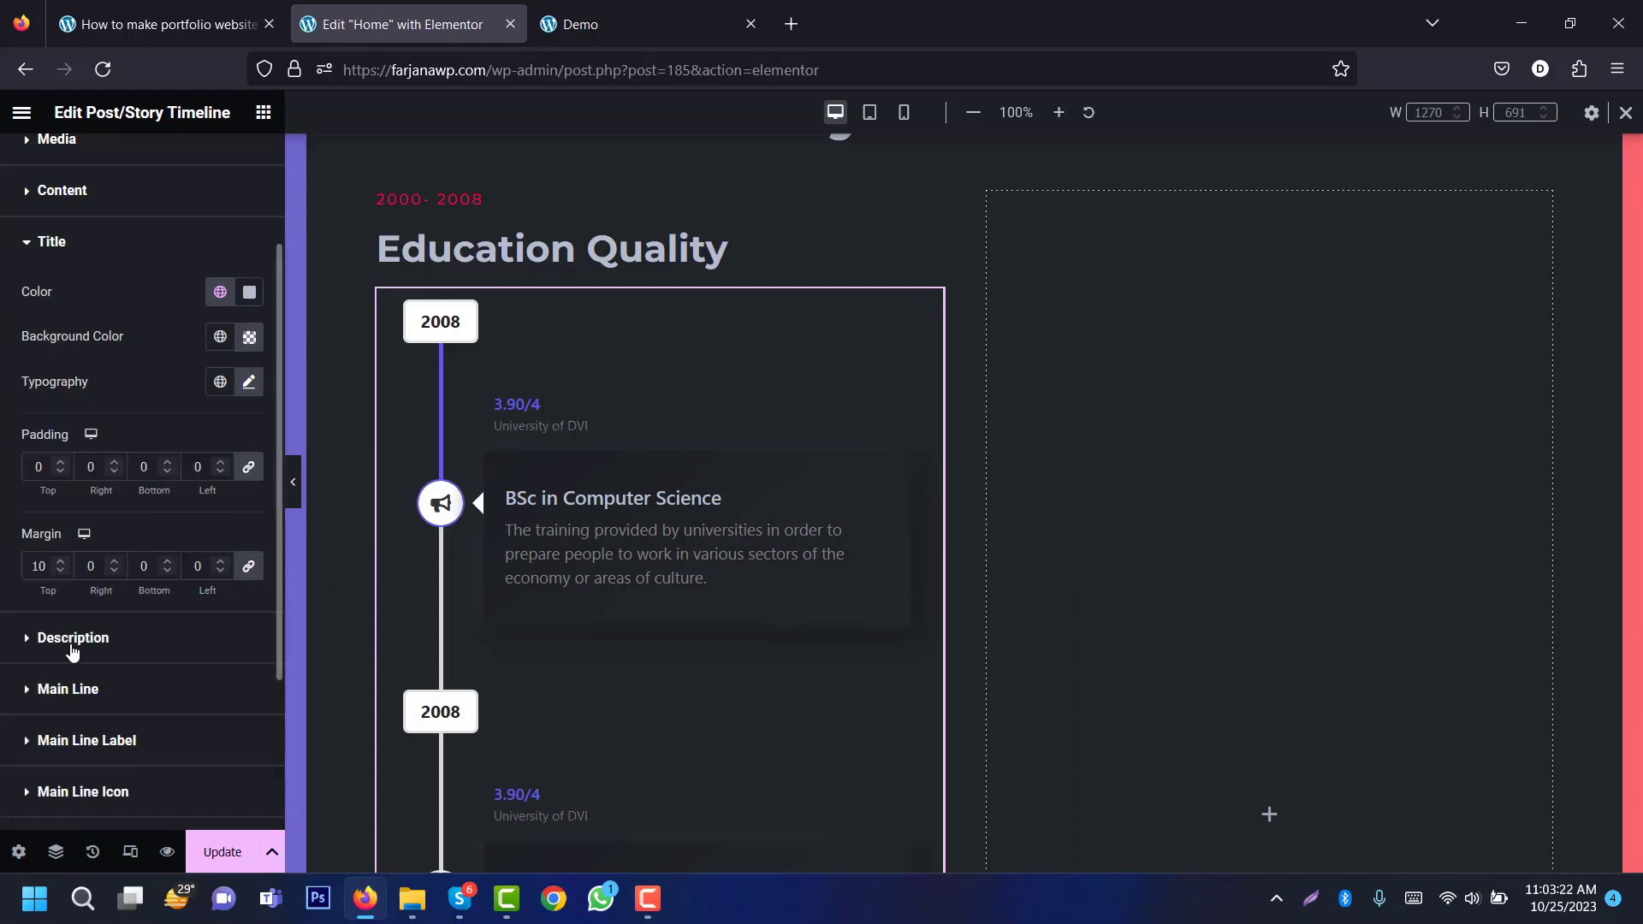
pyautogui.click(72, 644)
# Step: Give descriptions the global Text colour, the main line black, and its fill red
pyautogui.click(220, 520)
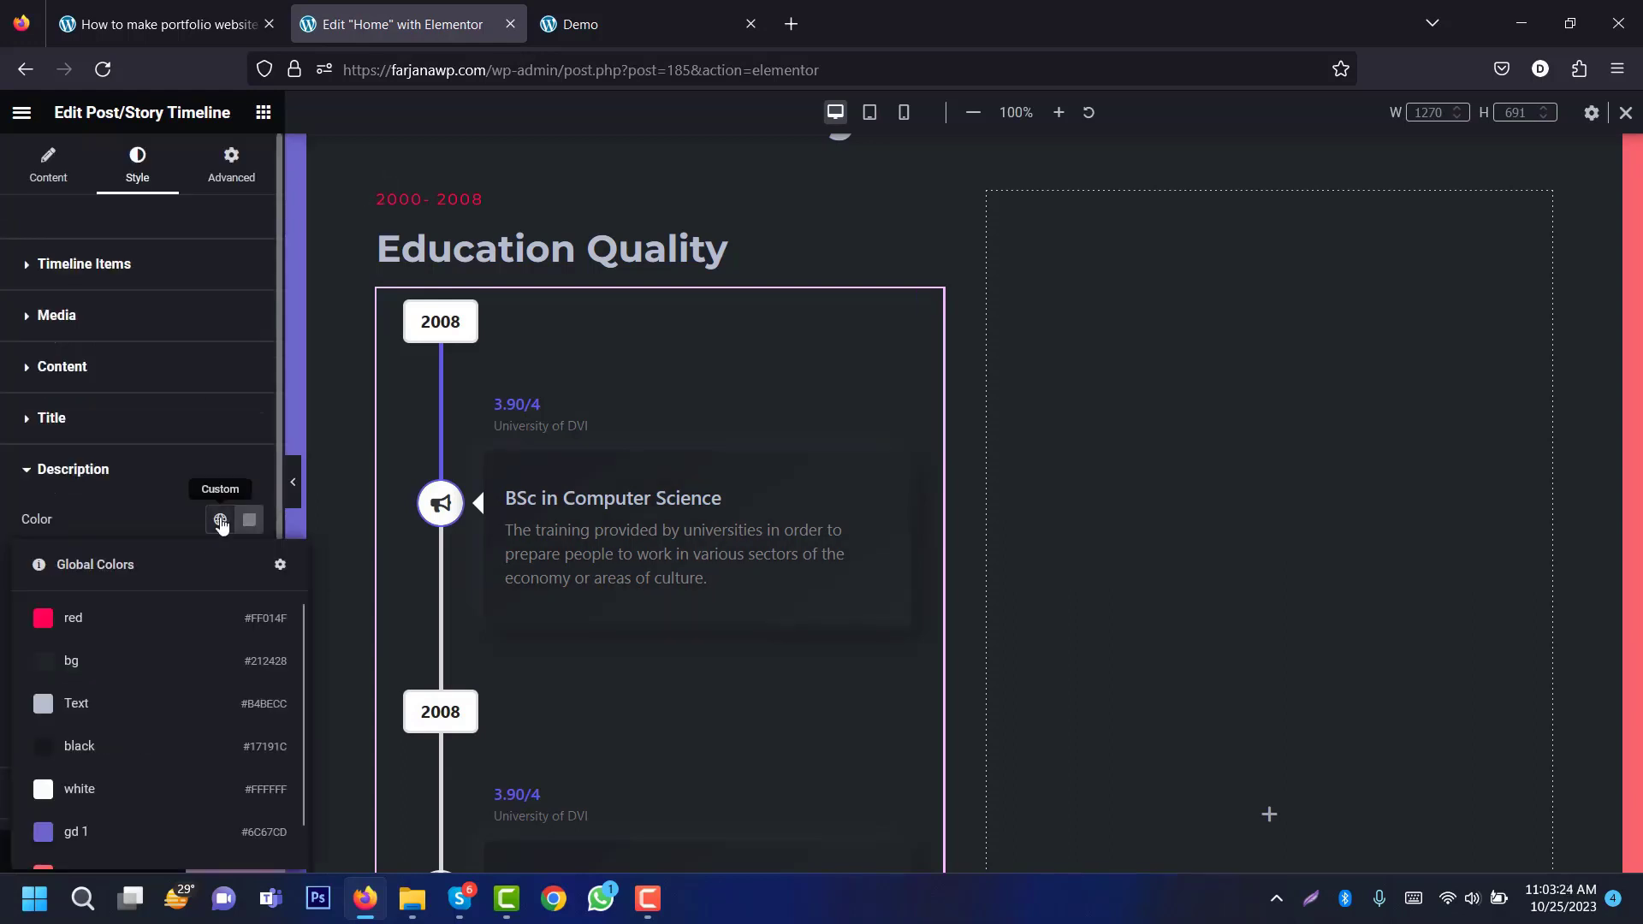
pyautogui.click(134, 716)
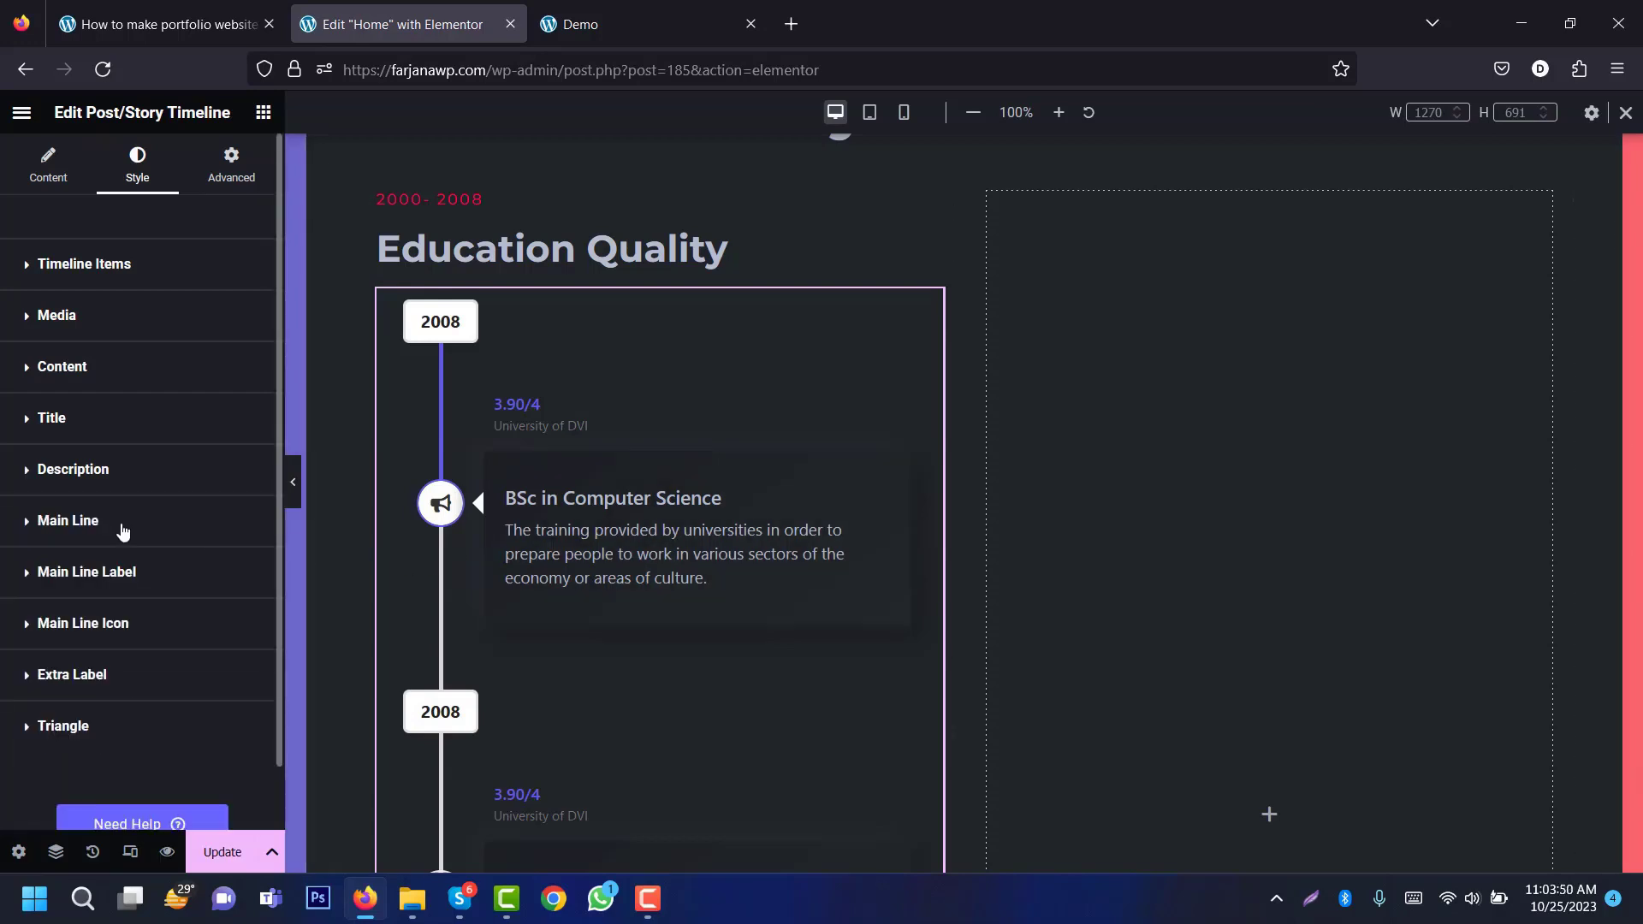
pyautogui.click(122, 528)
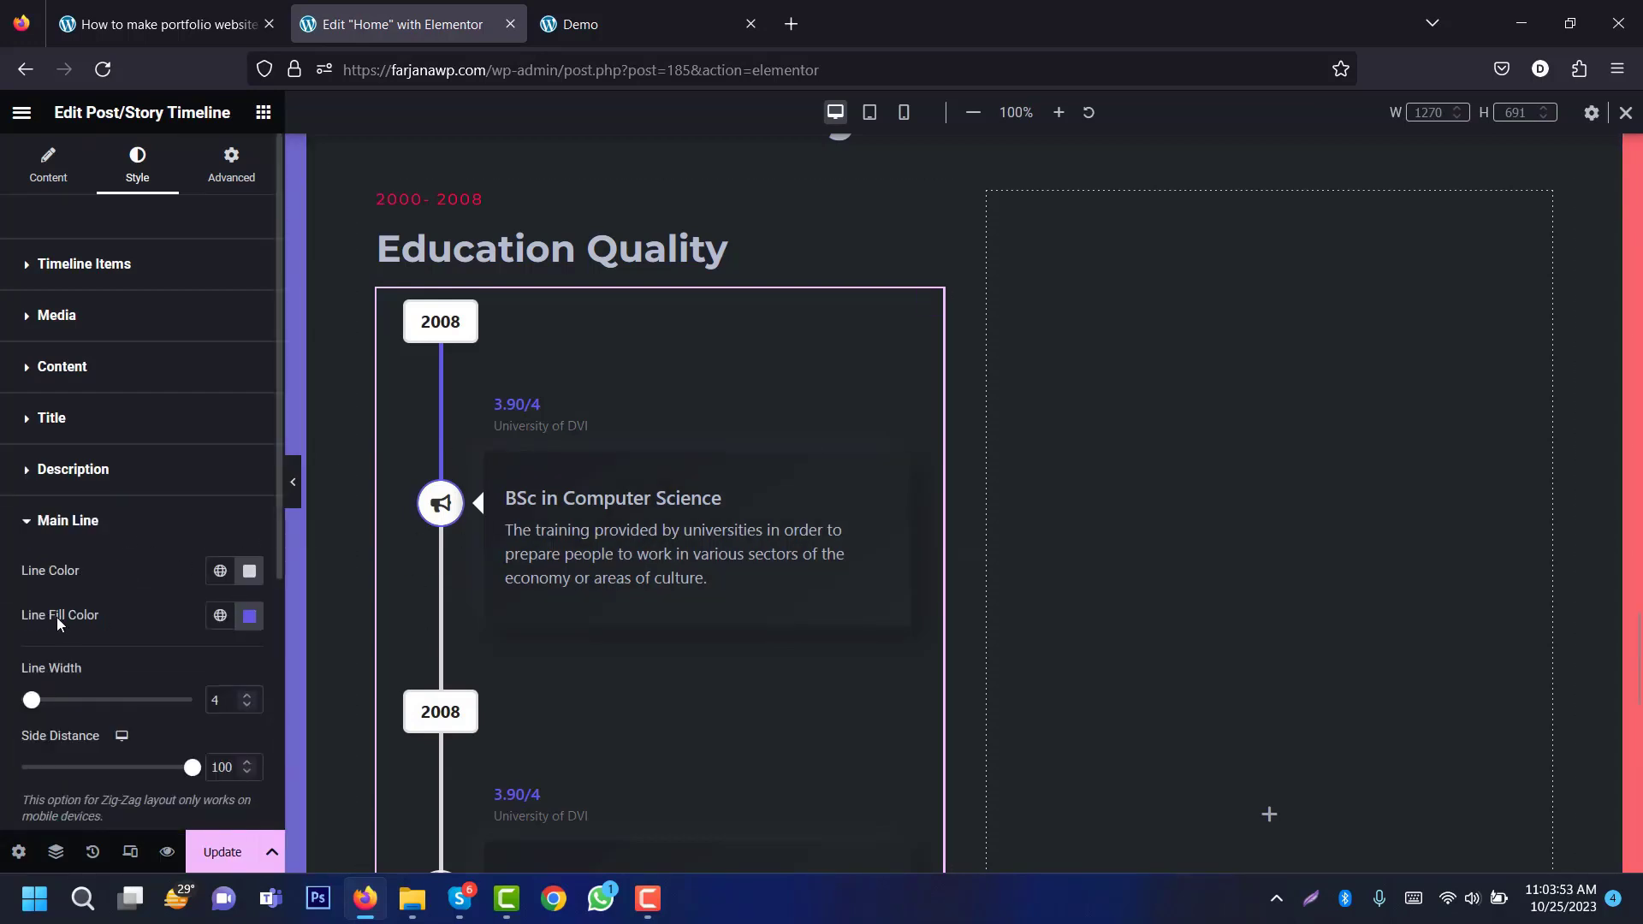
pyautogui.click(220, 574)
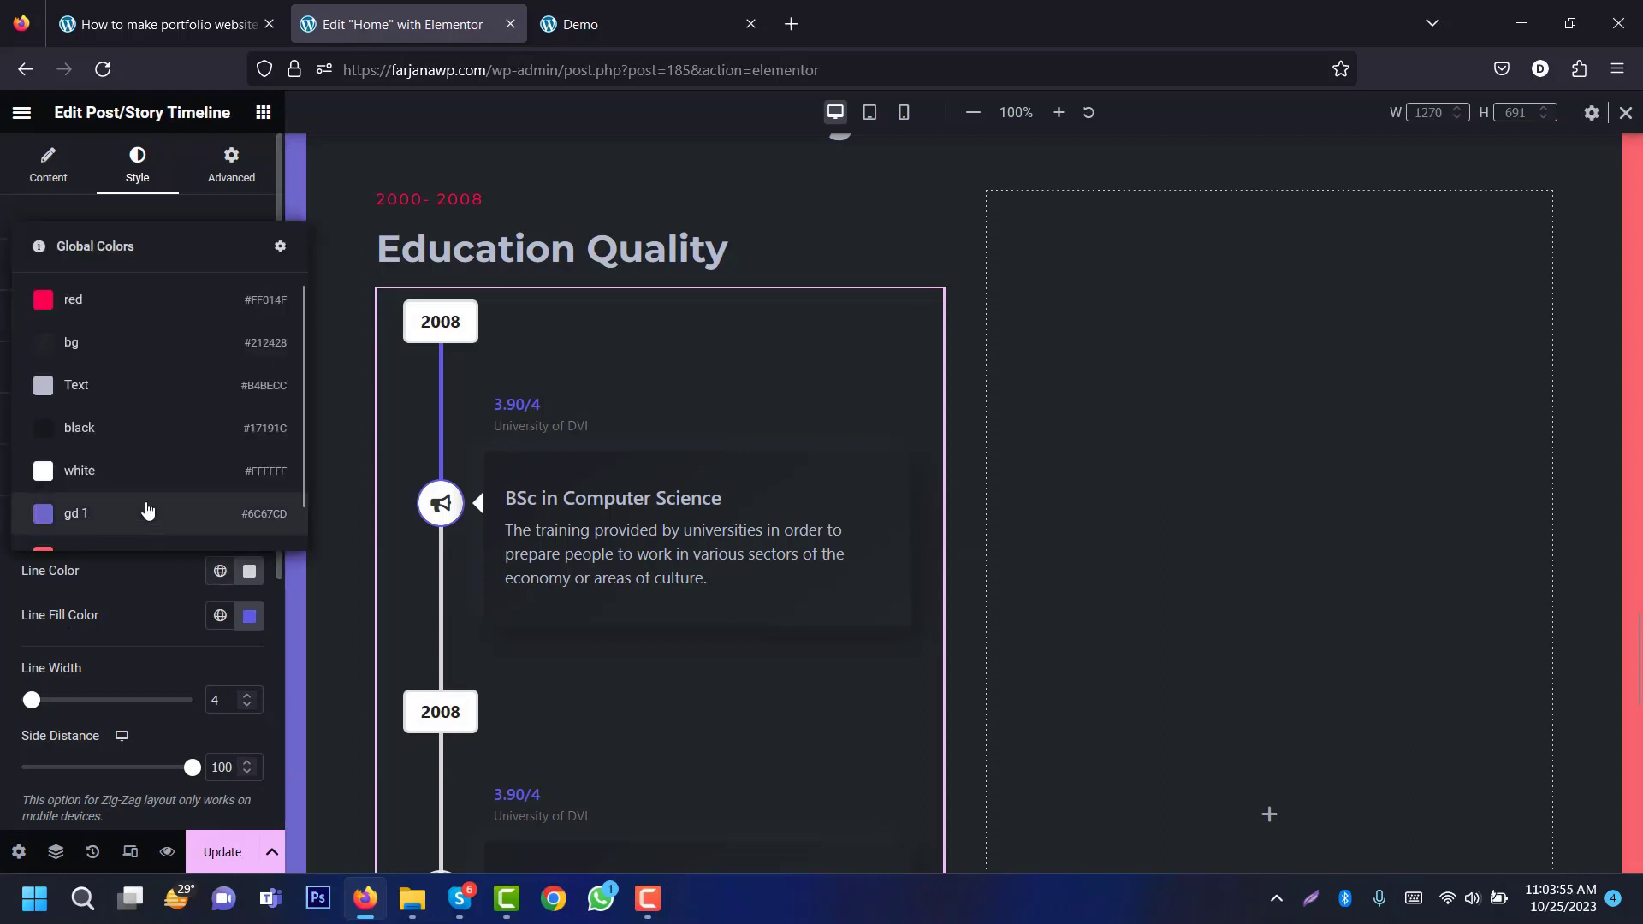
pyautogui.click(161, 449)
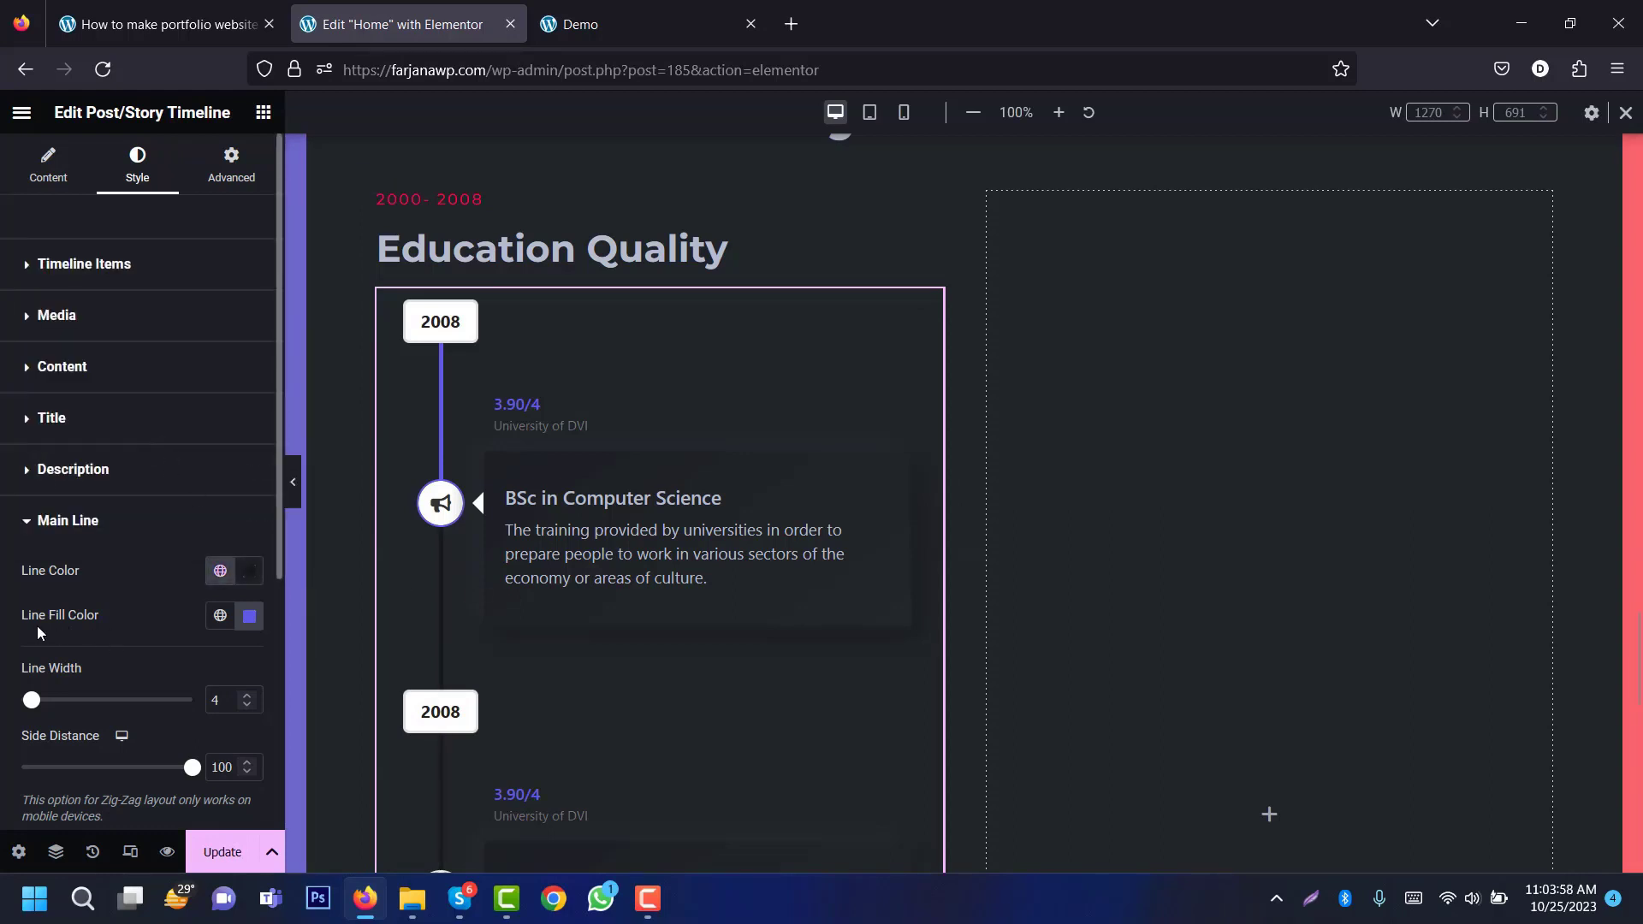
pyautogui.click(219, 618)
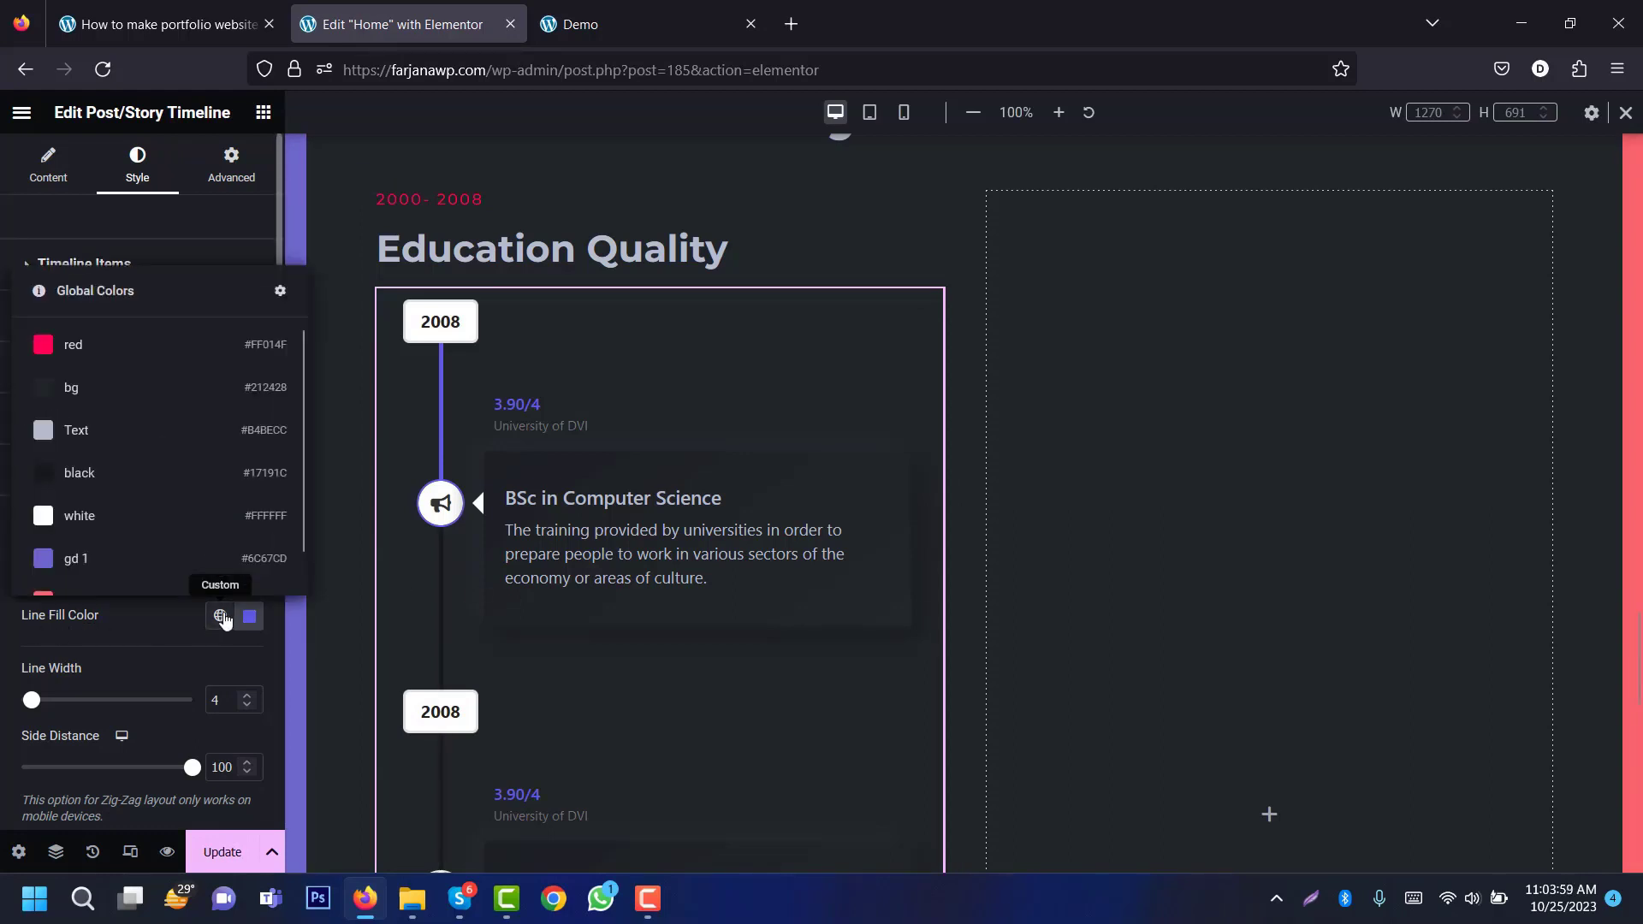
pyautogui.click(155, 363)
pyautogui.click(34, 526)
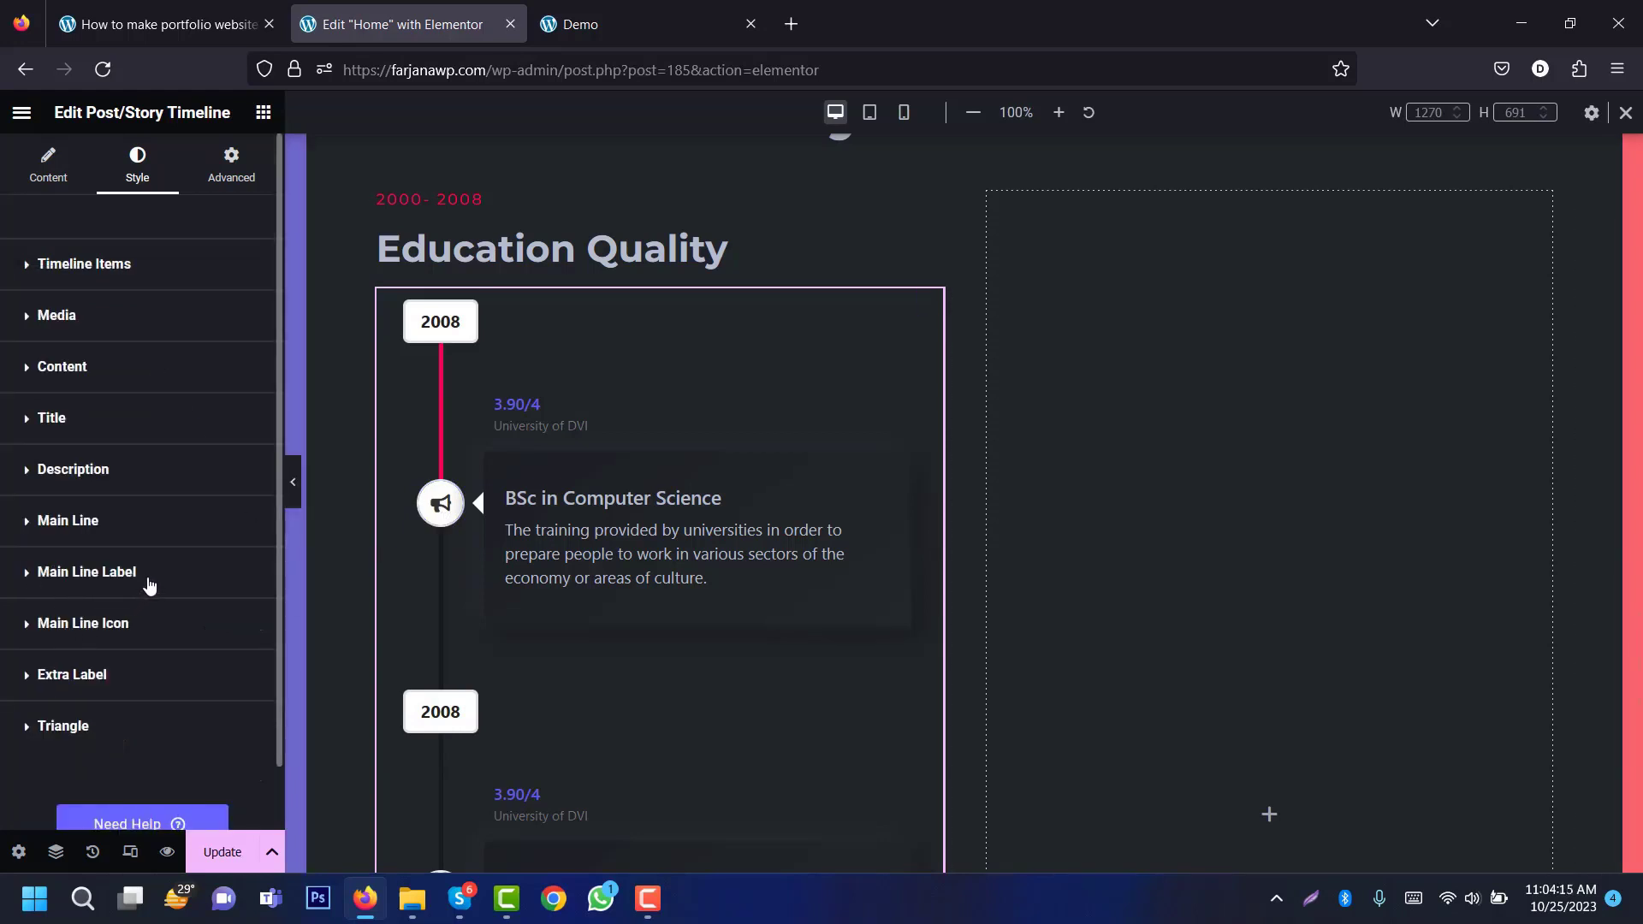
pyautogui.click(86, 571)
pyautogui.scroll(-3, 235, 544)
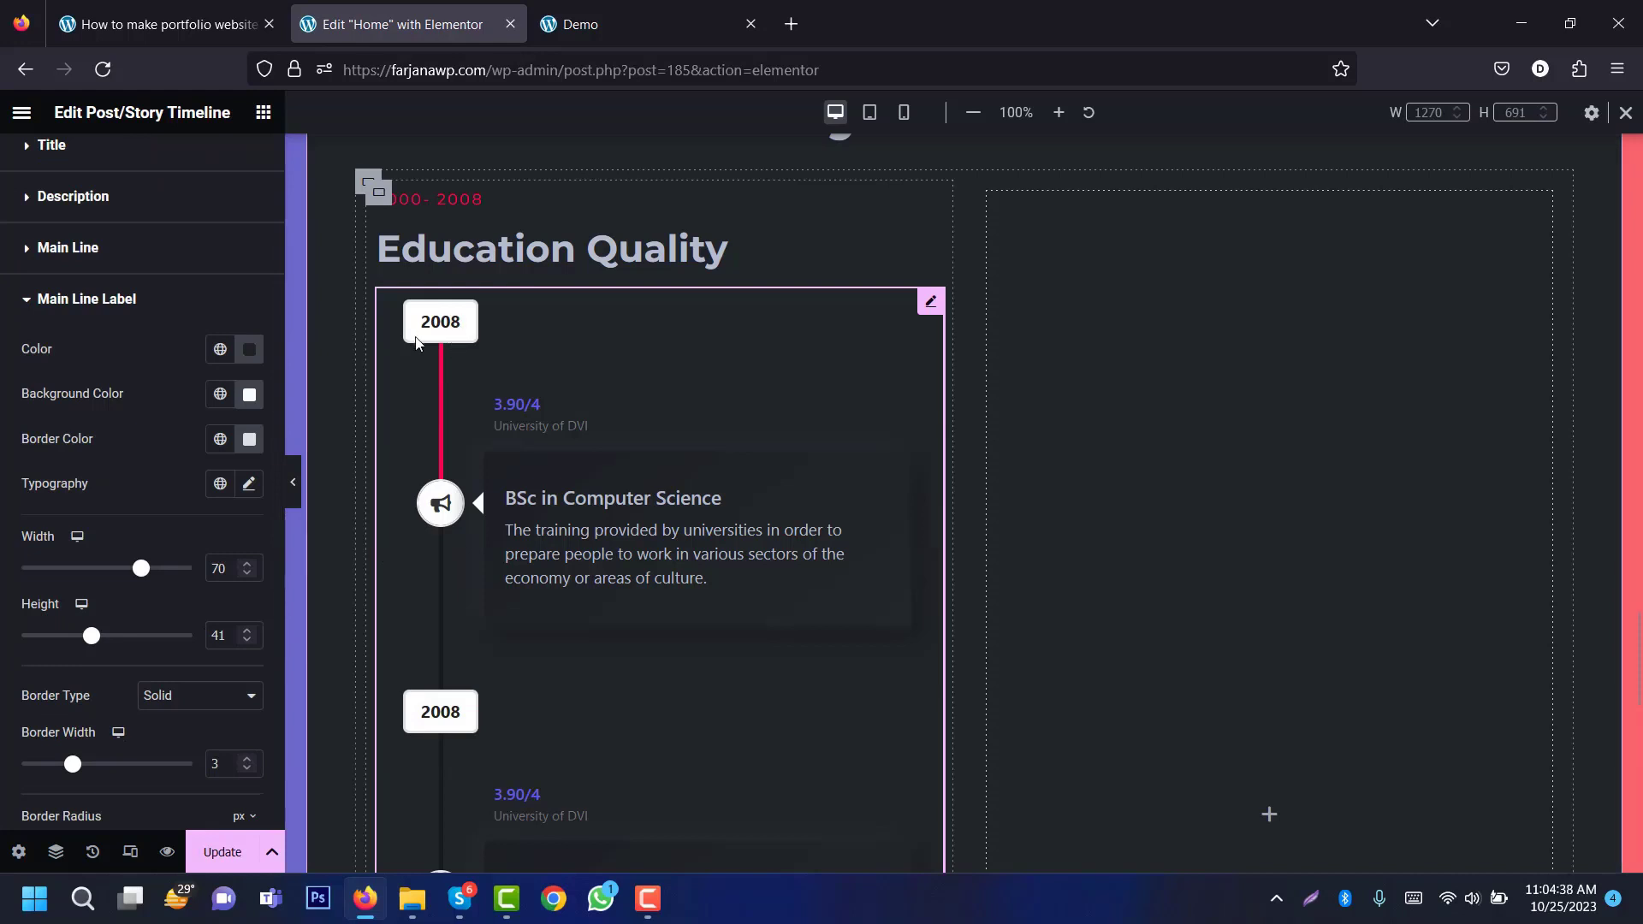
# Step: Give the 2008 labels Text-coloured lettering, a dark bg background and a red border
pyautogui.click(222, 350)
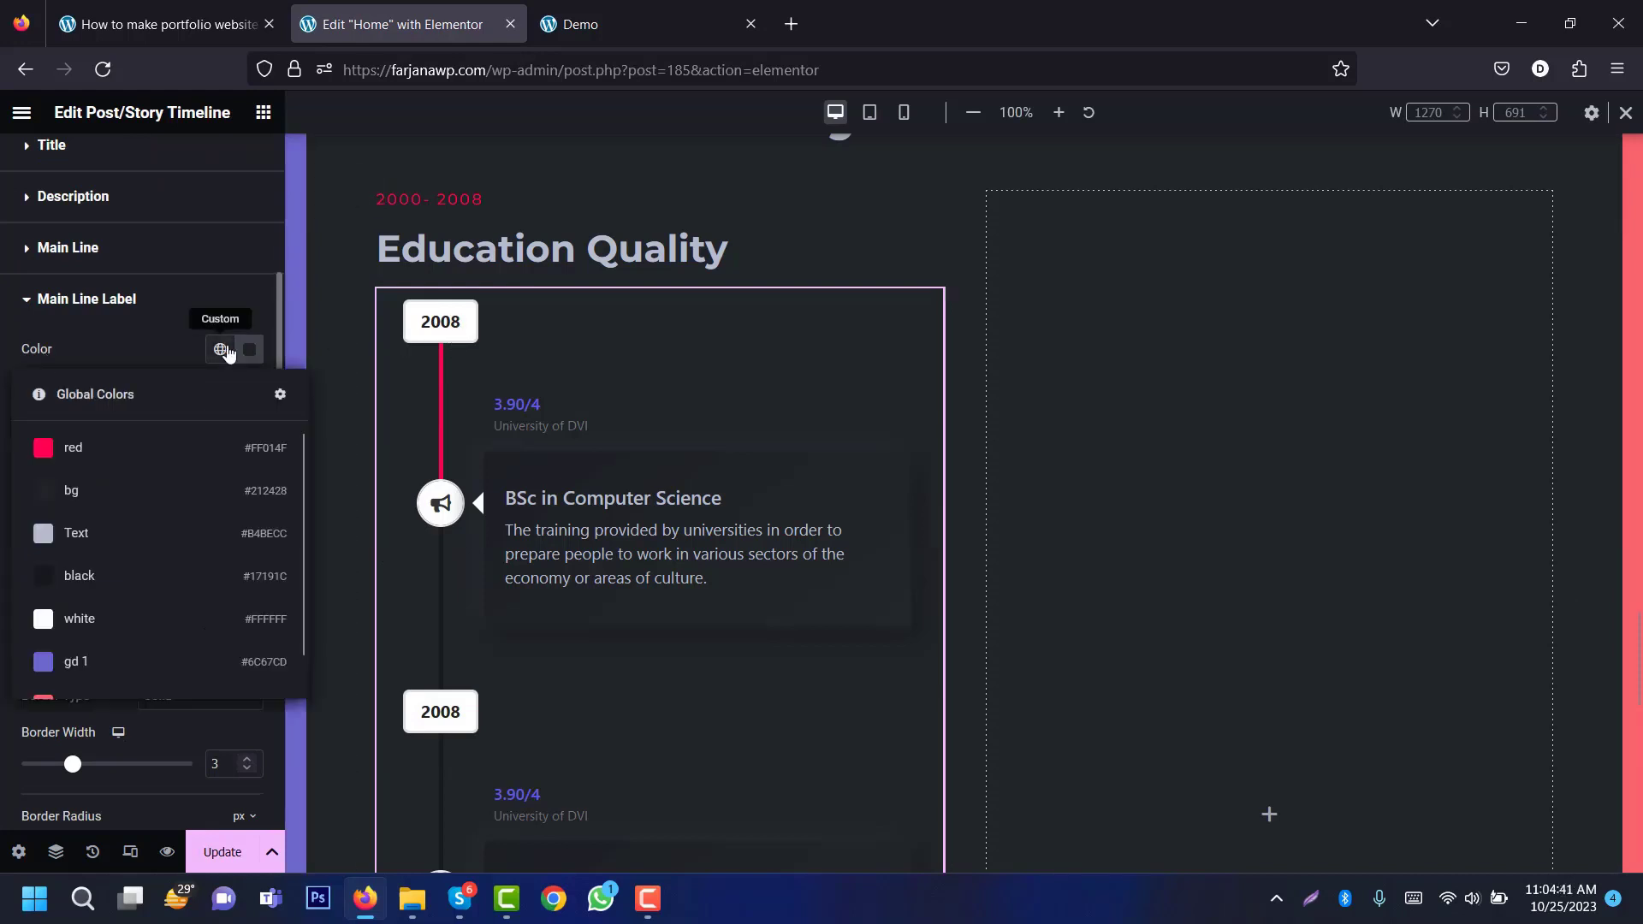
pyautogui.click(181, 537)
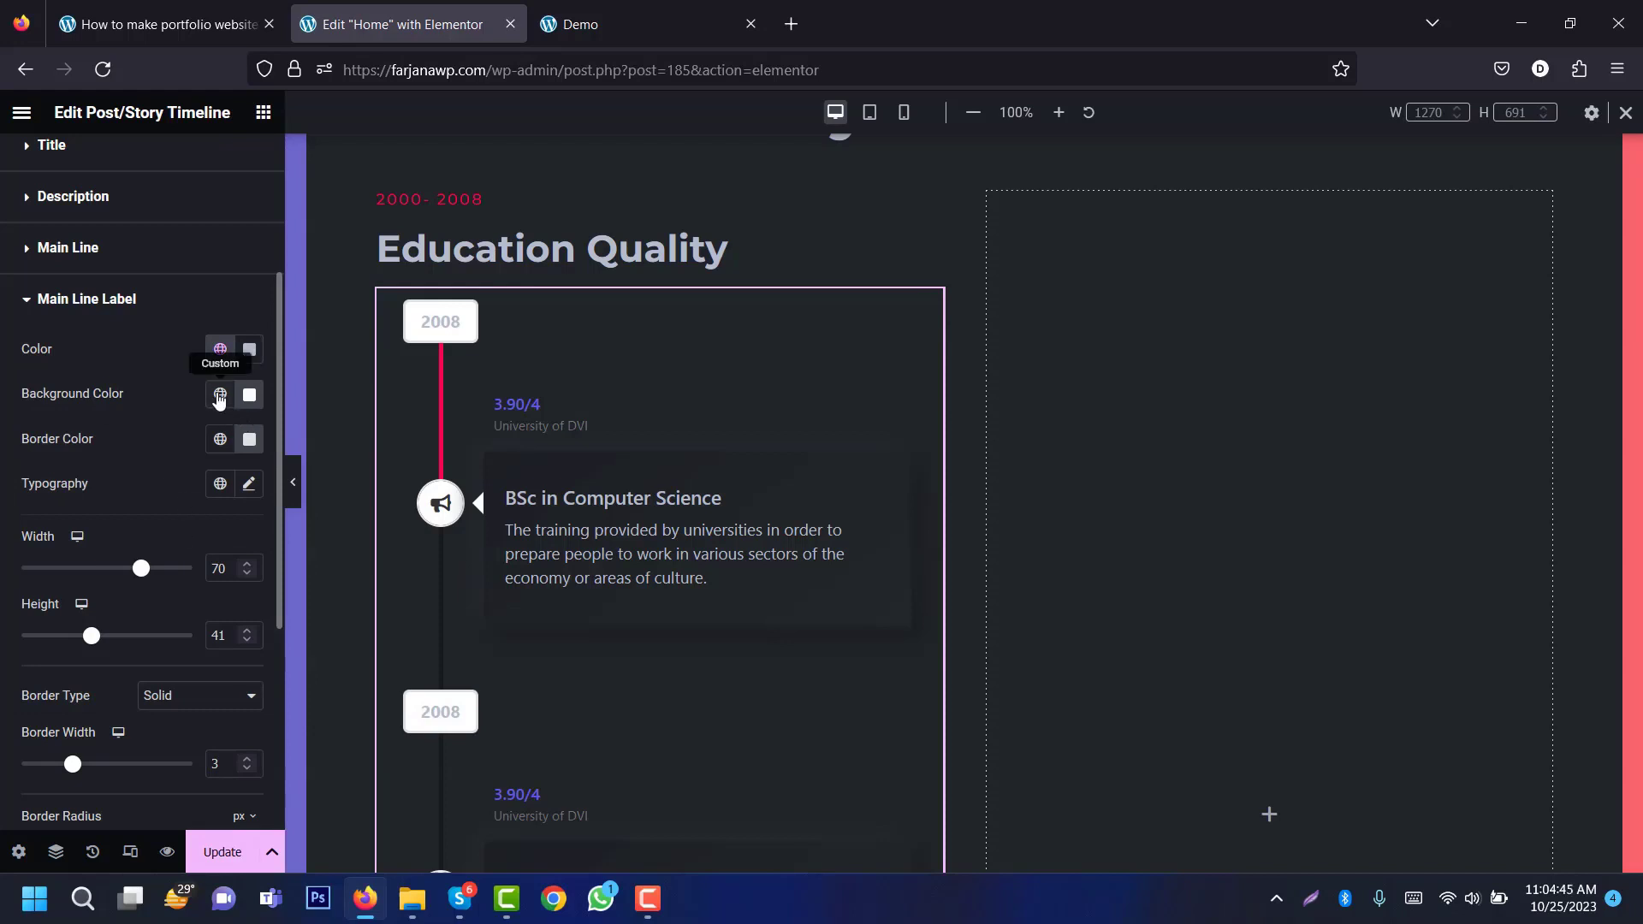
pyautogui.click(220, 395)
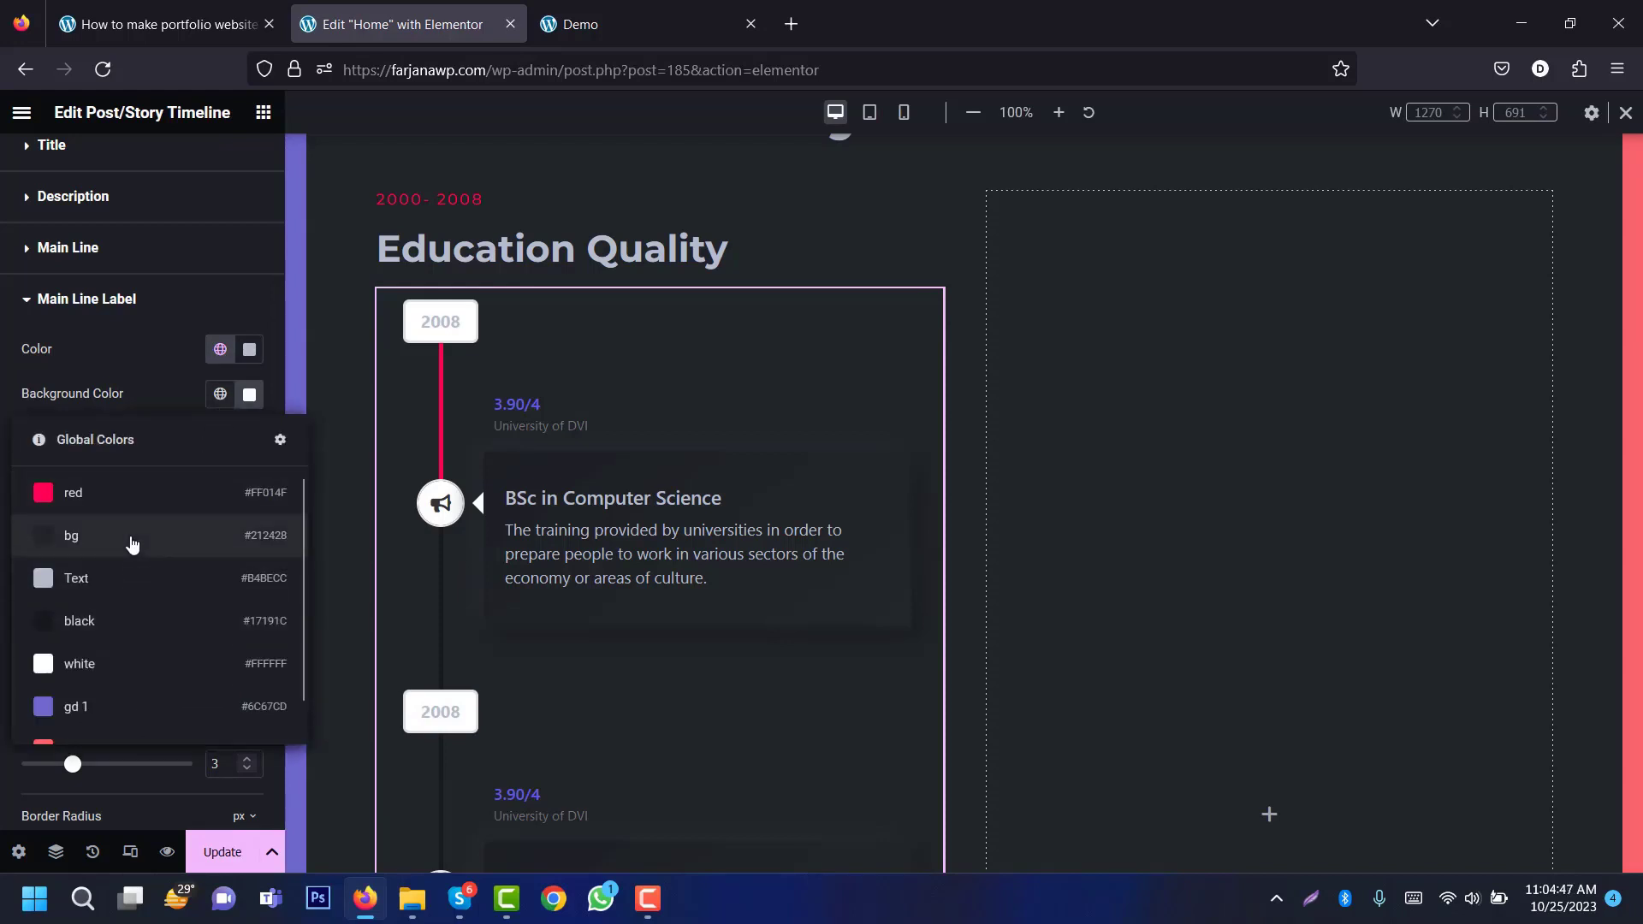
pyautogui.click(128, 620)
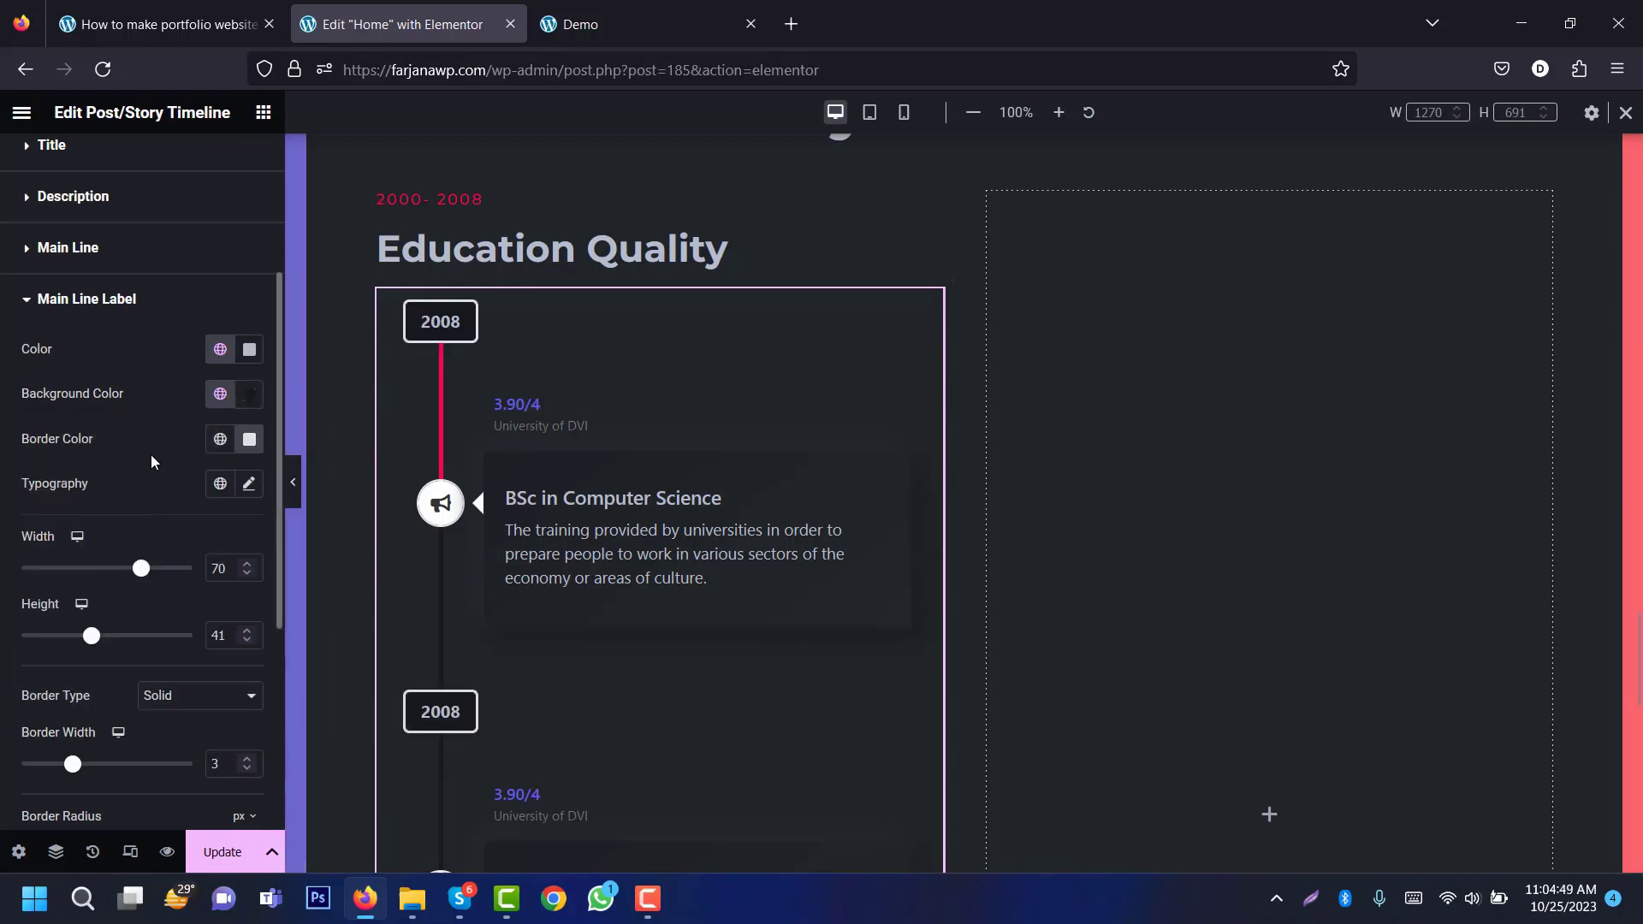
pyautogui.click(220, 439)
pyautogui.click(183, 538)
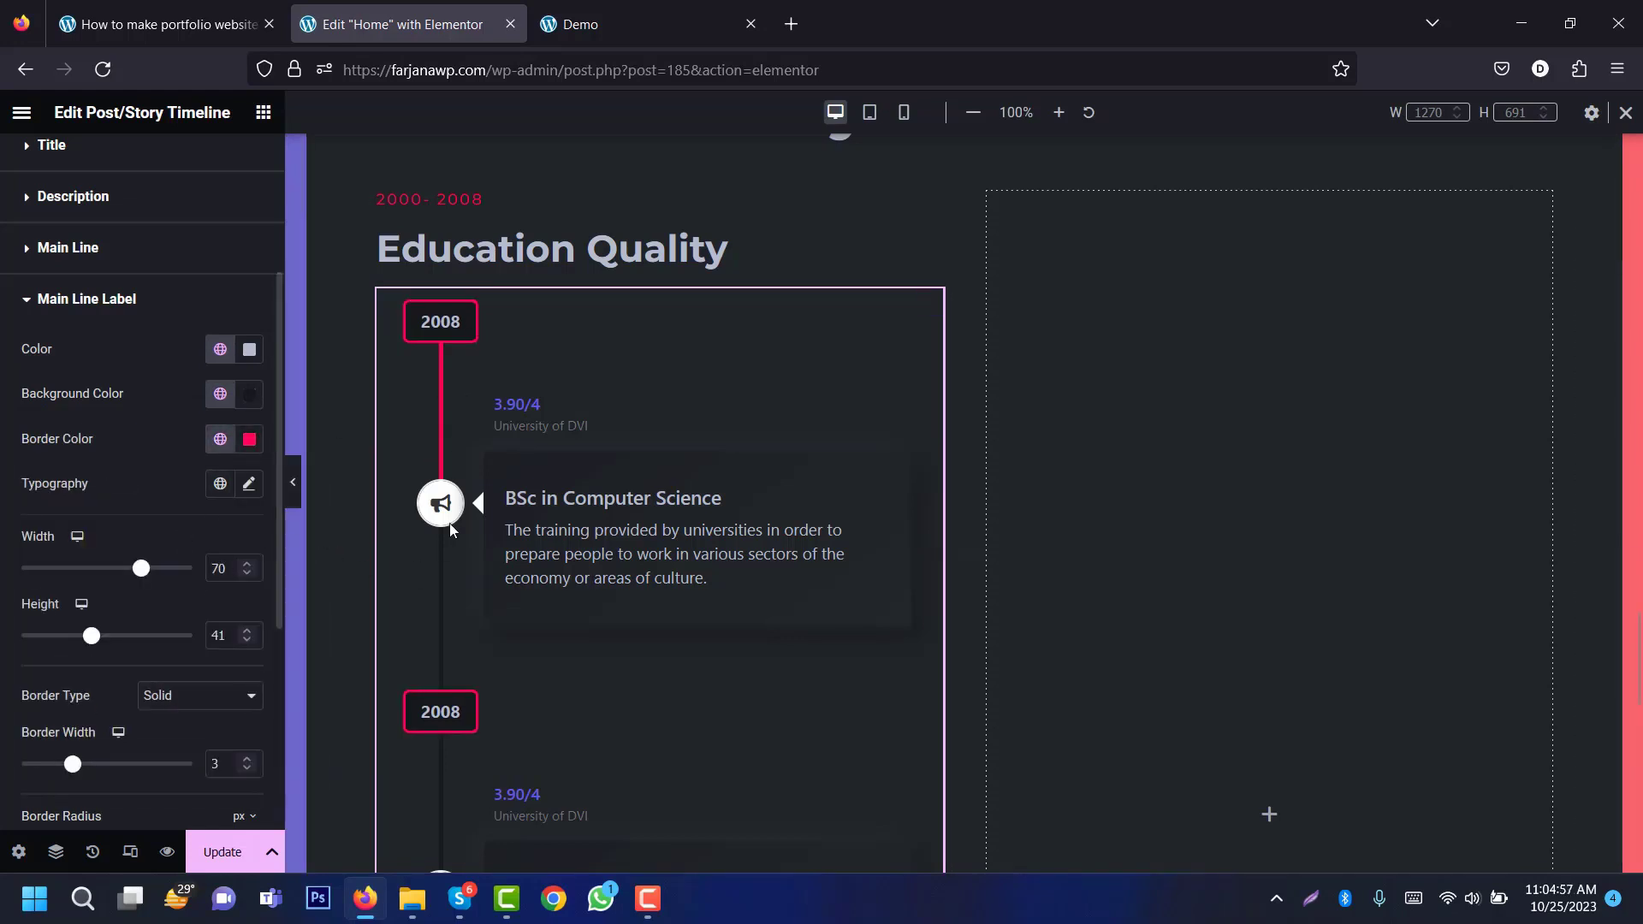
pyautogui.click(96, 310)
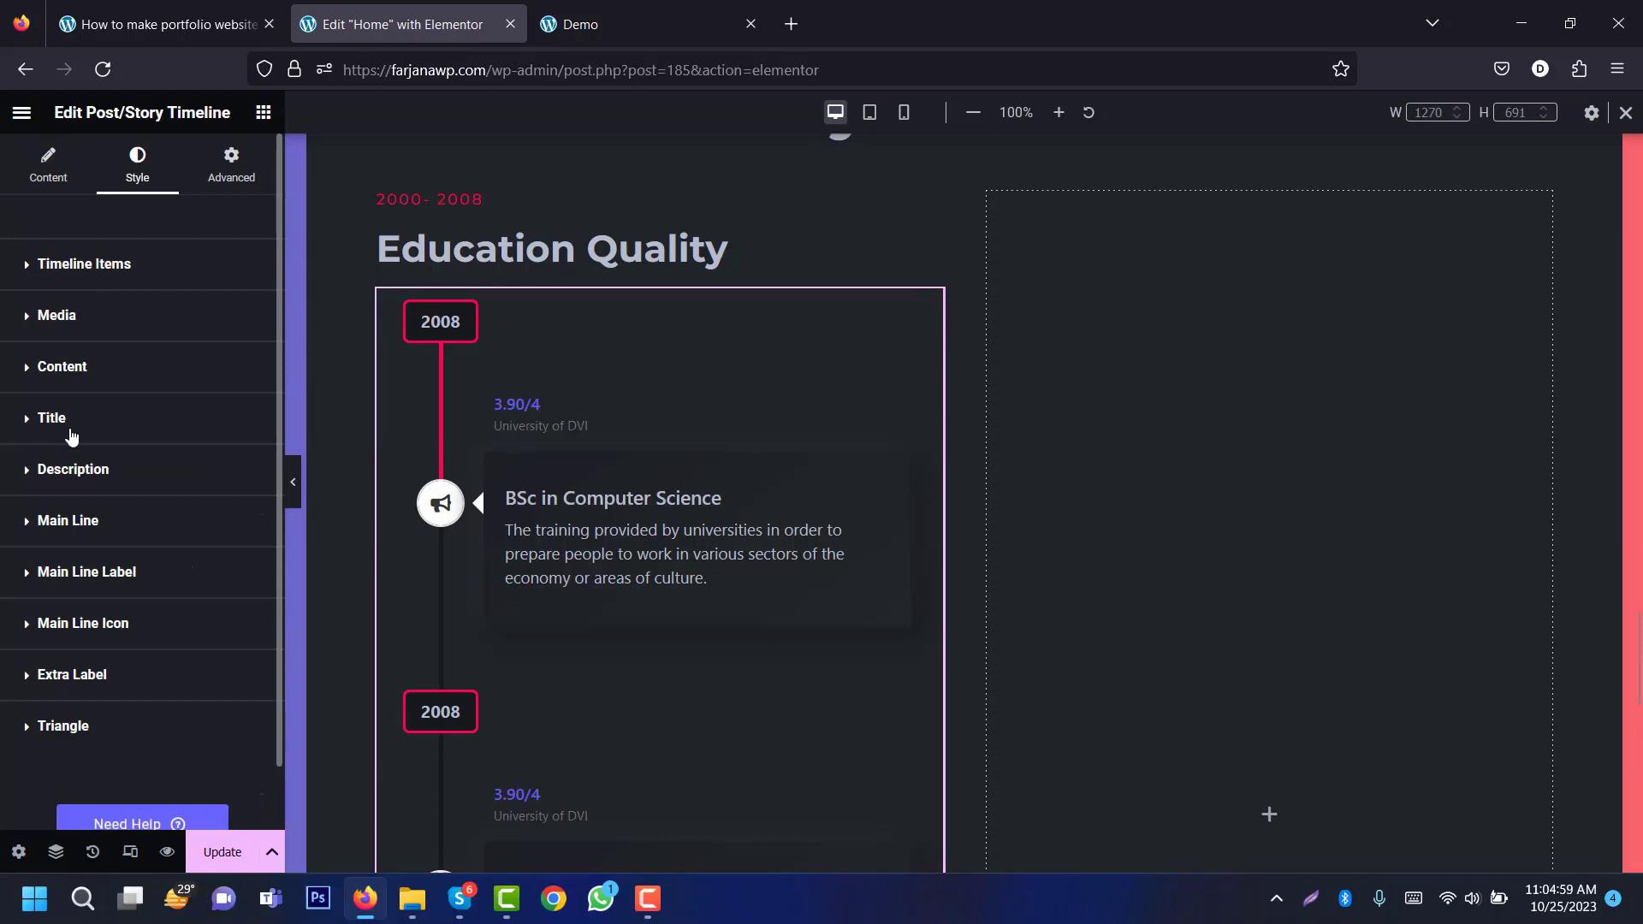
# Step: Set the timeline icon's Color and Fill Color to the global red
pyautogui.click(85, 633)
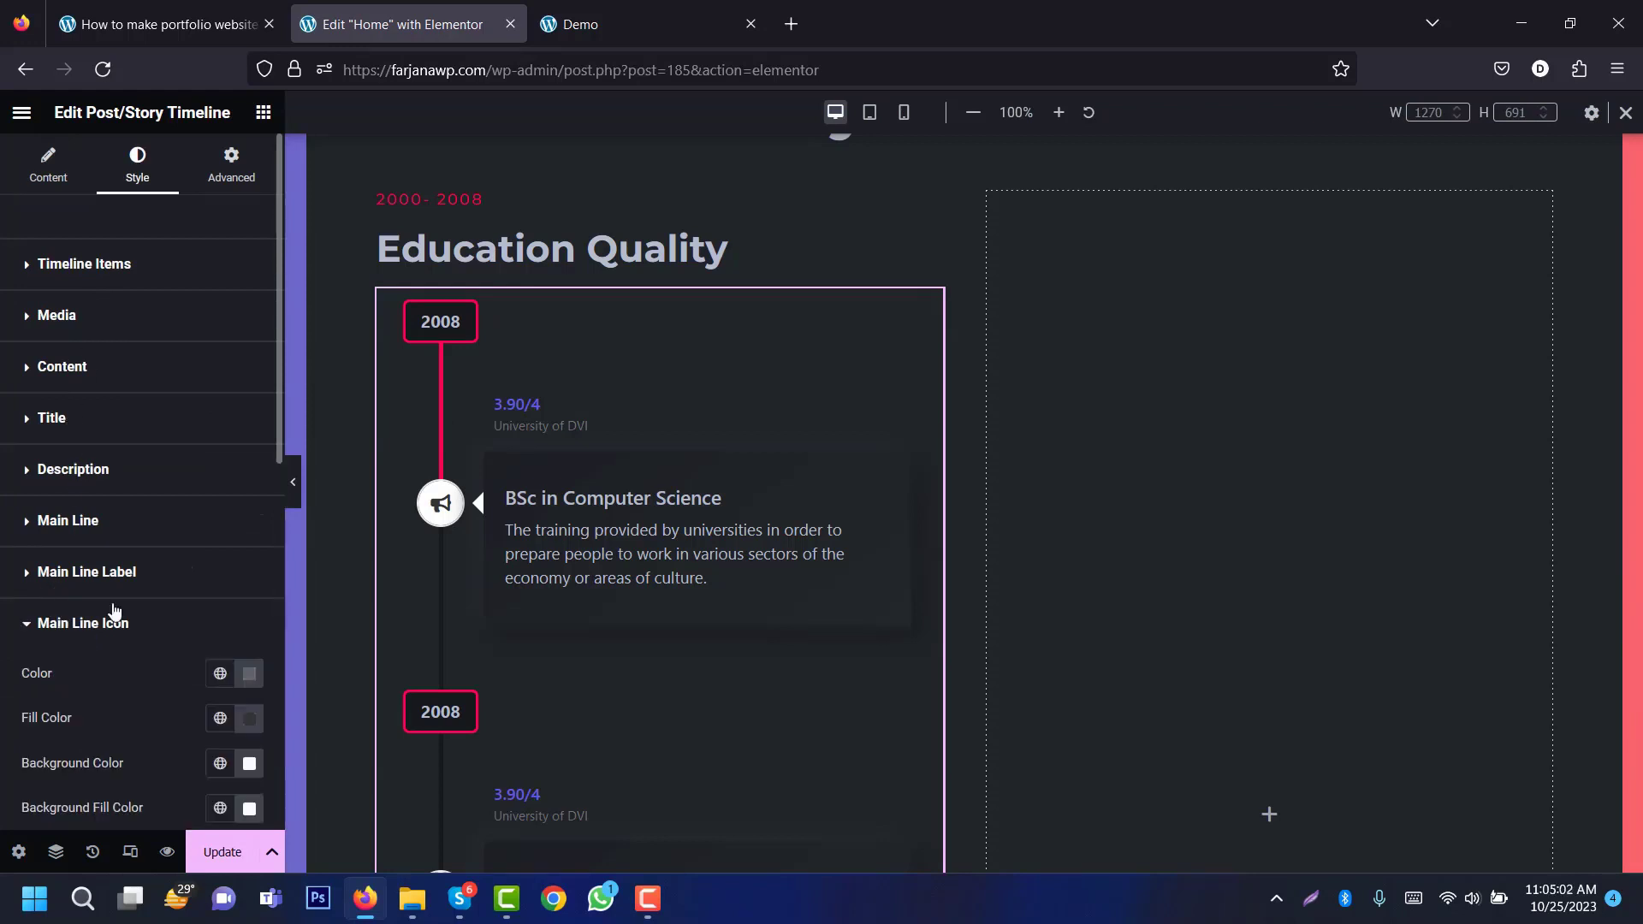
pyautogui.scroll(-5, 151, 378)
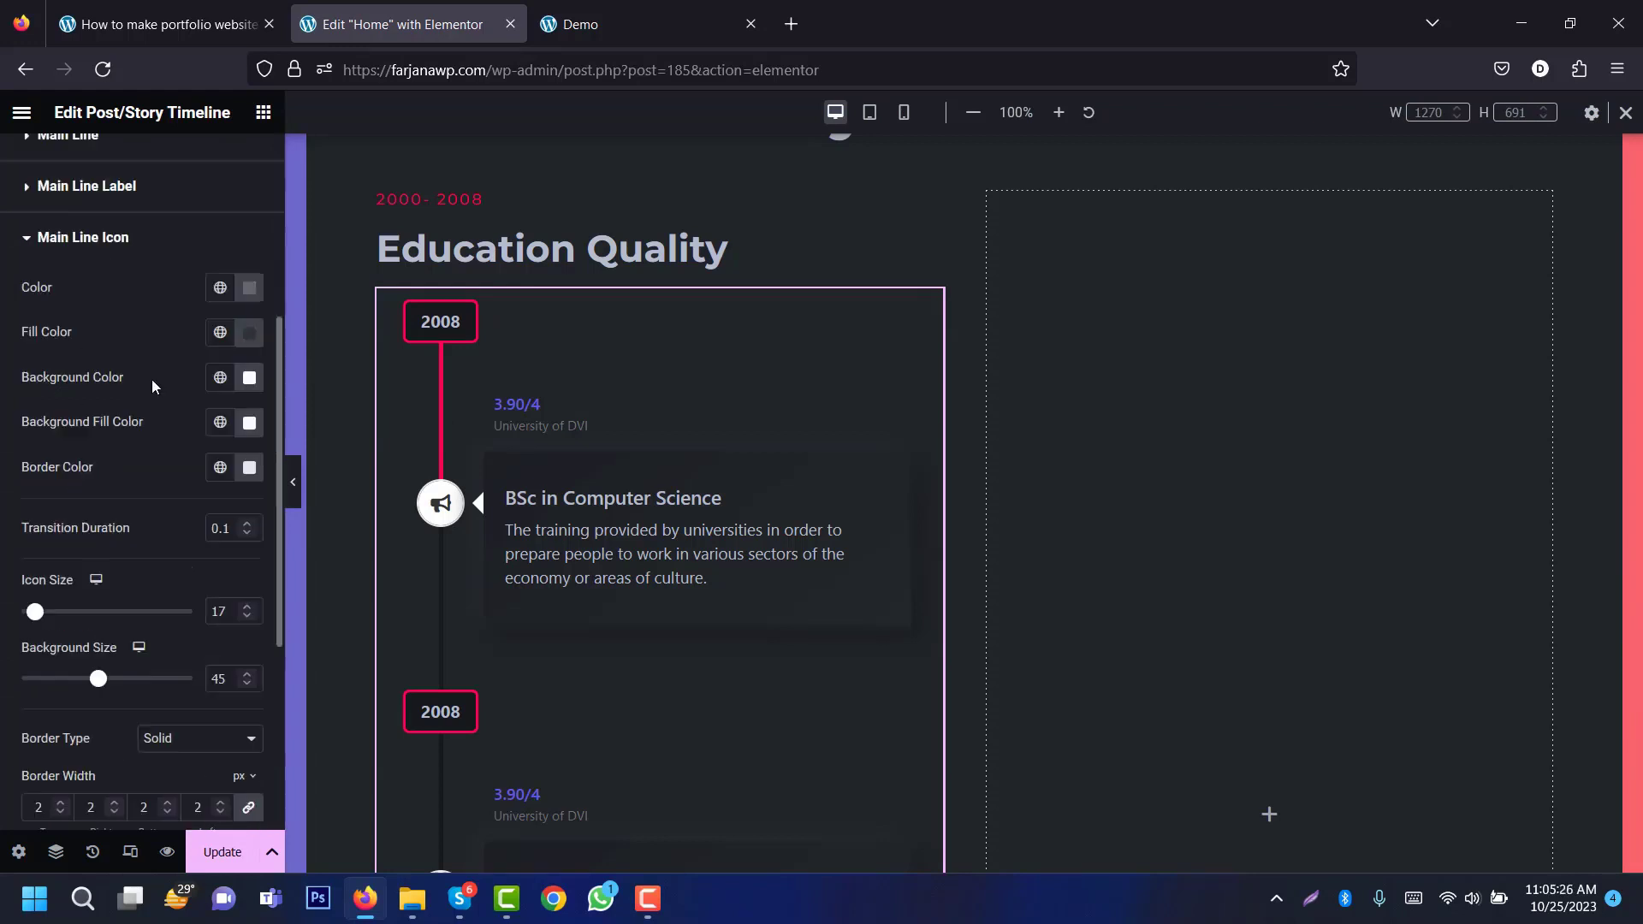
pyautogui.click(220, 290)
pyautogui.click(192, 396)
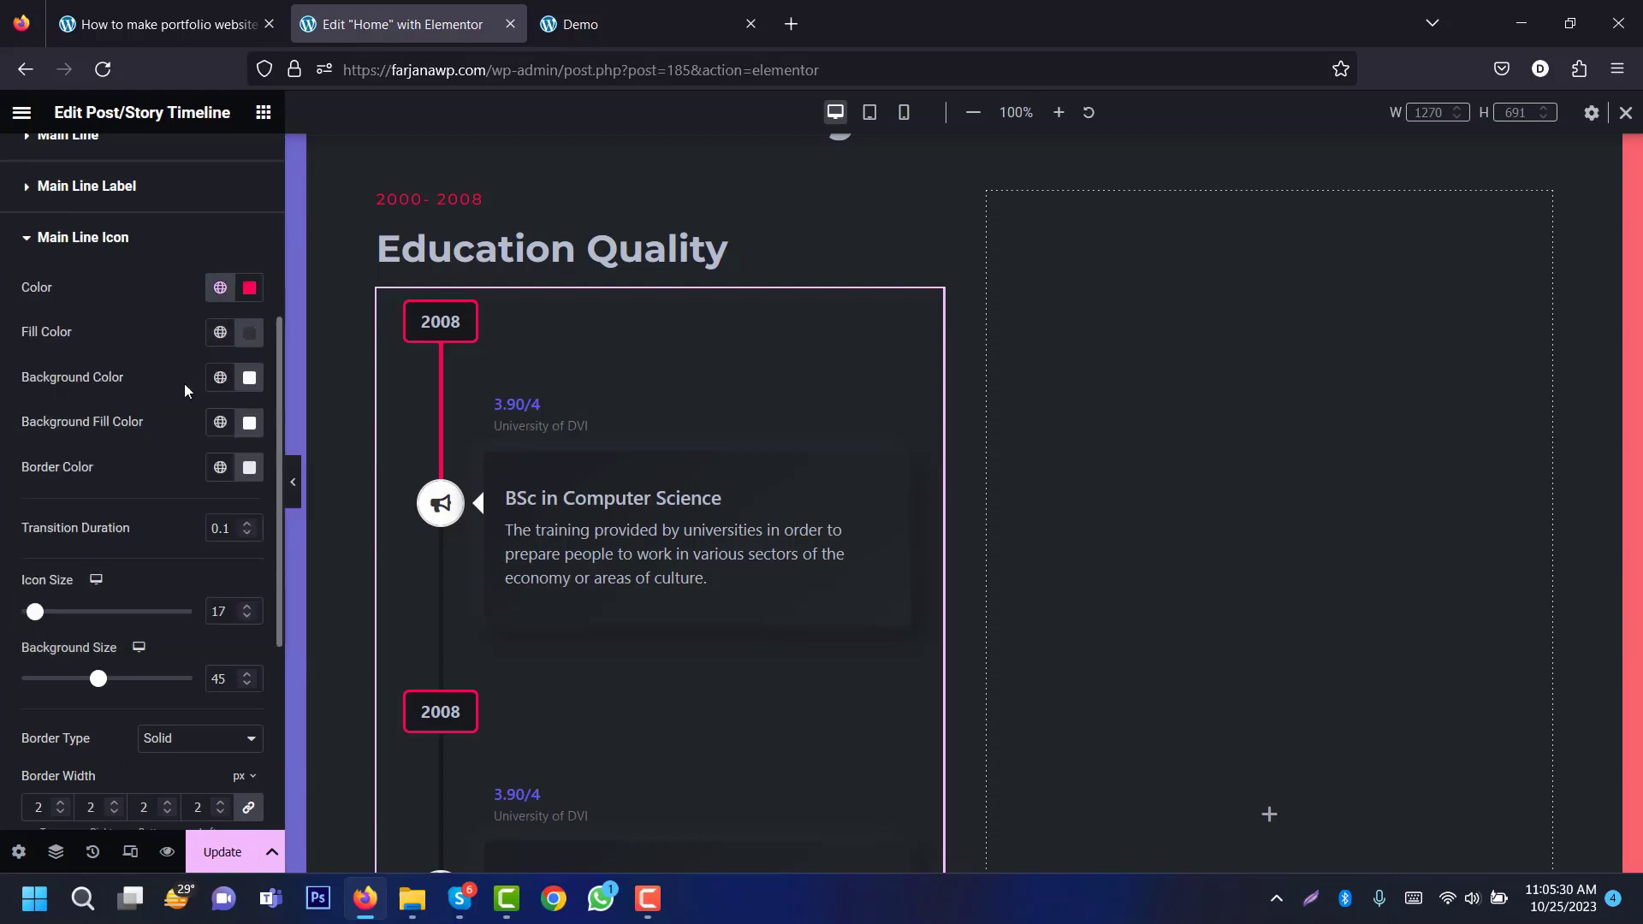
pyautogui.click(221, 333)
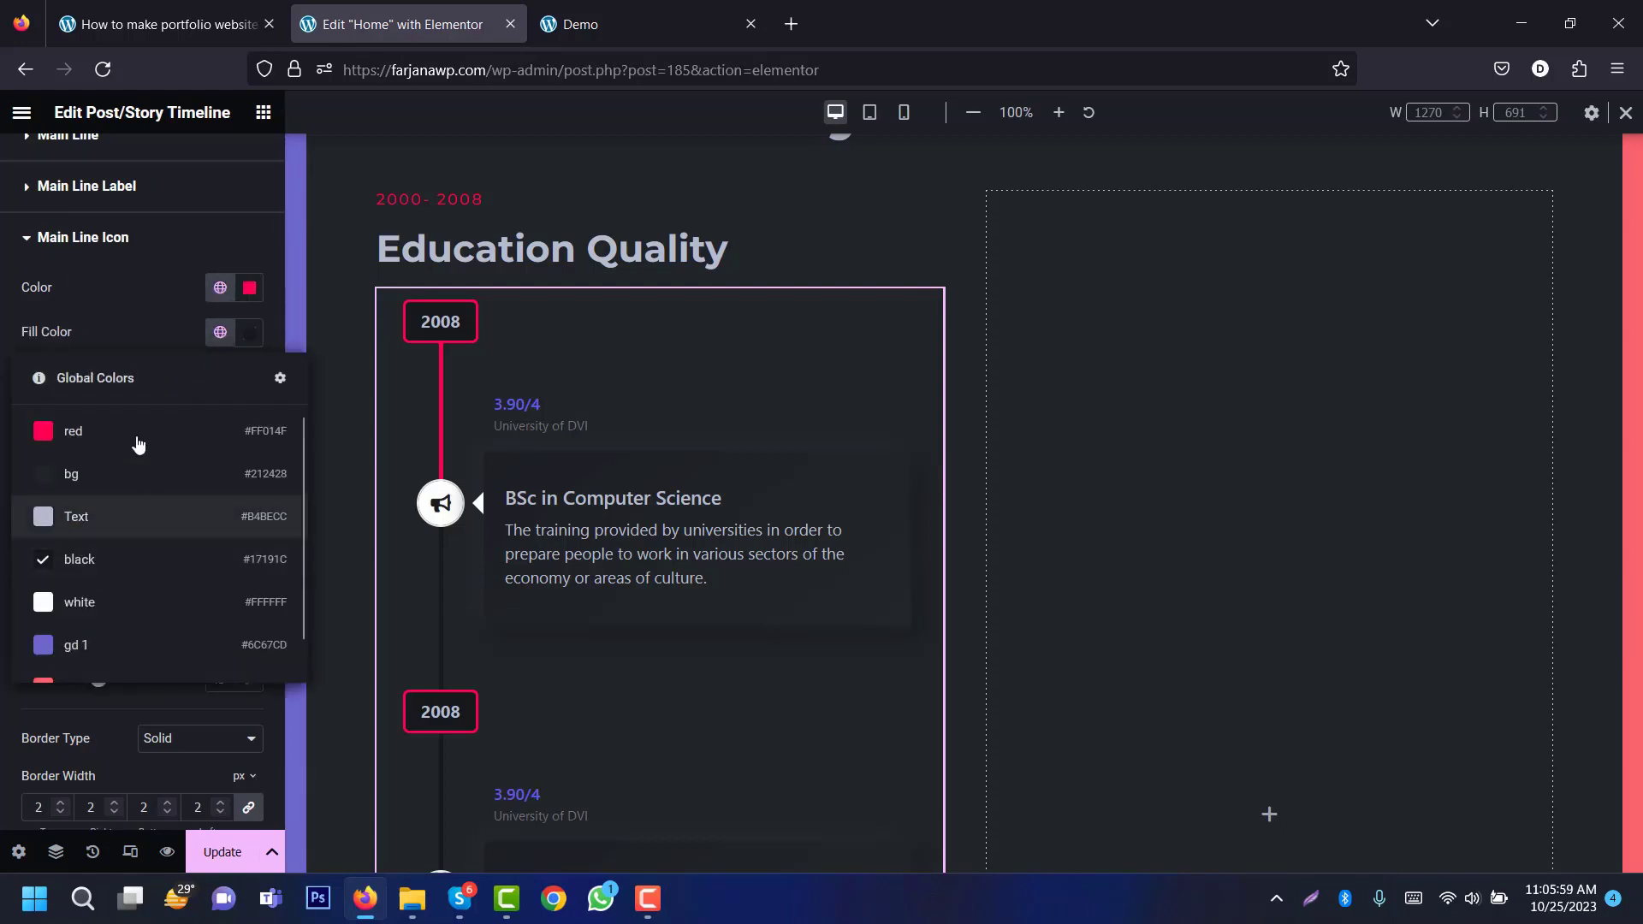
pyautogui.click(132, 429)
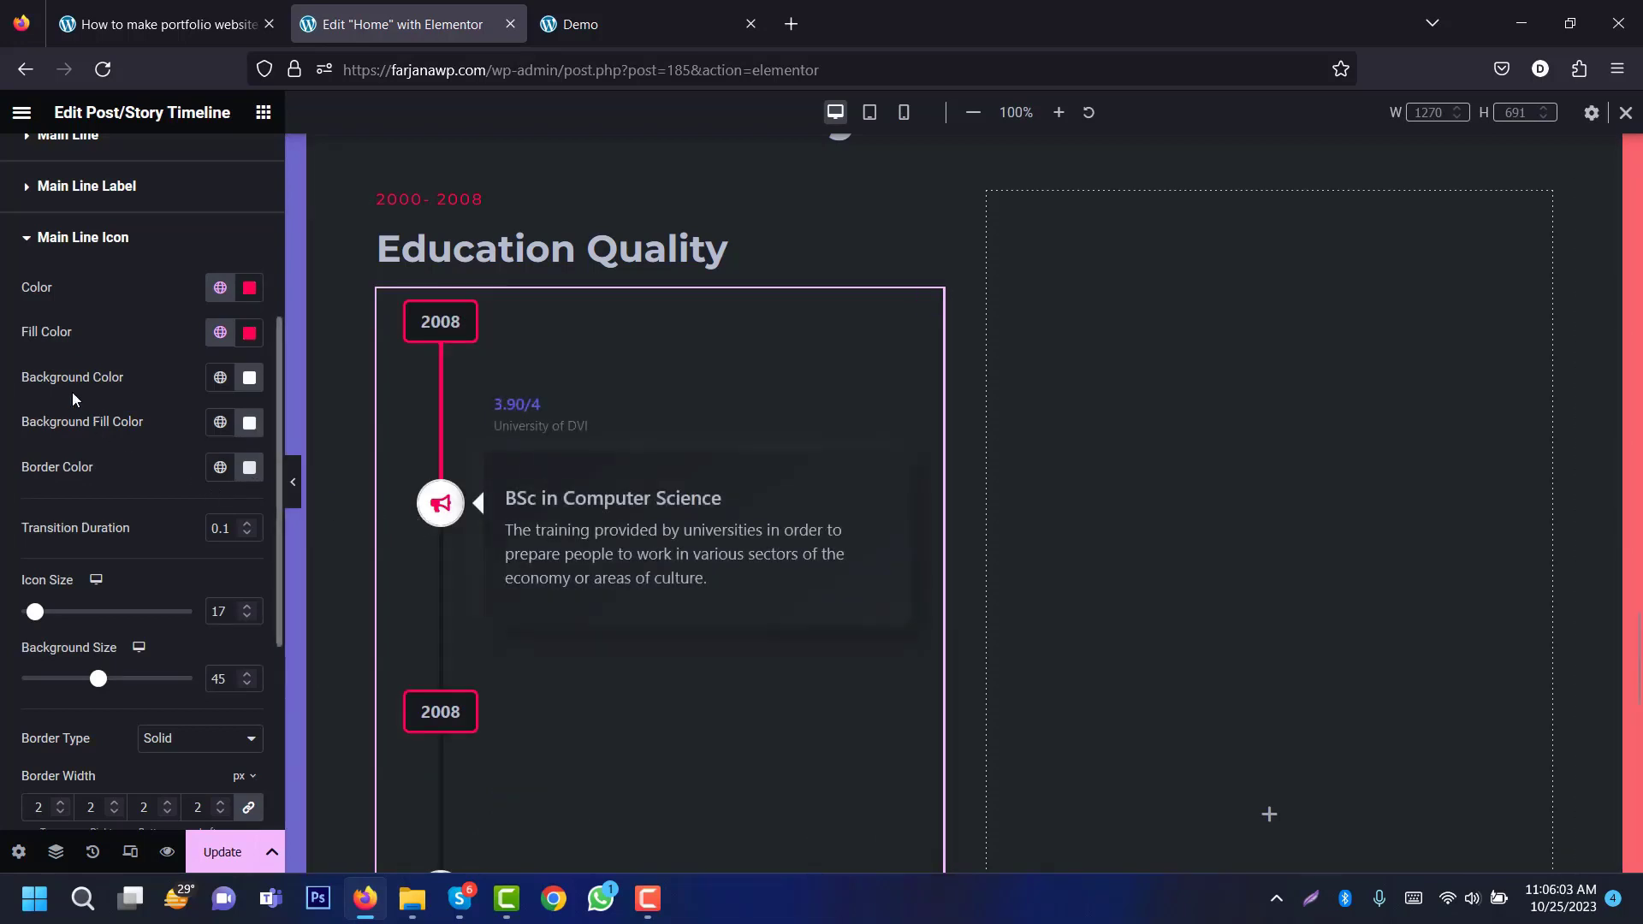
# Step: Give the icon a bg background, a black fill background and a red border
pyautogui.click(218, 386)
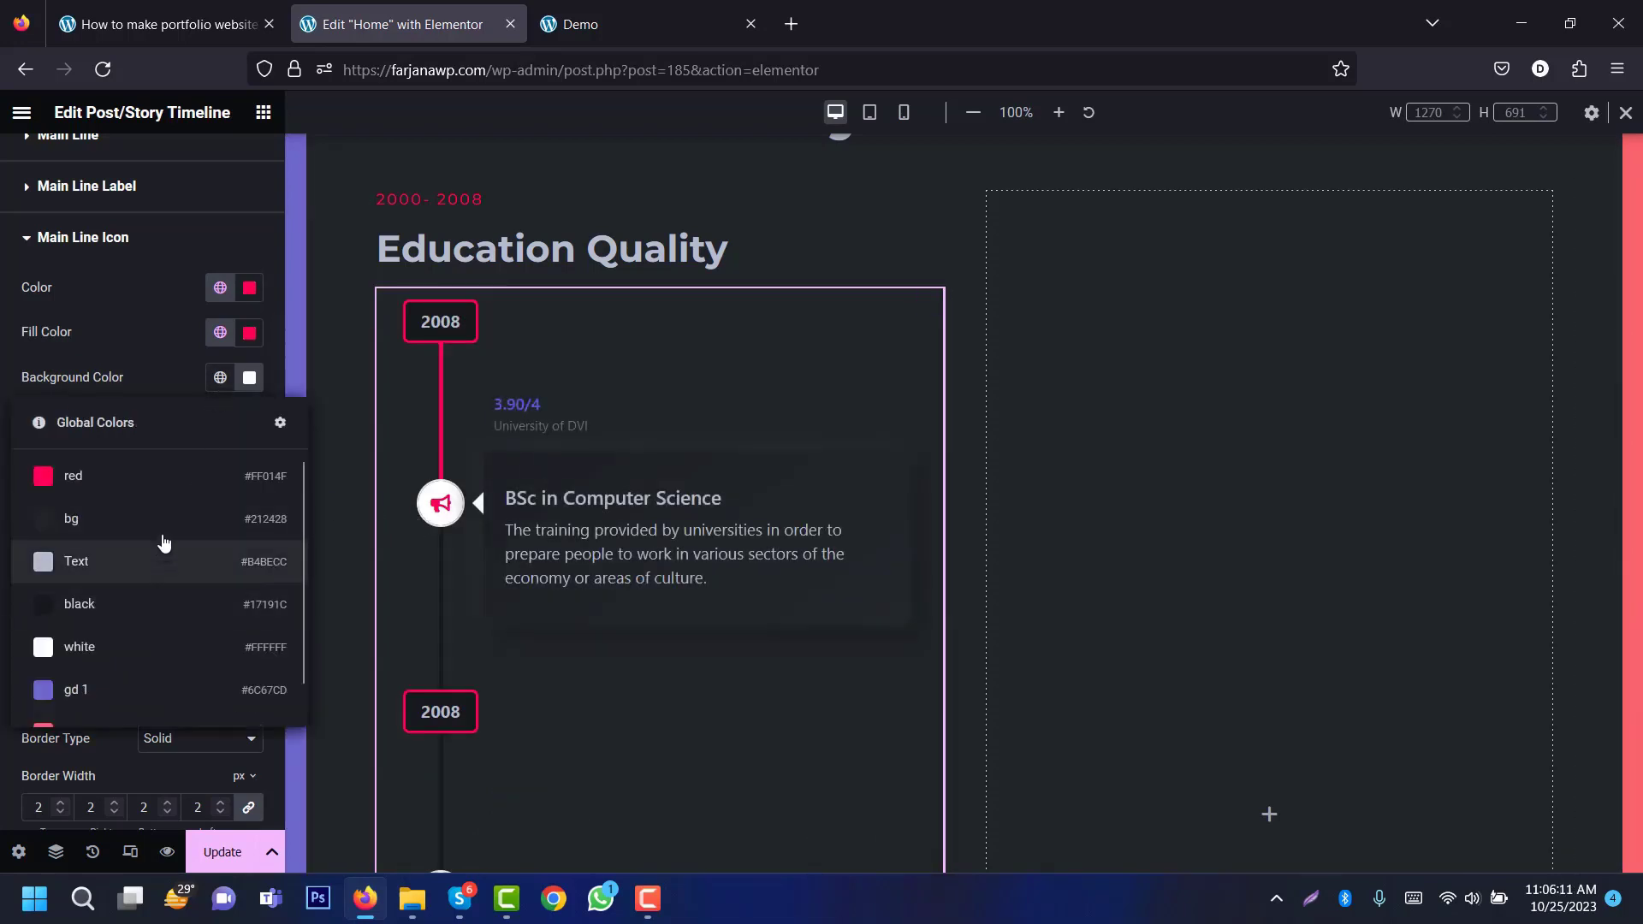
pyautogui.click(167, 530)
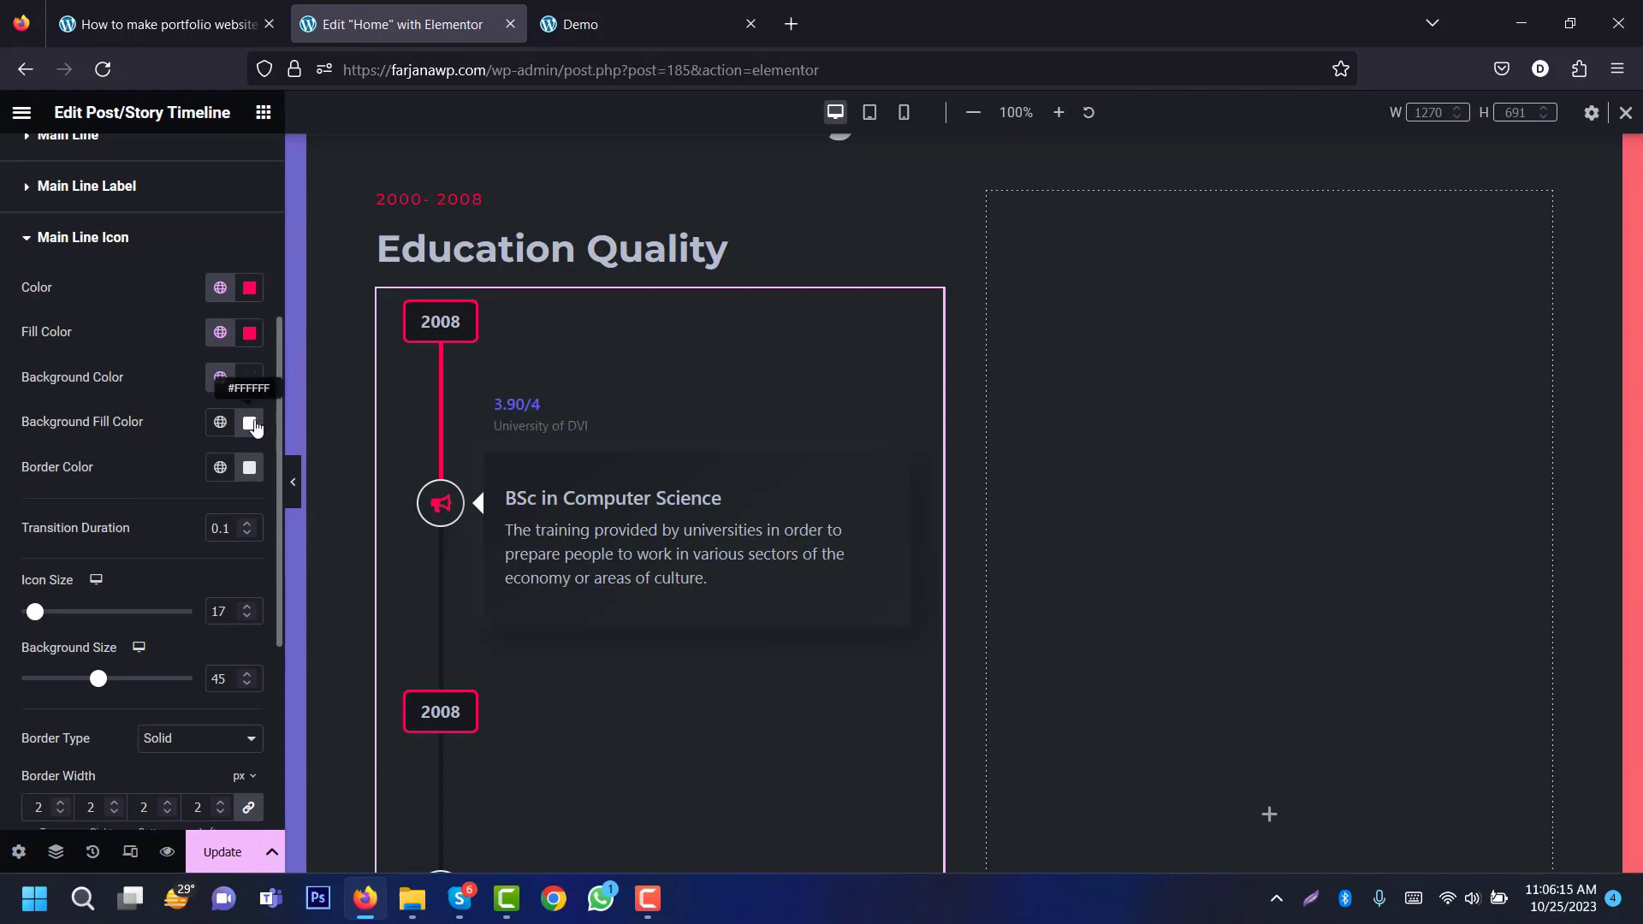
pyautogui.click(233, 425)
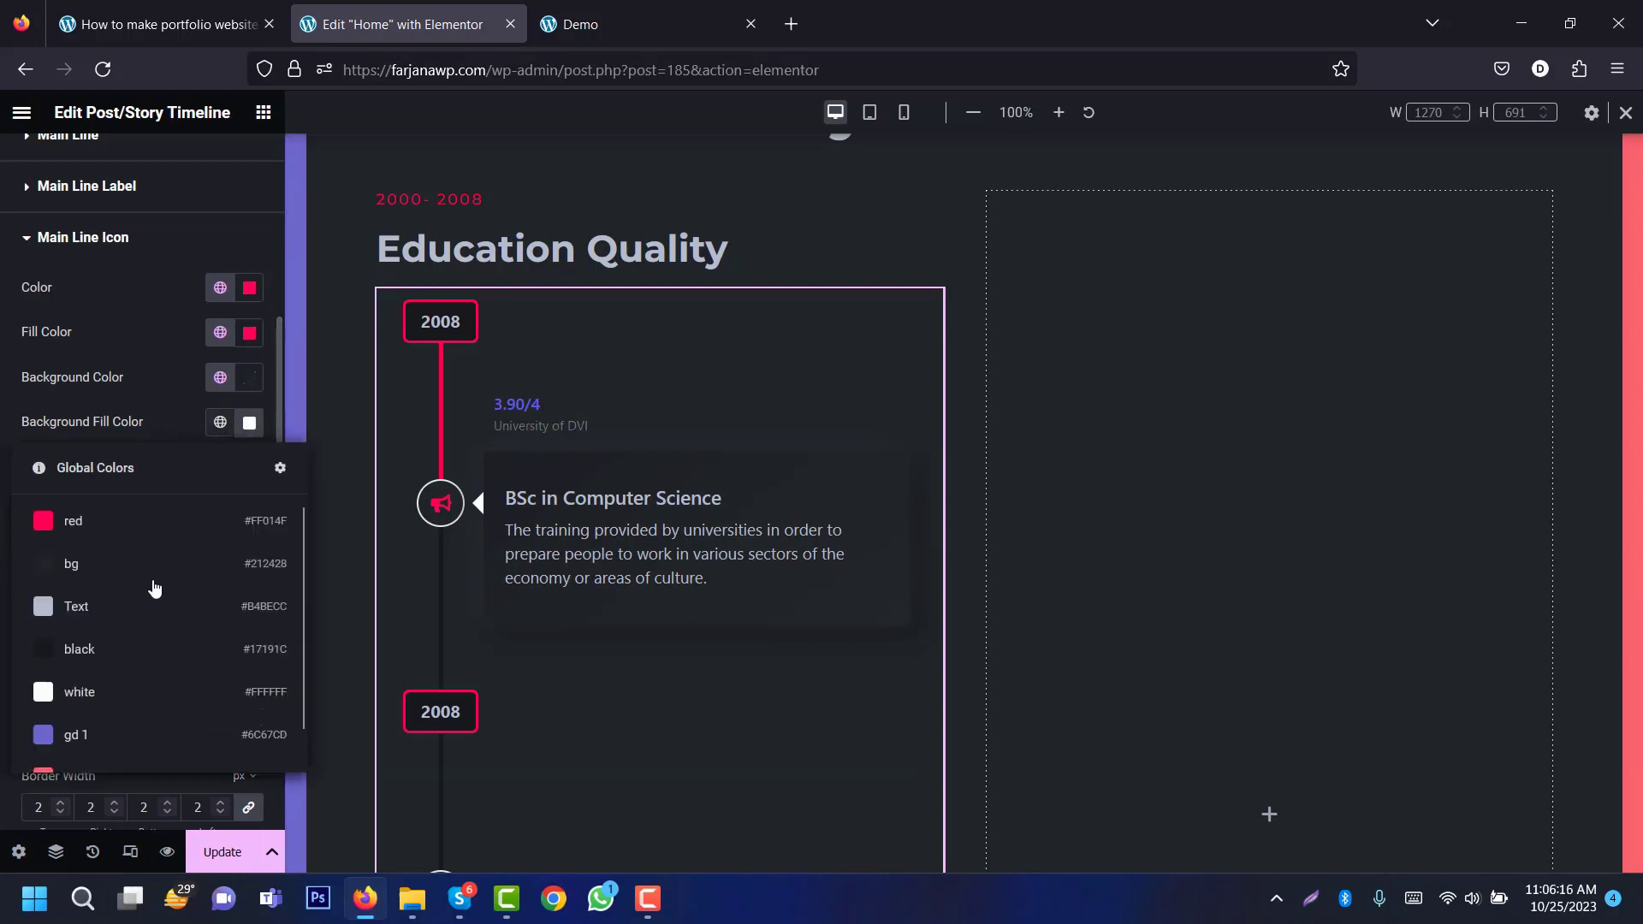
pyautogui.click(127, 652)
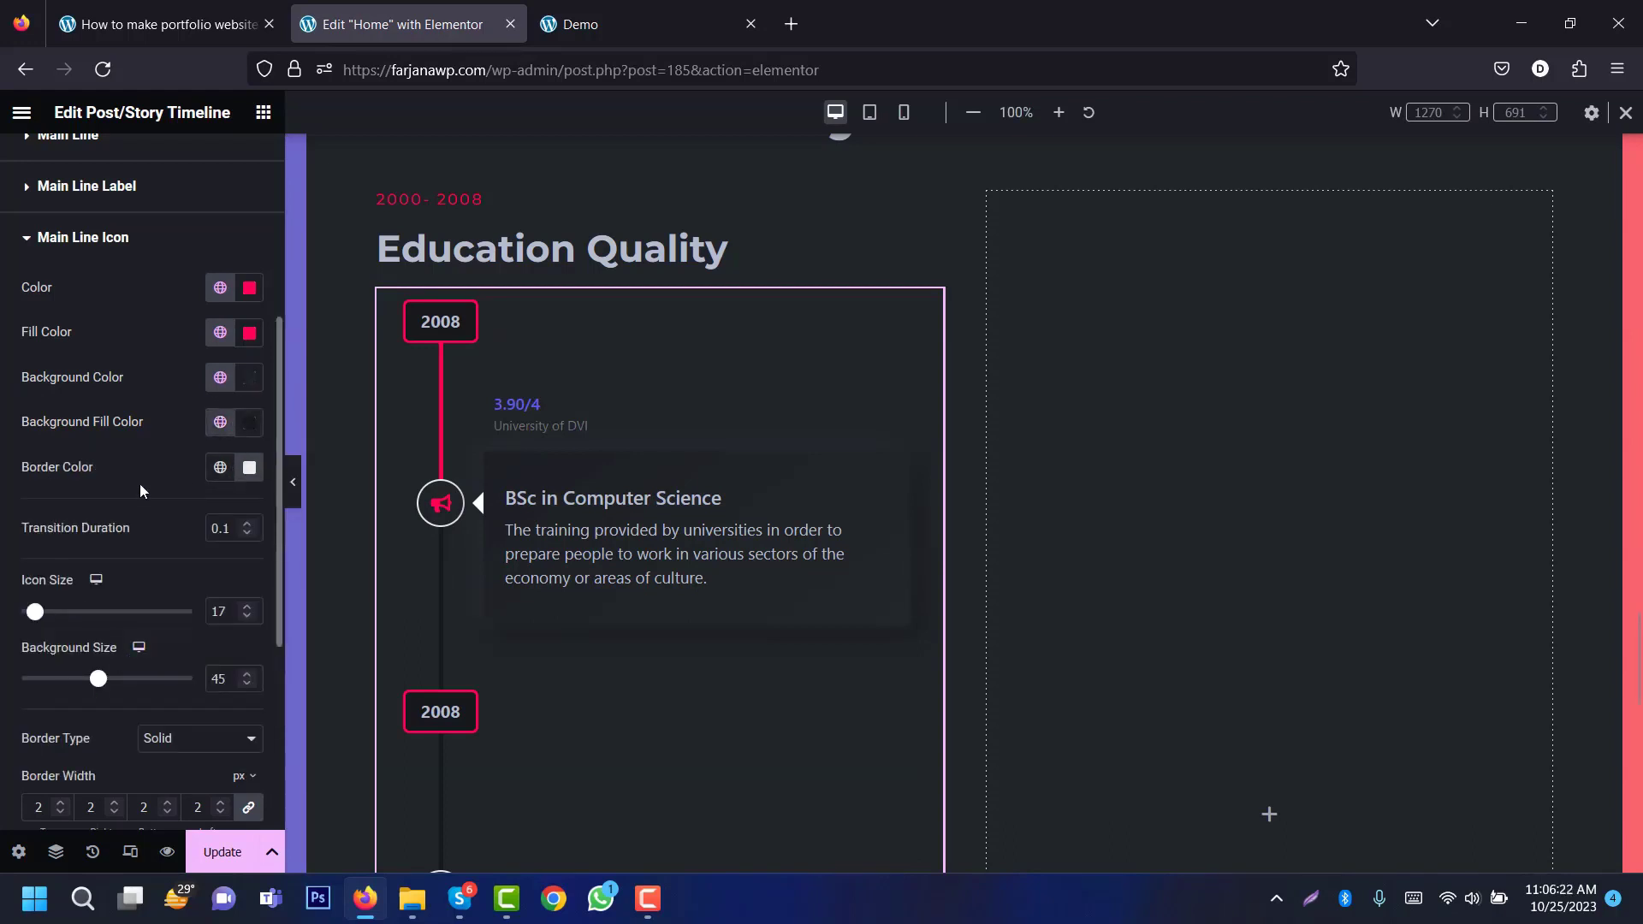
pyautogui.click(221, 467)
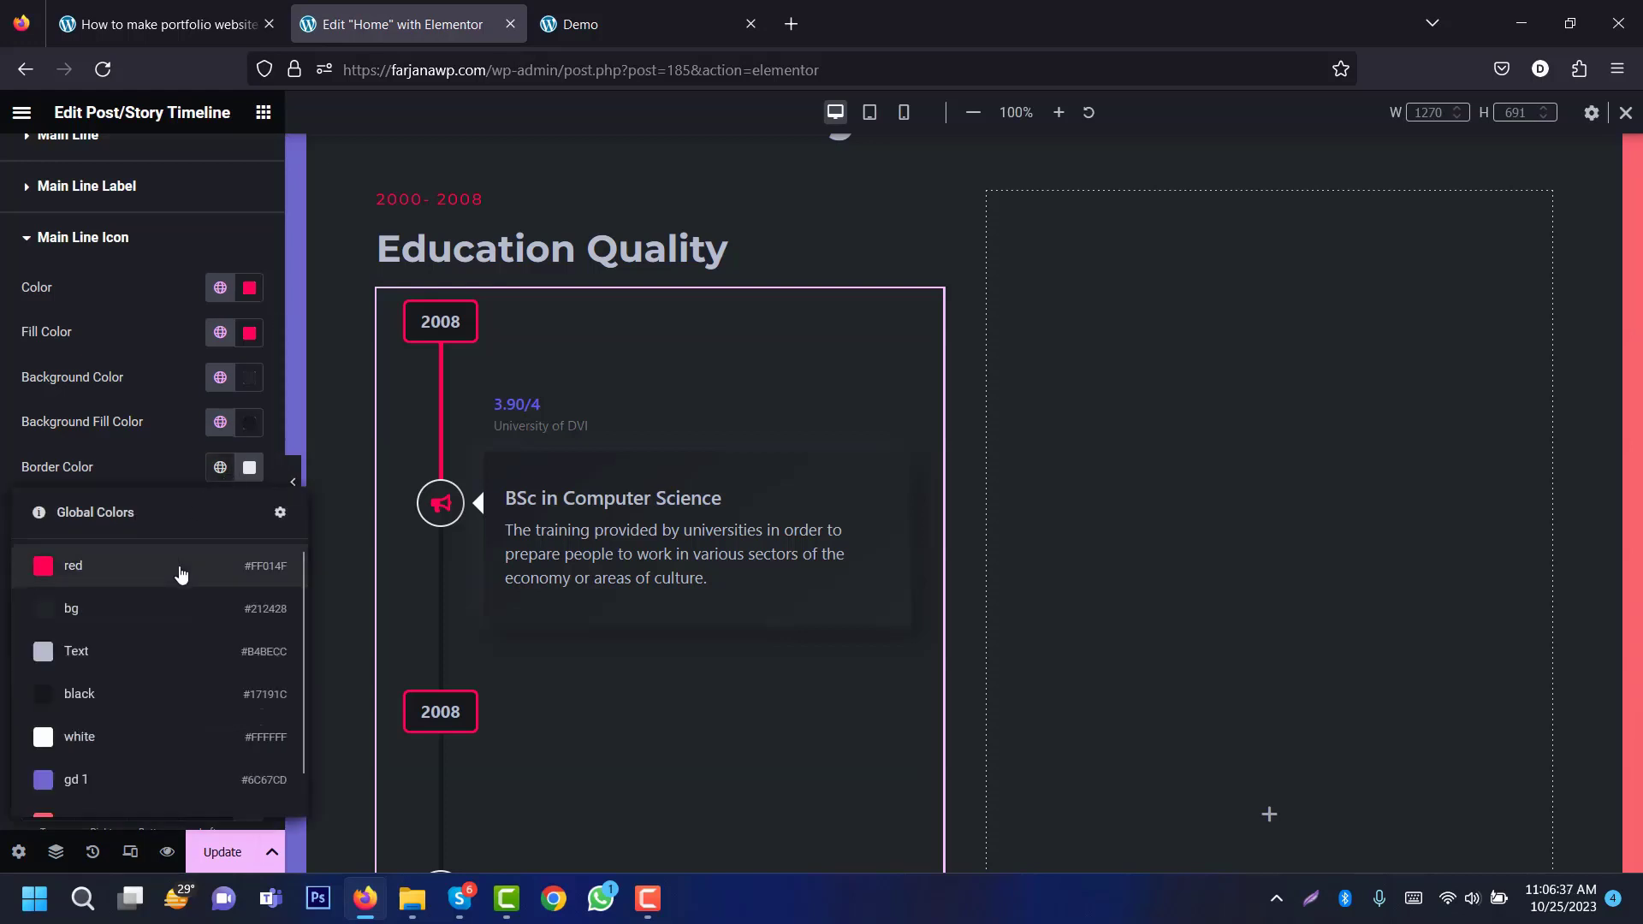
pyautogui.click(177, 566)
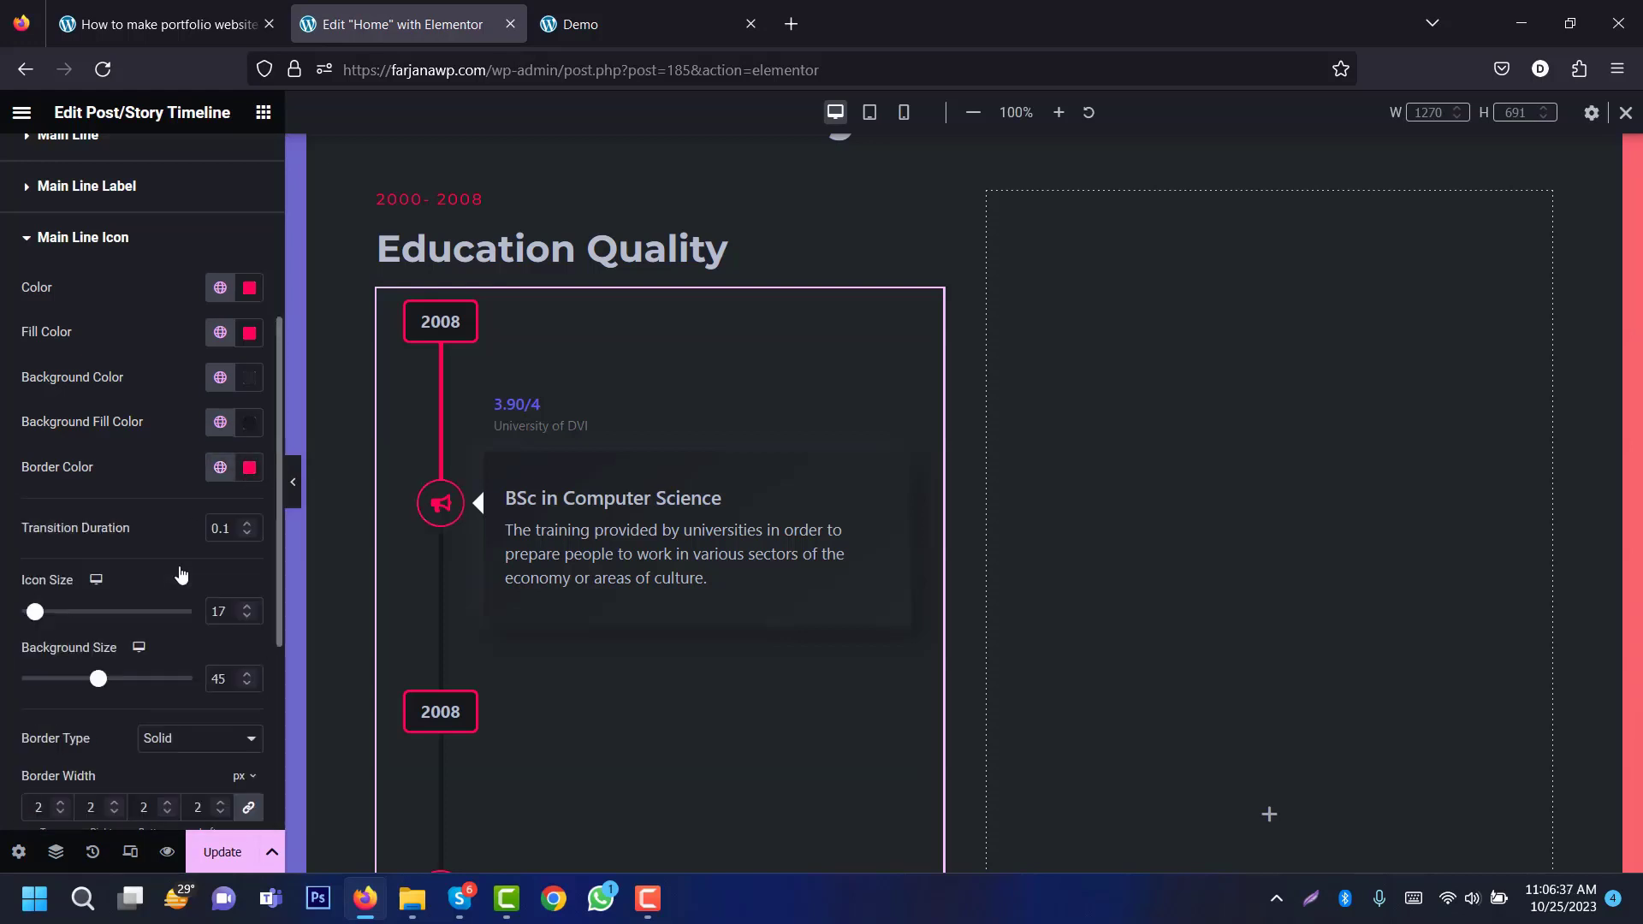
pyautogui.click(120, 244)
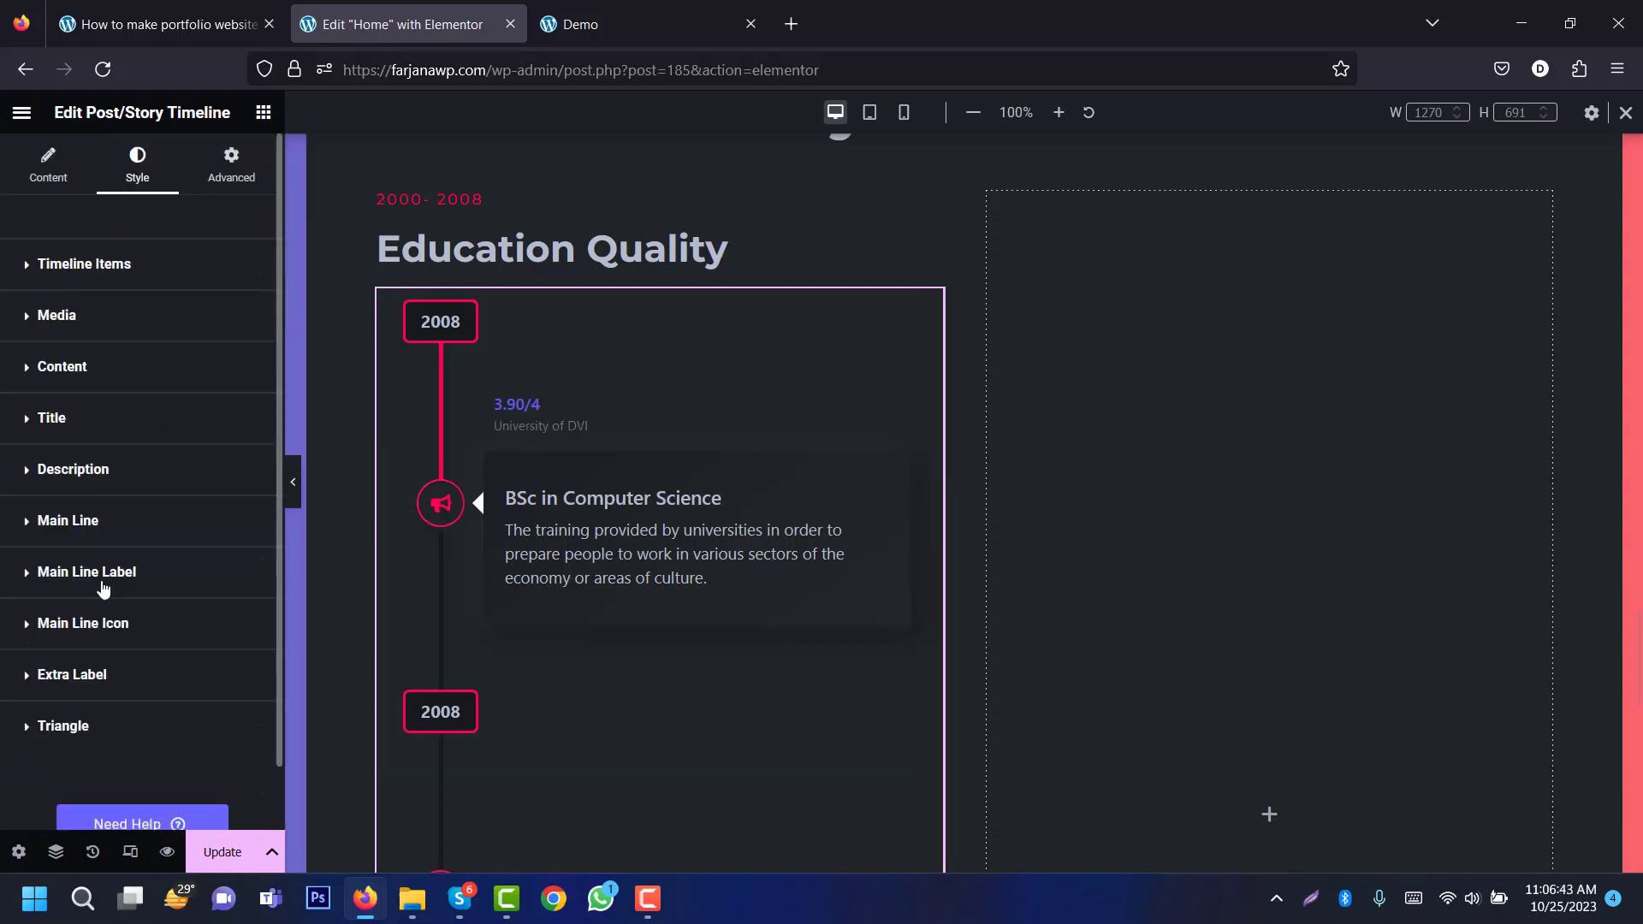
# Step: Colour the 3.90/4 primary label red and the university secondary label with global Text
pyautogui.click(100, 676)
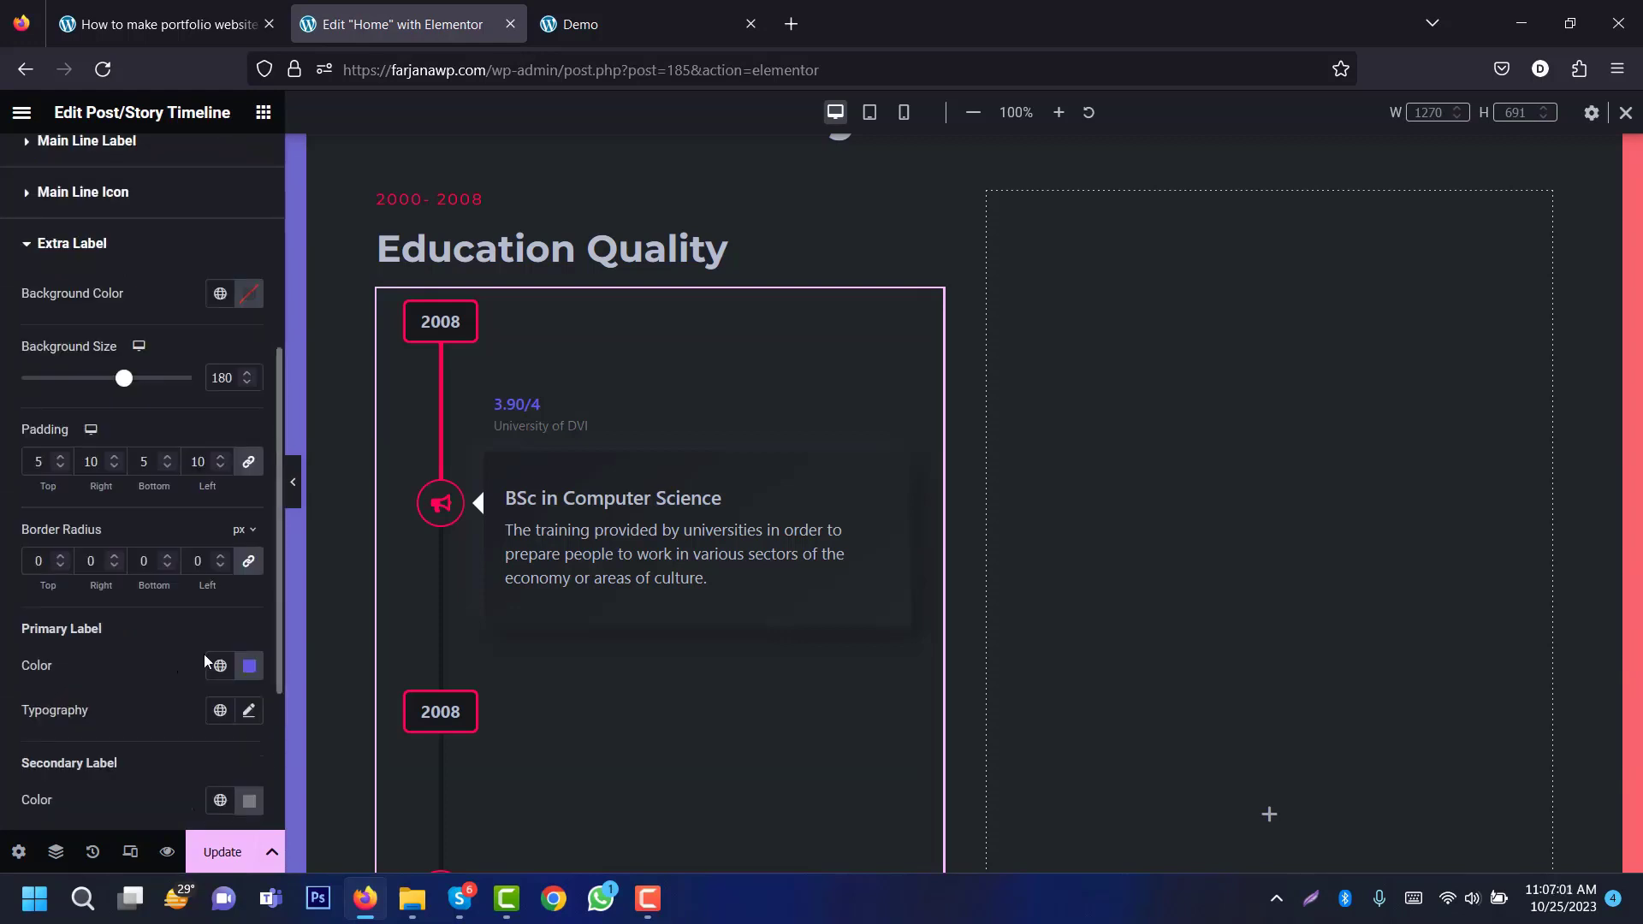
pyautogui.click(221, 666)
pyautogui.click(205, 401)
pyautogui.scroll(-3, 279, 622)
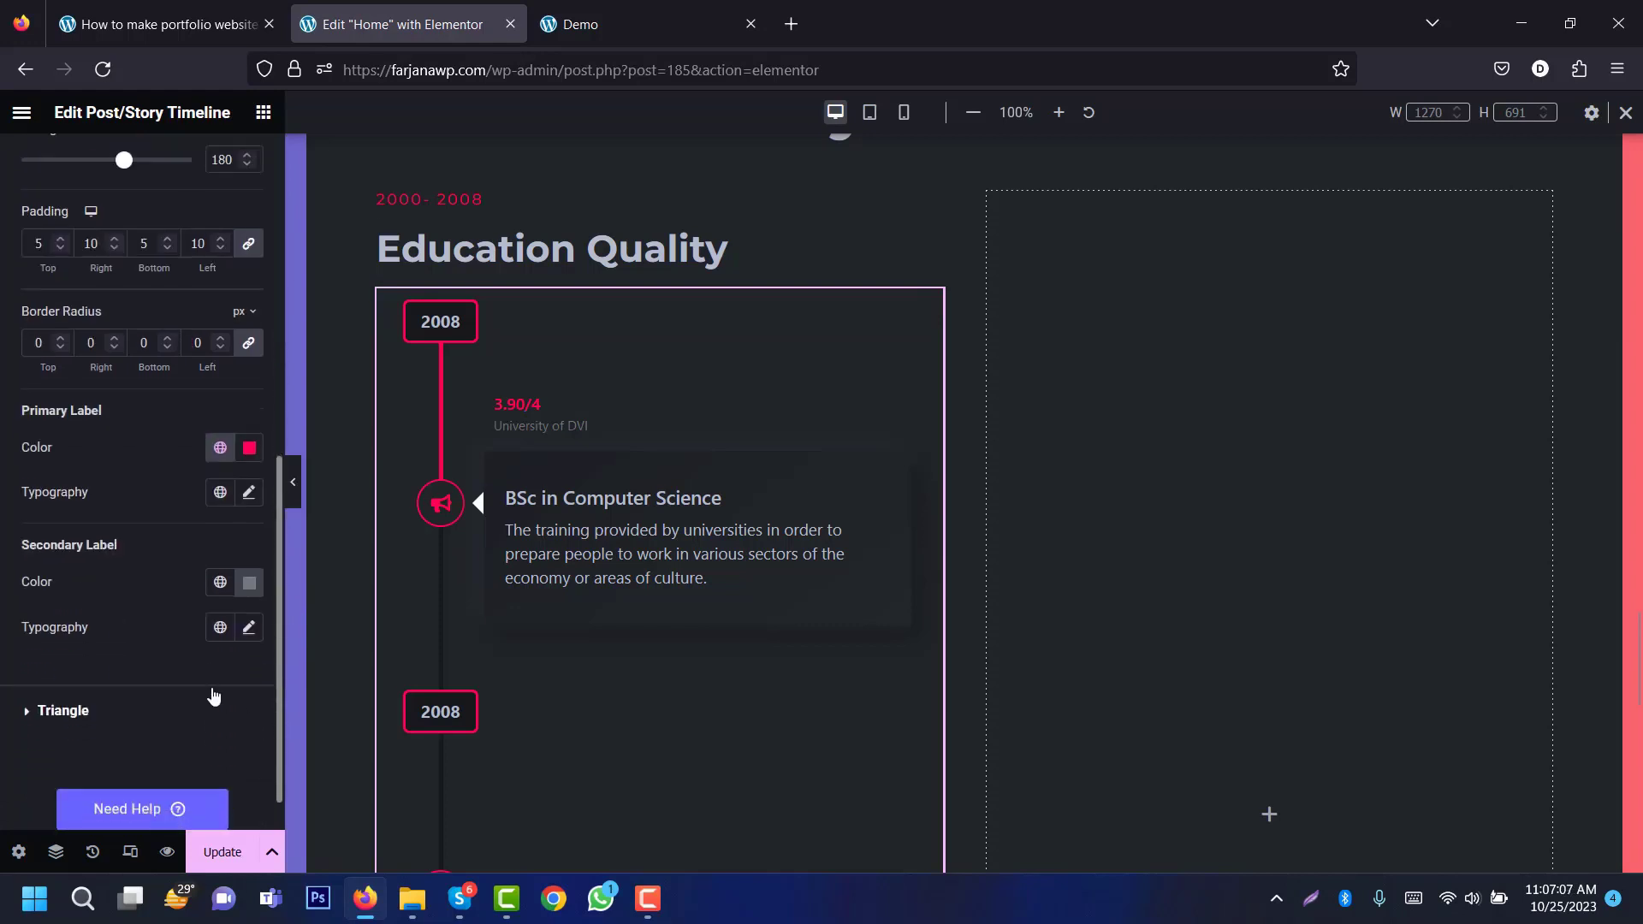
pyautogui.click(219, 582)
pyautogui.click(193, 411)
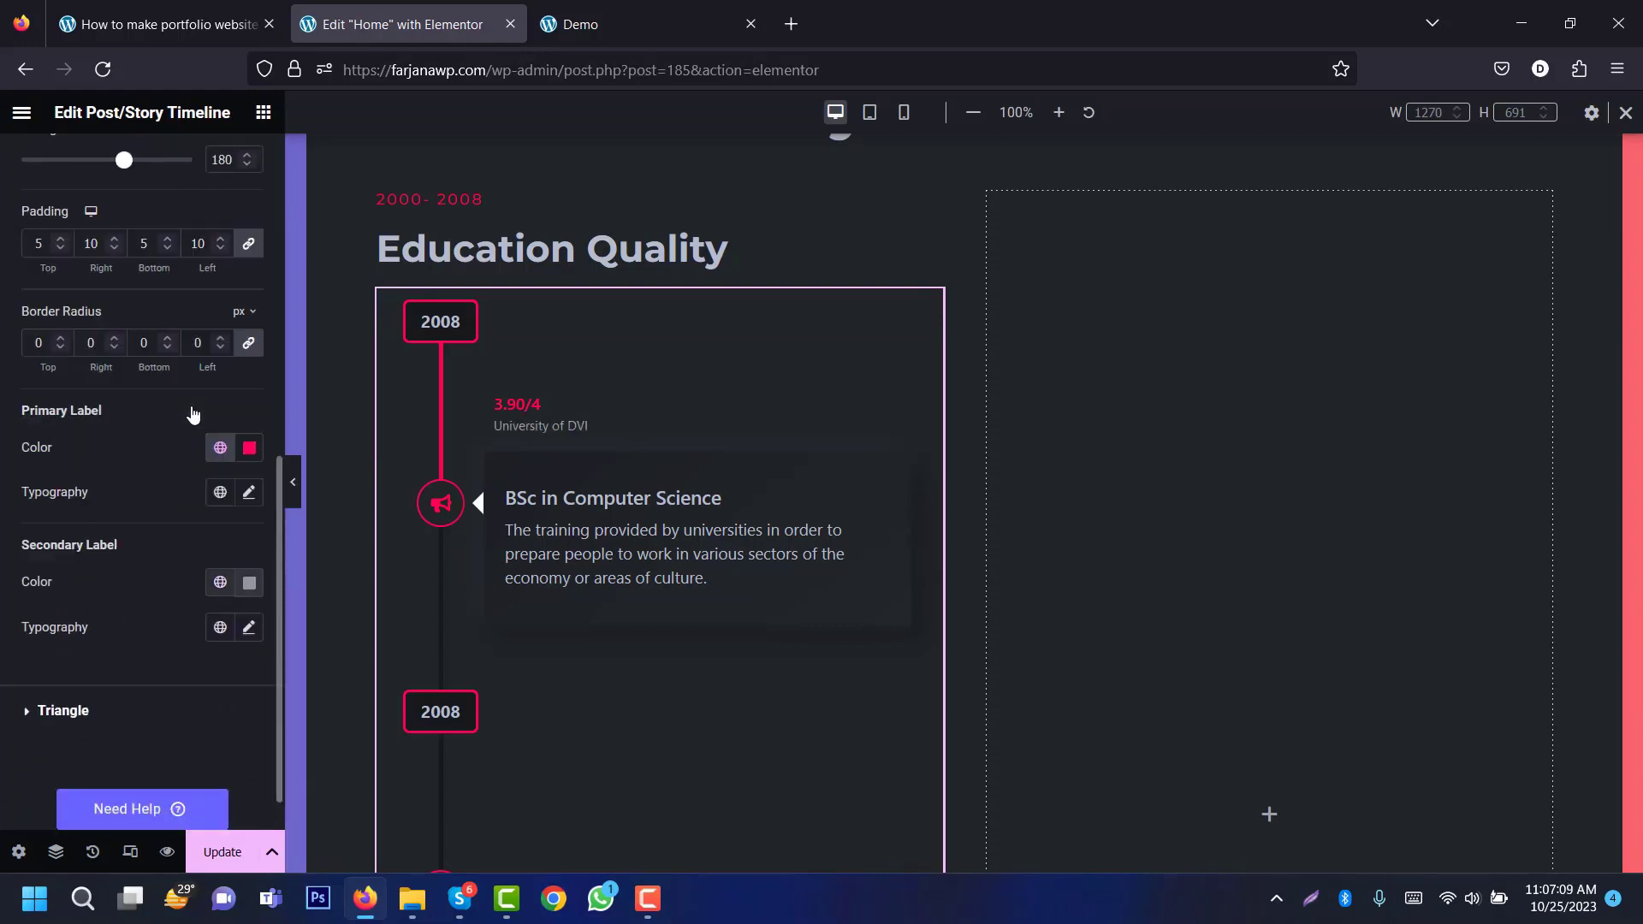
# Step: Set the card pointer triangles to the global bg colour (#1D2024)
pyautogui.click(172, 710)
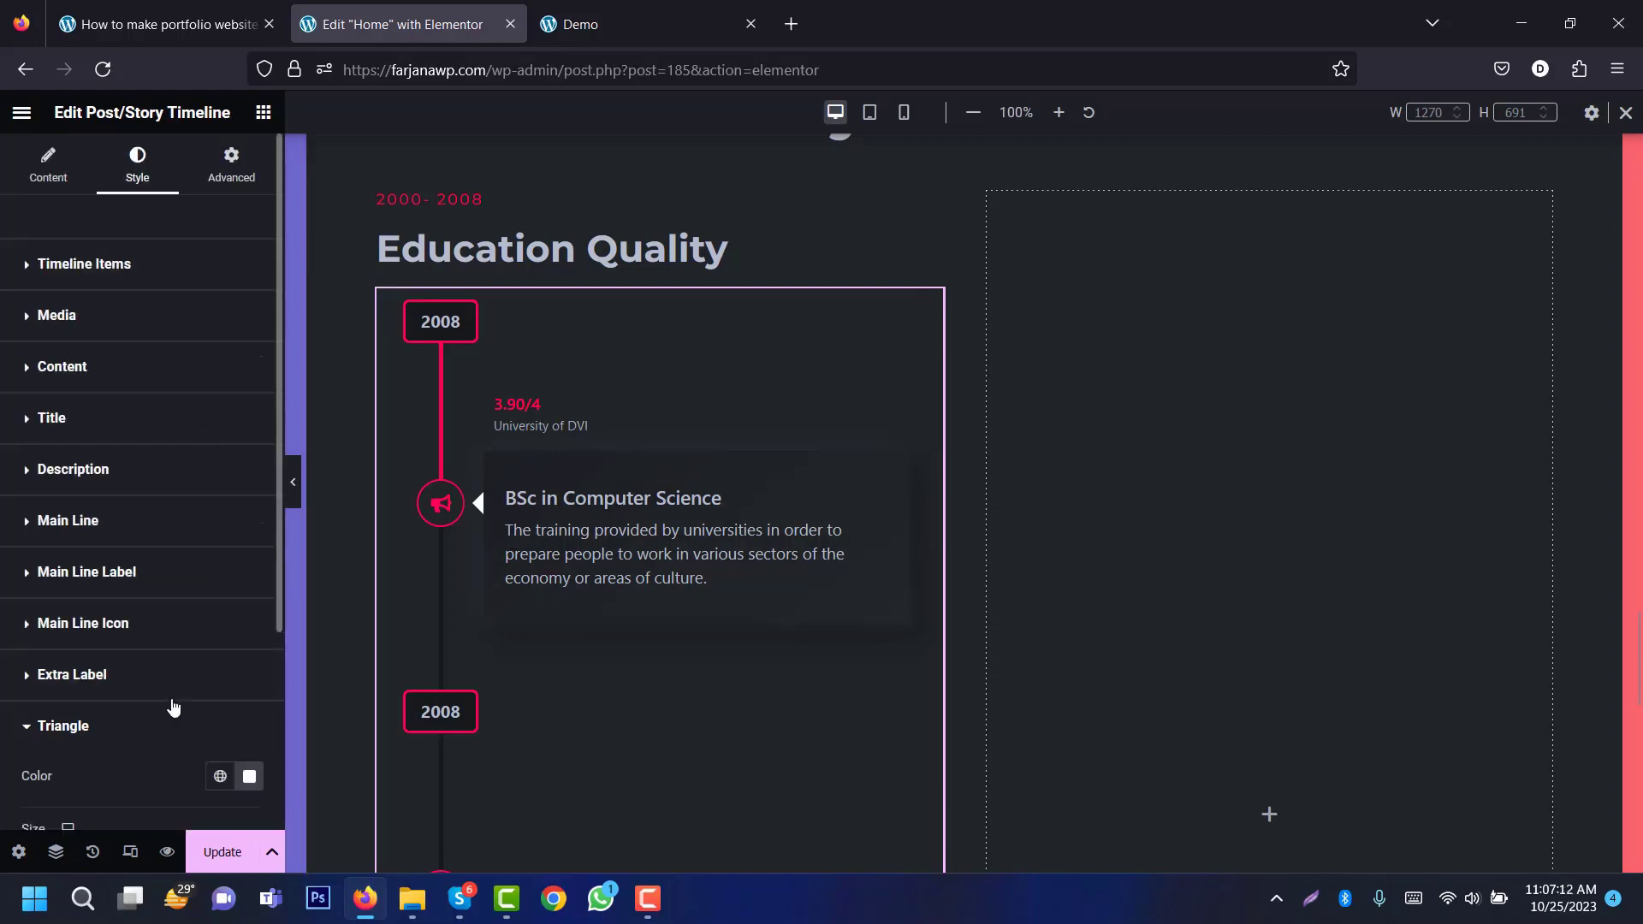
pyautogui.scroll(-3, 277, 570)
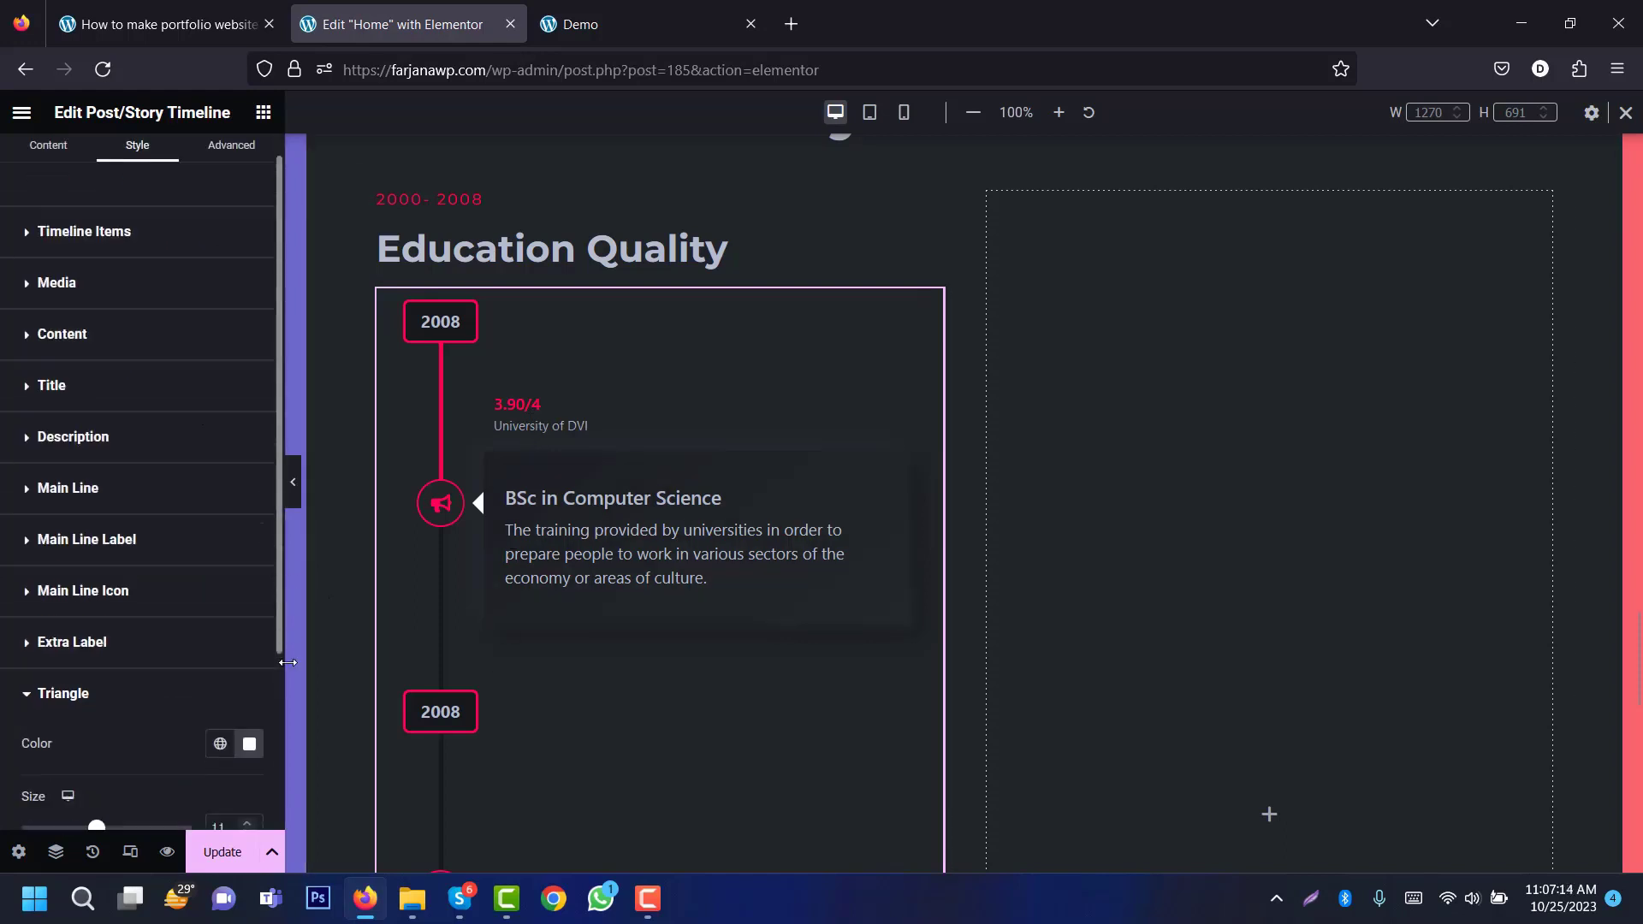
pyautogui.scroll(2, 239, 685)
pyautogui.click(220, 656)
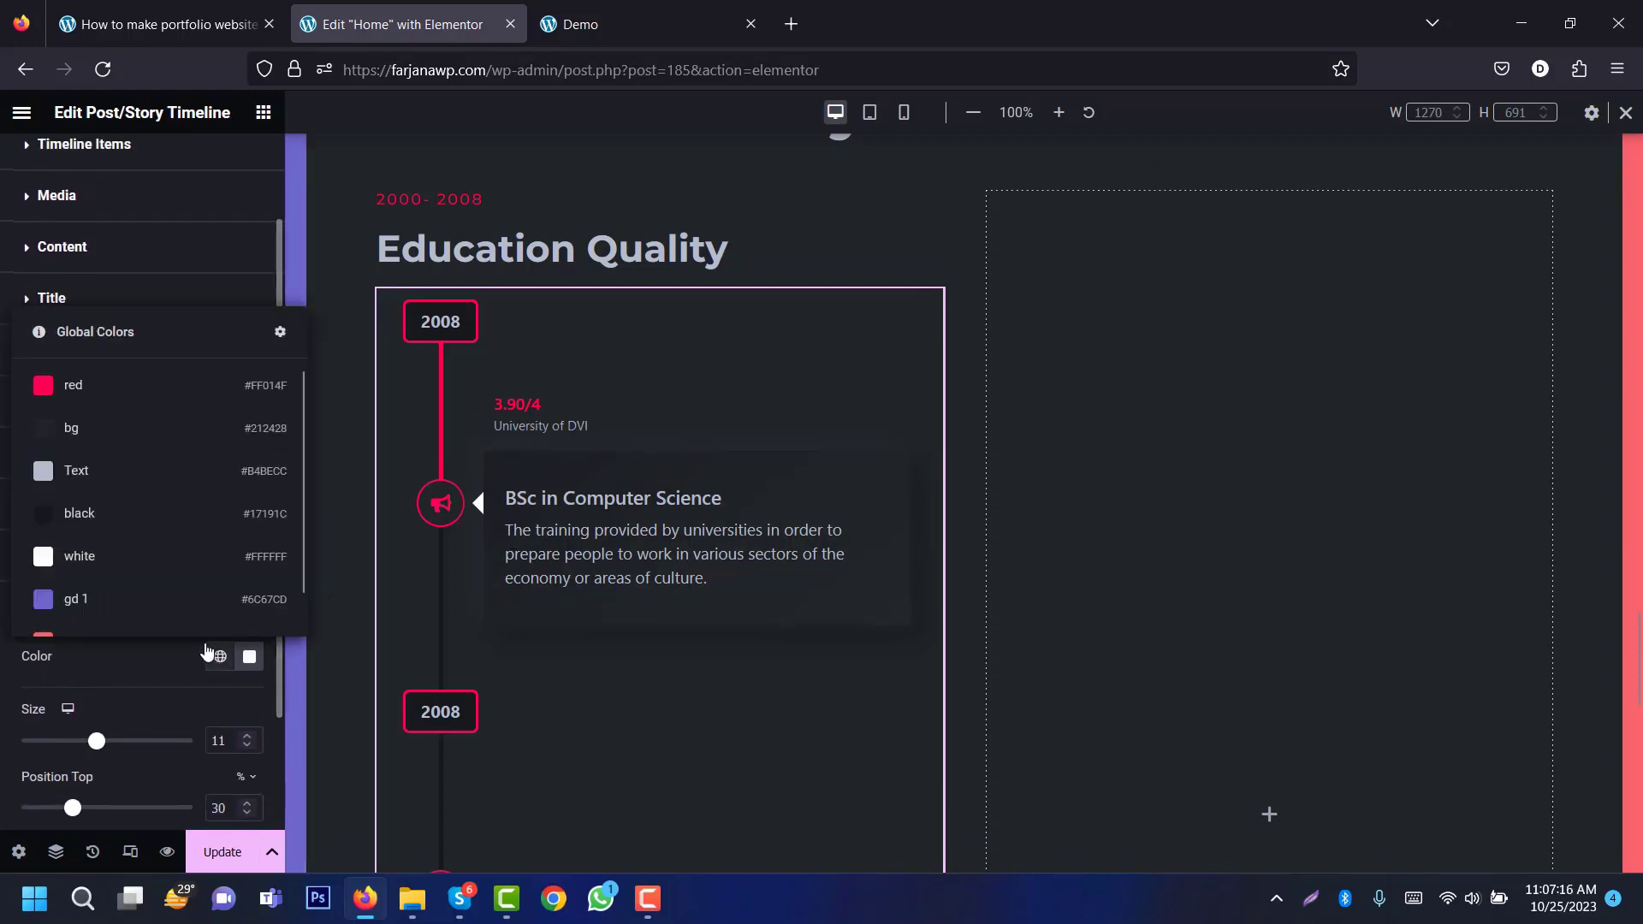
pyautogui.click(190, 449)
pyautogui.click(249, 656)
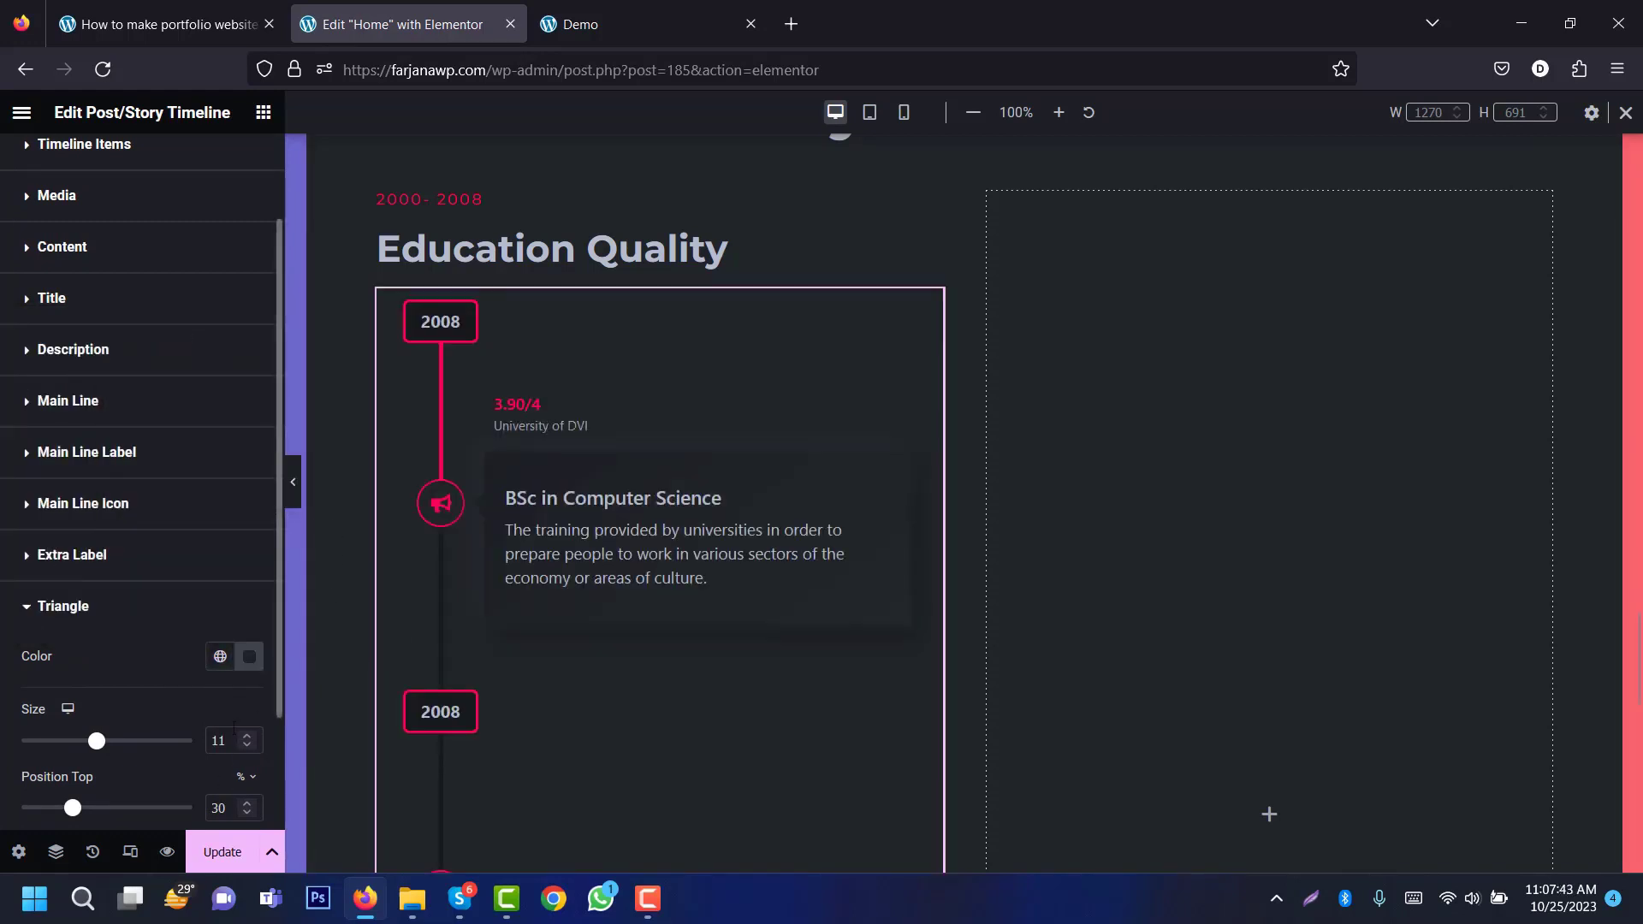
pyautogui.scroll(-1, 274, 727)
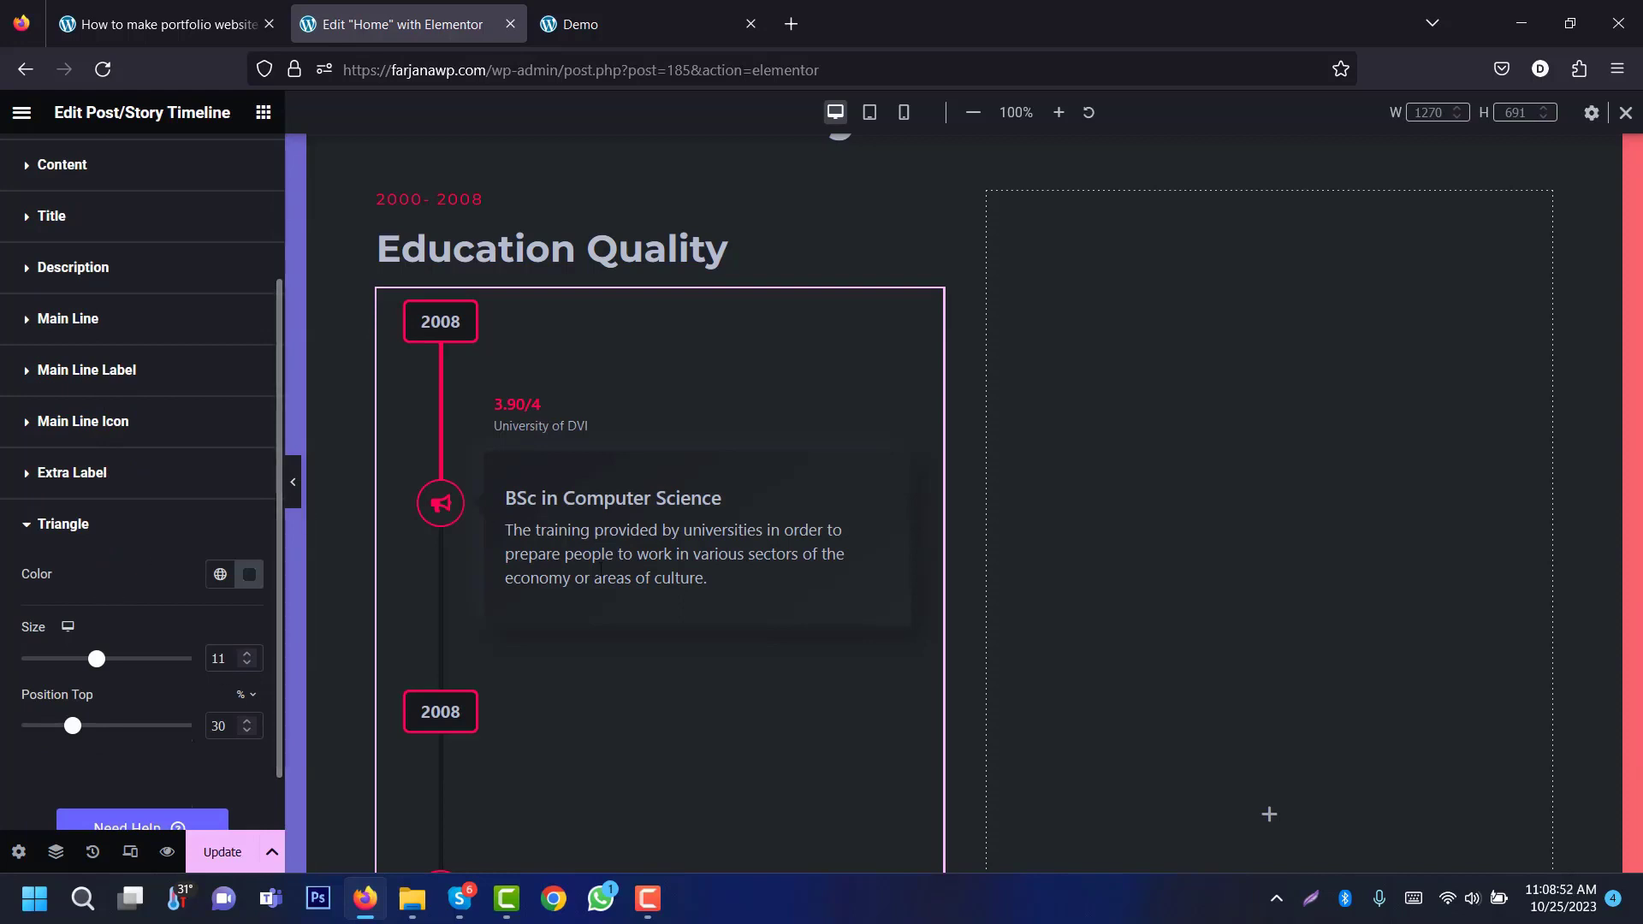
# Step: Set the Education Quality heading's tablet font size to 25, then check the mobile and desktop previews
pyautogui.click(870, 113)
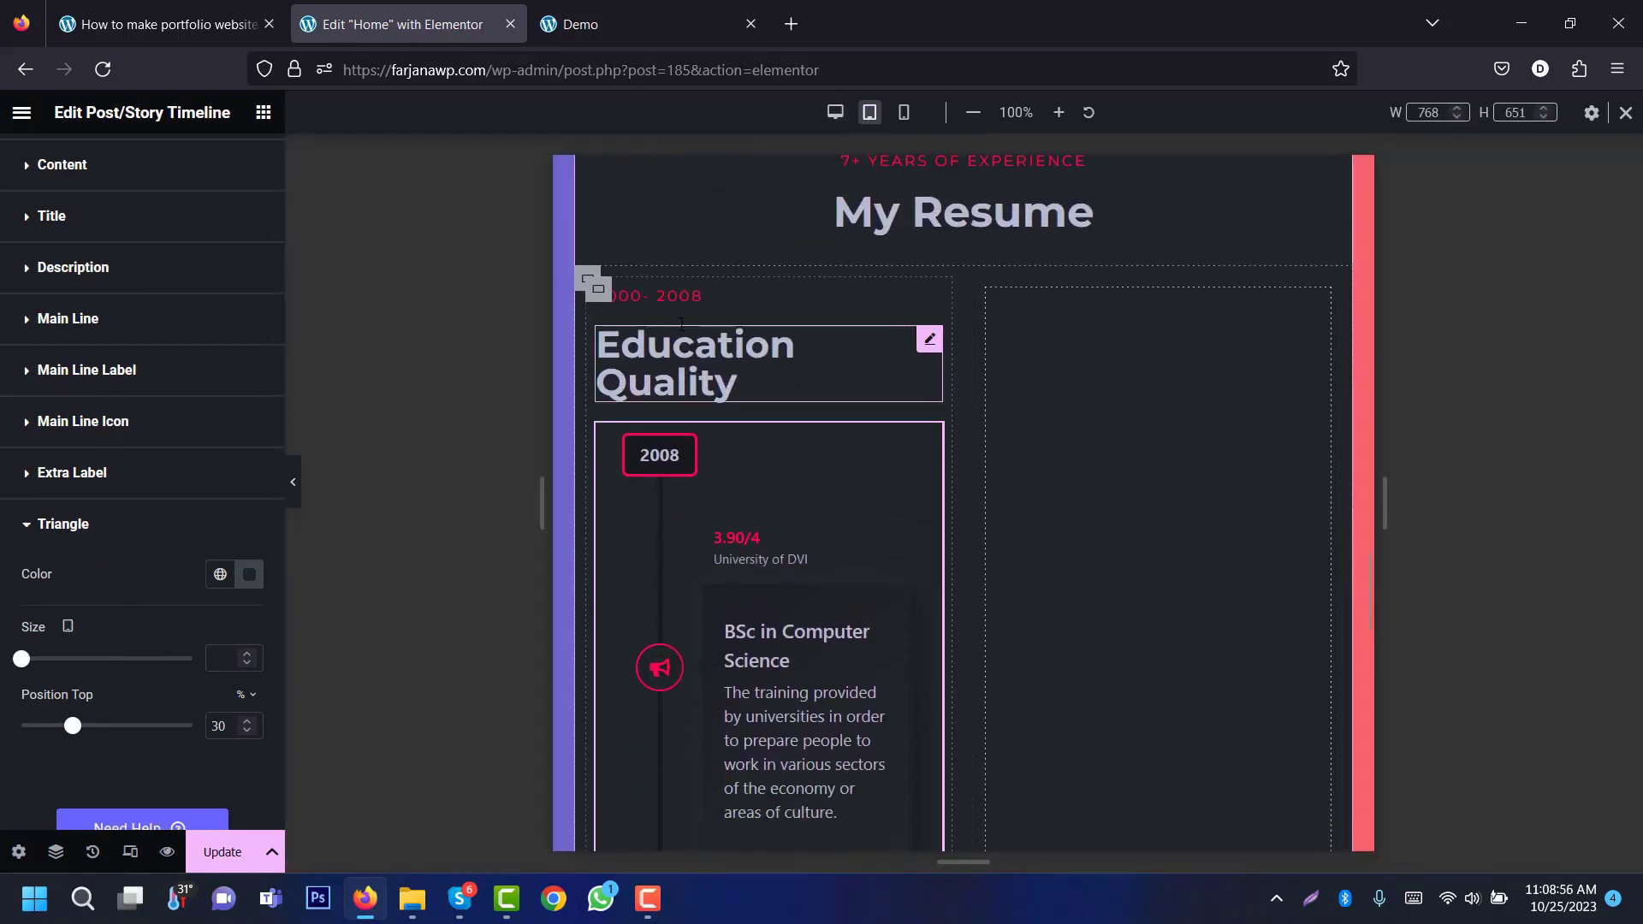
pyautogui.click(685, 363)
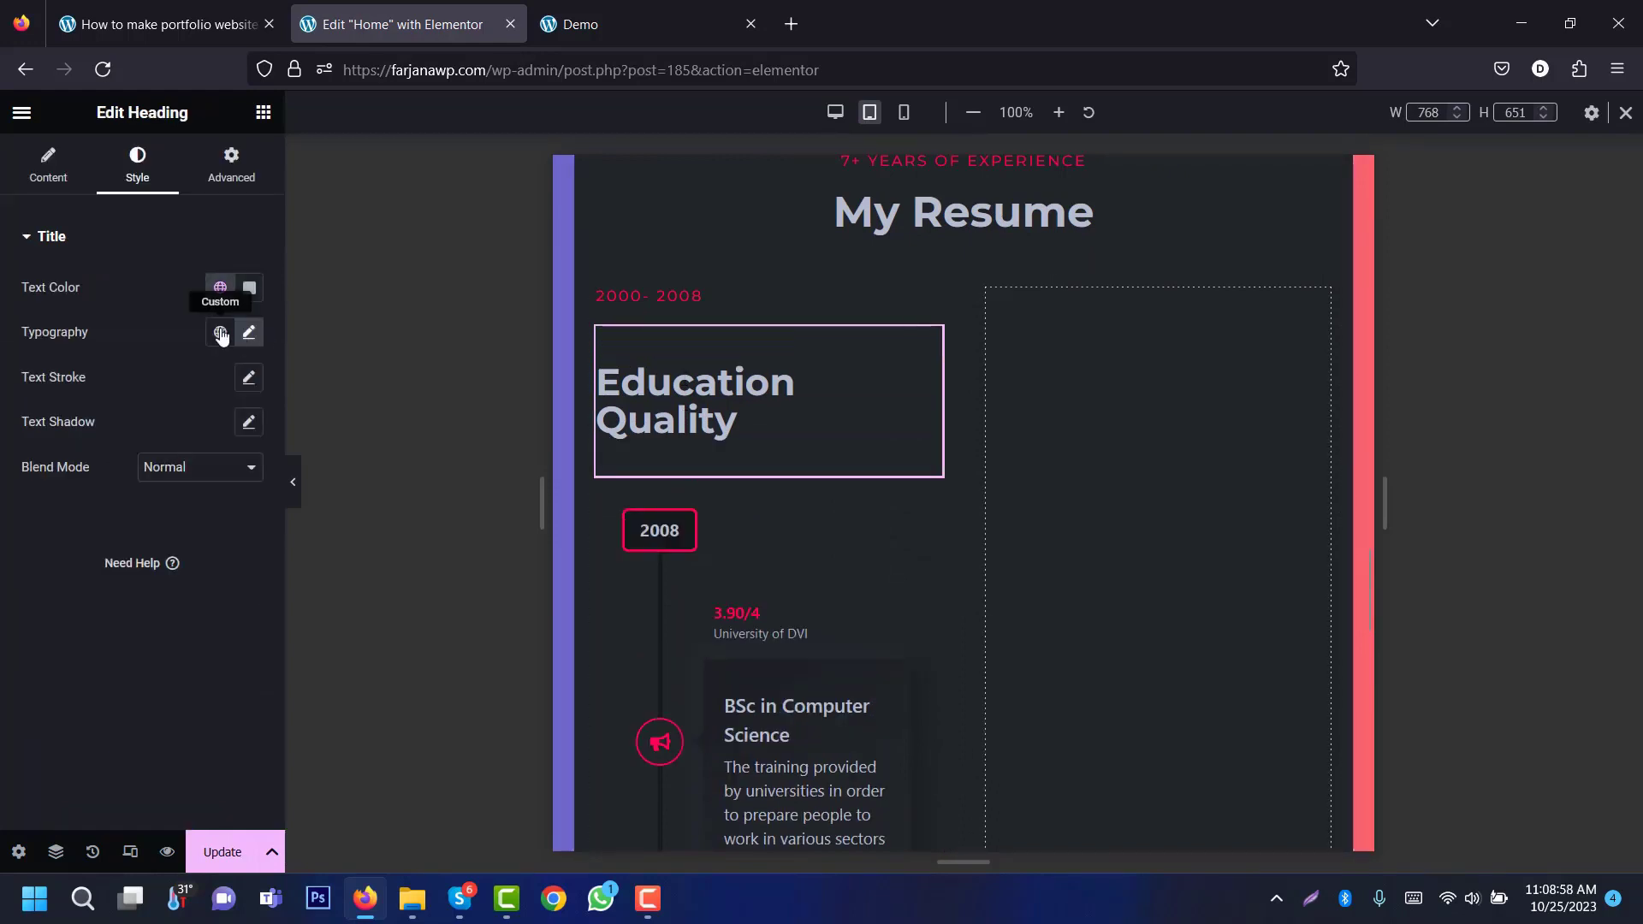
pyautogui.click(248, 331)
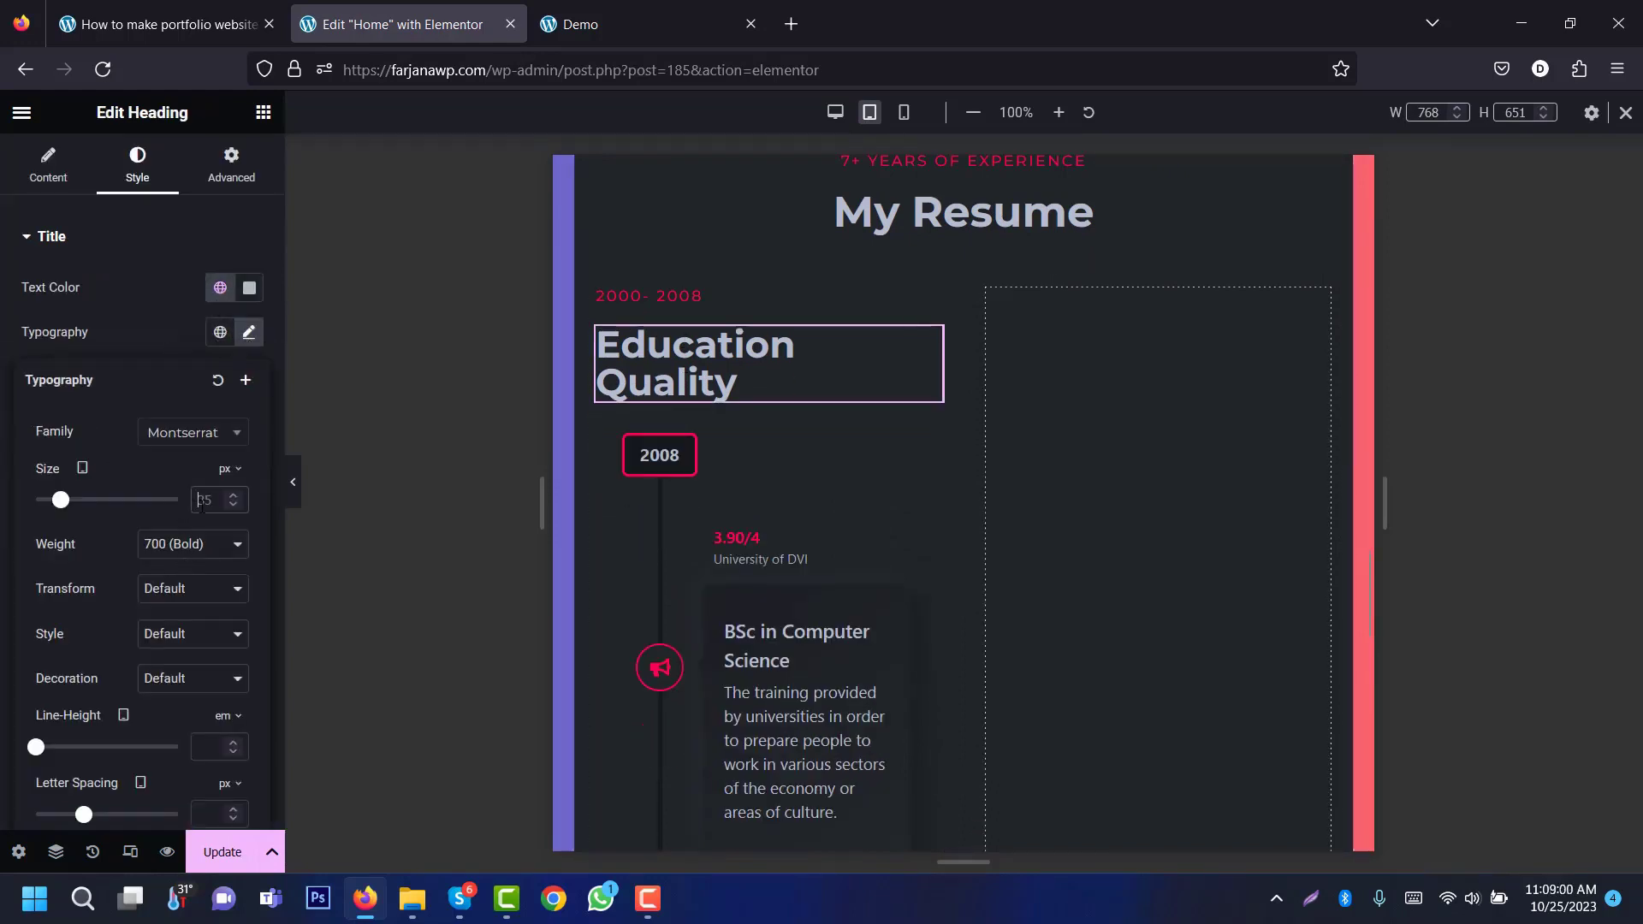
pyautogui.write('25')
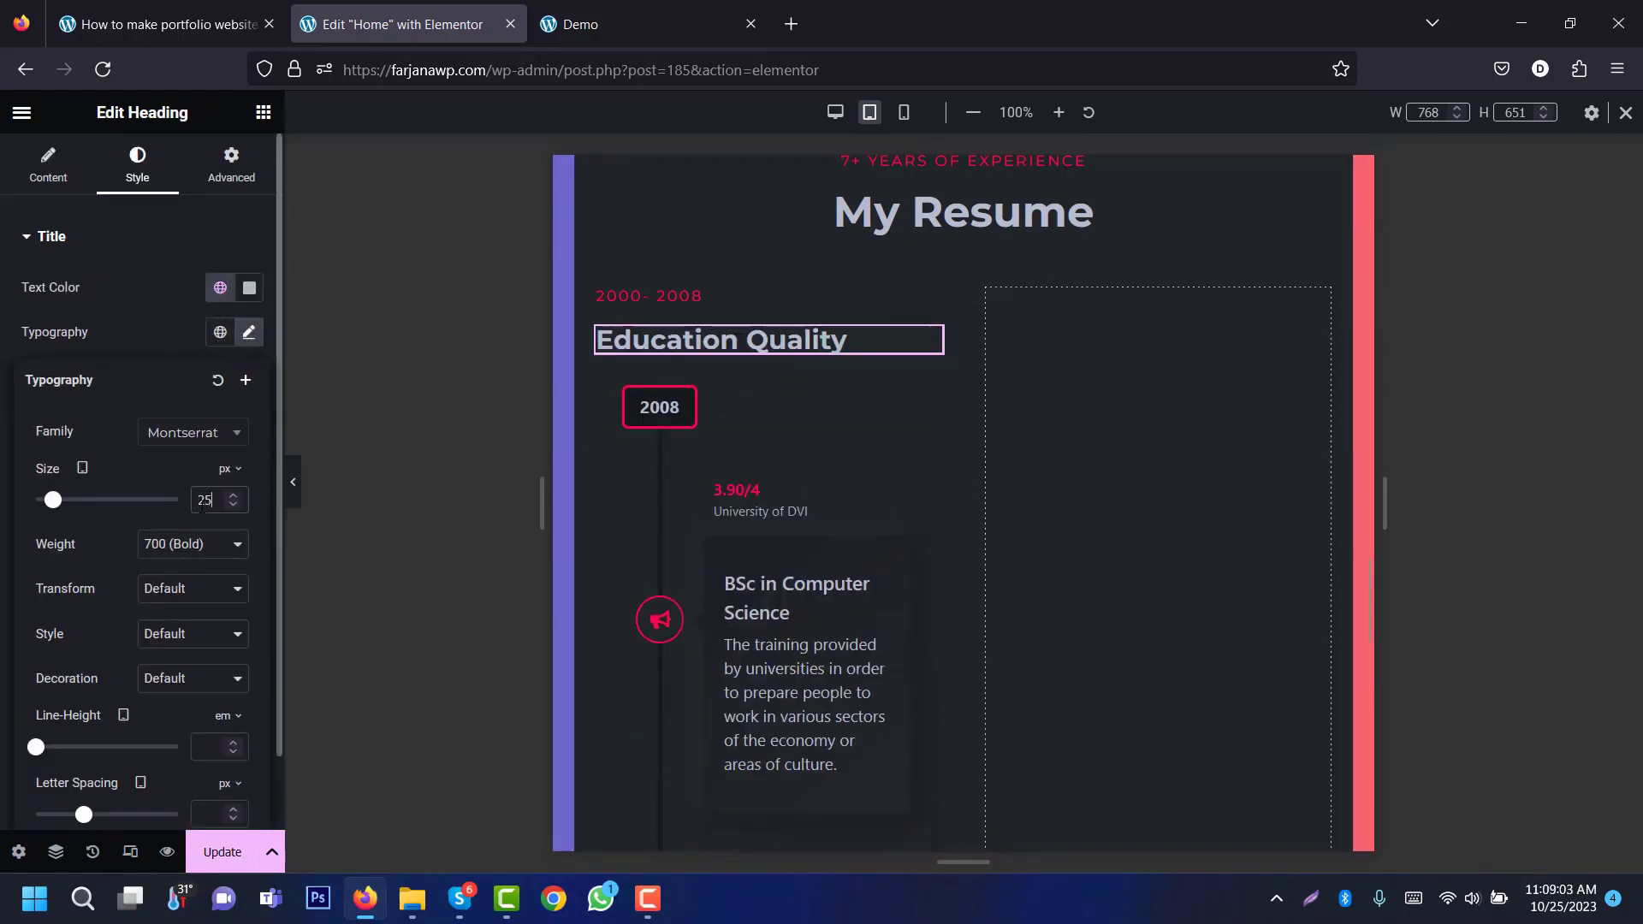
pyautogui.click(904, 112)
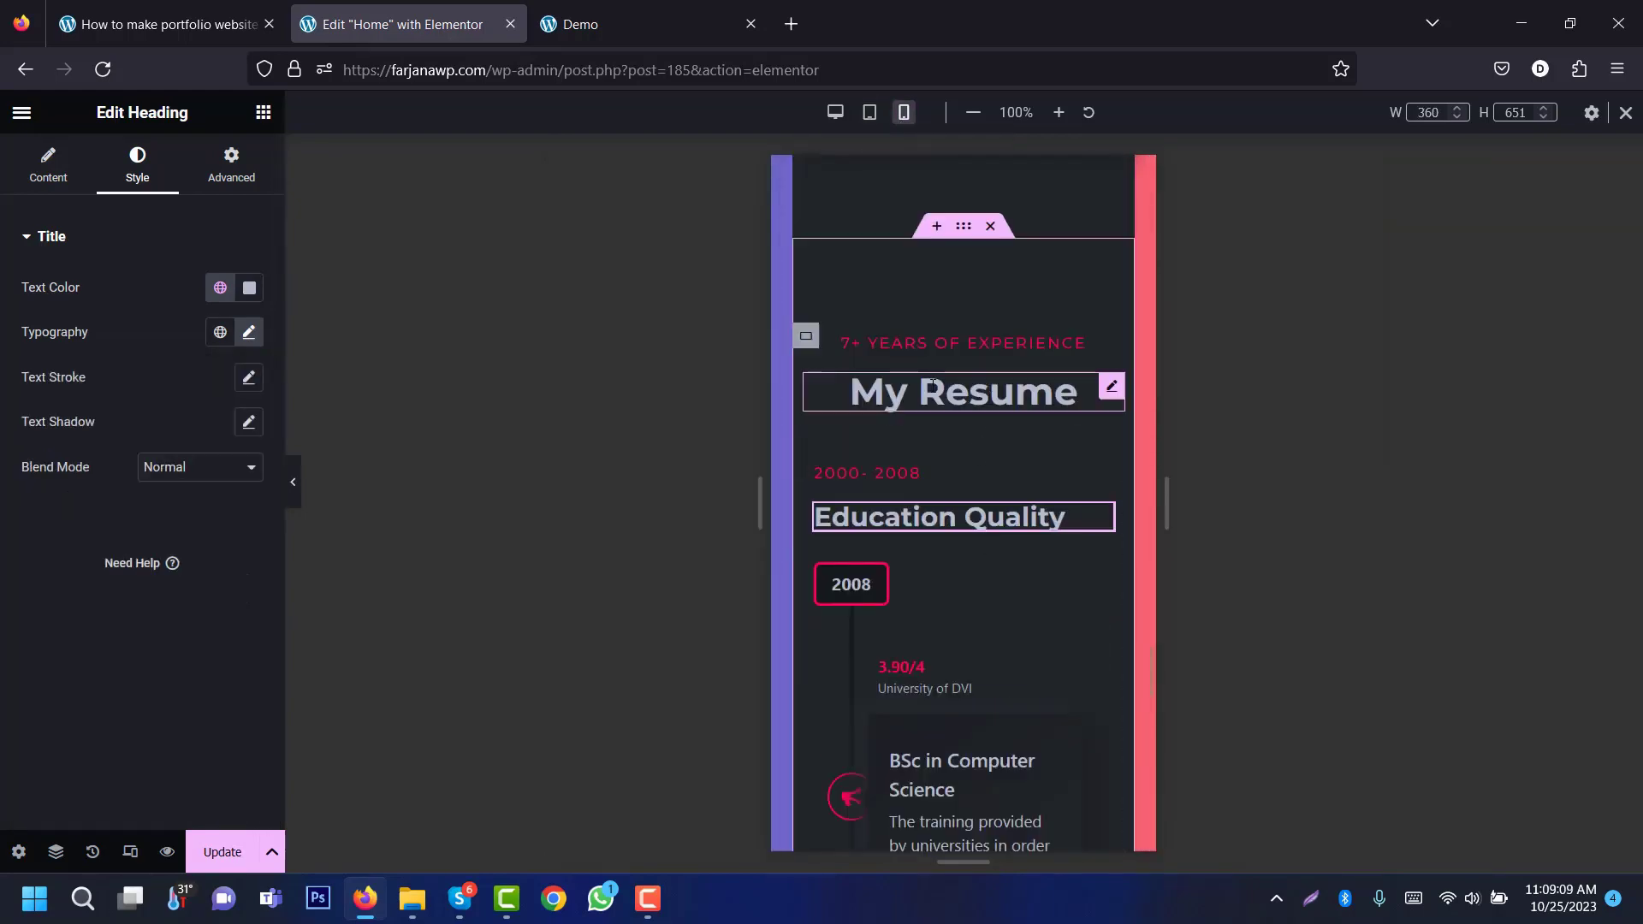
pyautogui.click(836, 112)
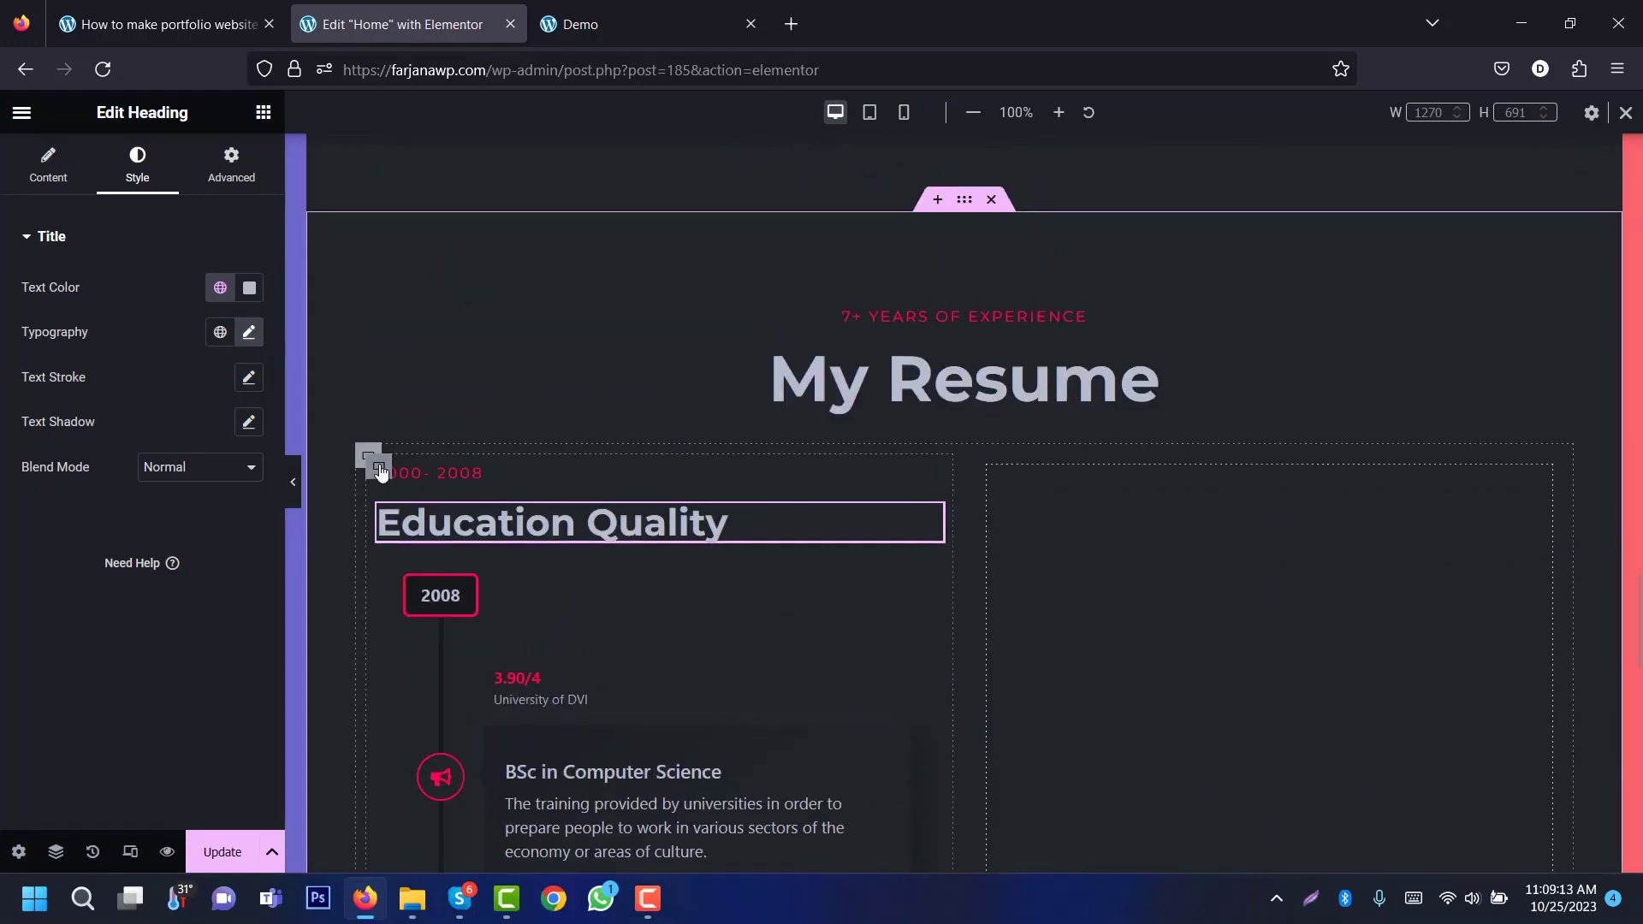
# Step: Duplicate the Education Quality column and delete the empty right-hand container
pyautogui.rightClick(381, 471)
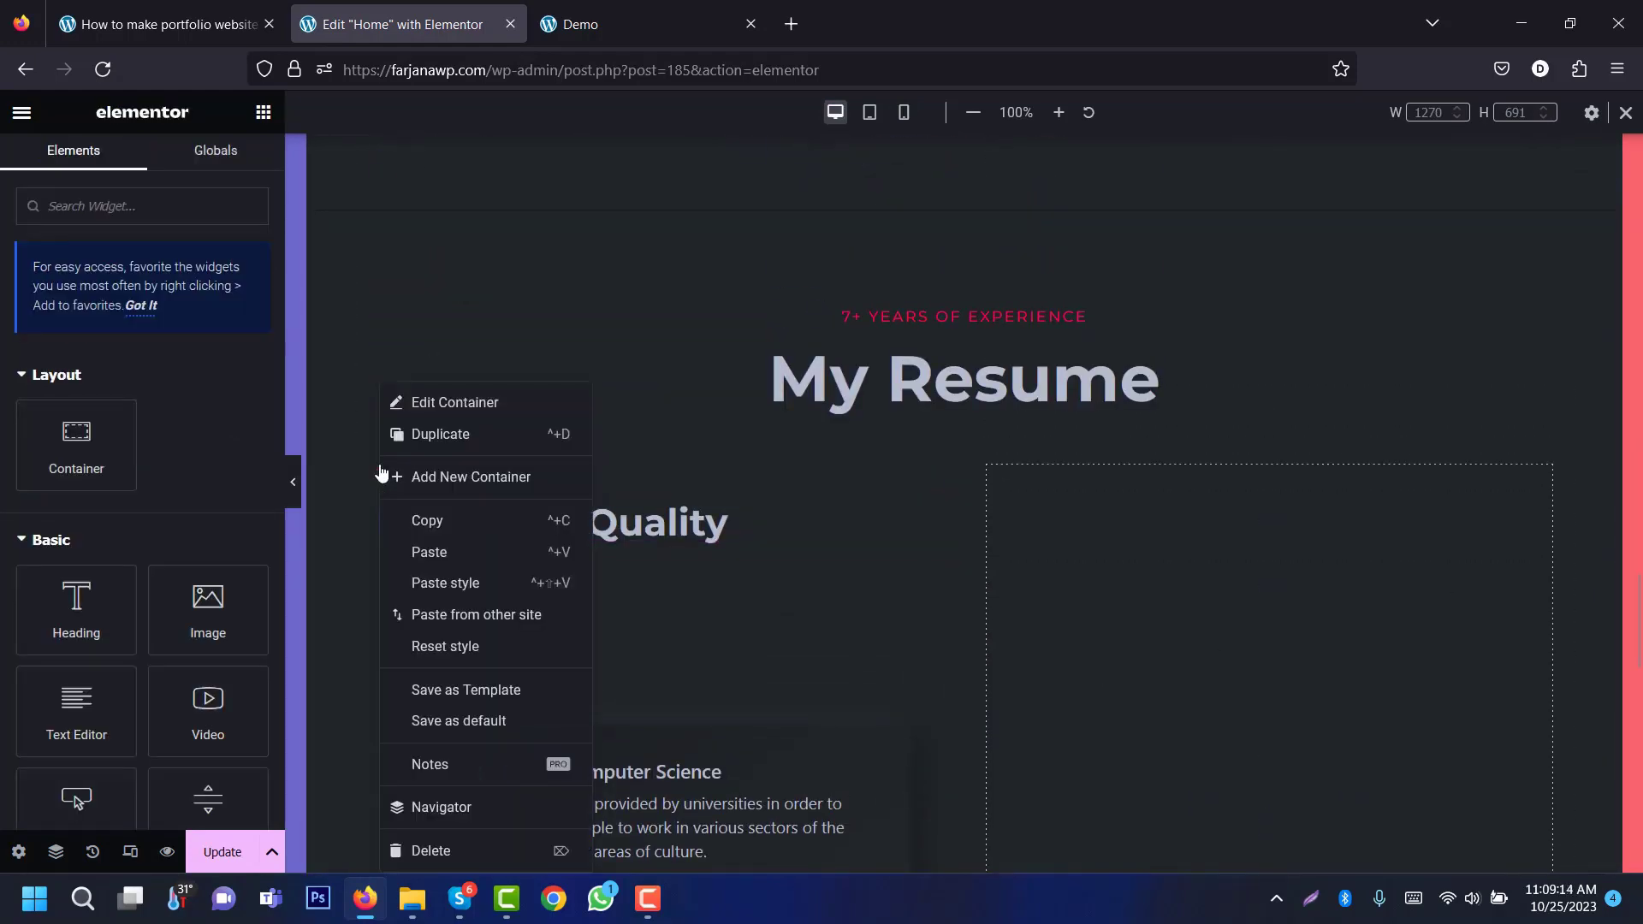
pyautogui.click(452, 436)
pyautogui.rightClick(1193, 471)
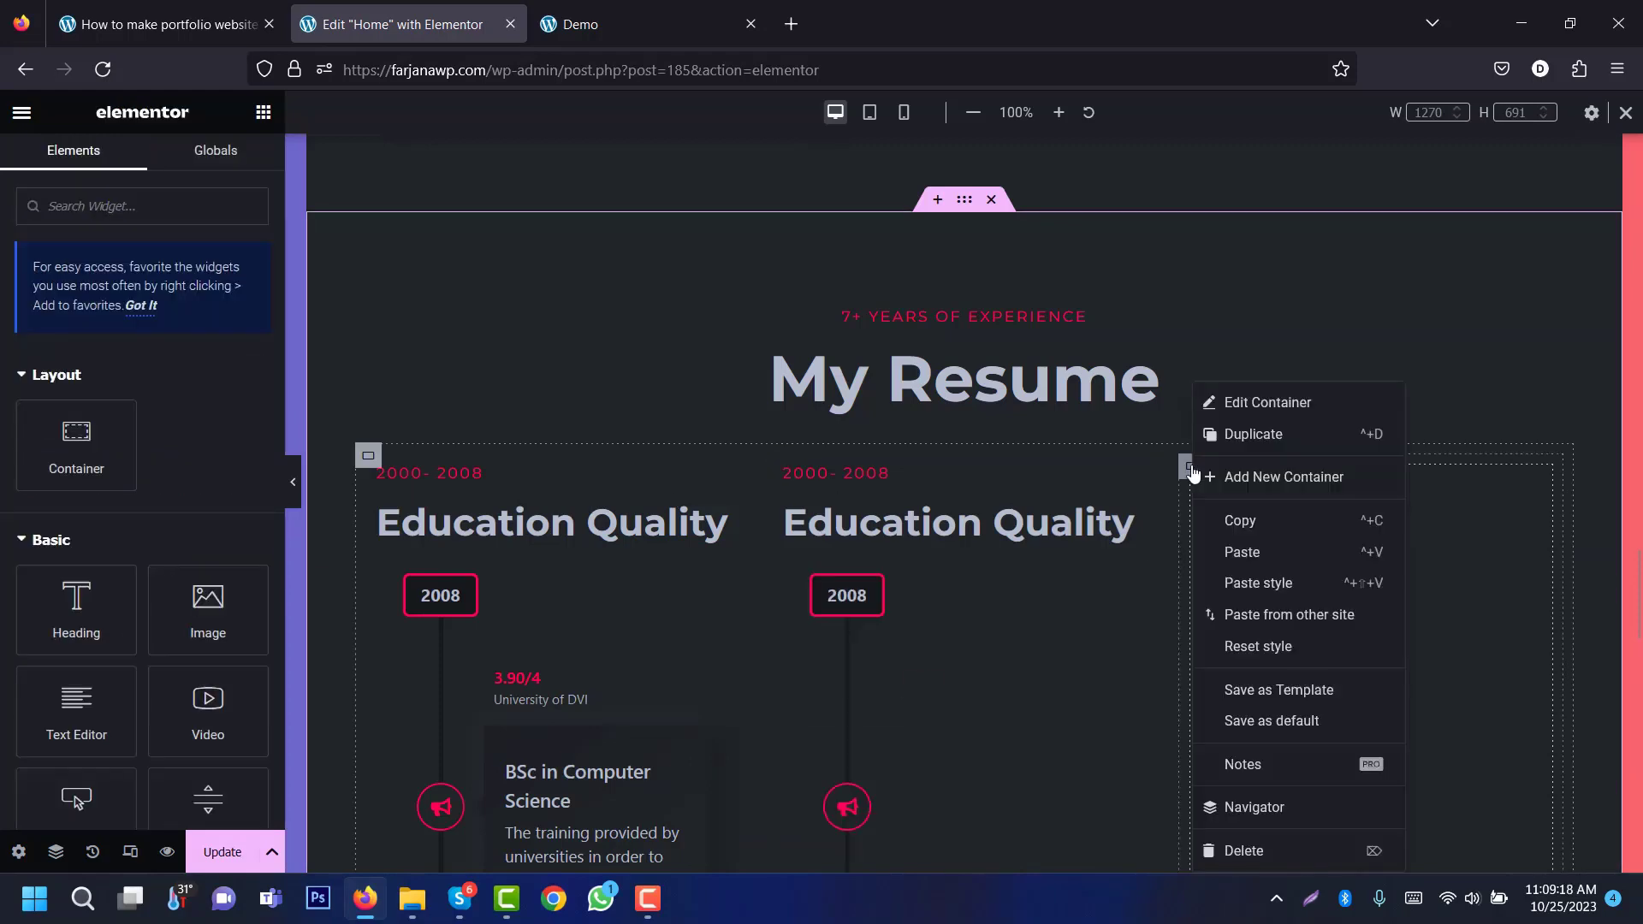
pyautogui.click(1230, 852)
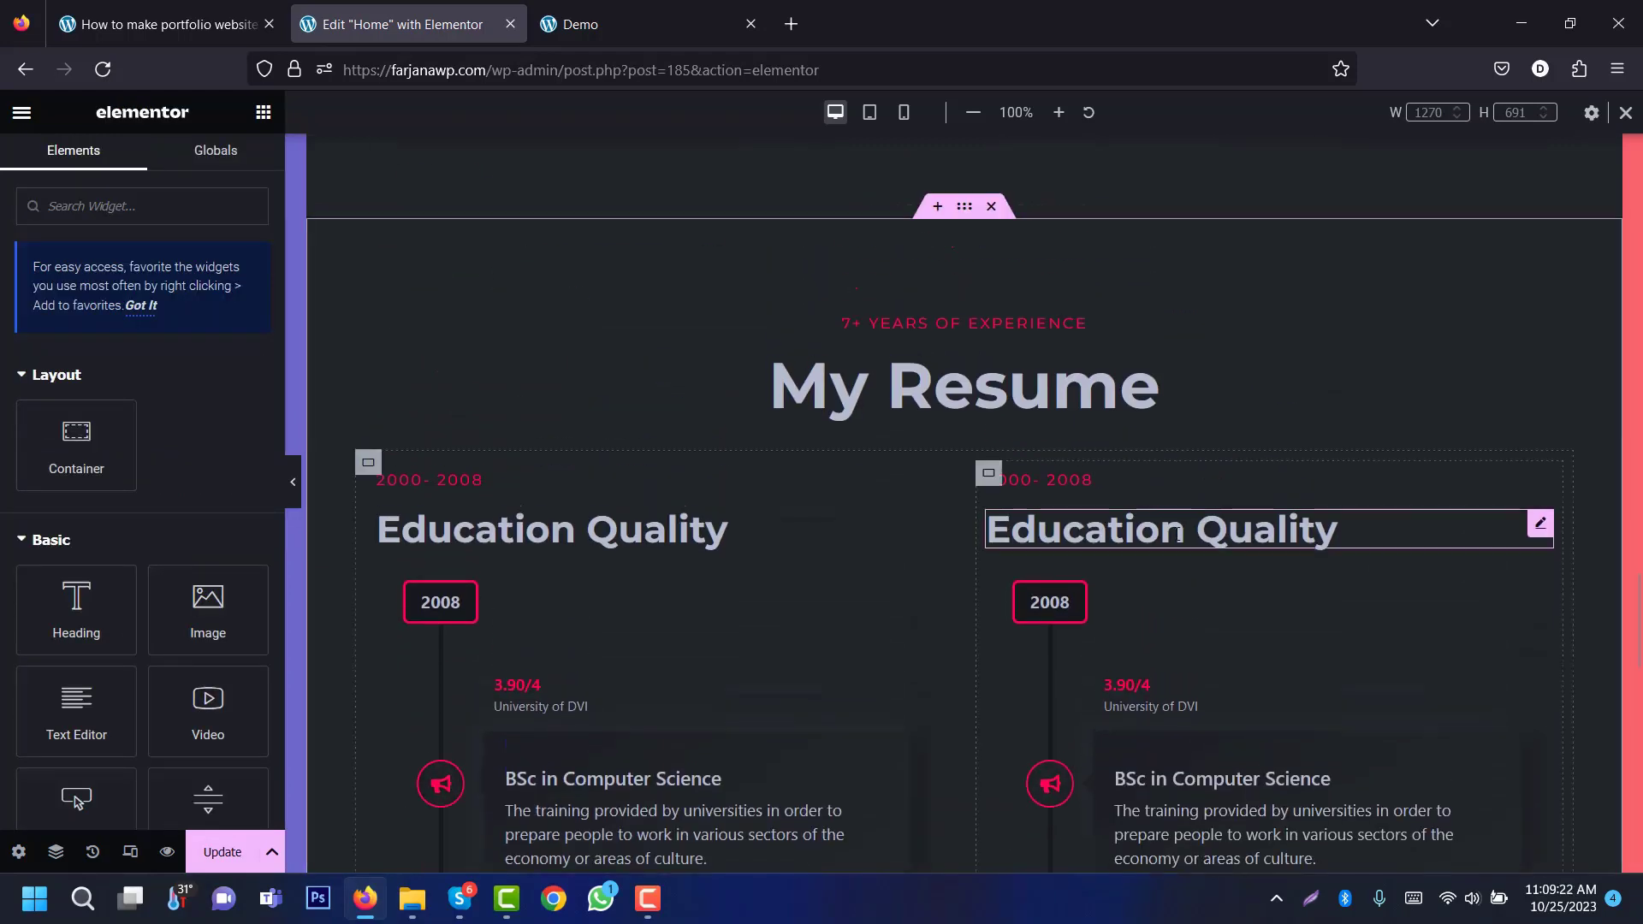
# Step: Copy '2015 - 2023' and 'Job Experience' from the demo site; paste 'Job Experience' as the right column's heading
pyautogui.click(1062, 494)
pyautogui.click(613, 35)
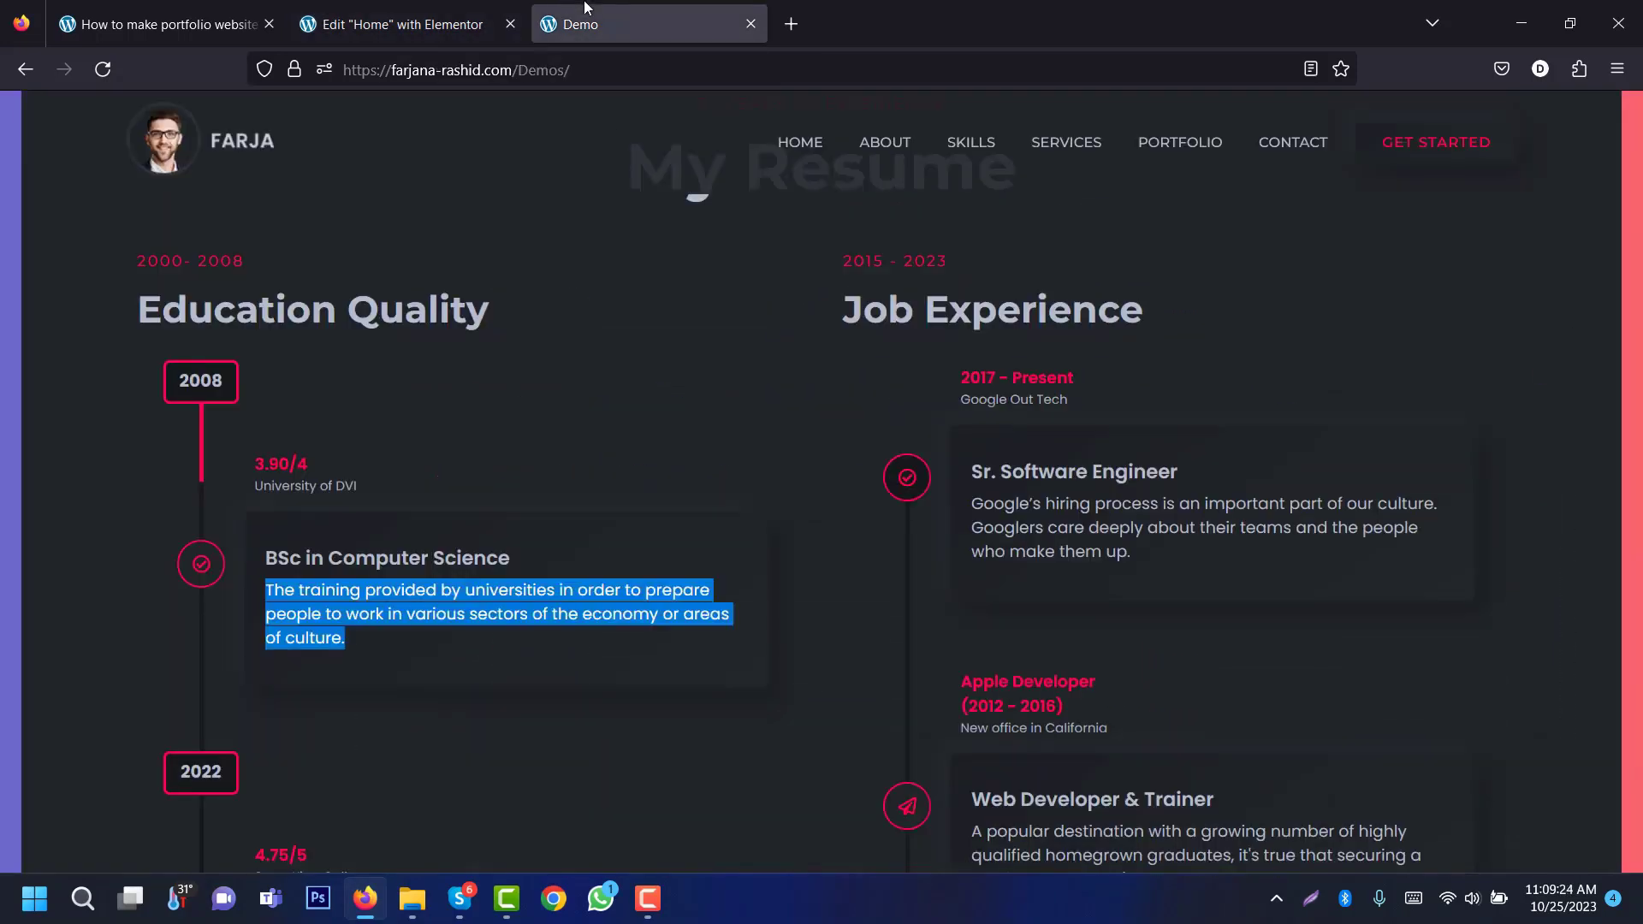
pyautogui.click(913, 257)
pyautogui.moveTo(841, 260); pyautogui.dragTo(948, 261)
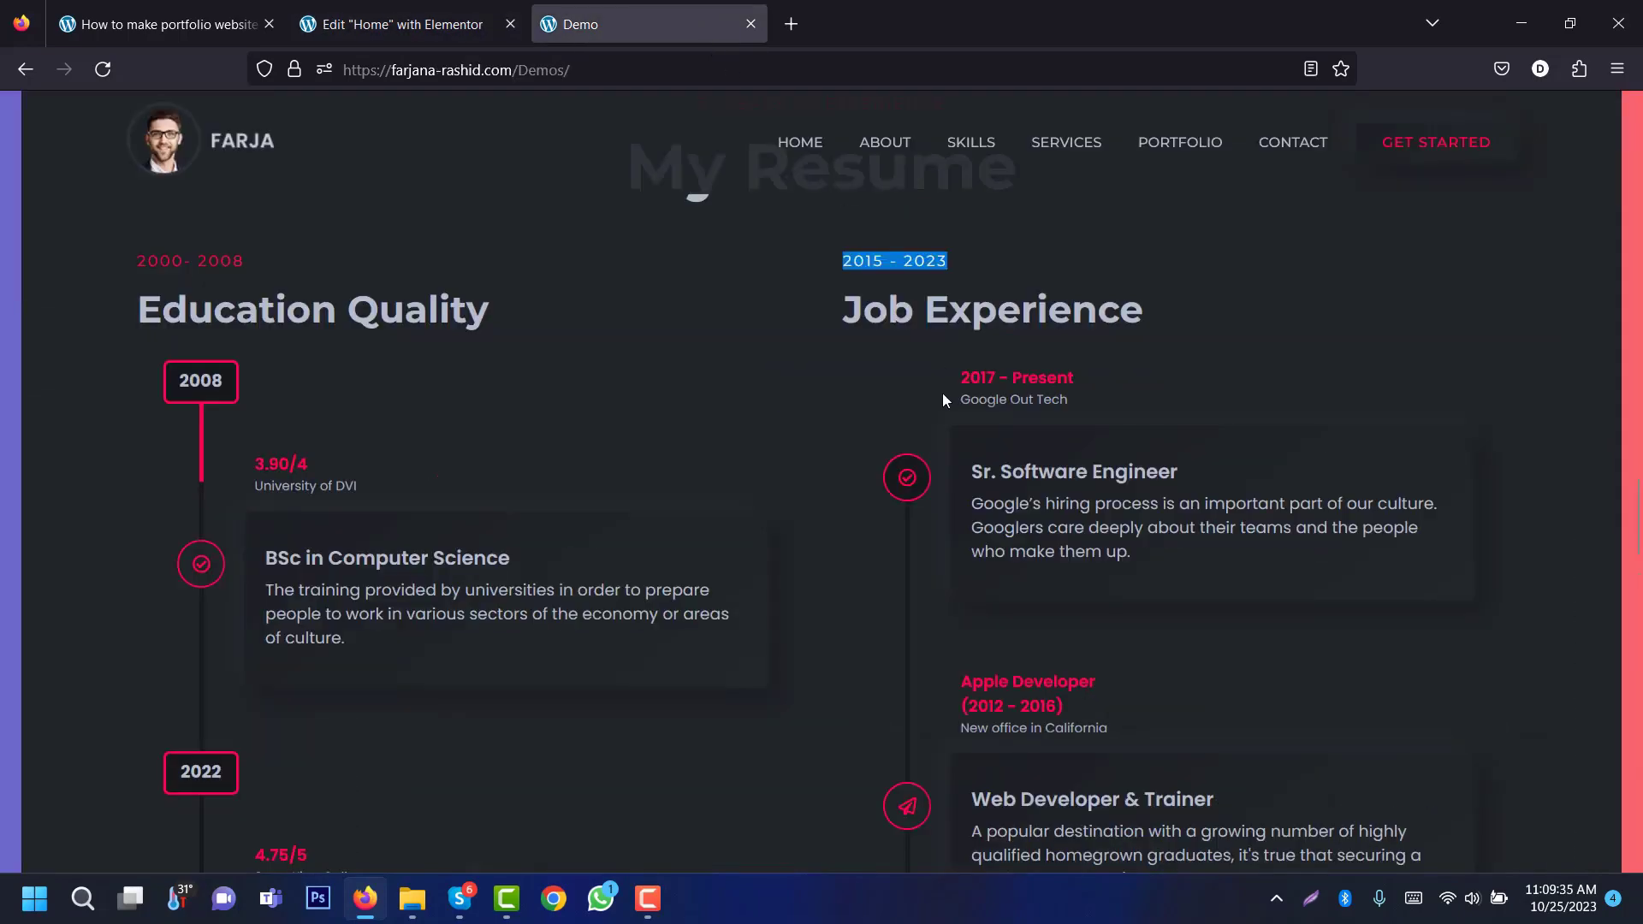
pyautogui.tripleClick(1034, 304)
pyautogui.hotkey('ctrl', 'c')
pyautogui.click(394, 23)
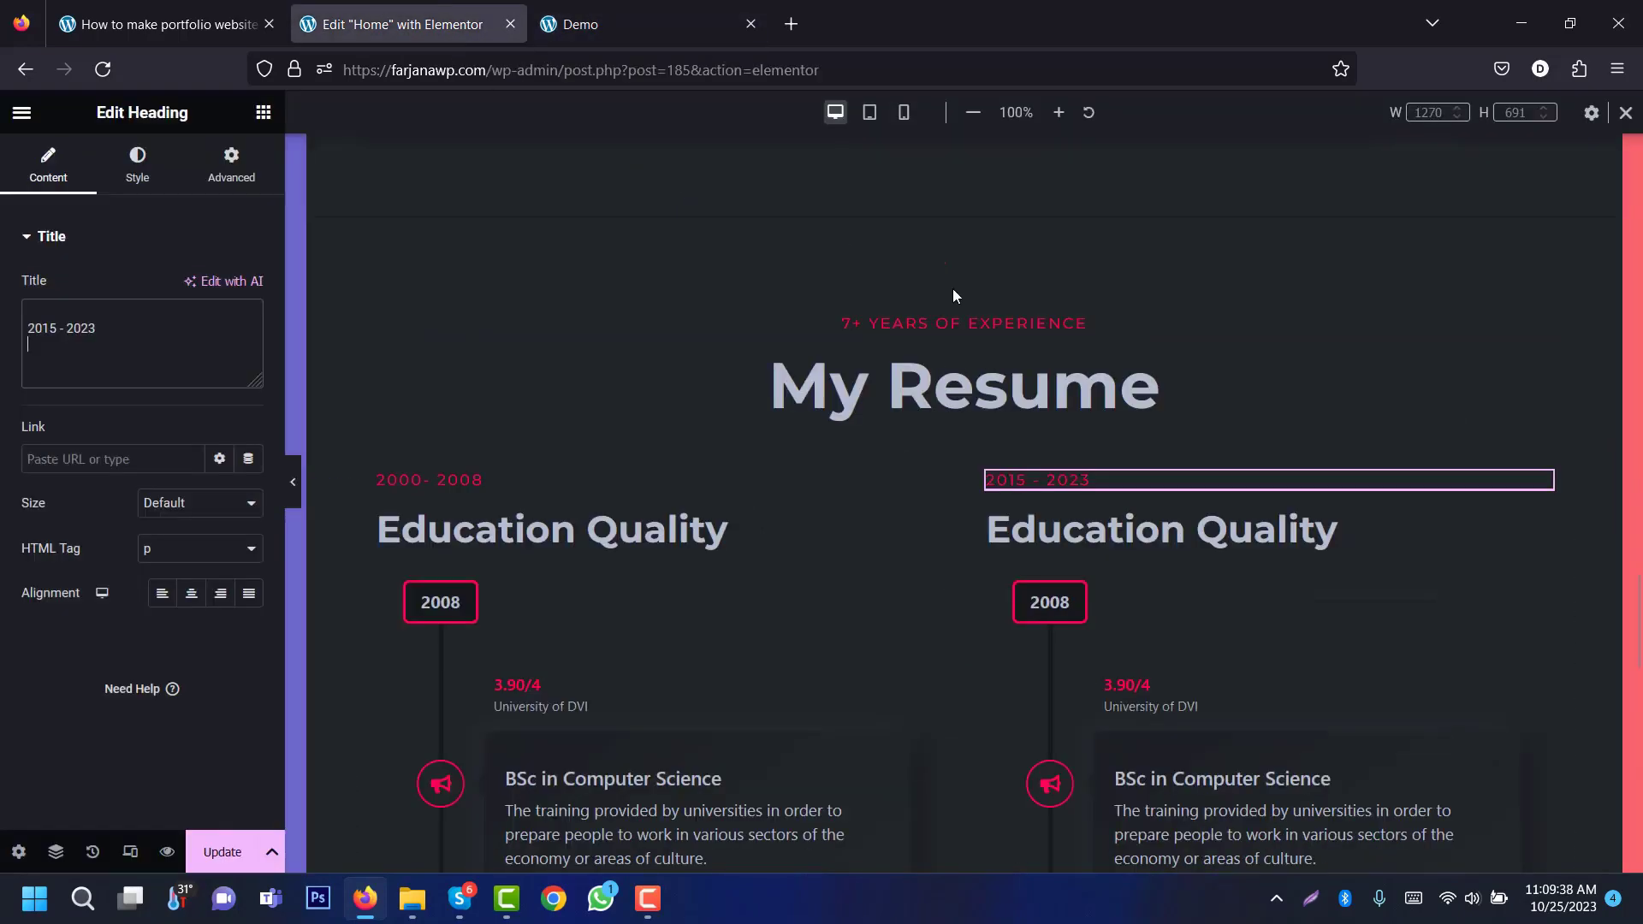
pyautogui.click(1161, 529)
pyautogui.hotkey('ctrl', 'a')
pyautogui.hotkey('ctrl', 'v')
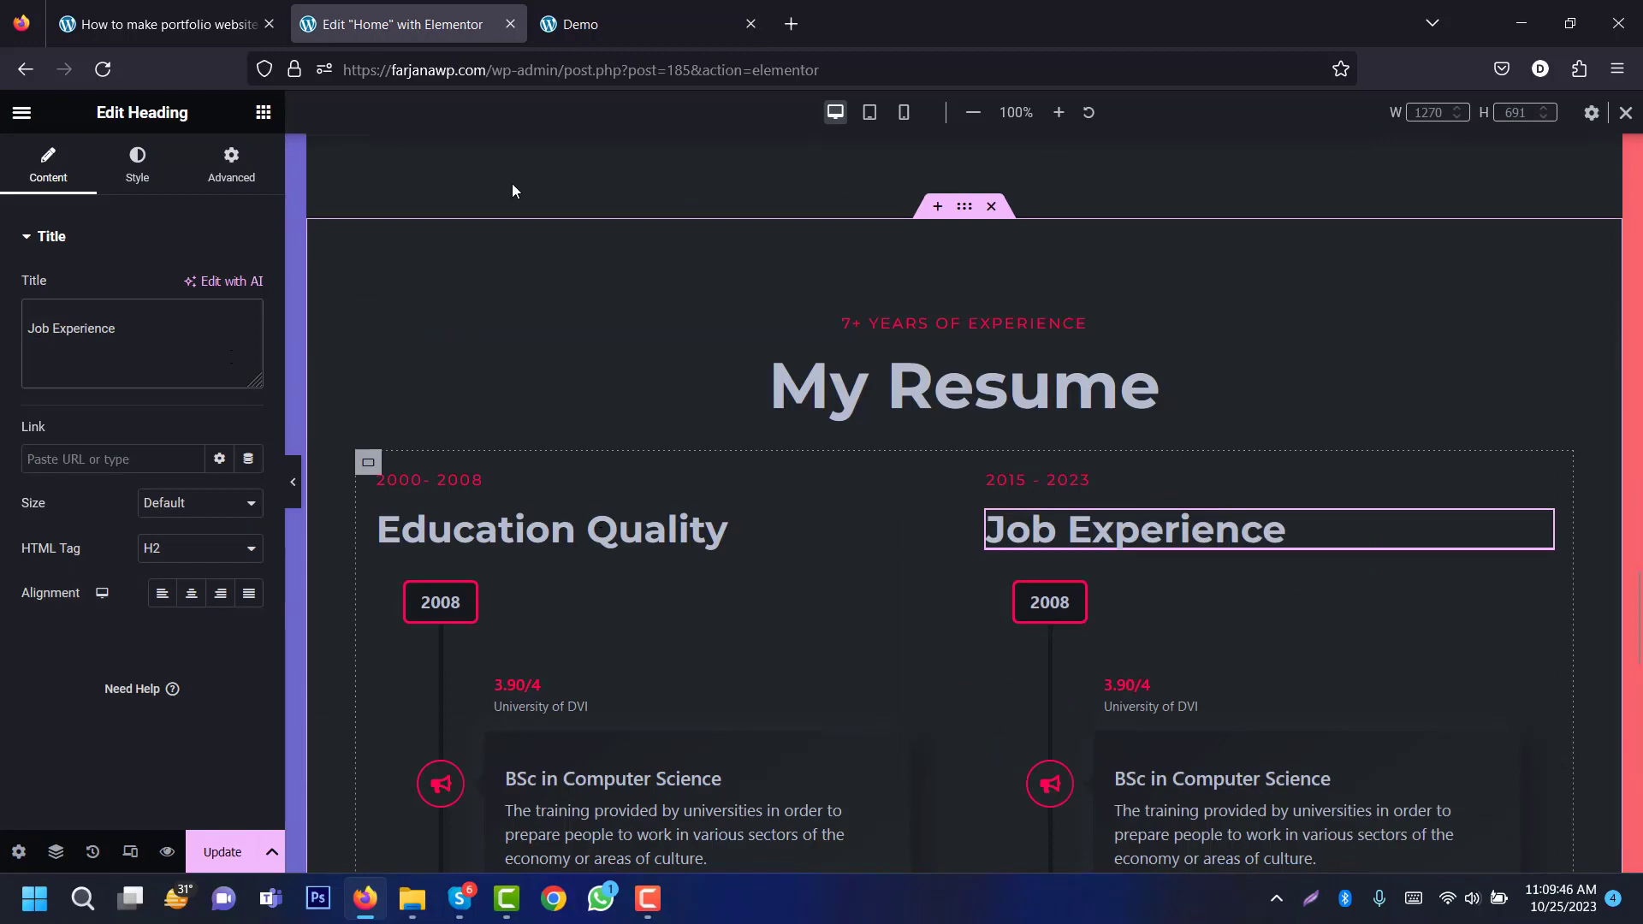
pyautogui.click(618, 10)
pyautogui.click(393, 24)
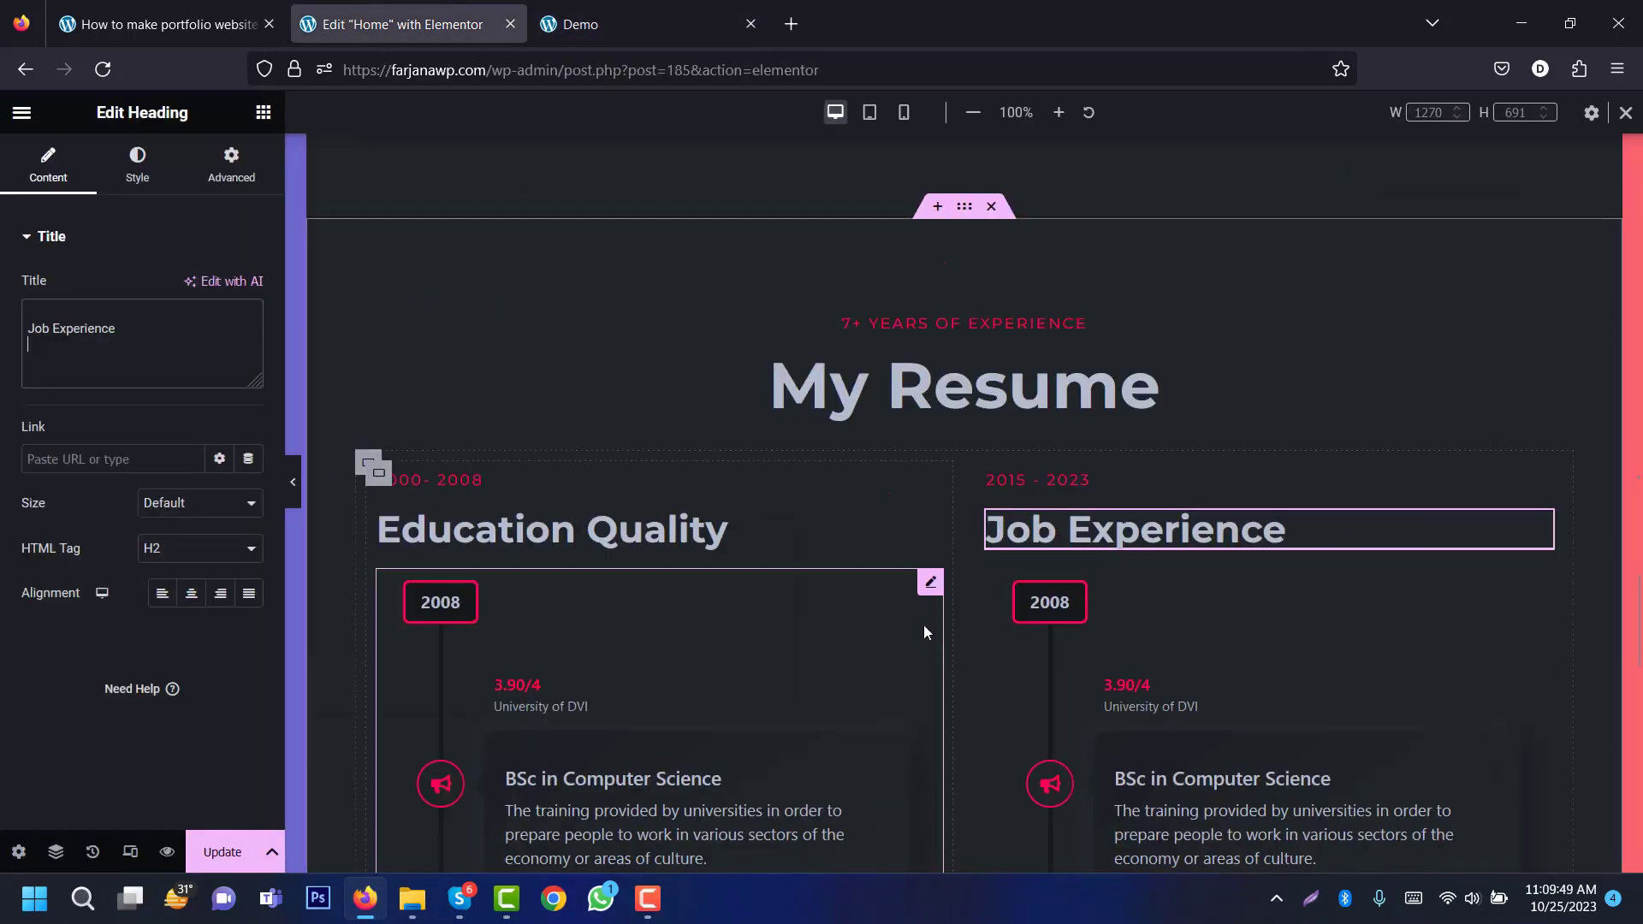
# Step: Hide the right-hand timeline's year label and duplicate the BSc in Computer Science item into more entries
pyautogui.click(1131, 656)
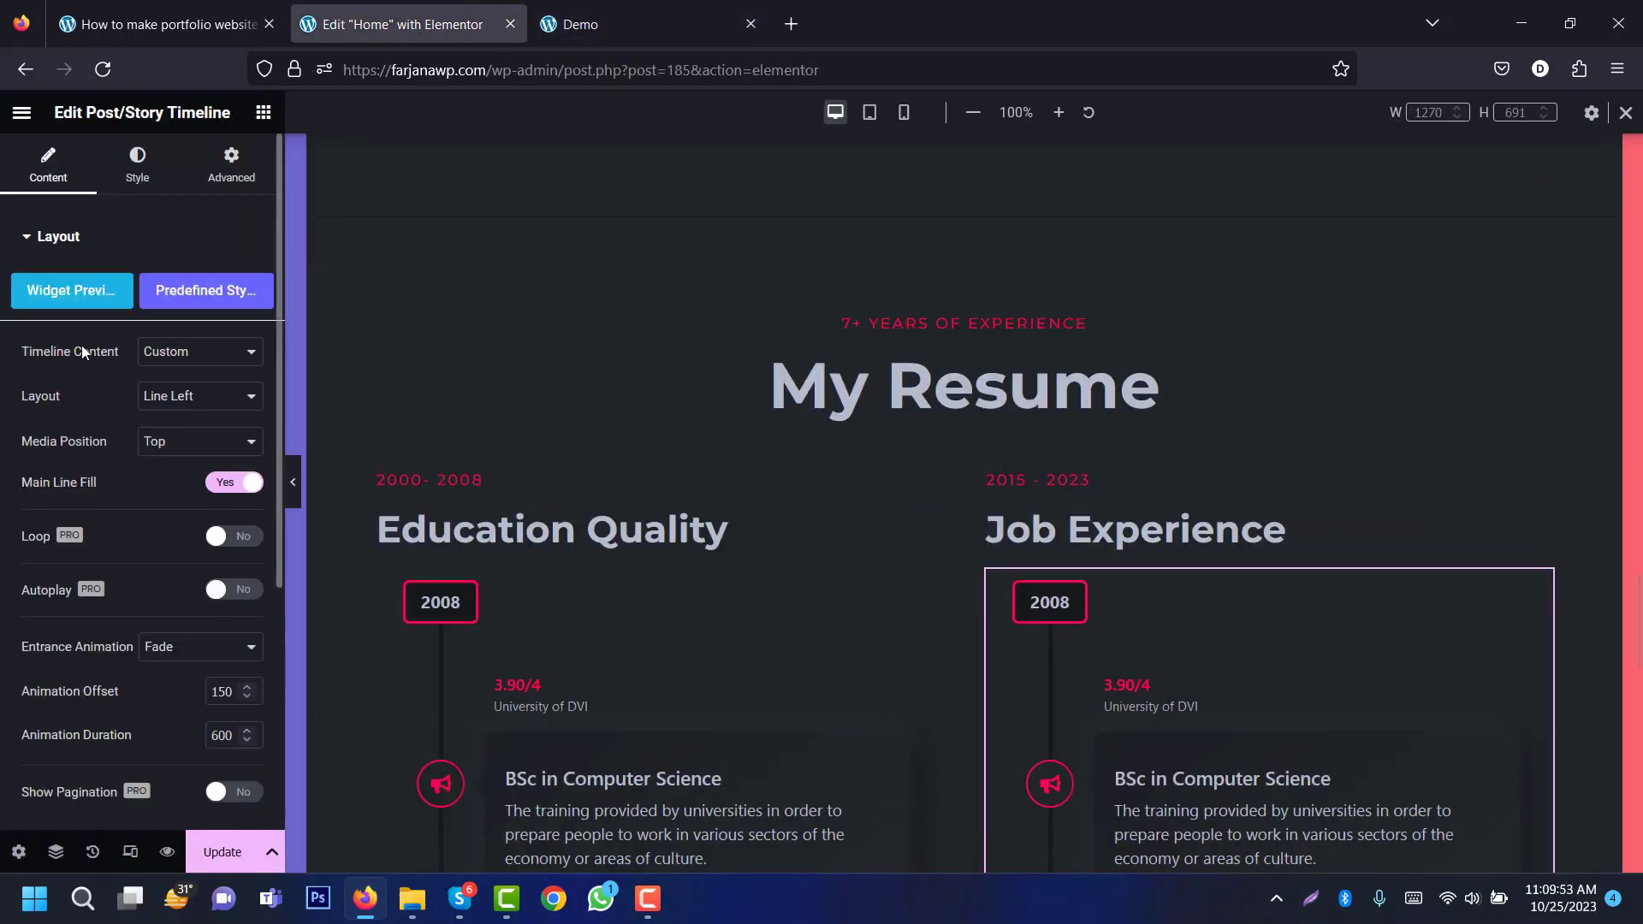
pyautogui.scroll(-4, 279, 558)
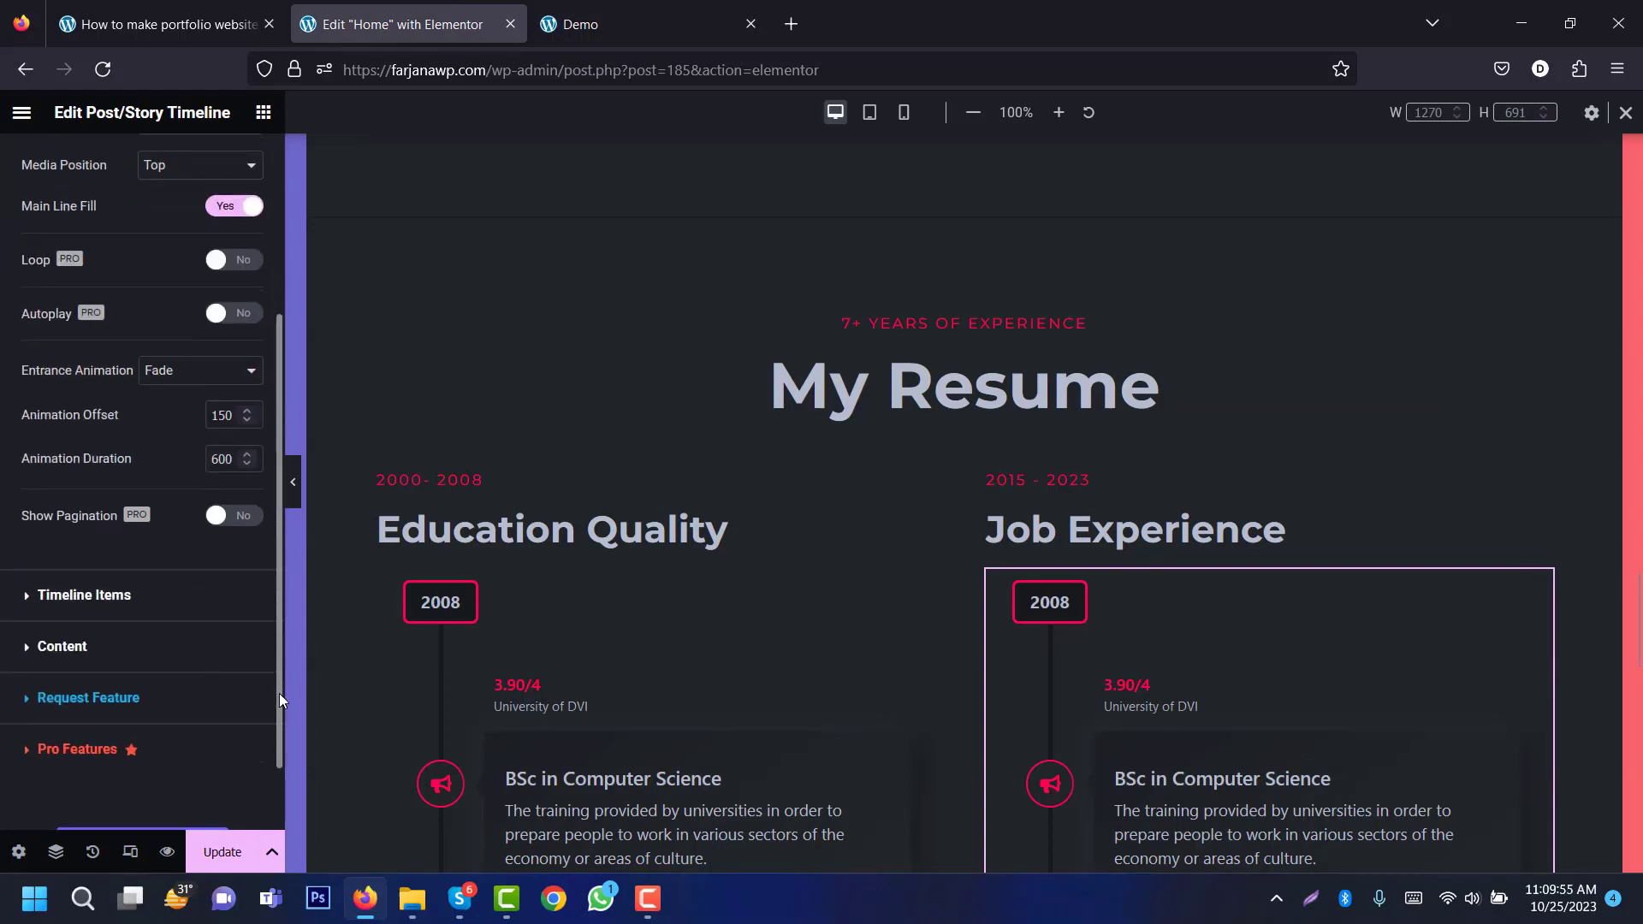
pyautogui.click(115, 572)
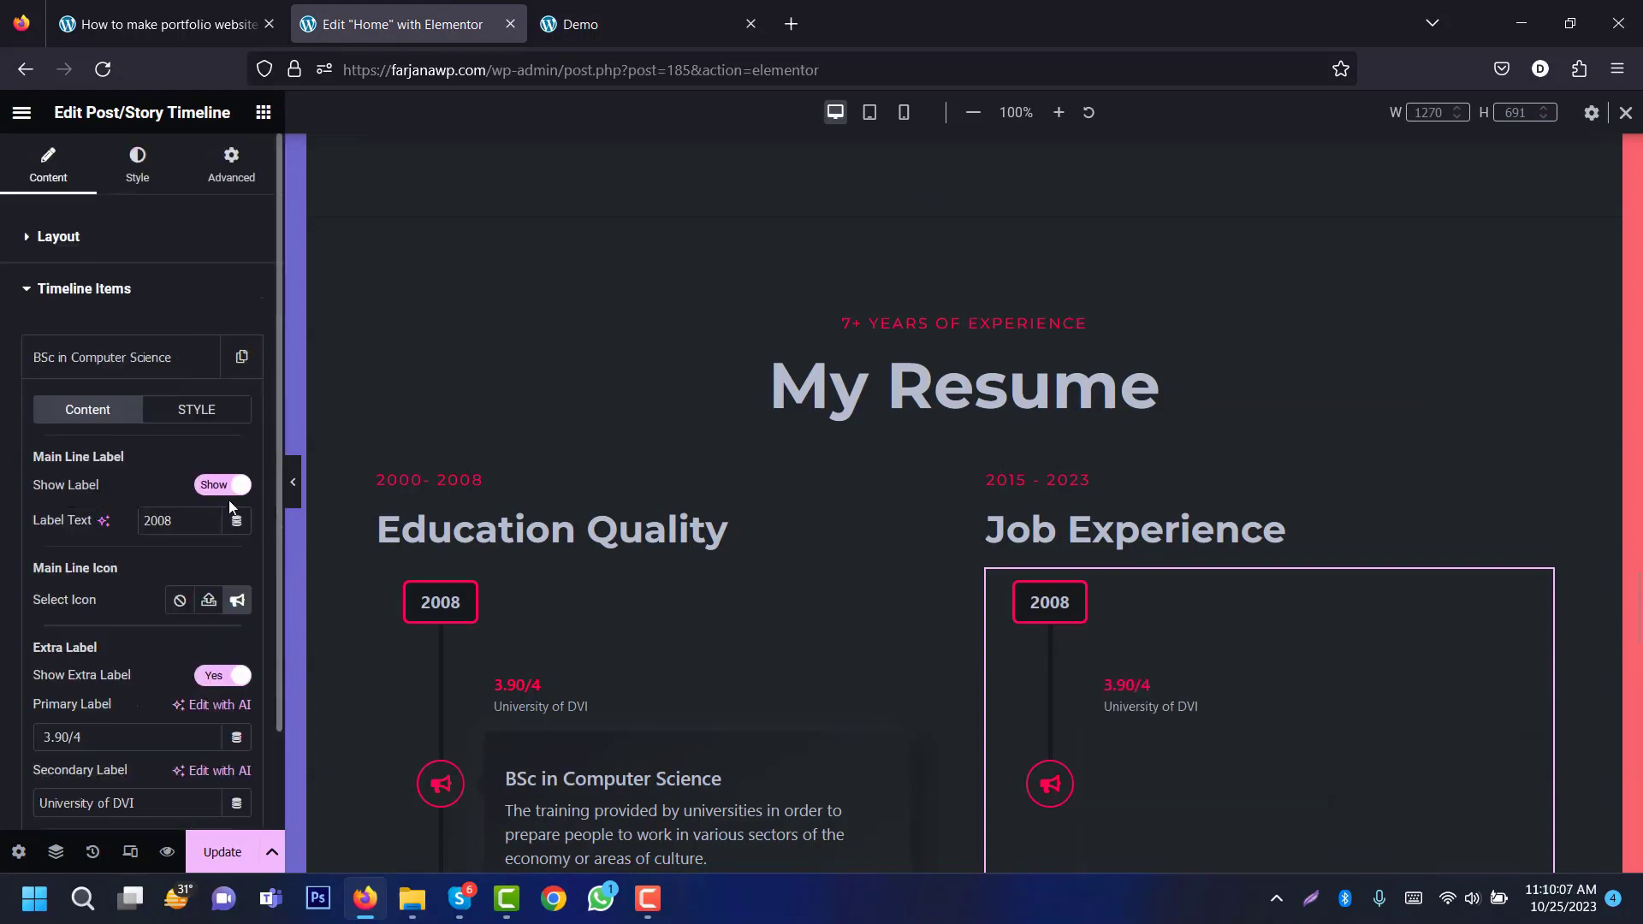
pyautogui.click(221, 489)
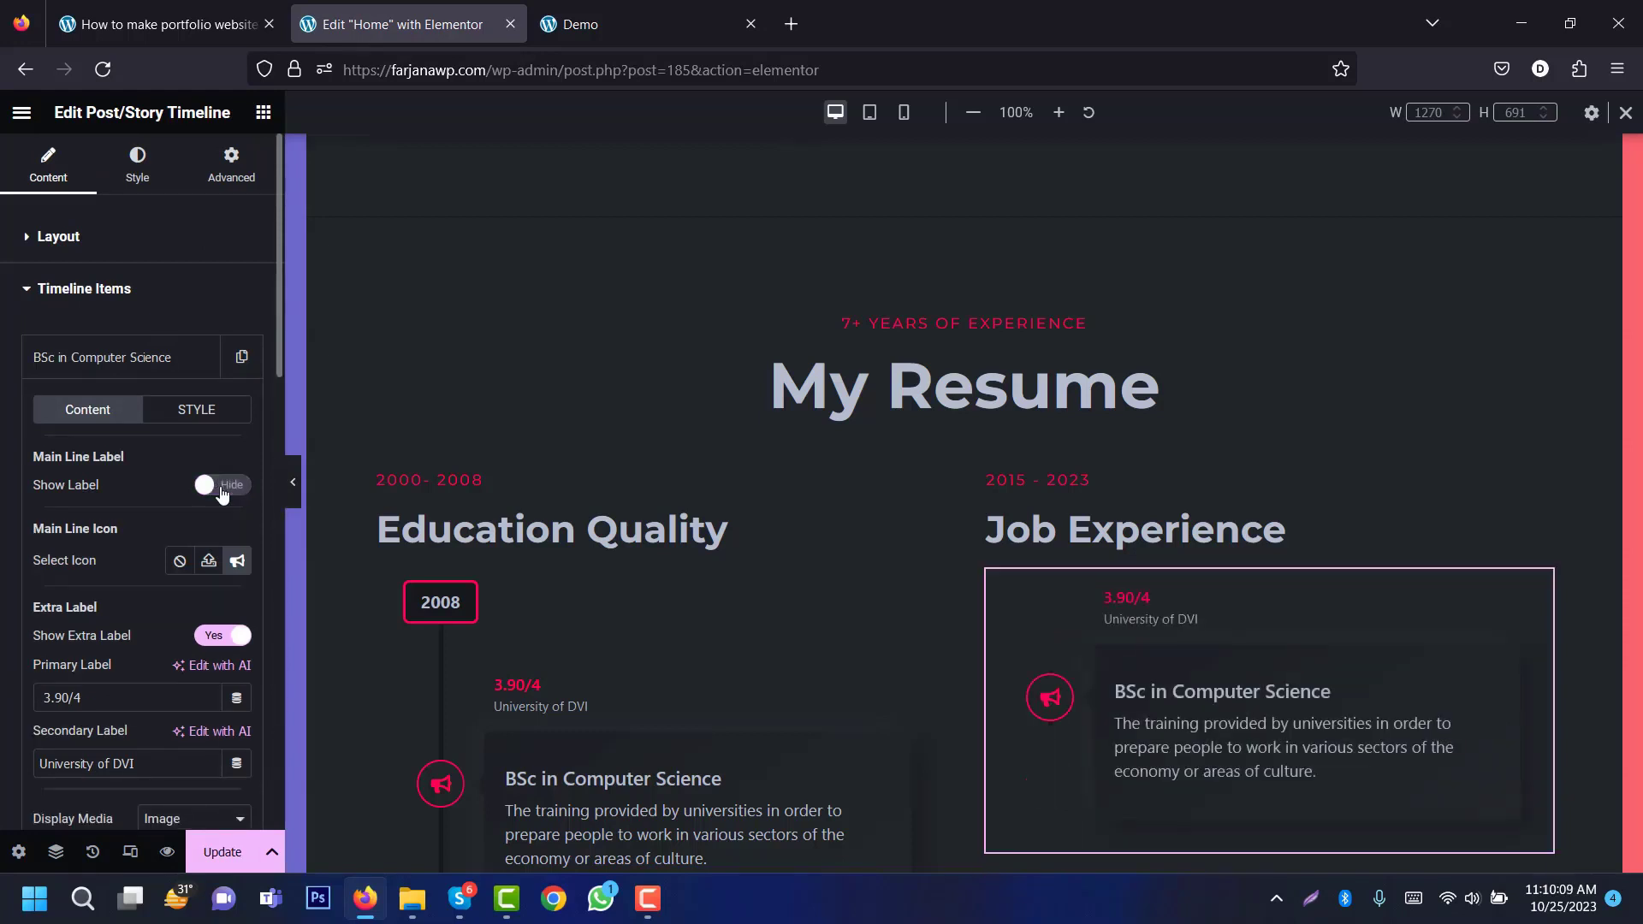
pyautogui.click(137, 368)
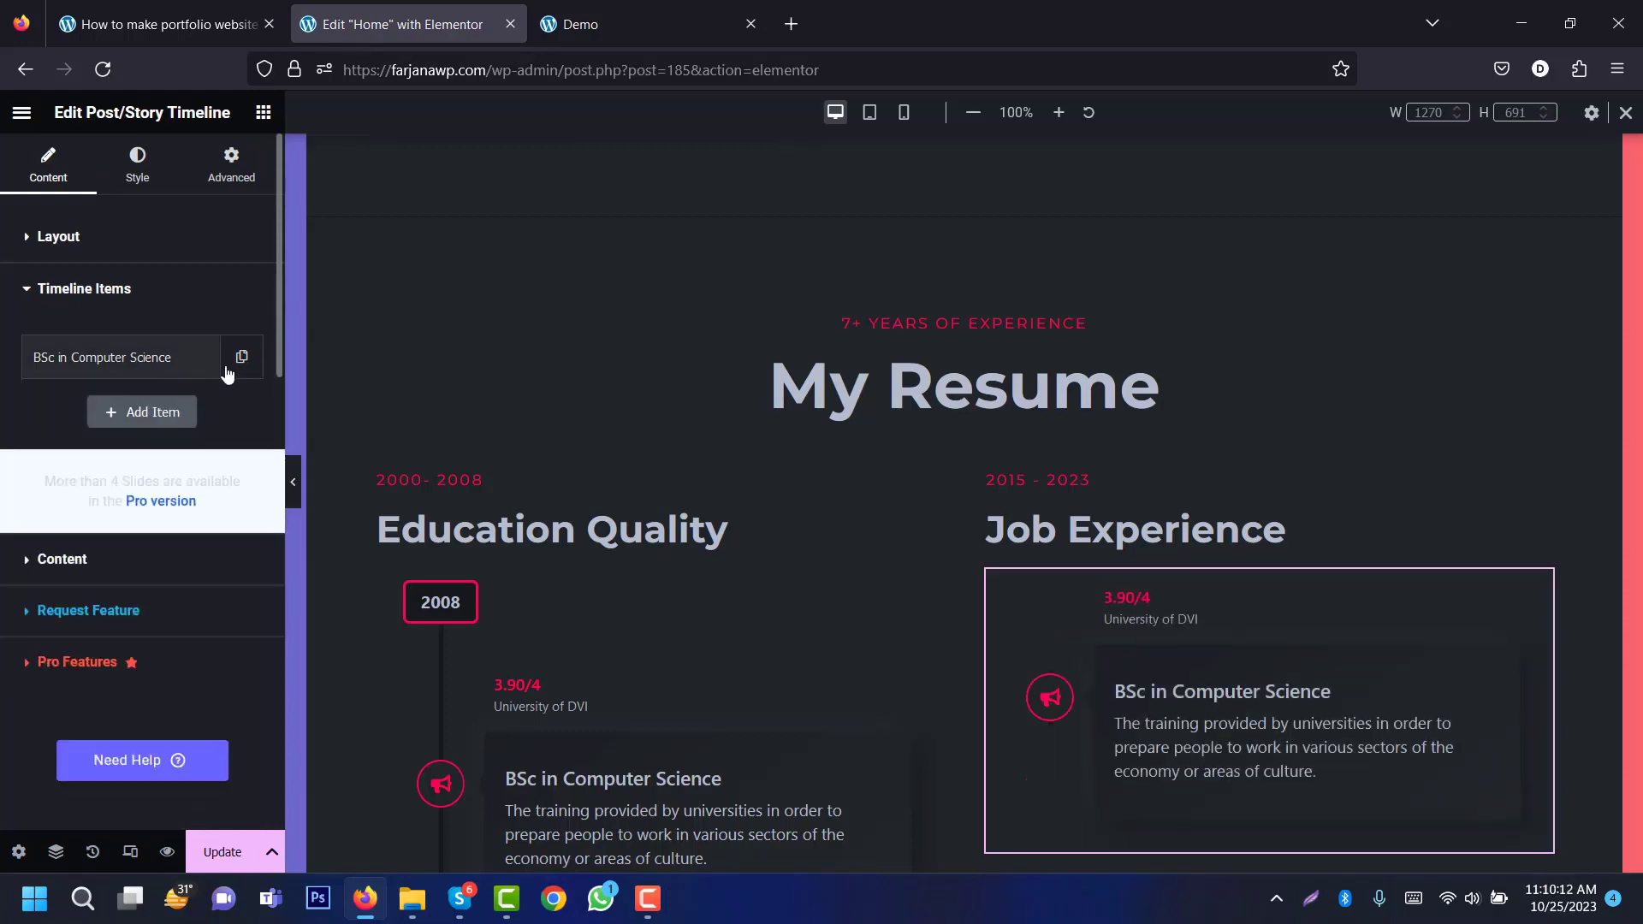
pyautogui.click(199, 357)
pyautogui.click(198, 412)
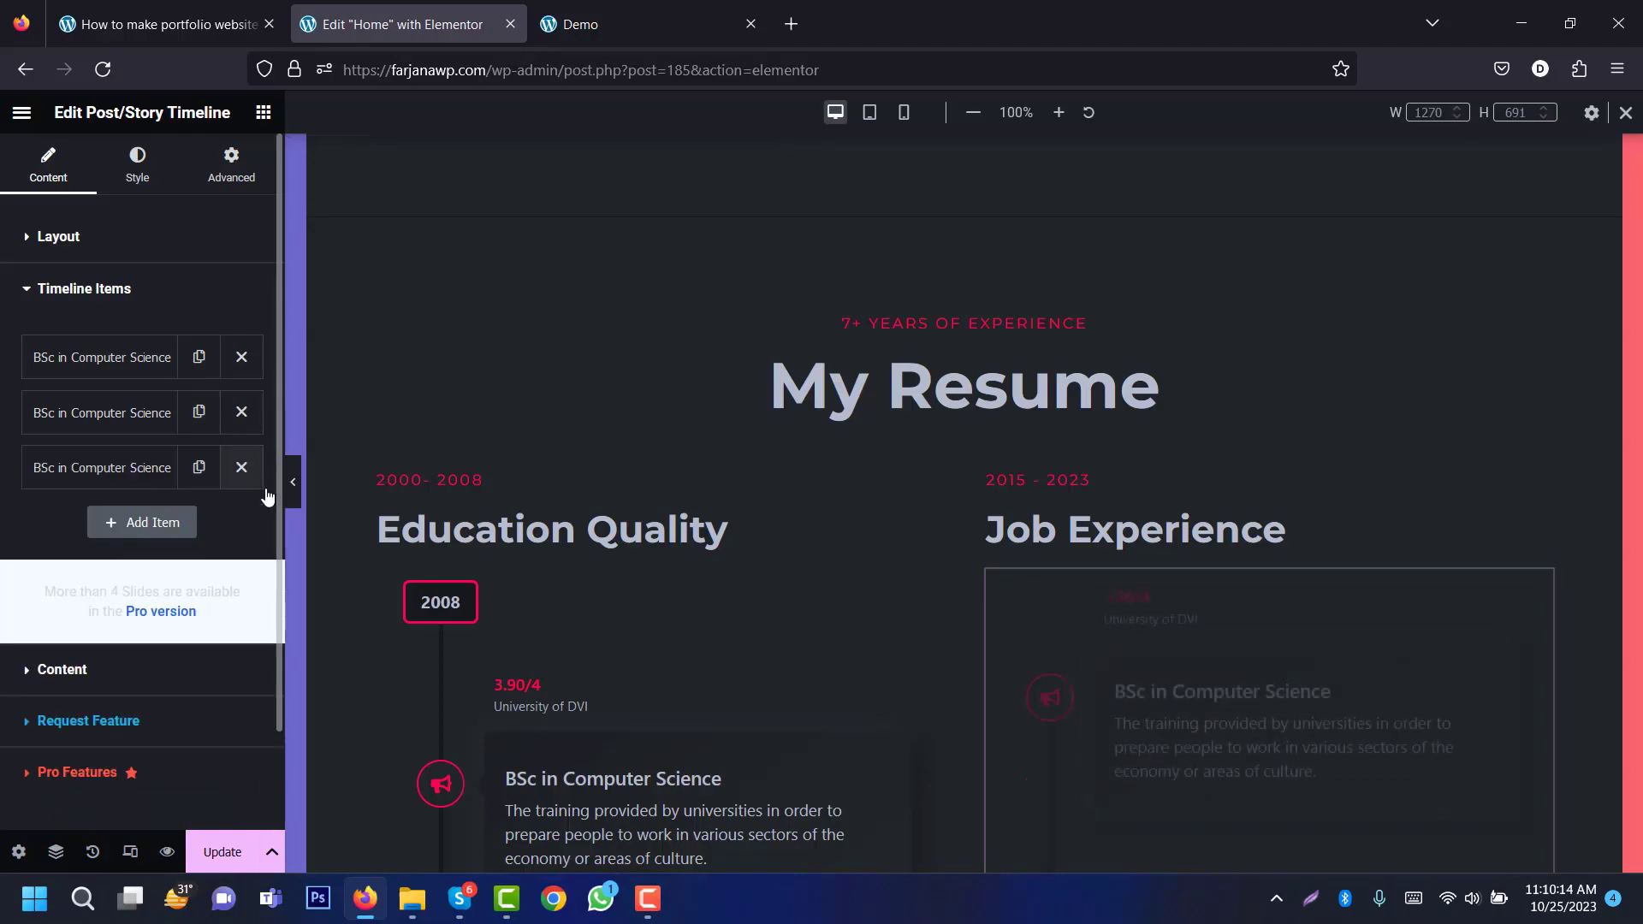
# Step: Review the timeline items, then view the demo site's Testimonial section
pyautogui.scroll(-3, 1638, 673)
pyautogui.scroll(-3, 1638, 673)
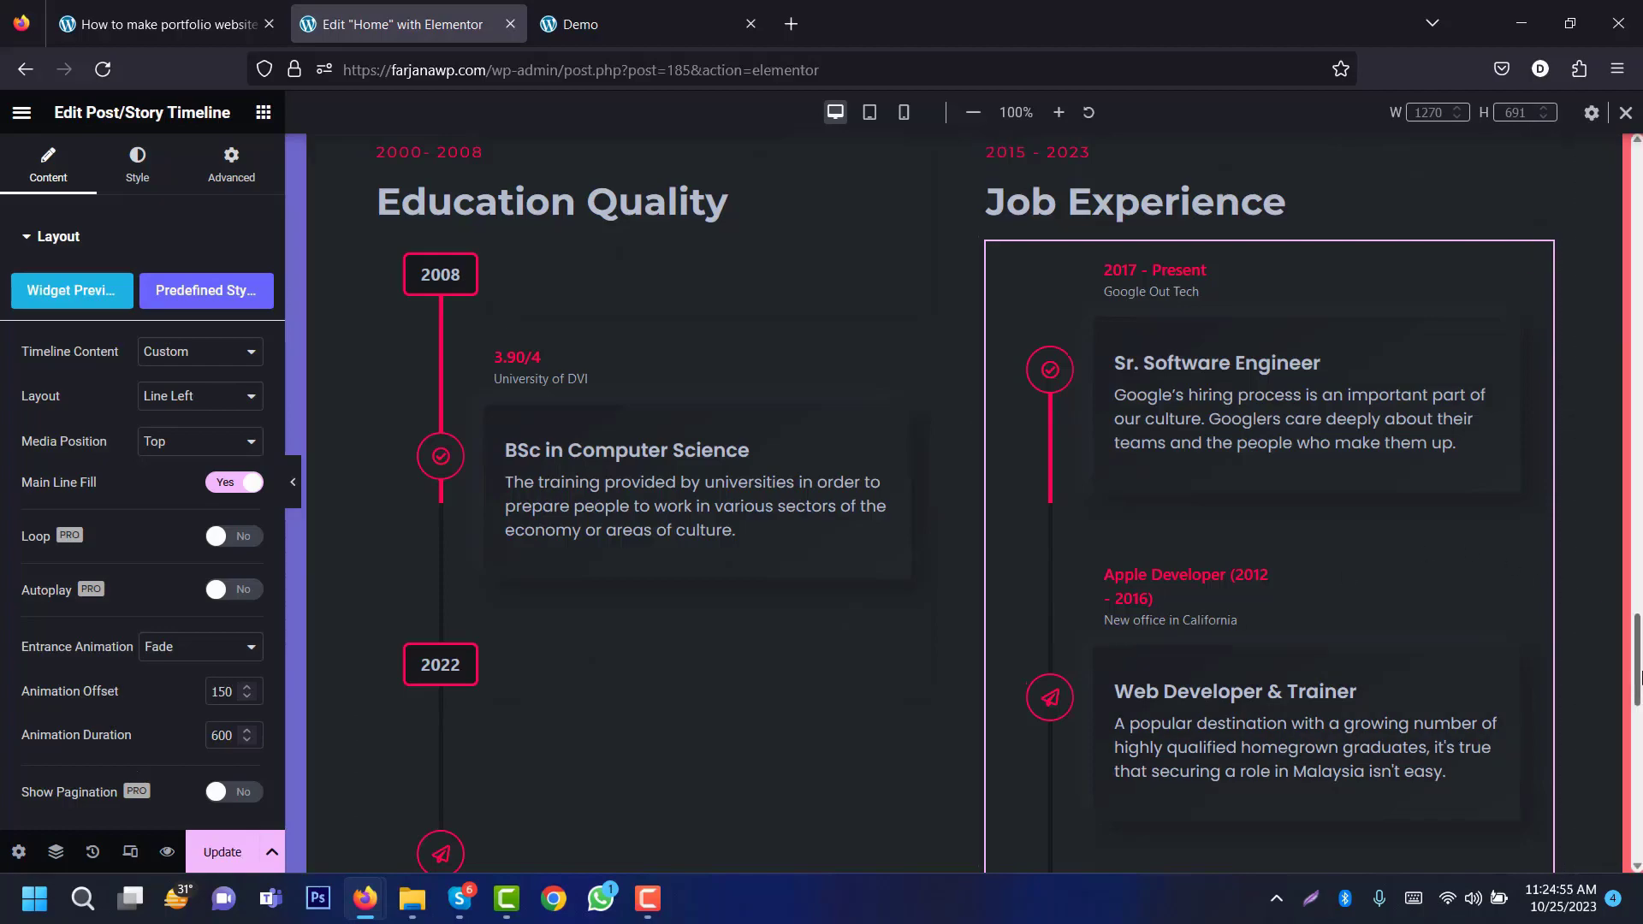
pyautogui.scroll(-10, 1638, 676)
pyautogui.scroll(9, 1638, 685)
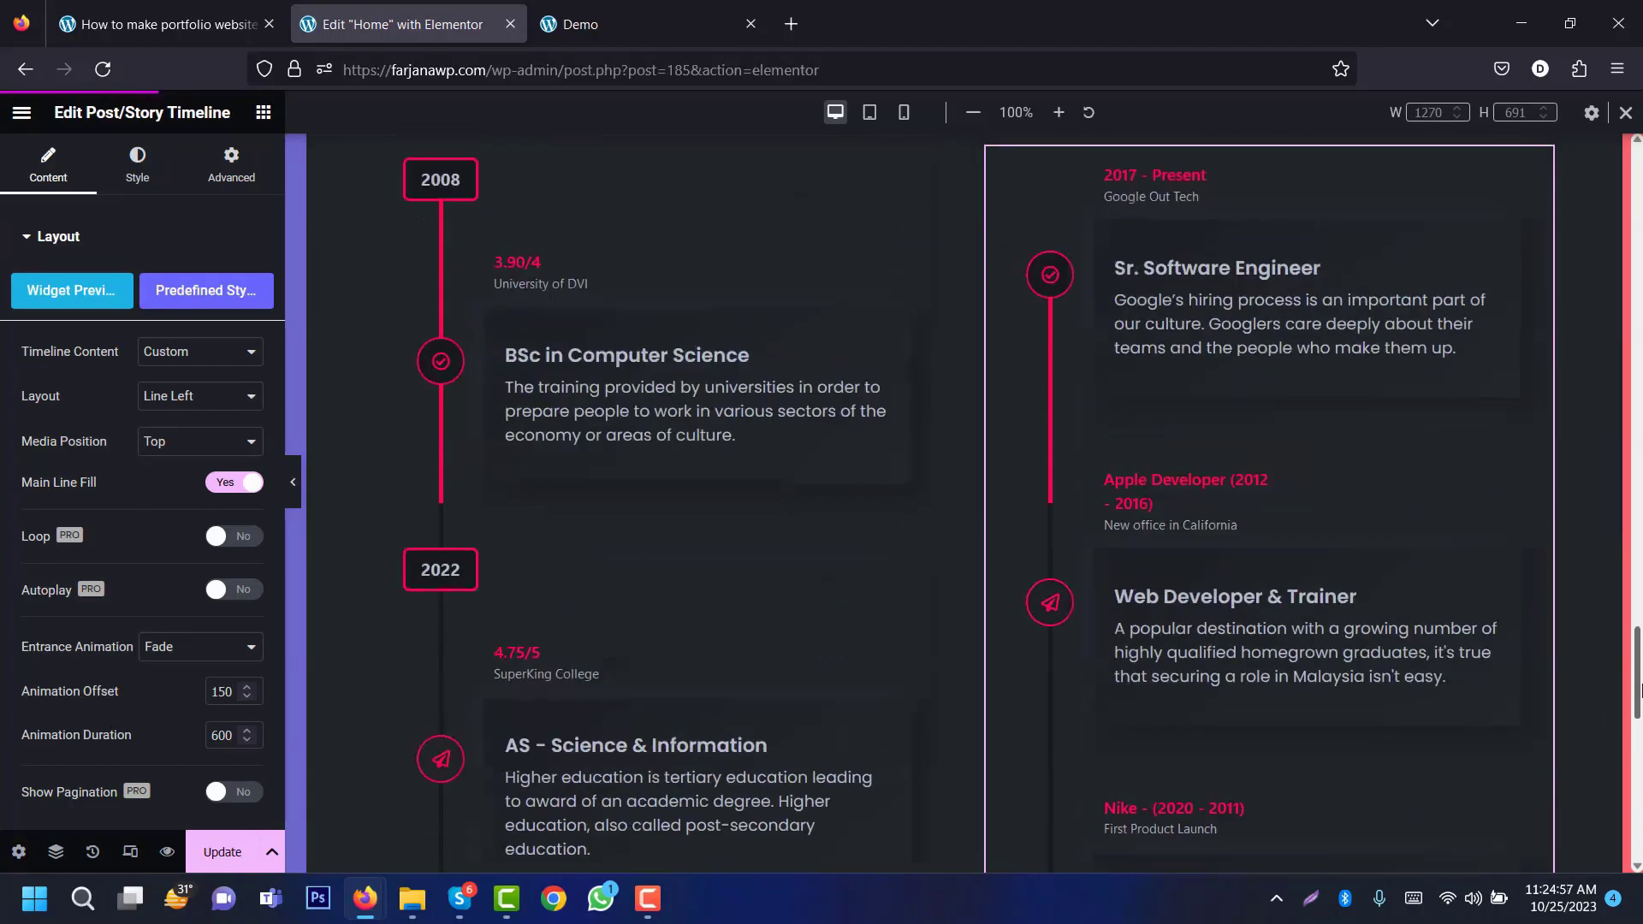
pyautogui.scroll(2, 1638, 689)
pyautogui.click(619, 26)
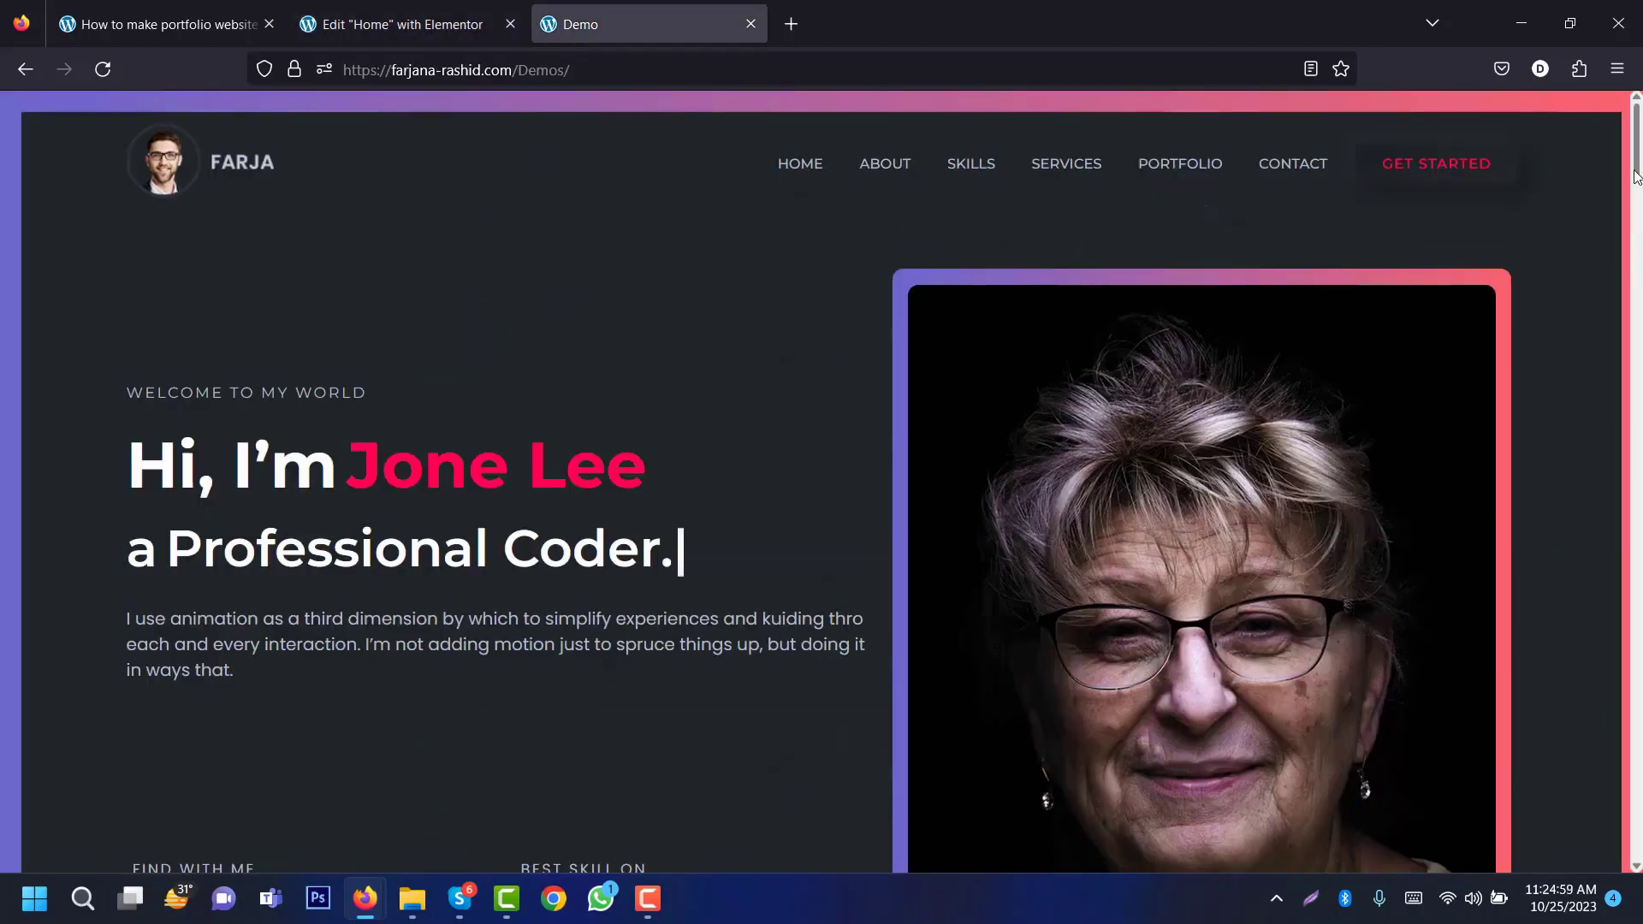
pyautogui.moveTo(1636, 175); pyautogui.dragTo(1639, 622)
# Step: Duplicate the My Resume section
pyautogui.click(442, 7)
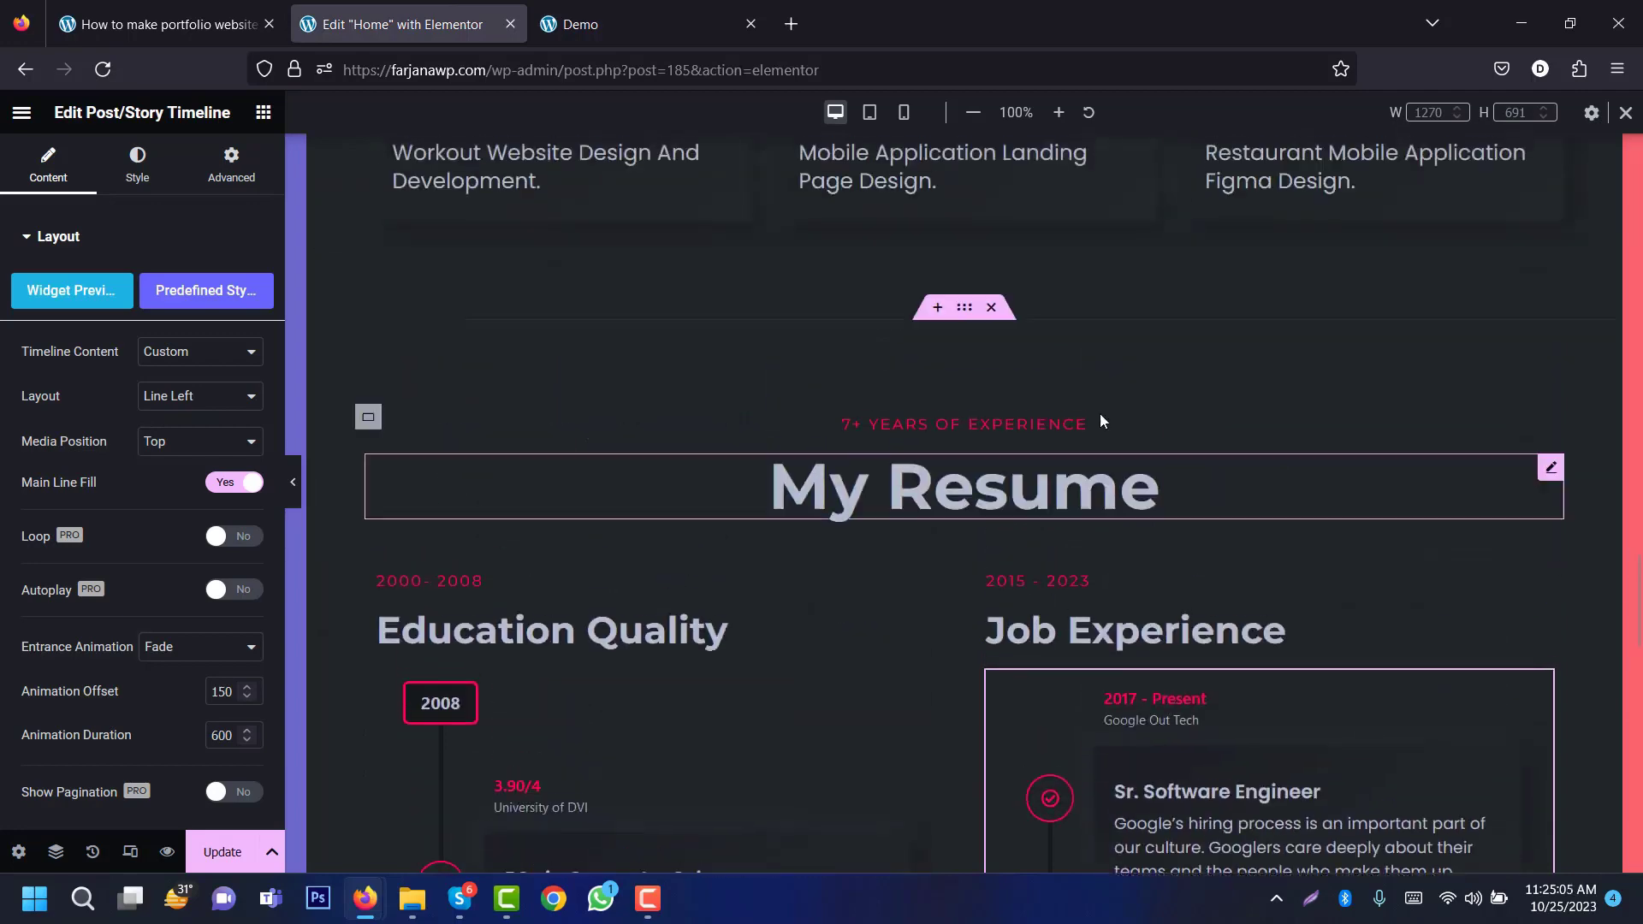
pyautogui.rightClick(960, 319)
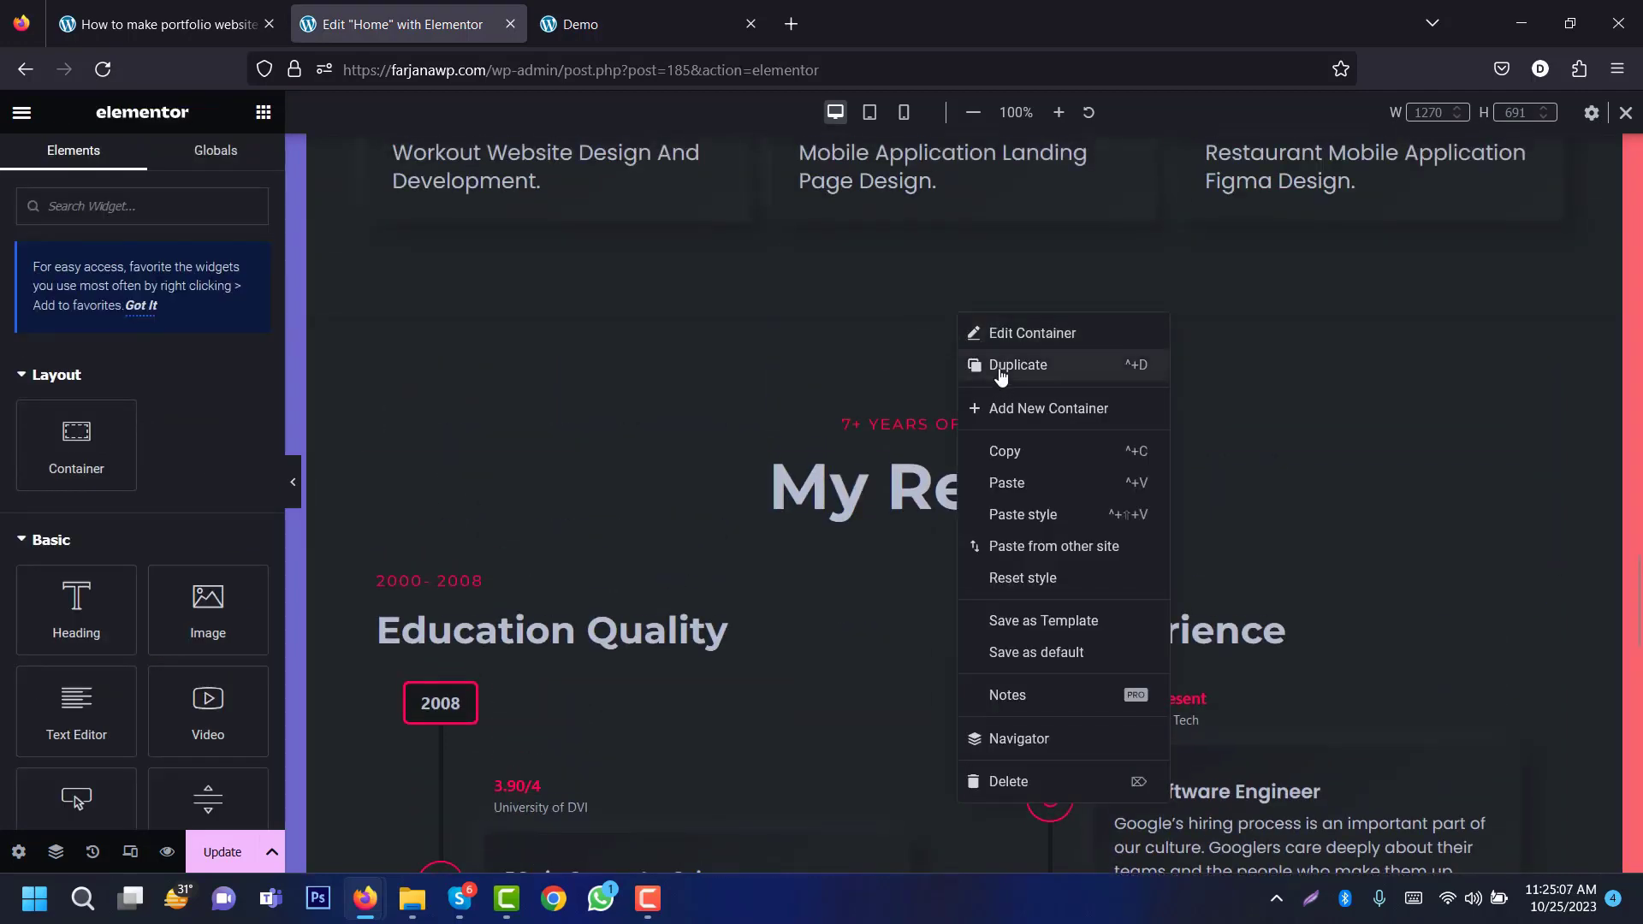
pyautogui.click(1032, 333)
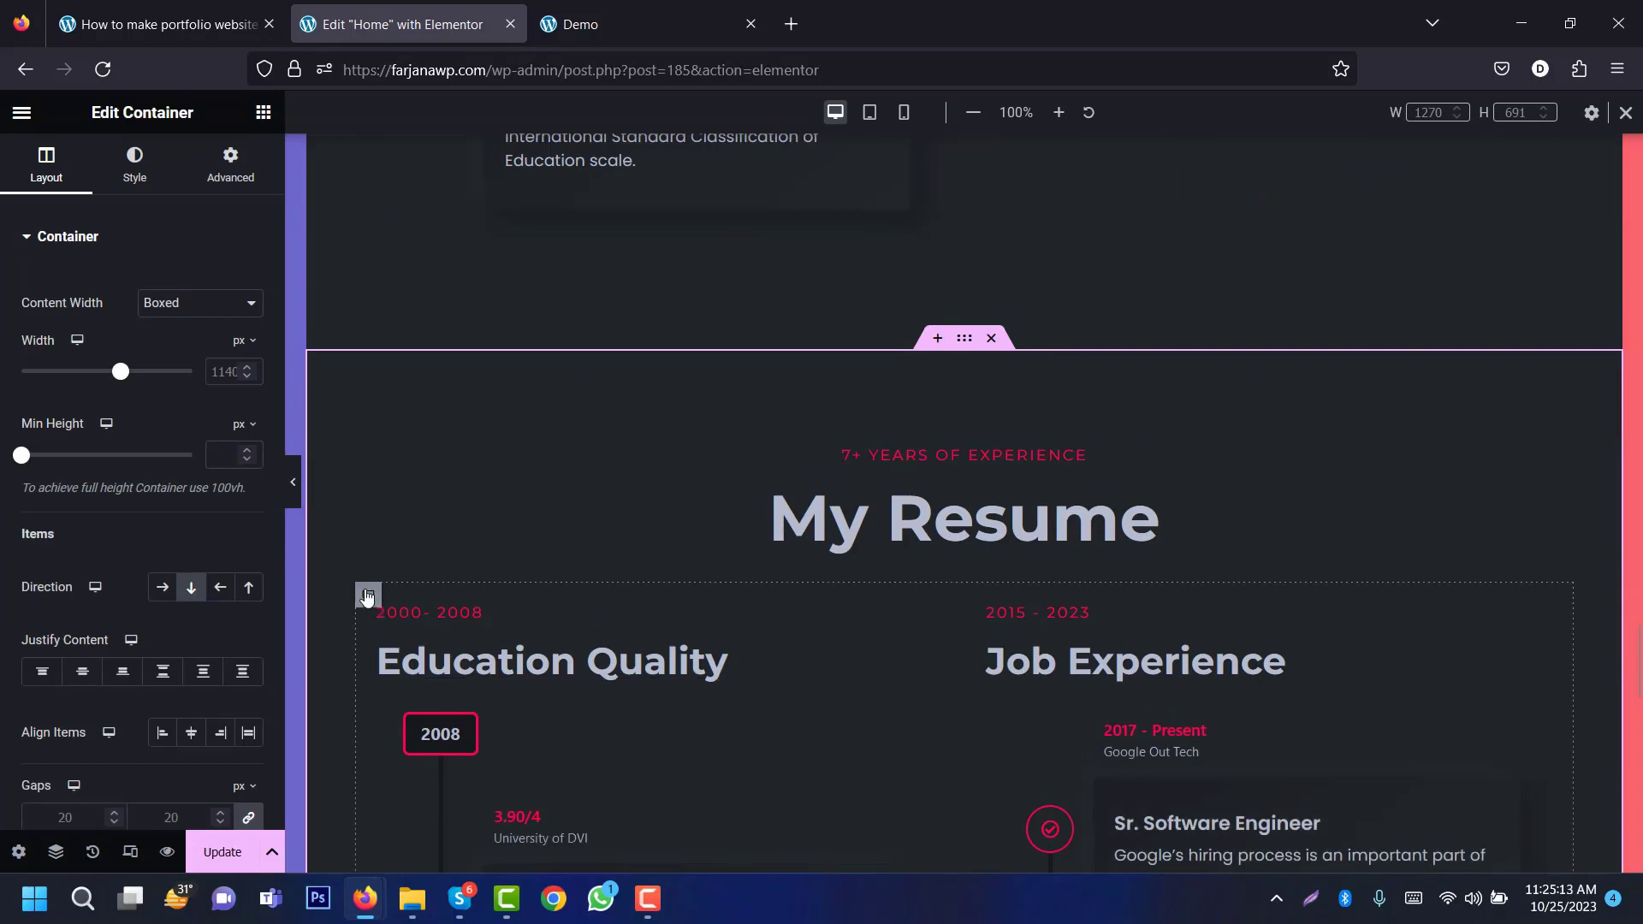
# Step: Delete the Education Quality and Job Experience columns from the copy
pyautogui.rightClick(368, 609)
pyautogui.click(433, 850)
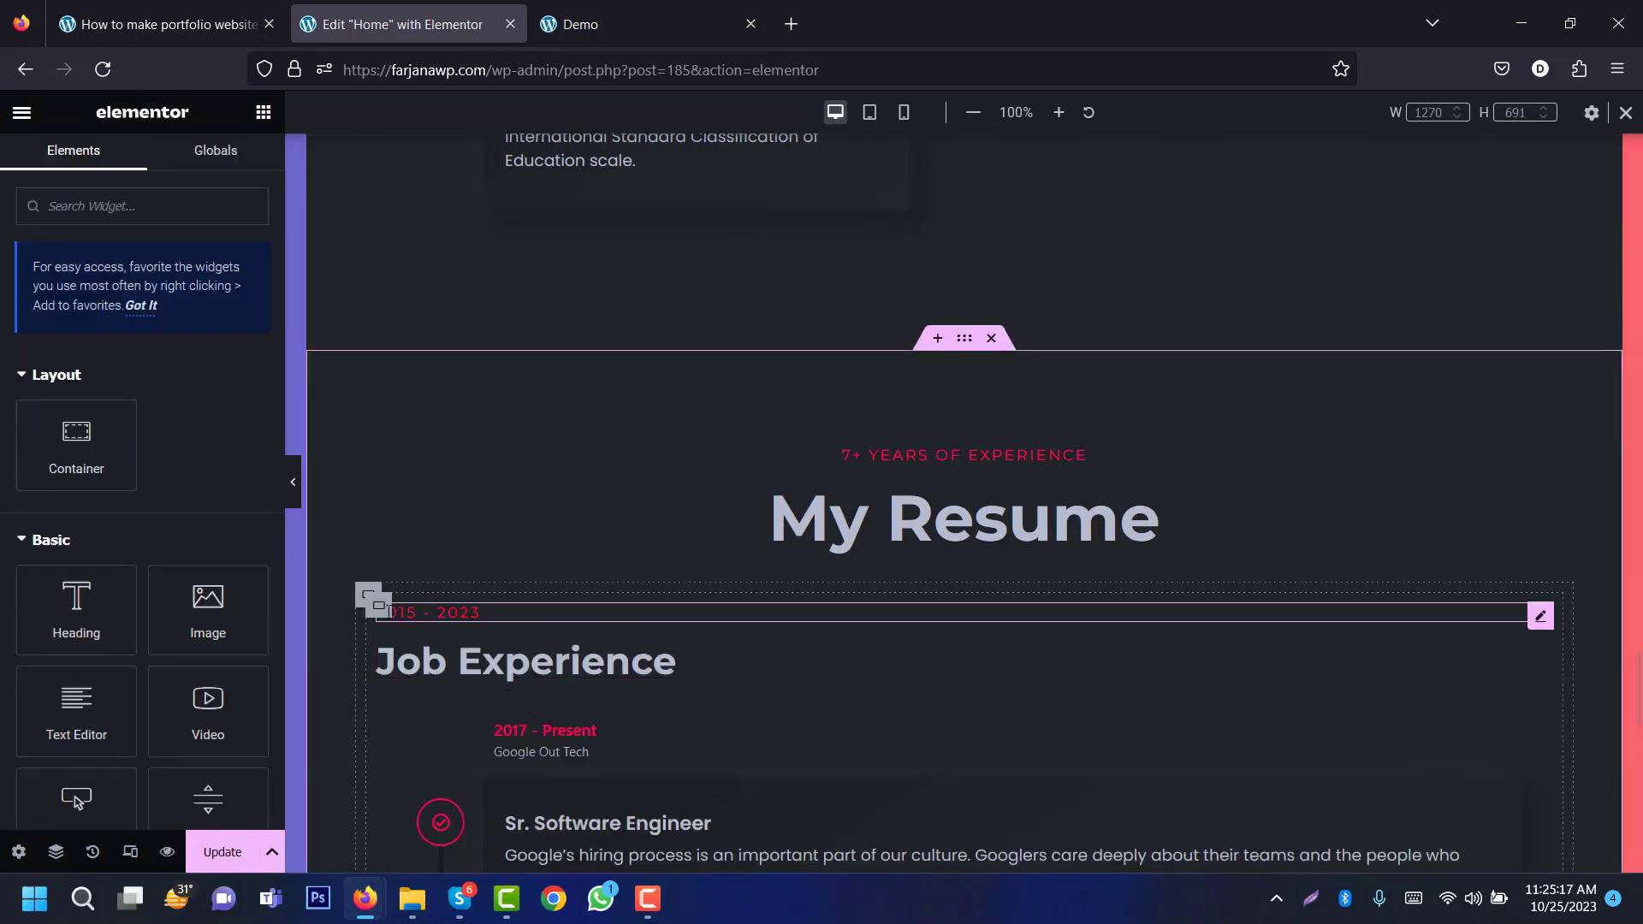
pyautogui.rightClick(368, 594)
pyautogui.click(432, 851)
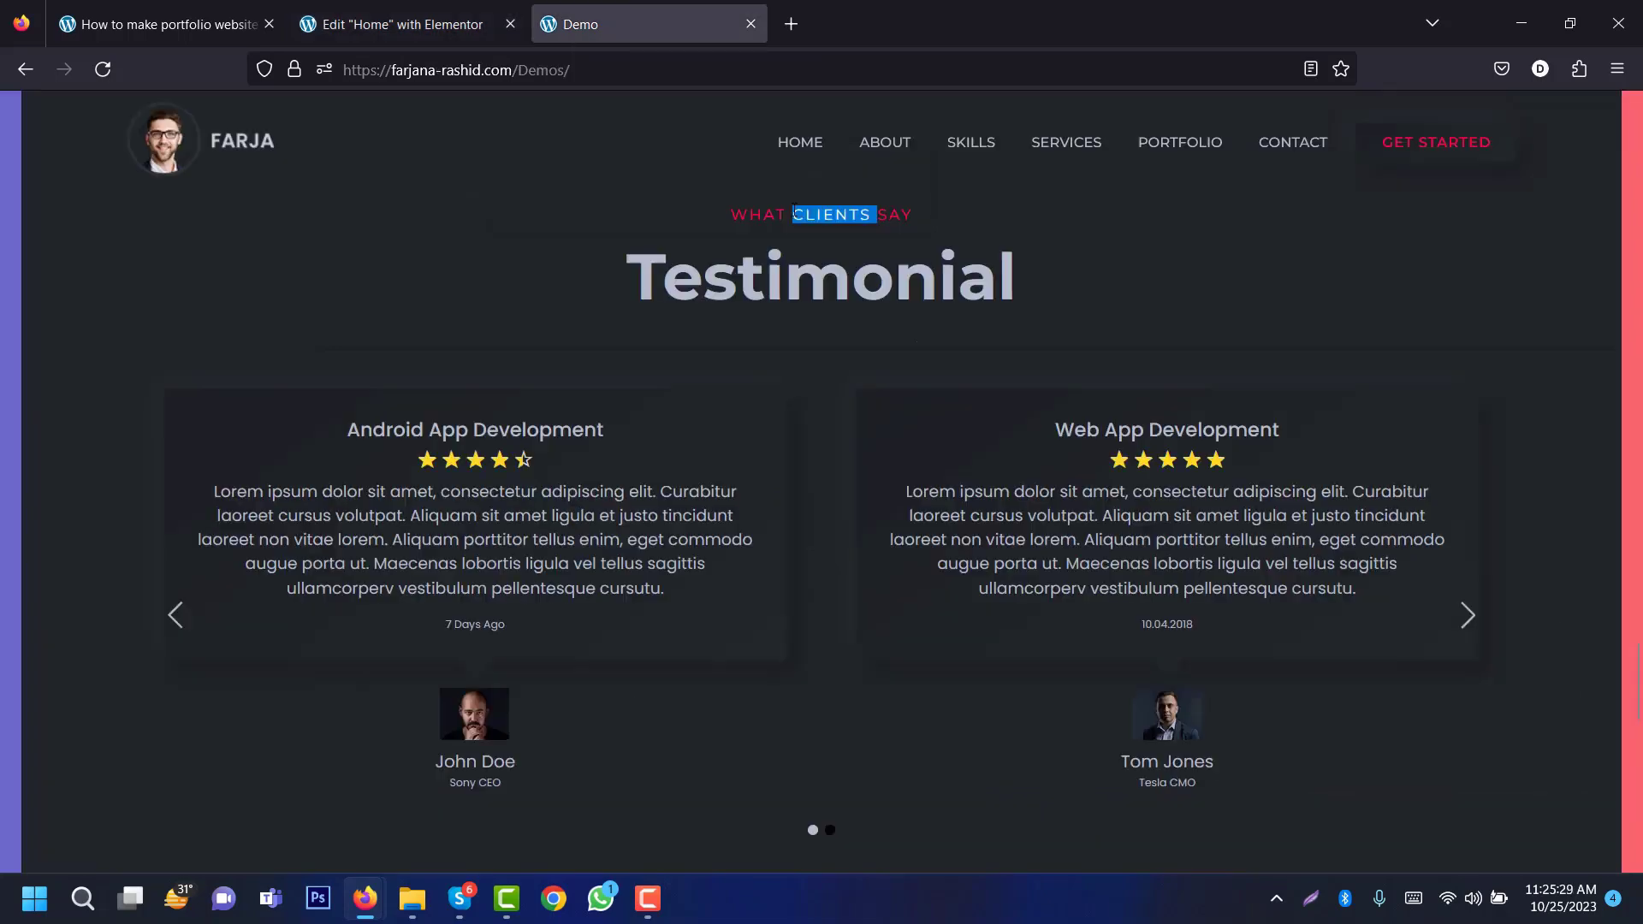
# Step: Replace the copy's 7+ Years of Experience subheading with 'What Clients Say' from the demo
pyautogui.tripleClick(789, 213)
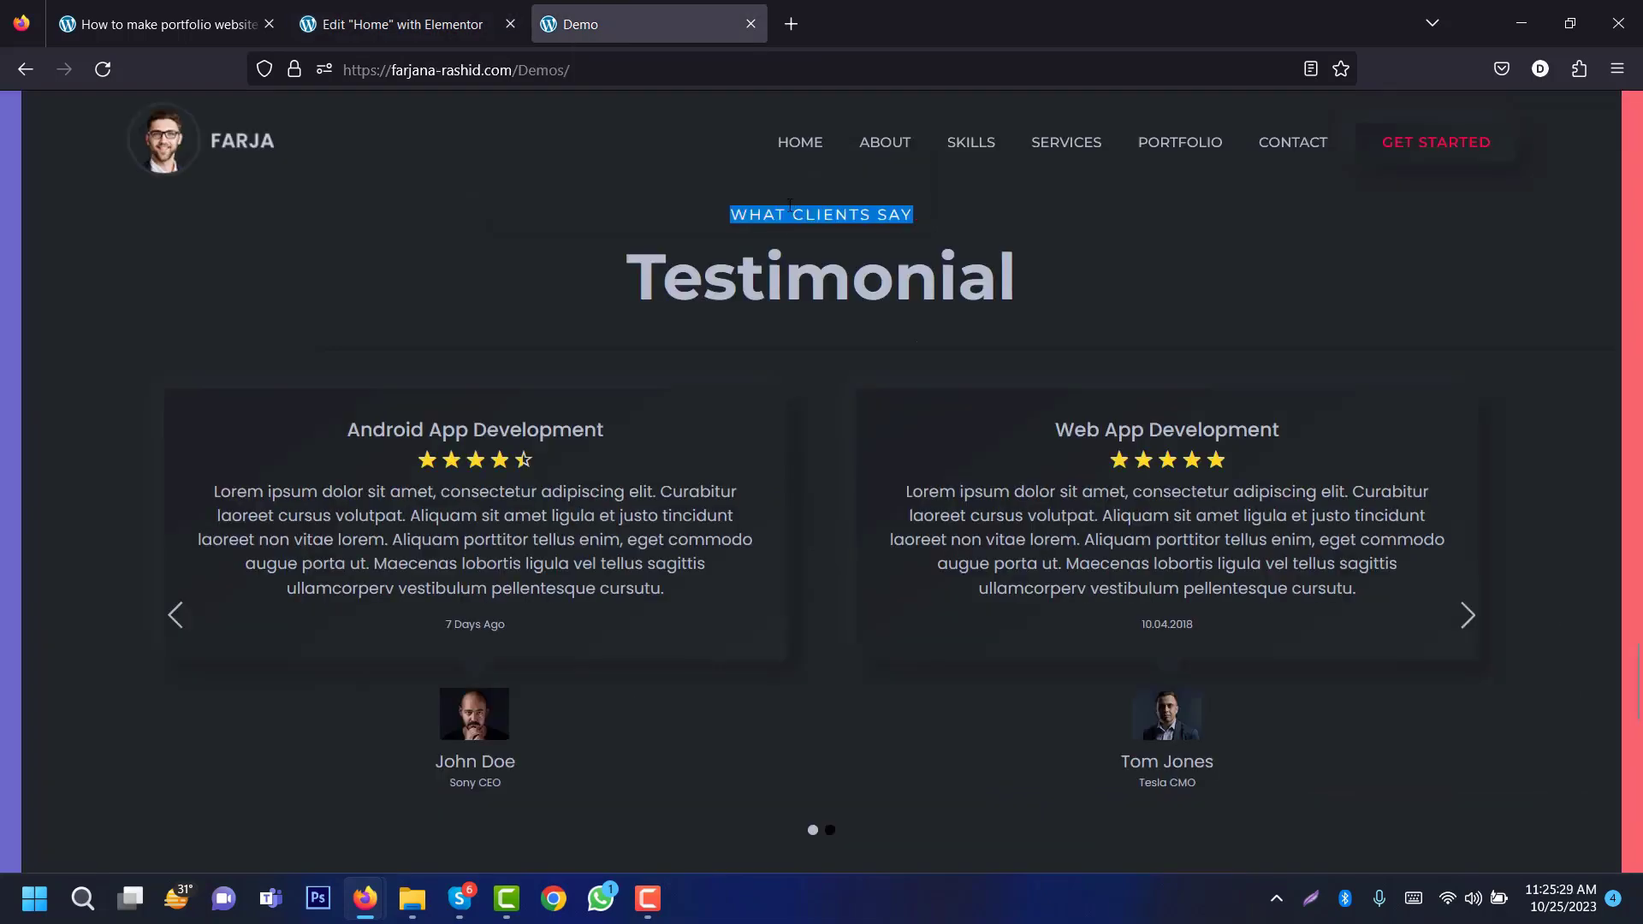
pyautogui.click(494, 30)
pyautogui.click(964, 488)
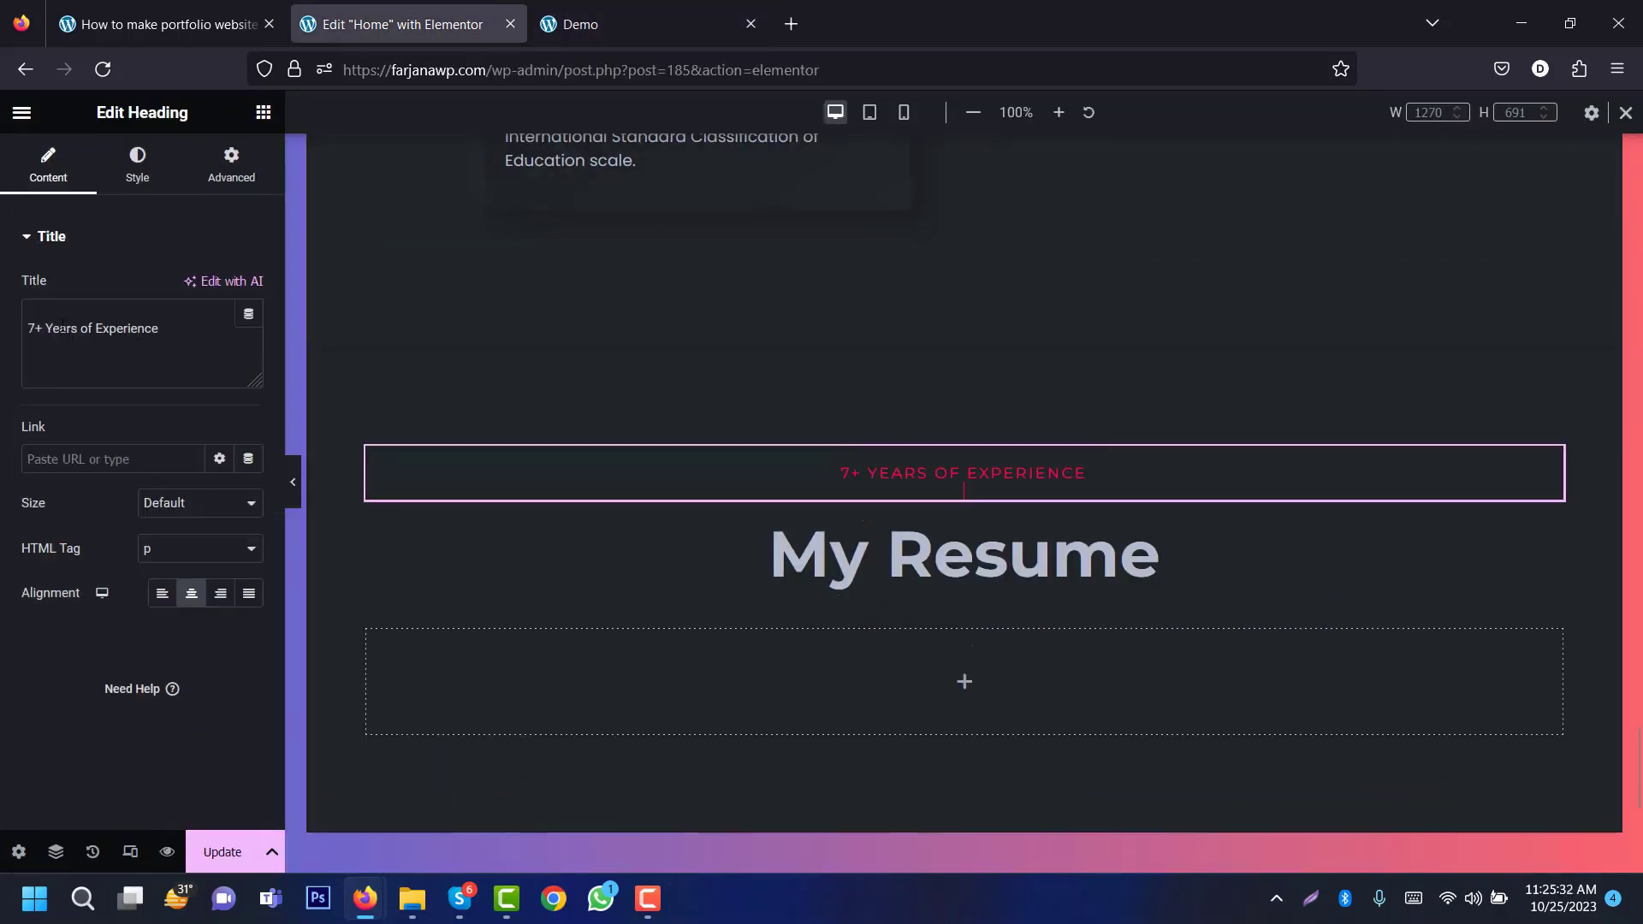
pyautogui.tripleClick(62, 326)
pyautogui.write('What Clients Say')
# Step: Copy 'Testimonial' from the demo for the heading and search widgets for 'test'
pyautogui.click(582, 21)
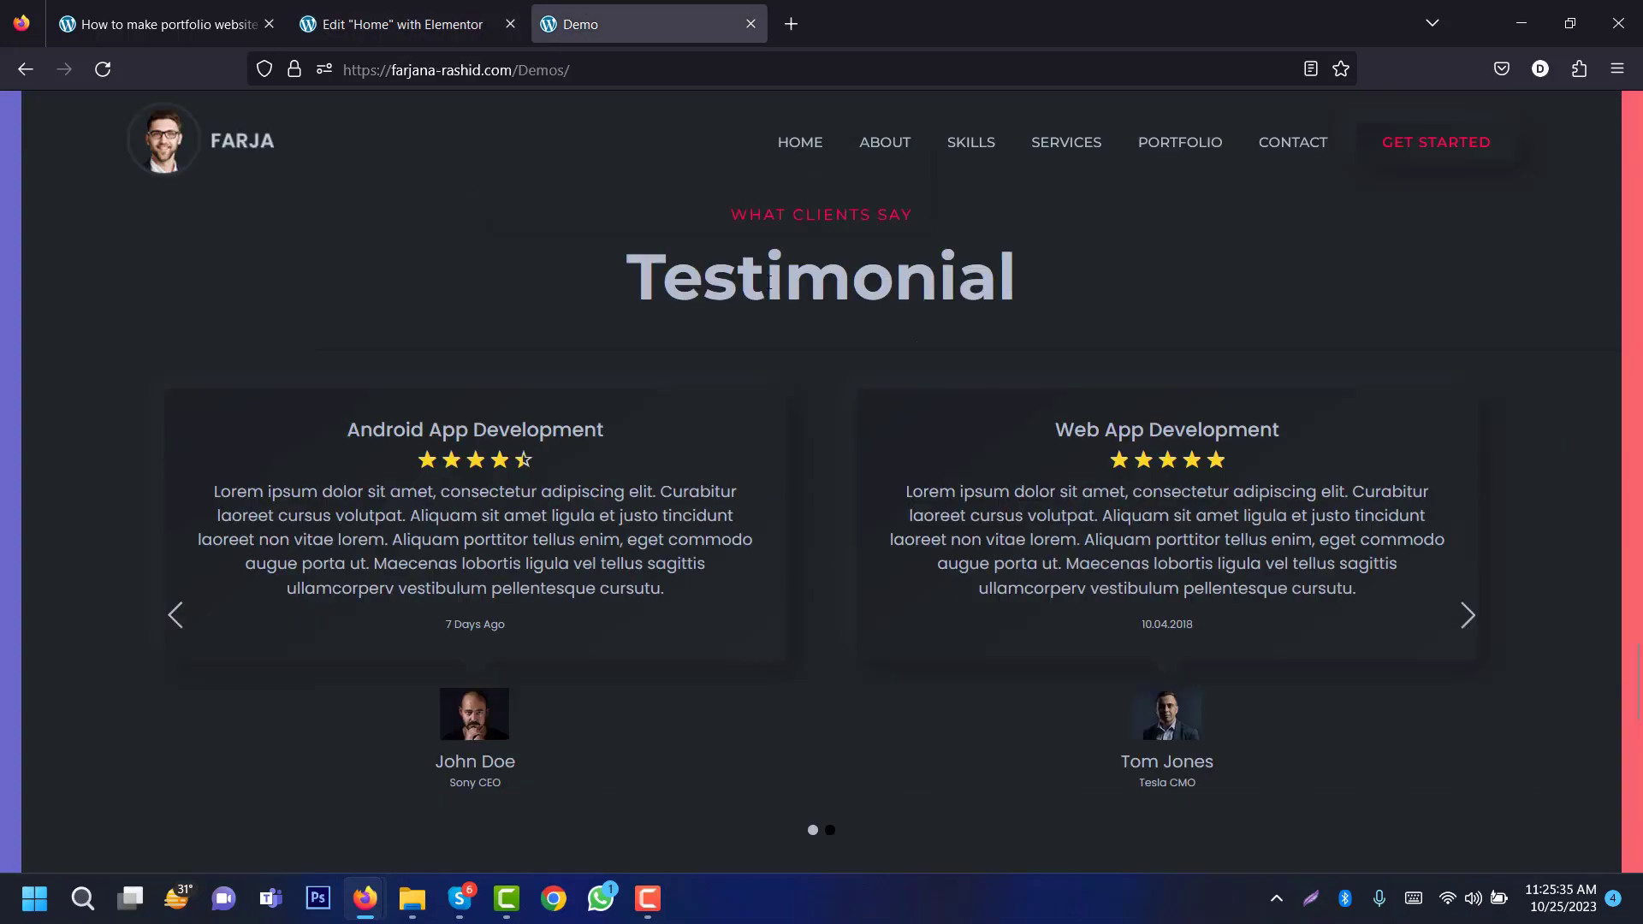
pyautogui.tripleClick(768, 282)
pyautogui.click(412, 27)
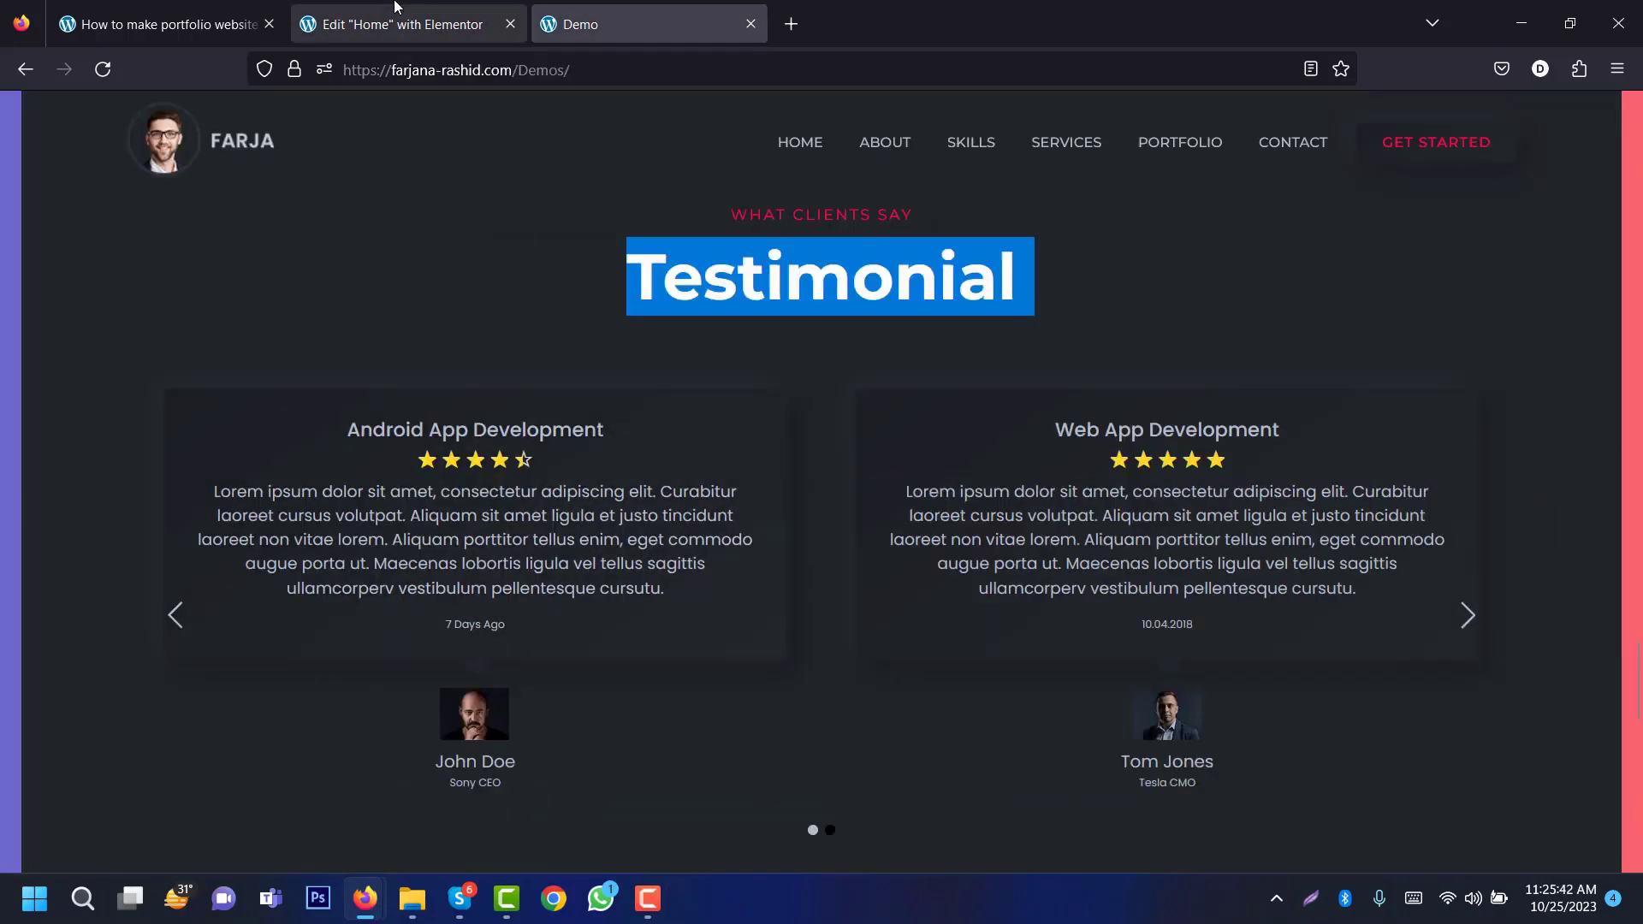
pyautogui.click(394, 9)
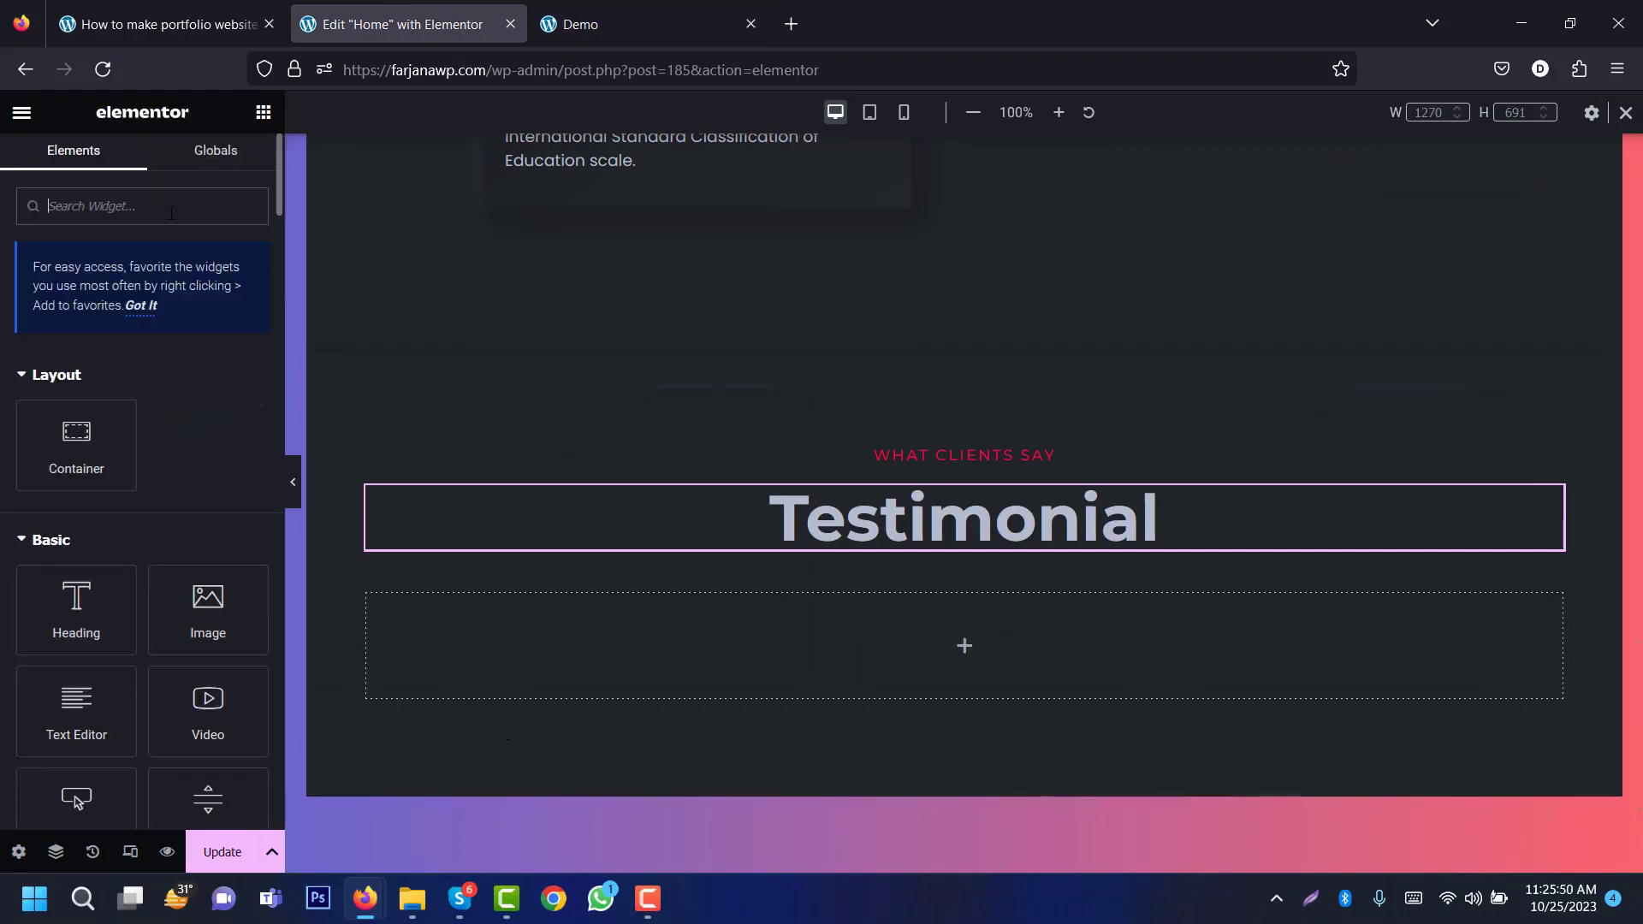
pyautogui.write('test')
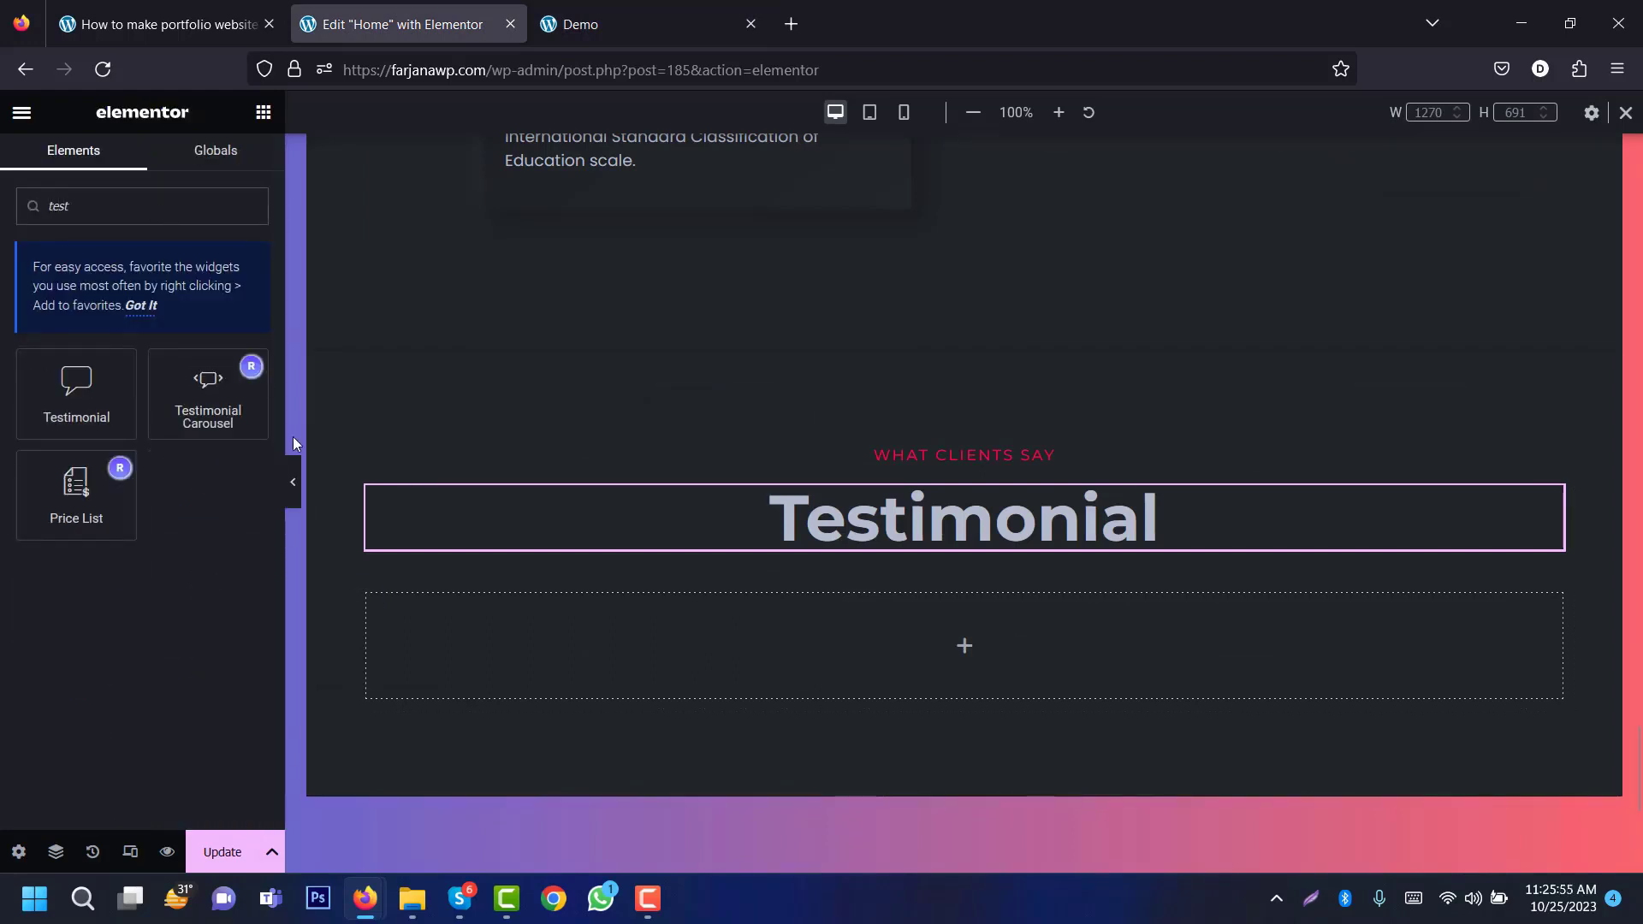
# Step: Add a Testimonial Carousel to the empty container and edit the Awesome Theme testimonial's title
pyautogui.moveTo(220, 400); pyautogui.dragTo(741, 635)
pyautogui.moveTo(1640, 717); pyautogui.dragTo(1640, 764)
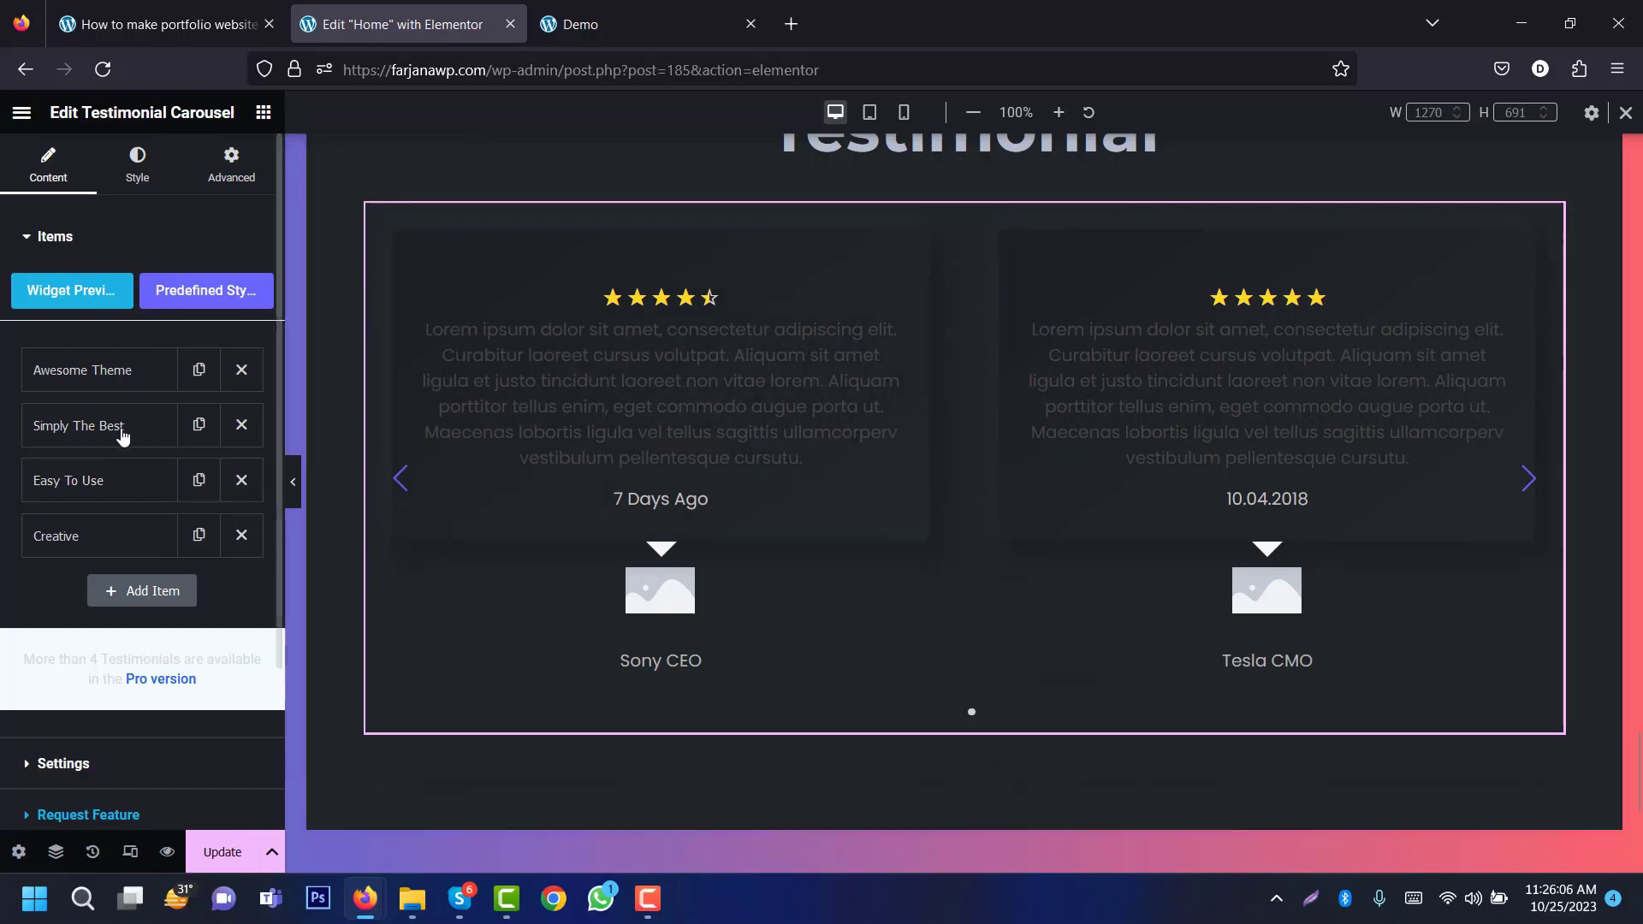
pyautogui.click(138, 379)
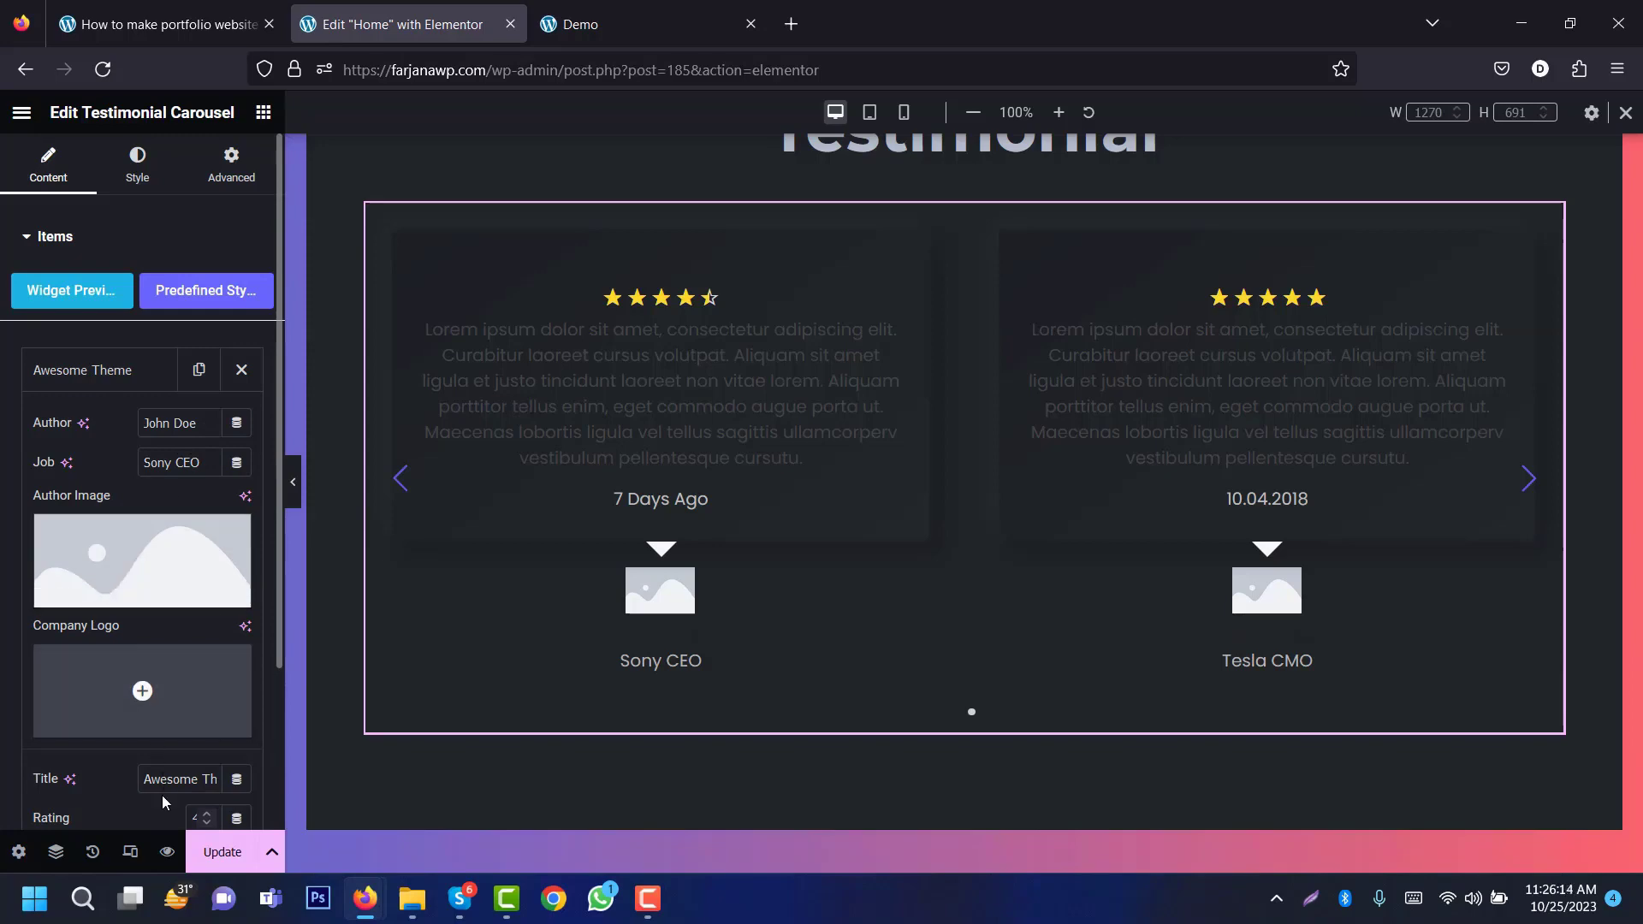
pyautogui.click(596, 10)
pyautogui.scroll(-2, 169, 659)
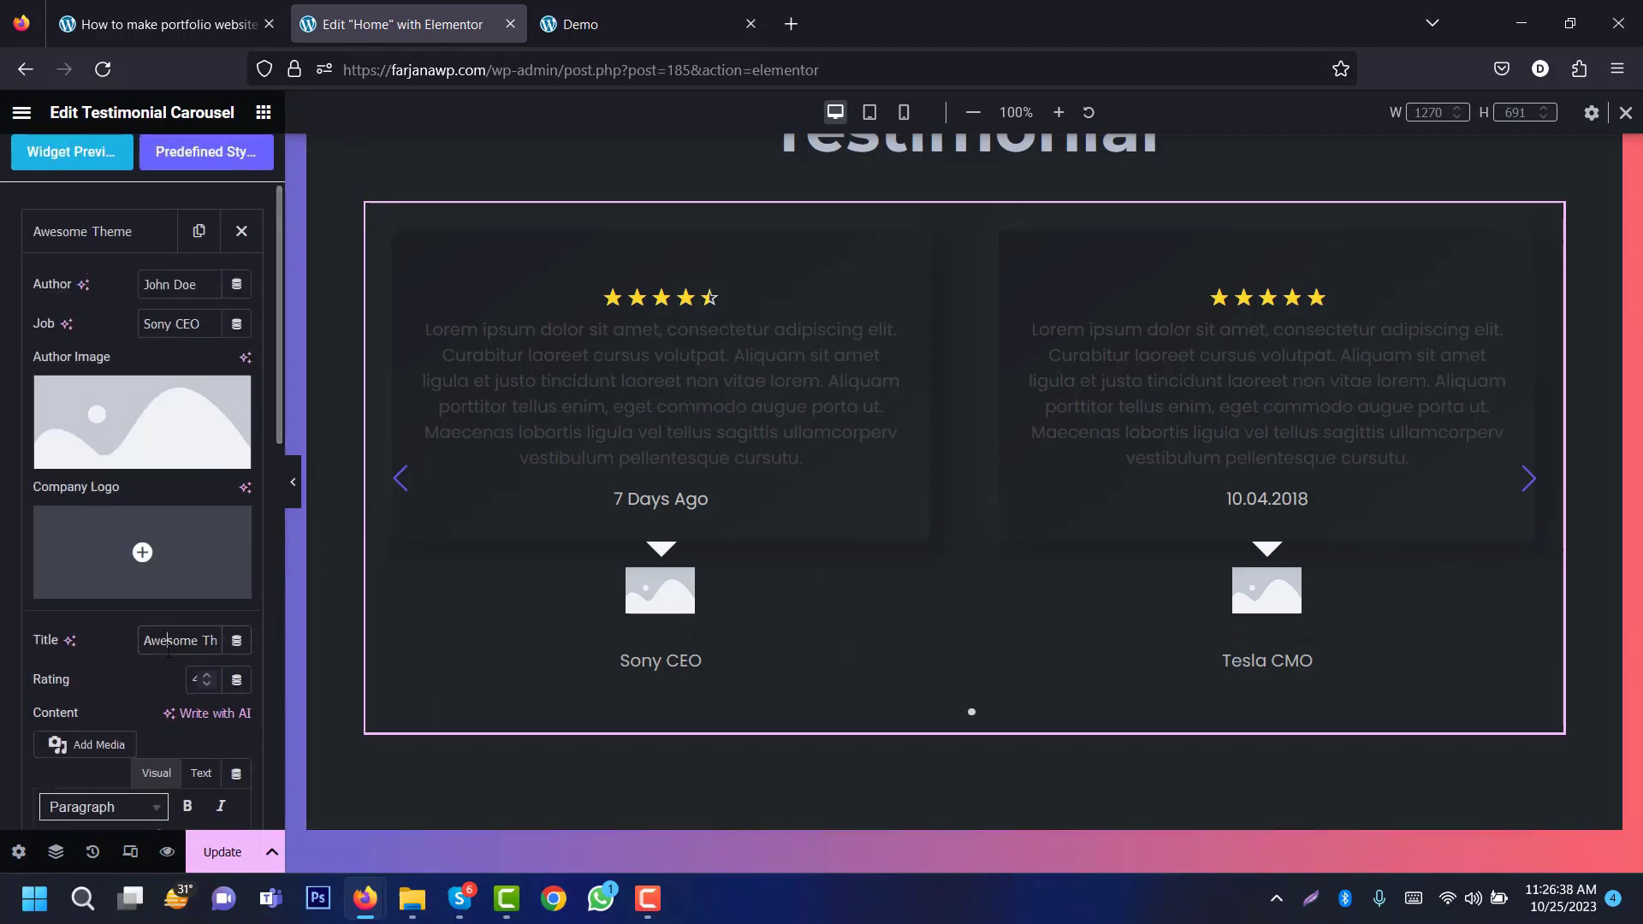
pyautogui.click(168, 636)
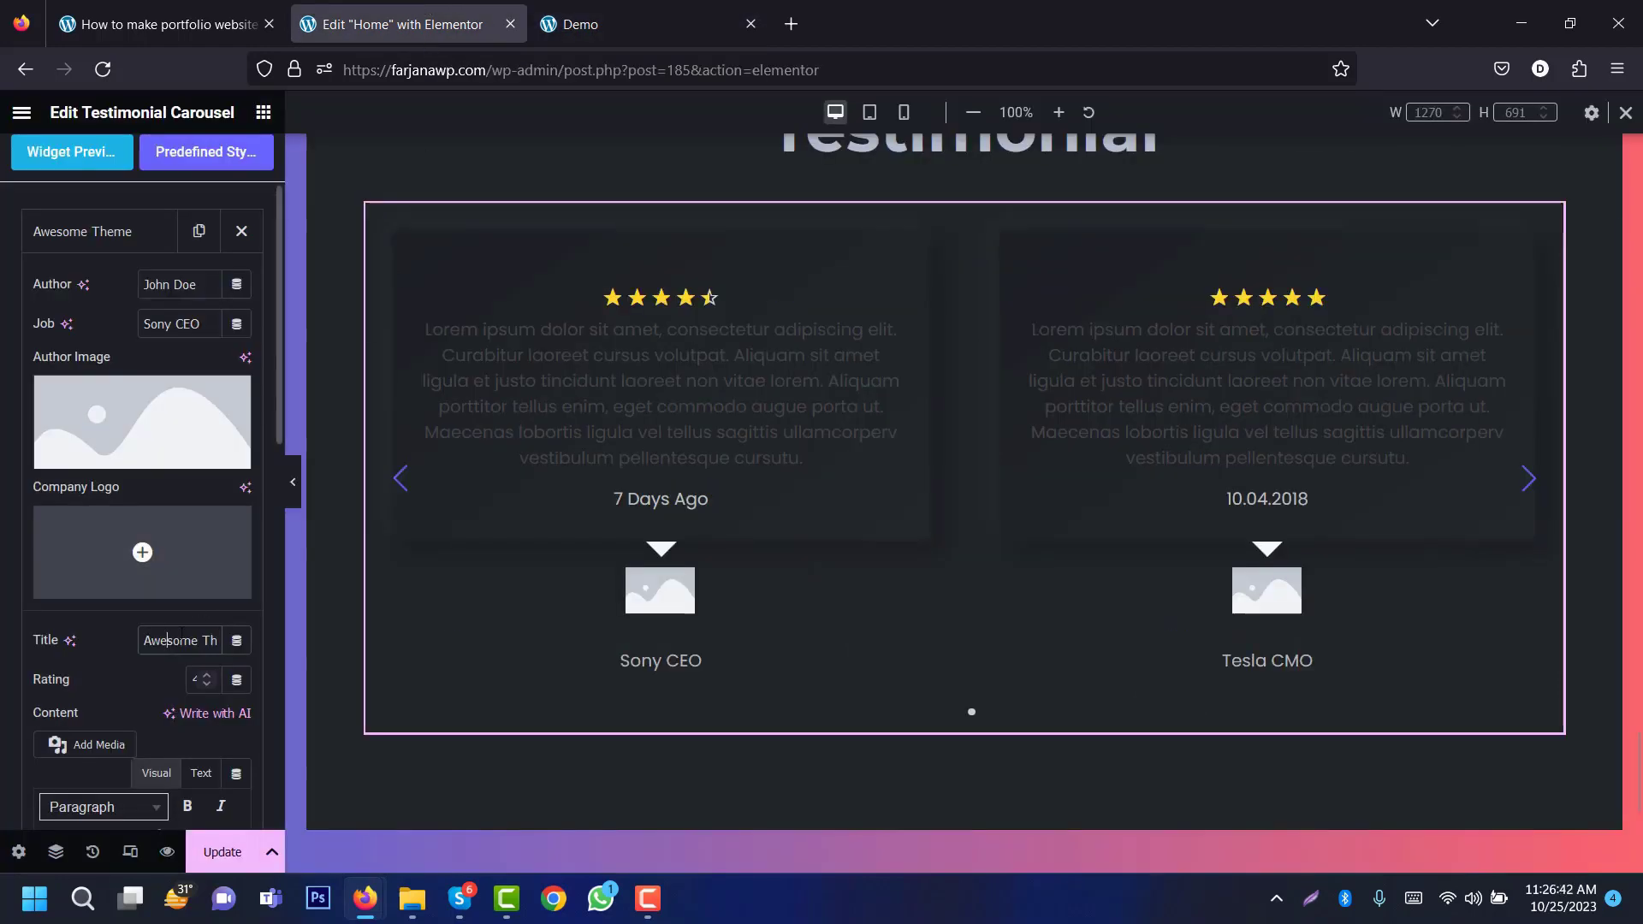
pyautogui.doubleClick(180, 640)
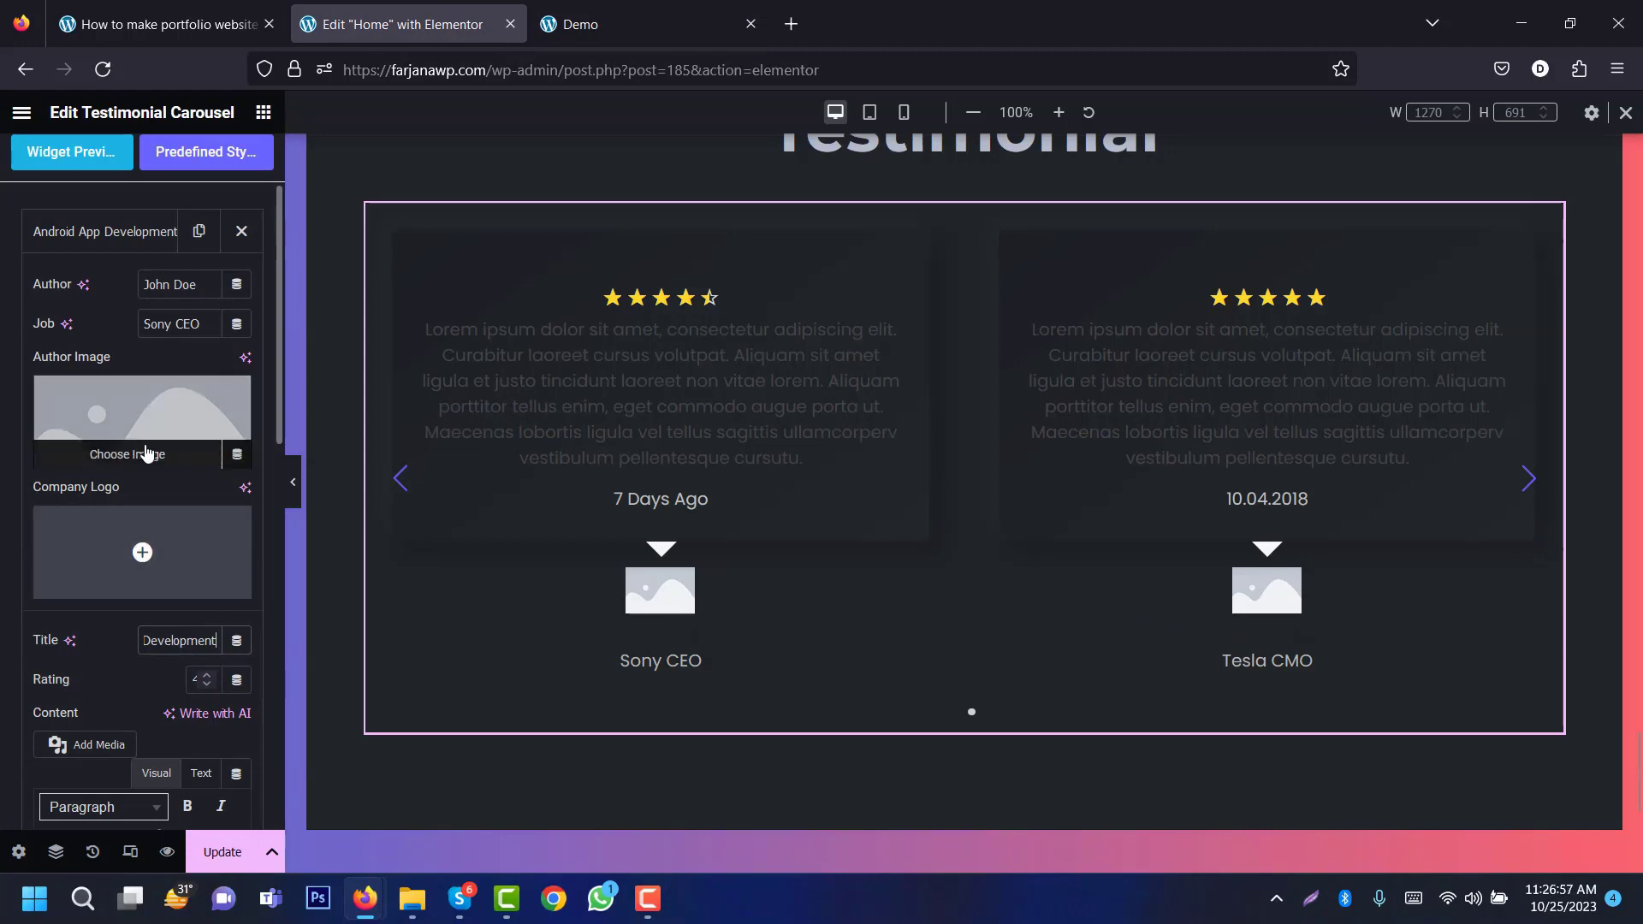
# Step: Give the first testimonial an author photo from the Media Library and compare with the demo
pyautogui.click(151, 433)
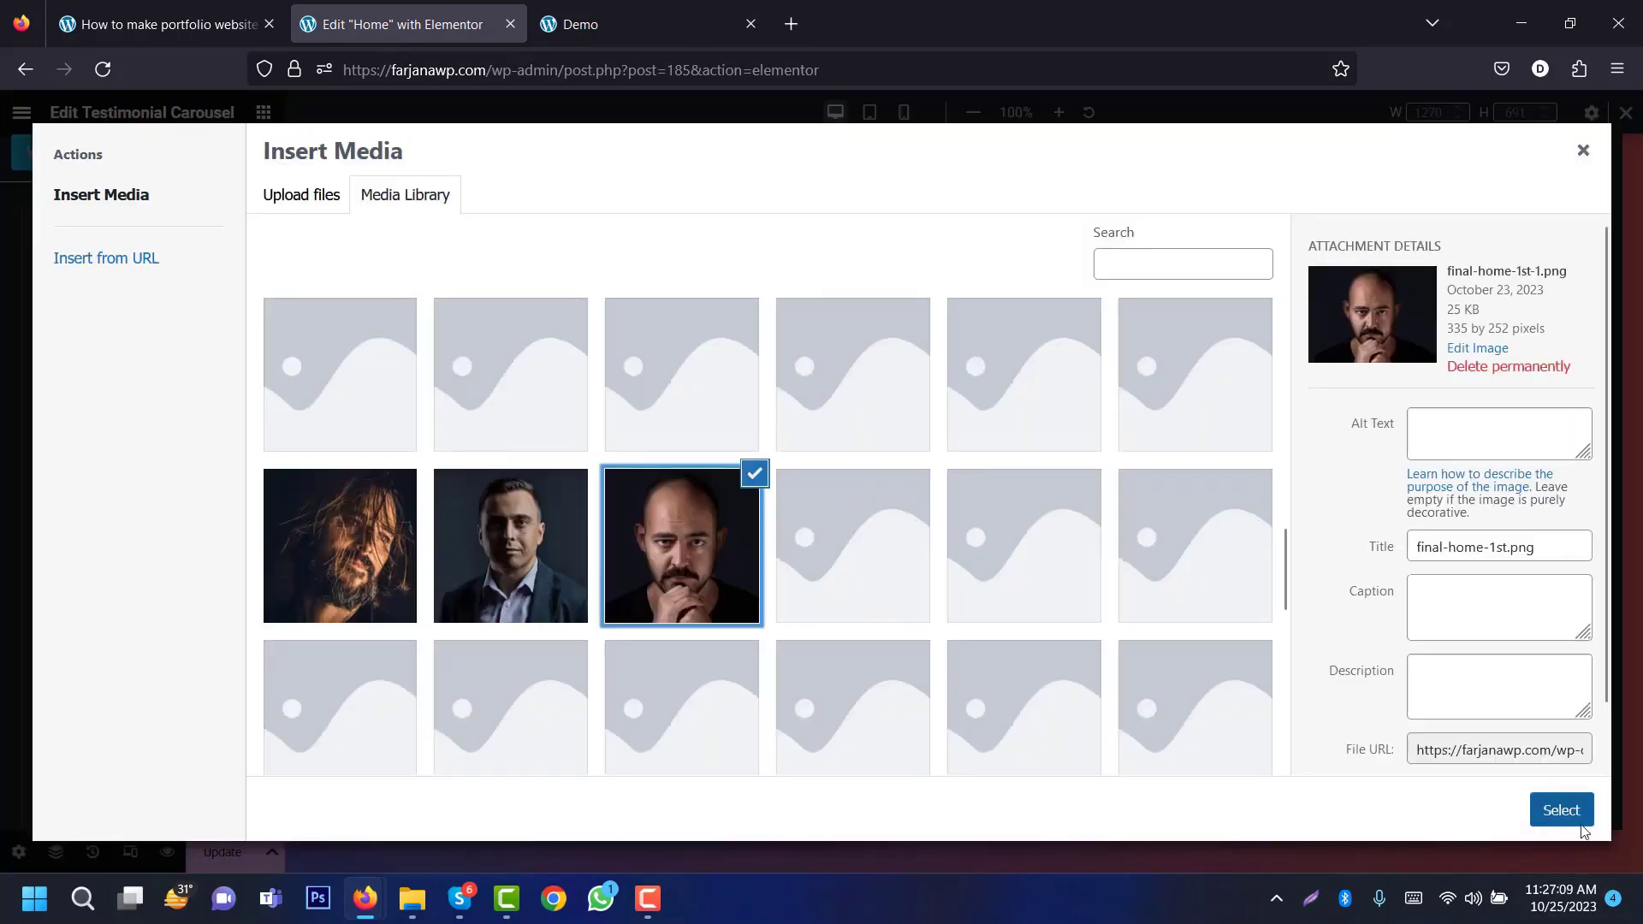
pyautogui.click(1561, 810)
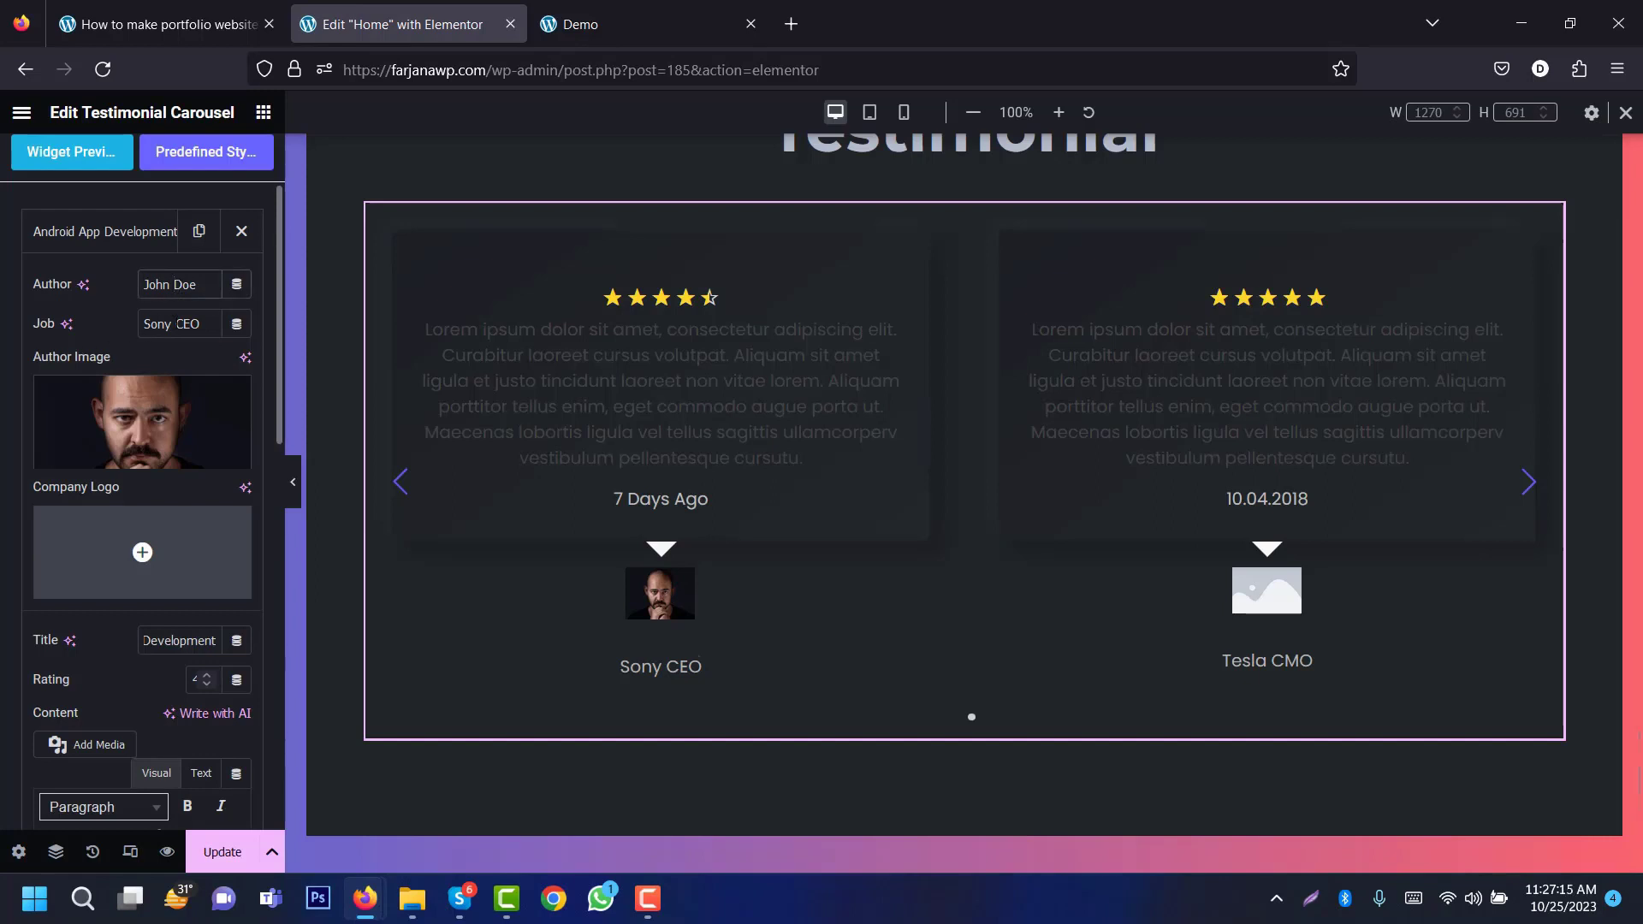
pyautogui.moveTo(279, 387); pyautogui.dragTo(259, 594)
pyautogui.click(92, 415)
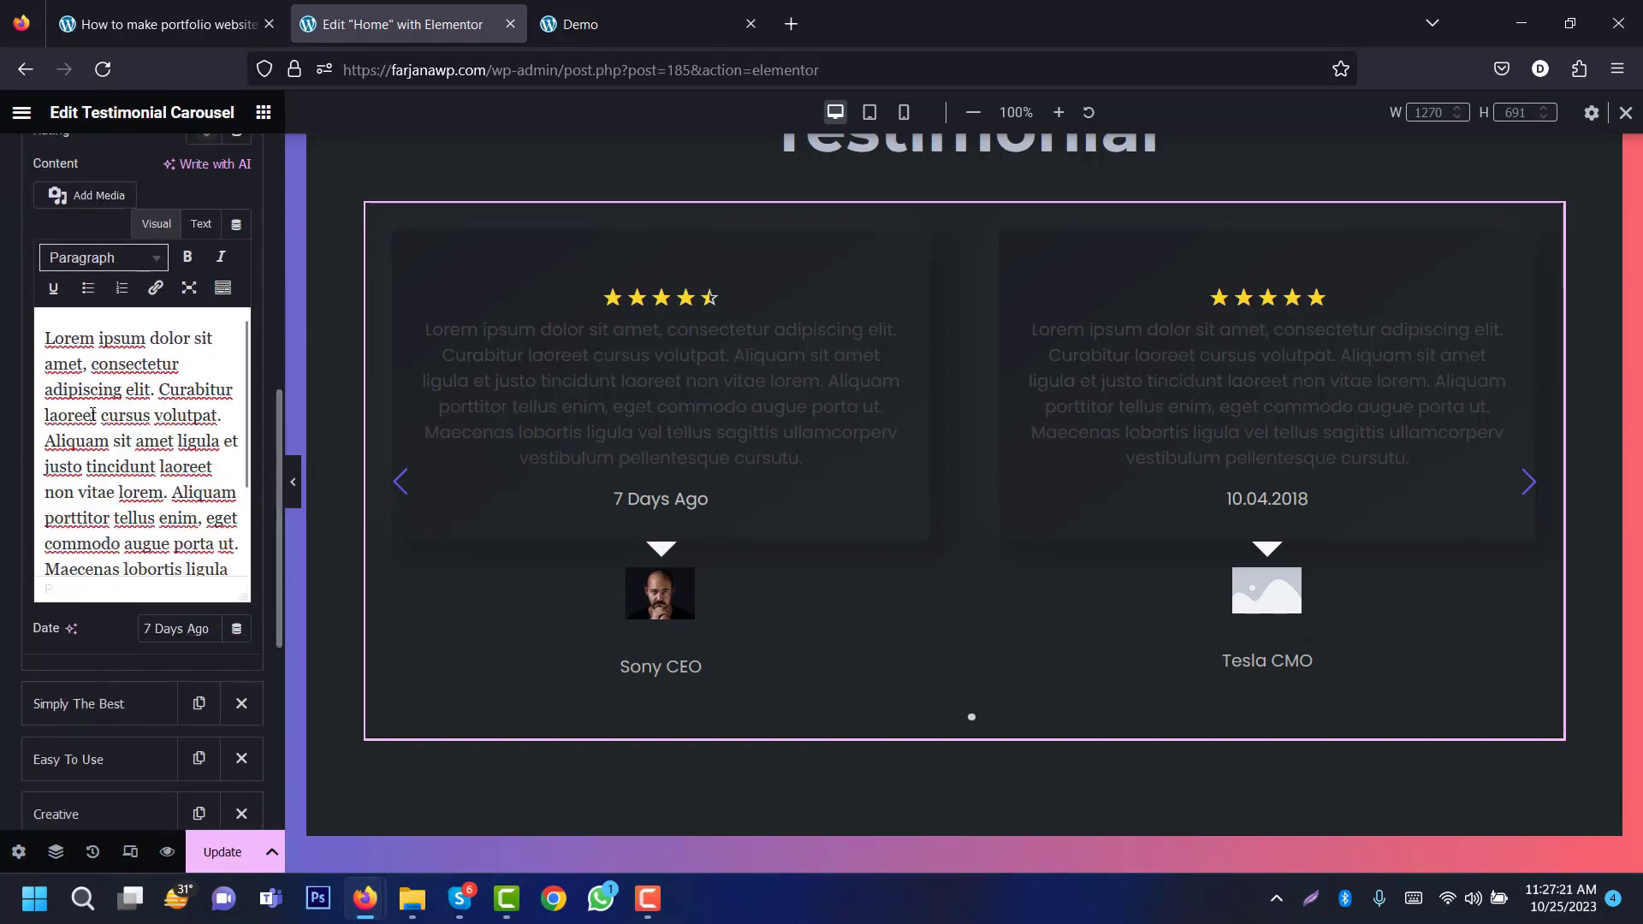
pyautogui.click(636, 10)
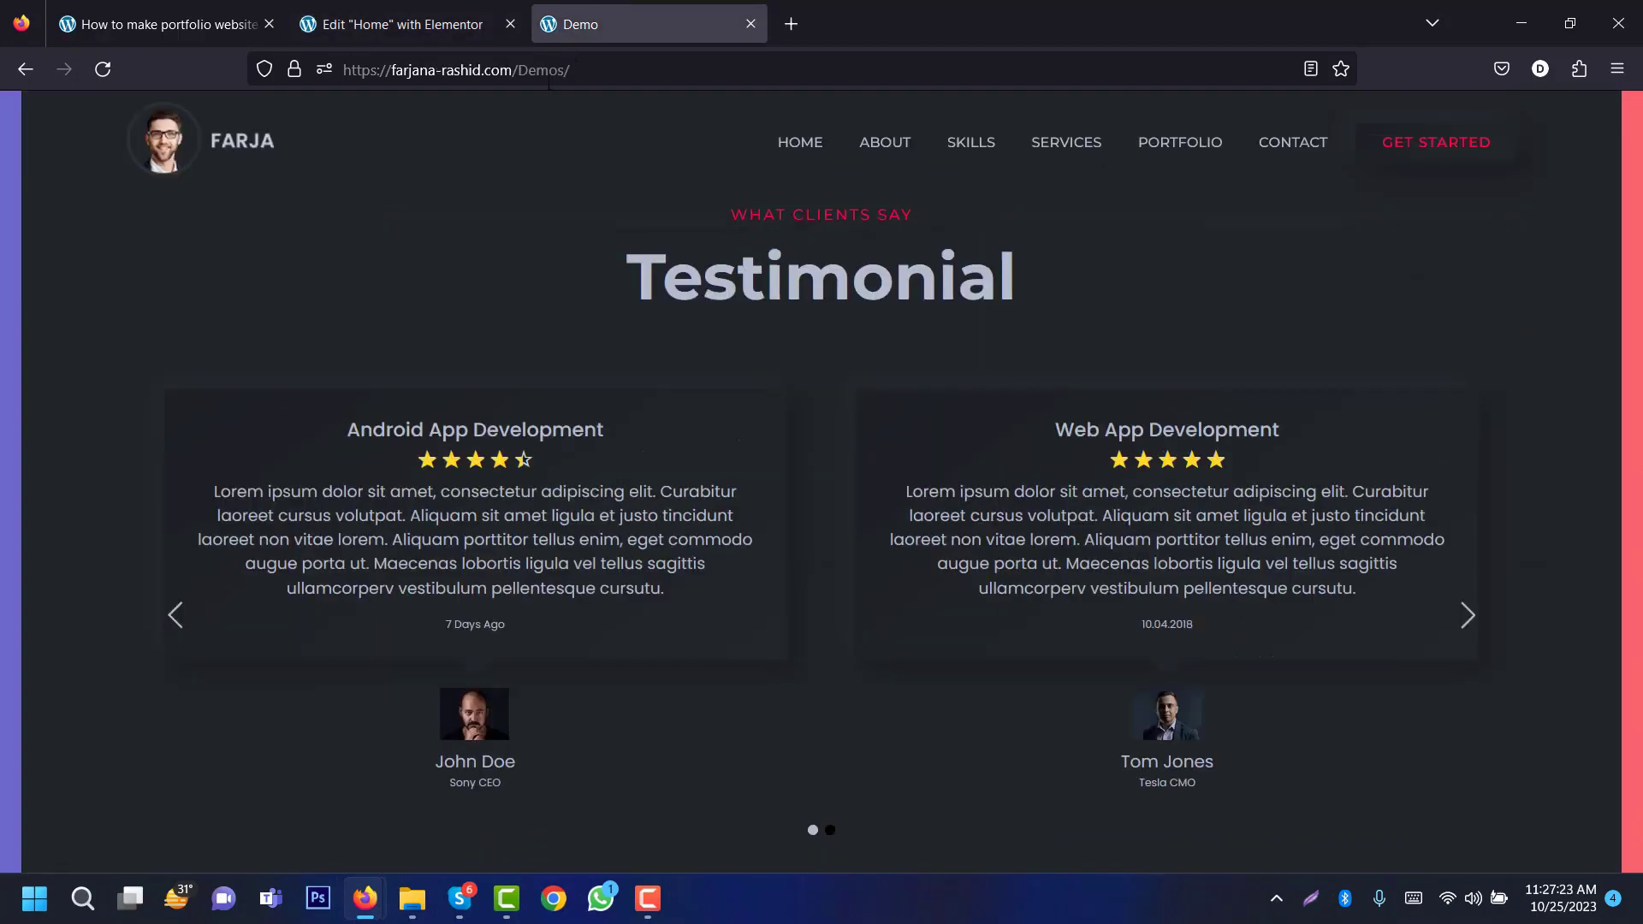
pyautogui.click(402, 24)
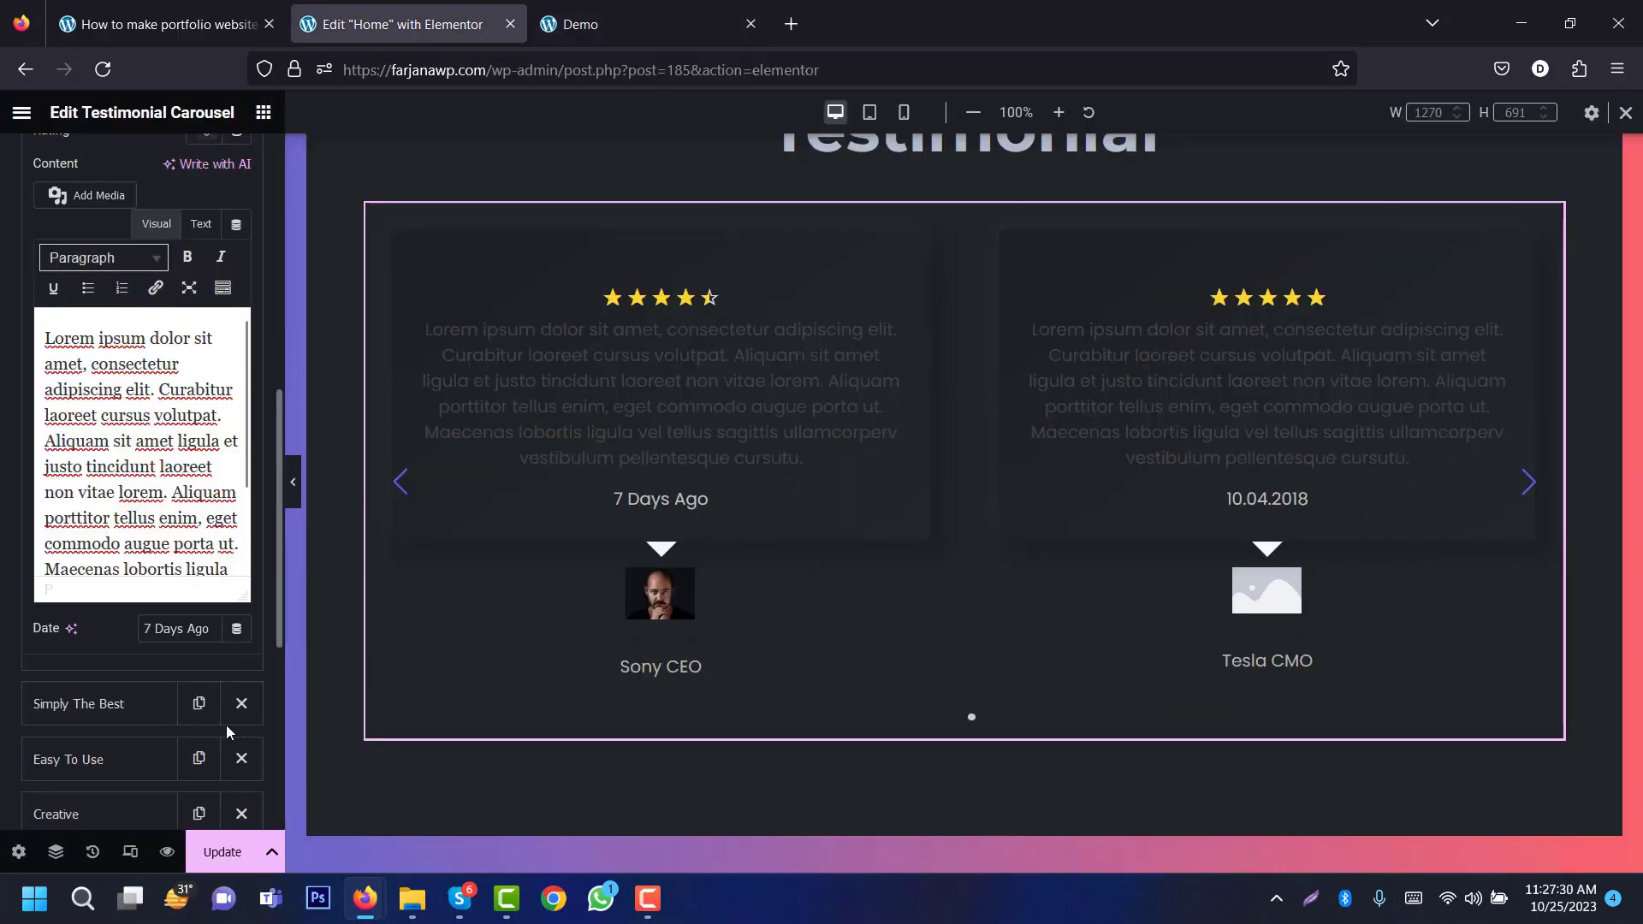
pyautogui.moveTo(277, 407); pyautogui.dragTo(279, 584)
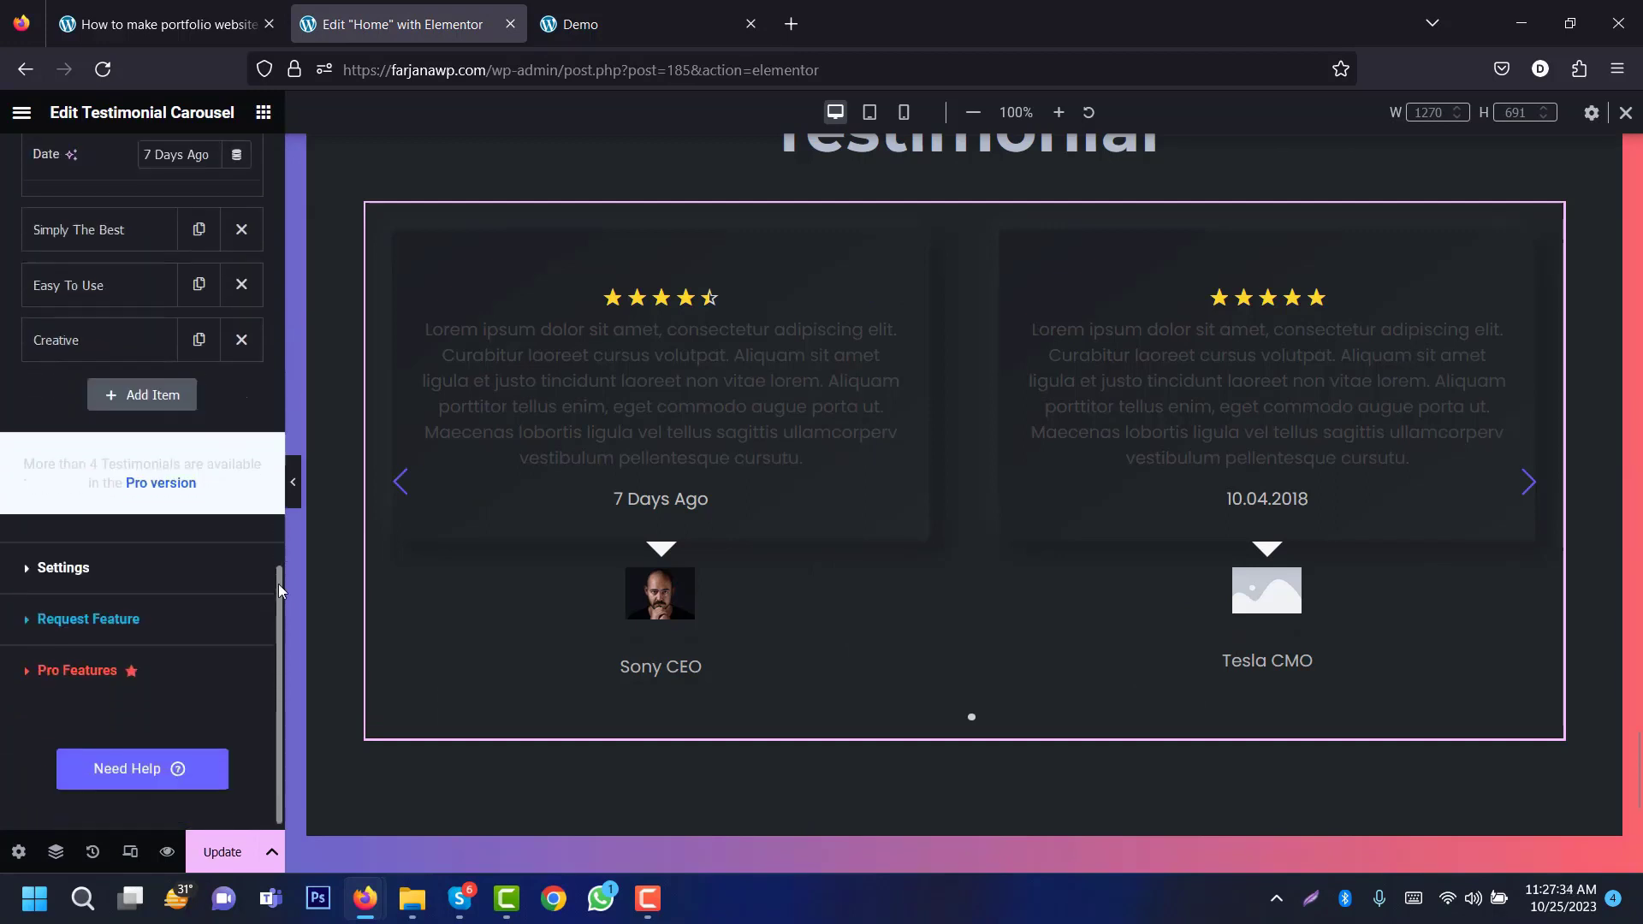
pyautogui.click(205, 574)
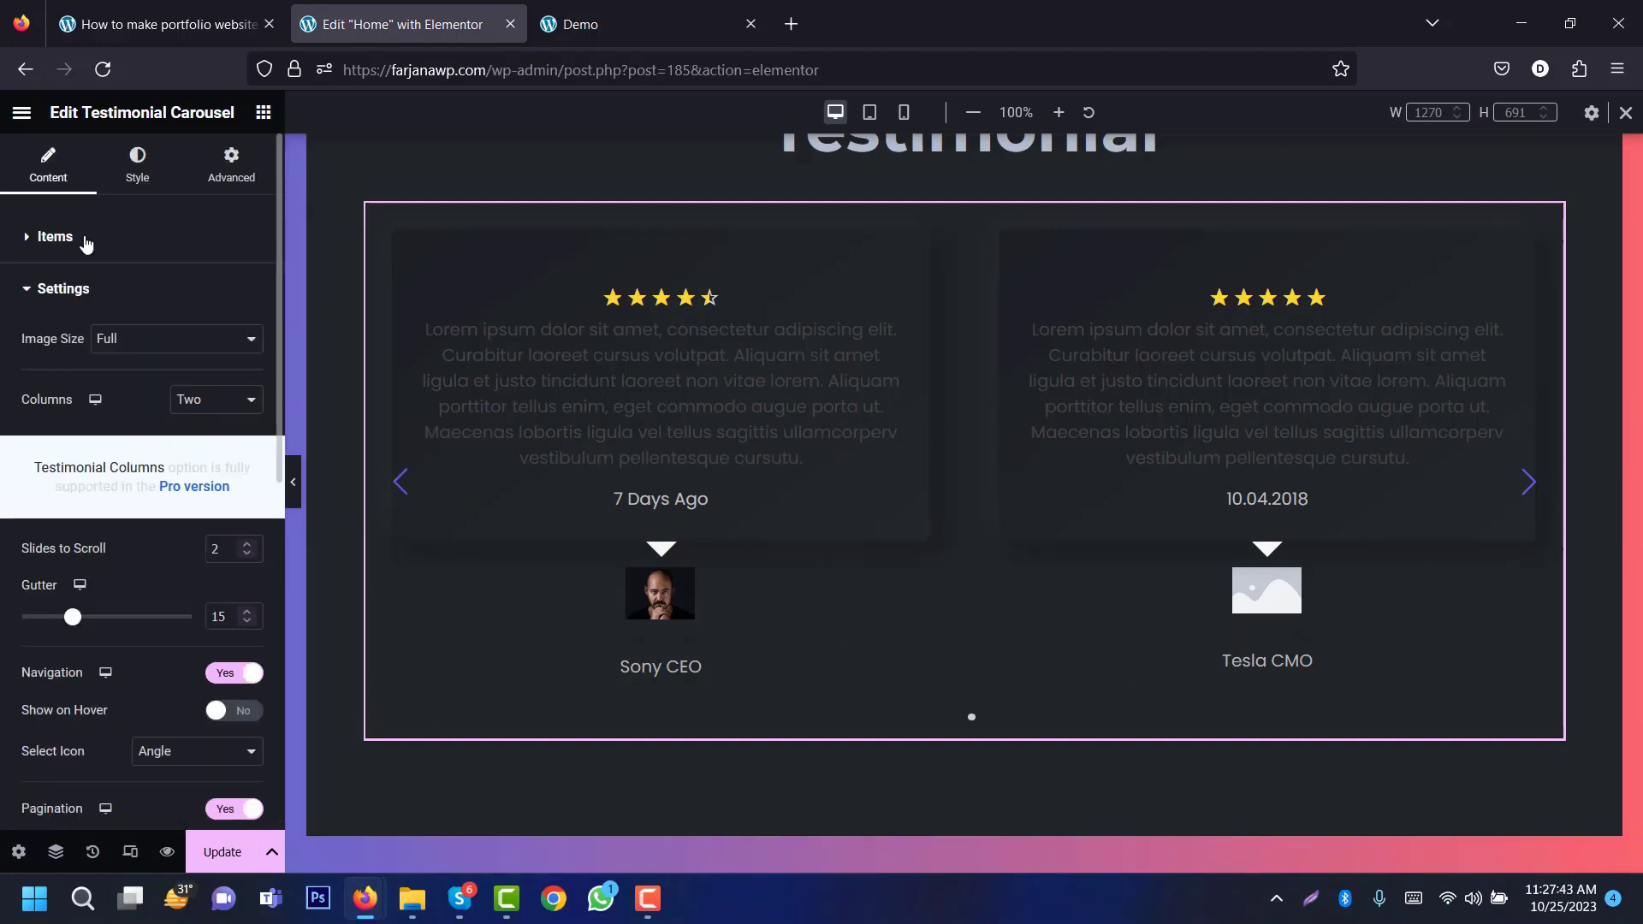
# Step: Set the testimonial triangle colour to the global bg colour
pyautogui.click(143, 172)
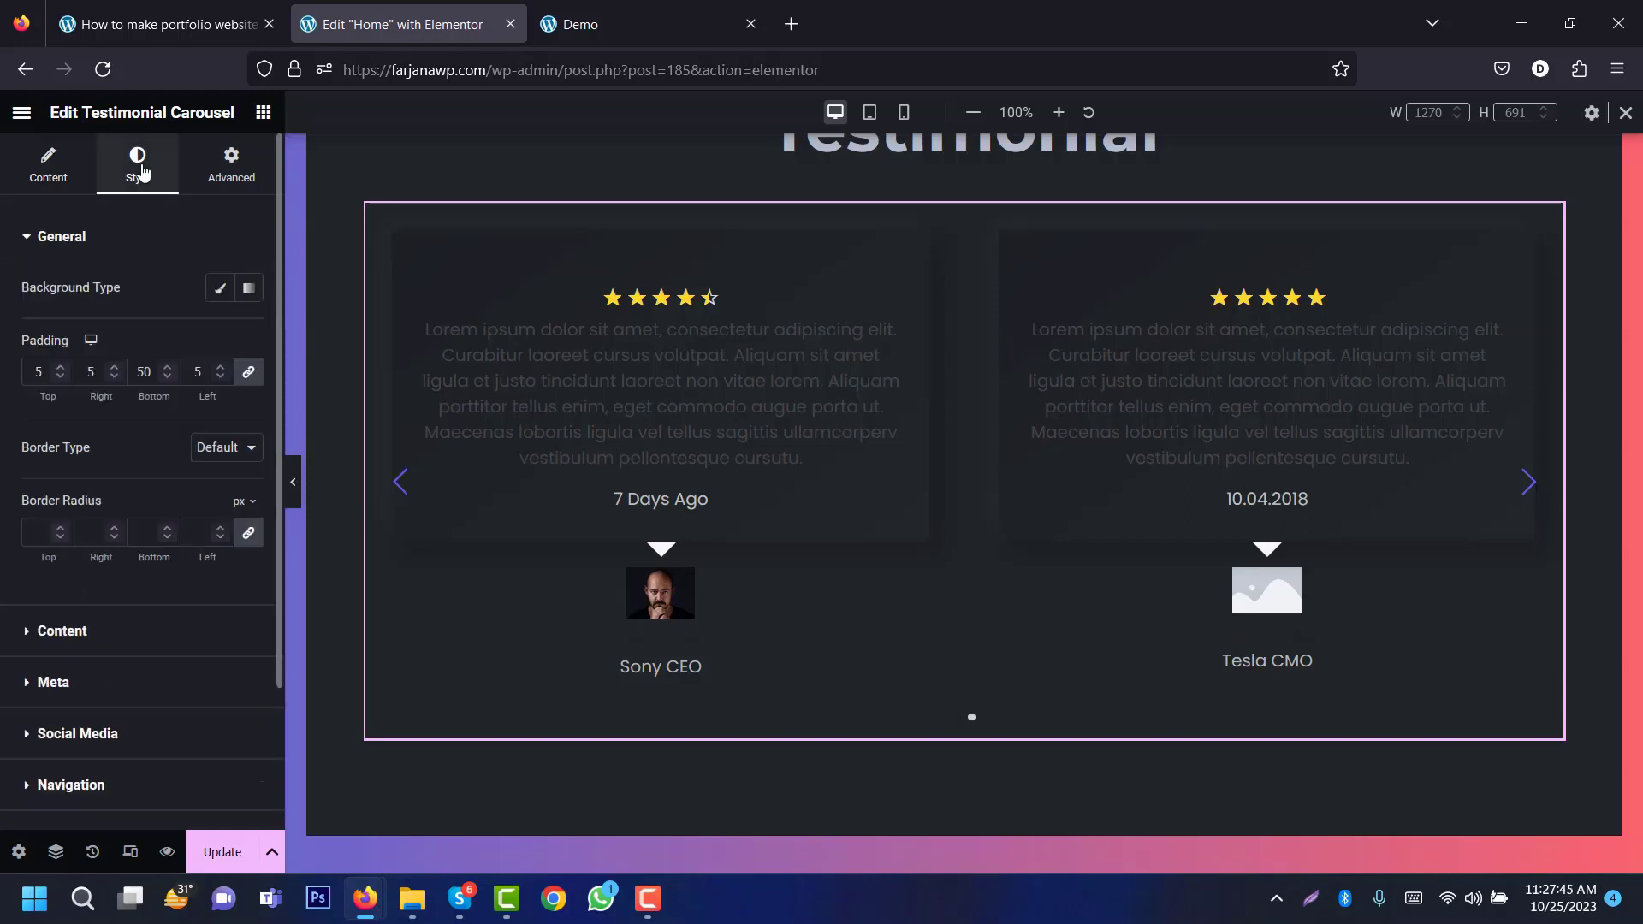
pyautogui.click(141, 642)
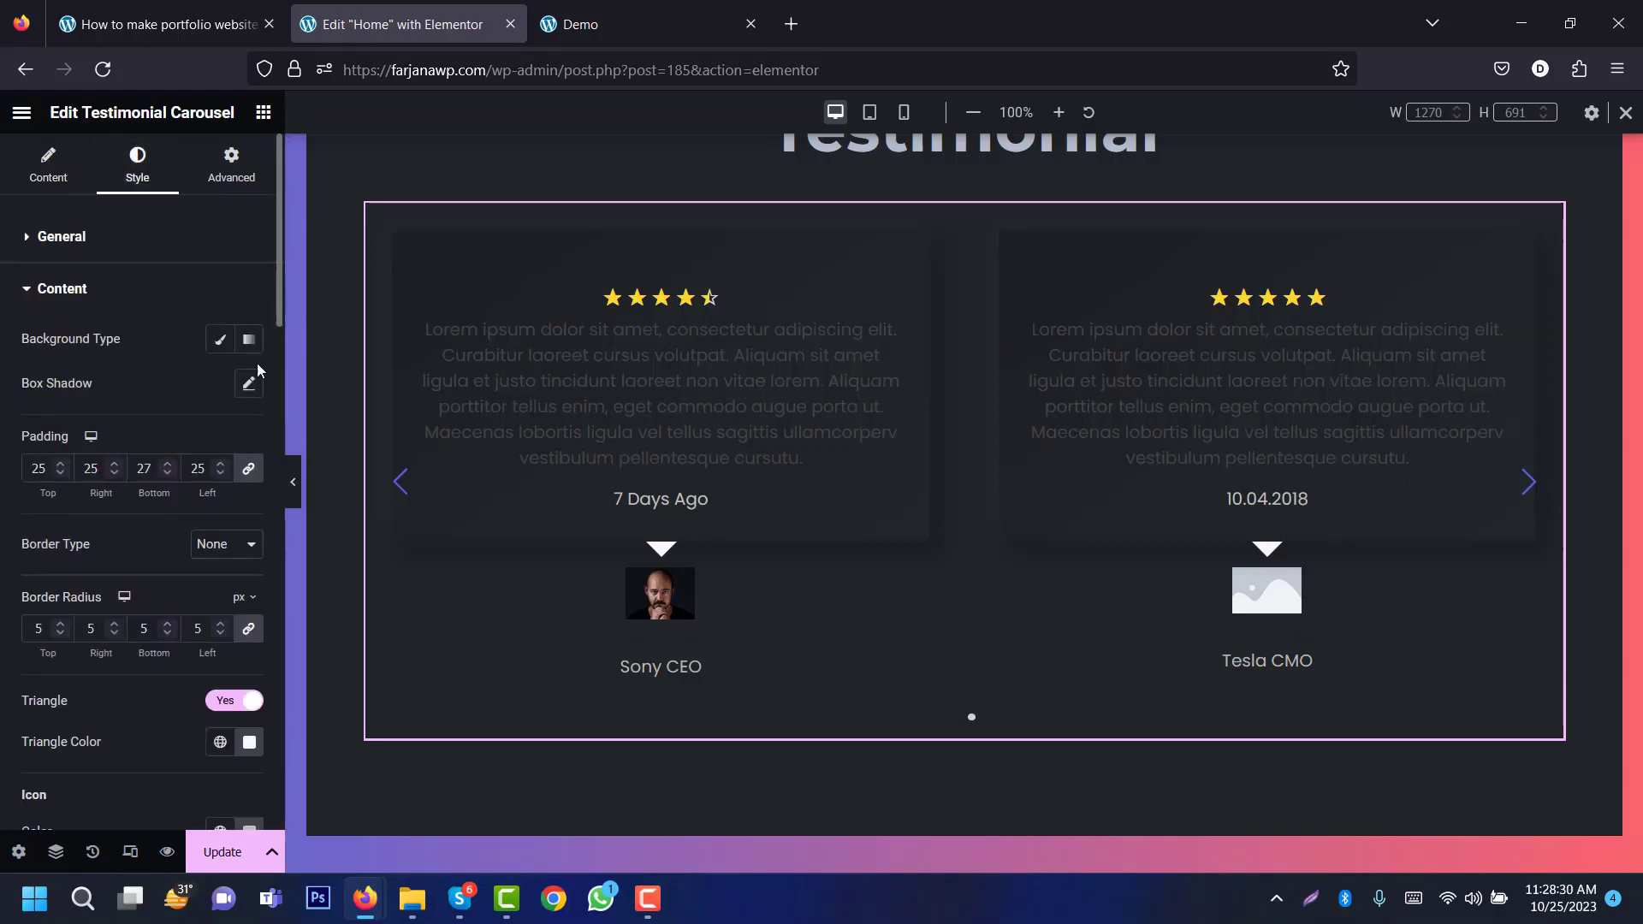
pyautogui.scroll(-4, 30, 417)
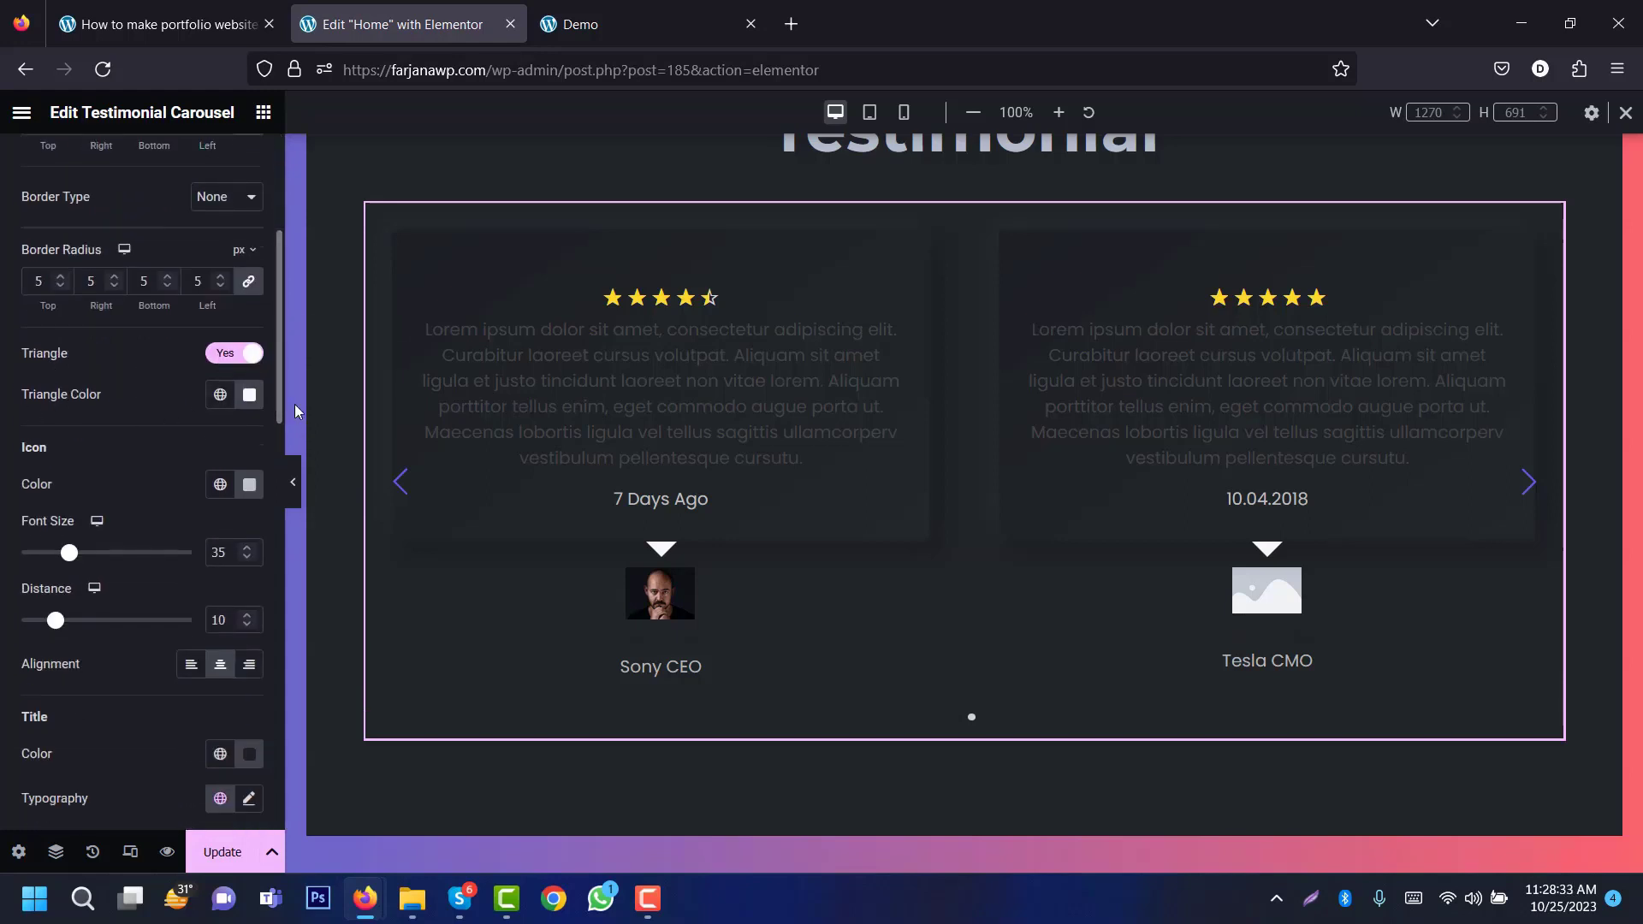
pyautogui.click(218, 395)
pyautogui.click(101, 537)
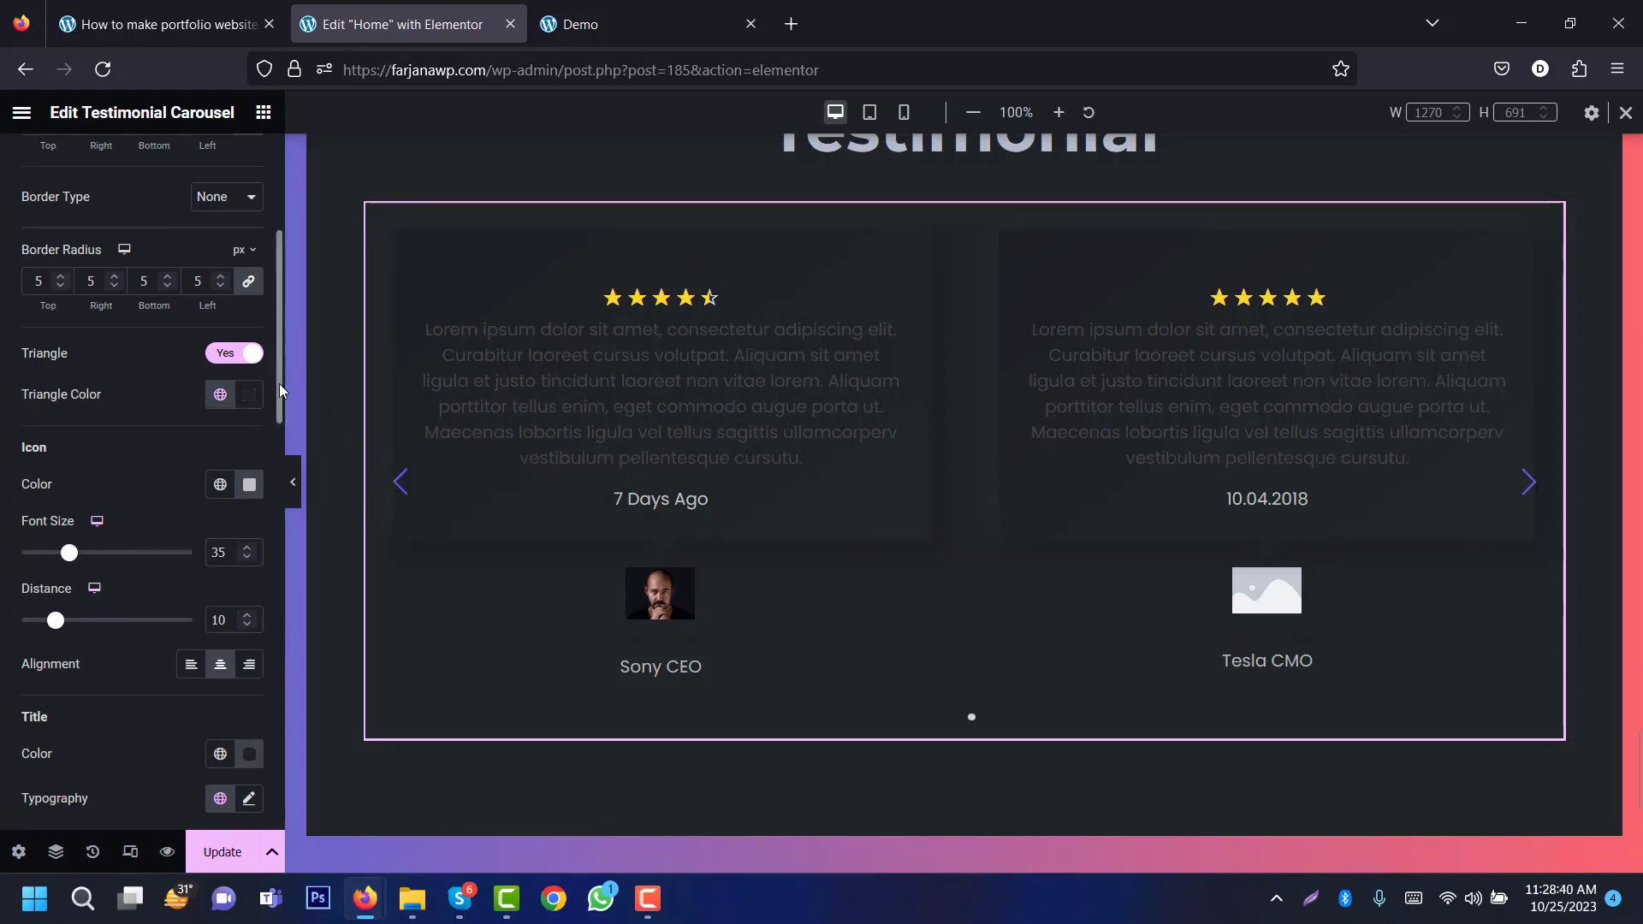
# Step: Give testimonial titles the Text colour at 18px and the review text the Text colour
pyautogui.moveTo(279, 384); pyautogui.dragTo(279, 469)
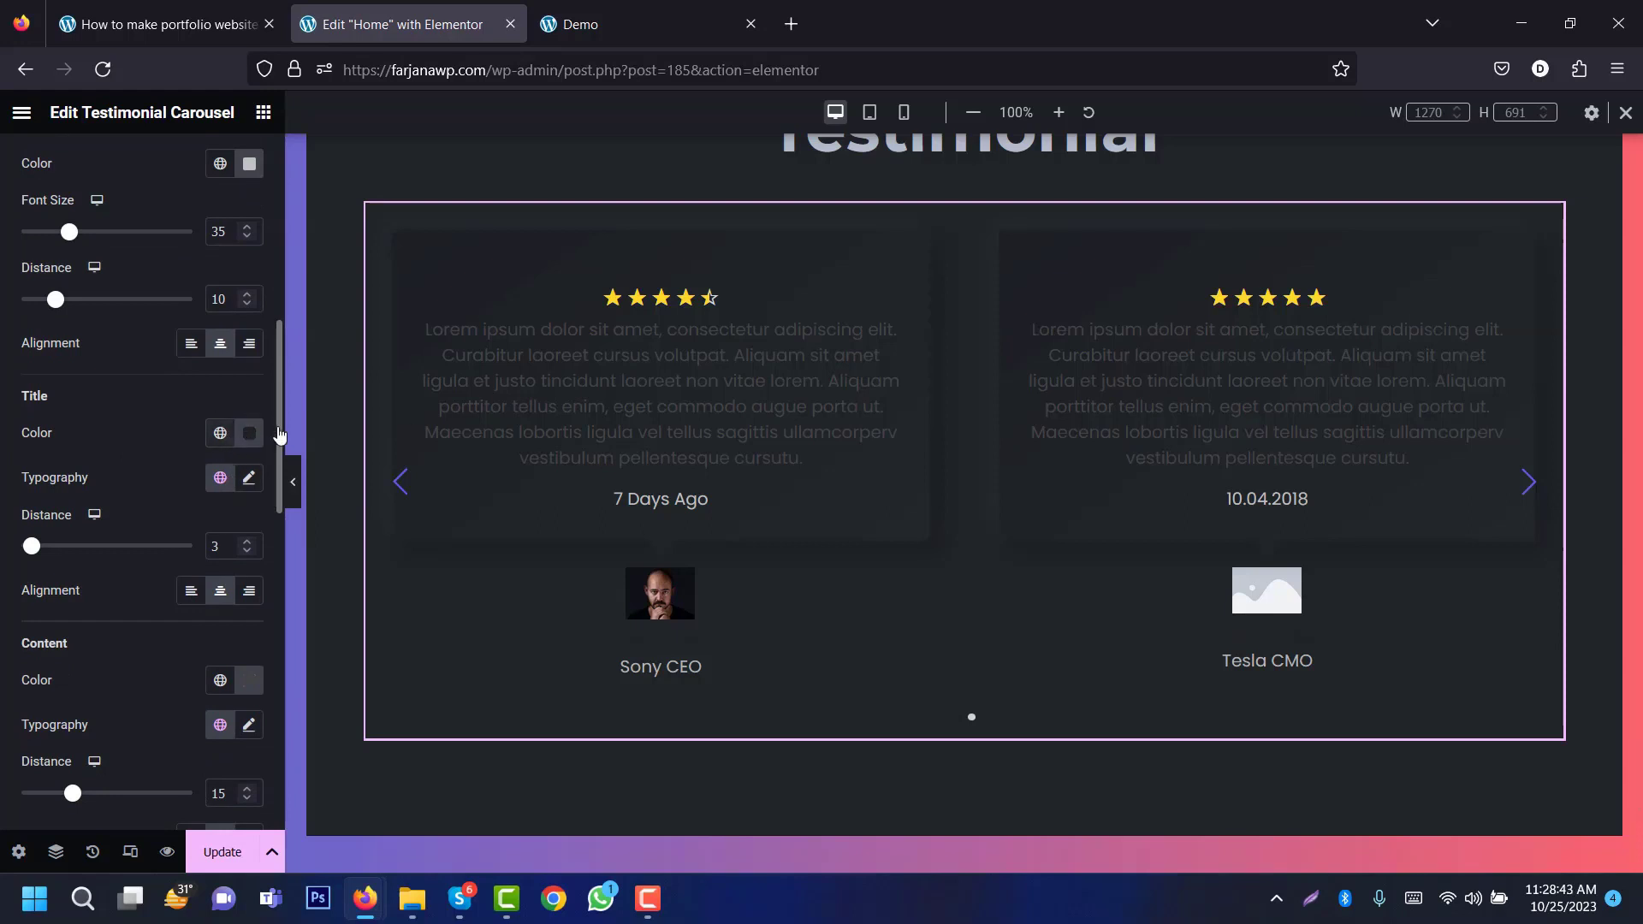
pyautogui.click(220, 433)
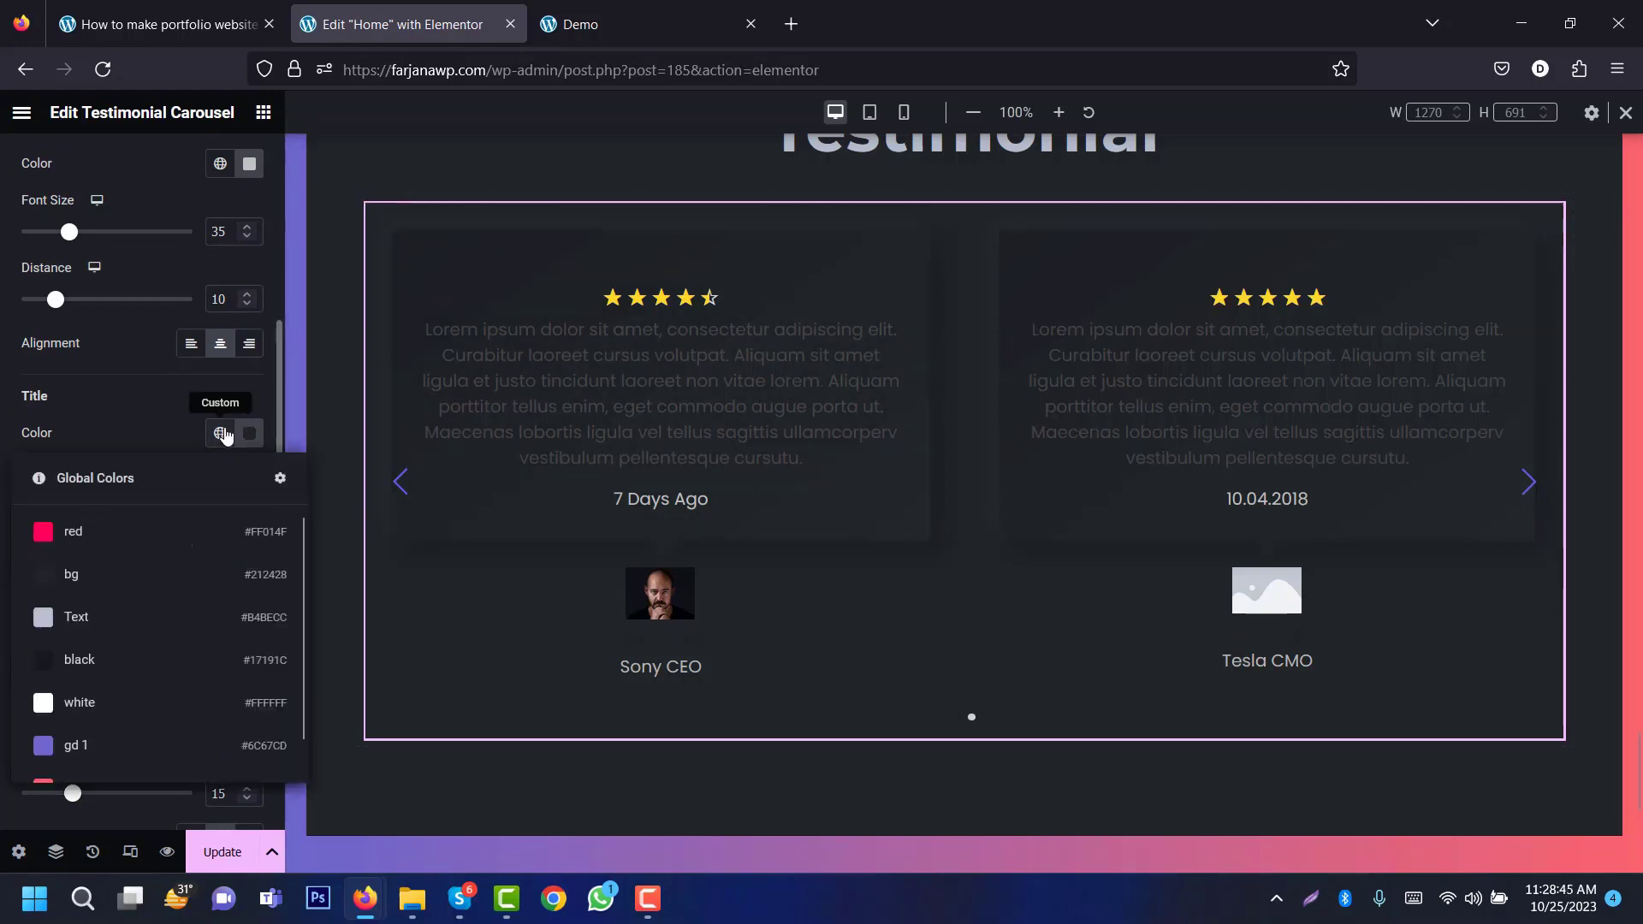
pyautogui.click(157, 617)
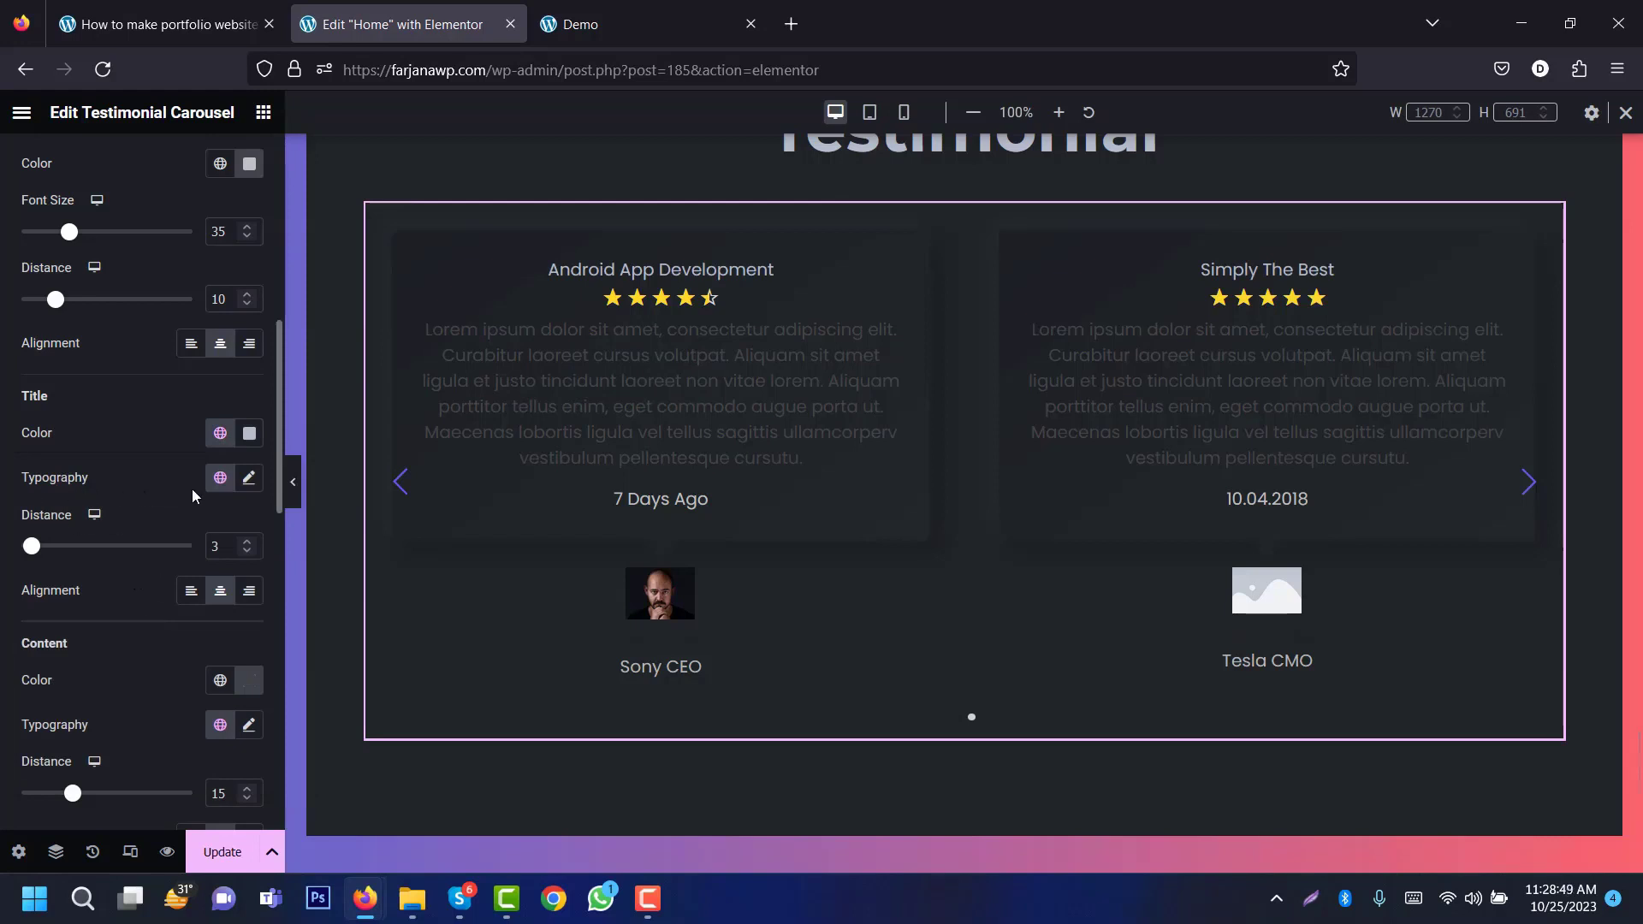
pyautogui.click(250, 483)
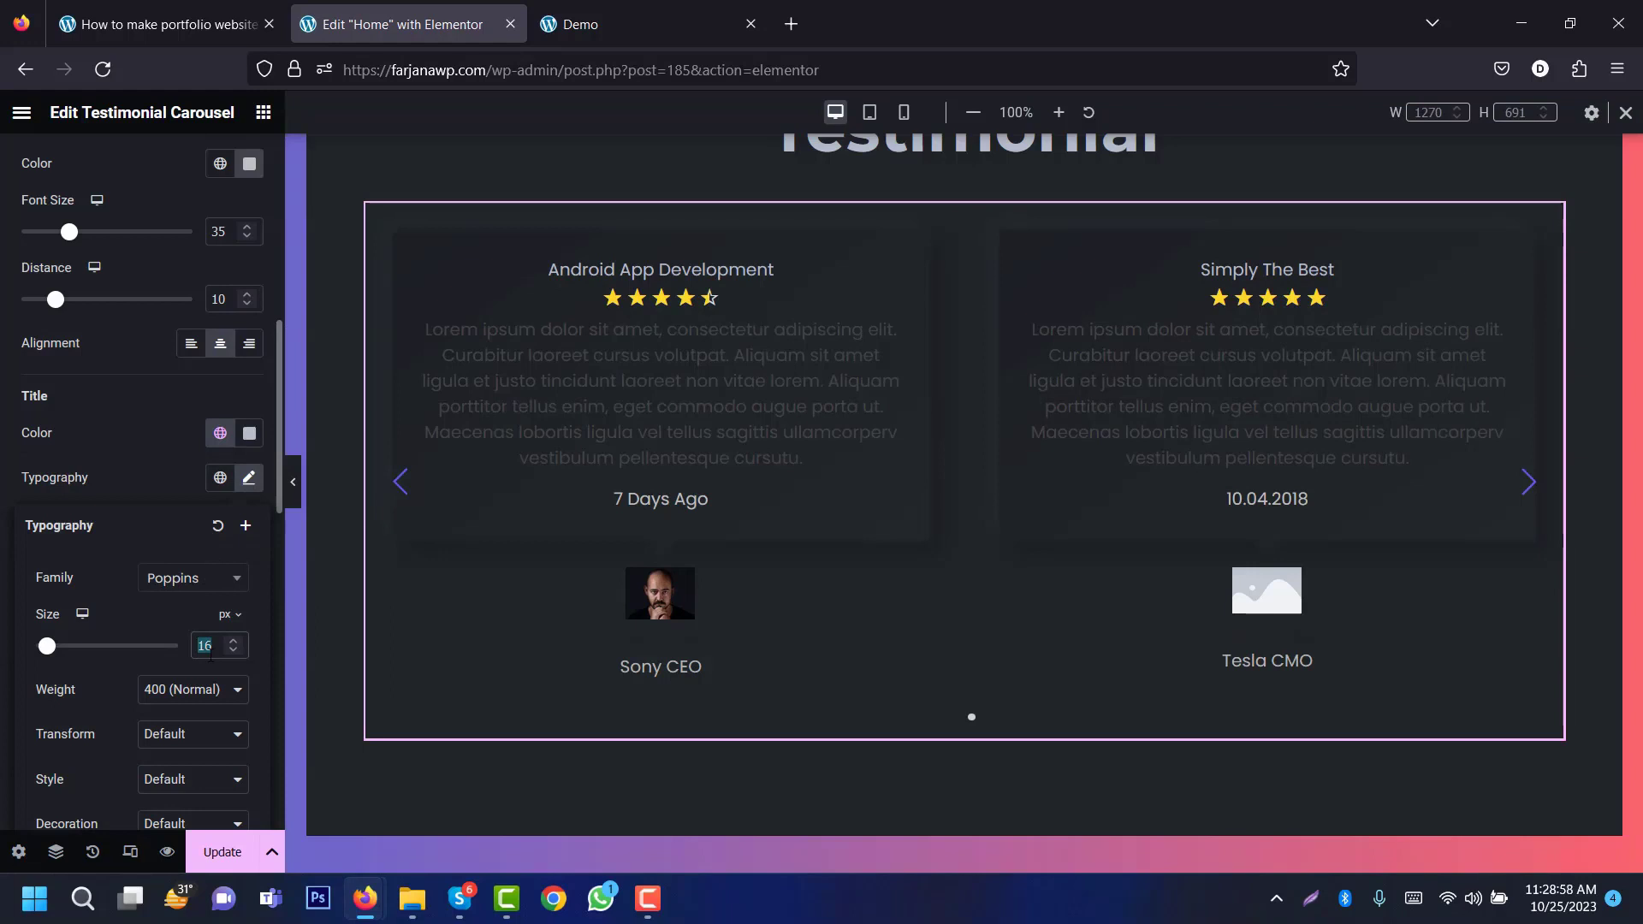
pyautogui.press('Up')
pyautogui.press('Up')
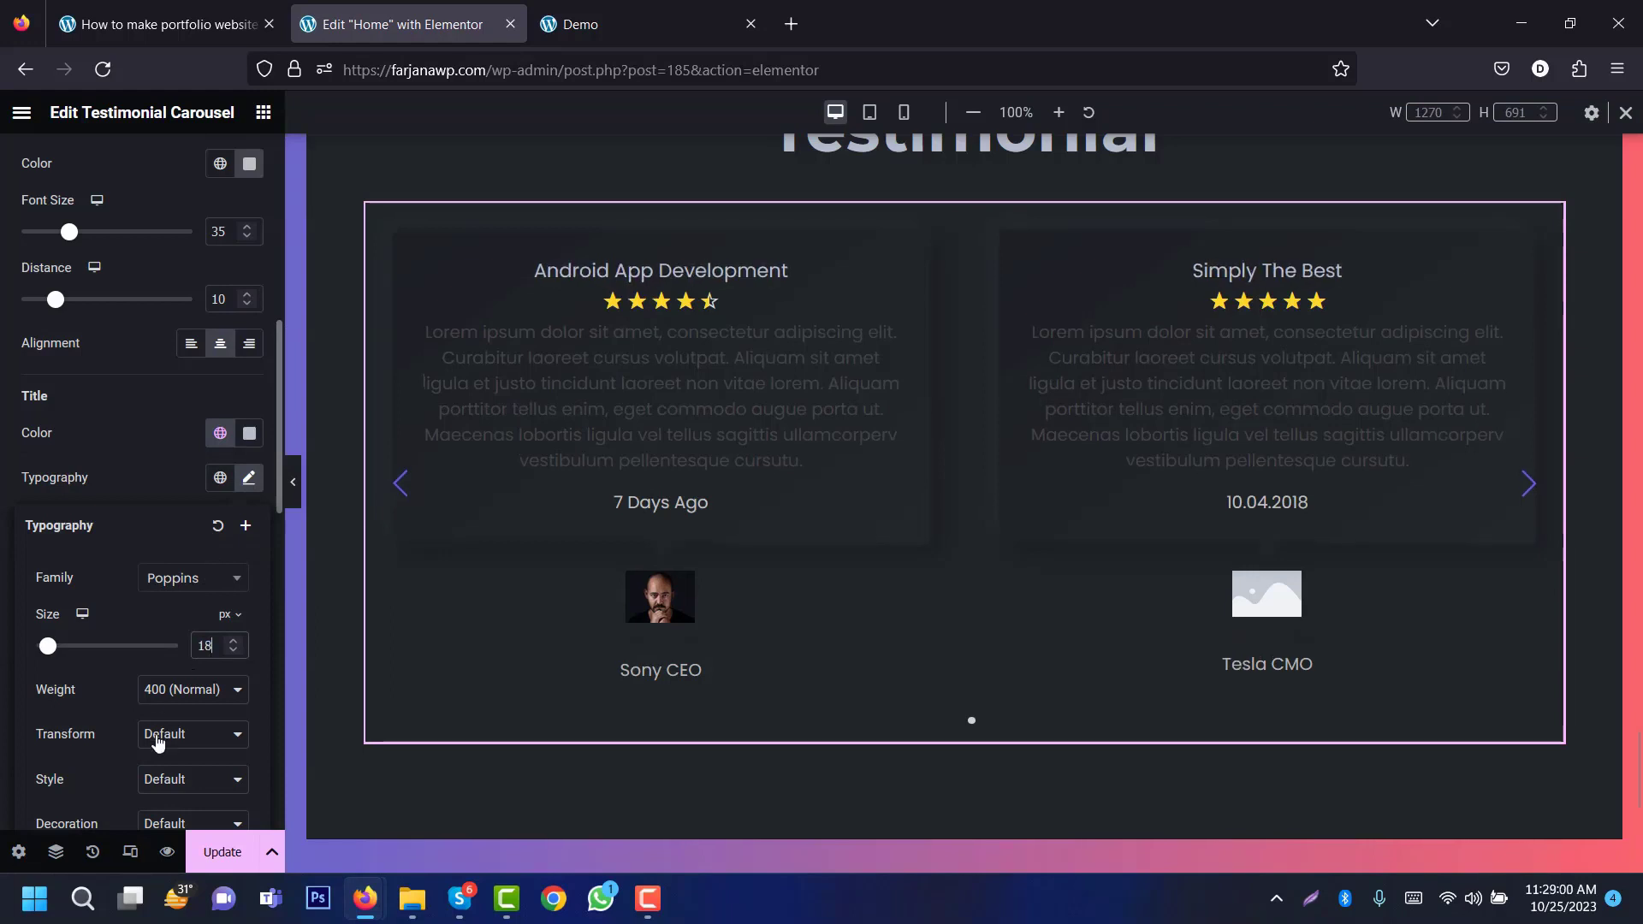
pyautogui.click(176, 477)
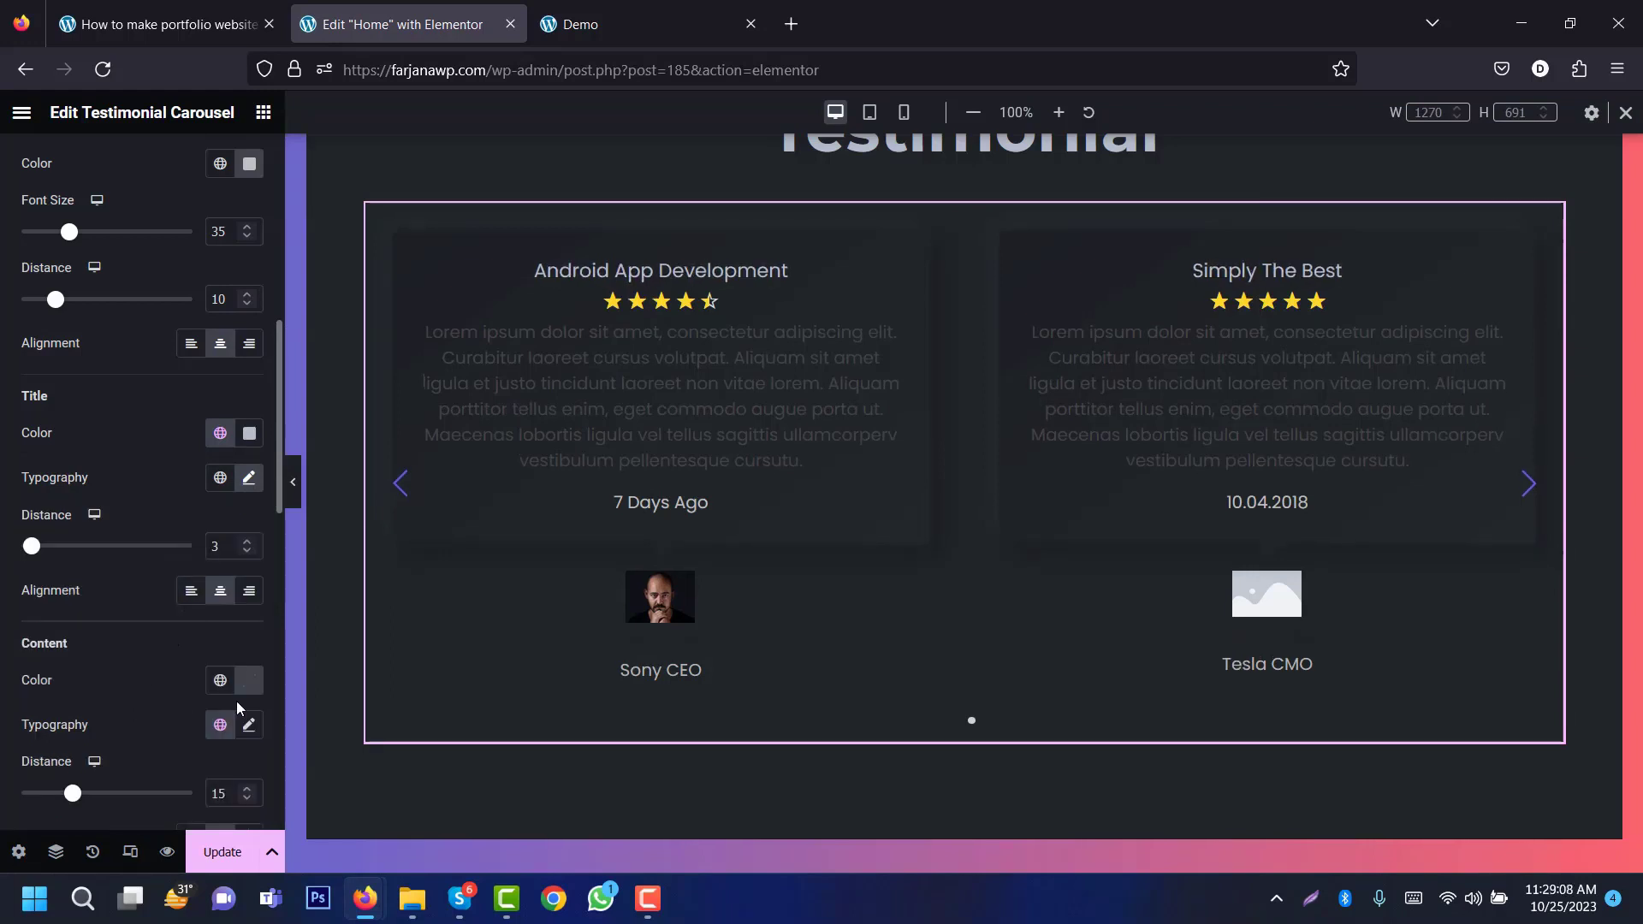
pyautogui.click(229, 689)
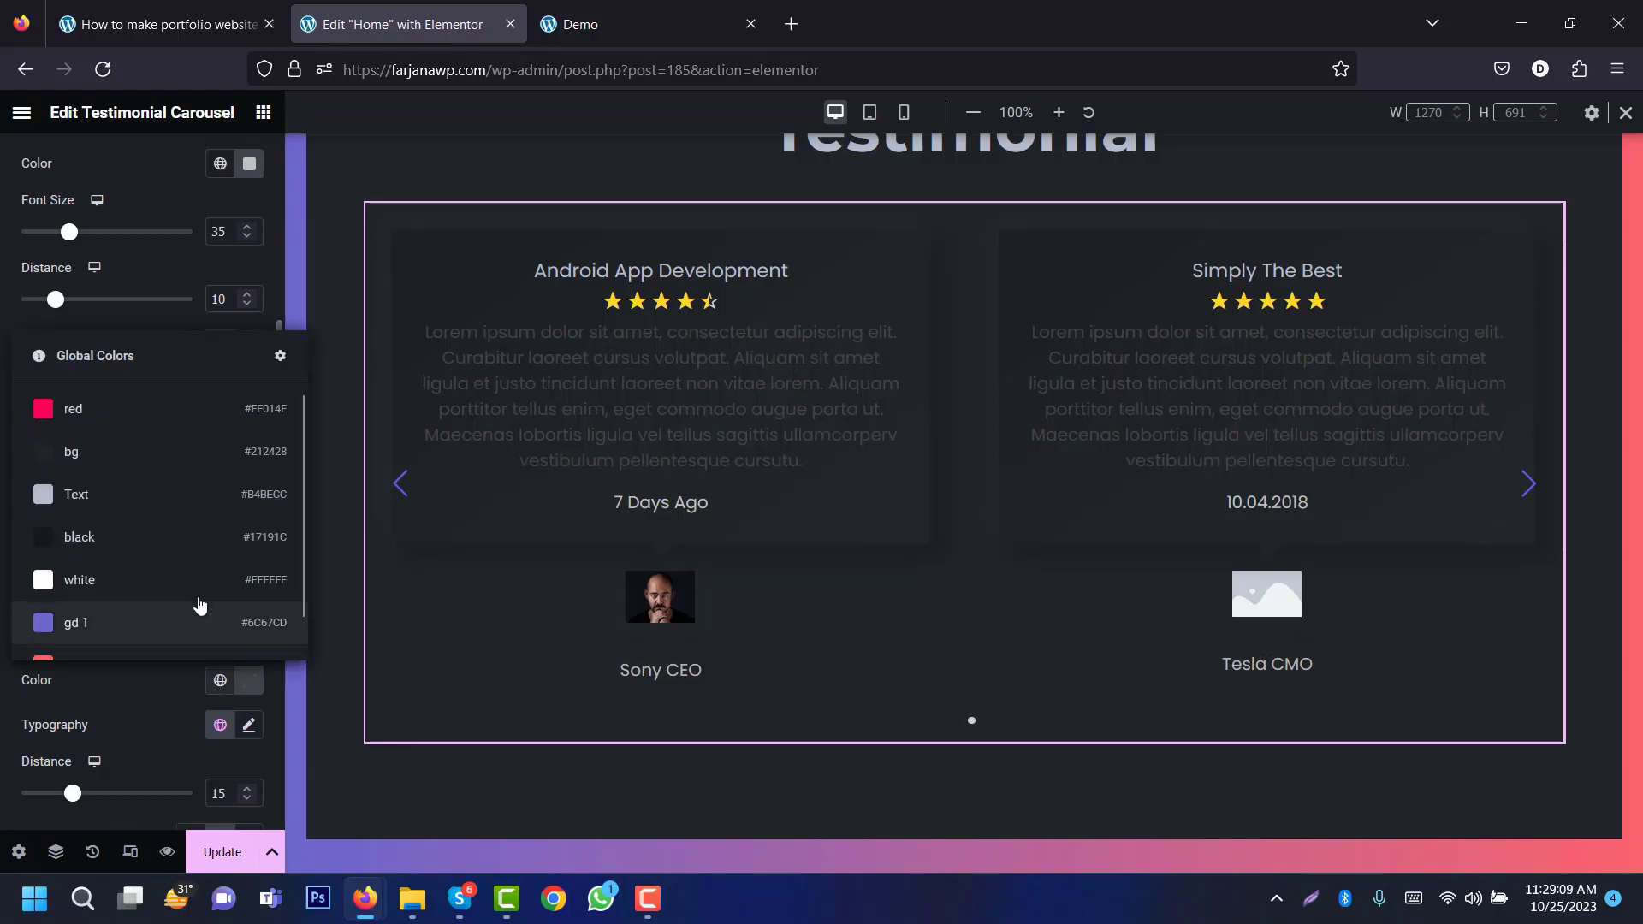
pyautogui.click(185, 514)
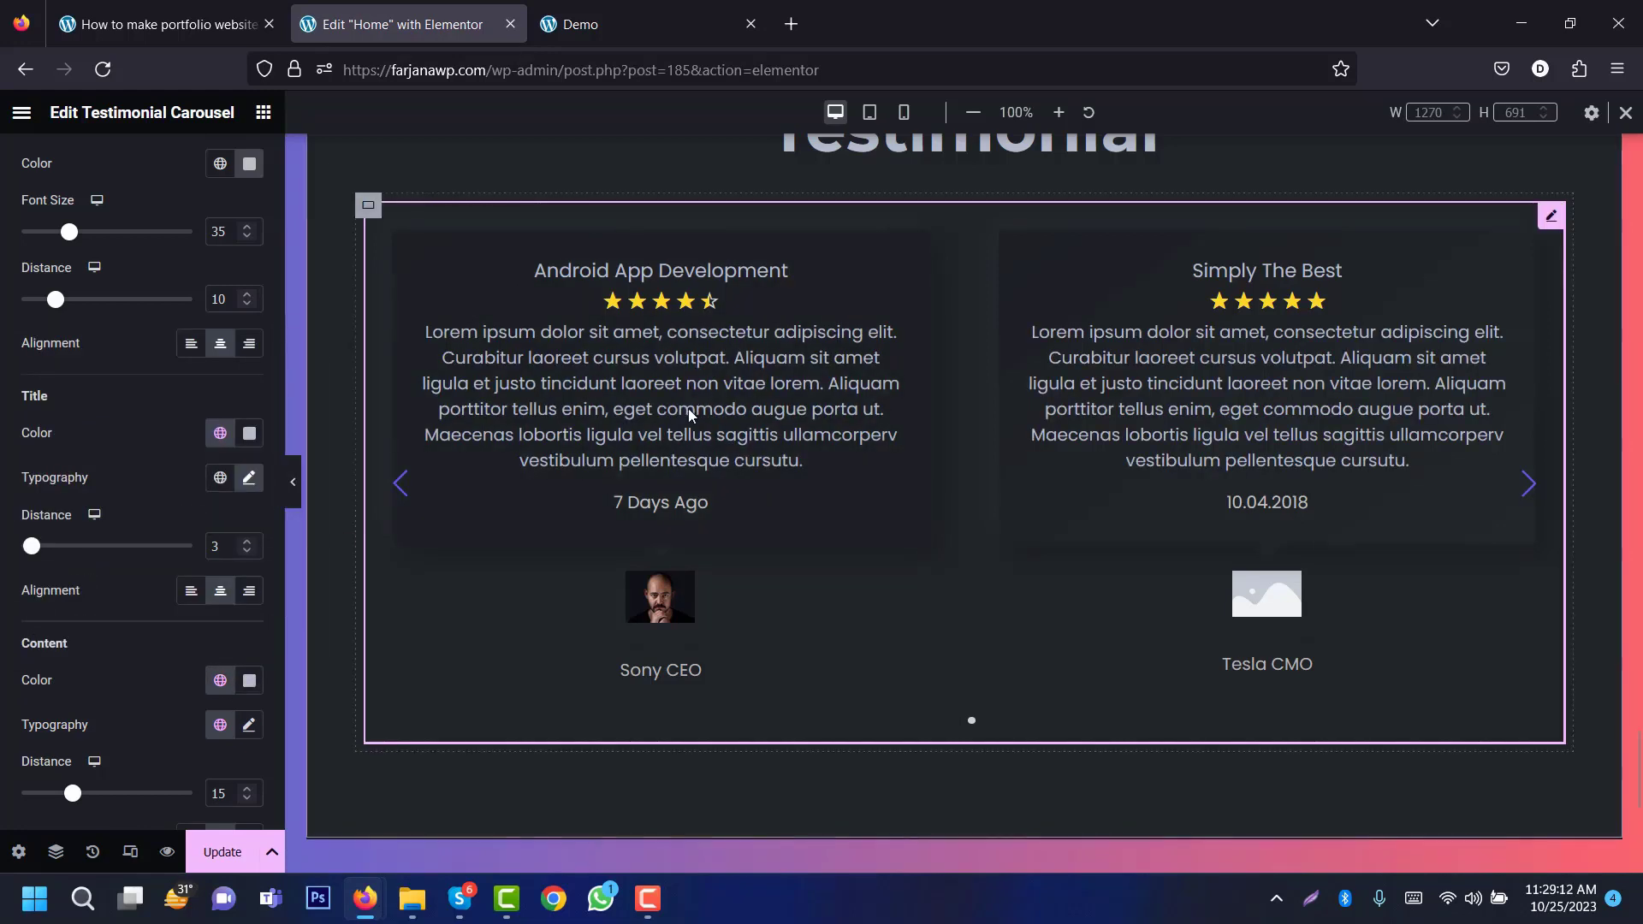
# Step: Make the testimonial author names white and set the job title font size to 12
pyautogui.scroll(-8, 267, 725)
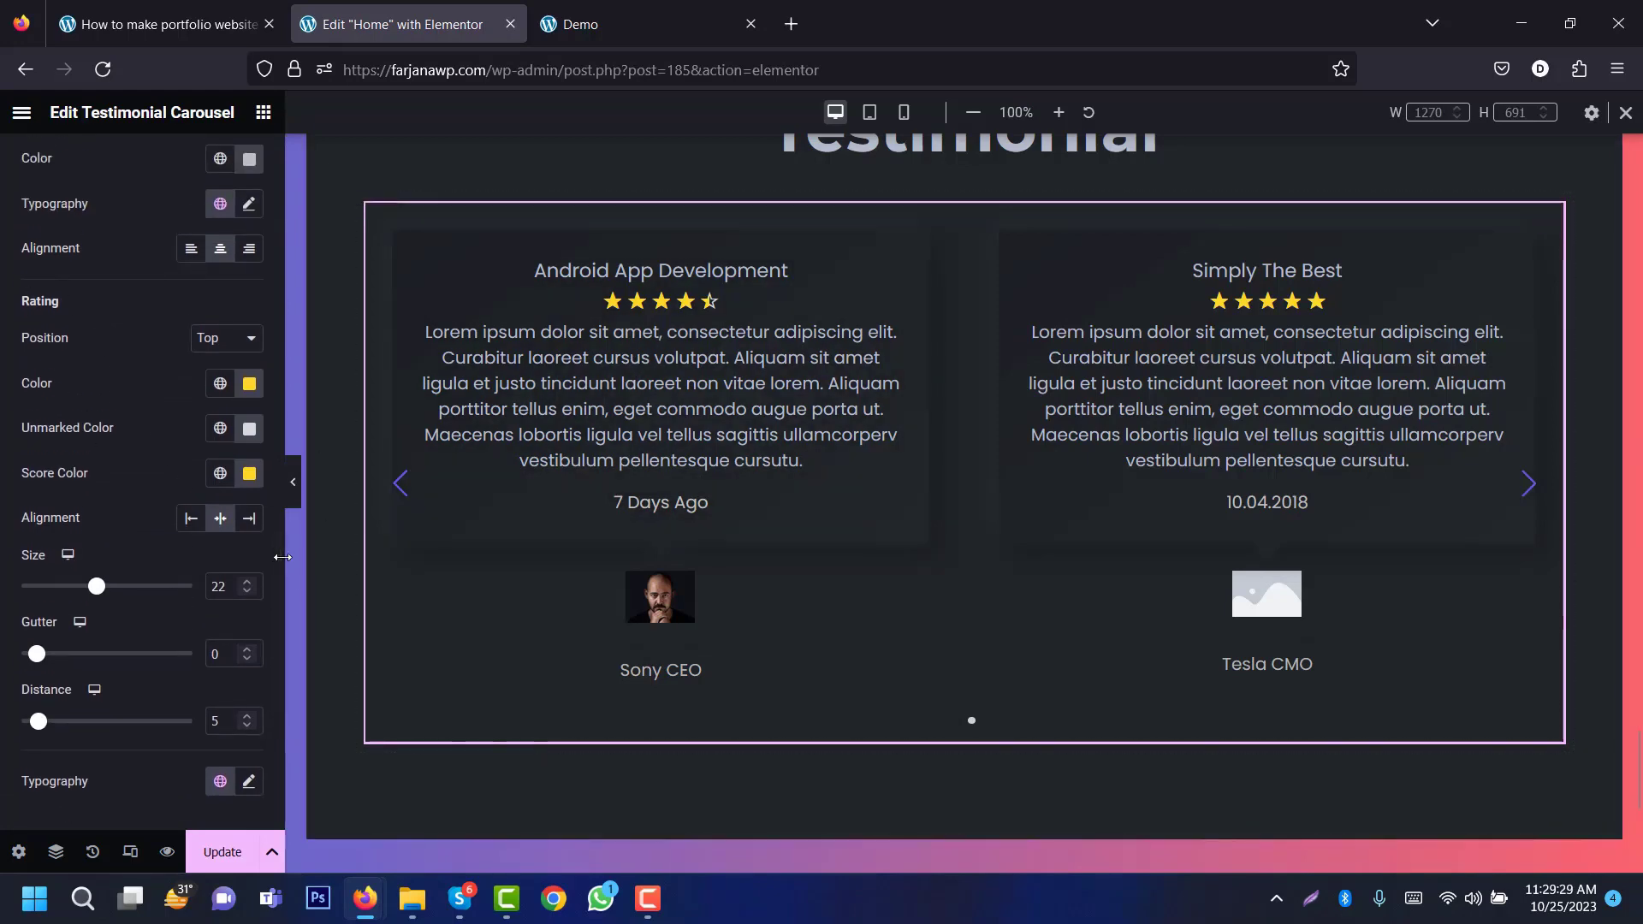
pyautogui.scroll(-2, 276, 630)
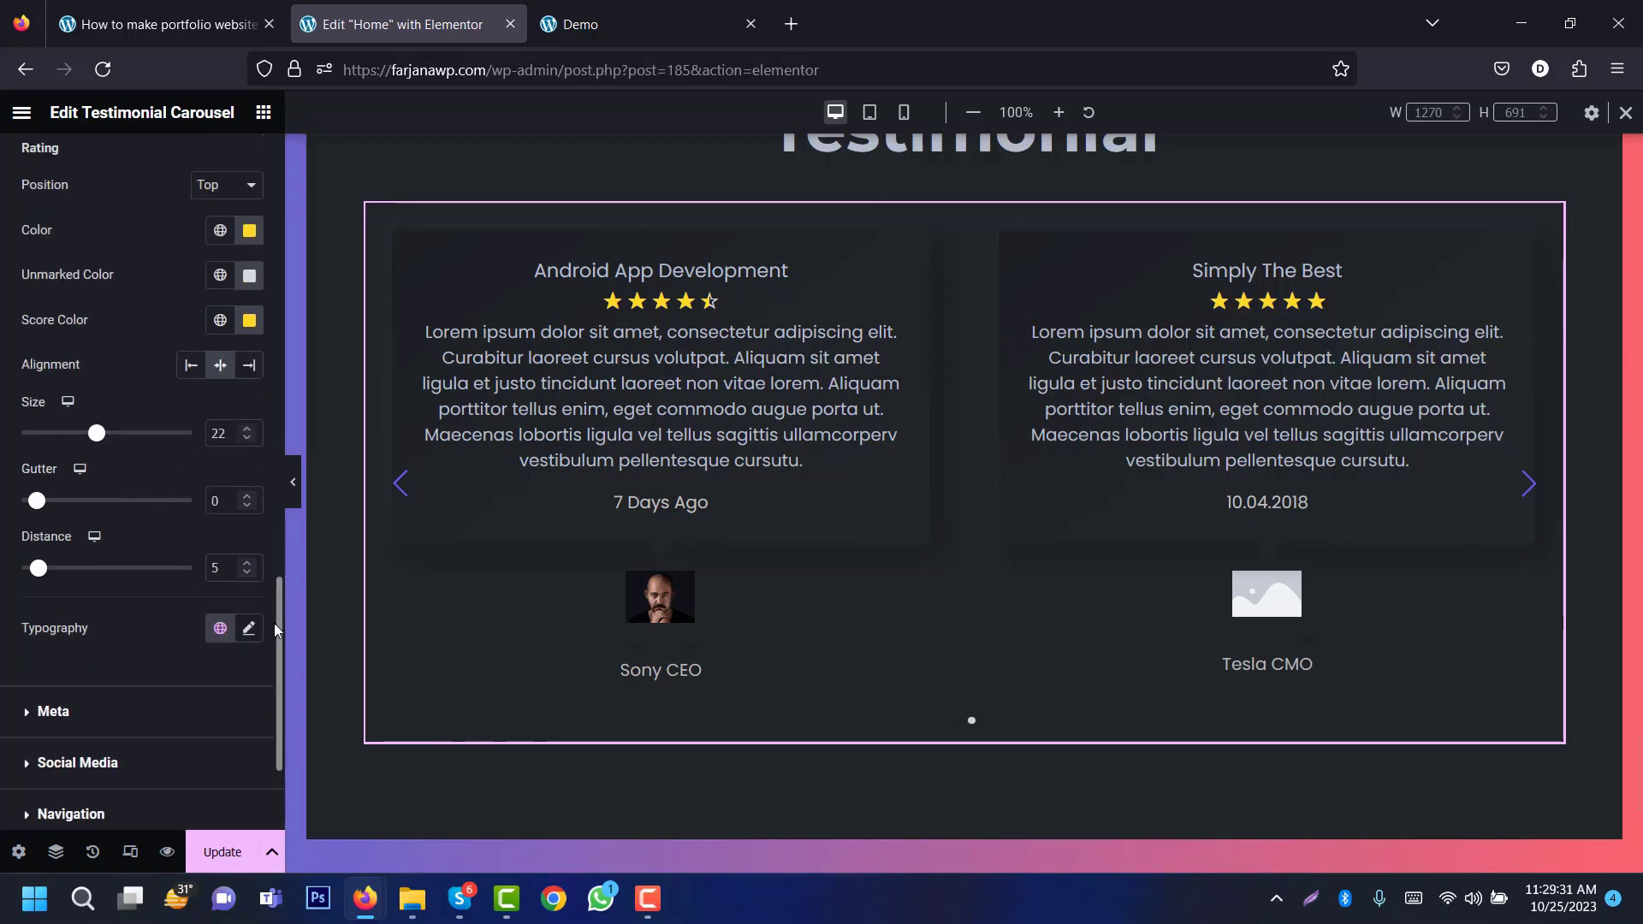
pyautogui.scroll(-3, 120, 526)
pyautogui.click(121, 524)
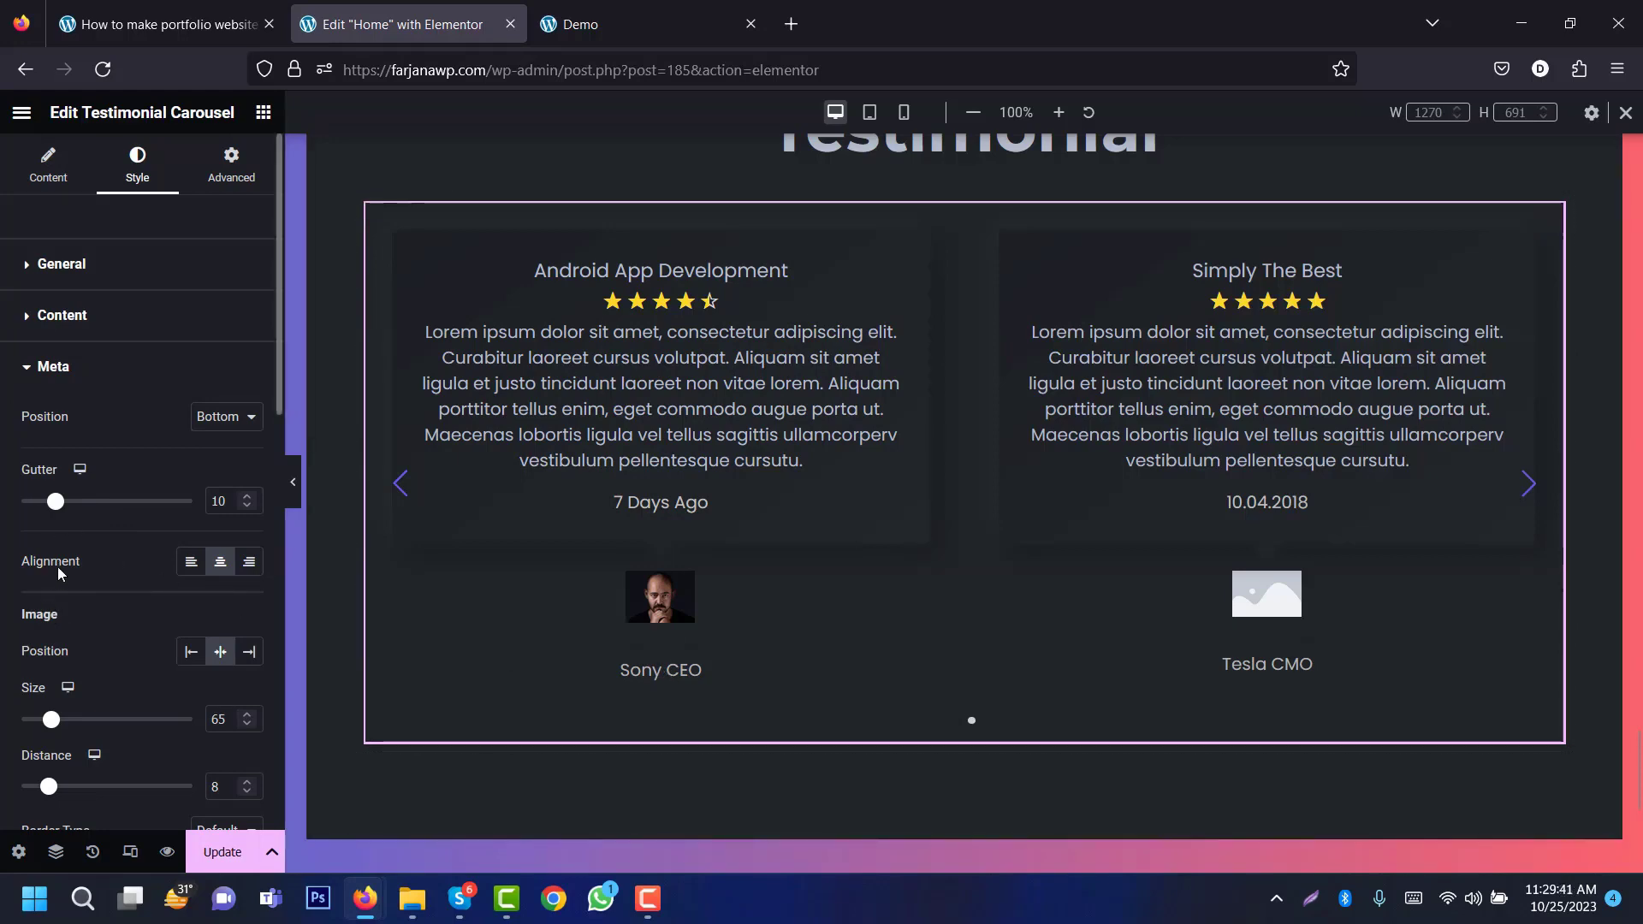
pyautogui.scroll(-6, 231, 513)
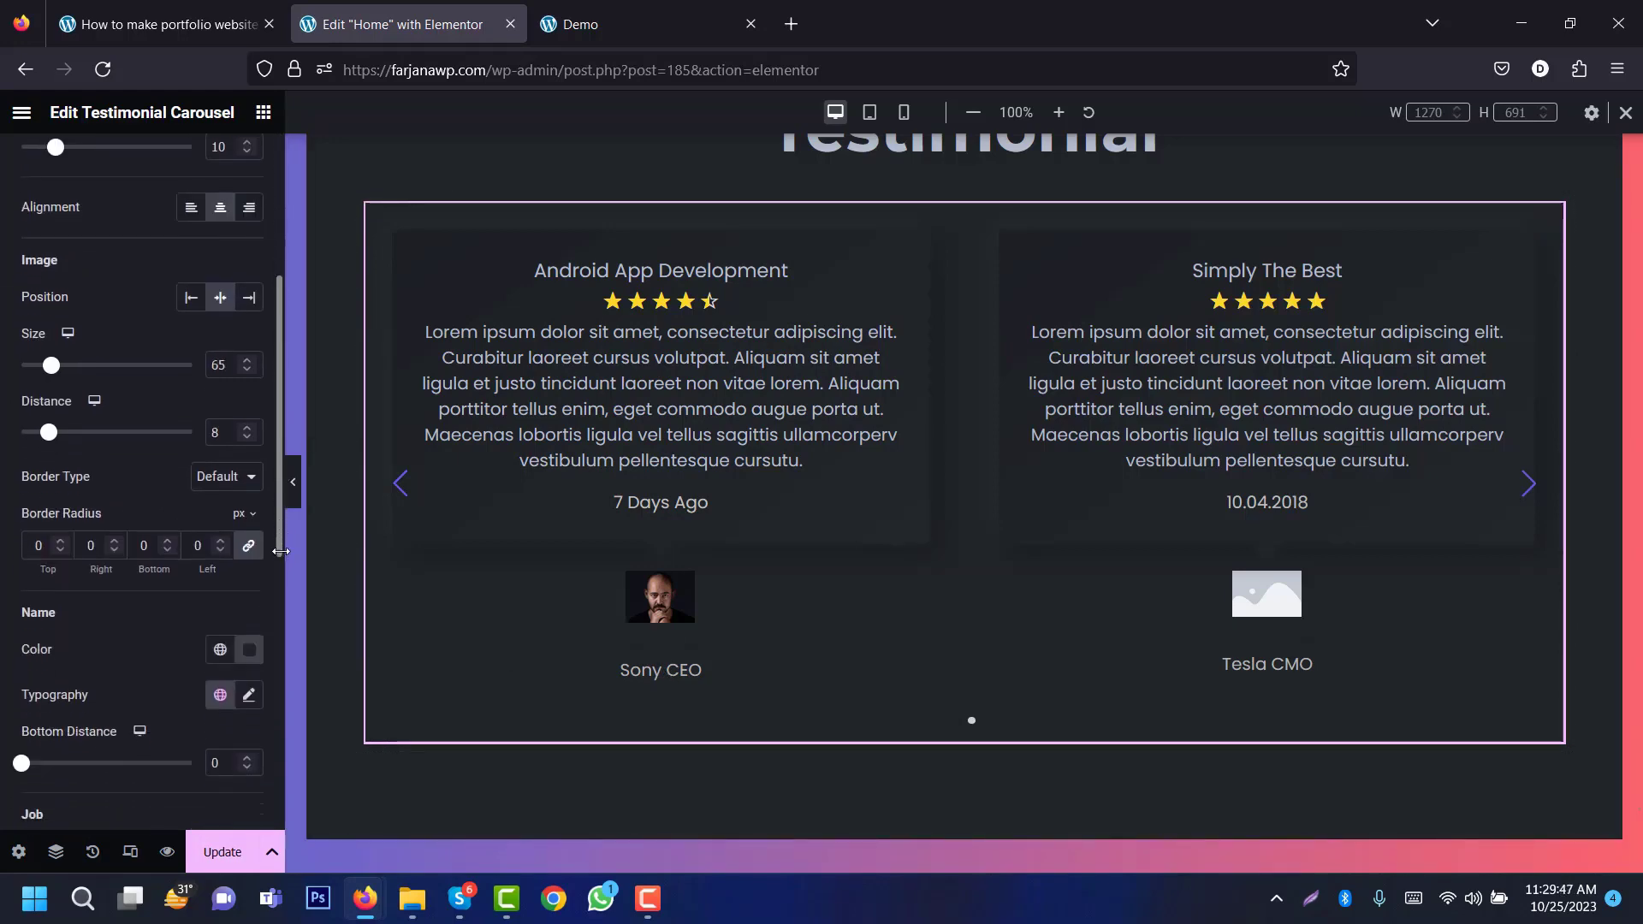
pyautogui.click(221, 489)
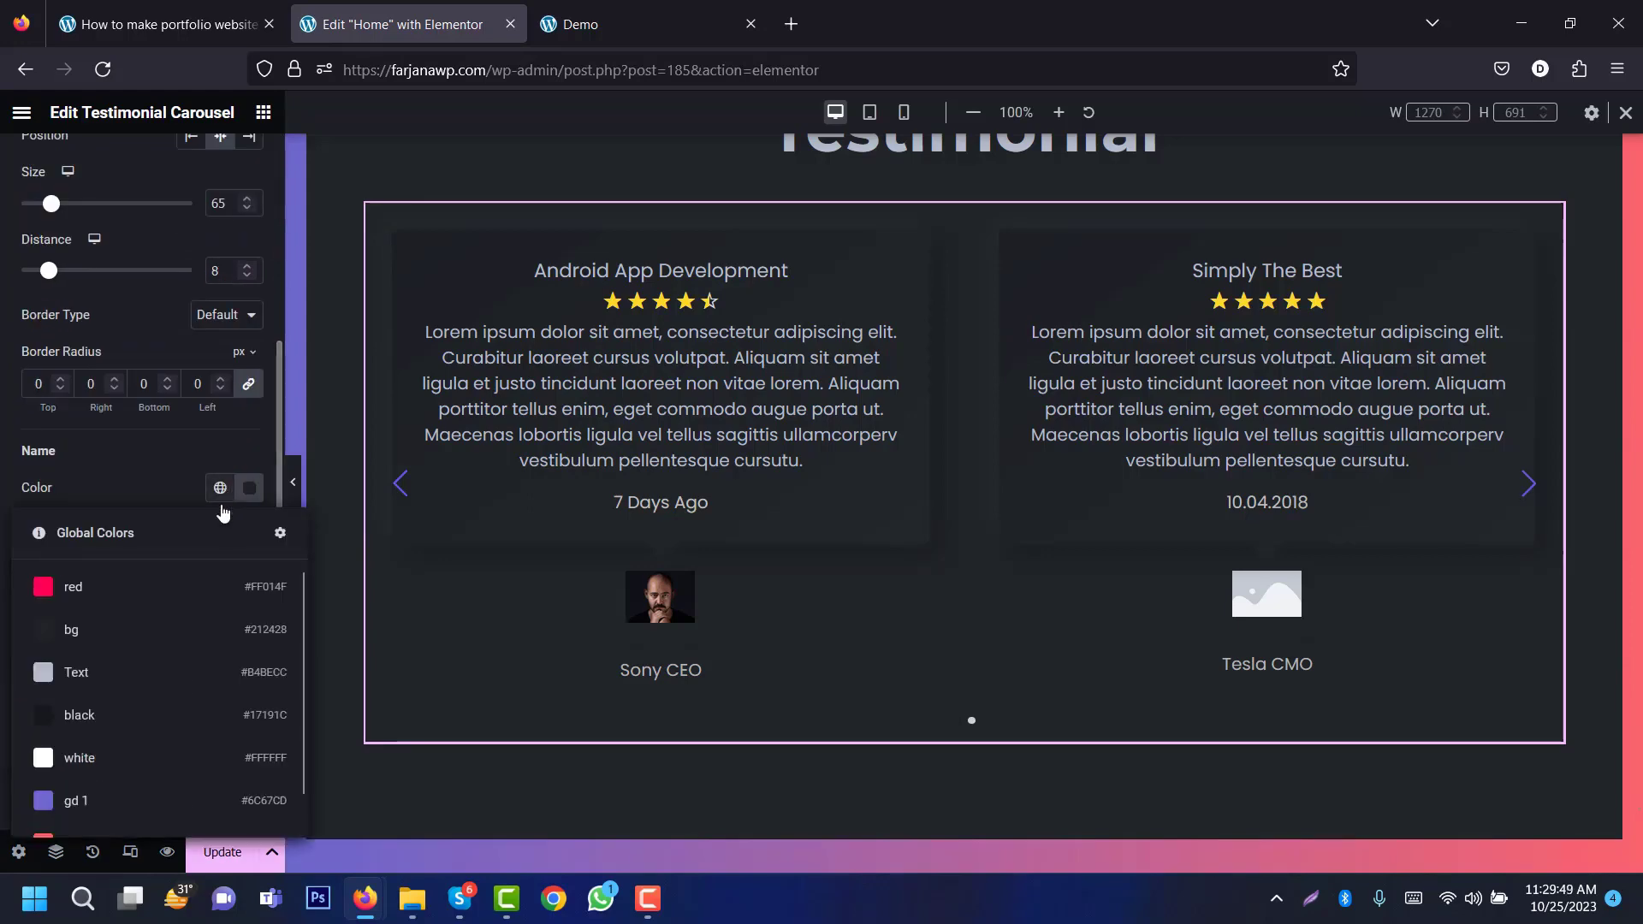
pyautogui.click(176, 676)
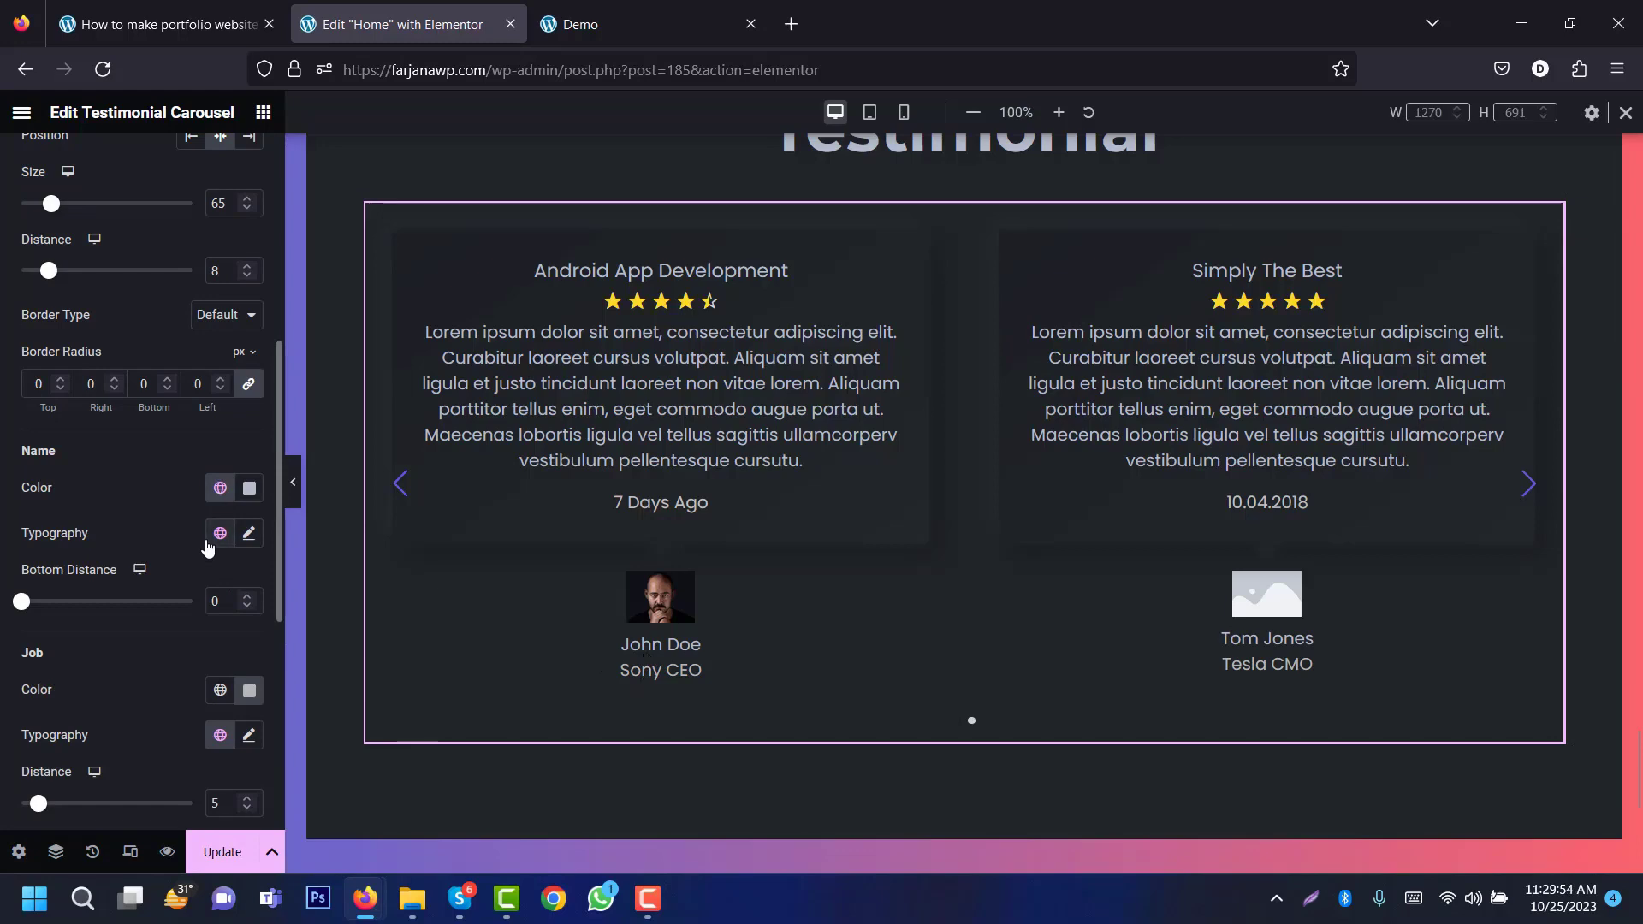
pyautogui.click(220, 487)
pyautogui.click(167, 758)
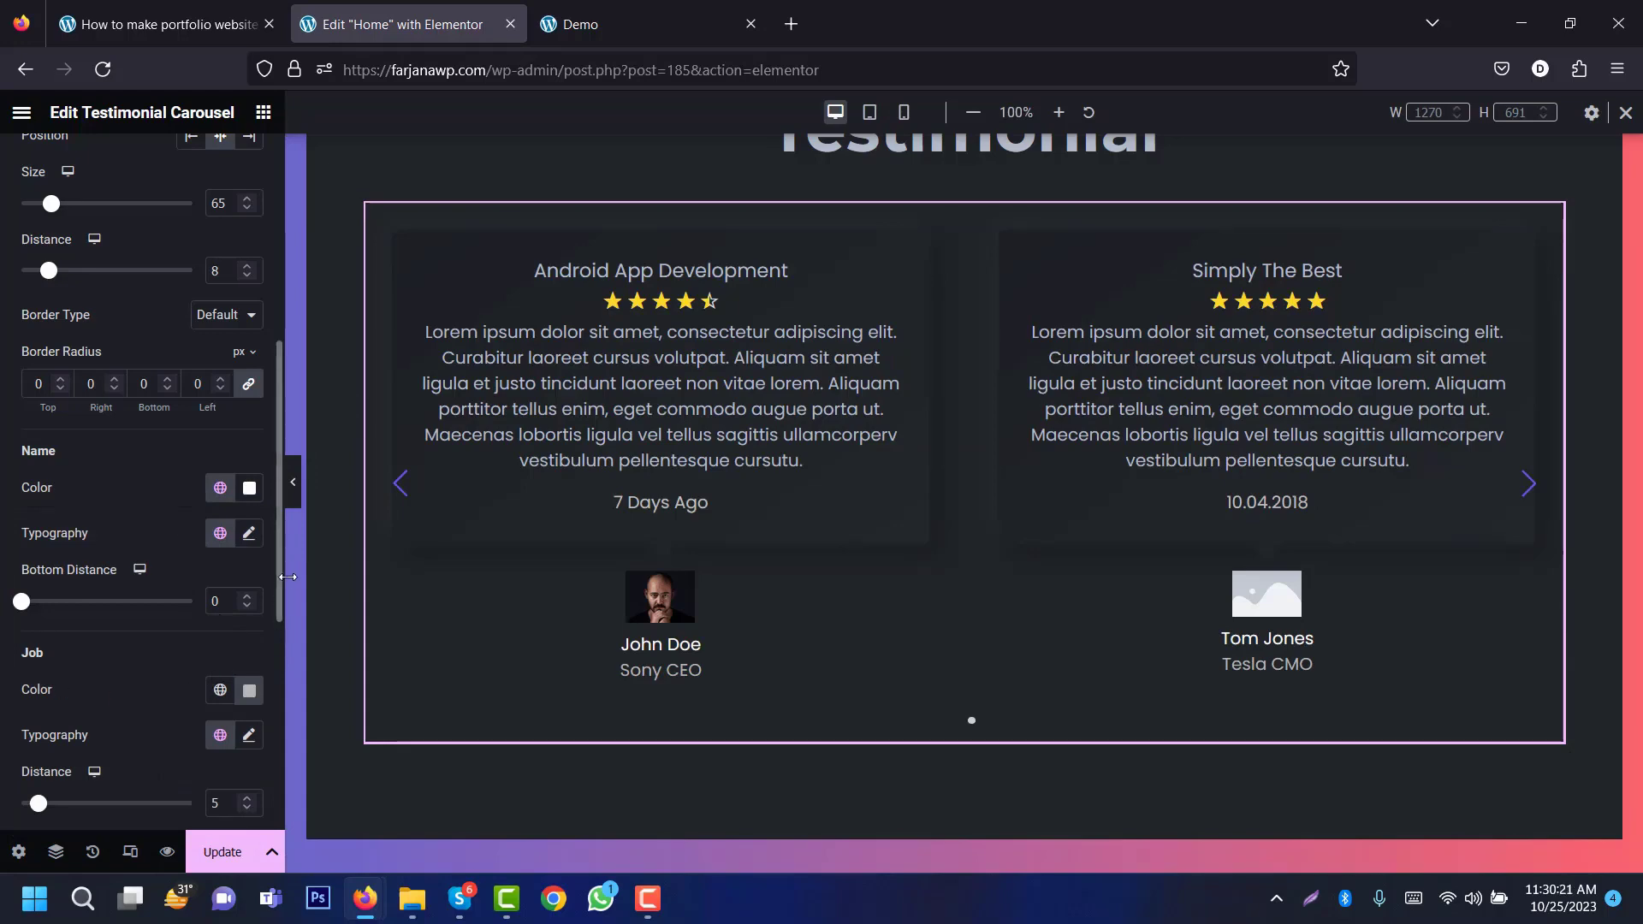
pyautogui.moveTo(278, 566); pyautogui.dragTo(278, 672)
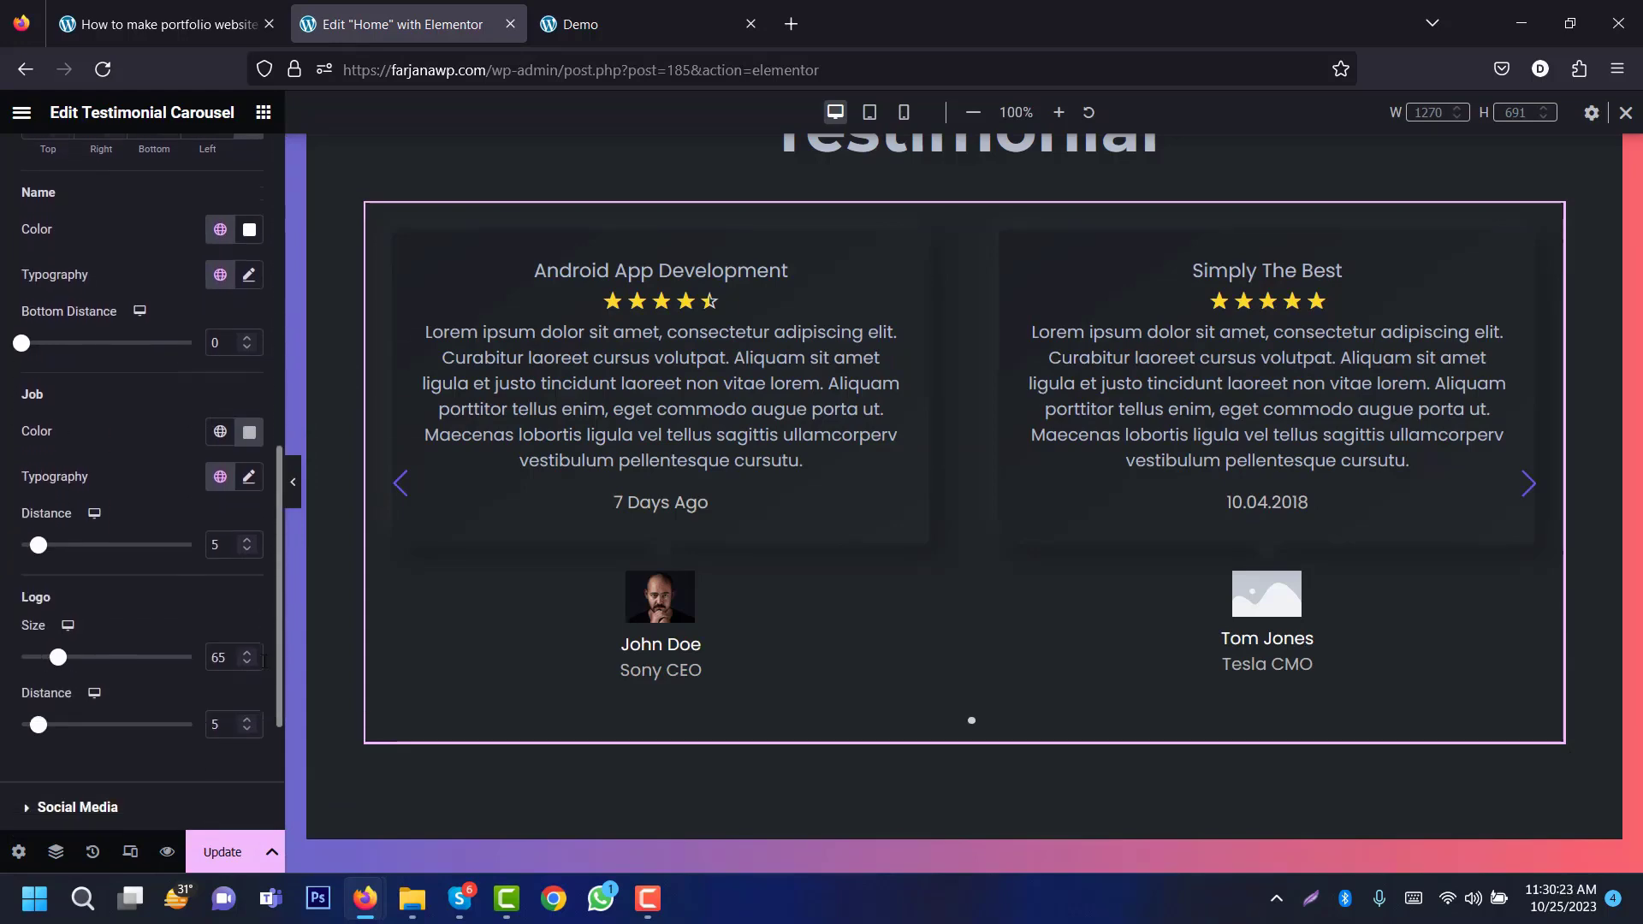
pyautogui.click(249, 481)
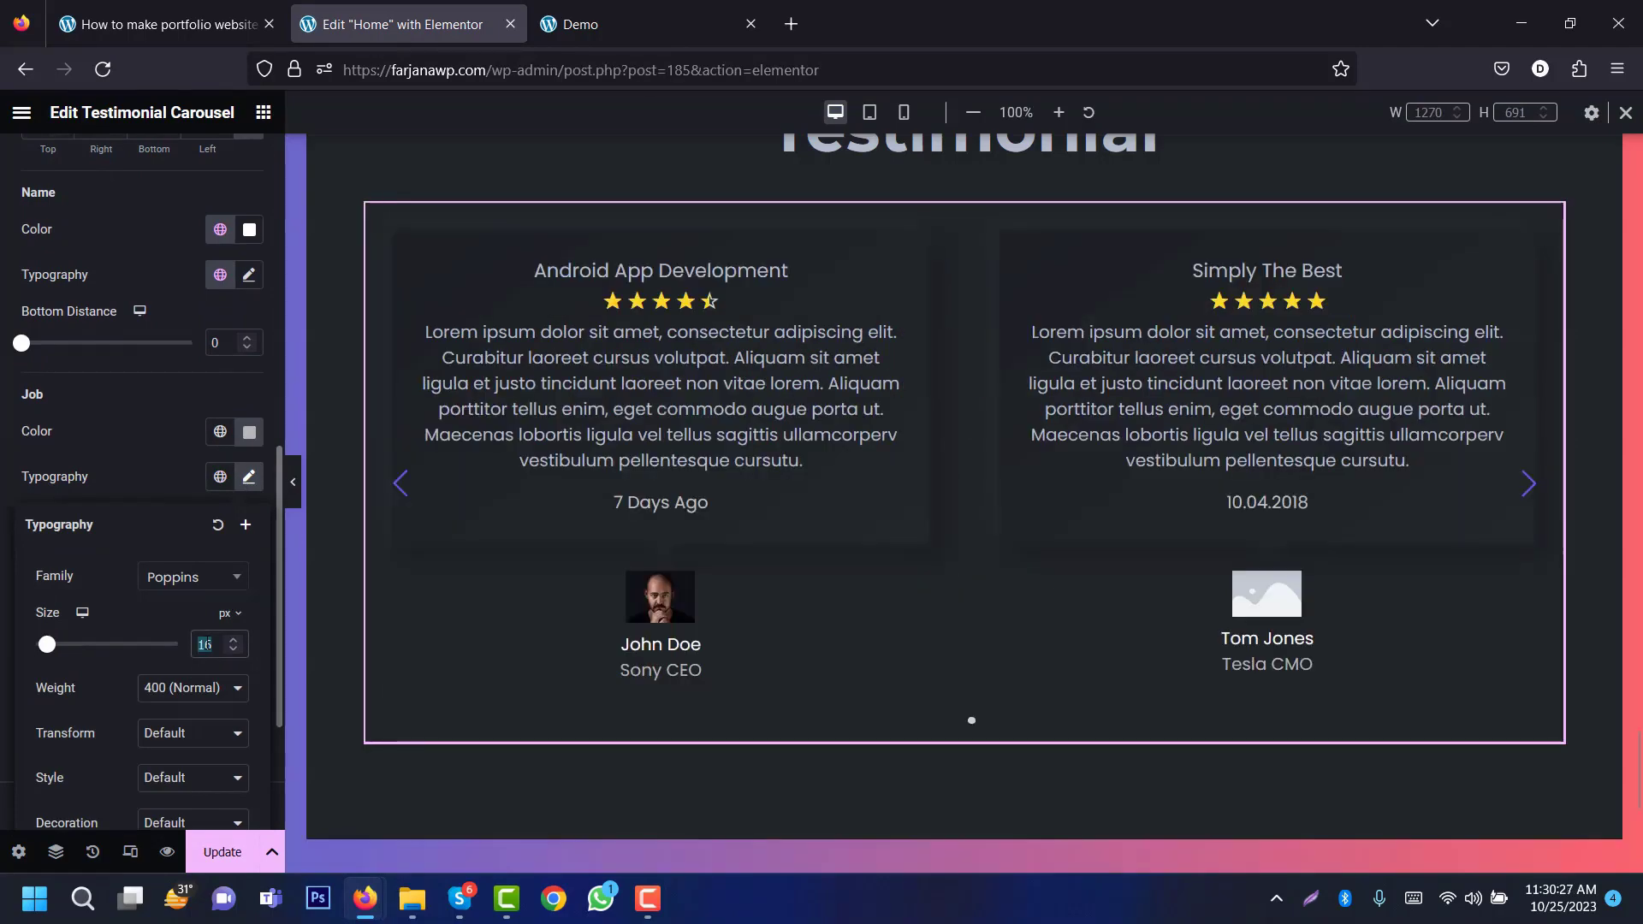
pyautogui.write('12')
pyautogui.click(165, 441)
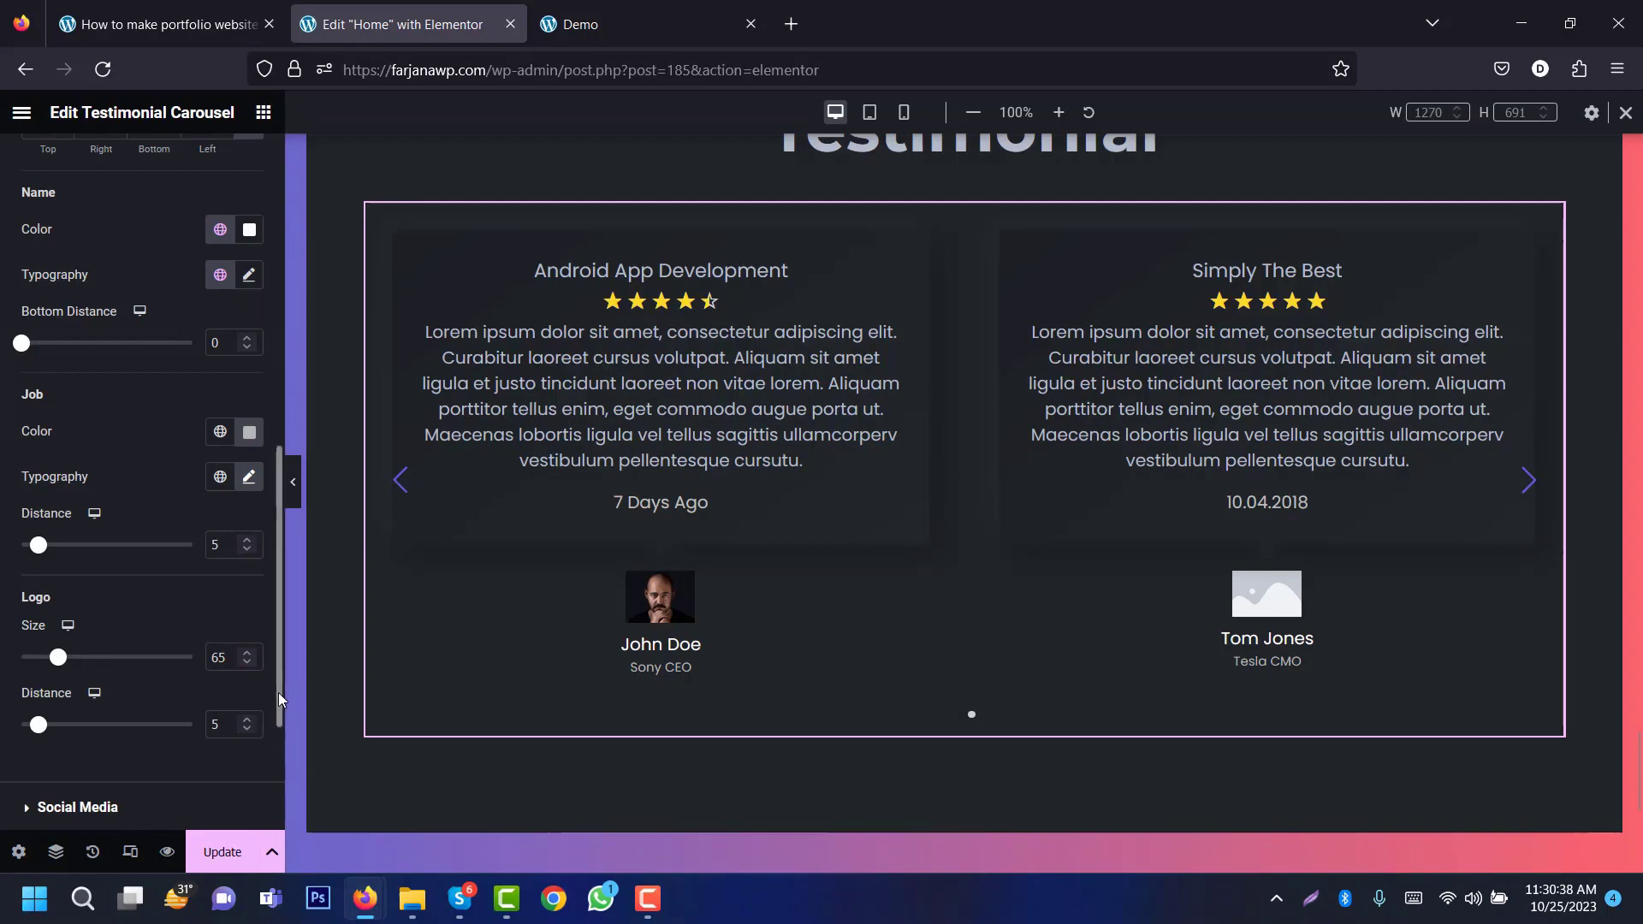
# Step: Colour the carousel arrows with the Text colour, turning red on hover
pyautogui.scroll(-3, 166, 584)
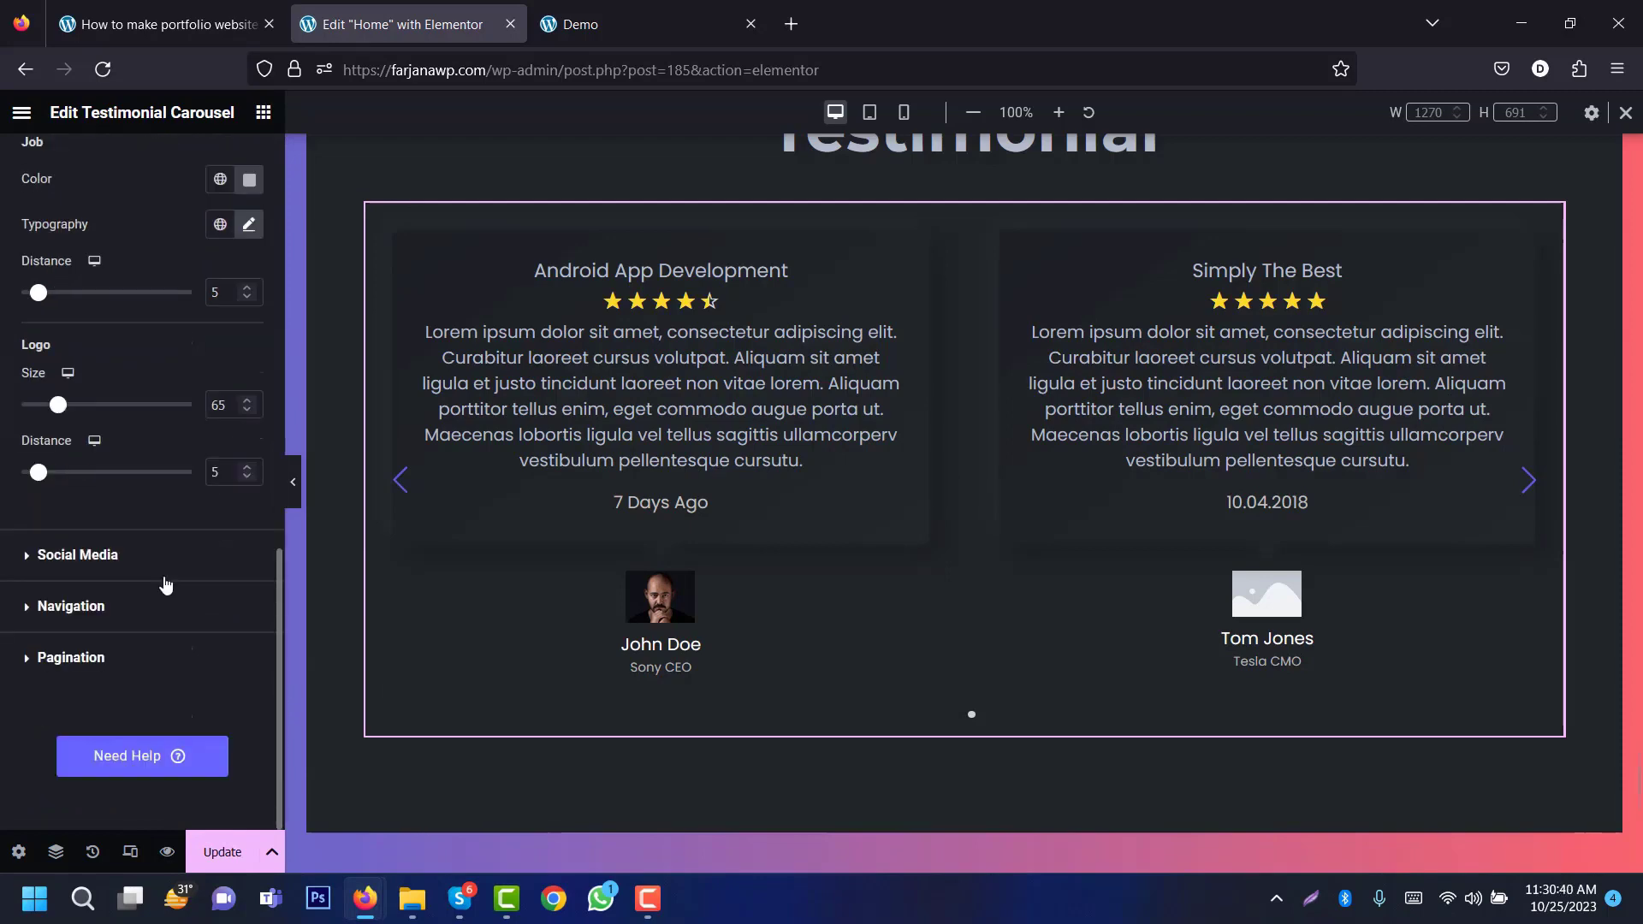
pyautogui.click(122, 625)
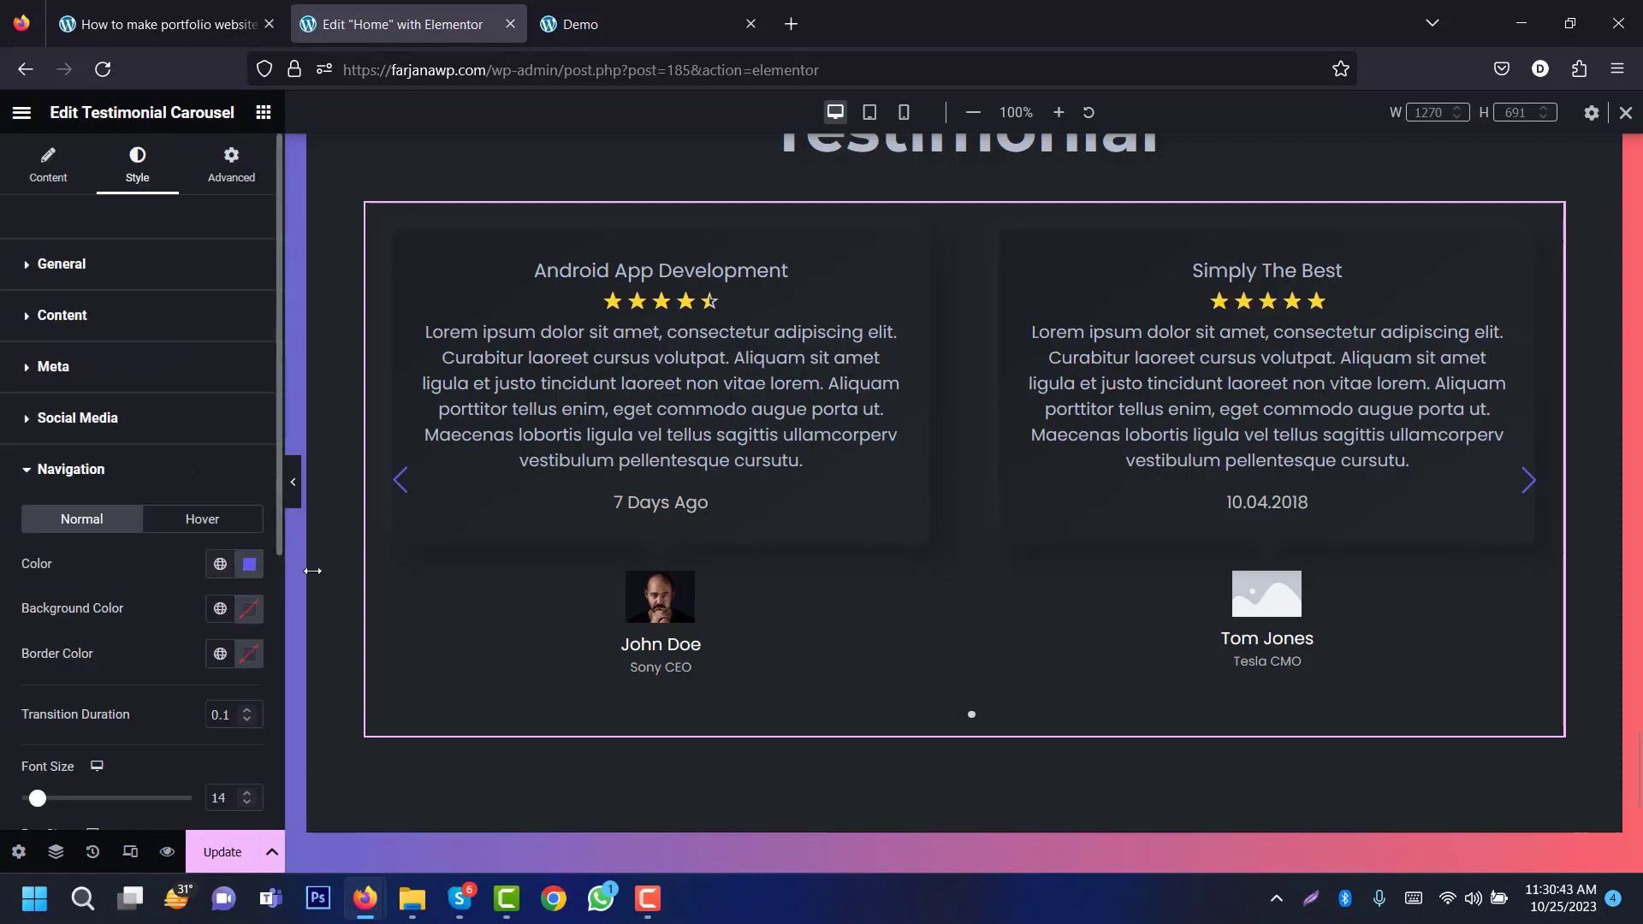
pyautogui.click(220, 565)
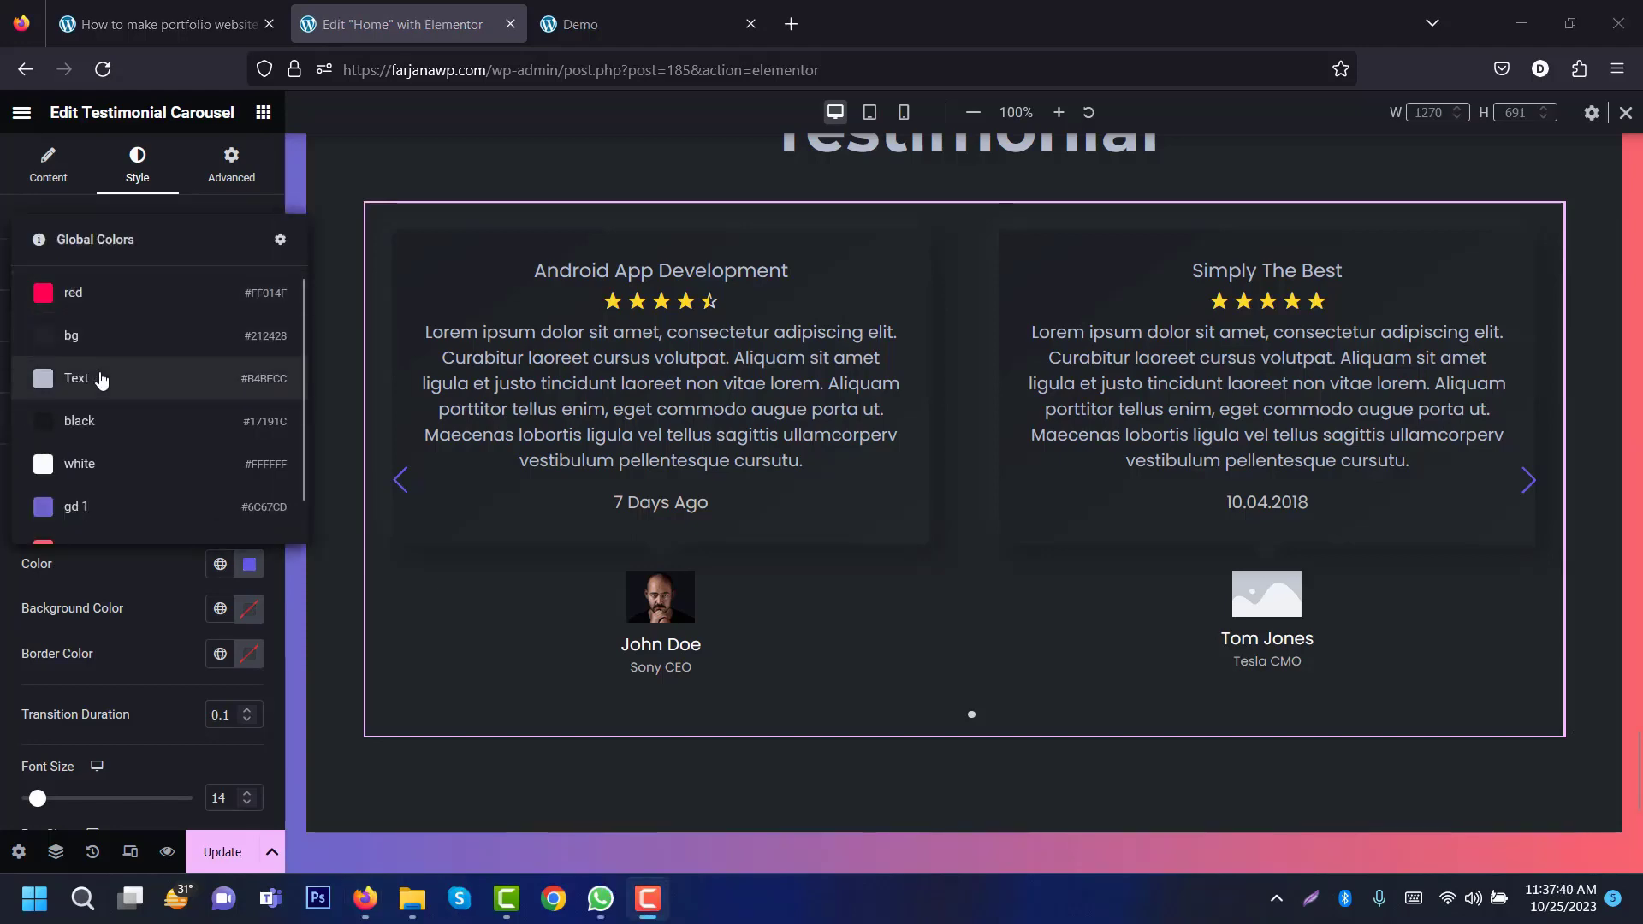
pyautogui.click(96, 349)
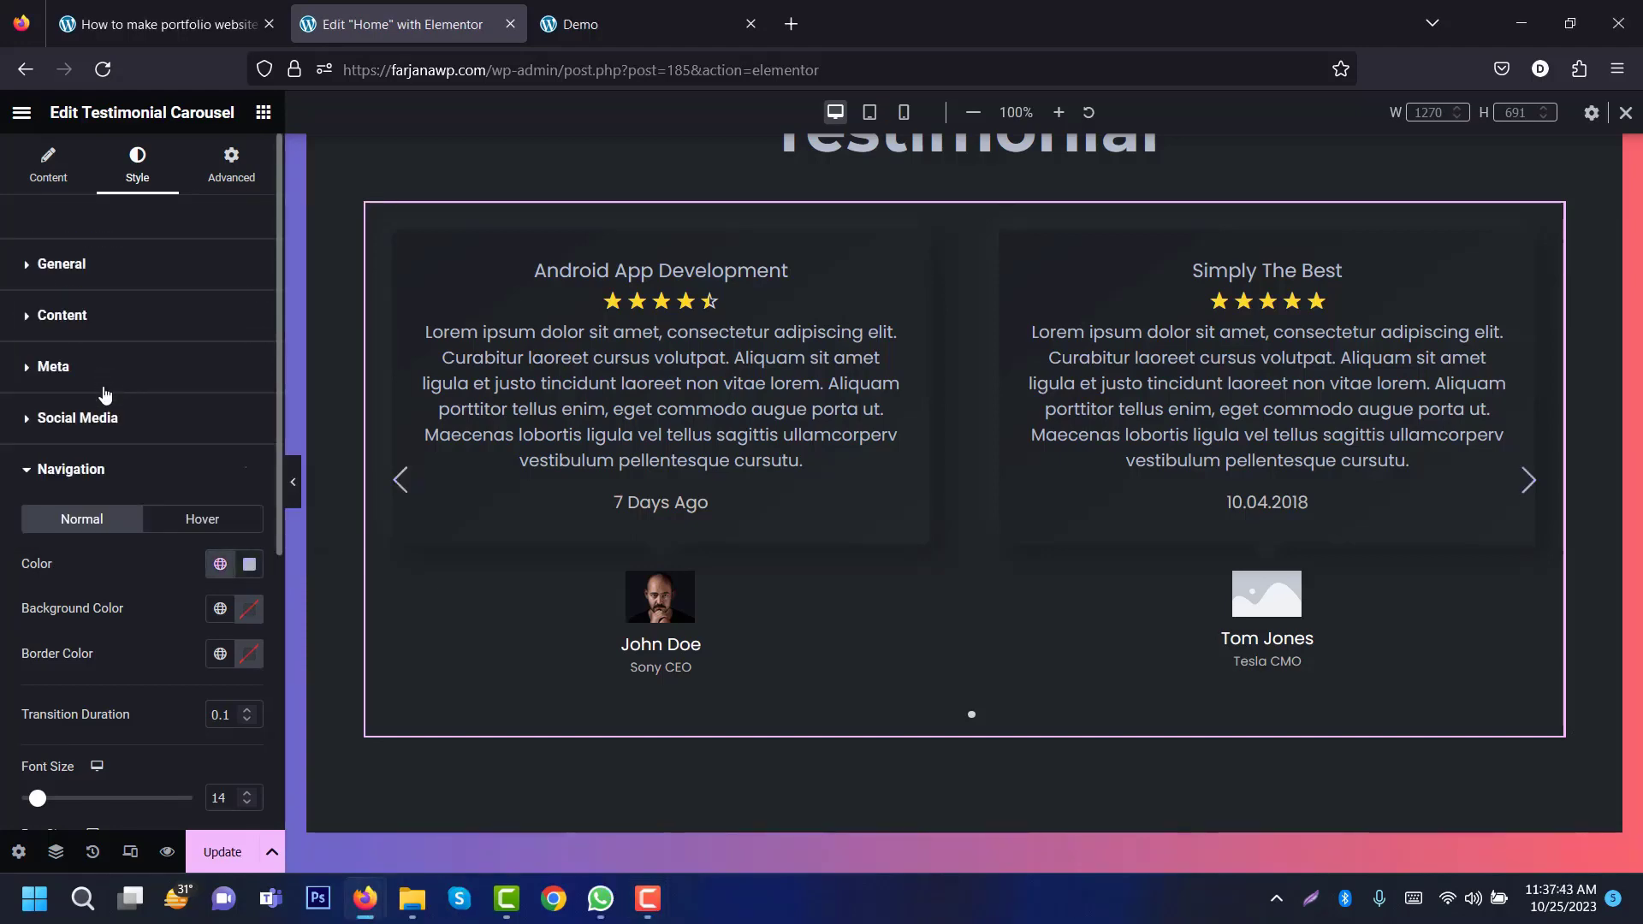
pyautogui.click(187, 522)
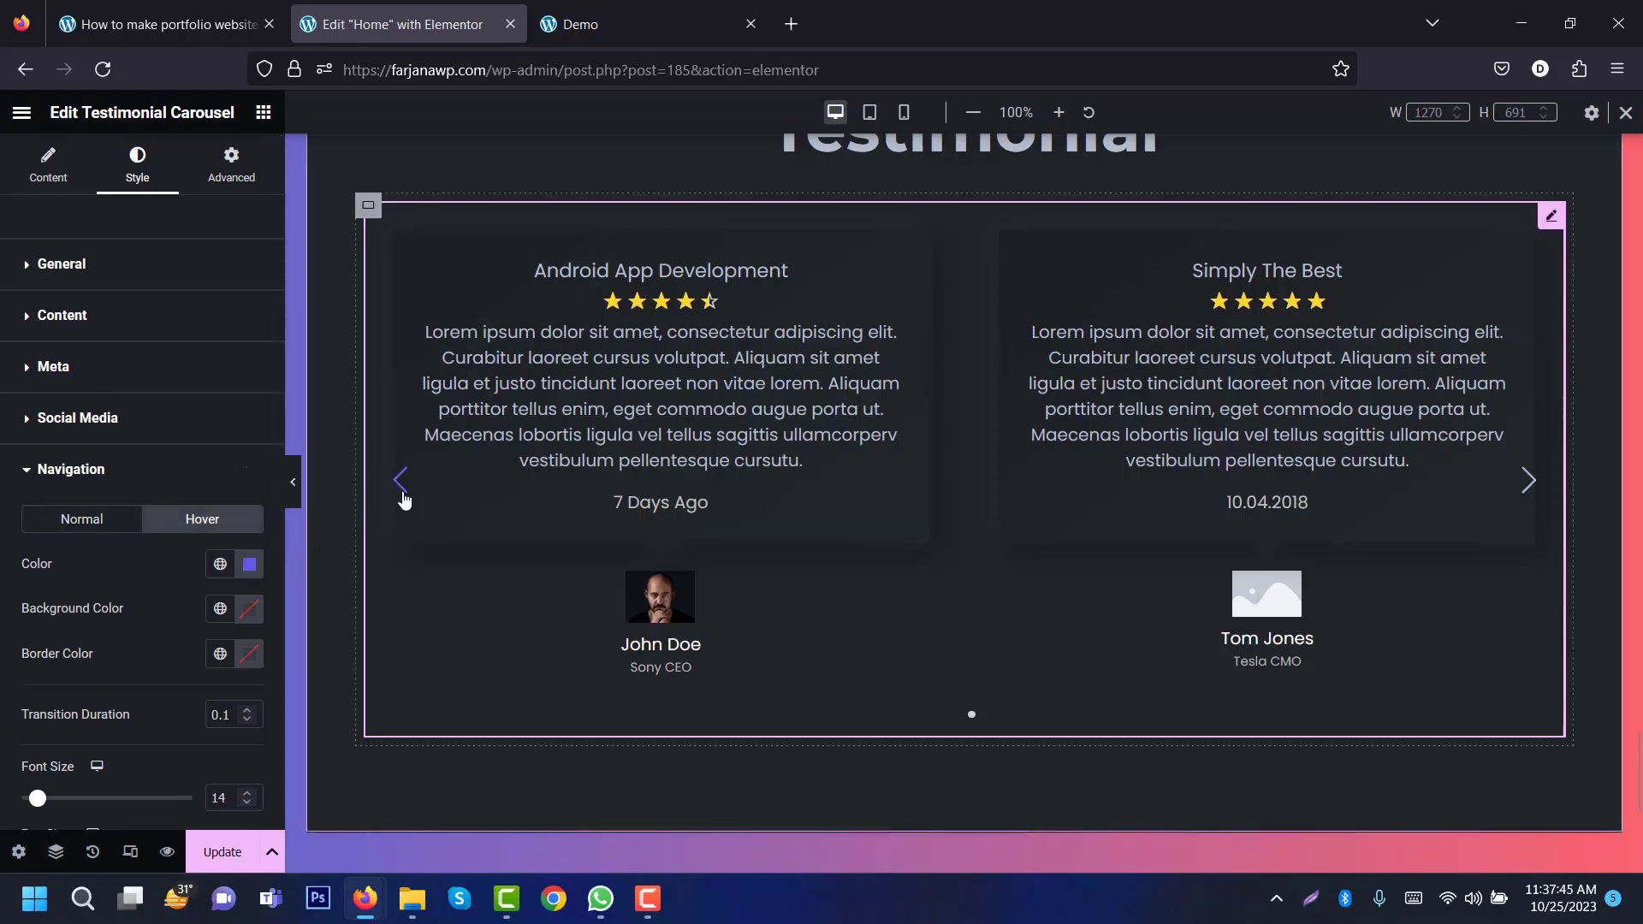
pyautogui.click(220, 567)
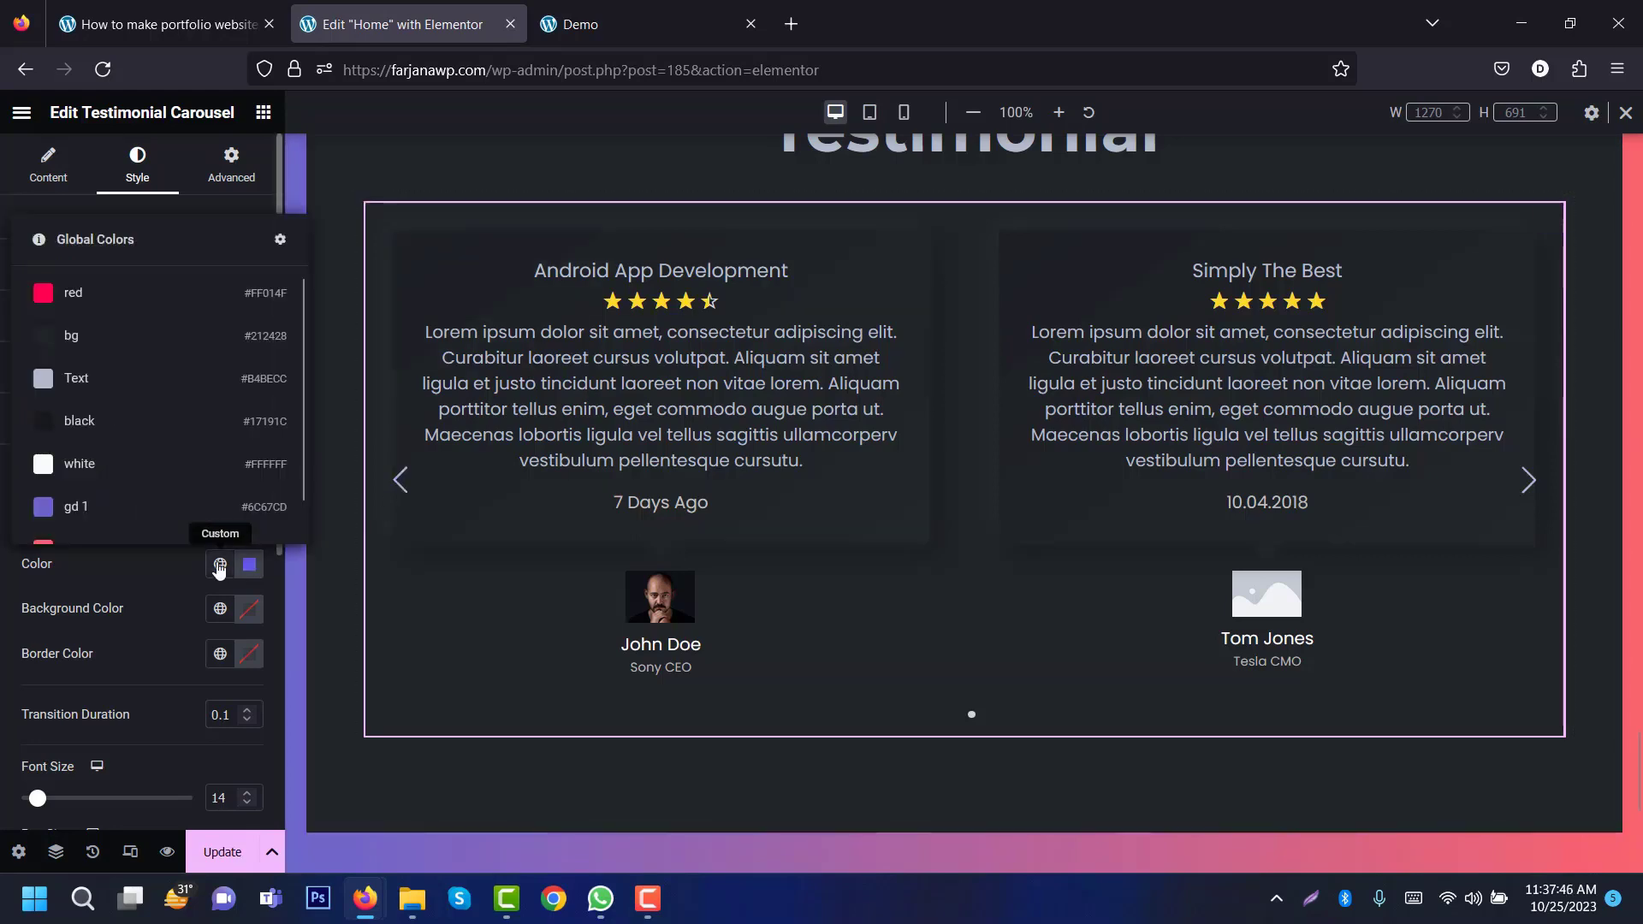
pyautogui.click(145, 299)
pyautogui.click(142, 485)
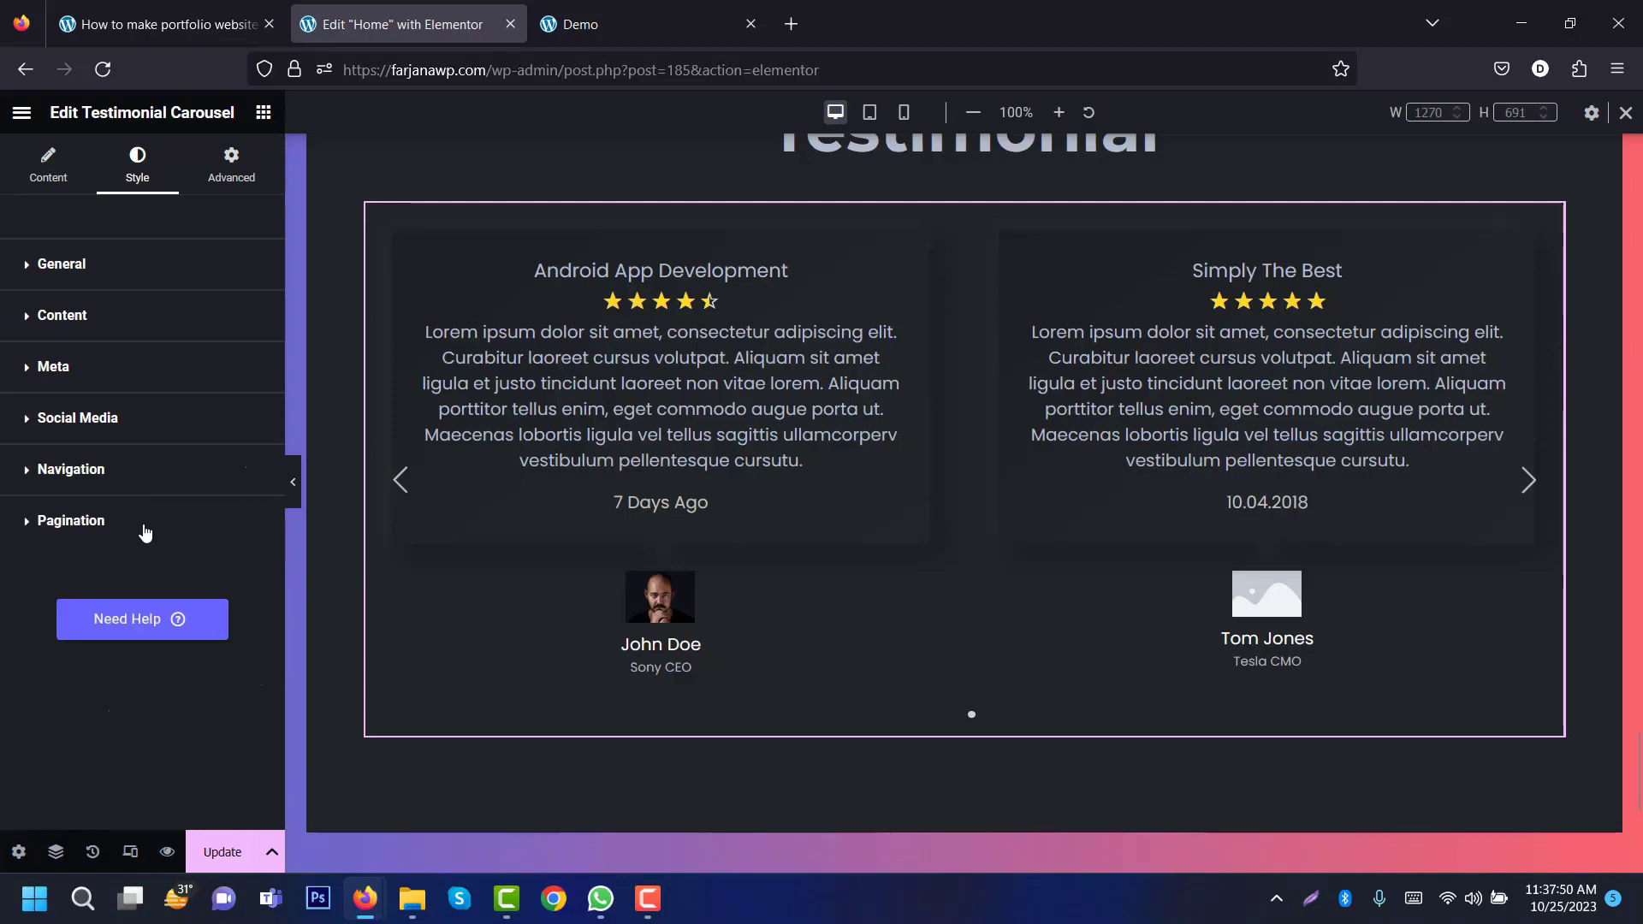
# Step: Give inactive dots the bg colour, the active dot Text colour, size 10, and save
pyautogui.click(113, 524)
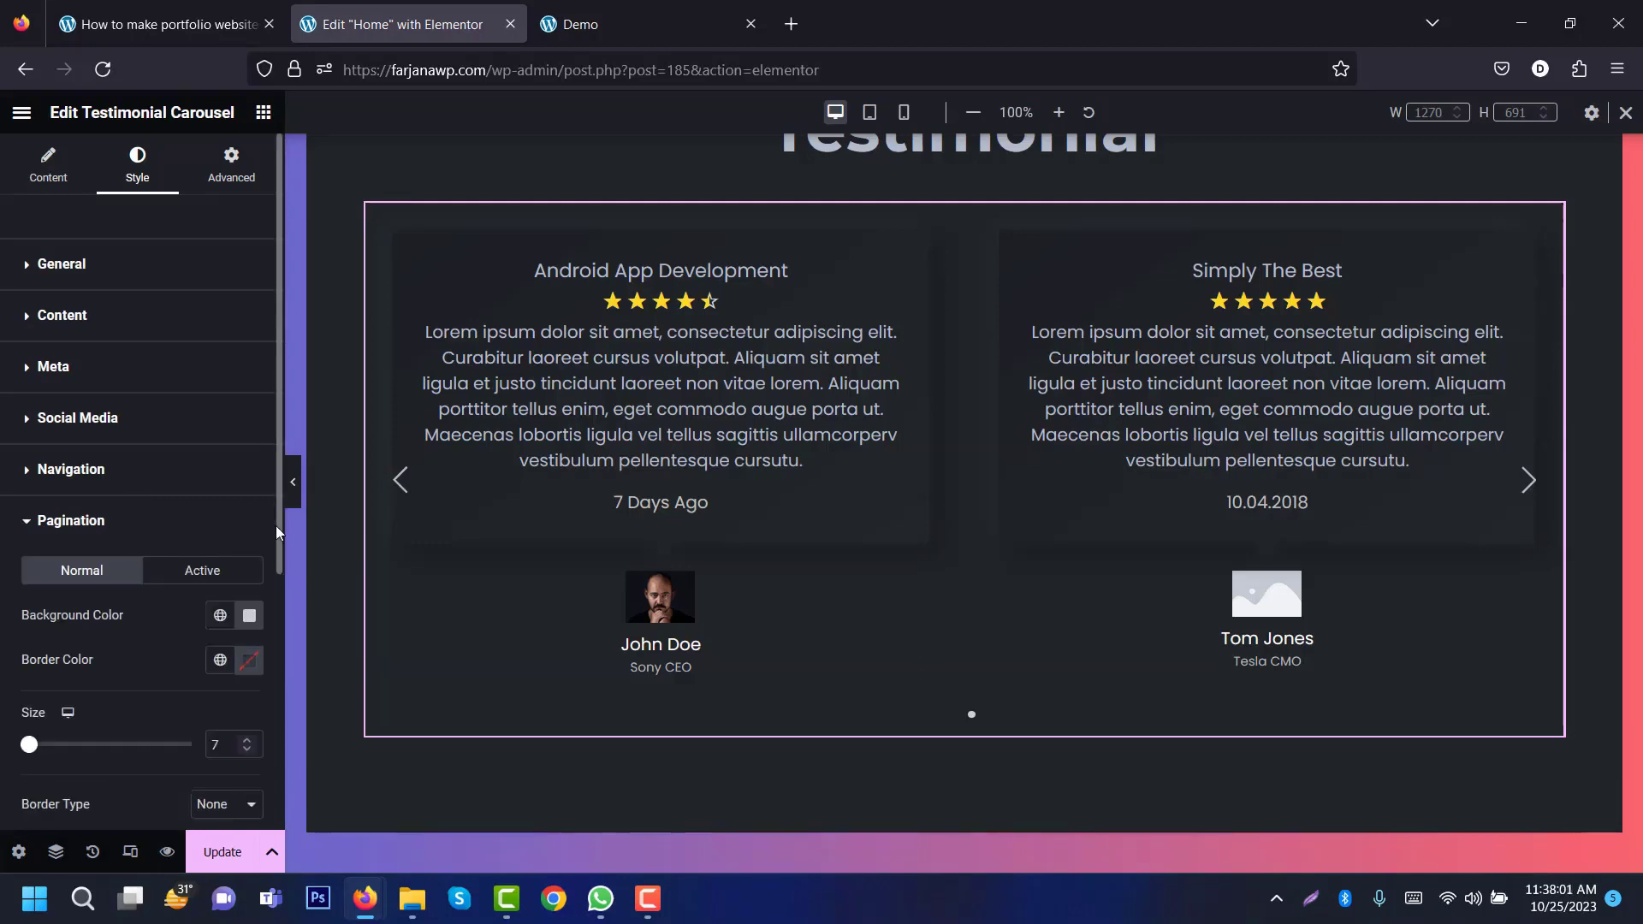
pyautogui.scroll(-5, 279, 510)
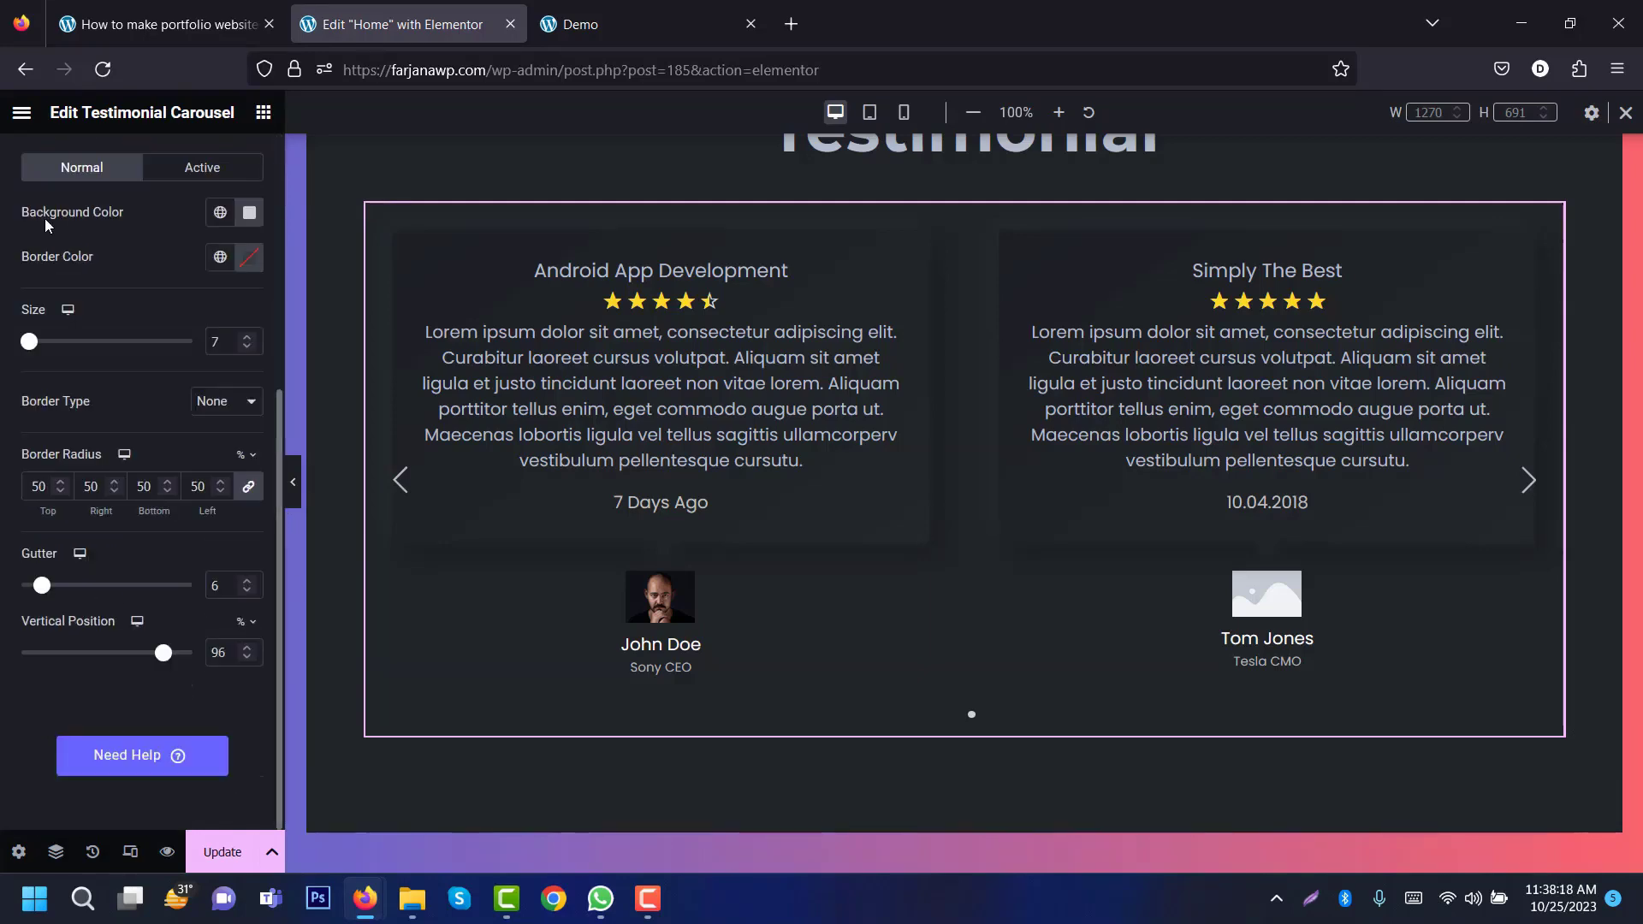
pyautogui.click(220, 212)
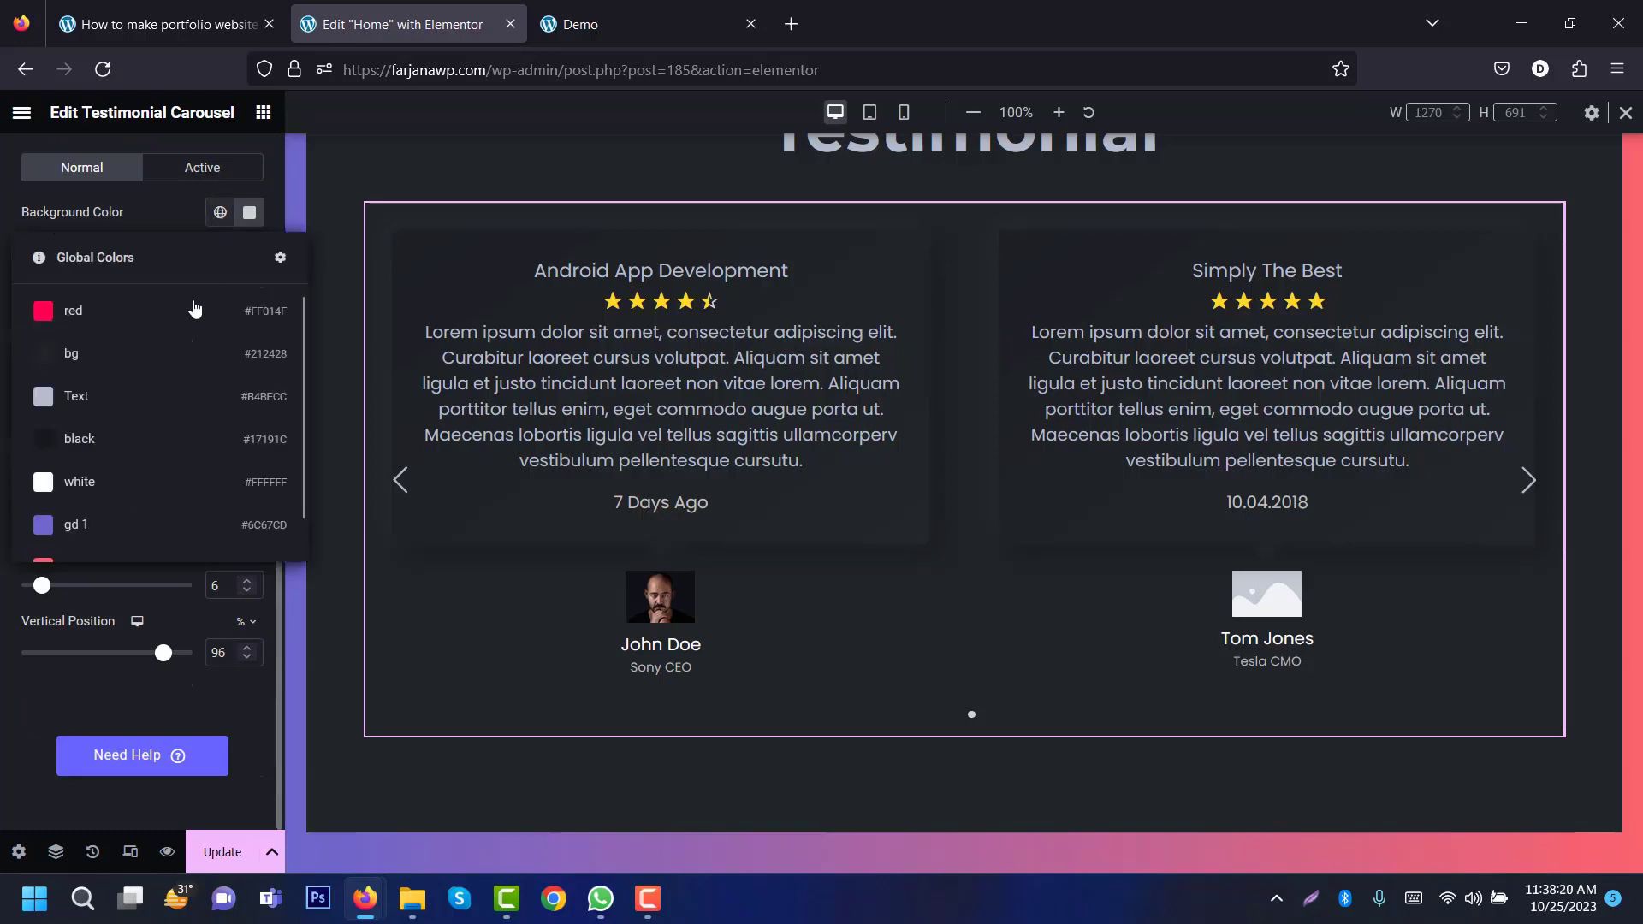
pyautogui.click(149, 383)
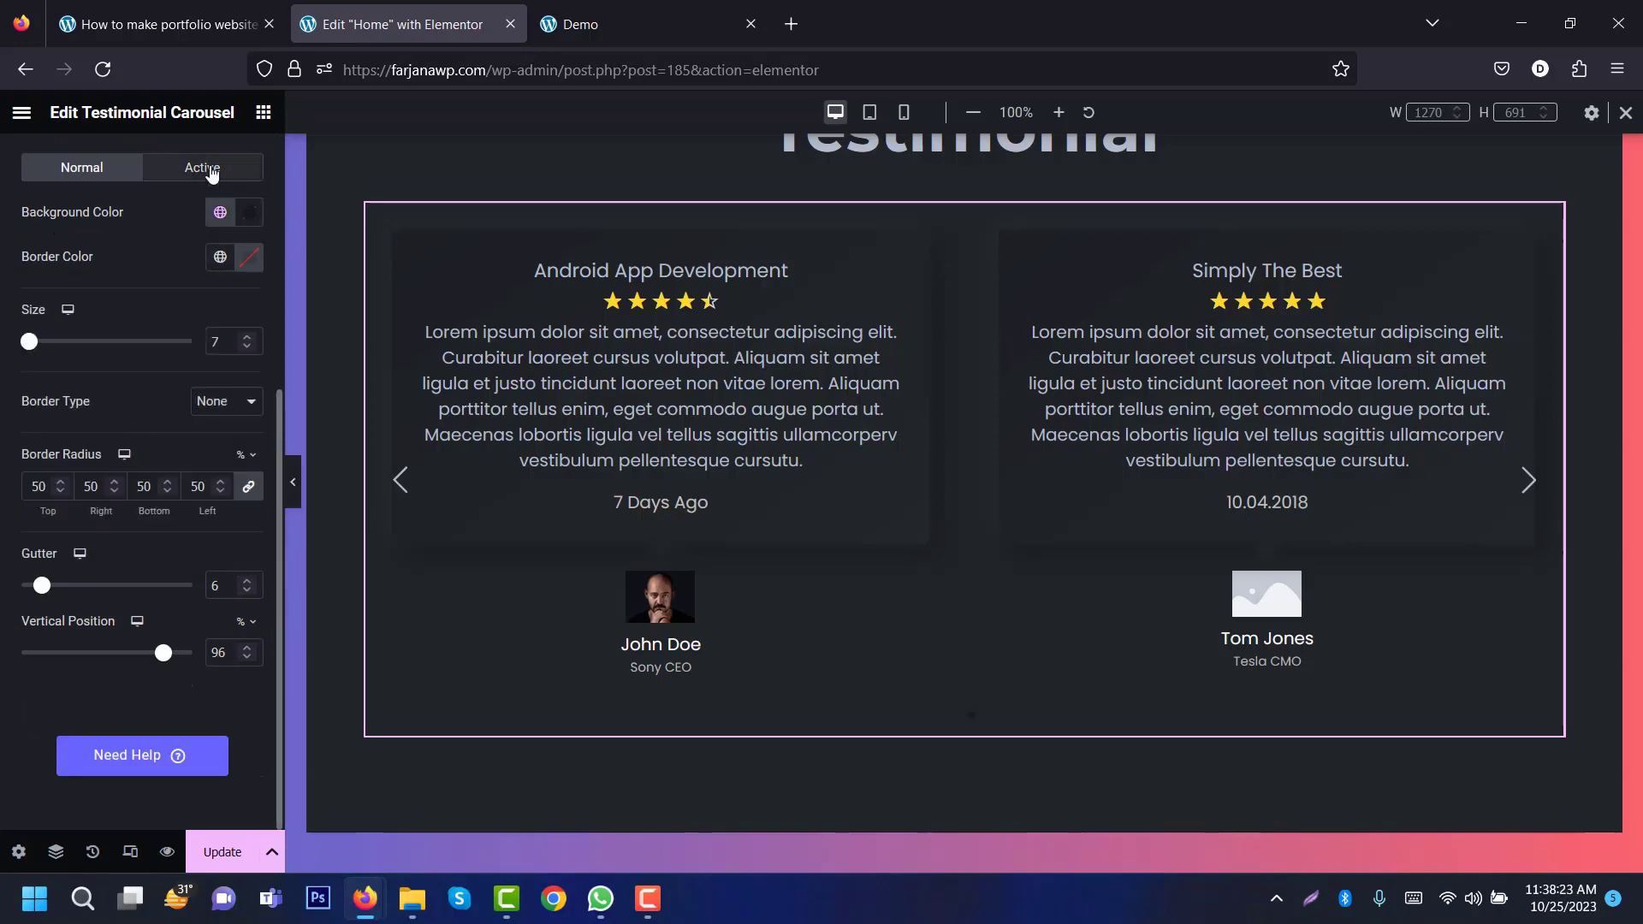
pyautogui.click(212, 172)
pyautogui.click(220, 212)
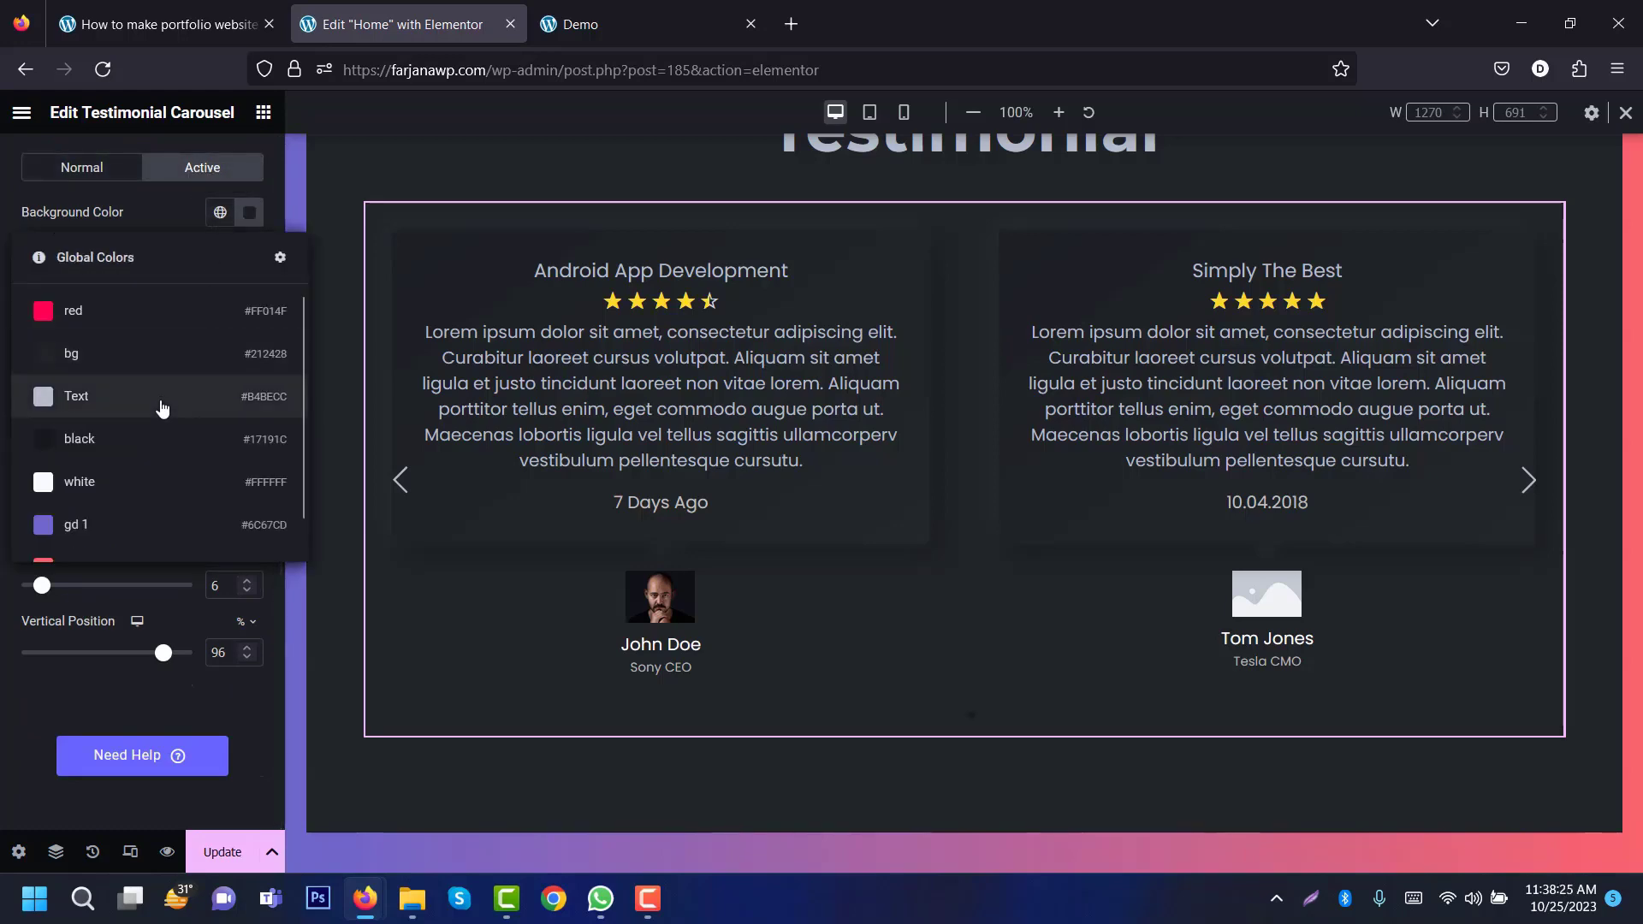
pyautogui.click(162, 408)
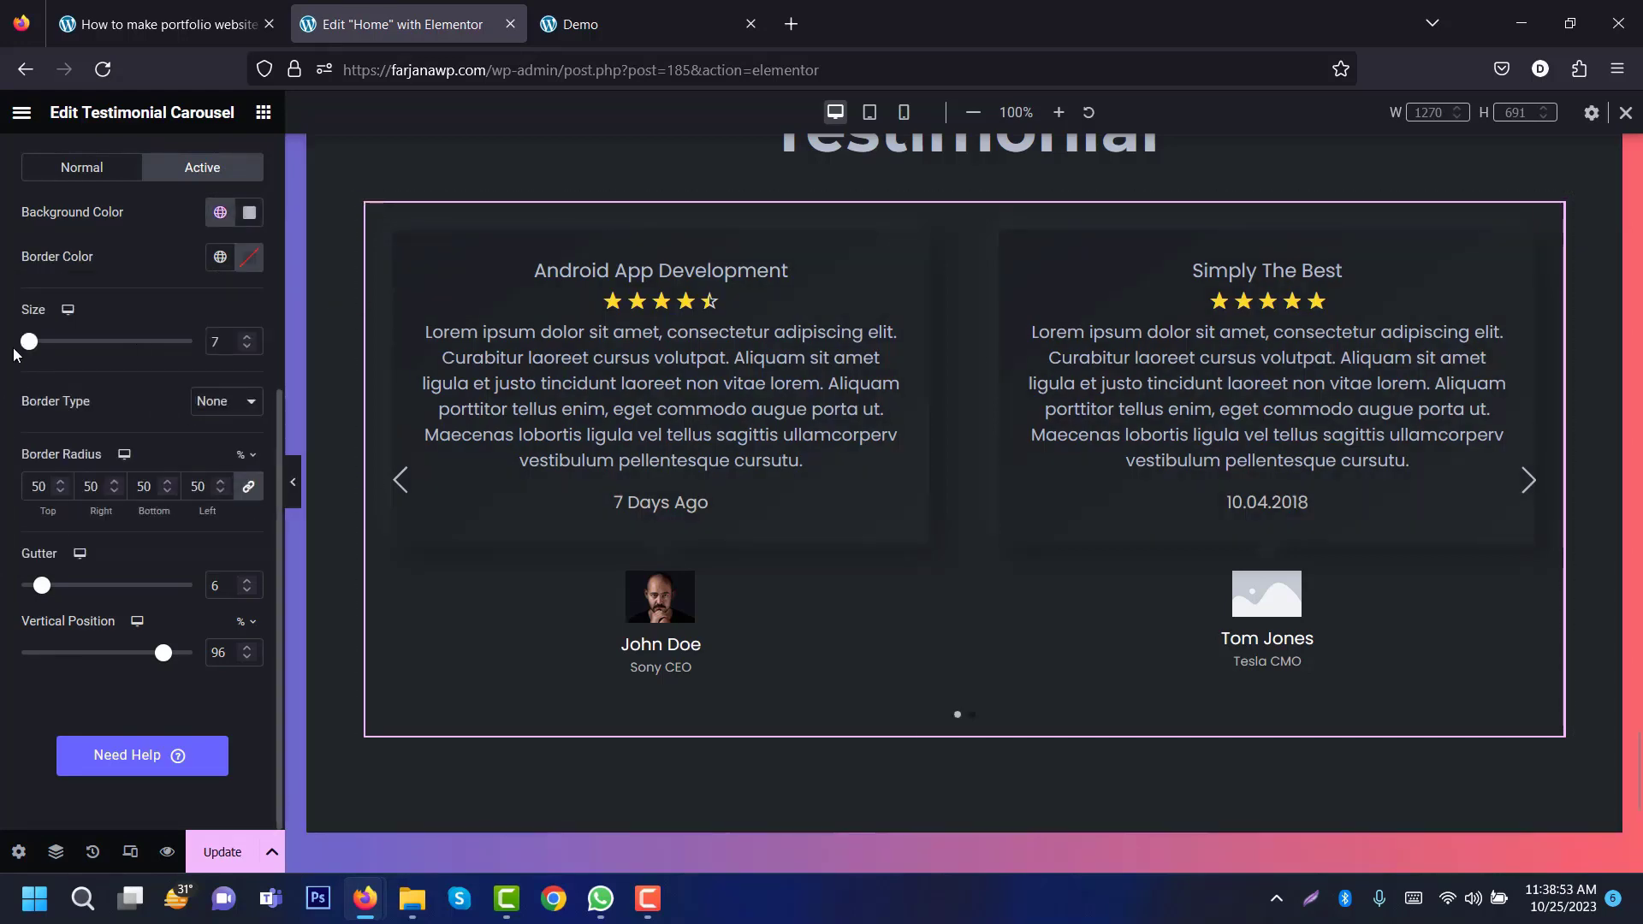
pyautogui.moveTo(29, 343); pyautogui.dragTo(40, 344)
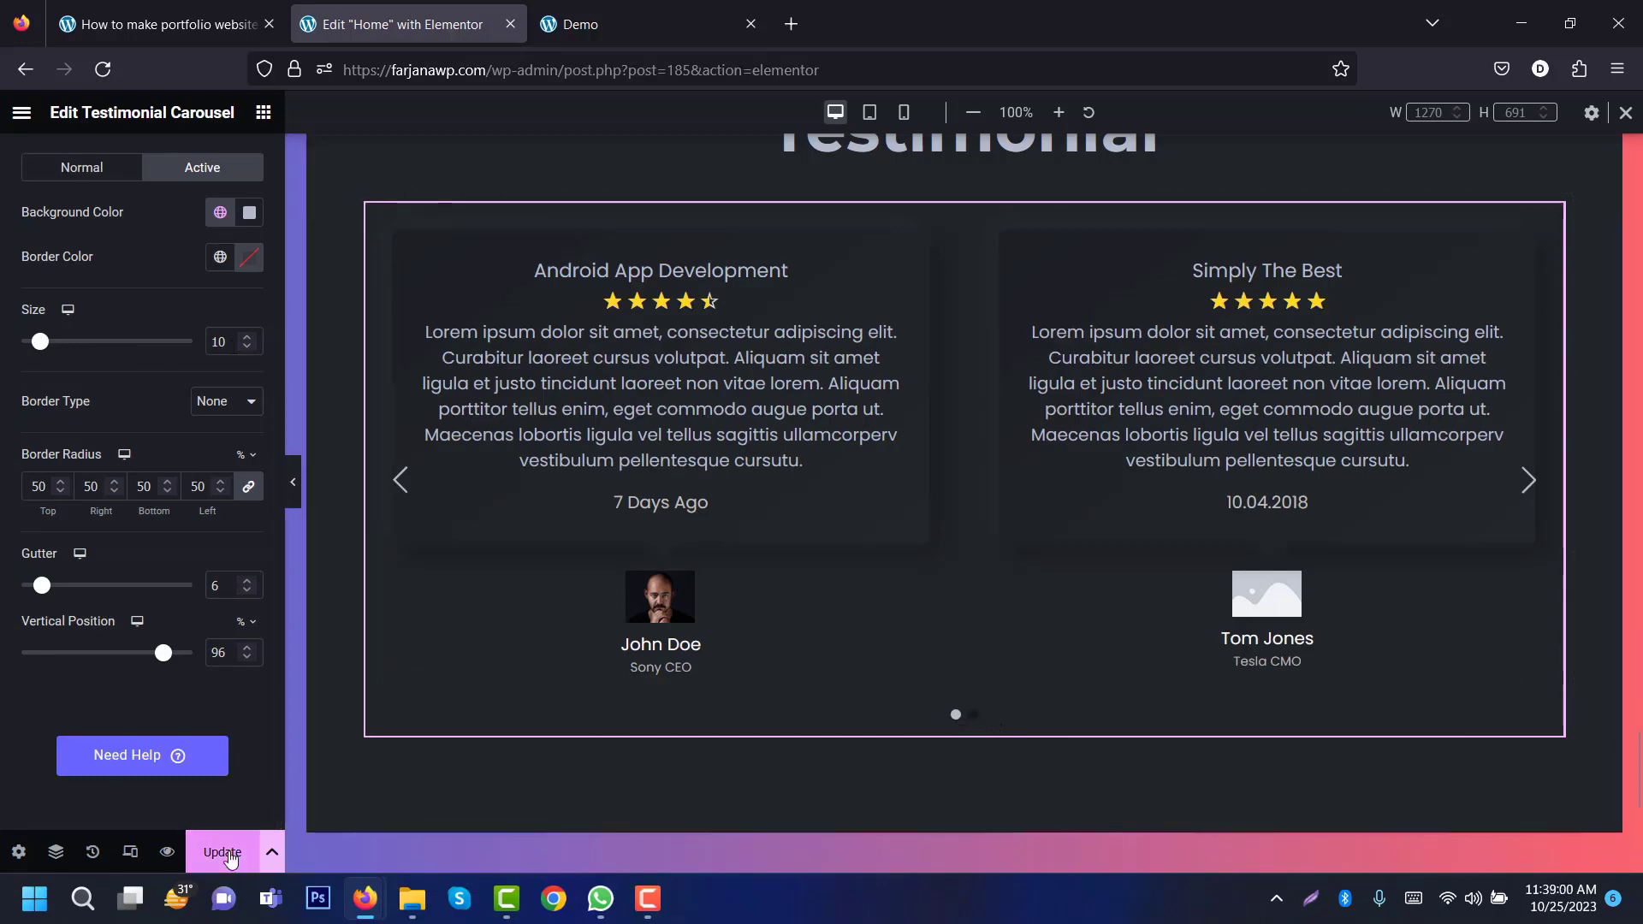
pyautogui.click(223, 854)
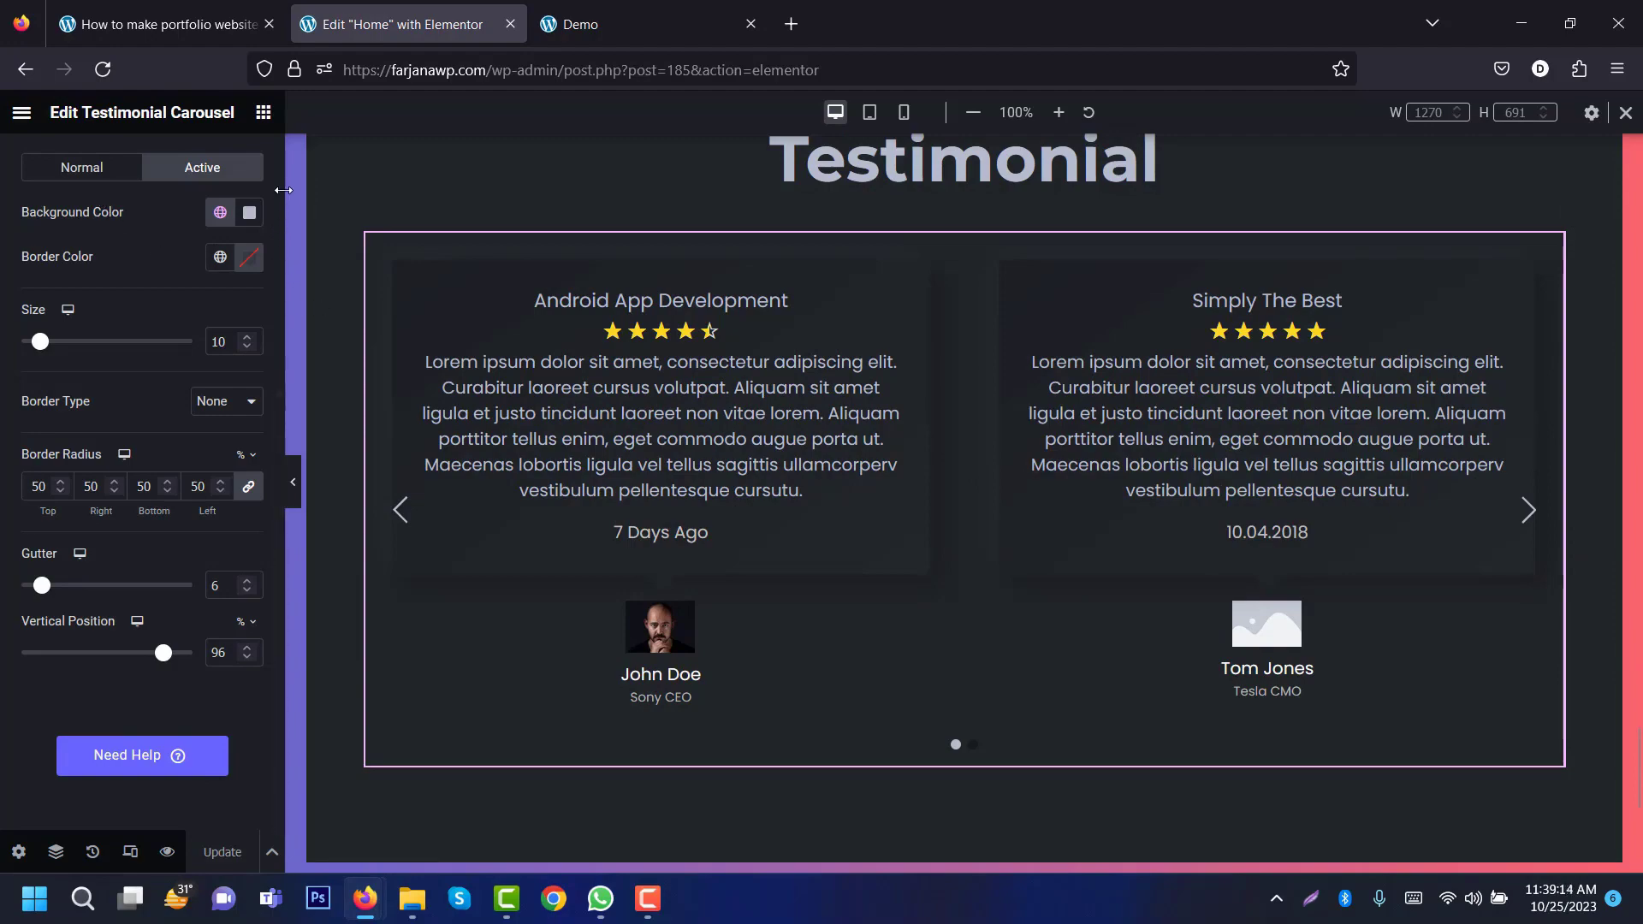
# Step: Return to the carousel's content settings and compare with the live demo page
pyautogui.scroll(5, 85, 197)
pyautogui.click(77, 184)
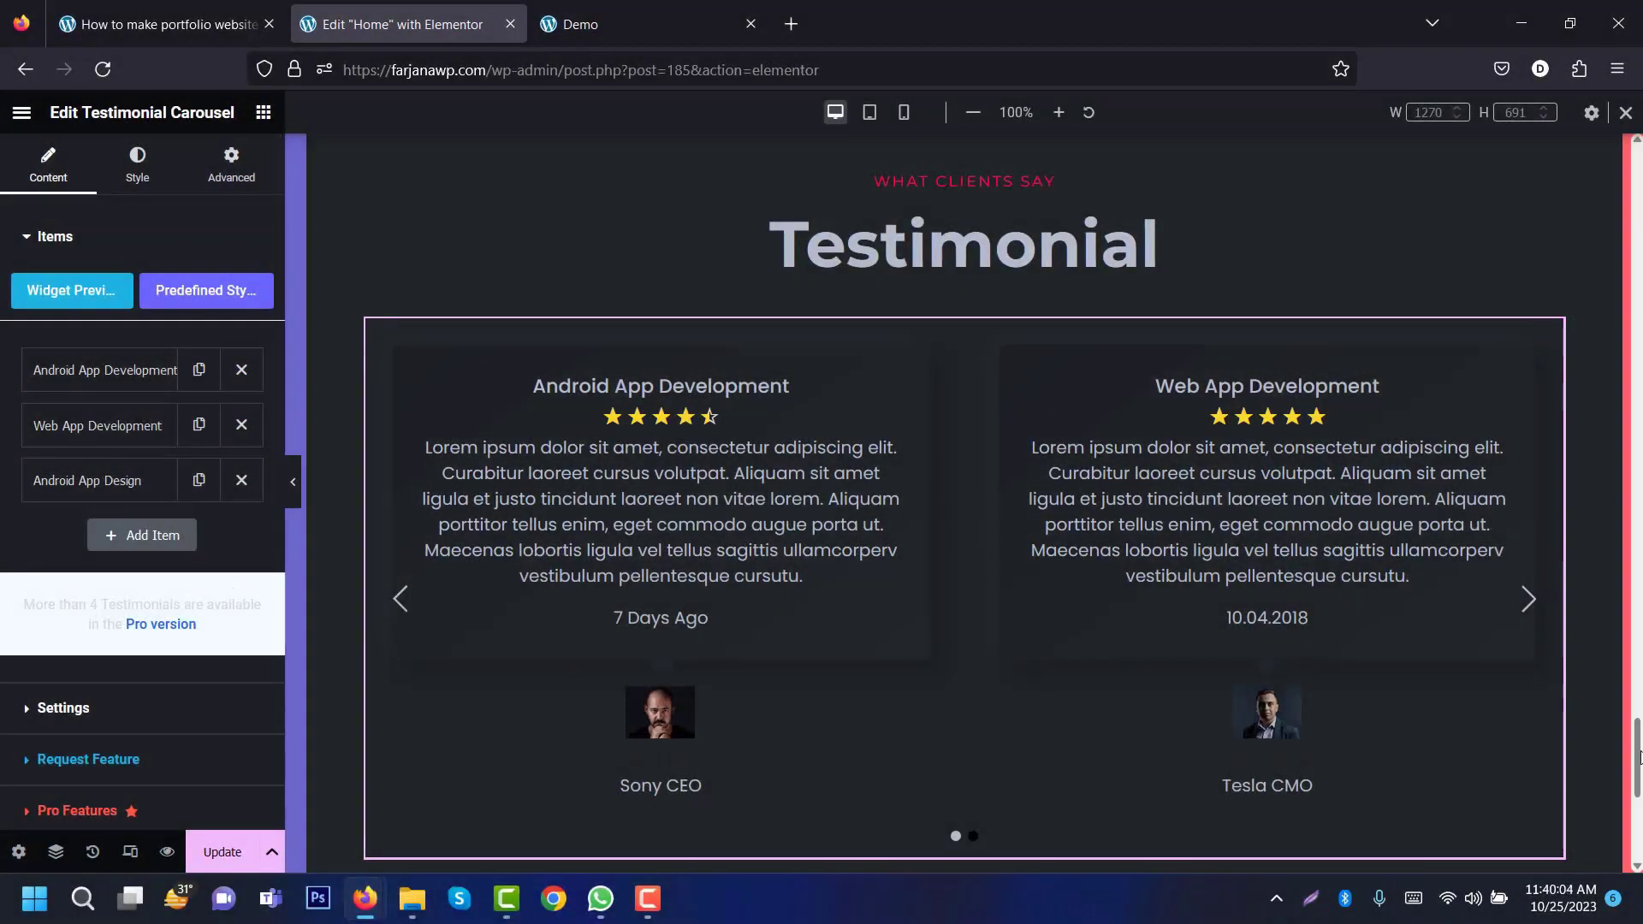
pyautogui.scroll(-5, 1638, 755)
pyautogui.hotkey('ctrl', 'Tab')
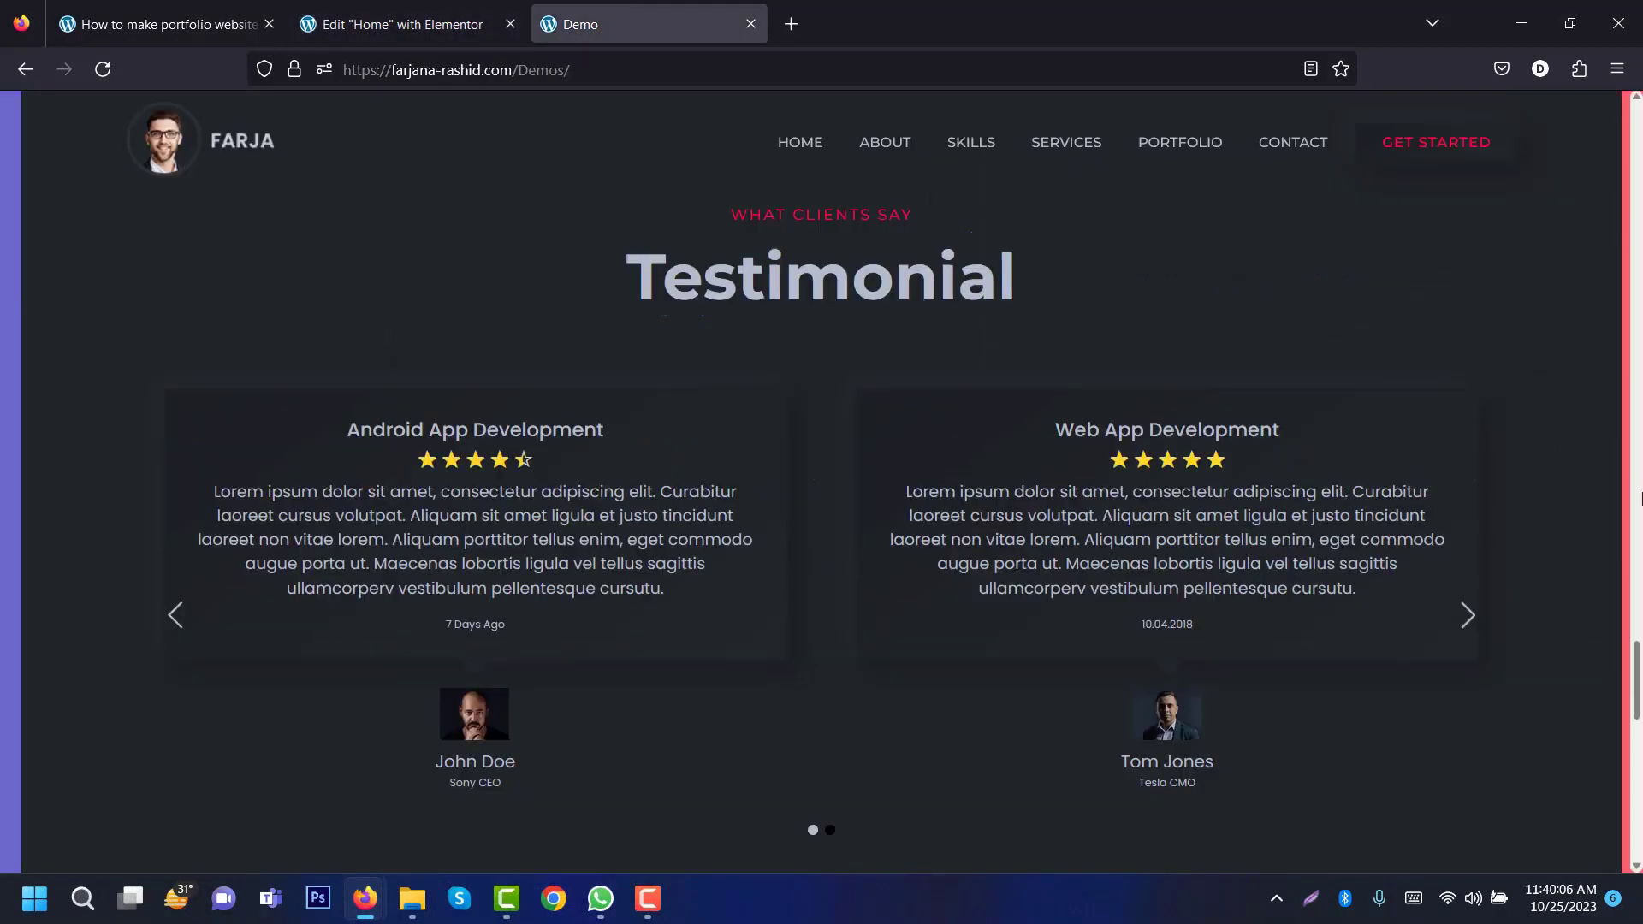
pyautogui.moveTo(1639, 673); pyautogui.dragTo(1640, 753)
pyautogui.hotkey('ctrl', 'shift', 'Tab')
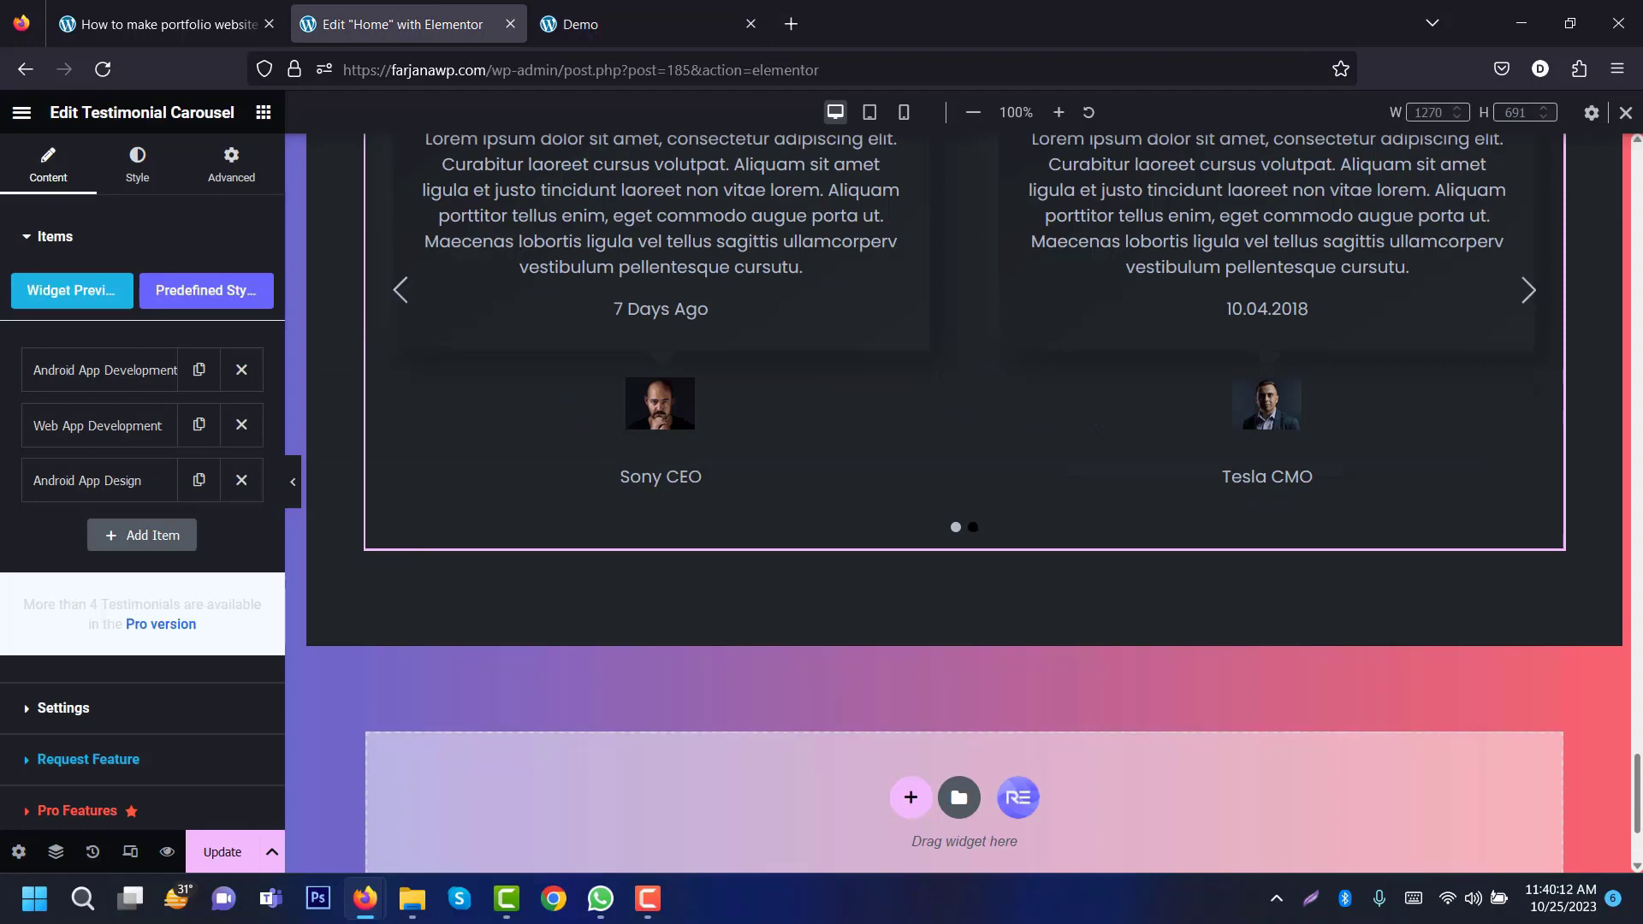
pyautogui.scroll(7, 932, 346)
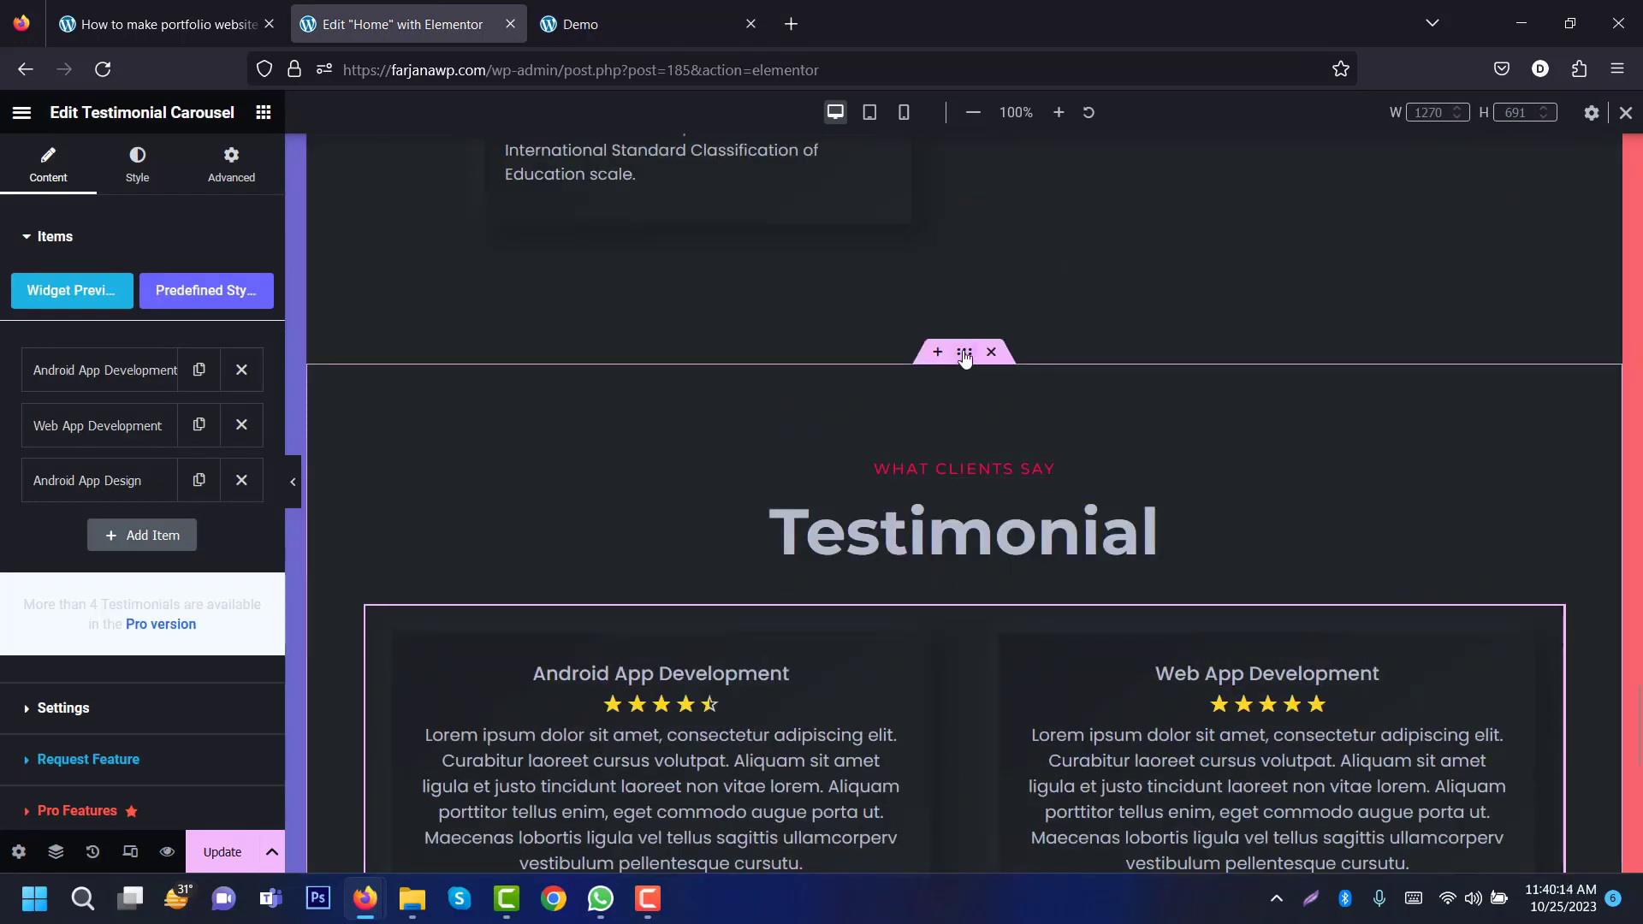
# Step: Duplicate the Testimonial section and copy the demo's CONTACT and Contact With Me text
pyautogui.rightClick(964, 353)
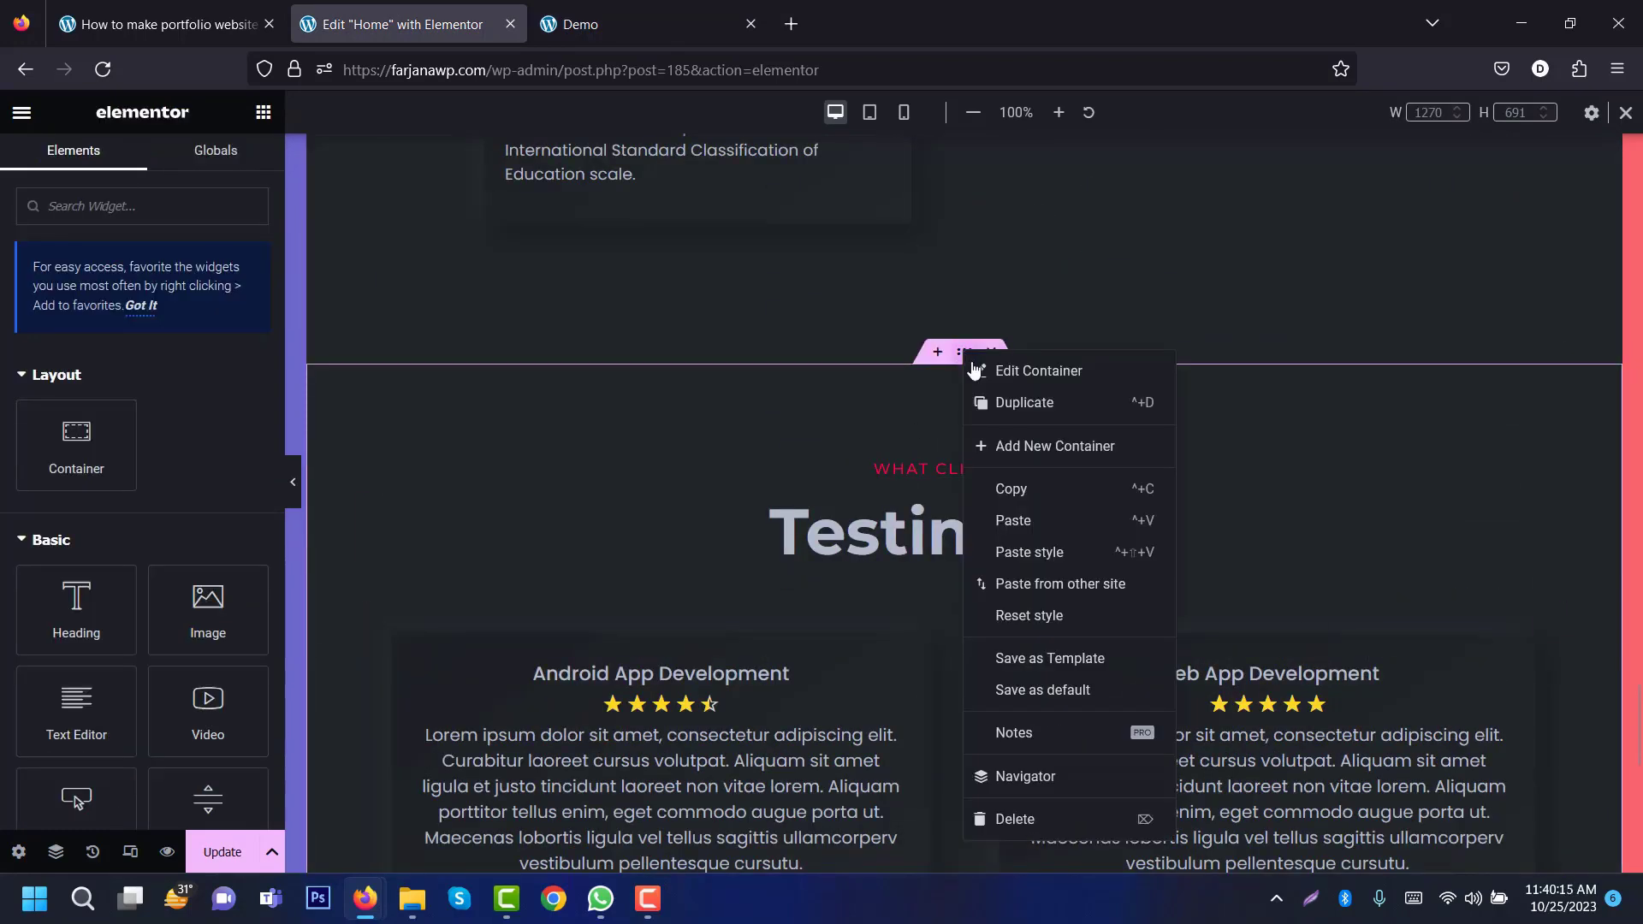
pyautogui.click(978, 425)
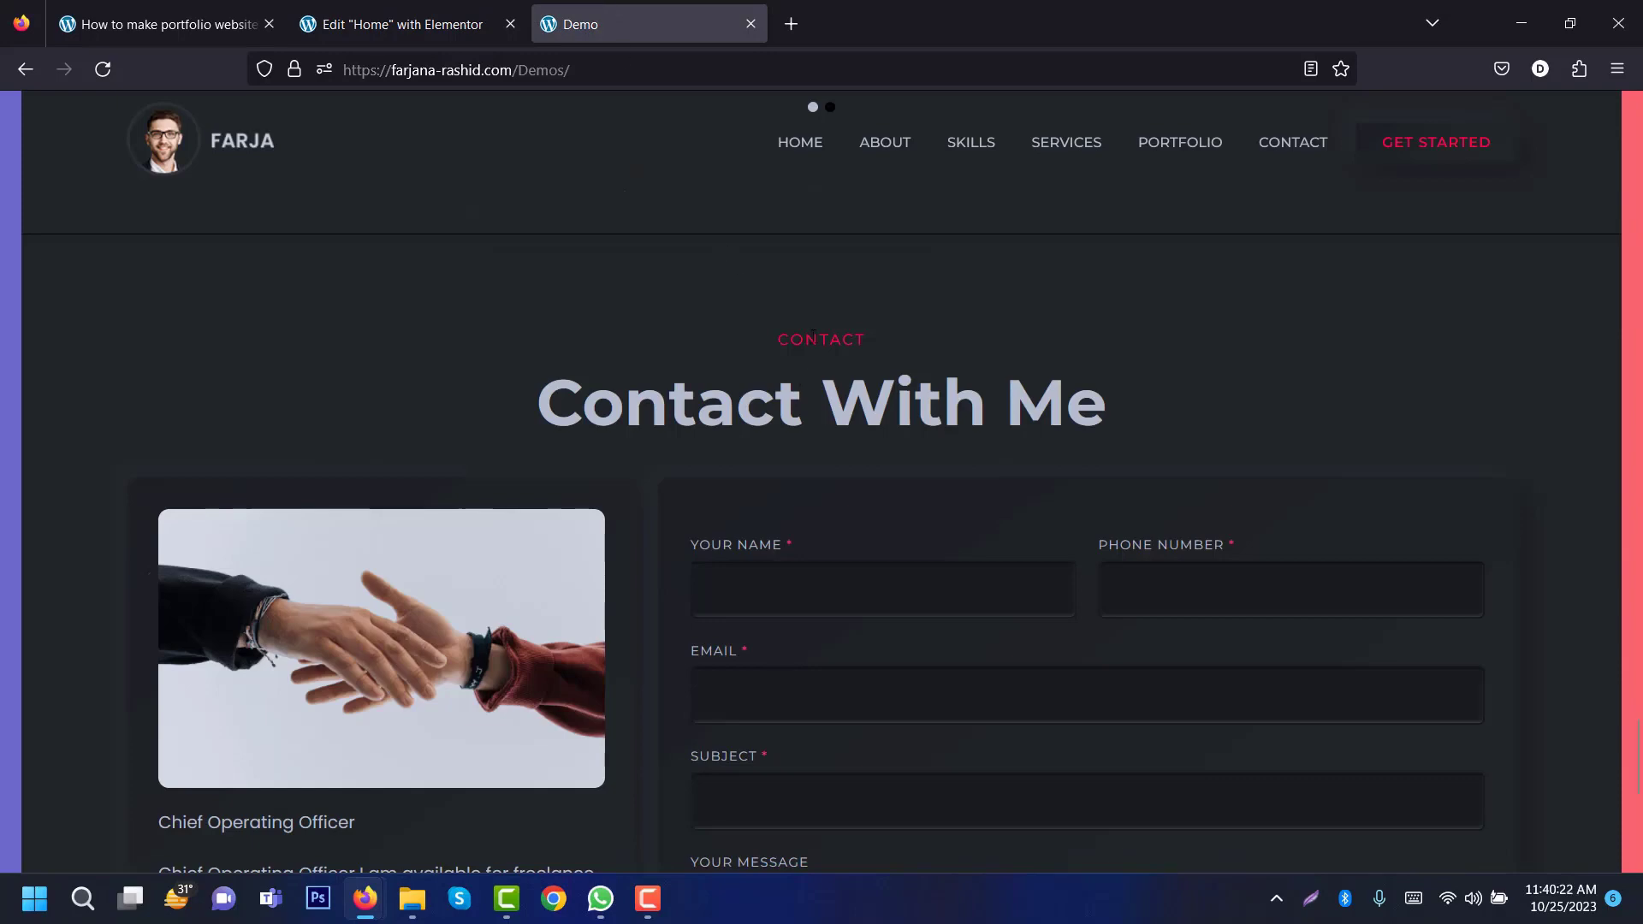
pyautogui.doubleClick(812, 338)
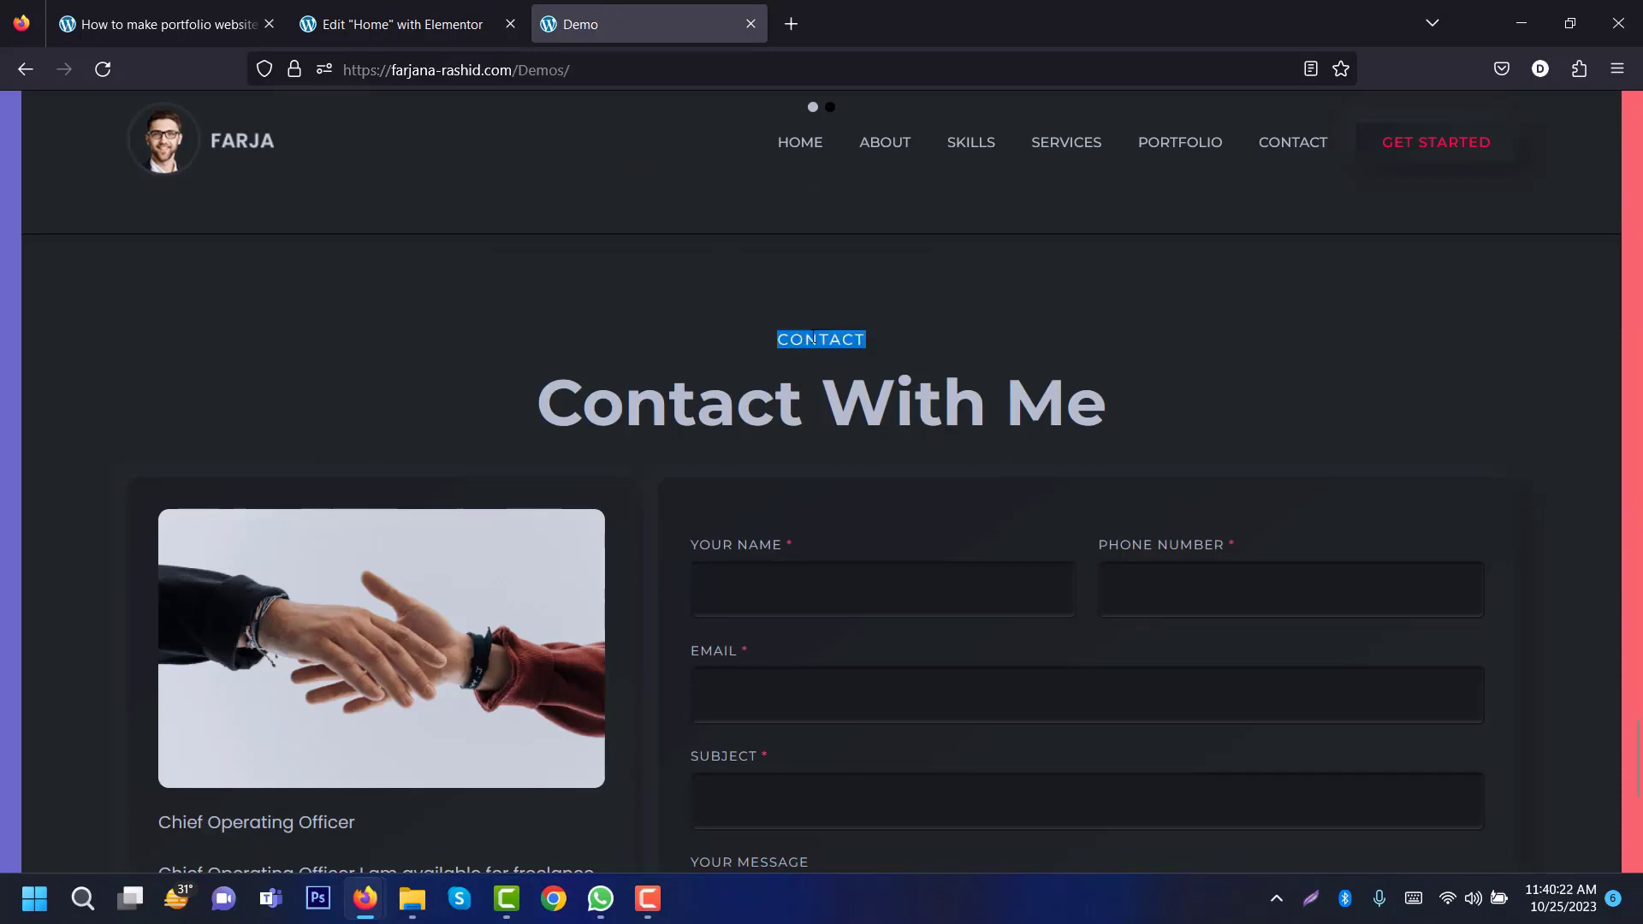
pyautogui.rightClick(811, 337)
pyautogui.click(840, 367)
pyautogui.click(407, 10)
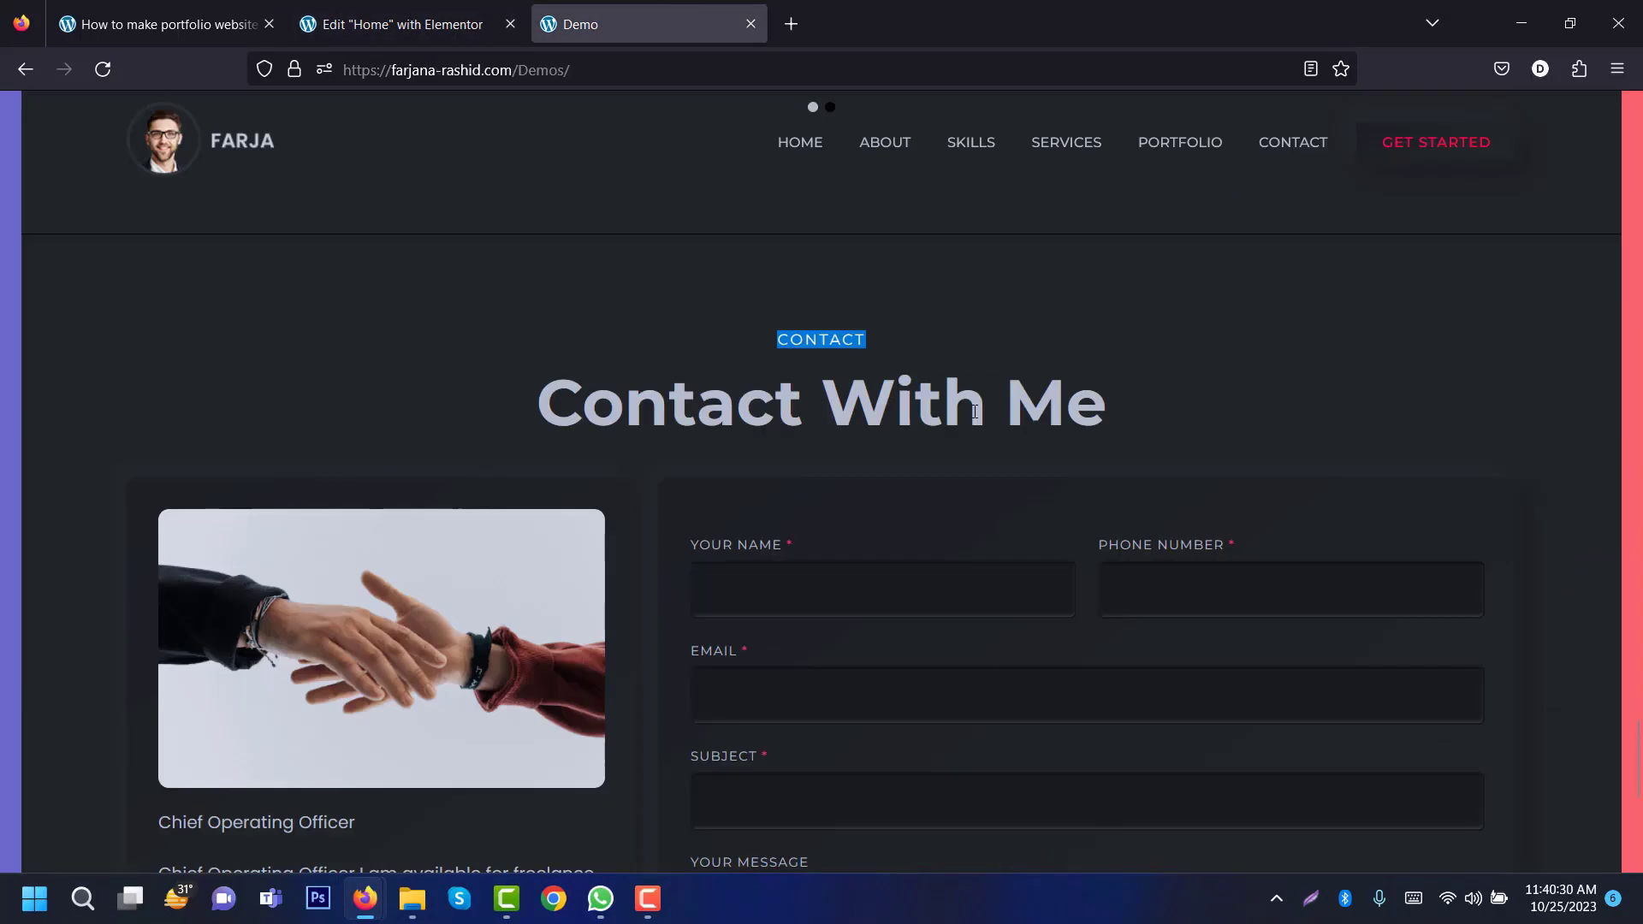
pyautogui.tripleClick(973, 412)
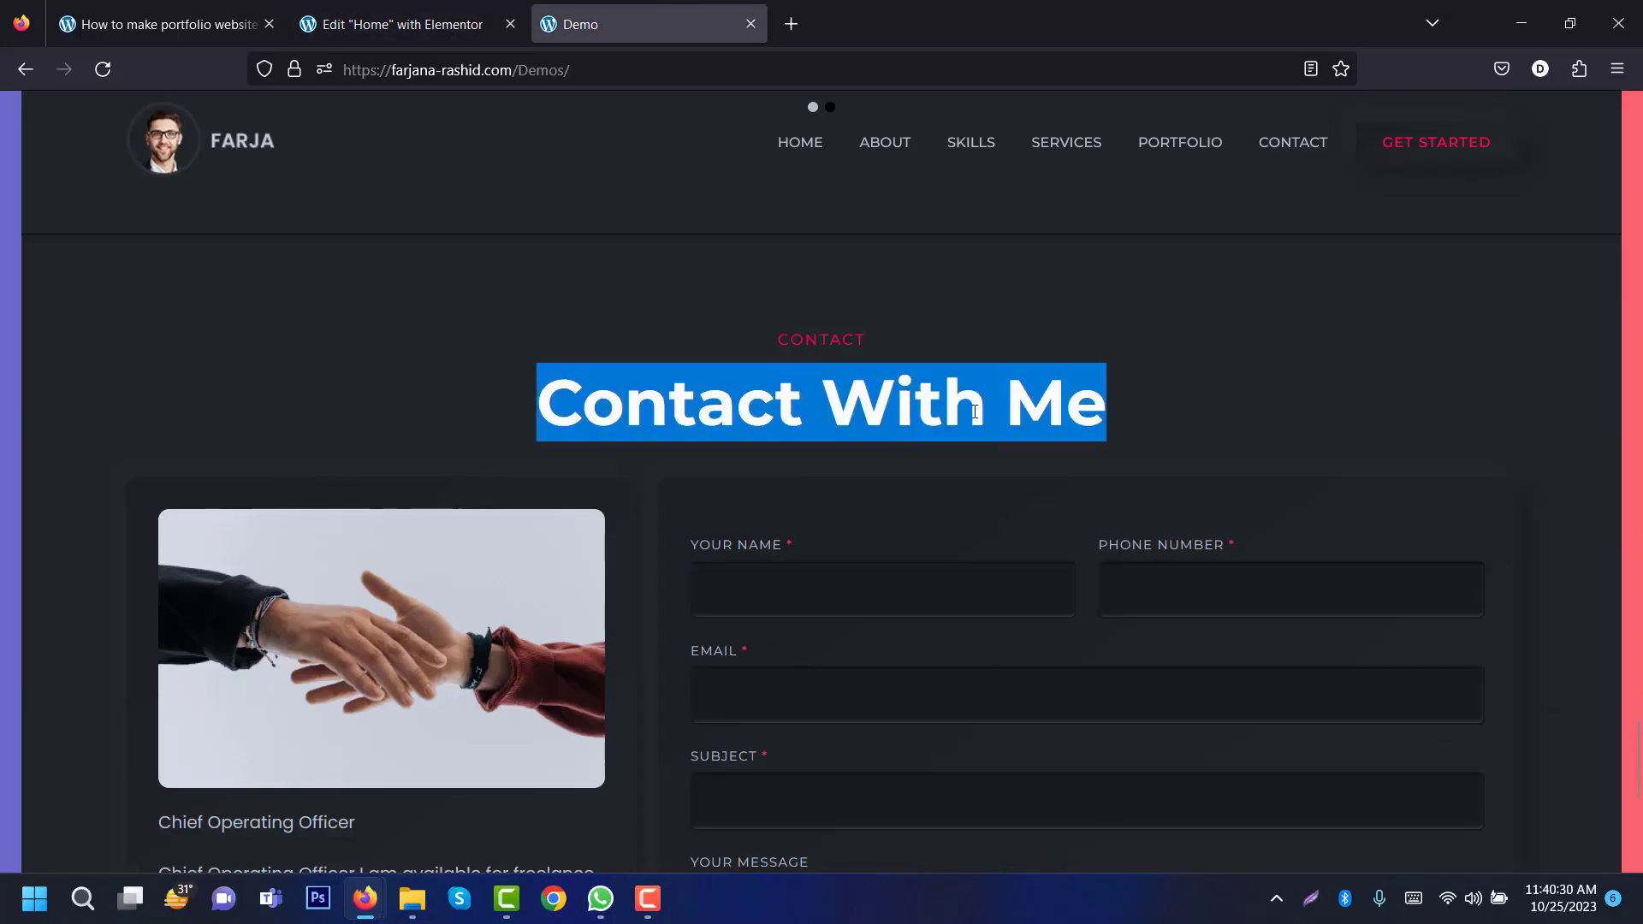
pyautogui.click(418, 9)
pyautogui.click(547, 534)
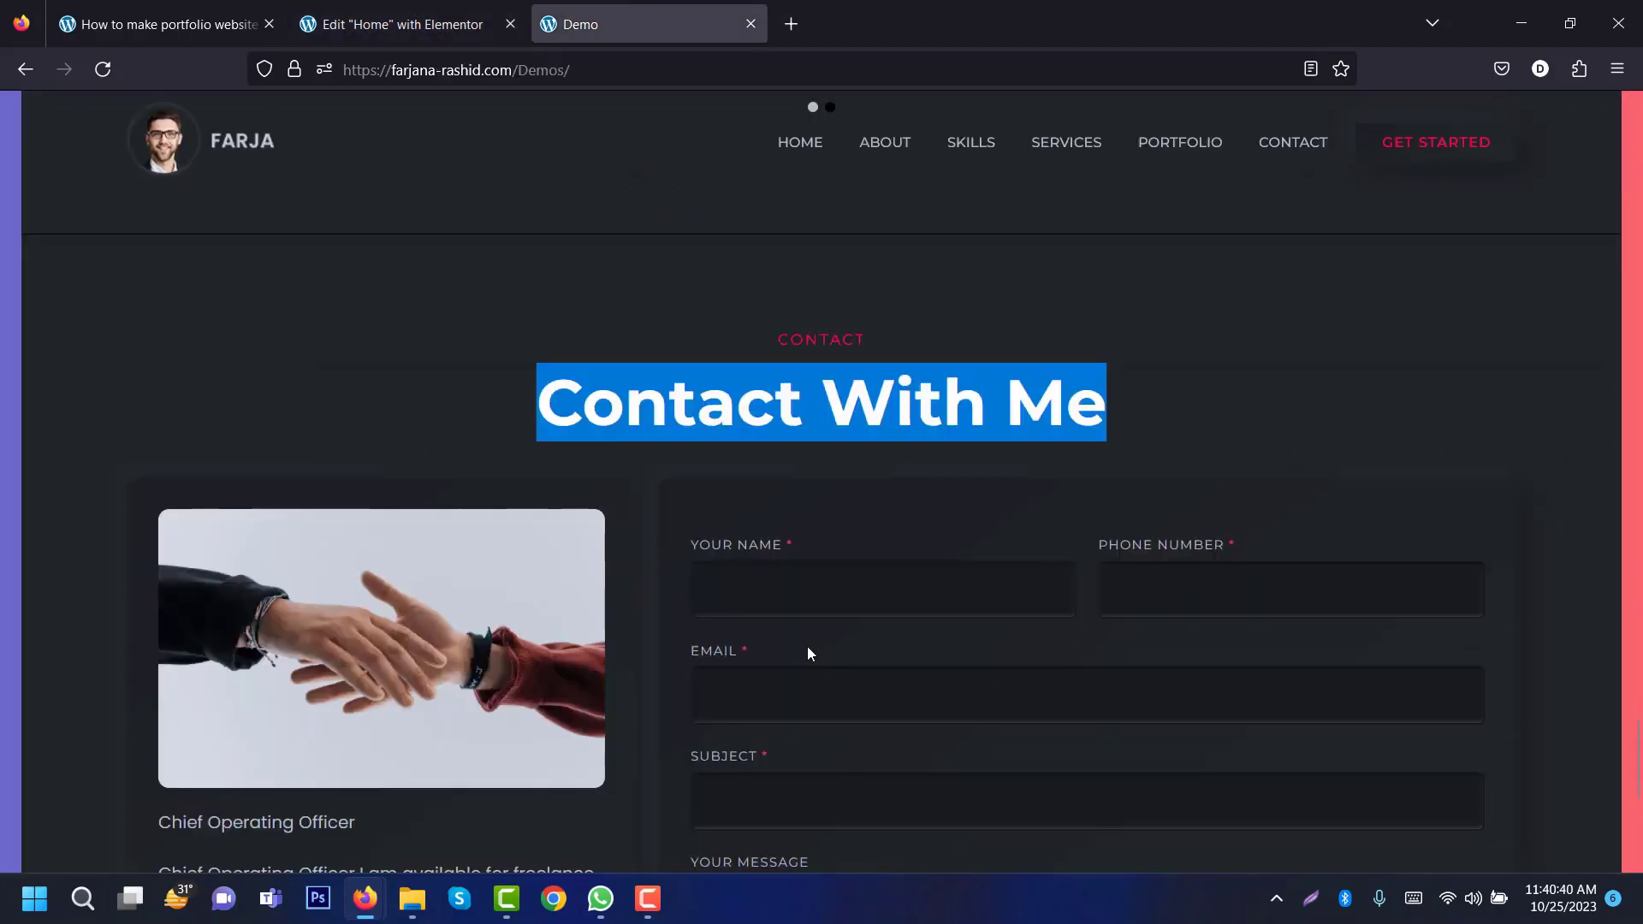
# Step: Add an inner container to the Contact section and duplicate it into two columns
pyautogui.click(353, 17)
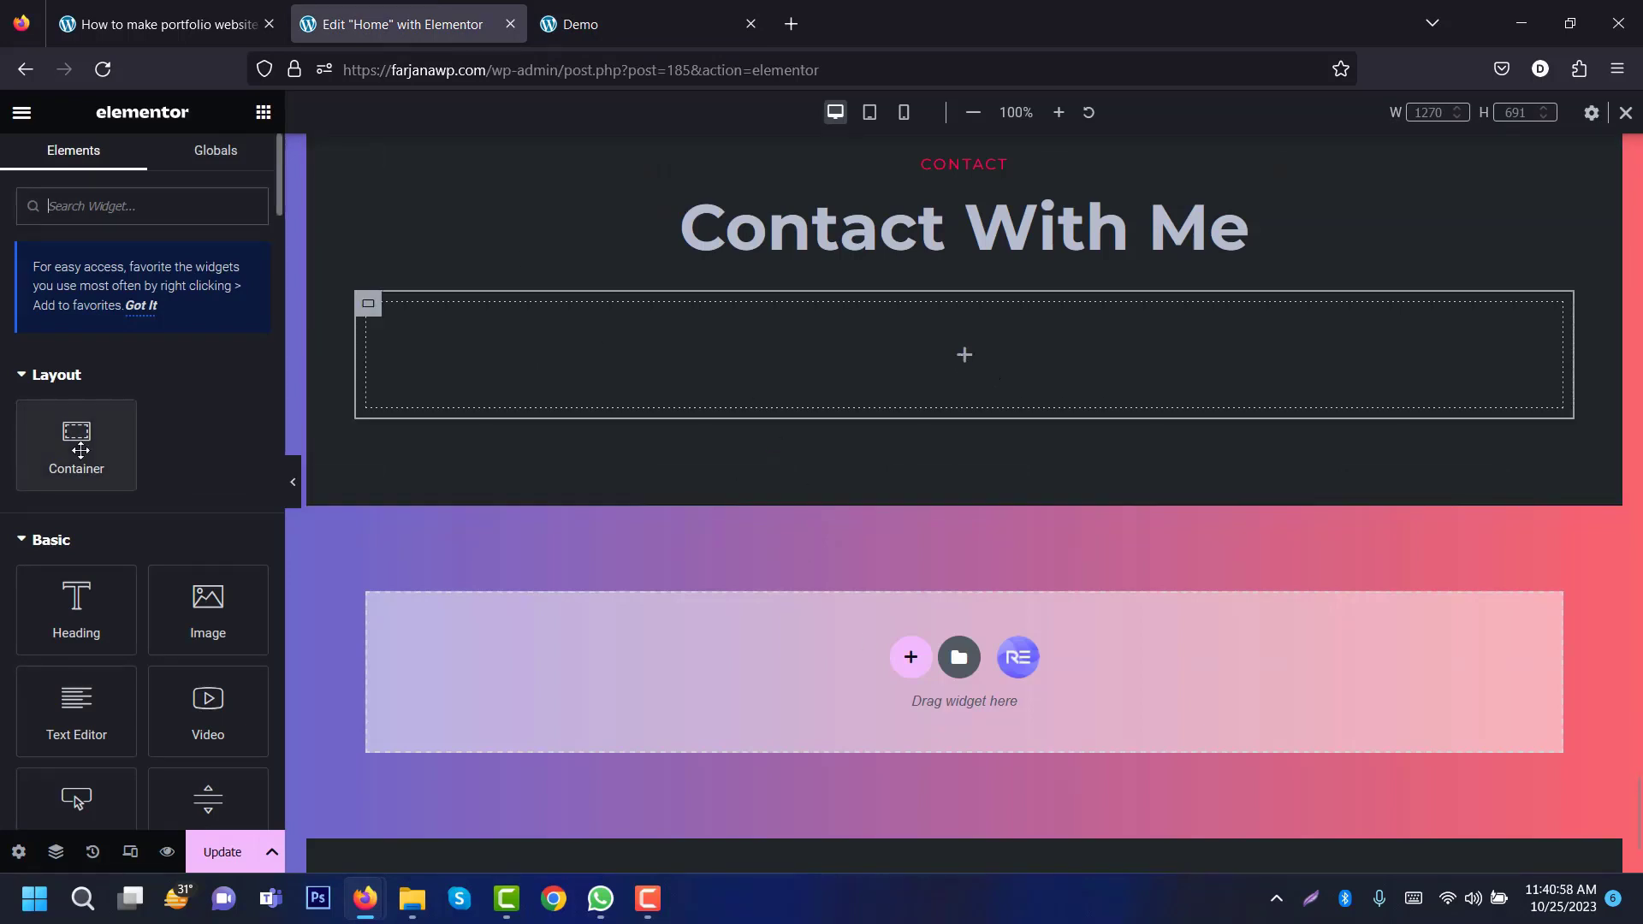
pyautogui.moveTo(81, 441); pyautogui.dragTo(669, 362)
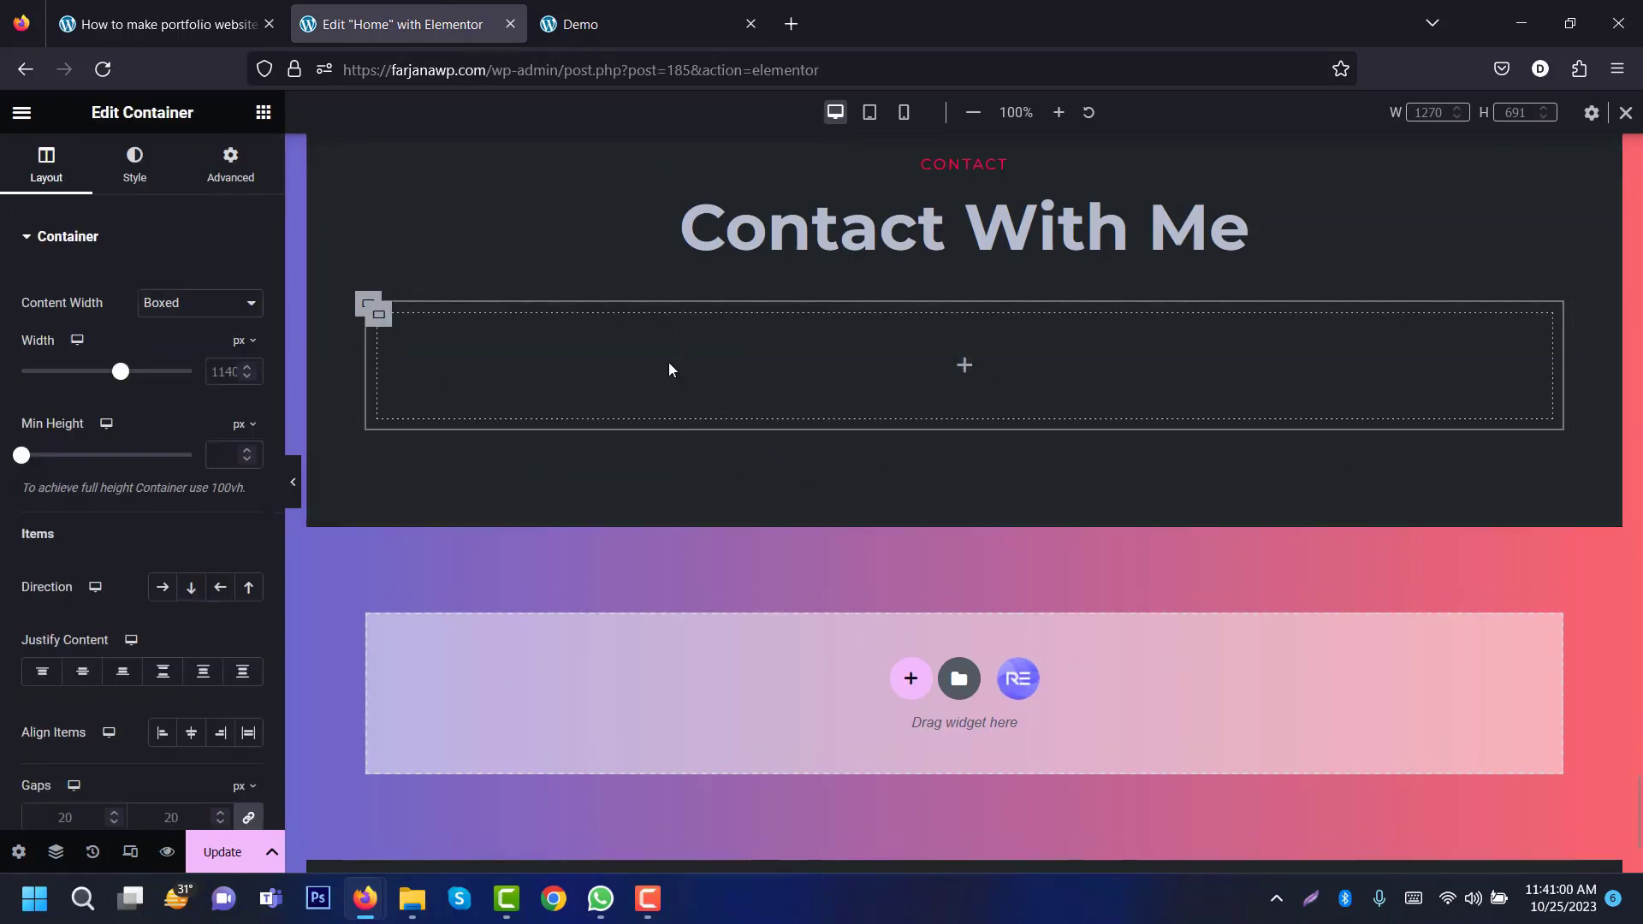
pyautogui.rightClick(380, 314)
pyautogui.click(426, 368)
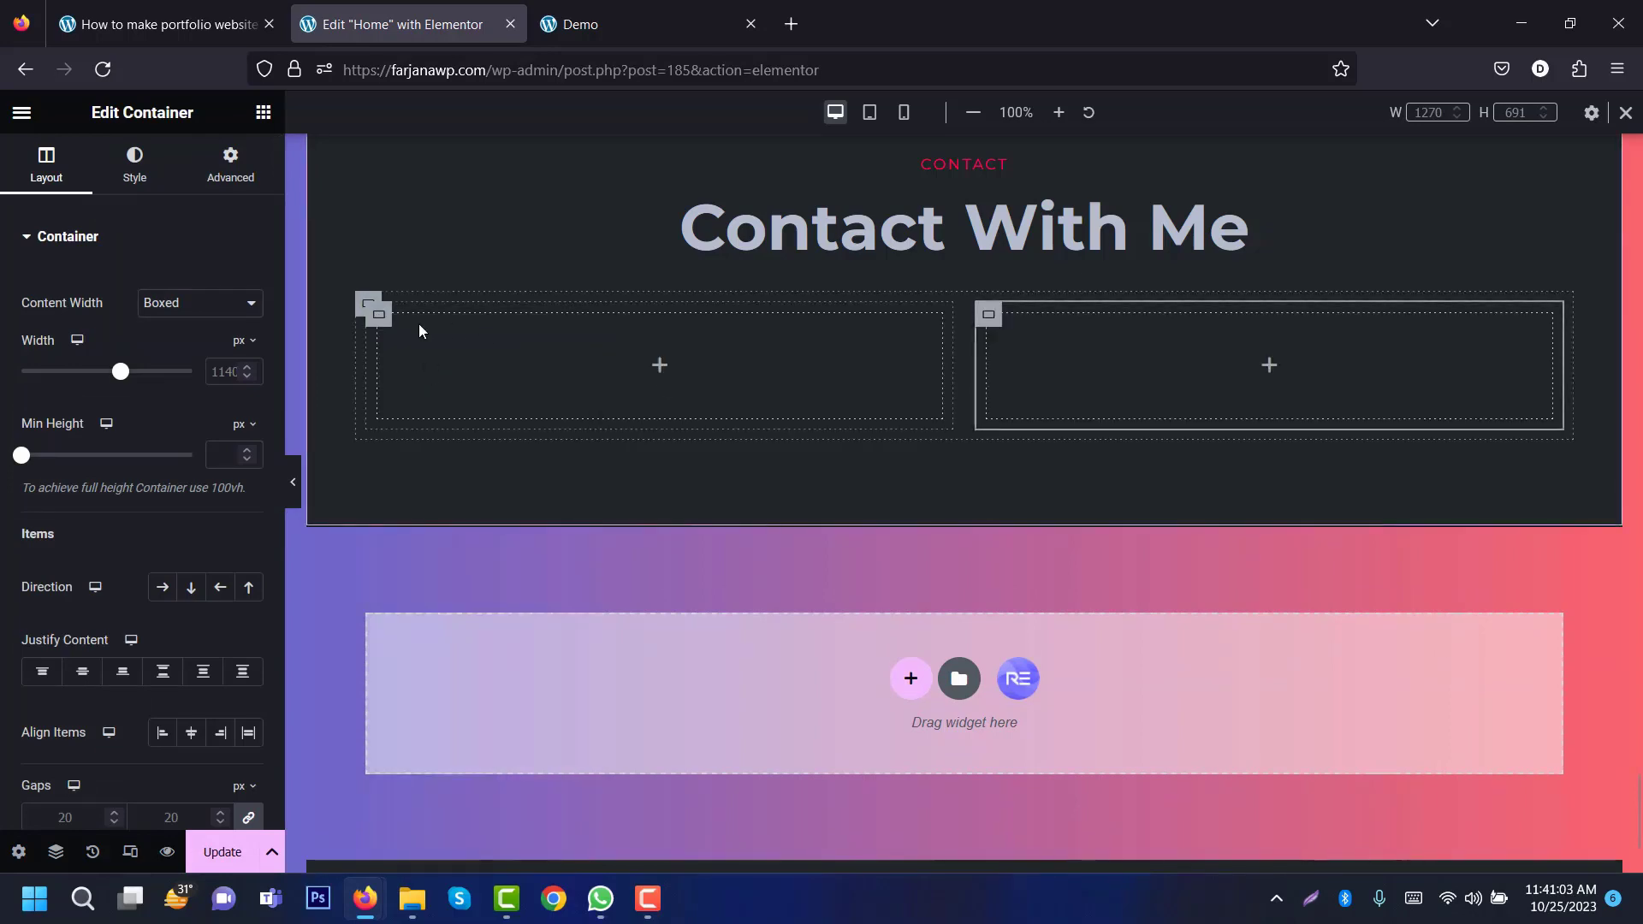
pyautogui.click(660, 368)
pyautogui.click(599, 24)
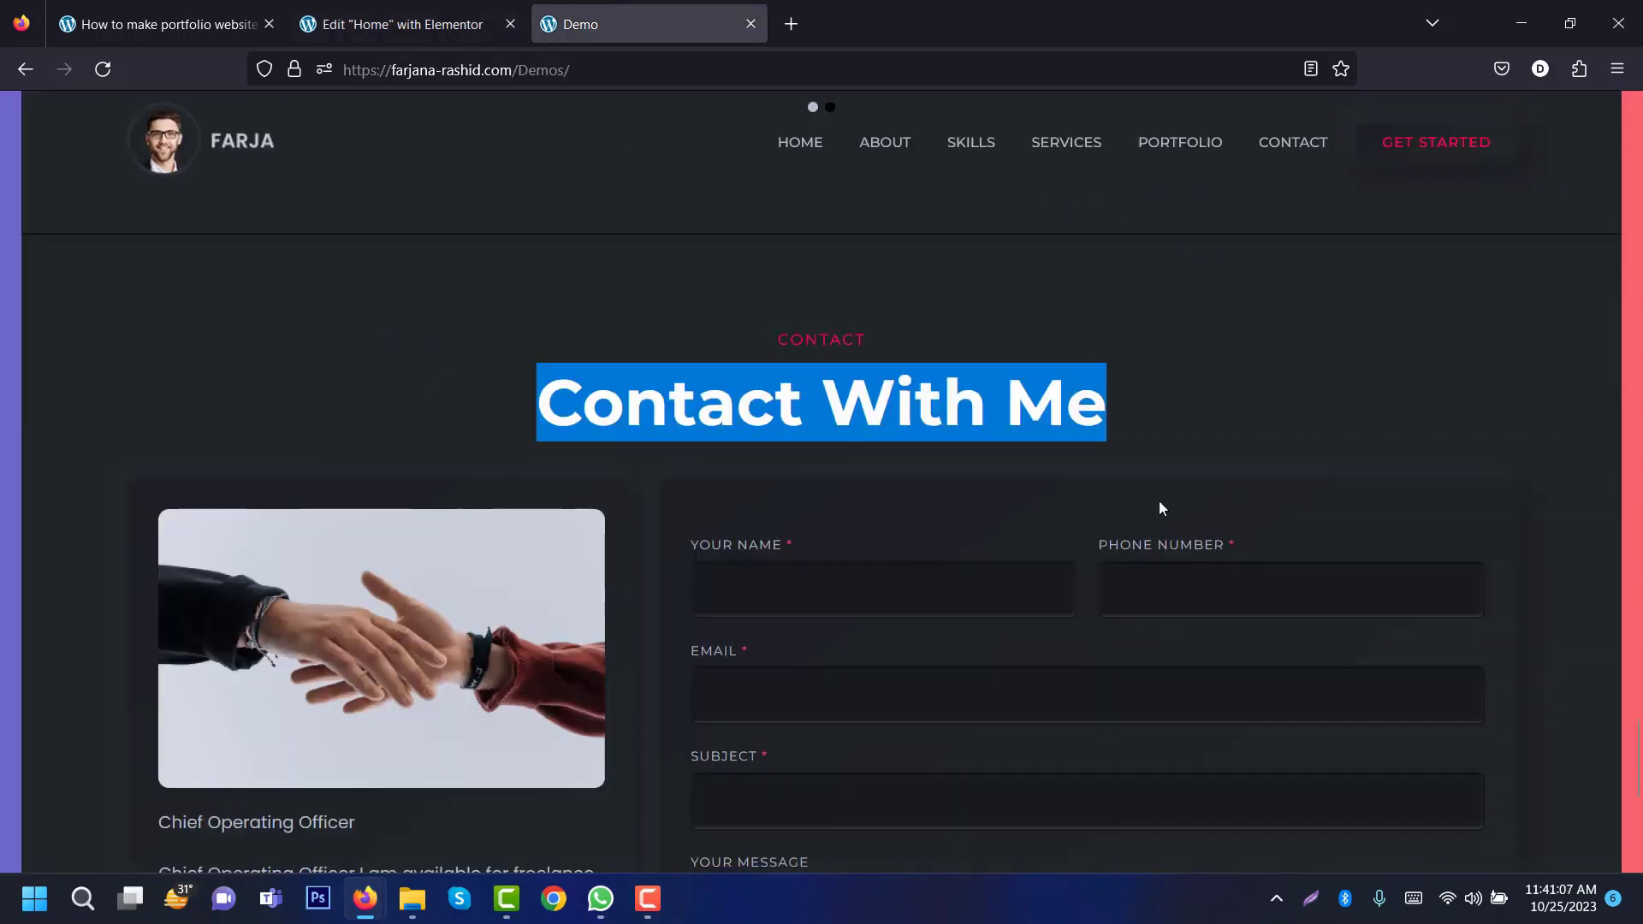
pyautogui.moveTo(1639, 750)
pyautogui.mouseDown()
pyautogui.moveTo(1639, 784)
pyautogui.moveTo(1639, 749)
pyautogui.mouseUp()
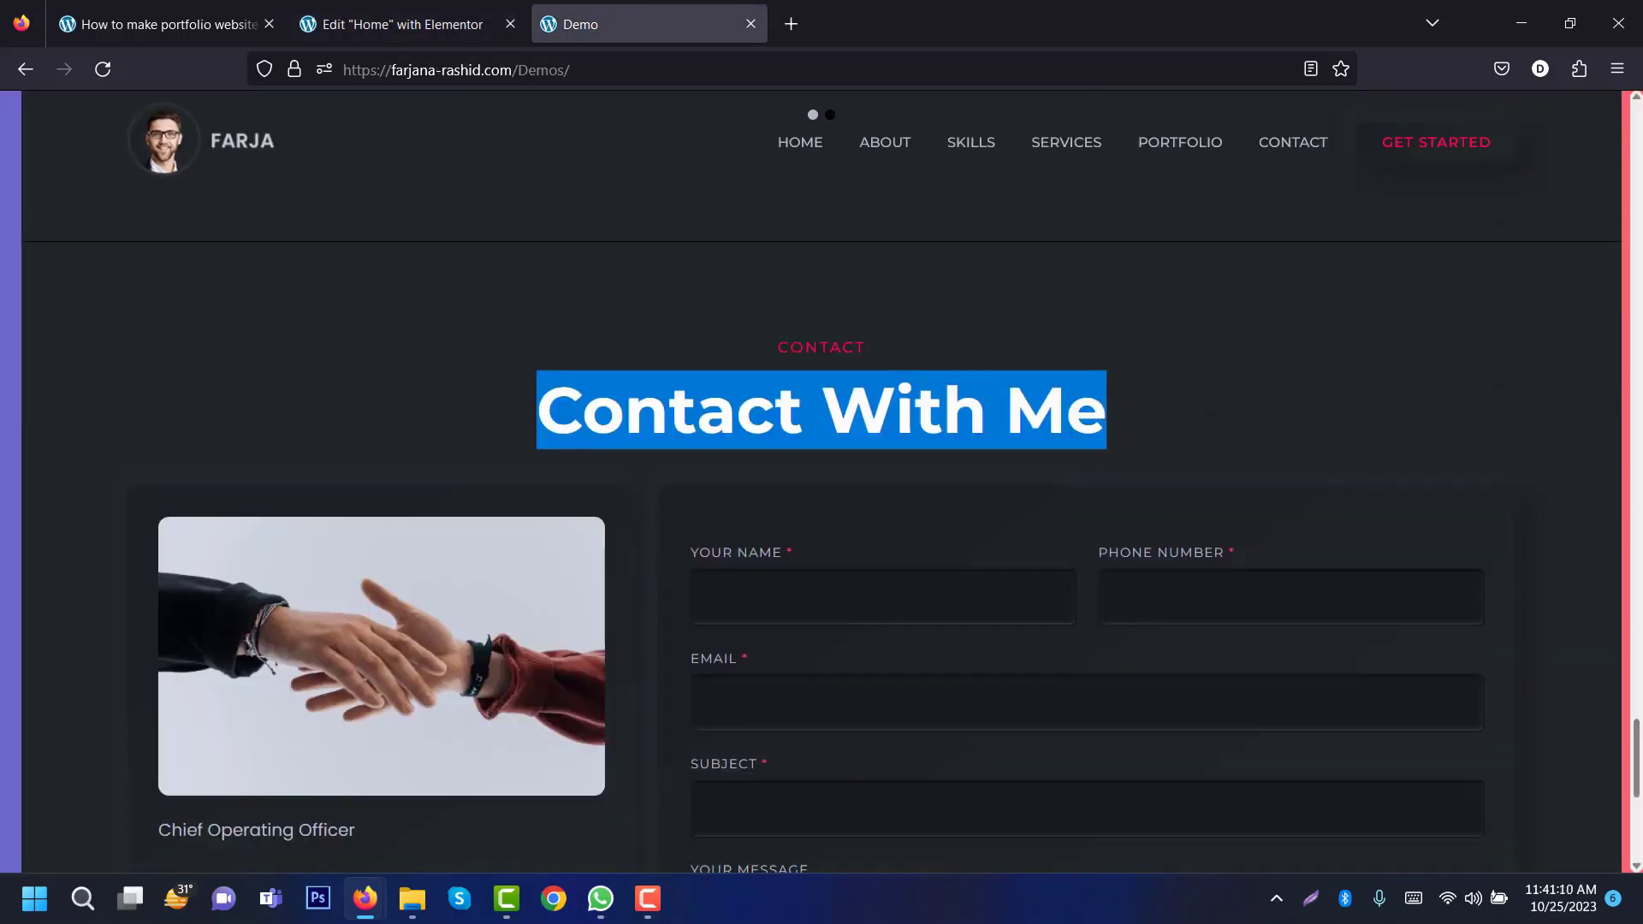
# Step: Place a left-aligned contact1.jpg image above a text block in the left column
pyautogui.moveTo(206, 613); pyautogui.dragTo(540, 409)
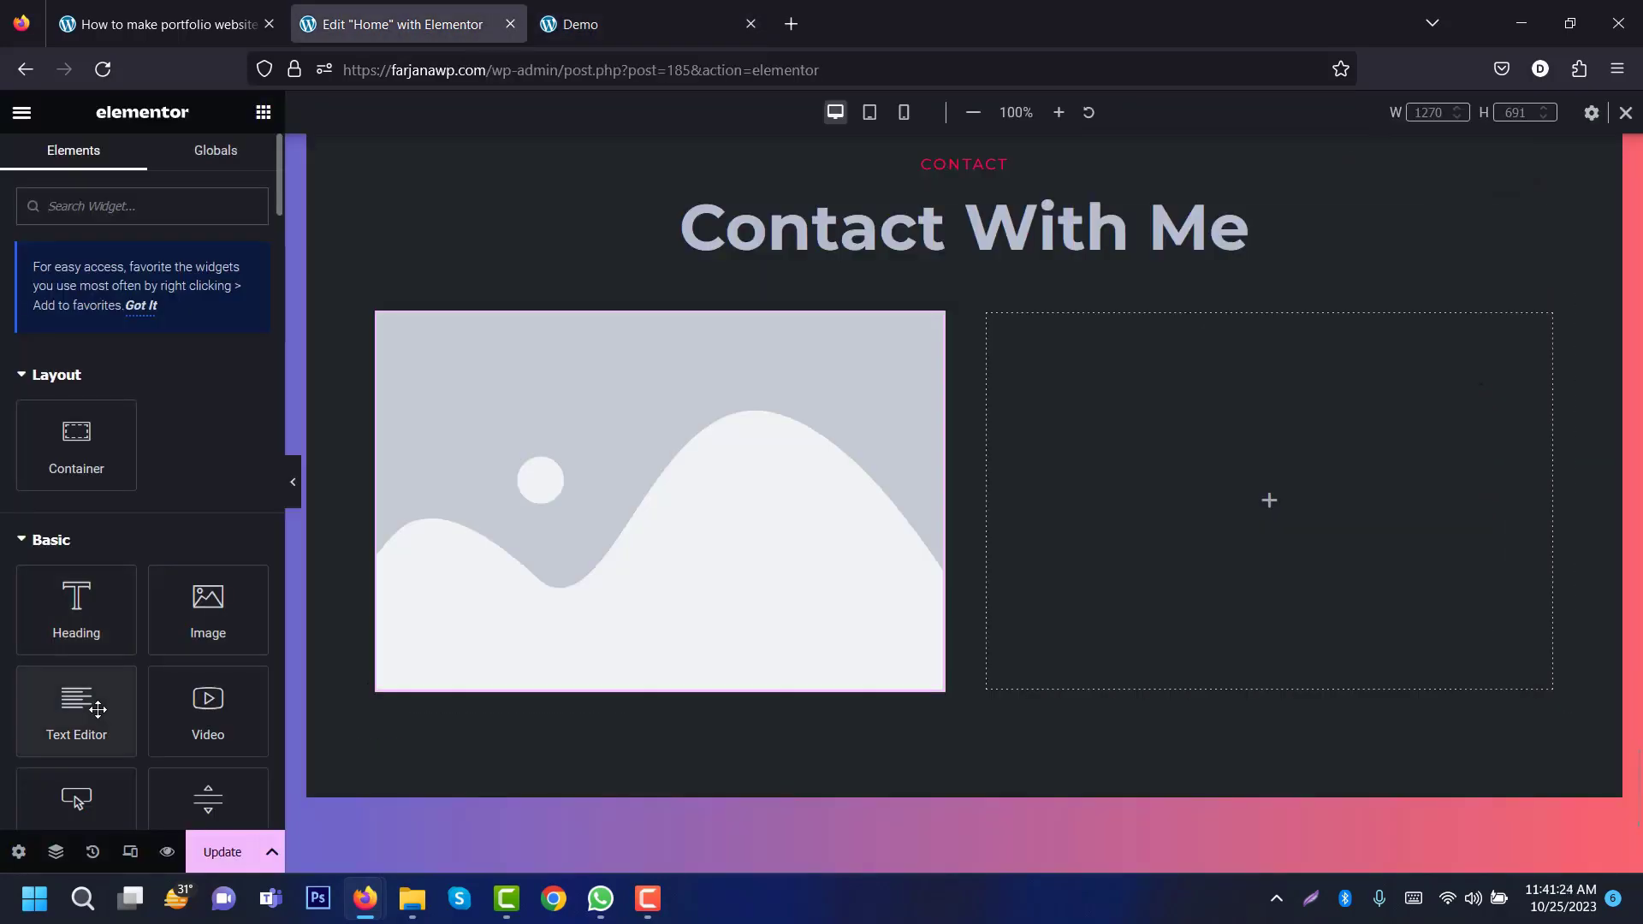
pyautogui.moveTo(97, 710); pyautogui.dragTo(535, 633)
pyautogui.click(602, 538)
pyautogui.click(109, 345)
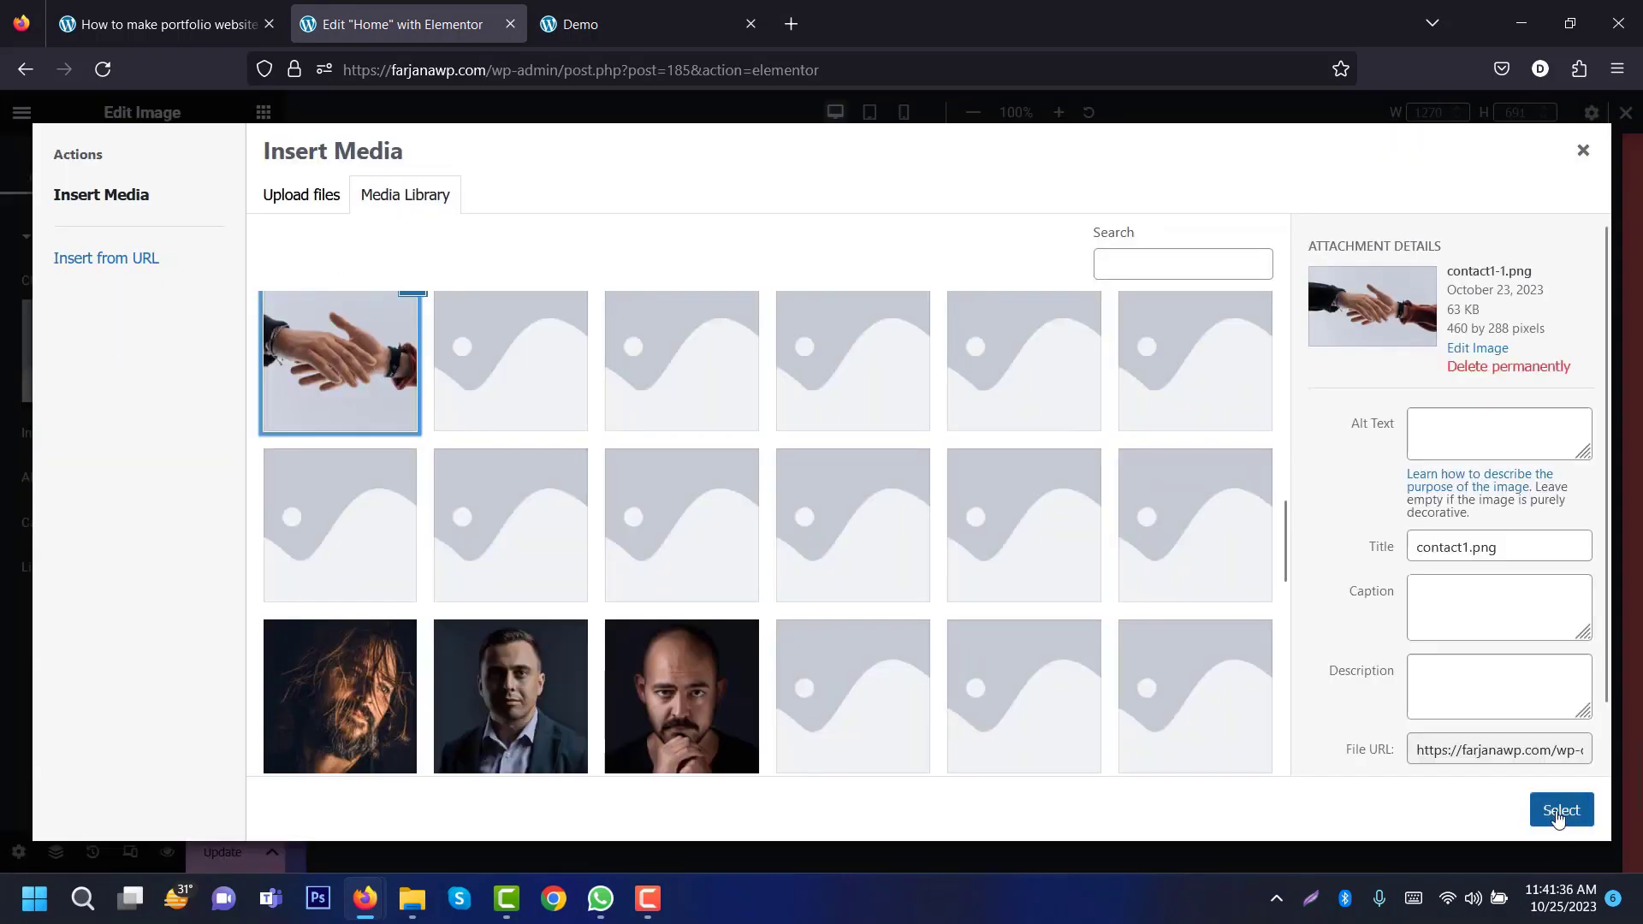
pyautogui.click(1559, 816)
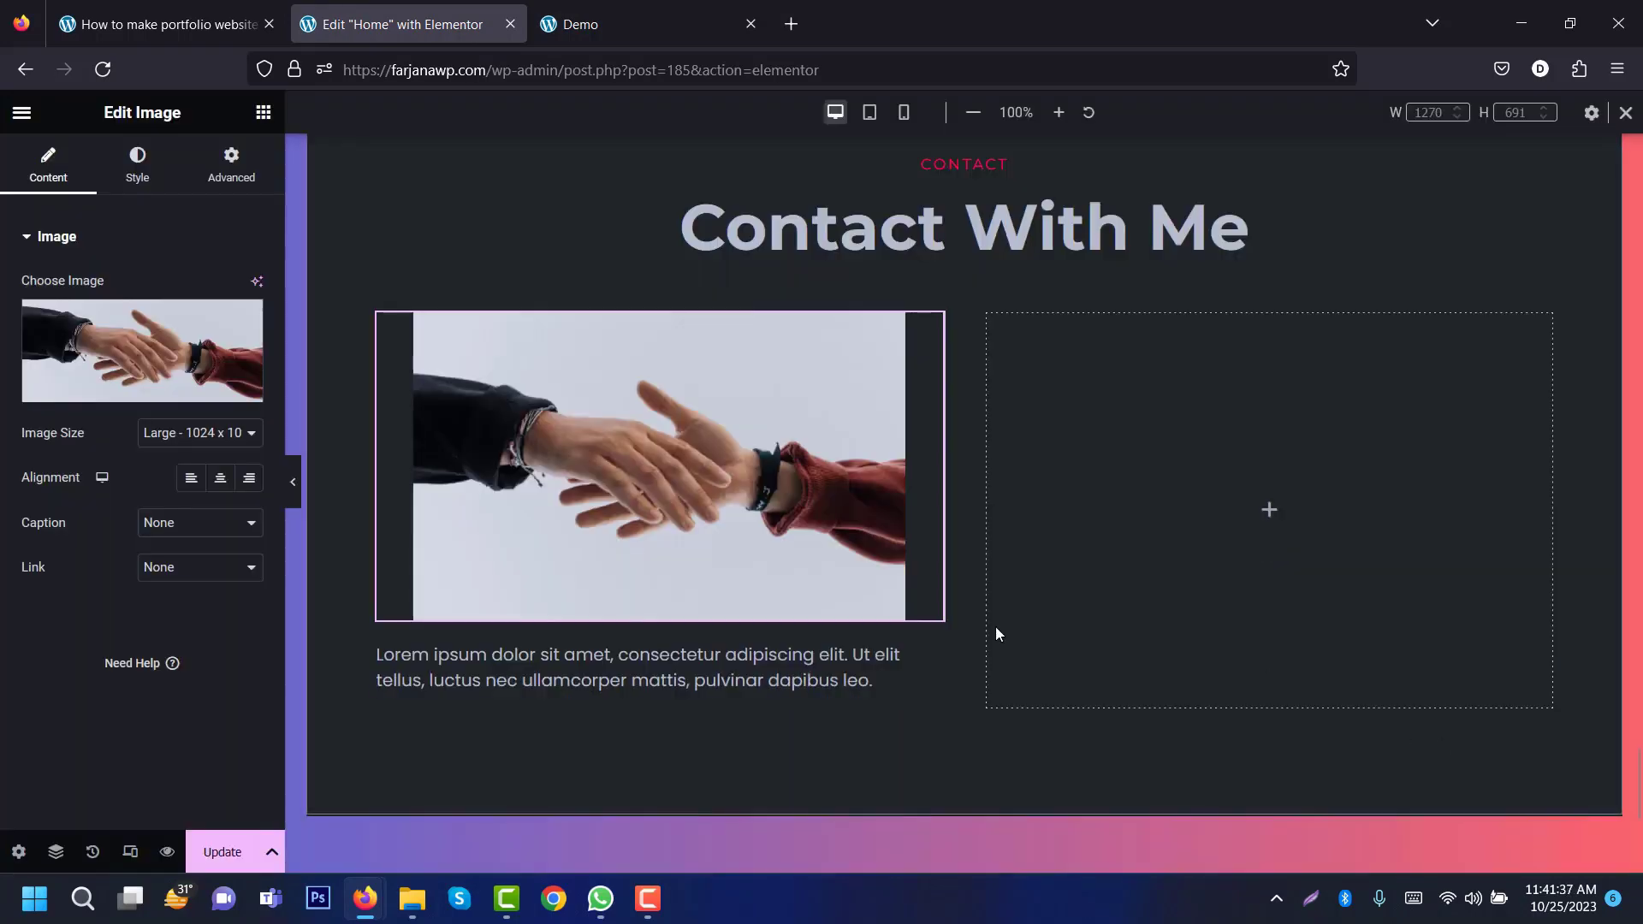
pyautogui.click(193, 476)
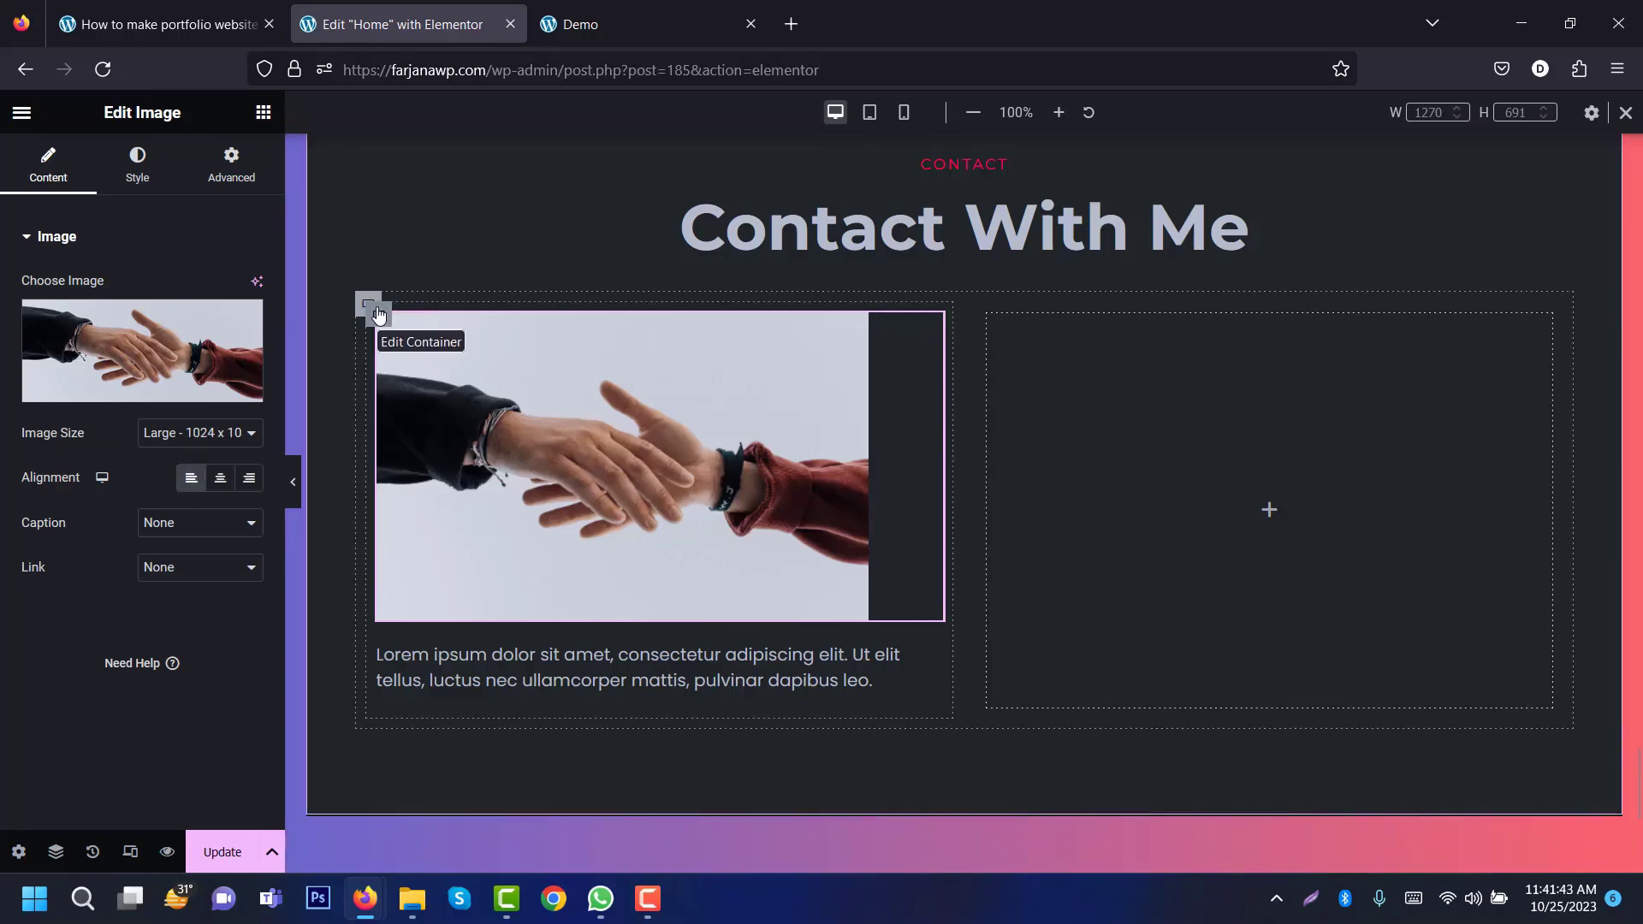
pyautogui.click(379, 315)
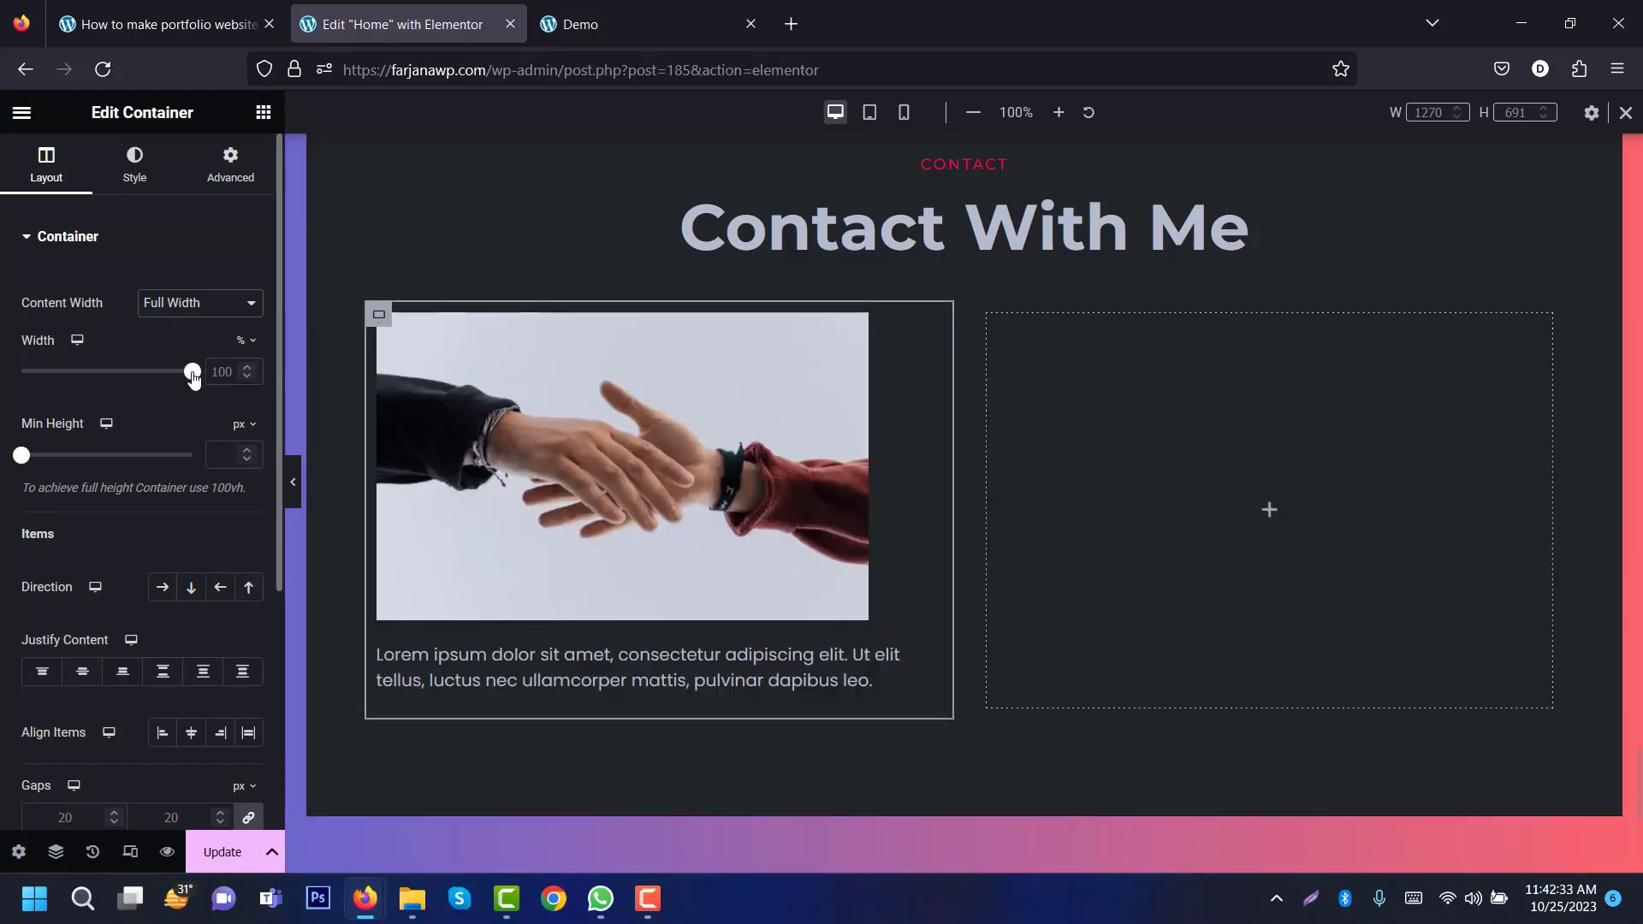
# Step: Set the image-and-text container to 36% width with 30px padding on every side
pyautogui.moveTo(193, 377); pyautogui.dragTo(83, 373)
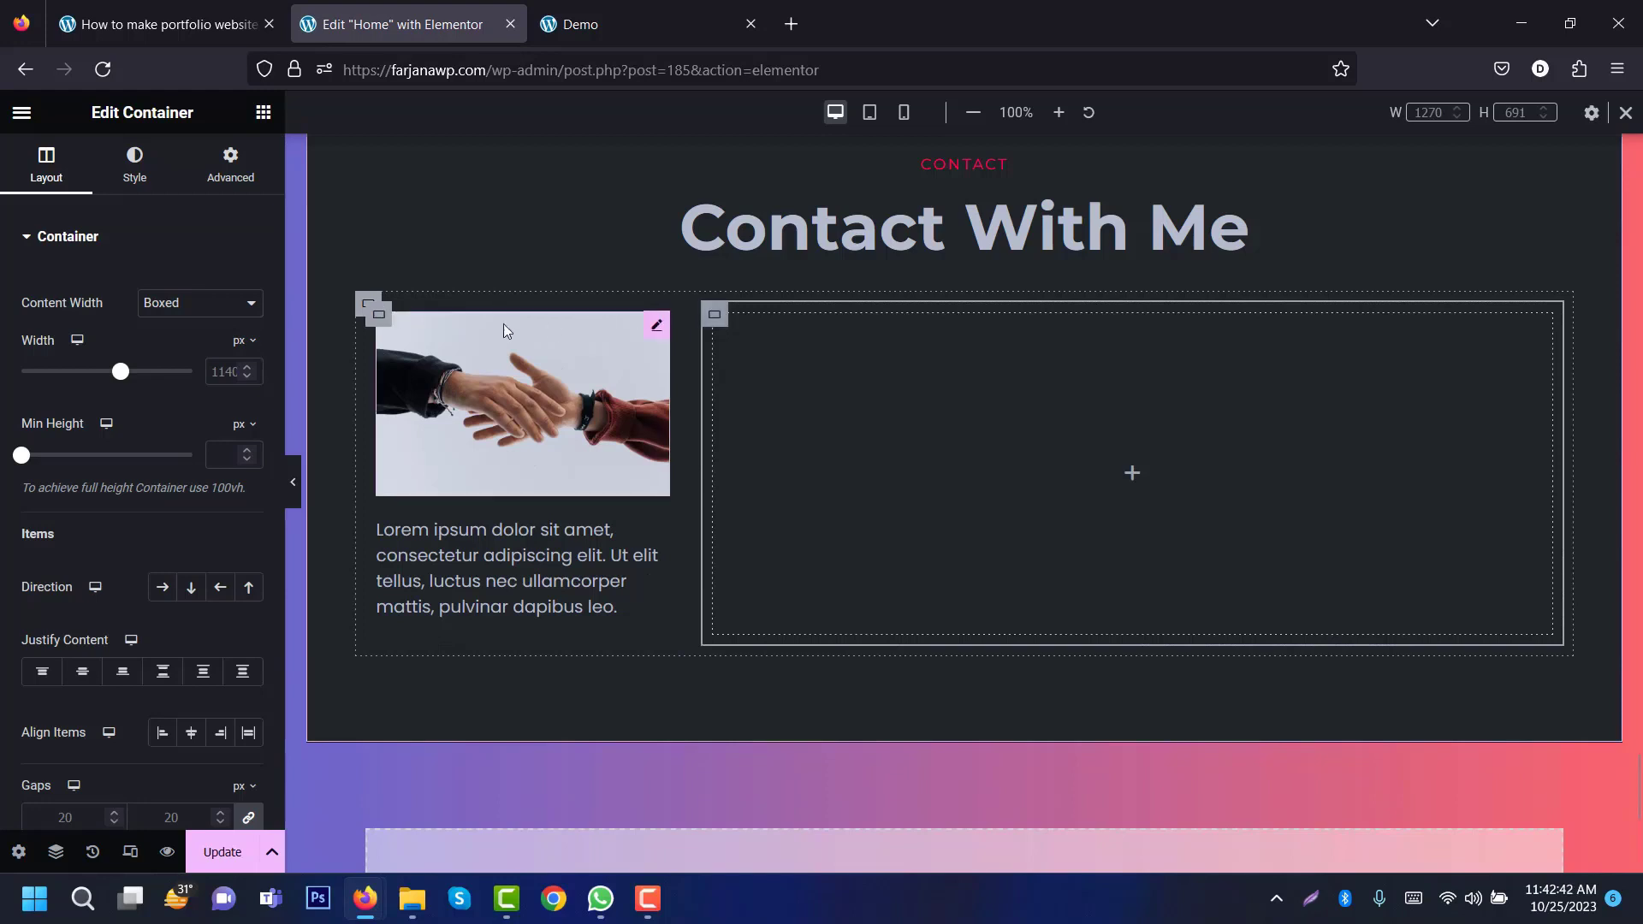
pyautogui.click(378, 319)
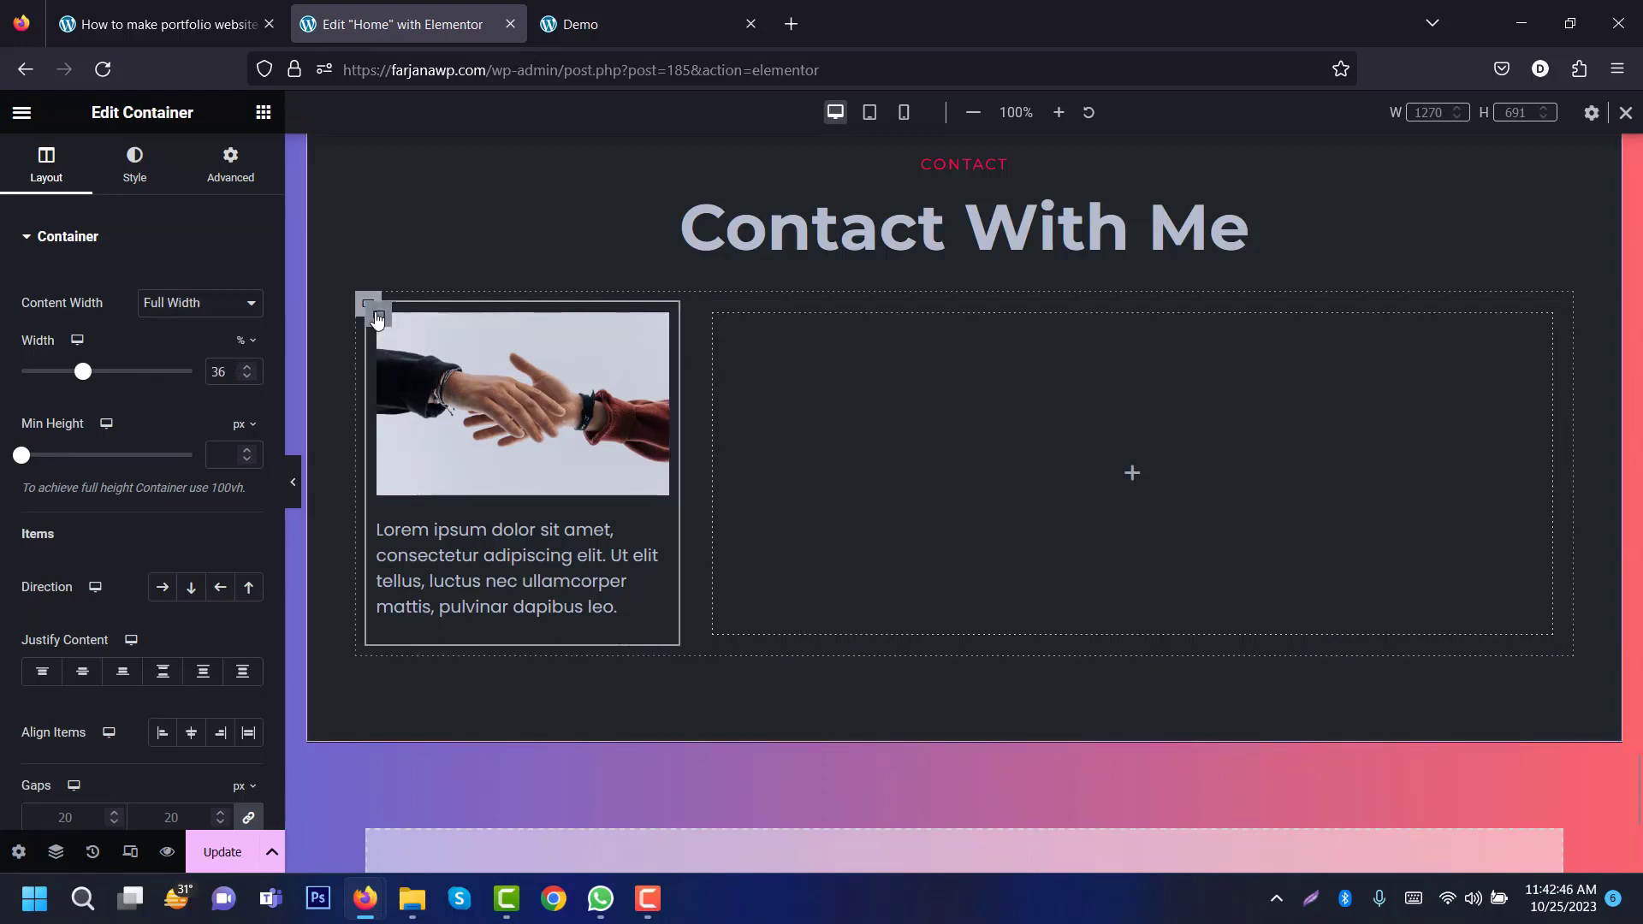
pyautogui.click(242, 172)
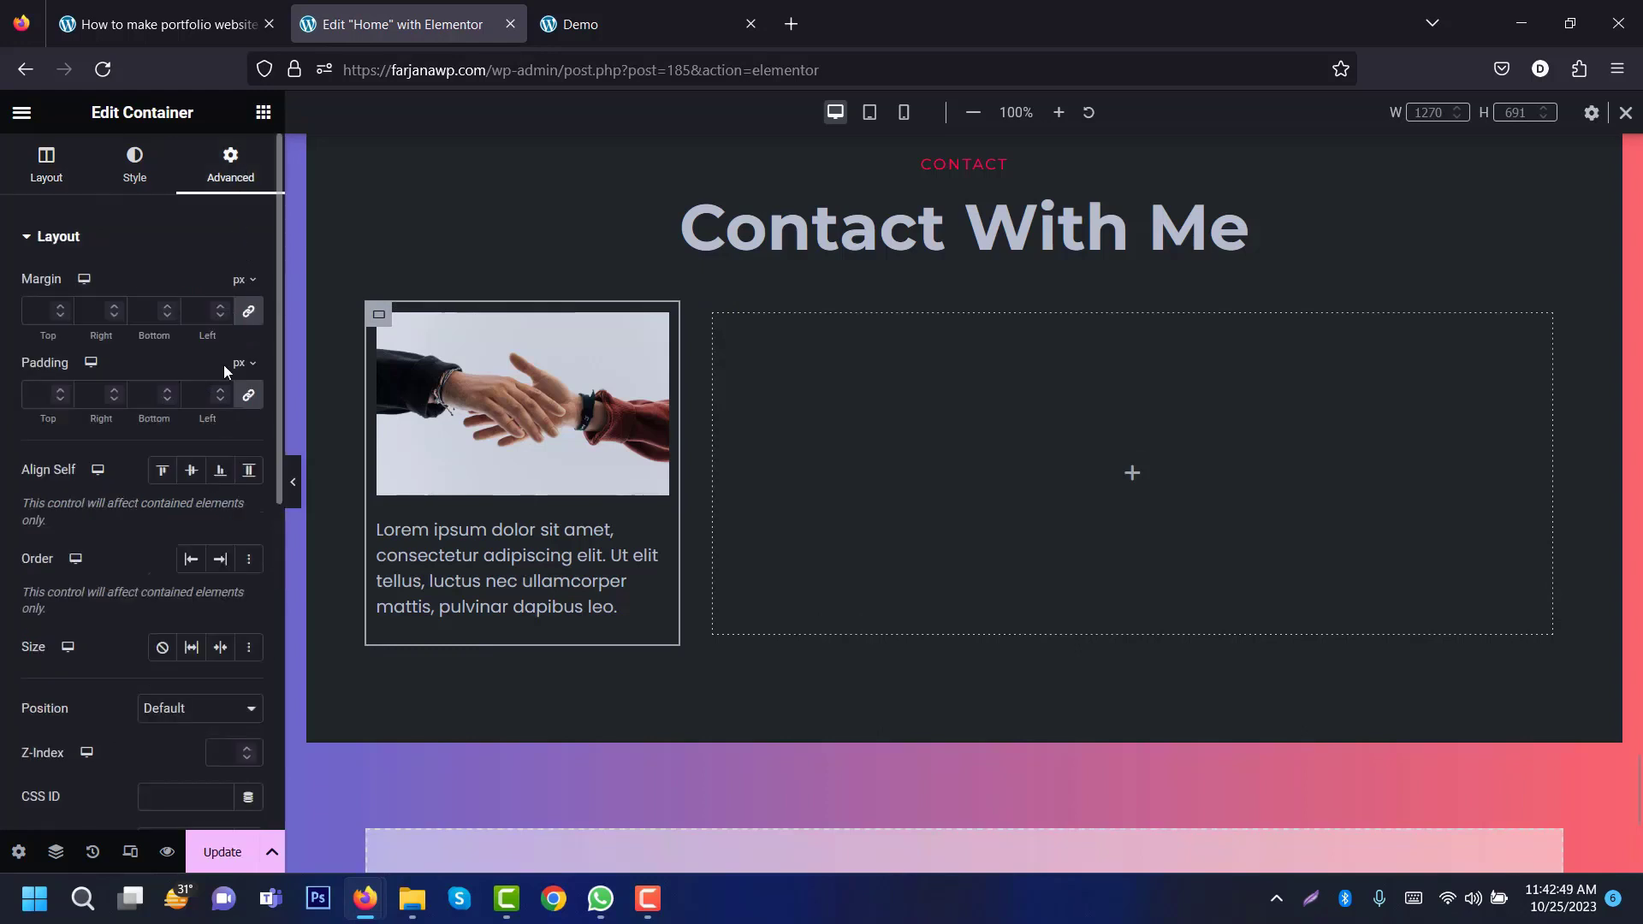
pyautogui.click(34, 395)
pyautogui.write('30')
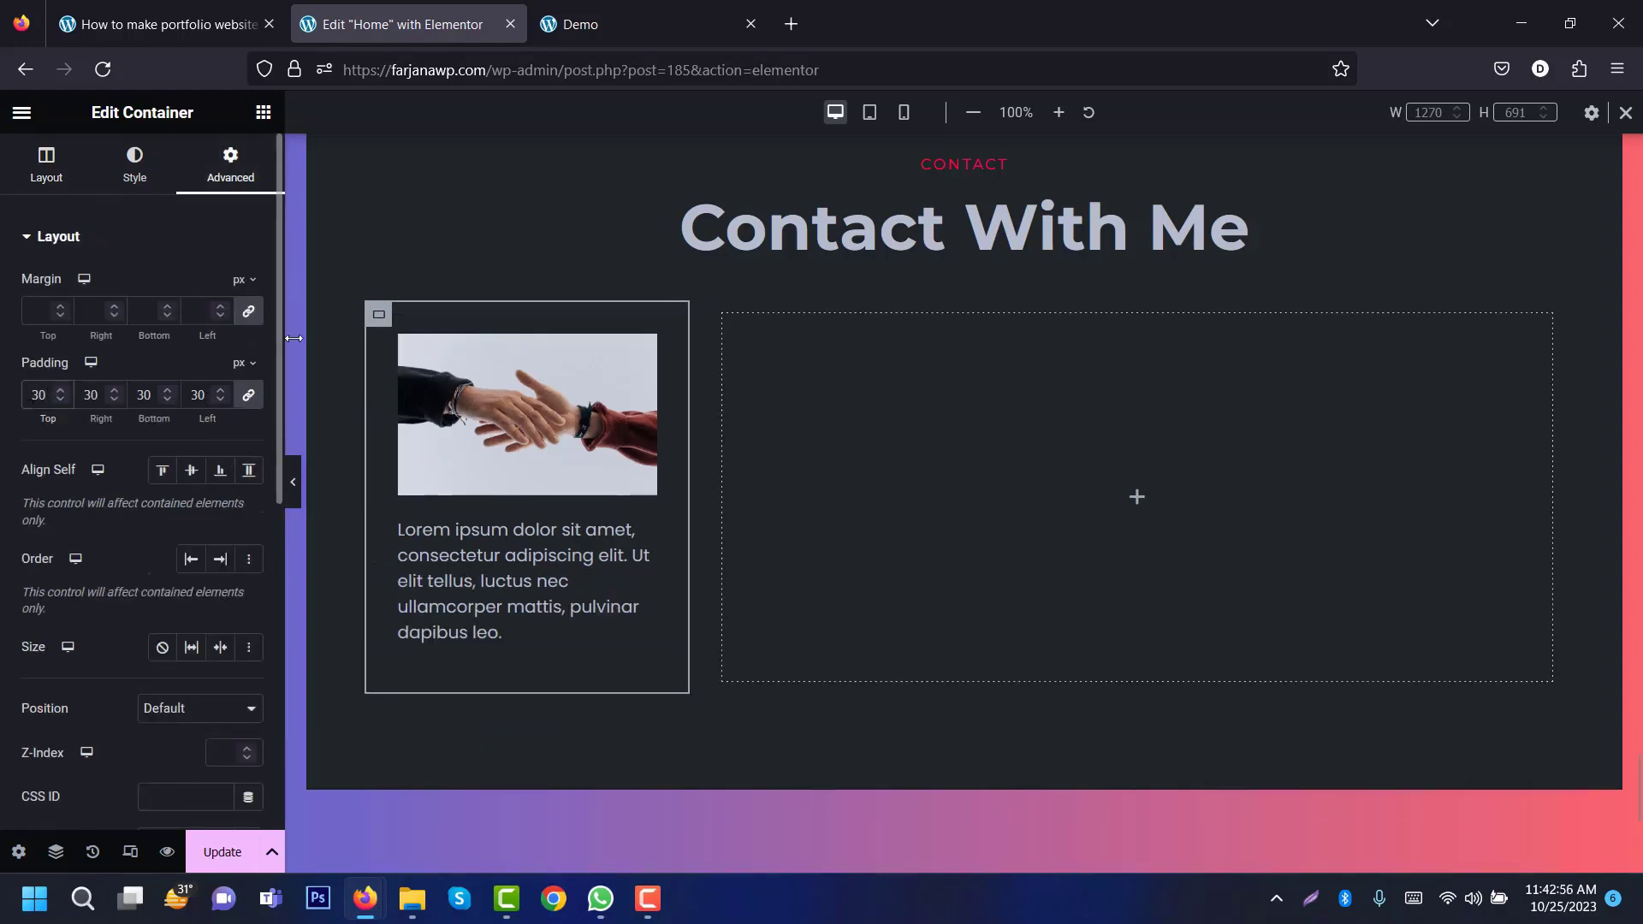
pyautogui.click(596, 9)
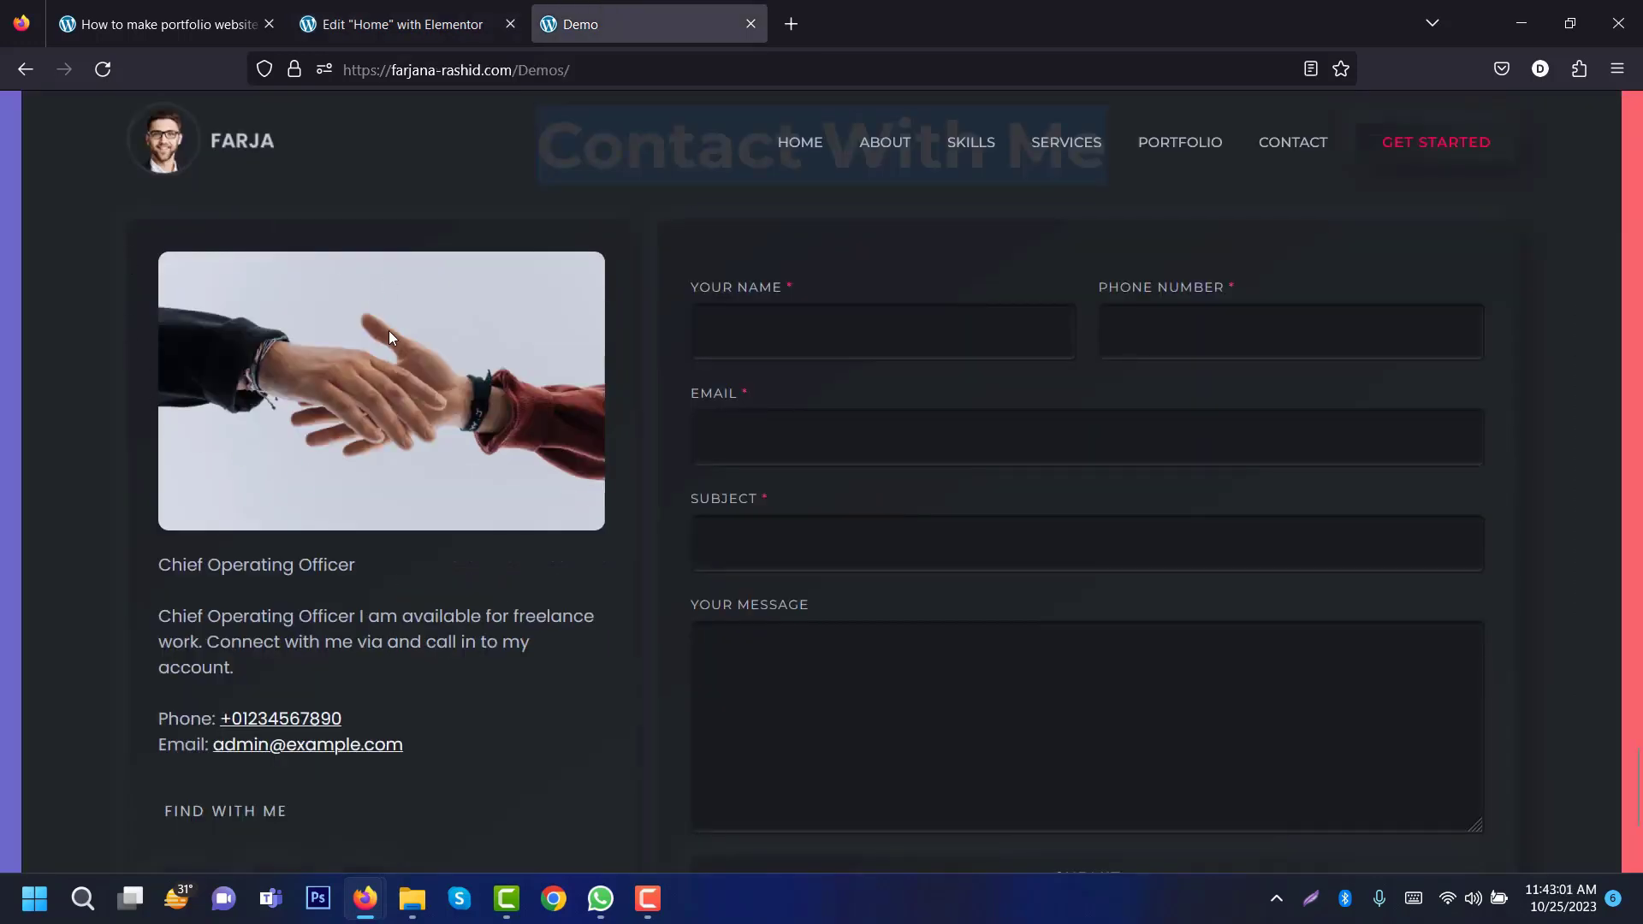
pyautogui.click(426, 38)
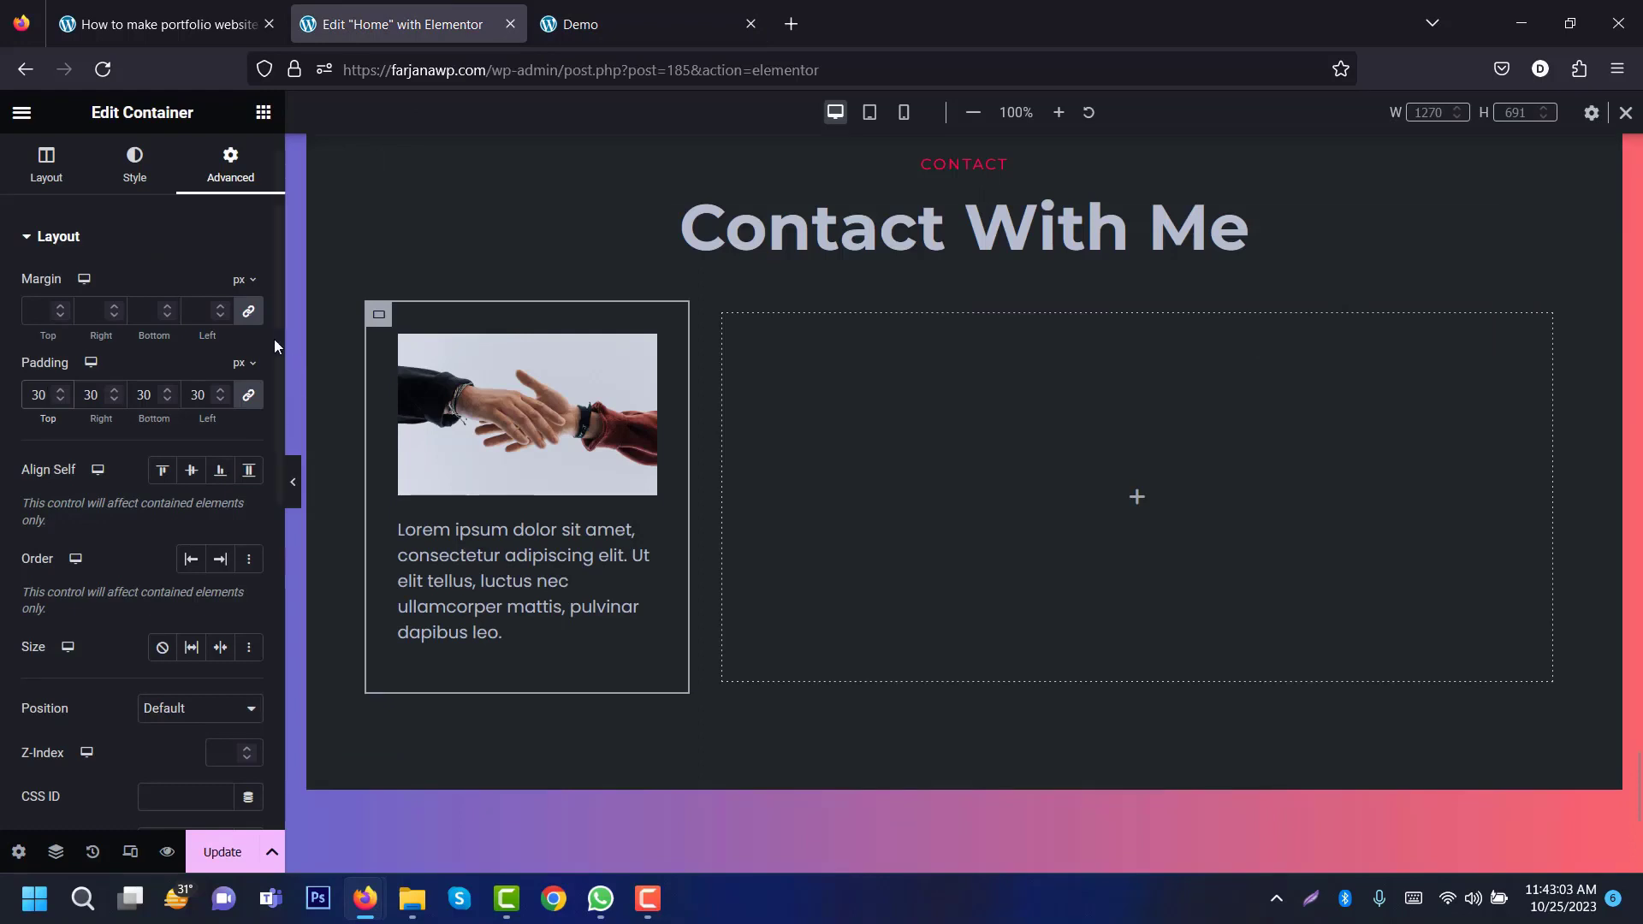
# Step: Add the CSS class shadow_box_only to the container
pyautogui.scroll(-5, 156, 459)
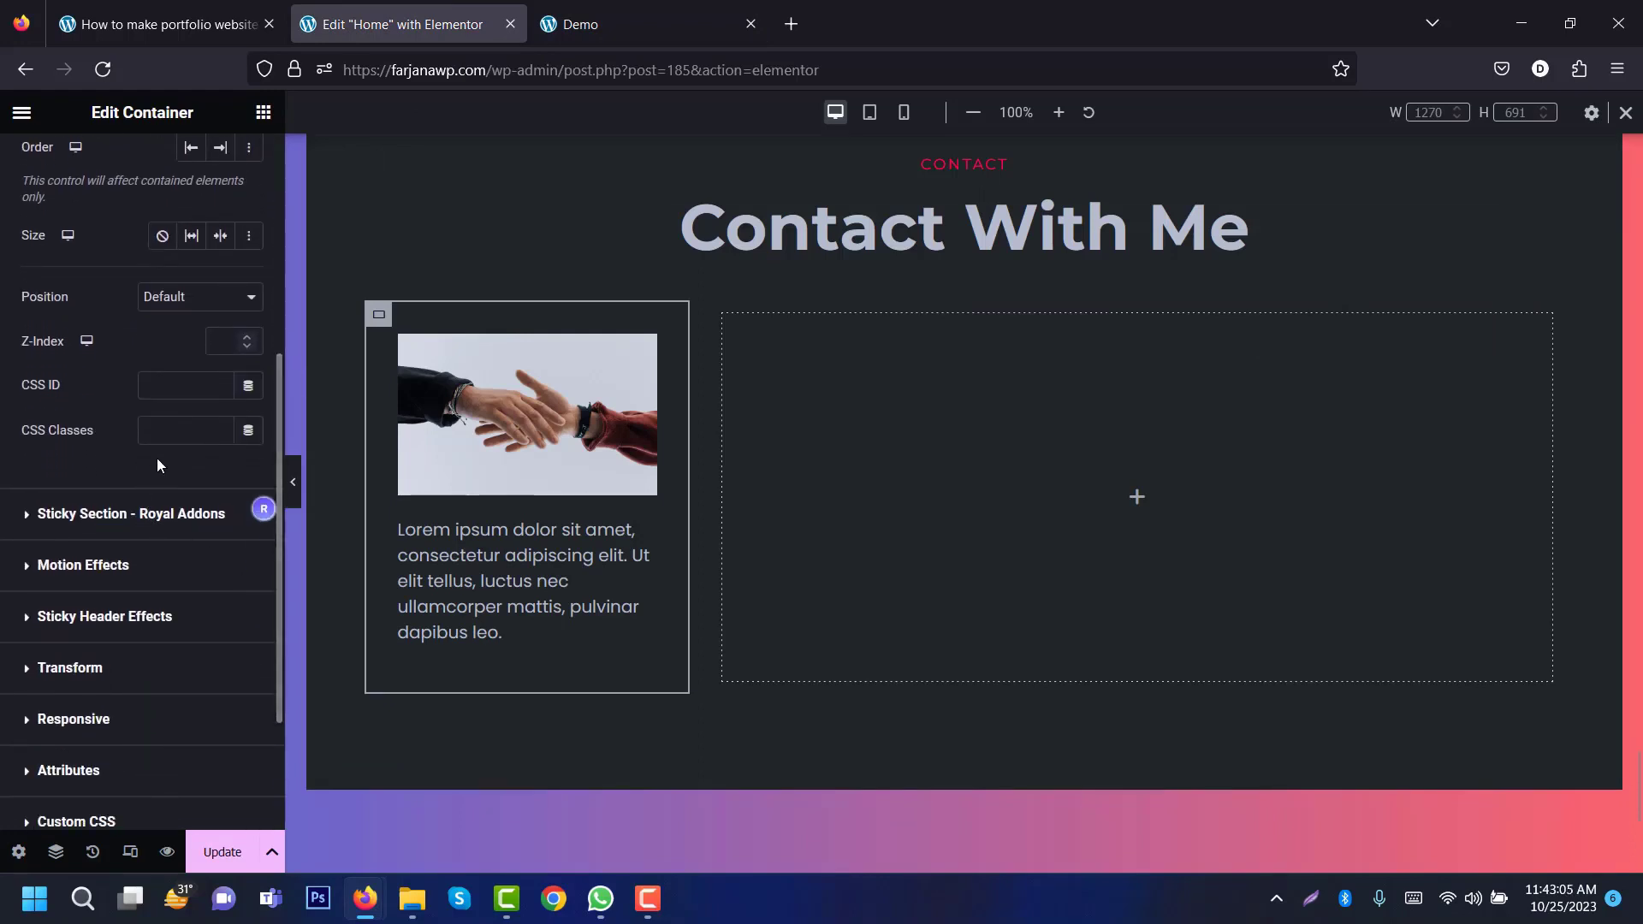
pyautogui.click(170, 432)
pyautogui.write('sh')
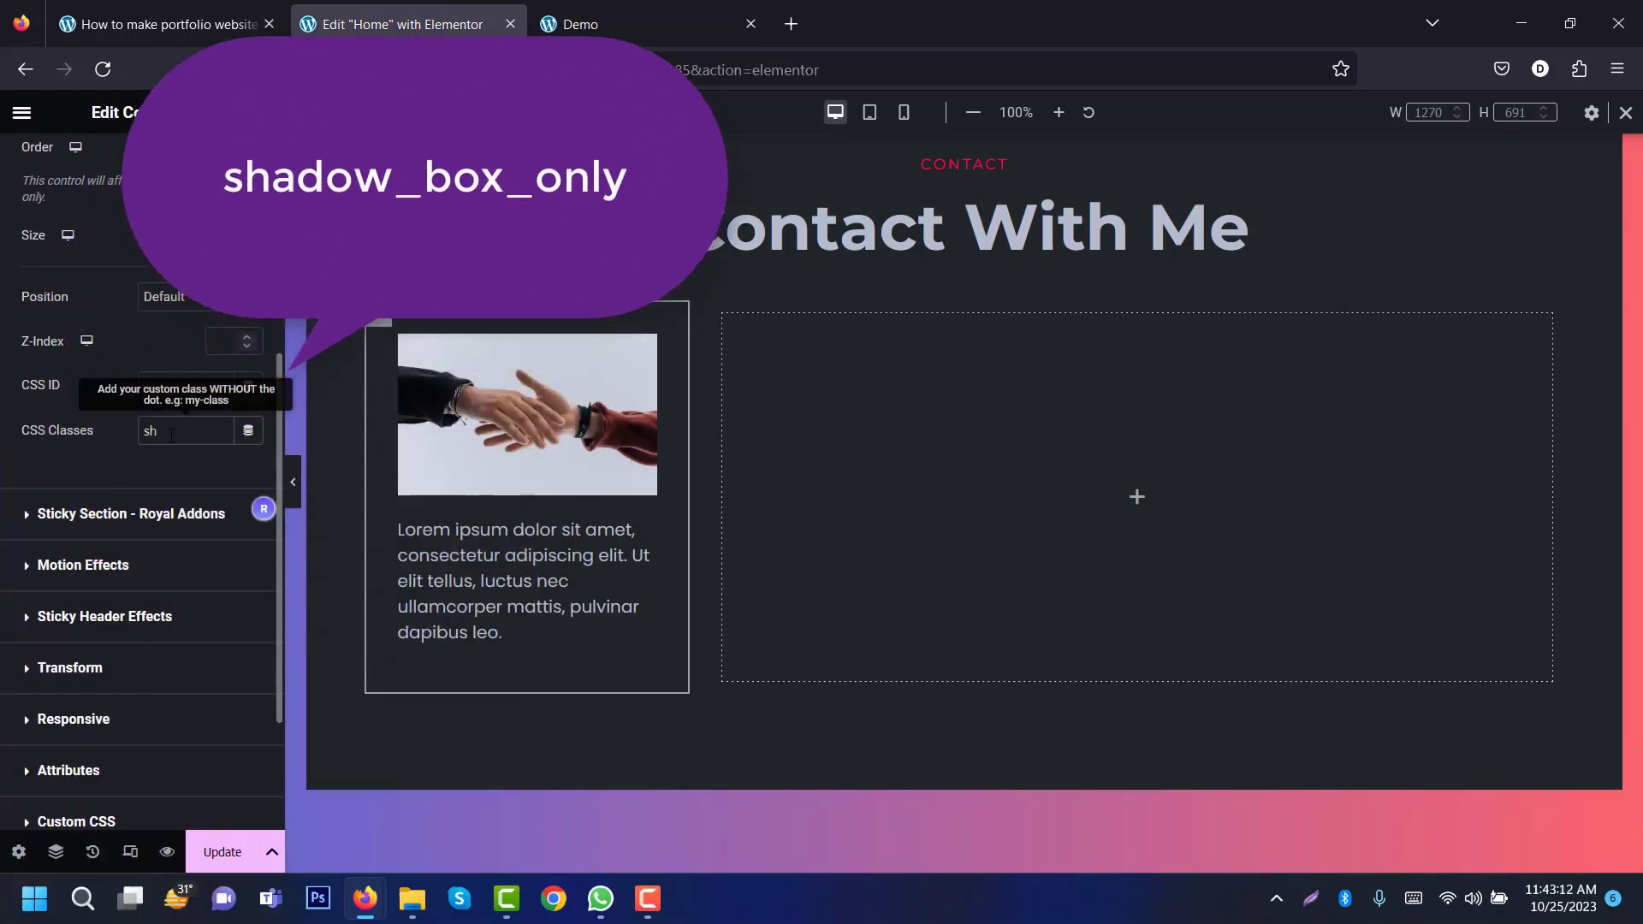
pyautogui.write('adow_box_')
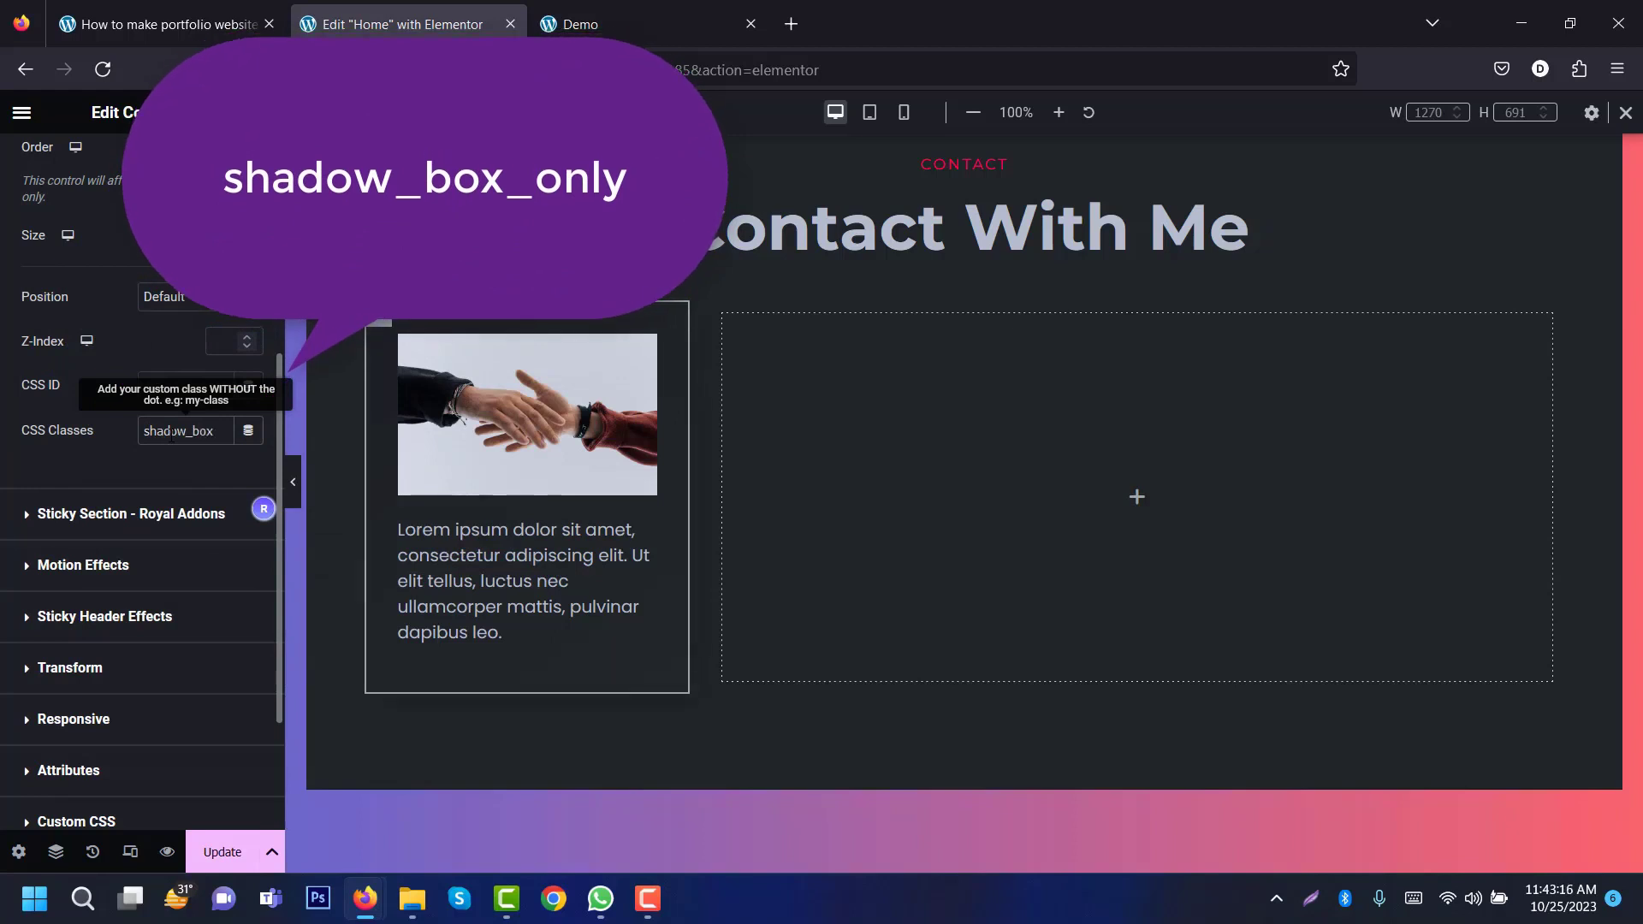
pyautogui.write('only')
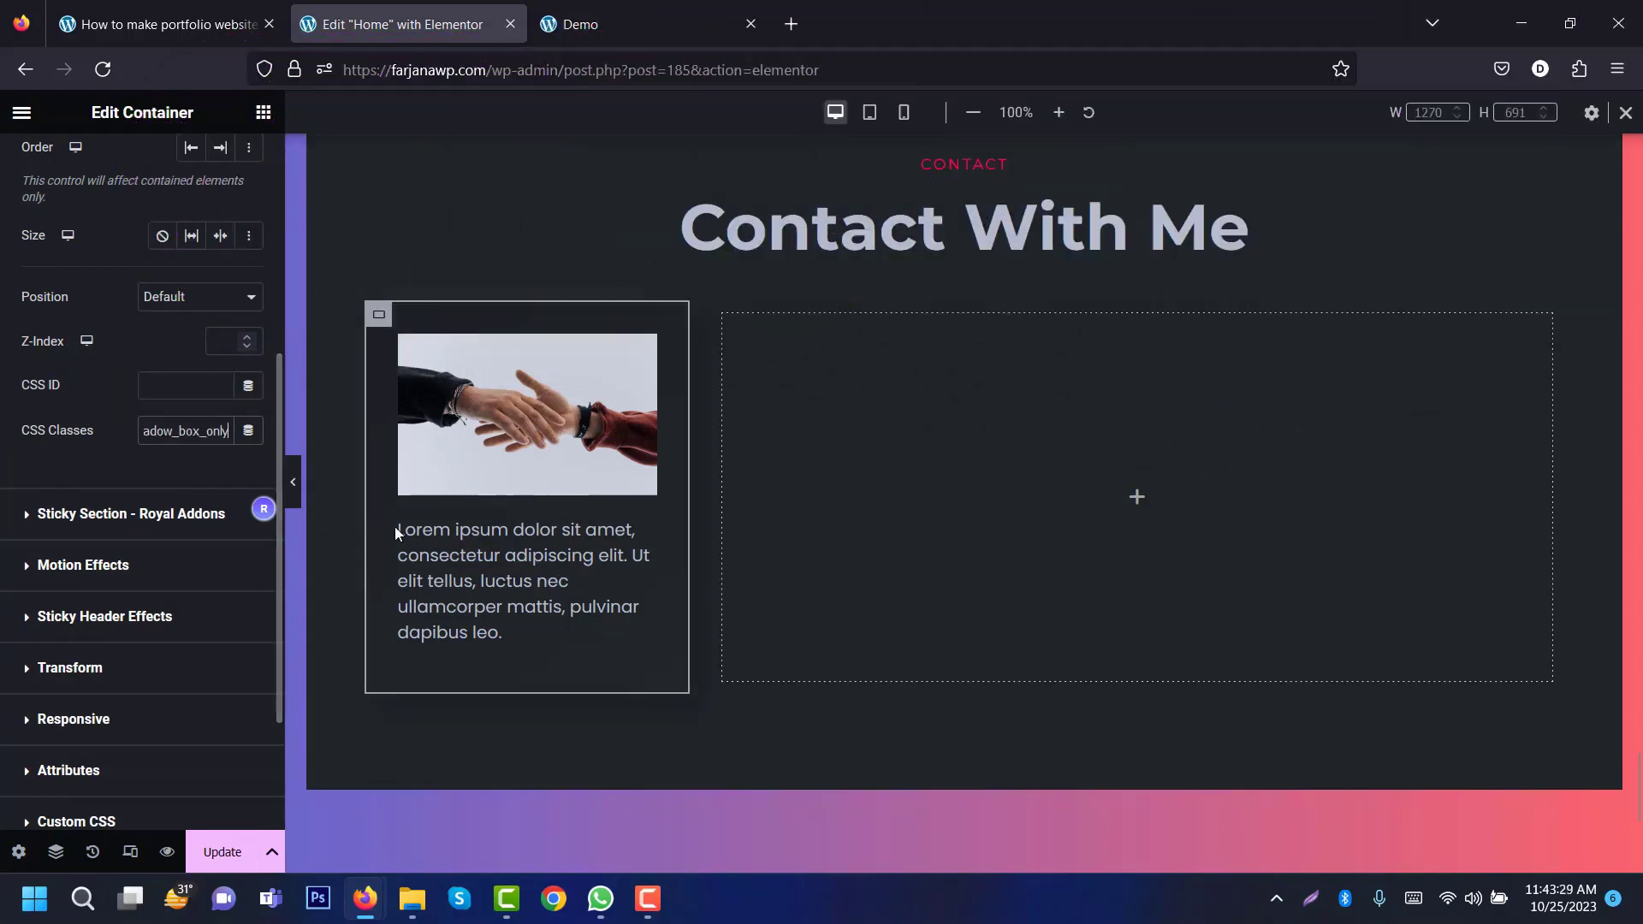
# Step: Round the container's corners with a 10px border radius and preview the result
pyautogui.scroll(5, 273, 154)
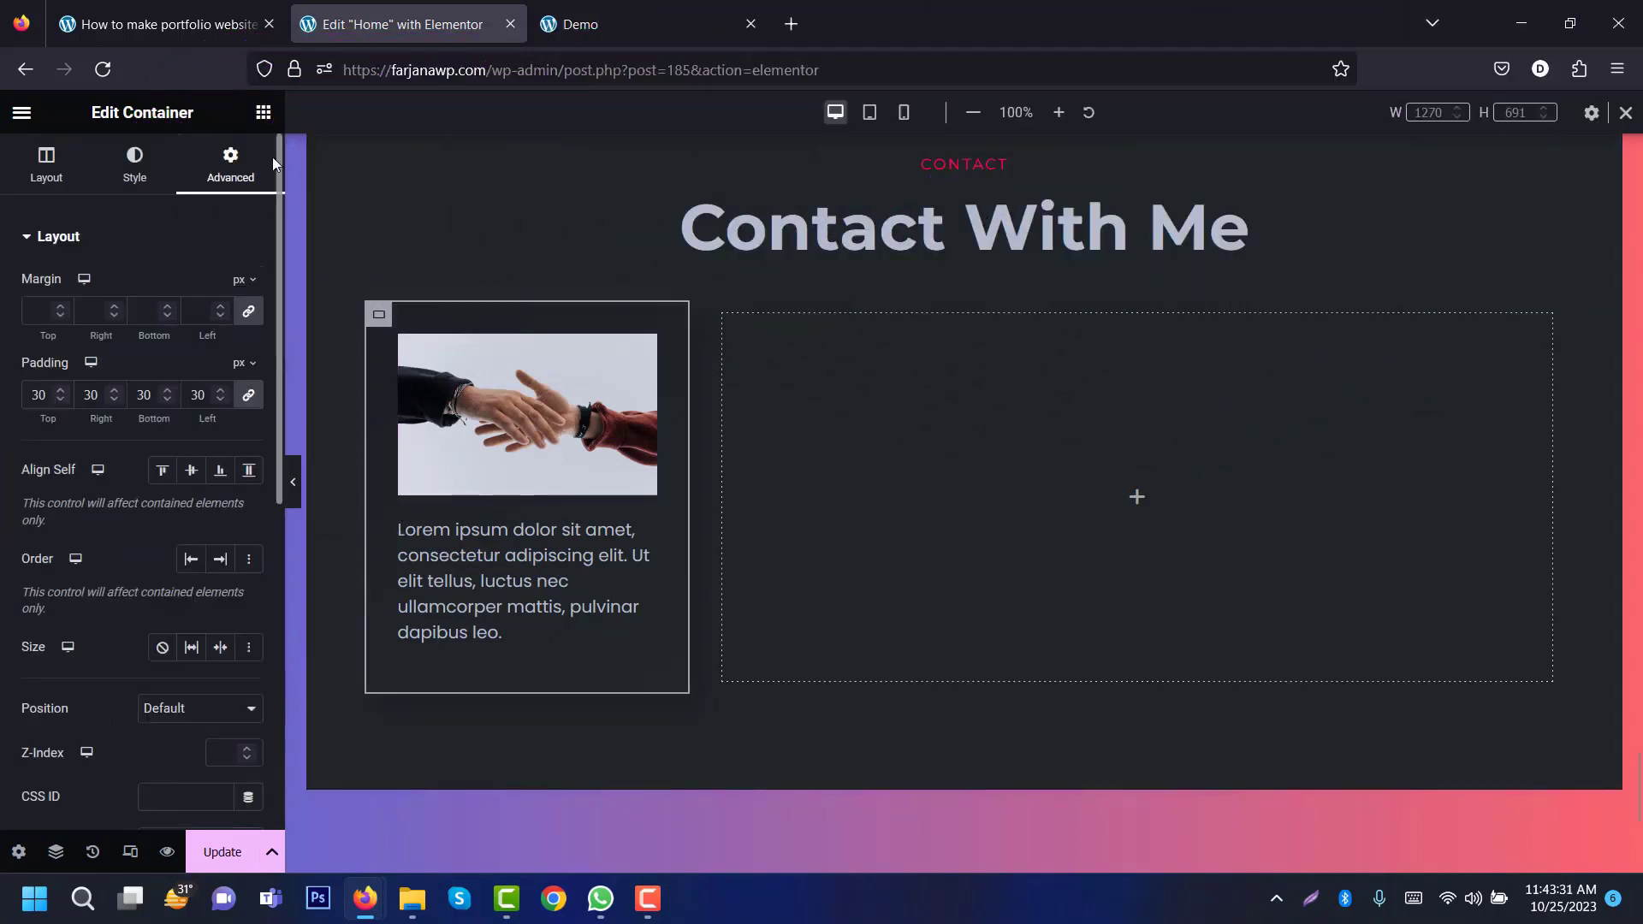
pyautogui.click(142, 183)
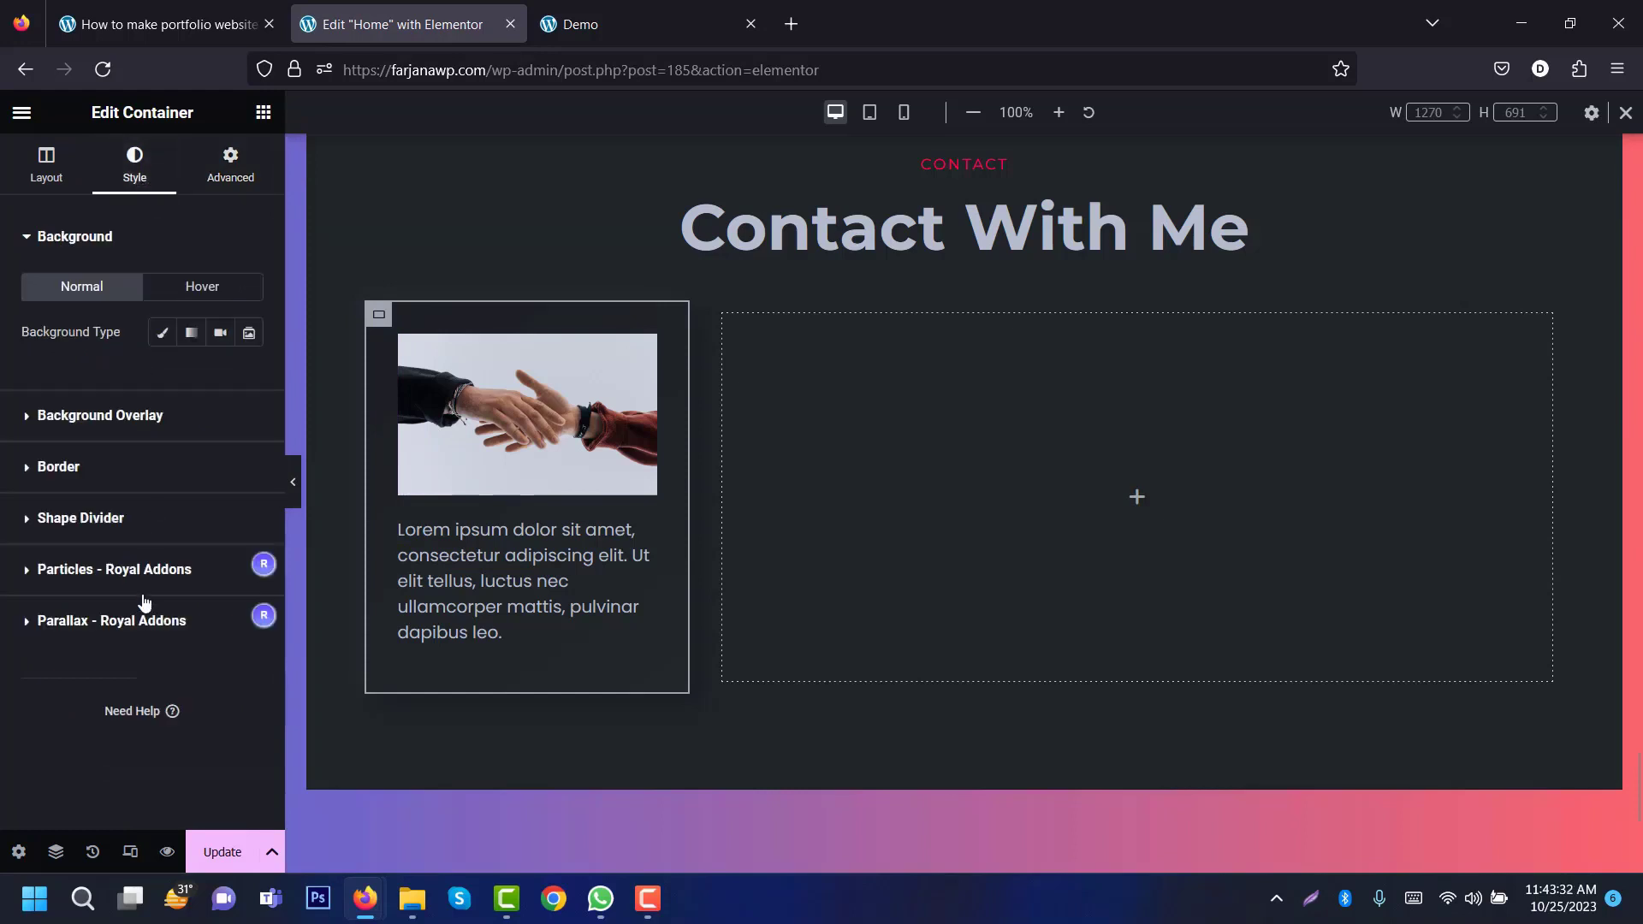
pyautogui.click(112, 469)
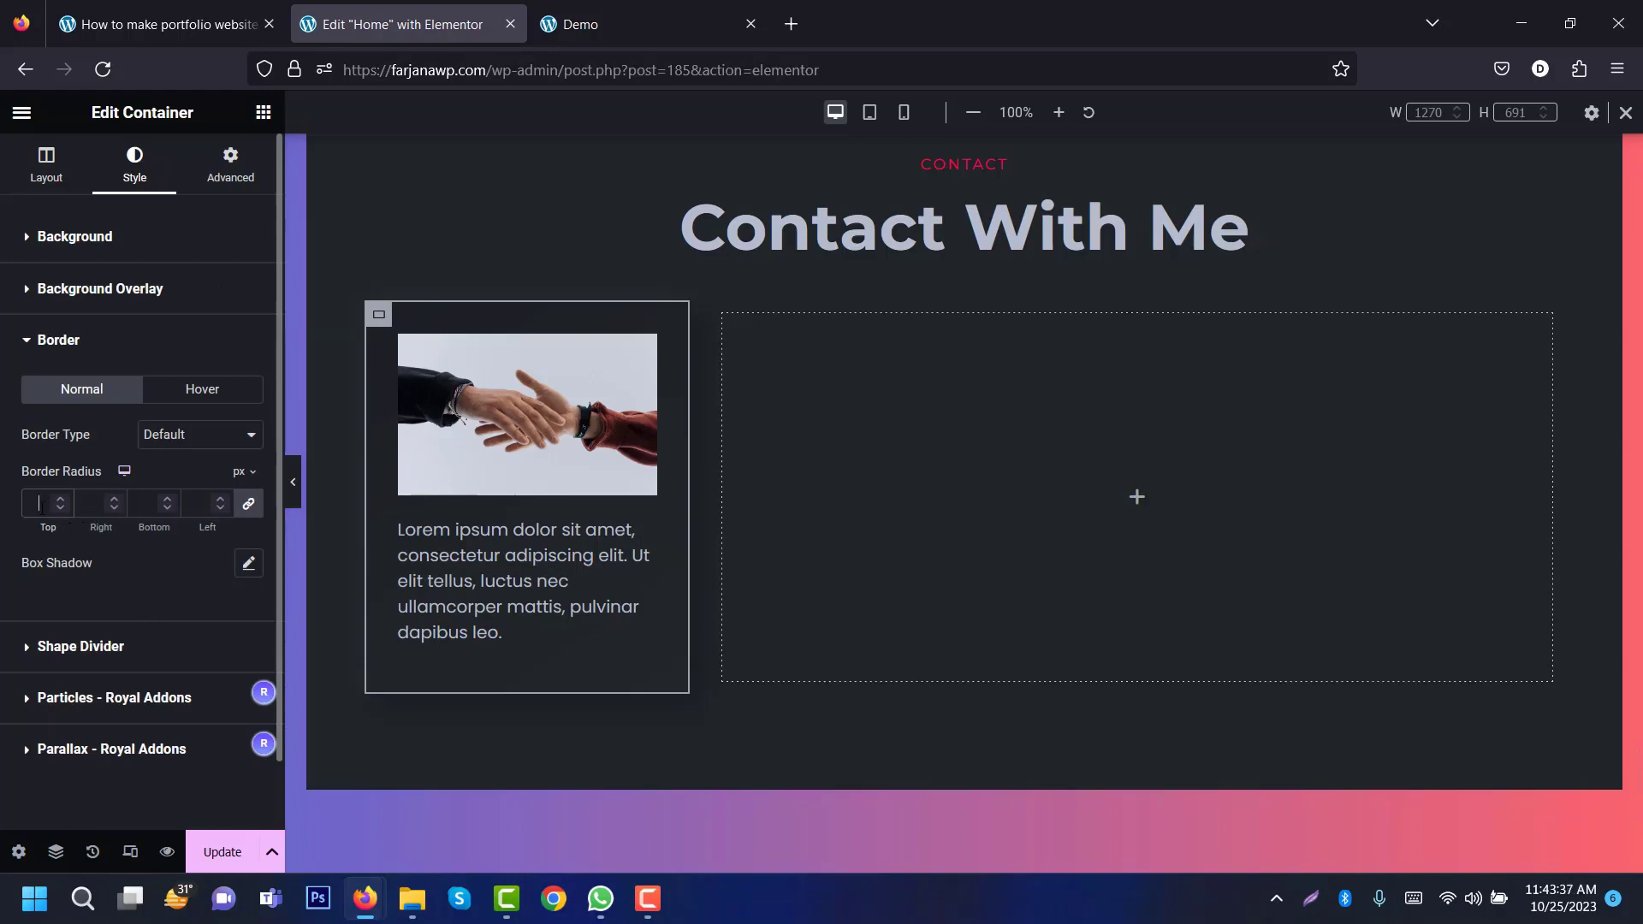
pyautogui.write('10')
pyautogui.click(292, 493)
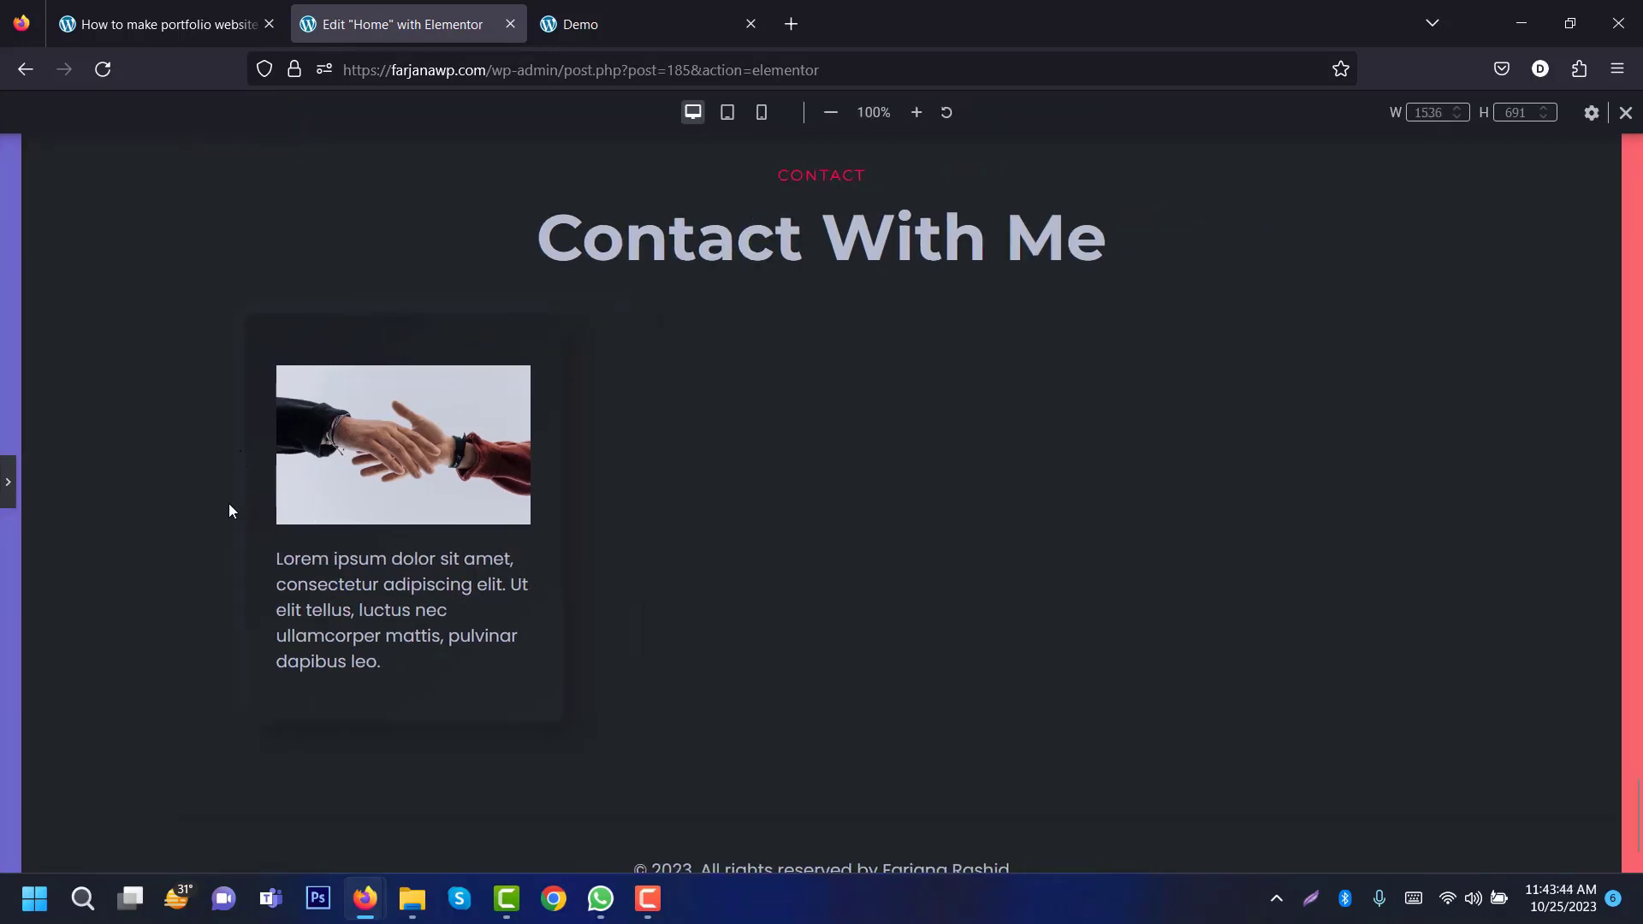
pyautogui.click(6, 486)
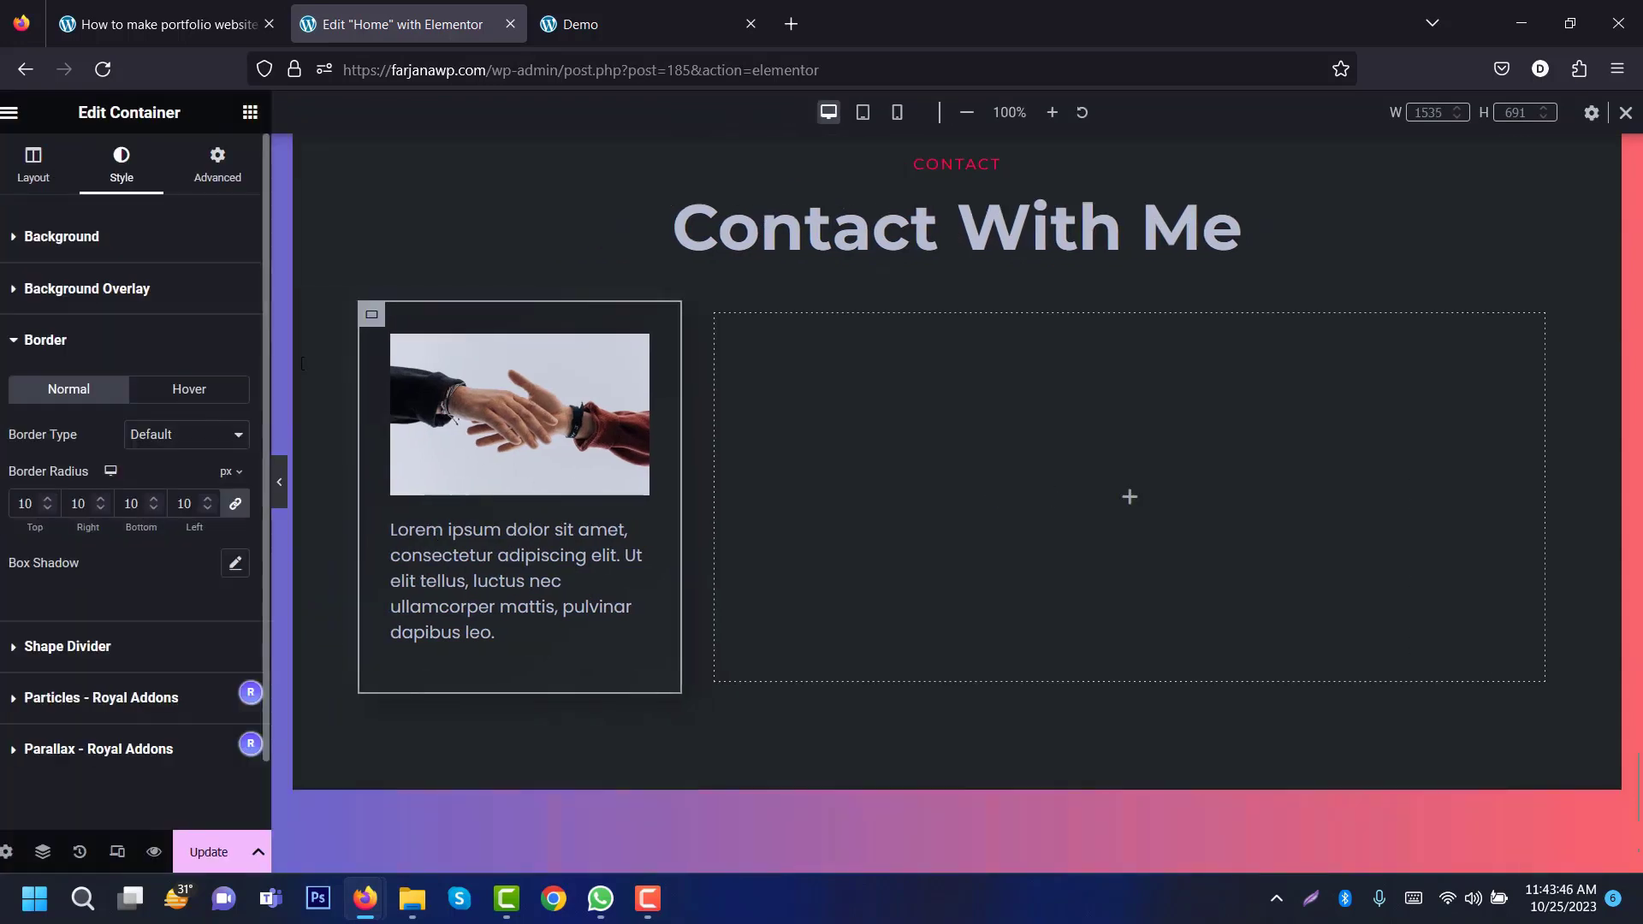
# Step: Copy the left card container's style and paste it onto the empty right-hand container
pyautogui.rightClick(380, 323)
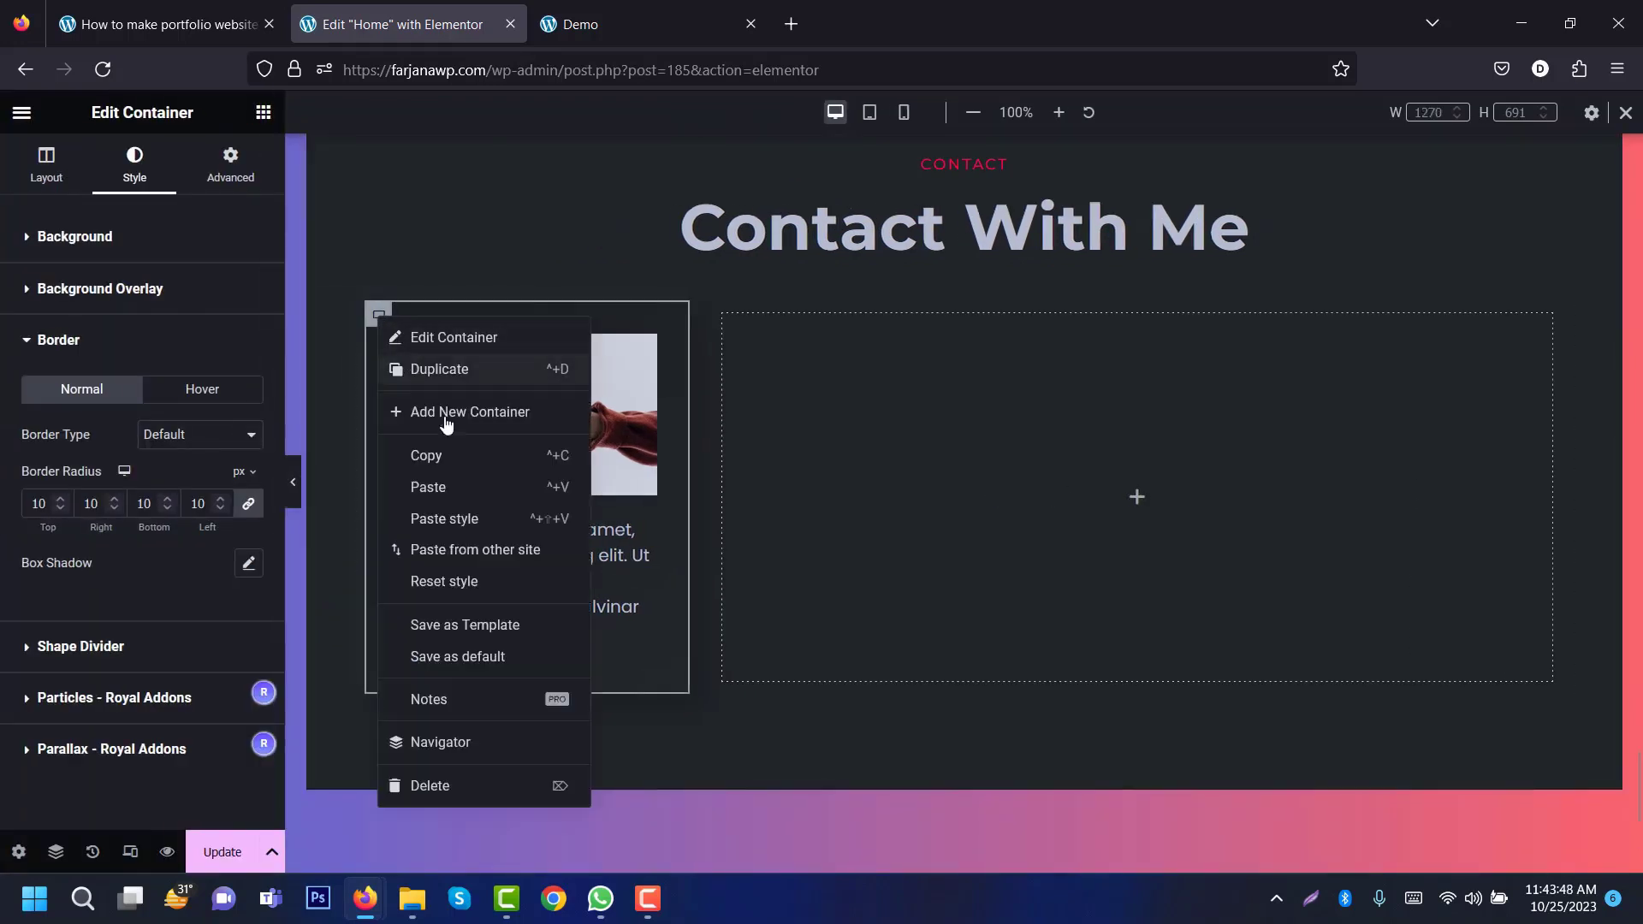
pyautogui.click(431, 455)
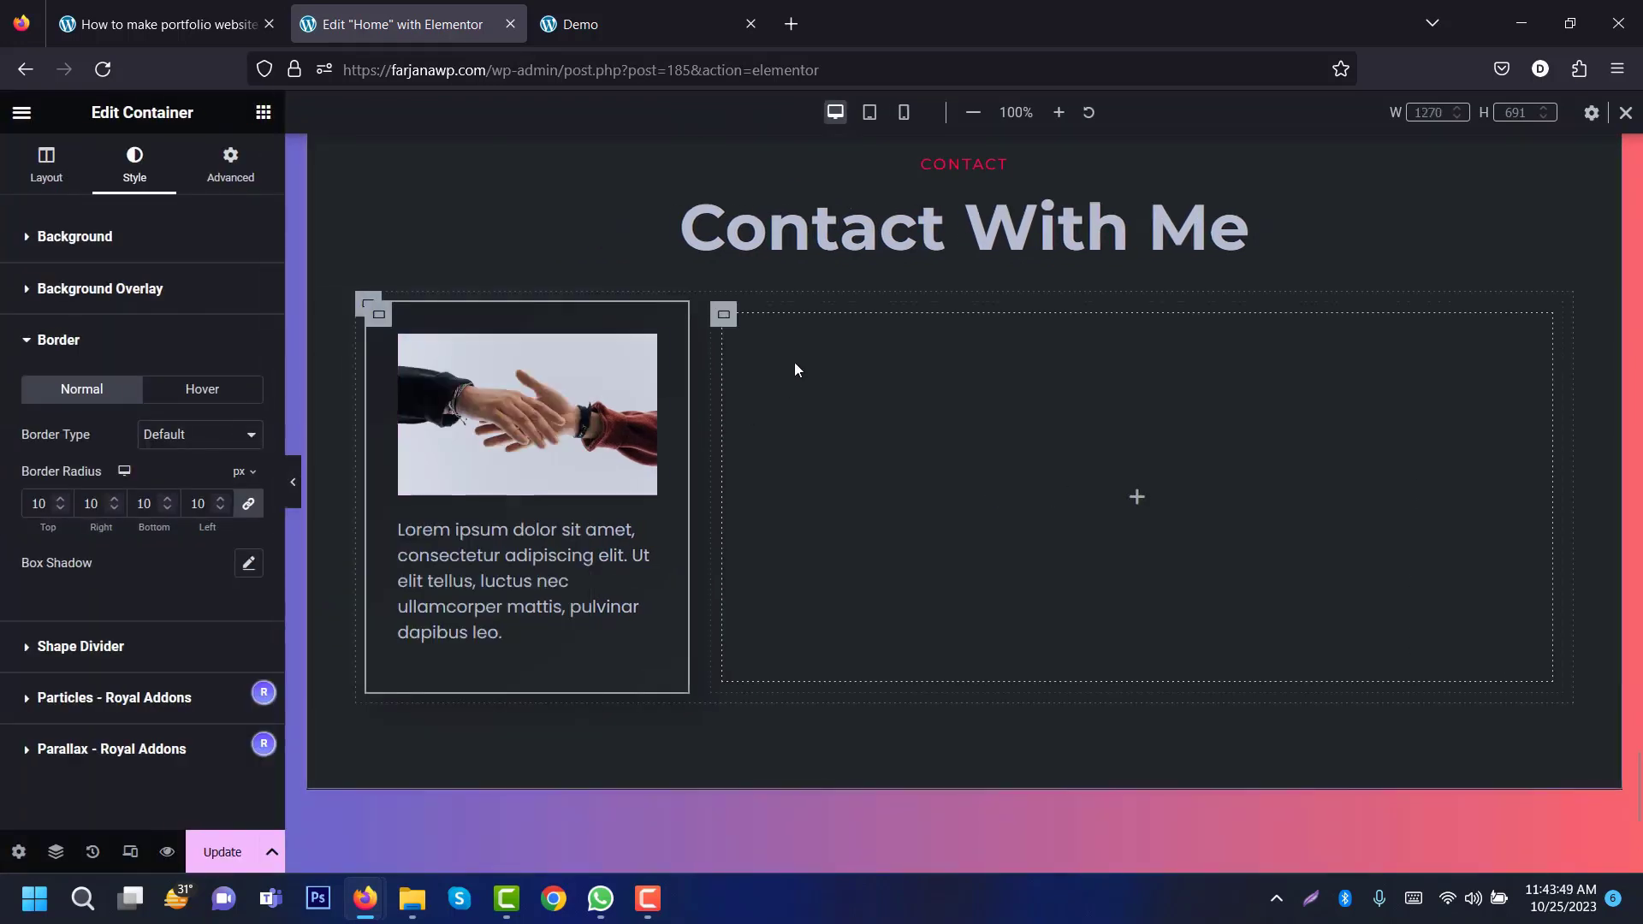
pyautogui.rightClick(723, 314)
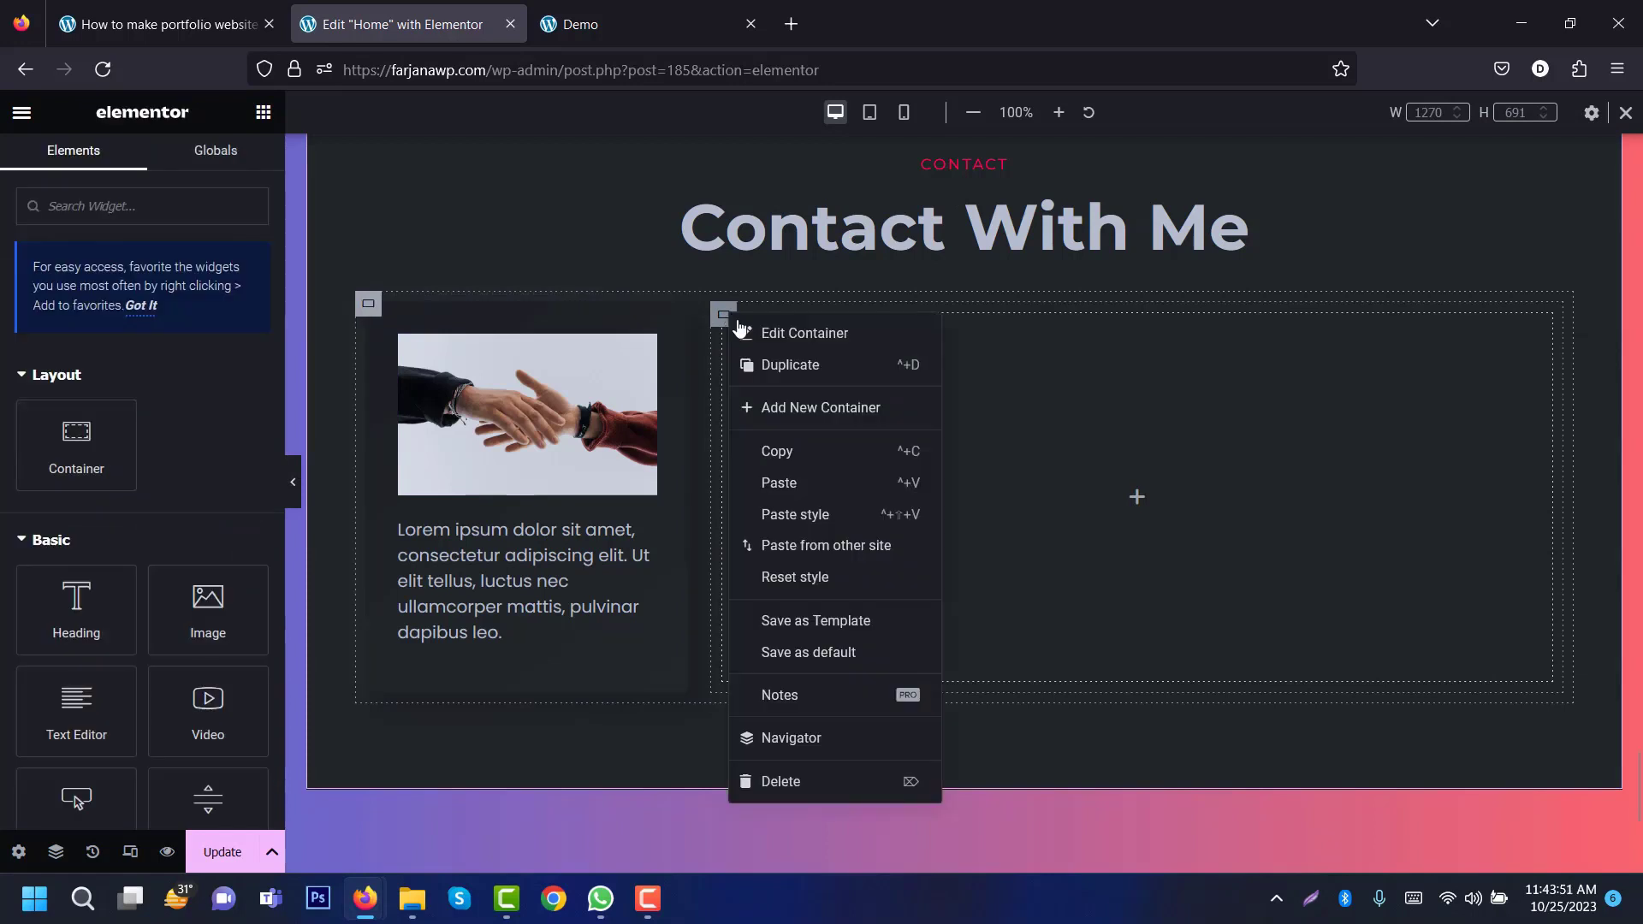
pyautogui.click(832, 504)
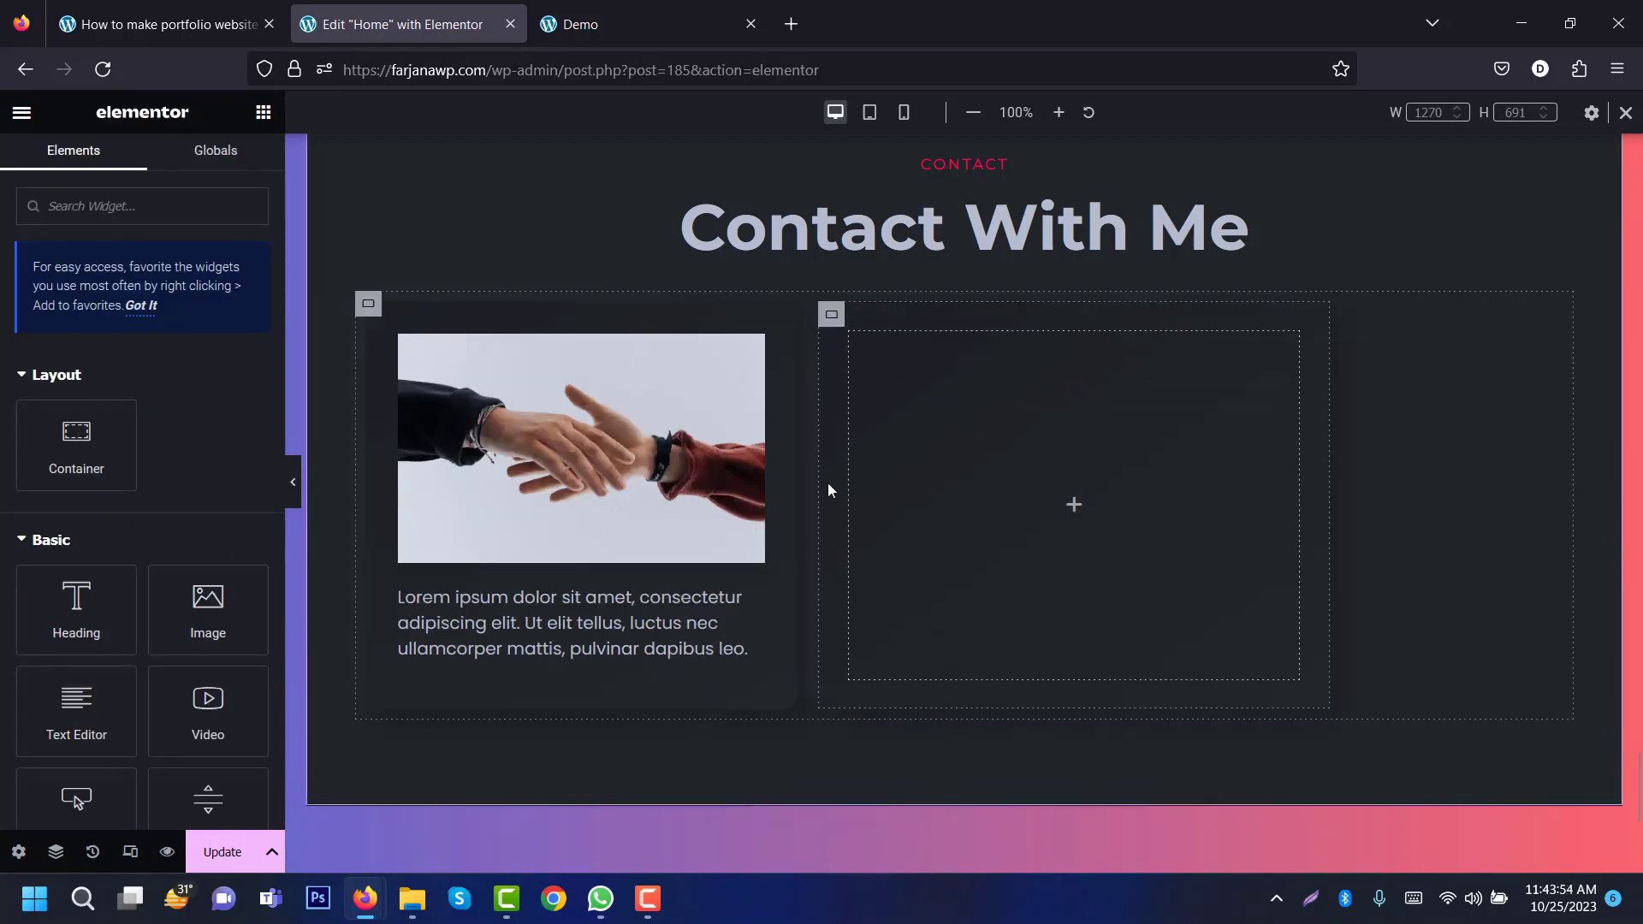
# Step: Set the right-hand container's width to 64%, checking the demo contact form for reference
pyautogui.click(832, 315)
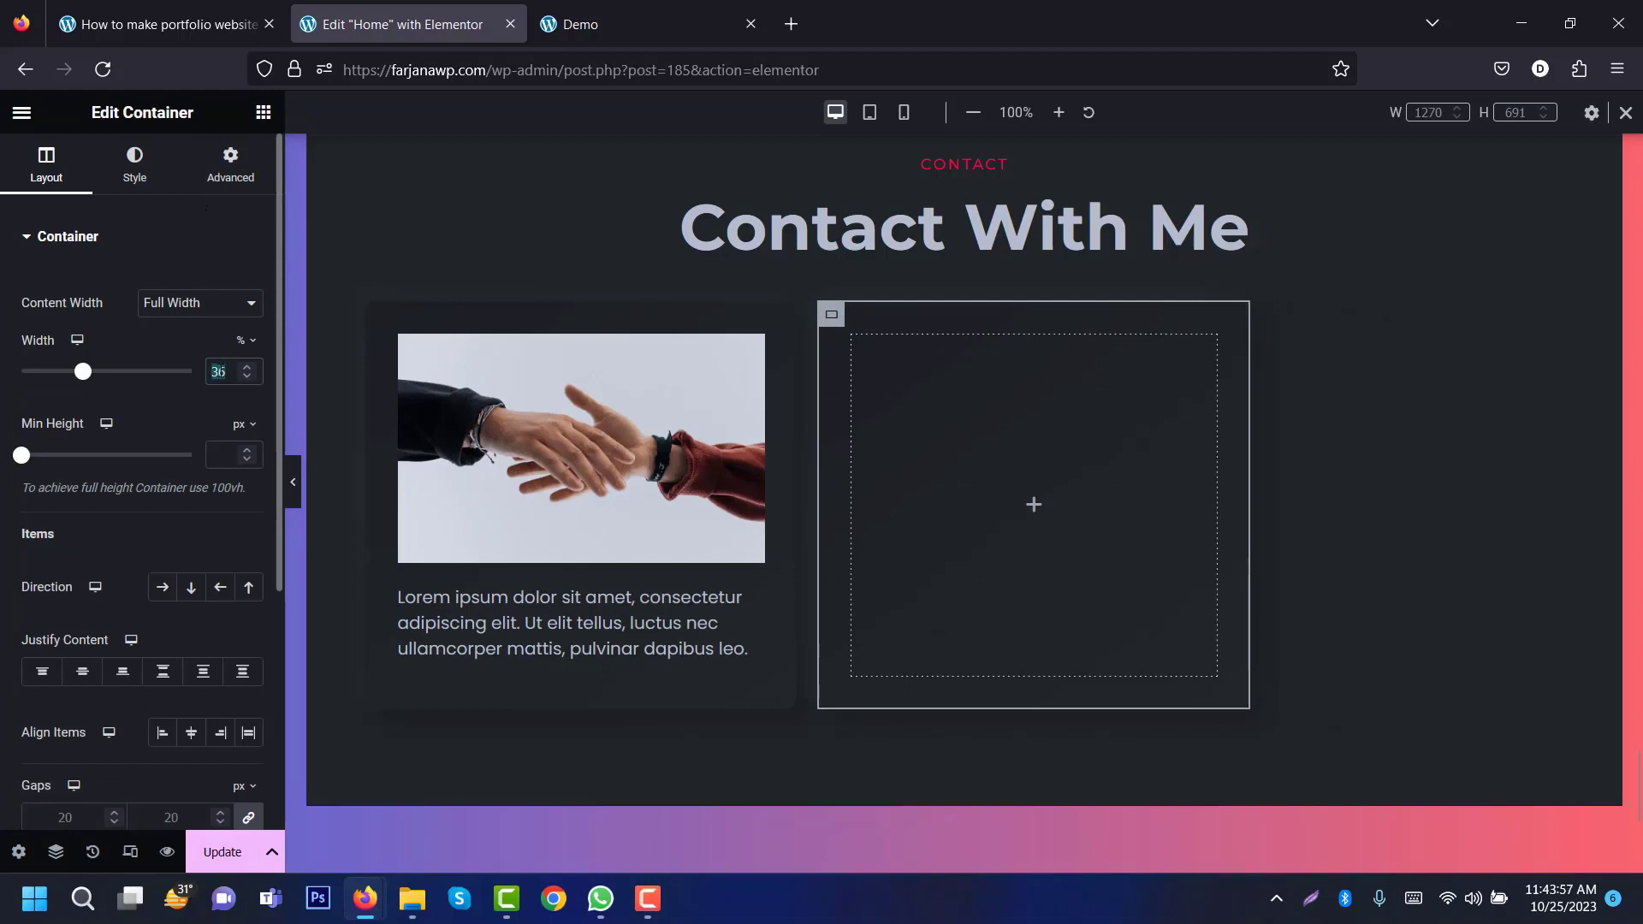
pyautogui.write('100')
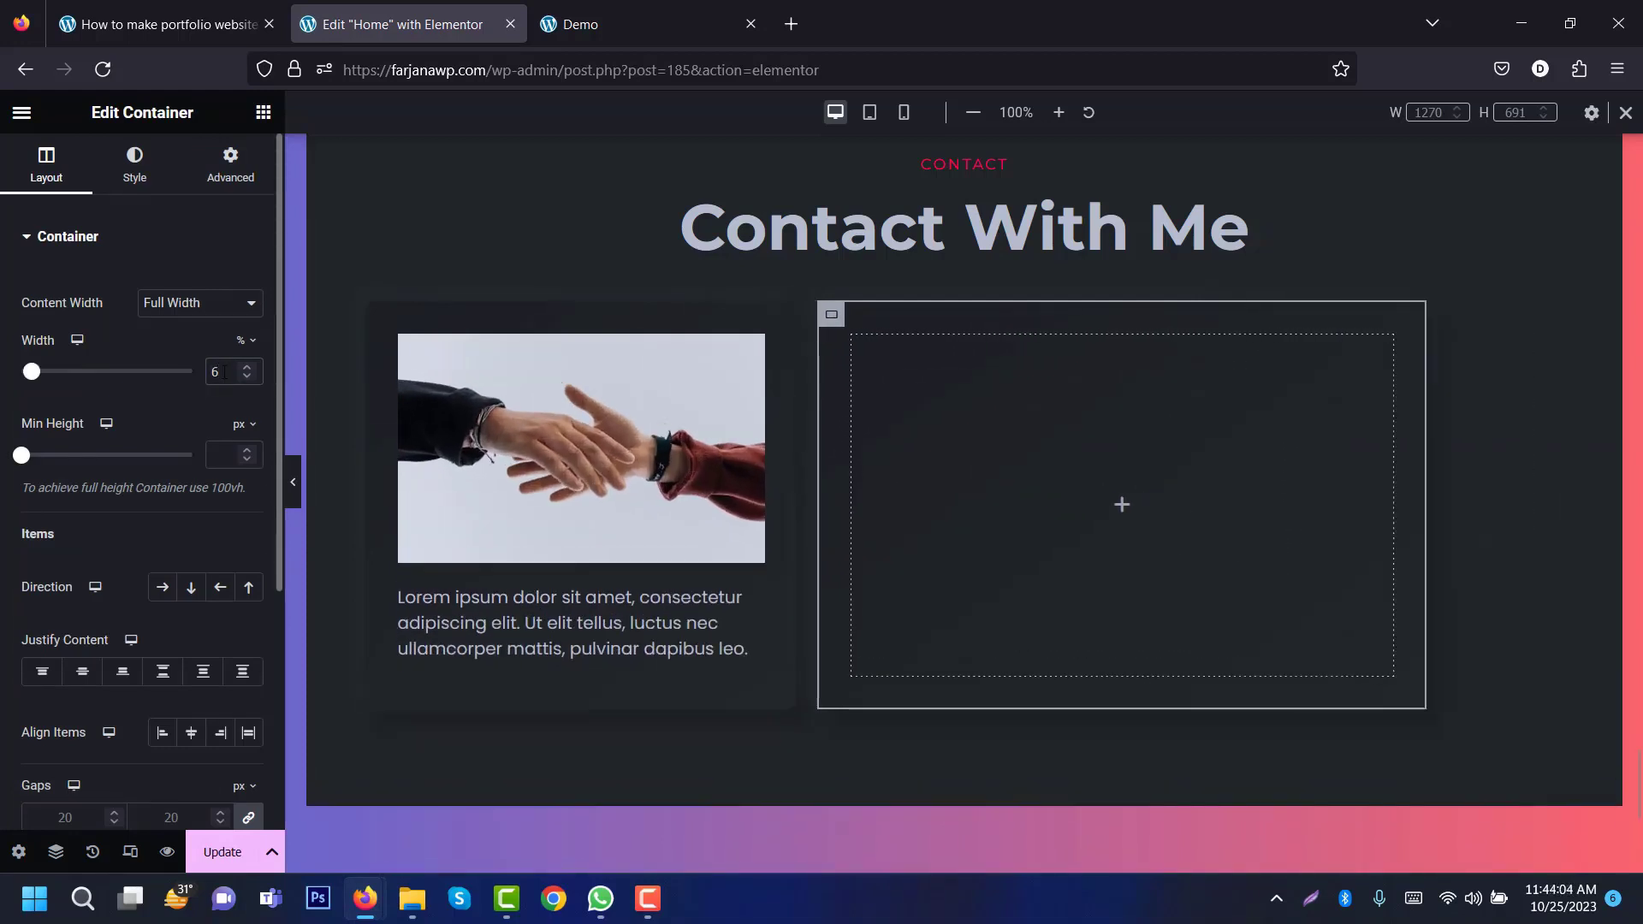
pyautogui.click(599, 24)
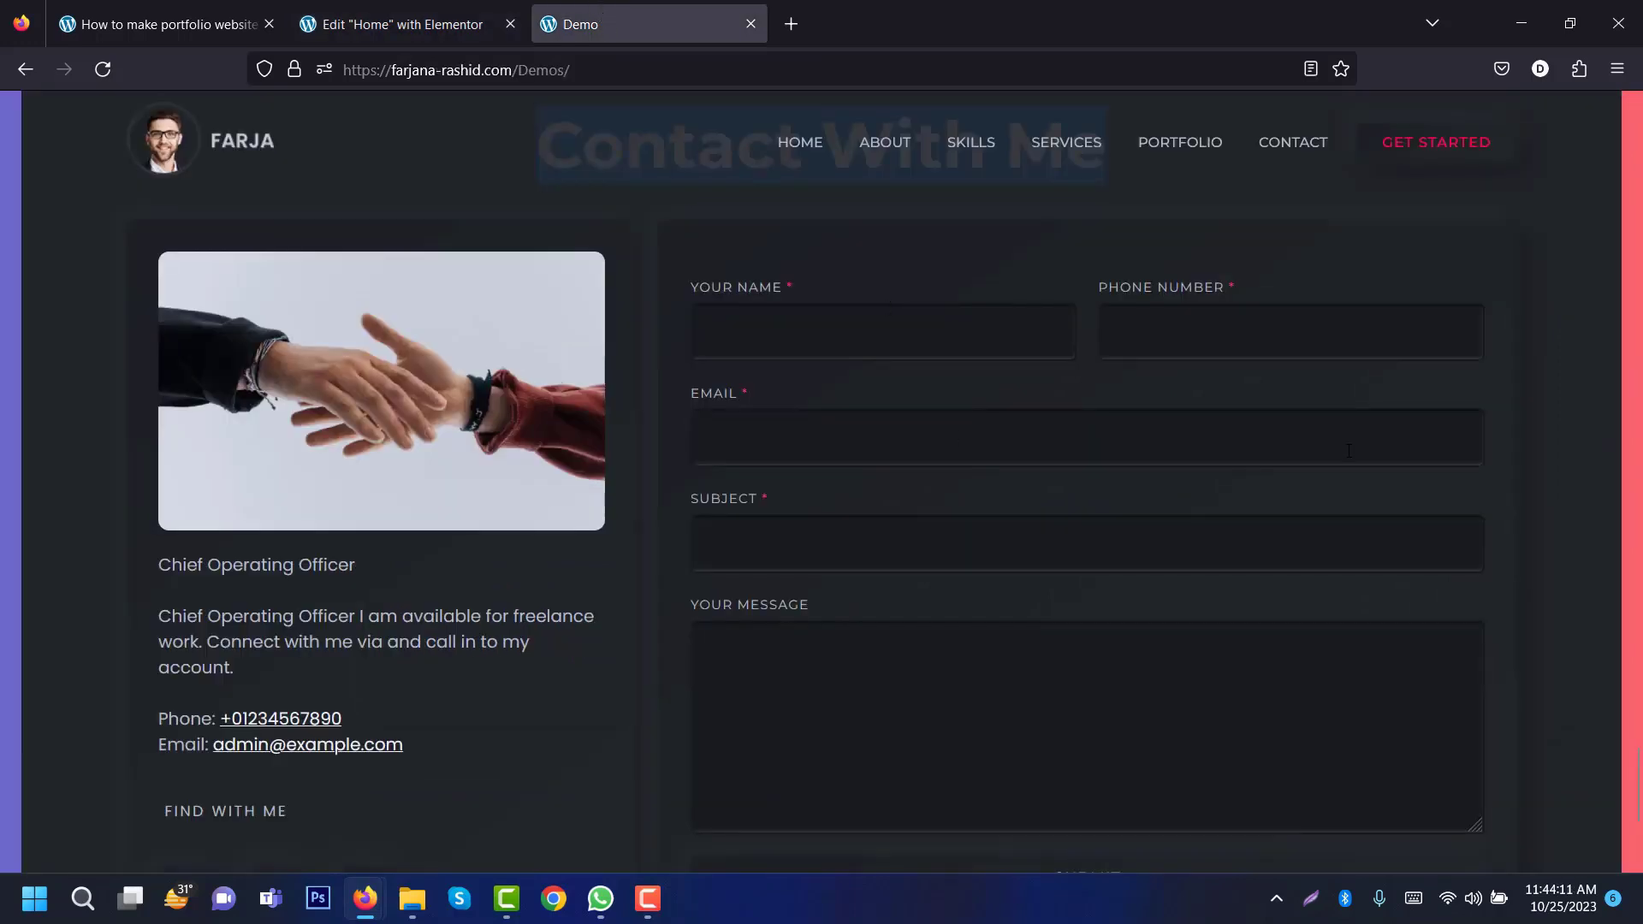
pyautogui.scroll(-4, 1637, 820)
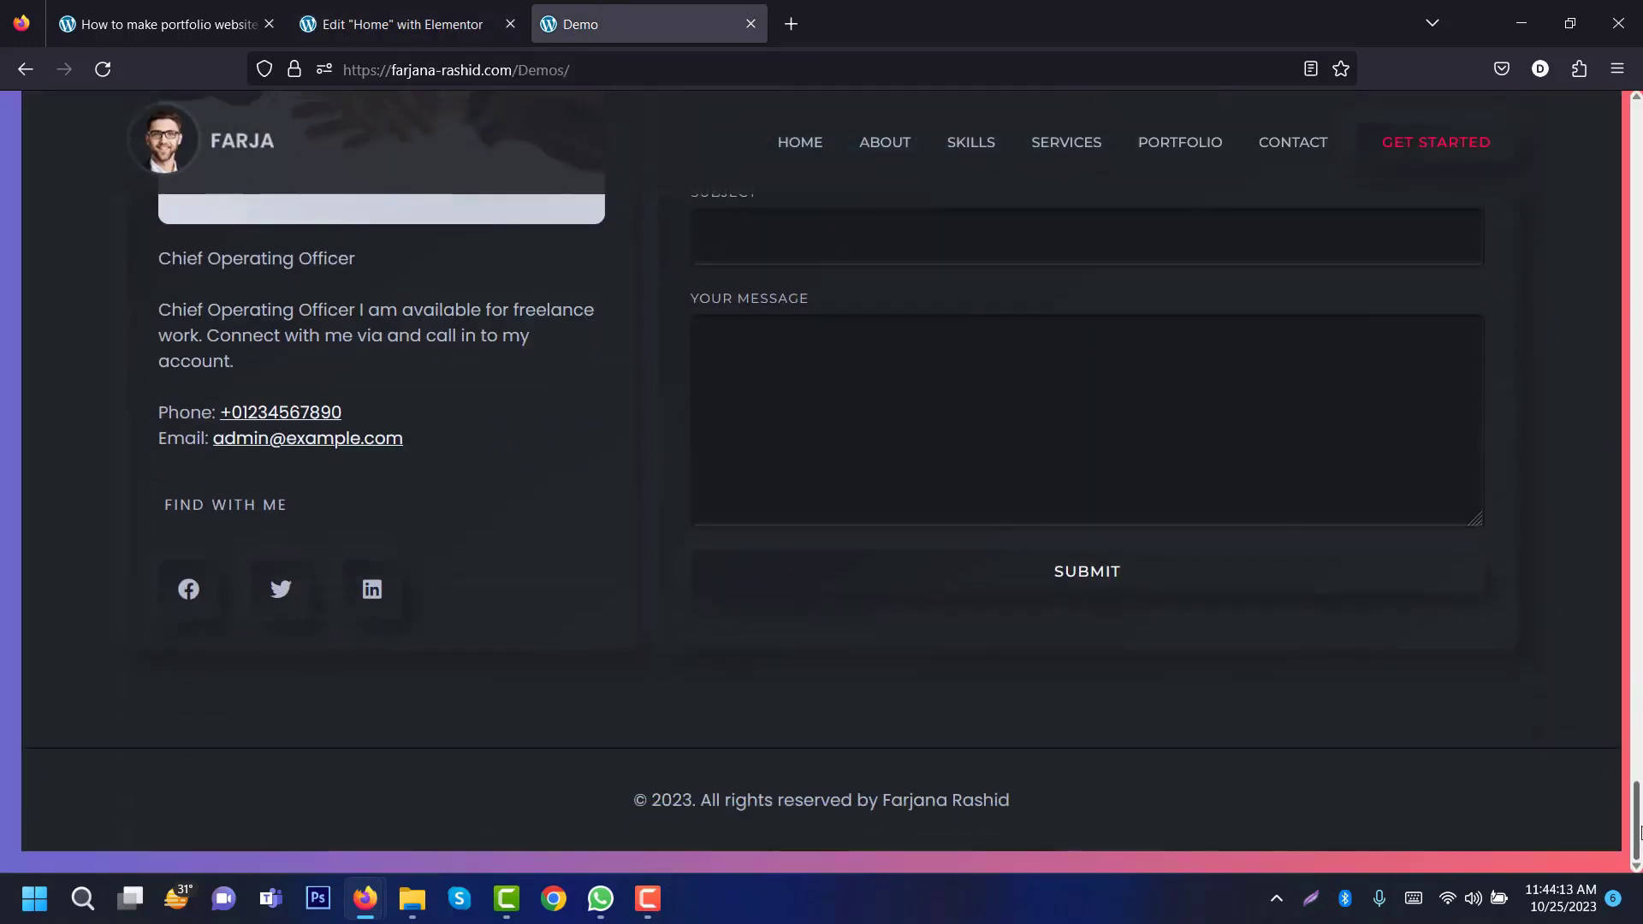
pyautogui.scroll(8, 840, 243)
pyautogui.click(394, 24)
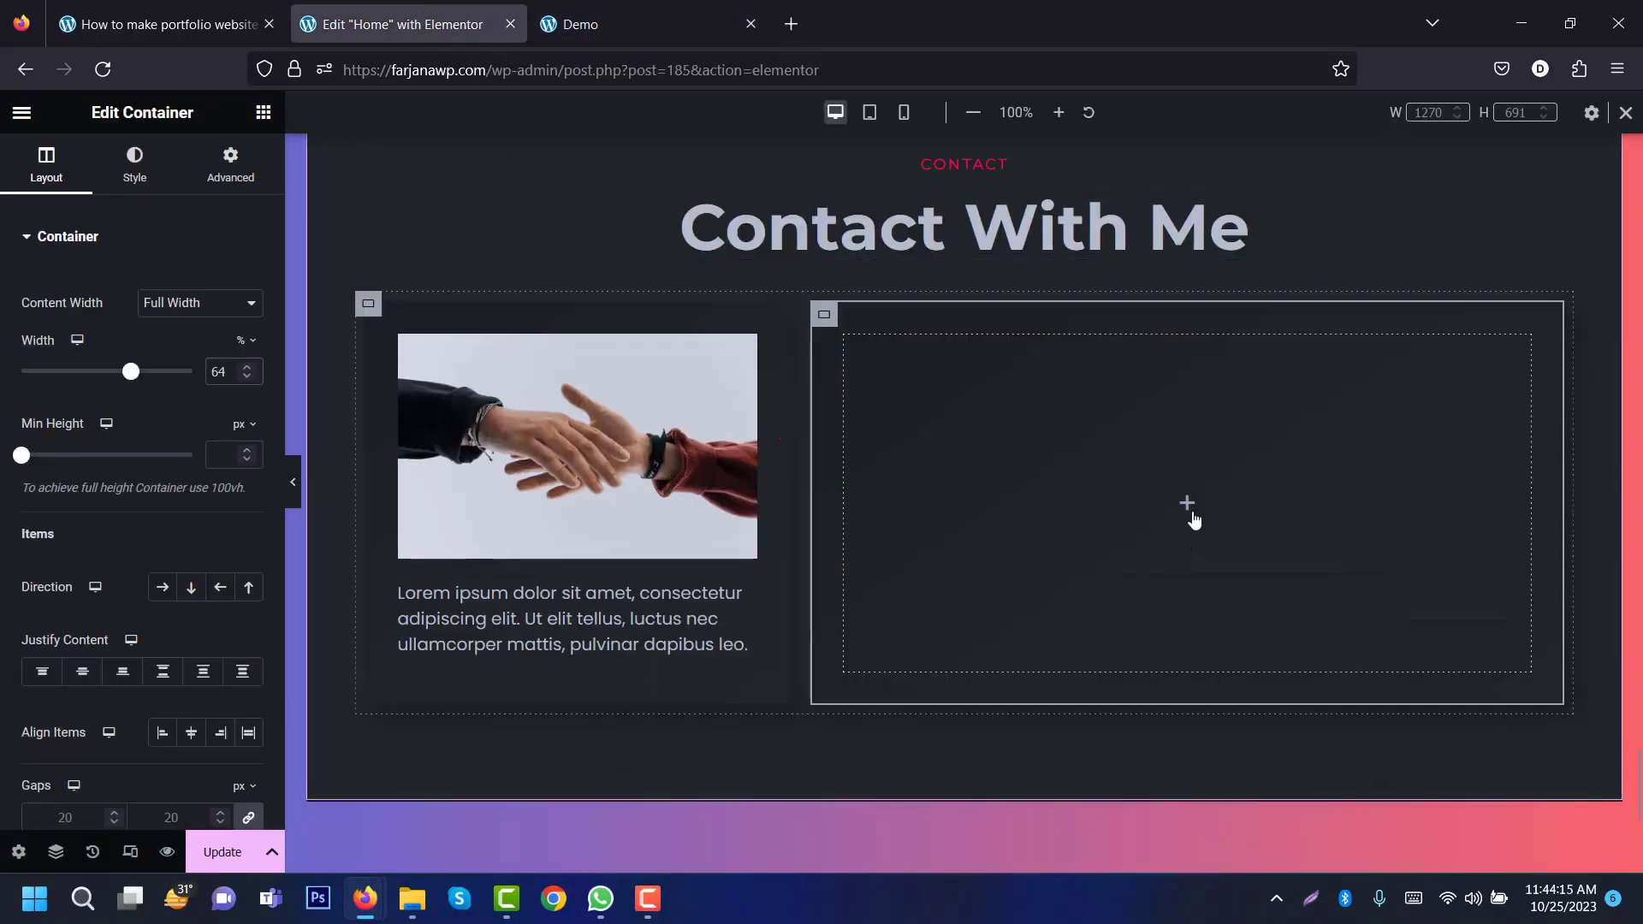
pyautogui.click(1194, 519)
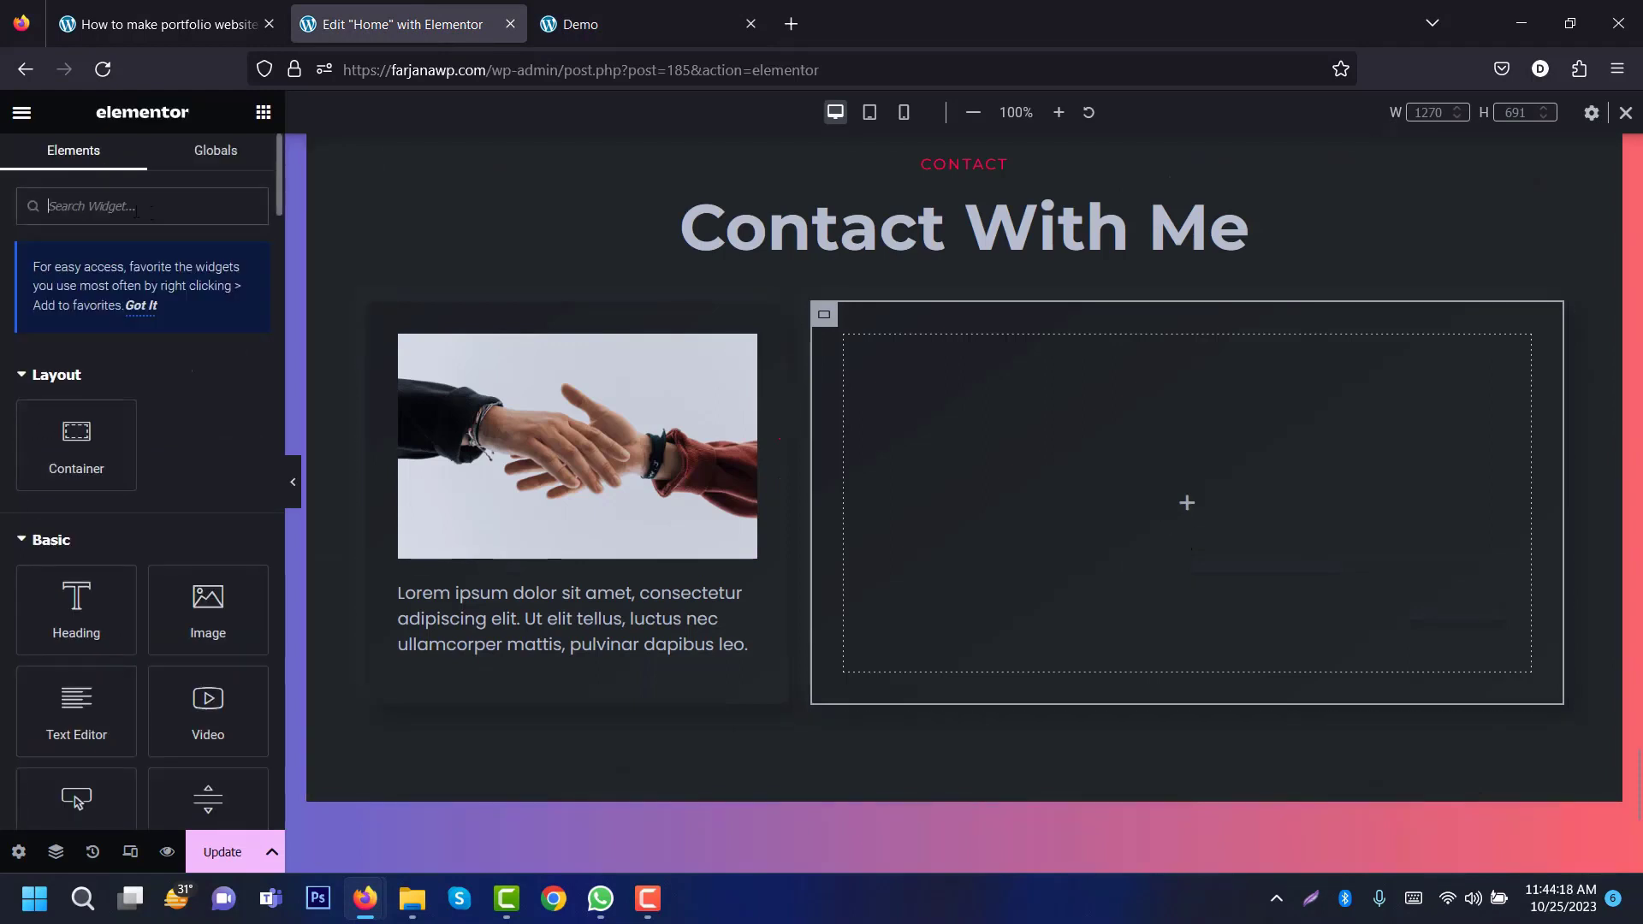
# Step: Add a Form Styler widget to the right container and load the WPForms Simple Contact Form
pyautogui.click(133, 214)
pyautogui.write('form')
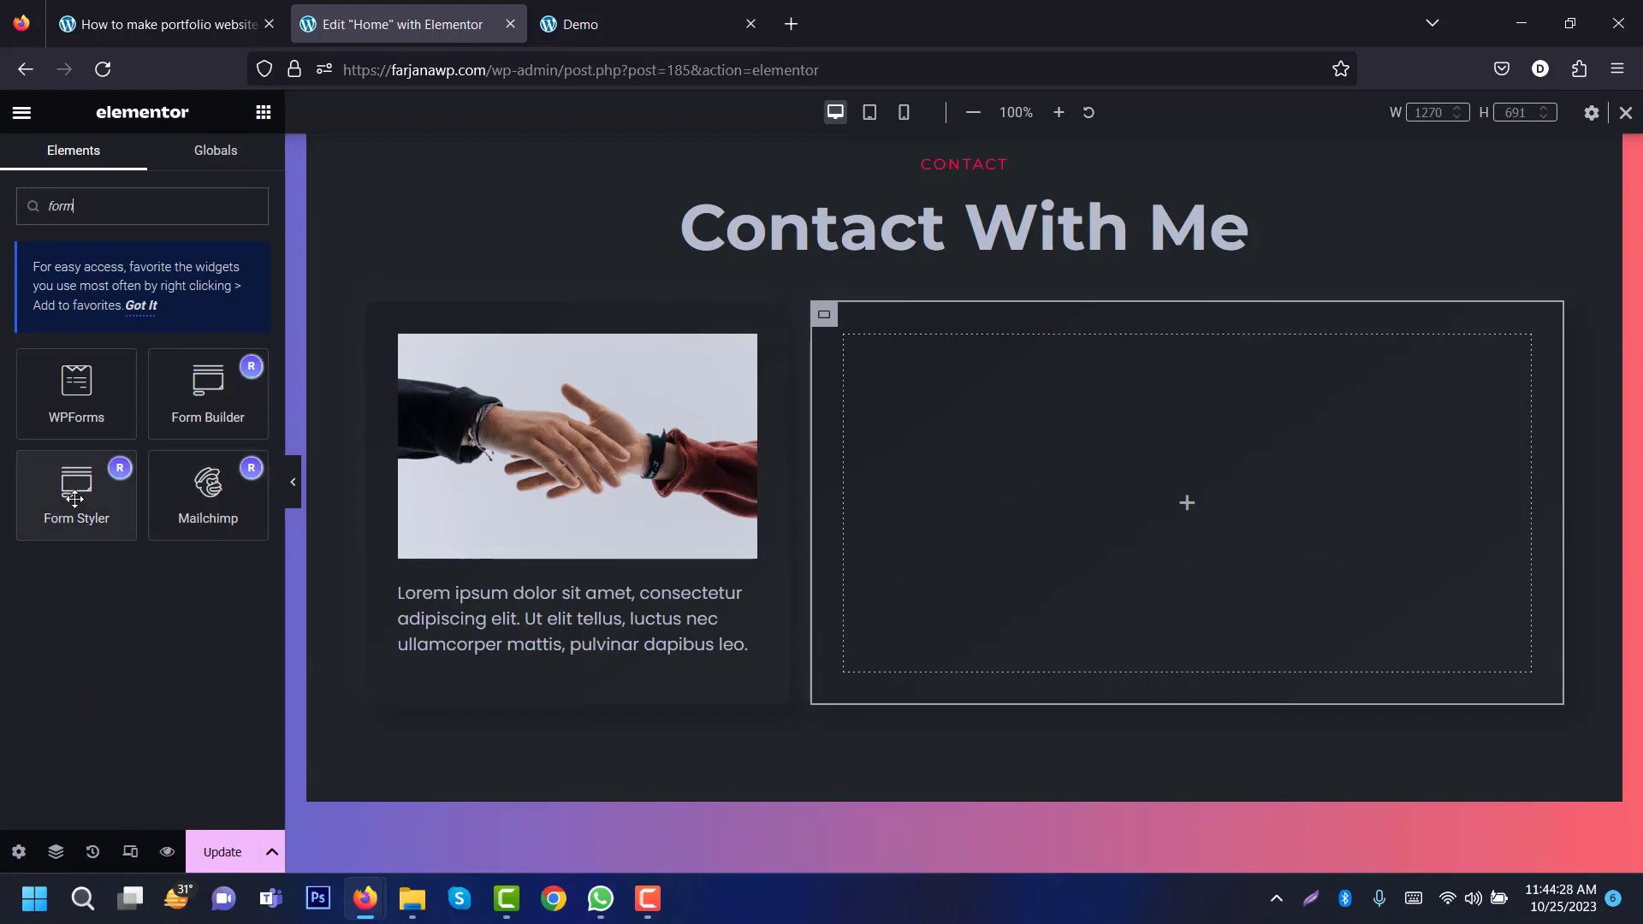
pyautogui.moveTo(78, 502); pyautogui.dragTo(1055, 444)
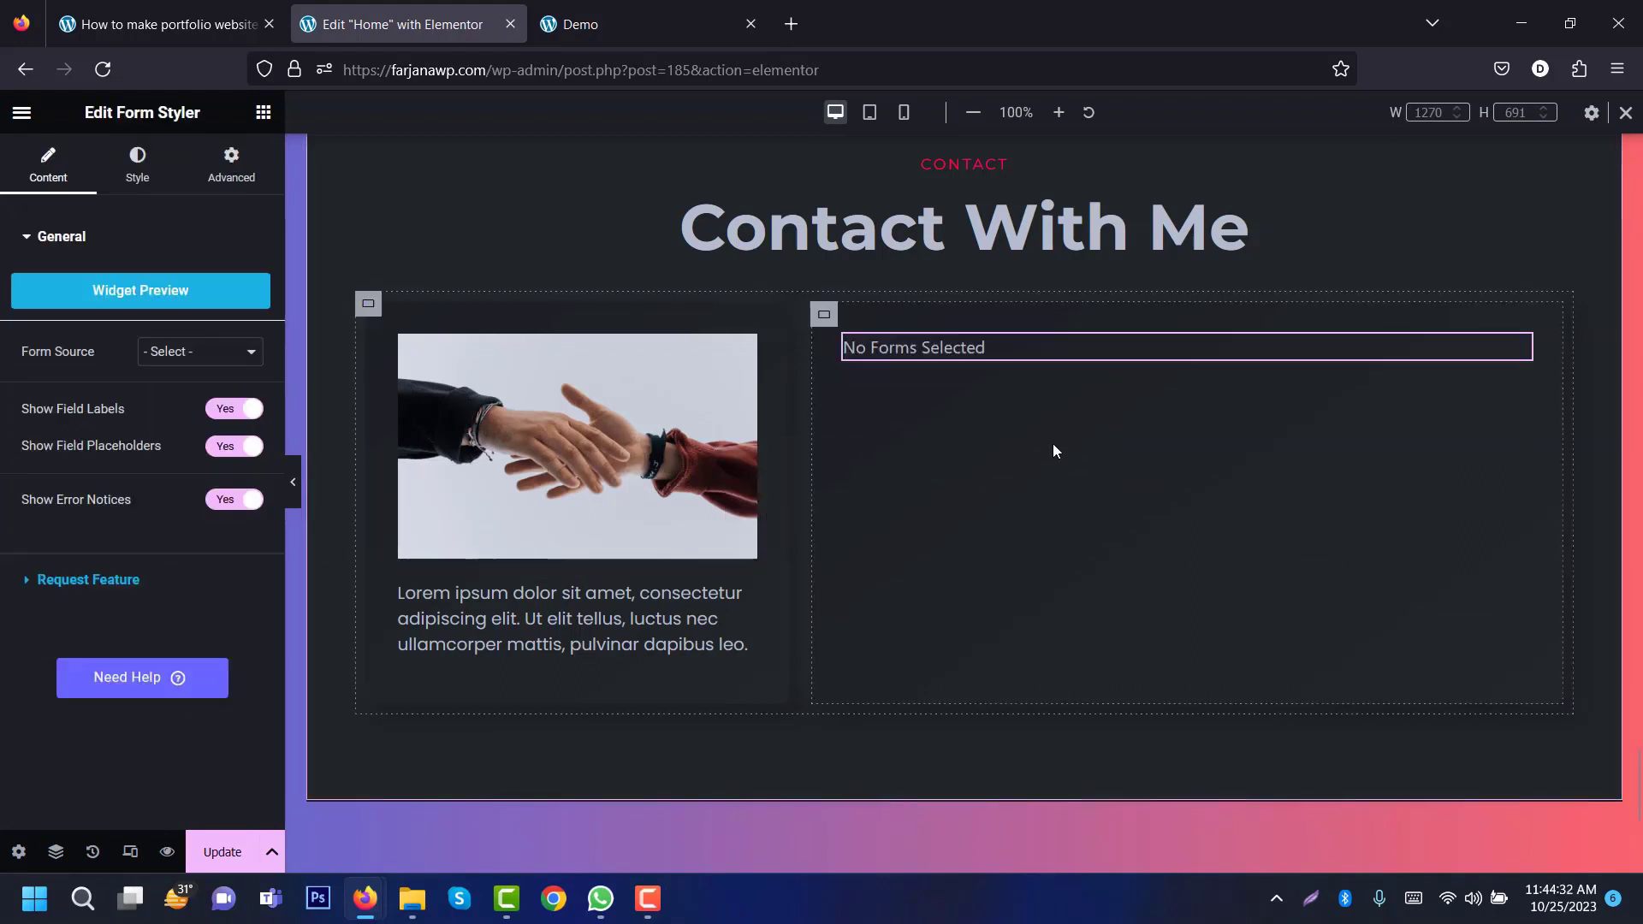
pyautogui.click(159, 353)
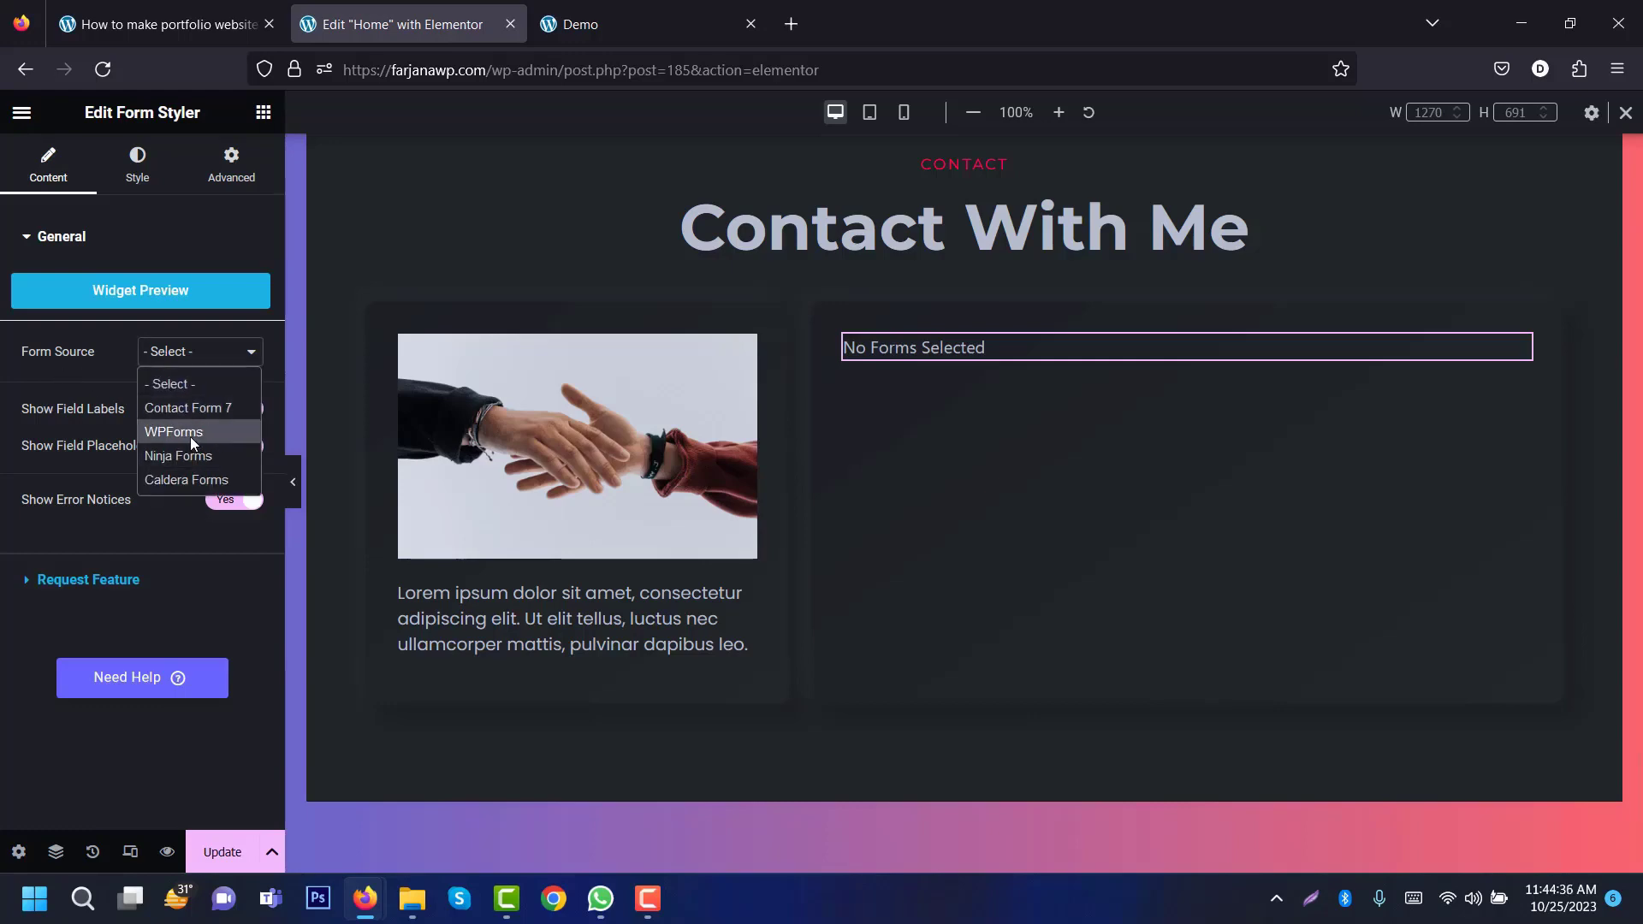
pyautogui.click(190, 433)
pyautogui.click(165, 396)
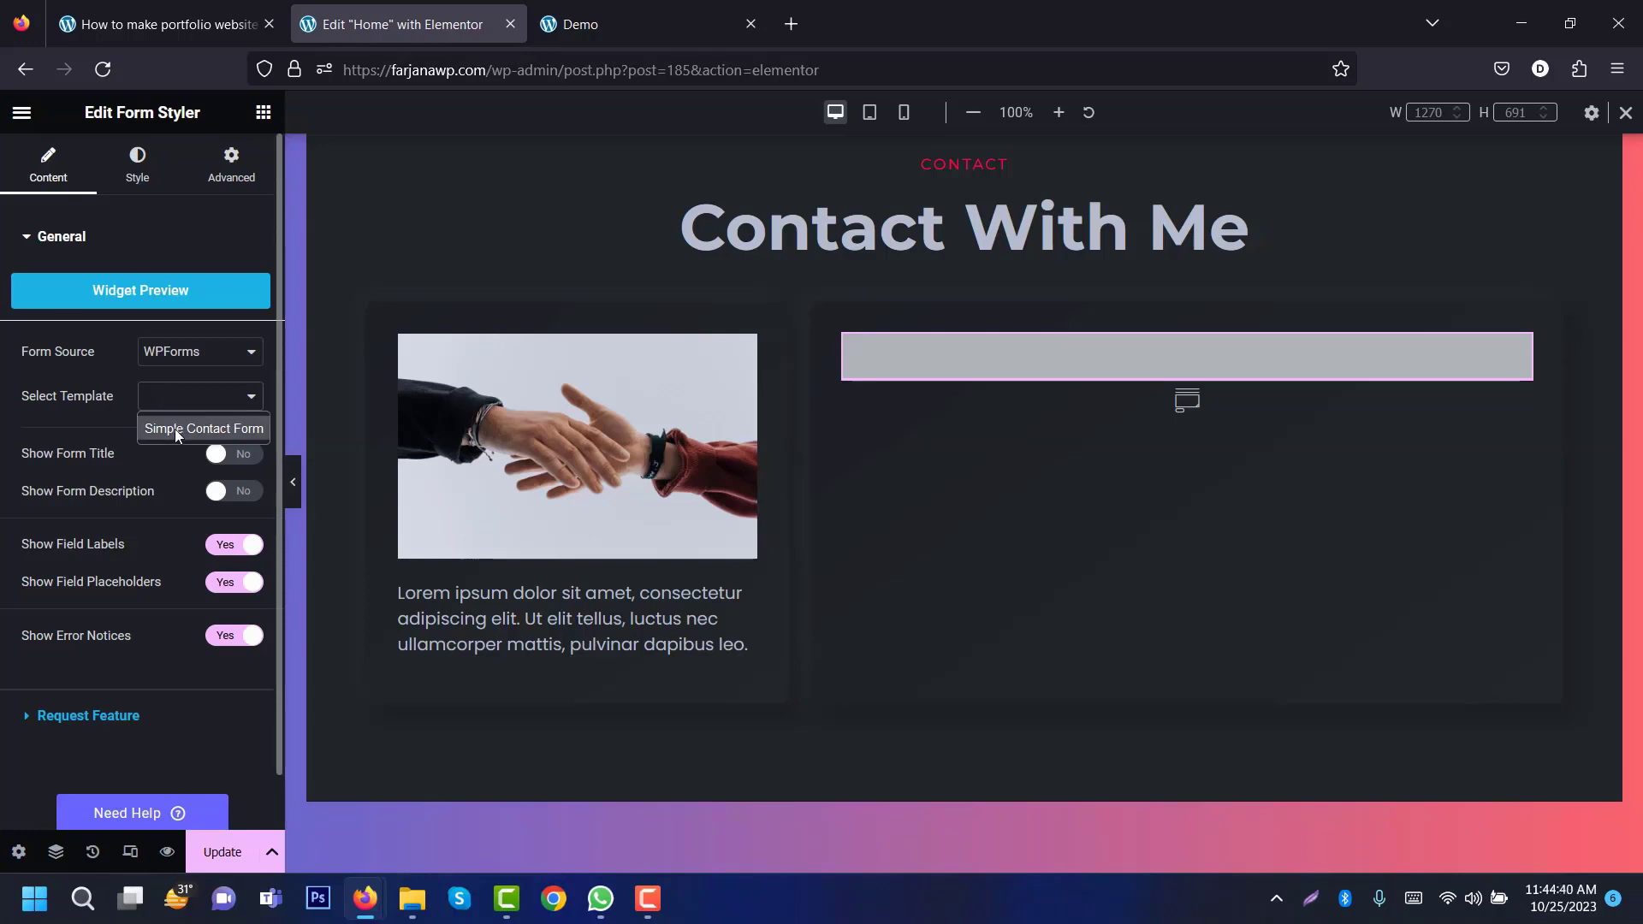
pyautogui.click(175, 429)
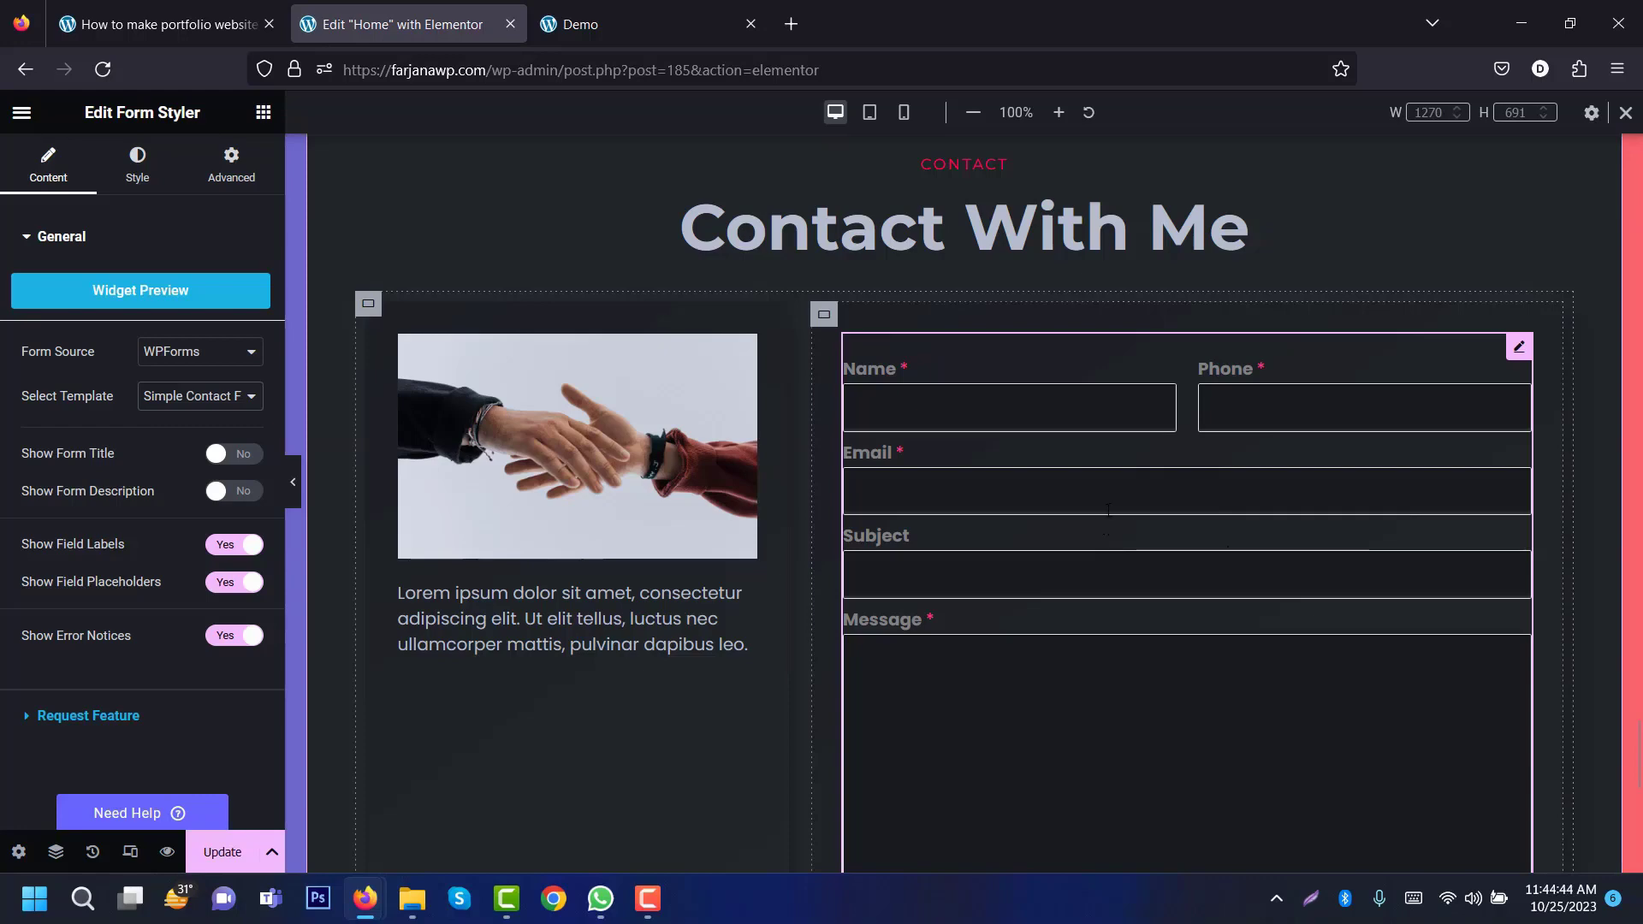
# Step: Round the handshake image's corners with a border radius of 10
pyautogui.click(593, 487)
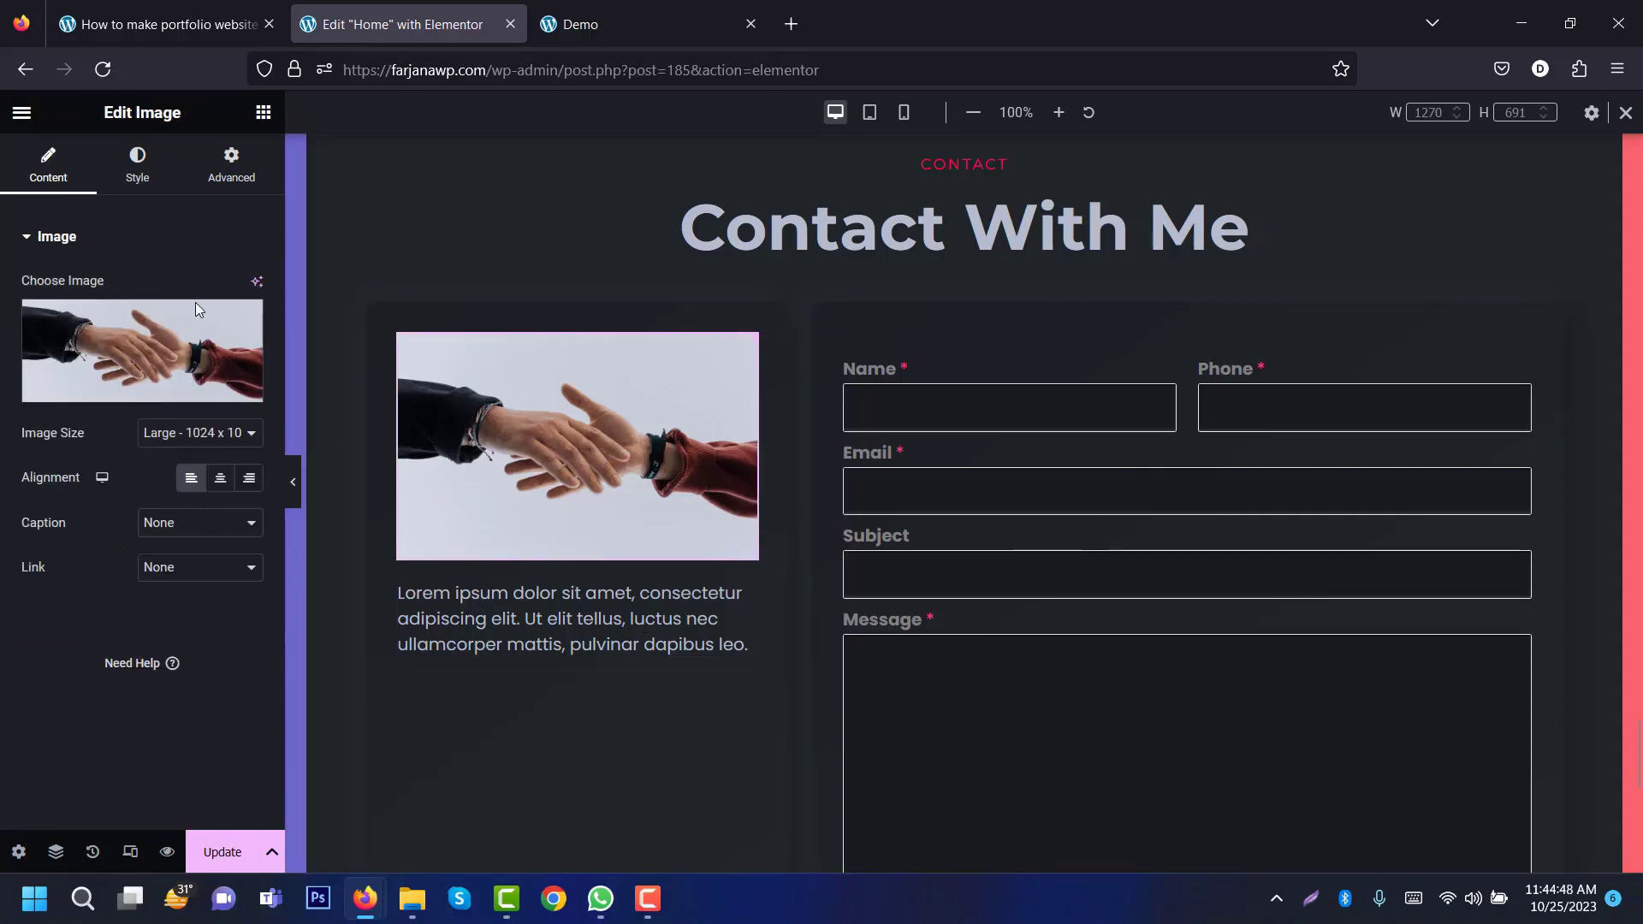
pyautogui.click(141, 179)
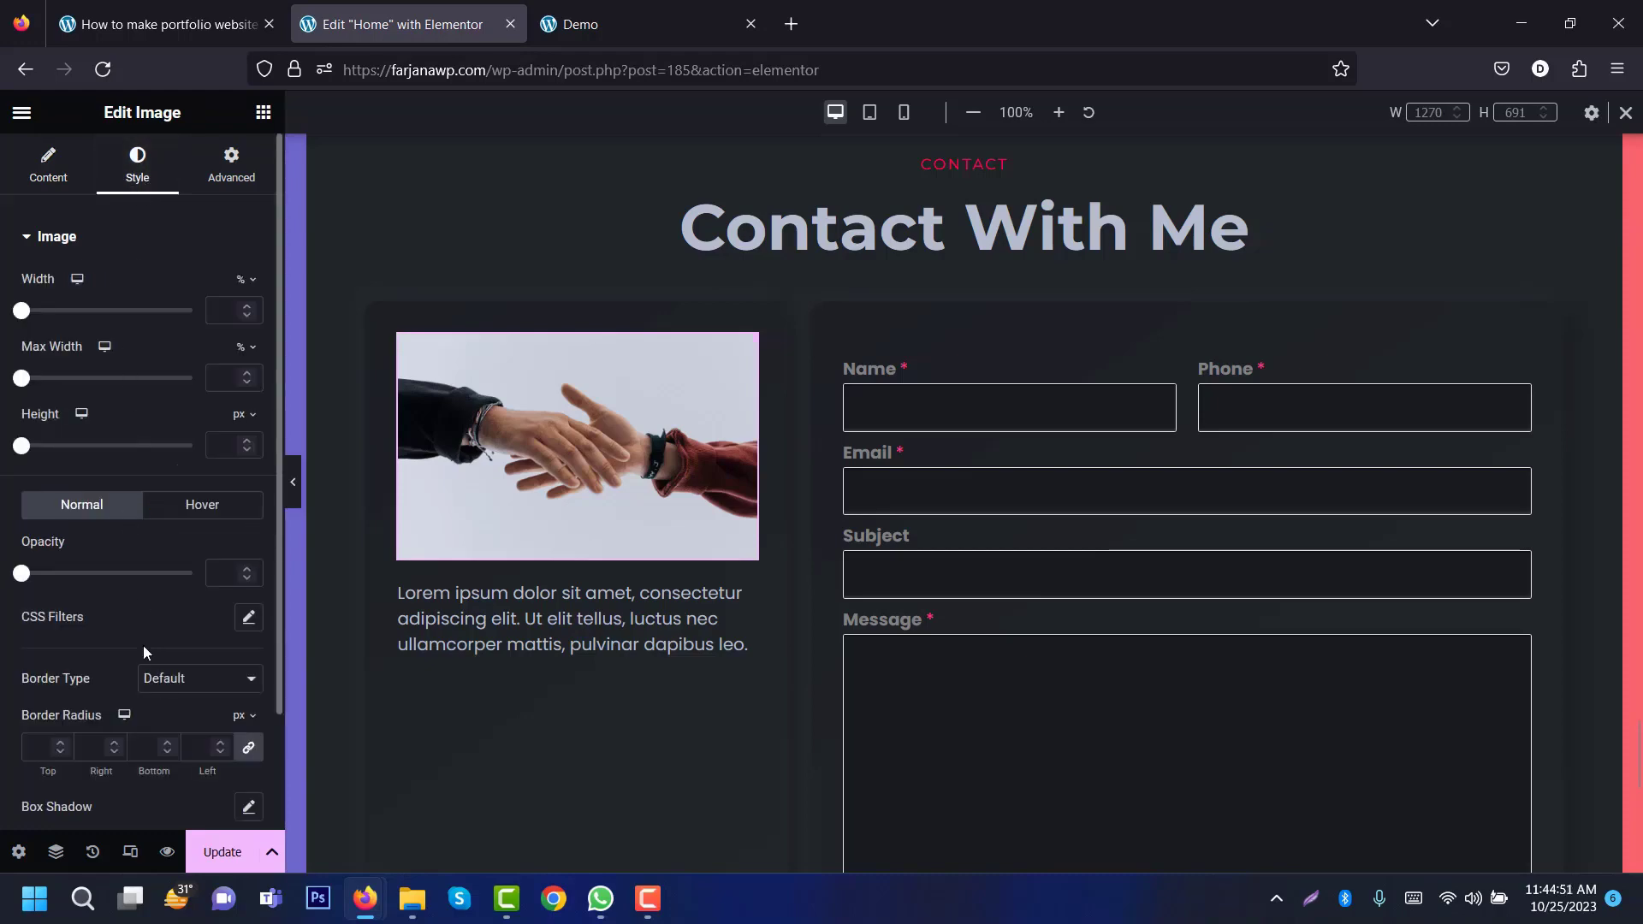
pyautogui.click(92, 742)
pyautogui.write('10')
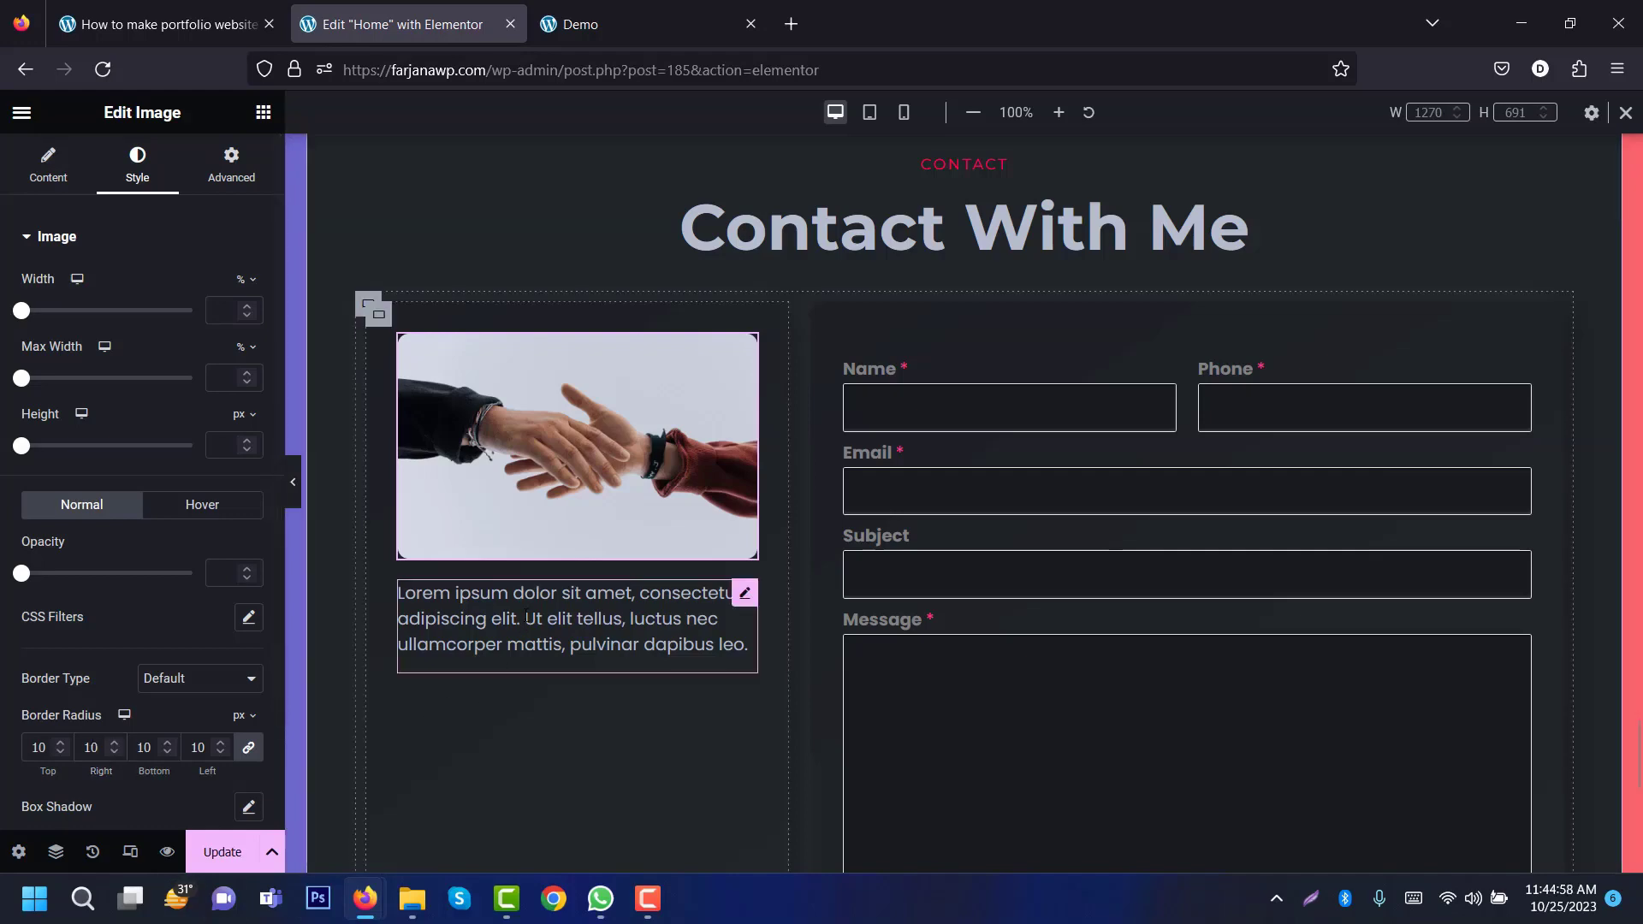
# Step: Replace the Lorem ipsum placeholder with the contact details text copied from the demo site
pyautogui.click(745, 592)
pyautogui.click(643, 33)
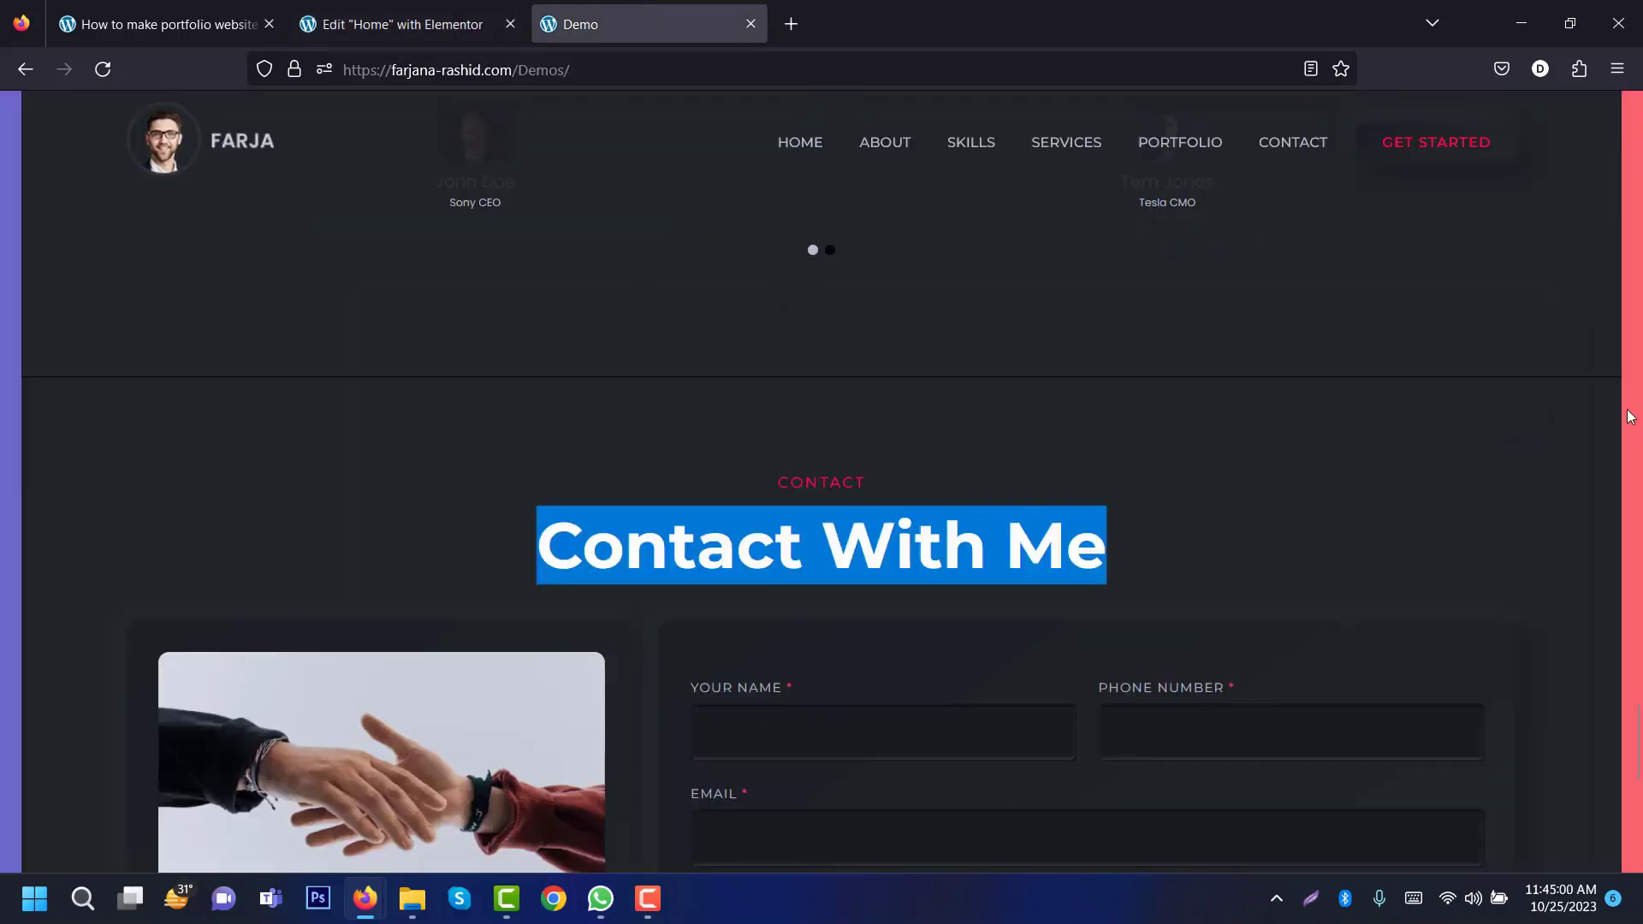
pyautogui.scroll(-6, 469, 567)
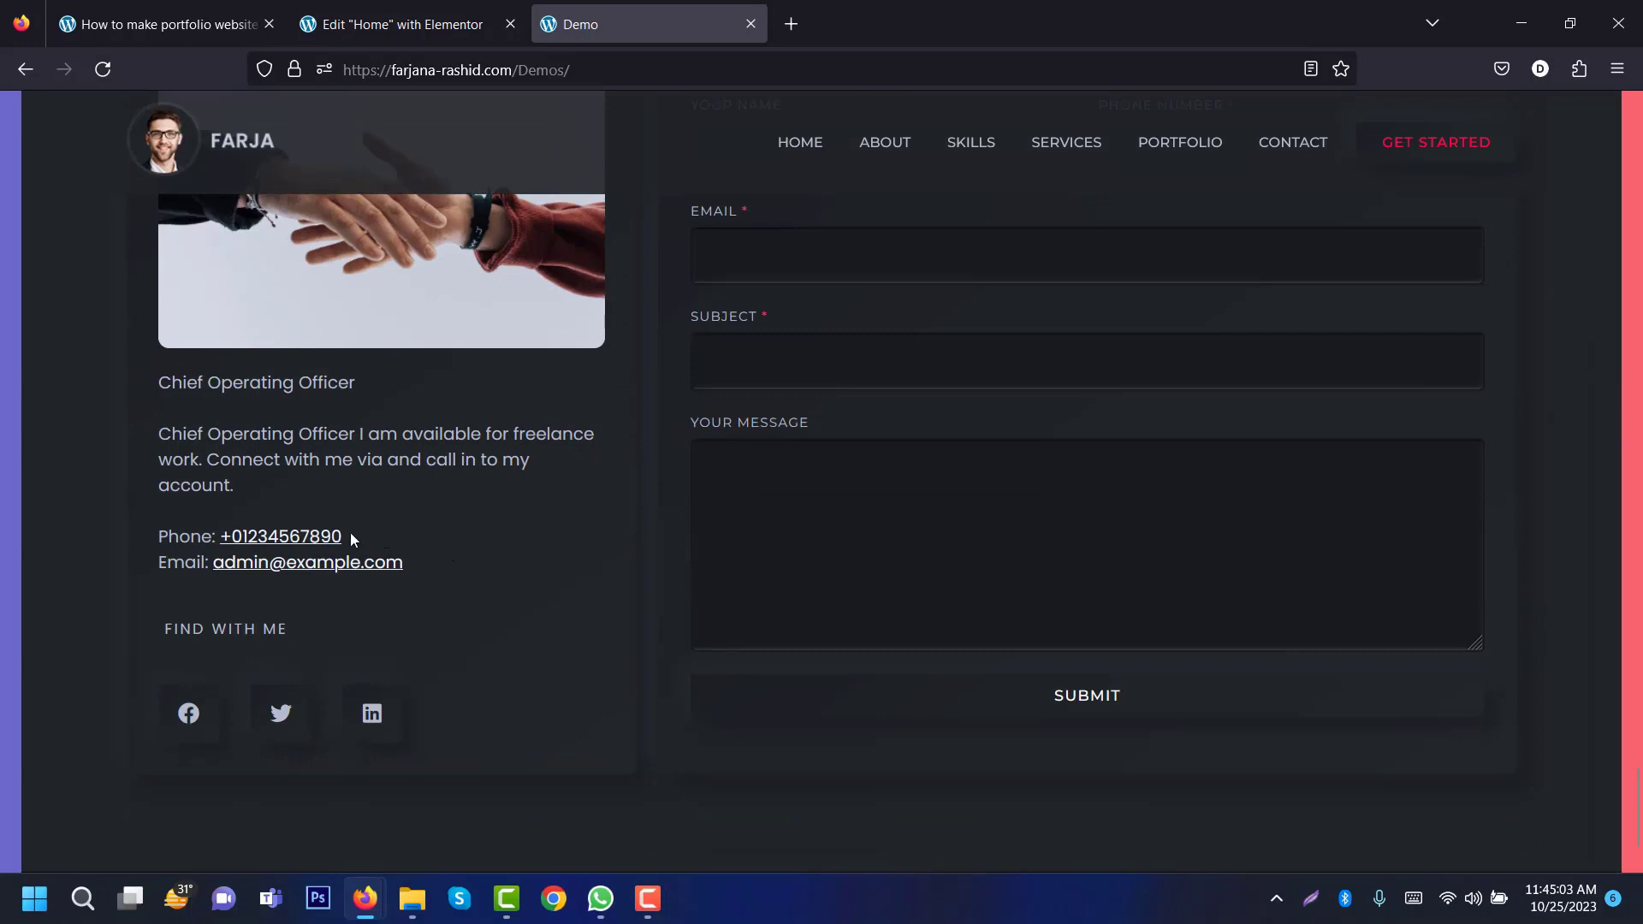
pyautogui.moveTo(351, 538); pyautogui.dragTo(159, 390)
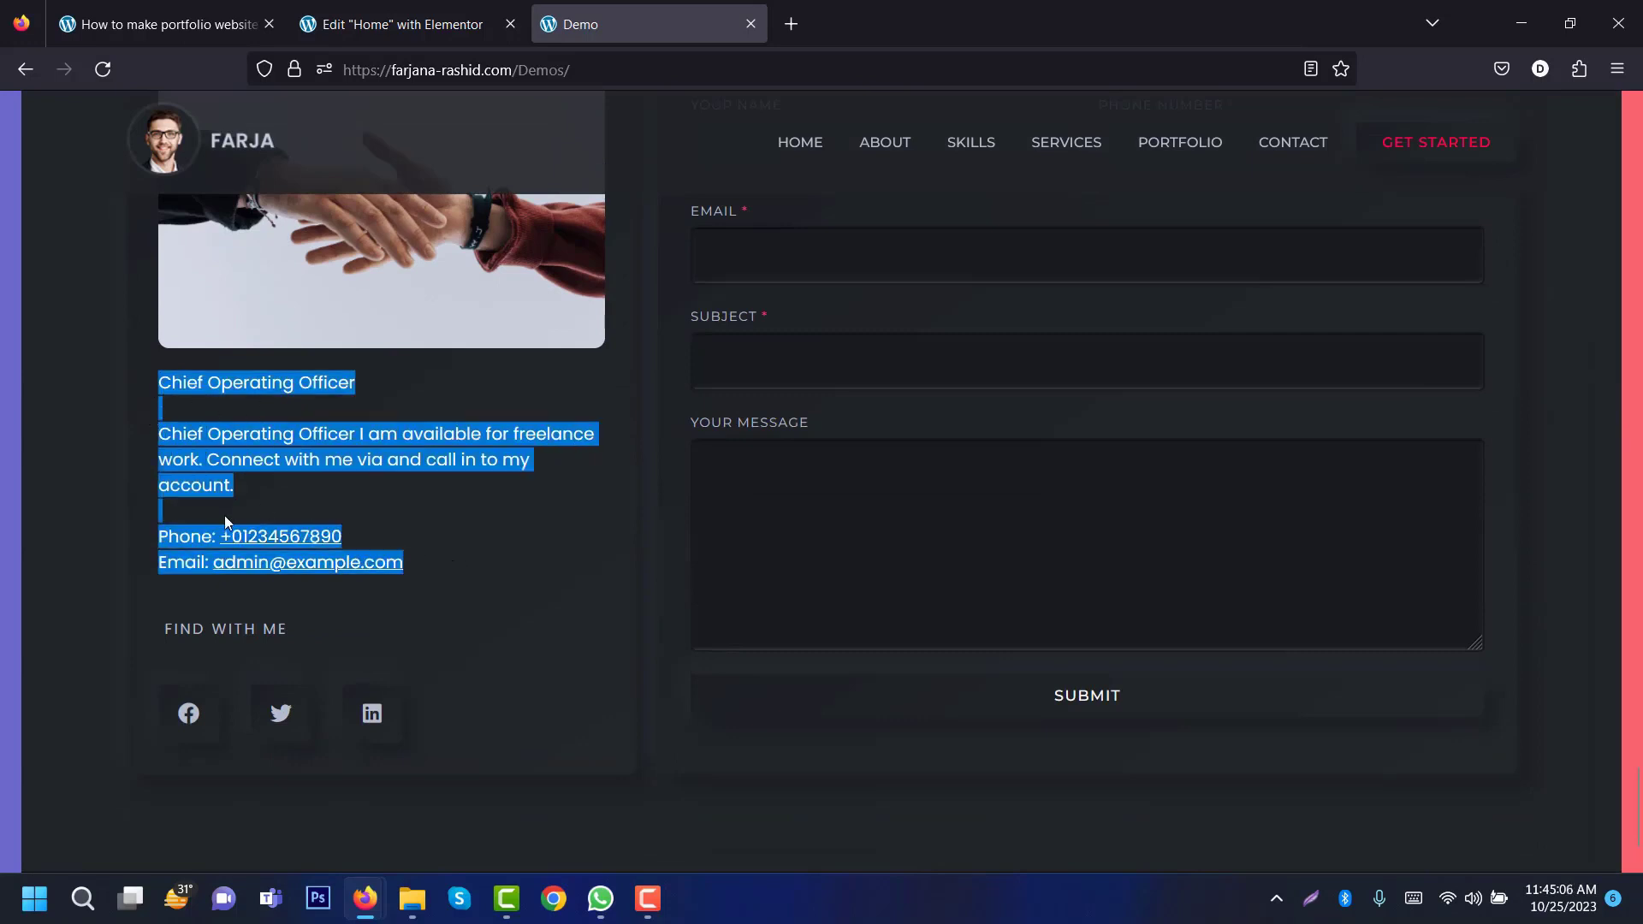
pyautogui.click(393, 24)
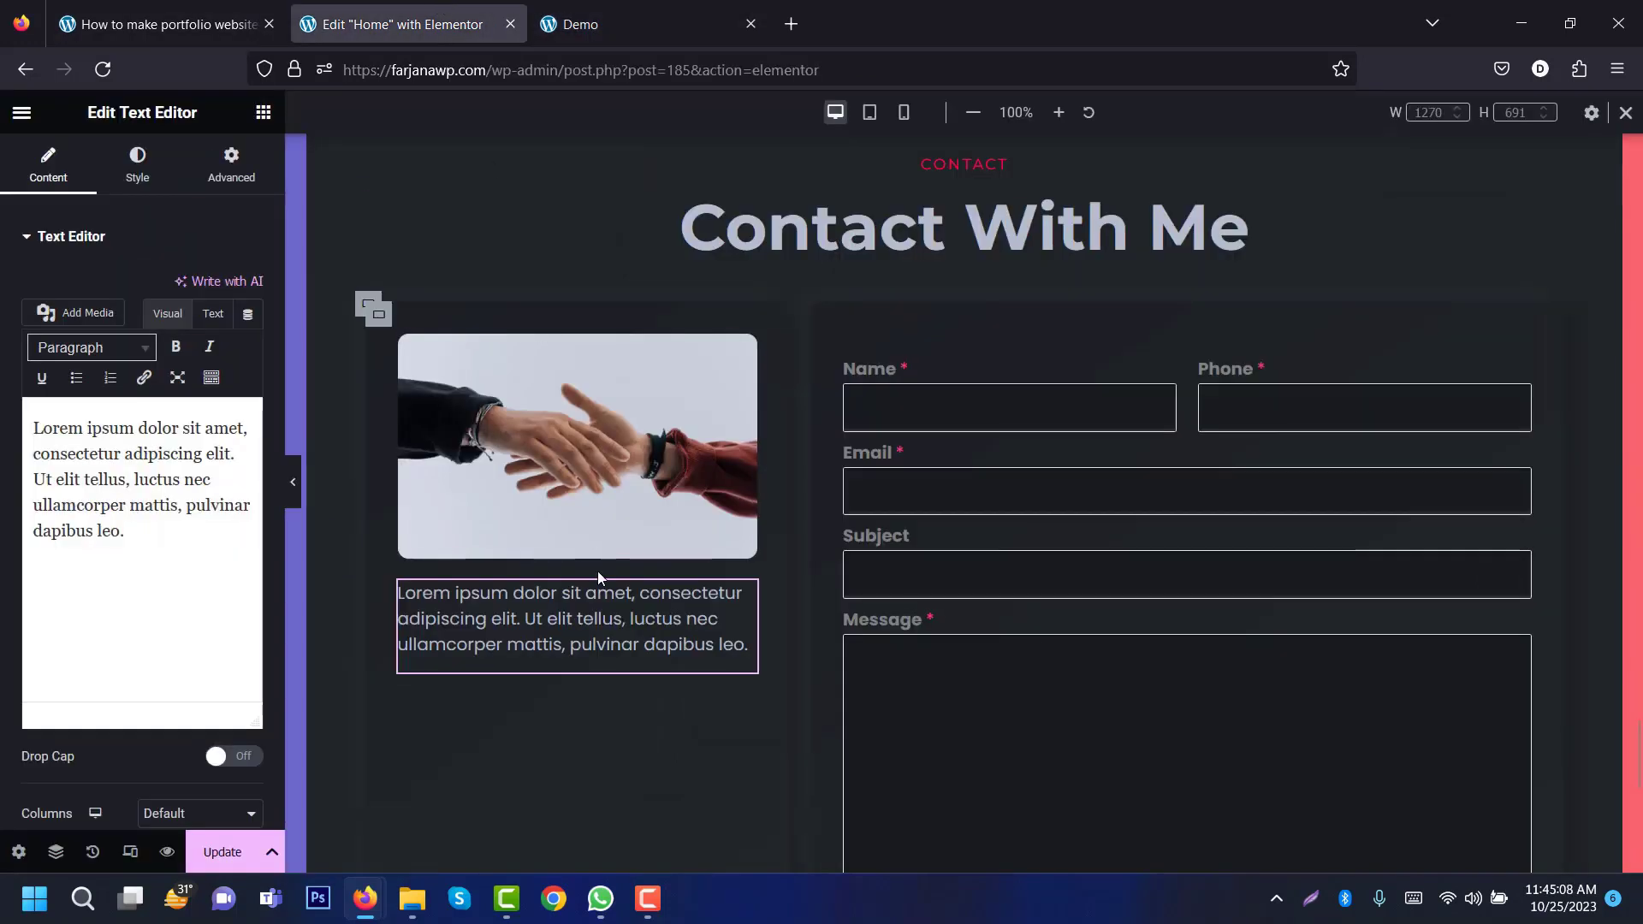
pyautogui.click(127, 599)
pyautogui.hotkey('ctrl', 'a')
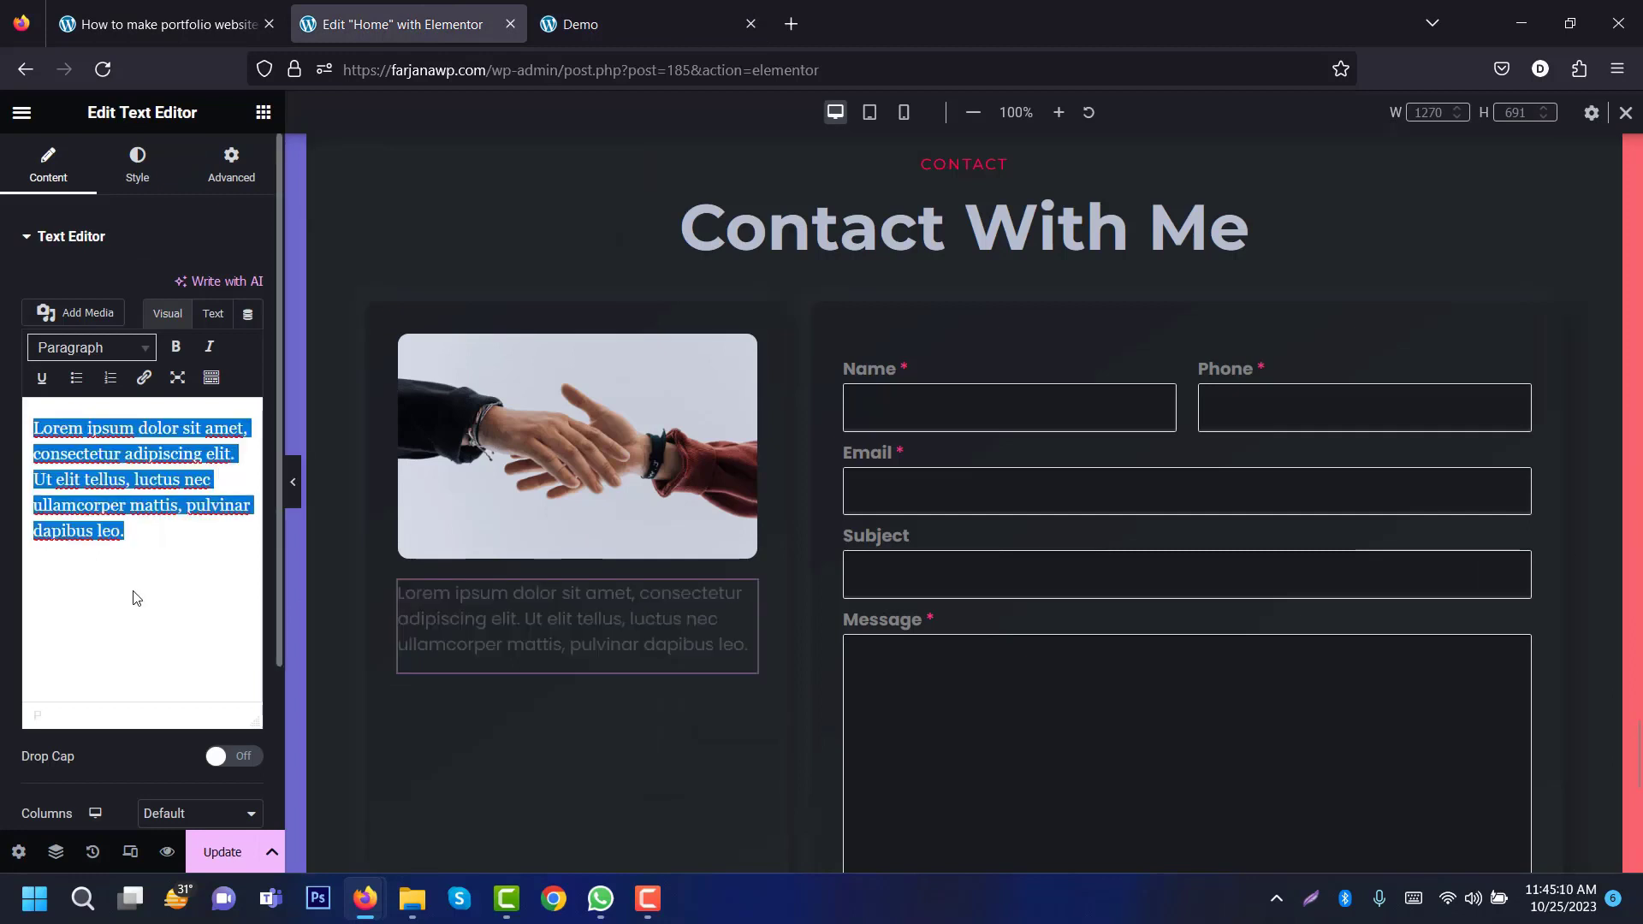
pyautogui.hotkey('ctrl', 'v')
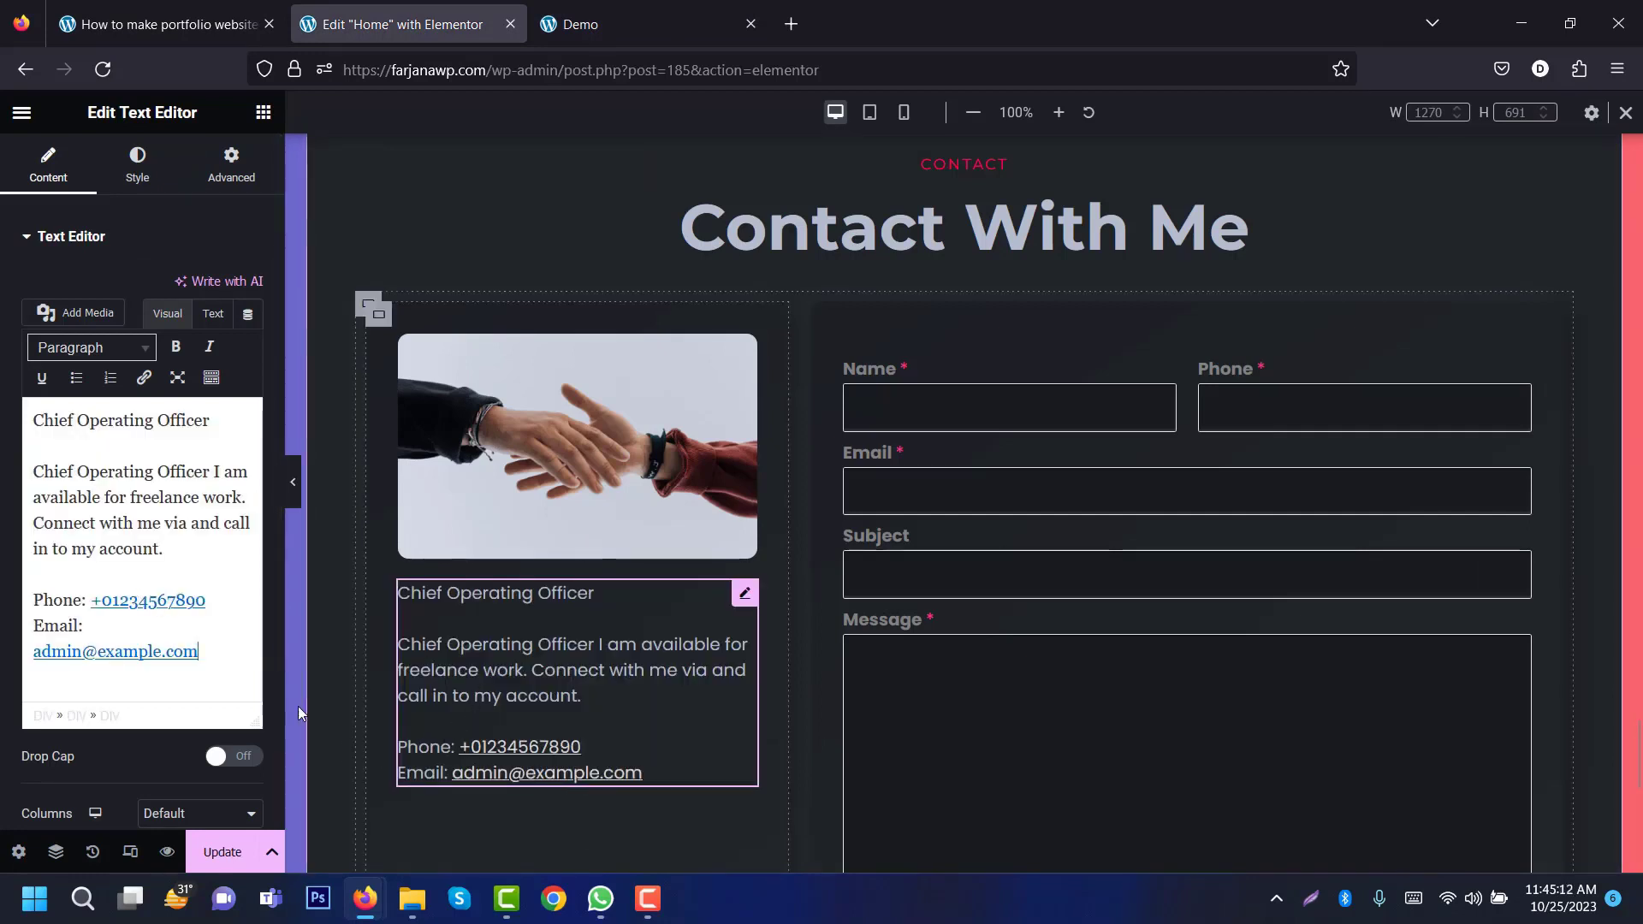
# Step: Make the Phone and Email labels in the contact text bold
pyautogui.doubleClick(57, 599)
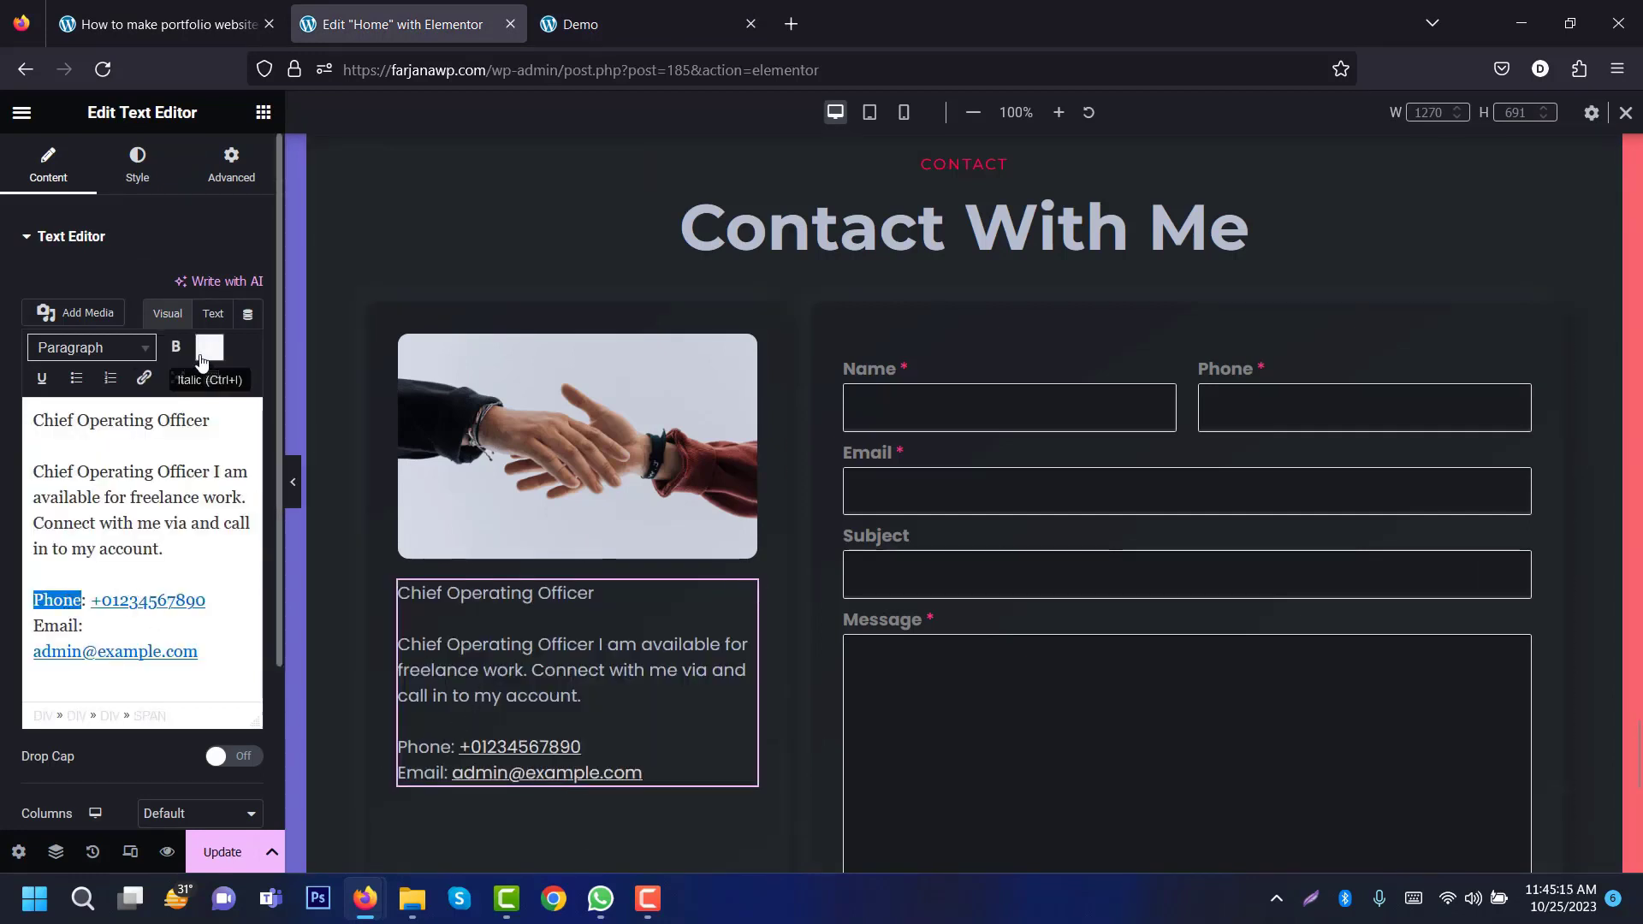
pyautogui.click(176, 346)
pyautogui.doubleClick(58, 626)
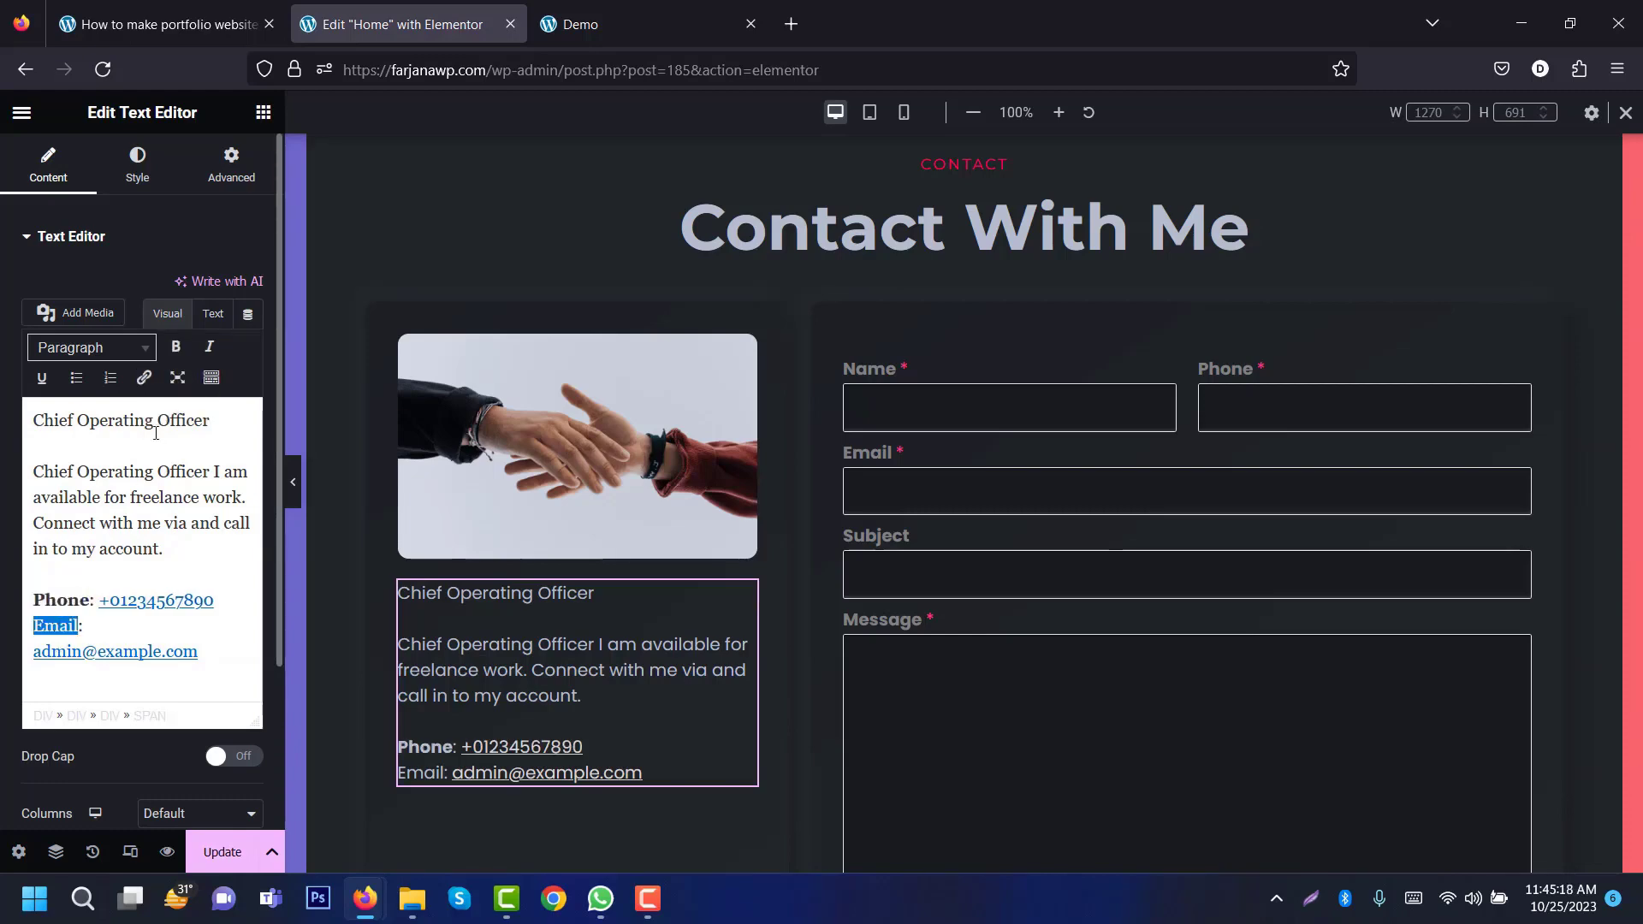
pyautogui.click(176, 346)
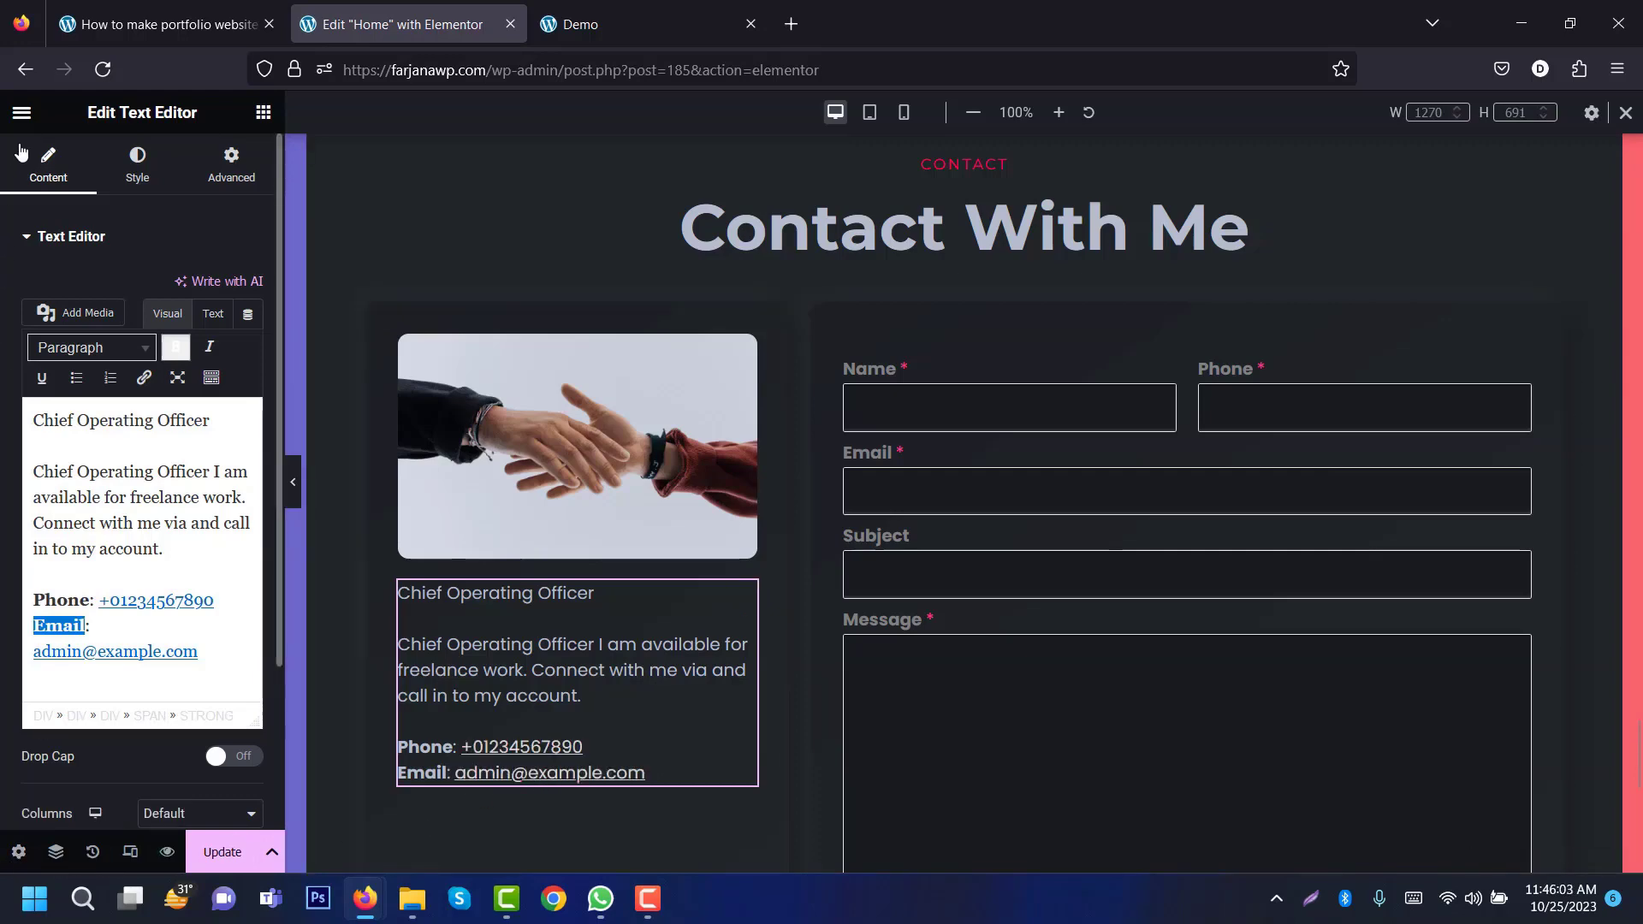
pyautogui.click(23, 115)
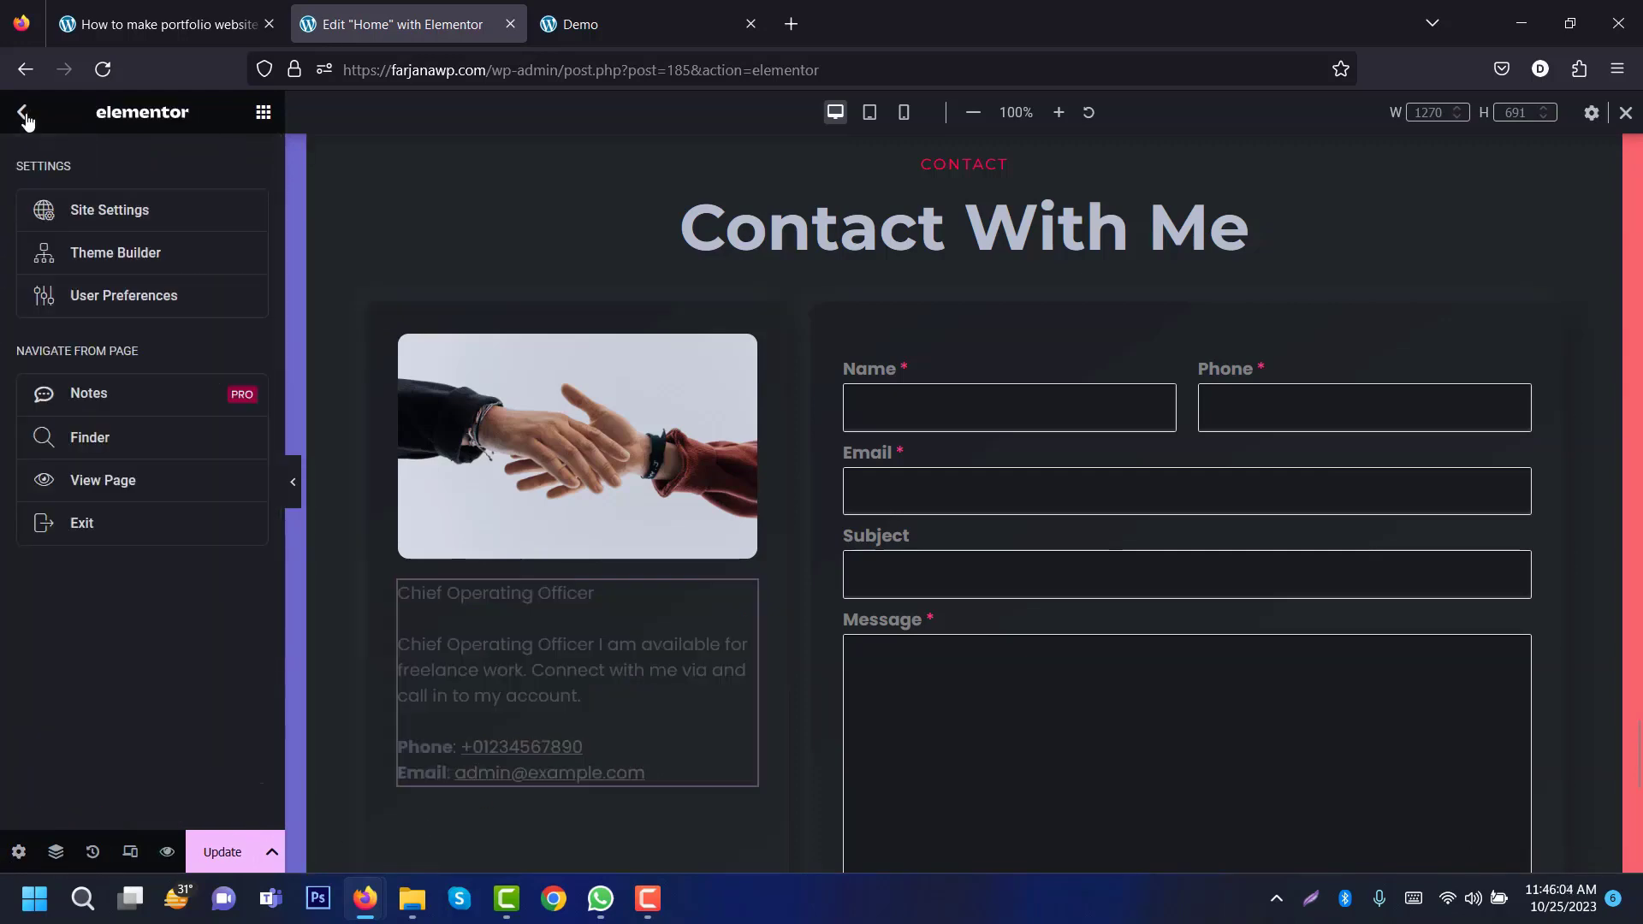
# Step: Set the site-wide Link typography decoration to None, save, and view the demo site
pyautogui.click(91, 210)
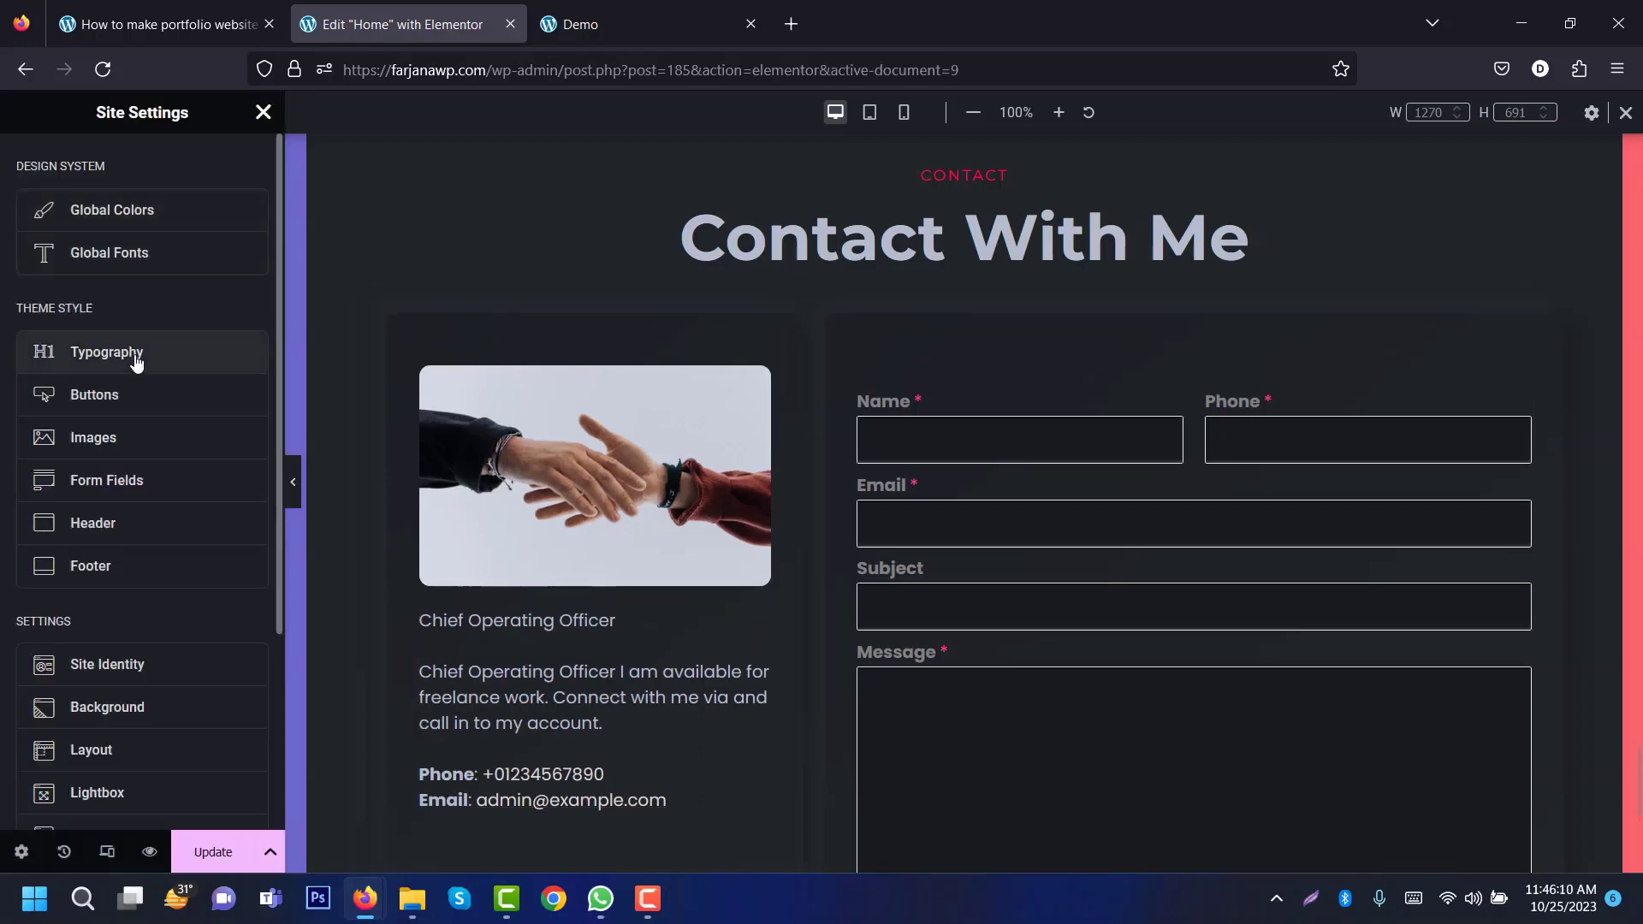
pyautogui.click(135, 357)
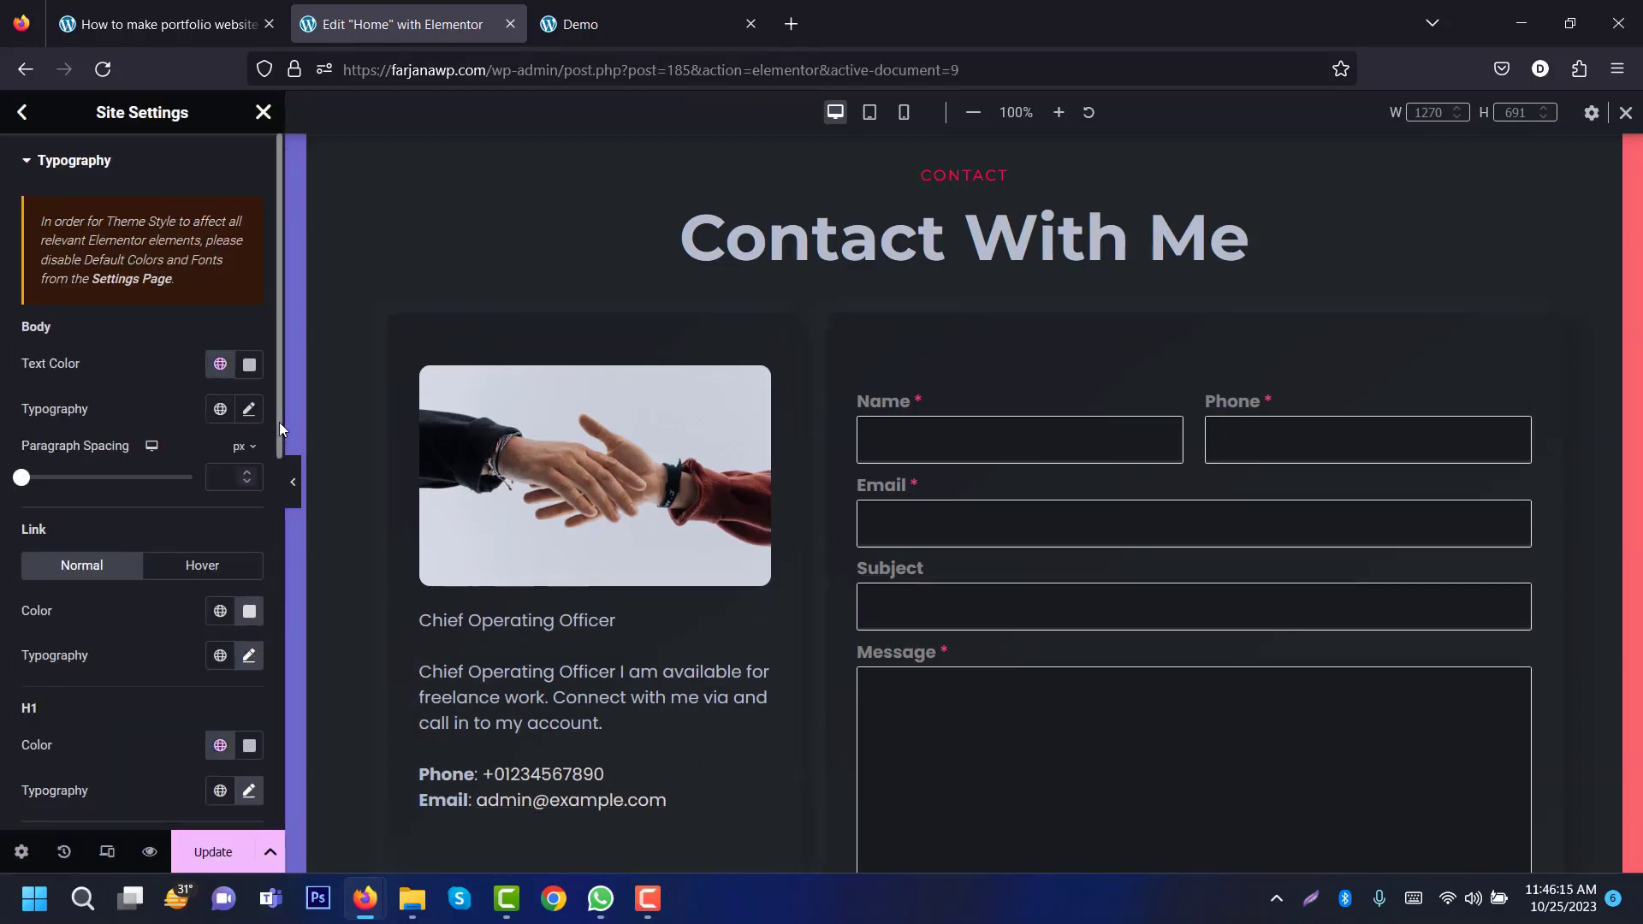
pyautogui.scroll(-4, 265, 505)
pyautogui.click(247, 327)
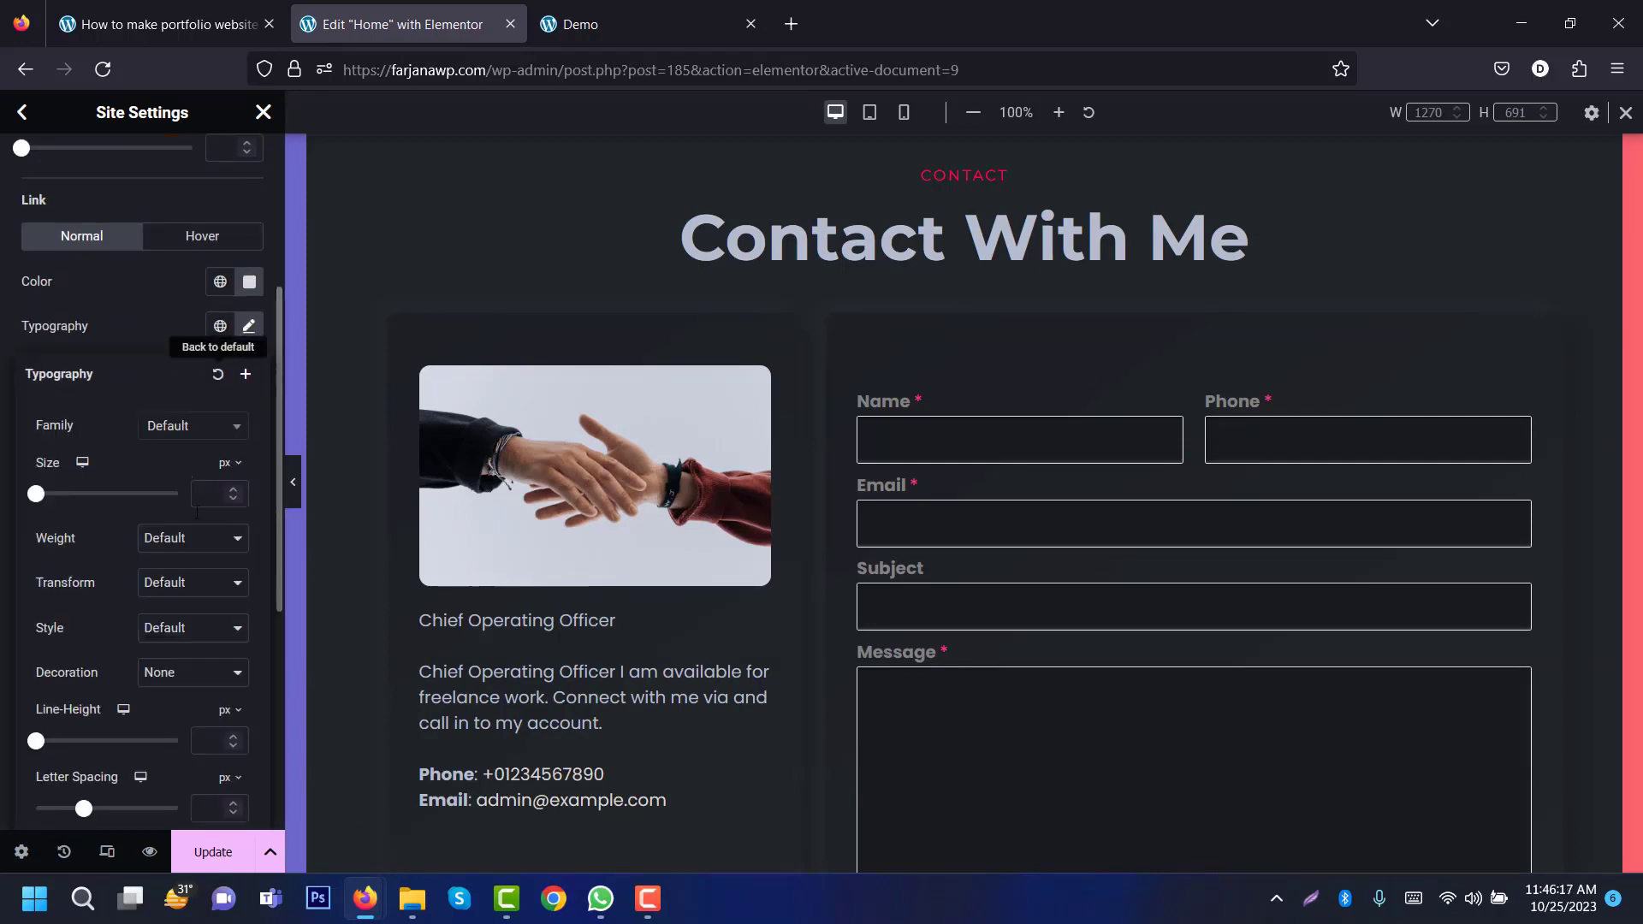
pyautogui.click(168, 672)
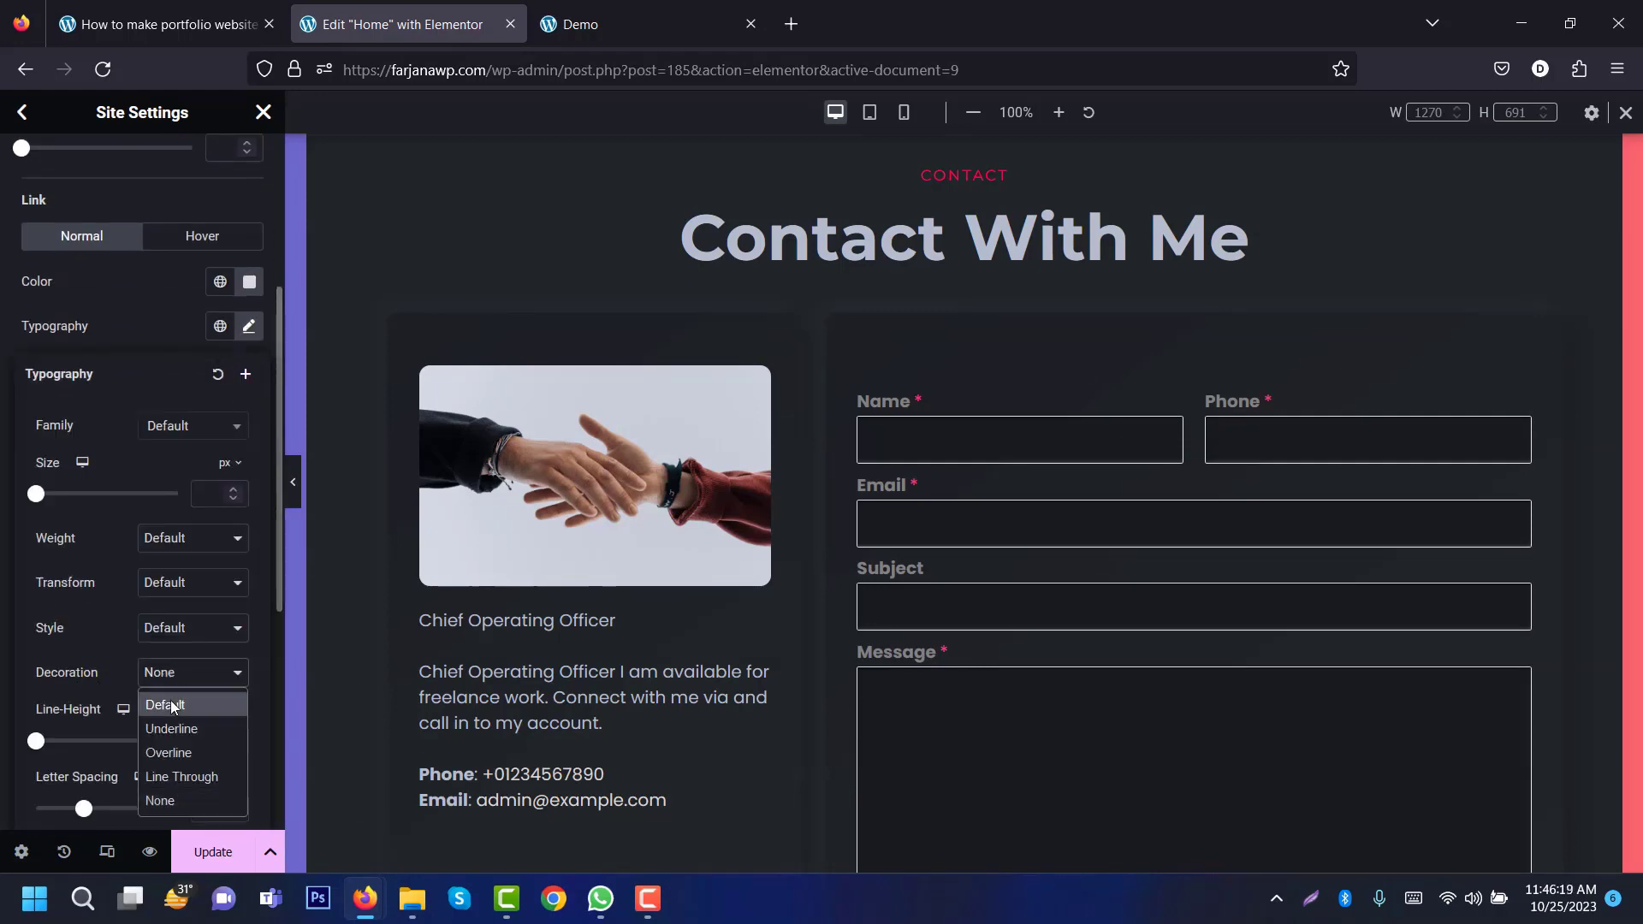
pyautogui.click(167, 808)
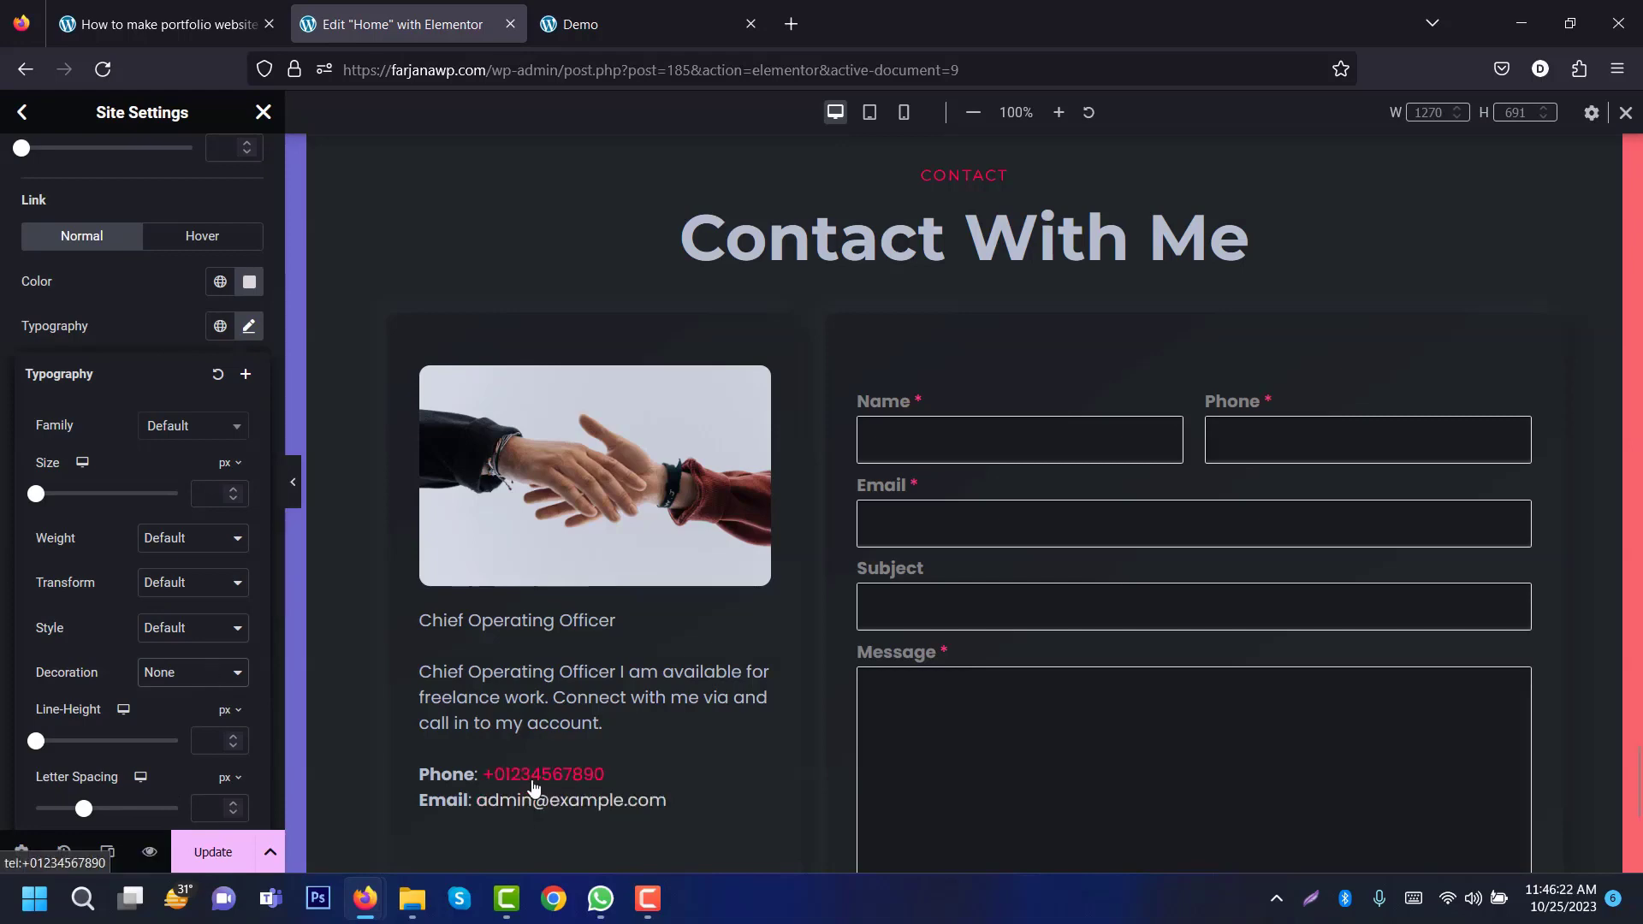
pyautogui.click(224, 851)
pyautogui.click(264, 113)
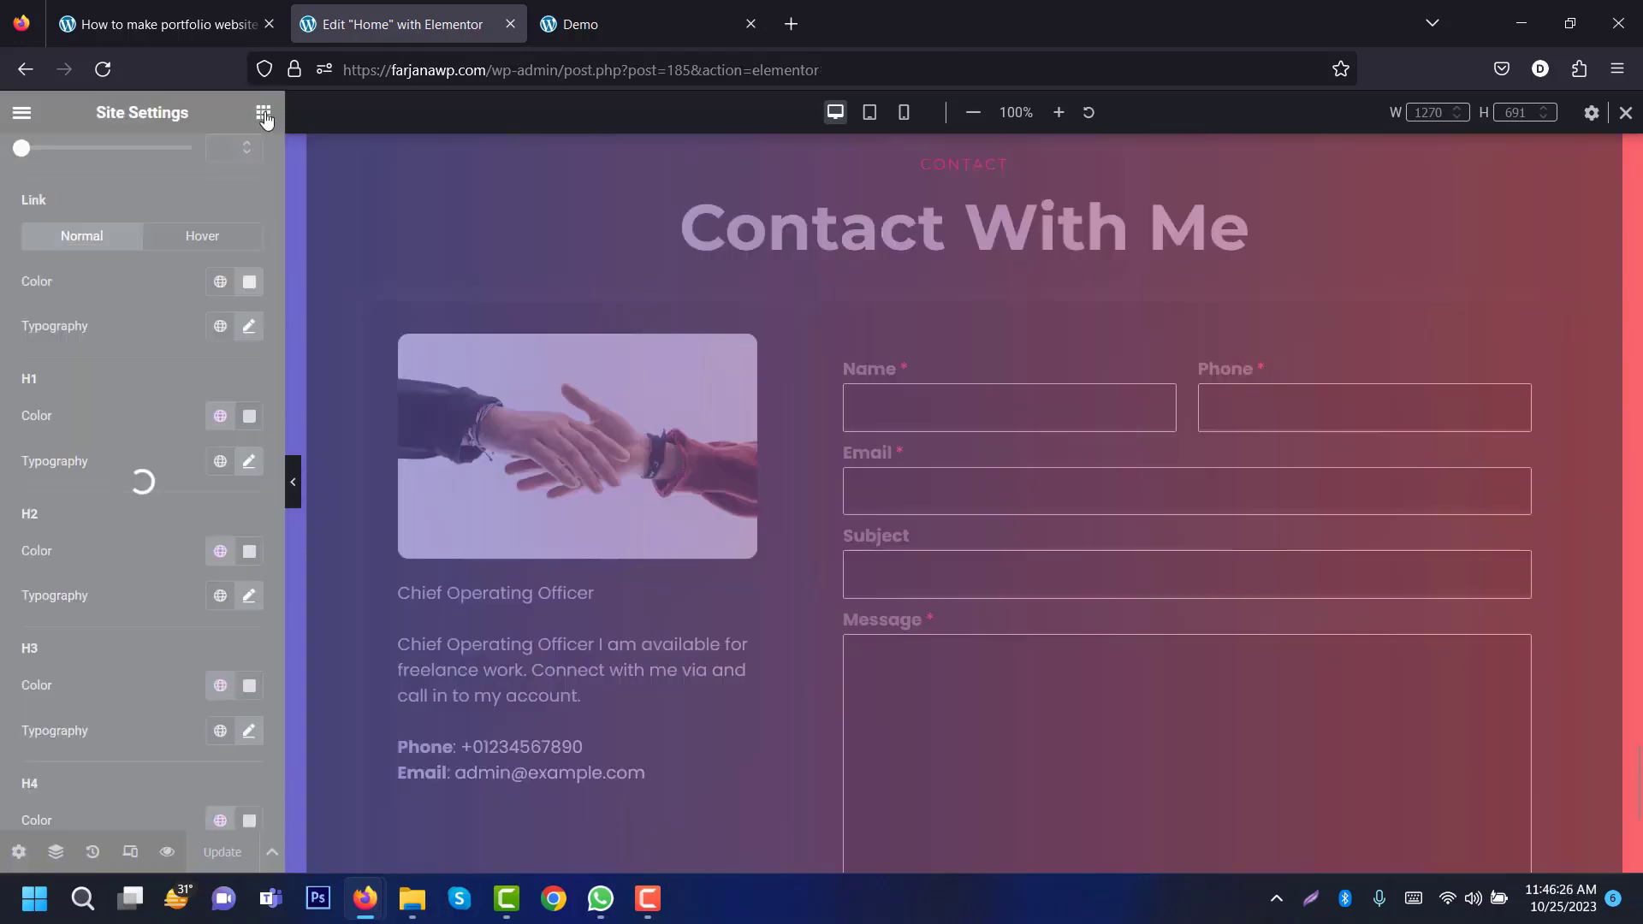
pyautogui.click(599, 24)
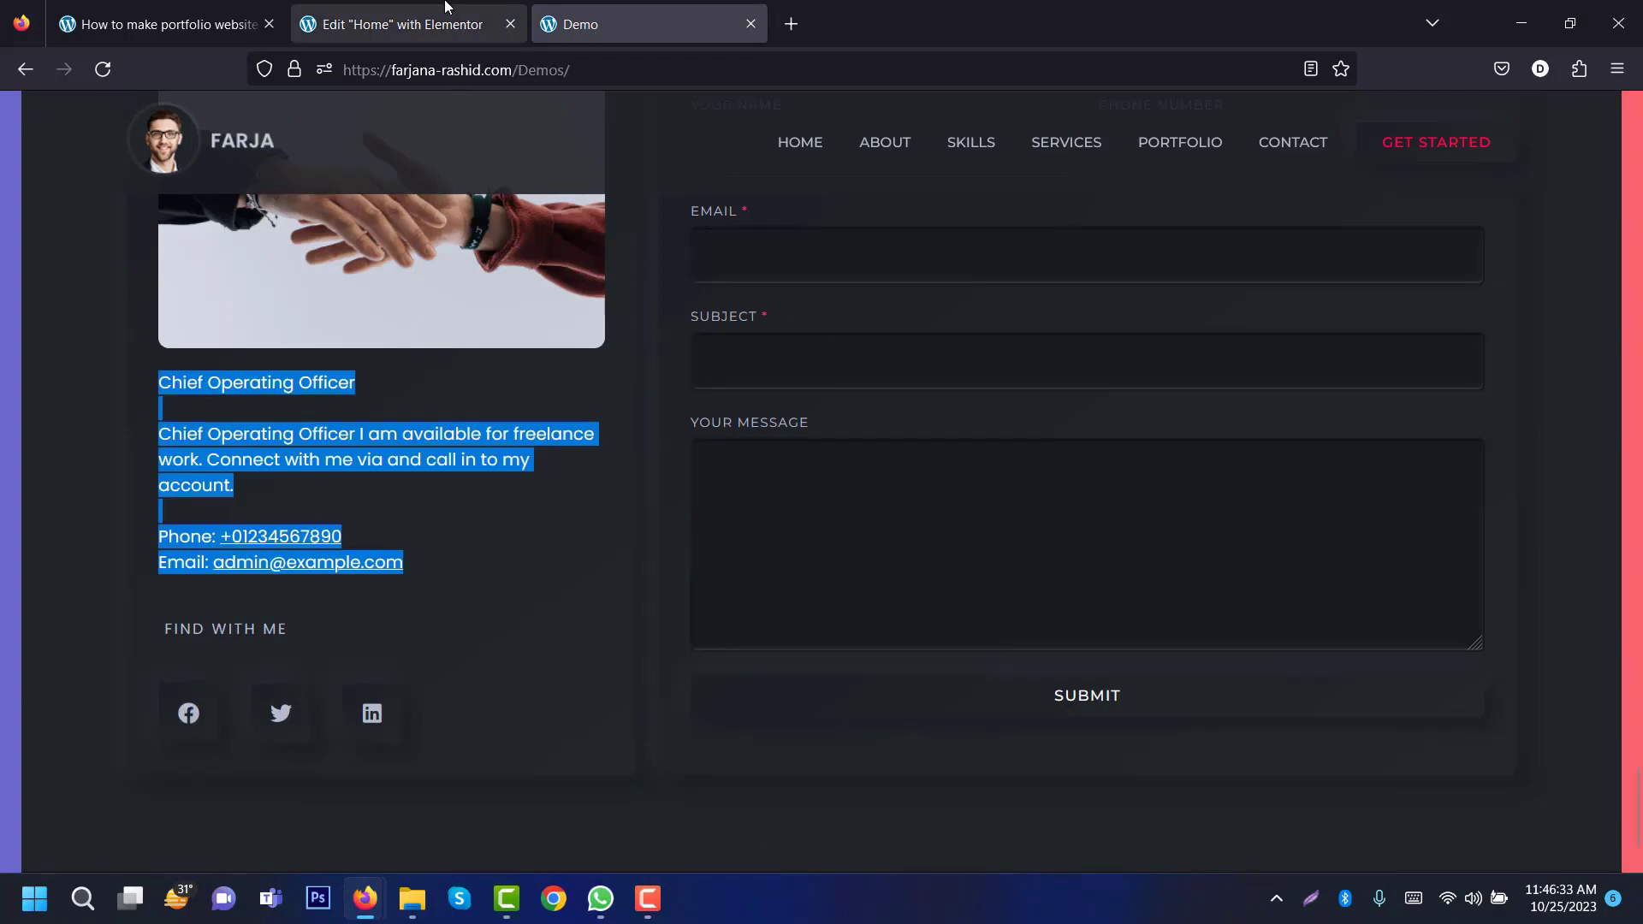
# Step: Copy the FIND WITH ME heading-and-social-icons container and paste it into the contact card
pyautogui.click(402, 24)
pyautogui.moveTo(1637, 770); pyautogui.dragTo(1632, 244)
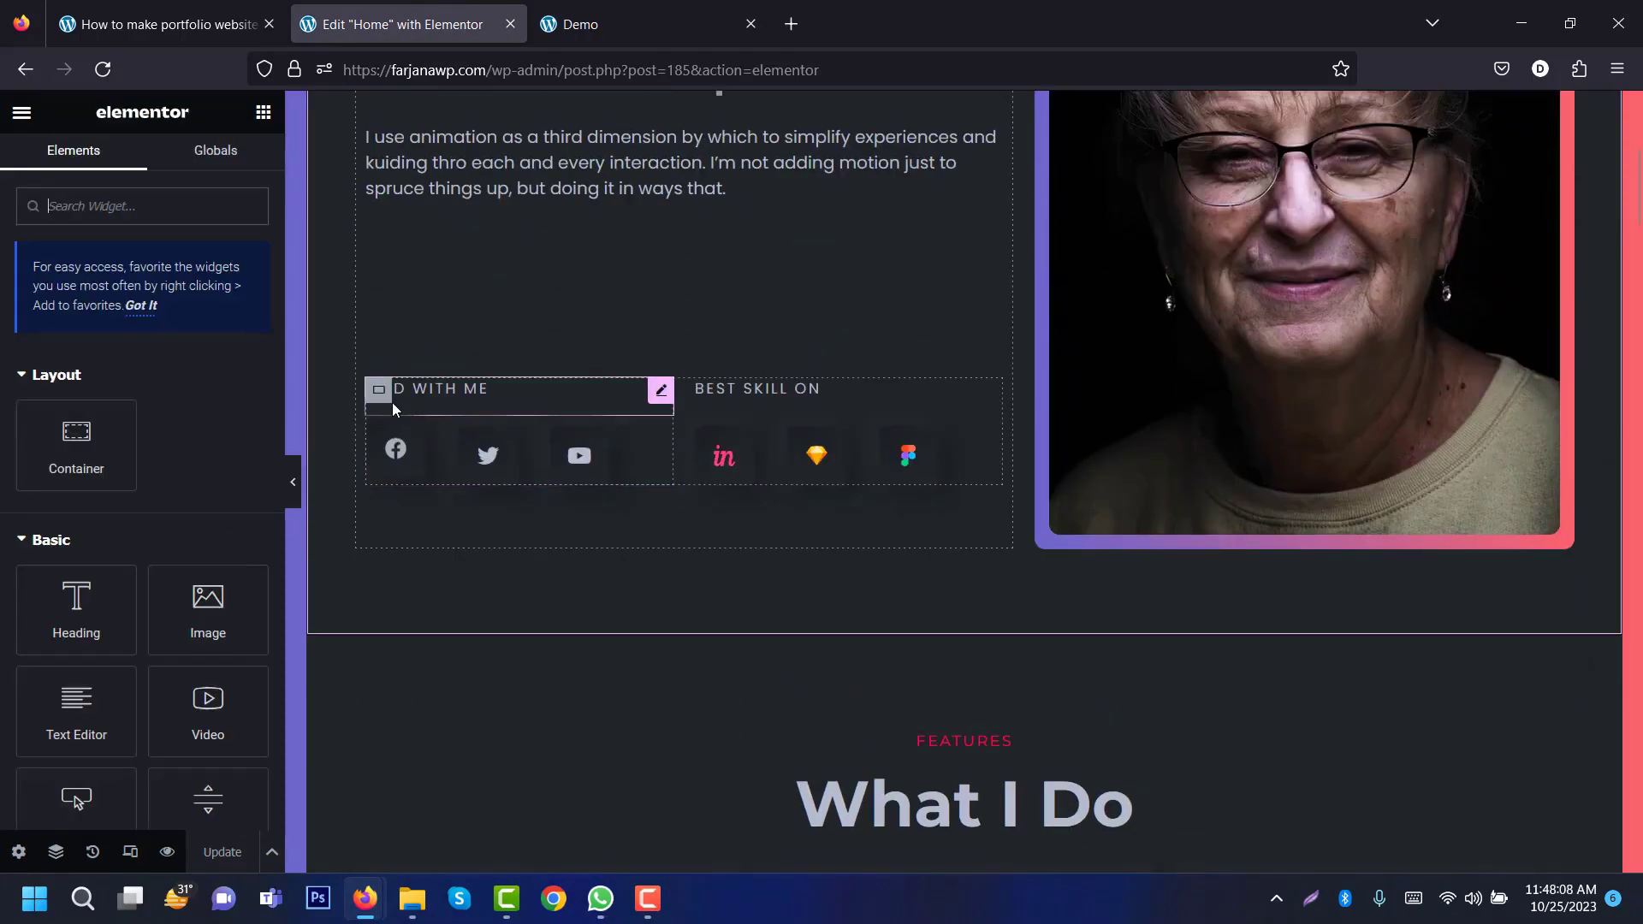
pyautogui.rightClick(382, 393)
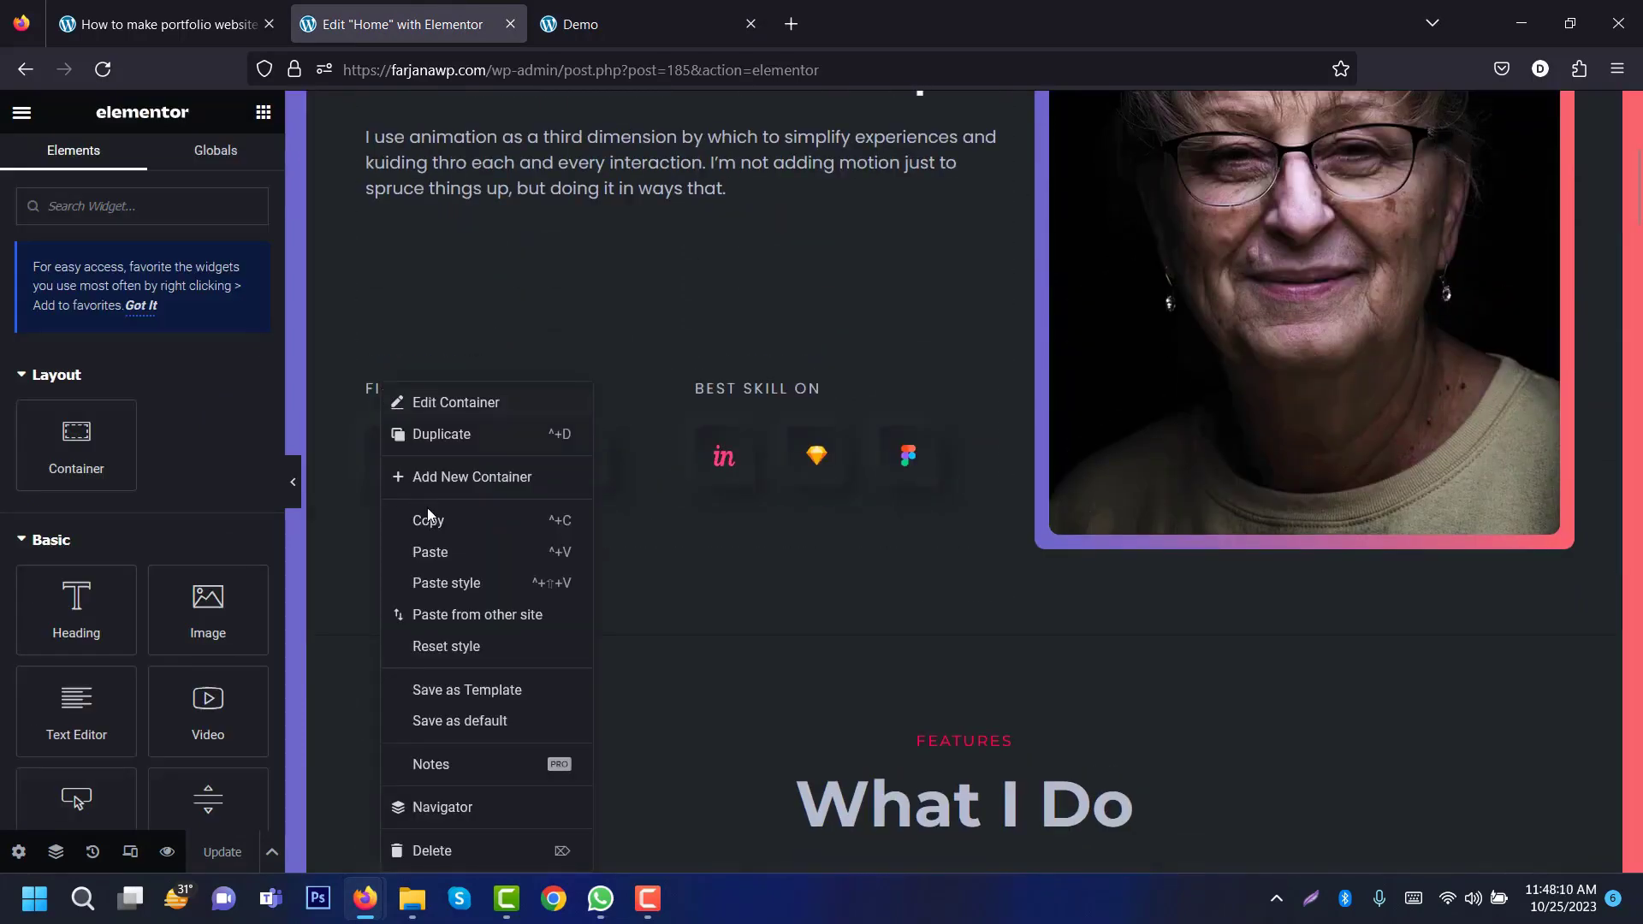
pyautogui.click(425, 523)
pyautogui.moveTo(1640, 222); pyautogui.dragTo(1636, 805)
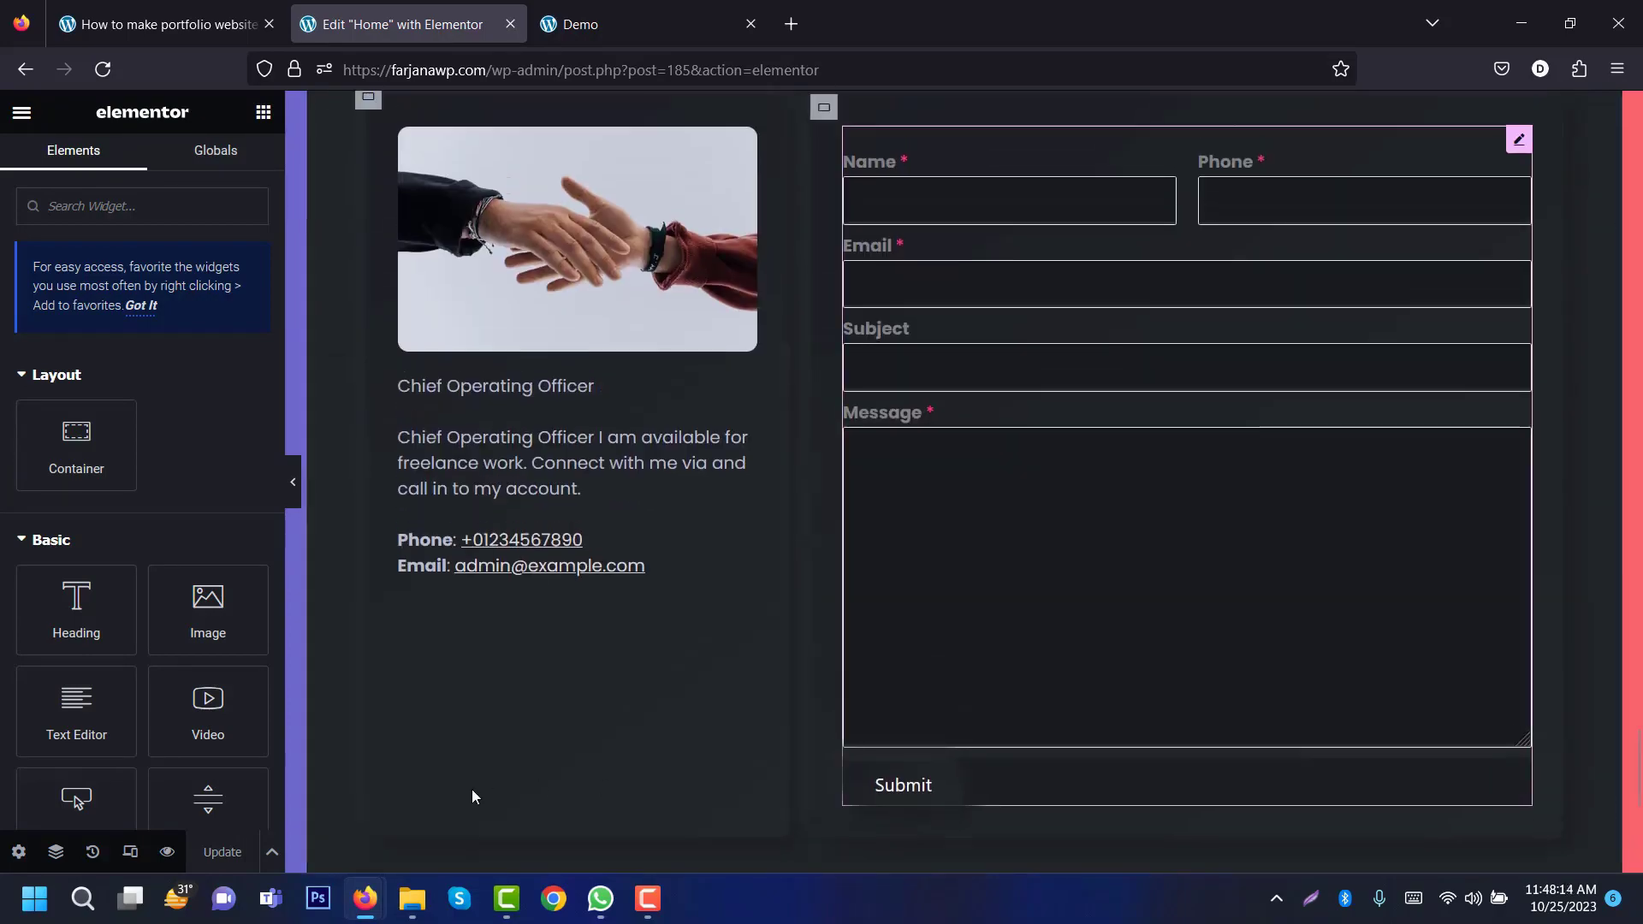
pyautogui.rightClick(480, 717)
pyautogui.click(530, 552)
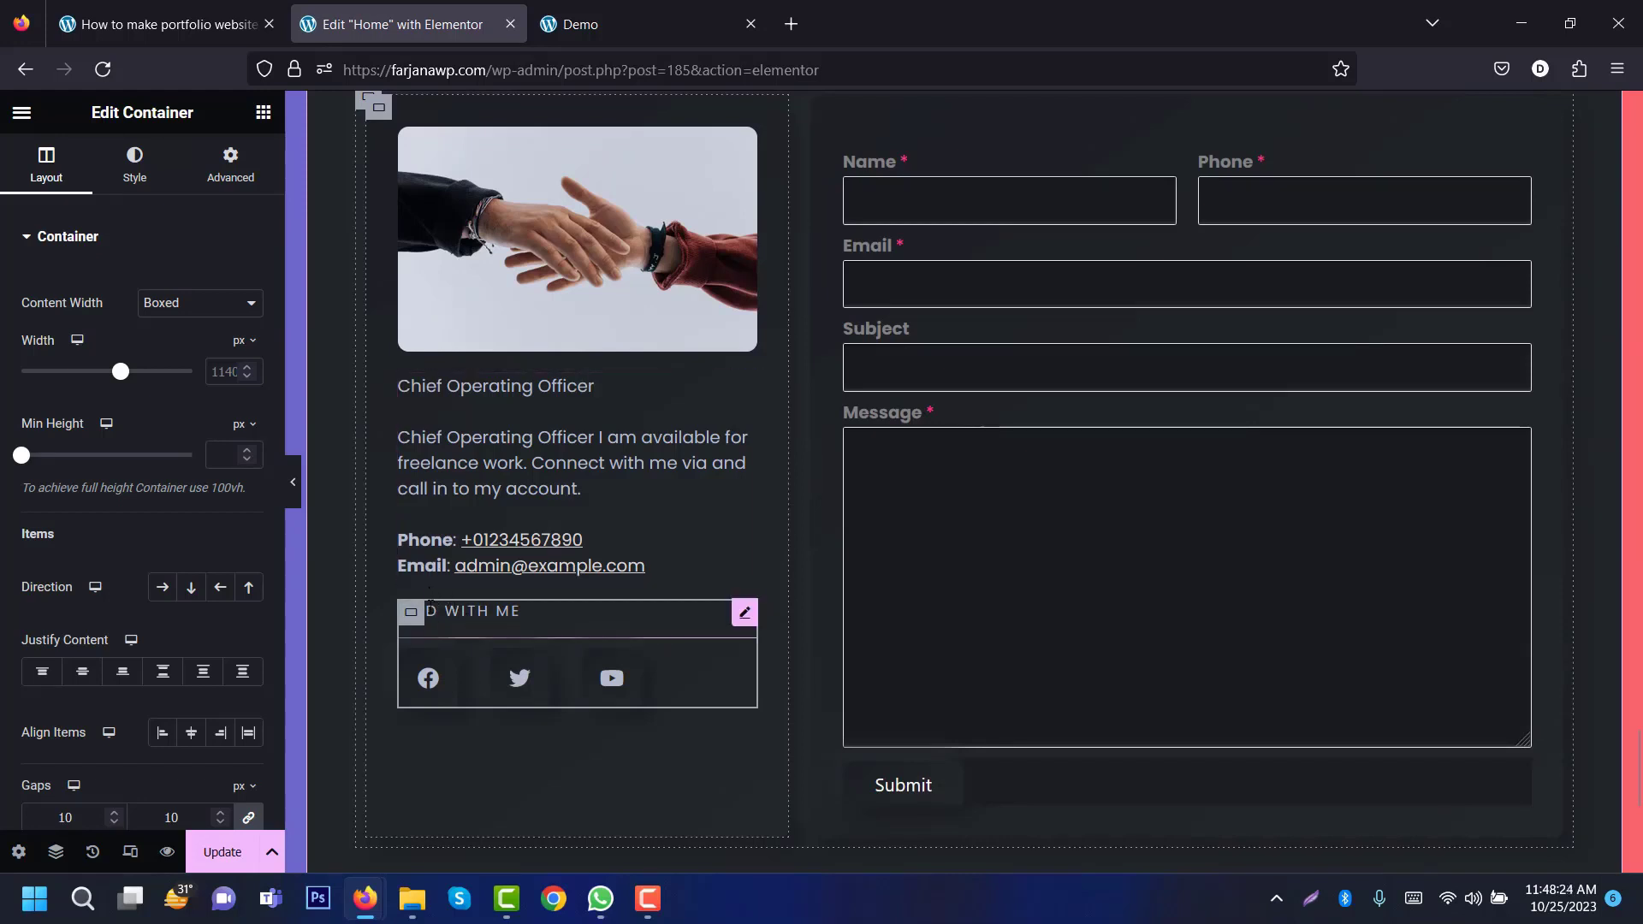
# Step: Give the contact details text block a 20 px bottom margin
pyautogui.click(439, 525)
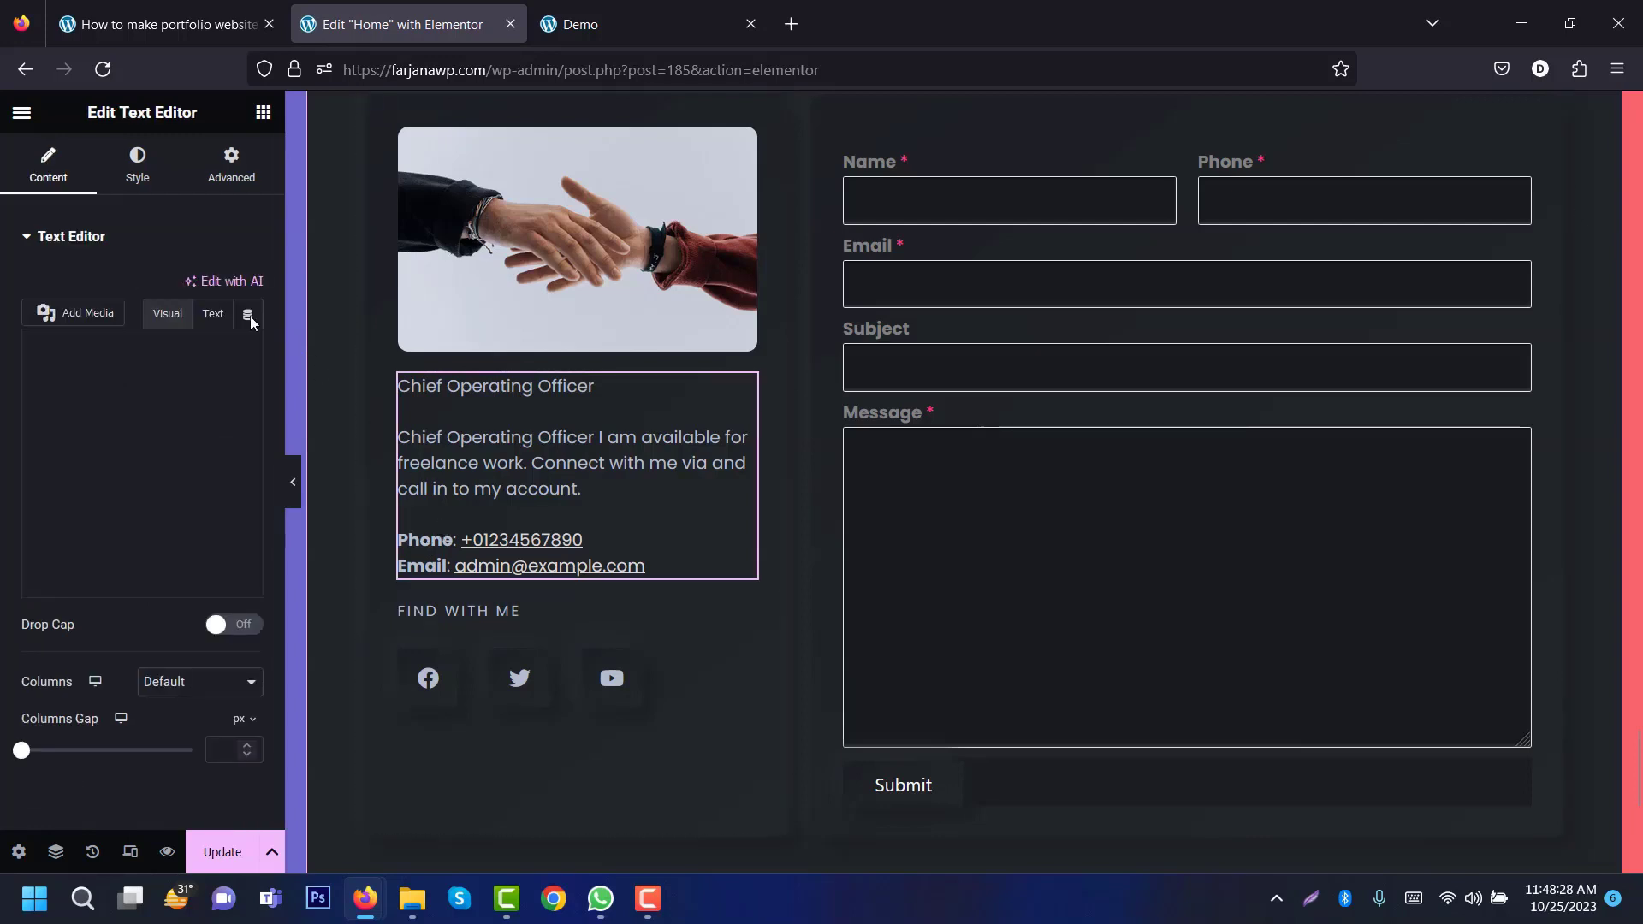
pyautogui.click(228, 169)
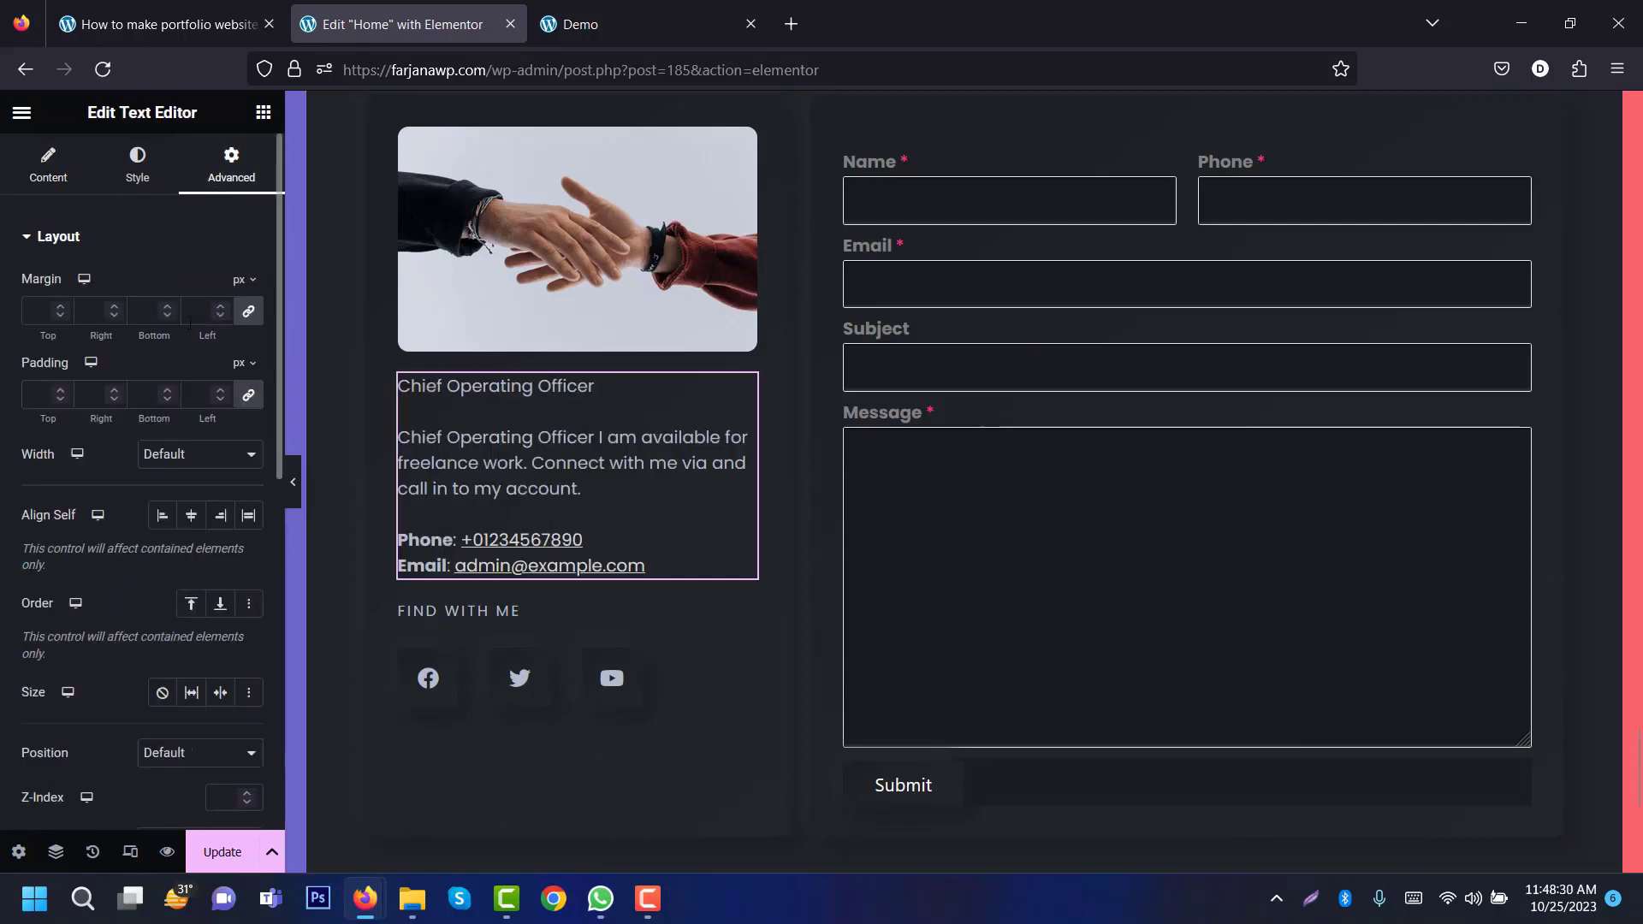
pyautogui.click(249, 312)
pyautogui.click(143, 311)
pyautogui.write('20')
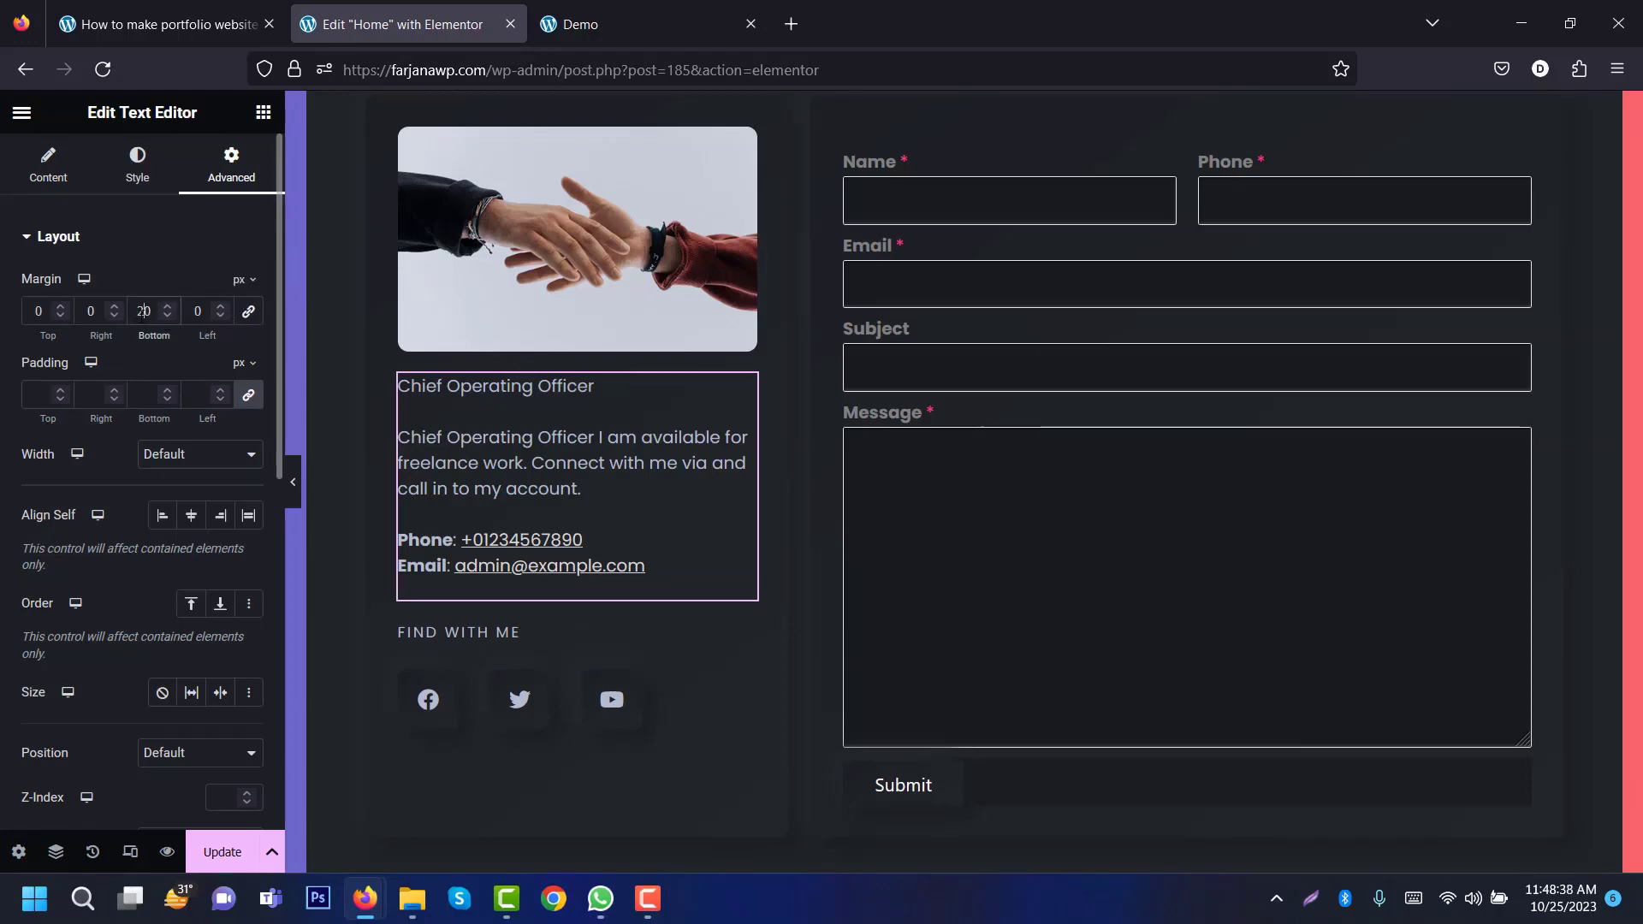
pyautogui.click(633, 24)
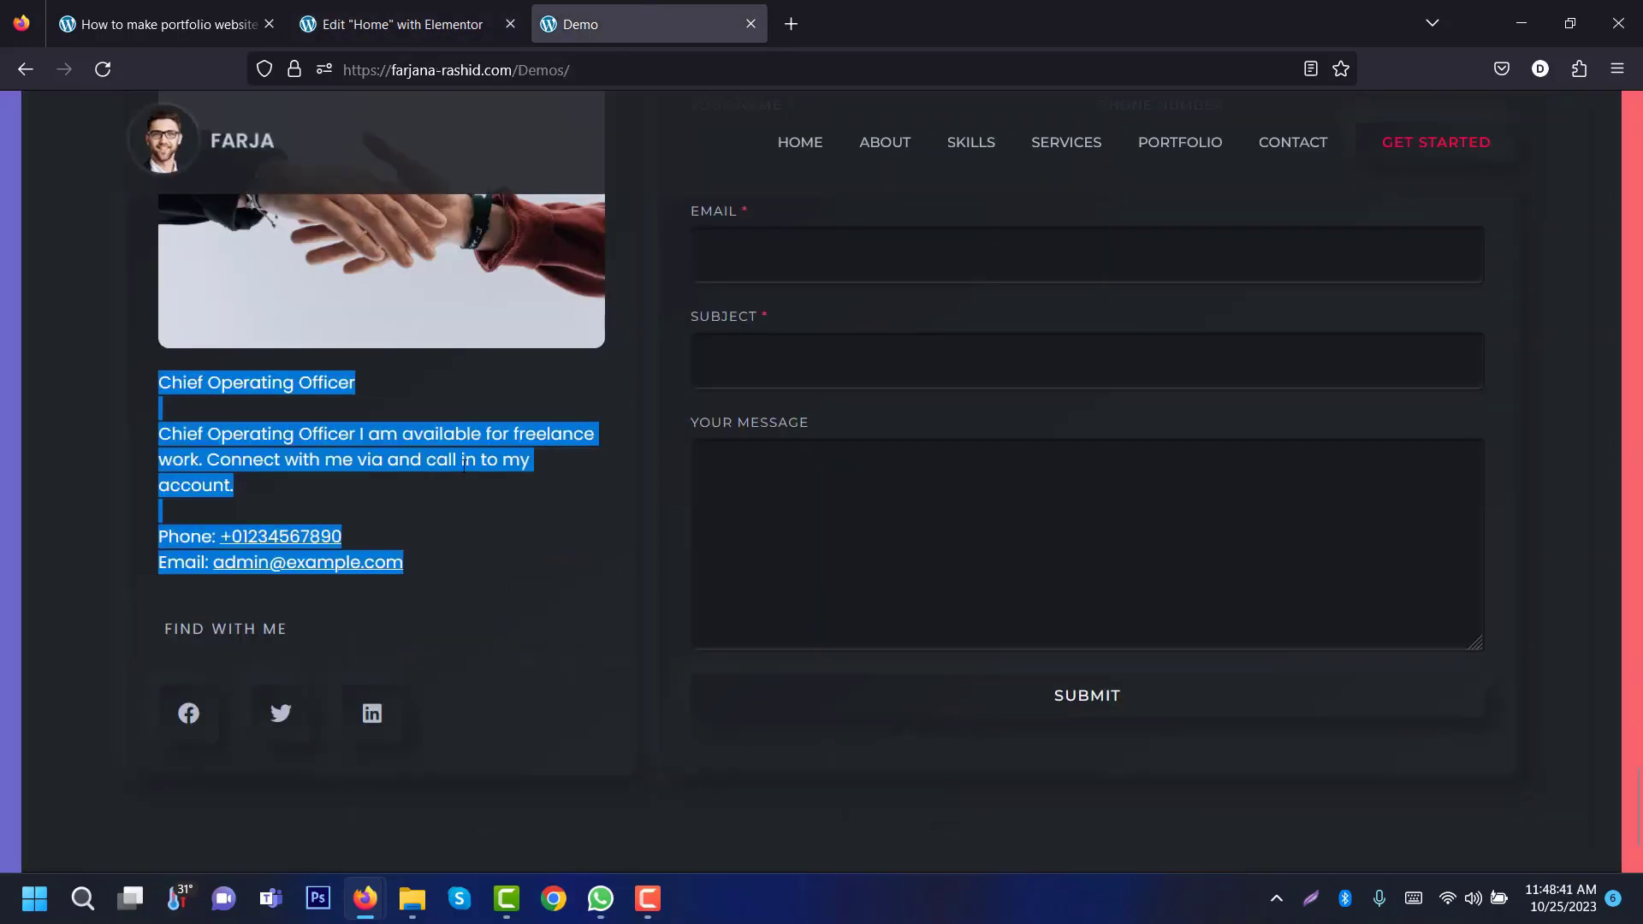
pyautogui.click(402, 24)
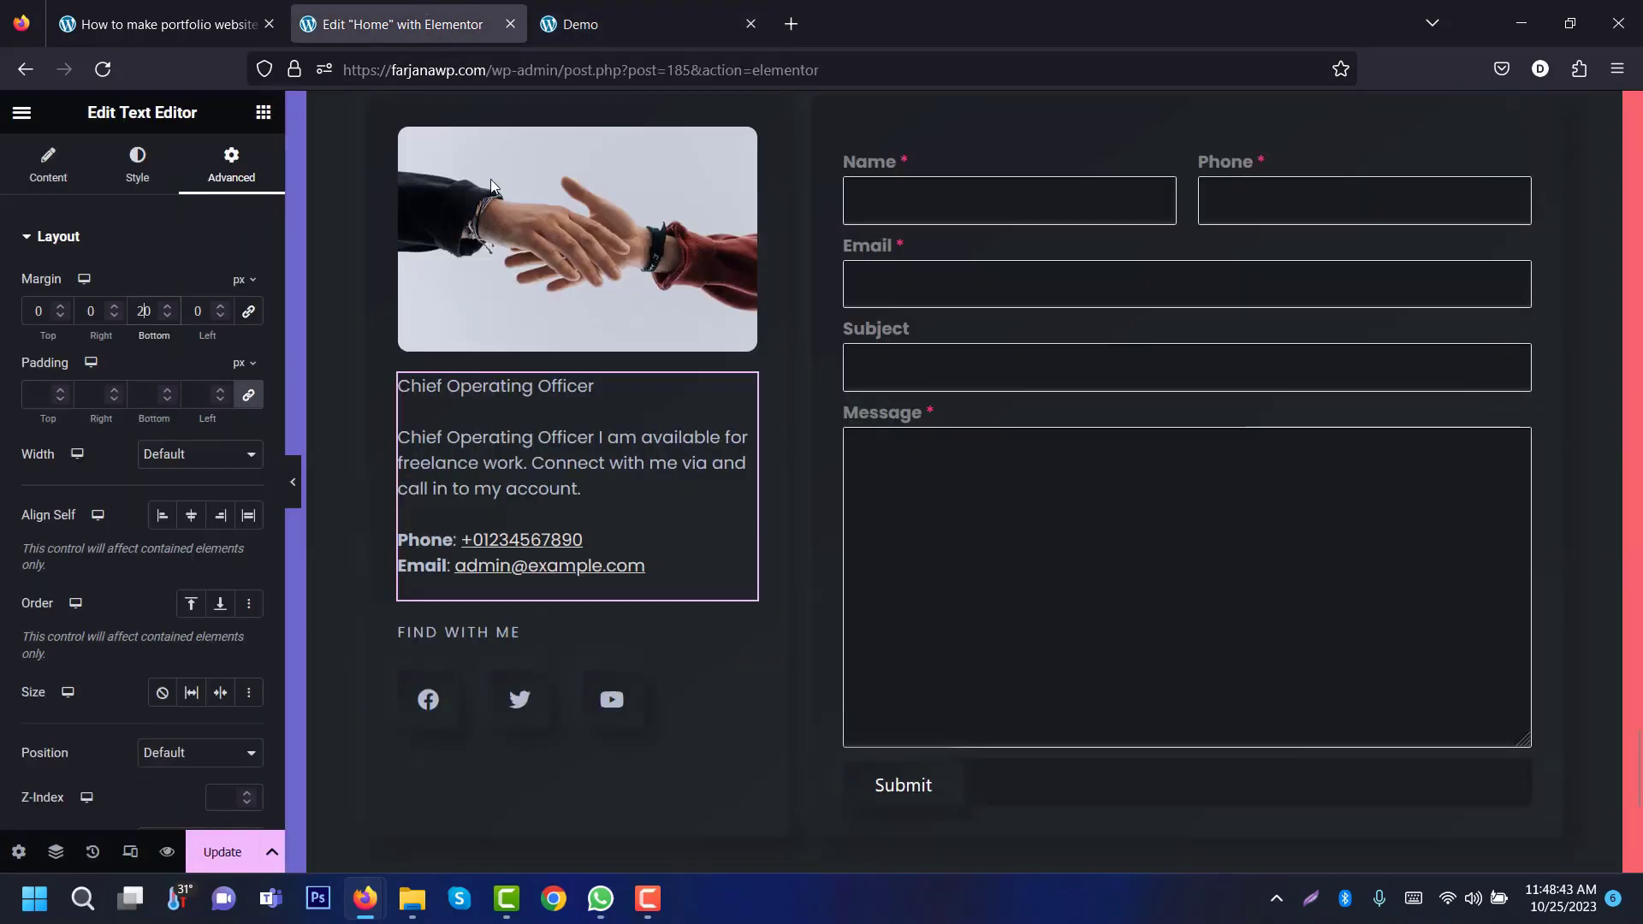
# Step: Set the FIND WITH ME heading's bottom margin to 30 px
pyautogui.click(526, 645)
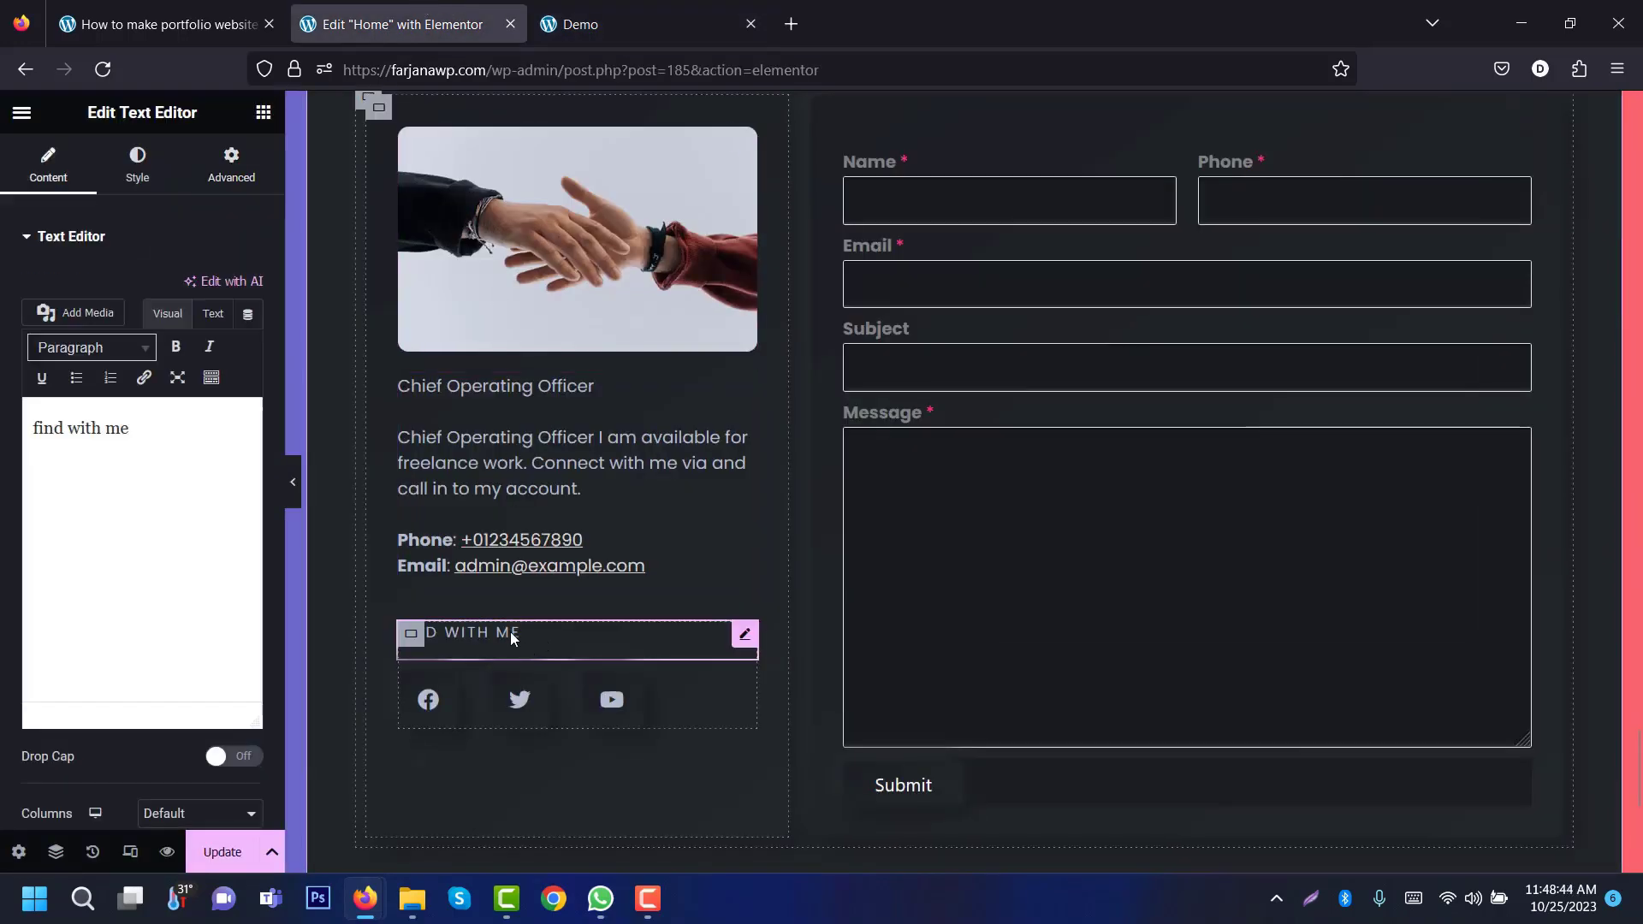
pyautogui.click(224, 174)
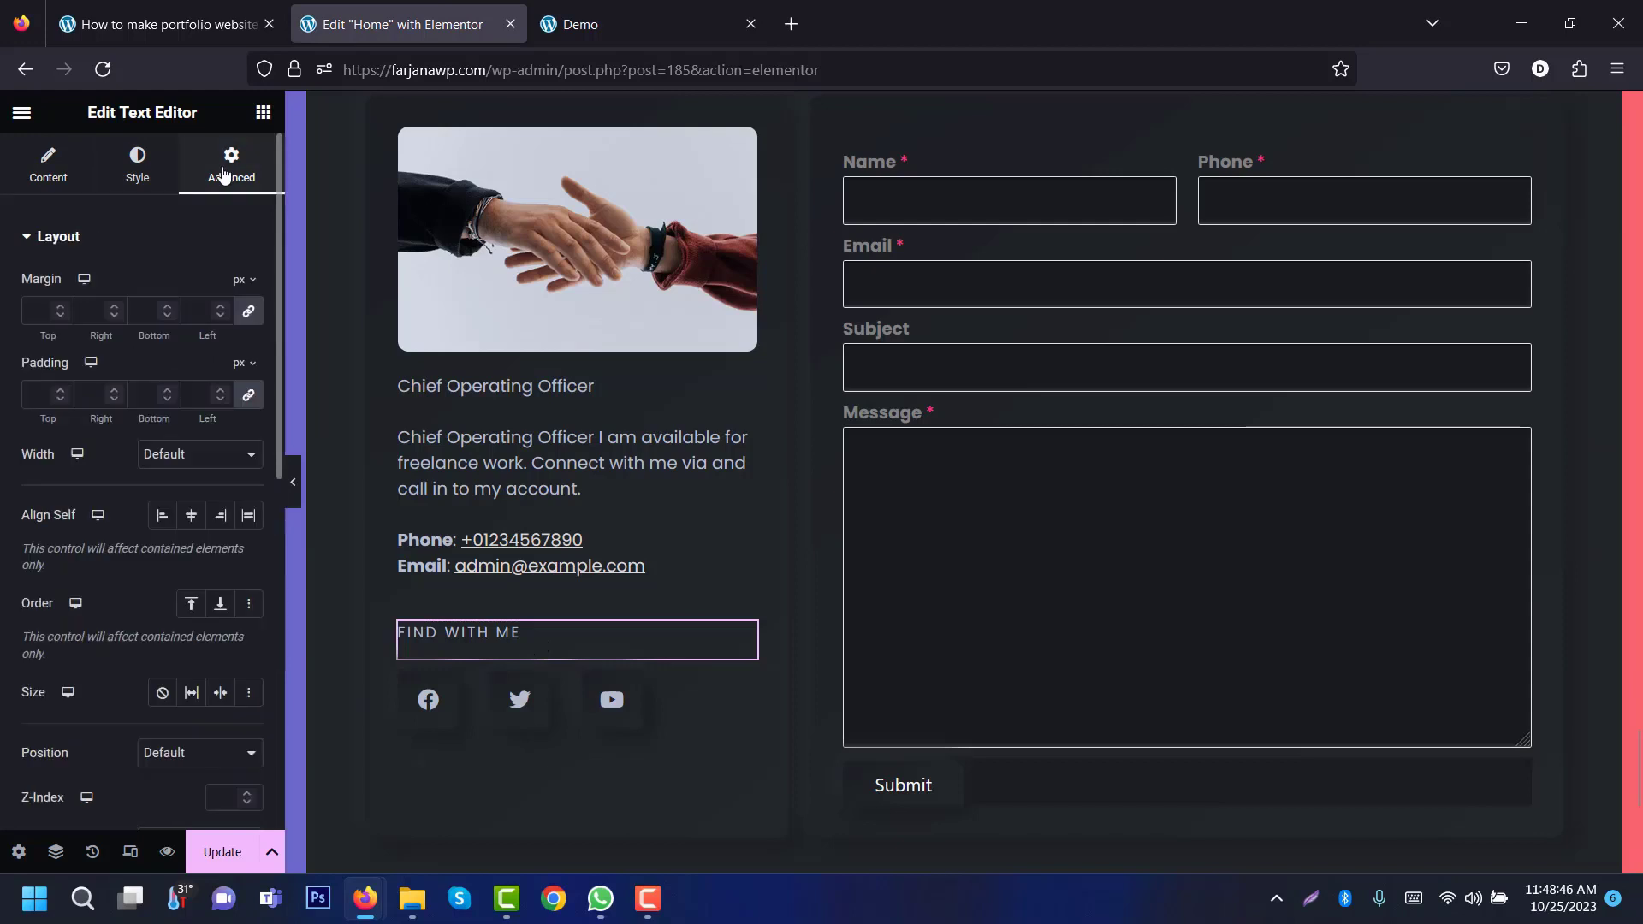
pyautogui.click(248, 322)
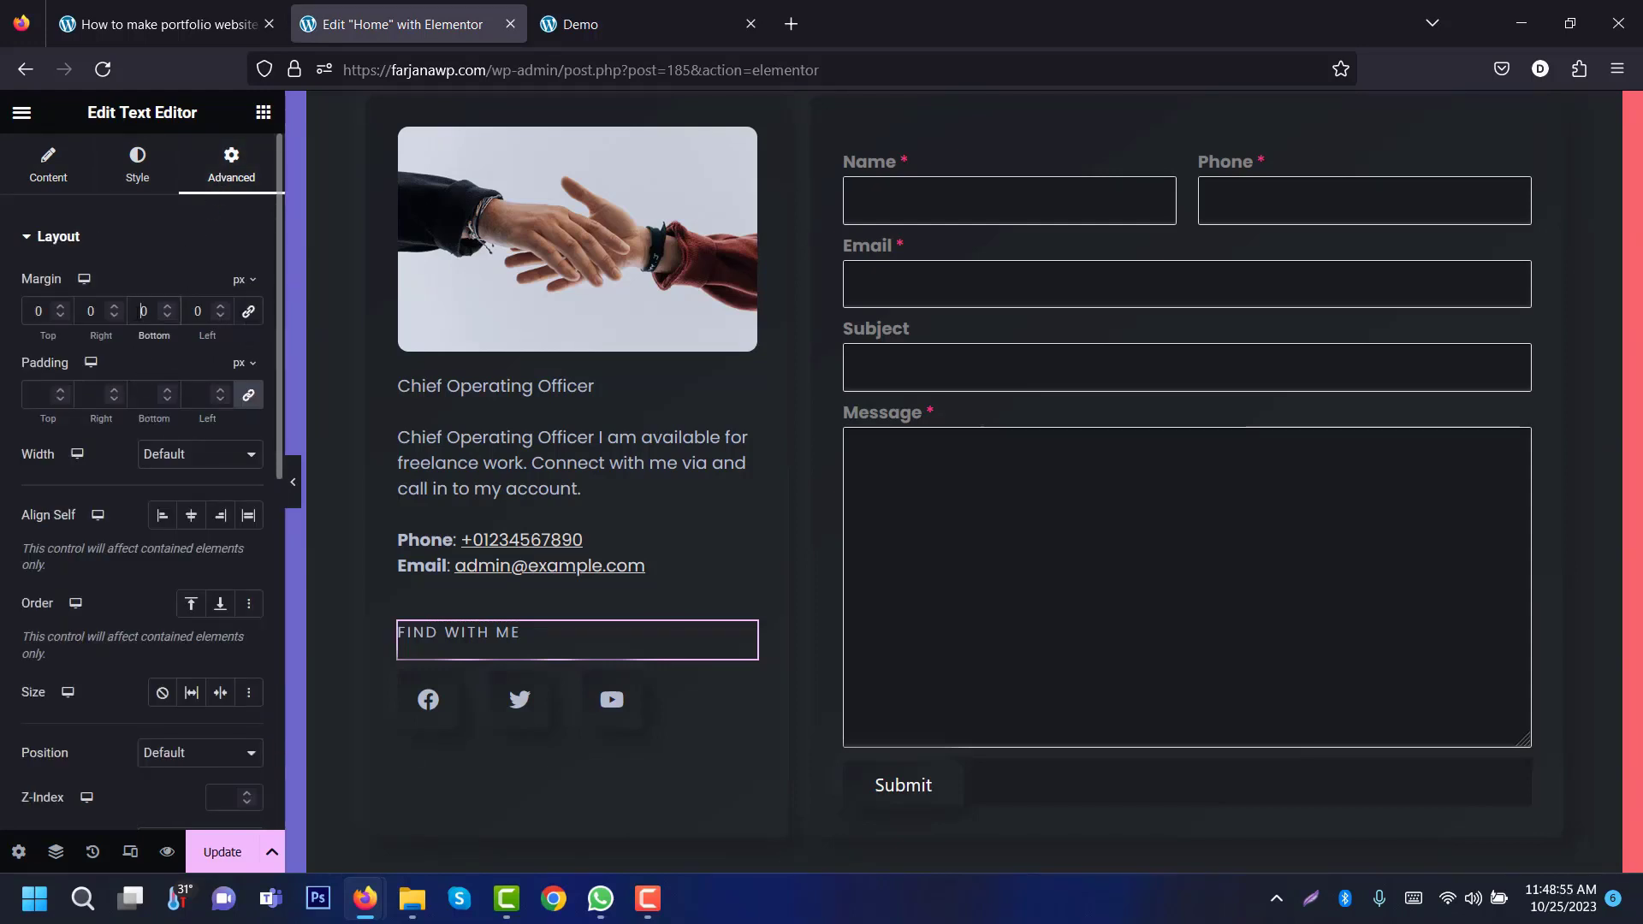
pyautogui.write('3')
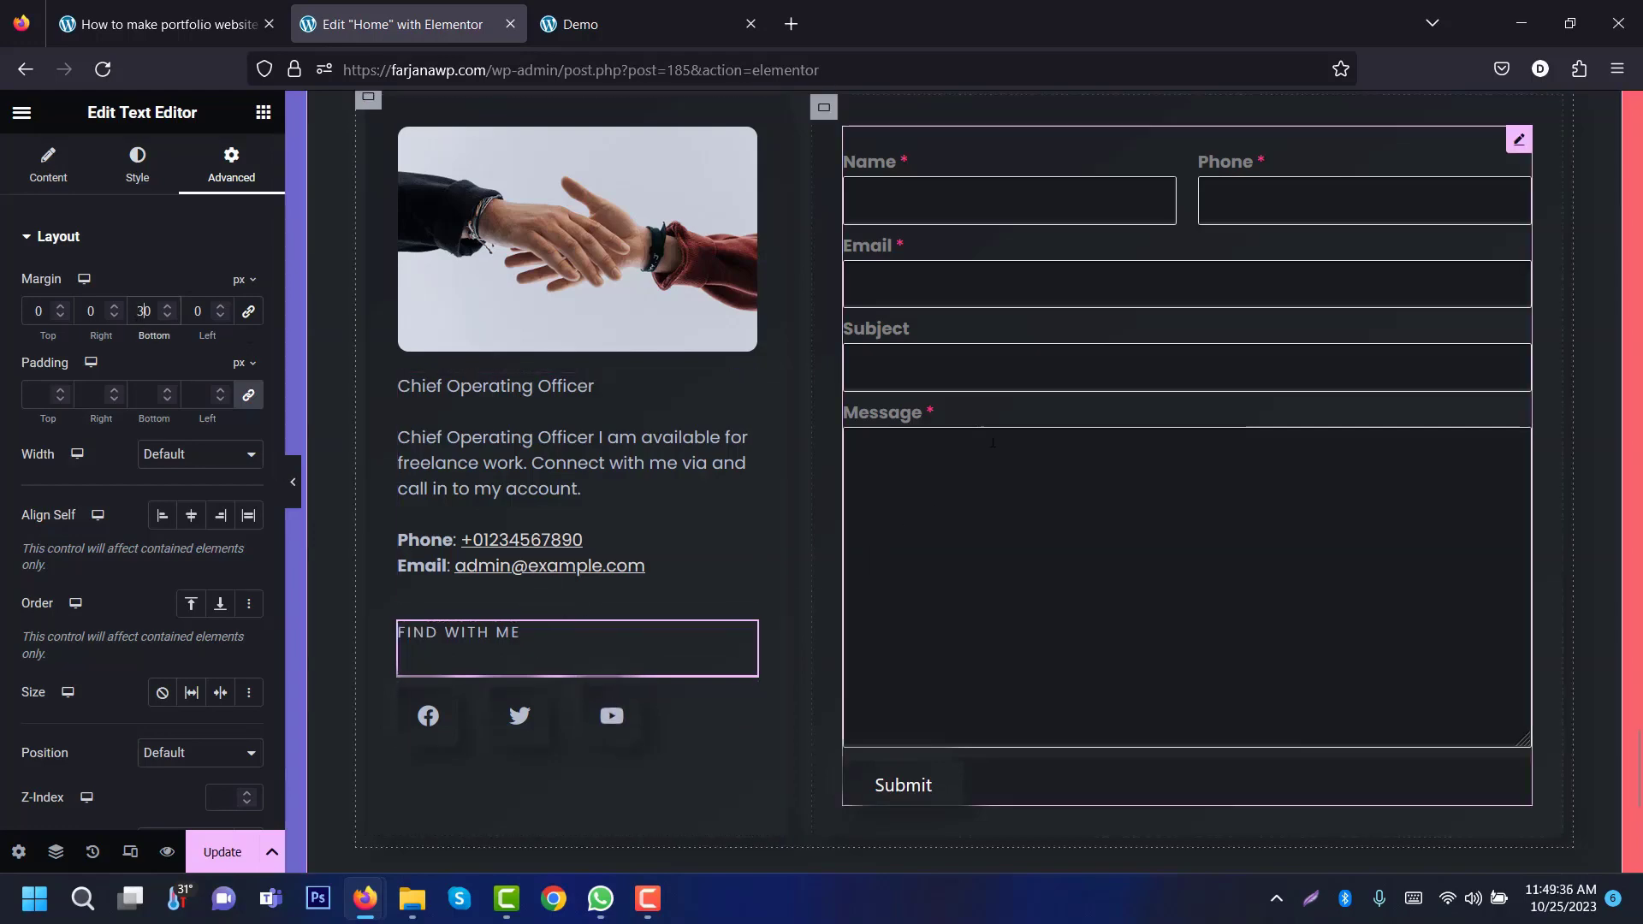
pyautogui.click(995, 460)
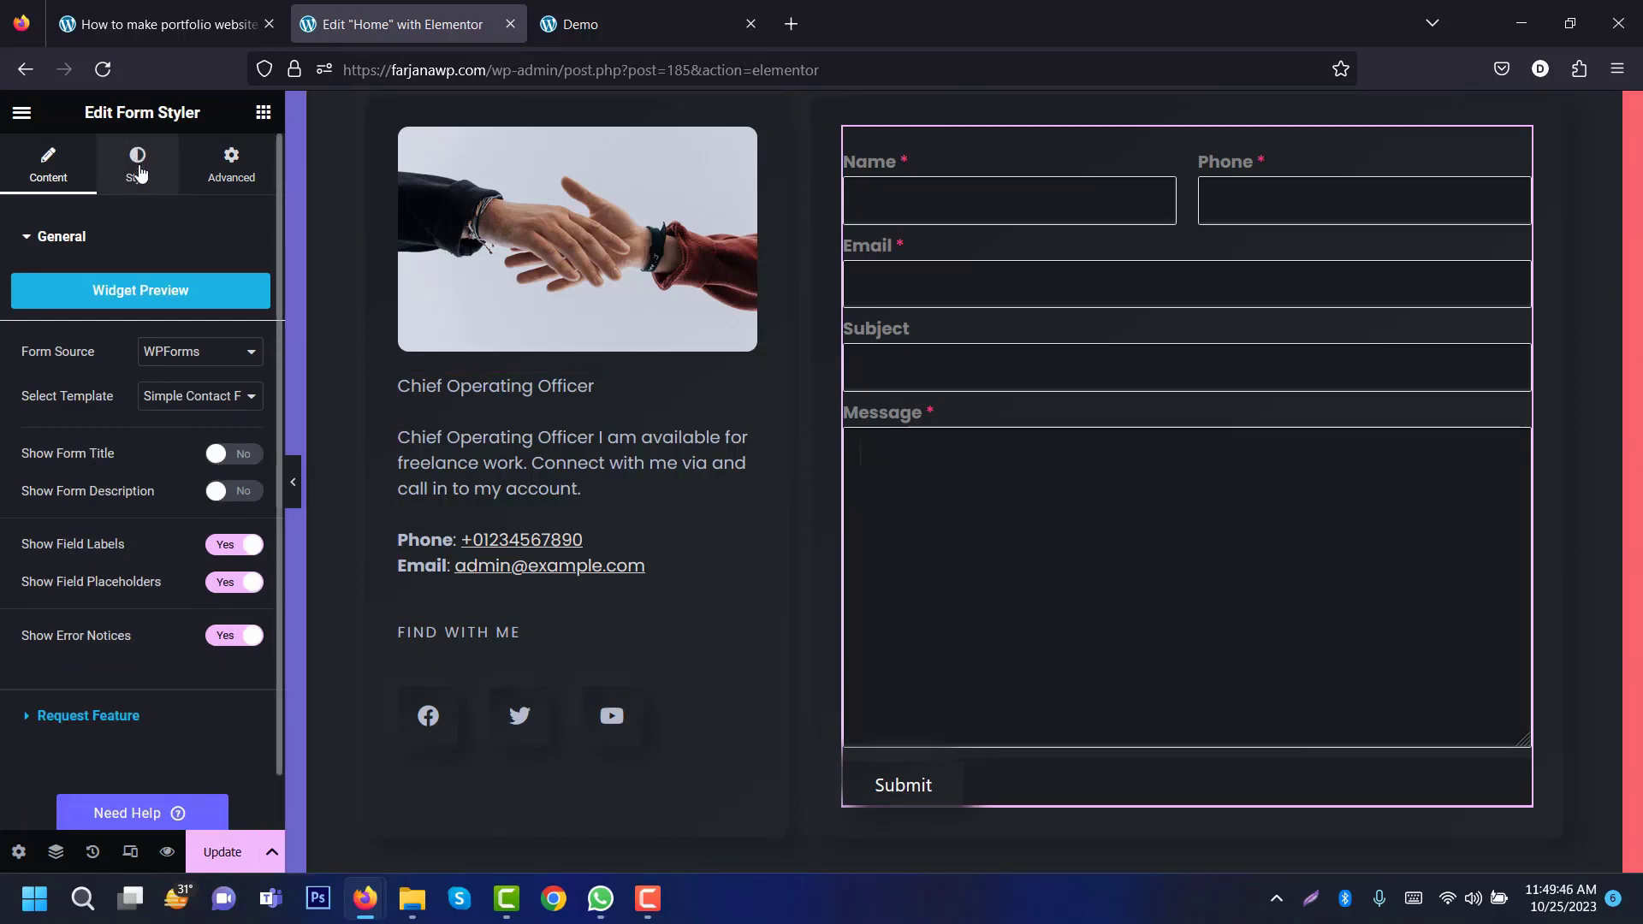
# Step: Colour the form's field labels with the global Text colour
pyautogui.click(140, 171)
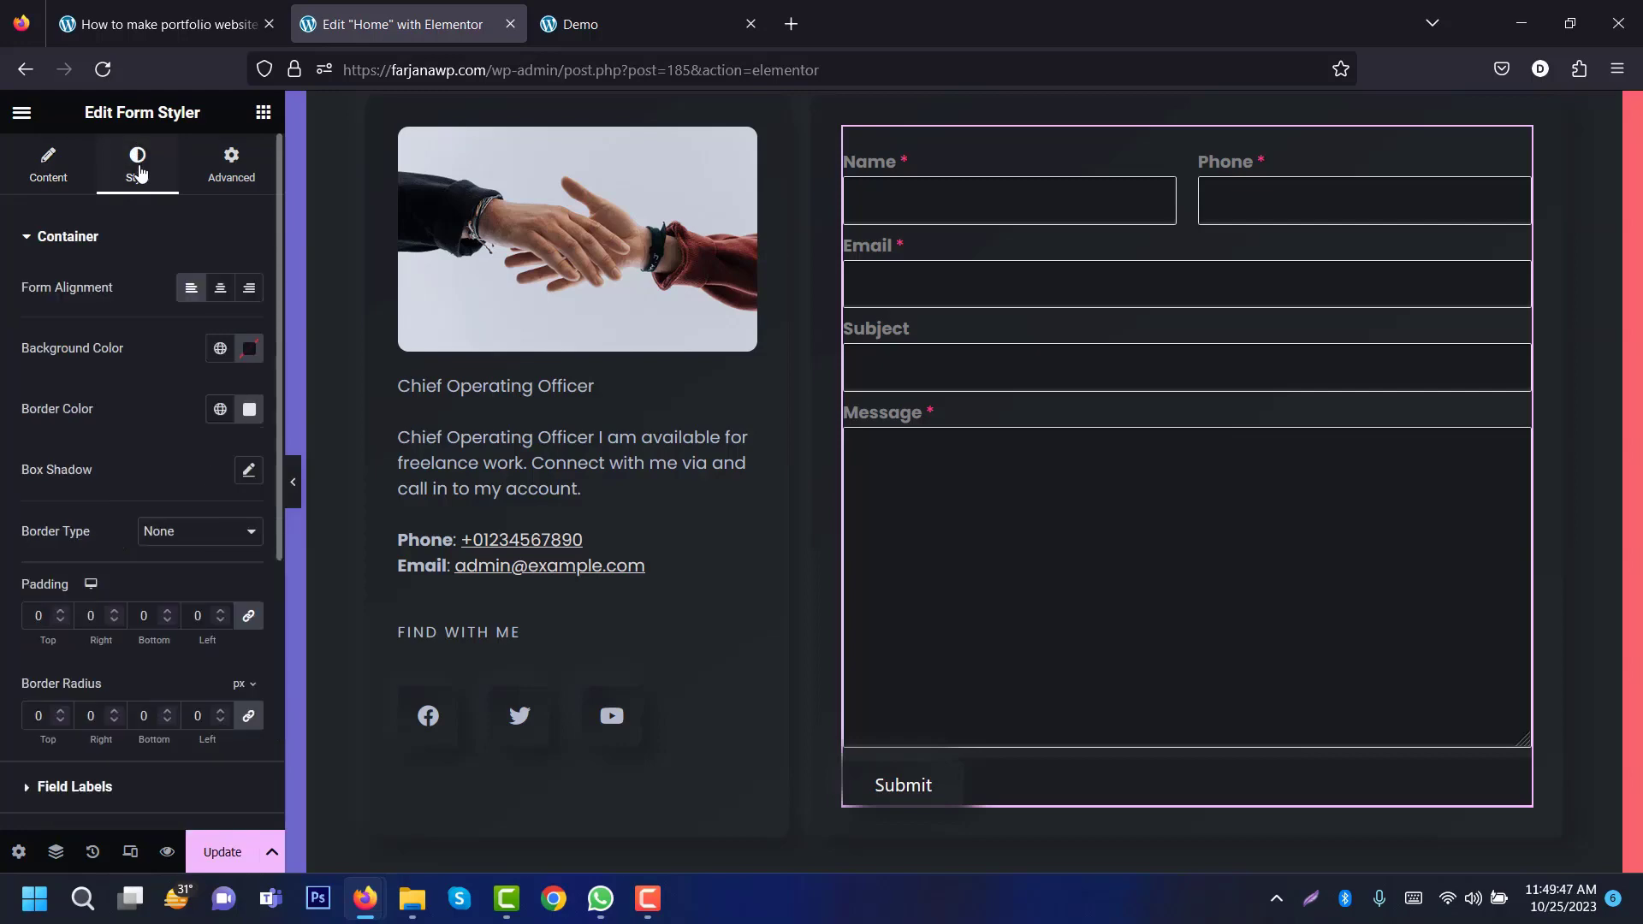
pyautogui.click(95, 239)
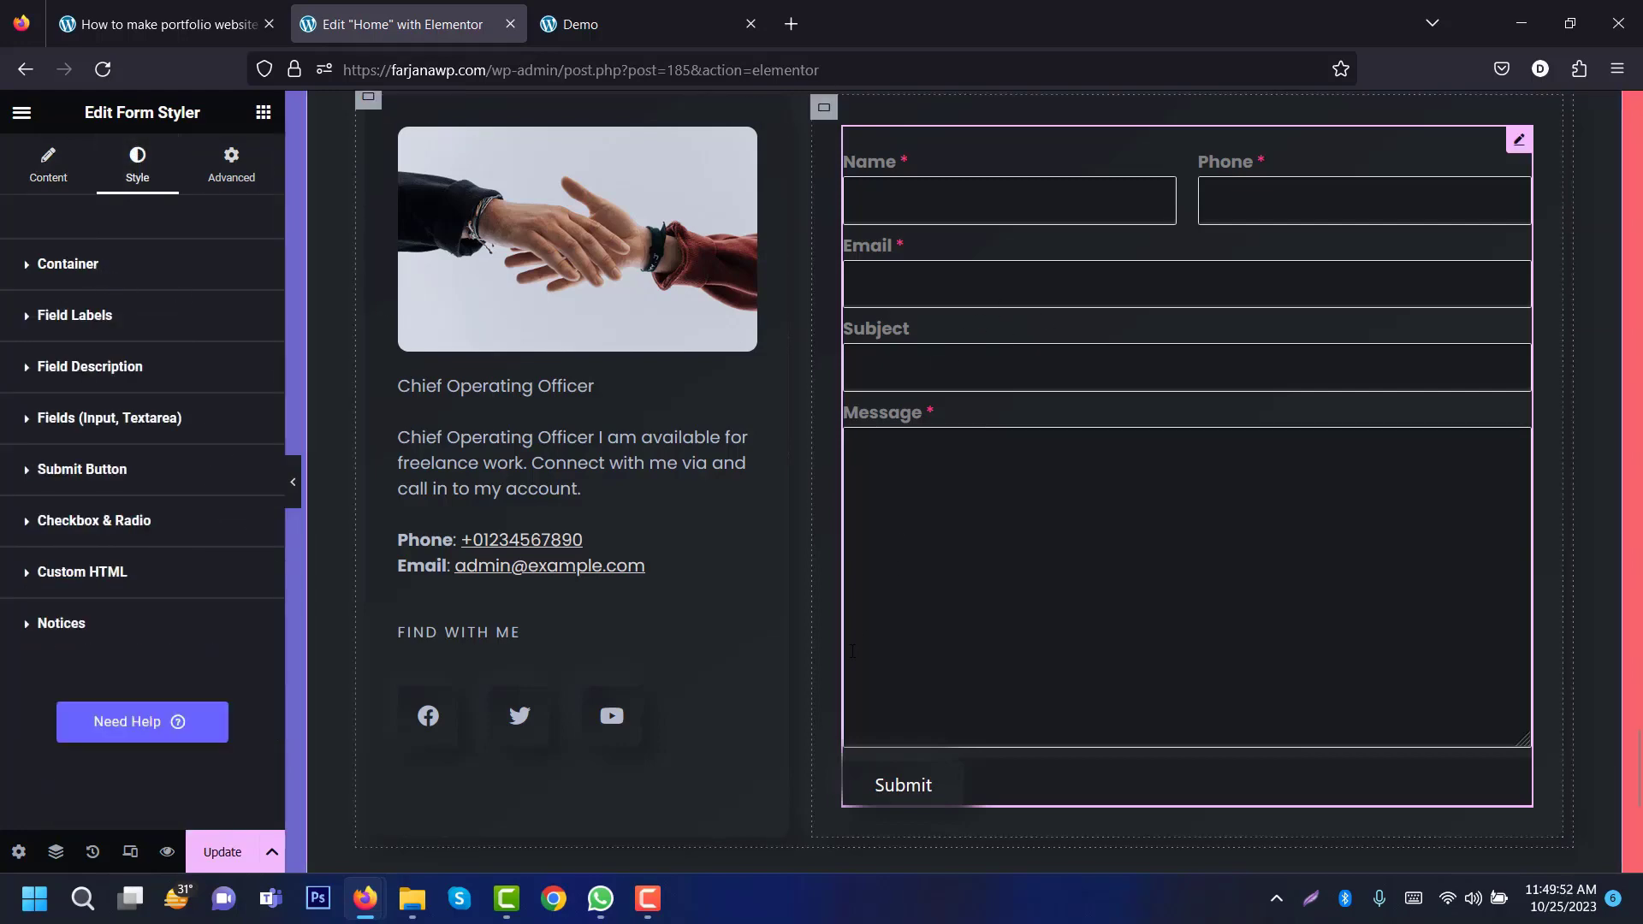
pyautogui.click(98, 328)
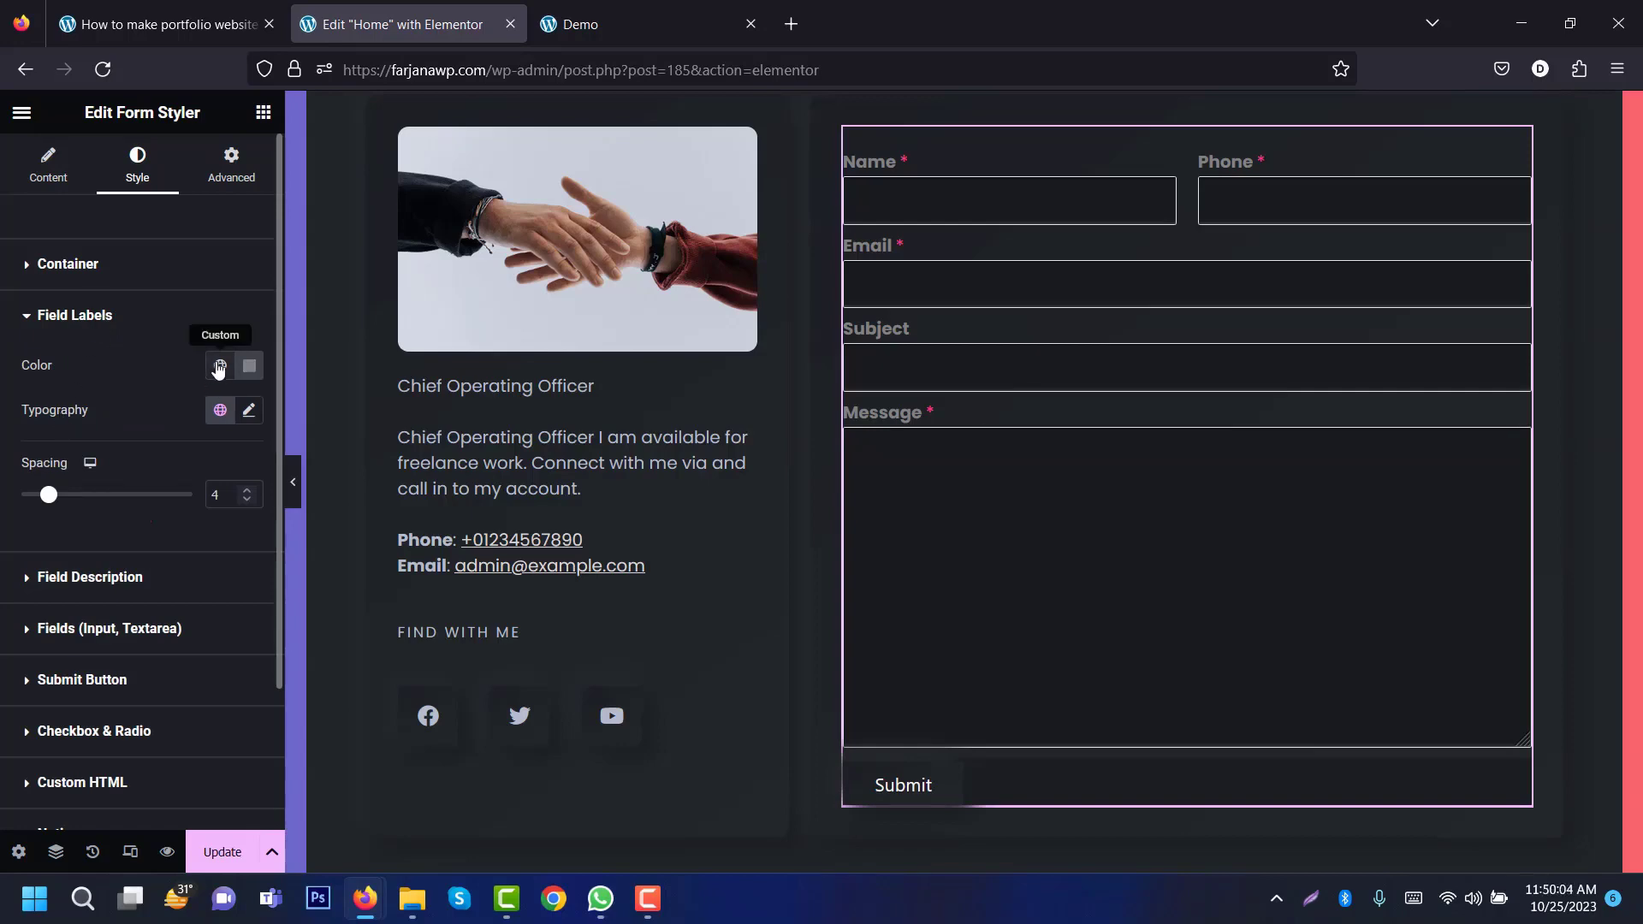
pyautogui.click(220, 365)
pyautogui.click(179, 549)
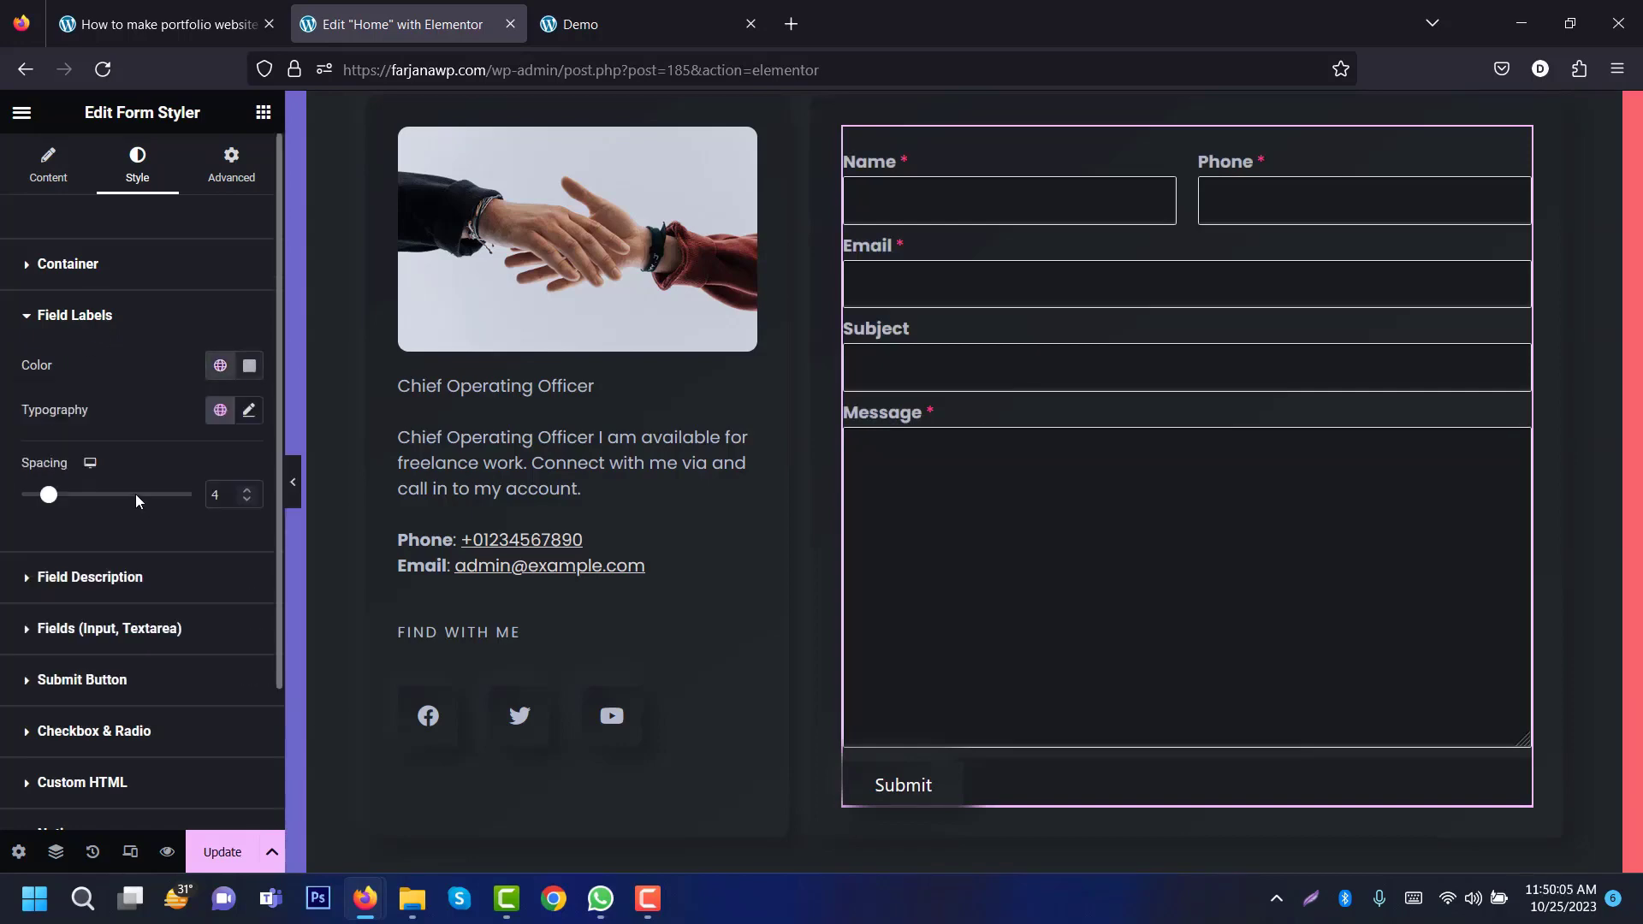
# Step: Style the field labels in Montserrat 12 px, uppercase, with 1 px letter spacing
pyautogui.click(248, 409)
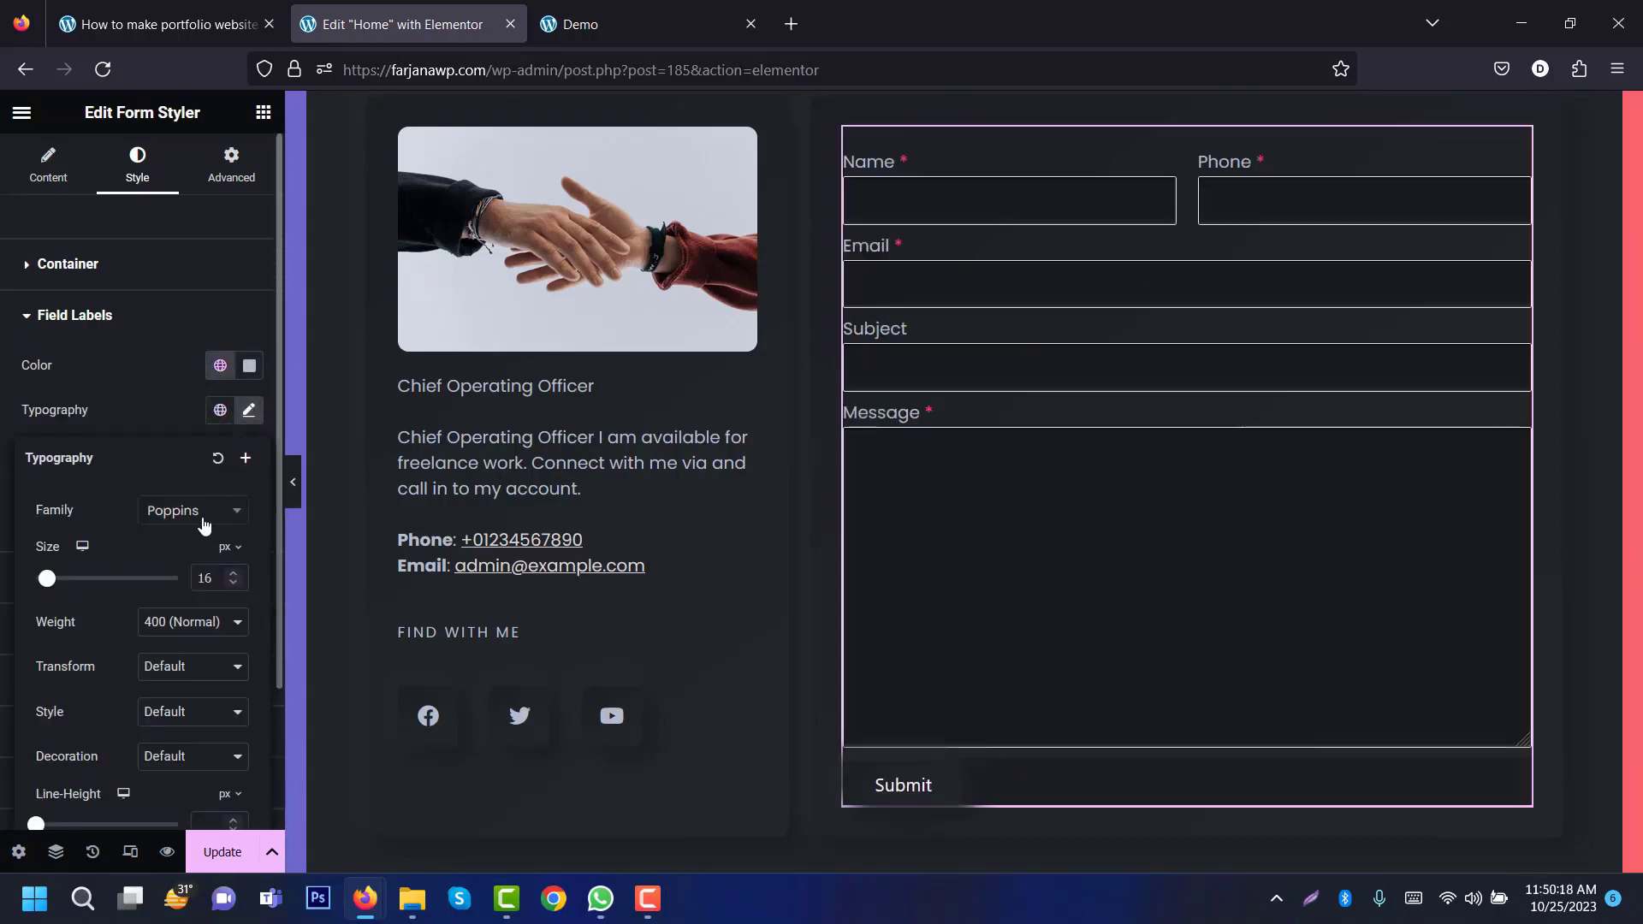
pyautogui.click(193, 510)
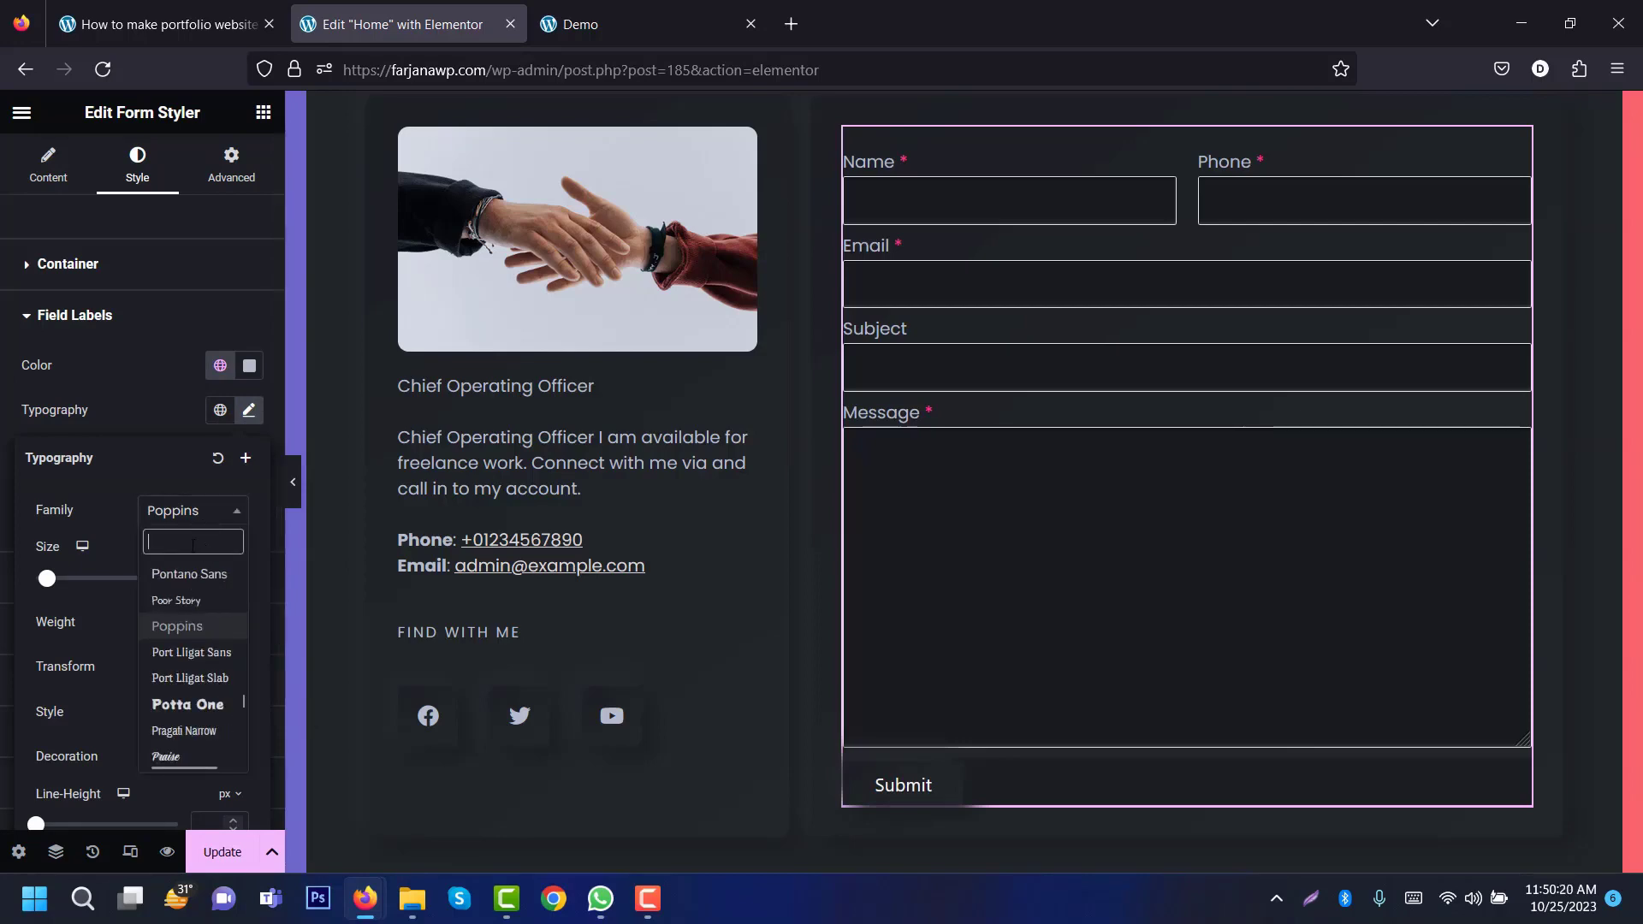
pyautogui.write('mo')
pyautogui.click(208, 582)
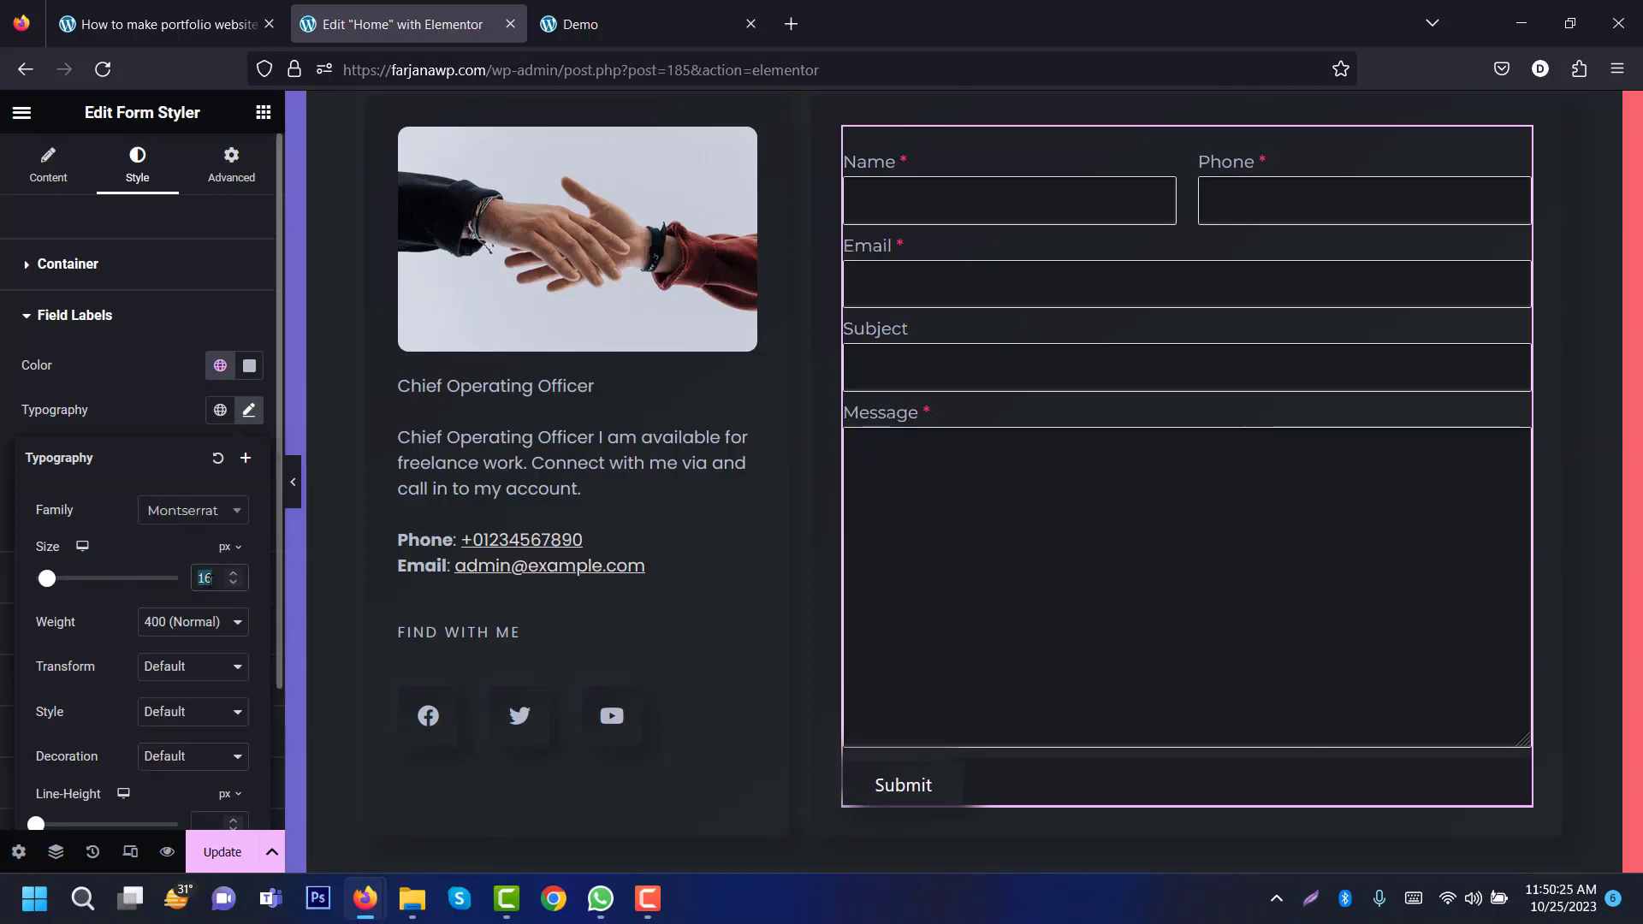
pyautogui.write('12')
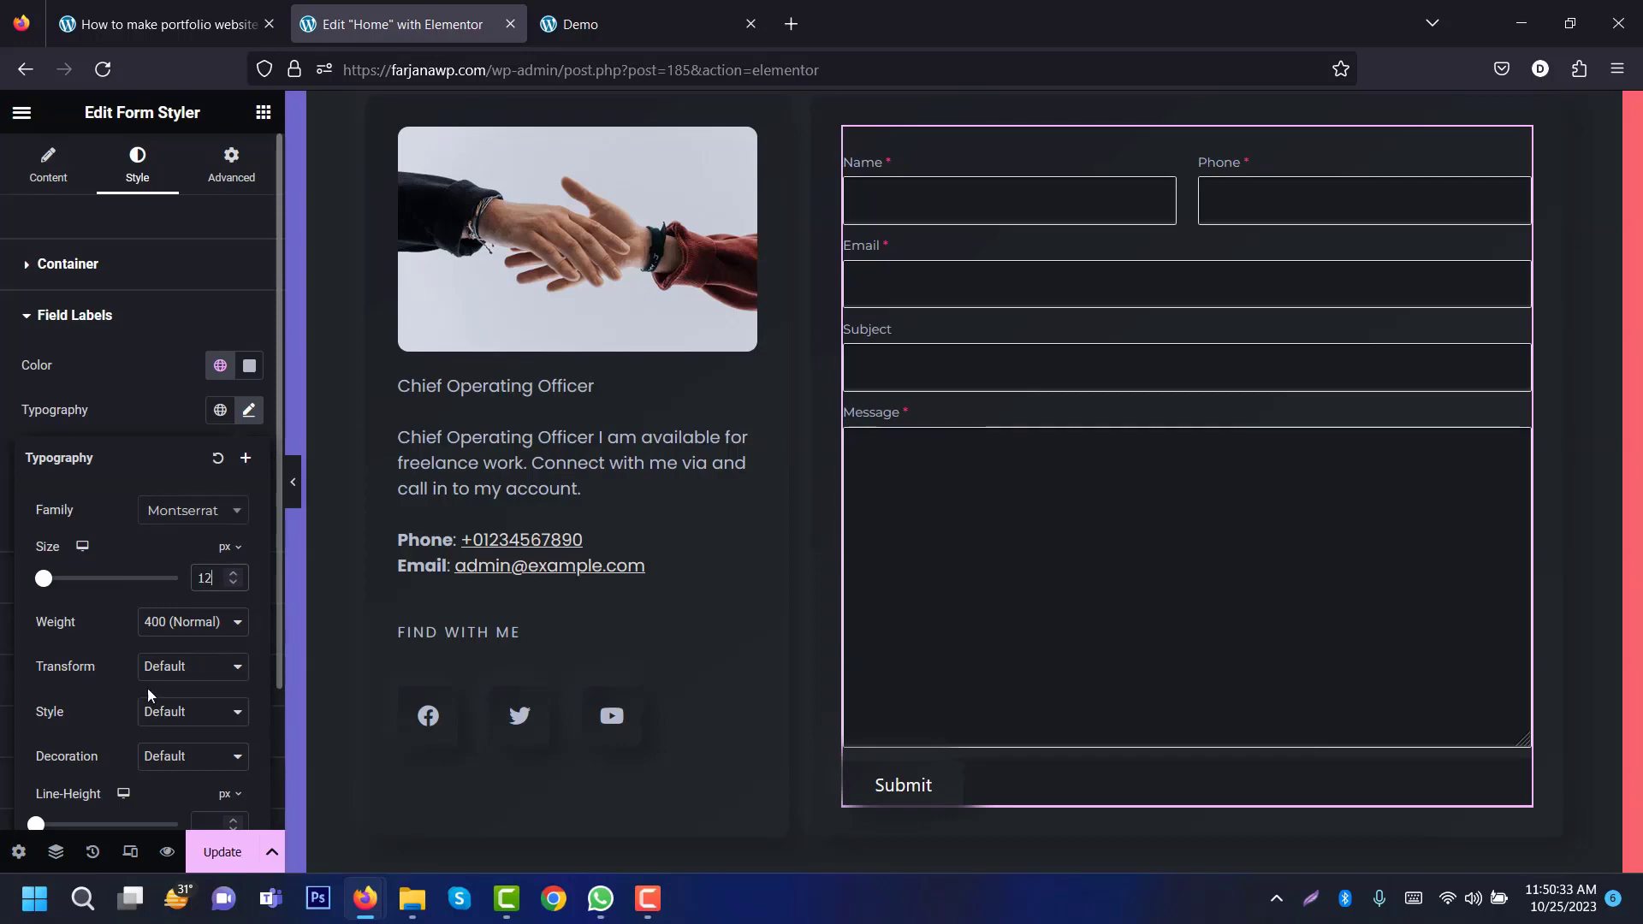
pyautogui.click(189, 669)
pyautogui.click(187, 723)
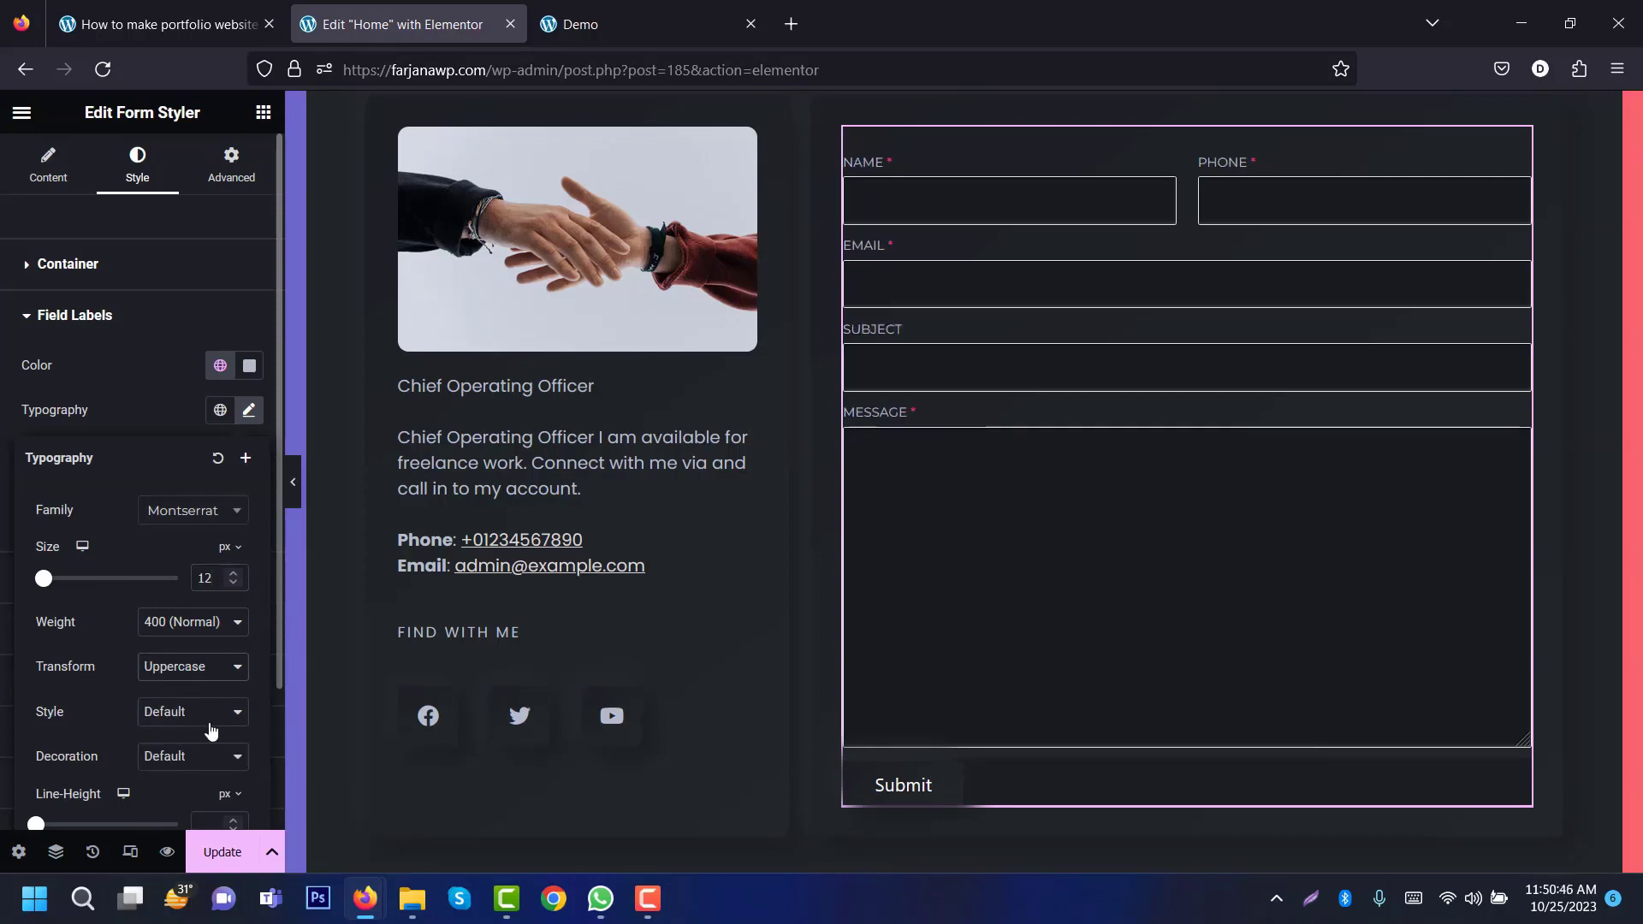
pyautogui.scroll(-2, 211, 730)
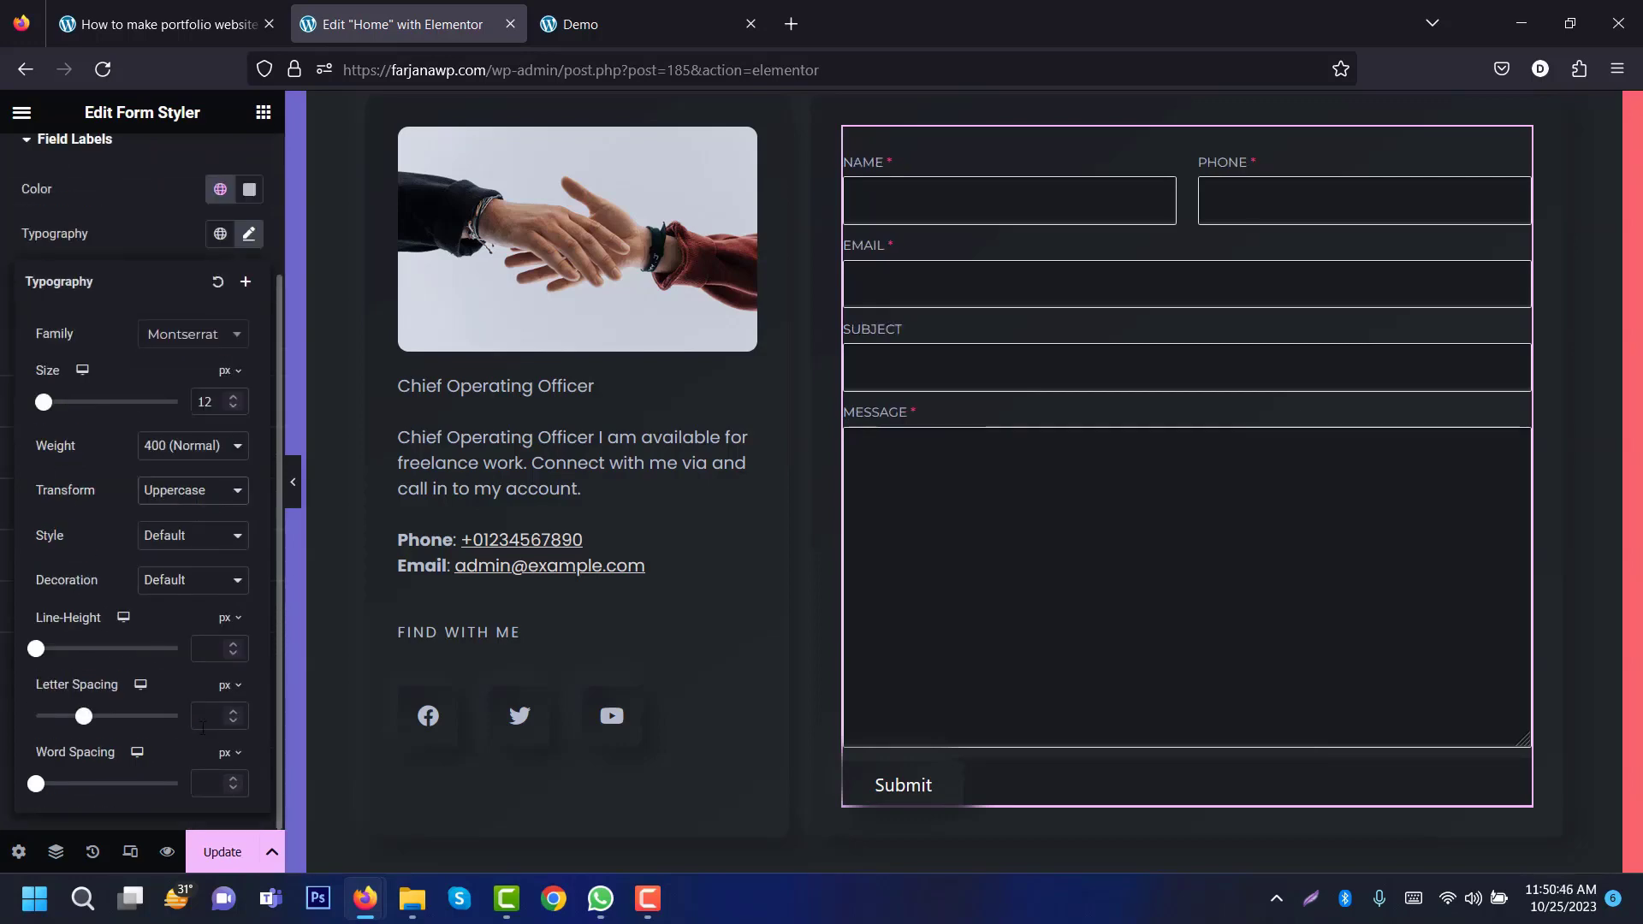
pyautogui.write('1')
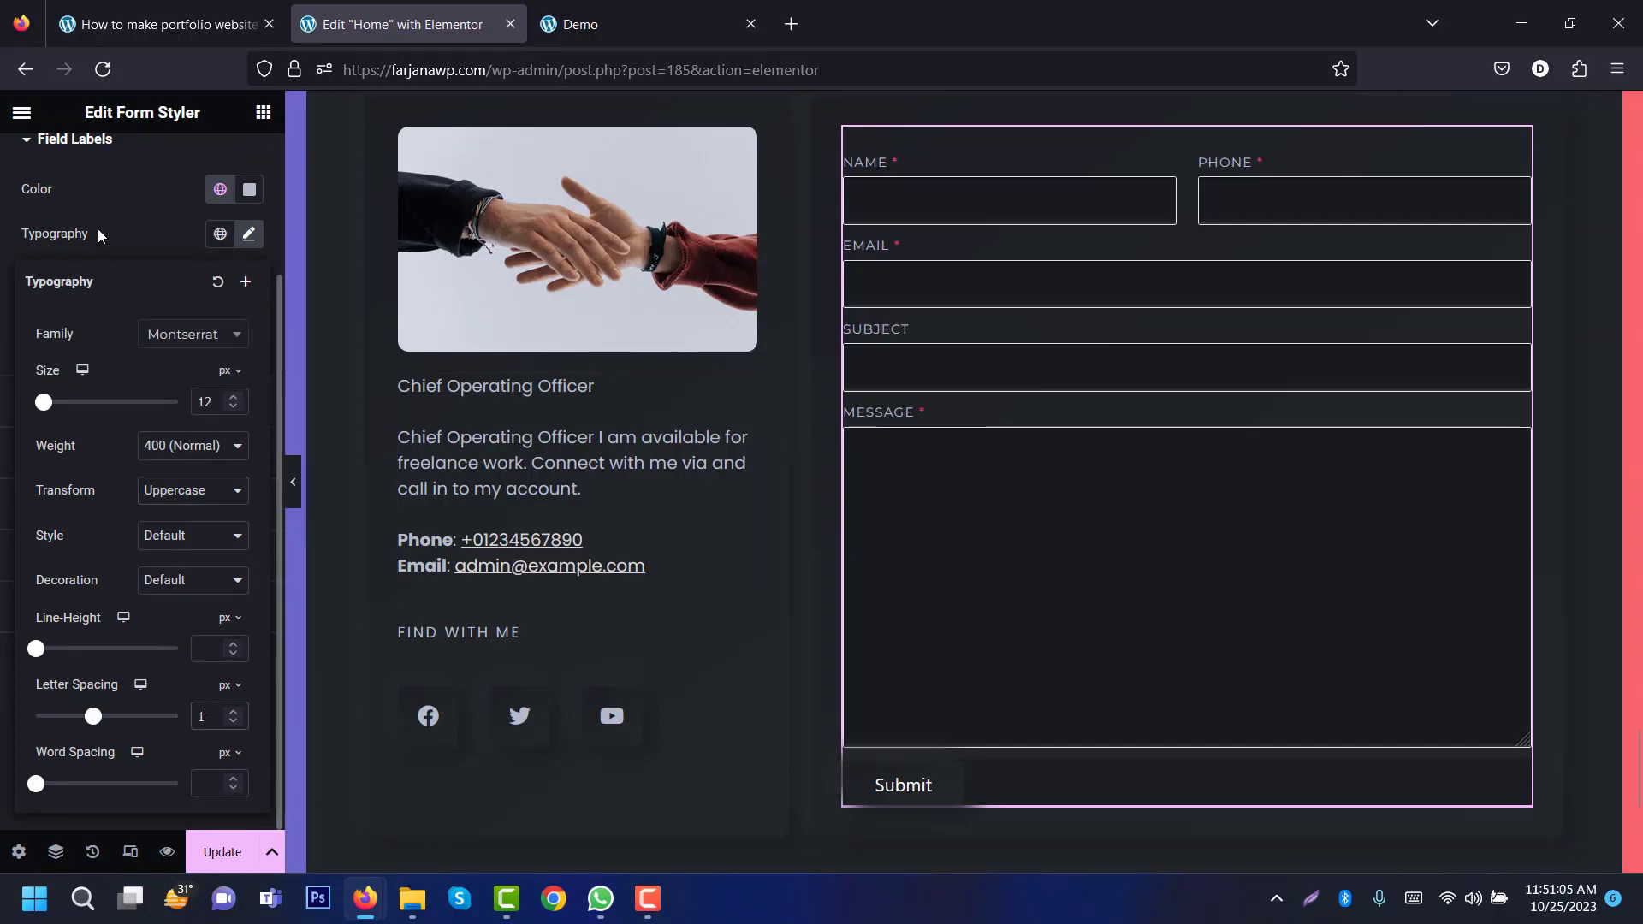
pyautogui.click(112, 233)
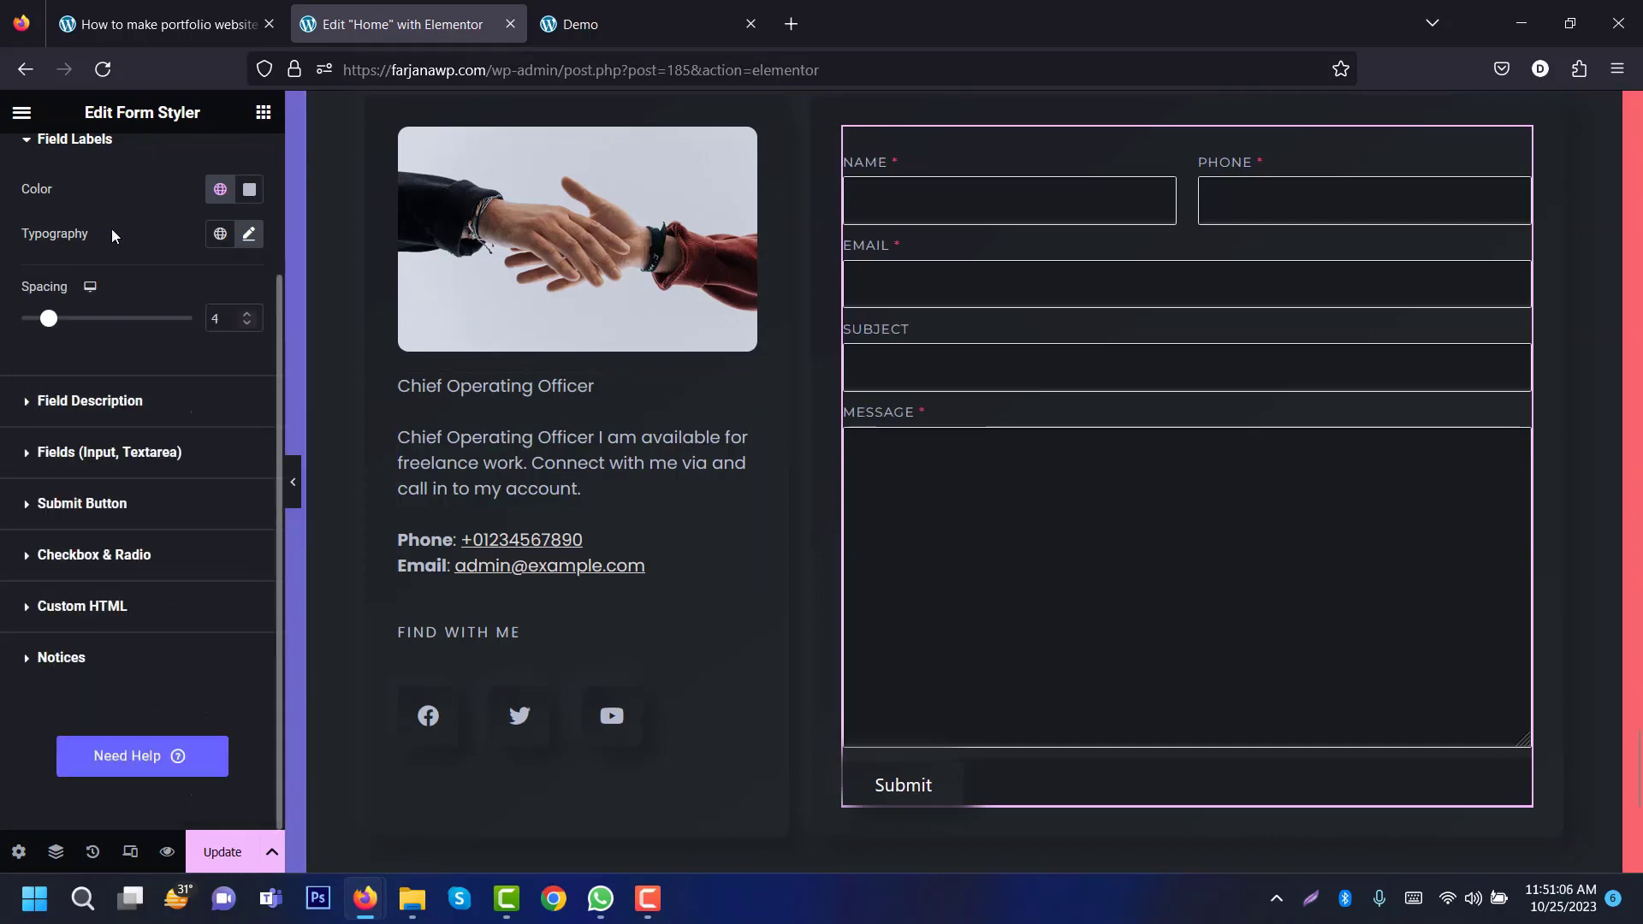
# Step: Set input and textarea text to the global Text colour in normal and focus states
pyautogui.click(67, 404)
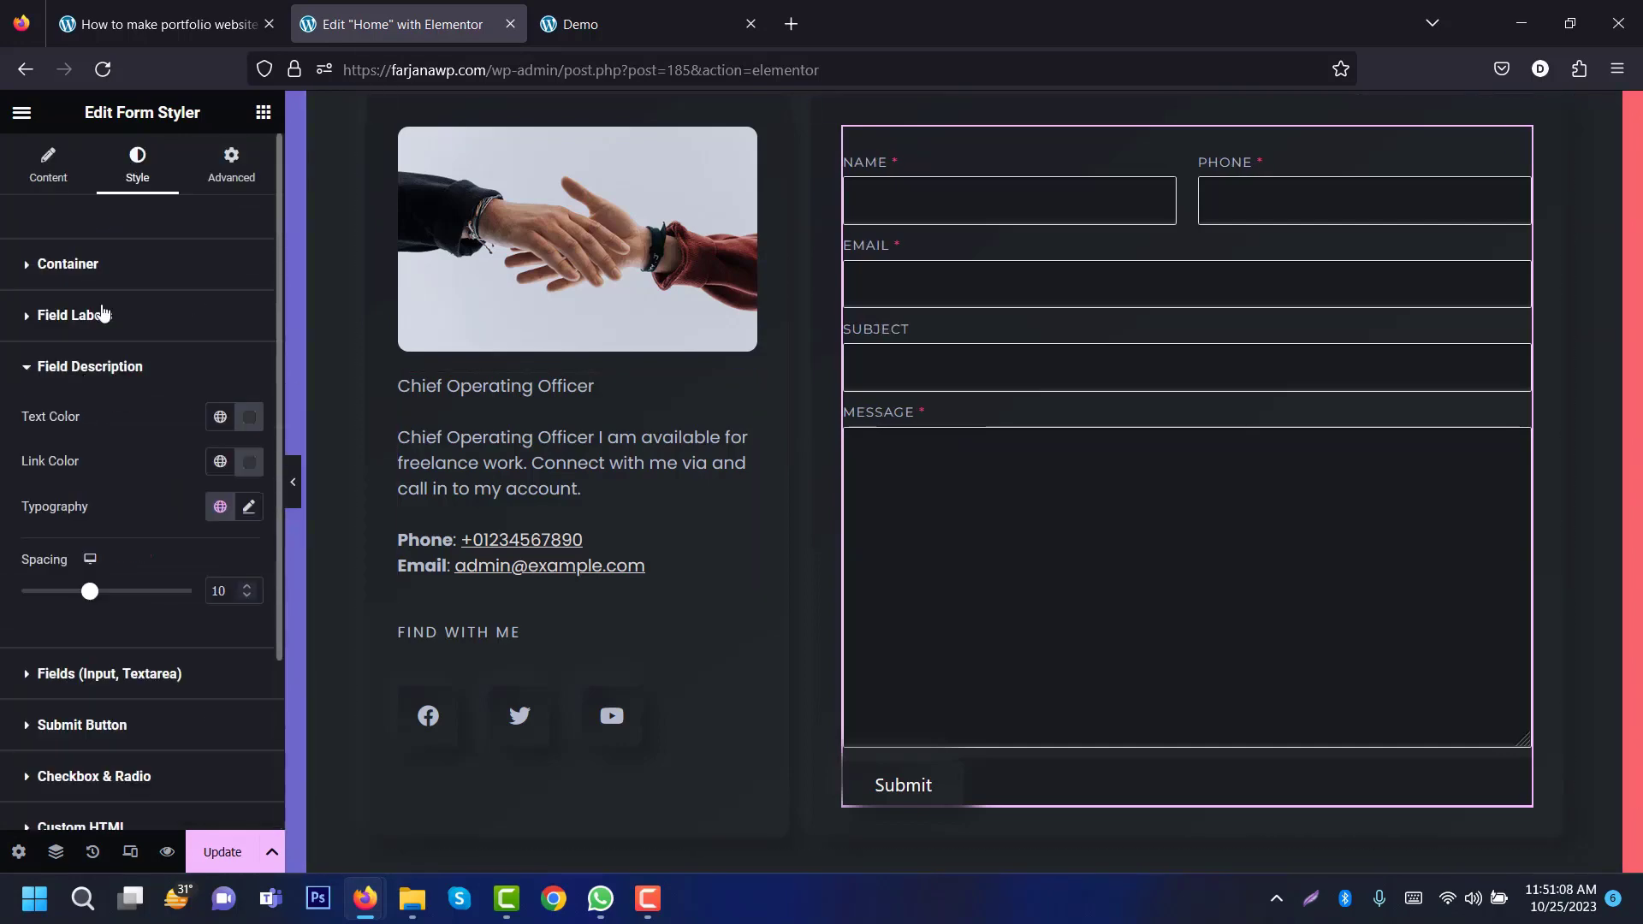
pyautogui.click(93, 379)
pyautogui.click(93, 419)
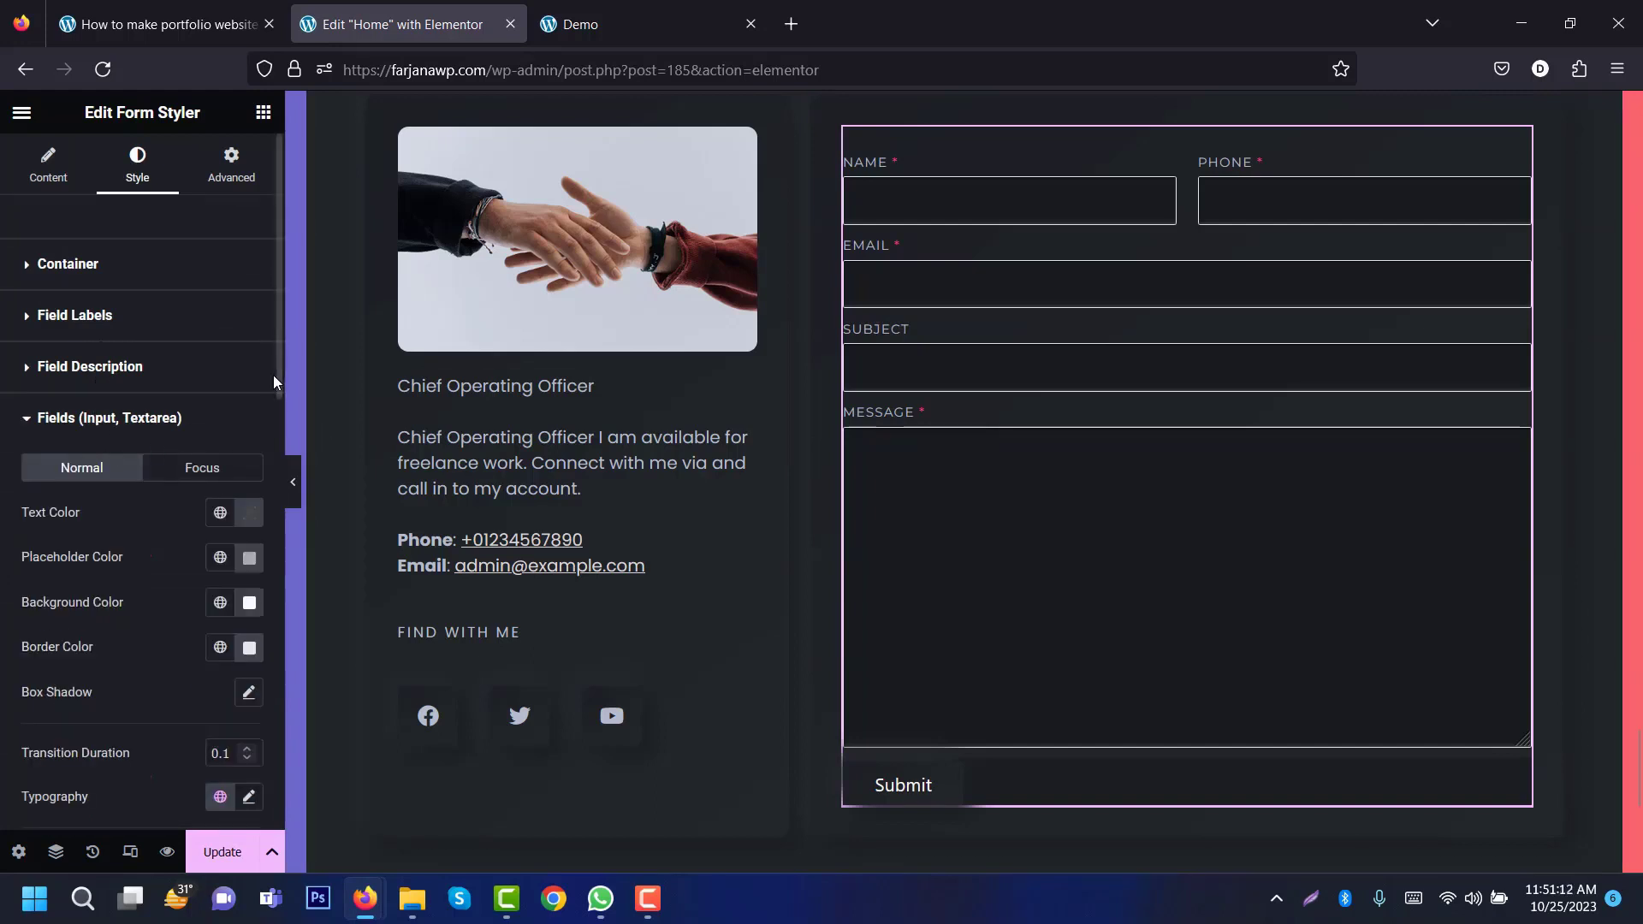
pyautogui.scroll(-2, 157, 356)
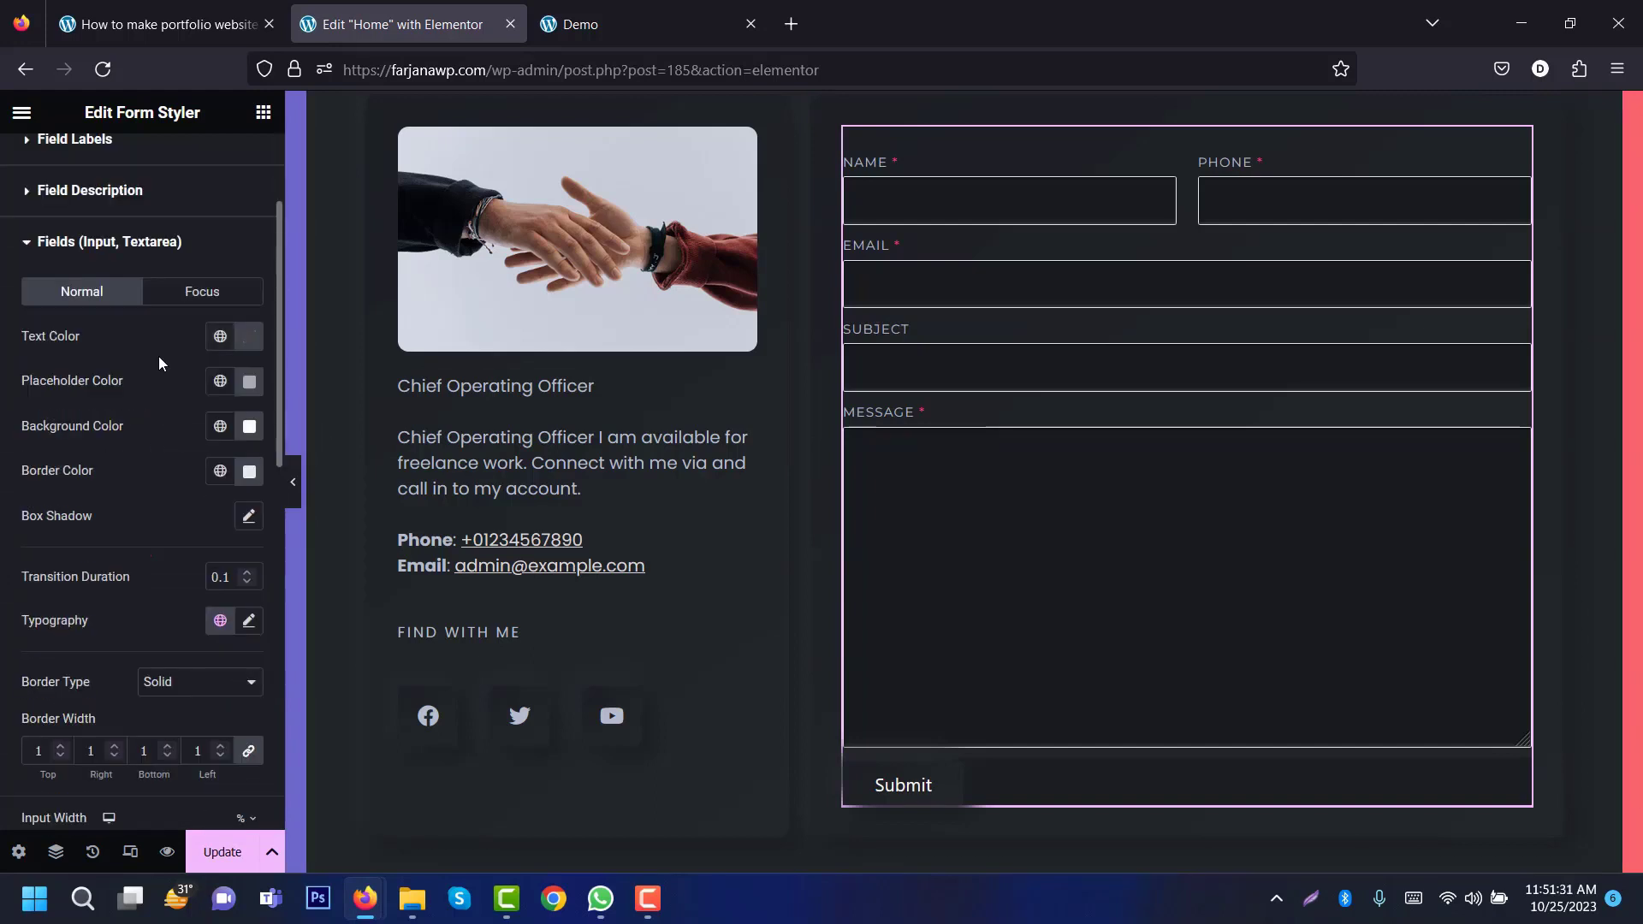
pyautogui.click(220, 336)
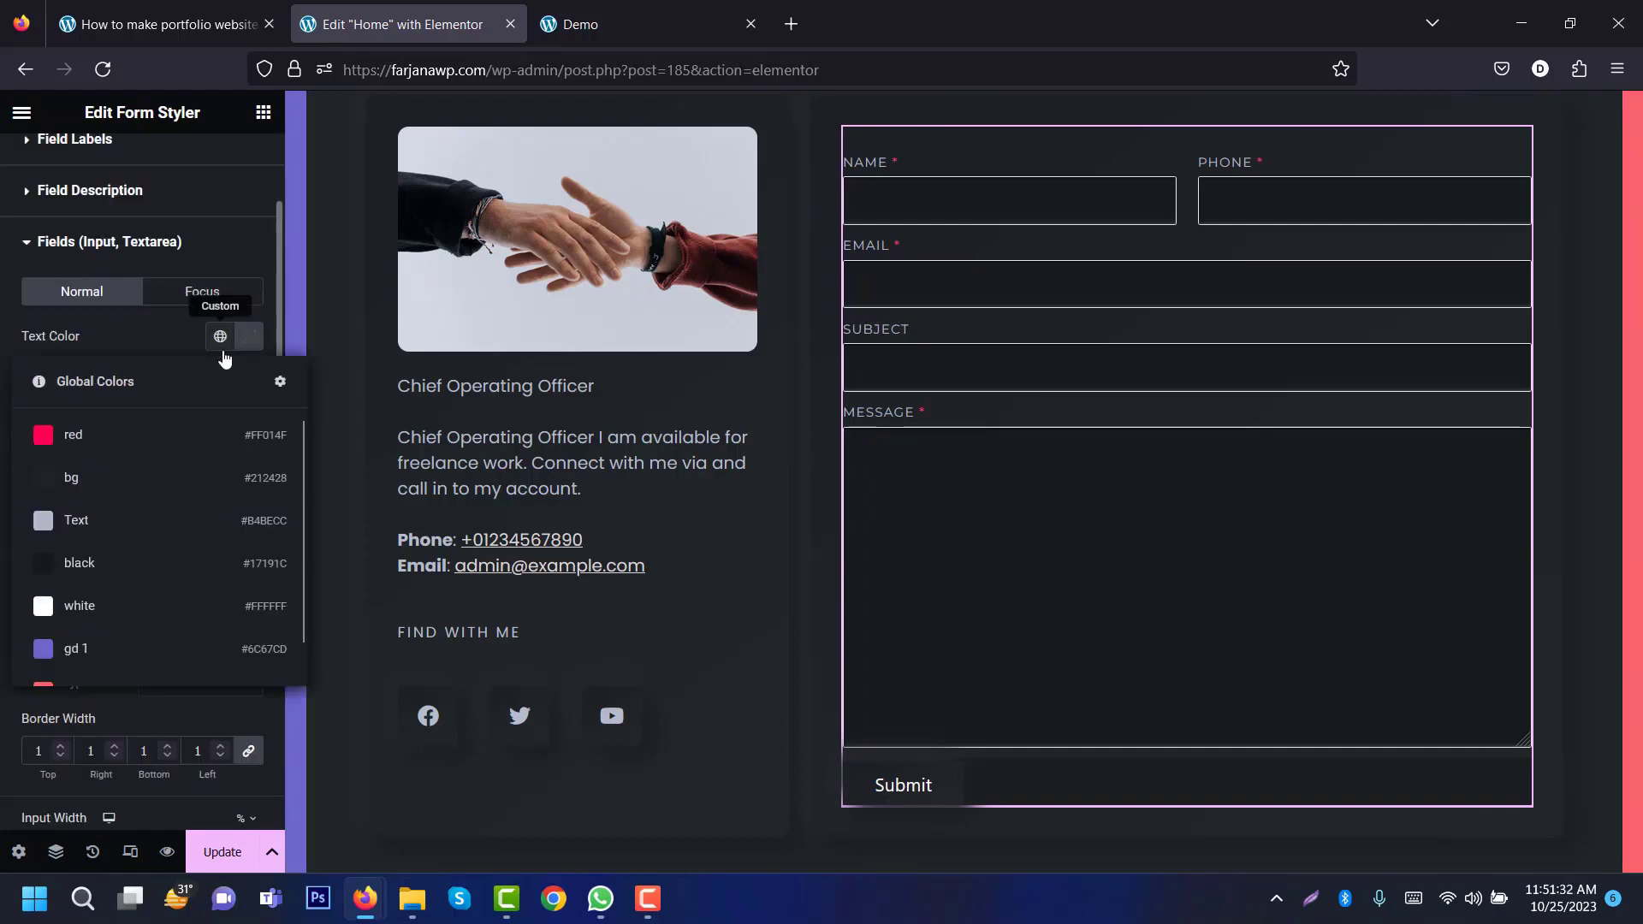
pyautogui.click(186, 521)
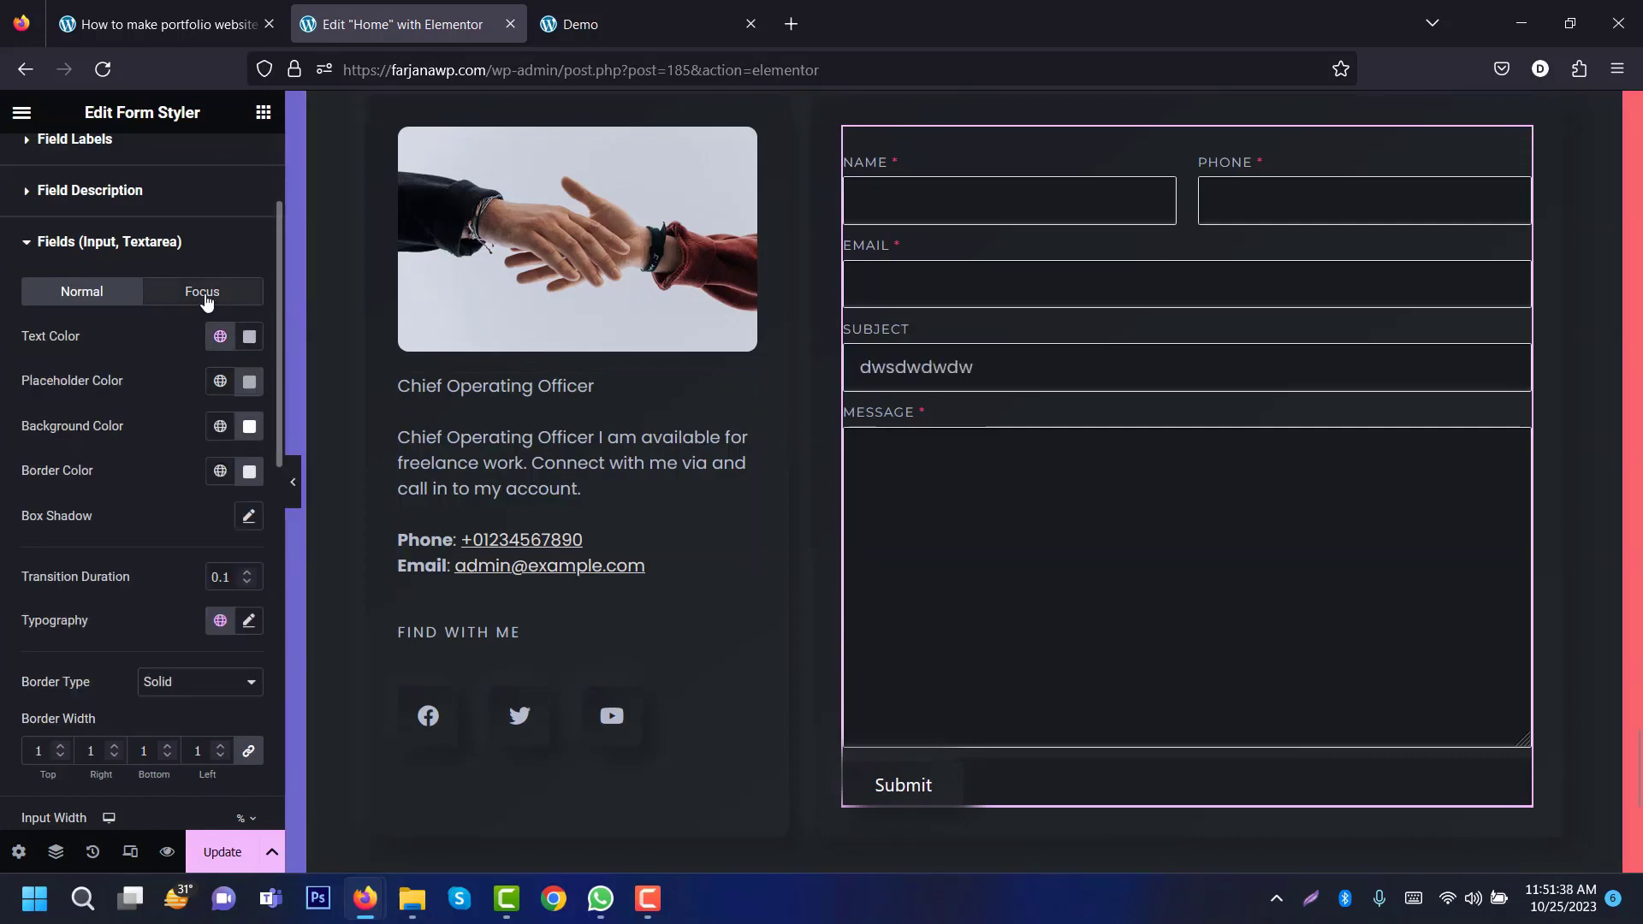
pyautogui.click(202, 291)
pyautogui.click(220, 336)
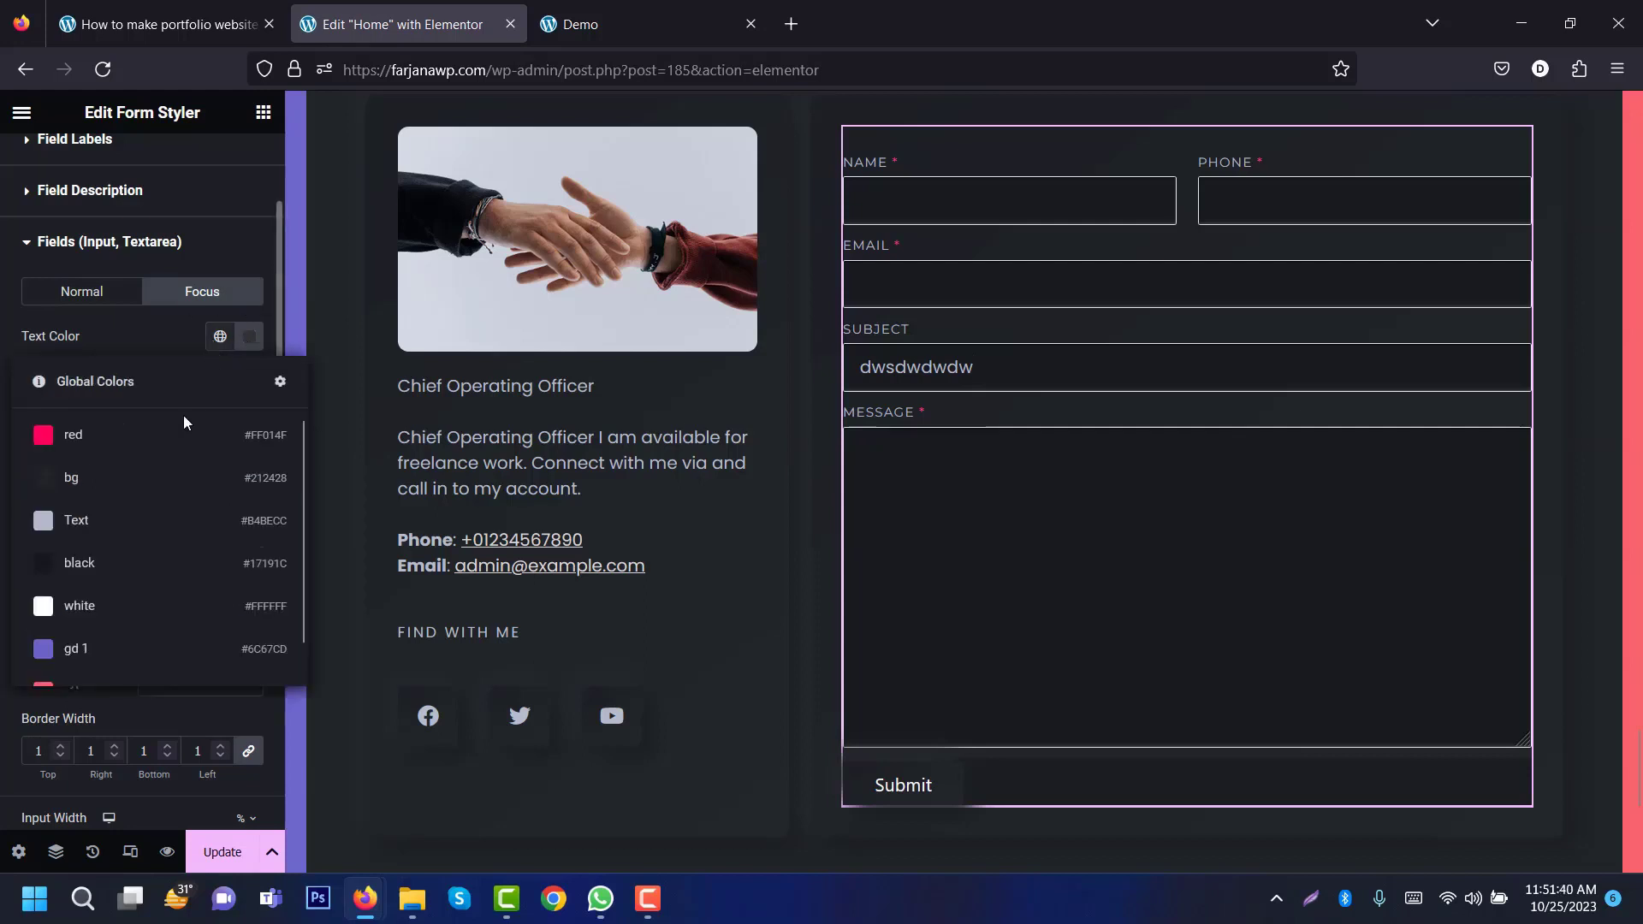
pyautogui.click(157, 521)
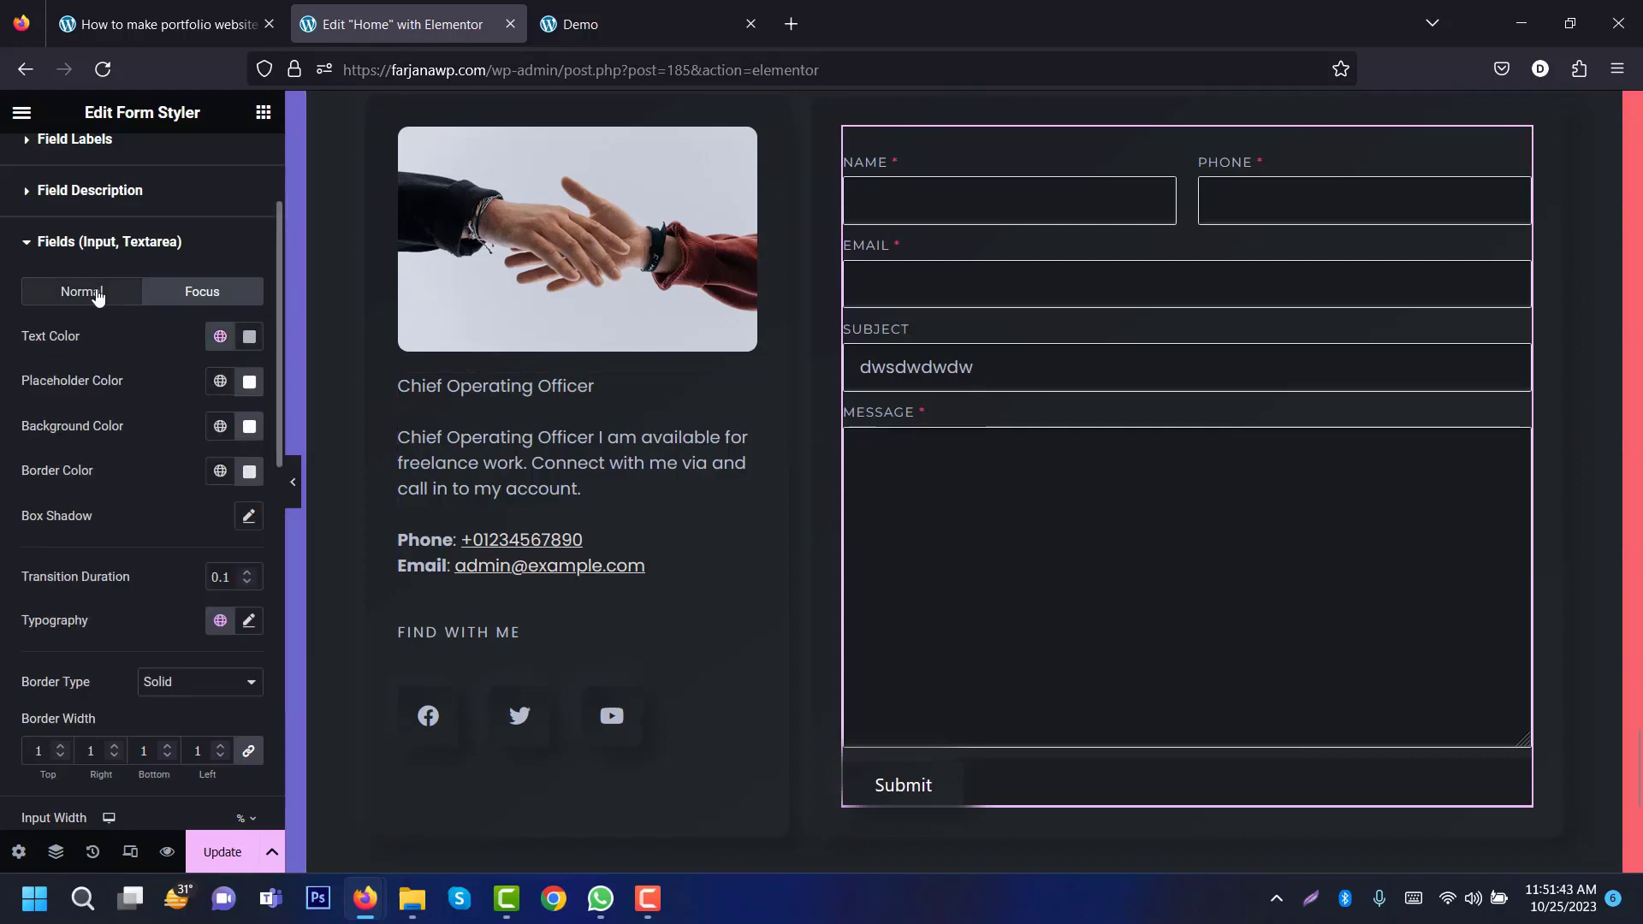
# Step: Give the form fields black borders that turn red when focused
pyautogui.click(101, 291)
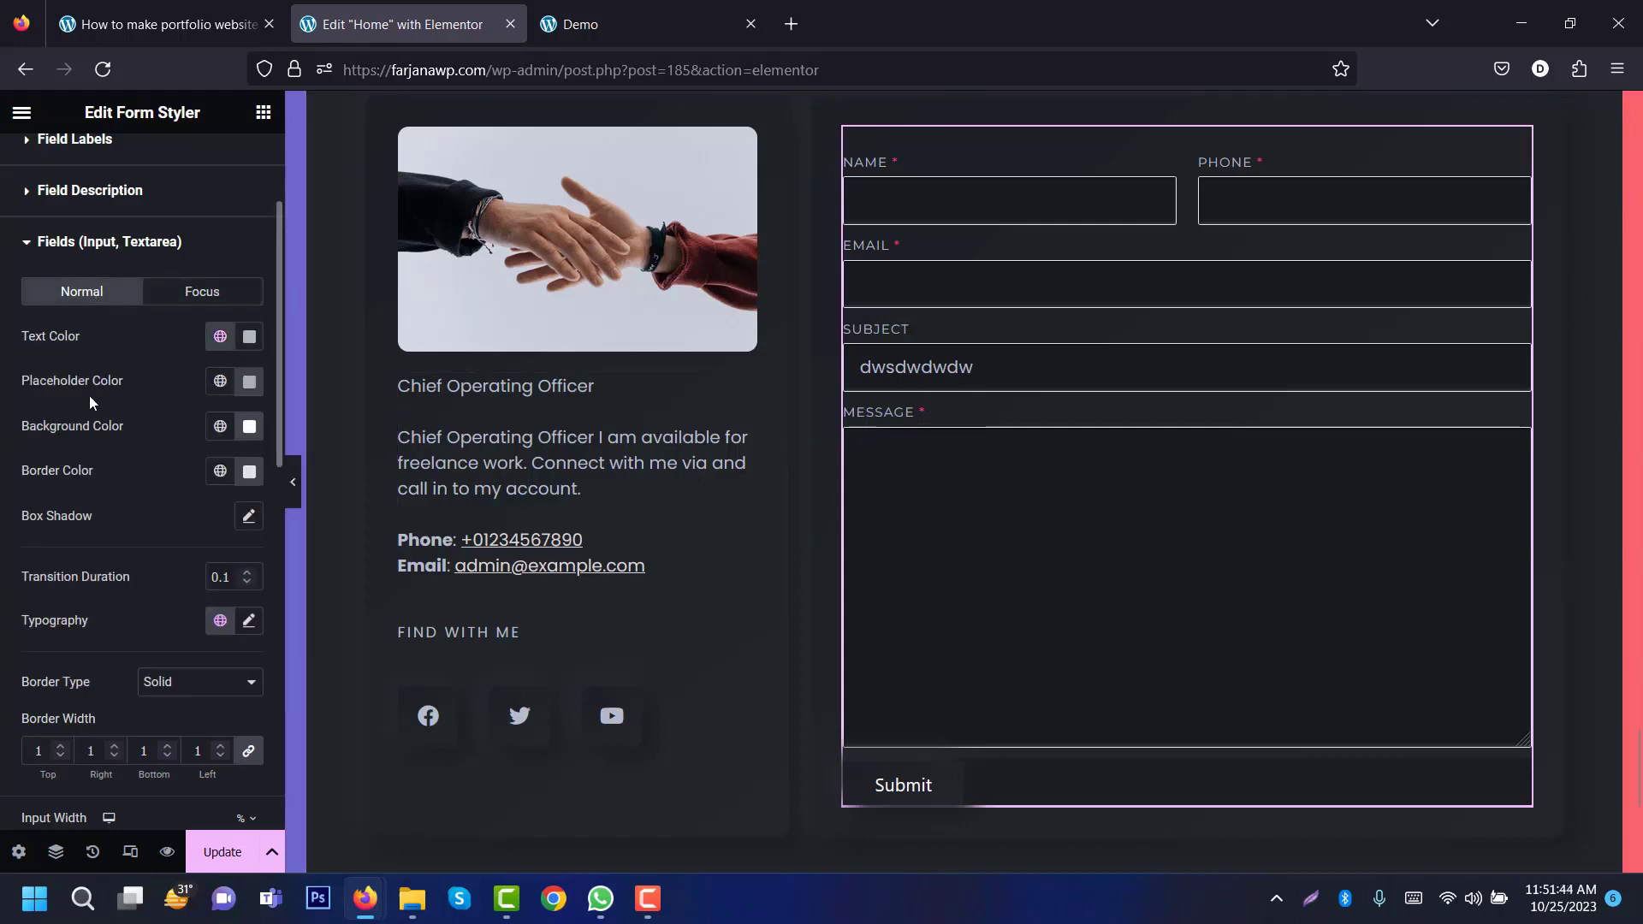
pyautogui.click(220, 471)
pyautogui.click(165, 693)
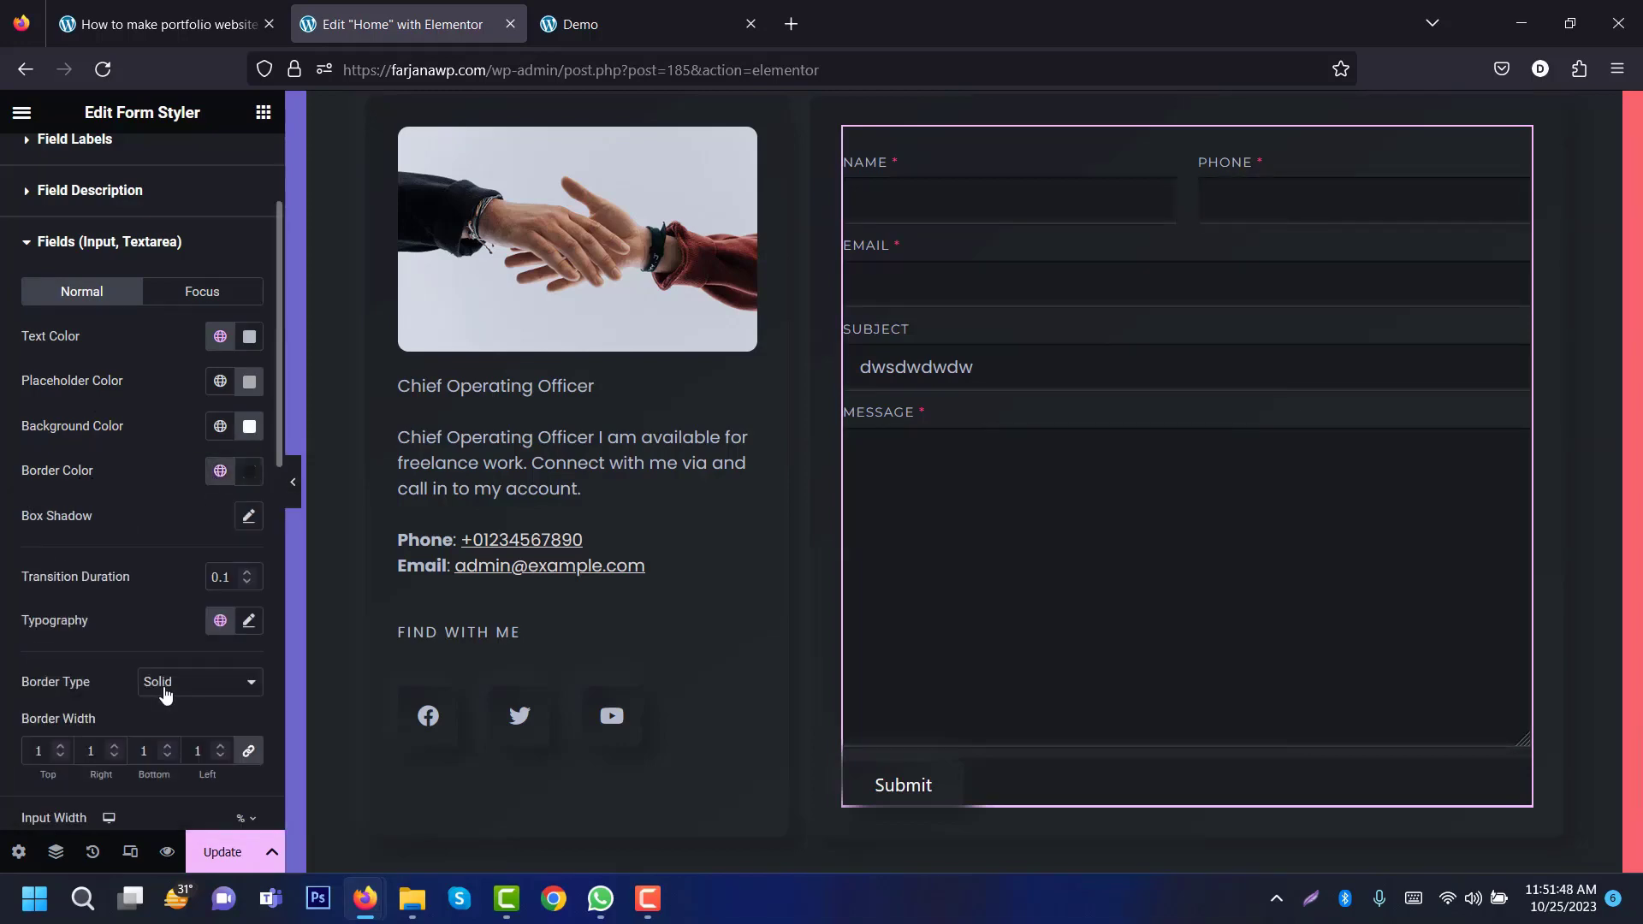
pyautogui.click(204, 294)
pyautogui.click(220, 471)
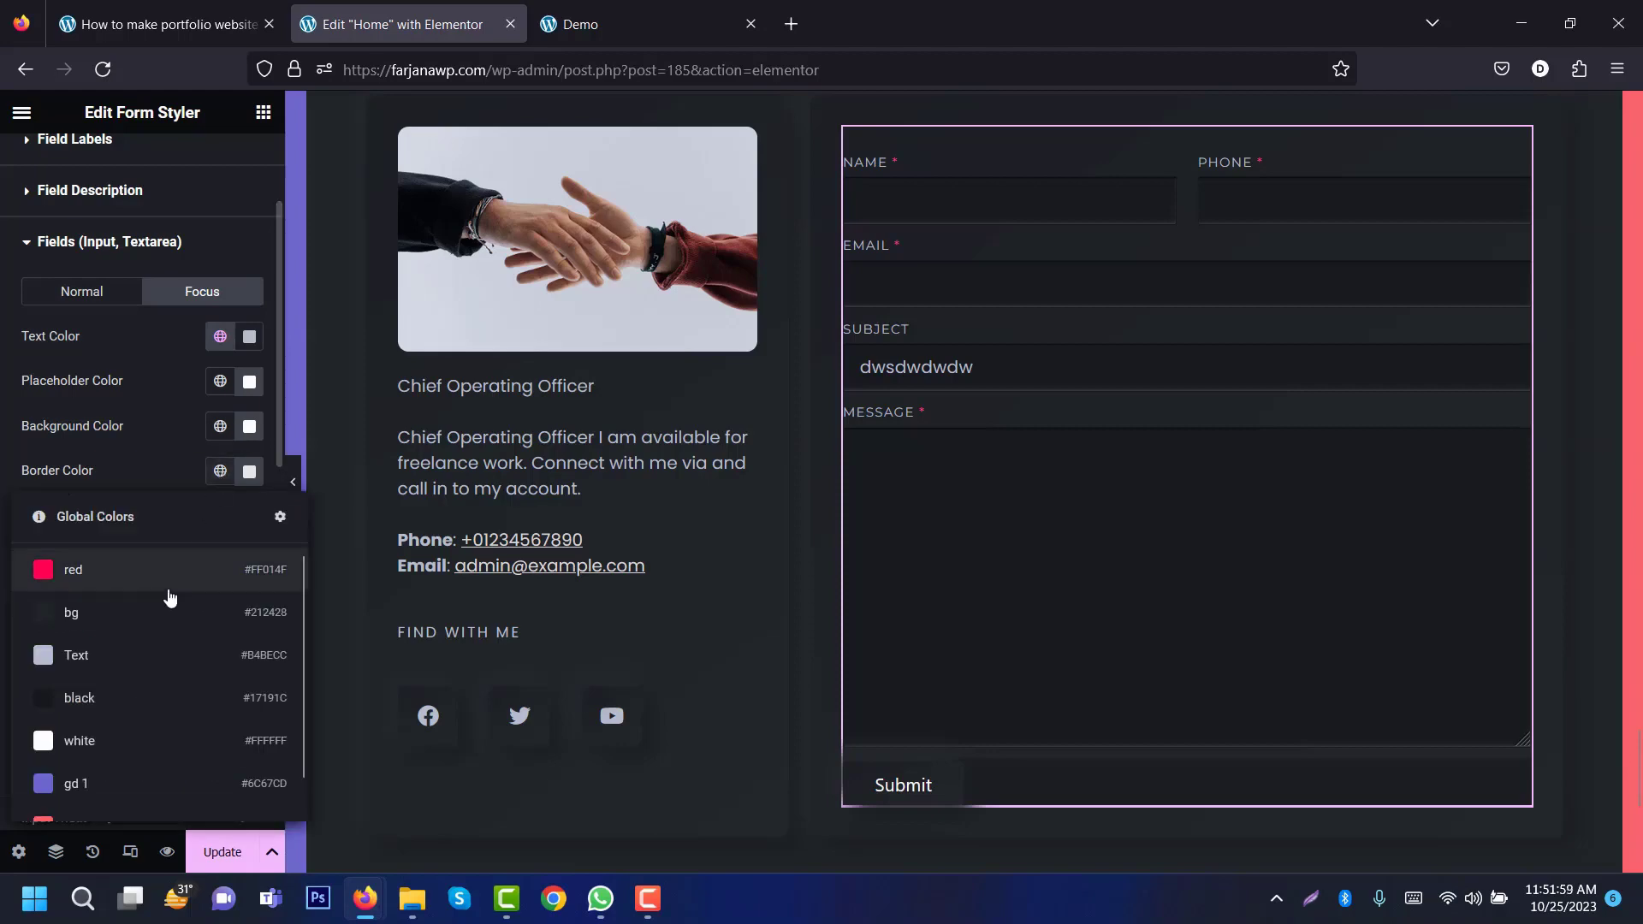
pyautogui.click(163, 575)
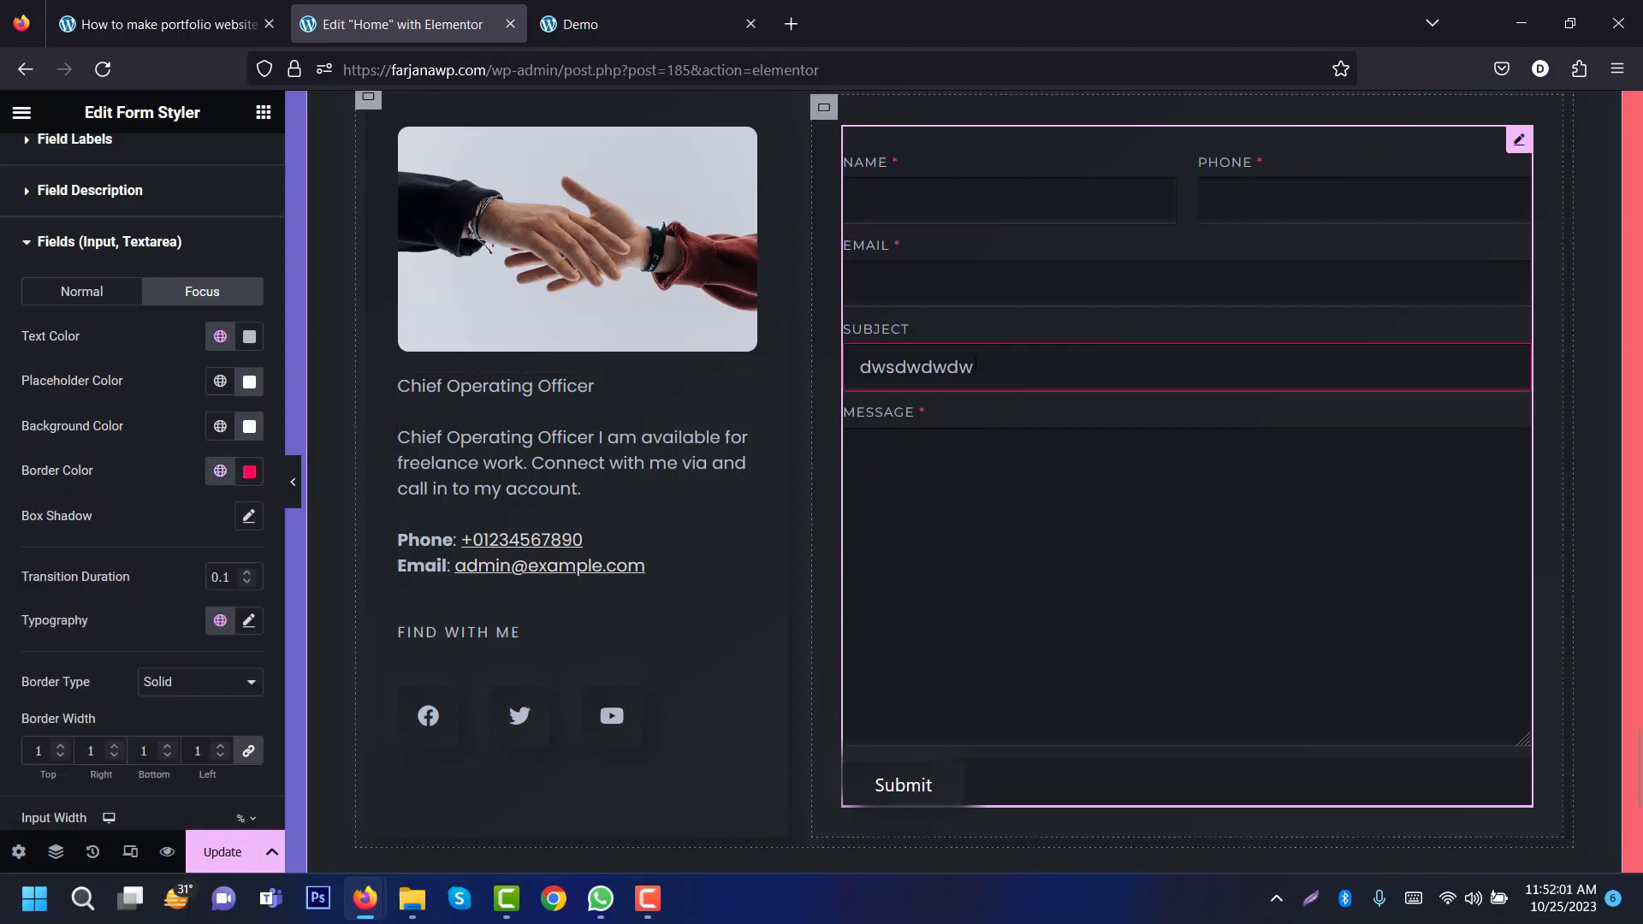
pyautogui.click(944, 295)
pyautogui.click(1010, 354)
pyautogui.click(81, 291)
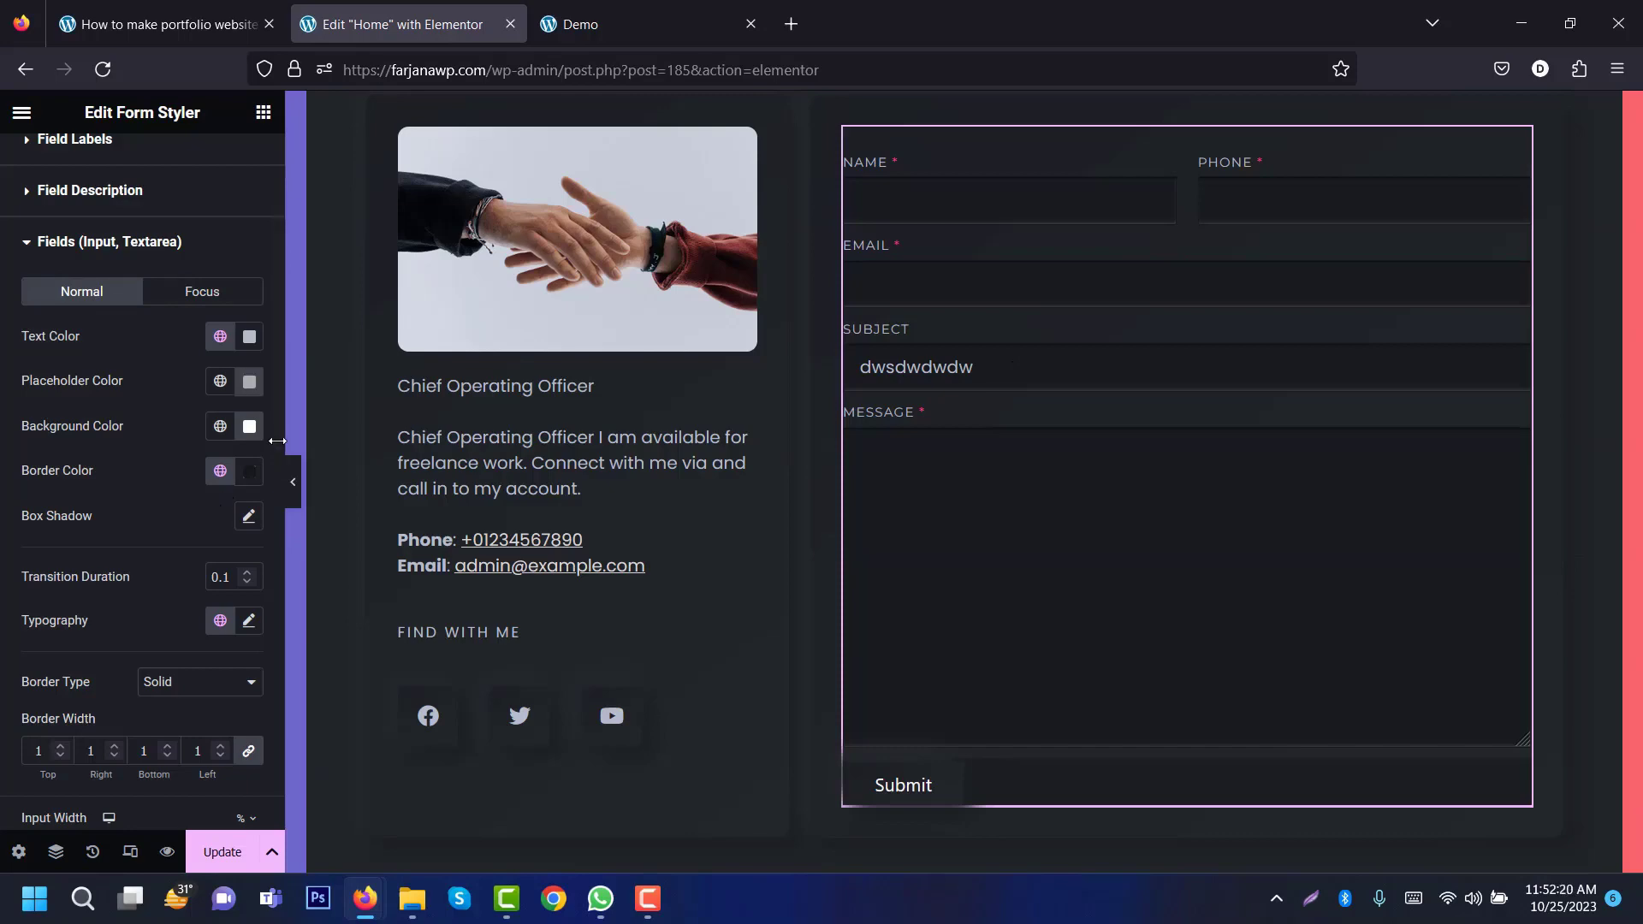
# Step: Set the input height to 55 px and the message box height to 200 px
pyautogui.scroll(-3, 279, 441)
pyautogui.scroll(-2, 207, 552)
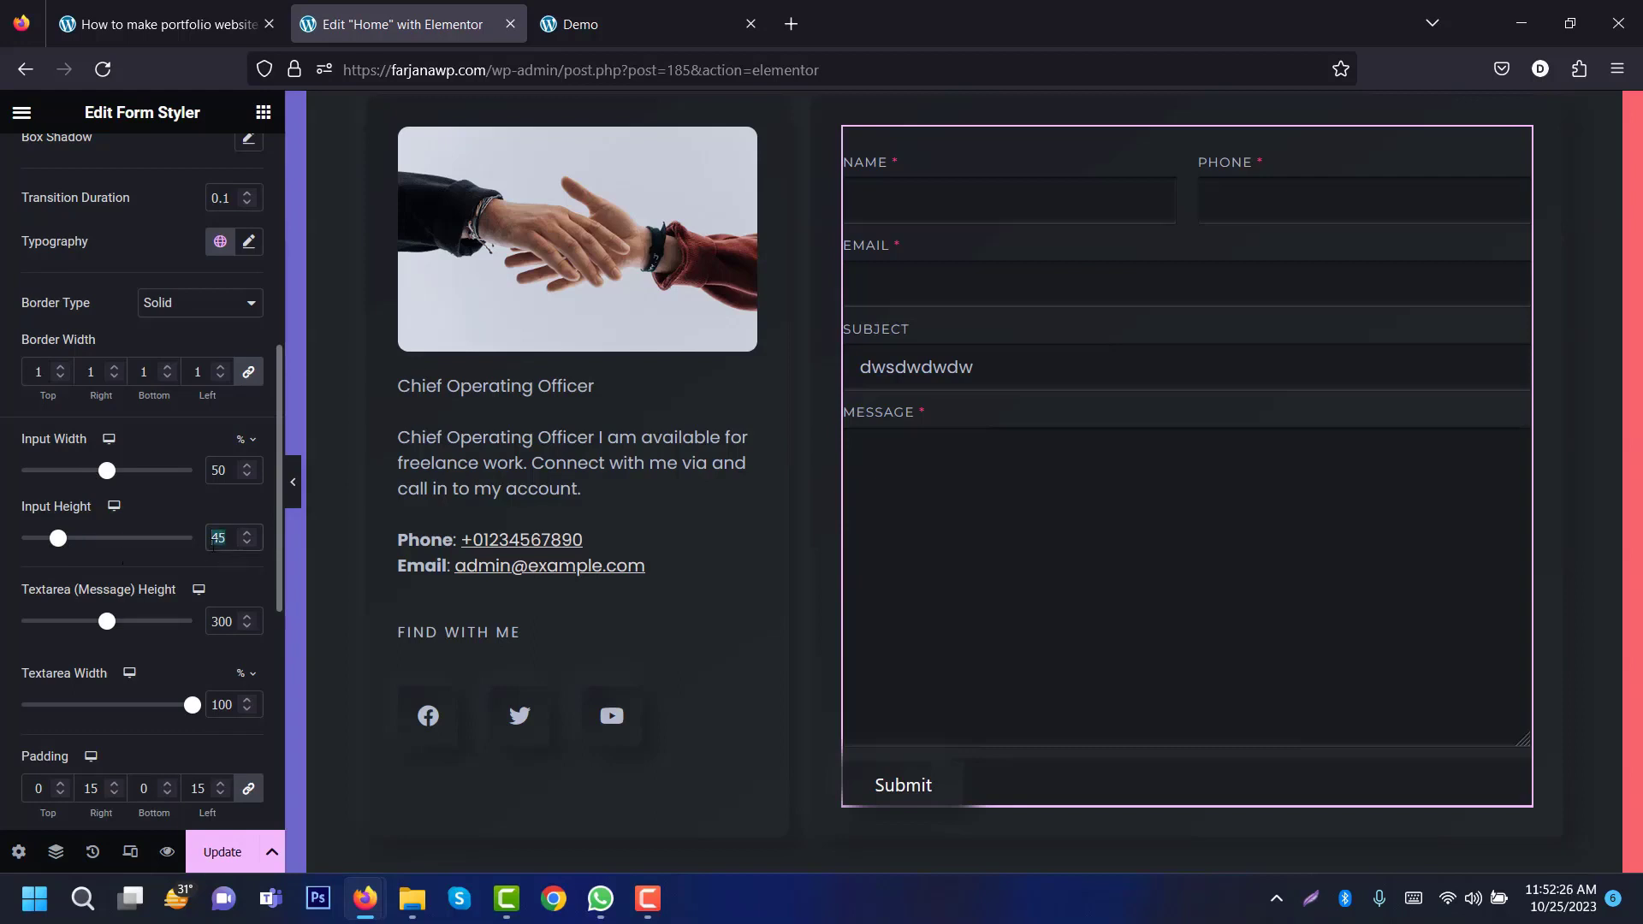
pyautogui.write('55')
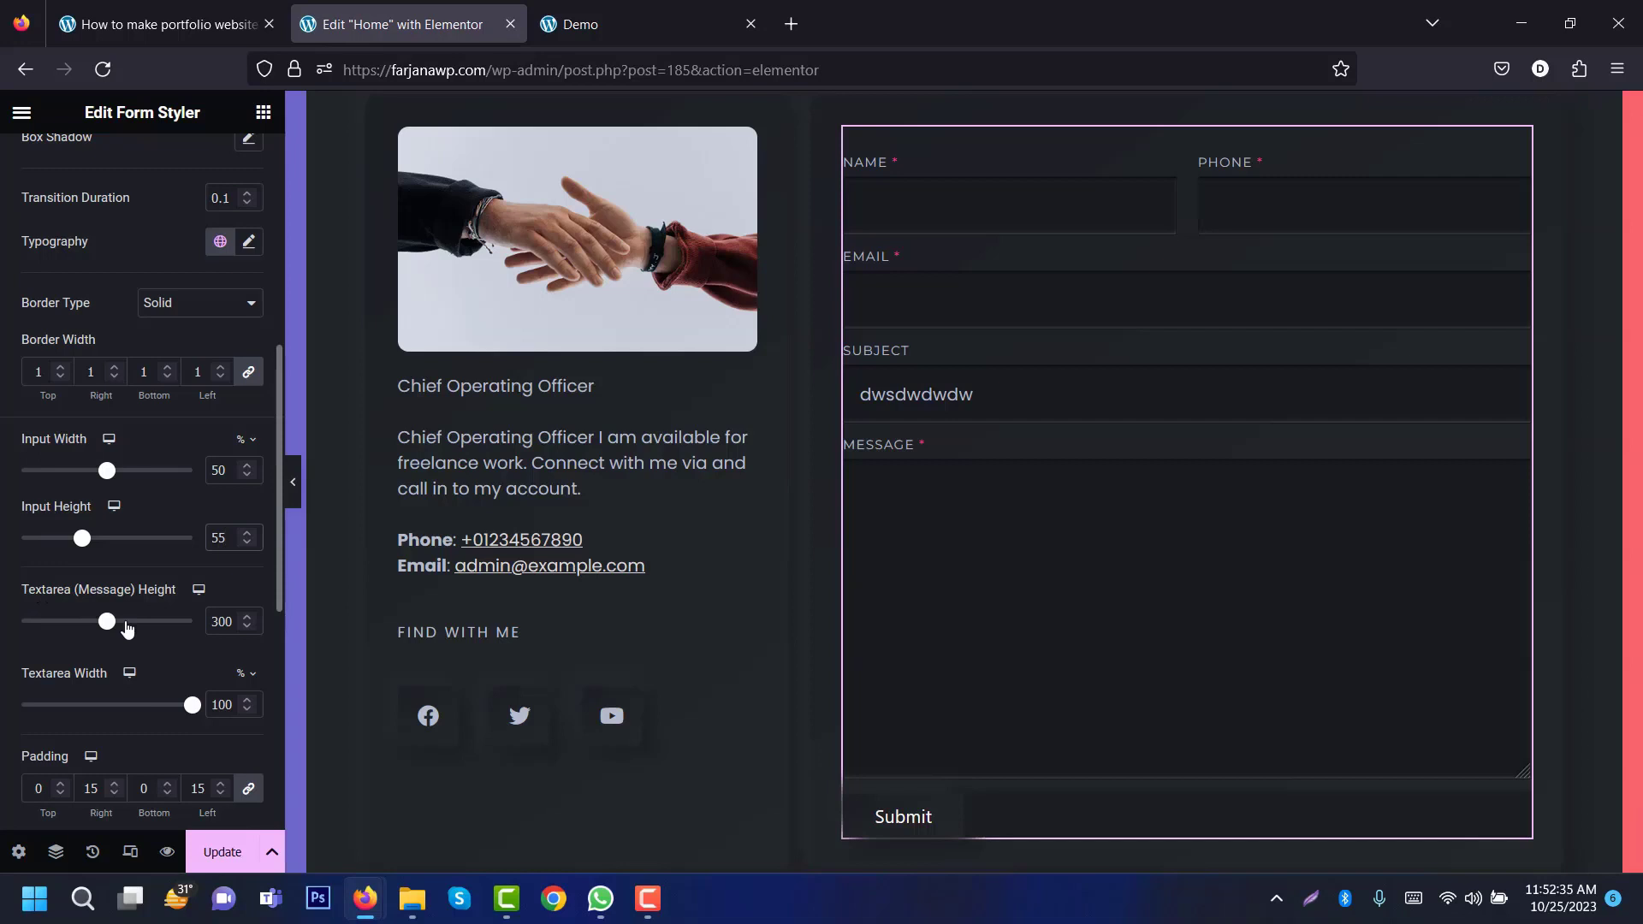
pyautogui.click(220, 621)
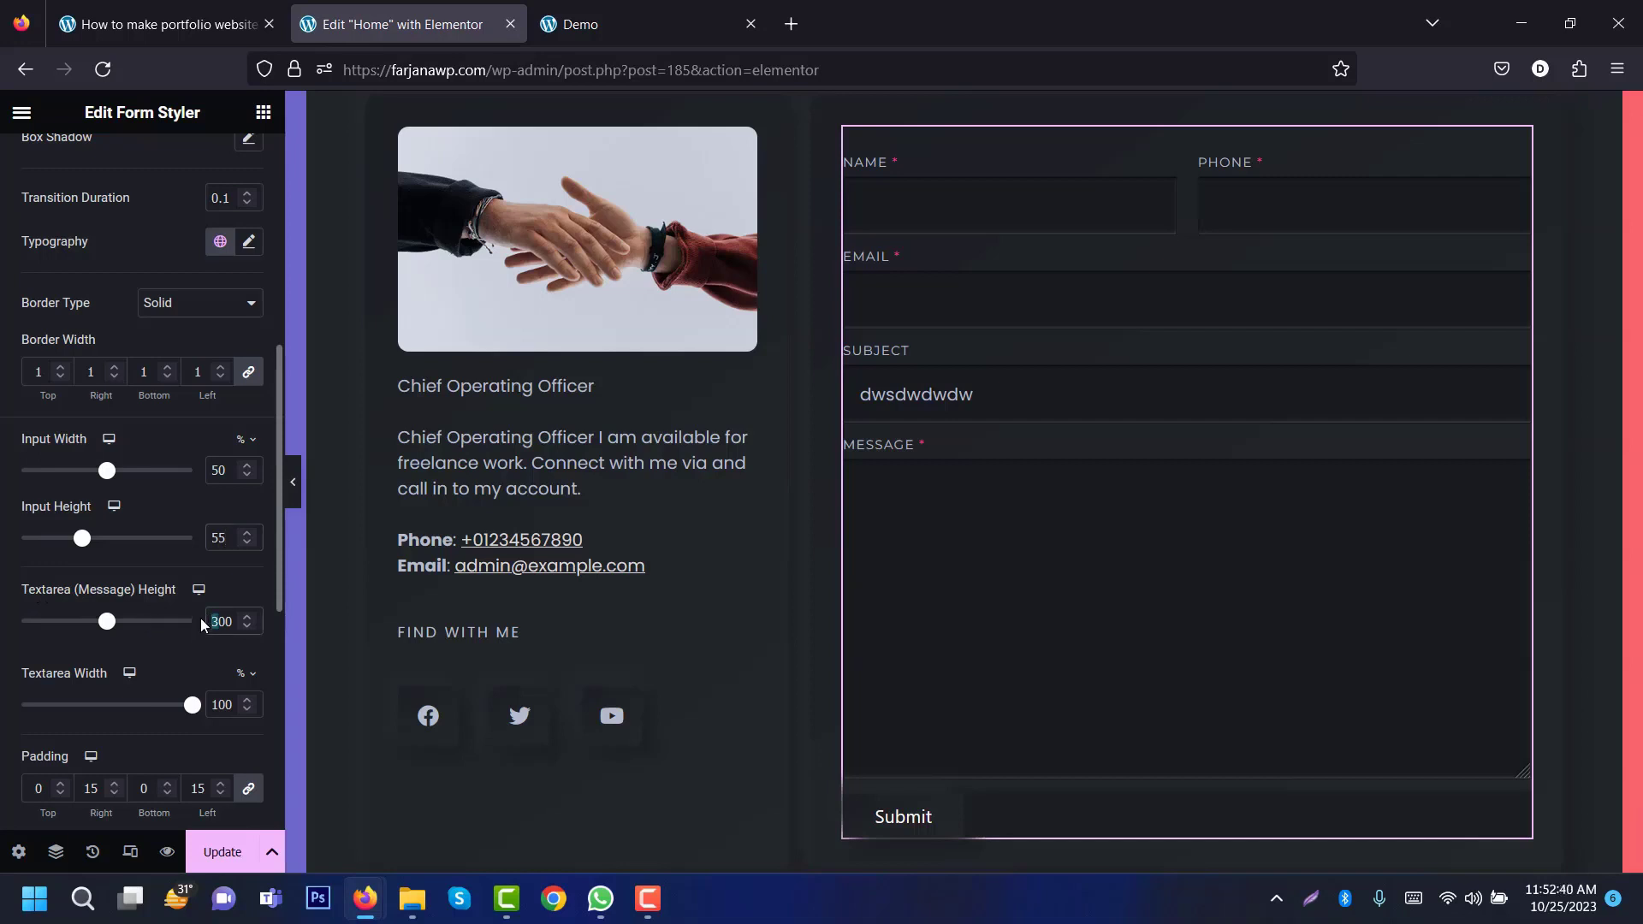
pyautogui.write('2')
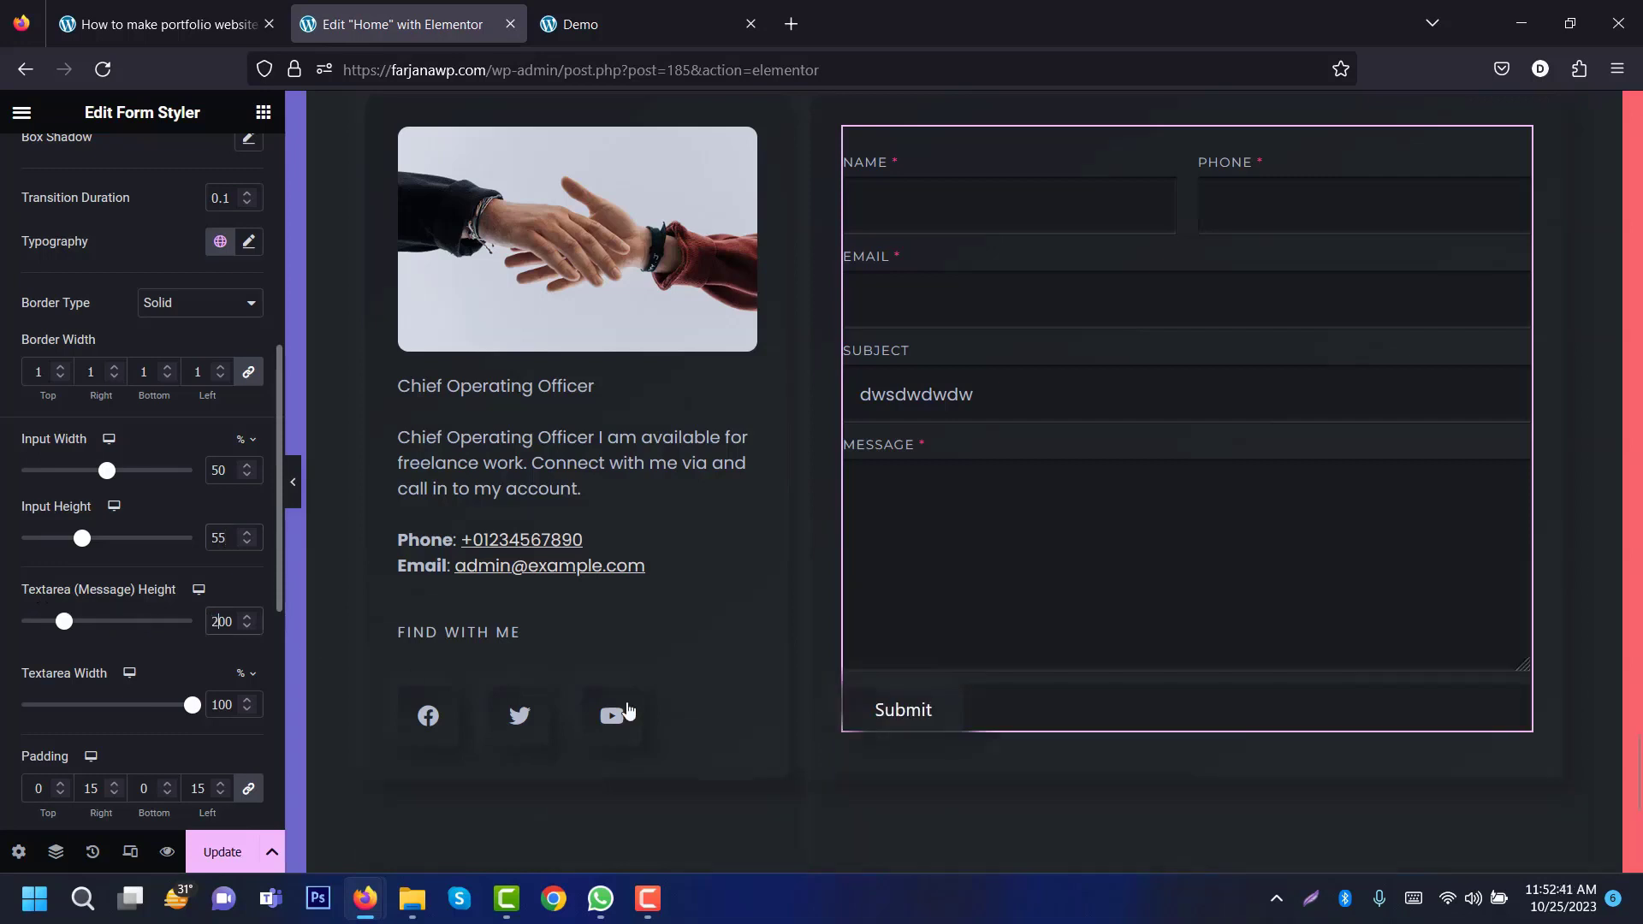
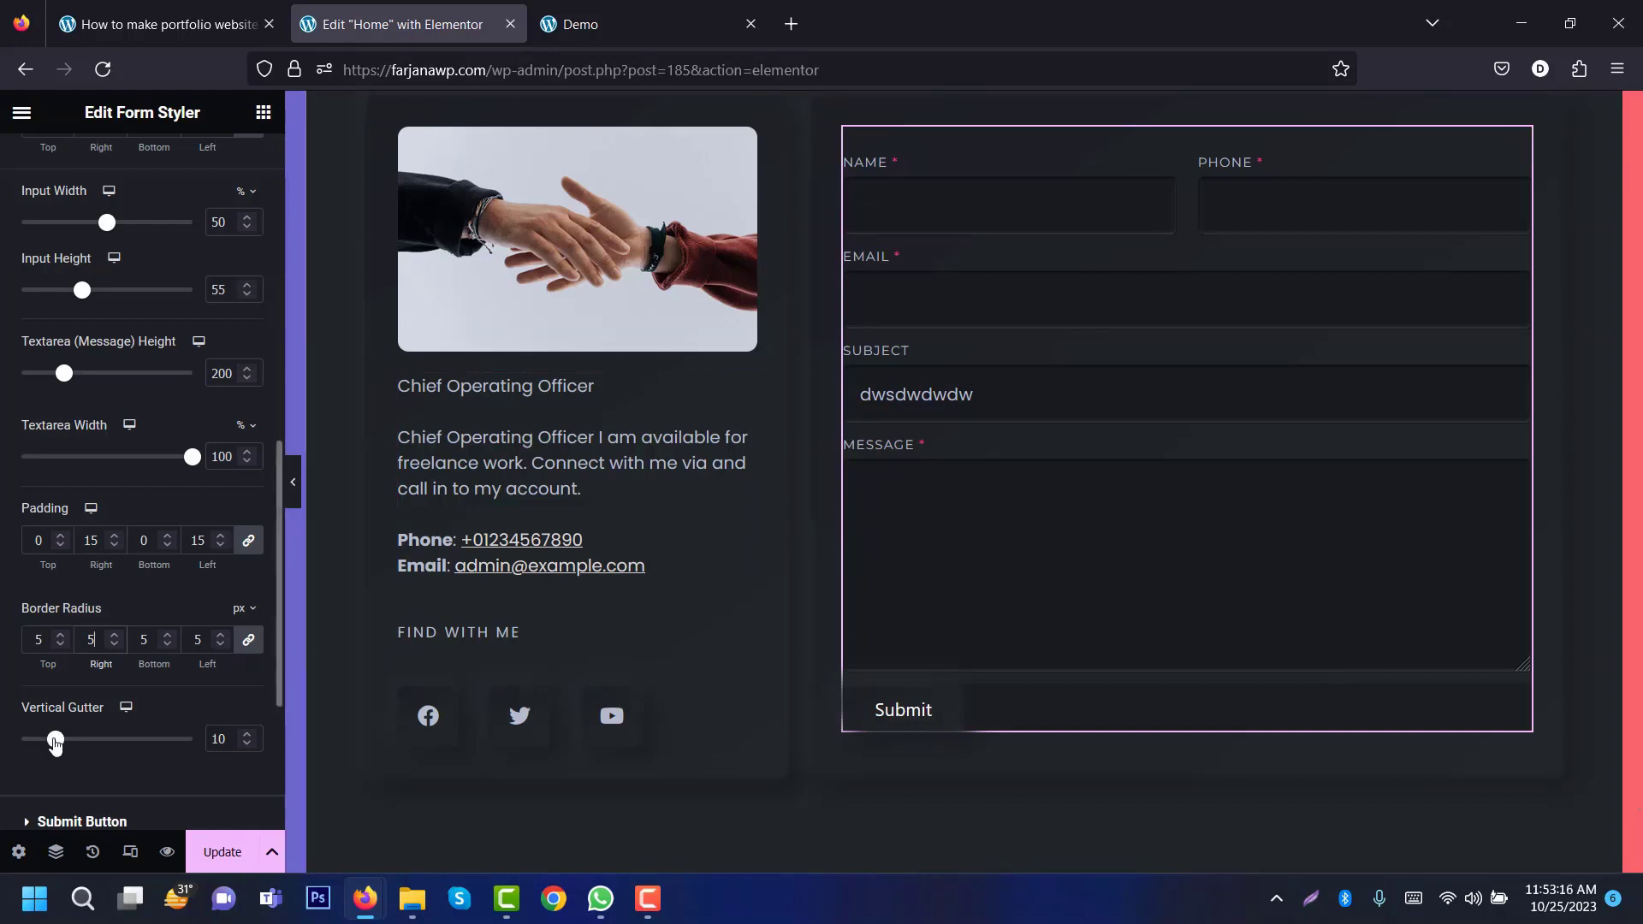
# Step: Set the contact form's vertical gutter to 20 and expand the Submit Button style section
pyautogui.moveTo(54, 741); pyautogui.dragTo(90, 740)
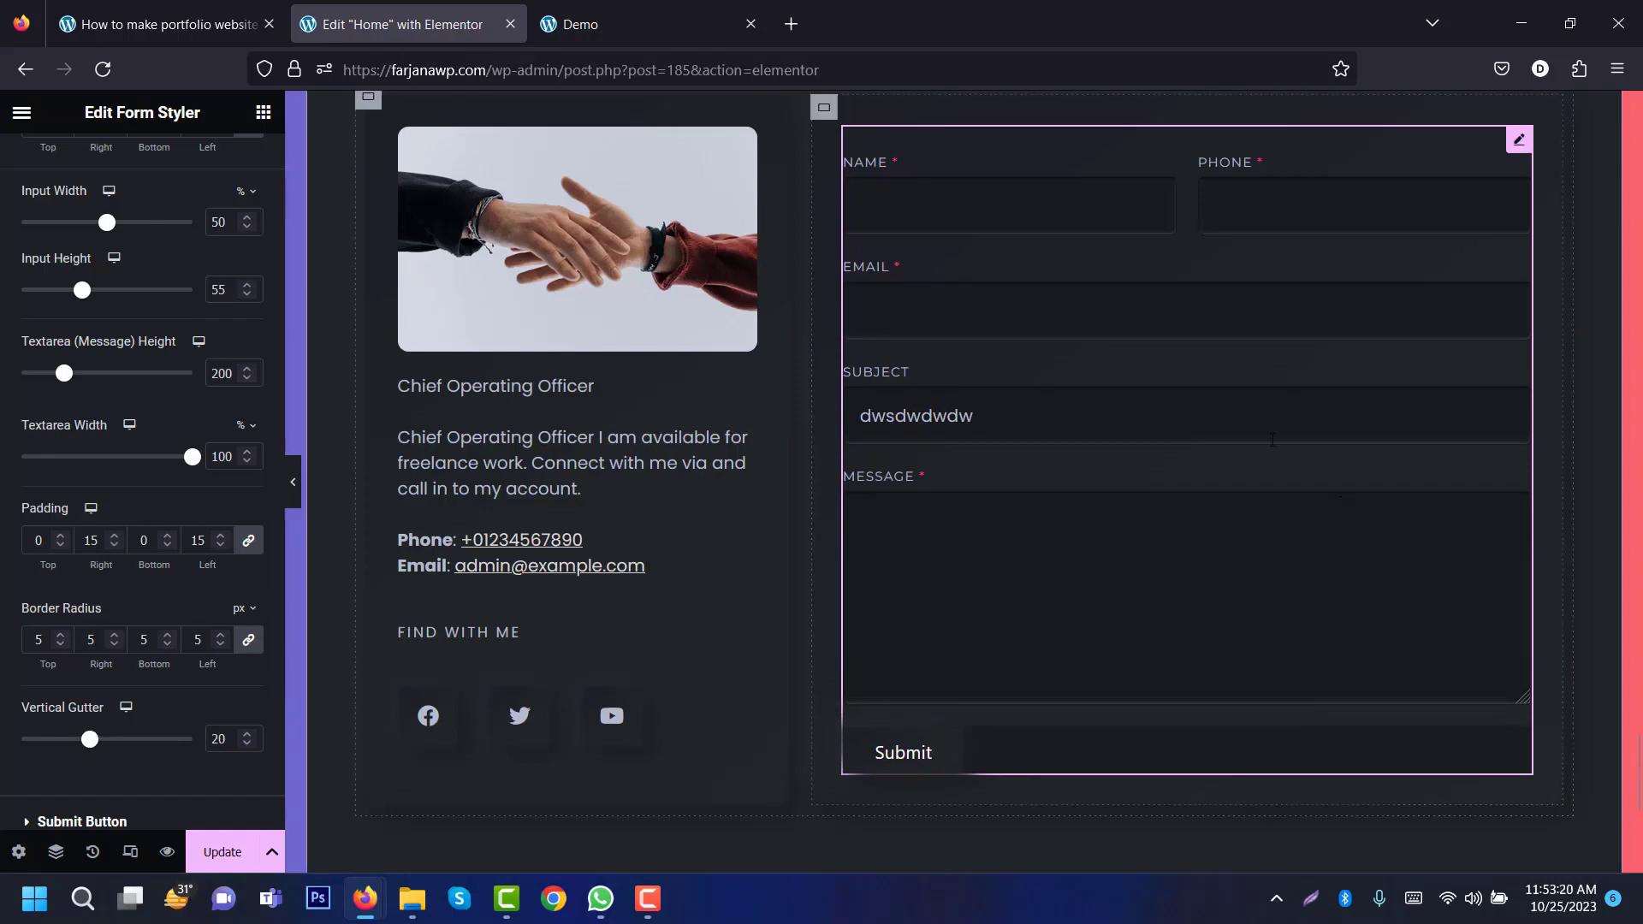
pyautogui.scroll(-4, 278, 495)
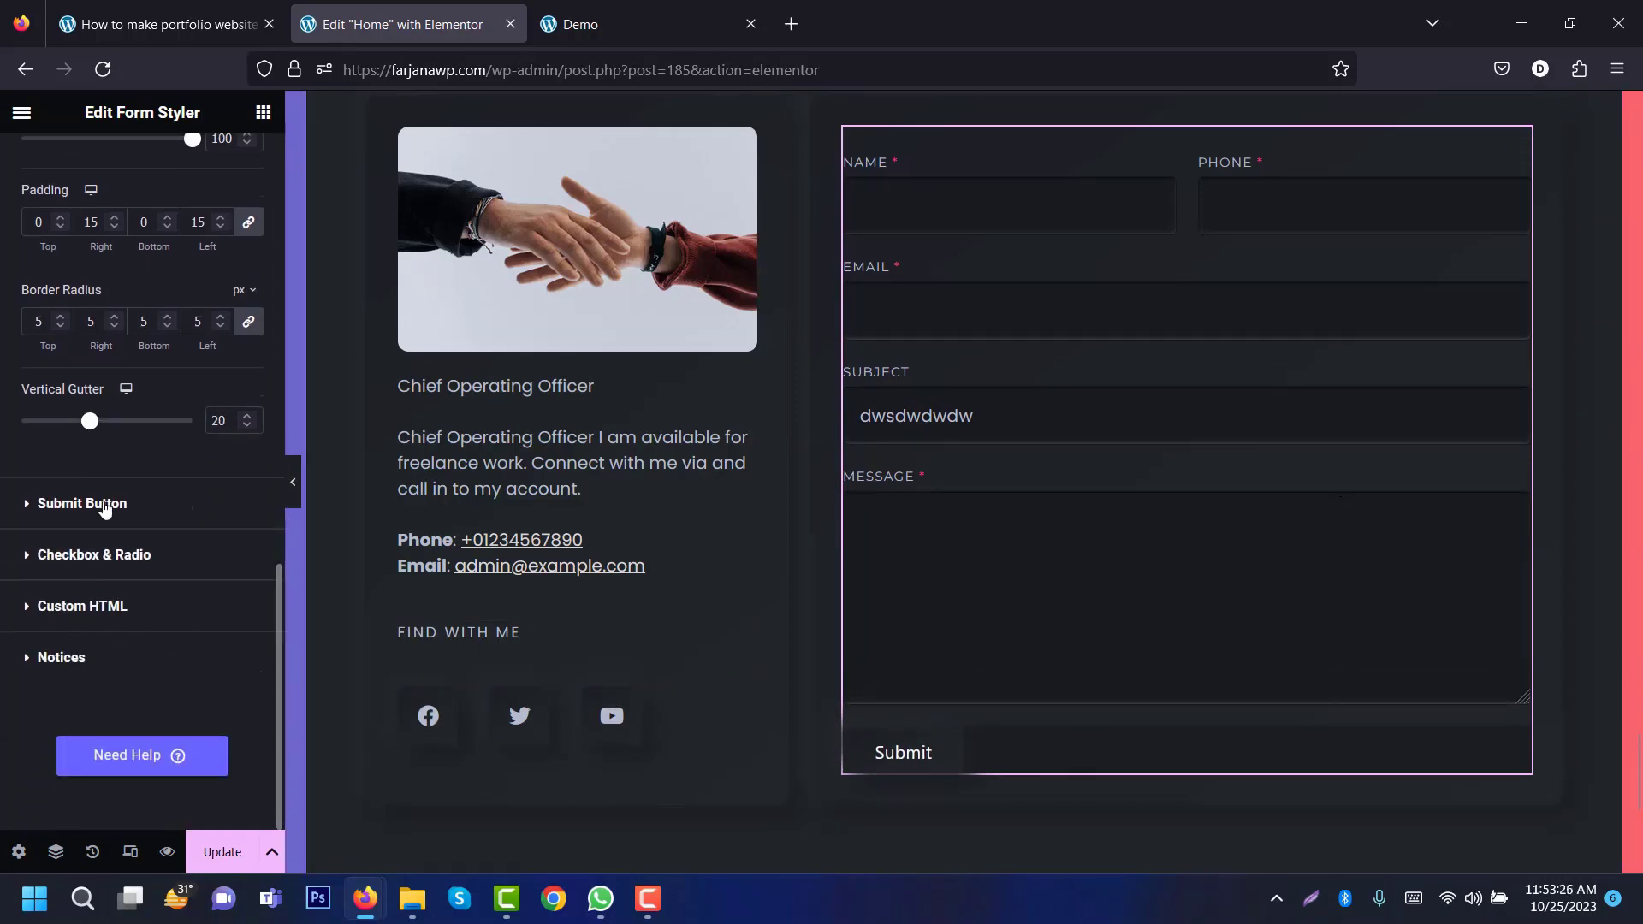
pyautogui.click(101, 503)
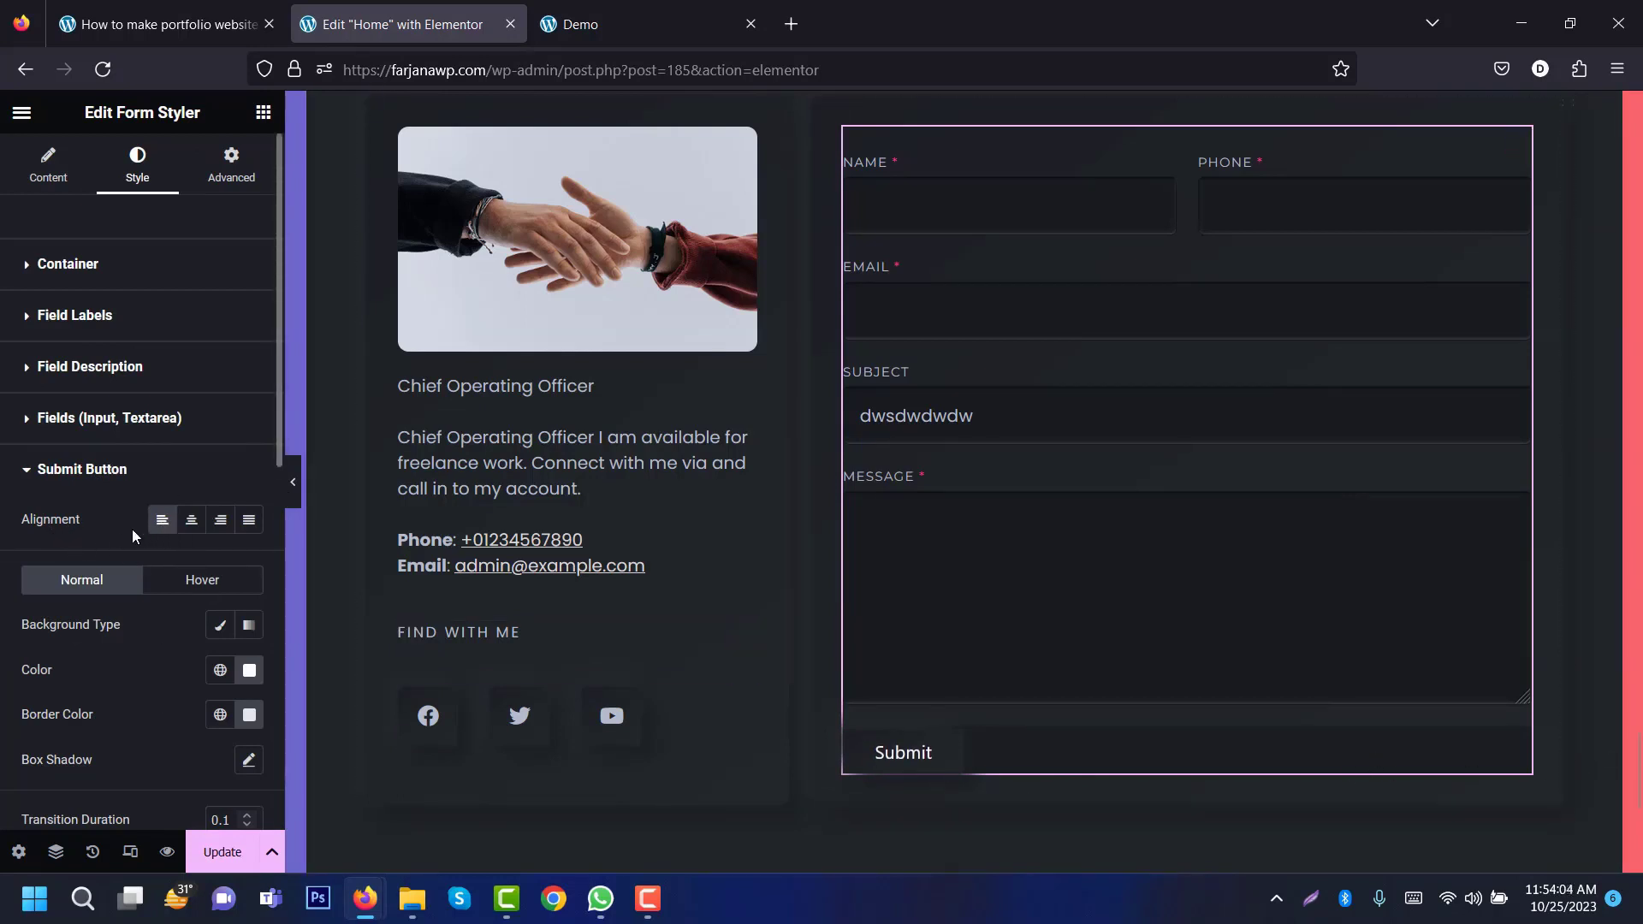
# Step: Set the submit button alignment to Justified so it spans the form width
pyautogui.click(249, 522)
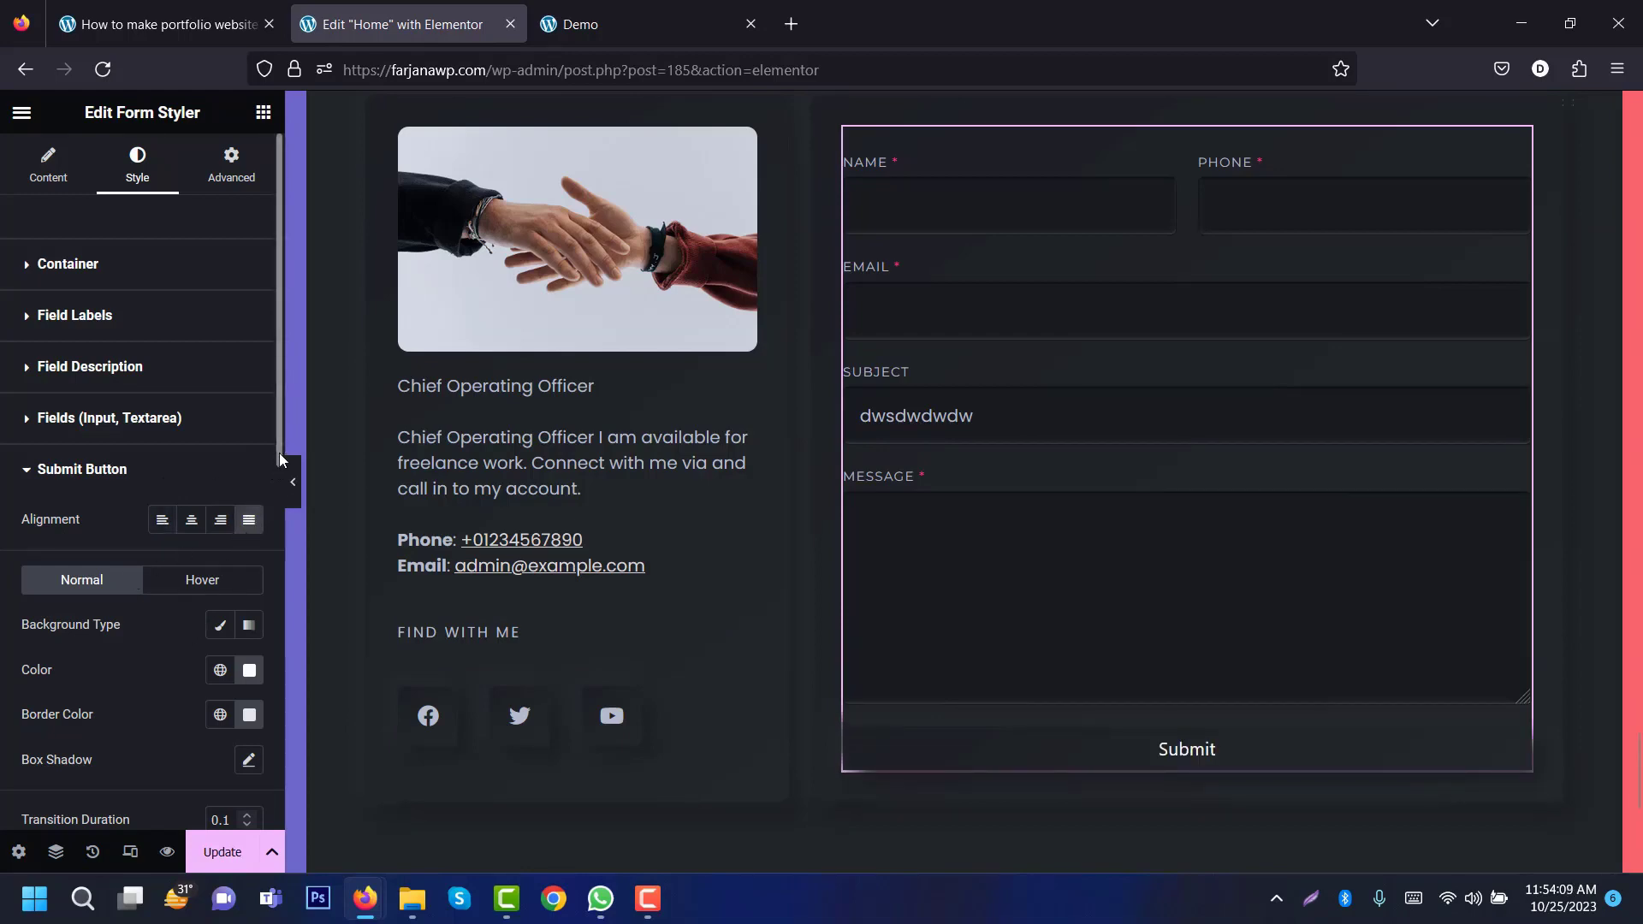
pyautogui.scroll(-3, 271, 556)
pyautogui.scroll(-2, 270, 555)
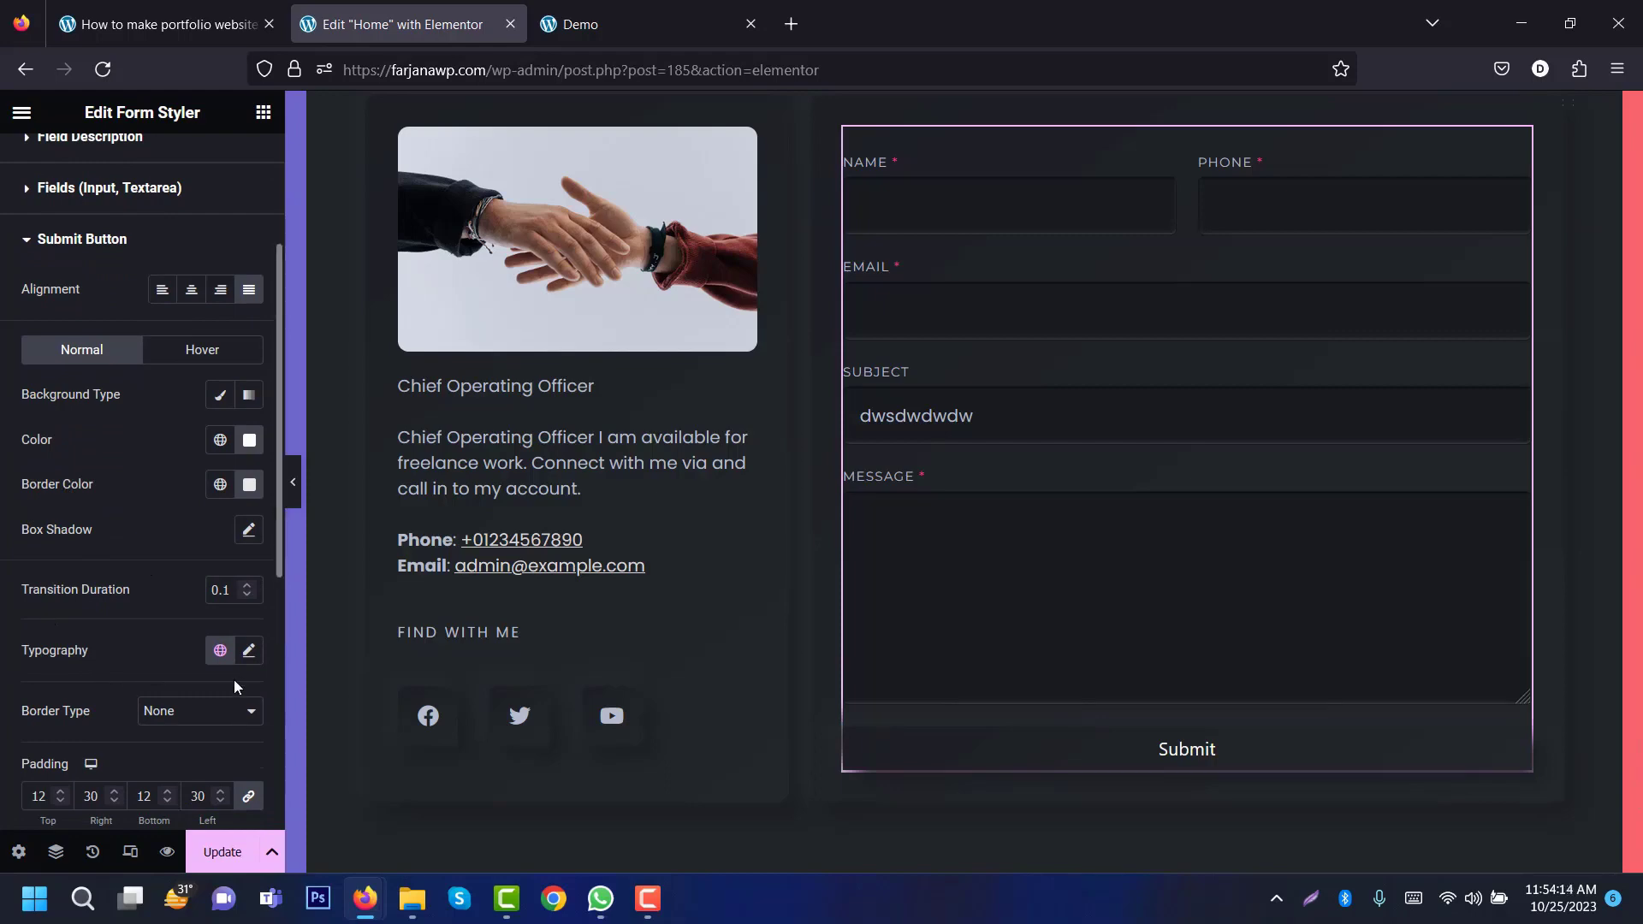
# Step: Set the submit button's typography font family to Montserrat
pyautogui.click(248, 650)
pyautogui.scroll(-5, 275, 650)
pyautogui.moveTo(276, 650); pyautogui.dragTo(203, 525)
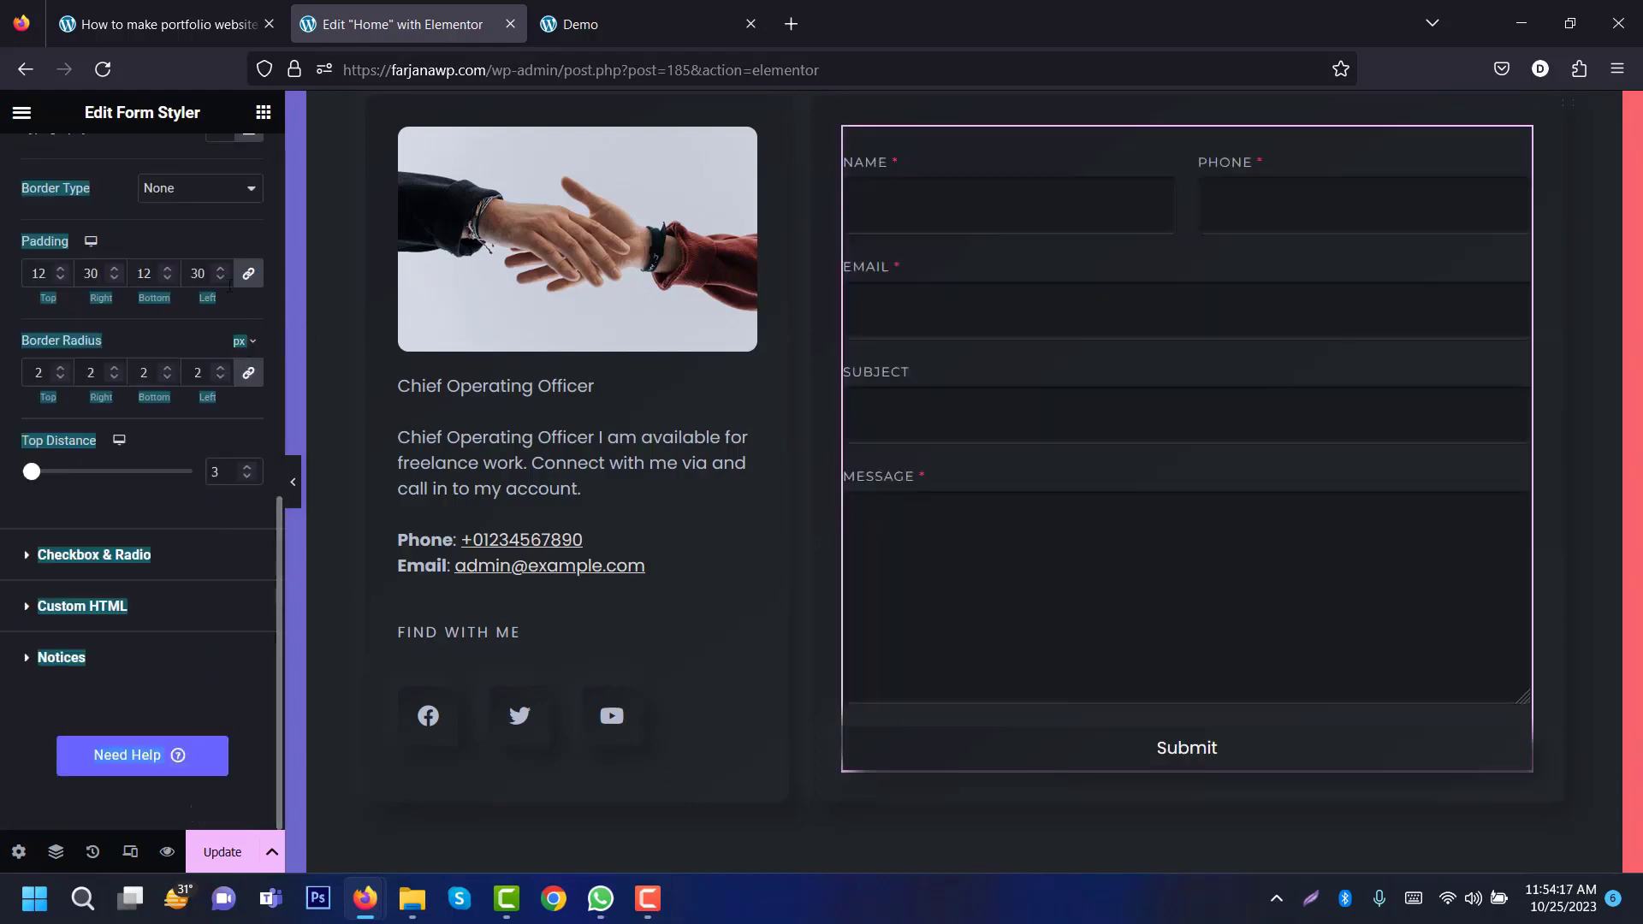
pyautogui.click(193, 349)
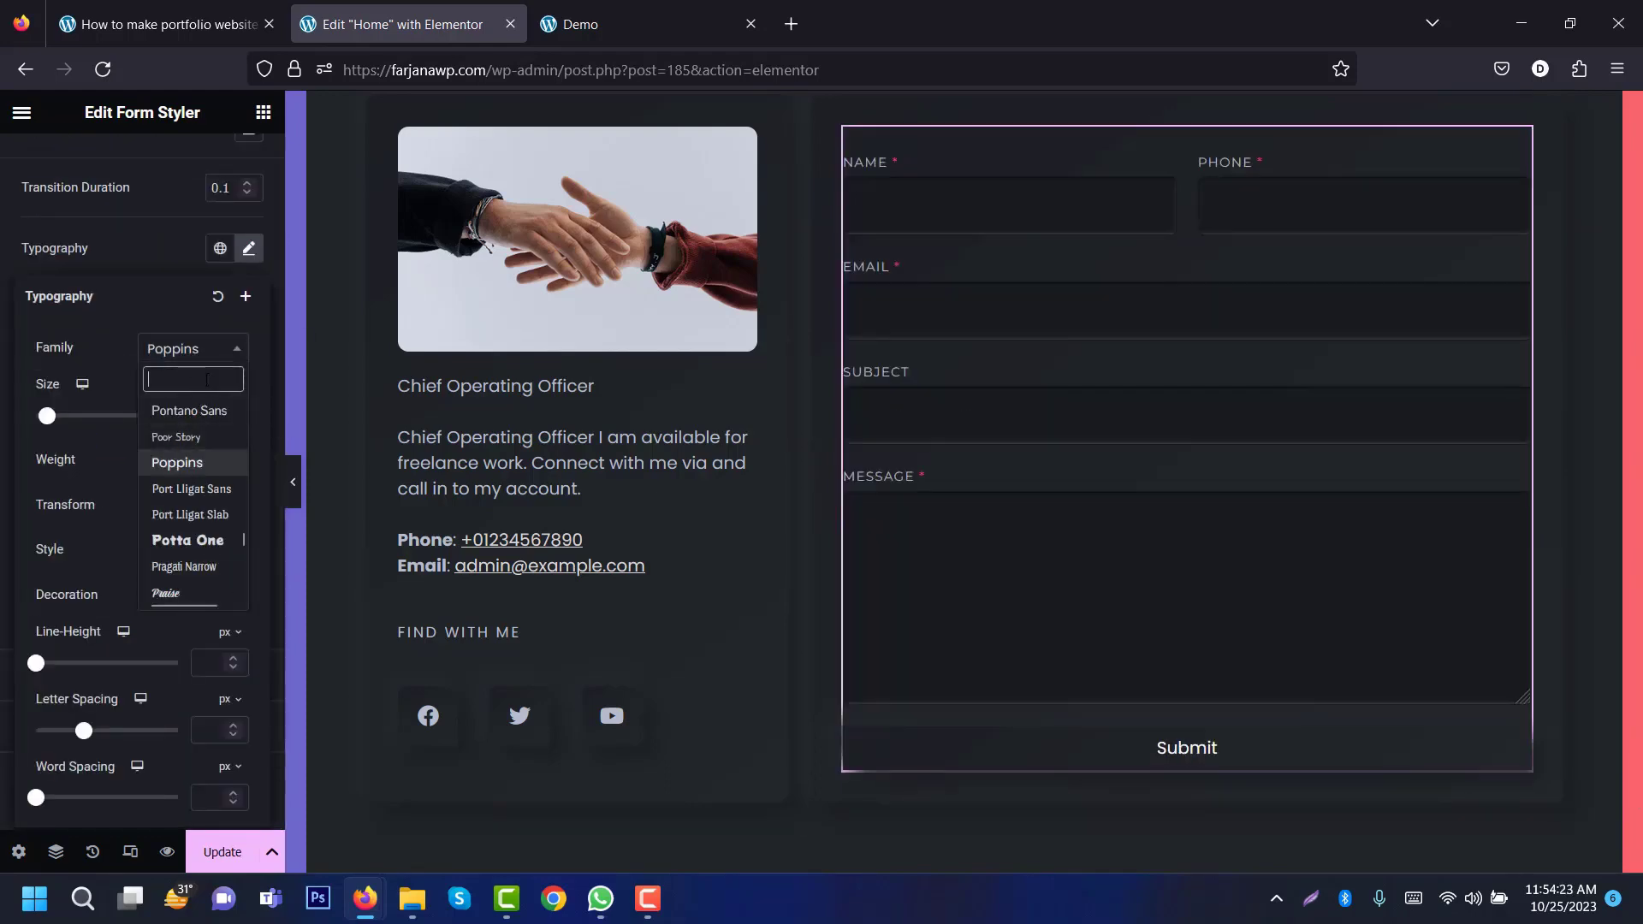
pyautogui.write('m')
pyautogui.click(217, 431)
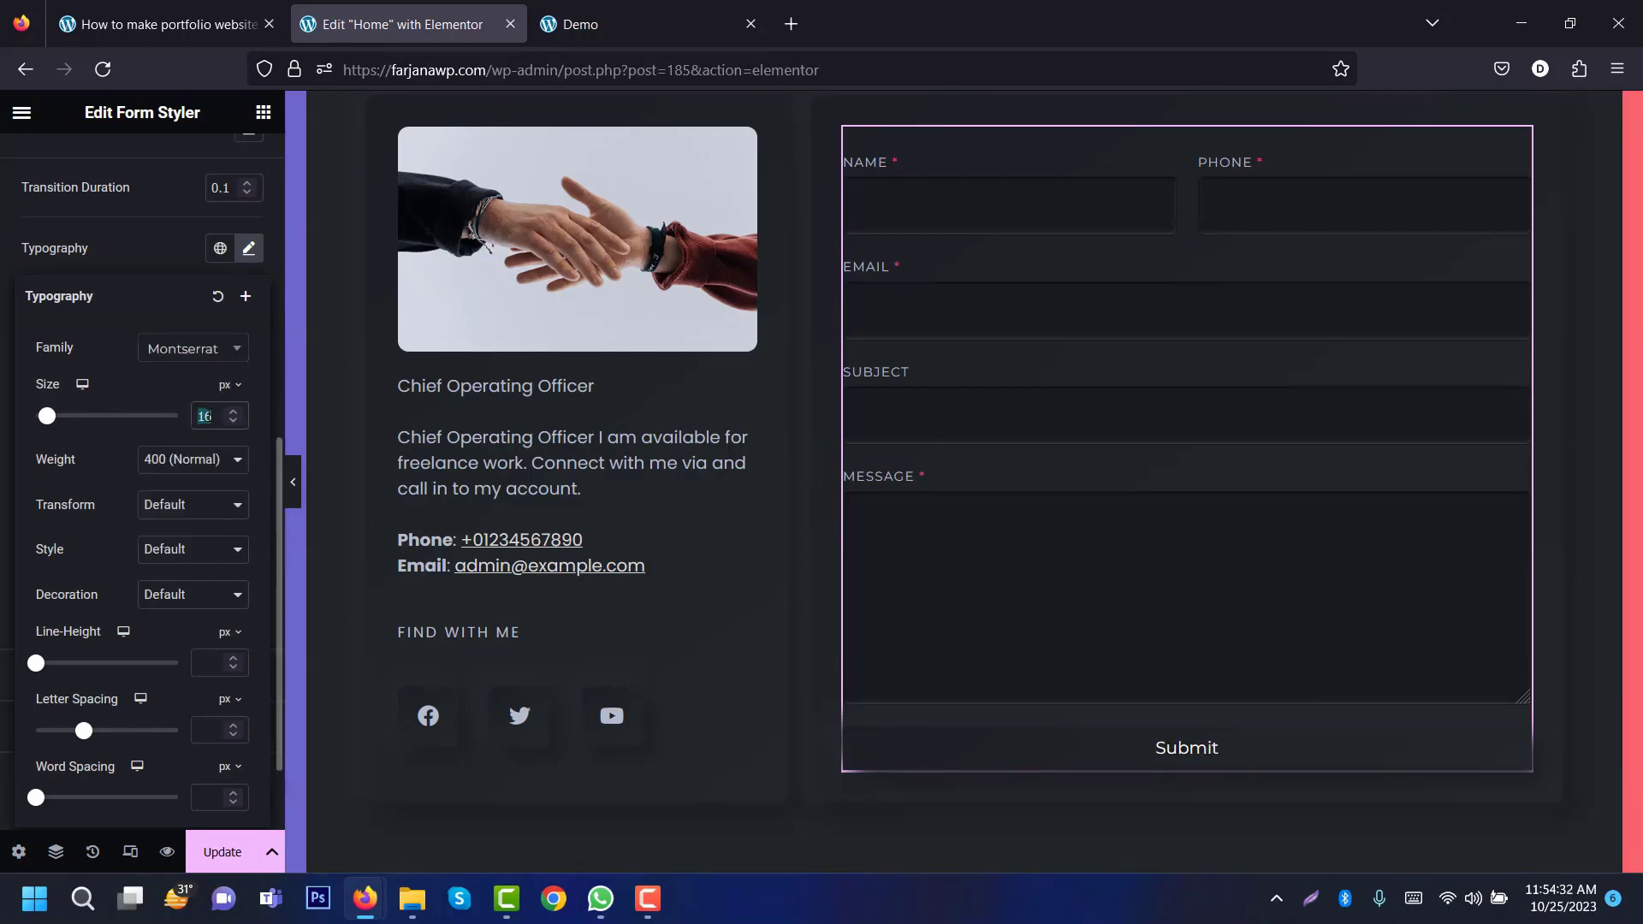
# Step: Give the button text size 14, uppercase, letter spacing 1, weight 500, and save the page
pyautogui.write('14')
pyautogui.click(167, 509)
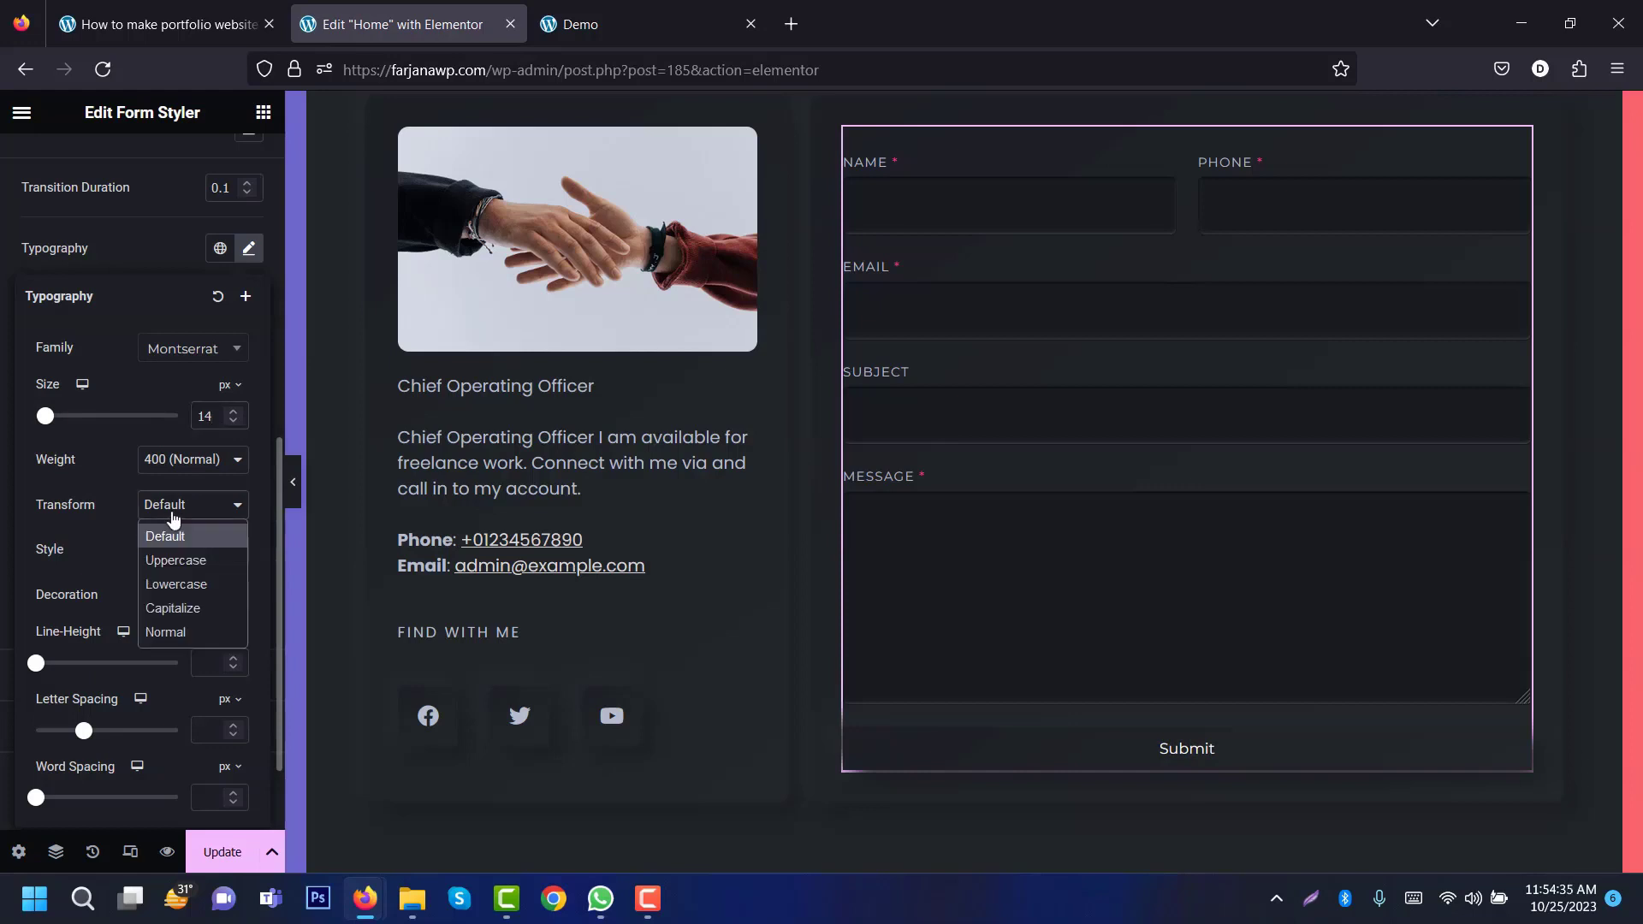
pyautogui.click(169, 561)
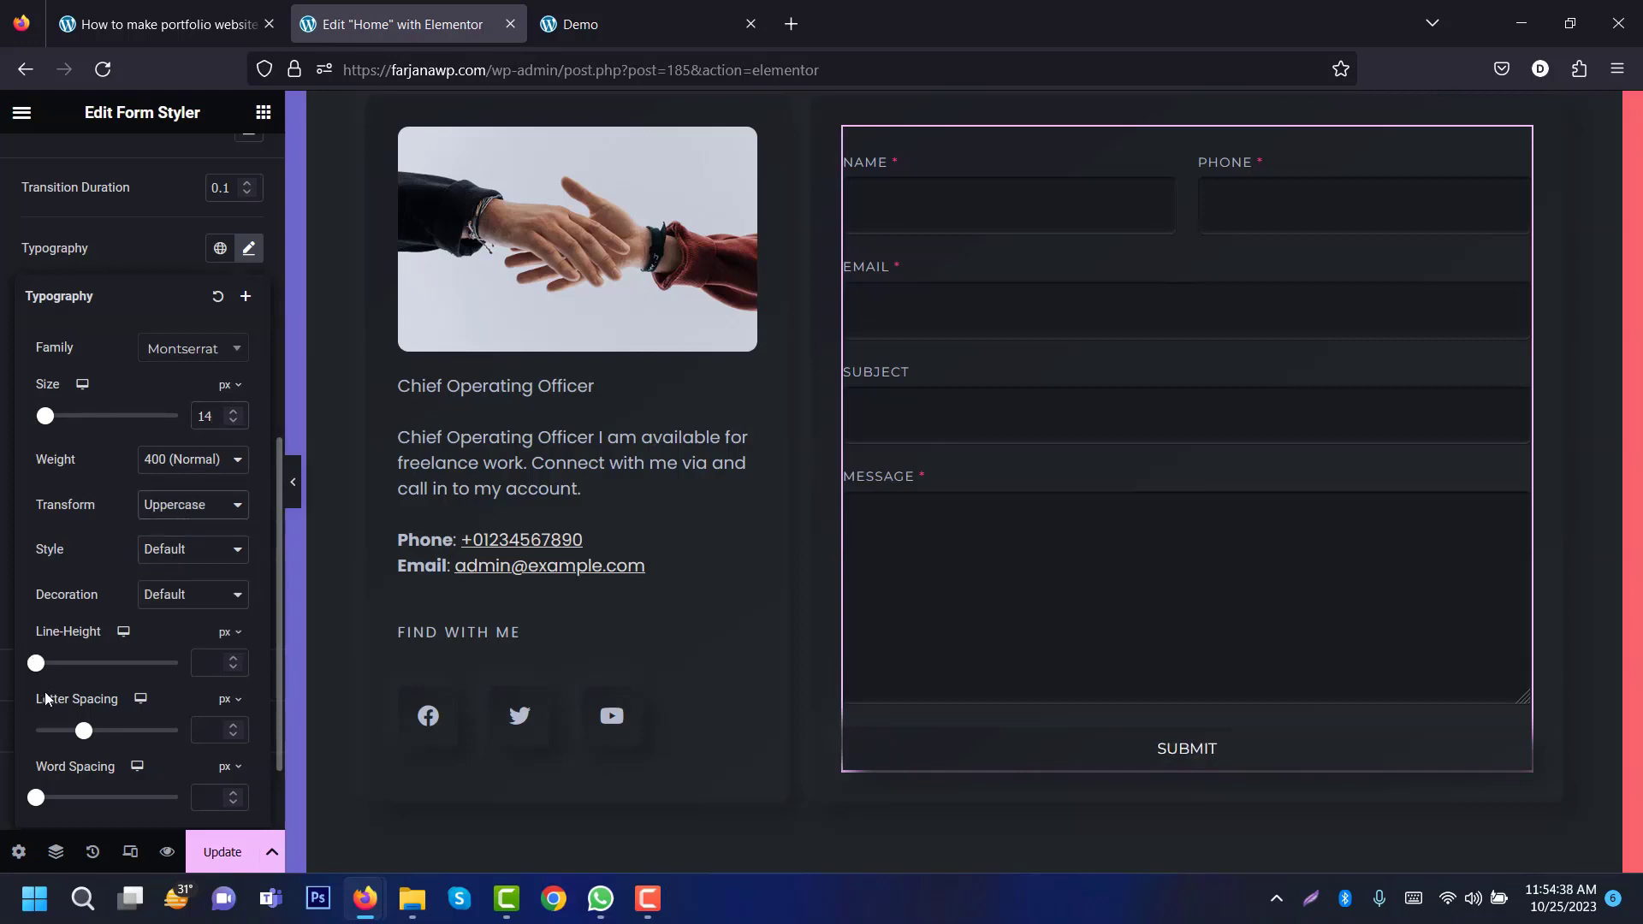
pyautogui.write('1')
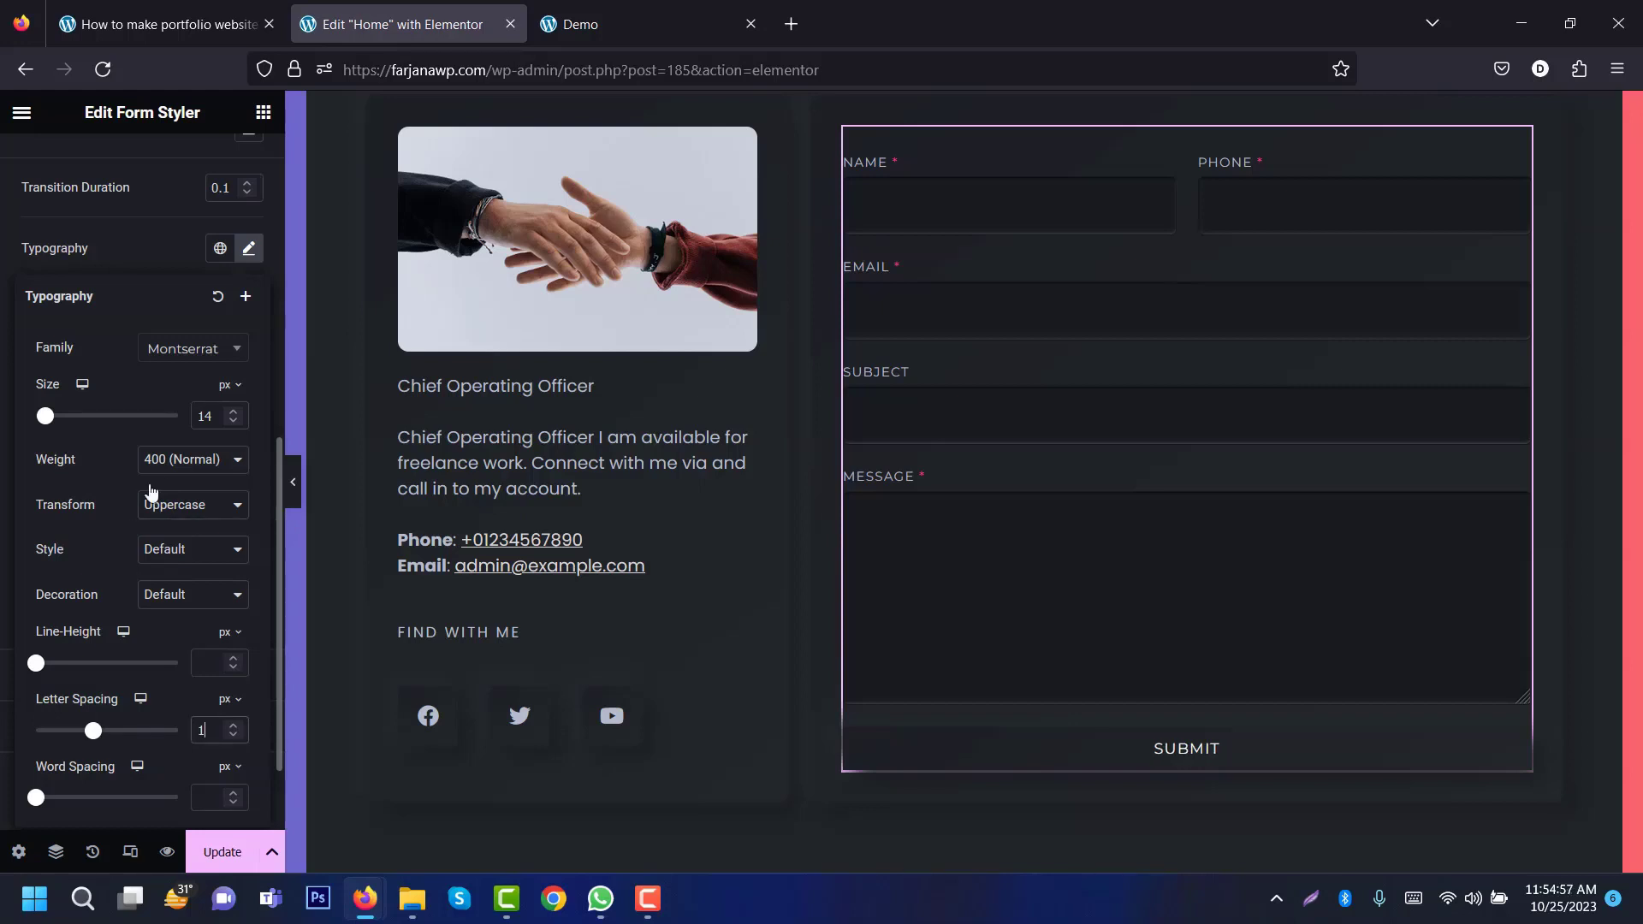
pyautogui.click(173, 461)
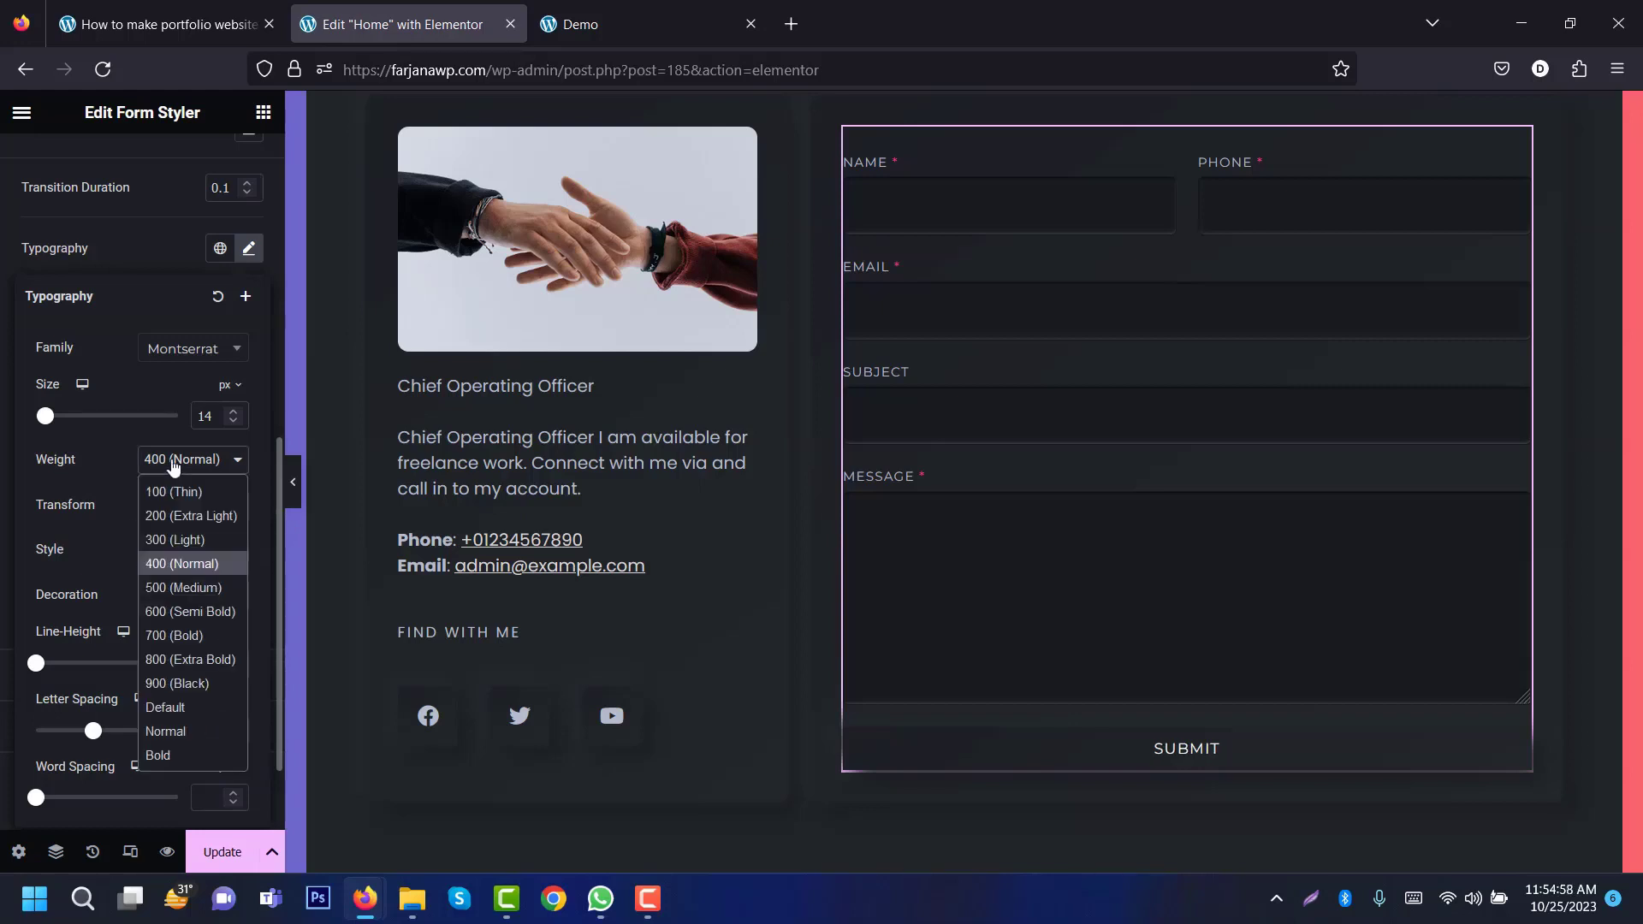
pyautogui.click(197, 589)
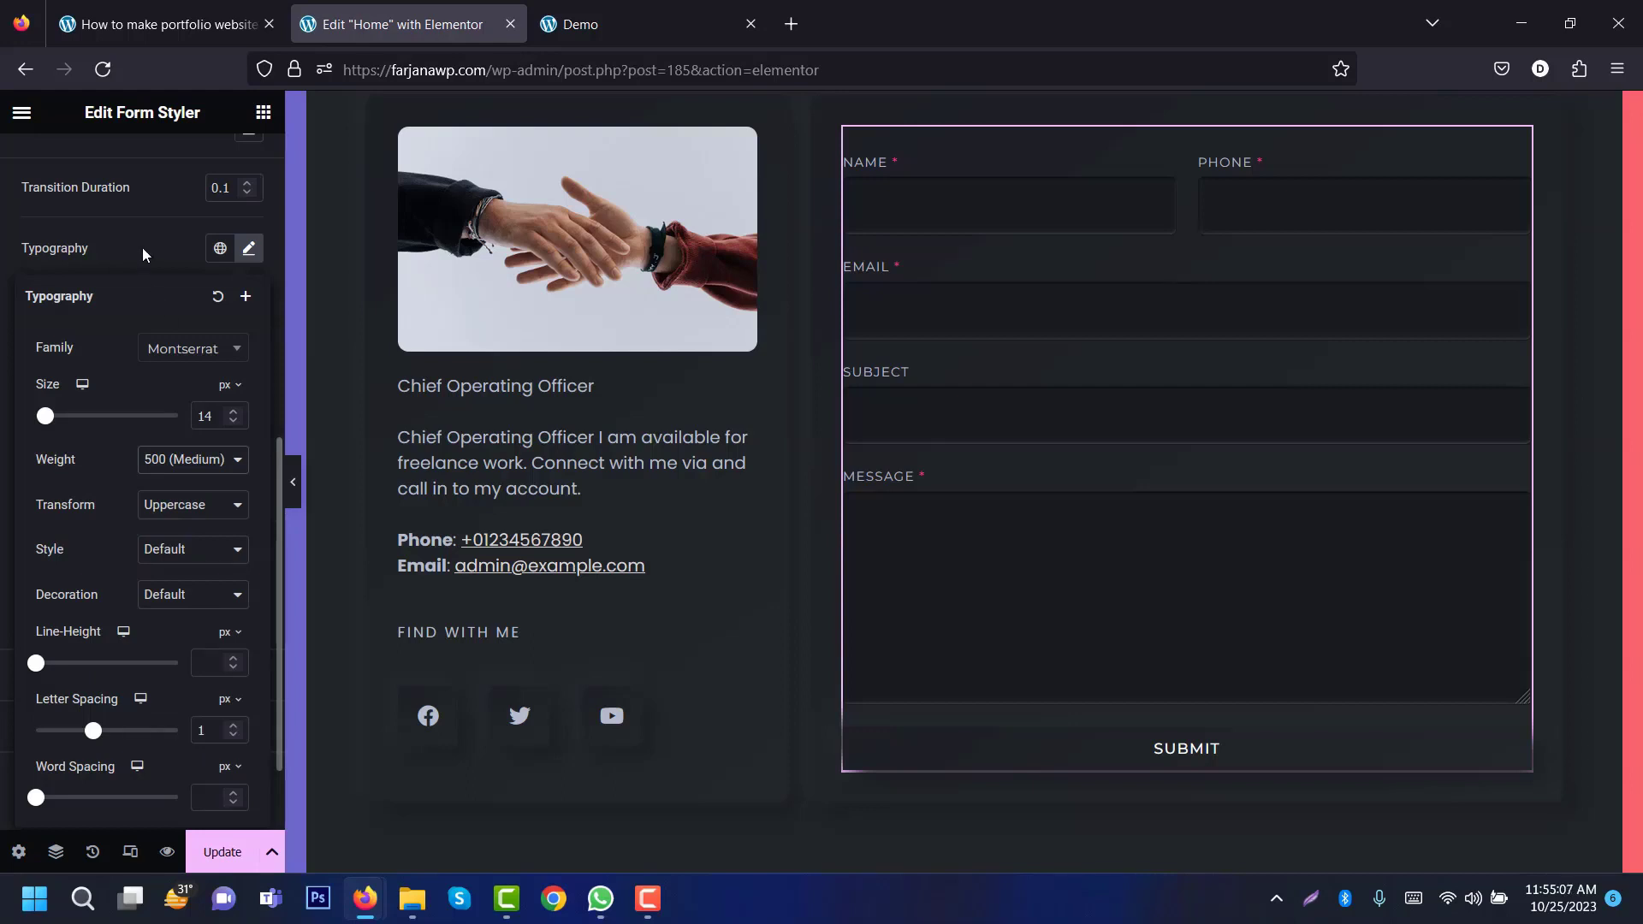
pyautogui.click(142, 248)
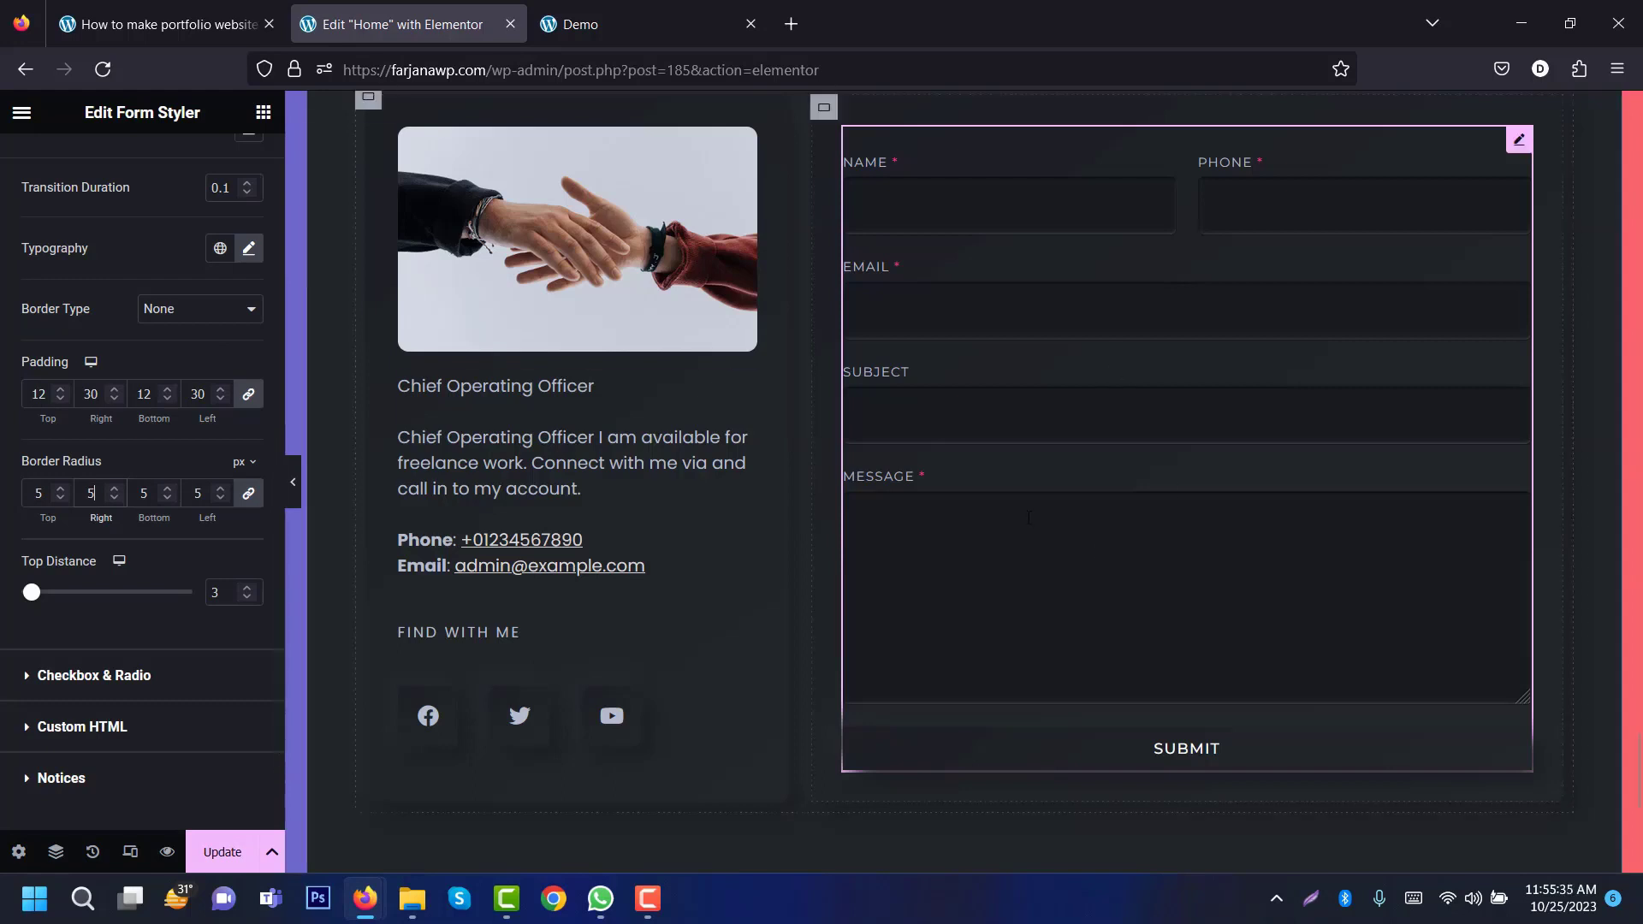
pyautogui.click(224, 854)
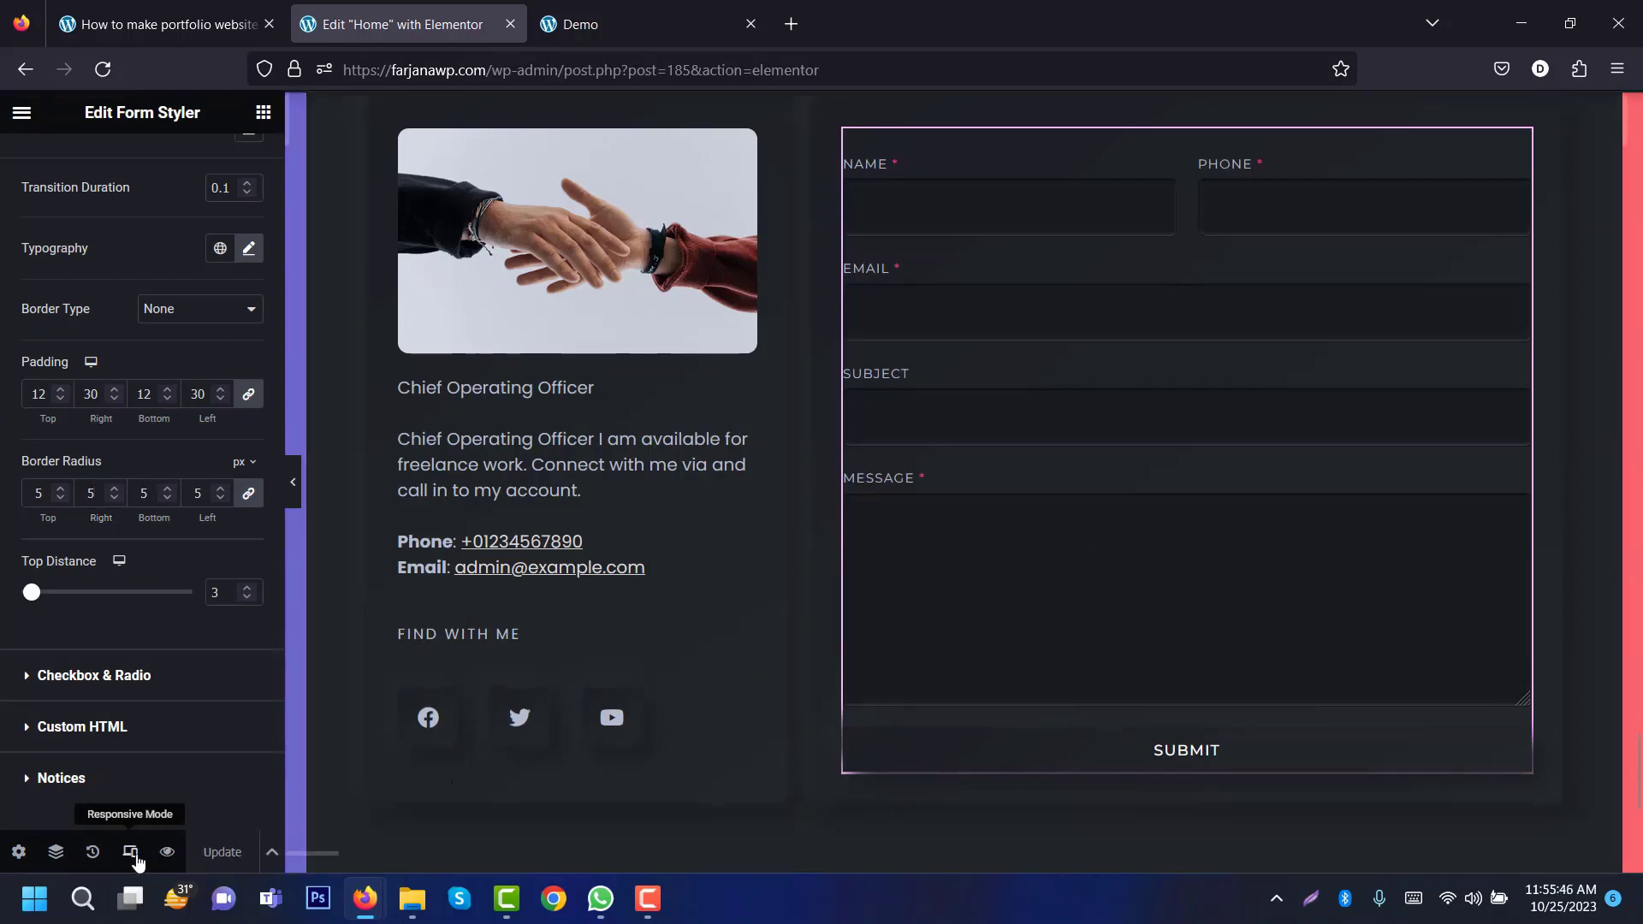
# Step: Preview the page at tablet and mobile widths, then return to desktop and show the main menu
pyautogui.click(131, 854)
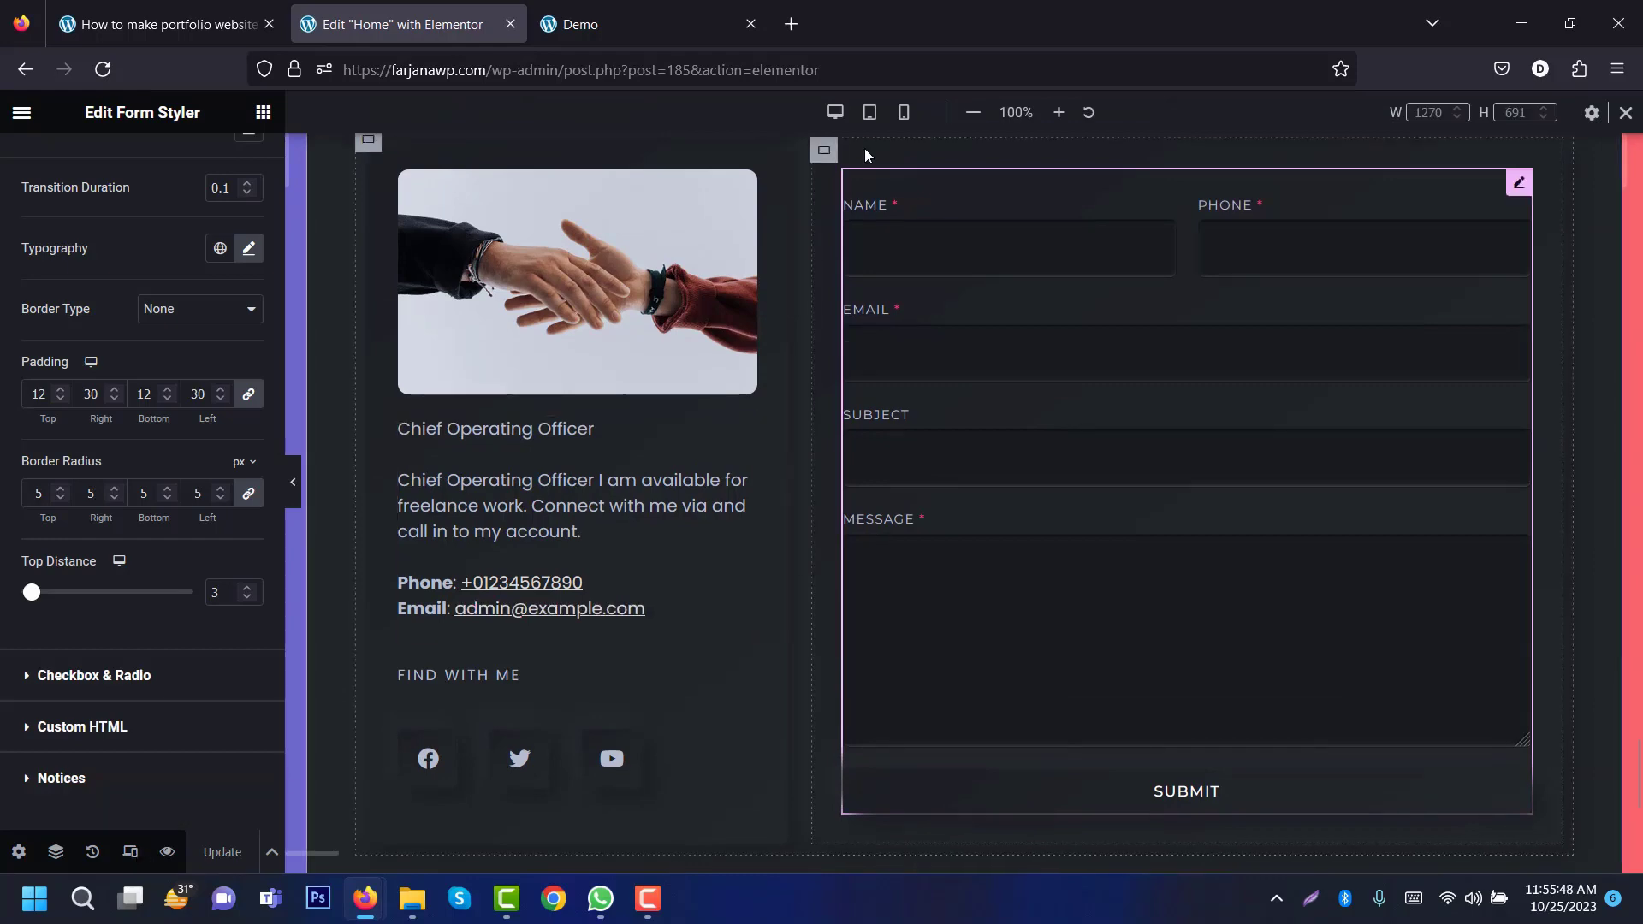
pyautogui.click(871, 114)
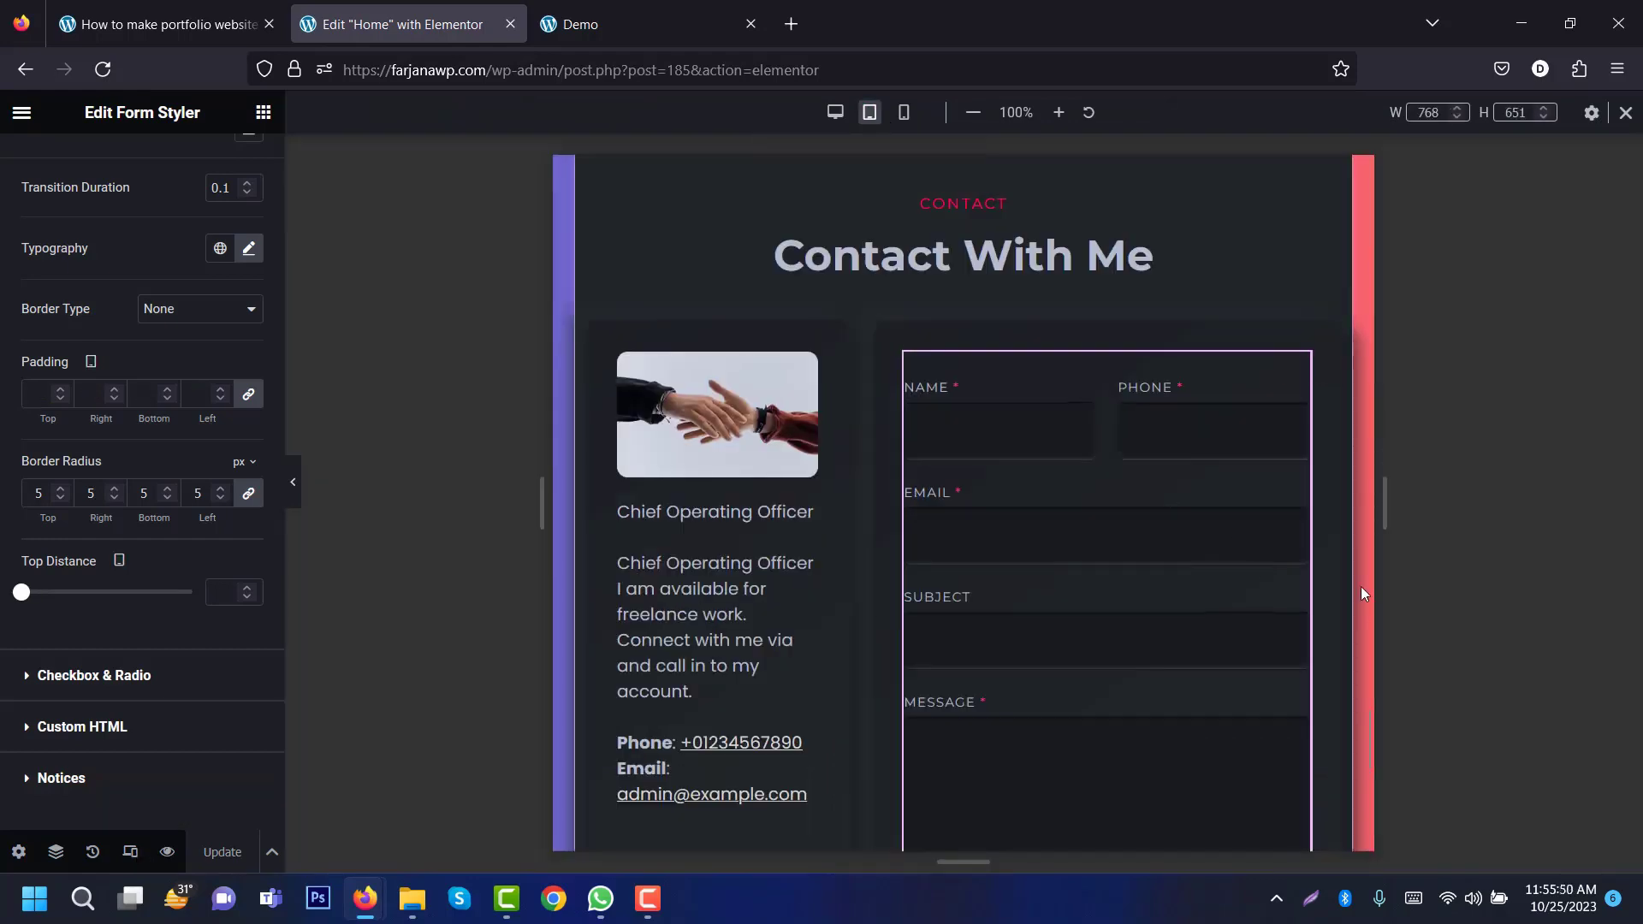
pyautogui.scroll(-5, 1365, 693)
pyautogui.moveTo(1367, 766); pyautogui.dragTo(1367, 257)
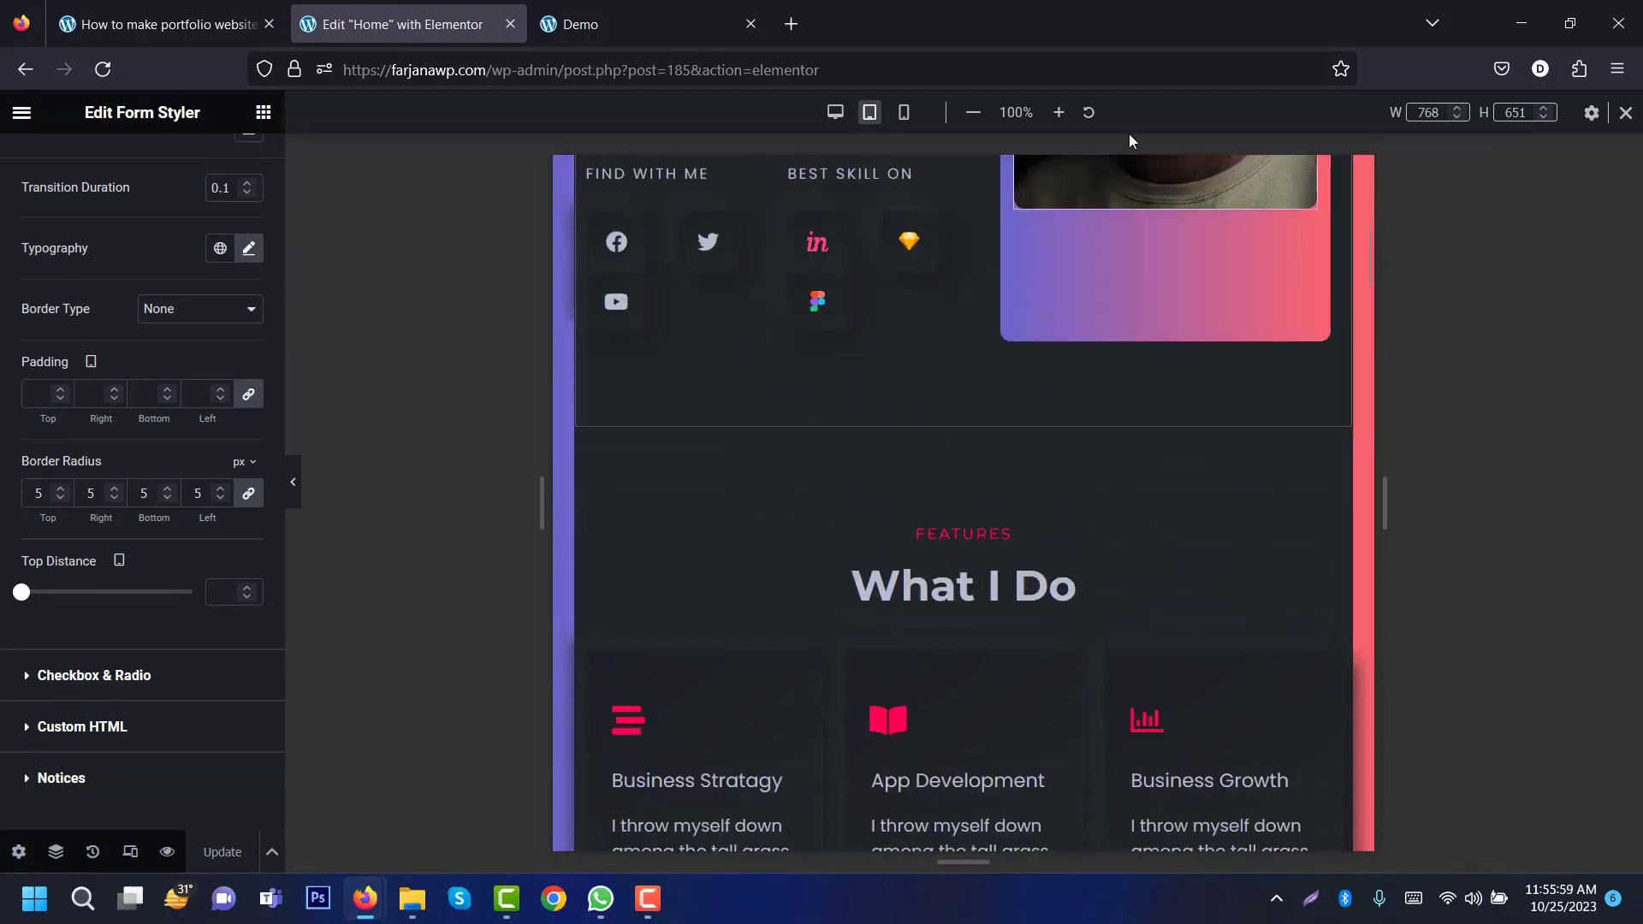
pyautogui.click(904, 112)
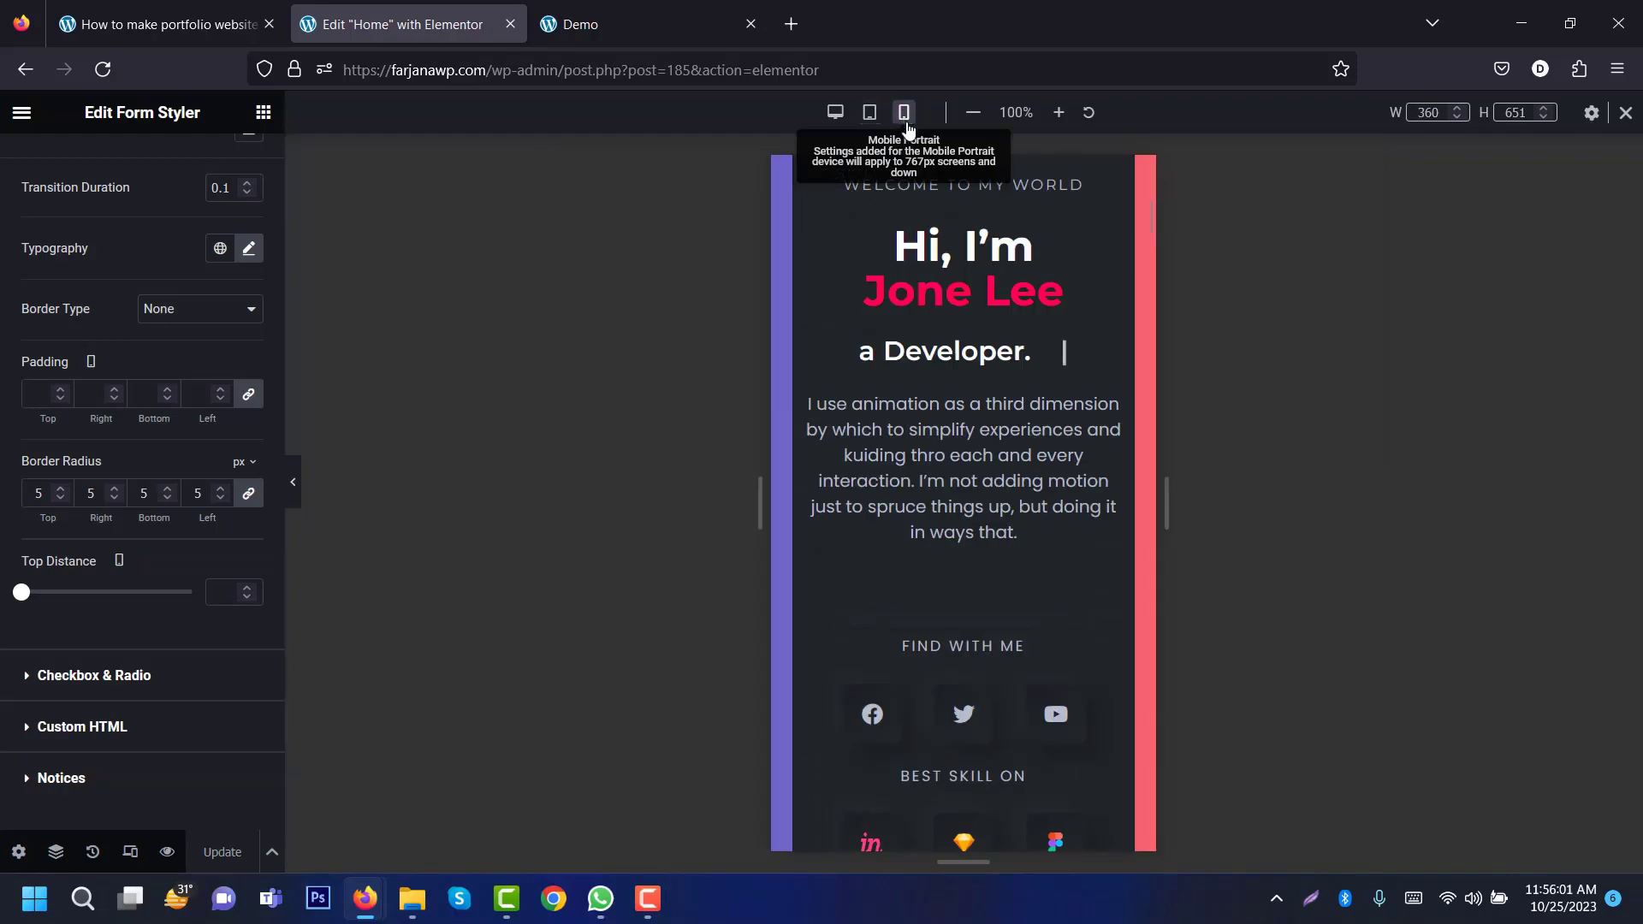
pyautogui.moveTo(1149, 166); pyautogui.dragTo(856, 129)
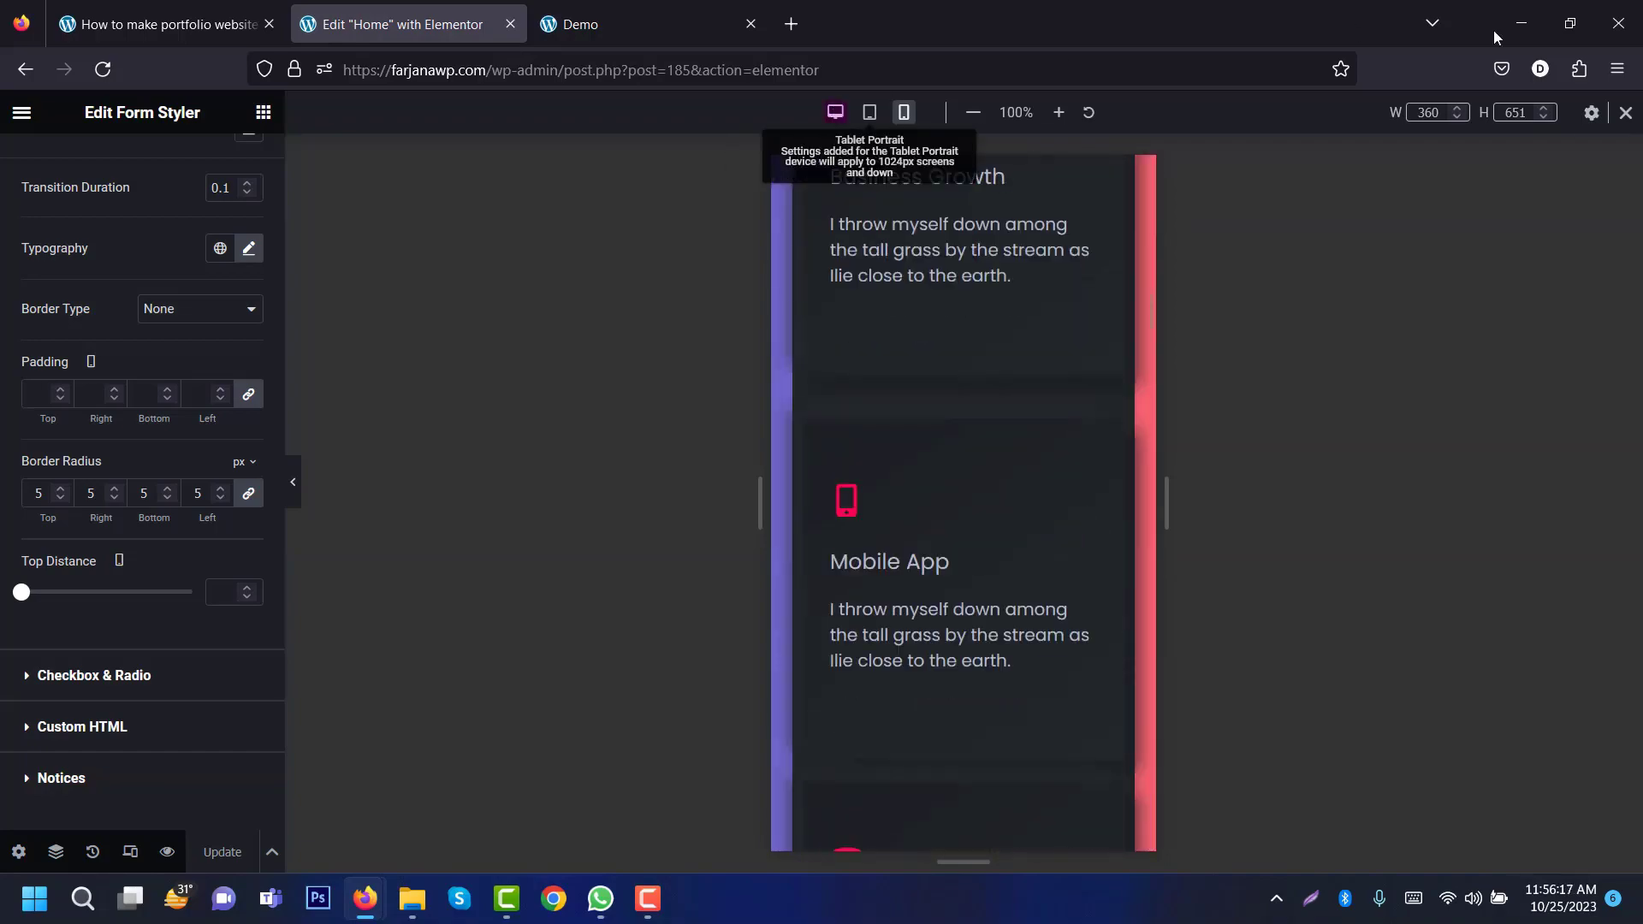
pyautogui.click(1625, 116)
pyautogui.click(21, 114)
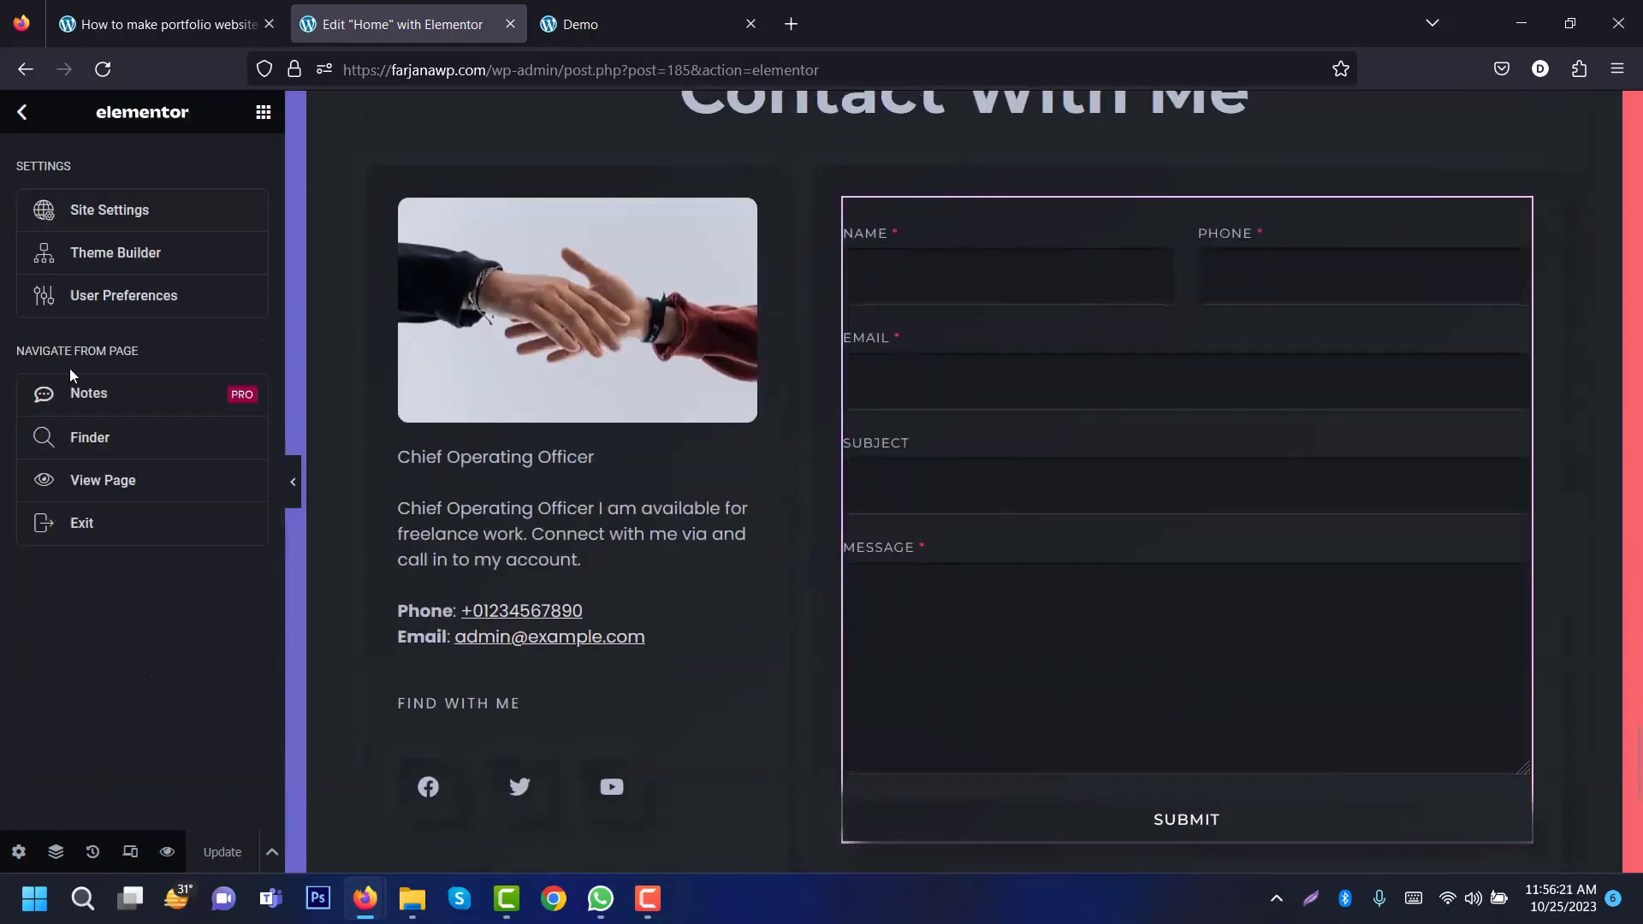
# Step: Exit Elementor and open the live site in a new tab
pyautogui.click(134, 528)
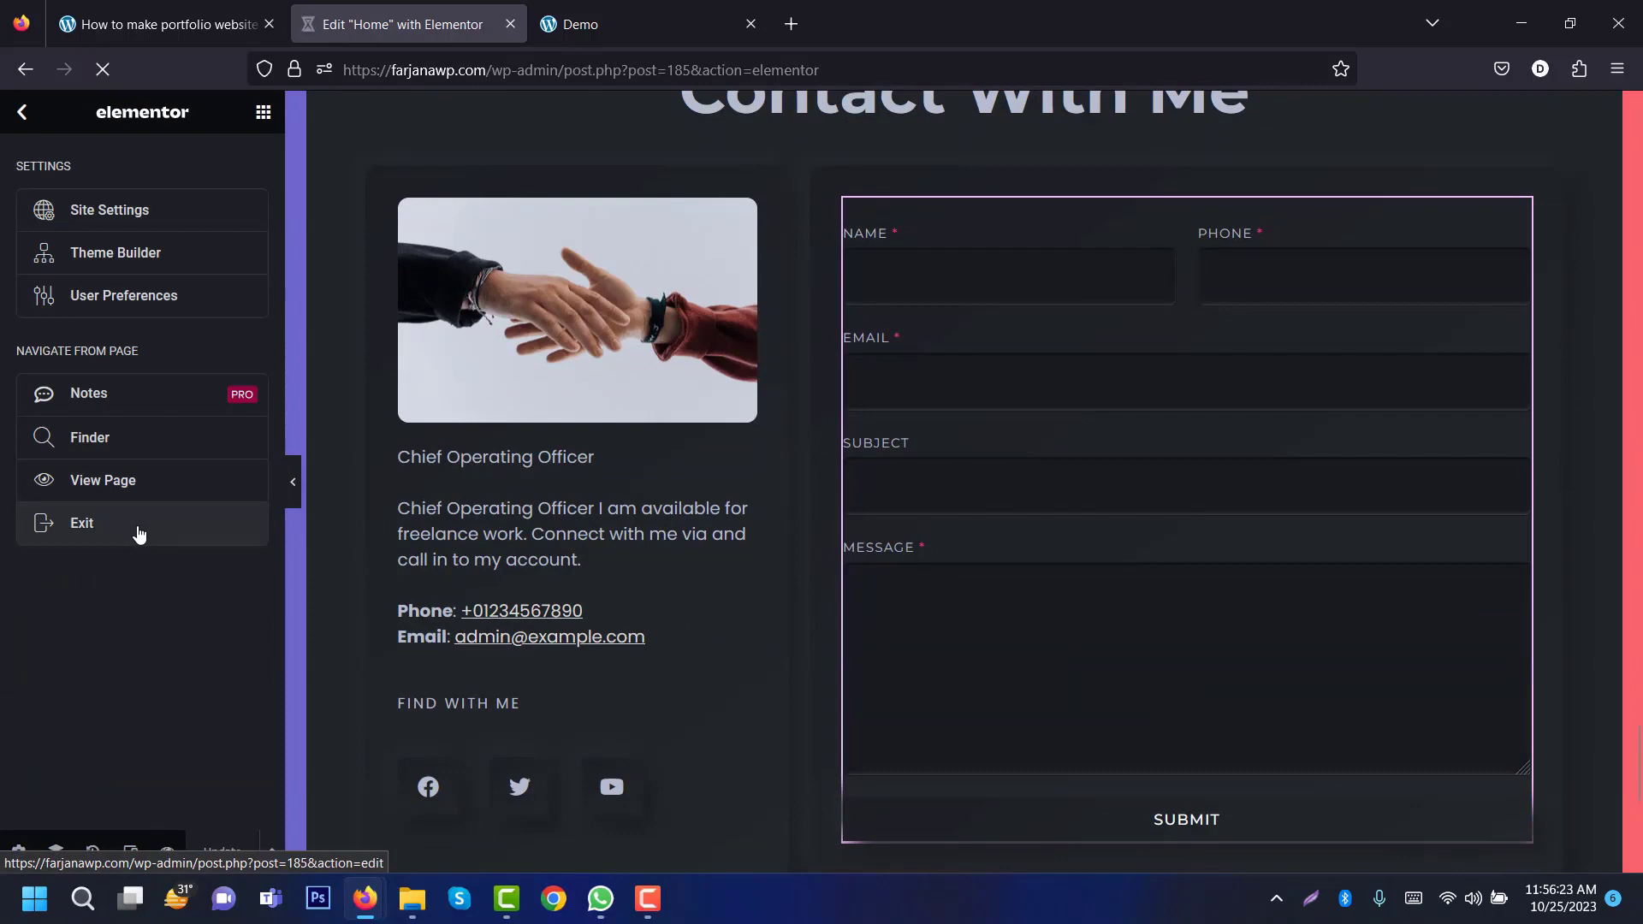
pyautogui.moveTo(79, 111)
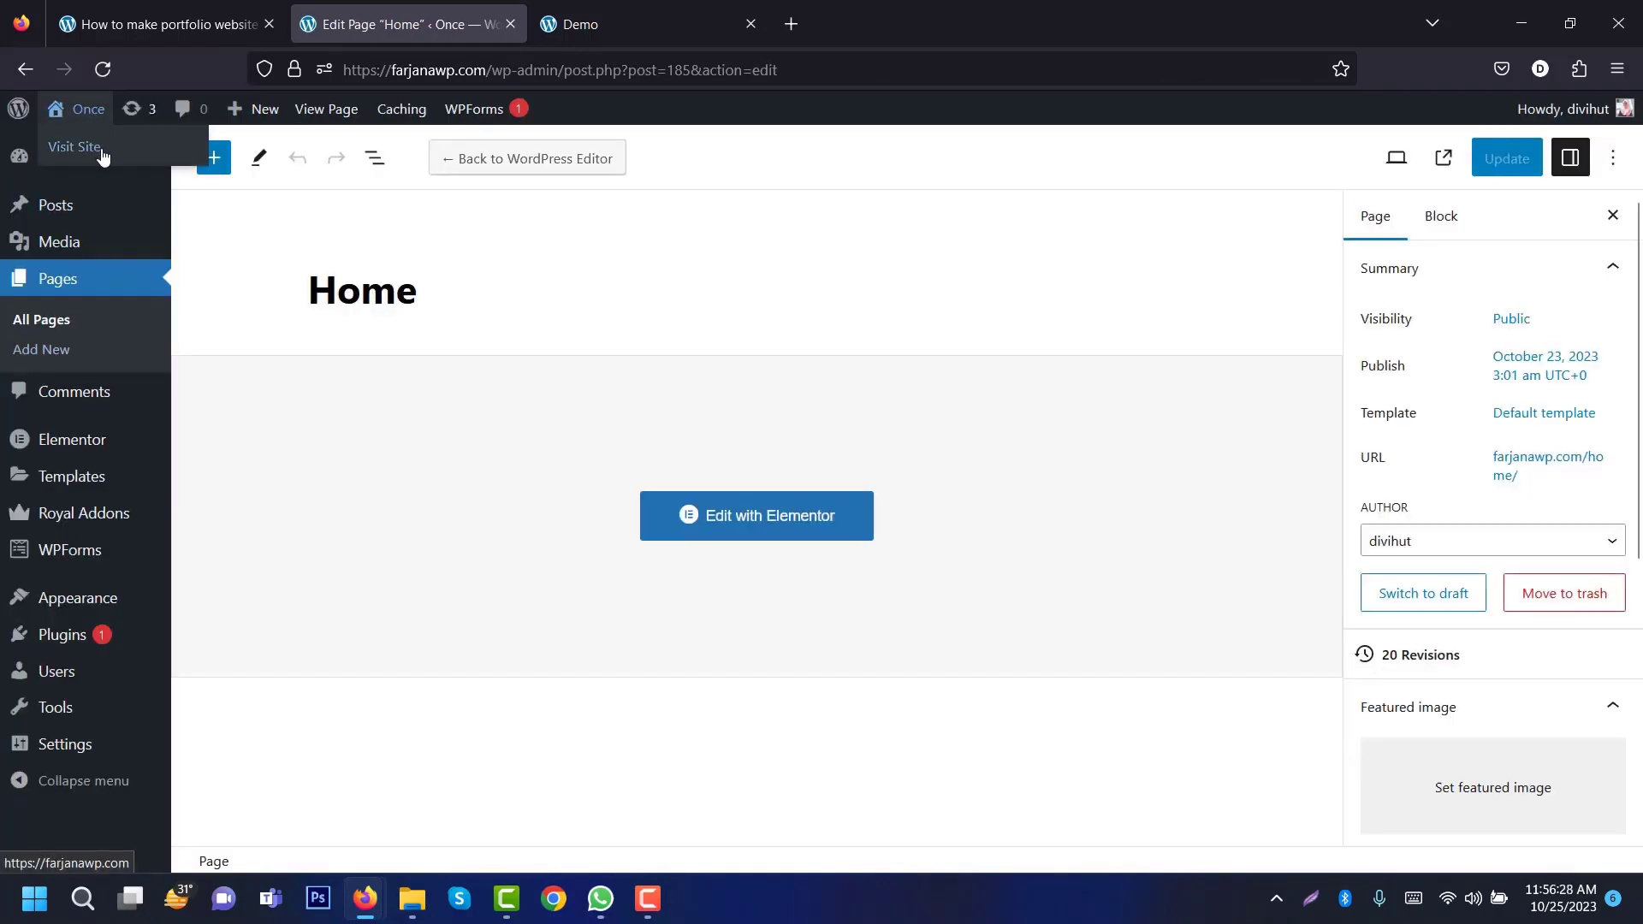
pyautogui.click(94, 149)
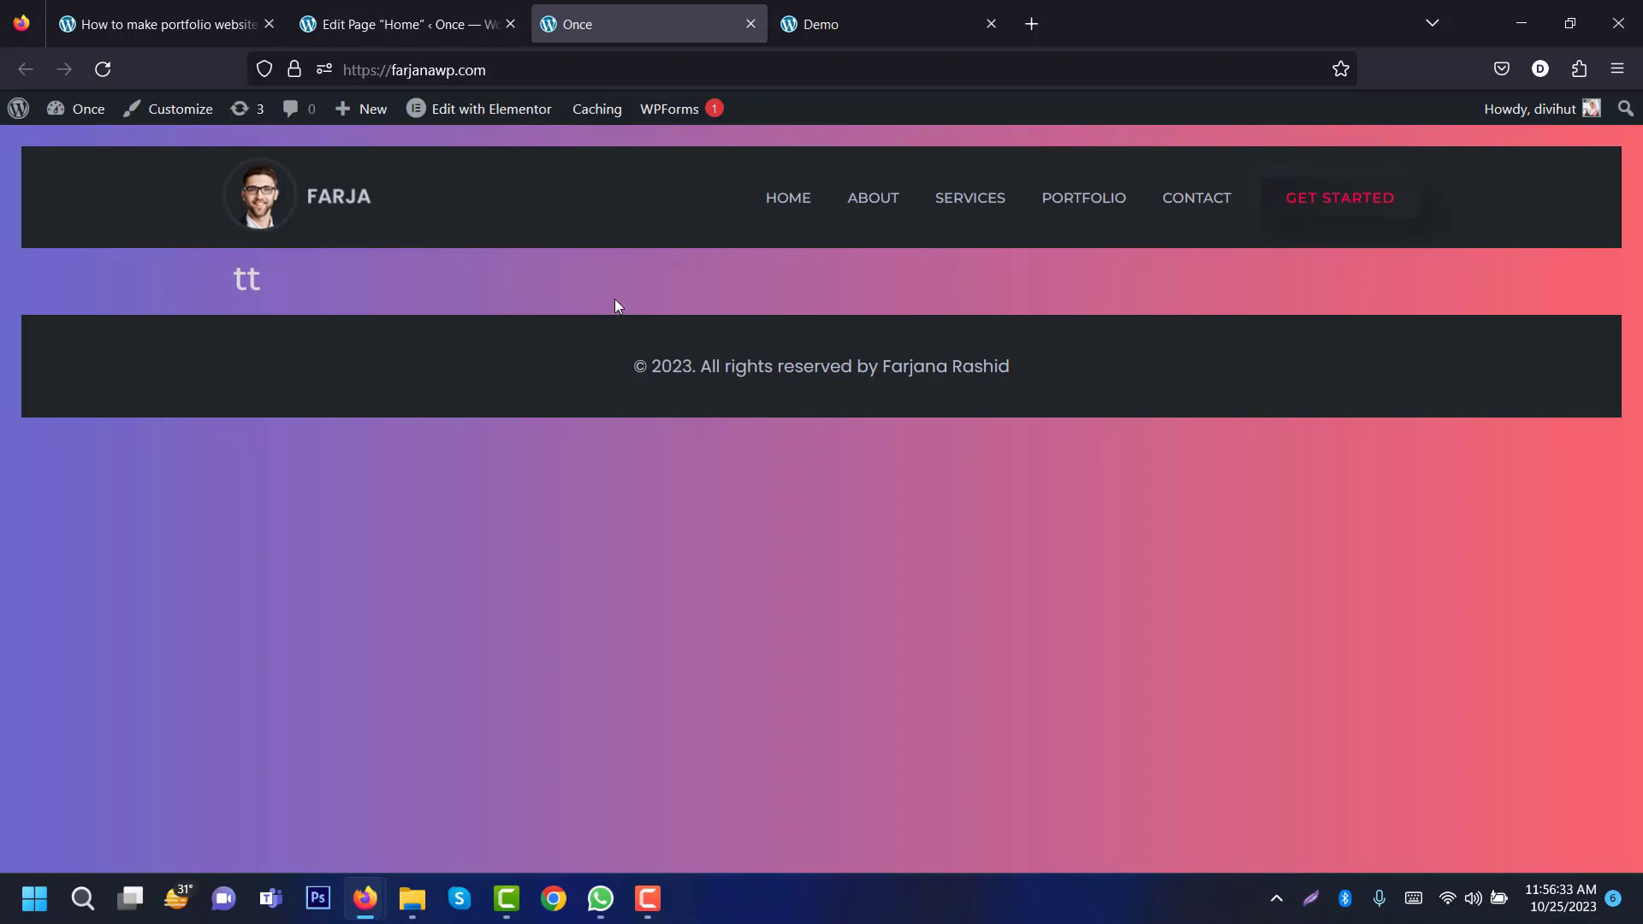
pyautogui.click(384, 24)
# Step: Set Reading Settings to use the static page Home as homepage, save, and reload the live site
pyautogui.moveTo(47, 751)
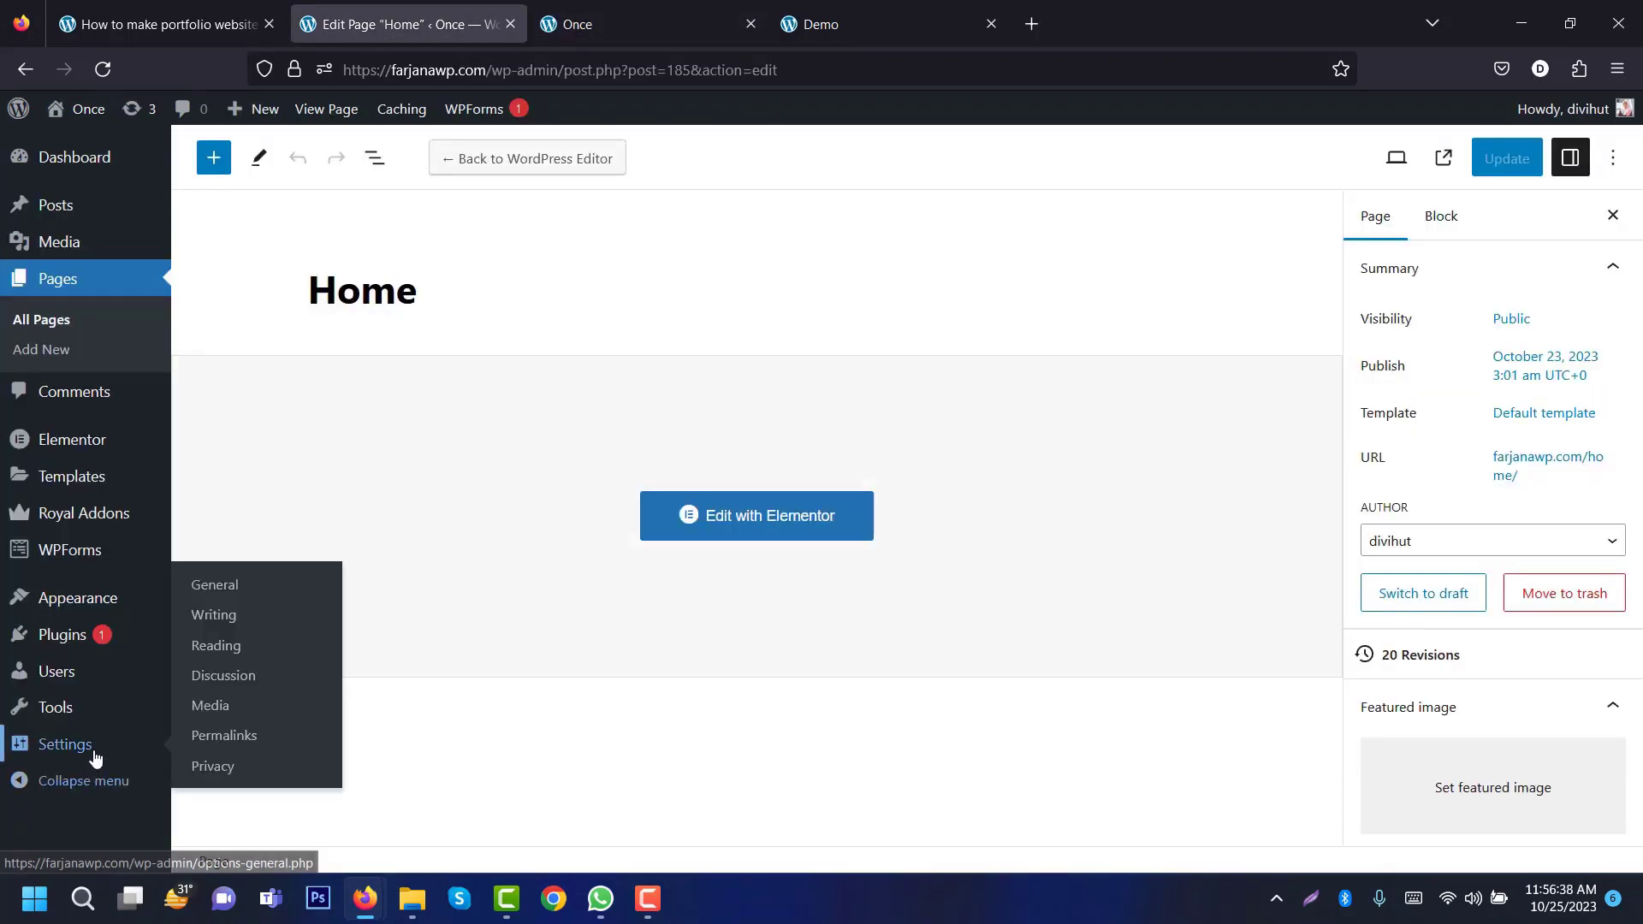
pyautogui.click(218, 645)
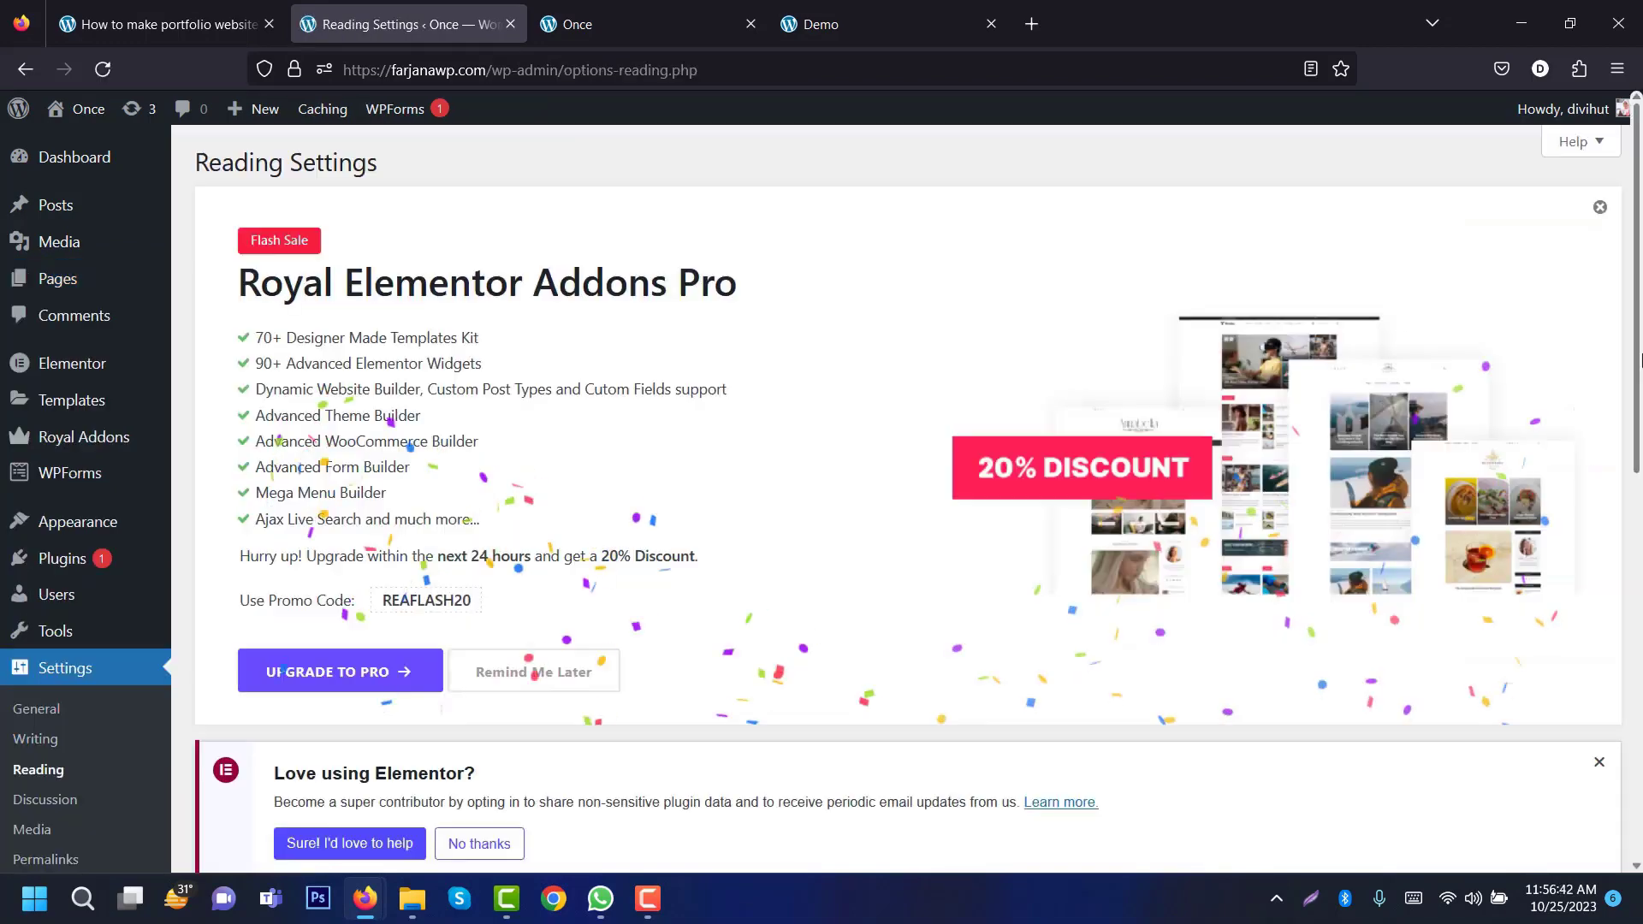
pyautogui.scroll(-3, 1636, 587)
pyautogui.scroll(-3, 1126, 561)
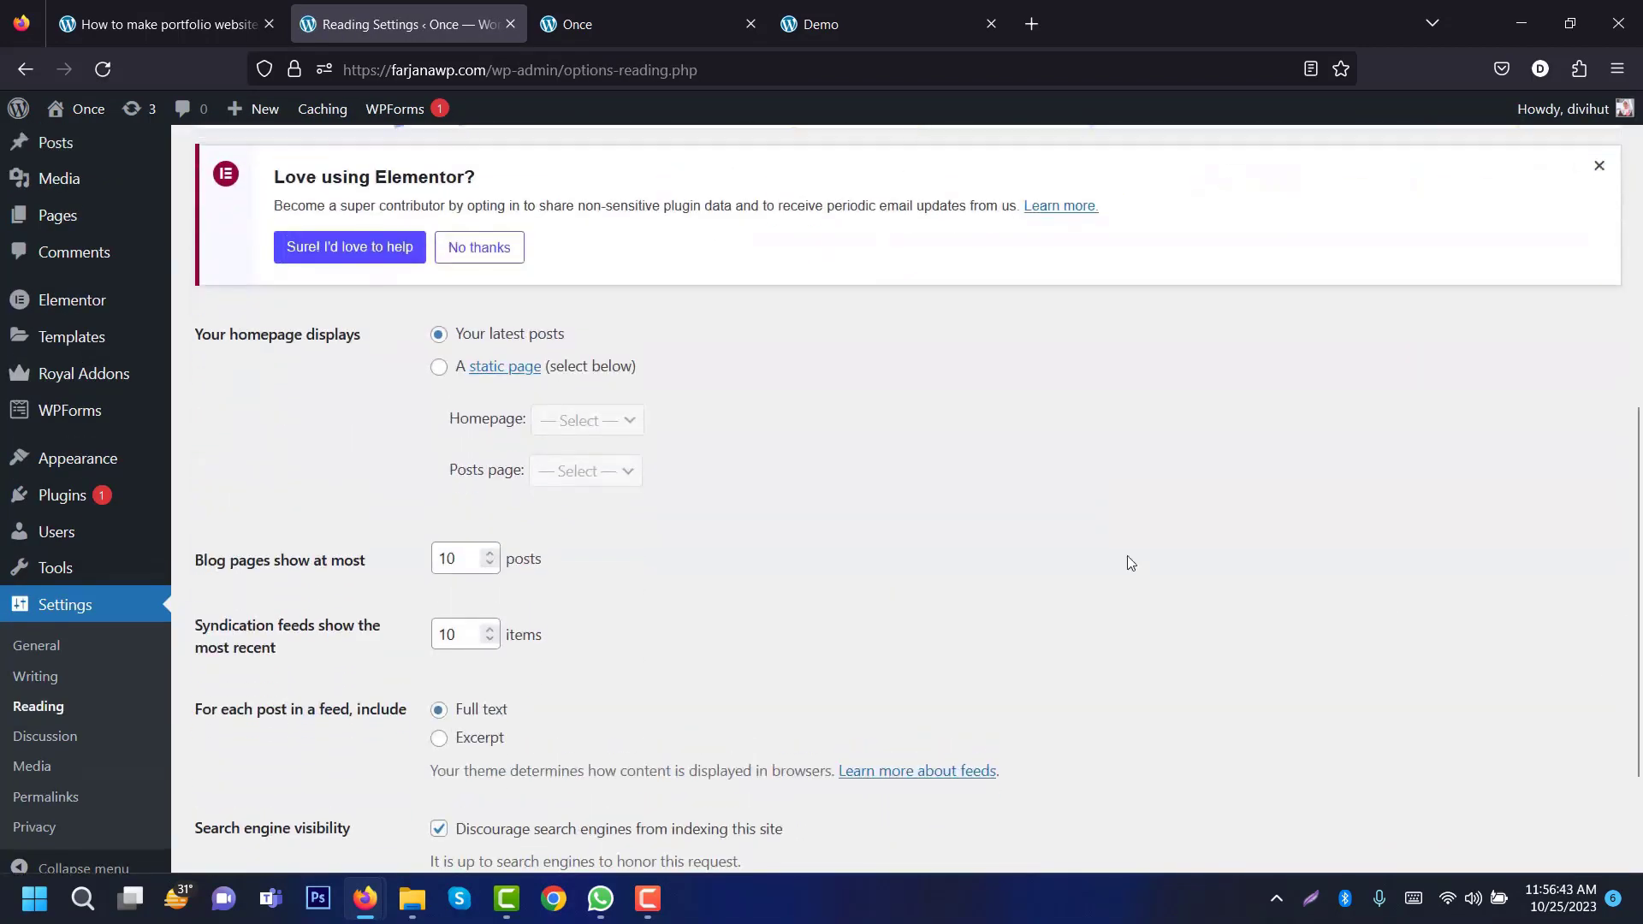
pyautogui.click(437, 375)
pyautogui.click(569, 421)
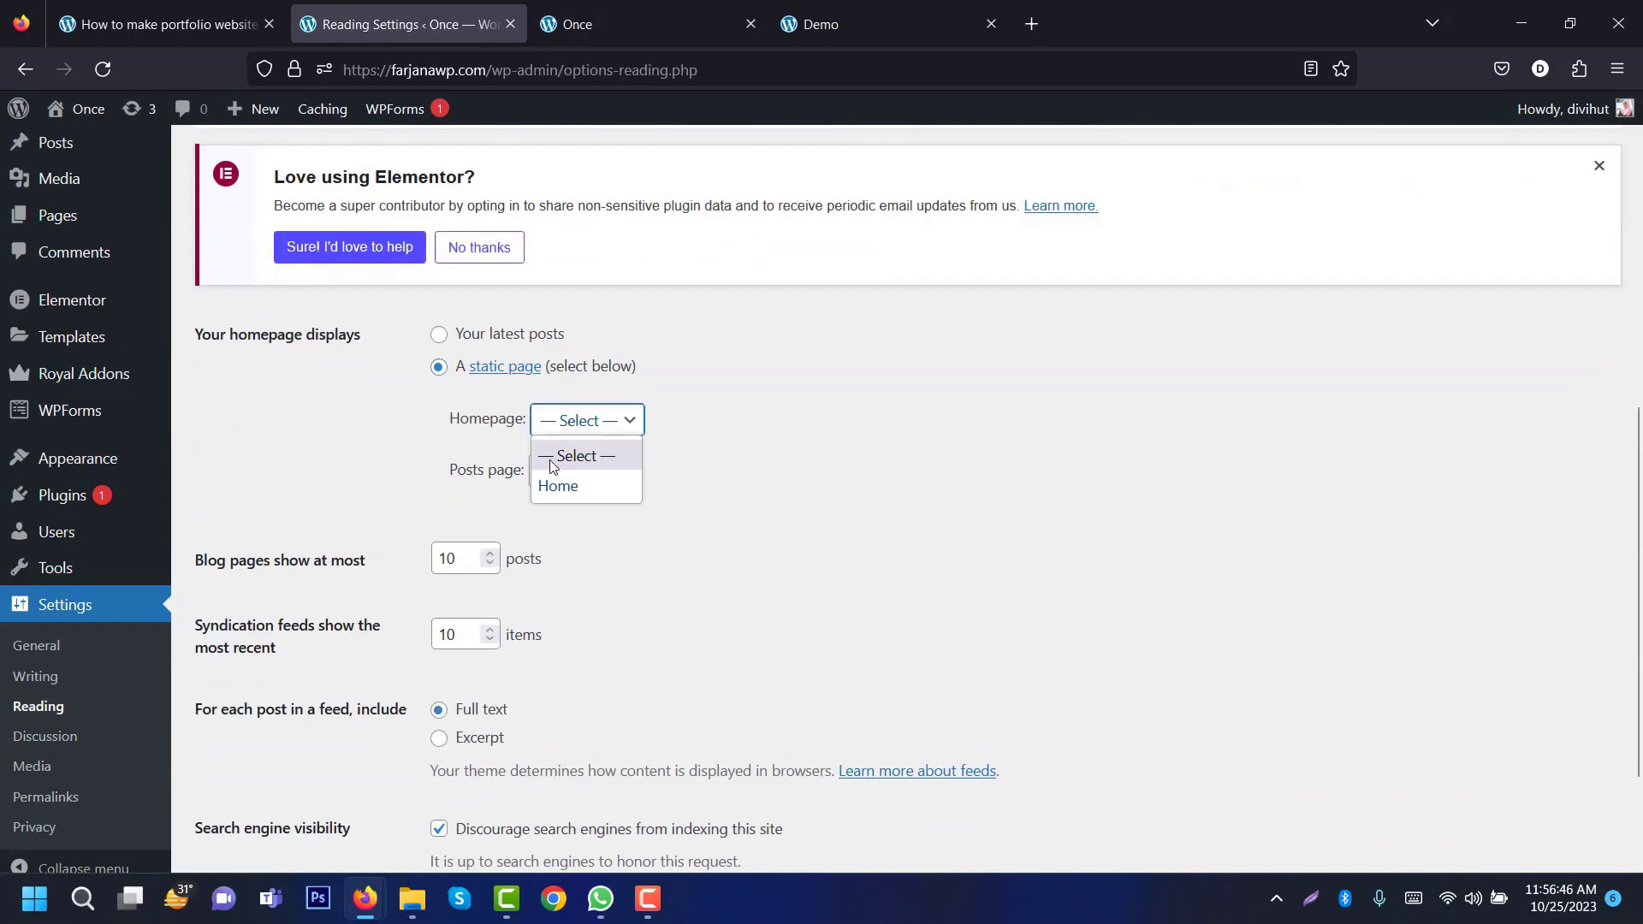
pyautogui.click(550, 487)
pyautogui.scroll(-2, 1257, 505)
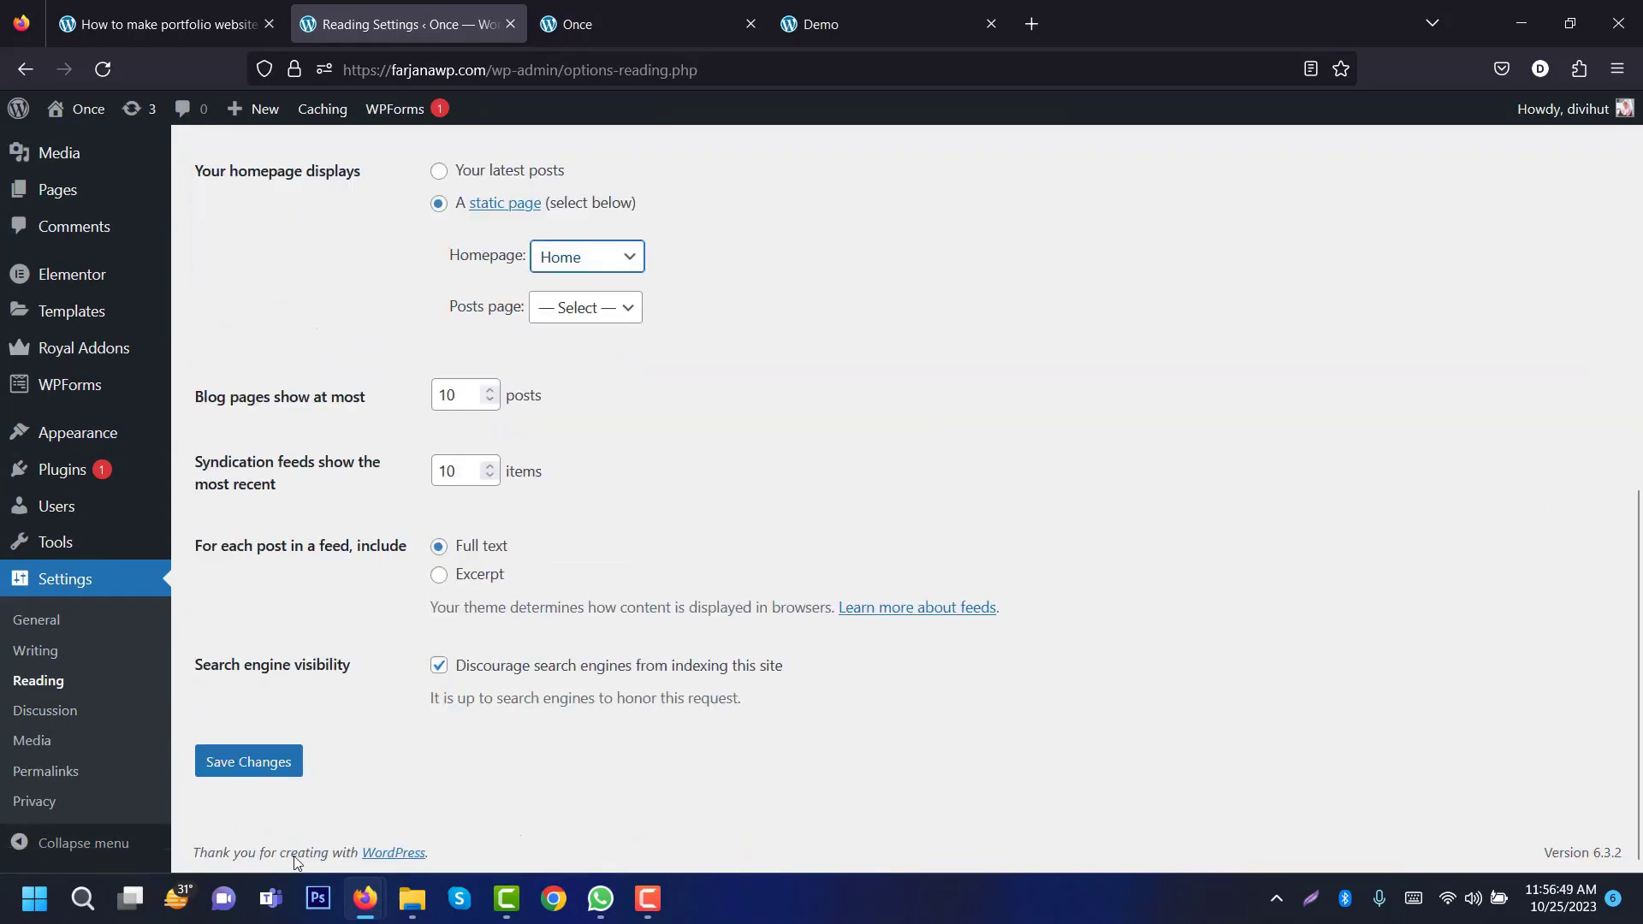
pyautogui.click(287, 770)
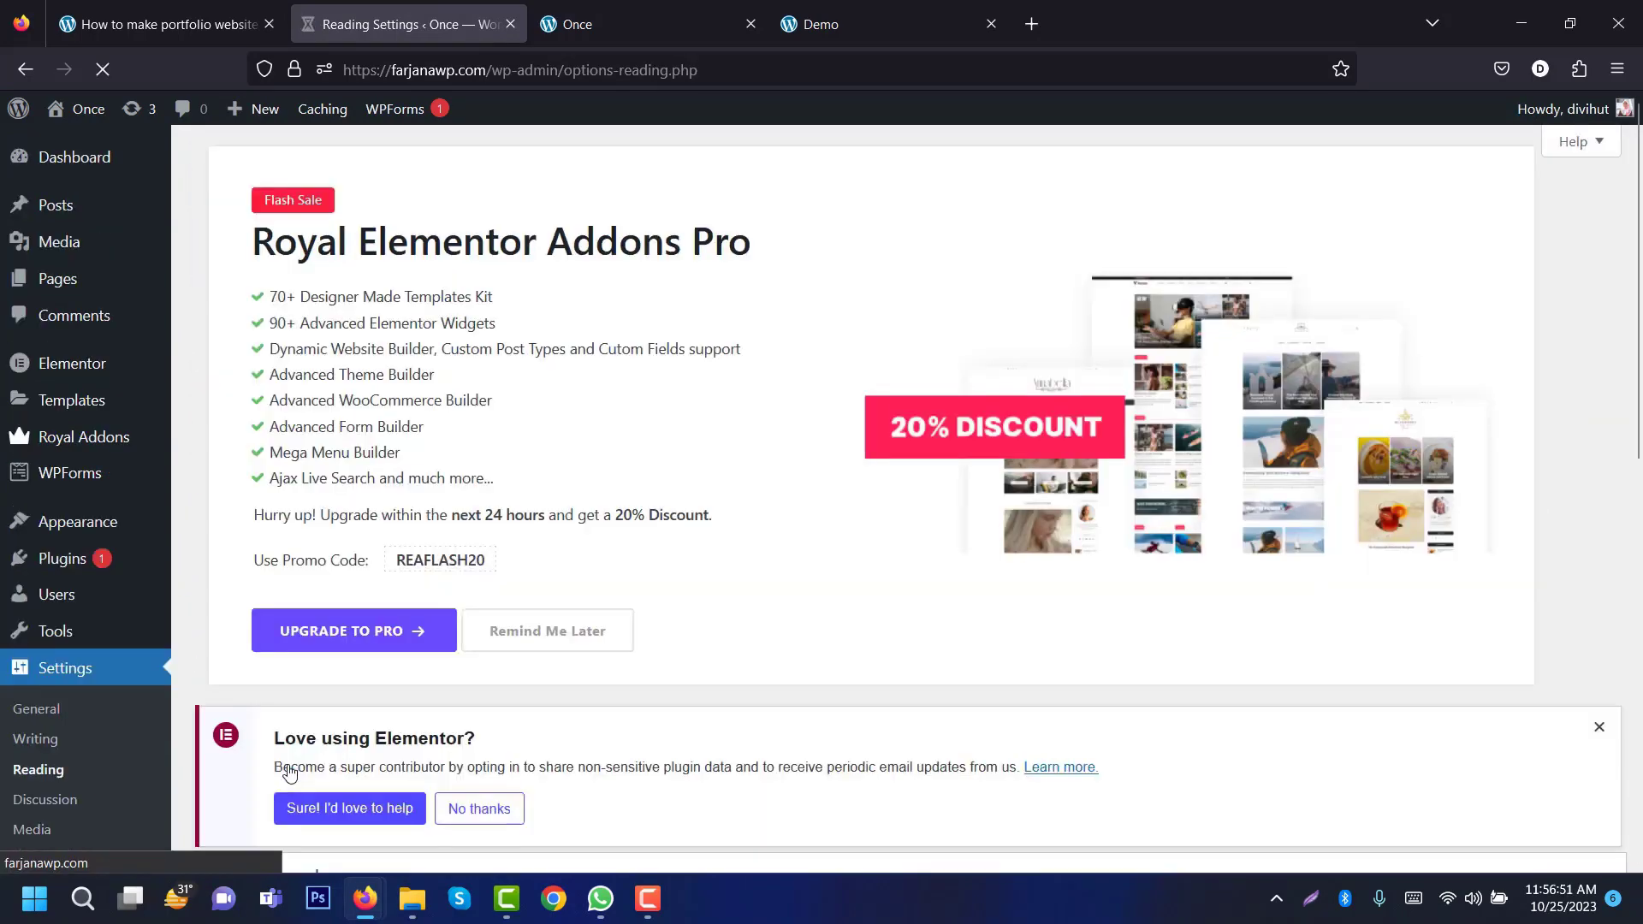
pyautogui.click(618, 11)
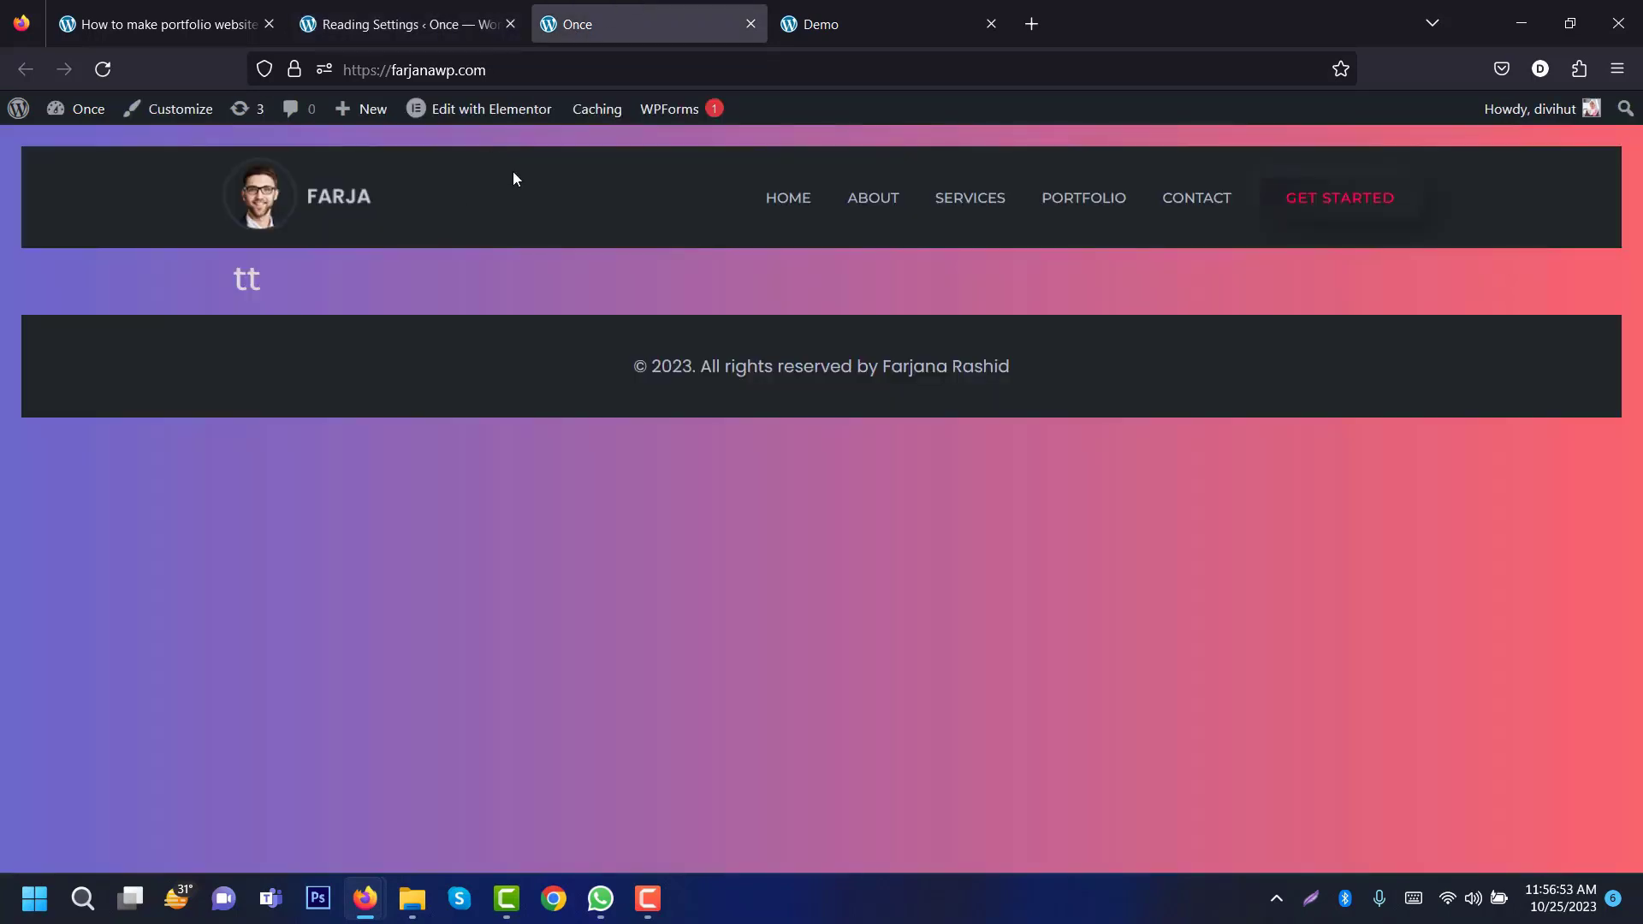
pyautogui.click(103, 67)
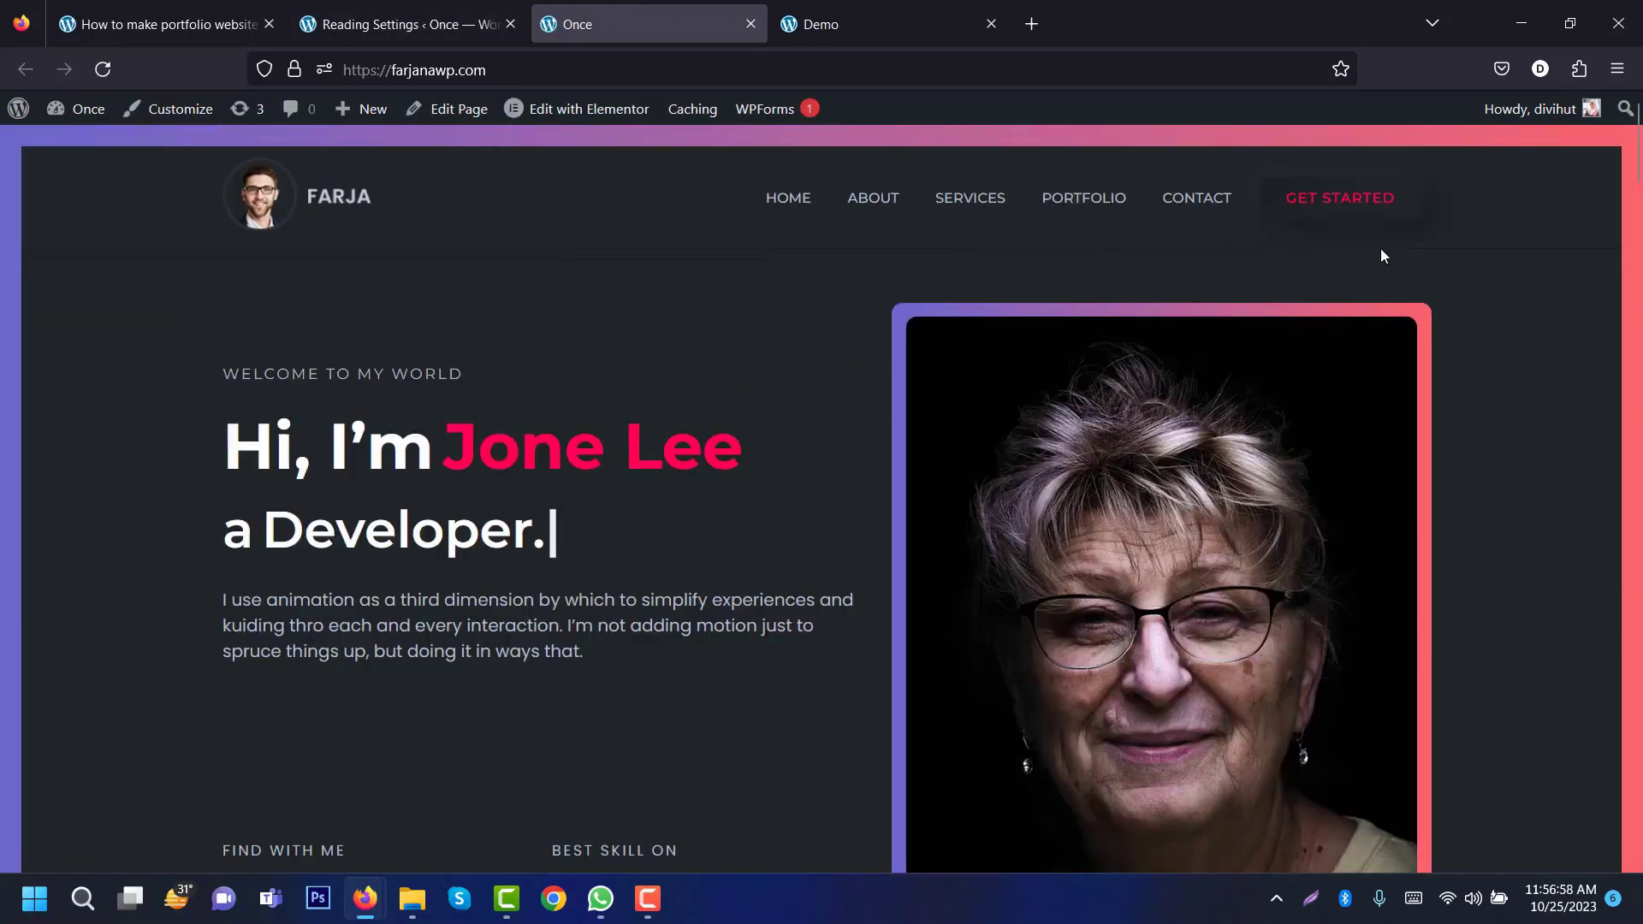
# Step: Compare the tutorial steps with the demo site, then go to the admin dashboard's Pages
pyautogui.moveTo(1638, 155); pyautogui.dragTo(1641, 770)
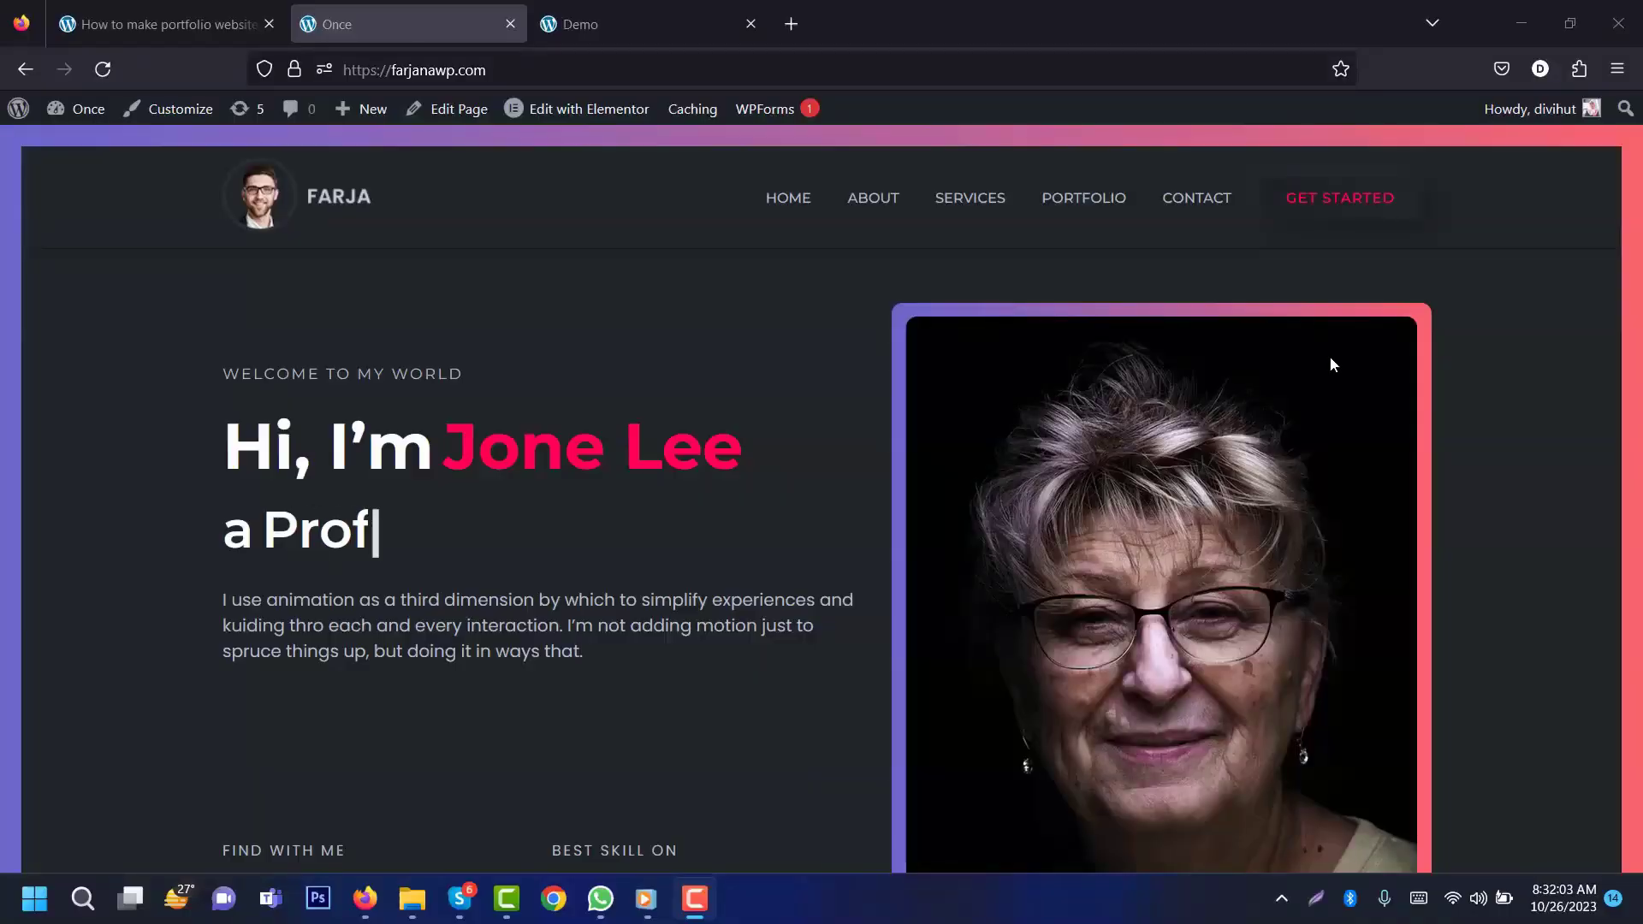
pyautogui.click(204, 7)
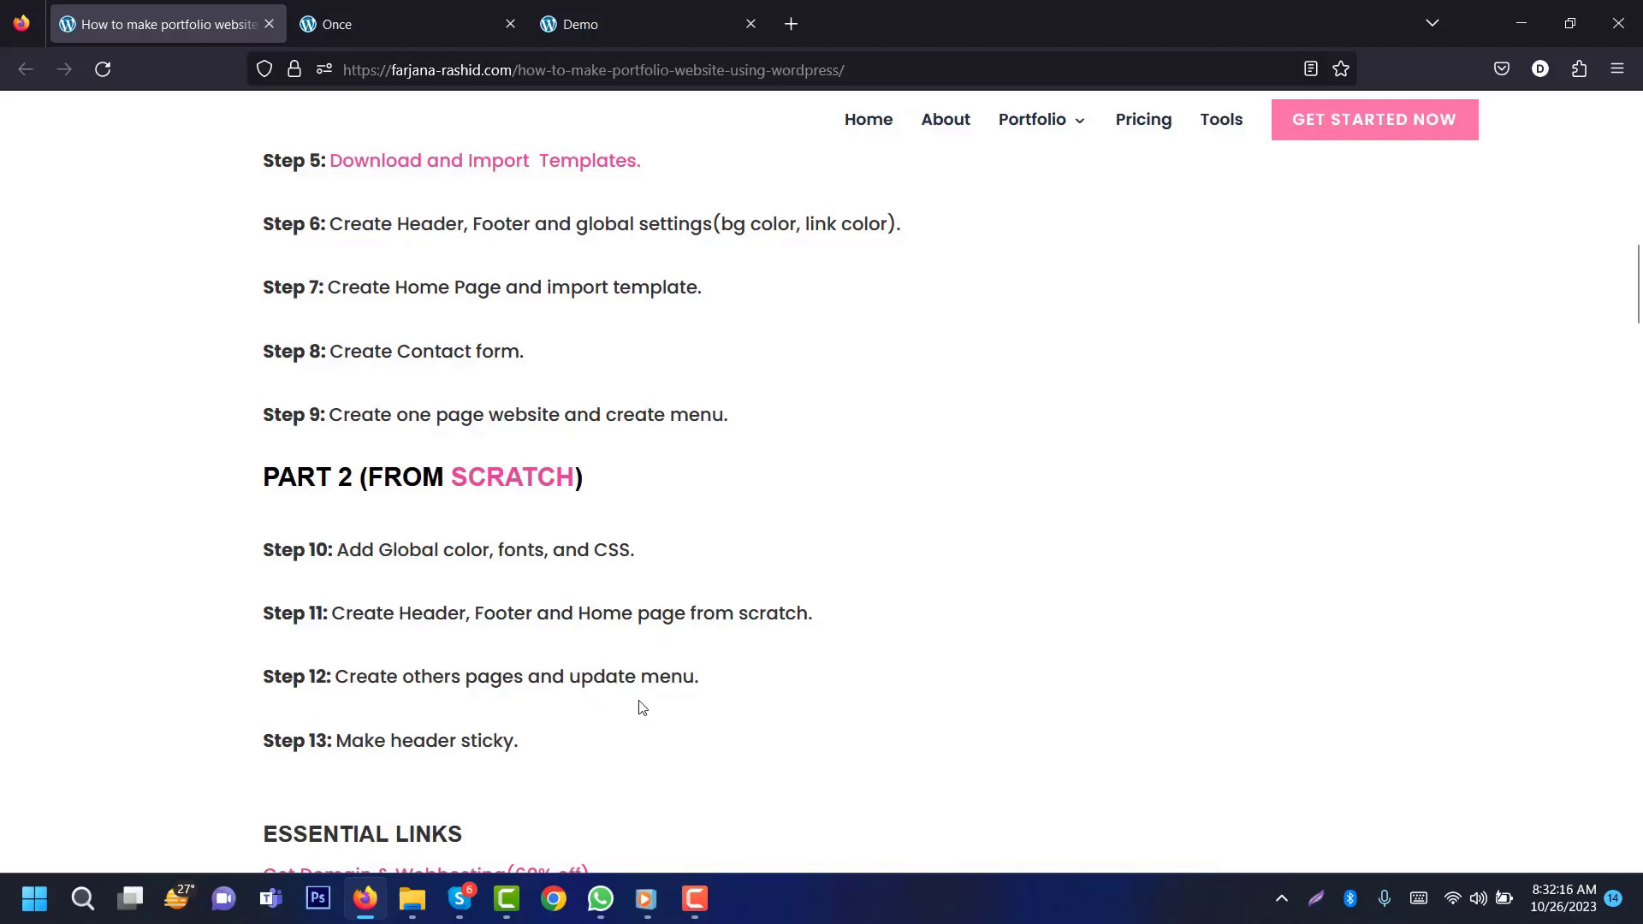
pyautogui.click(382, 17)
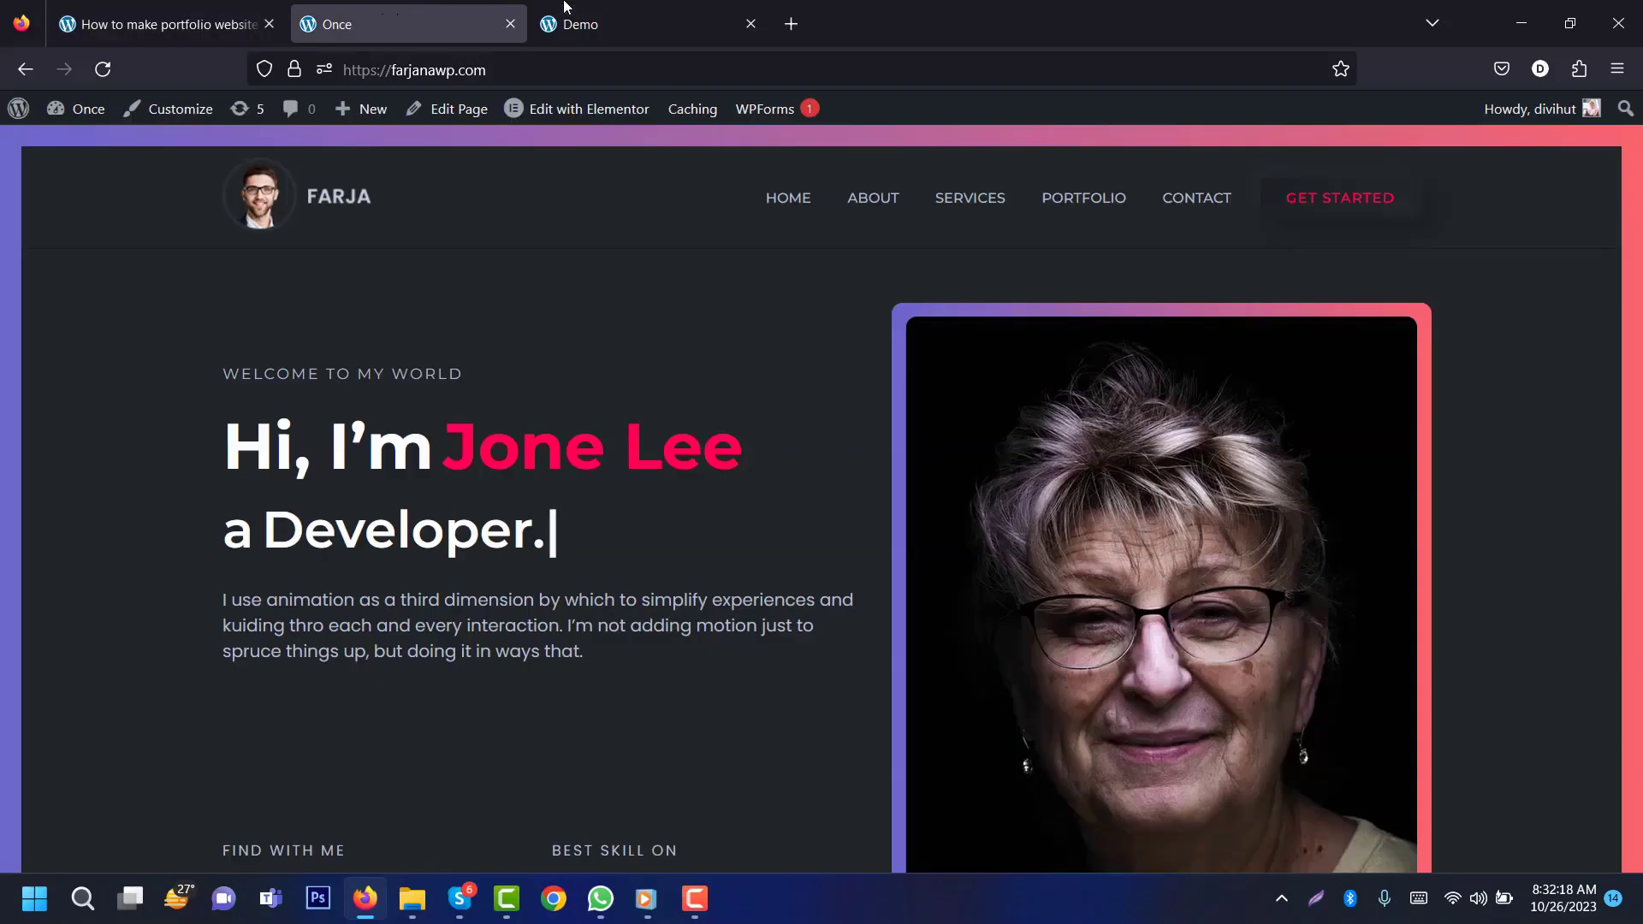
pyautogui.click(650, 24)
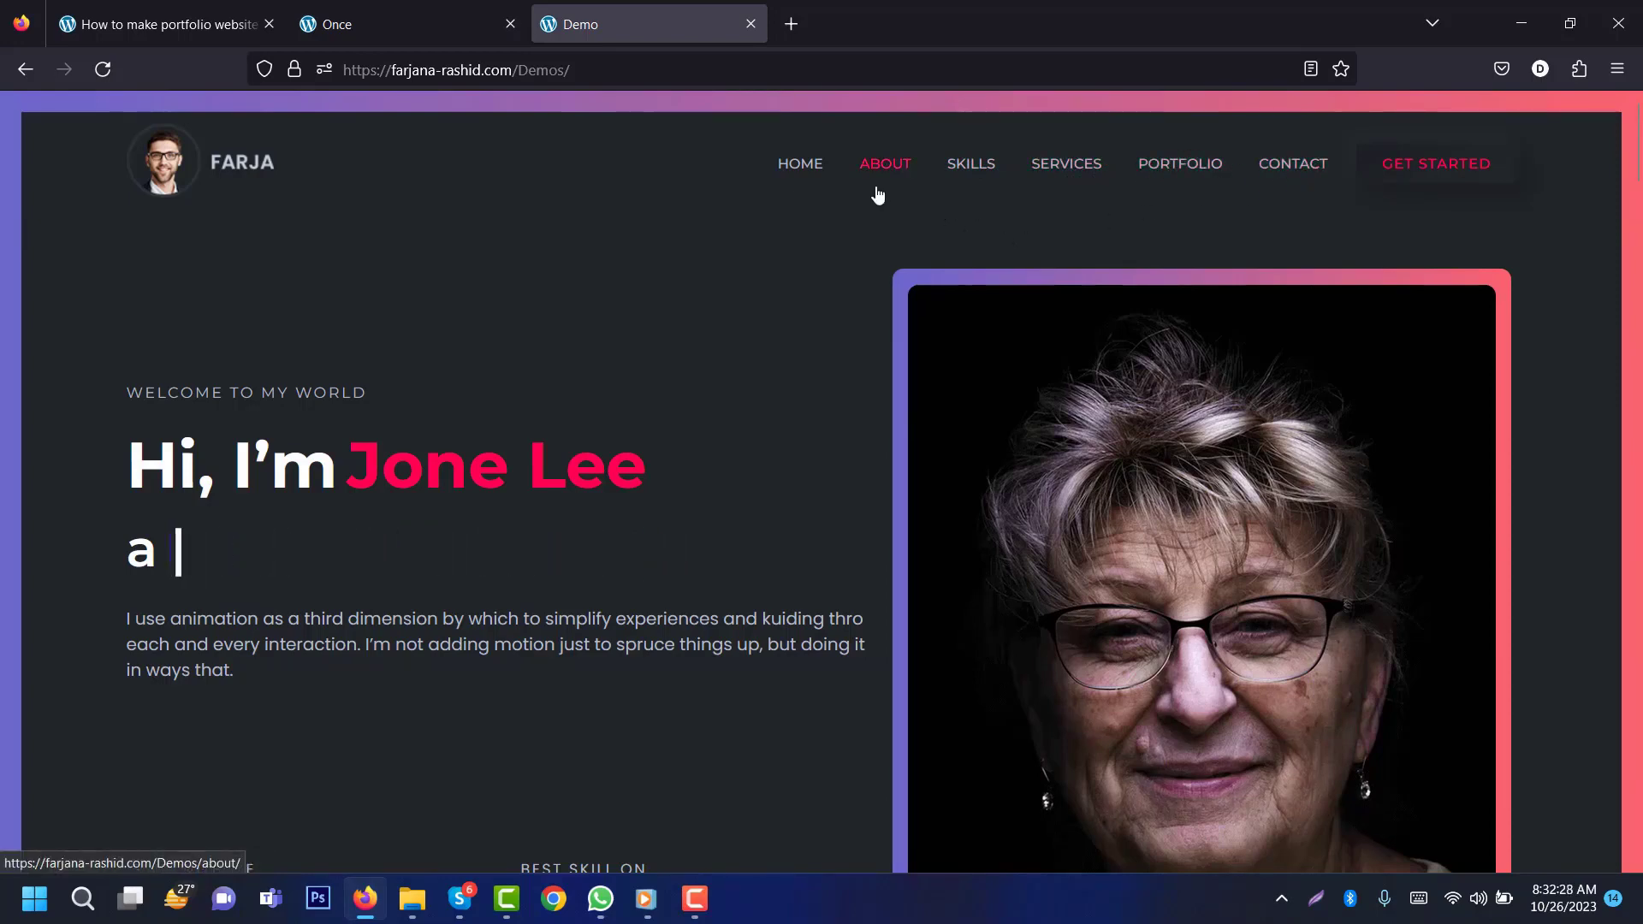
pyautogui.click(387, 18)
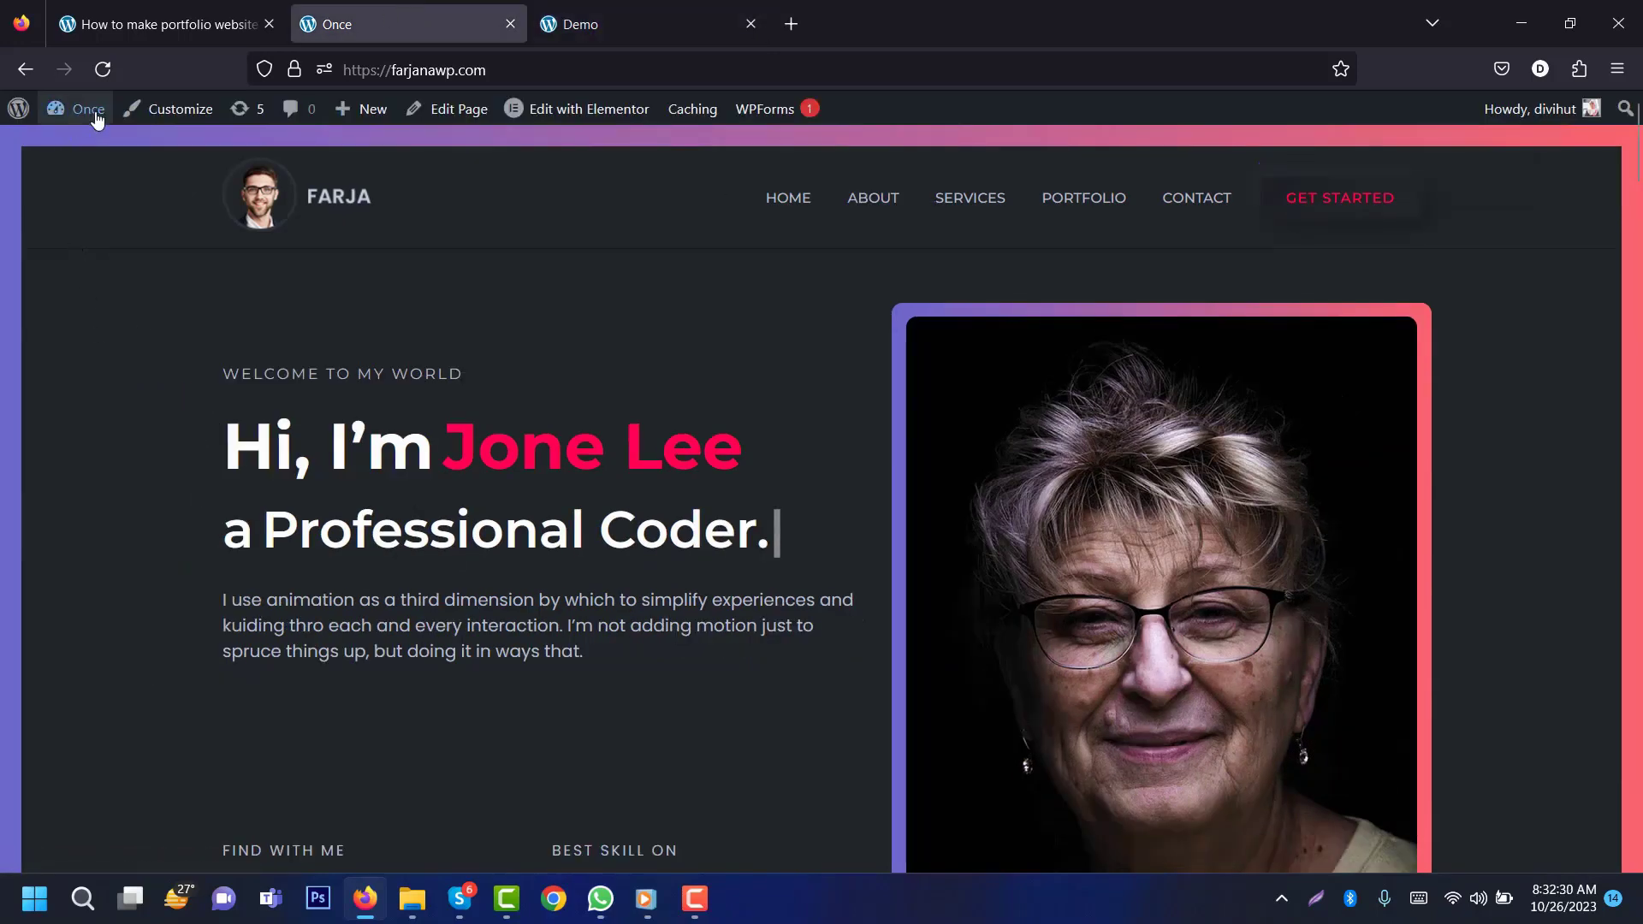
pyautogui.moveTo(97, 119)
pyautogui.click(100, 150)
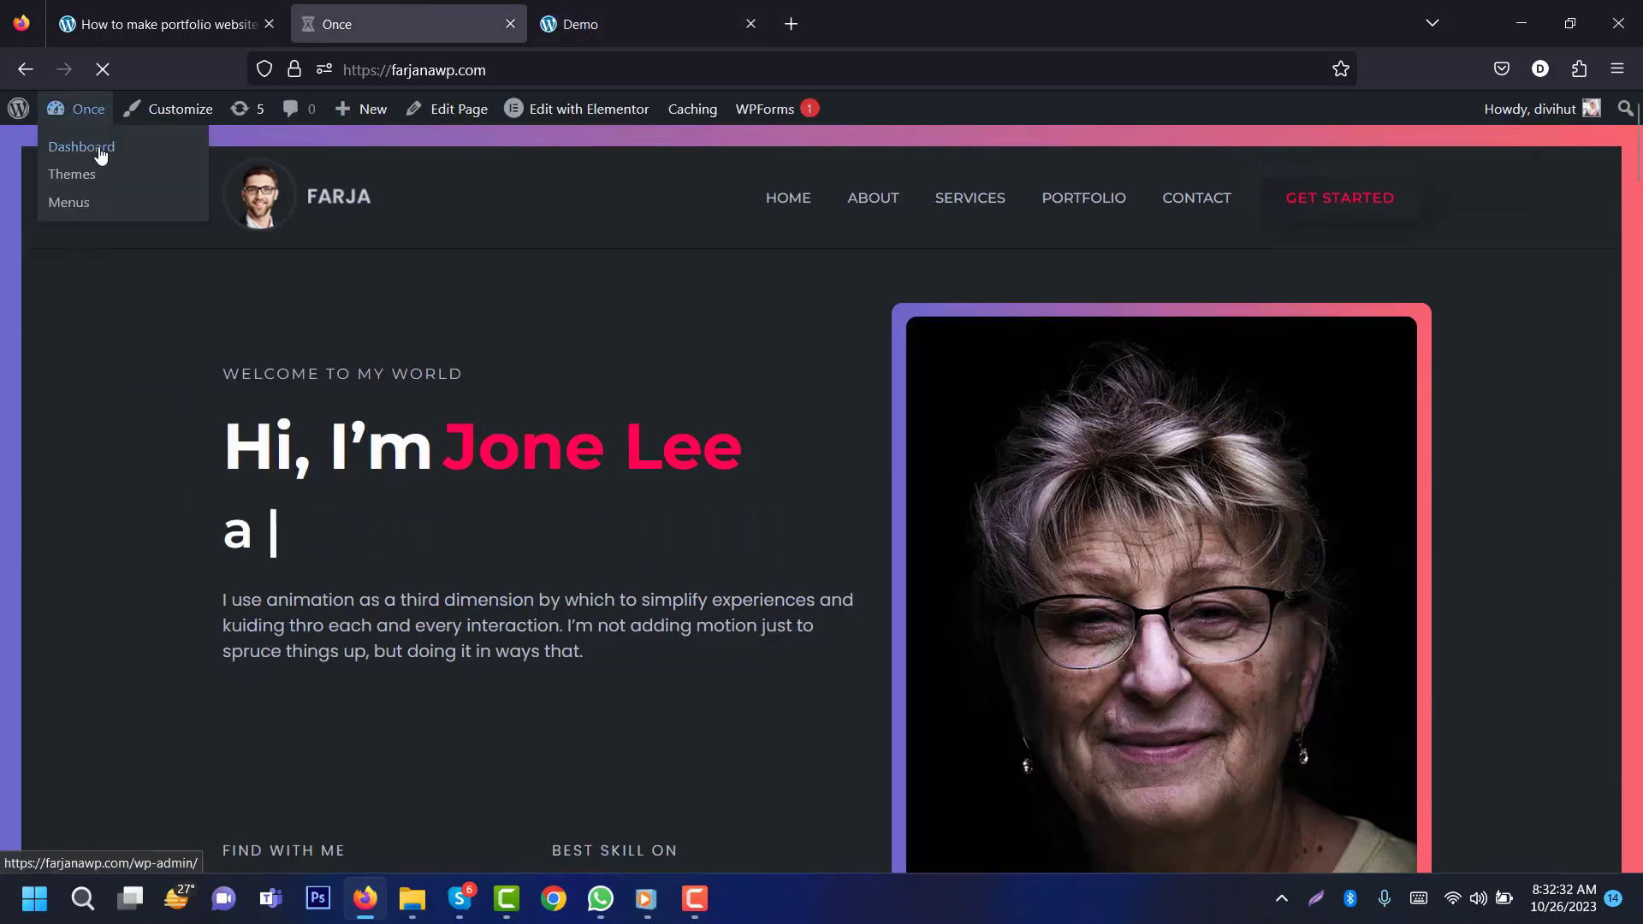
pyautogui.moveTo(98, 355)
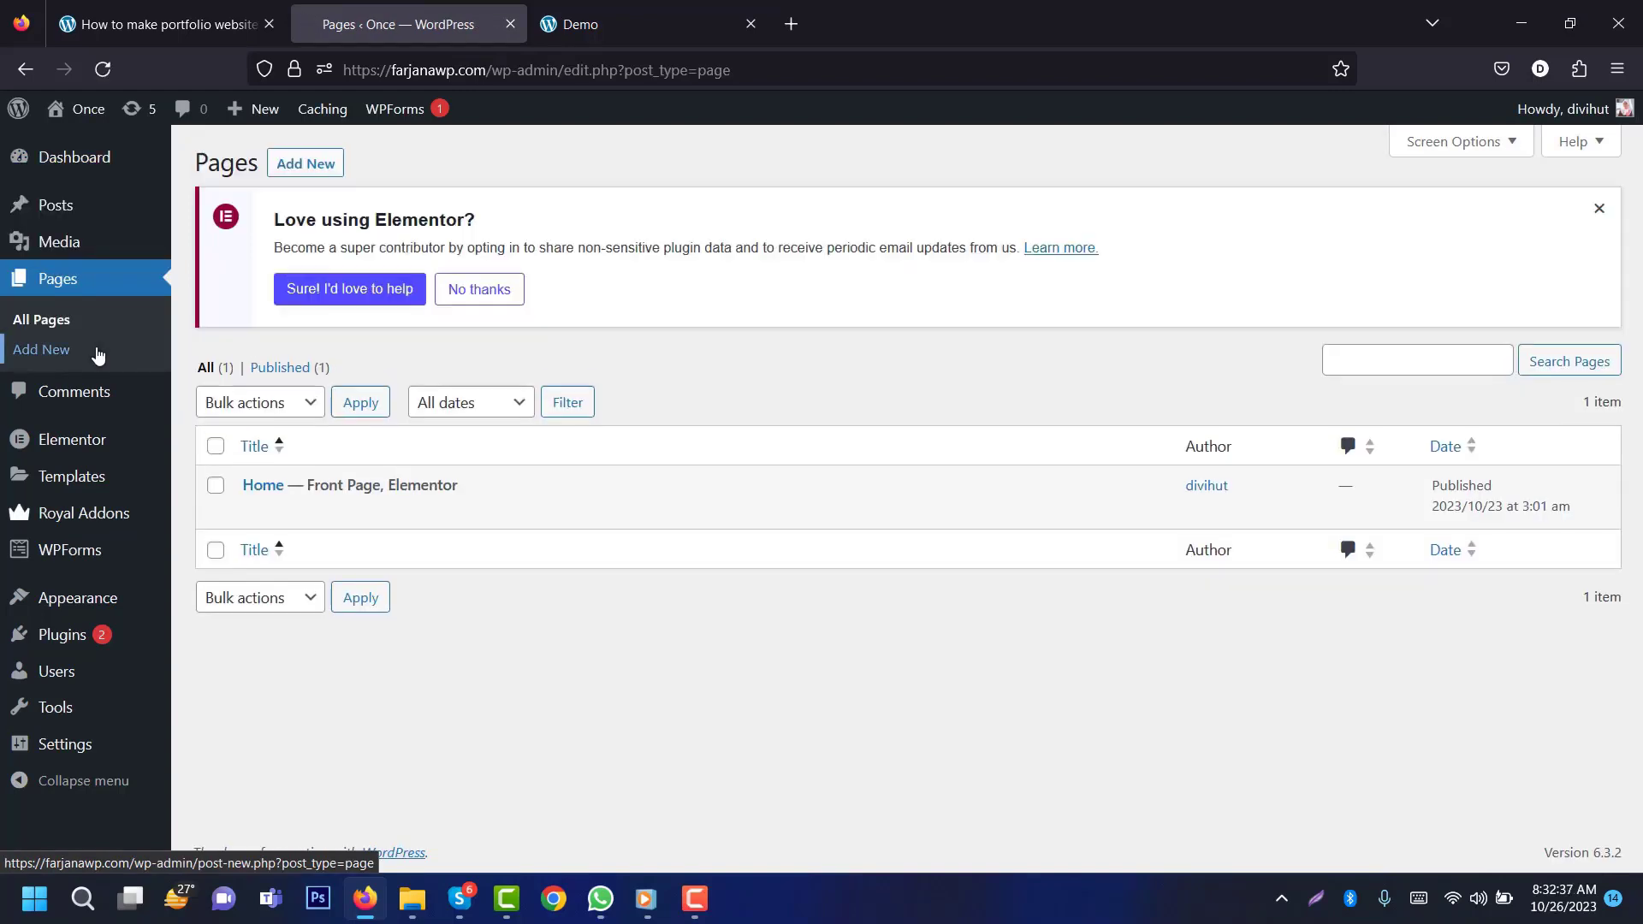
# Step: Create and publish a new page titled About and open it in Elementor
pyautogui.click(313, 166)
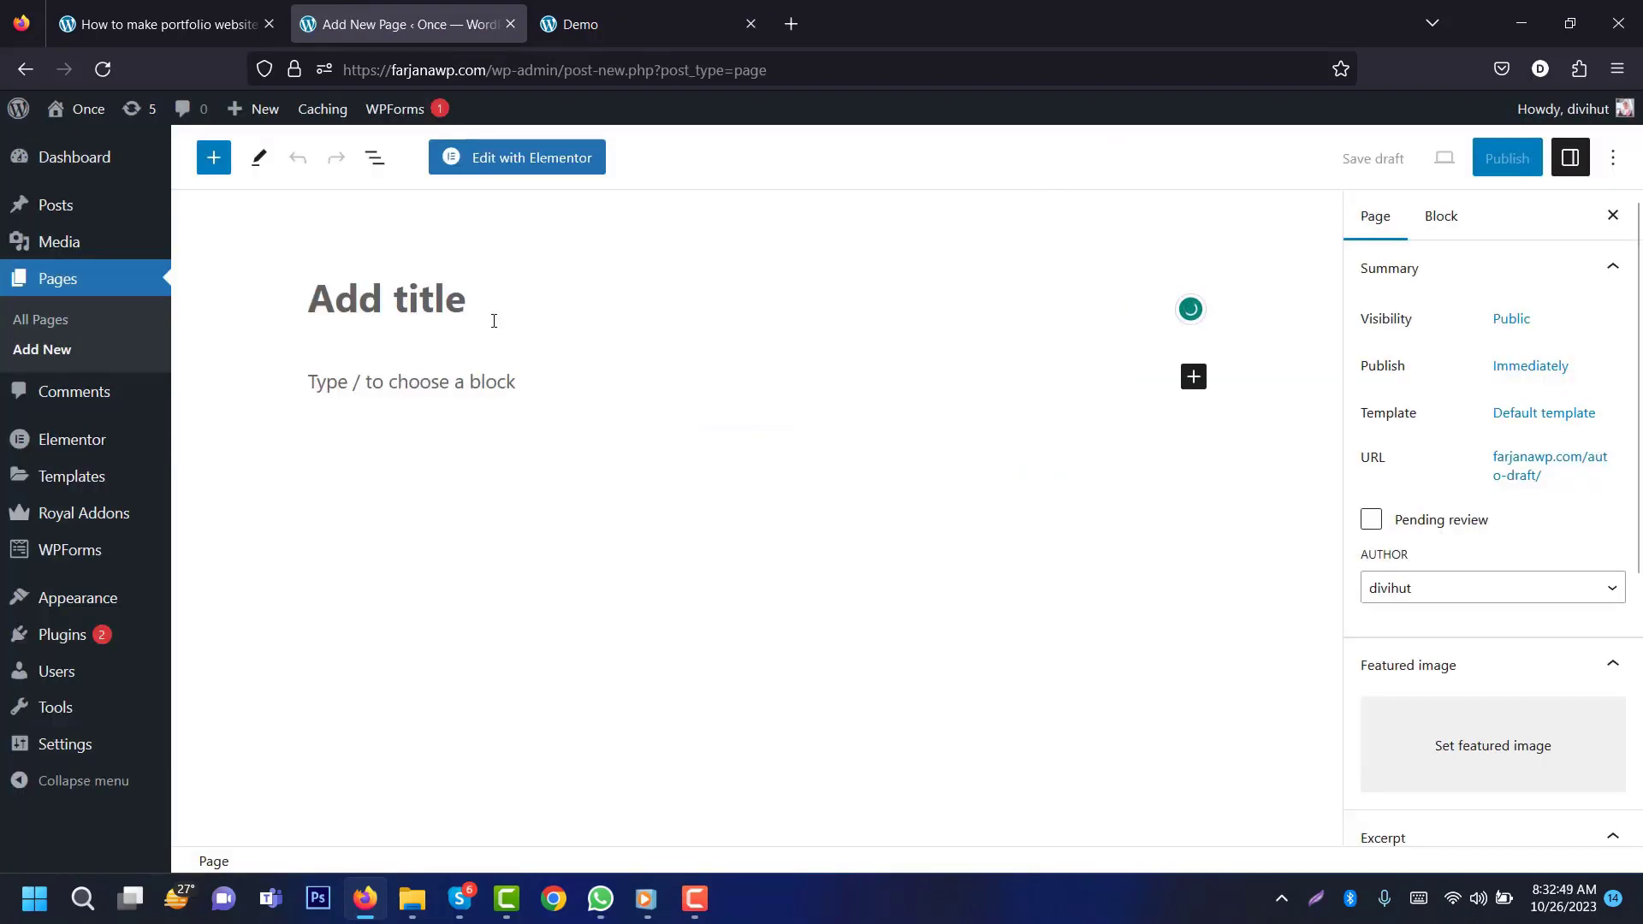
pyautogui.click(487, 313)
pyautogui.write('About')
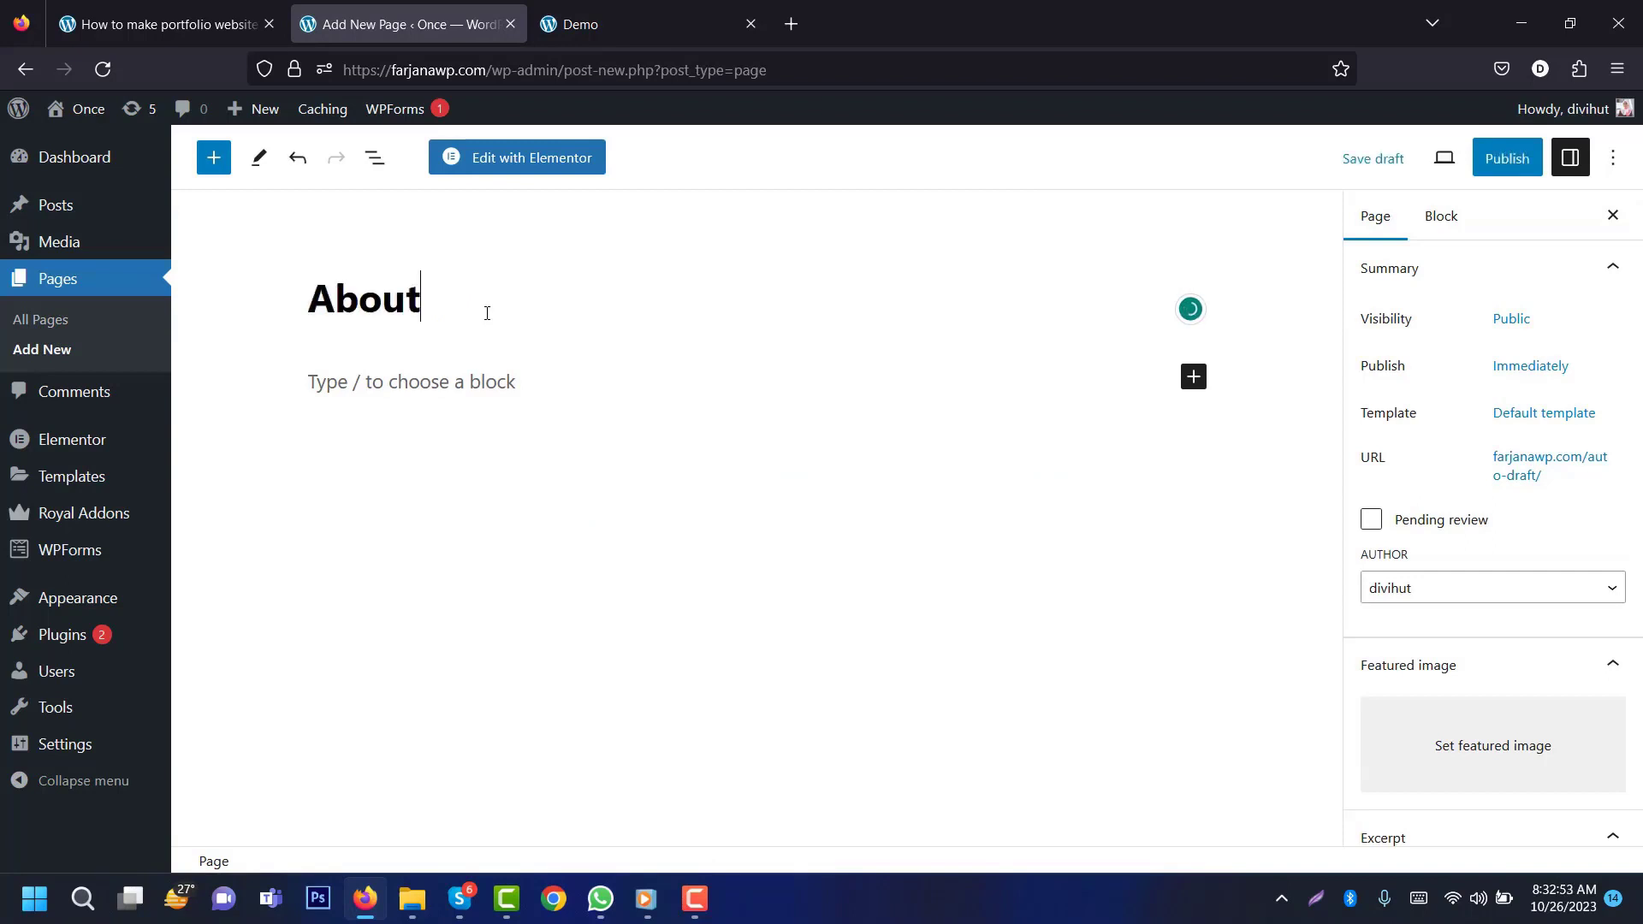
pyautogui.click(1506, 158)
pyautogui.click(1419, 158)
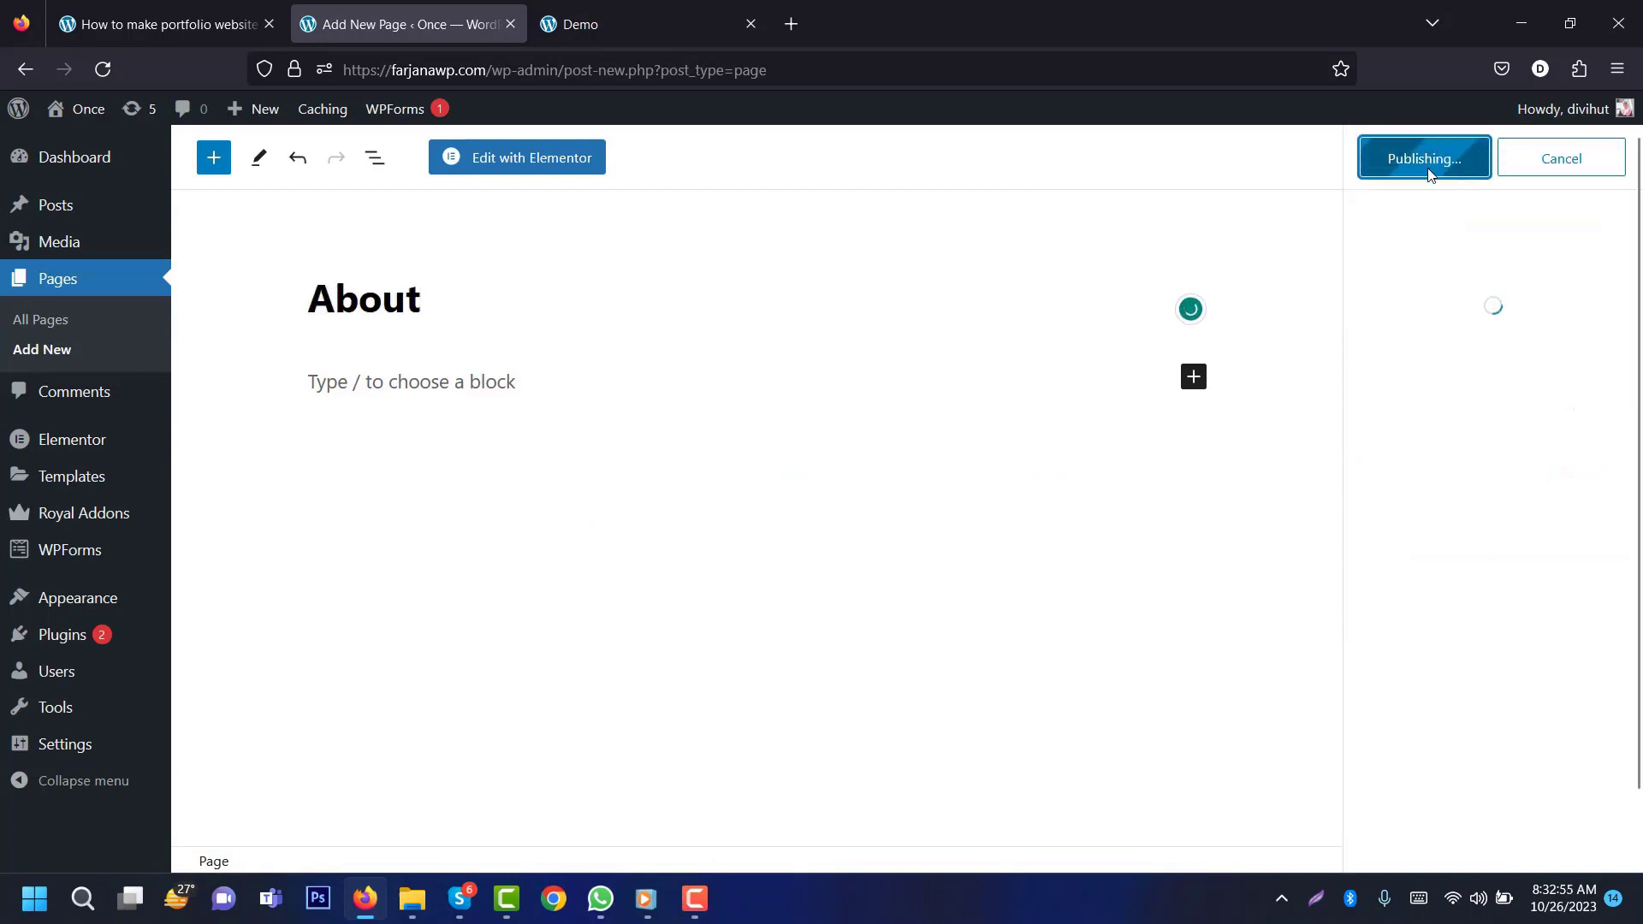
pyautogui.click(537, 170)
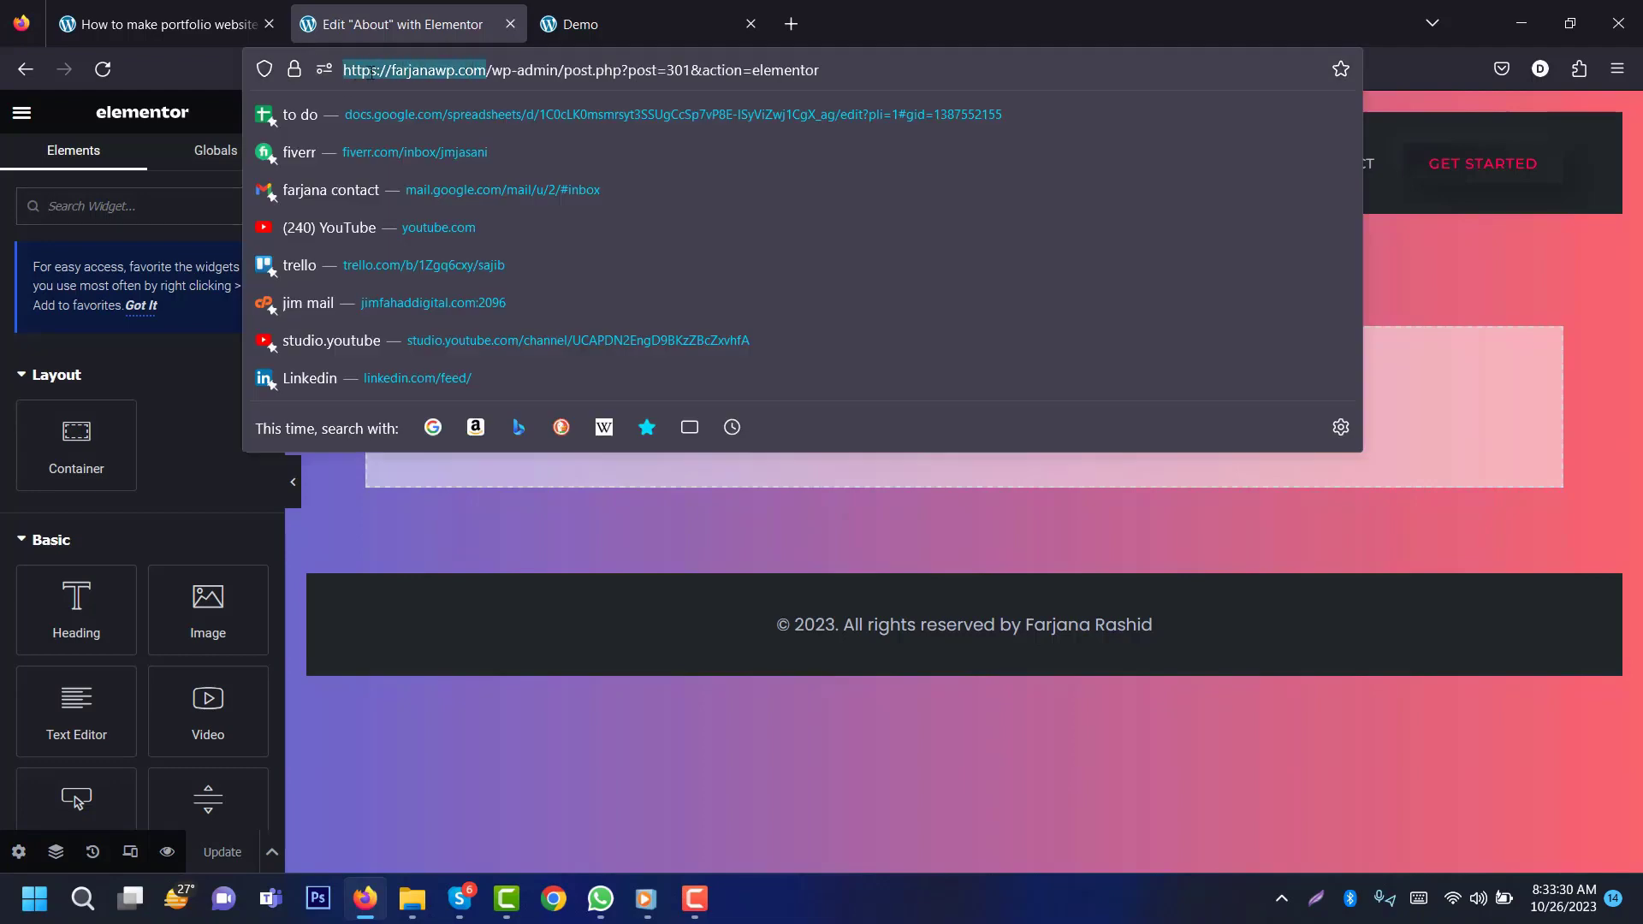
# Step: Copy the About editor's address and open the Home page in Elementor in a new tab
pyautogui.rightClick(373, 71)
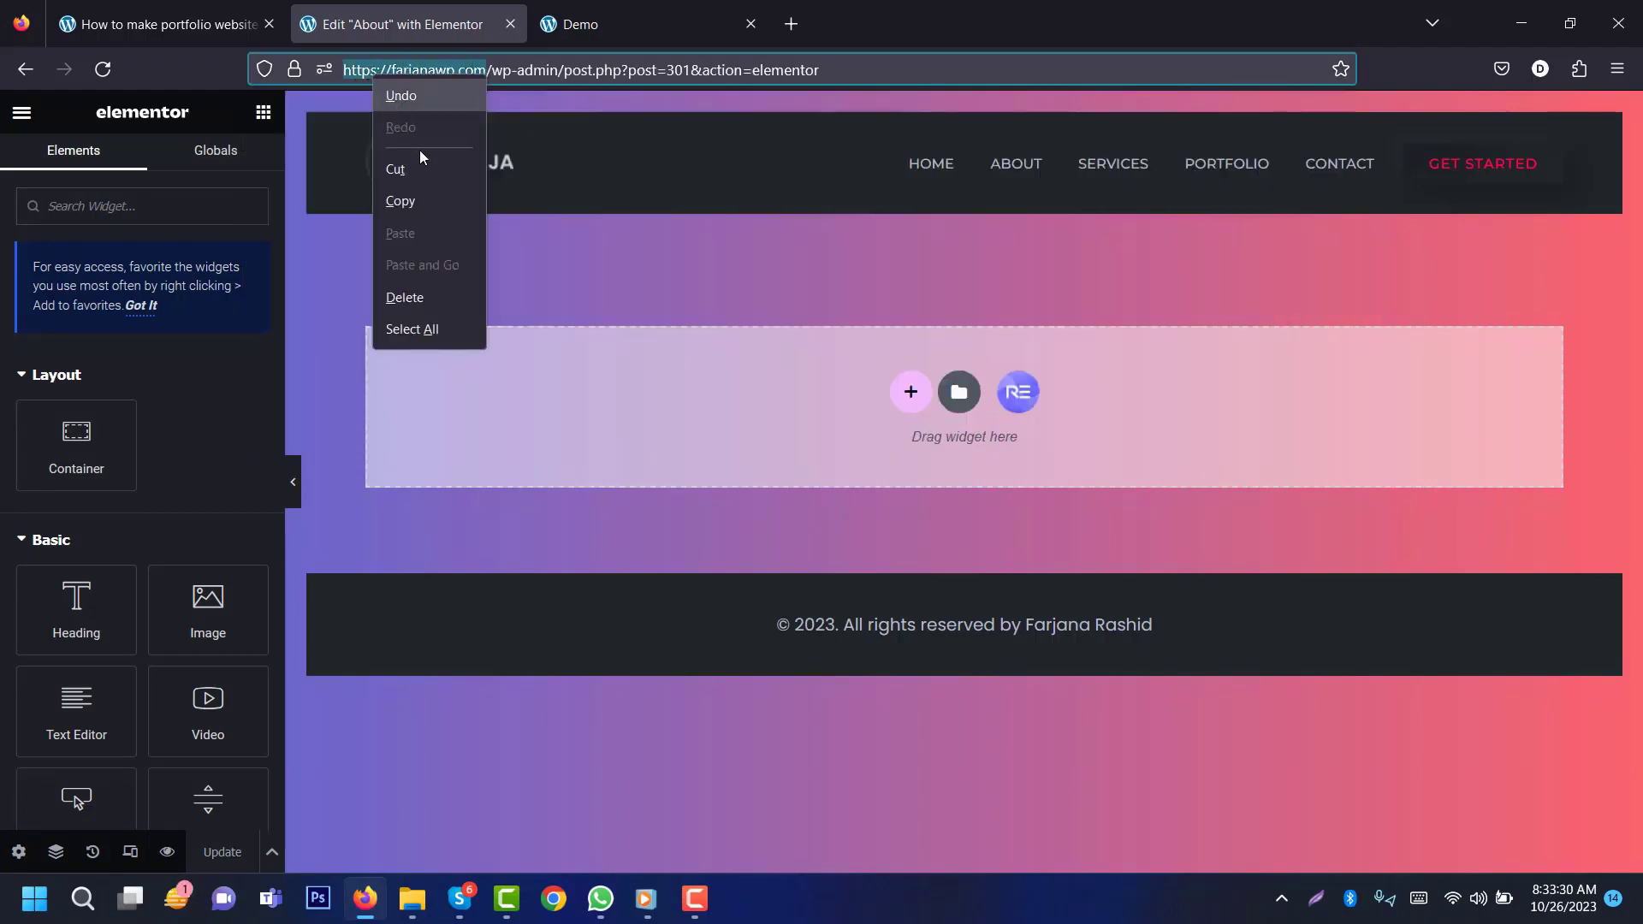
pyautogui.click(424, 199)
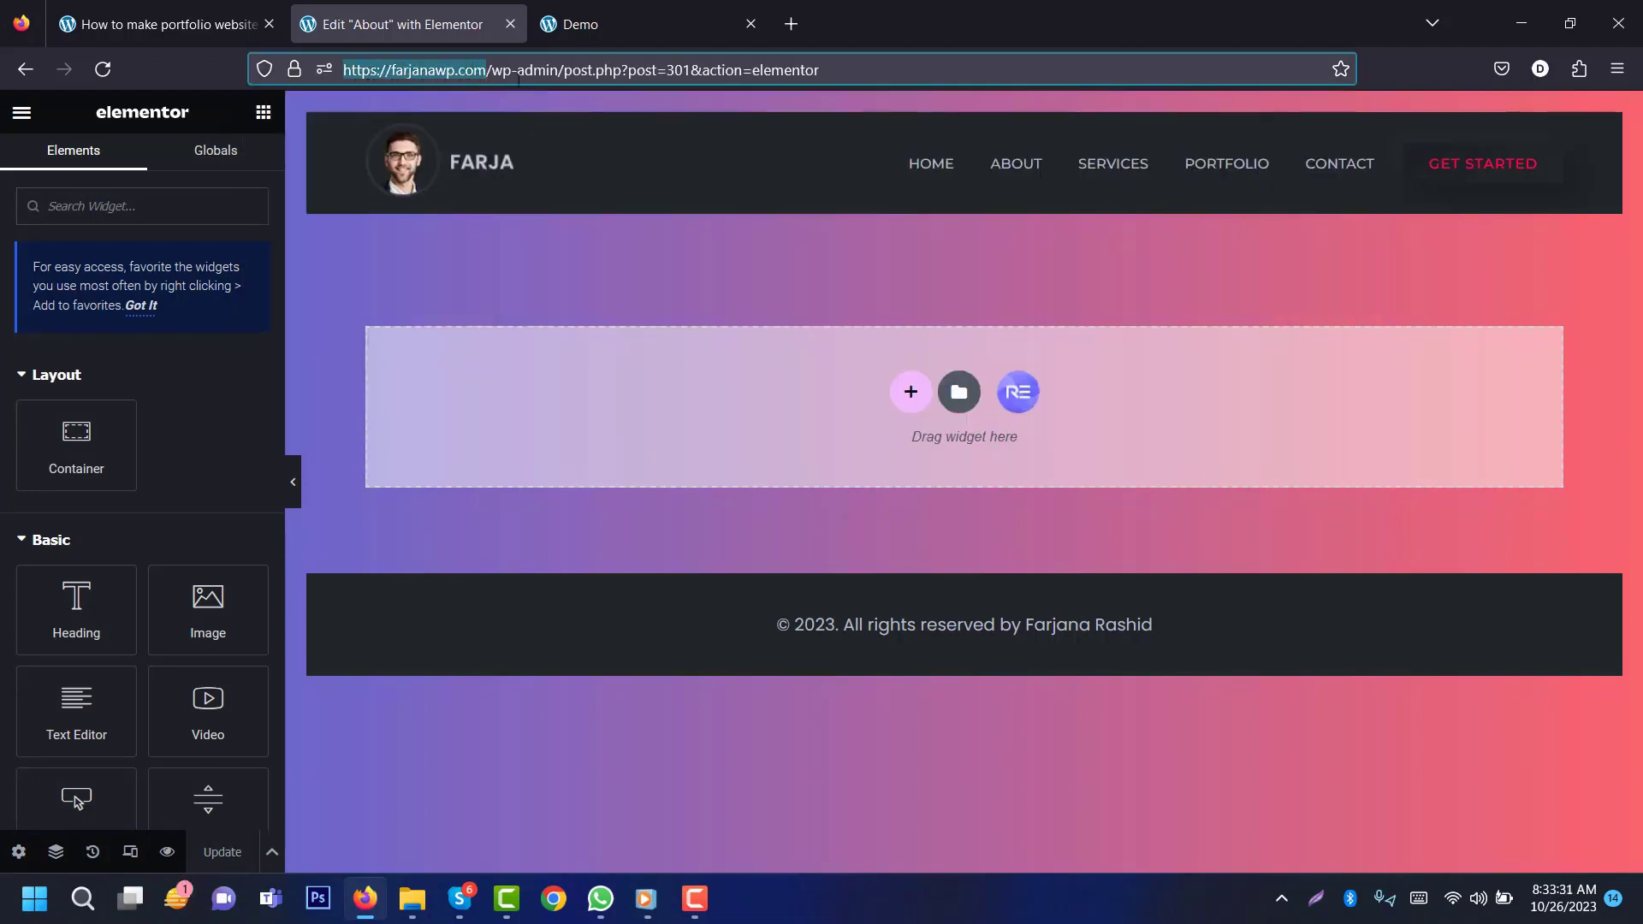
pyautogui.click(791, 24)
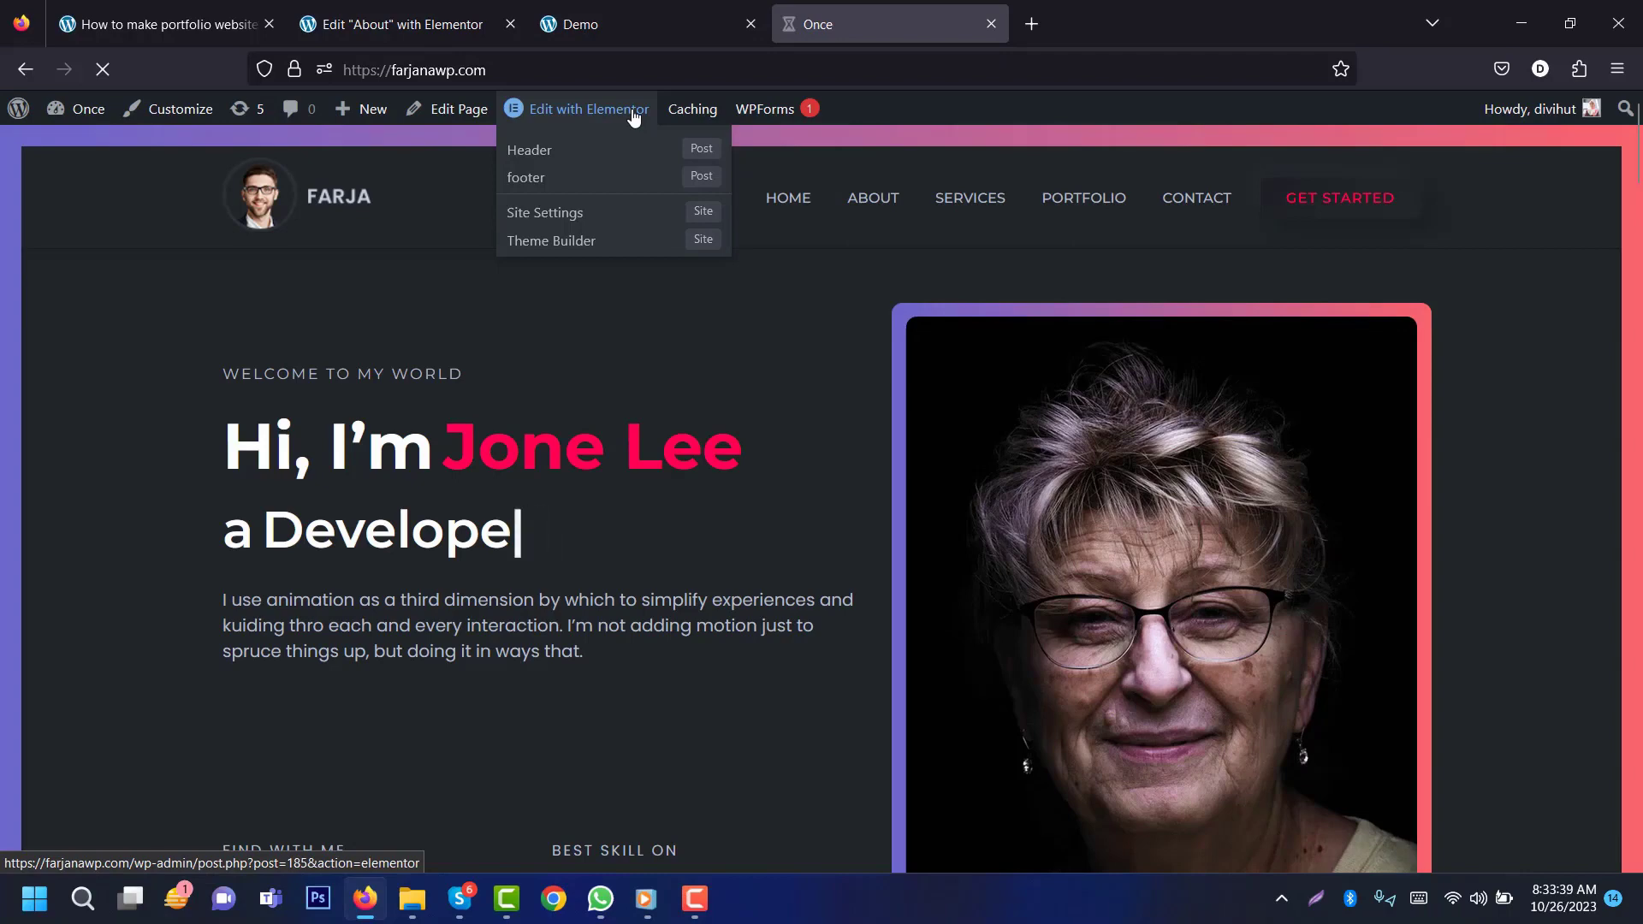
pyautogui.click(633, 117)
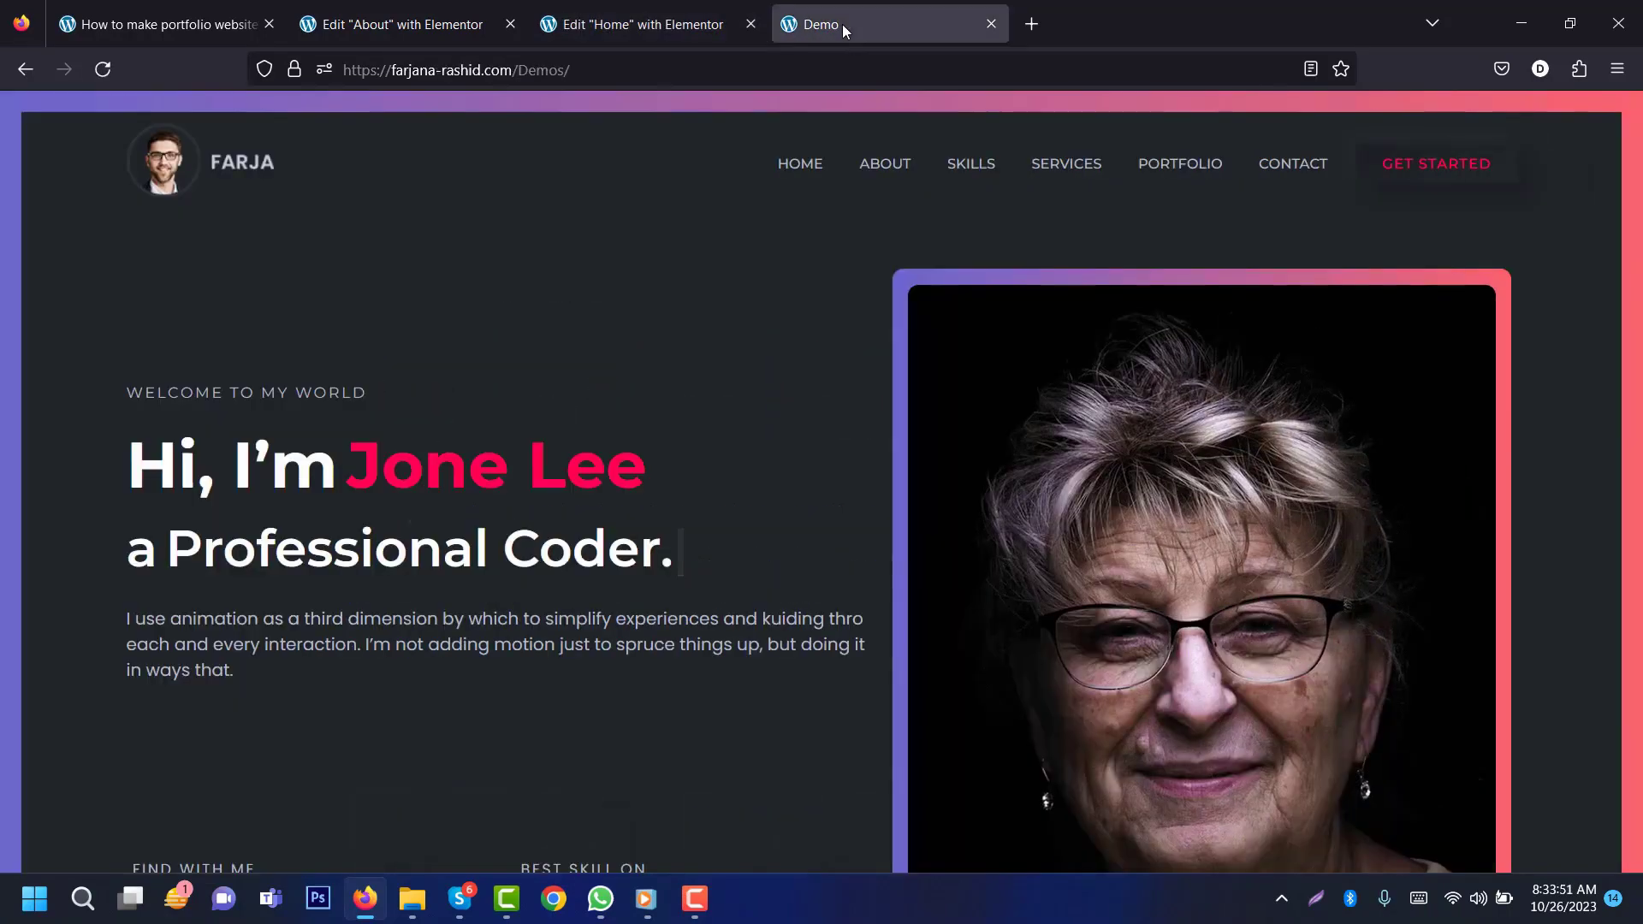
# Step: View the demo site's About page, then go back to the Home page editor
pyautogui.click(894, 167)
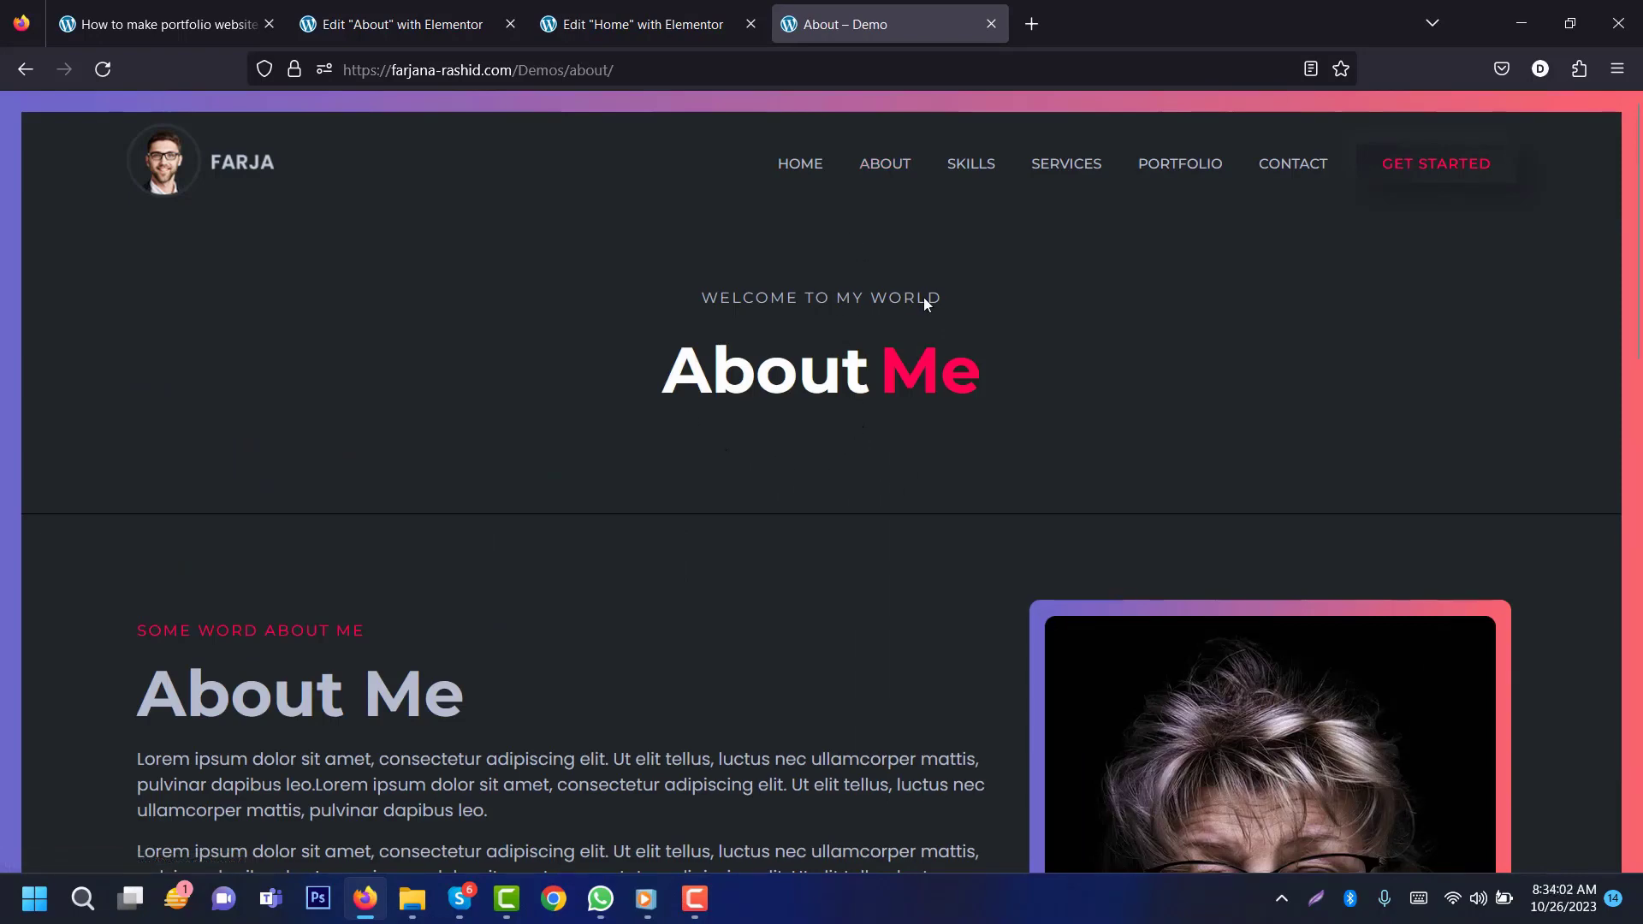
pyautogui.click(630, 17)
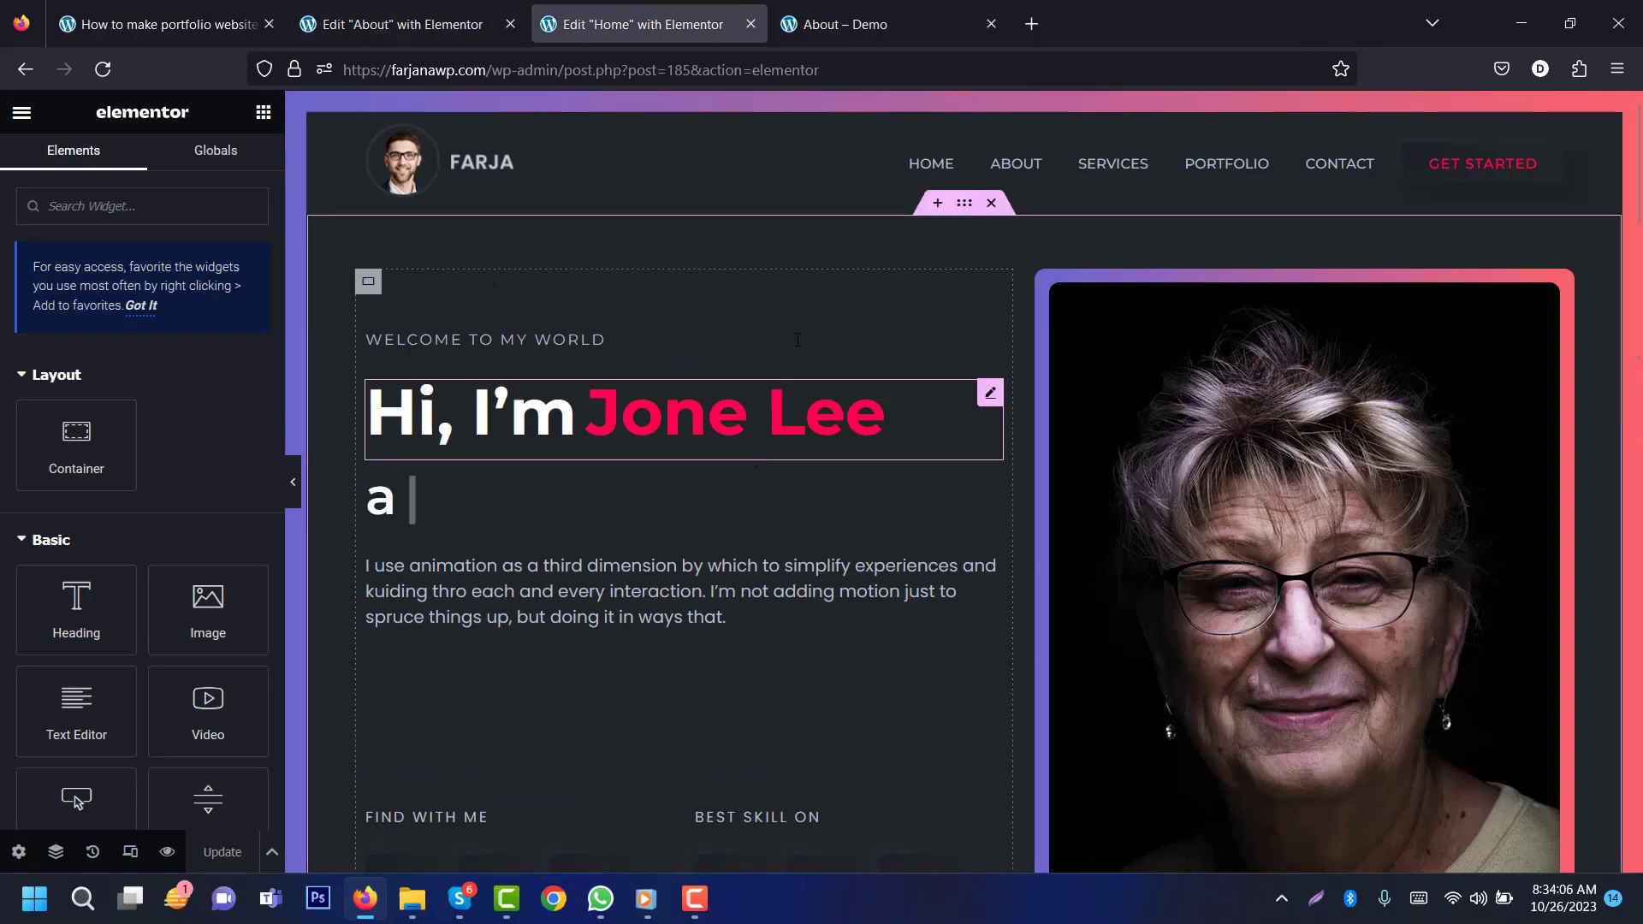
# Step: Copy the Home hero section and paste it into the About page
pyautogui.rightClick(959, 207)
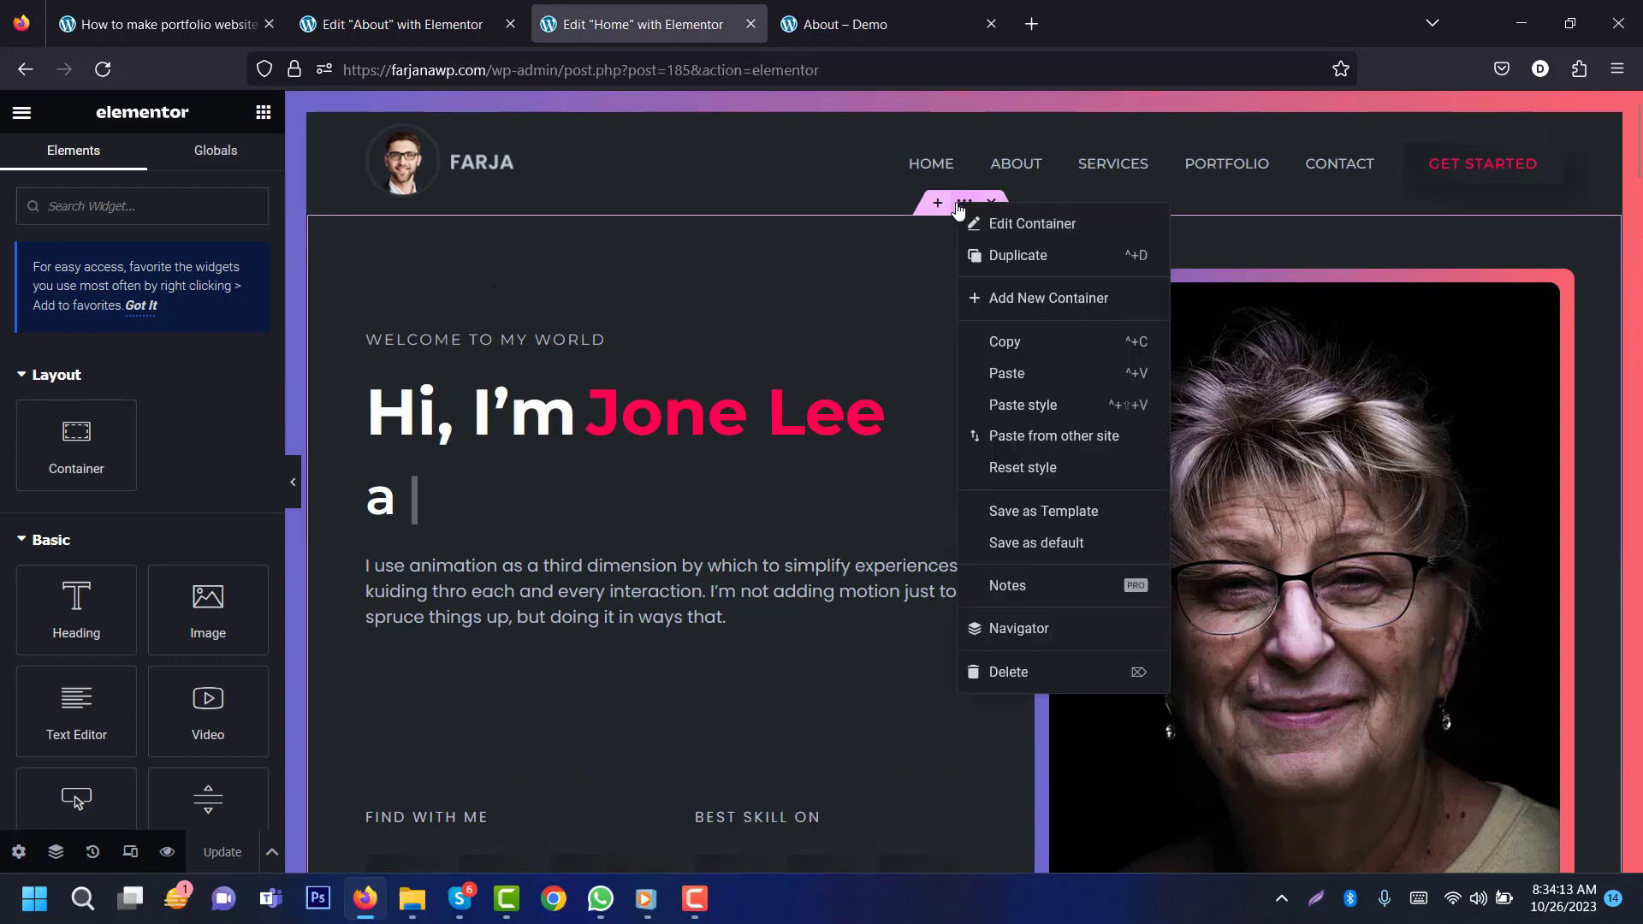
pyautogui.click(1004, 341)
pyautogui.click(402, 24)
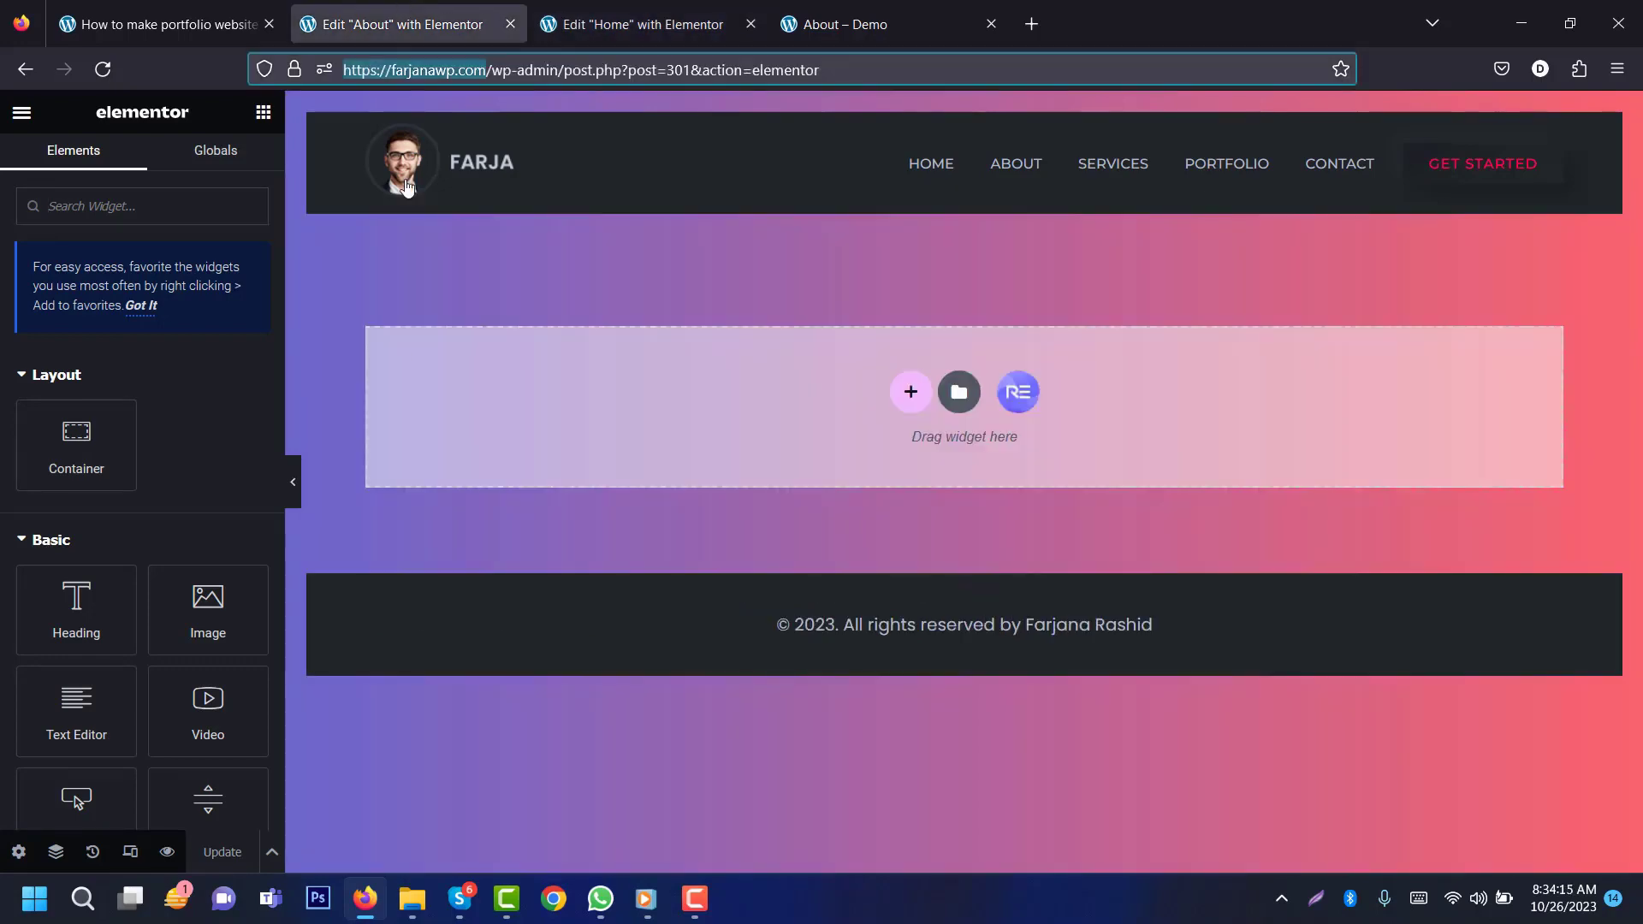
pyautogui.rightClick(911, 400)
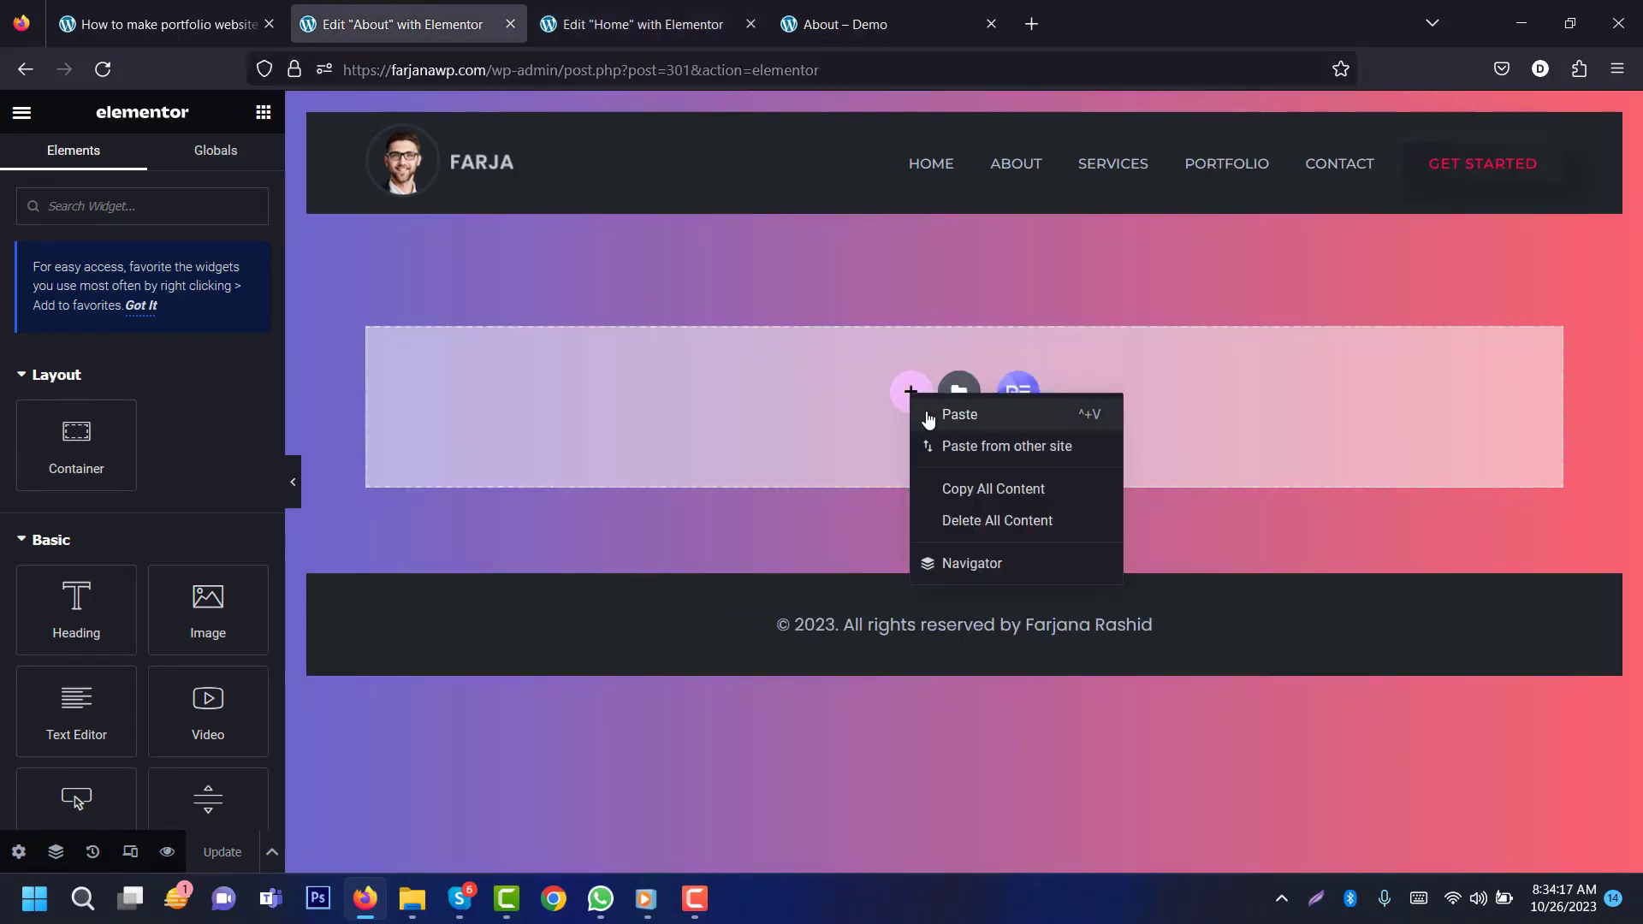
pyautogui.click(928, 416)
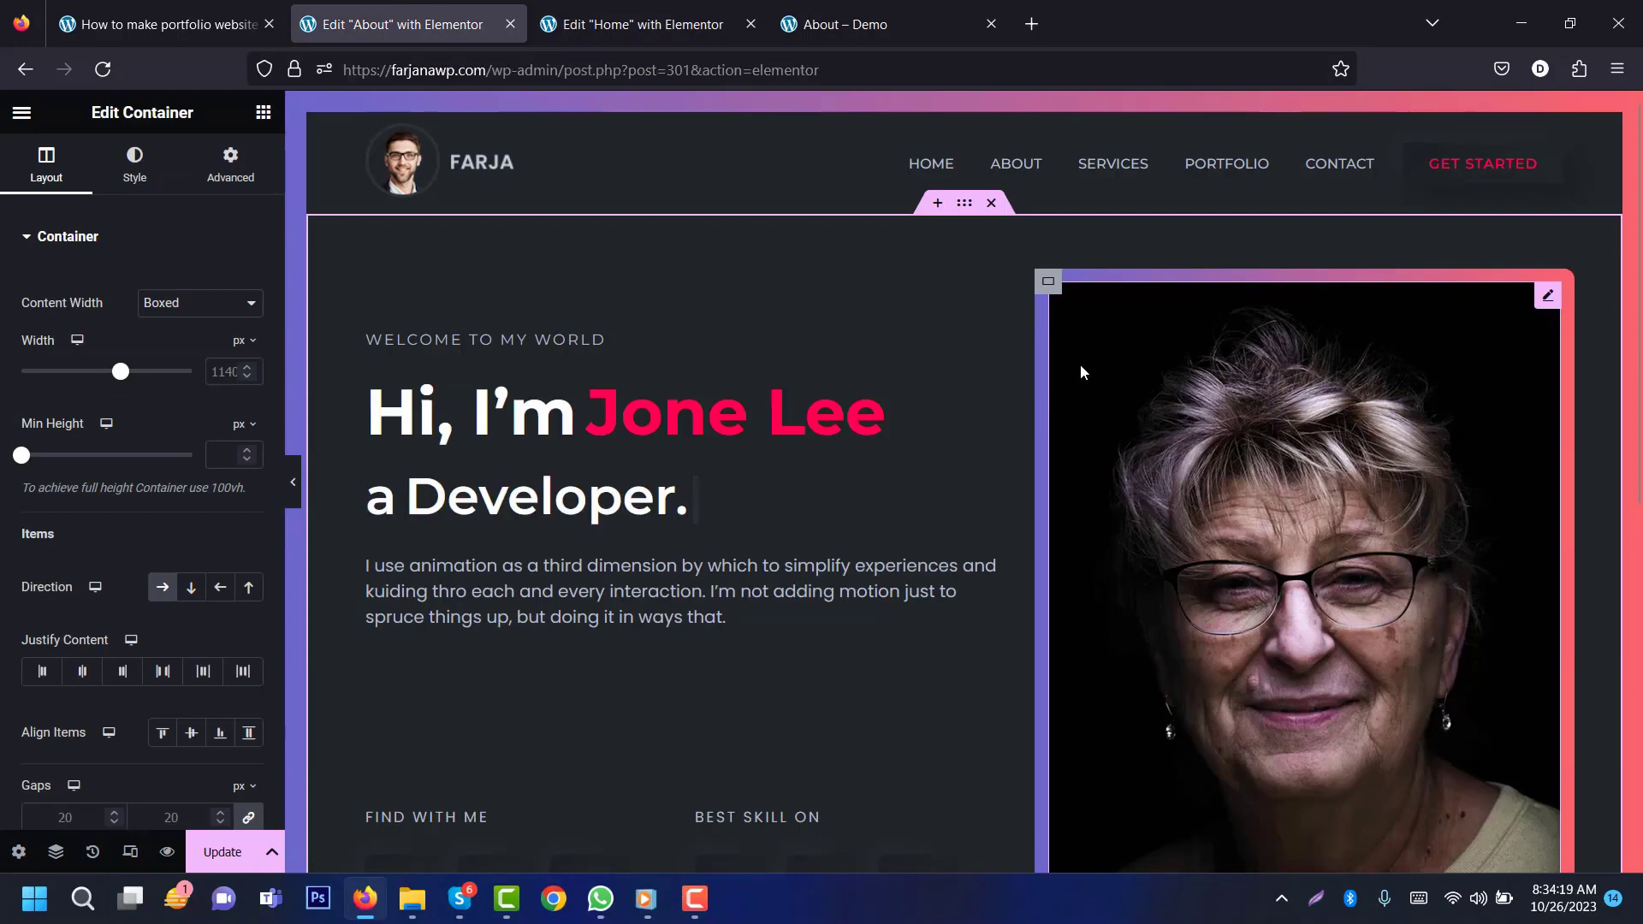
# Step: Delete the portrait image, intro paragraph, FIND WITH ME/skills block and animated typing line
pyautogui.rightClick(1045, 283)
pyautogui.click(1091, 748)
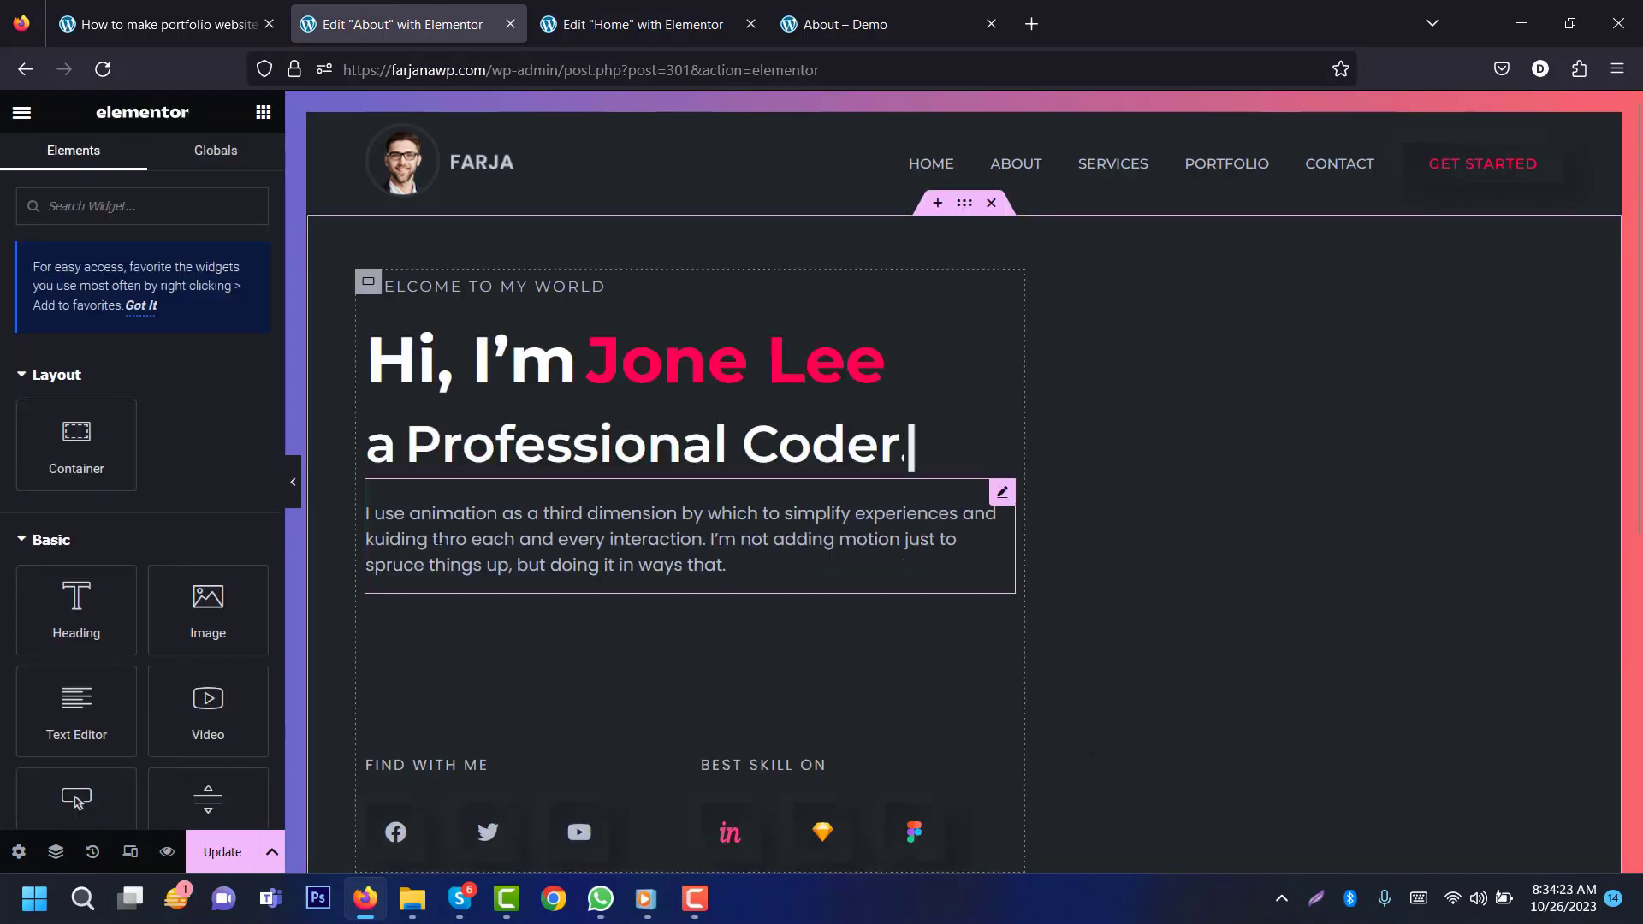
pyautogui.rightClick(445, 526)
pyautogui.click(504, 847)
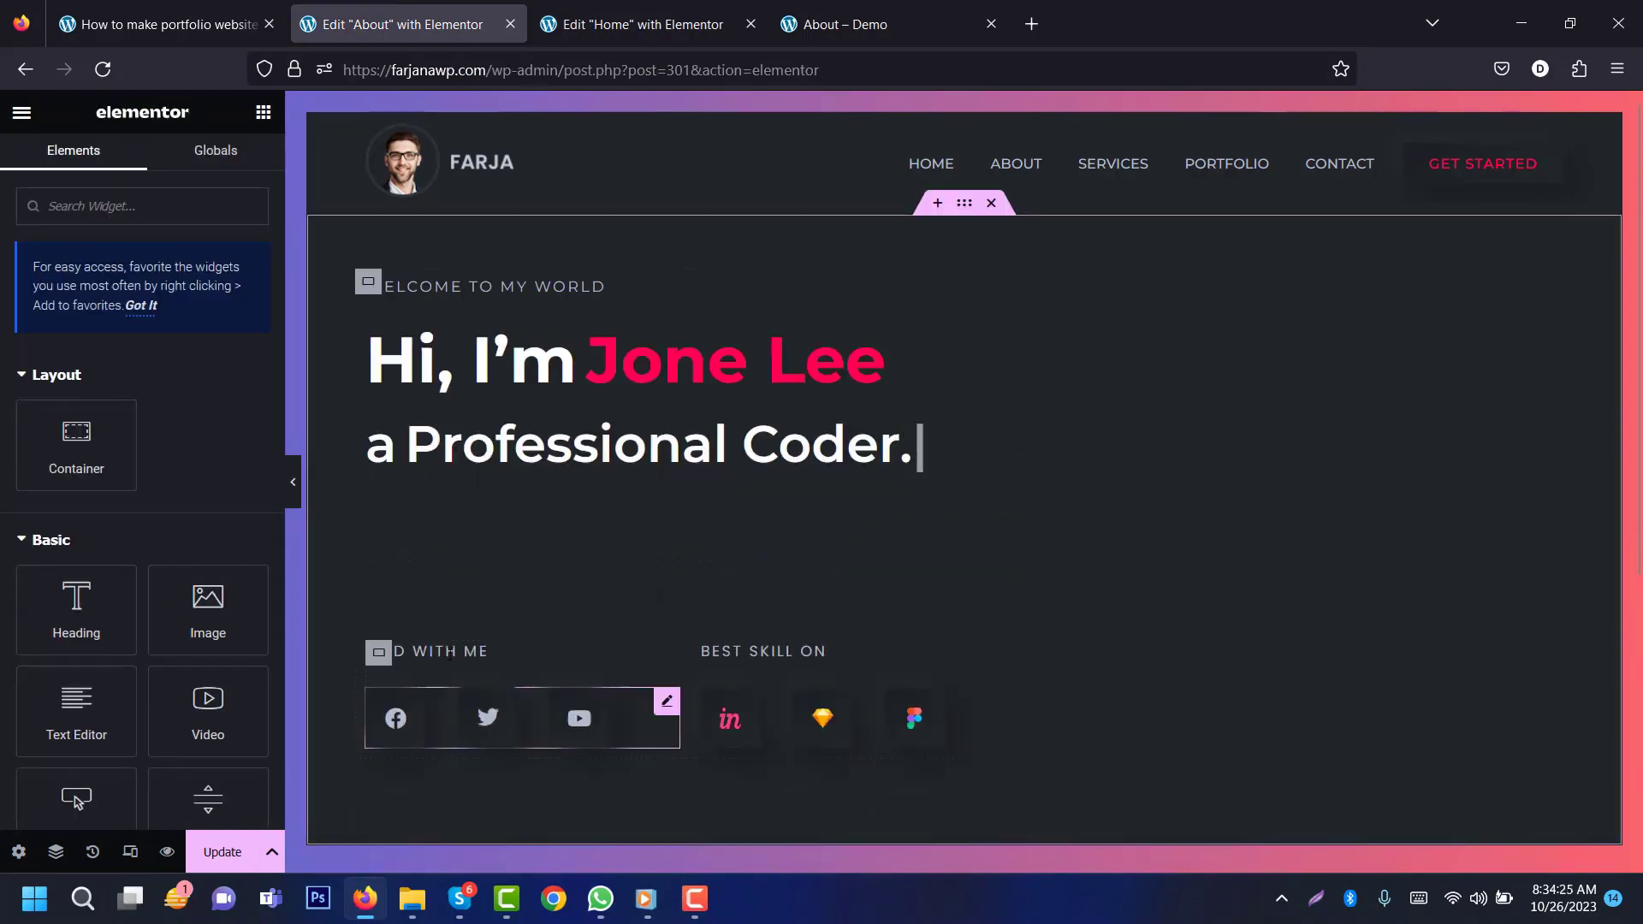
pyautogui.rightClick(379, 655)
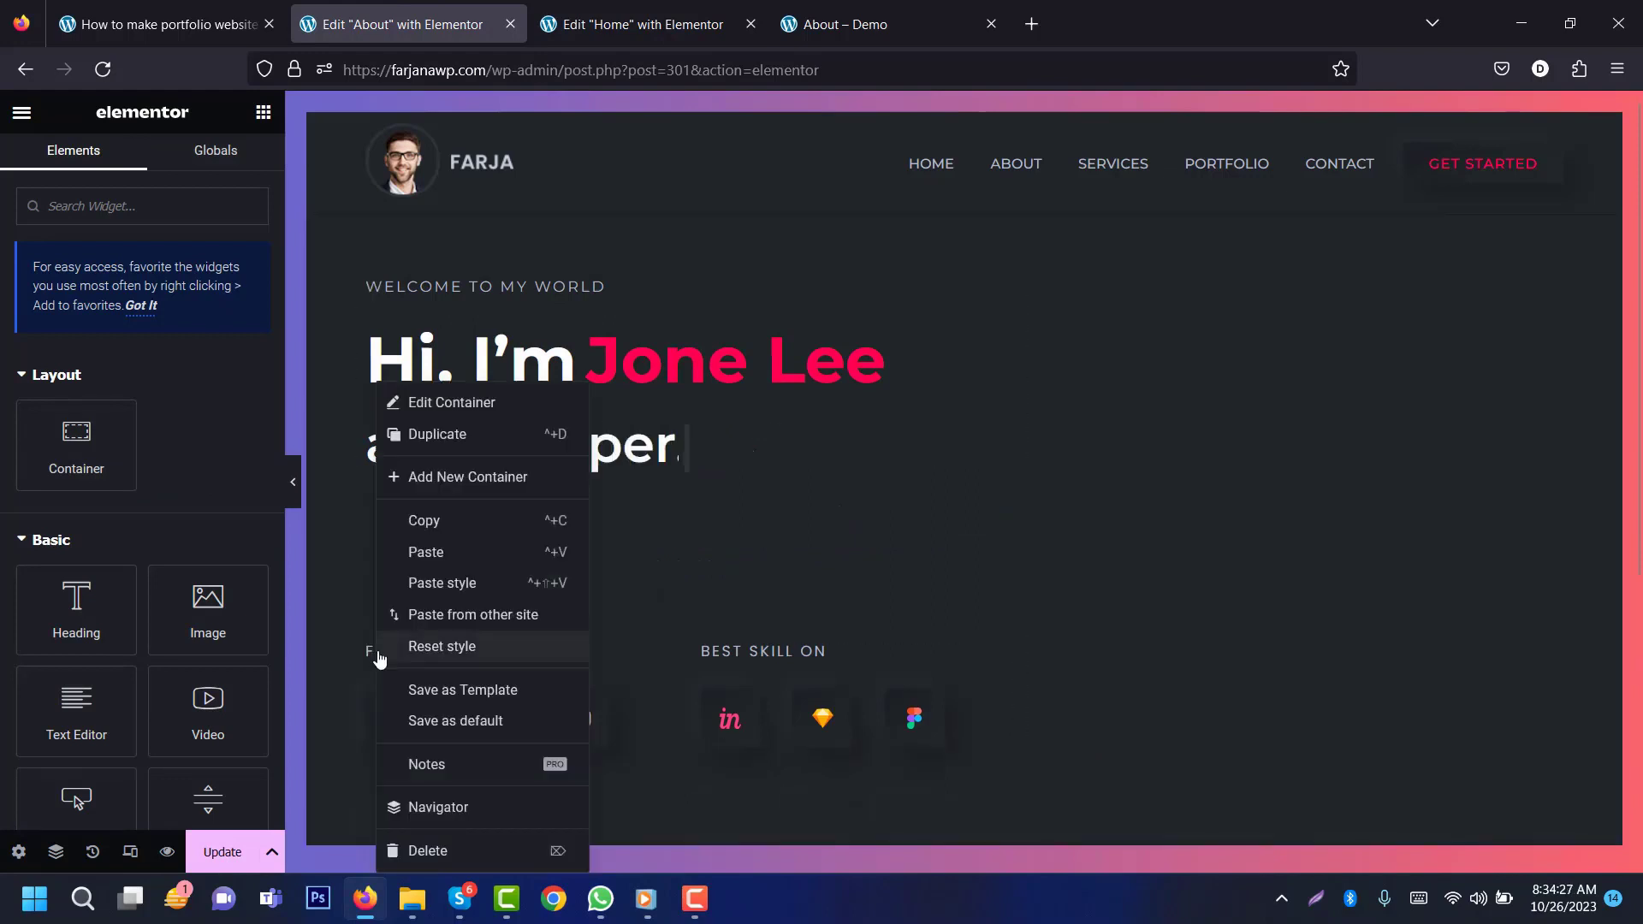
pyautogui.click(428, 850)
pyautogui.rightClick(489, 426)
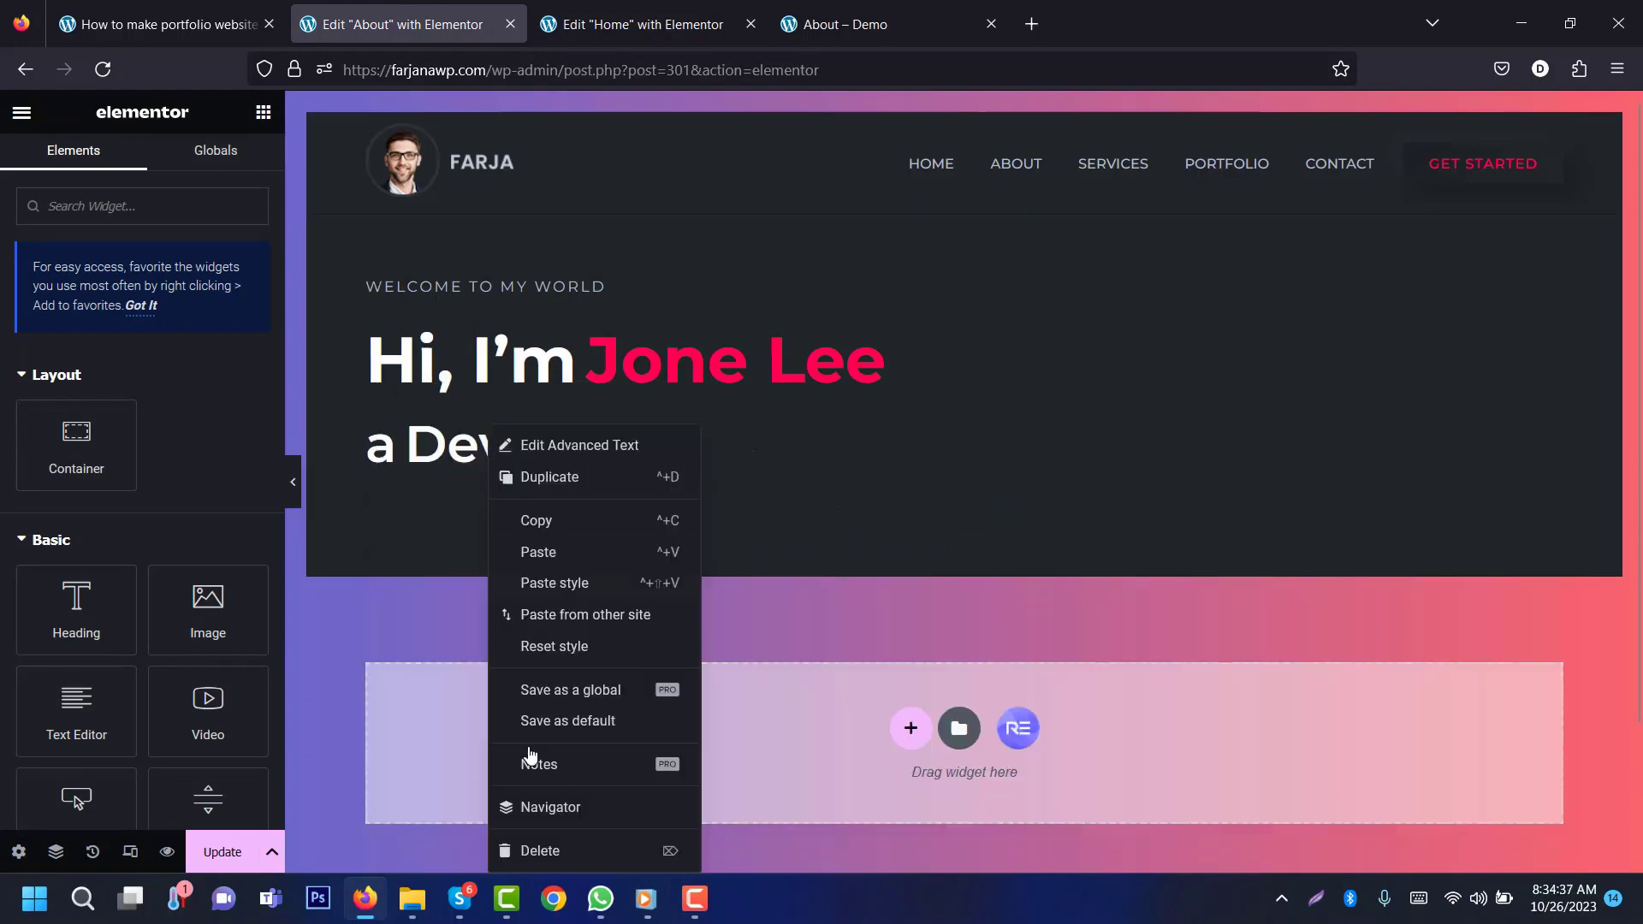
pyautogui.click(531, 850)
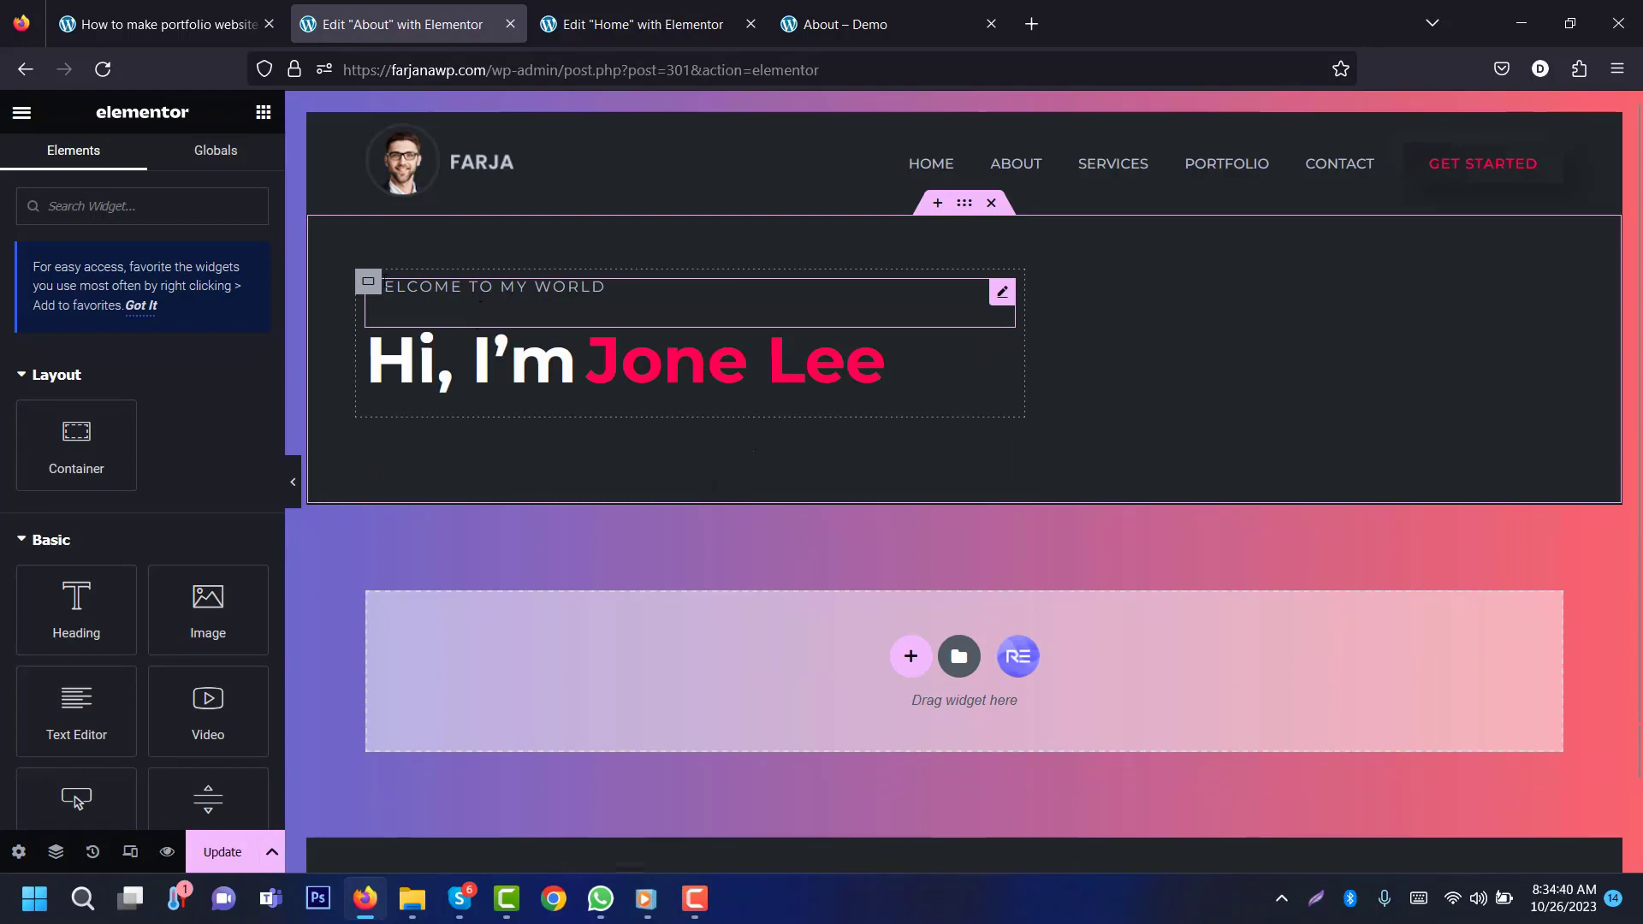
# Step: Center the About hero's welcome line and heading, widen the content, and set top padding to 60
pyautogui.click(368, 281)
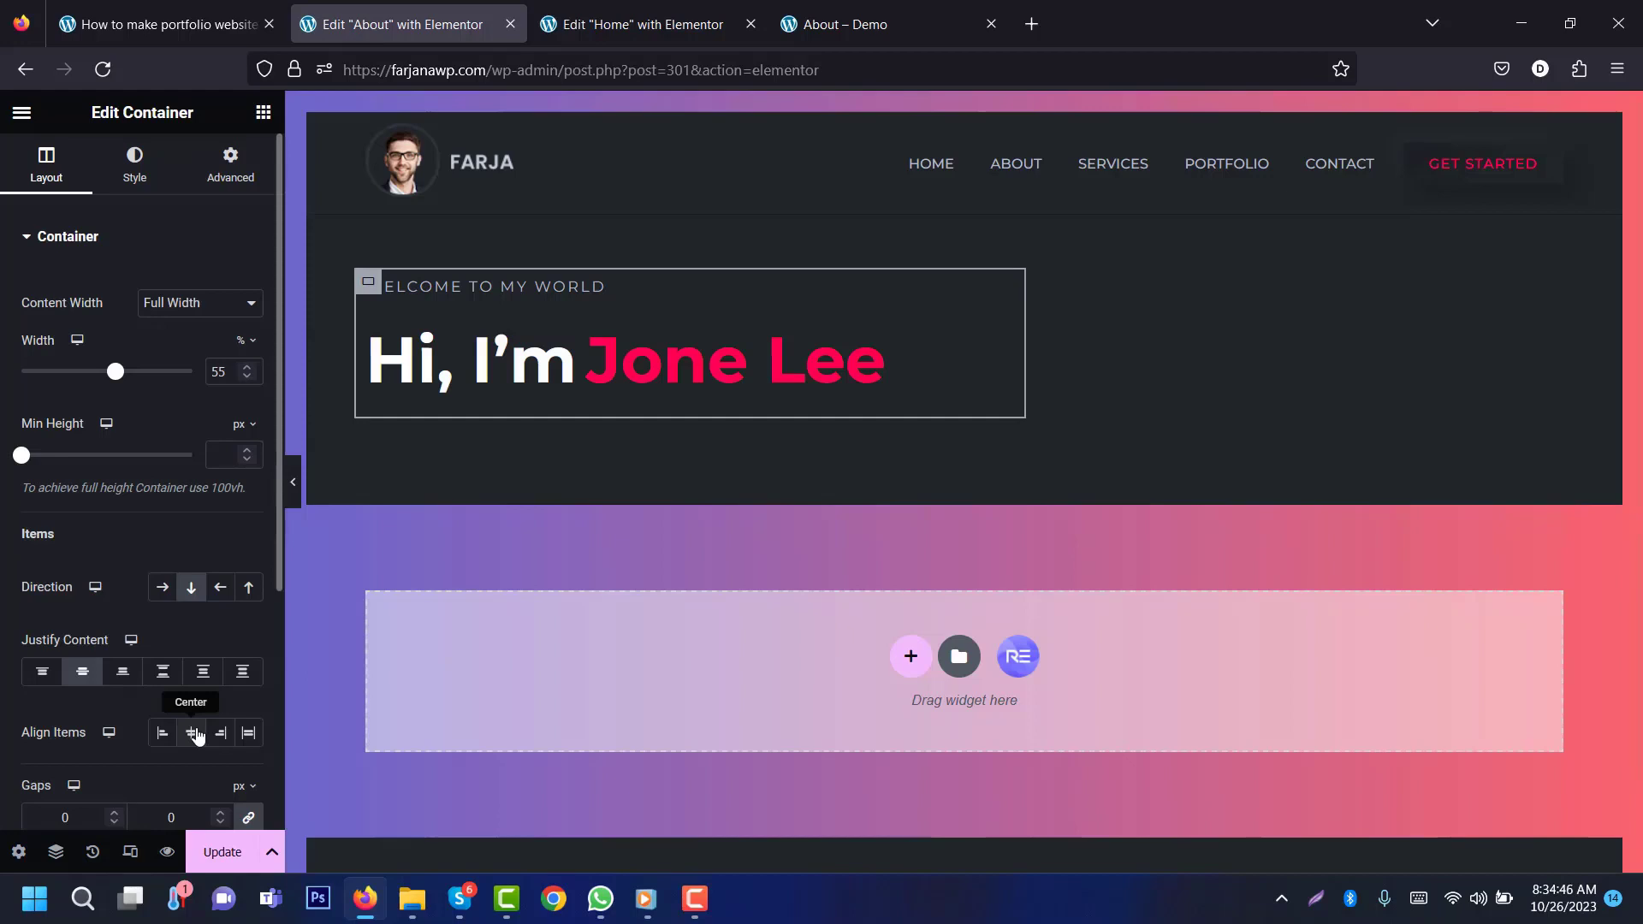
pyautogui.click(196, 734)
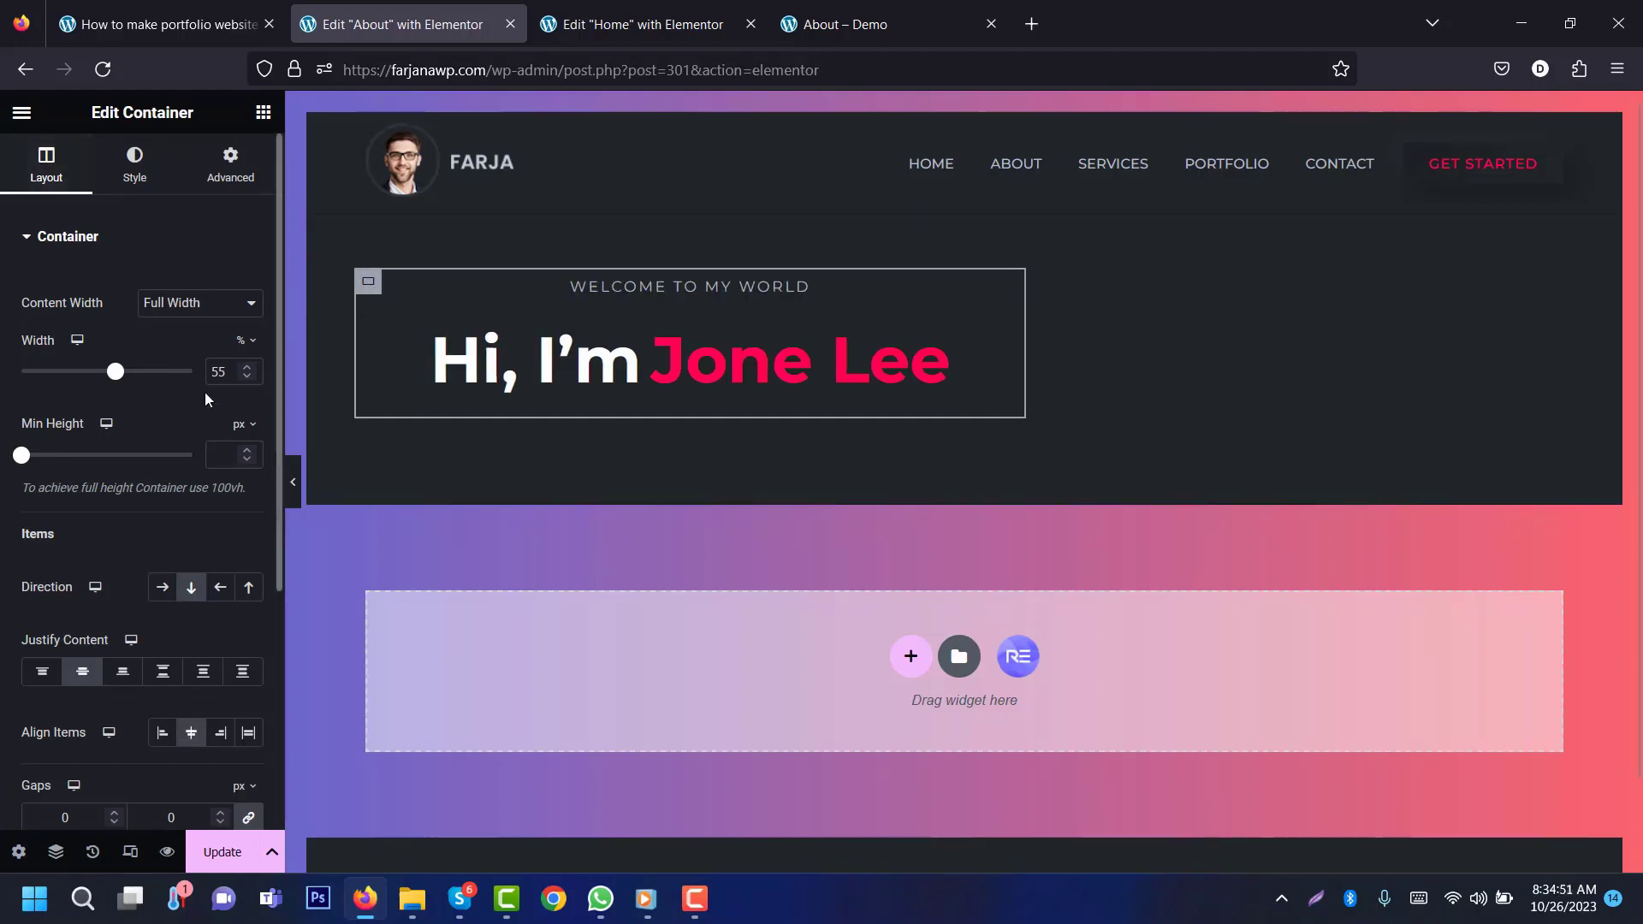
pyautogui.moveTo(114, 373); pyautogui.dragTo(151, 374)
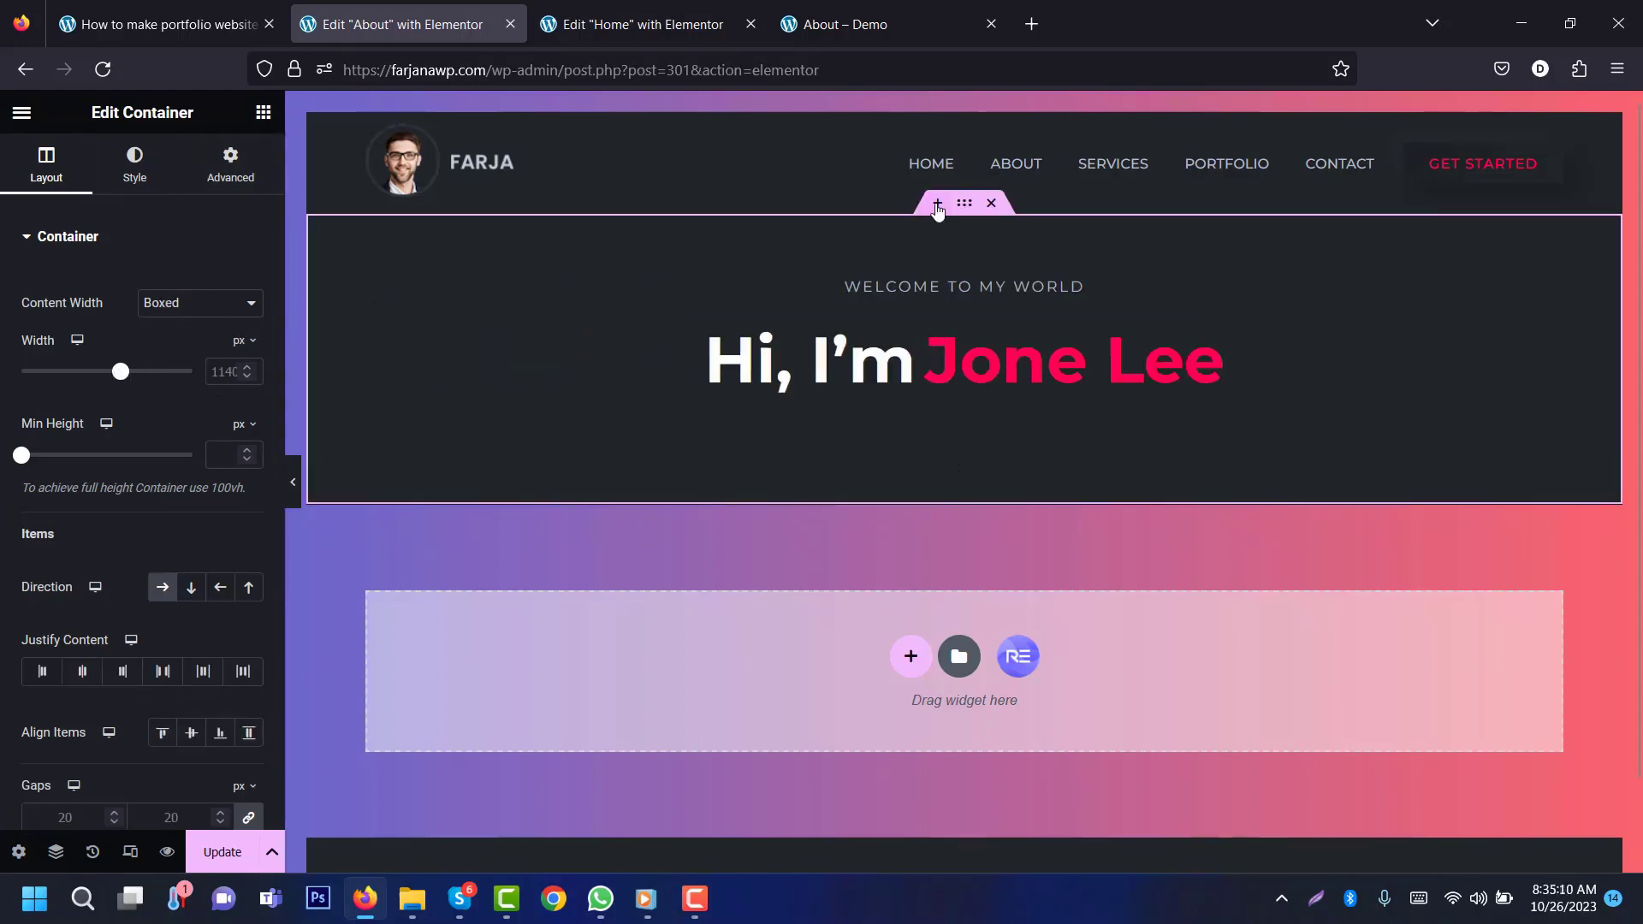
pyautogui.click(229, 183)
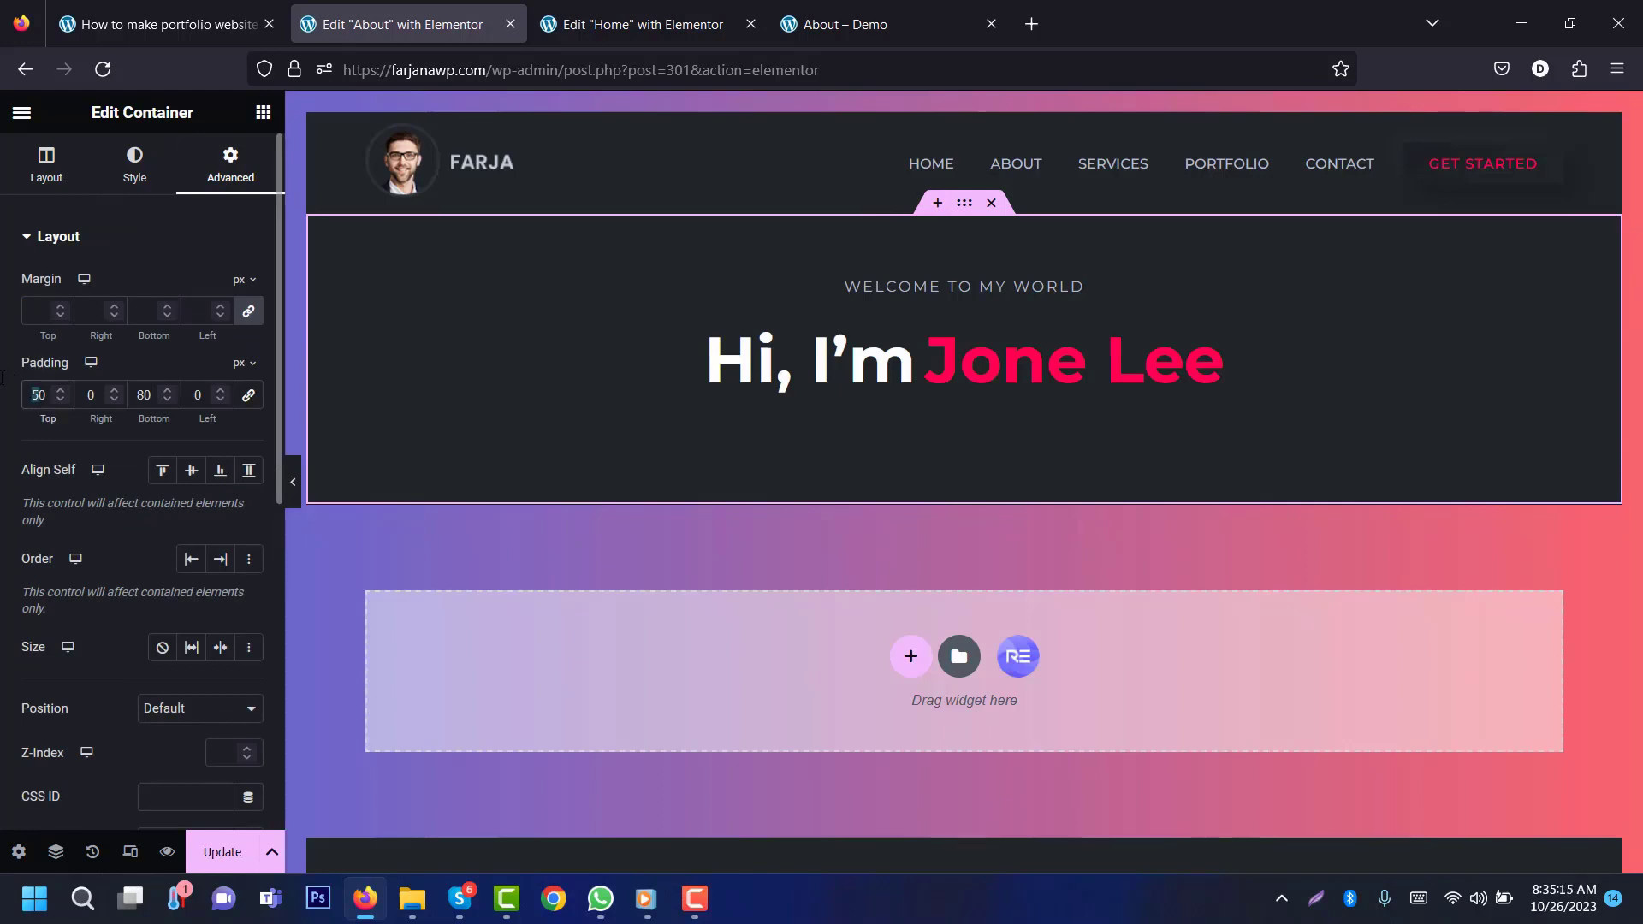
pyautogui.write('6')
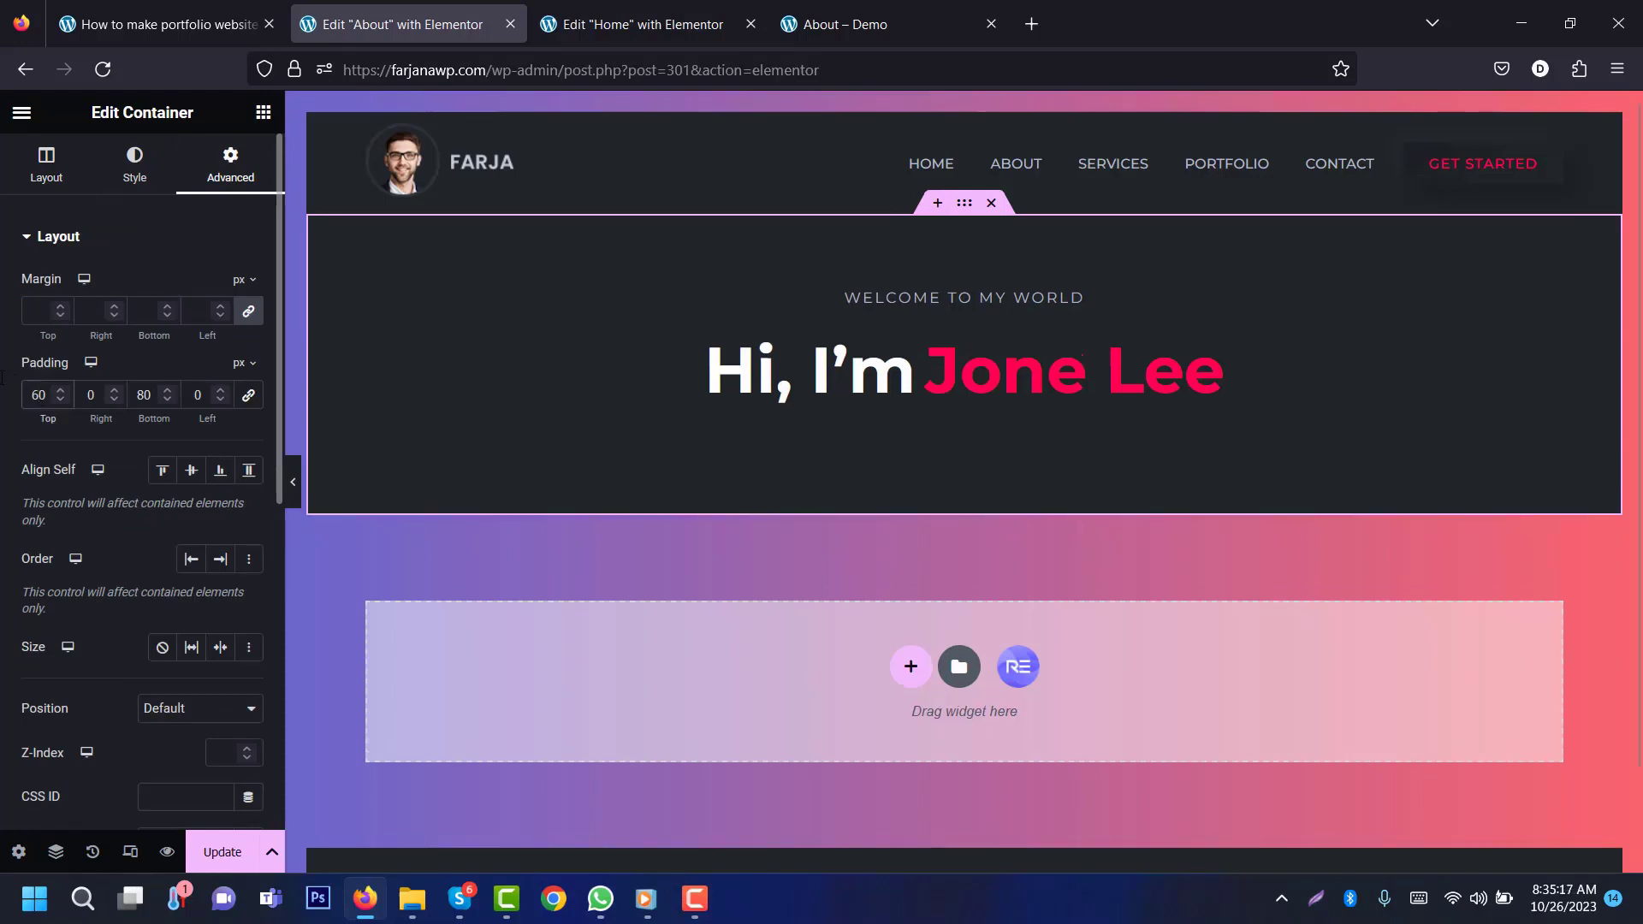
# Step: Compare the welcome line with the demo About page's WELCOME TO MY WORLD text
pyautogui.click(924, 315)
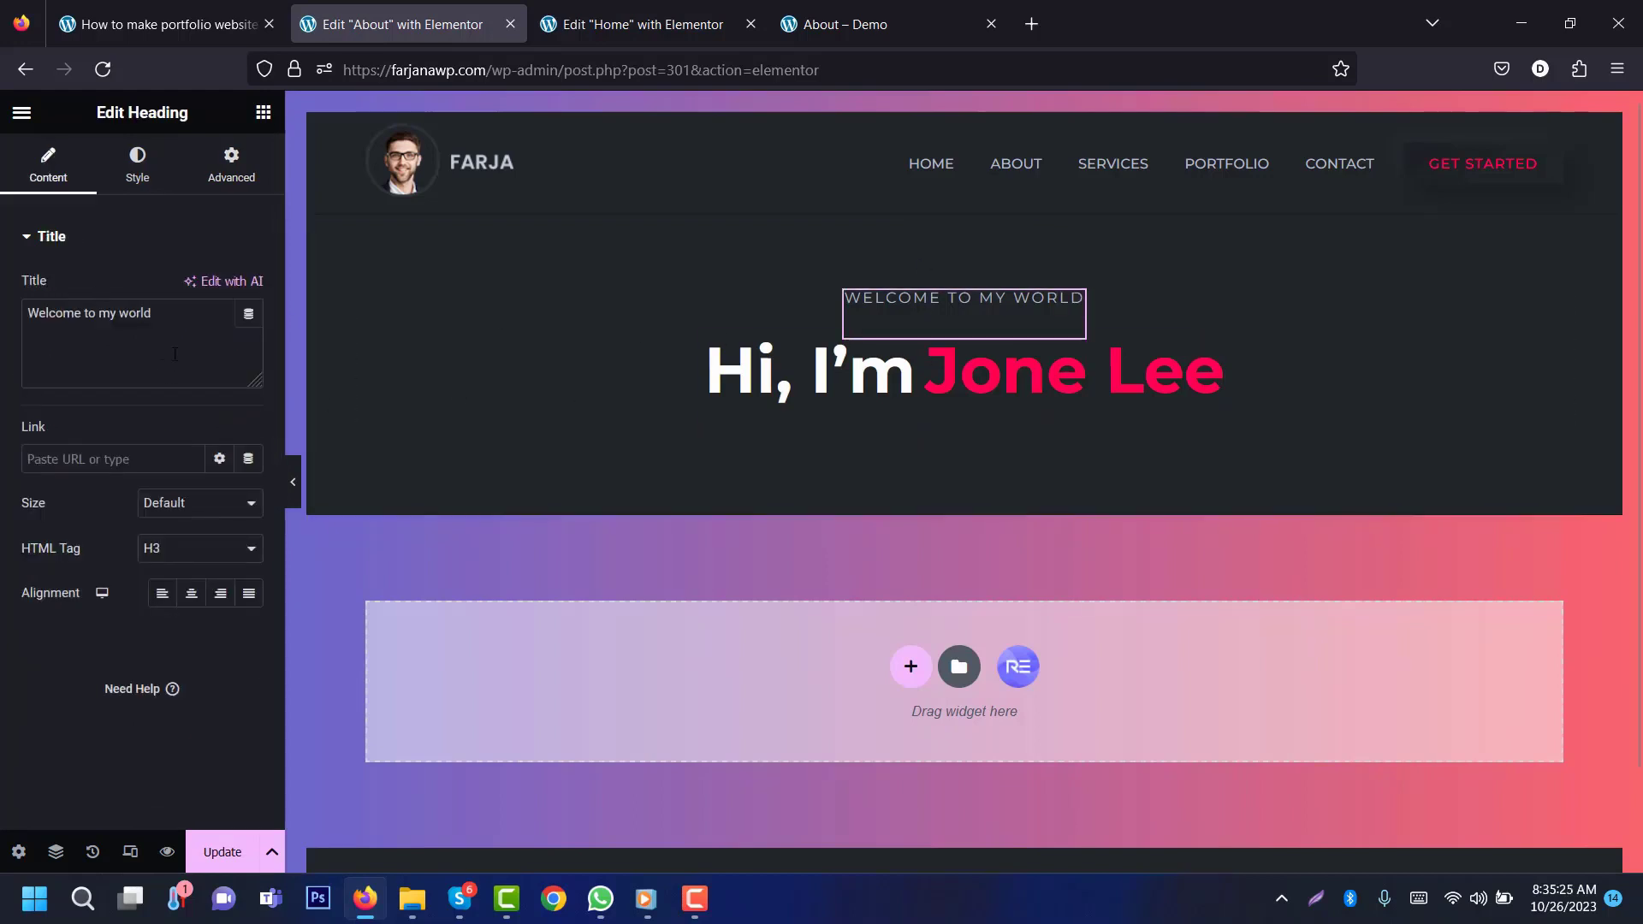
pyautogui.click(847, 24)
pyautogui.moveTo(701, 297); pyautogui.dragTo(942, 297)
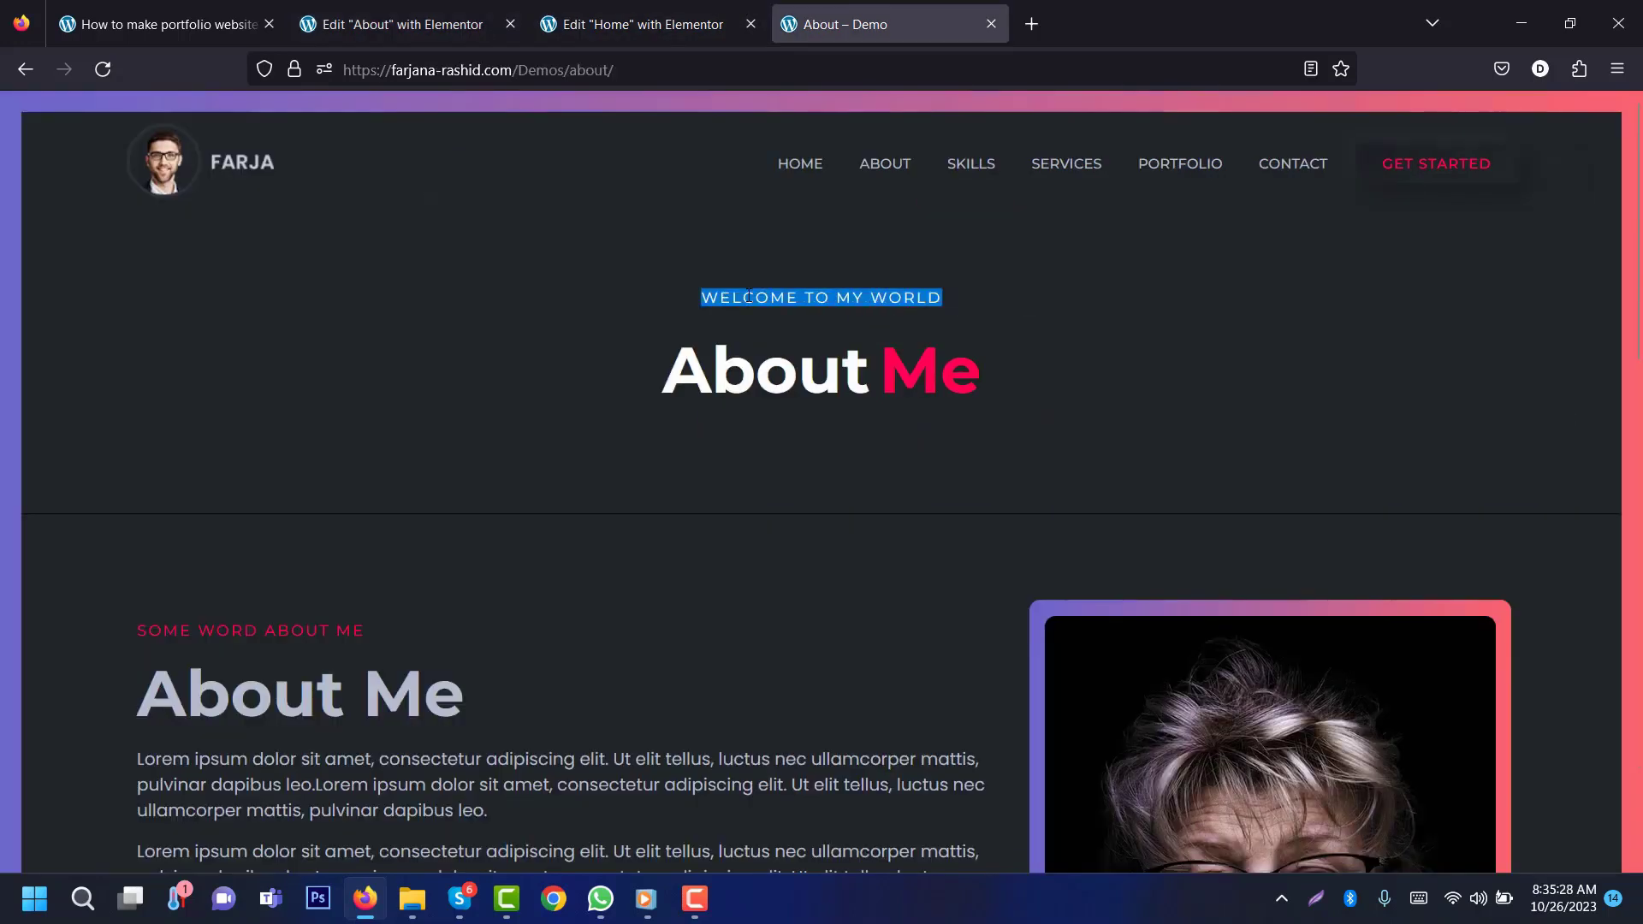
pyautogui.click(475, 7)
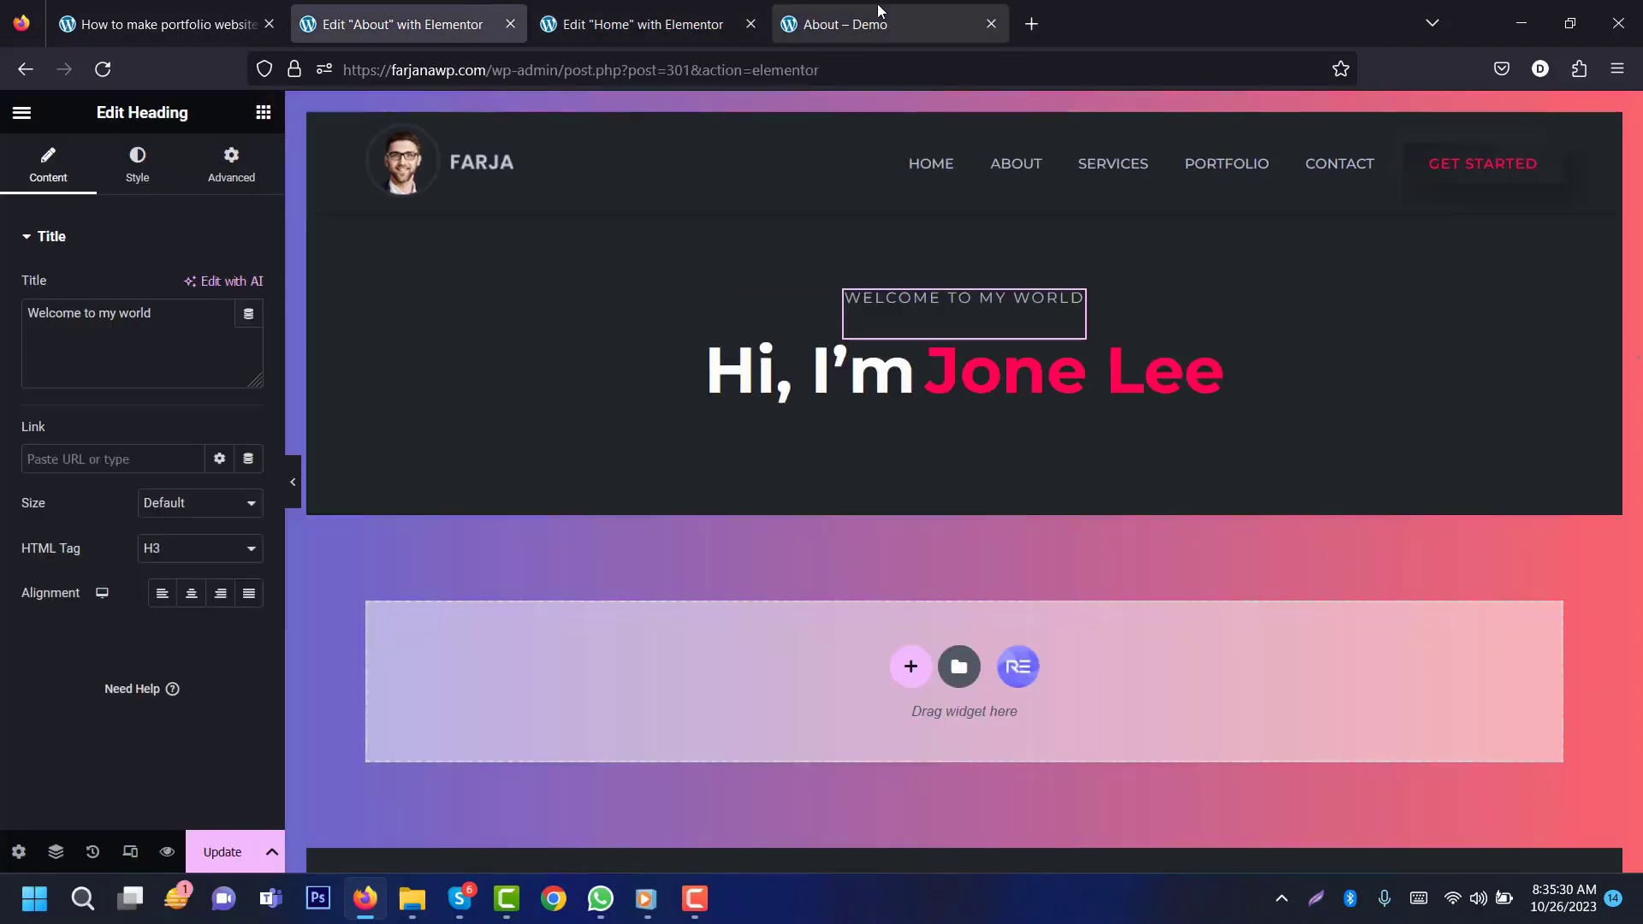
pyautogui.click(834, 24)
pyautogui.click(417, 10)
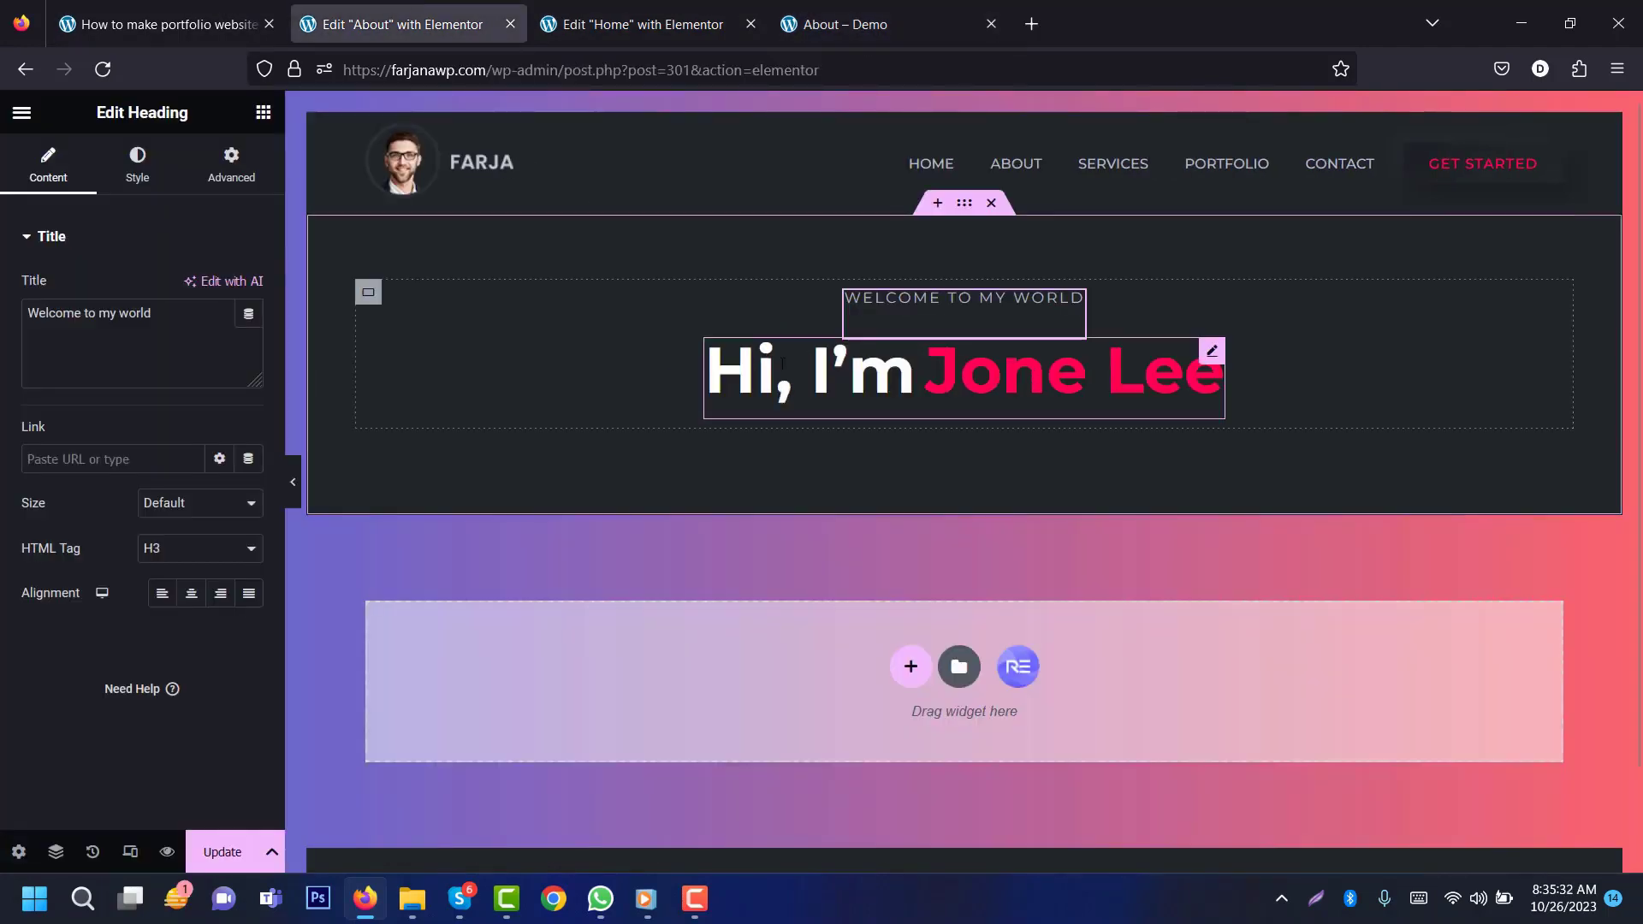
# Step: Change the dual-colour heading to 'About Me', save, and view the demo About page
pyautogui.click(856, 371)
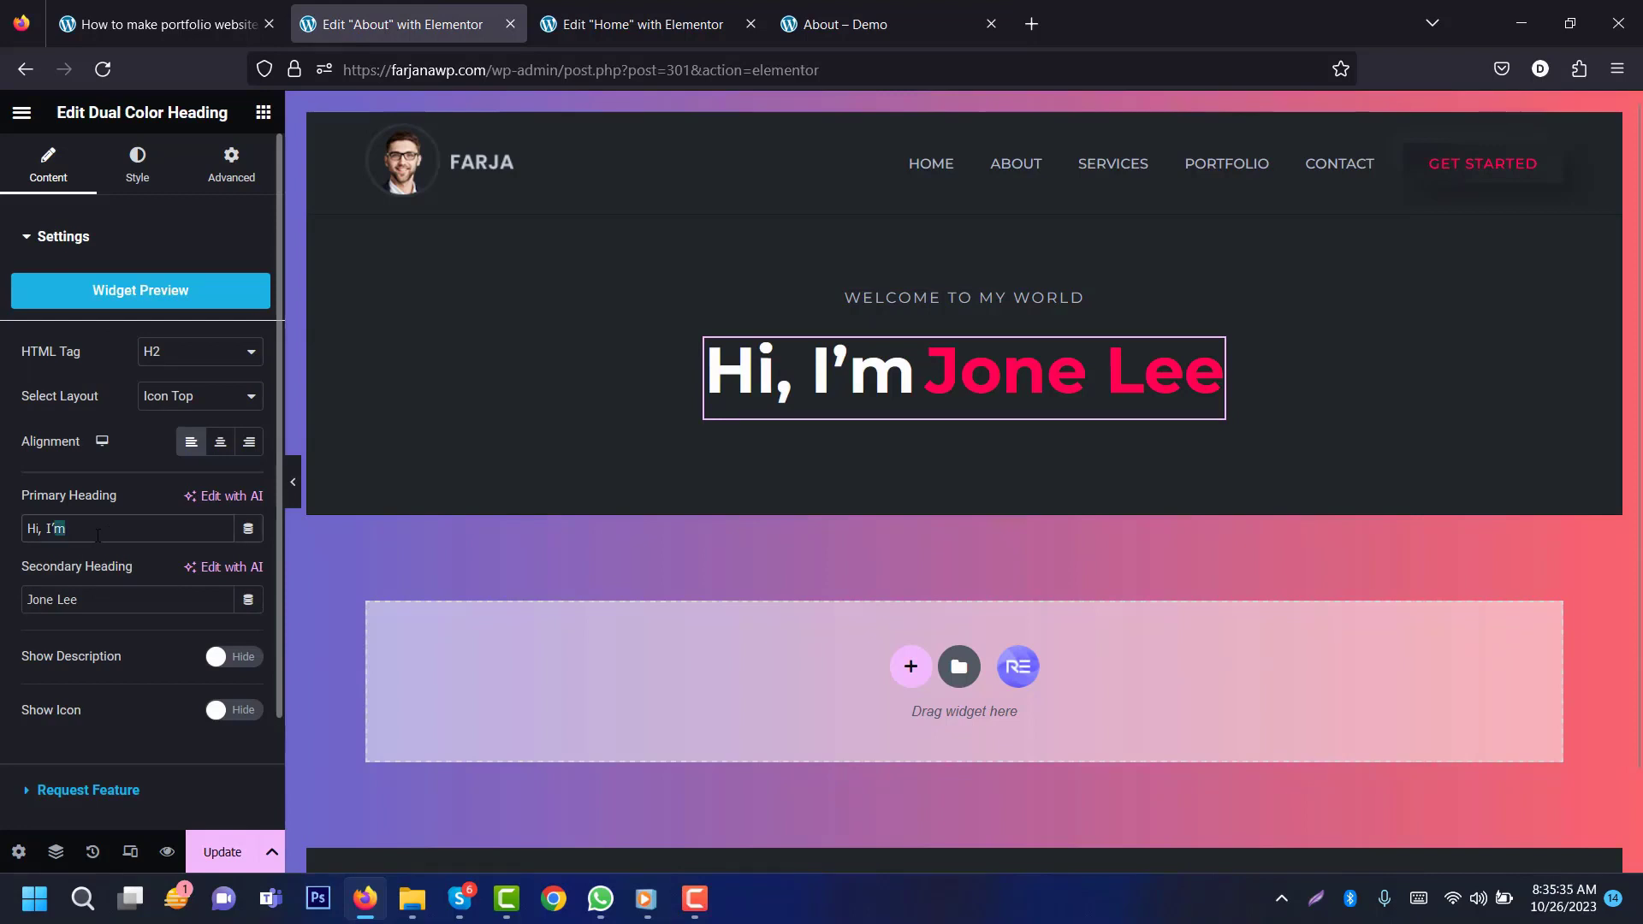
pyautogui.write('About ')
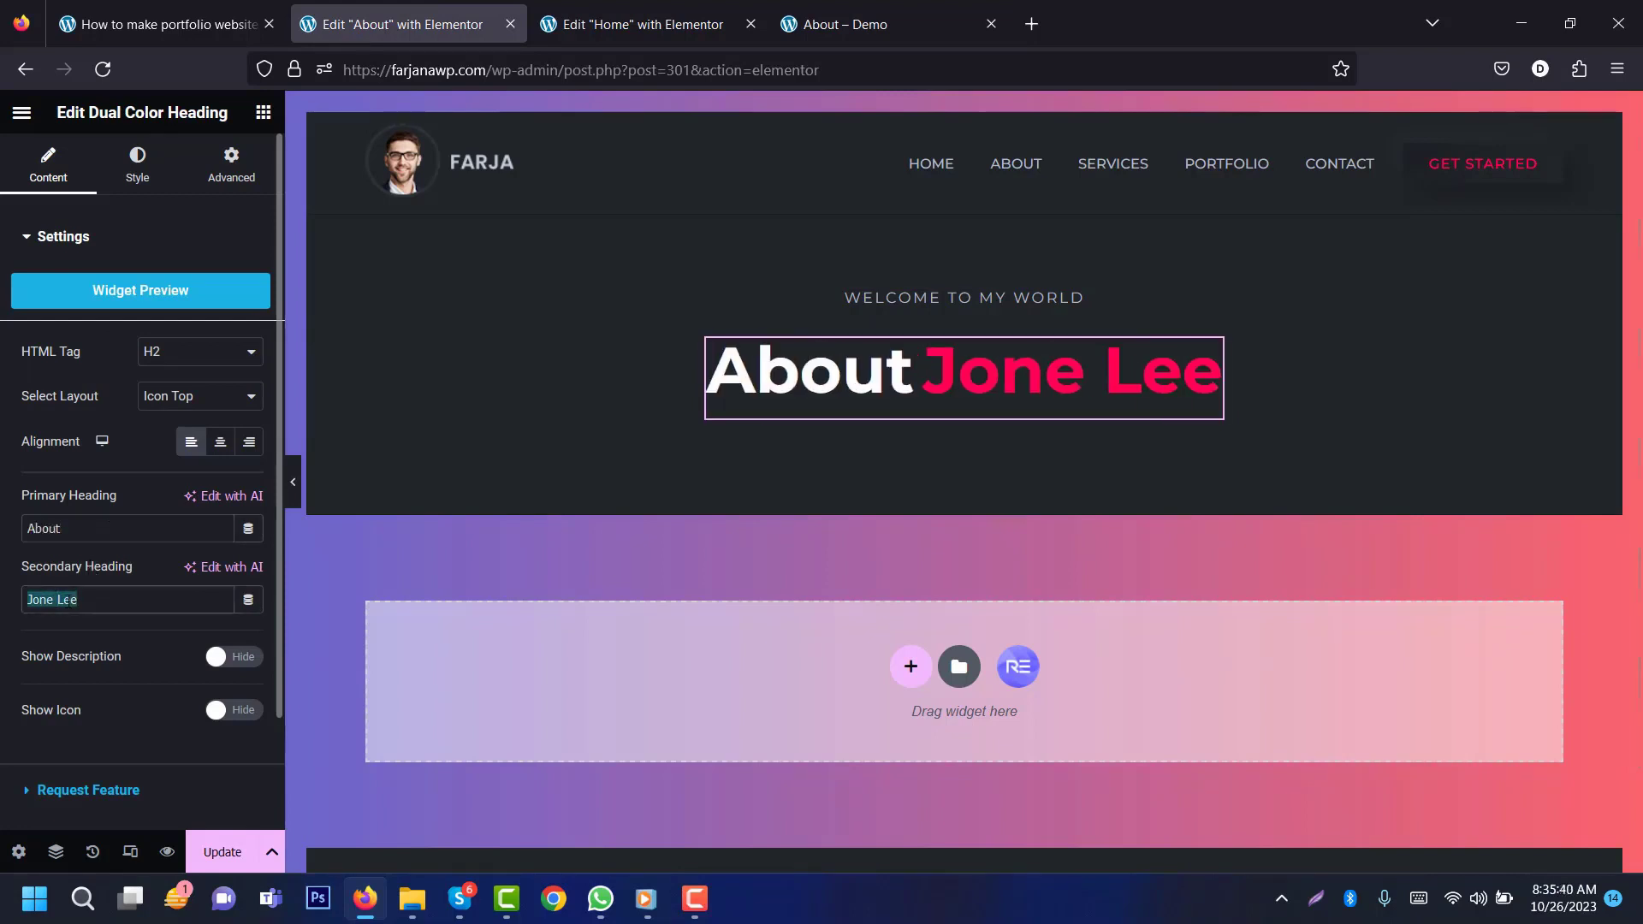
pyautogui.write('Me')
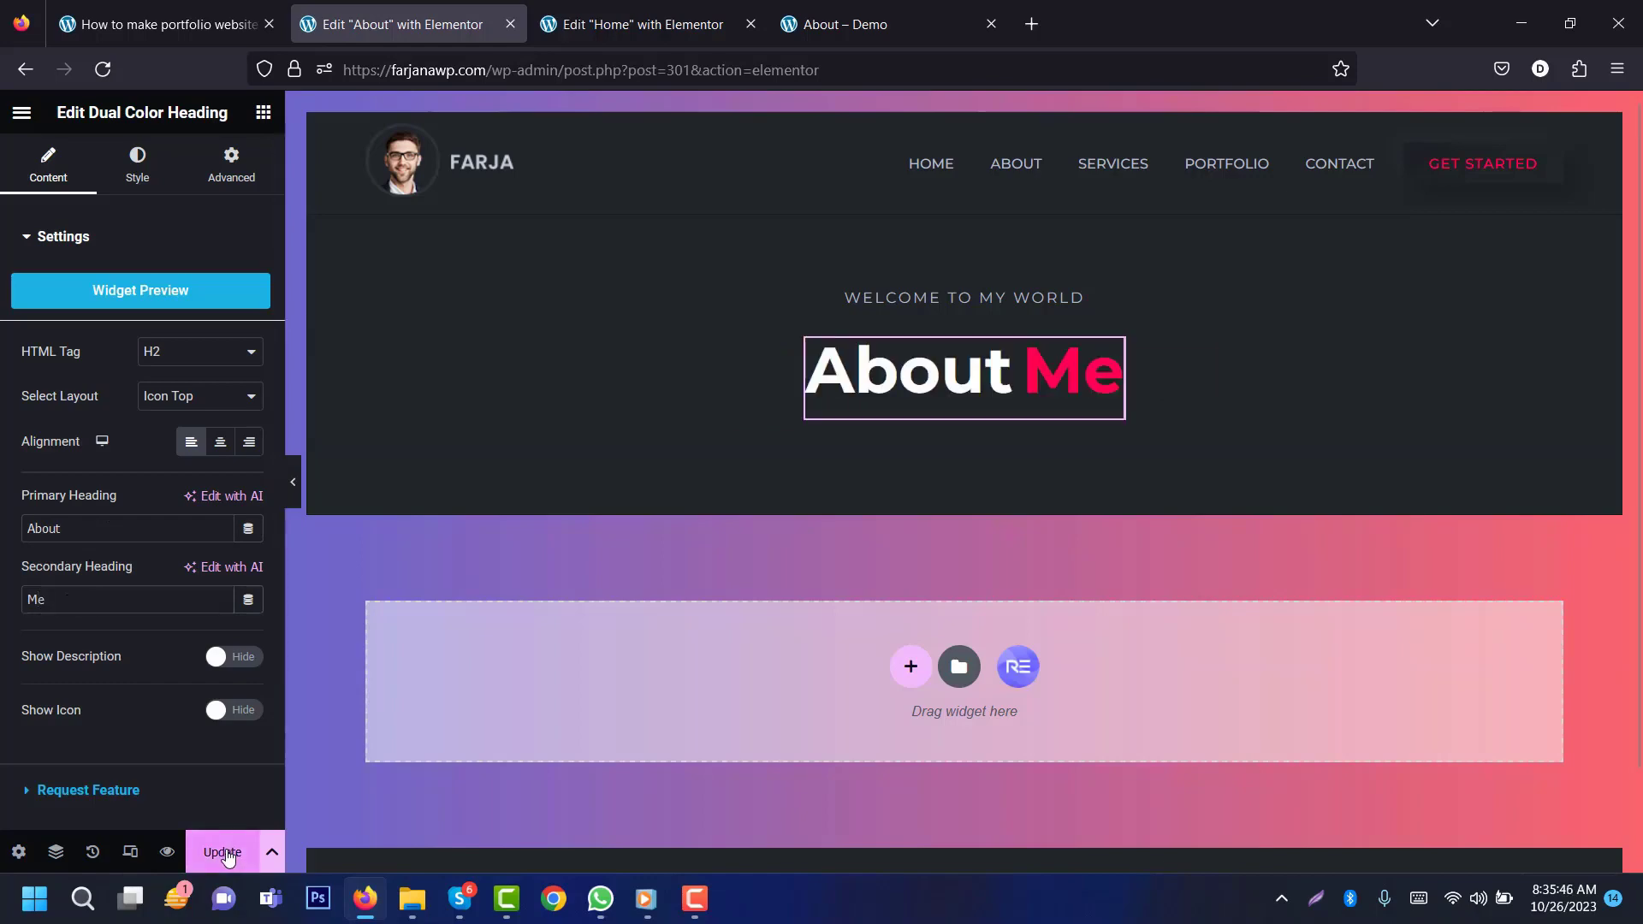
pyautogui.click(224, 853)
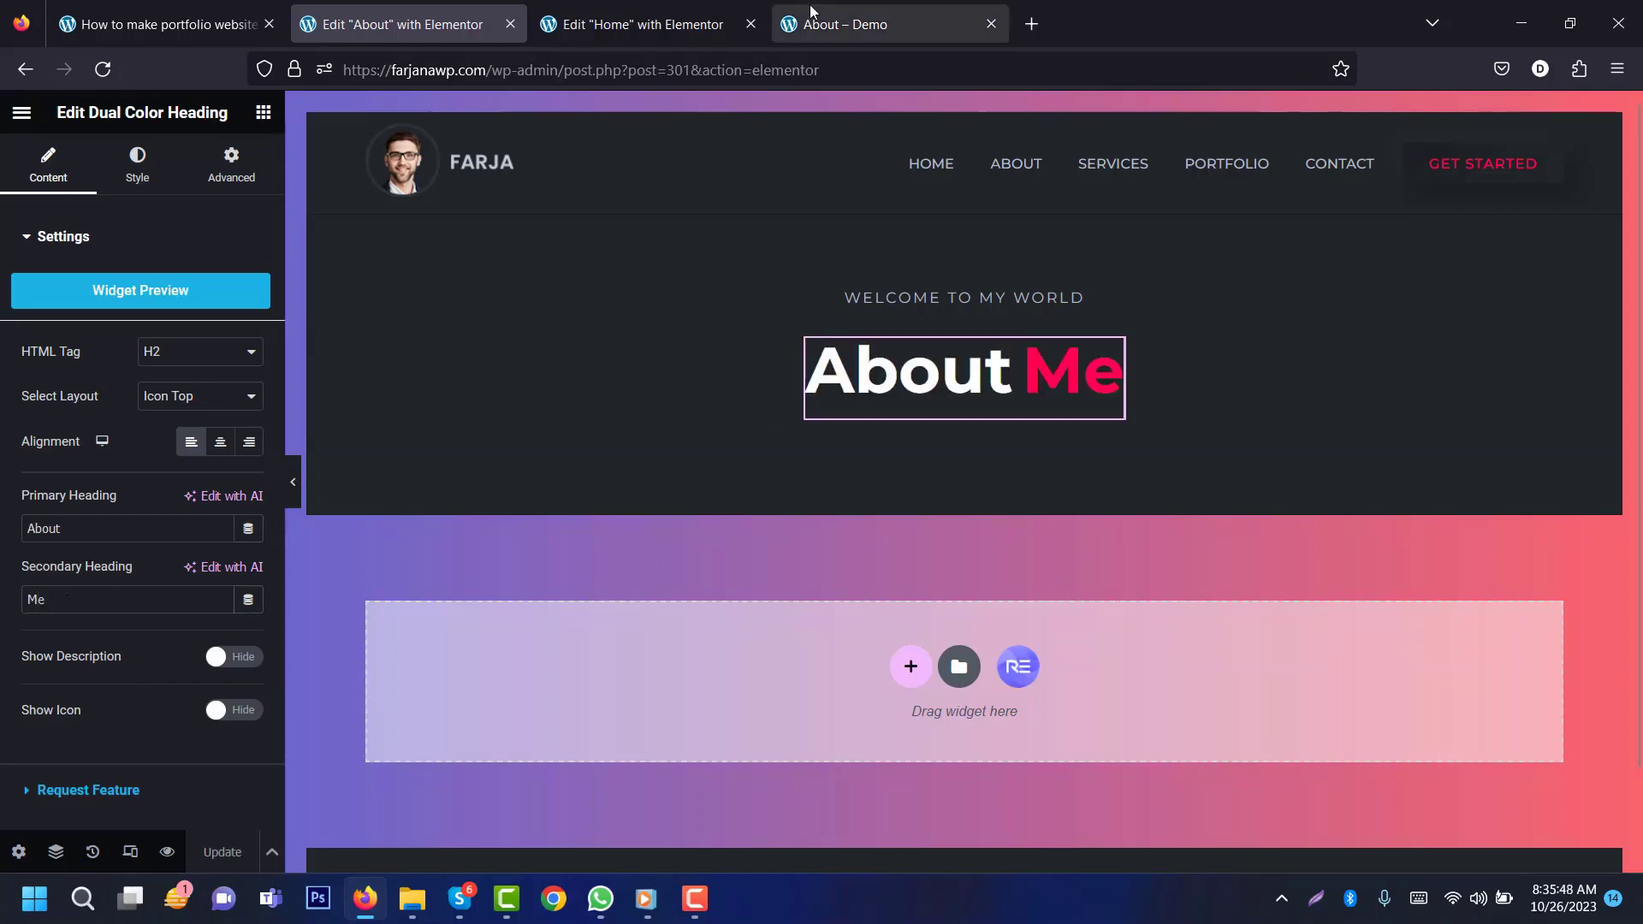
pyautogui.click(864, 24)
pyautogui.scroll(-5, 677, 530)
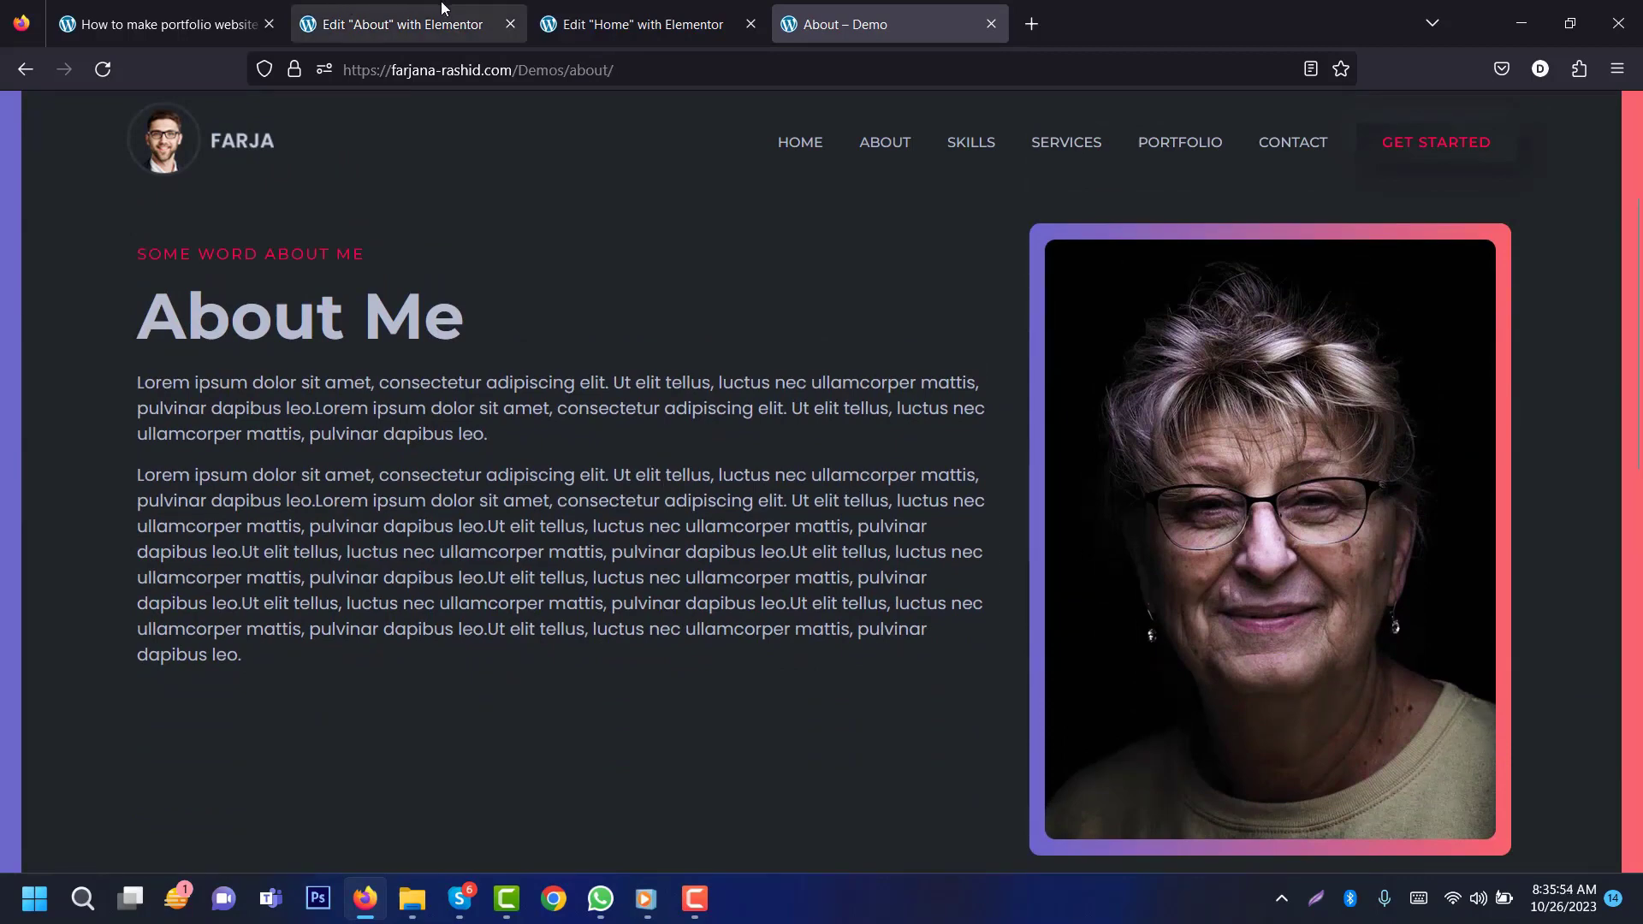
# Step: Insert an empty two-column container under the About Me hero section
pyautogui.click(393, 24)
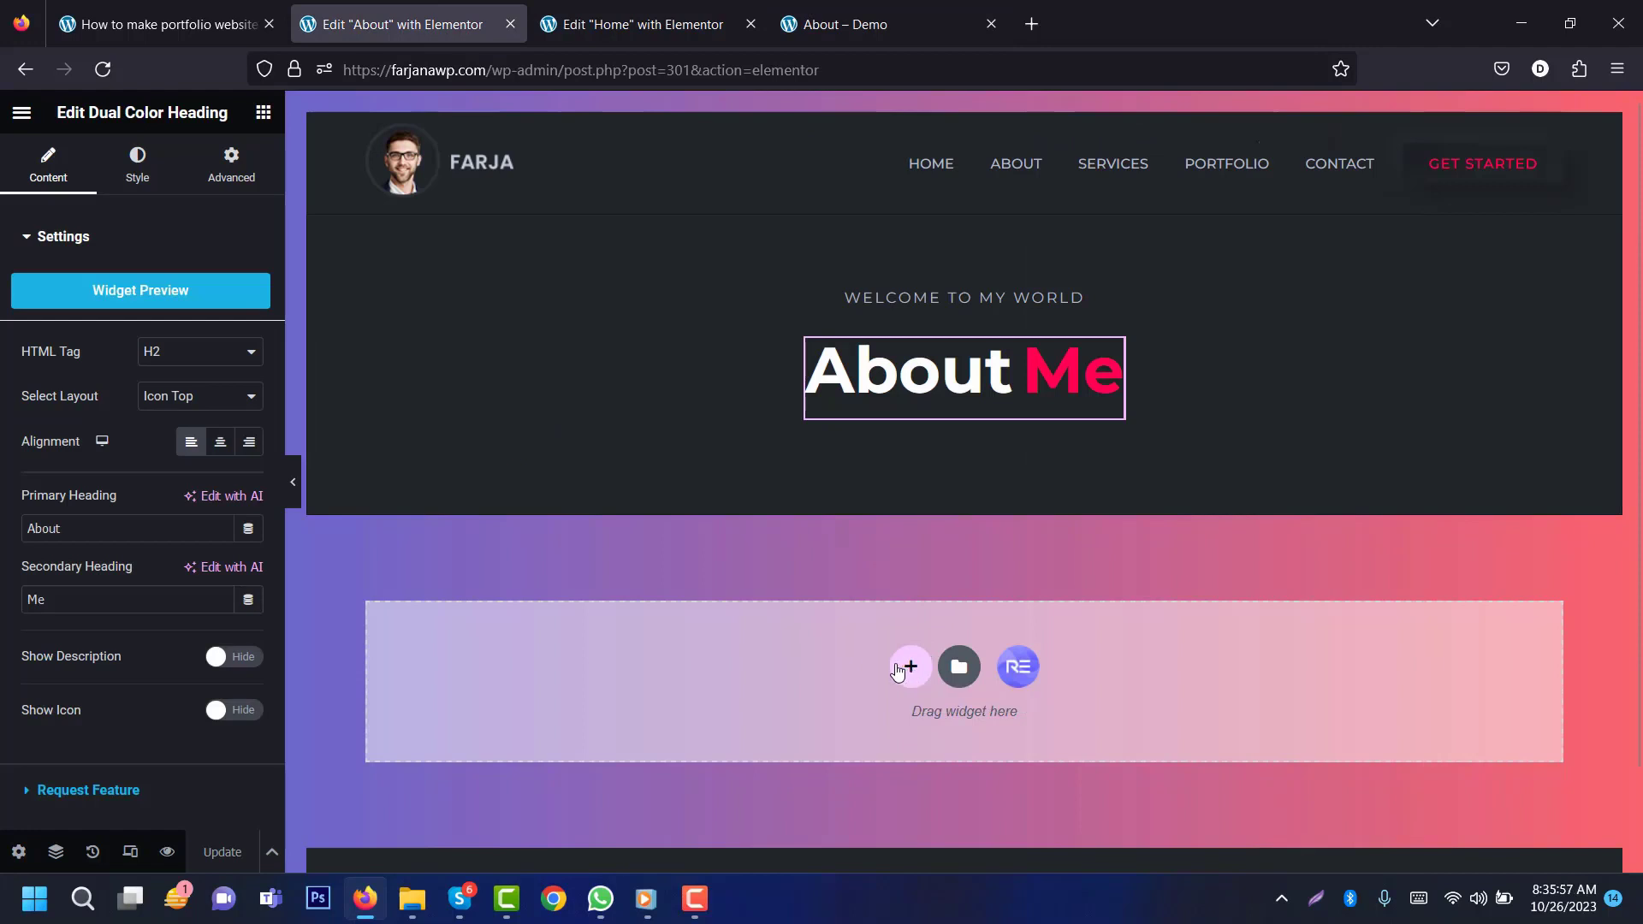
pyautogui.click(907, 668)
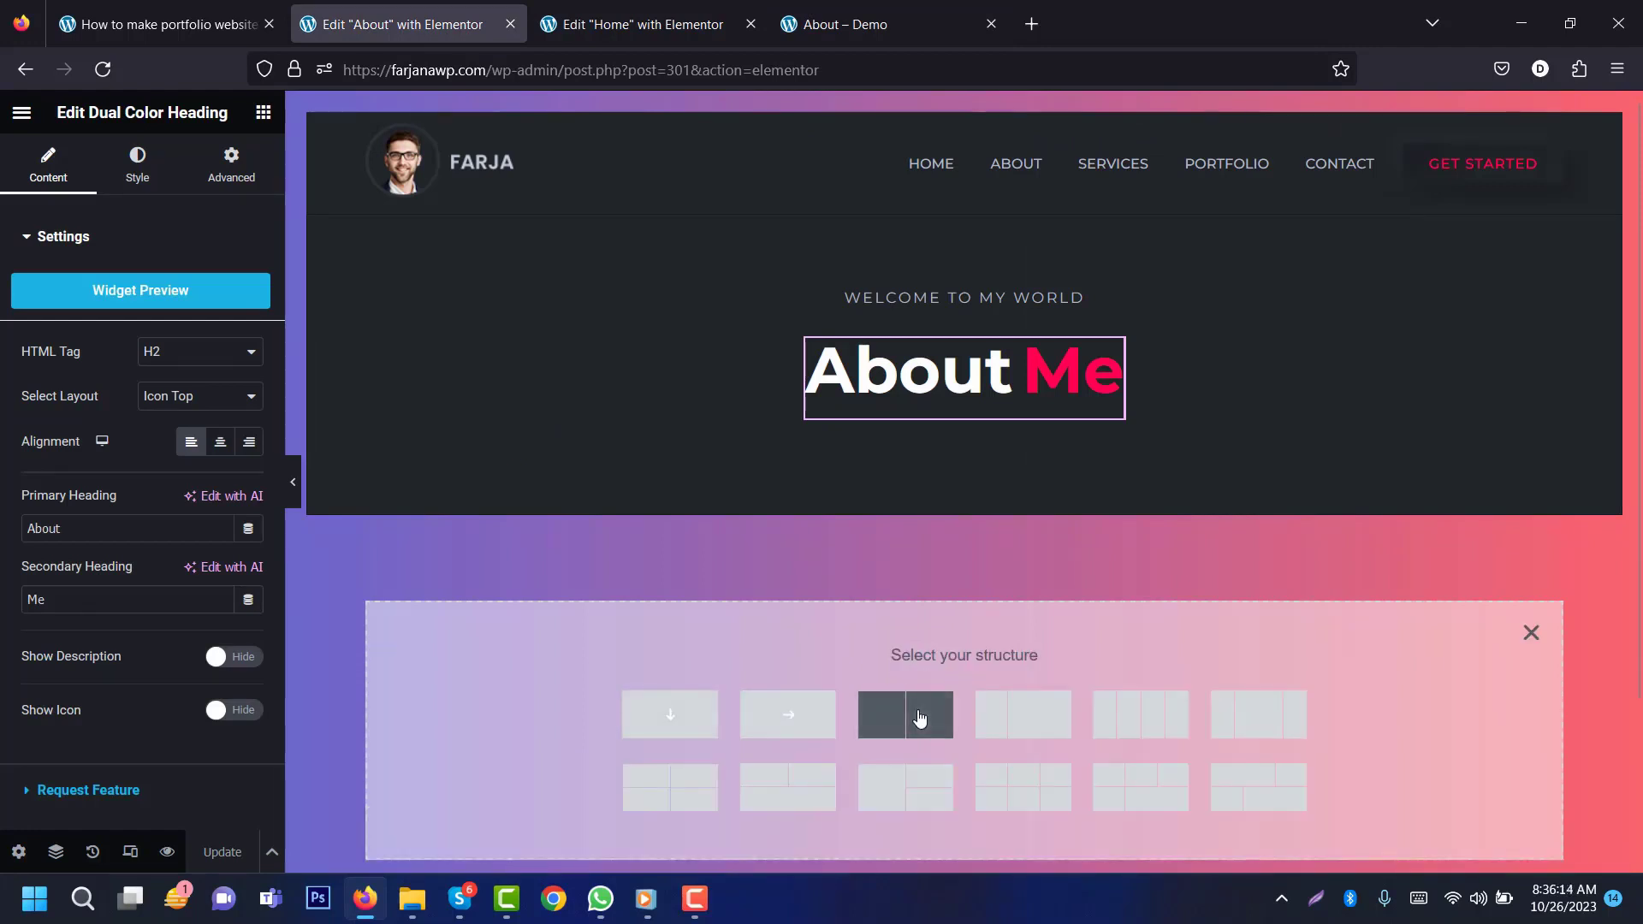
pyautogui.click(911, 725)
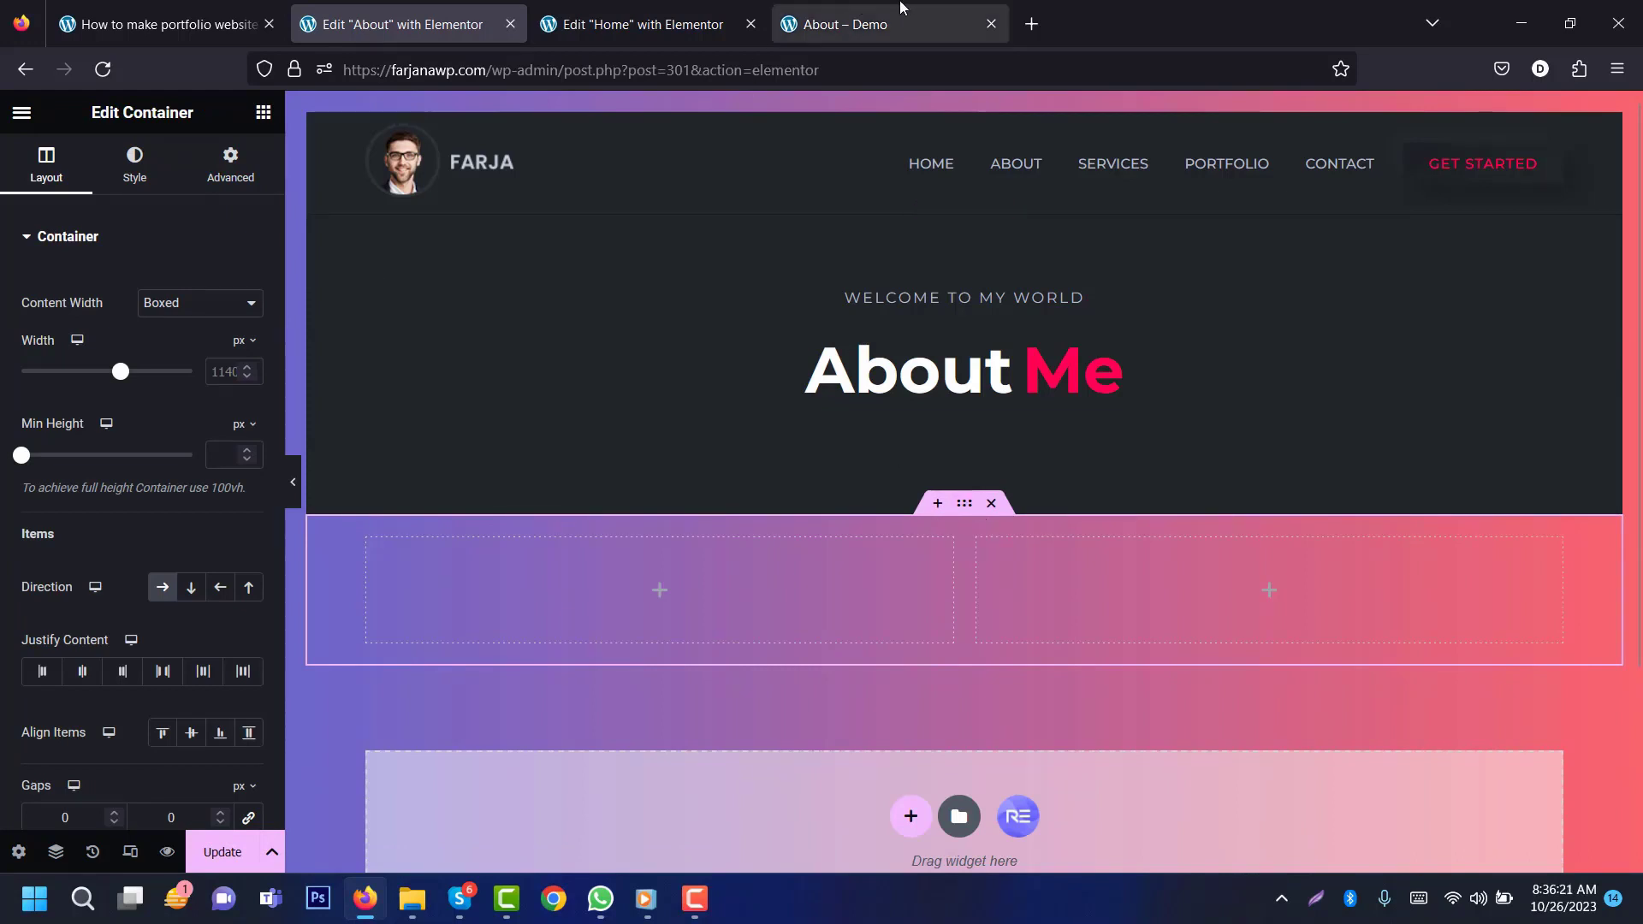
pyautogui.click(641, 24)
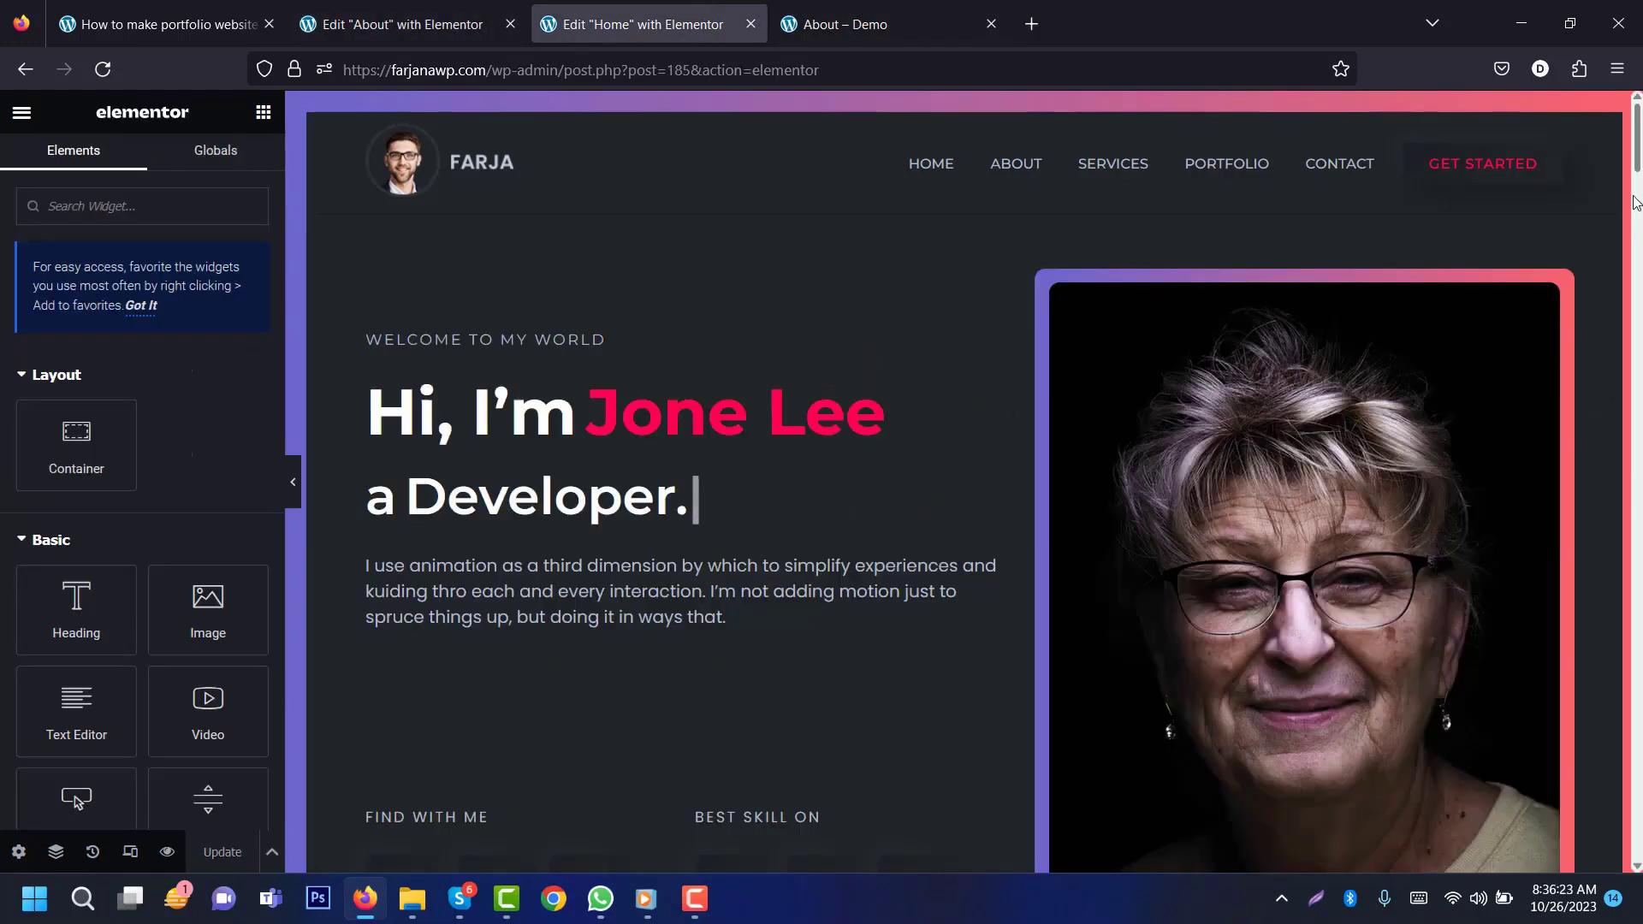
# Step: Paste the What I Do section's dark style onto the new container and set Direction to Row
pyautogui.scroll(-5, 1639, 150)
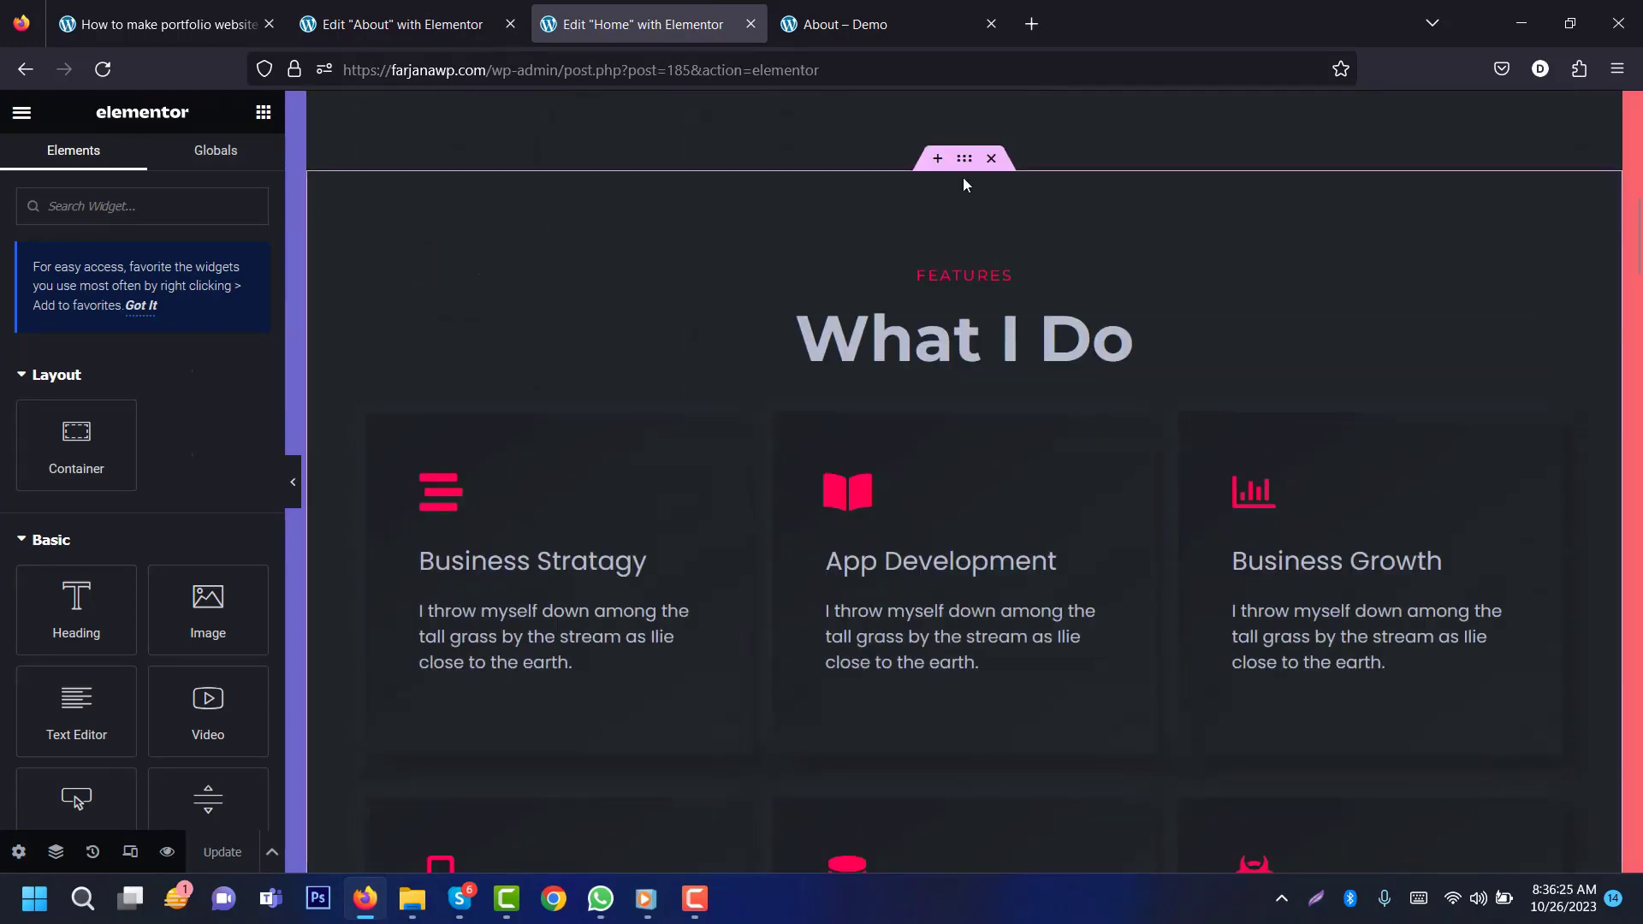
pyautogui.rightClick(963, 163)
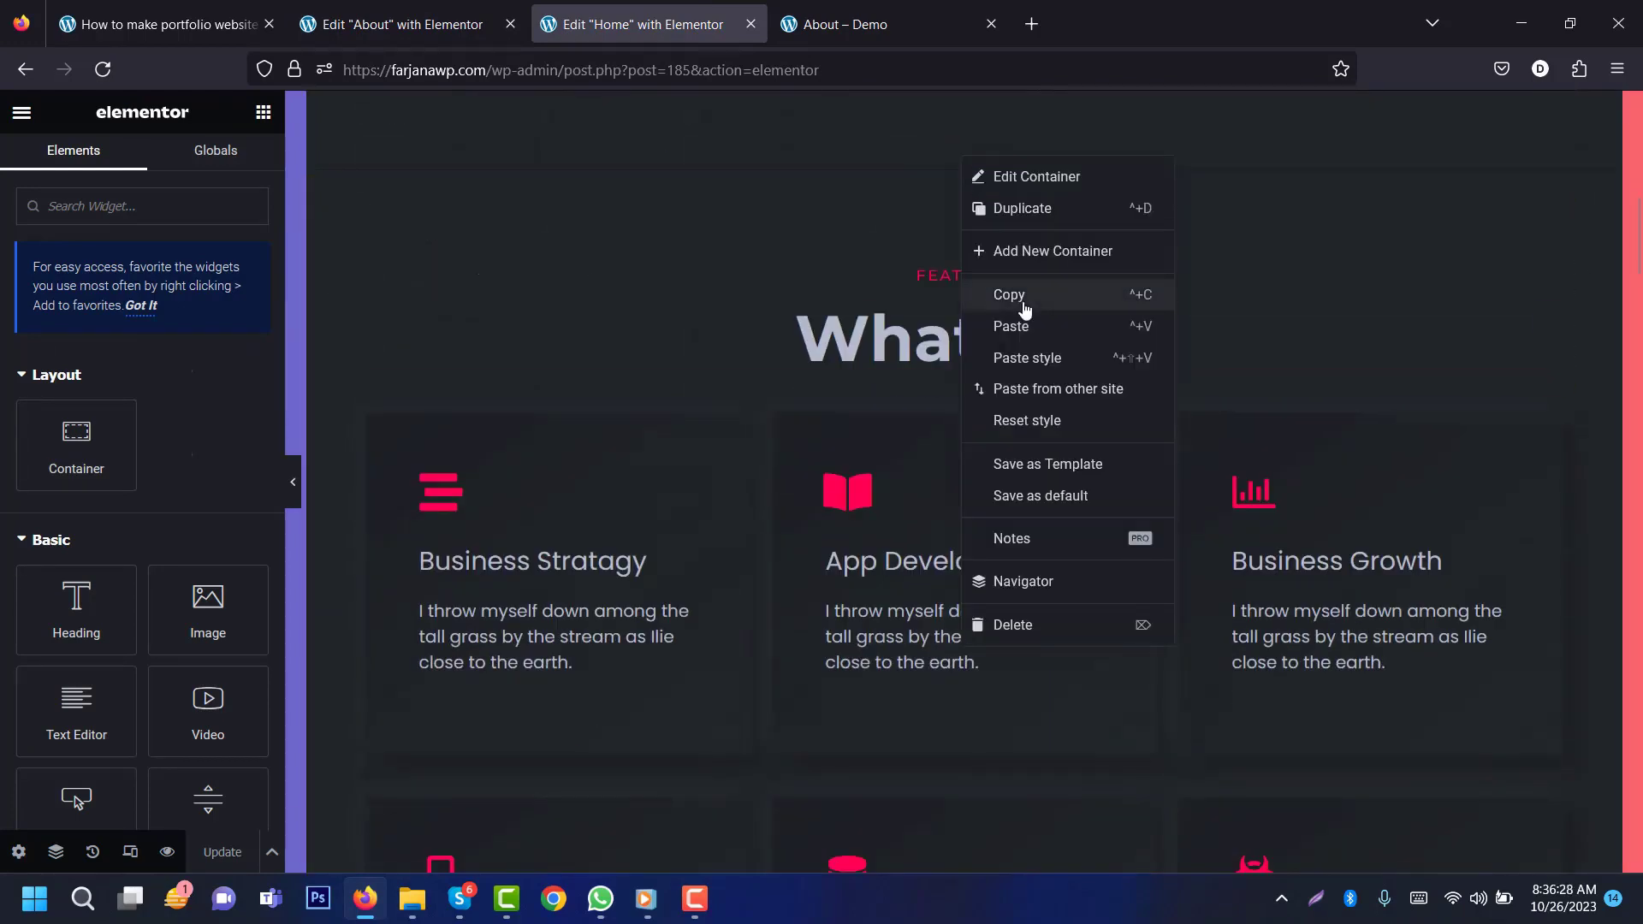
pyautogui.click(998, 294)
pyautogui.click(402, 24)
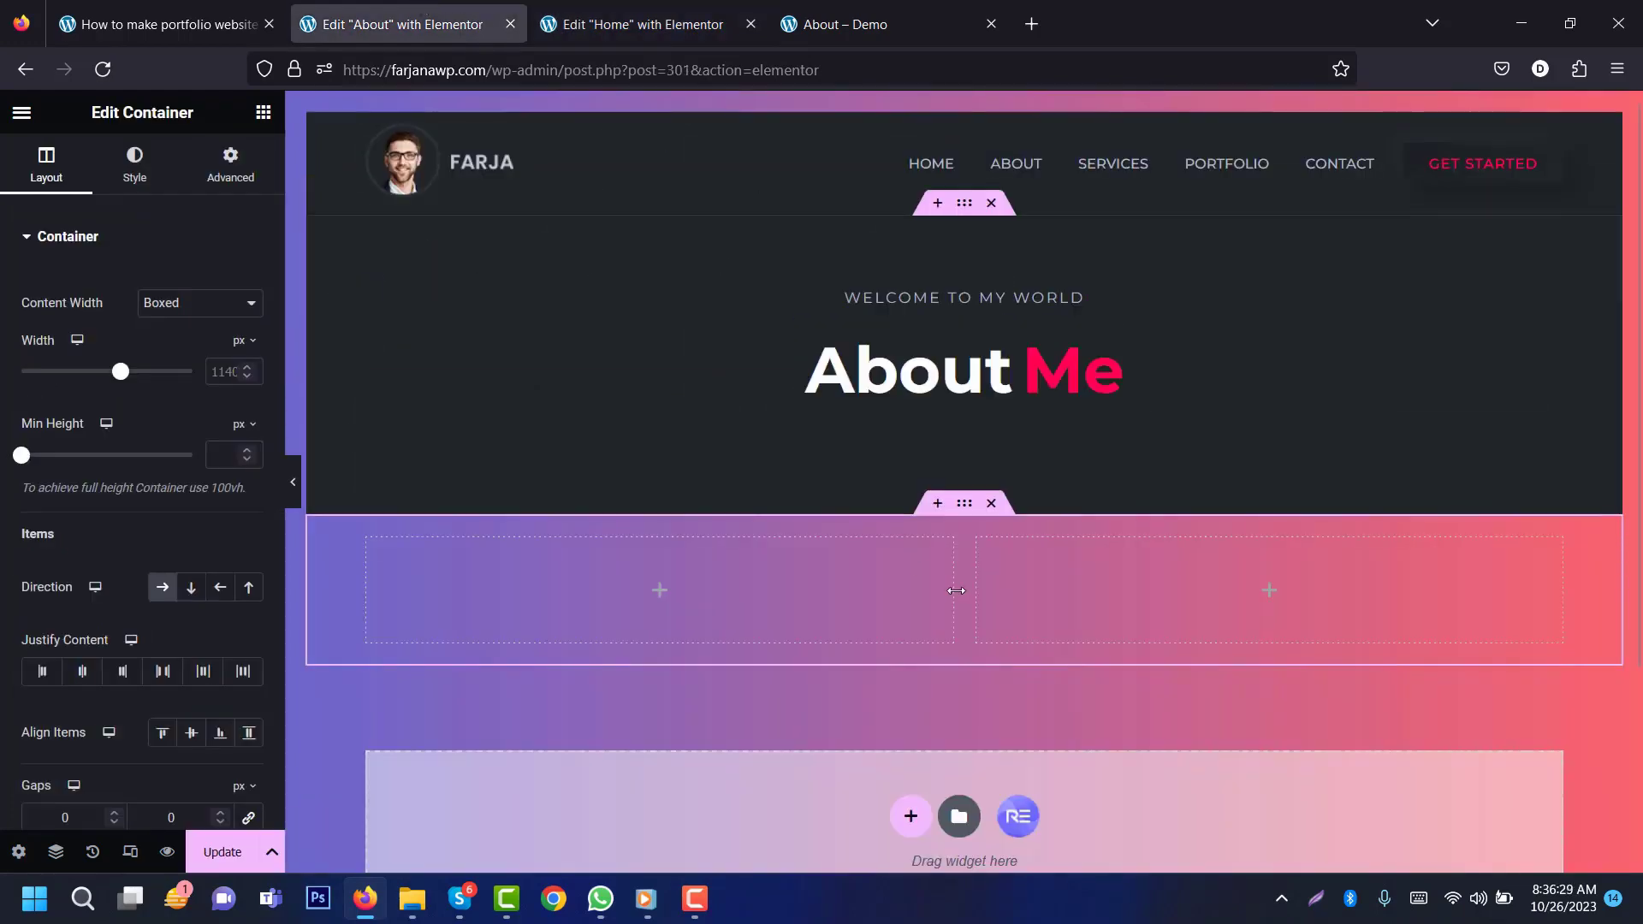
pyautogui.rightClick(965, 509)
pyautogui.click(1026, 587)
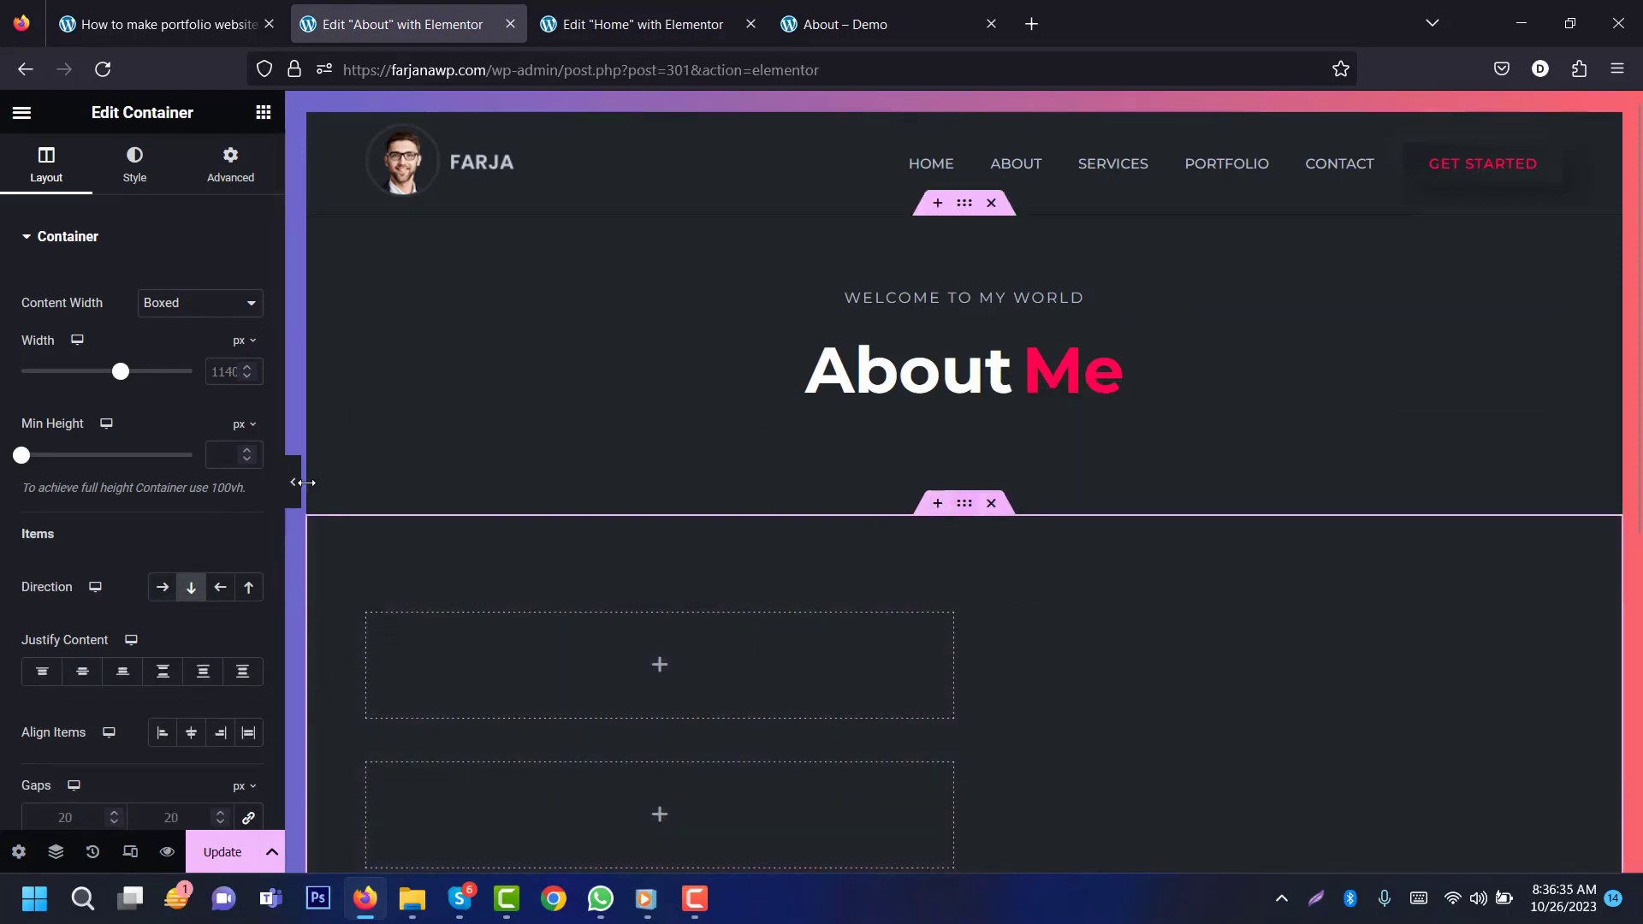
pyautogui.click(162, 590)
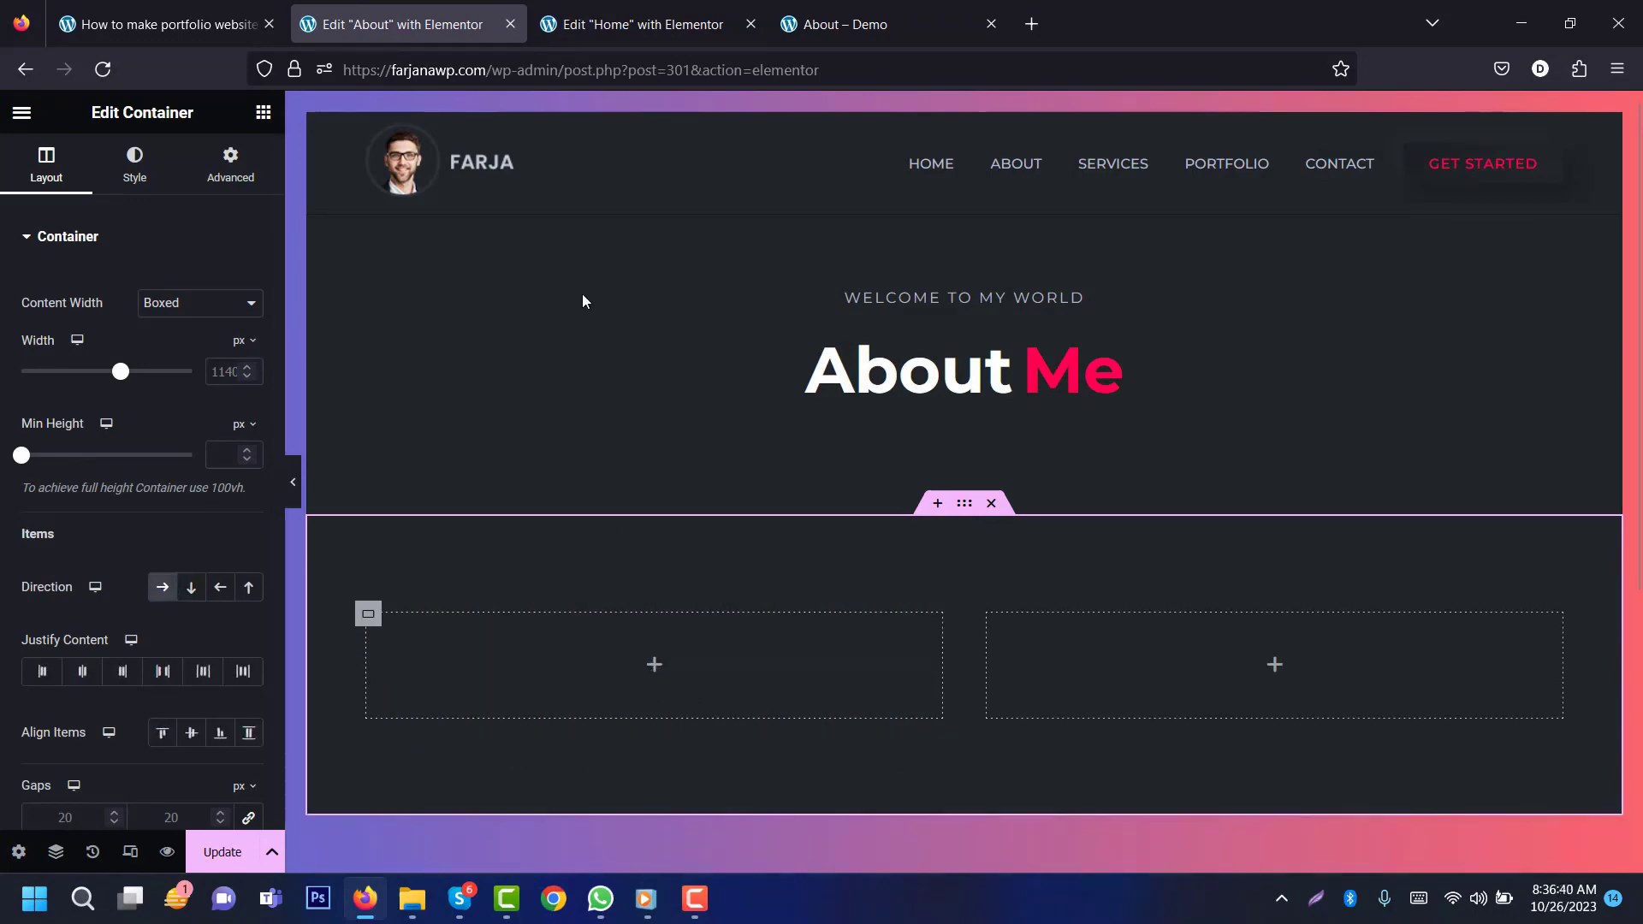
pyautogui.click(824, 9)
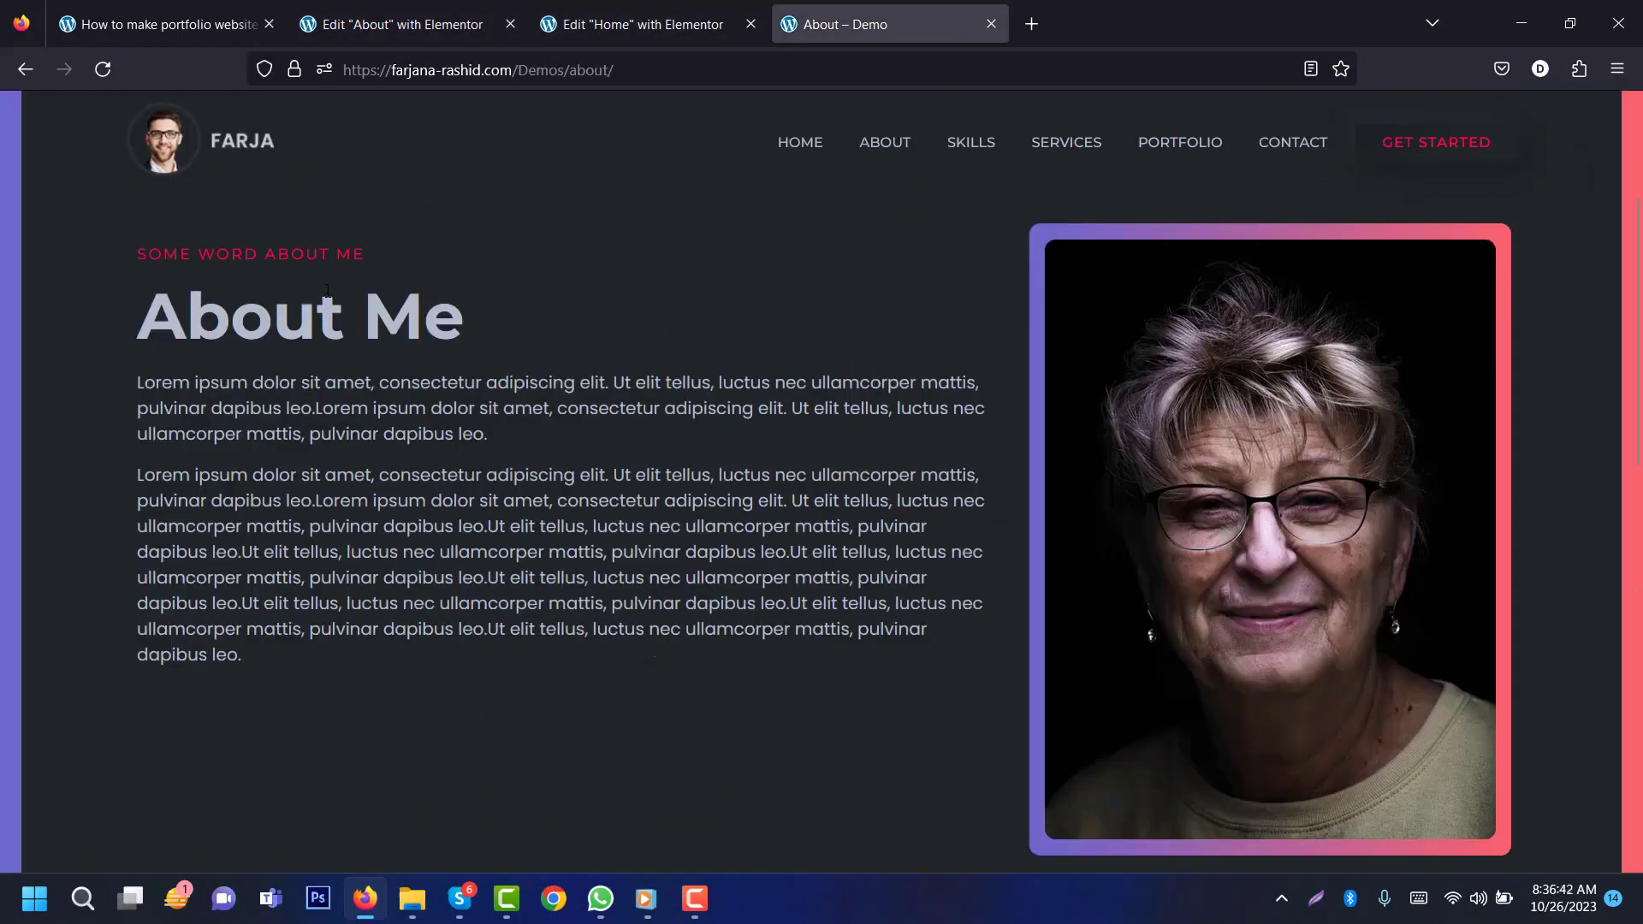
# Step: Copy the red FEATURES heading from the Home page into the About page's empty left column
pyautogui.click(642, 24)
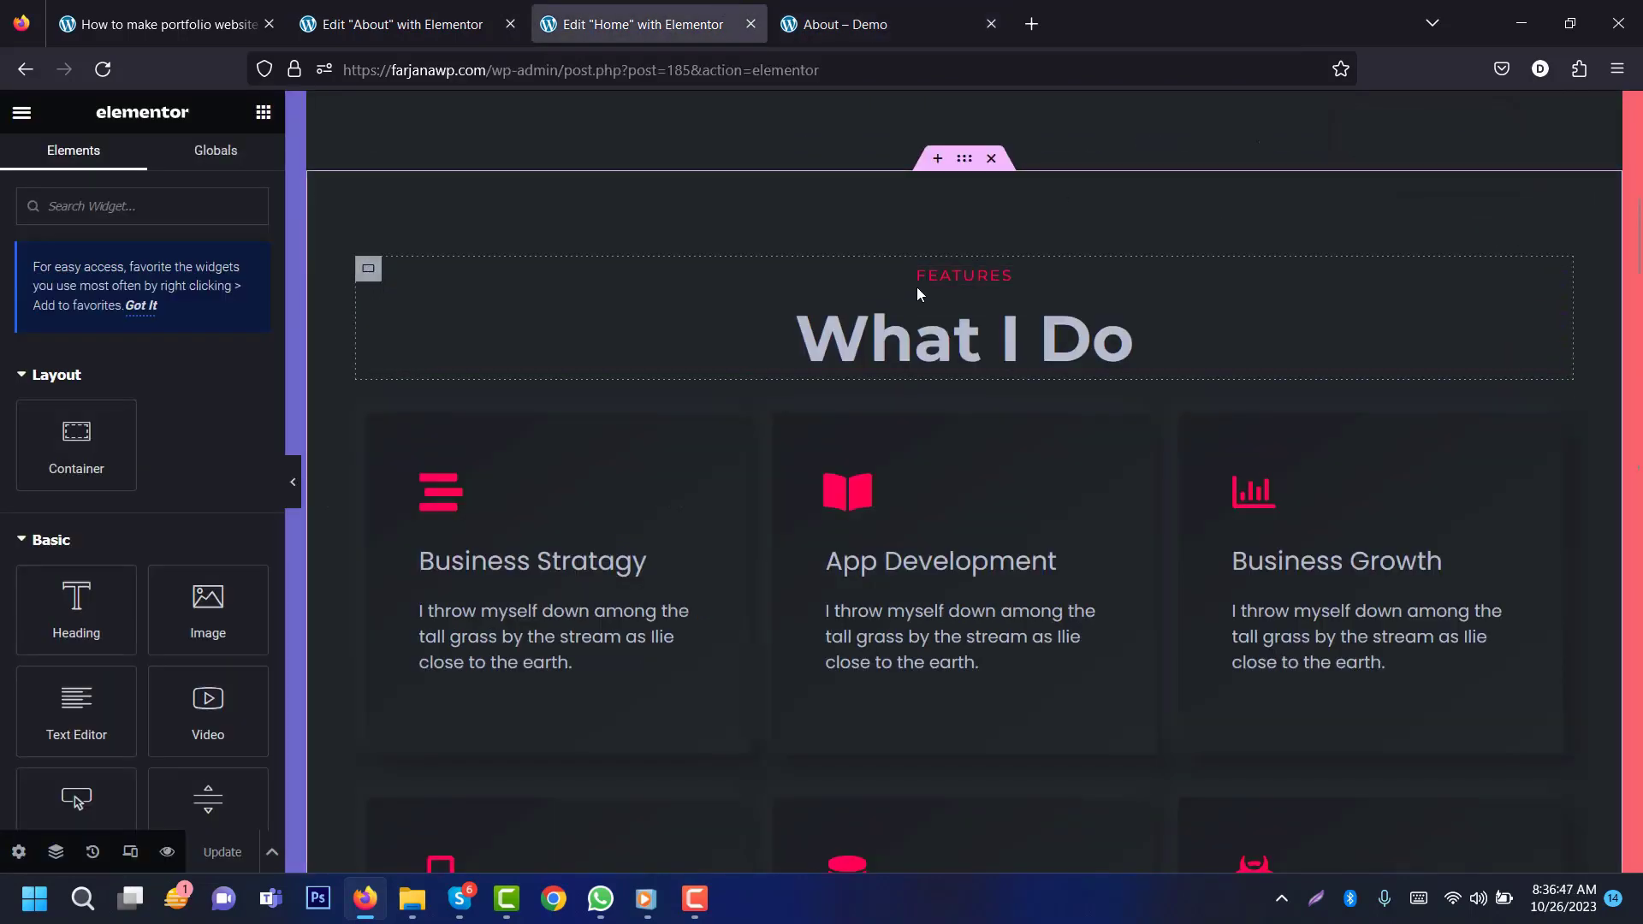
pyautogui.rightClick(942, 270)
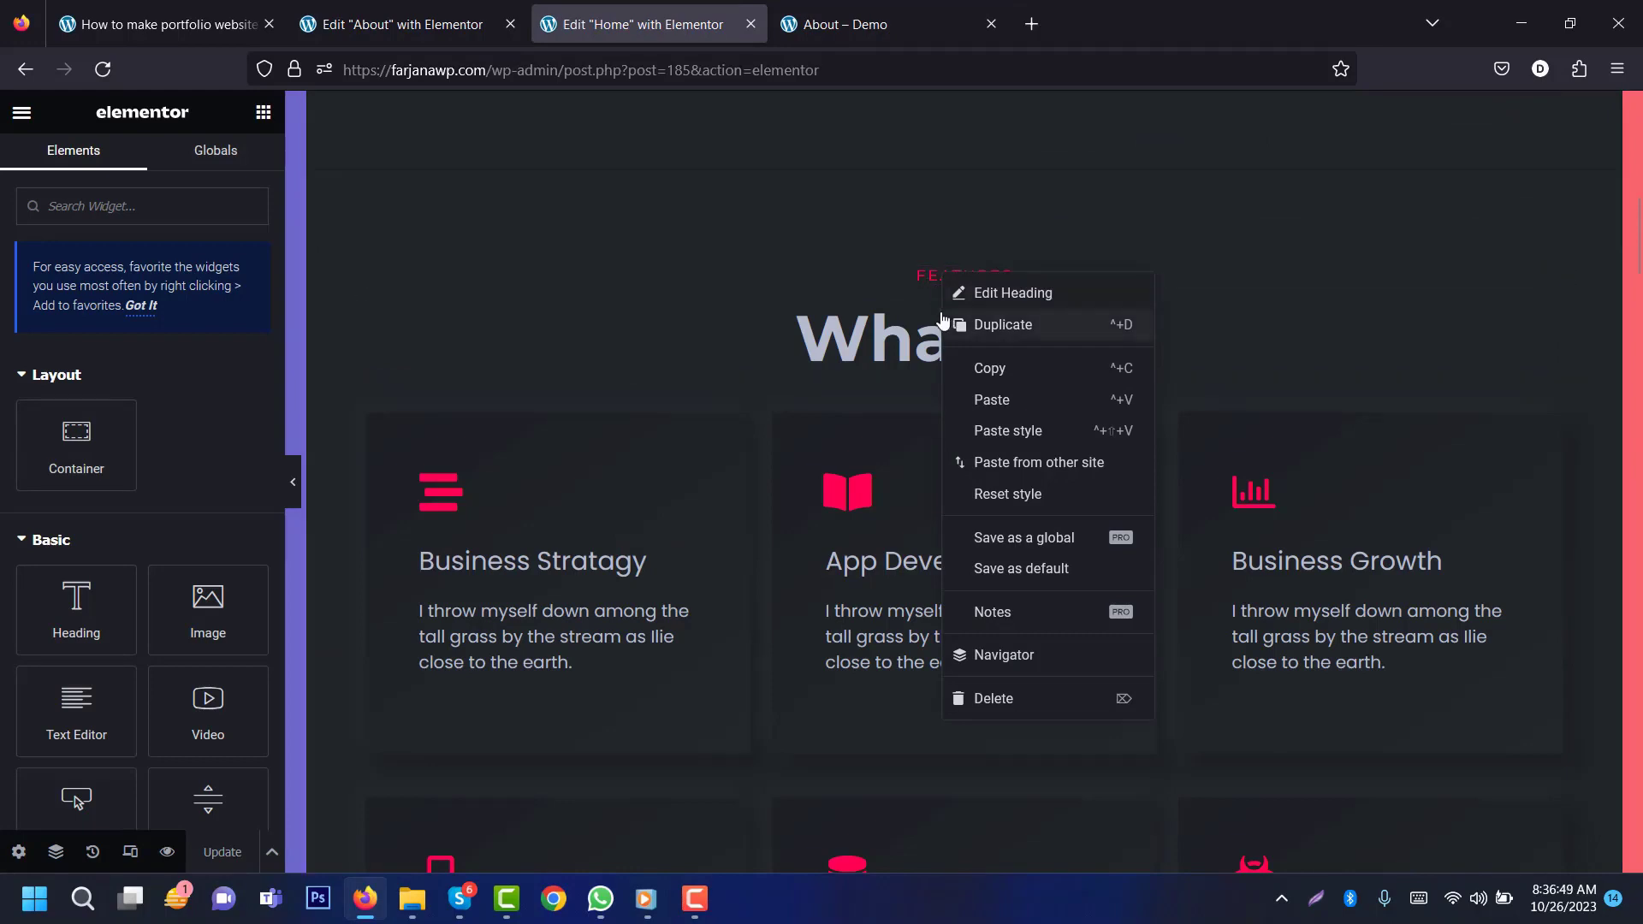
pyautogui.click(988, 368)
pyautogui.click(411, 30)
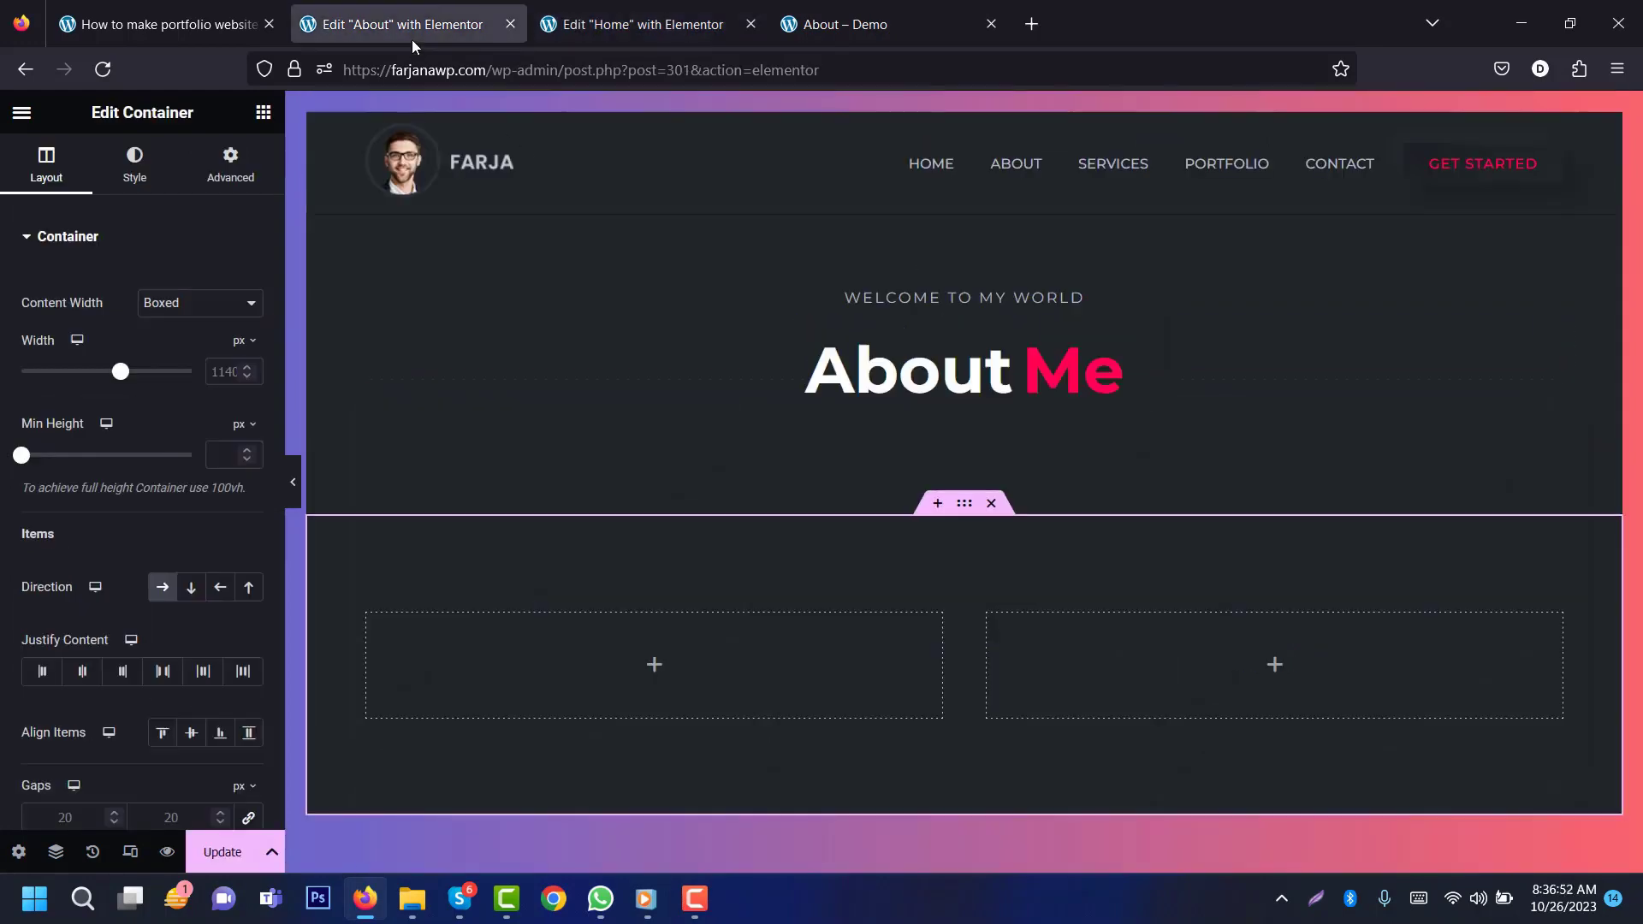
pyautogui.rightClick(654, 668)
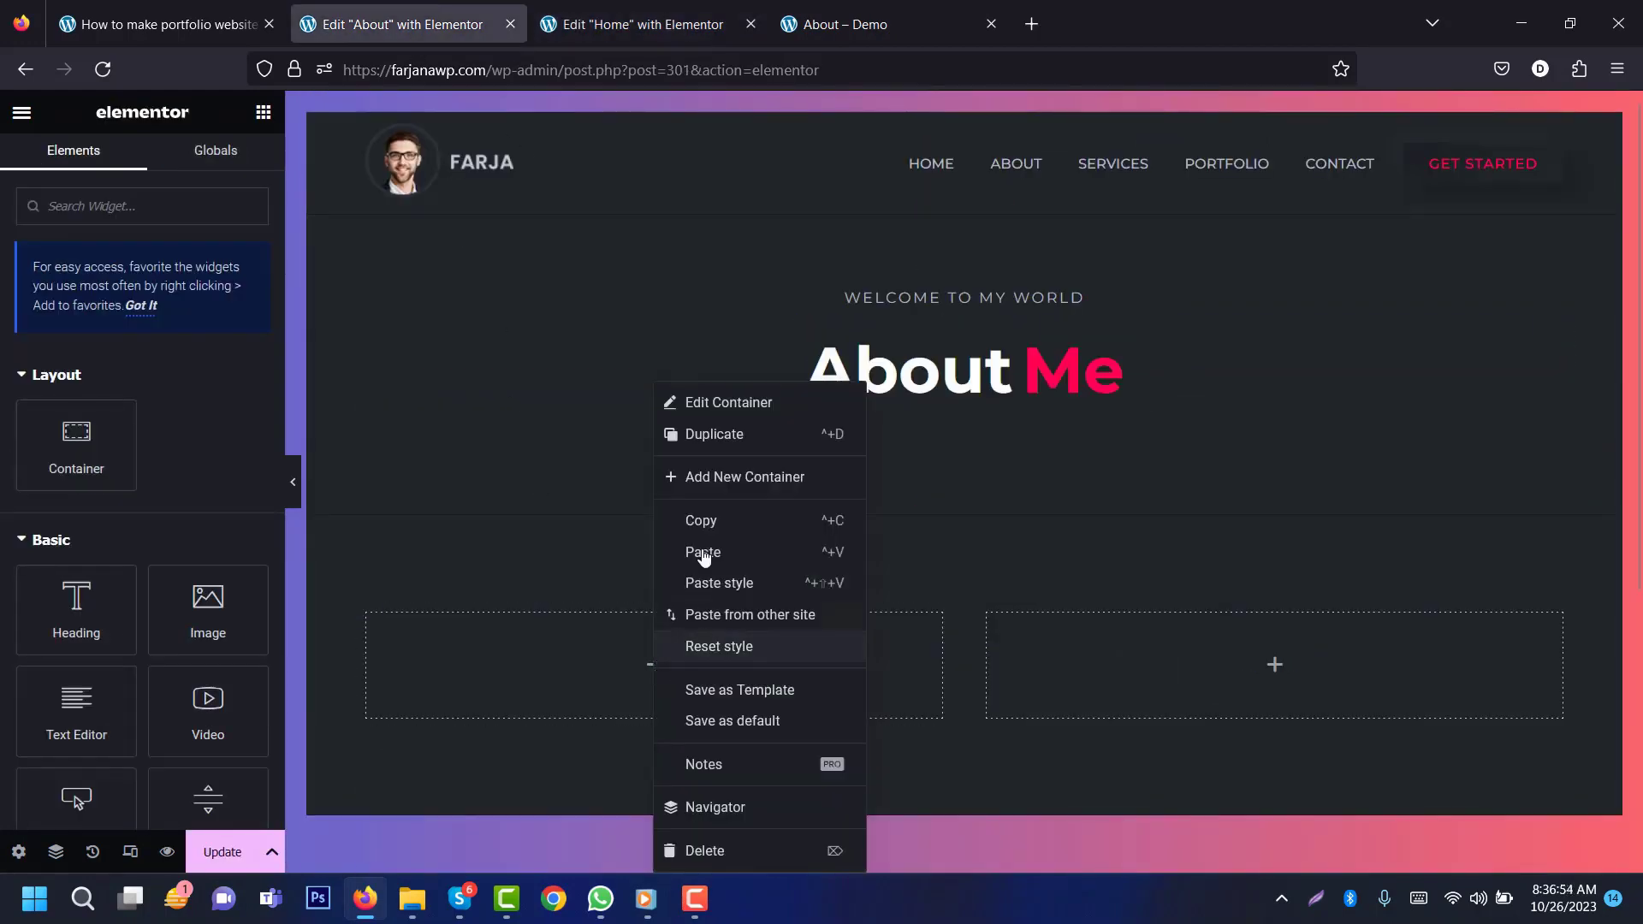
pyautogui.click(724, 551)
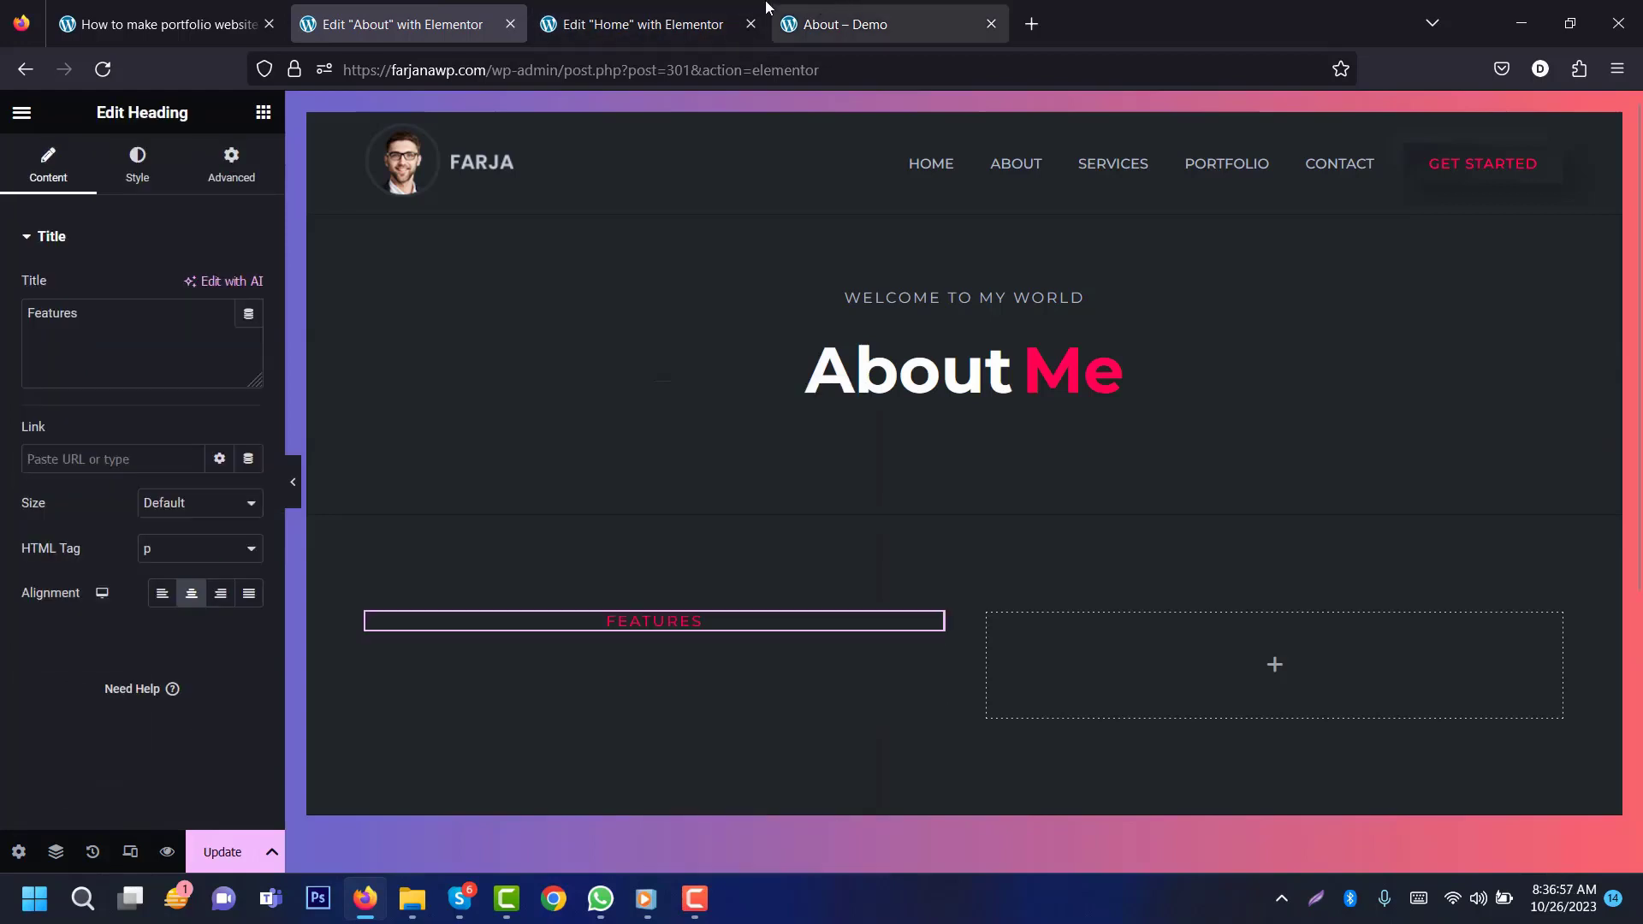
# Step: Copy the 'What I Do' heading from Home and paste it below Features
pyautogui.click(638, 24)
pyautogui.rightClick(902, 329)
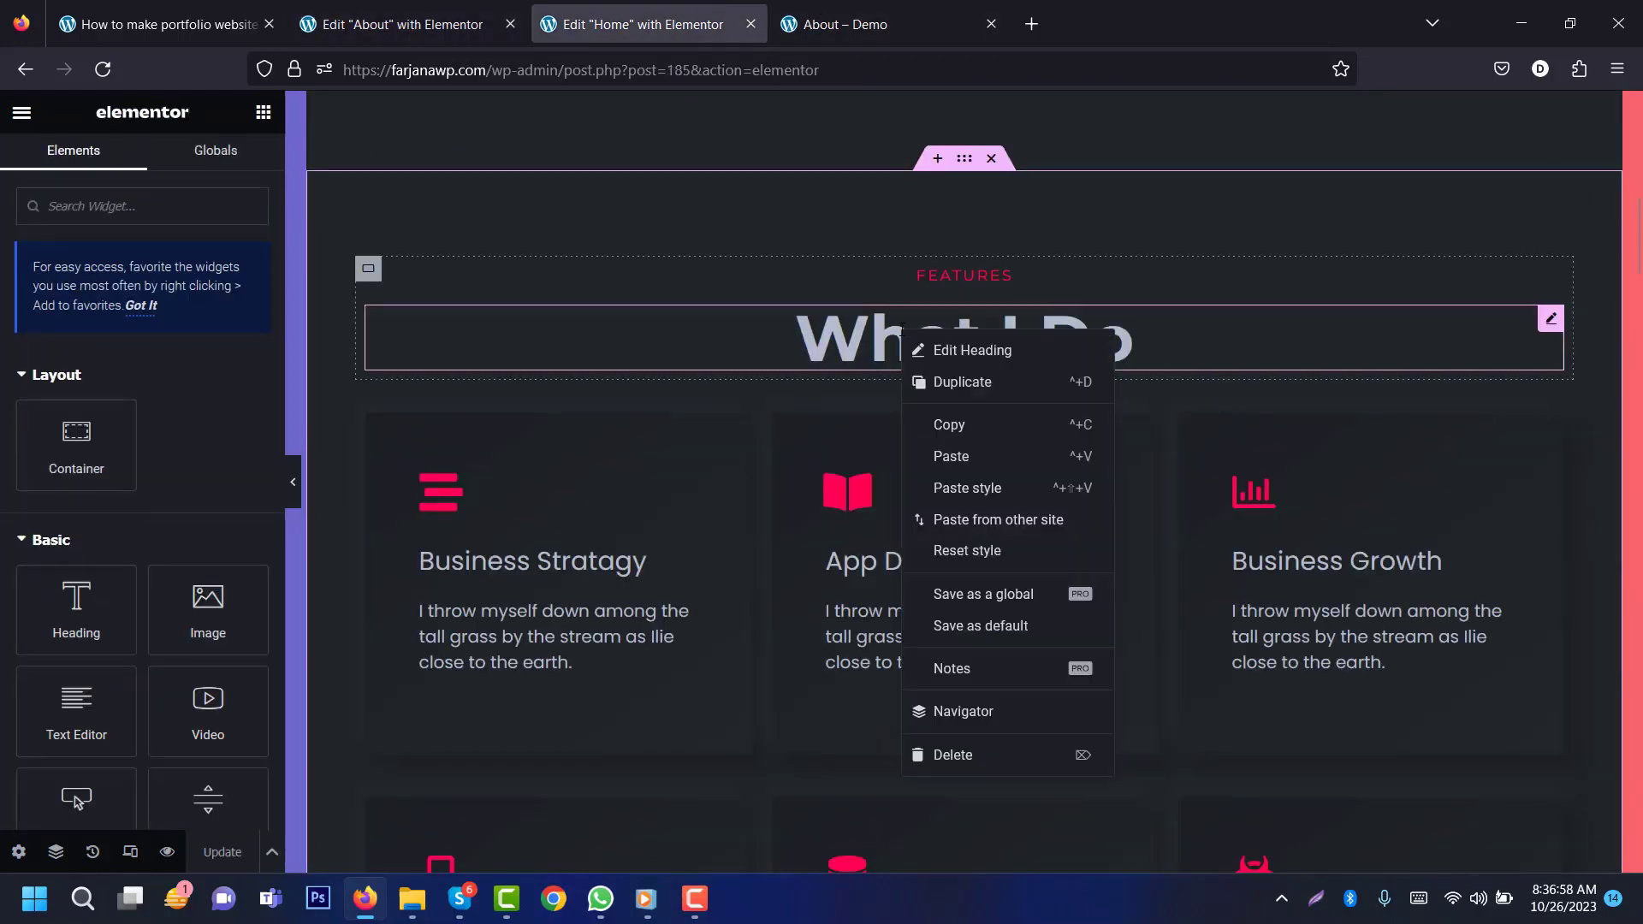
pyautogui.click(974, 426)
pyautogui.click(403, 24)
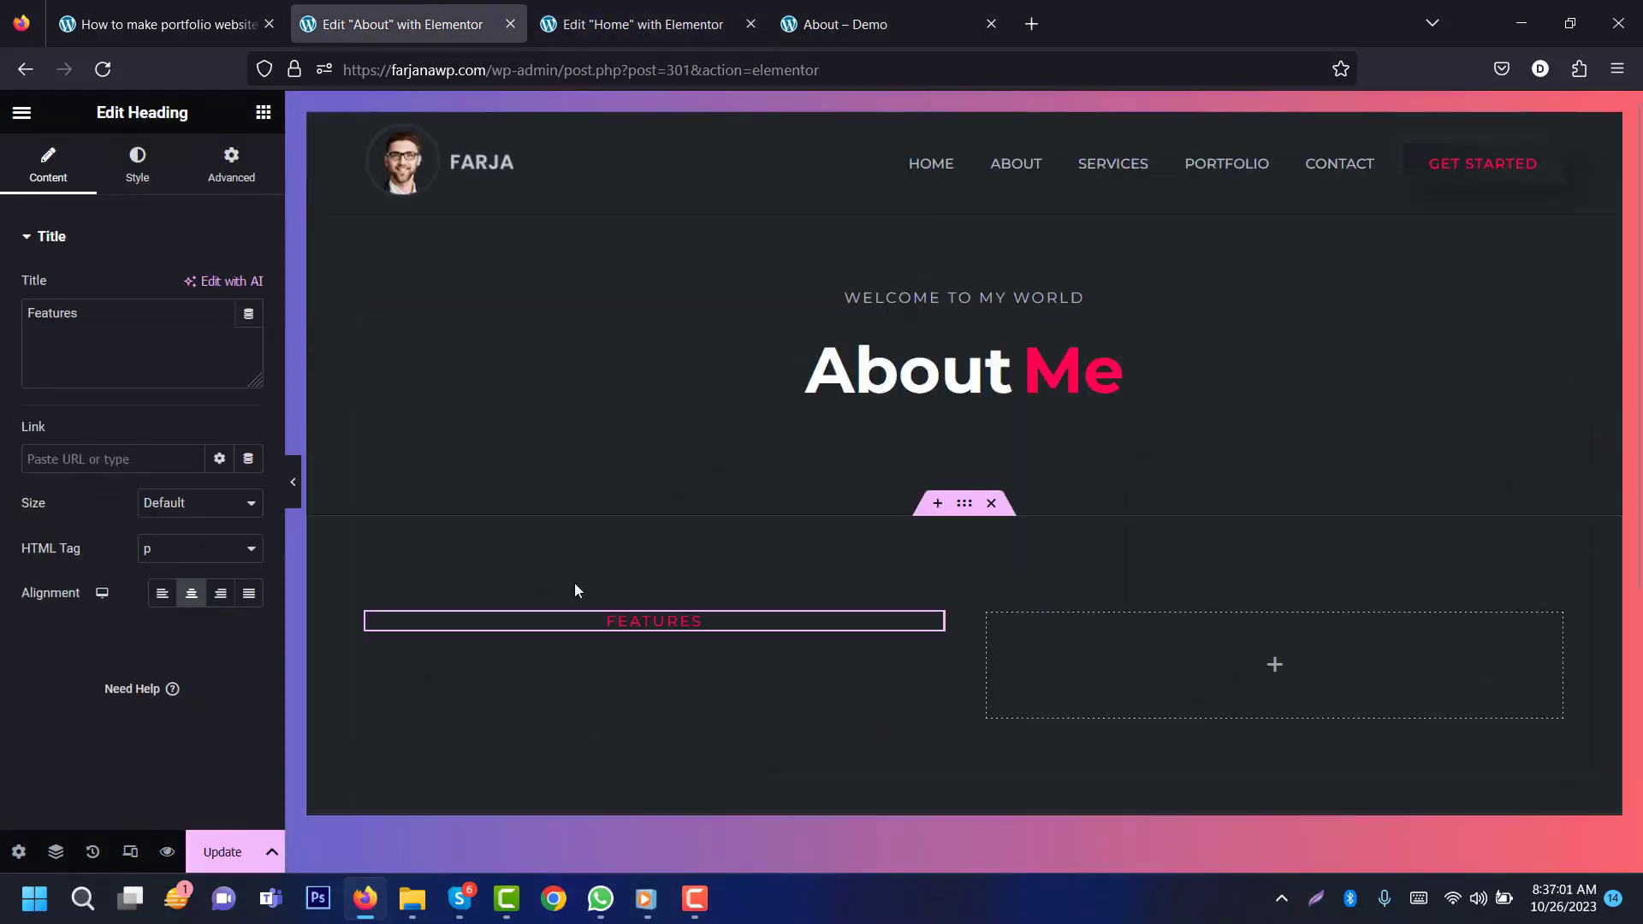
pyautogui.rightClick(597, 628)
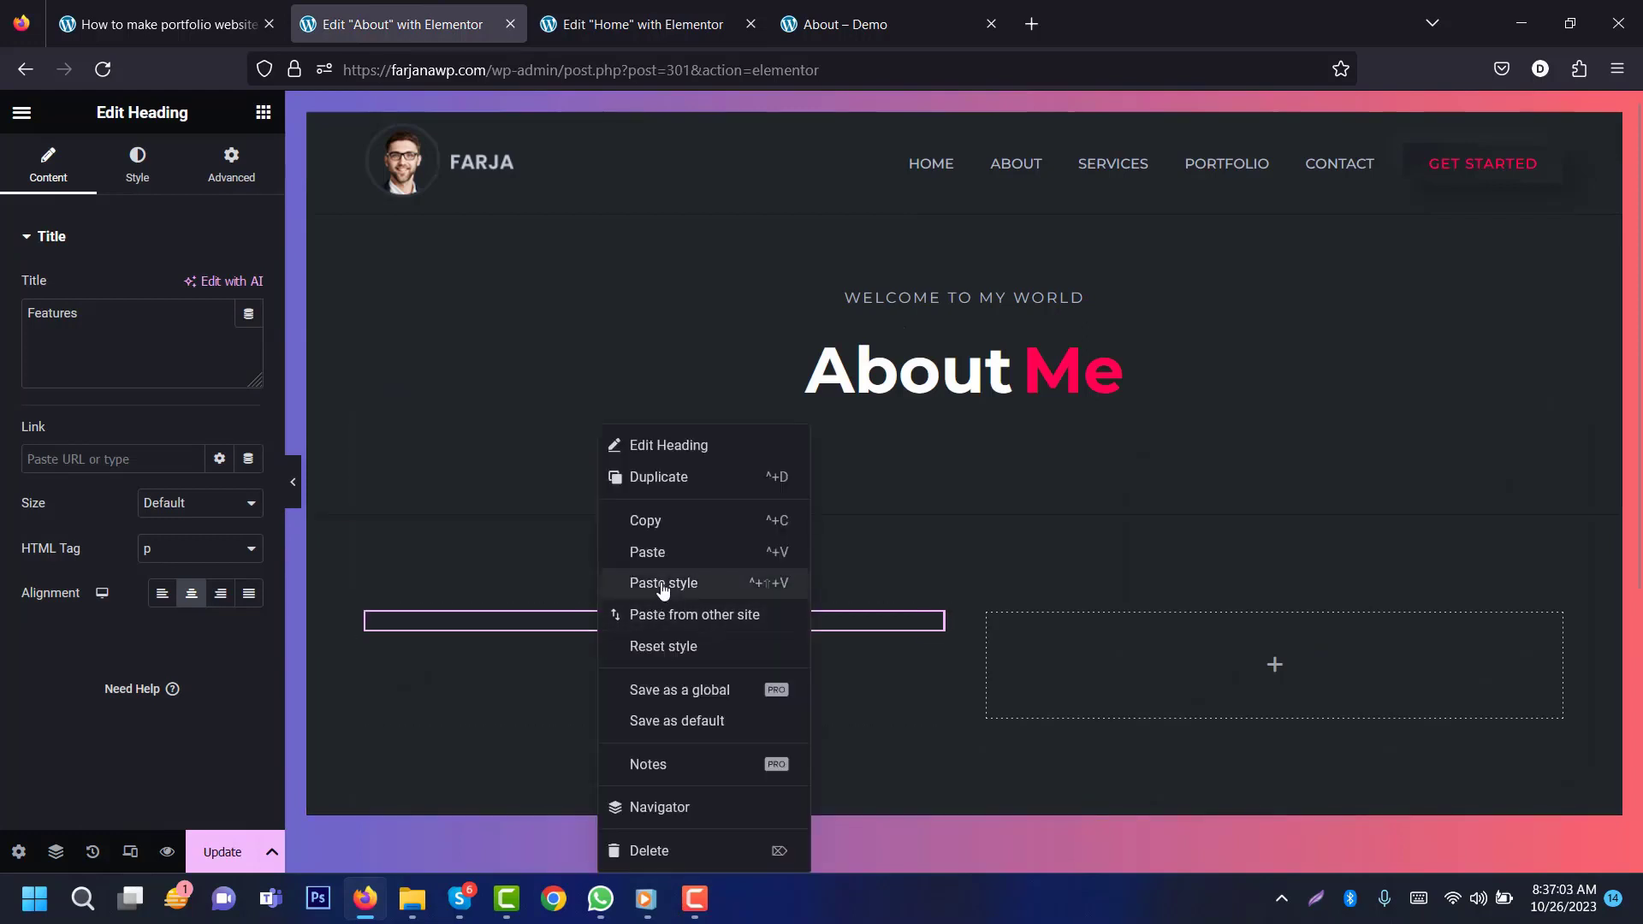
pyautogui.click(630, 552)
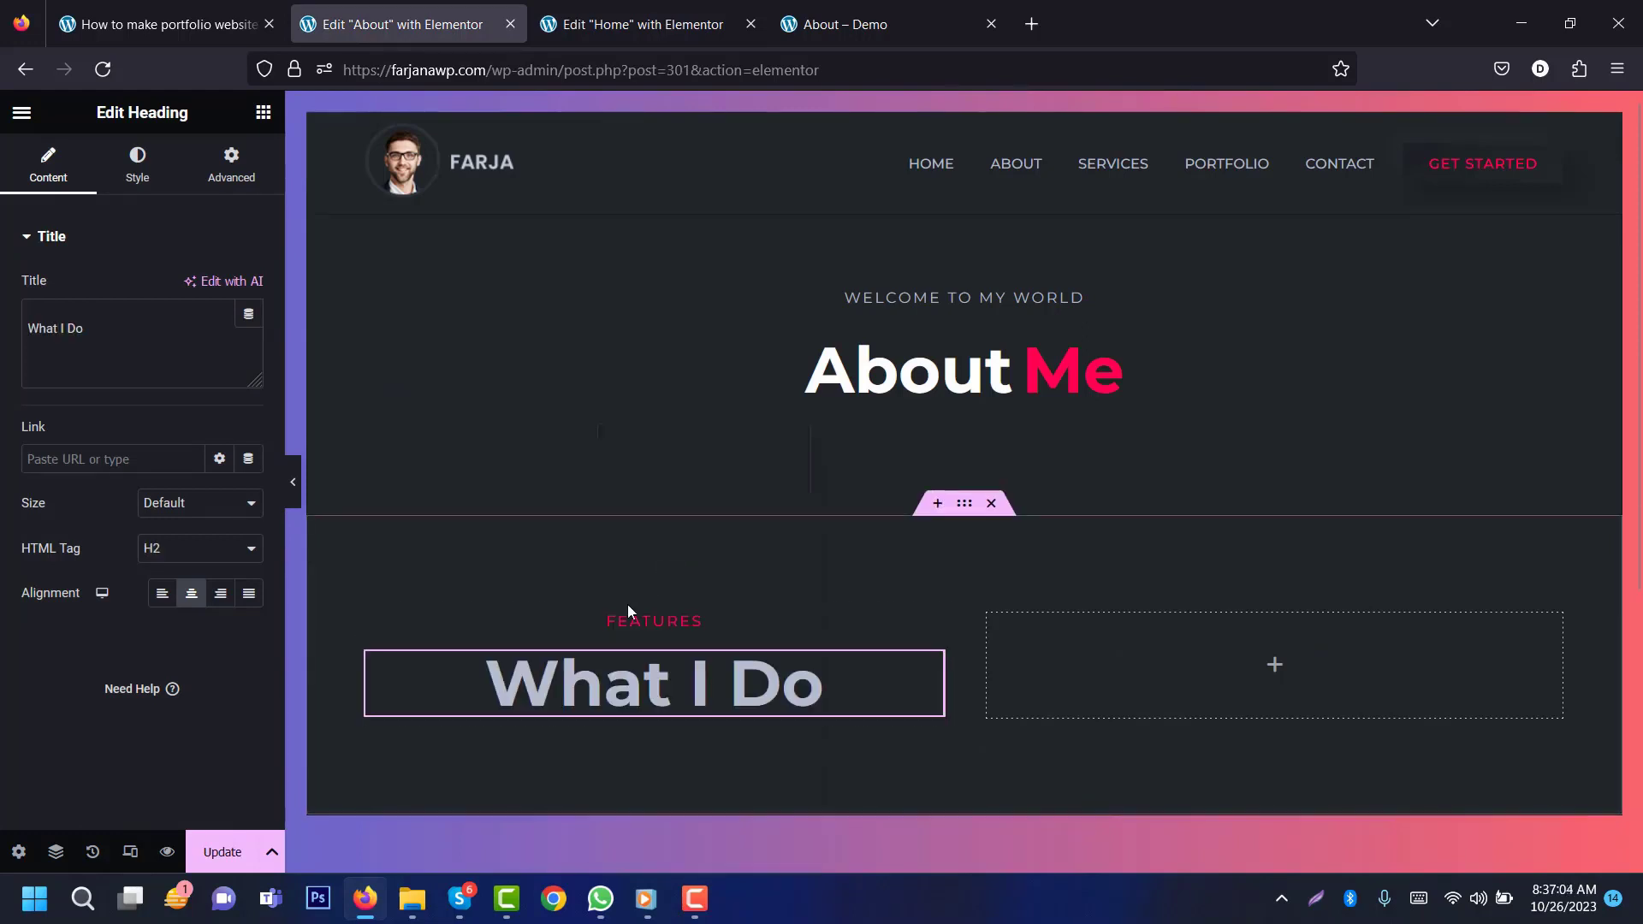
# Step: Set Alignment to Left for both the Features and What I Do headings
pyautogui.click(558, 618)
pyautogui.click(171, 601)
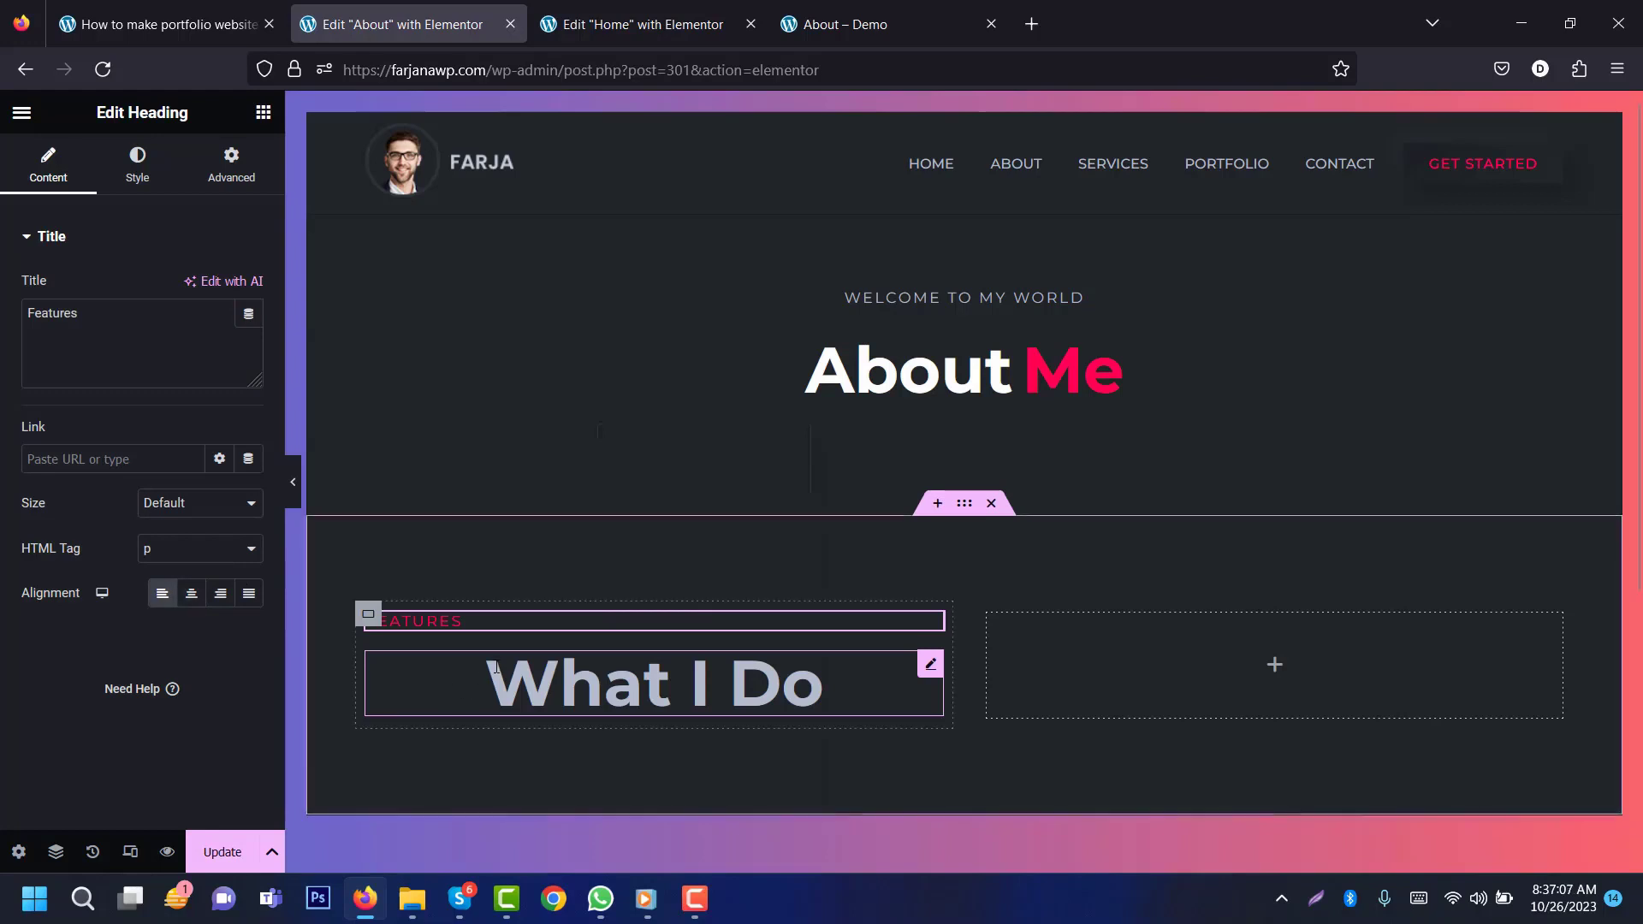
pyautogui.click(433, 682)
pyautogui.click(169, 601)
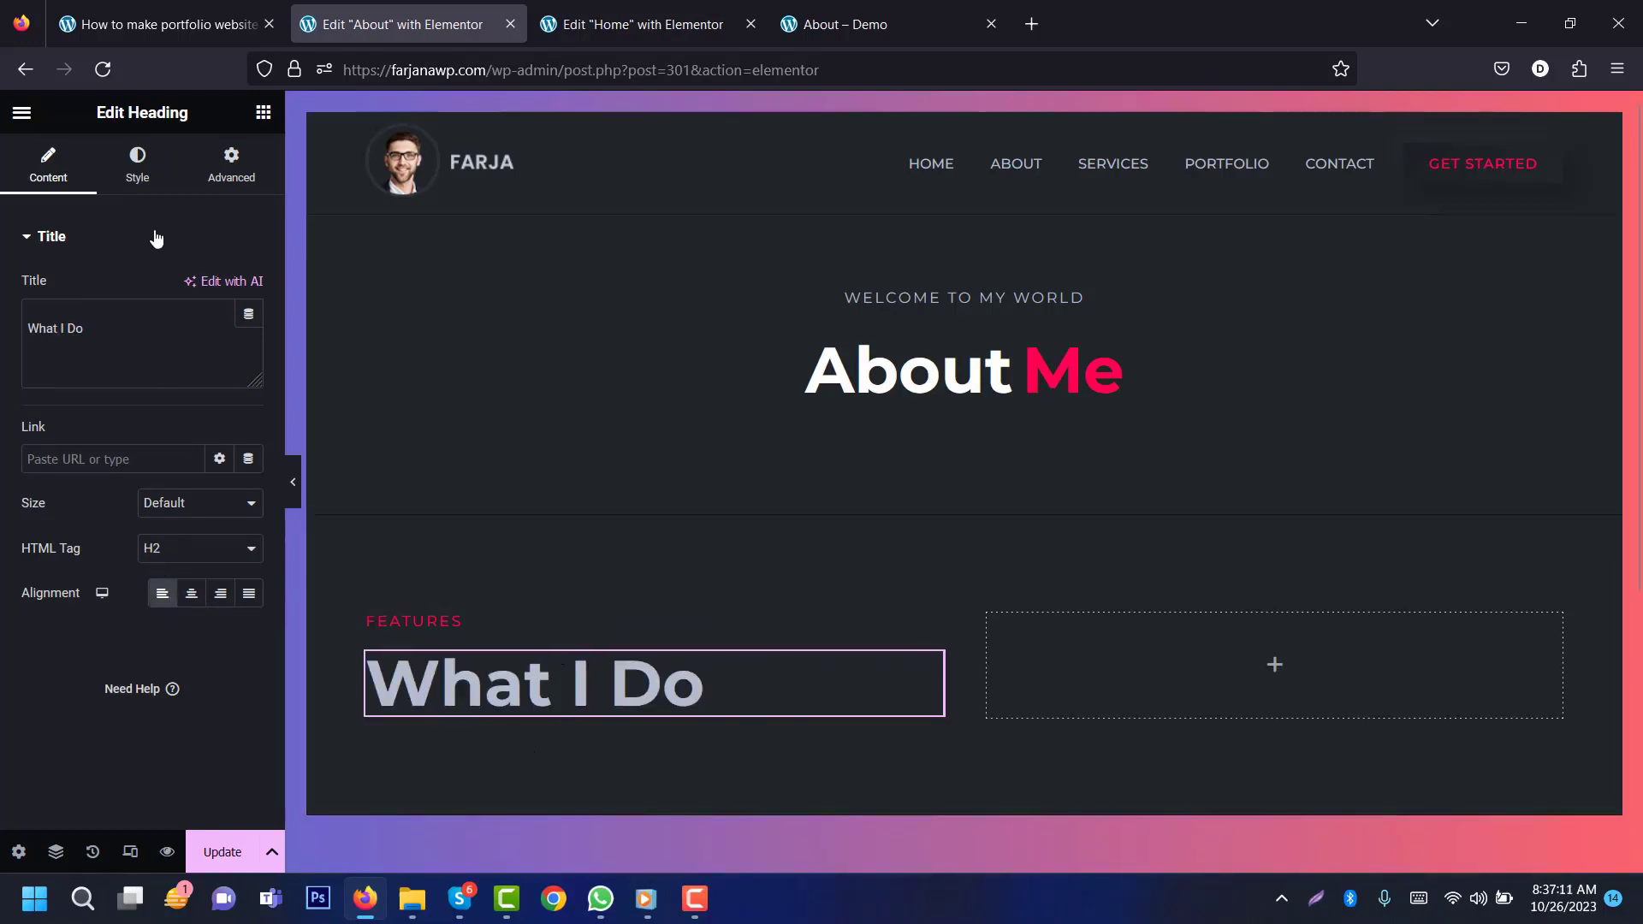
# Step: Add a Text Editor widget below What I Do and copy both paragraphs from the live About page
pyautogui.click(264, 113)
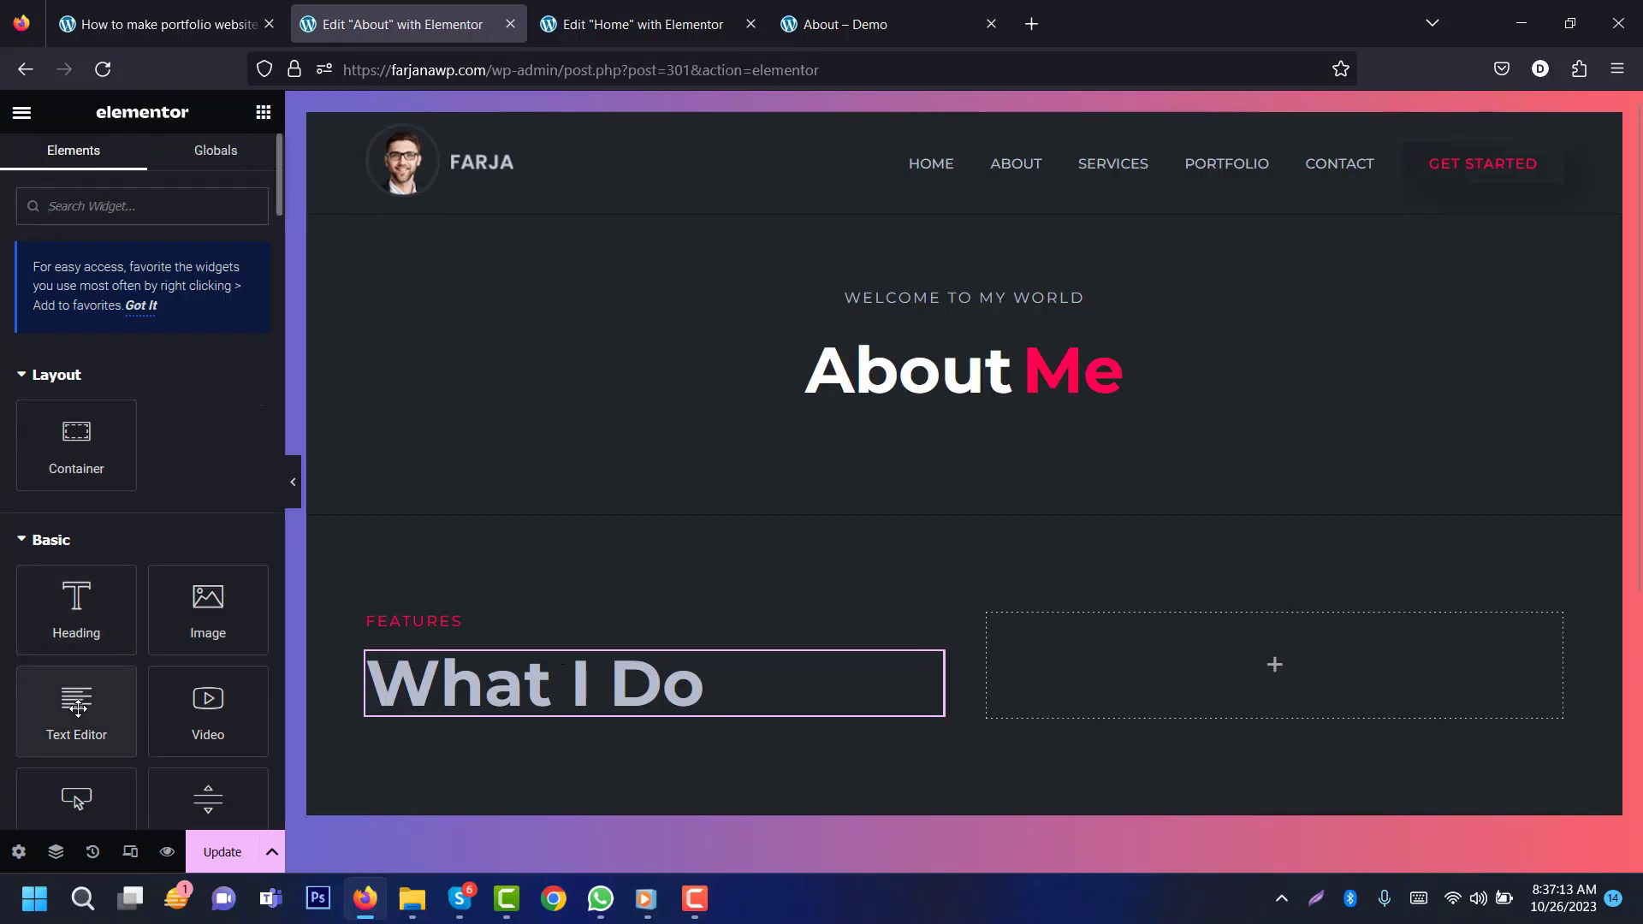
pyautogui.moveTo(77, 710); pyautogui.dragTo(532, 701)
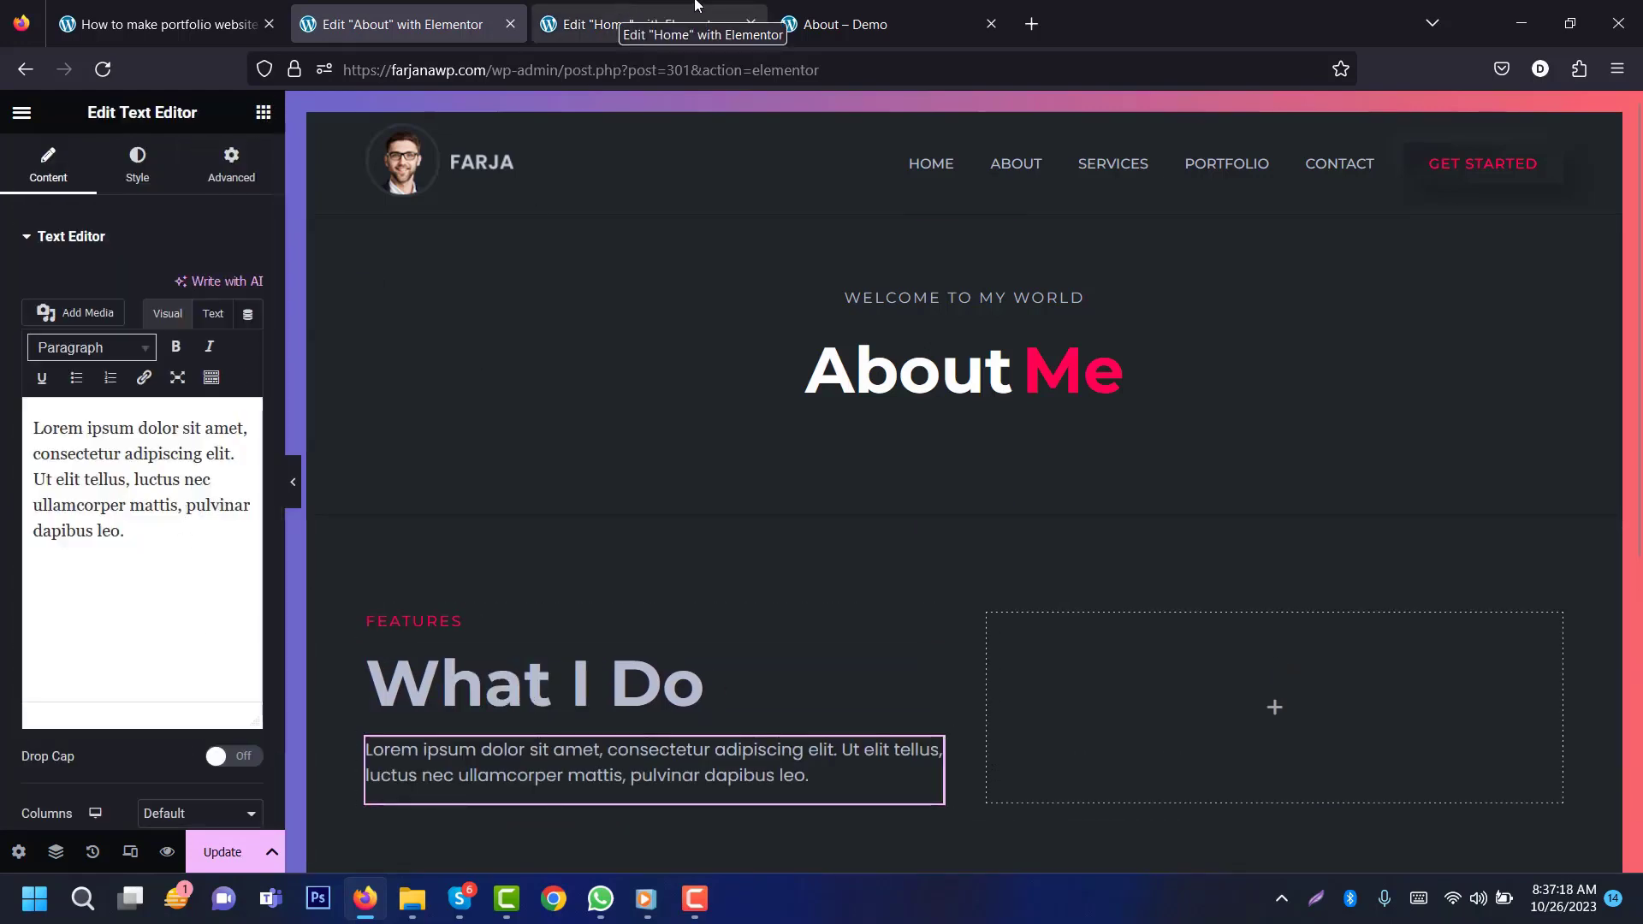
pyautogui.click(847, 24)
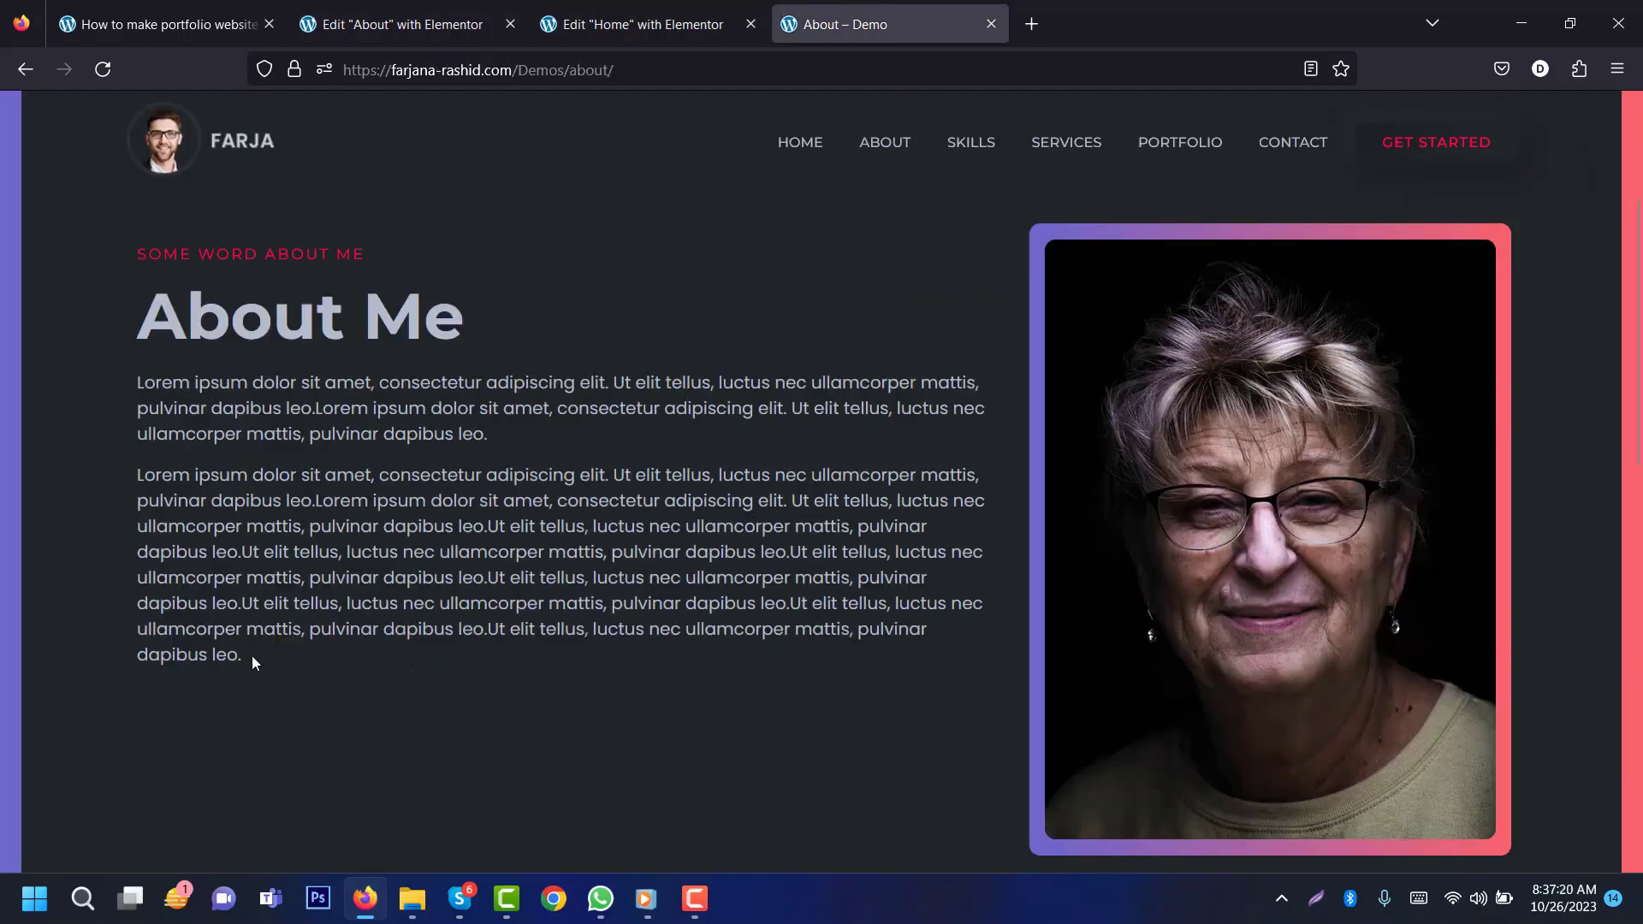
pyautogui.moveTo(251, 656); pyautogui.dragTo(130, 377)
pyautogui.click(394, 24)
# Step: Replace the placeholder text with the copied Lorem paragraphs, separated by a blank line
pyautogui.click(213, 314)
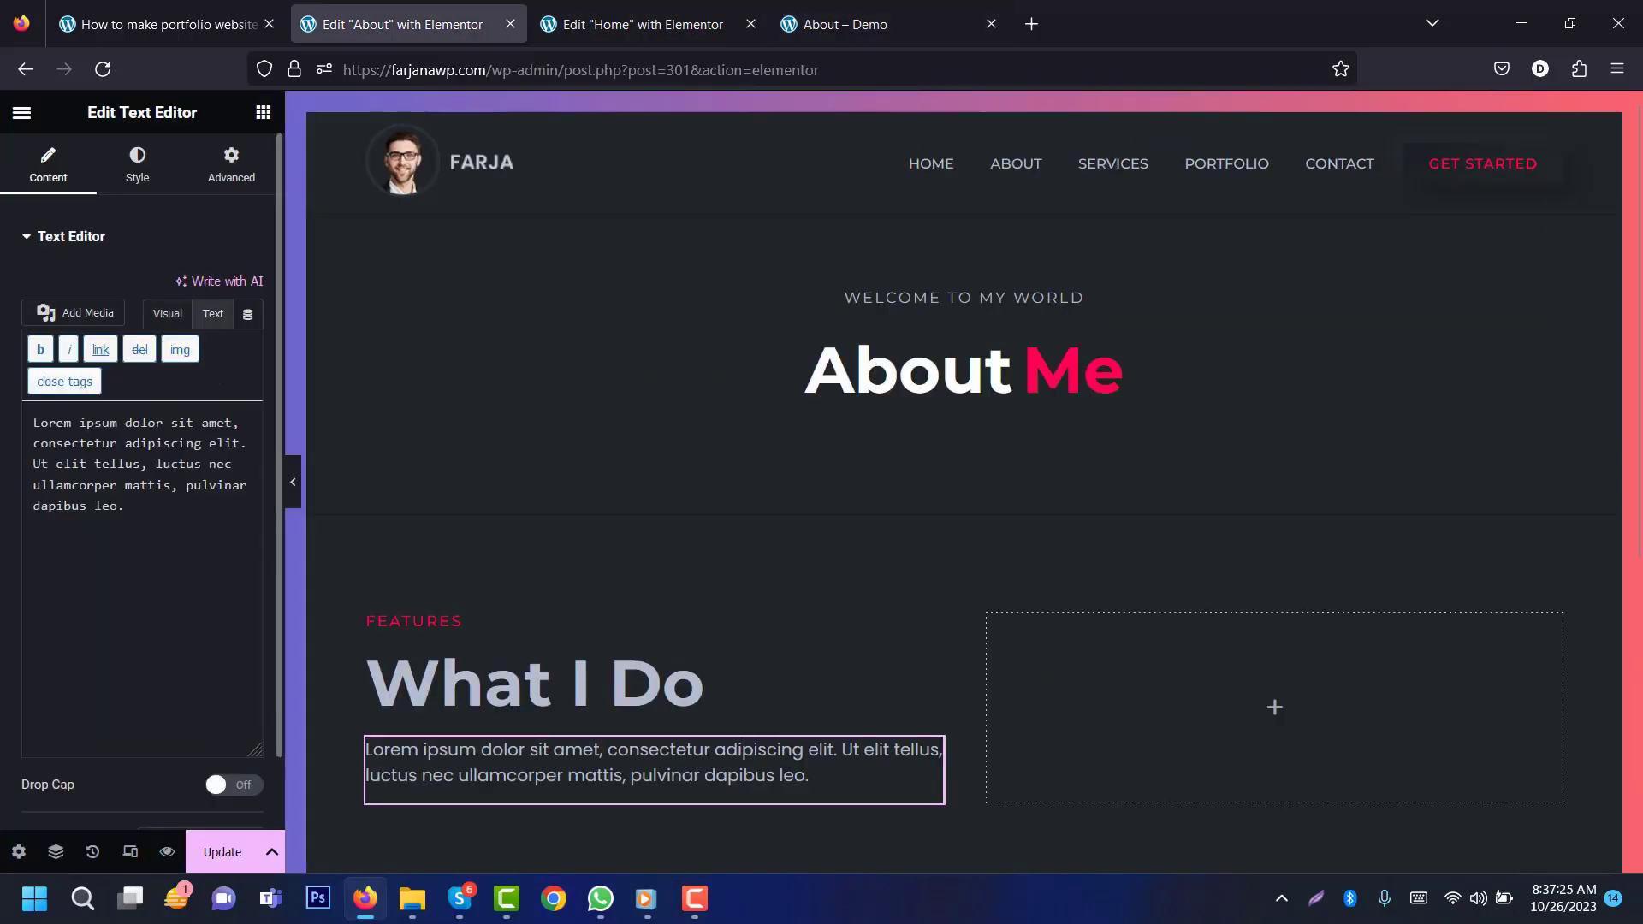
pyautogui.hotkey('ctrl', 'a')
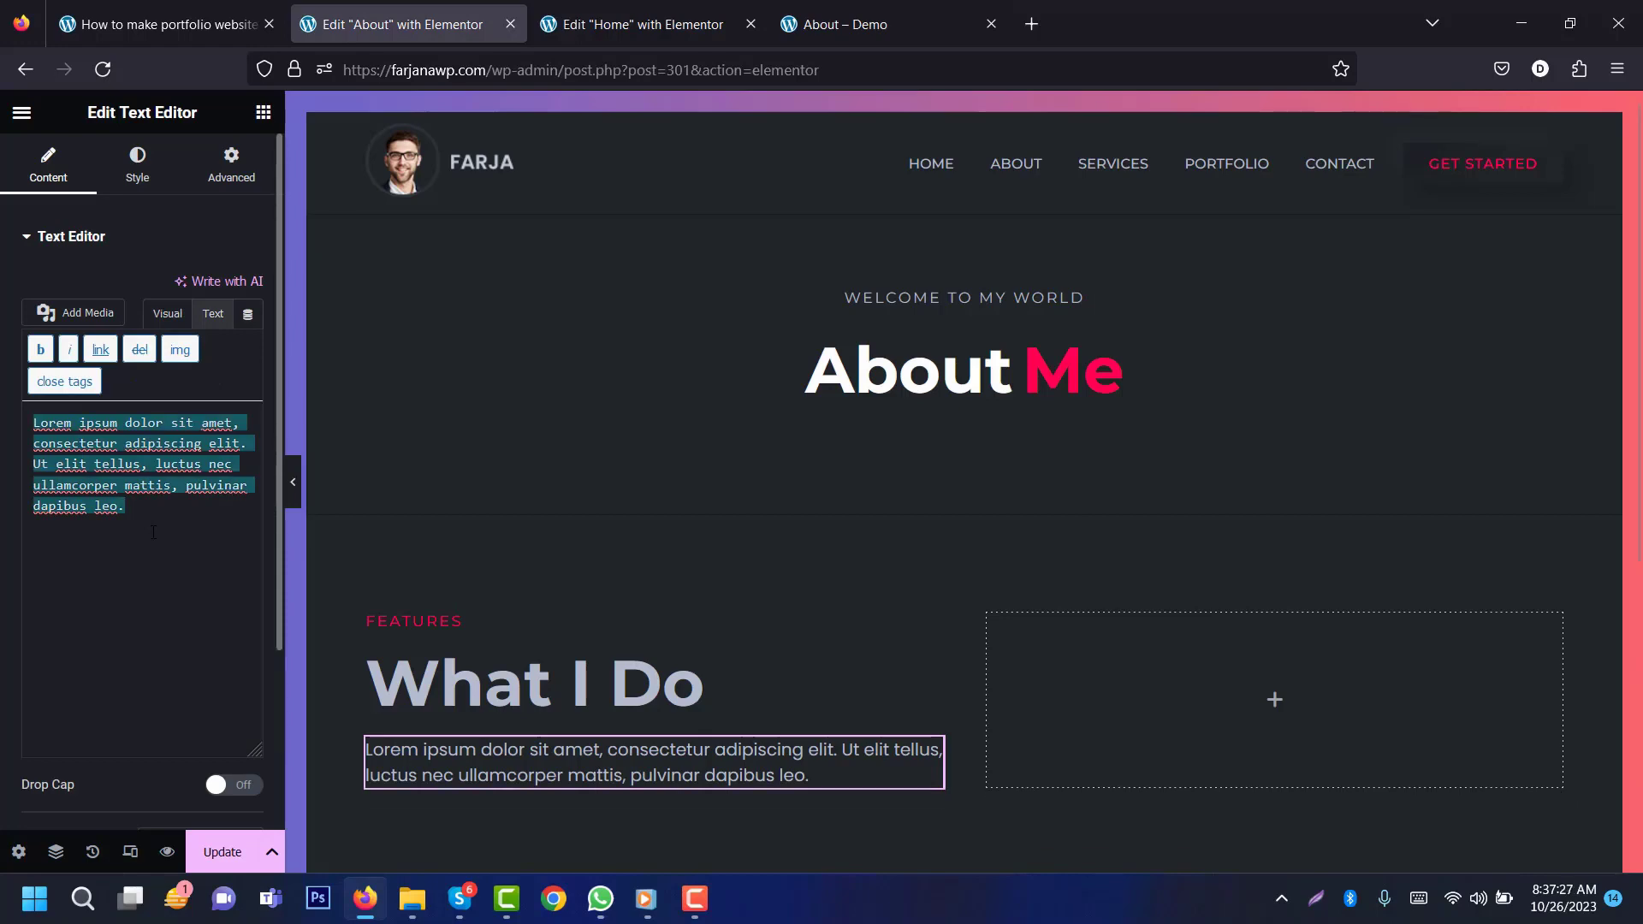
pyautogui.hotkey('ctrl', 'v')
pyautogui.click(159, 319)
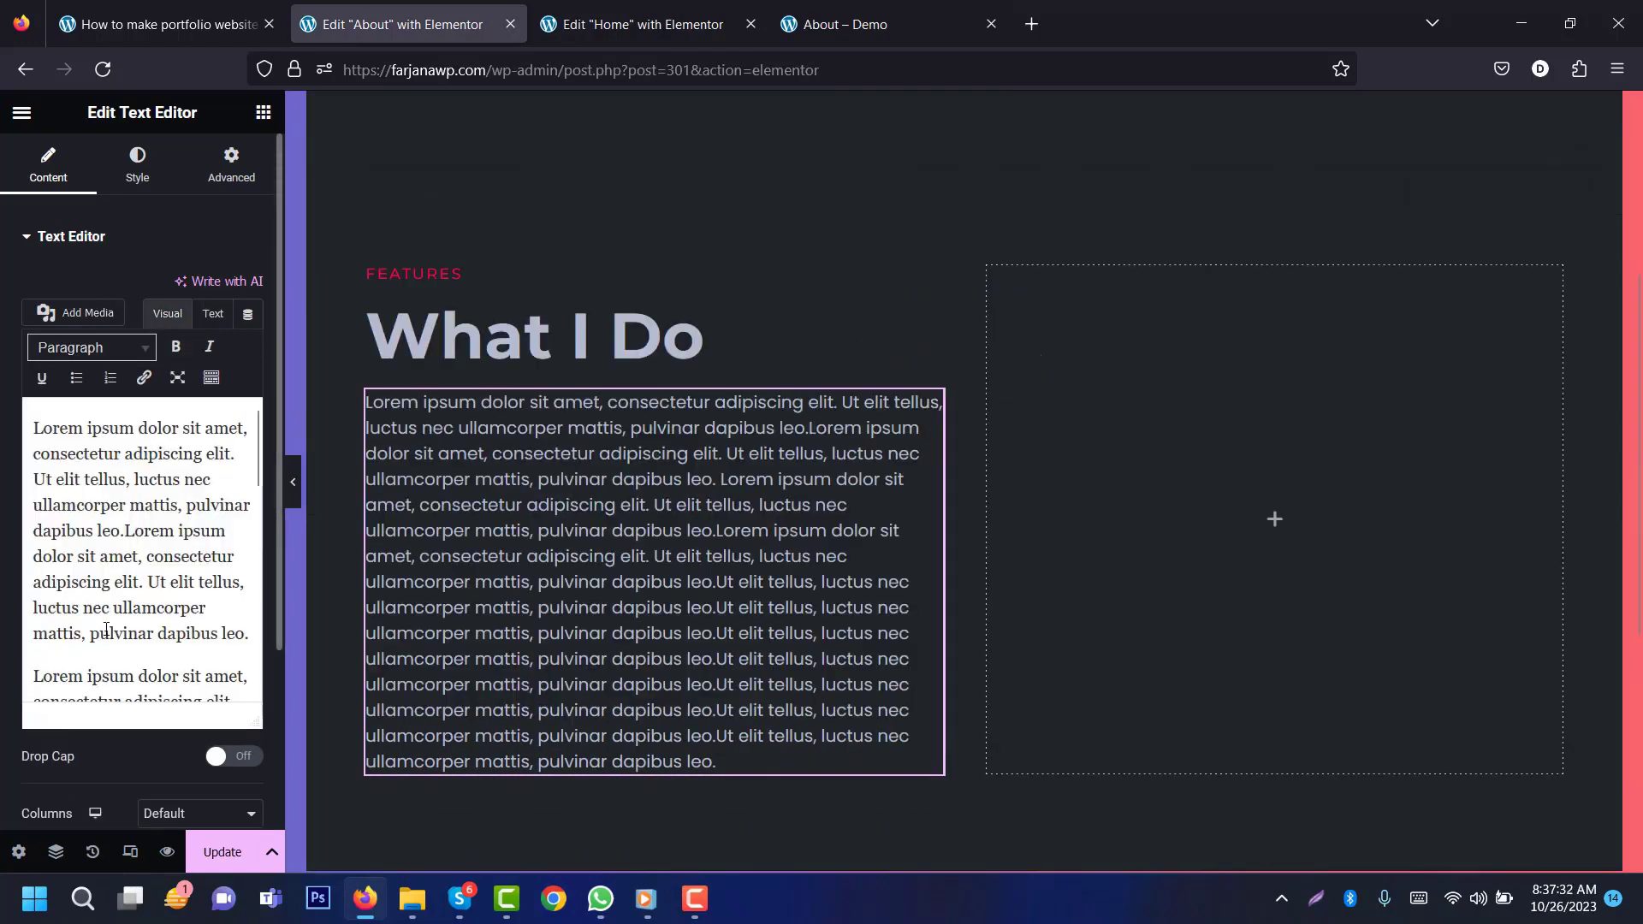
pyautogui.click(32, 672)
pyautogui.press('Return')
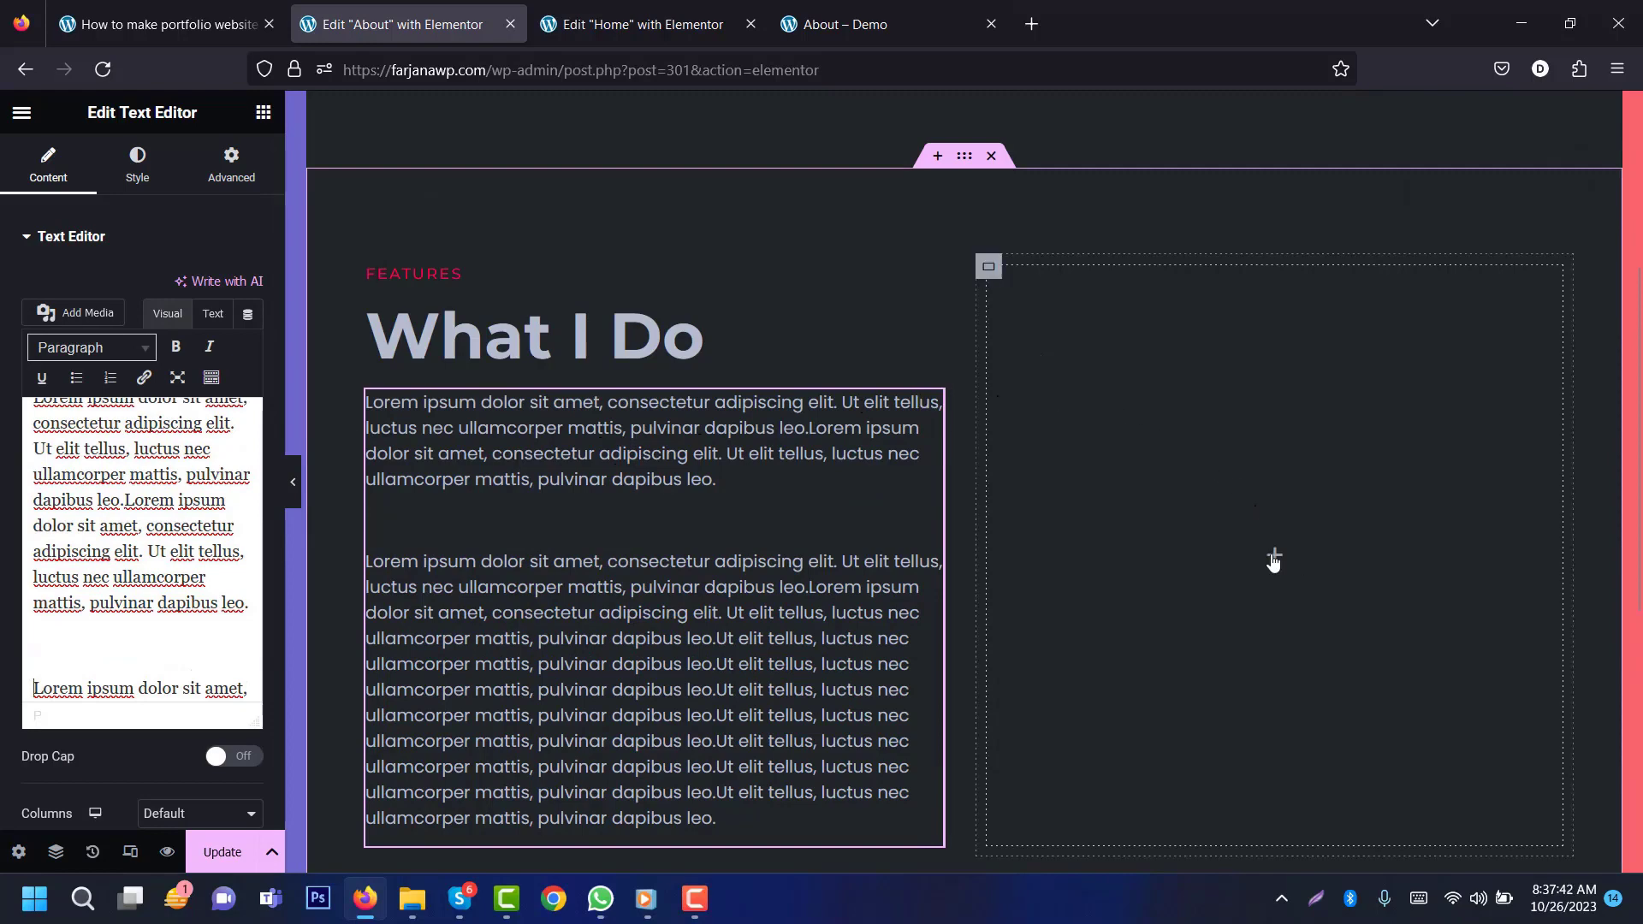
pyautogui.click(801, 7)
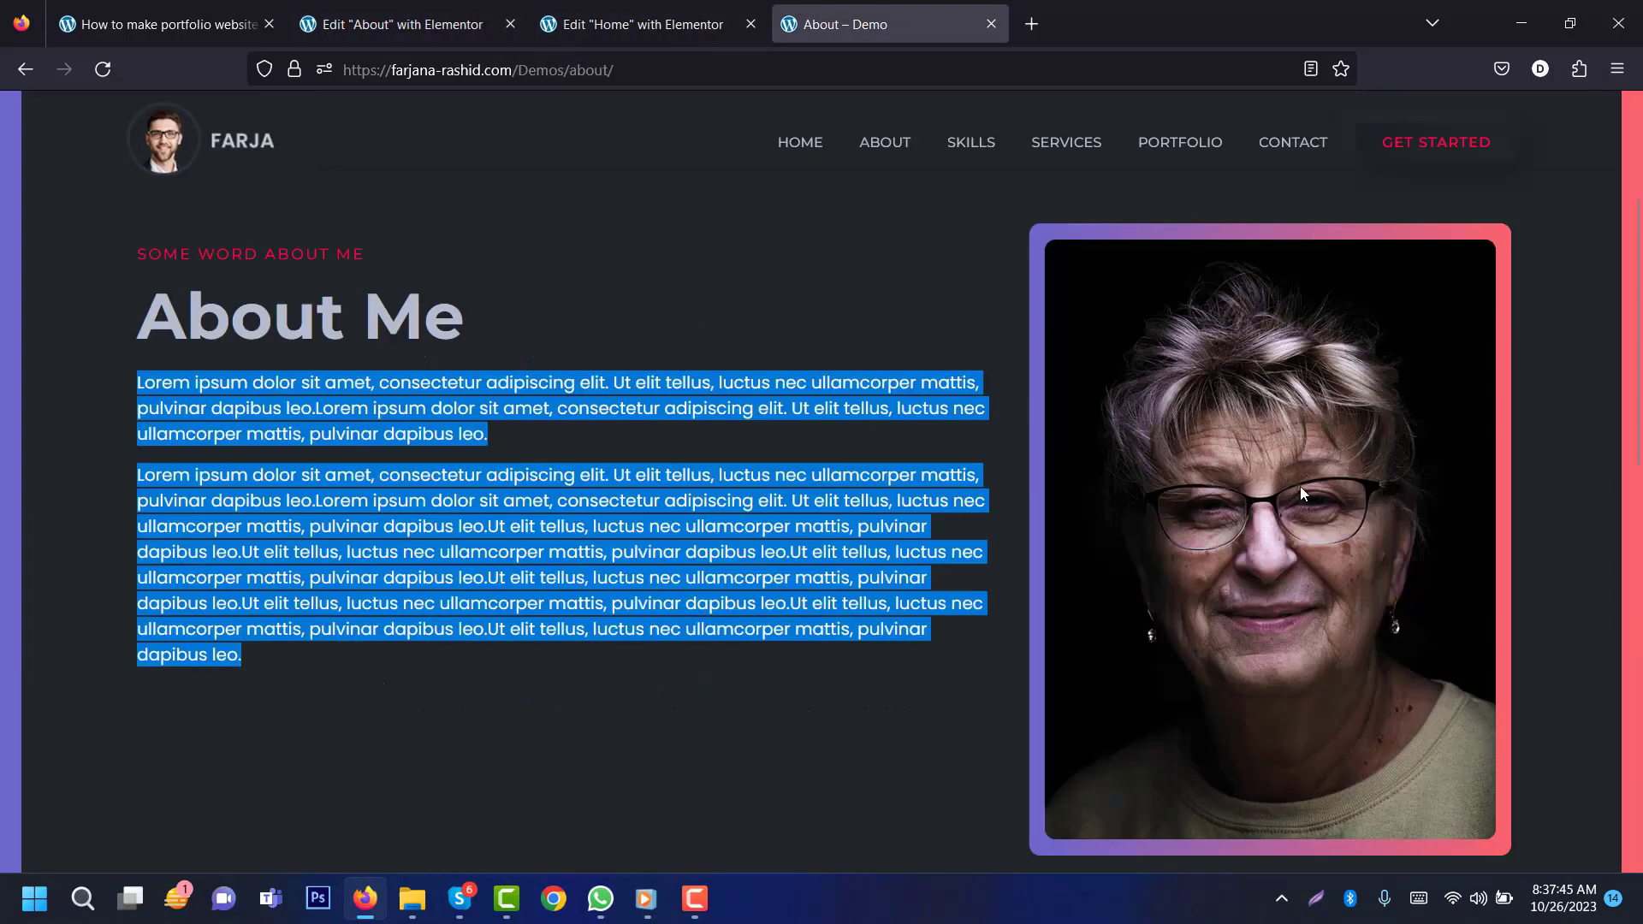
# Step: Copy the gradient-framed portrait container from Home into the About page's empty right column
pyautogui.click(642, 24)
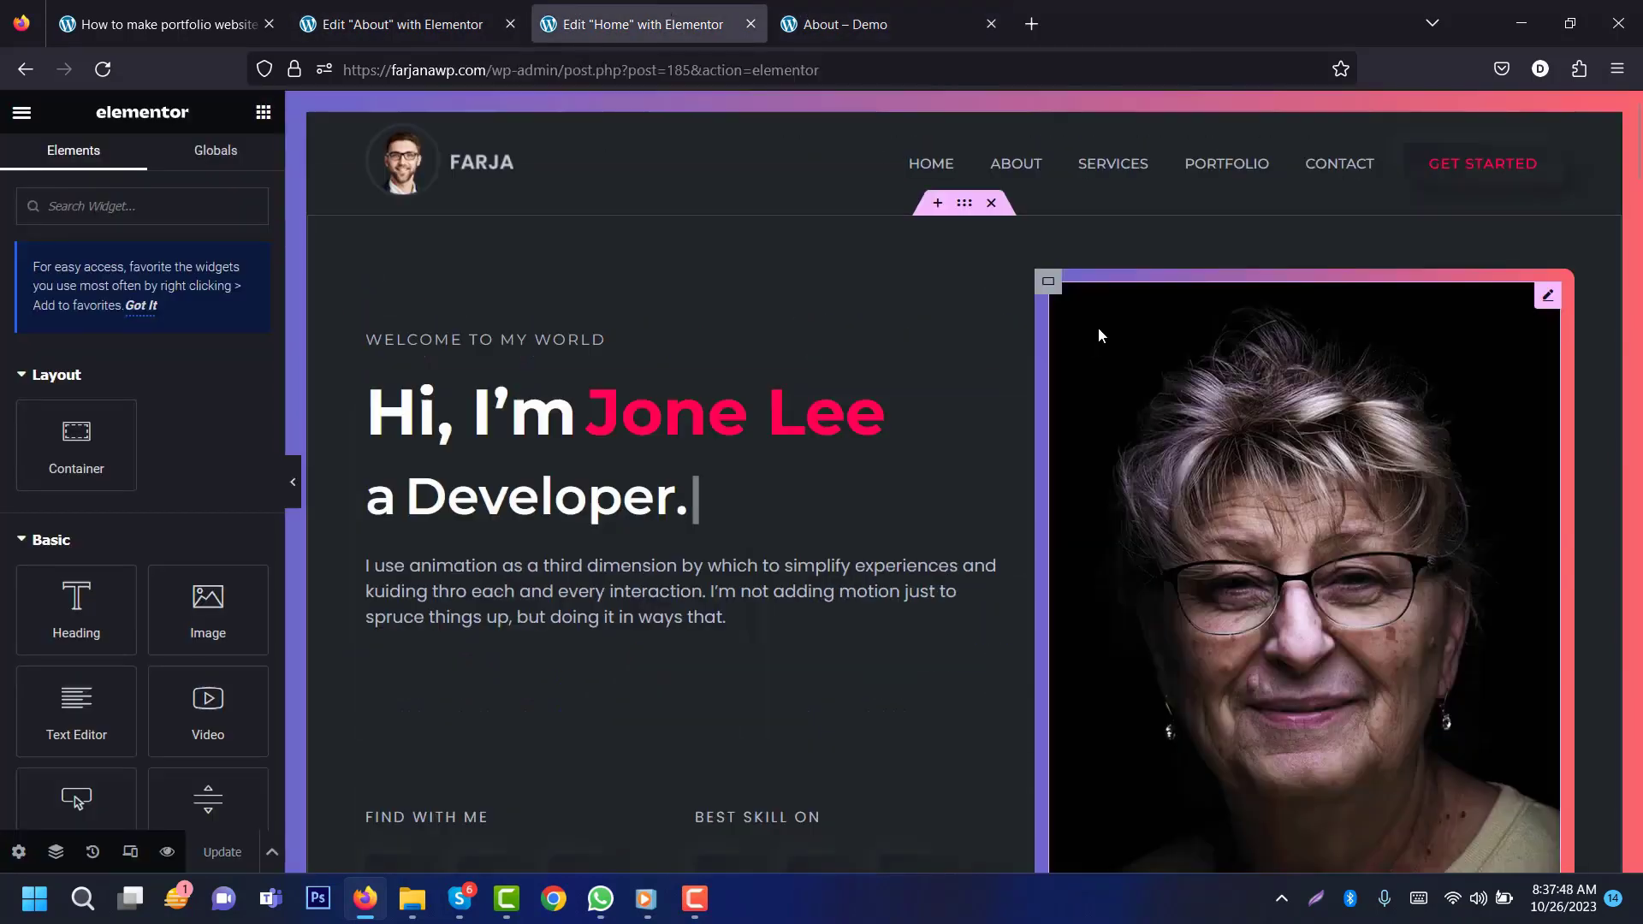
pyautogui.rightClick(1047, 289)
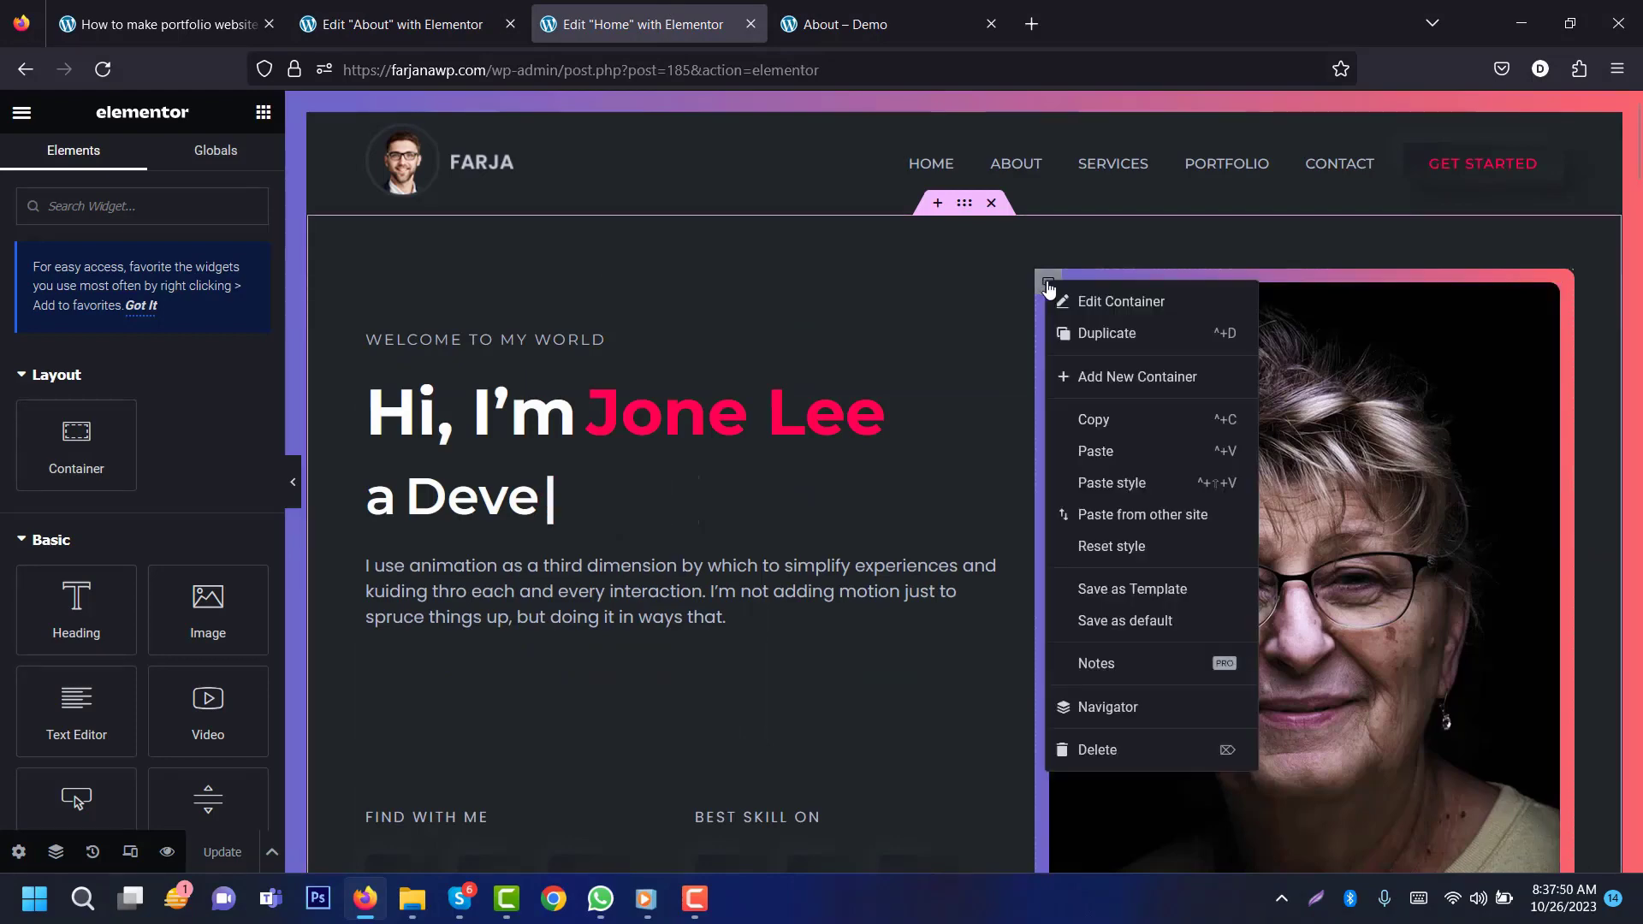
pyautogui.click(1091, 419)
pyautogui.click(387, 10)
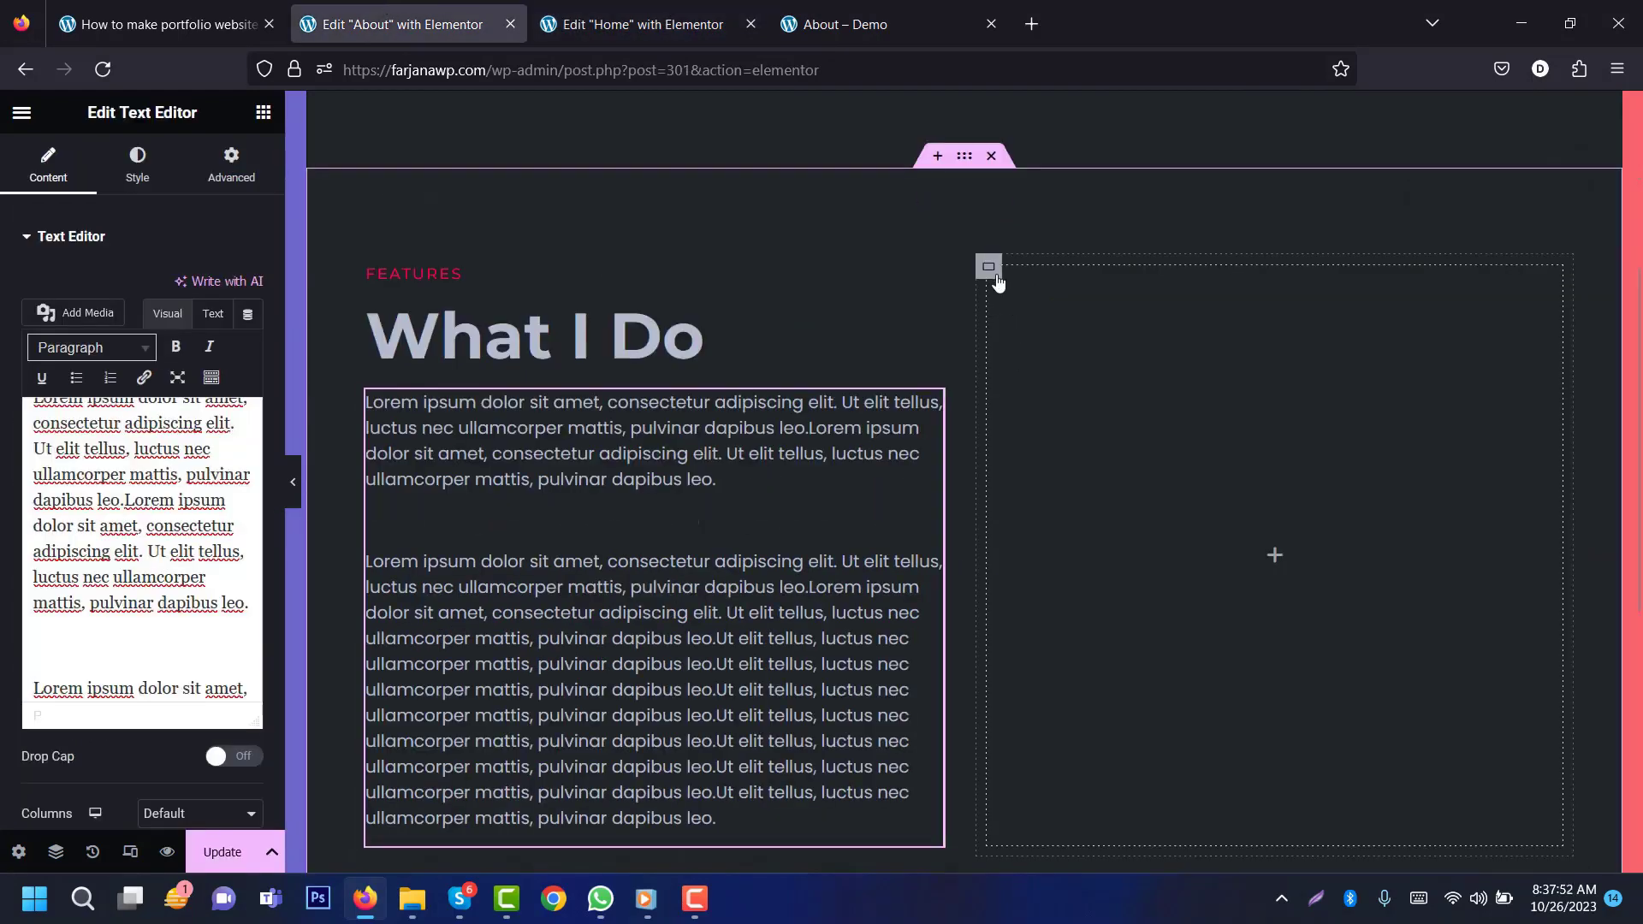
pyautogui.rightClick(987, 268)
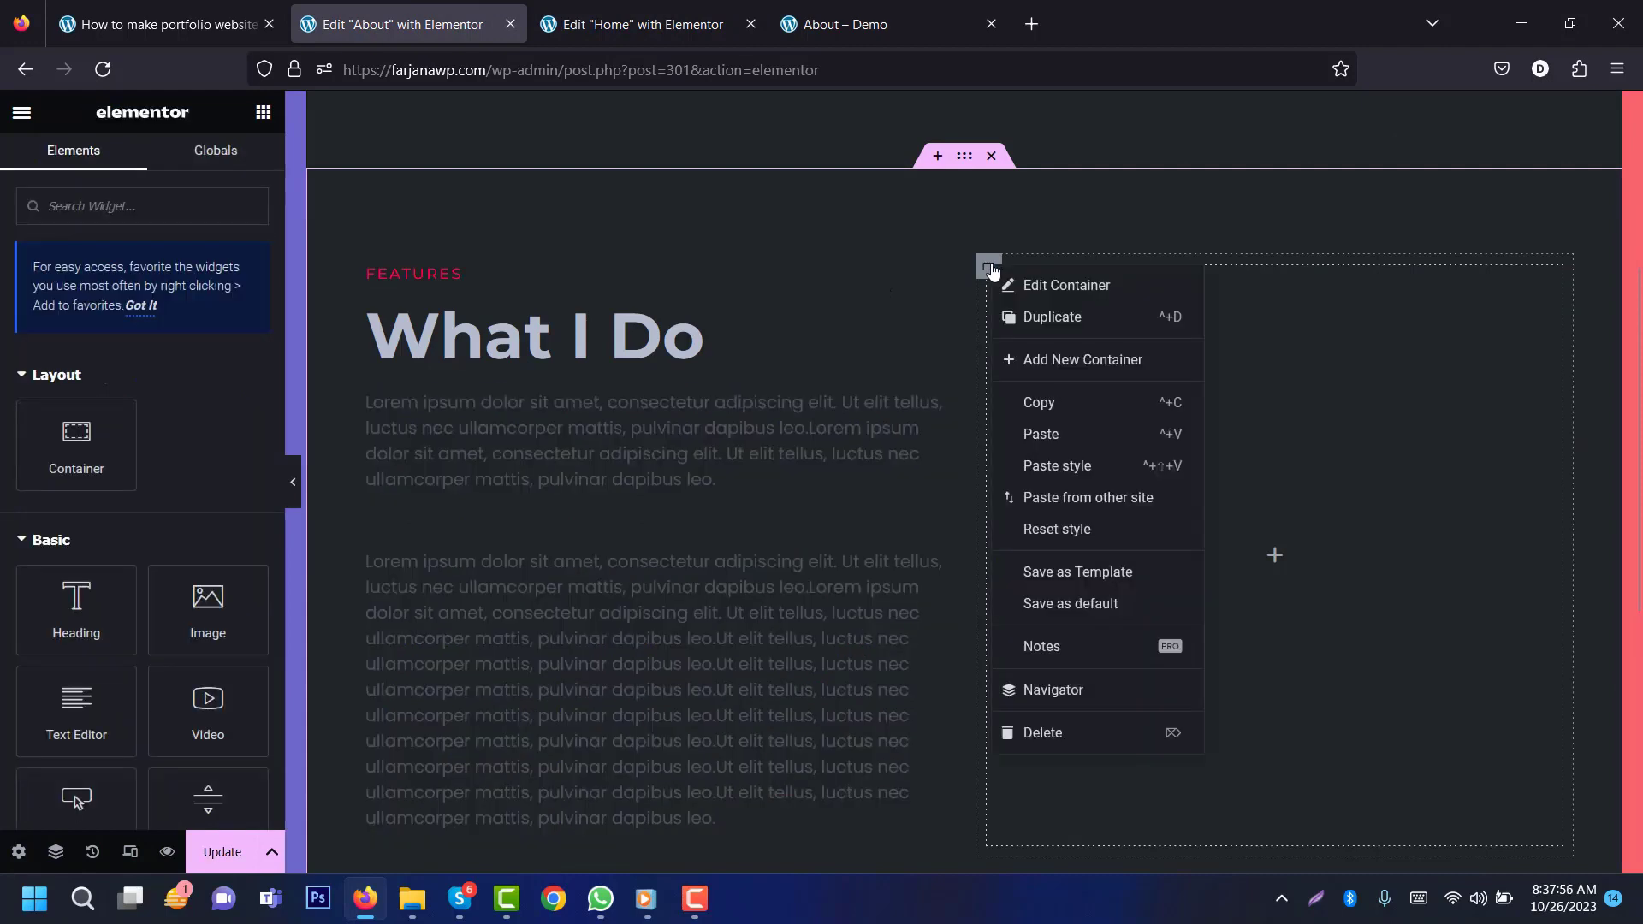
pyautogui.click(1040, 433)
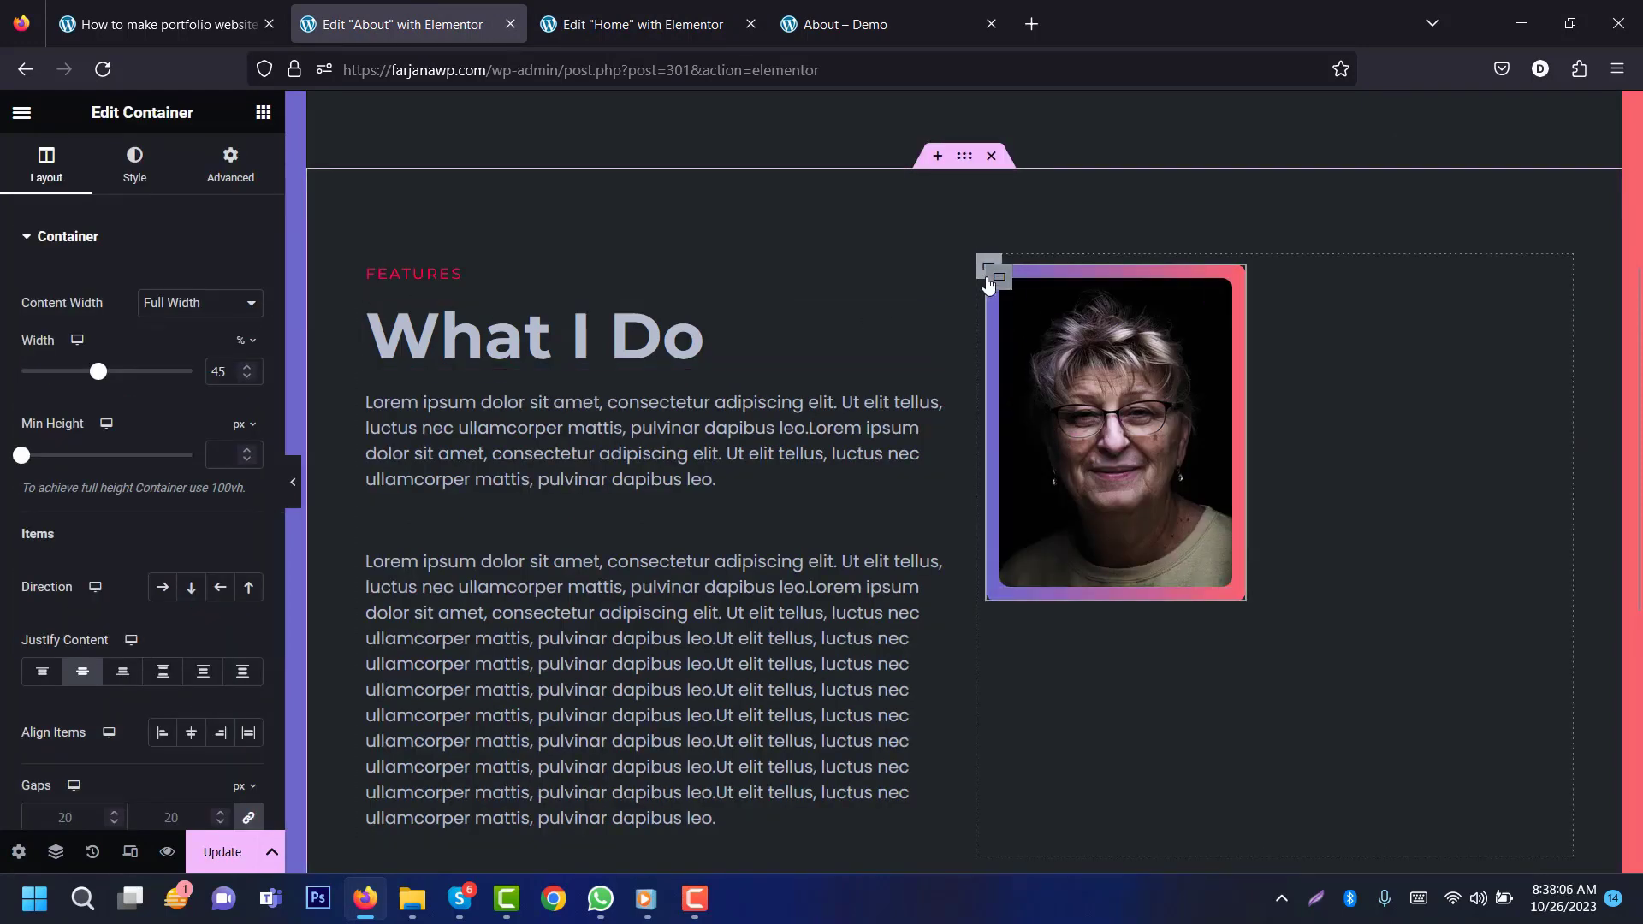
# Step: Delete the duplicate portrait container created by a second paste
pyautogui.rightClick(937, 199)
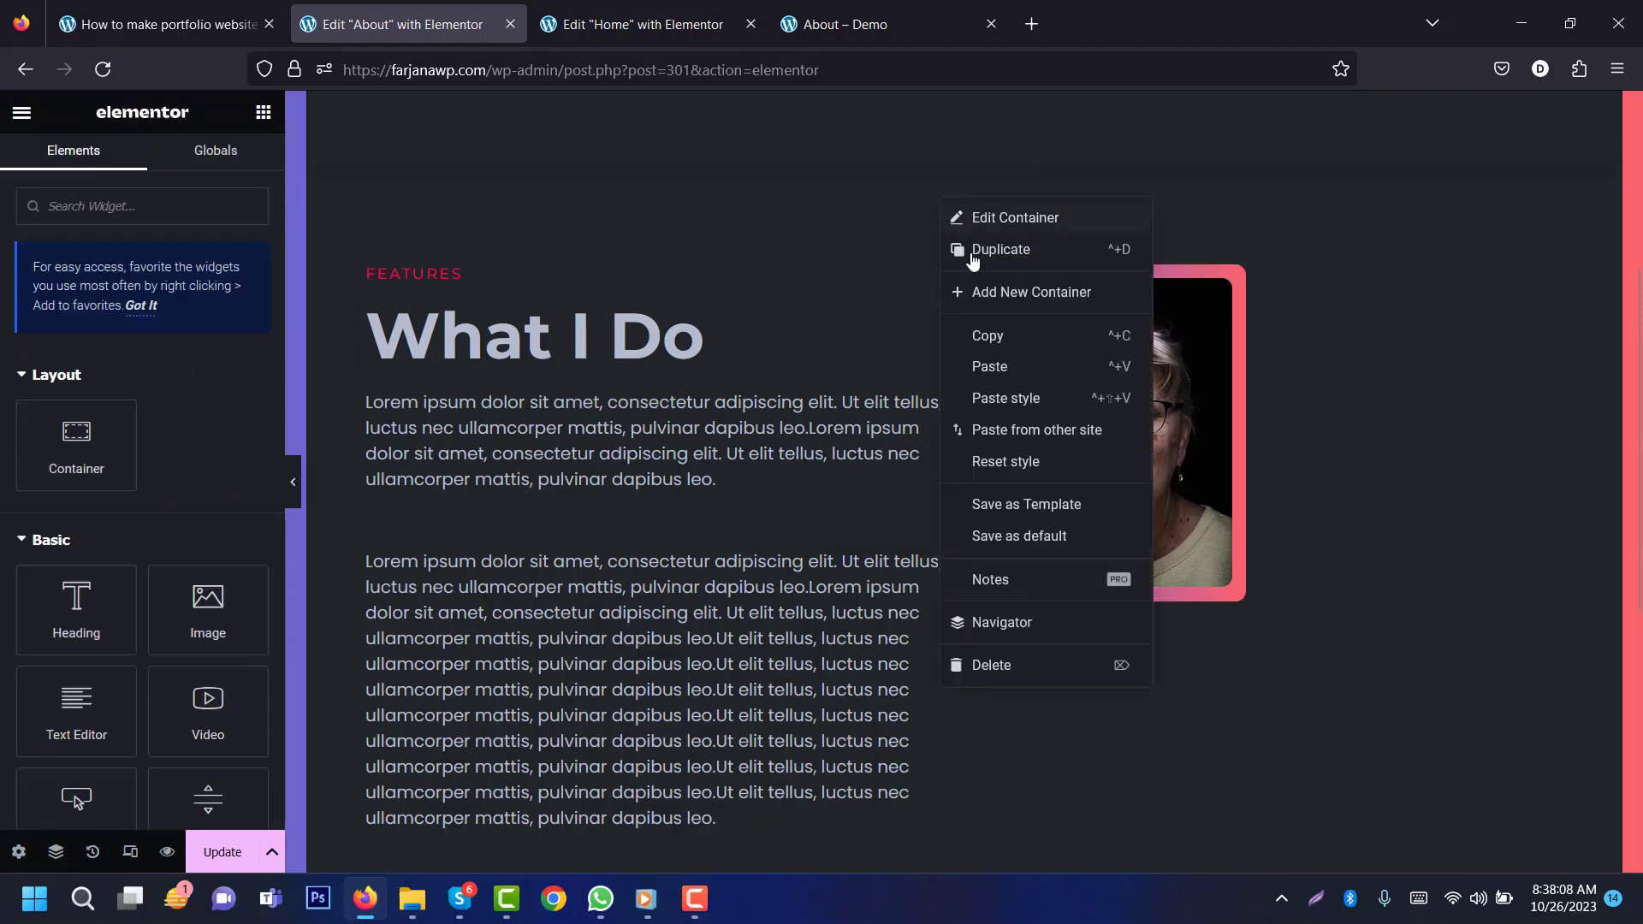
pyautogui.click(993, 366)
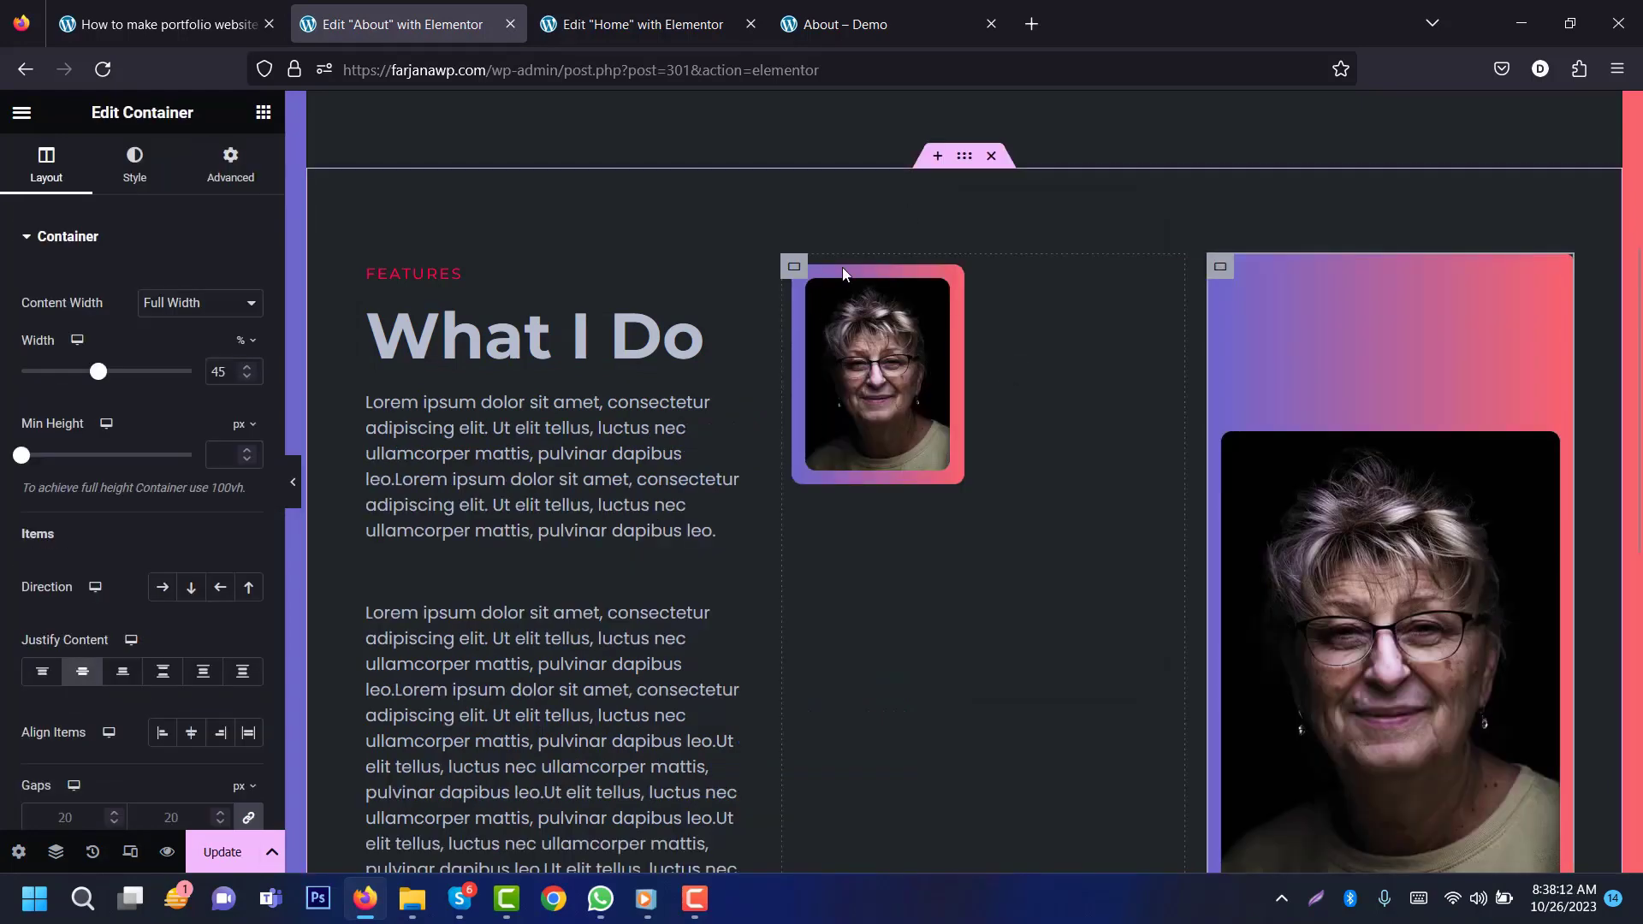
pyautogui.rightClick(796, 272)
pyautogui.click(838, 737)
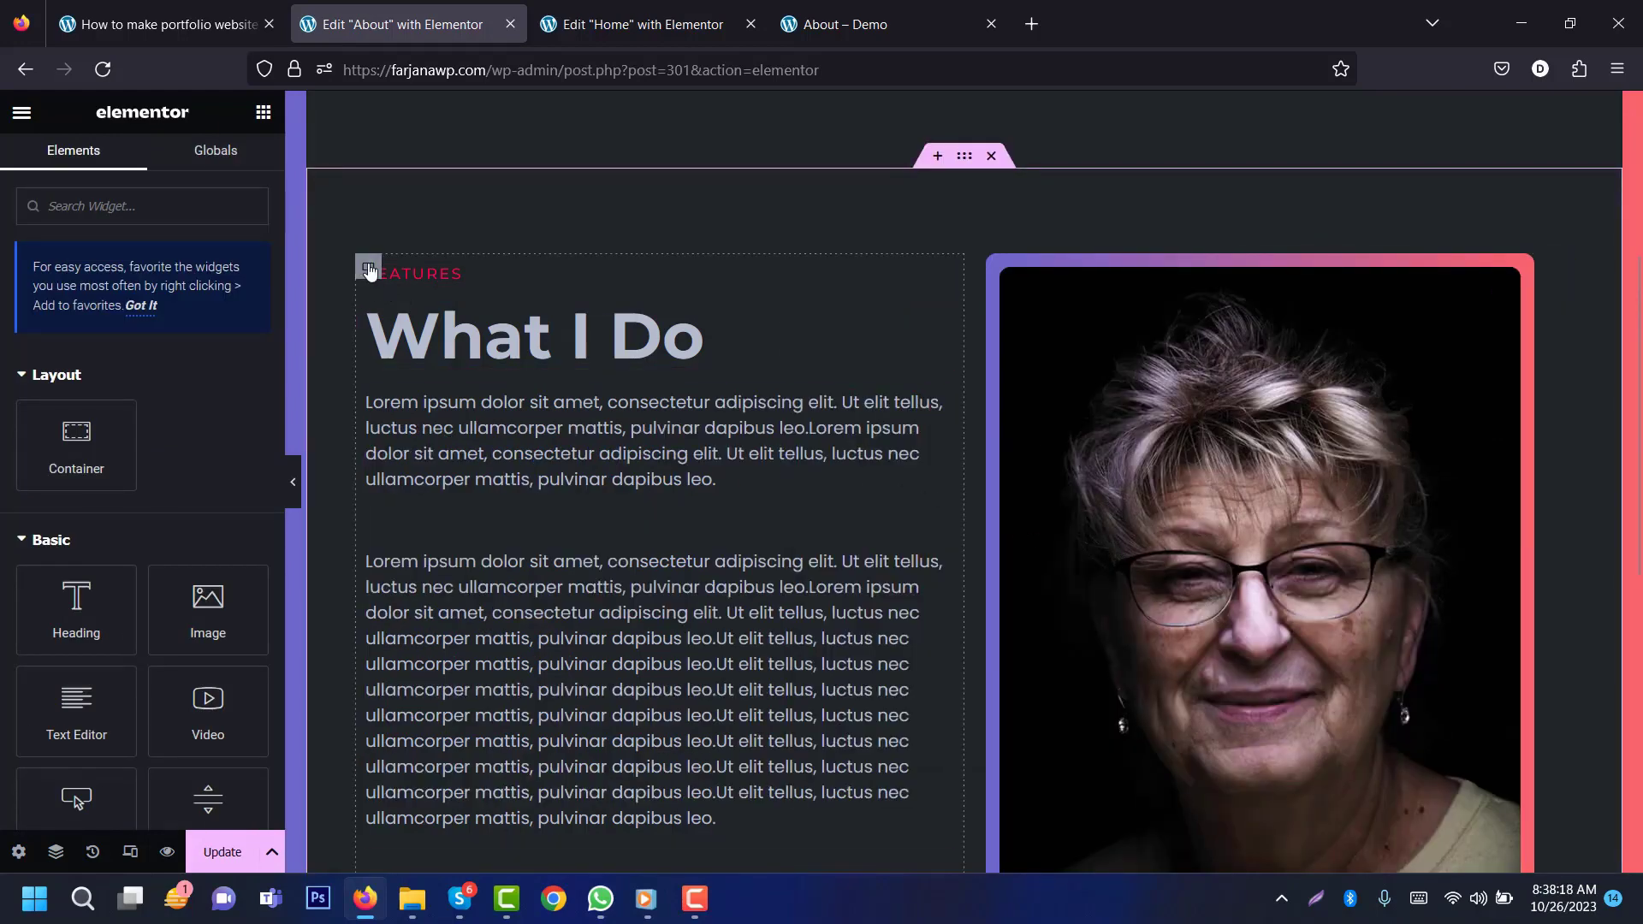
# Step: Set the What I Do text column width to 63% with Justify Content Center
pyautogui.click(369, 270)
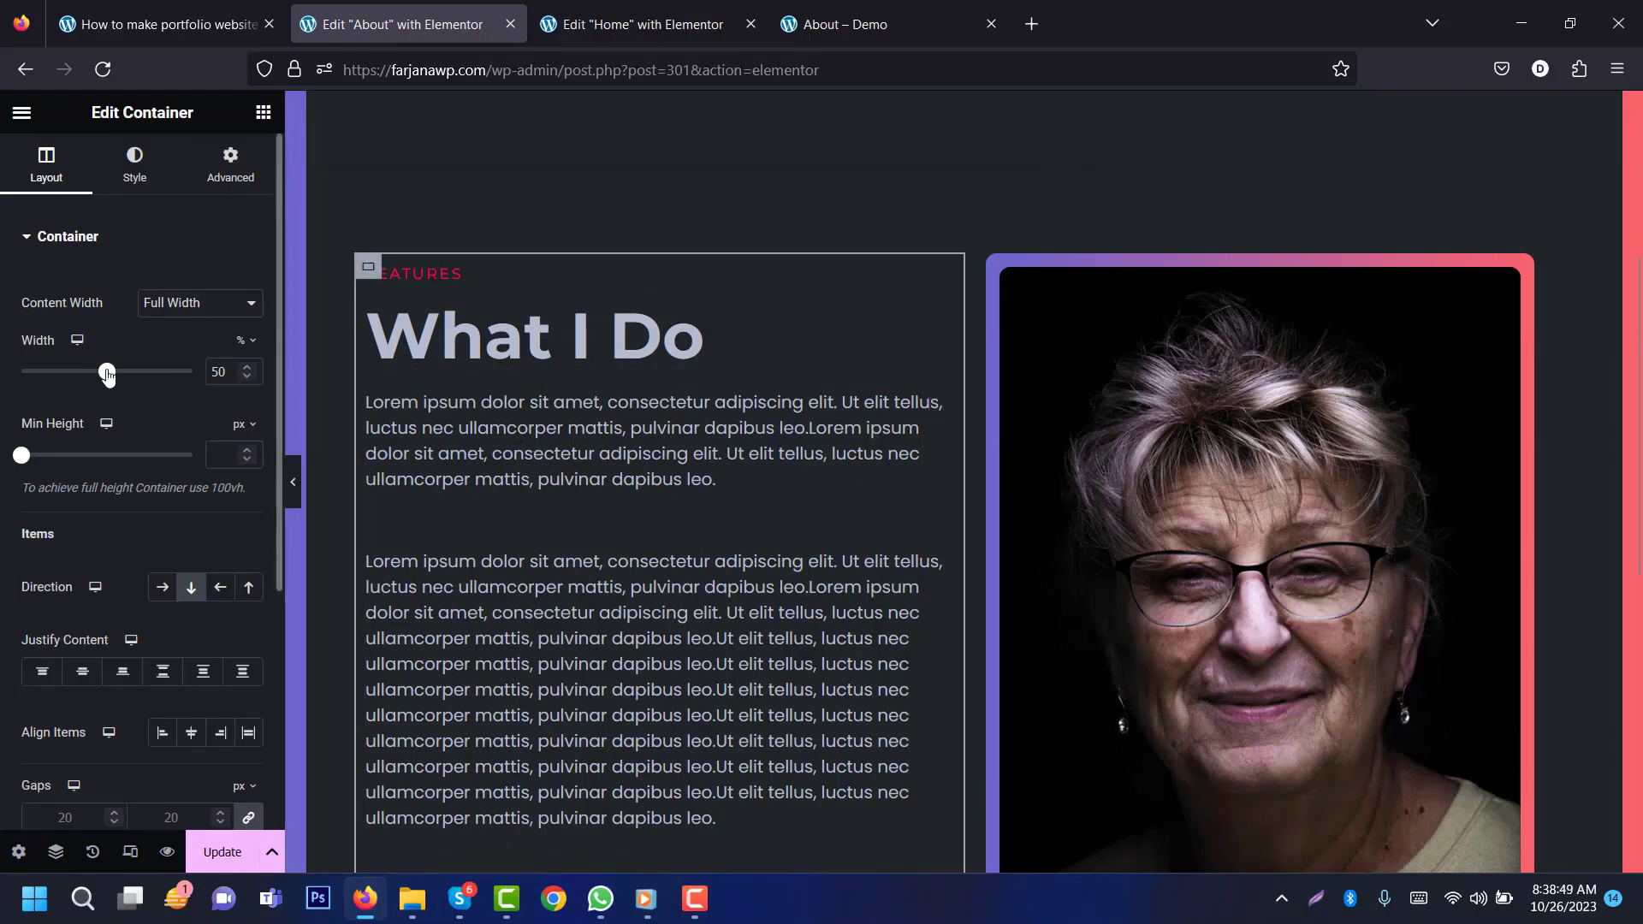
pyautogui.moveTo(106, 374); pyautogui.dragTo(130, 375)
pyautogui.scroll(-1, 770, 359)
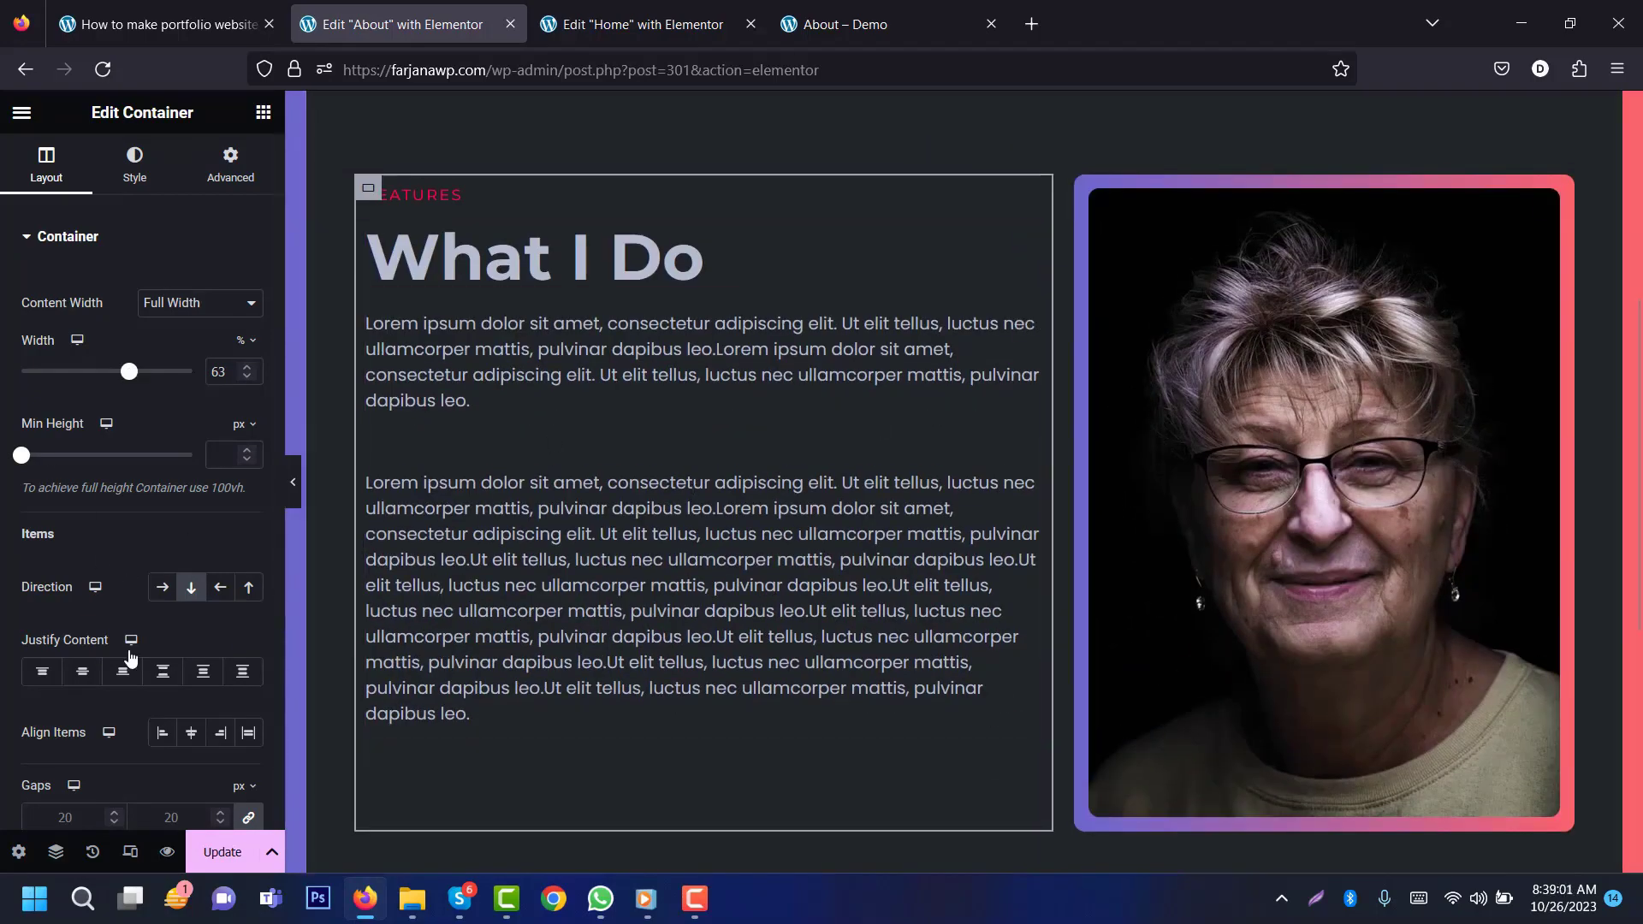
pyautogui.click(92, 675)
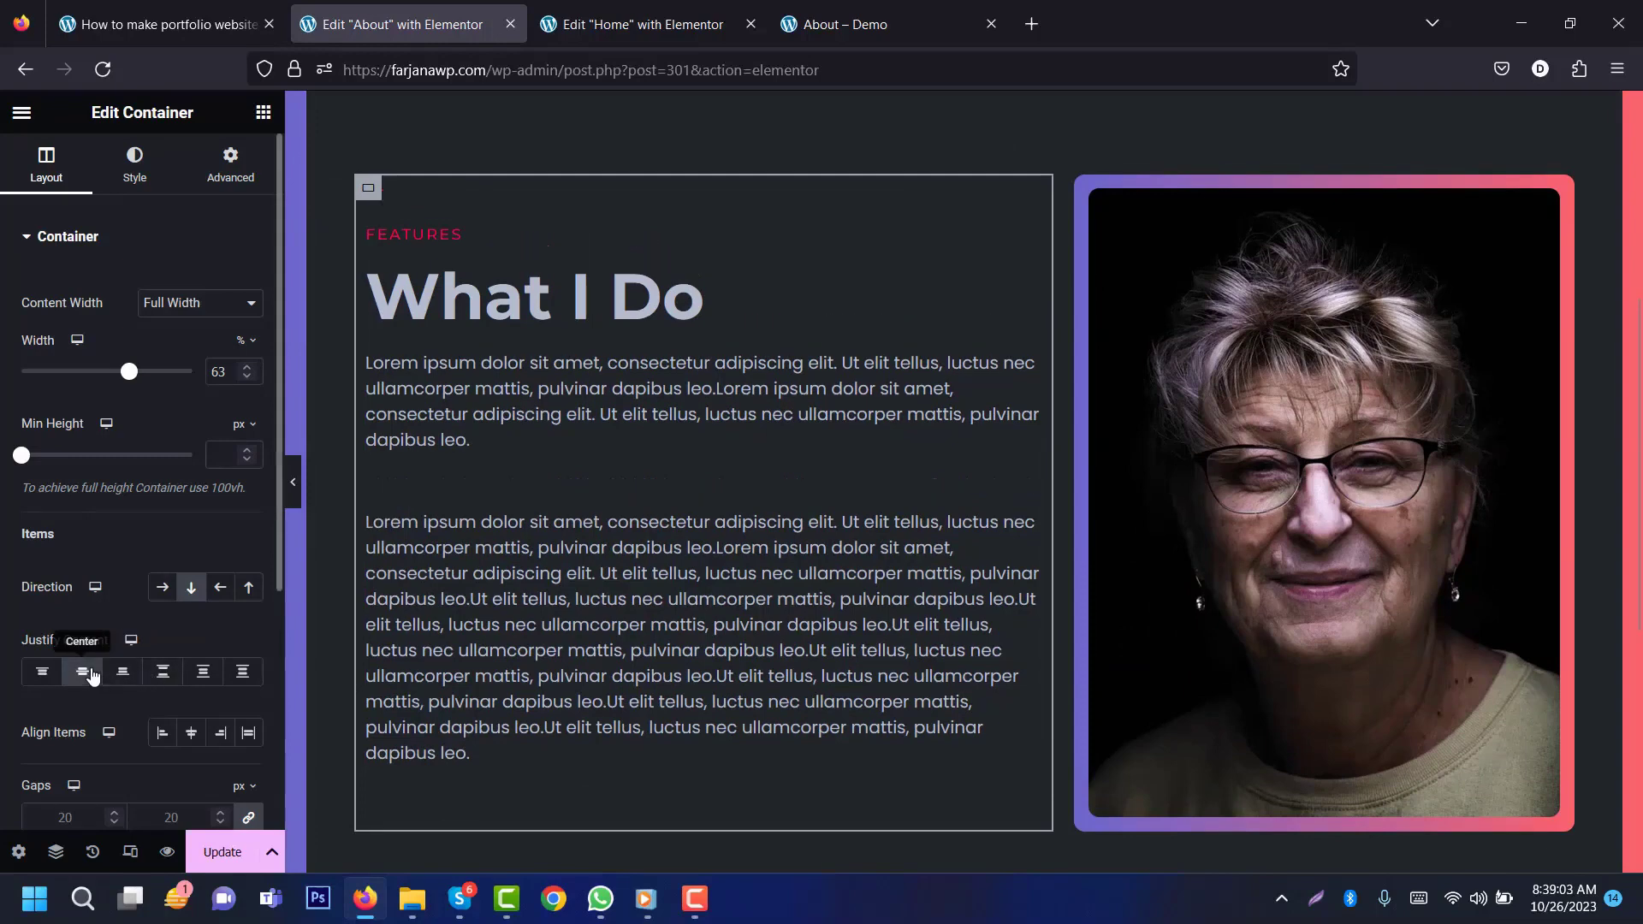
# Step: Preview the layout with the panel hidden, then save the About page with Update
pyautogui.click(292, 484)
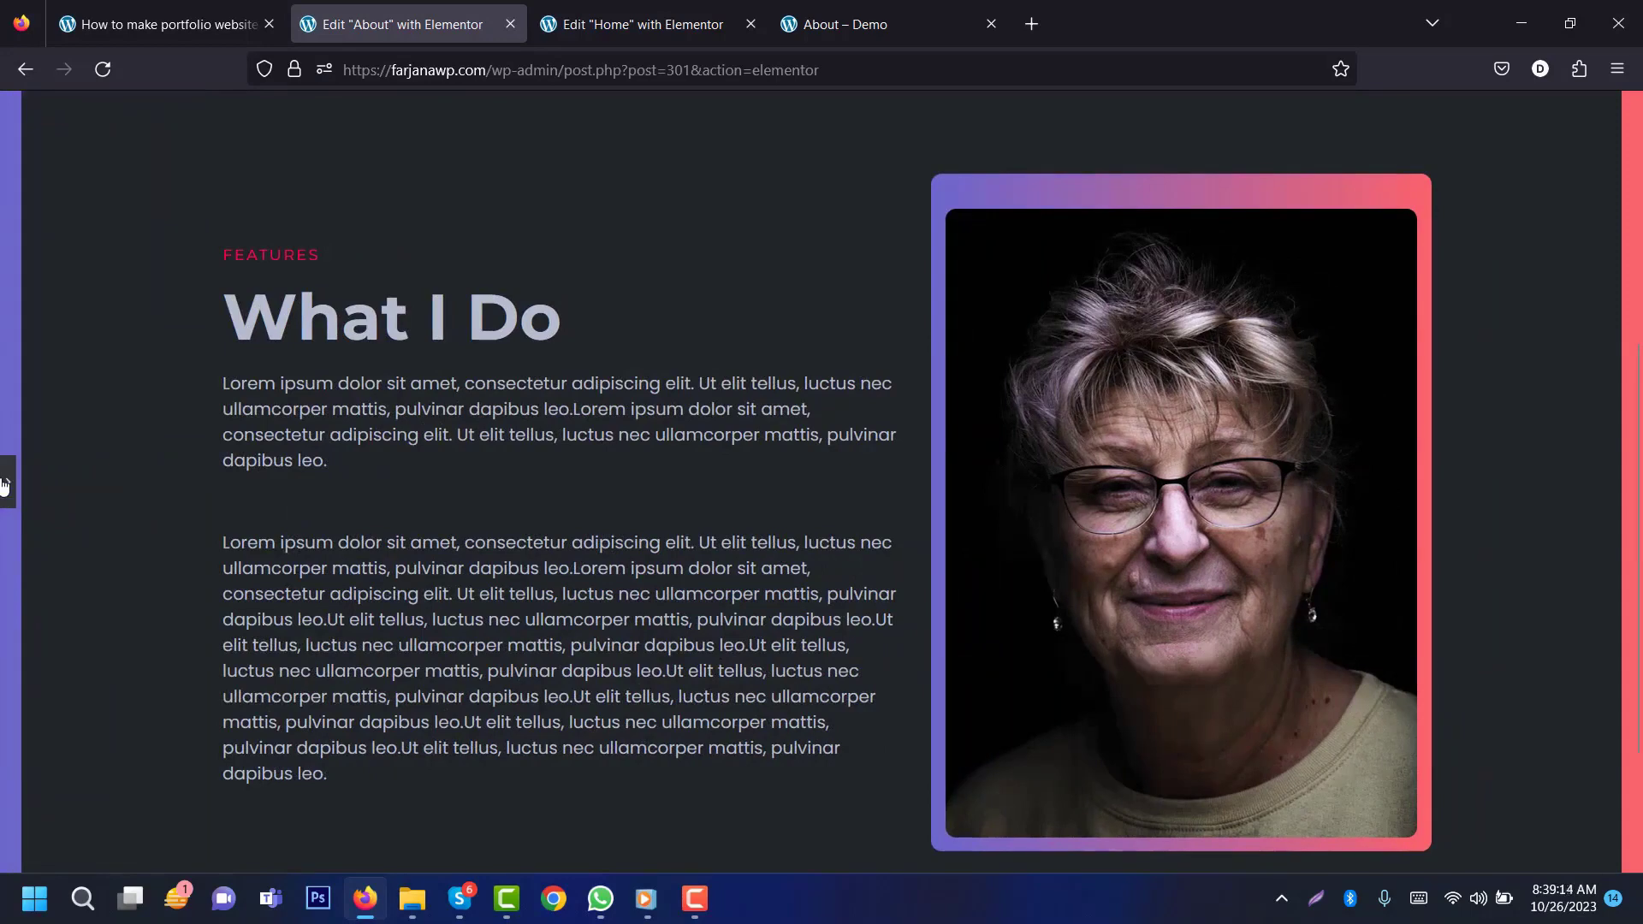
pyautogui.click(6, 483)
pyautogui.click(225, 852)
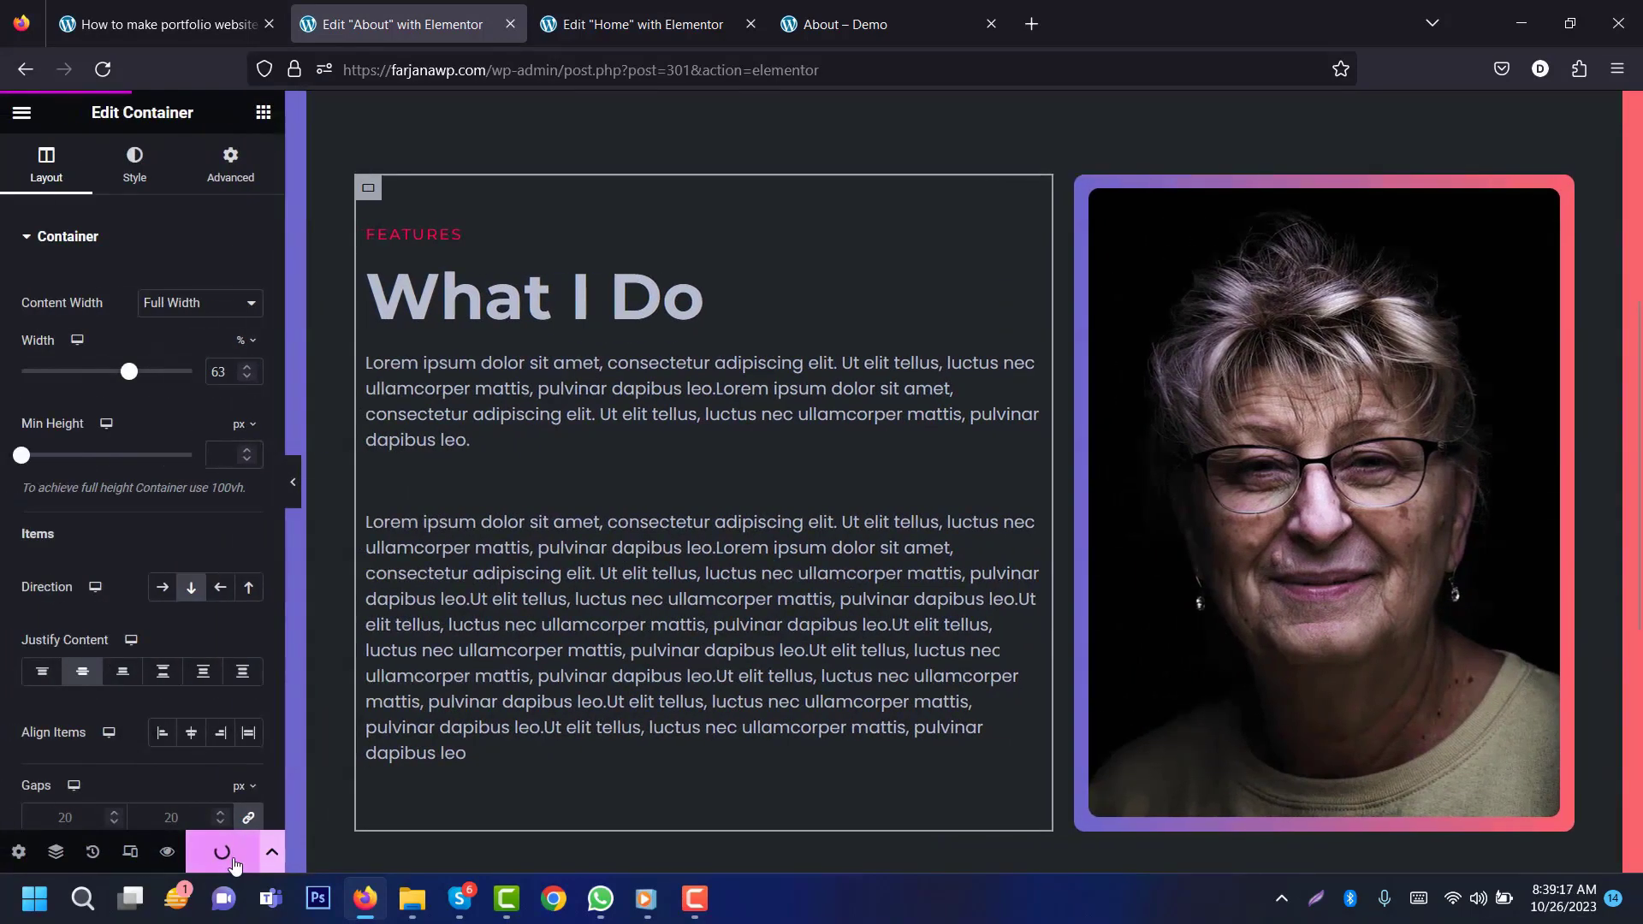
pyautogui.click(130, 851)
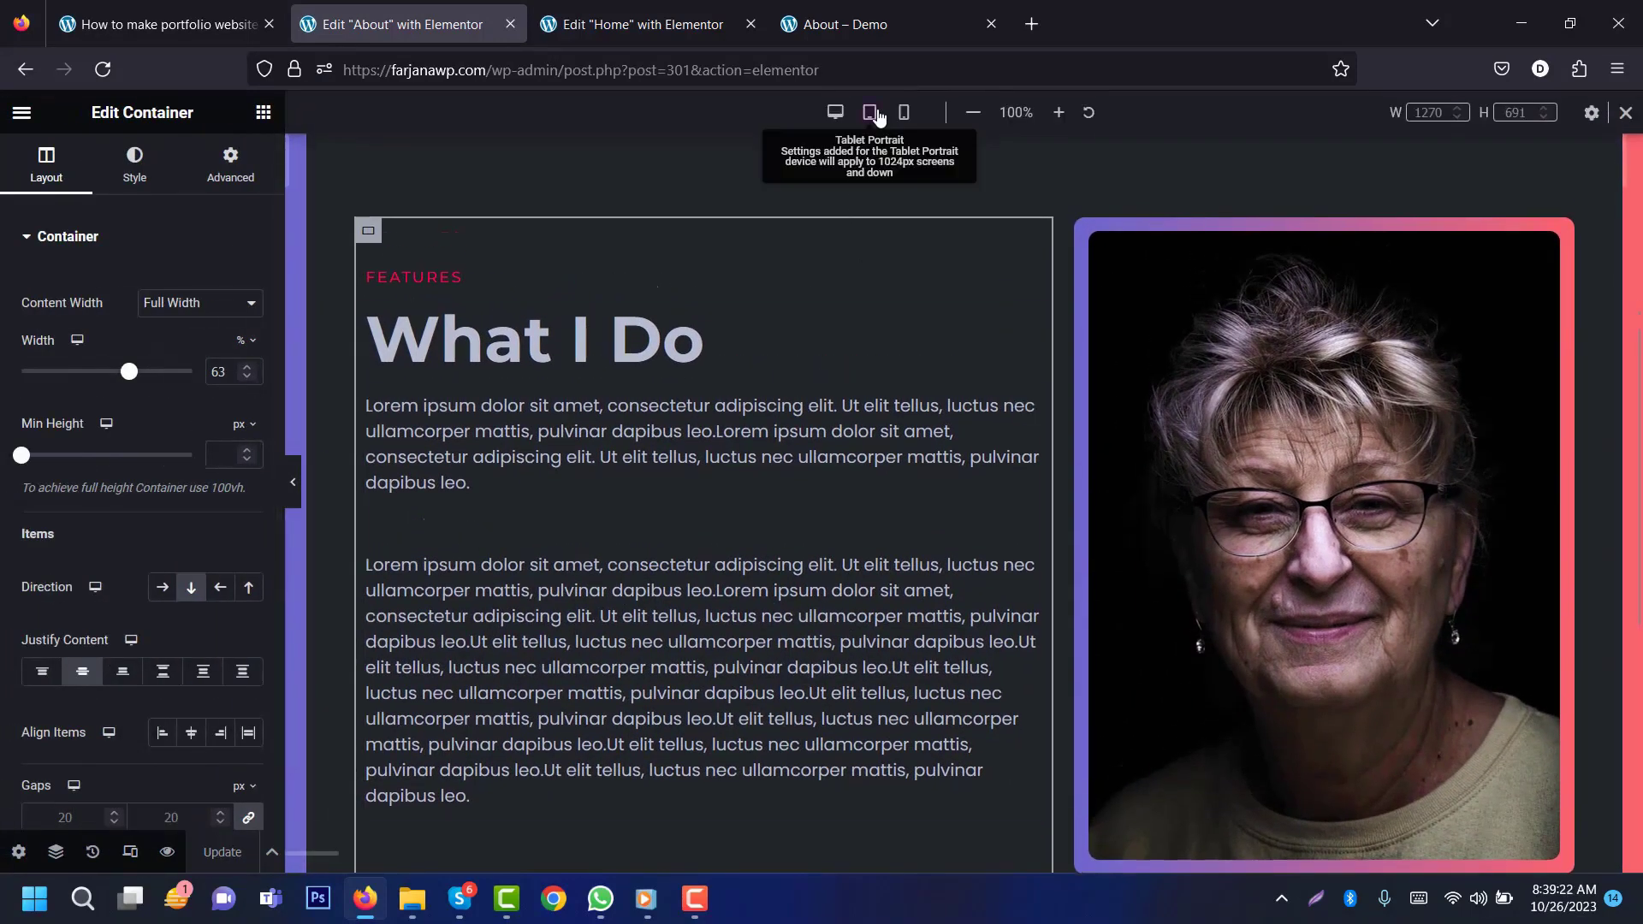
# Step: Preview the About layout at tablet and mobile portrait widths, then switch back to Desktop
pyautogui.click(873, 113)
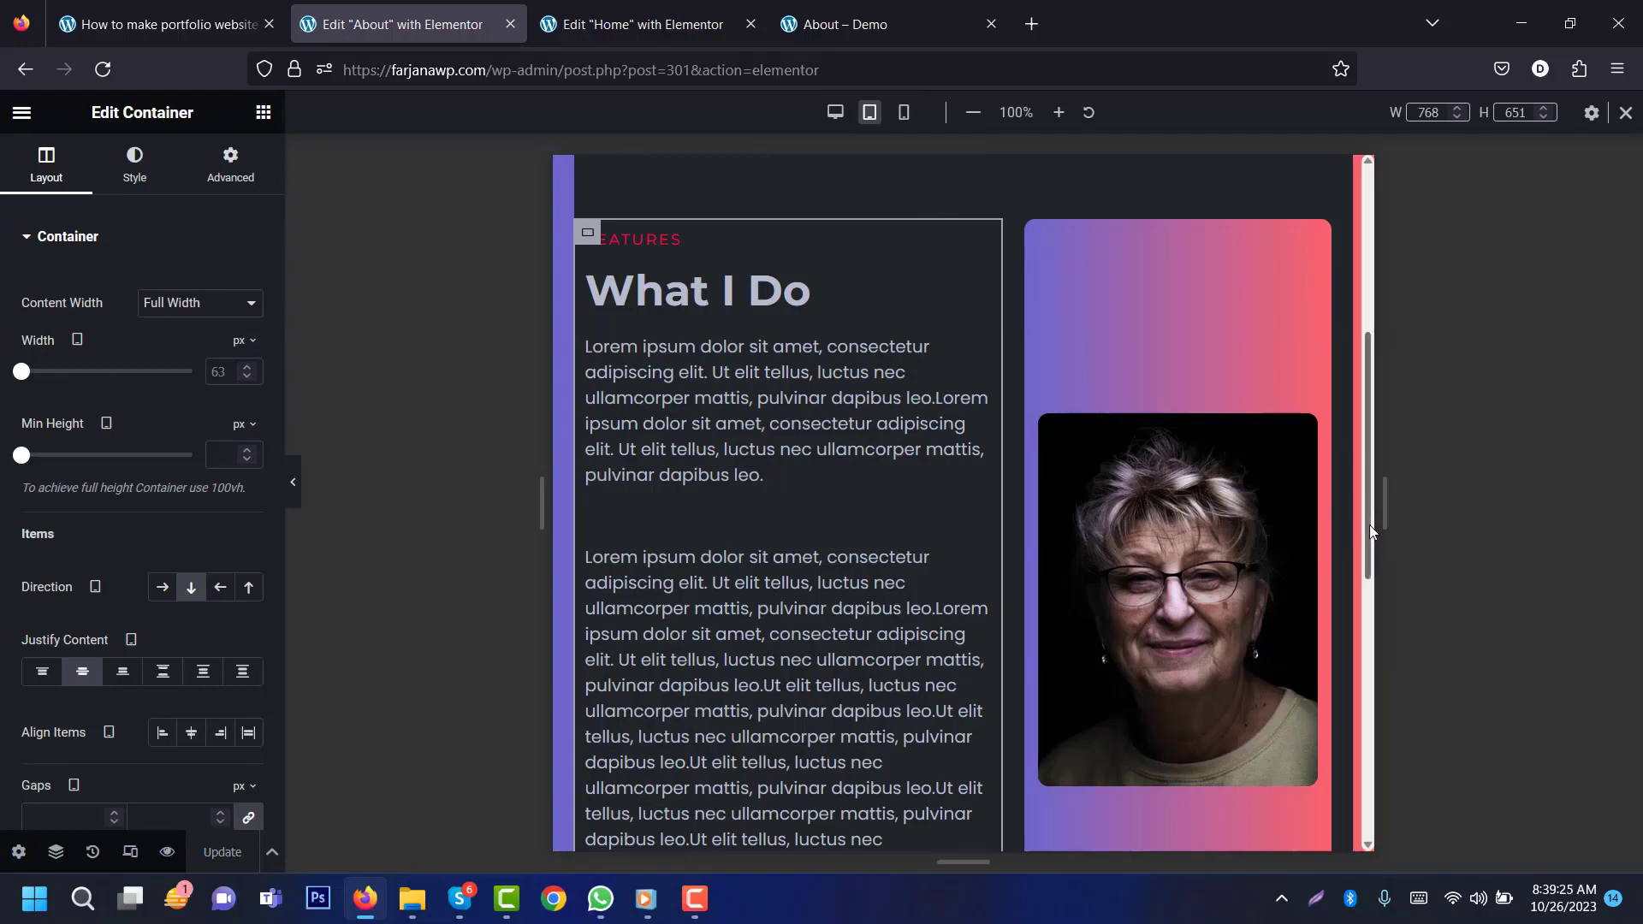
pyautogui.moveTo(1369, 530); pyautogui.dragTo(1318, 294)
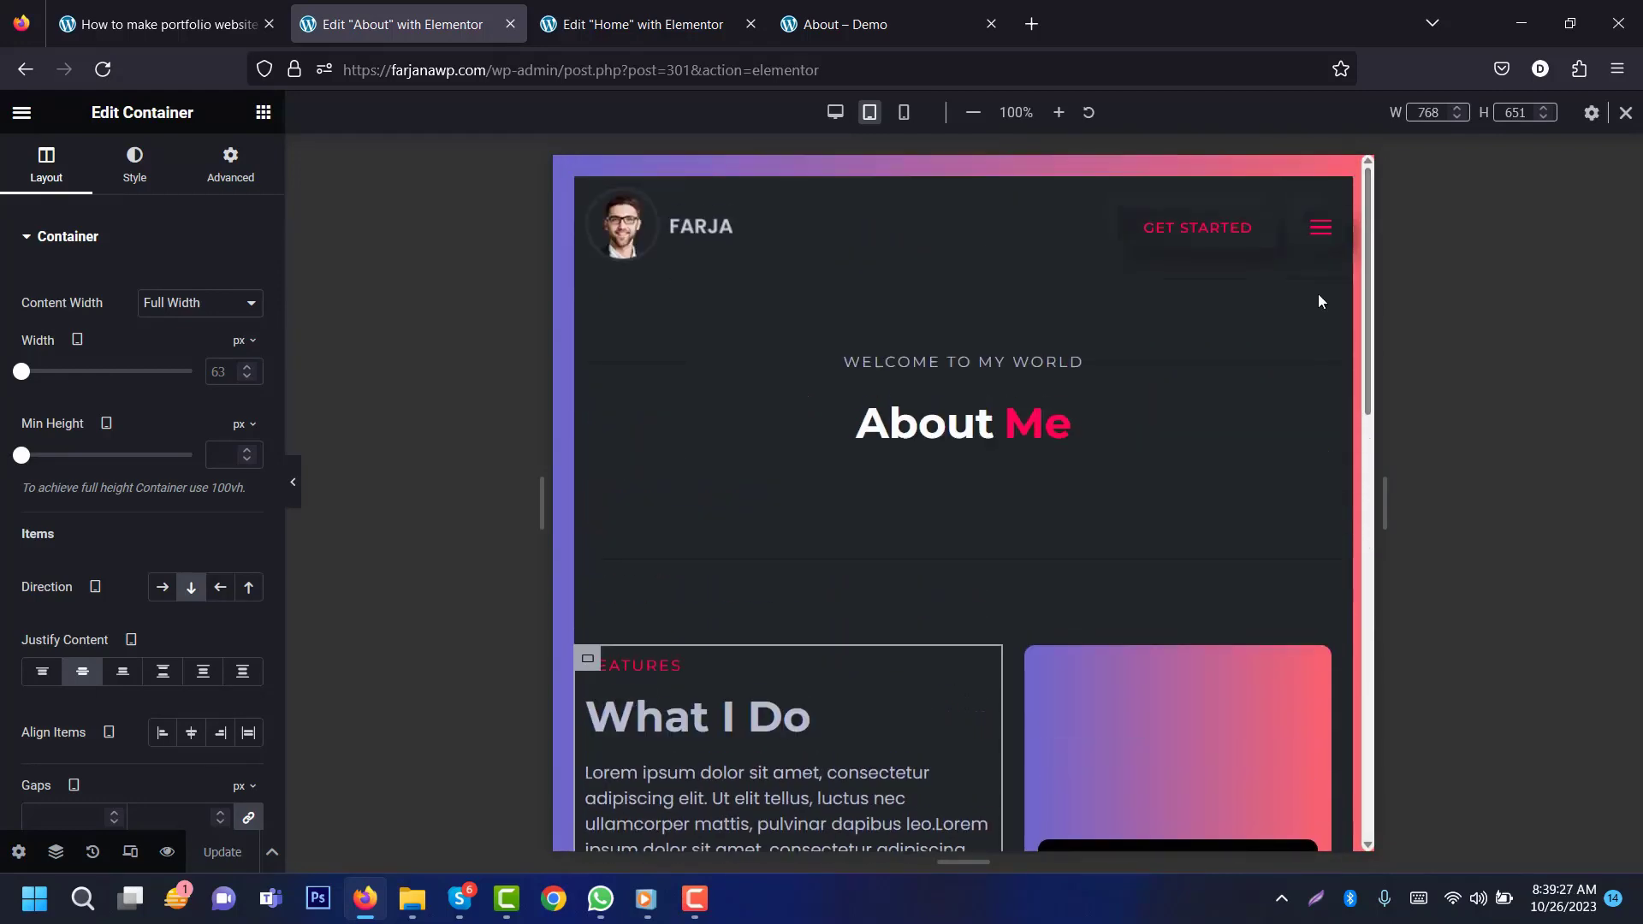
pyautogui.click(904, 113)
pyautogui.scroll(-7, 1112, 513)
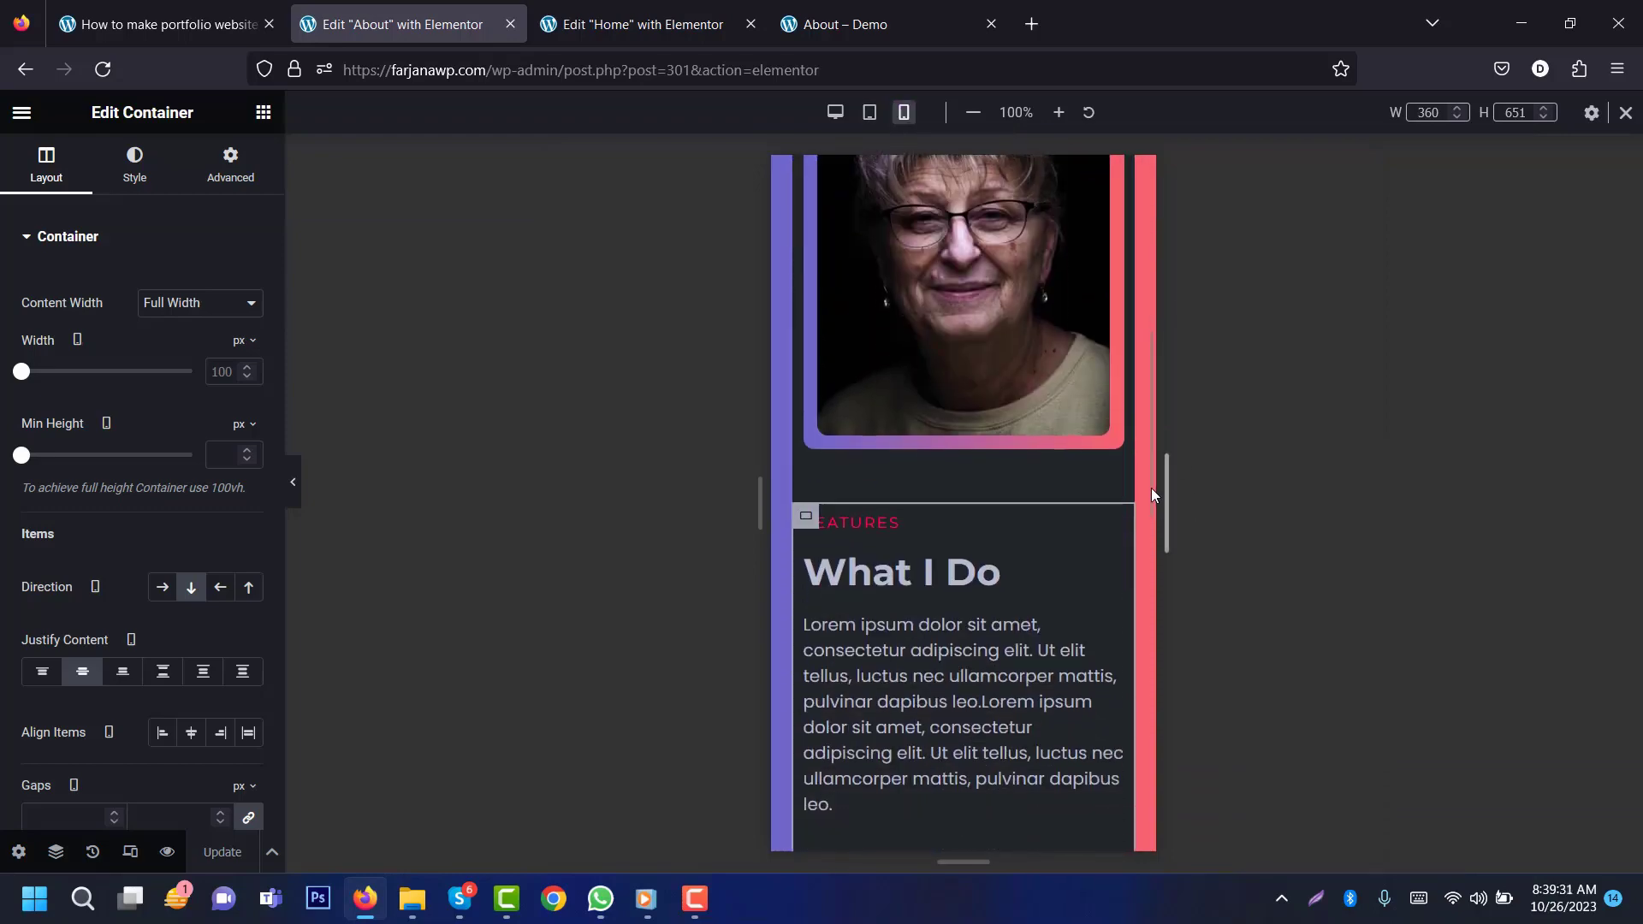
pyautogui.moveTo(1147, 479); pyautogui.dragTo(1149, 736)
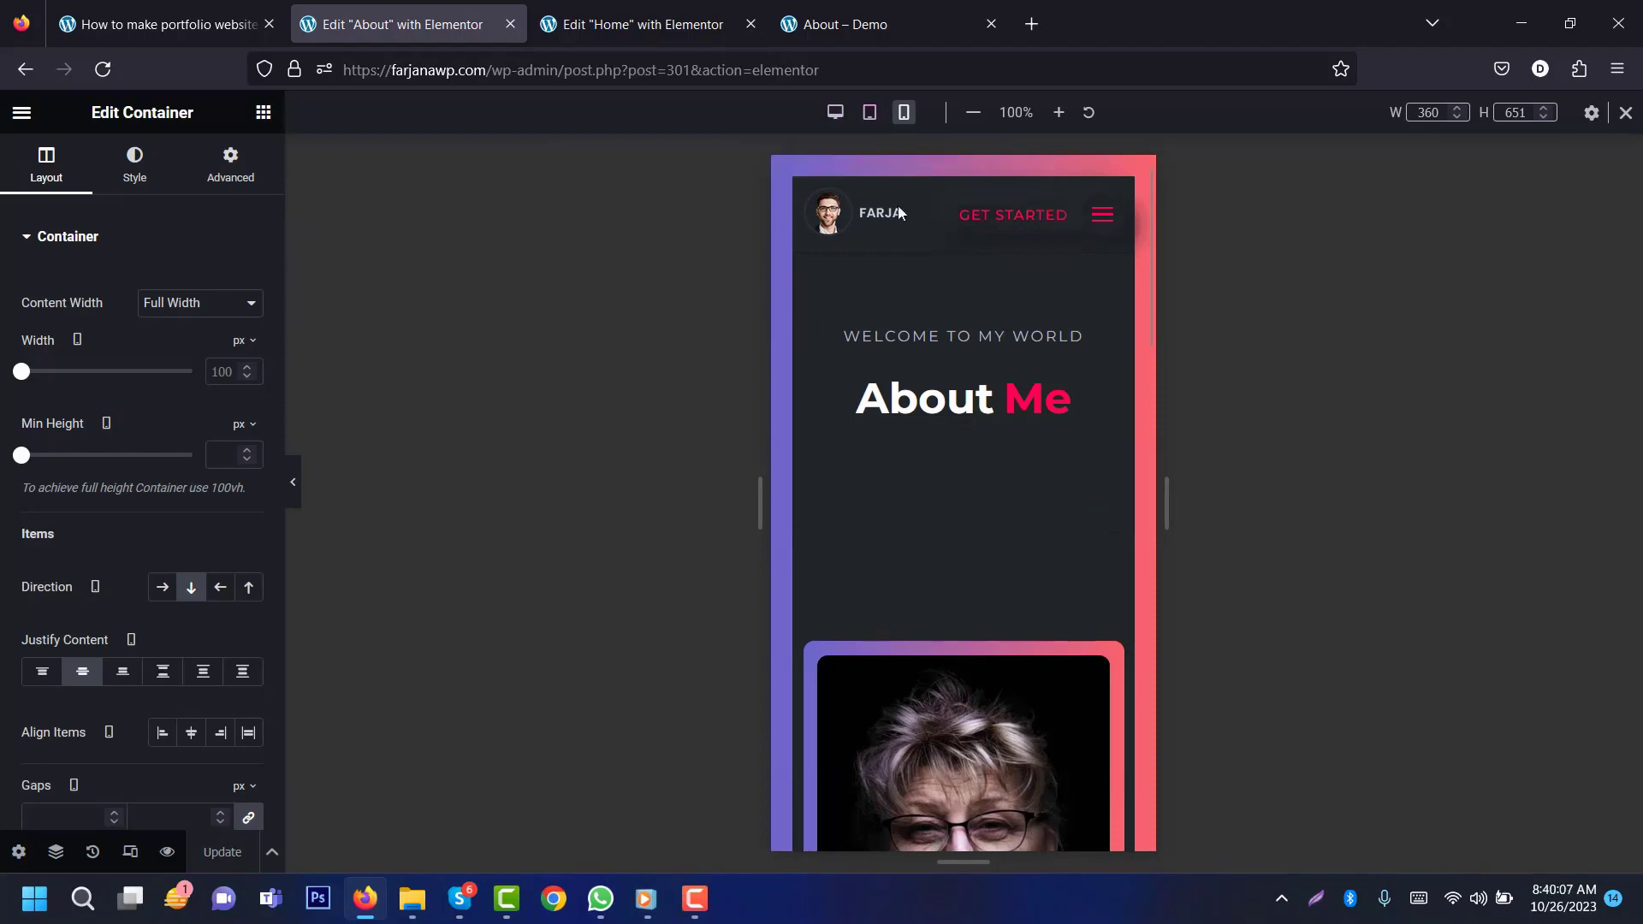
pyautogui.click(836, 112)
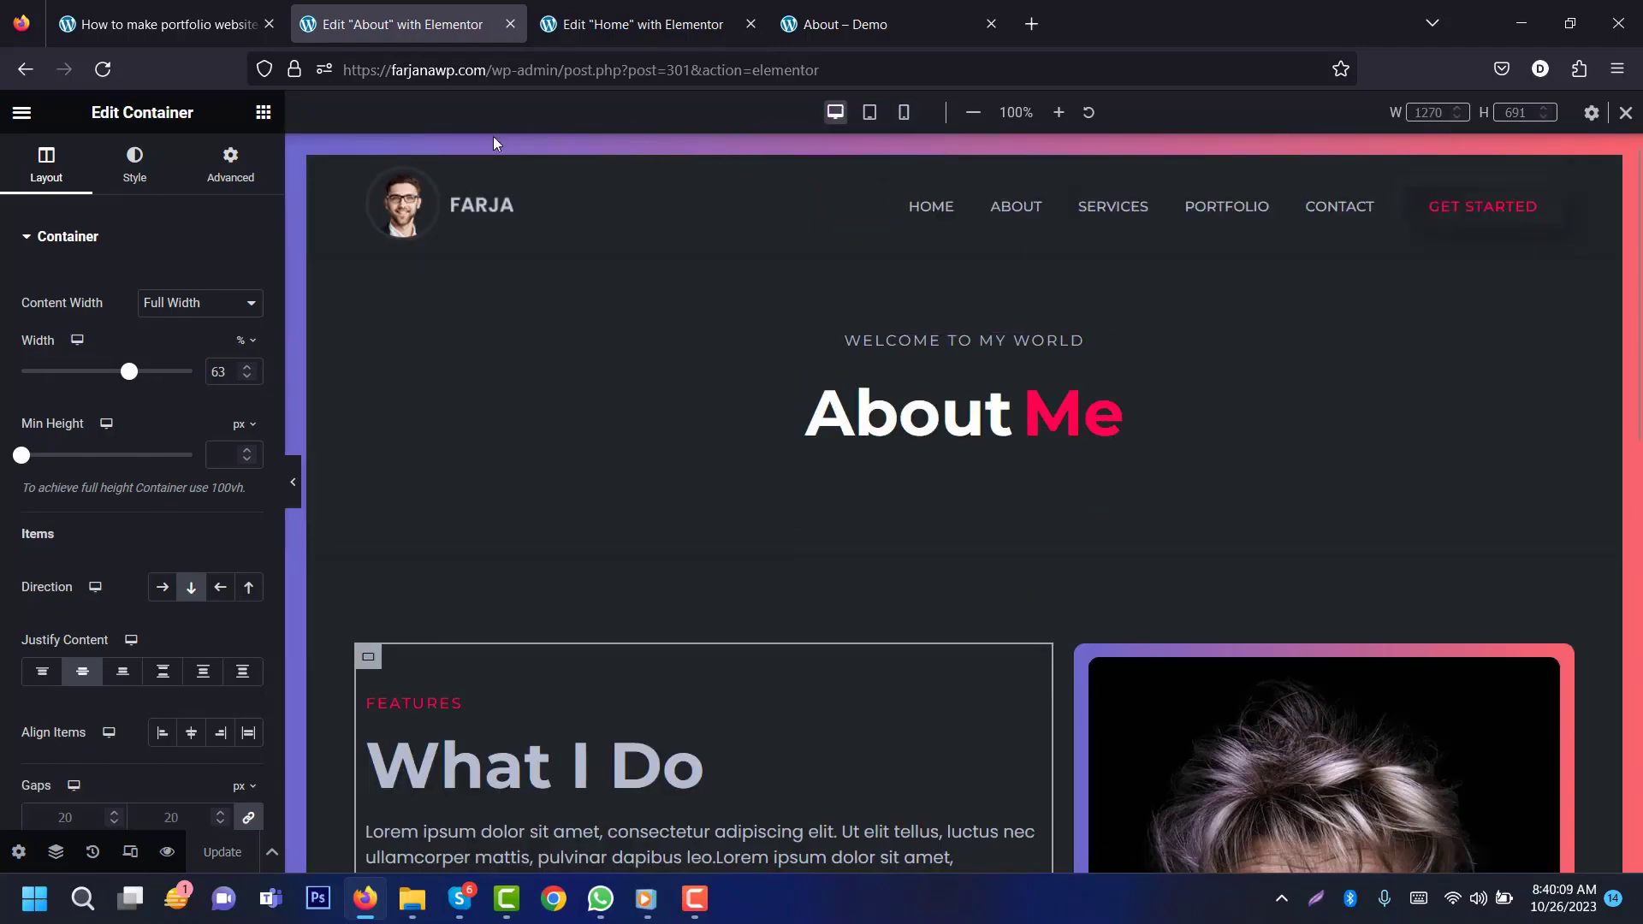
pyautogui.click(887, 6)
# Step: Copy the Testimonial section container from the Home page editor
pyautogui.click(1554, 307)
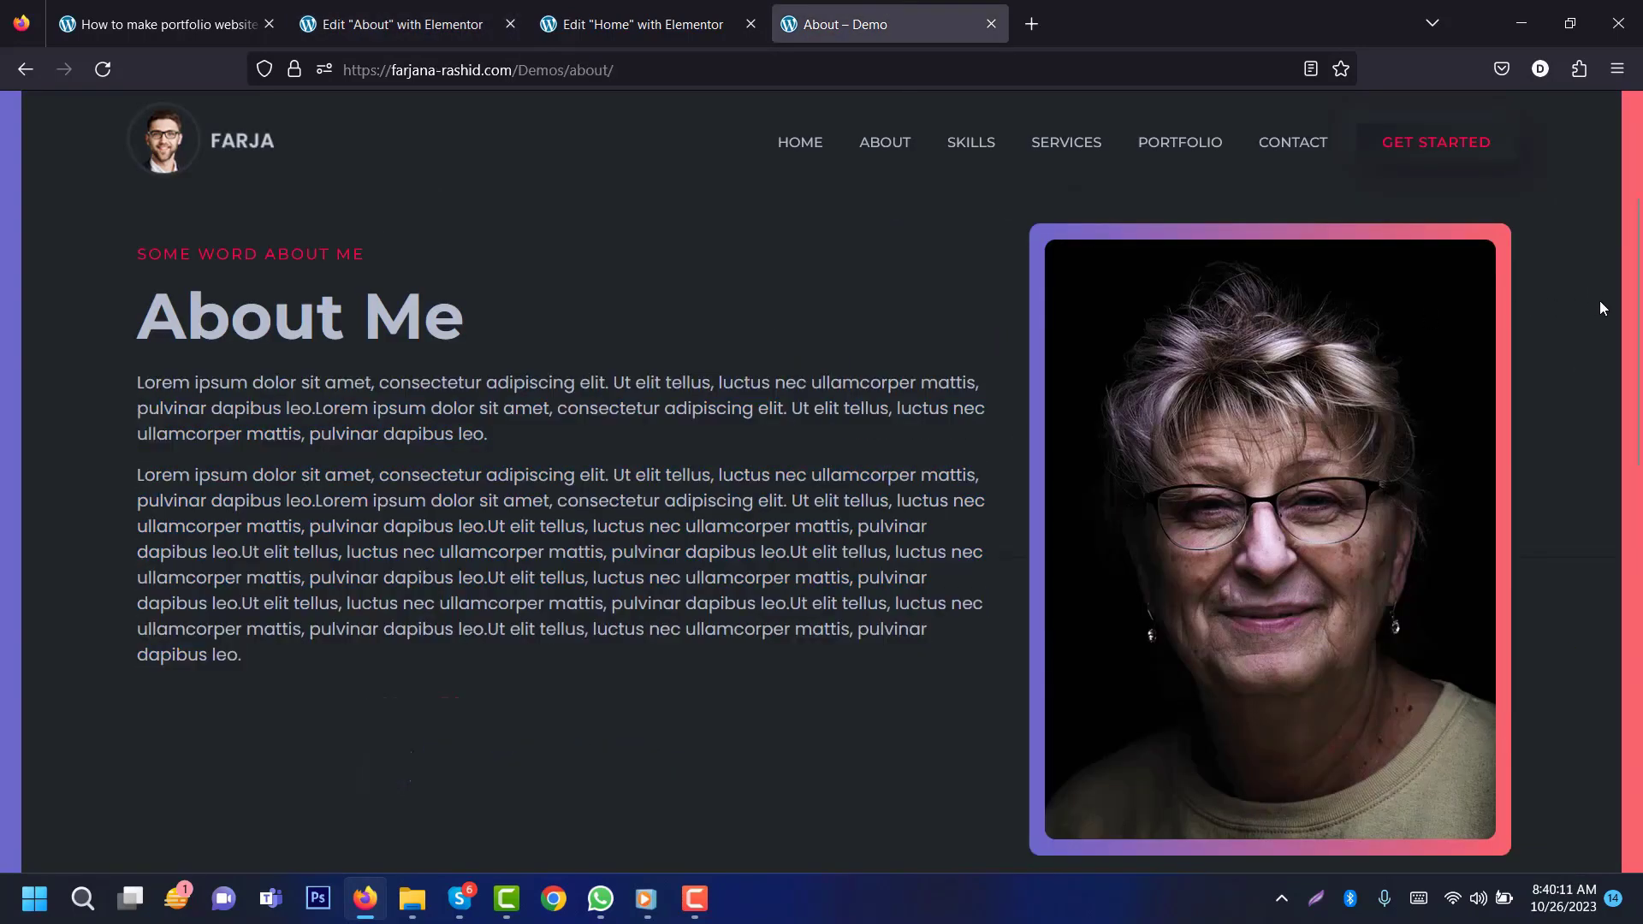
pyautogui.scroll(-8, 1600, 300)
pyautogui.scroll(-3, 821, 479)
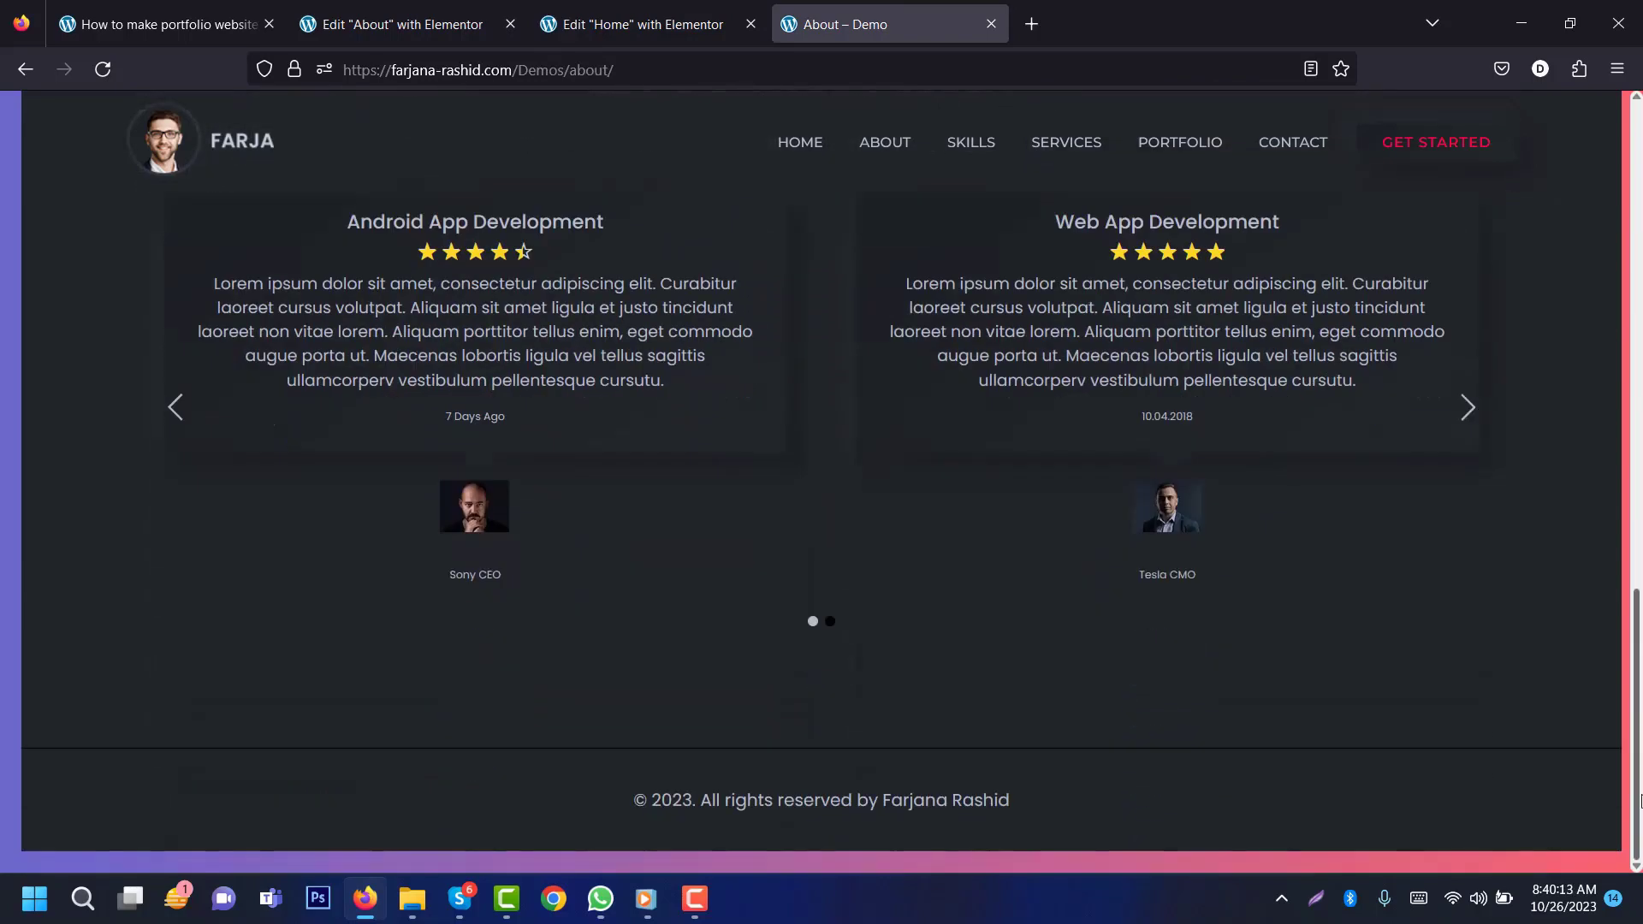
pyautogui.scroll(8, 821, 479)
pyautogui.click(438, 8)
pyautogui.click(637, 24)
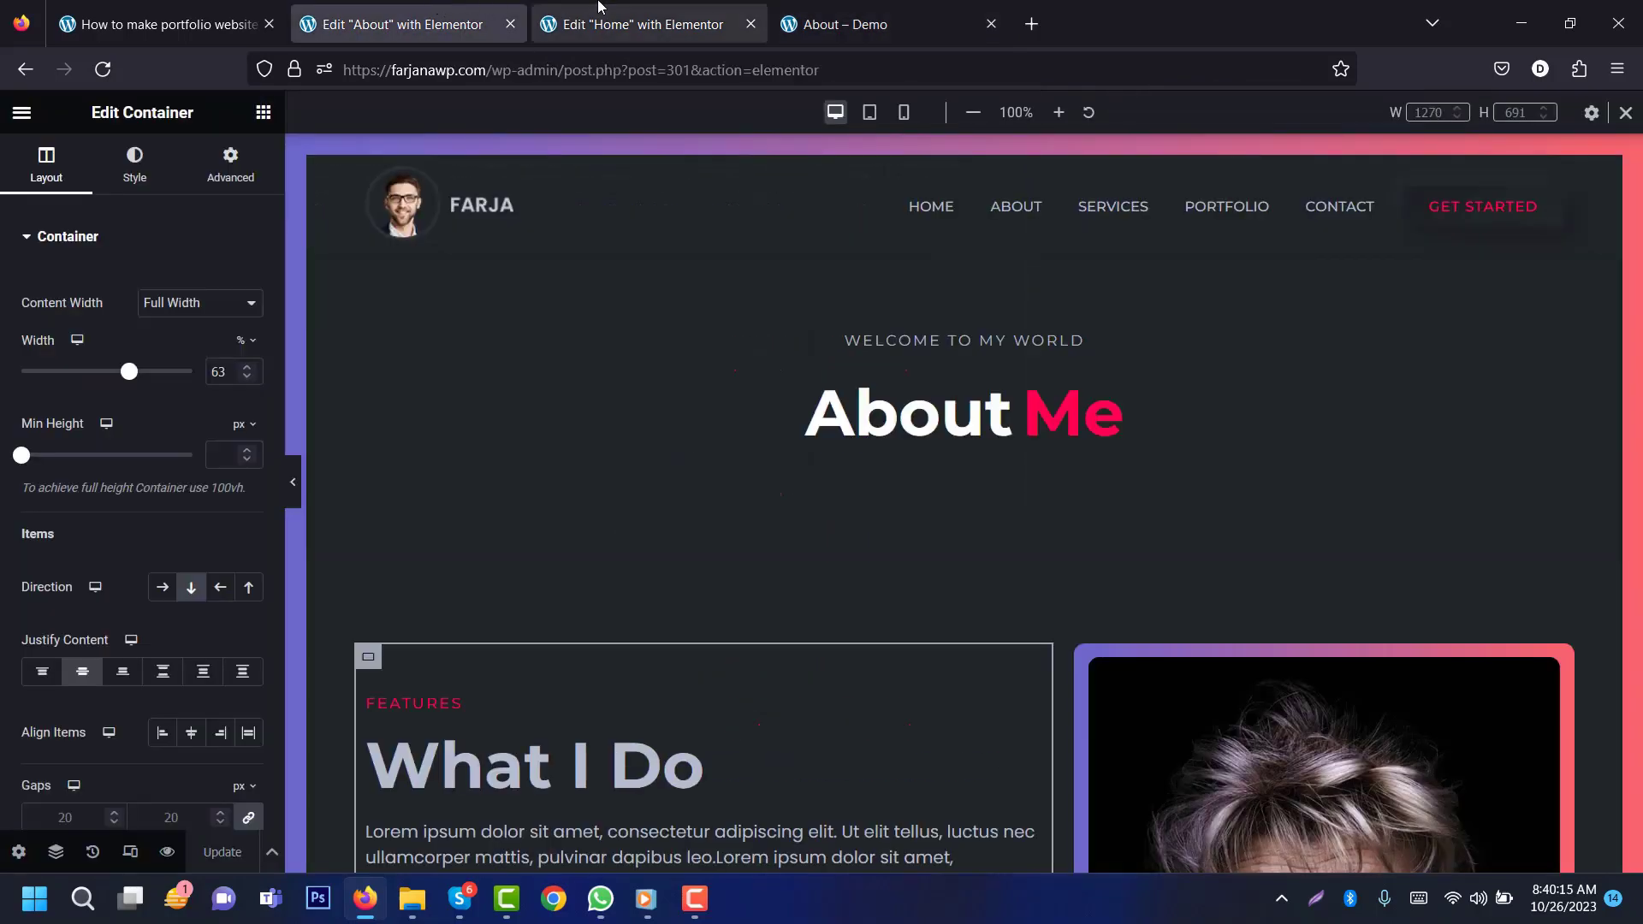
pyautogui.moveTo(1638, 158); pyautogui.dragTo(1639, 675)
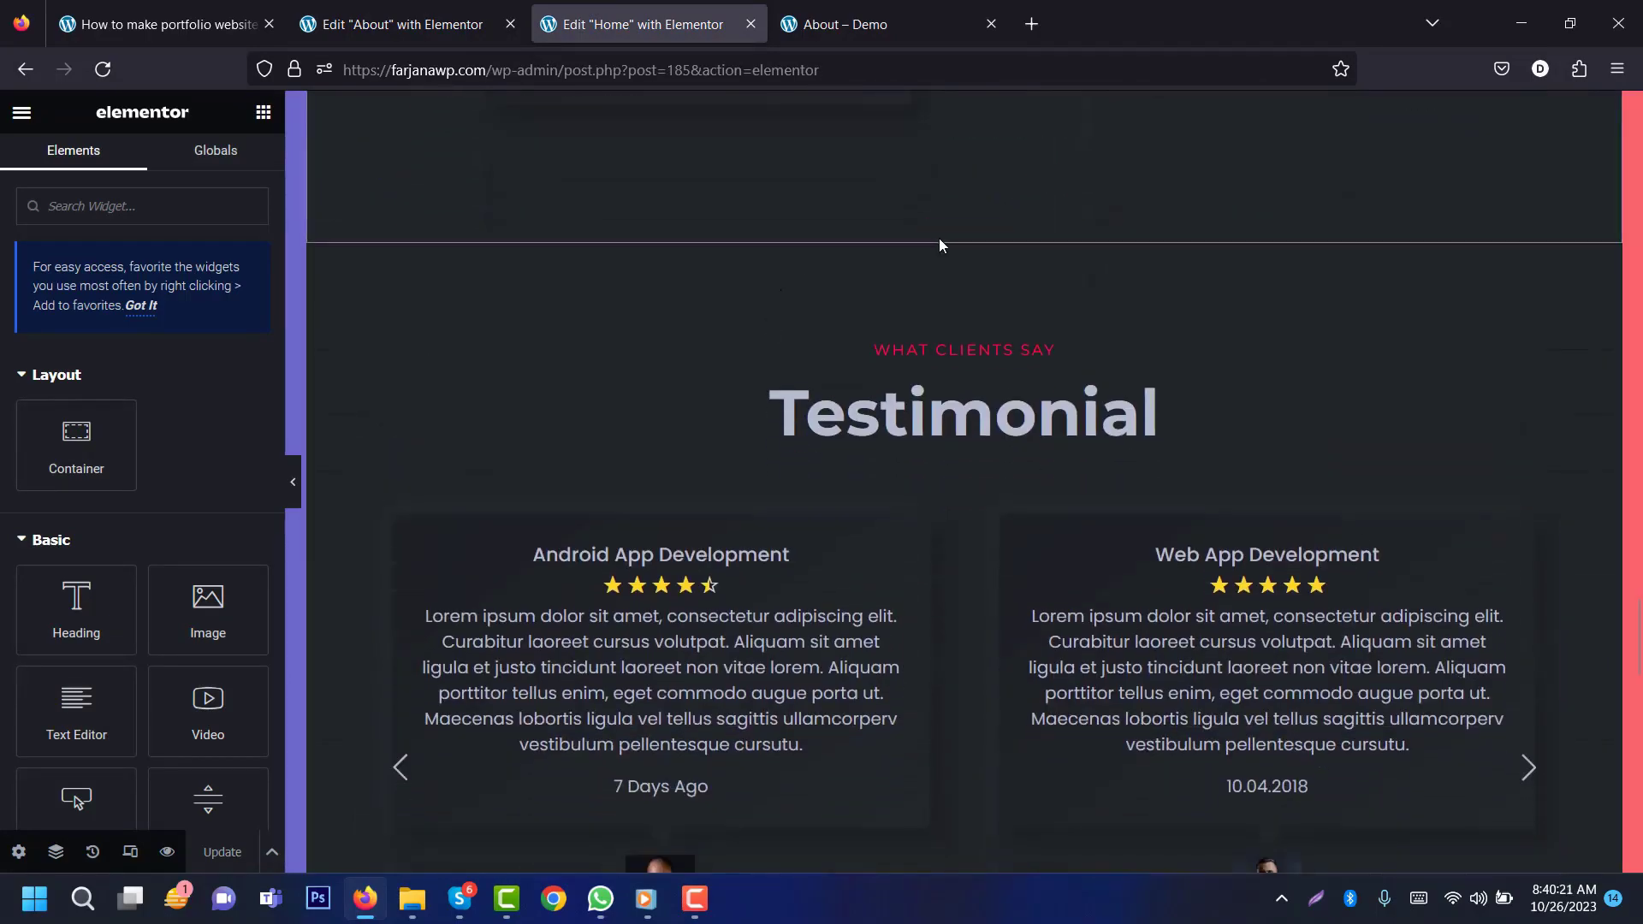
pyautogui.rightClick(965, 234)
pyautogui.click(1036, 370)
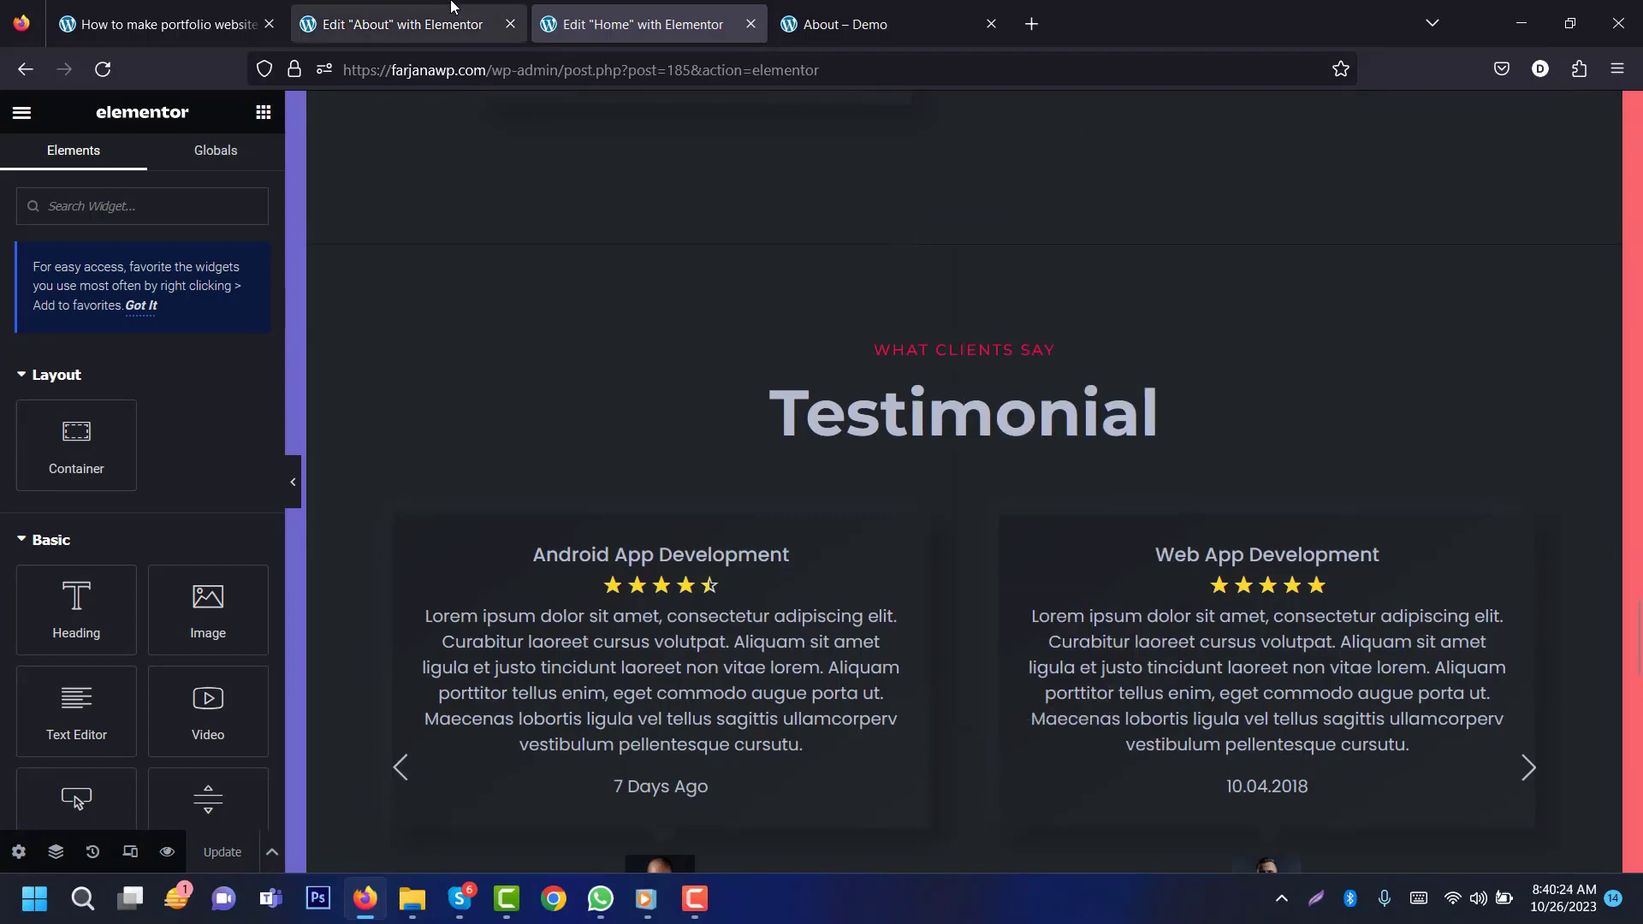
# Step: Paste the Testimonial section below What I Do on the About page and click Update
pyautogui.click(402, 24)
pyautogui.scroll(-15, 914, 799)
pyautogui.rightClick(913, 799)
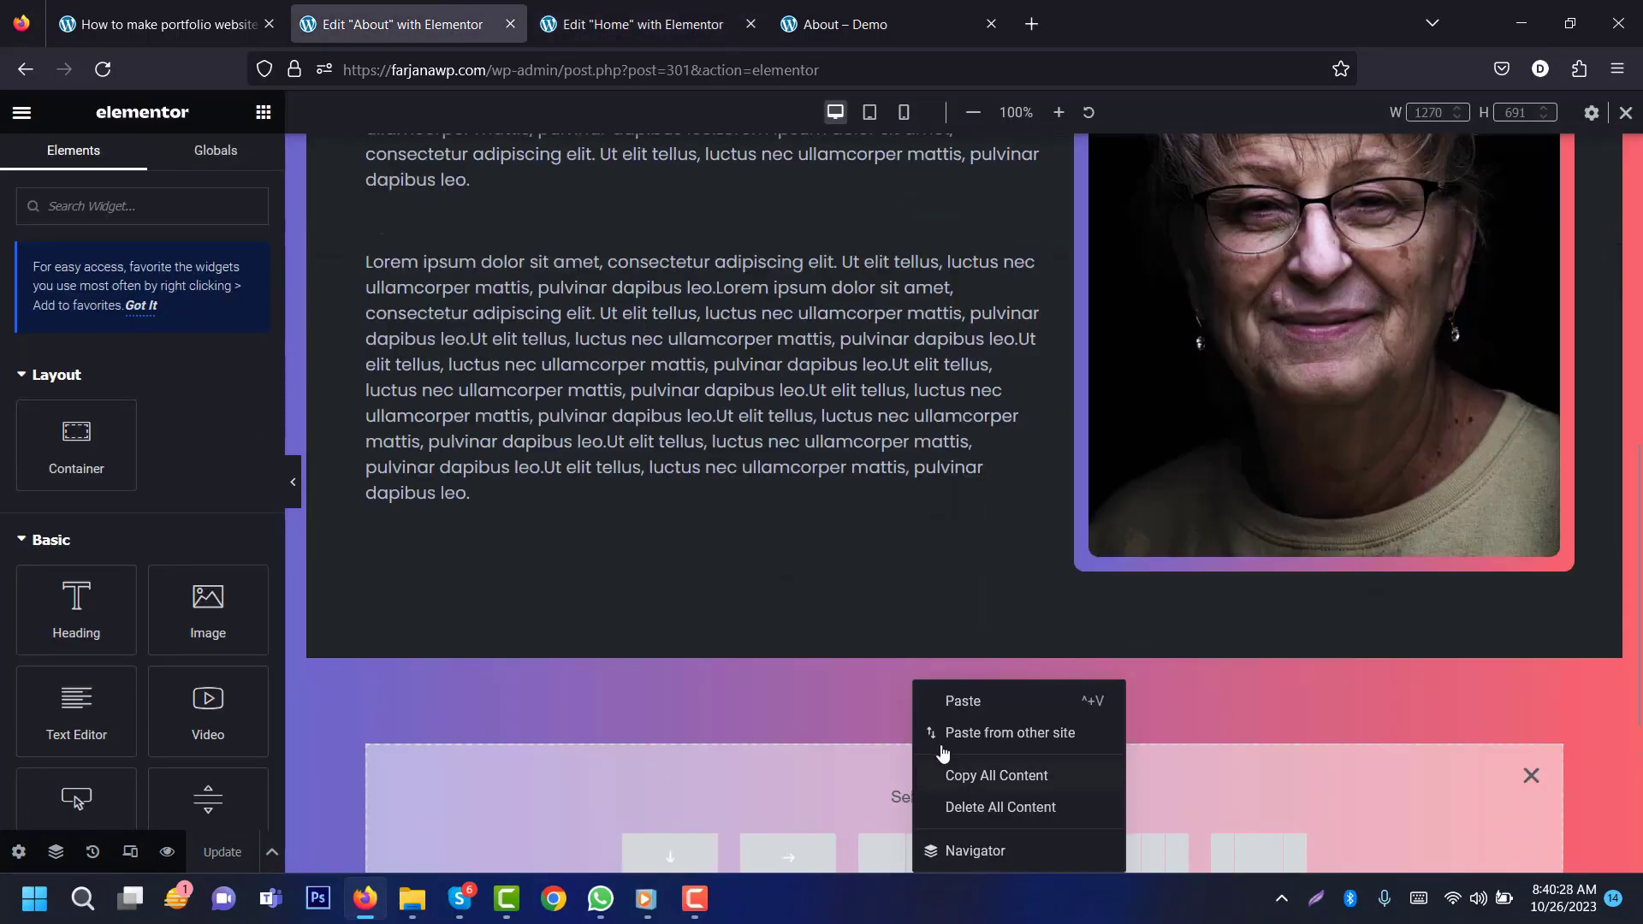
pyautogui.click(958, 704)
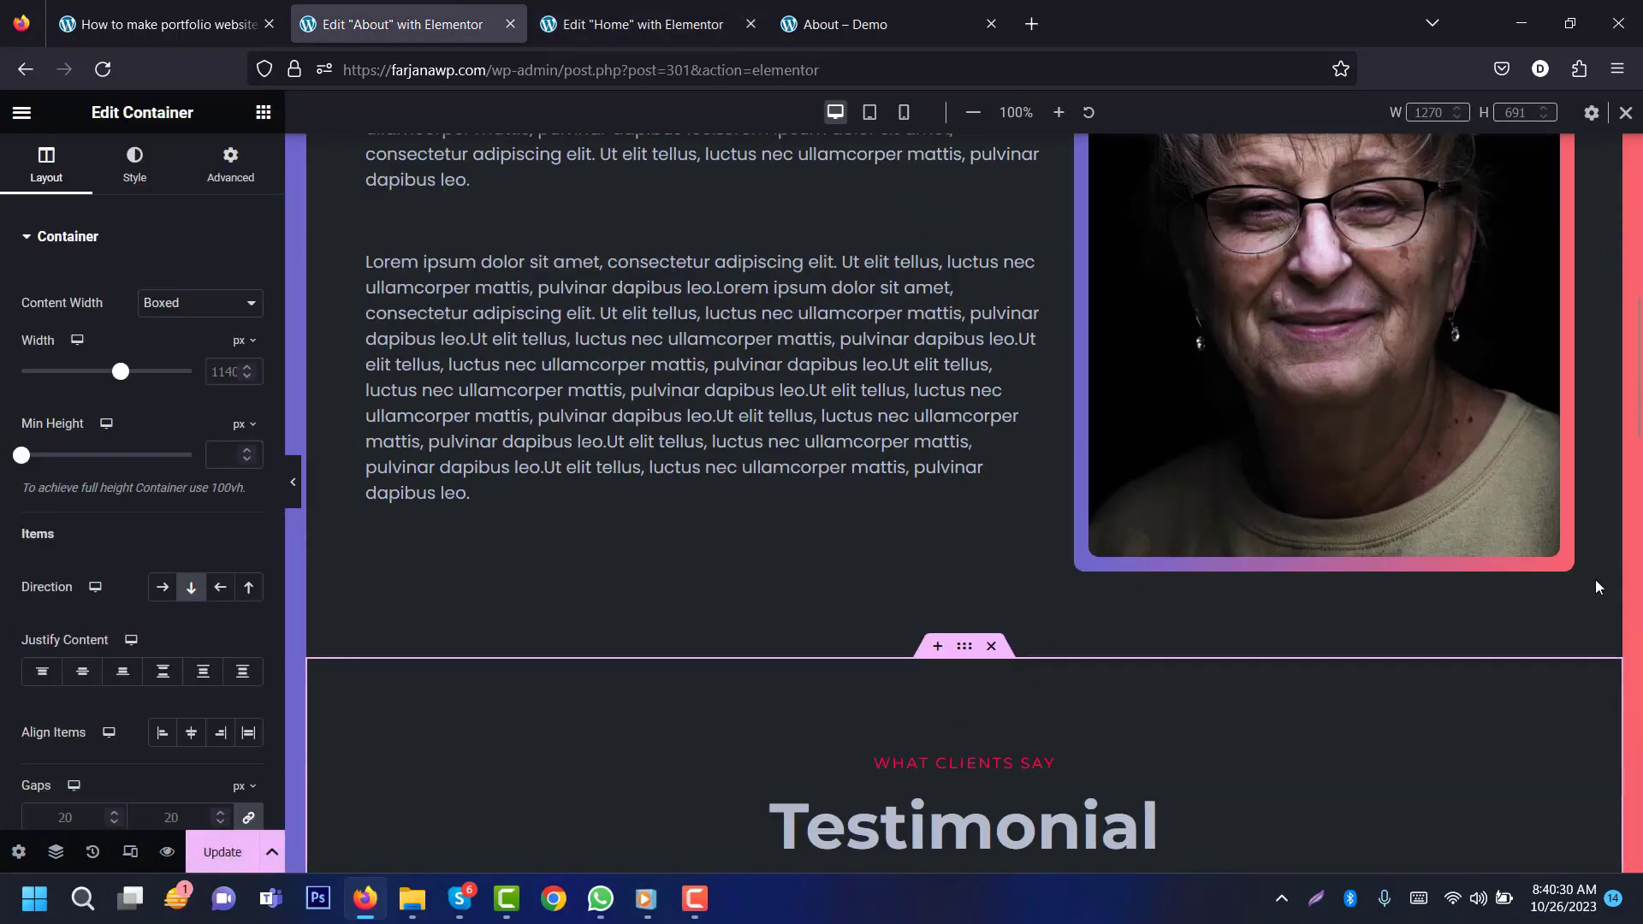
pyautogui.scroll(-2, 1595, 578)
pyautogui.moveTo(1639, 513); pyautogui.dragTo(1639, 272)
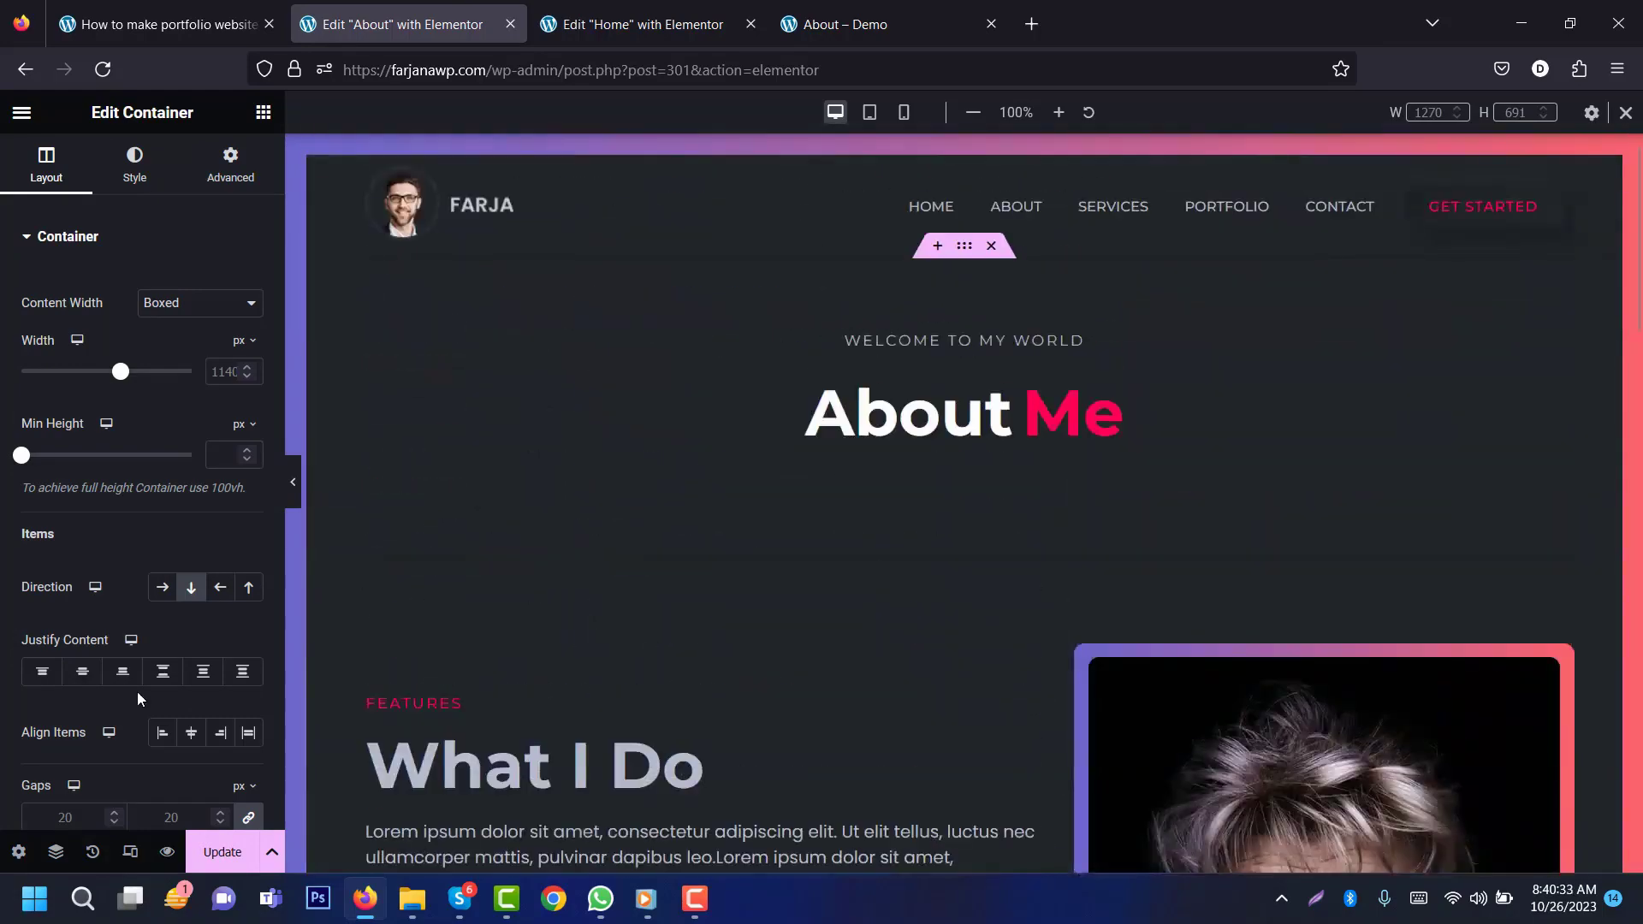
pyautogui.click(218, 859)
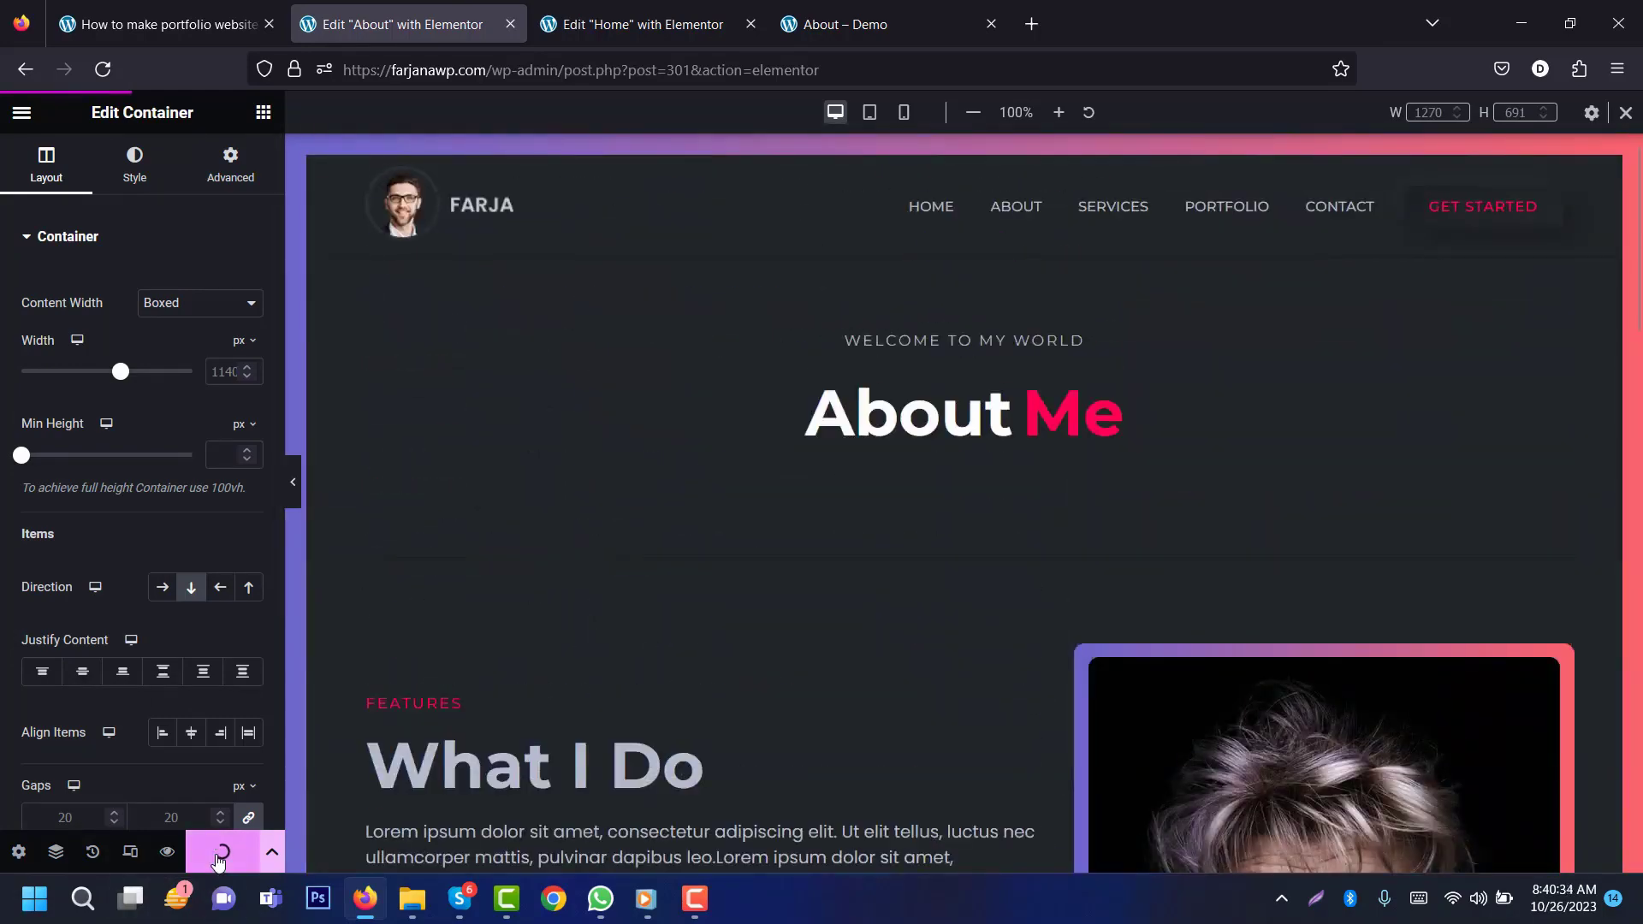
pyautogui.click(20, 113)
# Step: Create and publish a new WordPress page titled 'Skills'
pyautogui.click(95, 525)
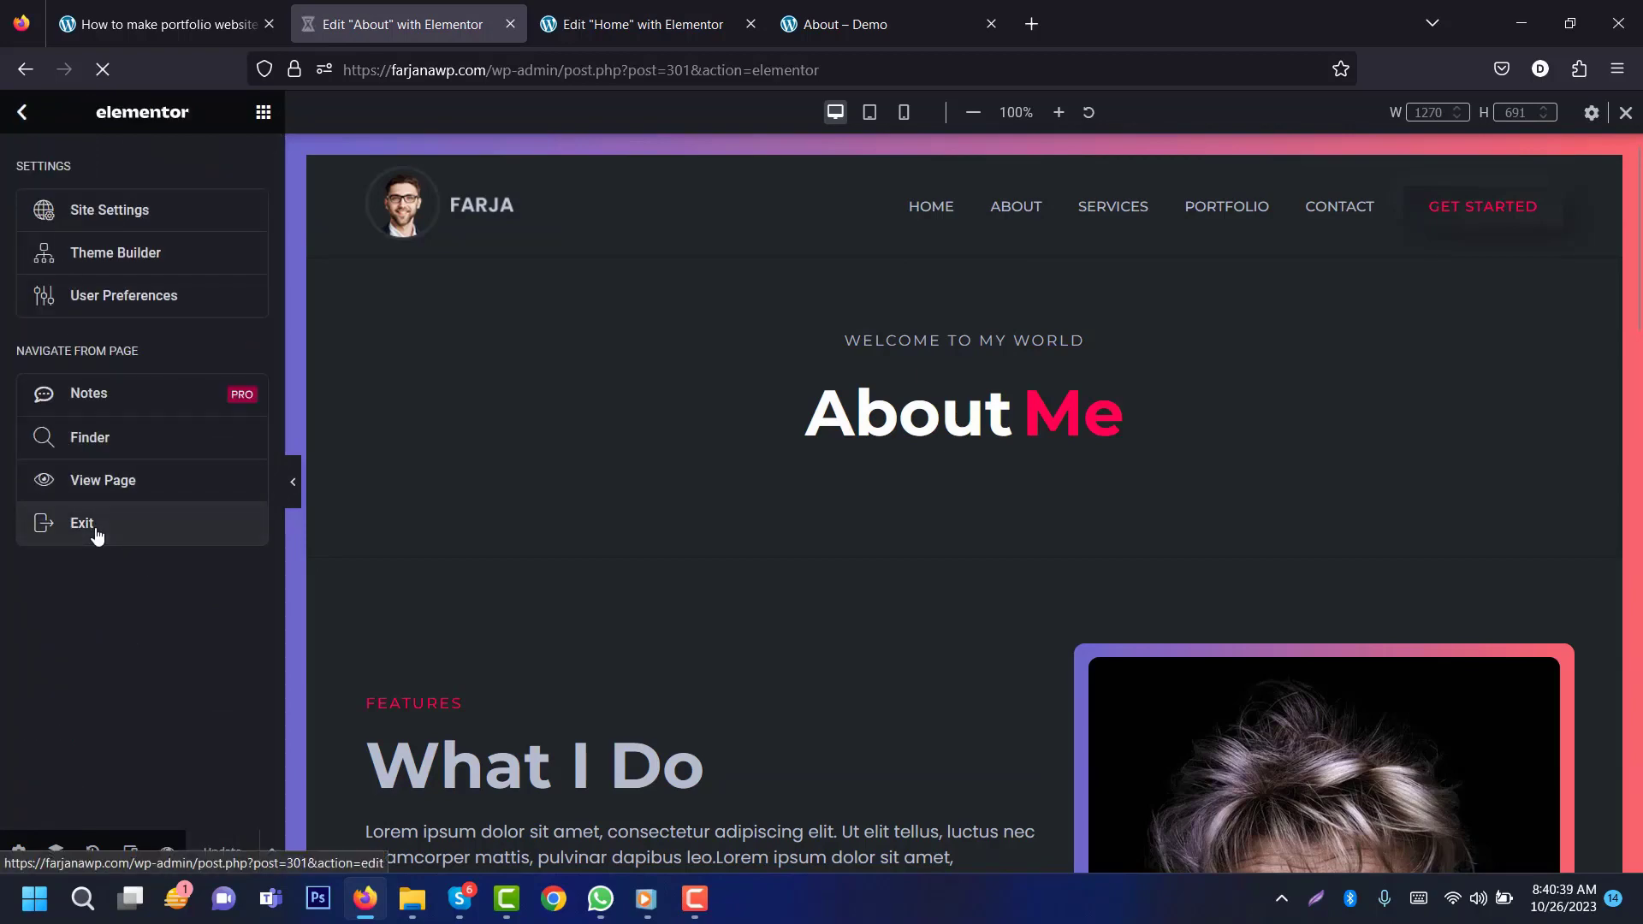
pyautogui.click(57, 350)
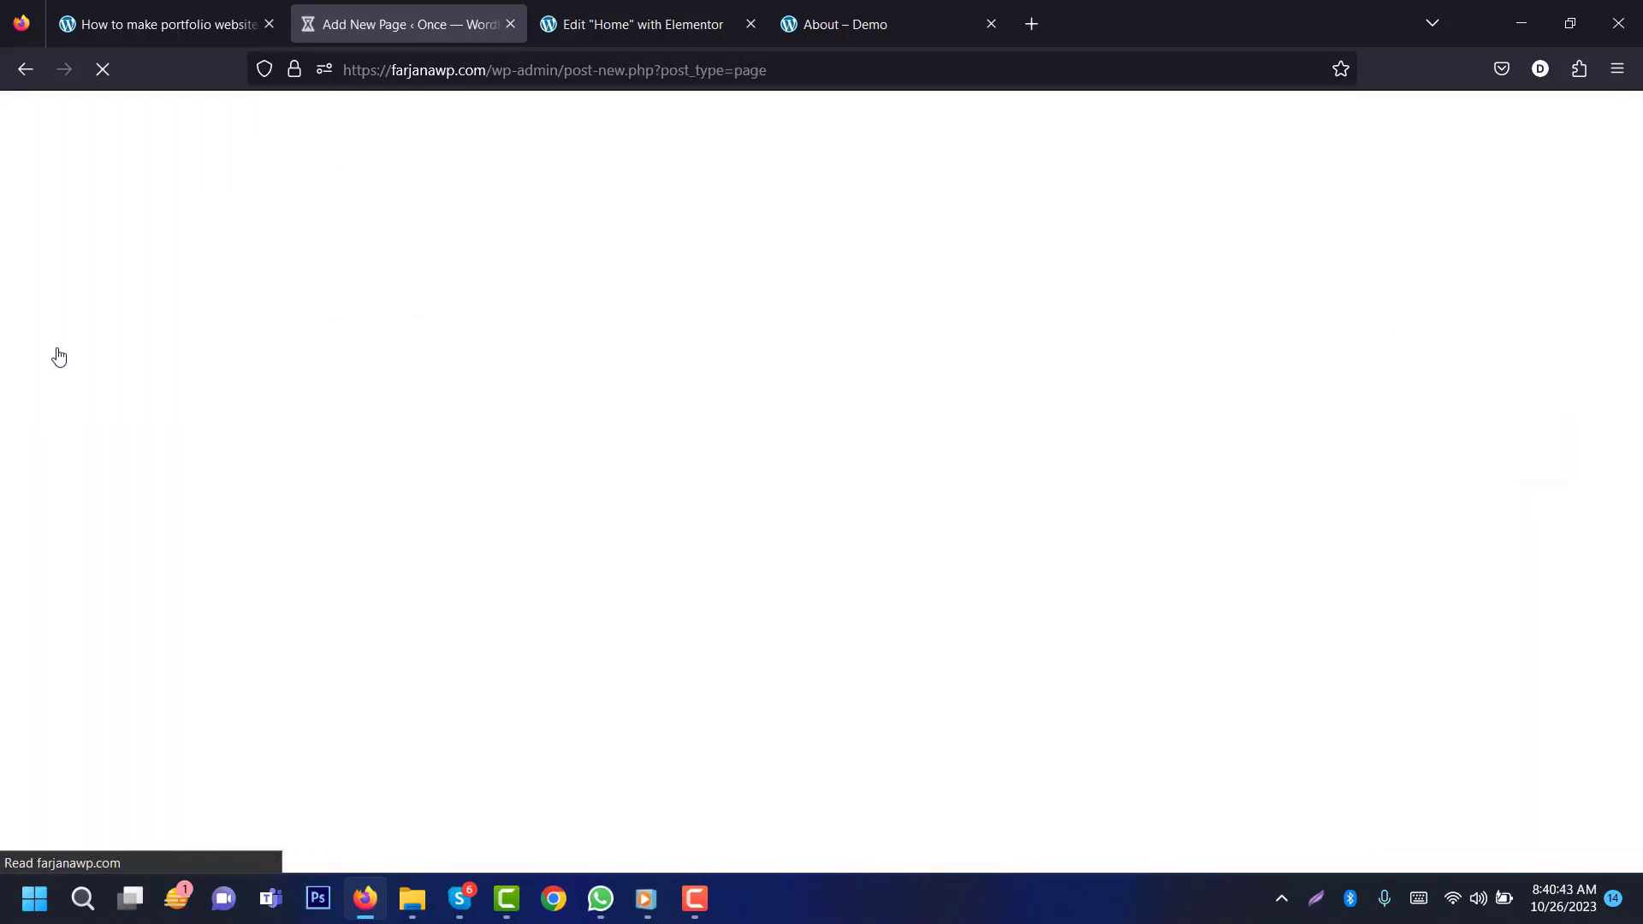
pyautogui.click(907, 8)
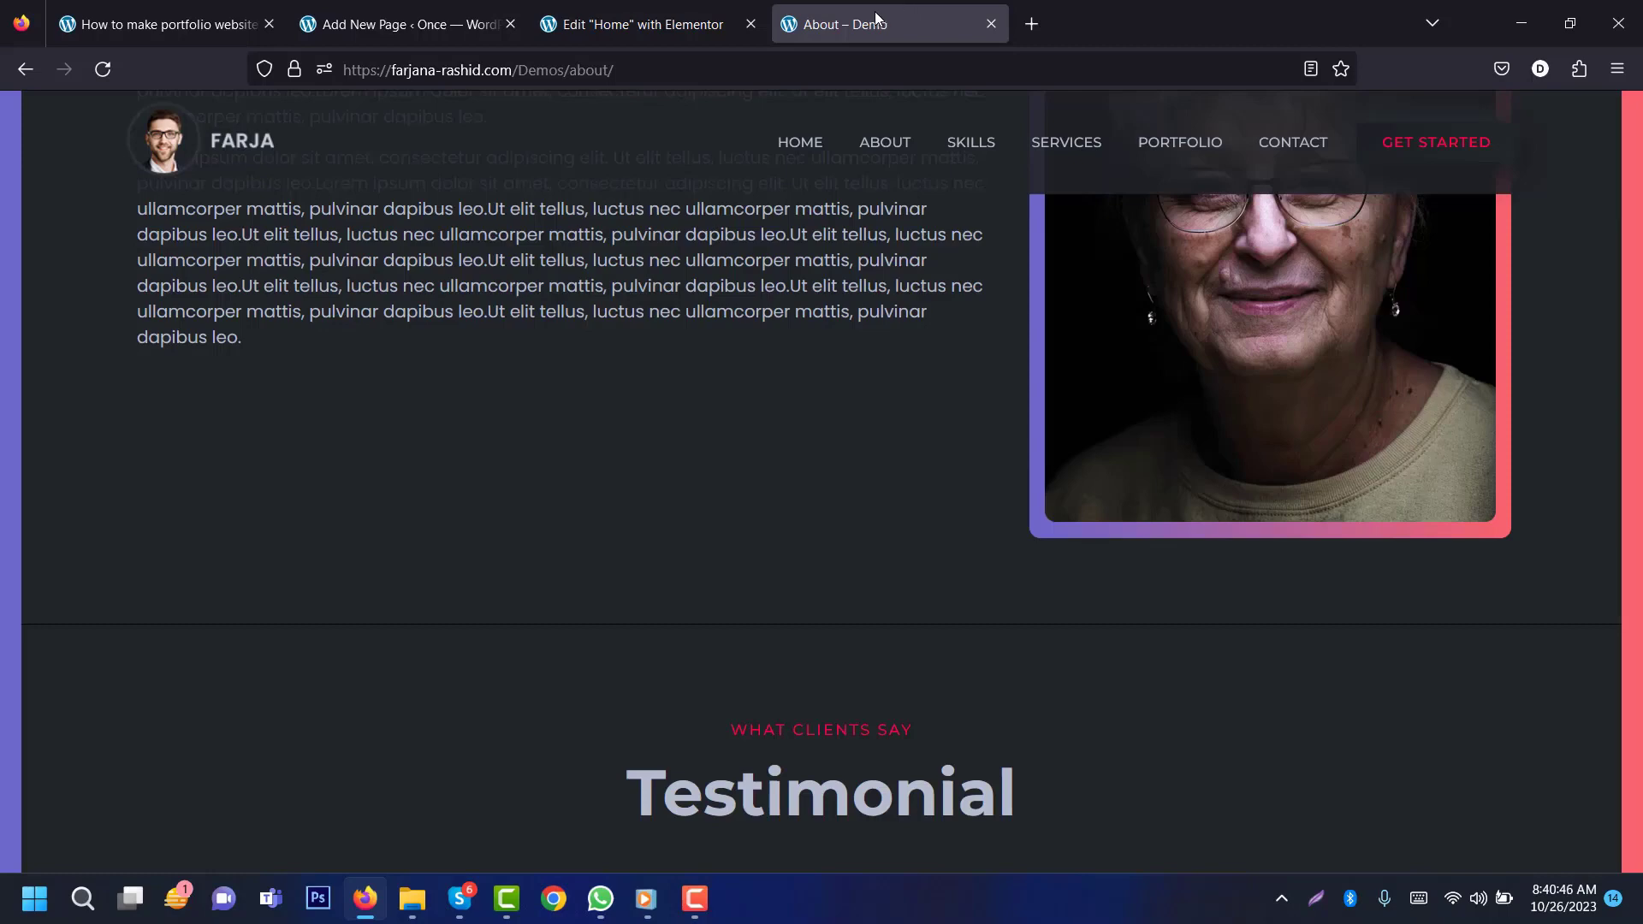
pyautogui.click(351, 19)
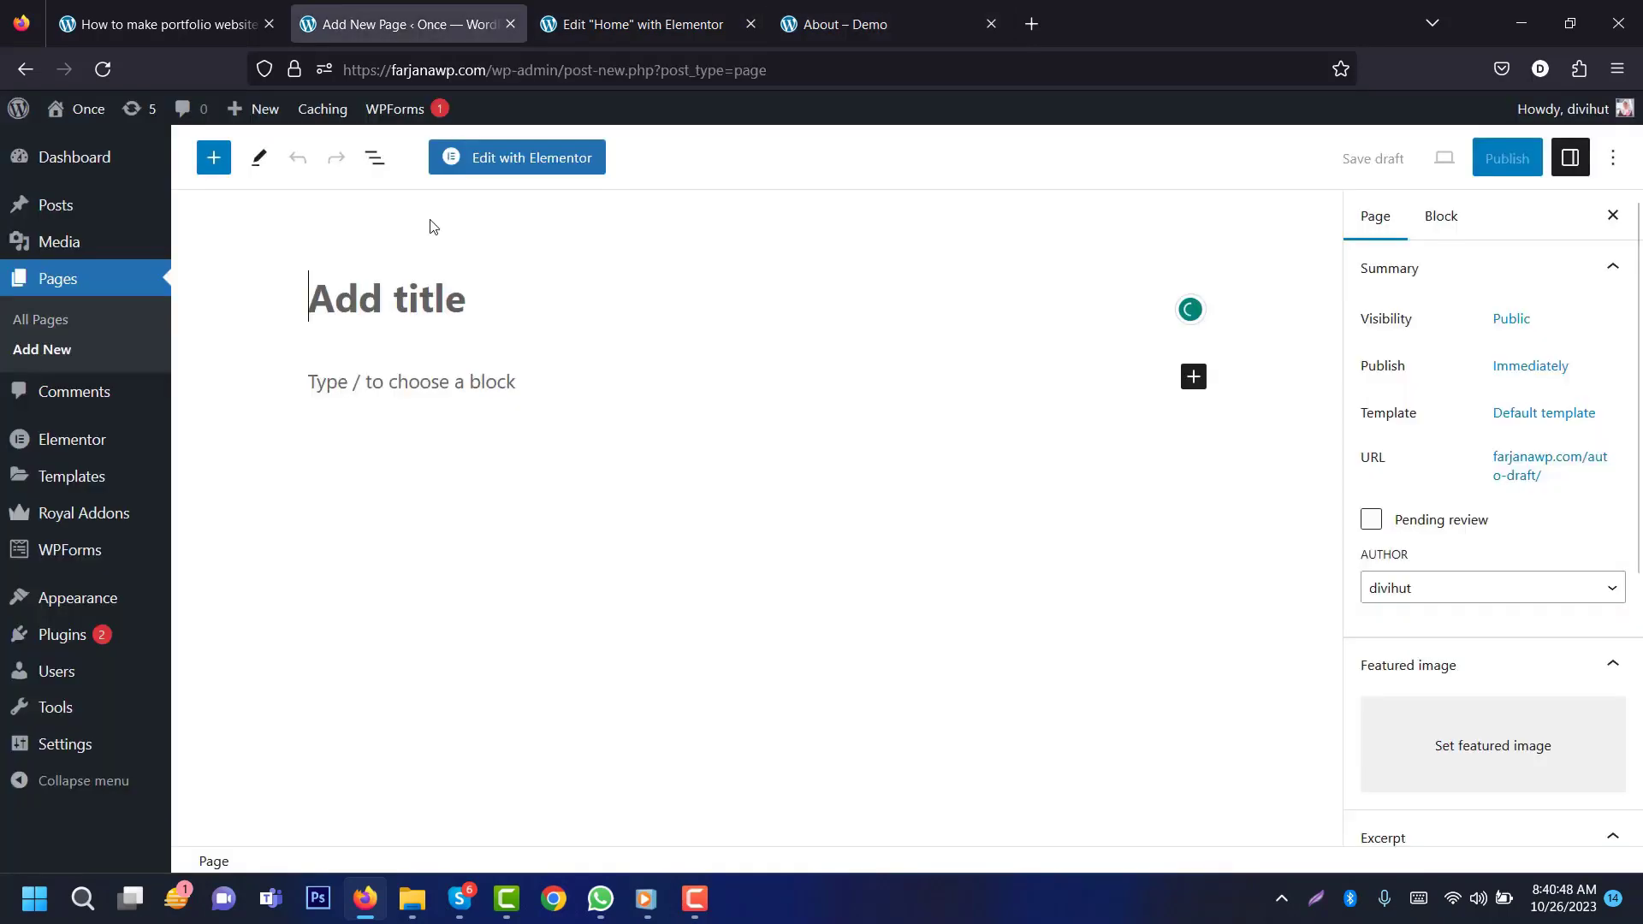
pyautogui.write('Skills')
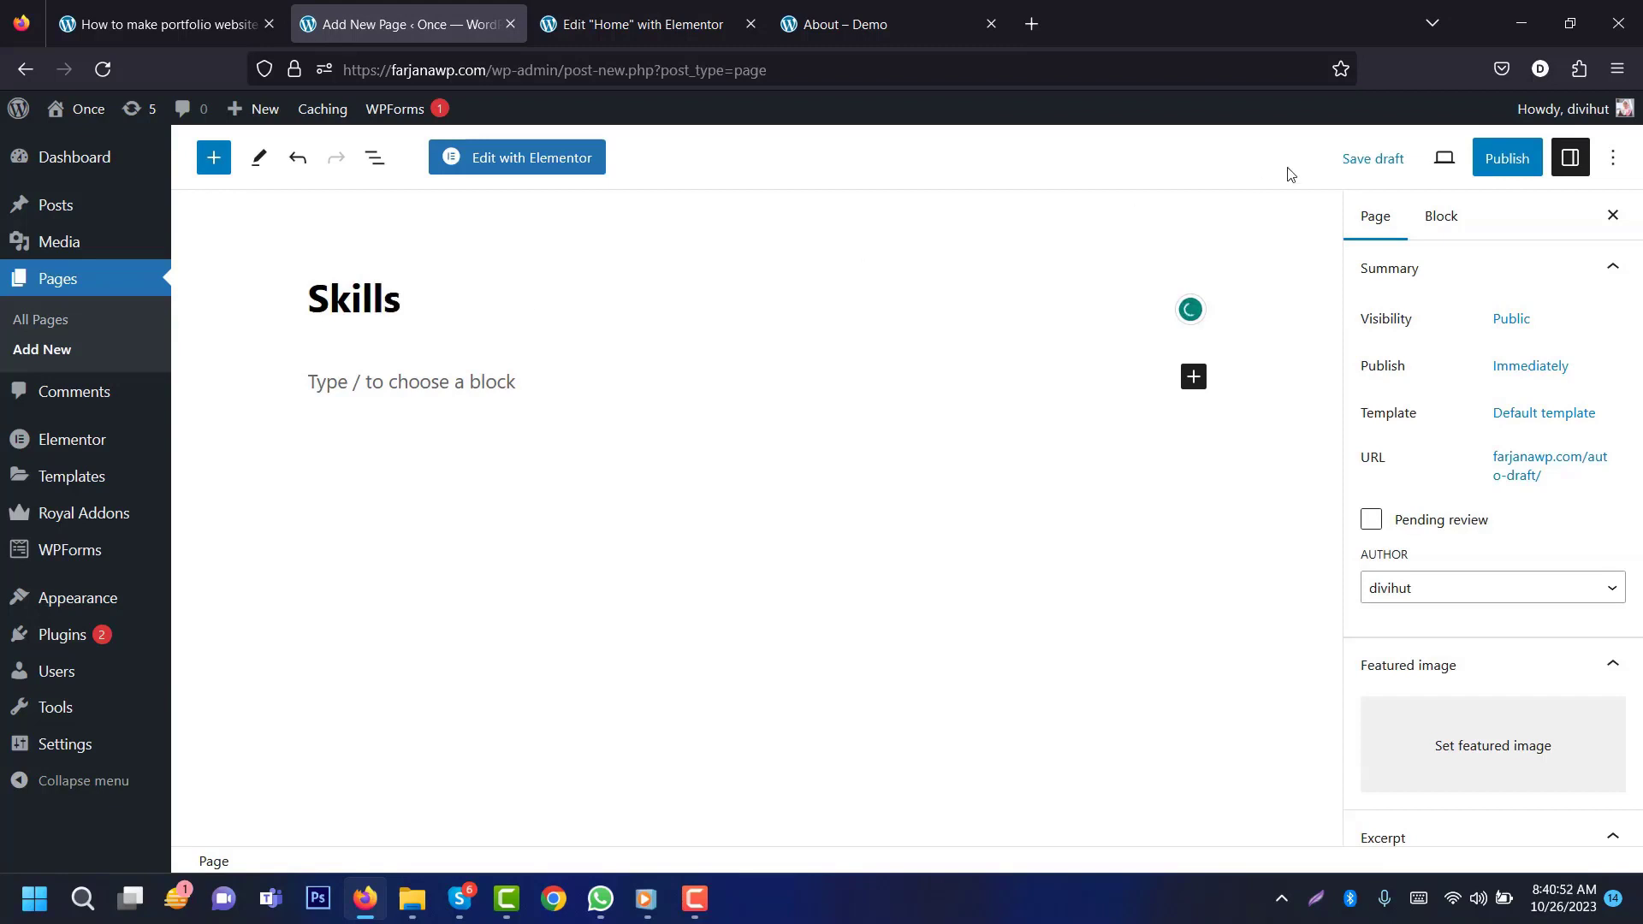
pyautogui.click(1505, 157)
pyautogui.click(1376, 162)
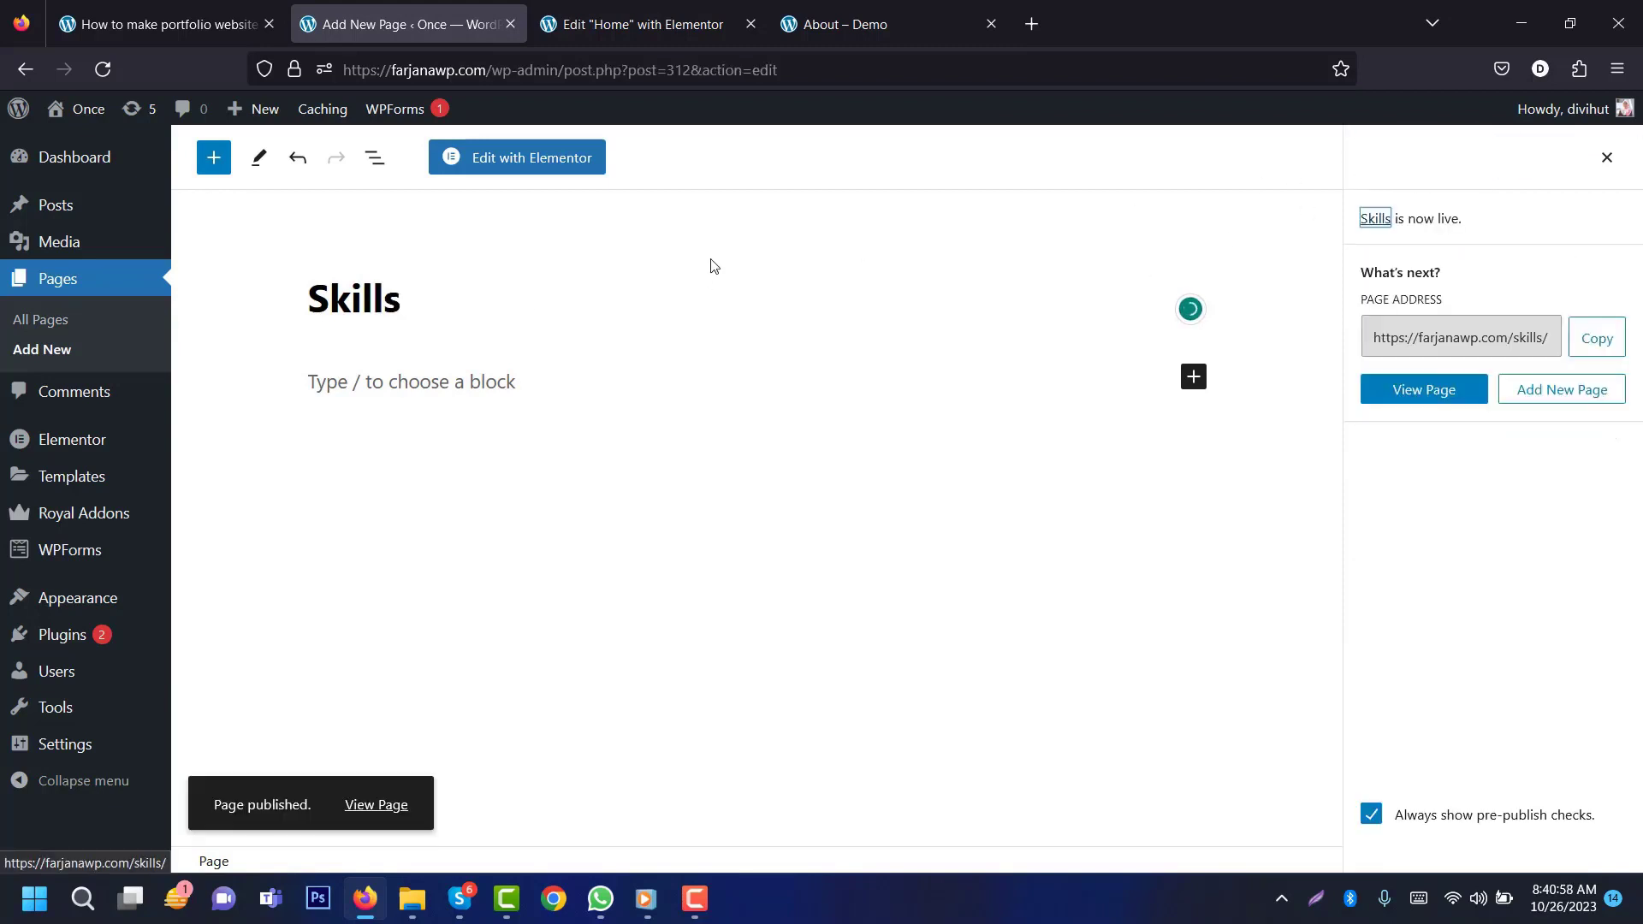
# Step: Open the Skills page with Elementor, then exit the Home page builder
pyautogui.click(574, 178)
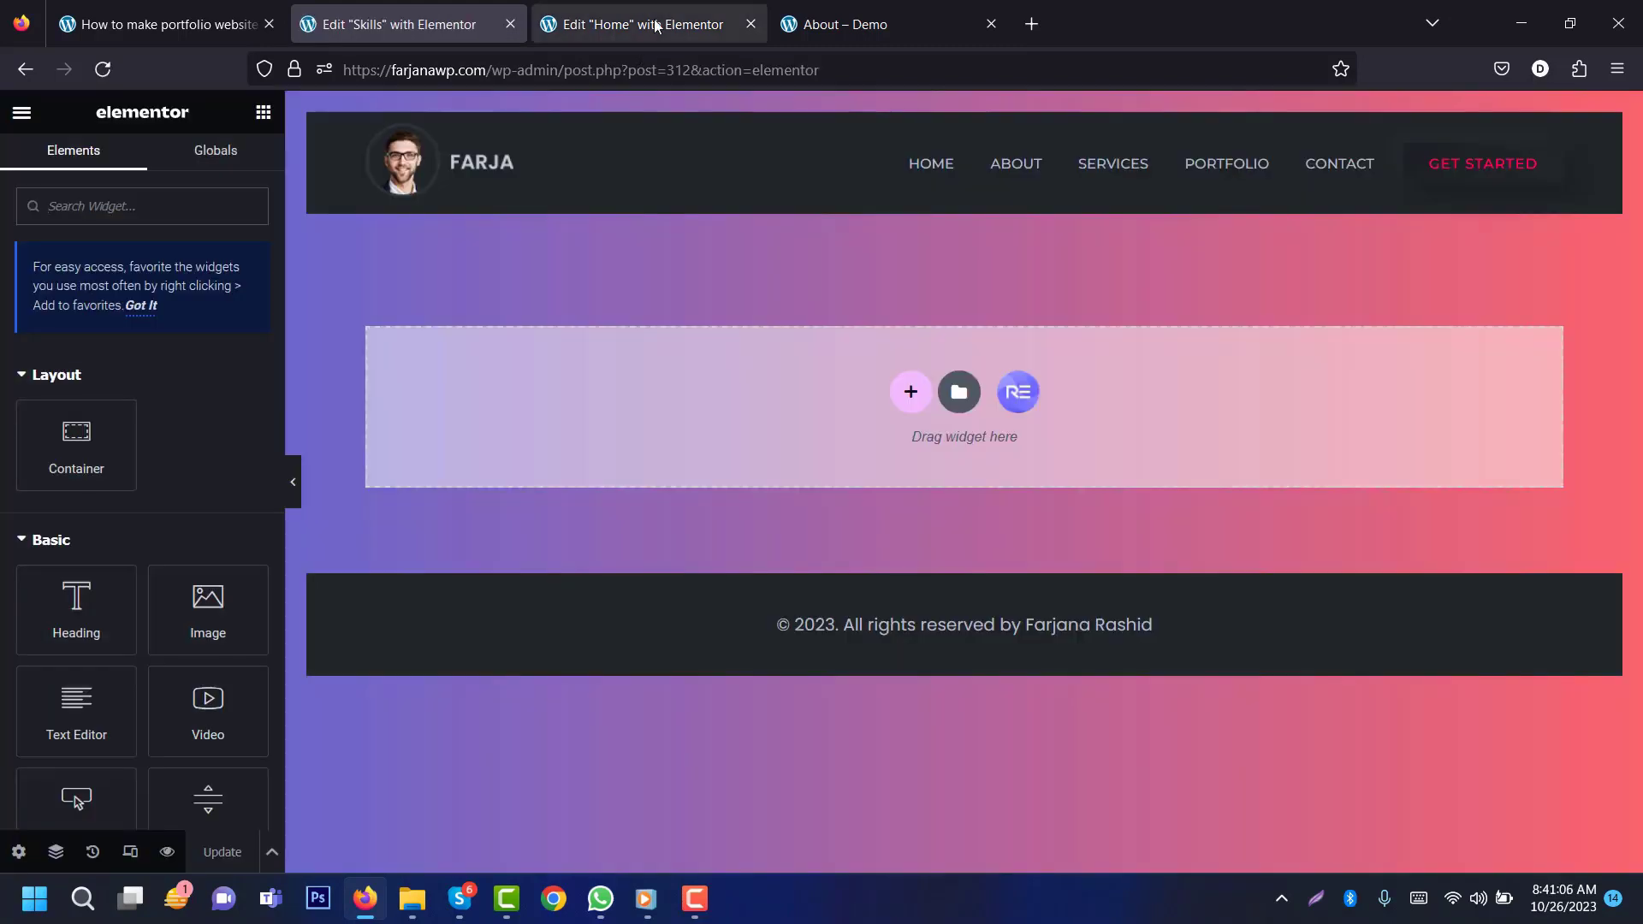
pyautogui.click(657, 26)
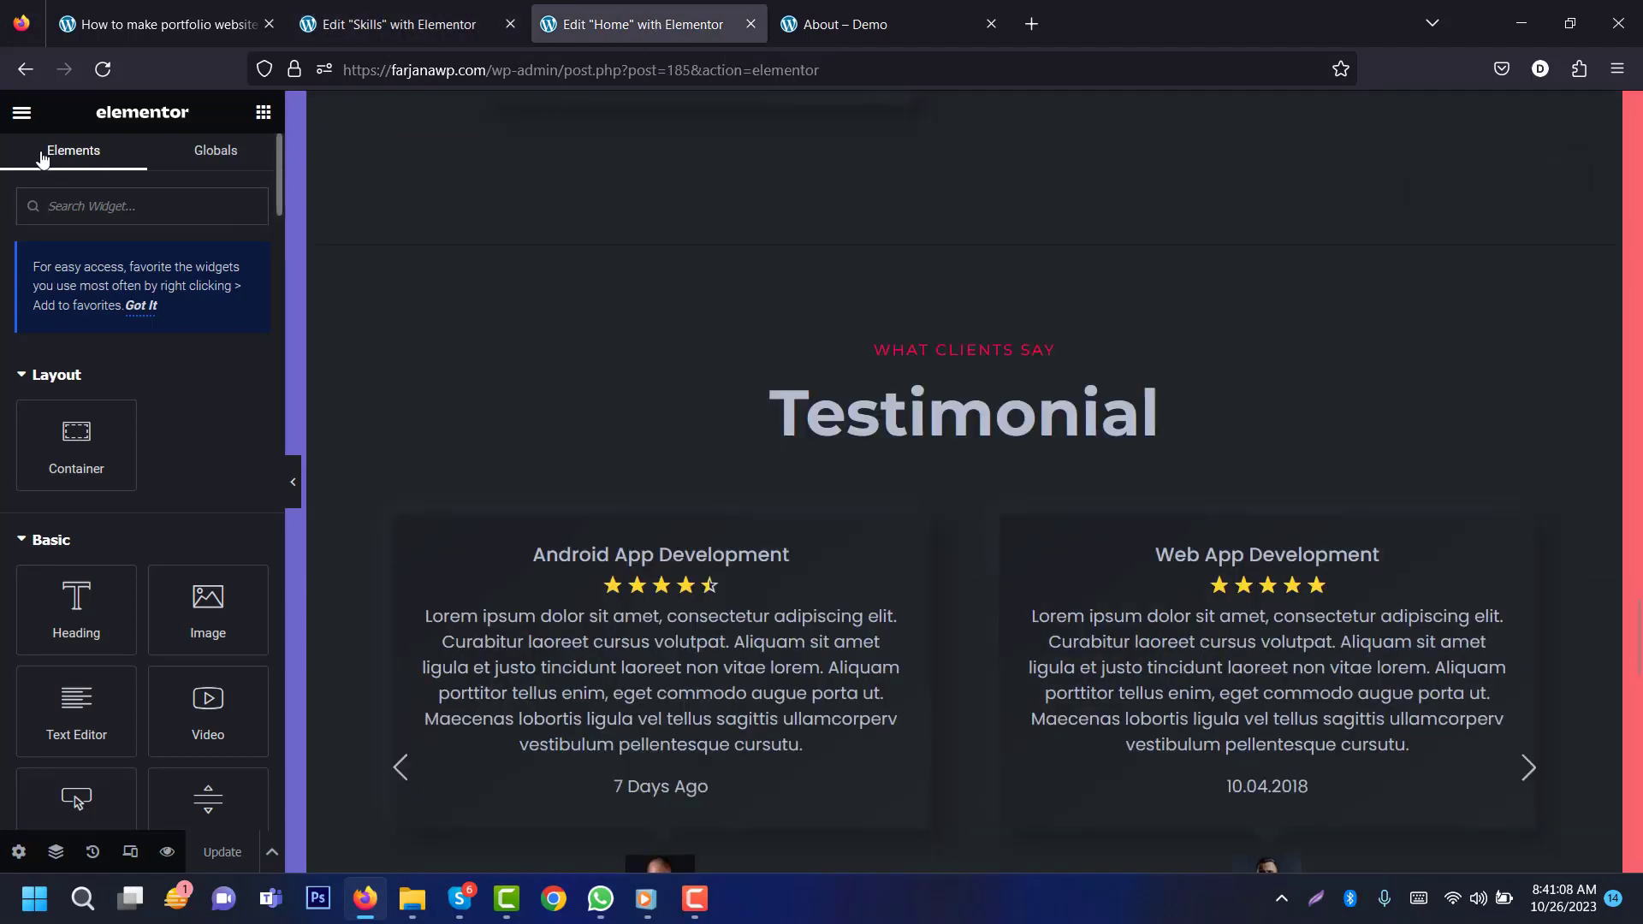
pyautogui.click(22, 112)
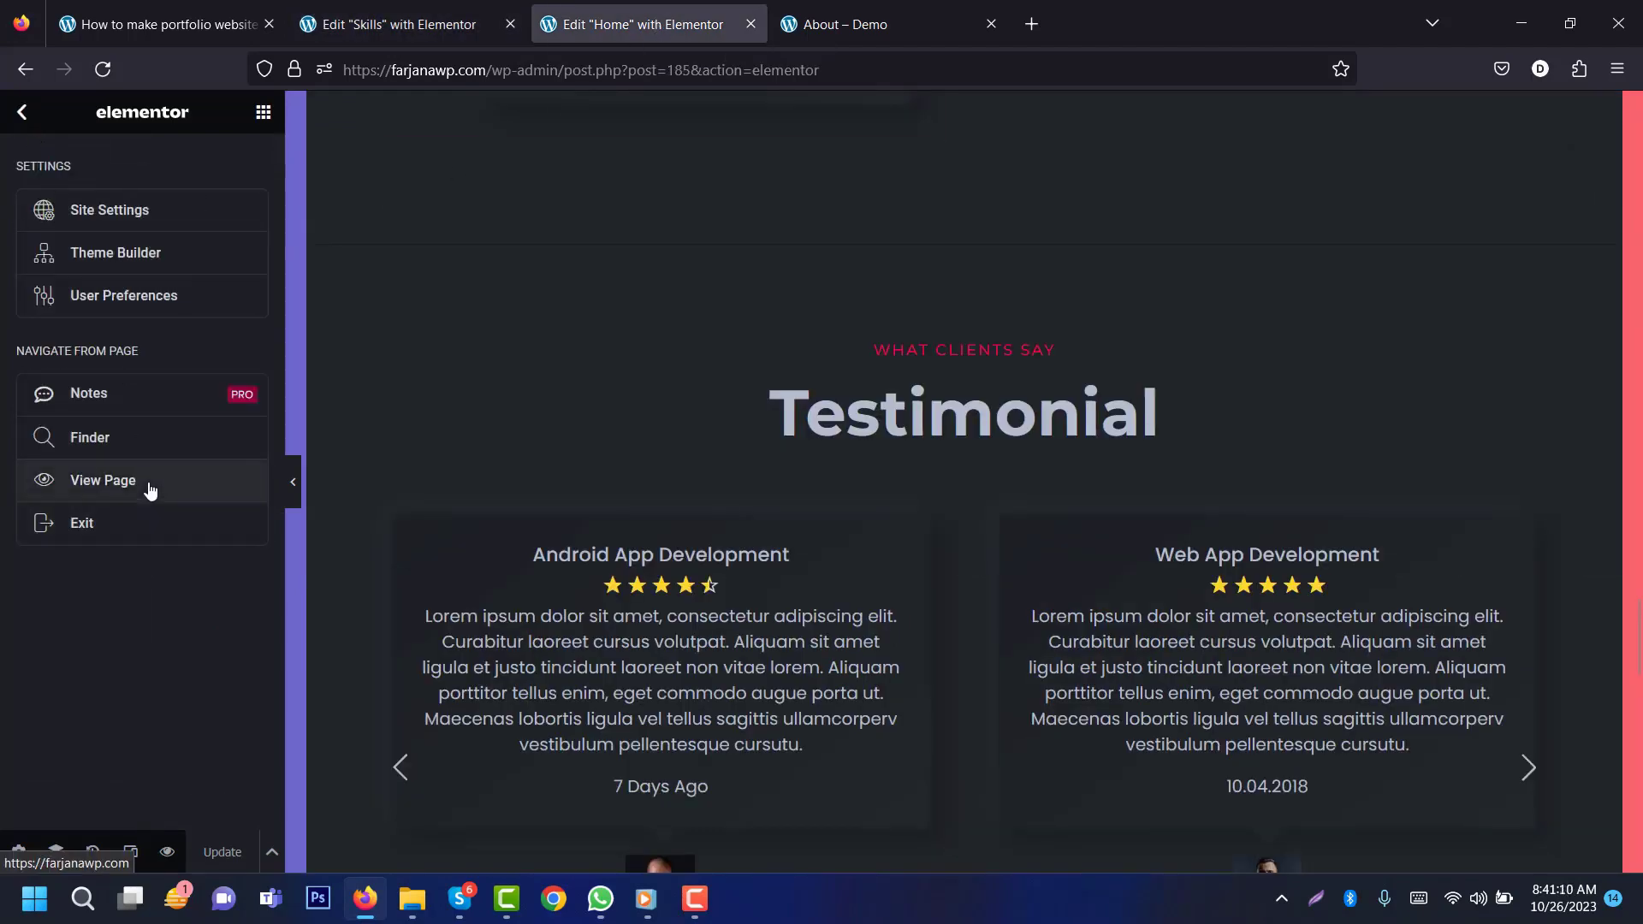
pyautogui.click(147, 525)
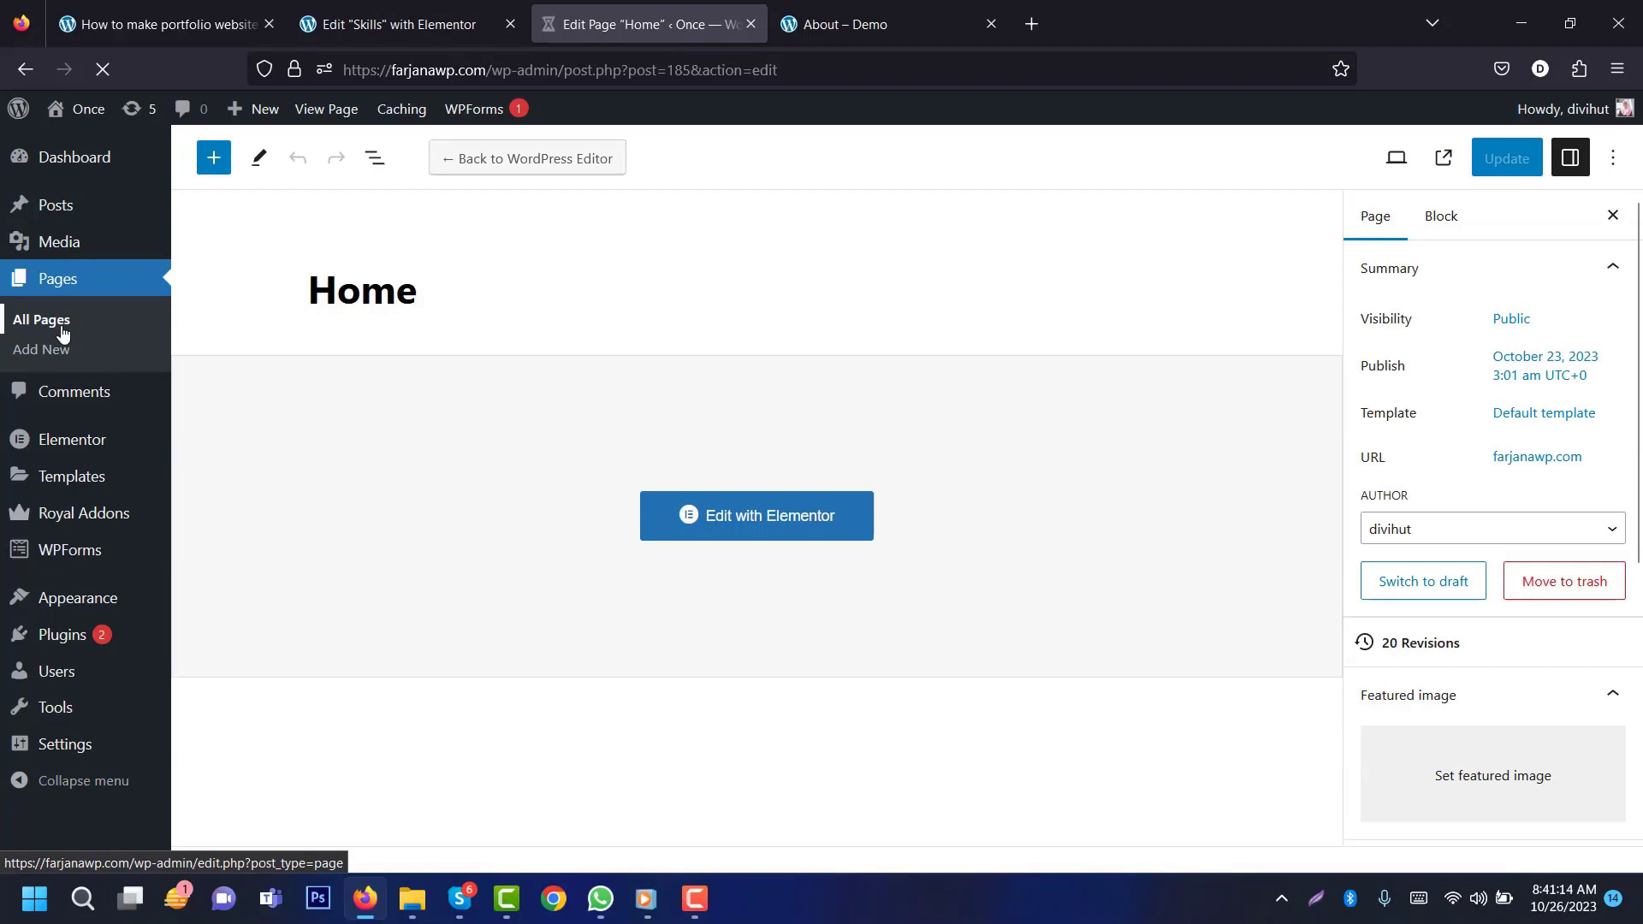
# Step: Copy the About Me header section from the About page and paste it into the Skills page
pyautogui.click(62, 330)
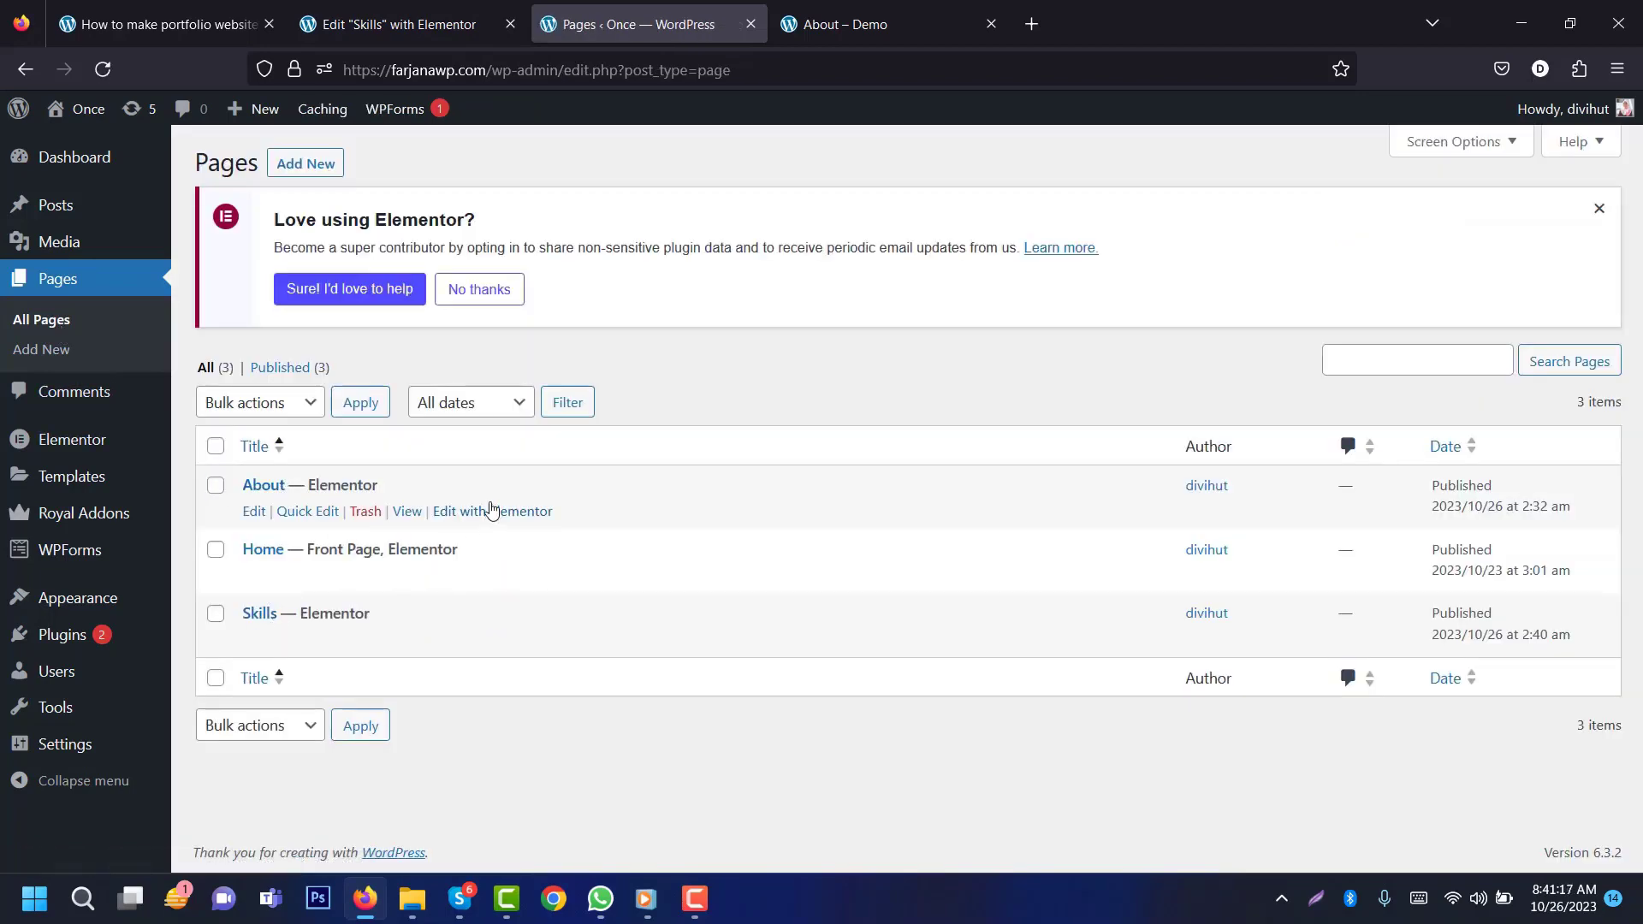
pyautogui.click(500, 512)
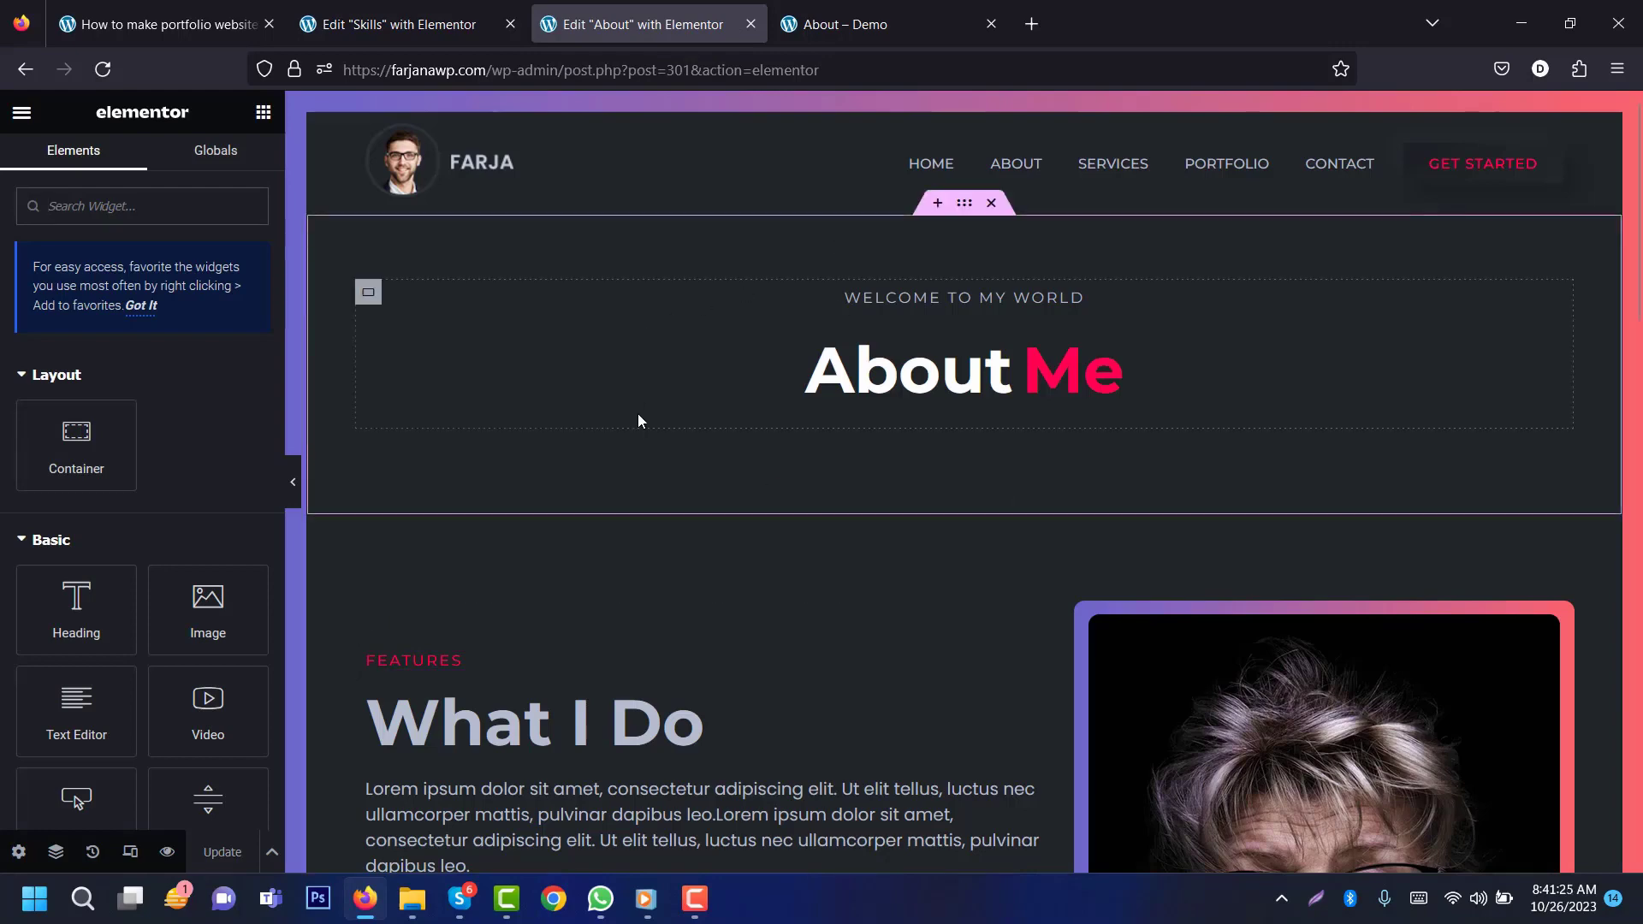
pyautogui.rightClick(955, 209)
pyautogui.click(999, 351)
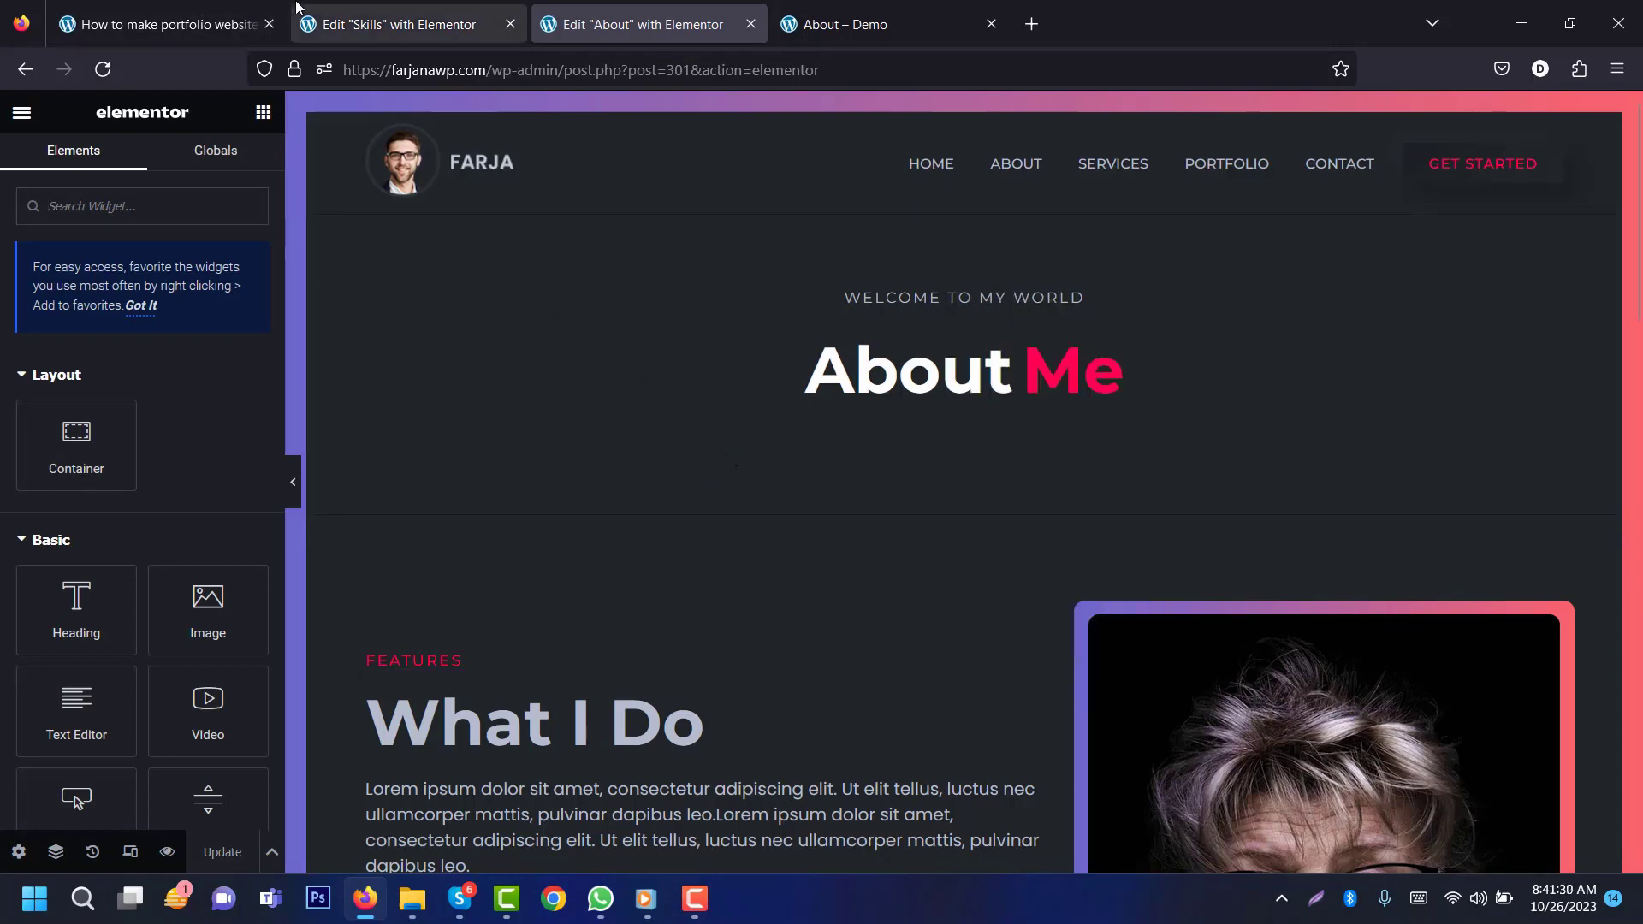
pyautogui.click(353, 10)
pyautogui.rightClick(932, 425)
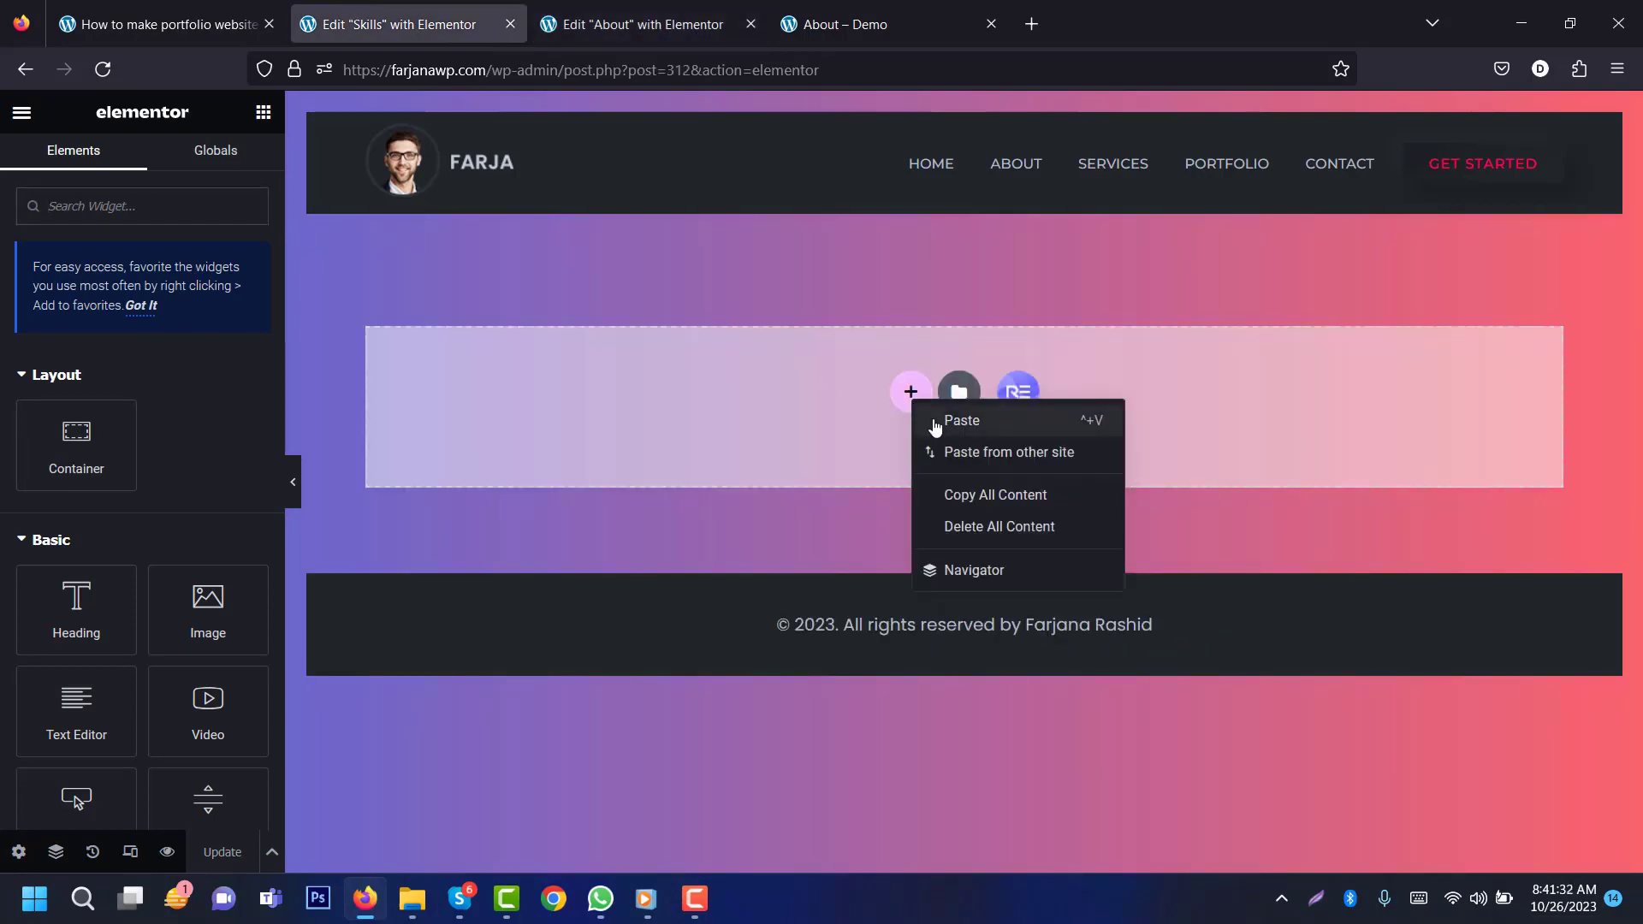
pyautogui.click(961, 420)
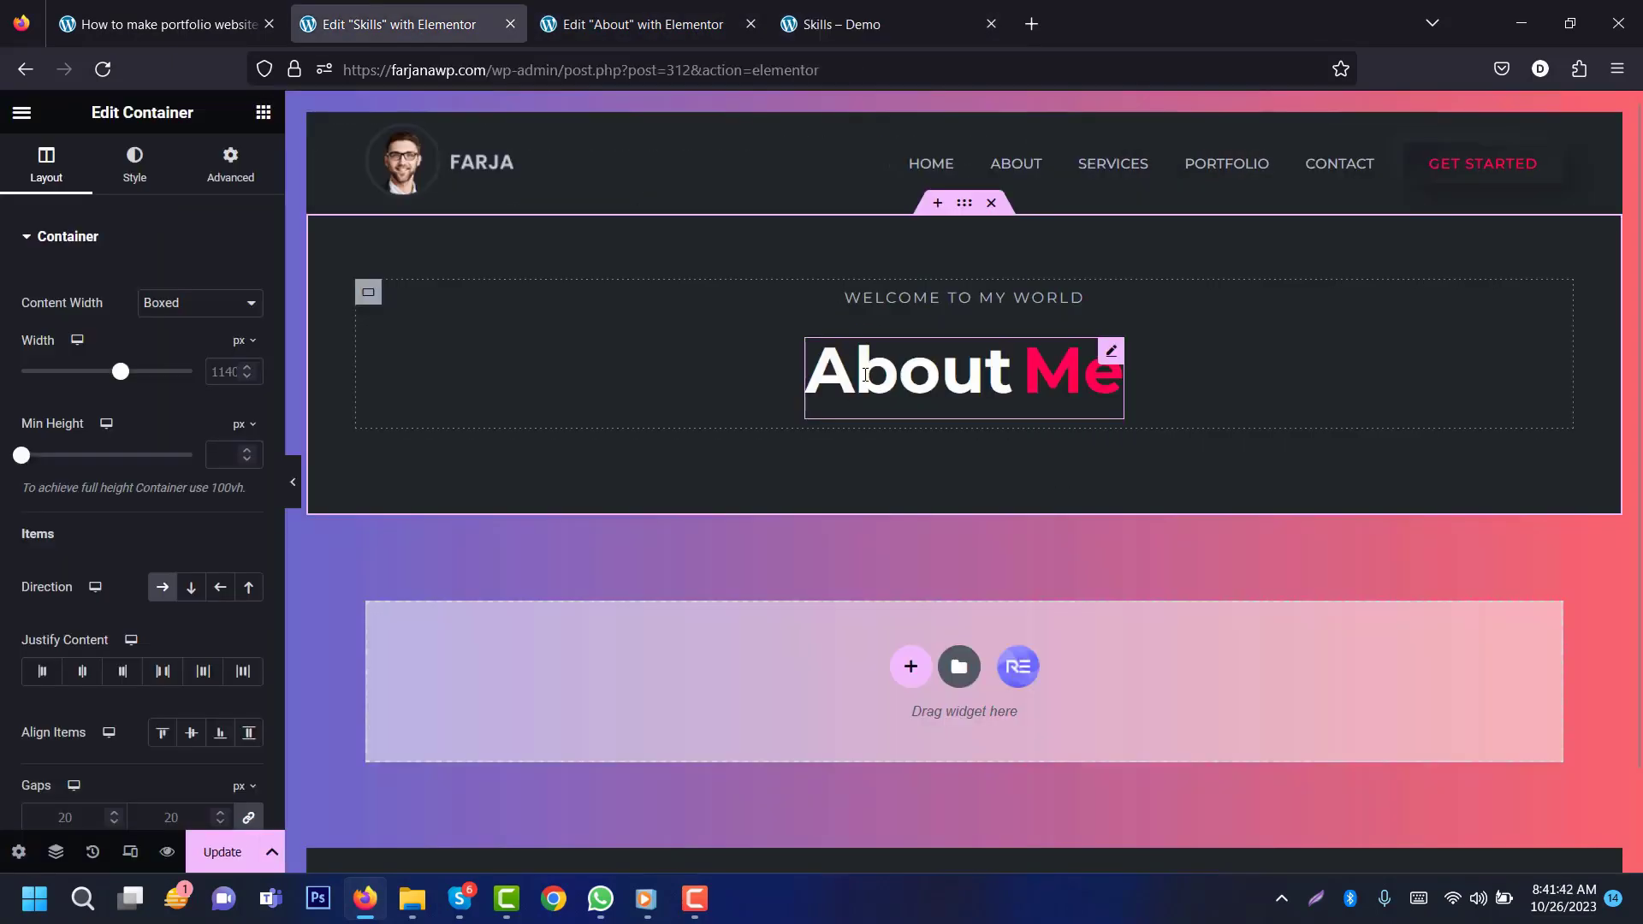
# Step: Change the banner heading to 'My Skills' and view the demo Skills page's skill bars
pyautogui.click(864, 374)
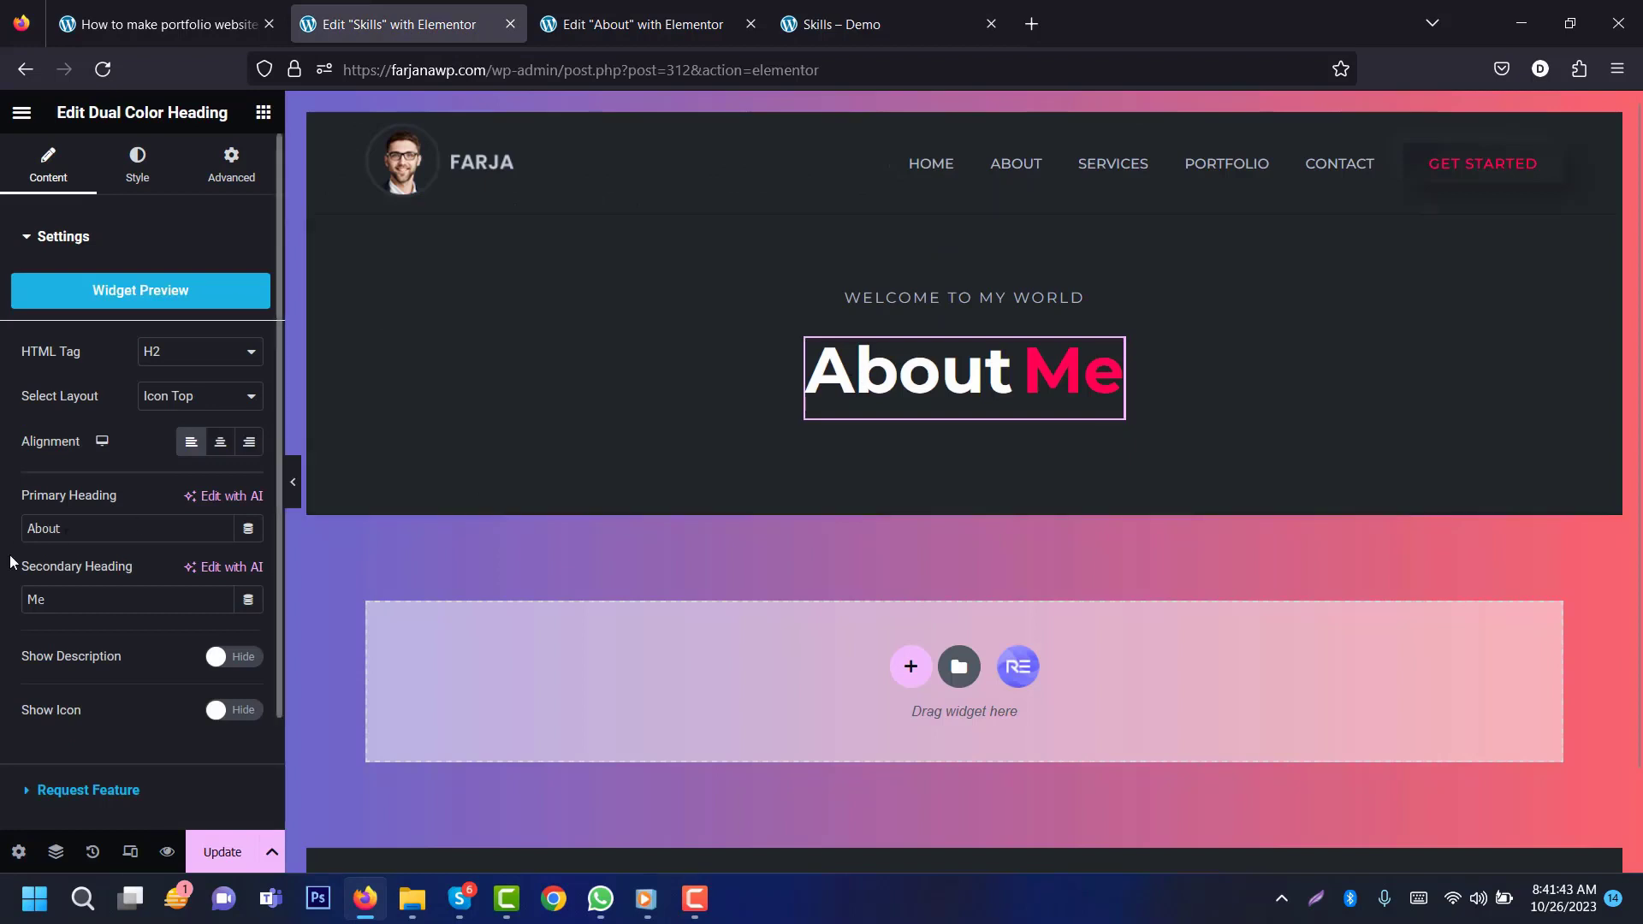
pyautogui.write('My')
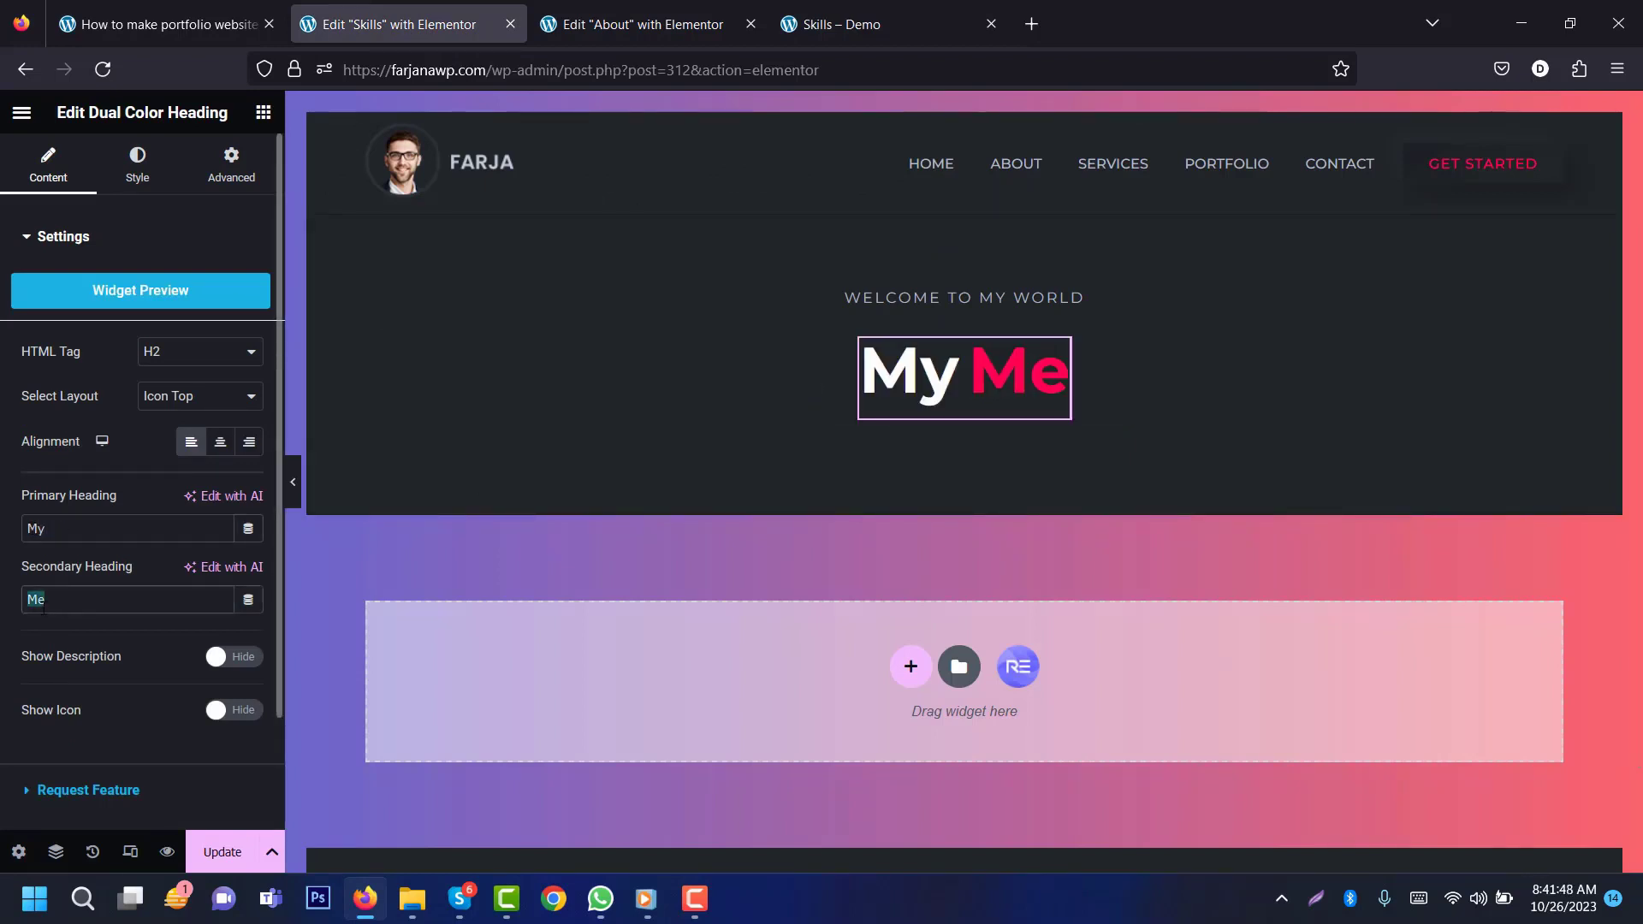
pyautogui.write('Skills')
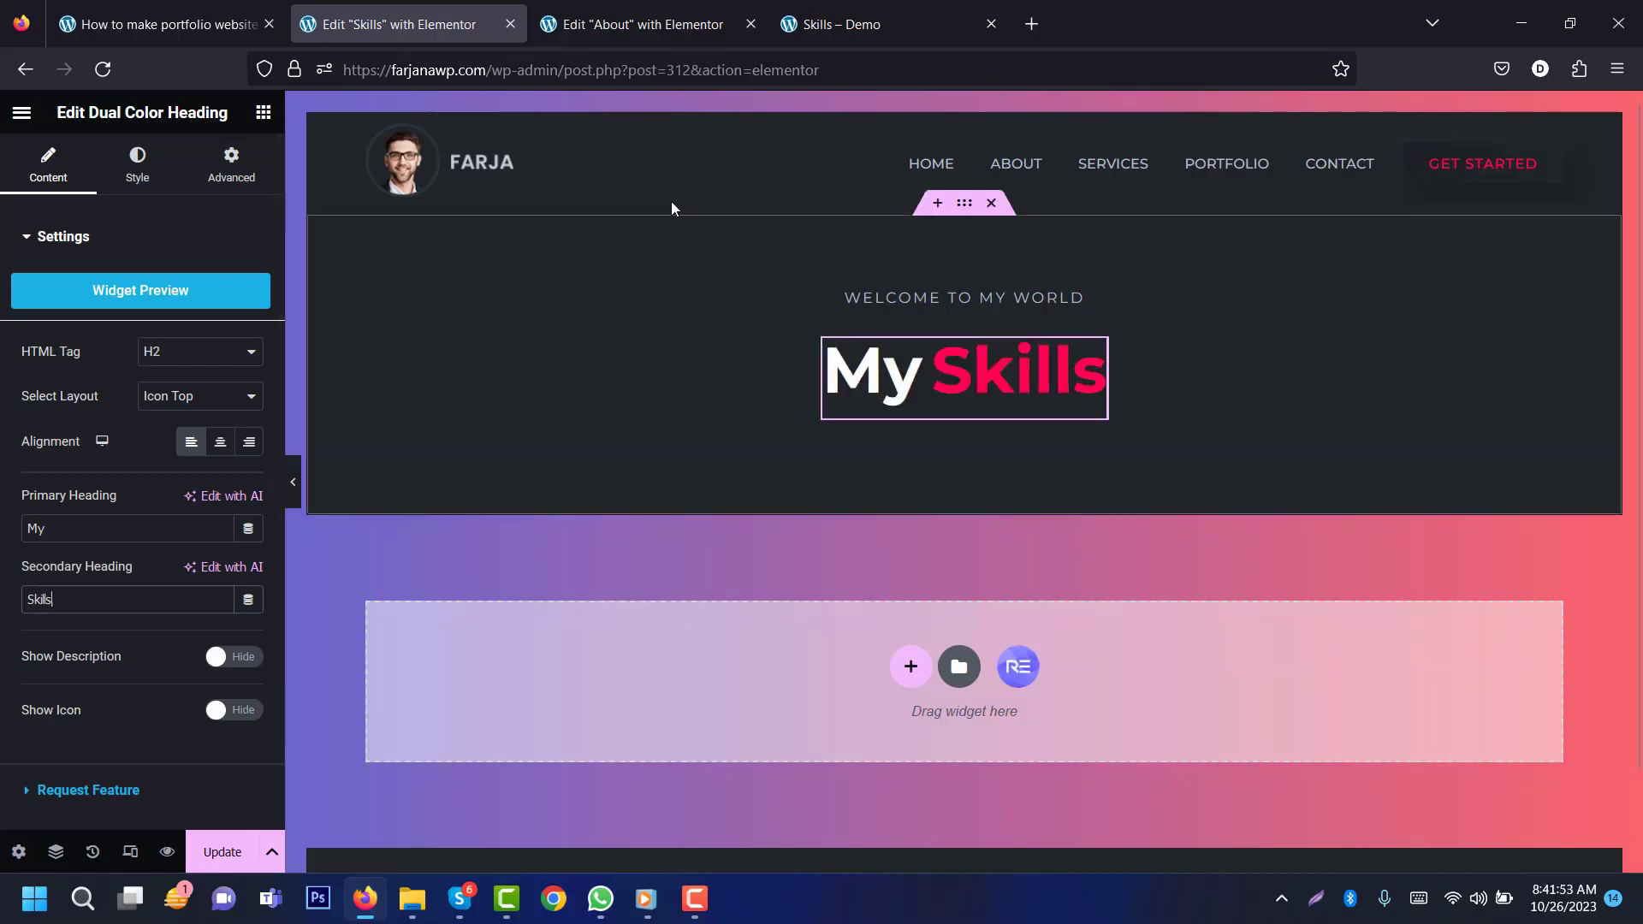
pyautogui.click(828, 24)
pyautogui.scroll(-5, 1074, 183)
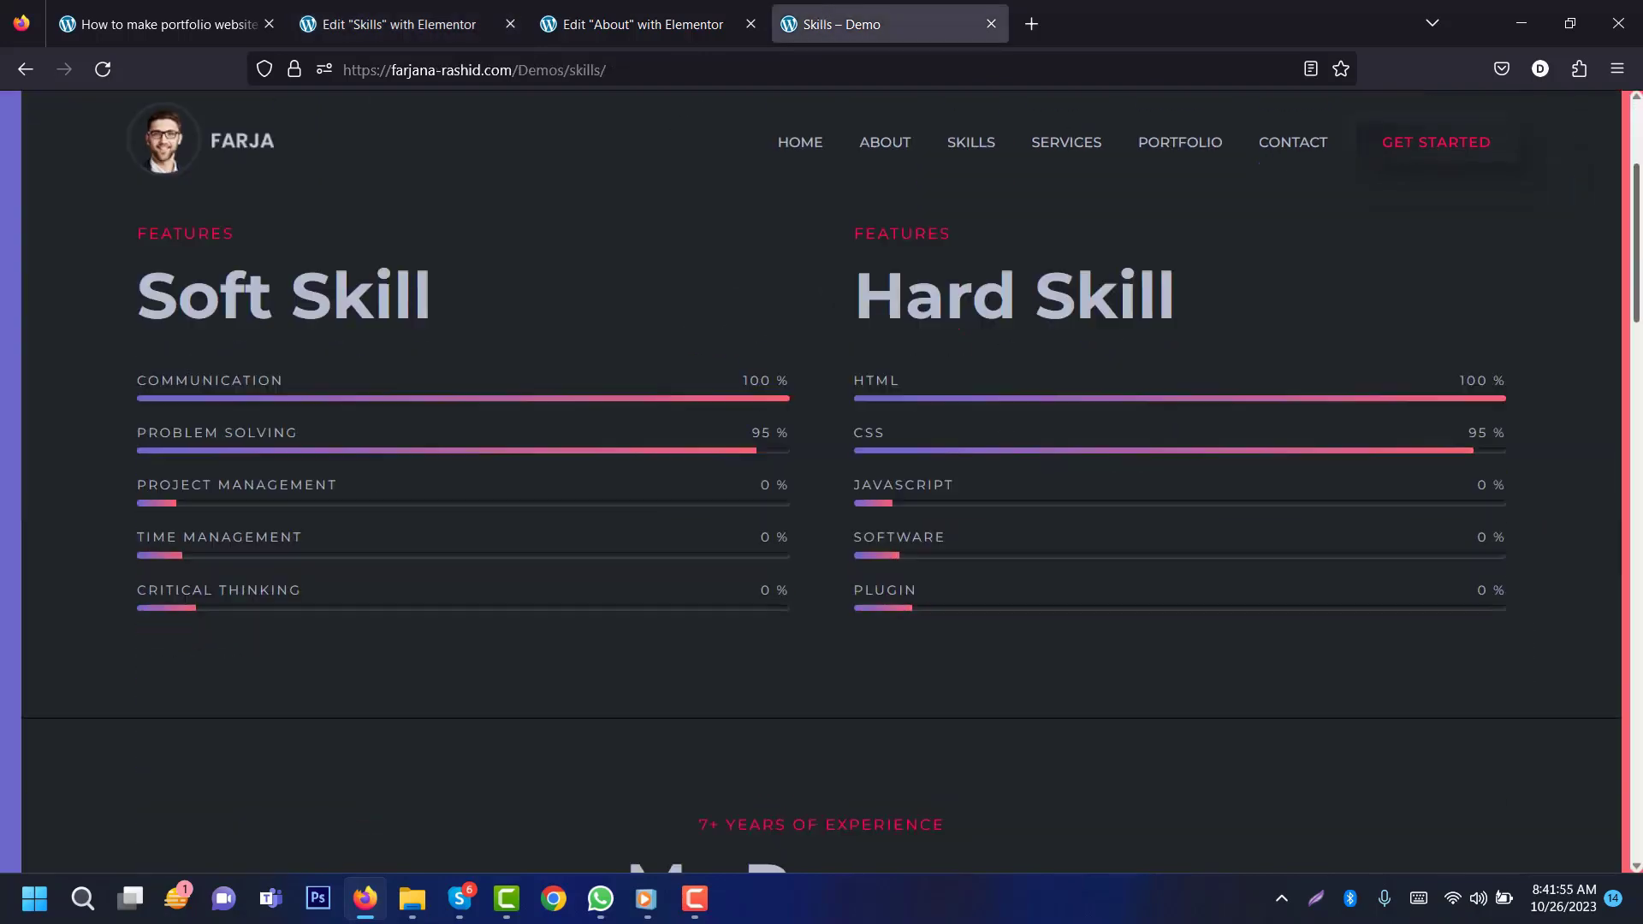
# Step: Add a two-column container below the My Skills banner and paste the About section's style onto it
pyautogui.moveTo(1637, 295)
pyautogui.mouseDown()
pyautogui.moveTo(1638, 391)
pyautogui.moveTo(1638, 282)
pyautogui.mouseUp()
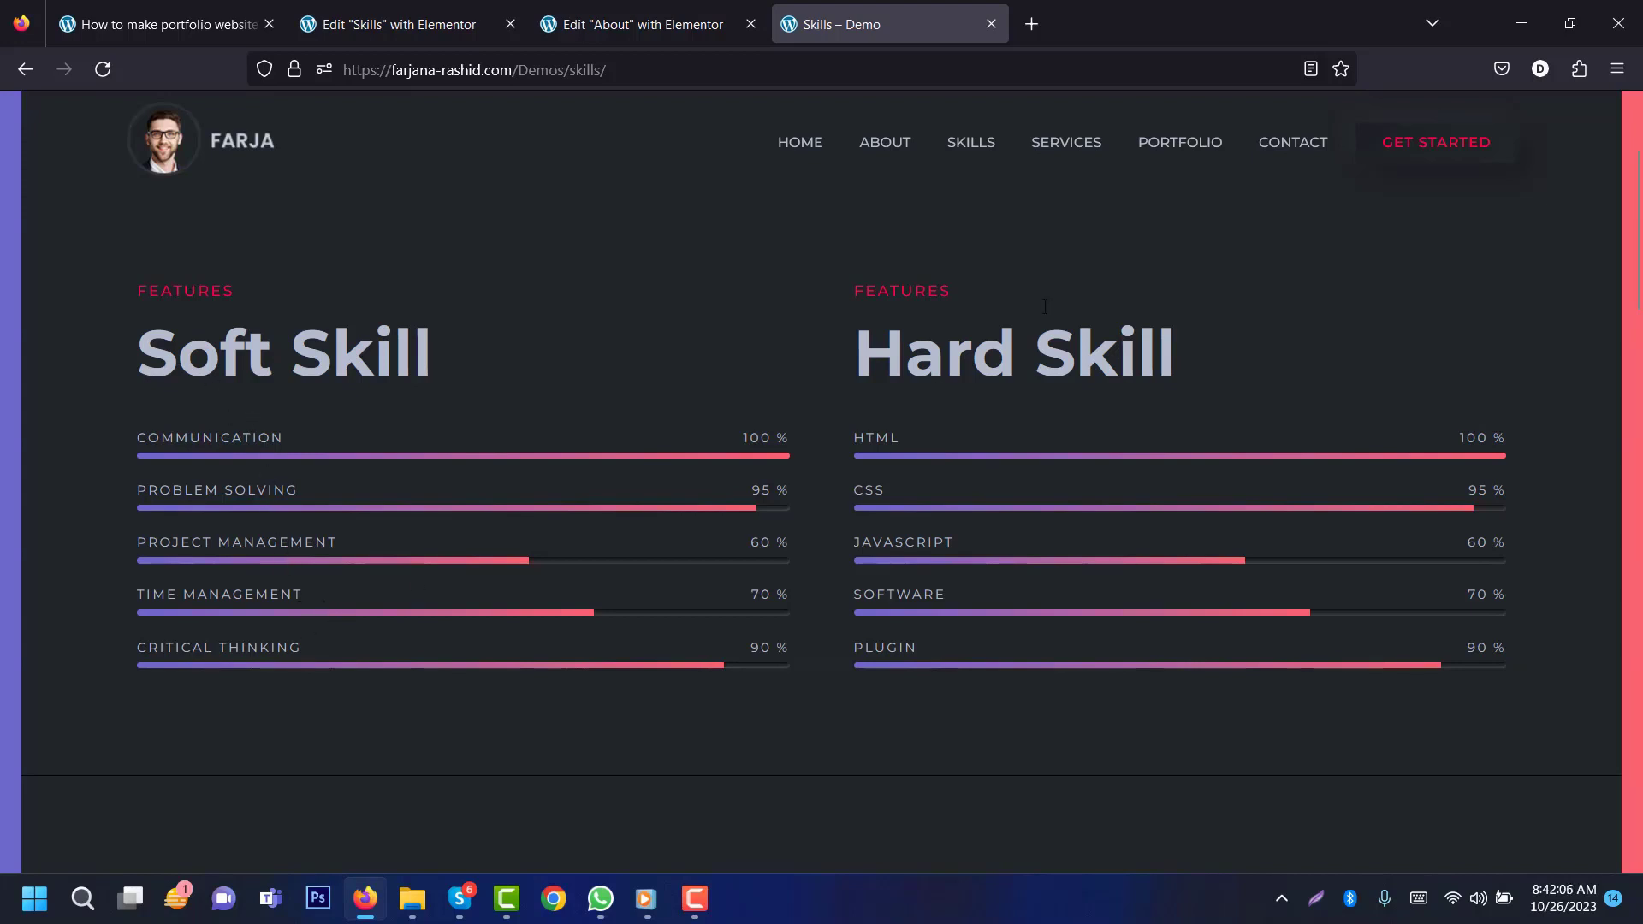
pyautogui.click(469, 4)
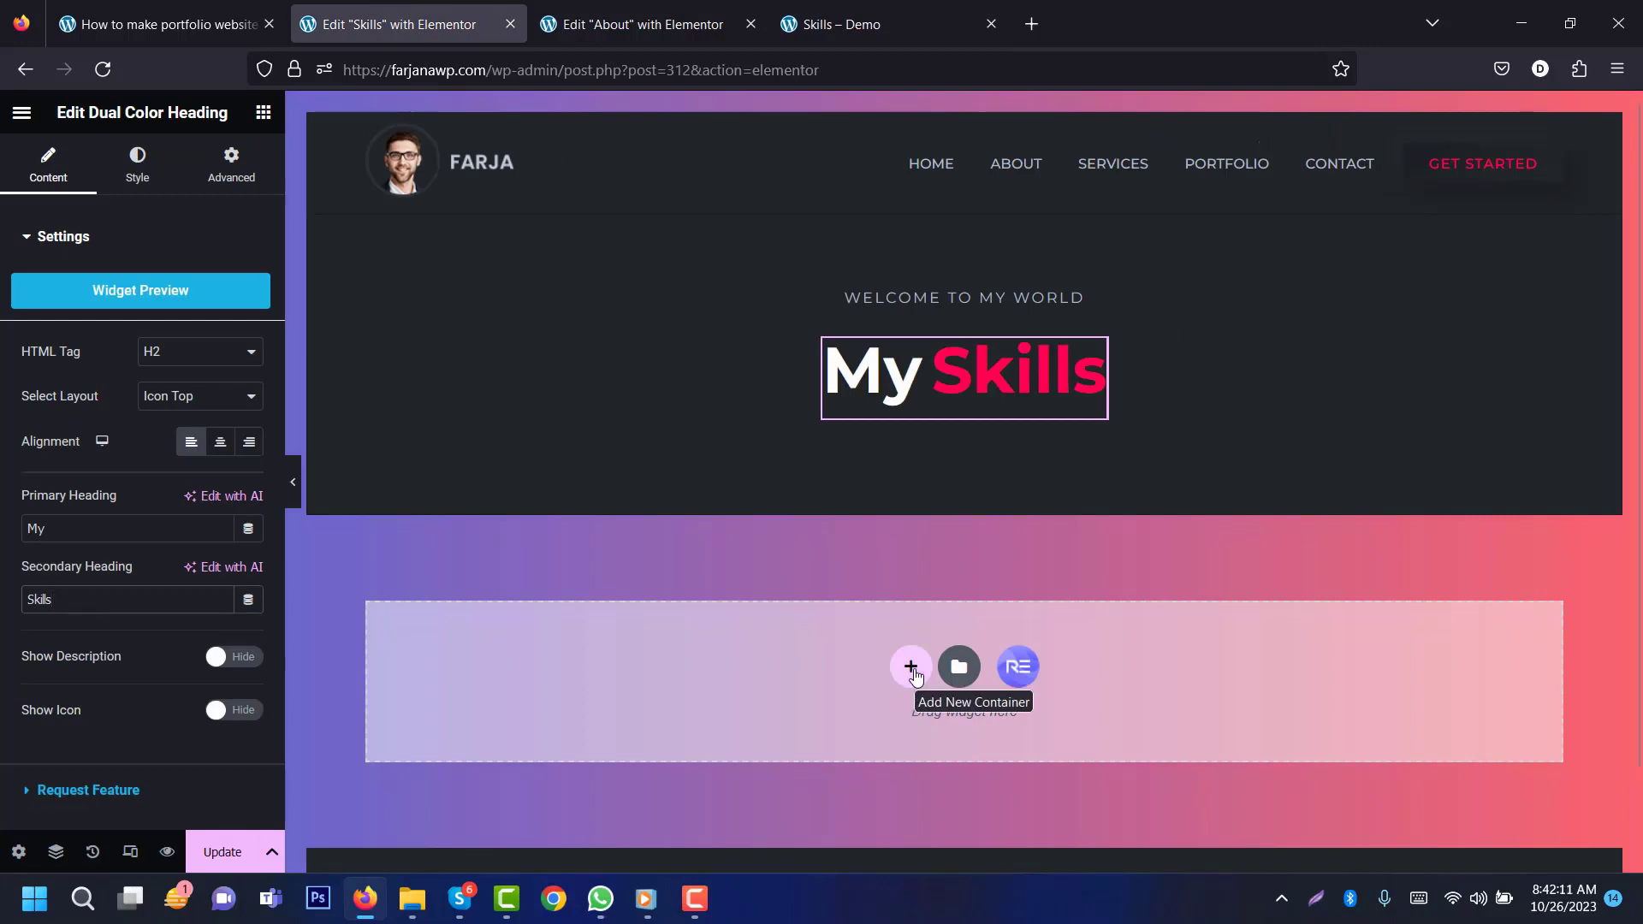
pyautogui.click(912, 667)
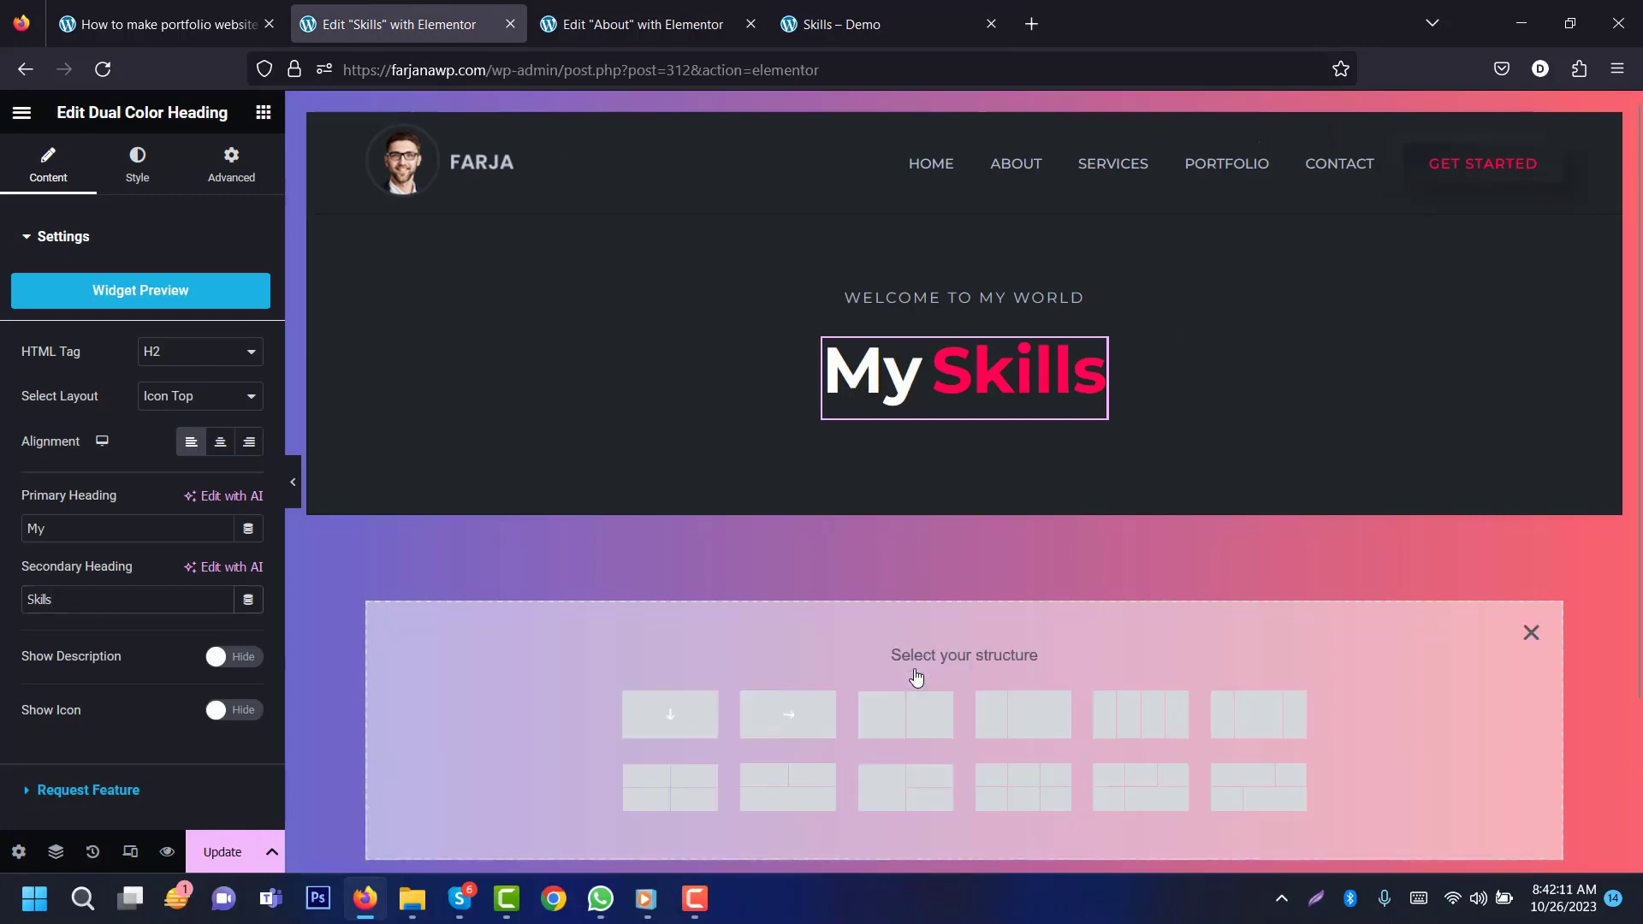
pyautogui.click(907, 727)
pyautogui.click(642, 24)
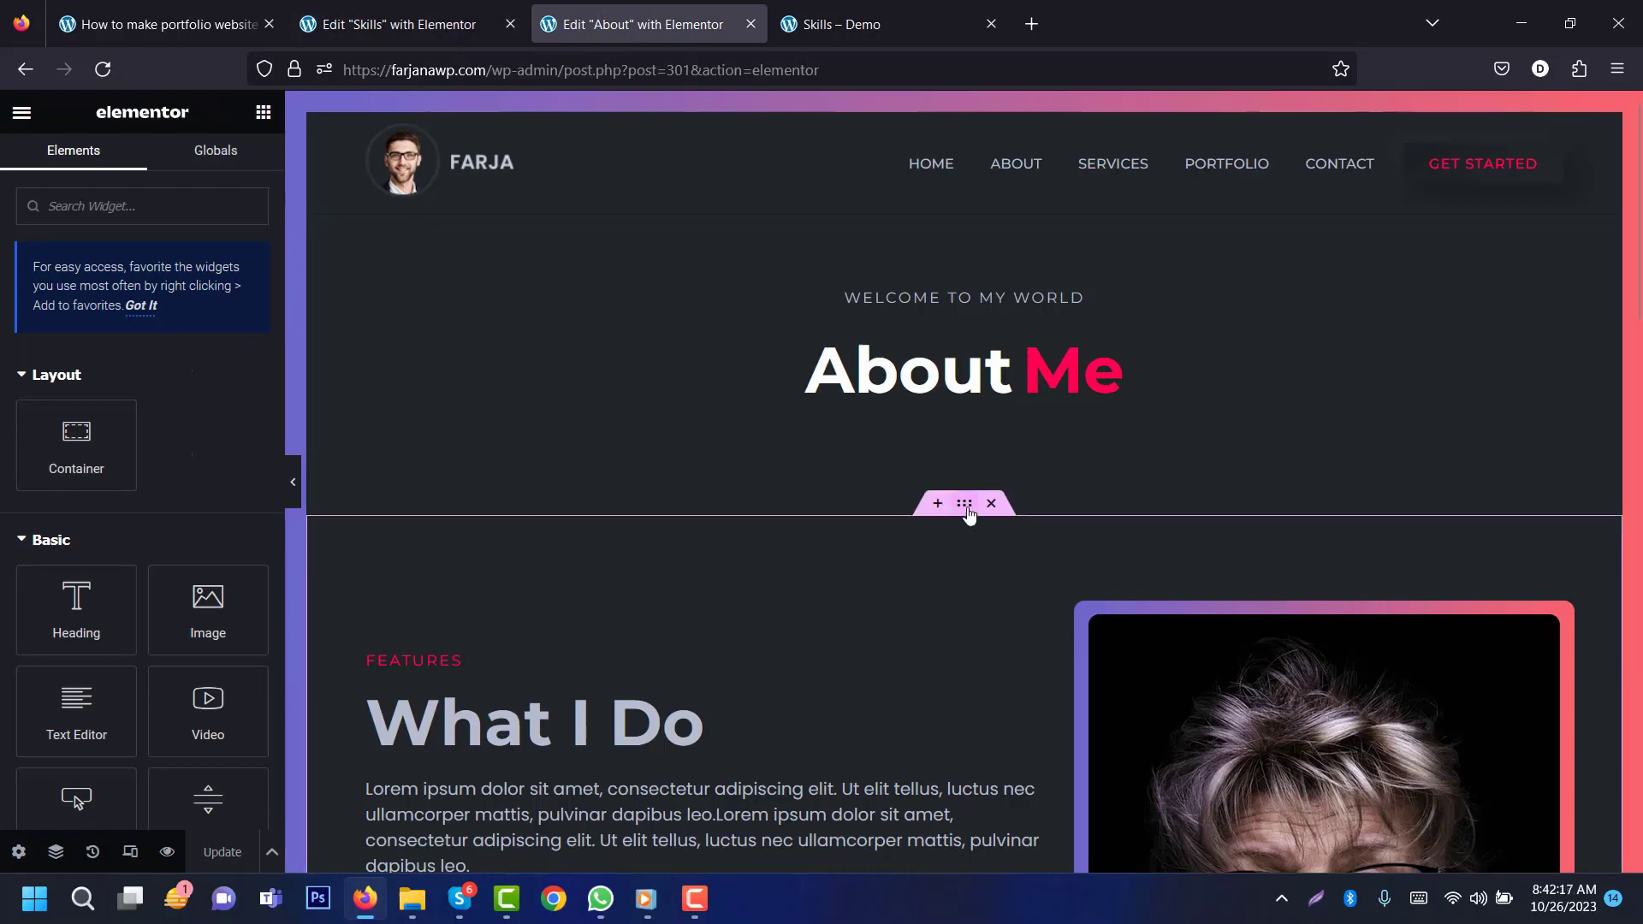
pyautogui.rightClick(965, 504)
pyautogui.click(1012, 521)
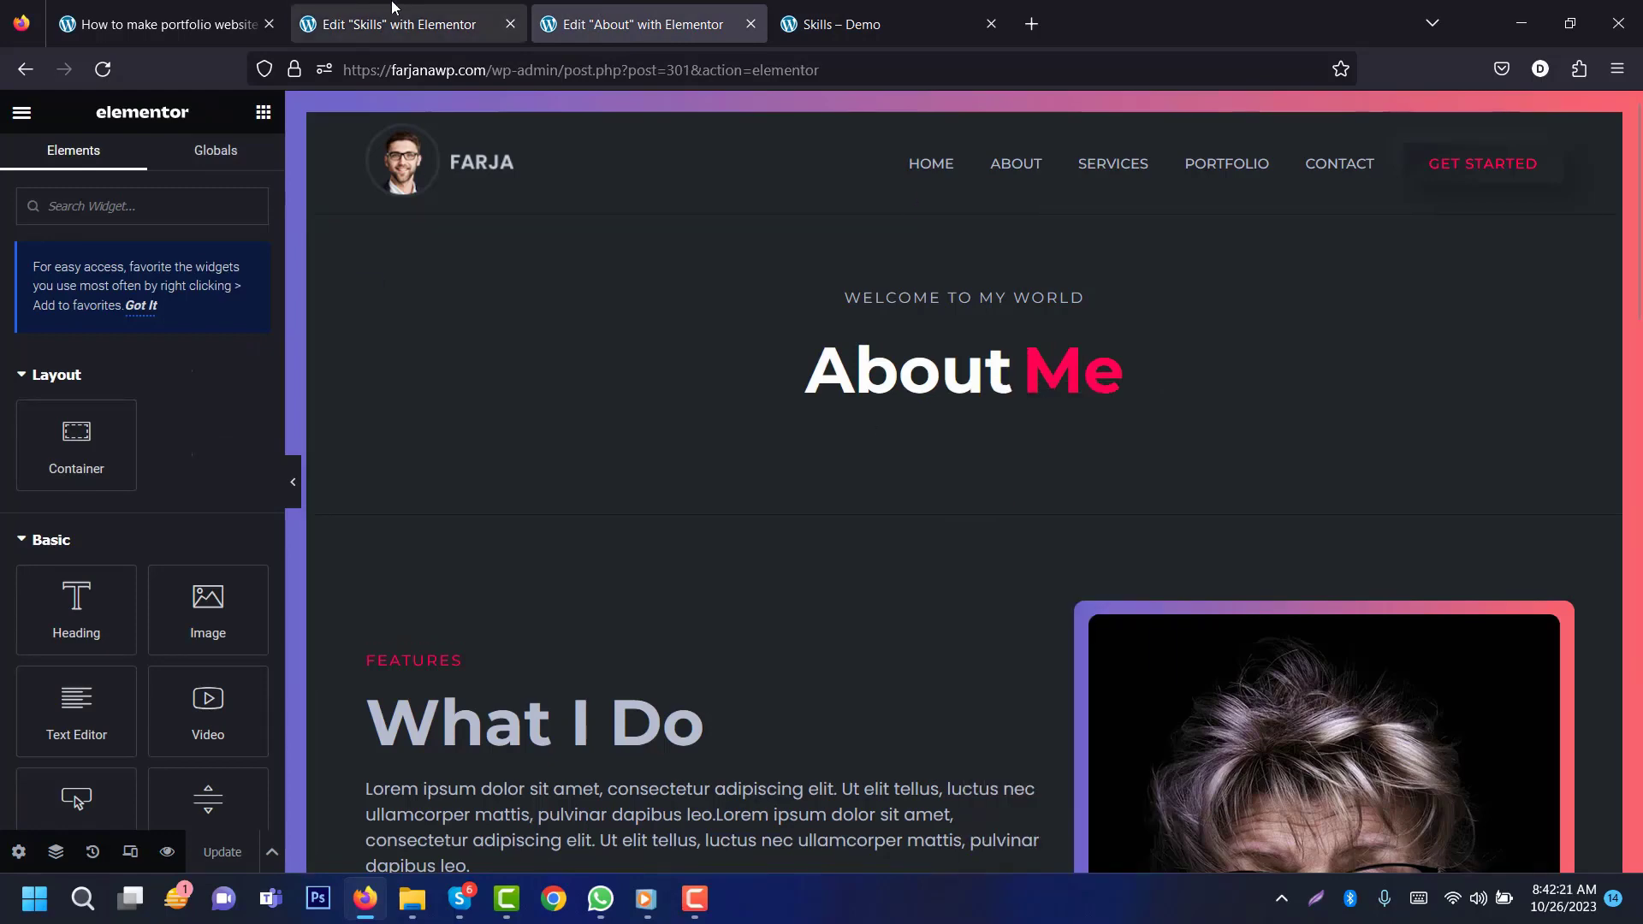
pyautogui.click(394, 8)
pyautogui.rightClick(960, 504)
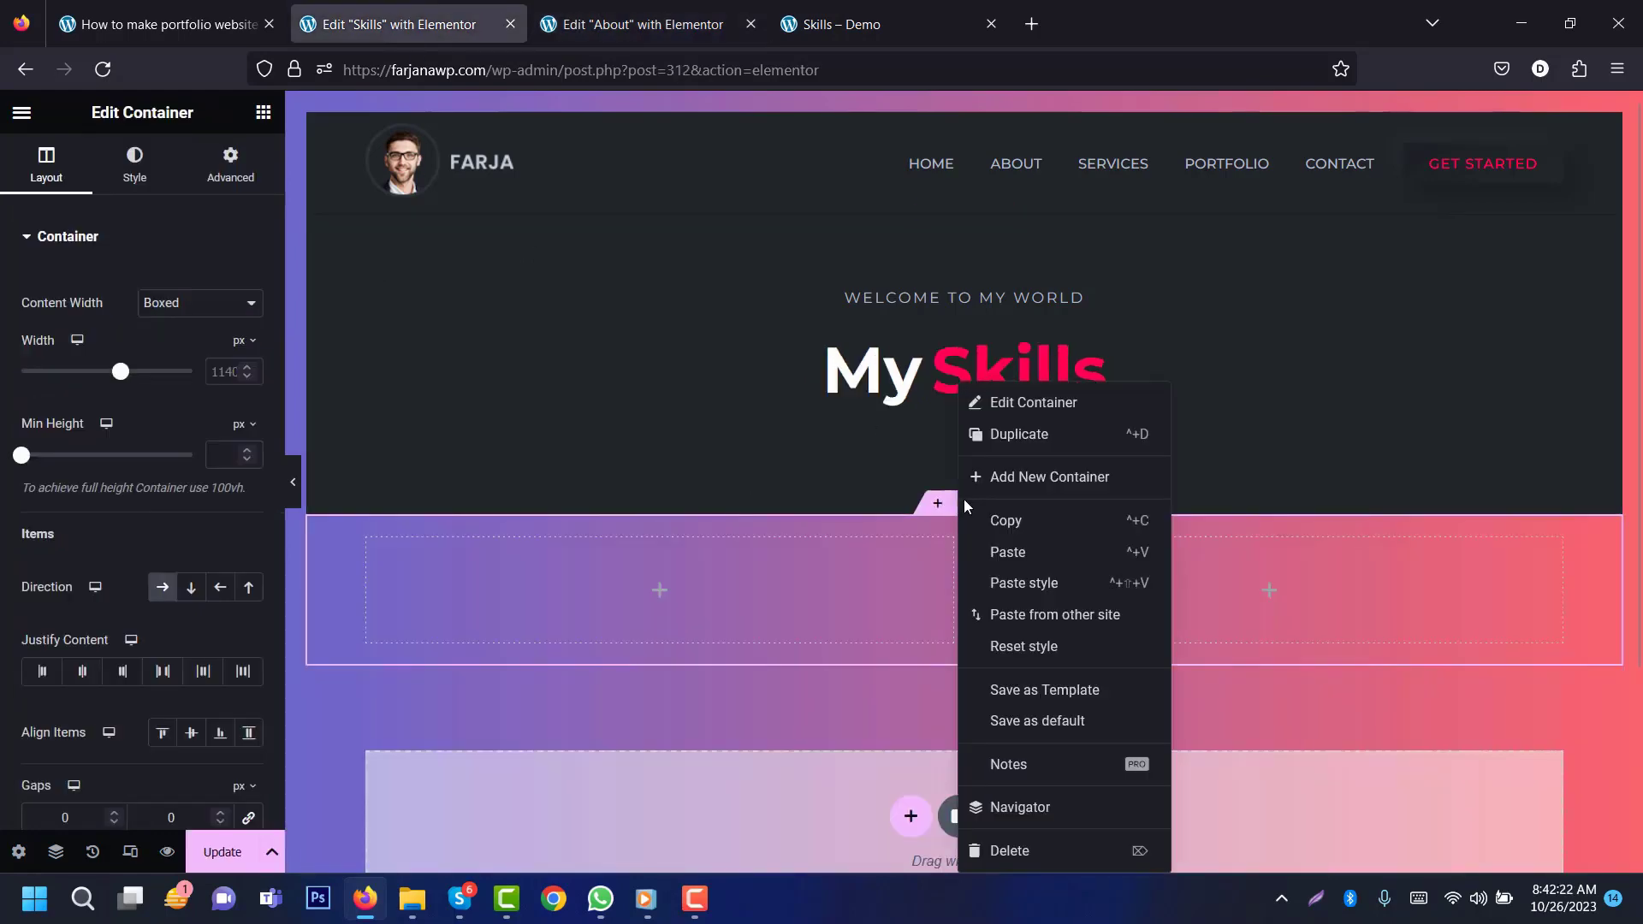
pyautogui.click(1031, 584)
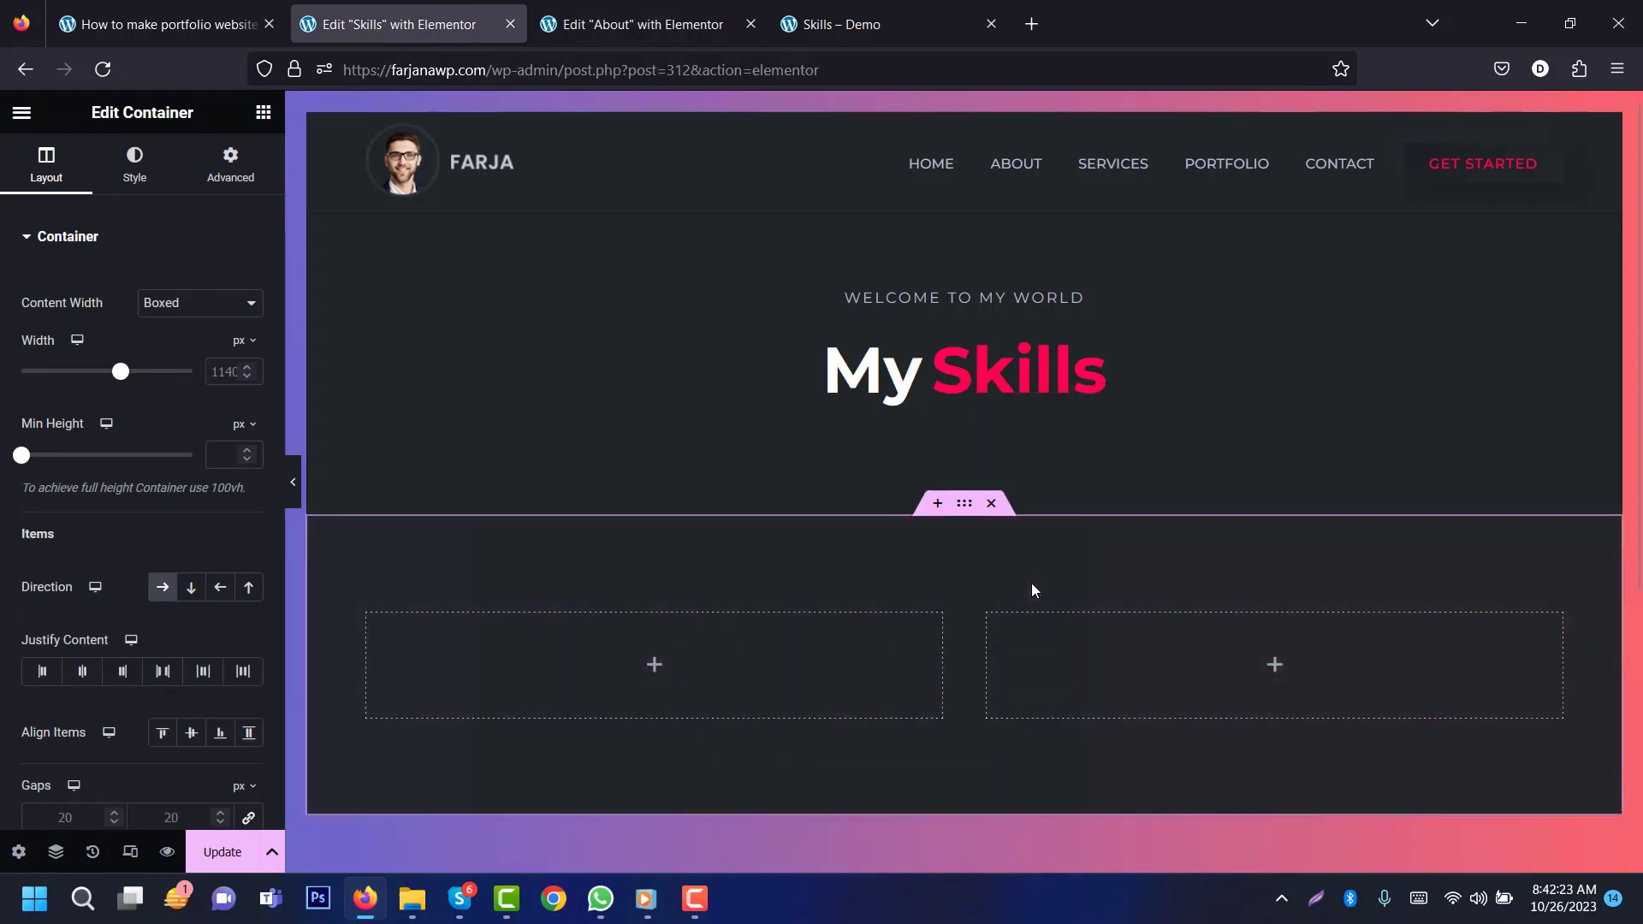
# Step: Copy the FEATURES label from the About page into the new left column
pyautogui.click(655, 670)
pyautogui.click(641, 24)
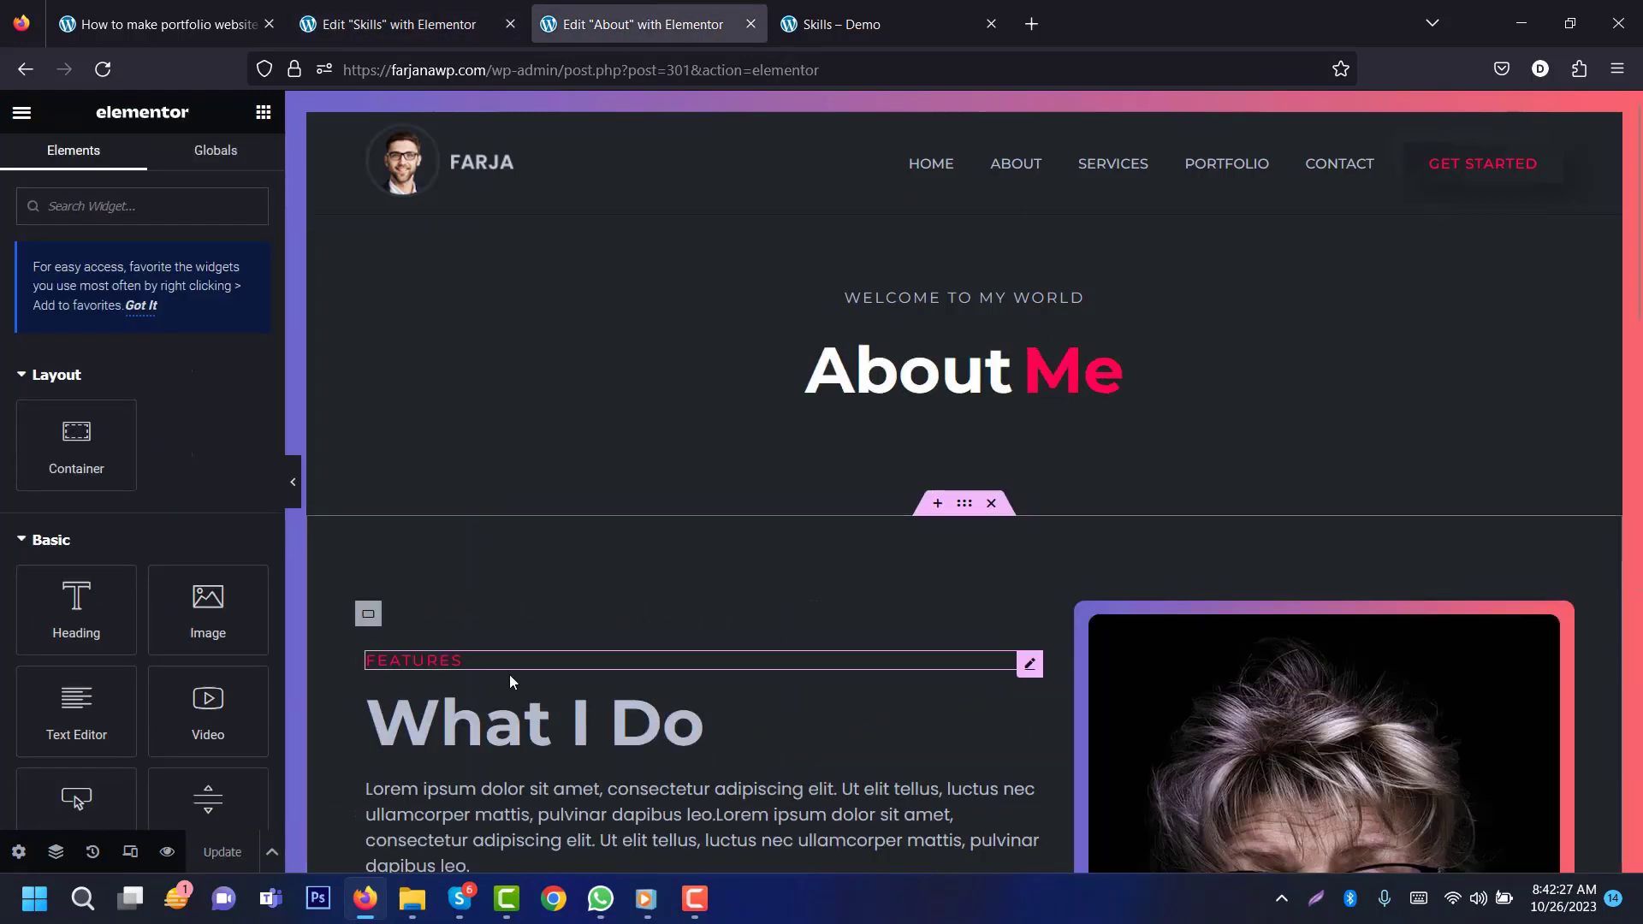
pyautogui.rightClick(409, 663)
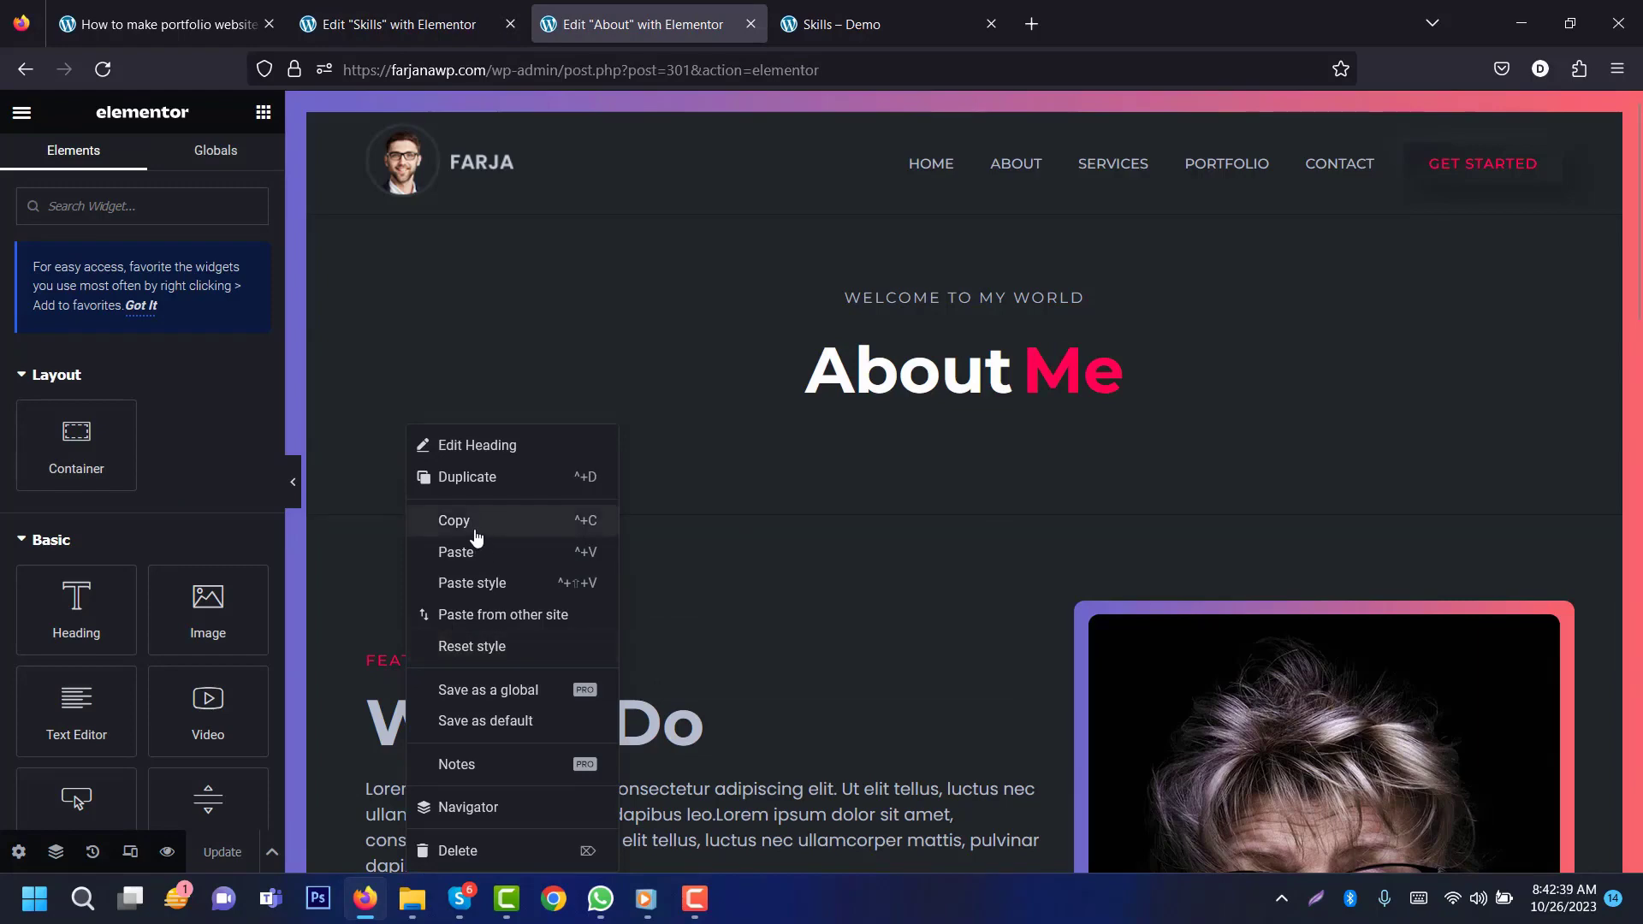
pyautogui.click(477, 537)
pyautogui.click(462, 24)
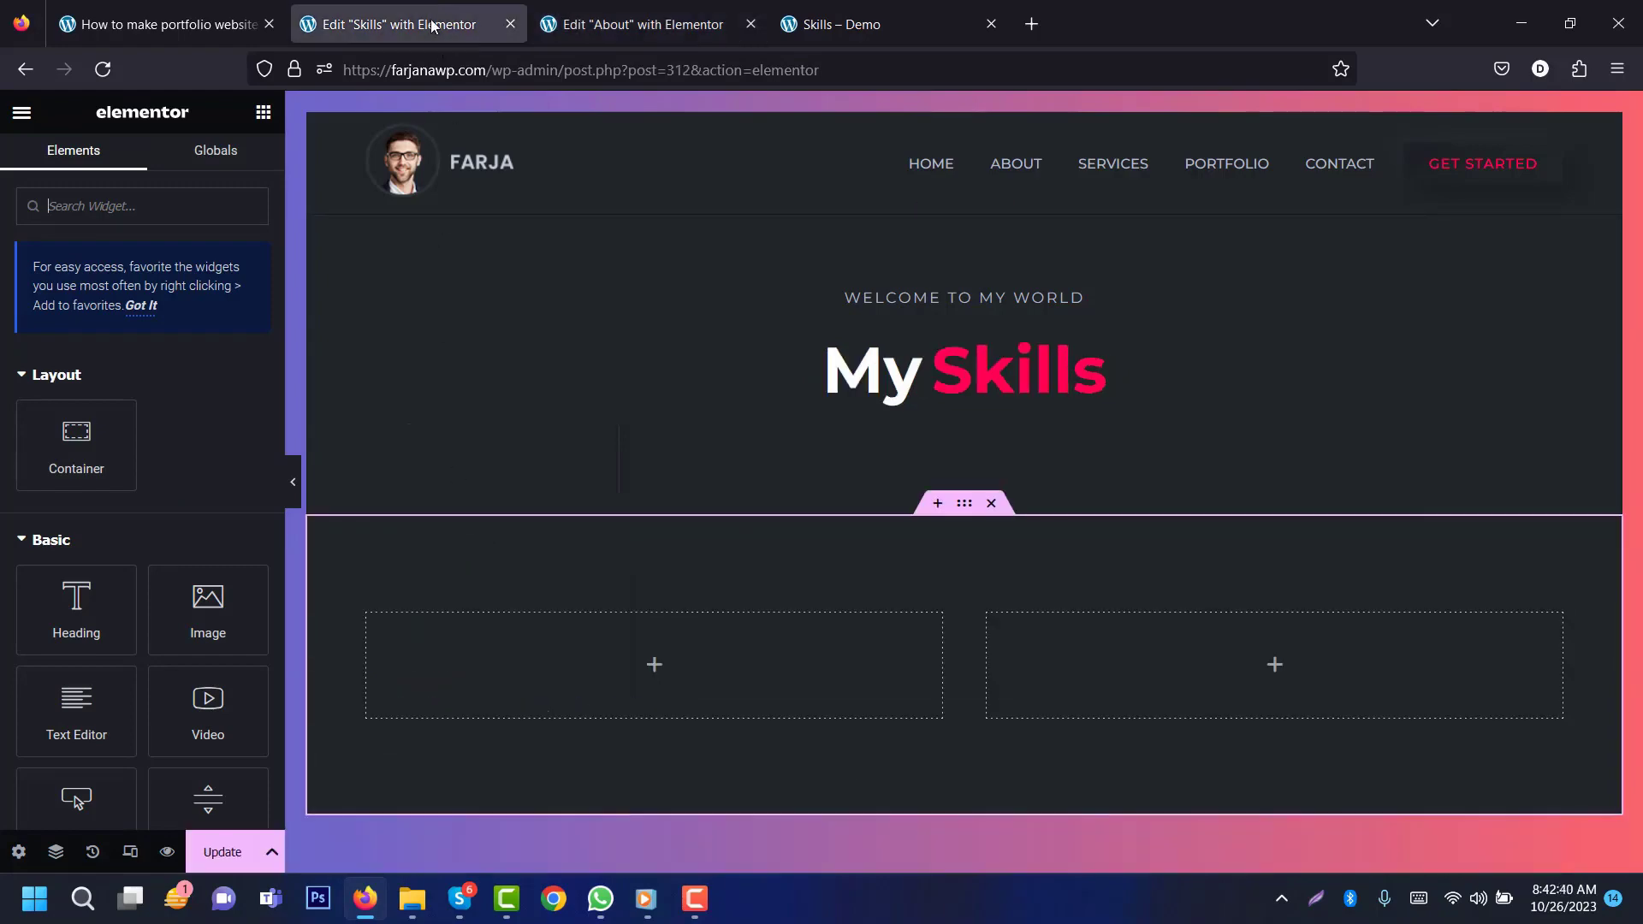
pyautogui.rightClick(568, 661)
pyautogui.click(603, 548)
# Step: Copy the What I Do heading from About and paste it under FEATURES
pyautogui.click(643, 12)
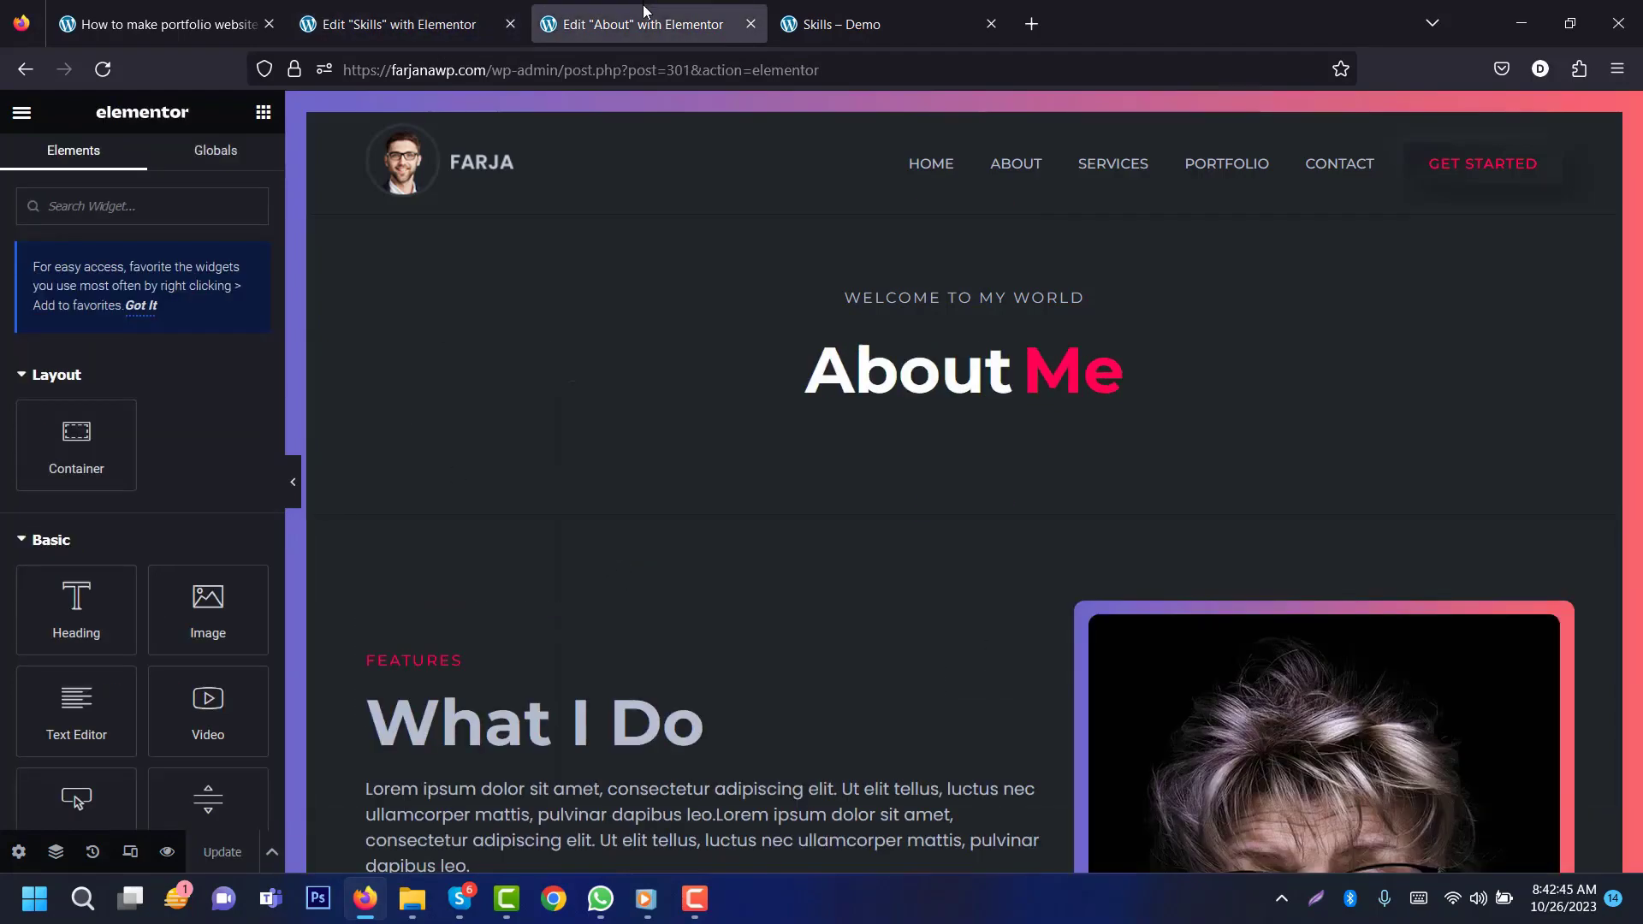
pyautogui.rightClick(507, 723)
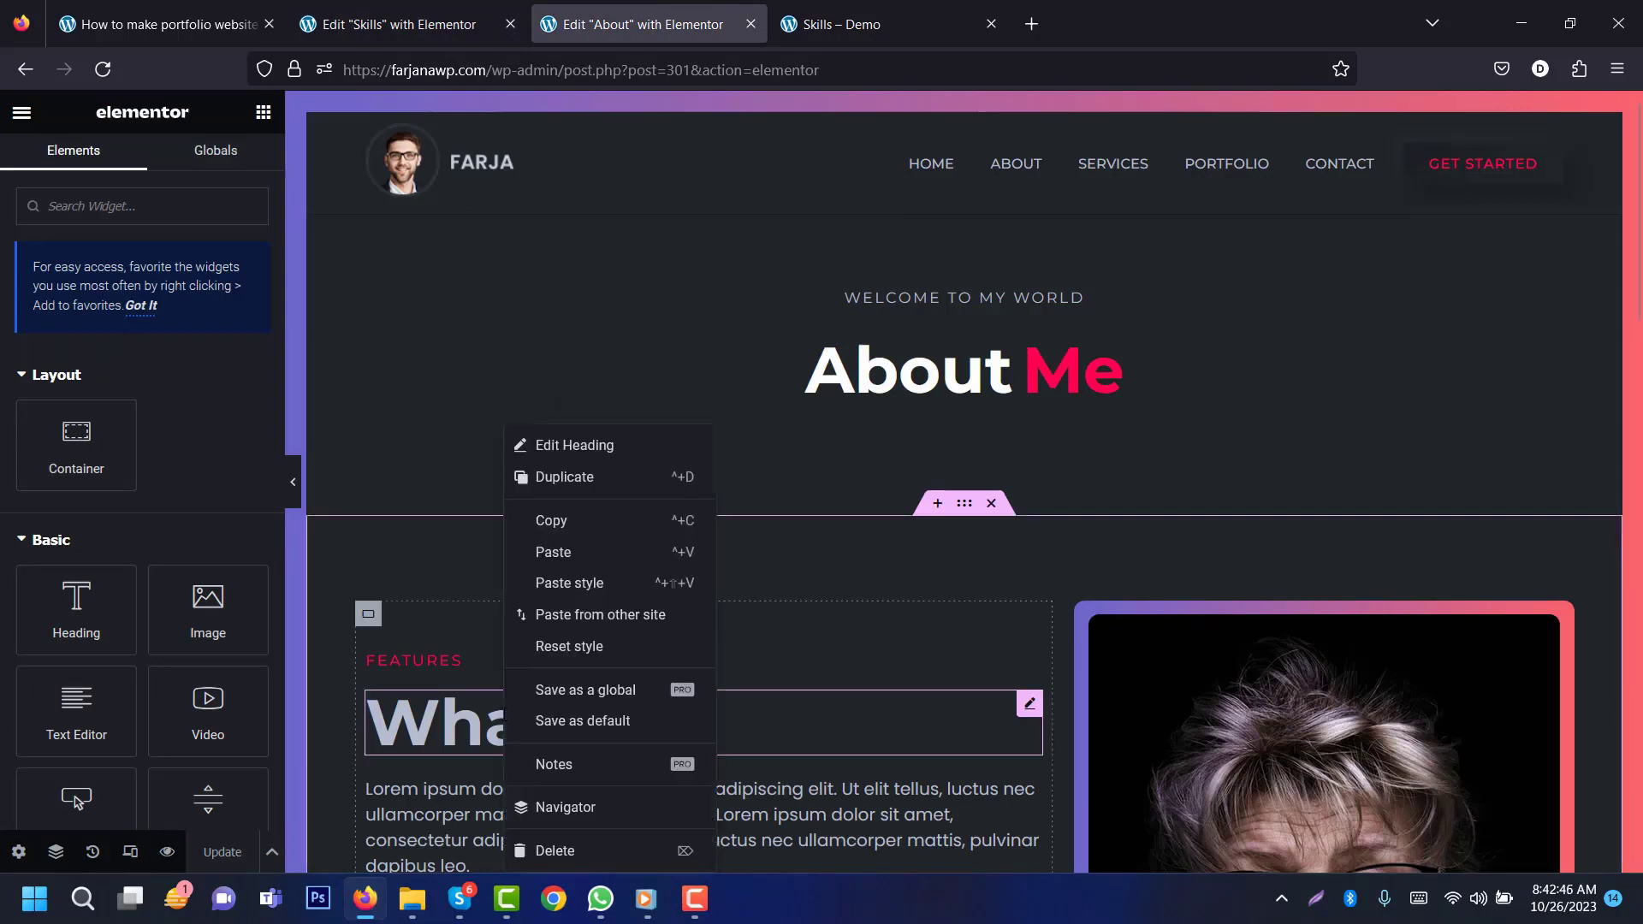
pyautogui.click(566, 522)
pyautogui.click(393, 24)
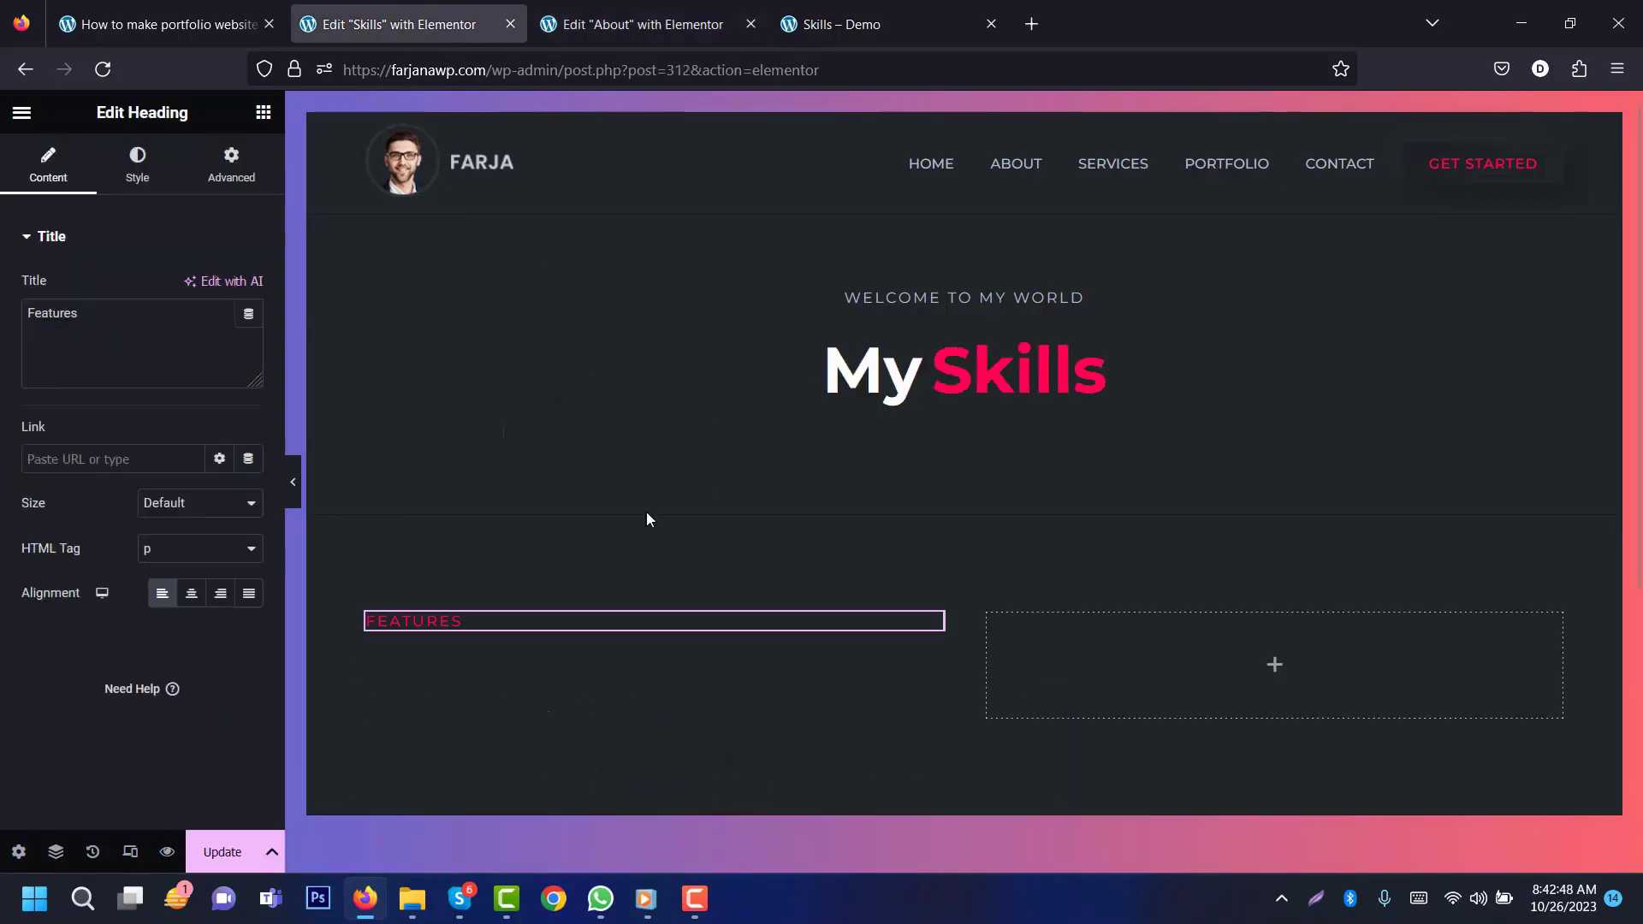
pyautogui.rightClick(622, 652)
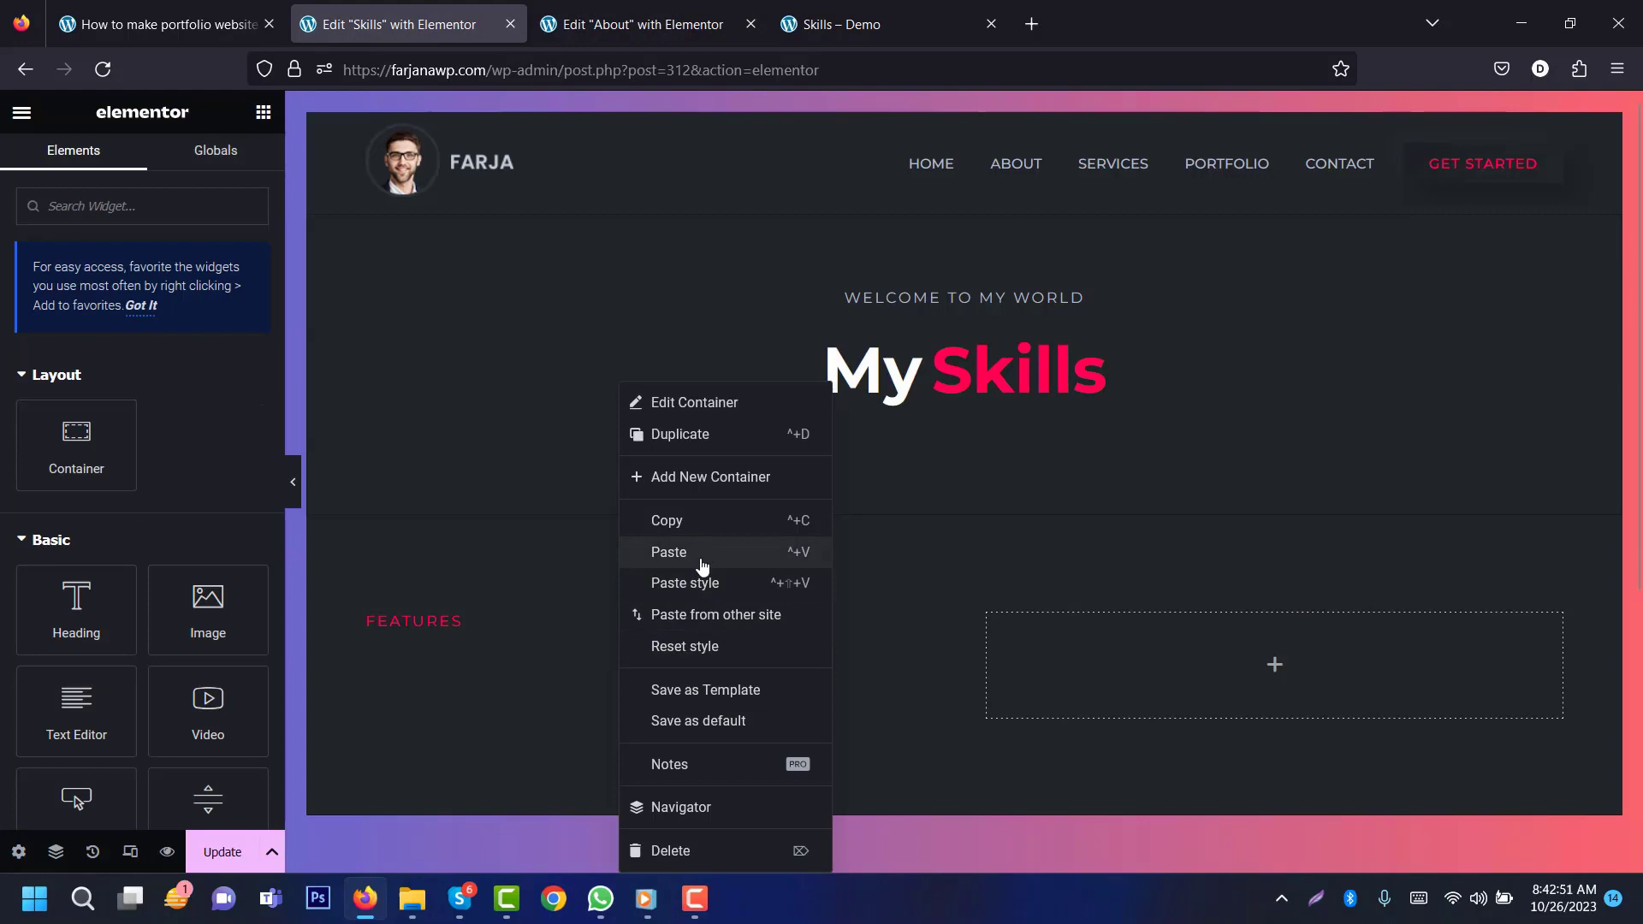
pyautogui.click(702, 555)
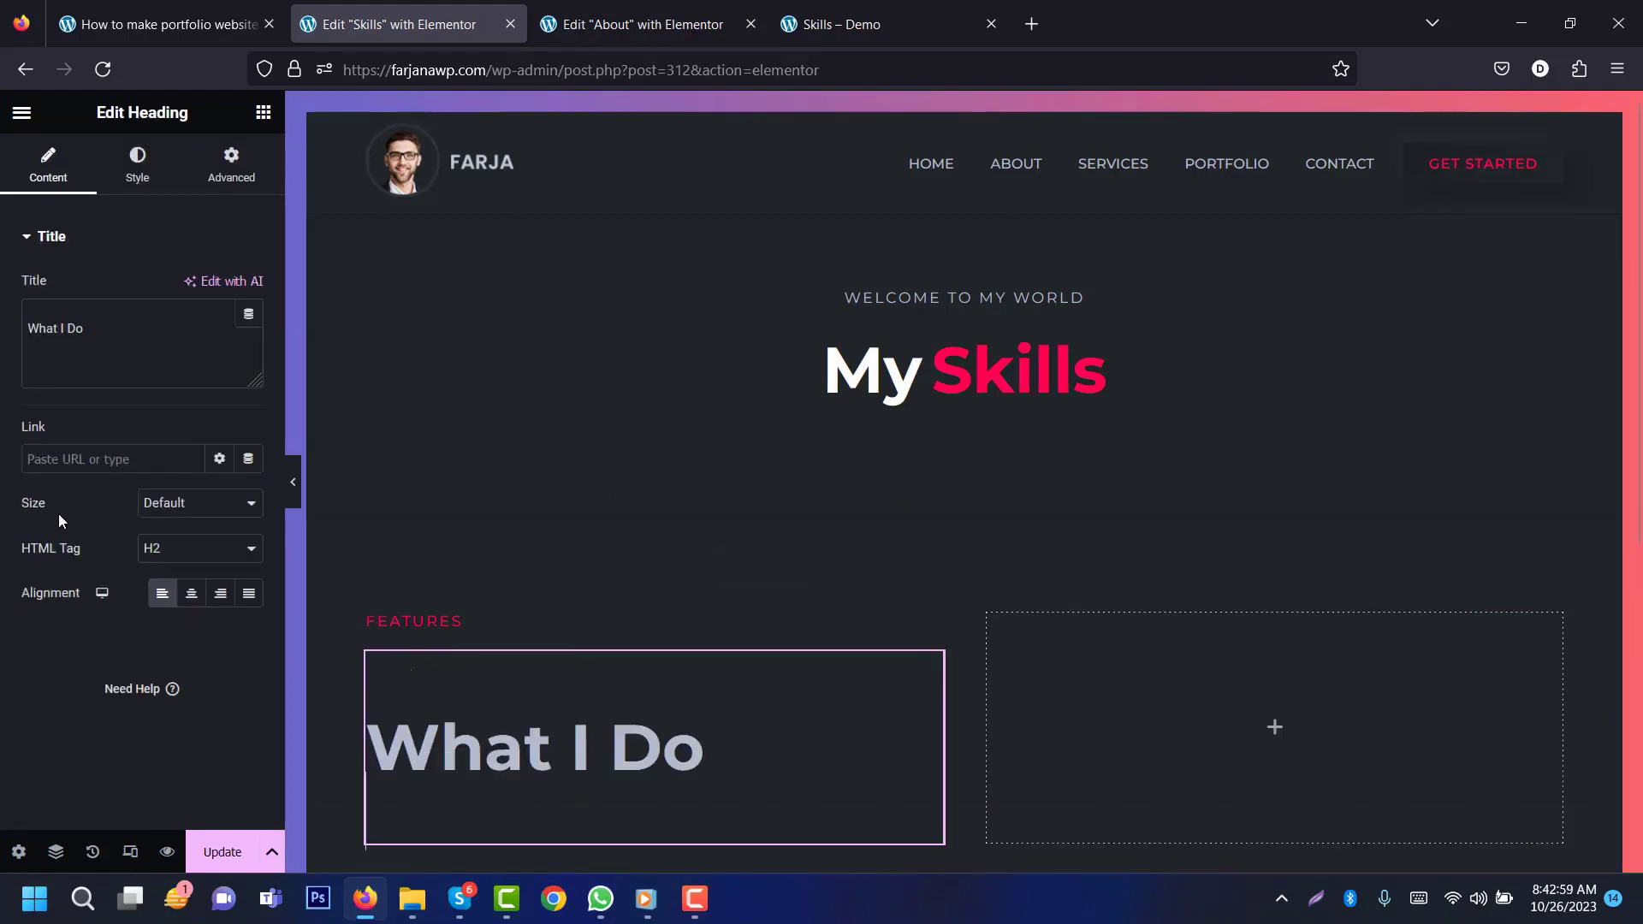
# Step: Retitle the pasted heading 'Soft Skill'
pyautogui.click(53, 370)
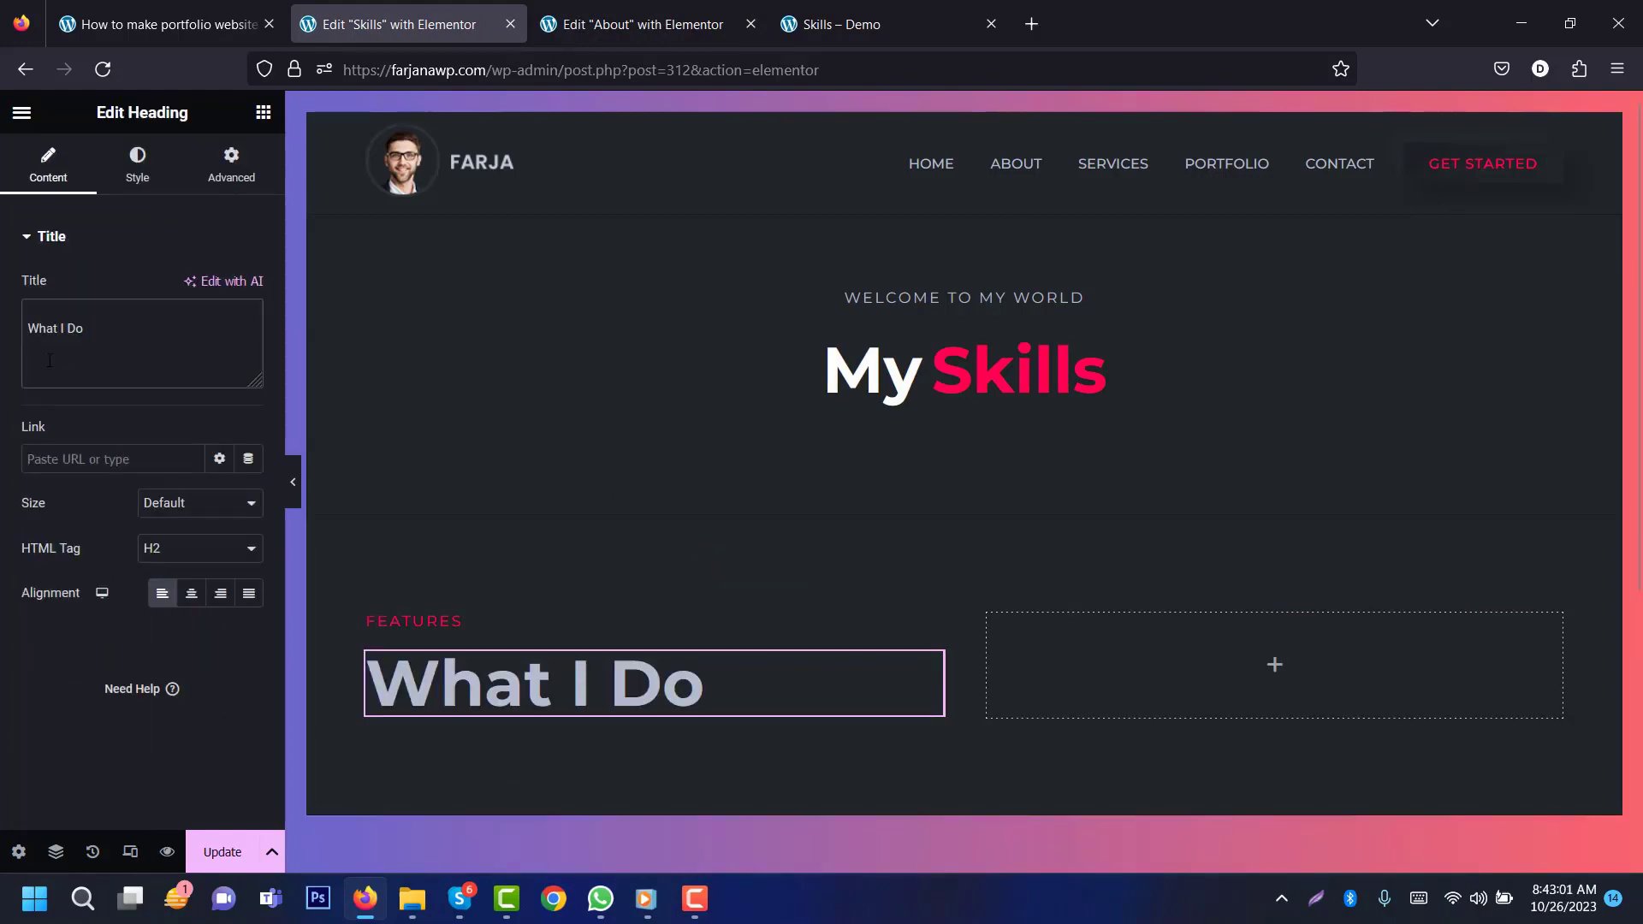
pyautogui.write('Soft Skill')
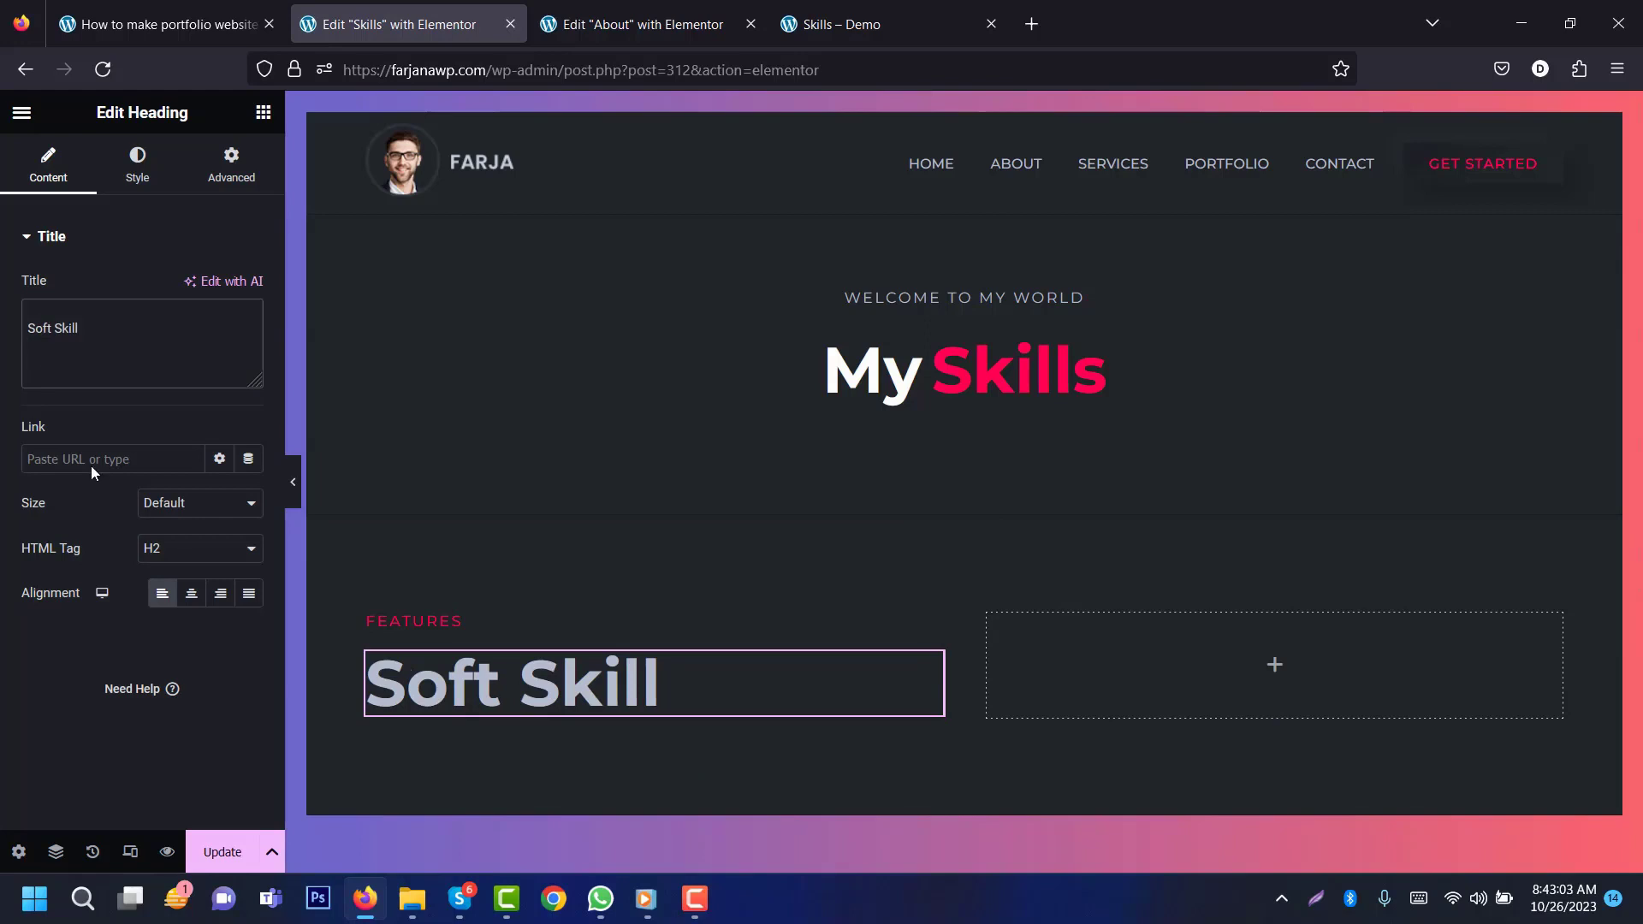
pyautogui.click(873, 10)
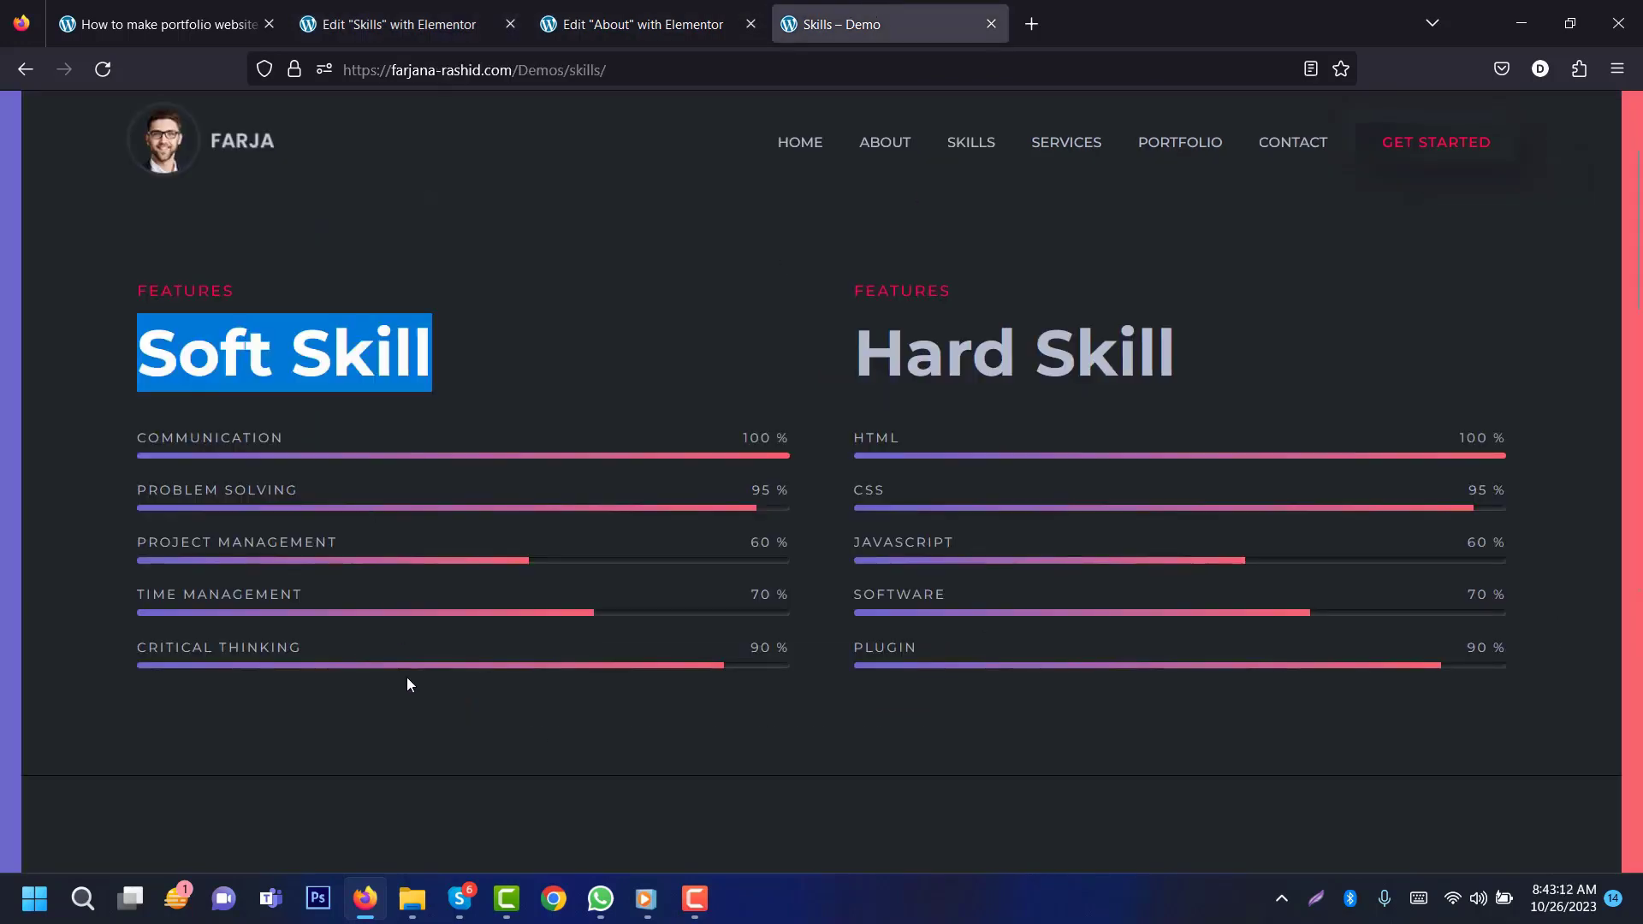
pyautogui.click(394, 24)
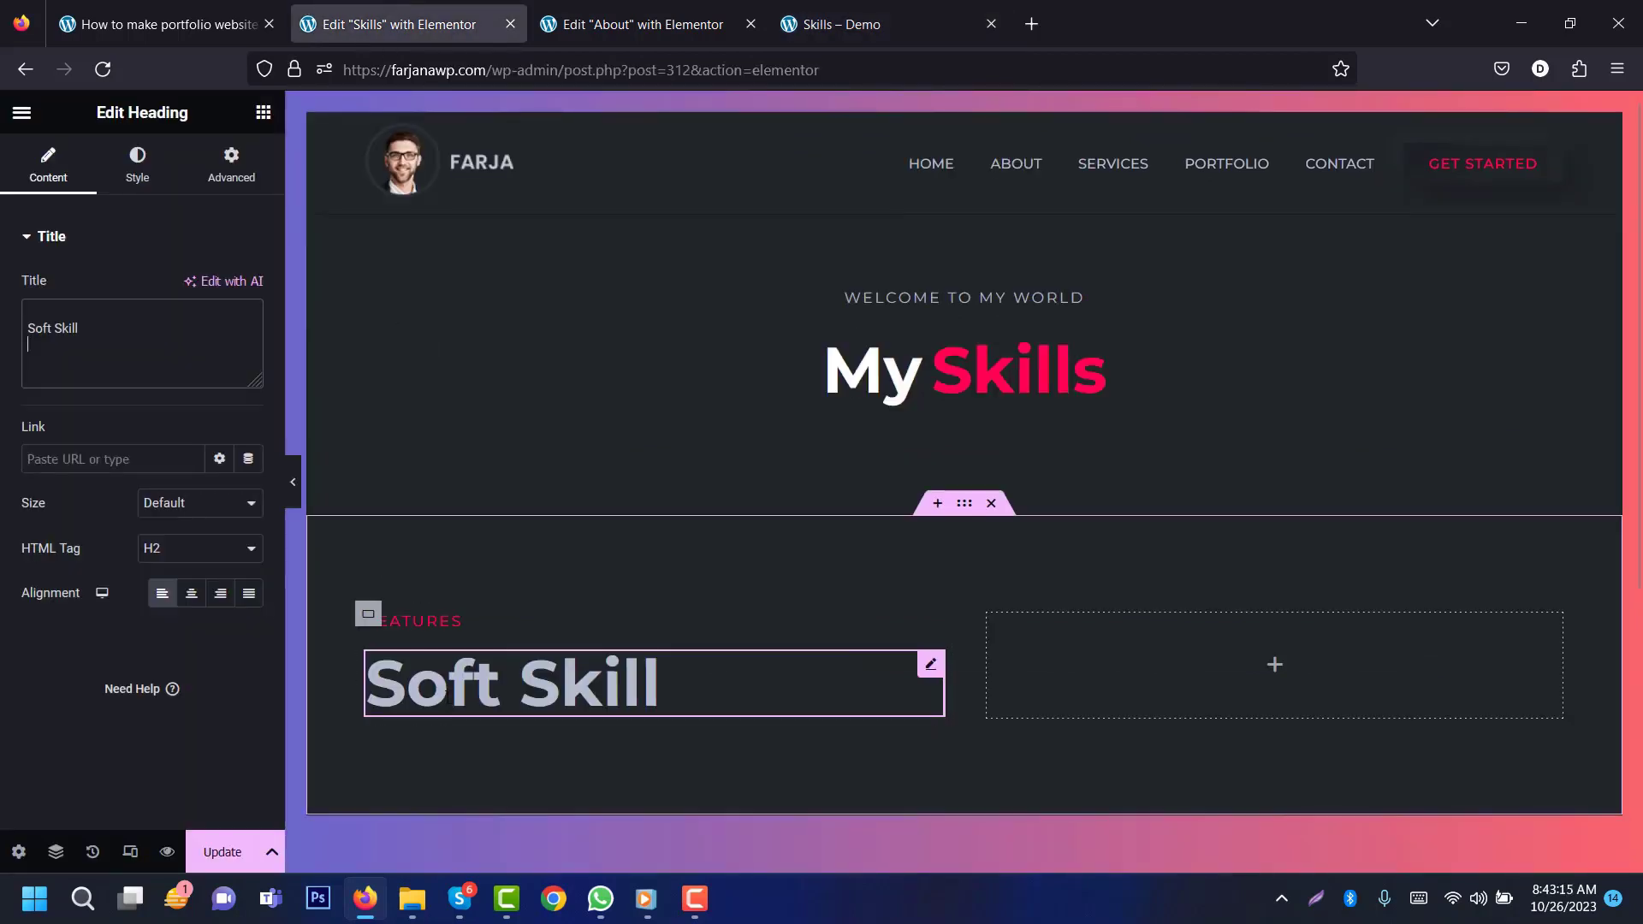
# Step: Place a Progress Bar under Soft Skill at 90% with the title COMMUNICATION
pyautogui.click(262, 112)
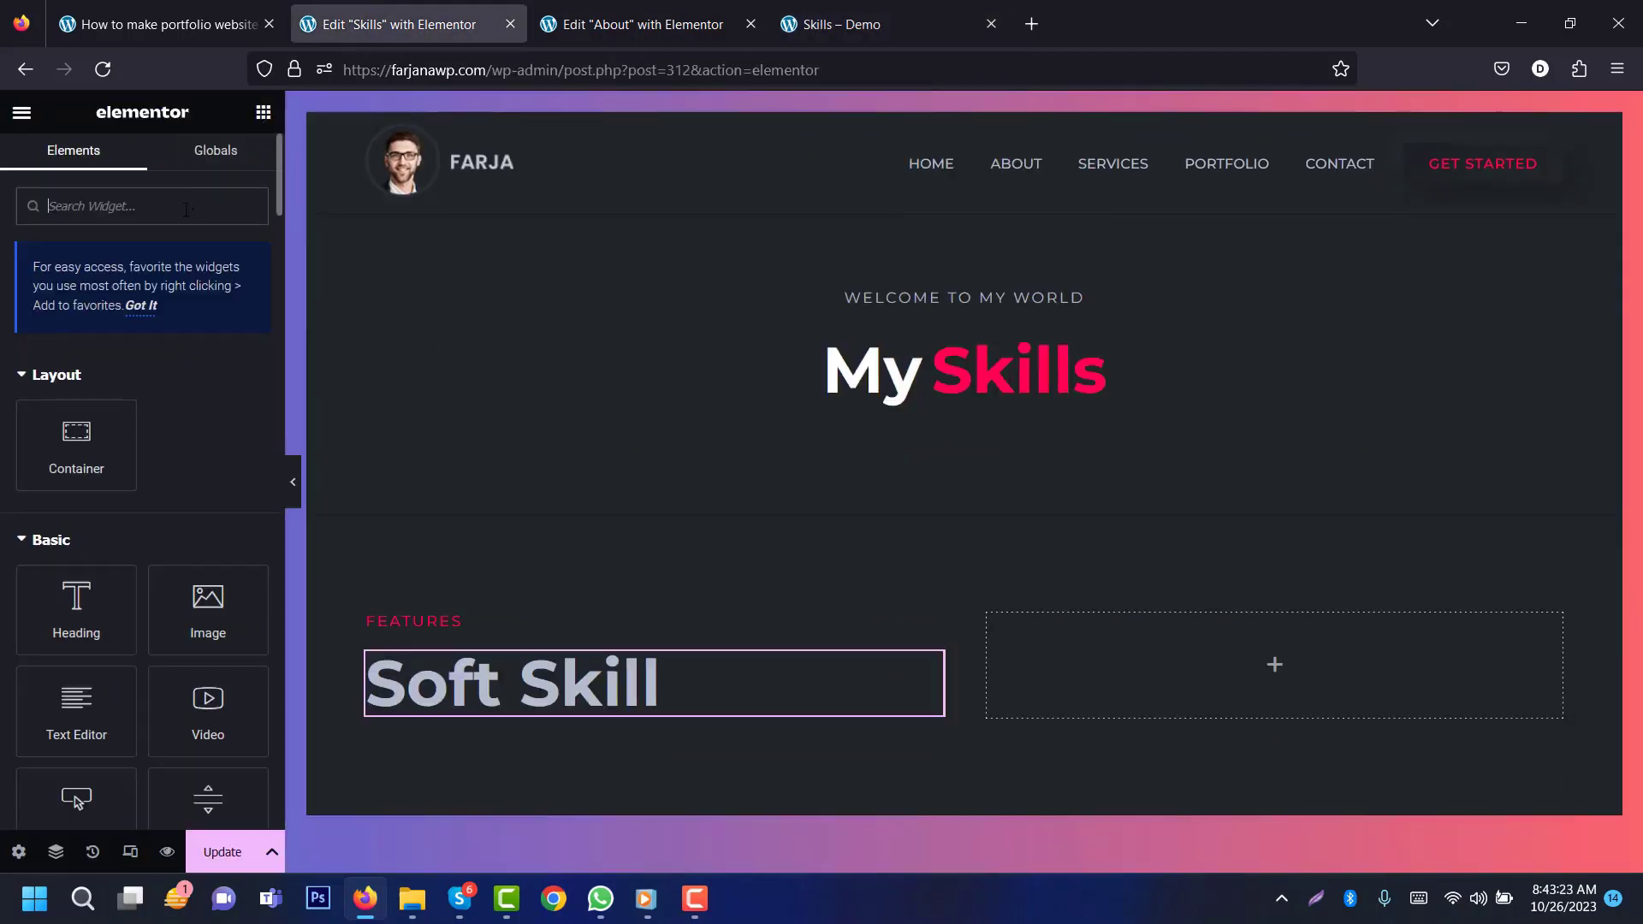
pyautogui.write('progr')
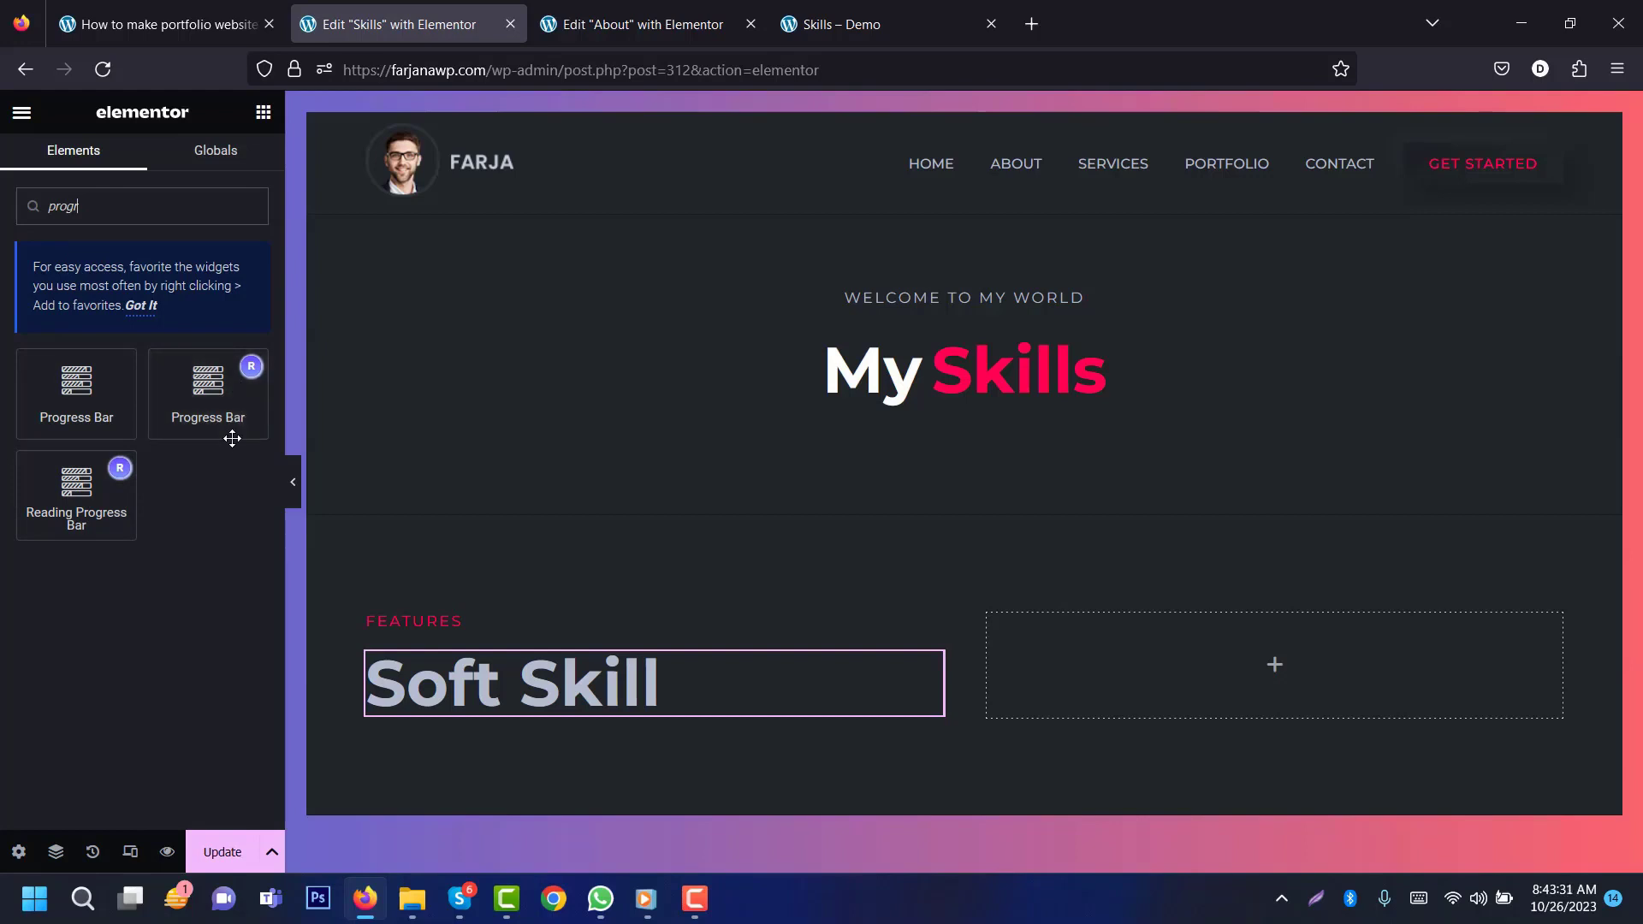
pyautogui.moveTo(224, 385); pyautogui.dragTo(485, 697)
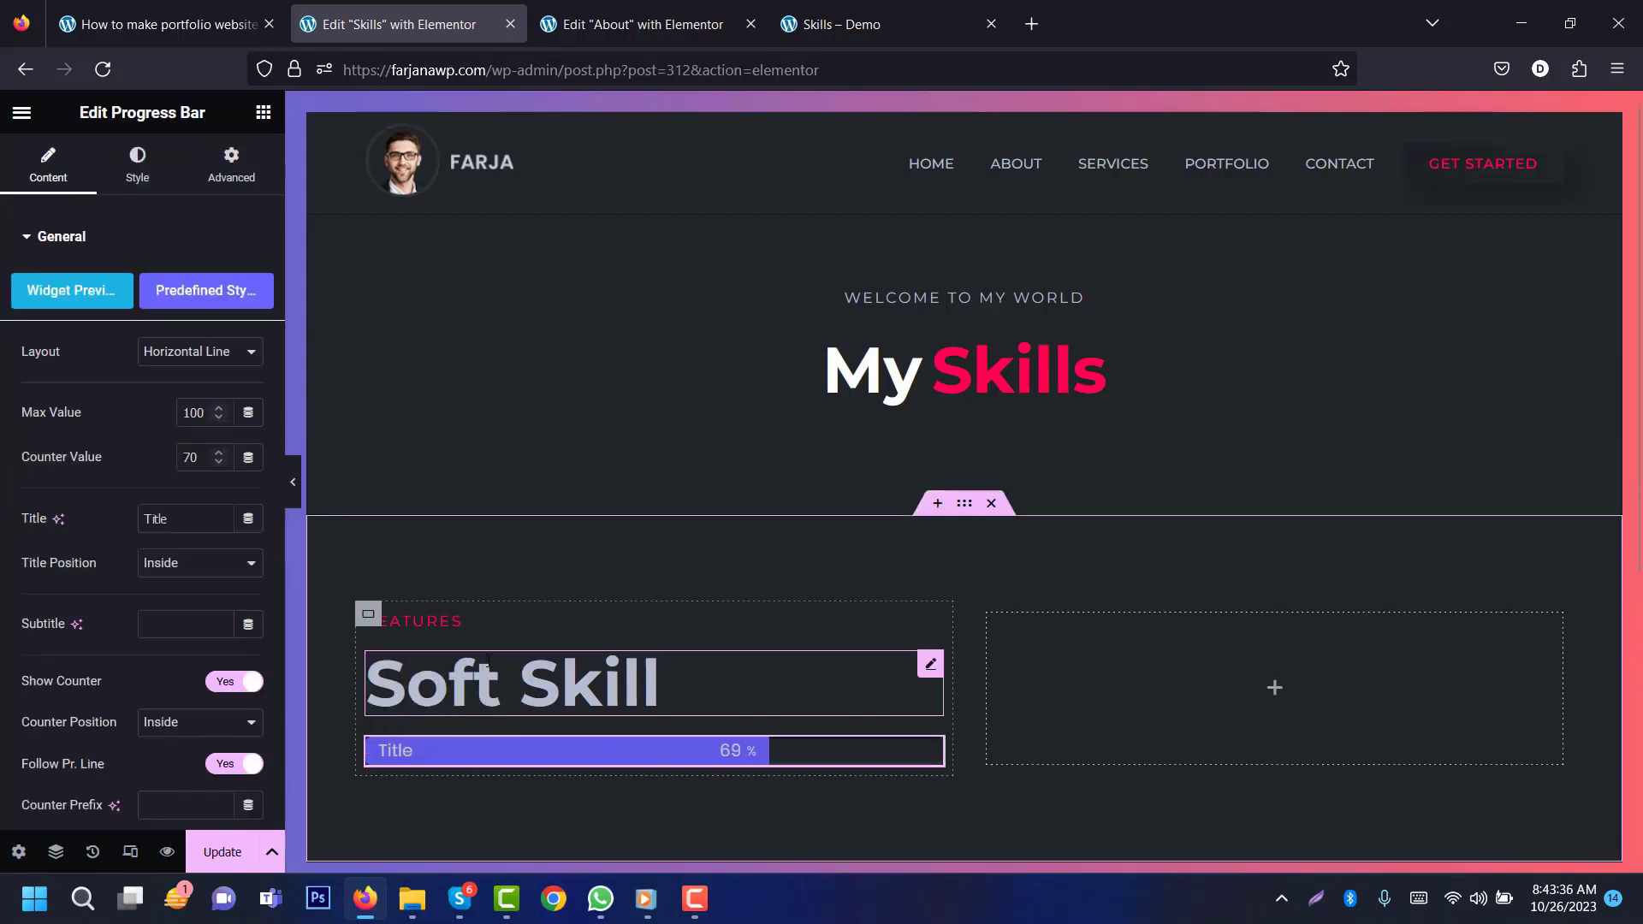
pyautogui.scroll(-2, 363, 505)
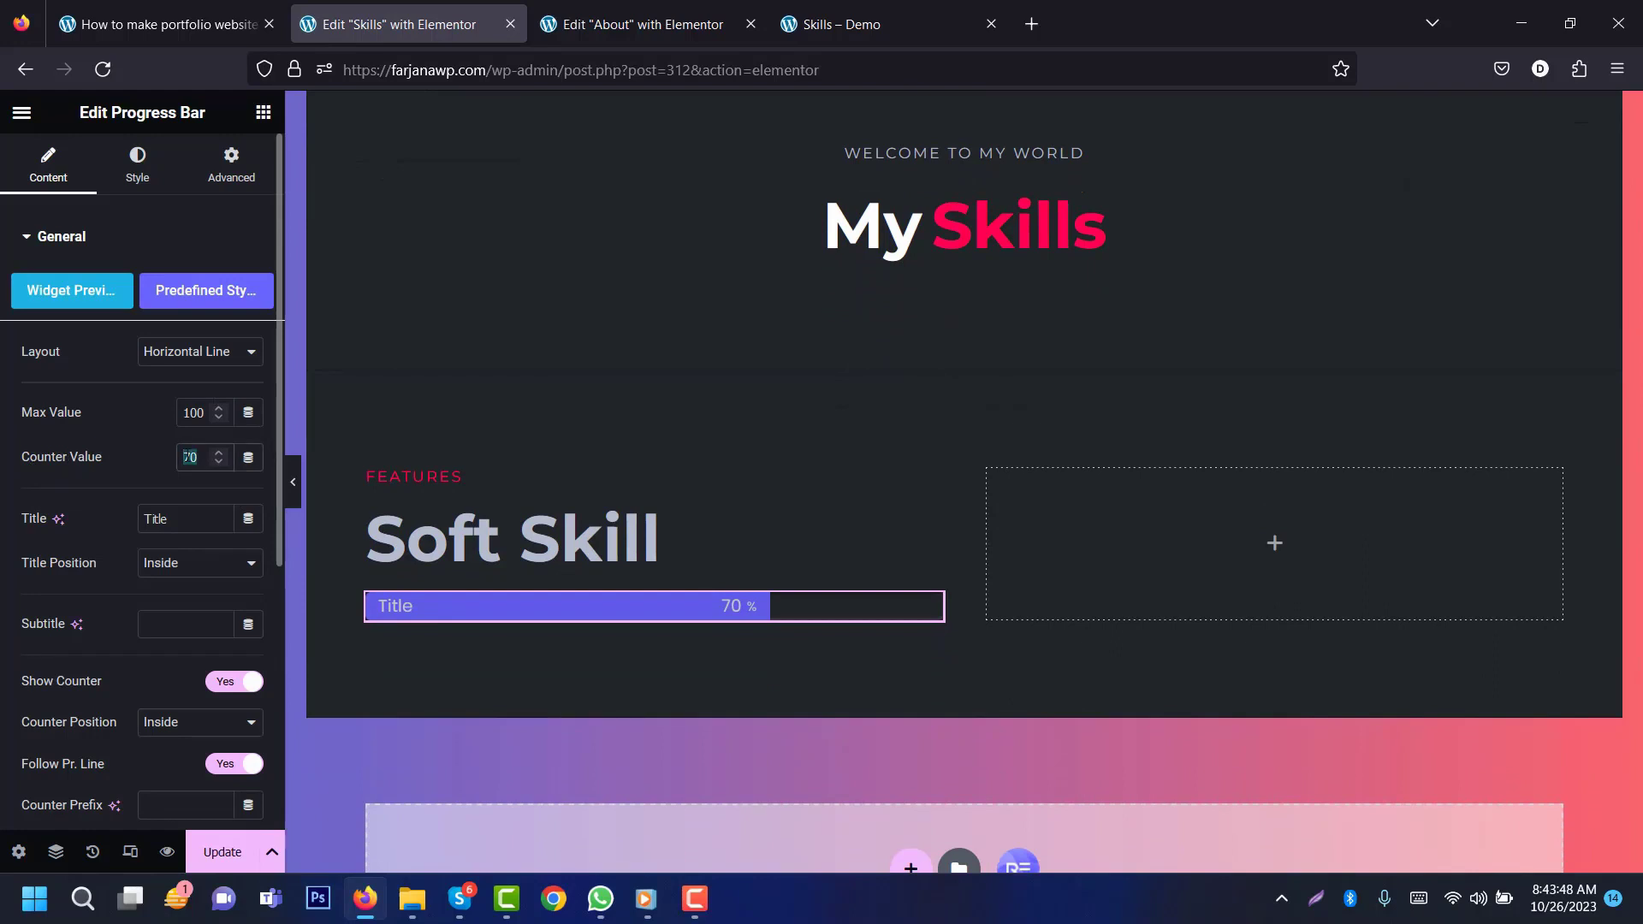
pyautogui.write('90')
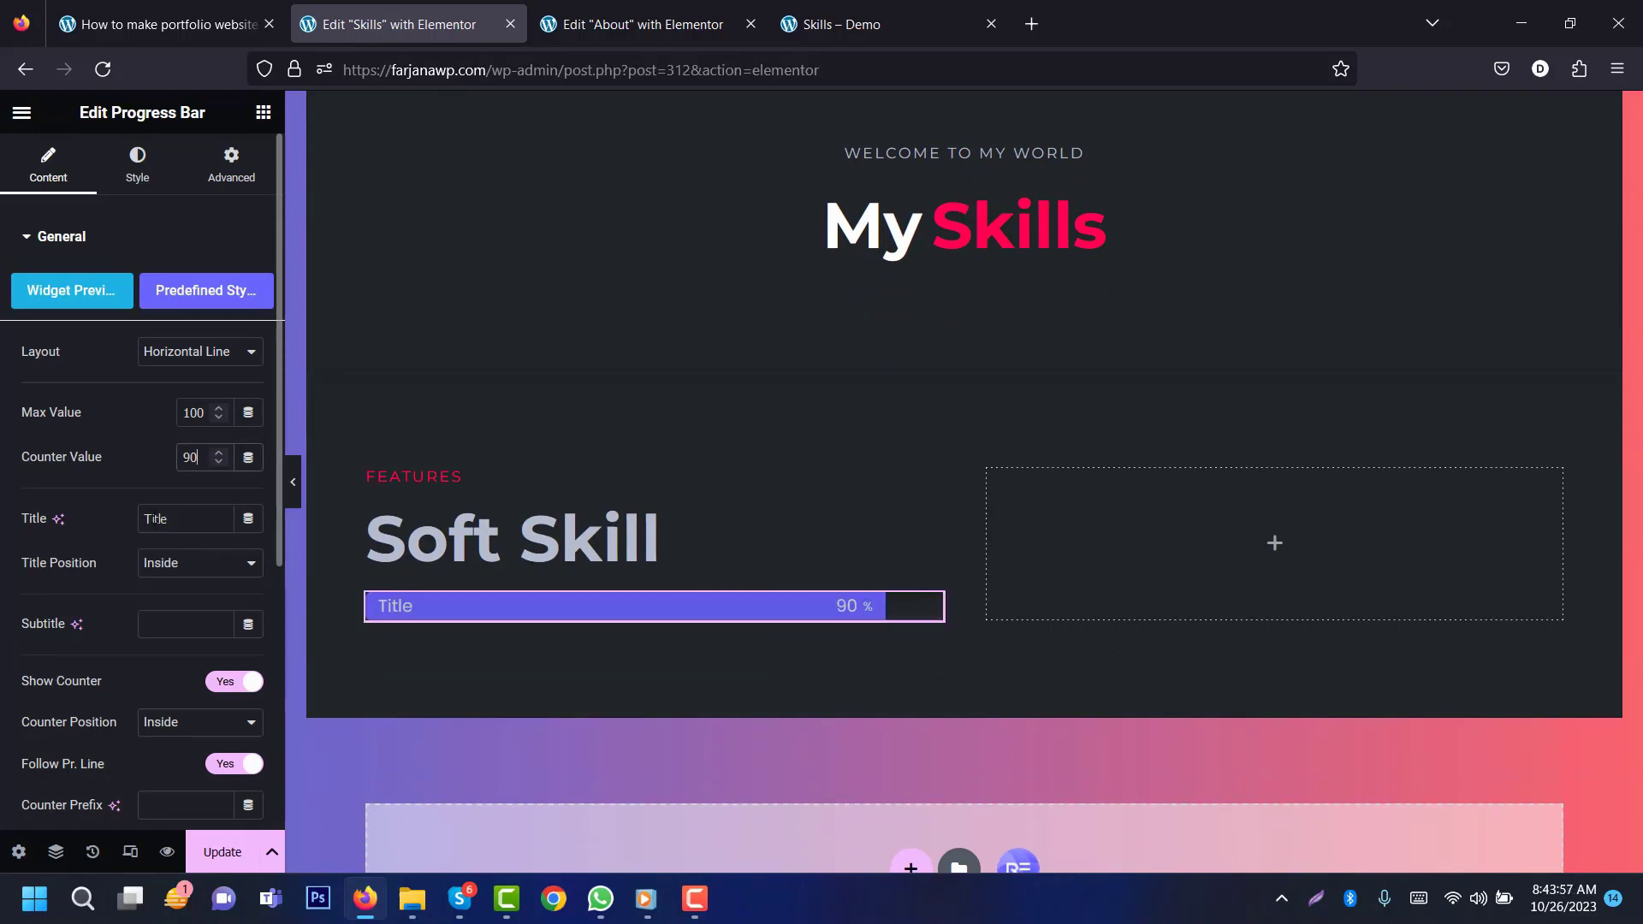
pyautogui.click(842, 24)
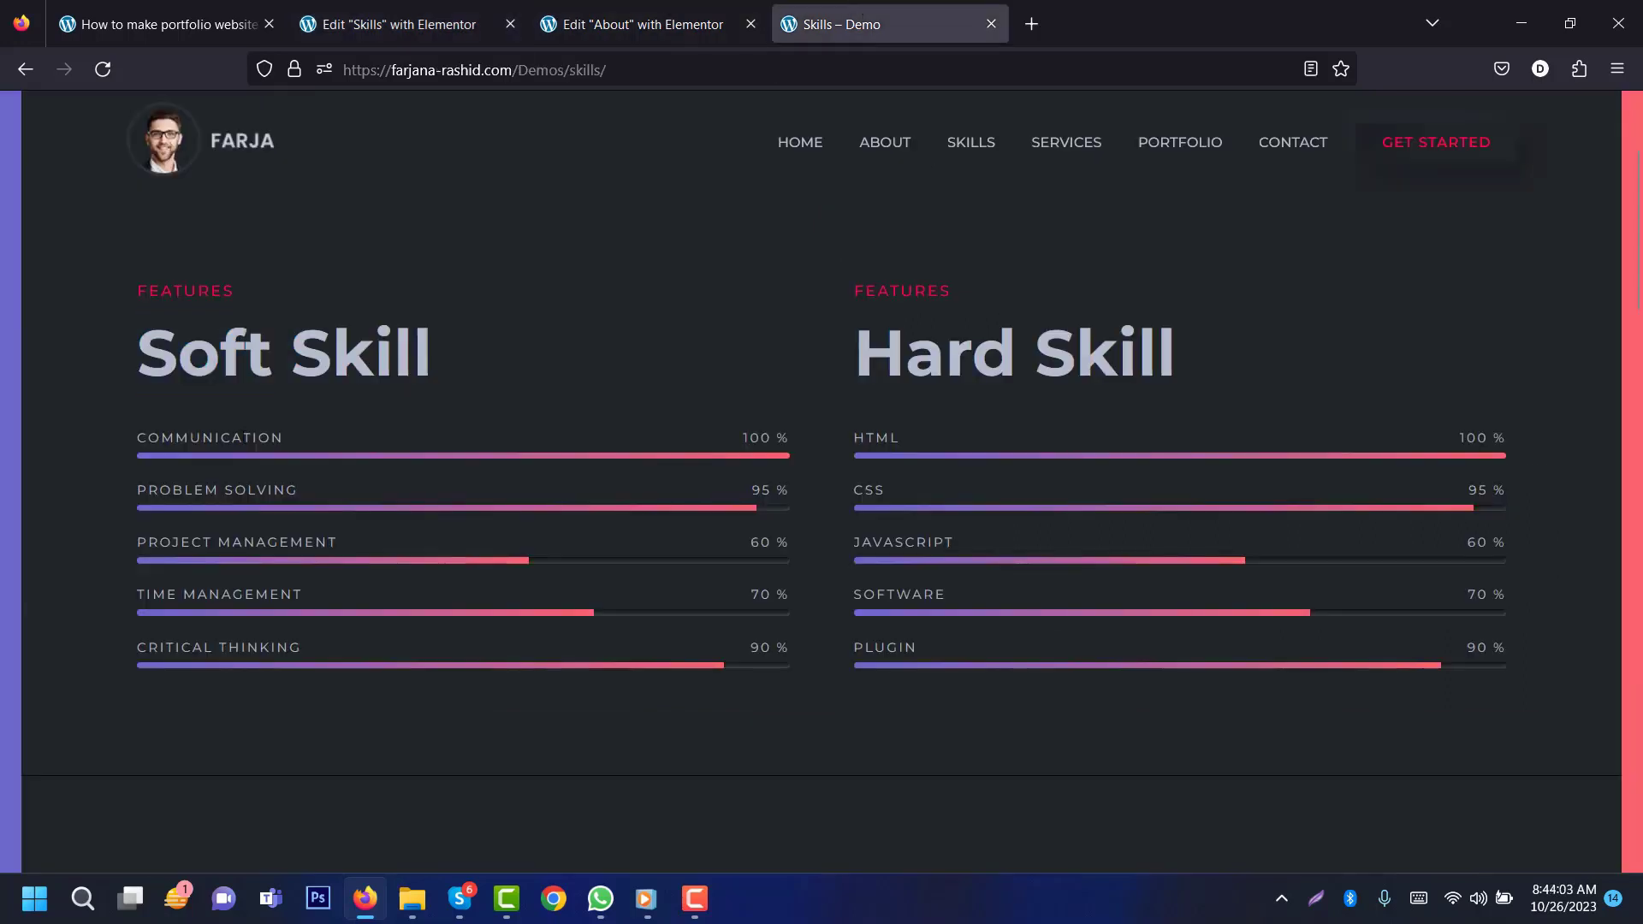
pyautogui.doubleClick(246, 437)
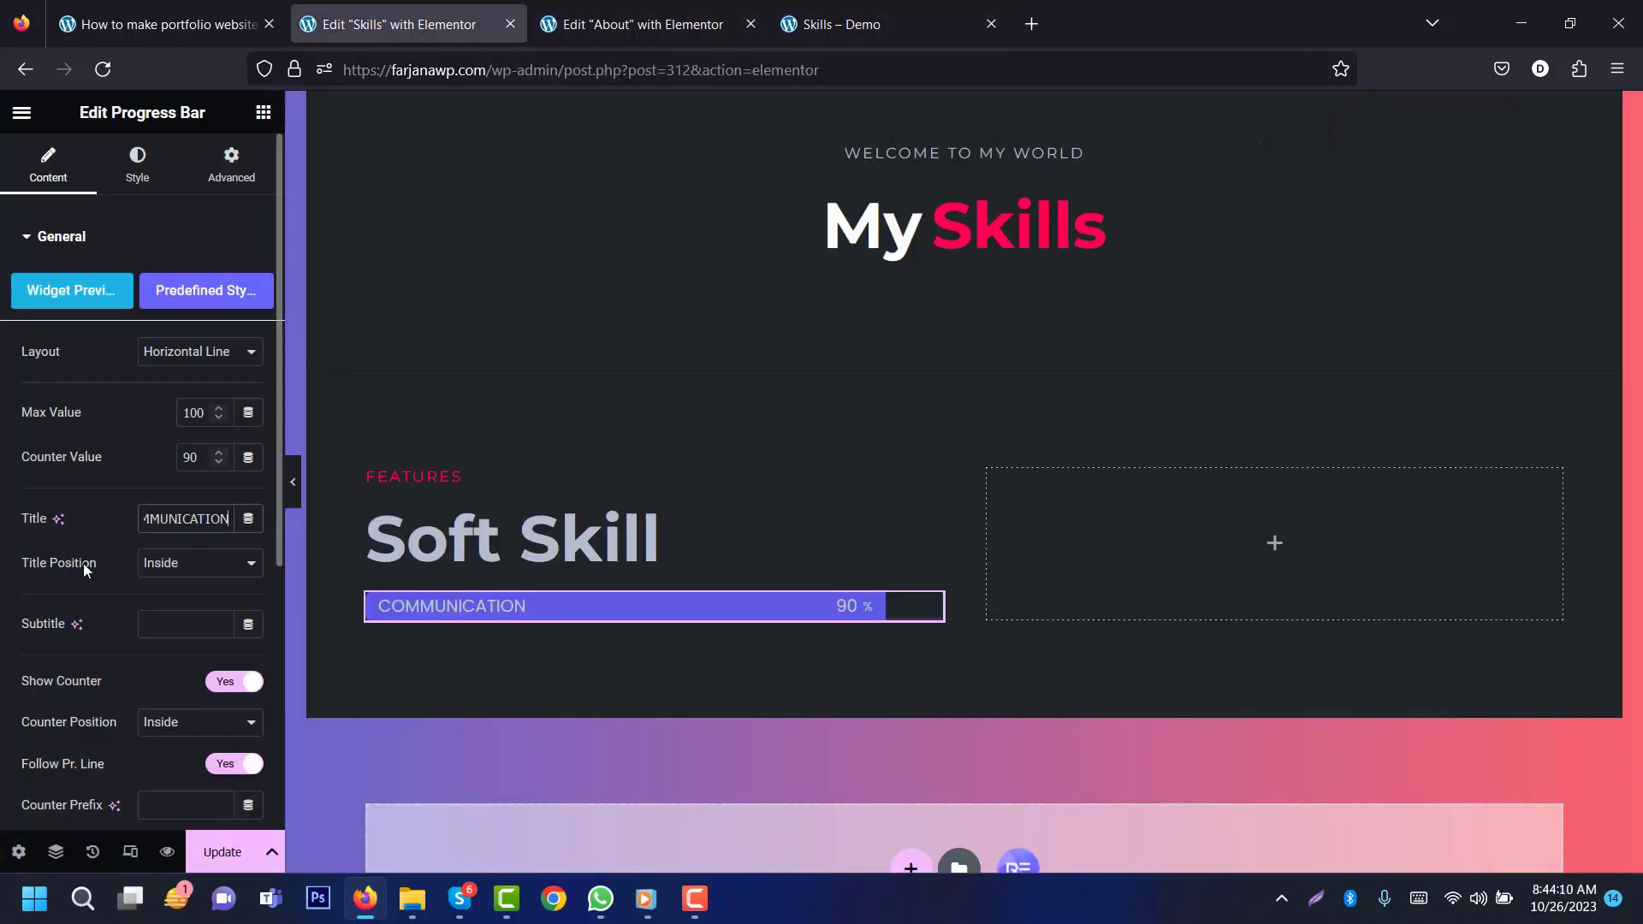
# Step: Move the bar's title and counter outside the bar and thin the line size to 6
pyautogui.click(169, 569)
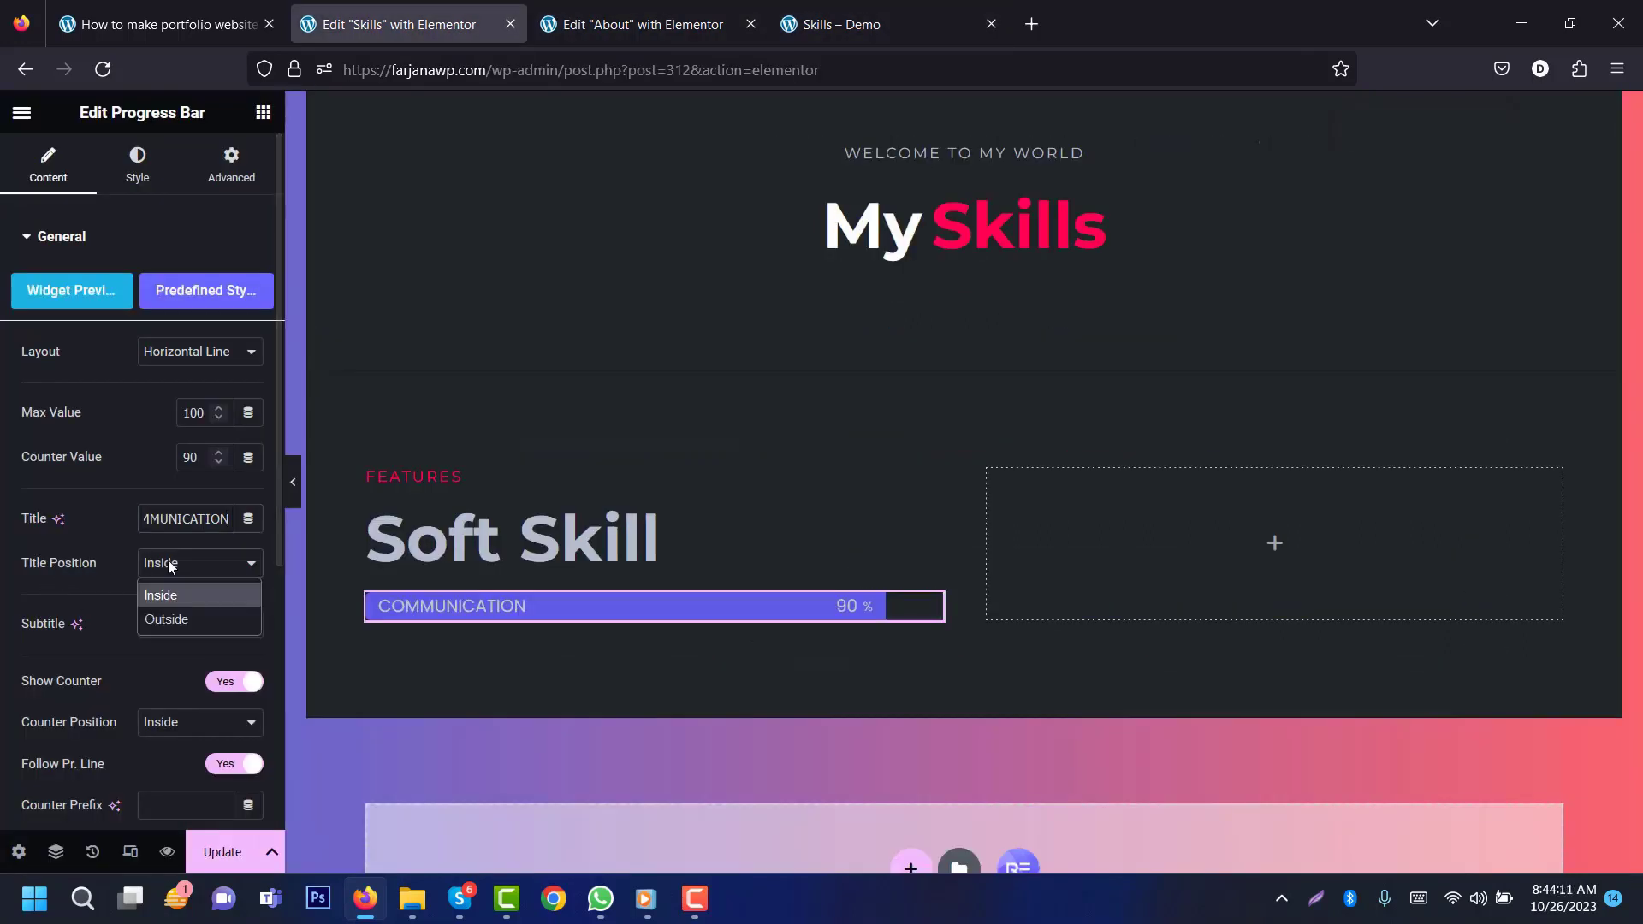
pyautogui.click(172, 624)
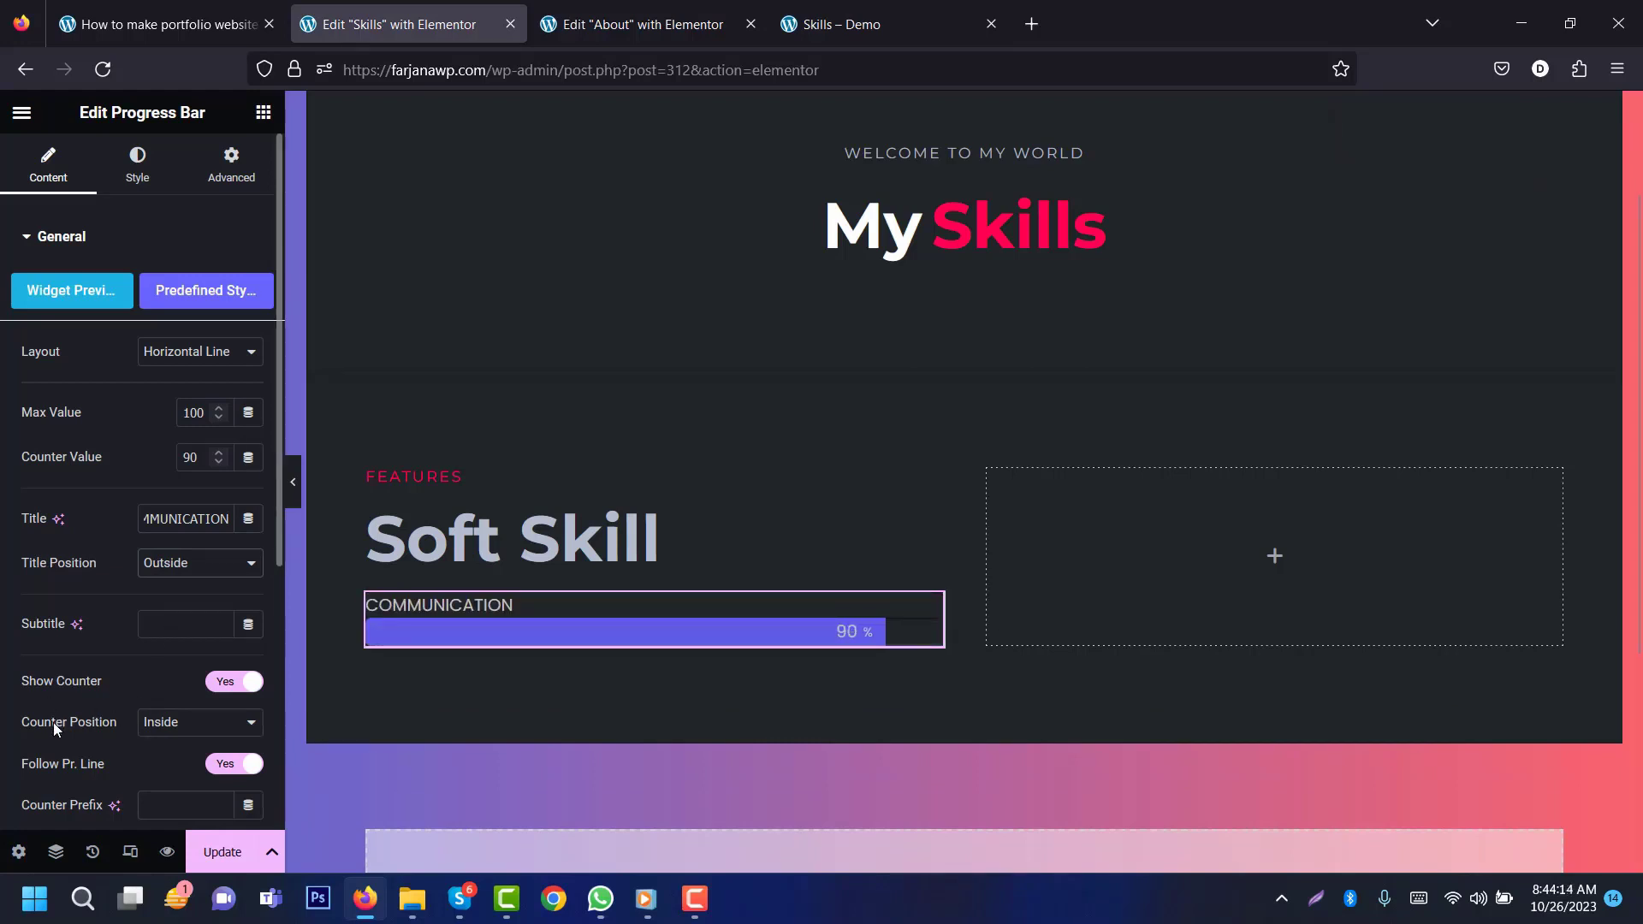
pyautogui.click(190, 732)
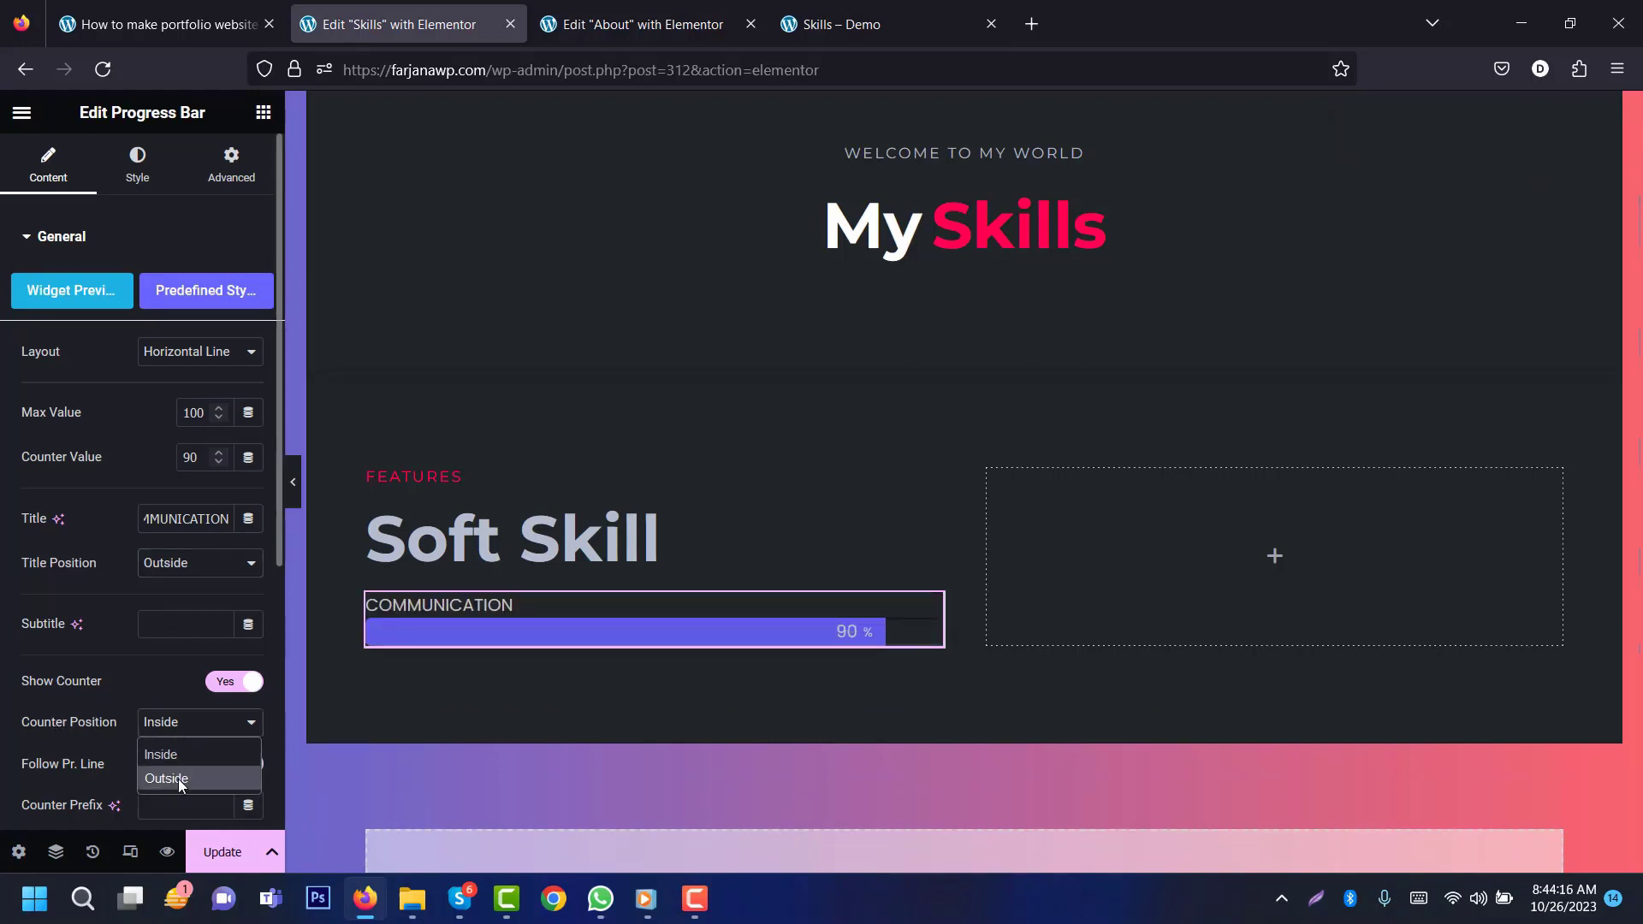
pyautogui.click(178, 779)
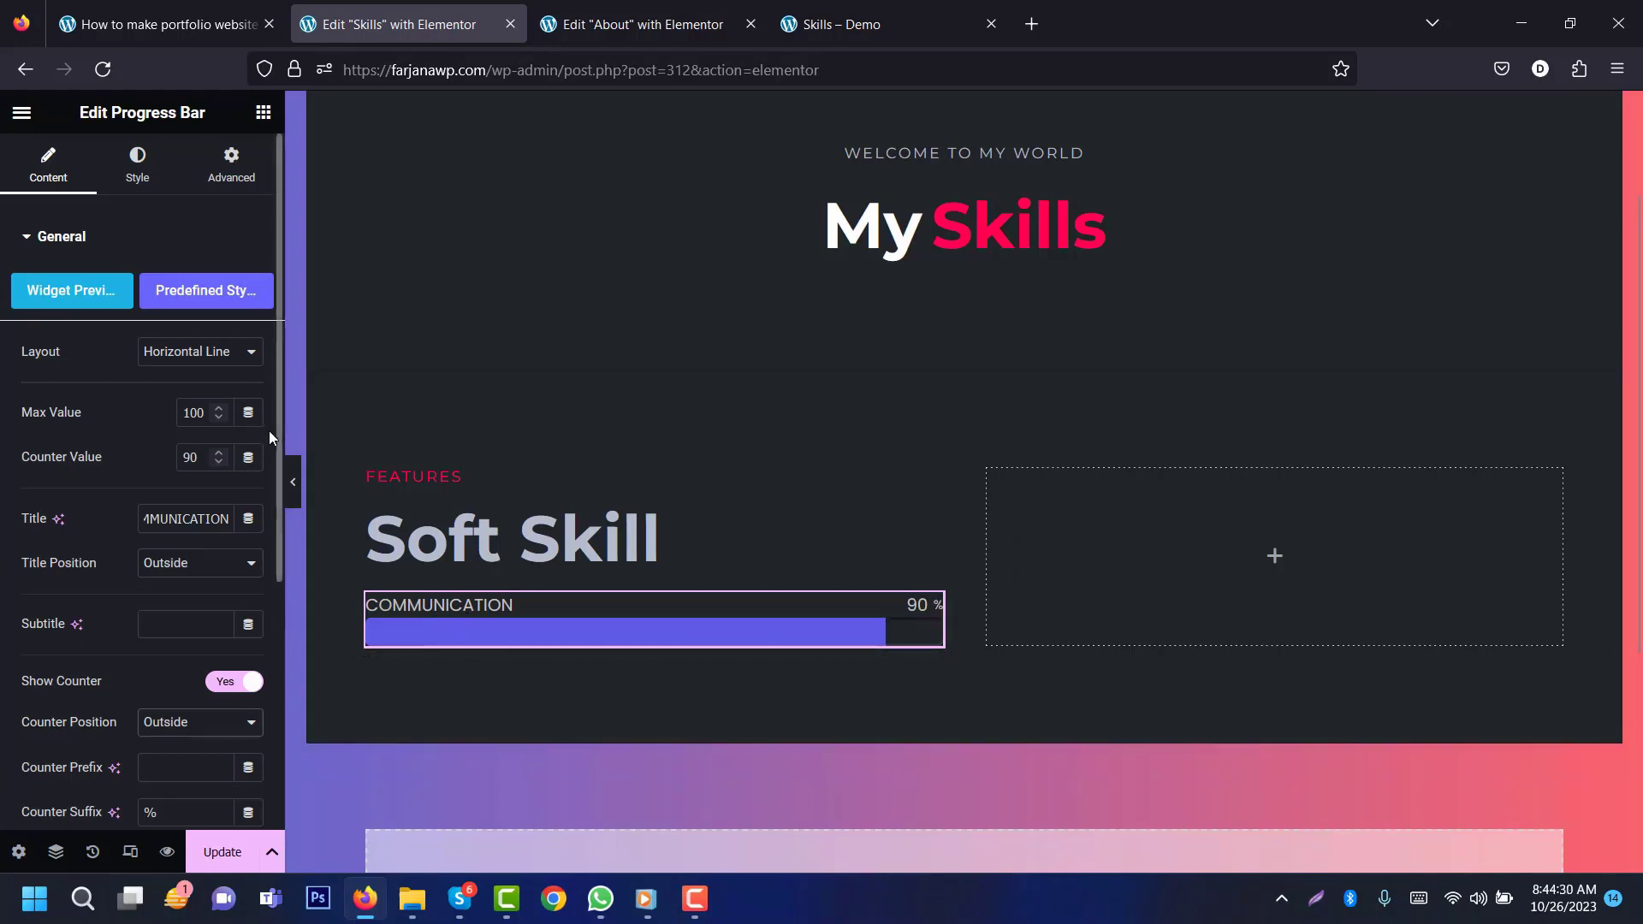
pyautogui.scroll(-5, 278, 452)
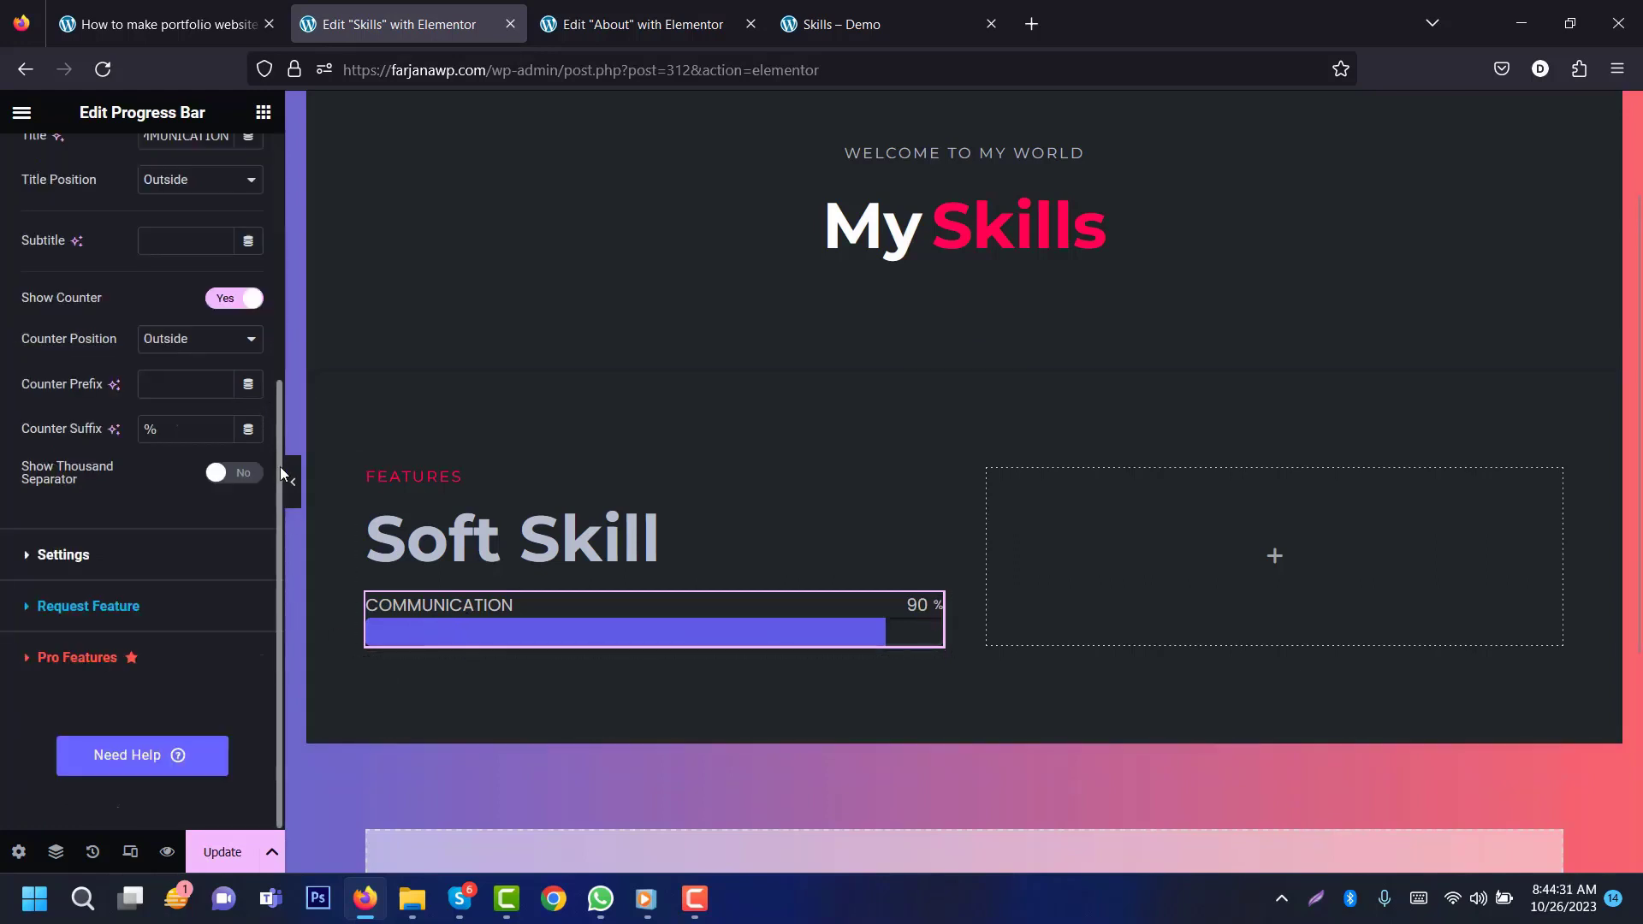
pyautogui.click(126, 556)
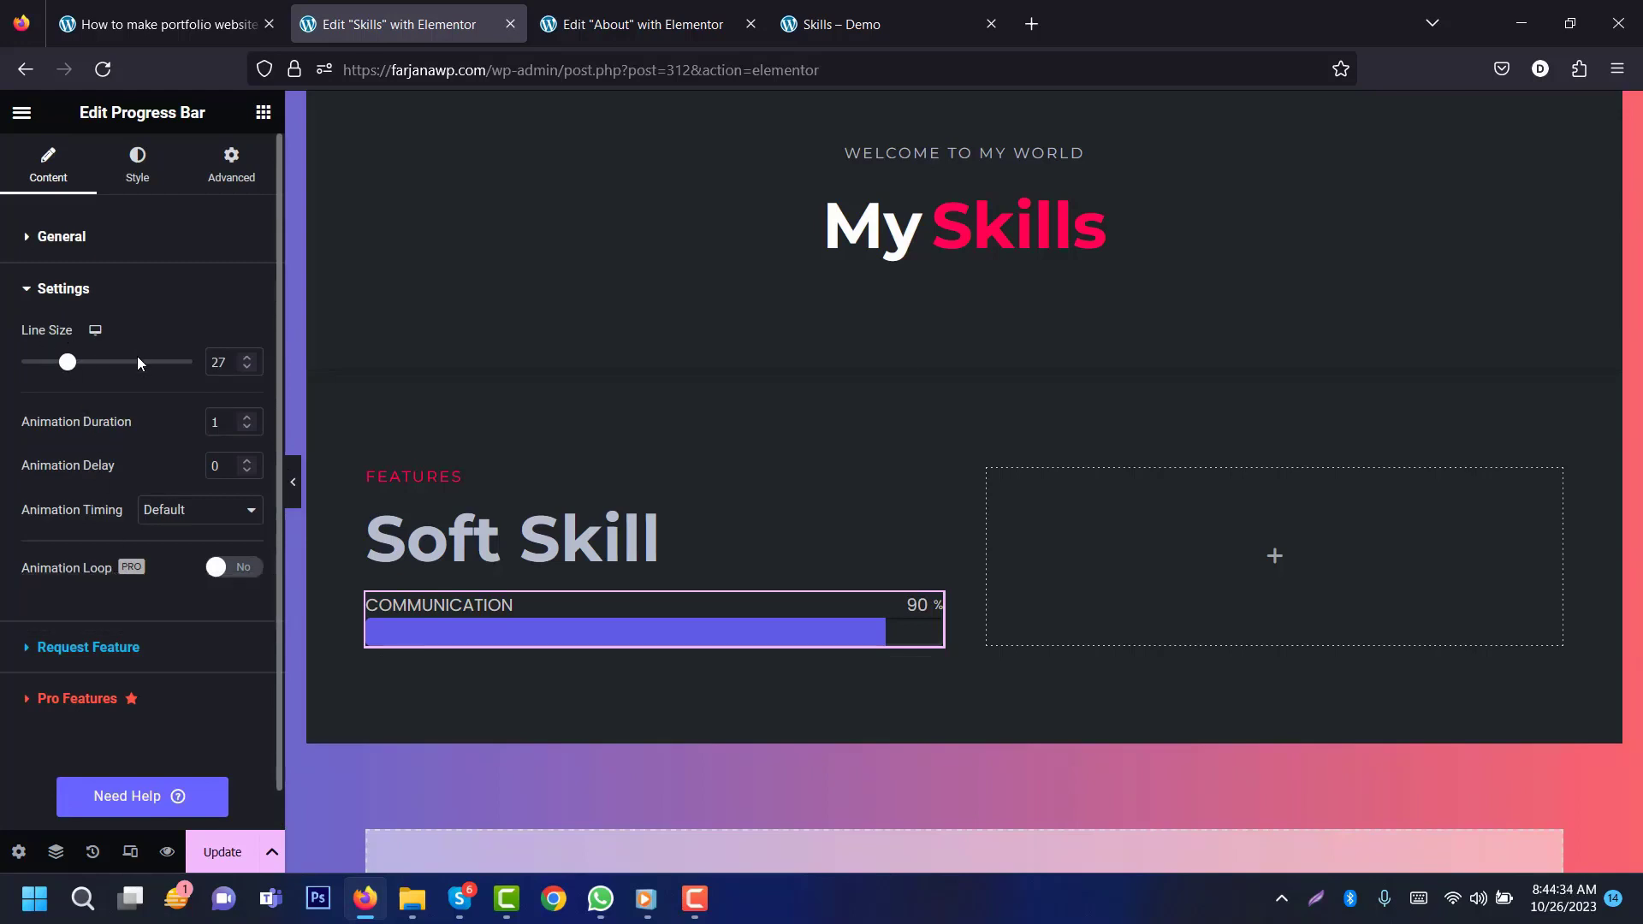
pyautogui.moveTo(69, 368); pyautogui.dragTo(31, 362)
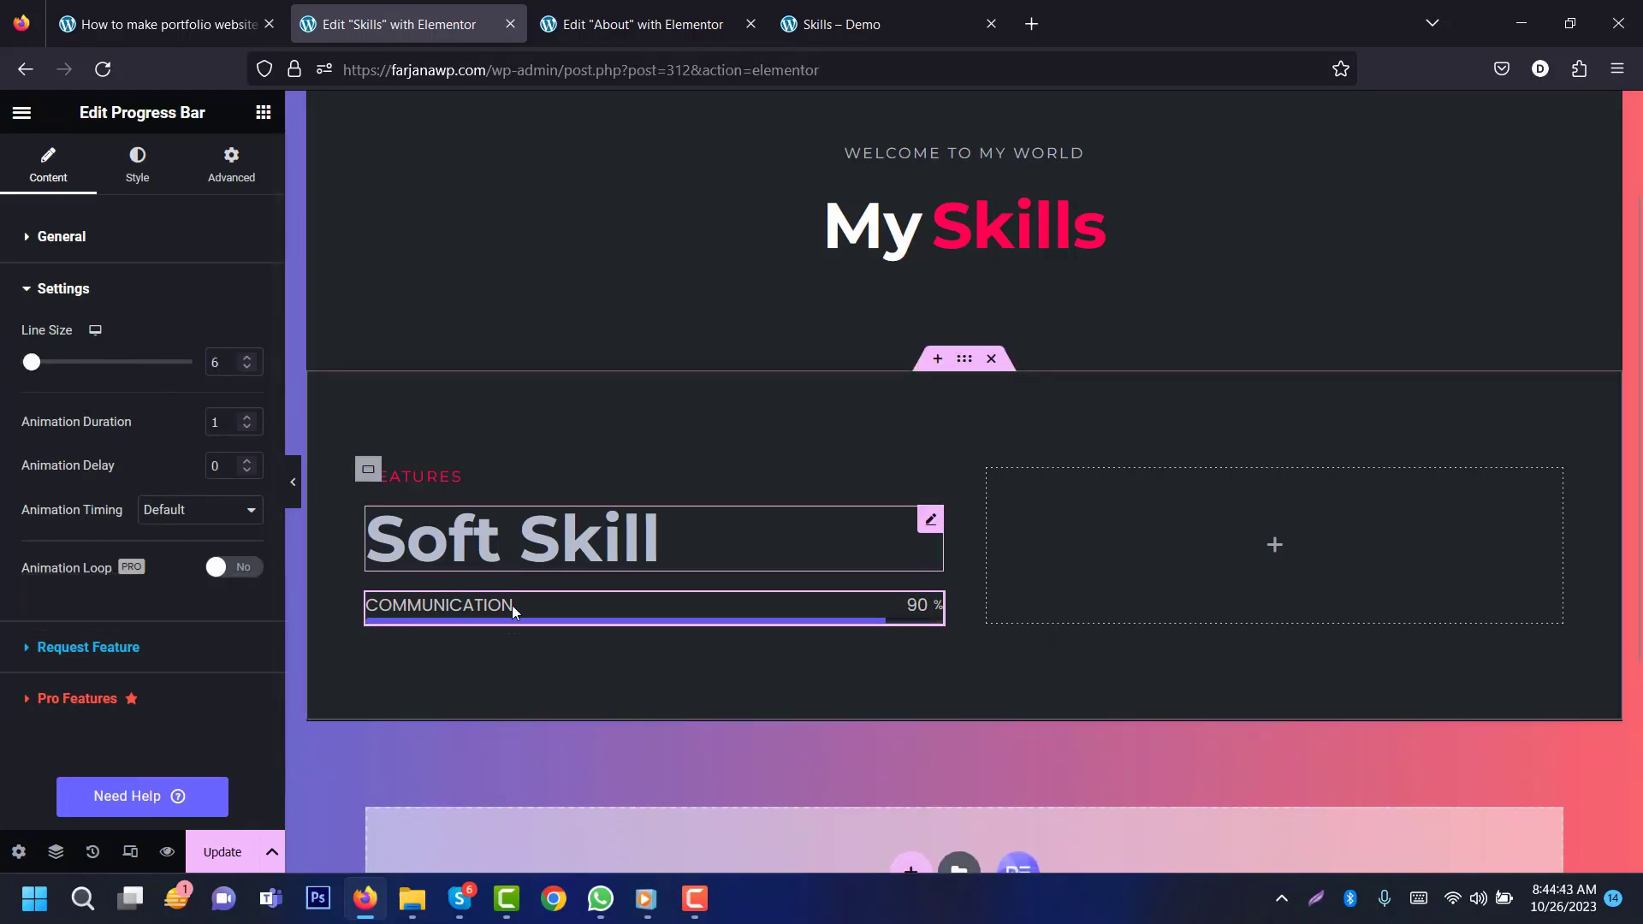
# Step: Fill the progress line with a gd 1 to gd 2 gradient at a 90° angle
pyautogui.click(140, 171)
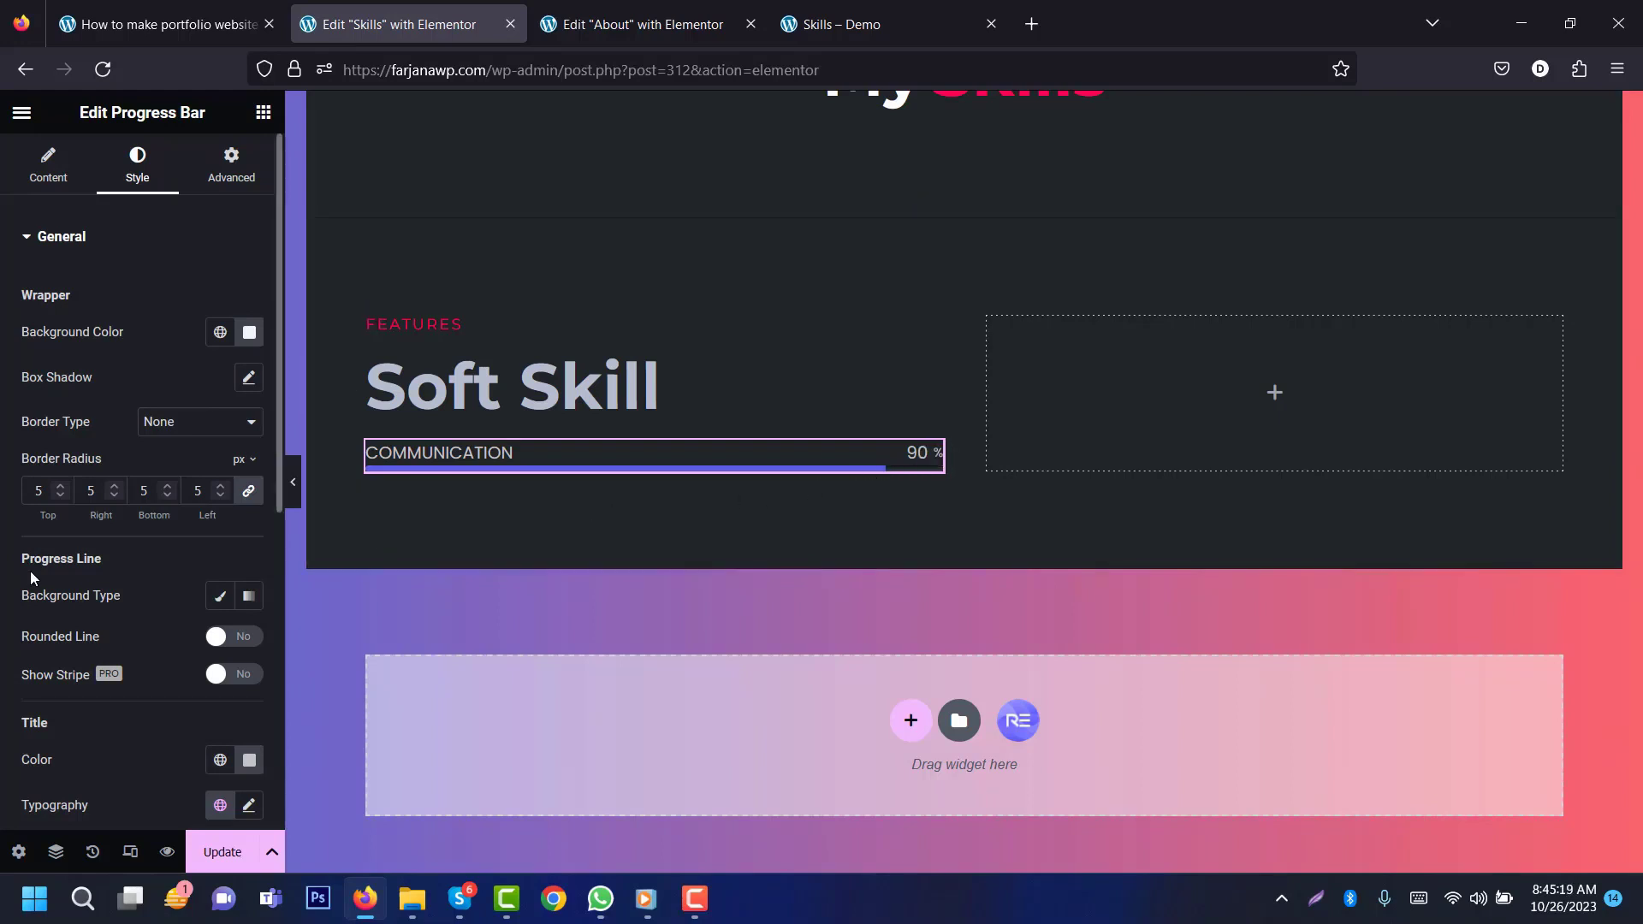
pyautogui.click(248, 597)
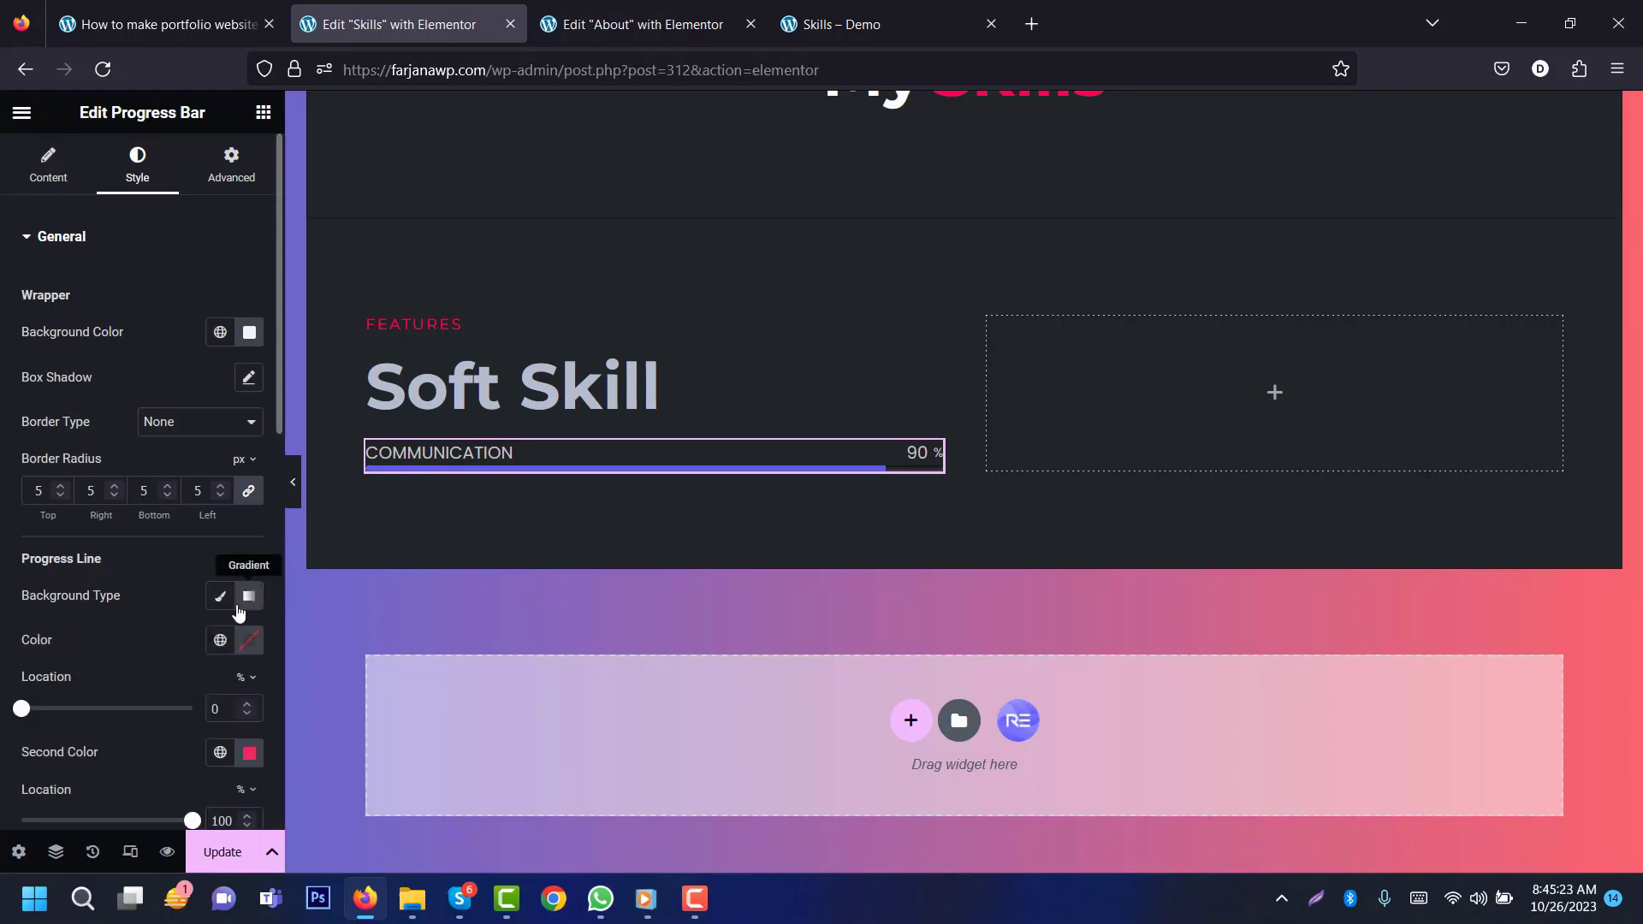
pyautogui.click(221, 642)
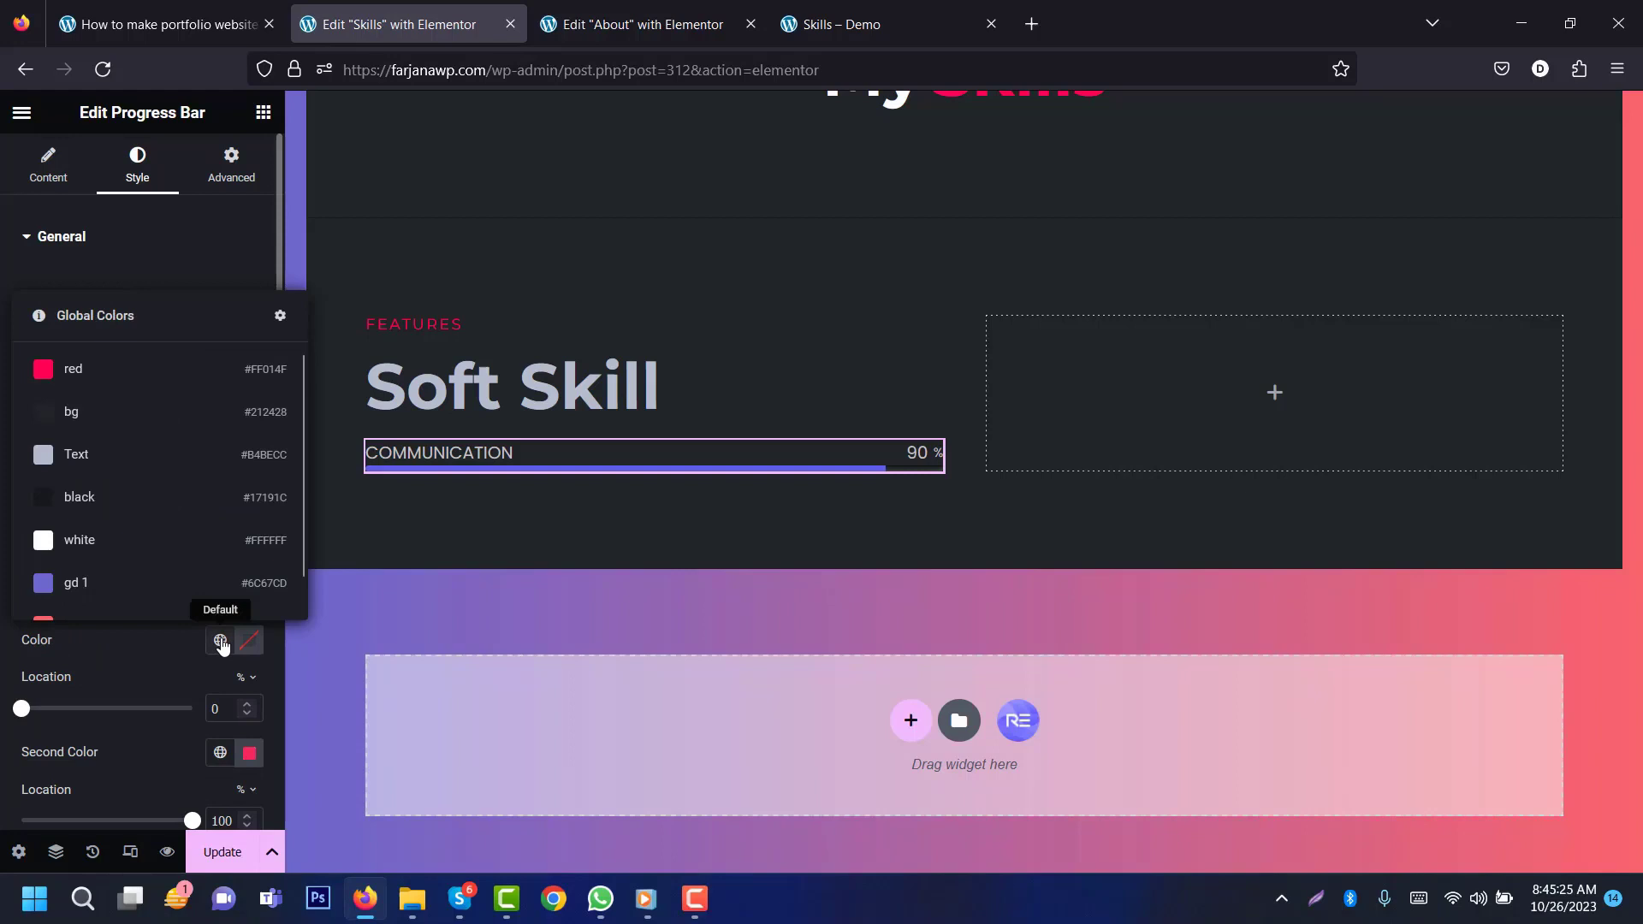
pyautogui.click(186, 587)
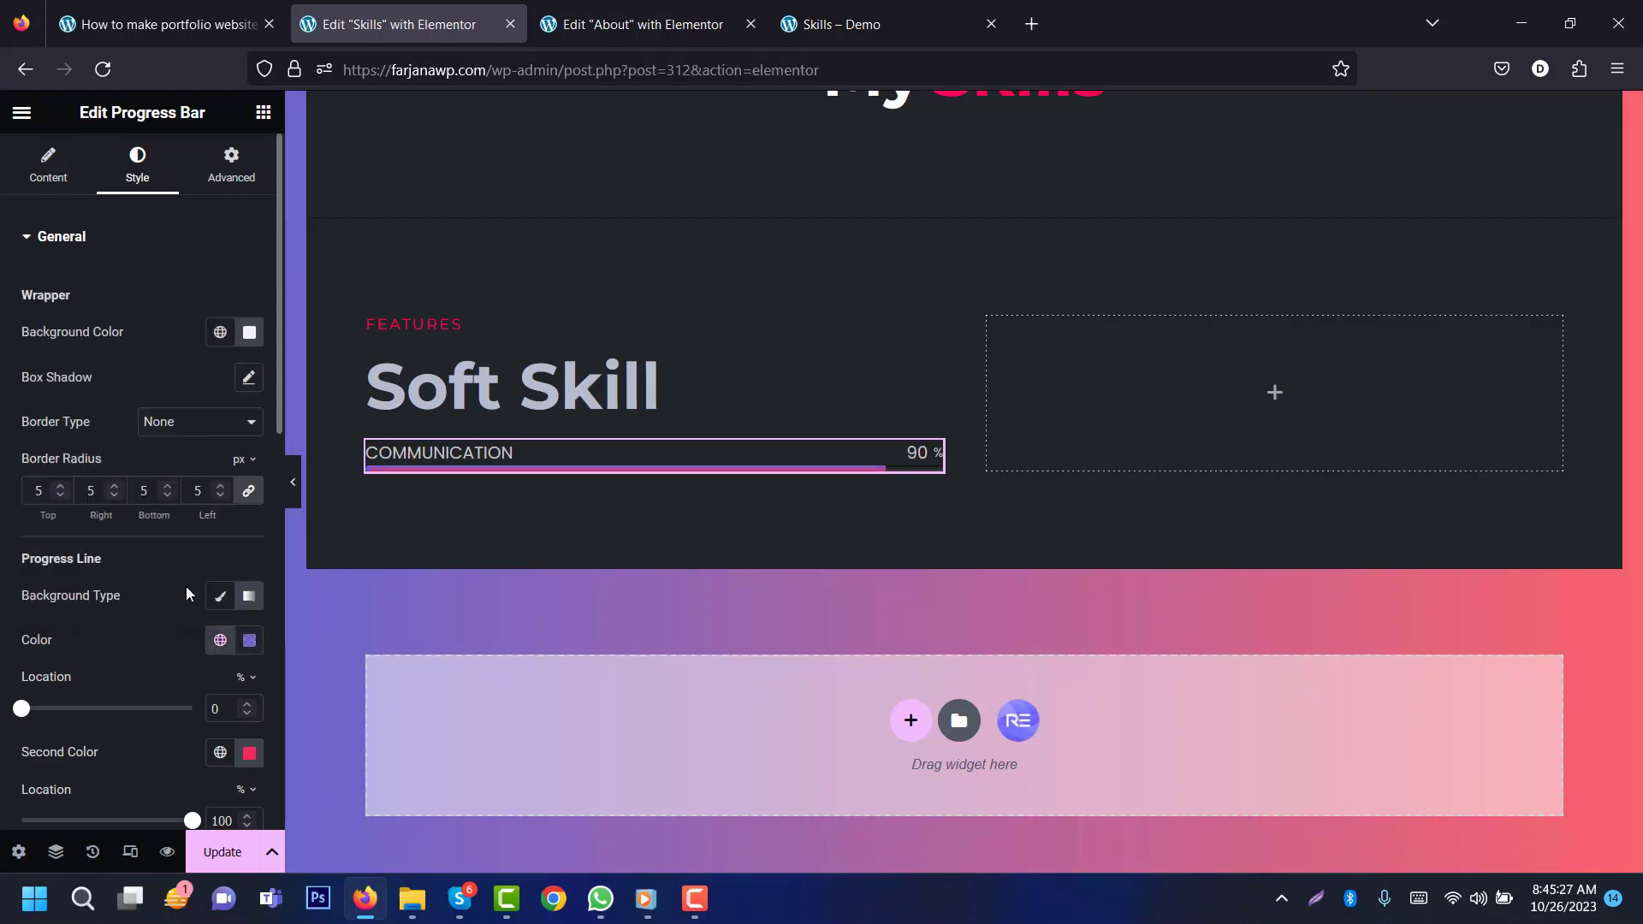
pyautogui.click(220, 753)
pyautogui.scroll(-1, 240, 714)
pyautogui.click(239, 712)
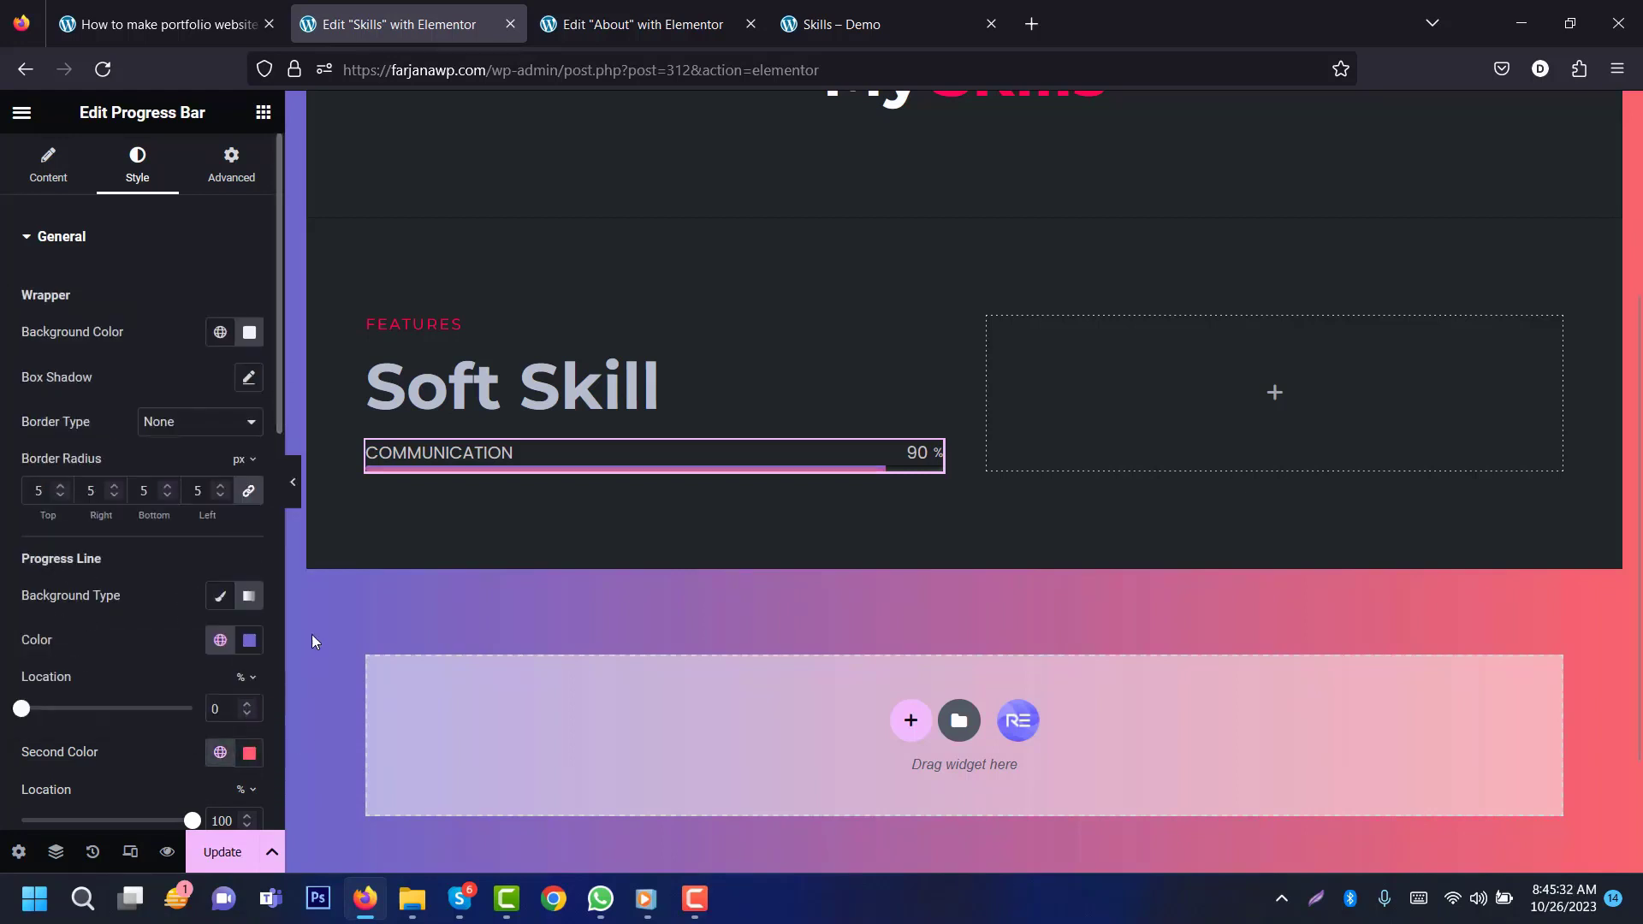
pyautogui.scroll(-5, 188, 428)
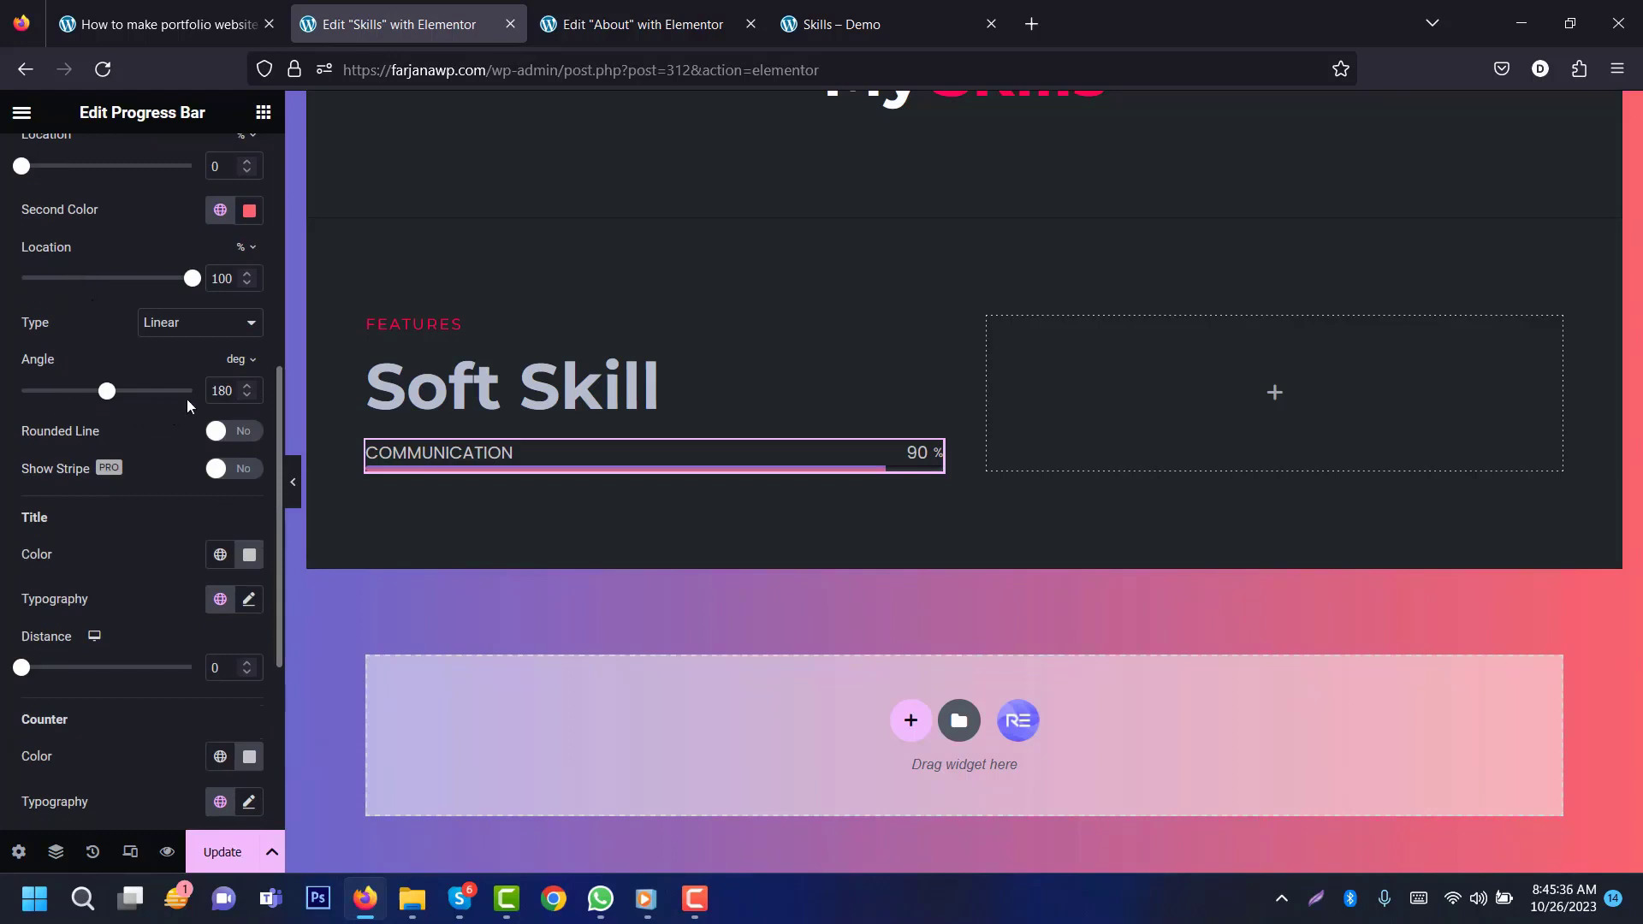
pyautogui.write('90')
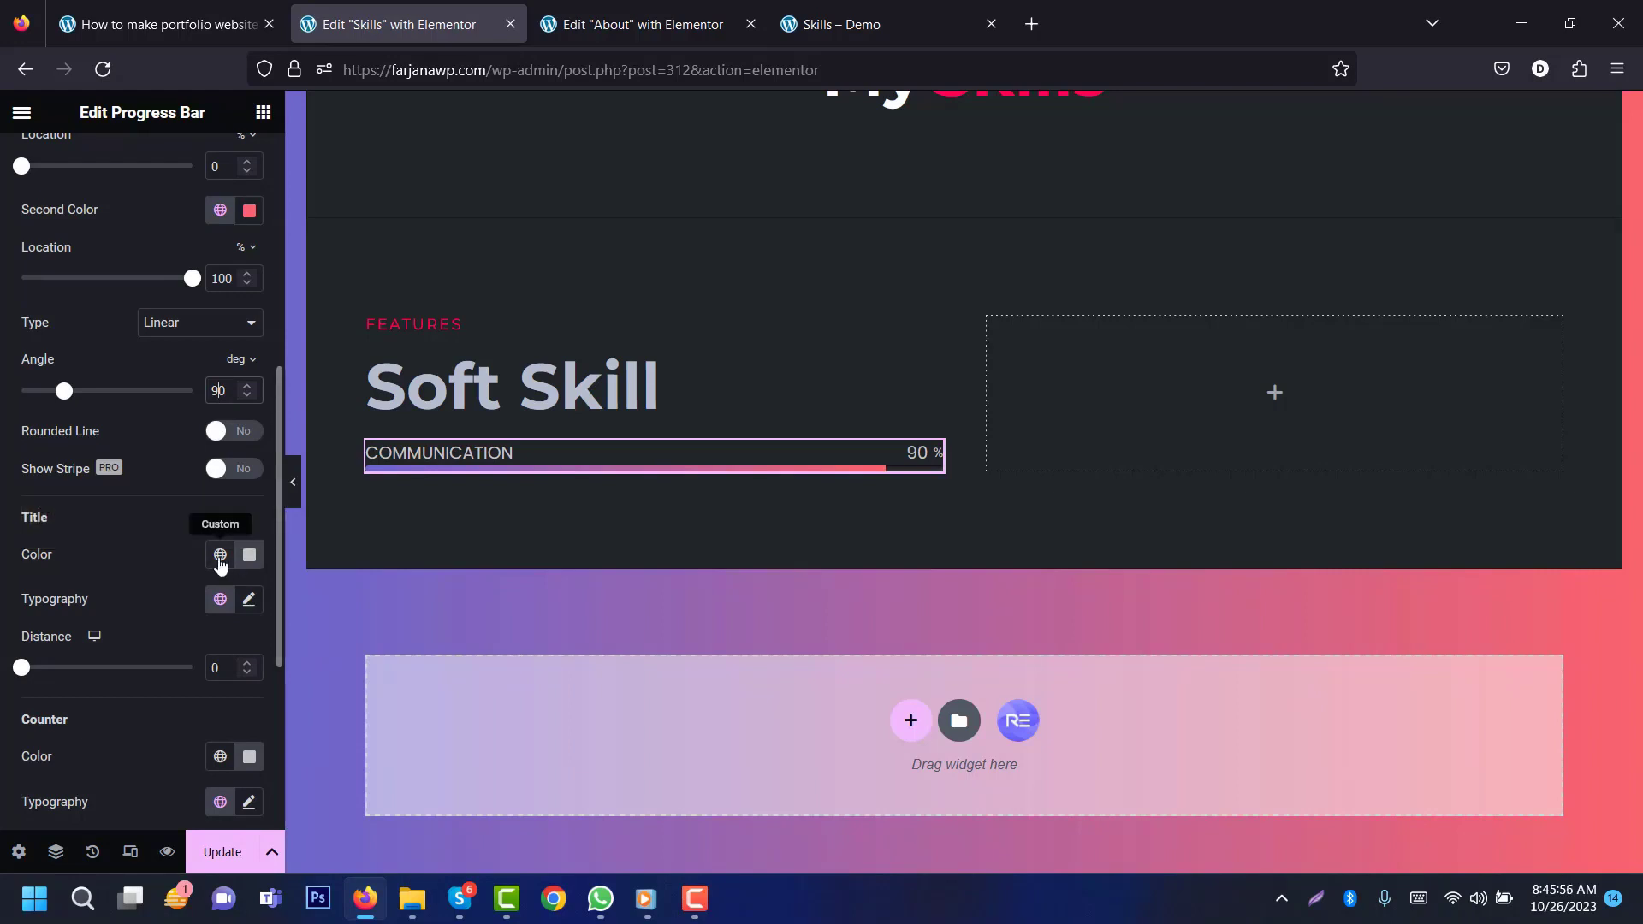
# Step: Style the title in the Text colour, Montserrat 12px uppercase, letter spacing 2, with a 5px gap
pyautogui.click(220, 556)
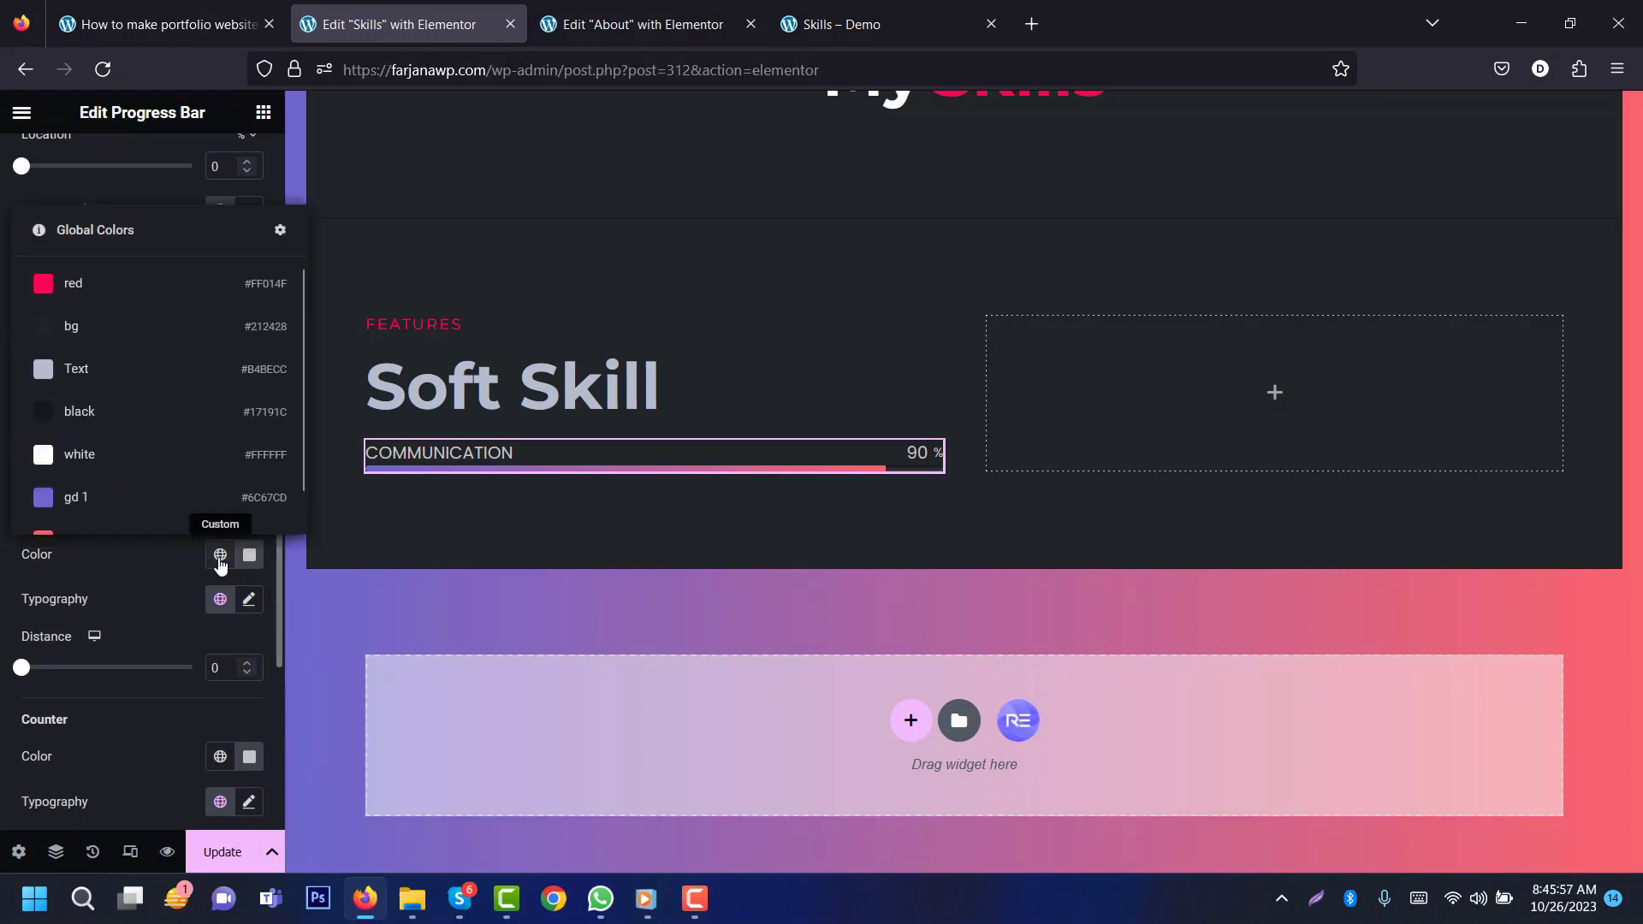
pyautogui.click(161, 368)
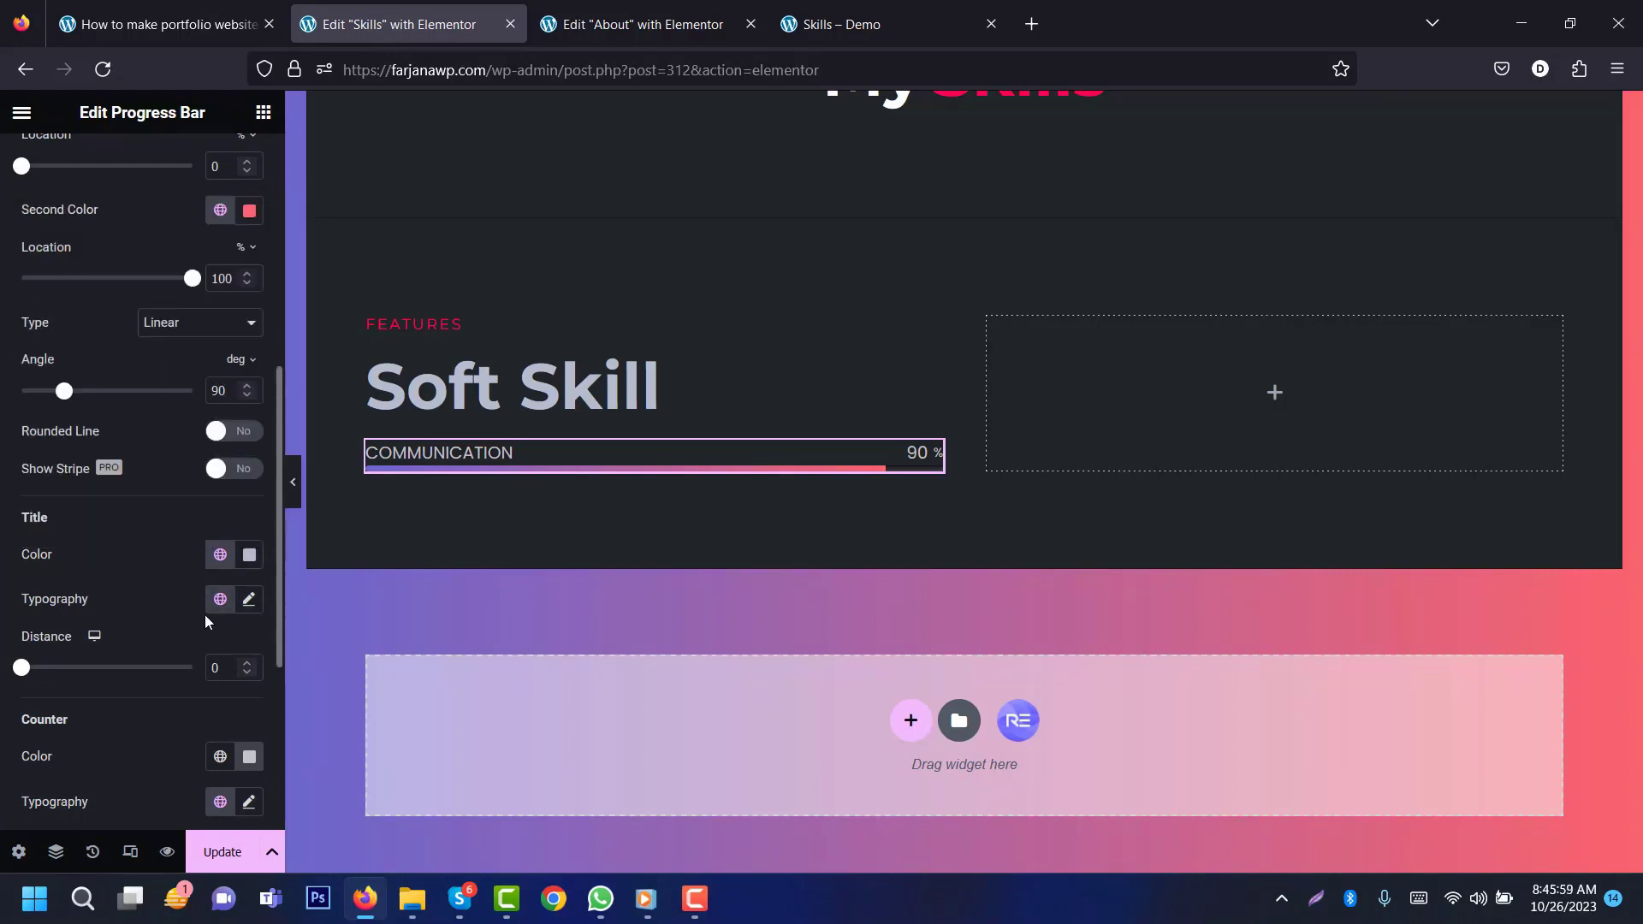
pyautogui.click(247, 601)
pyautogui.scroll(-4, 191, 385)
pyautogui.click(184, 334)
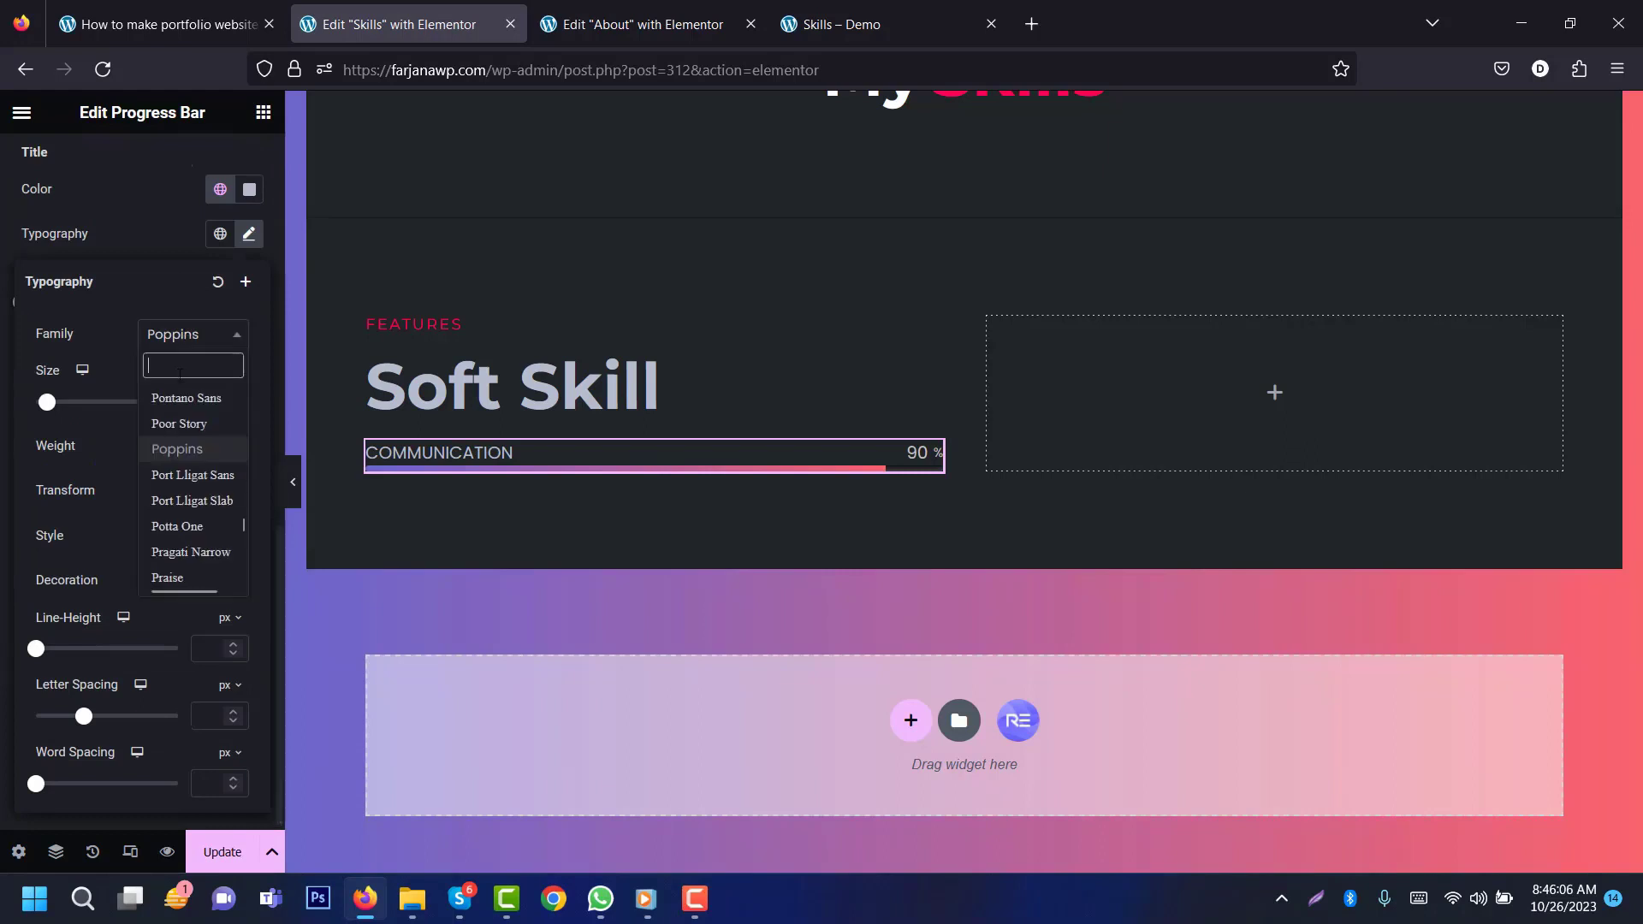
pyautogui.write('monts')
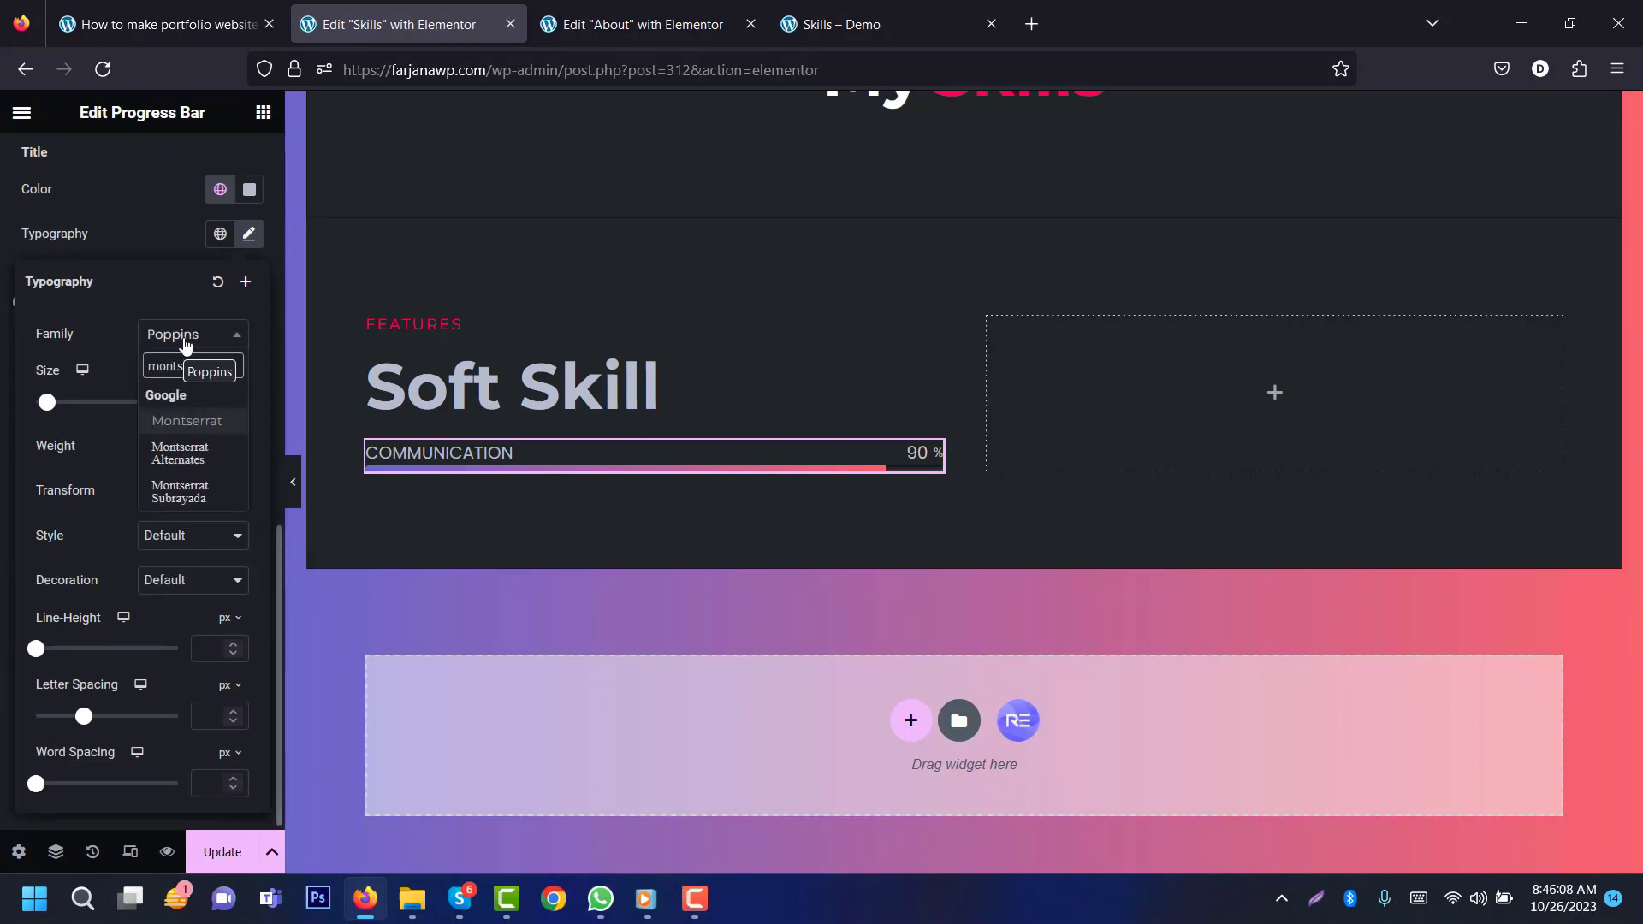
pyautogui.click(193, 419)
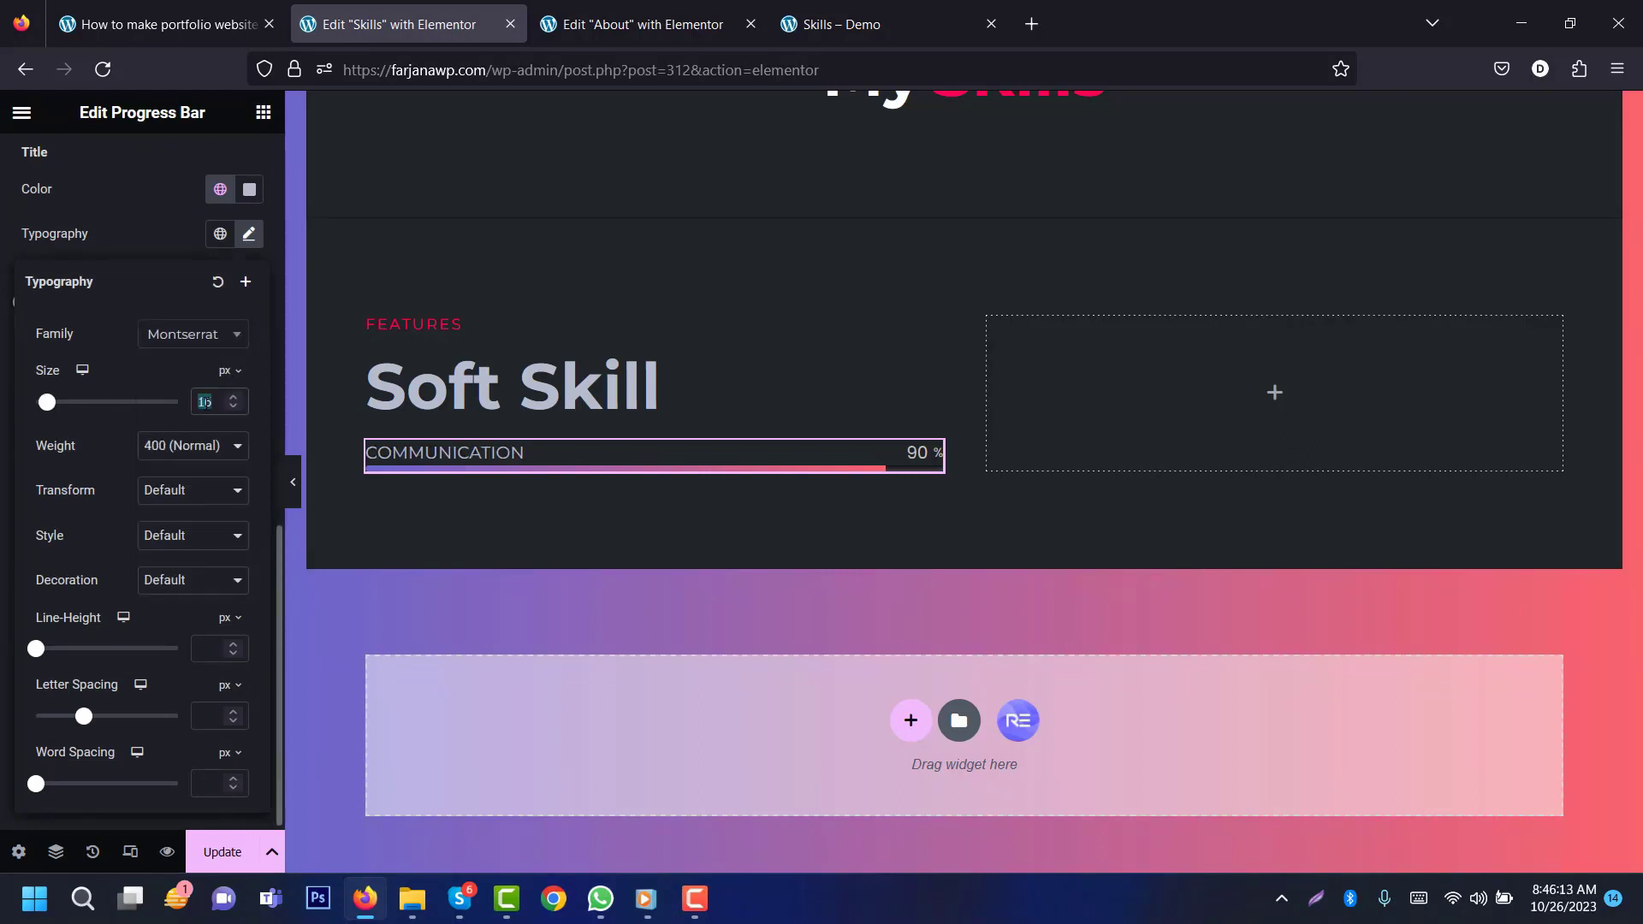
pyautogui.press('Down')
pyautogui.press('Down')
pyautogui.press('Down')
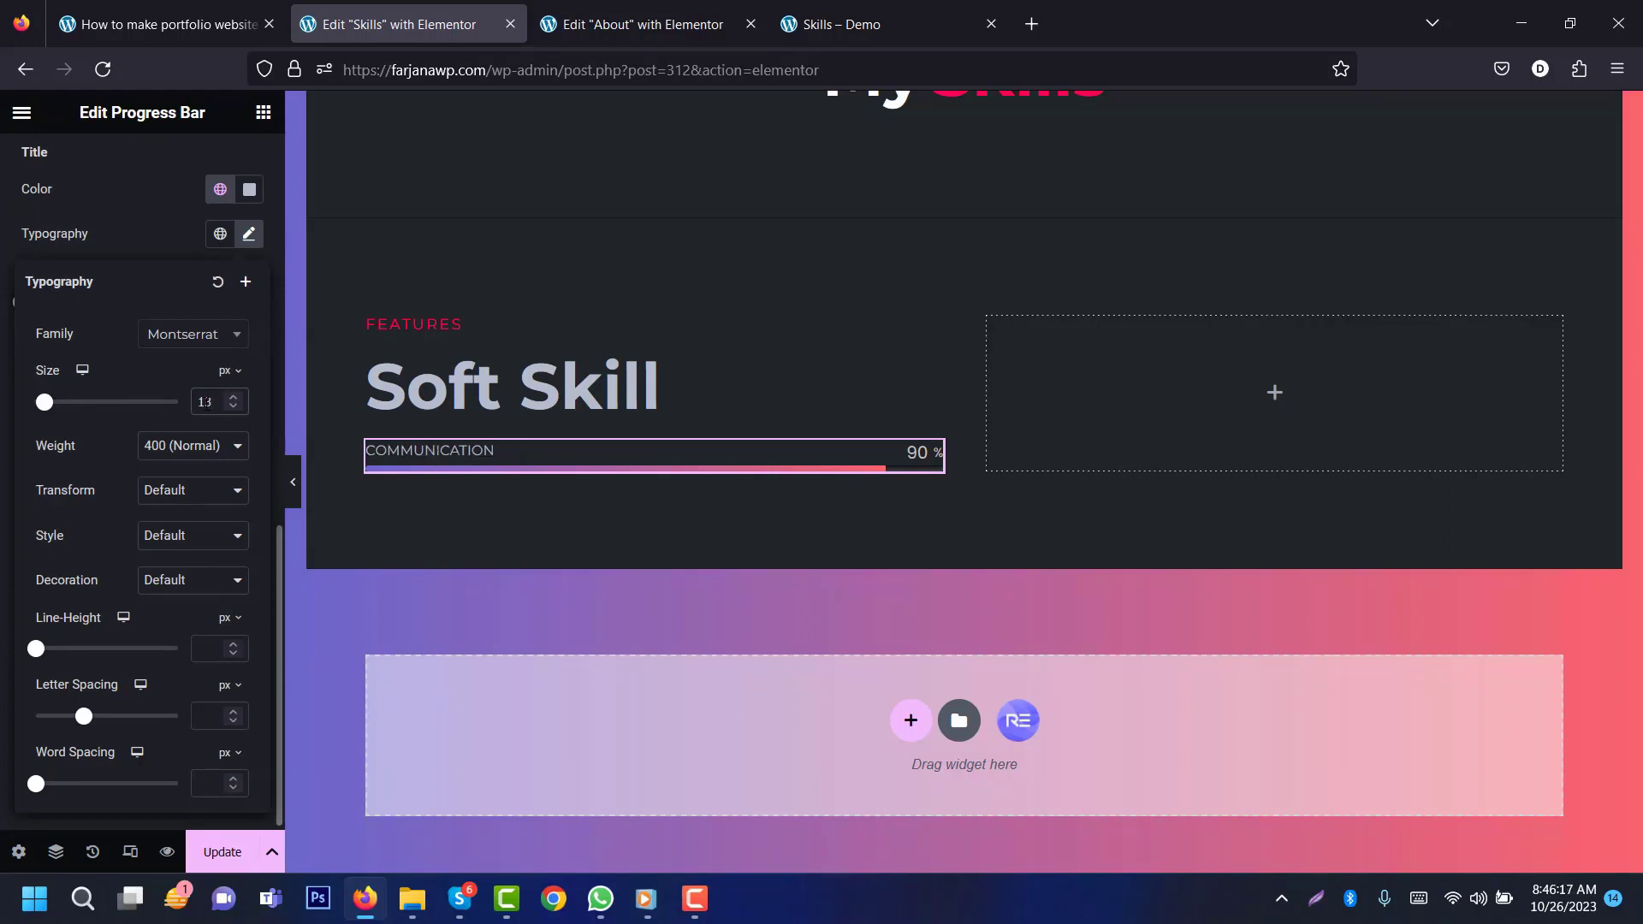
pyautogui.click(170, 504)
pyautogui.click(182, 544)
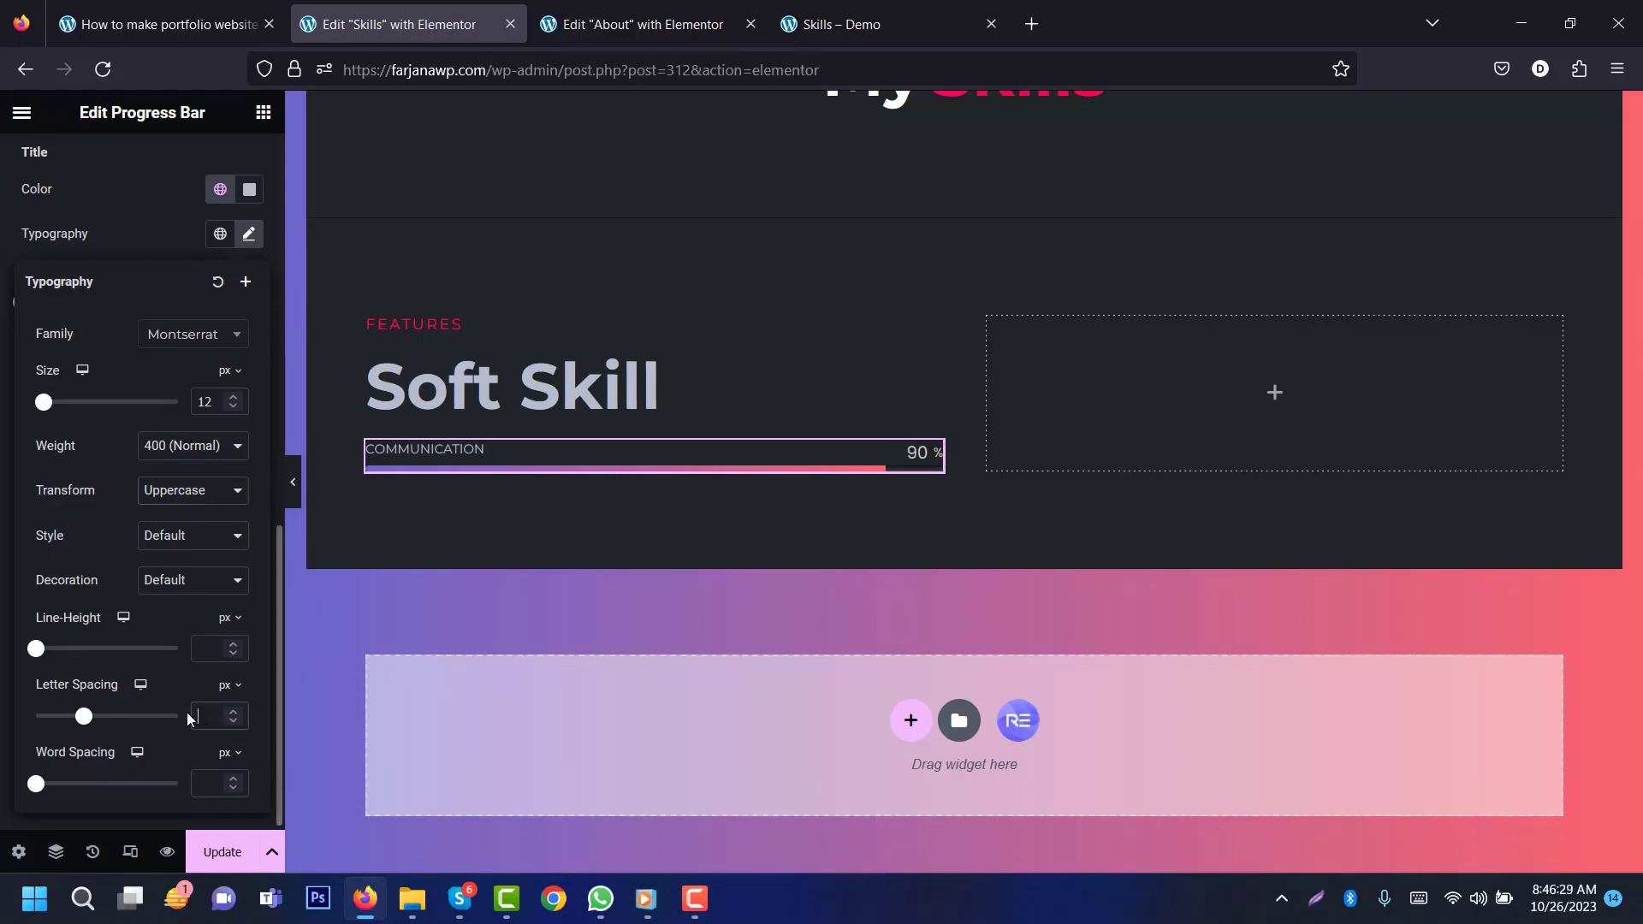
pyautogui.write('2')
pyautogui.click(130, 232)
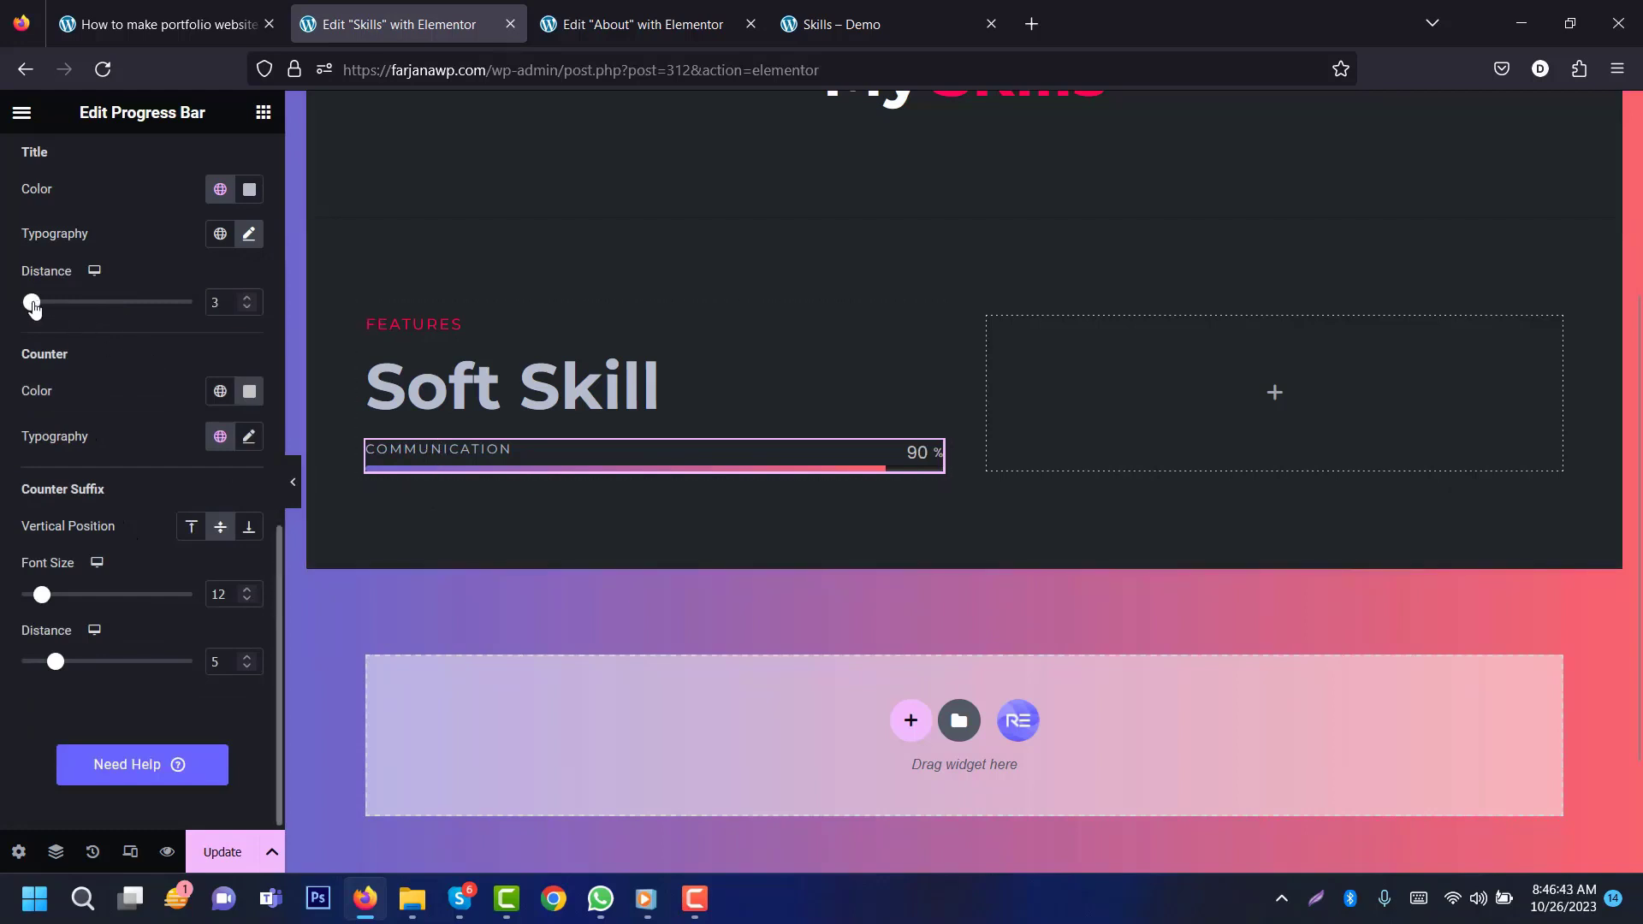
pyautogui.moveTo(38, 310)
pyautogui.mouseDown()
pyautogui.moveTo(58, 317)
pyautogui.moveTo(43, 314)
pyautogui.mouseUp()
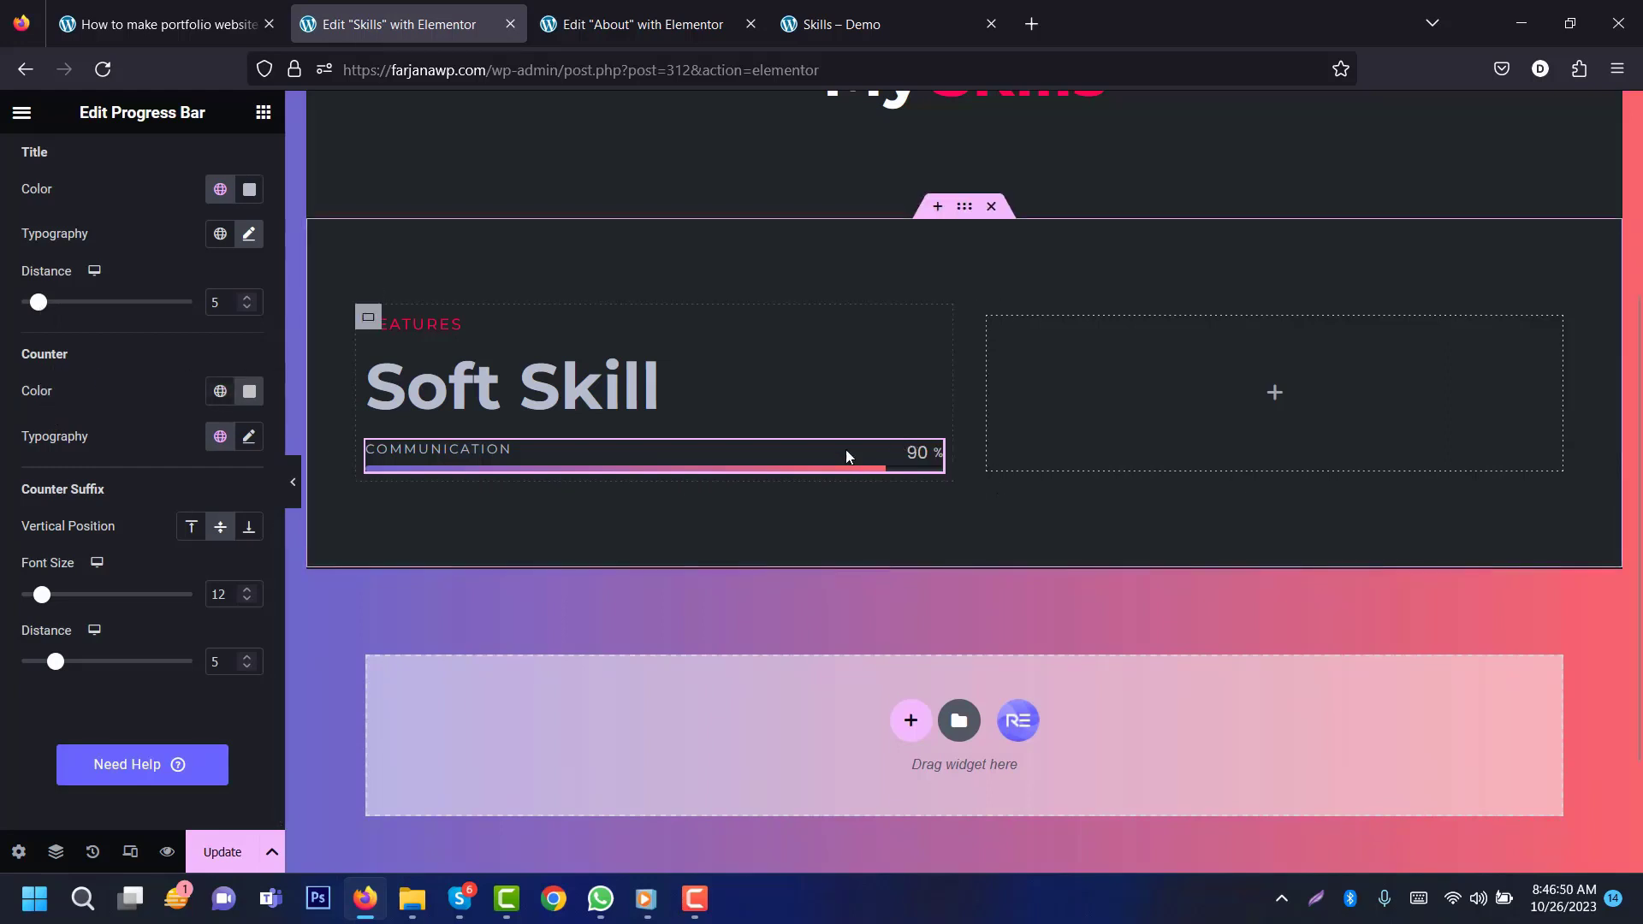
# Step: Style the 90% counter in the global Text colour, uppercase Montserrat with letter spacing 2
pyautogui.click(220, 392)
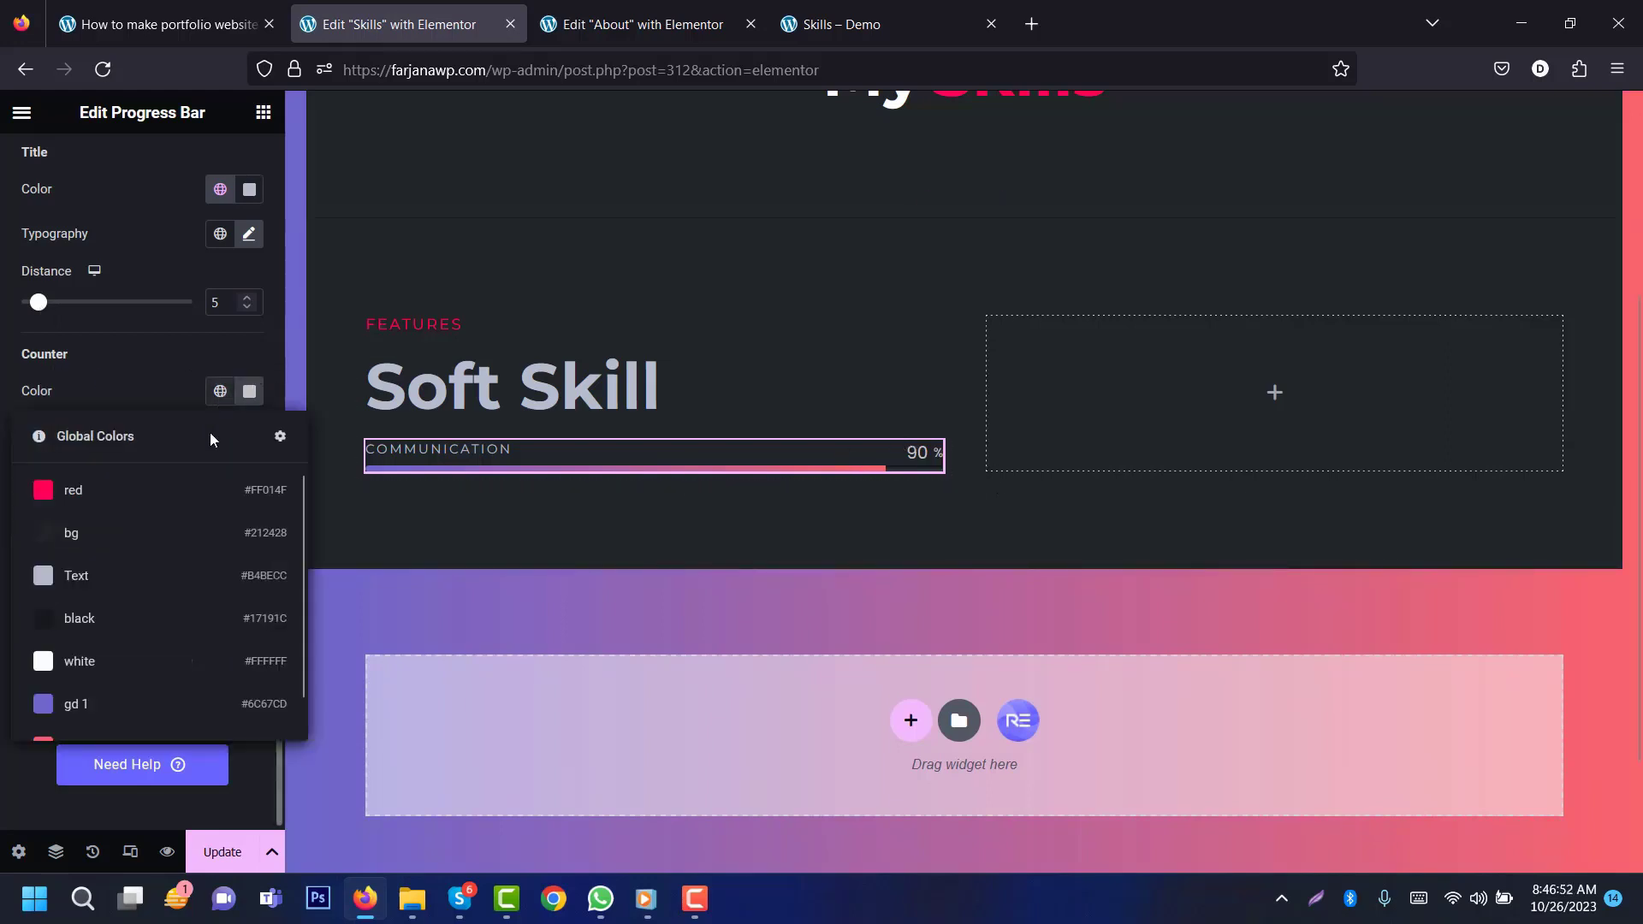
pyautogui.click(175, 571)
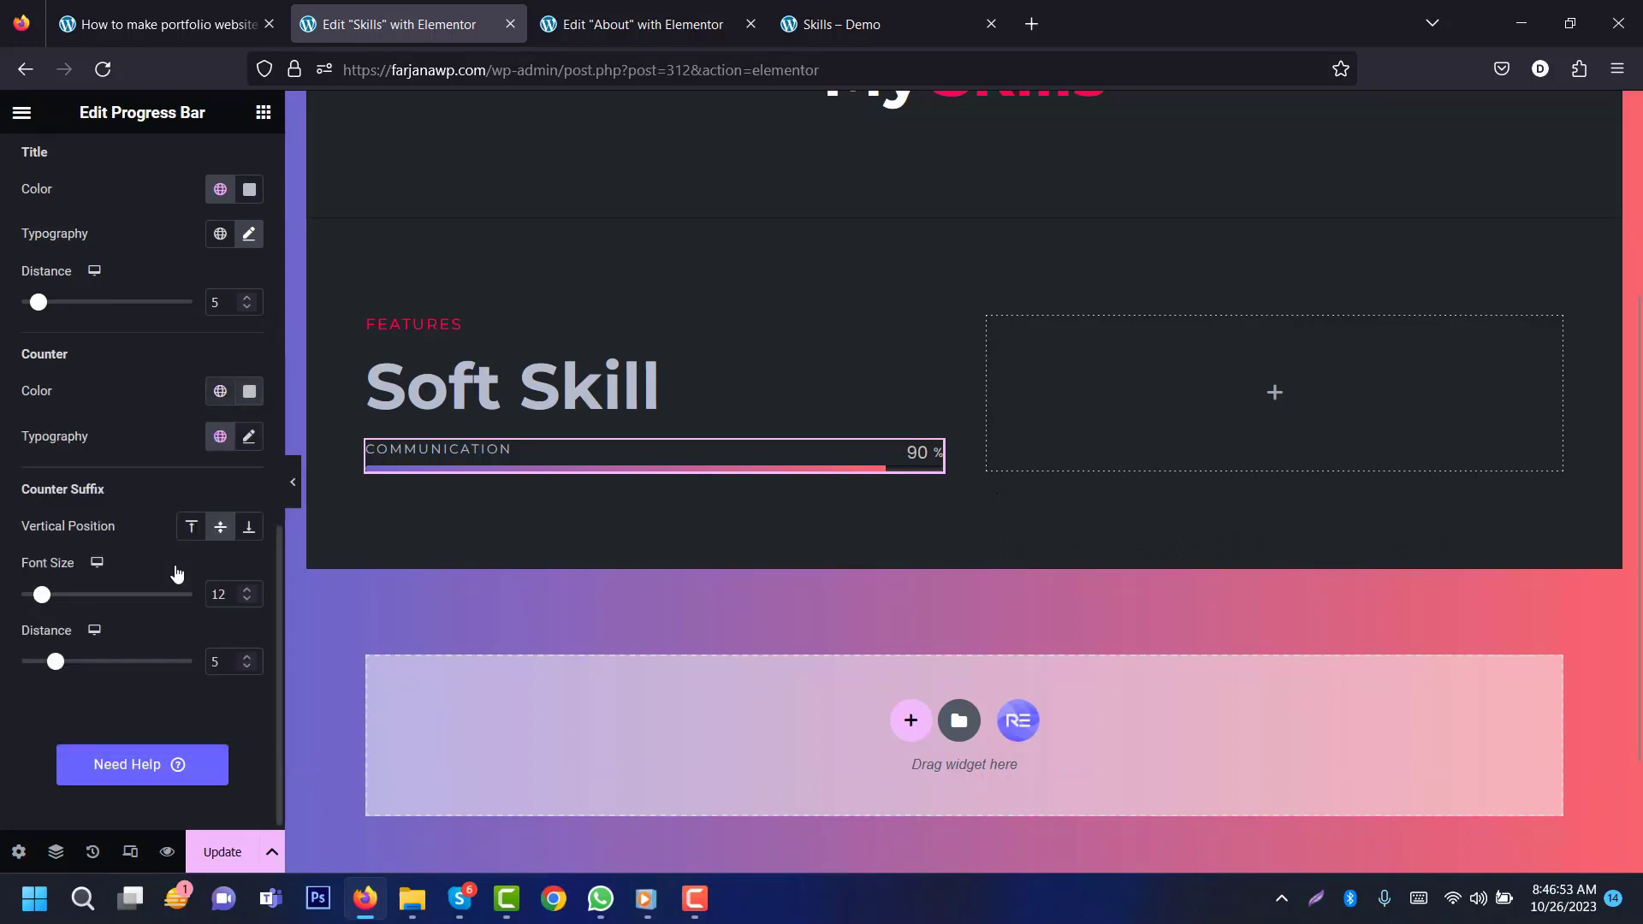
pyautogui.click(248, 437)
pyautogui.click(218, 539)
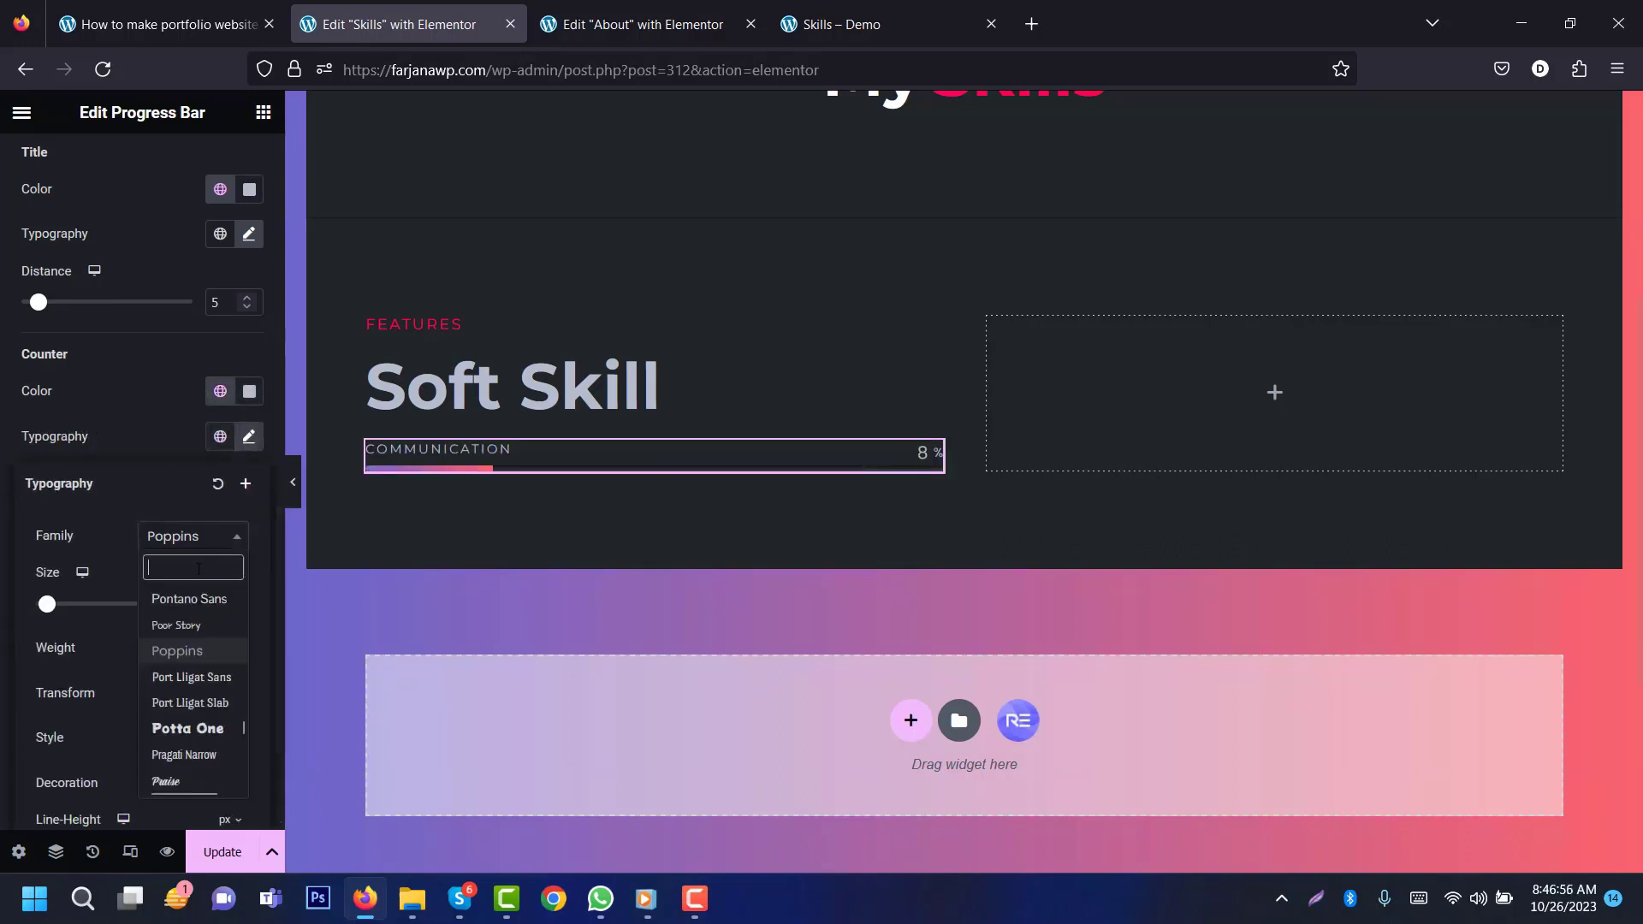
pyautogui.write('monts')
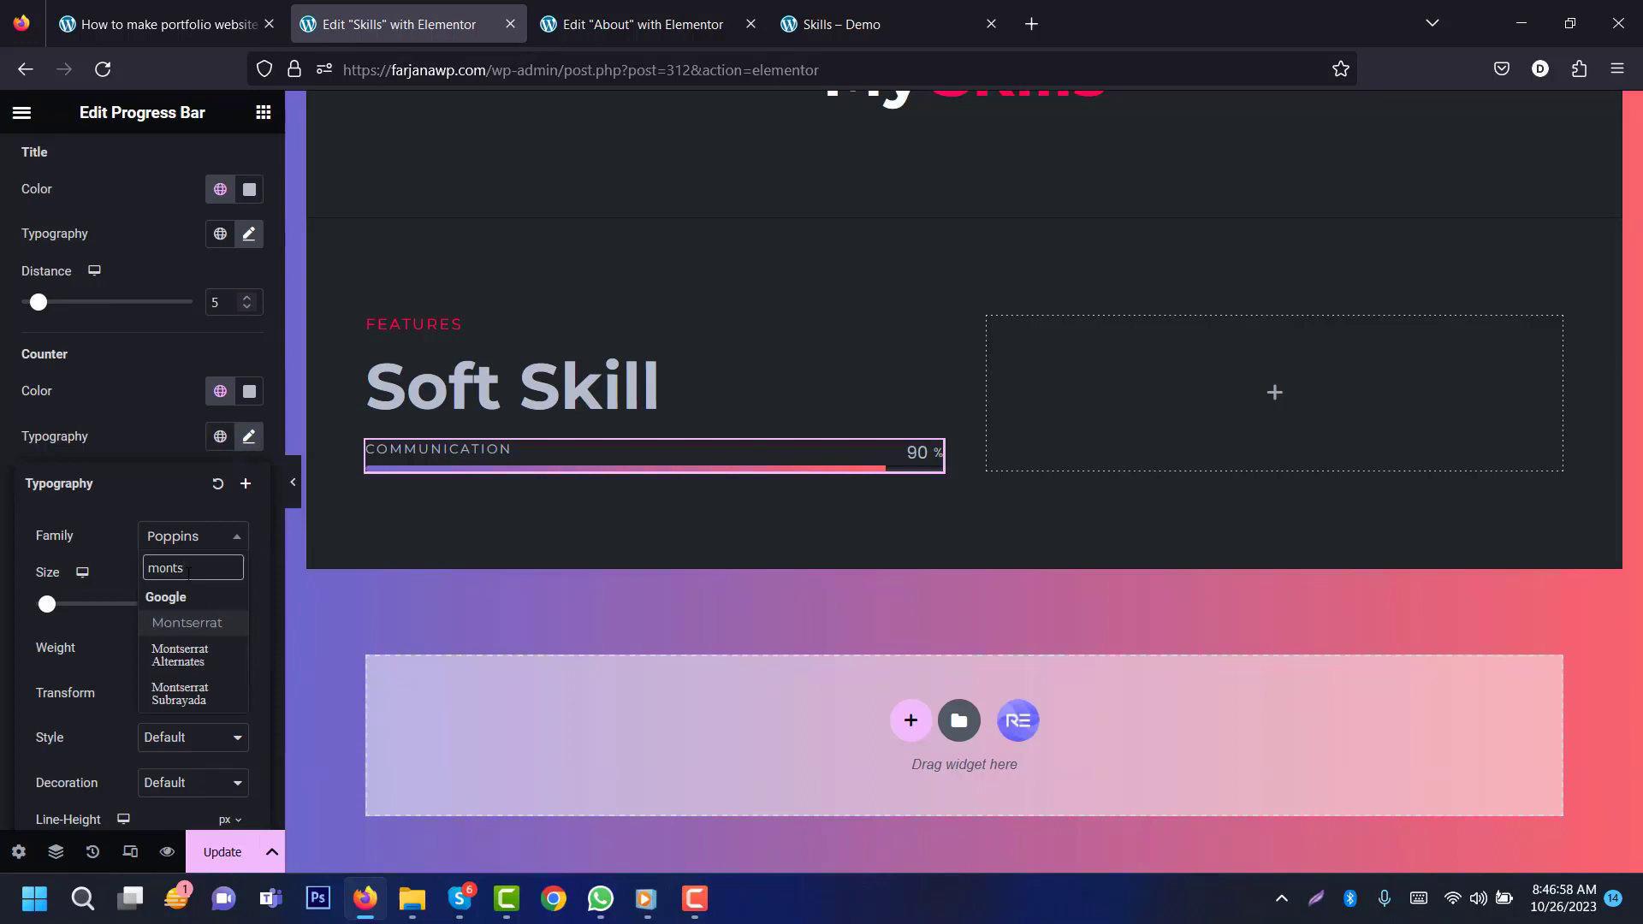
pyautogui.click(180, 624)
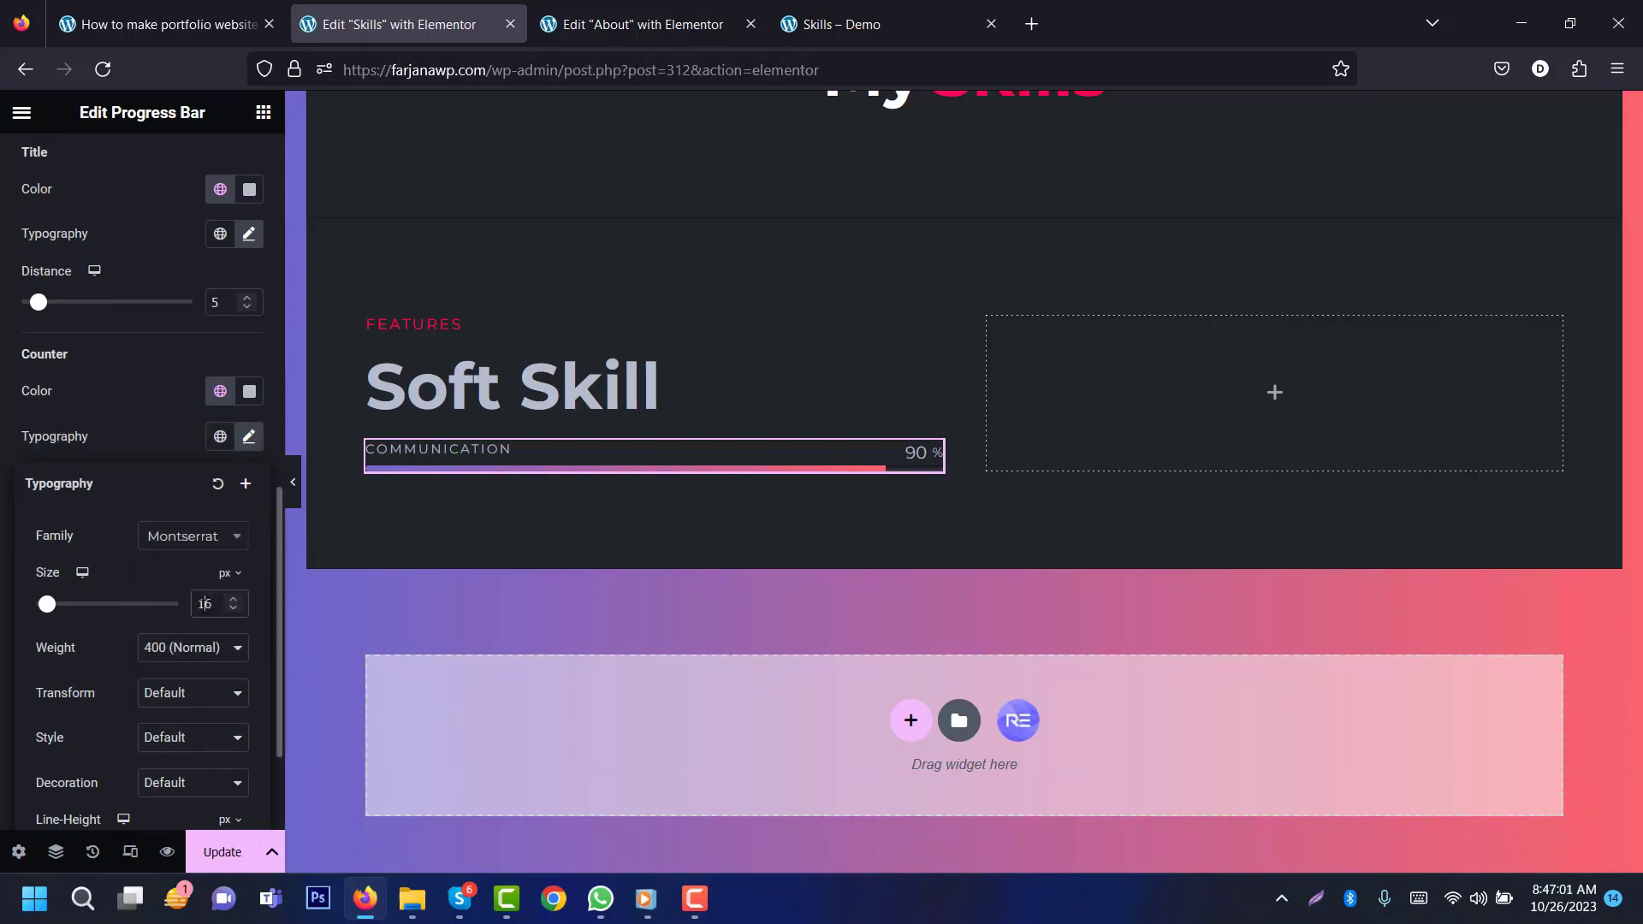
pyautogui.write('14')
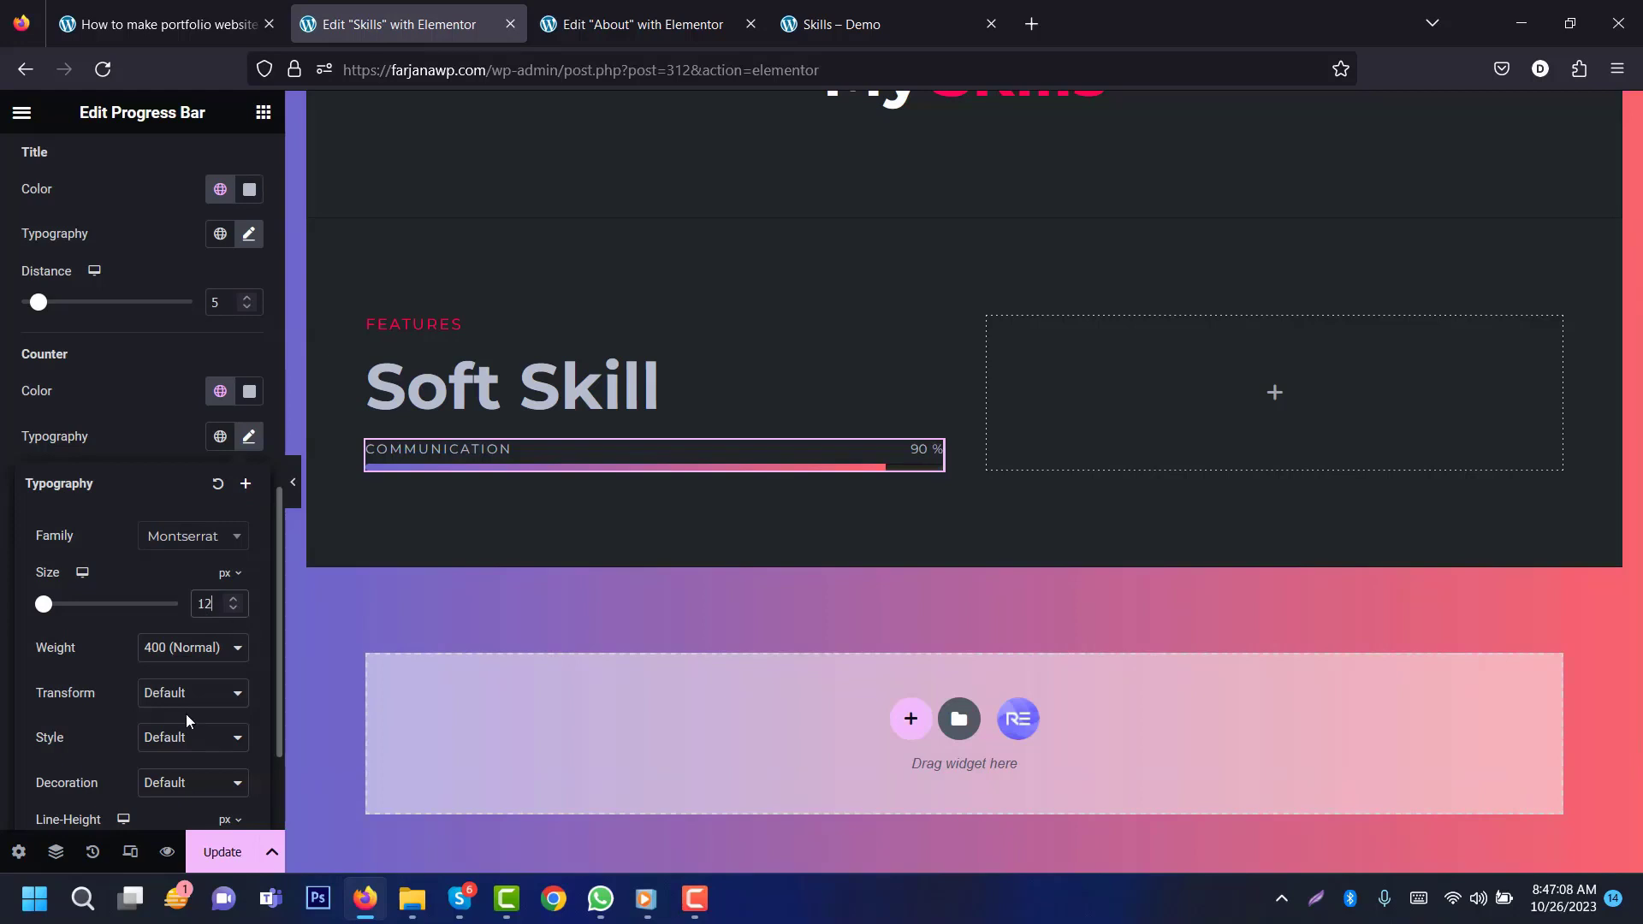
pyautogui.click(198, 694)
pyautogui.click(195, 750)
pyautogui.scroll(-2, 186, 774)
pyautogui.write('2')
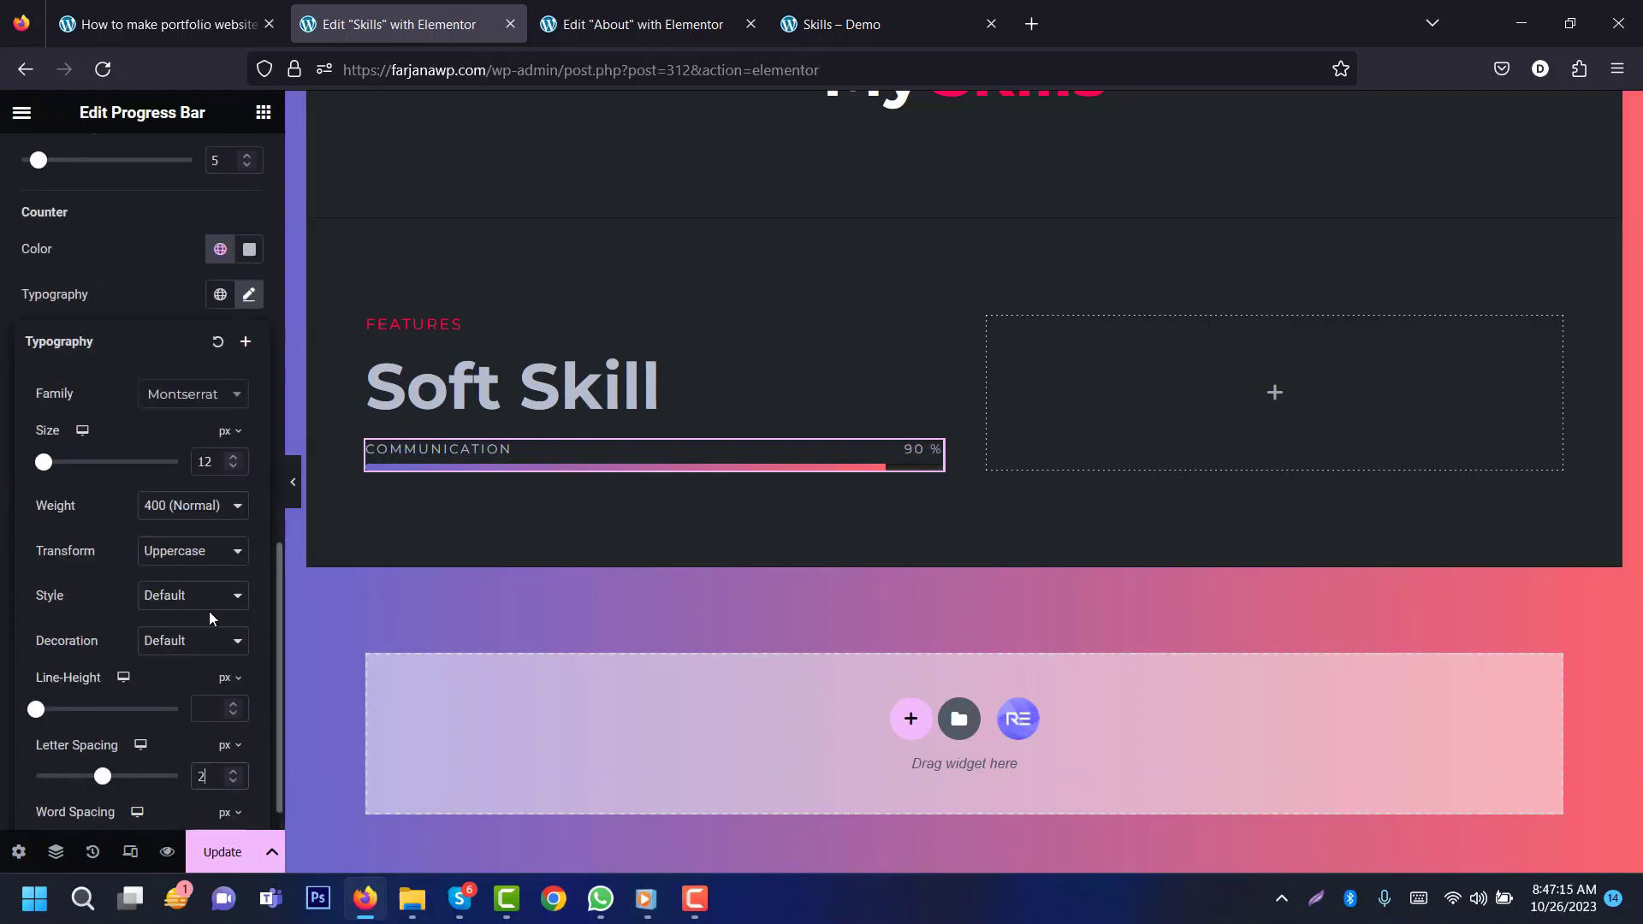
pyautogui.click(133, 272)
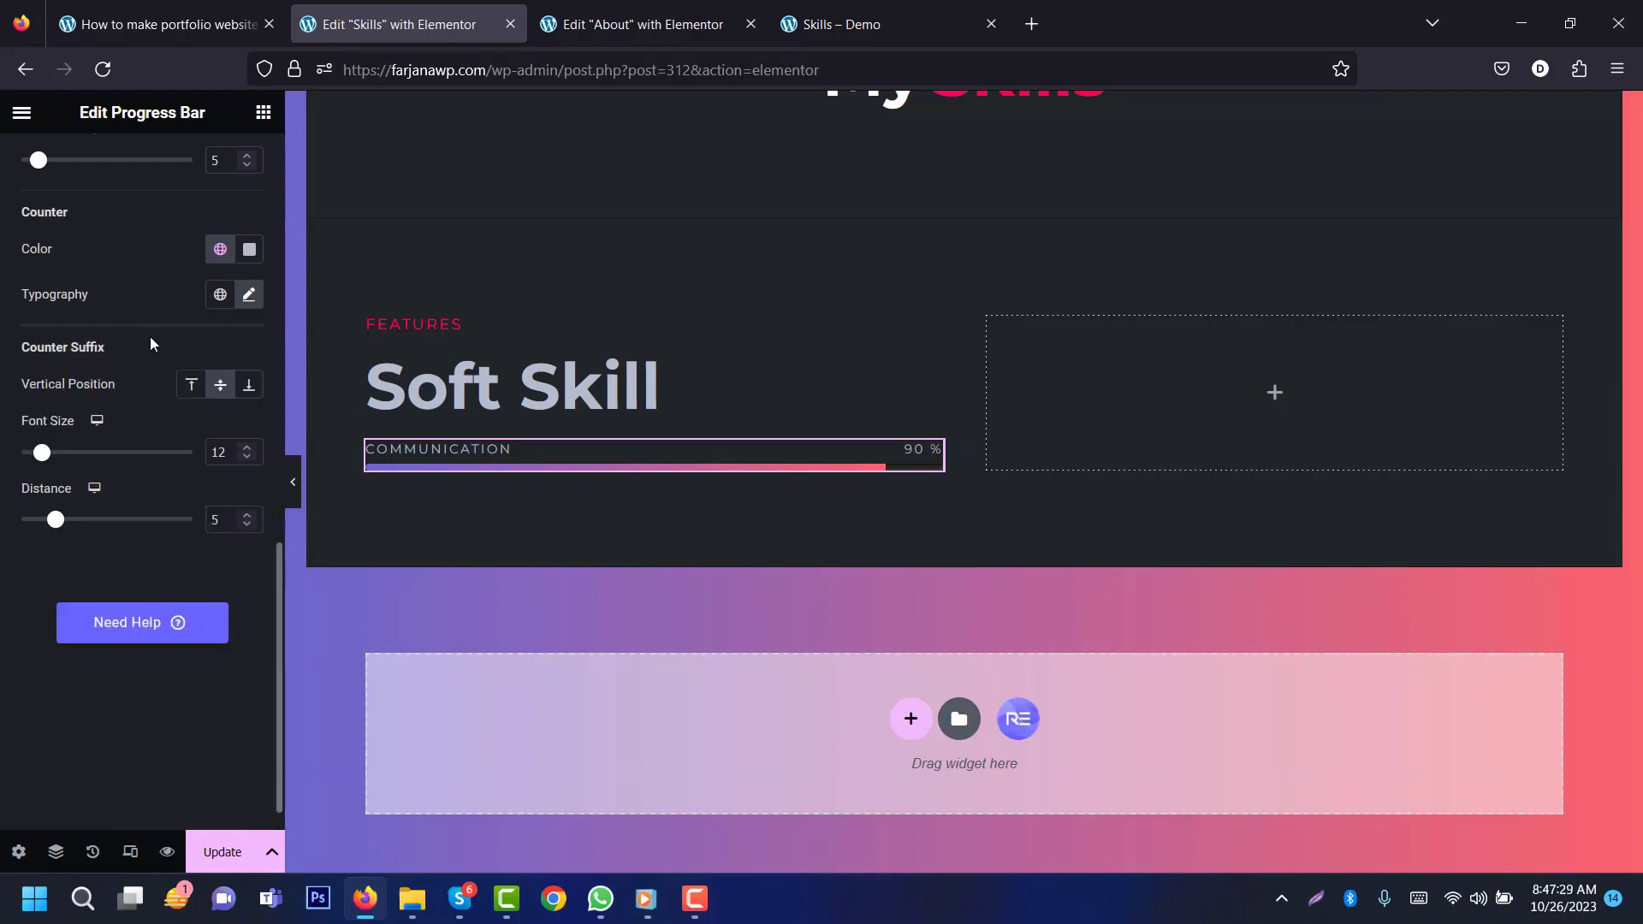
# Step: Duplicate the COMMUNICATION progress bar to add more skill bars
pyautogui.rightClick(614, 455)
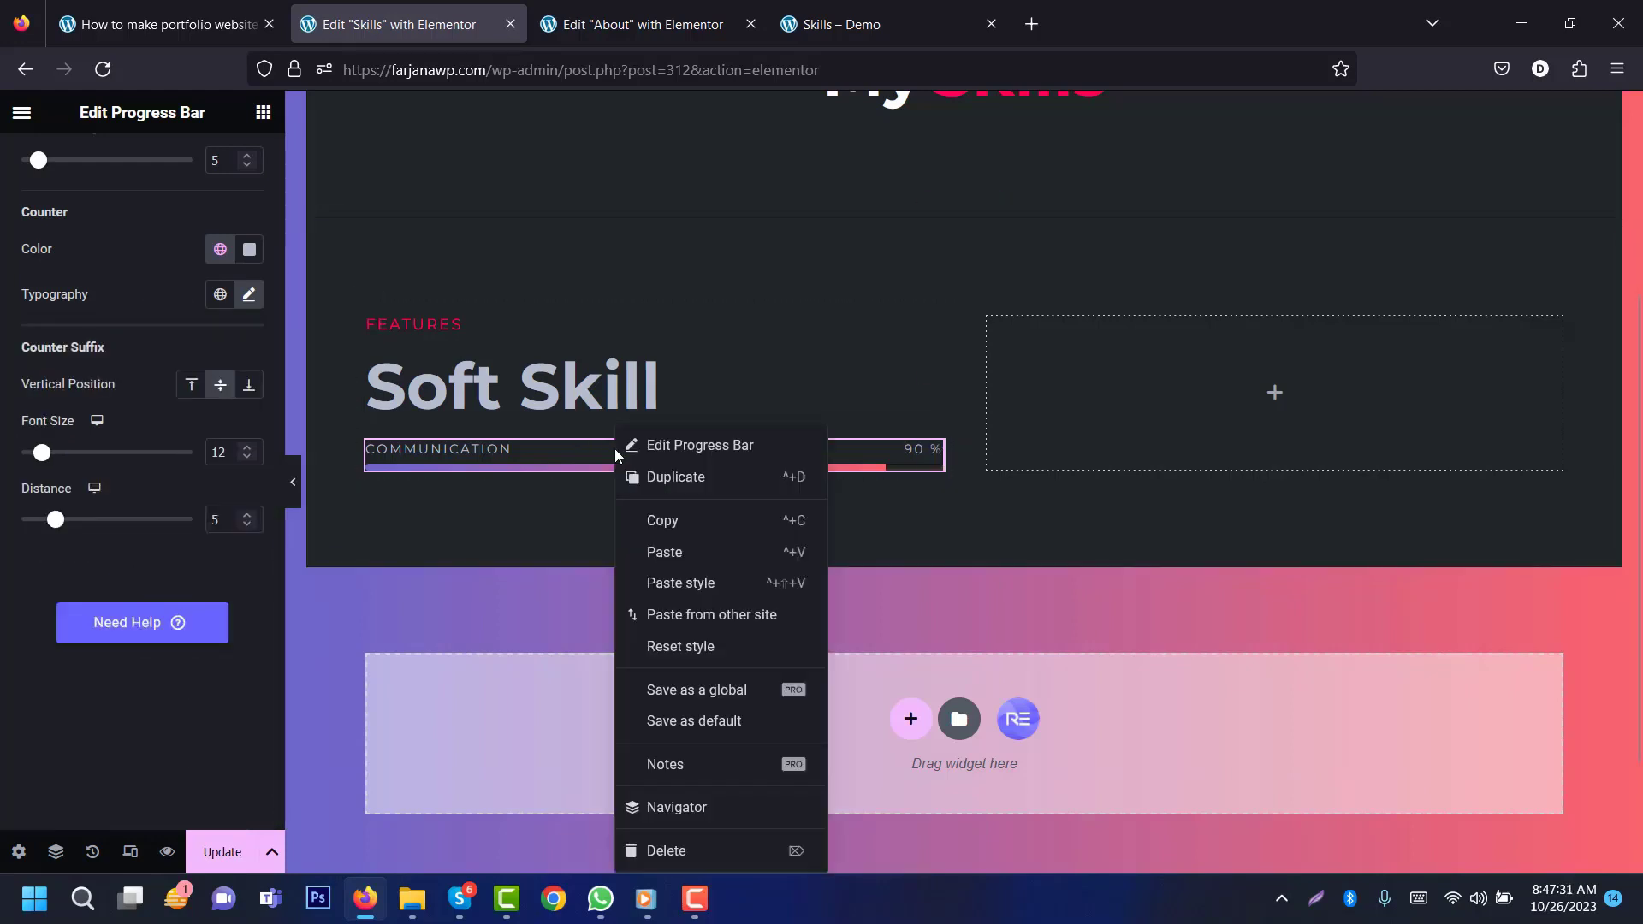
pyautogui.click(682, 487)
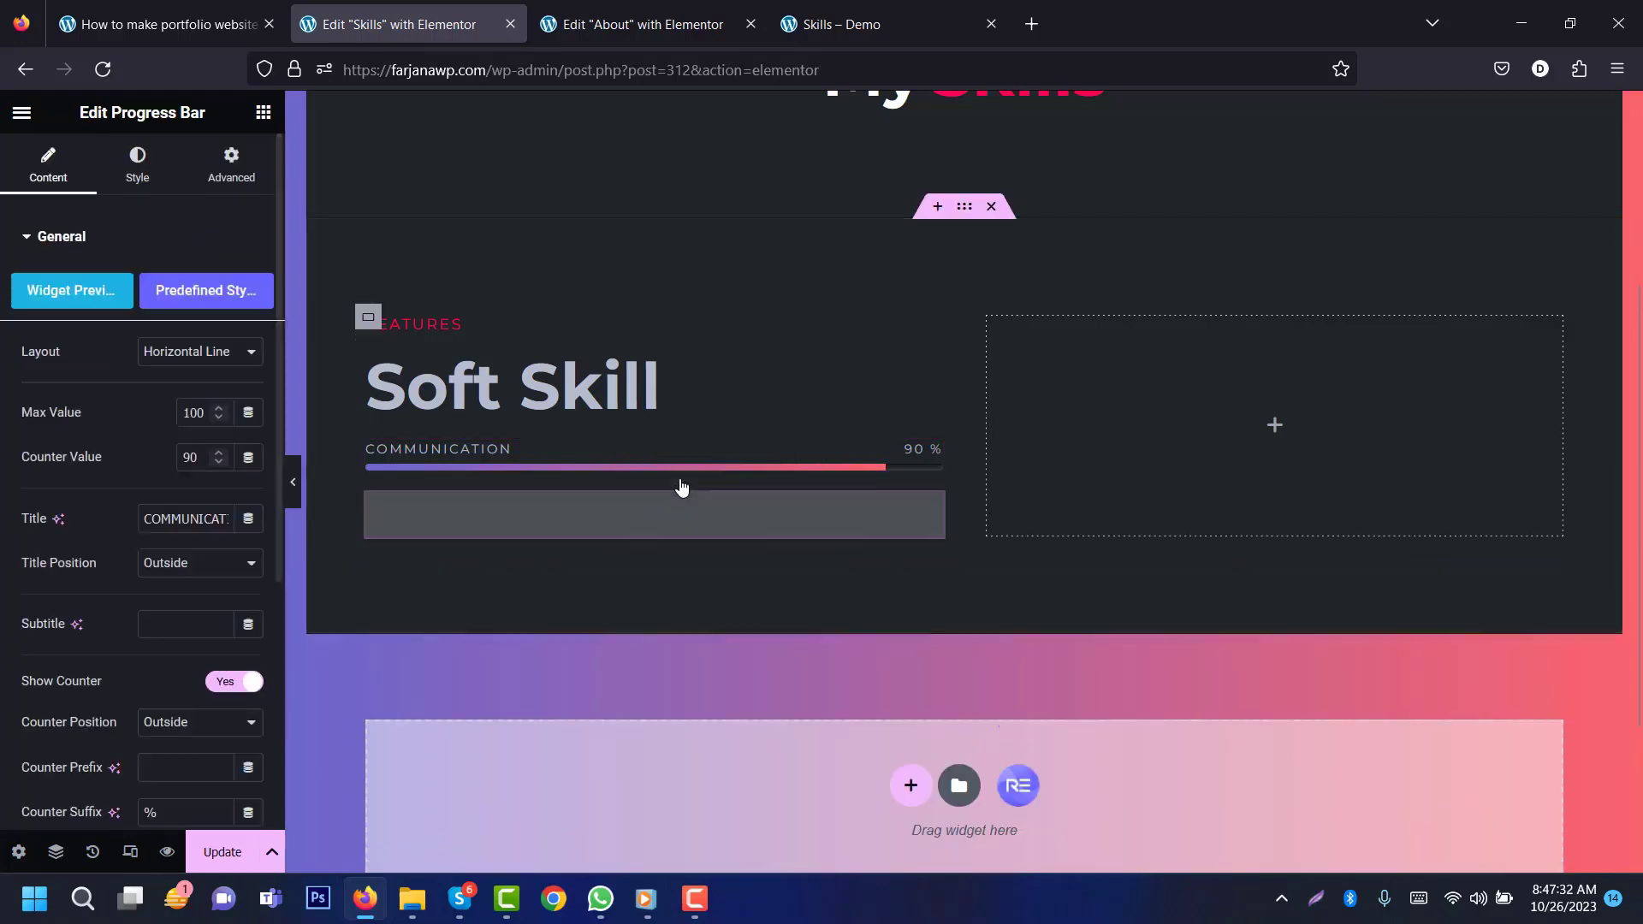
pyautogui.rightClick(597, 505)
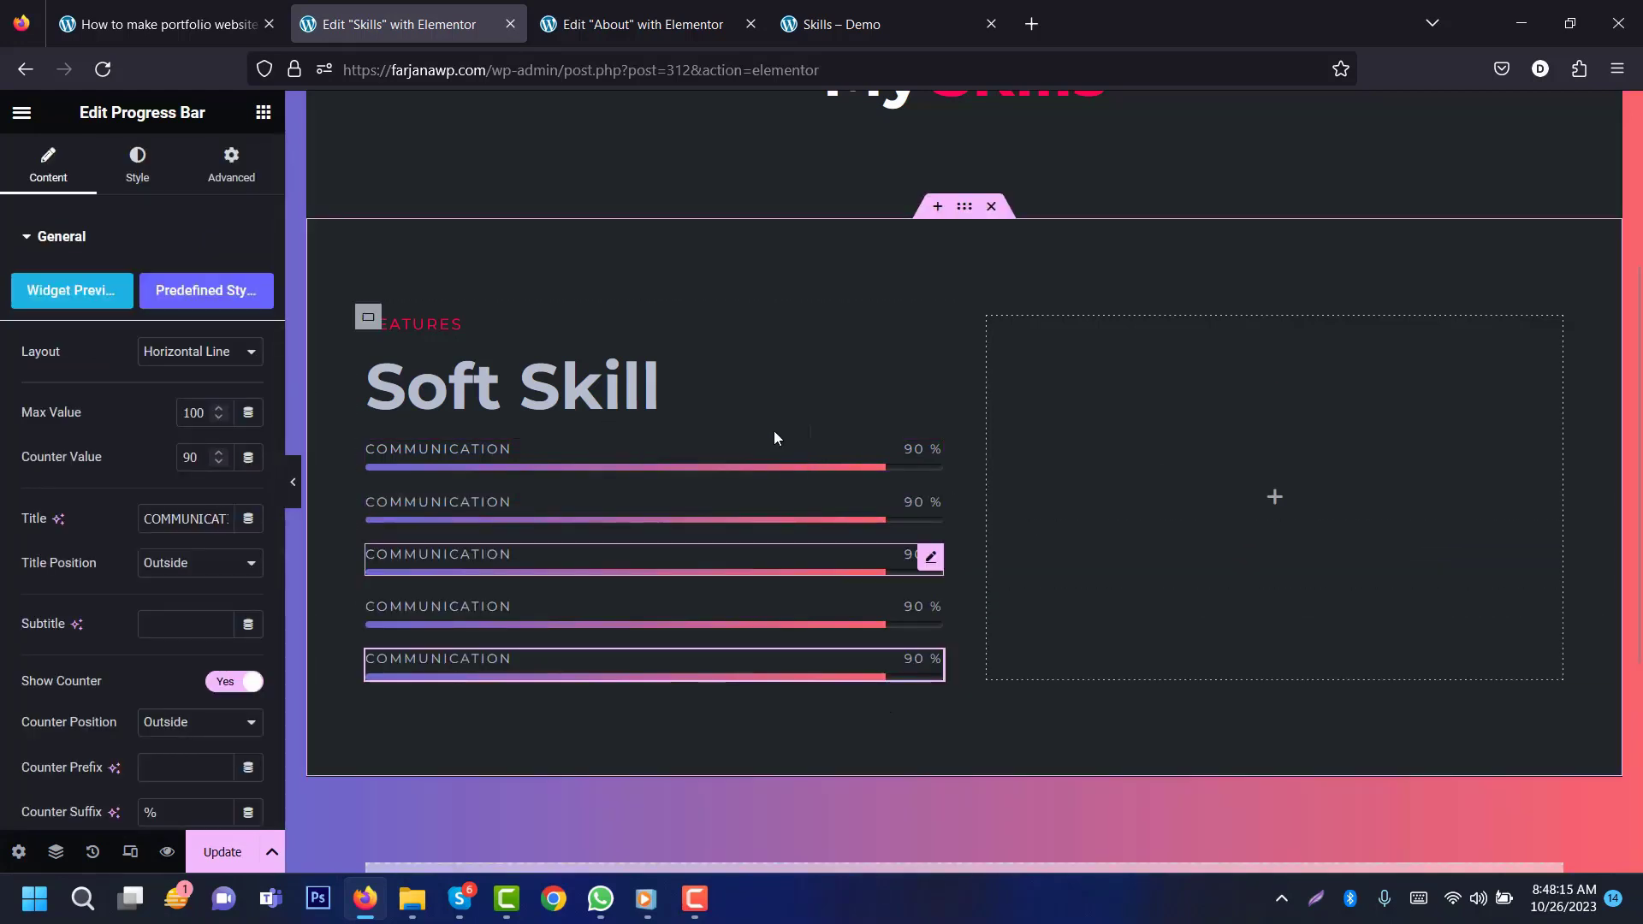
# Step: Duplicate the whole Soft Skill column and delete the empty right-hand column
pyautogui.rightClick(368, 322)
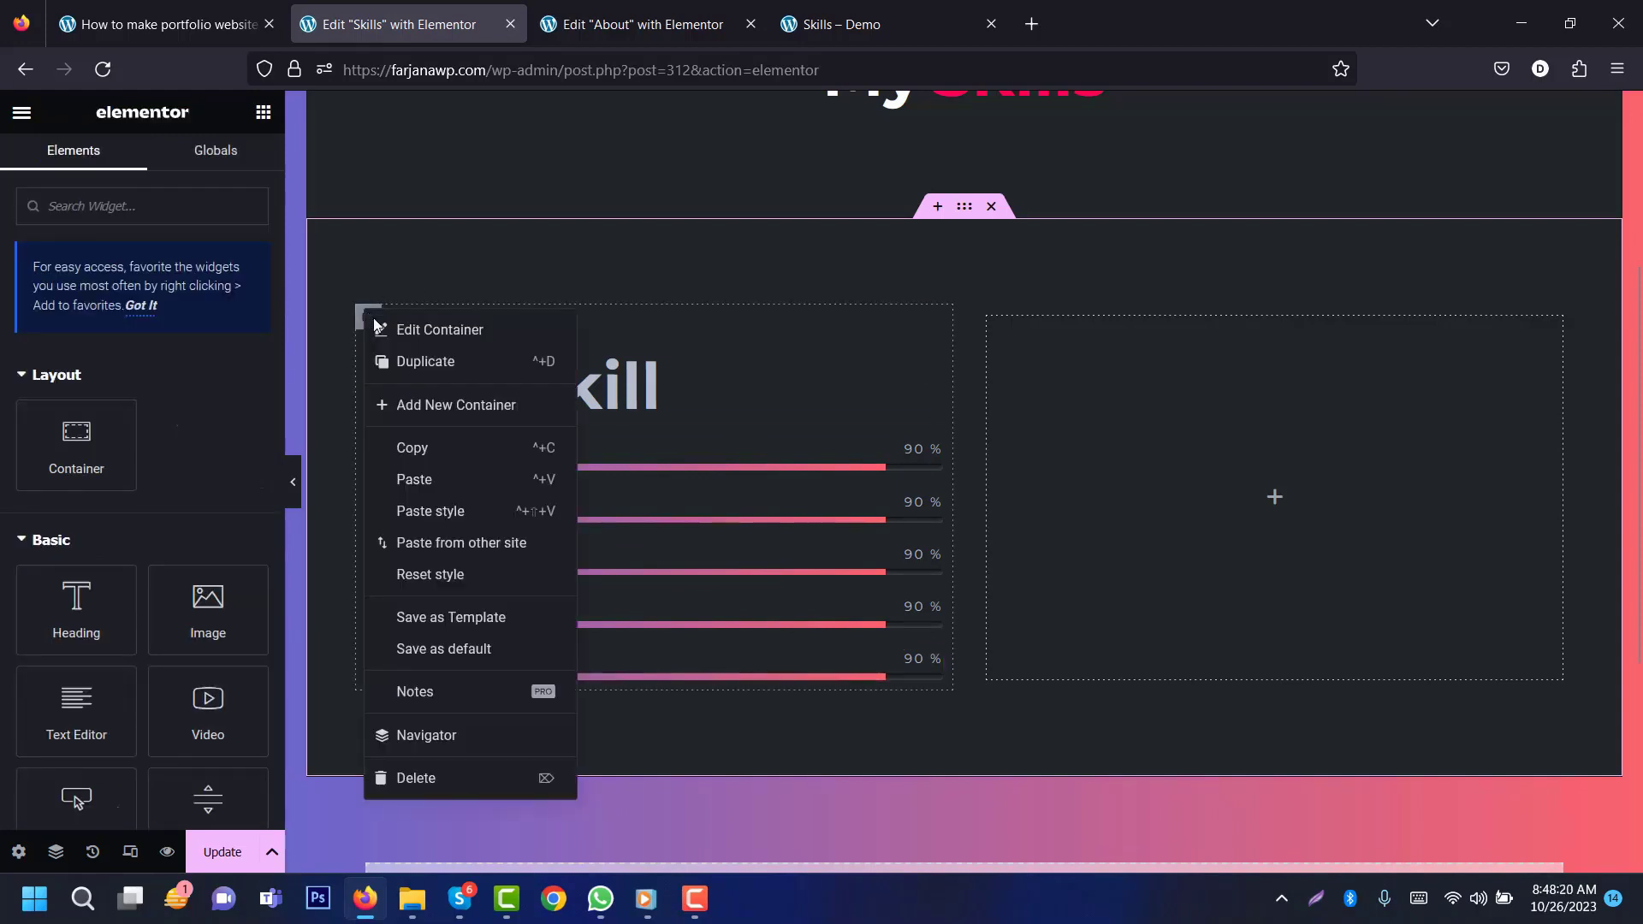
pyautogui.click(401, 360)
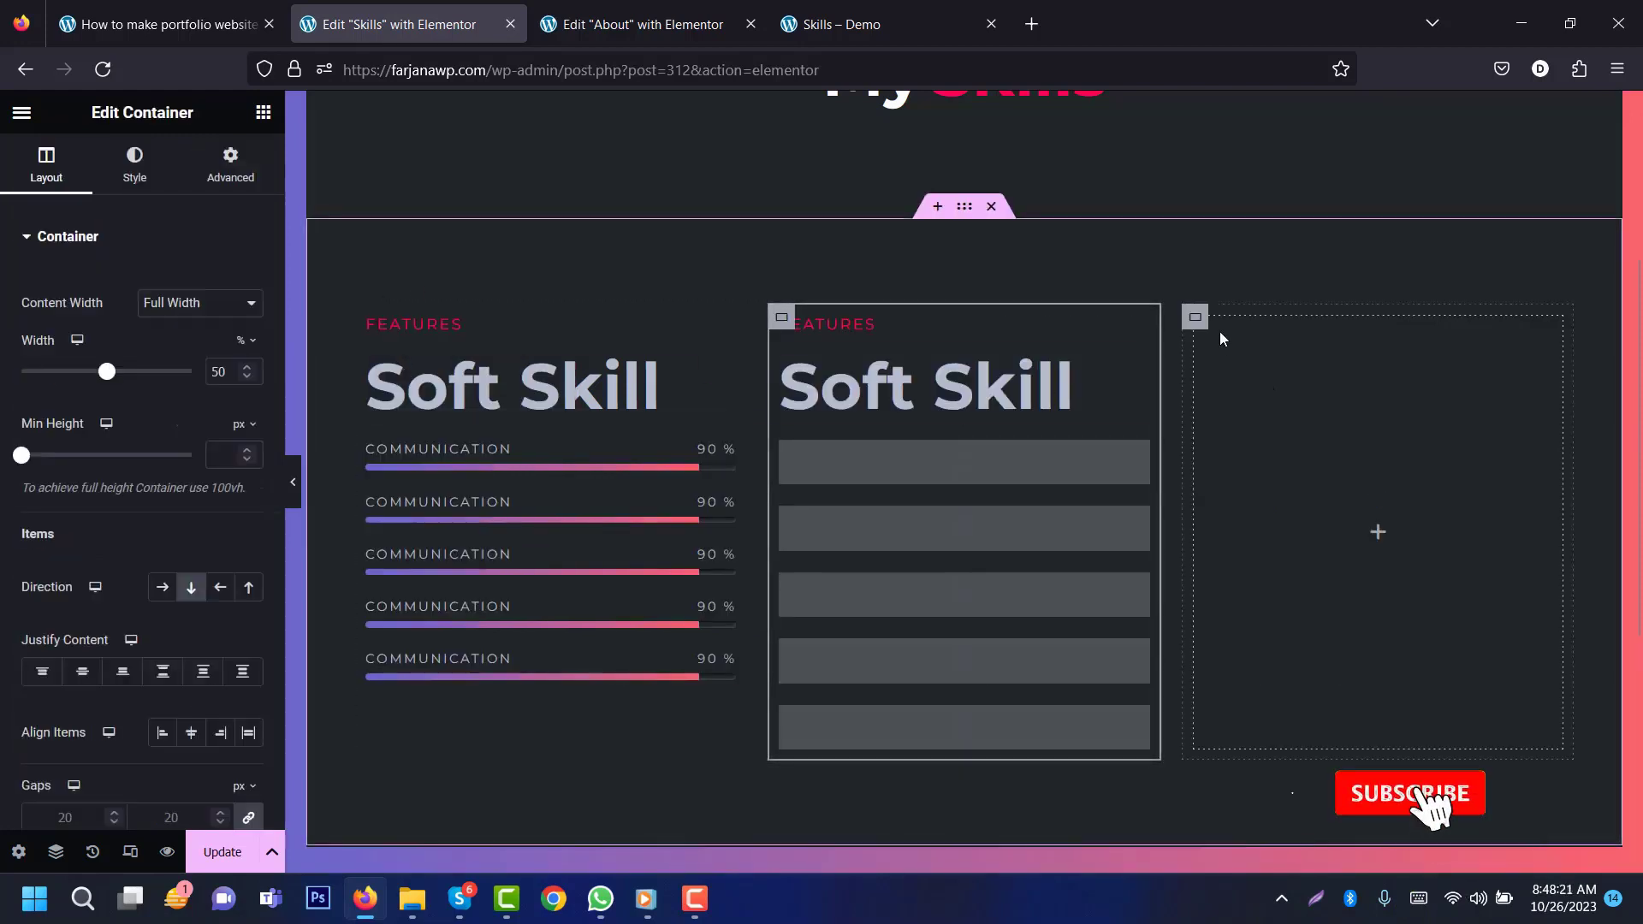
pyautogui.rightClick(1193, 319)
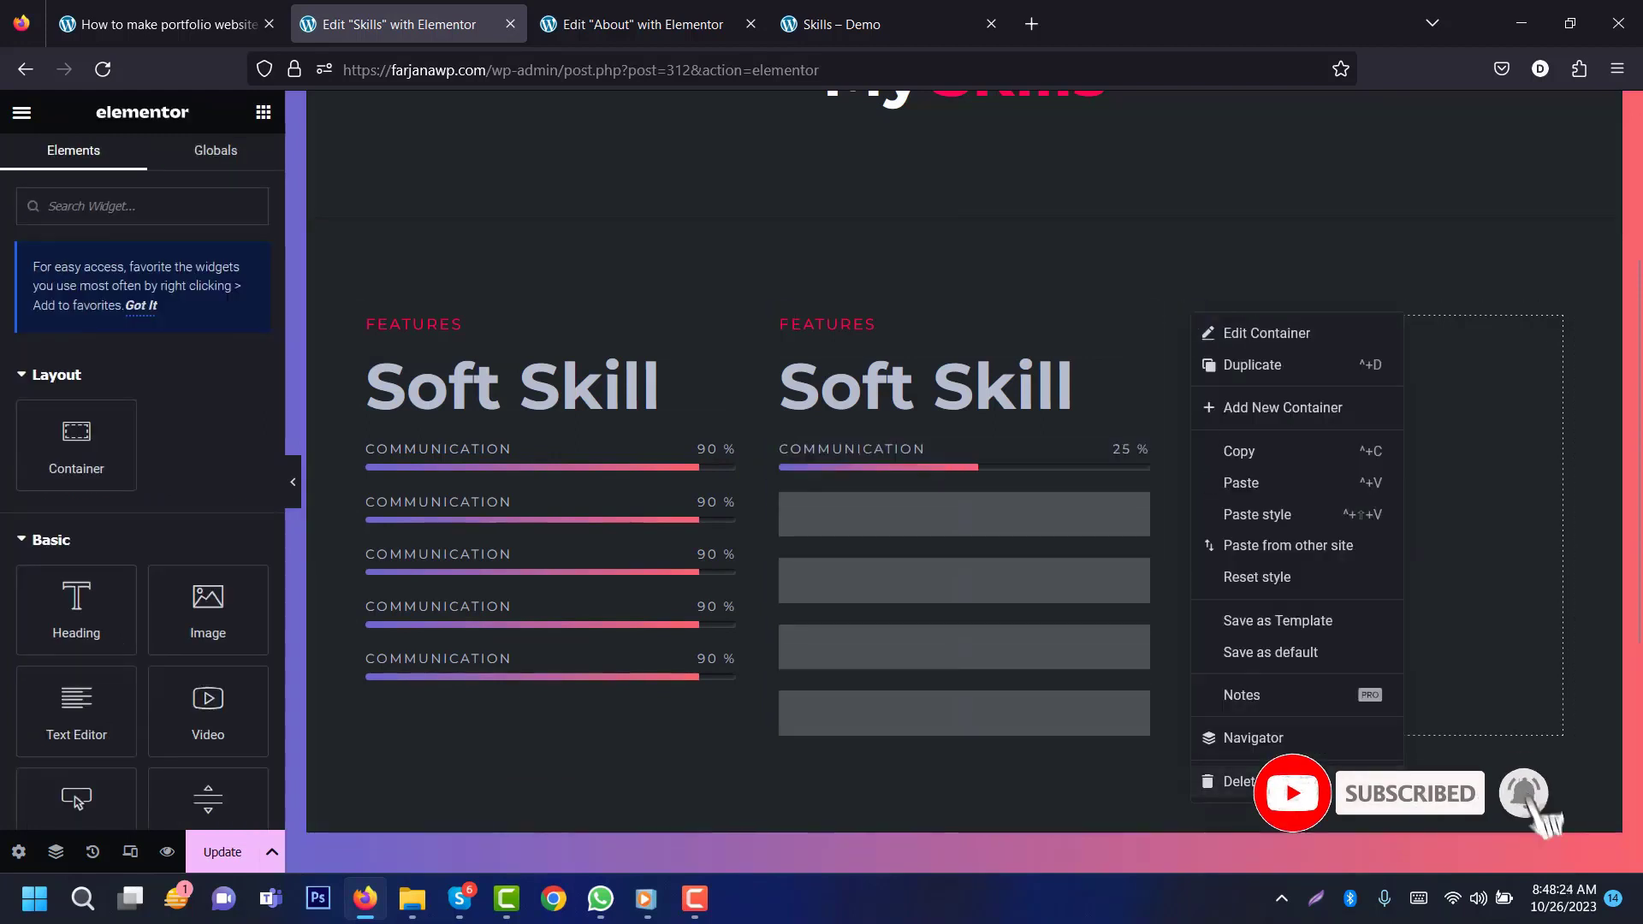
pyautogui.click(1215, 776)
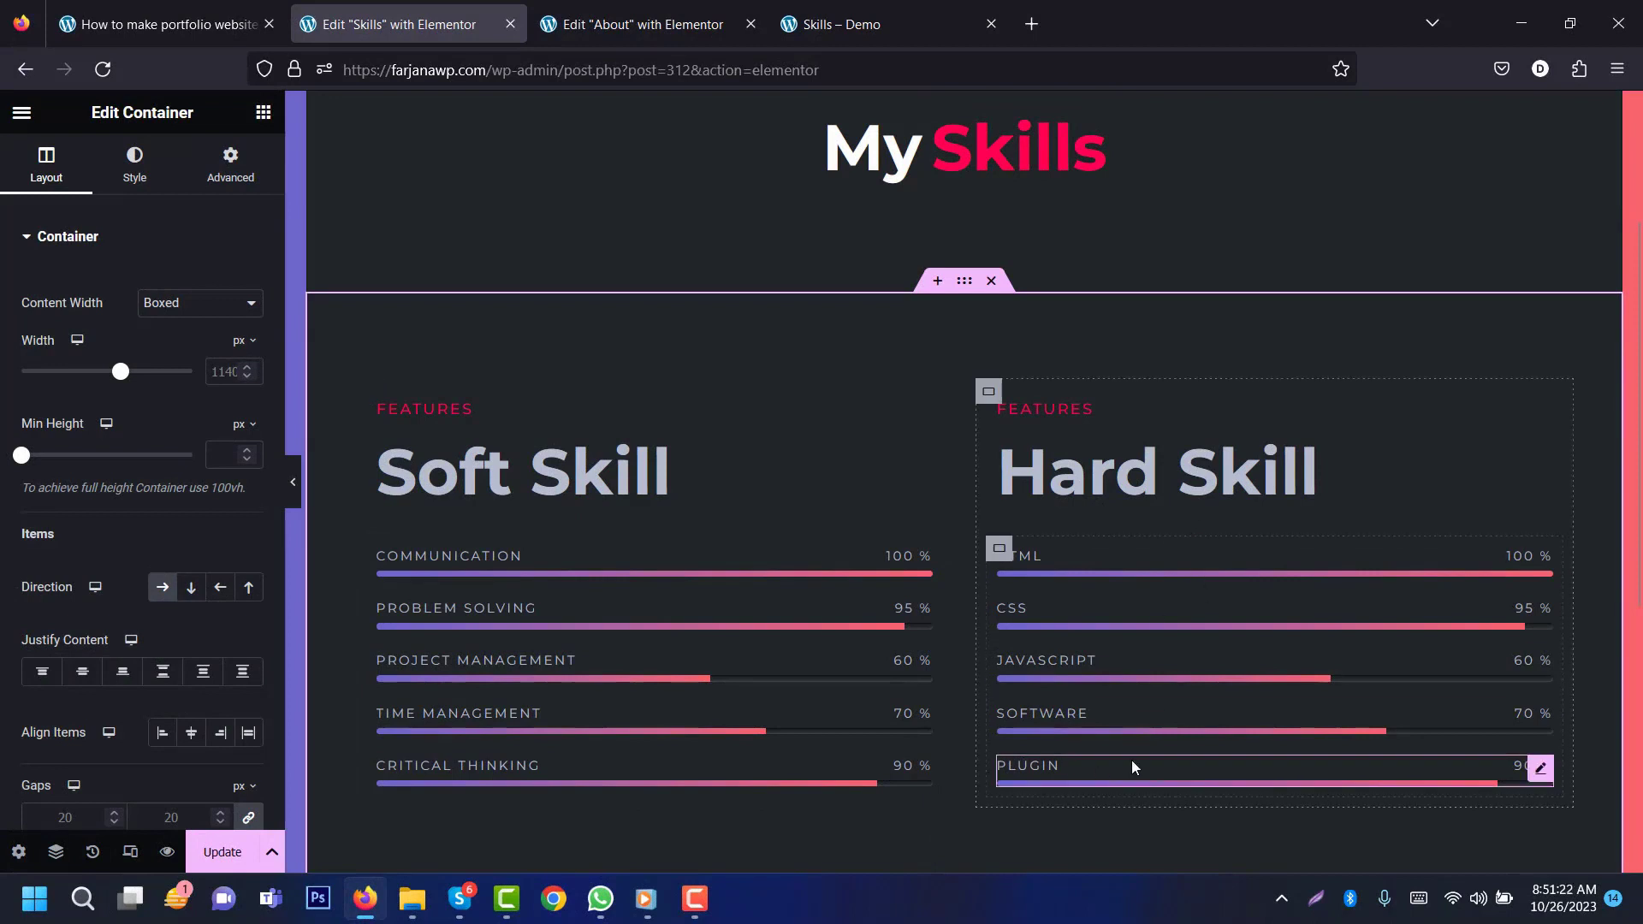
# Step: Preview the Skills page in tablet and then mobile responsive mode, scrolling through each
pyautogui.click(129, 851)
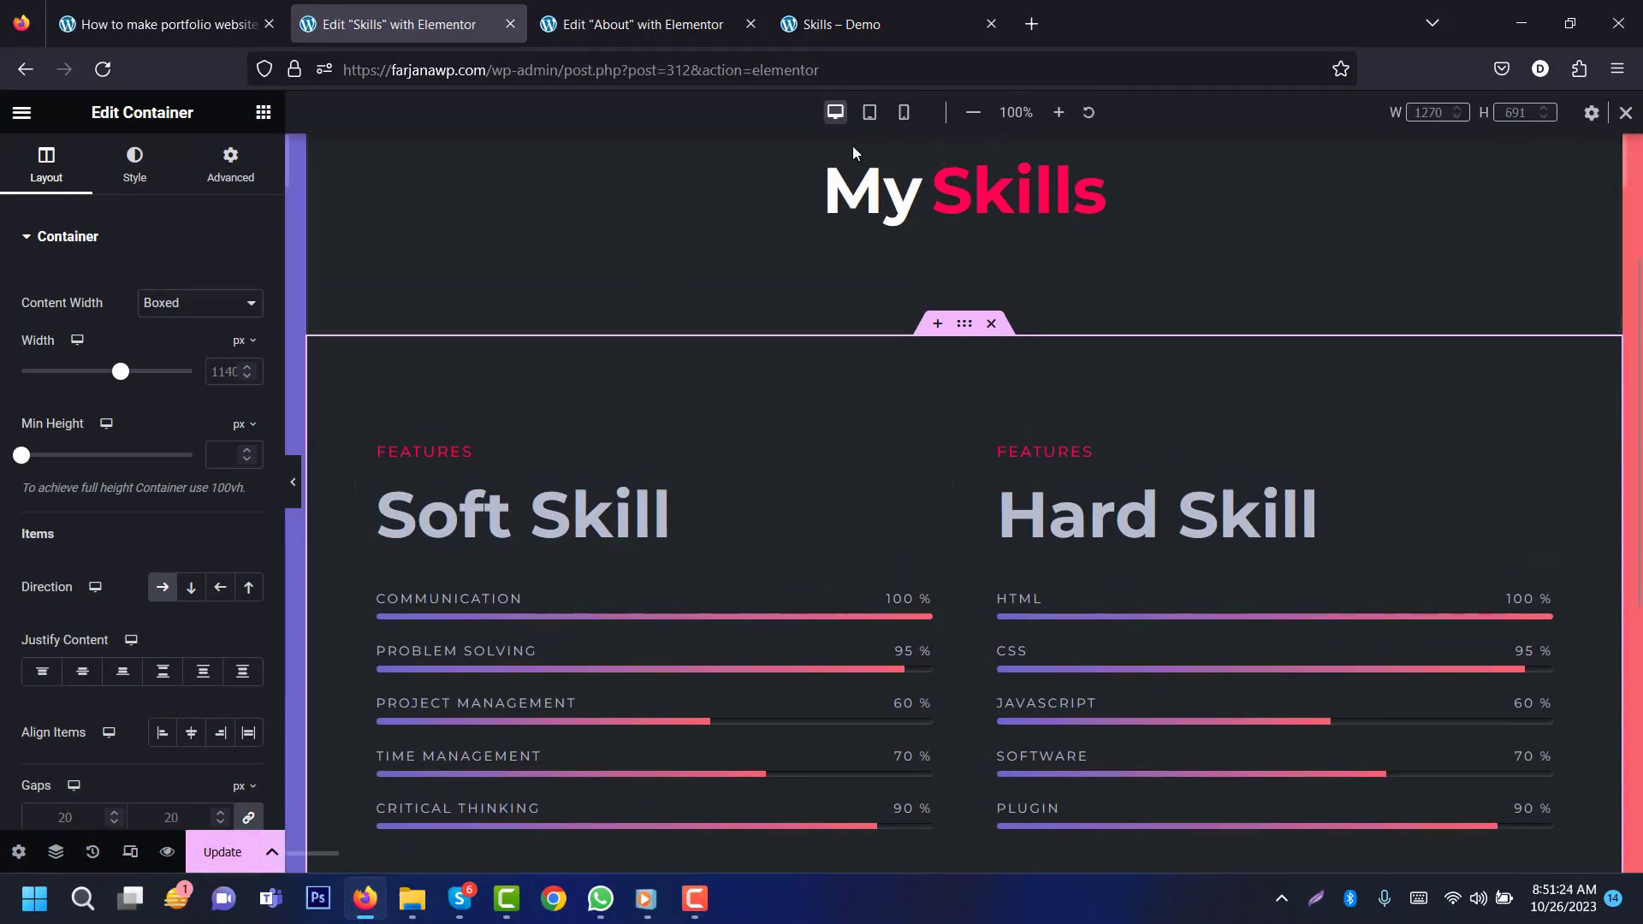
pyautogui.click(881, 125)
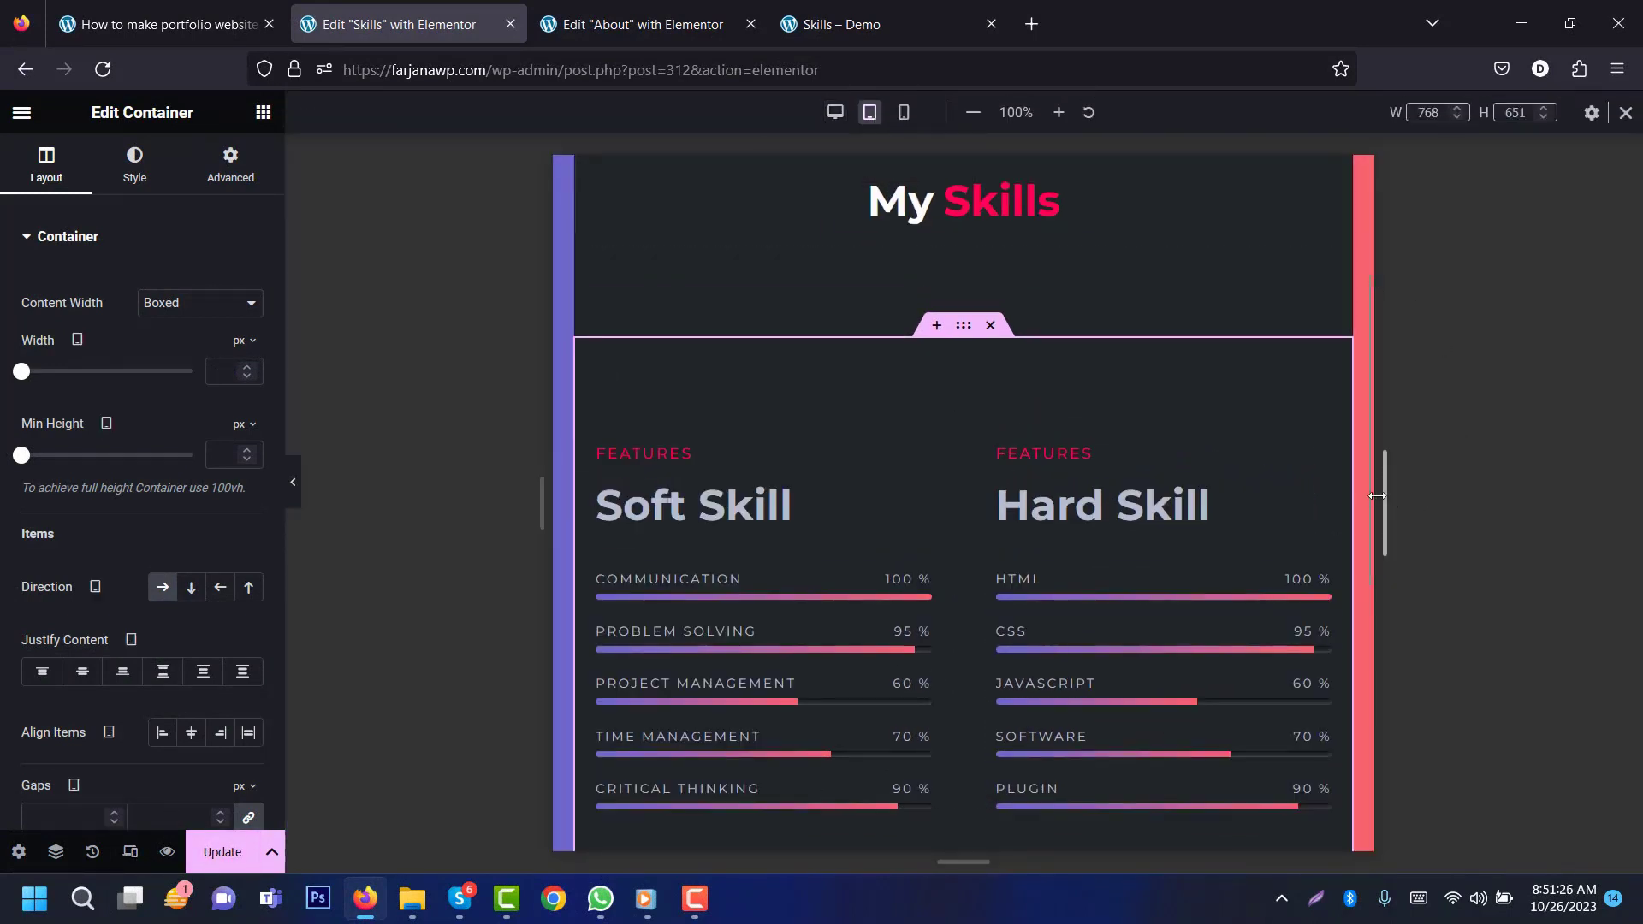
pyautogui.moveTo(1369, 481); pyautogui.dragTo(1356, 572)
pyautogui.scroll(5, 1343, 514)
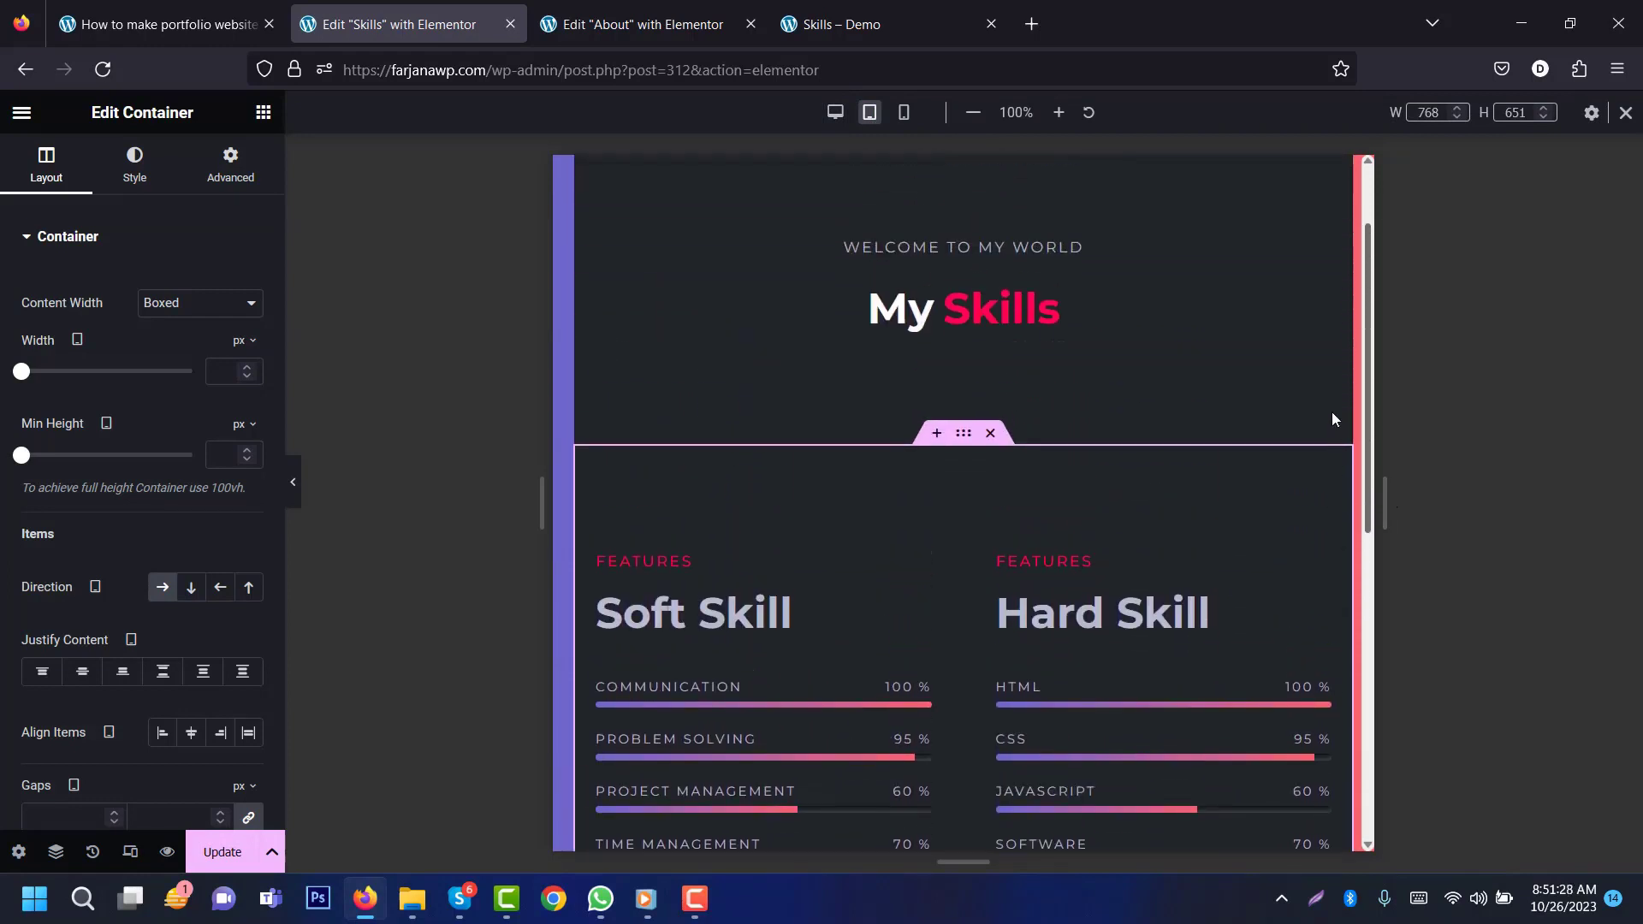
pyautogui.click(899, 119)
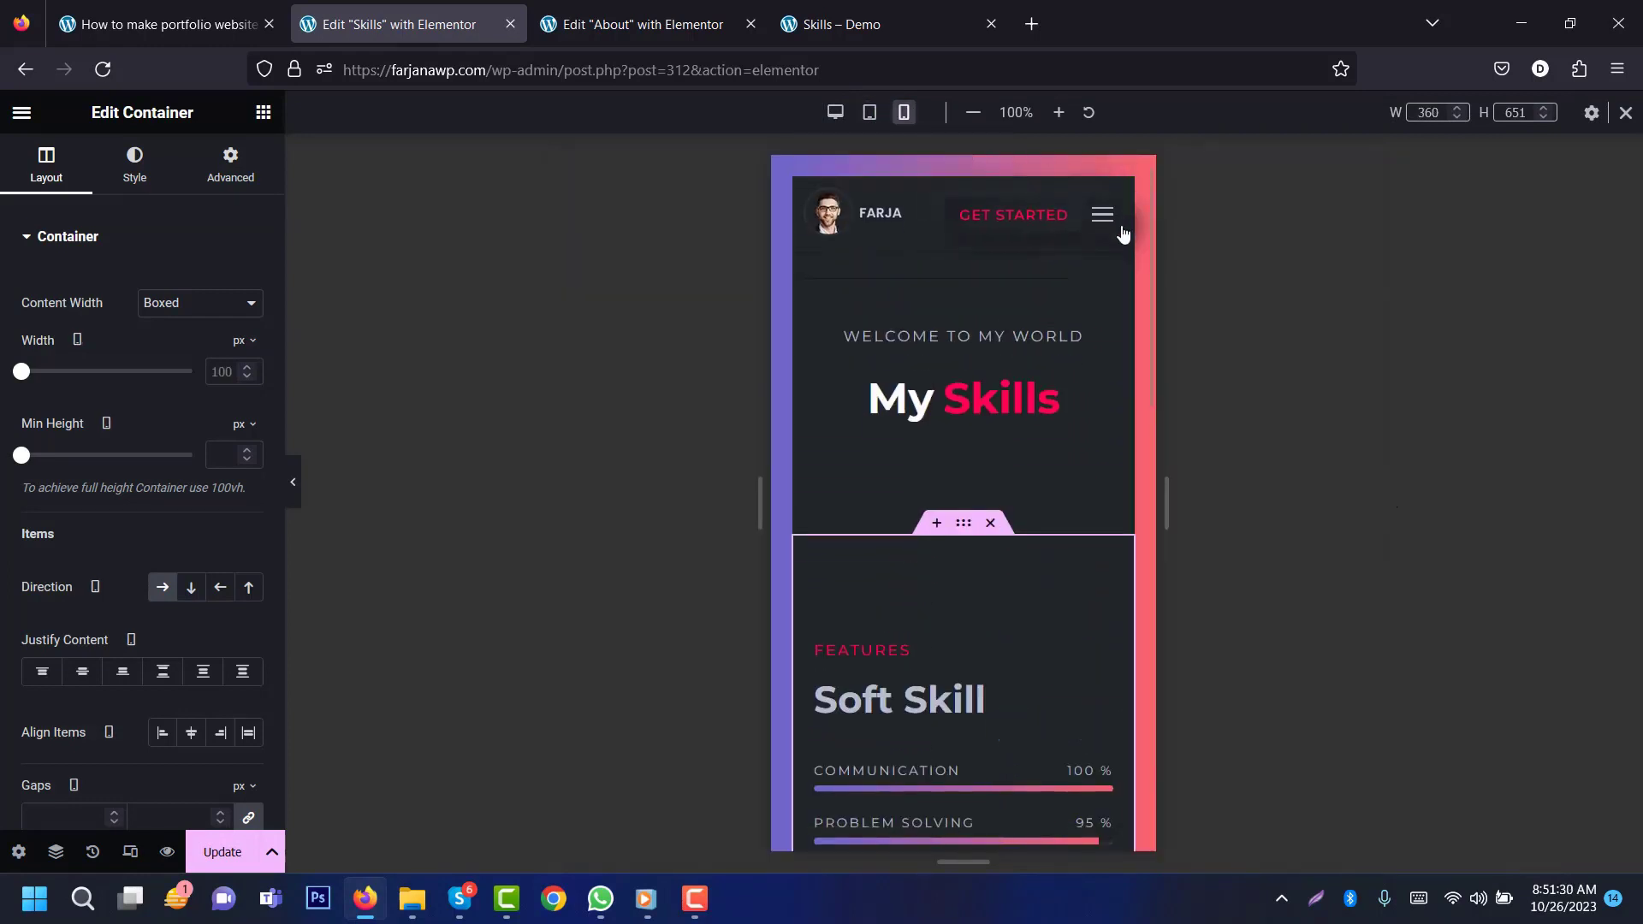
pyautogui.scroll(-10, 1112, 514)
pyautogui.moveTo(1160, 484); pyautogui.dragTo(1159, 267)
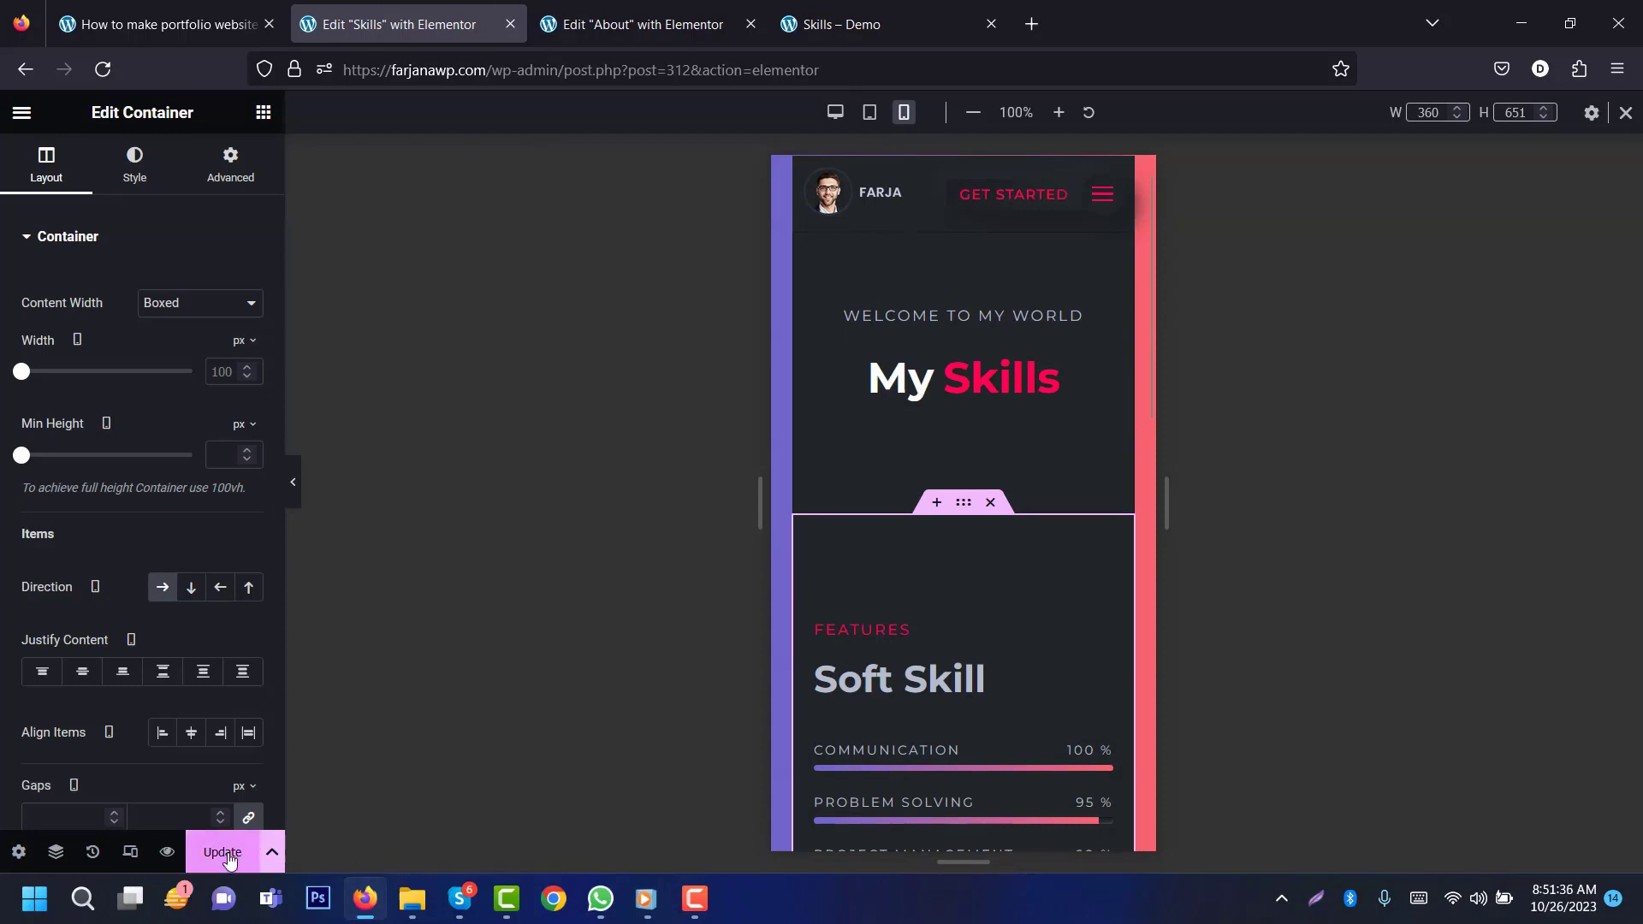
pyautogui.click(21, 113)
# Step: Exit Elementor and publish a new page titled 'Service', referencing the demo's Services page
pyautogui.click(115, 534)
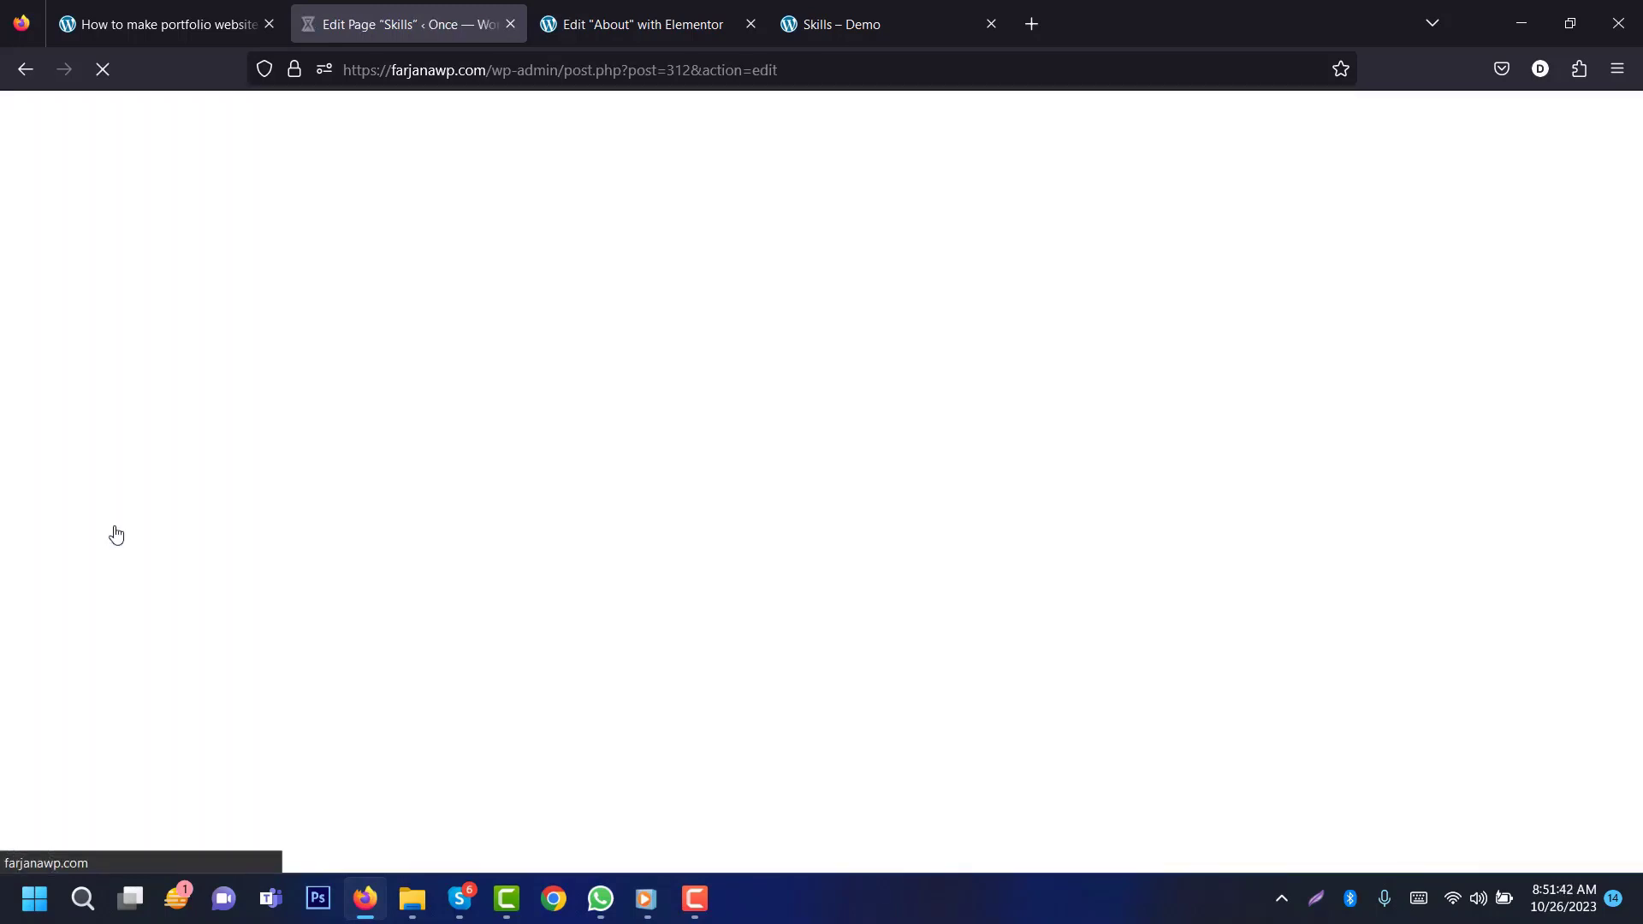
pyautogui.click(56, 358)
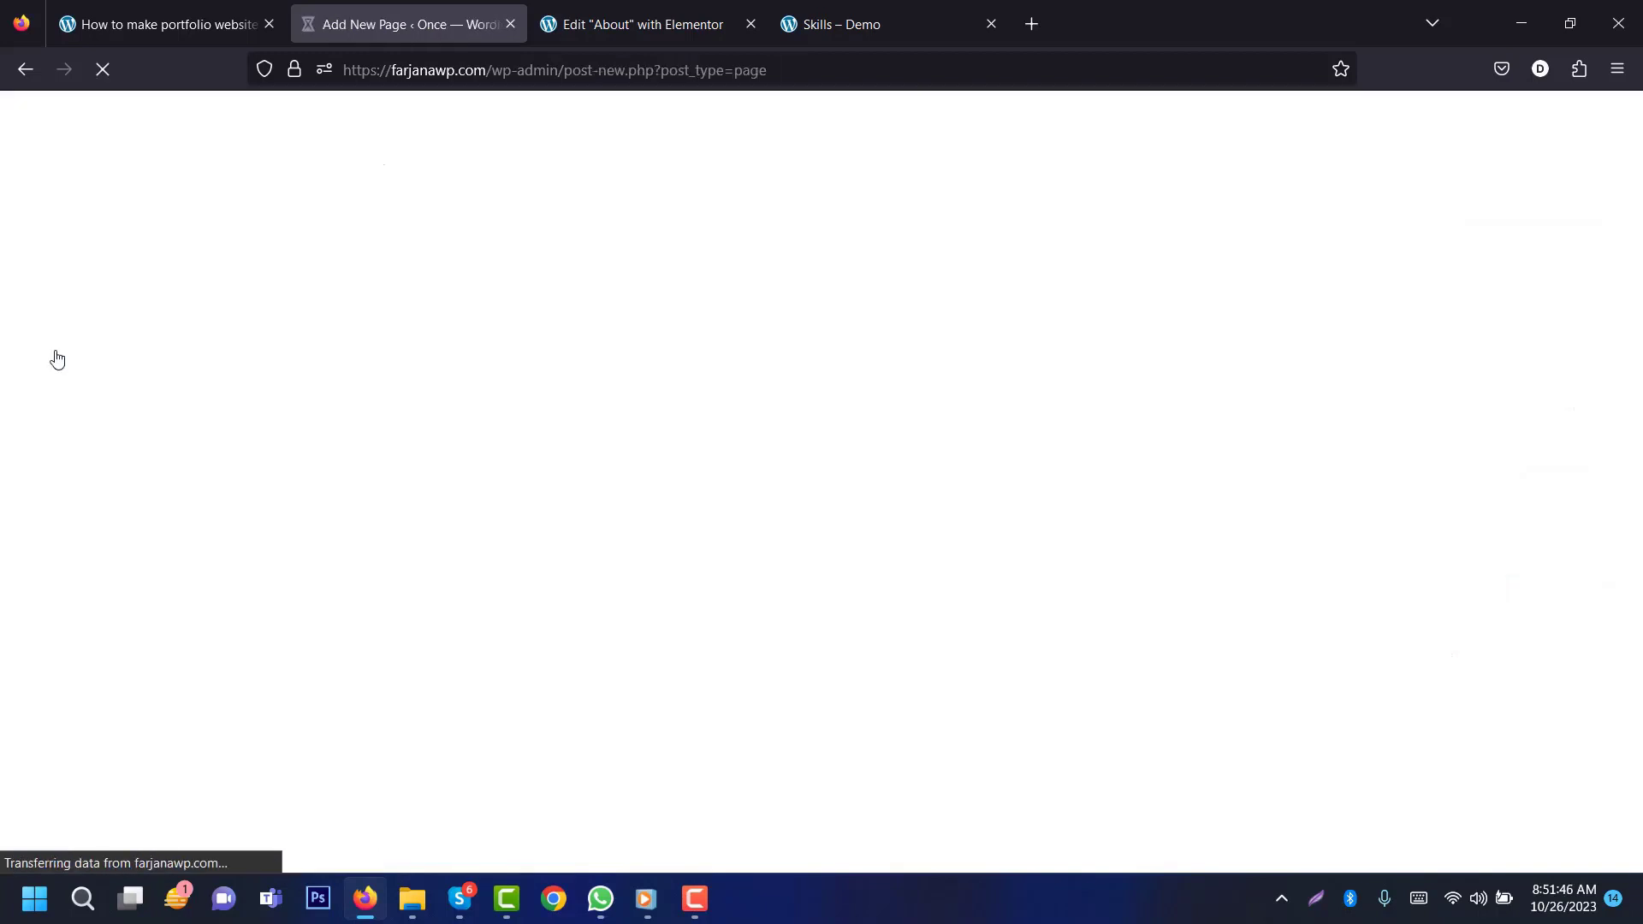
pyautogui.click(887, 25)
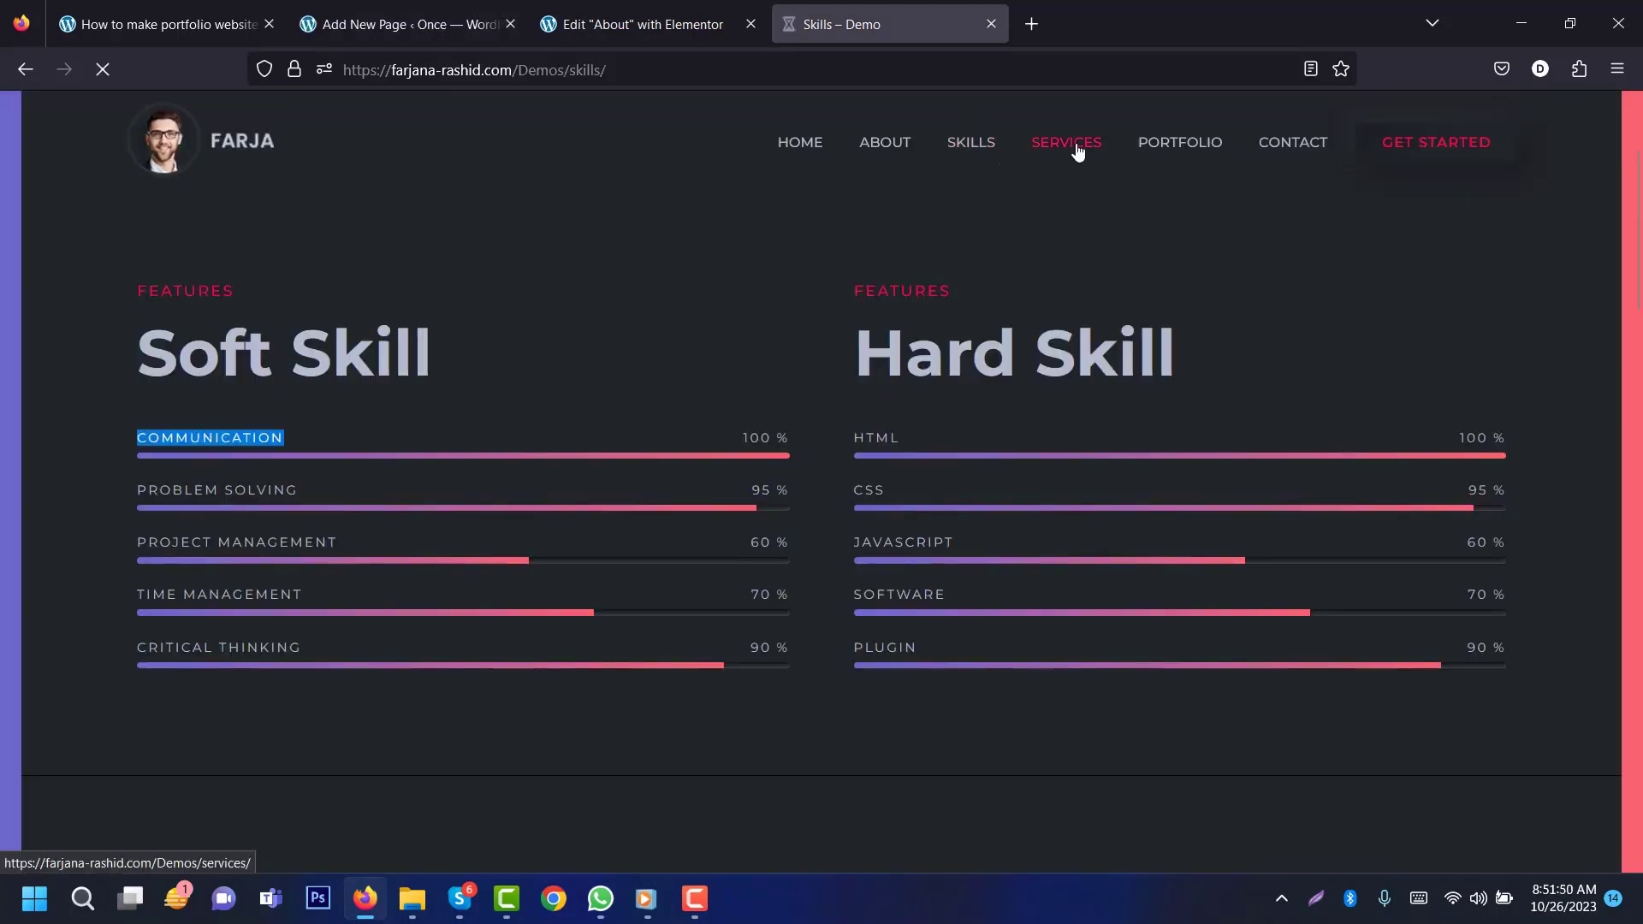
pyautogui.click(1077, 151)
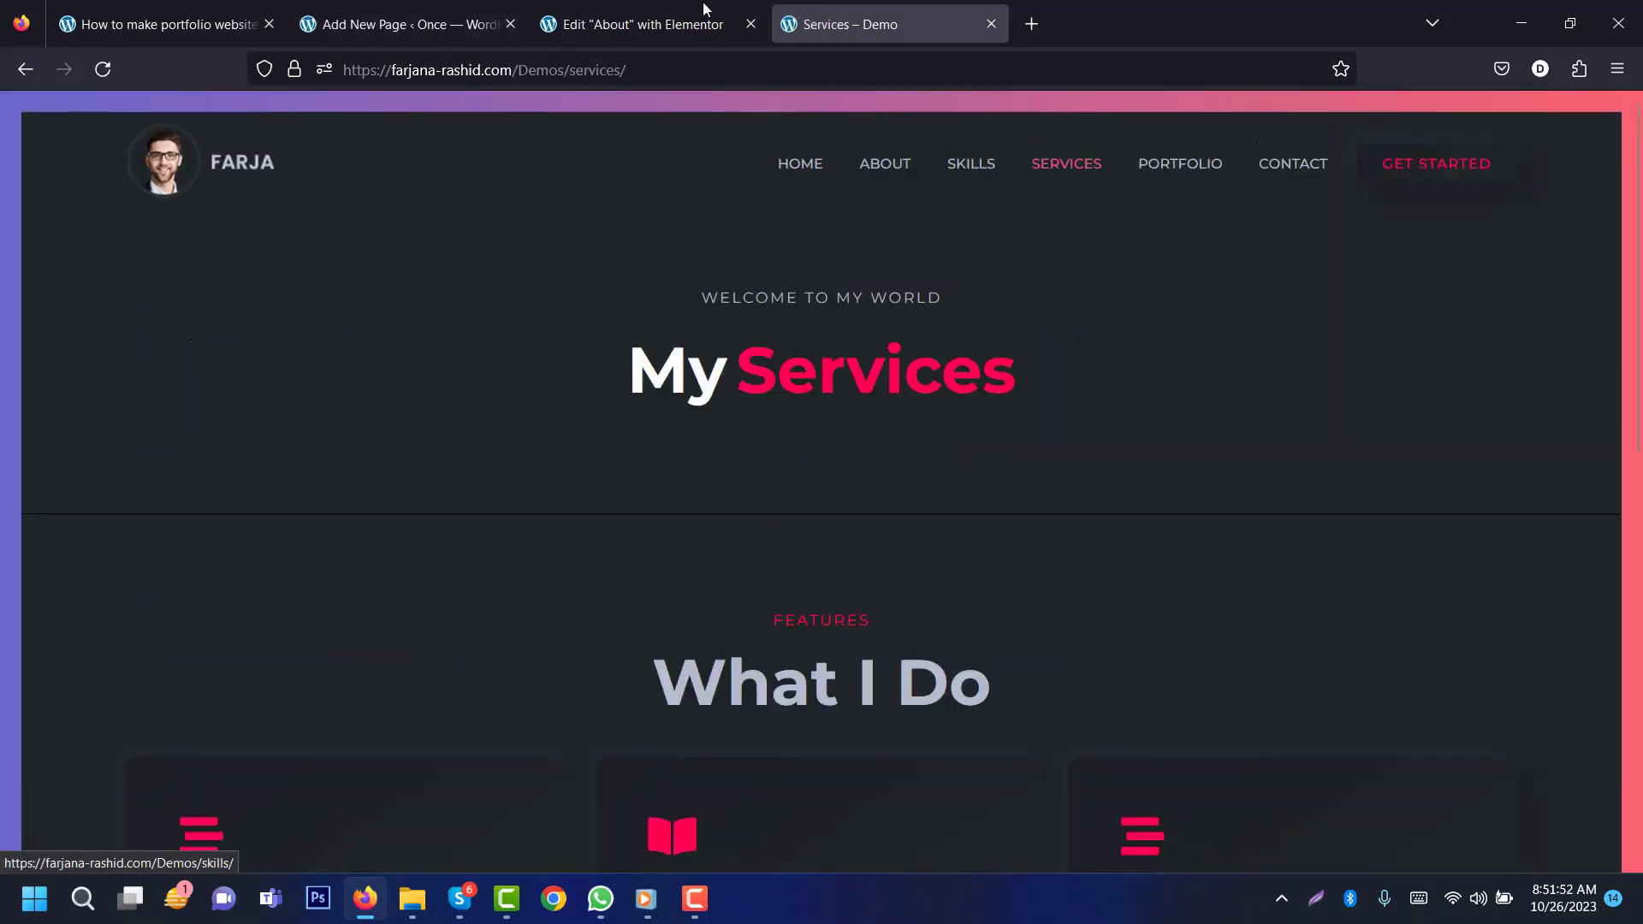
pyautogui.click(402, 24)
pyautogui.write('S')
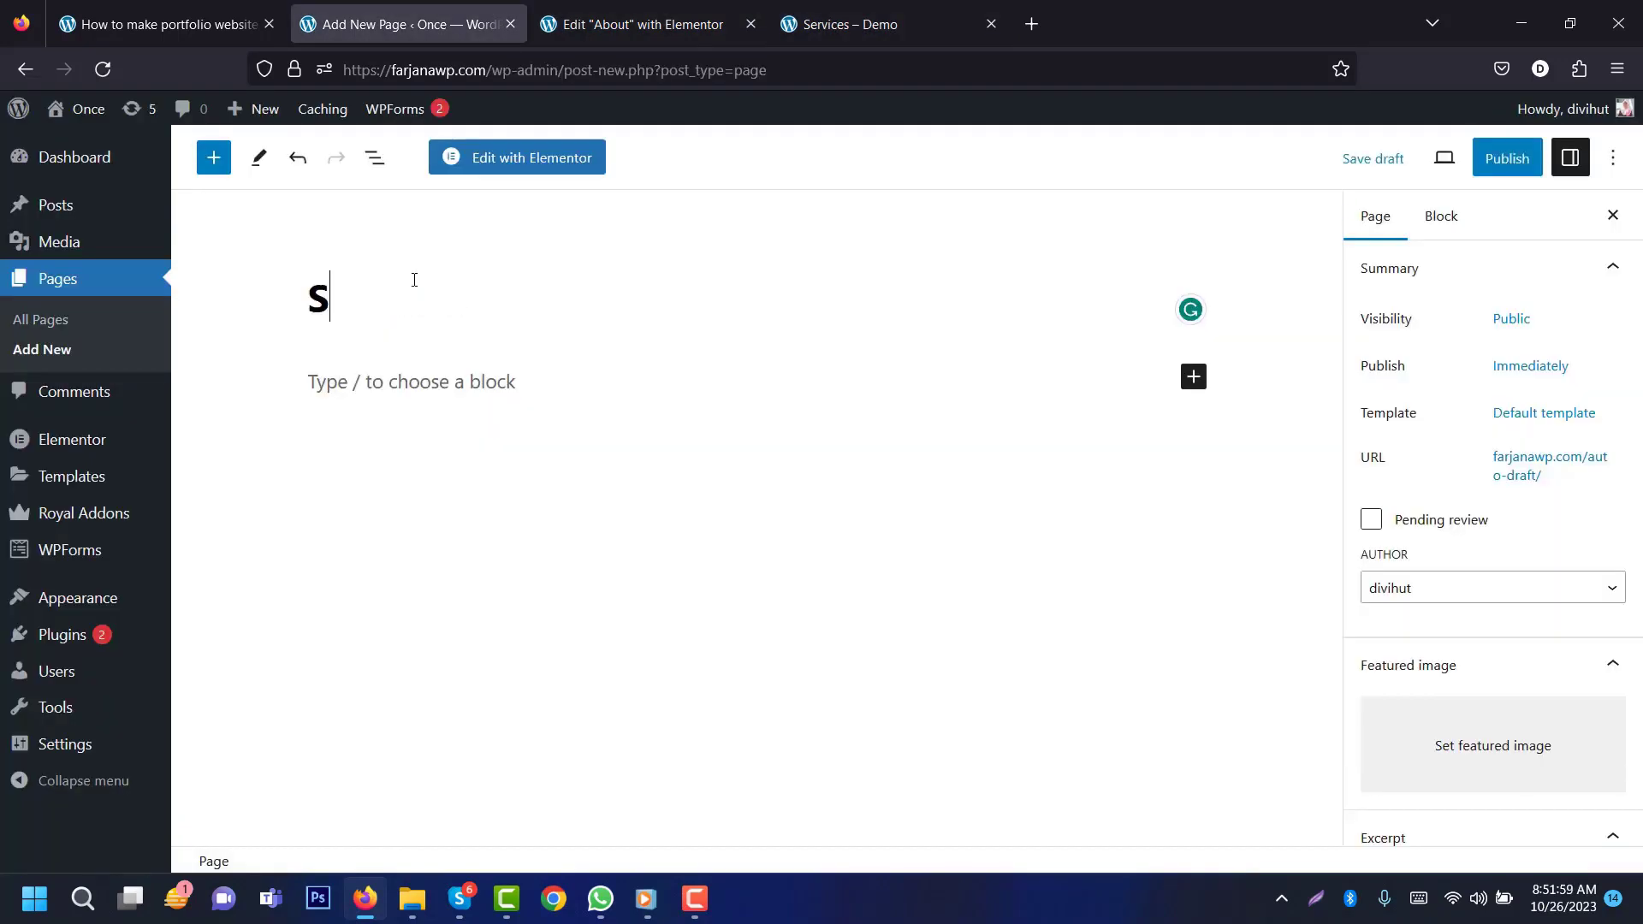
pyautogui.write('ervices')
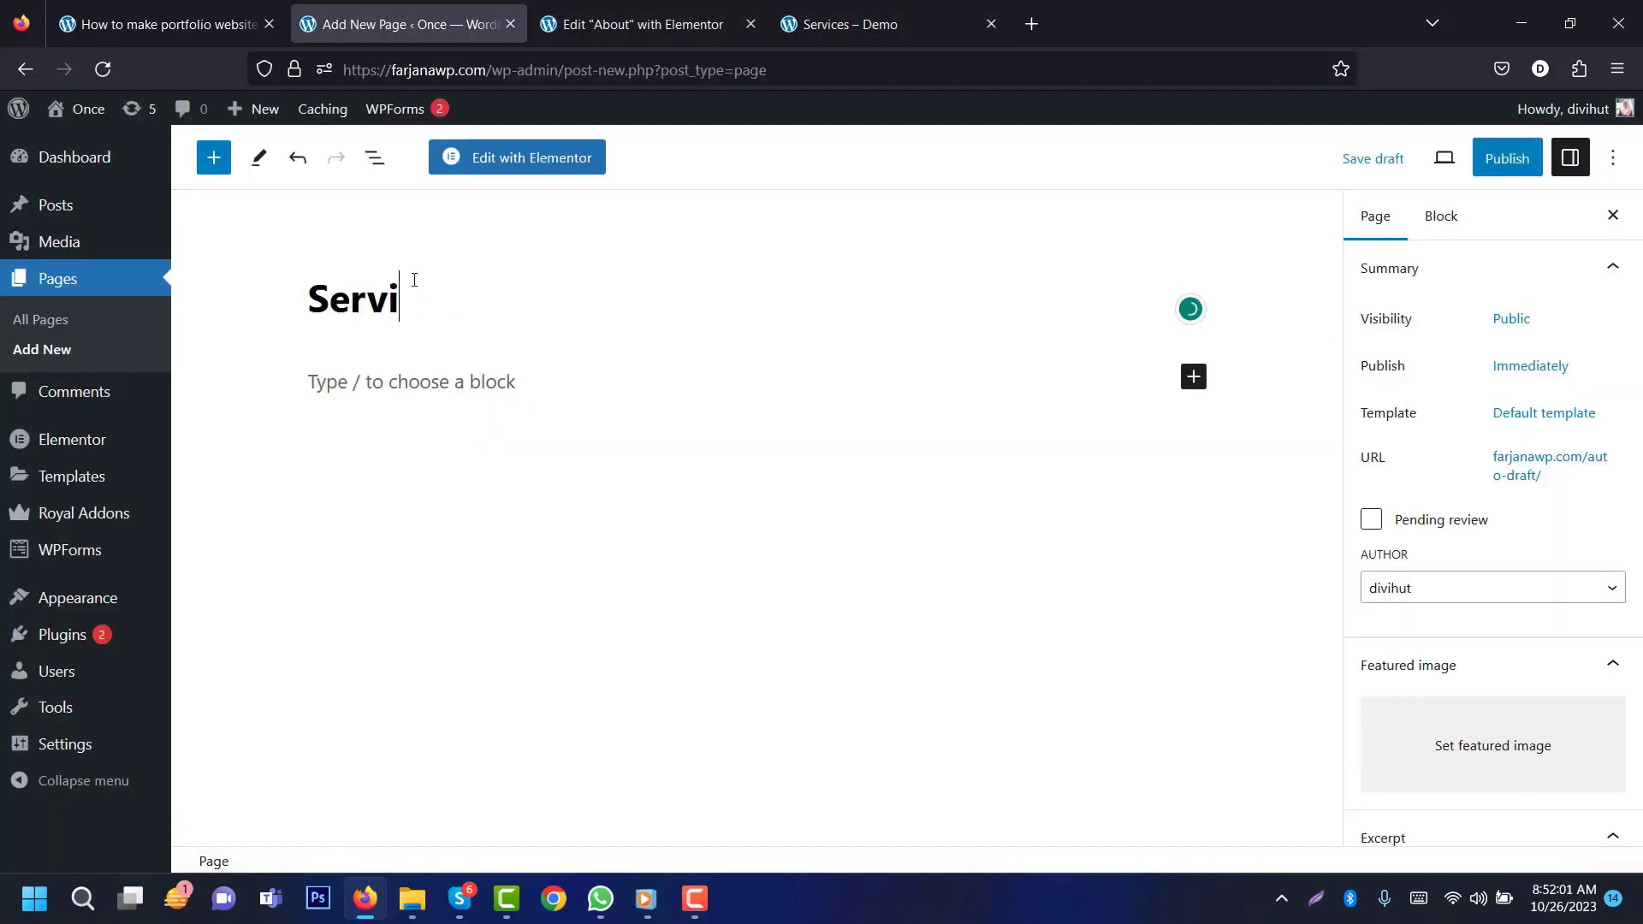
pyautogui.click(1507, 158)
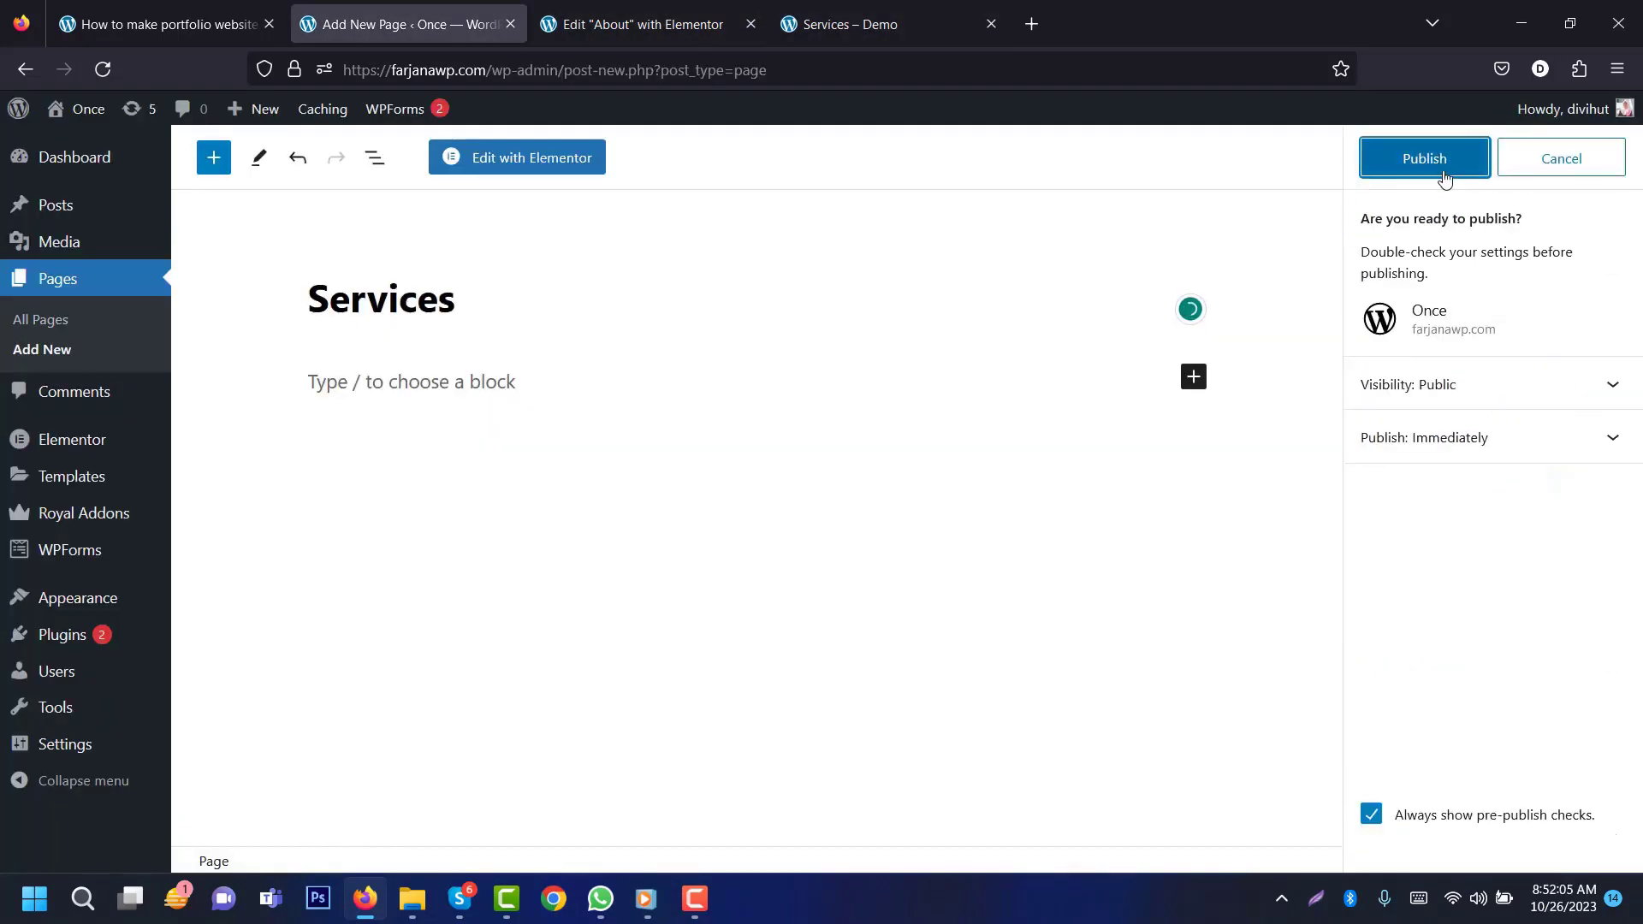
pyautogui.click(1439, 164)
pyautogui.click(540, 166)
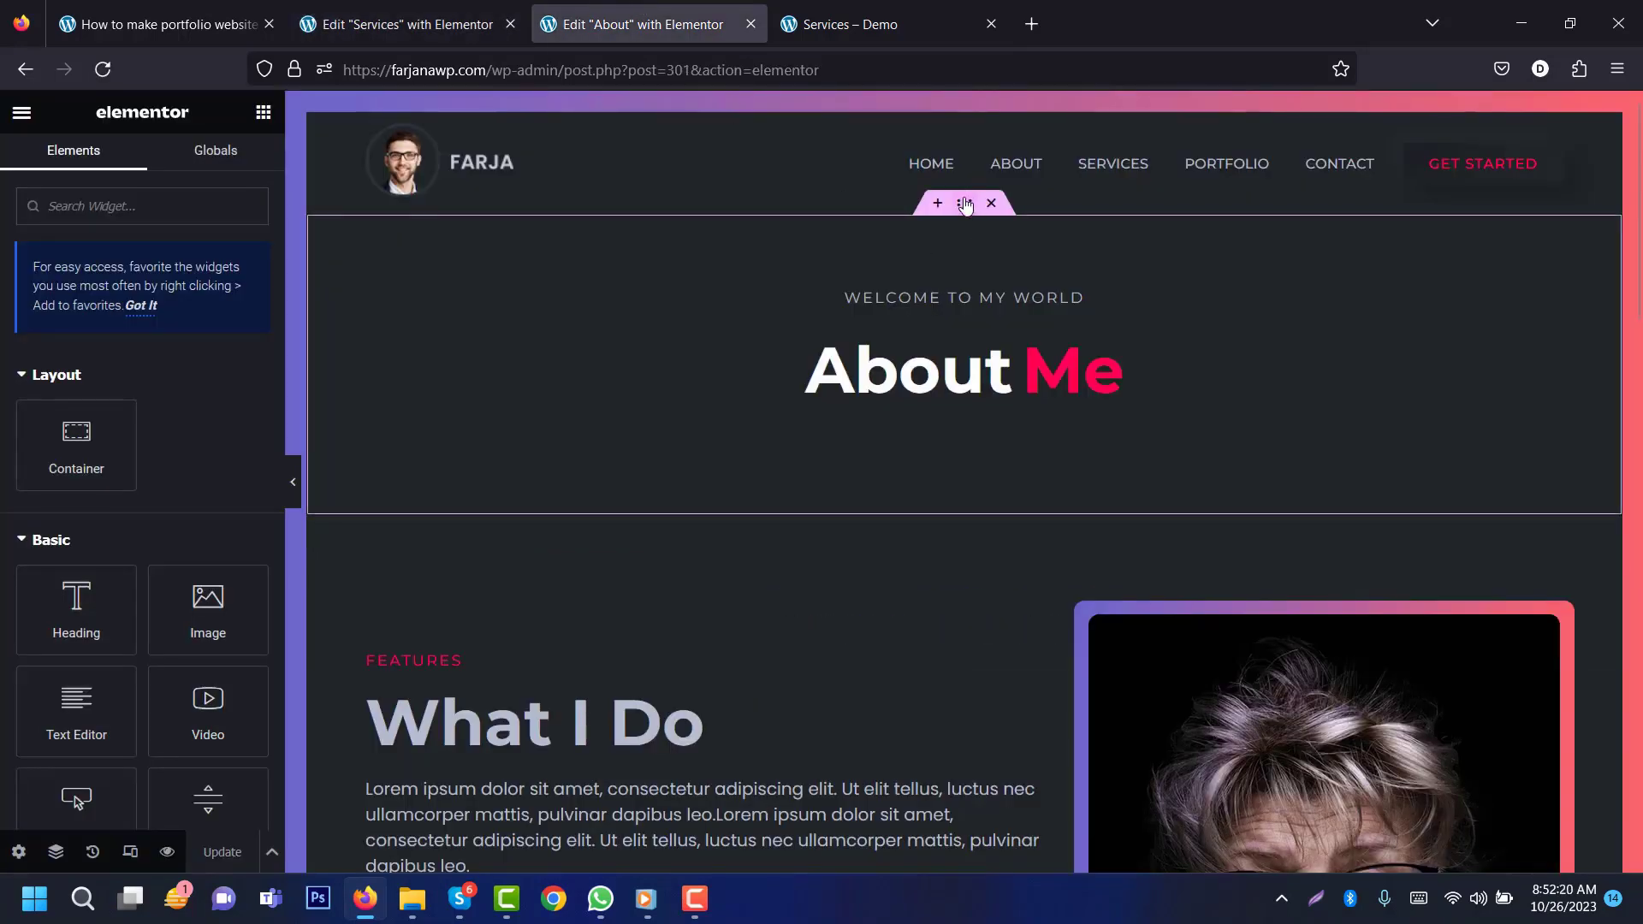
# Step: Copy the About page's WELCOME TO MY WORLD header section and paste it into the empty Services page
pyautogui.rightClick(965, 205)
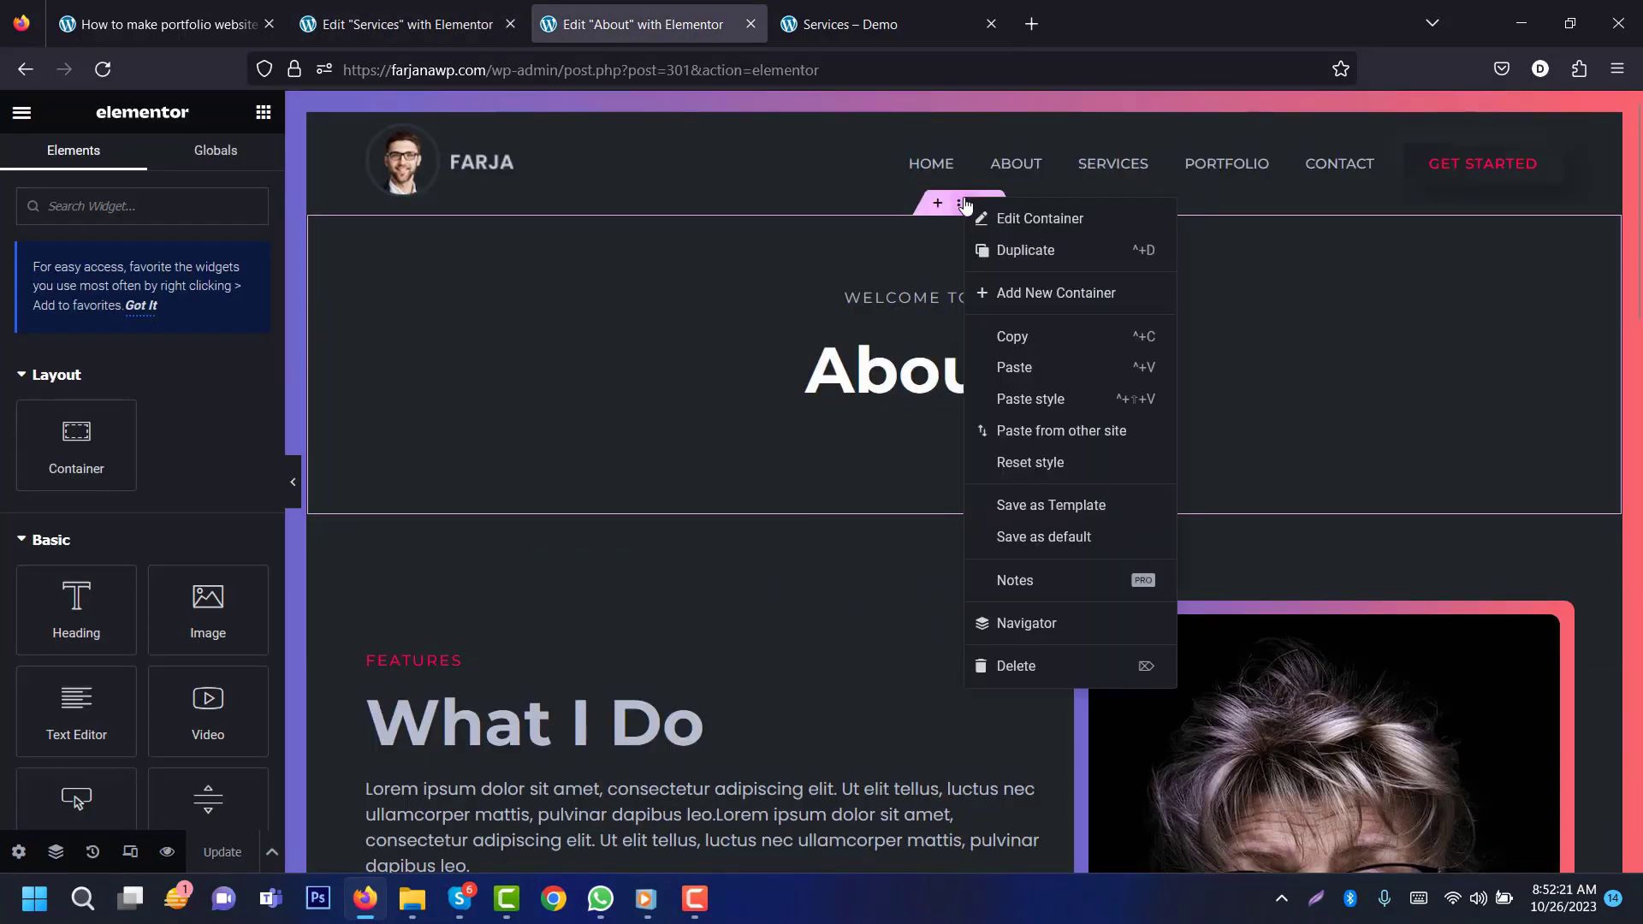
pyautogui.click(1031, 342)
pyautogui.hotkey('ctrl', 'shift', 'Tab')
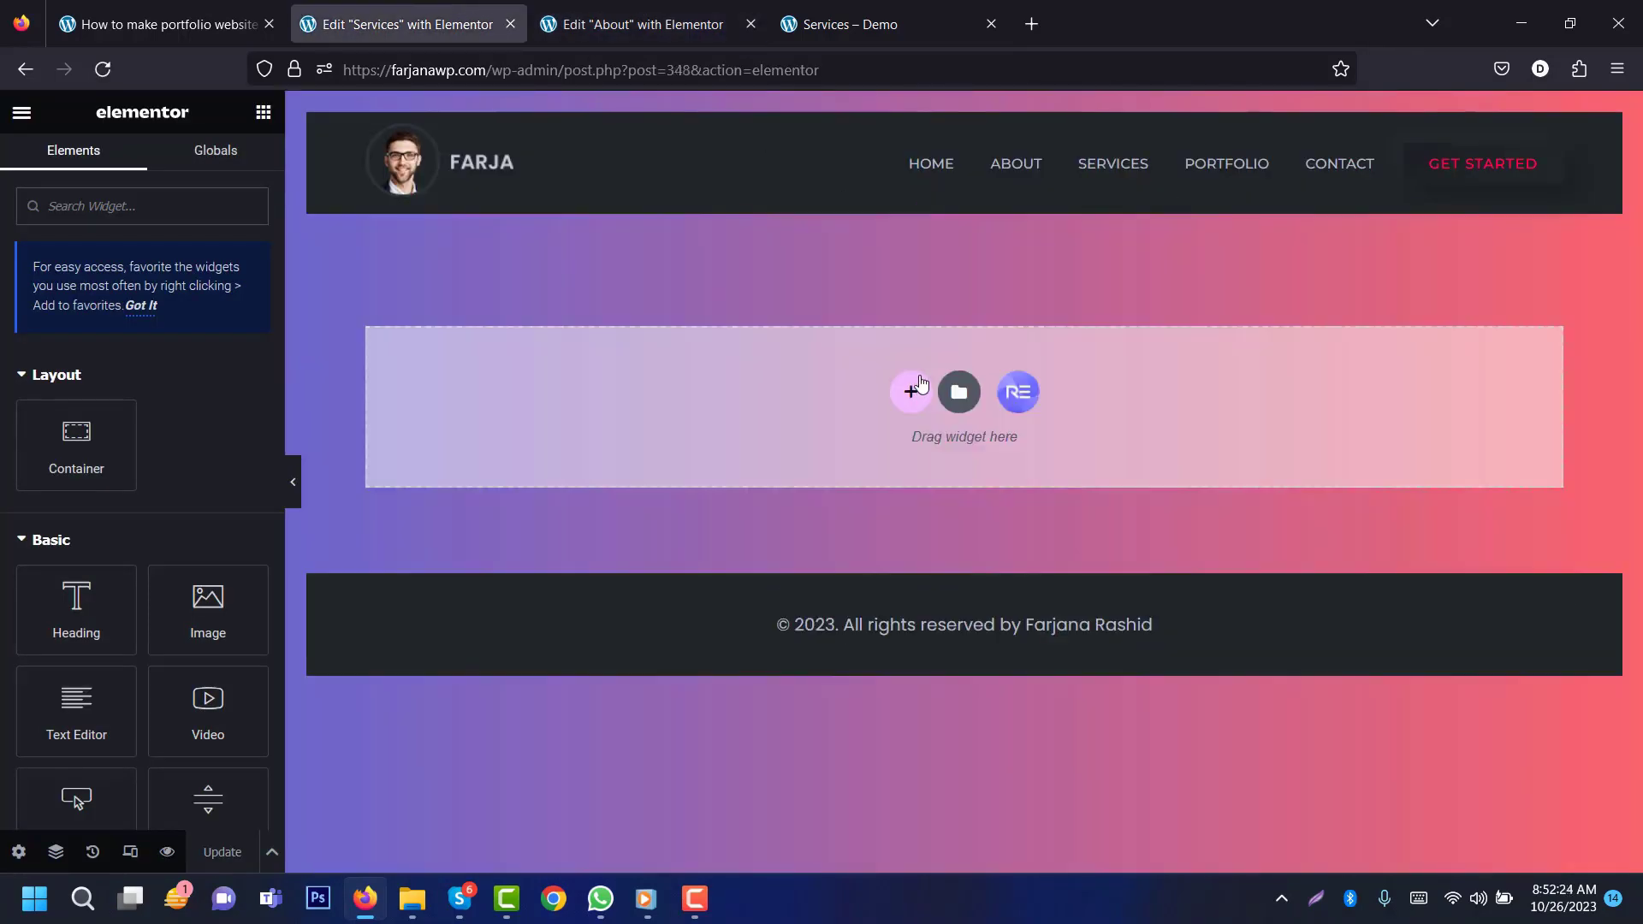
pyautogui.rightClick(898, 381)
pyautogui.click(950, 396)
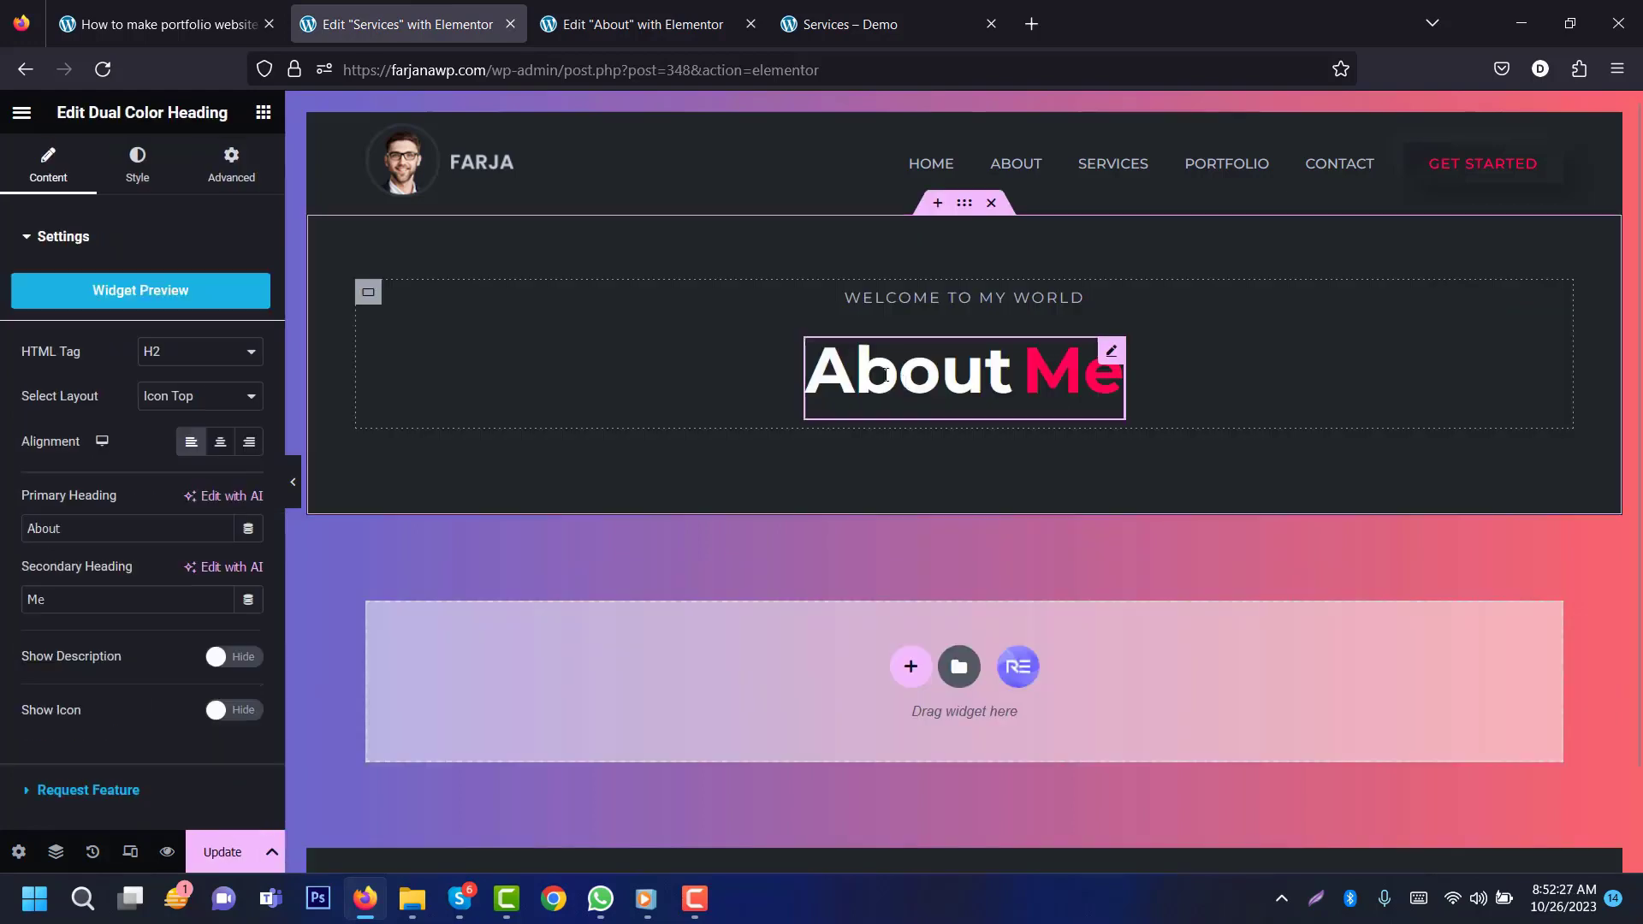
pyautogui.click(845, 17)
pyautogui.click(462, 17)
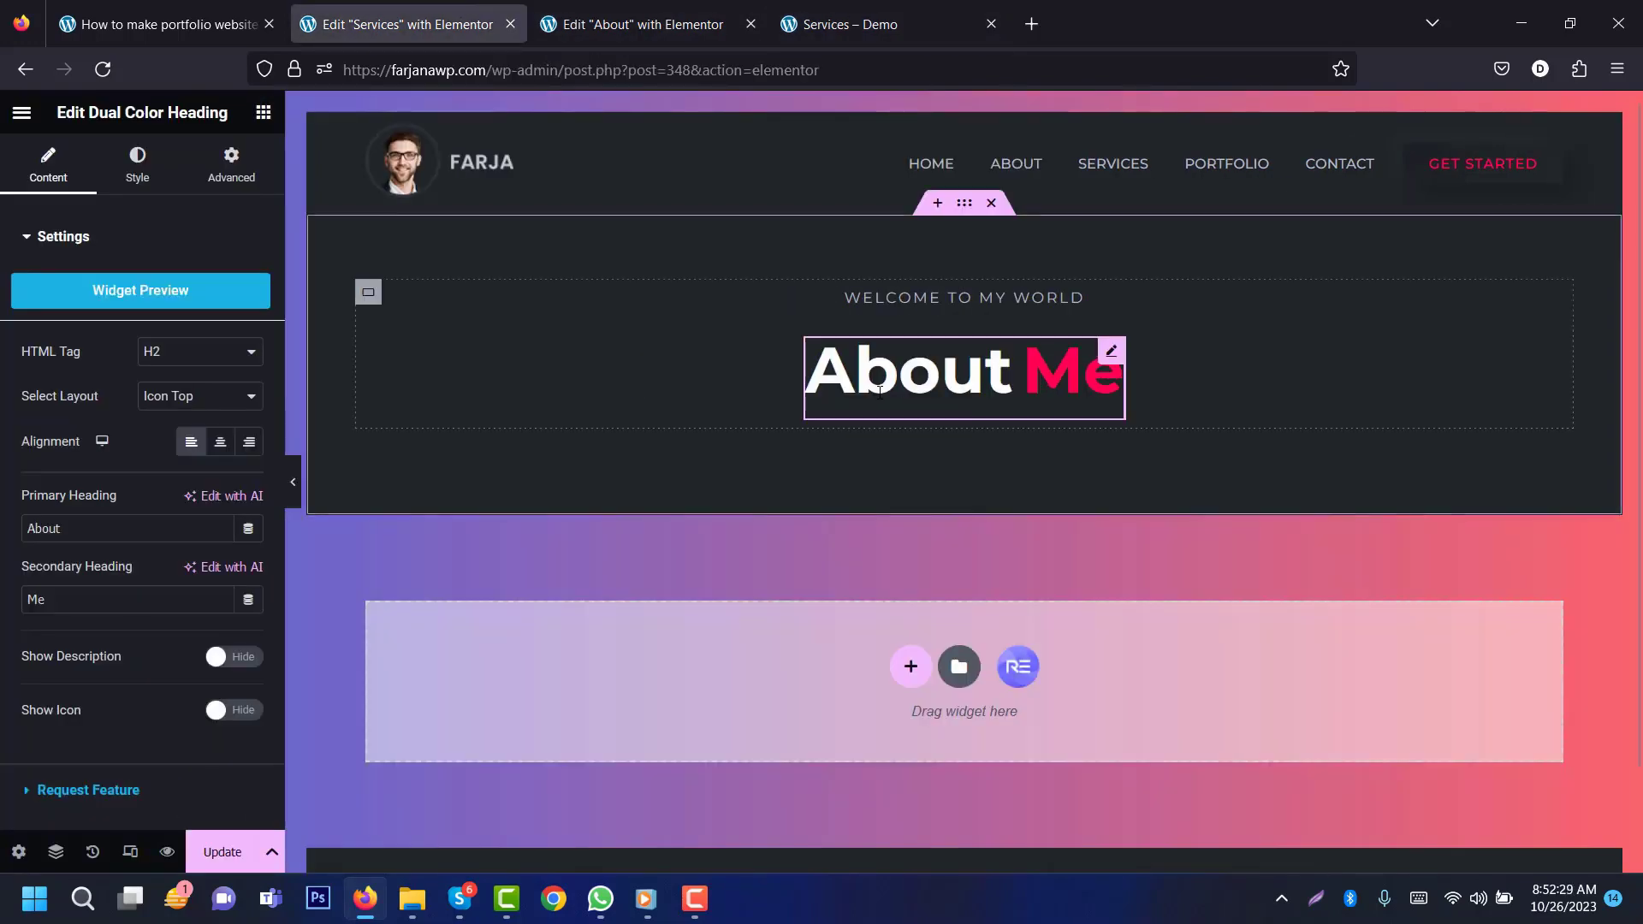
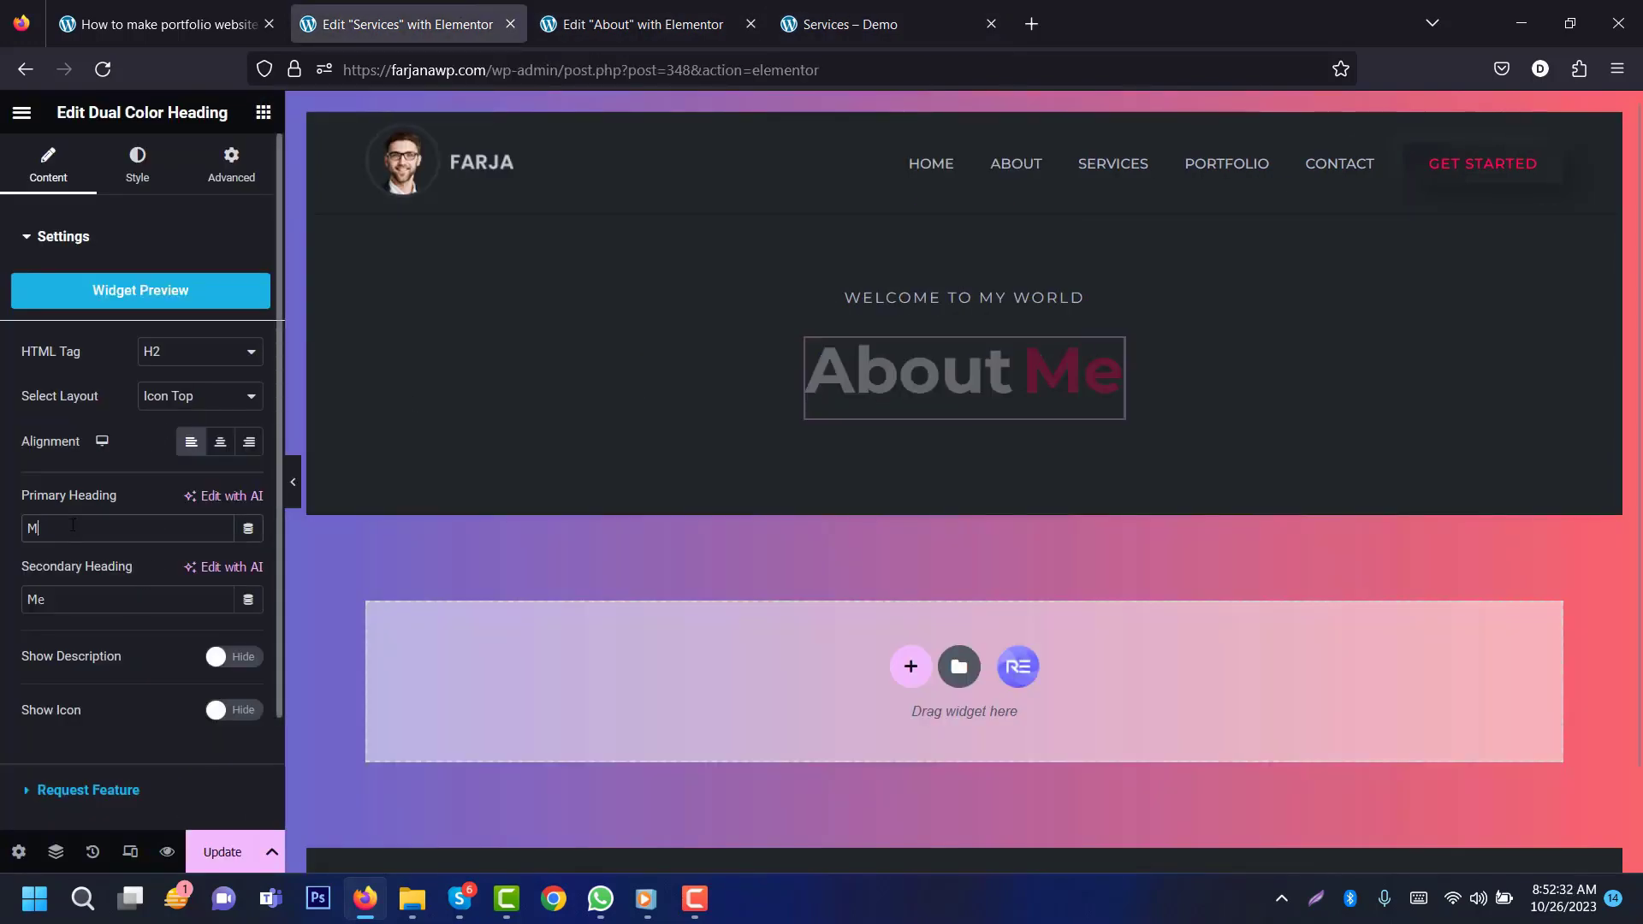
# Step: Set the Dual Color Heading's primary word to 'My' and secondary word to 'Services'
pyautogui.write('My')
pyautogui.doubleClick(67, 603)
pyautogui.write('Services')
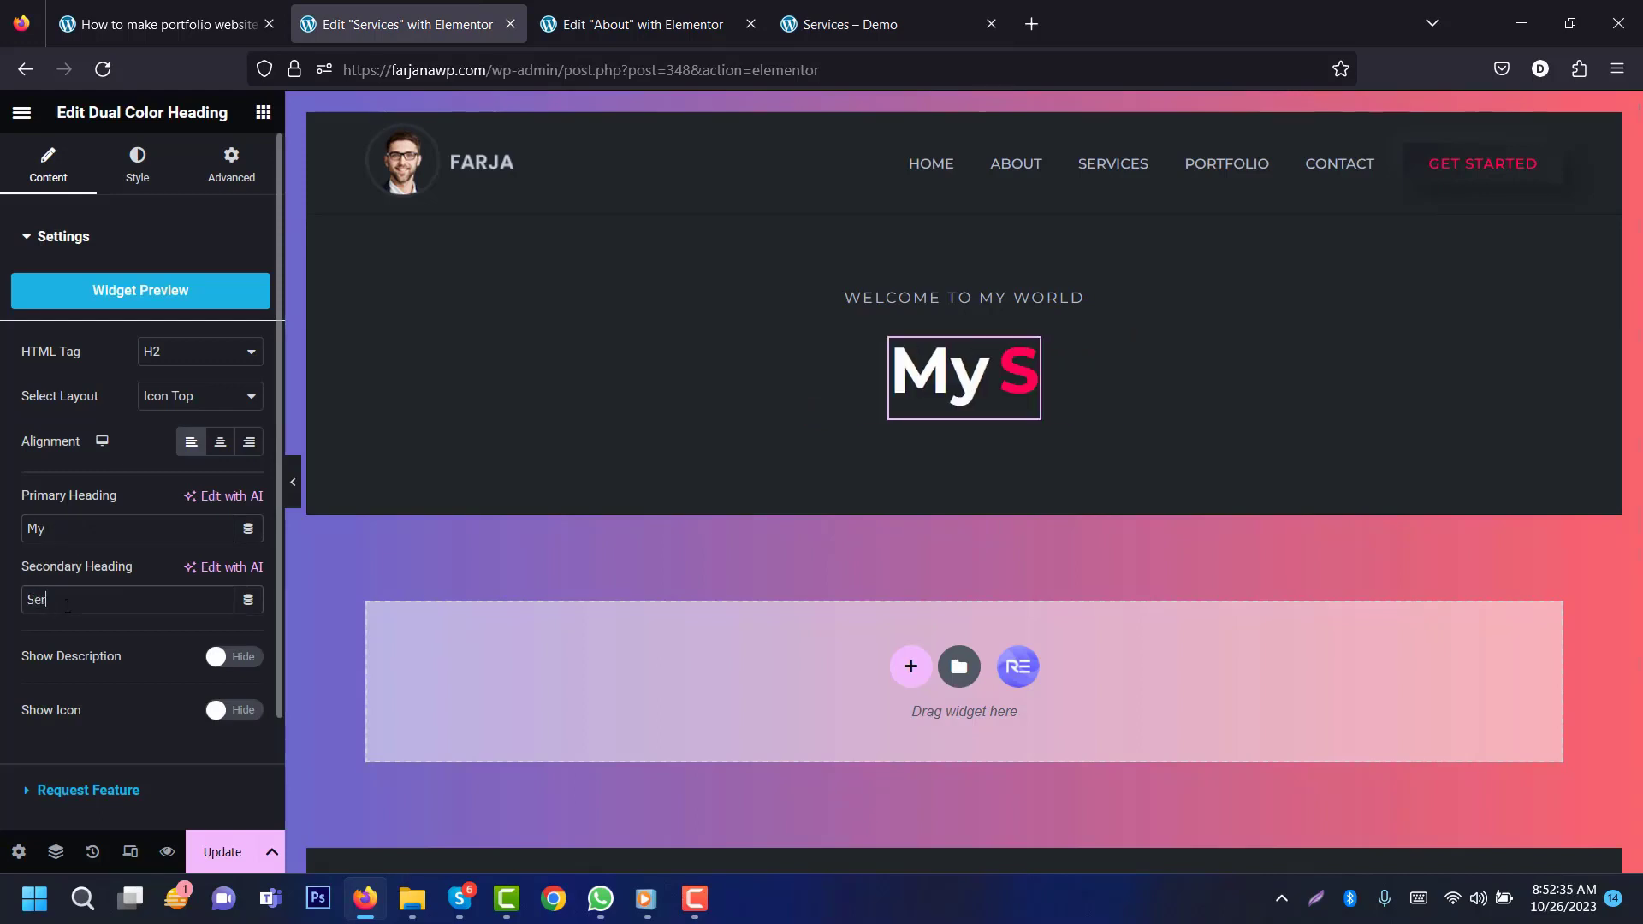
# Step: Check the demo Services page, then open the Home page in Elementor
pyautogui.click(796, 24)
pyautogui.scroll(-6, 821, 479)
pyautogui.scroll(8, 822, 479)
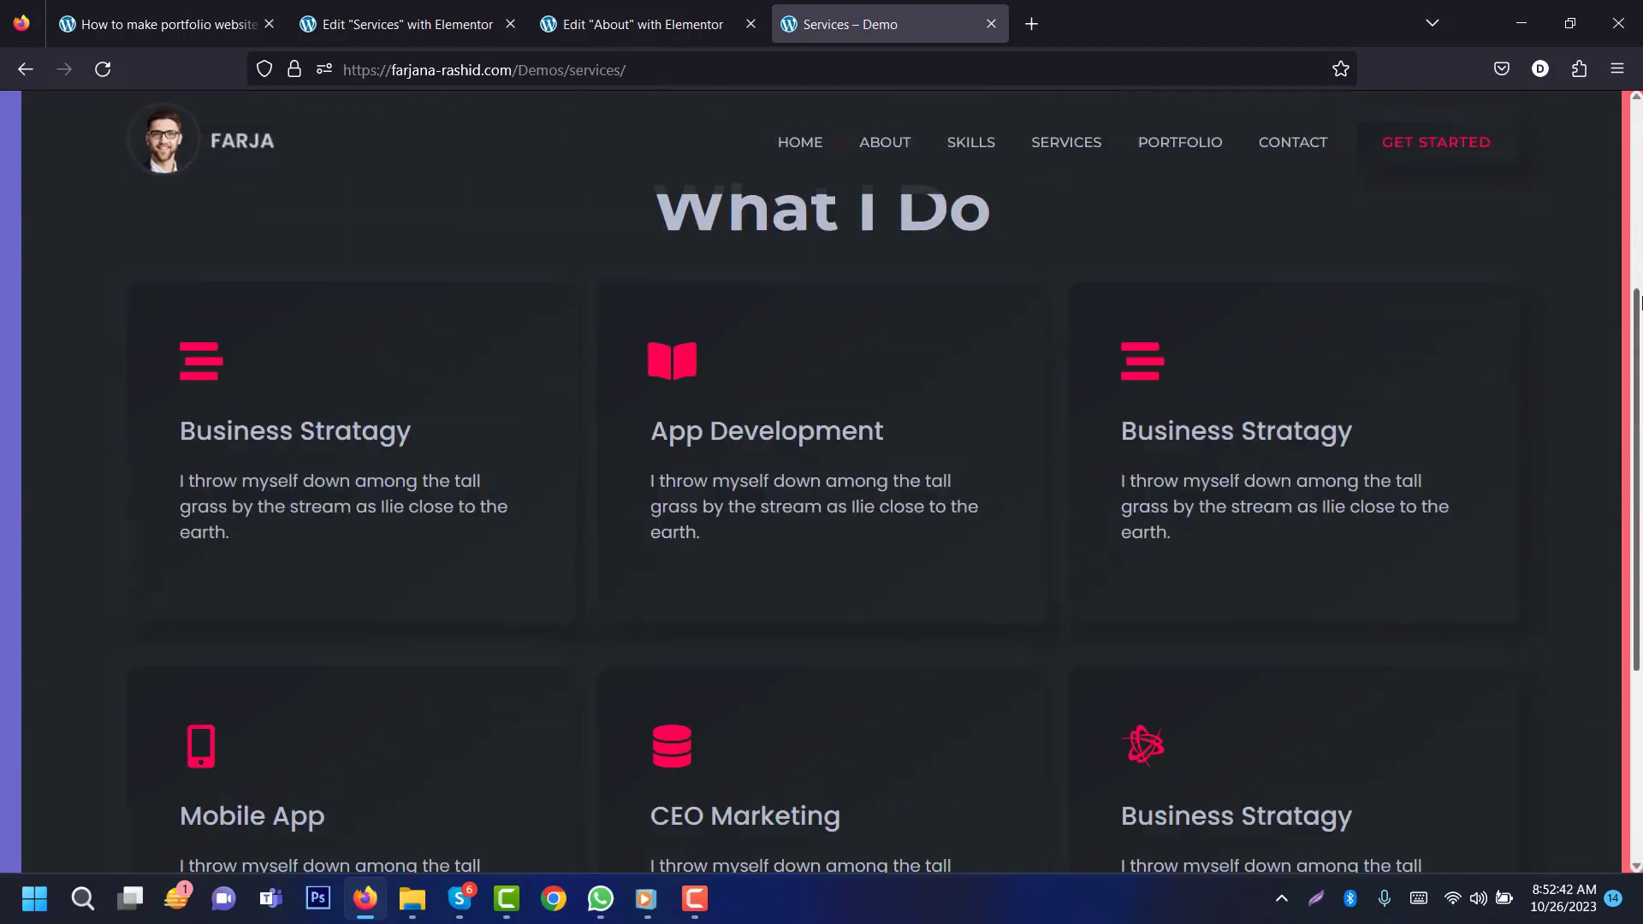
pyautogui.click(642, 24)
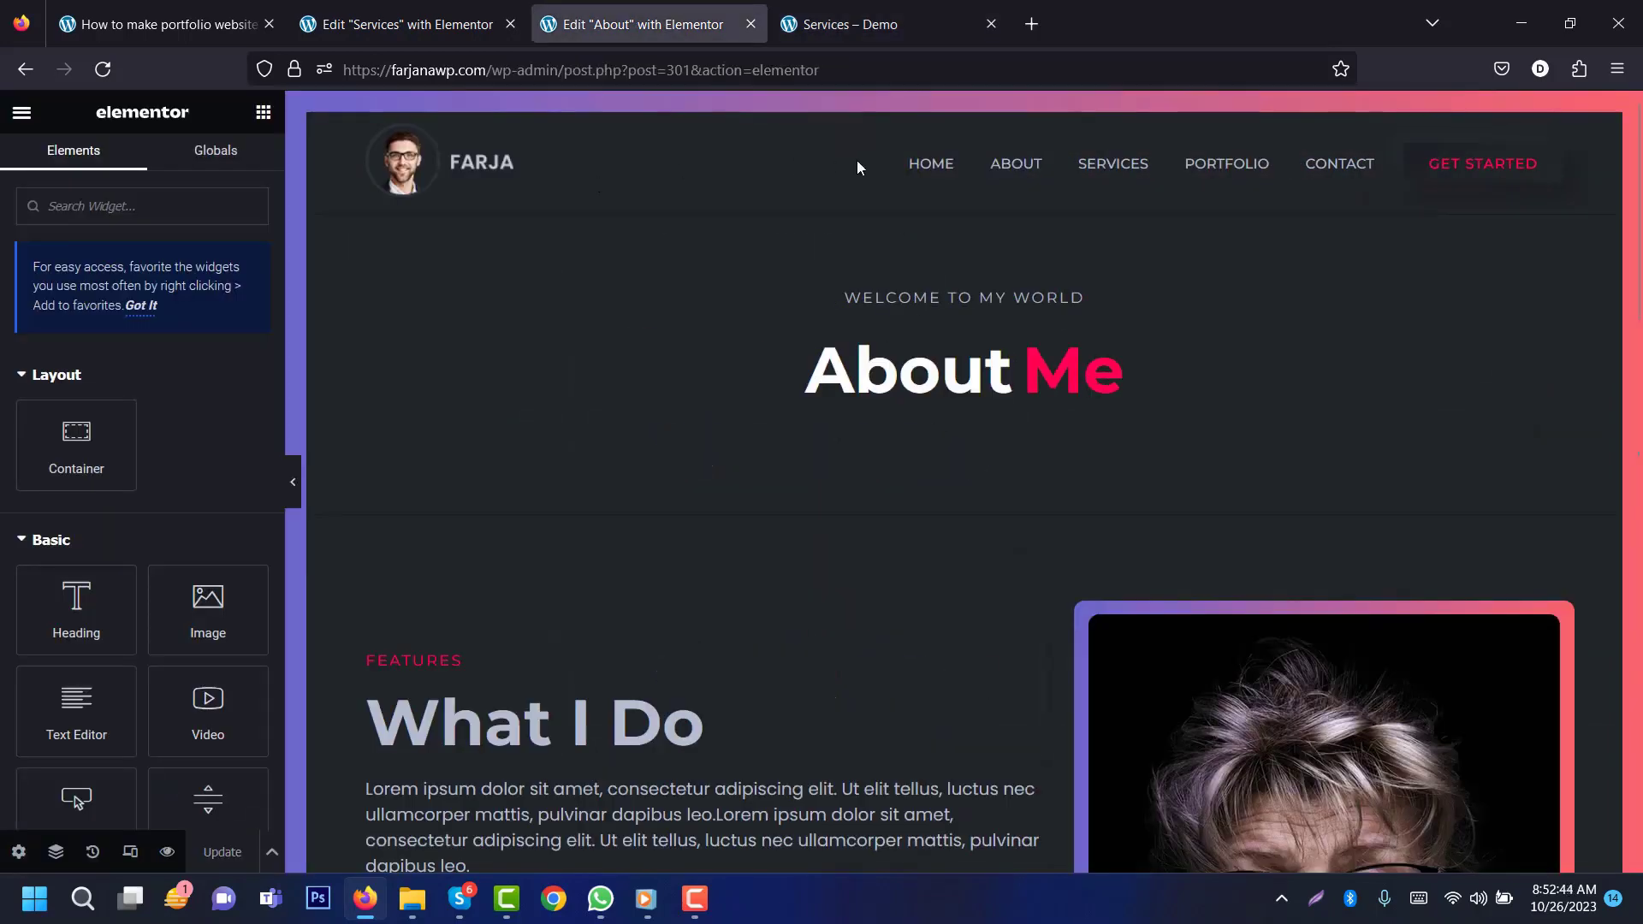
pyautogui.middleClick(930, 167)
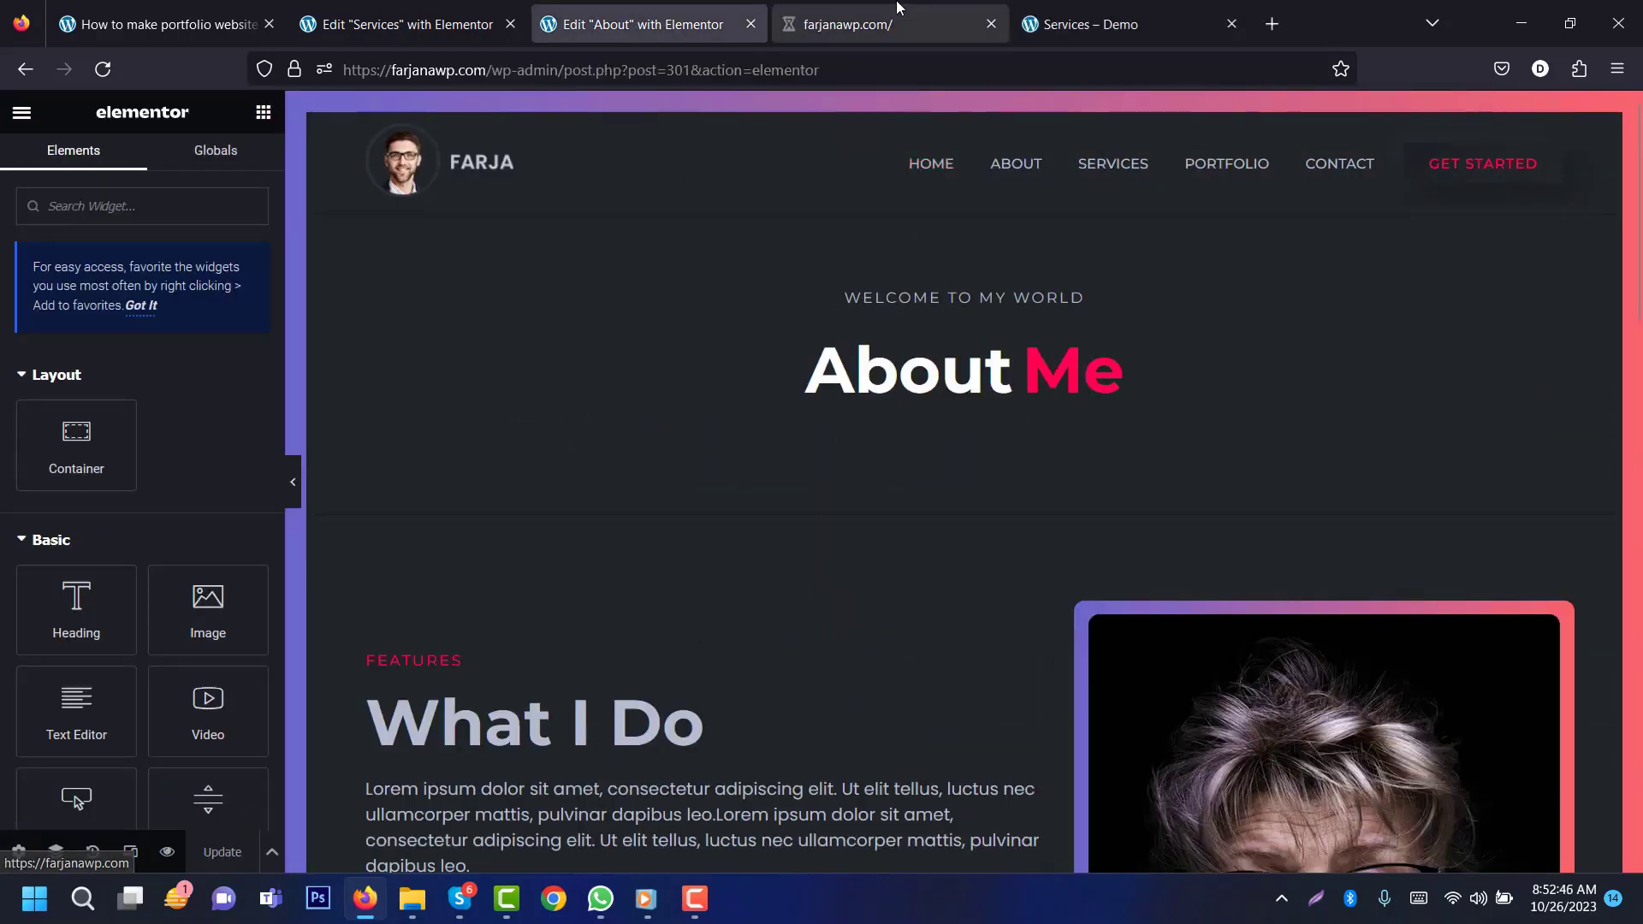
pyautogui.click(856, 24)
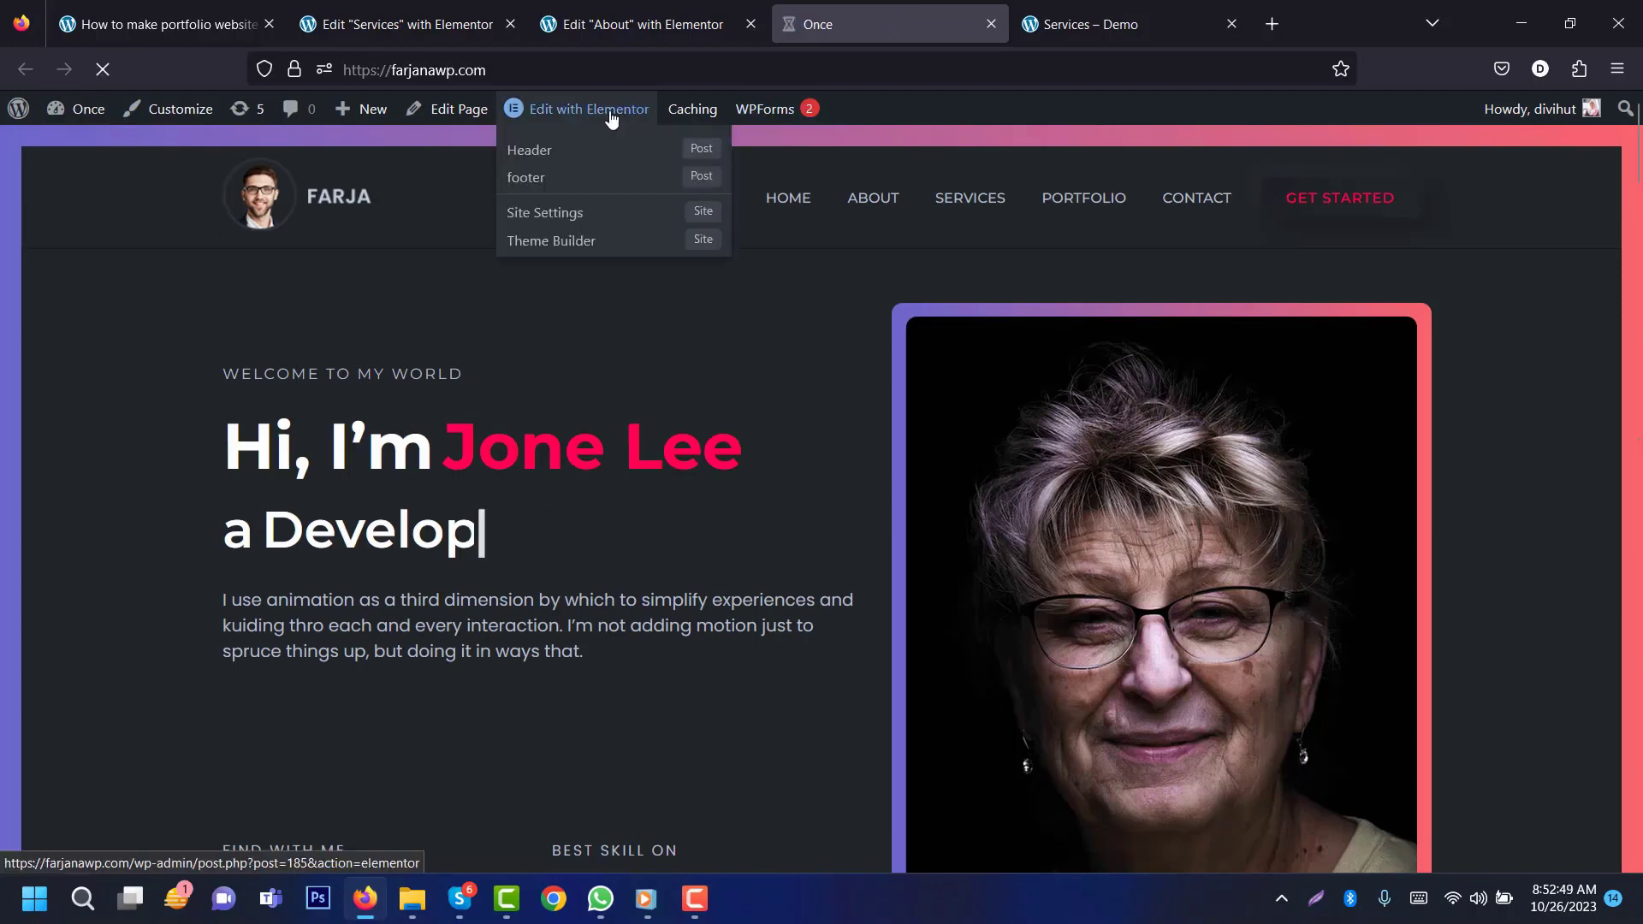
pyautogui.click(609, 110)
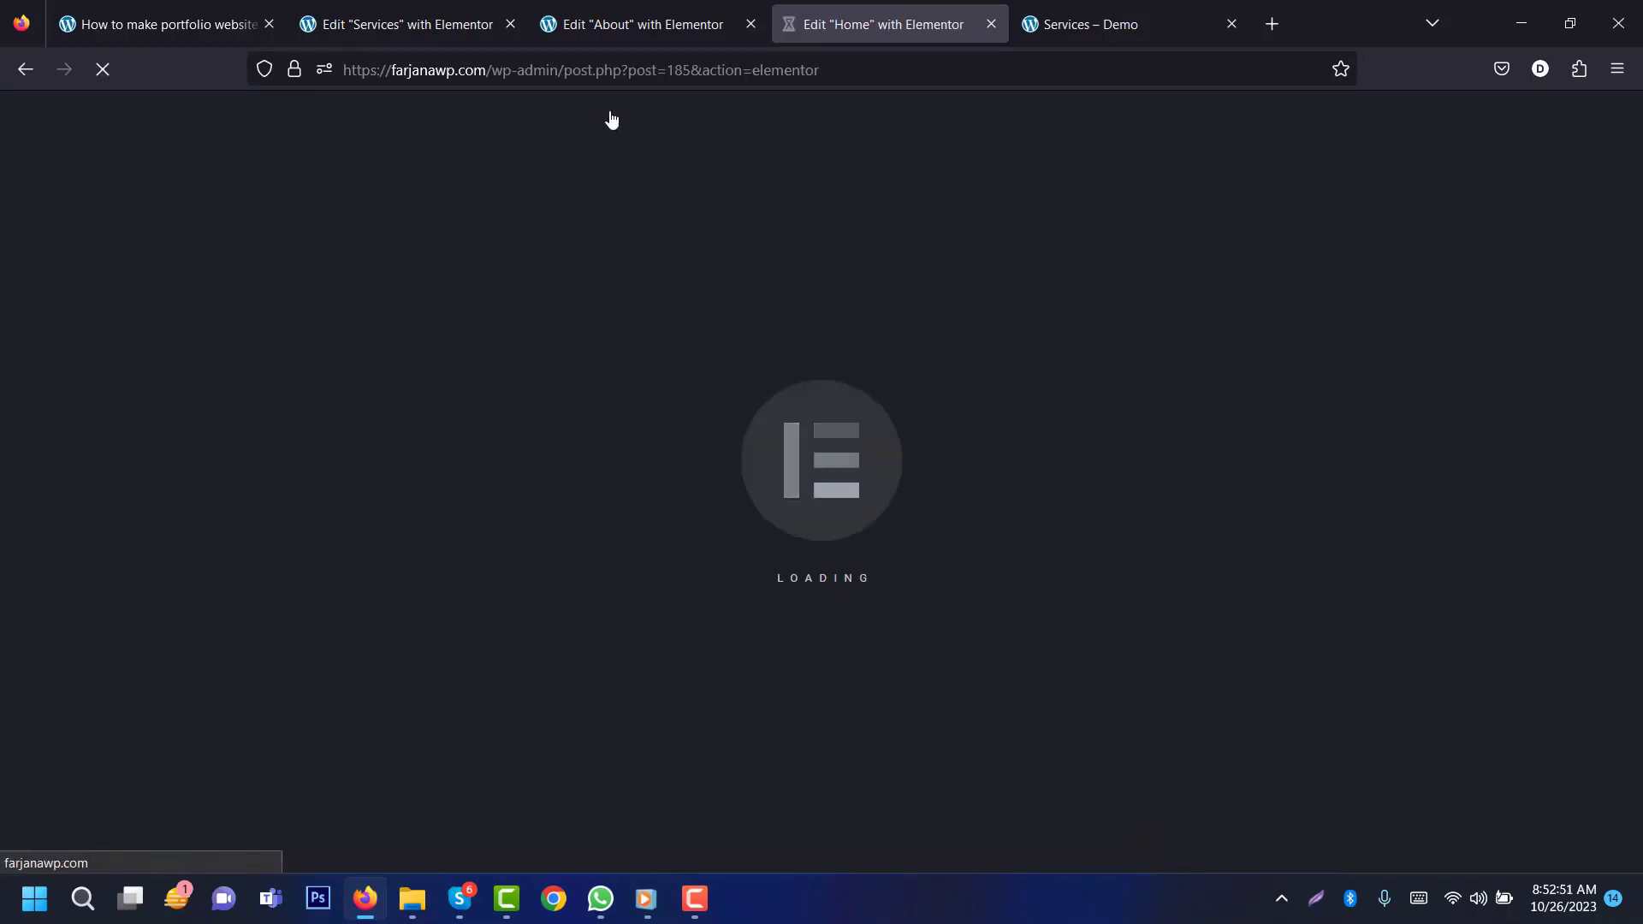
pyautogui.moveTo(1637, 329)
pyautogui.mouseDown()
pyautogui.moveTo(1637, 390)
pyautogui.moveTo(1636, 352)
pyautogui.mouseUp()
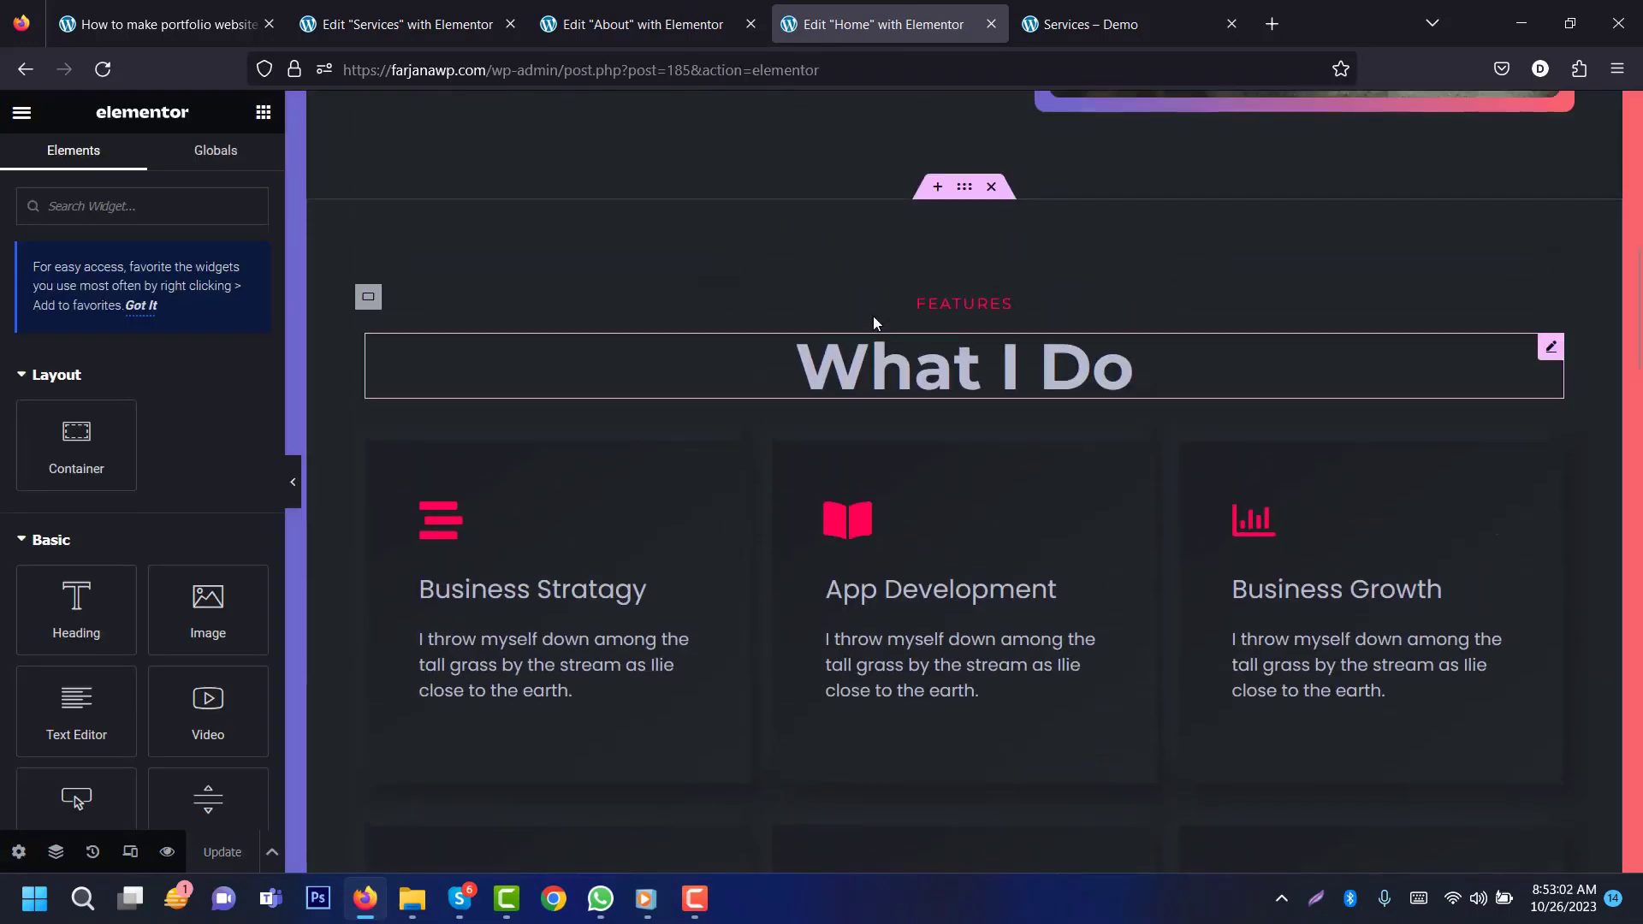
# Step: Copy the Home page's What I Do section, paste it into Services, and update the page
pyautogui.rightClick(963, 190)
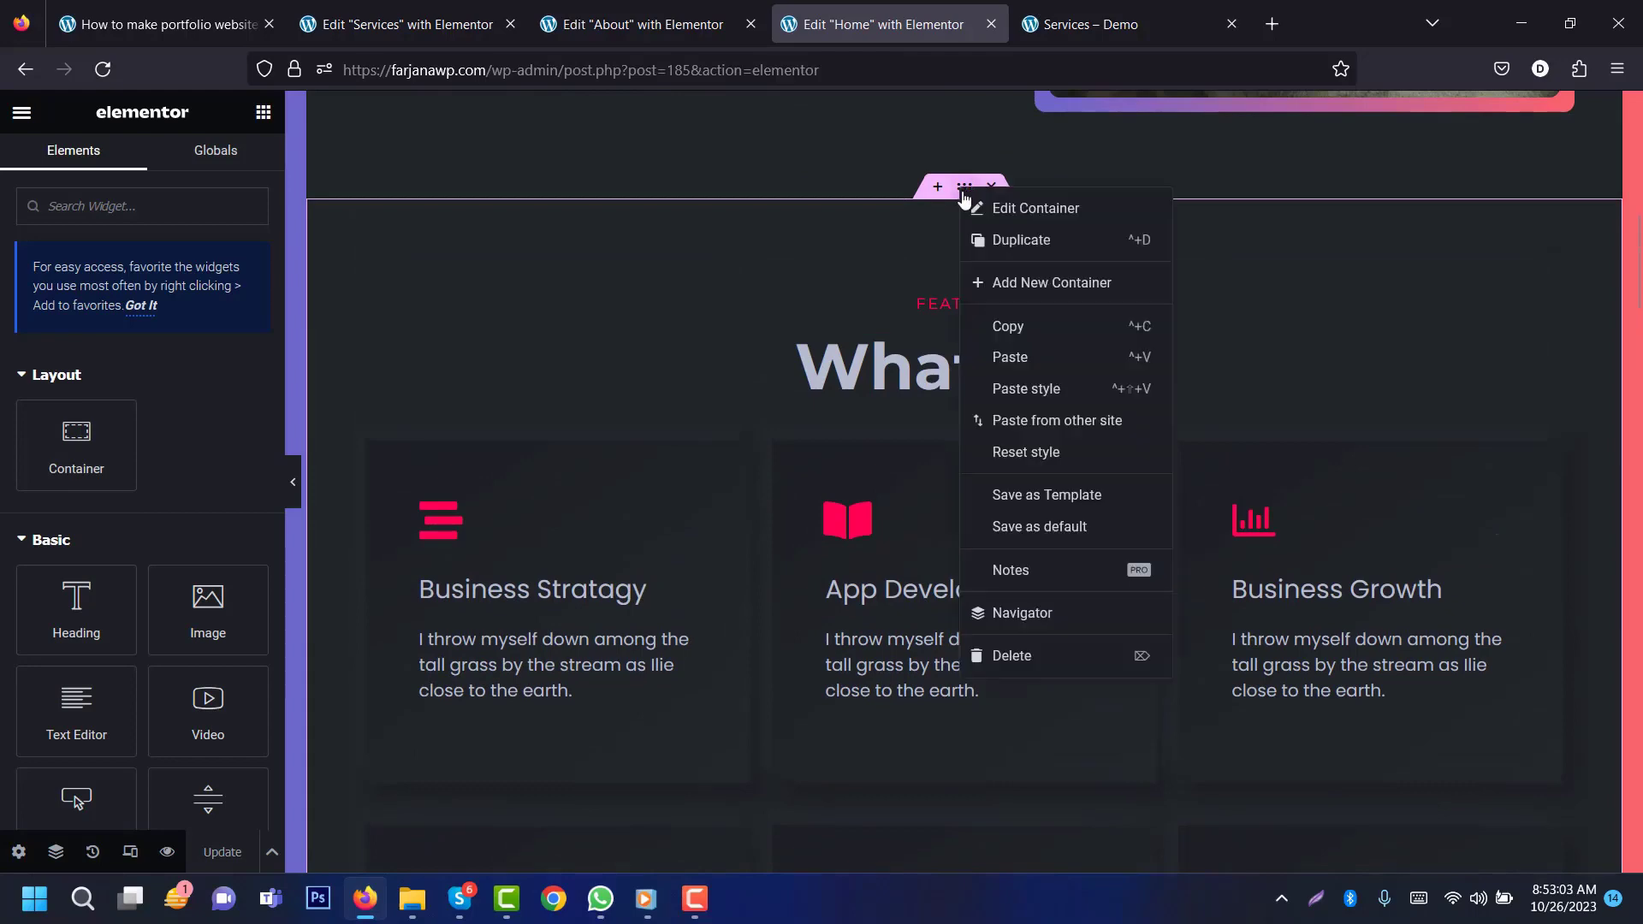
pyautogui.click(955, 317)
pyautogui.click(395, 24)
pyautogui.rightClick(920, 667)
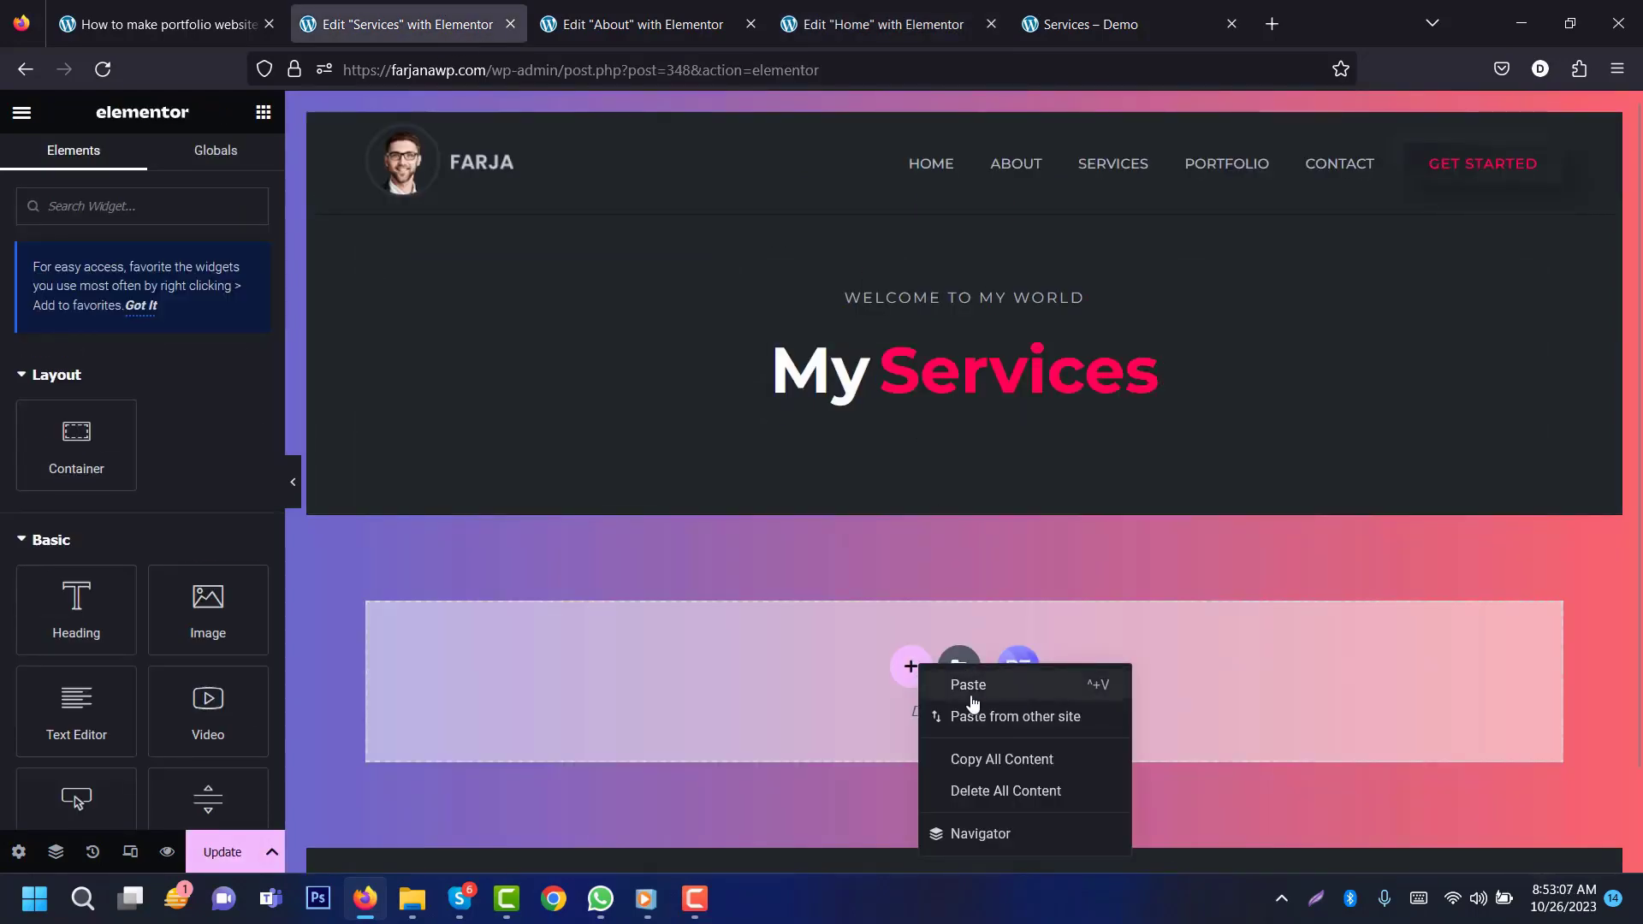
pyautogui.click(970, 687)
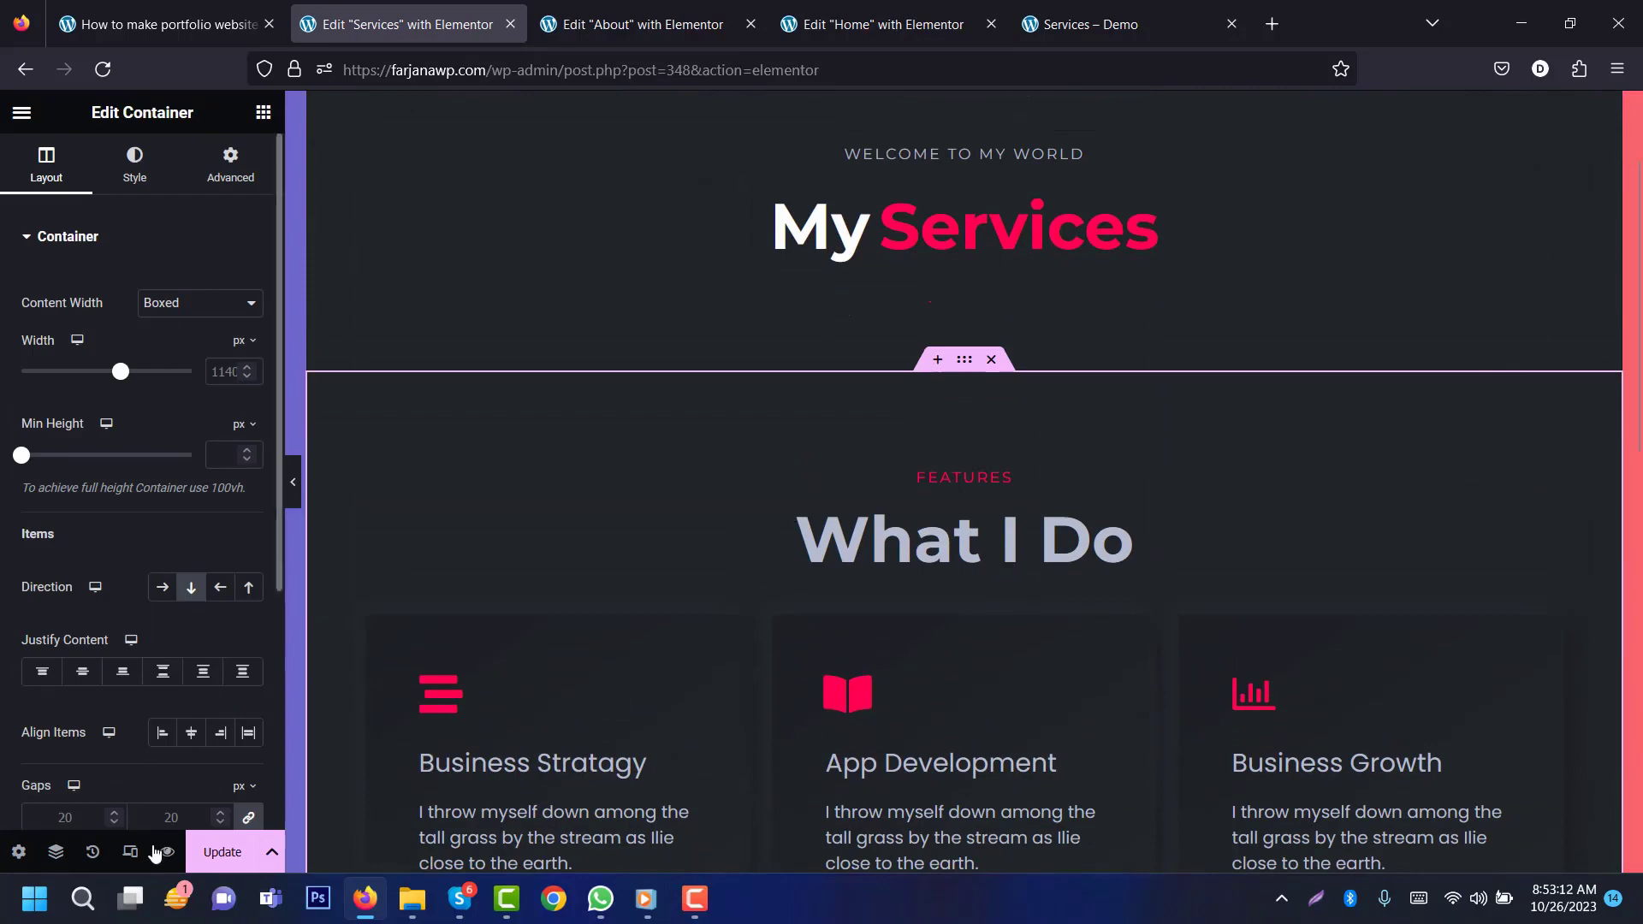
pyautogui.click(223, 851)
# Step: Look at the demo's Portfolio page for reference, then return to the Services editor
pyautogui.click(1130, 24)
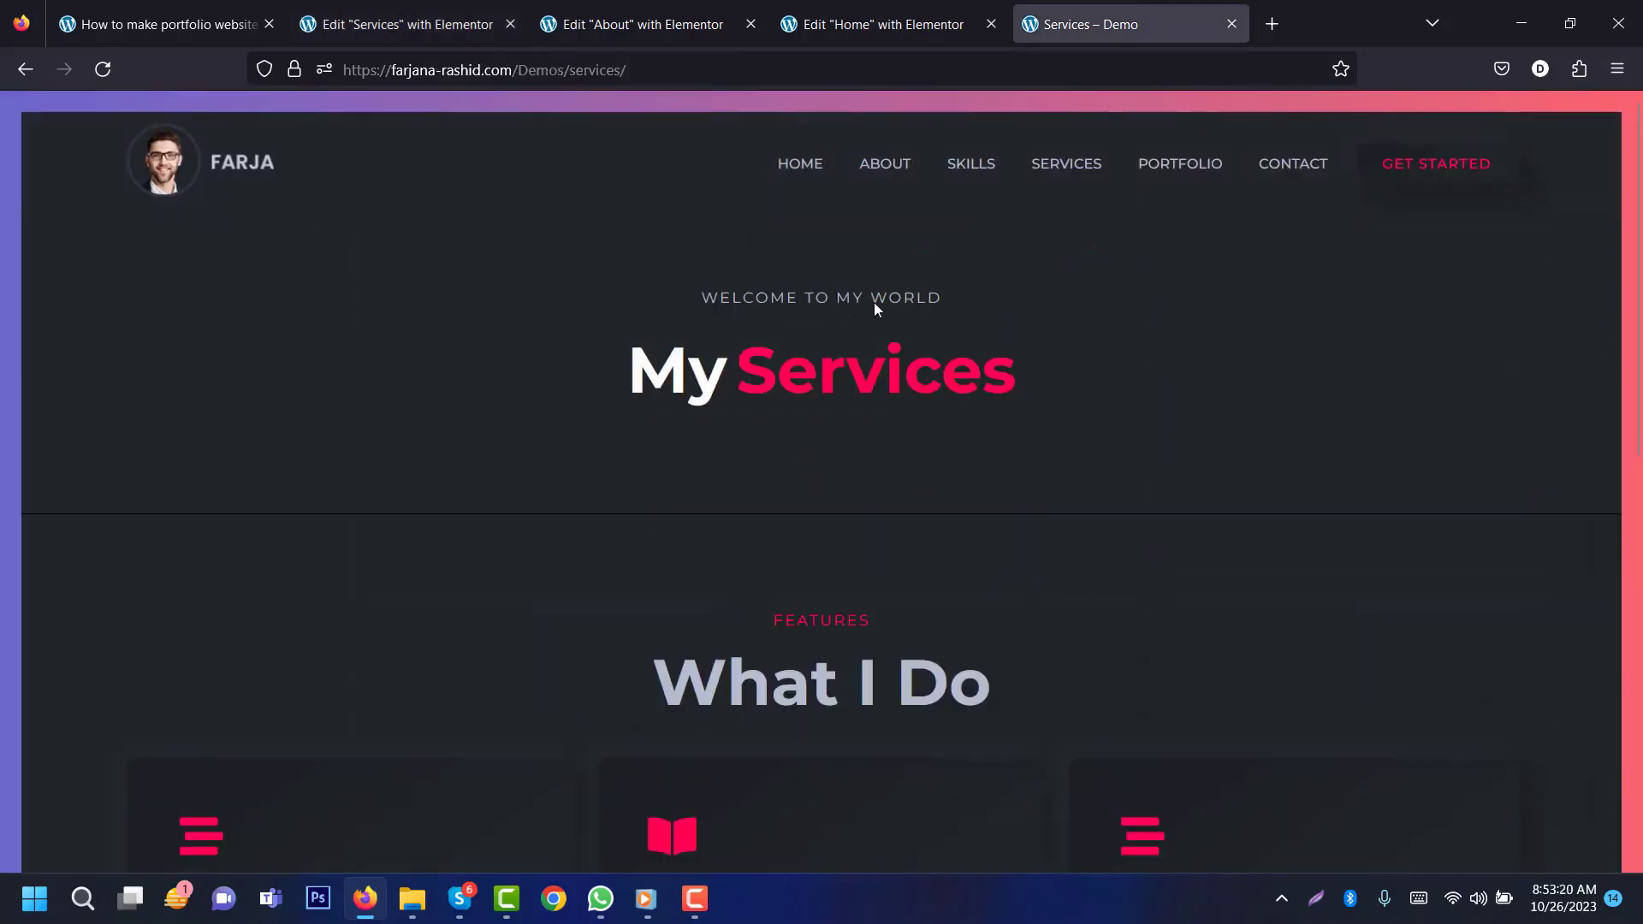
pyautogui.click(1185, 167)
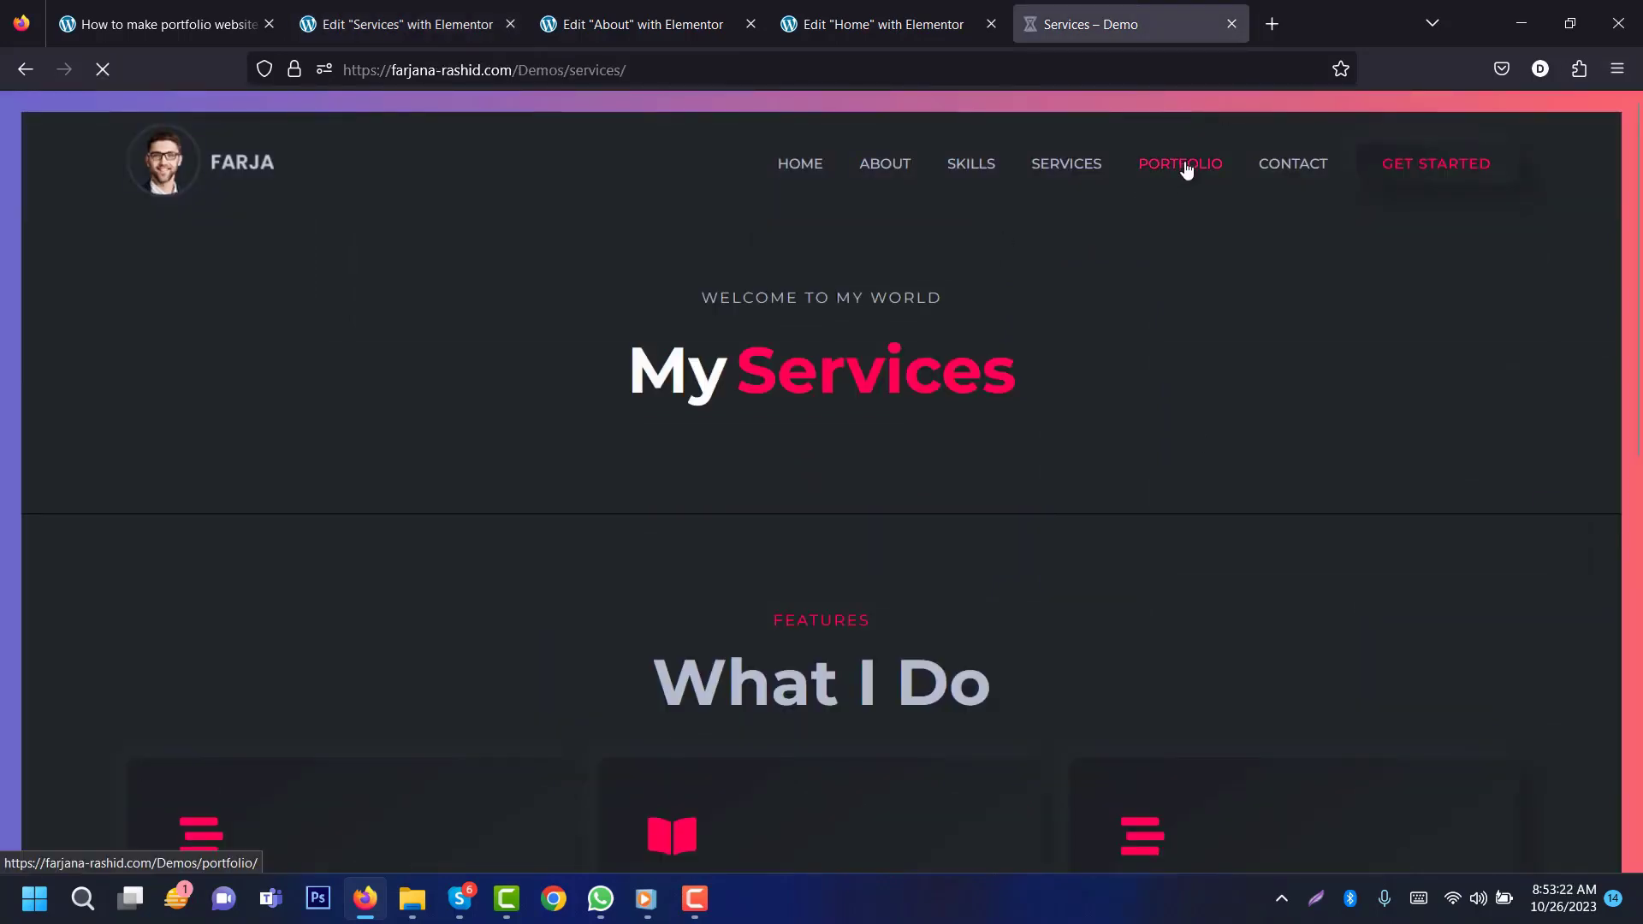
pyautogui.click(403, 24)
pyautogui.click(19, 112)
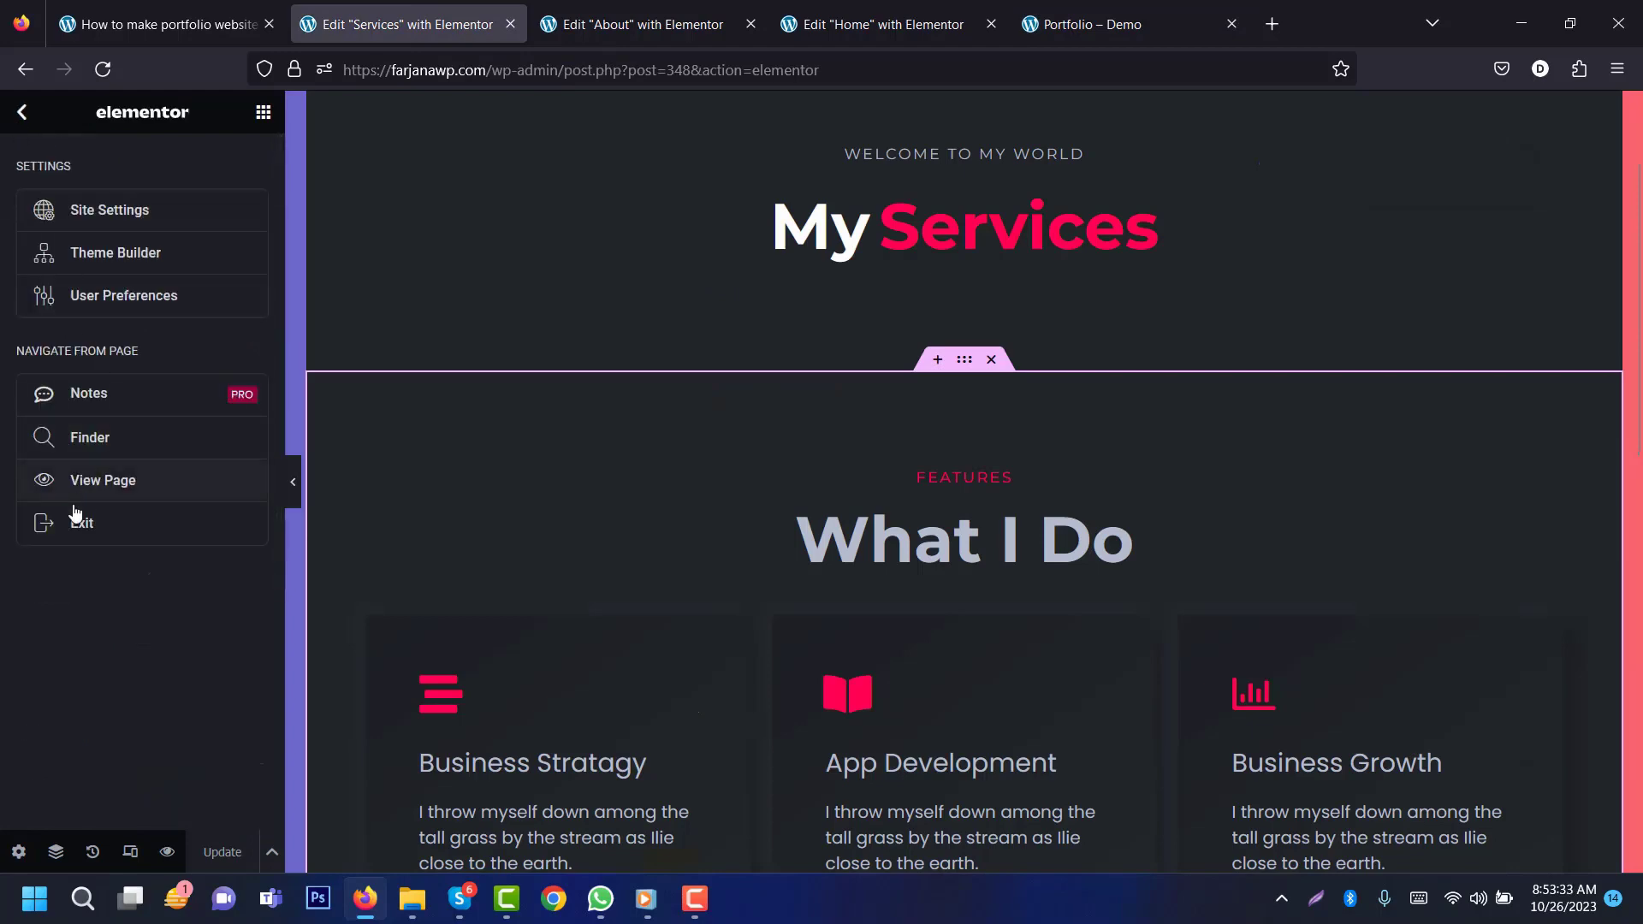
# Step: Exit Elementor, publish a new page titled 'Portfolio', and open it in Elementor
pyautogui.click(79, 521)
pyautogui.click(74, 356)
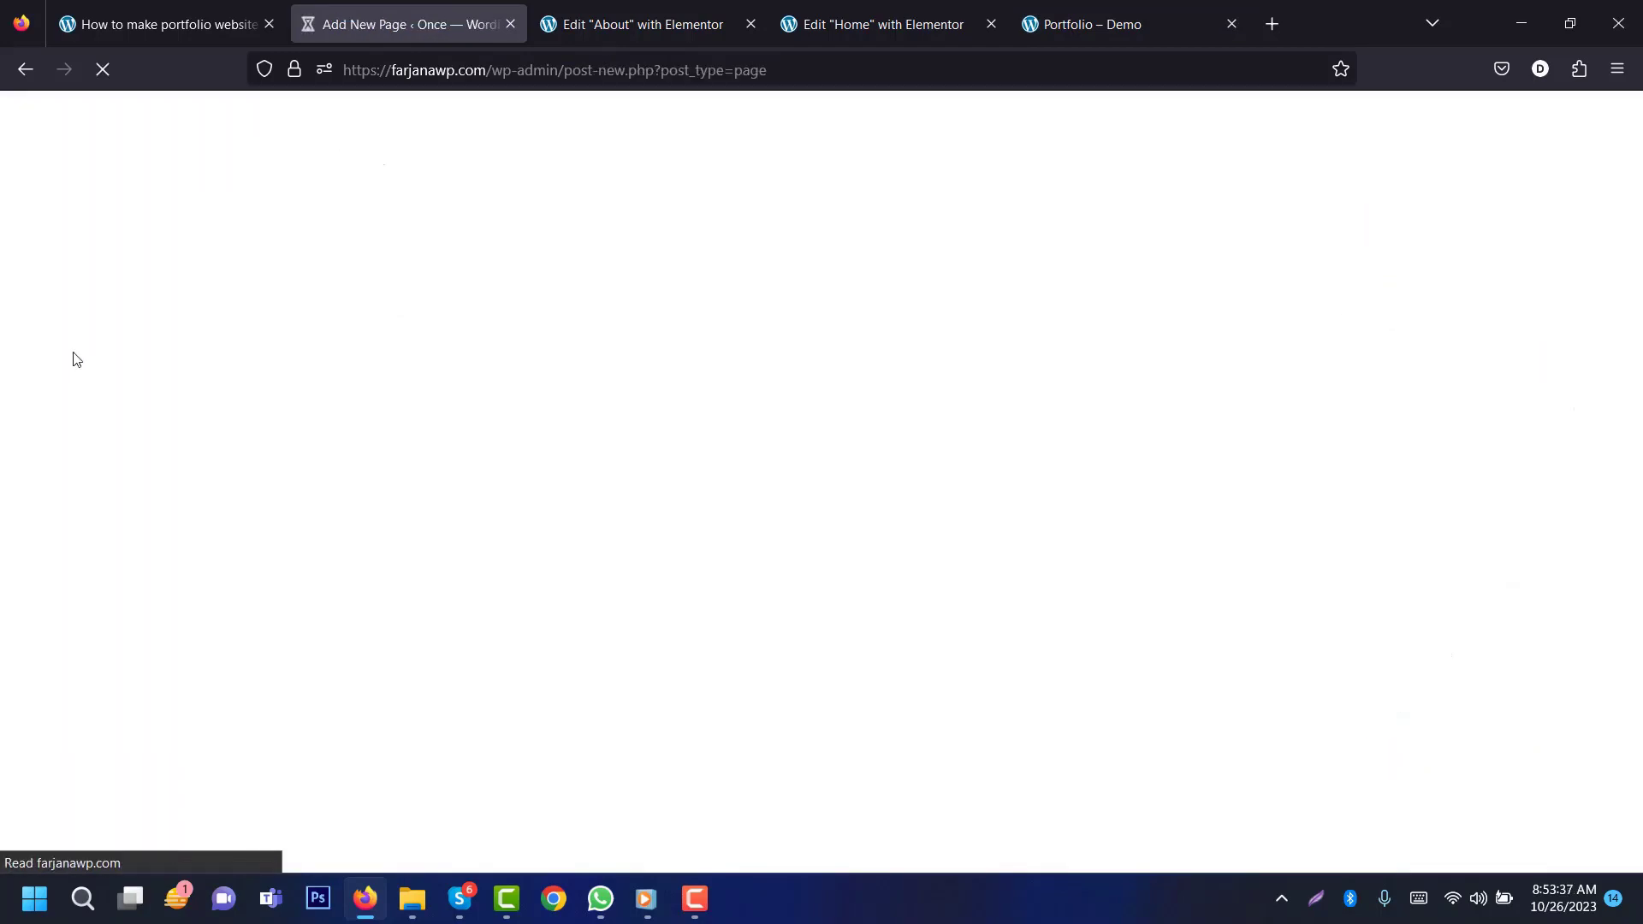
pyautogui.write('P')
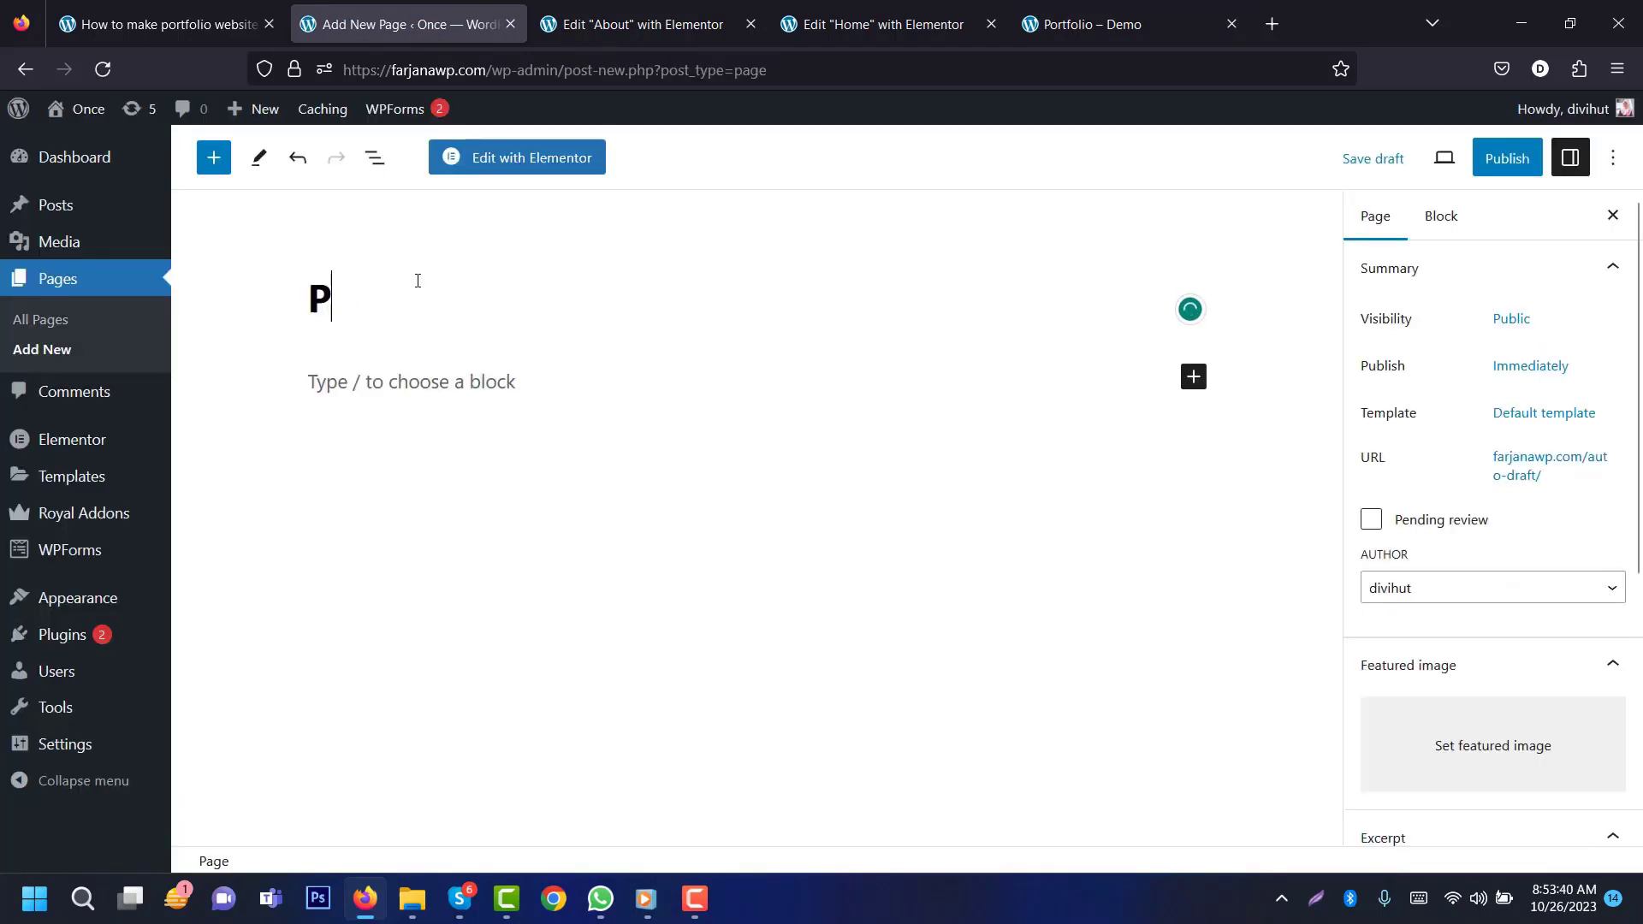
pyautogui.write('ortfolio')
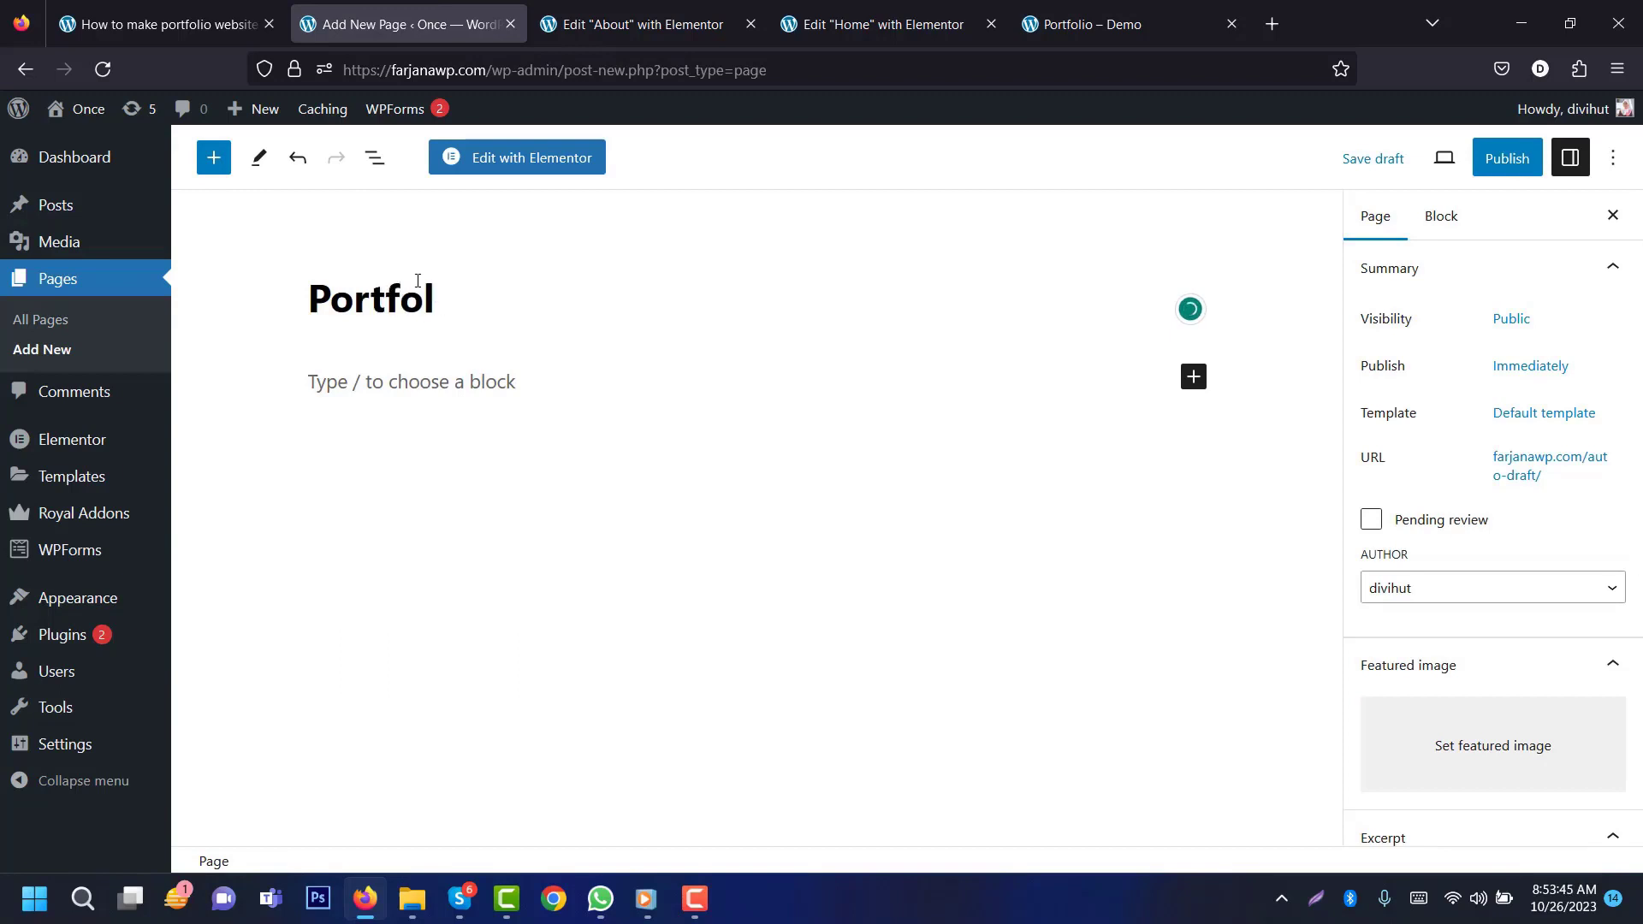
pyautogui.click(1499, 159)
pyautogui.click(1452, 160)
pyautogui.click(549, 162)
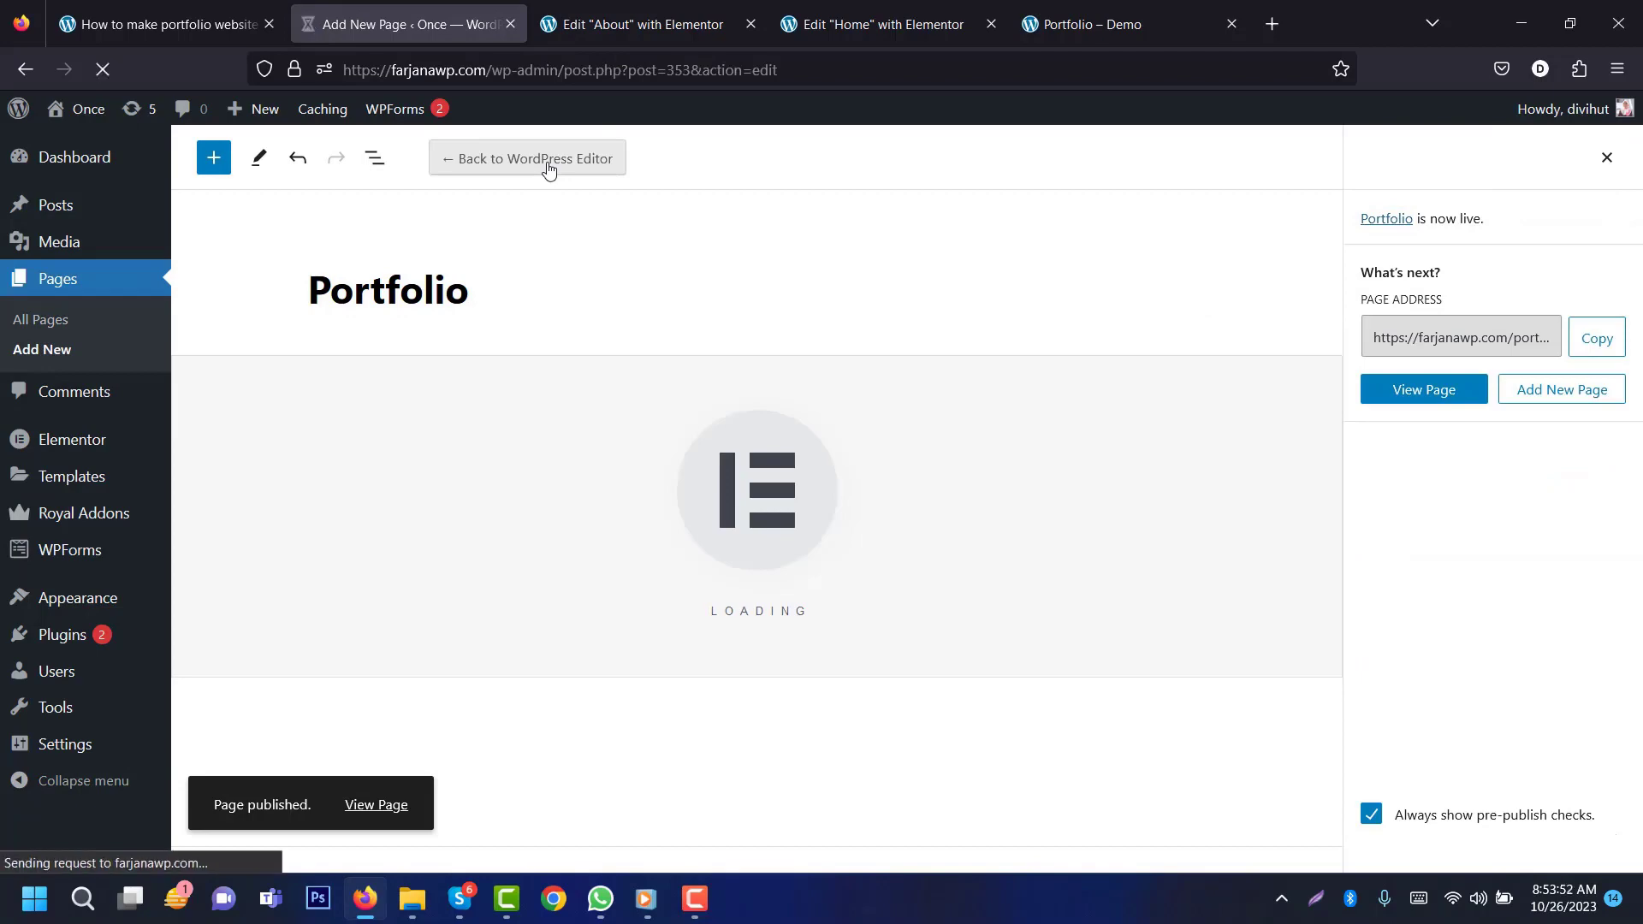
pyautogui.click(641, 24)
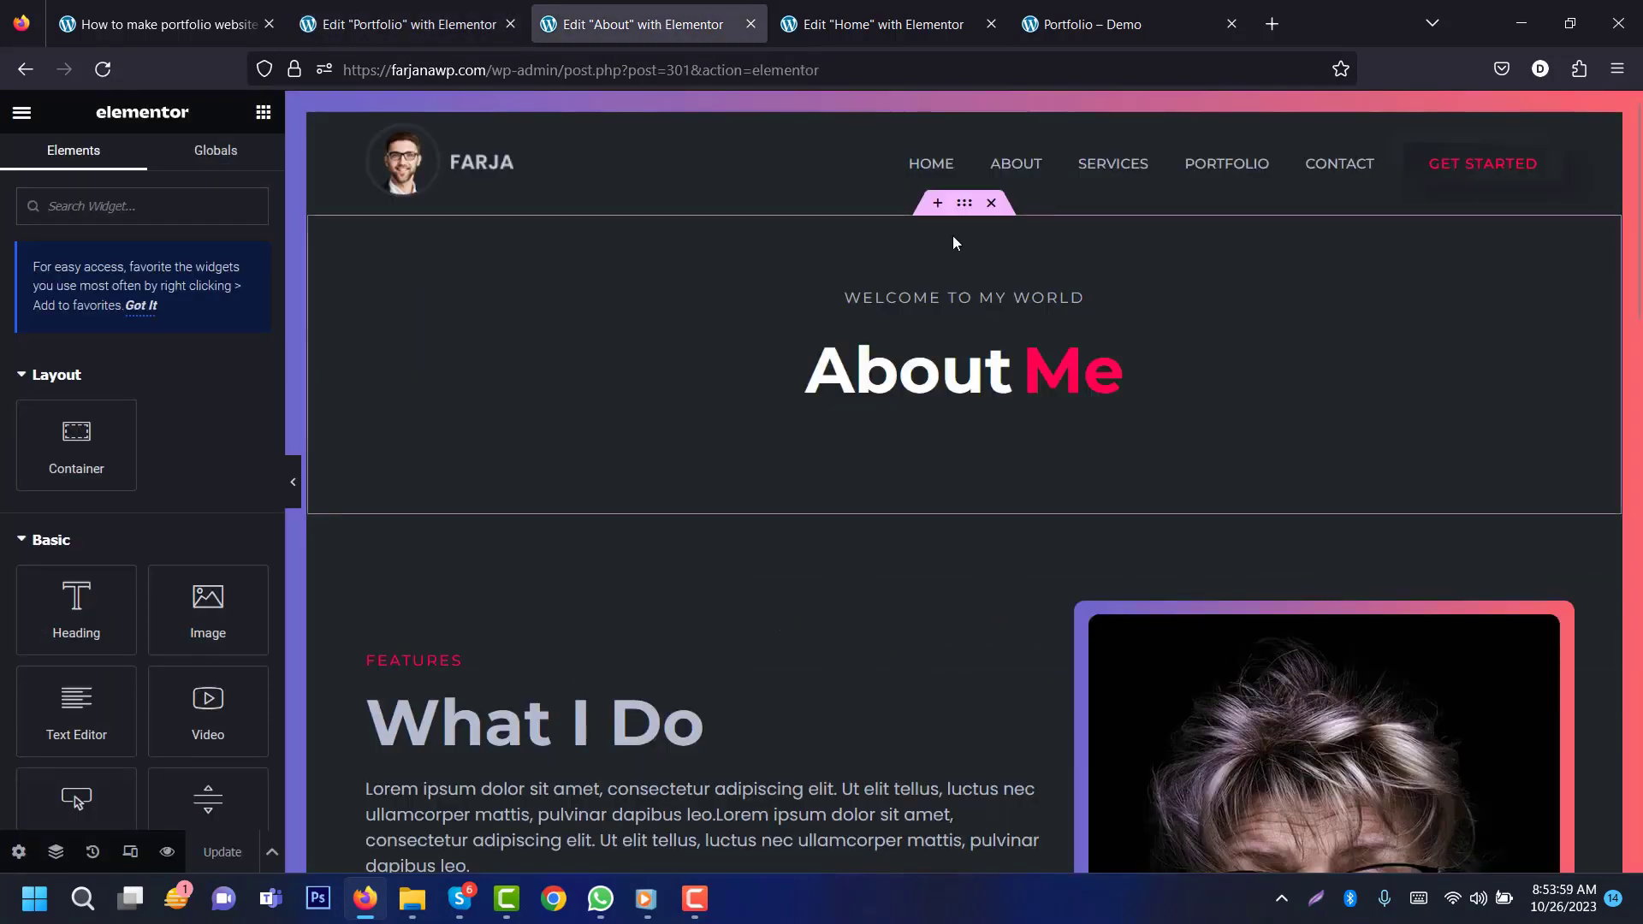
# Step: Paste the About page's About Me banner into the empty Portfolio page
pyautogui.rightClick(967, 205)
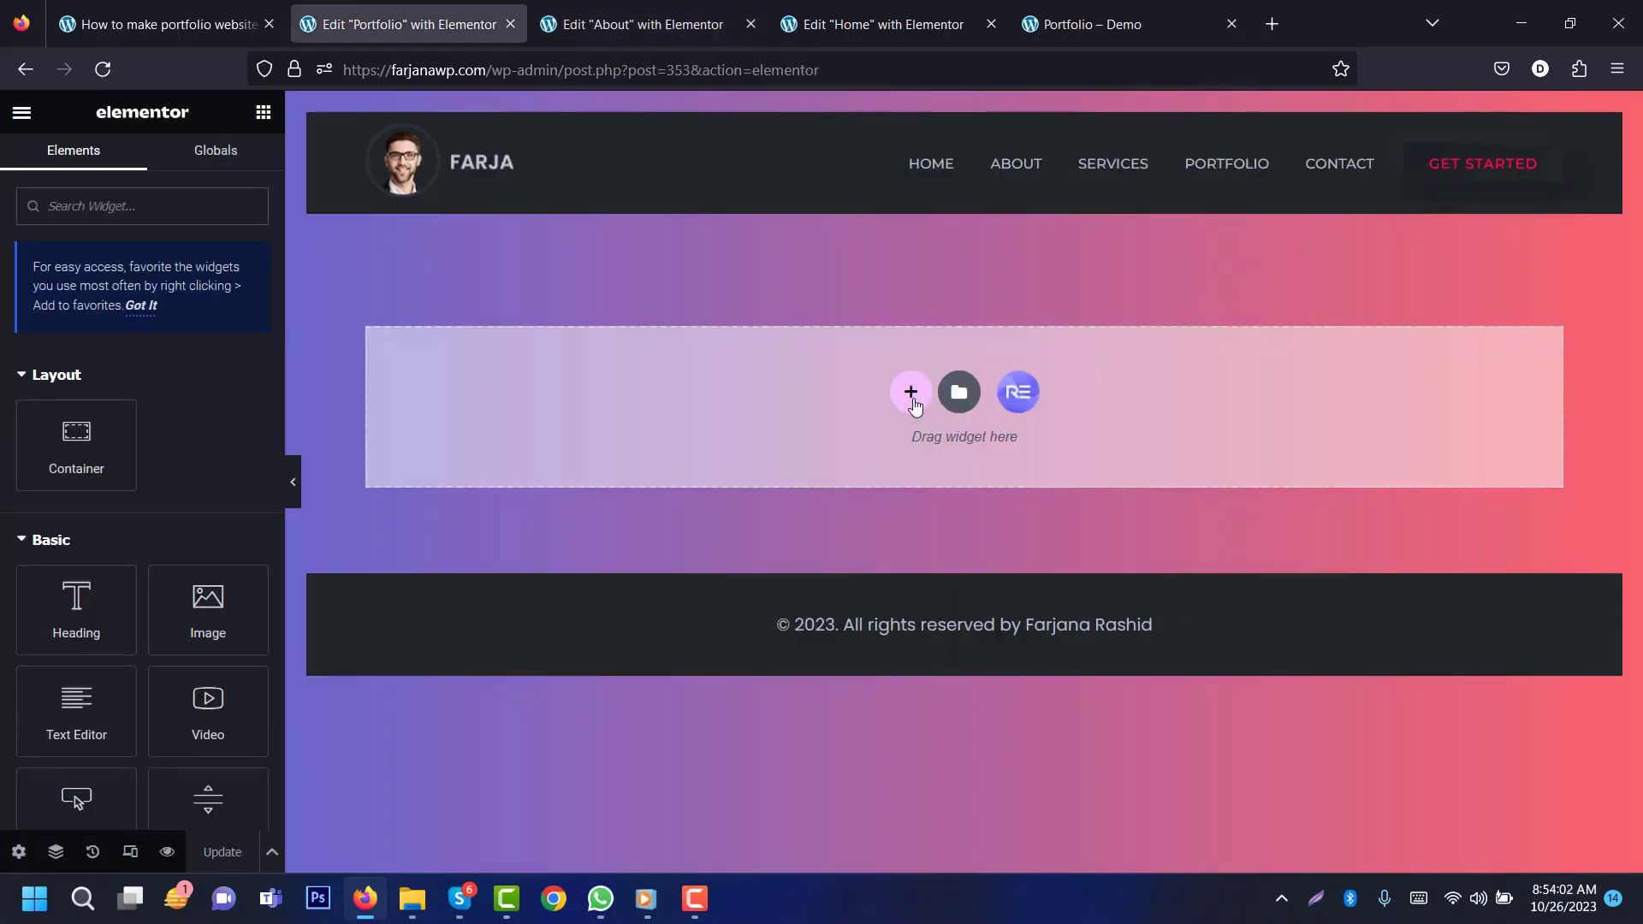
pyautogui.rightClick(912, 404)
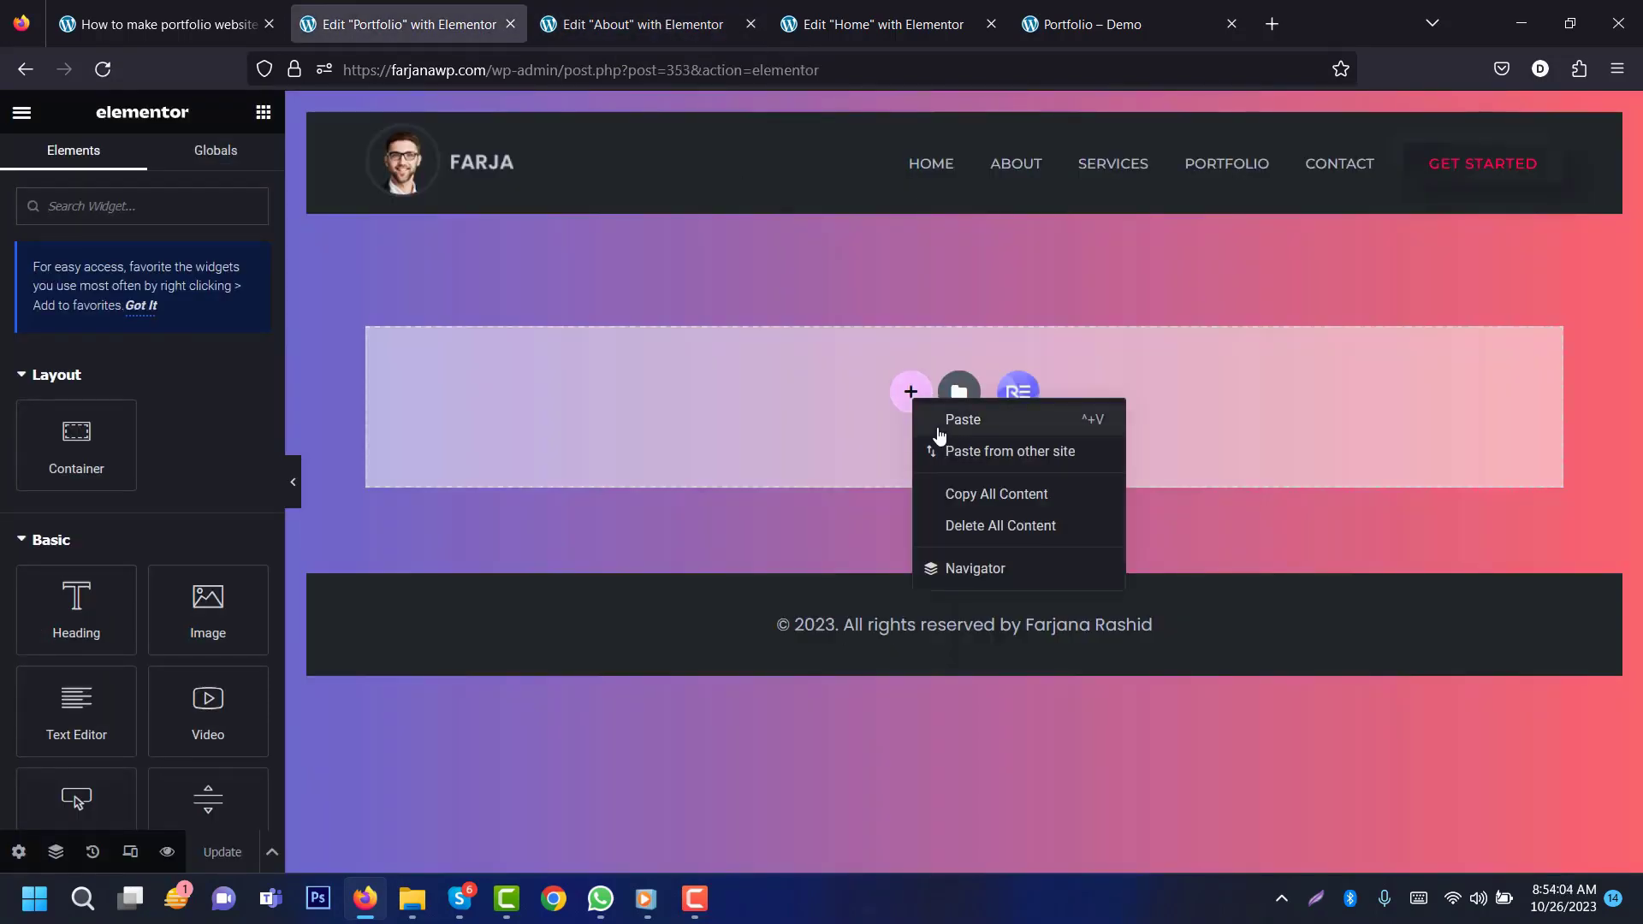
pyautogui.click(942, 429)
# Step: Change the pasted banner heading to 'My Portfolio'
pyautogui.click(948, 364)
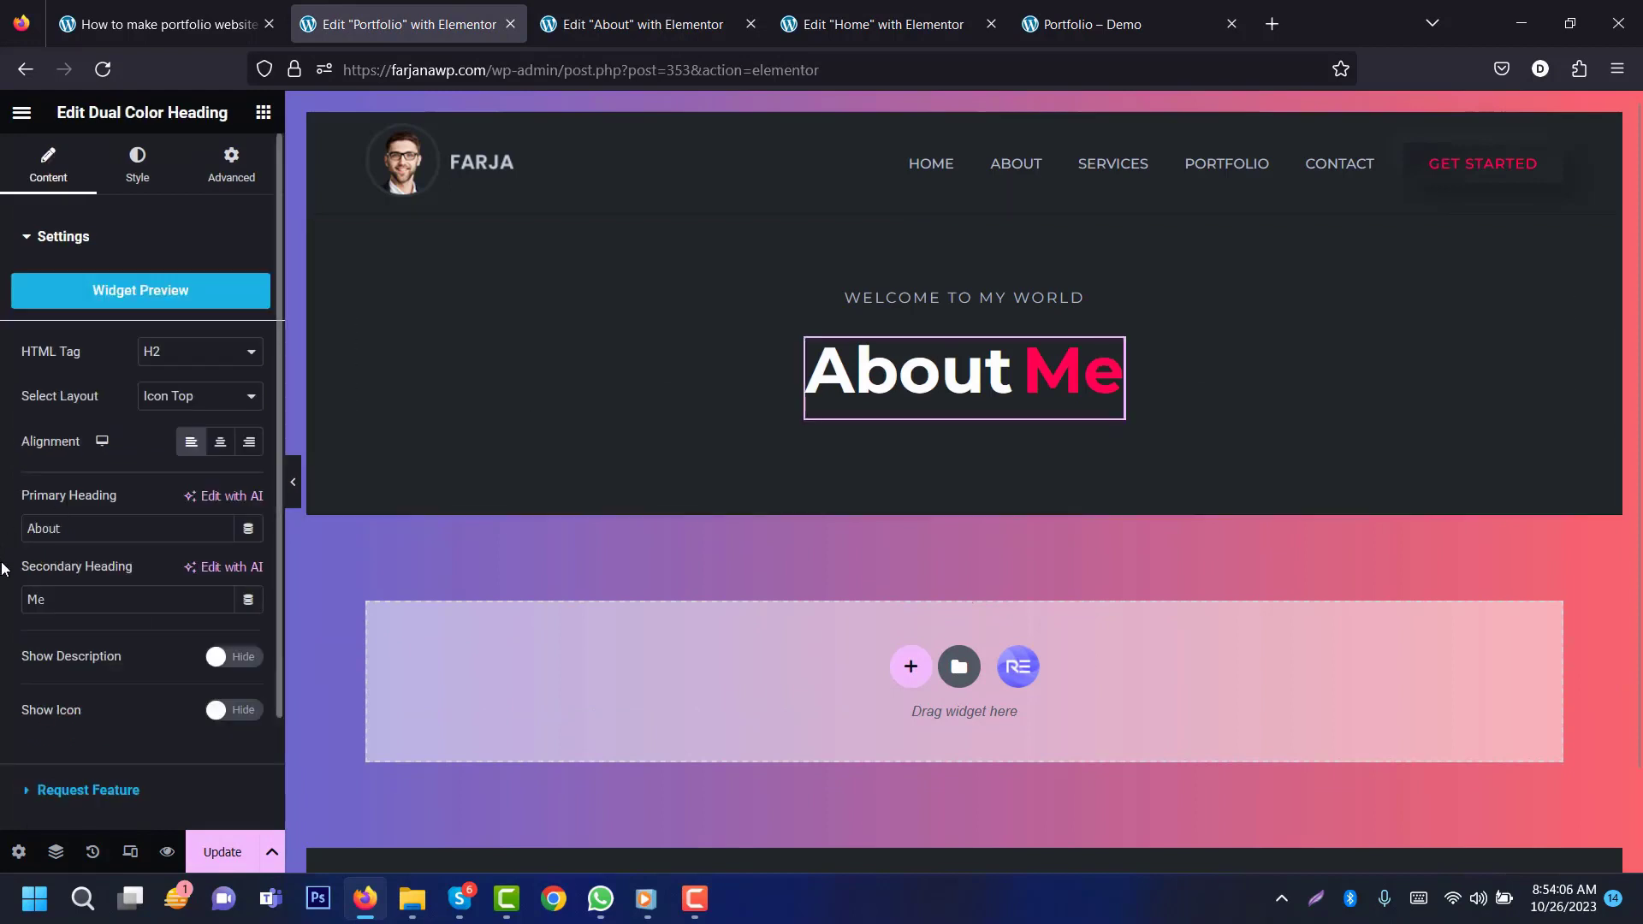
pyautogui.write('My')
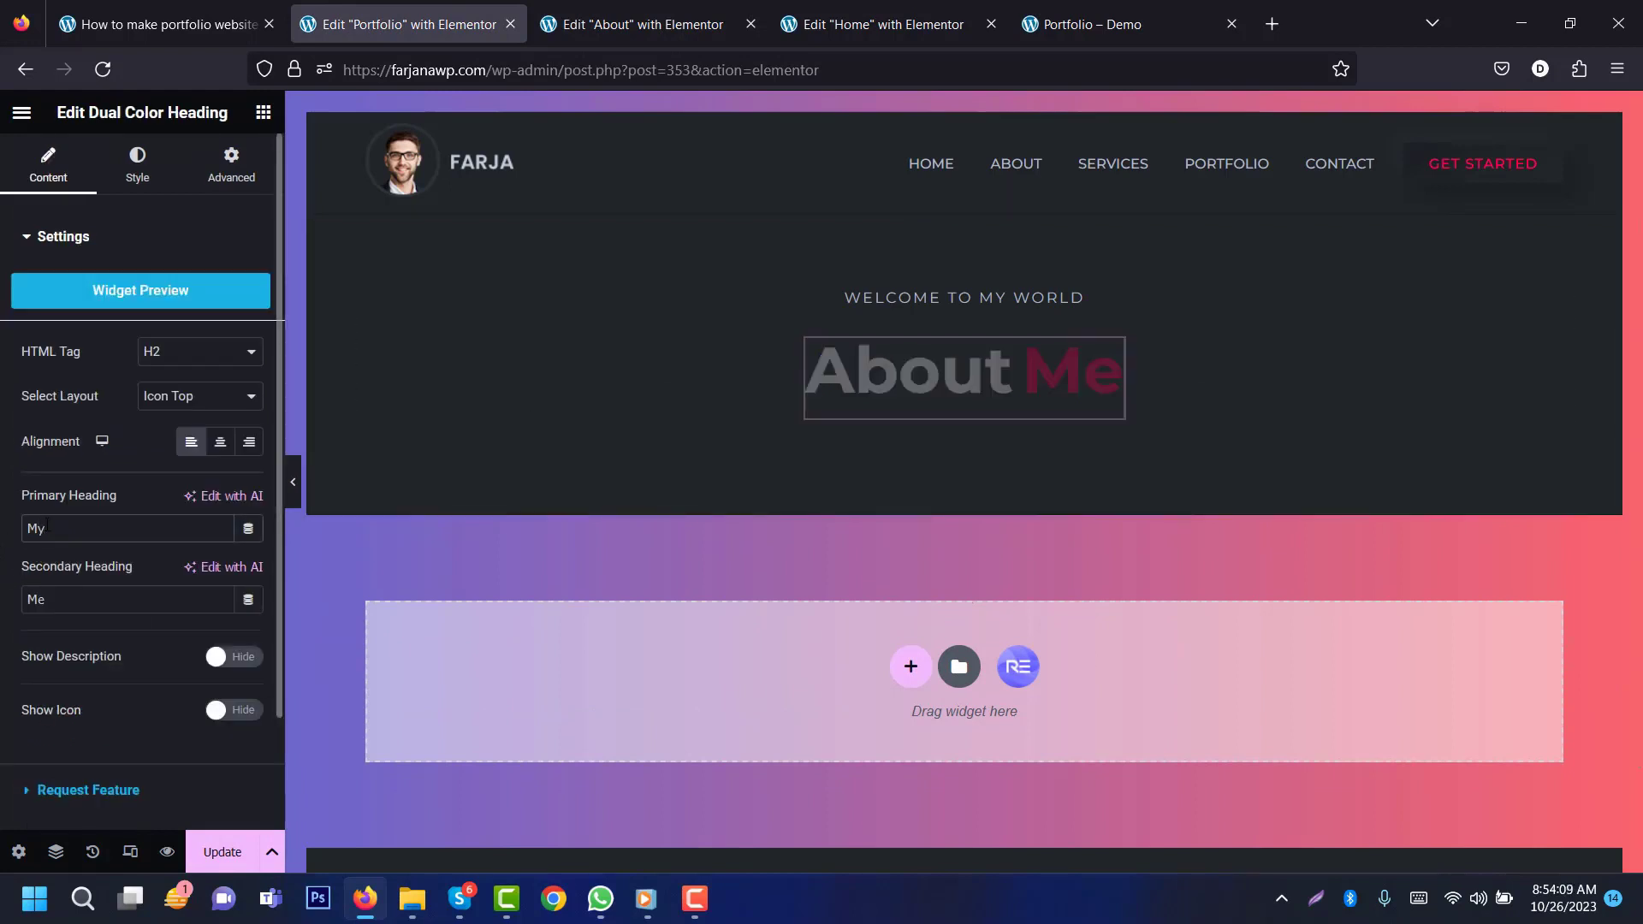
pyautogui.doubleClick(73, 604)
pyautogui.write('Po')
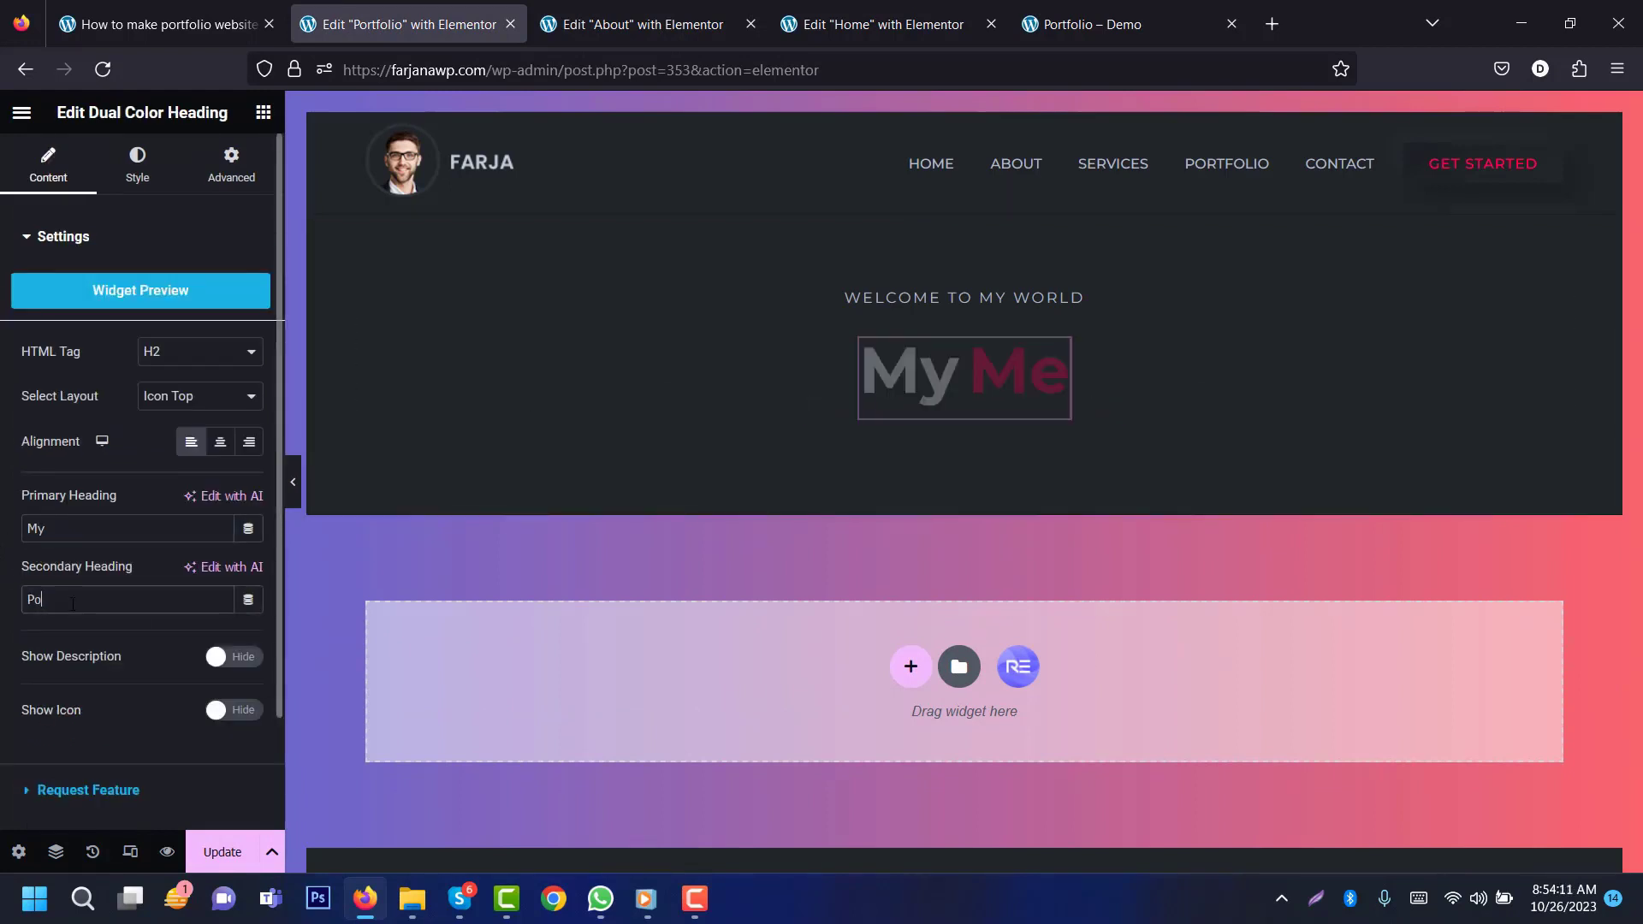
pyautogui.write('rtfolio')
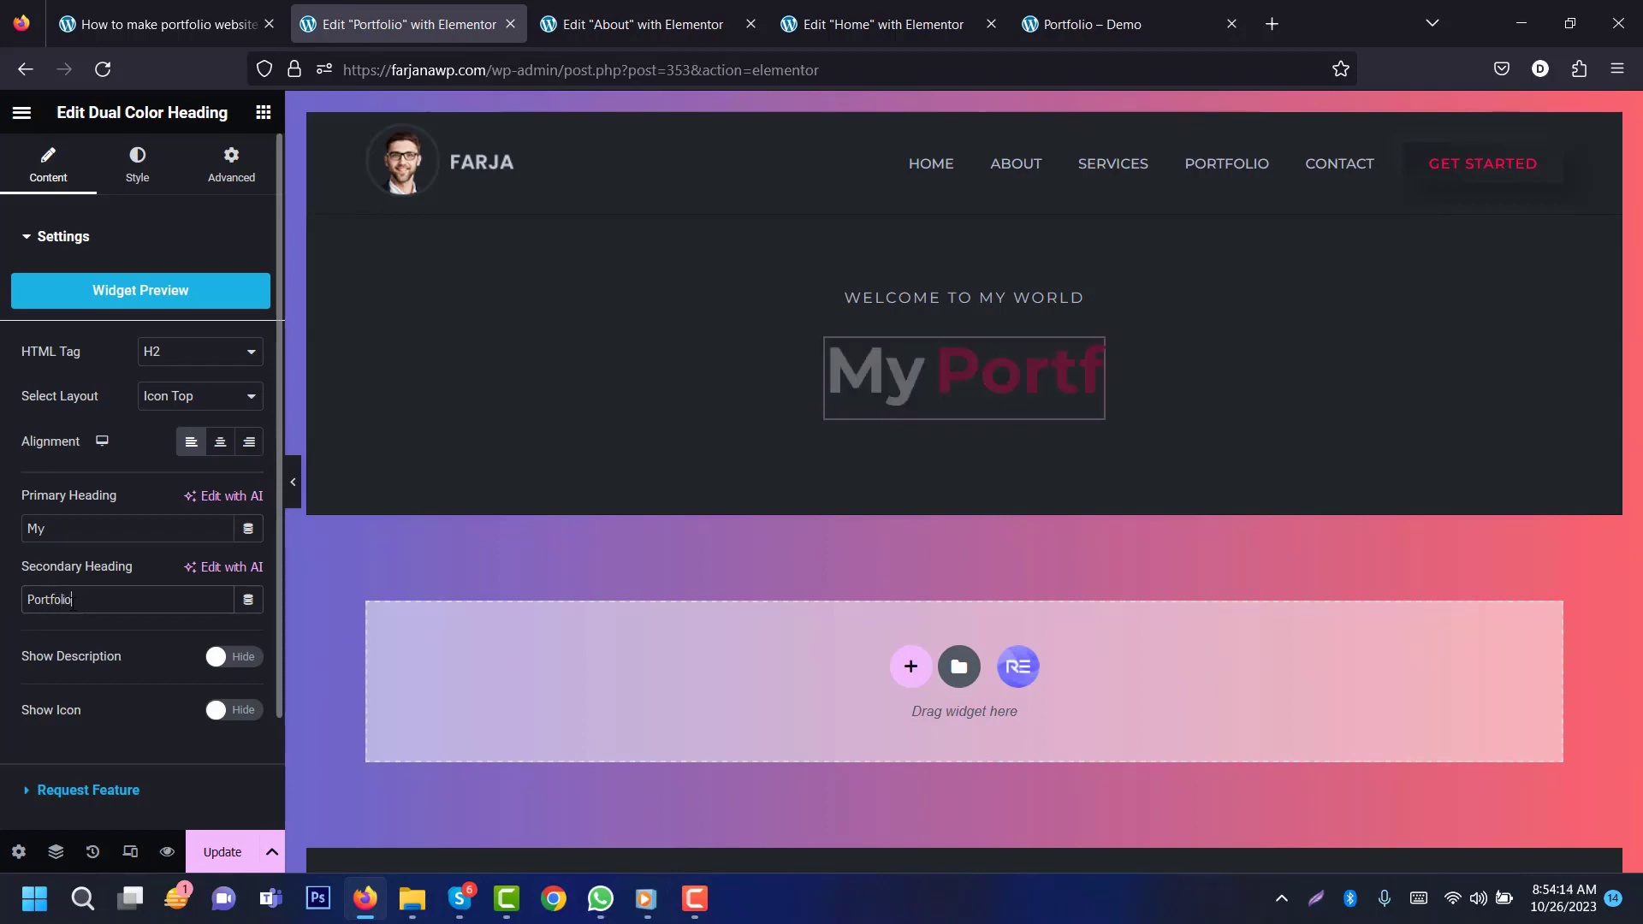
pyautogui.click(1082, 24)
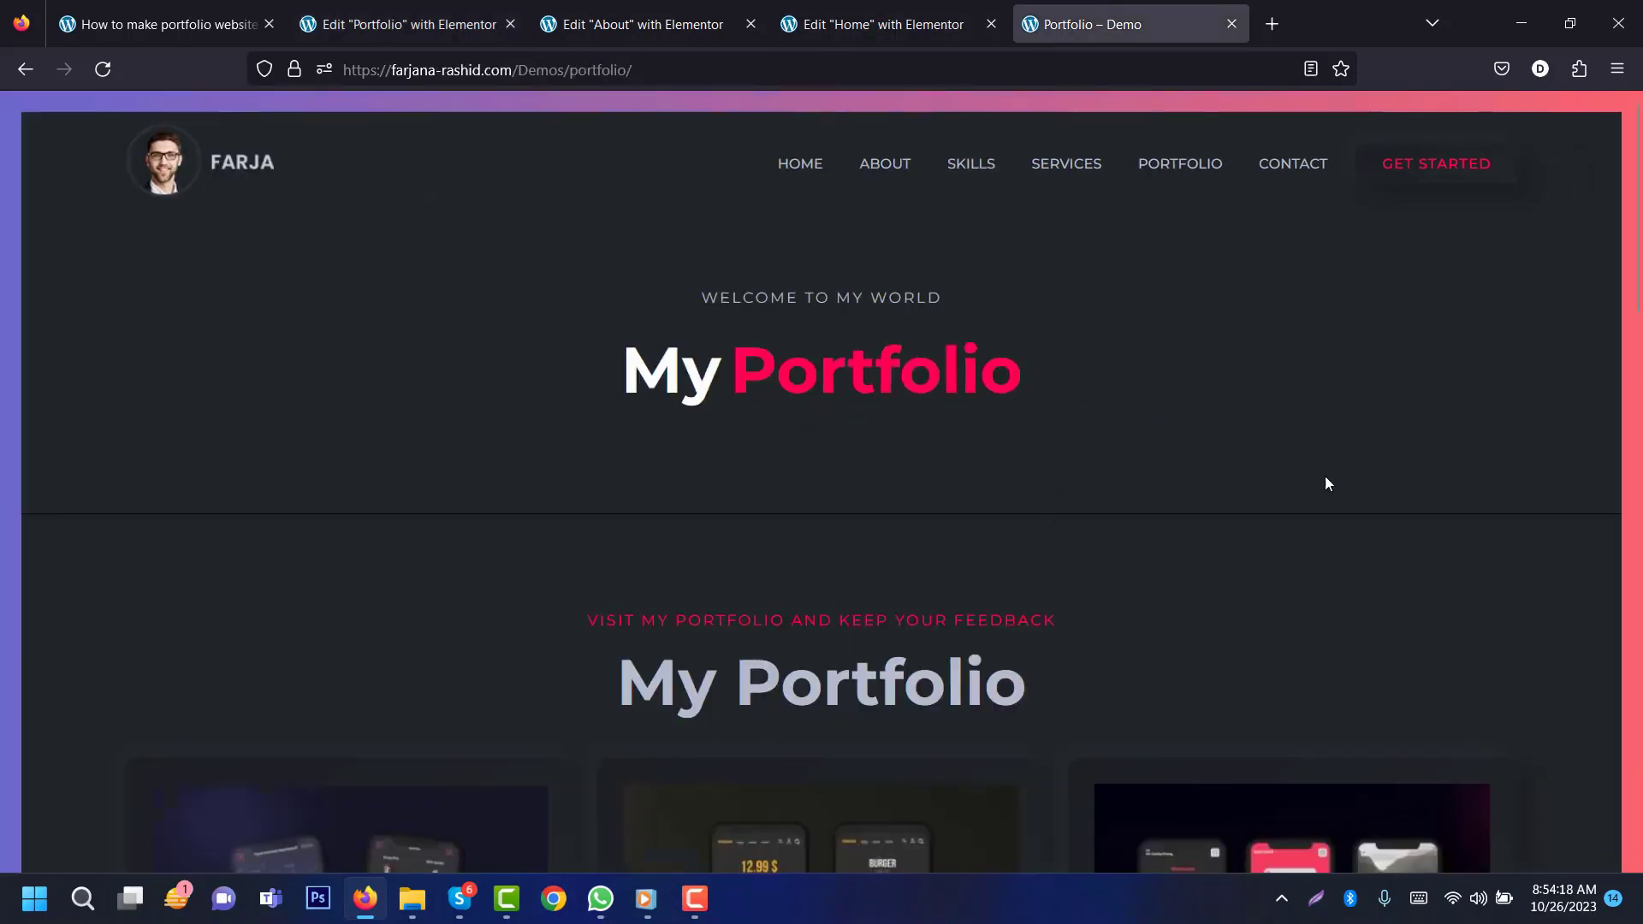
pyautogui.moveTo(1638, 291); pyautogui.dragTo(1638, 177)
pyautogui.click(874, 11)
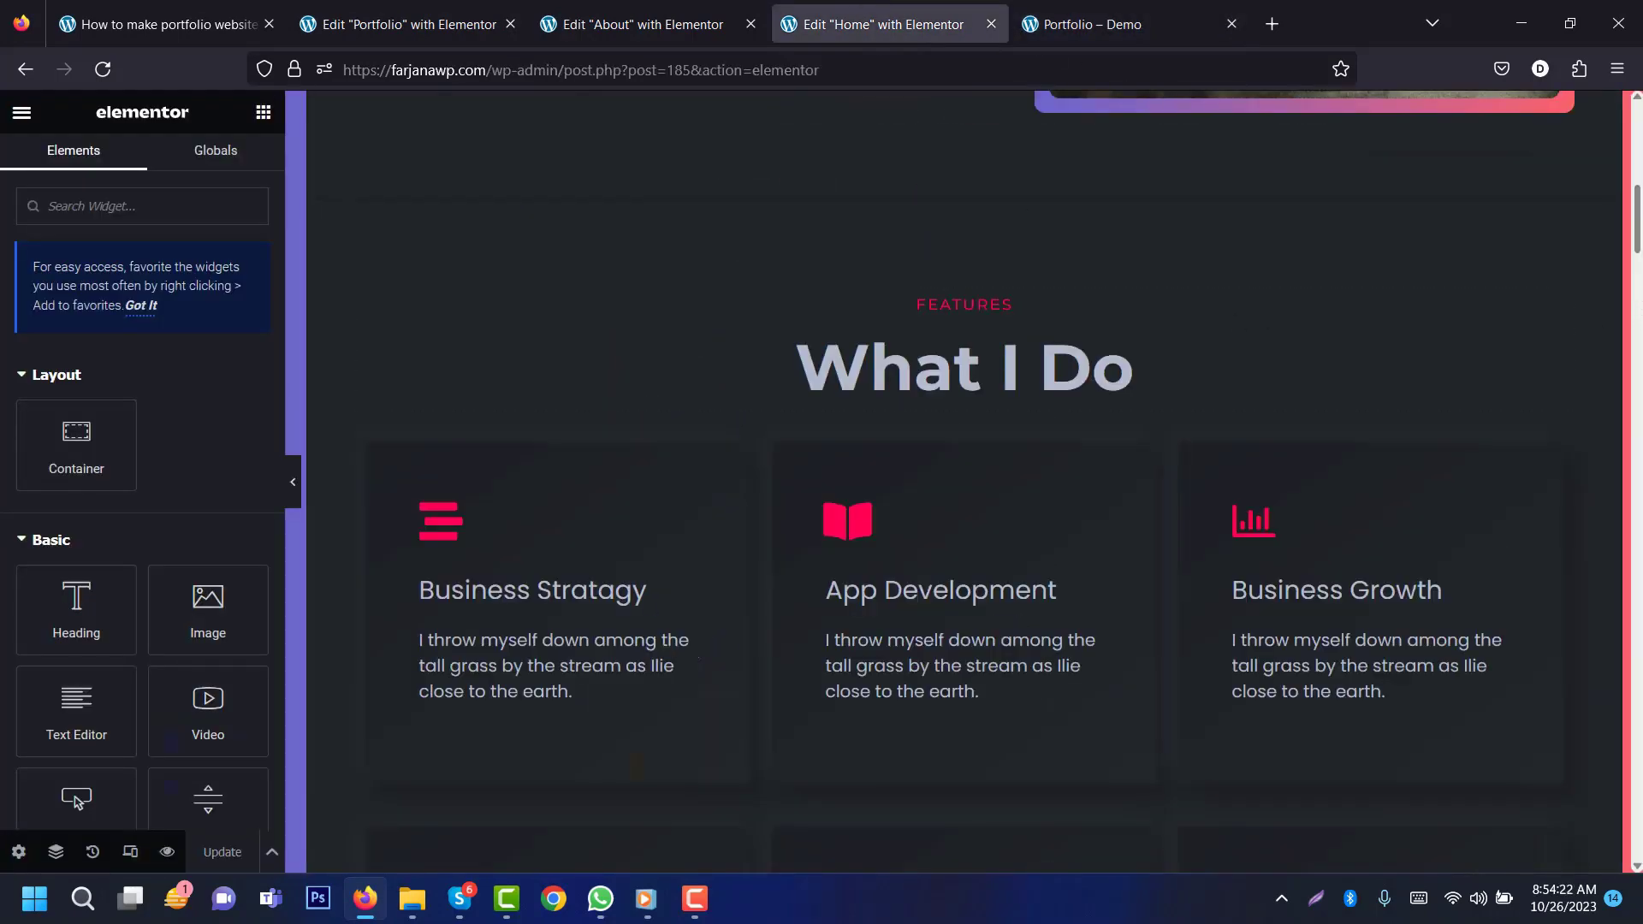
# Step: Copy the Home page's My Portfolio gallery section into the Portfolio page
pyautogui.scroll(-15, 1005, 219)
pyautogui.scroll(3, 1004, 220)
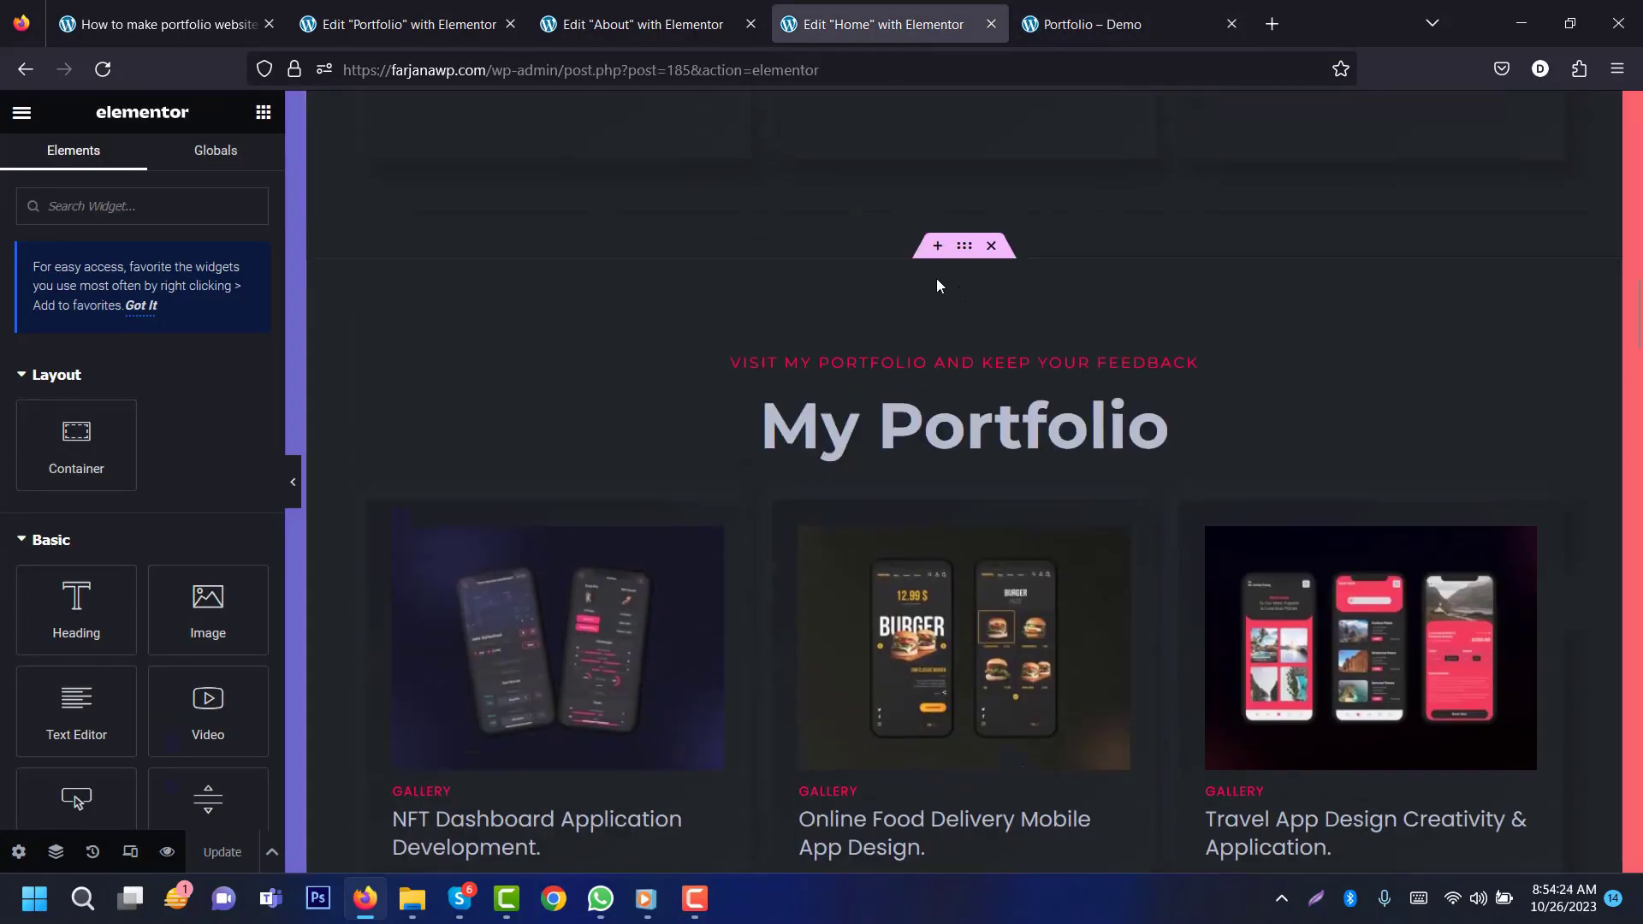
pyautogui.rightClick(964, 248)
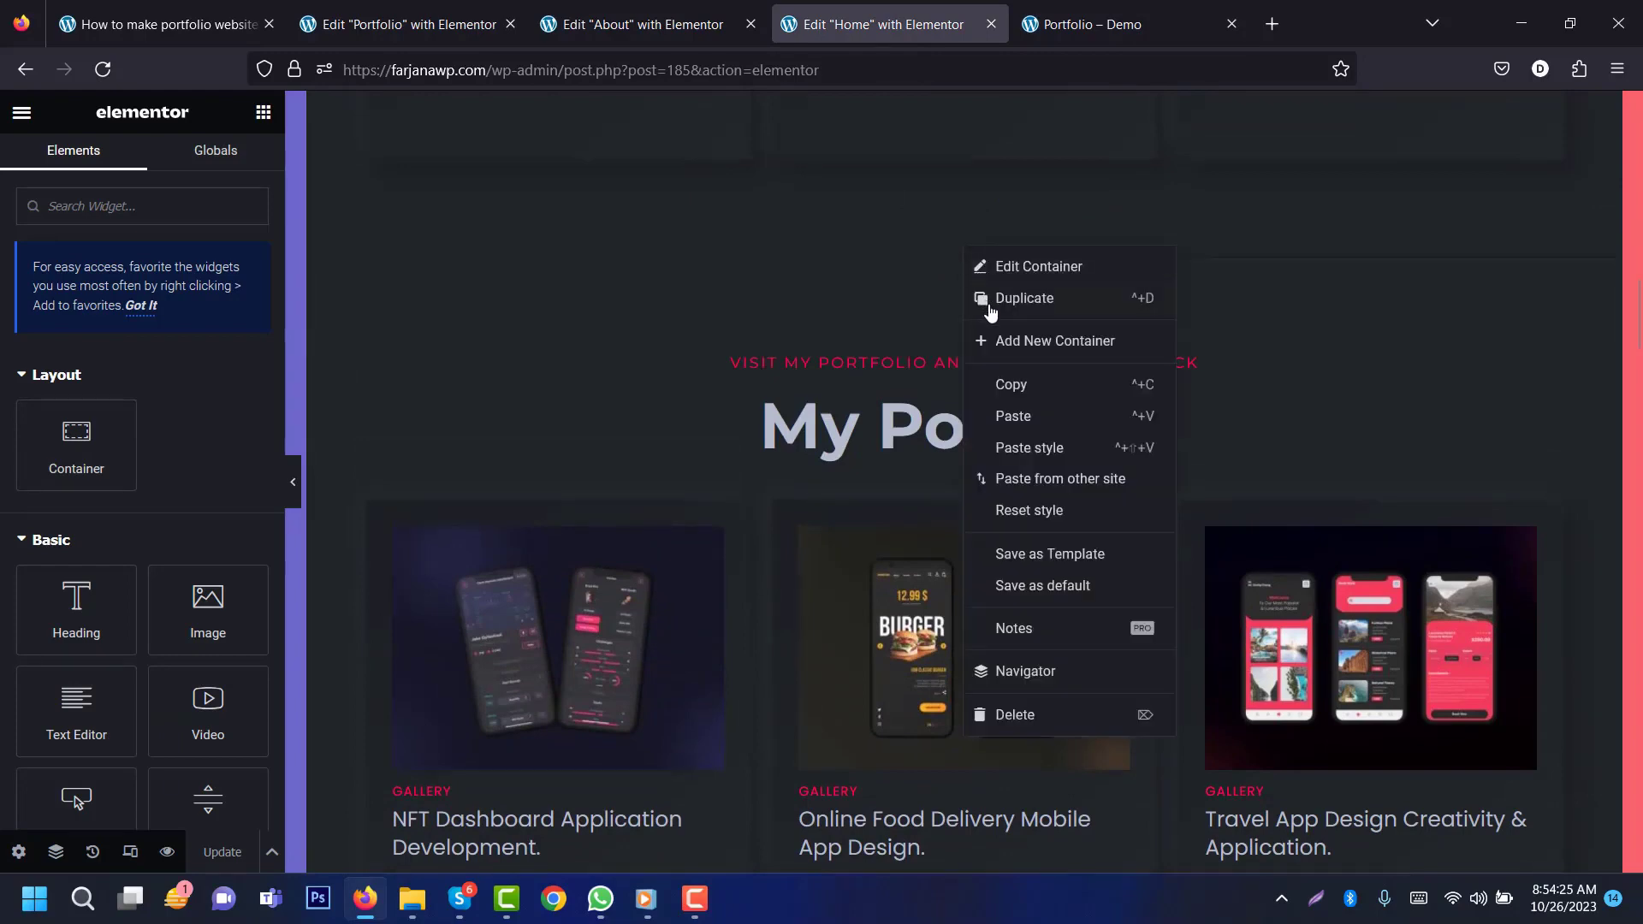
pyautogui.click(1018, 385)
pyautogui.click(329, 10)
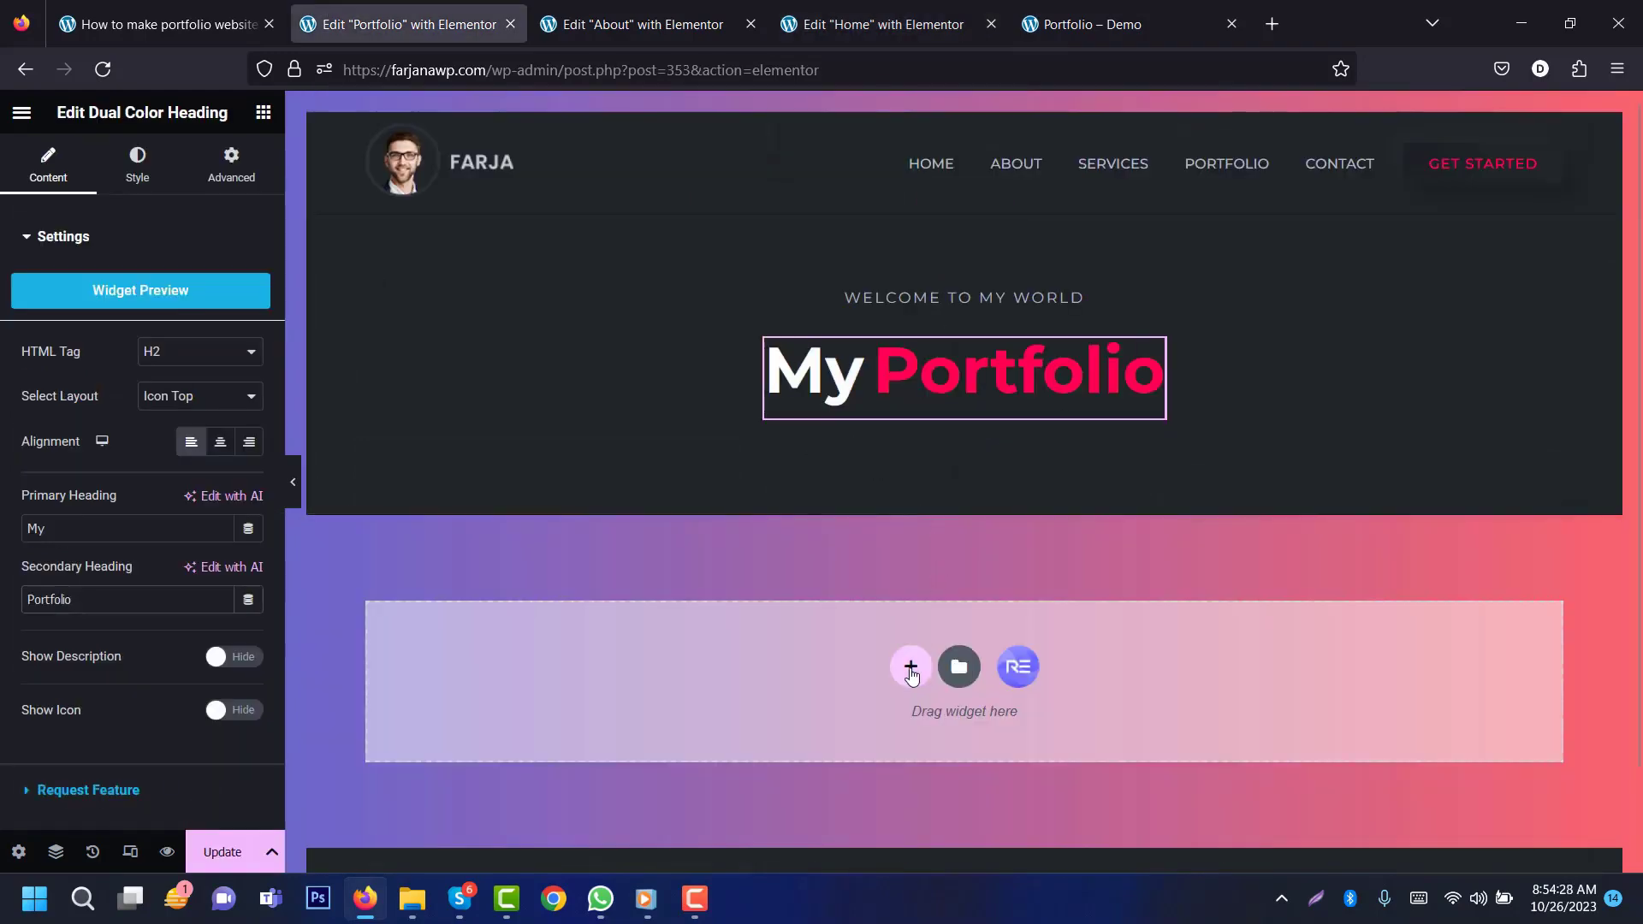
pyautogui.rightClick(912, 672)
pyautogui.click(956, 689)
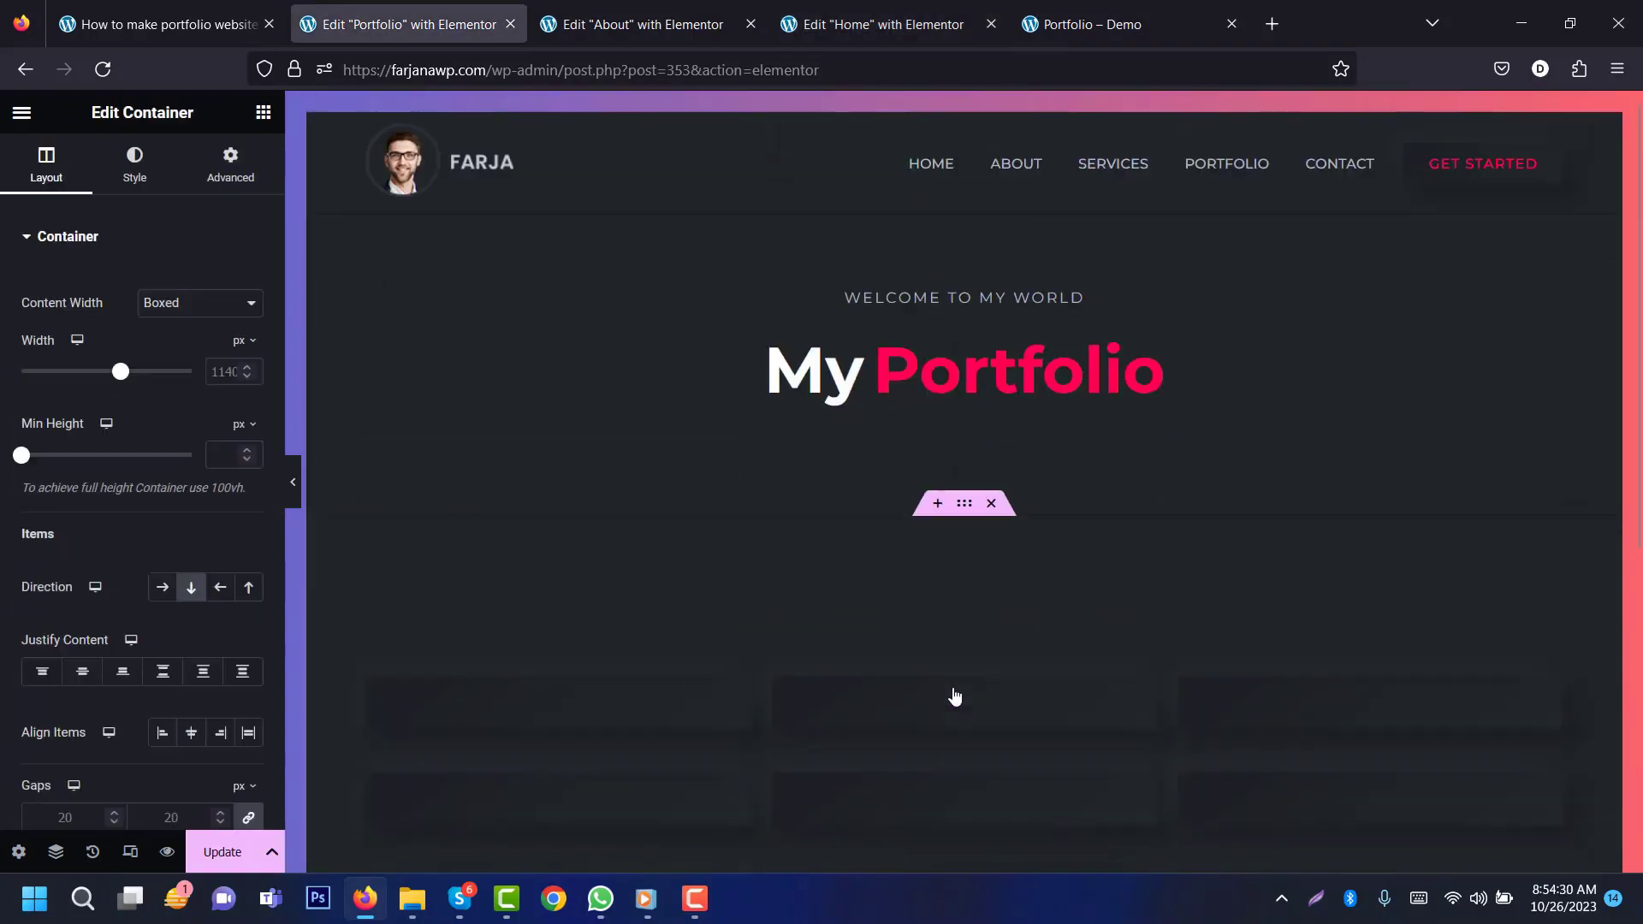
# Step: Copy the Home page's Testimonial section and paste it below the gallery on Portfolio
pyautogui.click(793, 32)
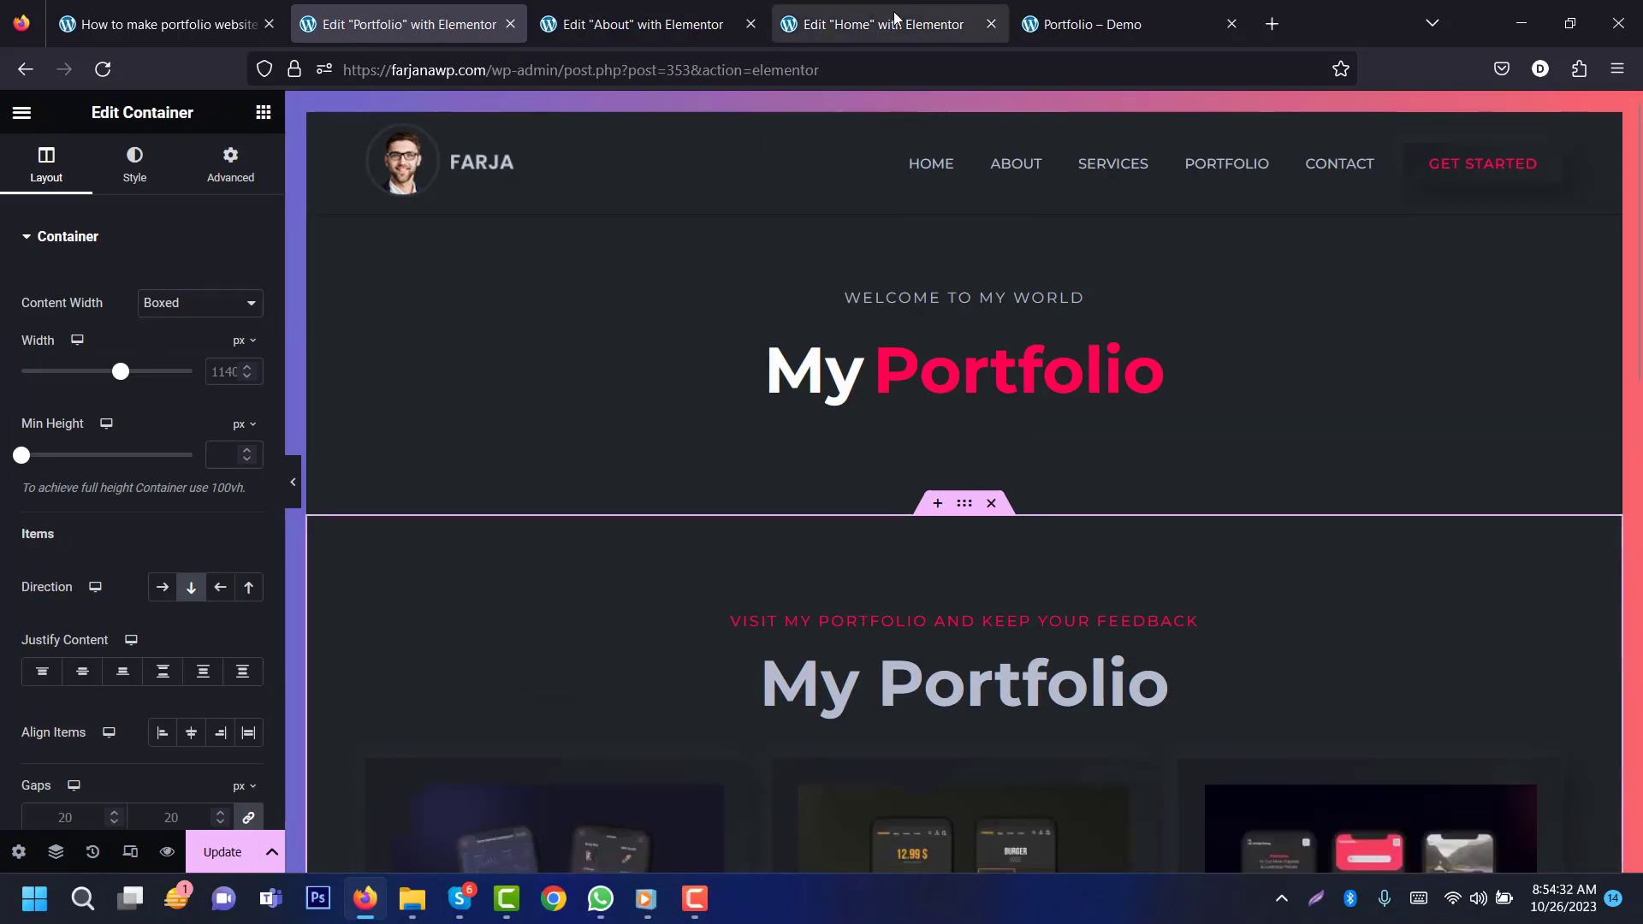
pyautogui.moveTo(1636, 366); pyautogui.dragTo(1631, 645)
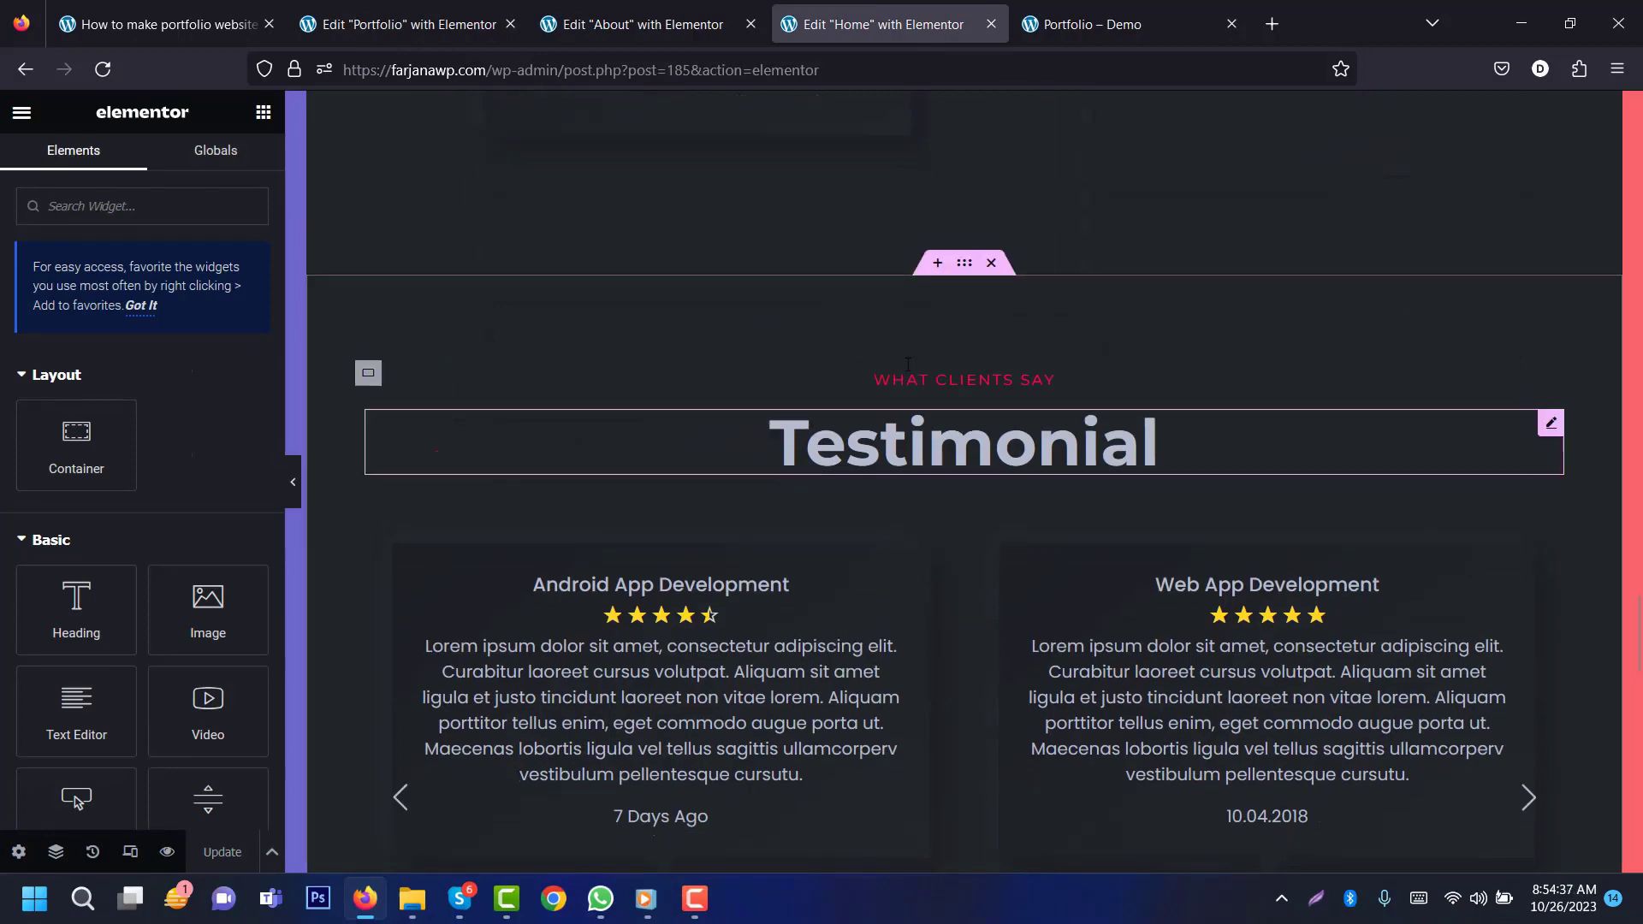
pyautogui.rightClick(981, 272)
pyautogui.click(1001, 403)
pyautogui.click(295, 13)
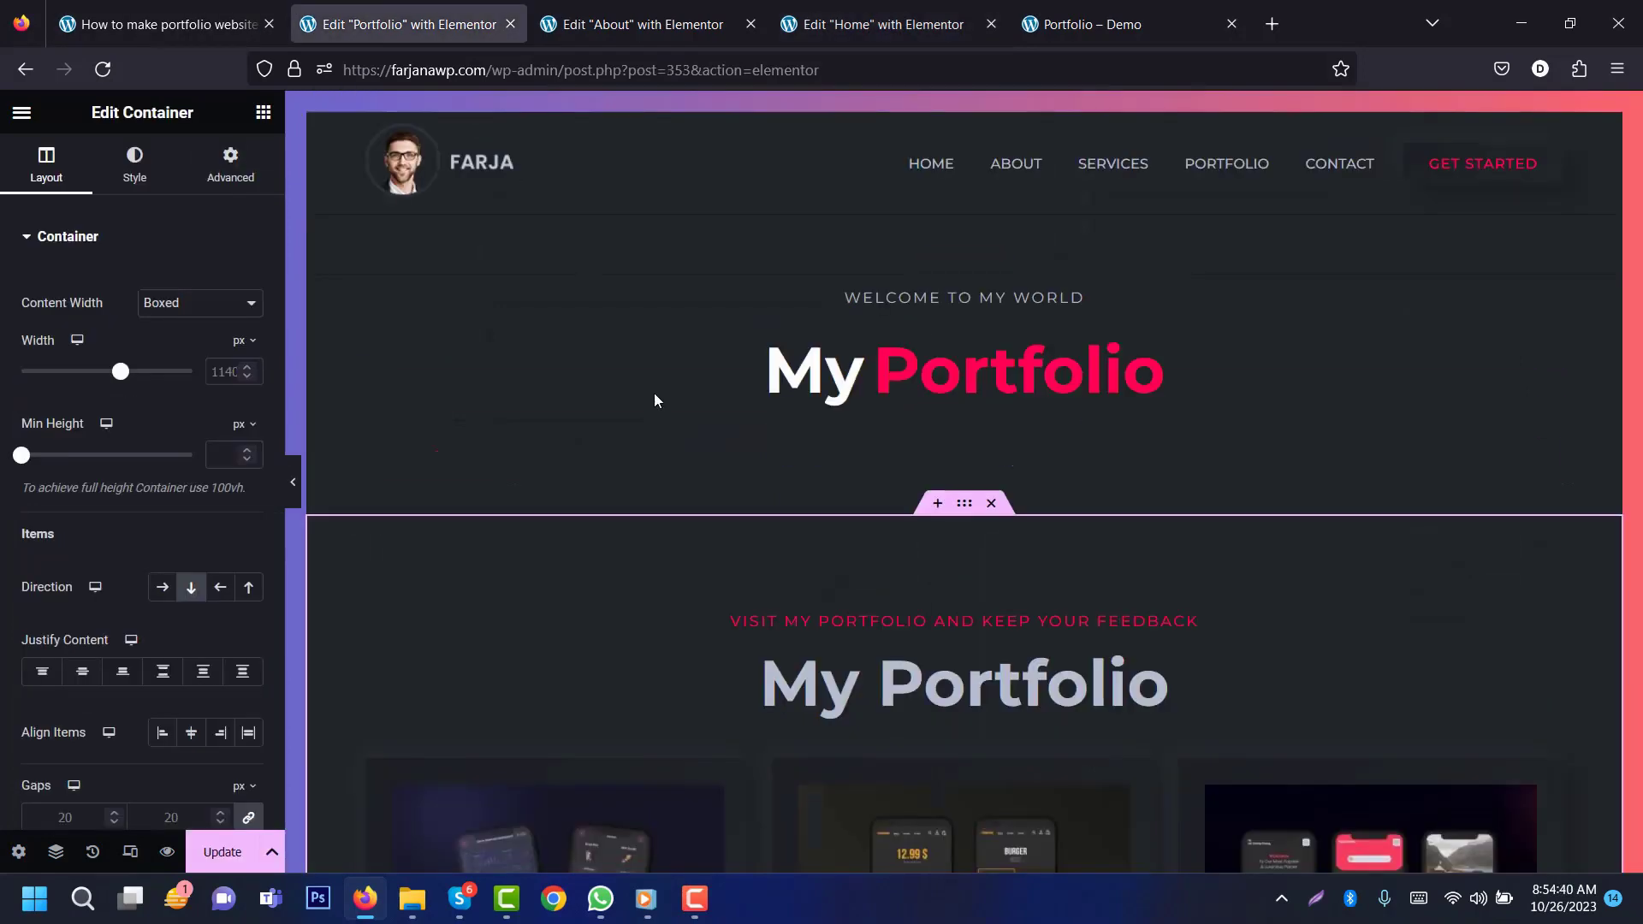
pyautogui.moveTo(1638, 359); pyautogui.dragTo(1639, 527)
pyautogui.scroll(-3, 1194, 641)
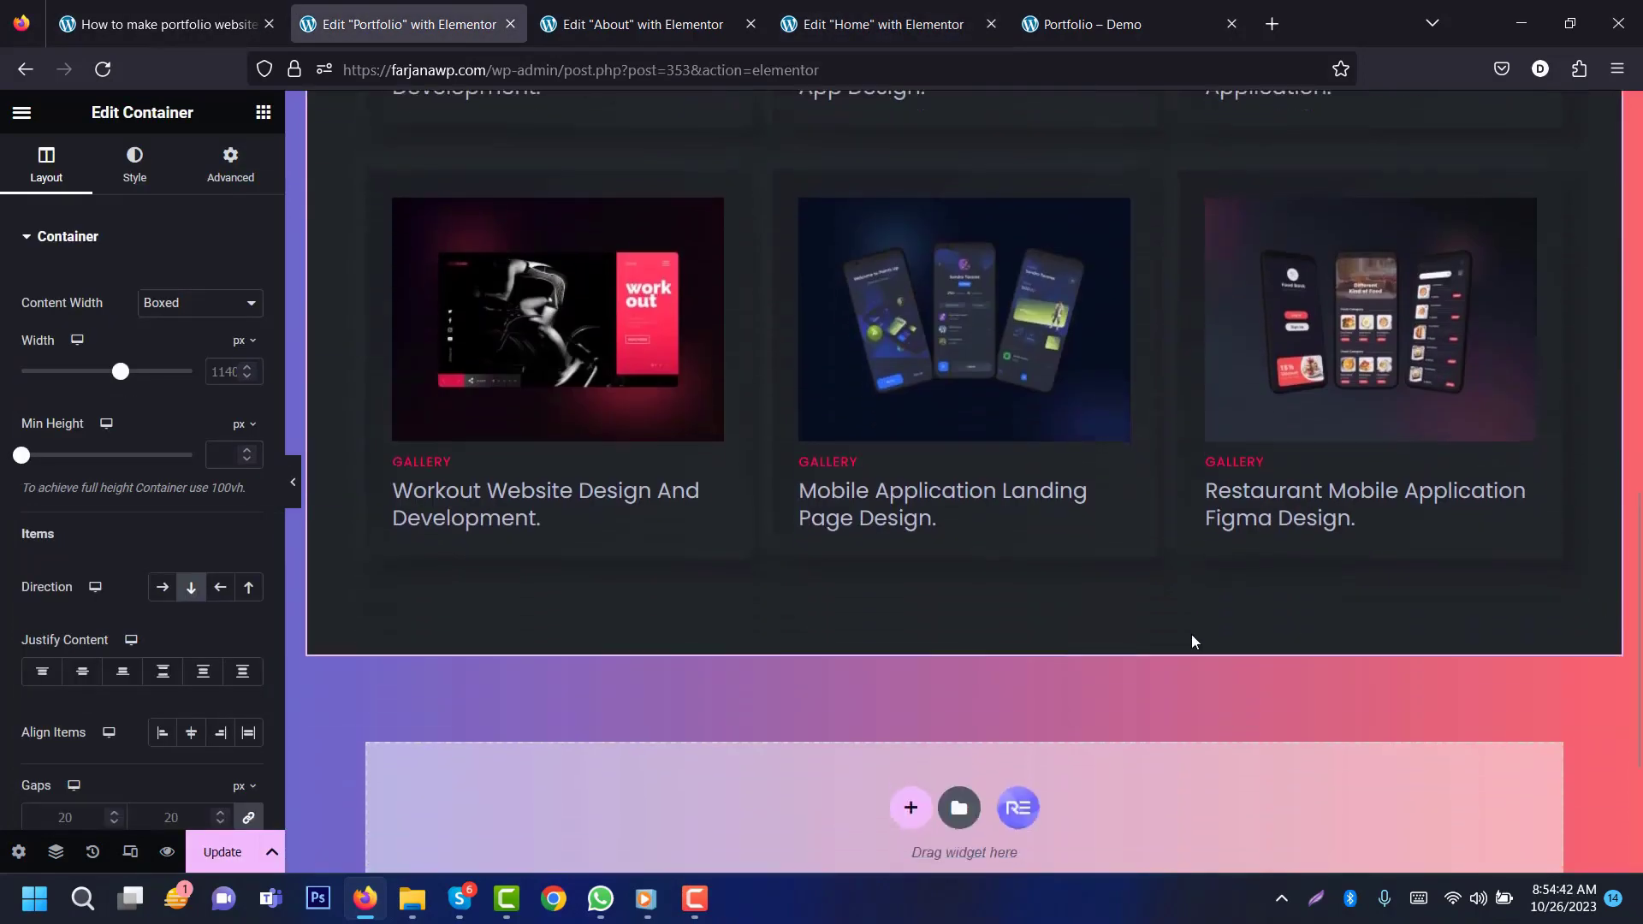
pyautogui.rightClick(908, 808)
pyautogui.click(963, 707)
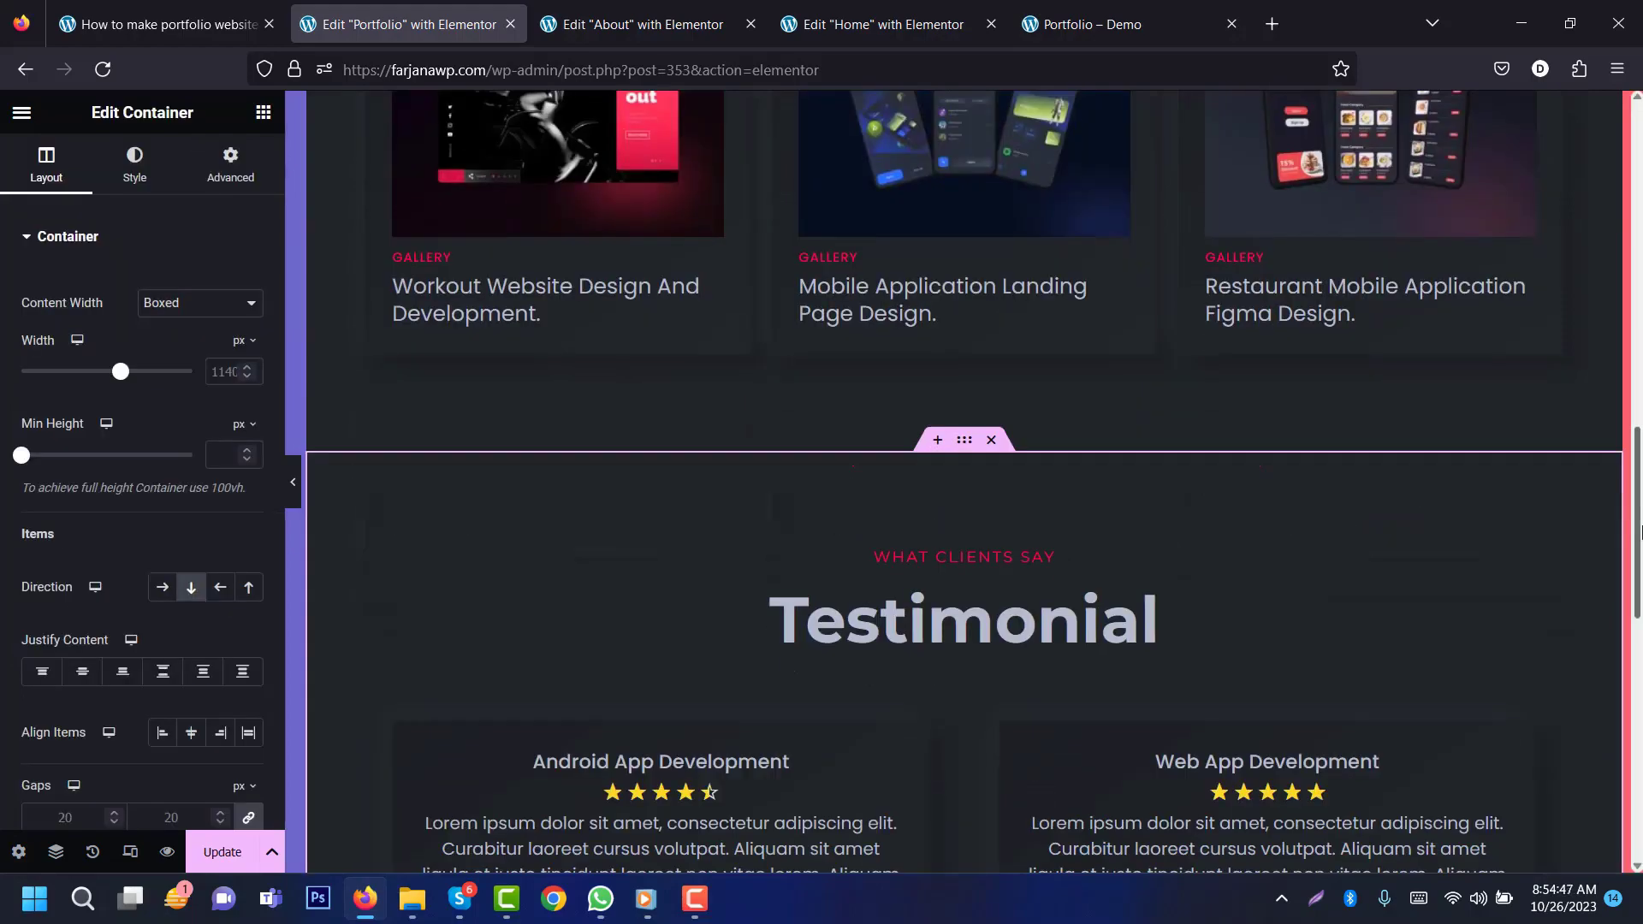
pyautogui.scroll(10, 554, 811)
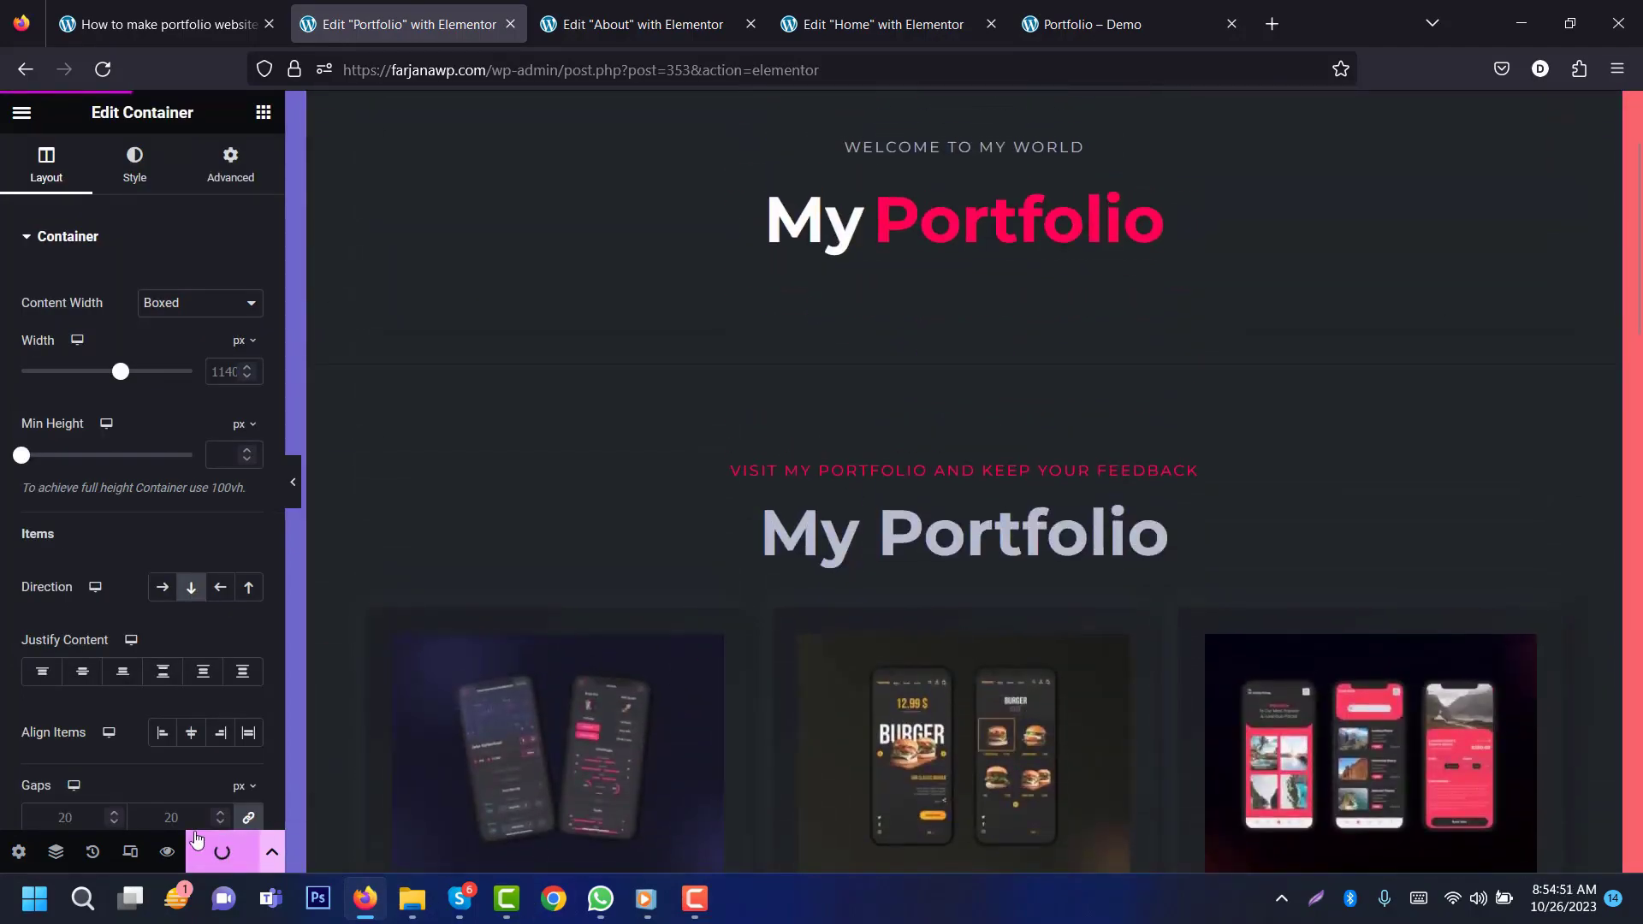
# Step: Exit Elementor and view the live demo Portfolio page
pyautogui.click(22, 112)
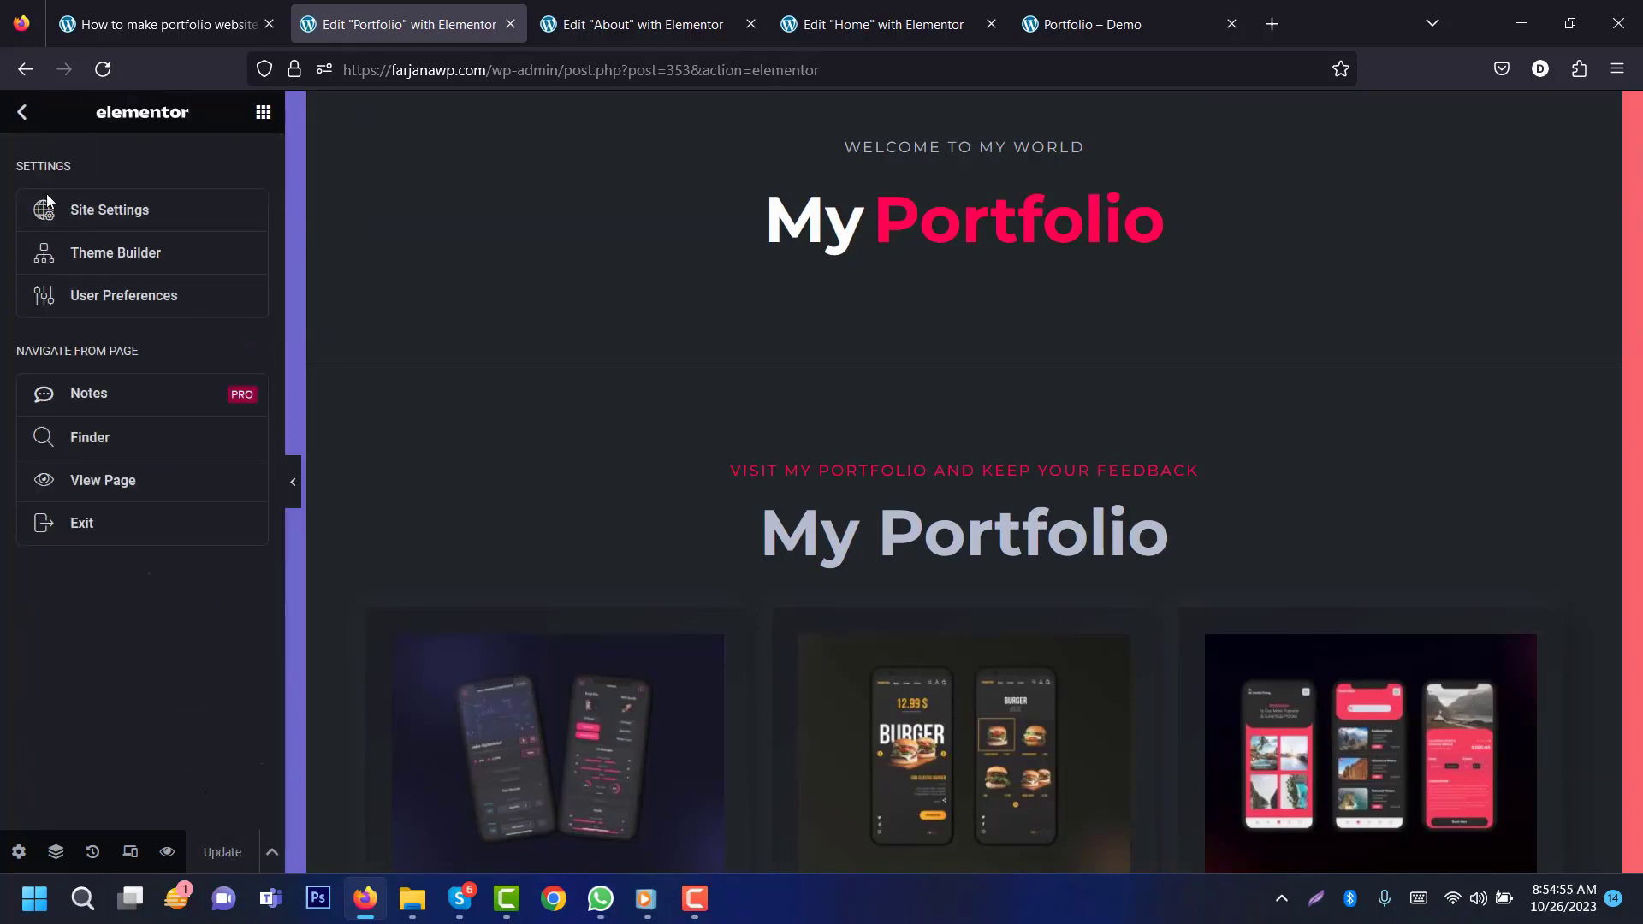
pyautogui.click(110, 523)
pyautogui.click(1145, 31)
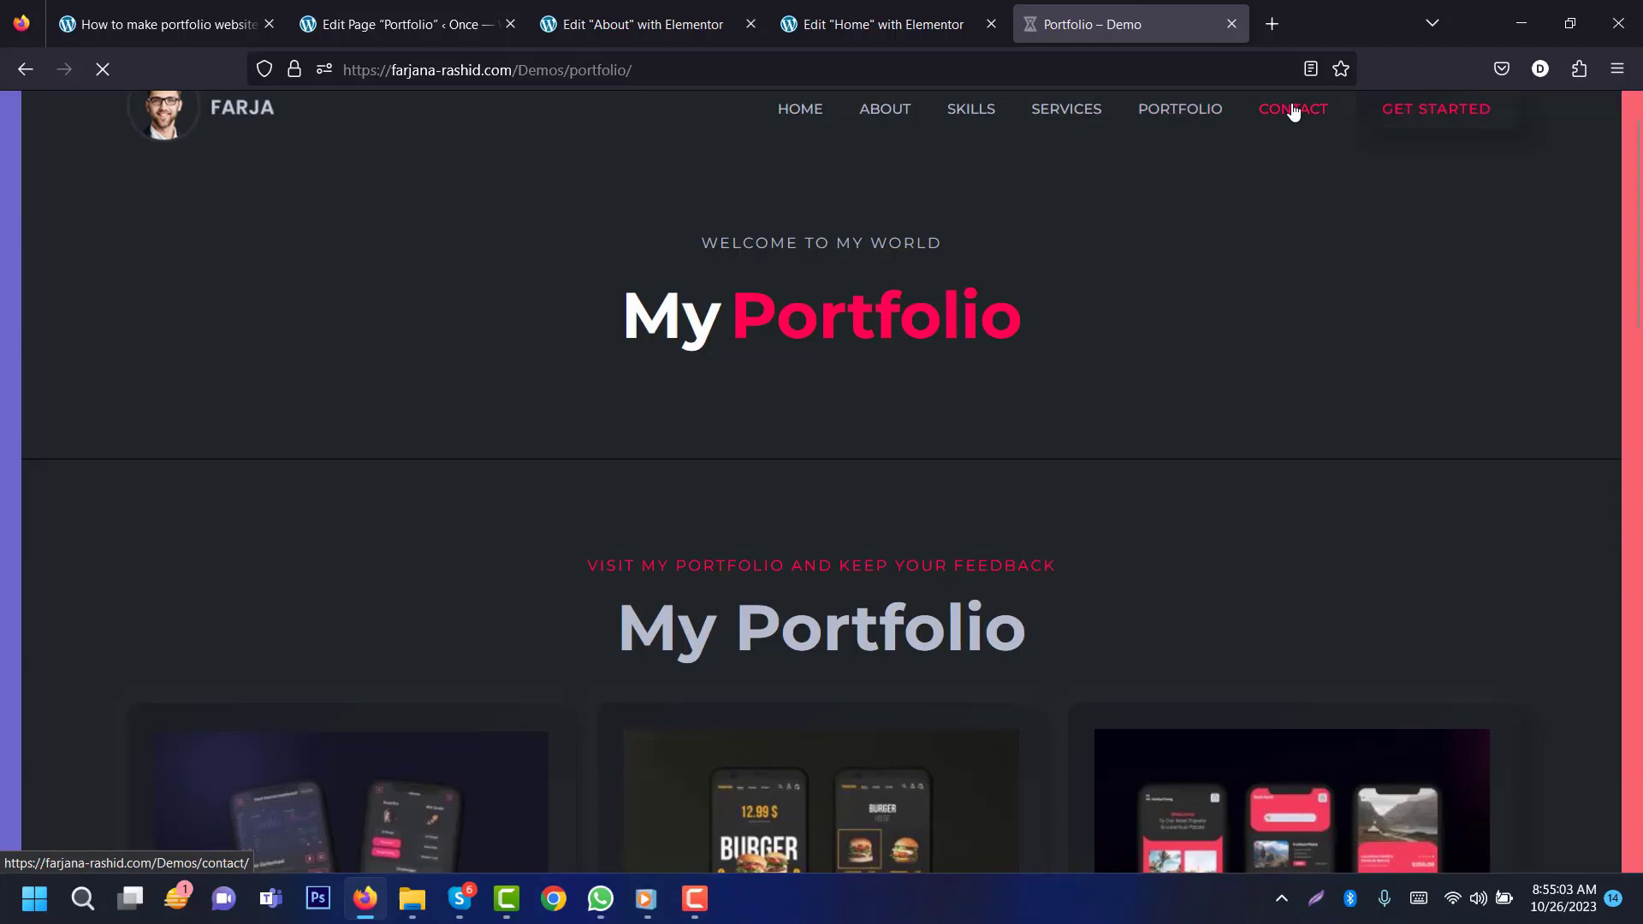
# Step: Create and publish a new page titled 'Contact' and open it in Elementor
pyautogui.scroll(-10, 1639, 682)
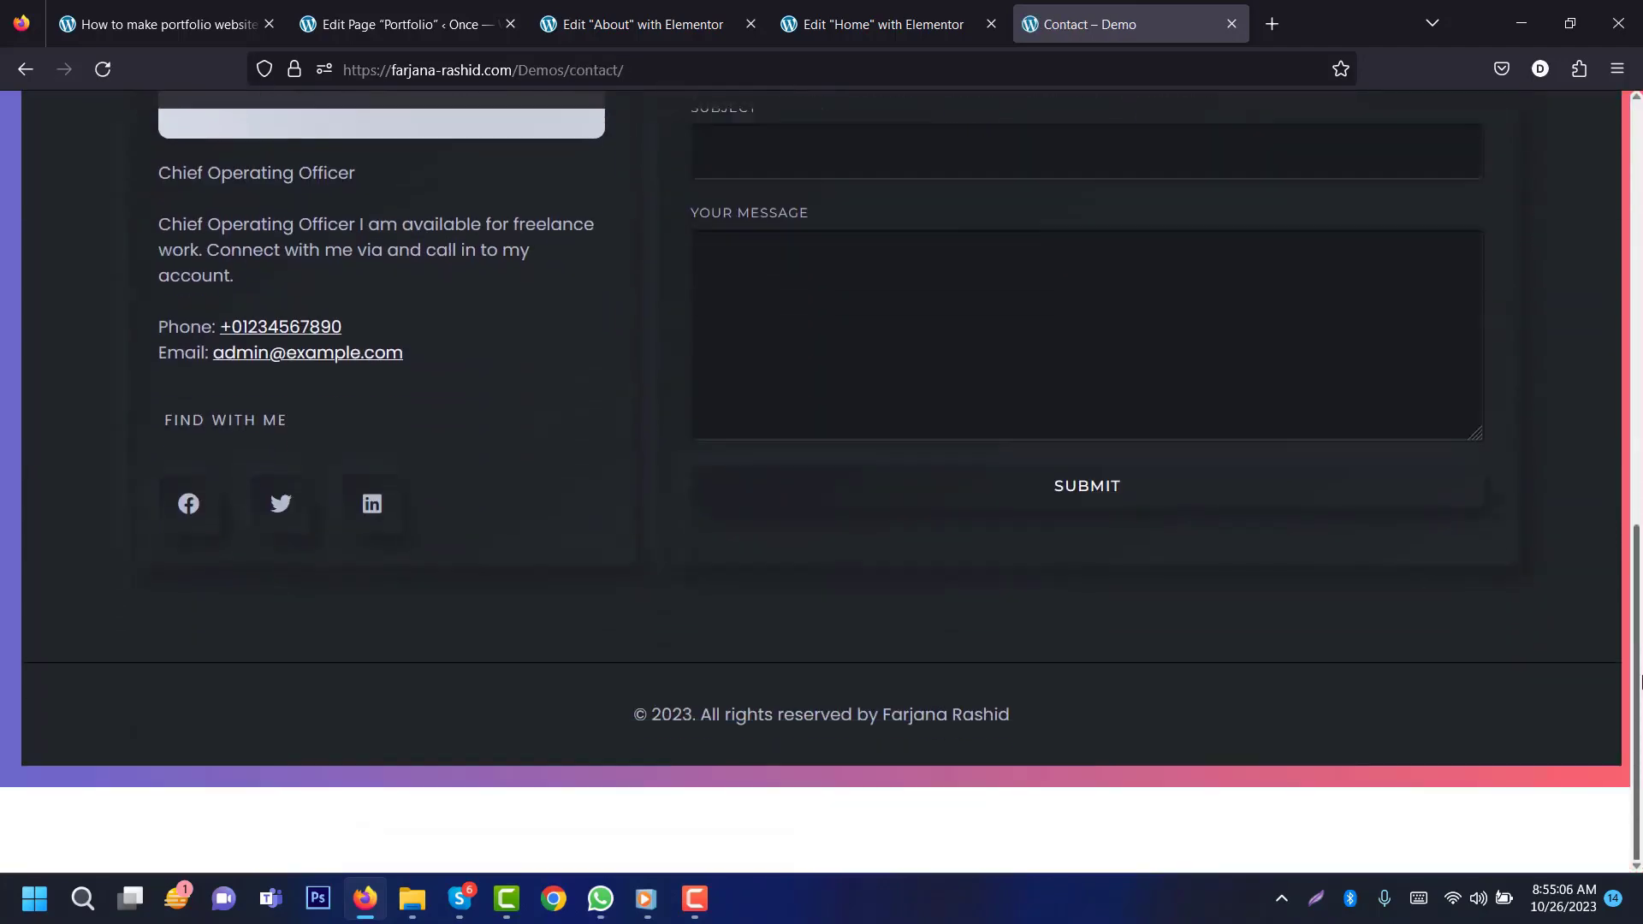
pyautogui.scroll(6, 1567, 460)
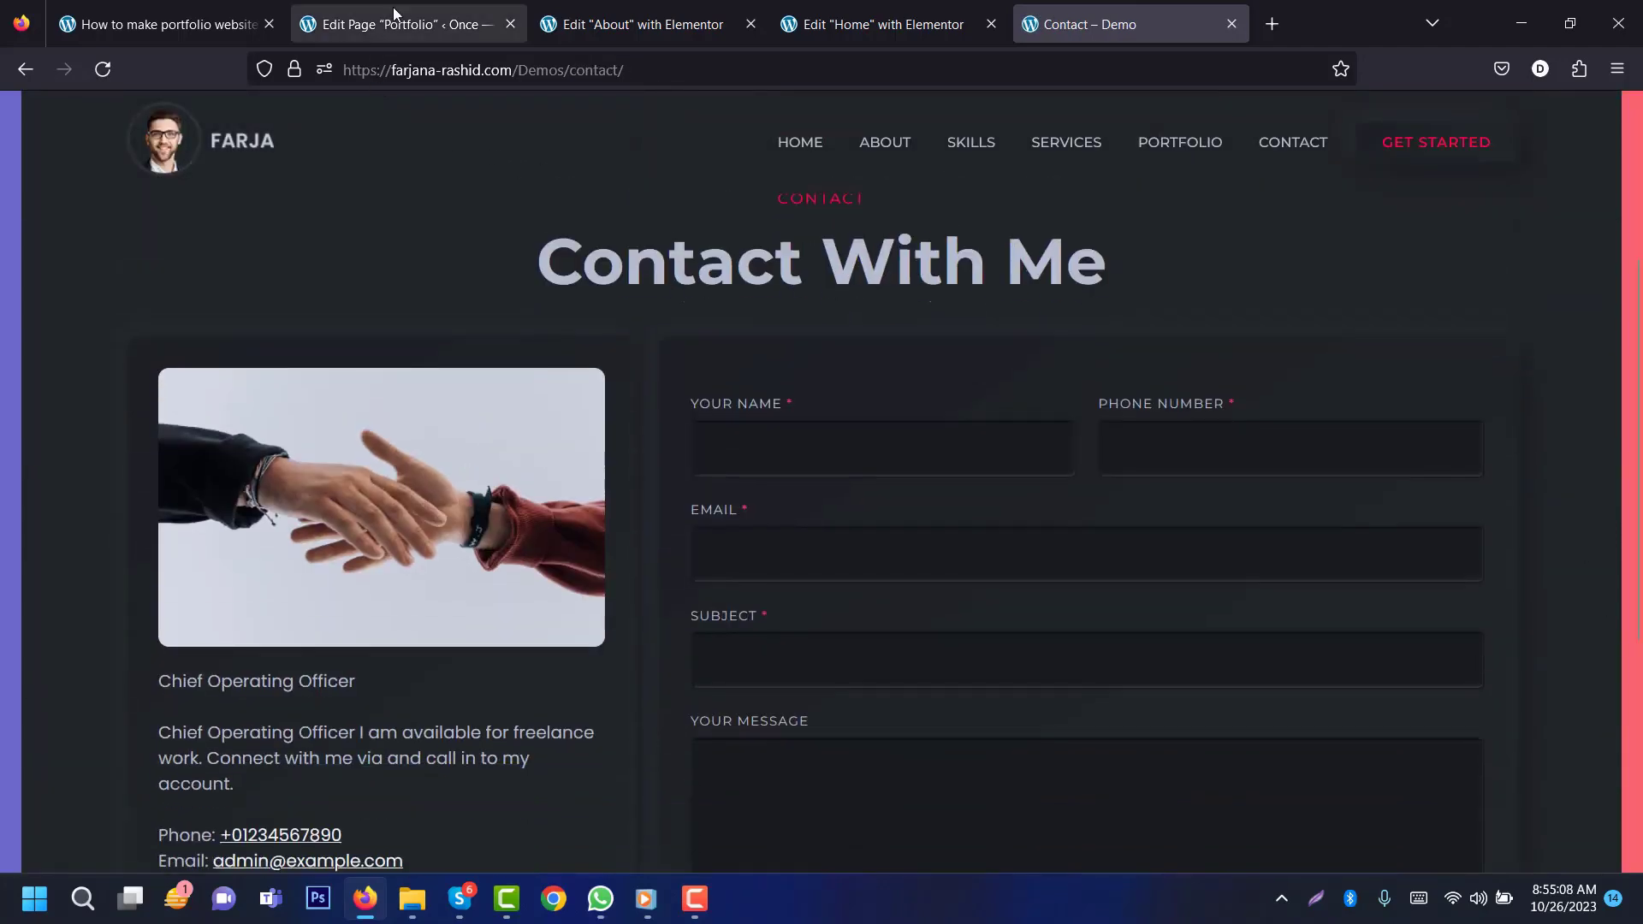
pyautogui.click(394, 16)
pyautogui.click(89, 349)
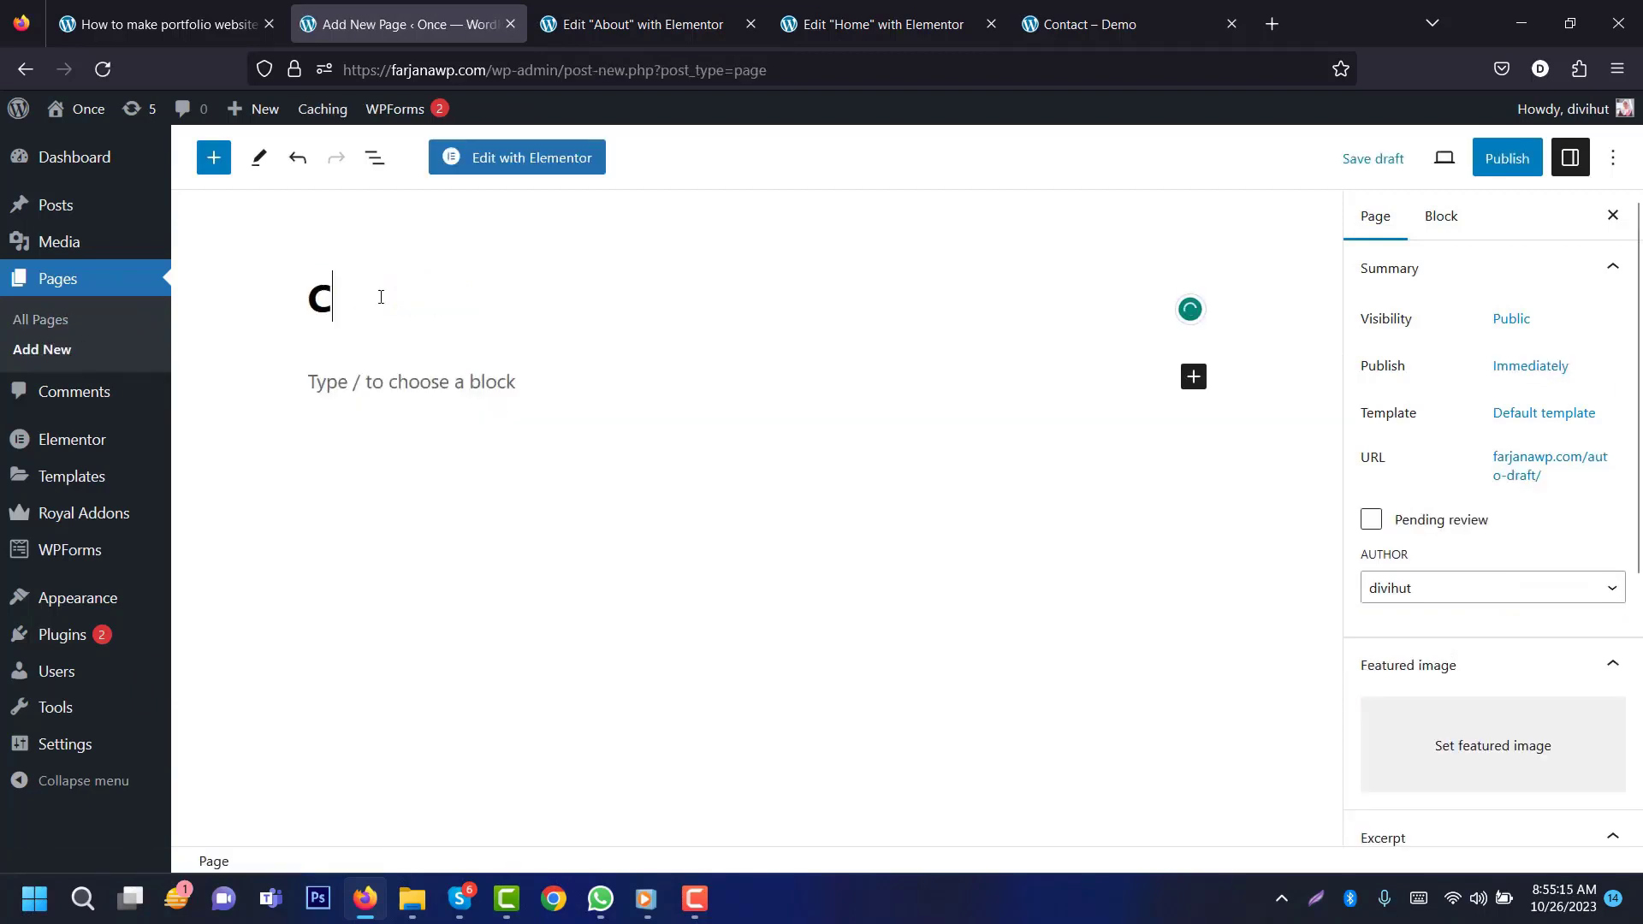
pyautogui.write('Conta')
pyautogui.write('ct')
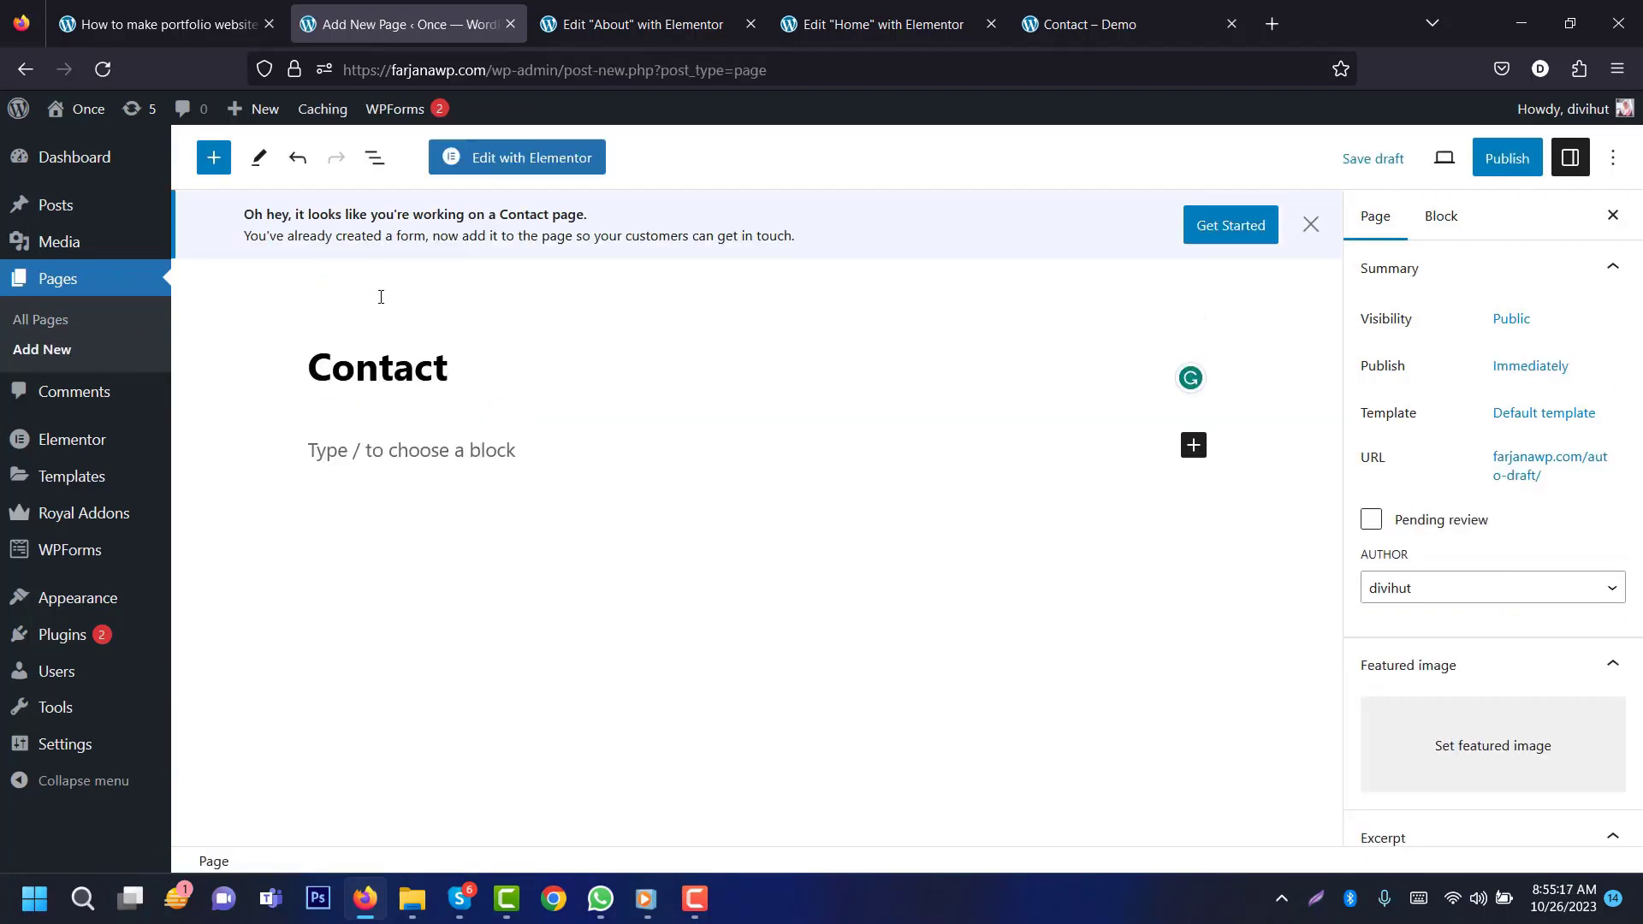
pyautogui.click(1506, 157)
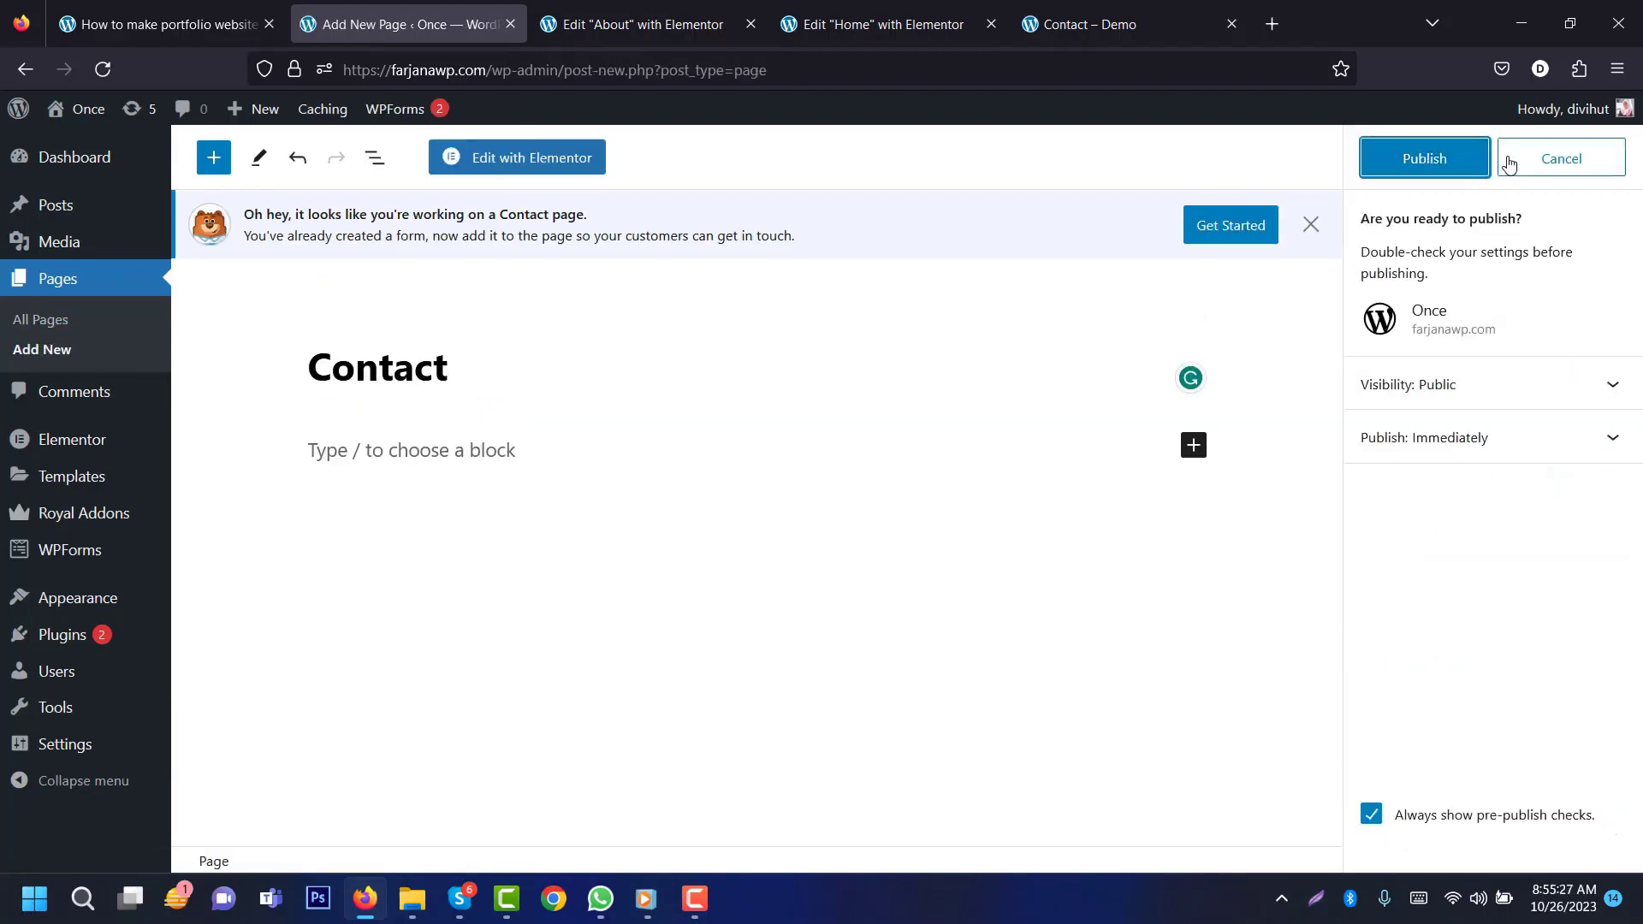
pyautogui.click(1436, 163)
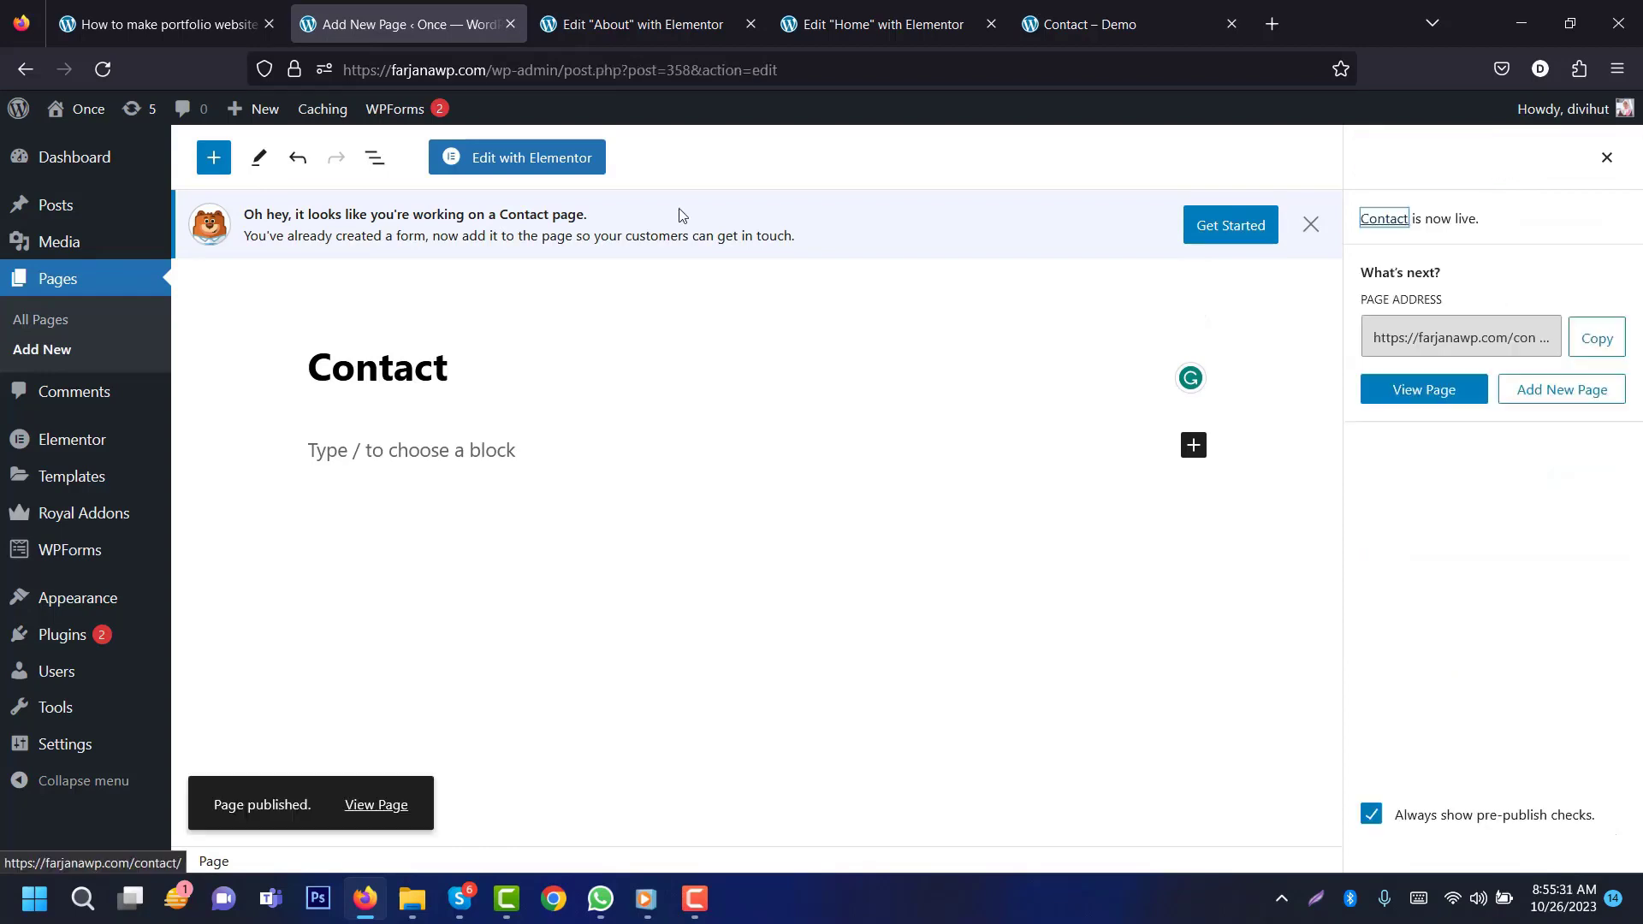
pyautogui.click(564, 167)
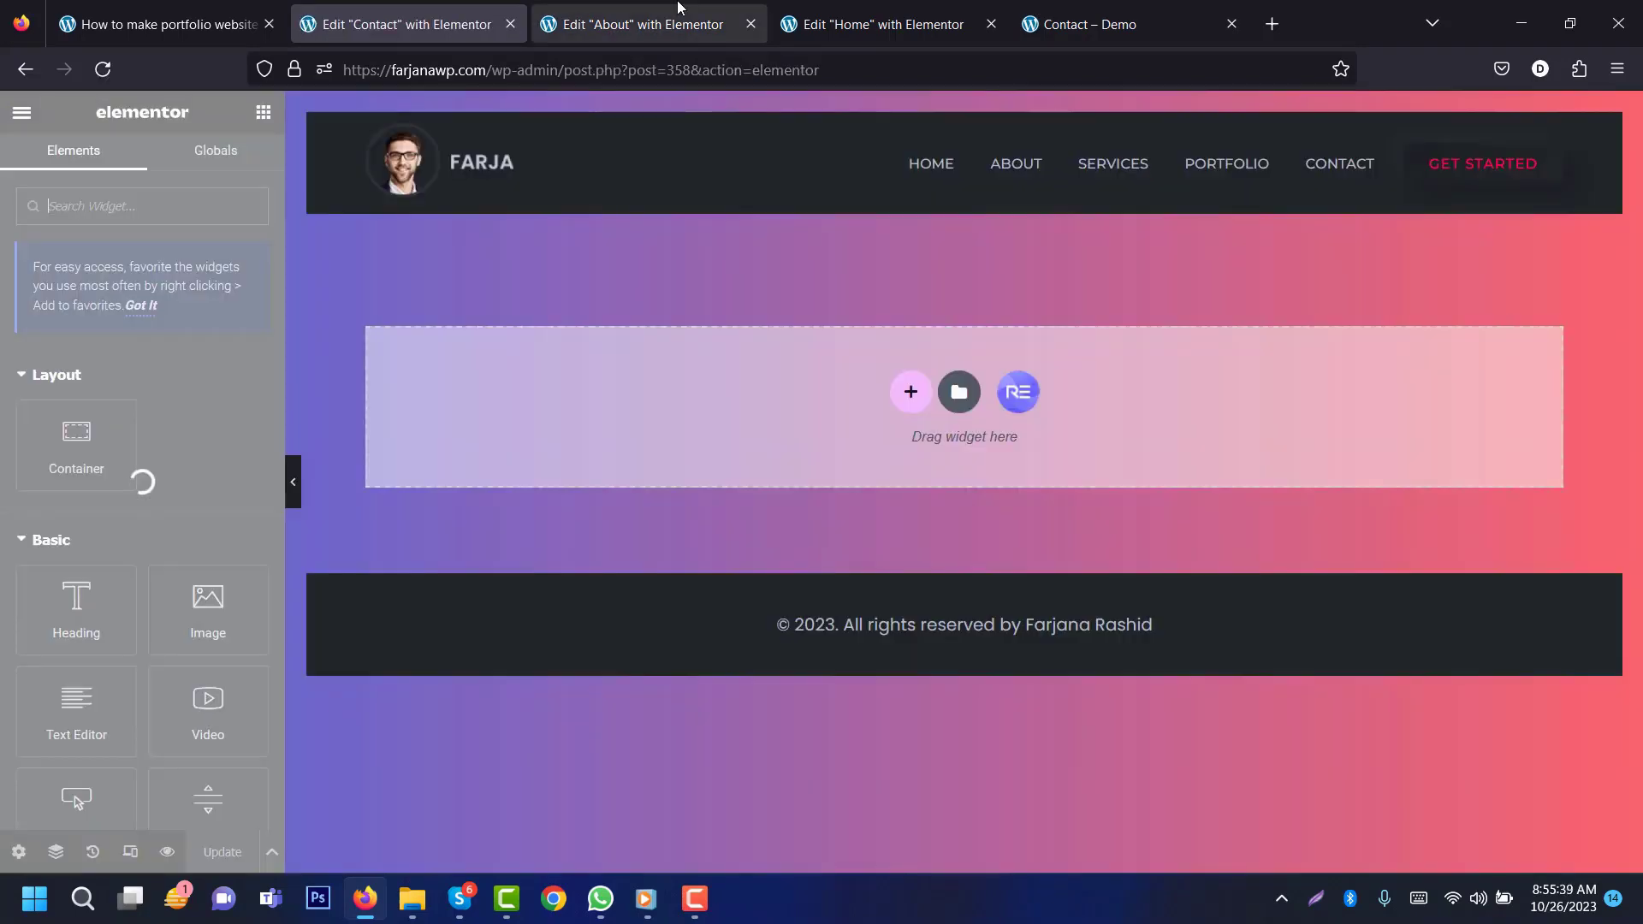
# Step: Copy the About page's About Me header section into the Contact page
pyautogui.click(651, 24)
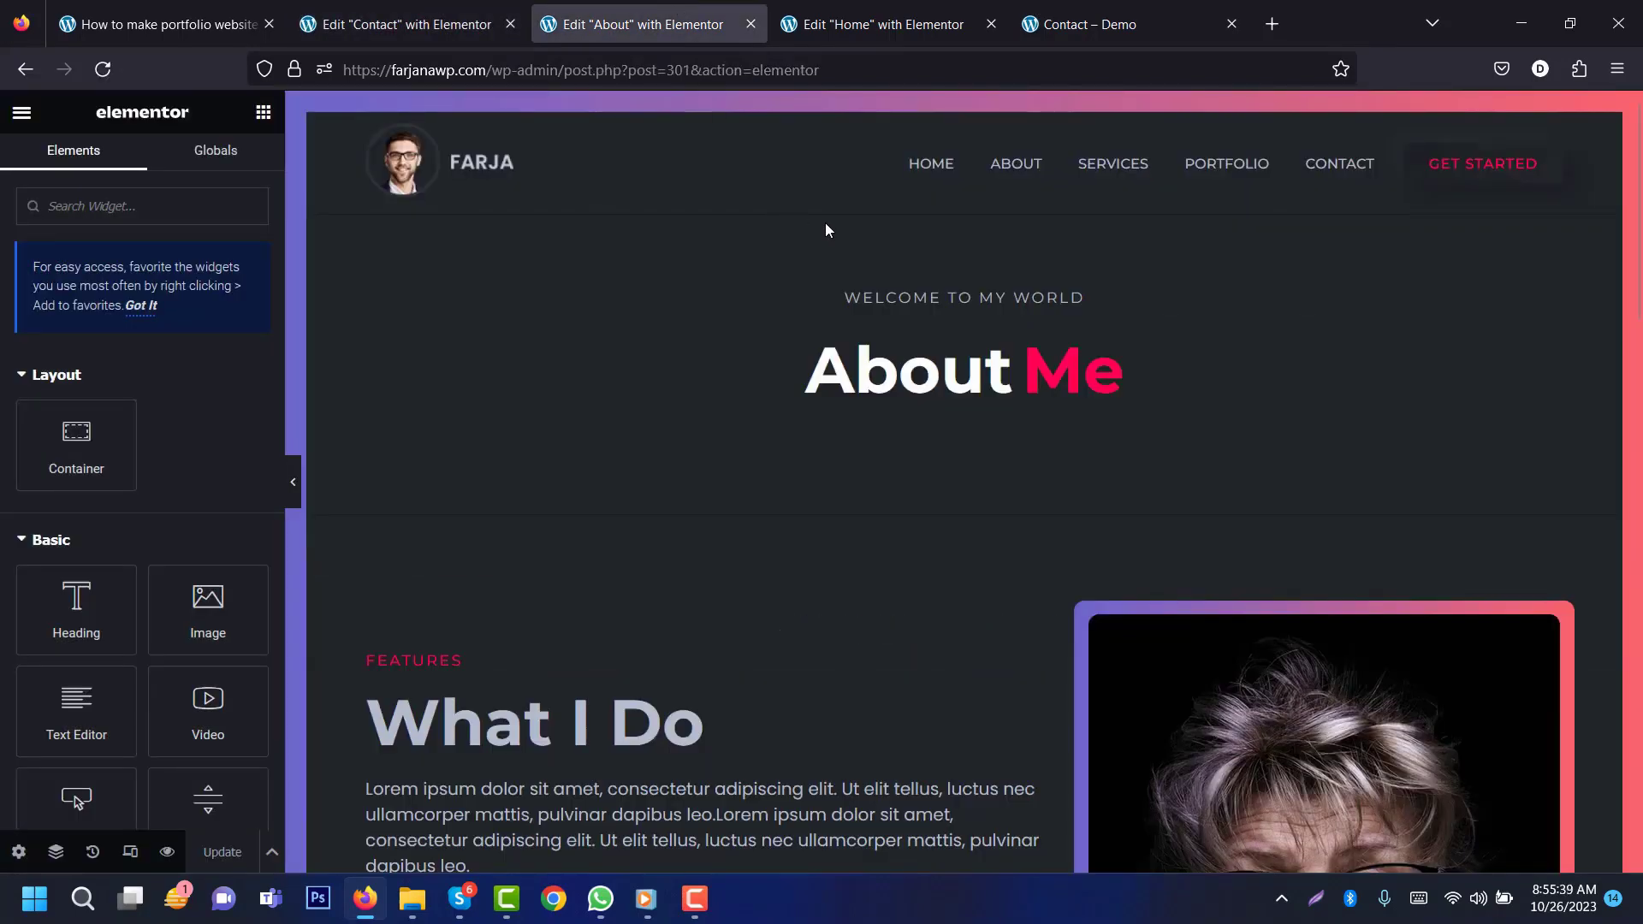
pyautogui.rightClick(959, 203)
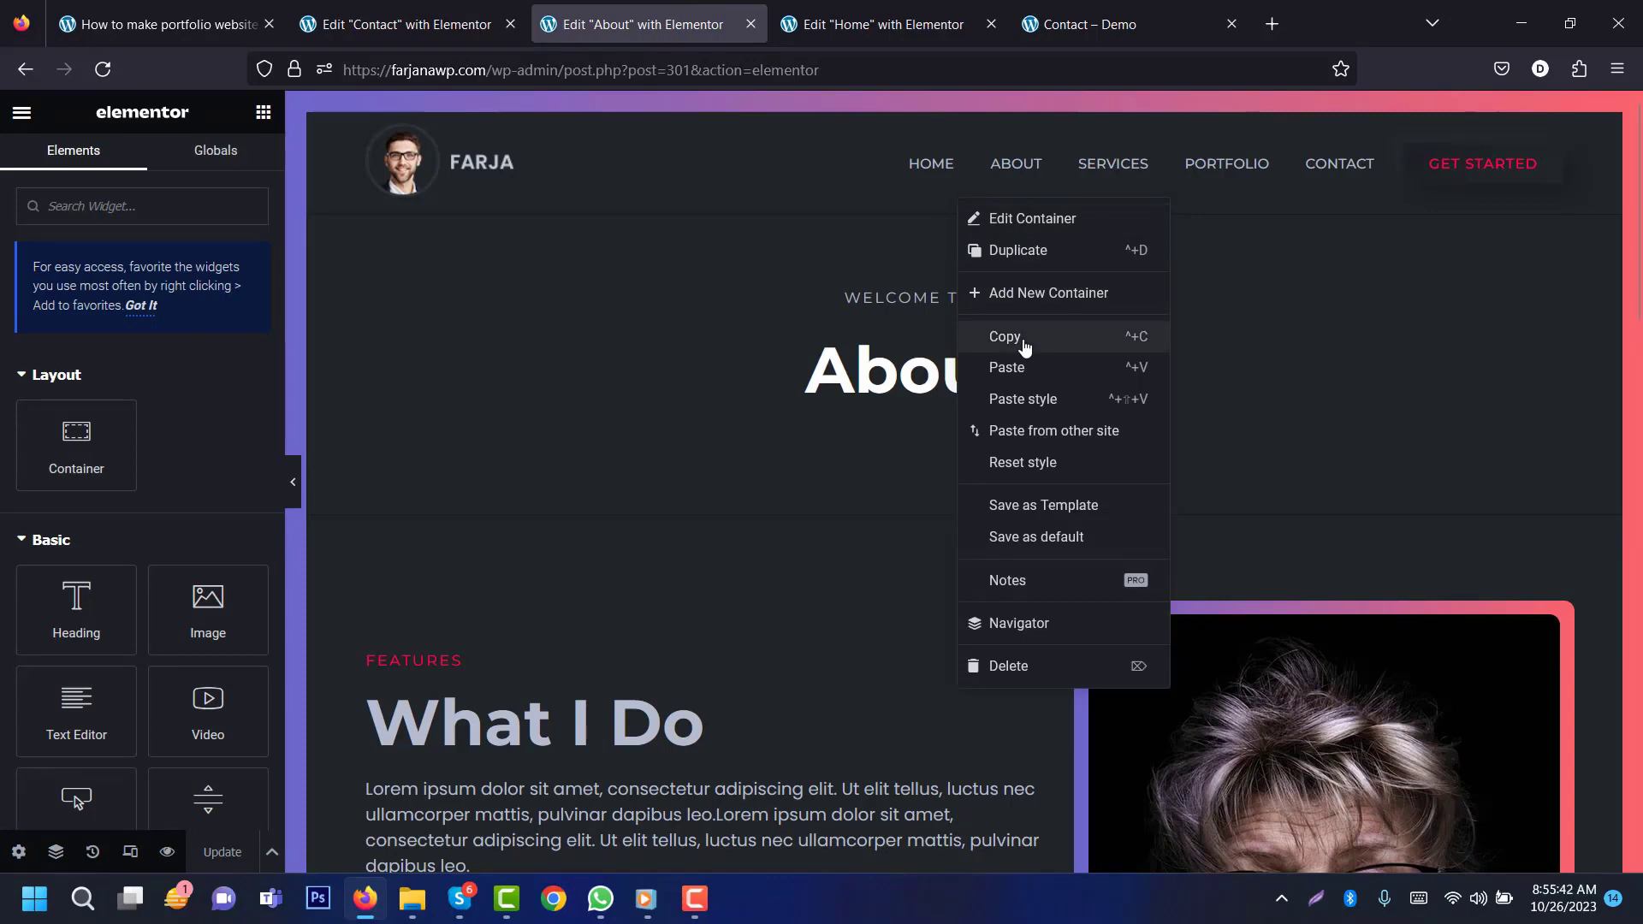
pyautogui.click(1009, 333)
pyautogui.click(406, 24)
pyautogui.rightClick(912, 402)
pyautogui.click(953, 427)
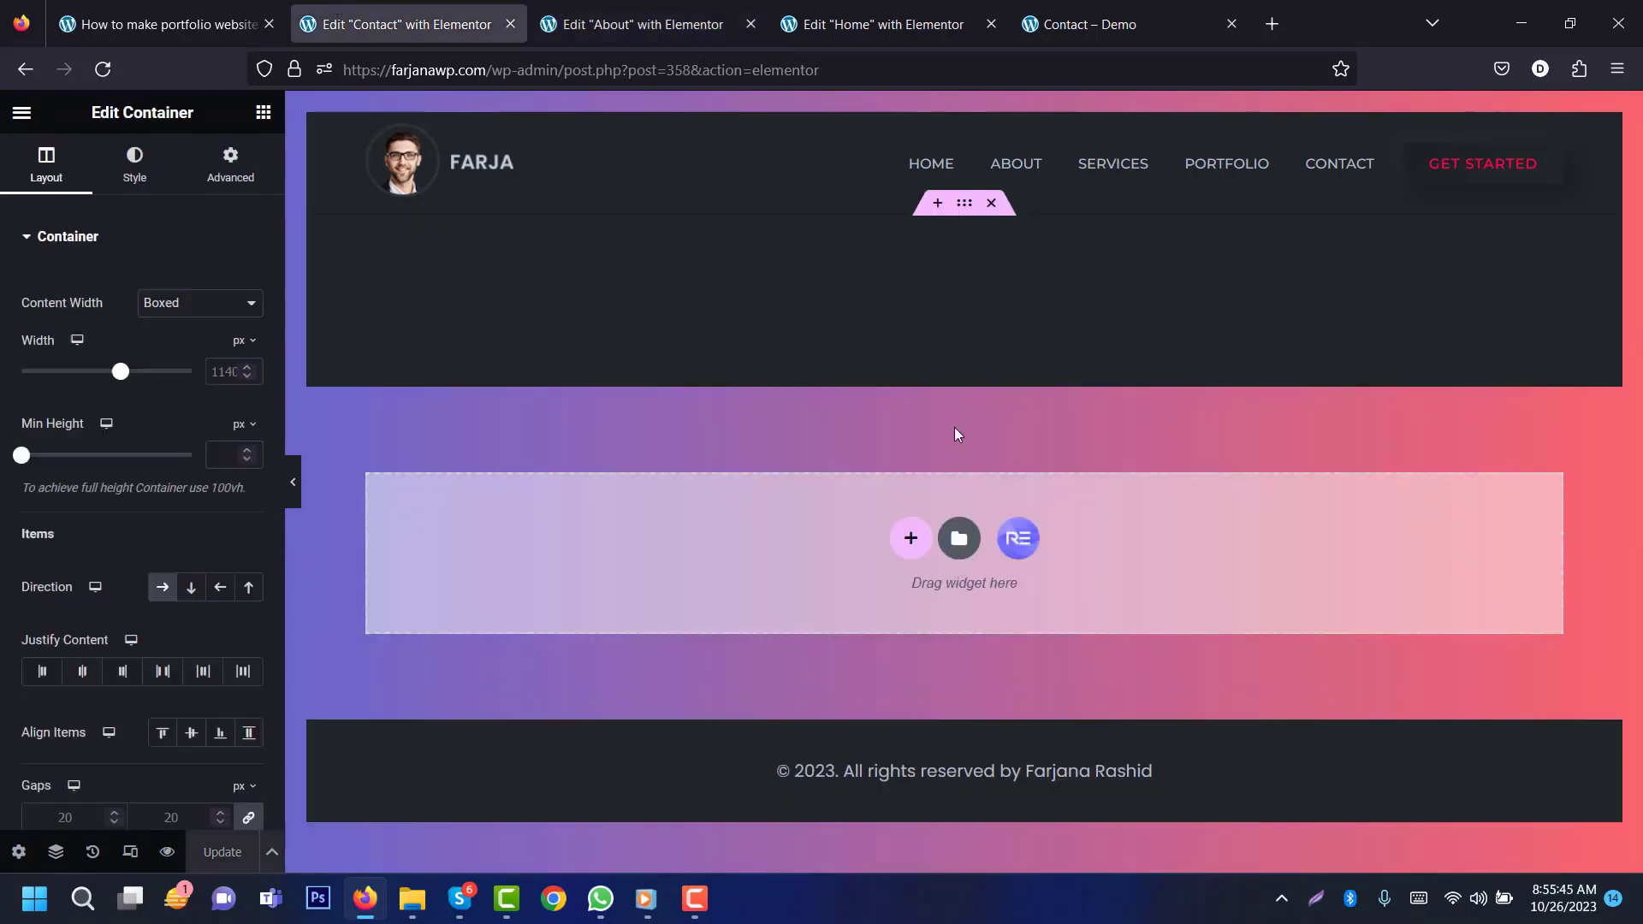
# Step: Change the header's primary heading from 'About' to 'Contact'
pyautogui.click(555, 375)
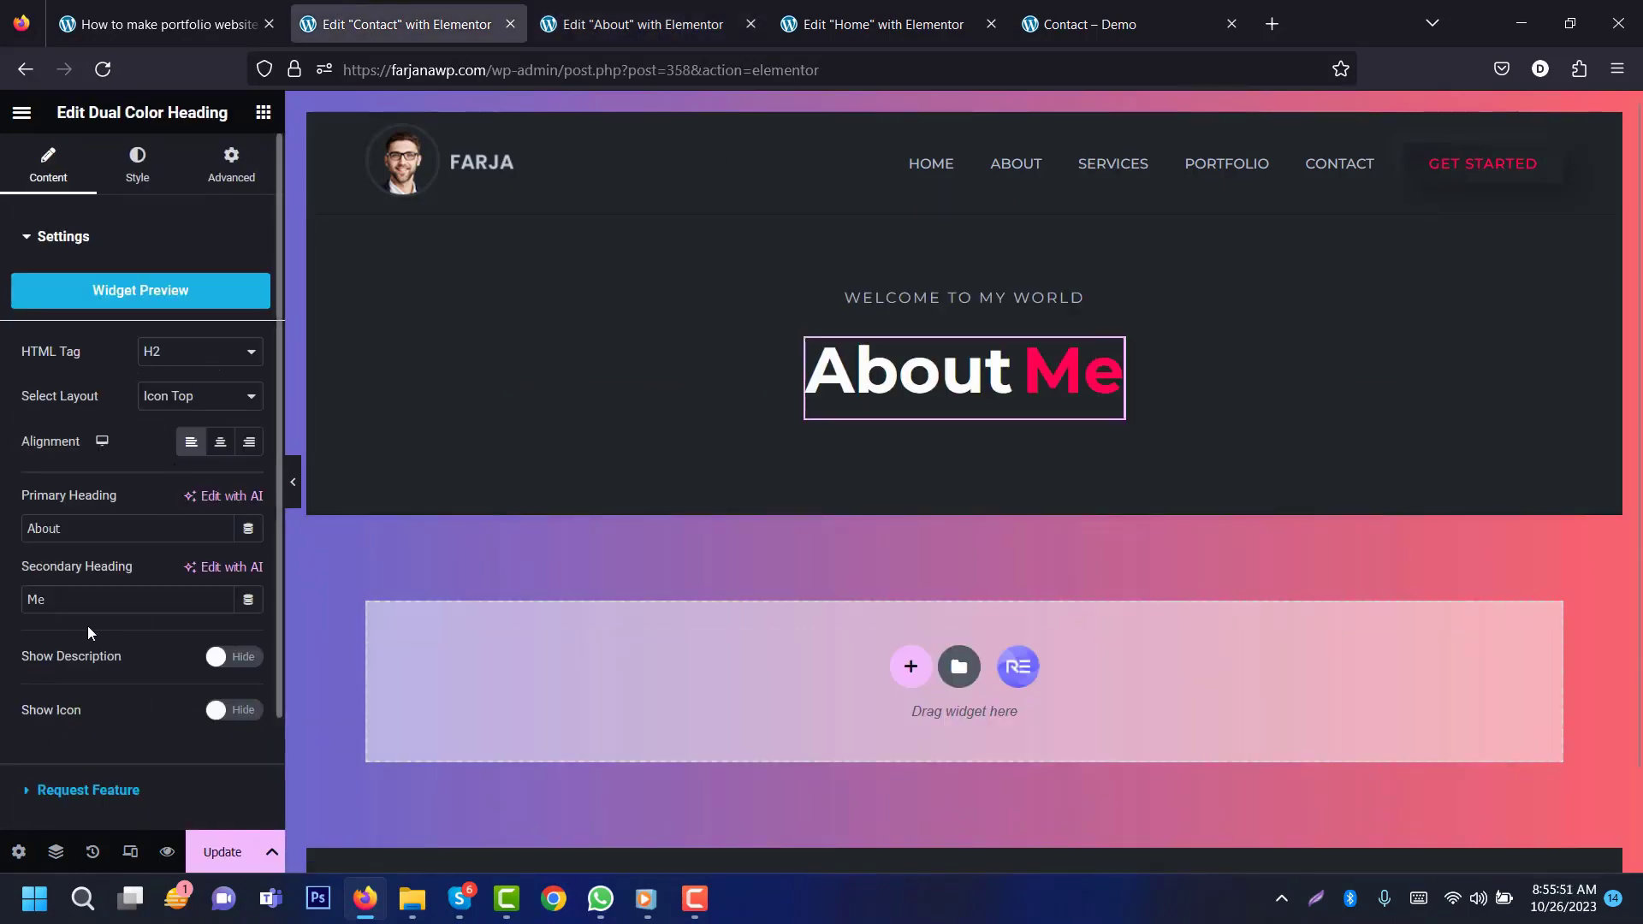
pyautogui.doubleClick(73, 527)
pyautogui.write('Cont')
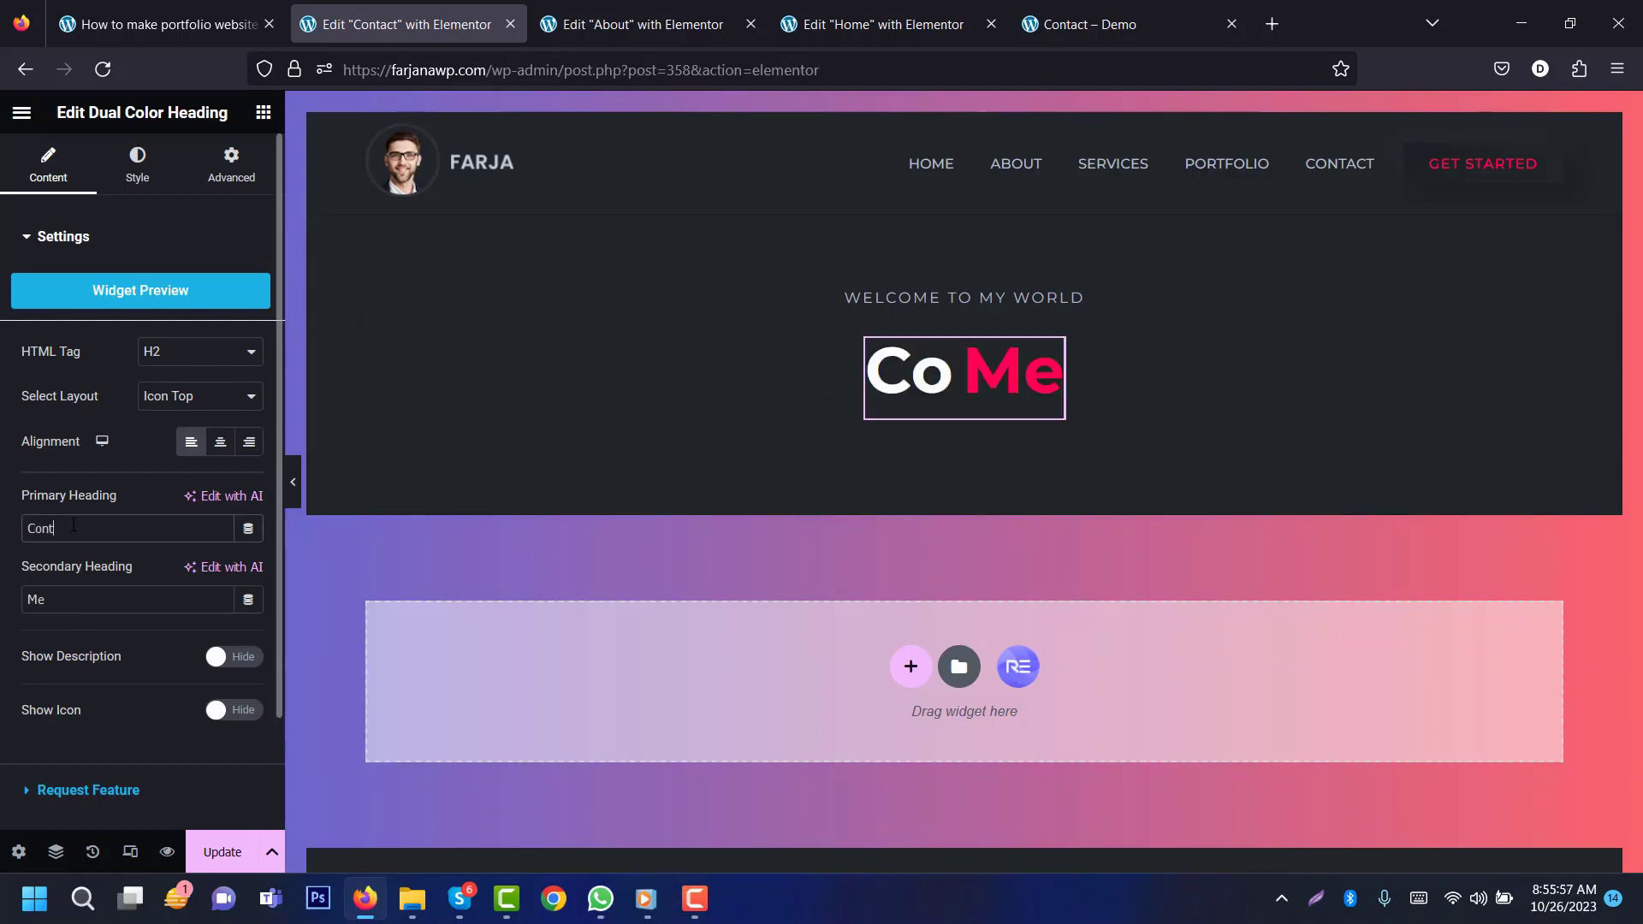
pyautogui.write('act')
pyautogui.click(1089, 23)
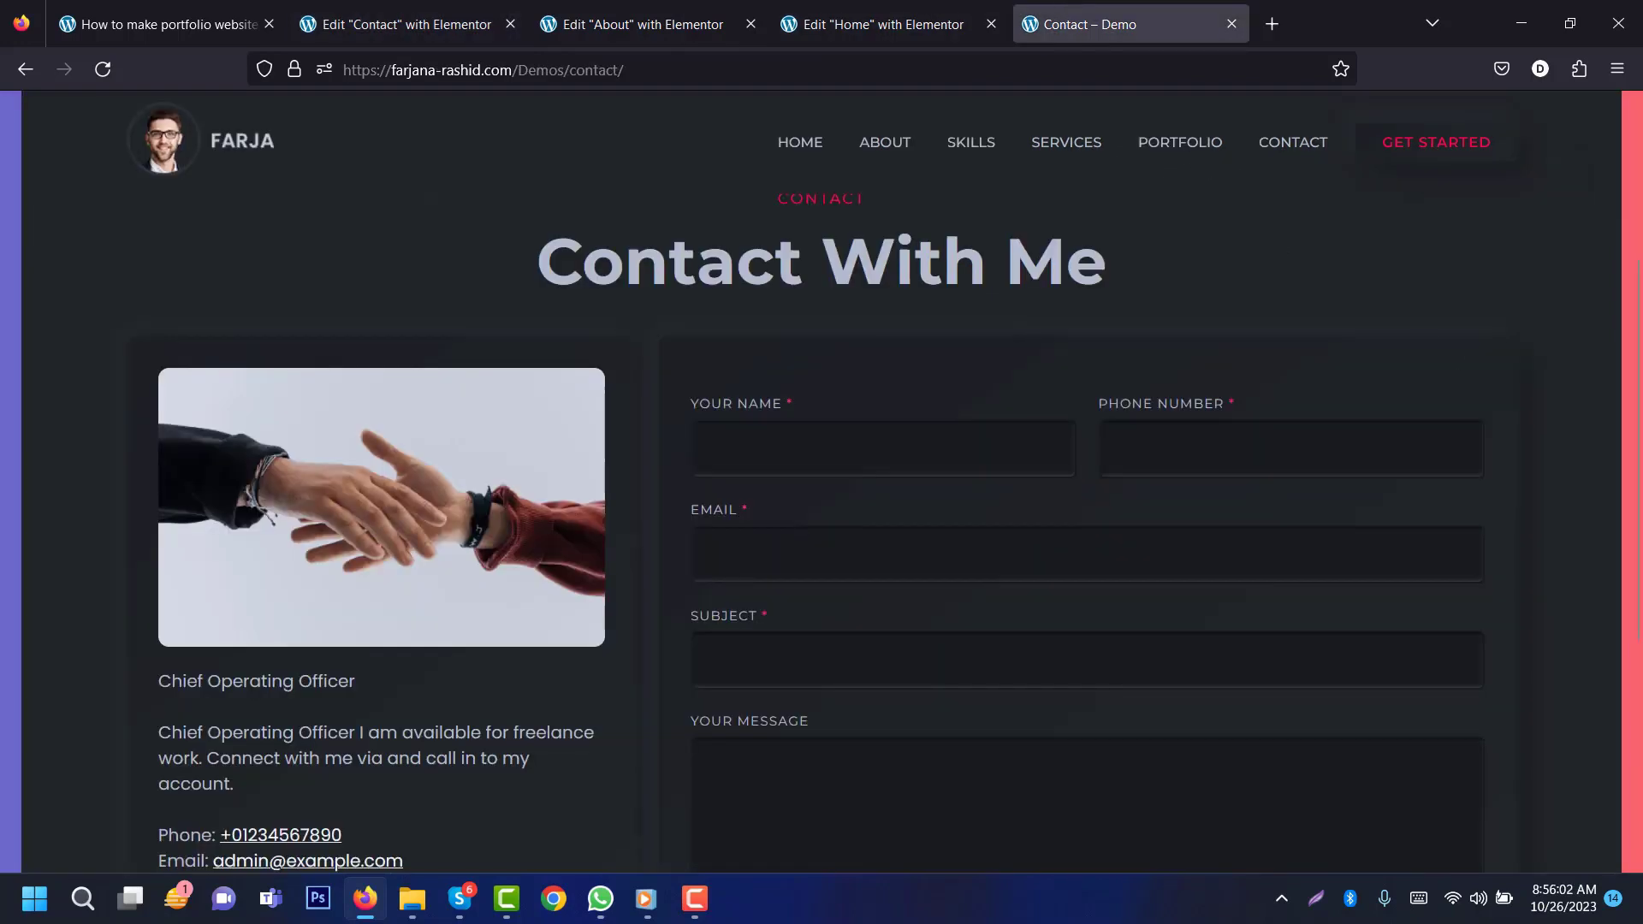
# Step: Paste the Home page's Contact With Me form section into the Contact page, then exit Elementor
pyautogui.moveTo(1640, 424); pyautogui.dragTo(1640, 324)
pyautogui.click(894, 24)
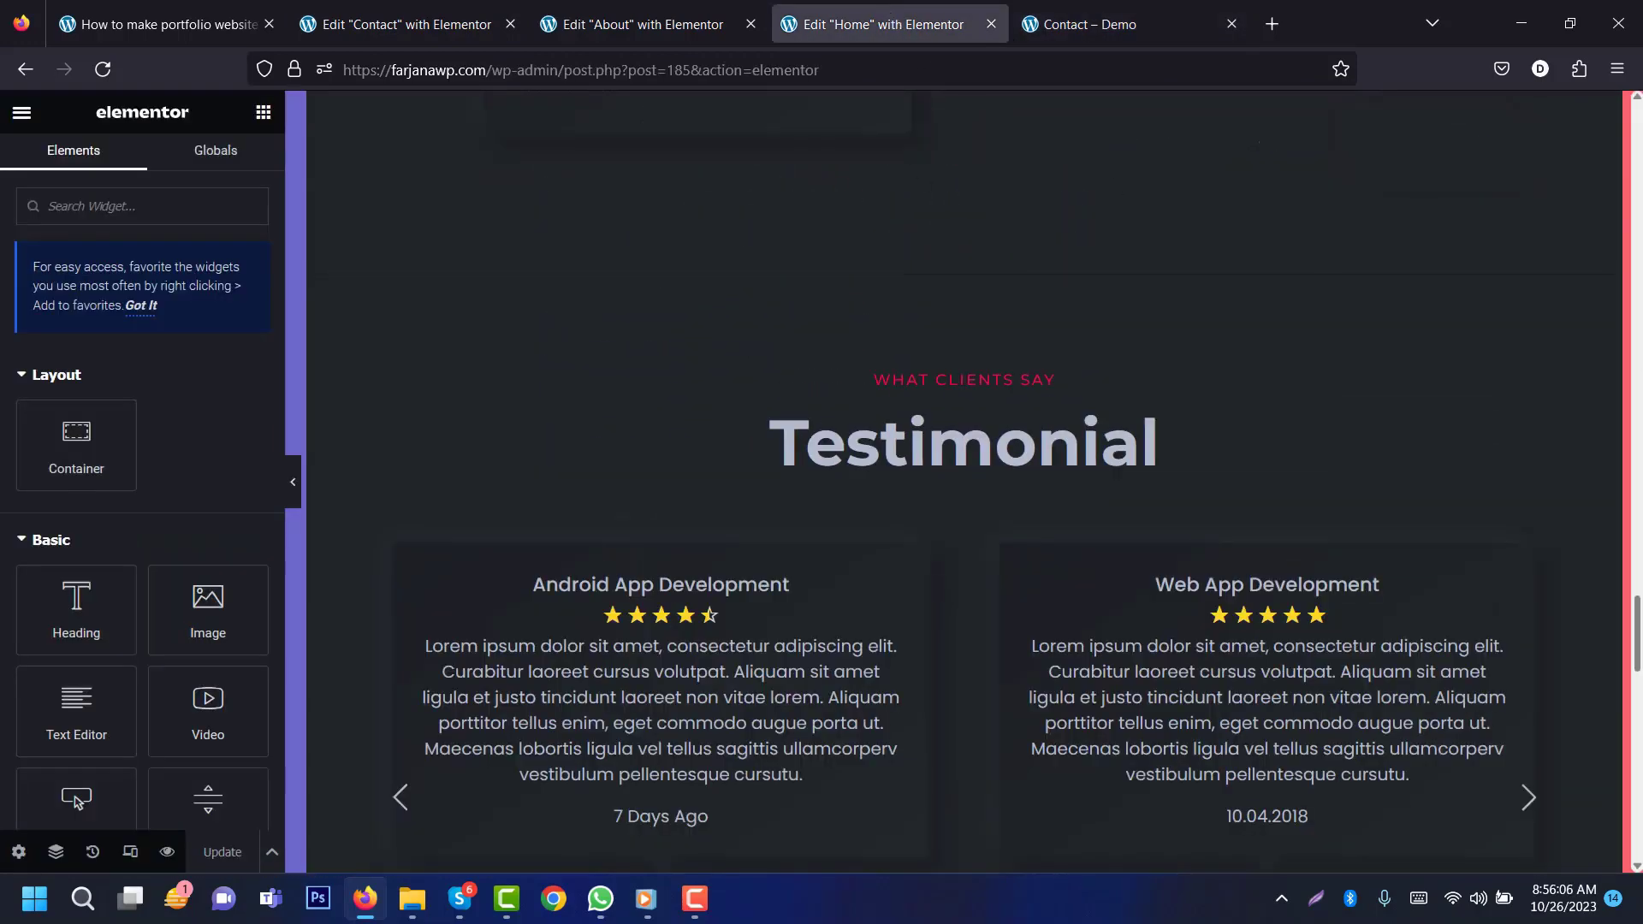
pyautogui.scroll(-10, 984, 479)
pyautogui.scroll(3, 1024, 496)
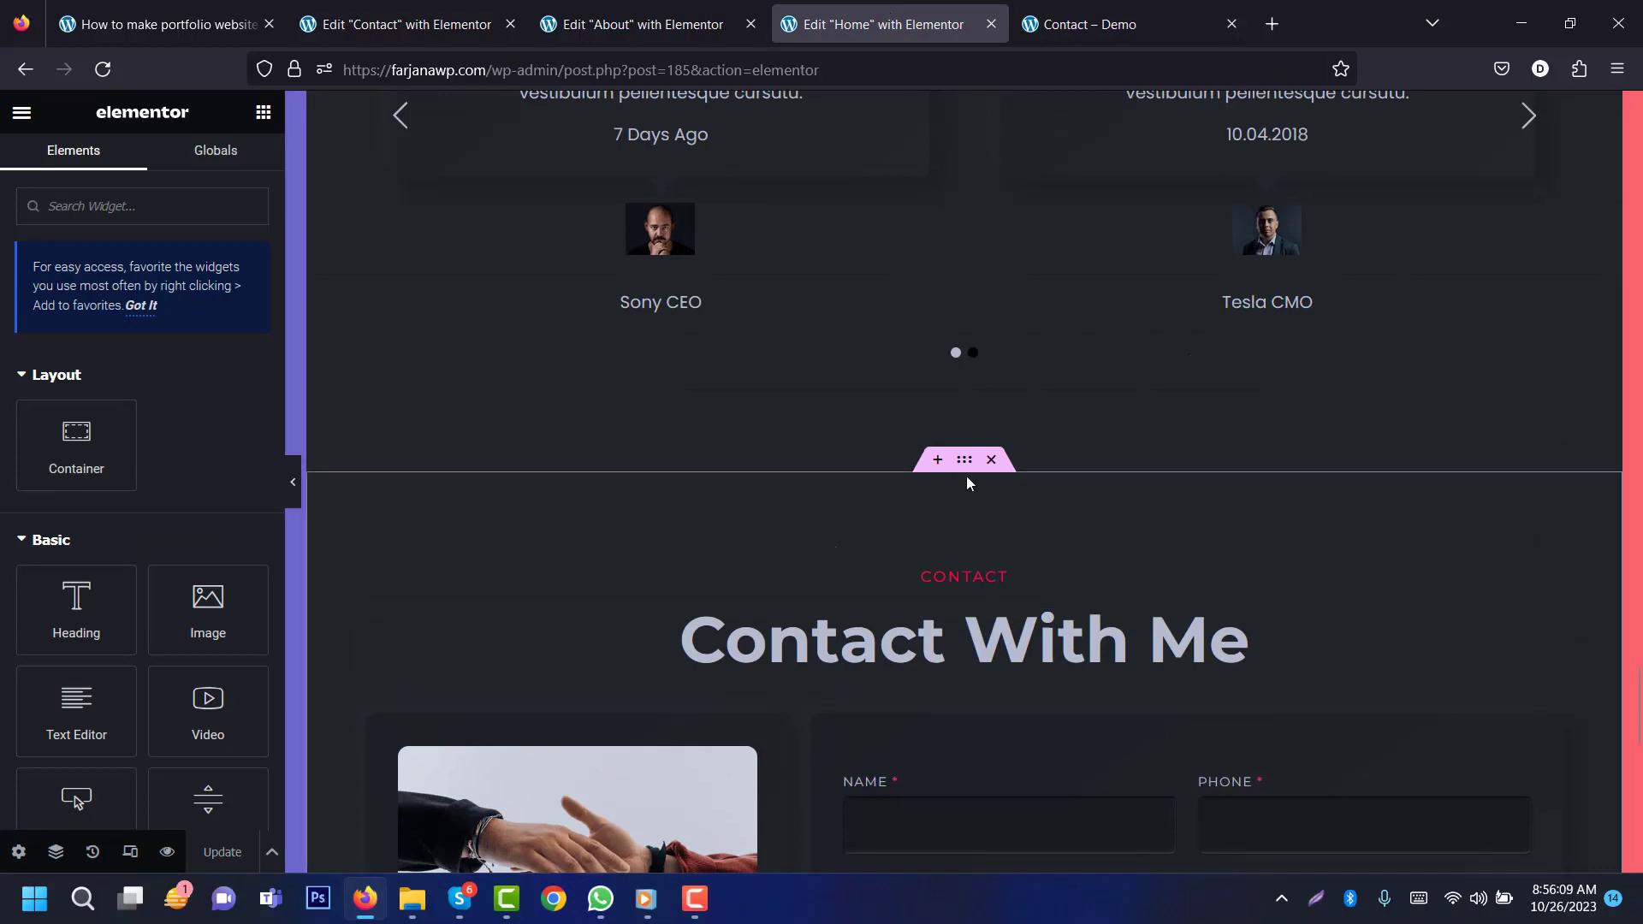
pyautogui.rightClick(964, 472)
pyautogui.click(1012, 521)
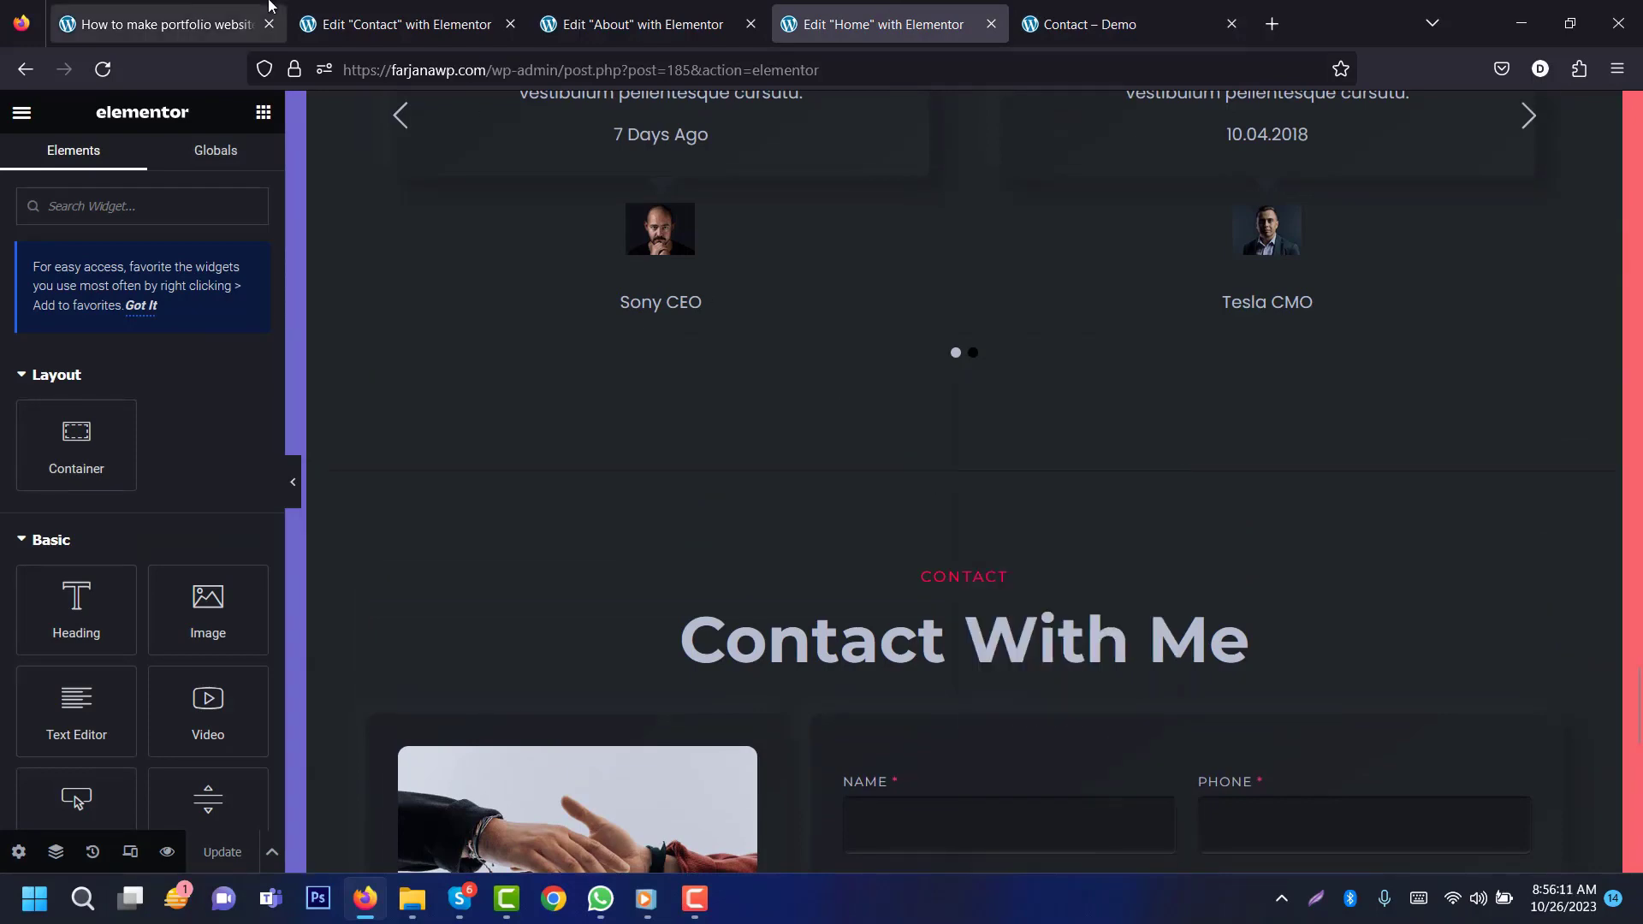
pyautogui.hotkey('ctrl', 'pageup')
pyautogui.hotkey('ctrl', 'pageup')
pyautogui.hotkey('ctrl', 'v')
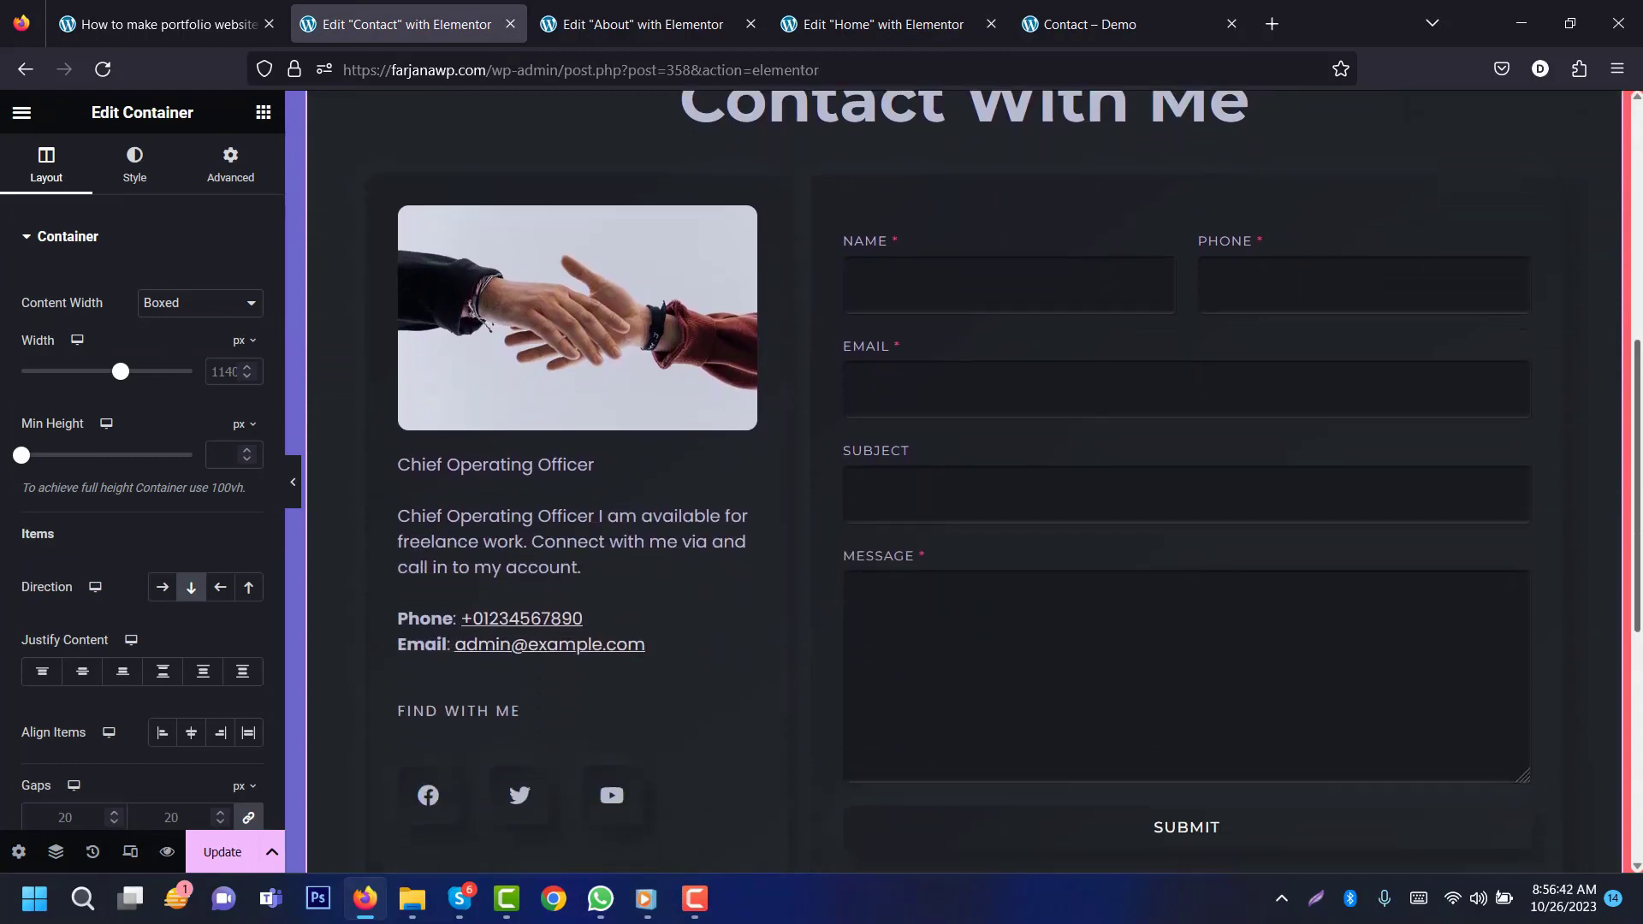
pyautogui.scroll(6, 1184, 423)
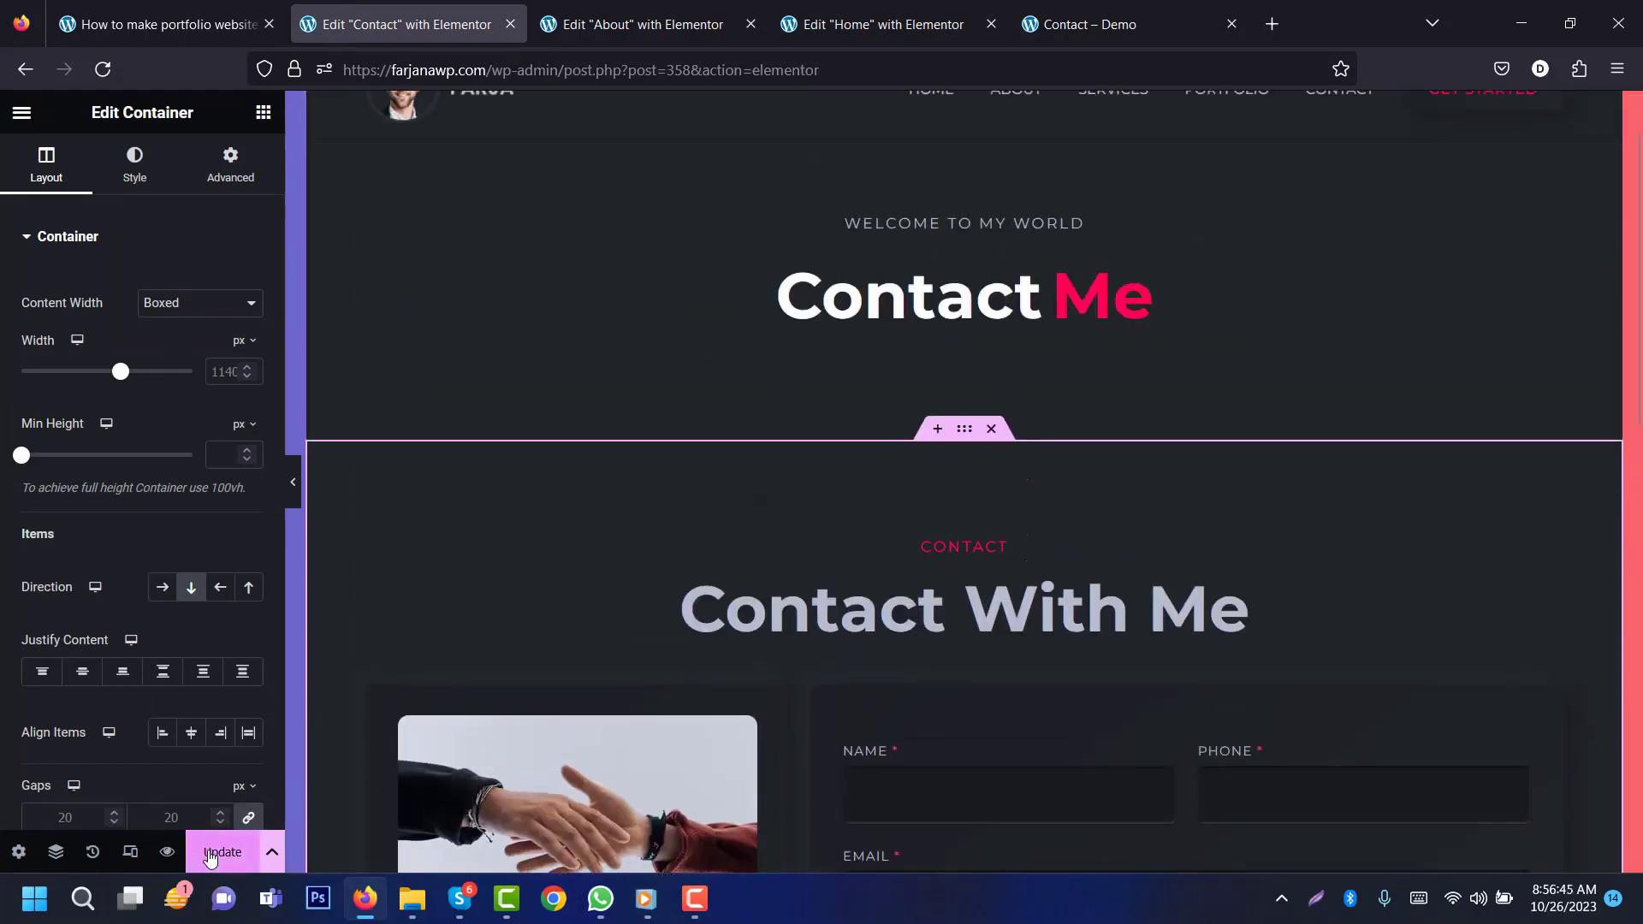
pyautogui.click(22, 115)
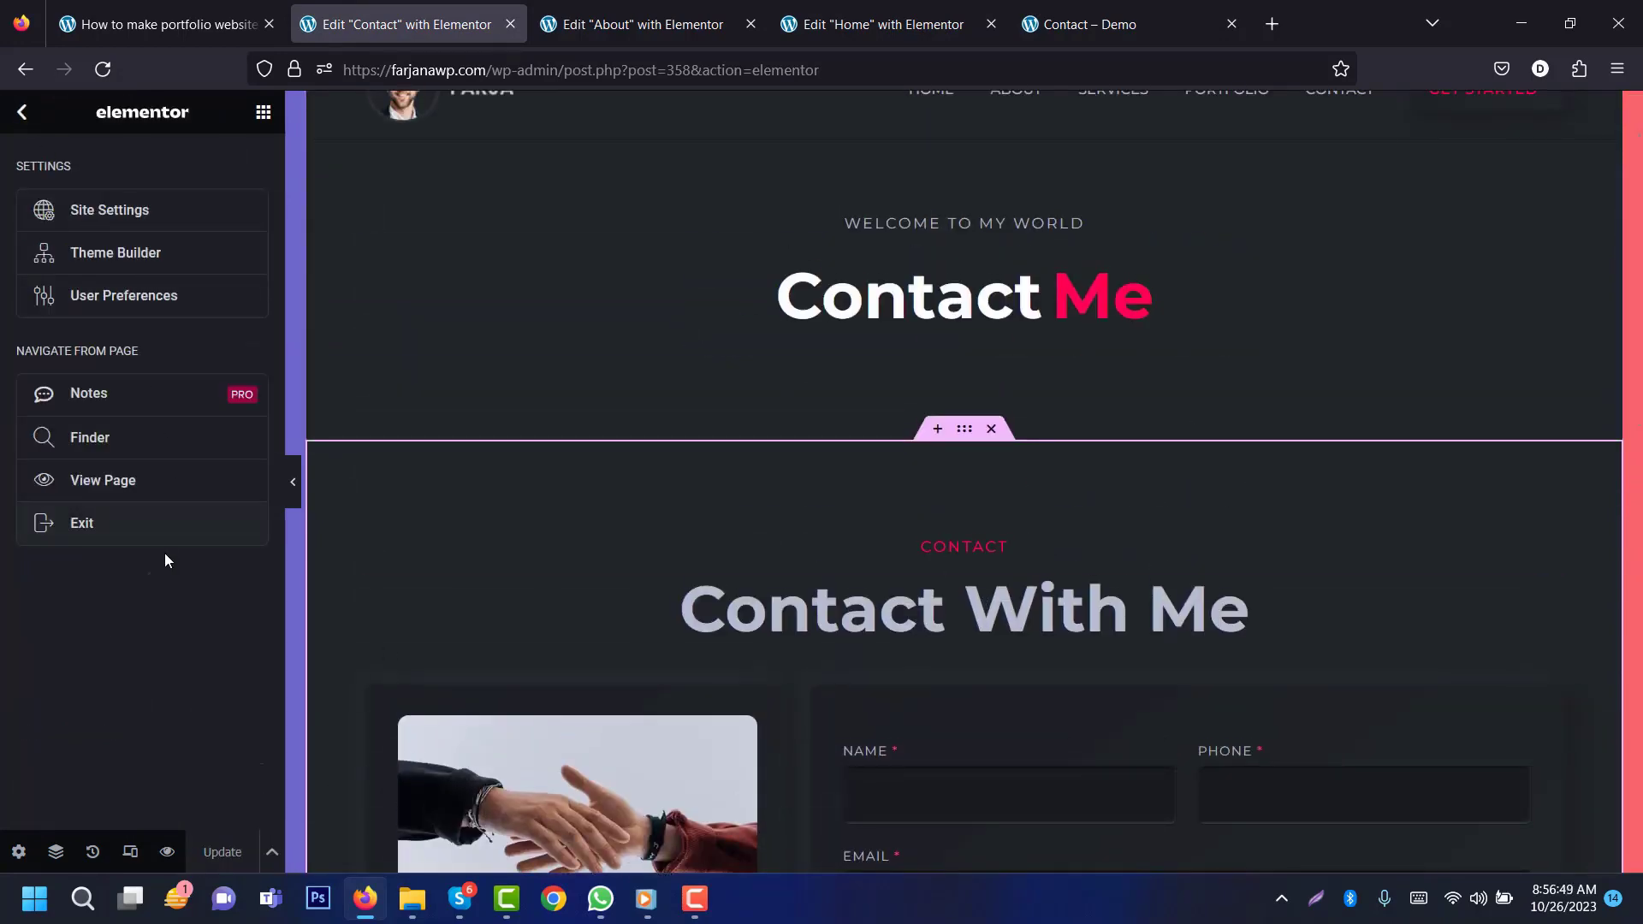
pyautogui.click(150, 529)
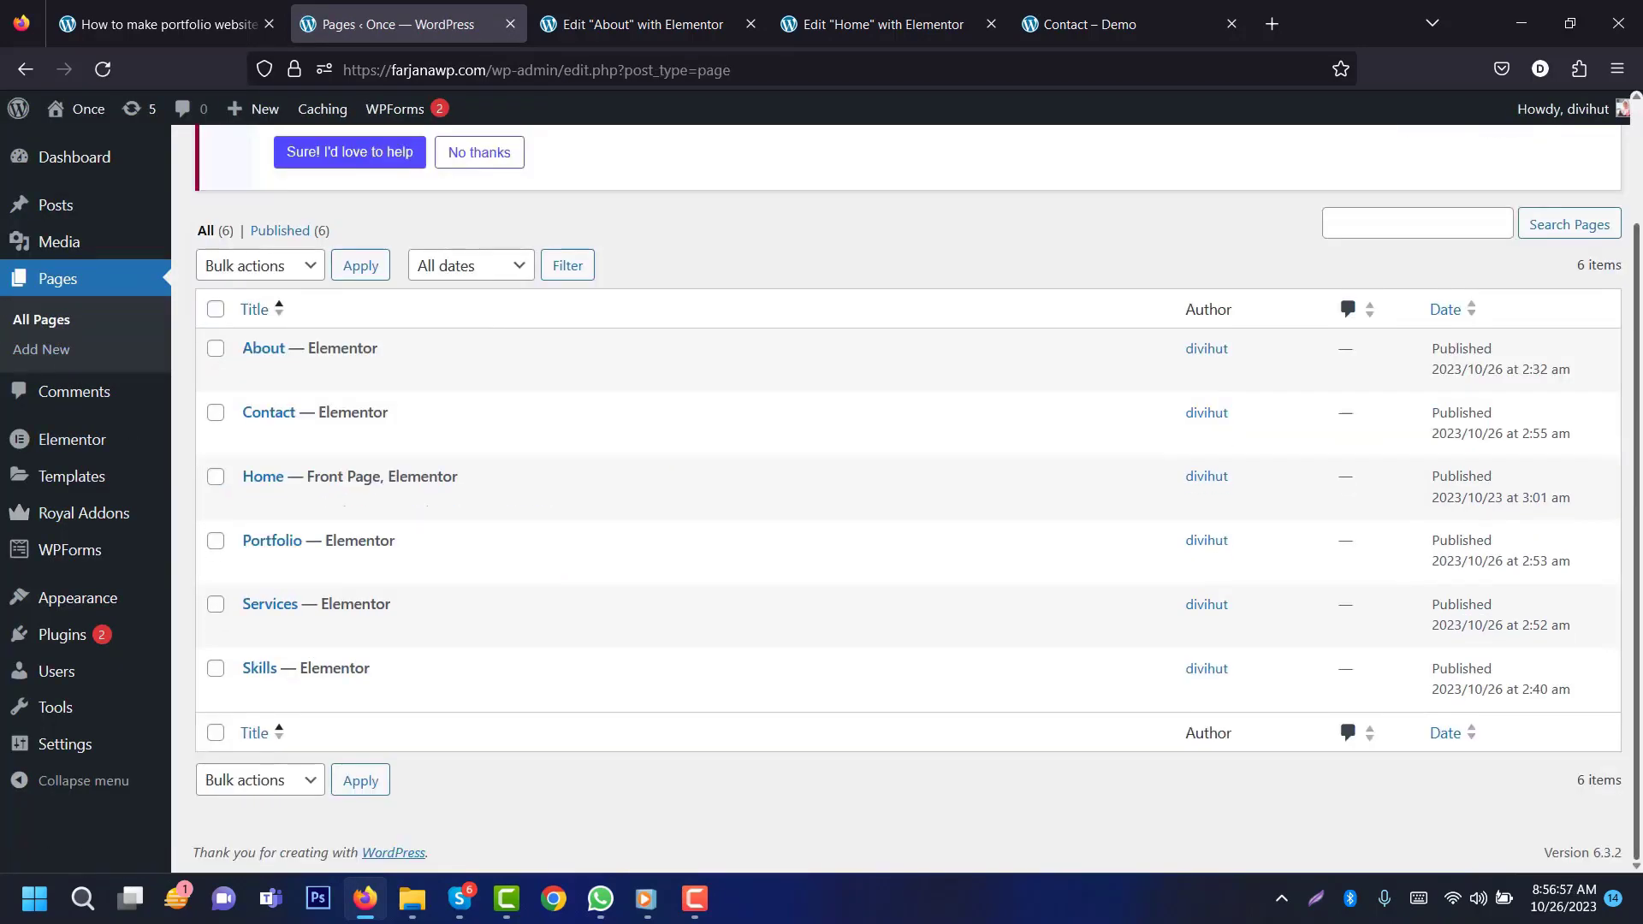
# Step: Open the Skills page editor, review the demo Skills page, and close the About editor
pyautogui.moveTo(1638, 503); pyautogui.dragTo(1638, 481)
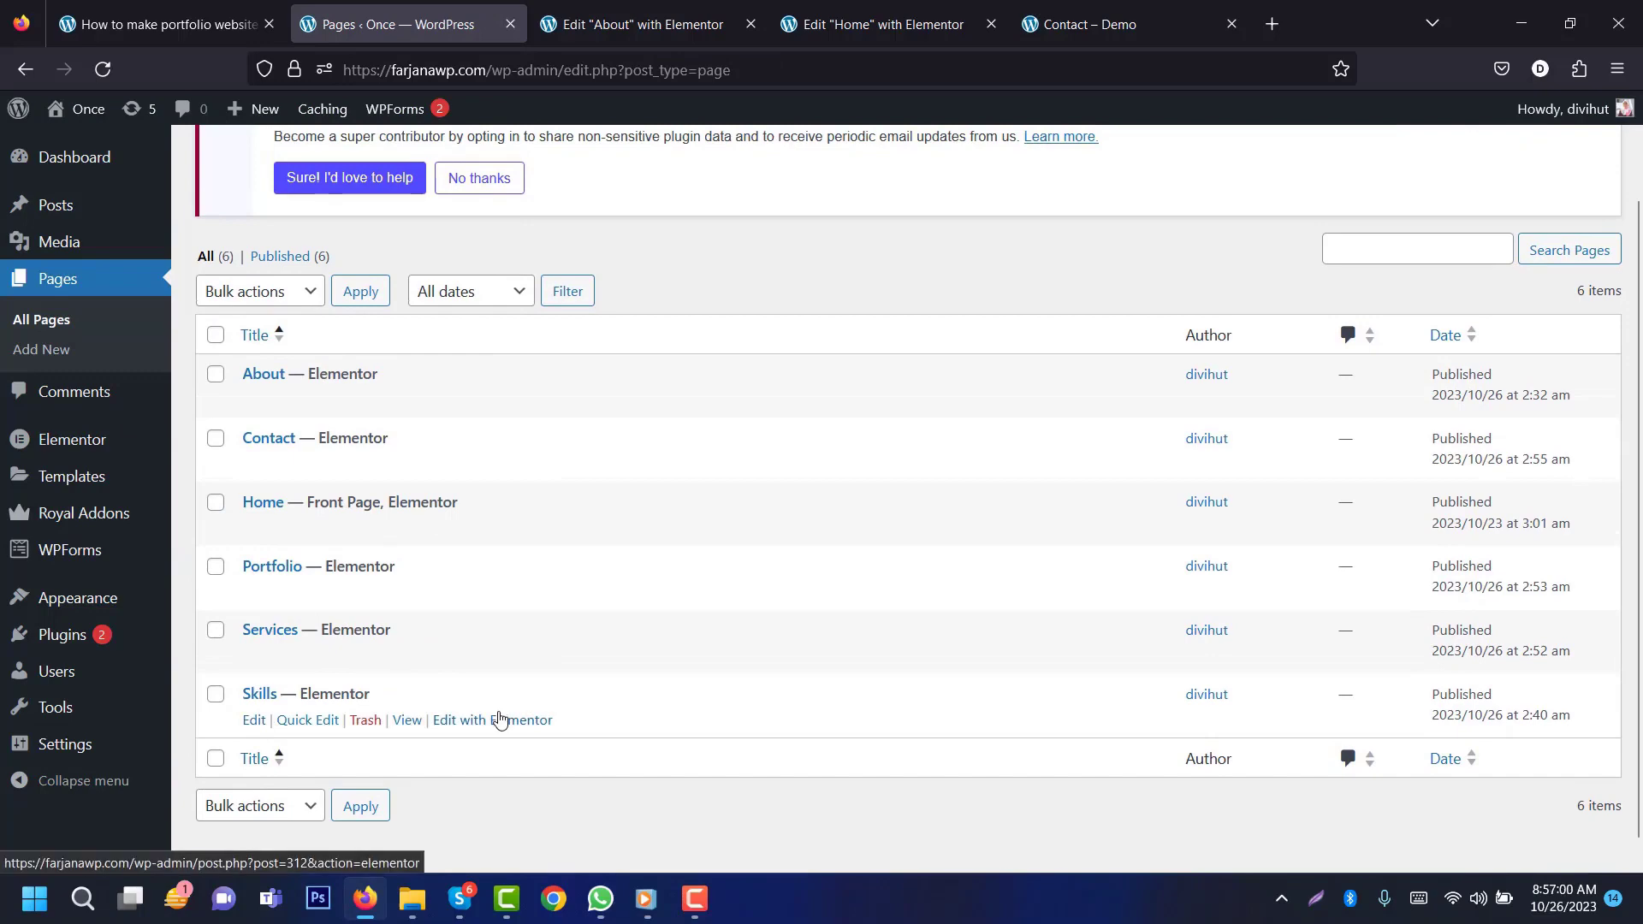
pyautogui.middleClick(500, 721)
pyautogui.click(596, 7)
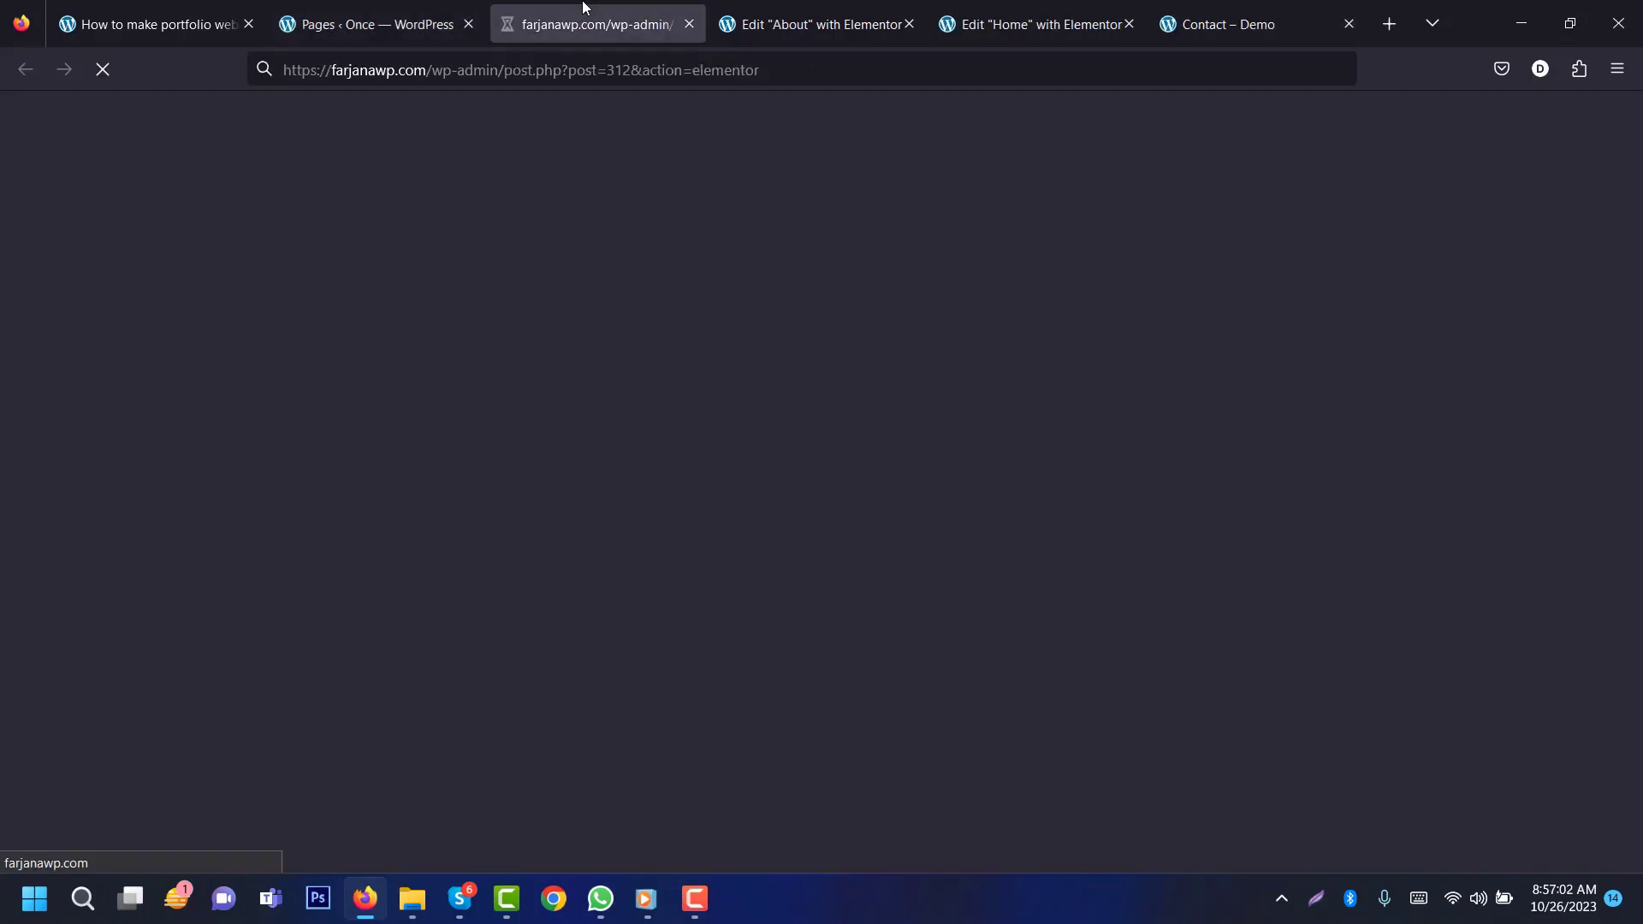
pyautogui.click(860, 13)
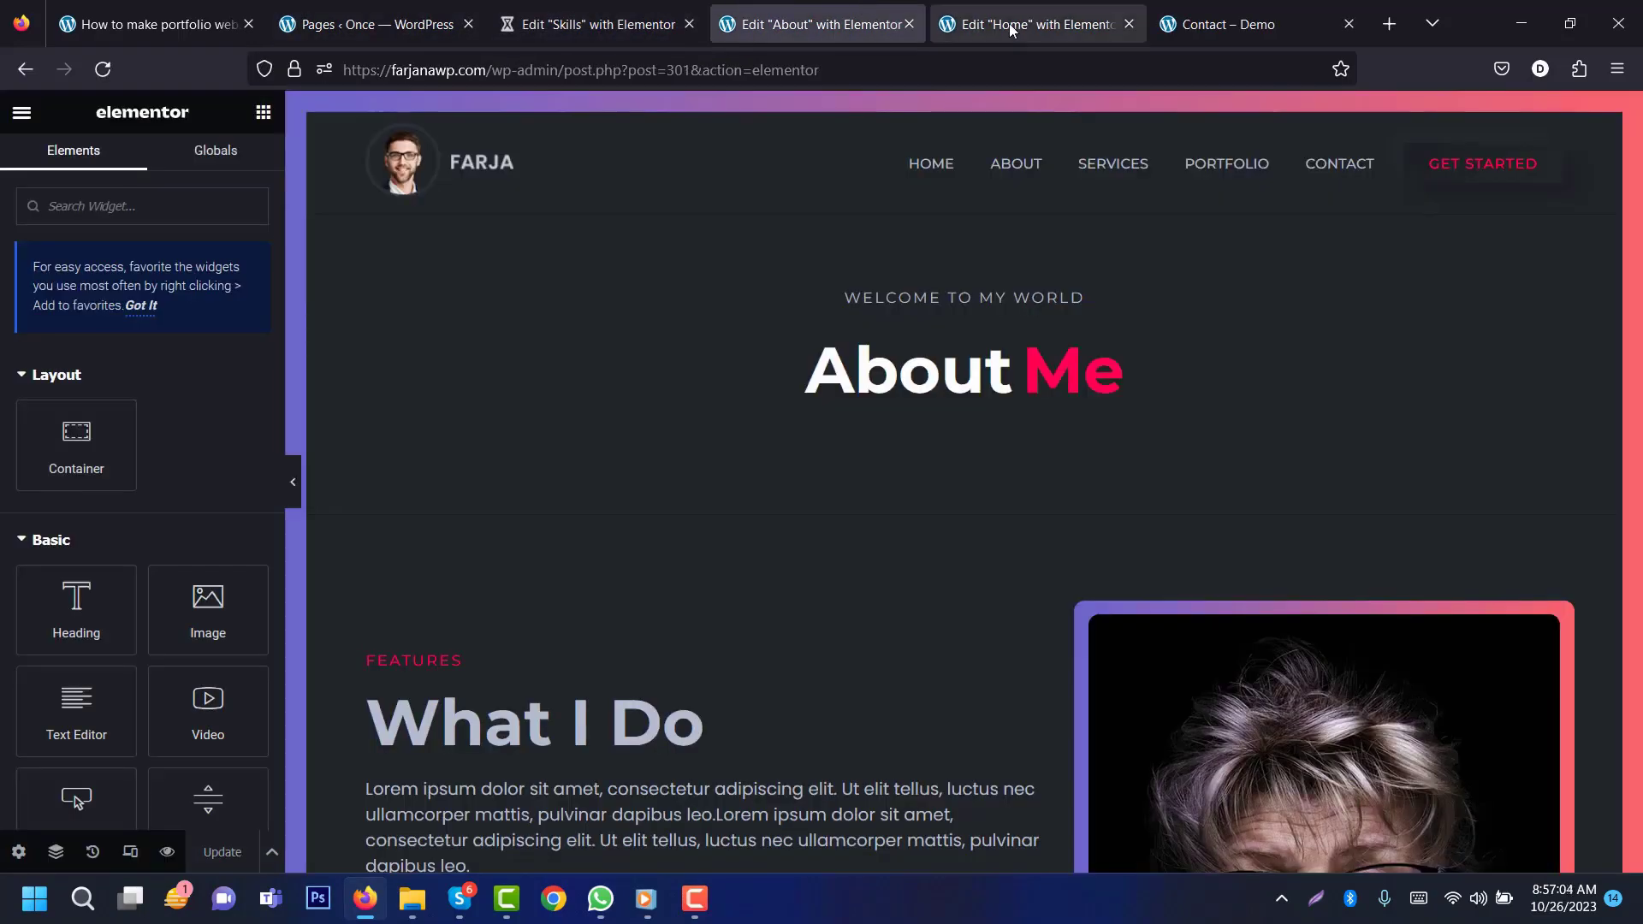
pyautogui.click(1202, 33)
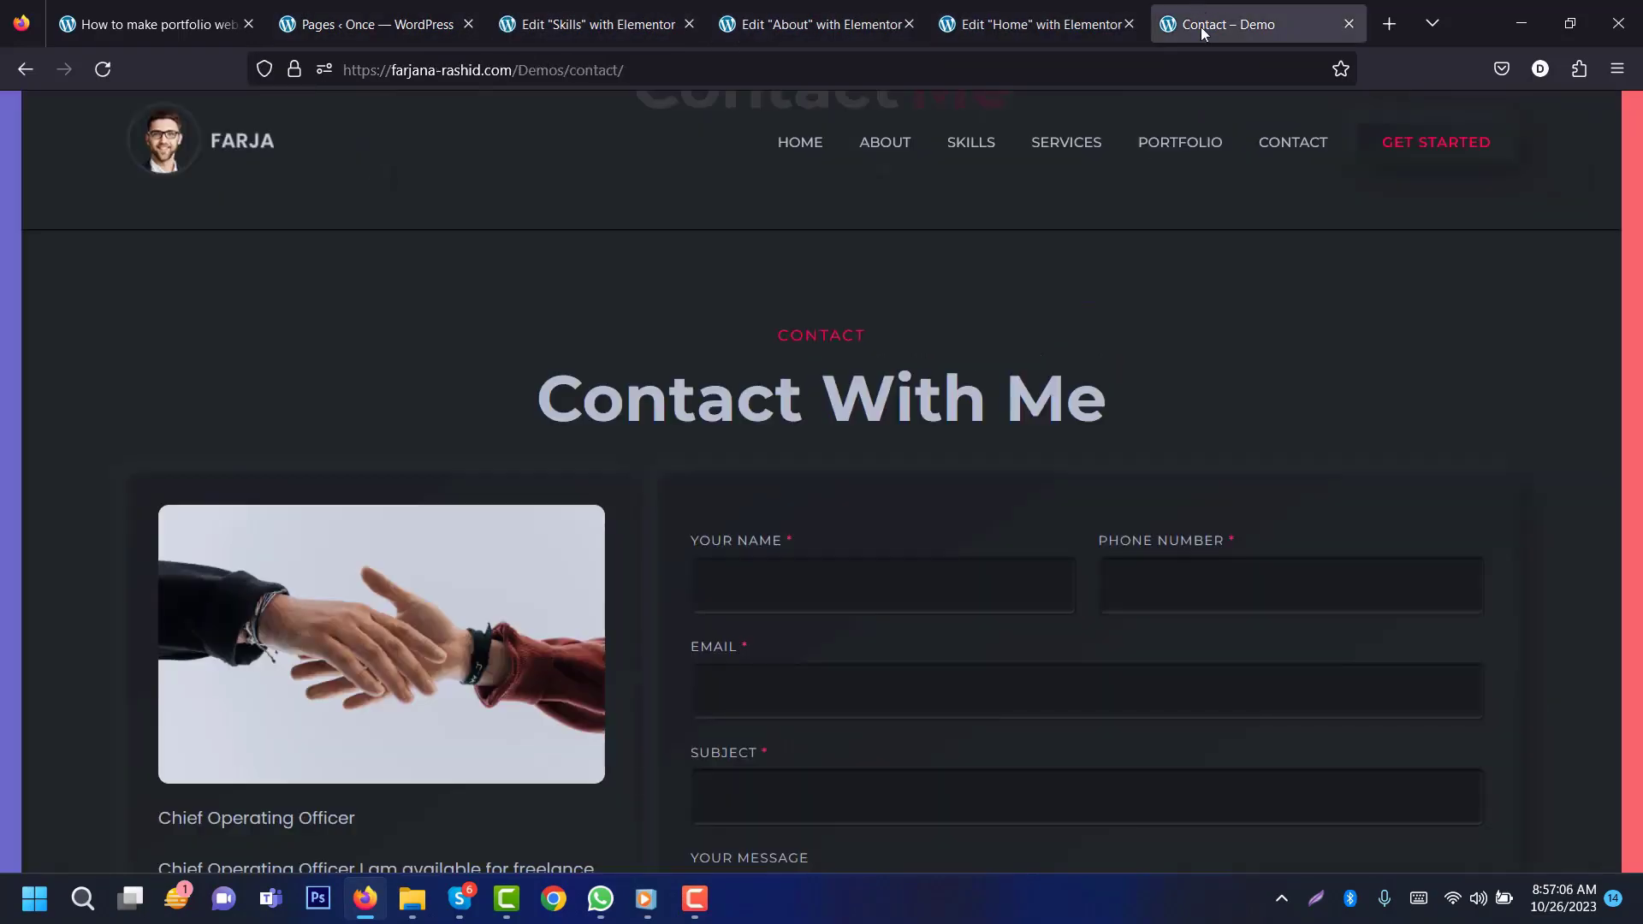
pyautogui.click(978, 141)
pyautogui.scroll(-5, 1640, 269)
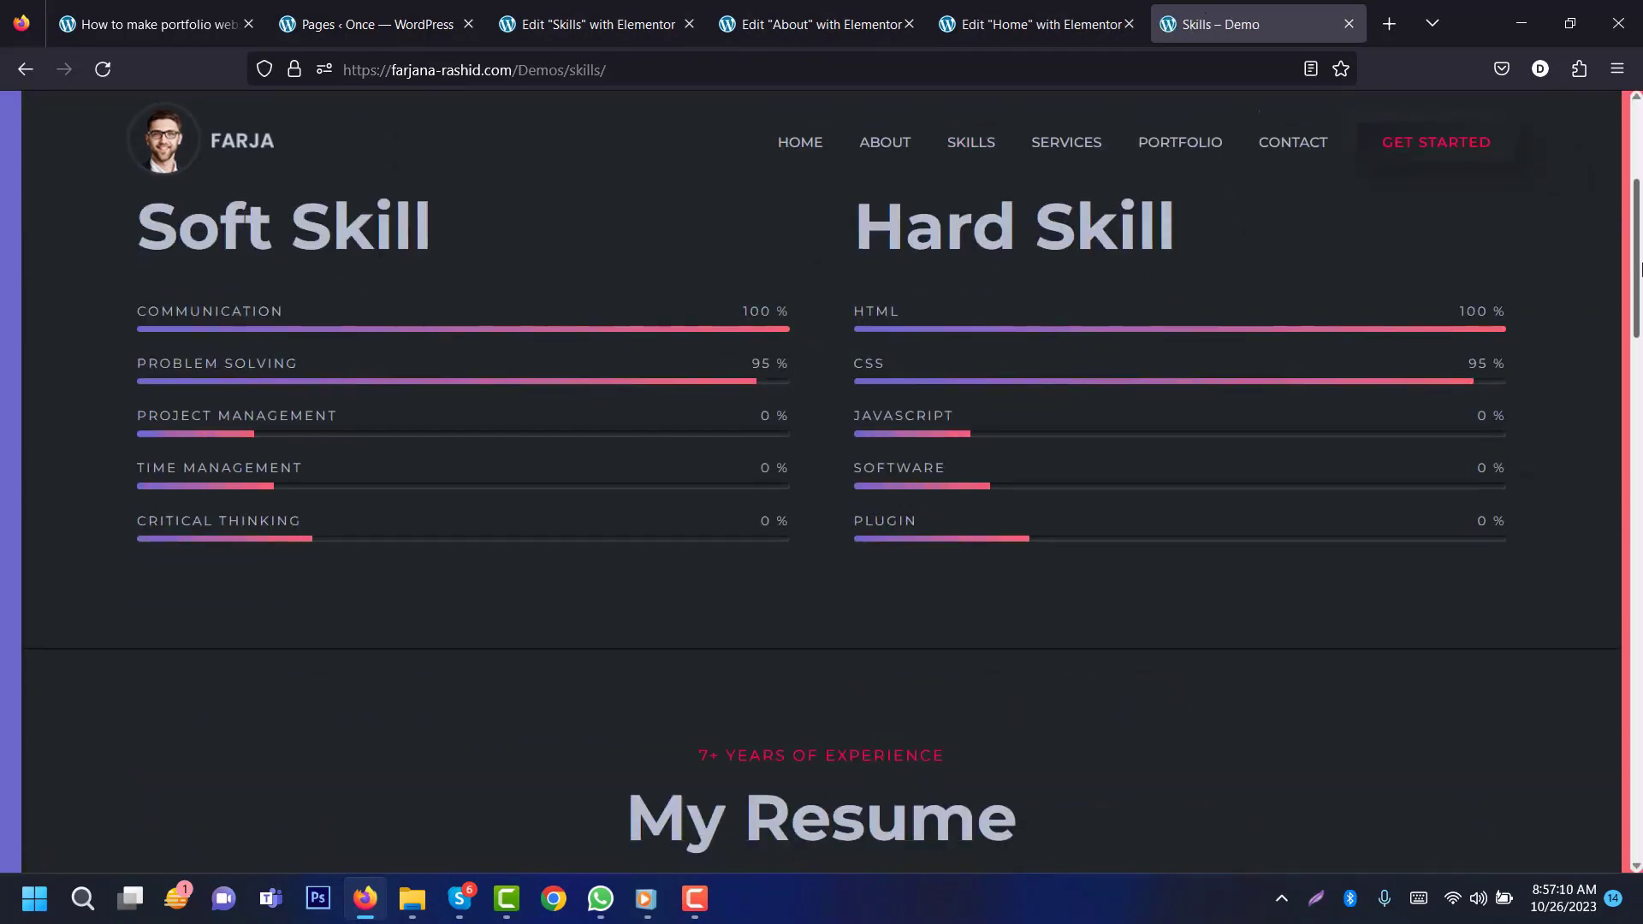
pyautogui.moveTo(1640, 269); pyautogui.dragTo(1641, 757)
pyautogui.scroll(4, 1566, 659)
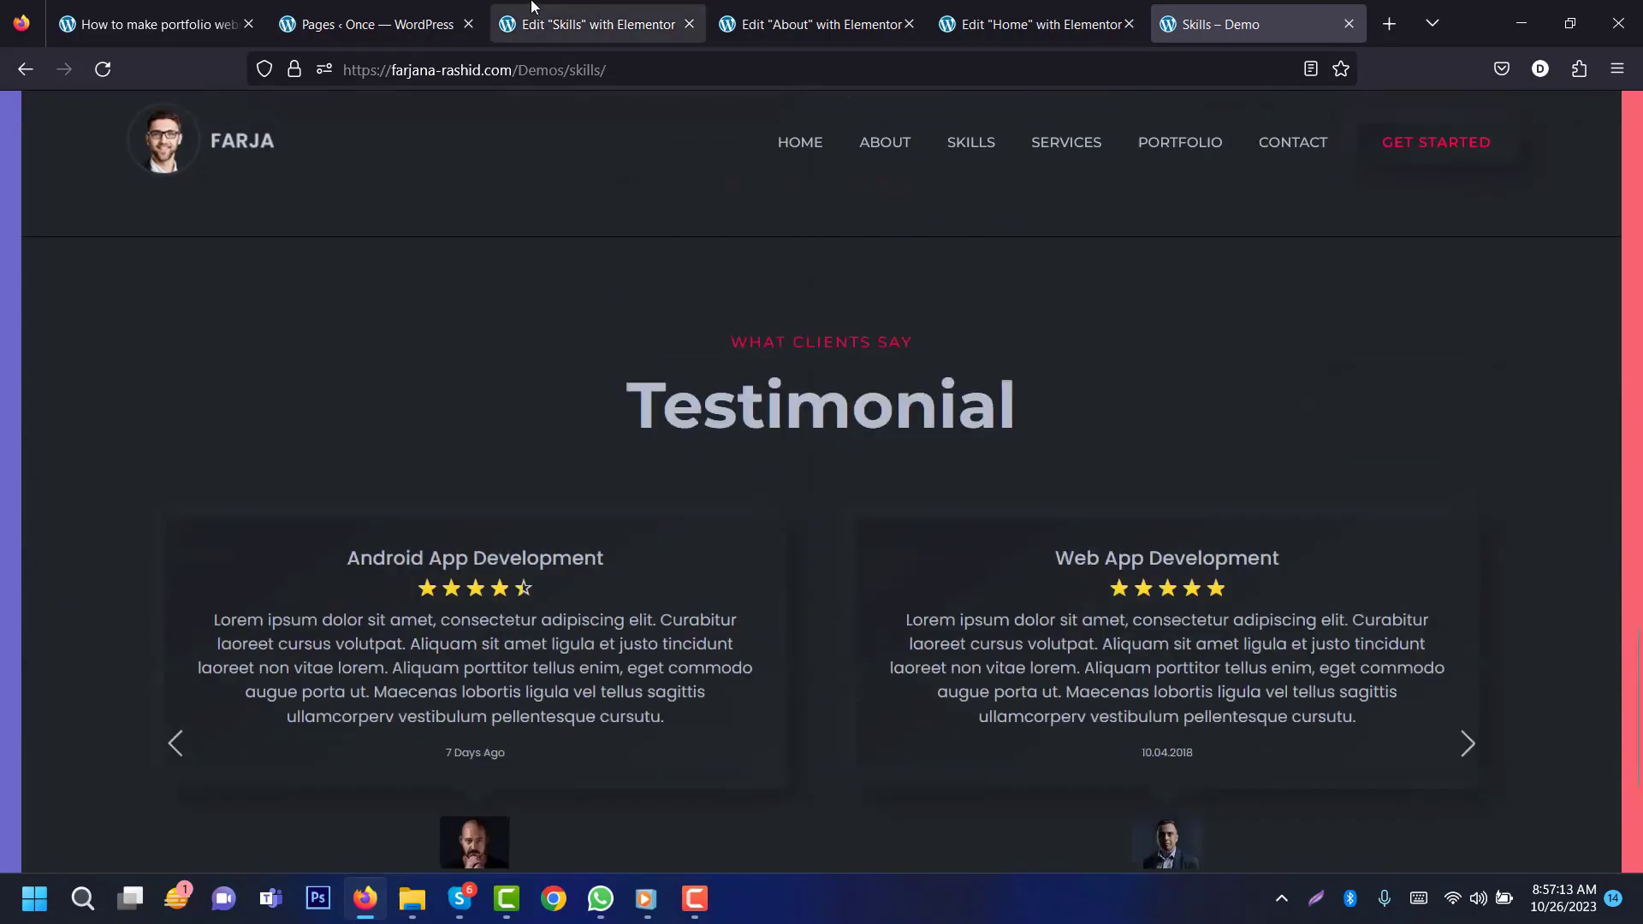
pyautogui.click(802, 9)
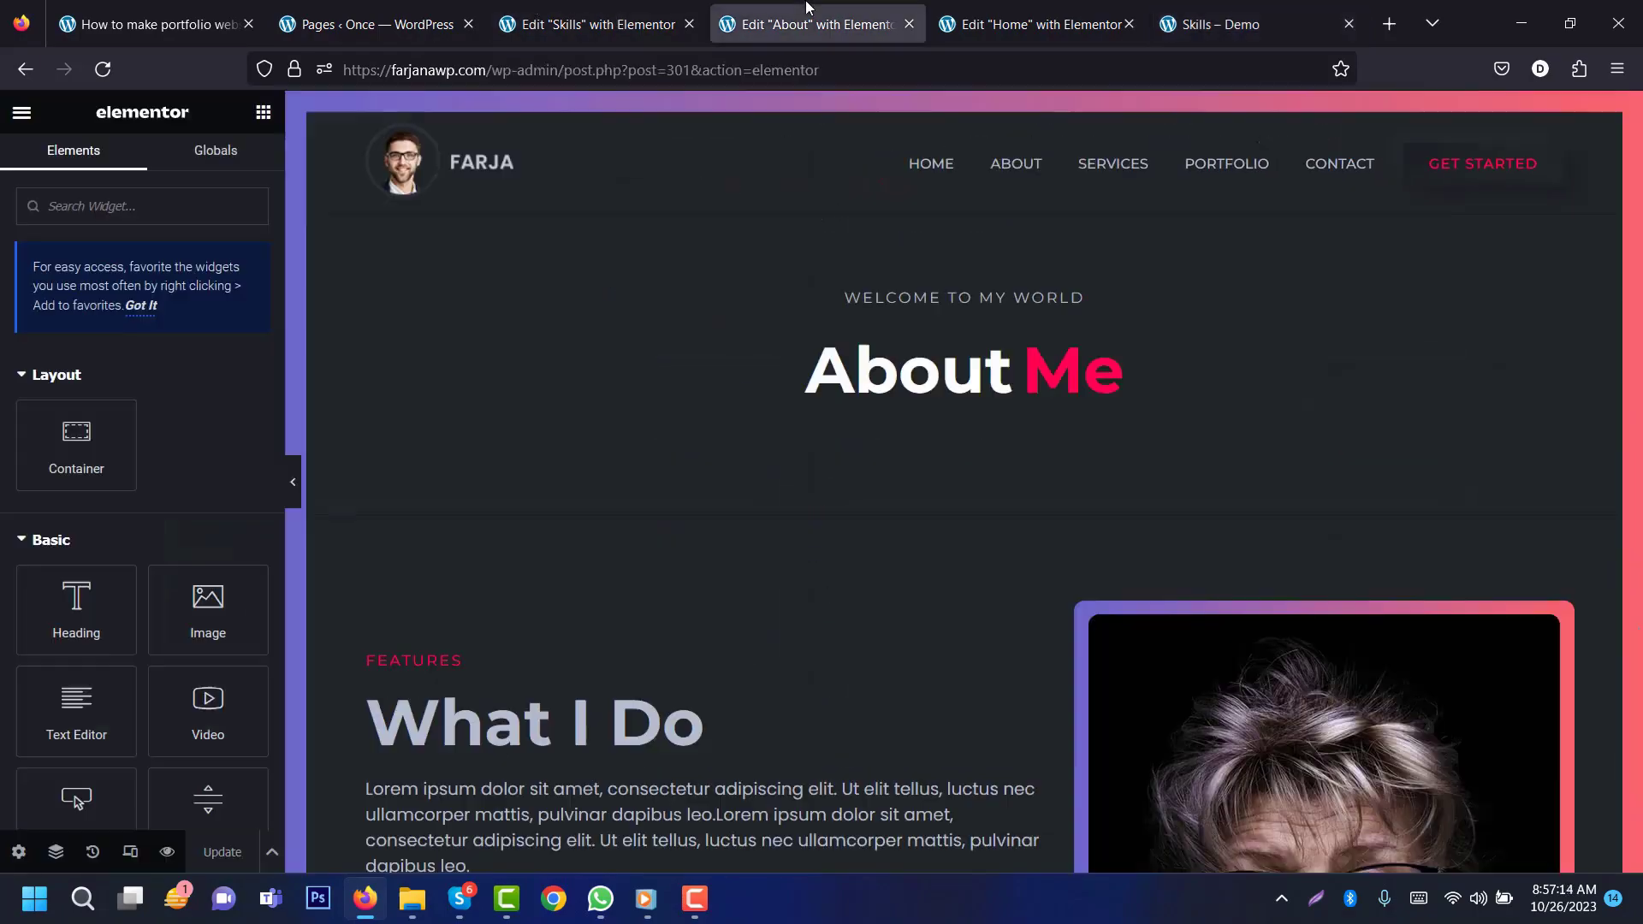
pyautogui.click(910, 26)
pyautogui.scroll(10, 1599, 447)
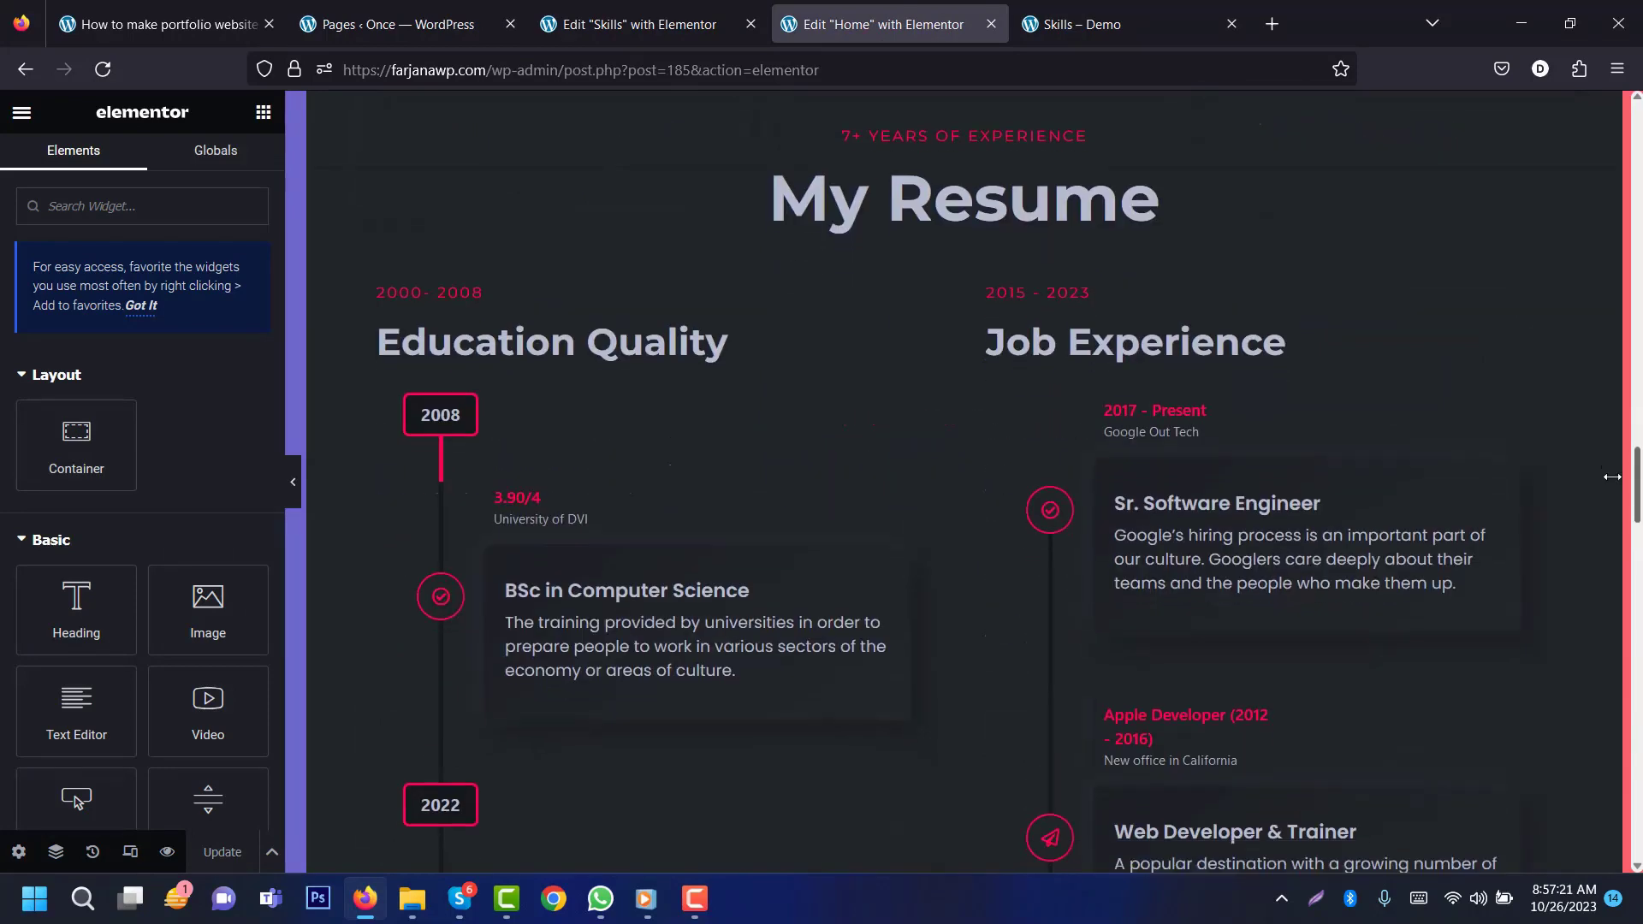
pyautogui.scroll(3, 946, 296)
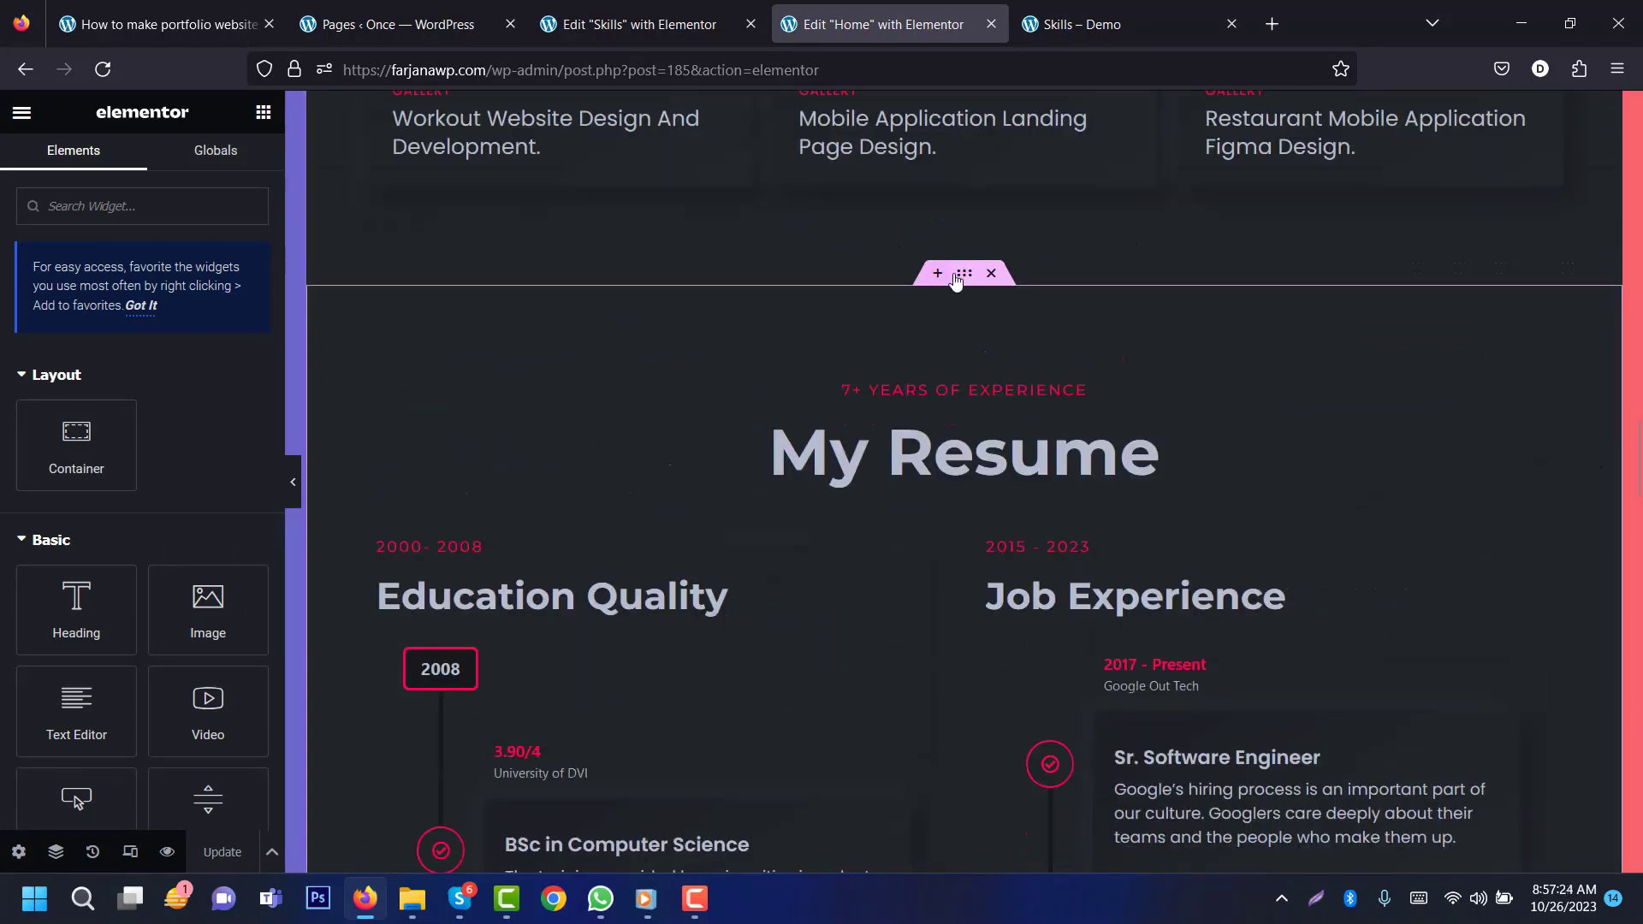
# Step: Copy the Home page's My Resume section into the Skills page
pyautogui.rightClick(956, 279)
pyautogui.click(1024, 408)
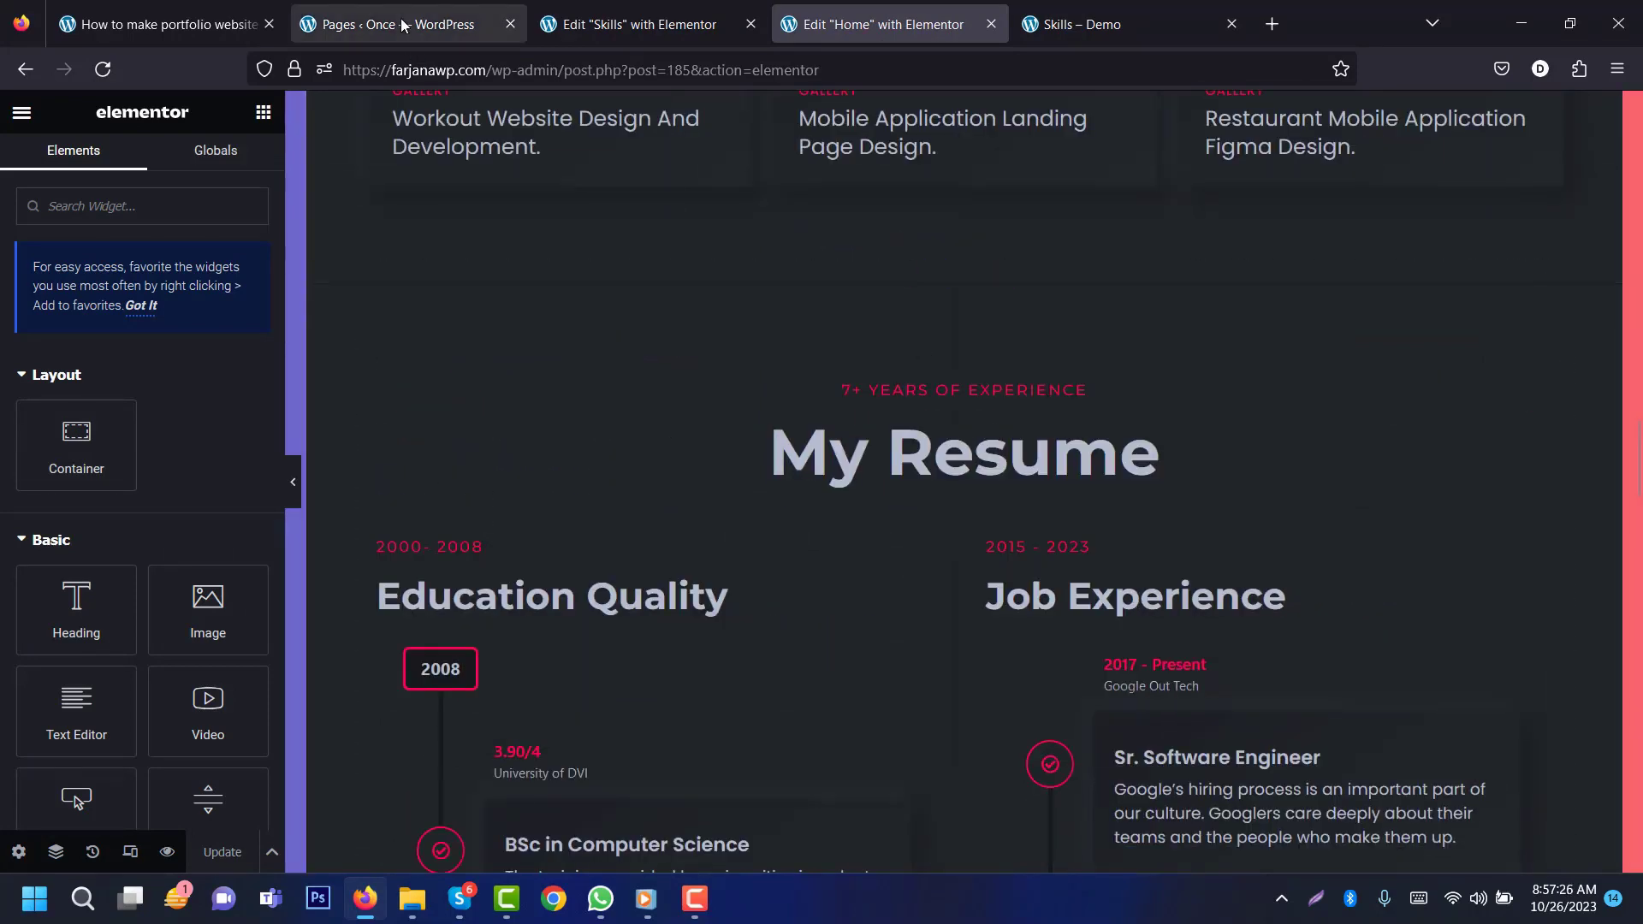
pyautogui.click(389, 24)
pyautogui.hotkey('ctrl', 'Tab')
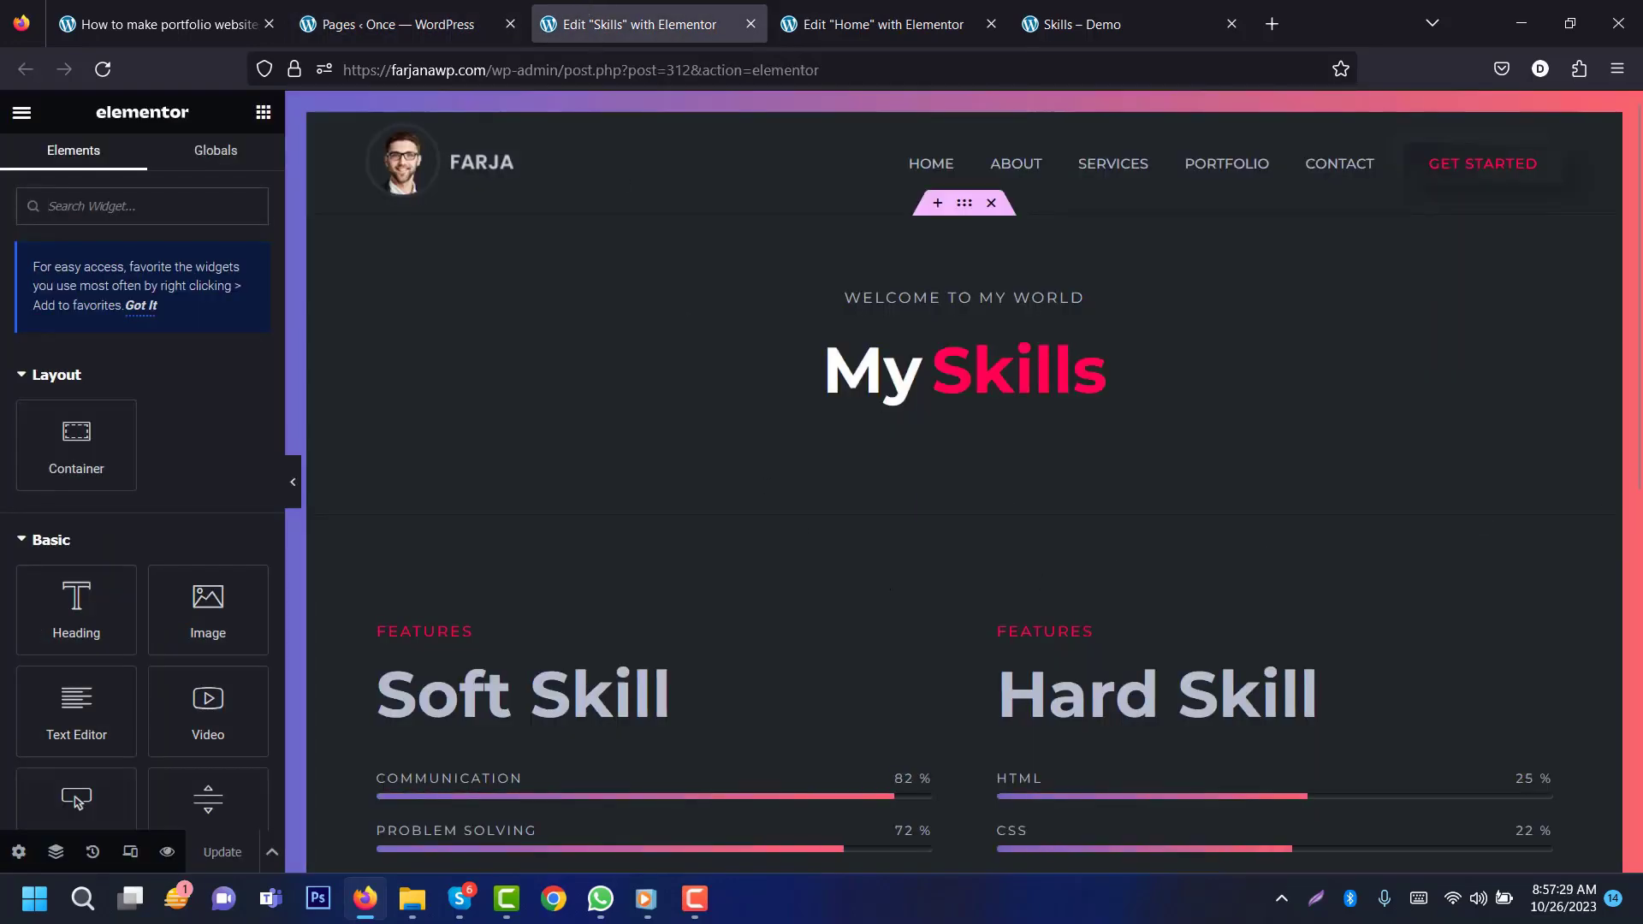
pyautogui.scroll(-6, 936, 747)
pyautogui.rightClick(936, 743)
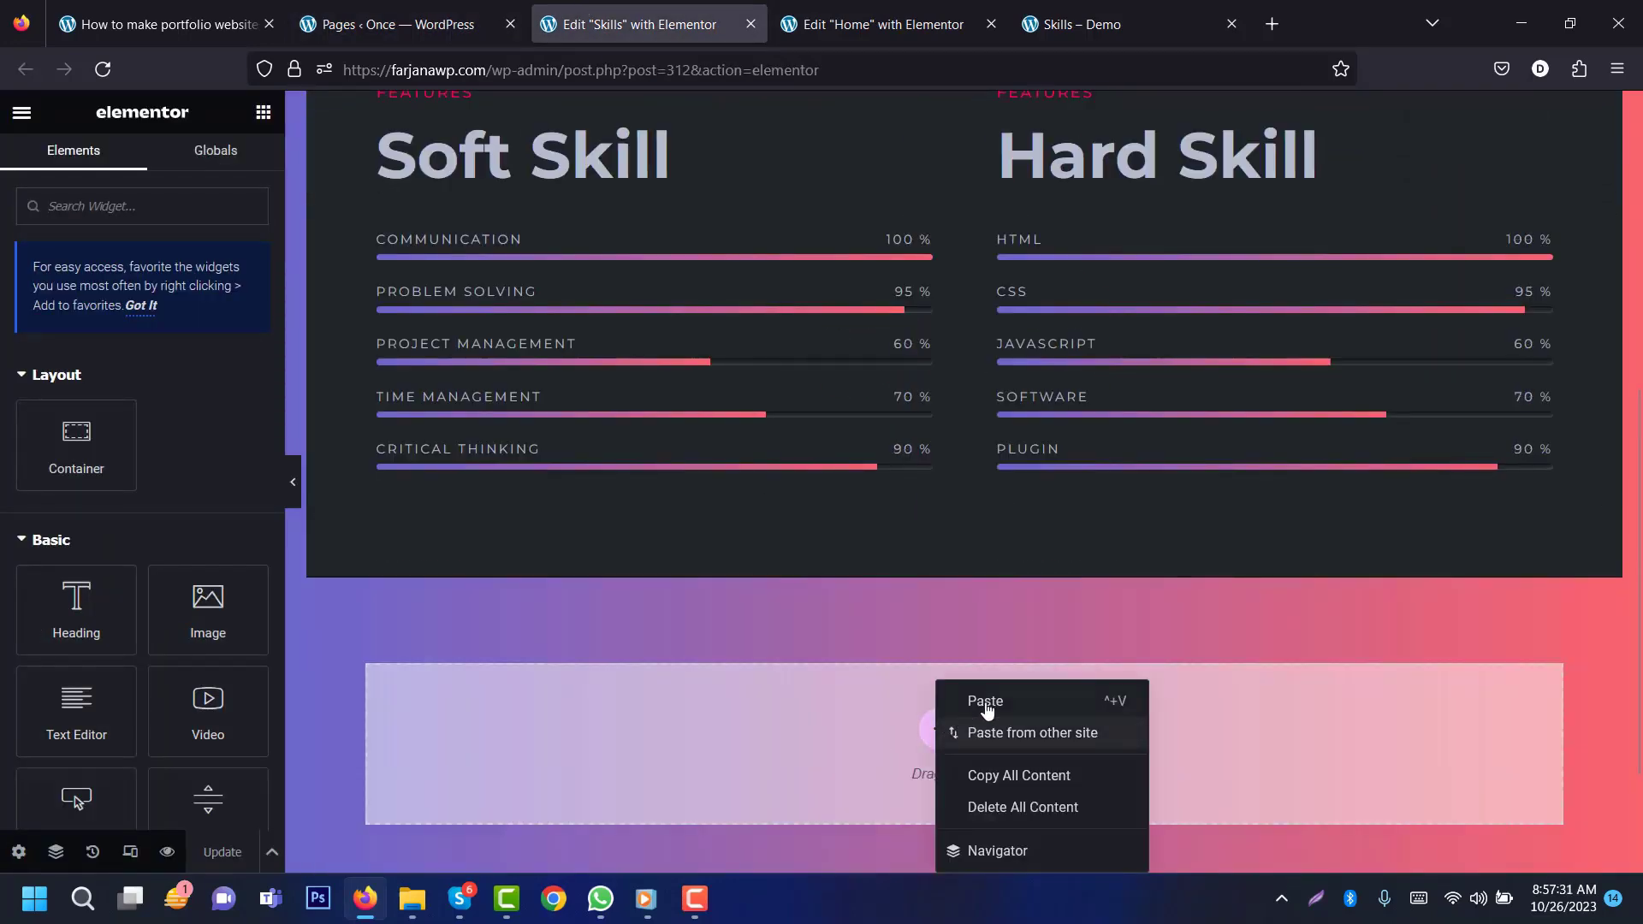
# Step: Copy the Home page's Testimonial section and paste it below the resume on Skills
pyautogui.hotkey('ctrl', 'Tab')
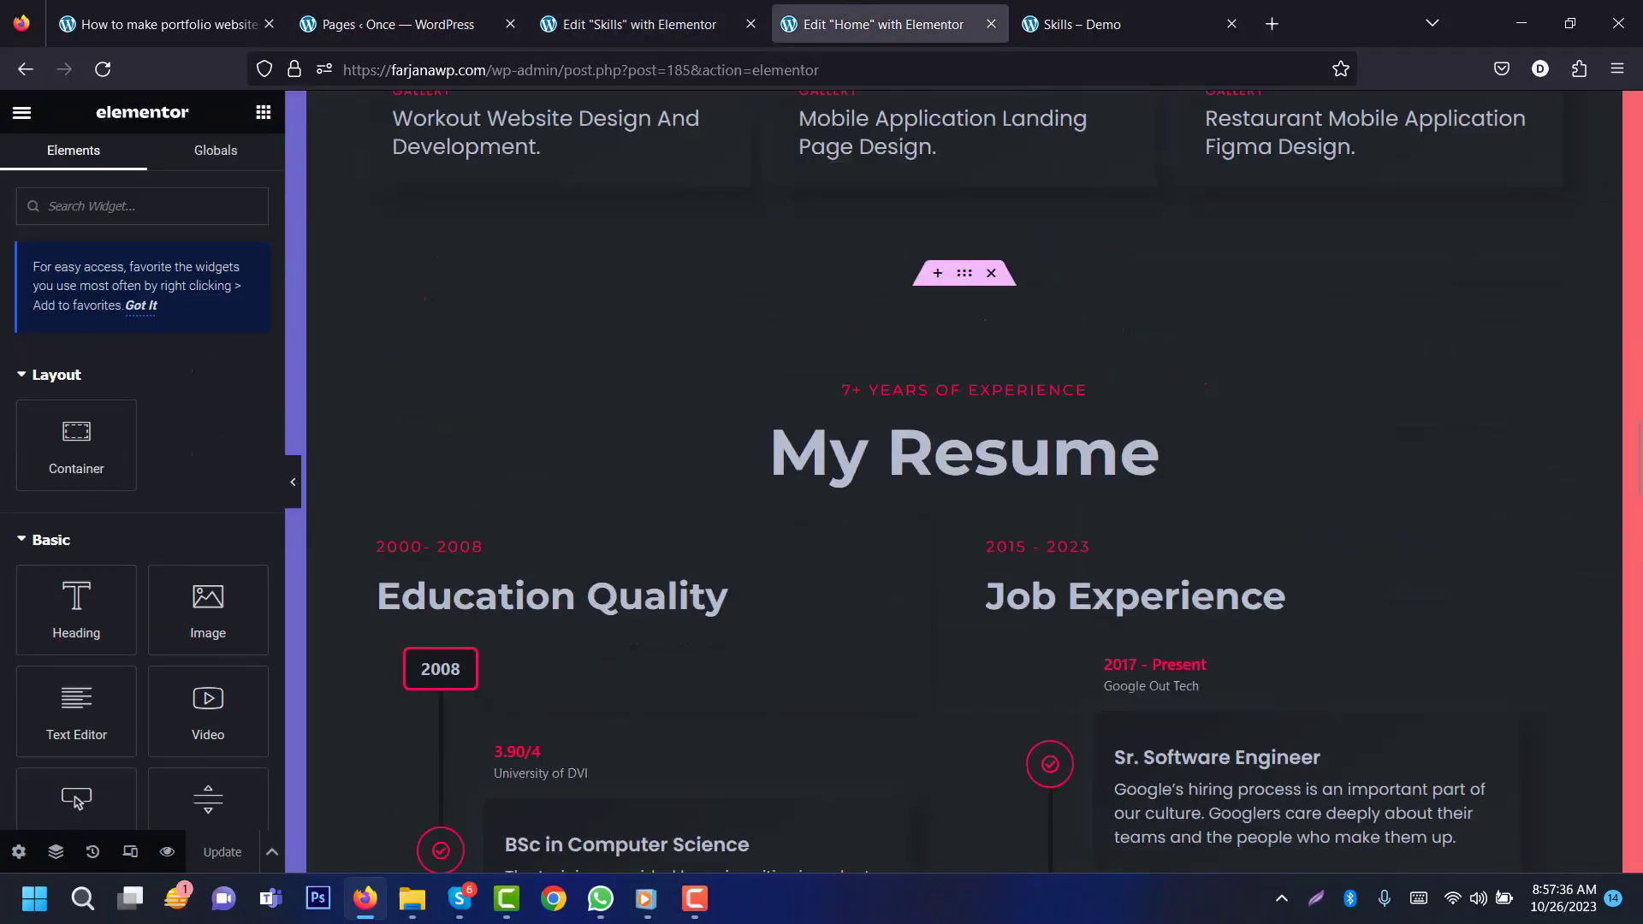
pyautogui.scroll(-15, 961, 242)
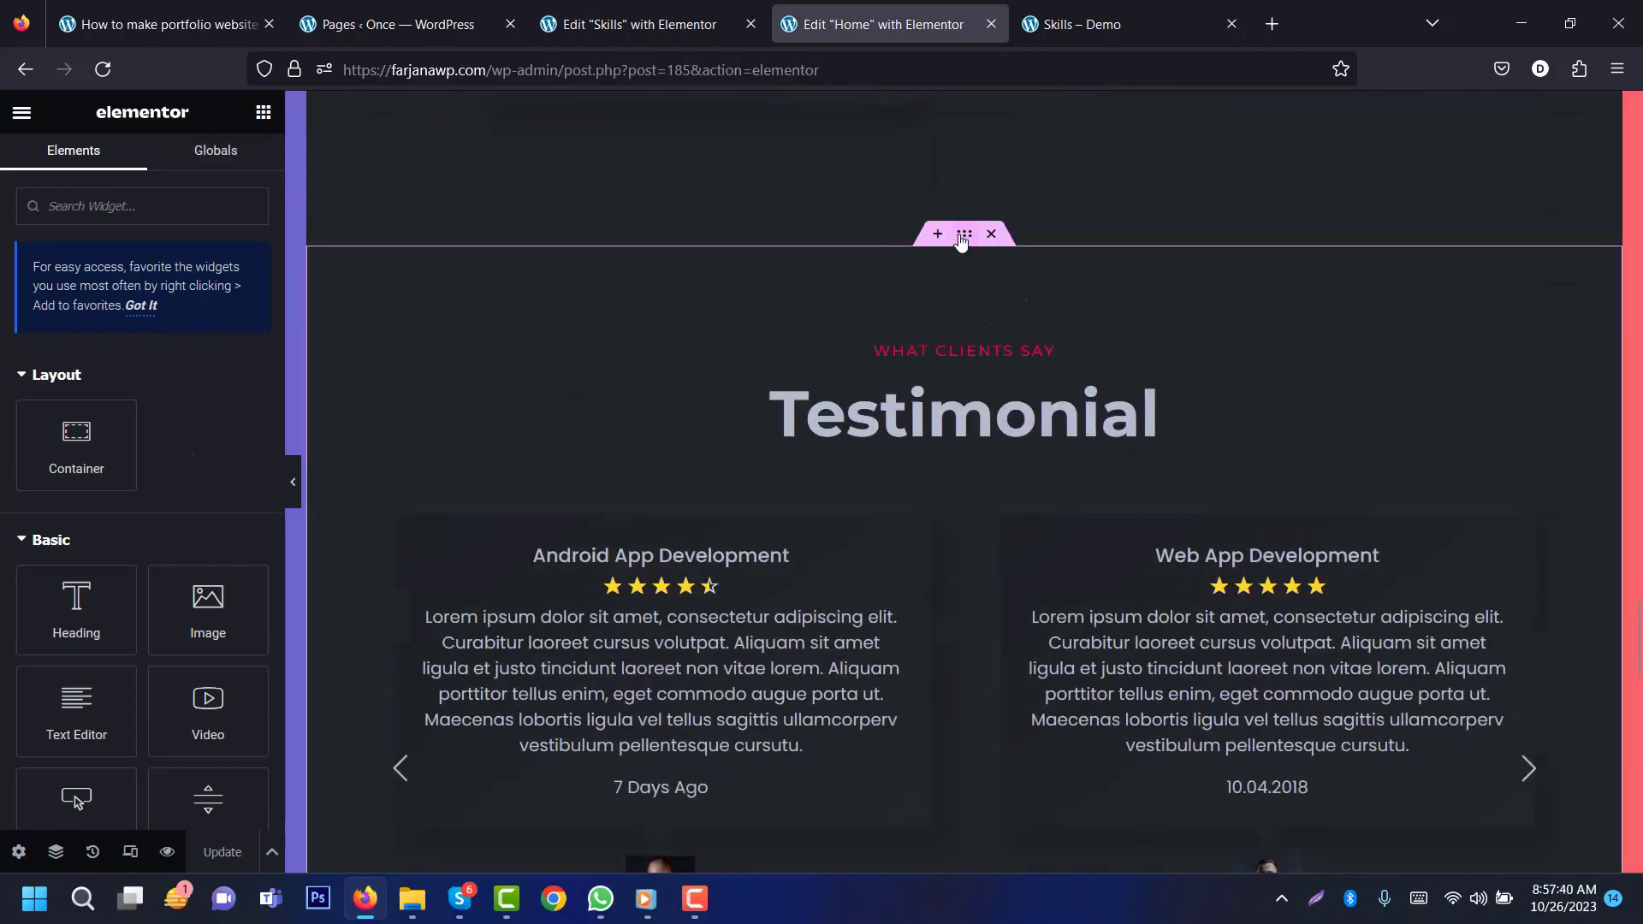
pyautogui.rightClick(962, 243)
pyautogui.click(1025, 372)
pyautogui.hotkey('ctrl', 'shift', 'Tab')
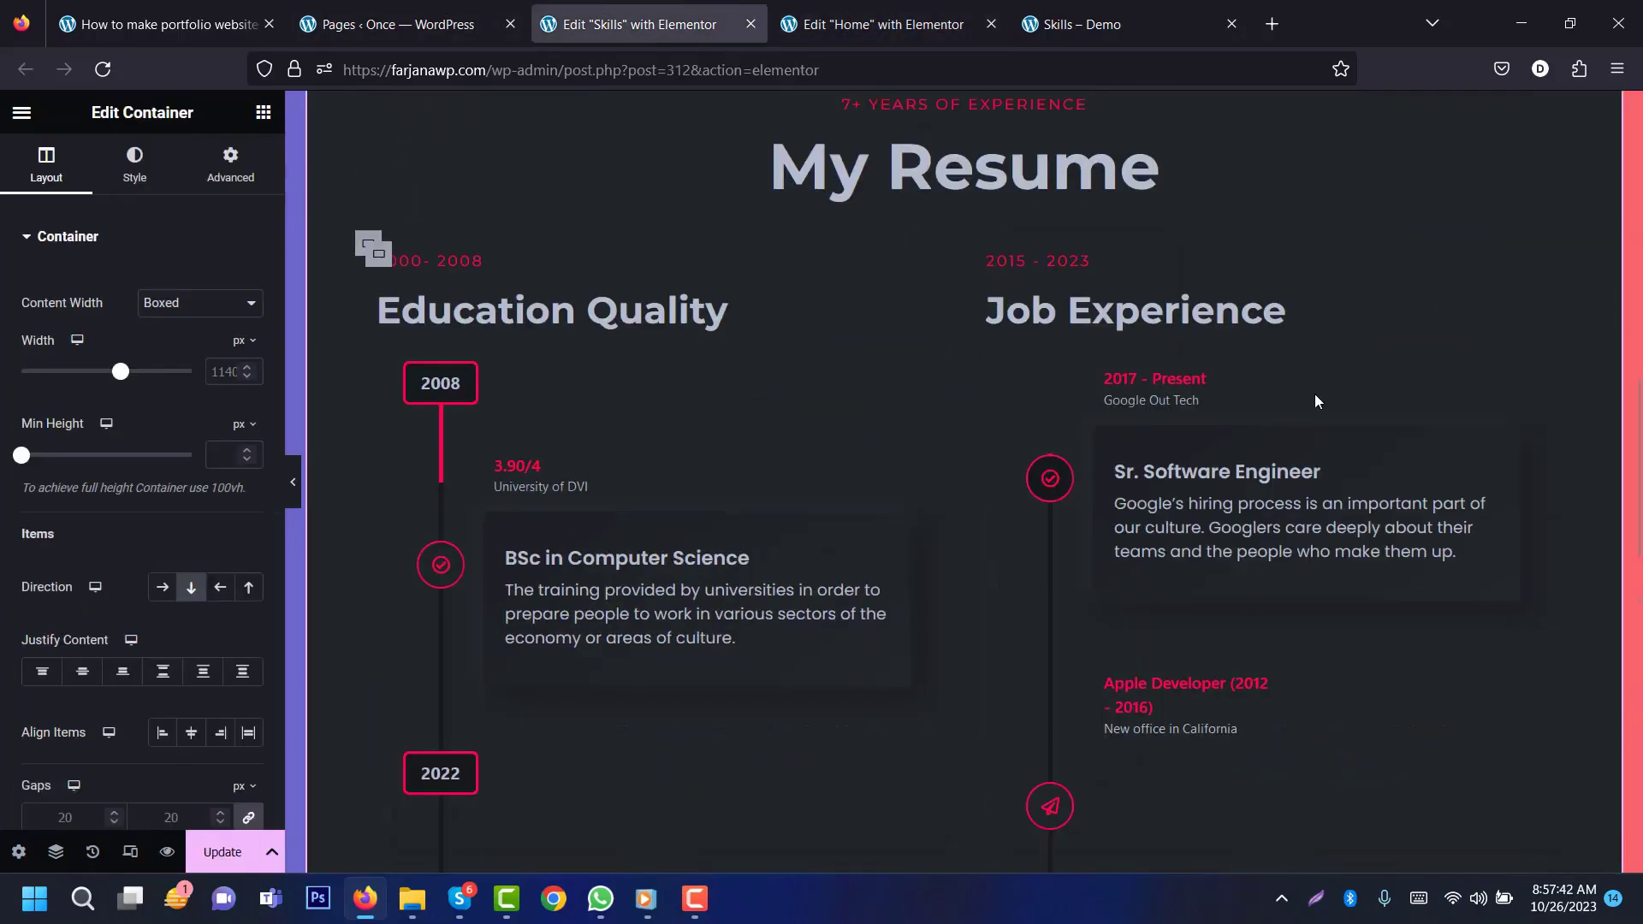
pyautogui.scroll(-12, 968, 584)
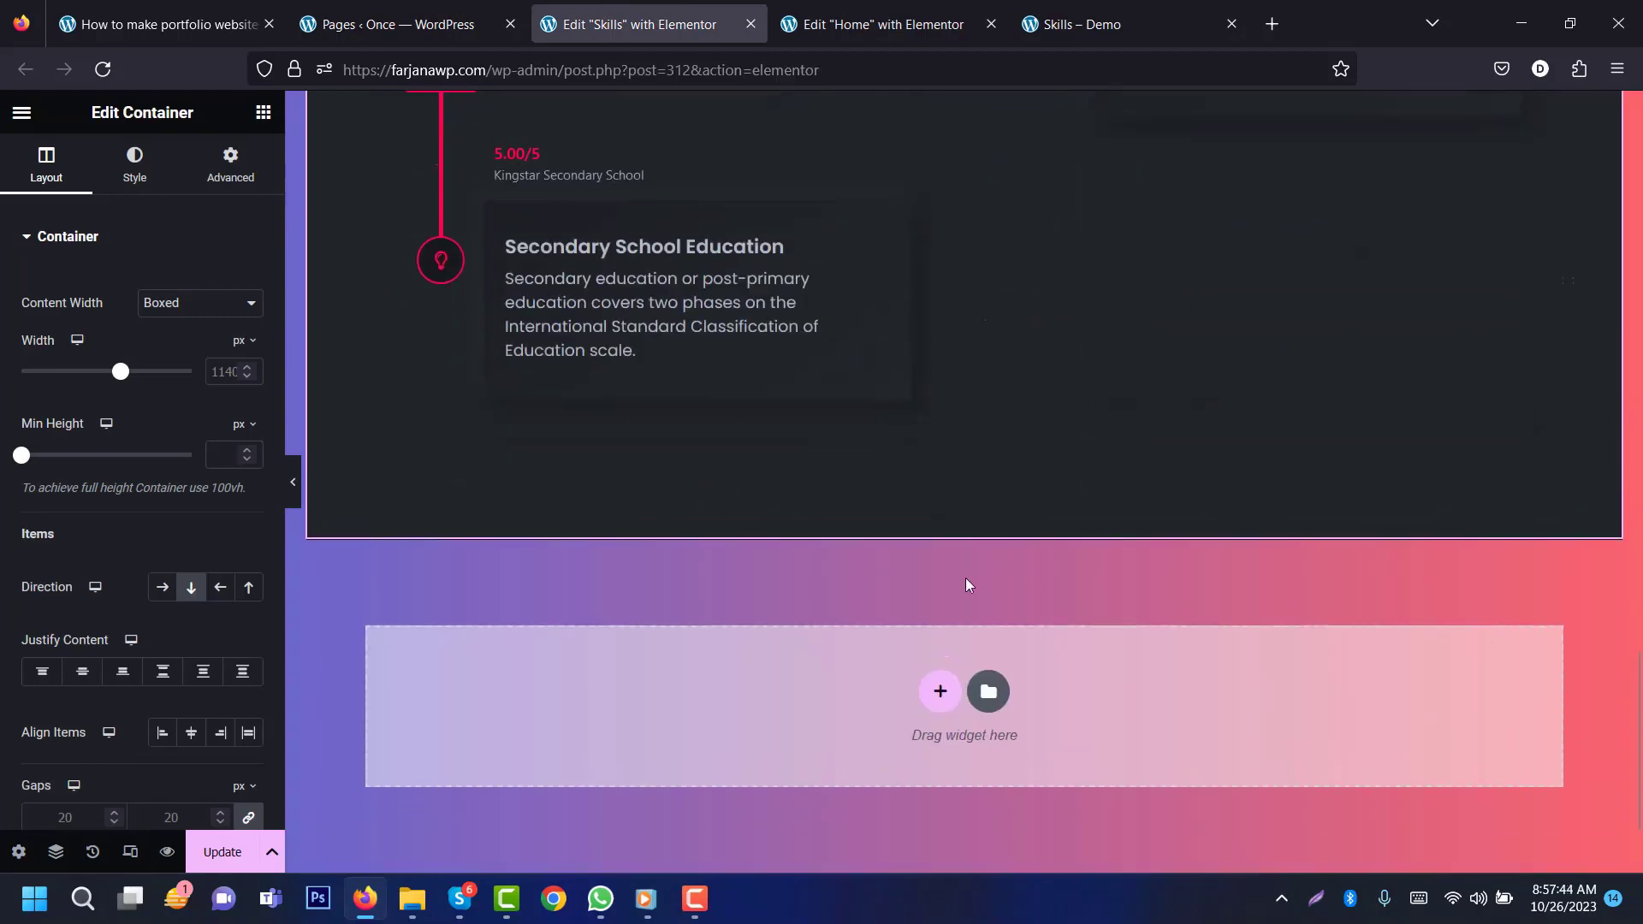
pyautogui.rightClick(937, 684)
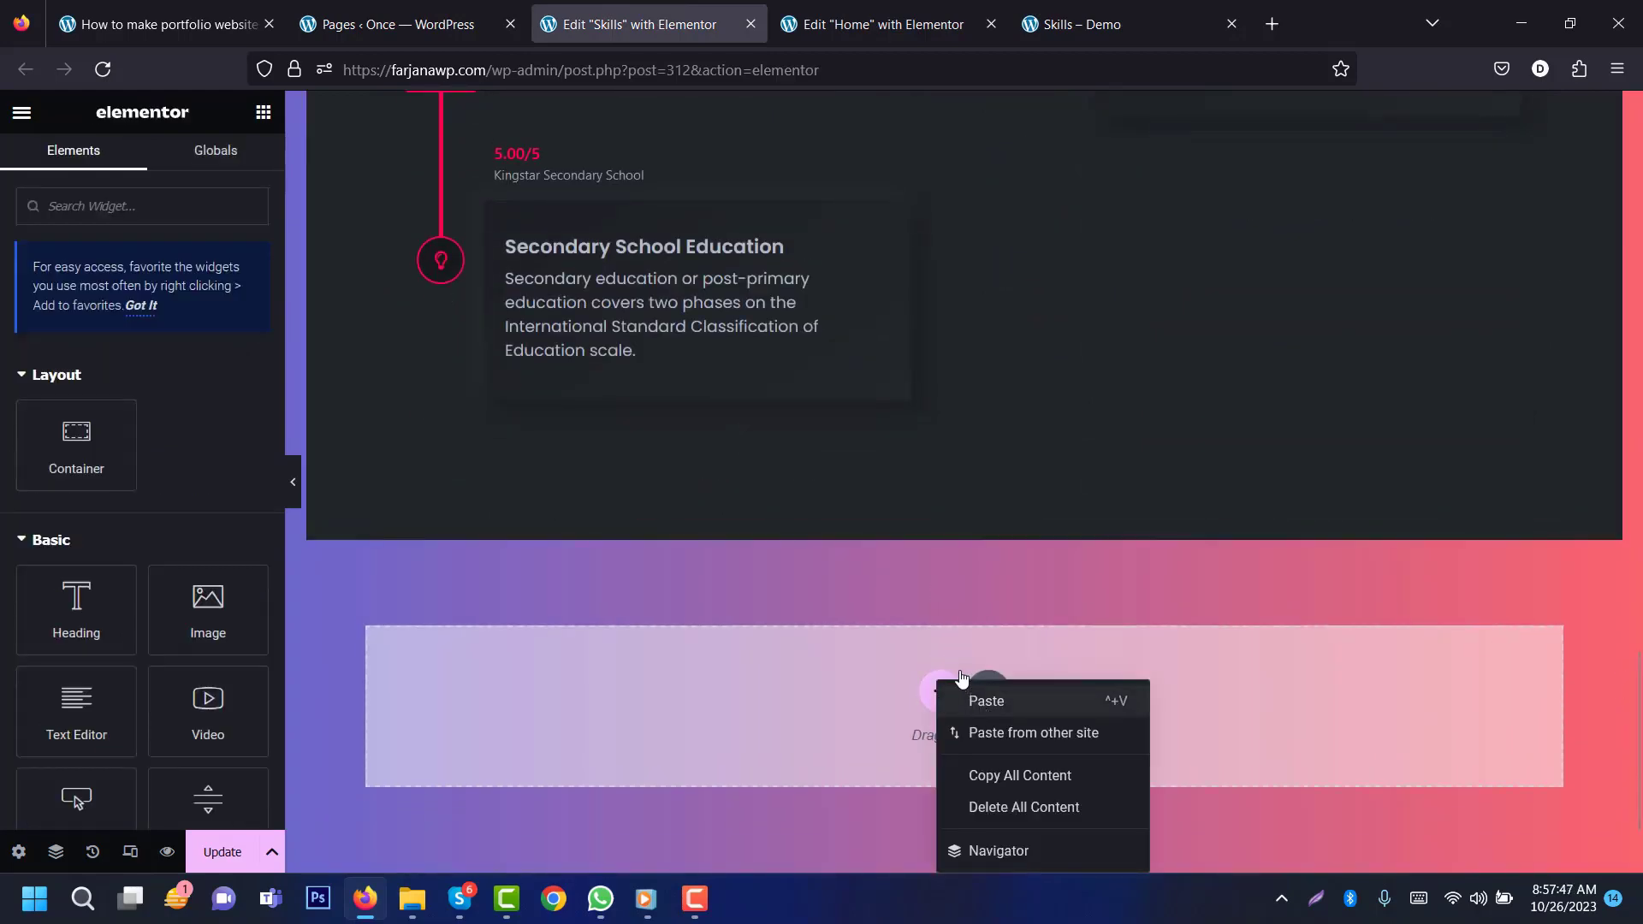
pyautogui.click(986, 701)
pyautogui.scroll(-8, 926, 592)
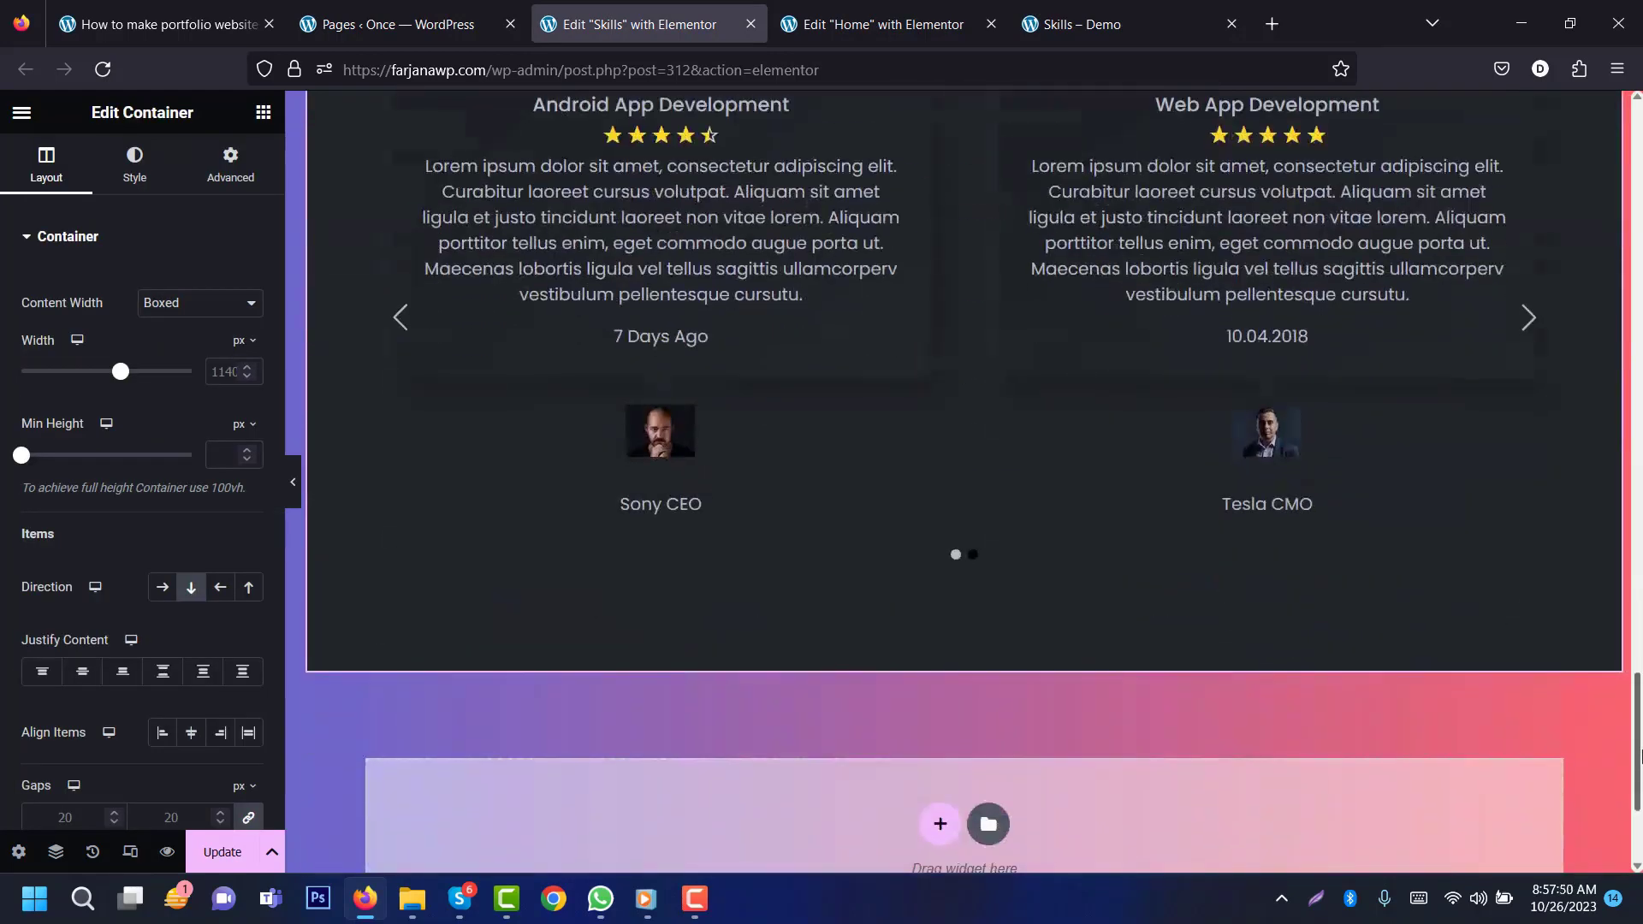
pyautogui.moveTo(1638, 753); pyautogui.dragTo(1639, 96)
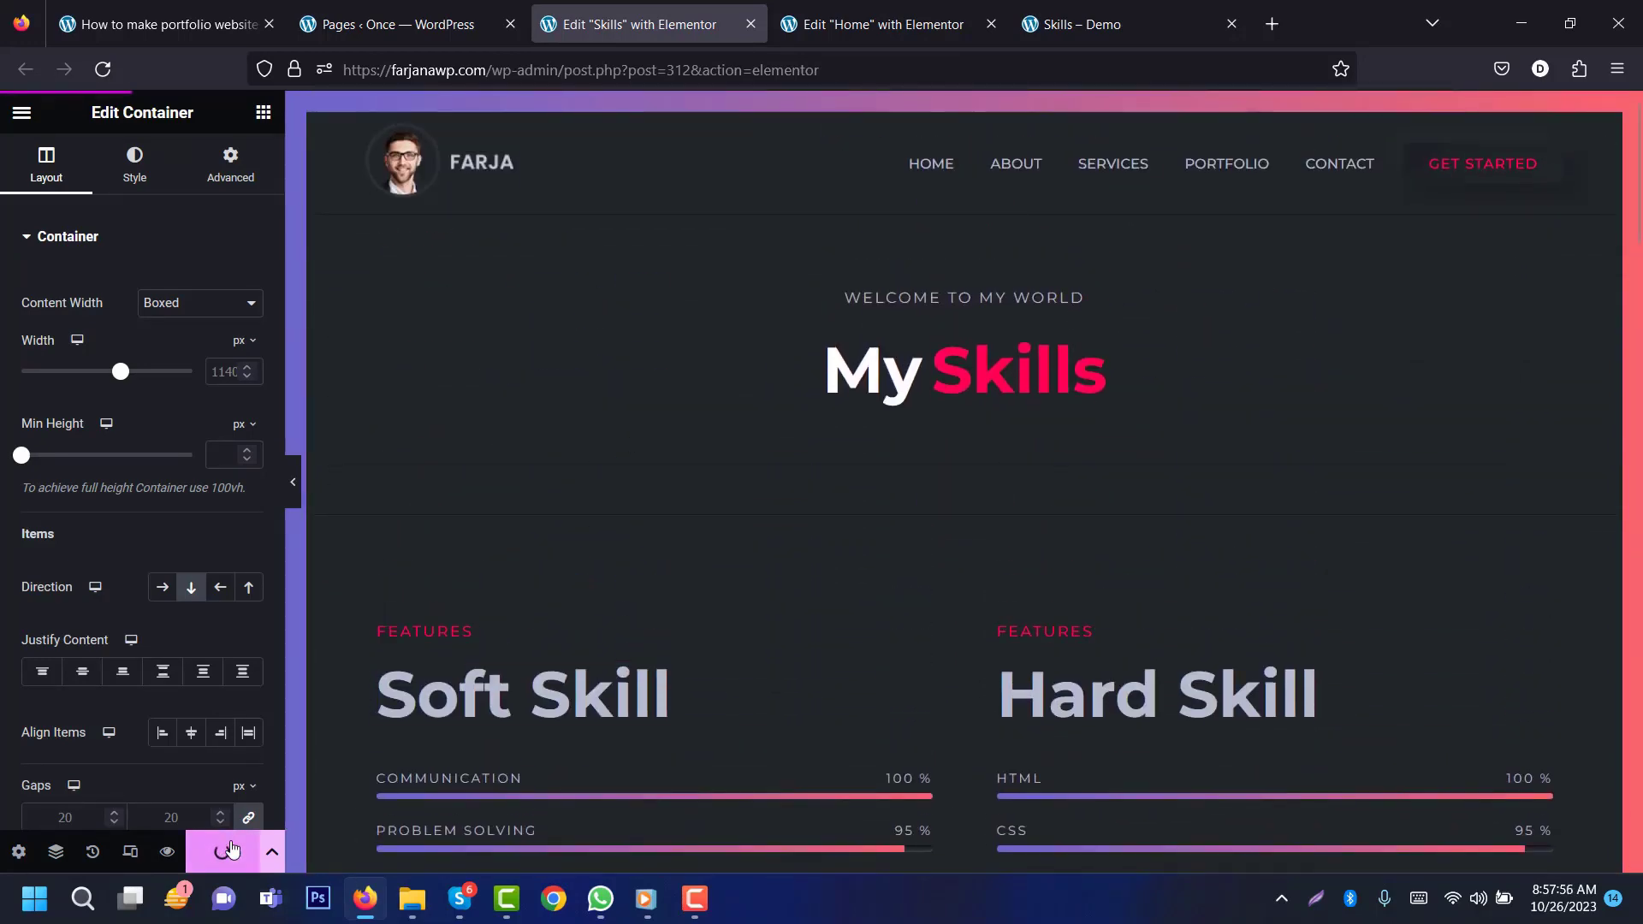
pyautogui.click(21, 112)
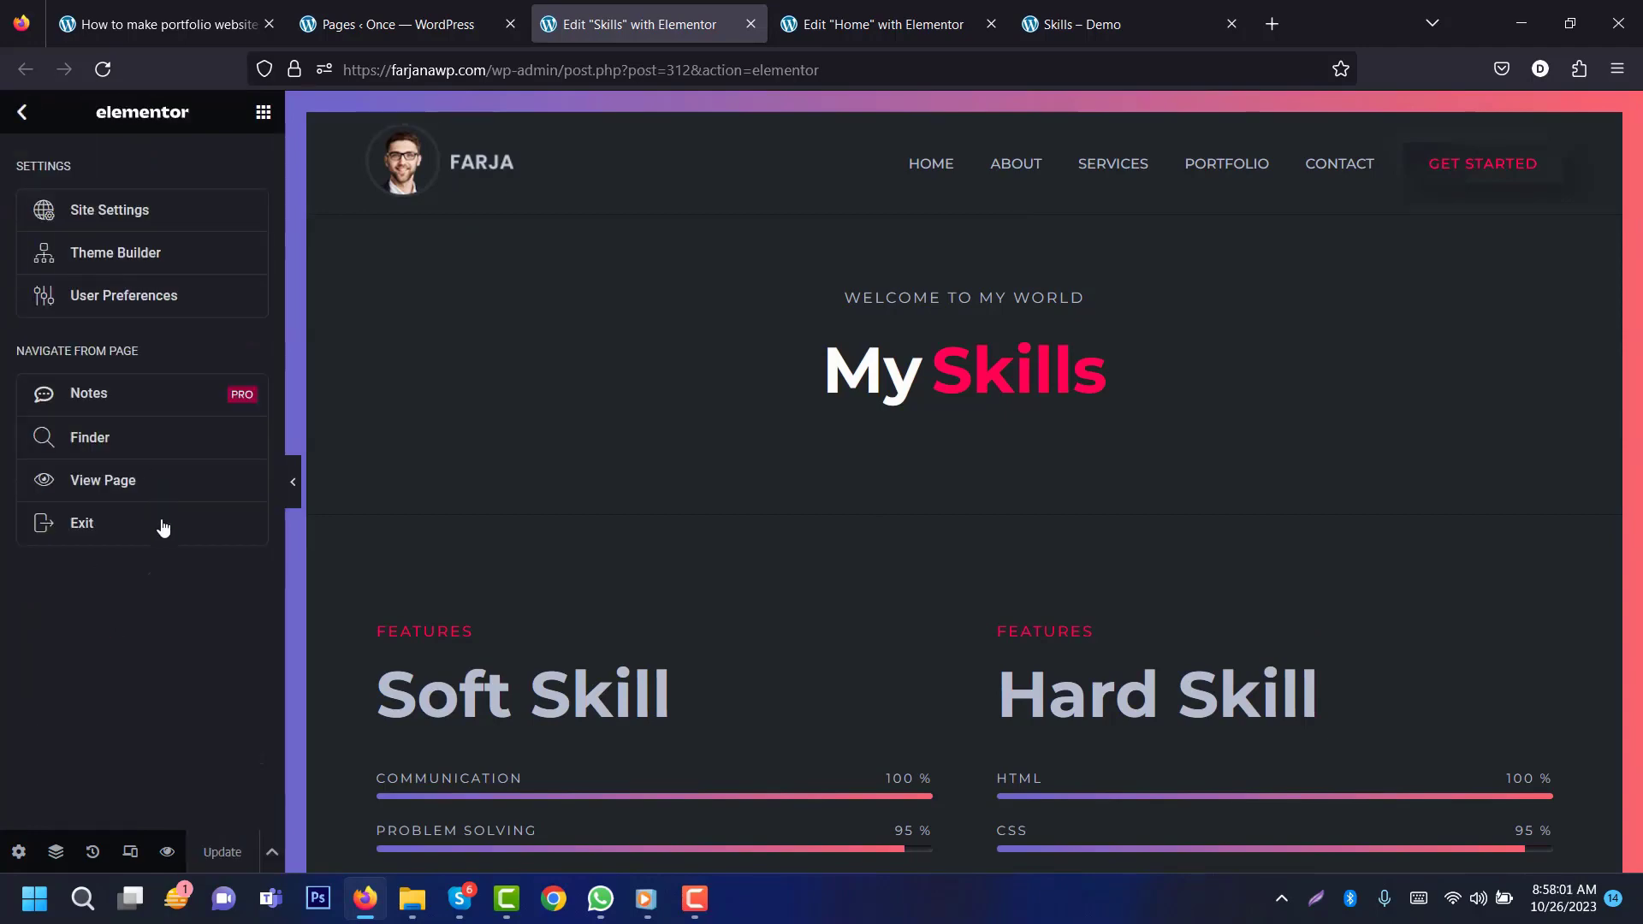
# Step: Exit the Skills editor, close the Home page editor, and go back to the Pages list
pyautogui.click(154, 525)
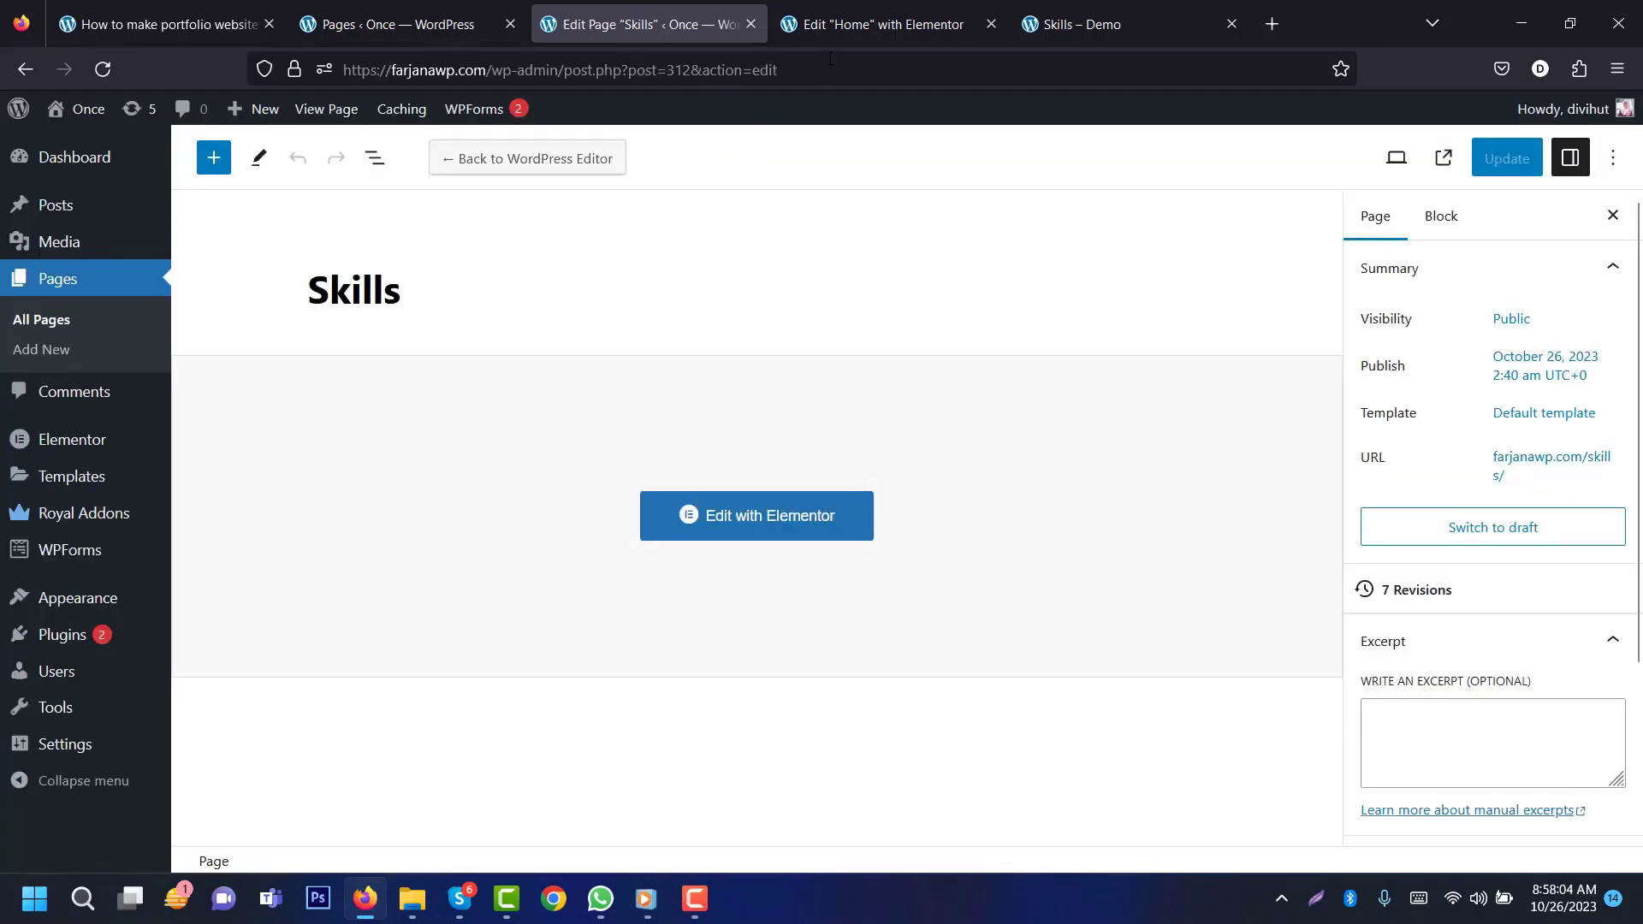
pyautogui.click(863, 8)
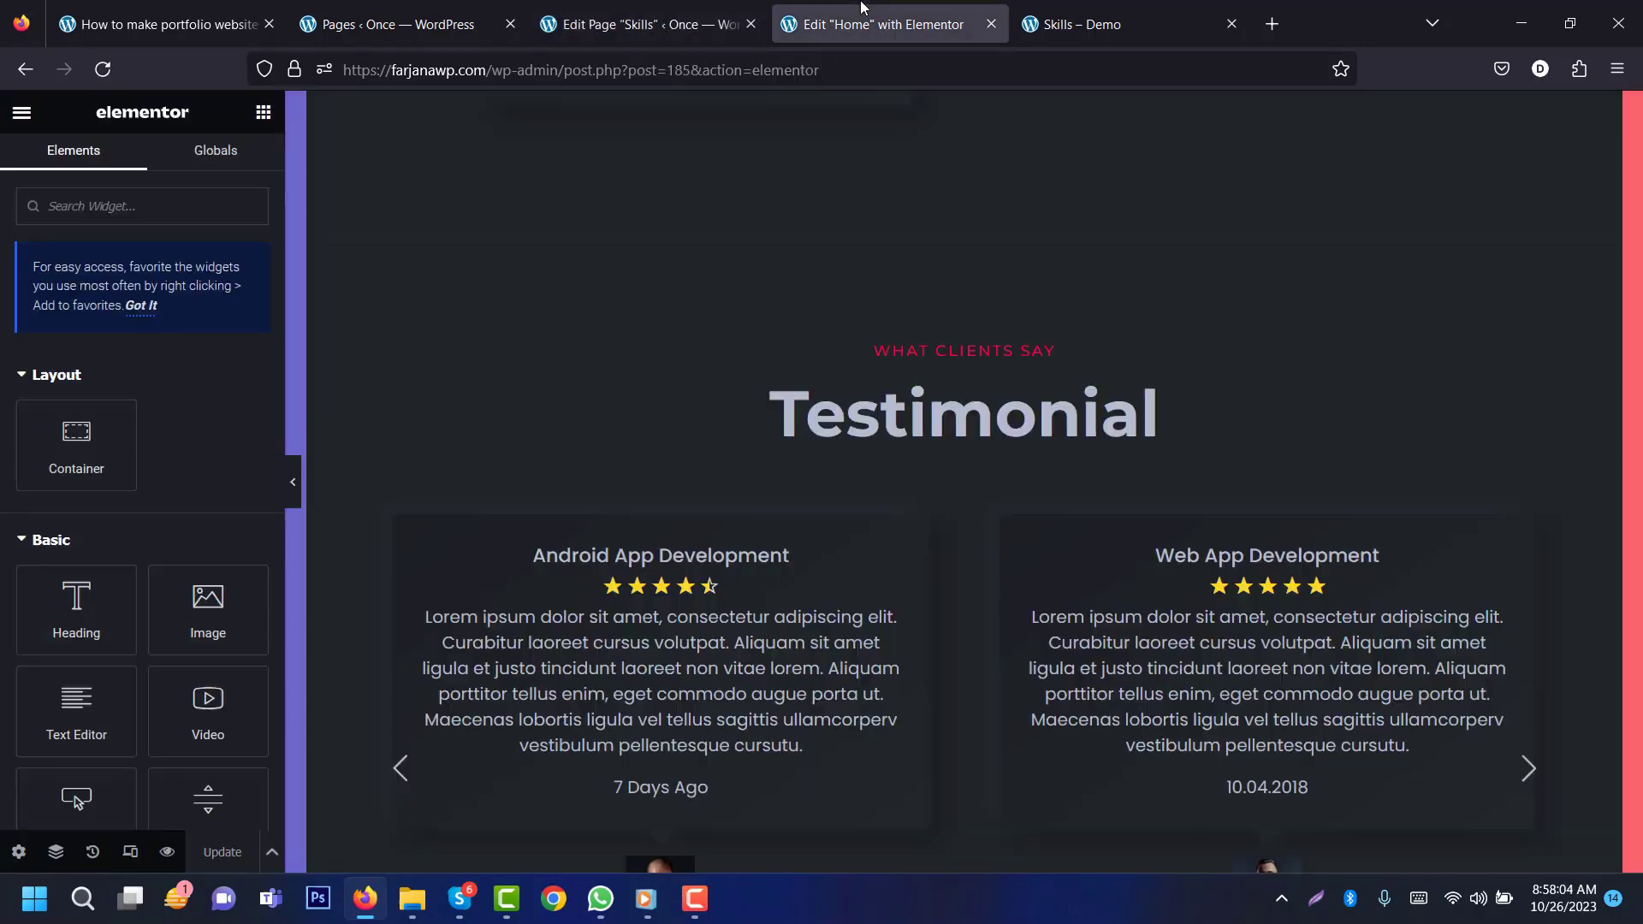
pyautogui.click(991, 24)
pyautogui.click(402, 24)
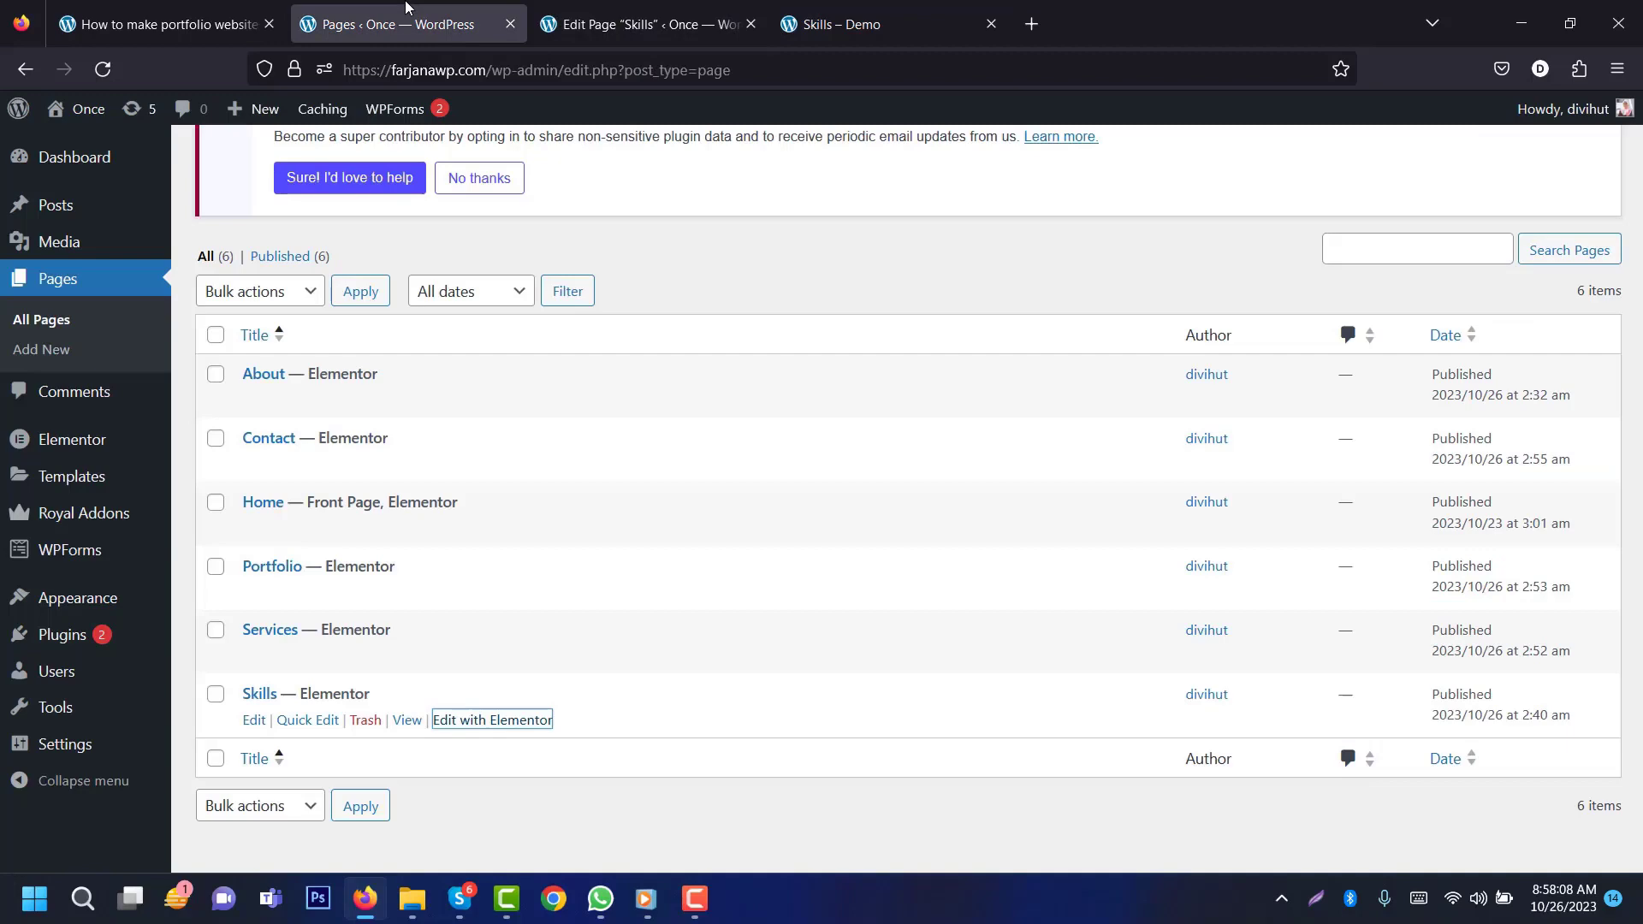
pyautogui.click(642, 24)
pyautogui.moveTo(88, 117)
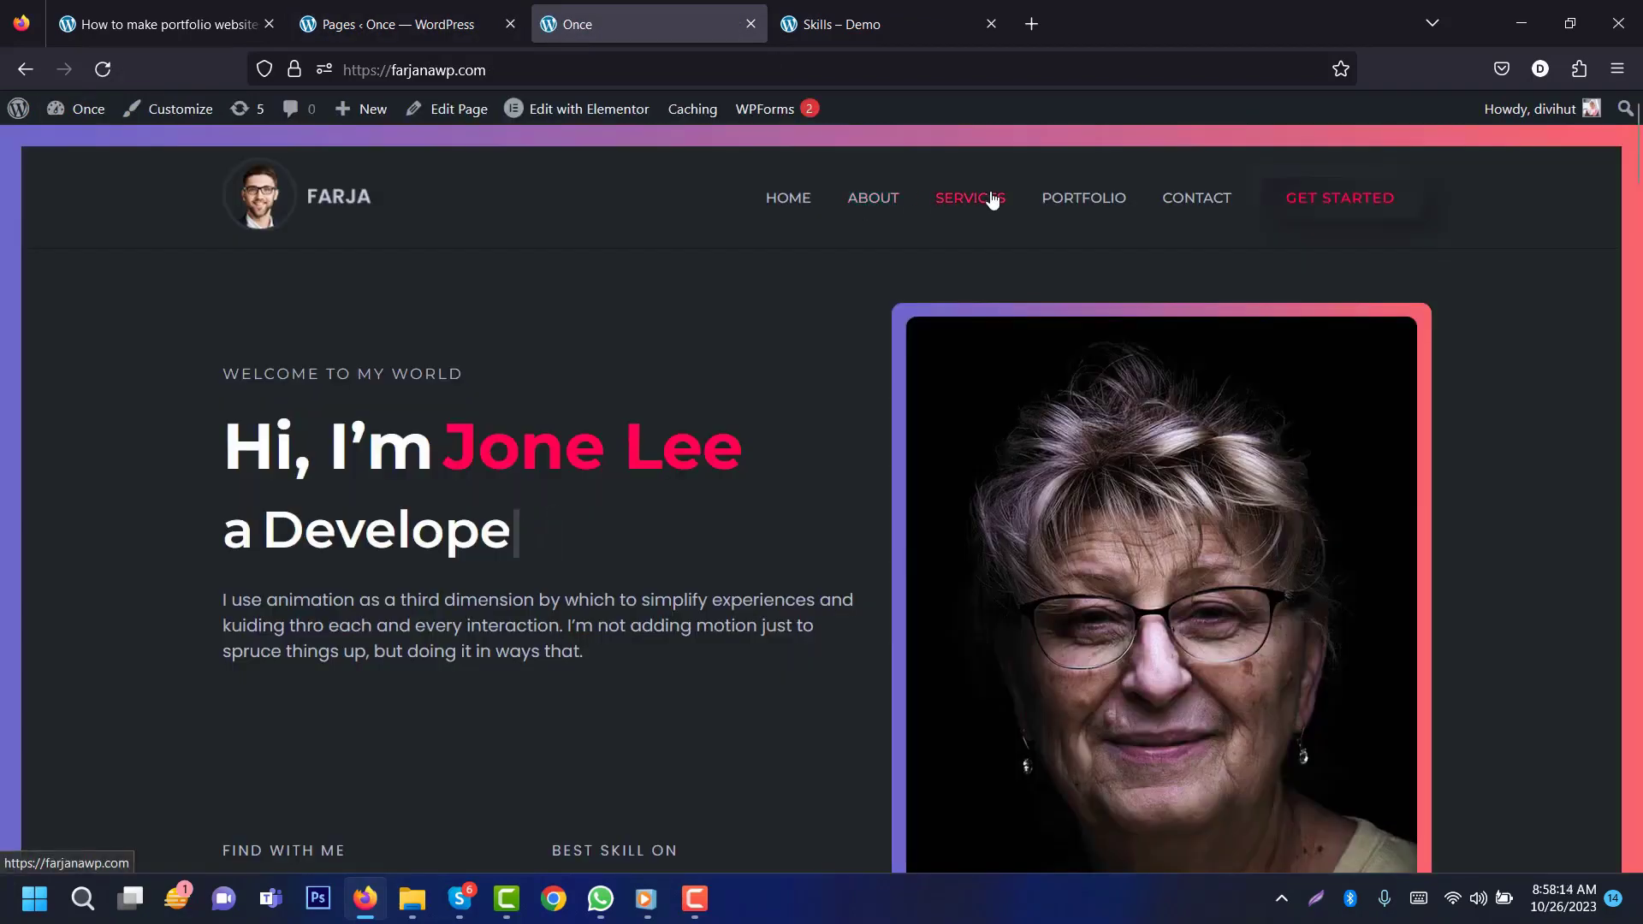
pyautogui.click(420, 26)
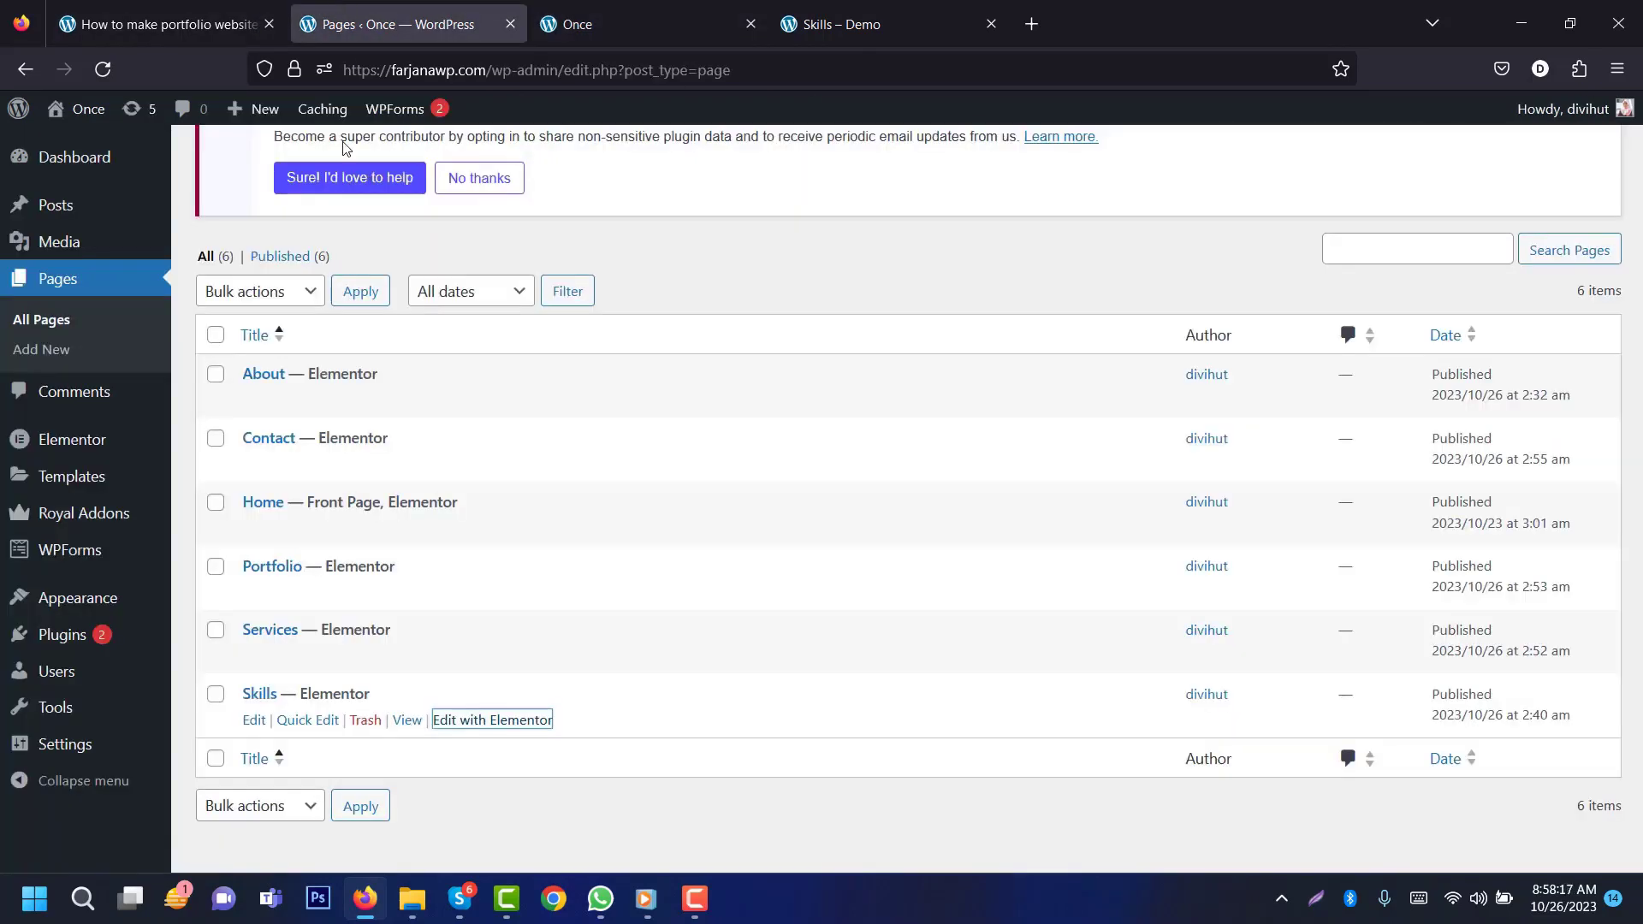
pyautogui.moveTo(129, 605)
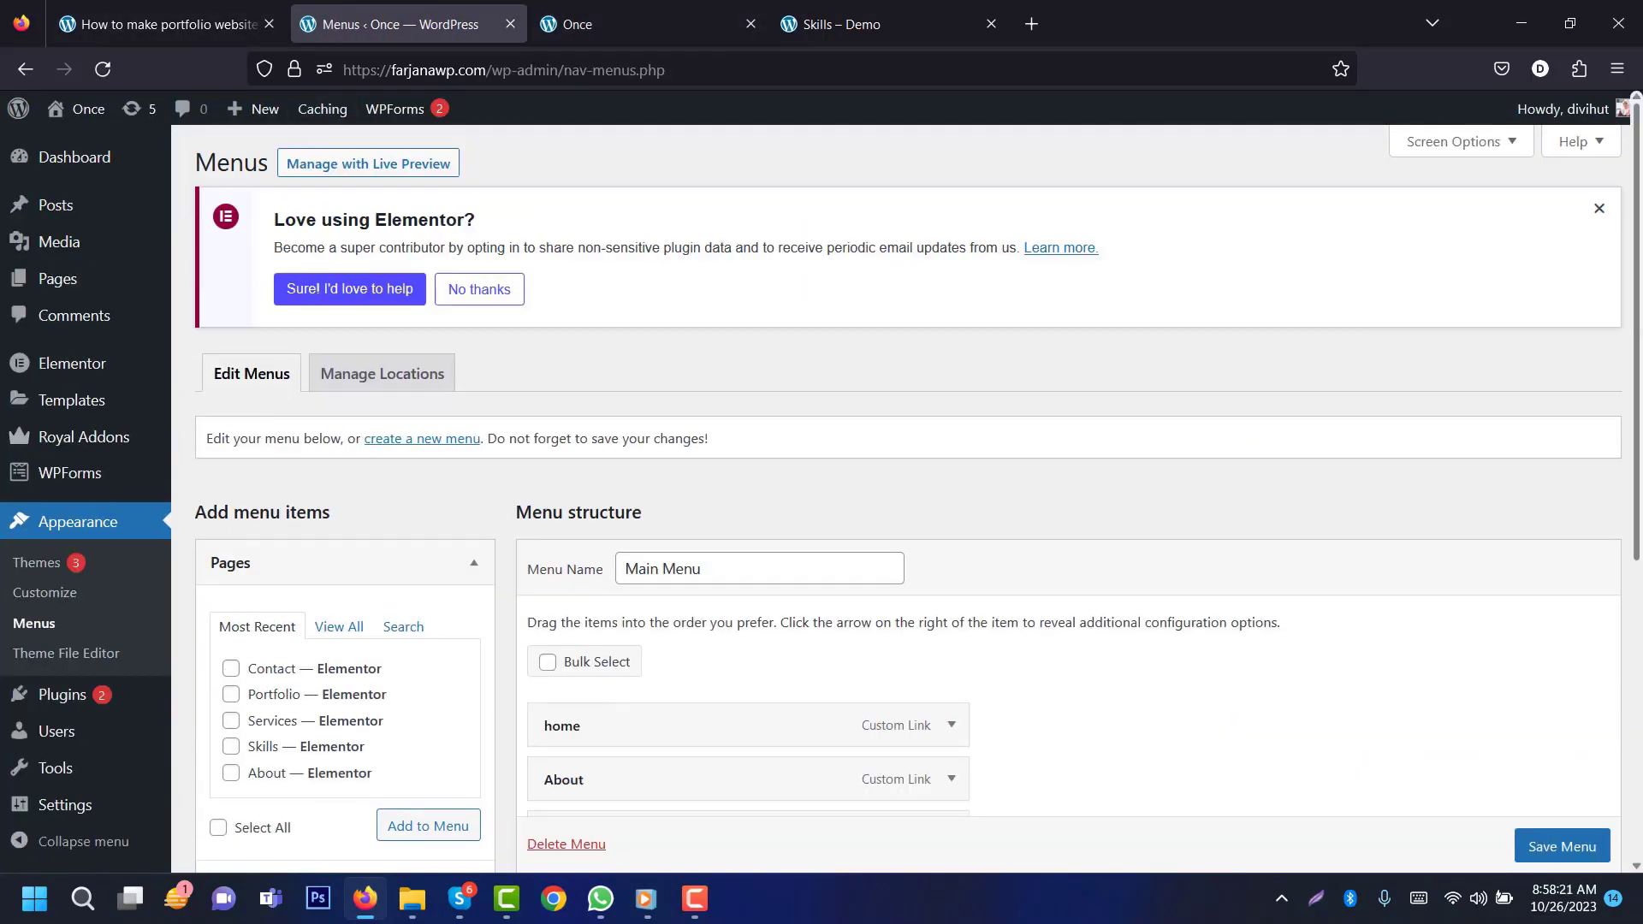
# Step: Remove the old About, Services, Portfolio and remaining custom-link items from the Main Menu
pyautogui.scroll(-4, 855, 514)
pyautogui.moveTo(887, 385)
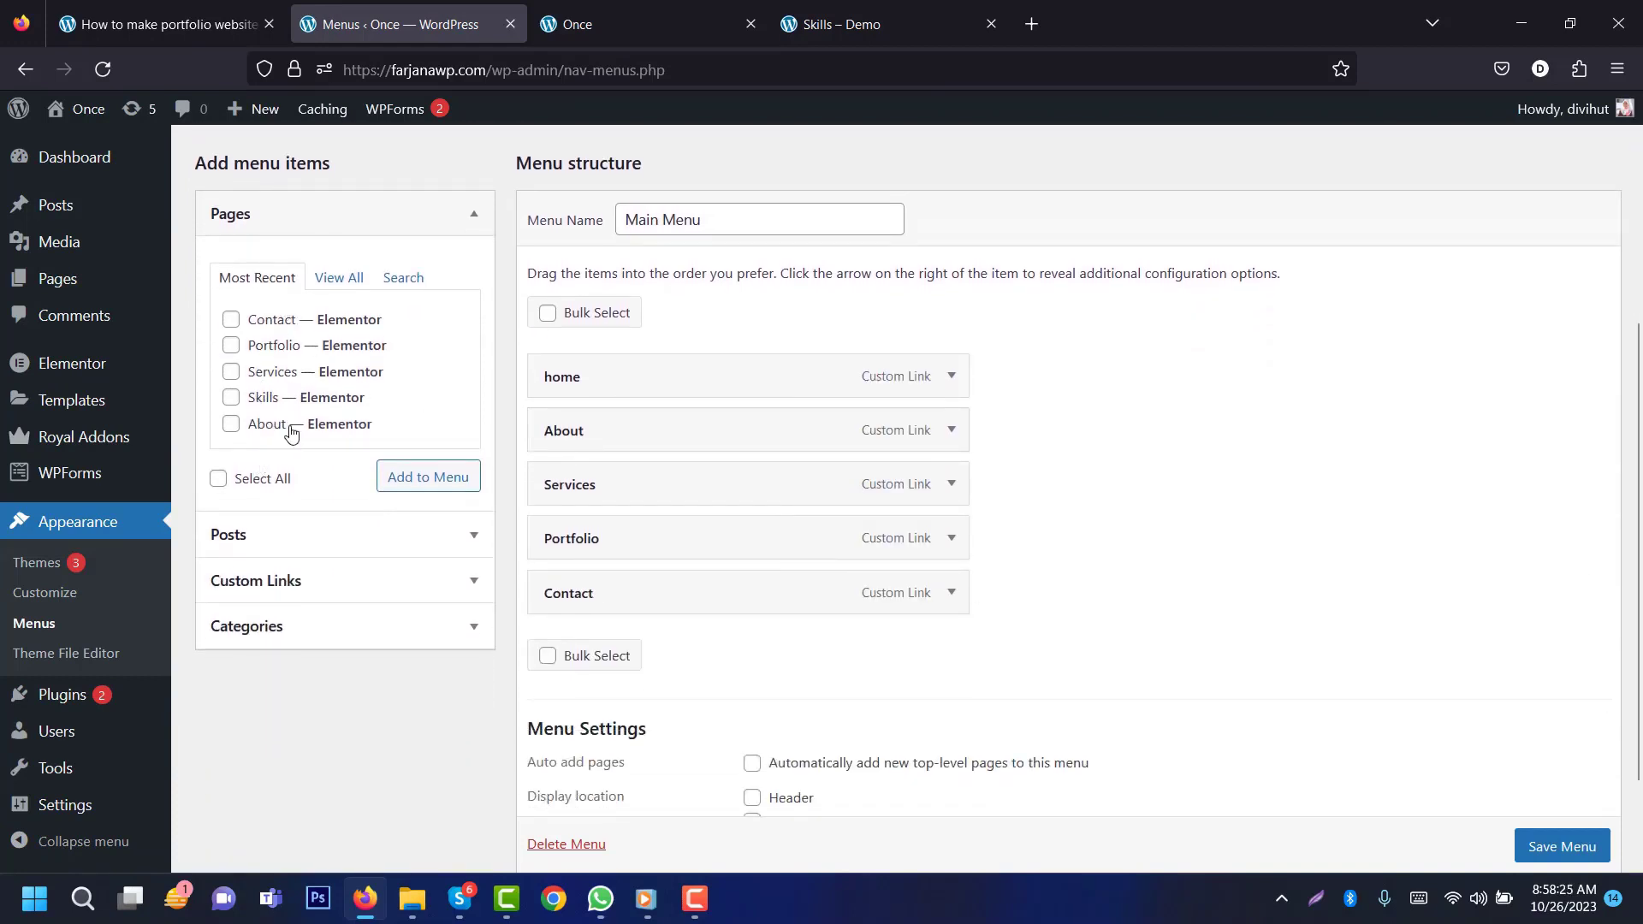
pyautogui.click(952, 430)
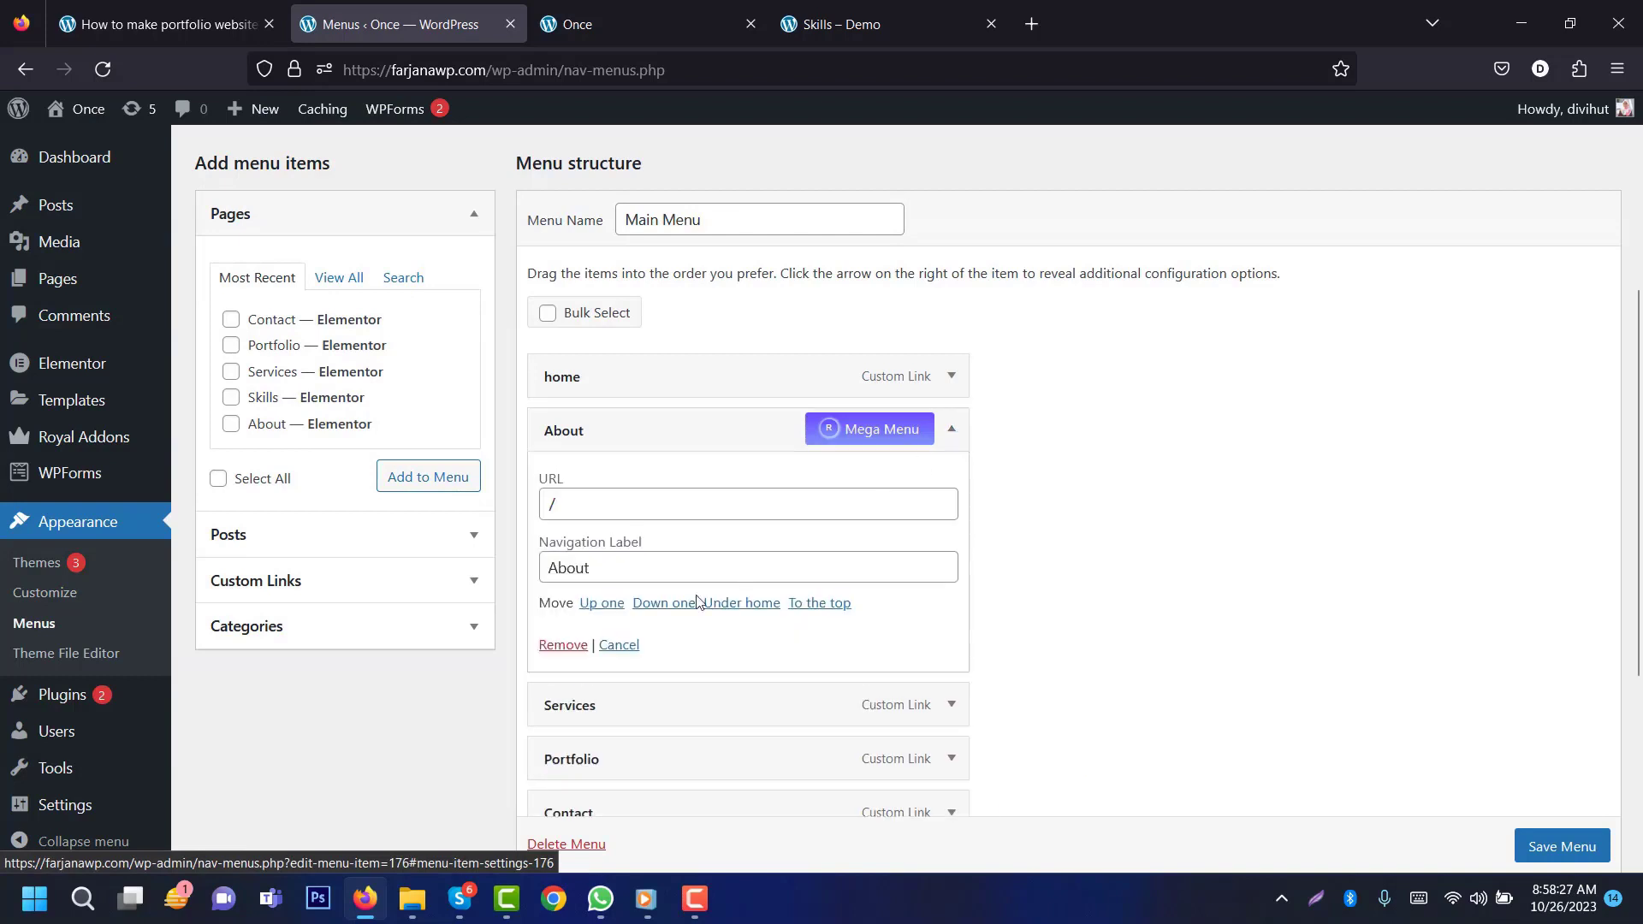
pyautogui.click(563, 645)
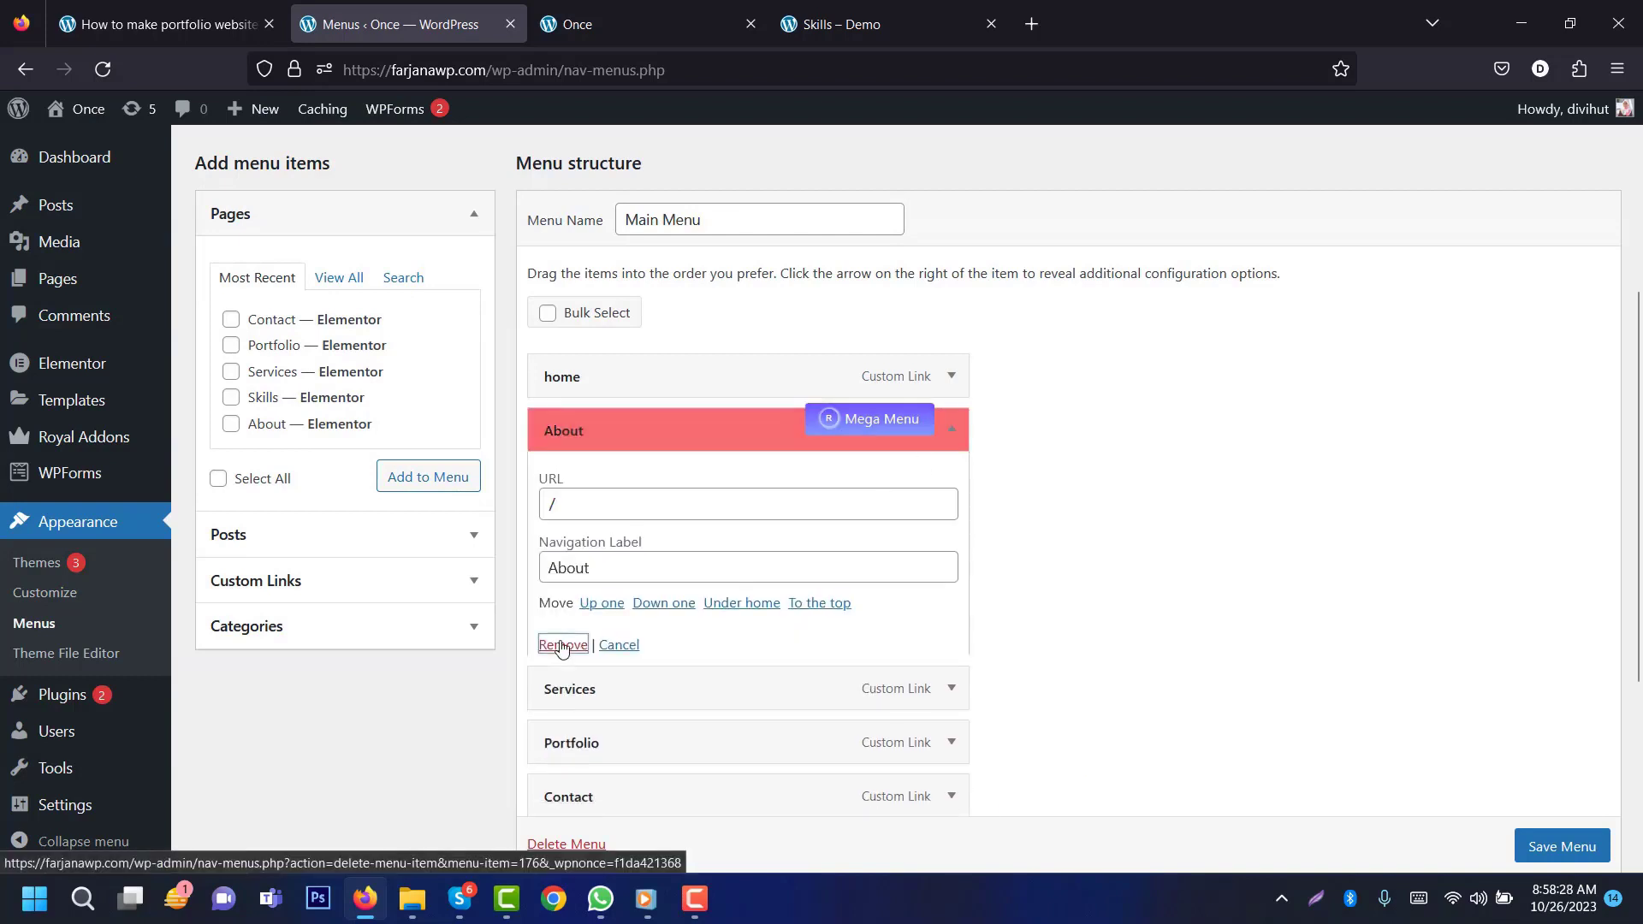
pyautogui.click(947, 433)
pyautogui.click(575, 647)
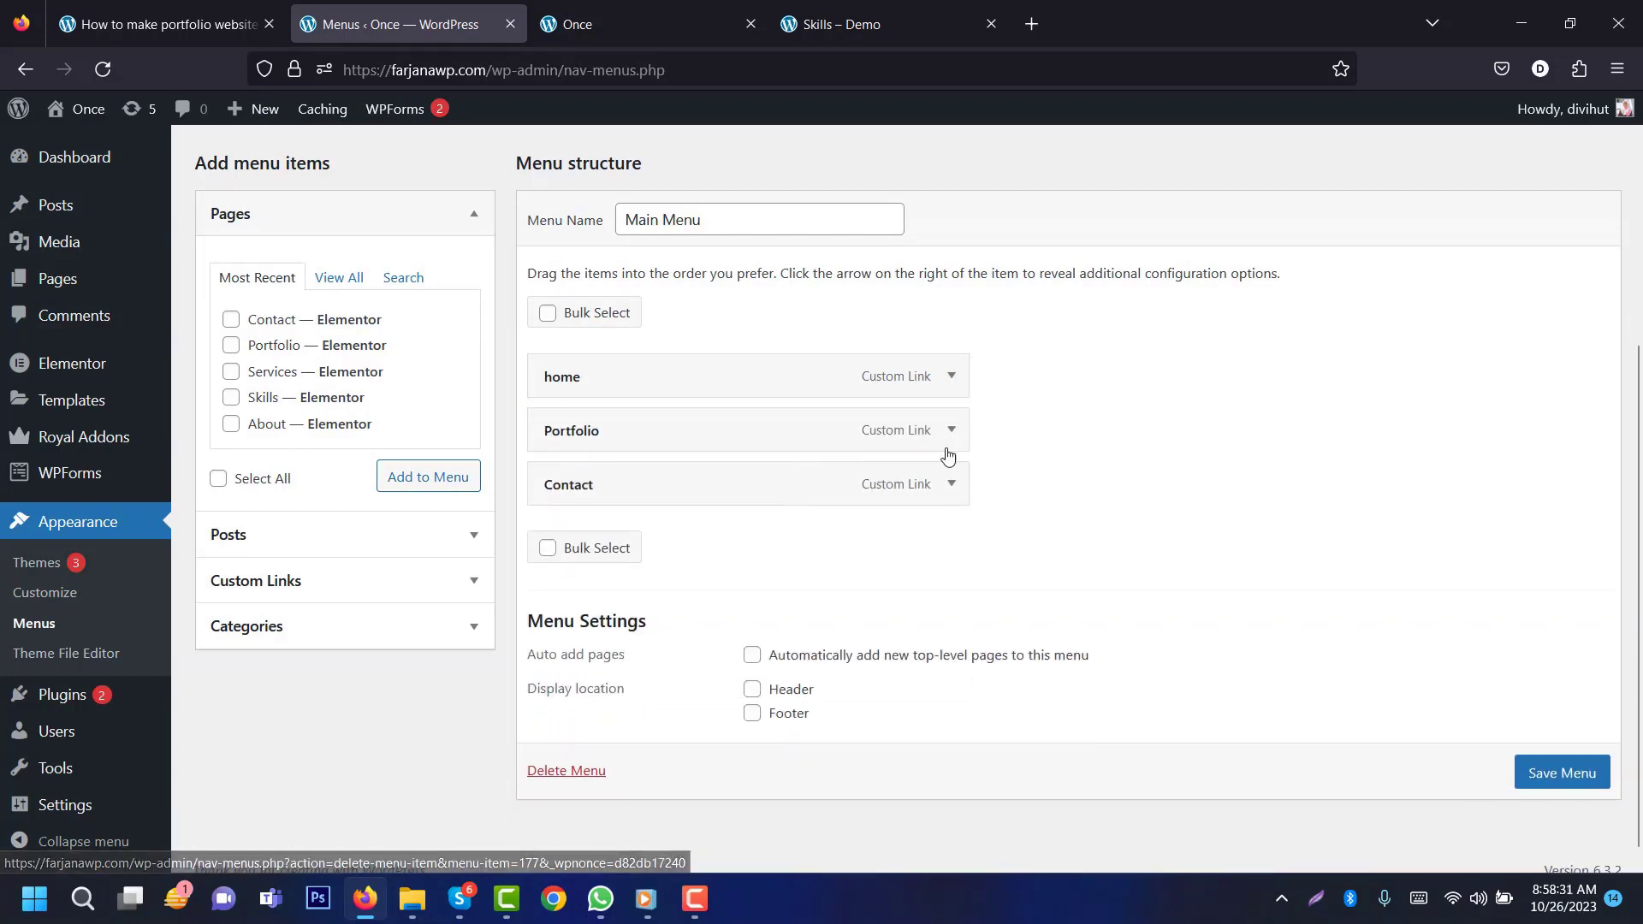
pyautogui.click(950, 435)
pyautogui.click(568, 645)
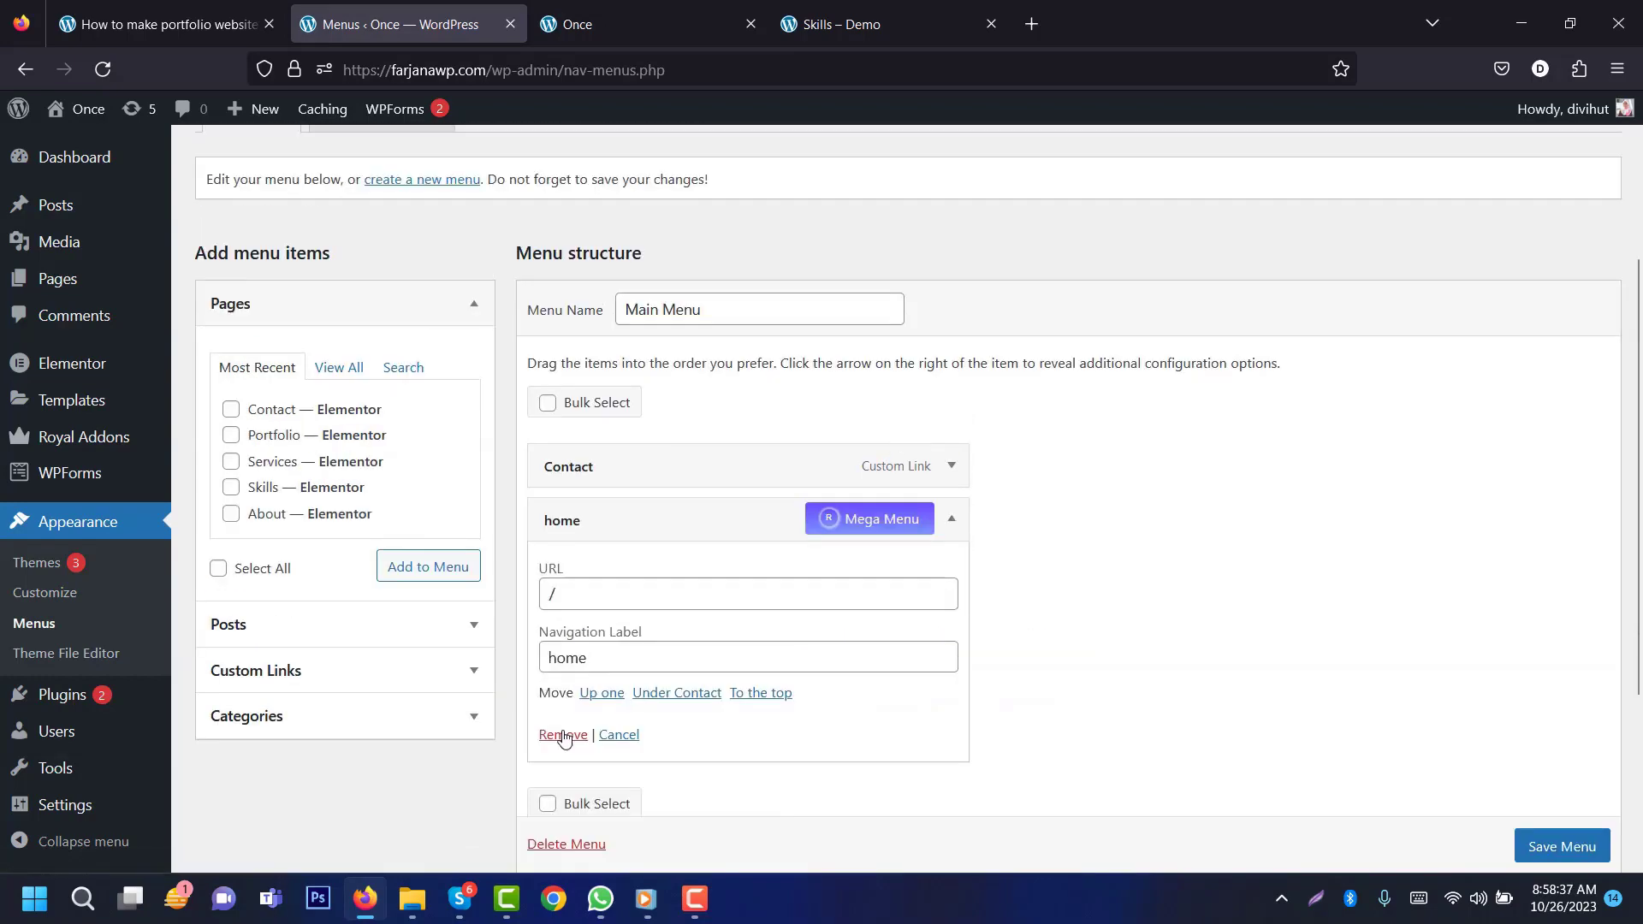
pyautogui.click(557, 730)
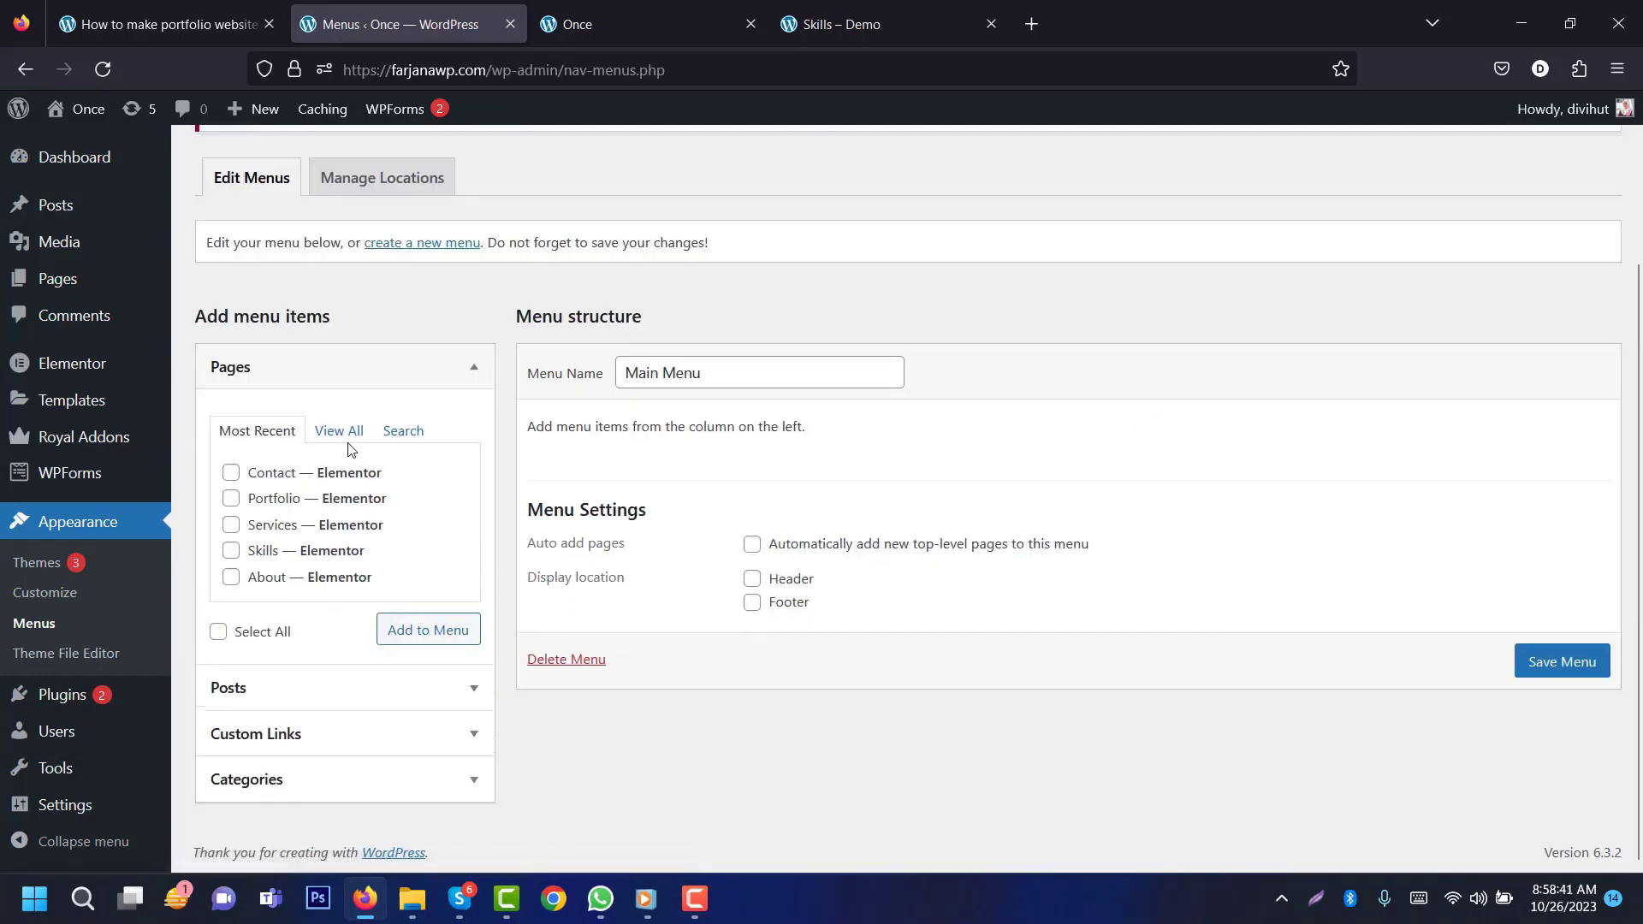
# Step: Add all six pages, order them Home, About, Skills, Services, Portfolio, Contact, and save the menu
pyautogui.click(341, 432)
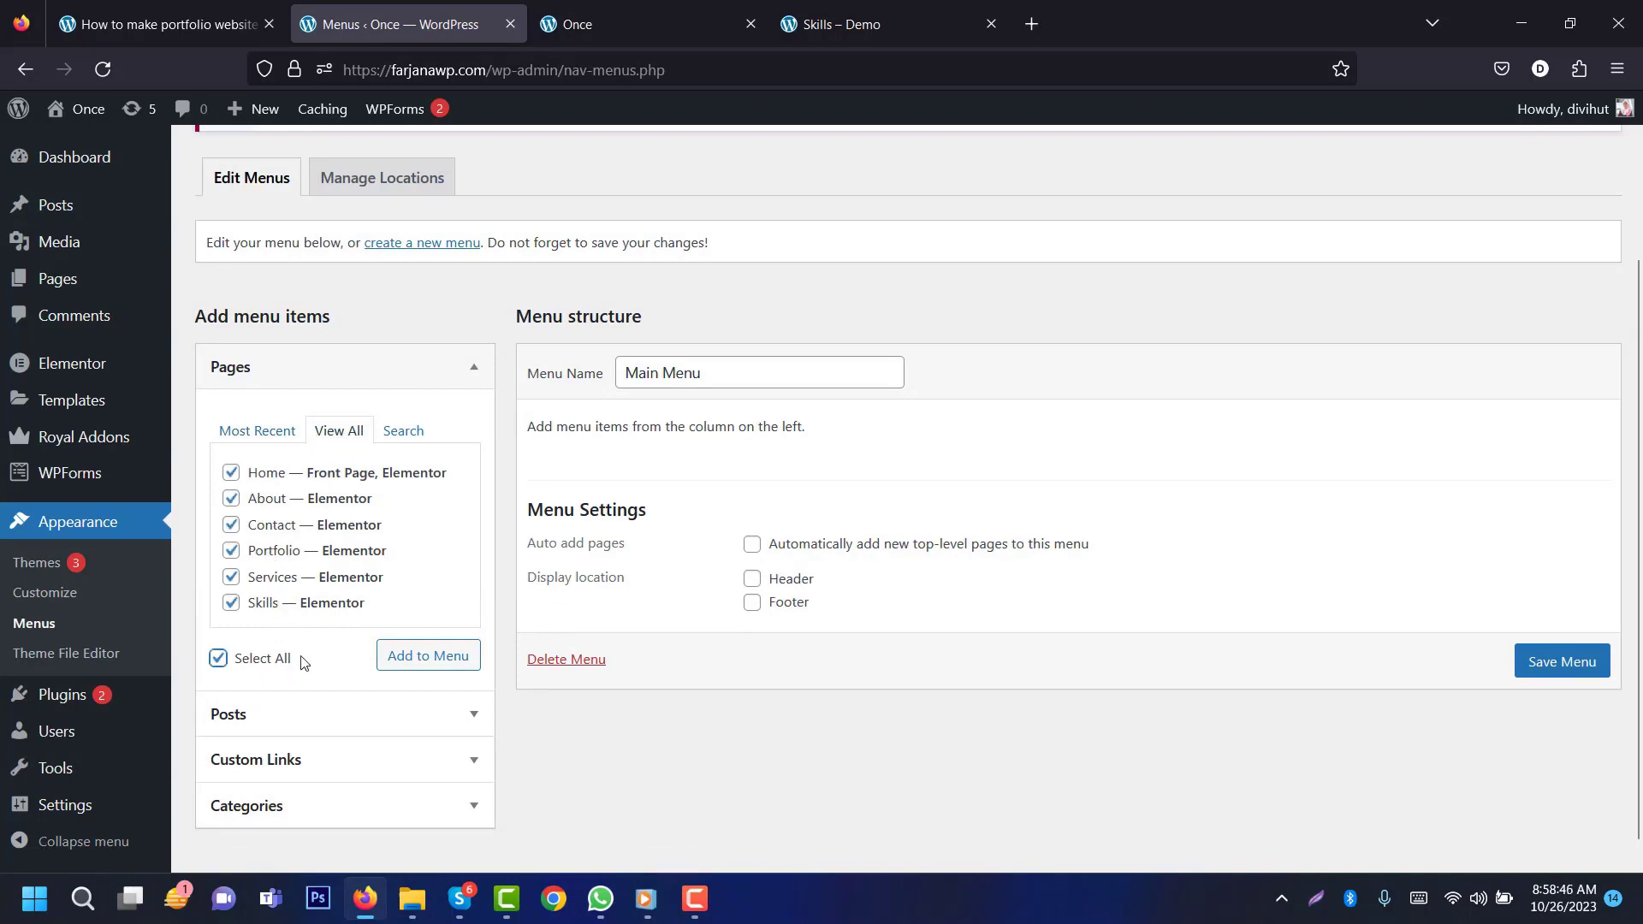
pyautogui.scroll(-2, 887, 535)
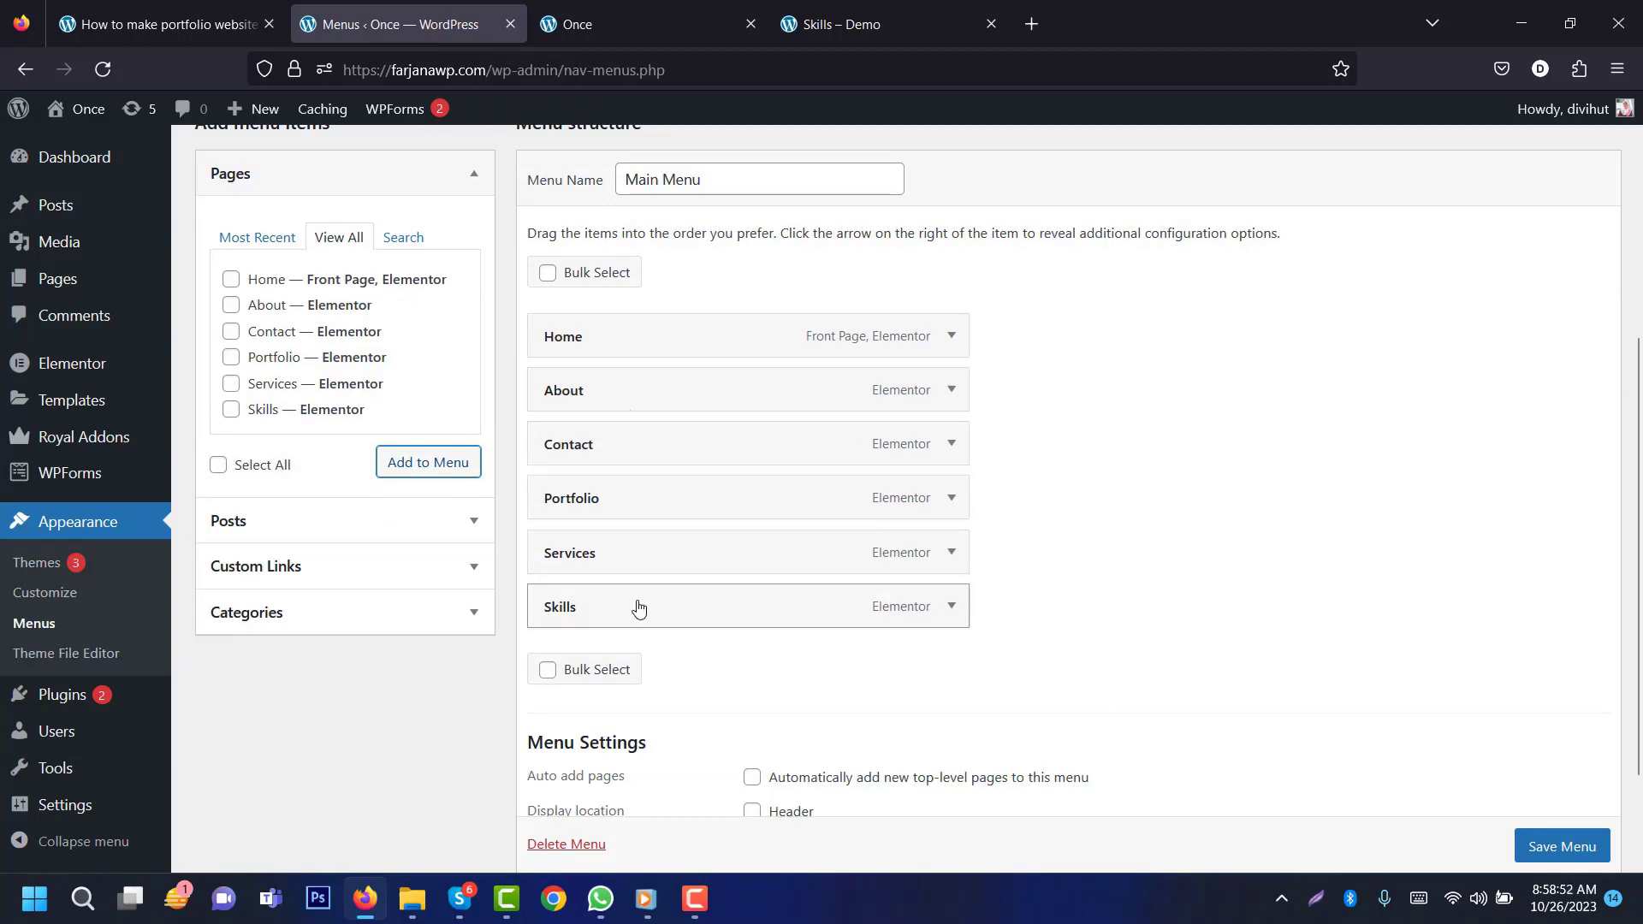
pyautogui.click(856, 23)
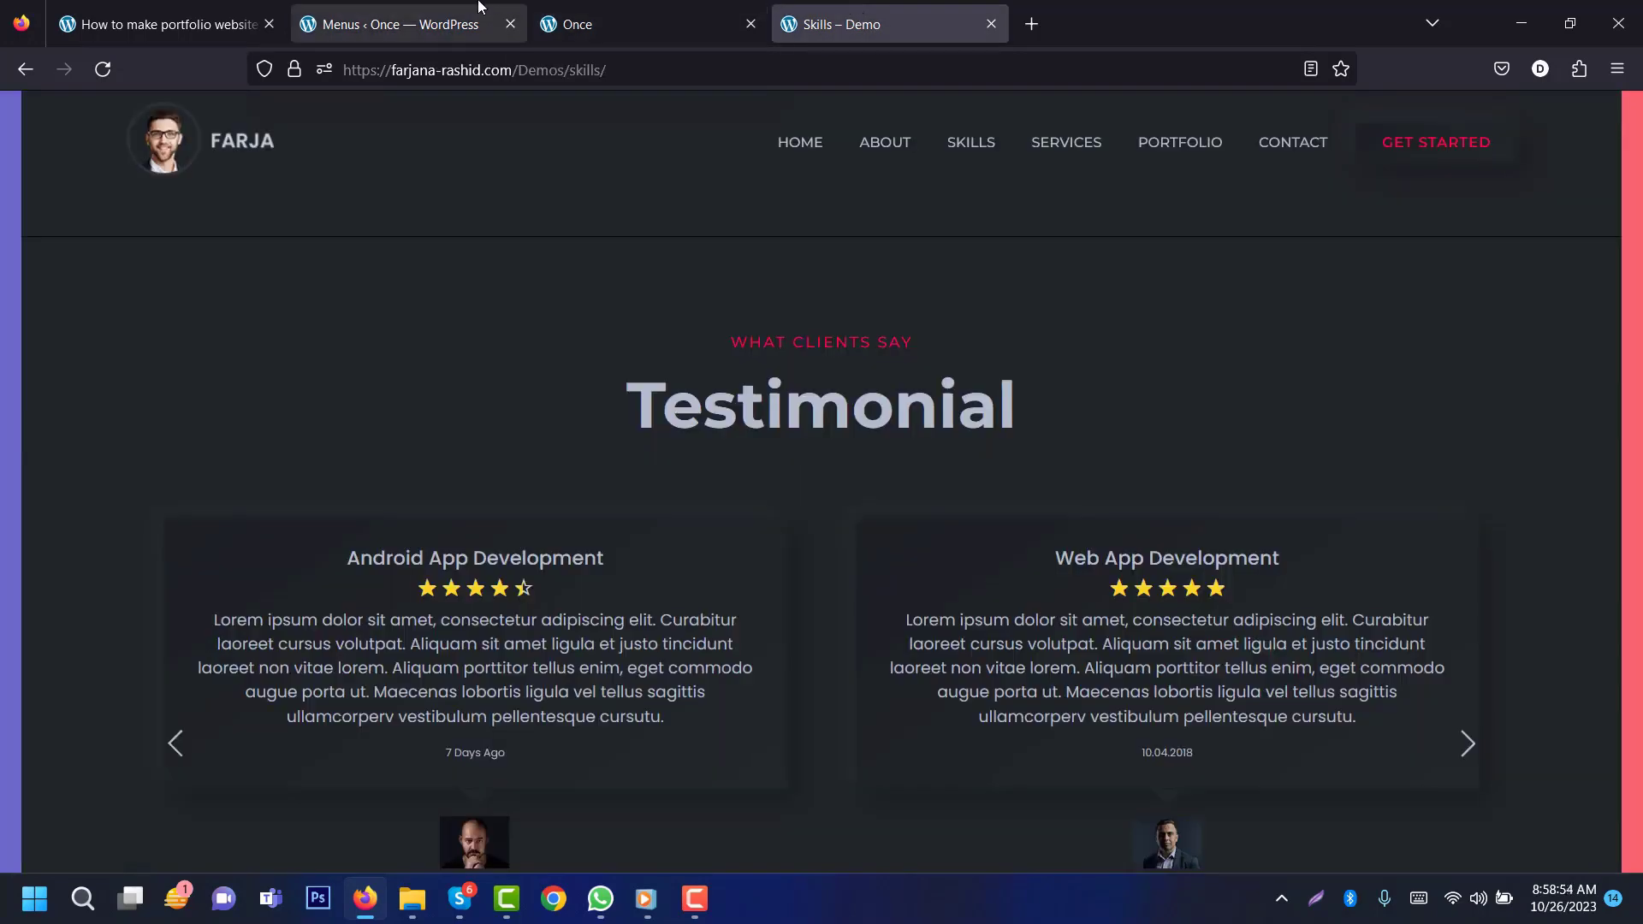
pyautogui.click(393, 24)
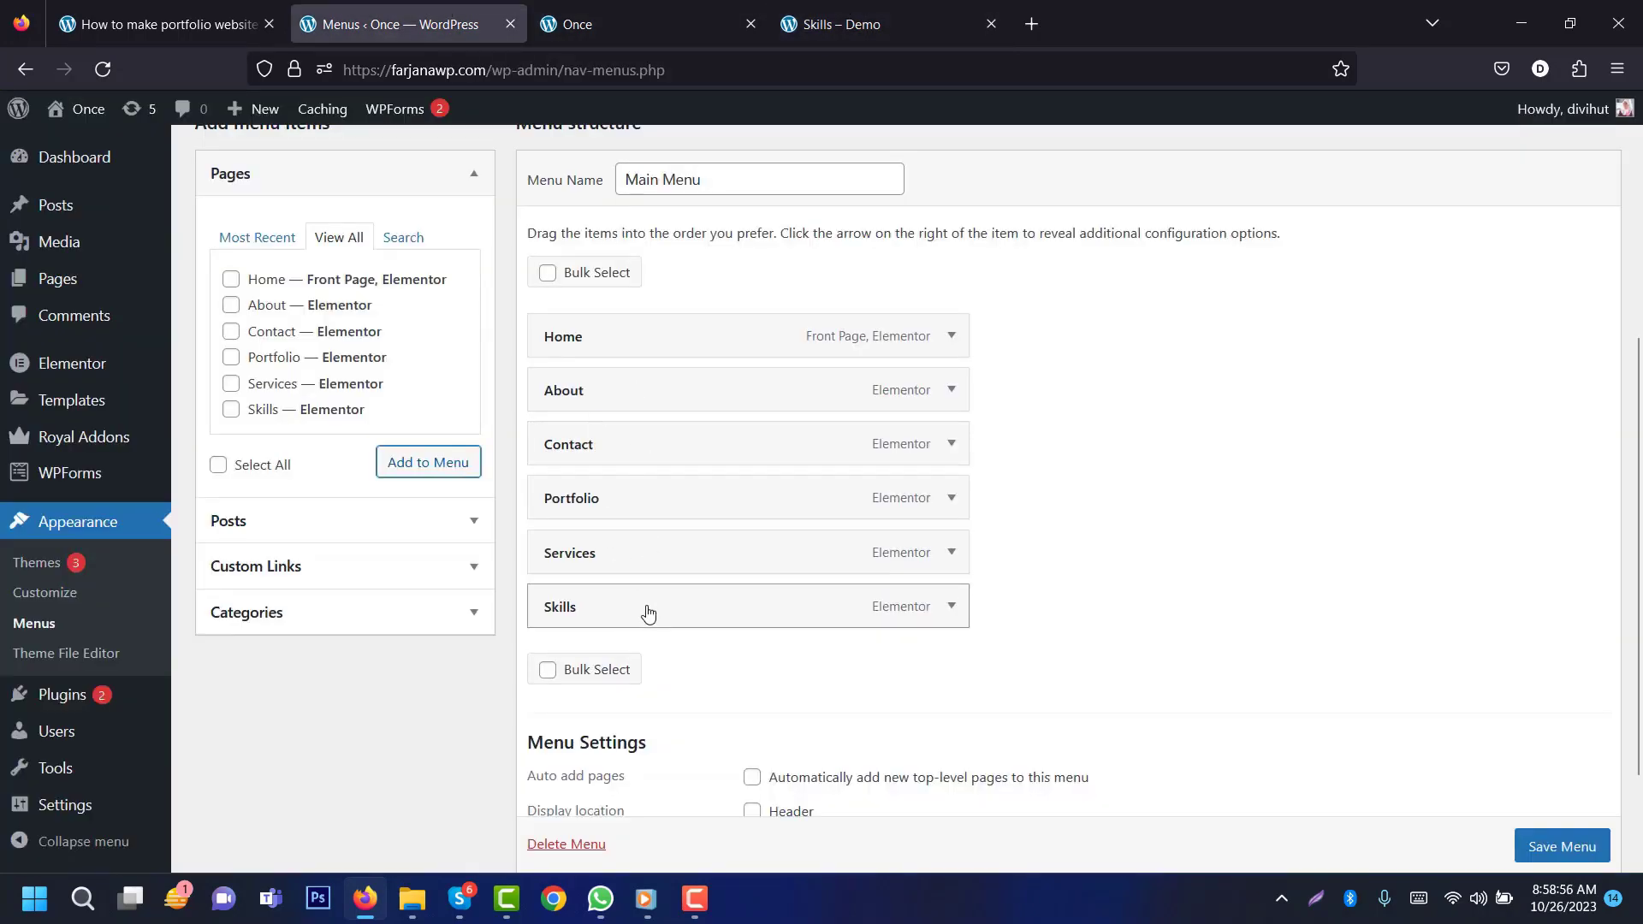
pyautogui.moveTo(646, 612); pyautogui.dragTo(650, 438)
pyautogui.moveTo(631, 553); pyautogui.dragTo(641, 664)
pyautogui.scroll(-1, 1509, 466)
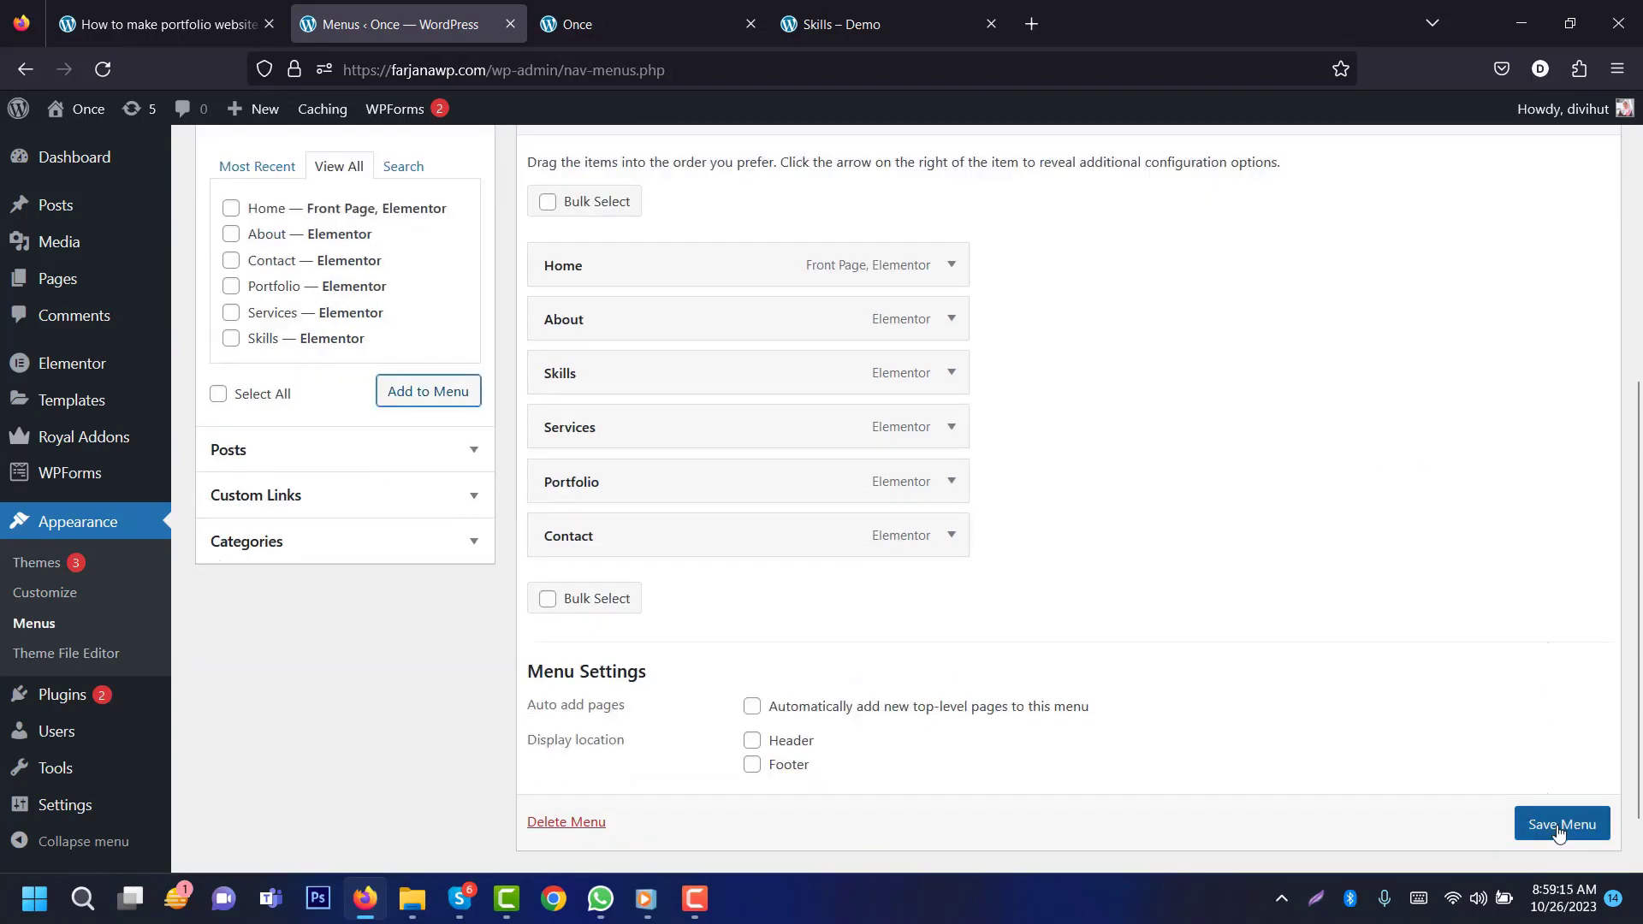
pyautogui.scroll(-1, 1559, 830)
pyautogui.click(1559, 787)
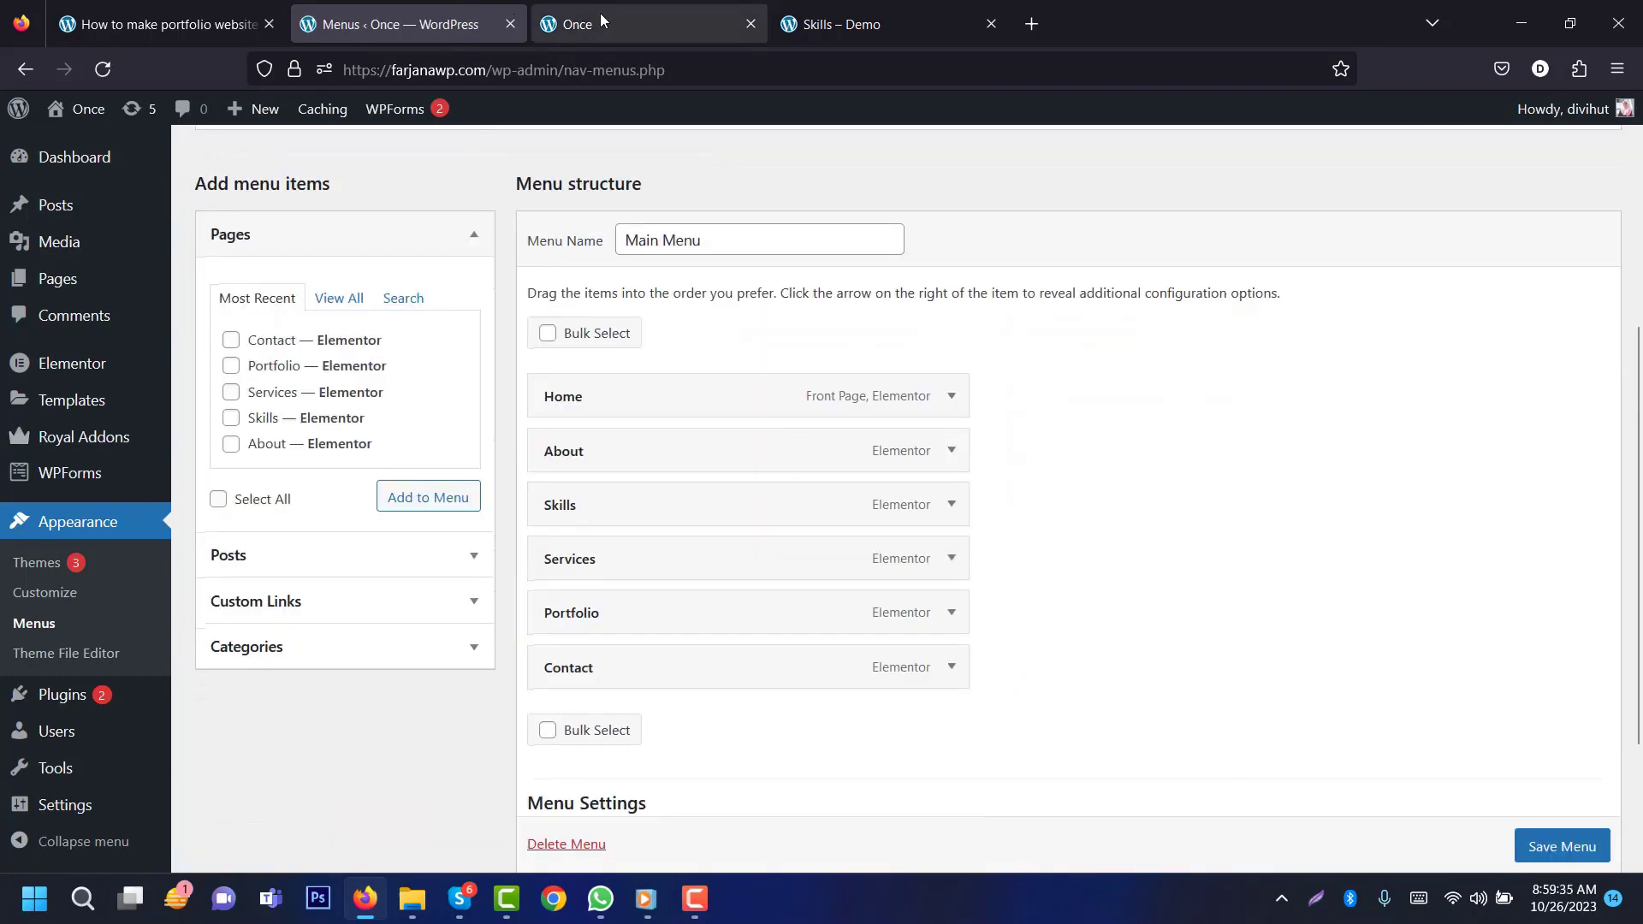
# Step: Reload the live homepage and scroll through it to see the new navigation menu
pyautogui.click(599, 13)
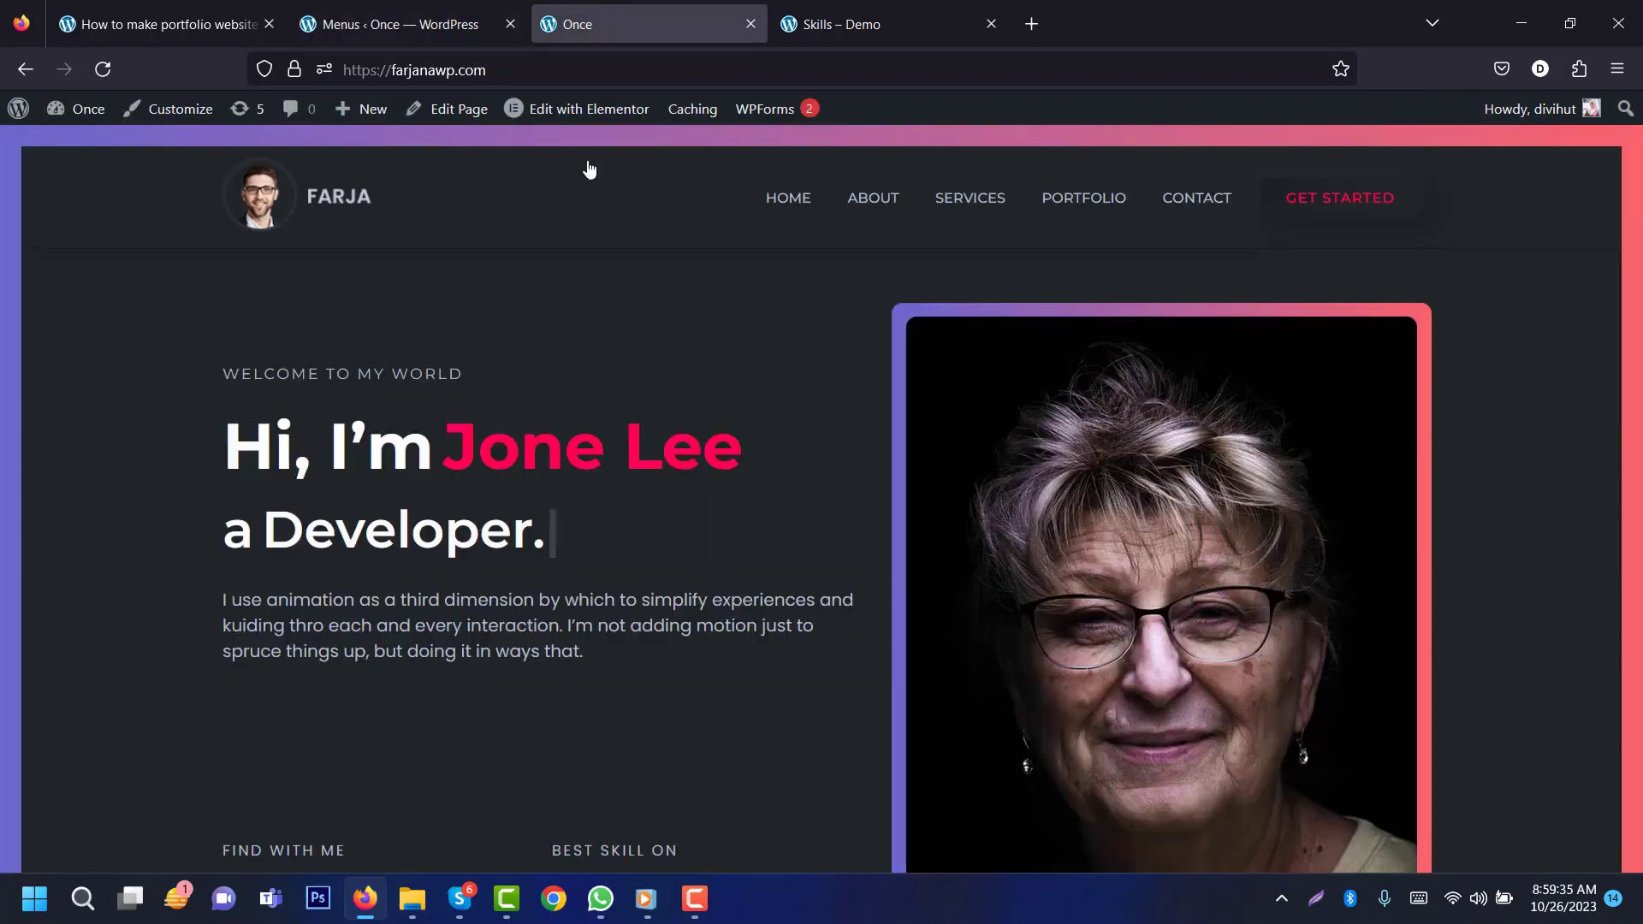
pyautogui.click(109, 70)
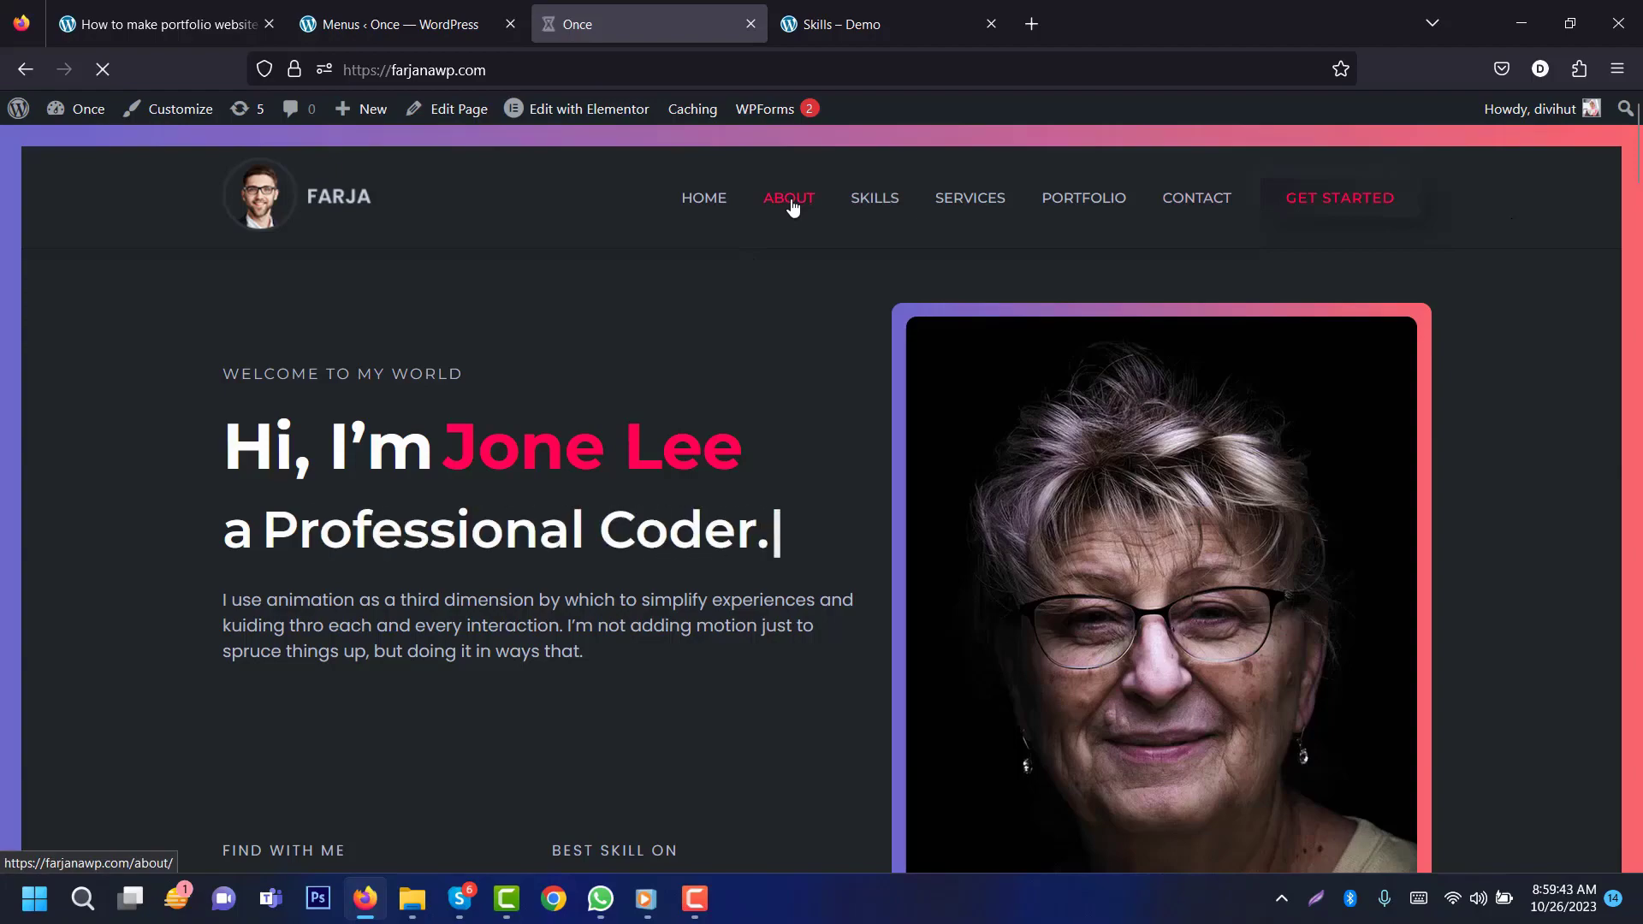
pyautogui.scroll(-10, 1638, 661)
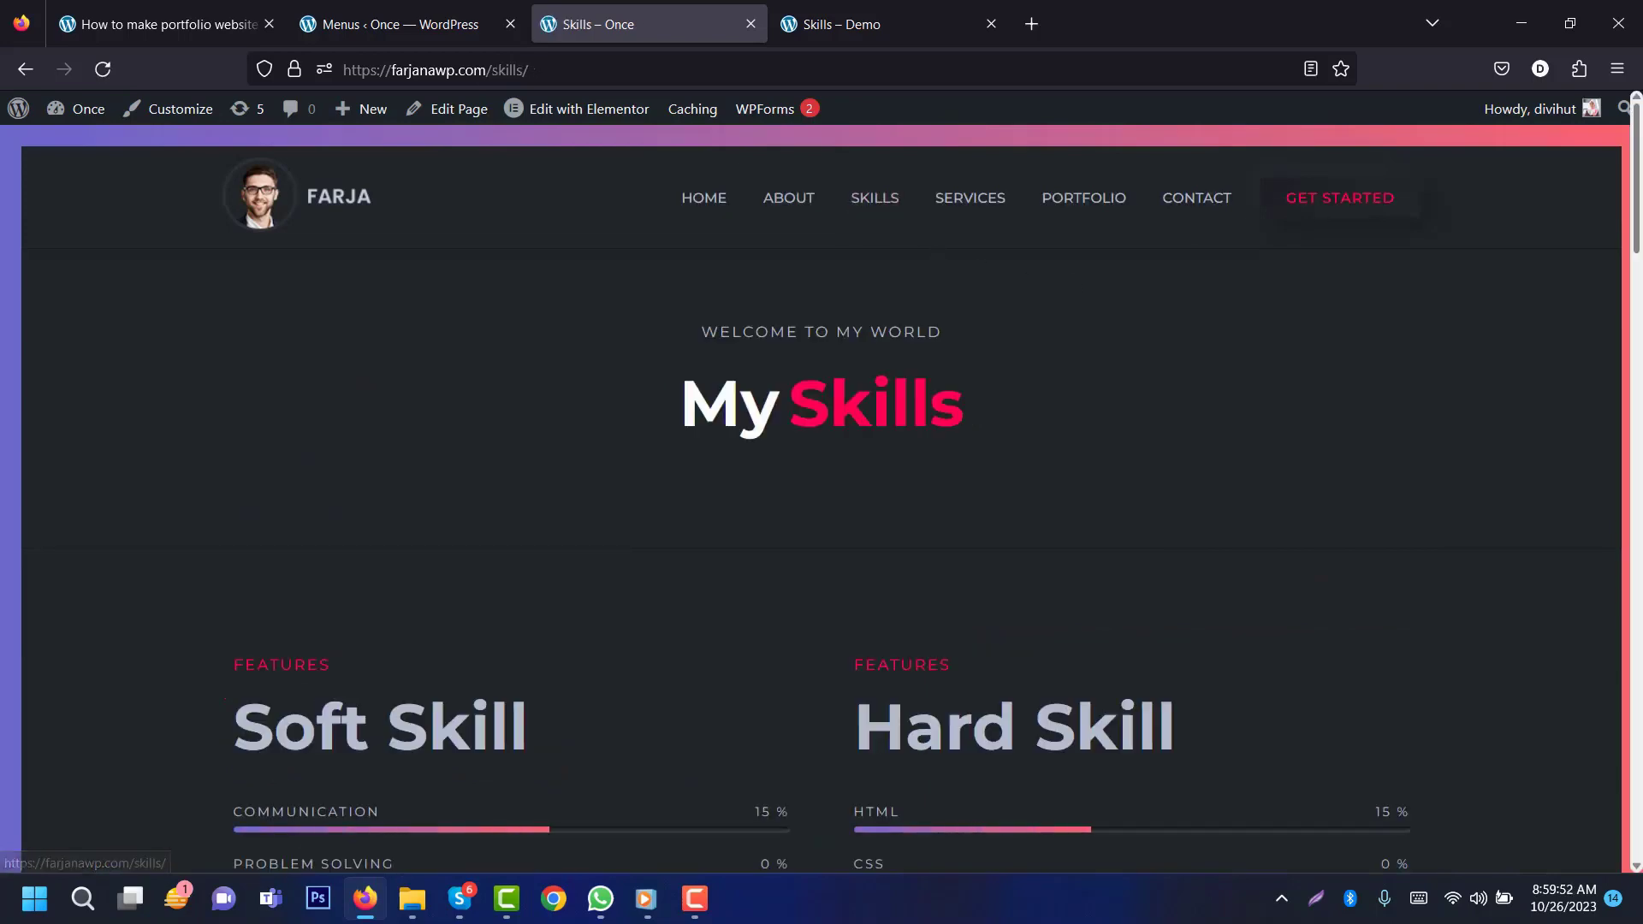
pyautogui.scroll(-5, 864, 222)
pyautogui.scroll(-15, 1638, 695)
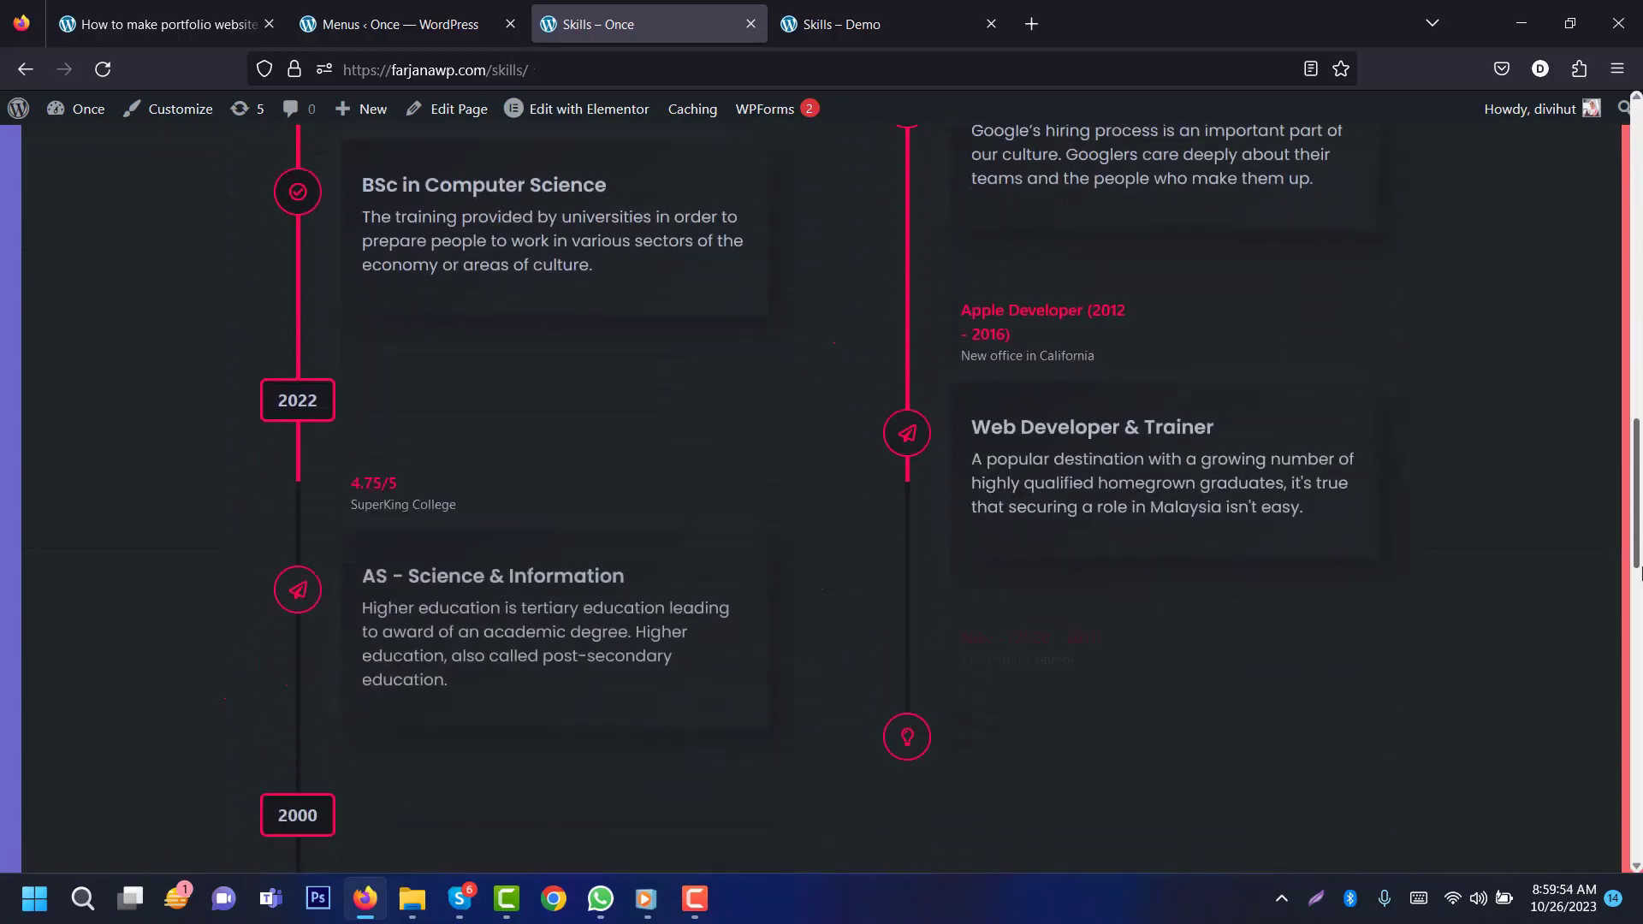
pyautogui.moveTo(1641, 742); pyautogui.dragTo(1639, 214)
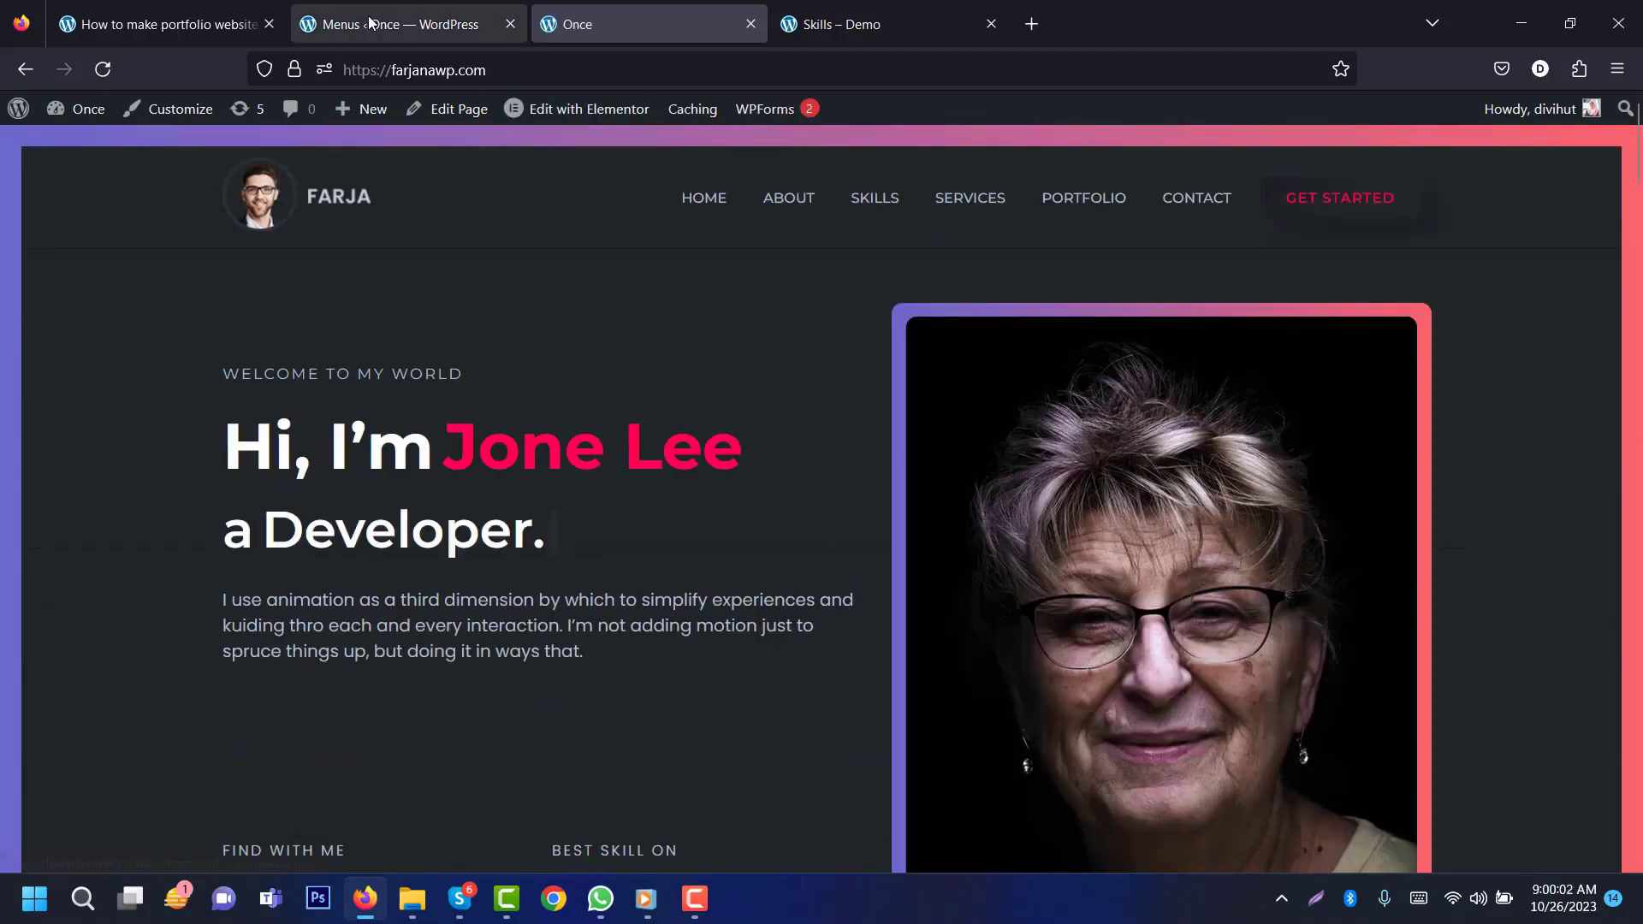
# Step: Check the tutorial's step list, then return to the homepage top with the Edit with Elementor dropdown showing
pyautogui.click(137, 8)
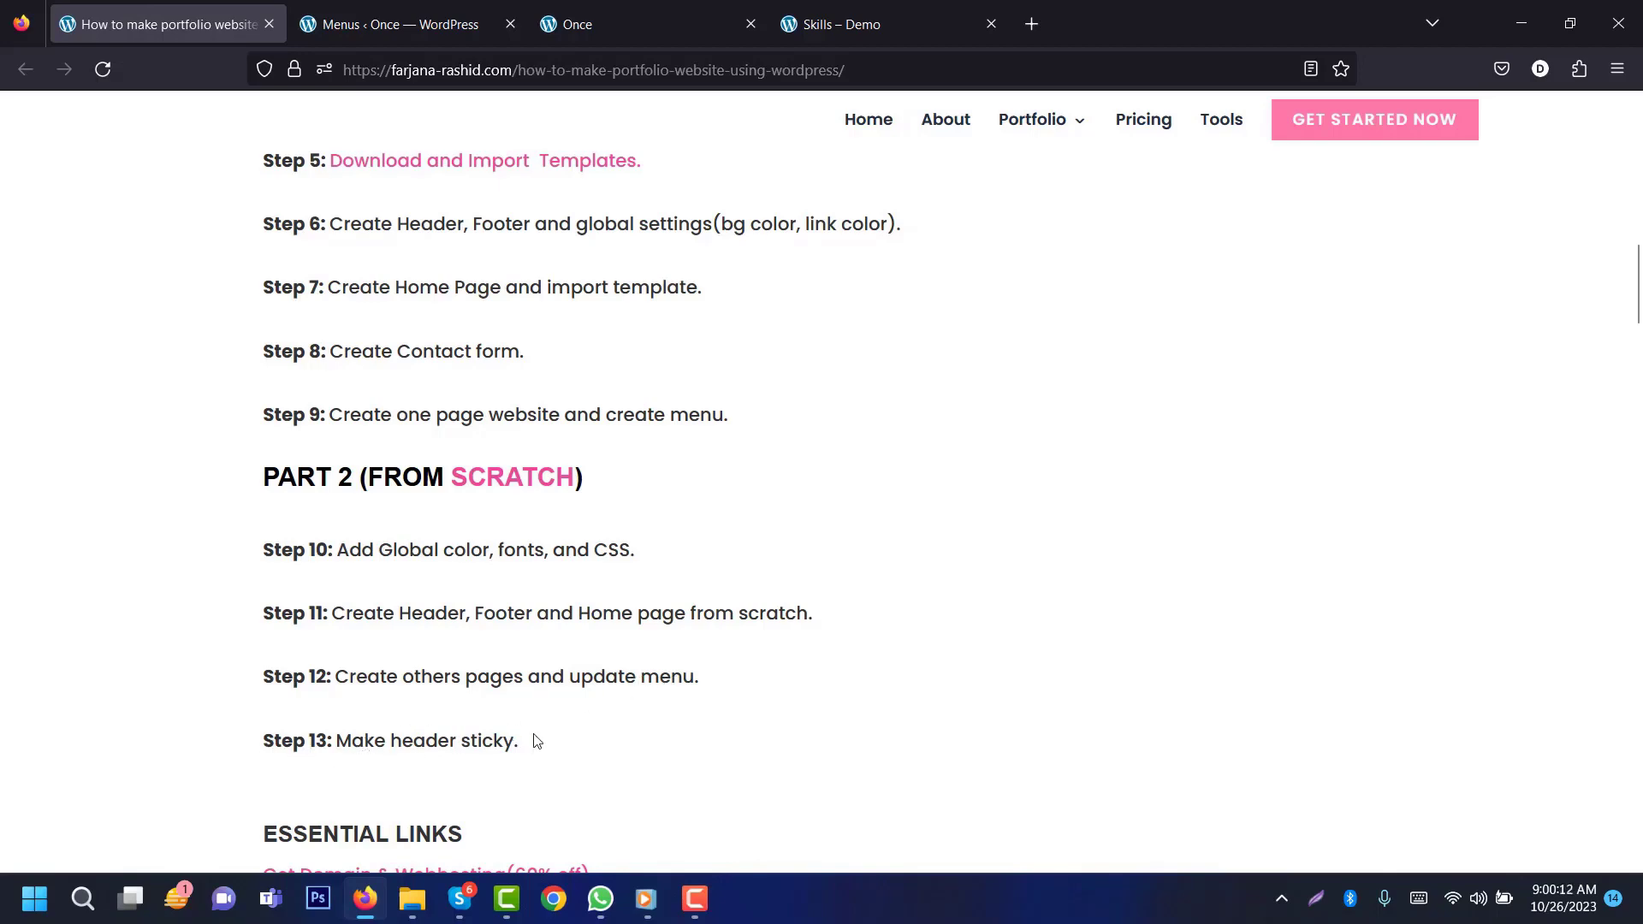
pyautogui.click(590, 24)
pyautogui.moveTo(1636, 146)
pyautogui.mouseDown()
pyautogui.moveTo(1637, 557)
pyautogui.moveTo(1637, 132)
pyautogui.mouseUp()
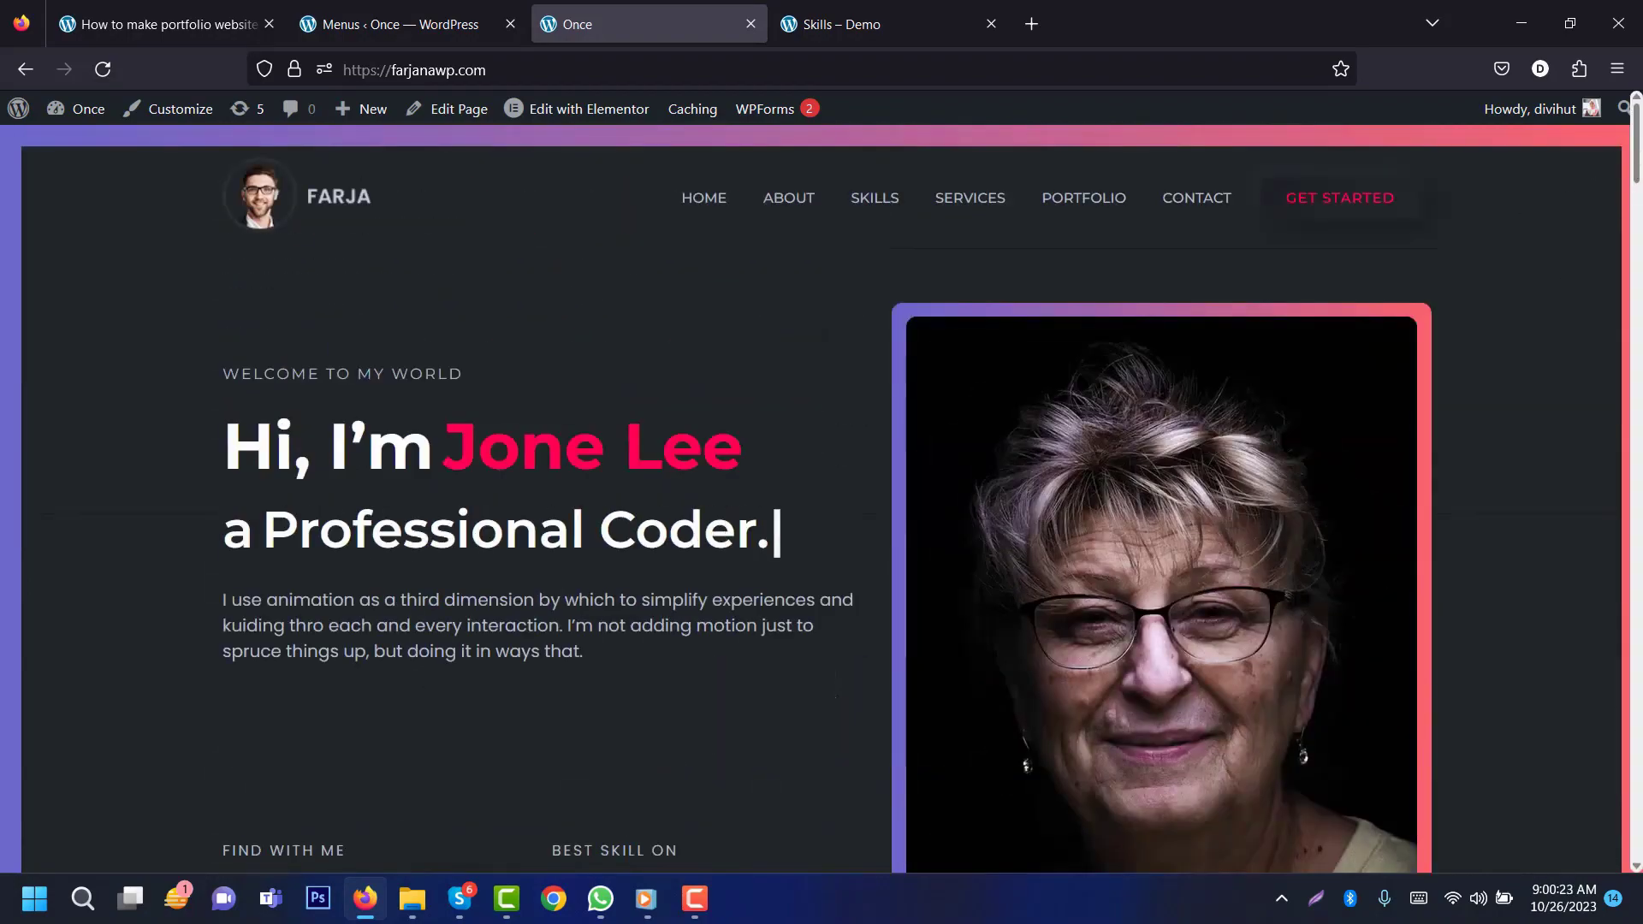
pyautogui.moveTo(1636, 176); pyautogui.dragTo(1636, 129)
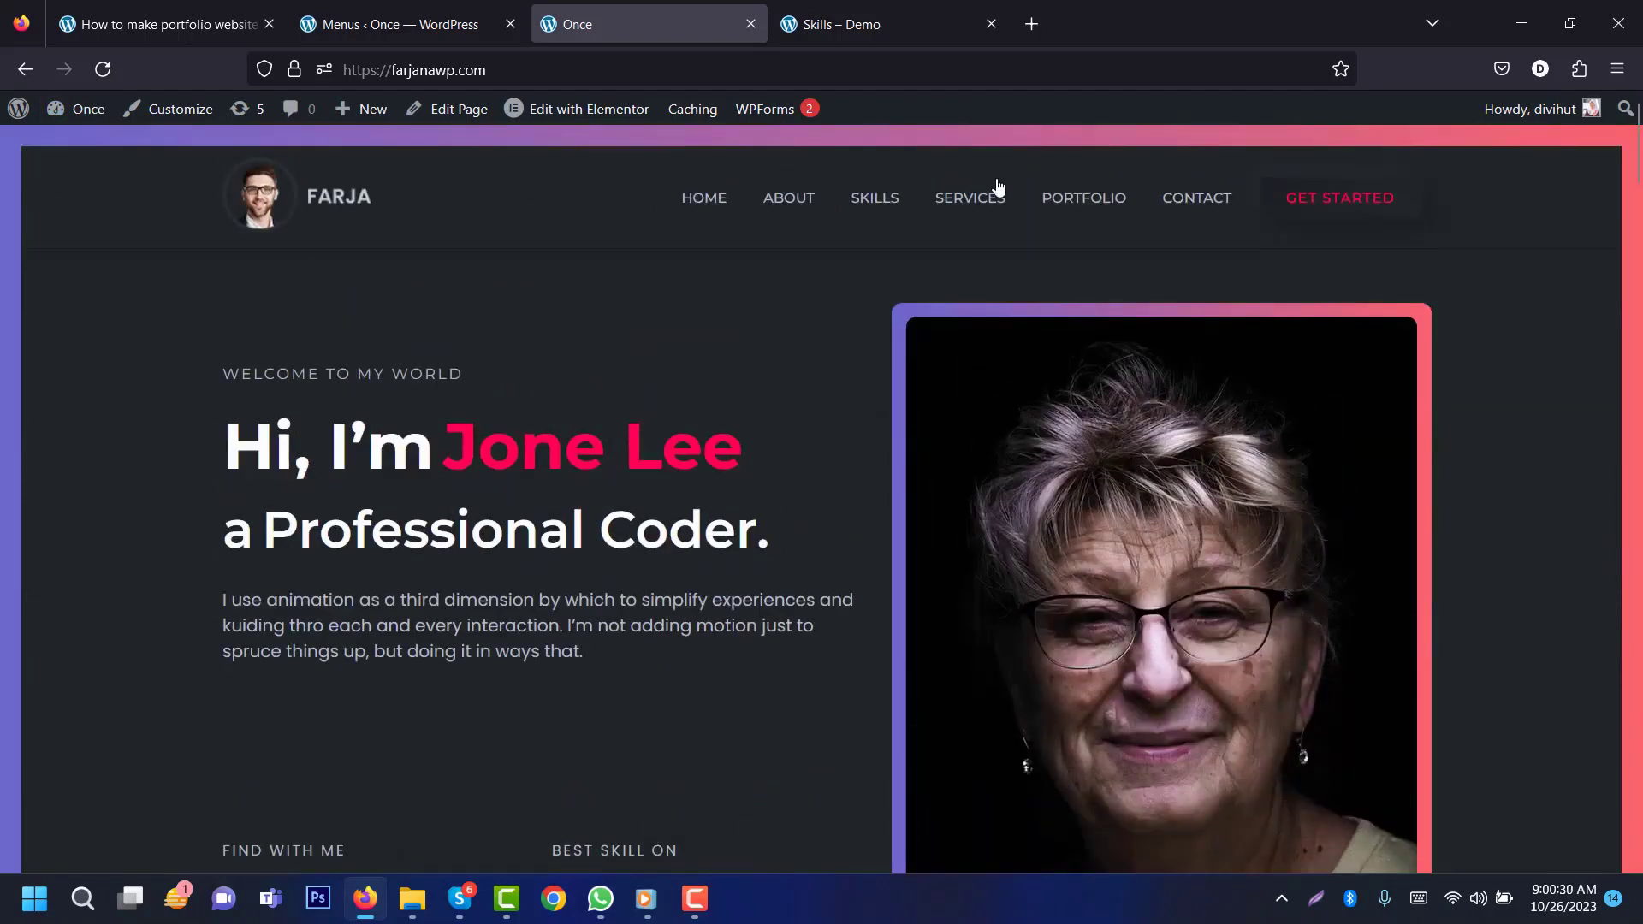
pyautogui.moveTo(606, 119)
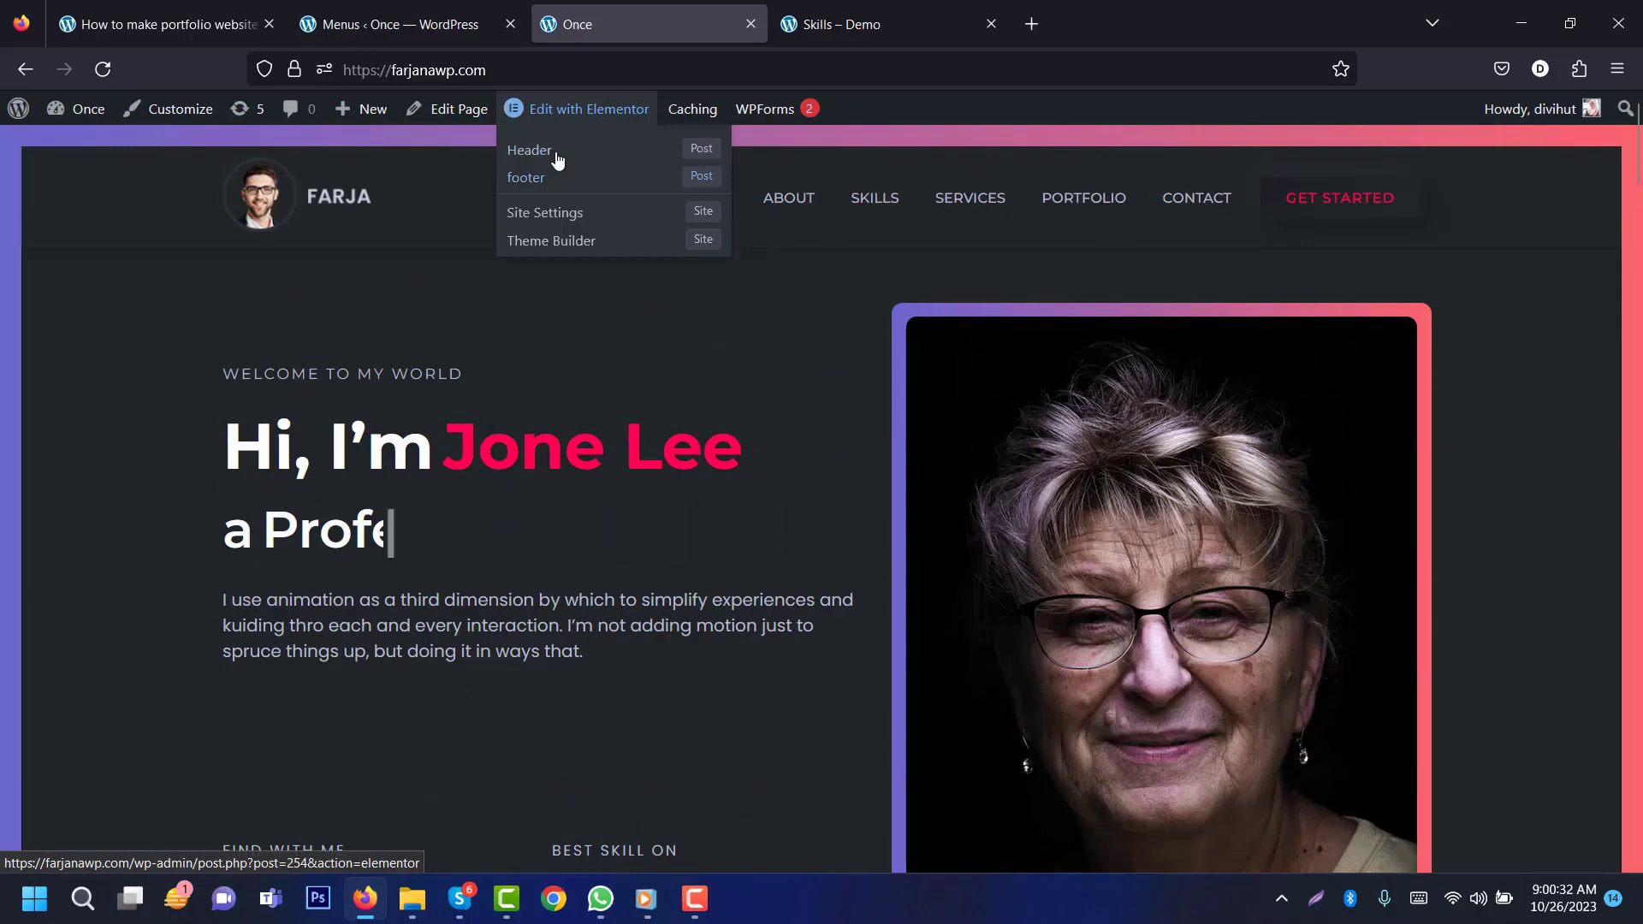
# Step: Open the Header template's container in Elementor and enable its Sticky Header Effects
pyautogui.click(550, 155)
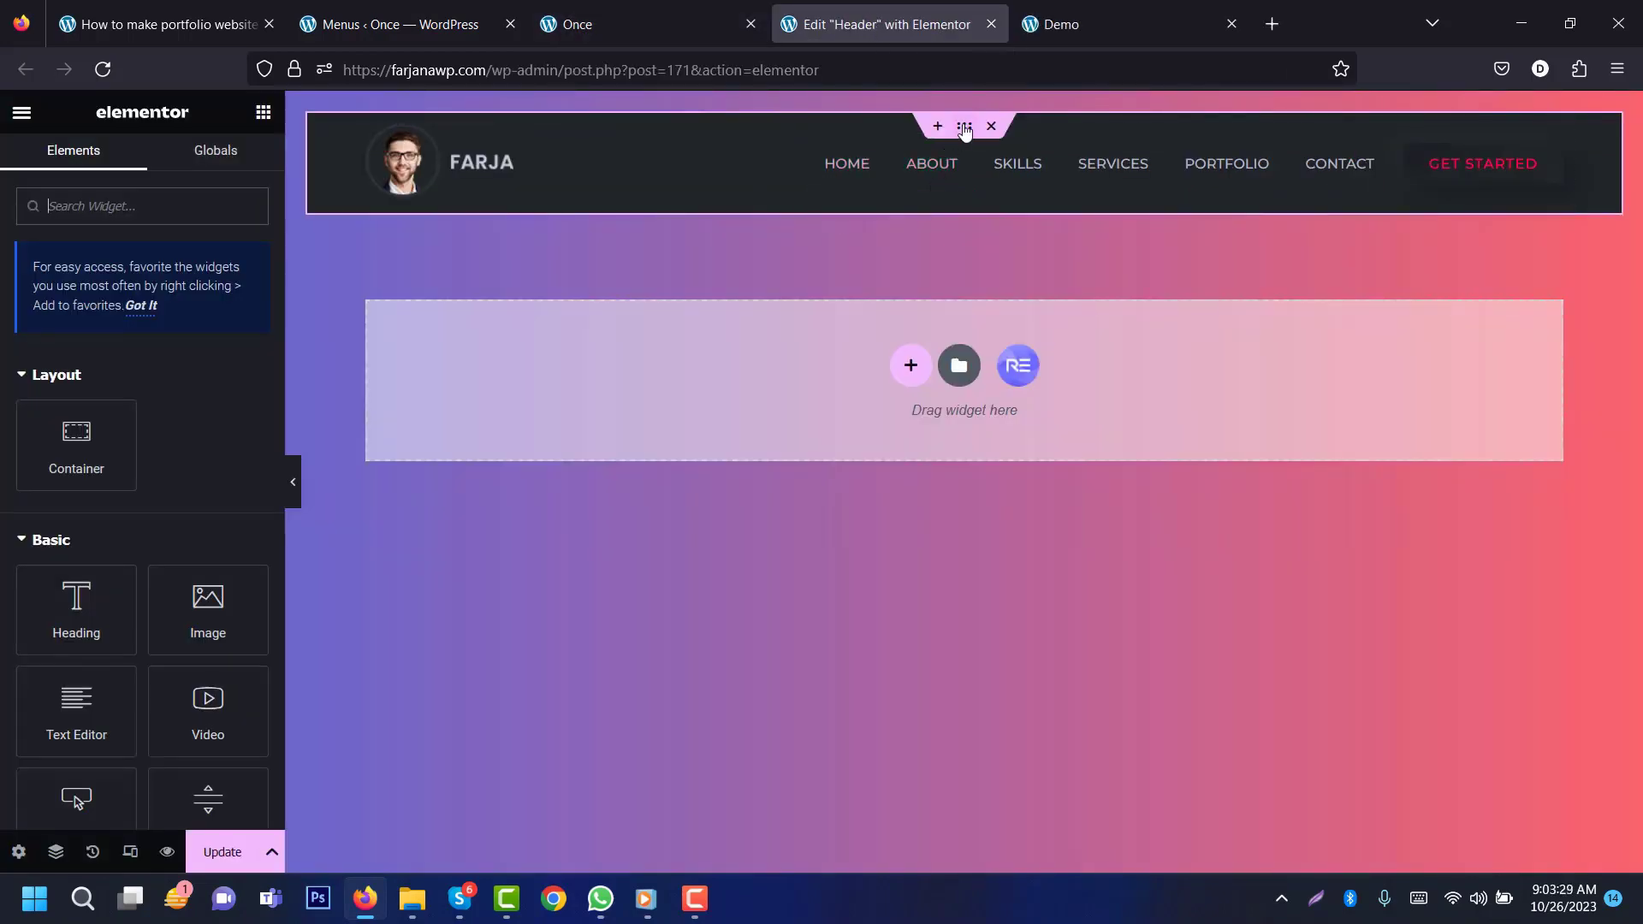
pyautogui.click(963, 126)
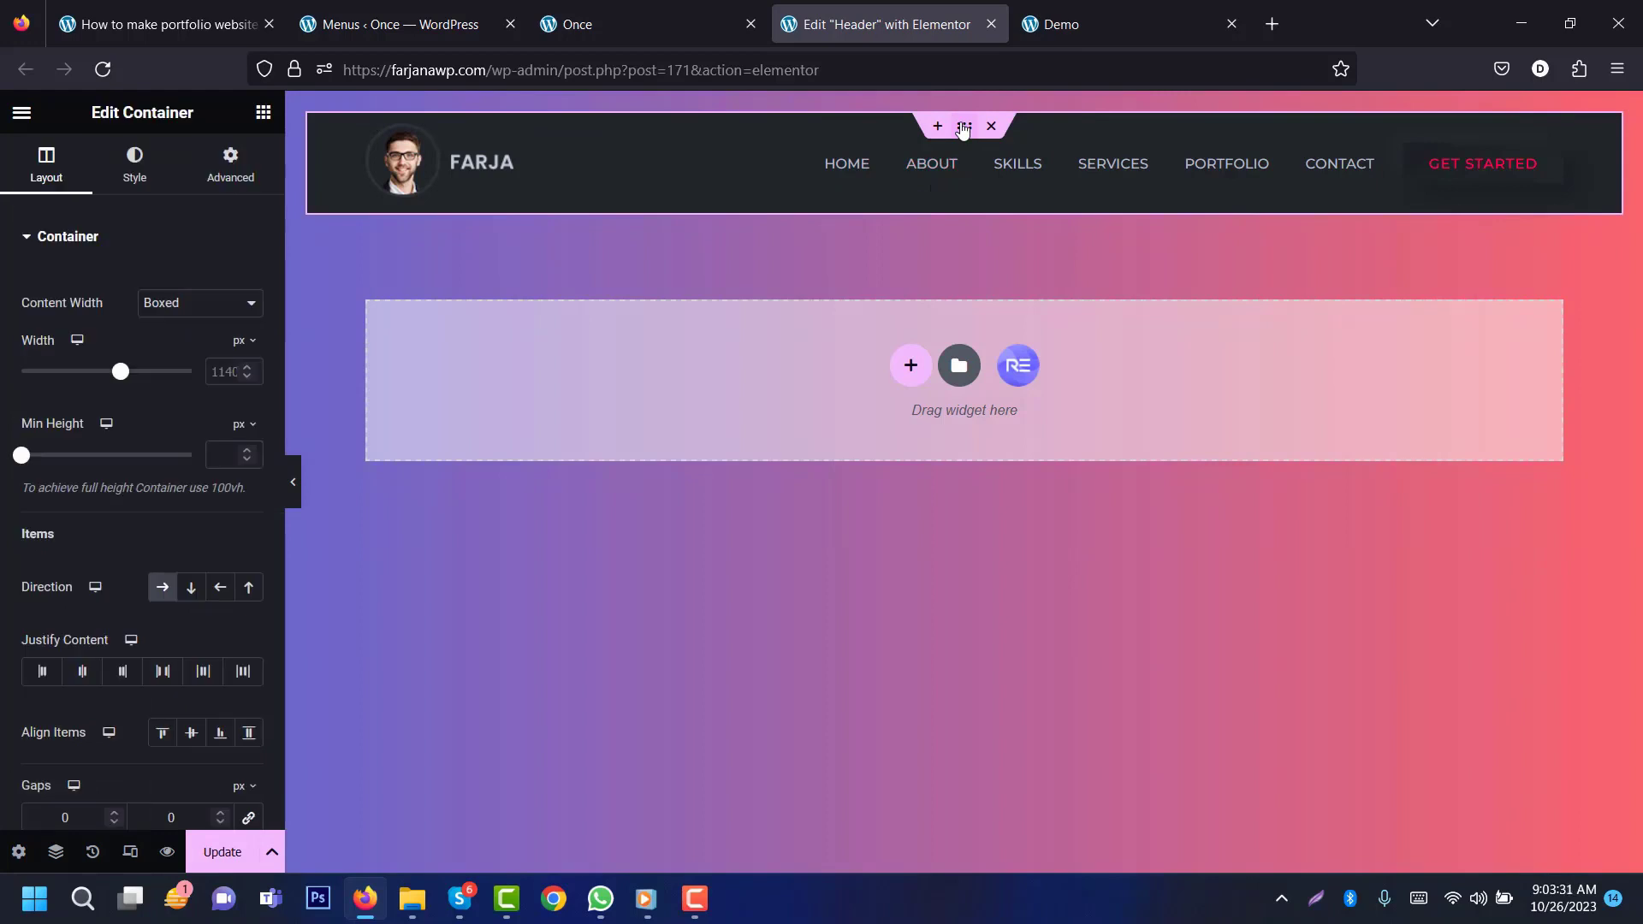
pyautogui.click(230, 165)
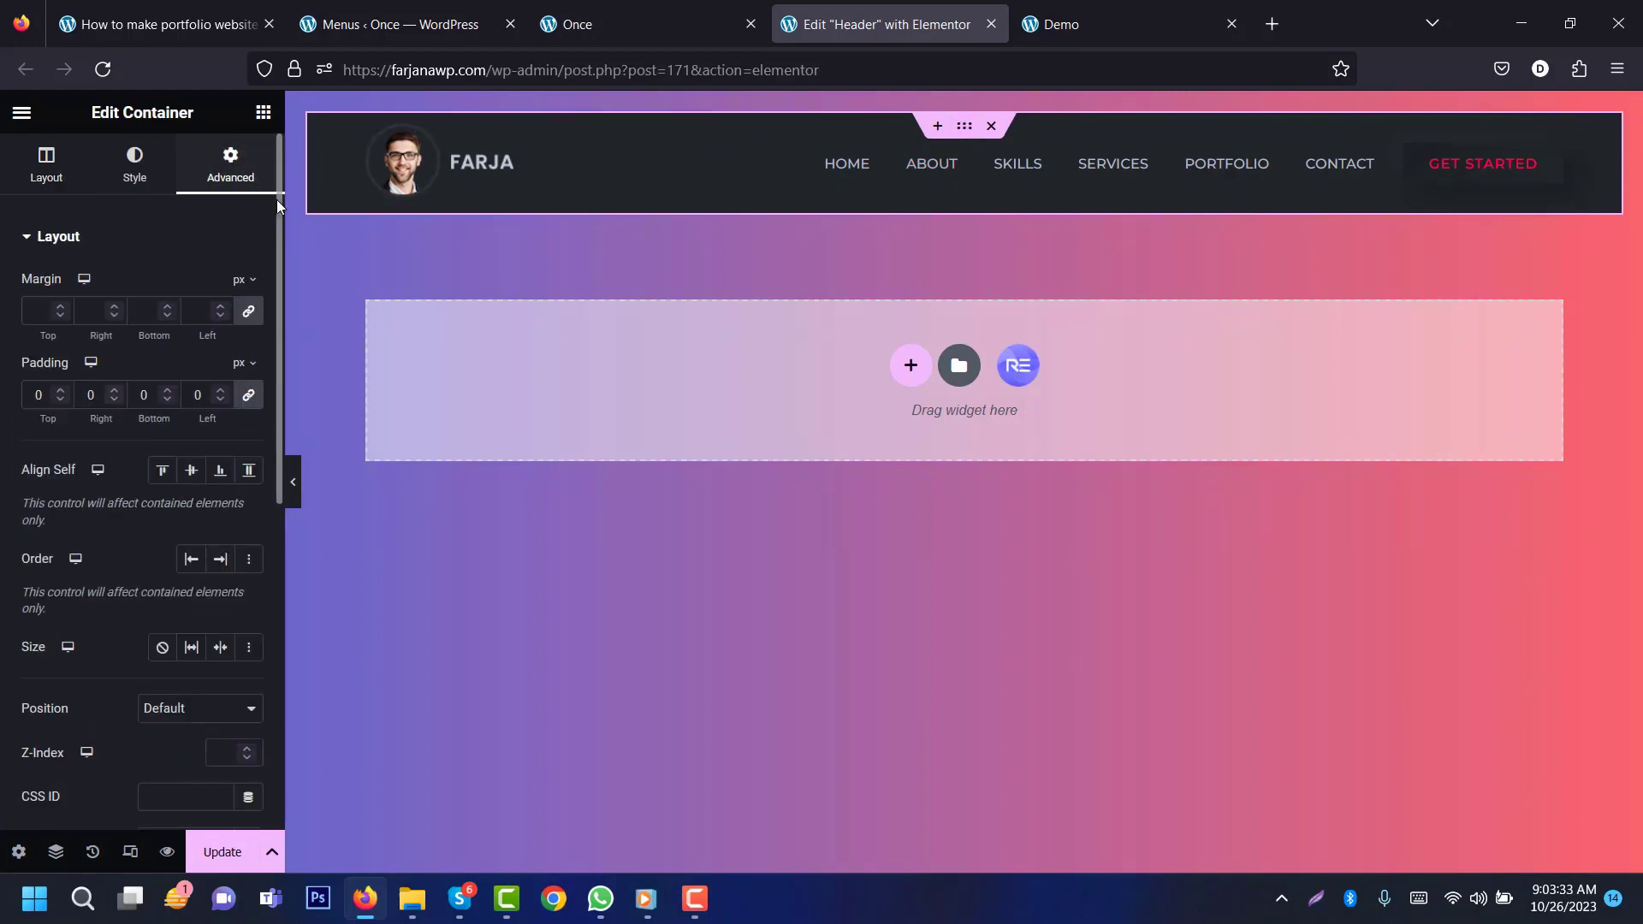
pyautogui.scroll(-7, 279, 206)
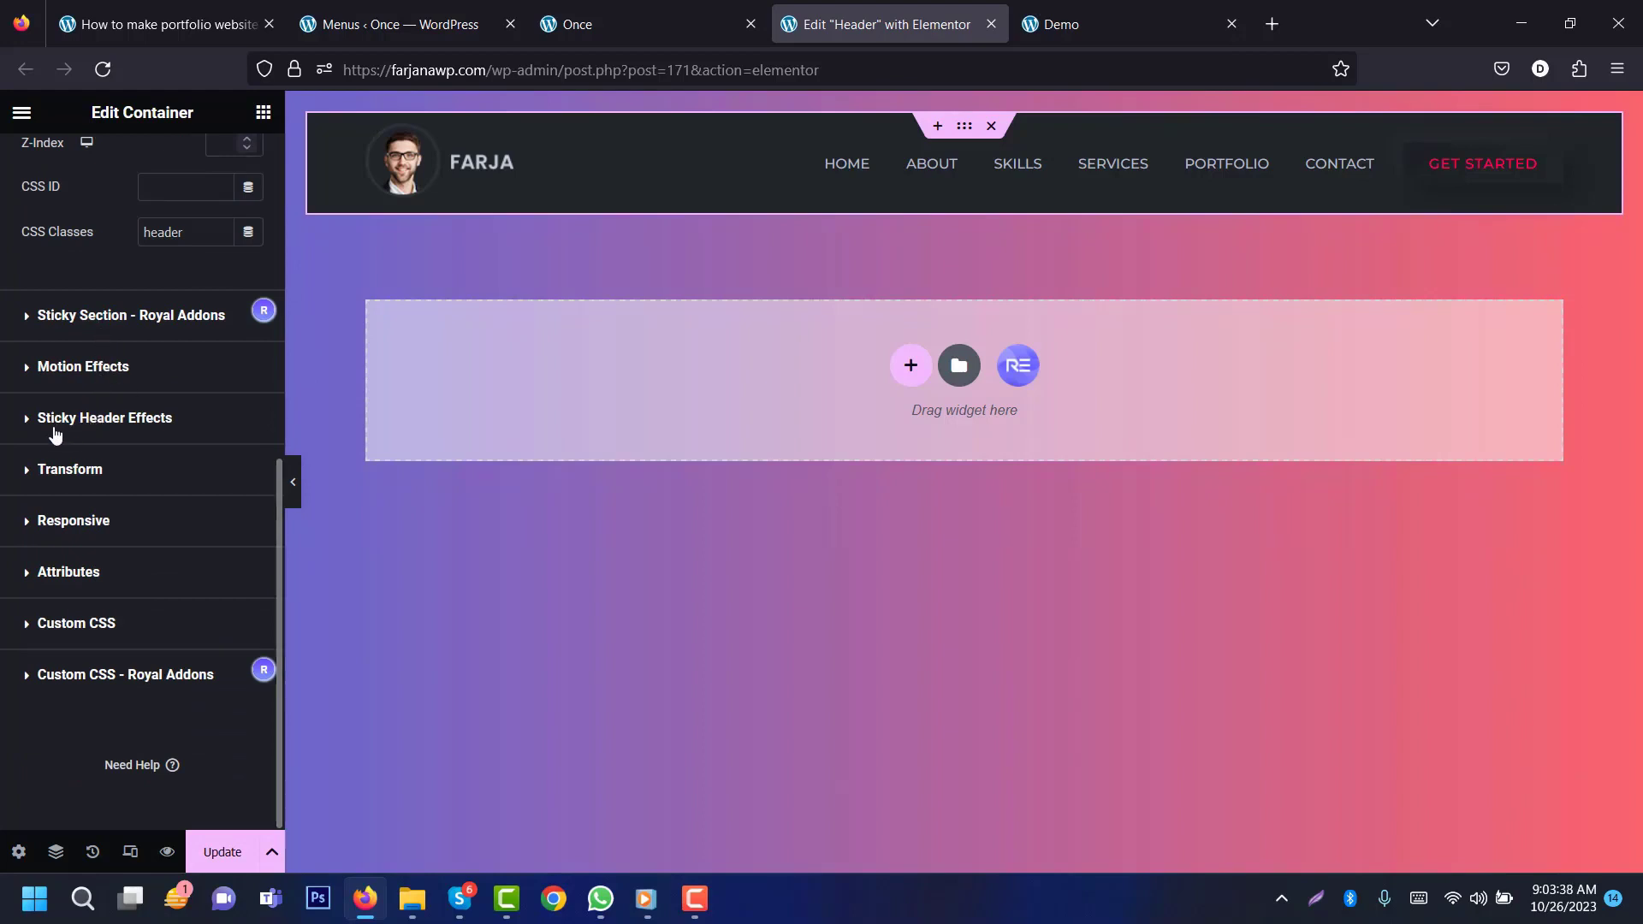
pyautogui.click(114, 419)
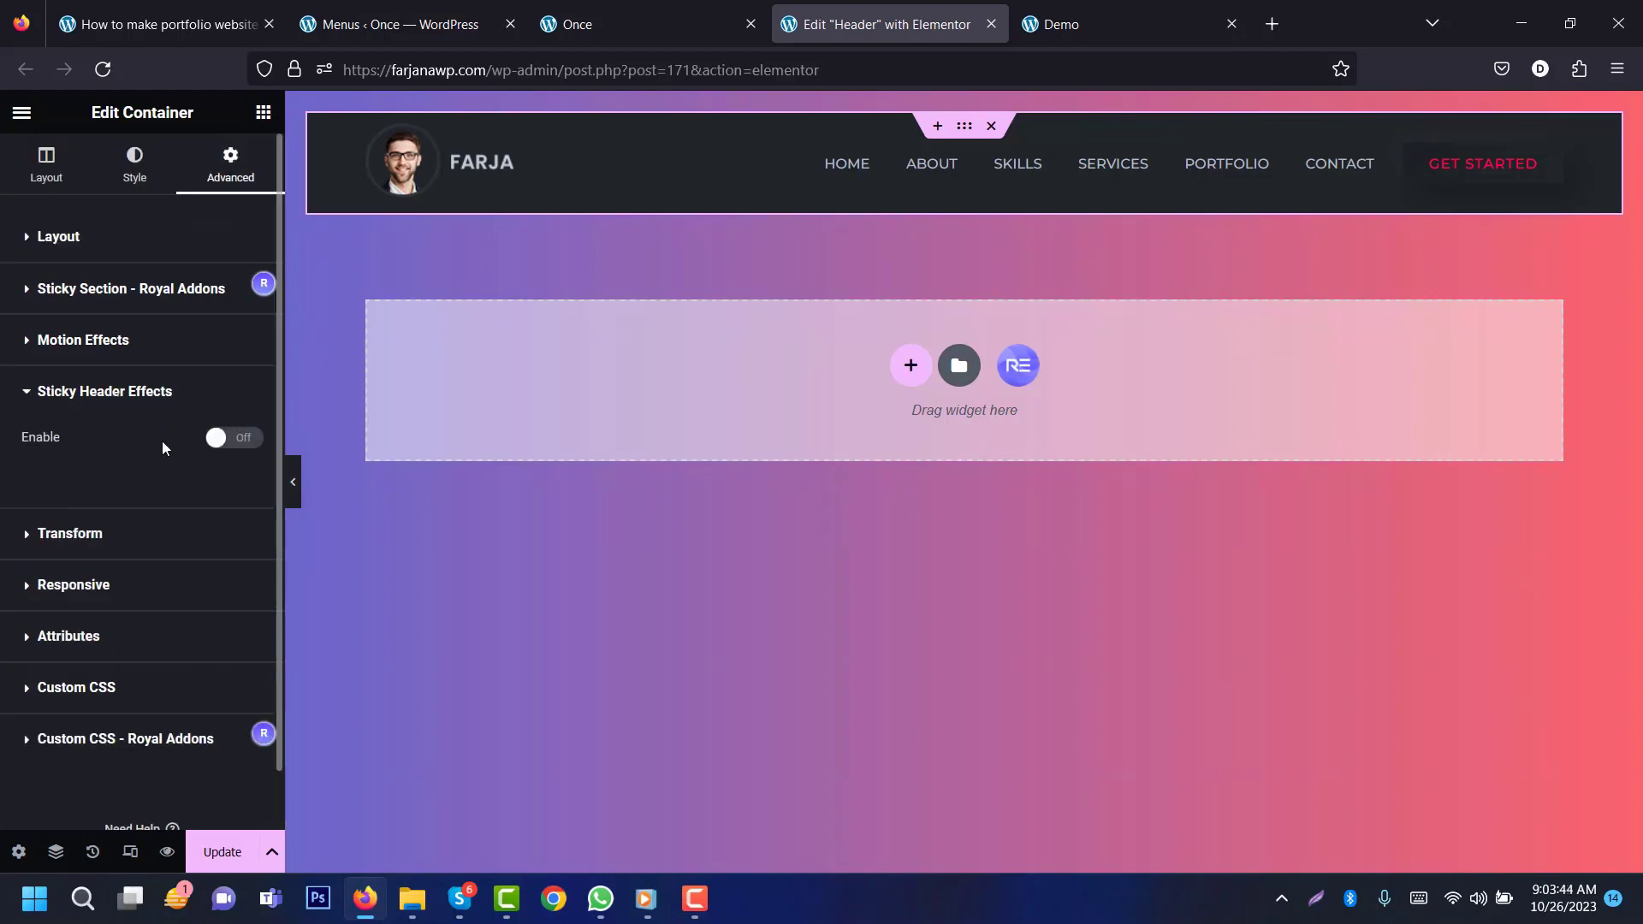
pyautogui.click(247, 445)
pyautogui.scroll(-6, 256, 479)
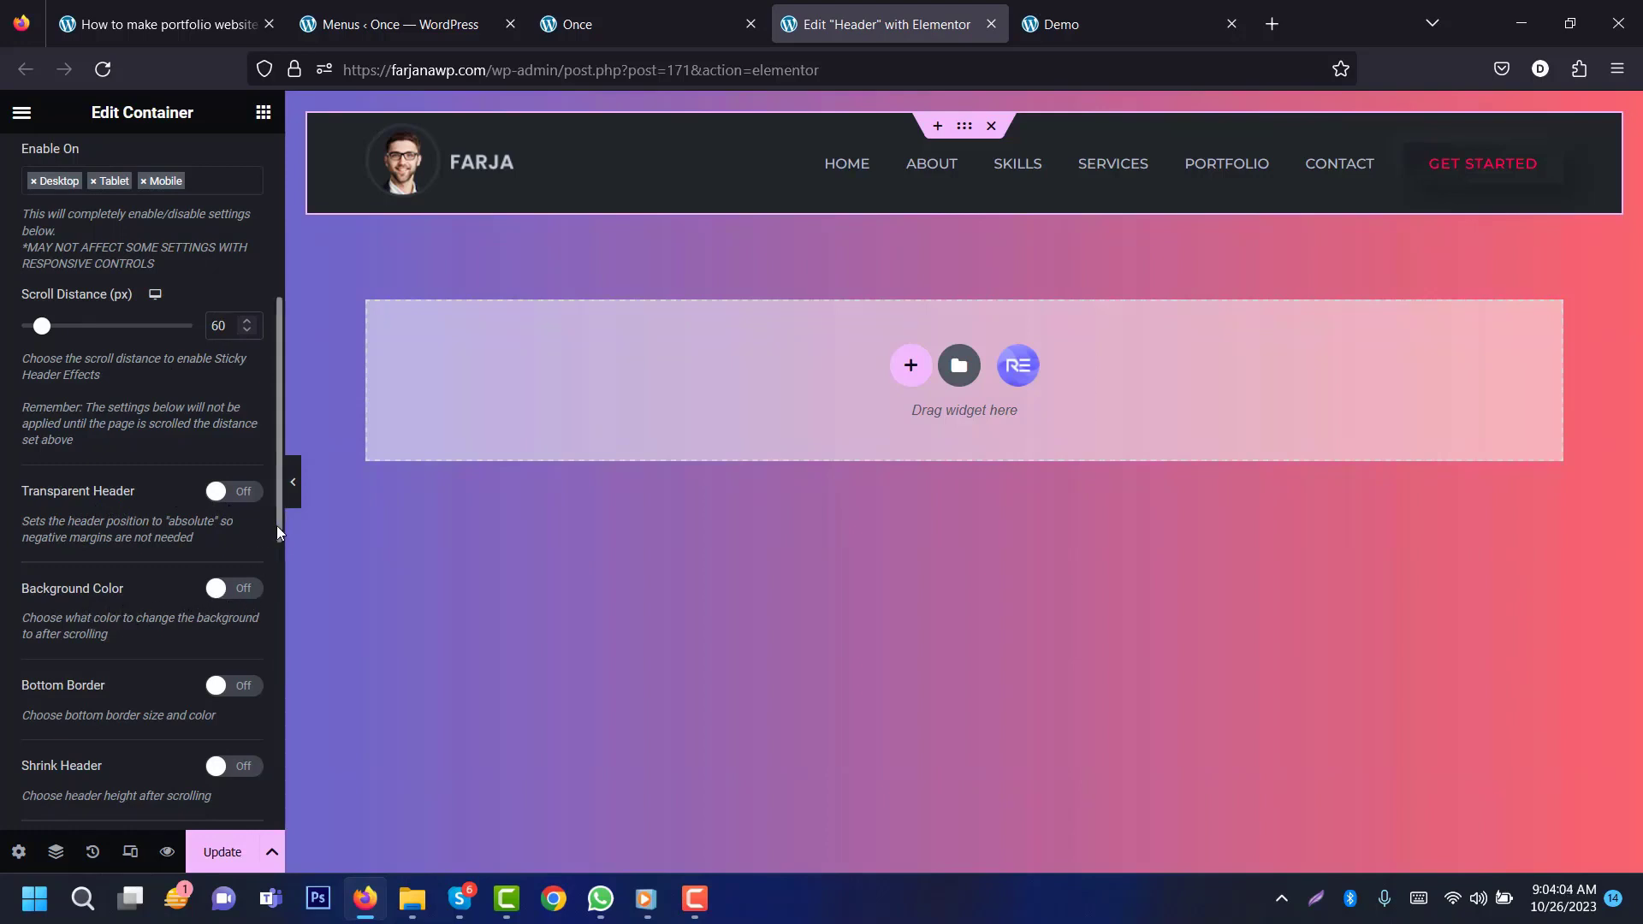
pyautogui.scroll(-3, 267, 614)
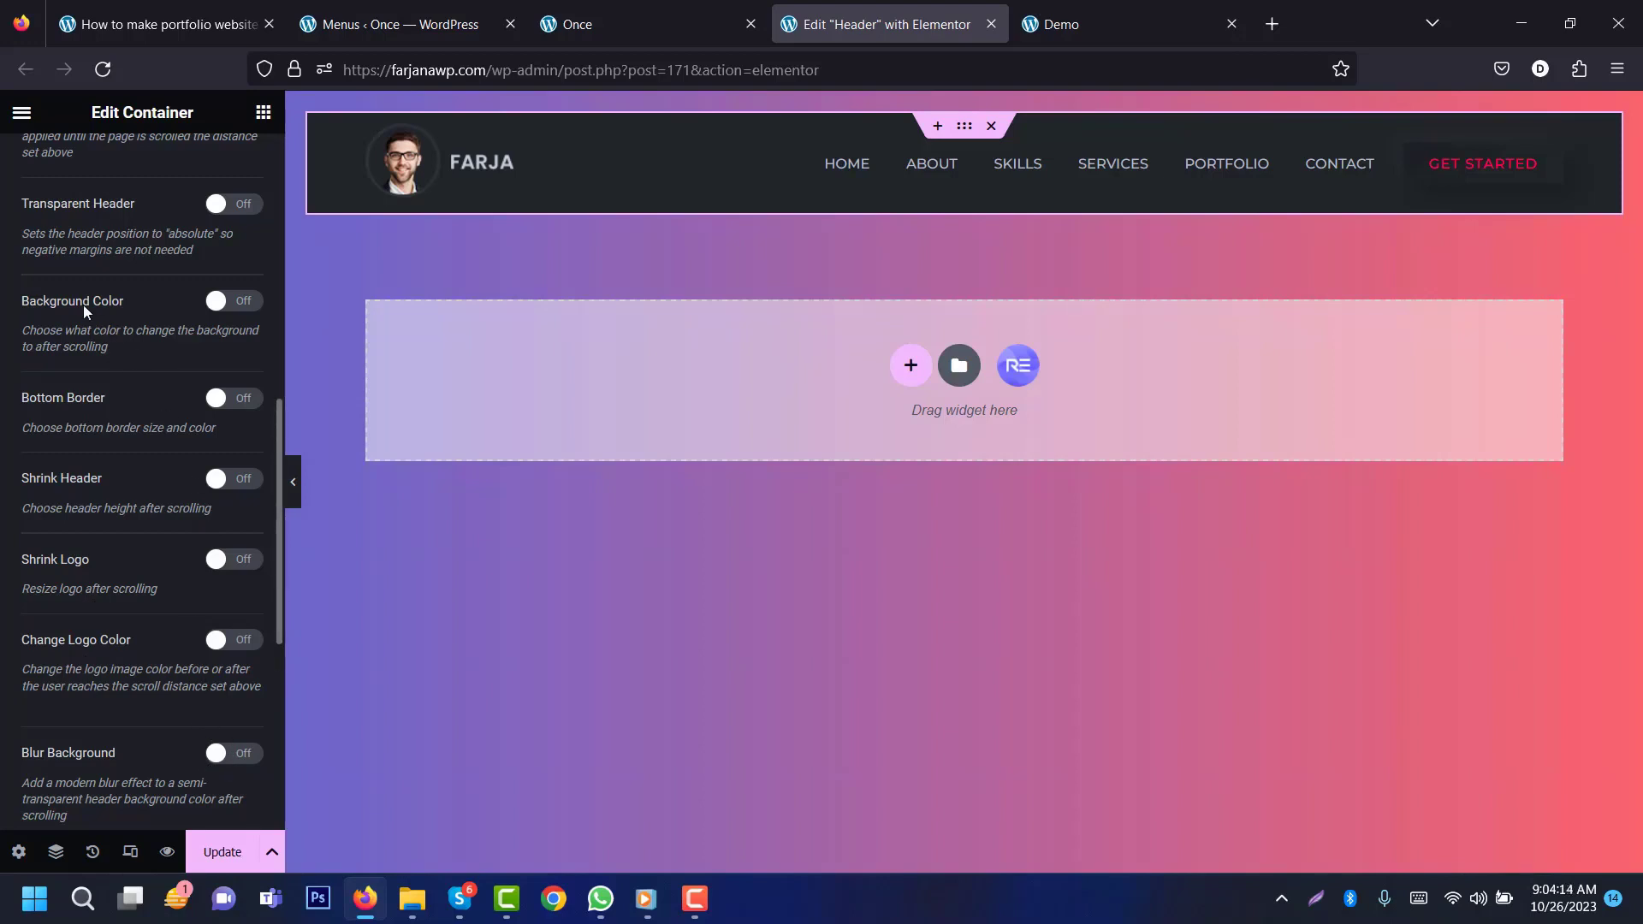
# Step: Give the scrolled header the global 'bg' background at slight transparency (#212428E8) and save it
pyautogui.click(244, 306)
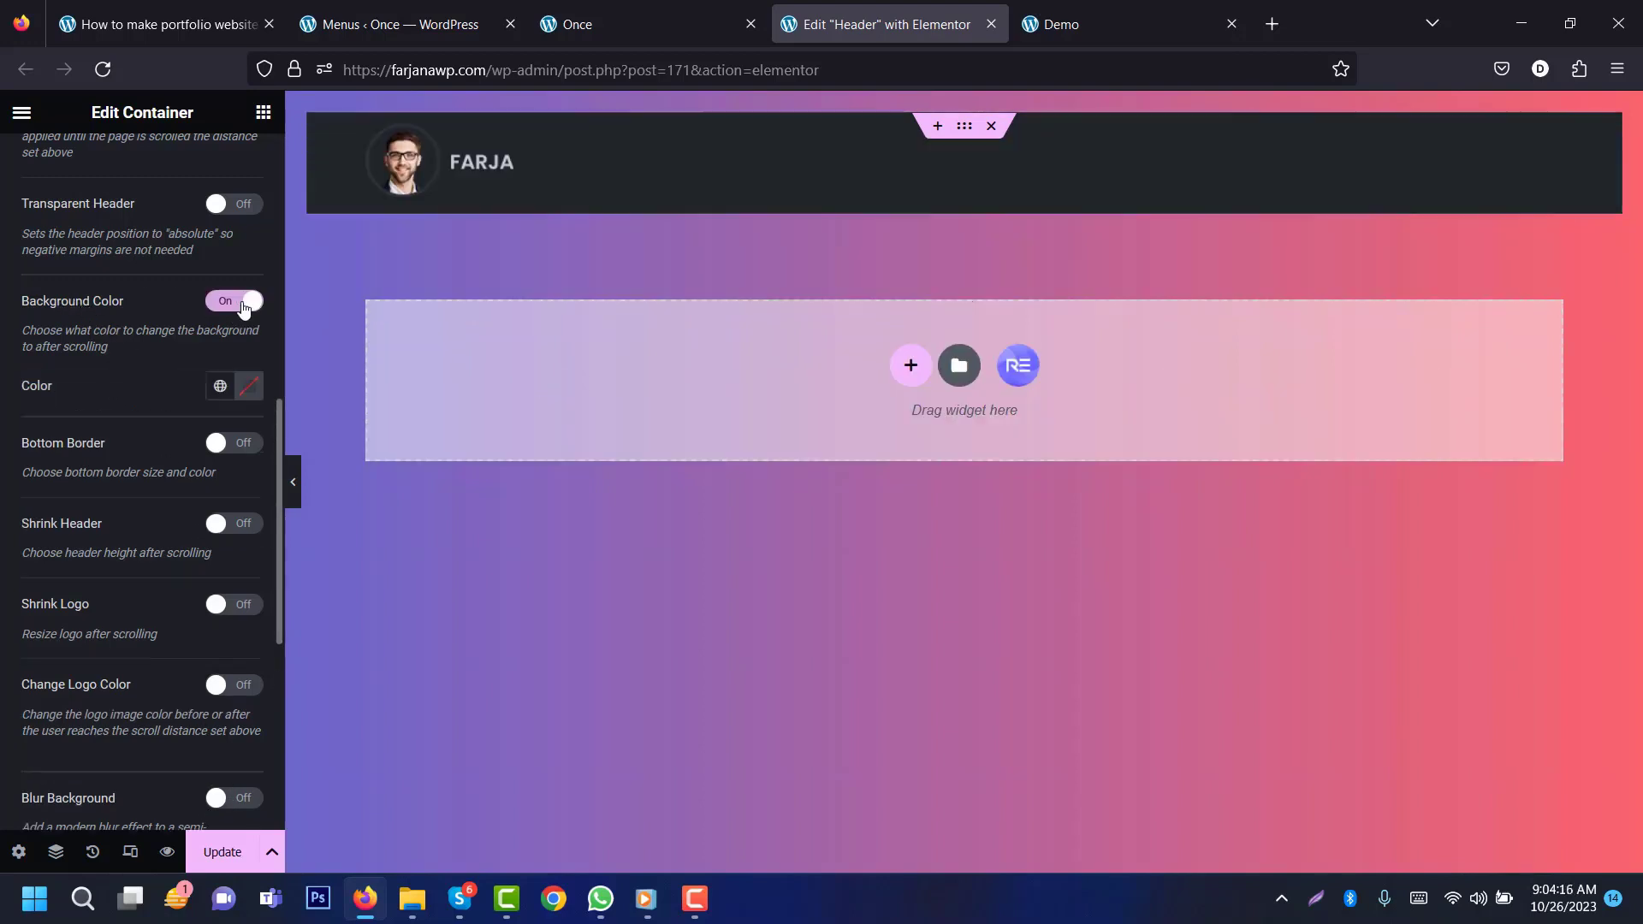
pyautogui.click(219, 388)
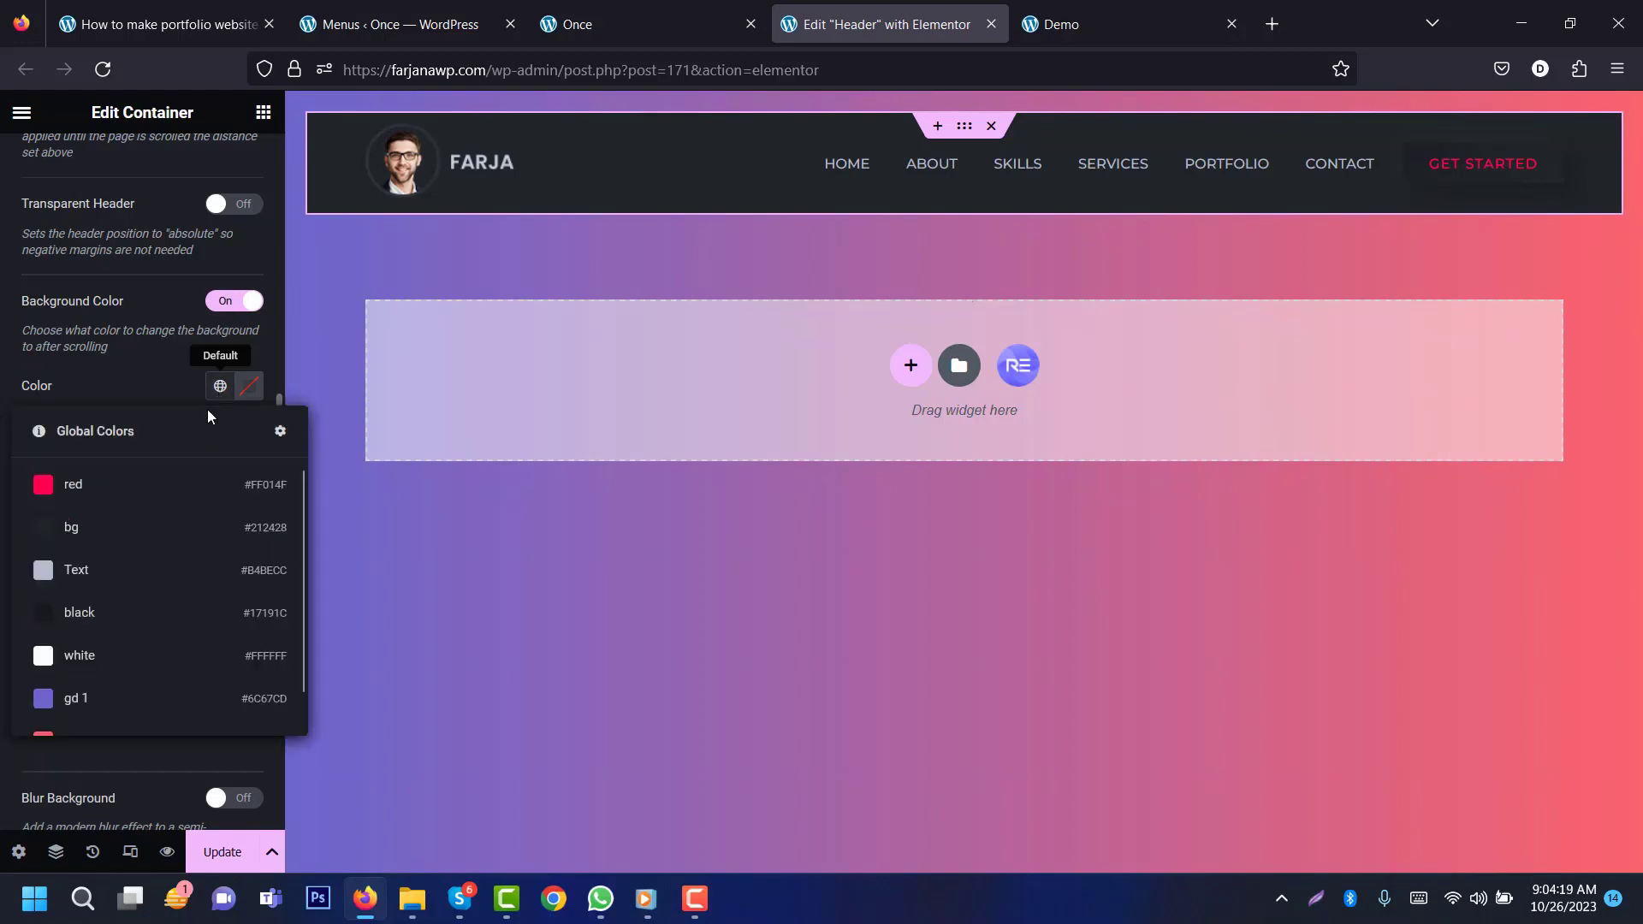
pyautogui.click(122, 523)
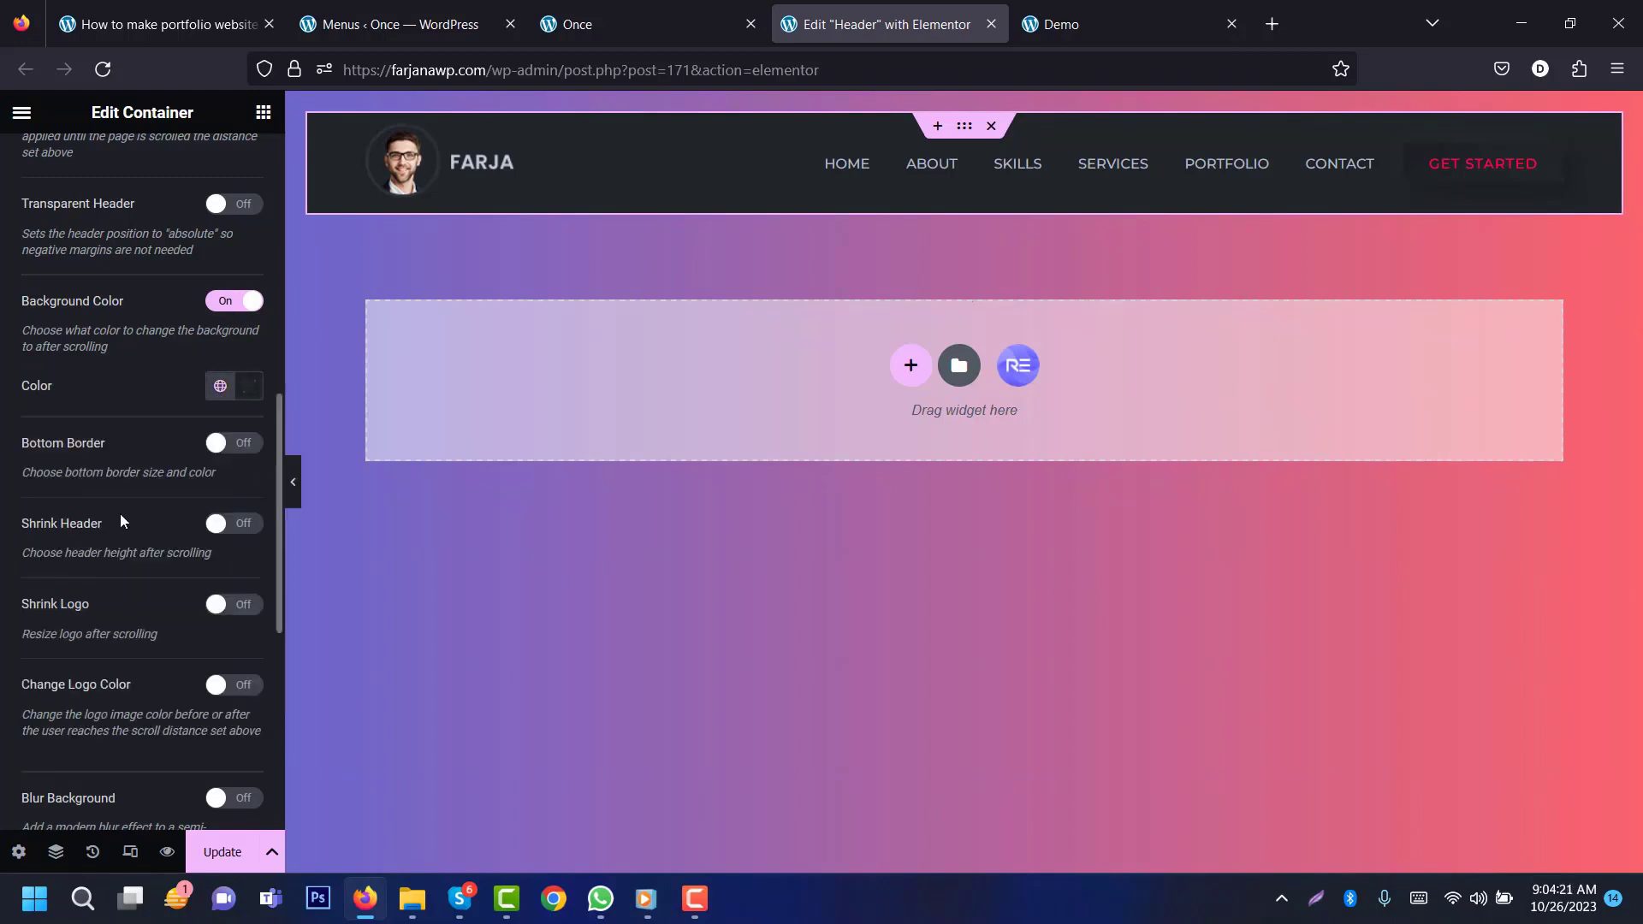
pyautogui.click(252, 387)
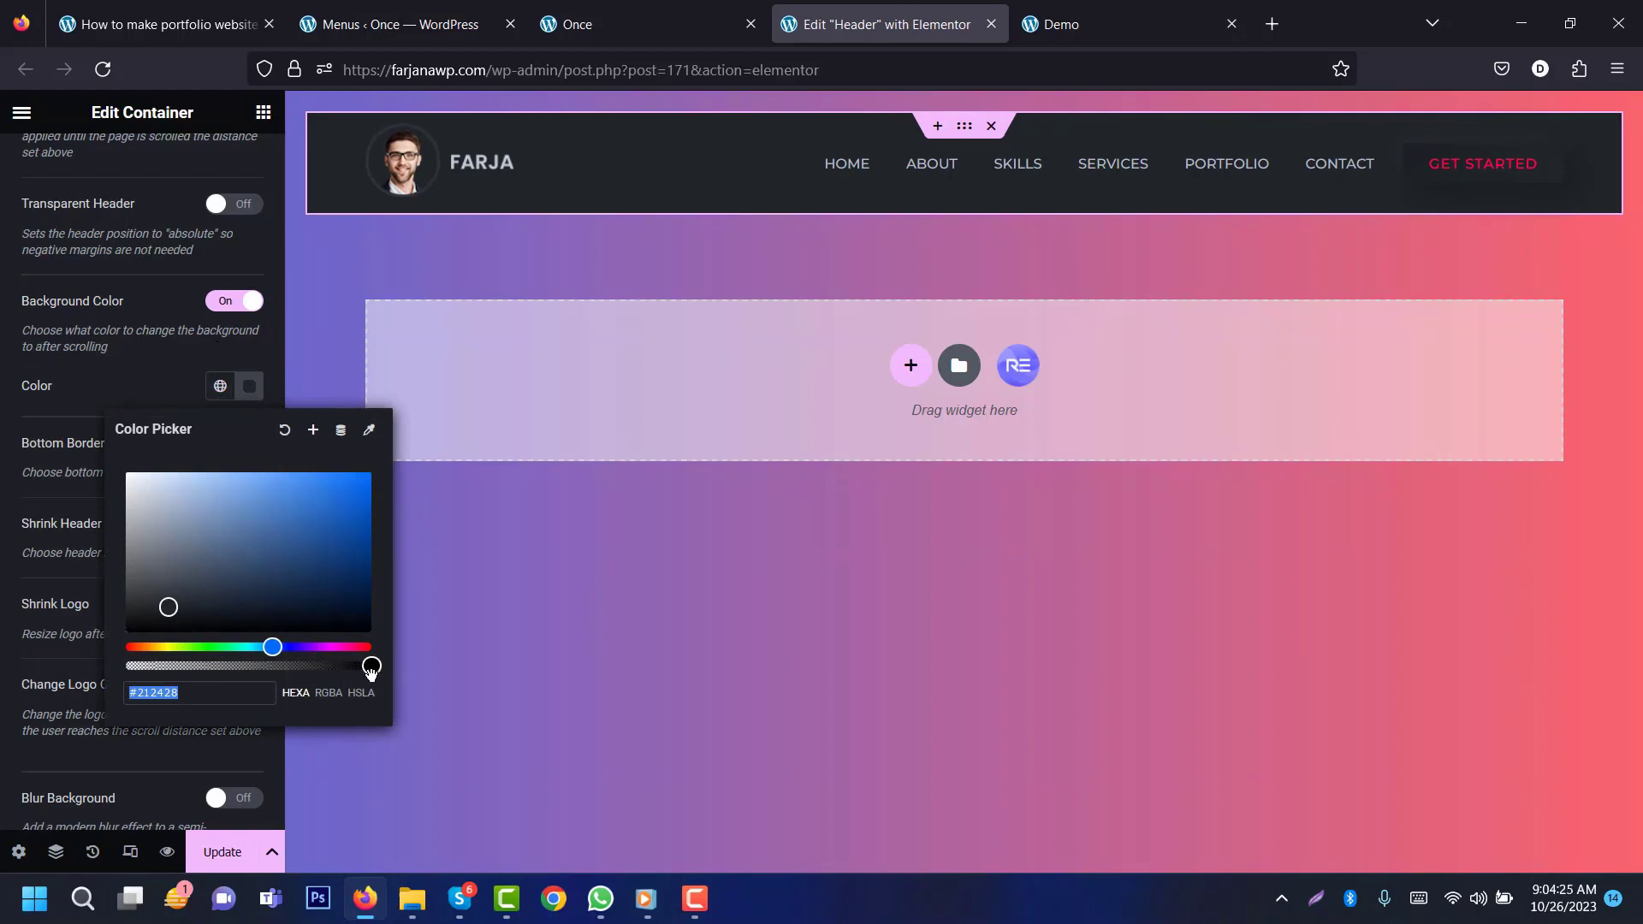
pyautogui.moveTo(370, 671); pyautogui.dragTo(367, 673)
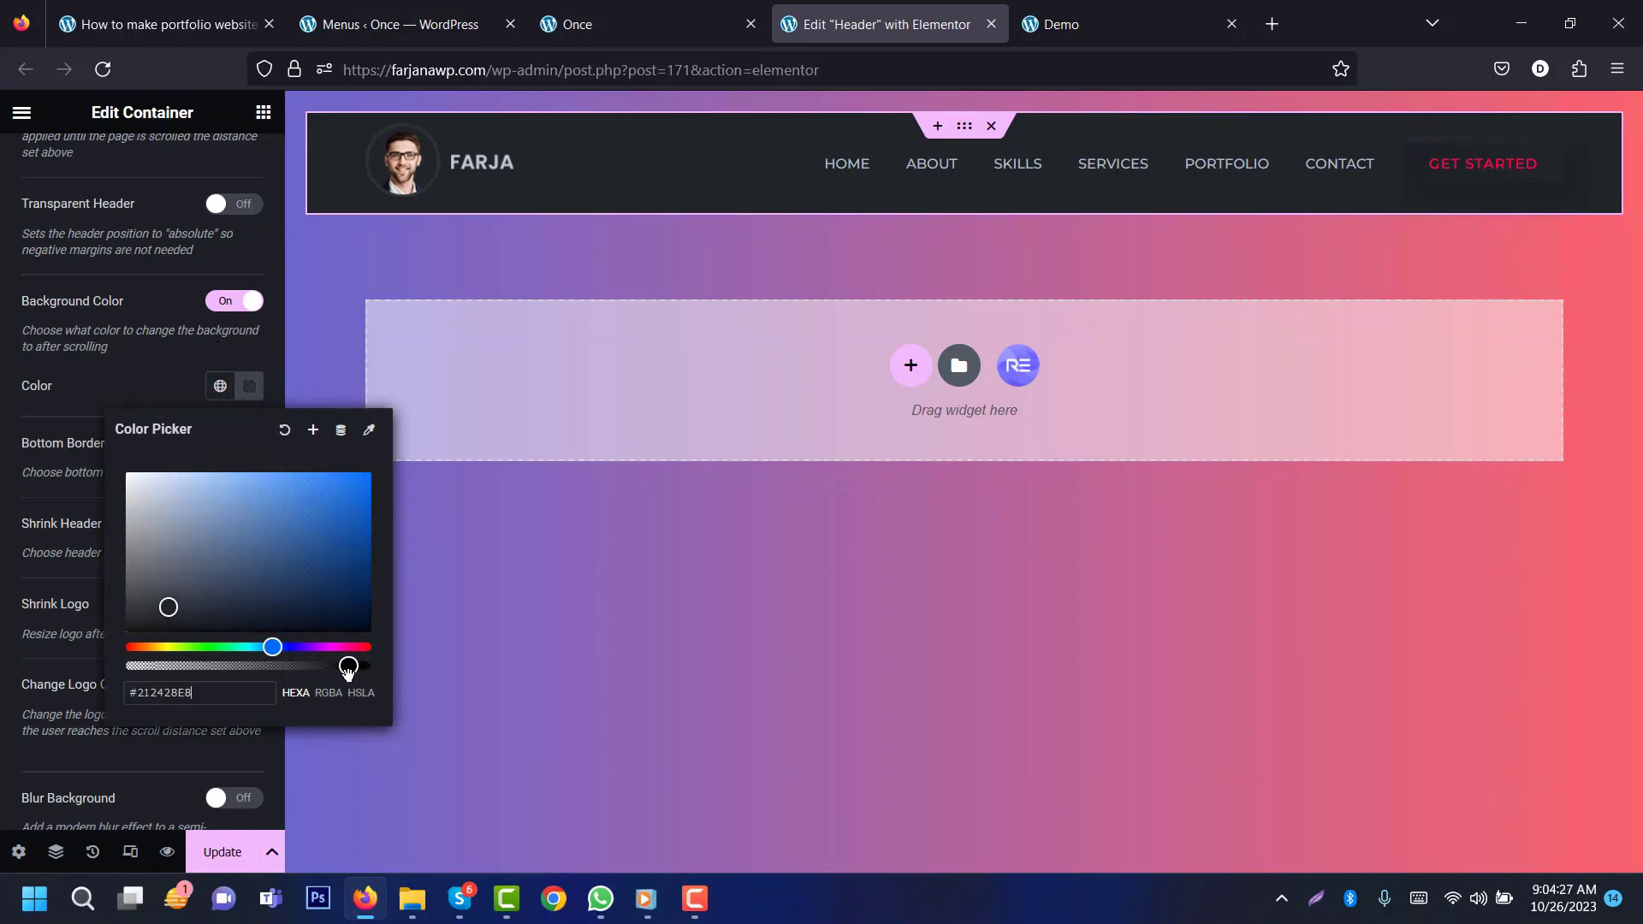
pyautogui.click(216, 850)
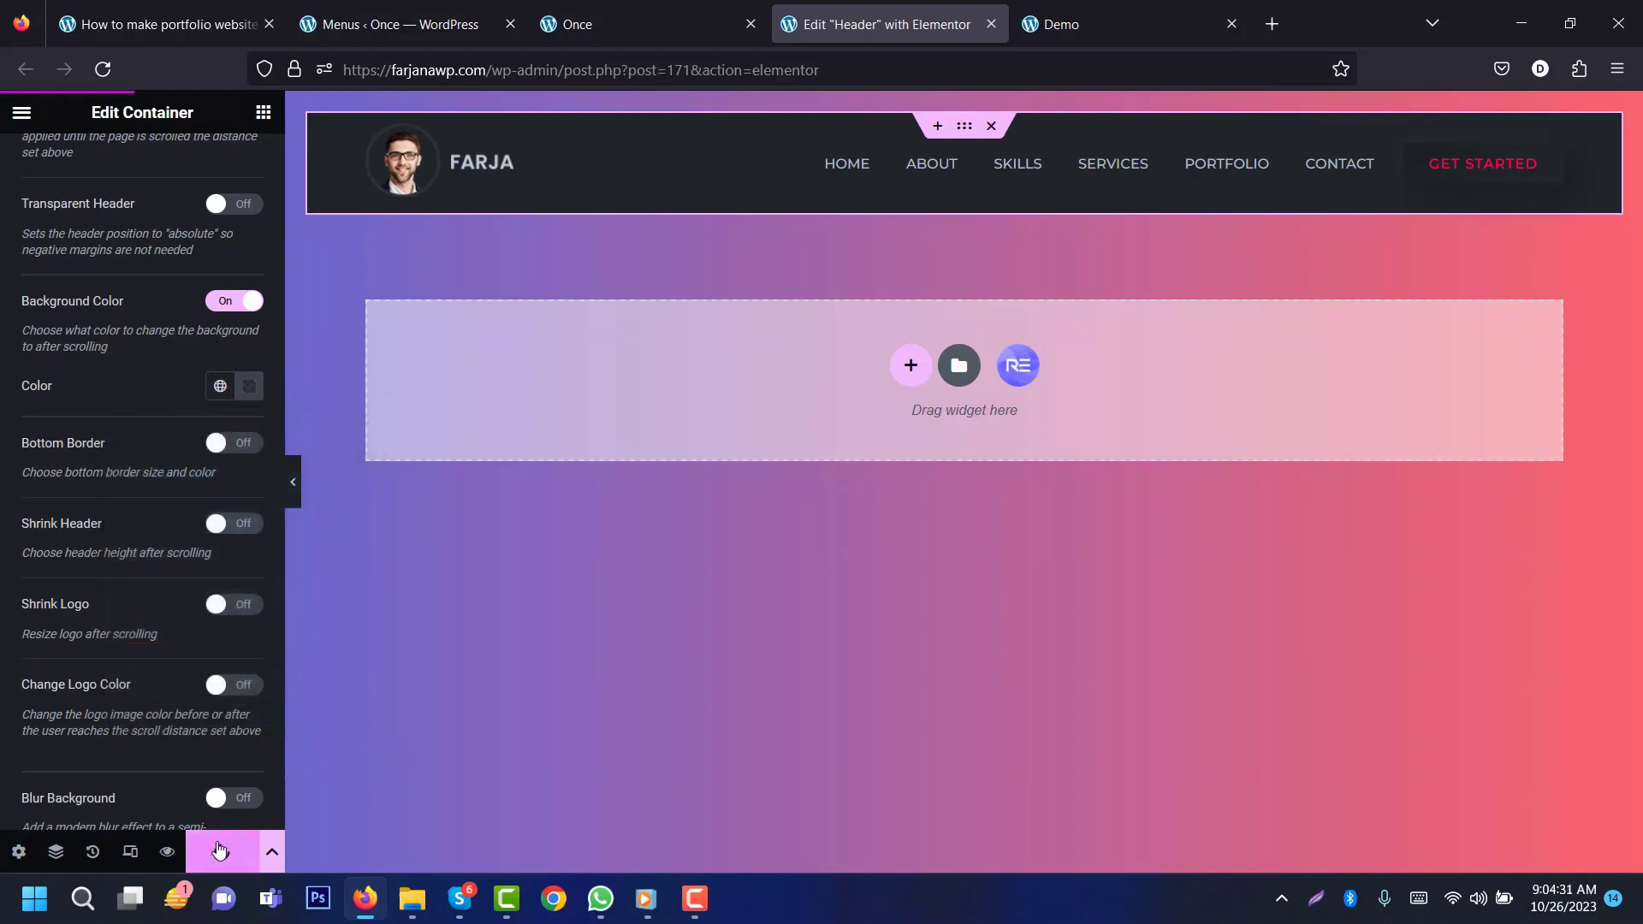
pyautogui.click(598, 24)
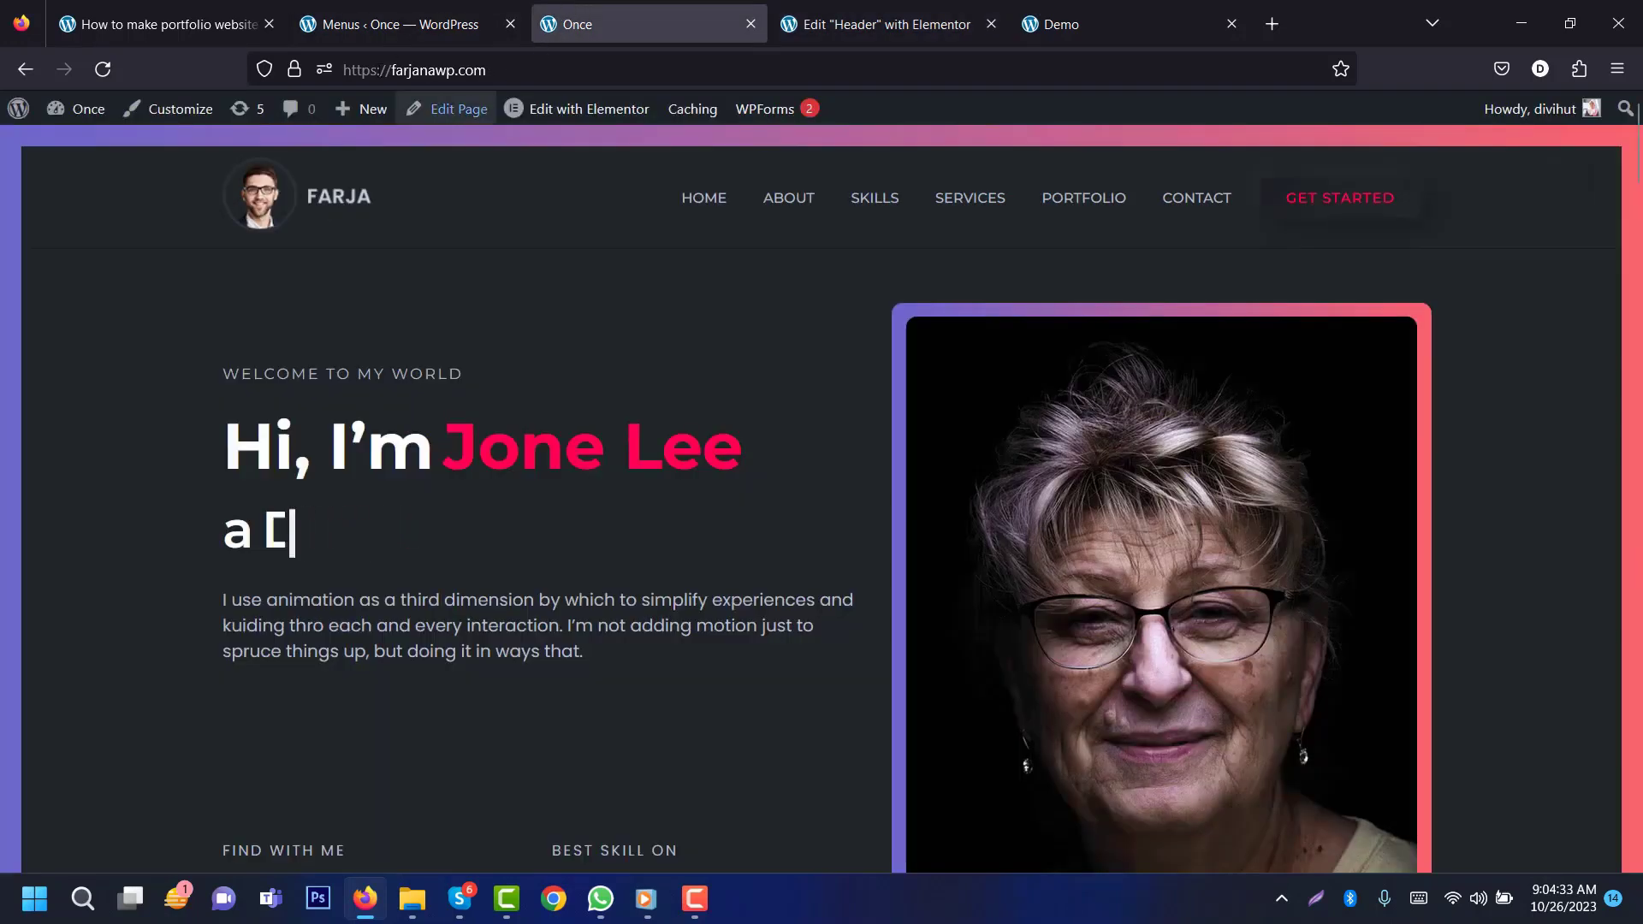
# Step: Reload and scroll the homepage to confirm the dark sticky header, then close the Elementor editor tab
pyautogui.click(103, 70)
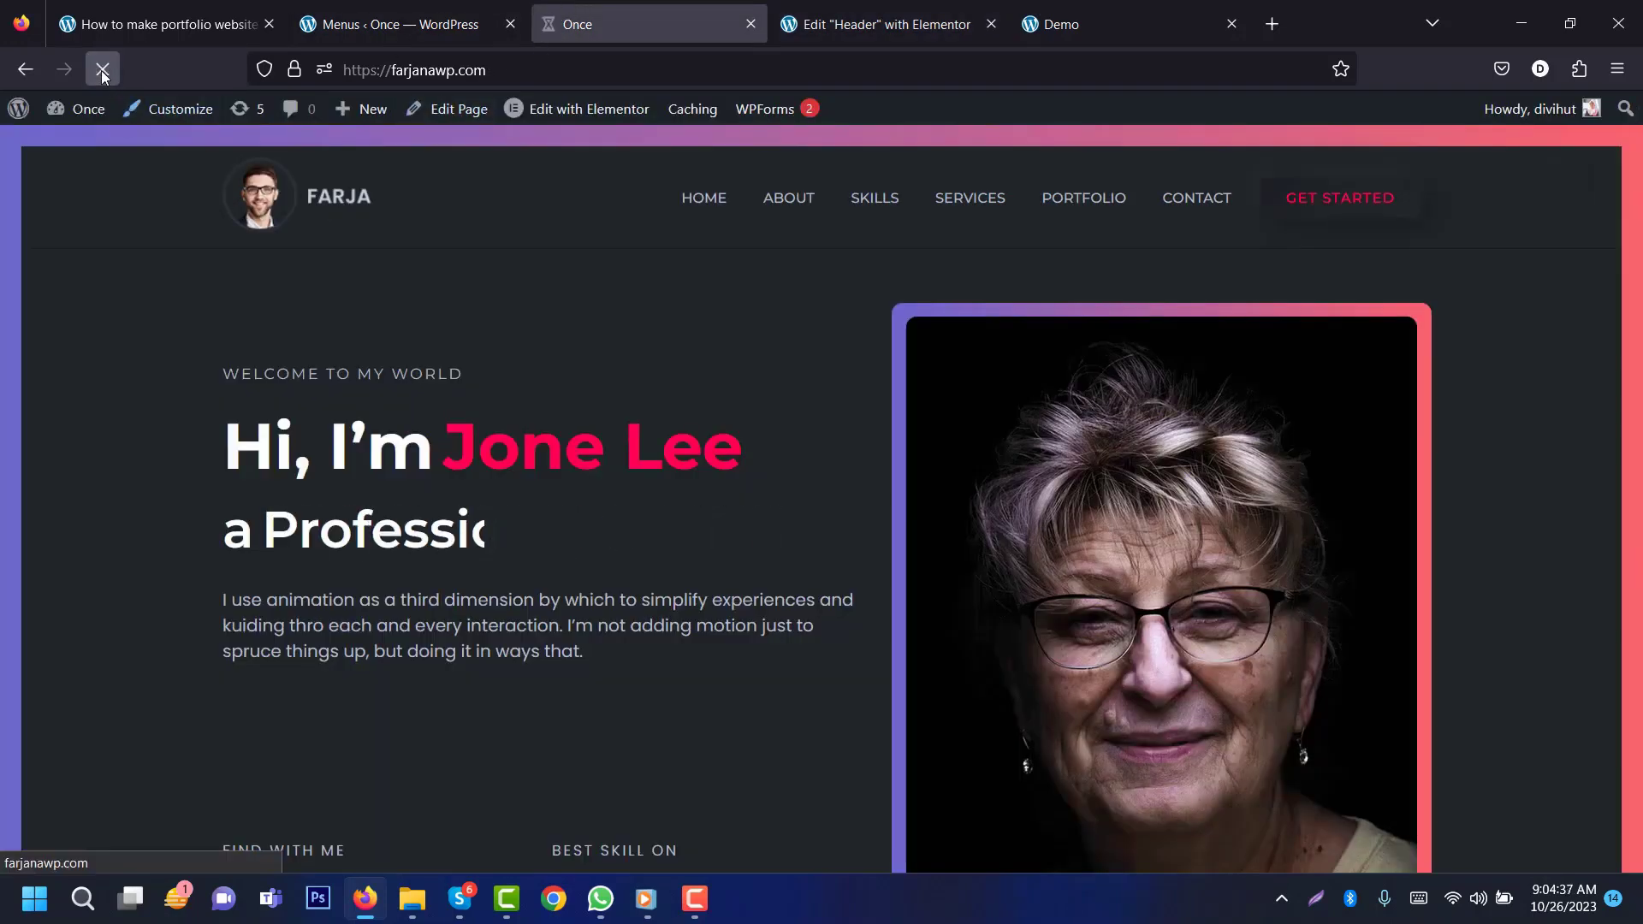
pyautogui.scroll(-15, 1637, 270)
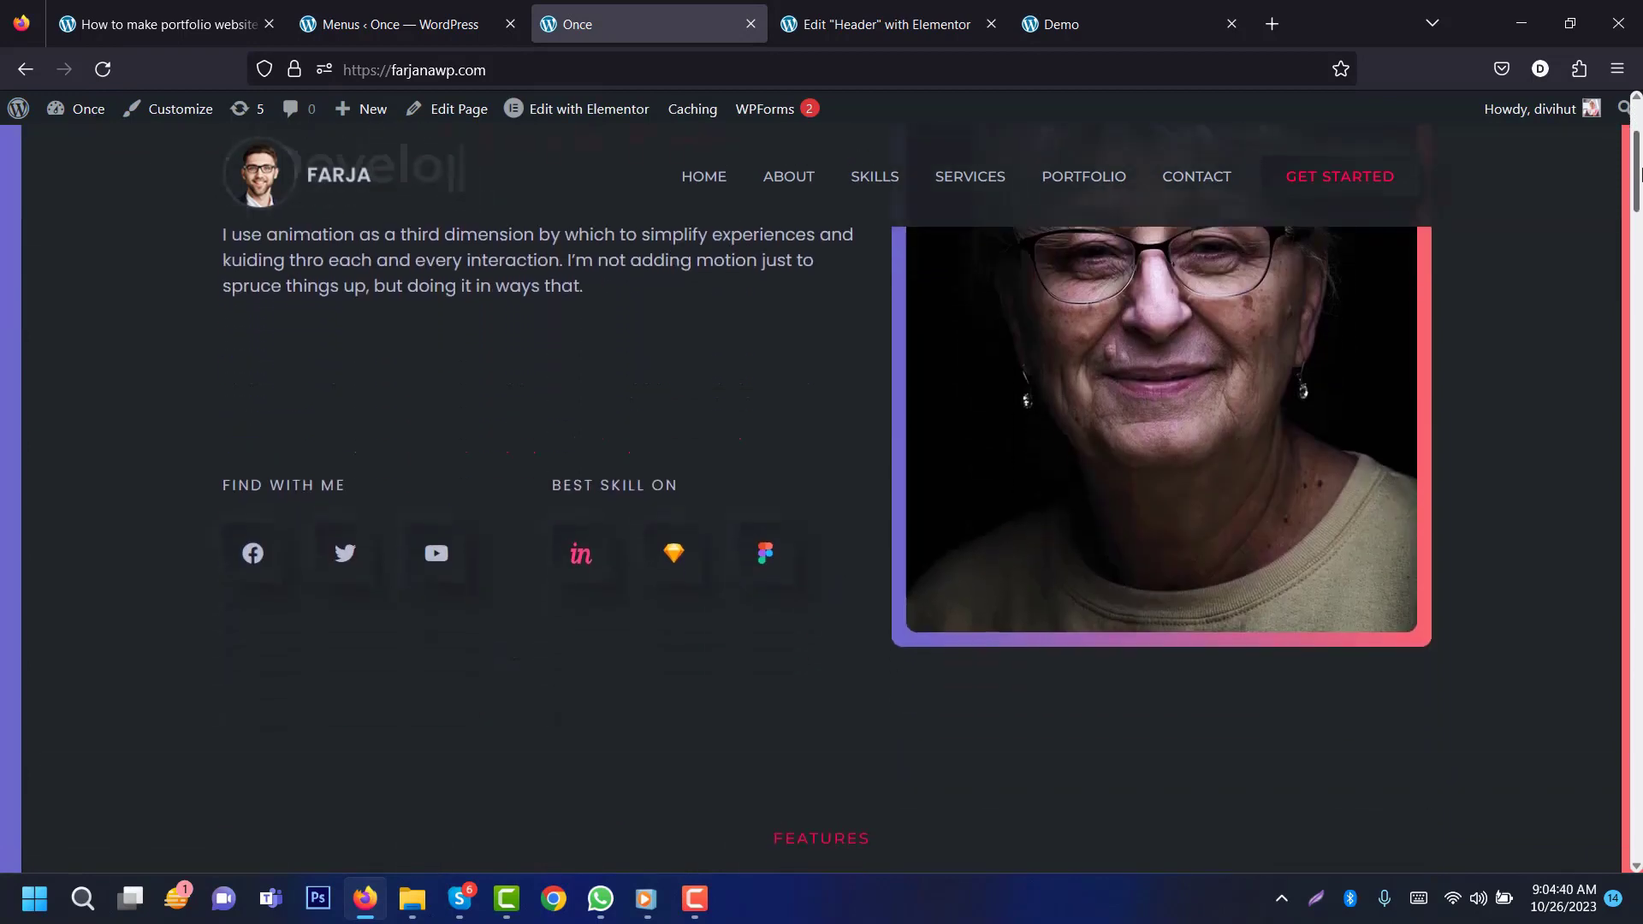
pyautogui.moveTo(1636, 271); pyautogui.dragTo(1639, 428)
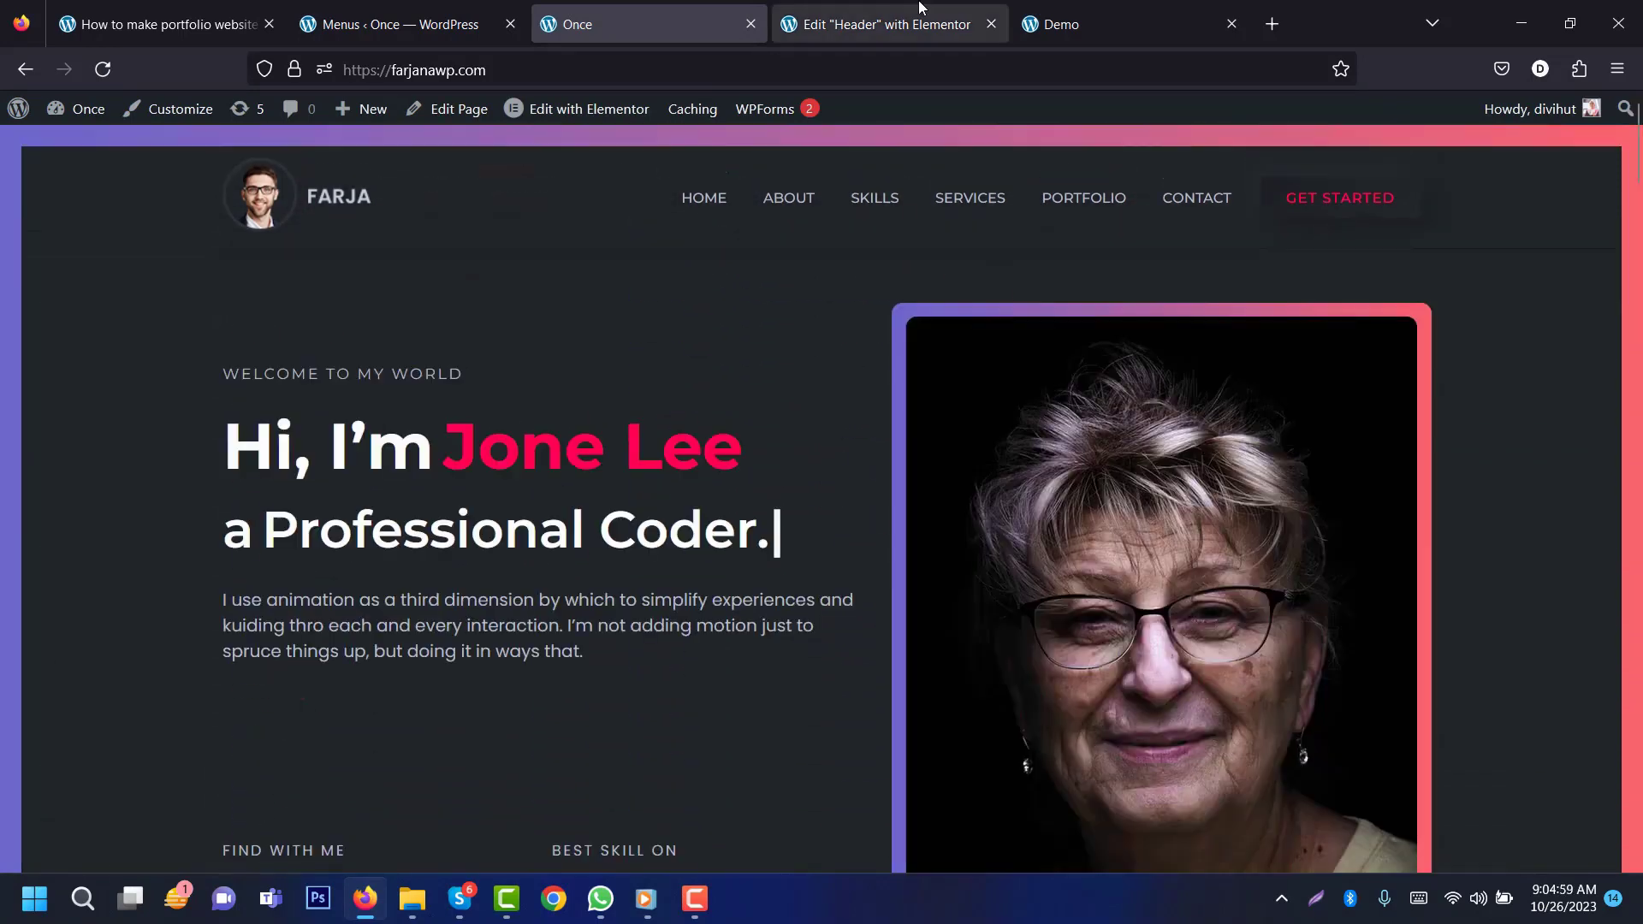
pyautogui.click(919, 9)
pyautogui.click(991, 24)
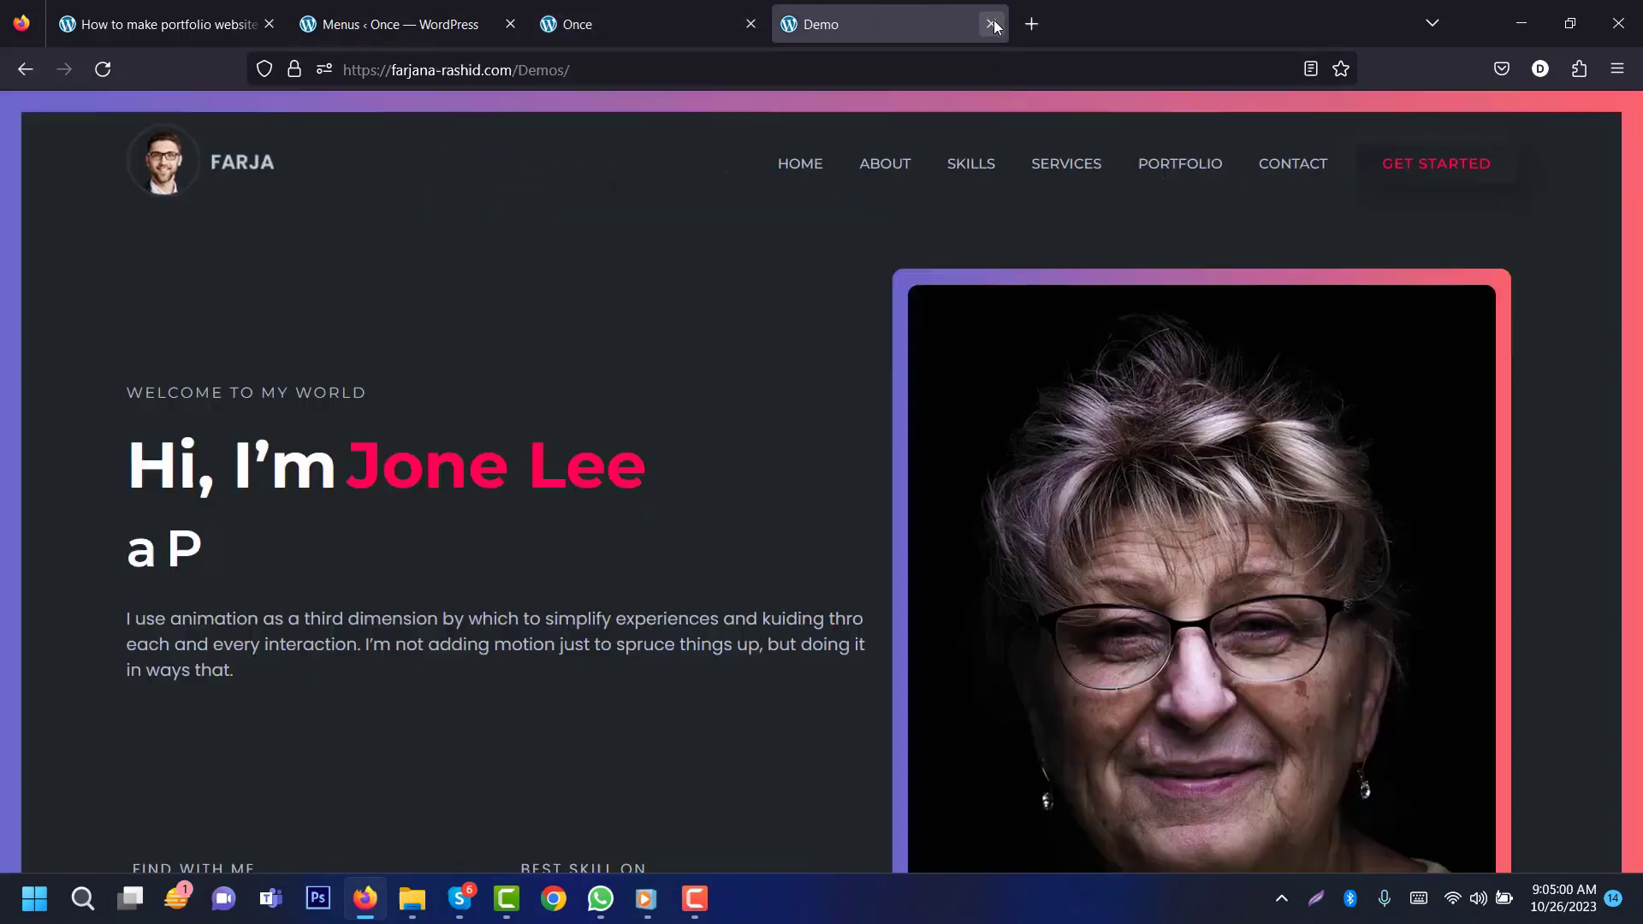
# Step: Review the tutorial's step list, then open the reference site's Book Now project booking page
pyautogui.click(127, 14)
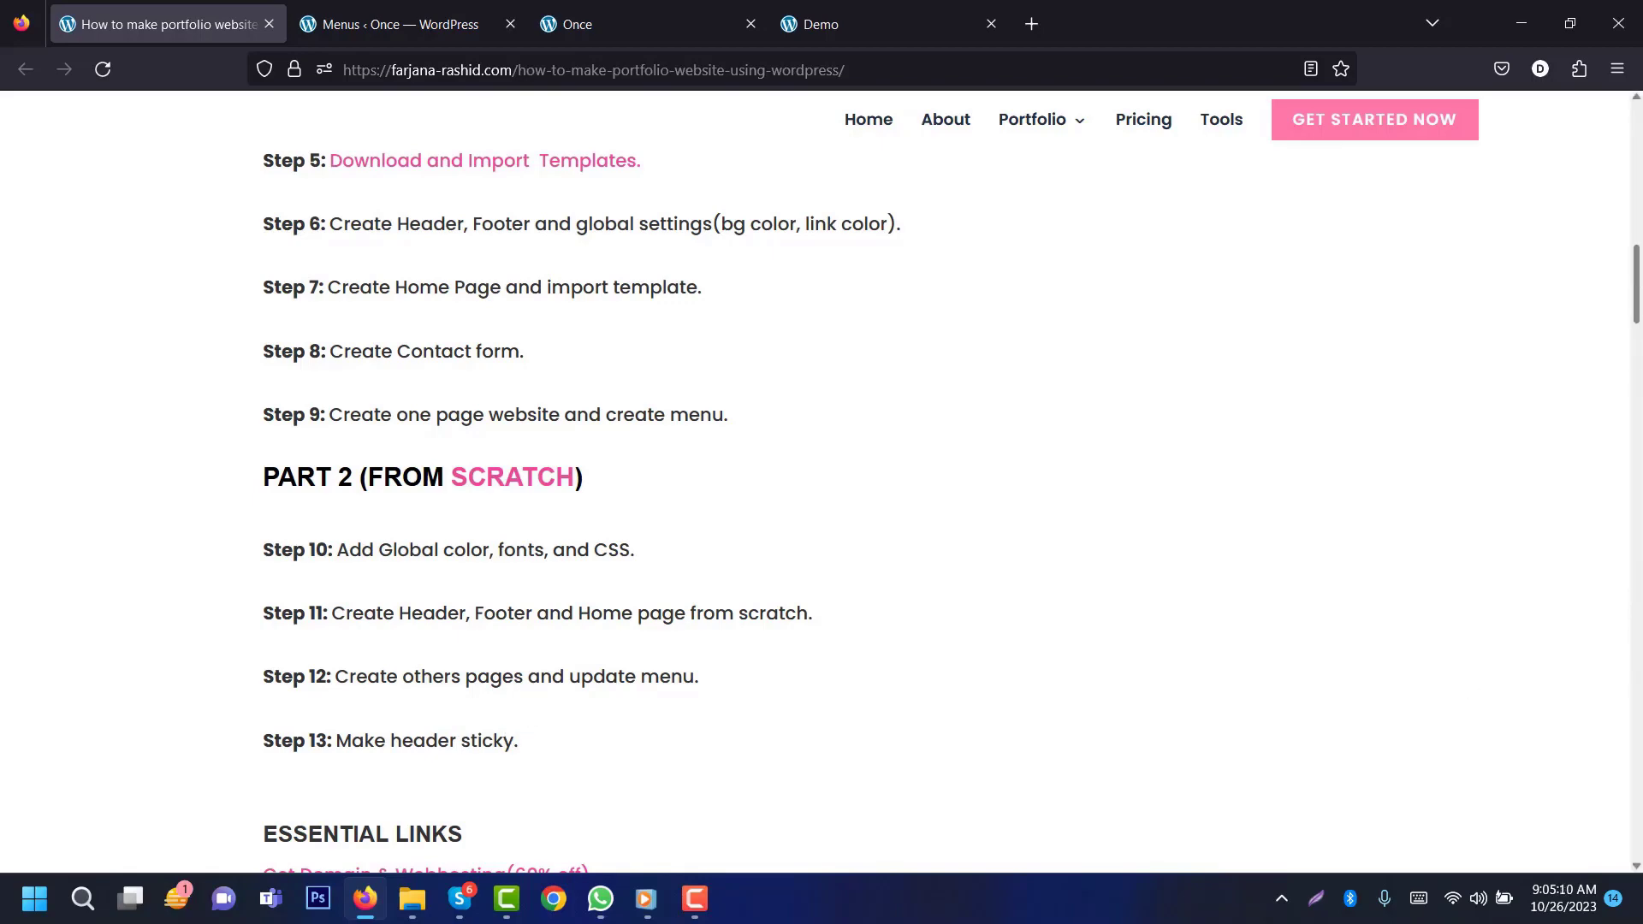
pyautogui.scroll(6, 821, 479)
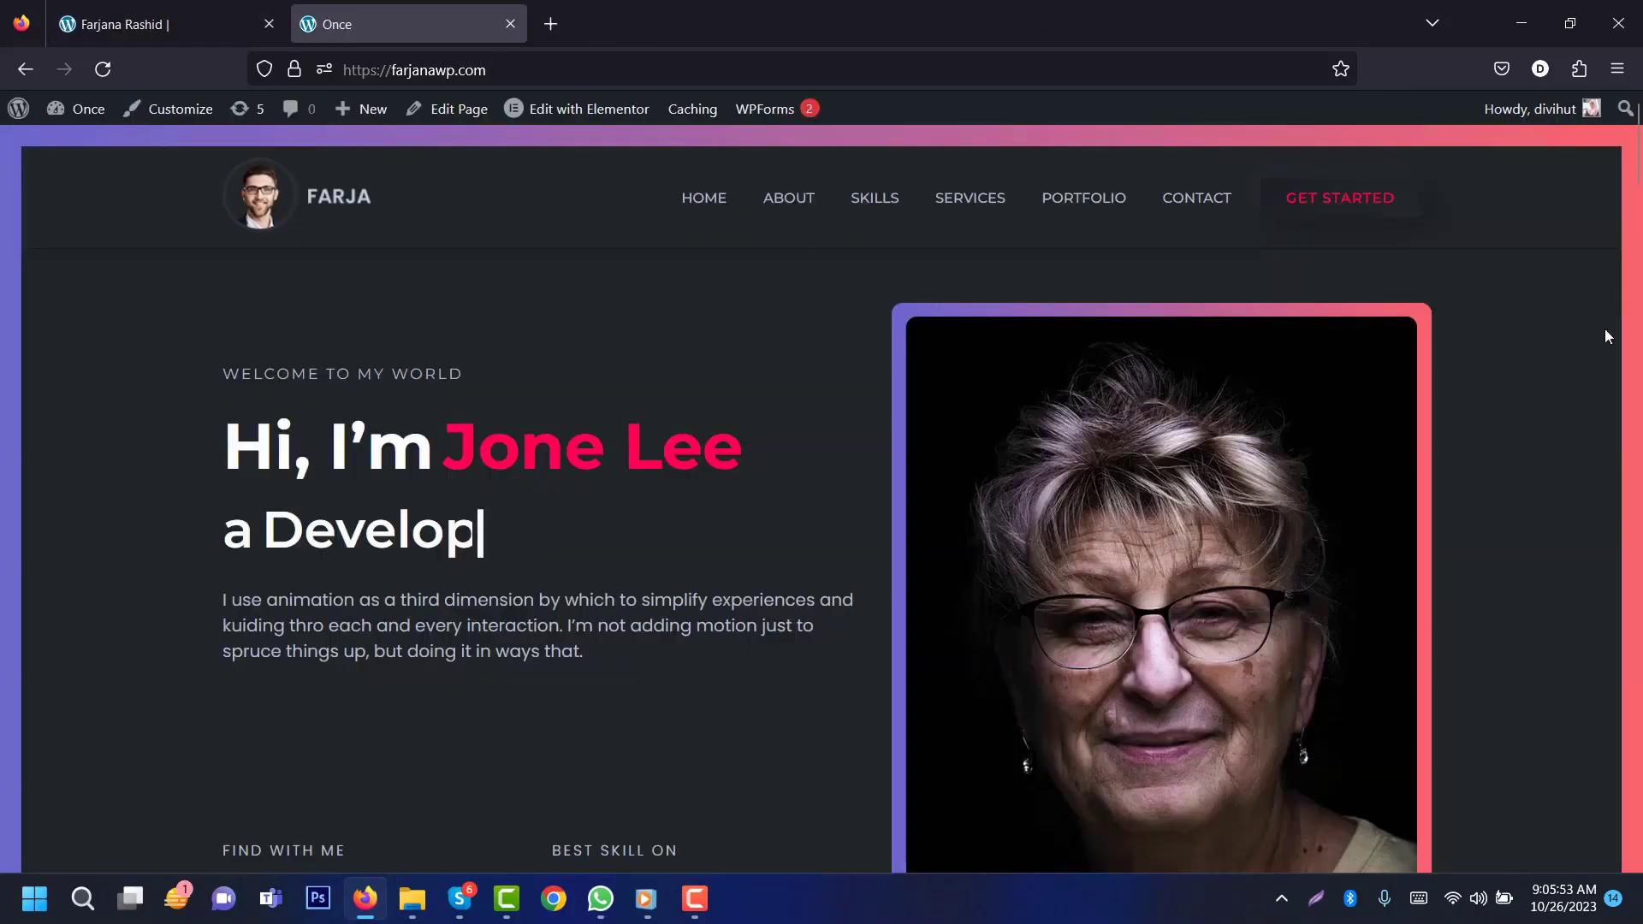
pyautogui.scroll(-5, 1638, 195)
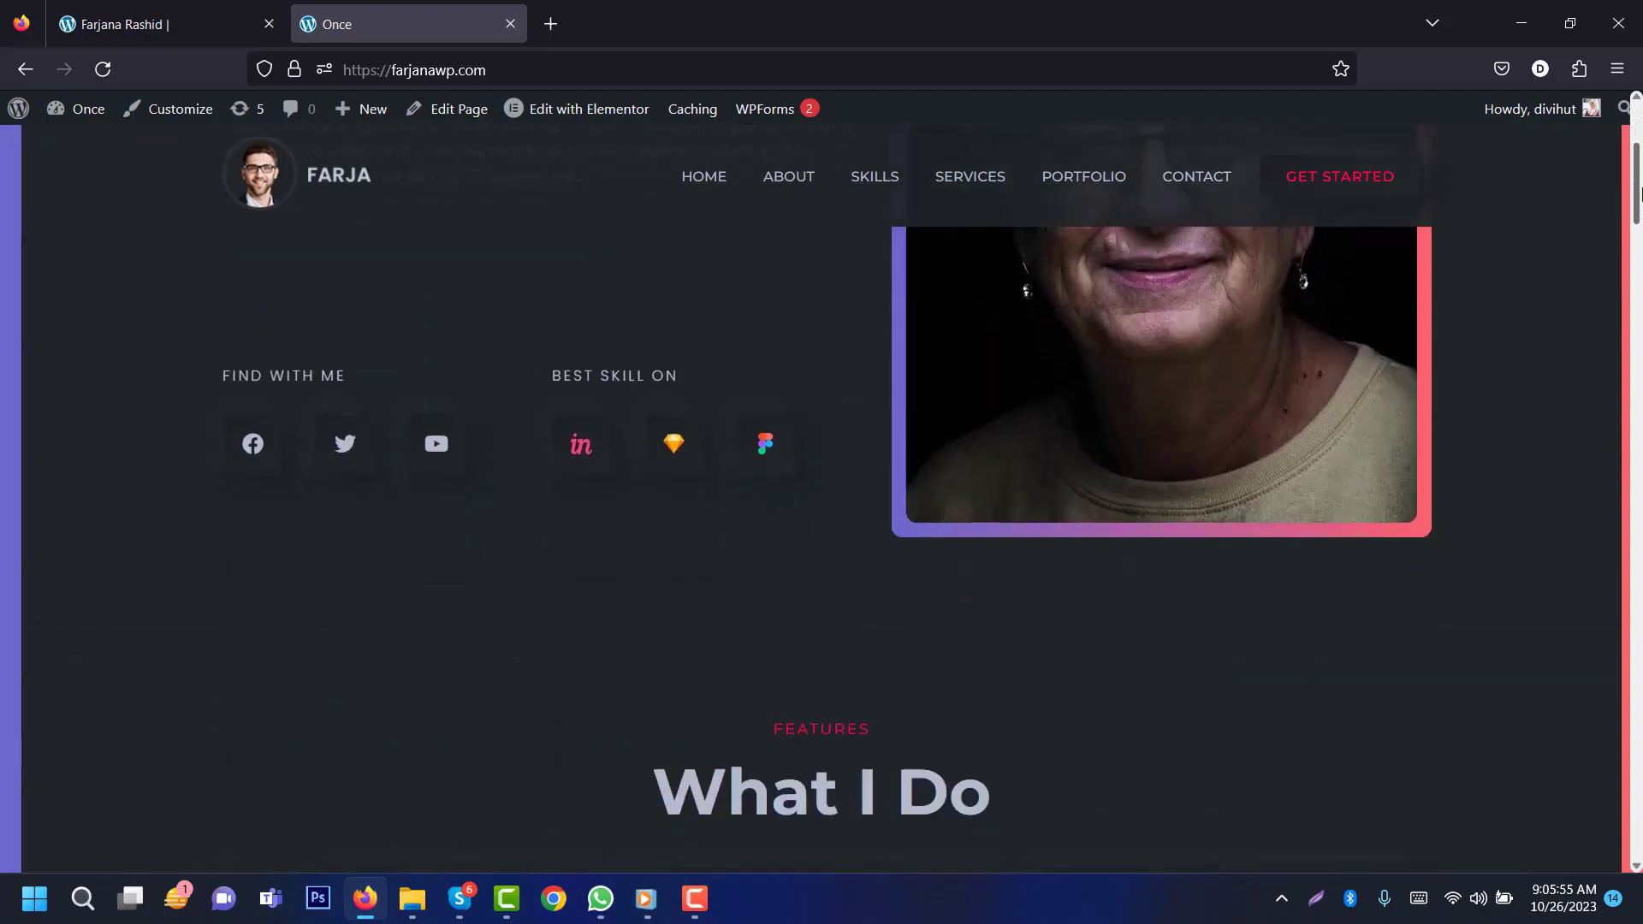
pyautogui.moveTo(1639, 195); pyautogui.dragTo(1638, 576)
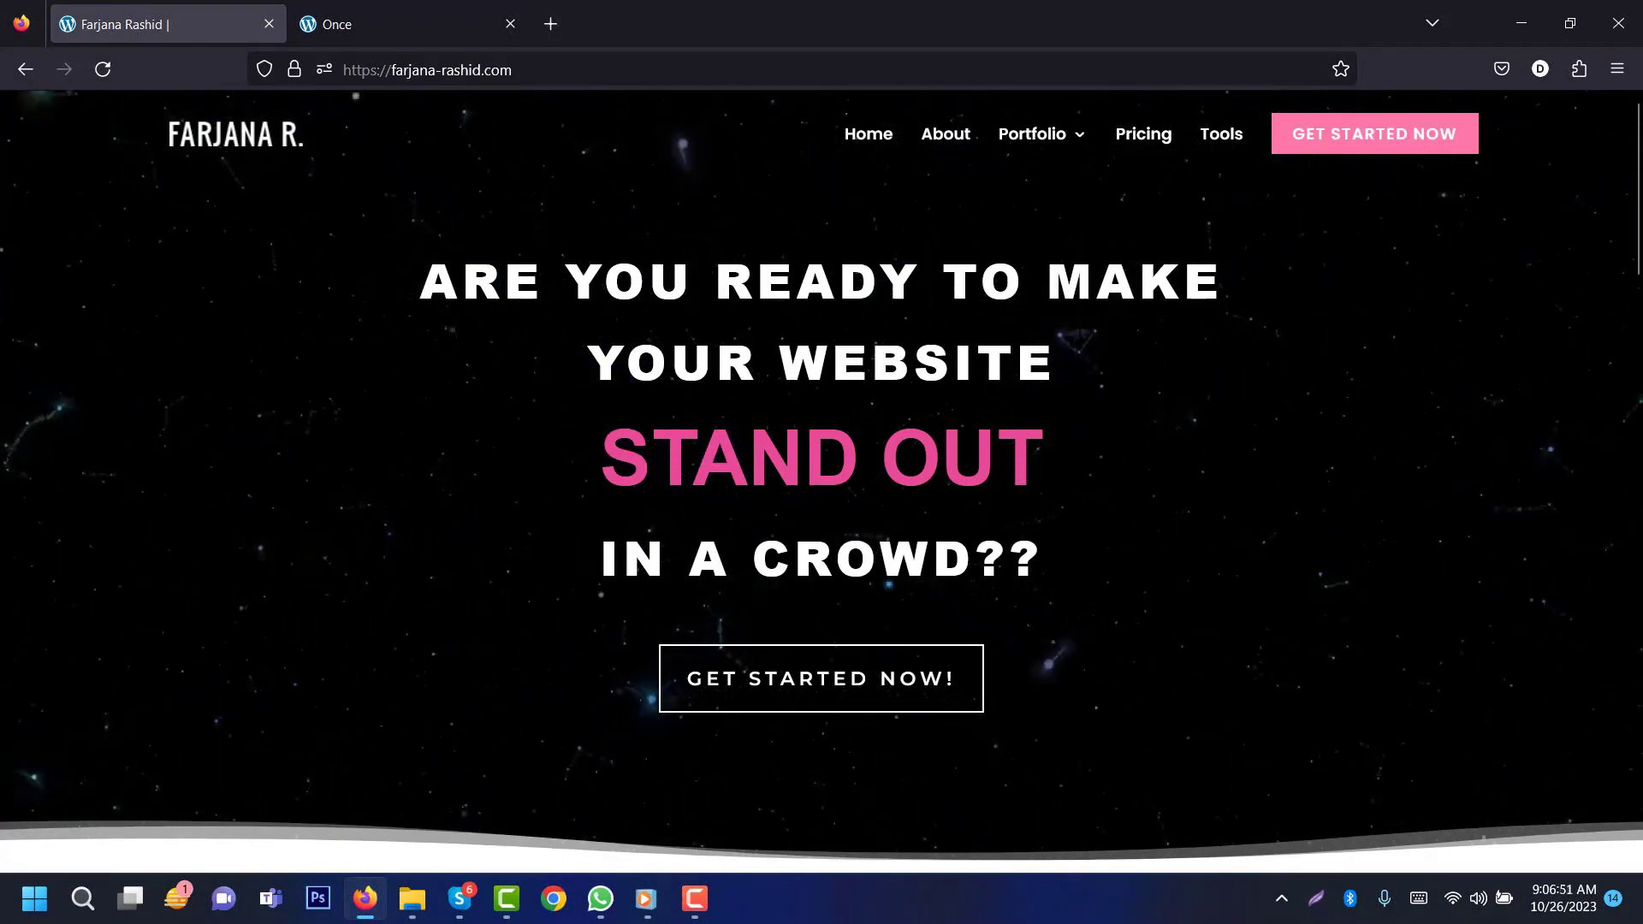
pyautogui.click(893, 682)
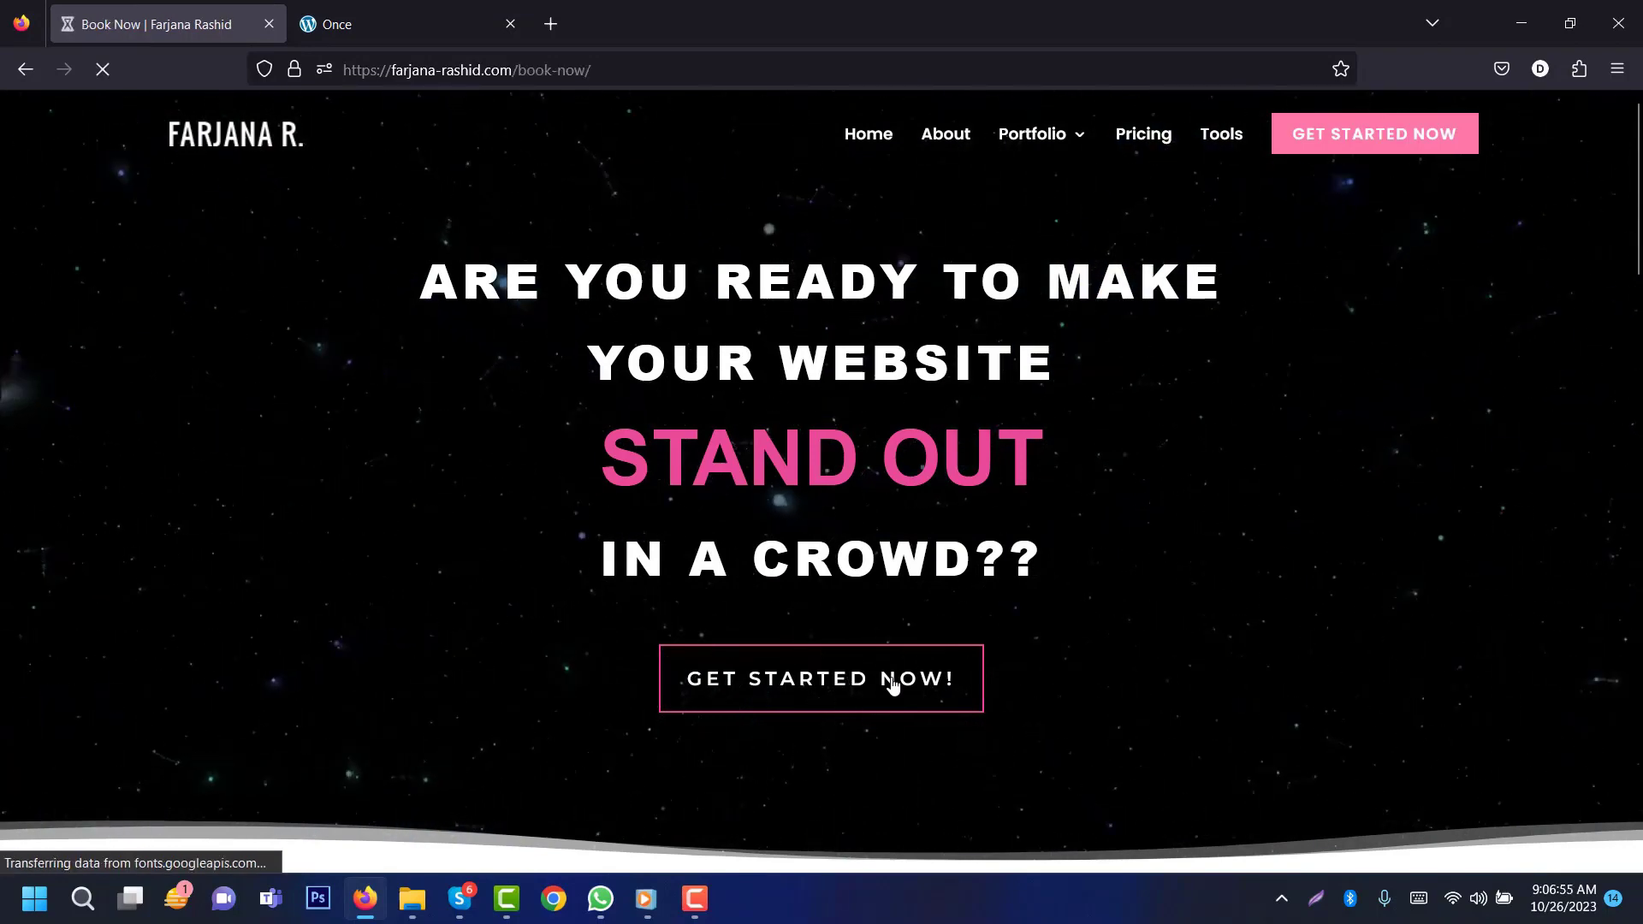
pyautogui.moveTo(1637, 312); pyautogui.dragTo(1641, 631)
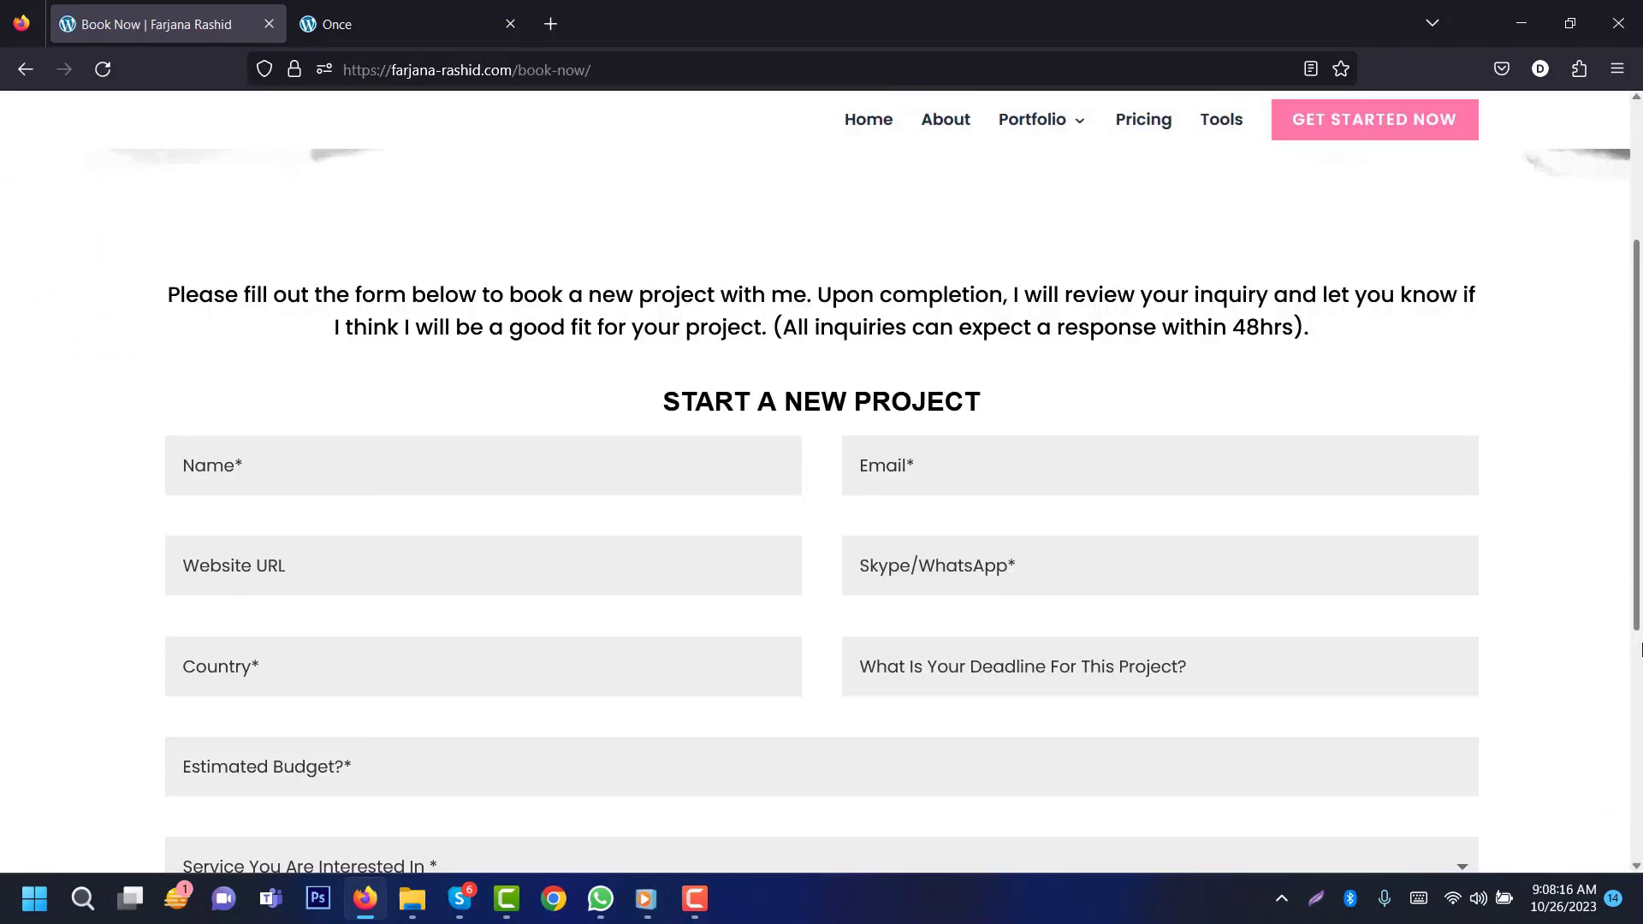